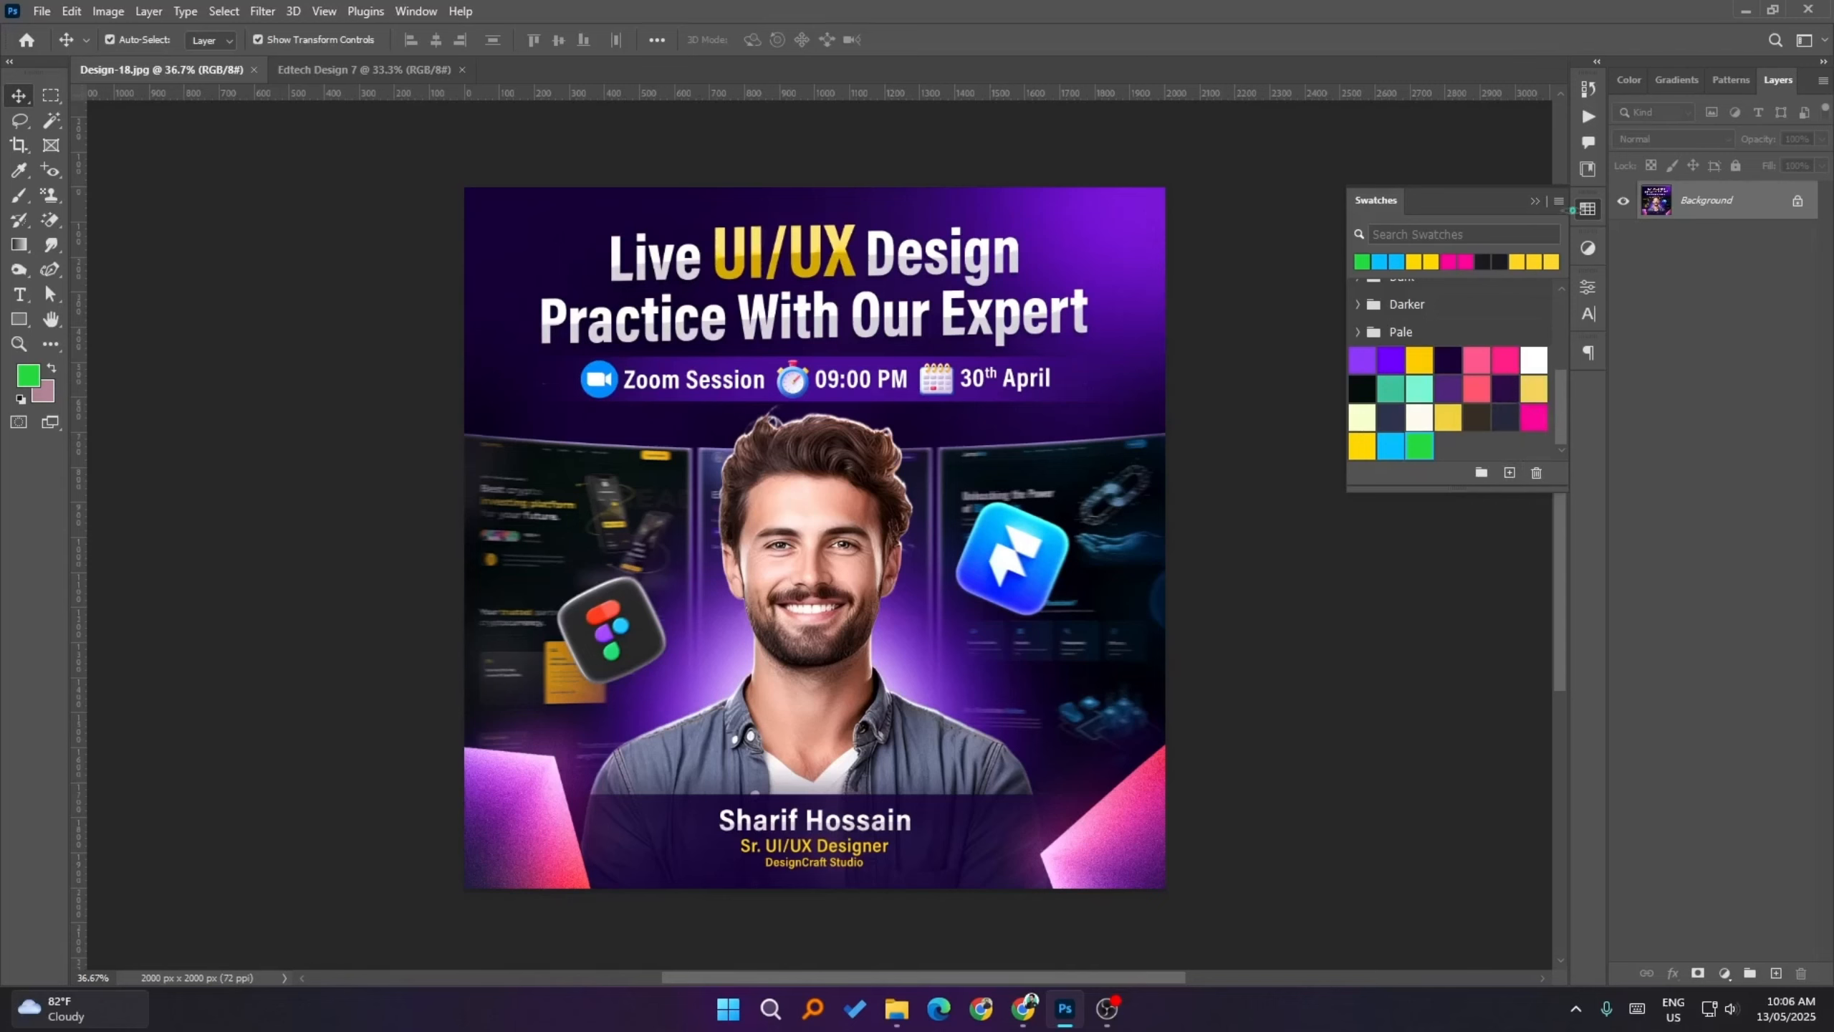
# - Collapse the swatches and eyedrop the poster's dark purple 12012e as the foreground colour
pyautogui.click(1532, 209)
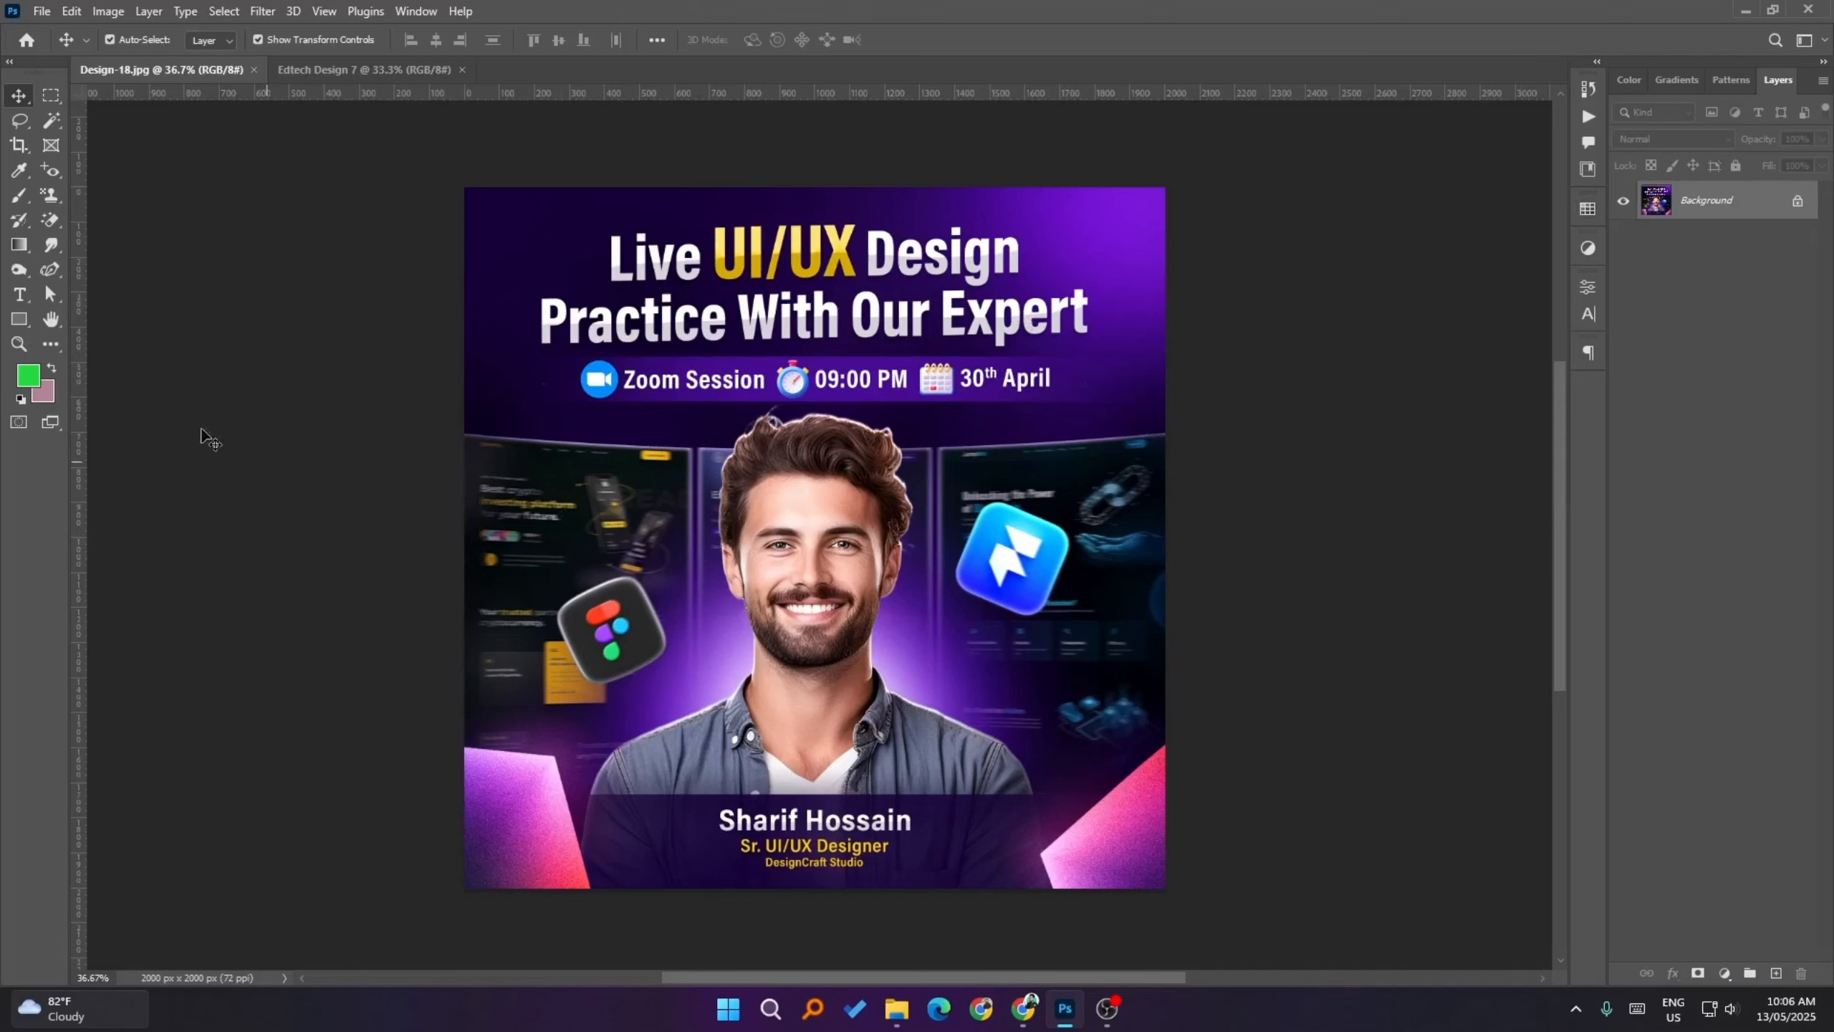
pyautogui.click(28, 377)
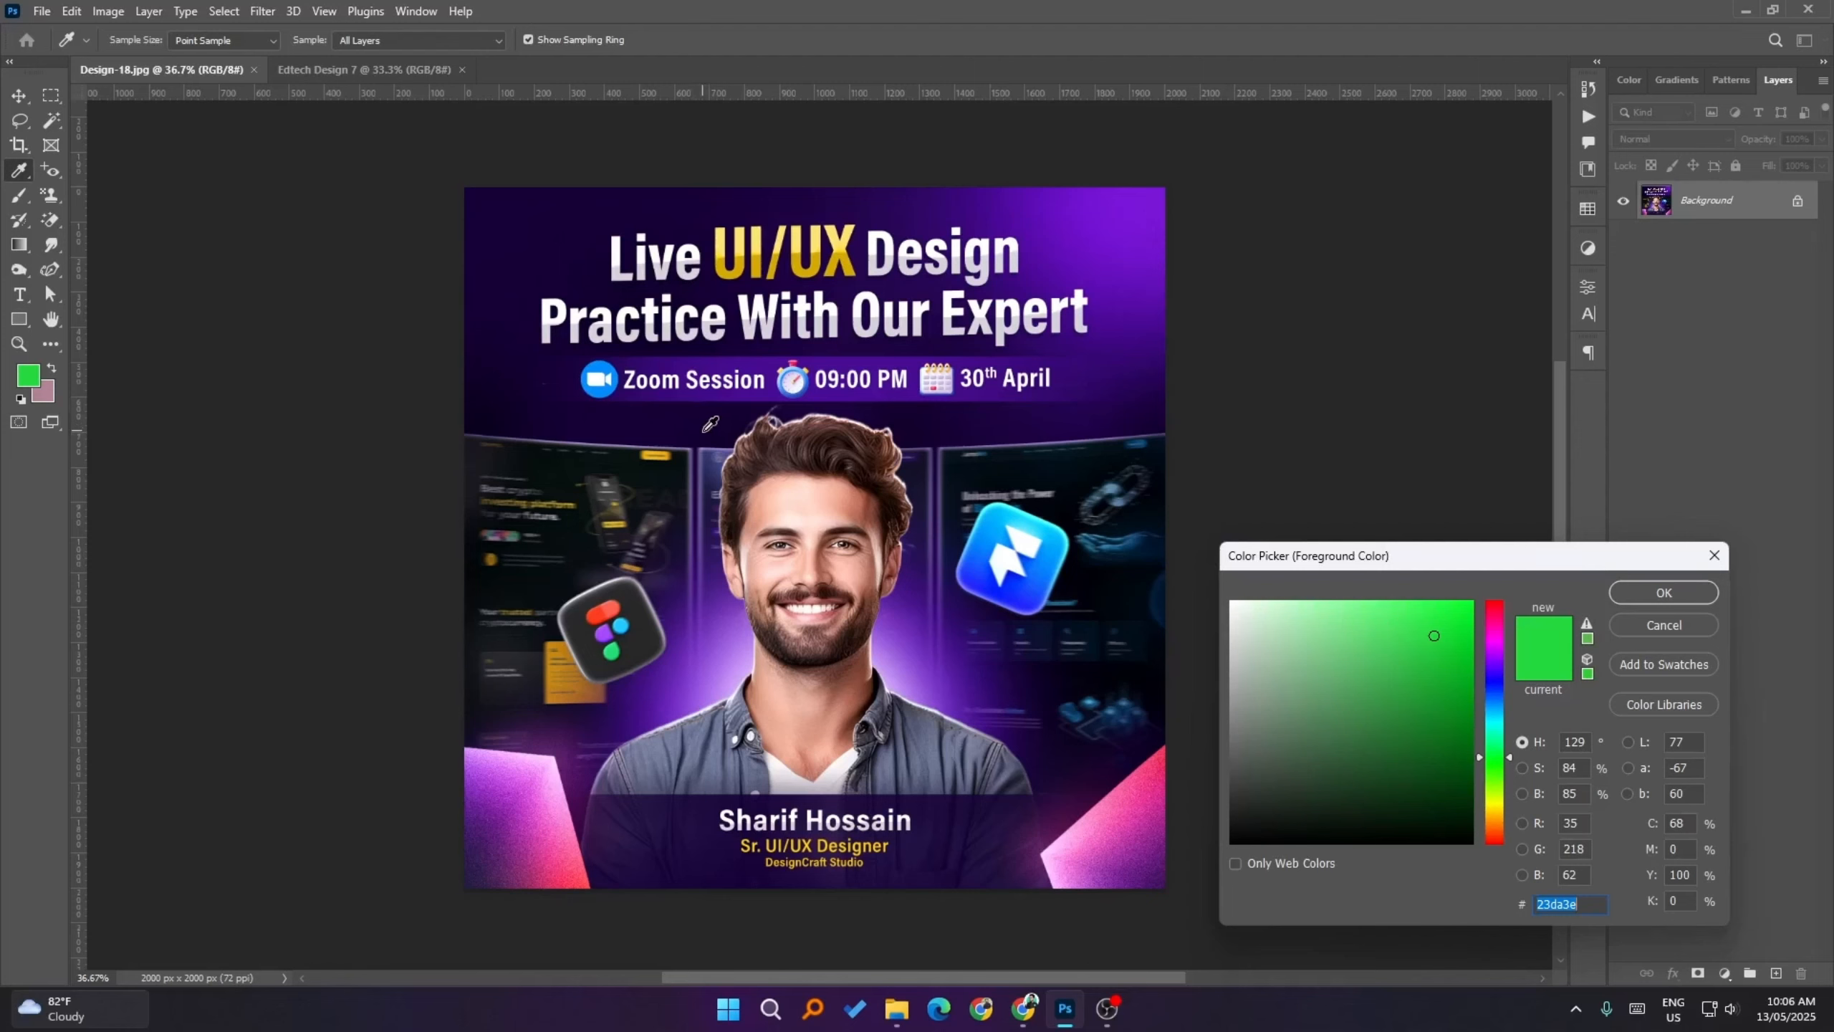
pyautogui.click(708, 422)
pyautogui.click(1663, 592)
pyautogui.press('v')
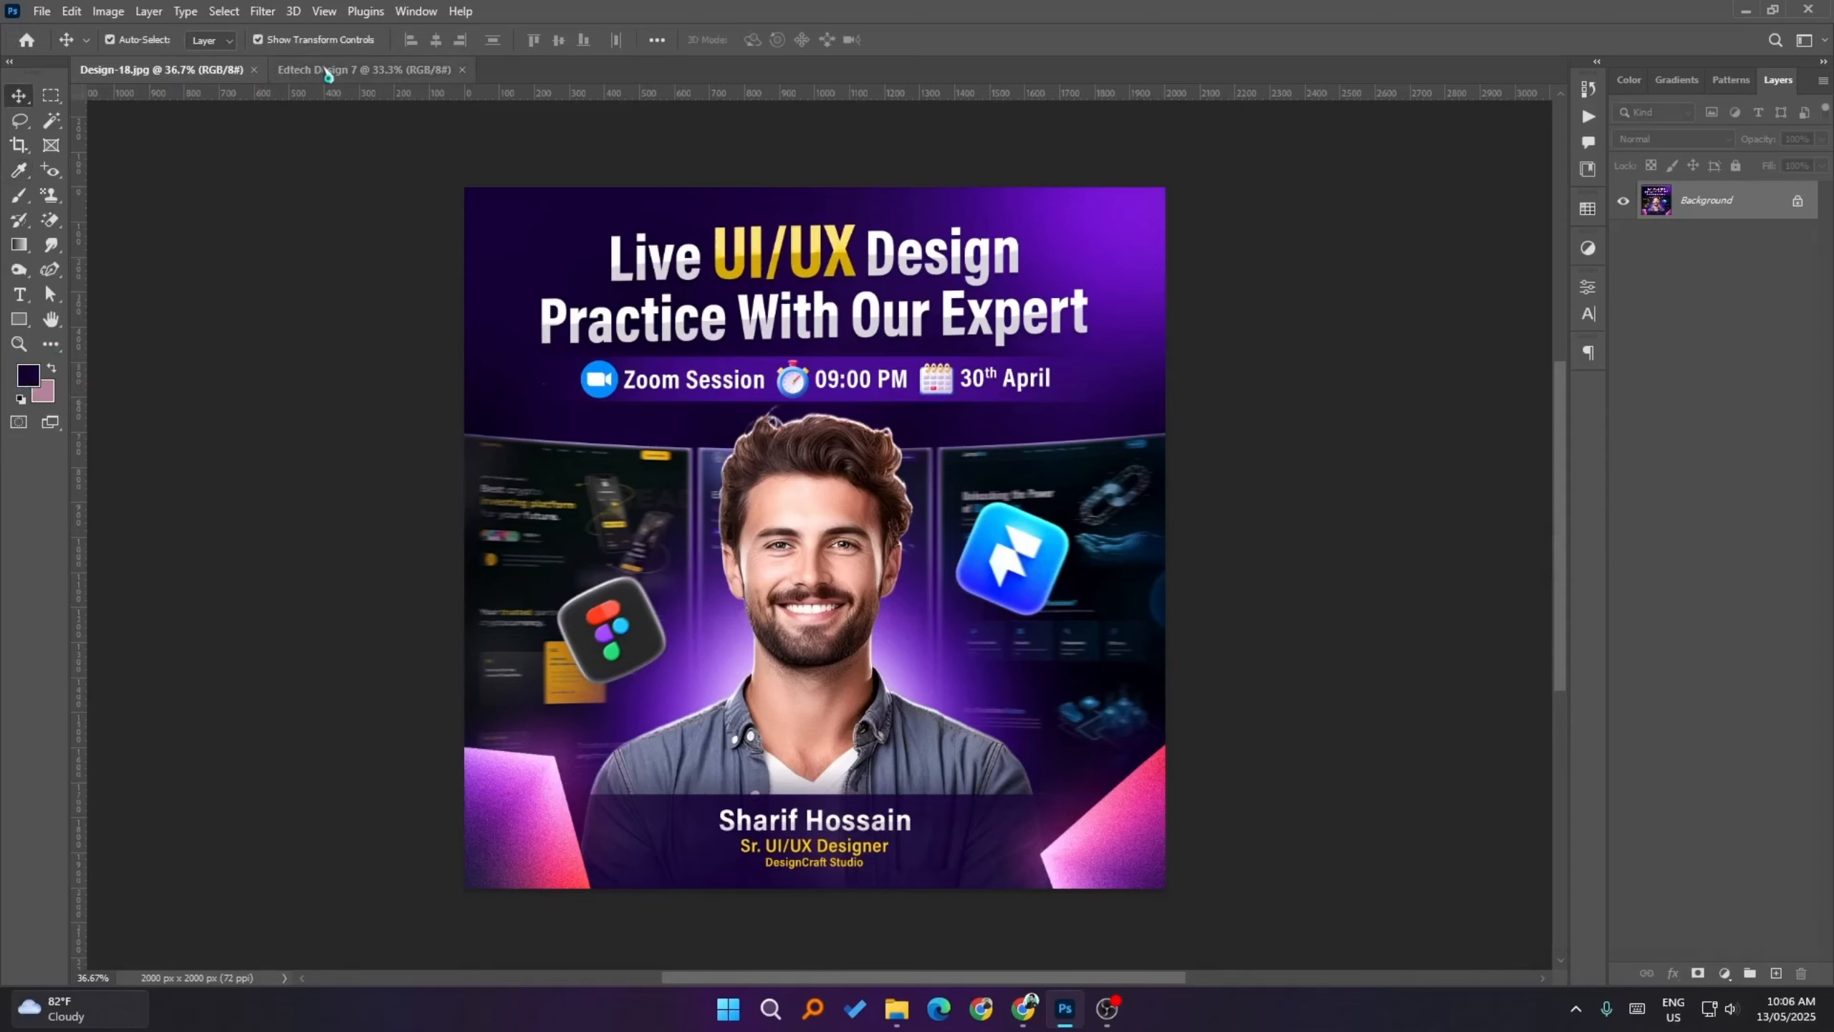
# - Fill the blank Edtech Design 7 canvas with a dark purple 12012e Solid Color fill layer
pyautogui.click(329, 68)
pyautogui.click(1723, 972)
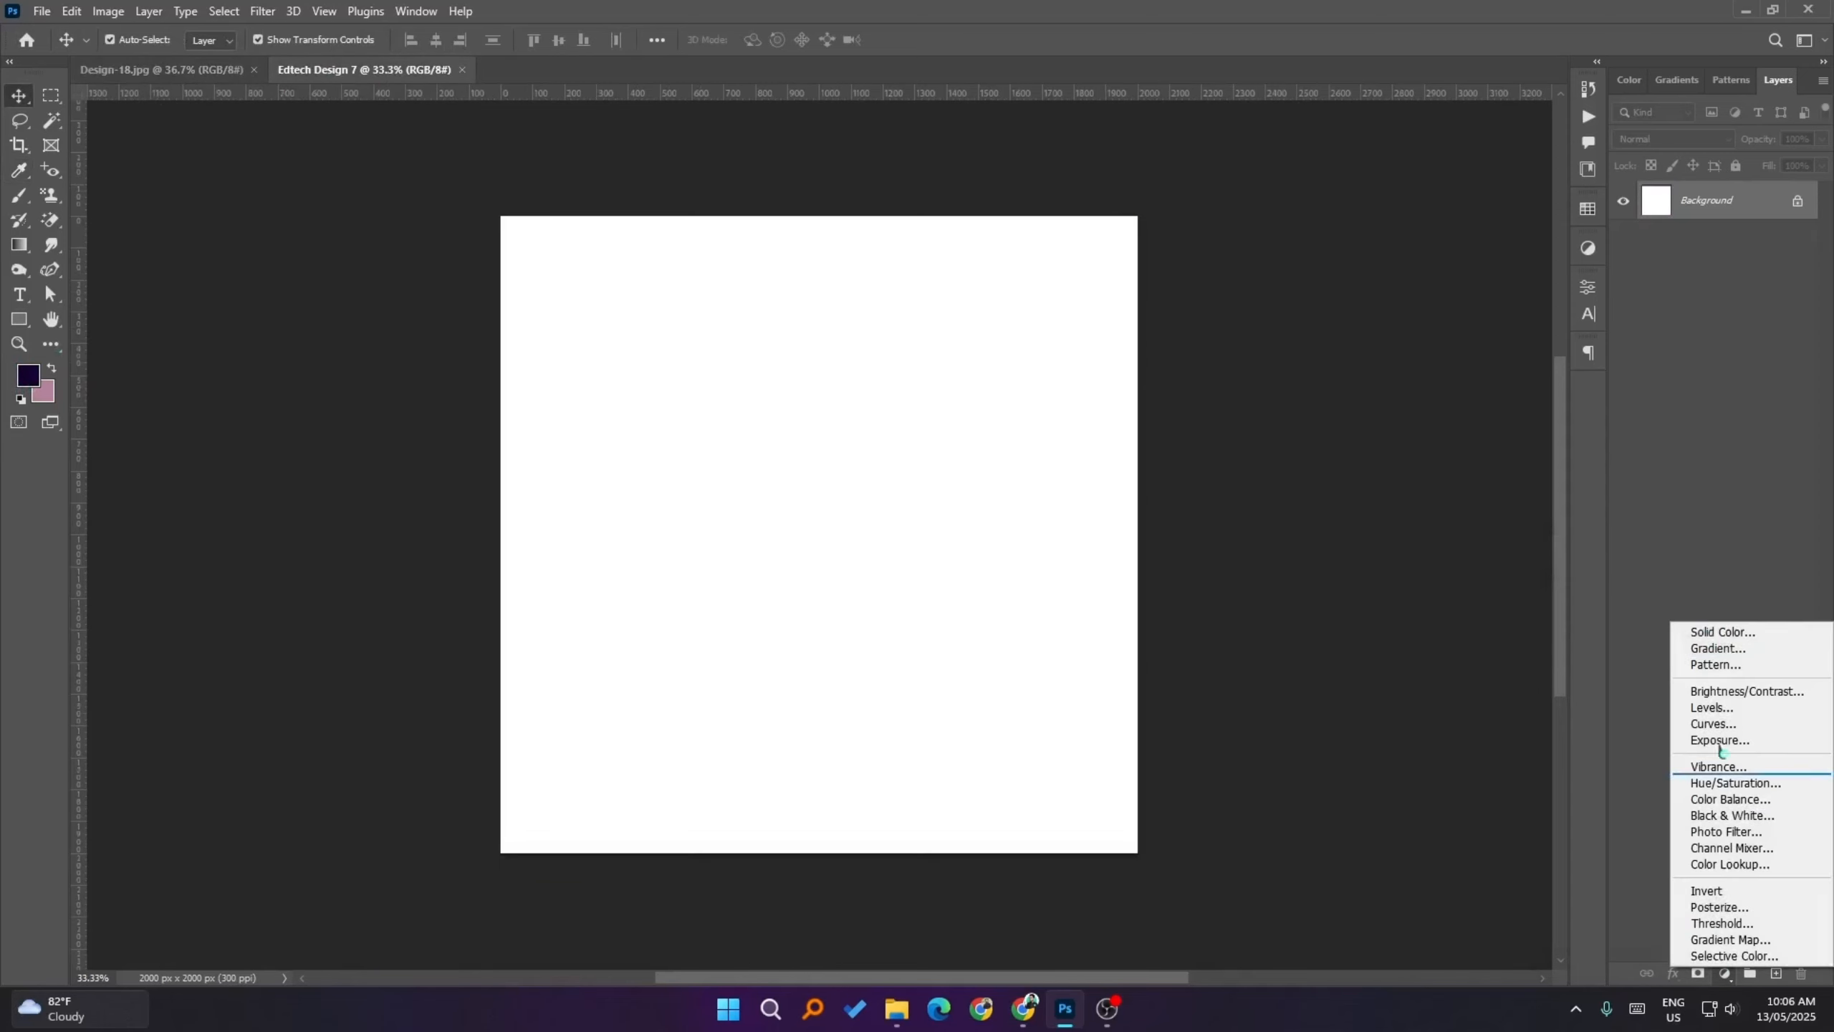
pyautogui.click(1711, 632)
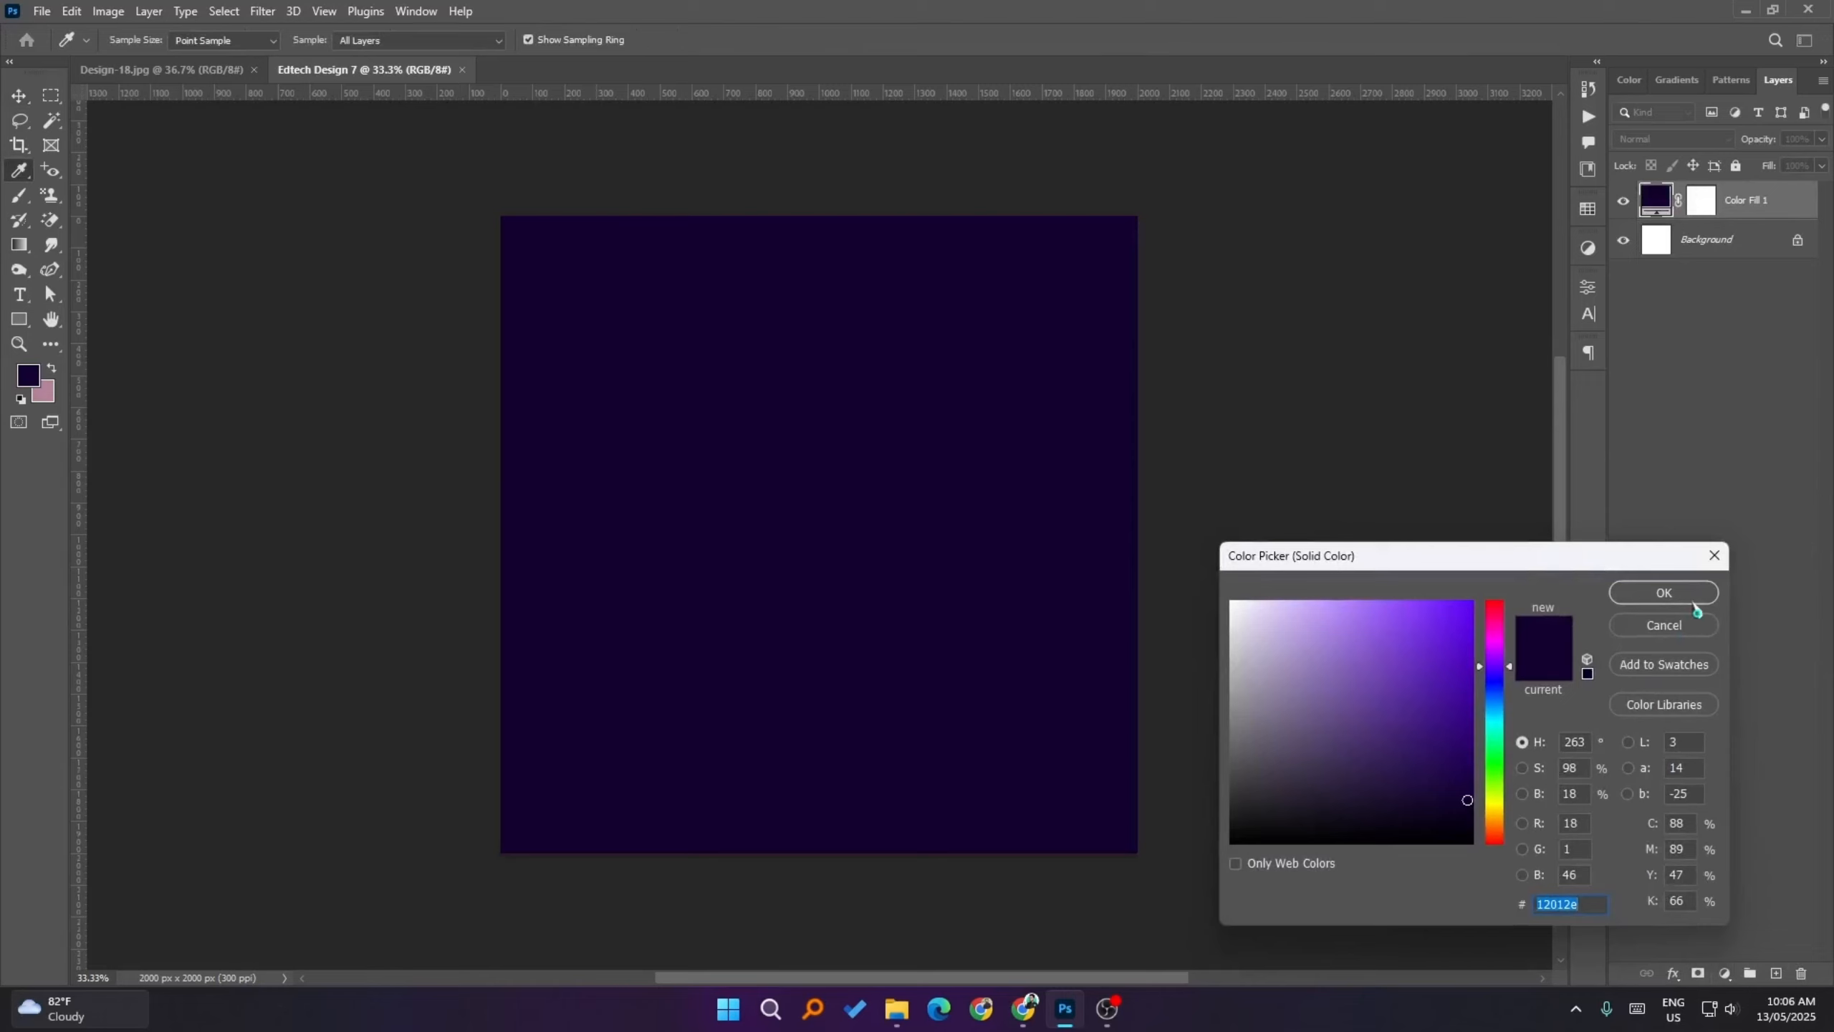
pyautogui.click(1663, 592)
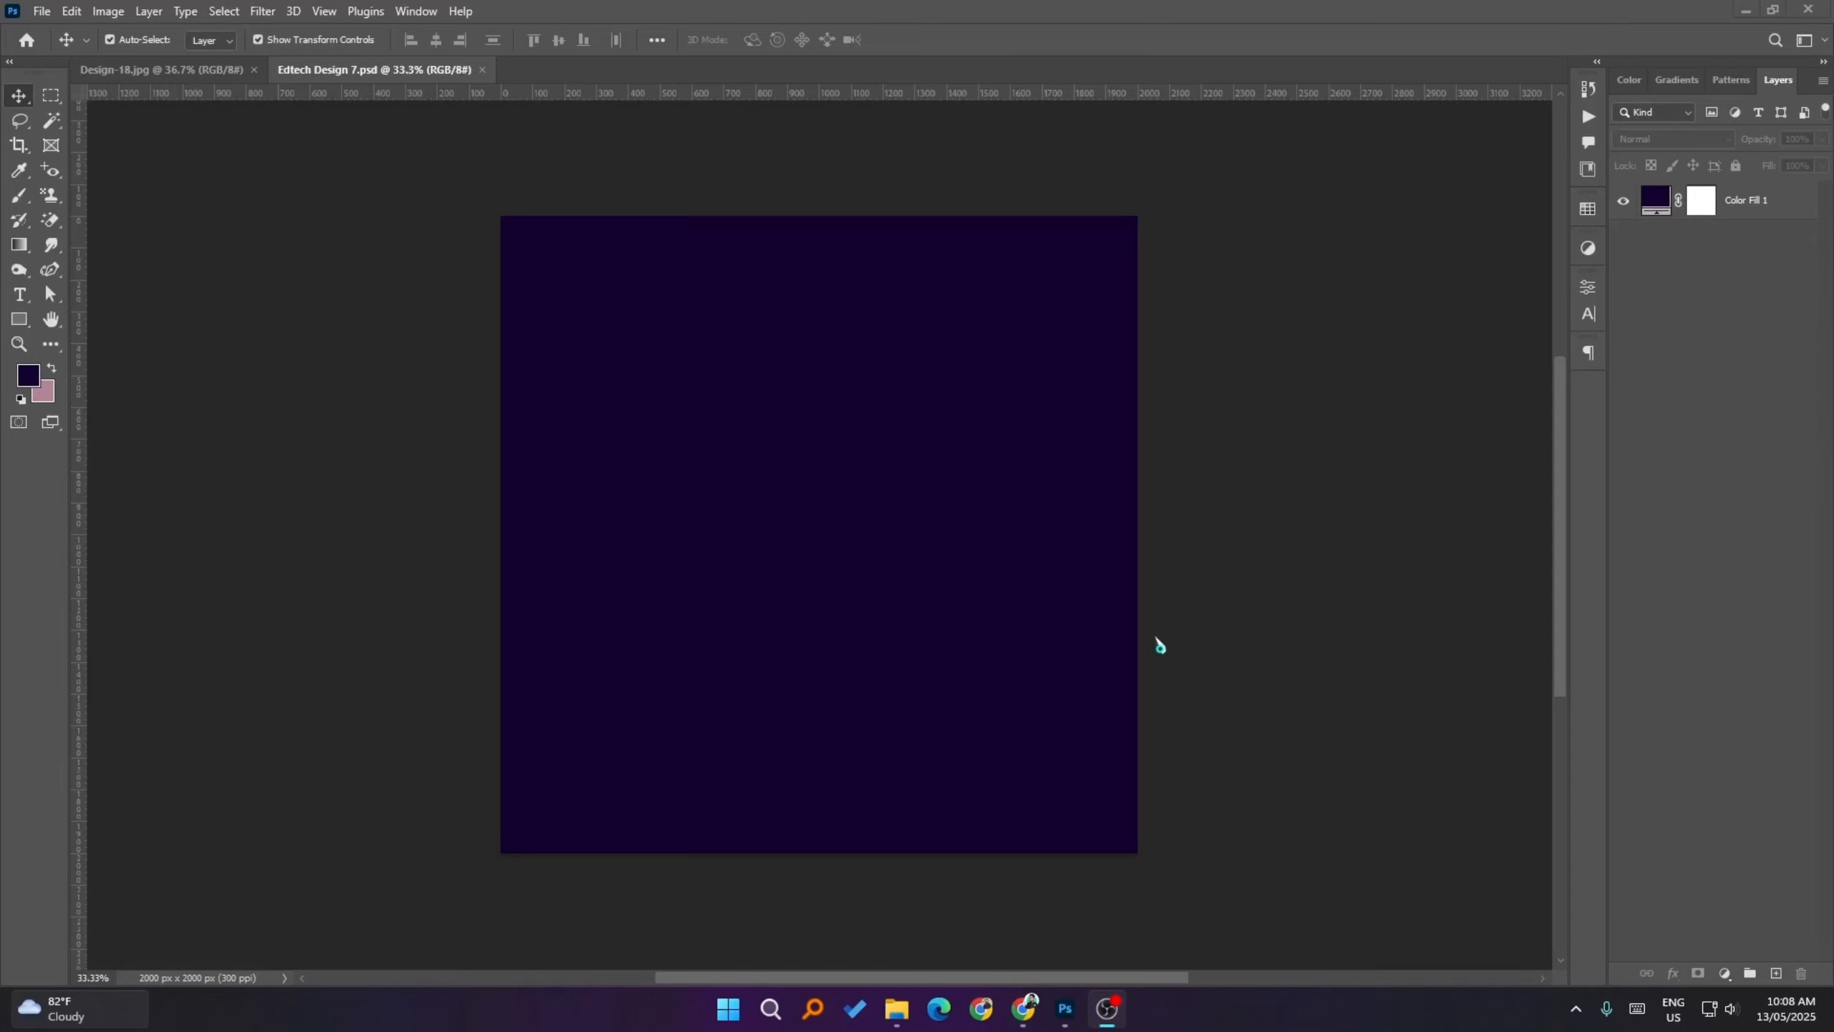
# - Compare the flyer against the Design-18.jpg reference, then bring up the Open dialog
pyautogui.click(790, 495)
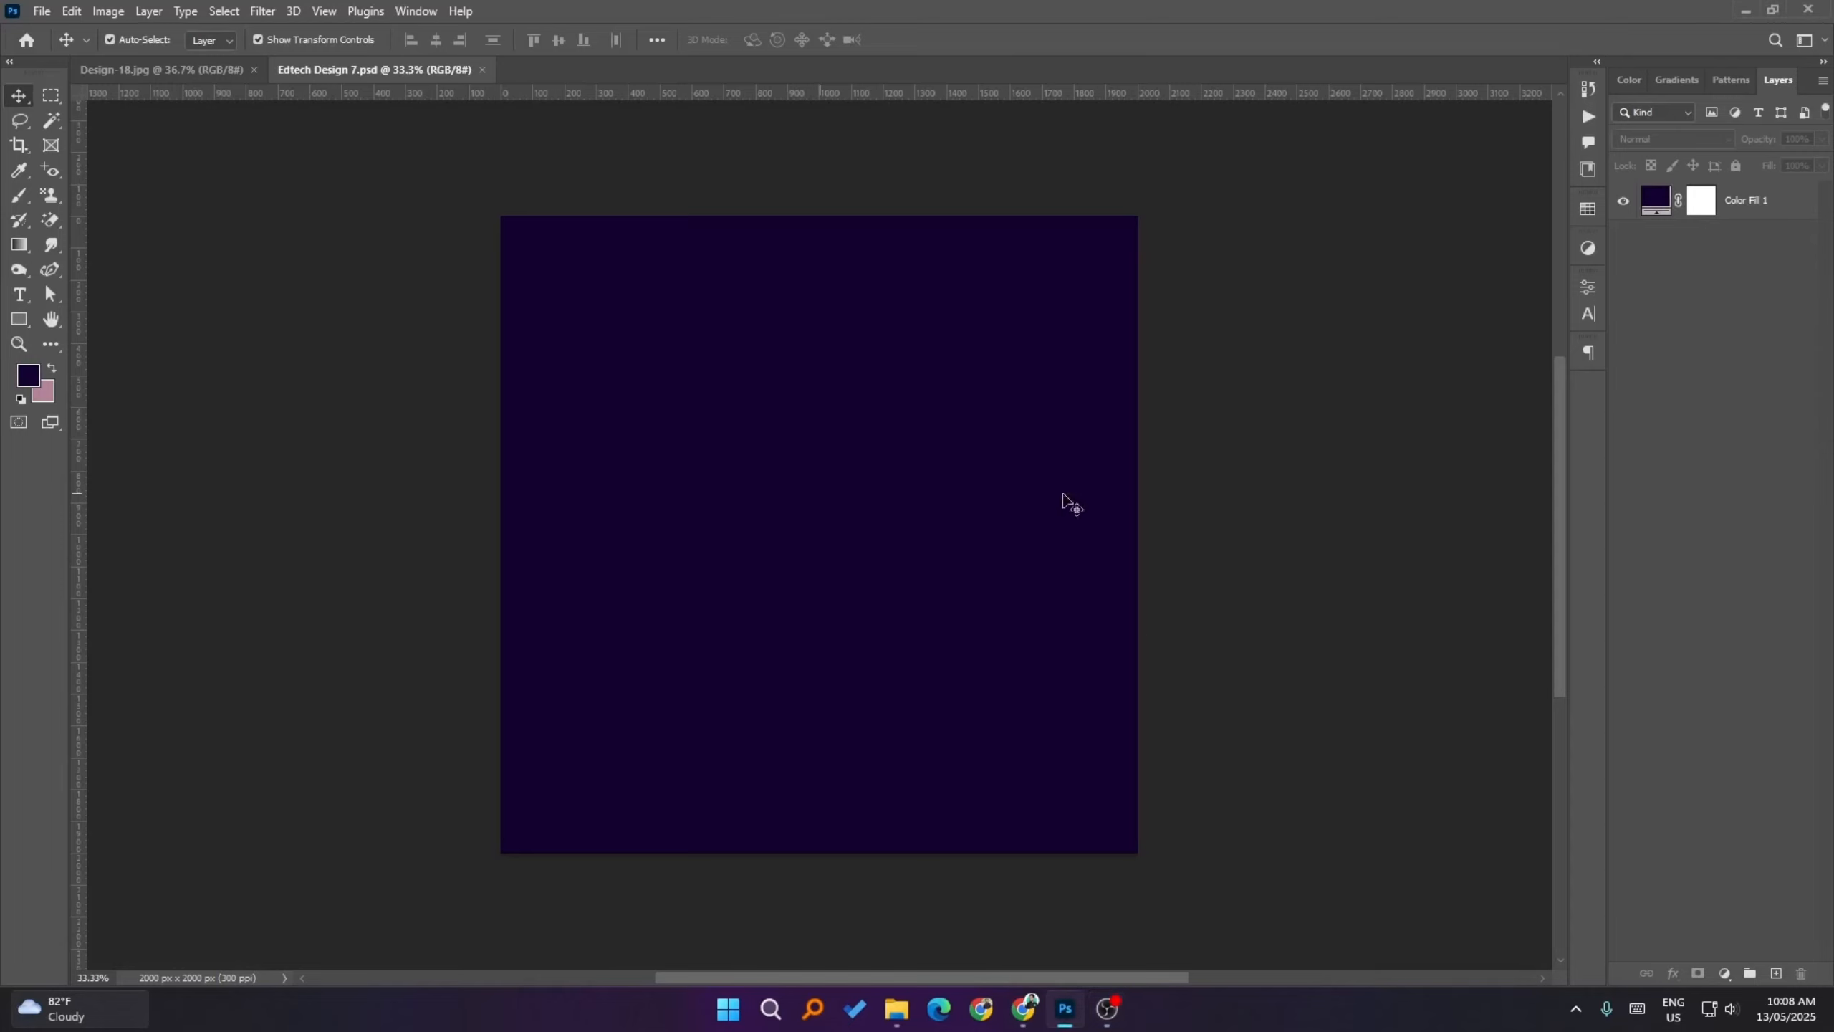
pyautogui.click(181, 69)
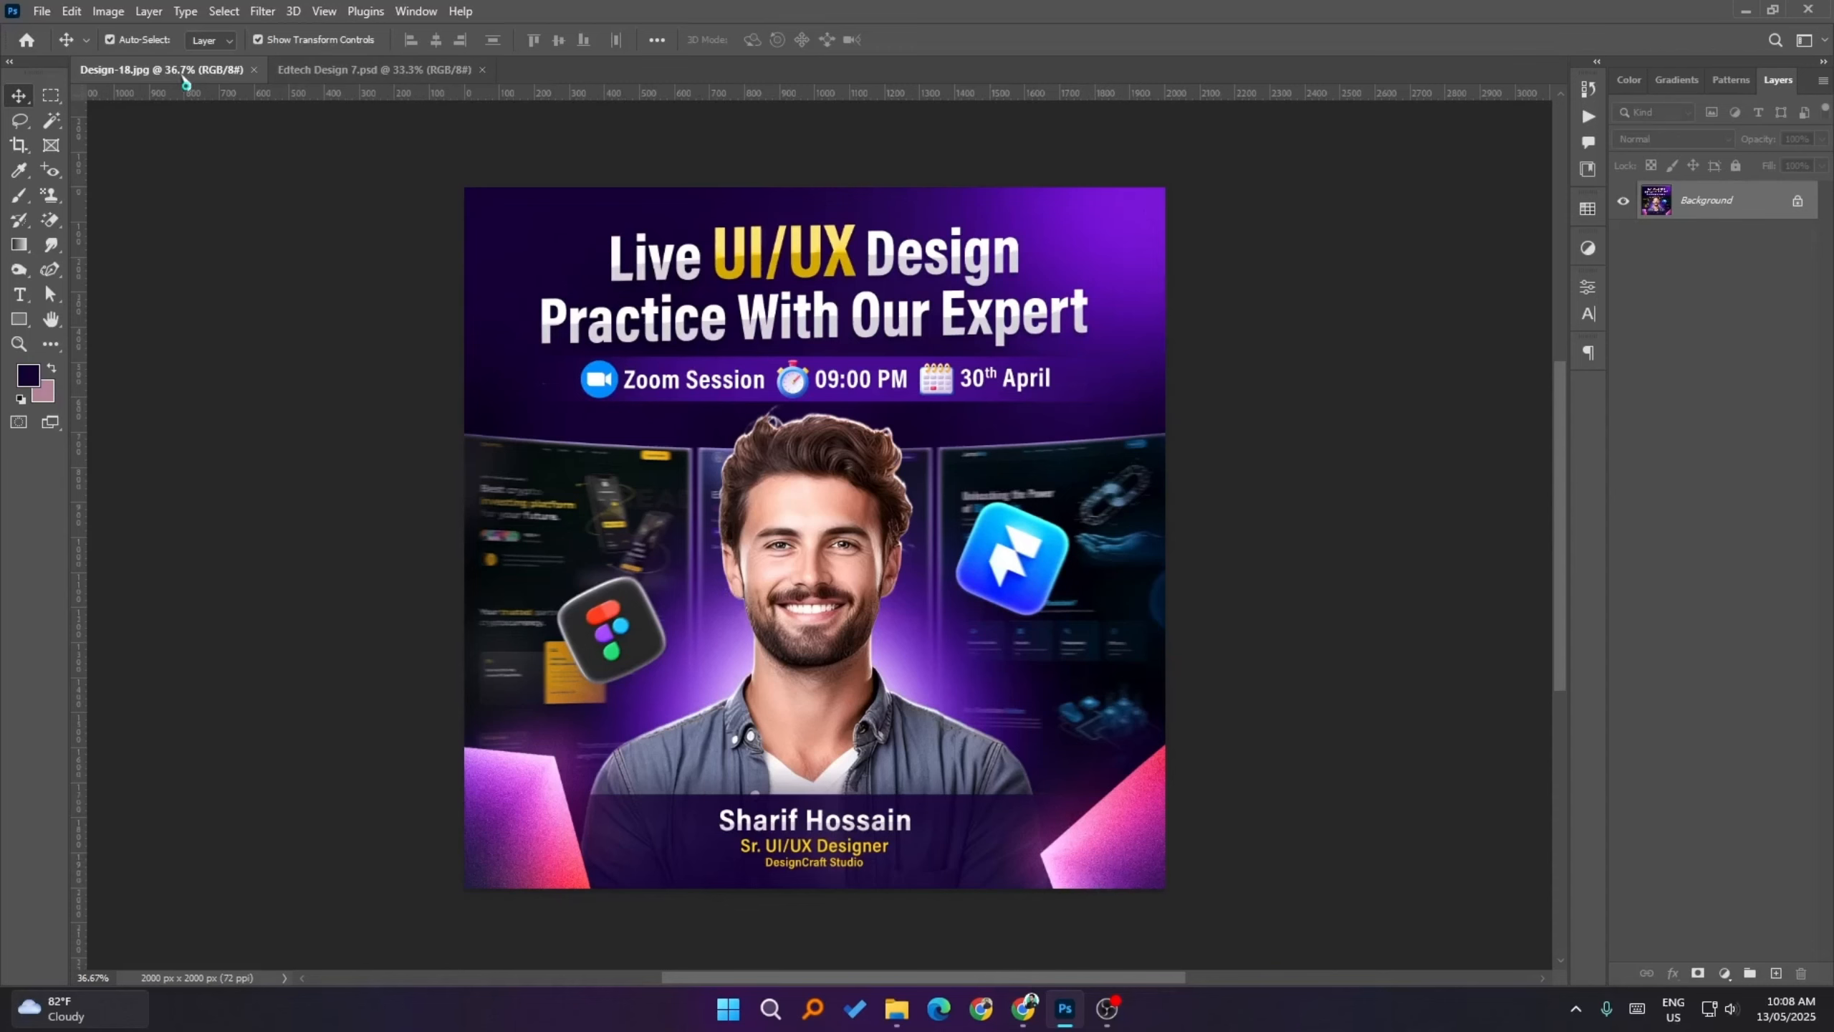
pyautogui.click(340, 70)
pyautogui.click(116, 72)
pyautogui.click(368, 70)
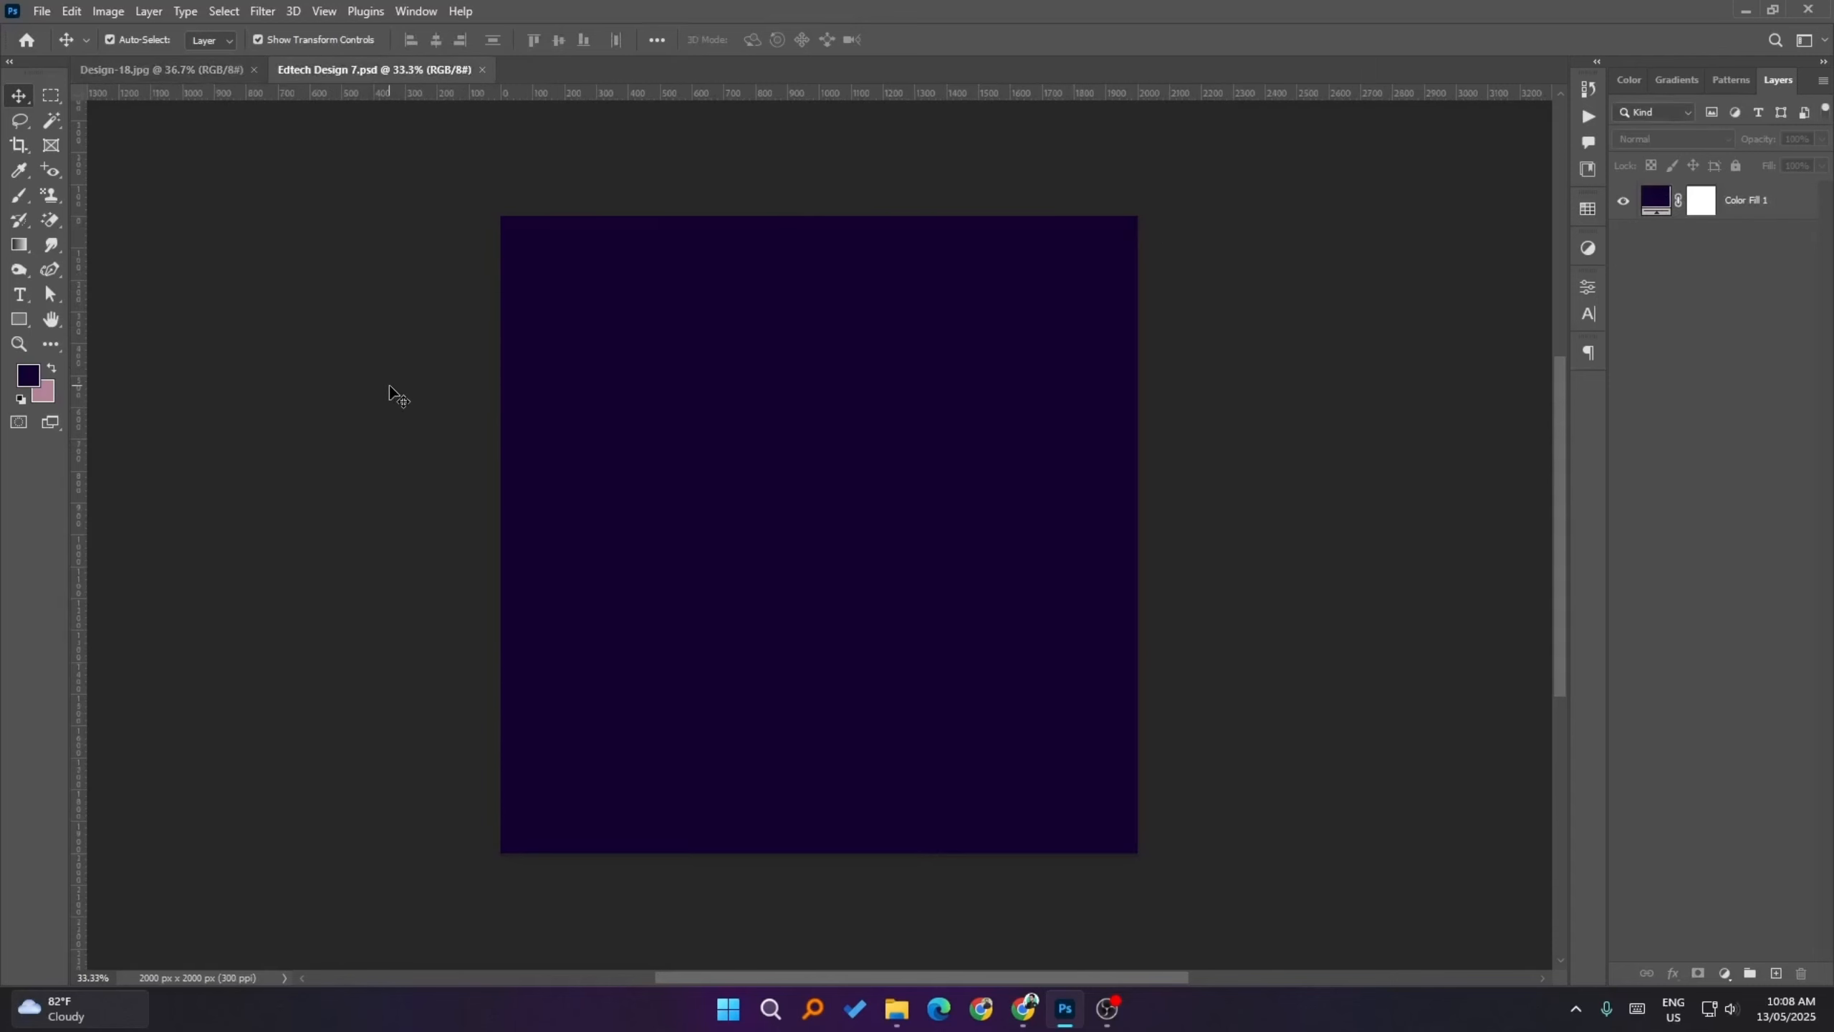
pyautogui.hotkey('ctrl', 'o')
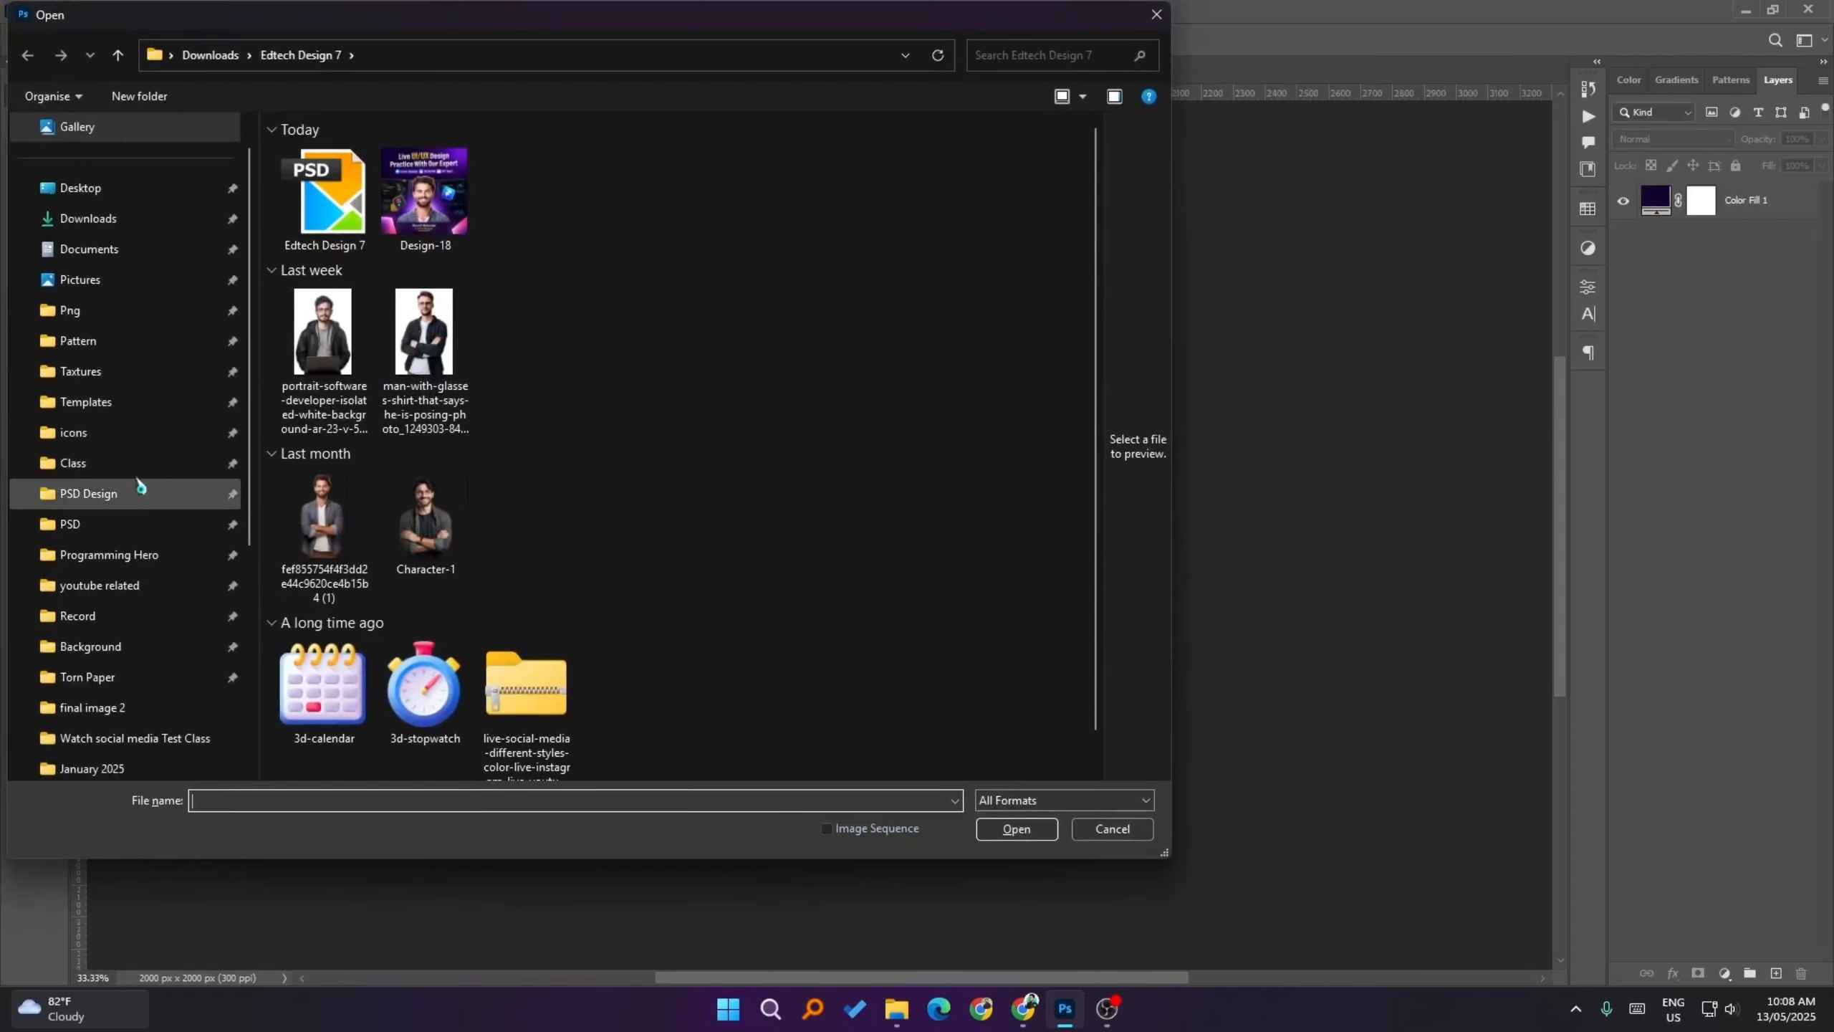
# - Open Design-18.psd from the Class folder and inspect its purple glow fill layer's colour
pyautogui.click(101, 462)
pyautogui.click(1031, 635)
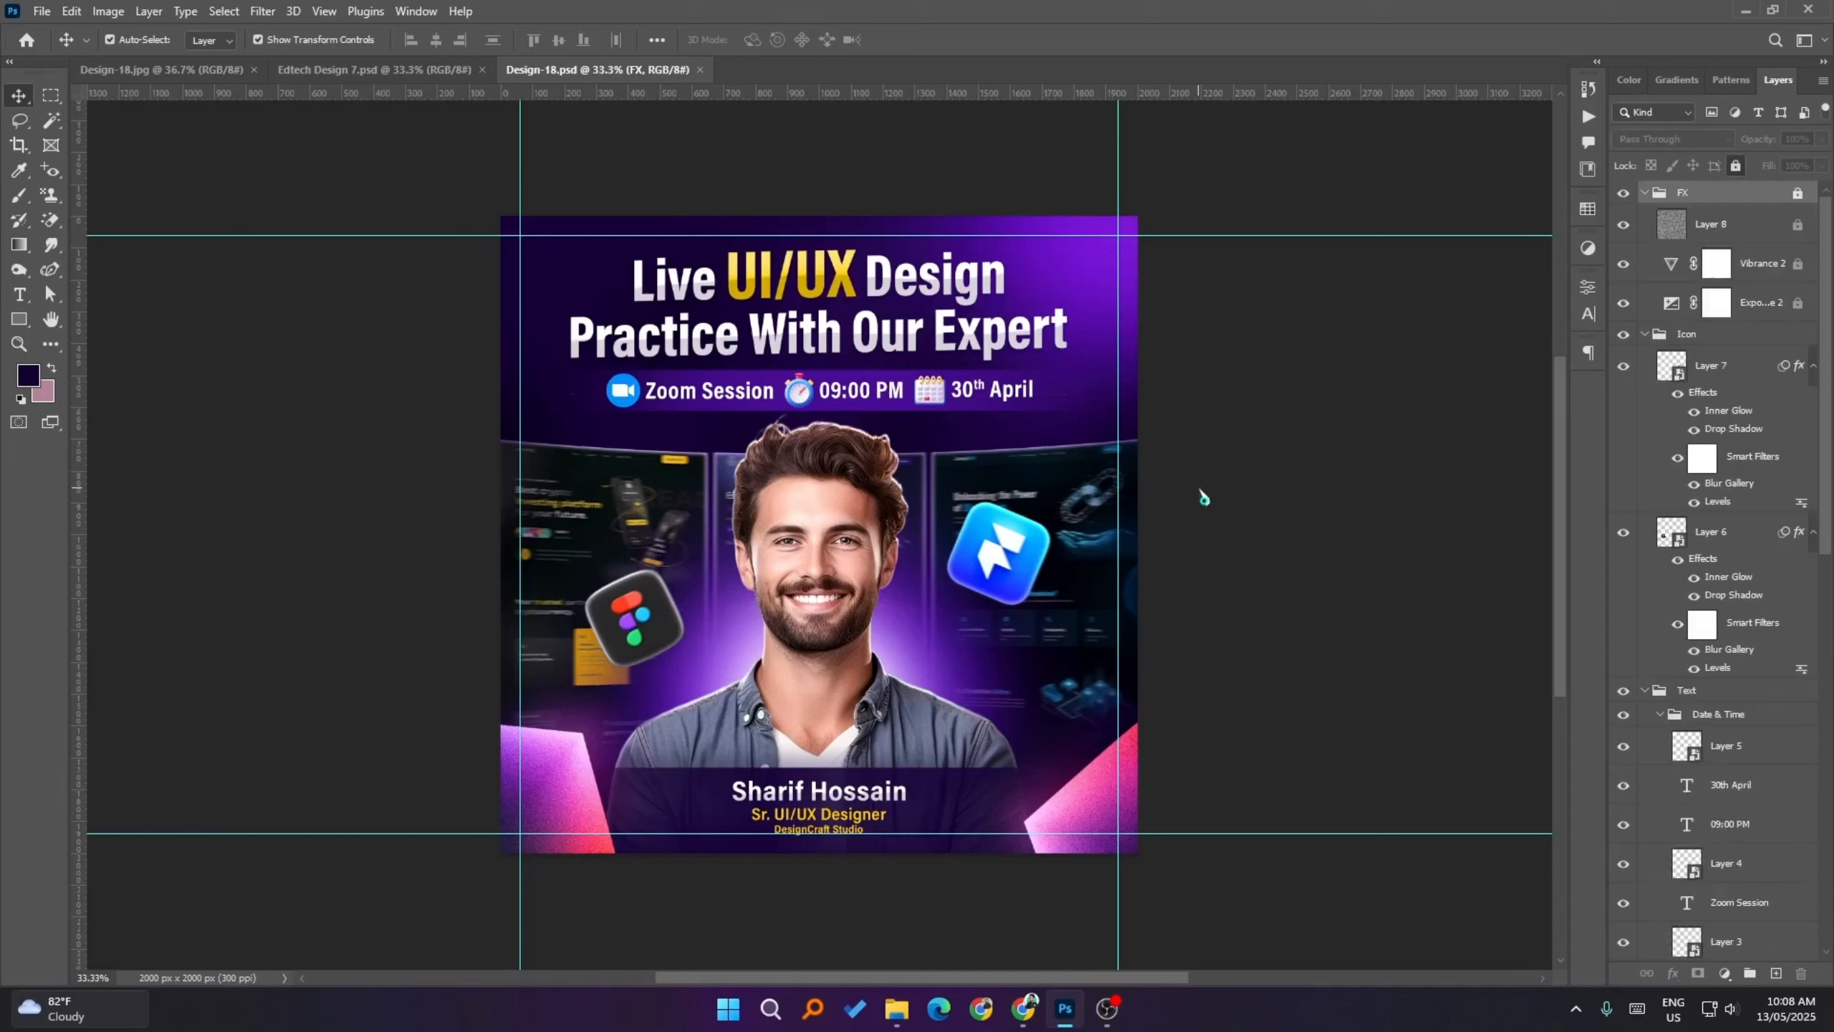
pyautogui.click(1269, 518)
pyautogui.click(1060, 257)
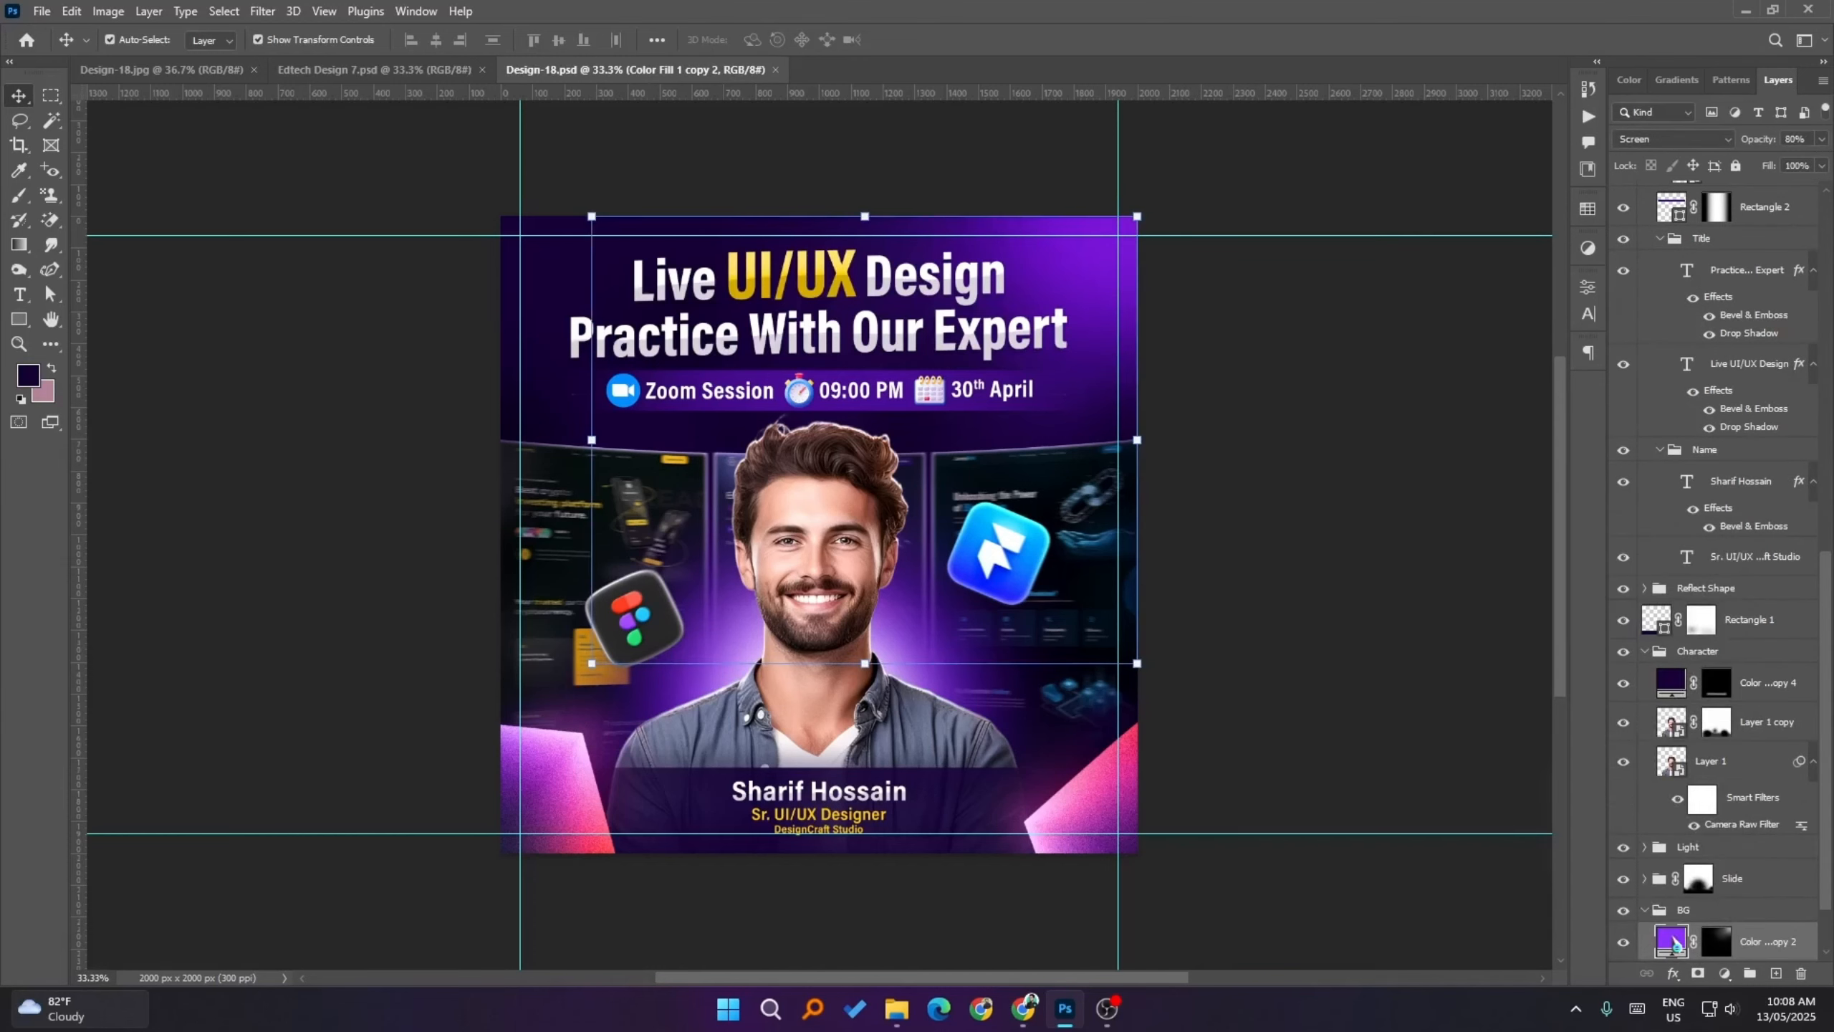
pyautogui.doubleClick(1672, 941)
pyautogui.click(1660, 597)
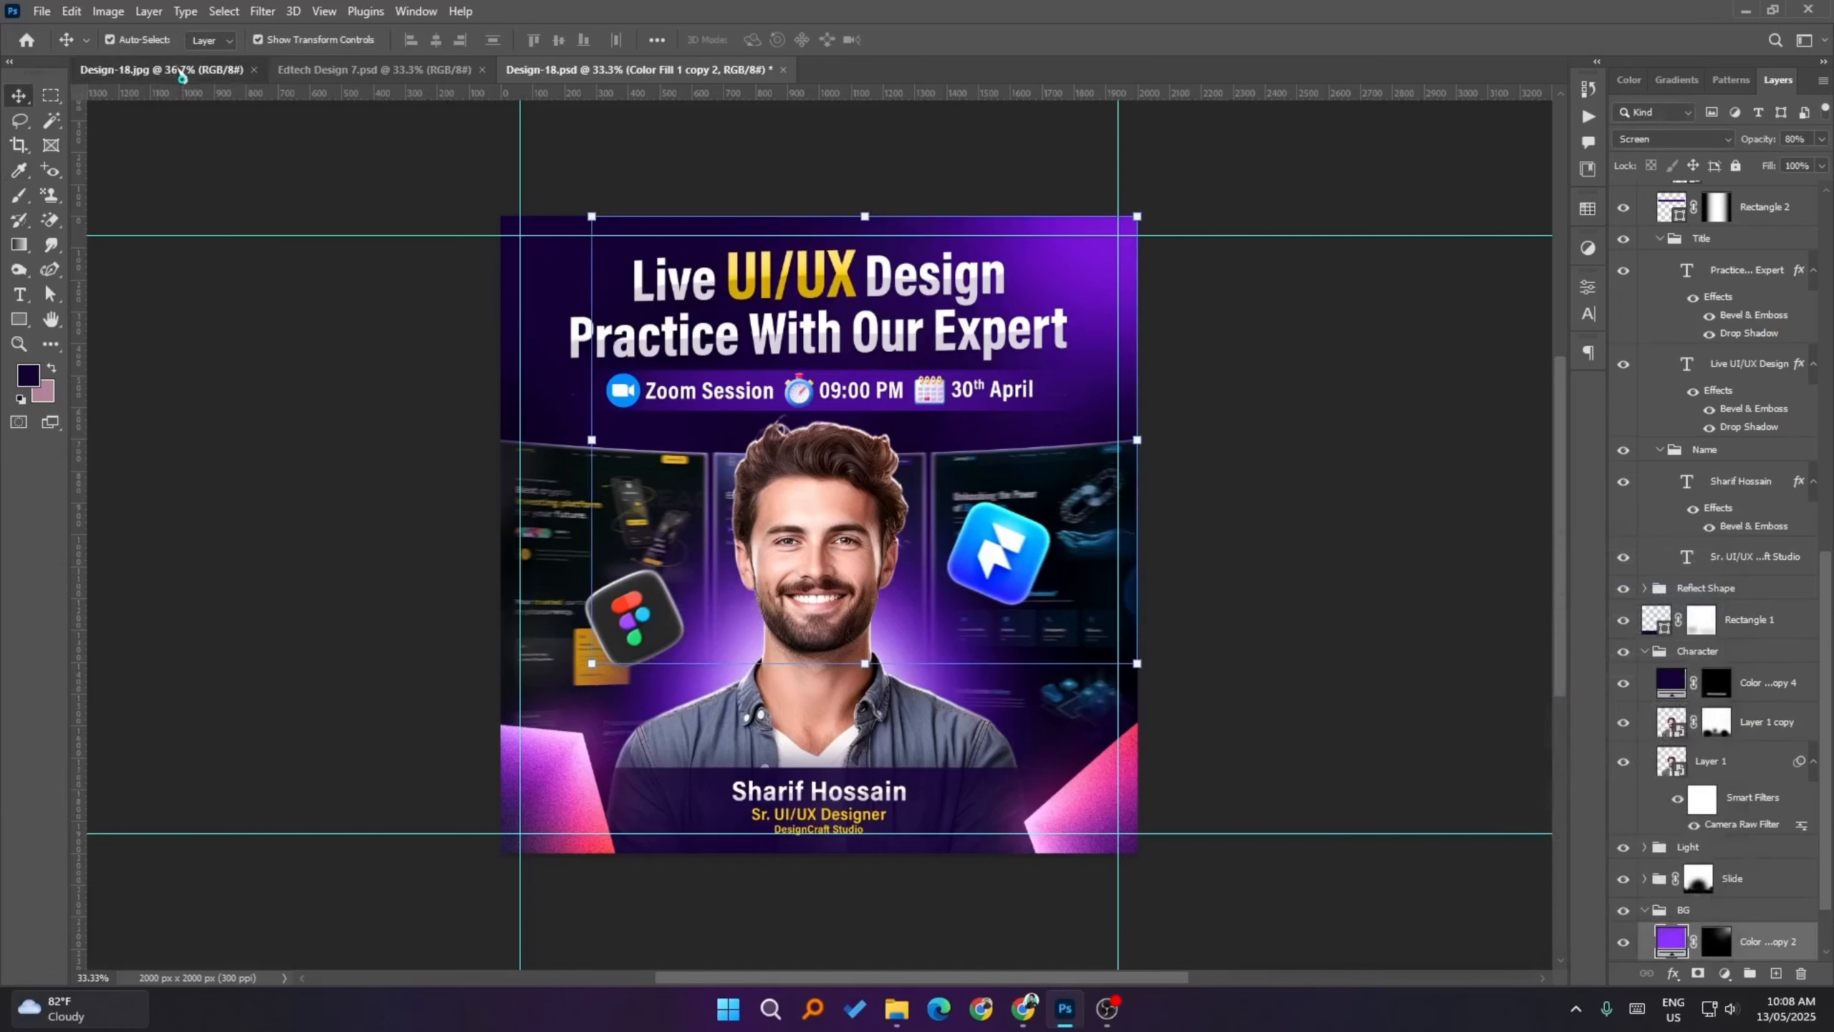
# - Select Edtech Design 7's Color Fill 1 layer and show the colour swatches
pyautogui.click(174, 69)
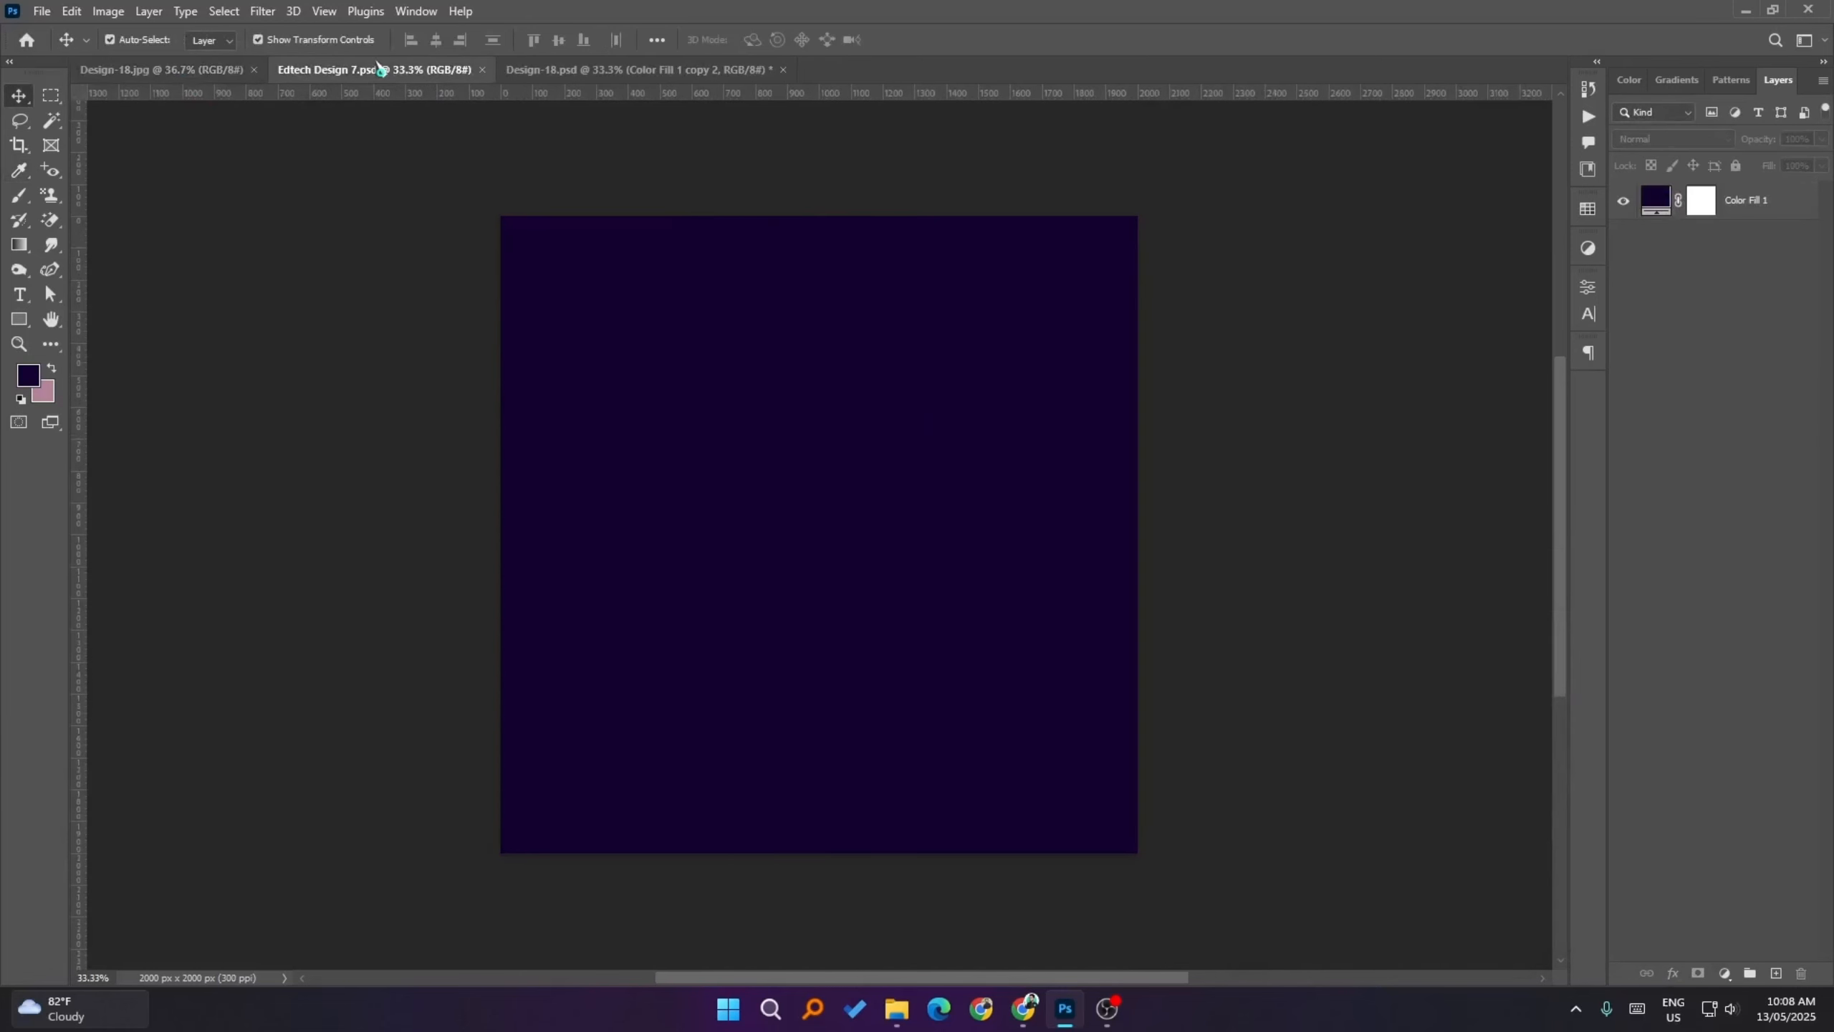
pyautogui.click(380, 70)
pyautogui.click(1660, 206)
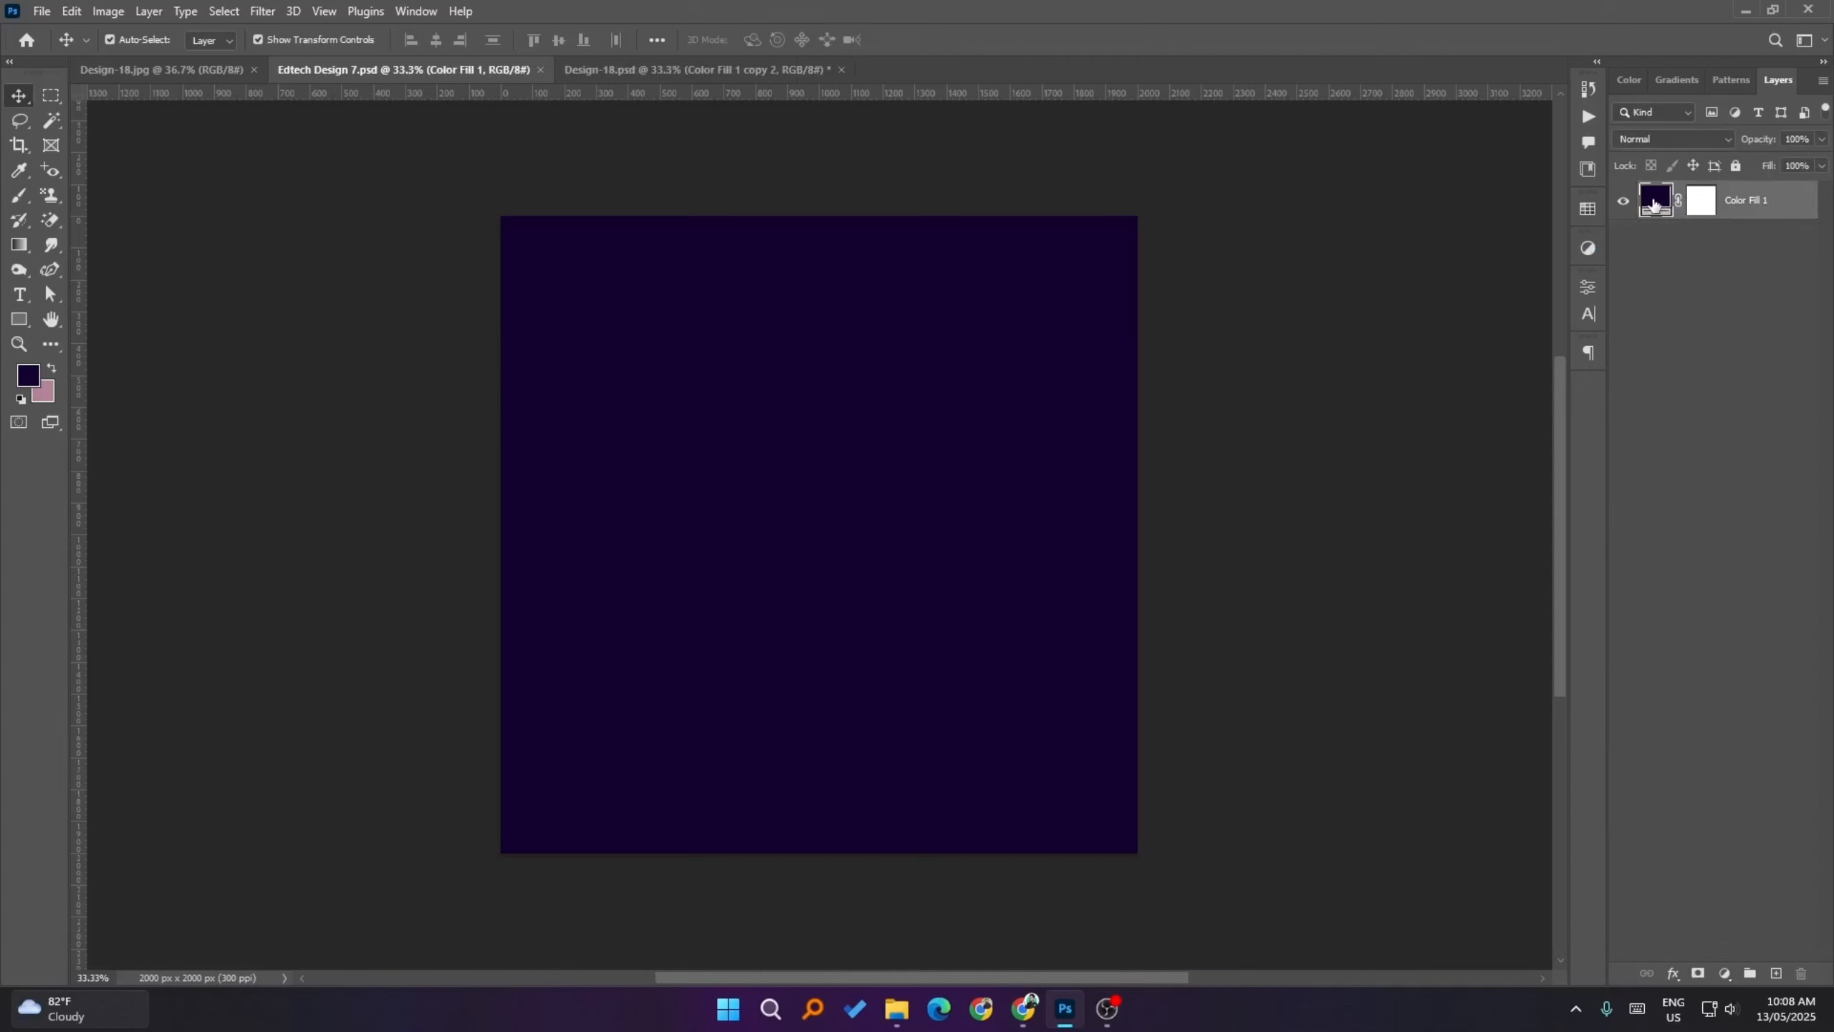
pyautogui.click(1586, 227)
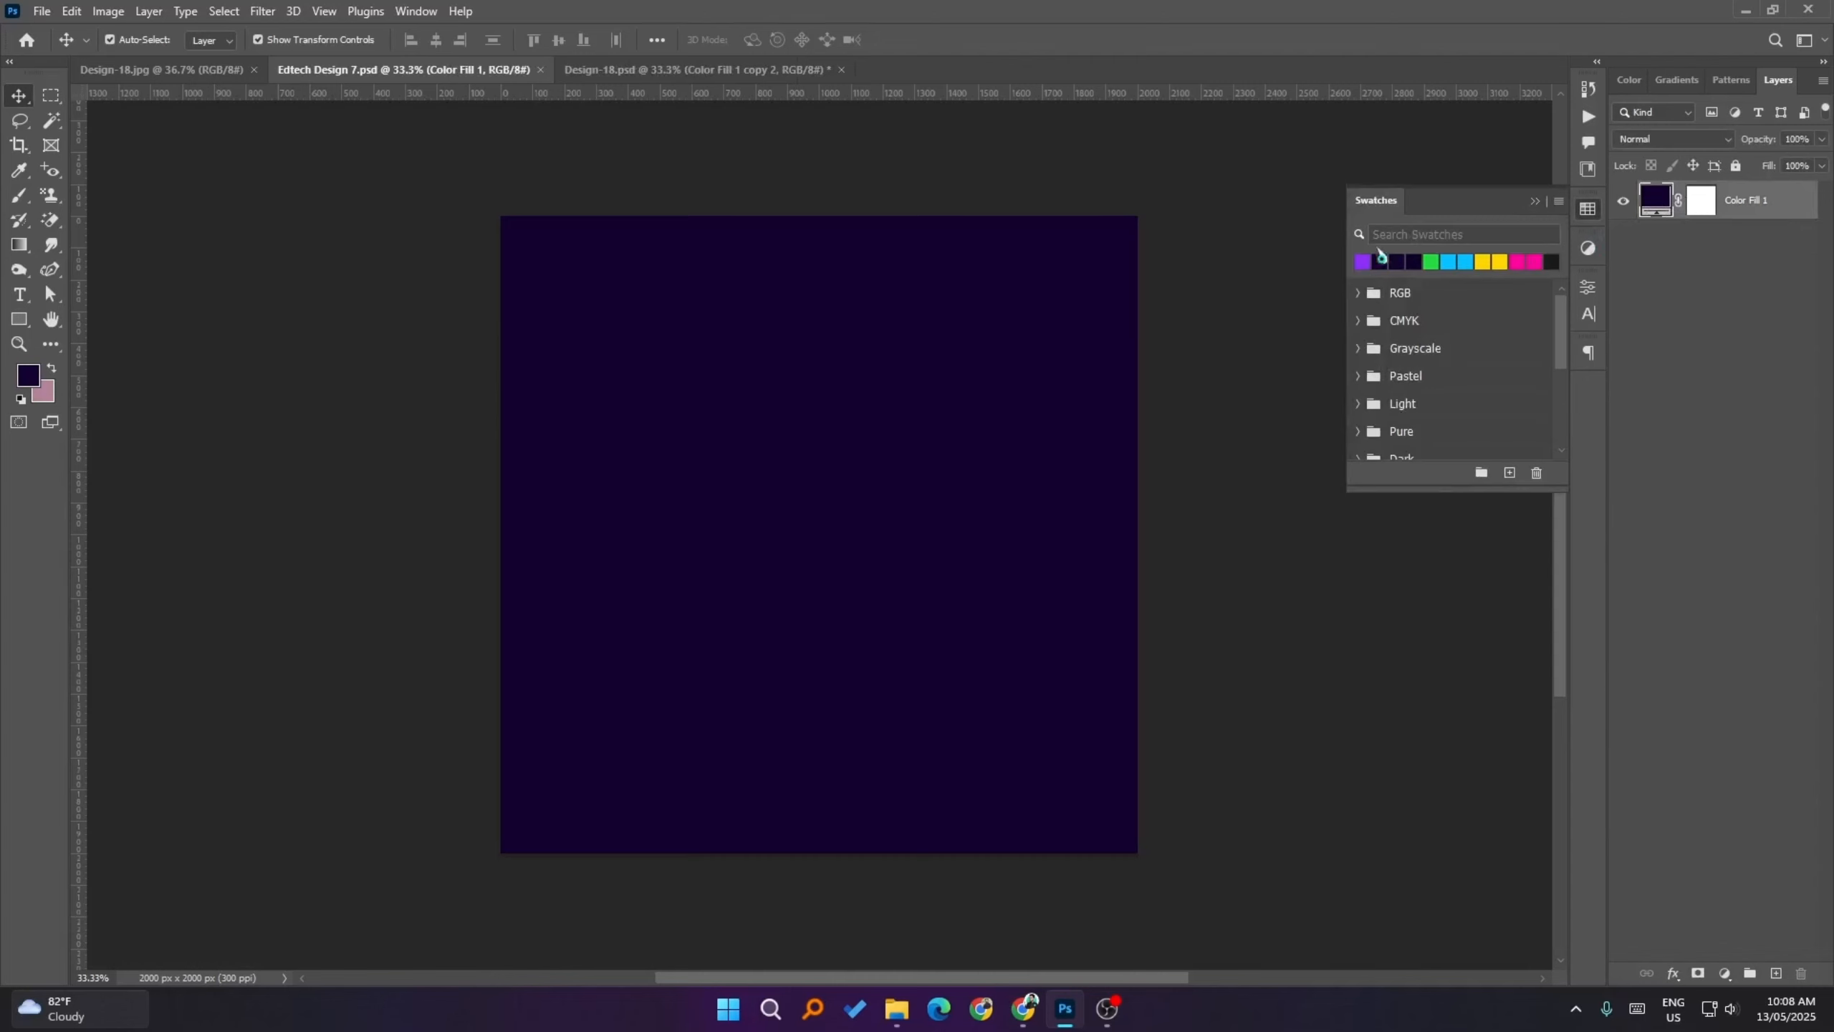
# - Close the flat Design-18.jpg document tab and clear the layer selection
pyautogui.click(212, 69)
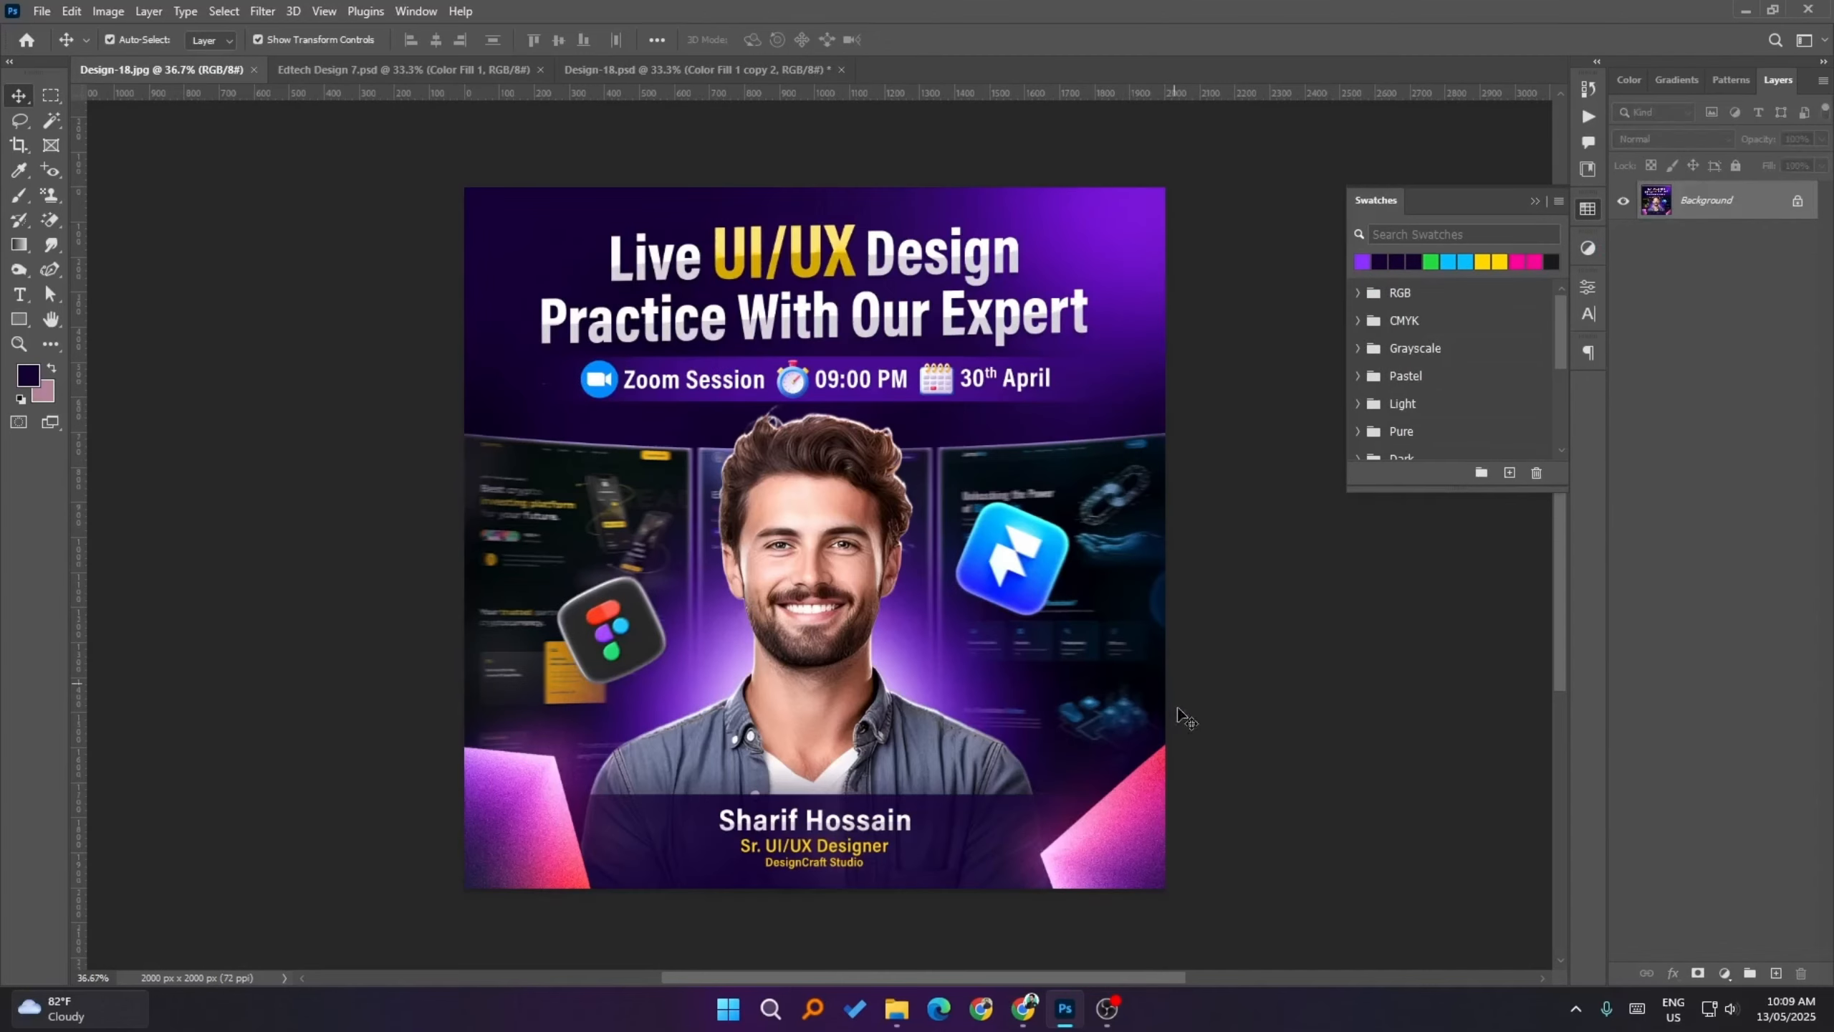
pyautogui.click(697, 70)
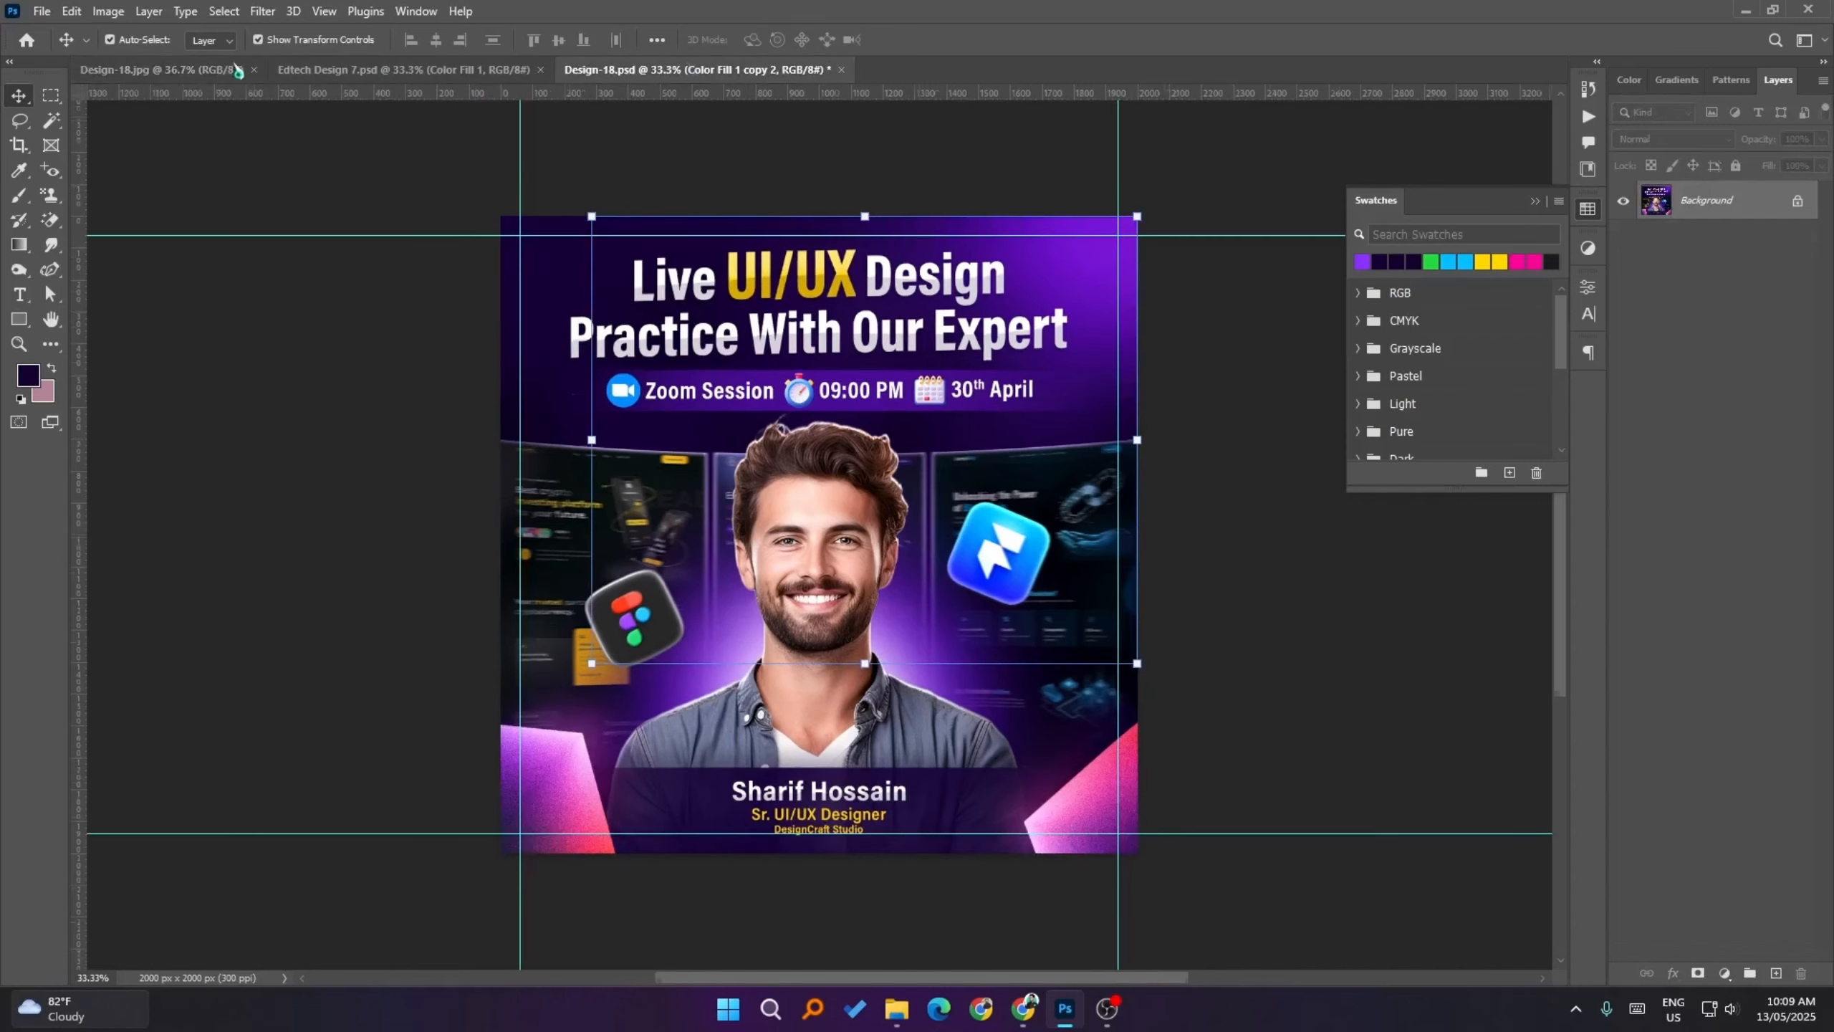
pyautogui.click(140, 72)
pyautogui.rightClick(140, 78)
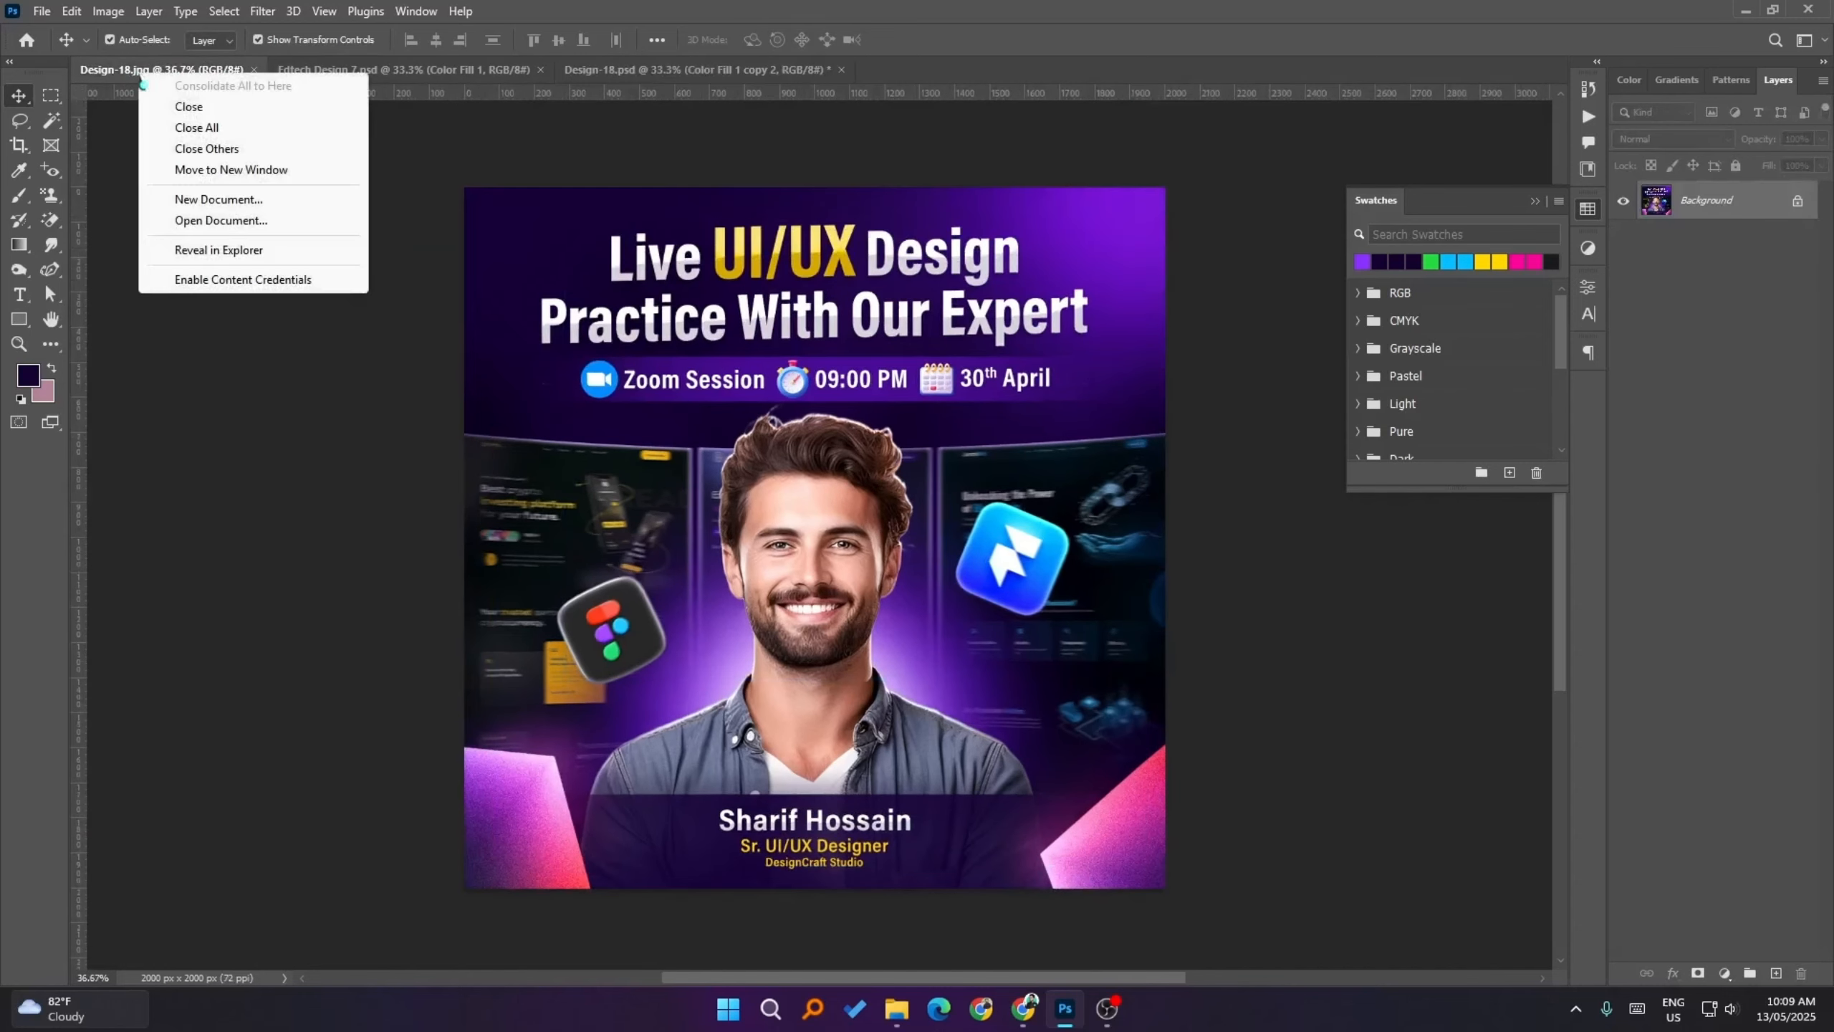
pyautogui.click(189, 105)
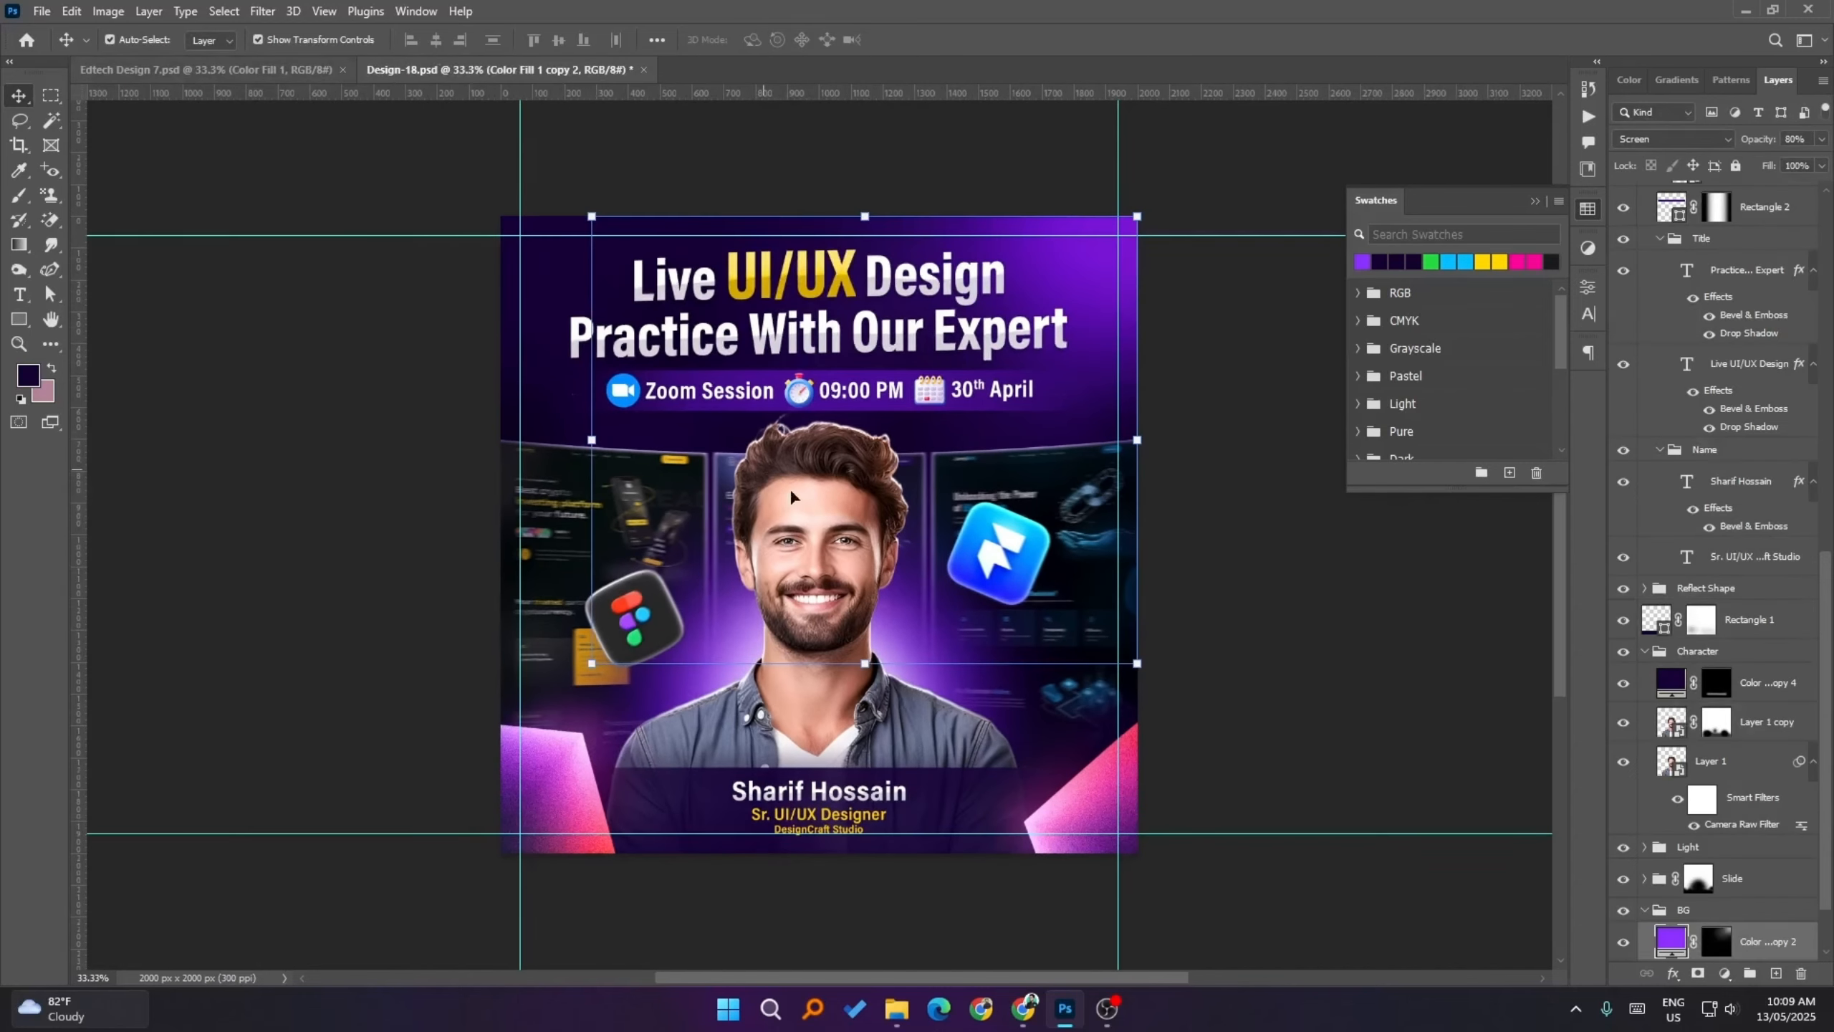
pyautogui.click(1331, 650)
pyautogui.scroll(-2, 1703, 838)
# - Check the poster's base fill, then recolour Edtech Design 7's Color Fill 1 to 160237
pyautogui.doubleClick(1671, 941)
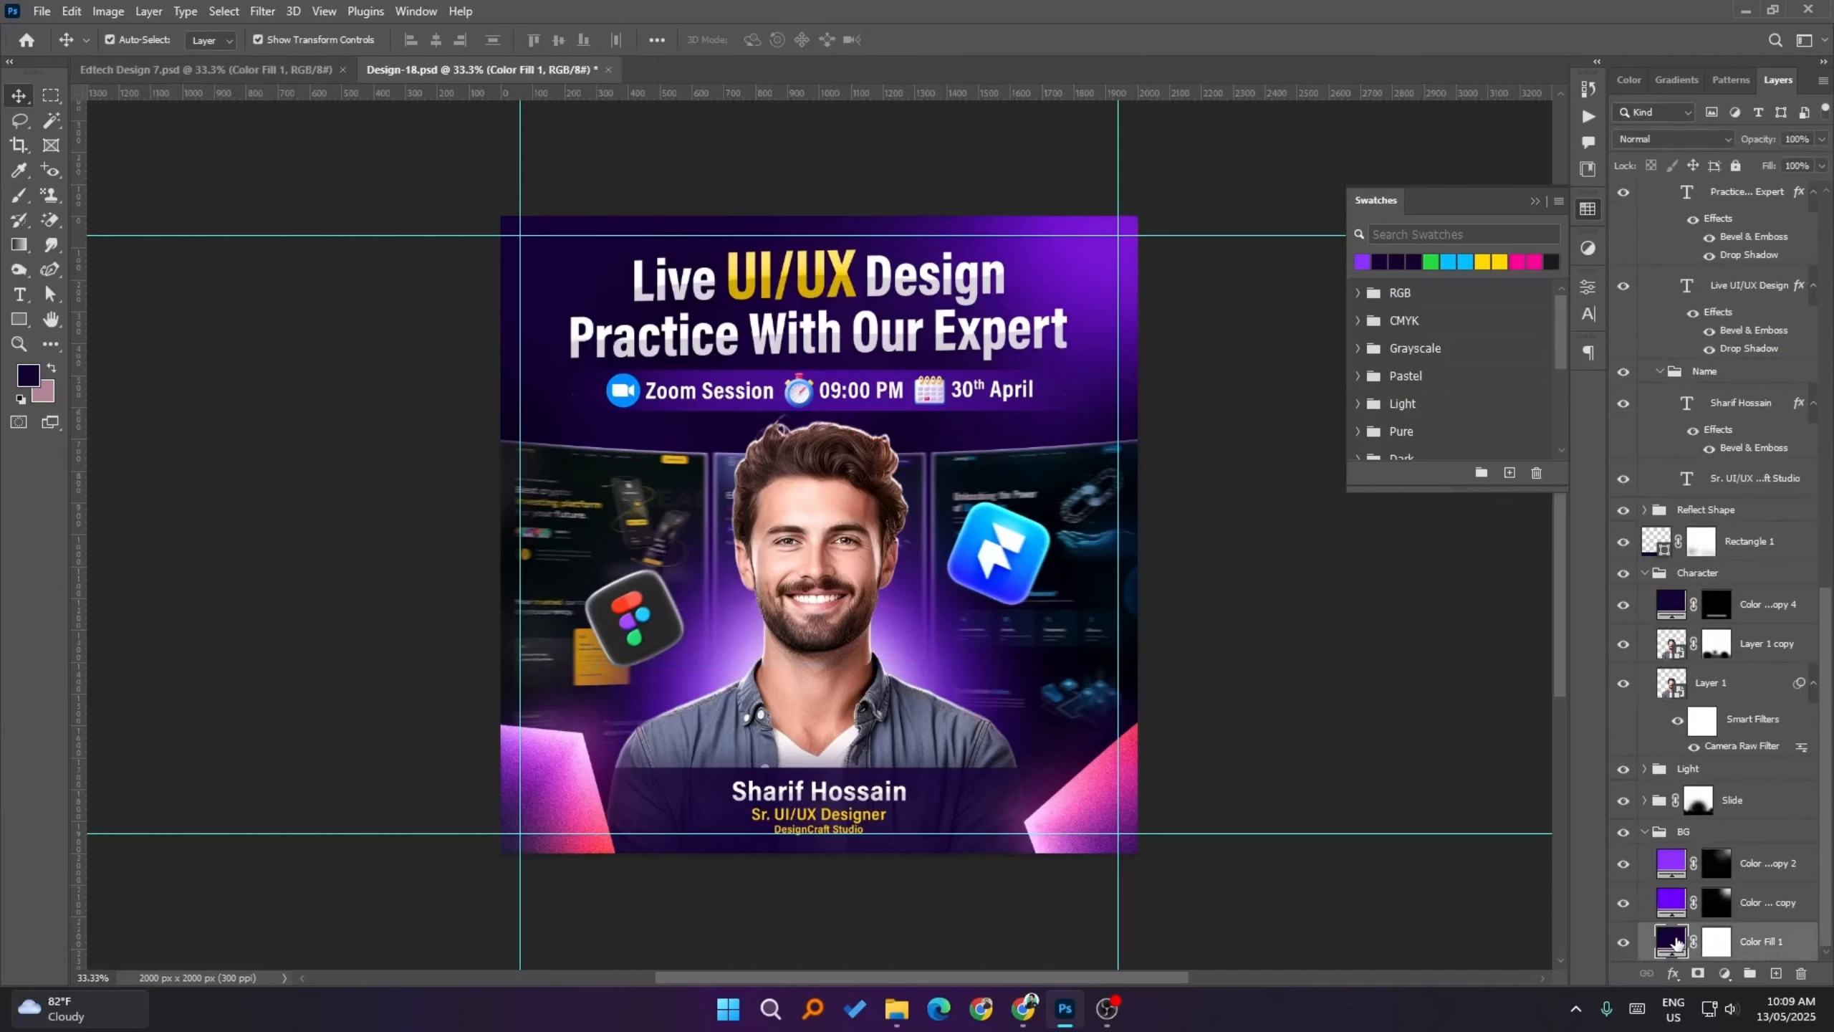
pyautogui.click(1664, 592)
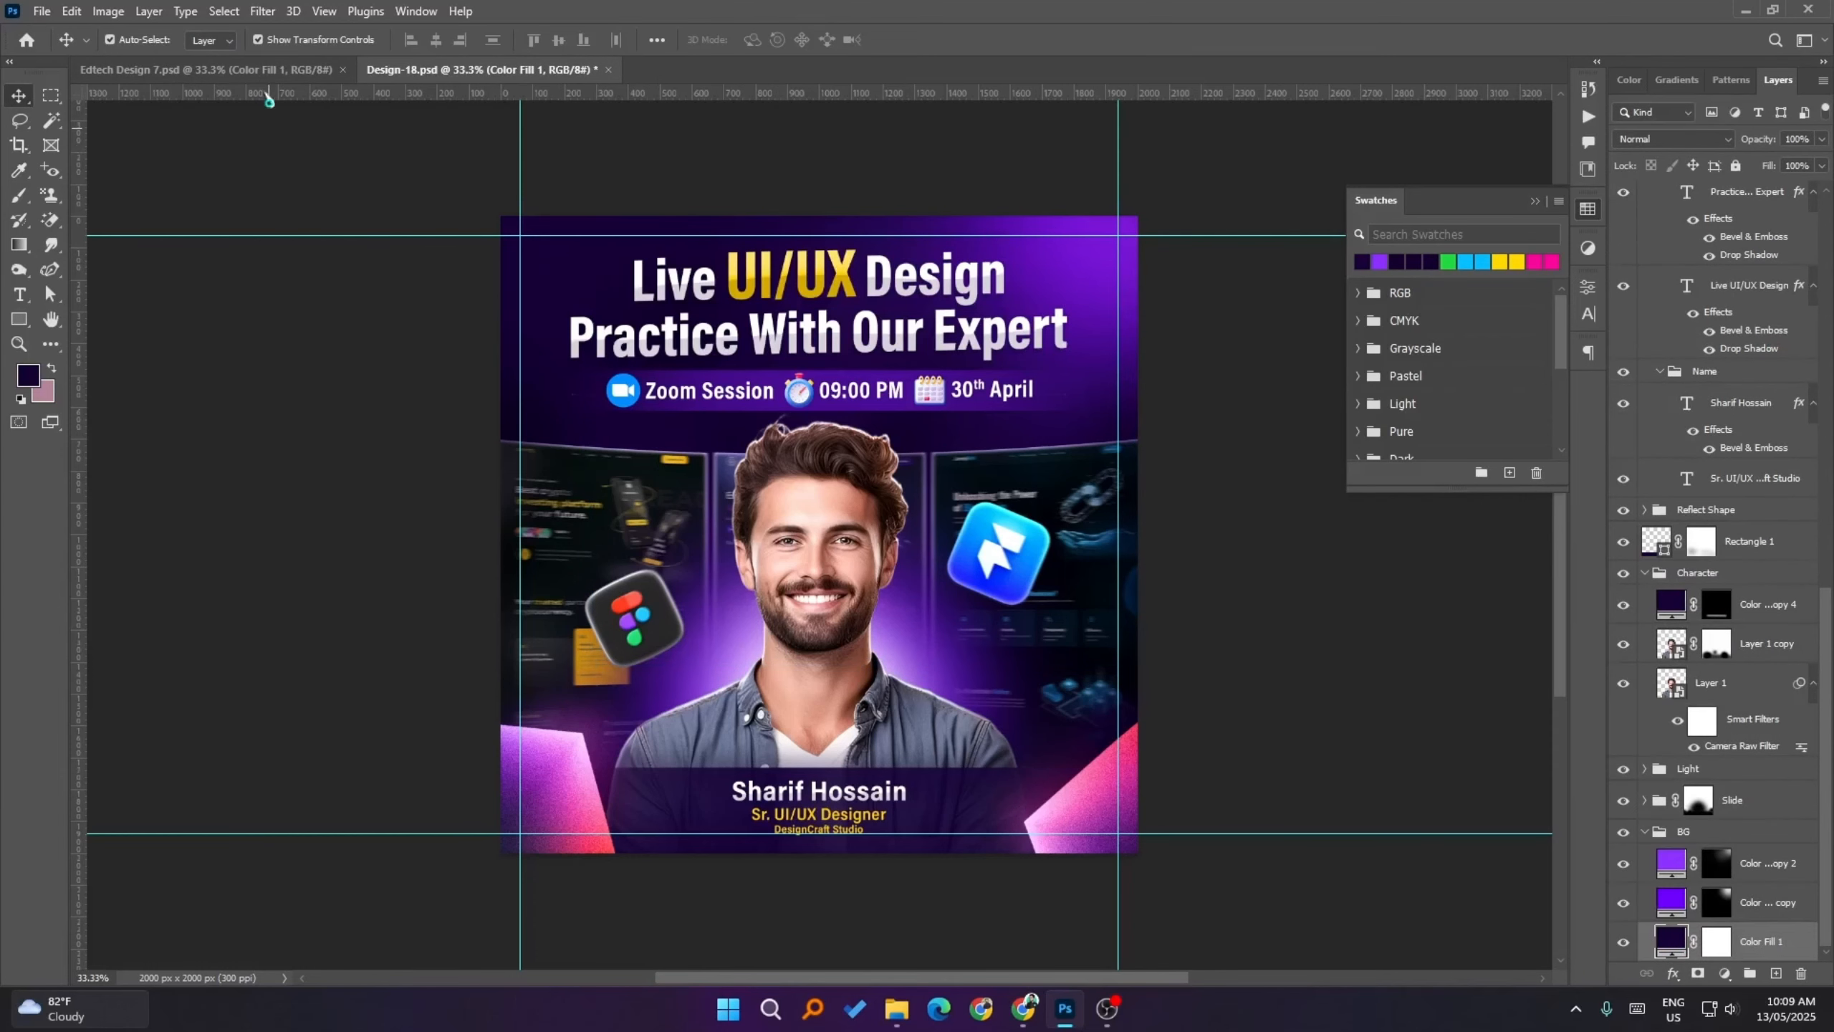
pyautogui.click(234, 70)
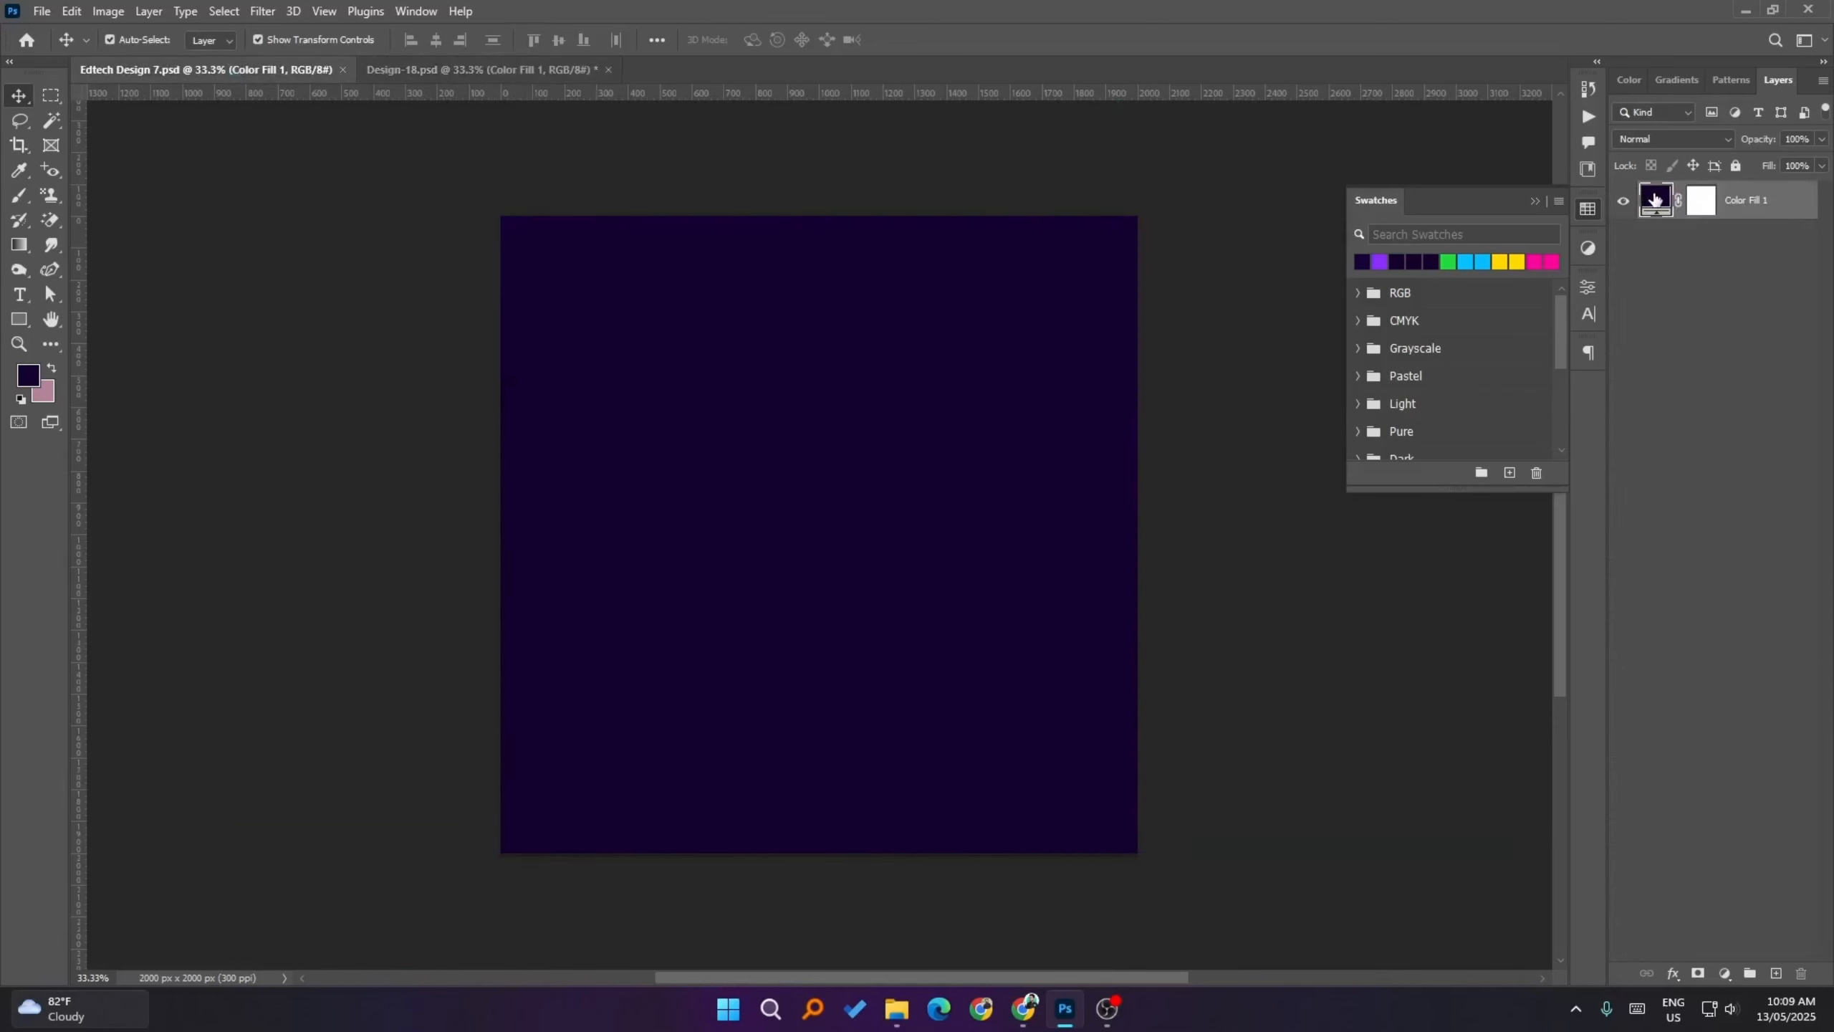
pyautogui.doubleClick(1655, 200)
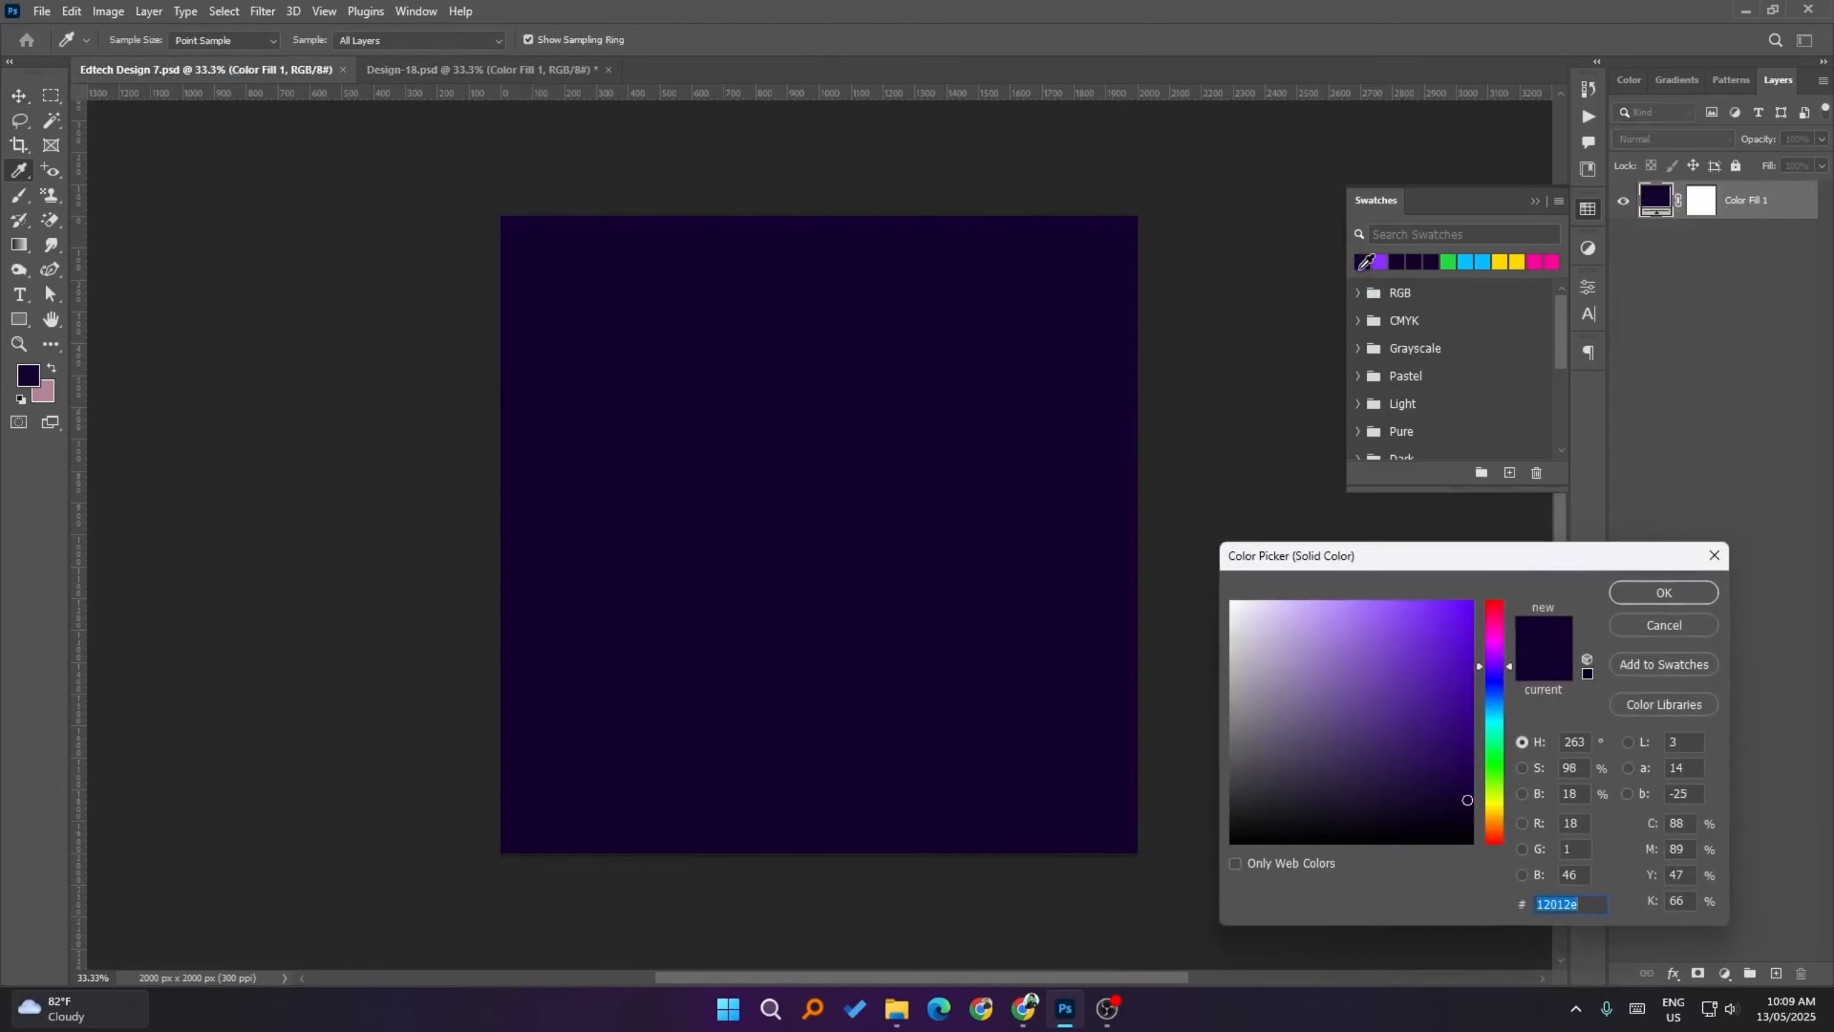
pyautogui.click(1362, 261)
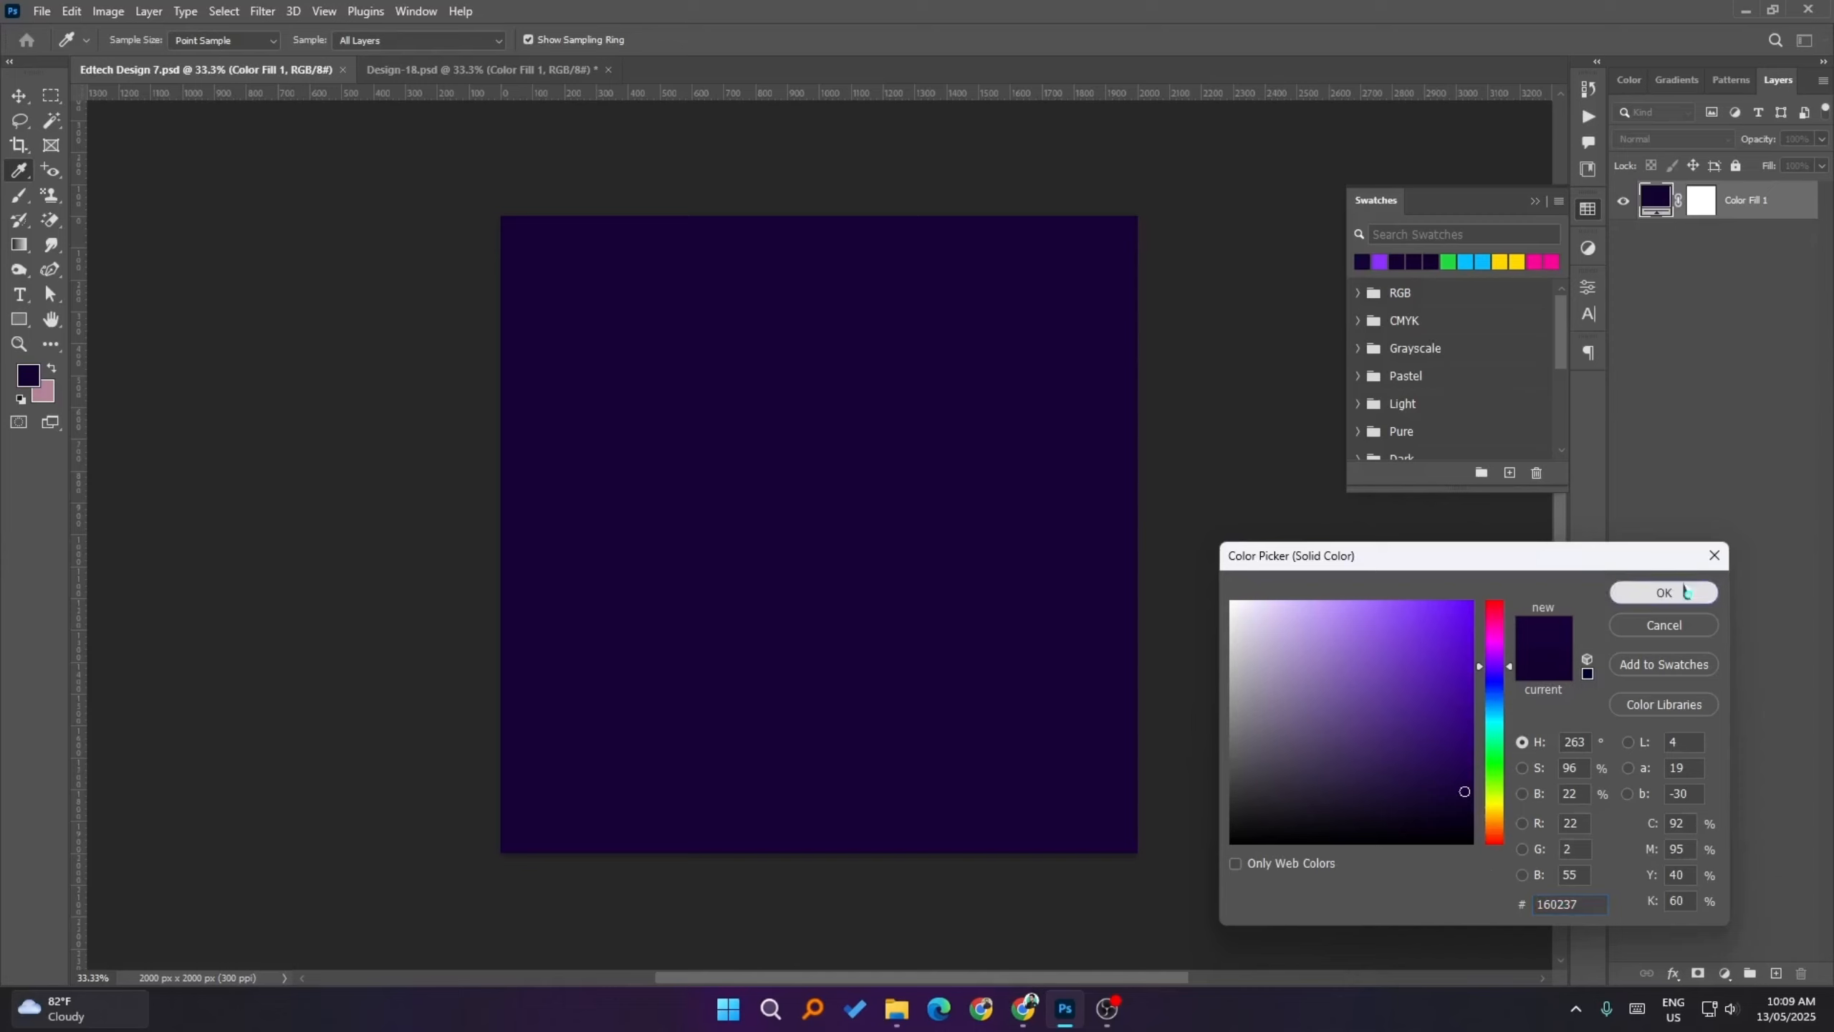
pyautogui.click(1660, 592)
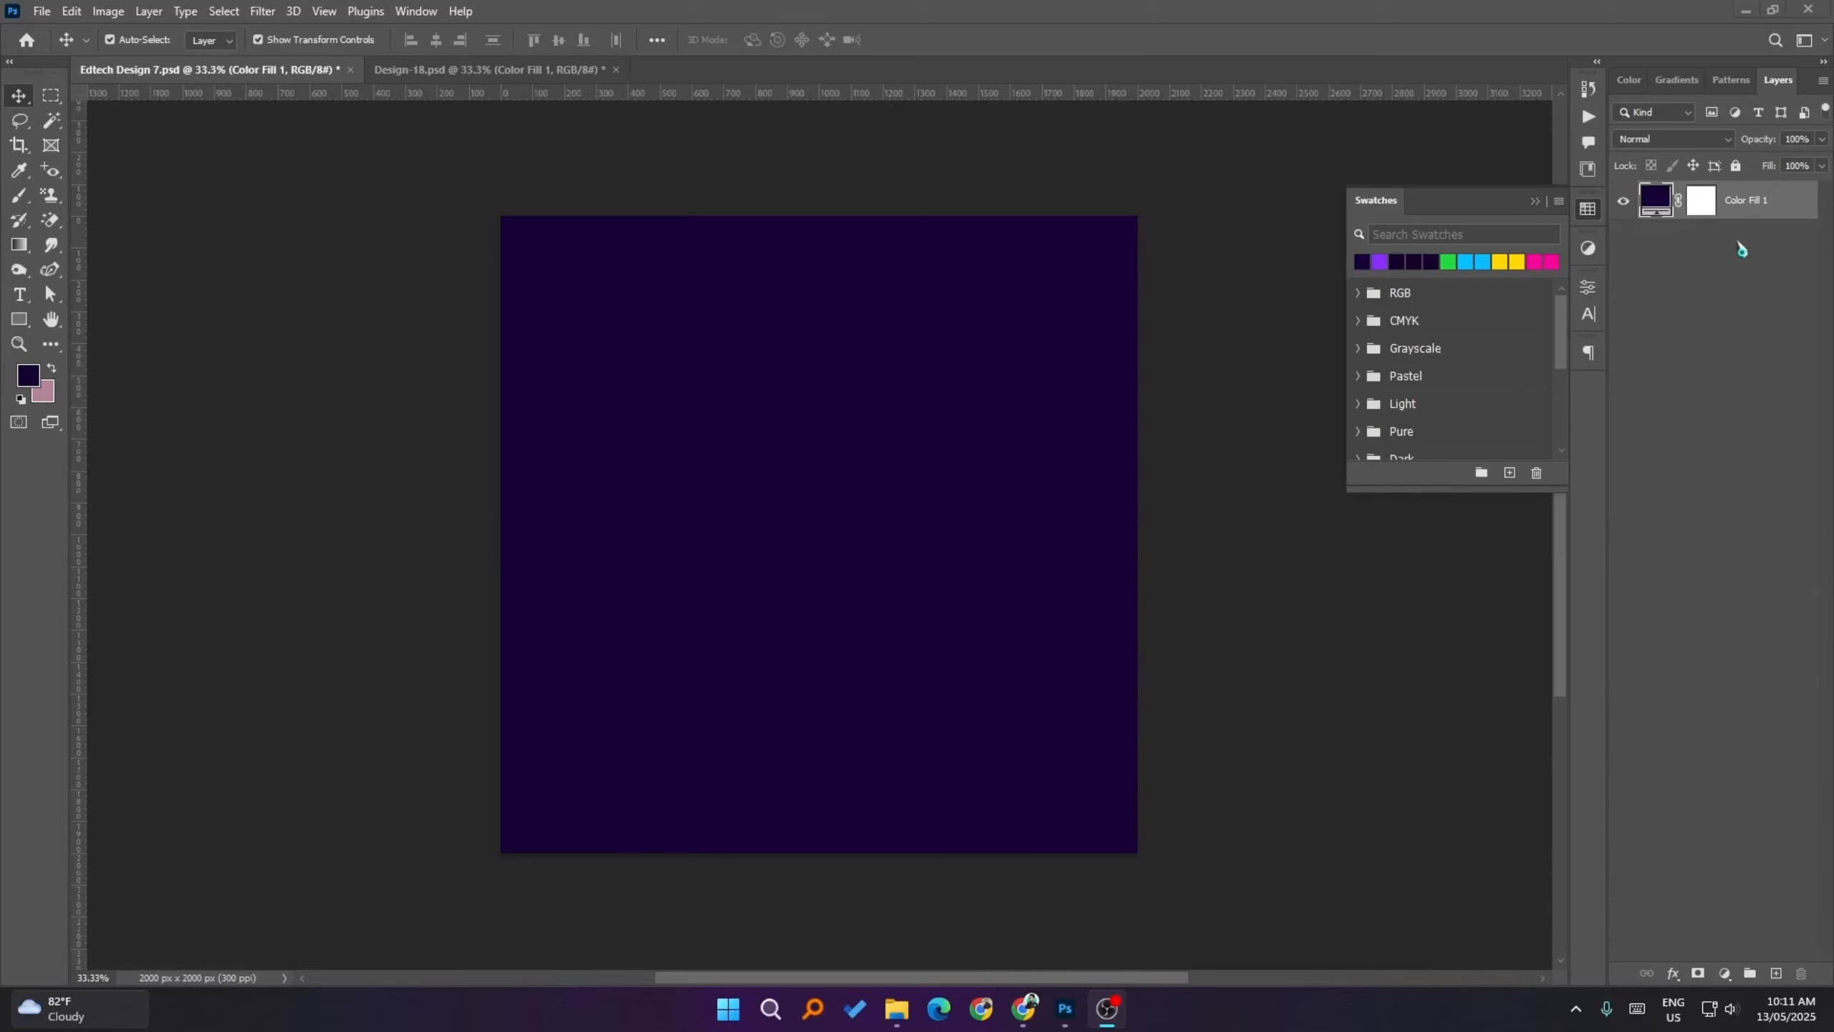
# - Select both purple glow Color Fill copy layers in Design-18.psd for copying
pyautogui.click(473, 67)
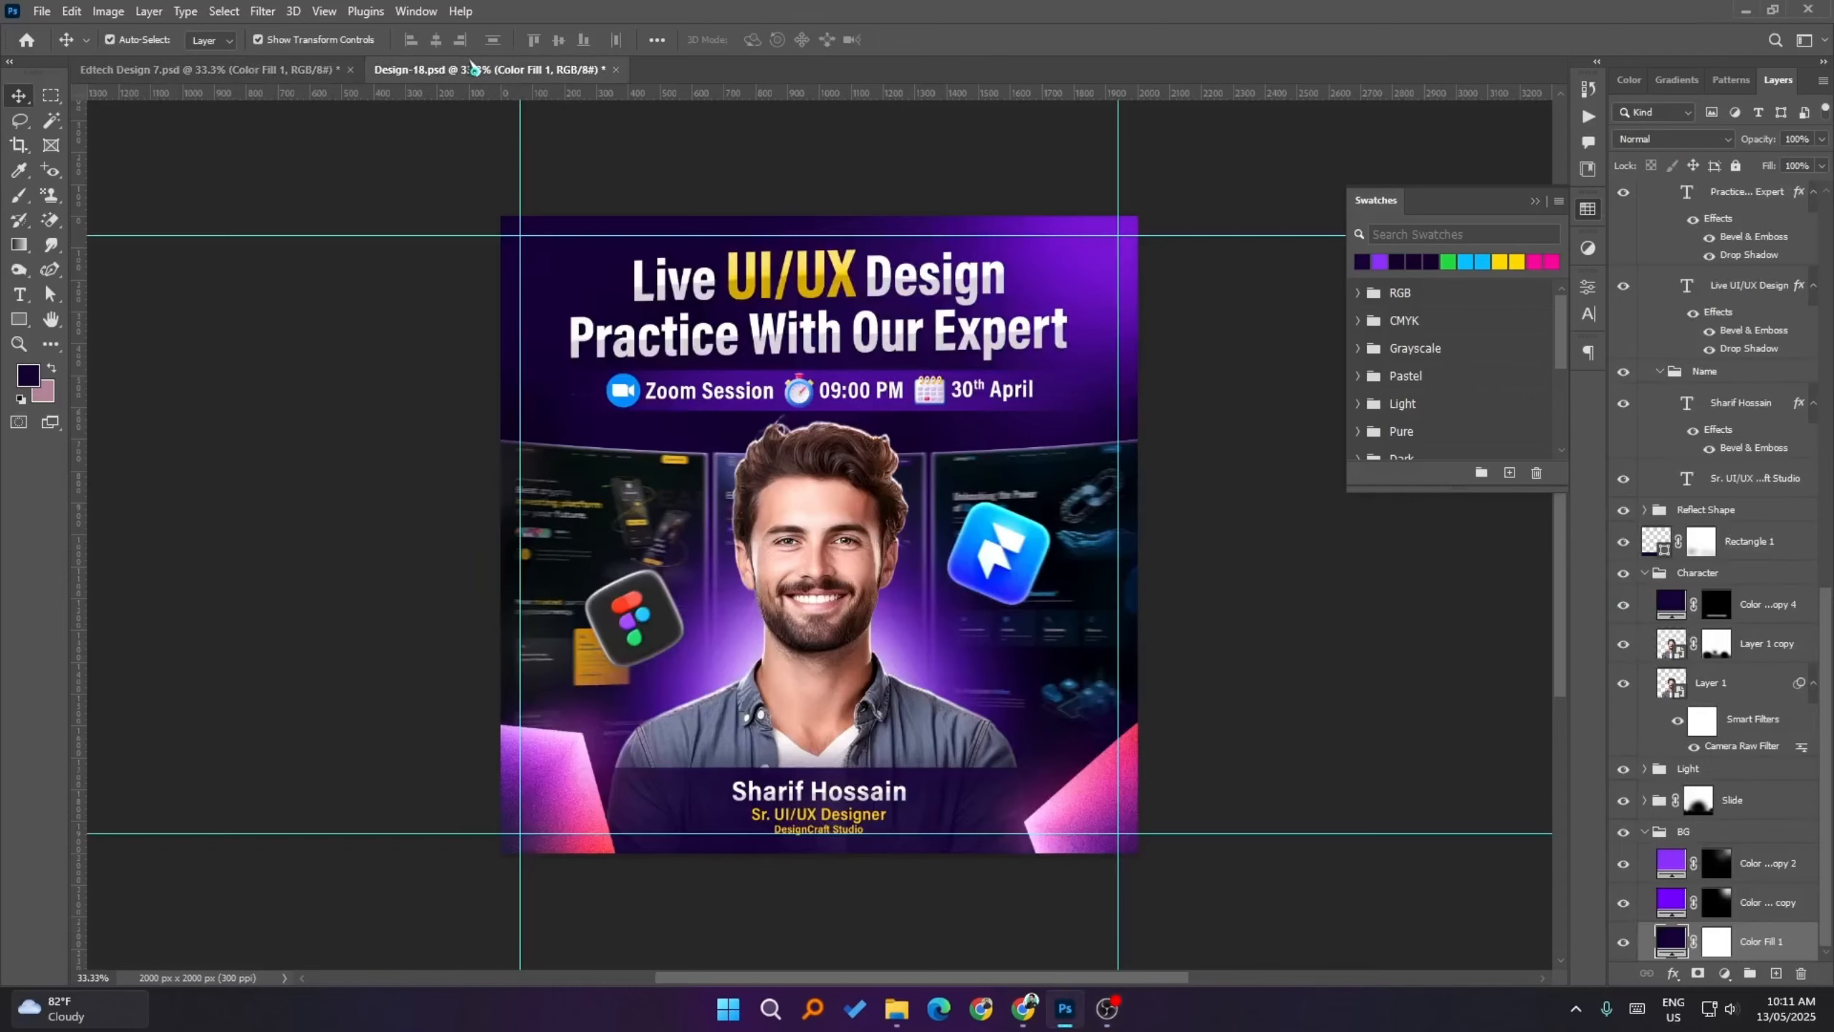
pyautogui.click(1765, 887)
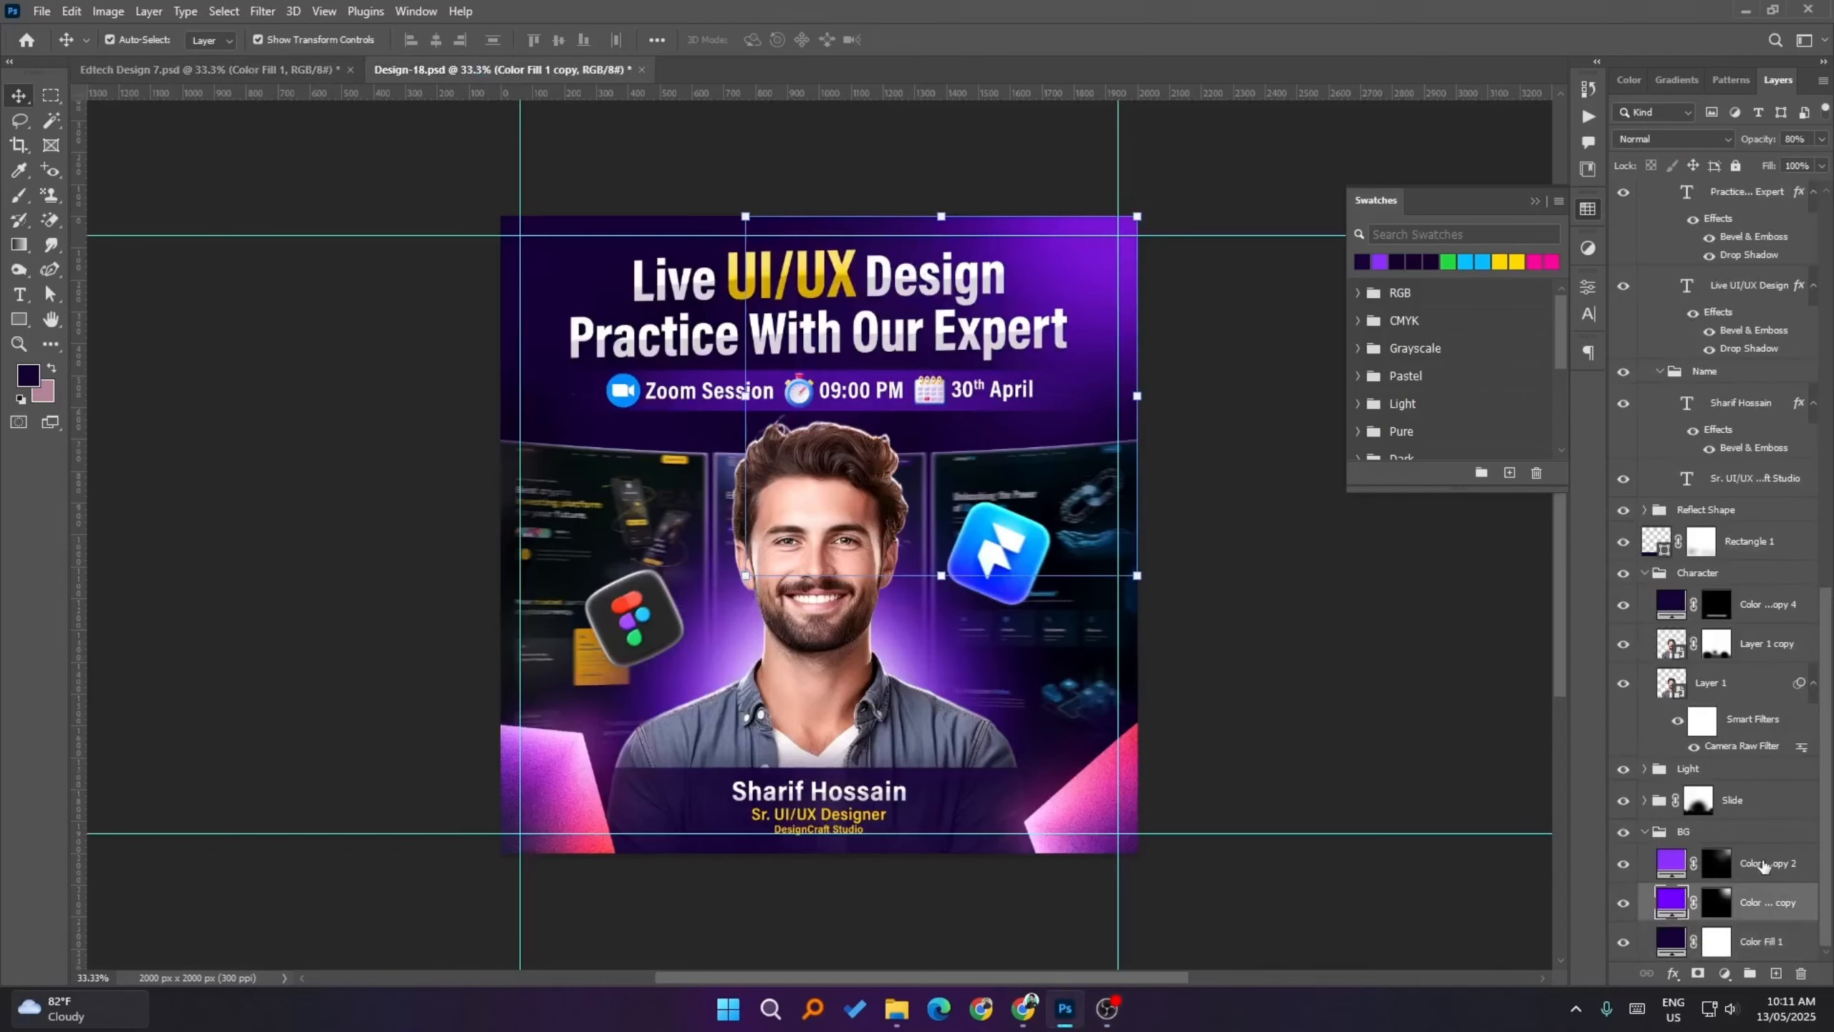
pyautogui.keyDown('shift'); pyautogui.click(1763, 864); pyautogui.keyUp('shift')
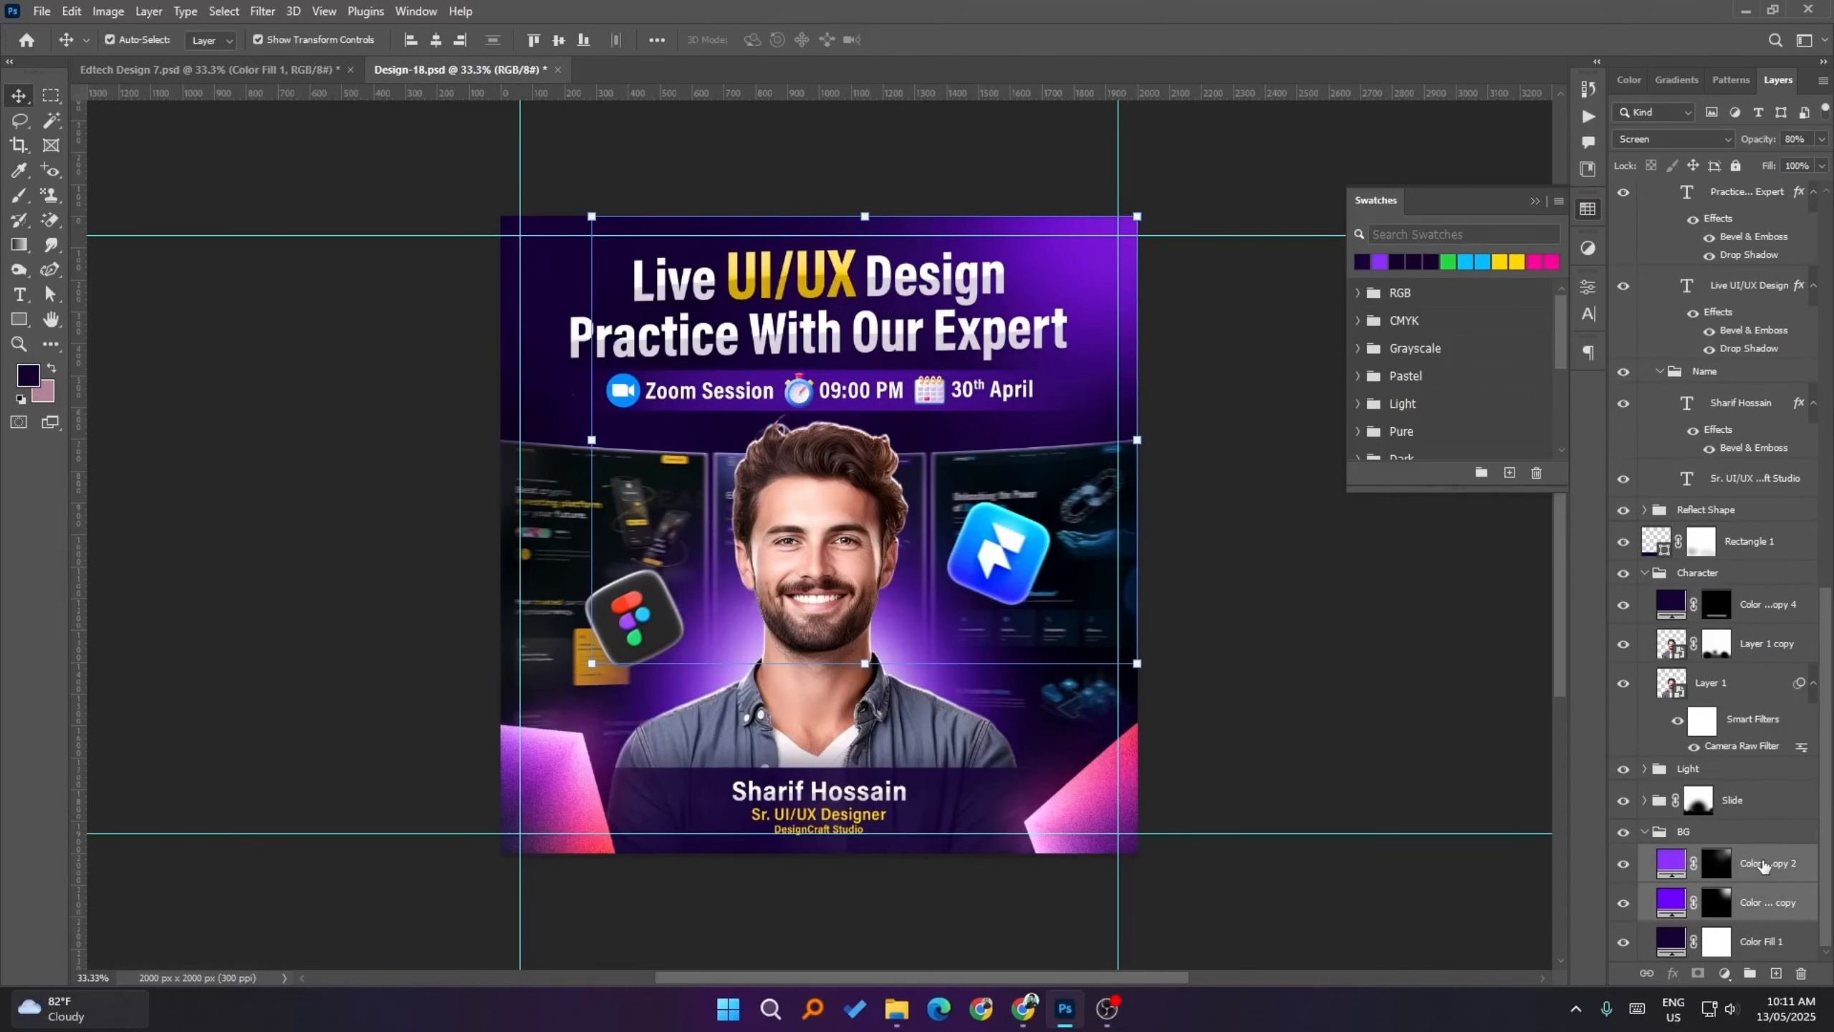
pyautogui.click(233, 70)
# - Drop the two glow layers into Edtech Design 7, enlarged and moved to the top edge
pyautogui.moveTo(1692, 261); pyautogui.dragTo(1691, 266)
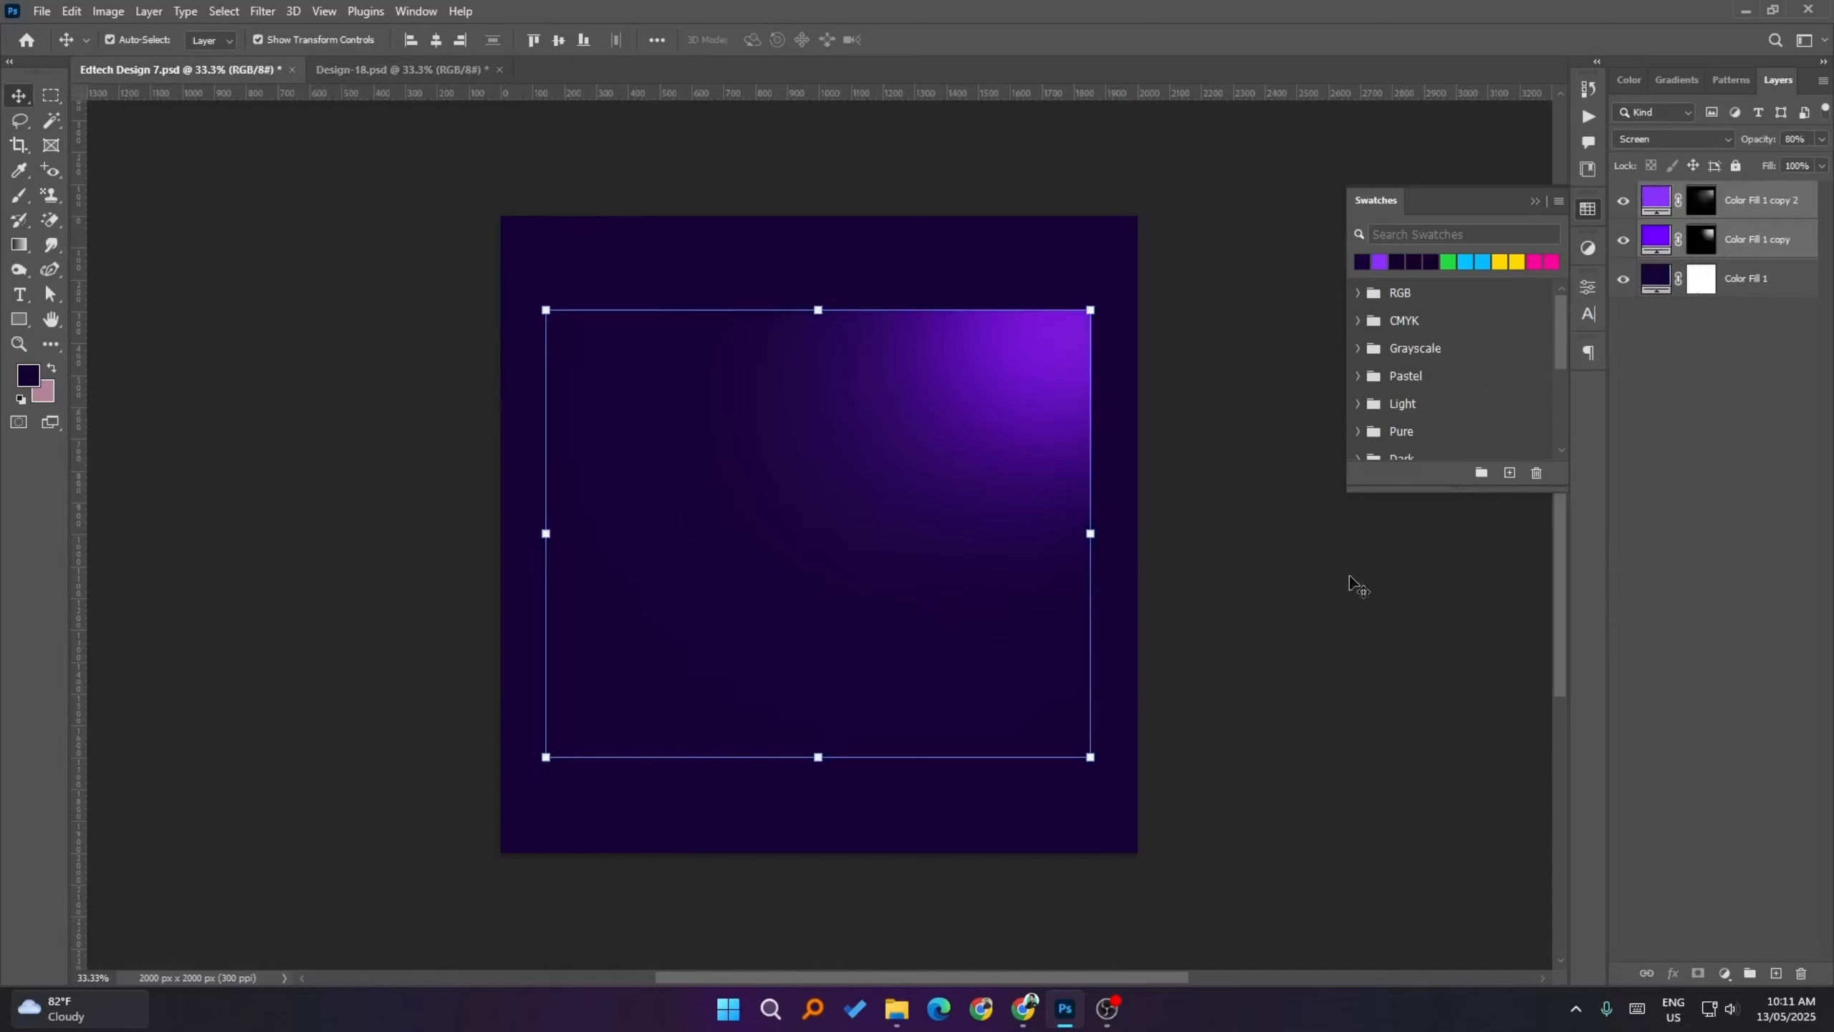
pyautogui.moveTo(1101, 536); pyautogui.dragTo(1069, 438)
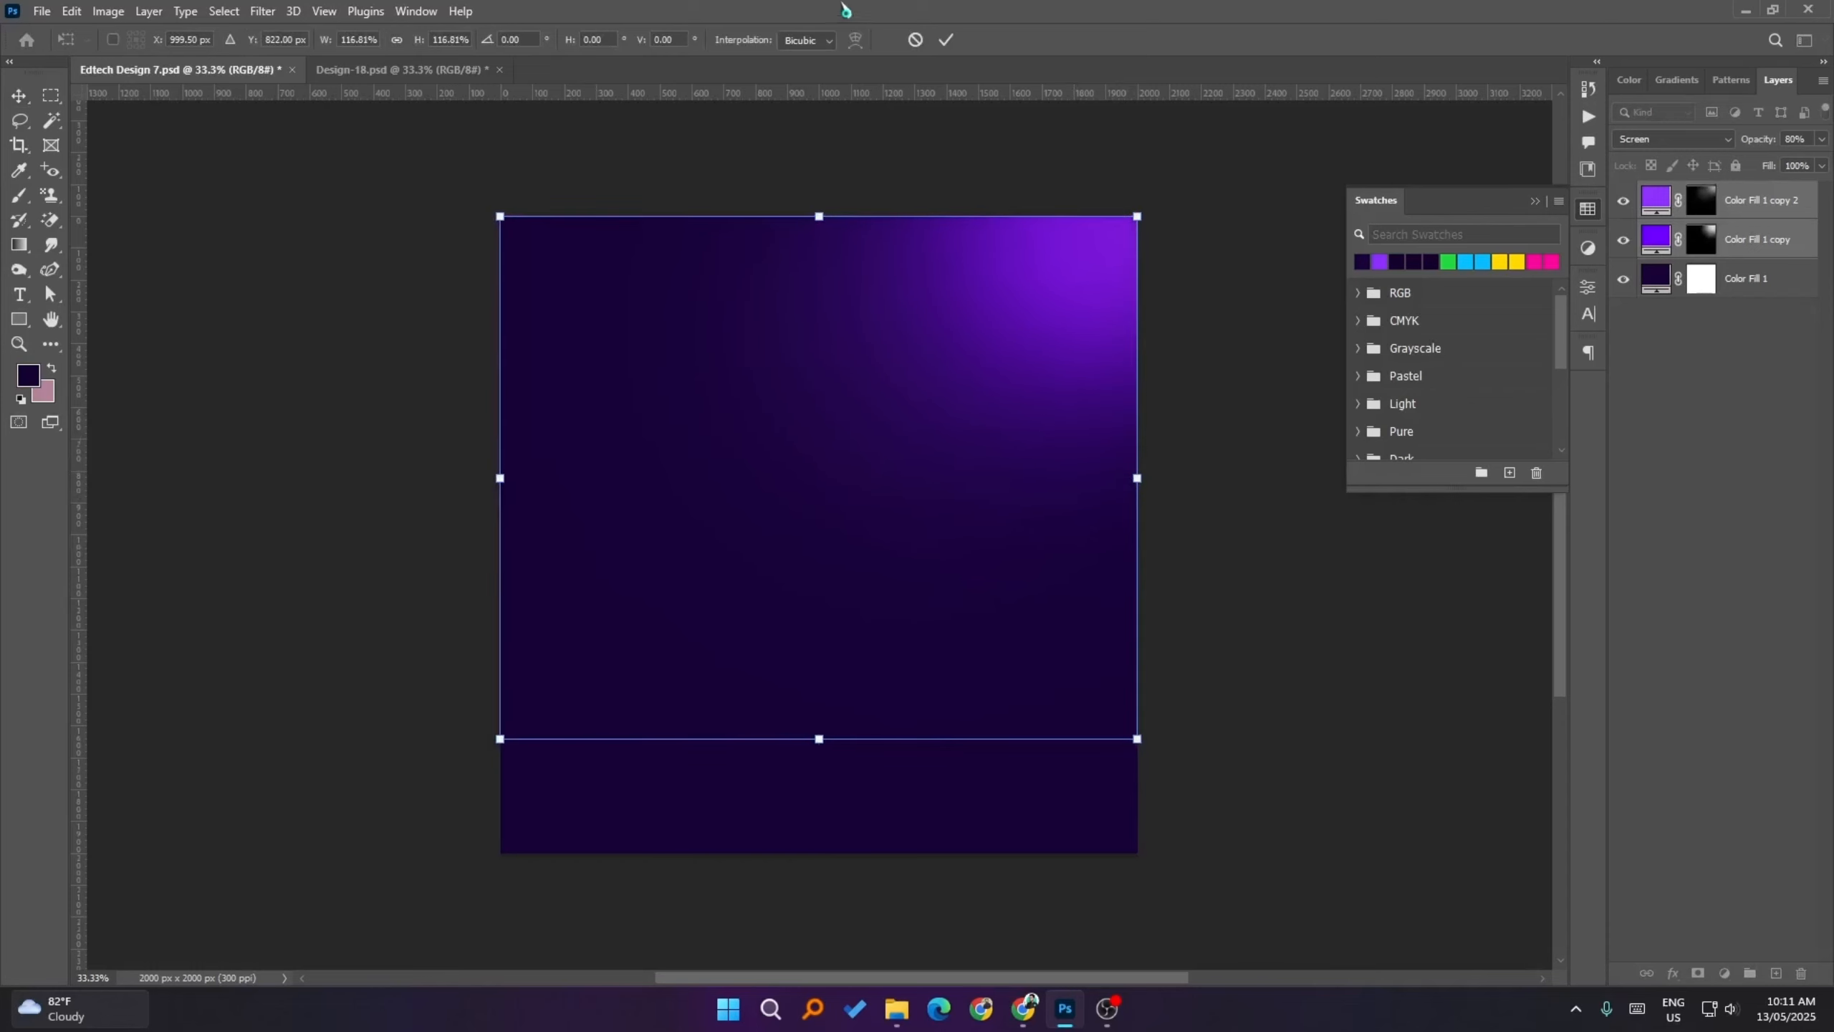
pyautogui.click(946, 40)
# - Stretch the Color Fill 1 copy 2 mask down to the canvas bottom and commit it
pyautogui.click(1086, 364)
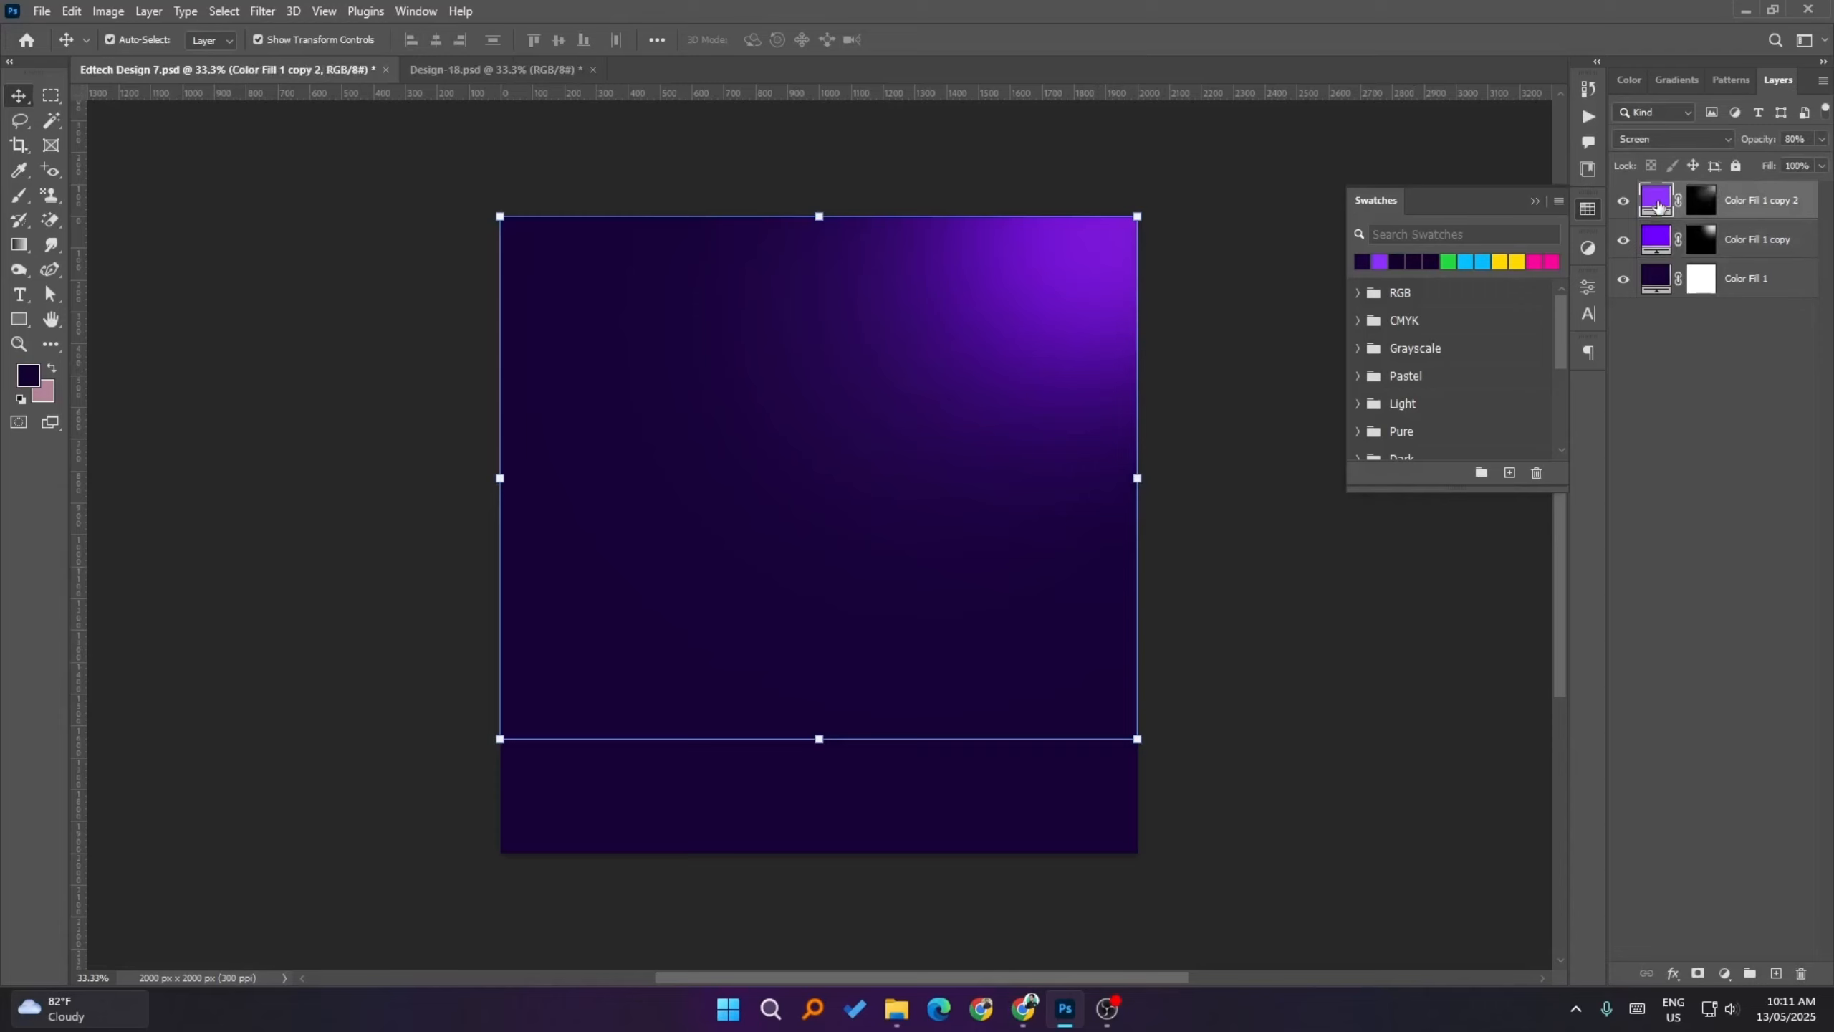
pyautogui.click(1701, 200)
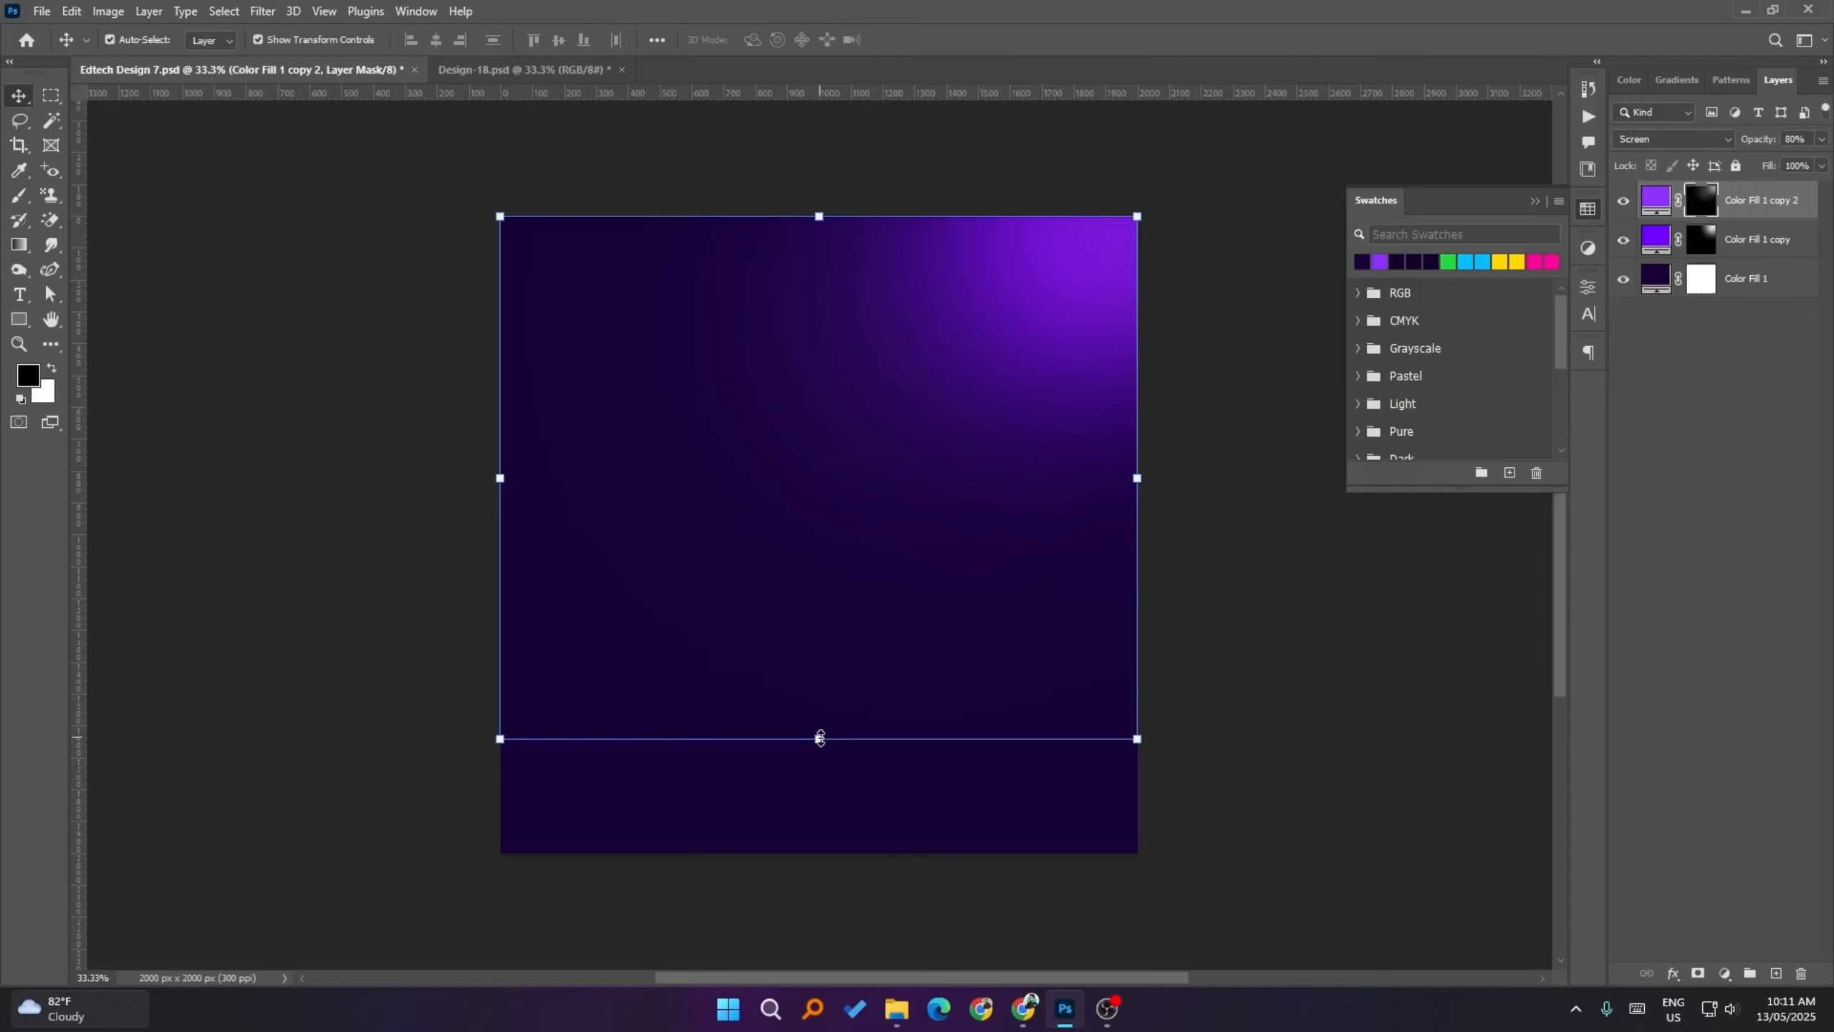
pyautogui.moveTo(819, 738); pyautogui.dragTo(805, 854)
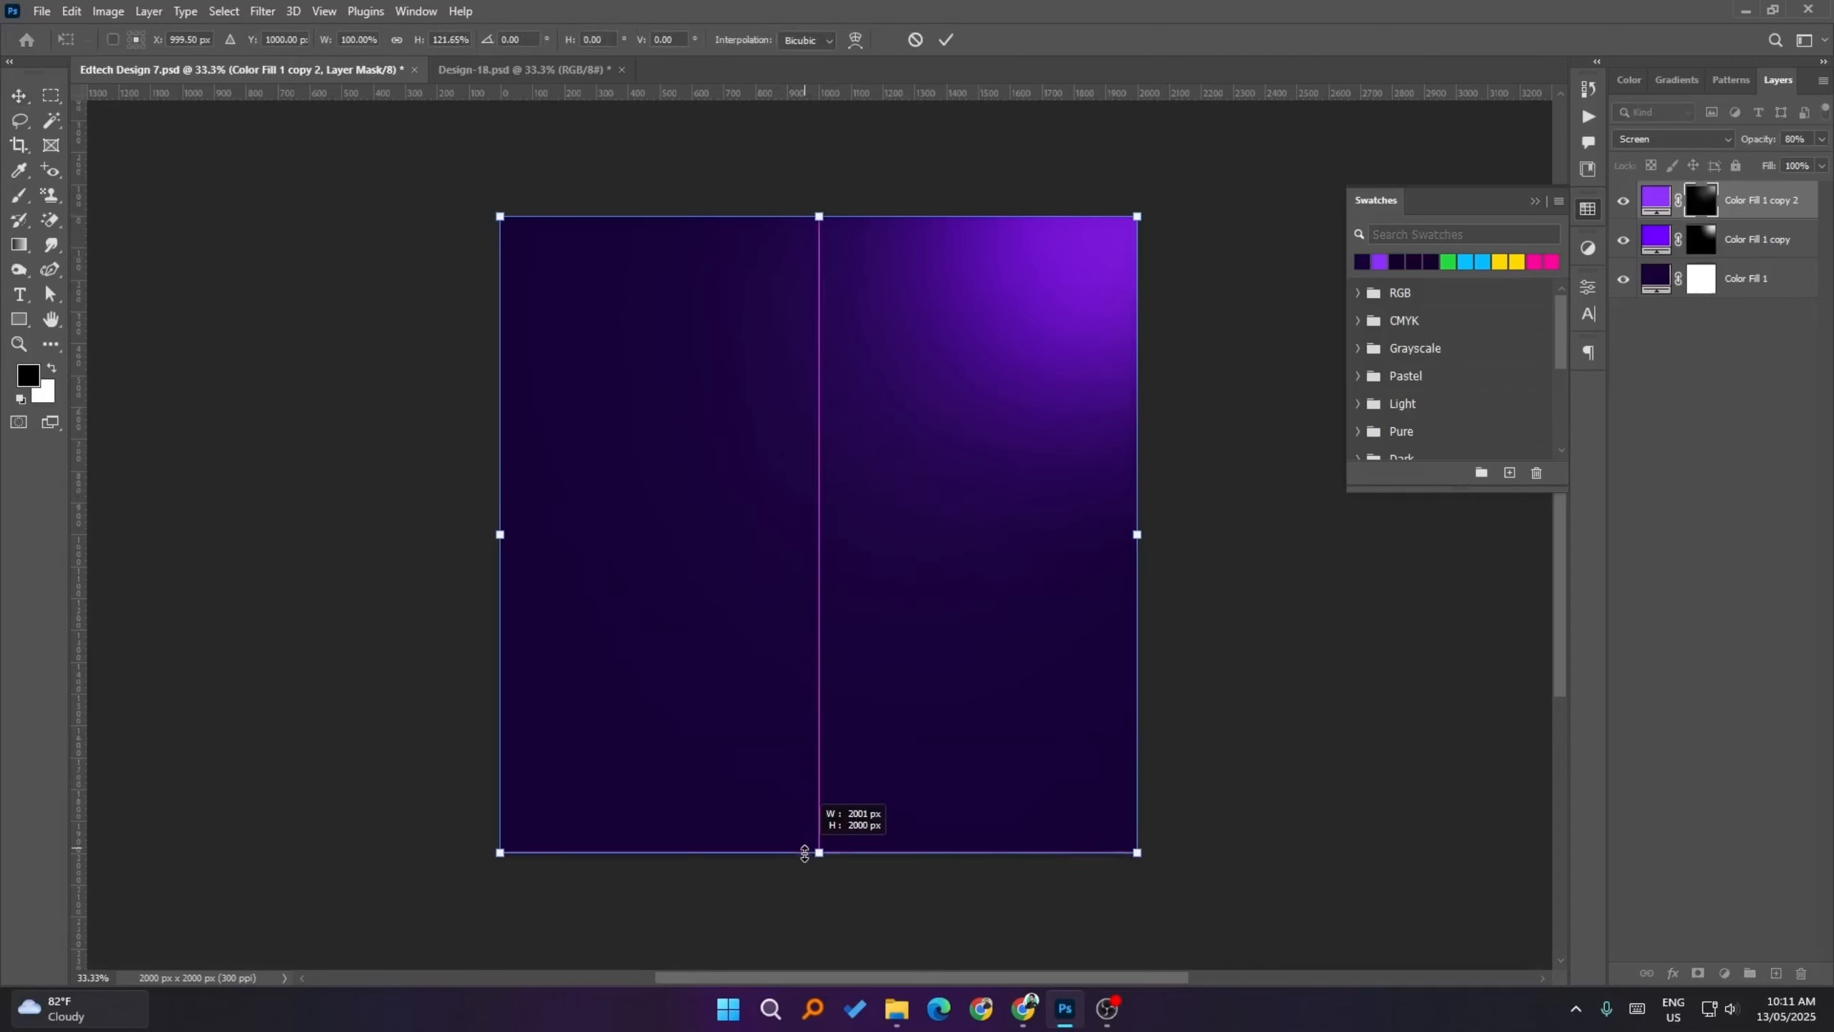
pyautogui.click(946, 39)
pyautogui.click(1357, 718)
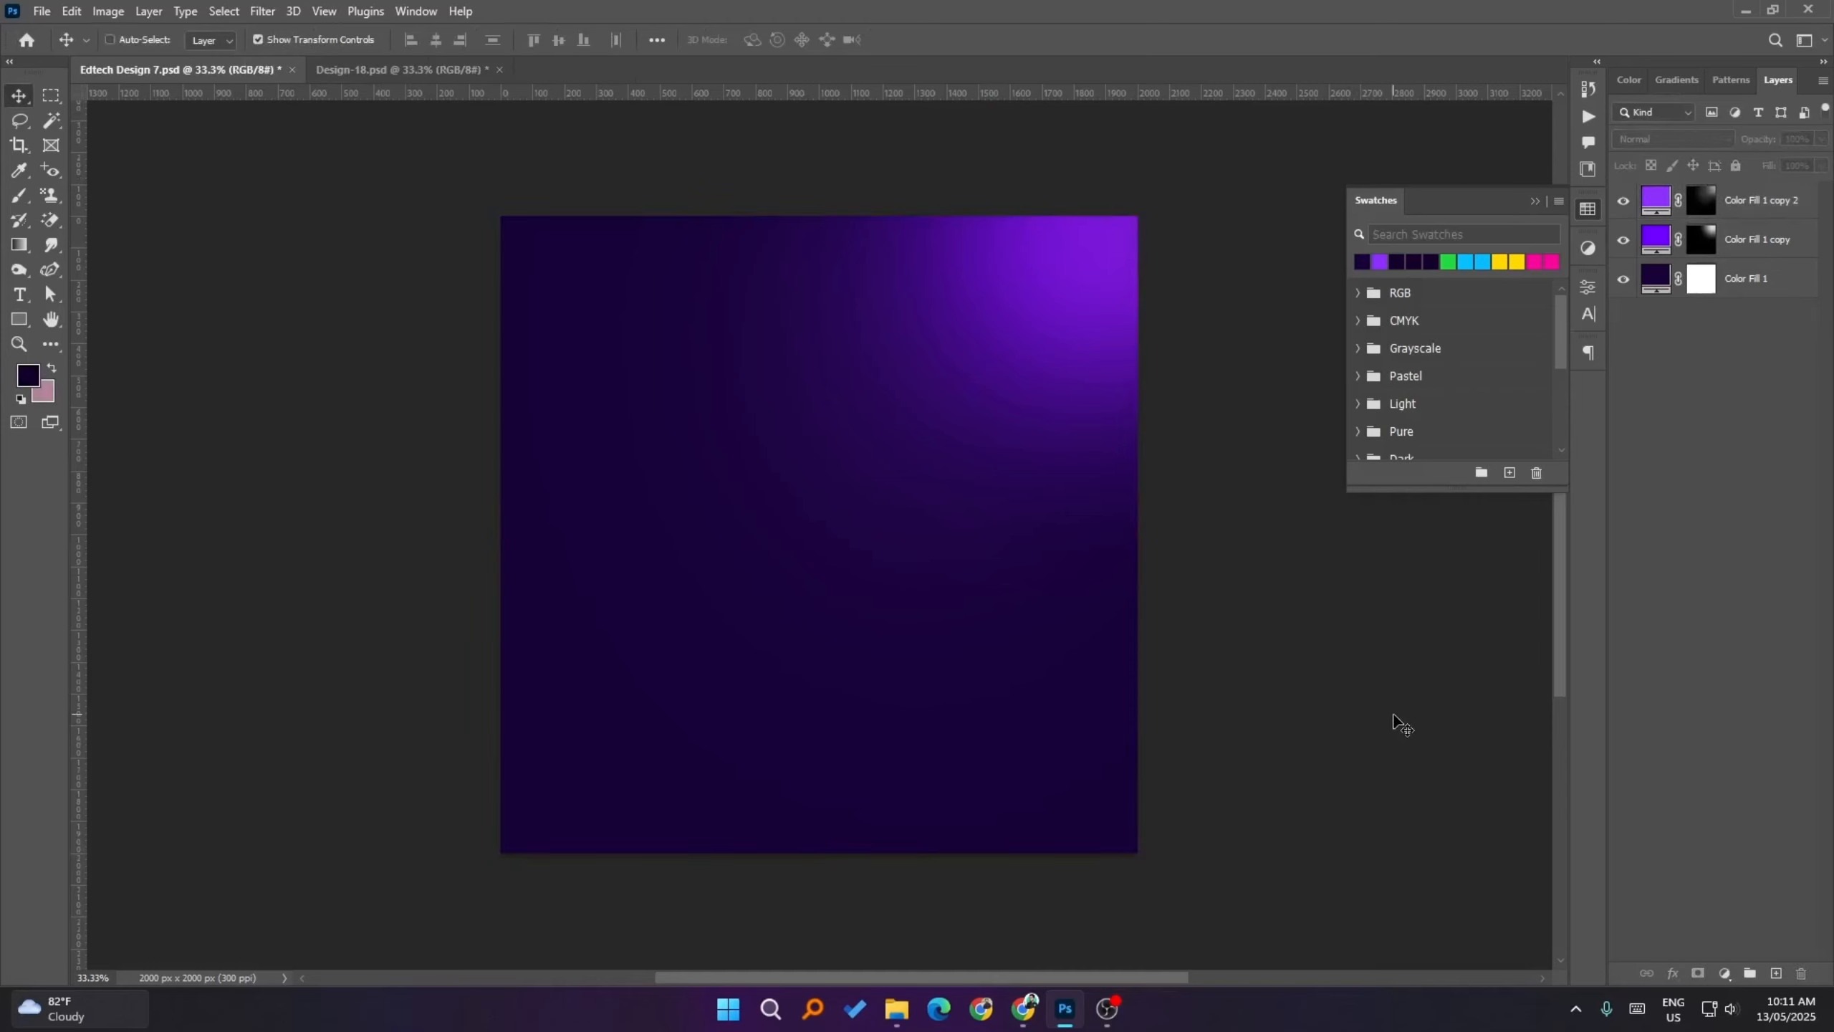
# - Save the Edtech Design 7 flyer and glance at the Design-18 reference
pyautogui.hotkey('ctrl', 's')
pyautogui.click(471, 69)
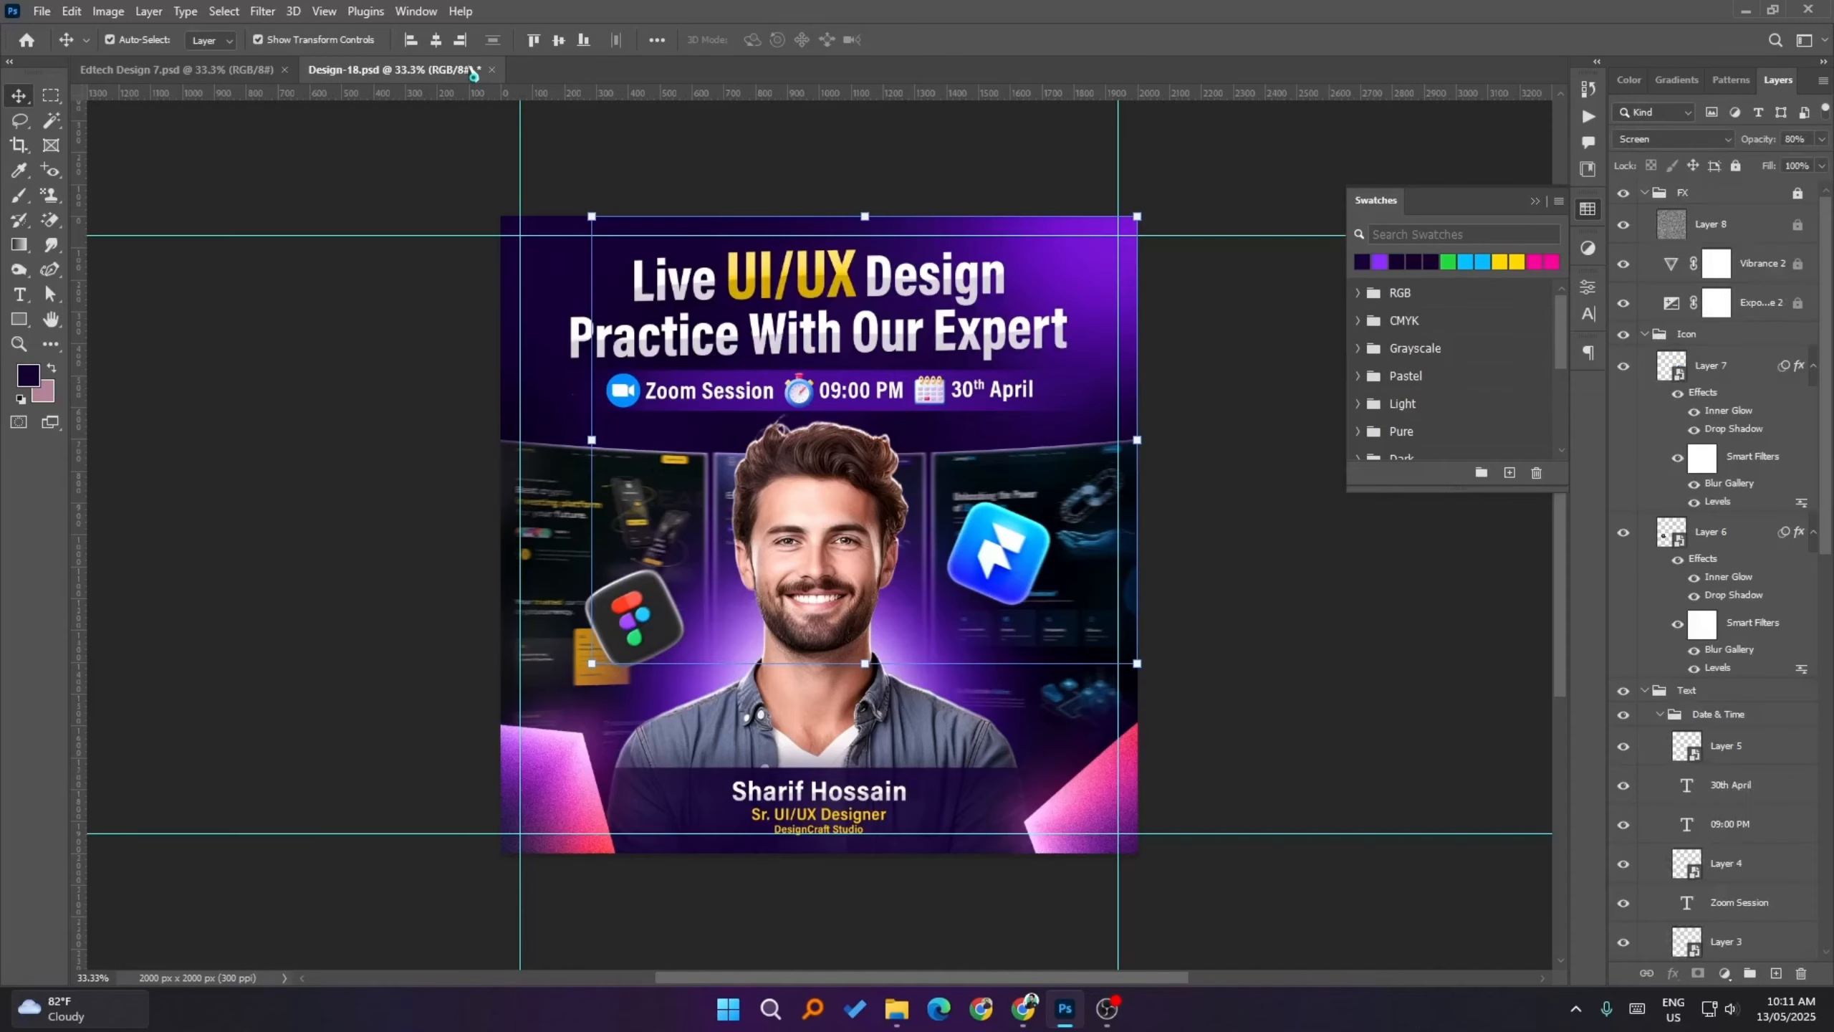
pyautogui.click(239, 70)
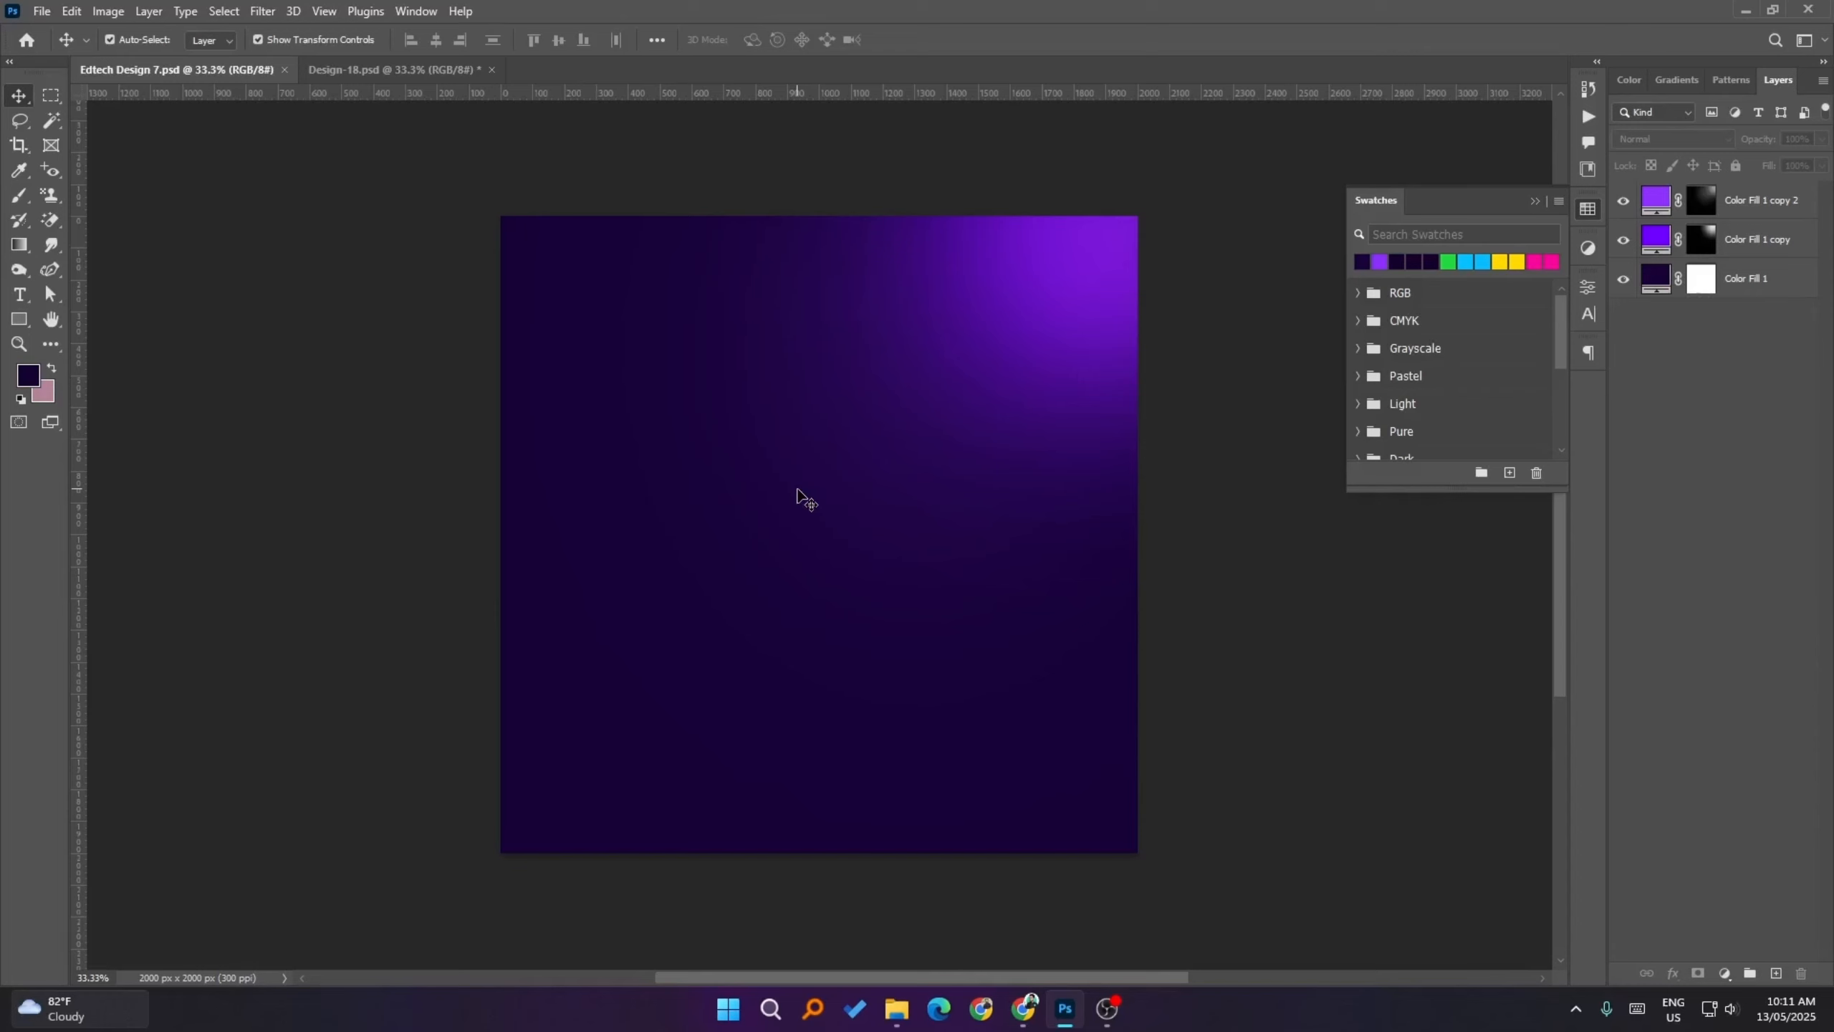
# - Create a 1-column, 1-row guide layout with 80 px margins on every edge
pyautogui.click(325, 10)
pyautogui.moveTo(412, 514)
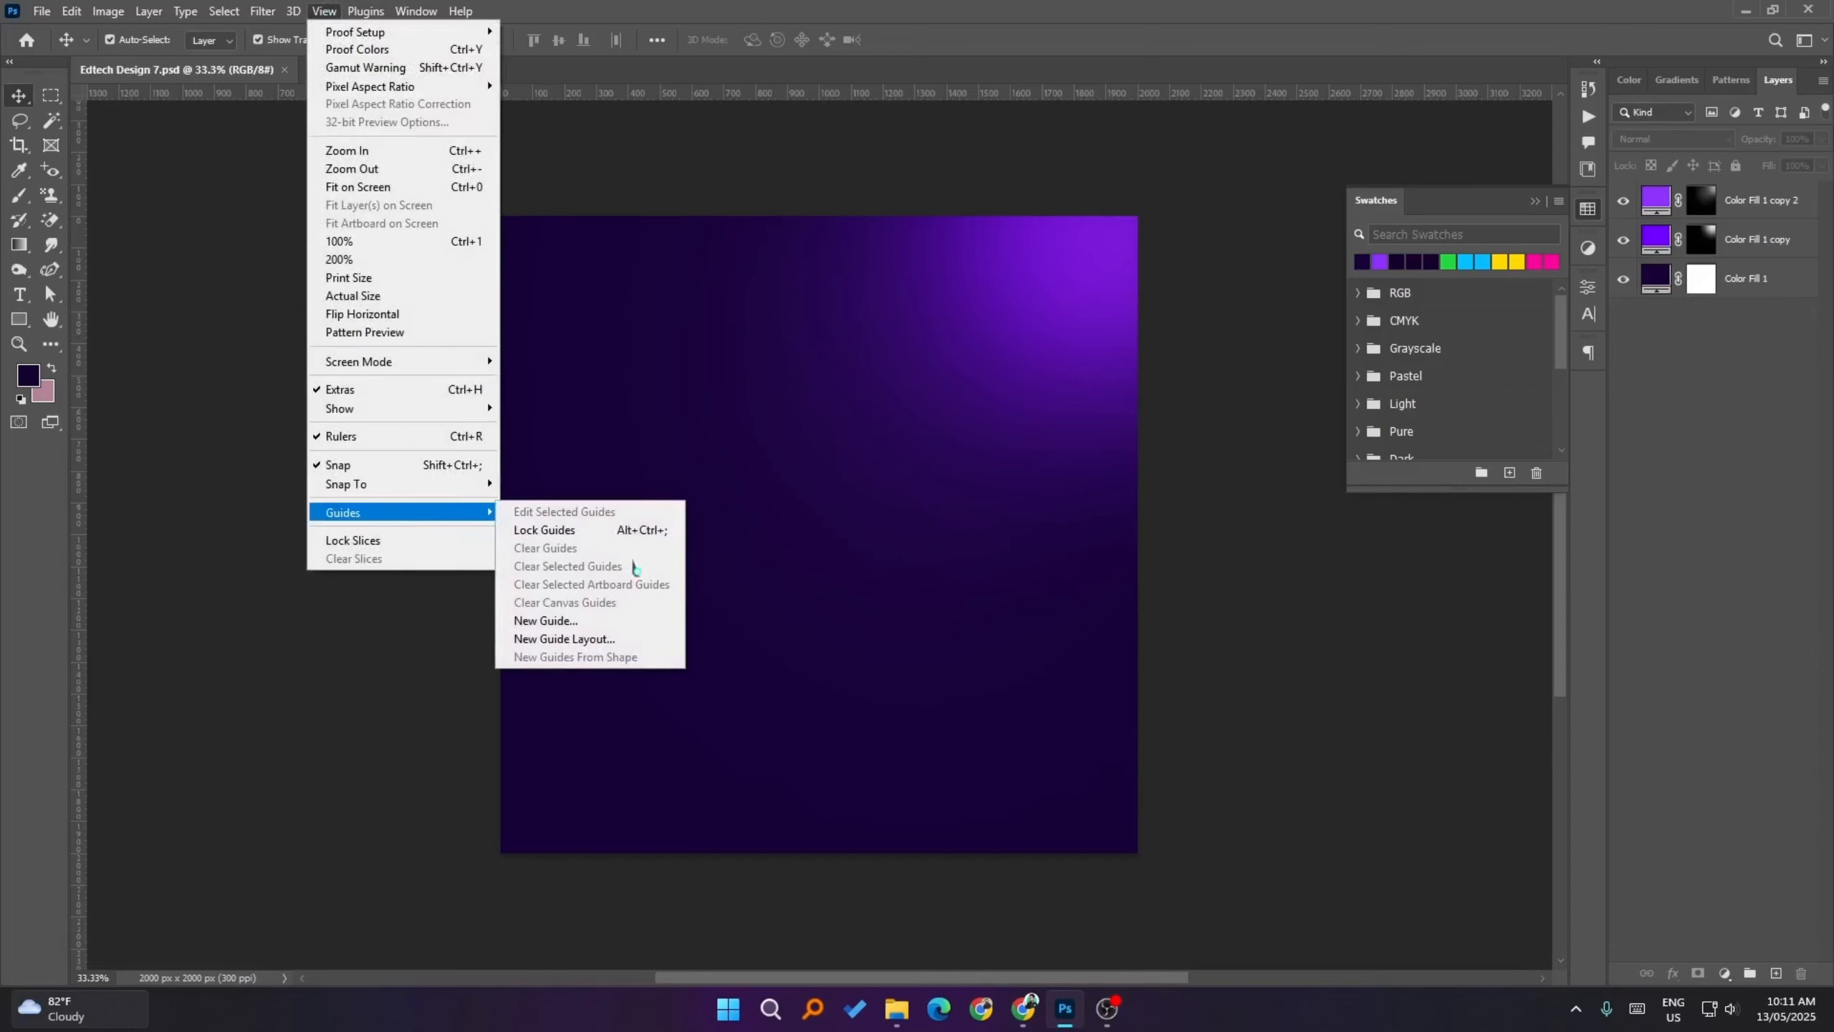
pyautogui.click(593, 639)
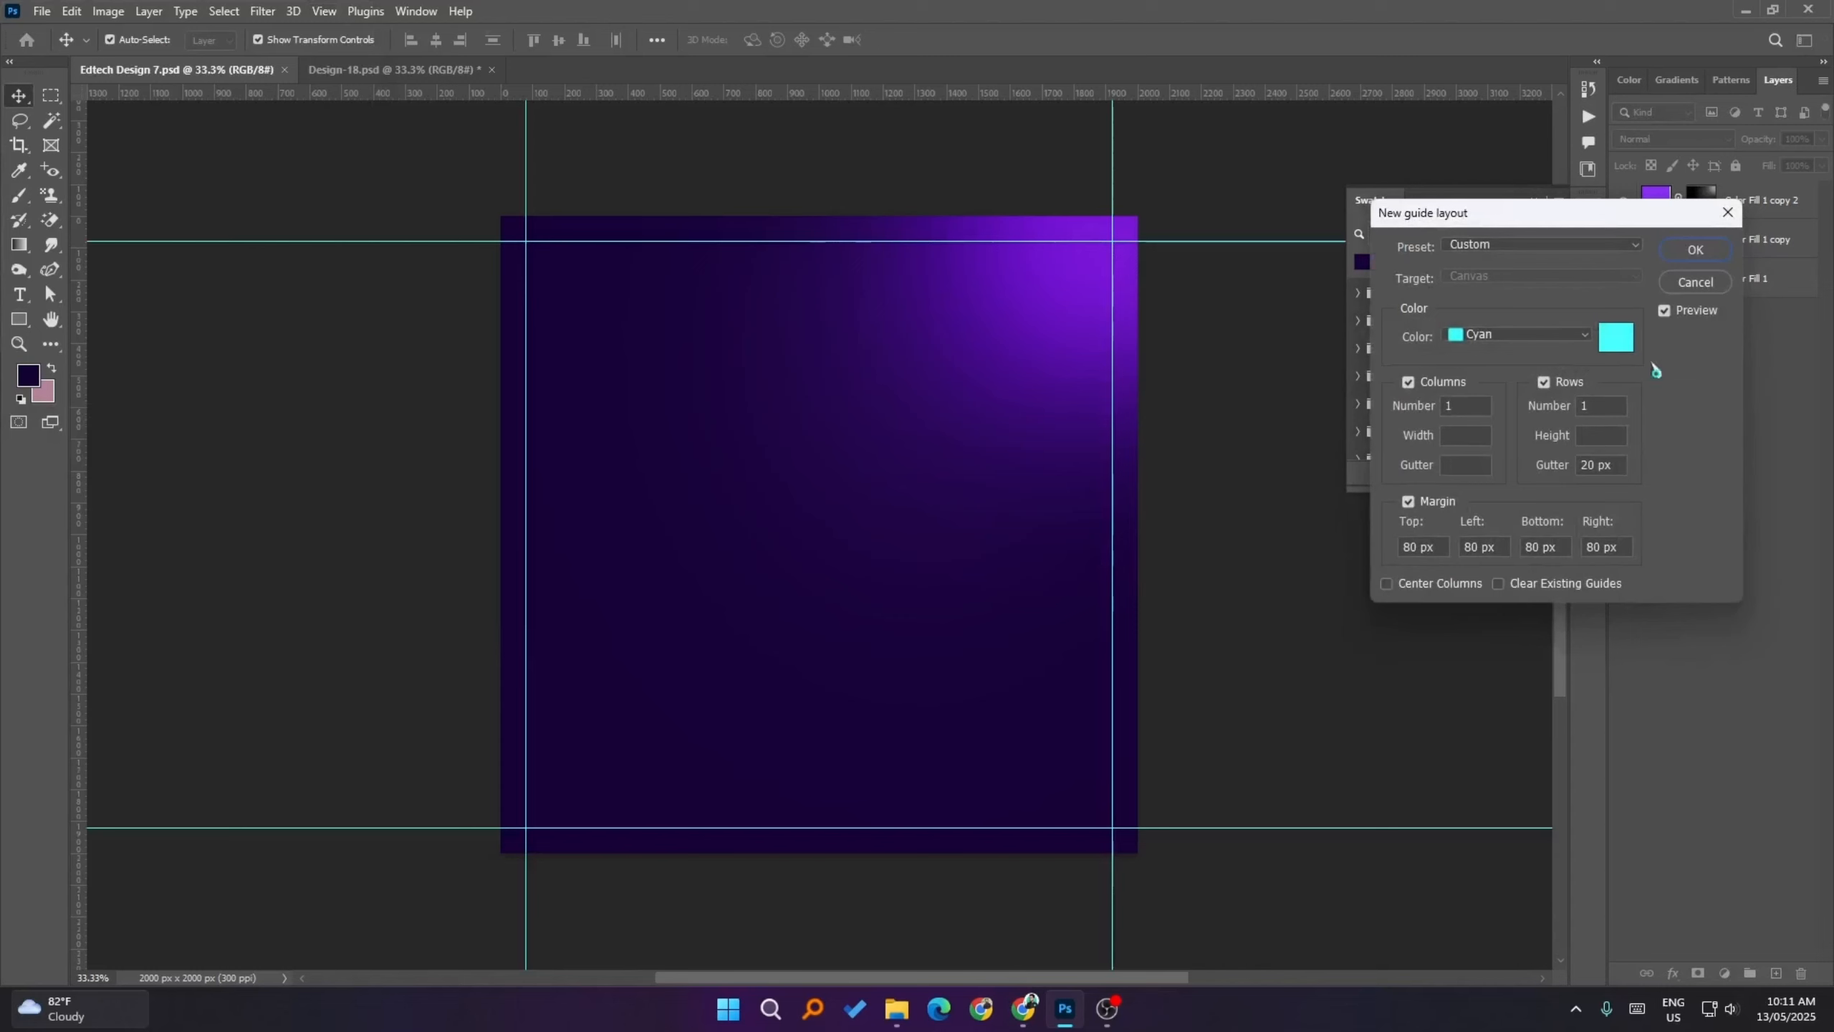
pyautogui.click(1699, 249)
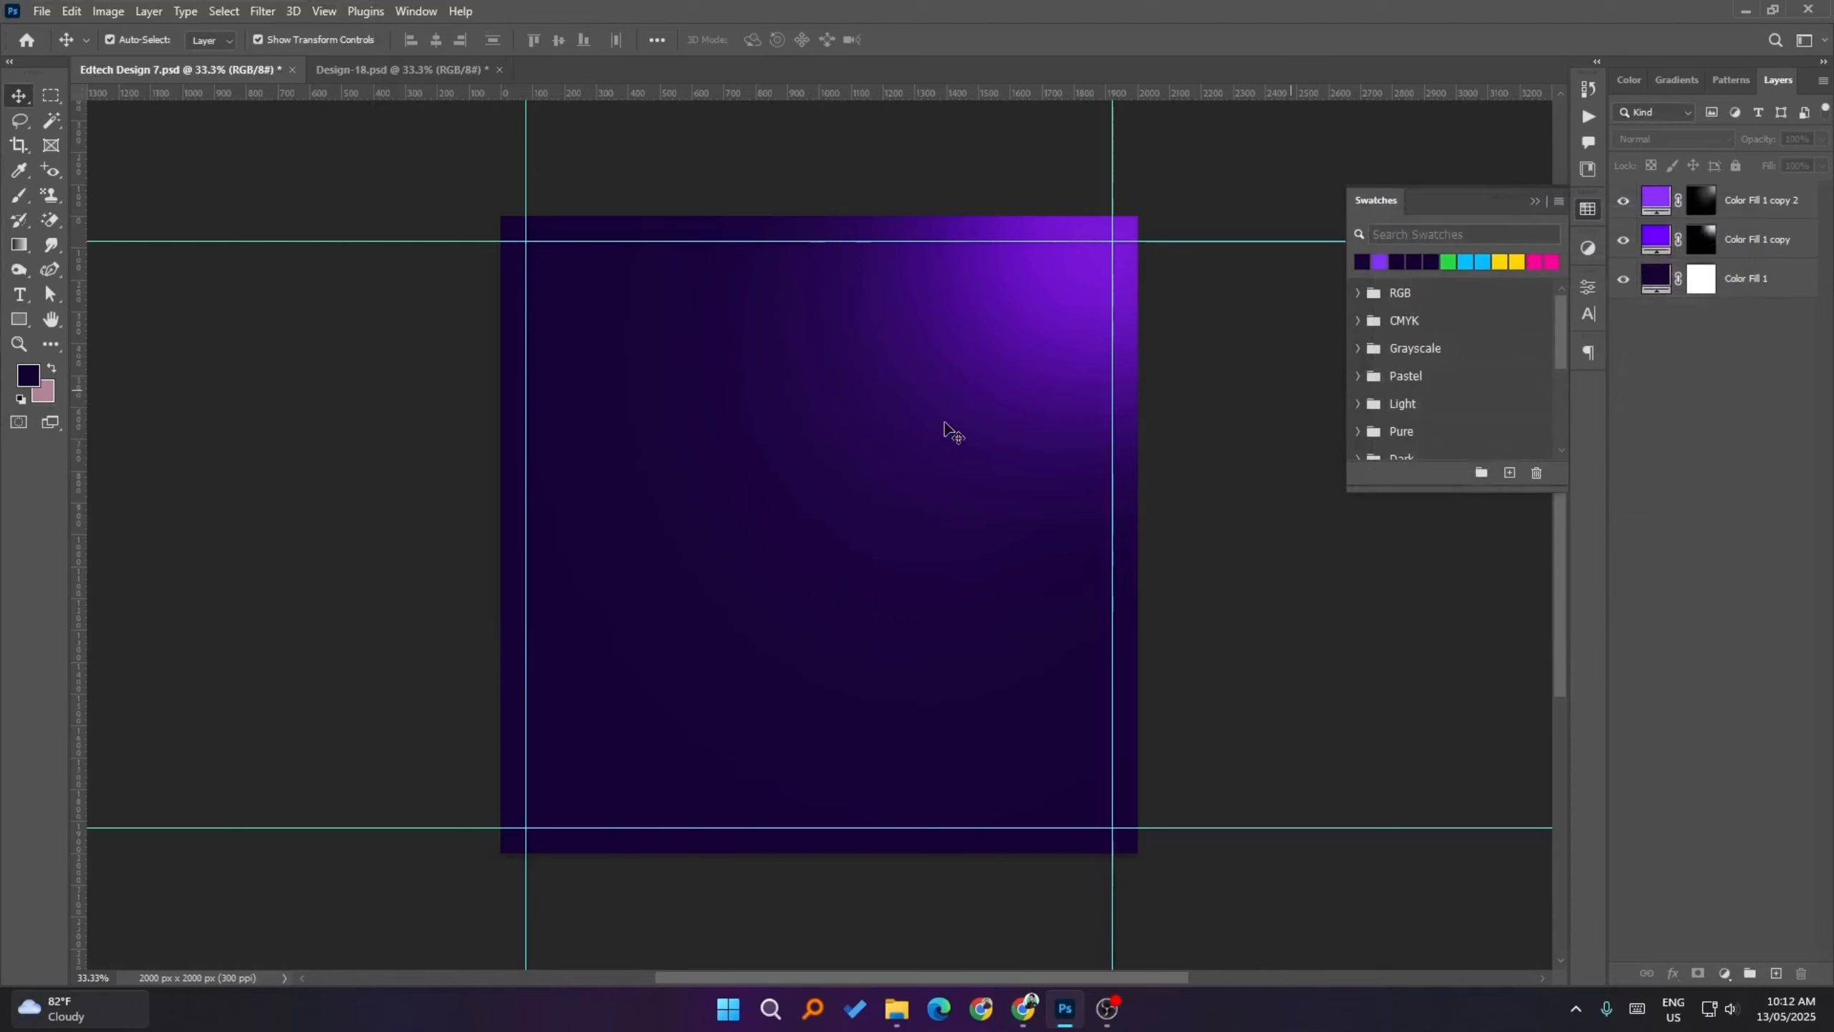
# - Lock the guides, select Color Fill 1, and bring up the Open dialog
pyautogui.click(323, 10)
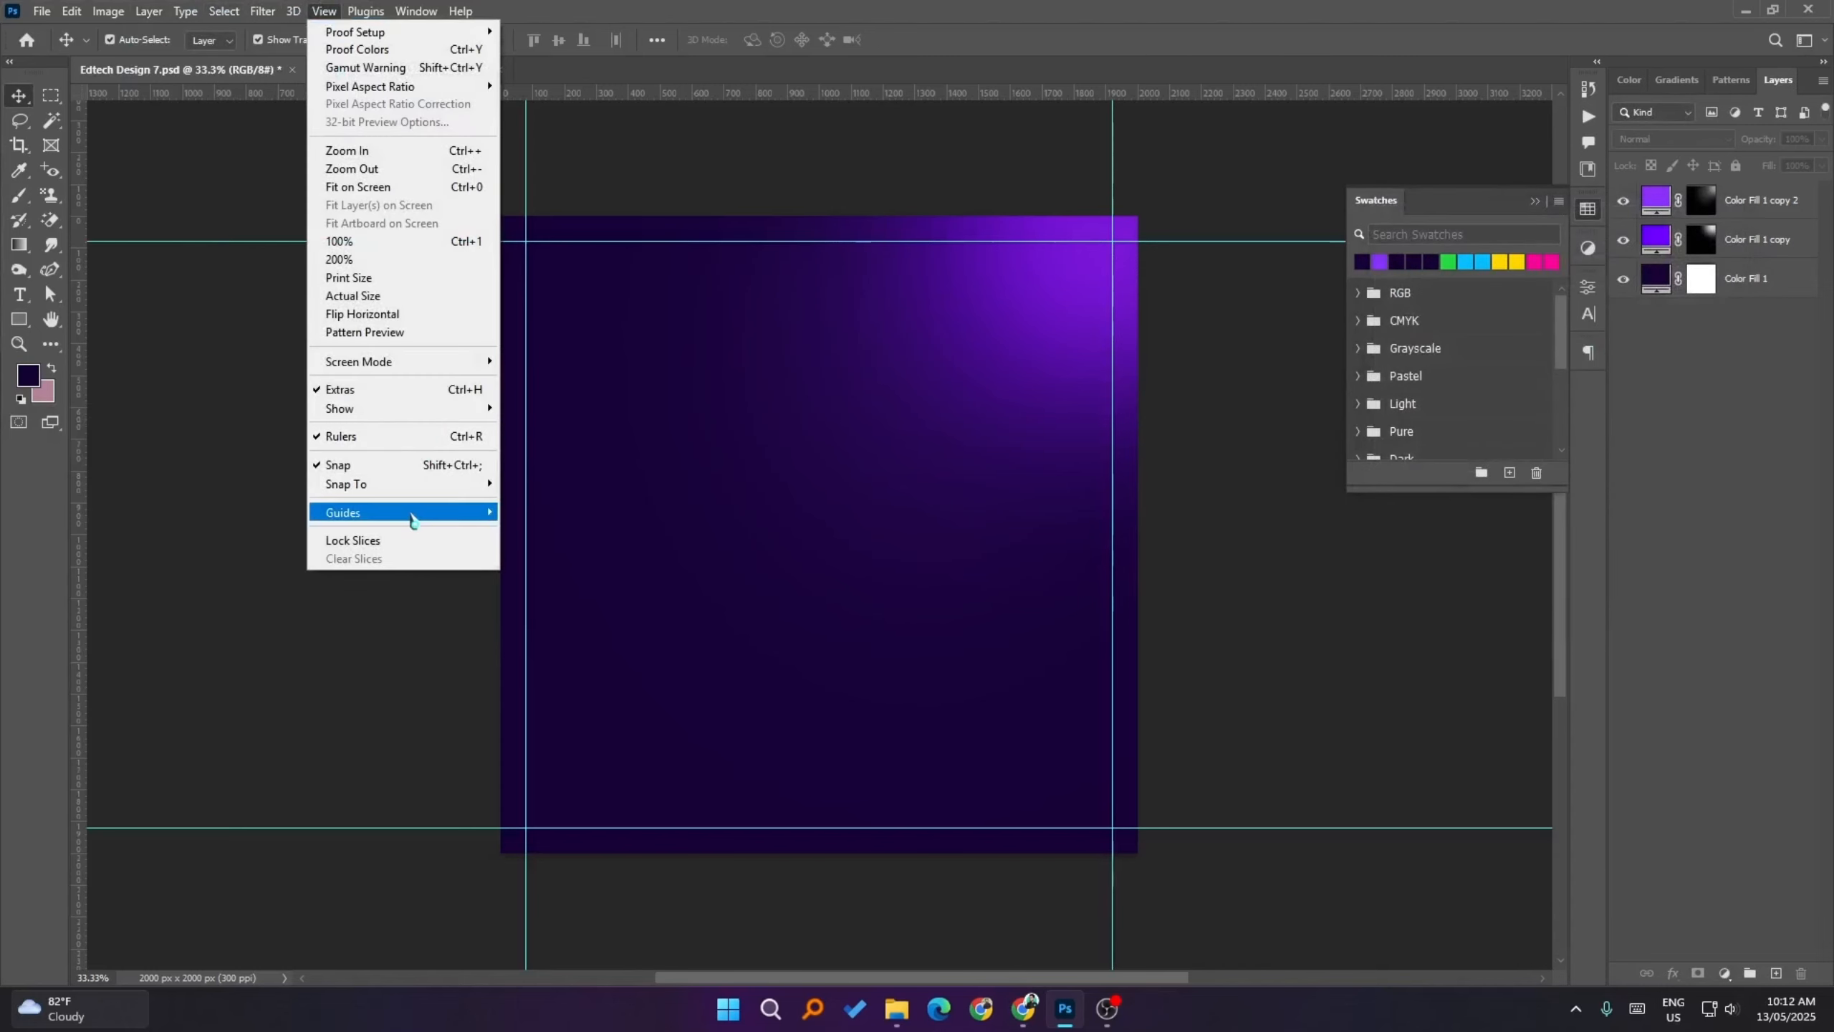
pyautogui.moveTo(409, 513)
pyautogui.click(578, 538)
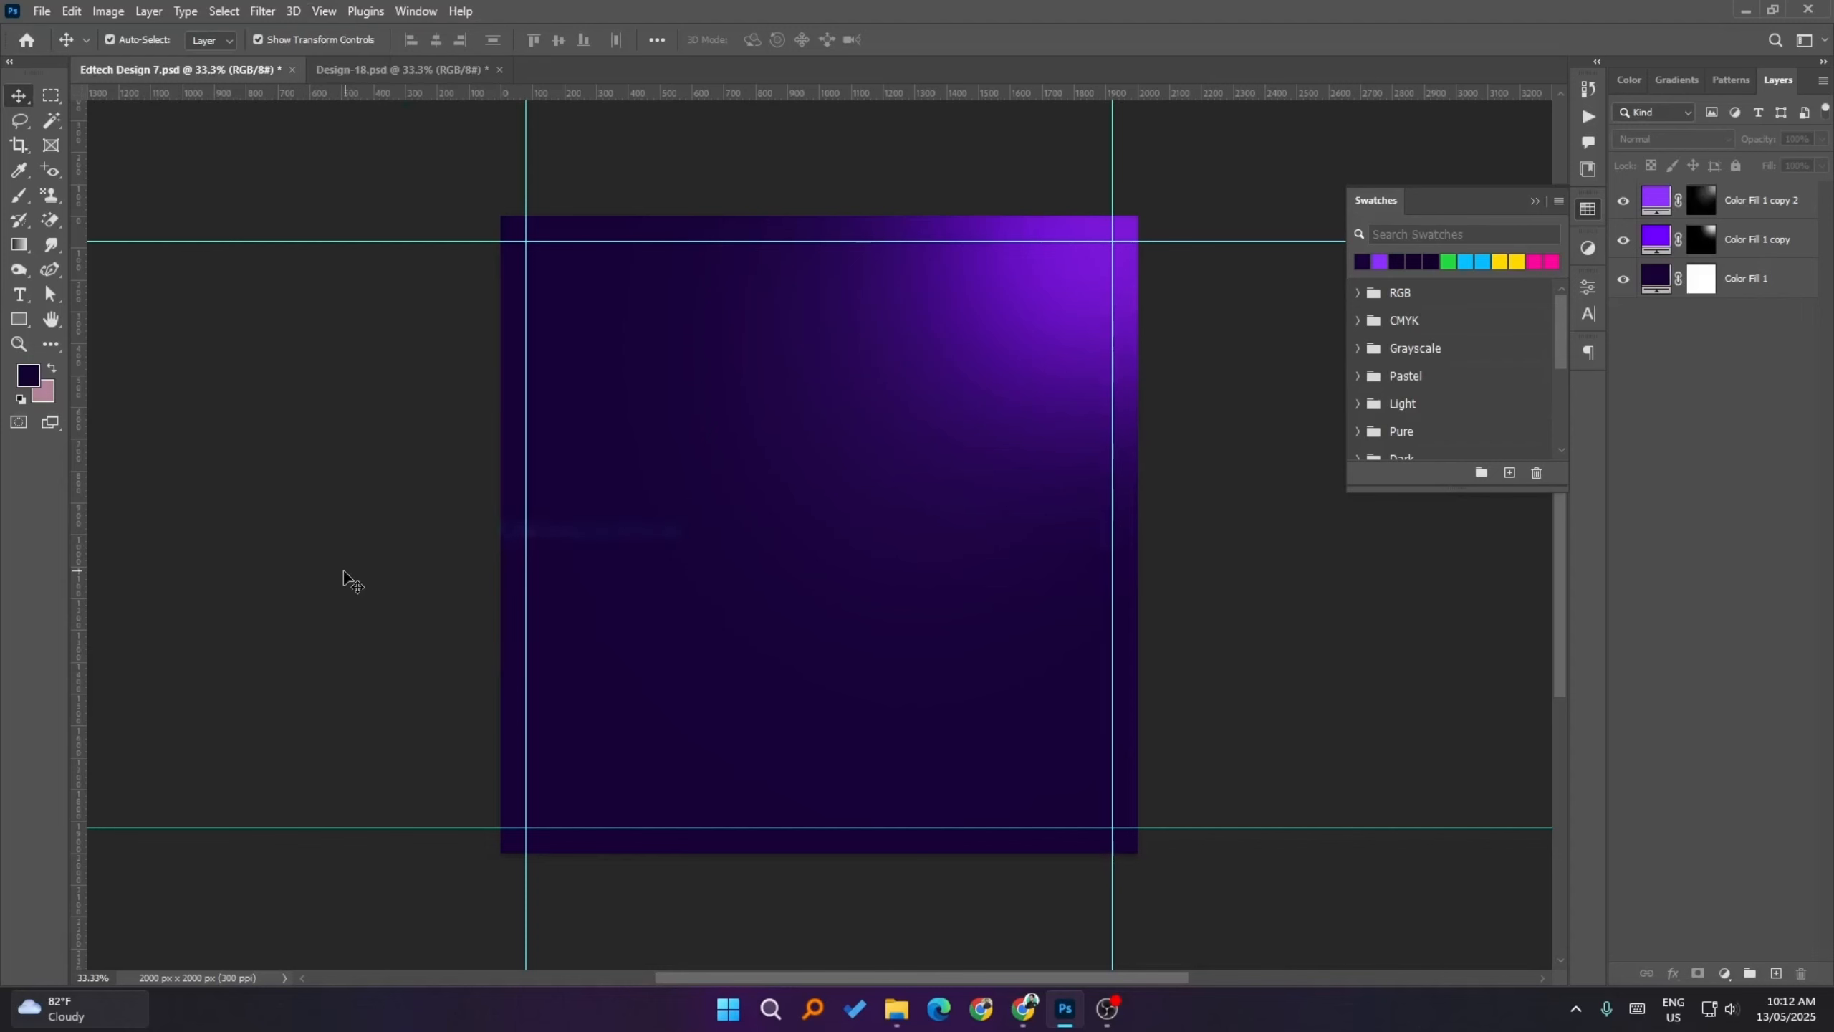
pyautogui.click(1132, 676)
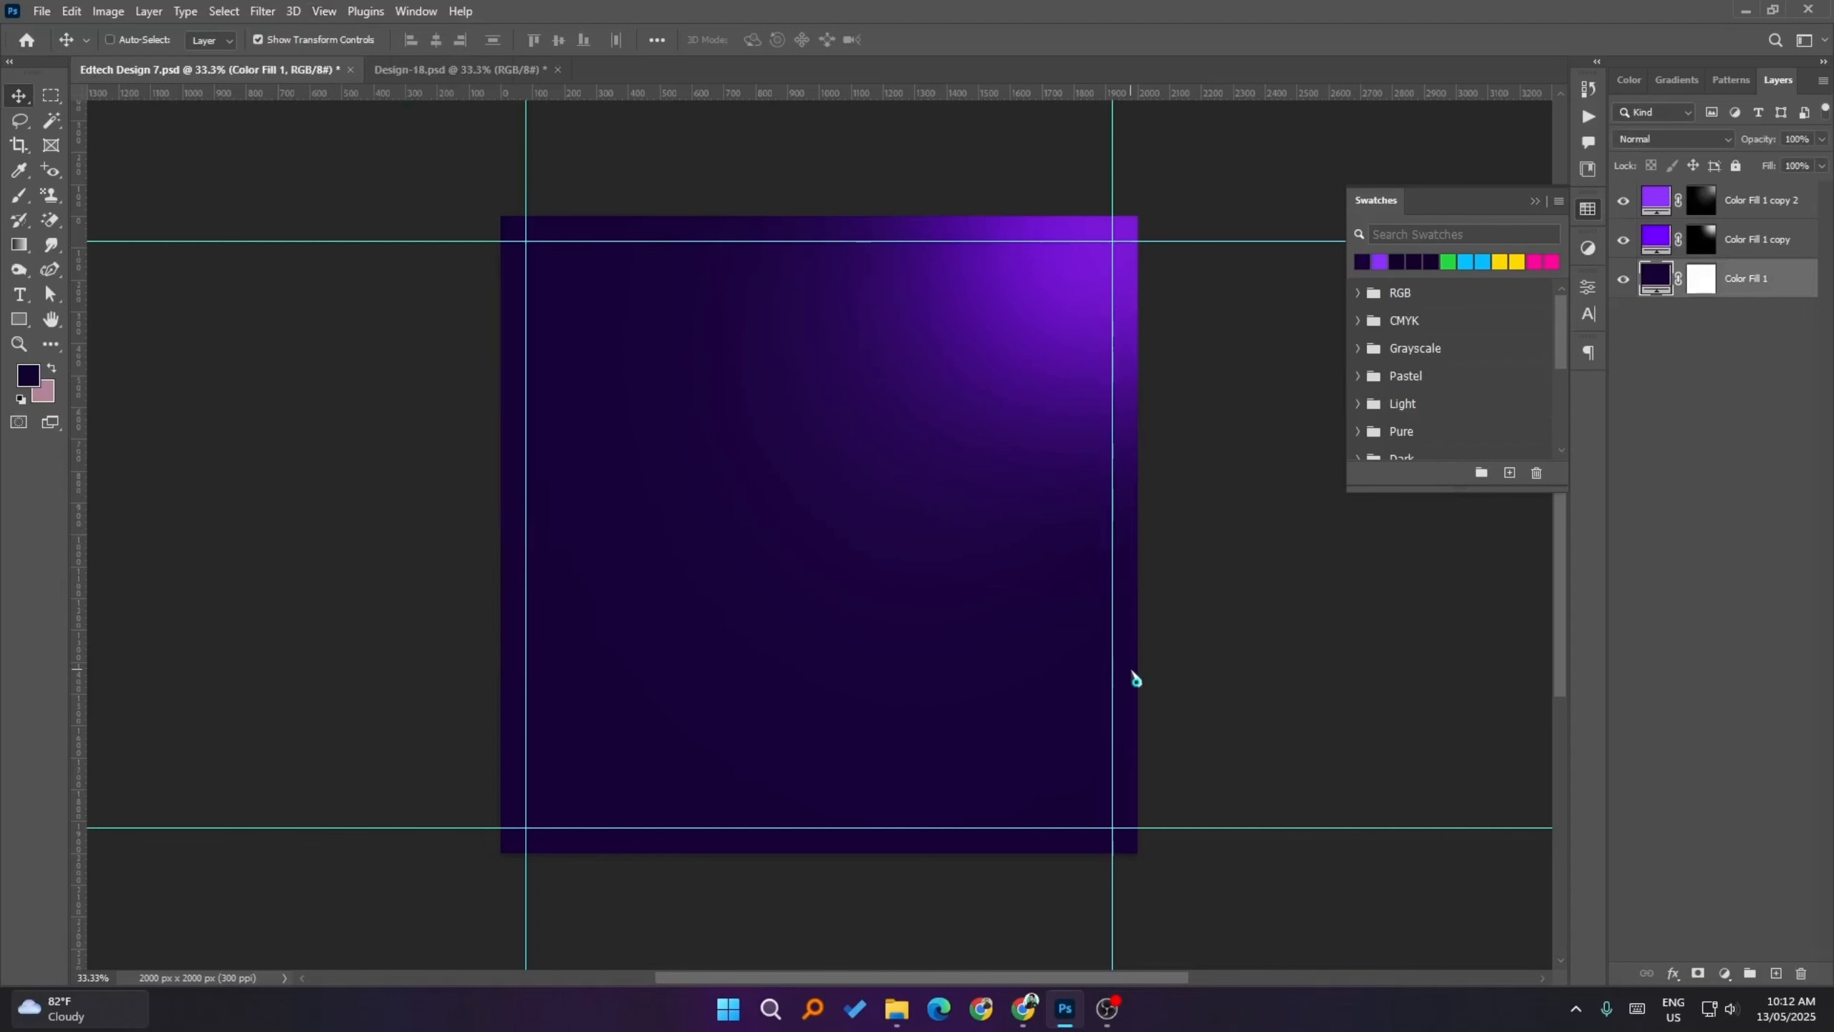
pyautogui.hotkey('ctrl', 'o')
# - Open the four portrait images from Downloads > Edtech Design 7
pyautogui.click(86, 254)
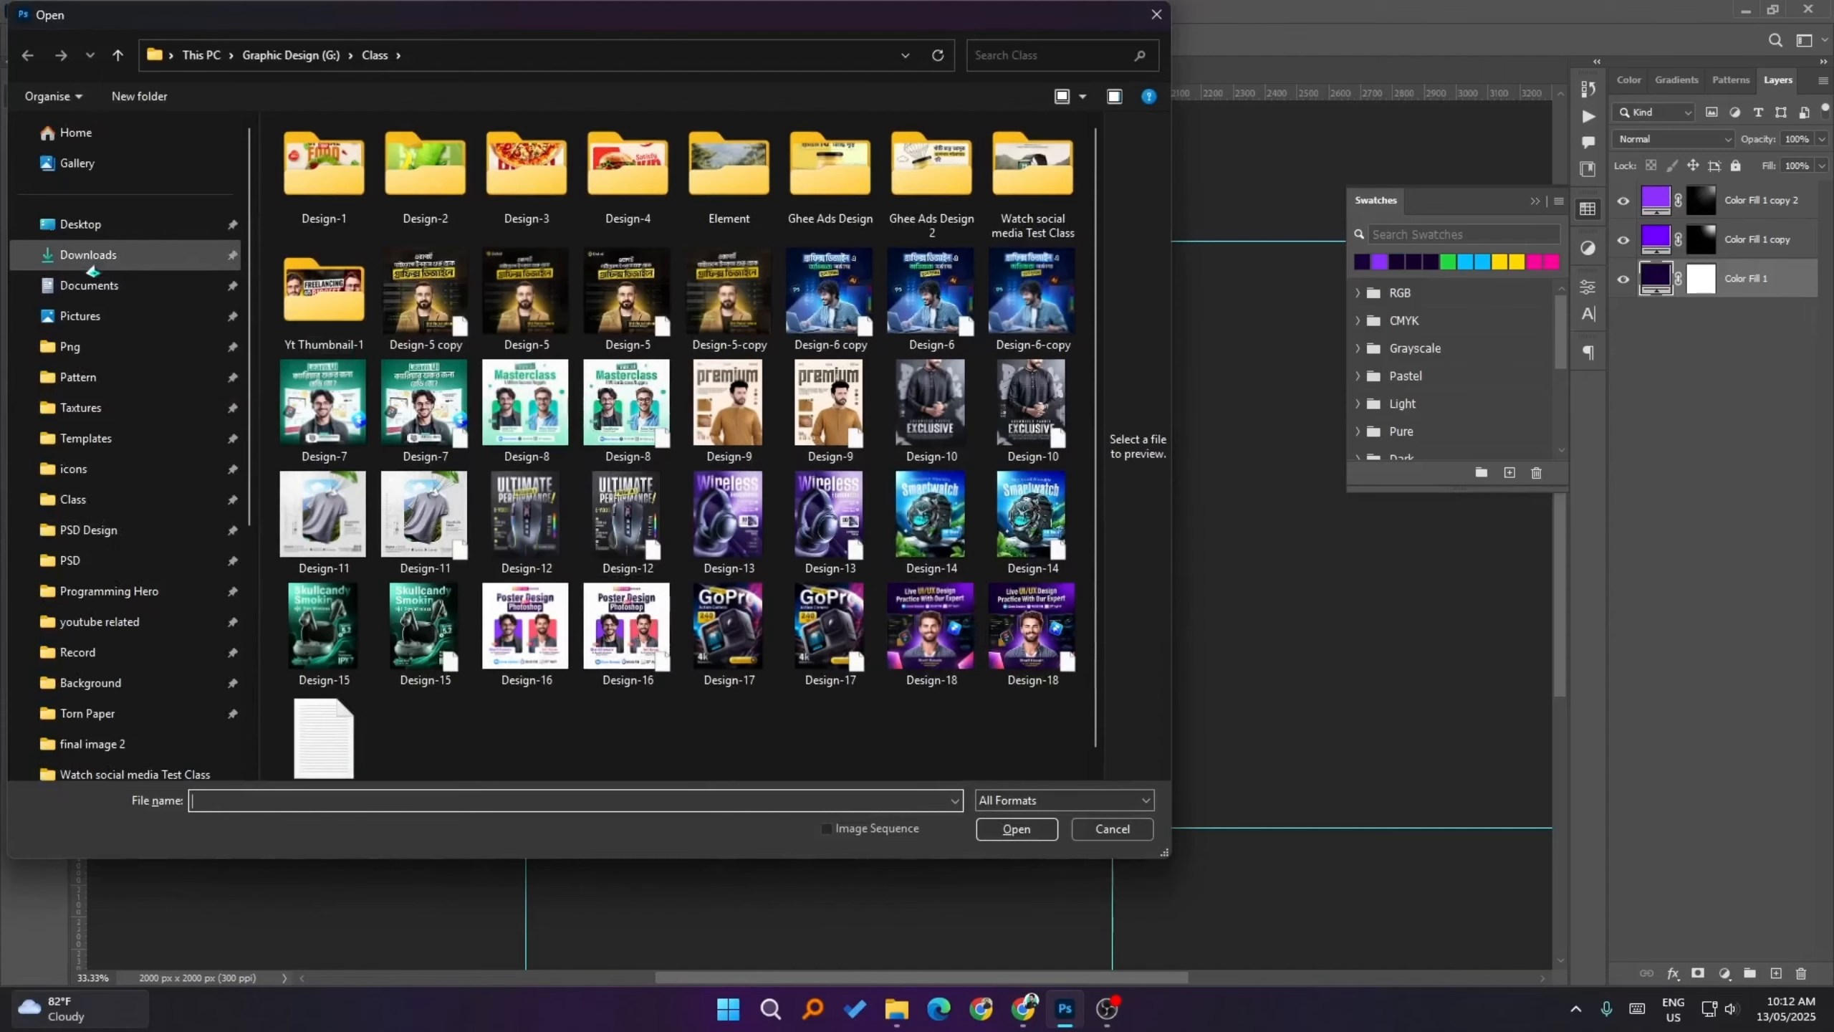
pyautogui.doubleClick(325, 189)
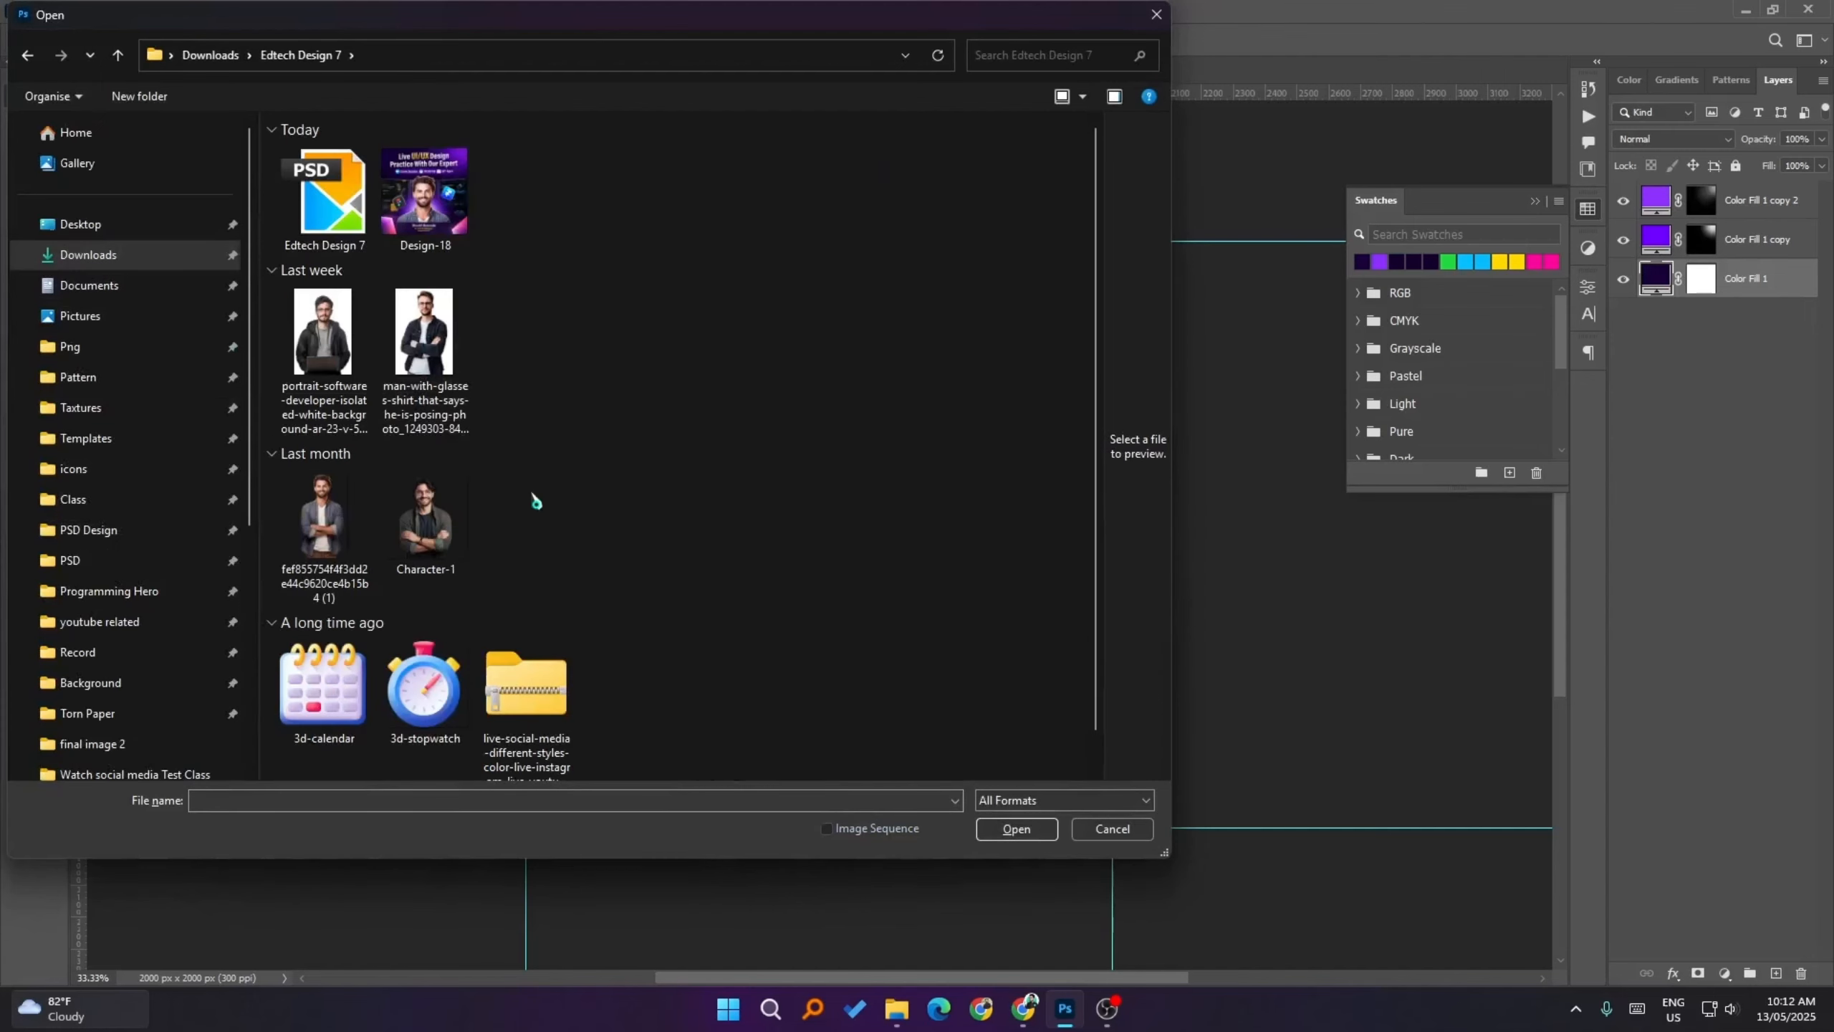
pyautogui.moveTo(610, 604); pyautogui.dragTo(274, 340)
pyautogui.click(1017, 829)
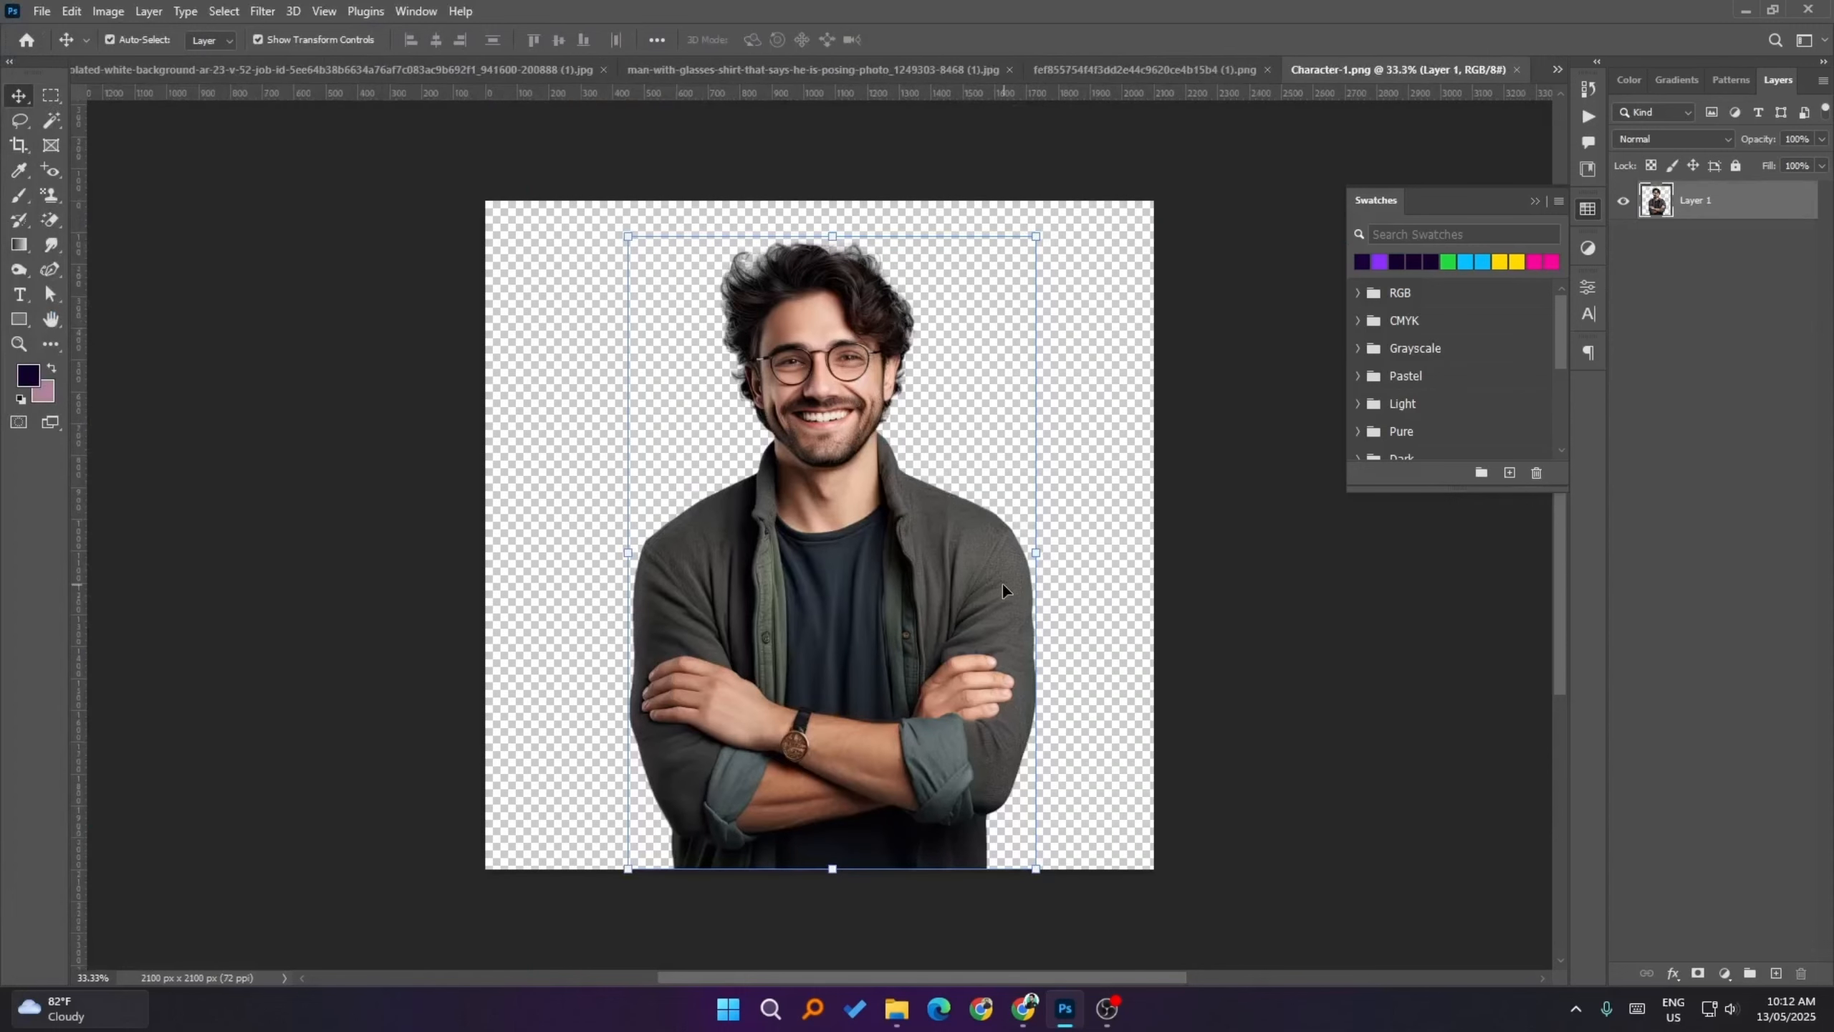
# - Convert Character-1's layer to a Smart Object and return to the Edtech Design 7 flyer
pyautogui.press('F2')
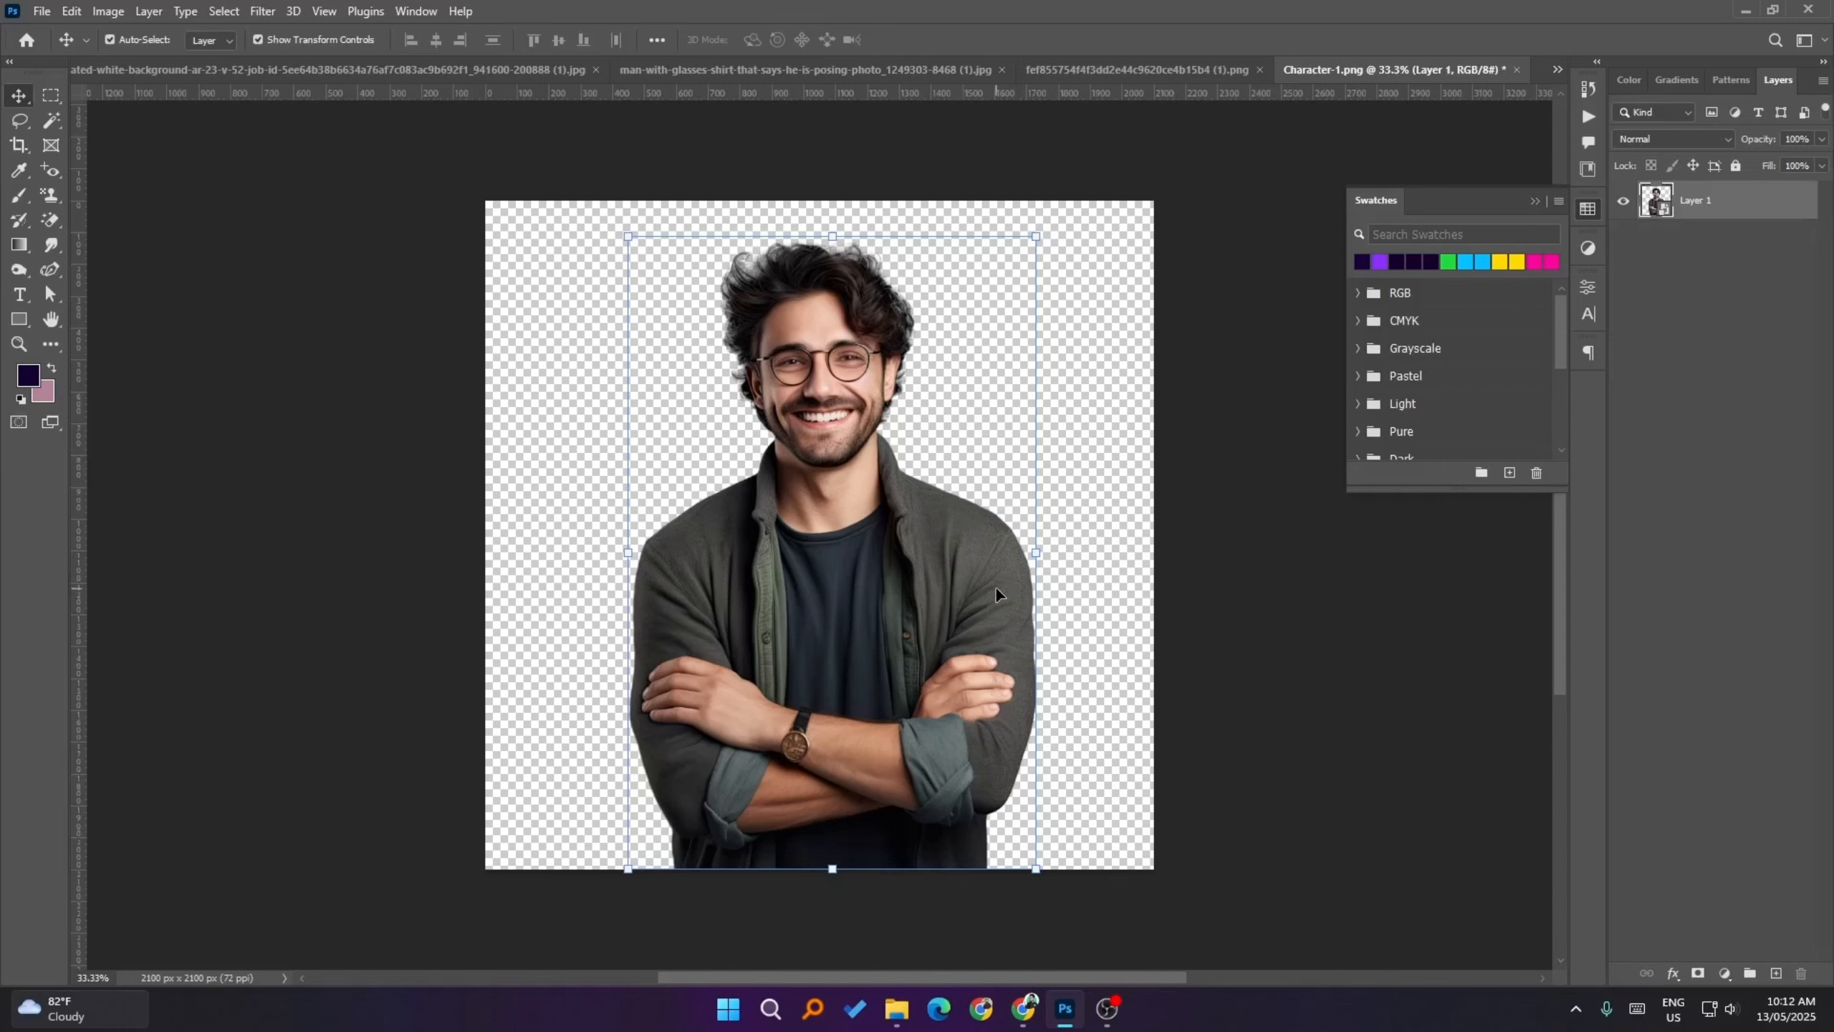
pyautogui.click(1558, 70)
pyautogui.click(971, 79)
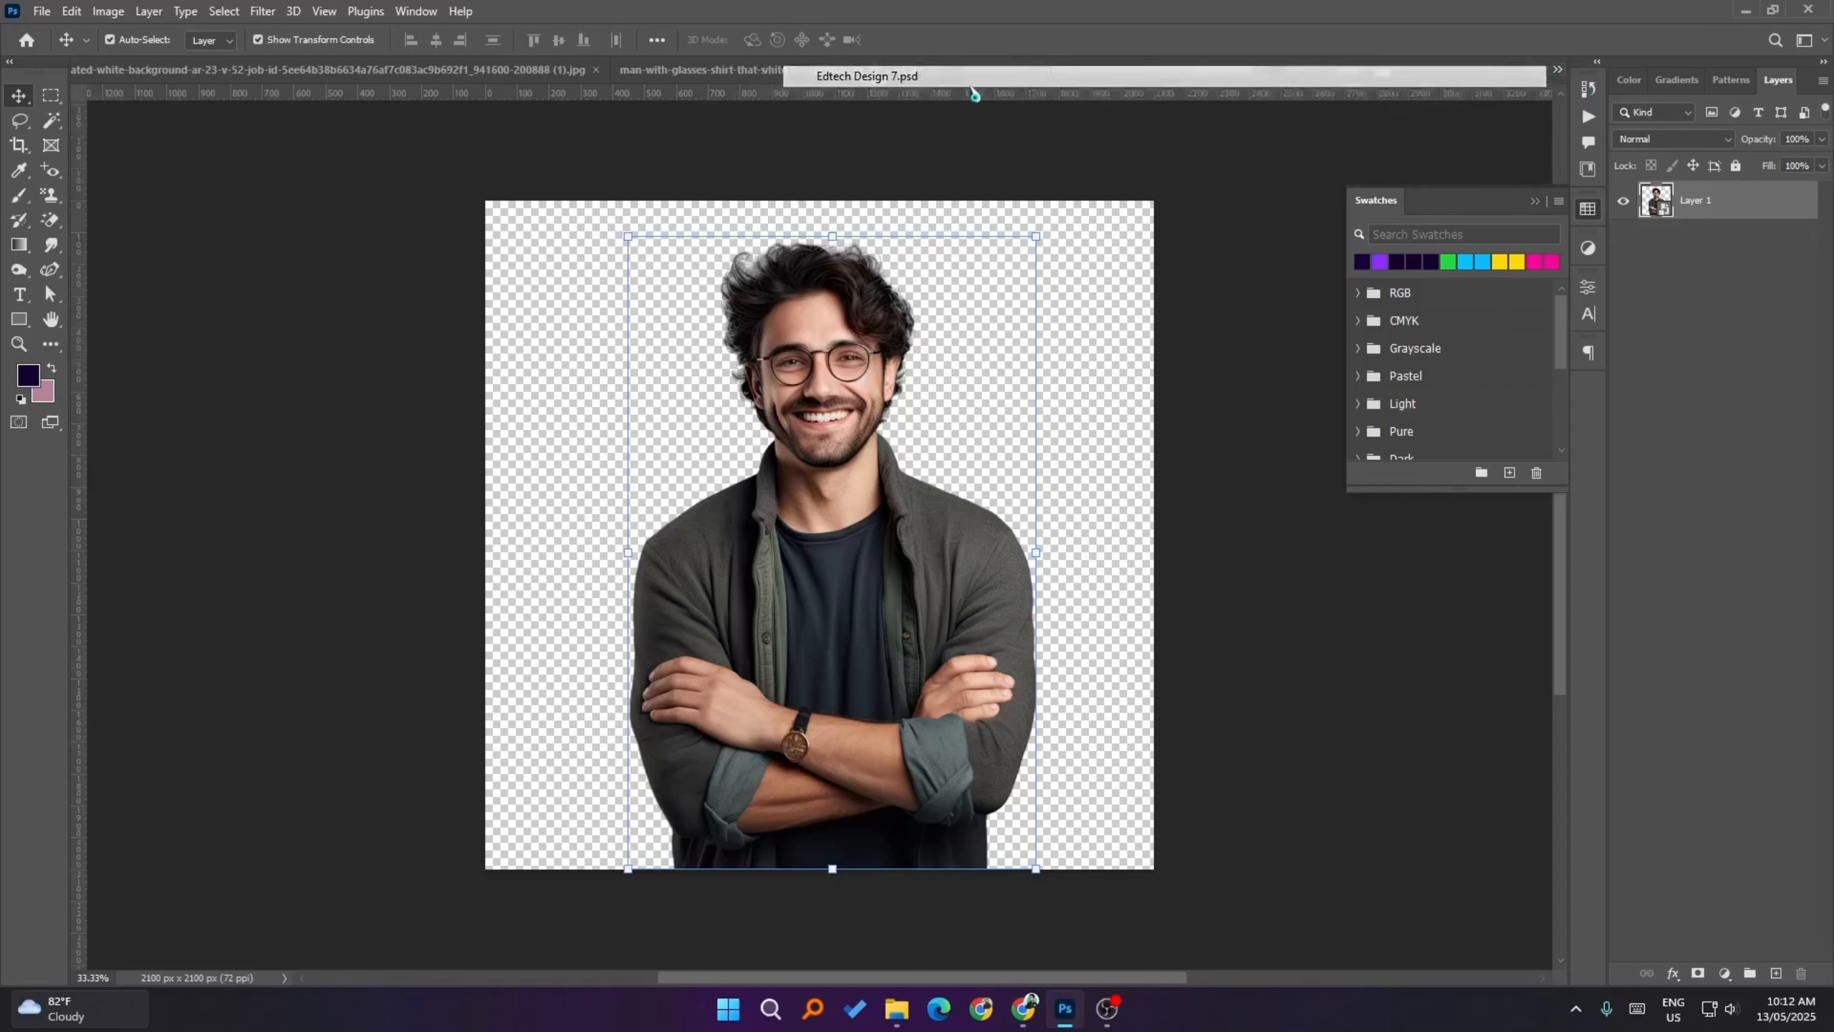
pyautogui.click(1746, 205)
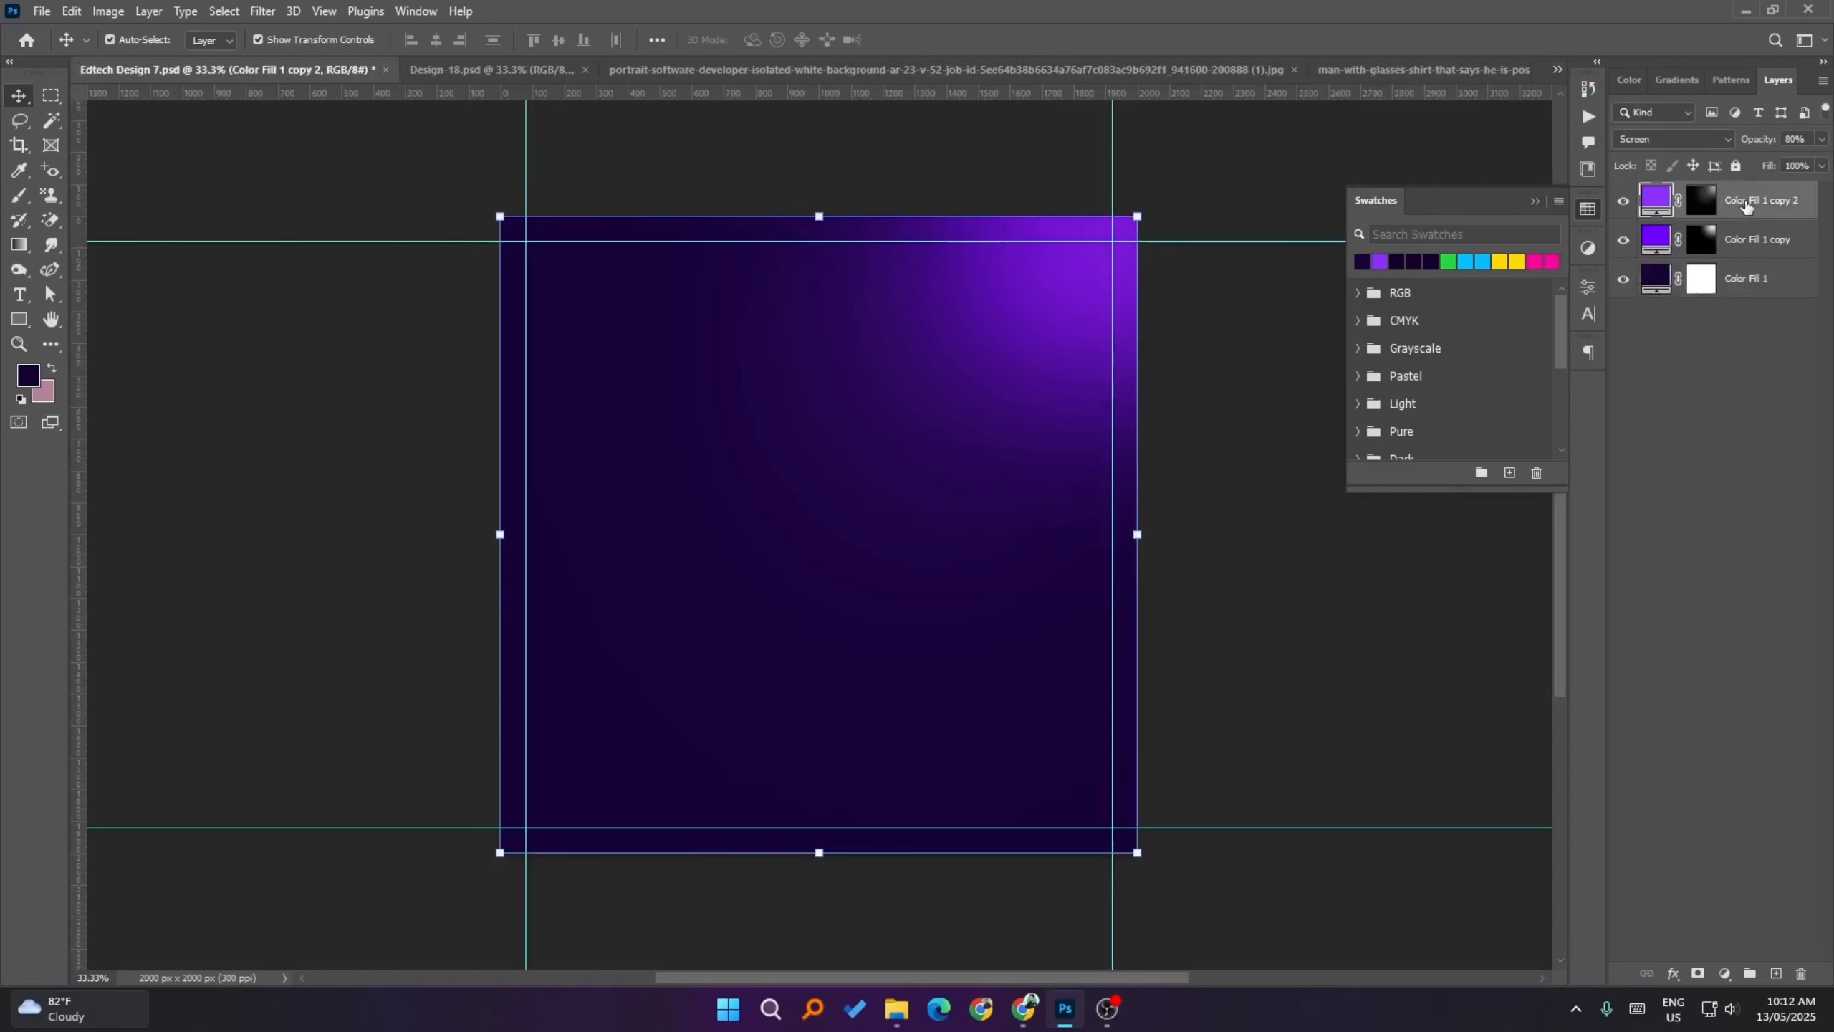
# - Group the three colour fill layers and name the group BG
pyautogui.keyDown('shift'); pyautogui.click(1746, 281); pyautogui.keyUp('shift')
pyautogui.hotkey('ctrl', 'g')
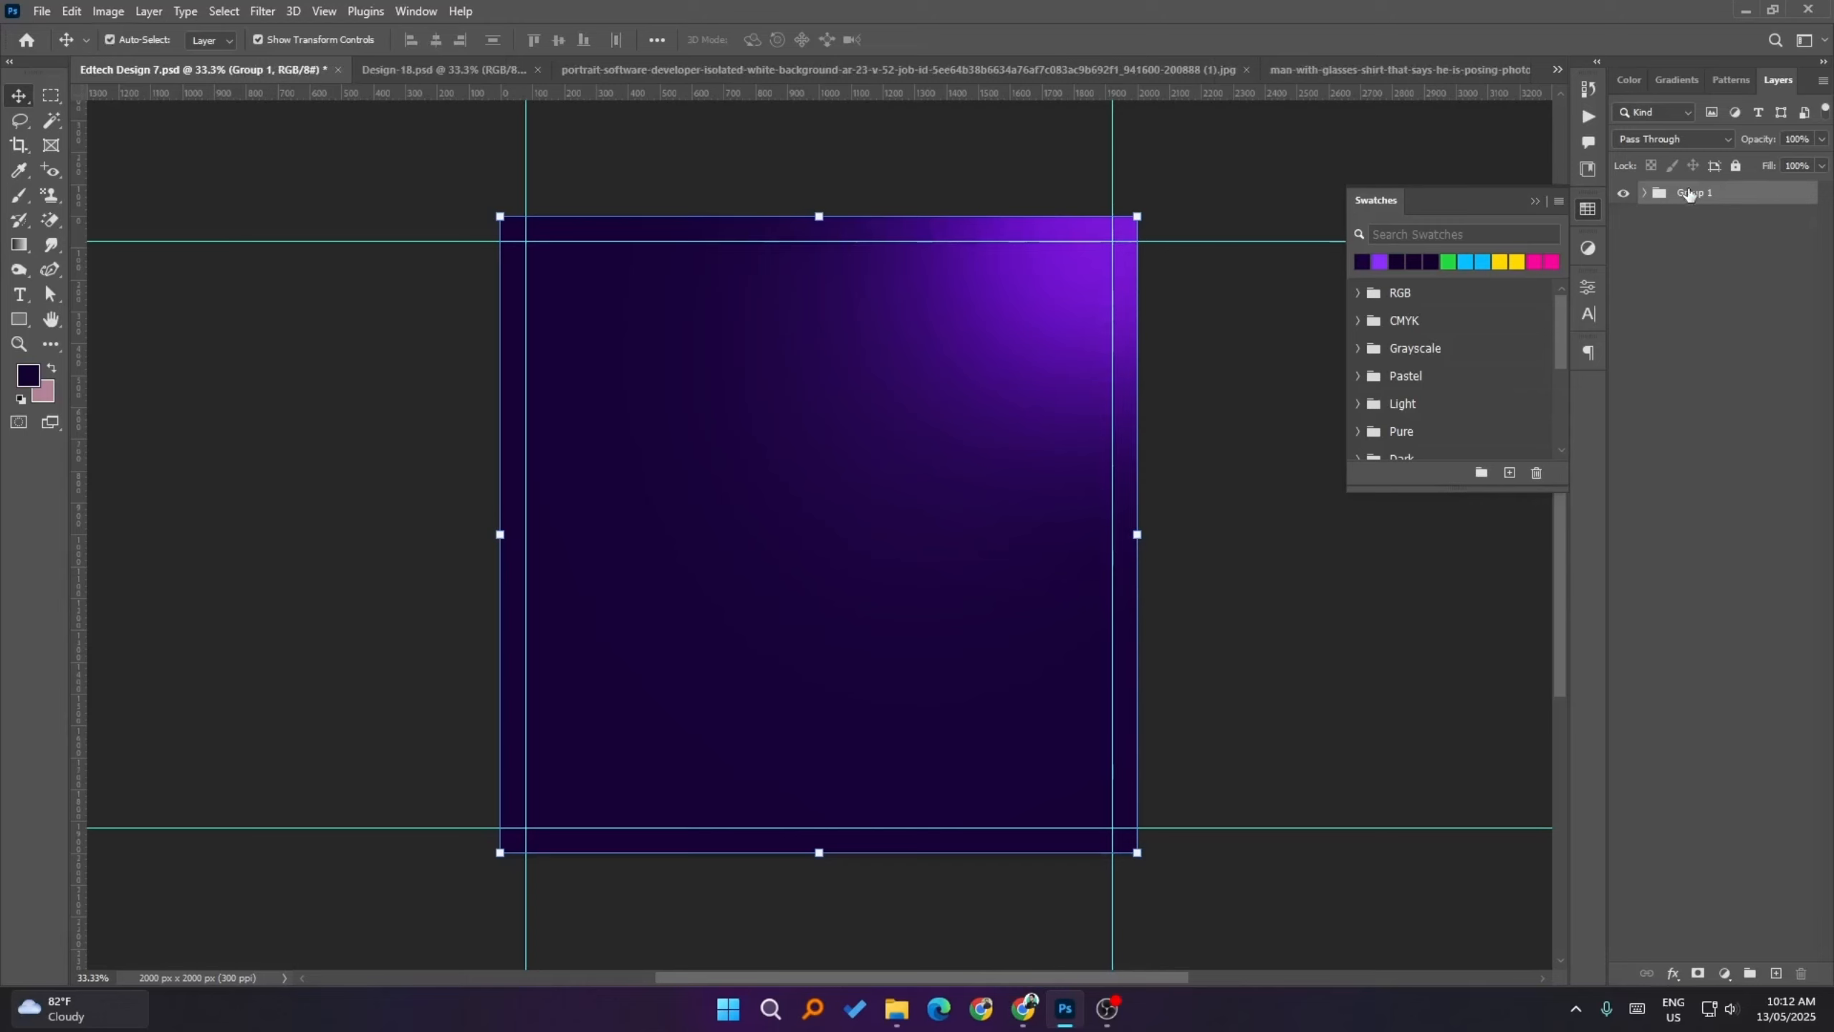
pyautogui.doubleClick(1692, 191)
pyautogui.write('BG')
pyautogui.click(1699, 259)
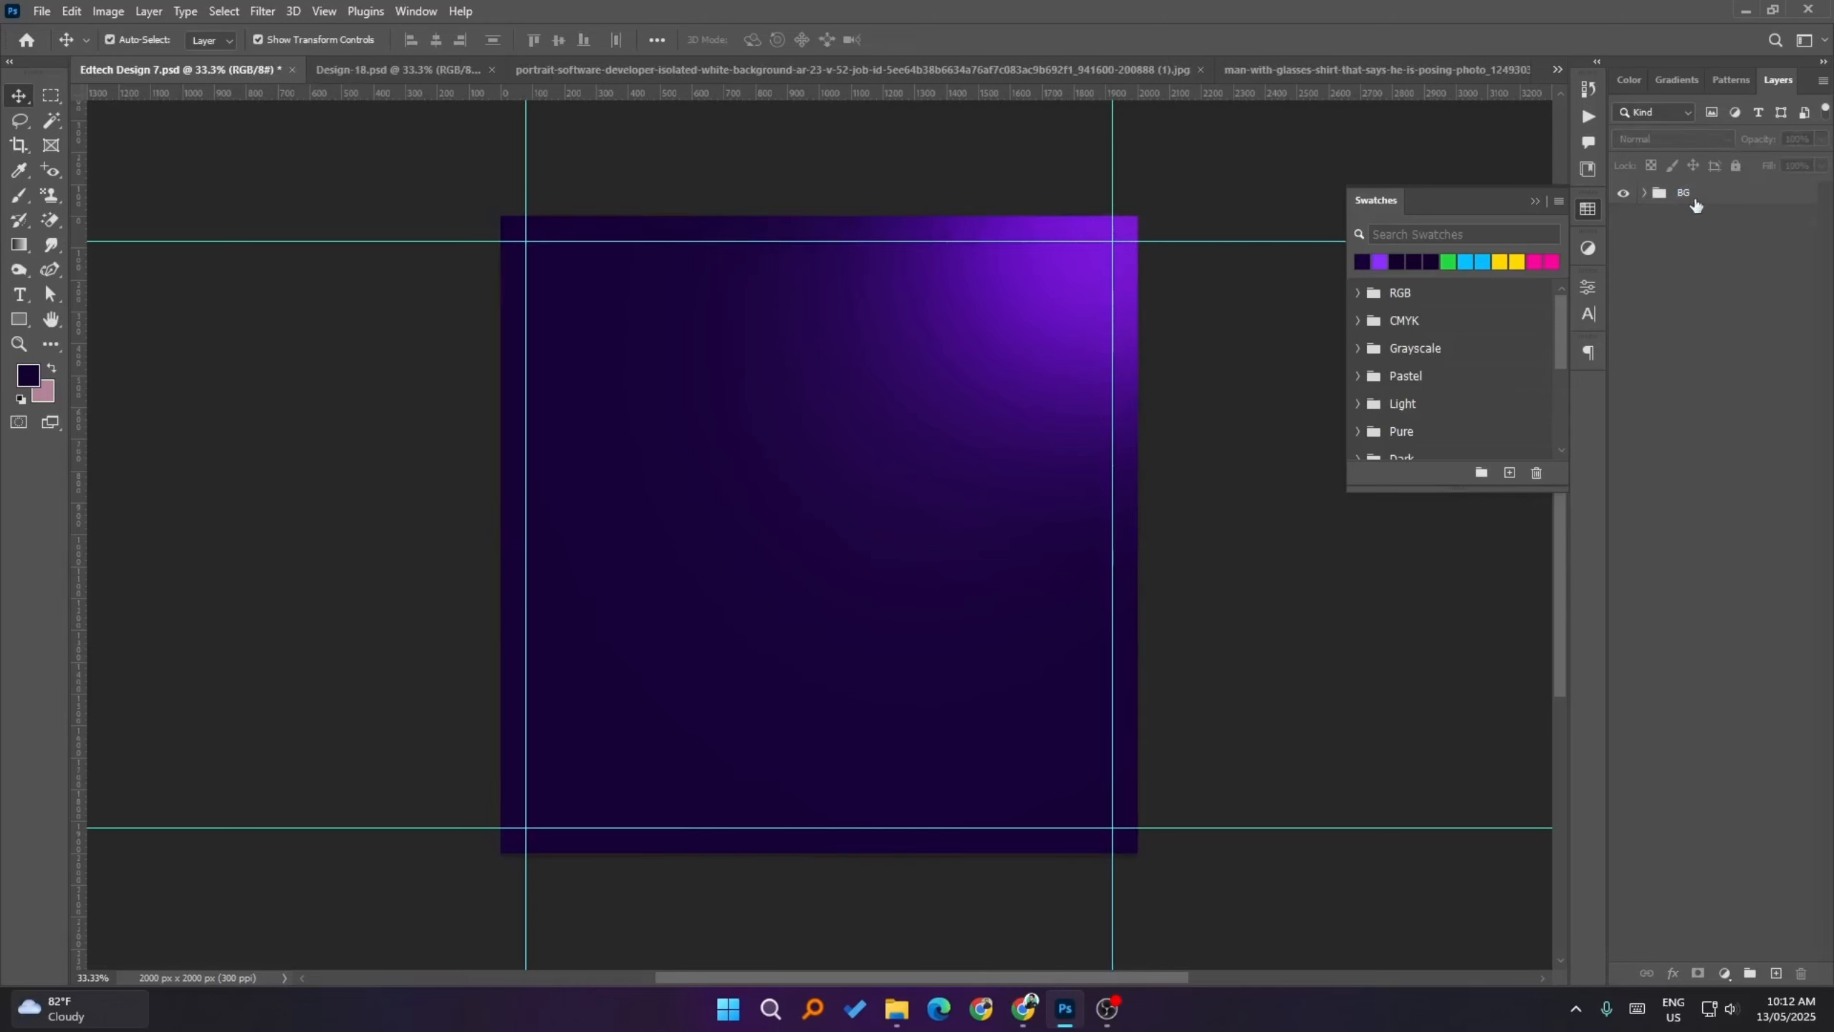
pyautogui.click(1693, 199)
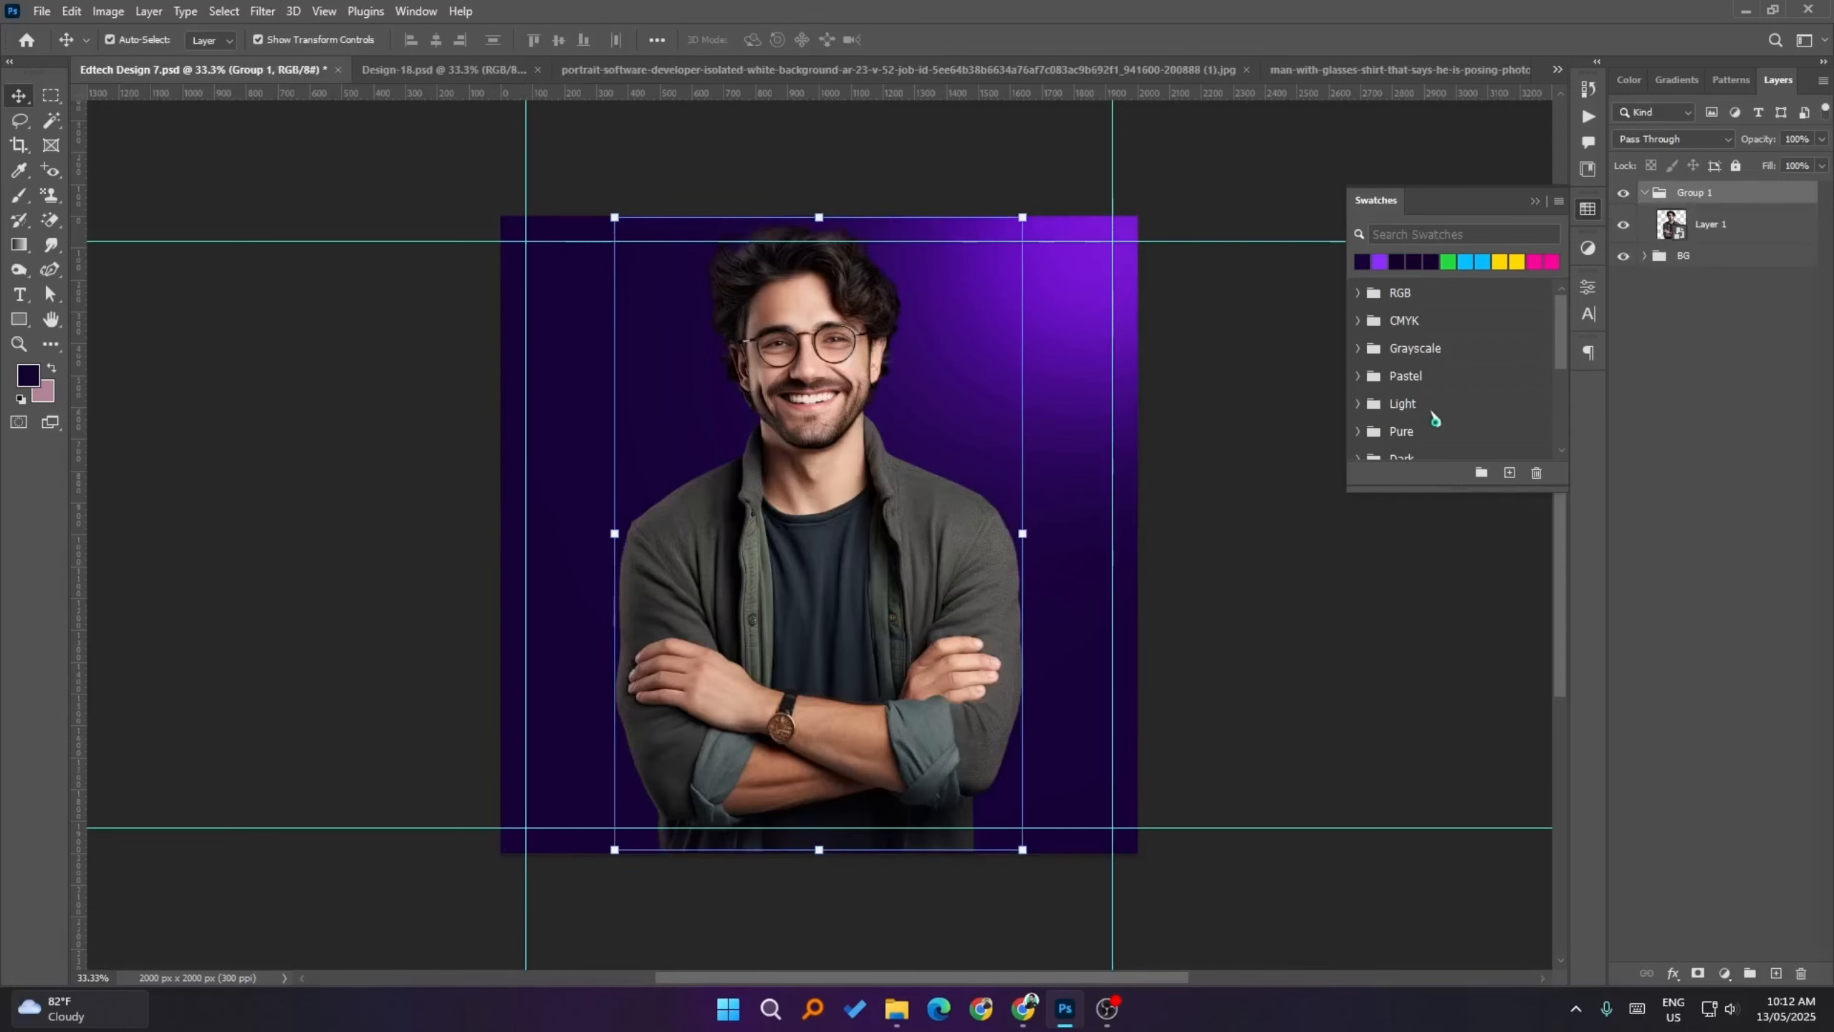
# - Close the Character-1.png portrait without saving changes
pyautogui.click(1337, 66)
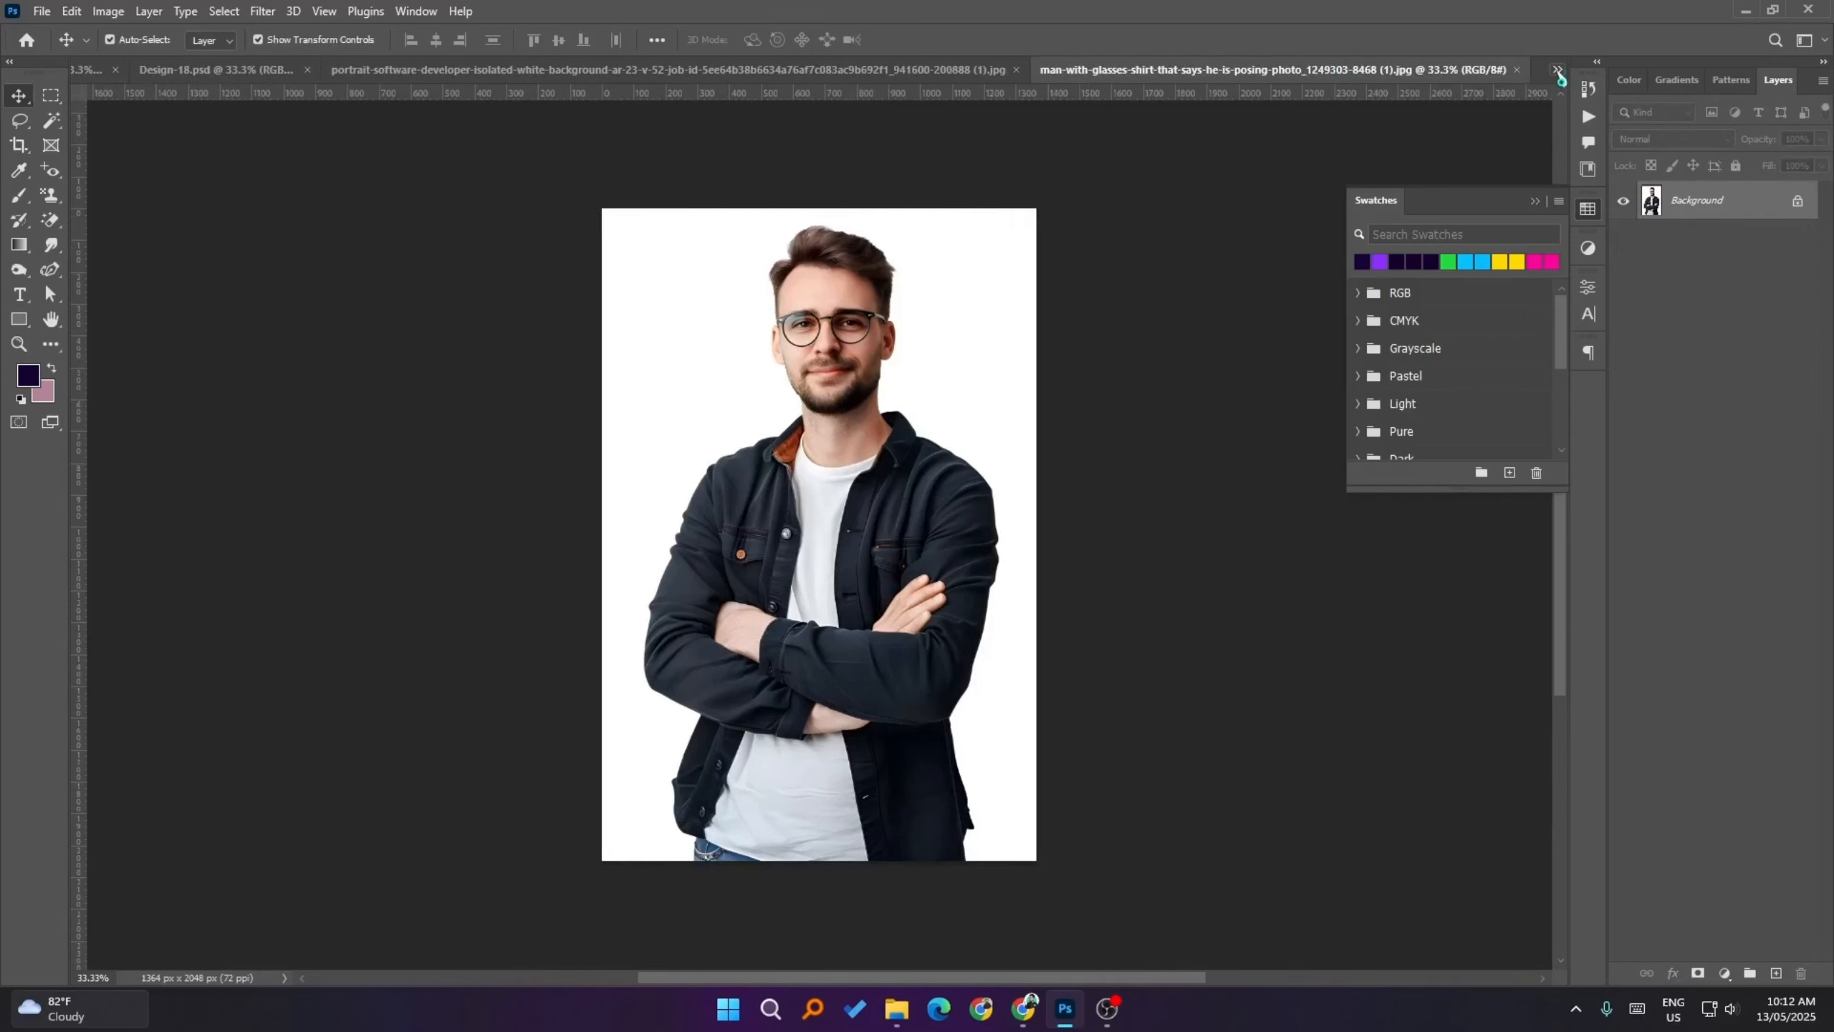
pyautogui.click(1558, 71)
pyautogui.click(894, 181)
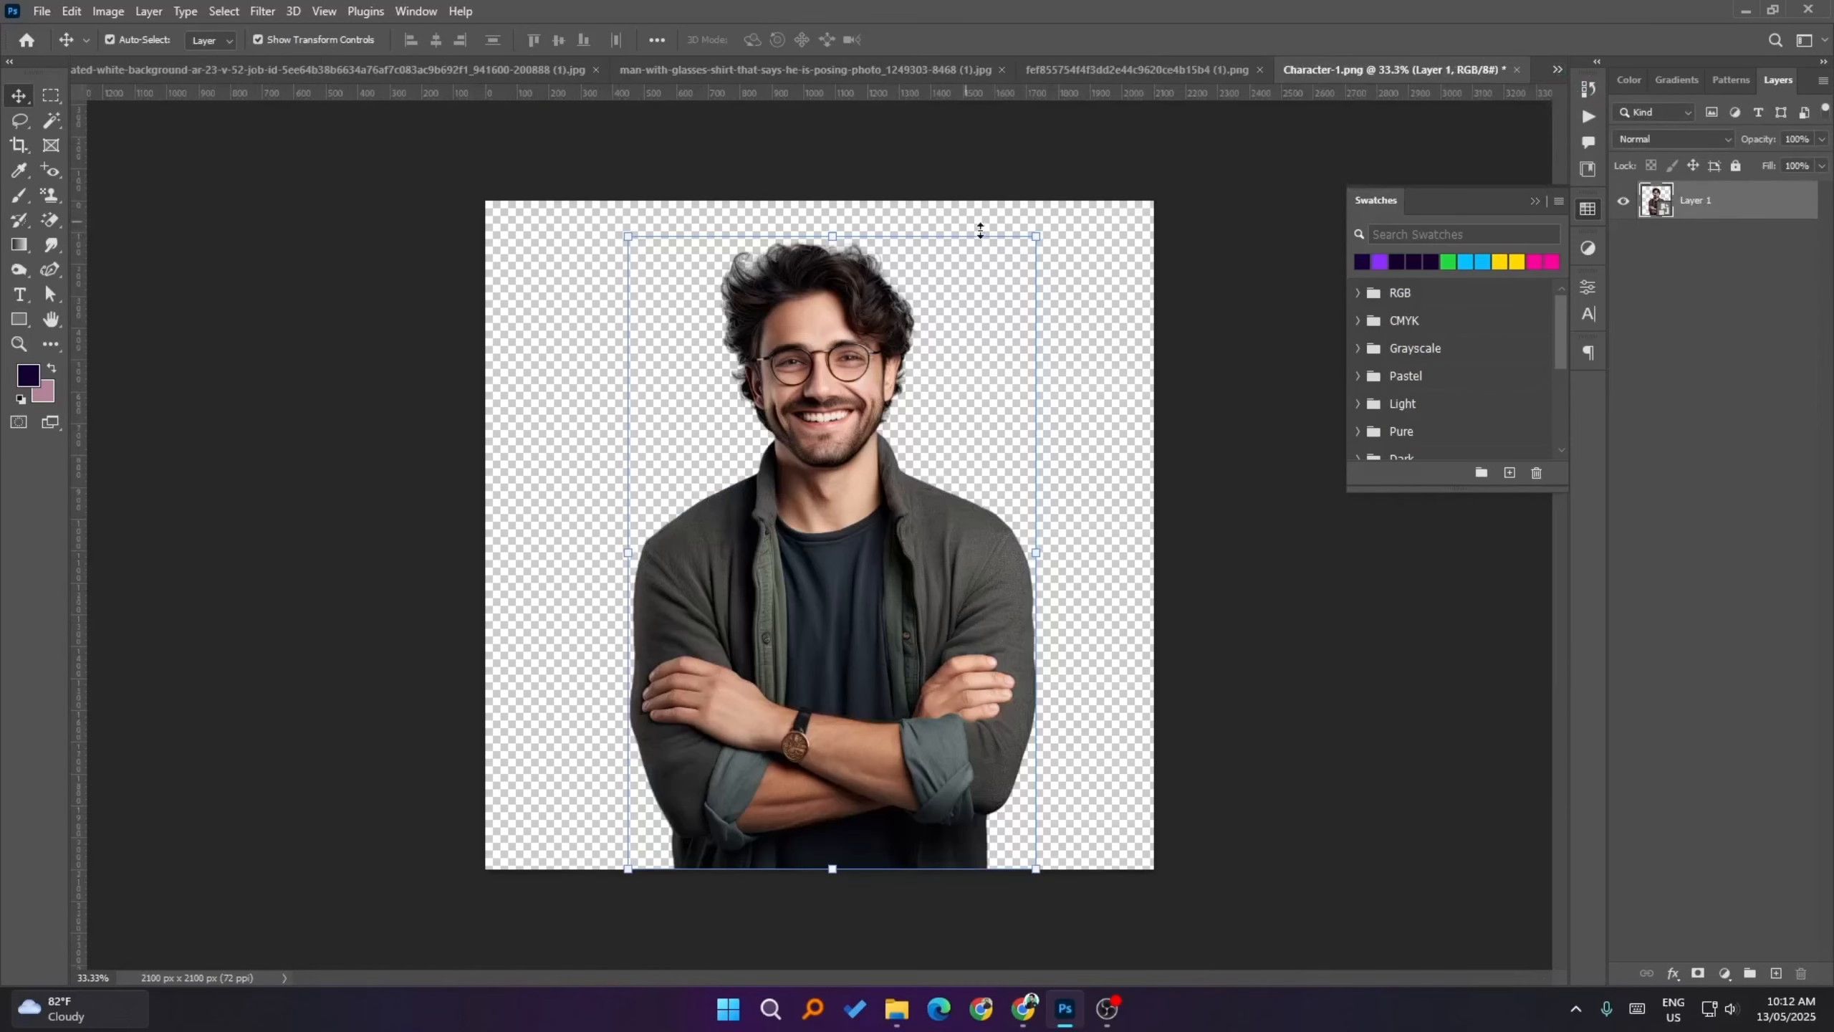
pyautogui.rightClick(1395, 79)
pyautogui.click(1441, 116)
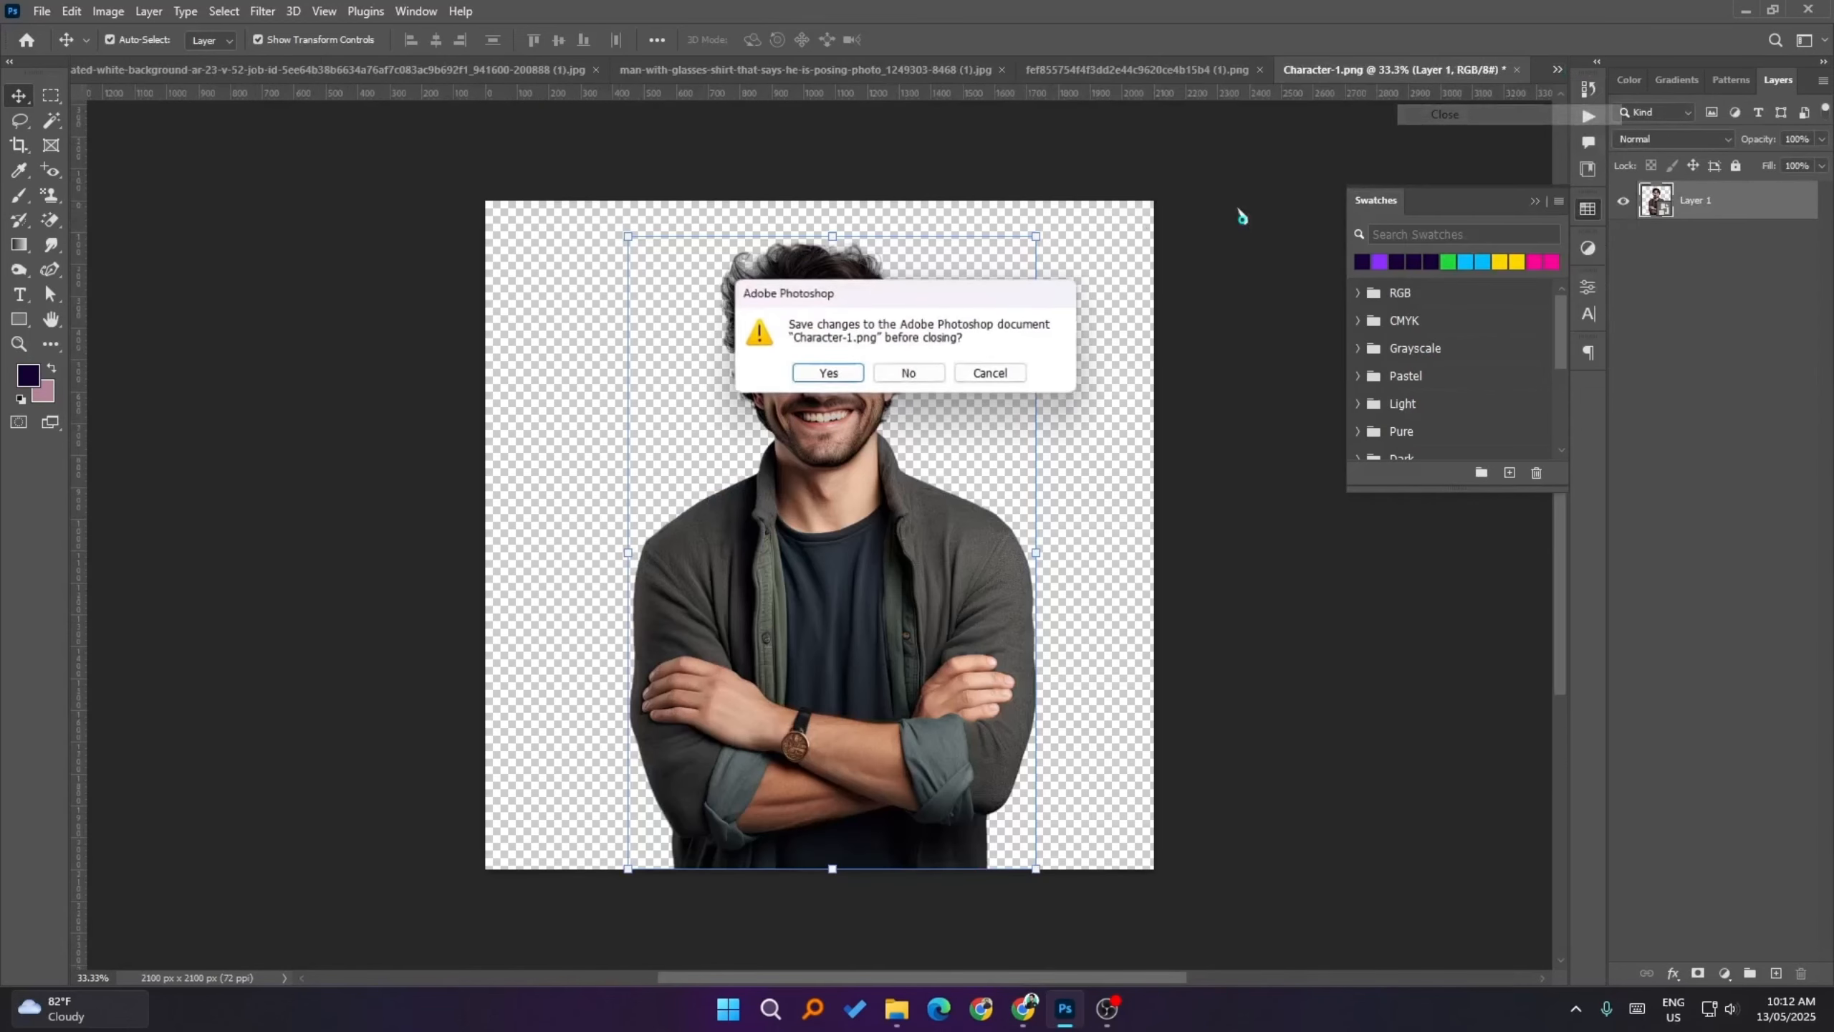
pyautogui.click(913, 372)
# - Convert the smiling man's cutout to a Smart Object and paste it into the flyer
pyautogui.click(1377, 70)
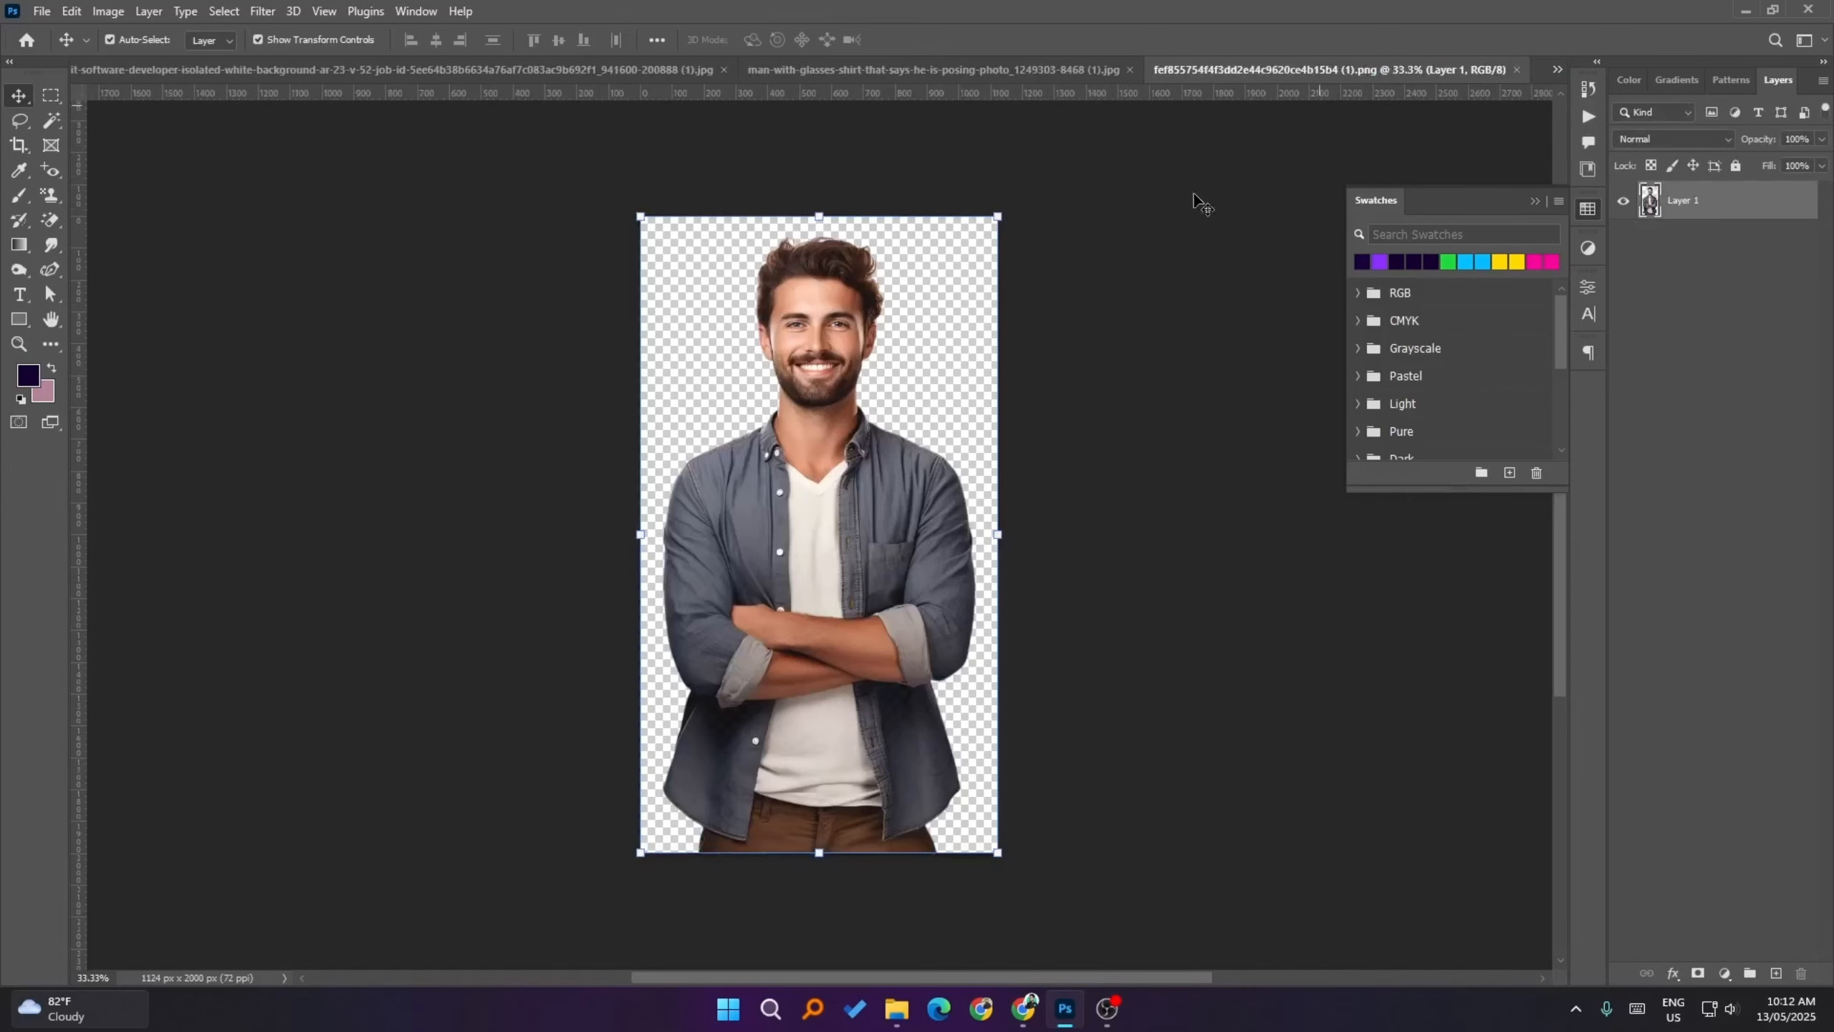
pyautogui.press('F2')
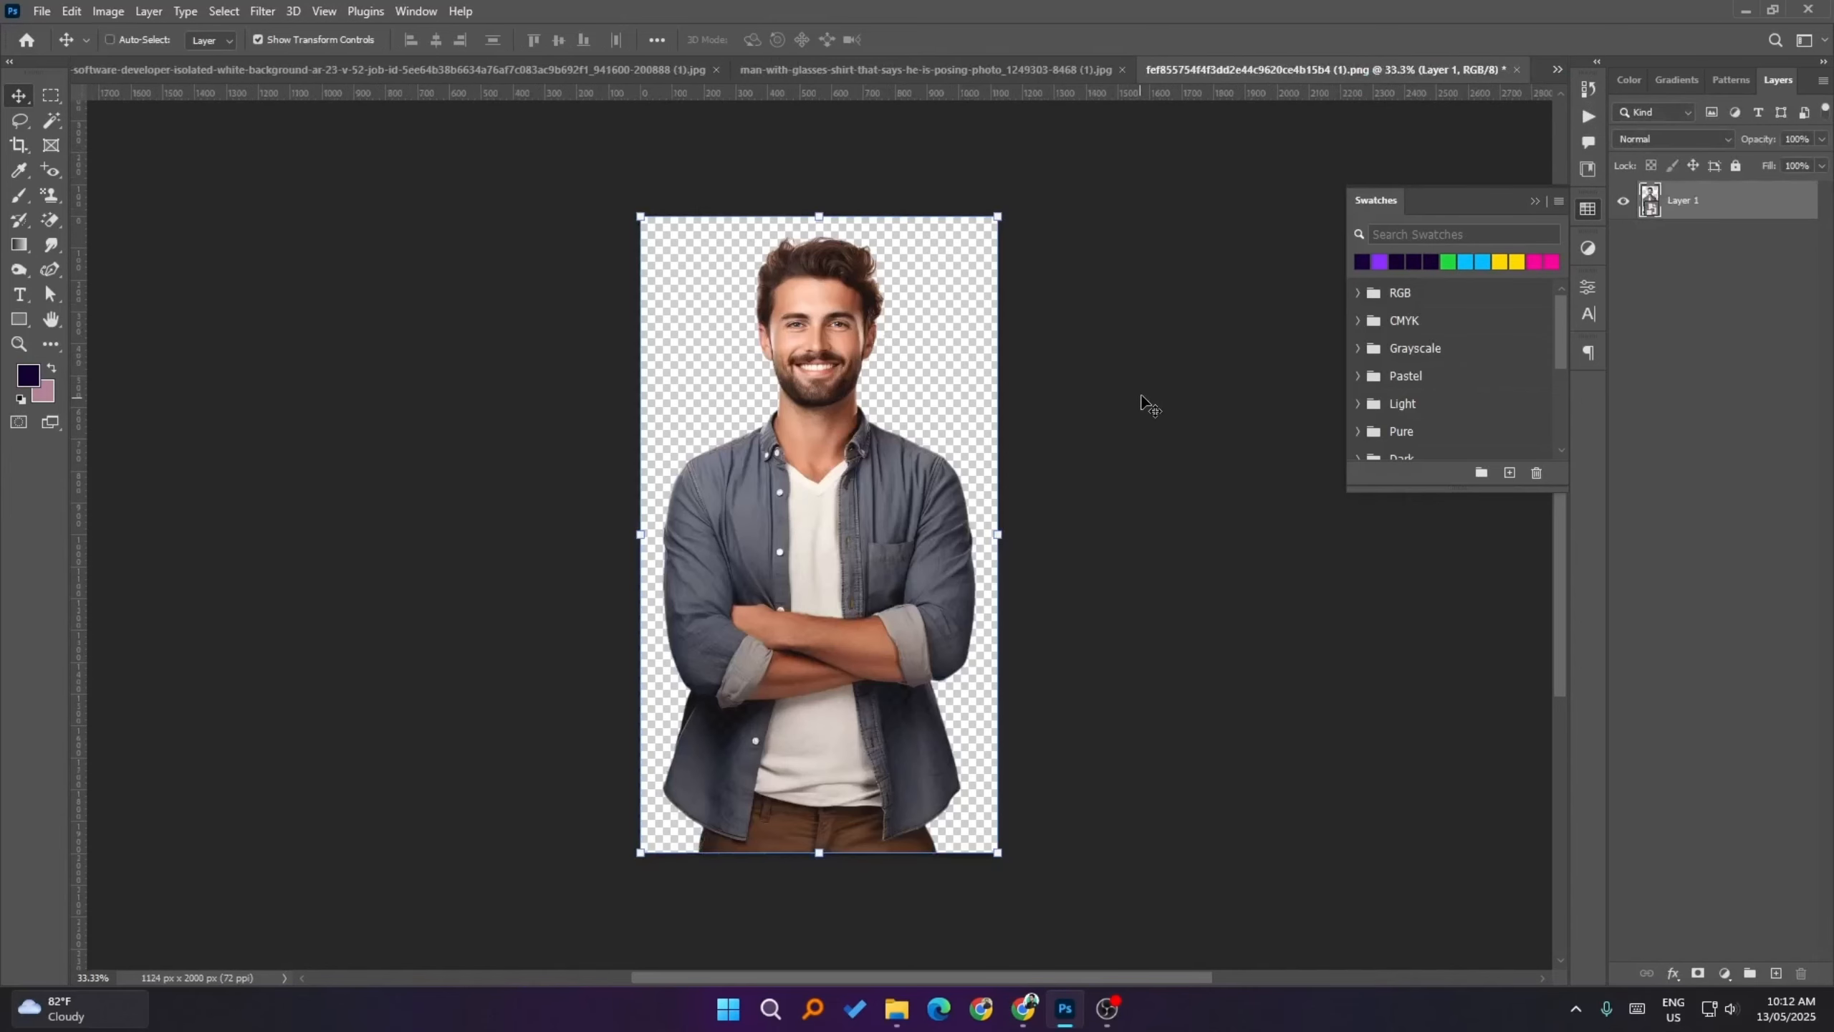
pyautogui.click(1557, 70)
pyautogui.click(1472, 78)
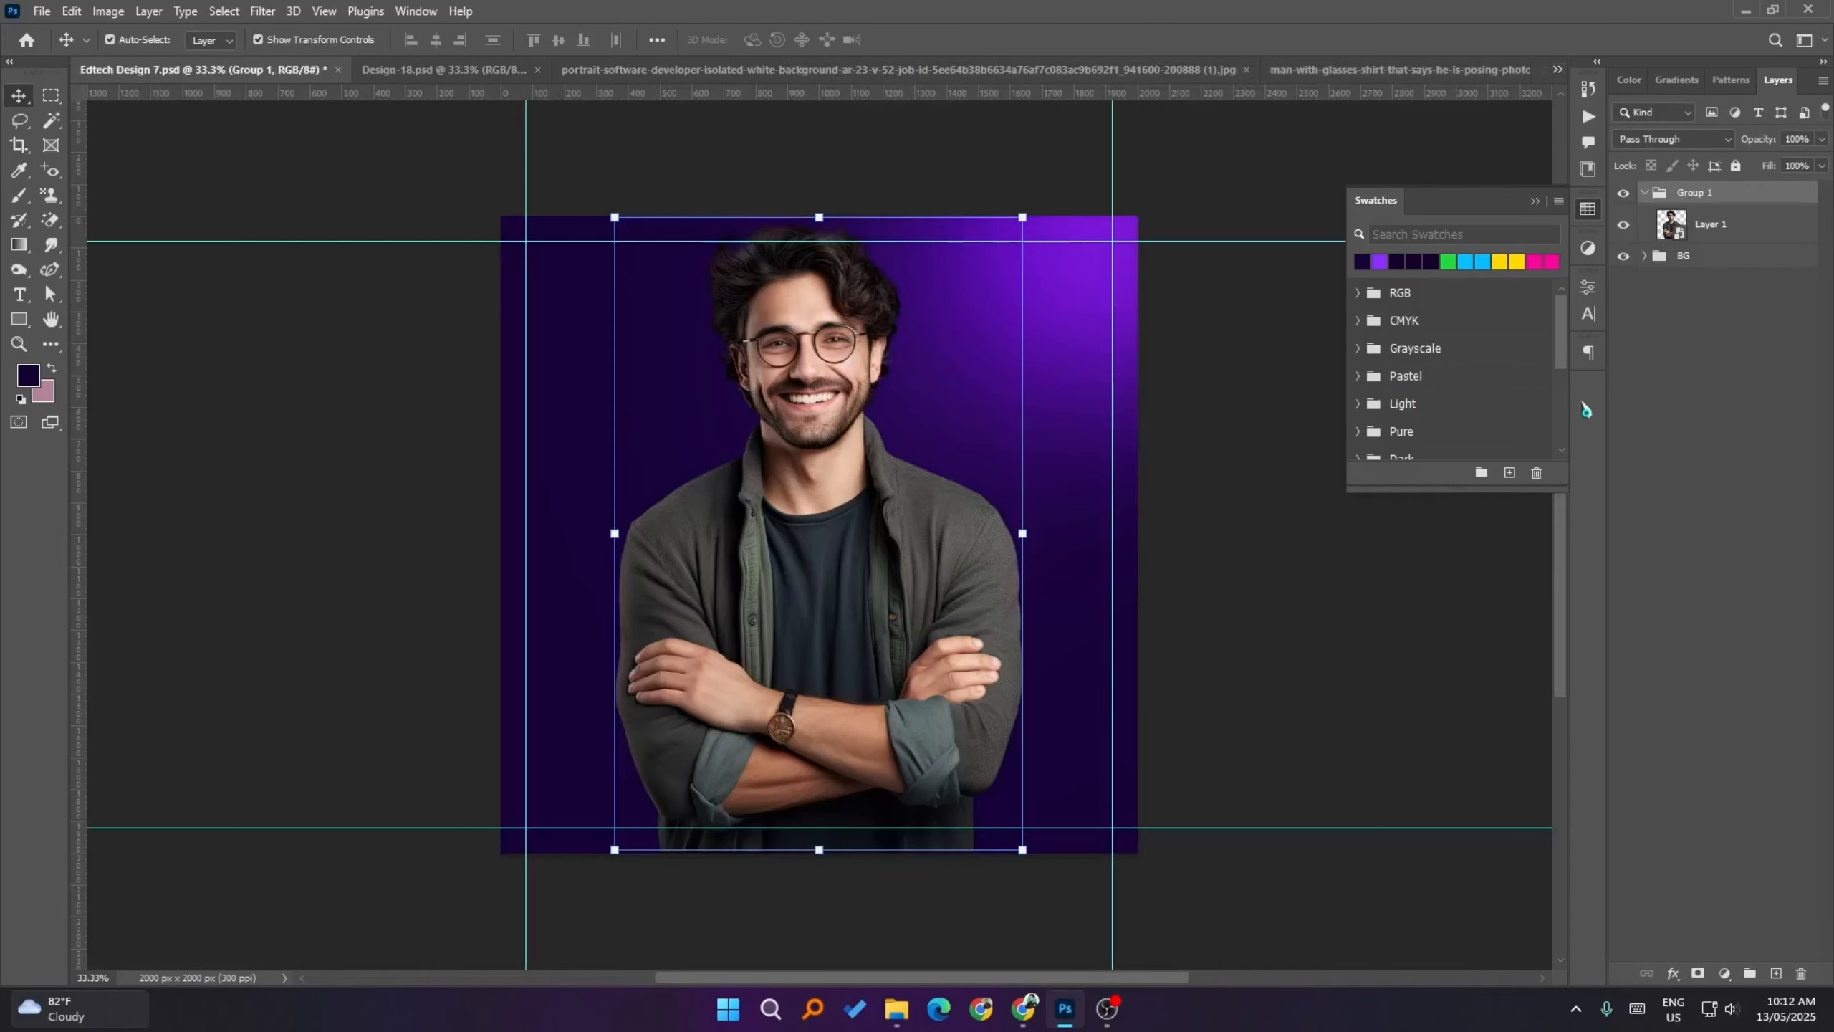
pyautogui.hotkey('ctrl', 'v')
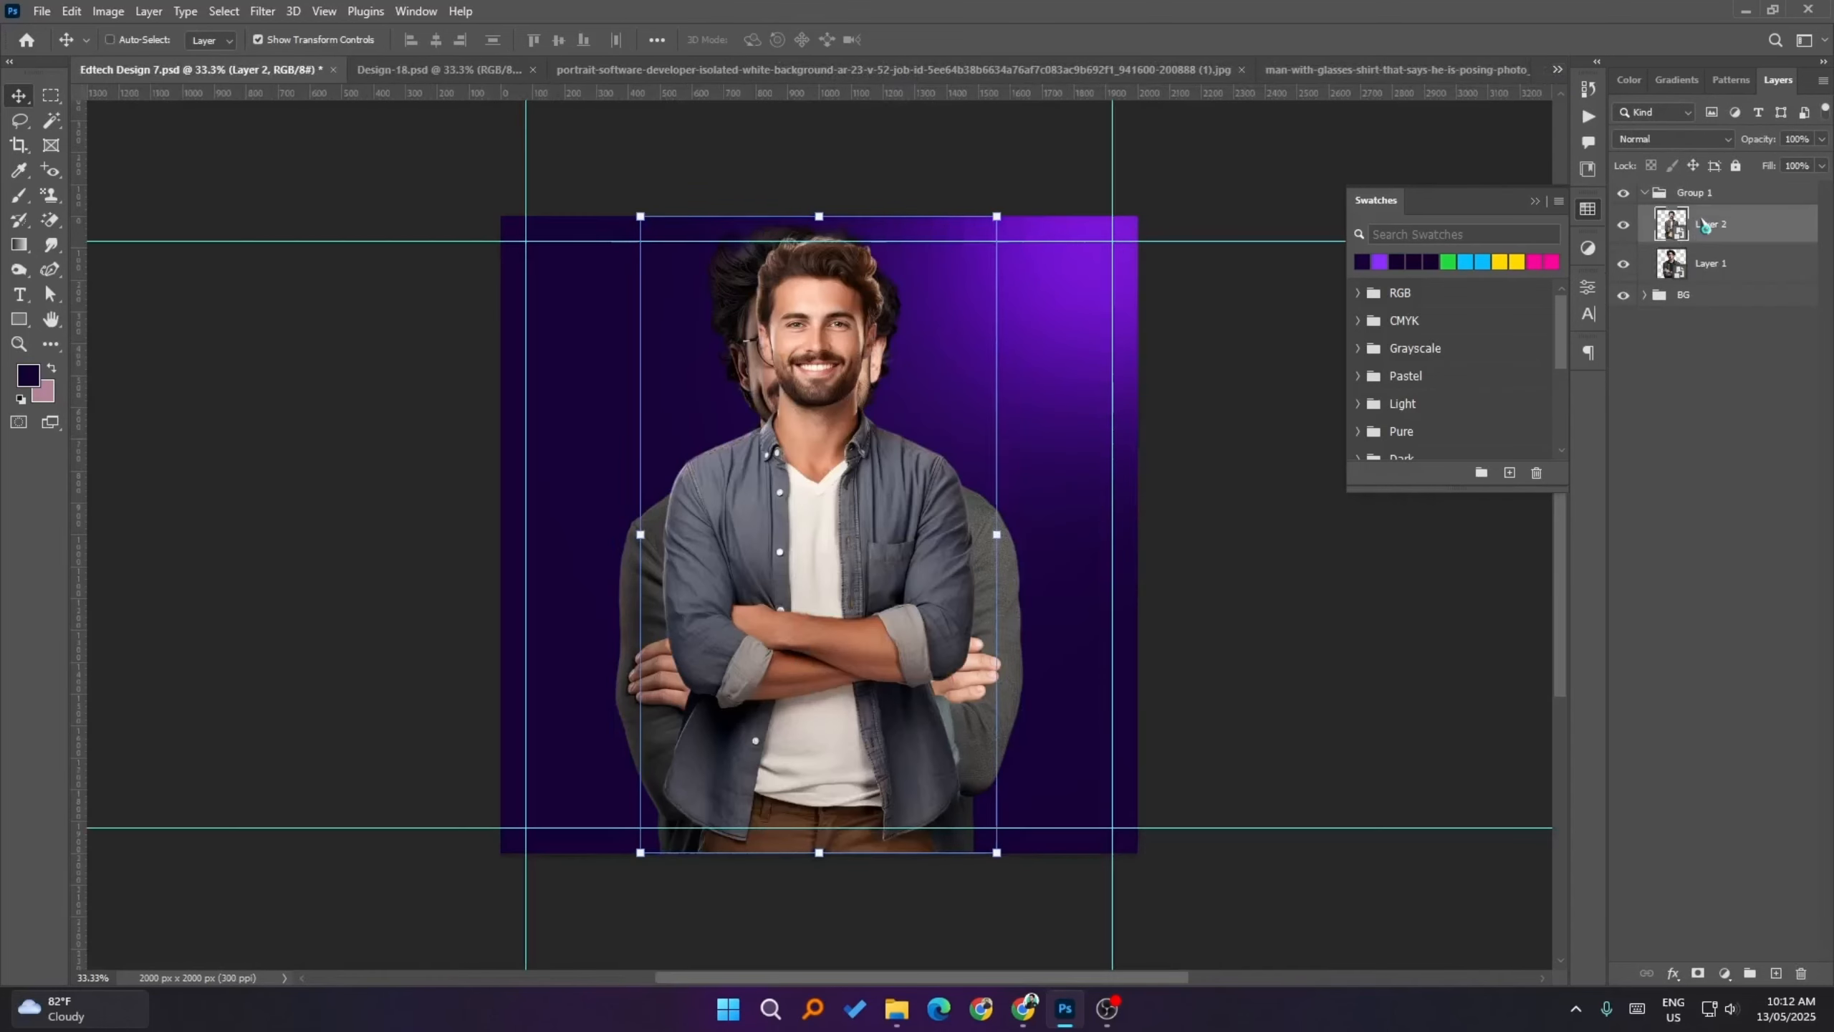
# - Close the smiling man's cutout document without saving changes
pyautogui.rightClick(1420, 68)
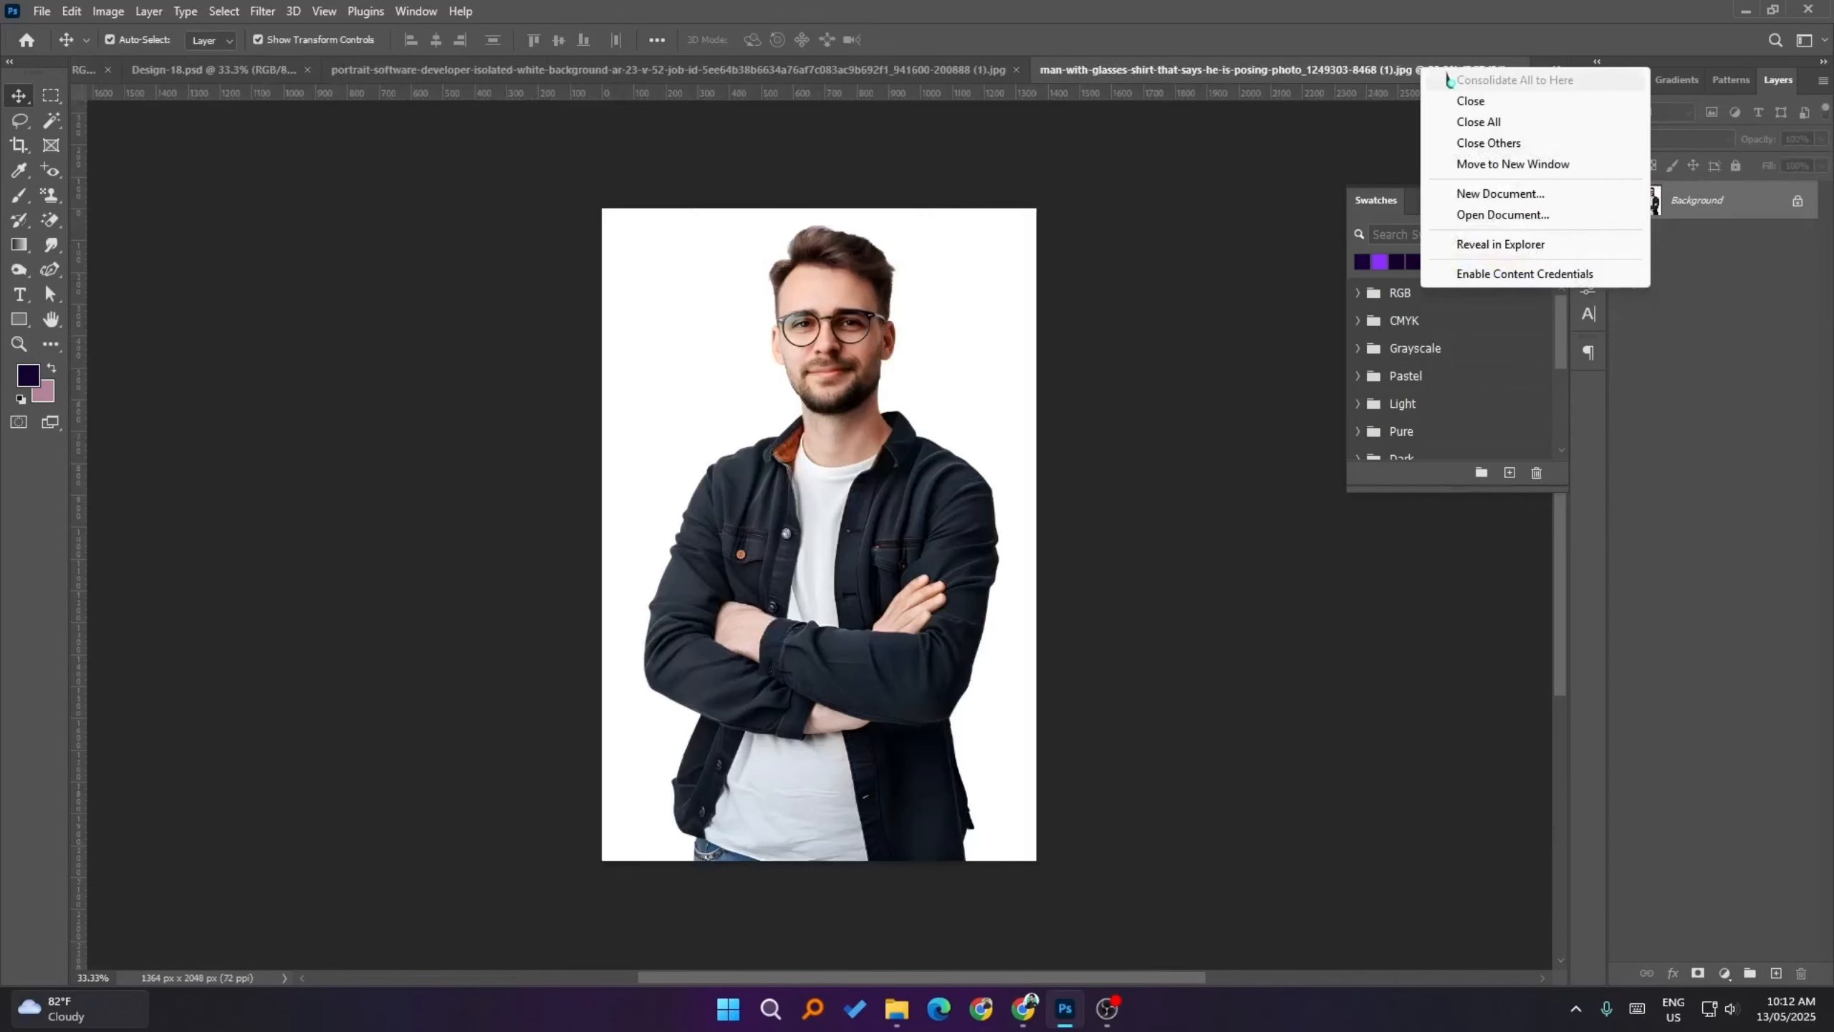
pyautogui.click(1341, 91)
pyautogui.click(1558, 70)
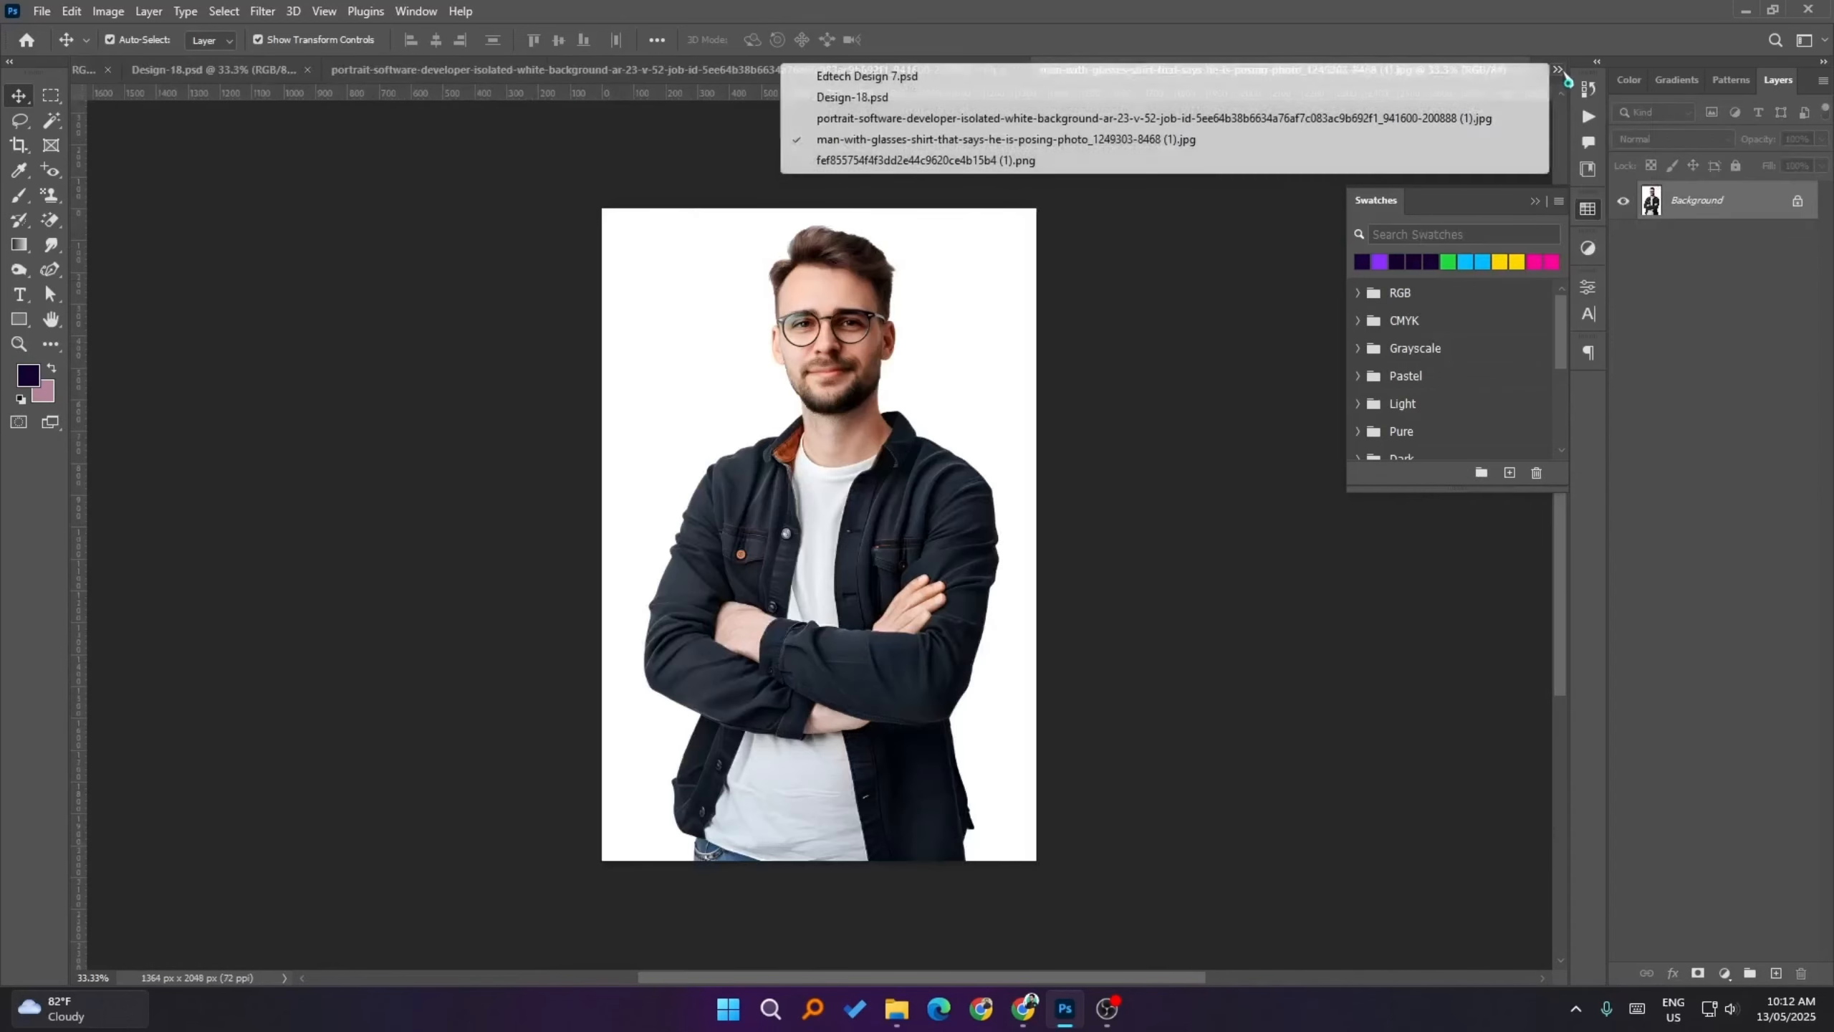
pyautogui.click(996, 164)
pyautogui.rightClick(1359, 71)
pyautogui.click(1372, 100)
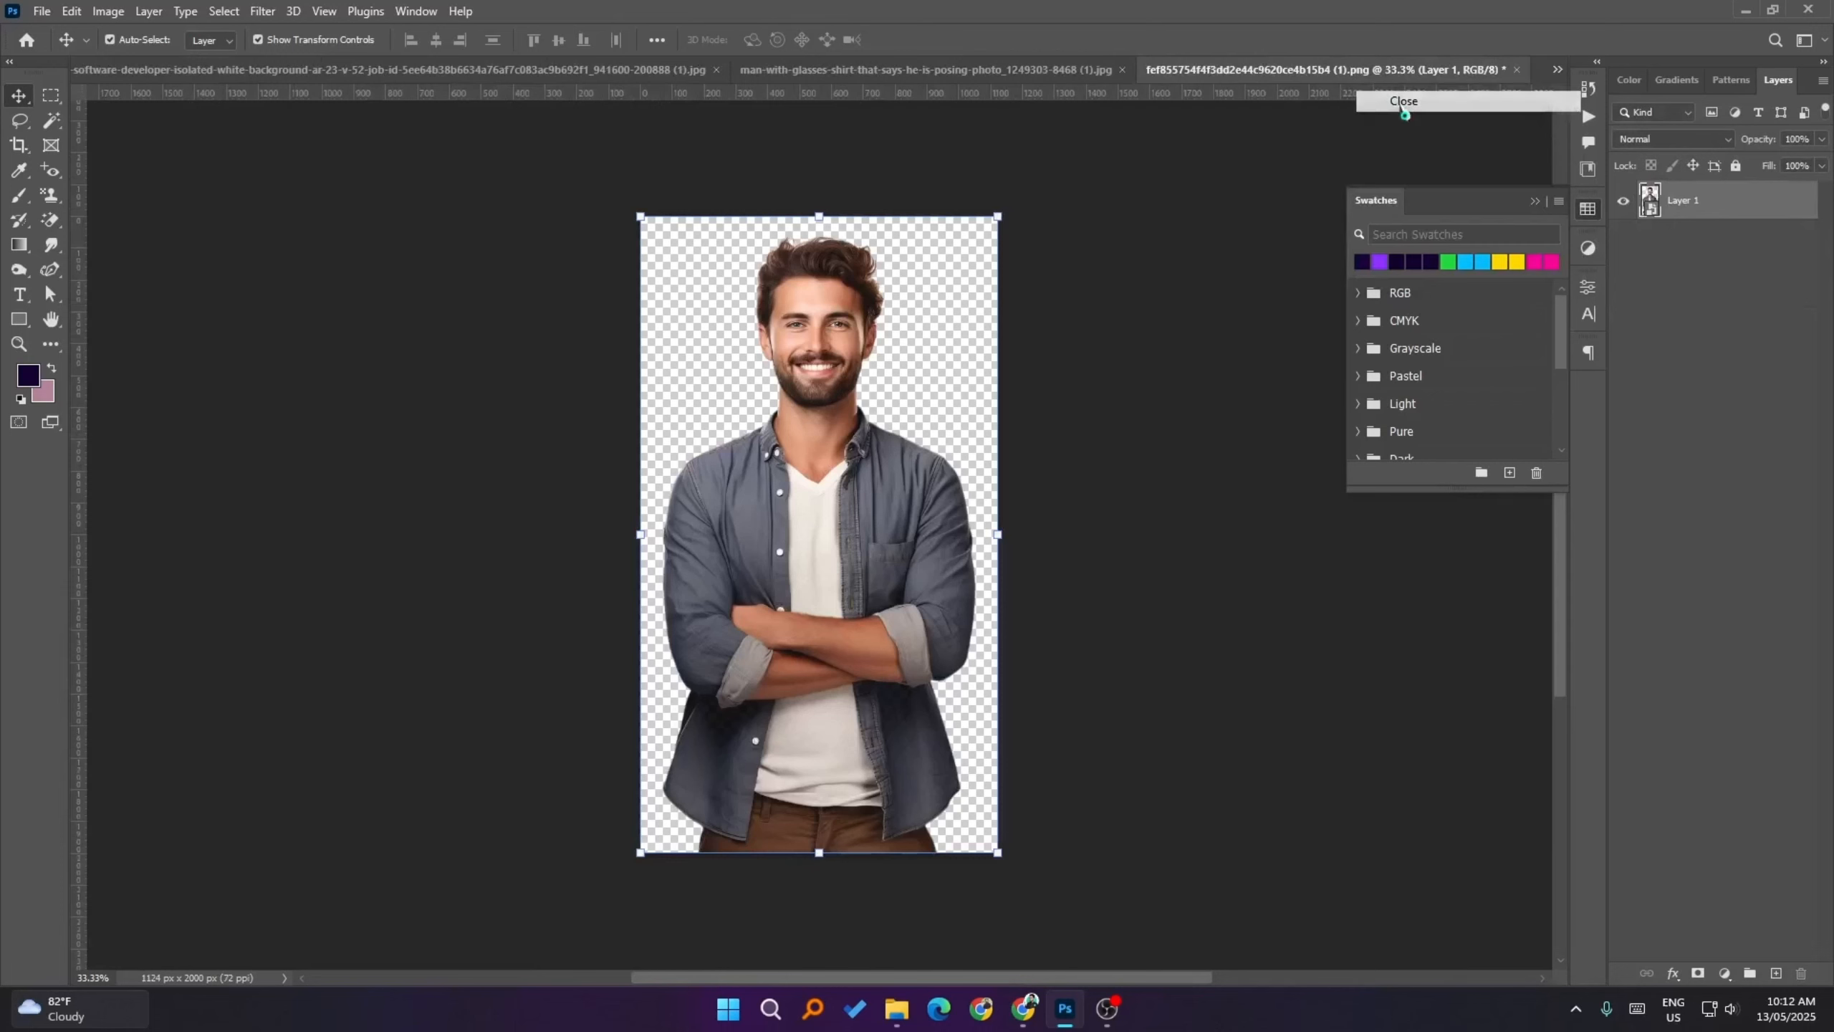
pyautogui.click(909, 388)
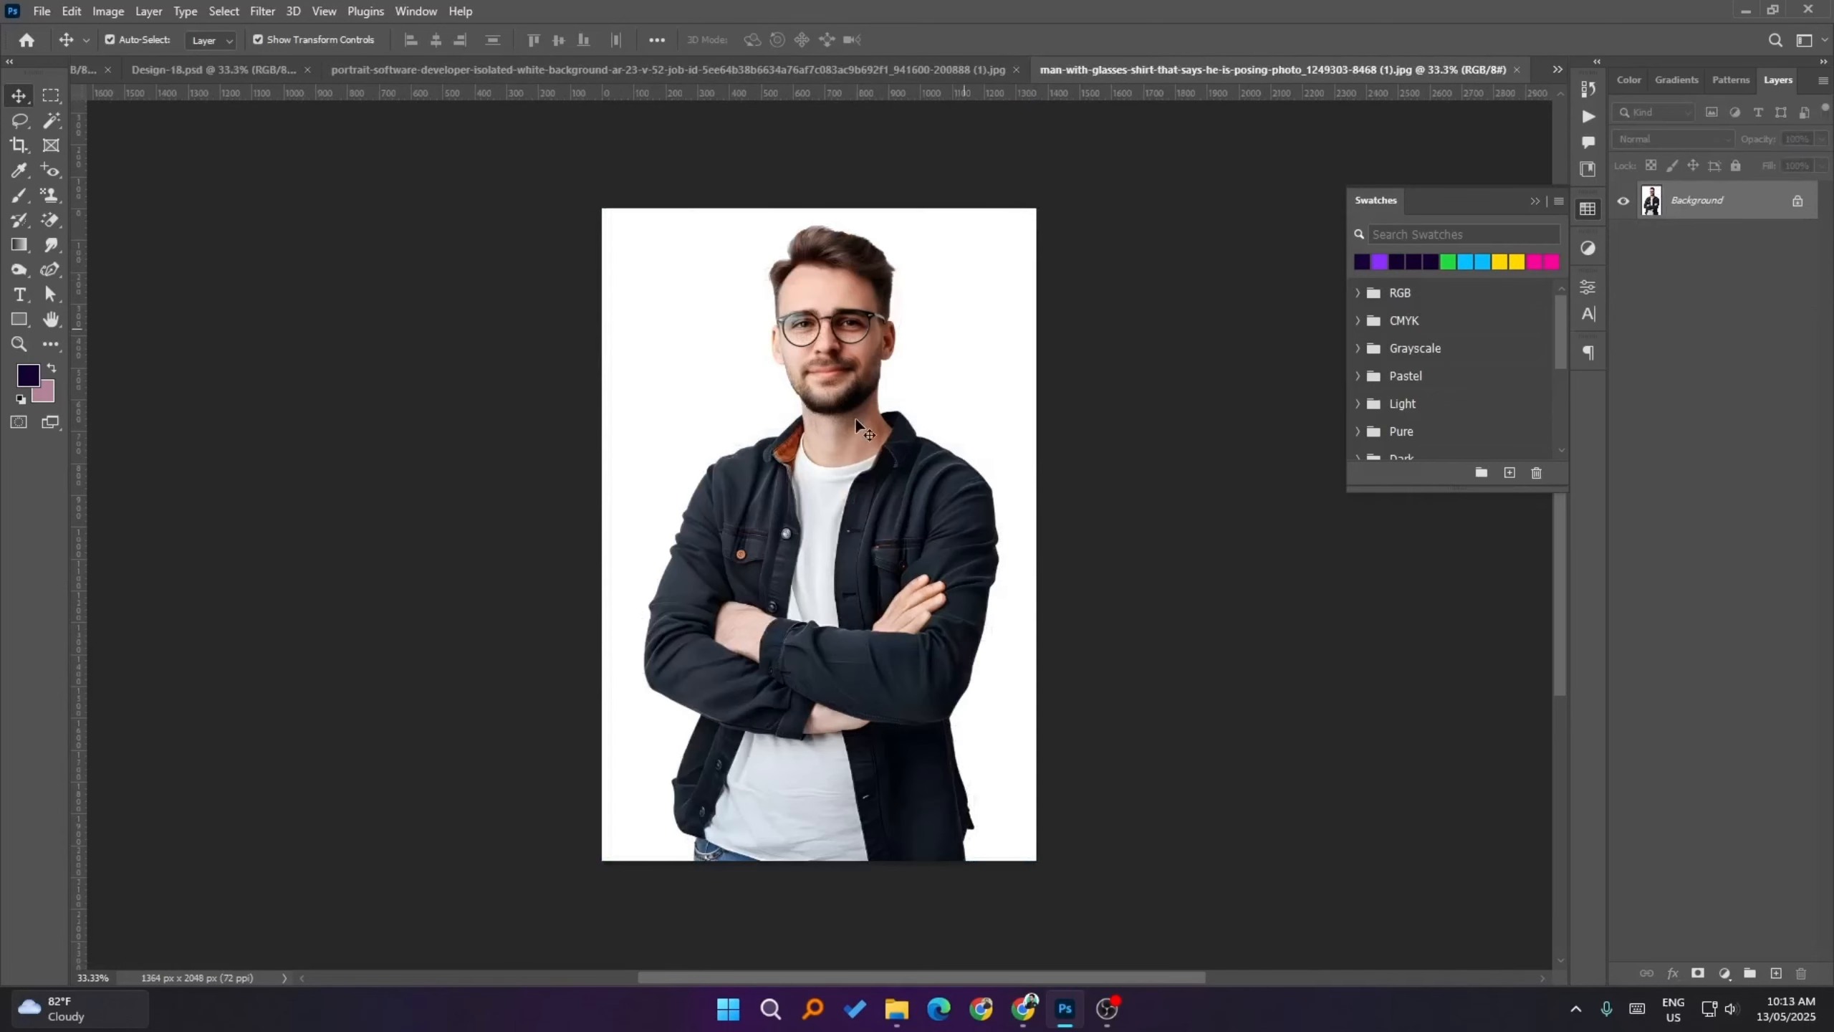
# - Unlock the glasses photo's layer and remove its white background with Quick Actions
pyautogui.click(1798, 202)
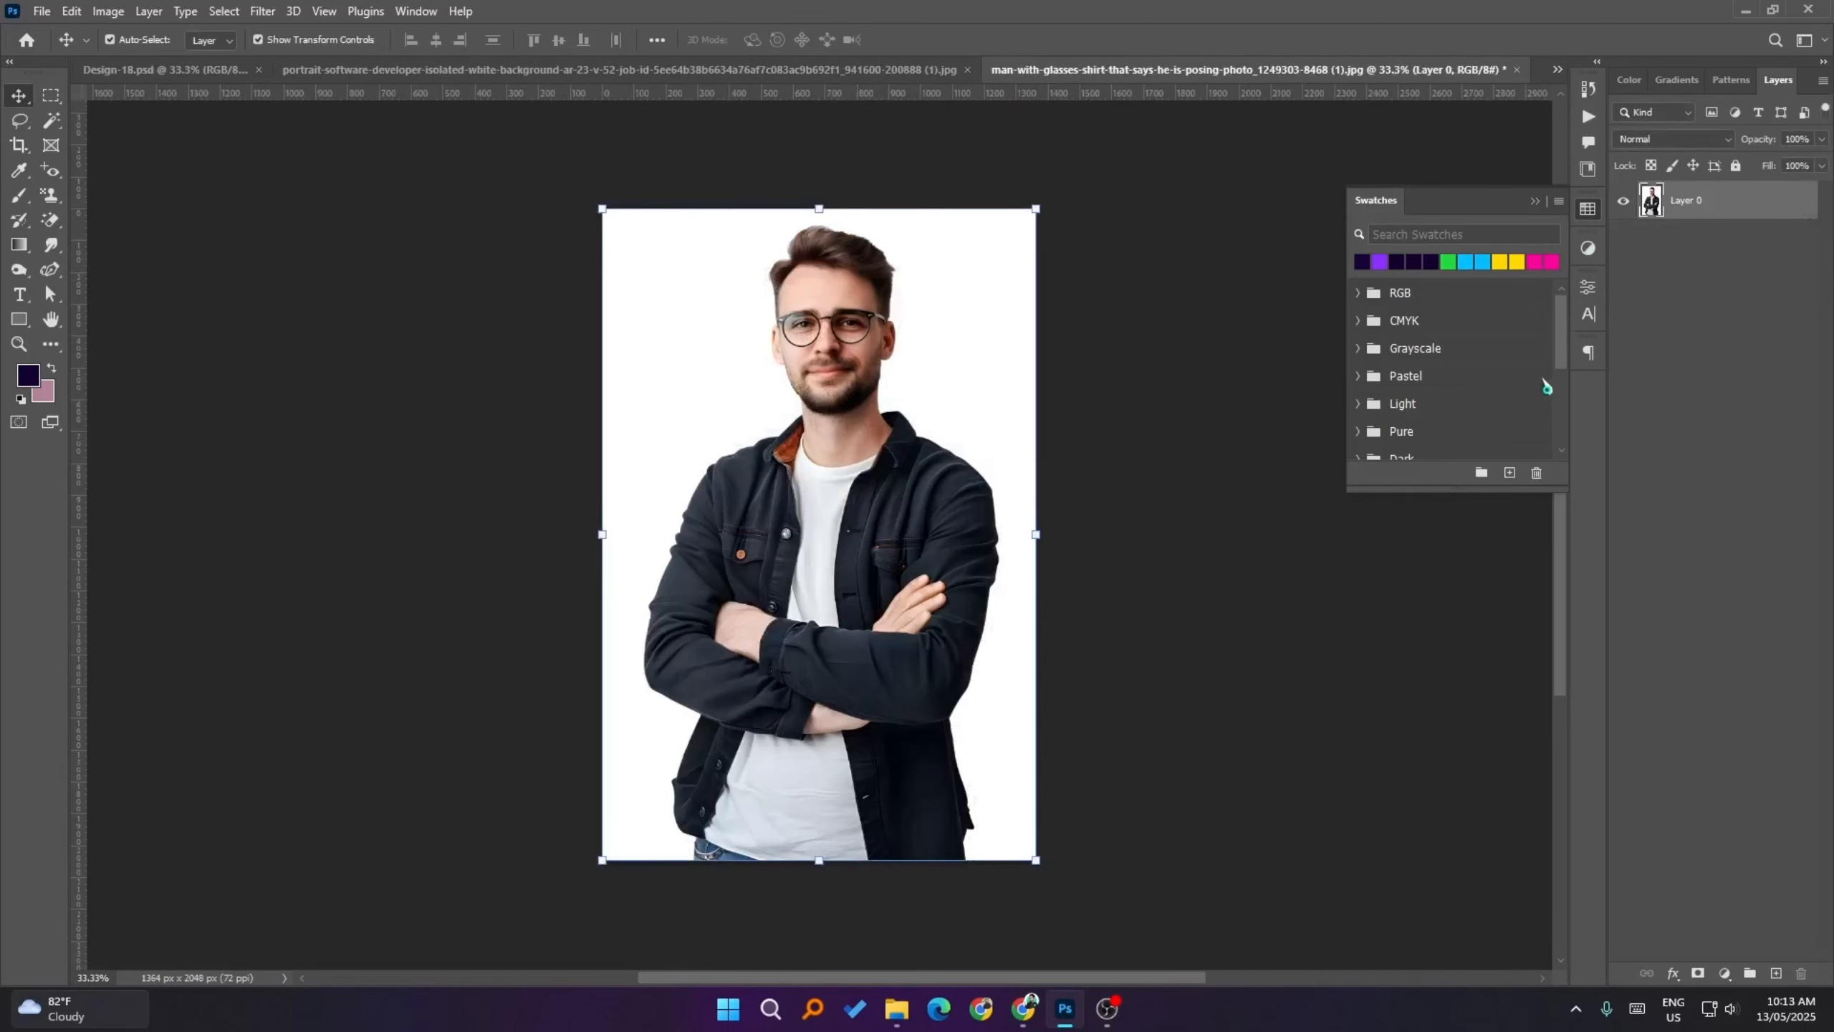
pyautogui.click(1591, 290)
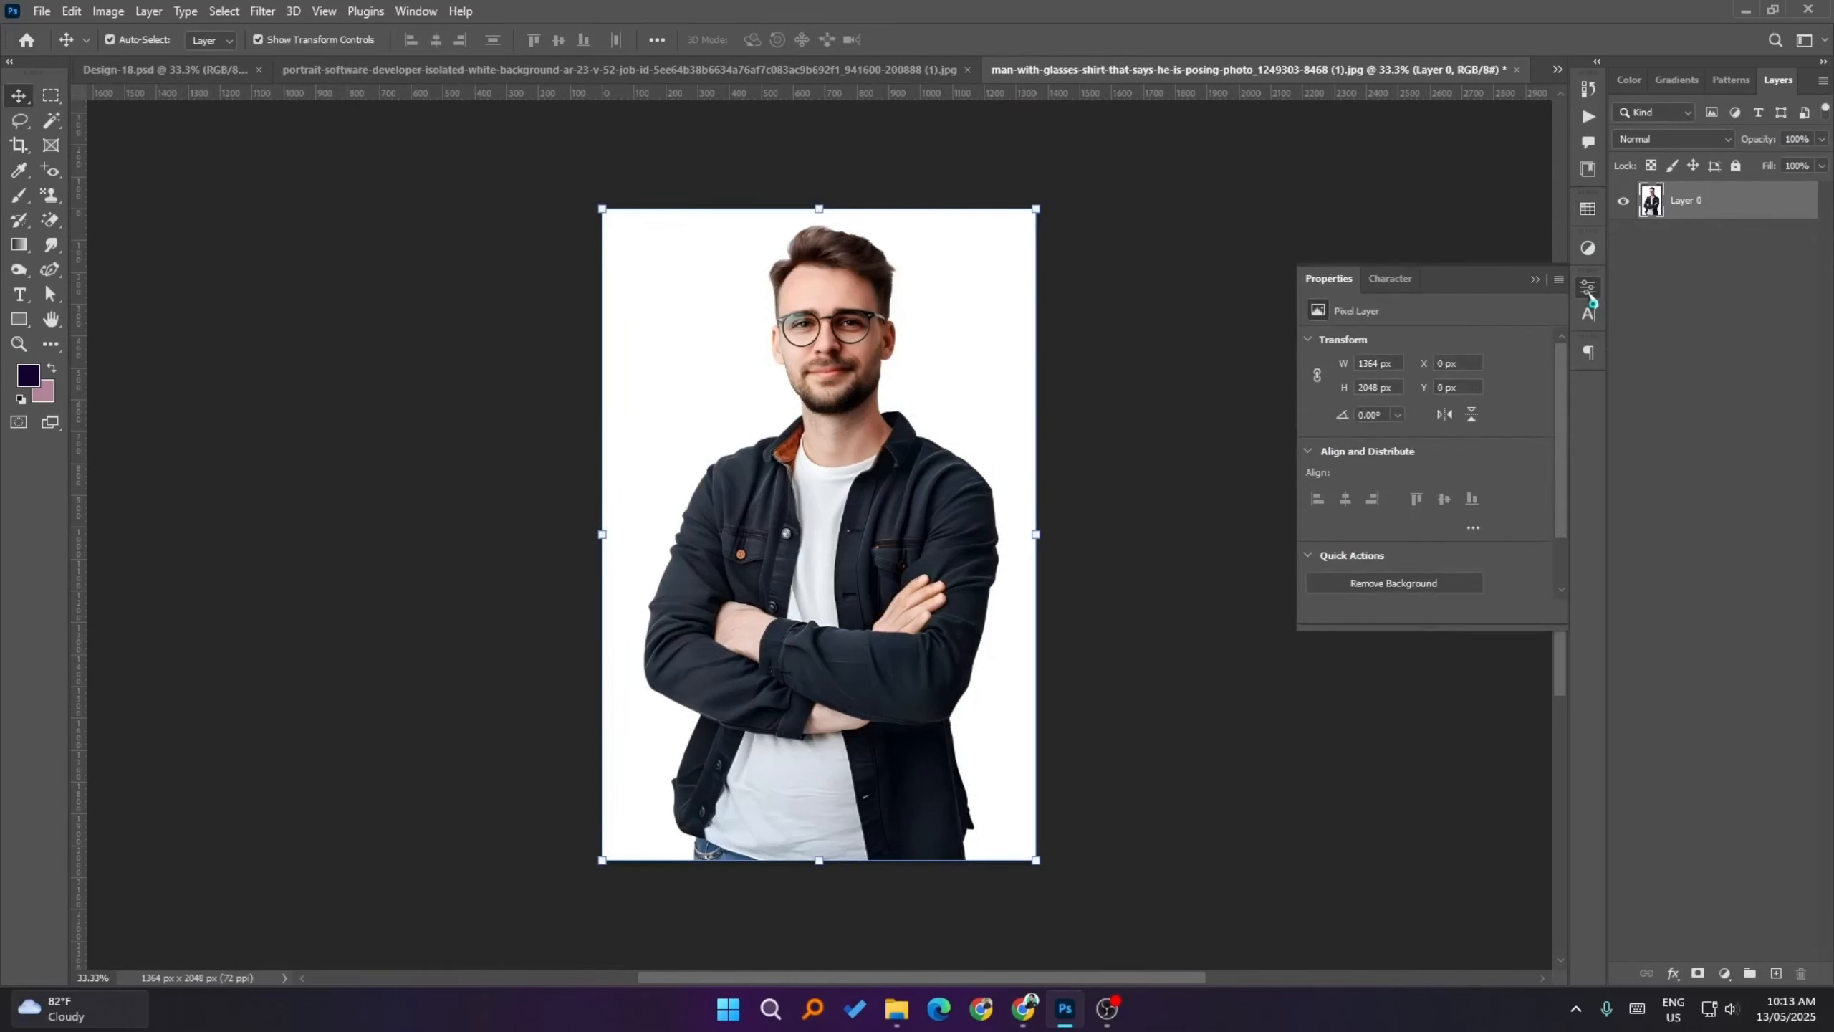
pyautogui.scroll(-3, 1498, 434)
pyautogui.click(1363, 525)
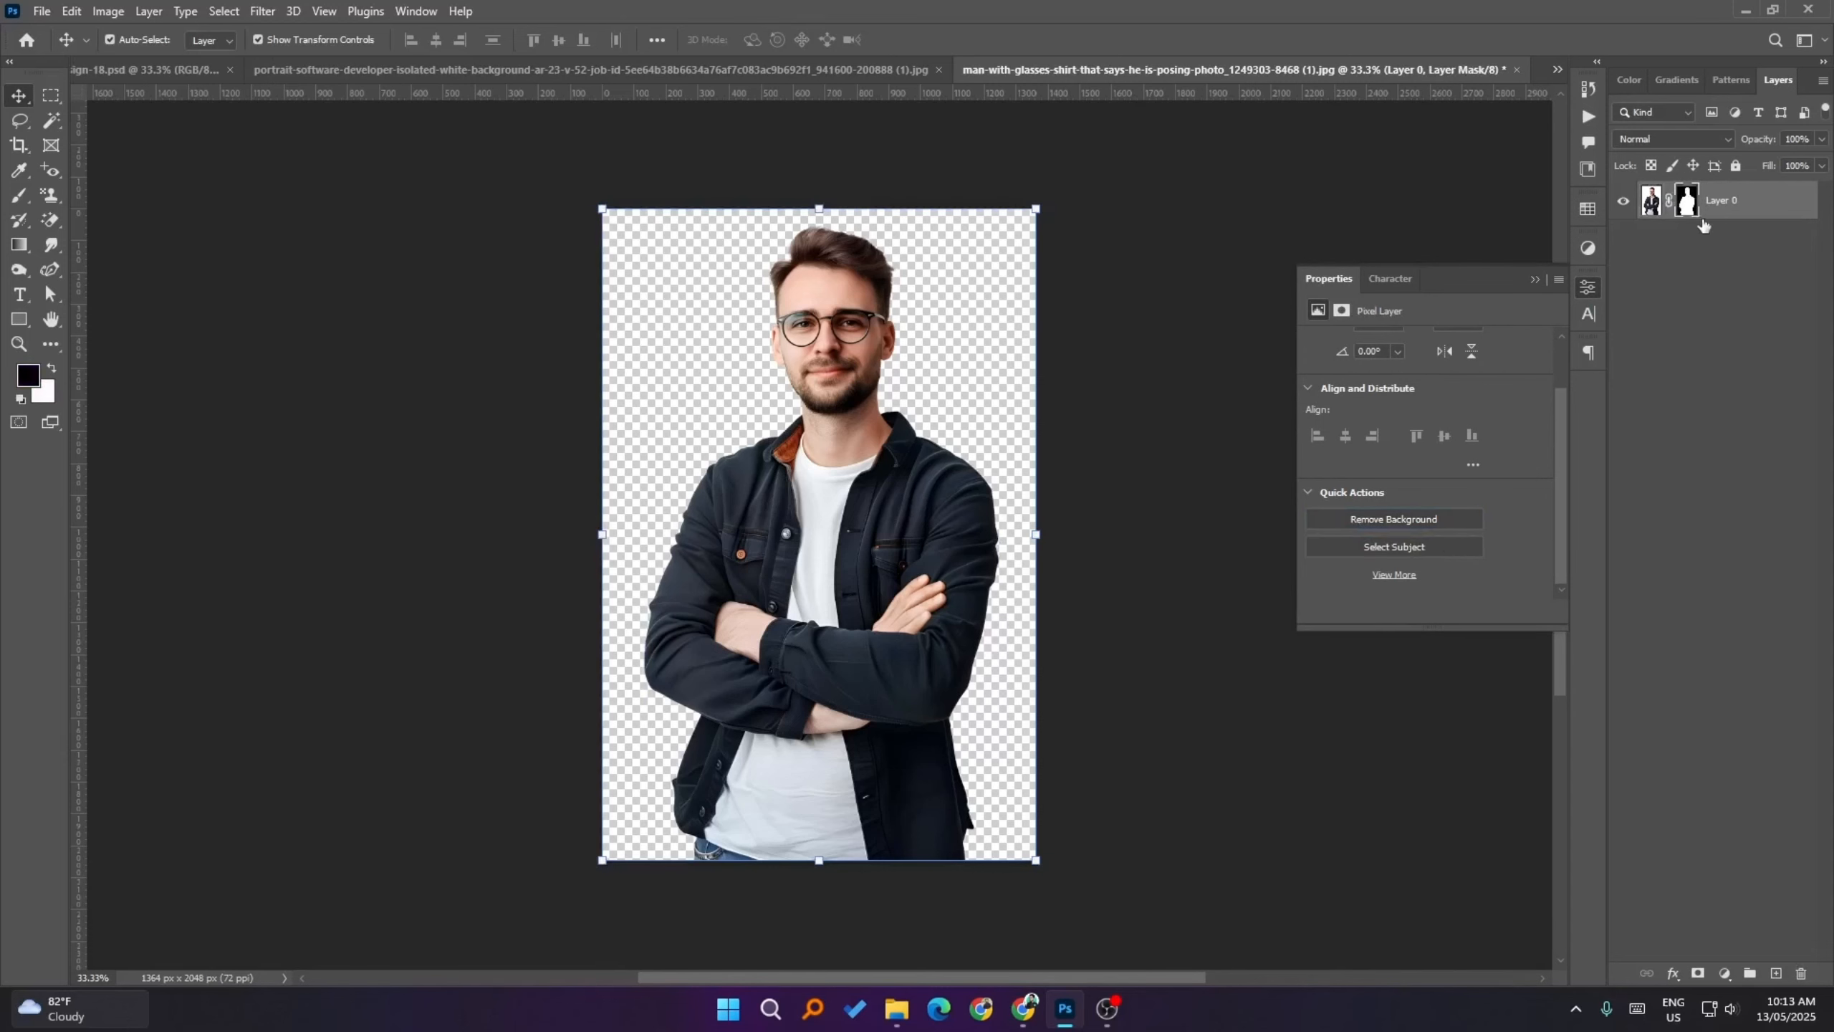
pyautogui.click(1652, 200)
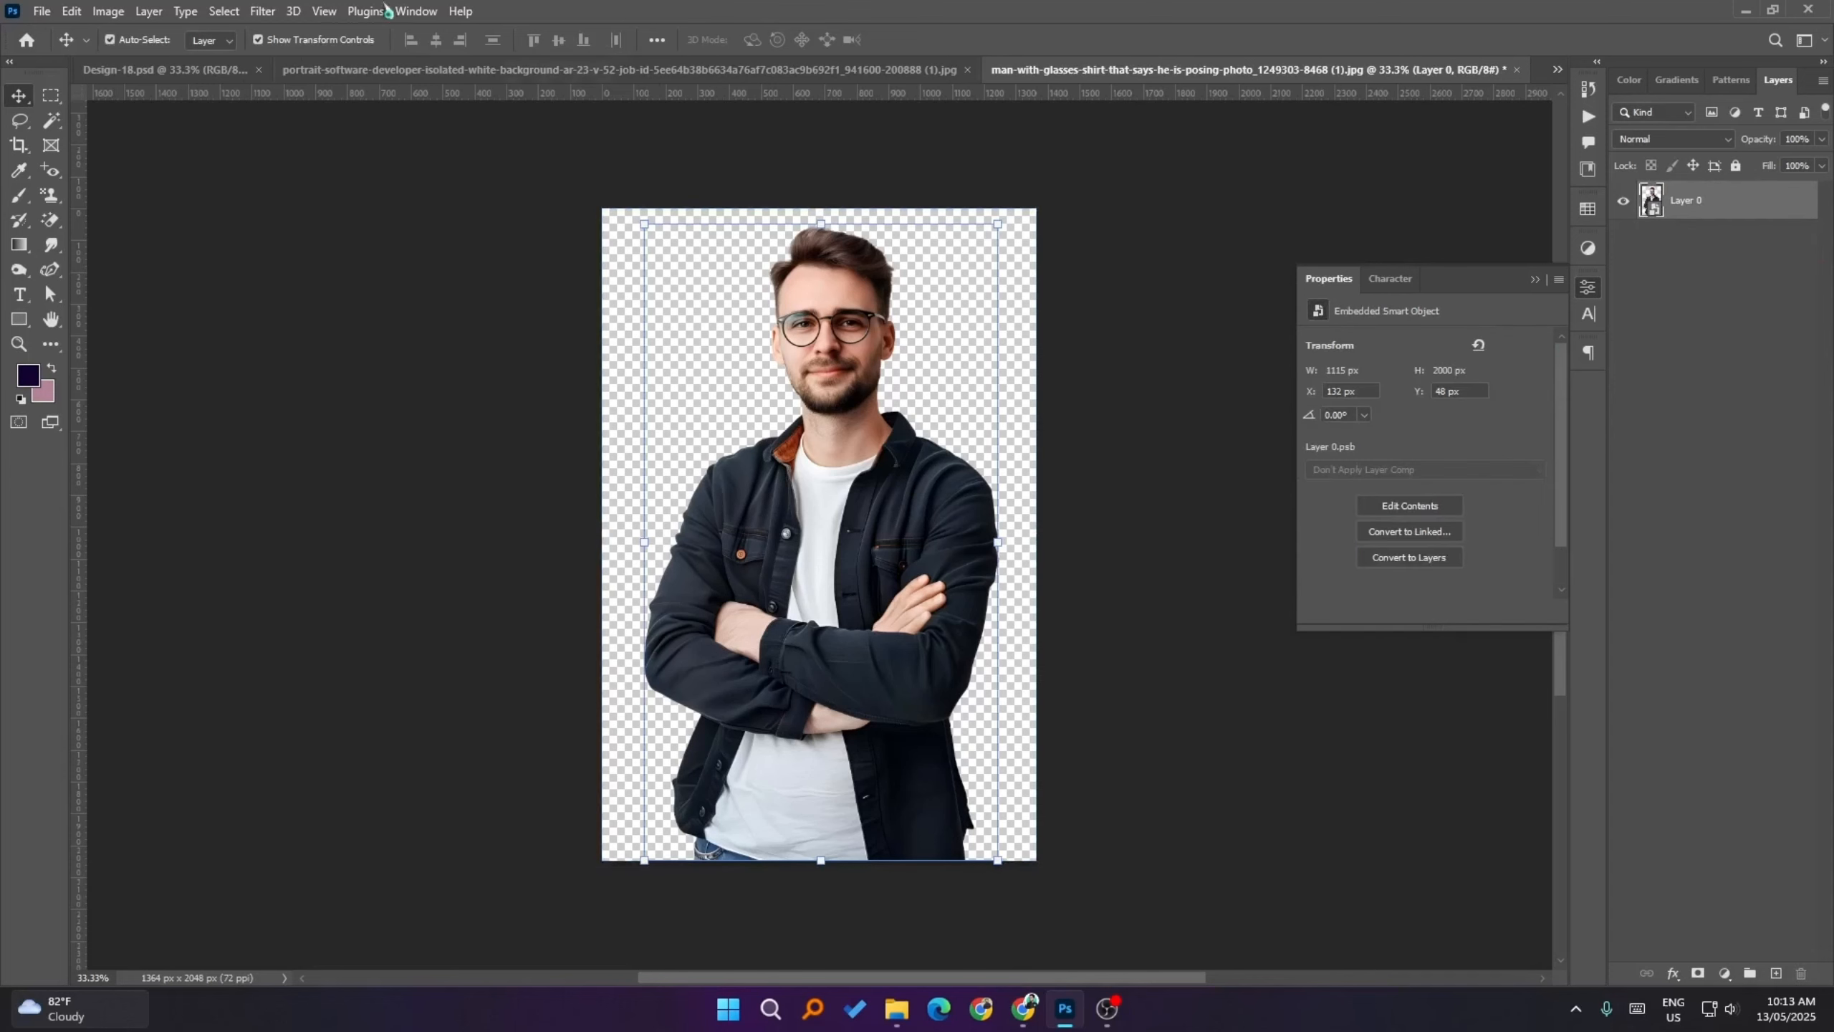
# - Add the glasses cutout to the flyer as Layer 3 and close his photo
pyautogui.click(179, 69)
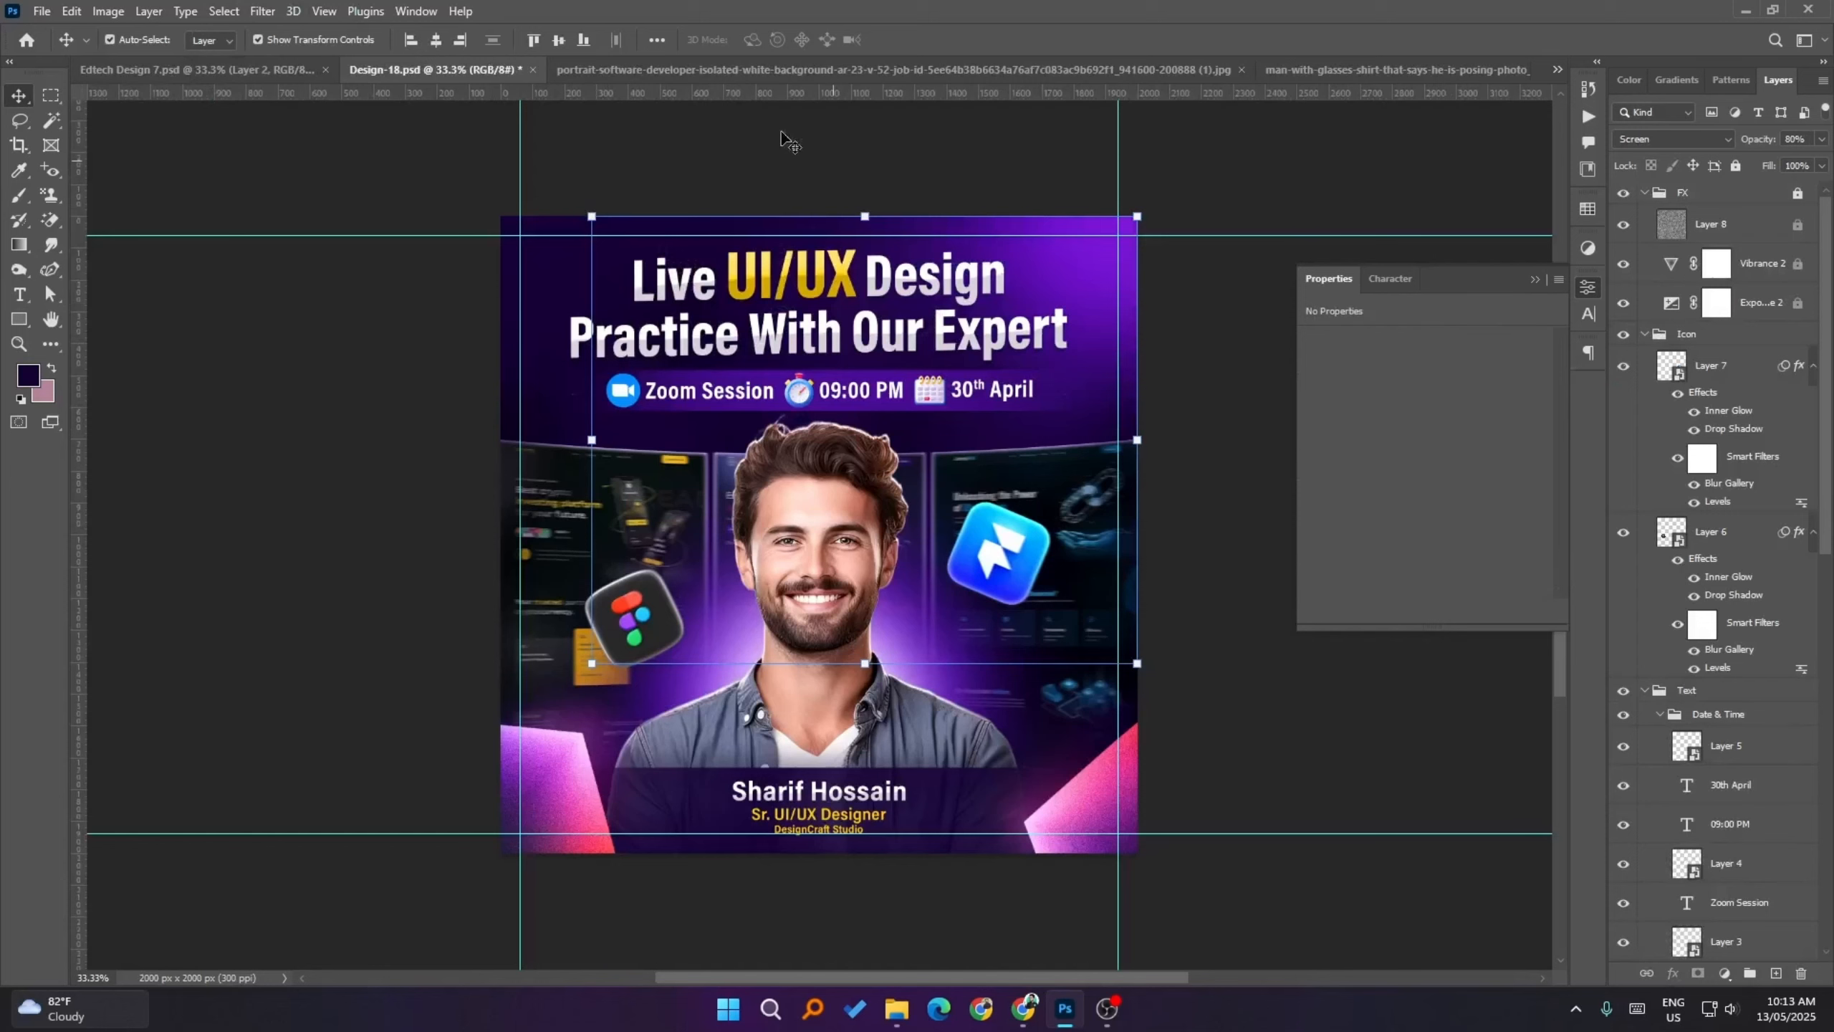
pyautogui.click(195, 69)
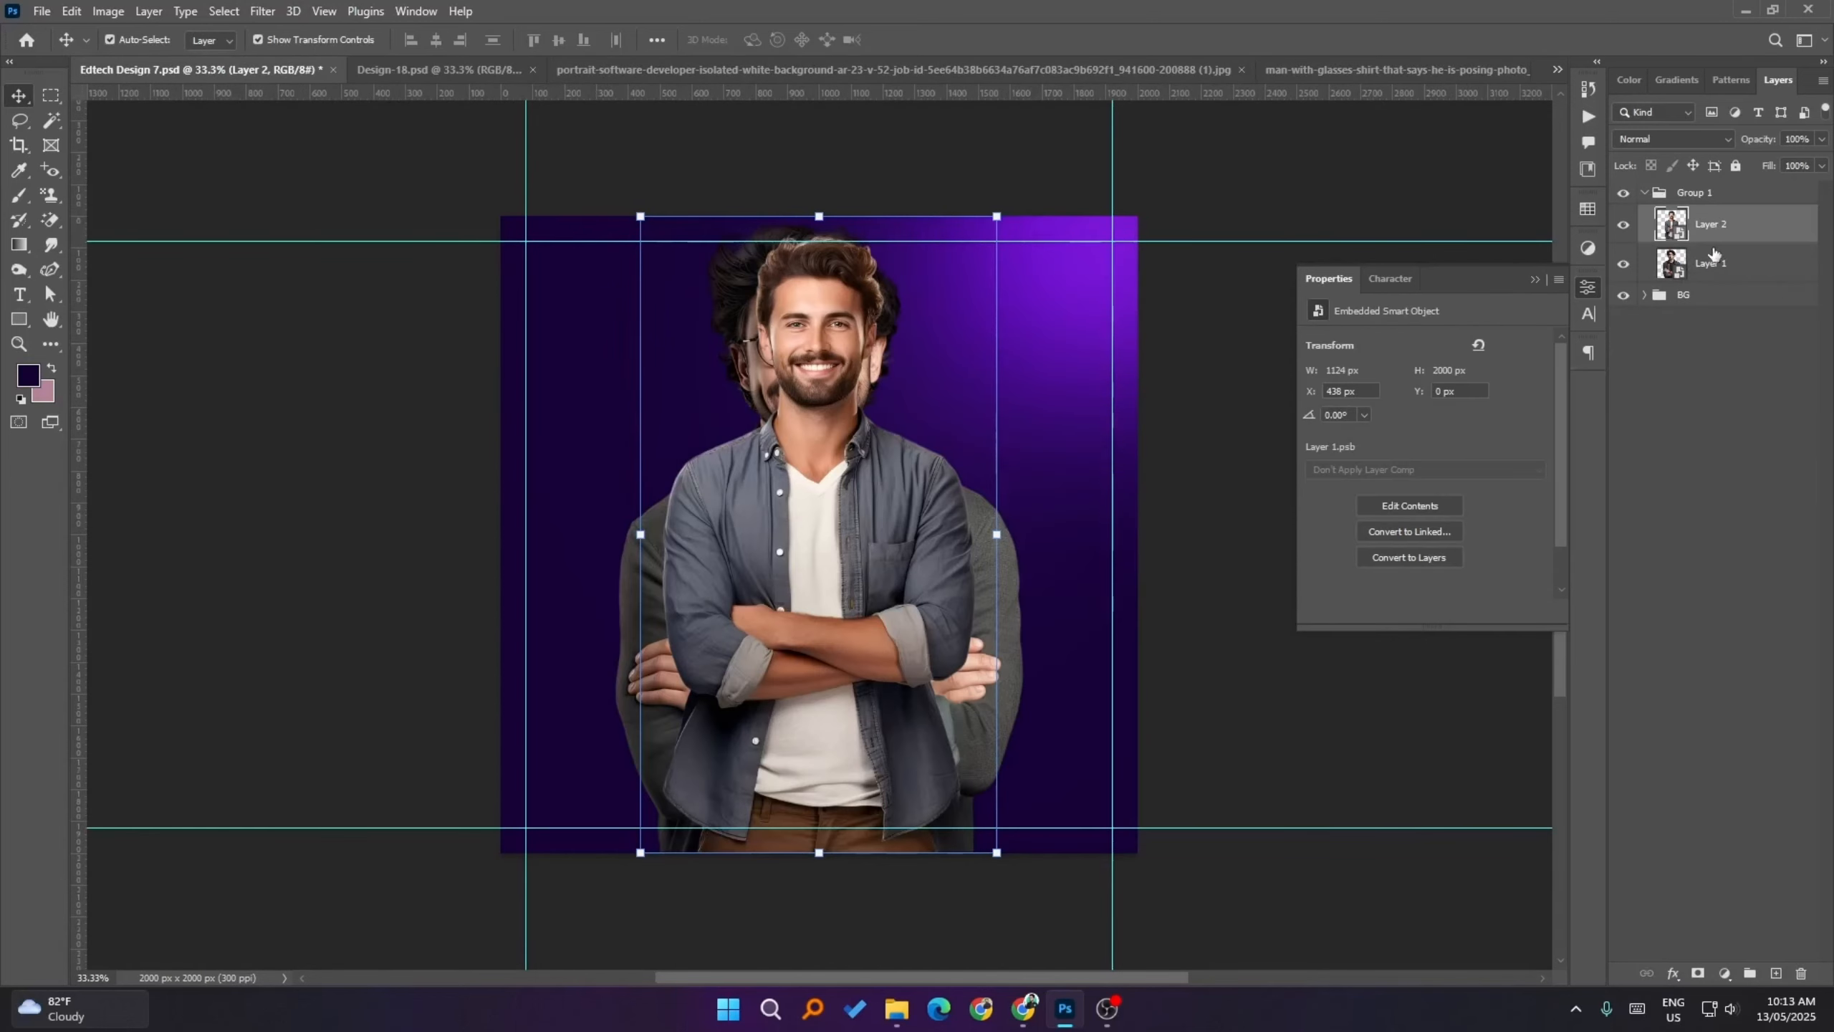
pyautogui.click(1361, 72)
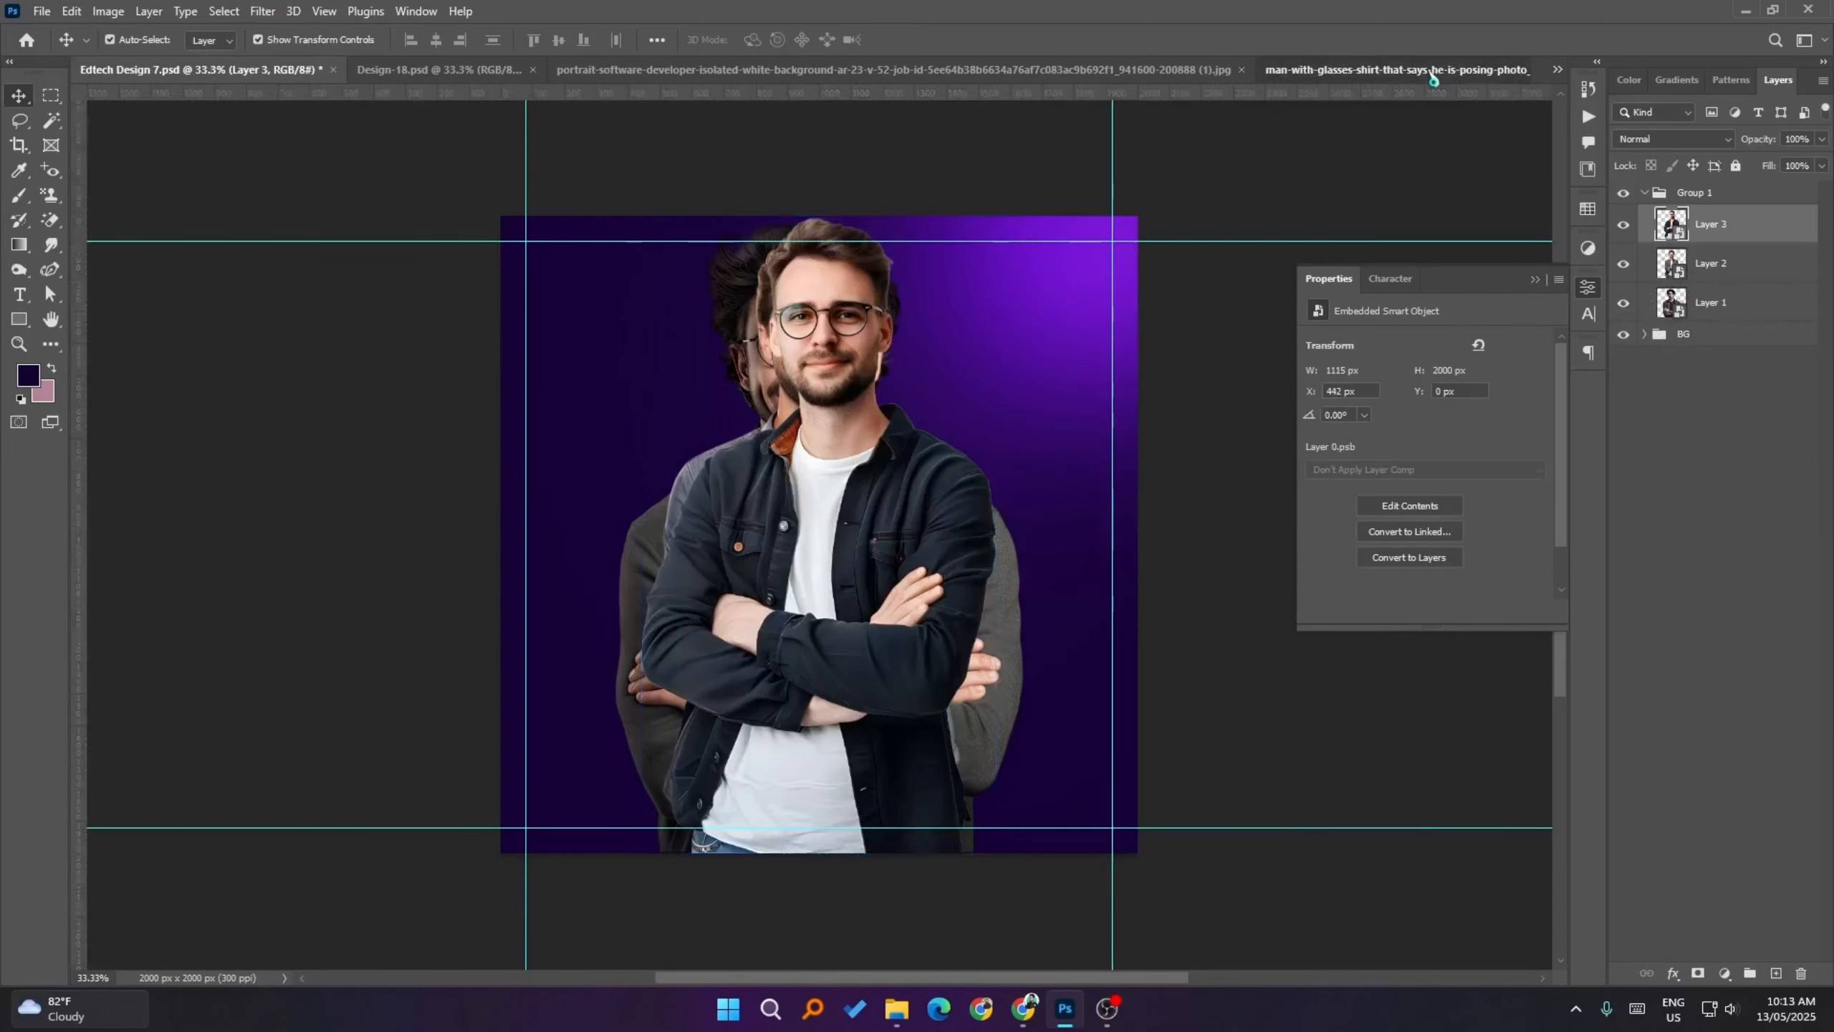
pyautogui.rightClick(1361, 79)
pyautogui.click(1394, 103)
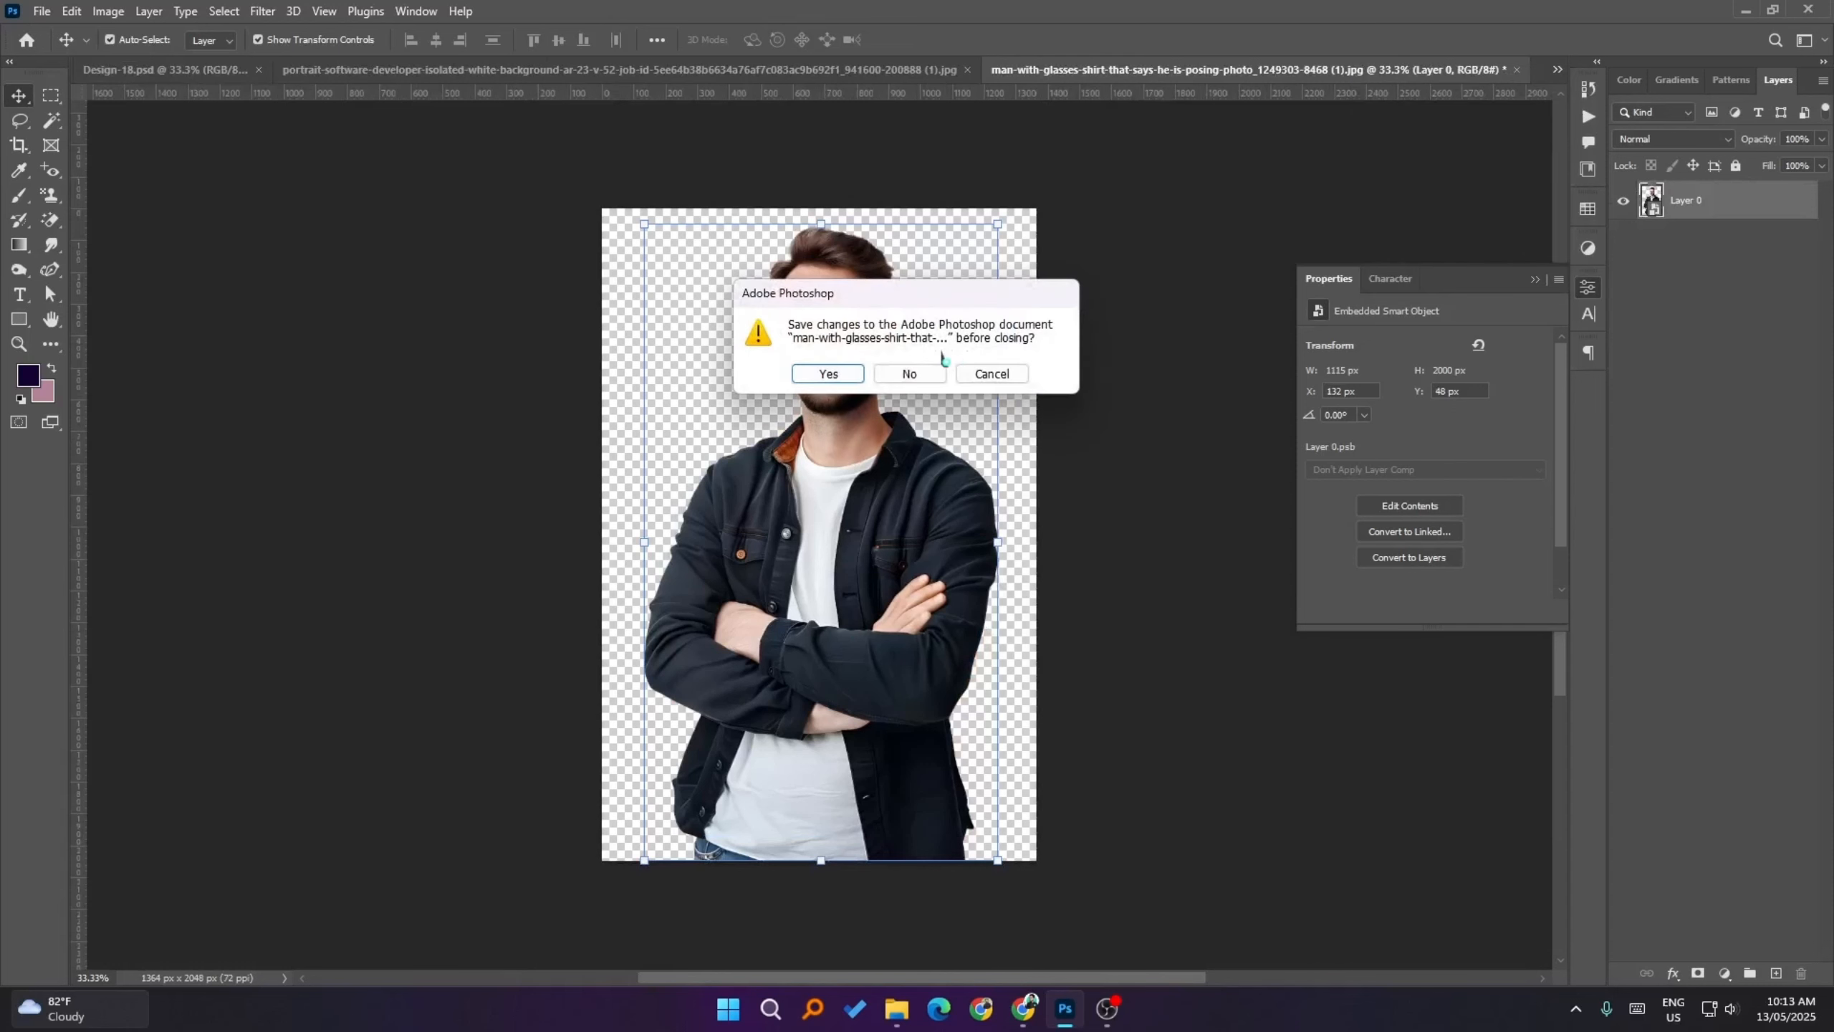
# - Discard the glasses photo, then cut out the laptop man and make him a Smart Object
pyautogui.click(912, 374)
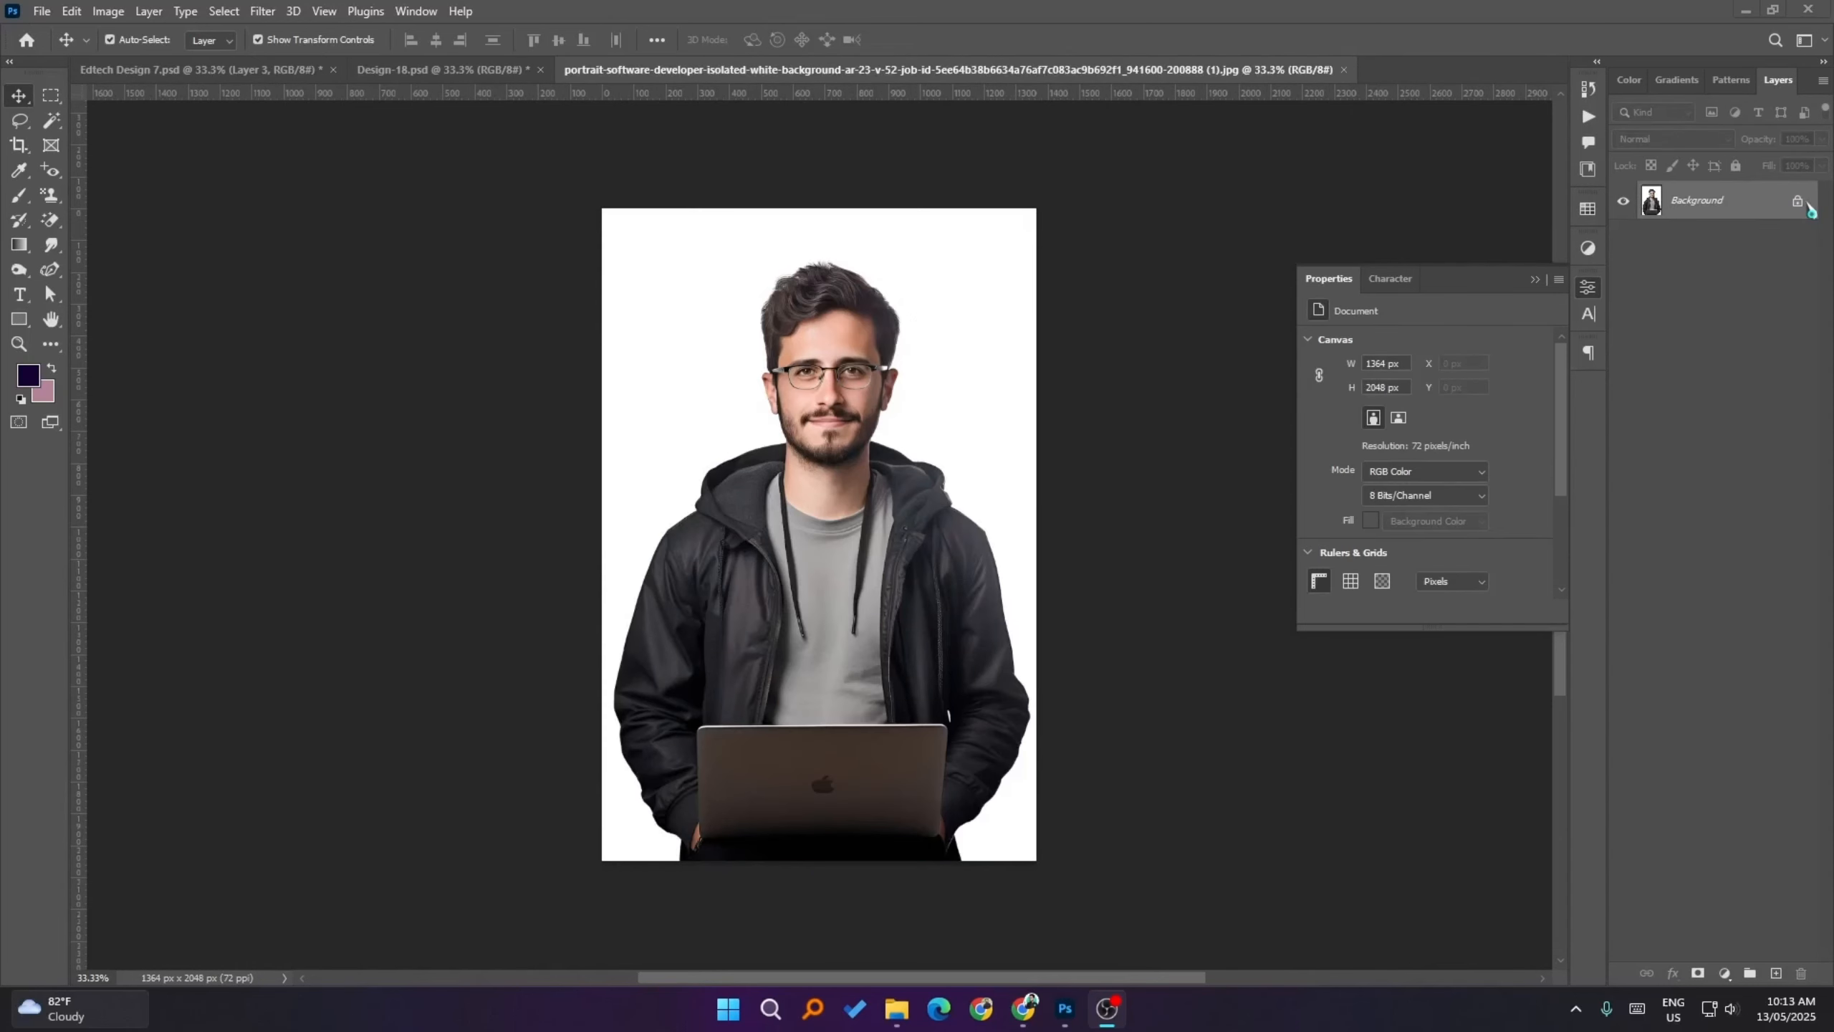
pyautogui.click(1804, 202)
pyautogui.click(1796, 203)
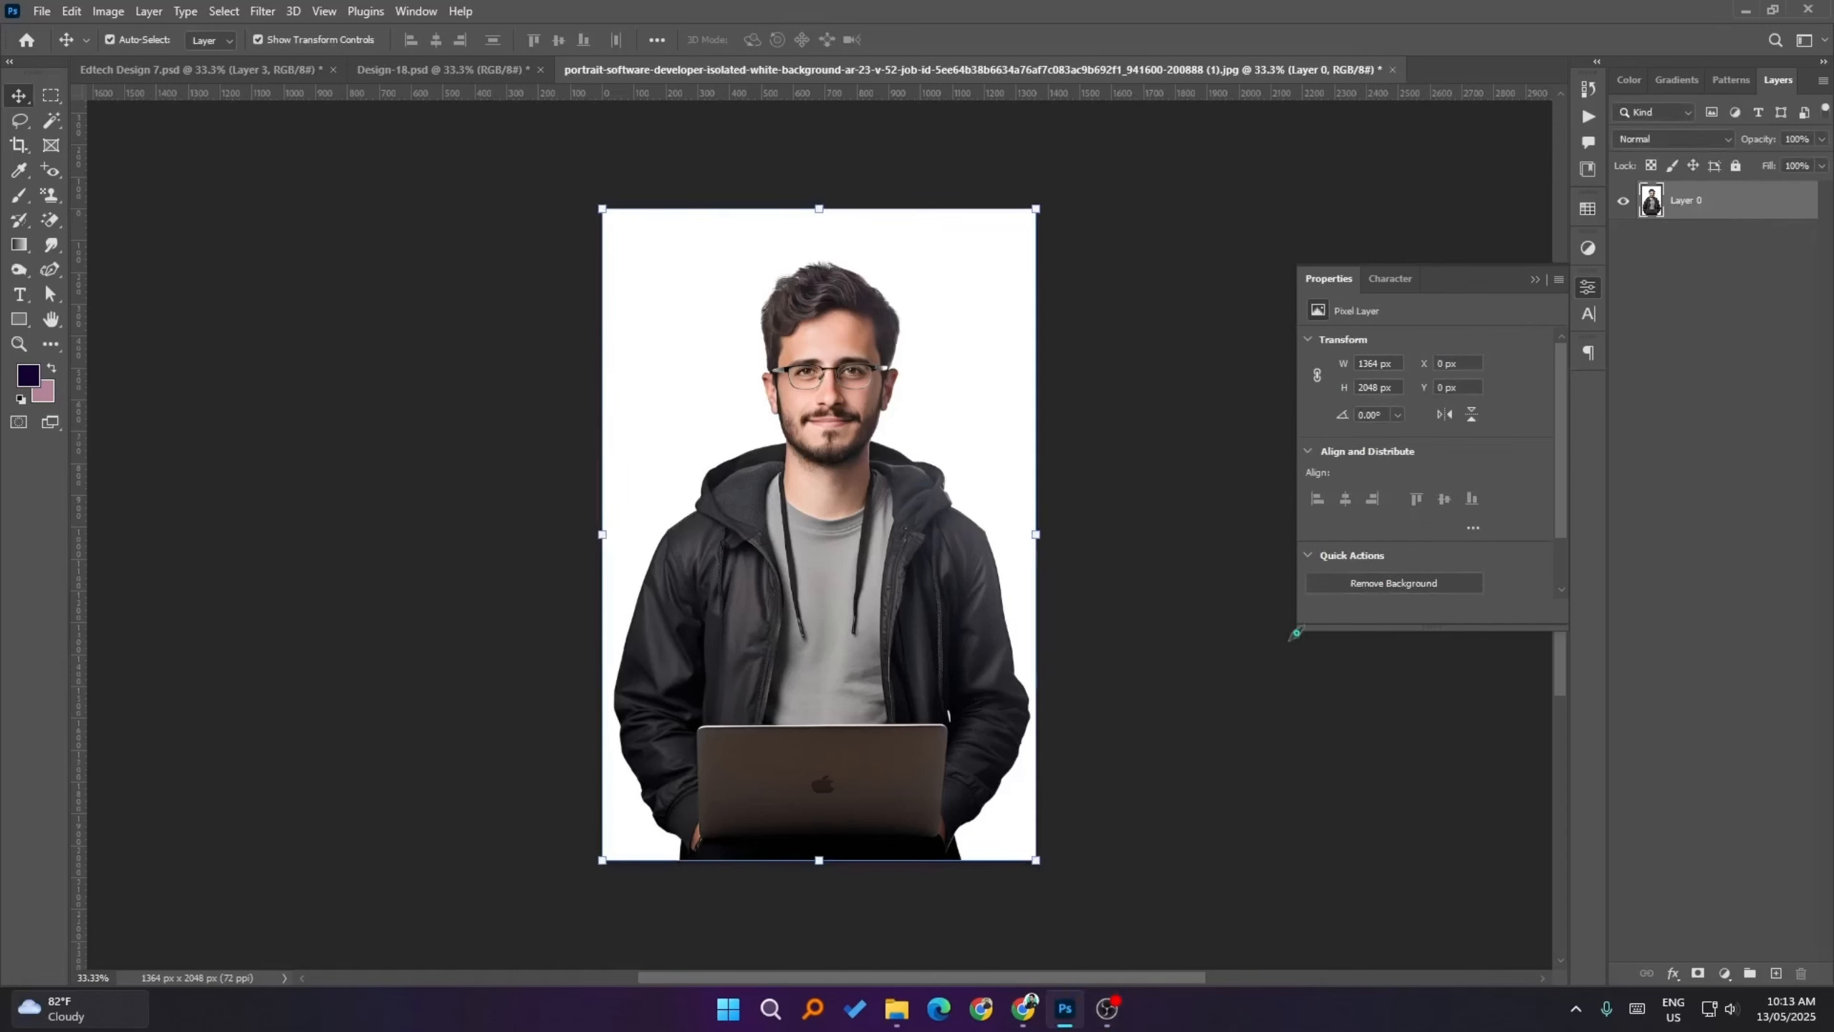
pyautogui.click(1381, 588)
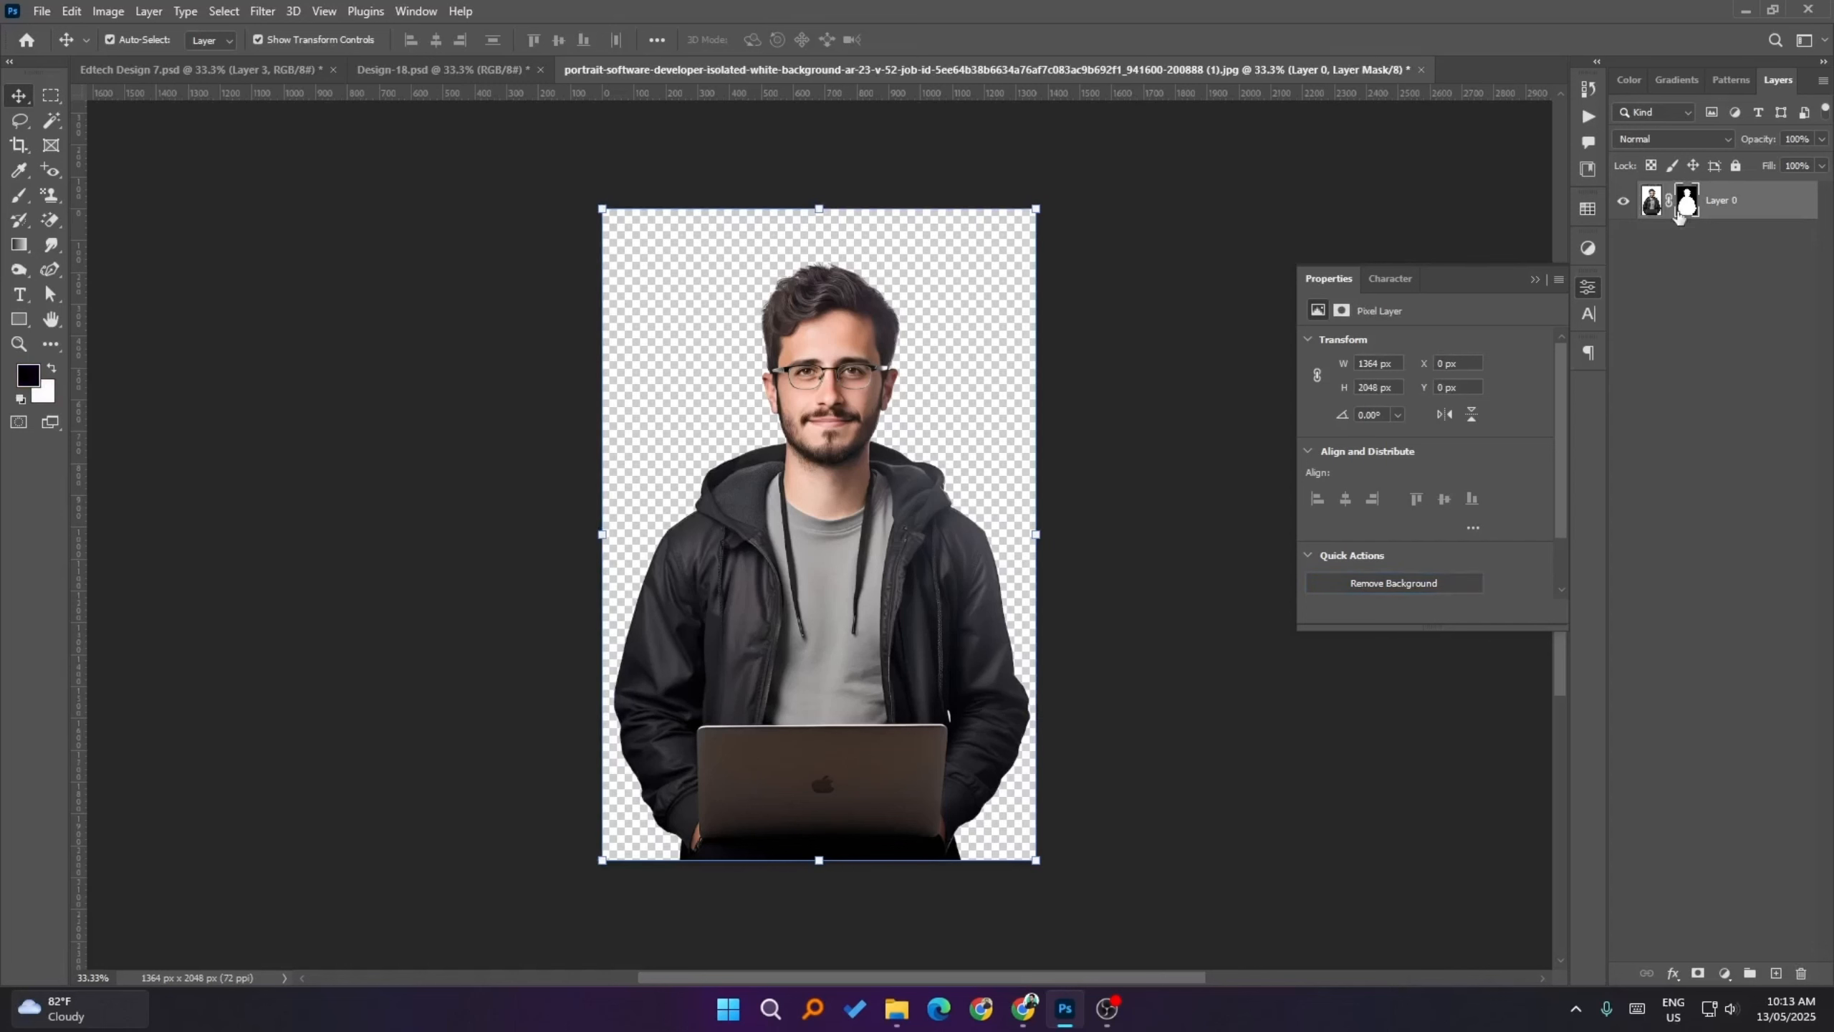
pyautogui.click(1650, 211)
pyautogui.press('F2')
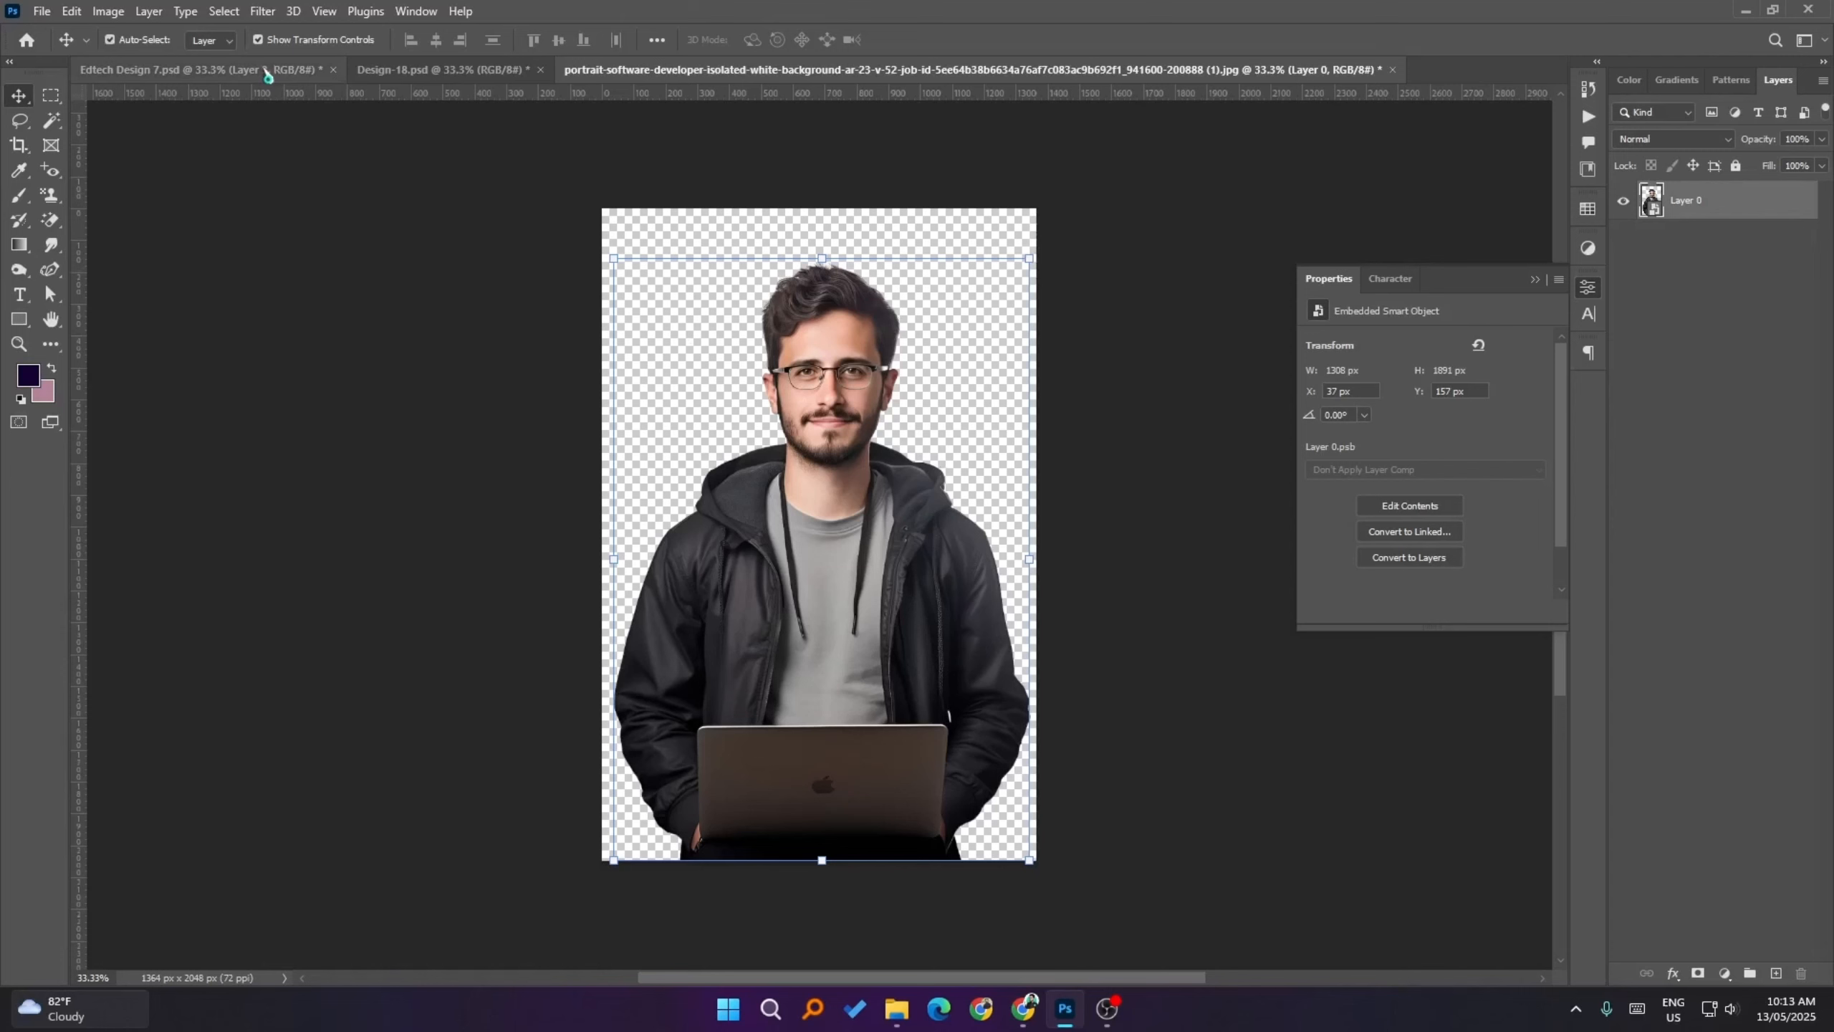
# - Paste the laptop man into the flyer as Layer 4 and close his photo unsaved
pyautogui.click(218, 75)
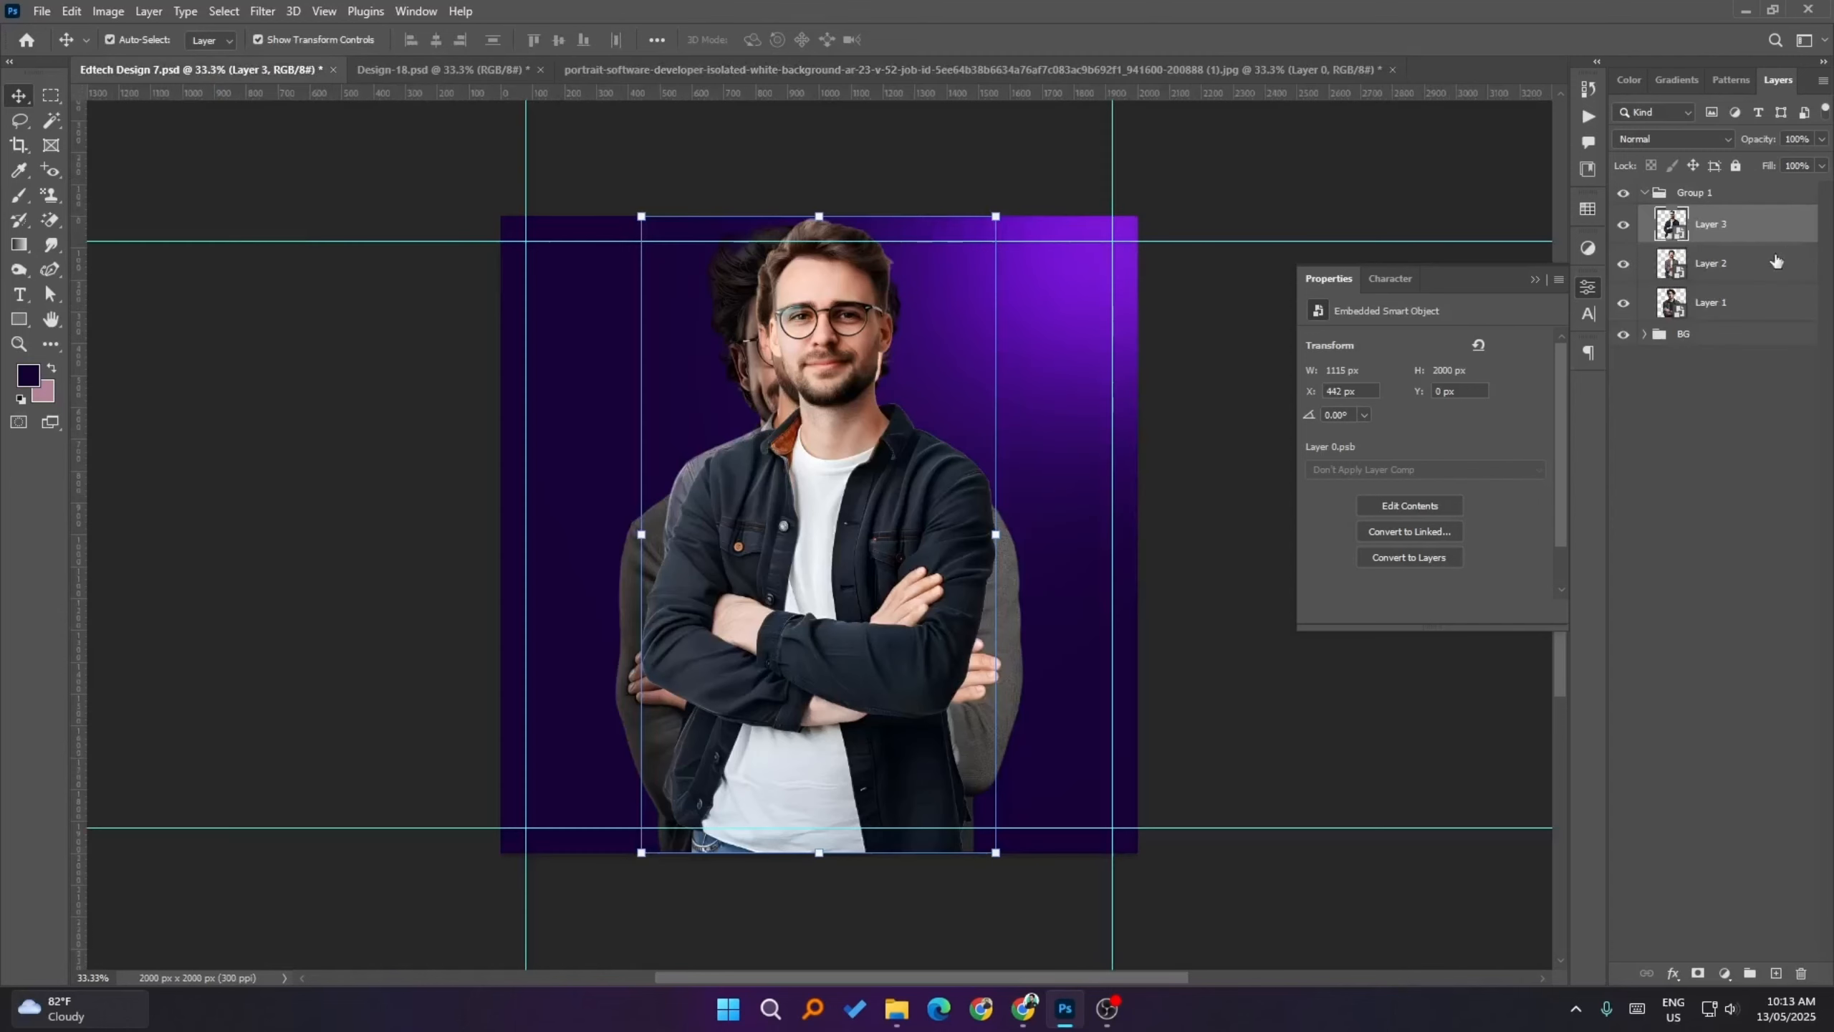
pyautogui.hotkey('ctrl', 'v')
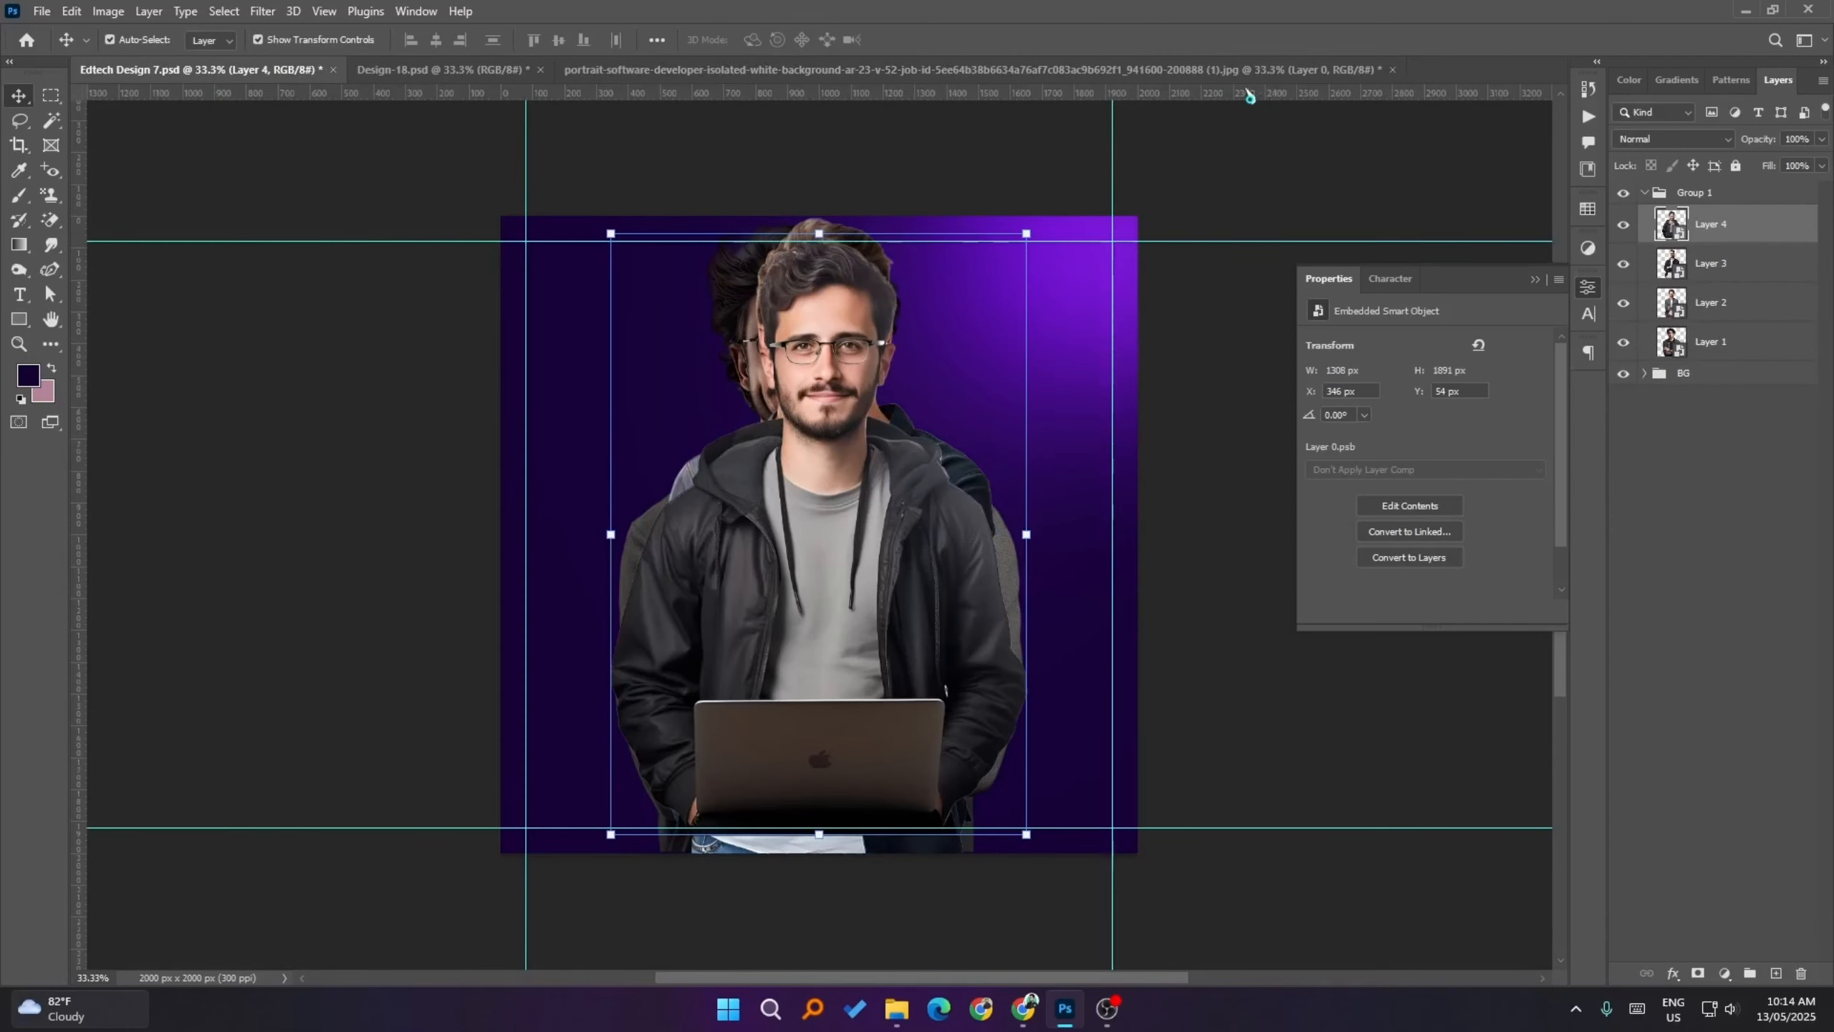
pyautogui.rightClick(1196, 72)
pyautogui.click(1255, 107)
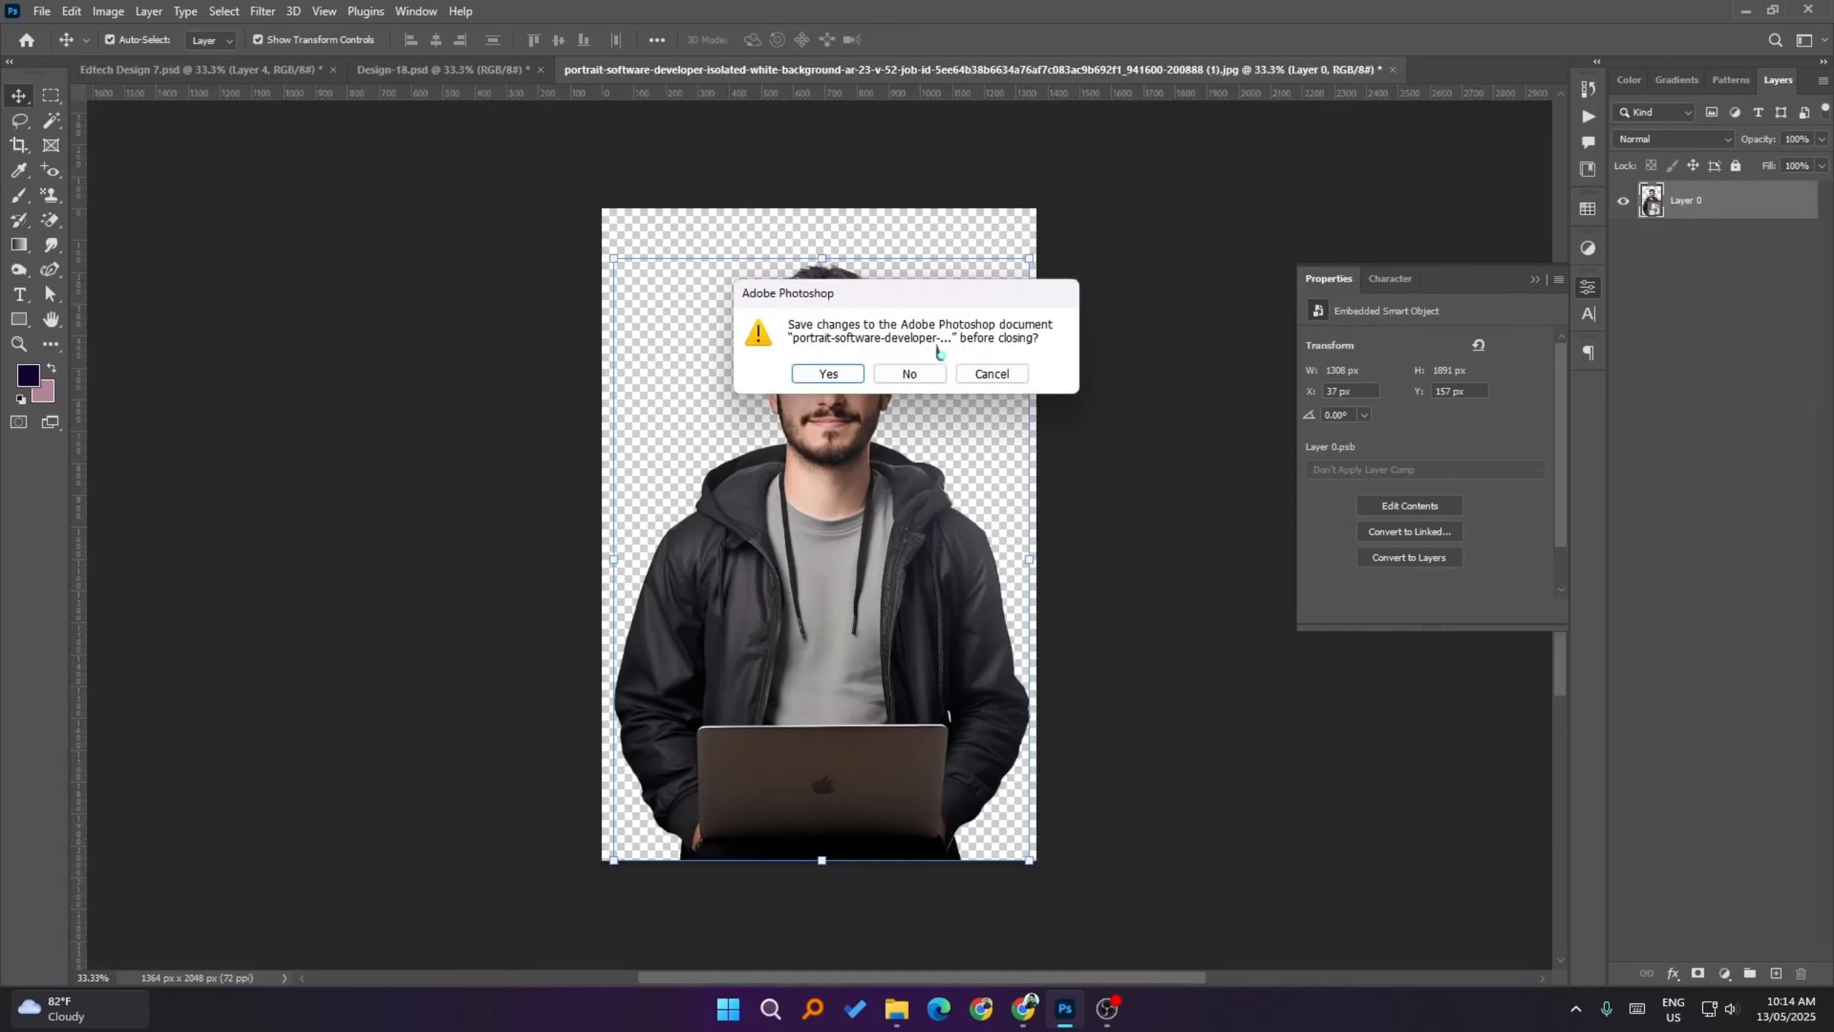
pyautogui.click(910, 373)
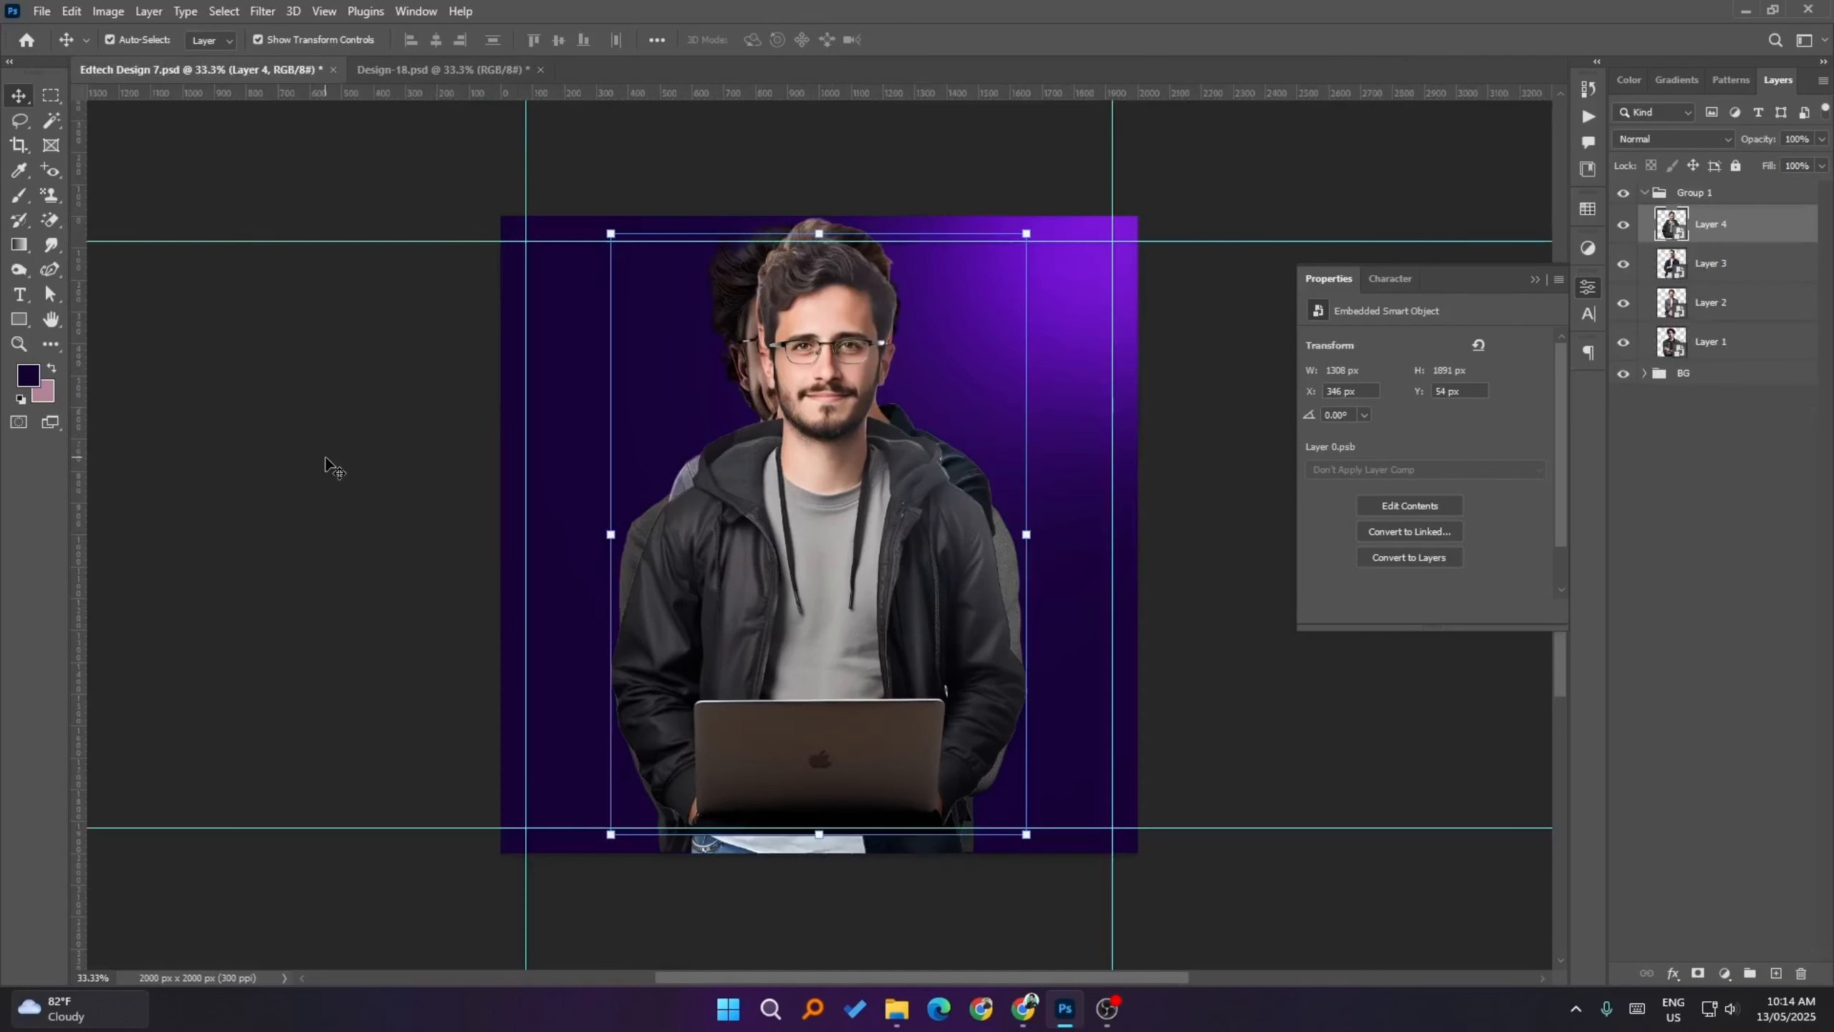
# - Shift the laptop man and the glasses man to the right on the canvas
pyautogui.click(920, 538)
pyautogui.moveTo(921, 538); pyautogui.dragTo(1090, 538)
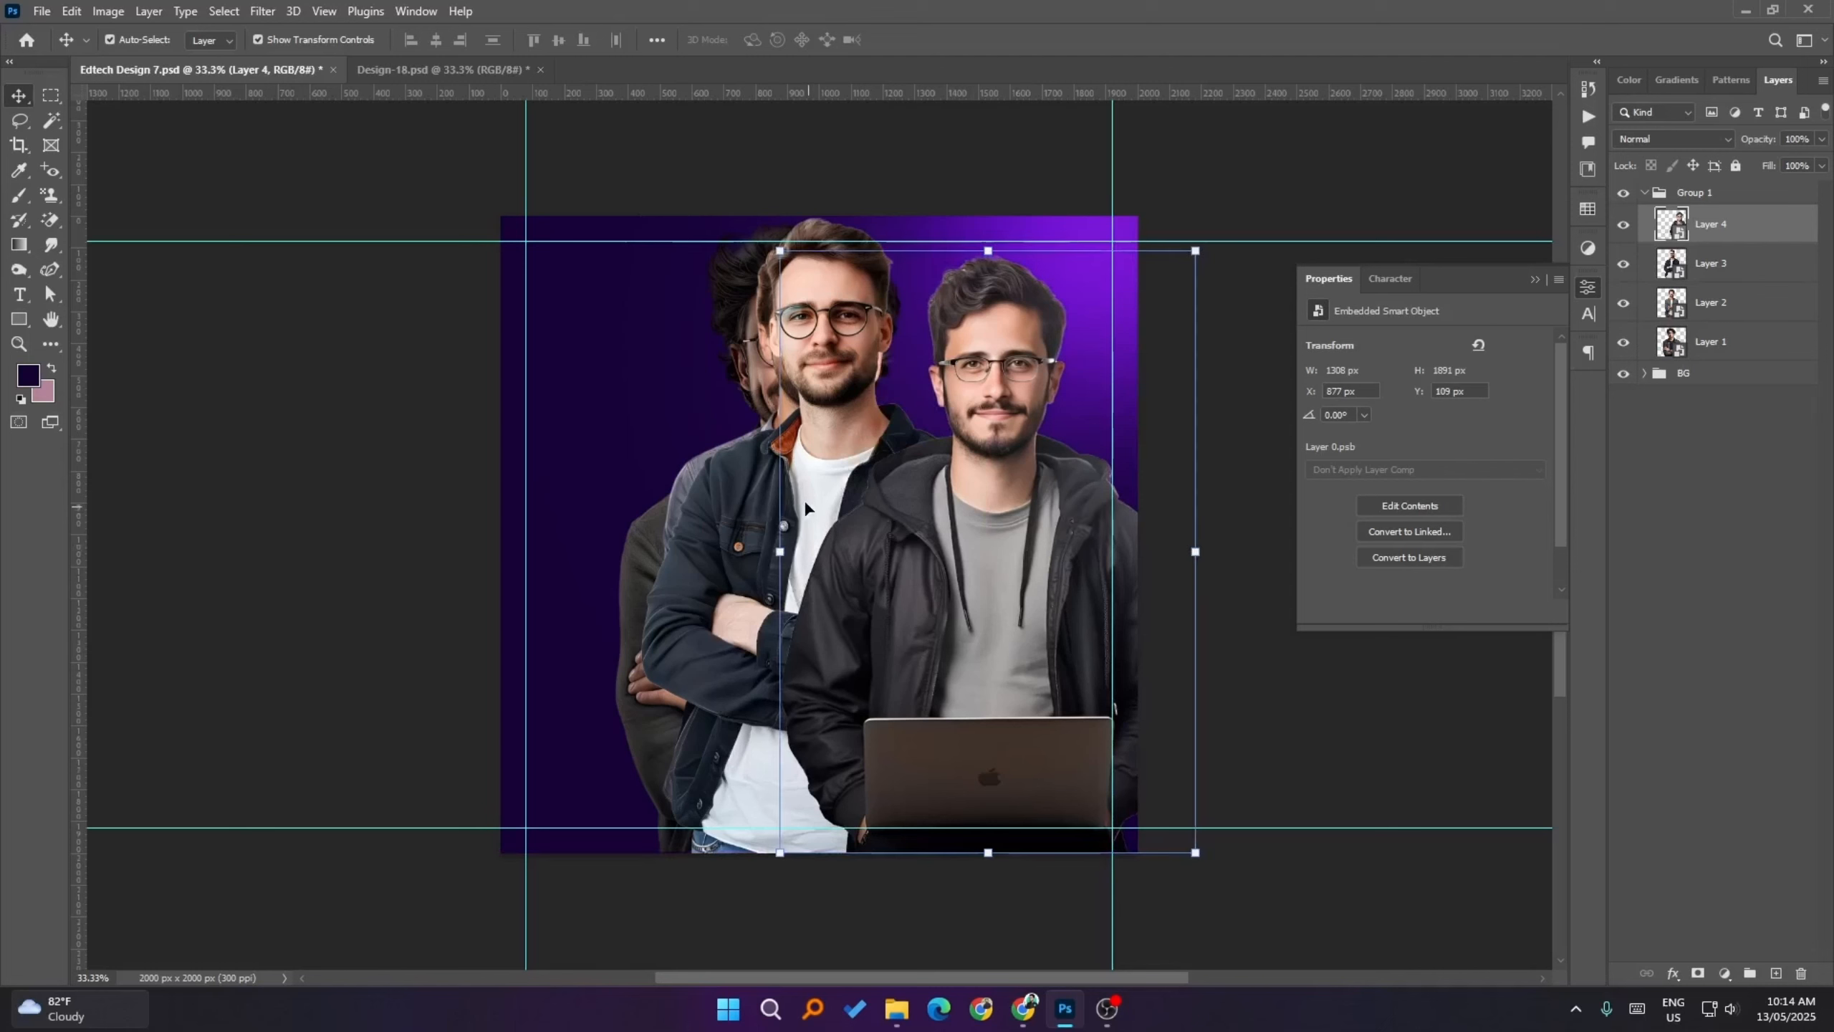
pyautogui.click(713, 549)
pyautogui.moveTo(714, 541); pyautogui.dragTo(802, 543)
# - Drag the crossed-arms man to the far left and the second man into the overlapping row
pyautogui.click(626, 599)
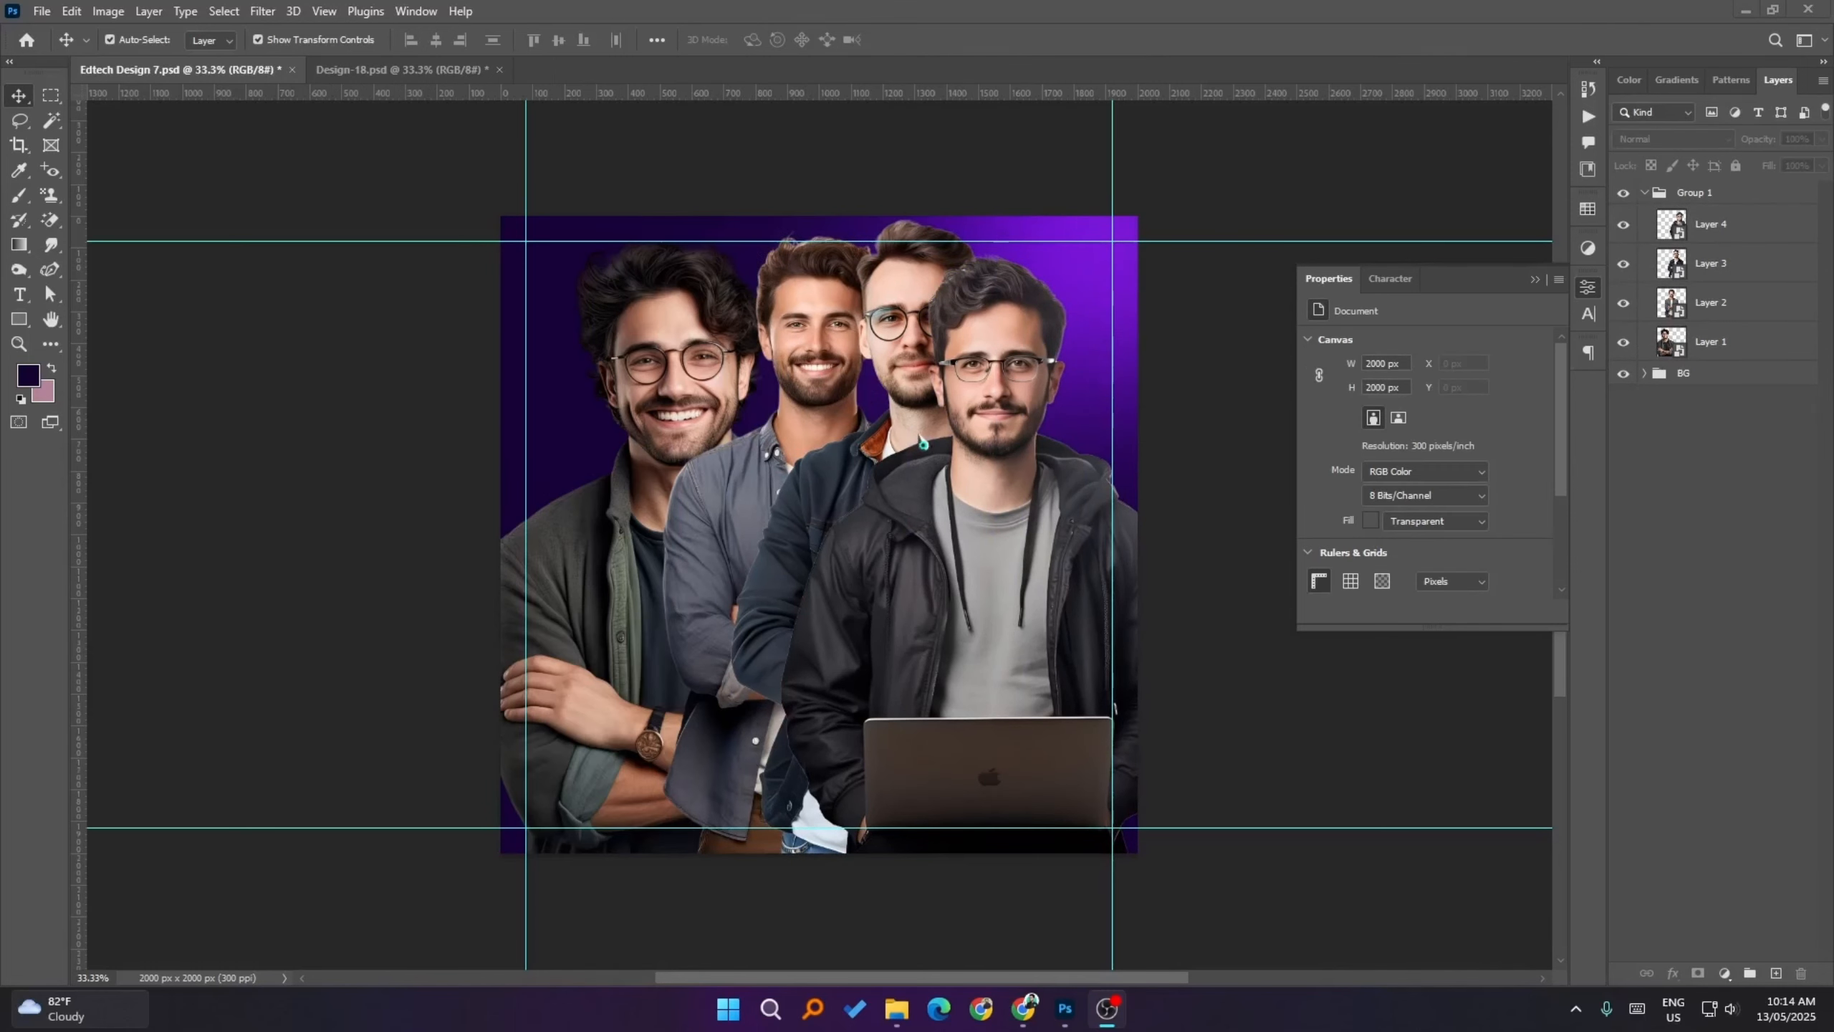
pyautogui.click(965, 584)
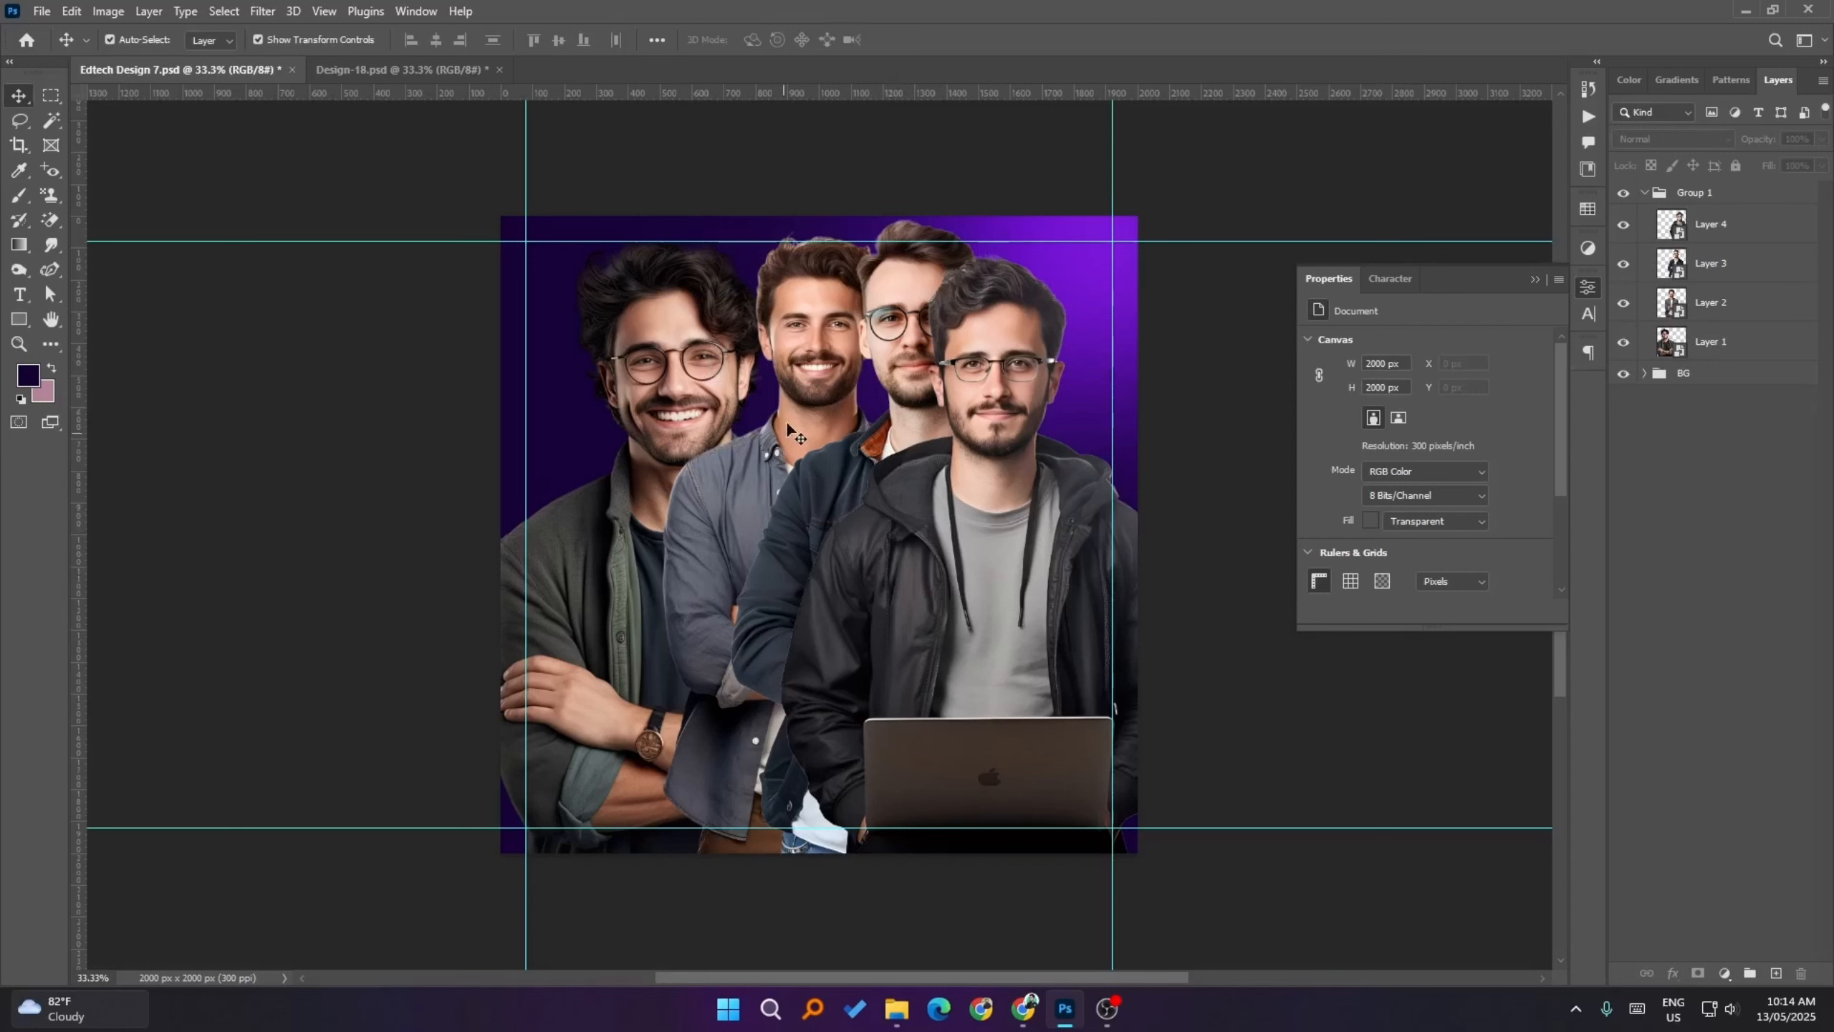
pyautogui.click(802, 403)
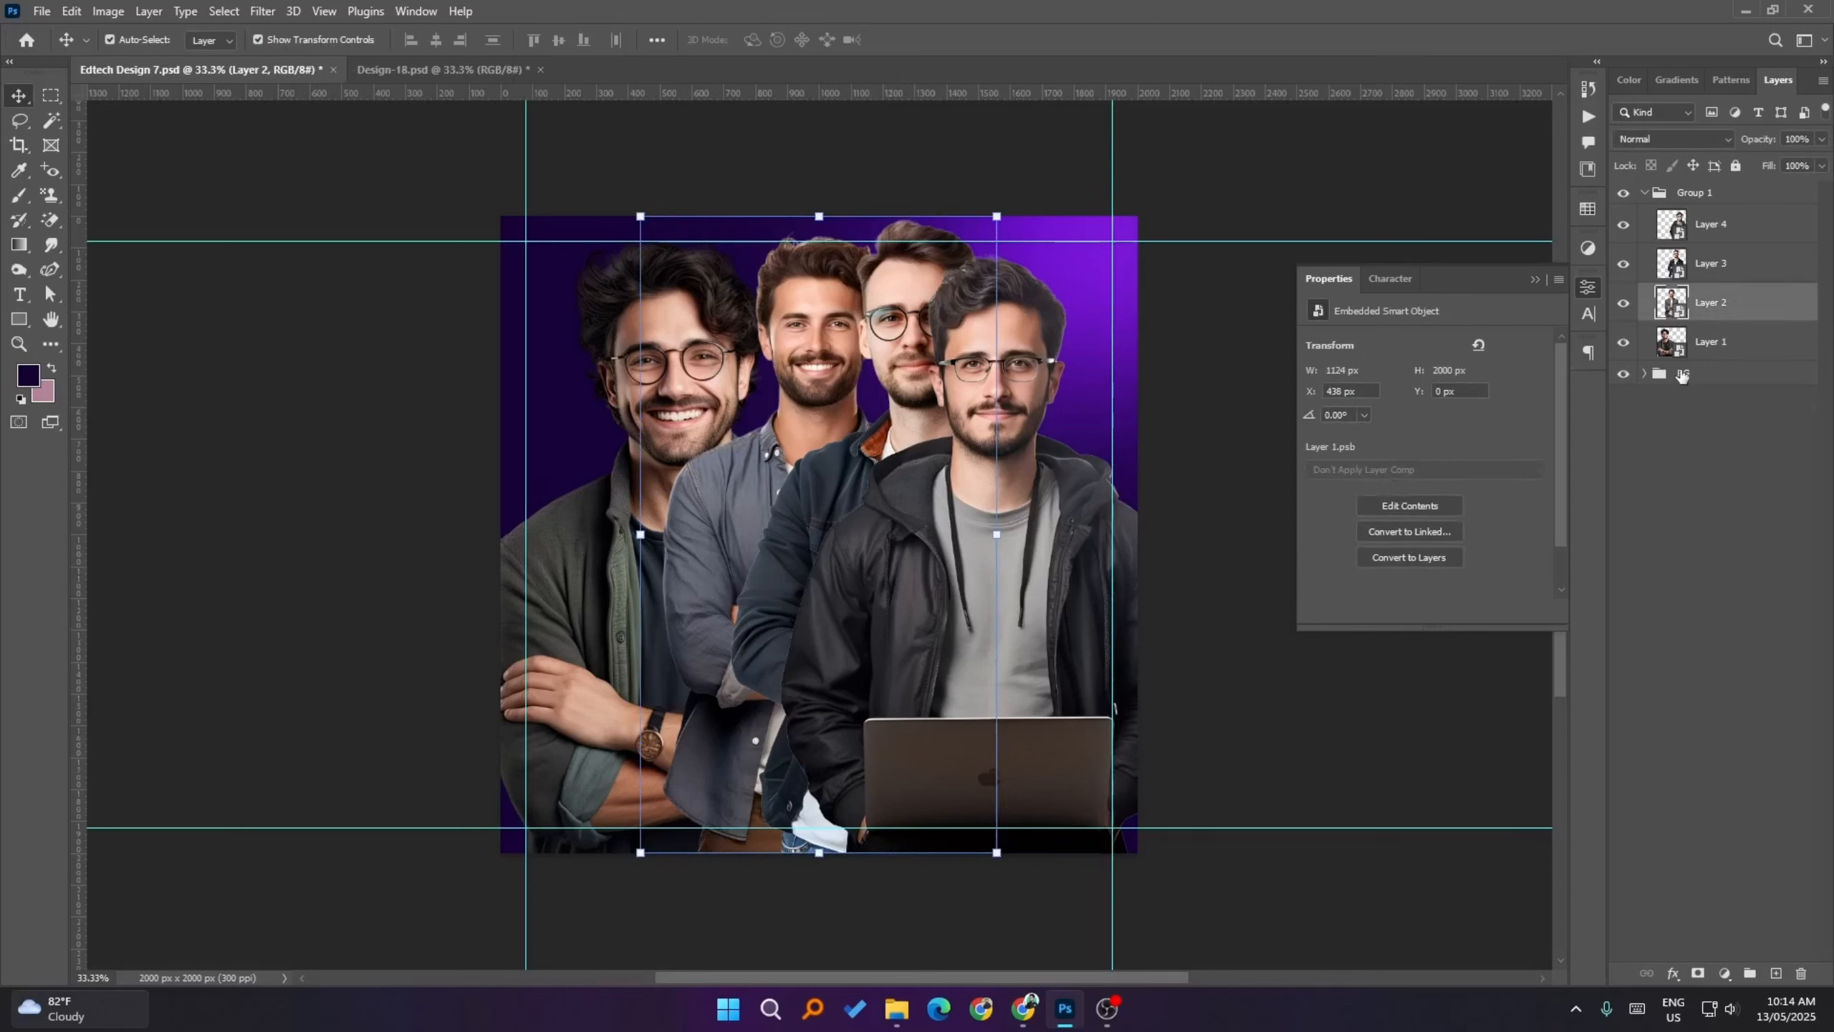
pyautogui.click(1722, 346)
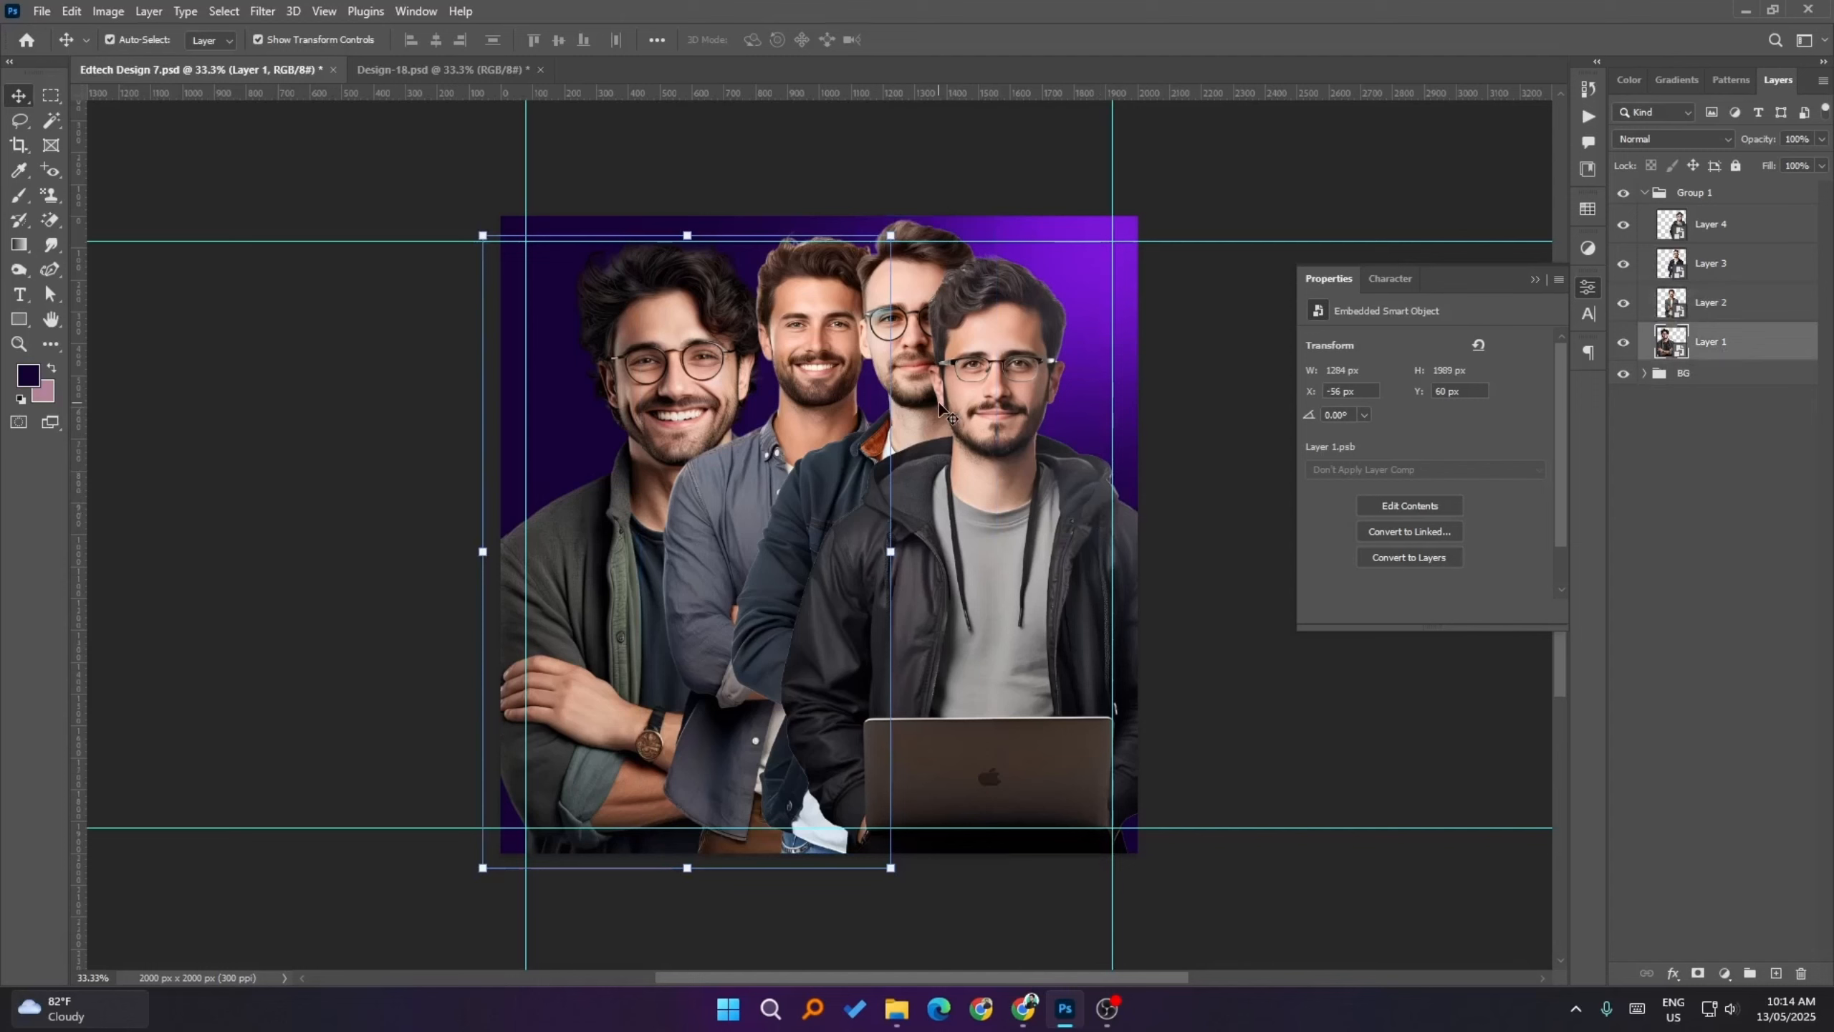
pyautogui.click(275, 14)
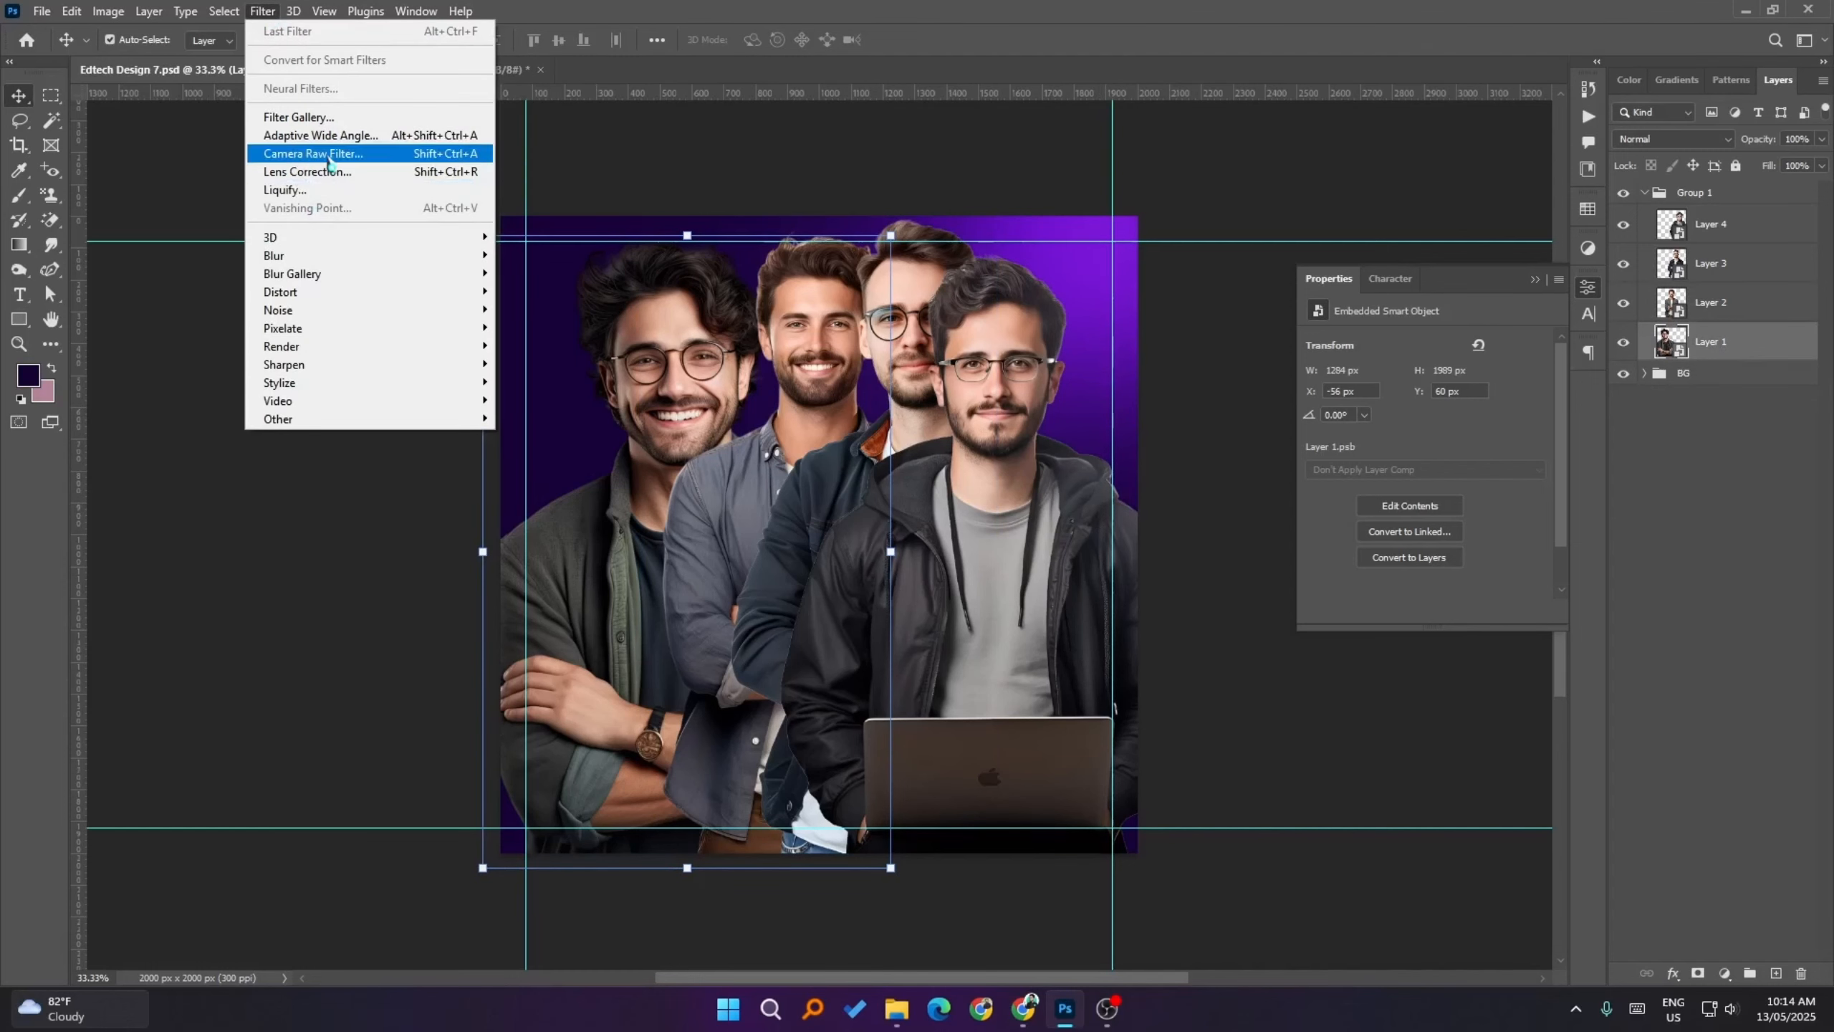
# - Give the left man Camera Raw: Temperature -8, Exposure +0.25, Contrast +11, Shadows -14, Whites -7, Blacks +15, Clarity +16
pyautogui.click(330, 156)
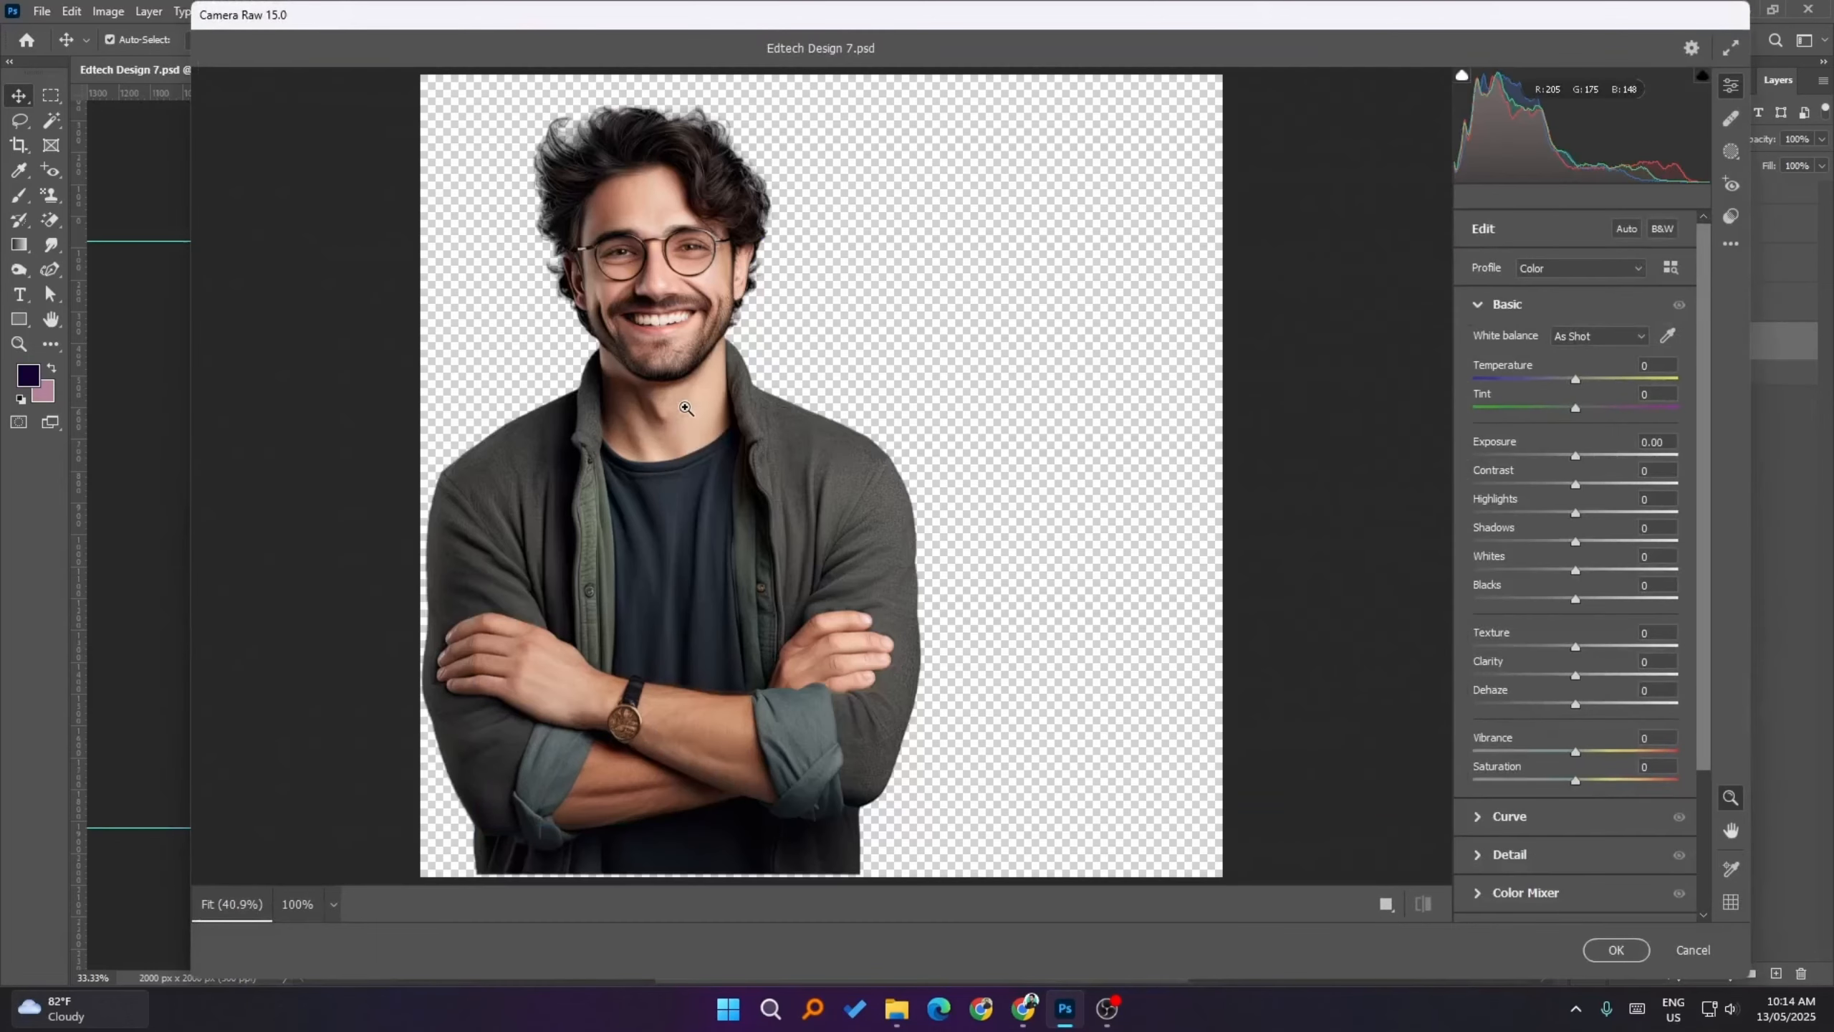
pyautogui.click(1566, 383)
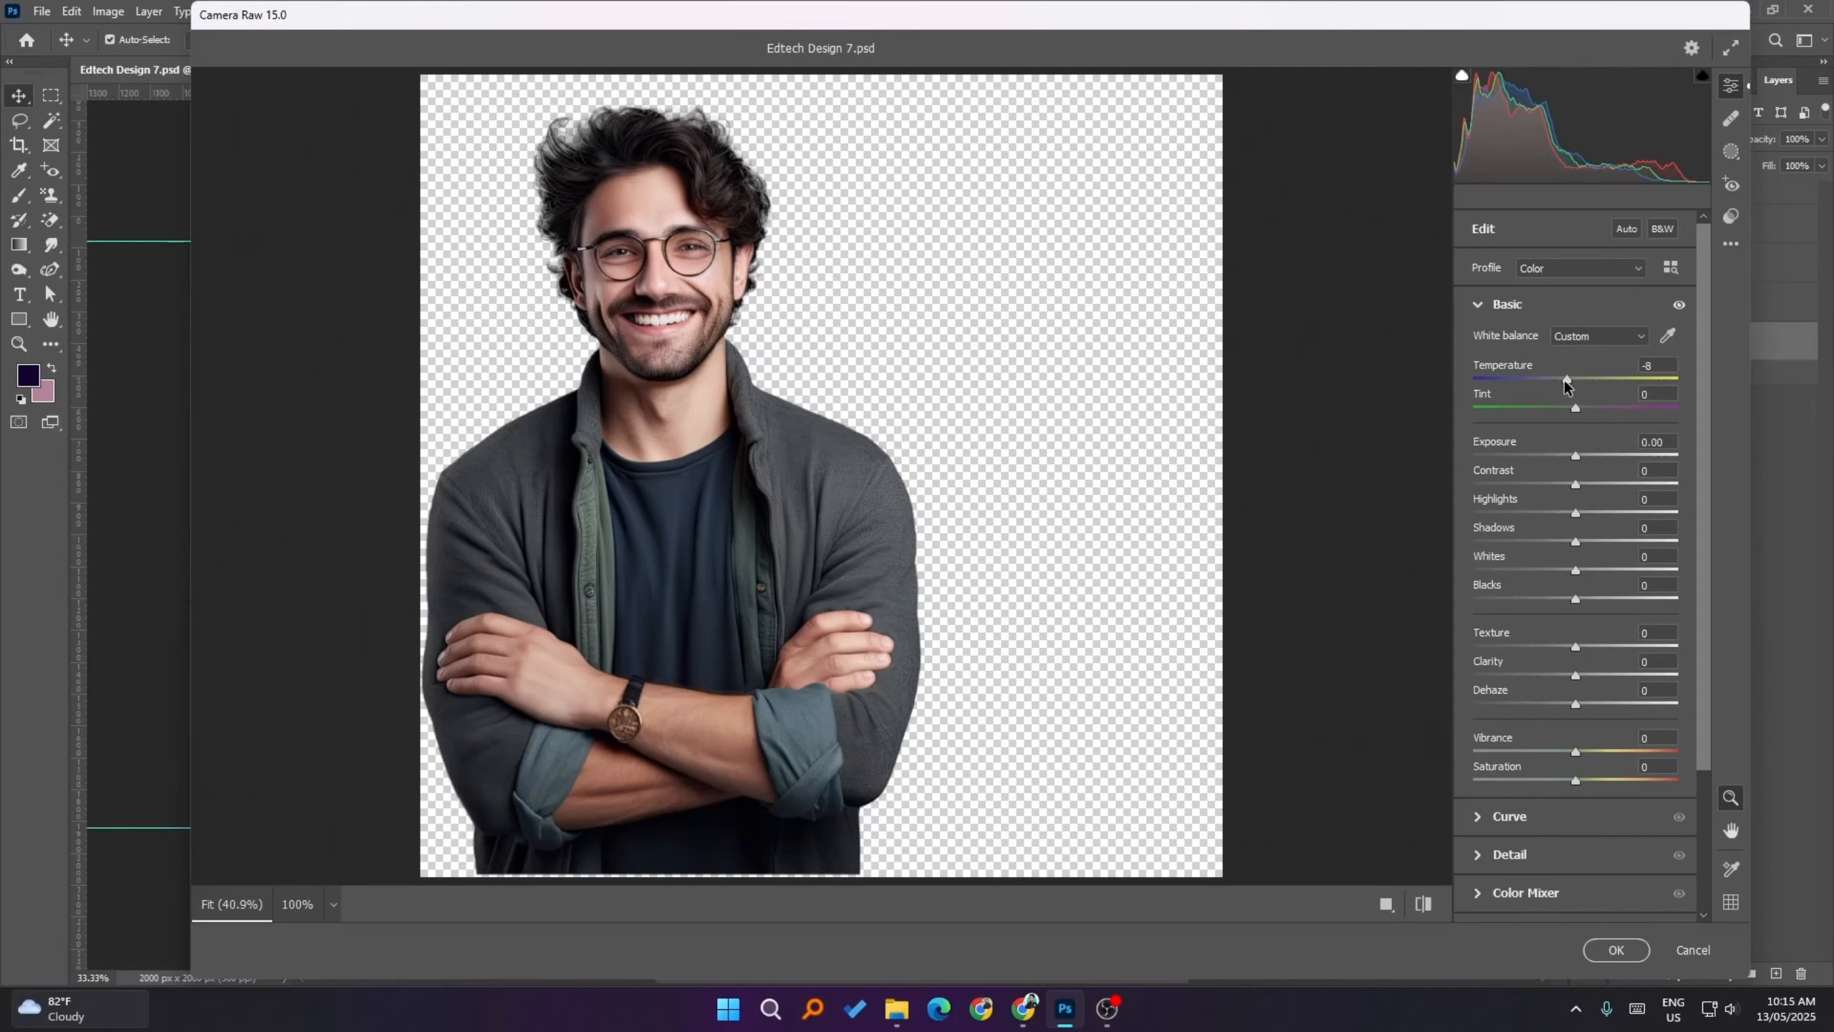
pyautogui.click(1580, 455)
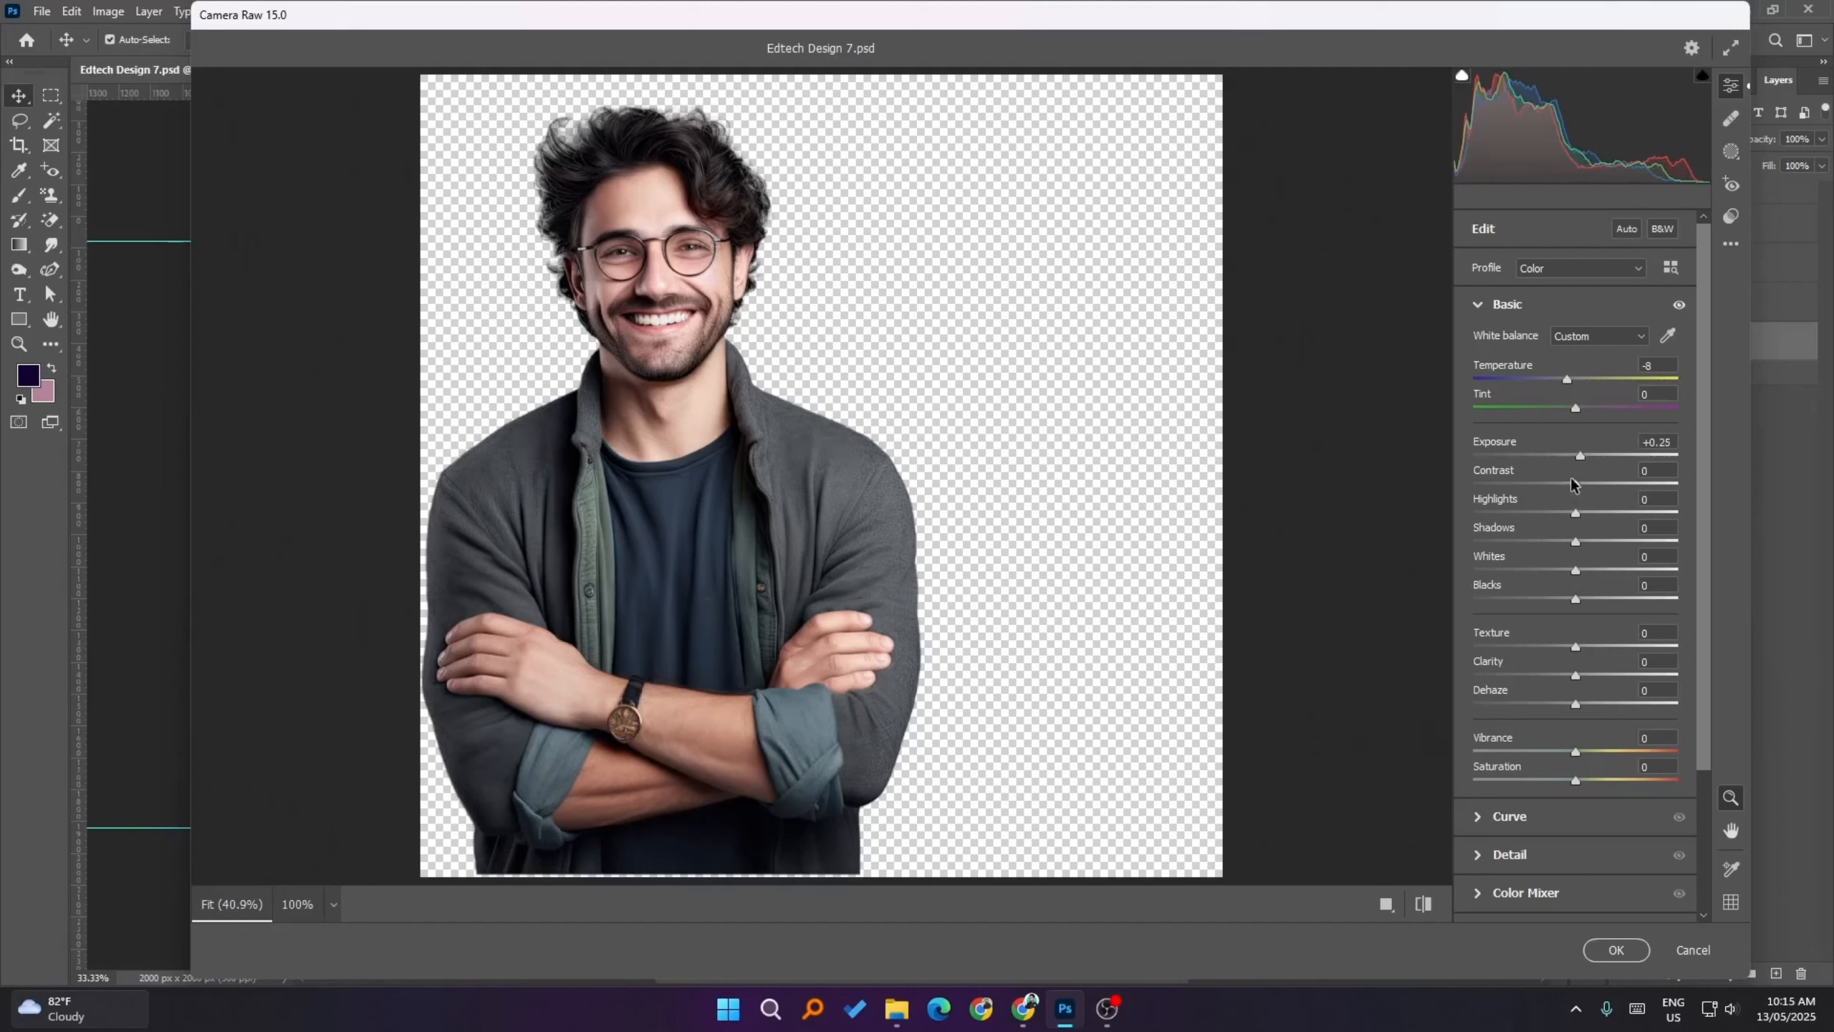
pyautogui.moveTo(1571, 480); pyautogui.dragTo(1570, 510)
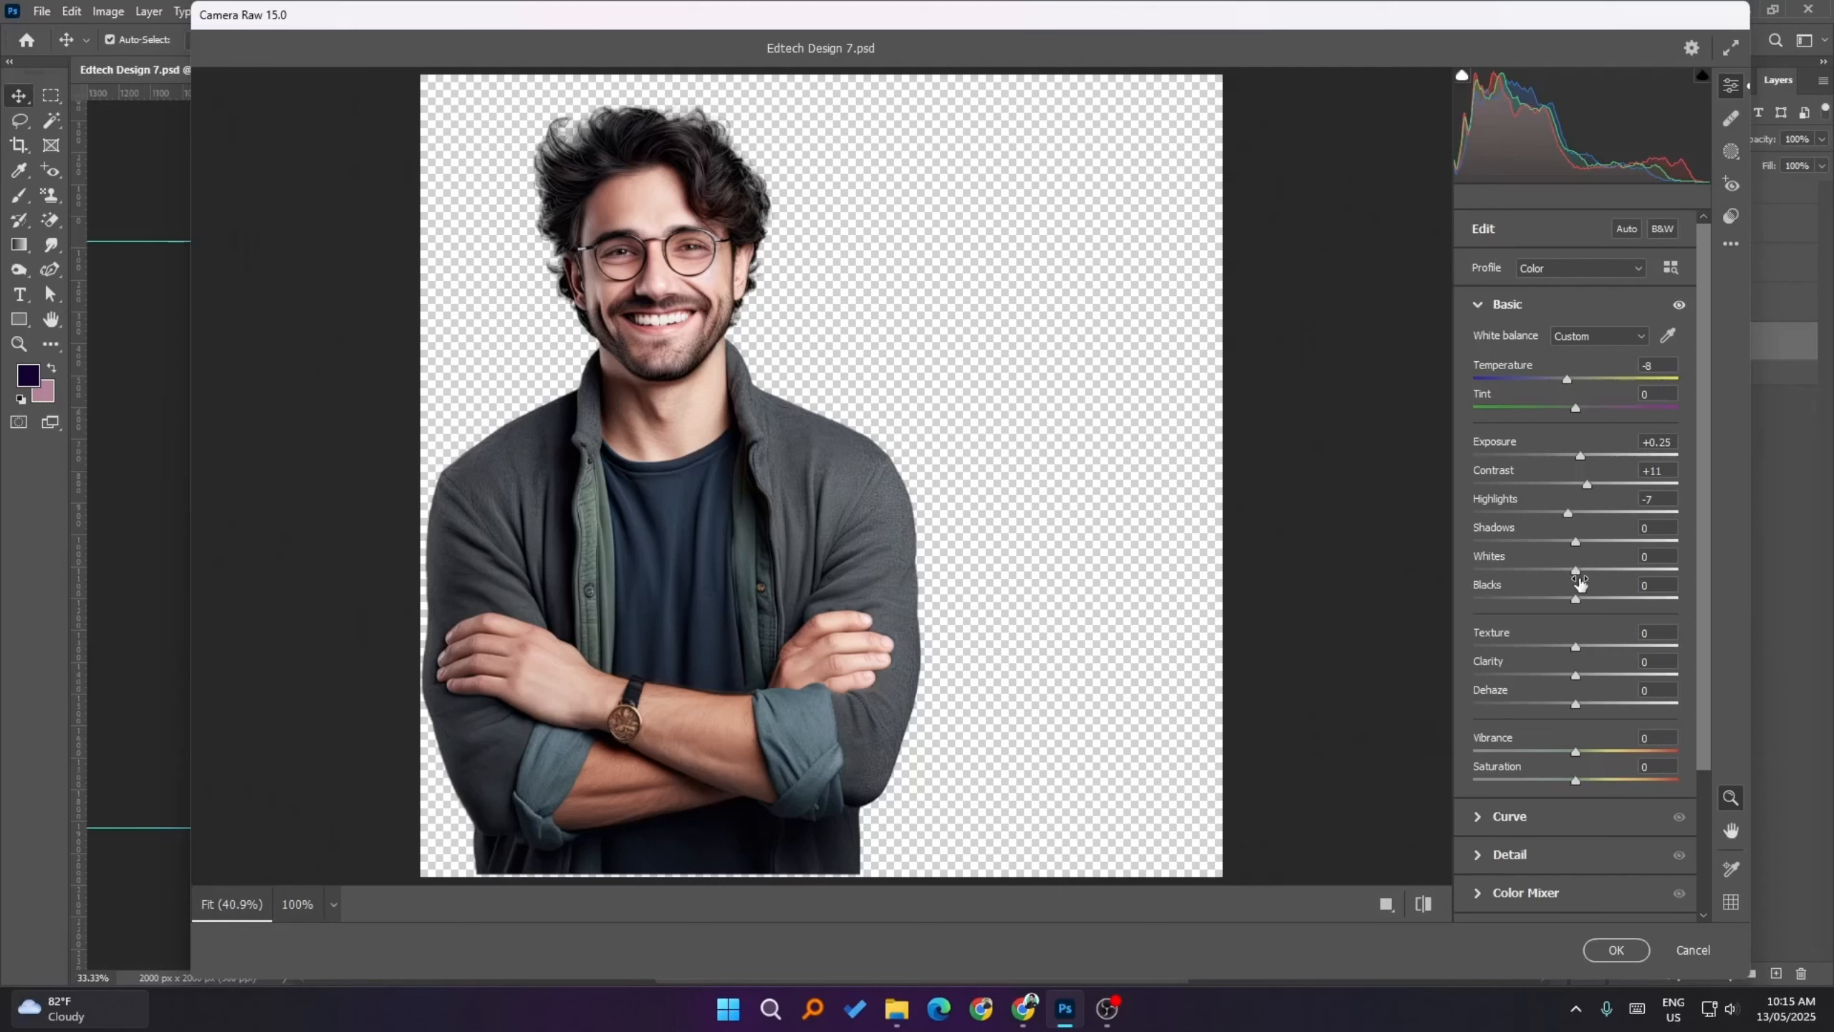
pyautogui.moveTo(1577, 540)
pyautogui.mouseDown()
pyautogui.moveTo(1592, 554)
pyautogui.moveTo(1567, 561)
pyautogui.mouseUp()
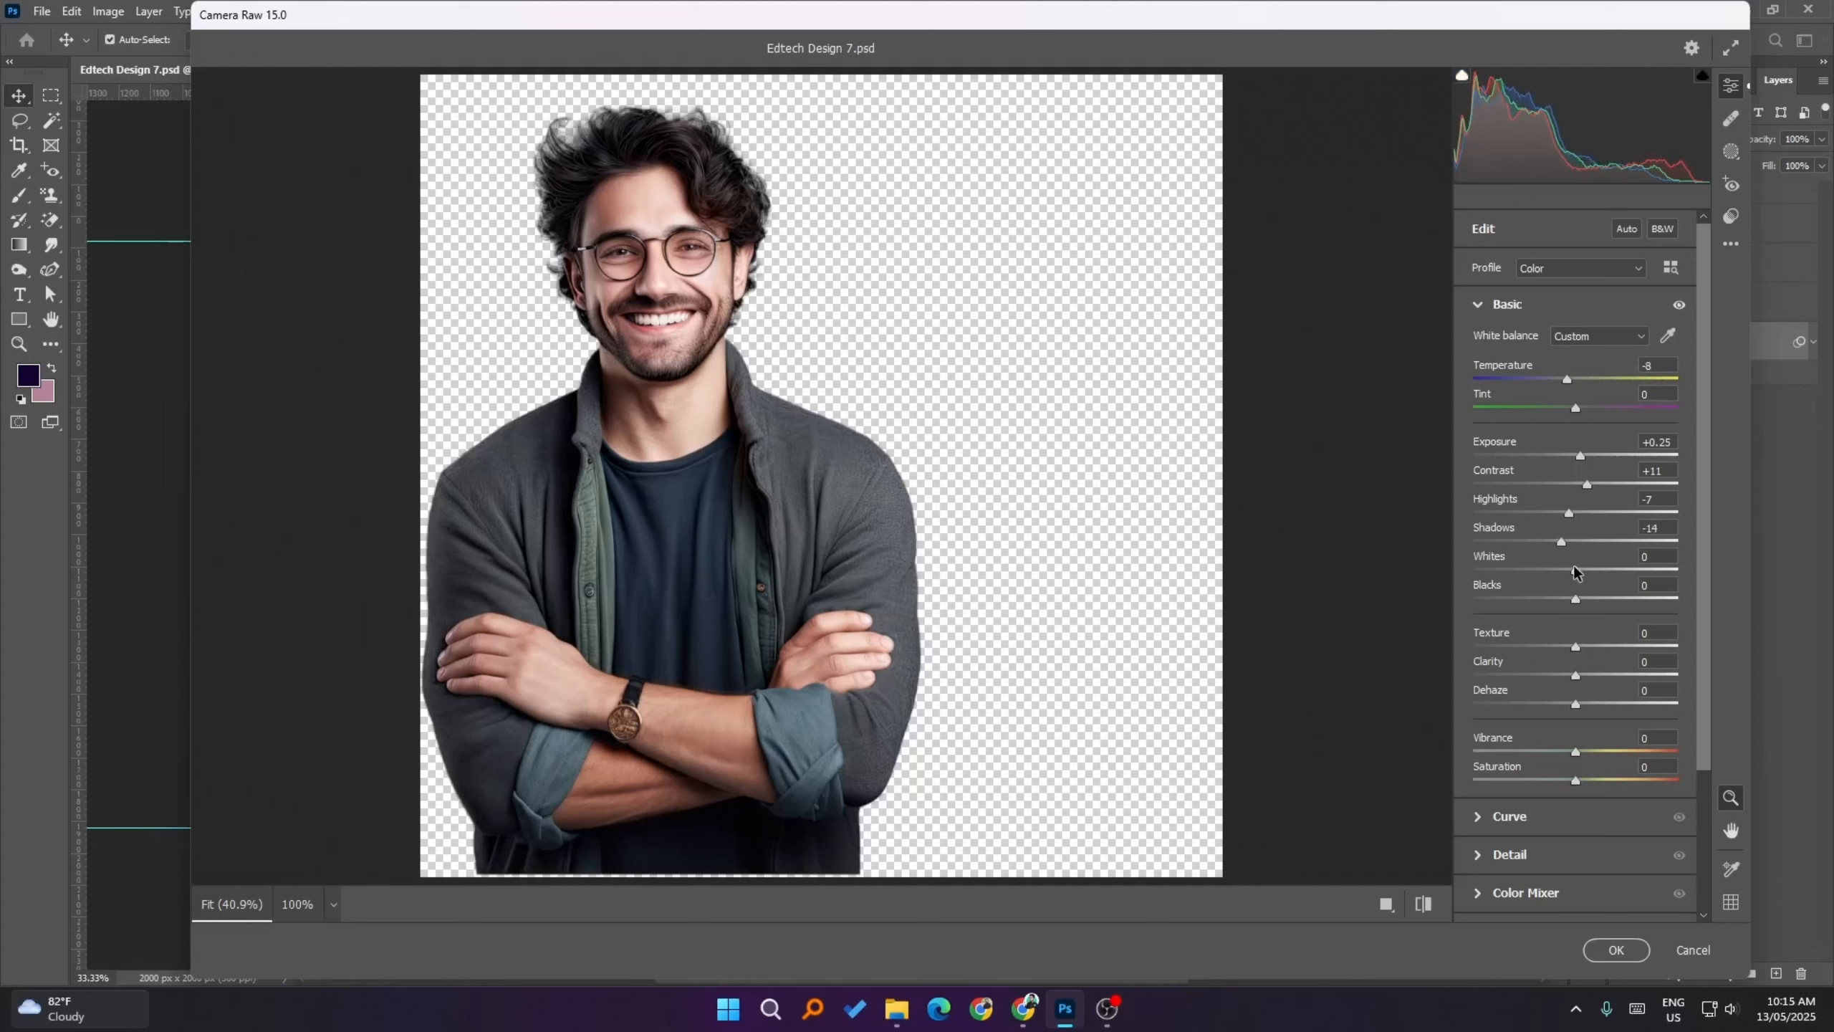
pyautogui.moveTo(1573, 568)
pyautogui.mouseDown()
pyautogui.moveTo(1552, 599)
pyautogui.moveTo(1593, 594)
pyautogui.moveTo(1568, 570)
pyautogui.mouseUp()
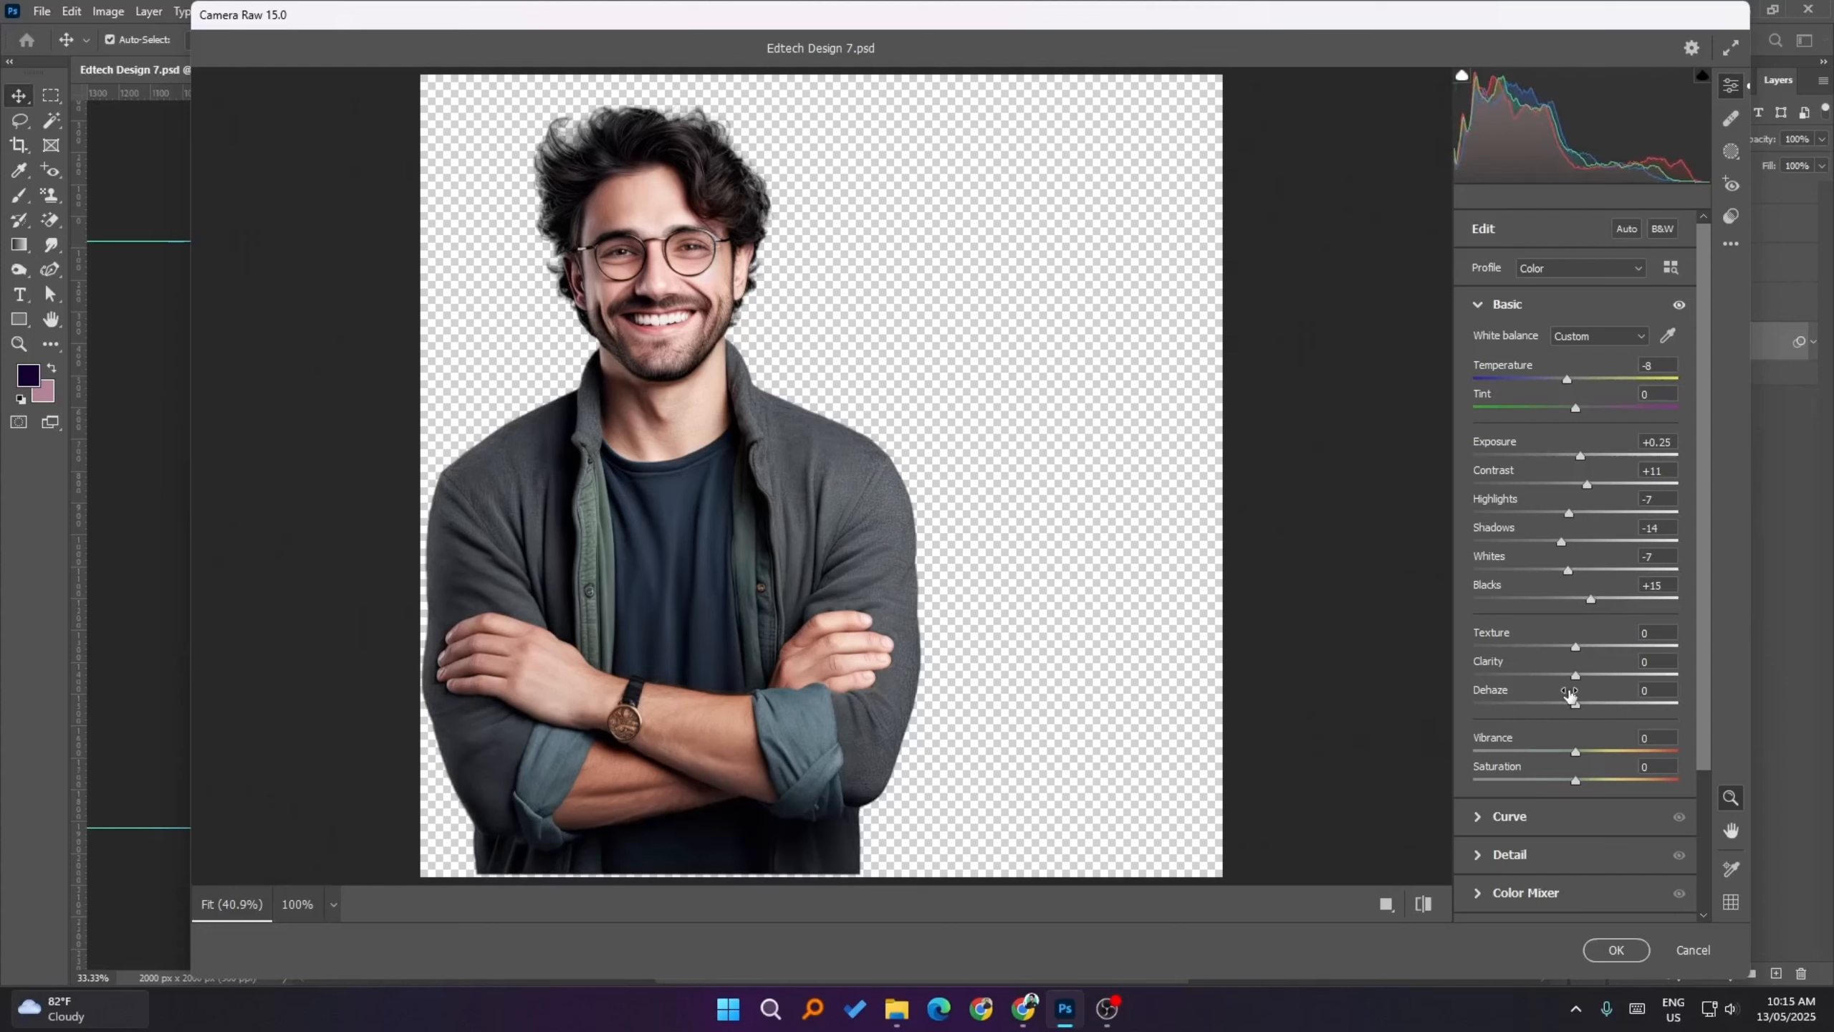
pyautogui.moveTo(1576, 673); pyautogui.dragTo(1592, 674)
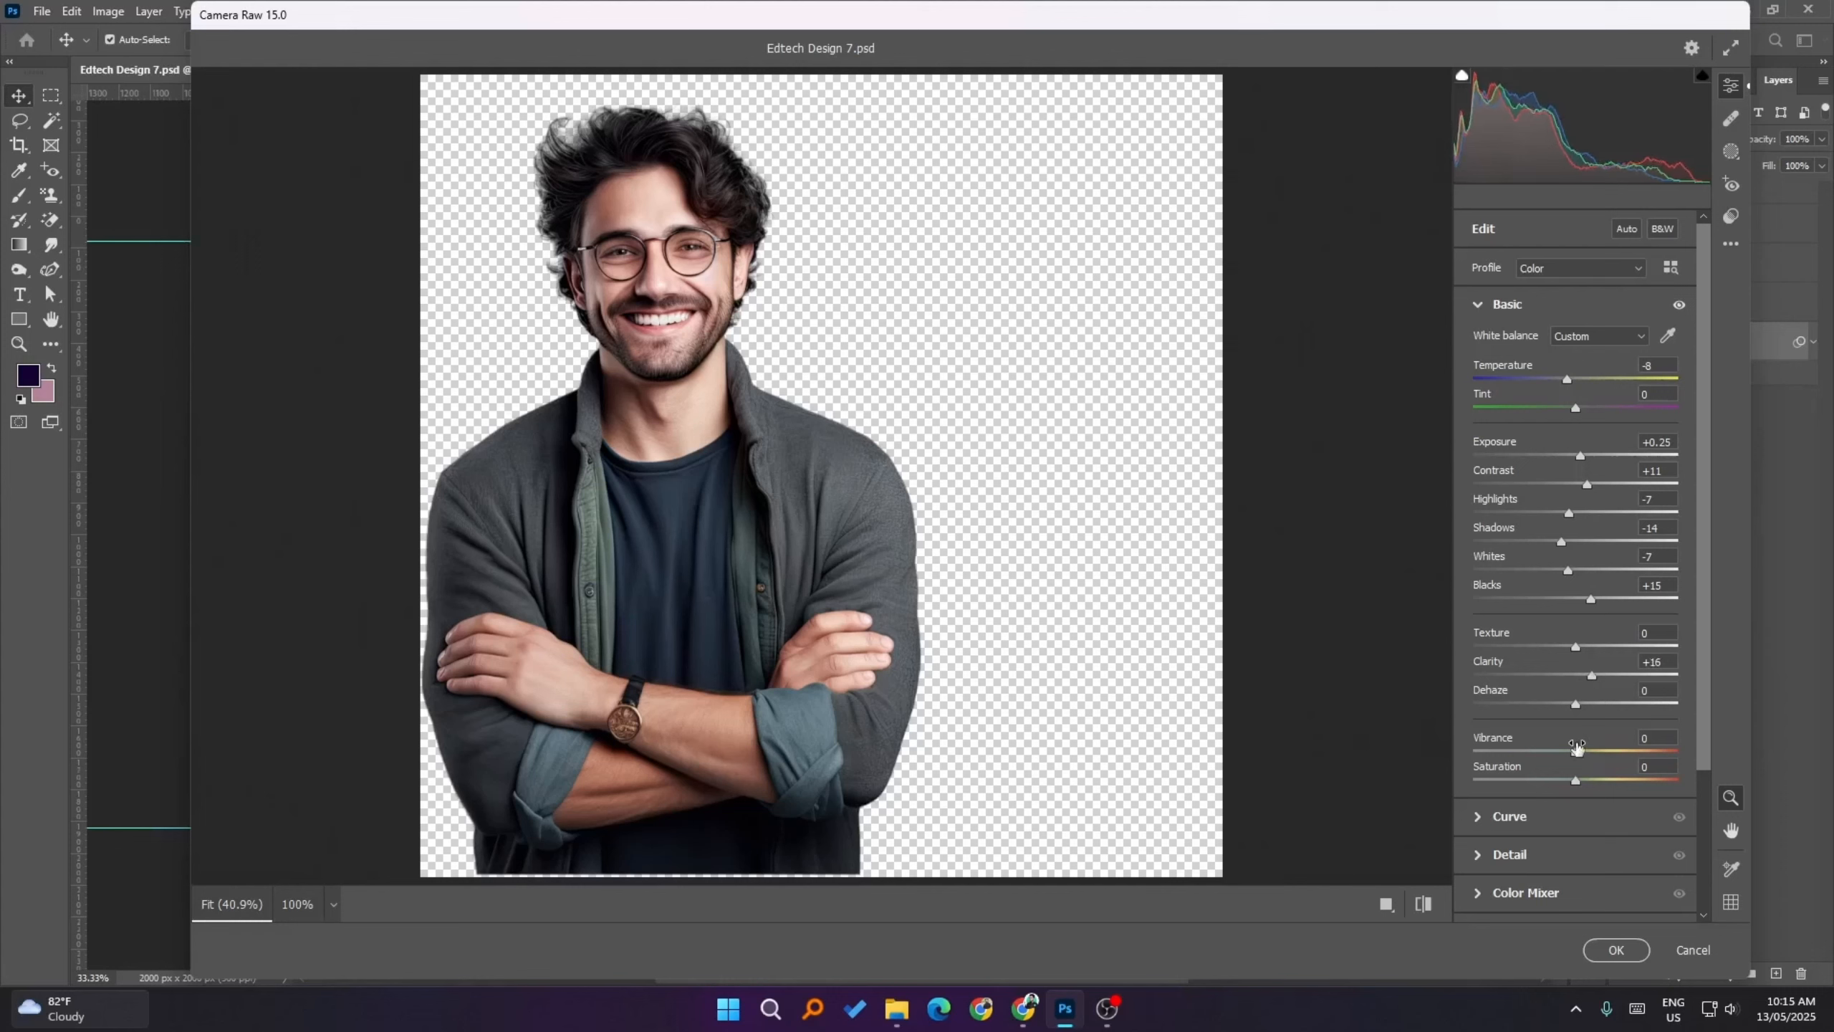
# - Compare the before and after views, then apply the Camera Raw adjustments
pyautogui.click(1423, 912)
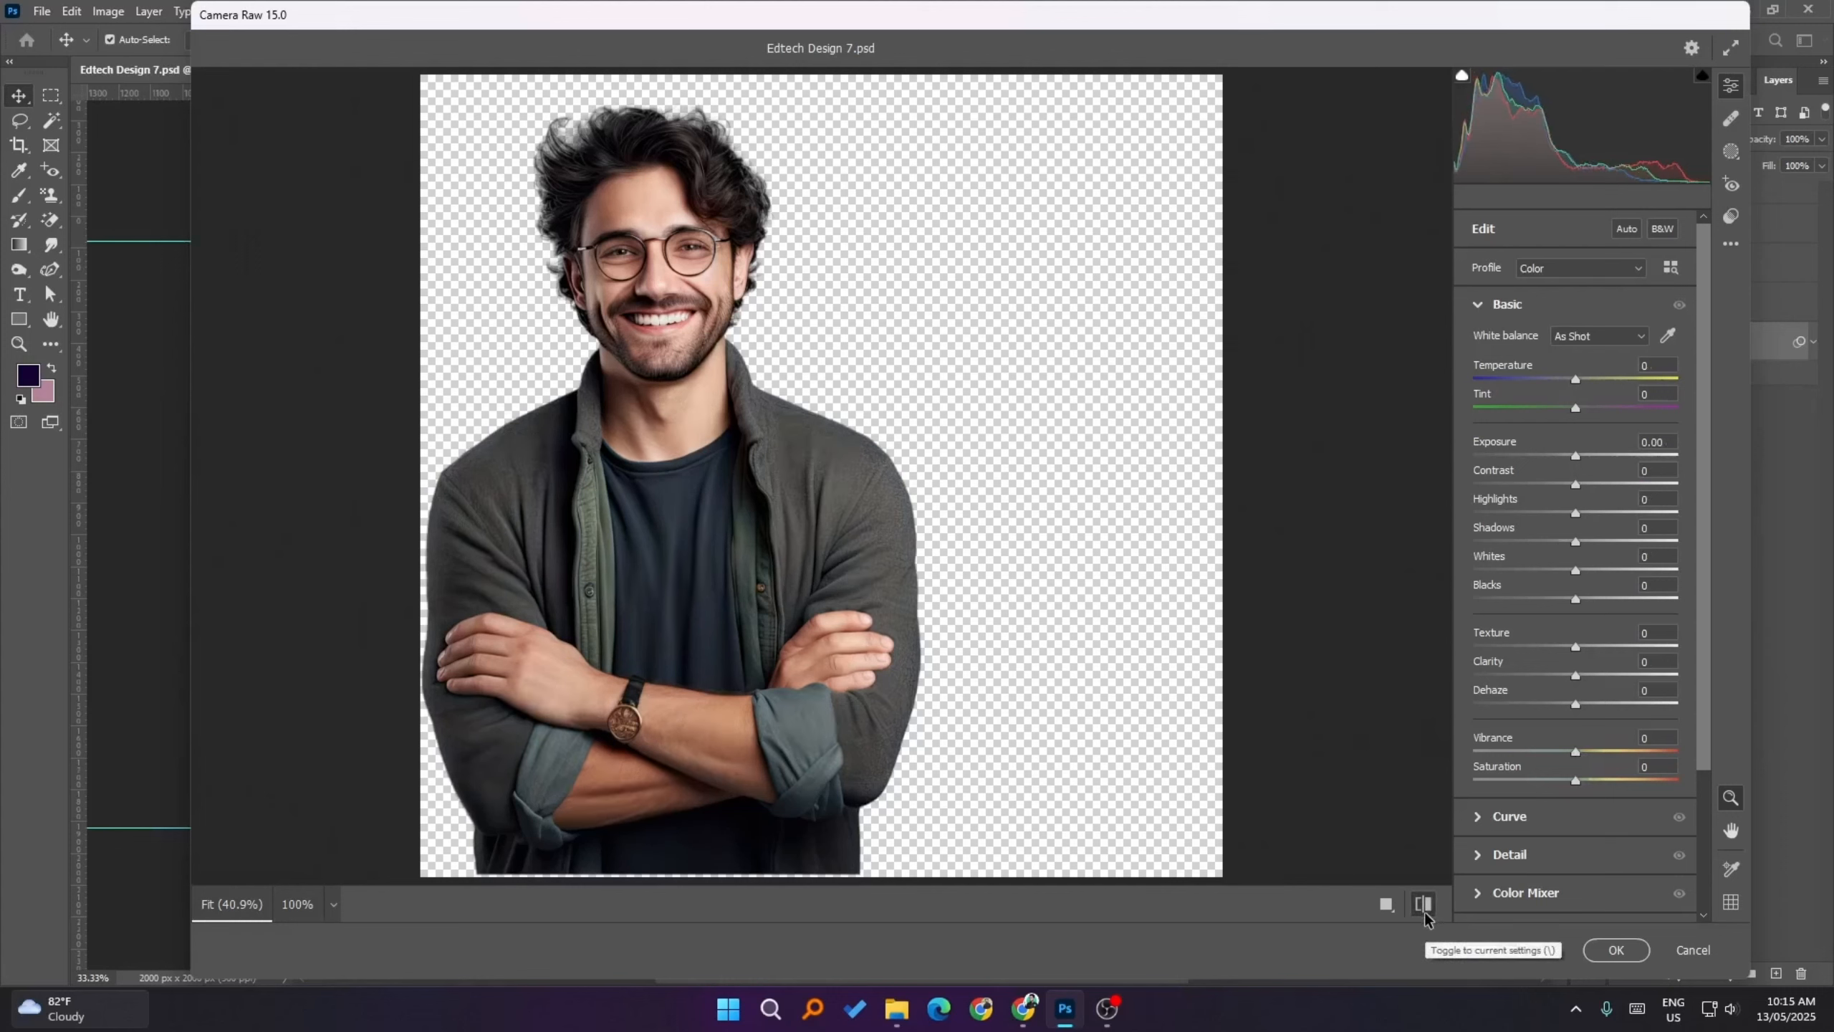
pyautogui.click(1424, 912)
pyautogui.click(1386, 908)
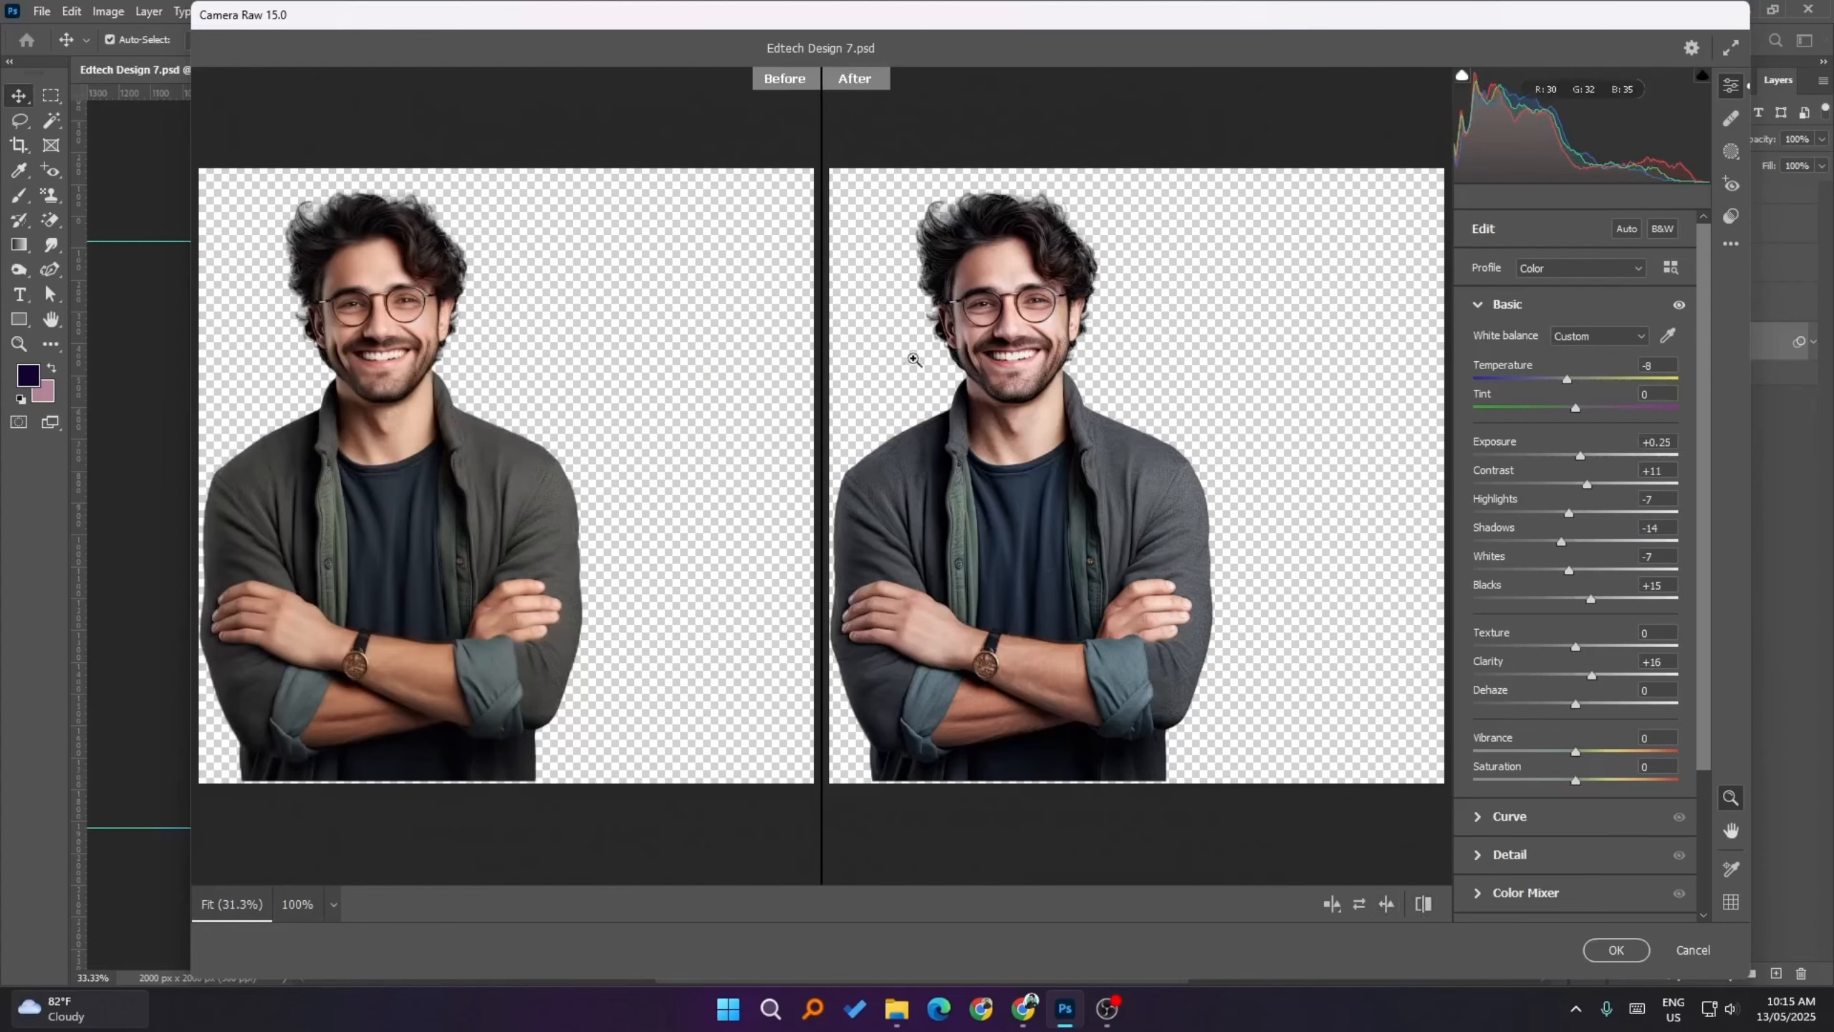
pyautogui.scroll(1, 986, 358)
pyautogui.scroll(2, 986, 359)
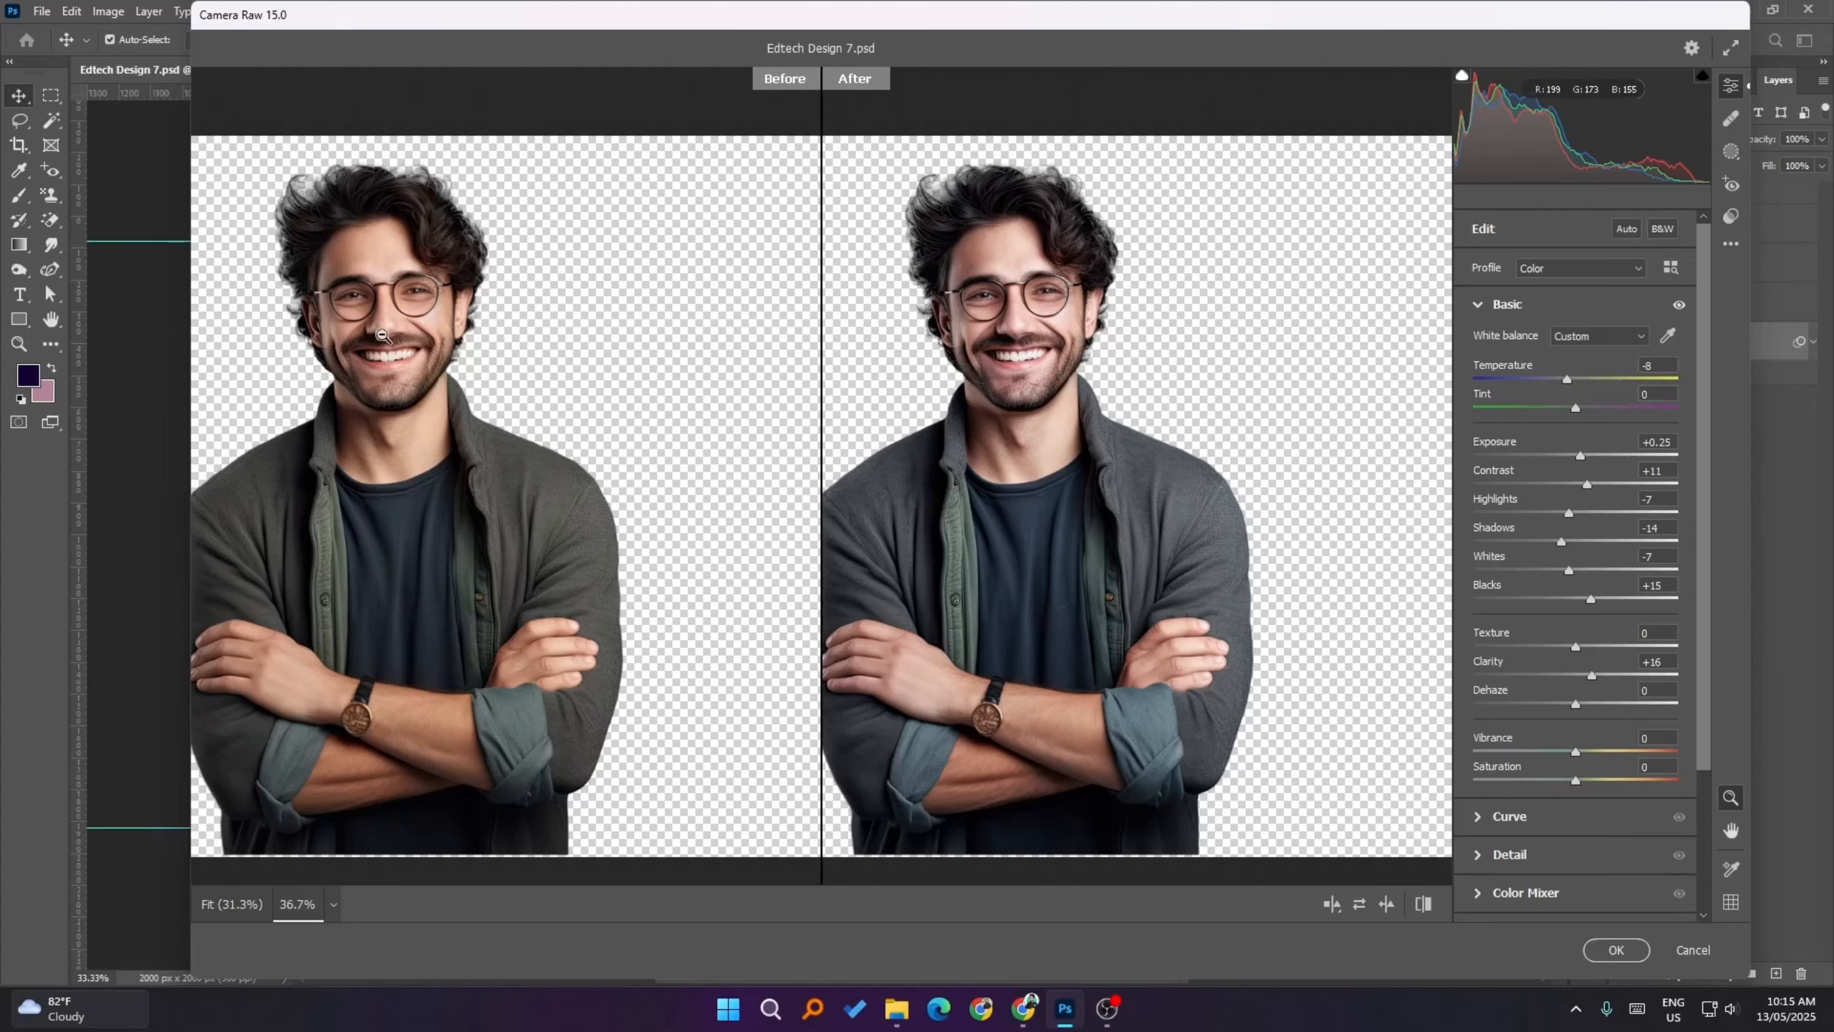
pyautogui.click(1596, 952)
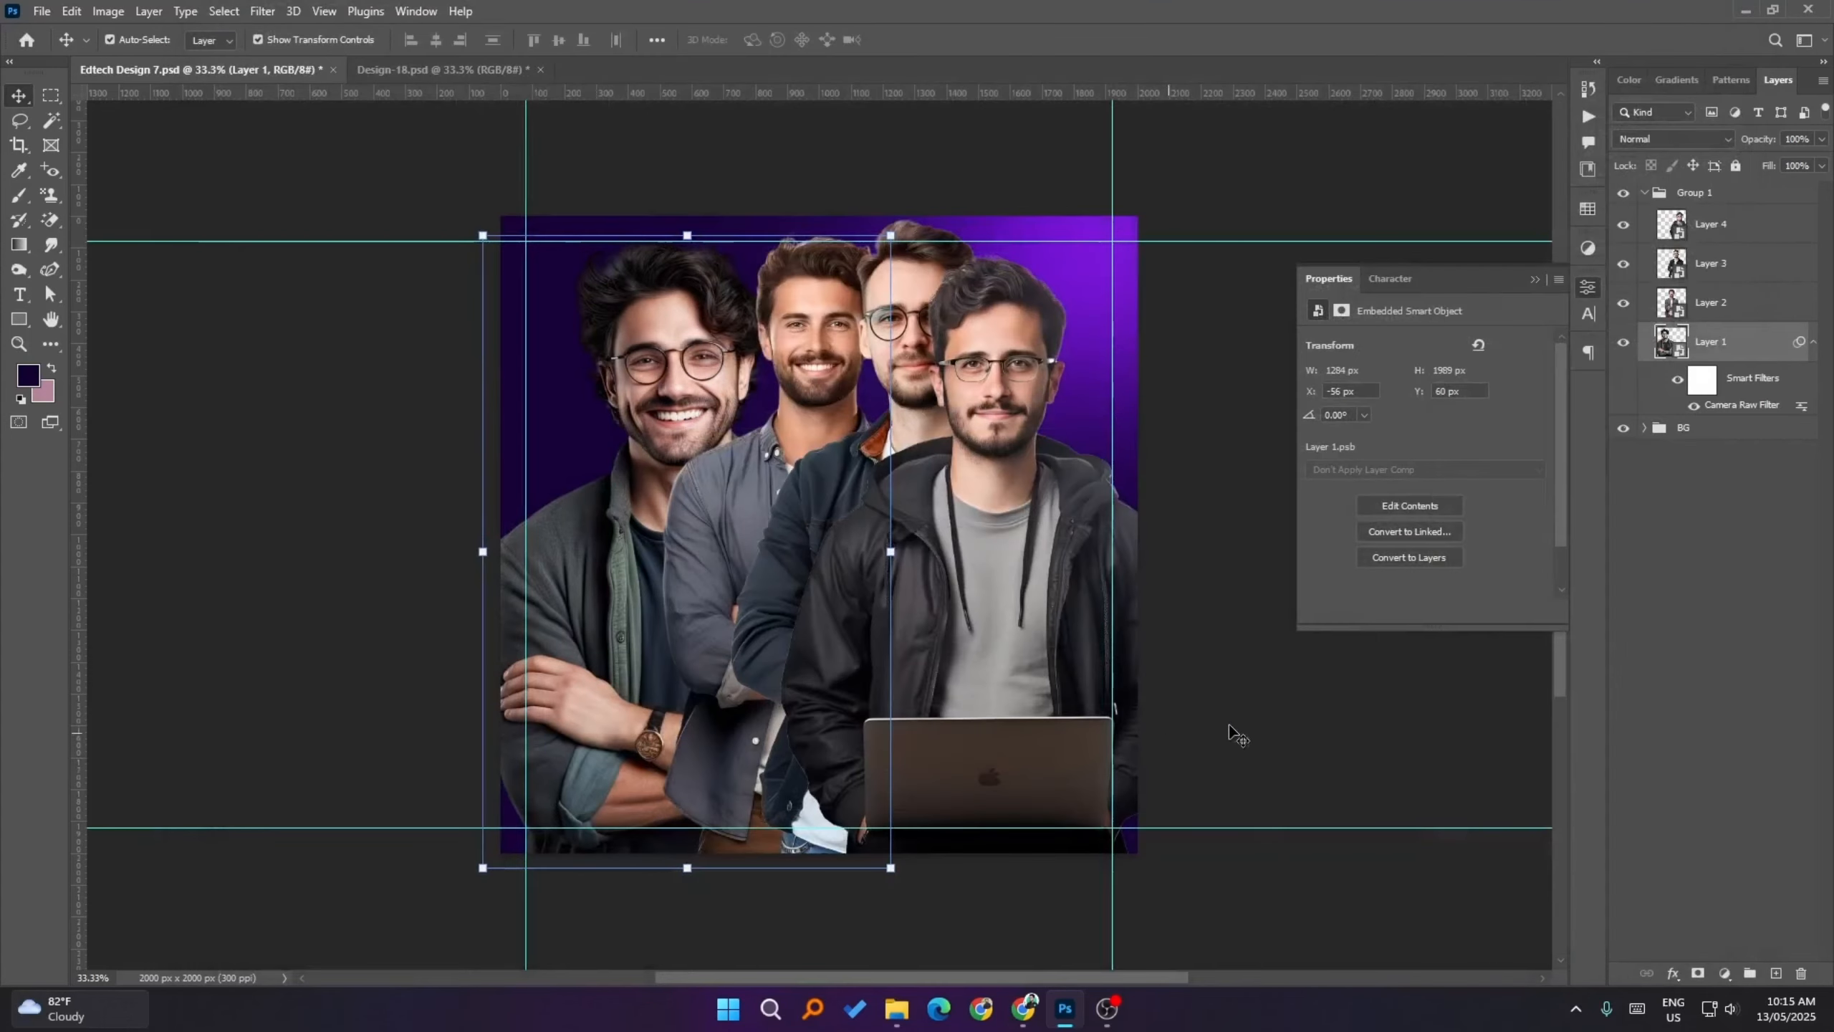
# - Copy Layer 1's Camera Raw smart filter onto Layers 2, 3 and 4
pyautogui.click(1733, 303)
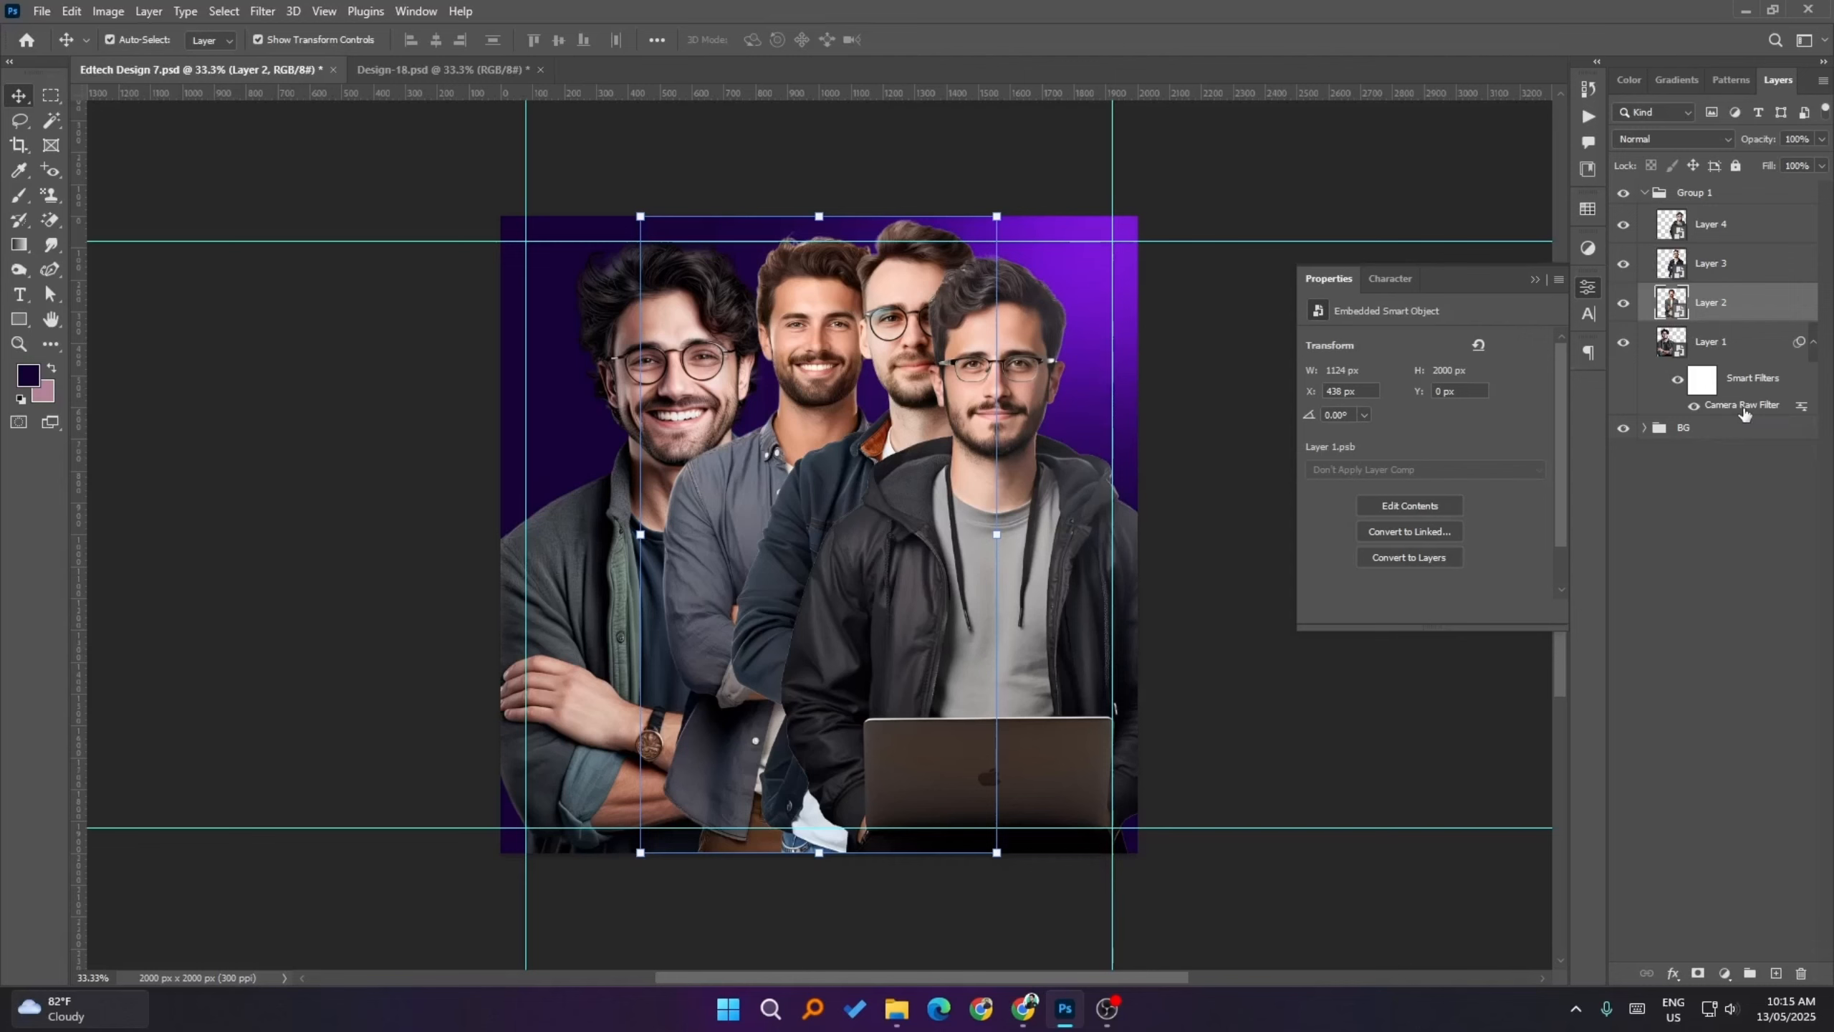
pyautogui.moveTo(1745, 413); pyautogui.dragTo(1736, 316)
pyautogui.click(1813, 304)
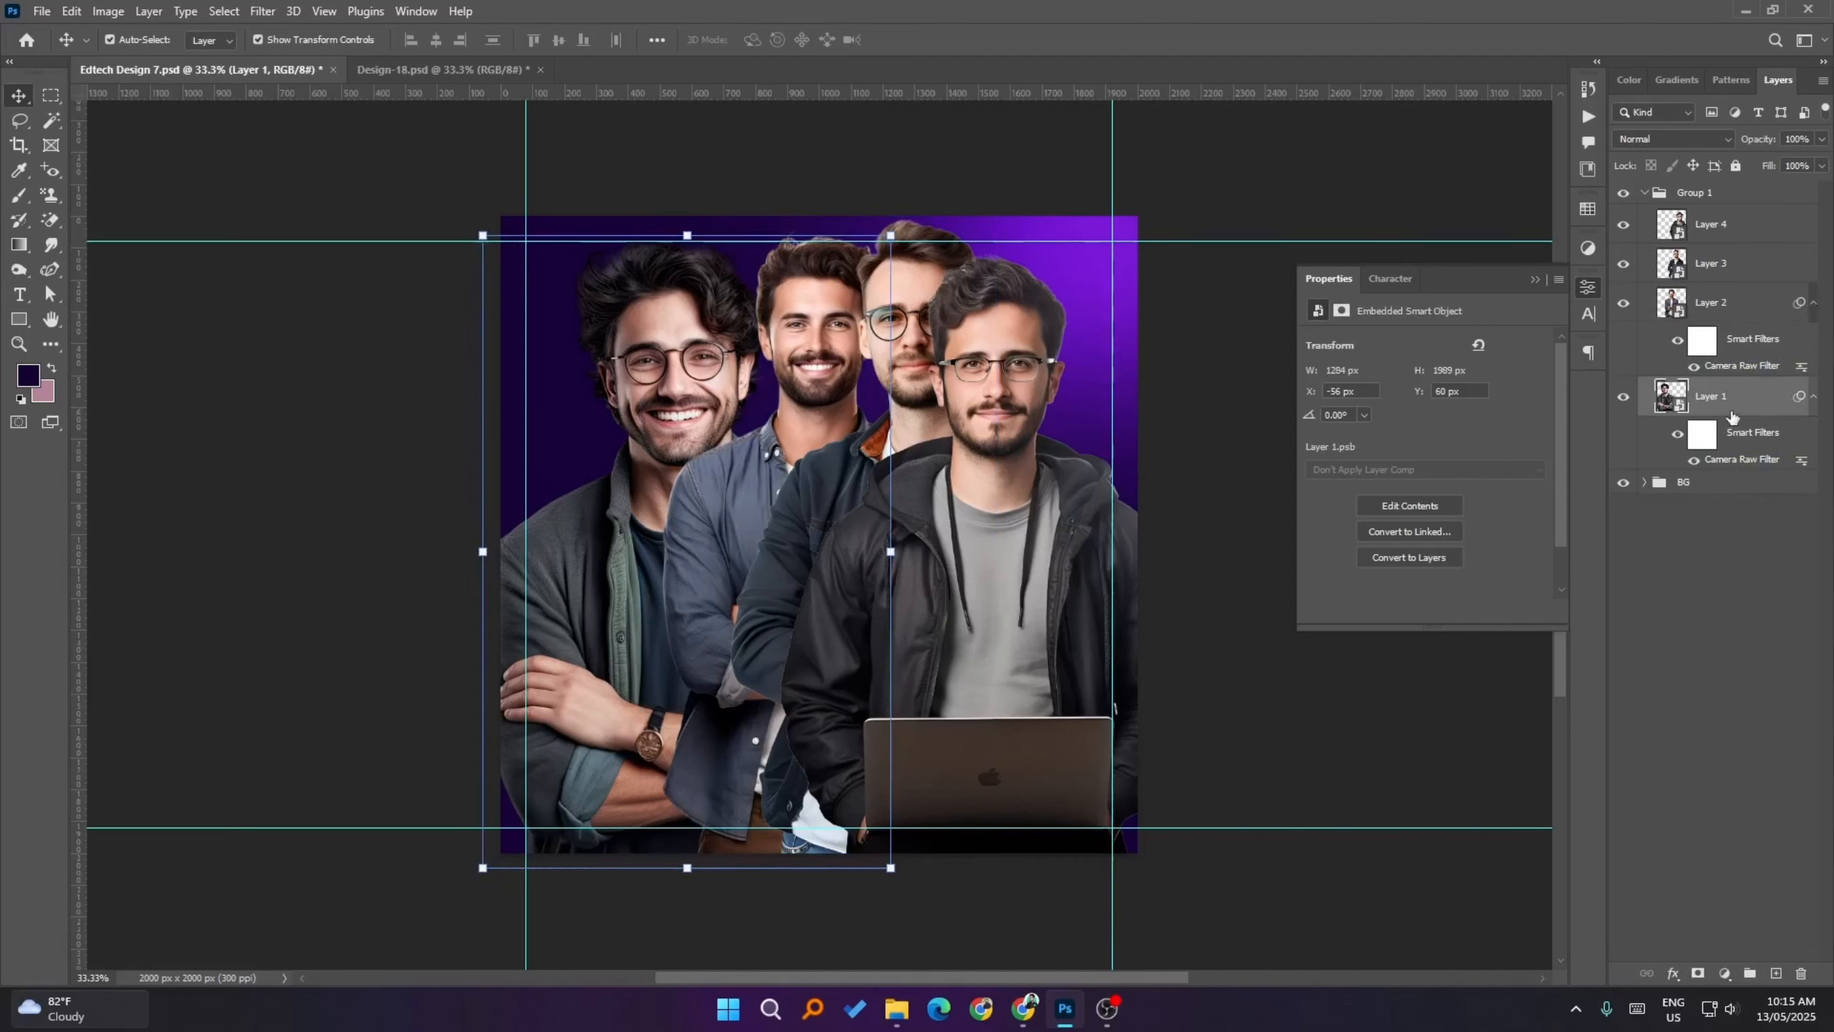
pyautogui.click(1729, 307)
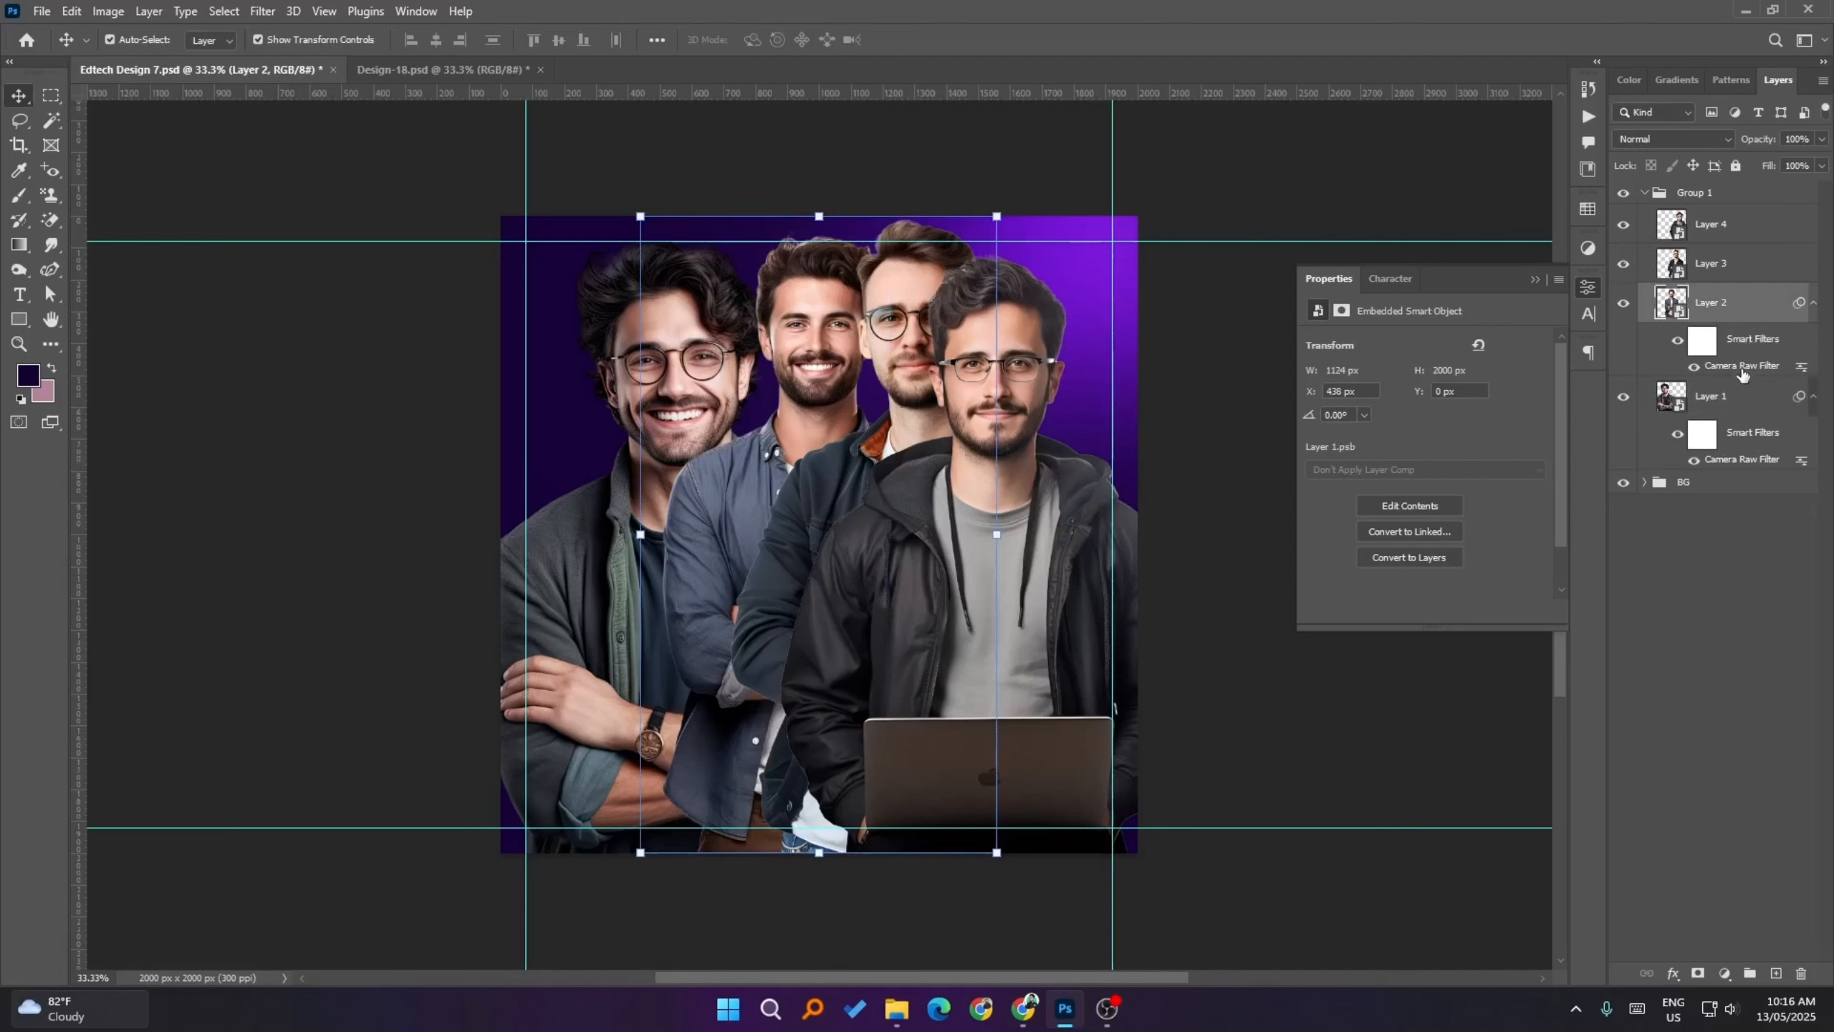
pyautogui.moveTo(1742, 372); pyautogui.dragTo(1726, 279)
pyautogui.click(1814, 265)
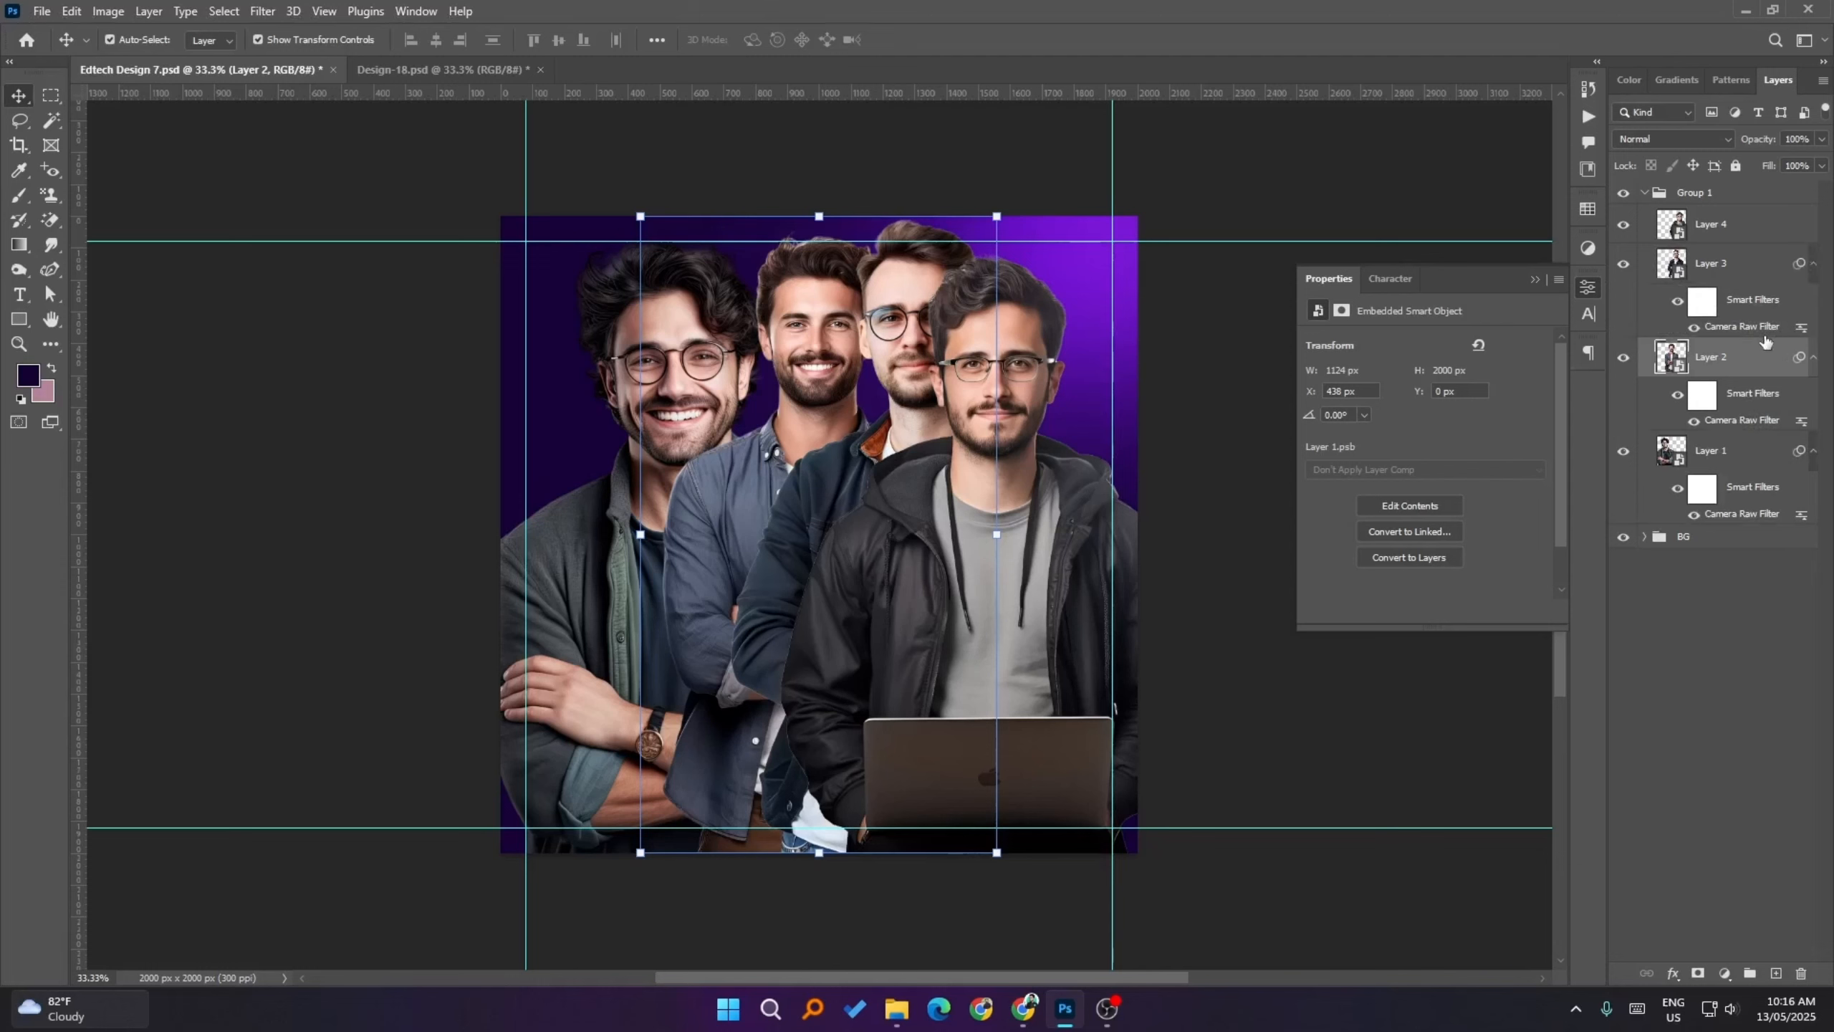
pyautogui.moveTo(1765, 341); pyautogui.dragTo(1702, 230)
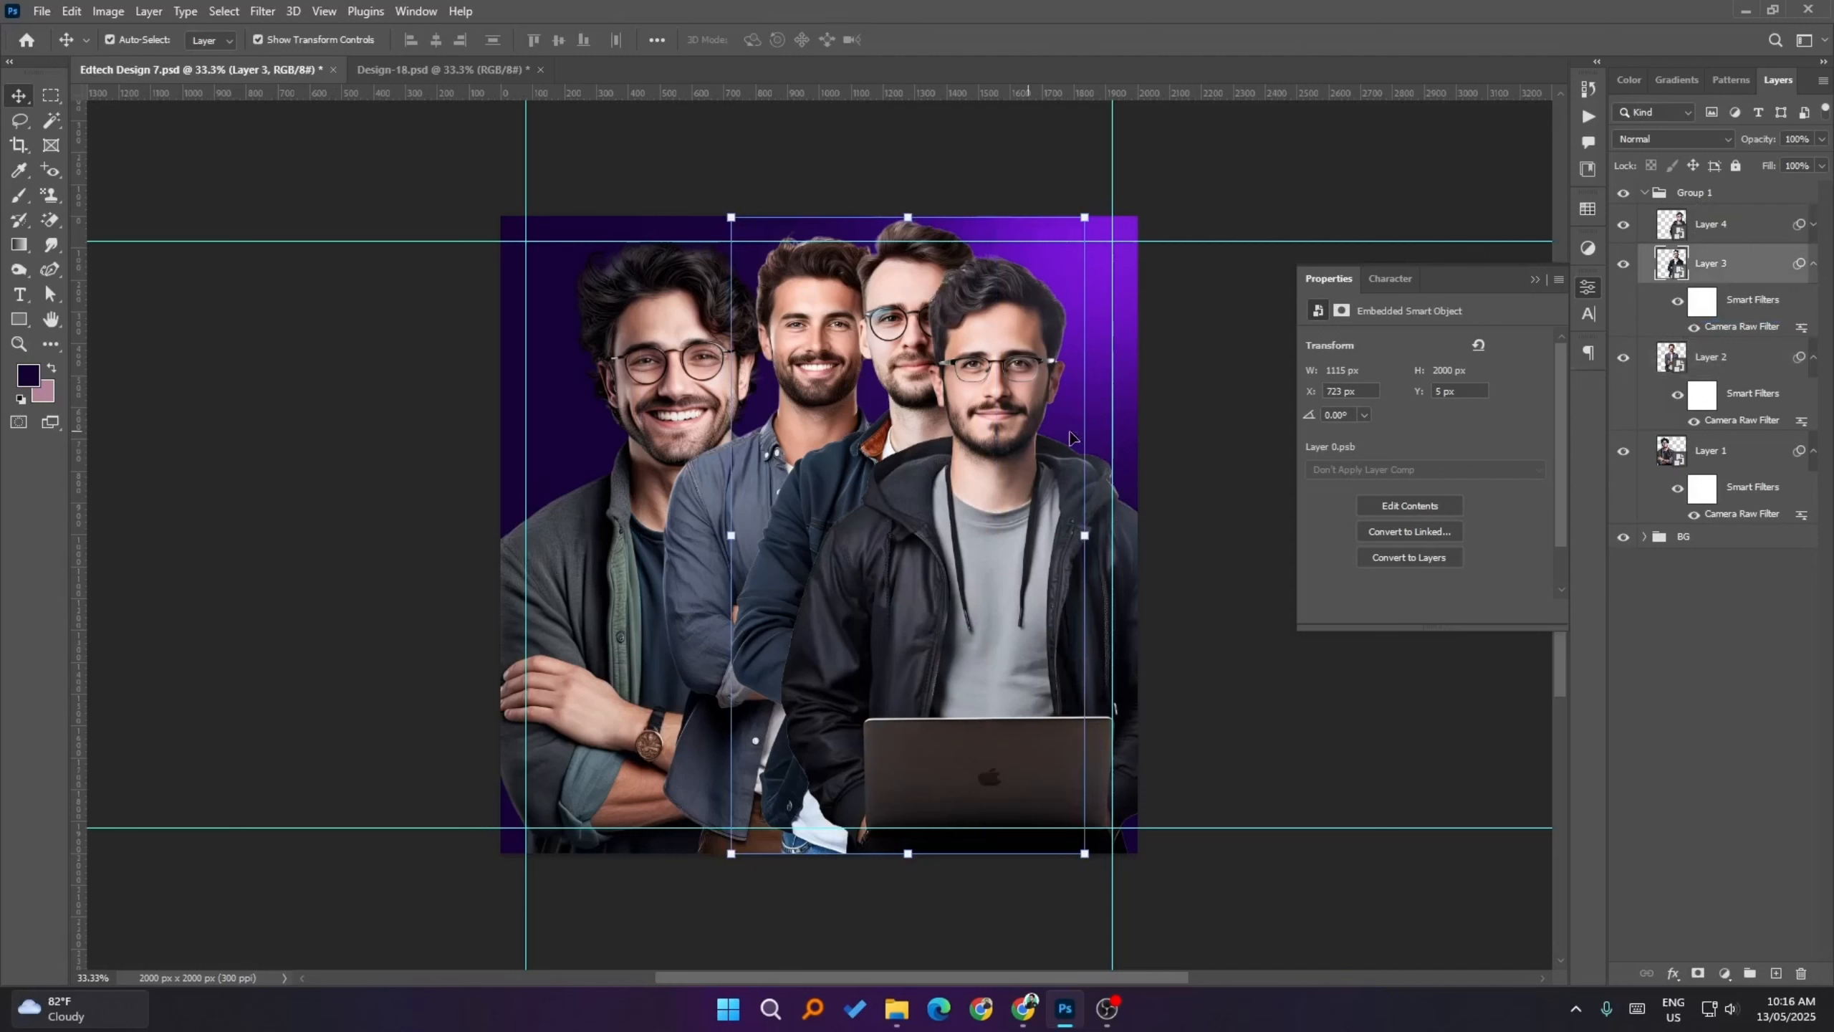
pyautogui.click(1164, 432)
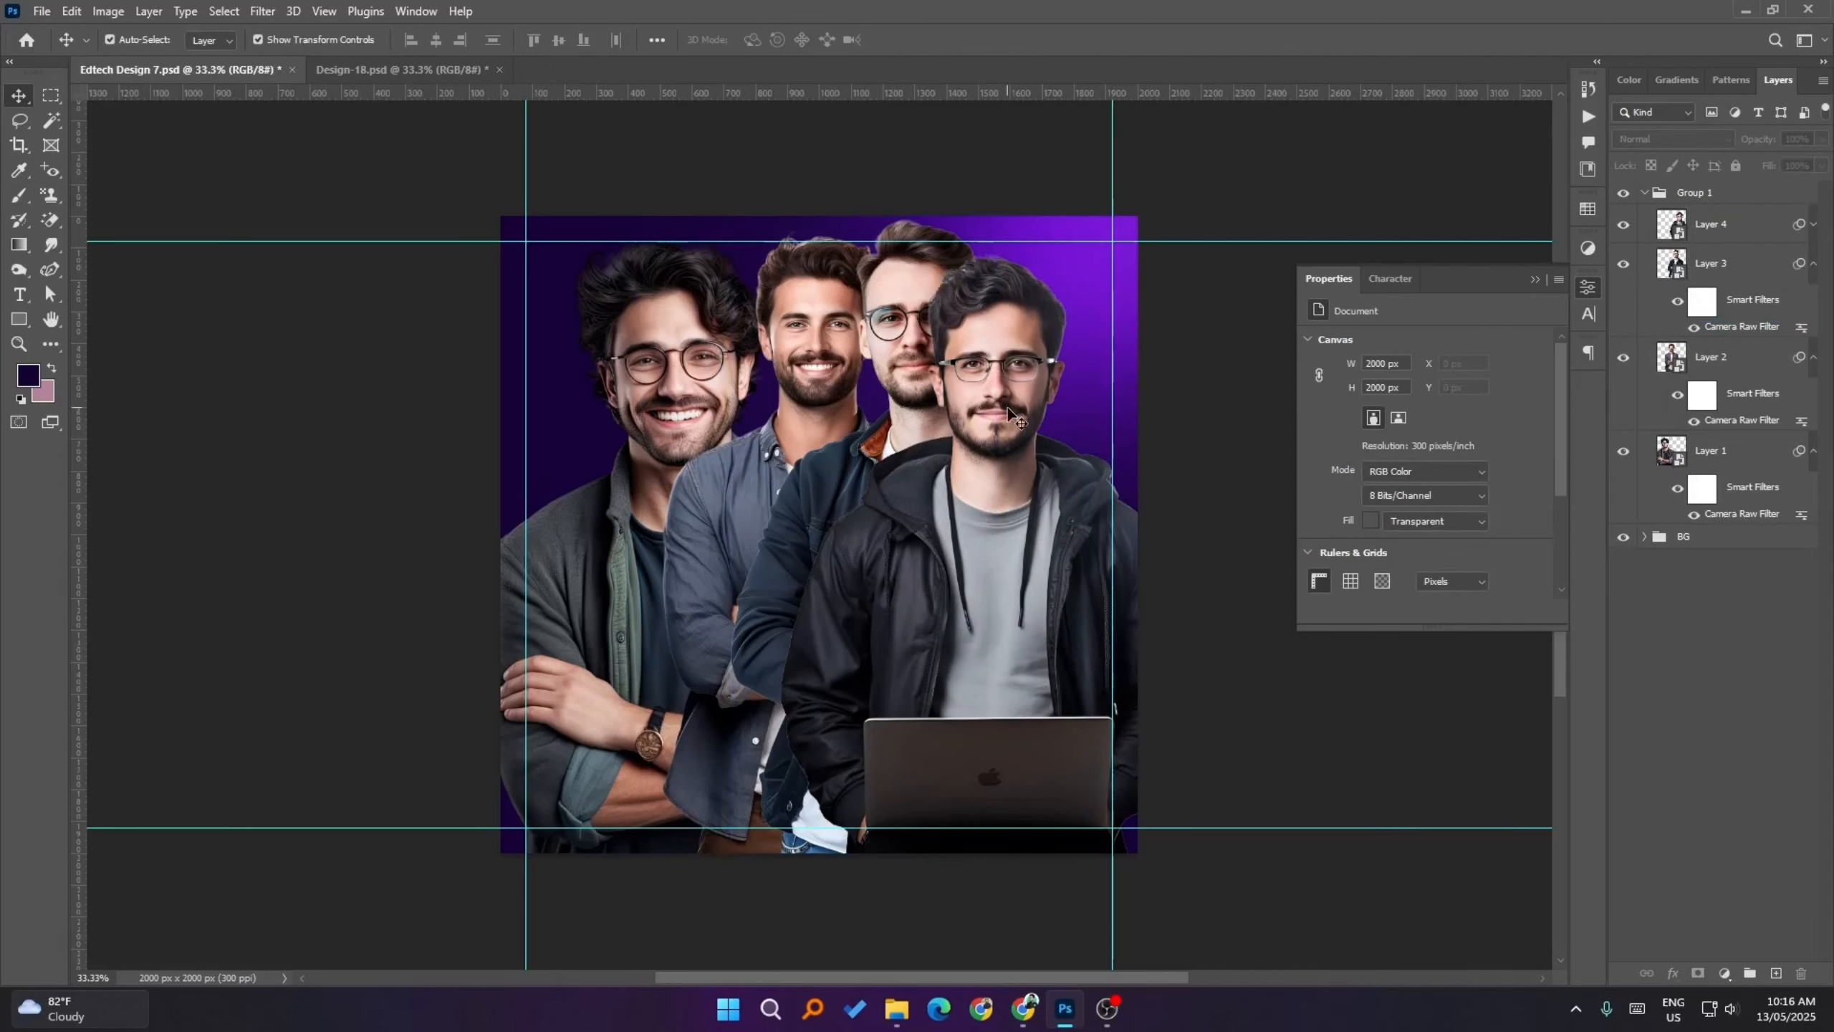
pyautogui.click(833, 354)
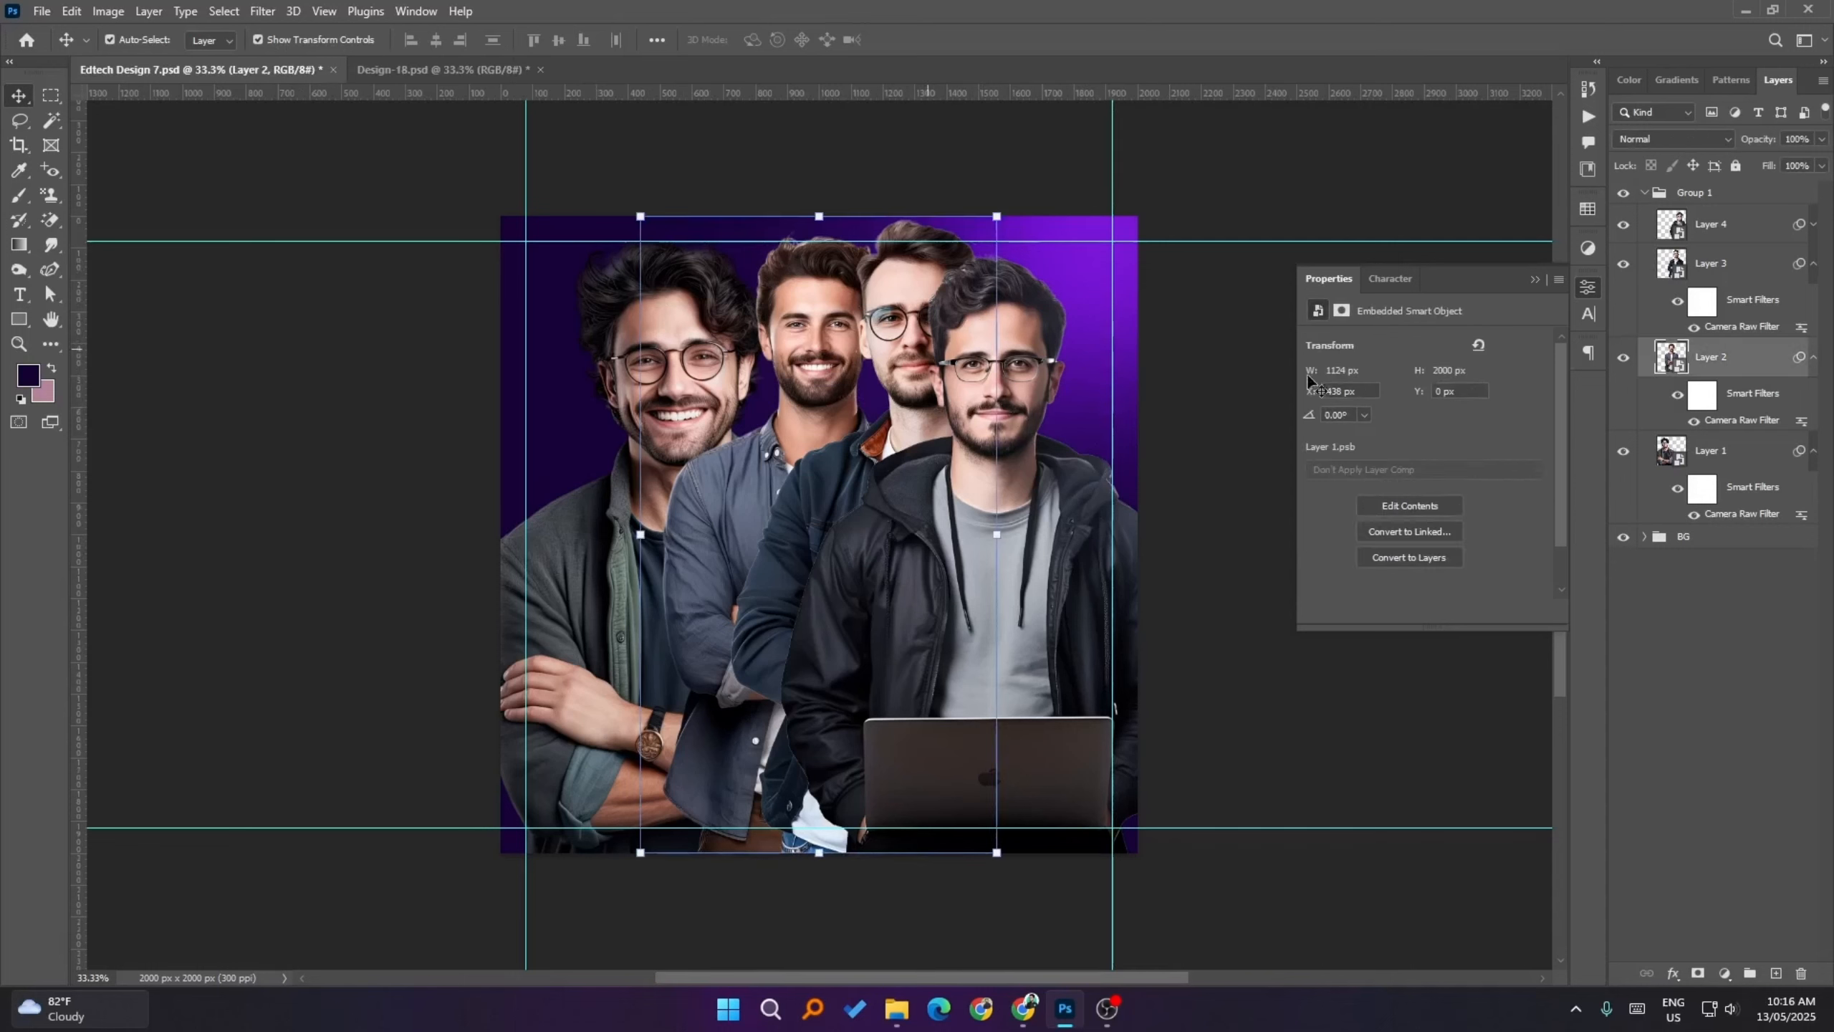
# - Raise Layer 2's Camera Raw exposure to +0.45 and apply it
pyautogui.doubleClick(1733, 426)
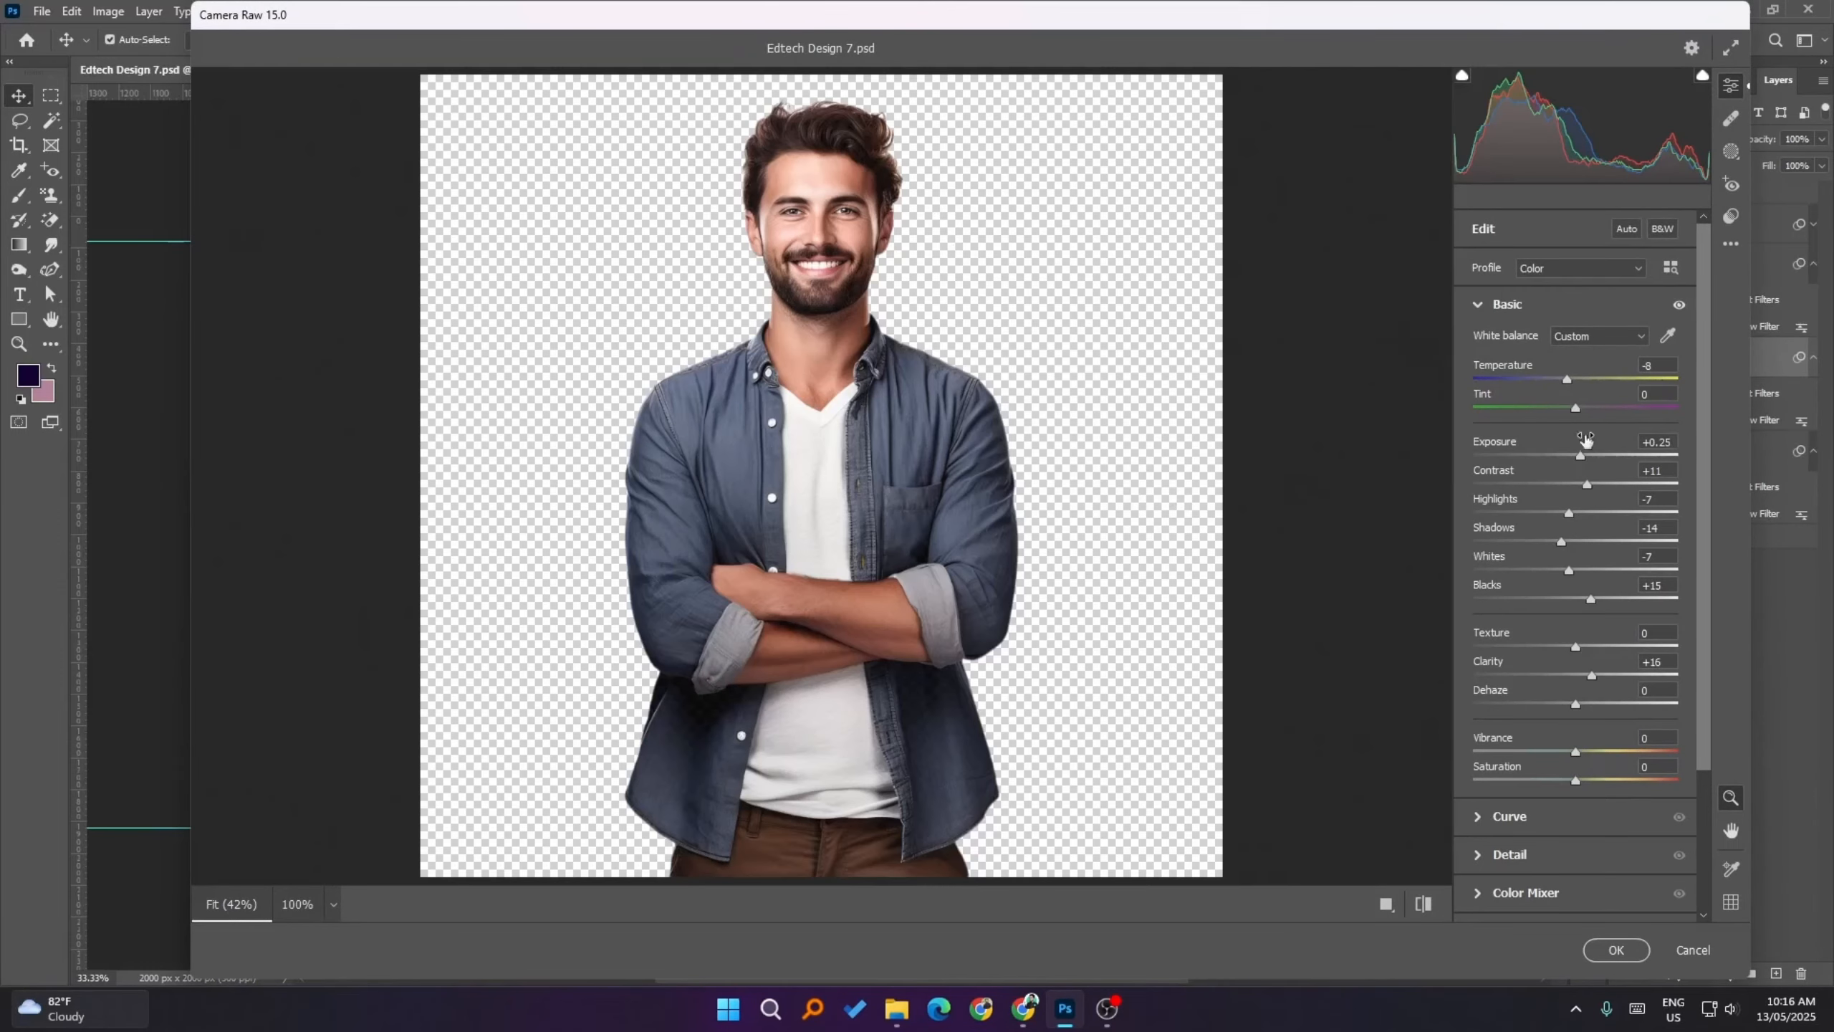
pyautogui.moveTo(1580, 461); pyautogui.dragTo(1585, 461)
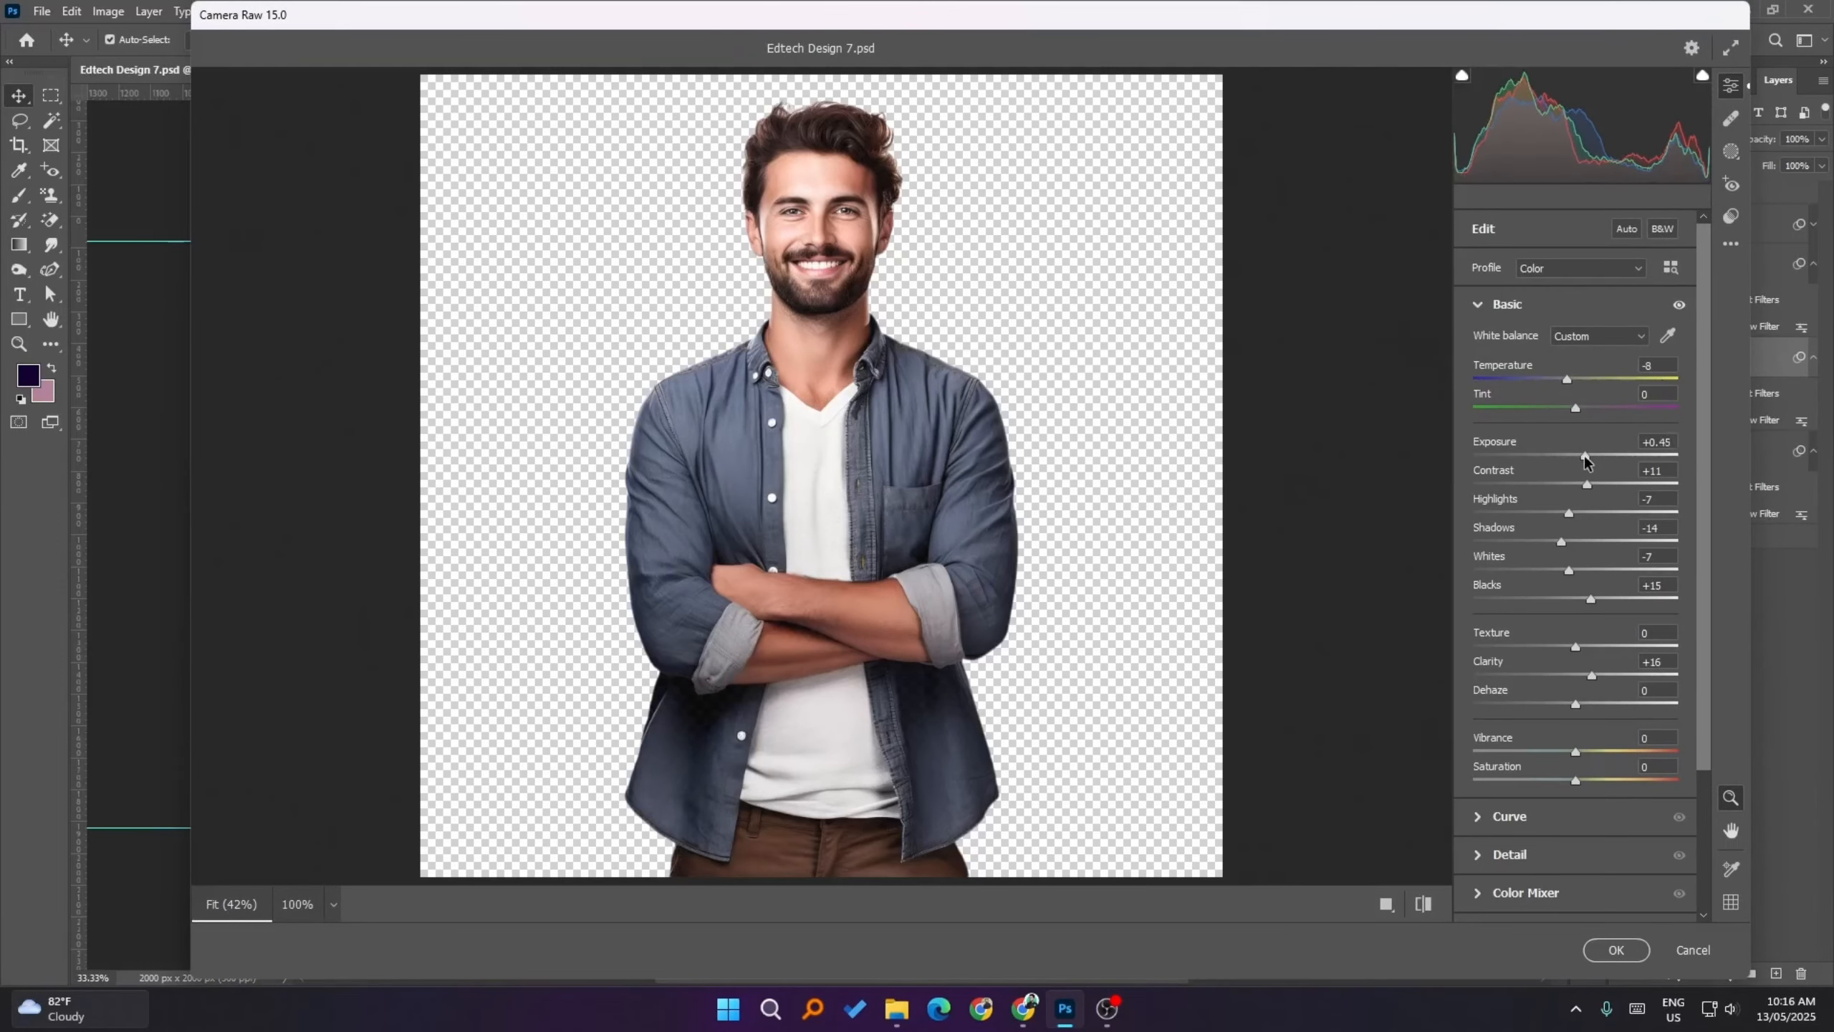
pyautogui.click(1616, 949)
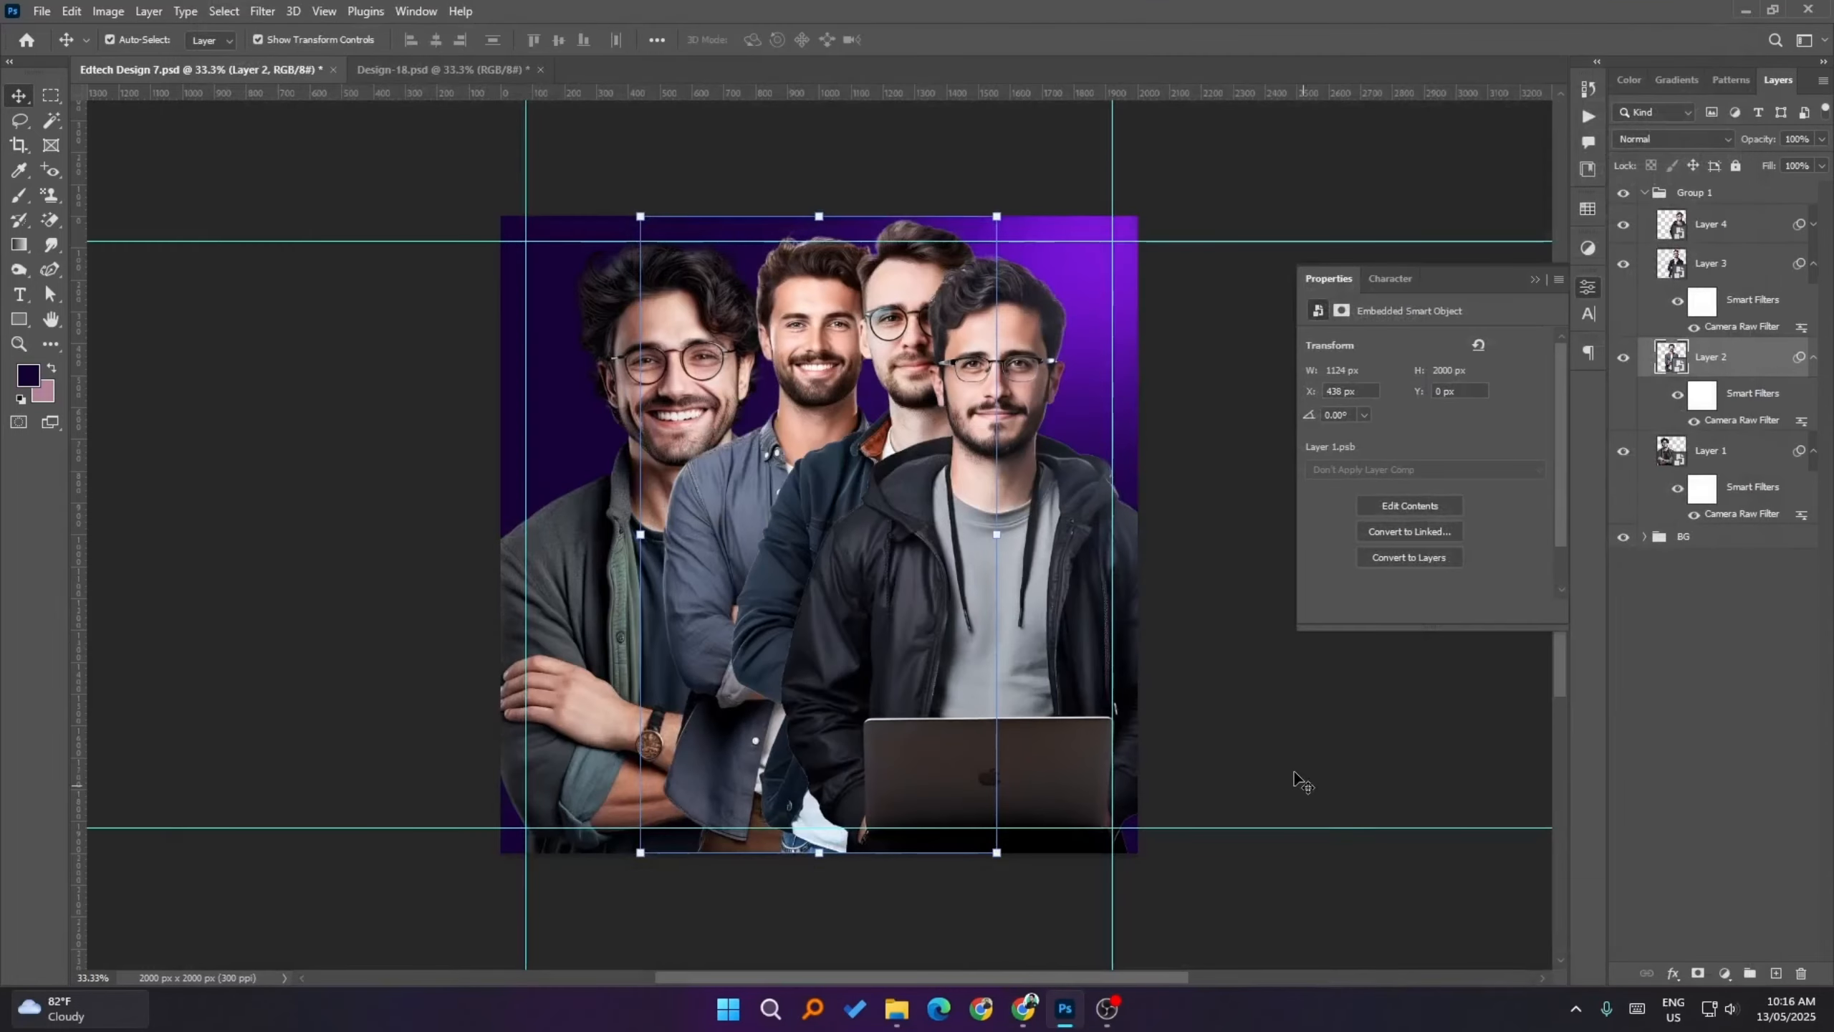
pyautogui.click(1341, 724)
pyautogui.click(978, 512)
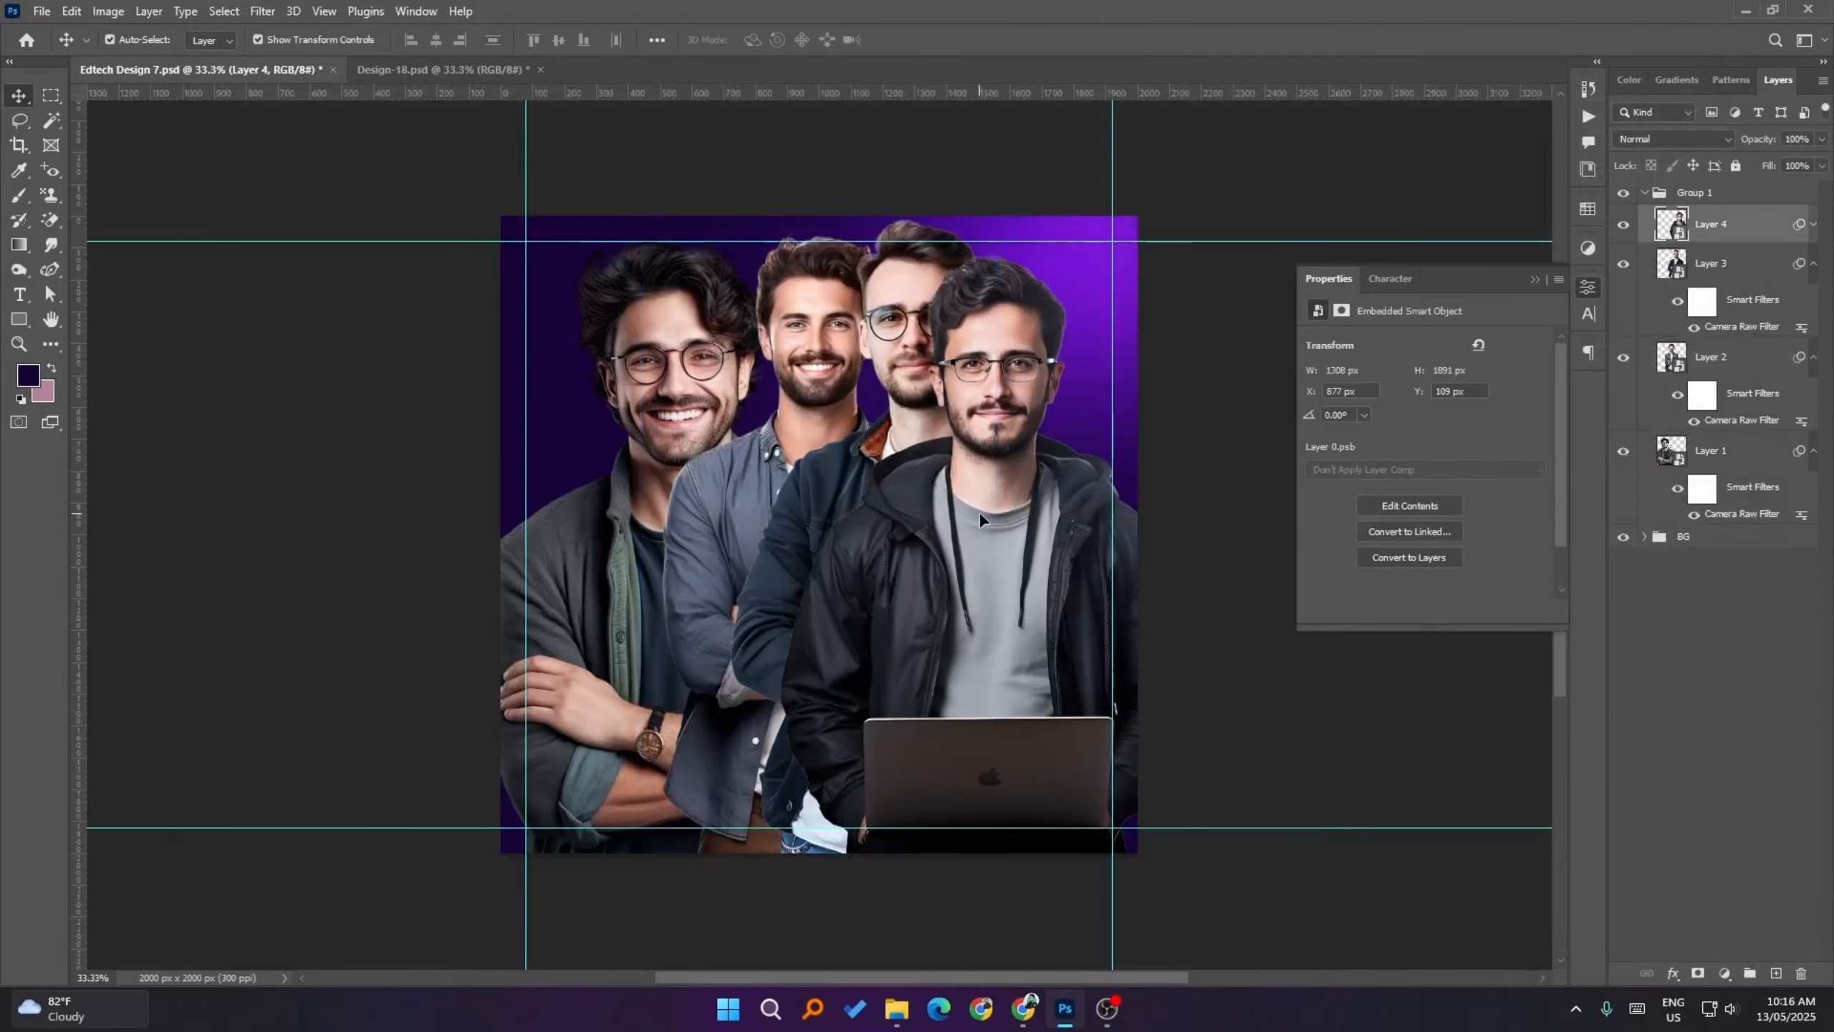
# - Drag the front man with the laptop further right on the canvas
pyautogui.moveTo(979, 512); pyautogui.dragTo(1018, 520)
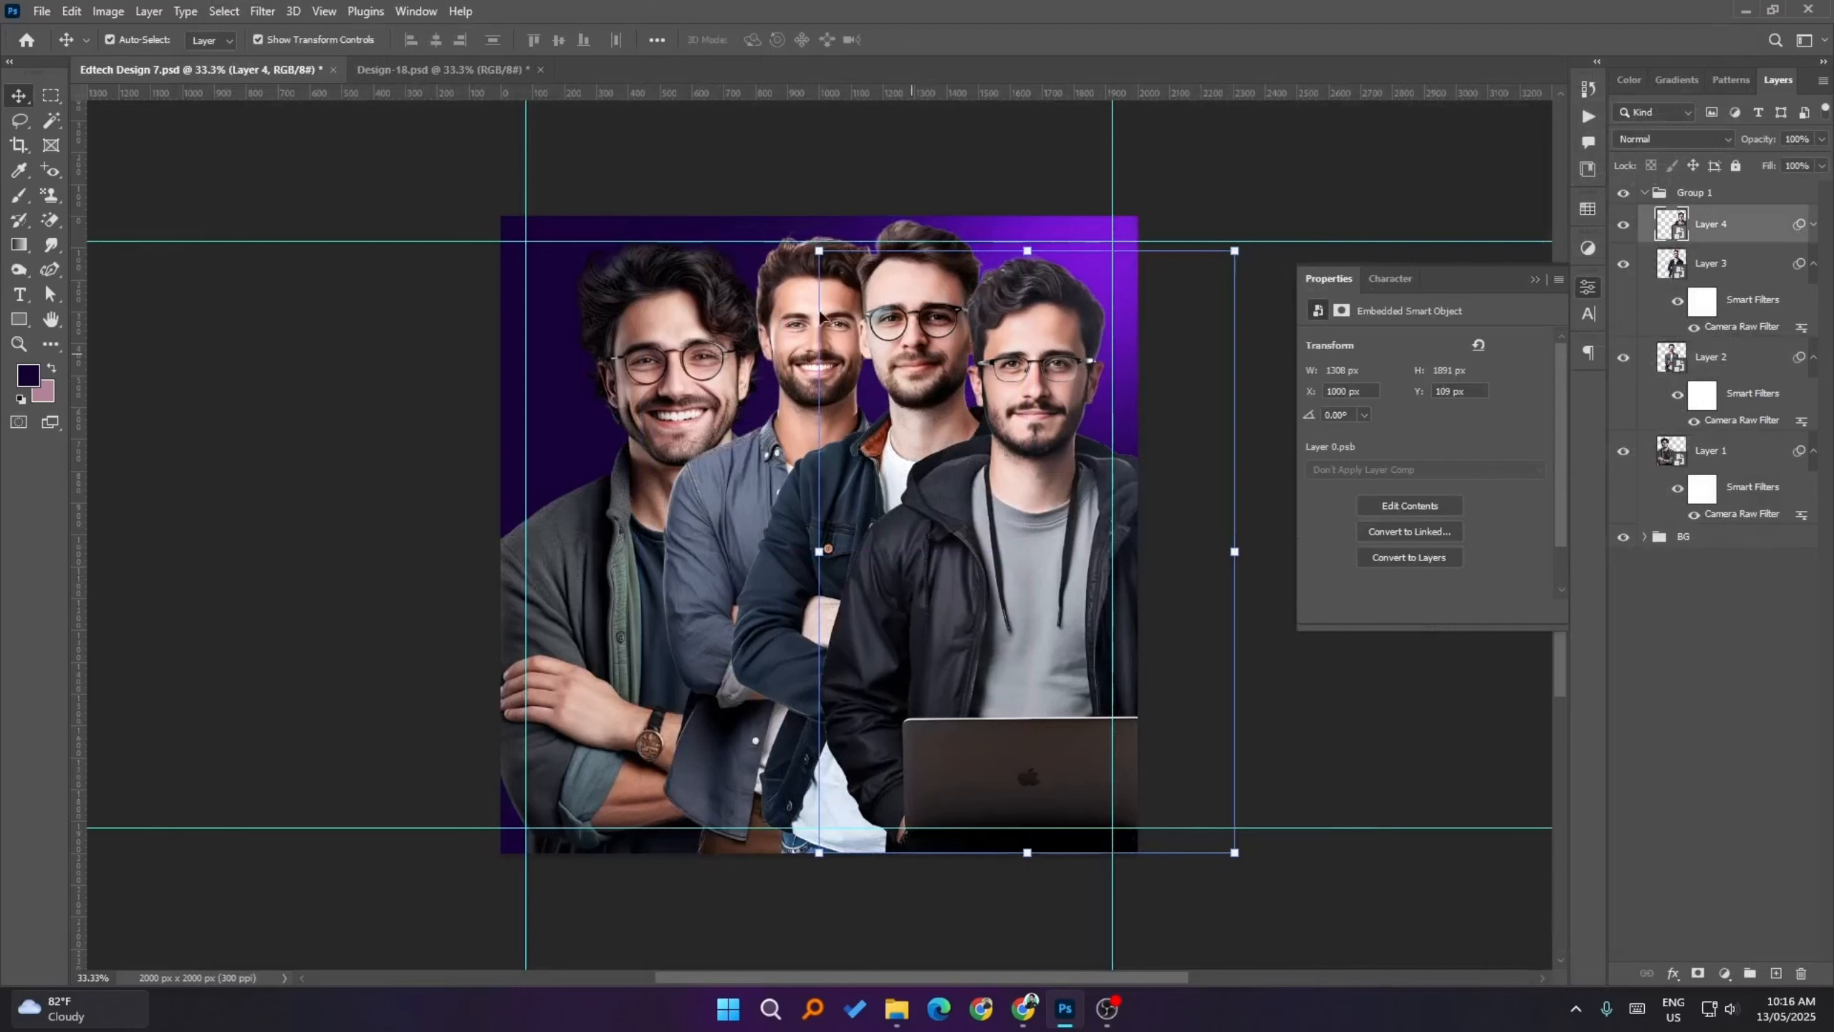
pyautogui.click(370, 444)
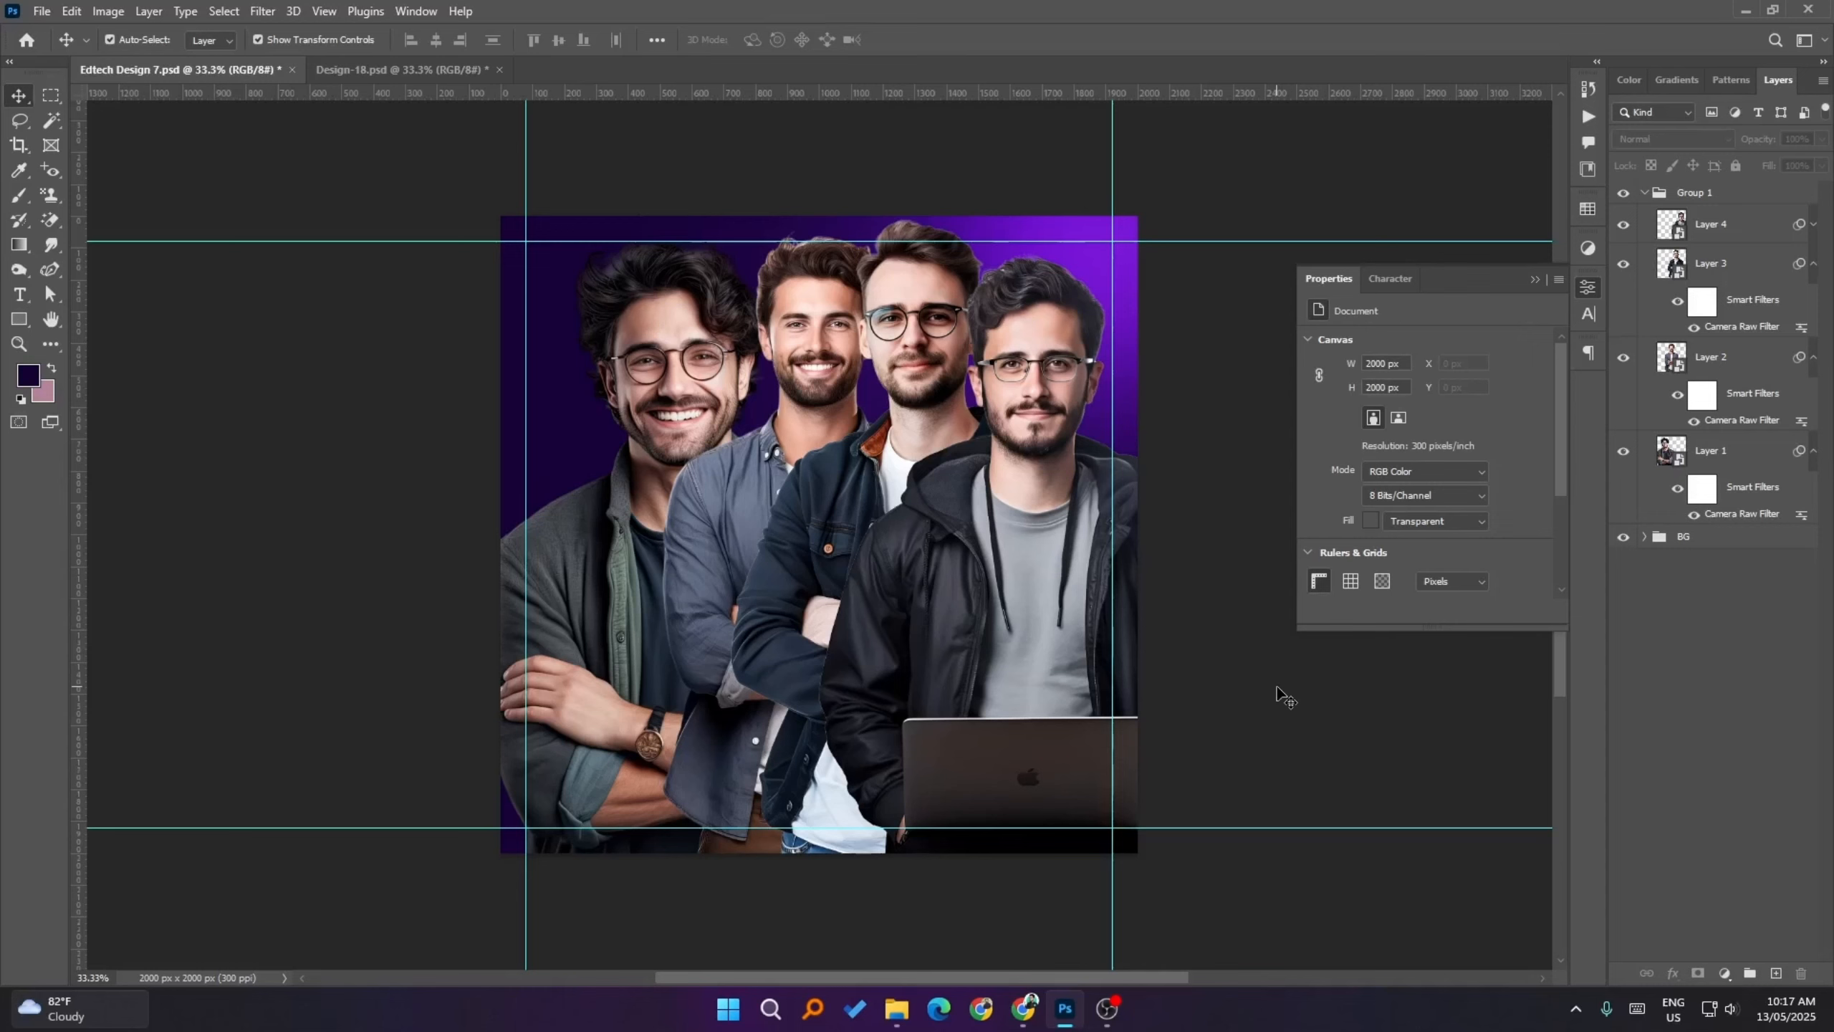
pyautogui.click(673, 345)
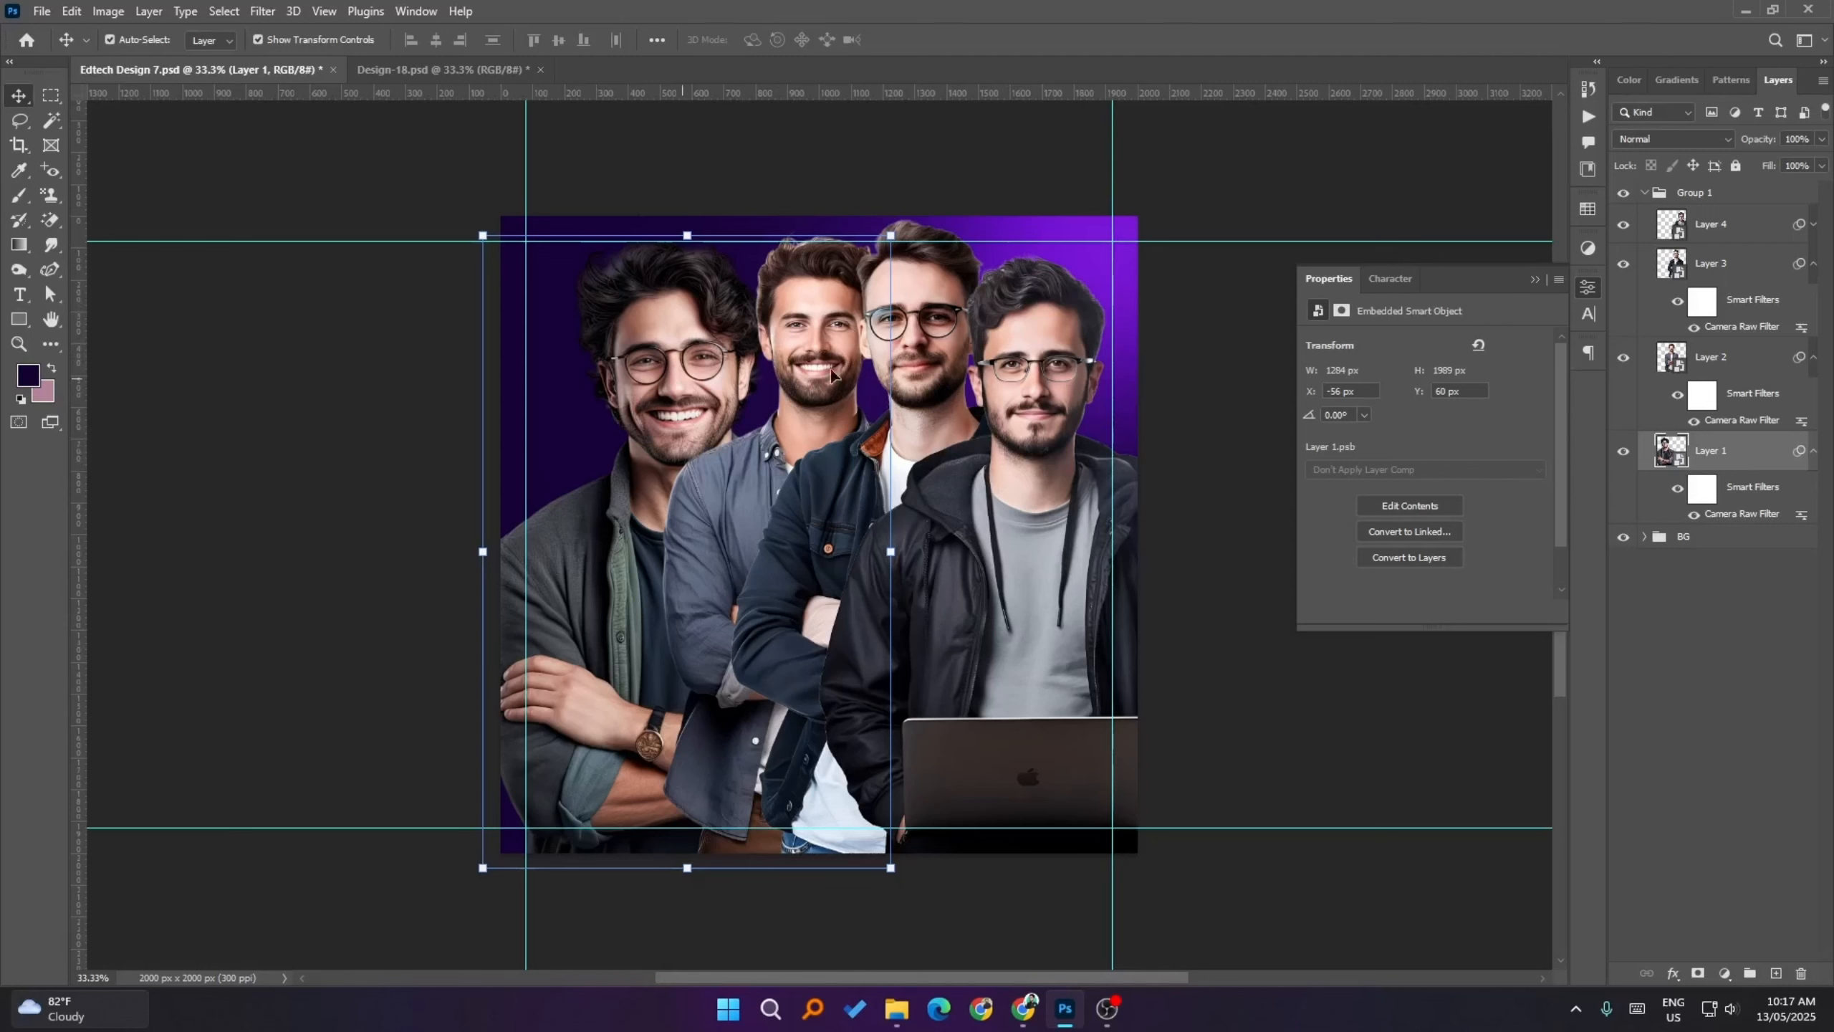
pyautogui.click(1297, 691)
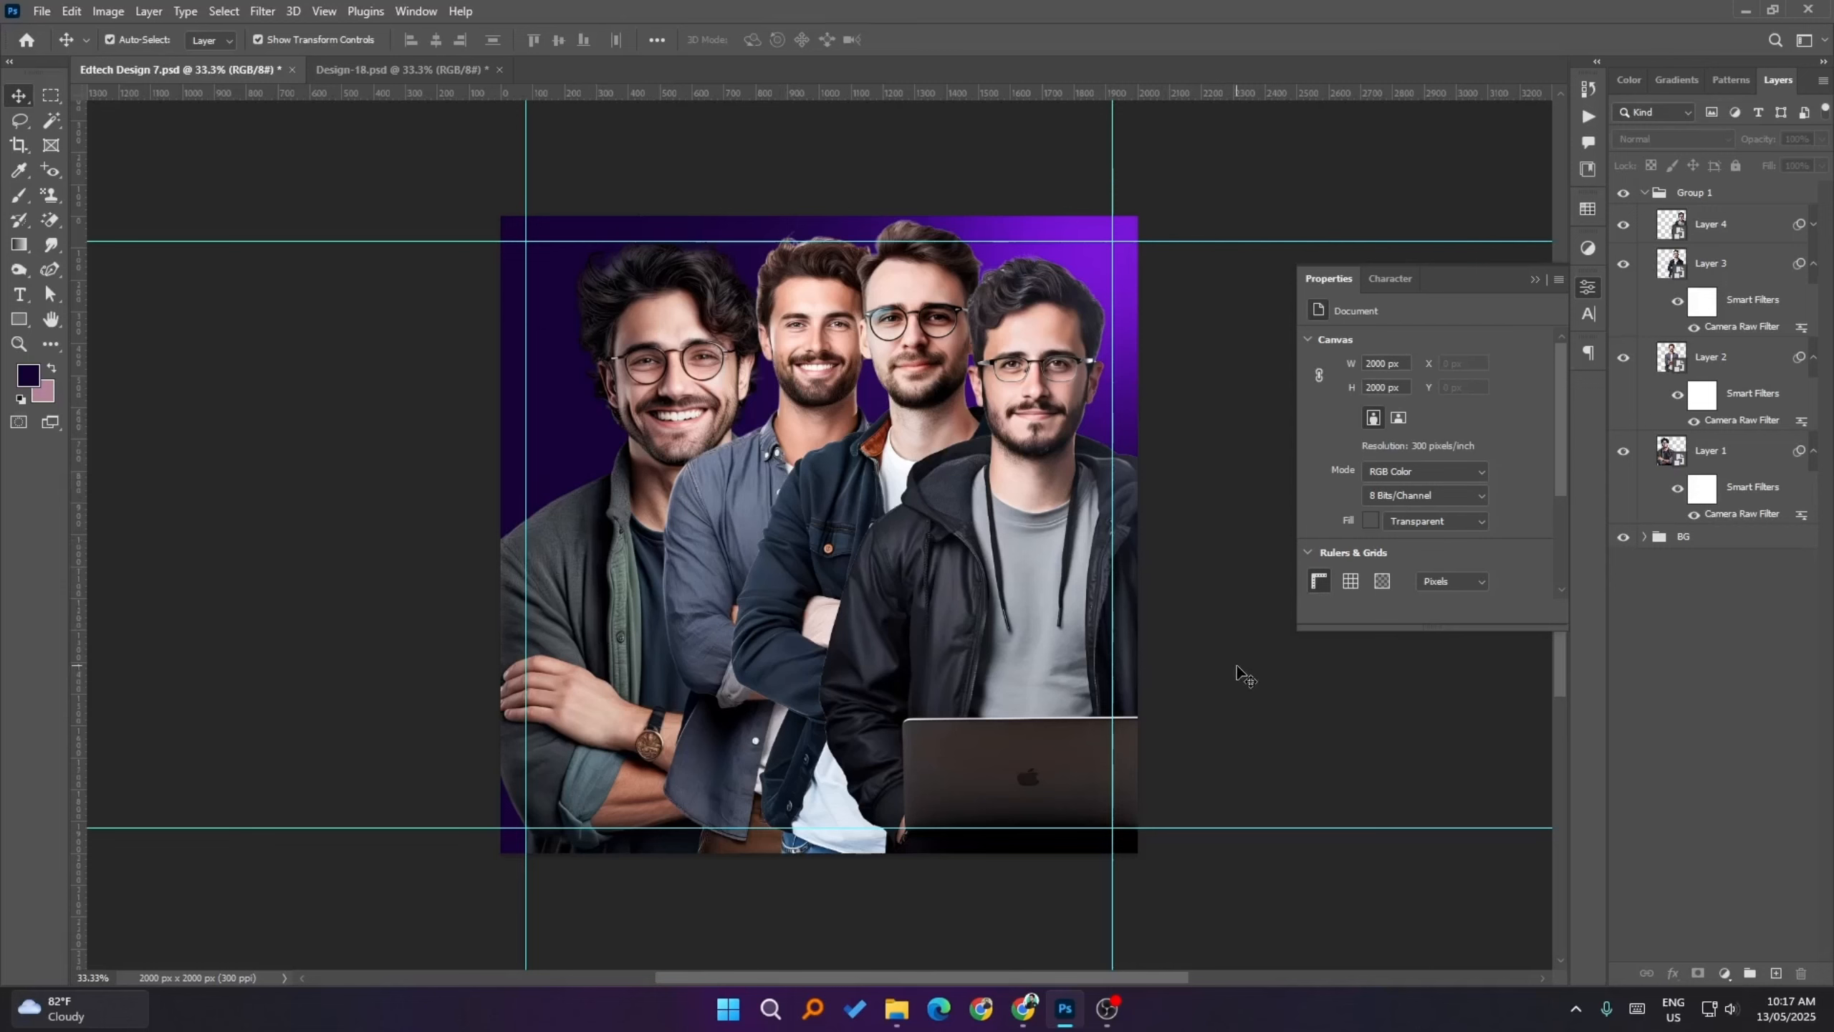
# - Hide the four portrait layers, Layers 1–4, leaving only the background visible
pyautogui.click(1624, 225)
pyautogui.click(1625, 263)
pyautogui.click(1624, 357)
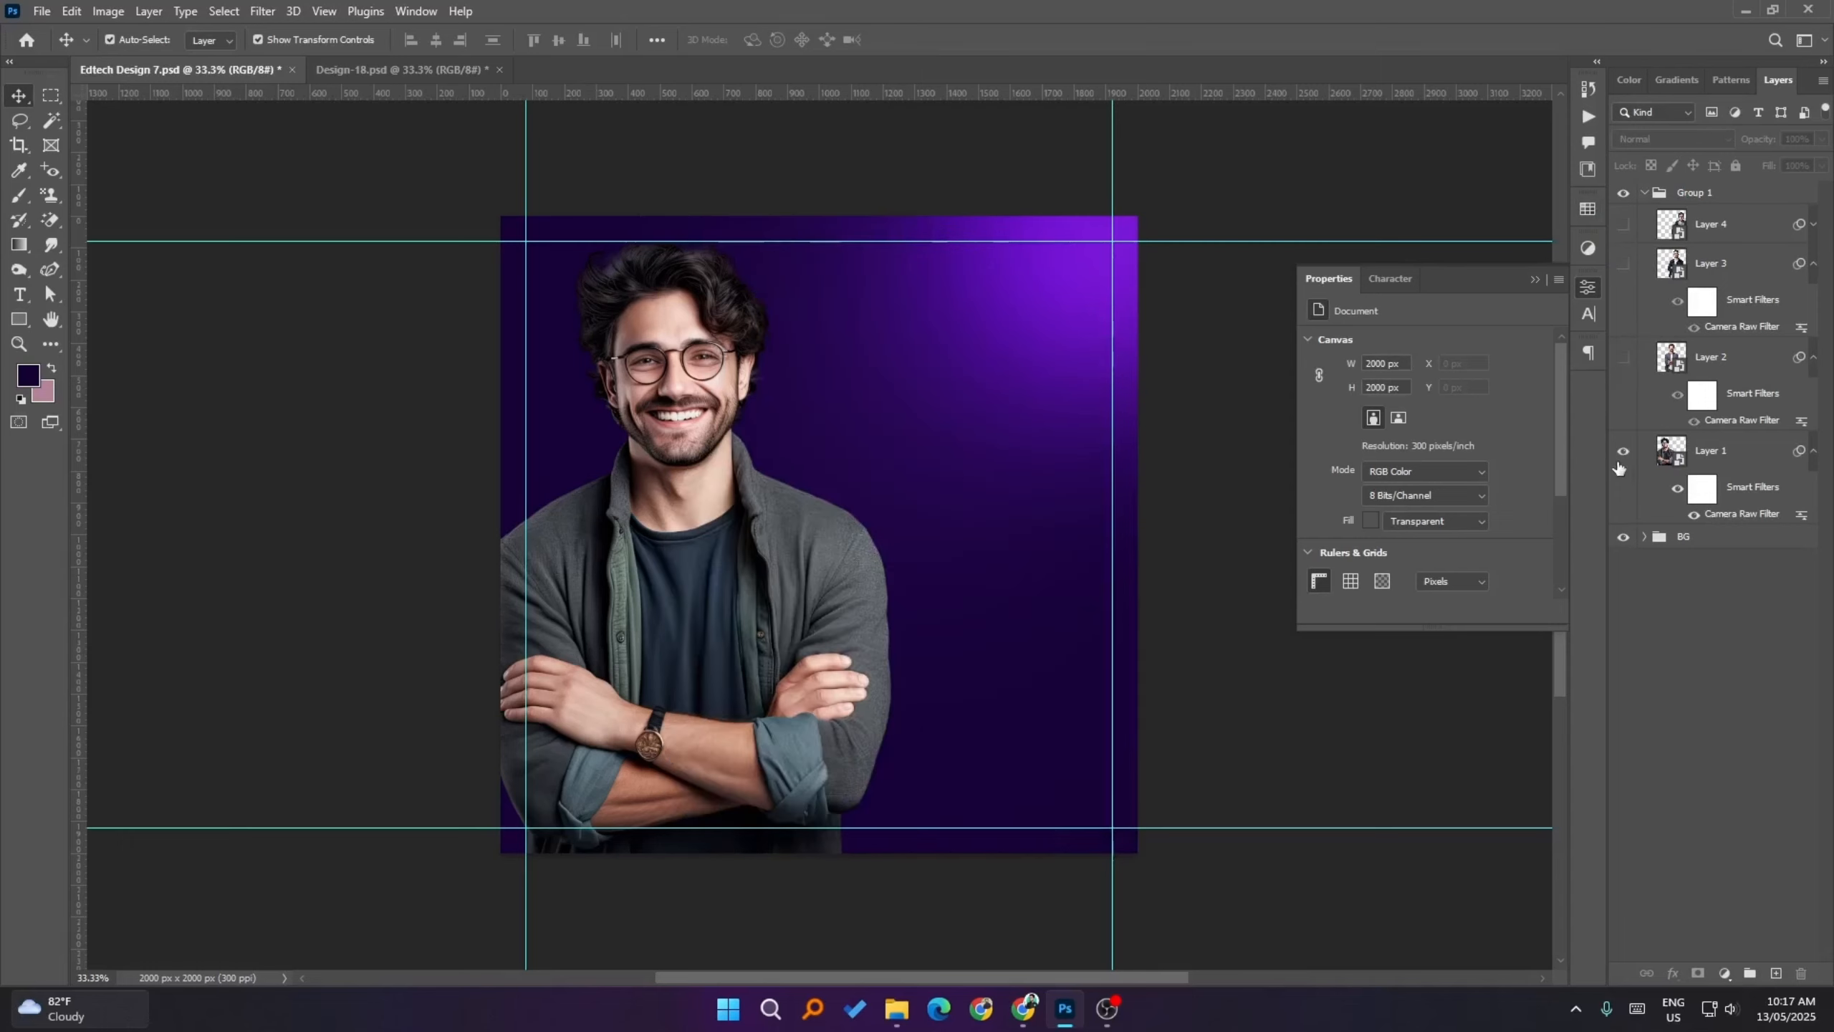
pyautogui.click(1622, 453)
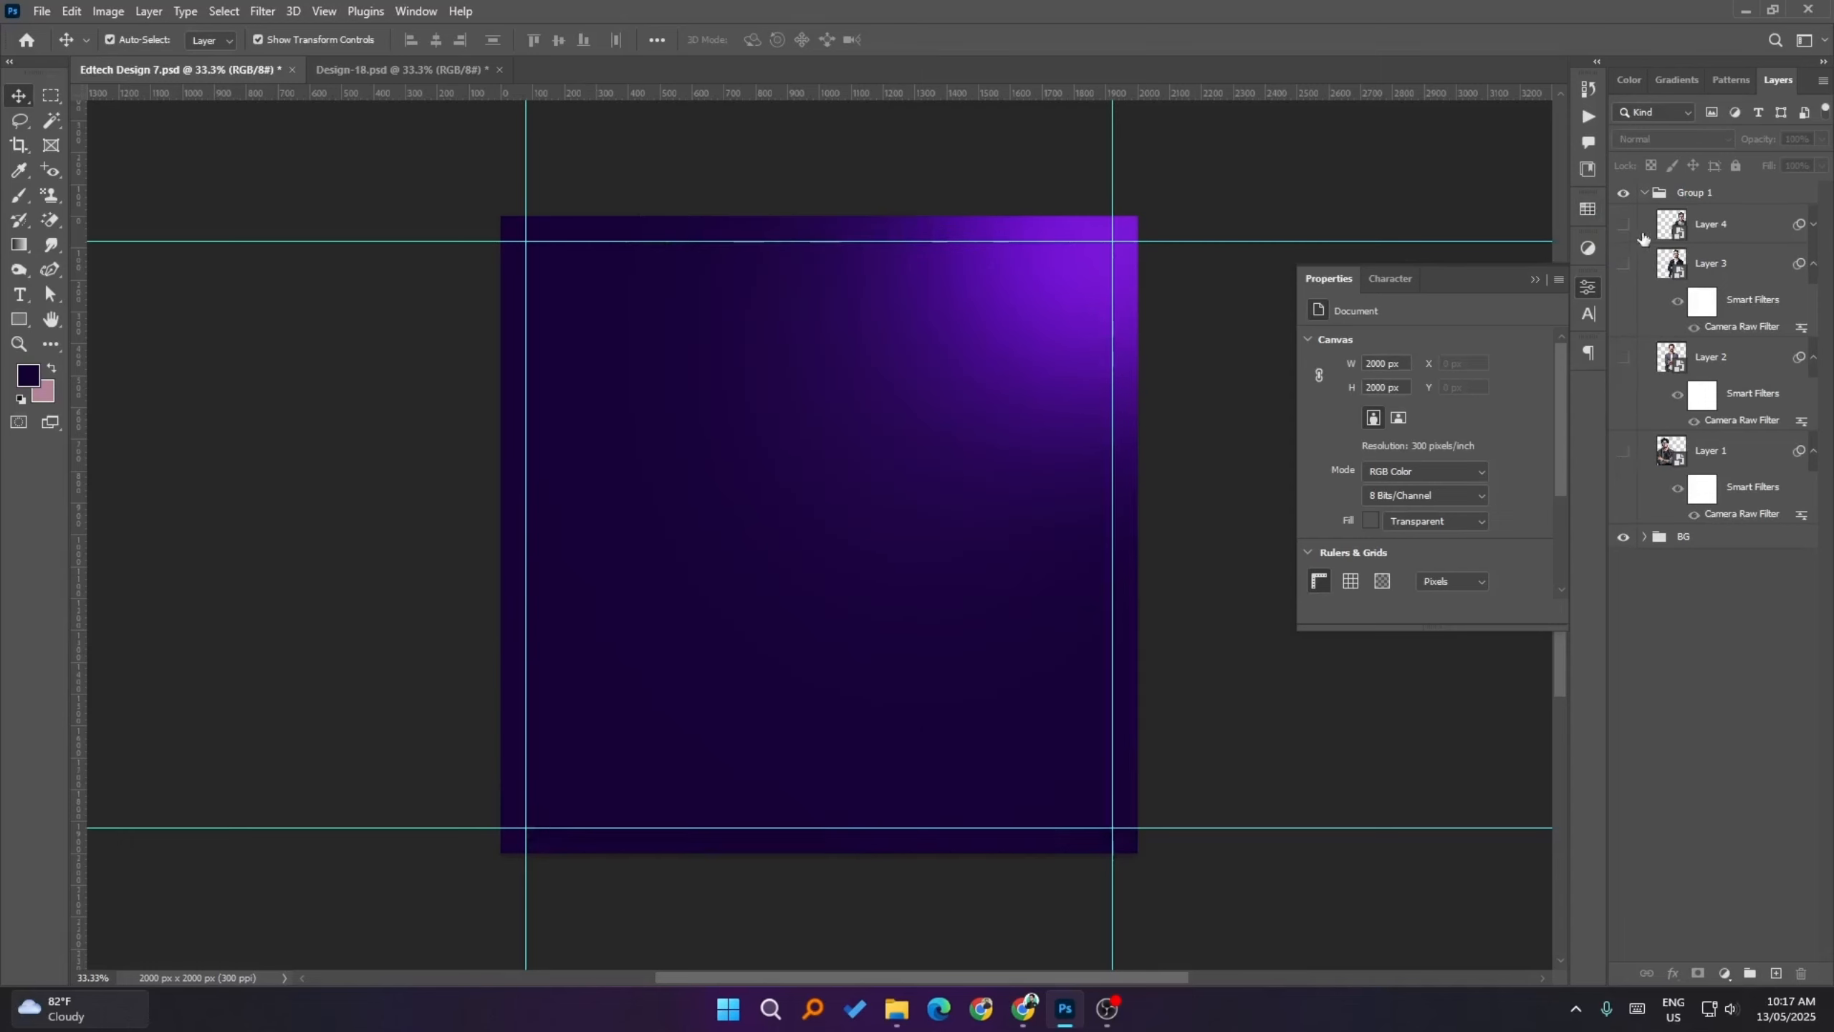
# - Lock the BG group against edits
pyautogui.click(1682, 538)
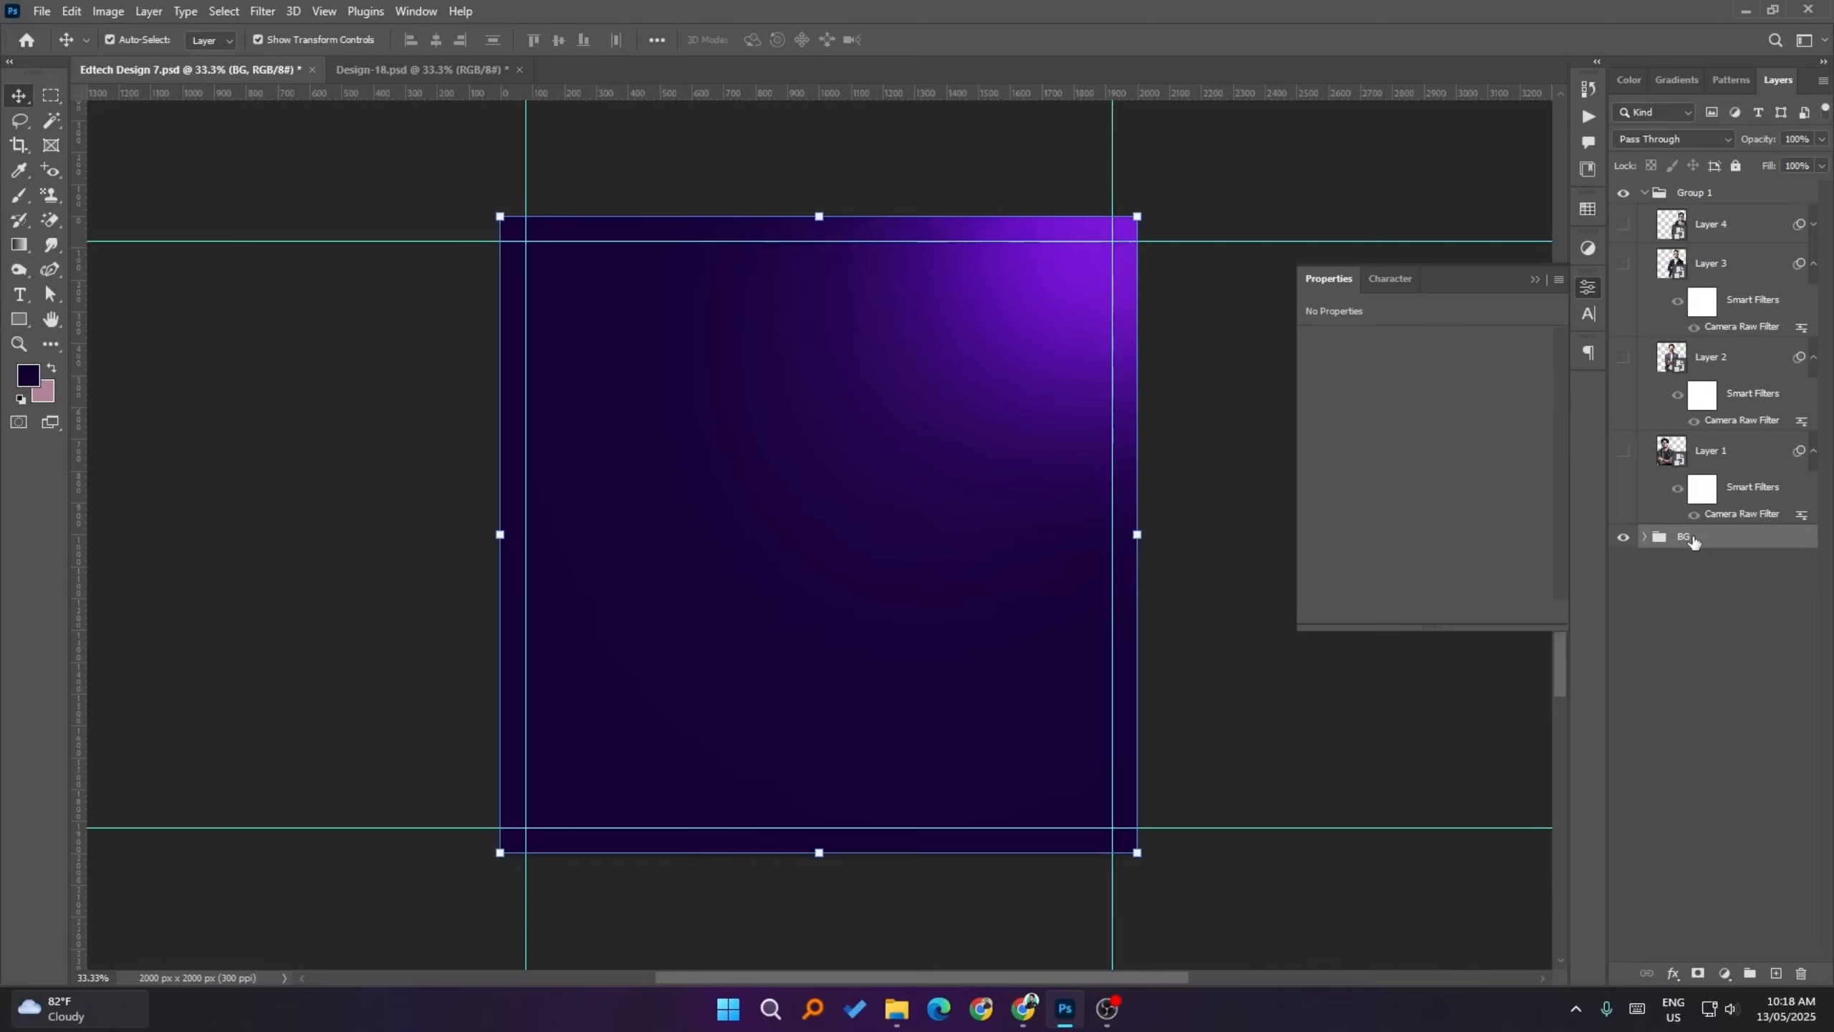
pyautogui.click(1367, 728)
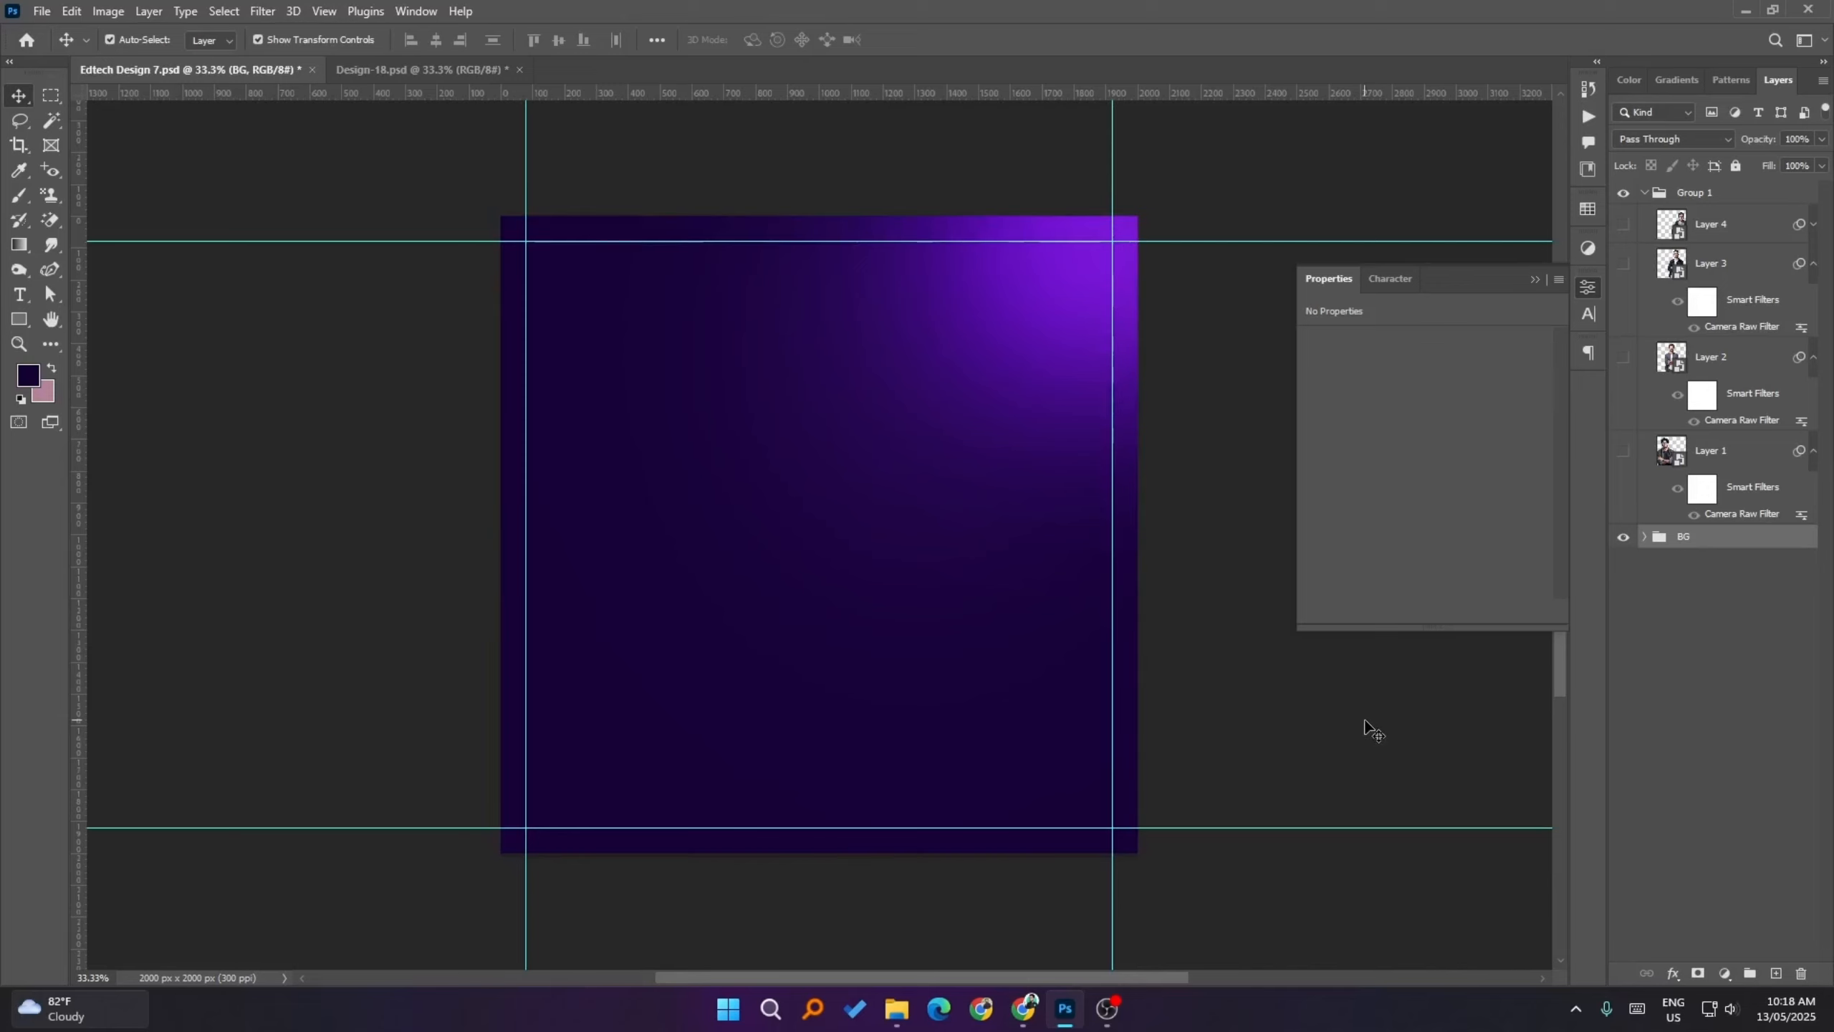
pyautogui.click(1031, 582)
pyautogui.click(1719, 536)
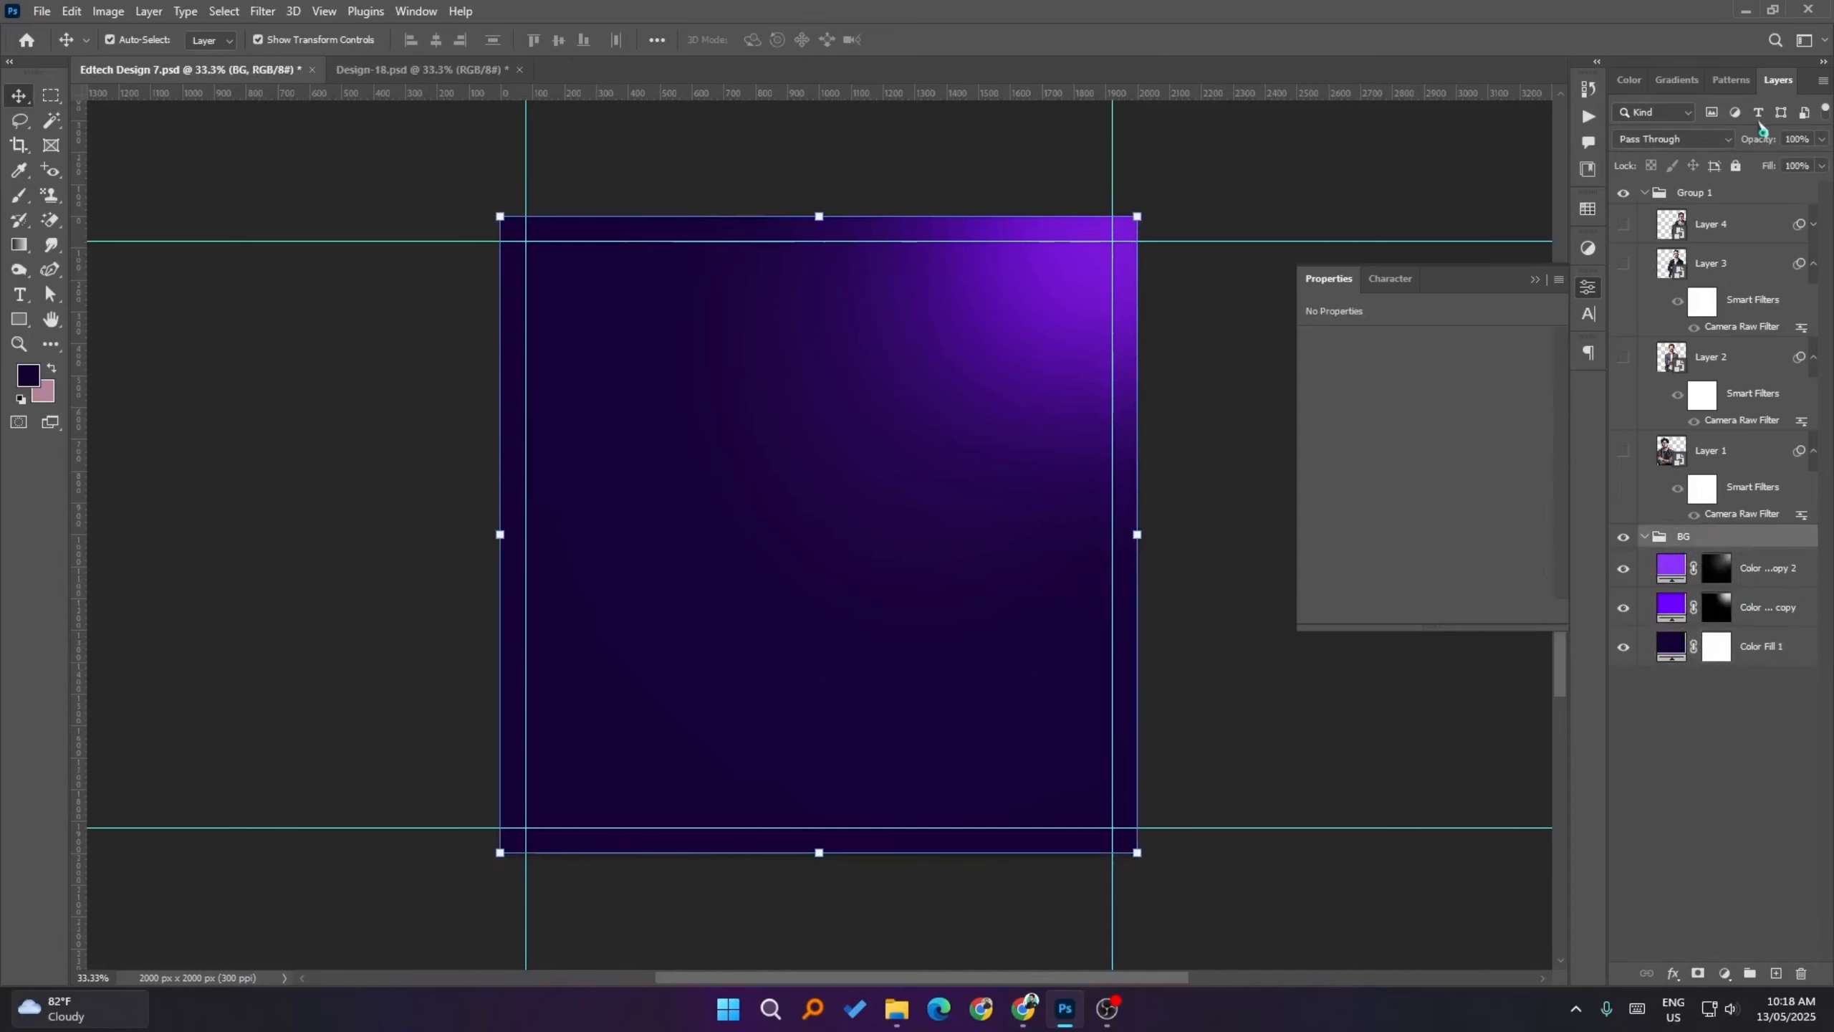
pyautogui.click(1736, 166)
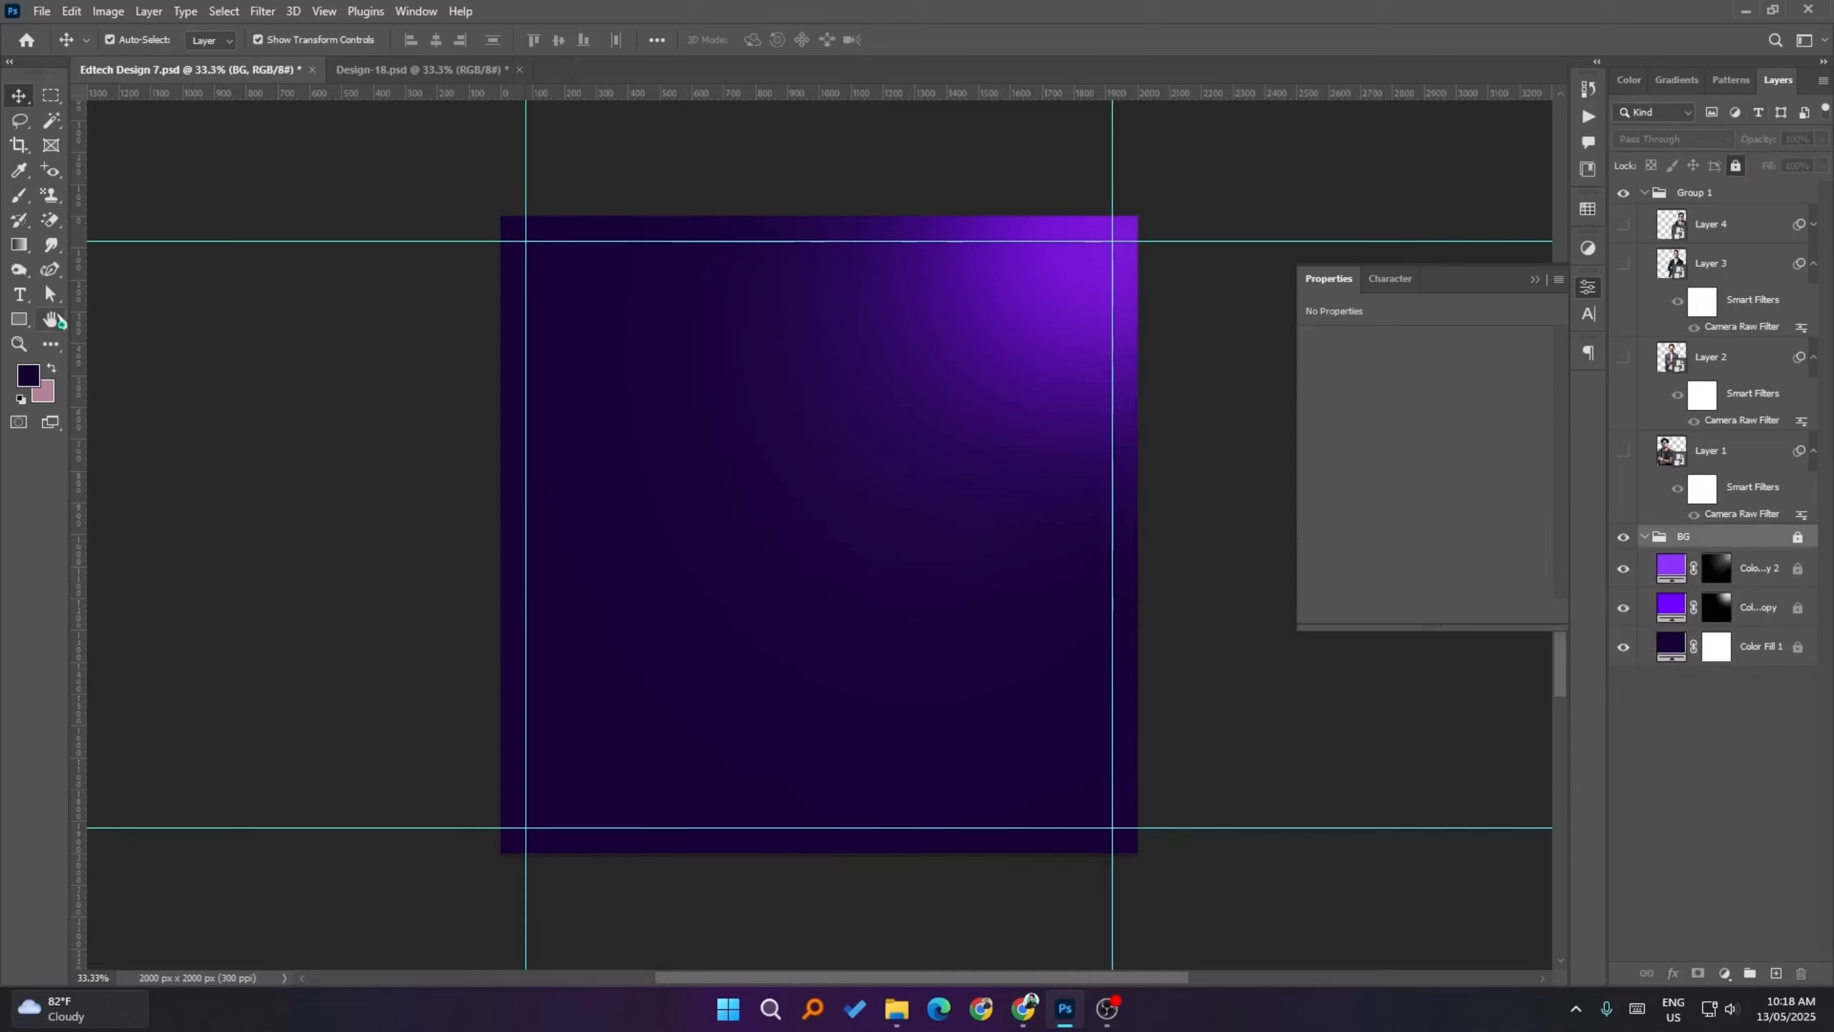
# - Draw a tall rectangle in the lower-left of the flyer between the guides
pyautogui.click(19, 319)
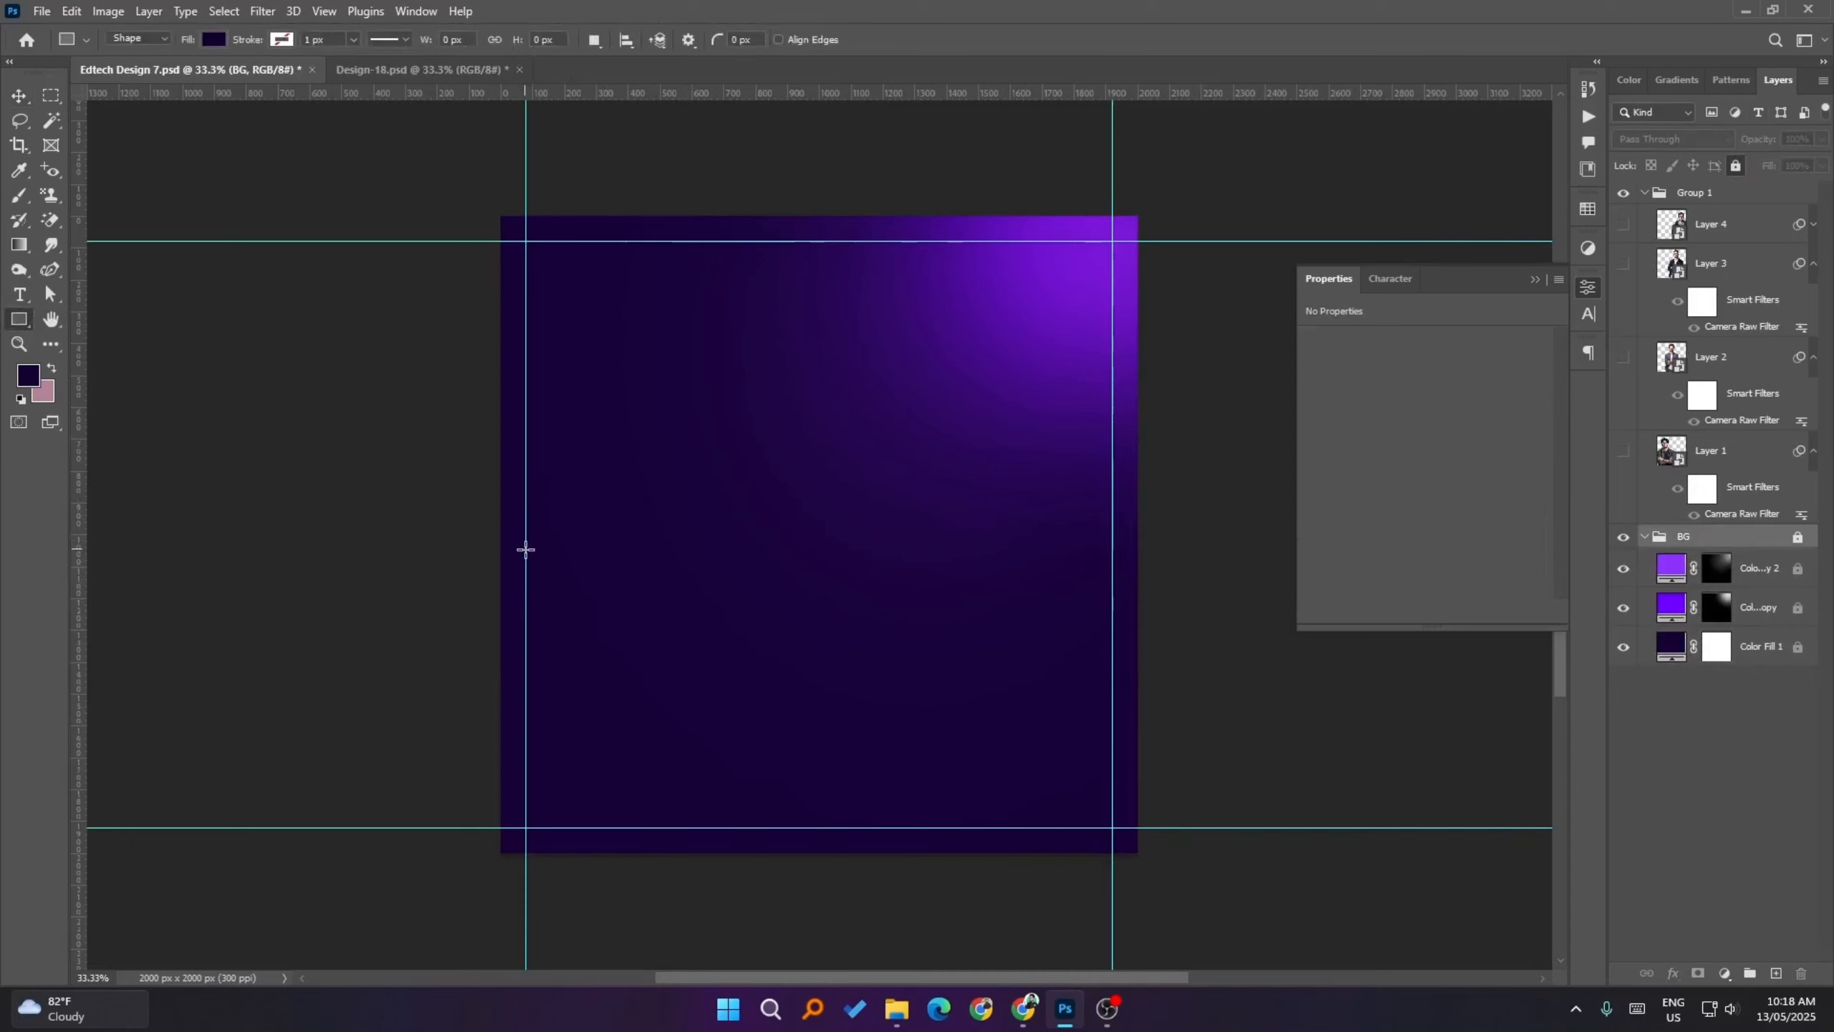
pyautogui.moveTo(524, 545); pyautogui.dragTo(711, 826)
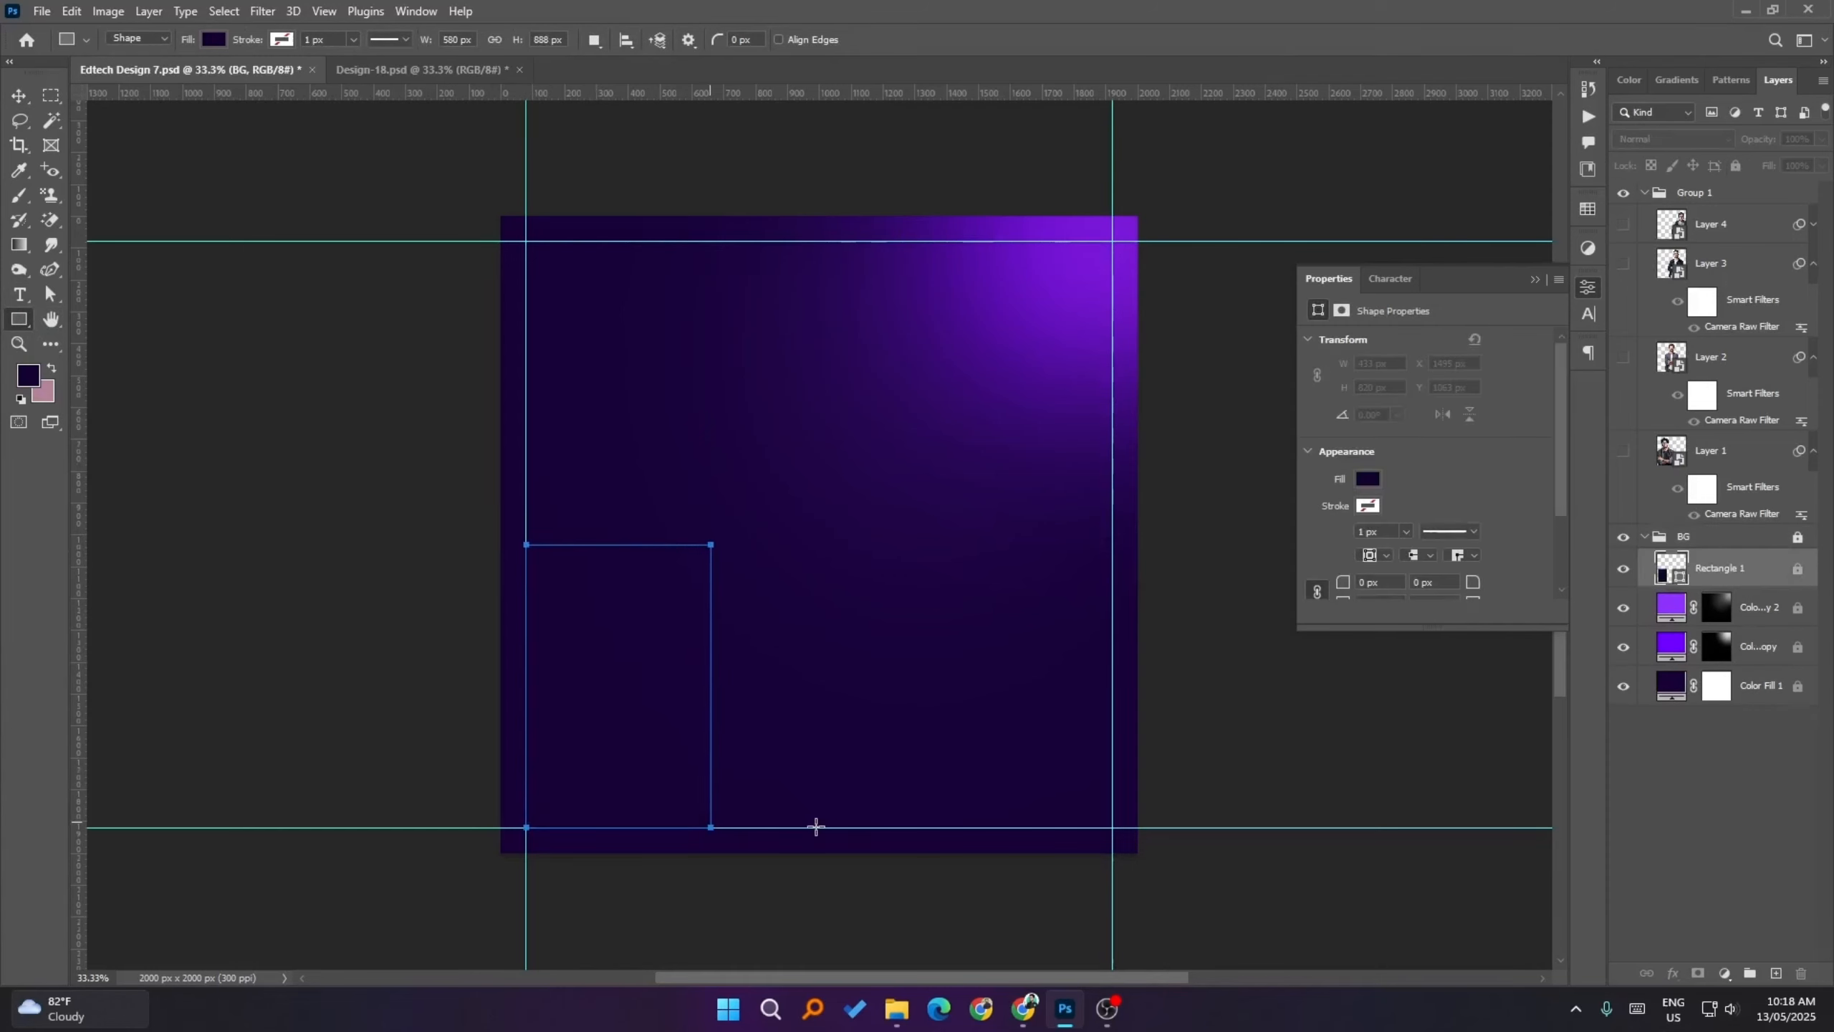
pyautogui.click(19, 95)
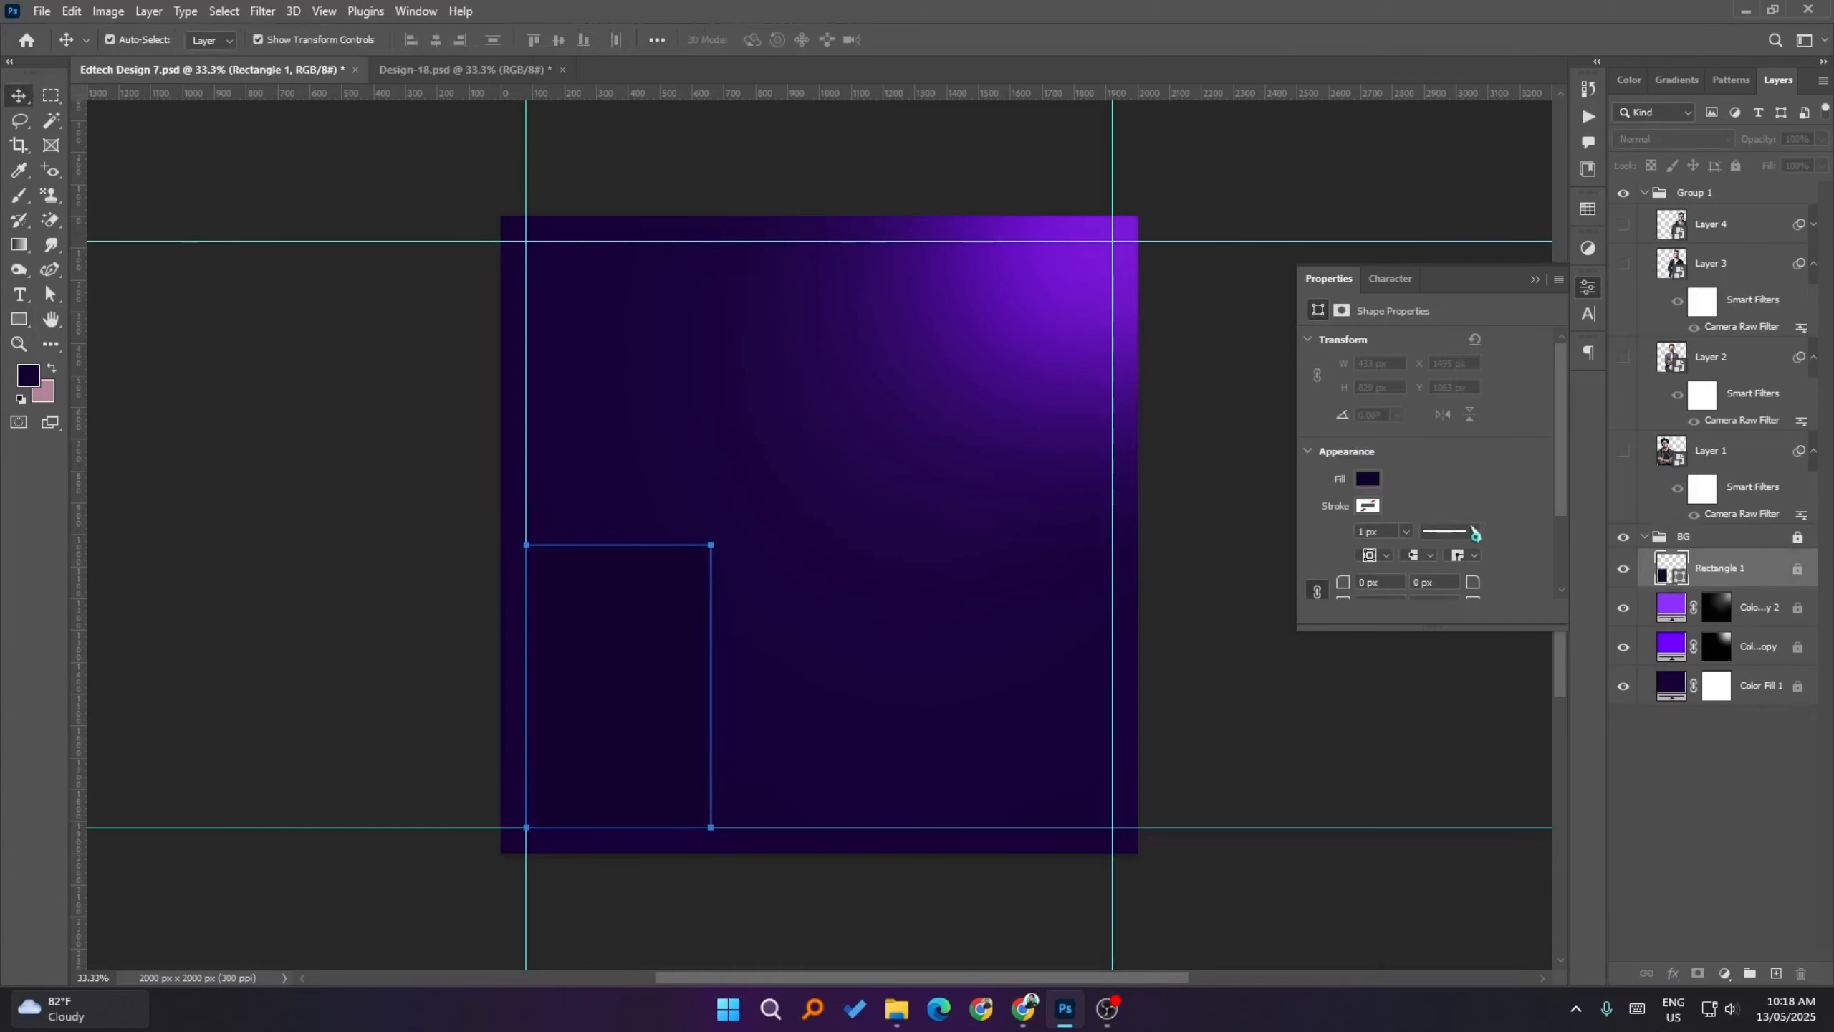
# - Fill the rectangle with a hot pink swatch
pyautogui.click(1368, 480)
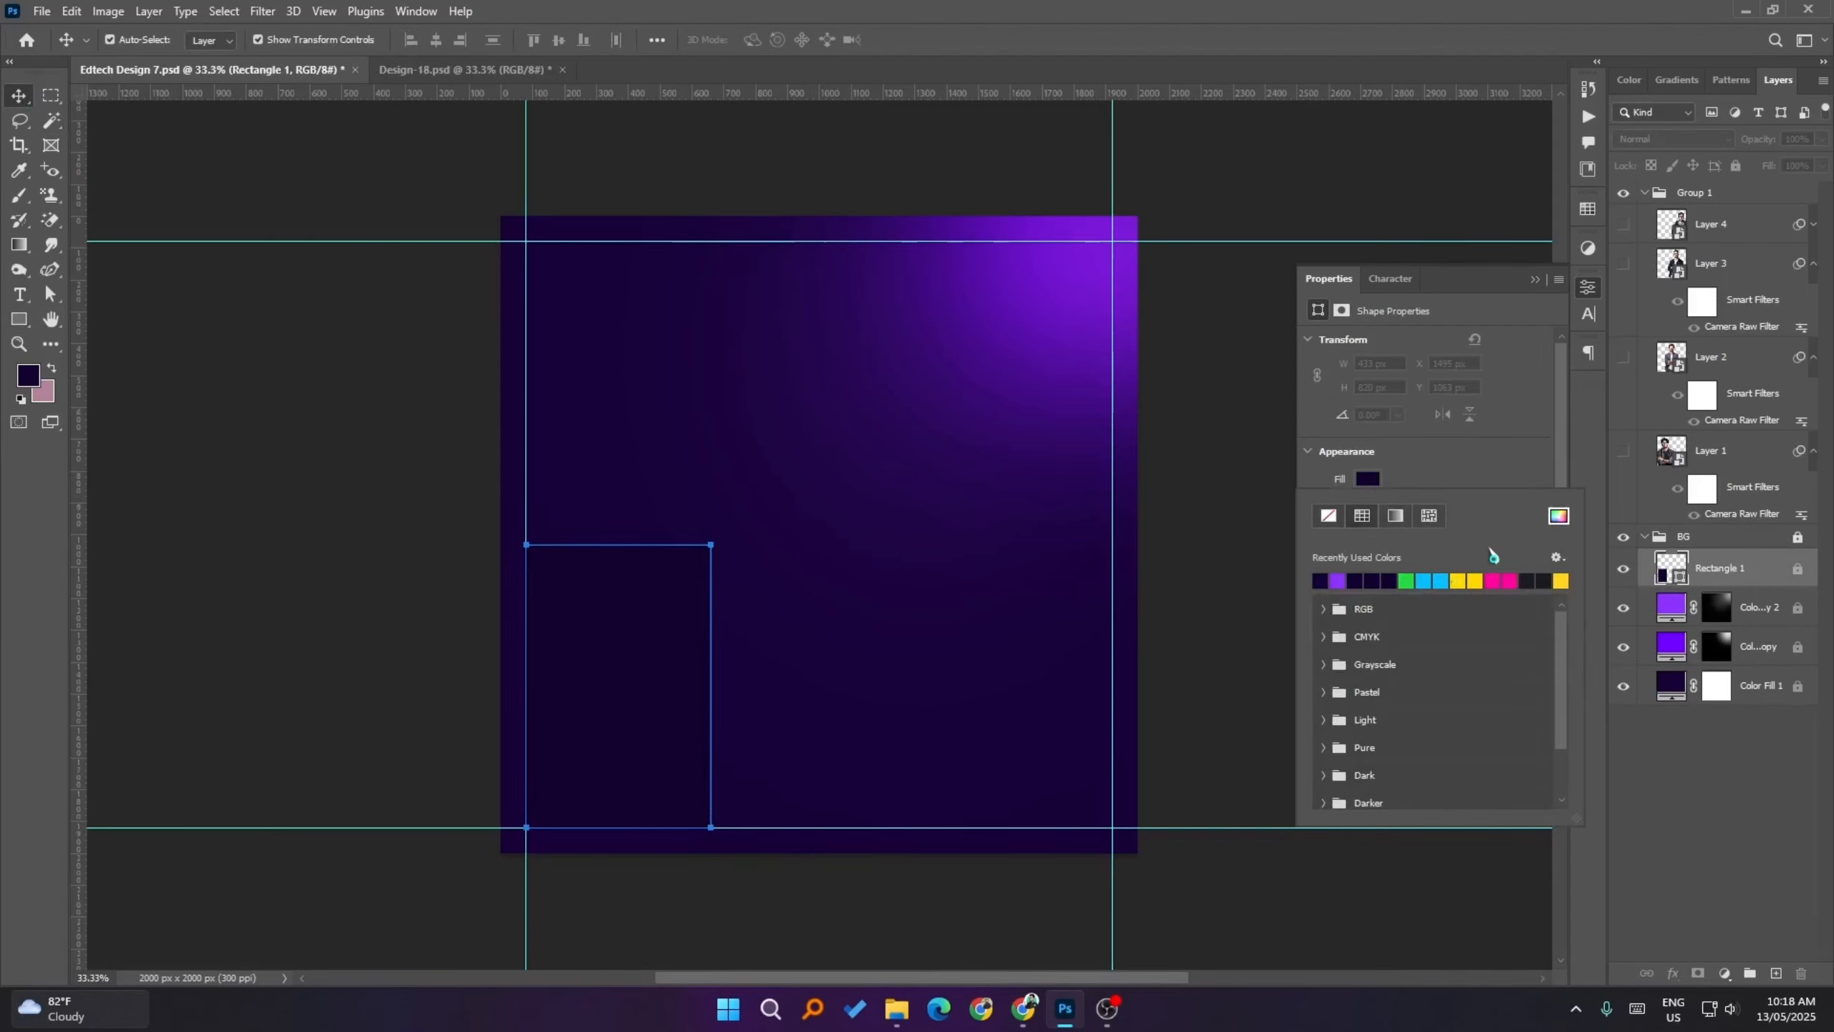
pyautogui.scroll(-3, 1493, 636)
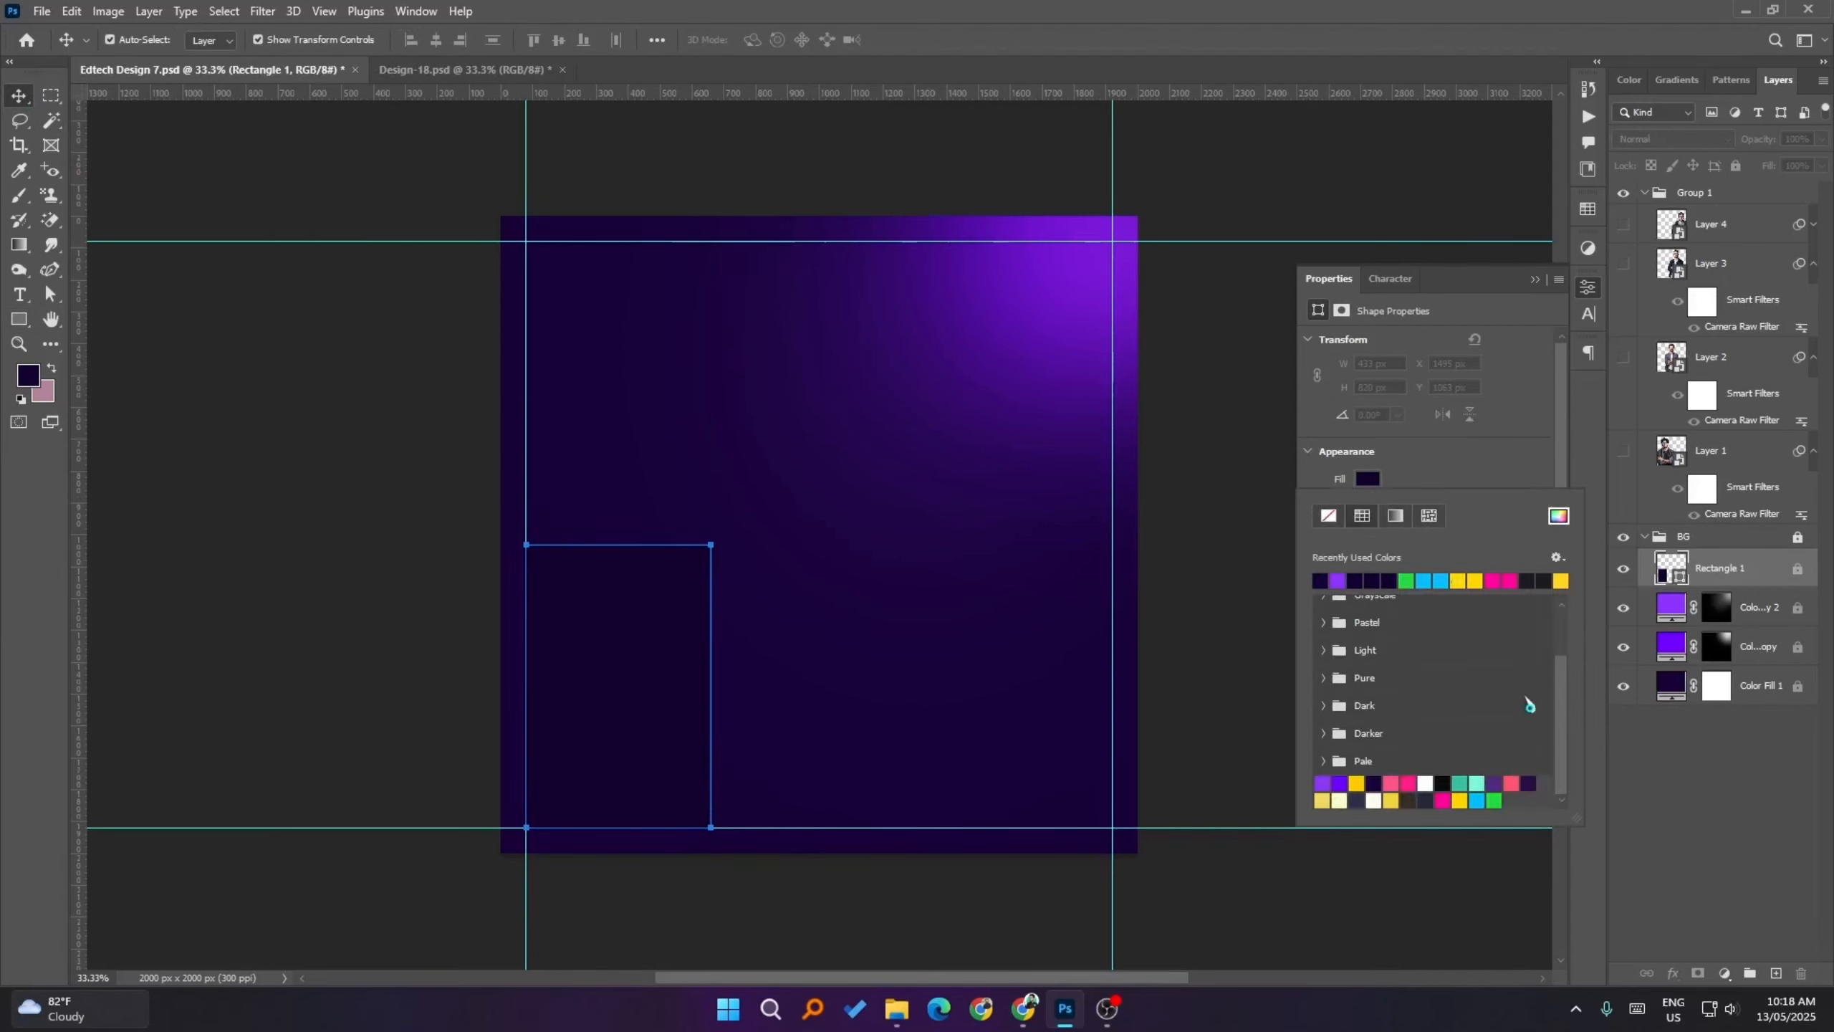
pyautogui.click(1442, 799)
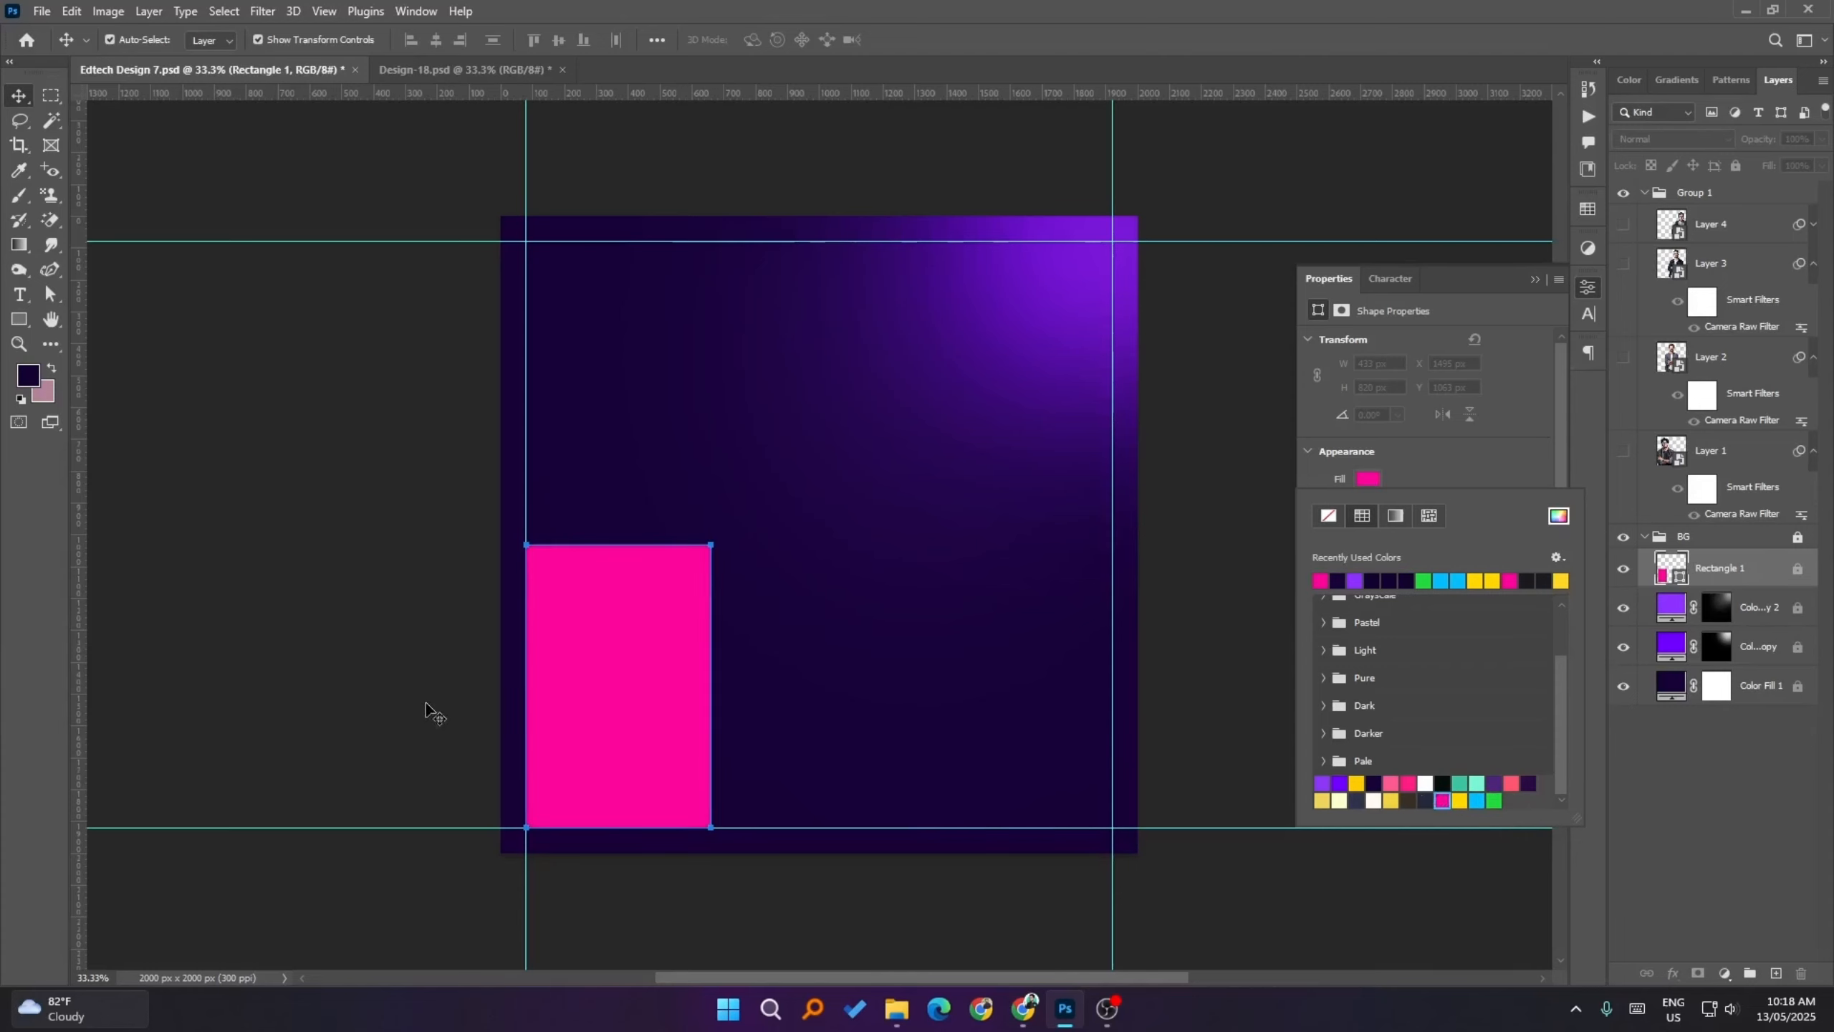
pyautogui.click(18, 97)
pyautogui.click(305, 501)
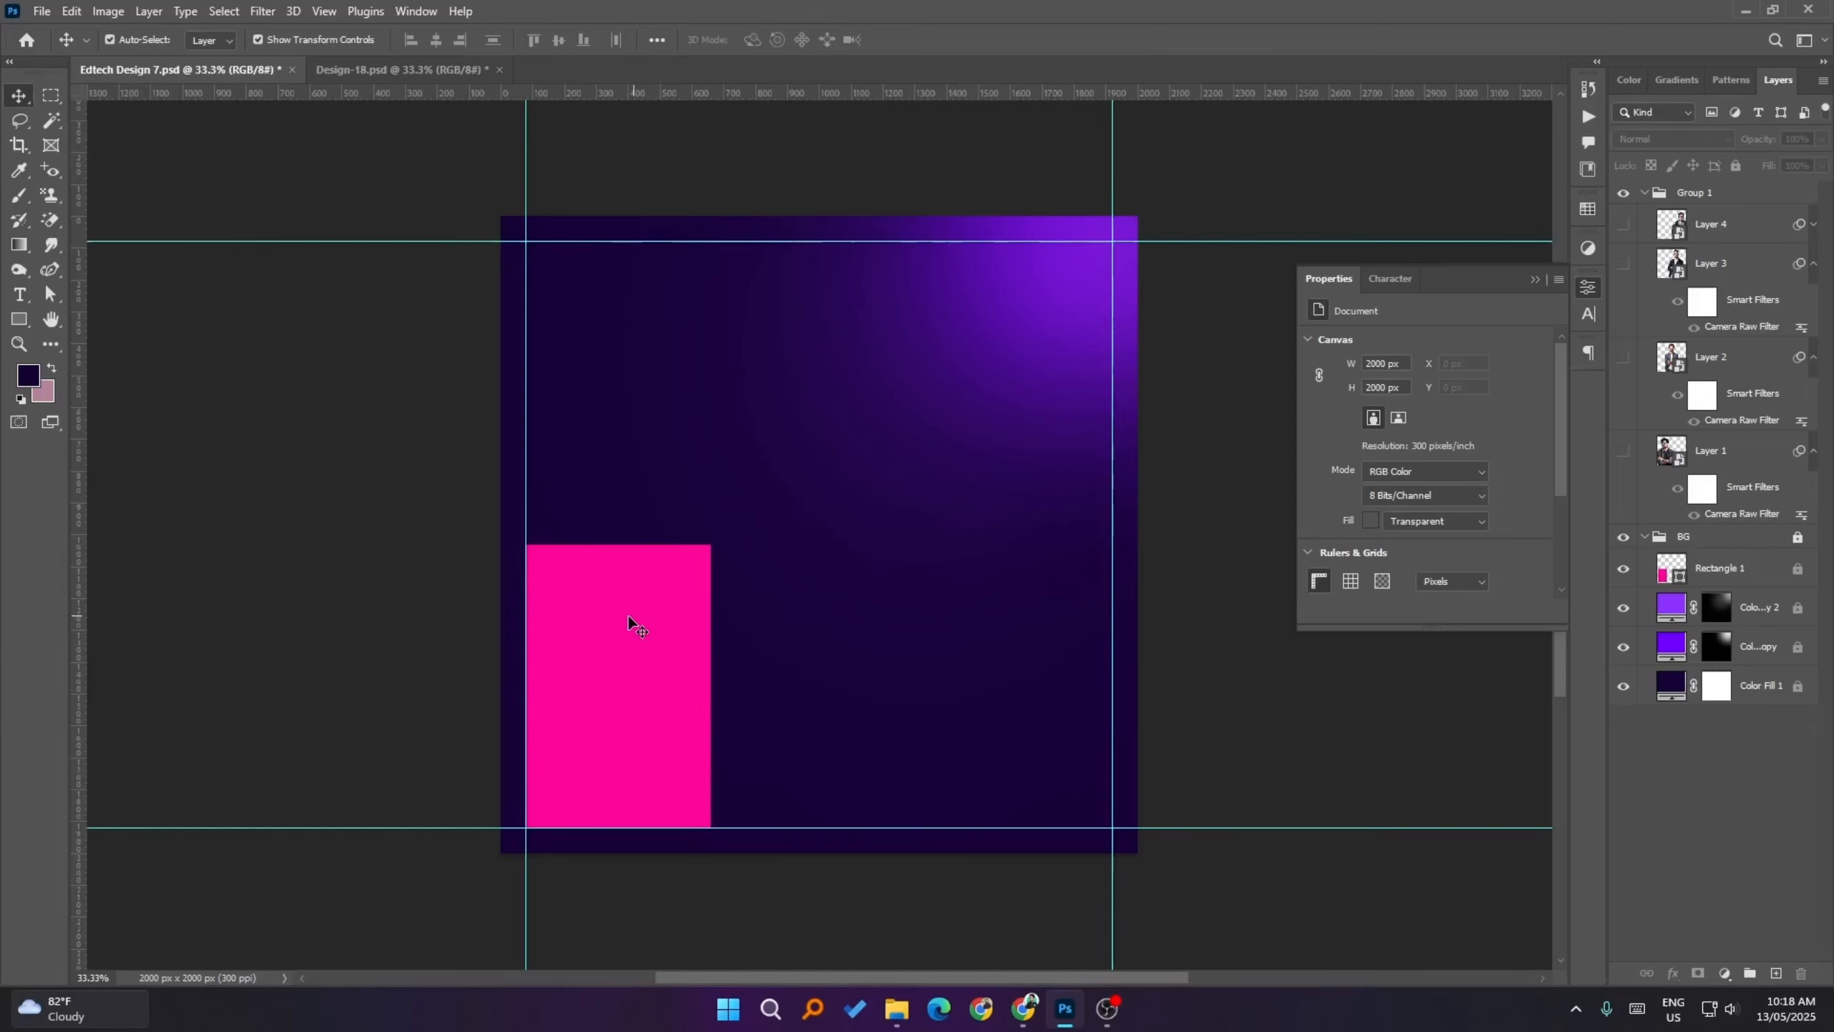
# - Move Rectangle 1 out of the BG group, duplicate it into a row of four, and shift the row left
pyautogui.click(1730, 196)
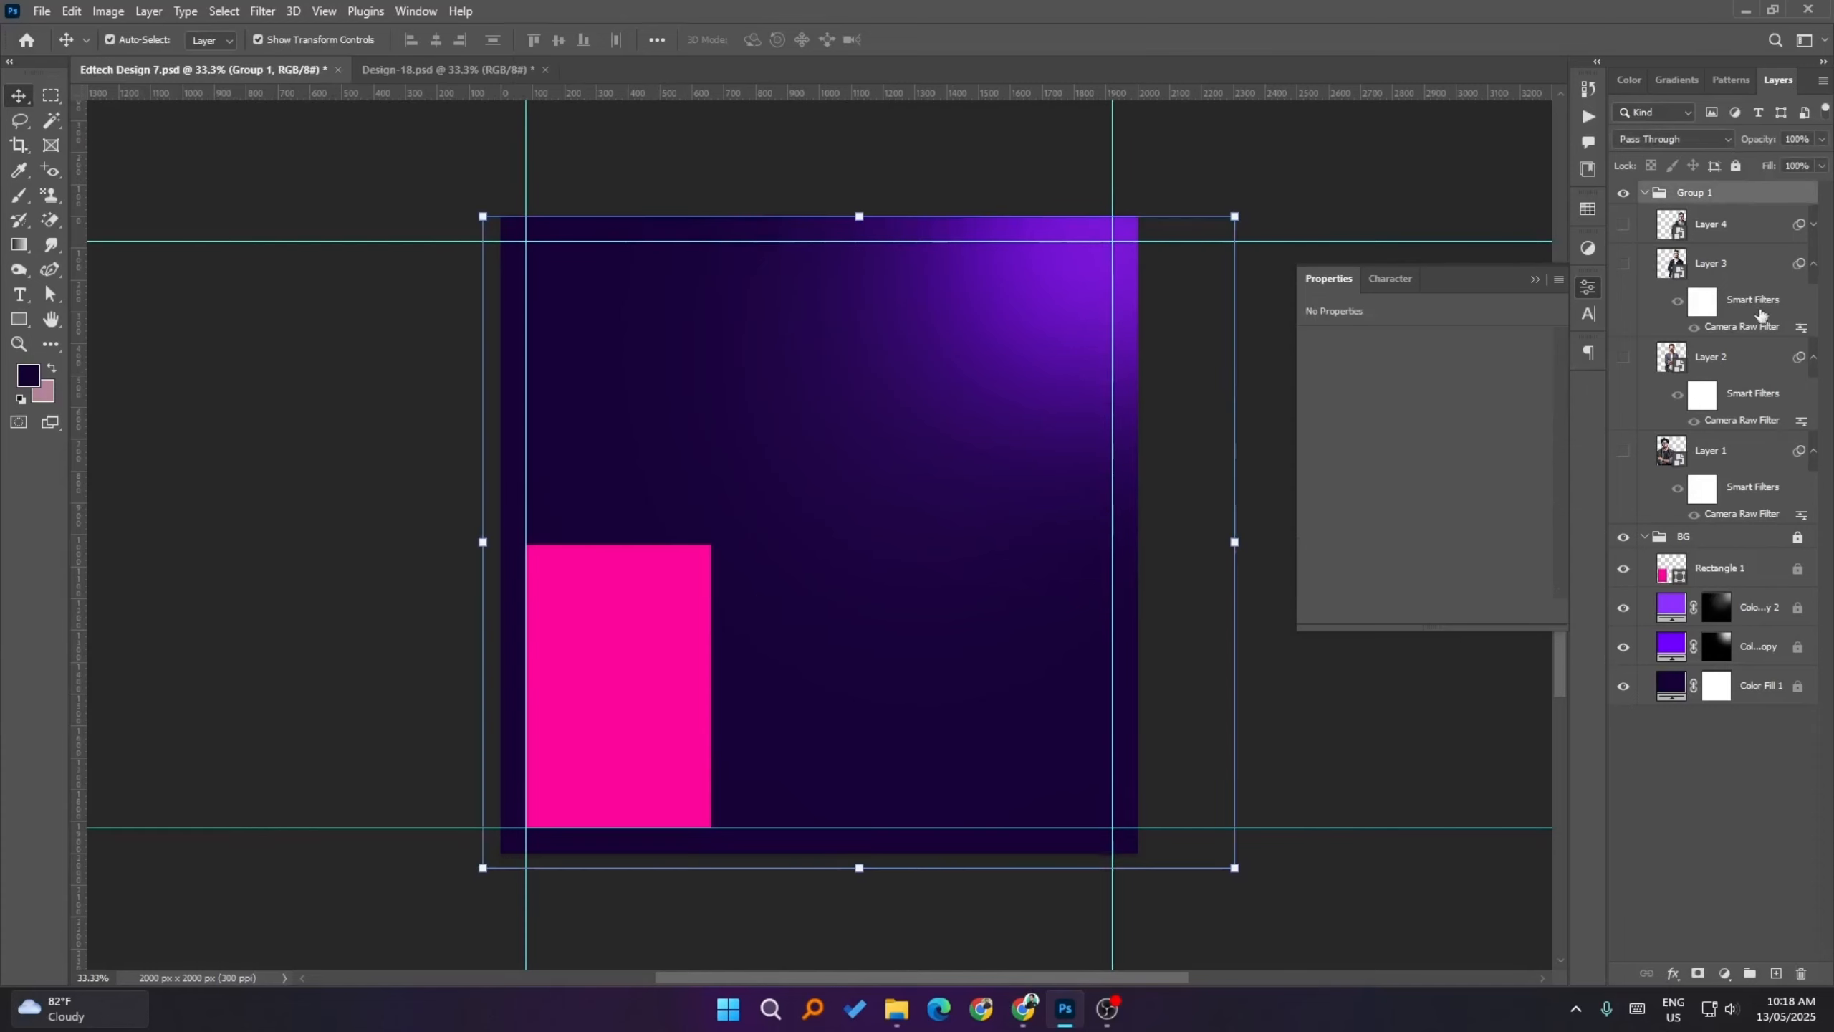
pyautogui.click(1749, 568)
pyautogui.moveTo(1747, 571); pyautogui.dragTo(1704, 527)
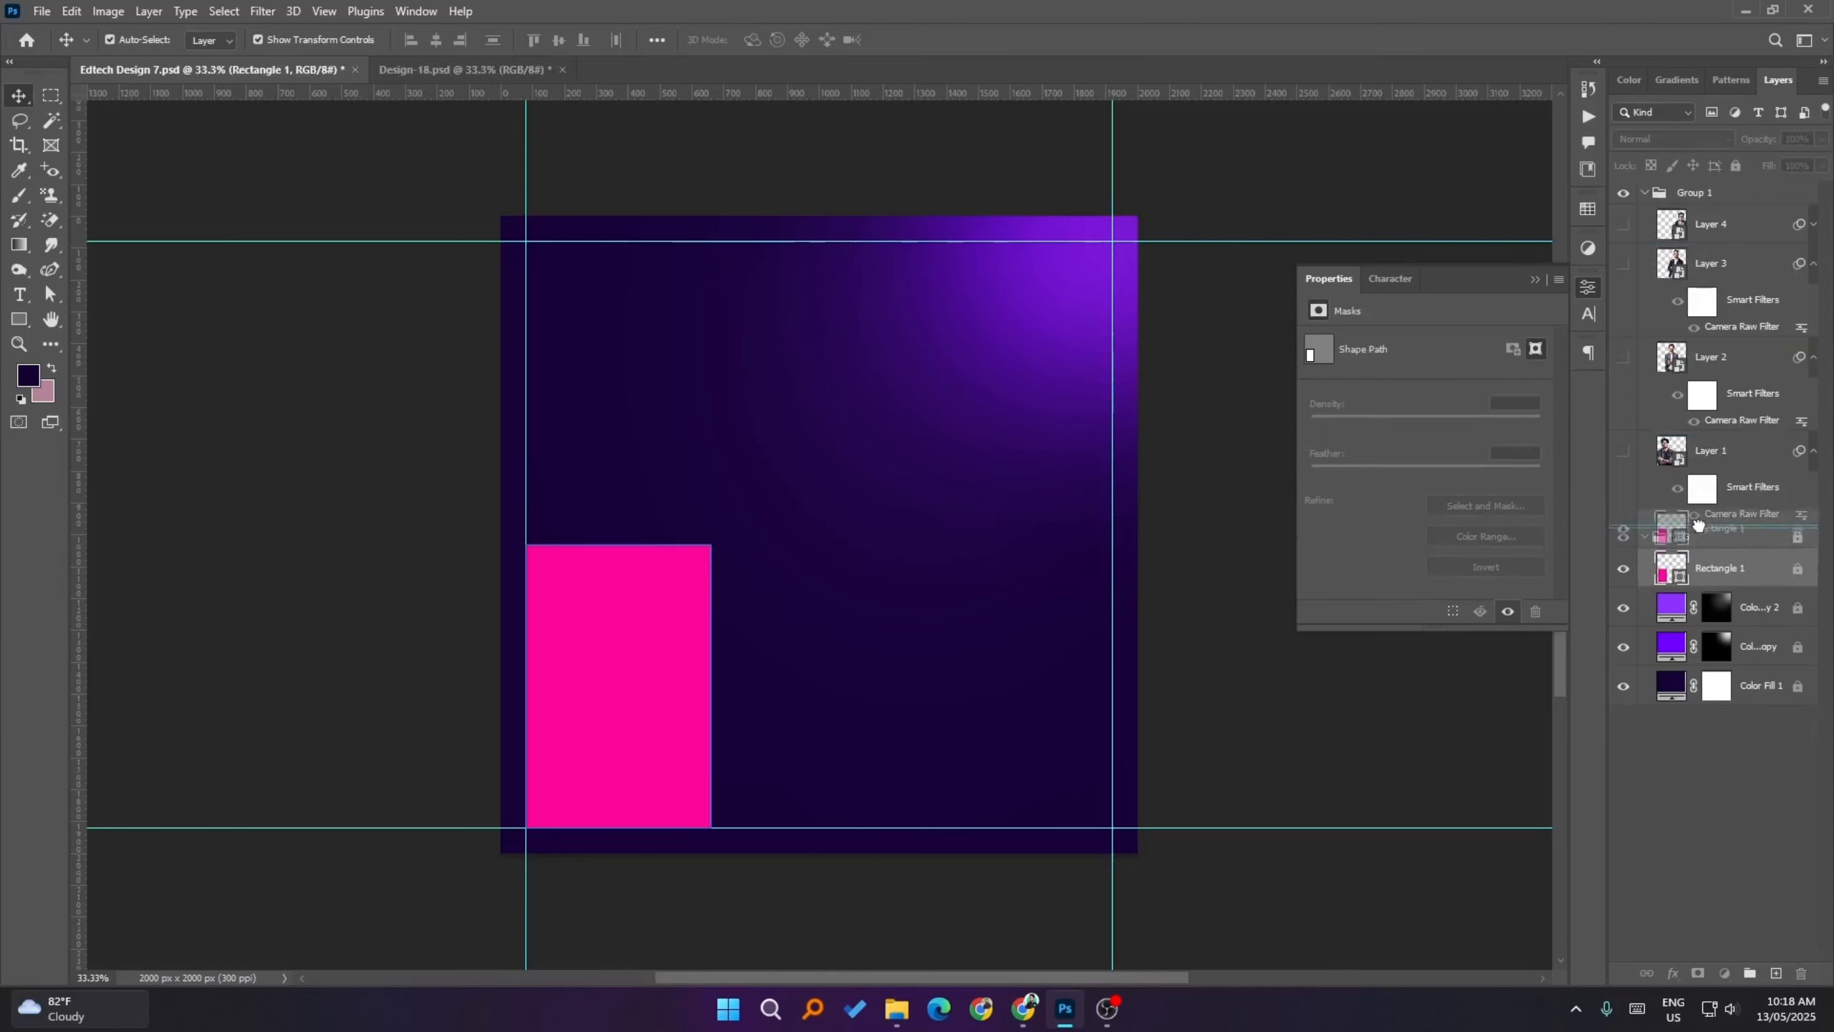
pyautogui.moveTo(622, 669); pyautogui.dragTo(1186, 735)
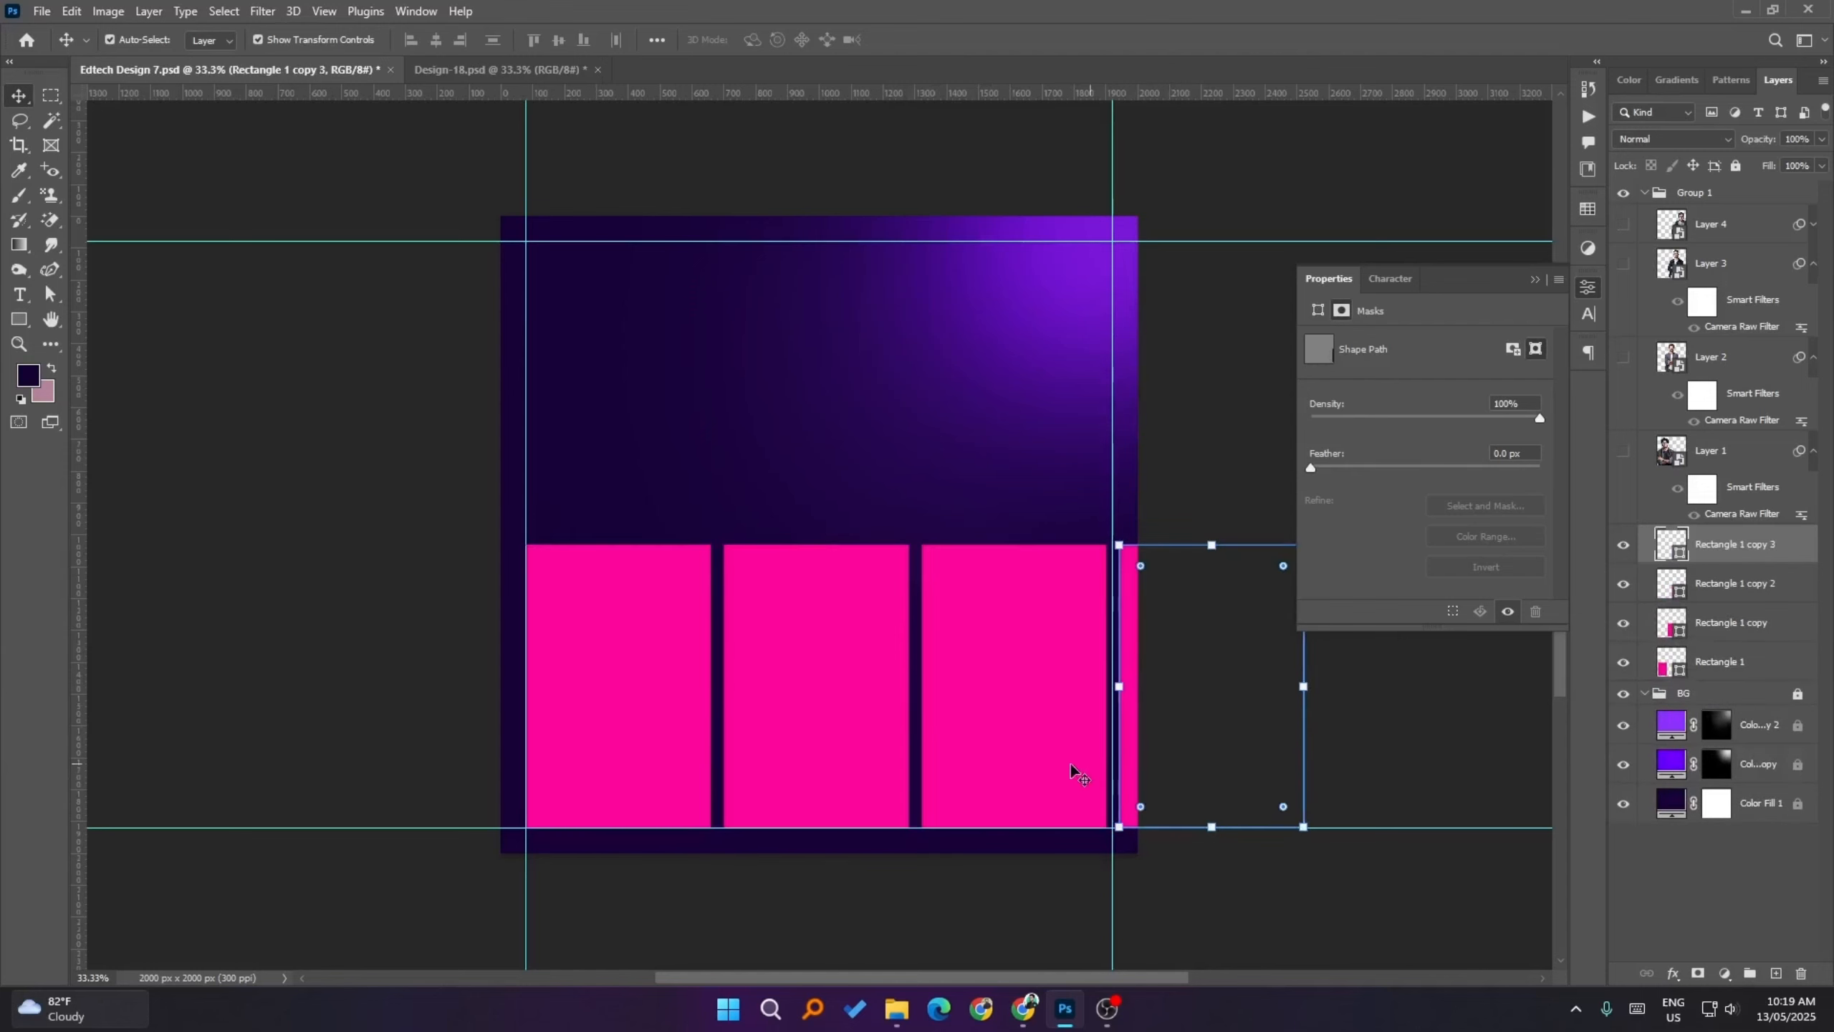
pyautogui.keyDown('shift'); pyautogui.click(982, 740); pyautogui.keyUp('shift')
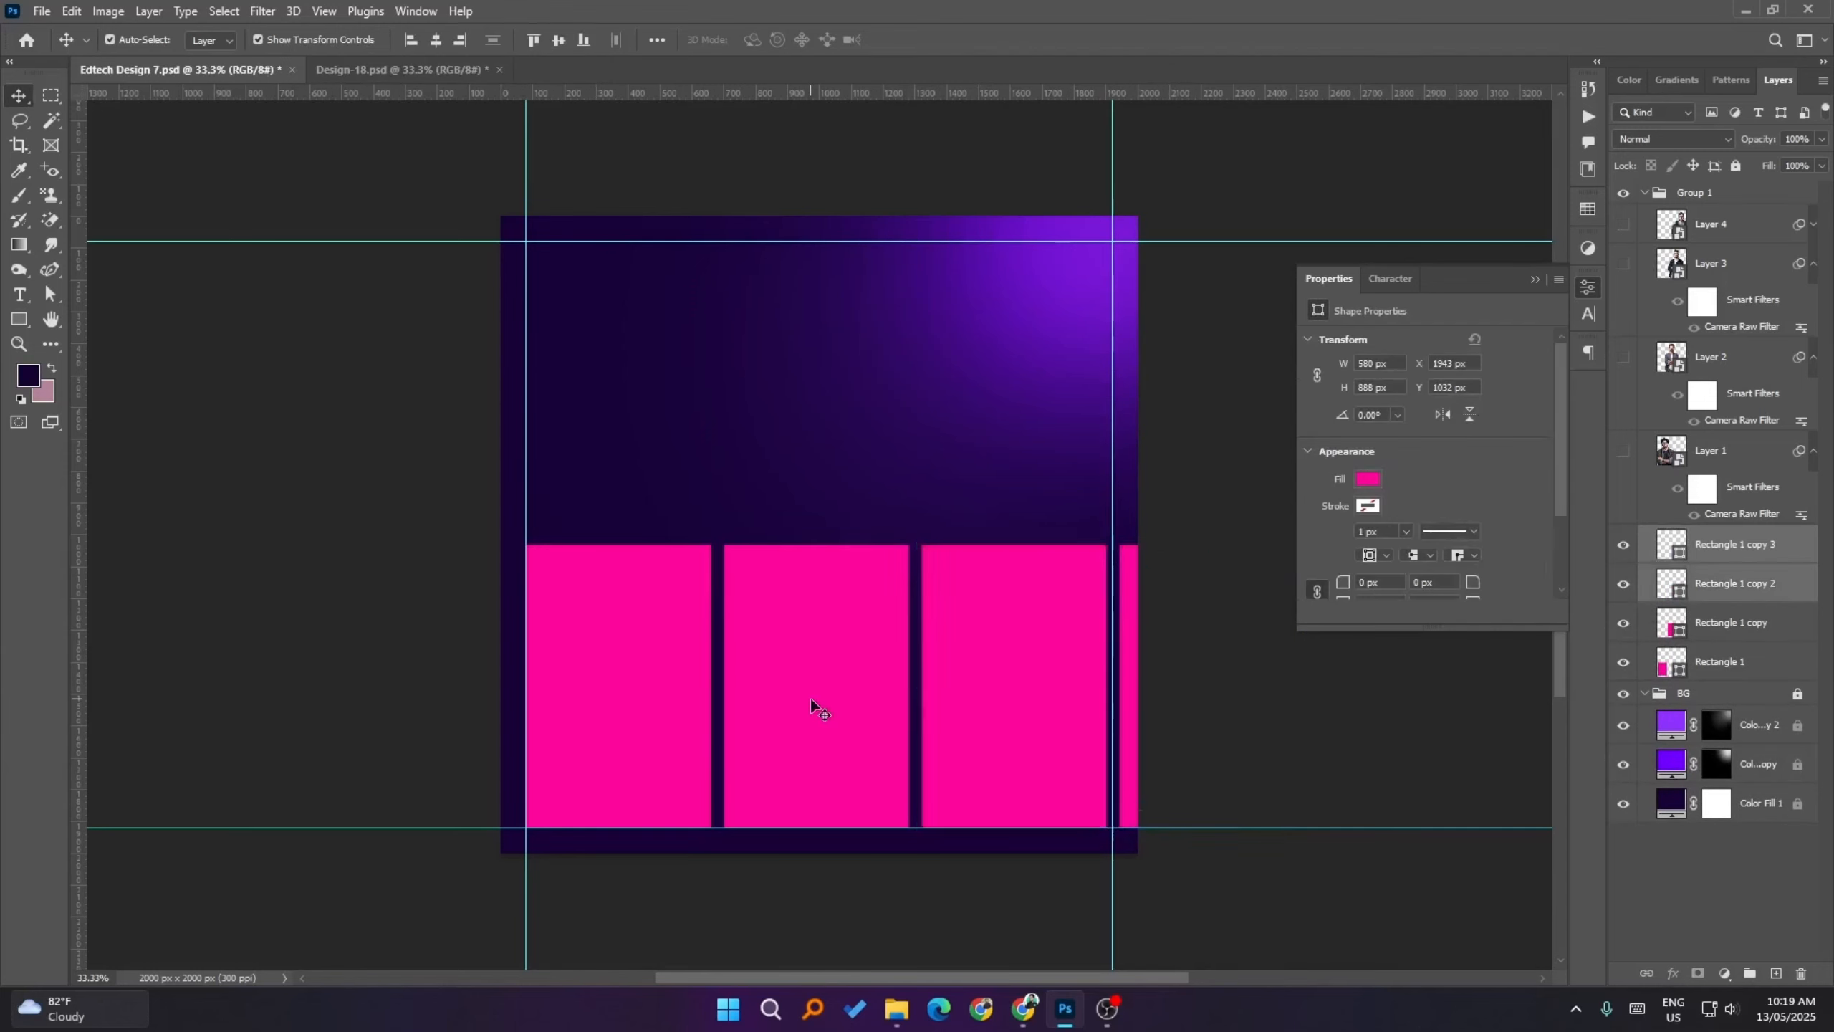
pyautogui.keyDown('shift'); pyautogui.click(811, 698); pyautogui.keyUp('shift')
pyautogui.keyDown('shift'); pyautogui.click(622, 687); pyautogui.keyUp('shift')
pyautogui.moveTo(1043, 678); pyautogui.dragTo(951, 675)
# - Narrow the four rectangles evenly from both sides to 2001 px wide
pyautogui.hotkey('ctrl', 't')
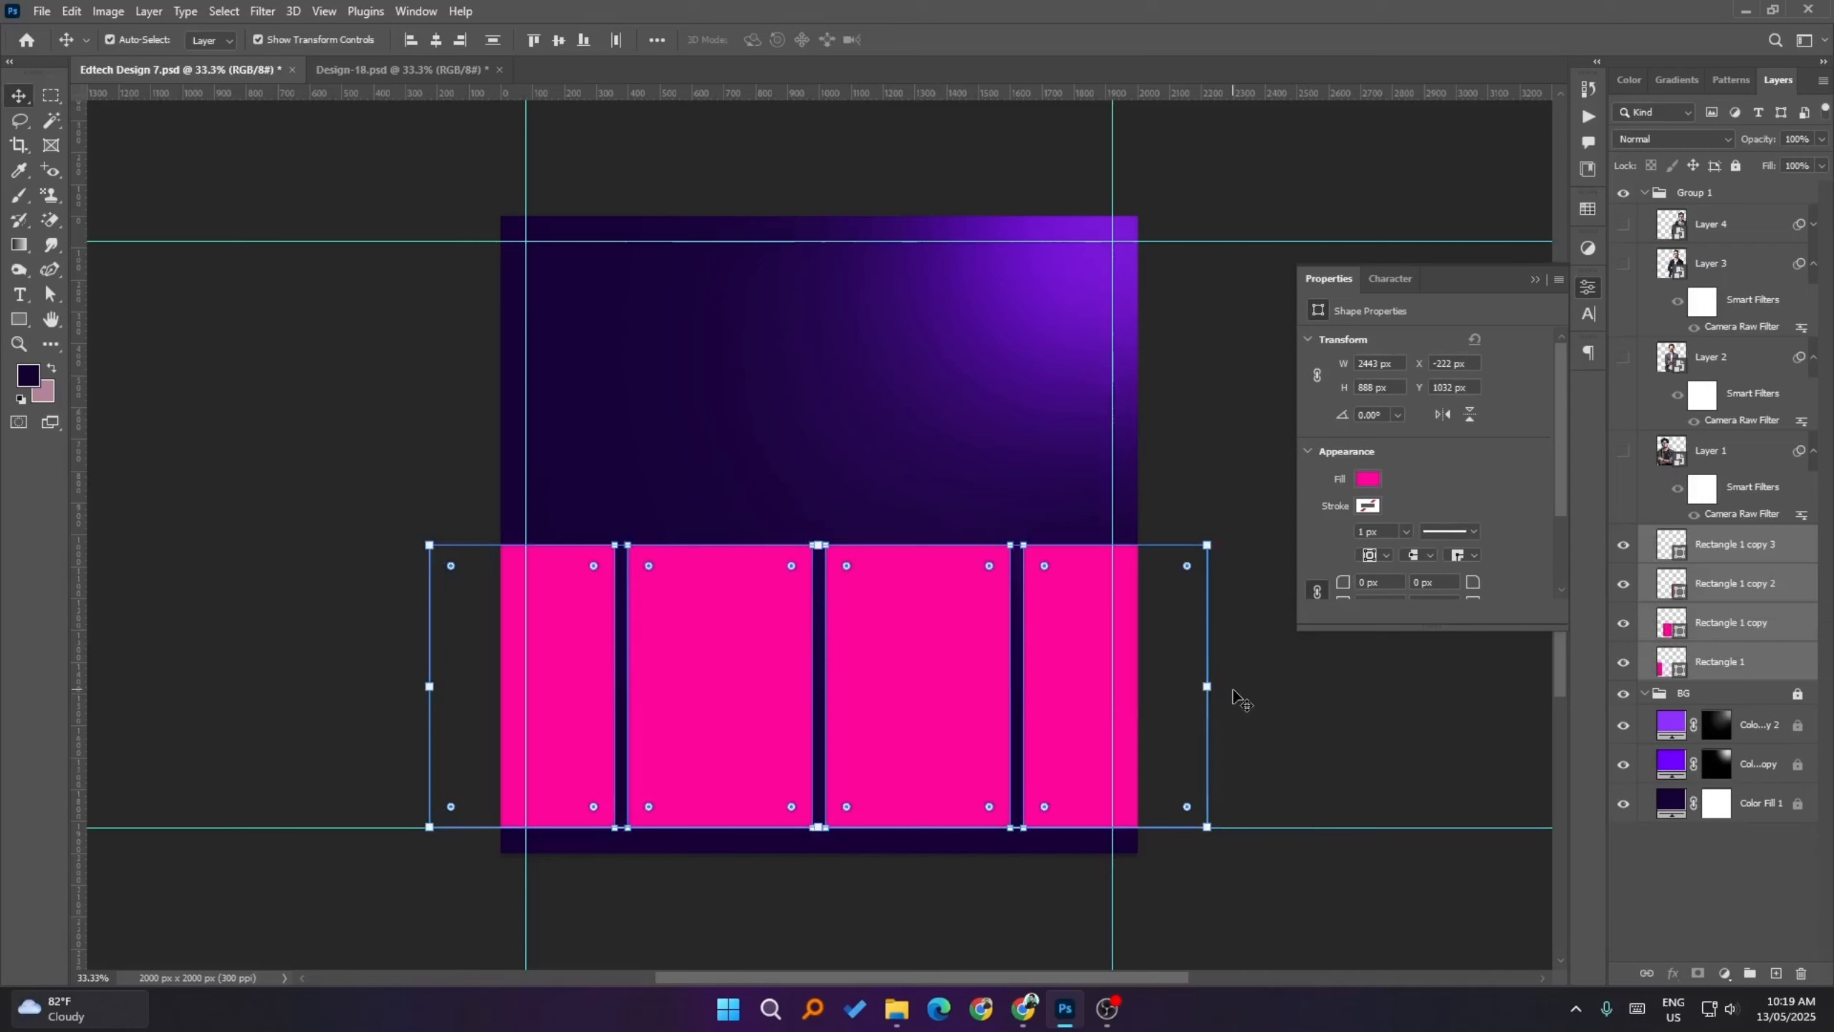
pyautogui.moveTo(1208, 686); pyautogui.dragTo(1135, 686)
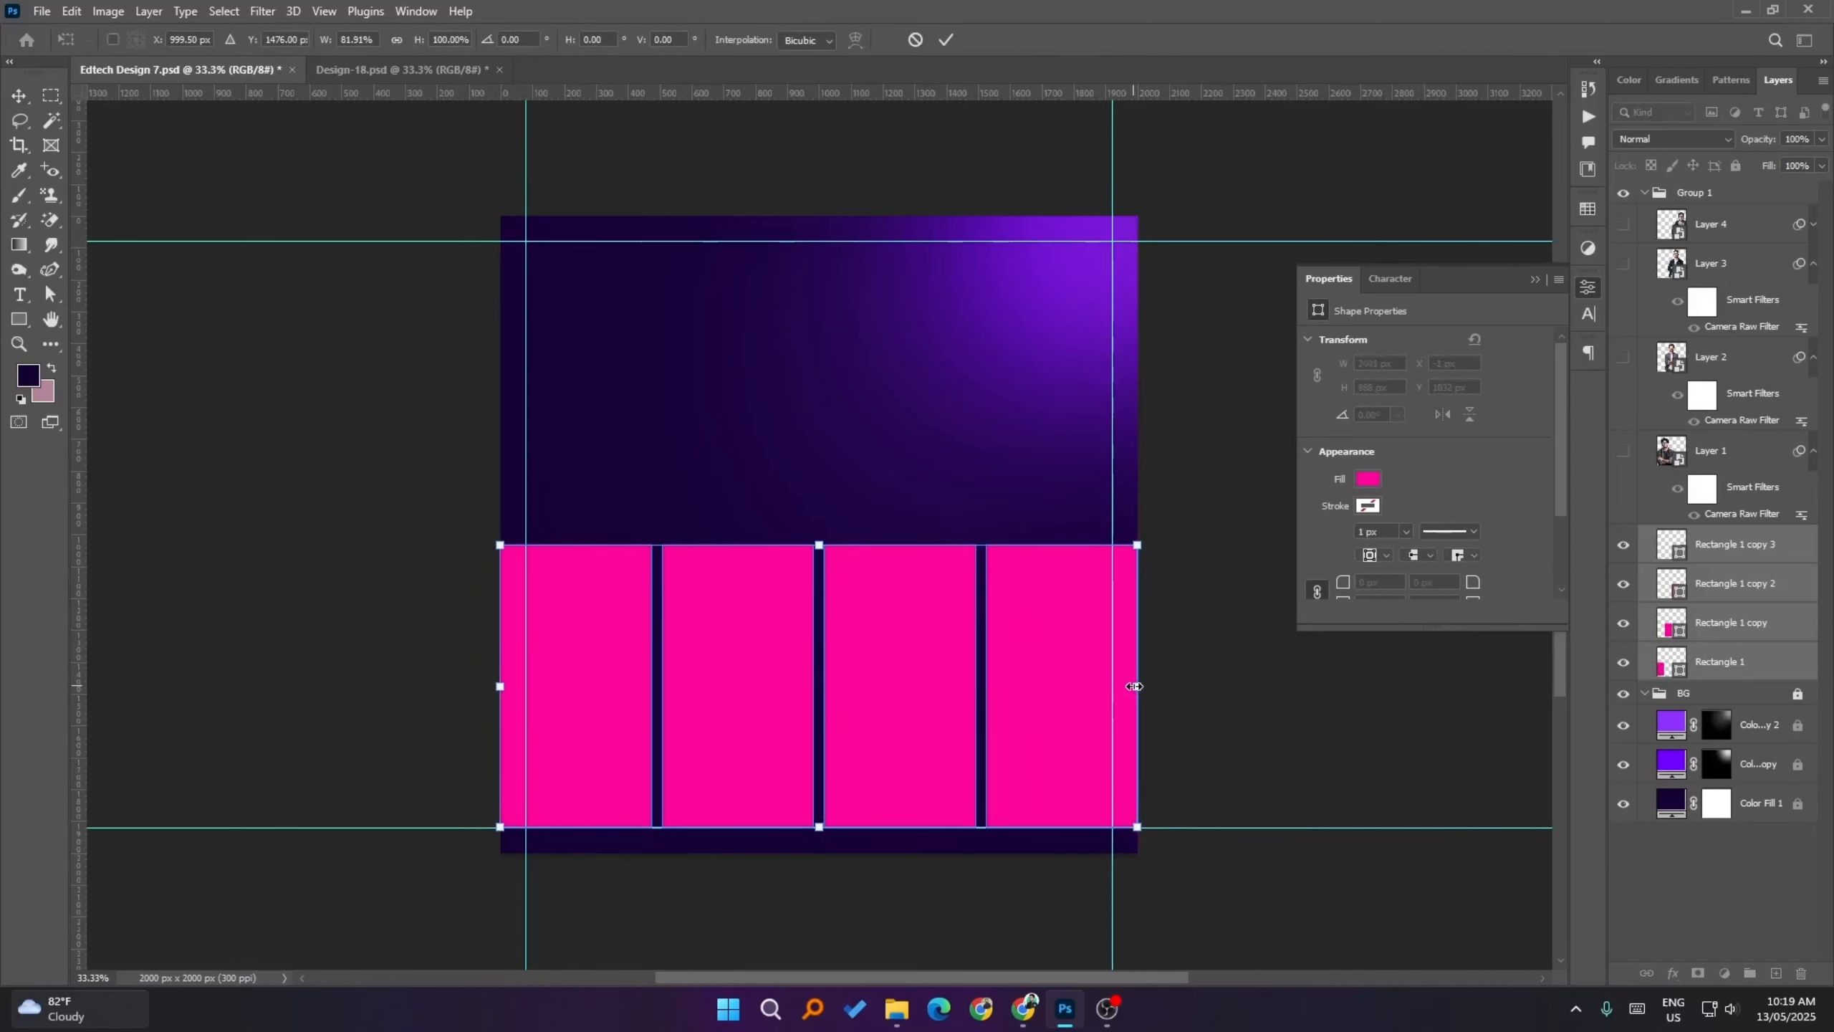
pyautogui.press('Return')
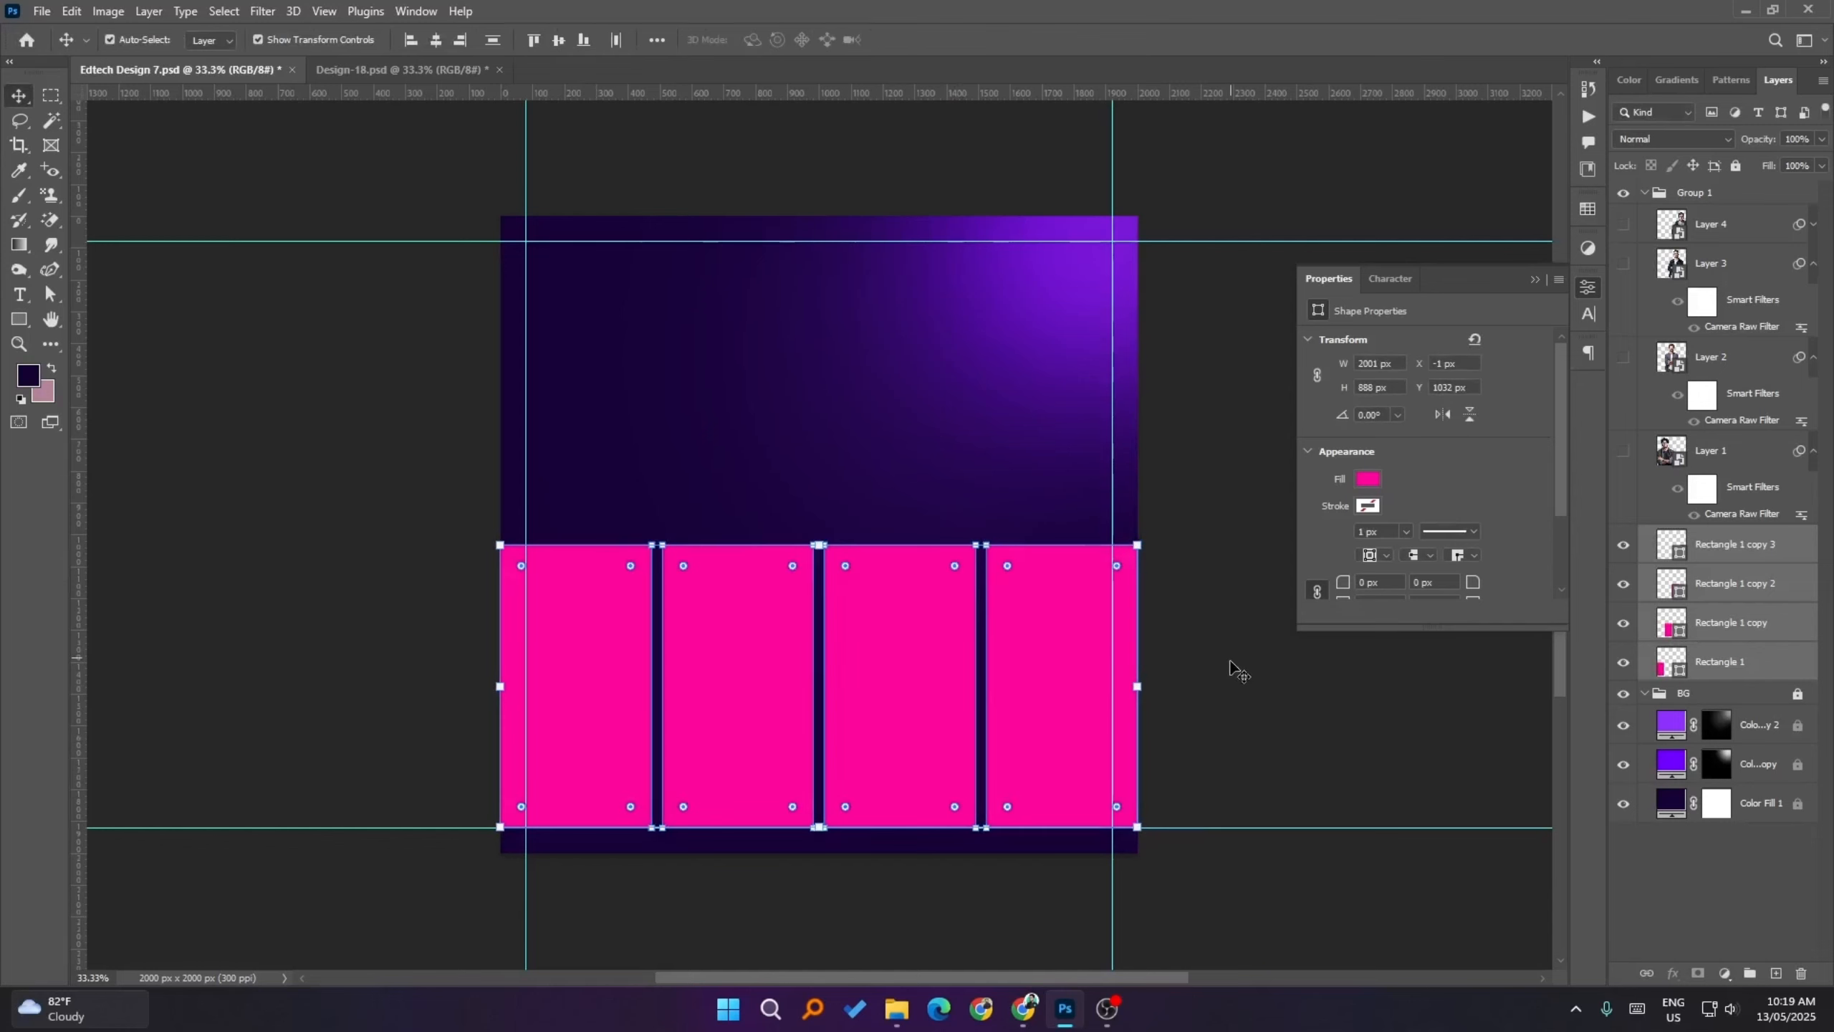
pyautogui.hotkey('ctrl', 'z')
pyautogui.moveTo(1207, 687); pyautogui.dragTo(1139, 686)
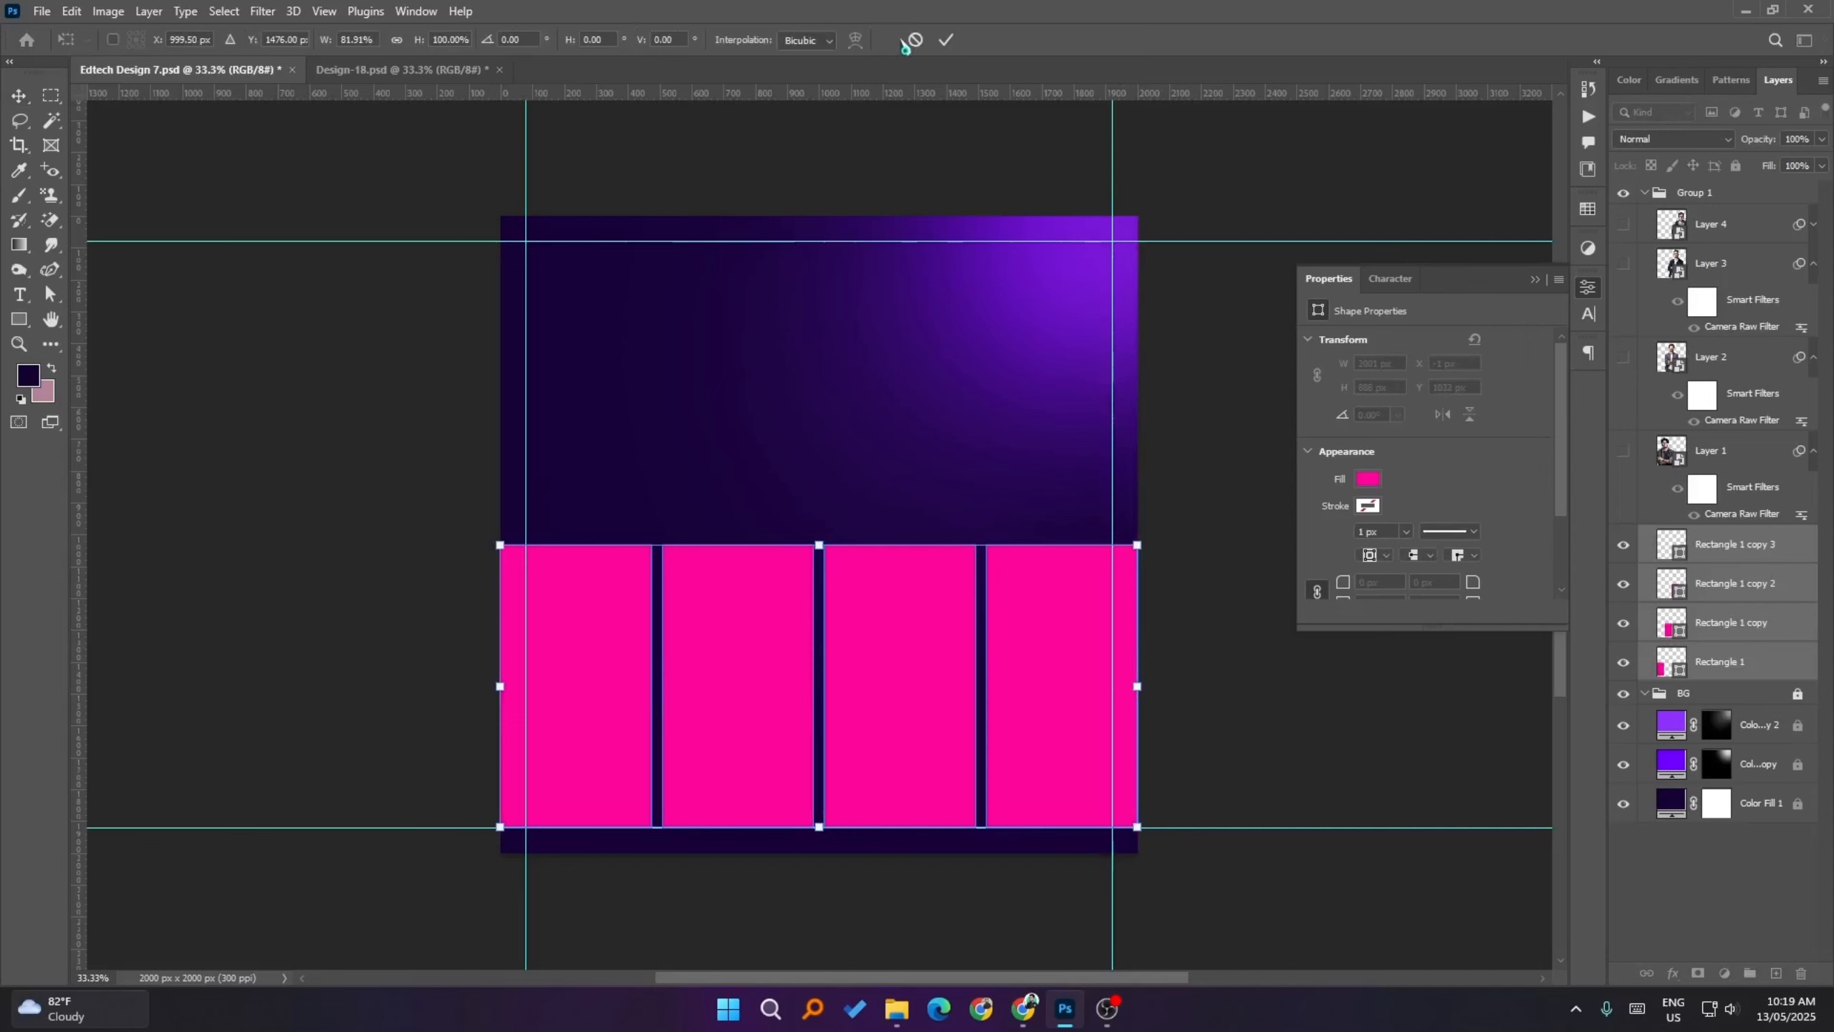
pyautogui.click(945, 40)
pyautogui.click(1275, 672)
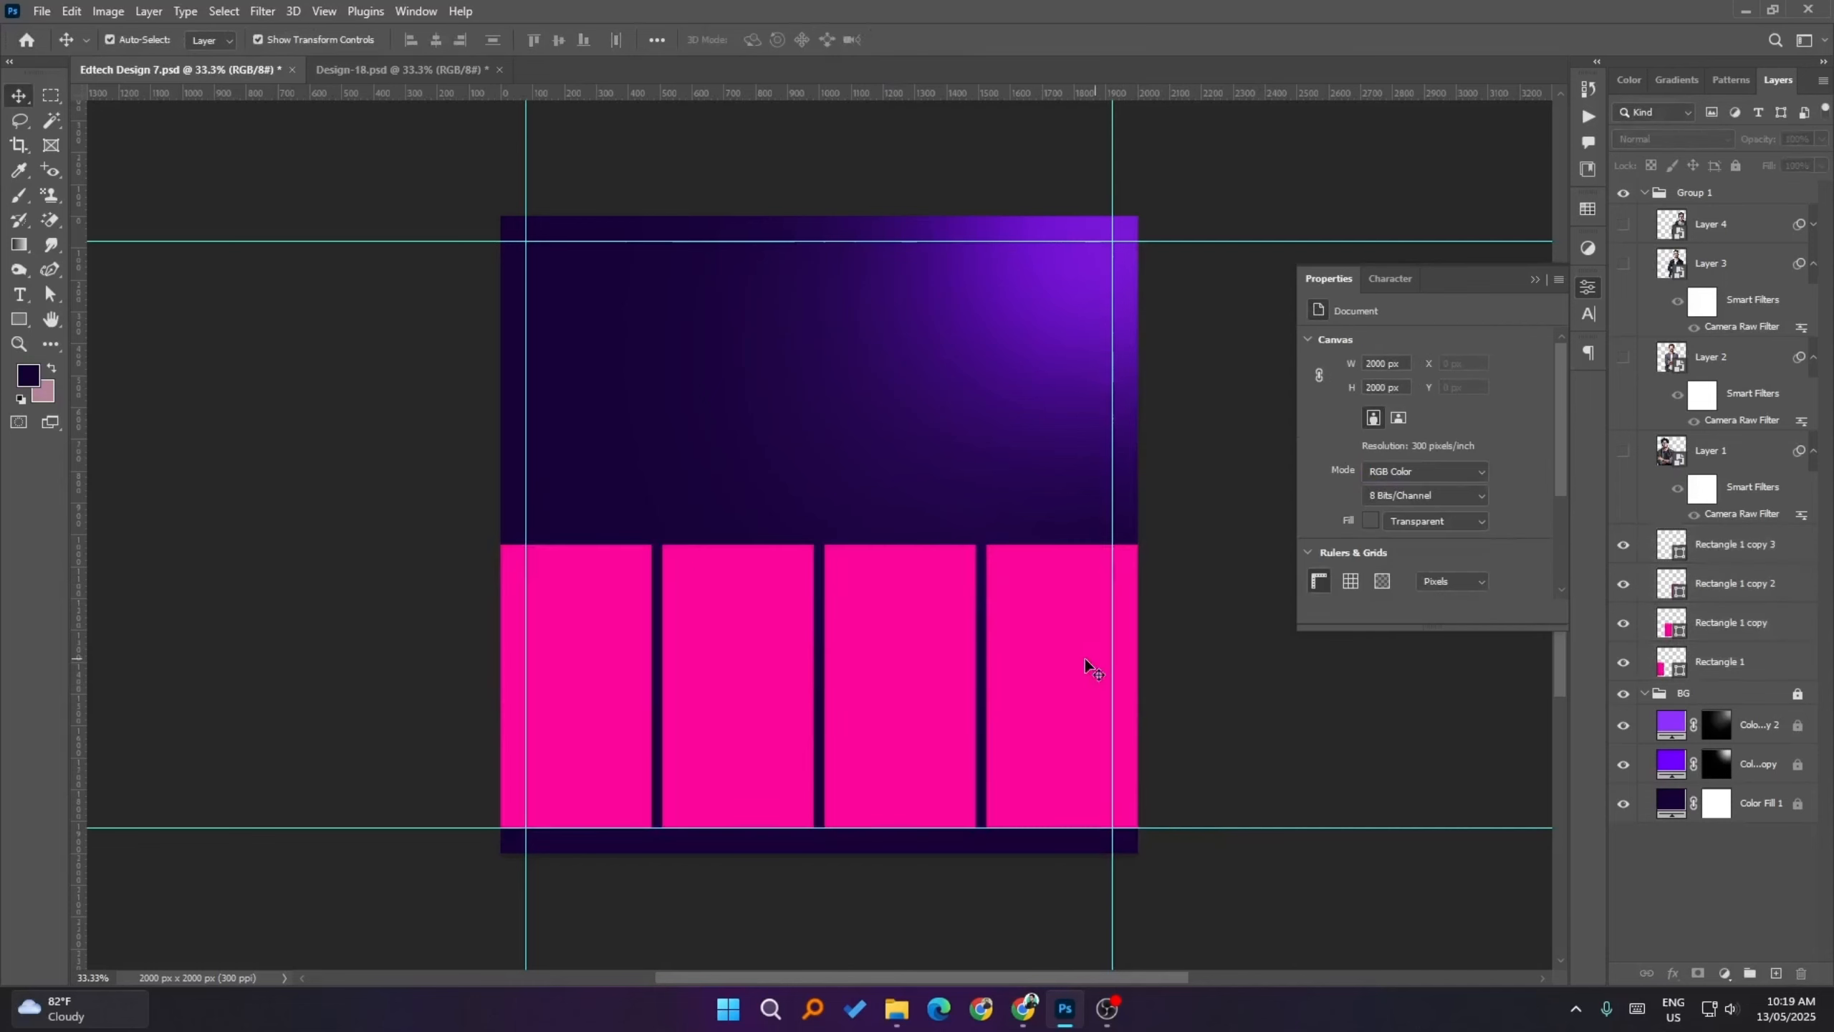
# - Select all four pink rectangles together
pyautogui.click(1033, 660)
pyautogui.keyDown('shift'); pyautogui.click(909, 646); pyautogui.keyUp('shift')
pyautogui.keyDown('shift'); pyautogui.click(754, 642); pyautogui.keyUp('shift')
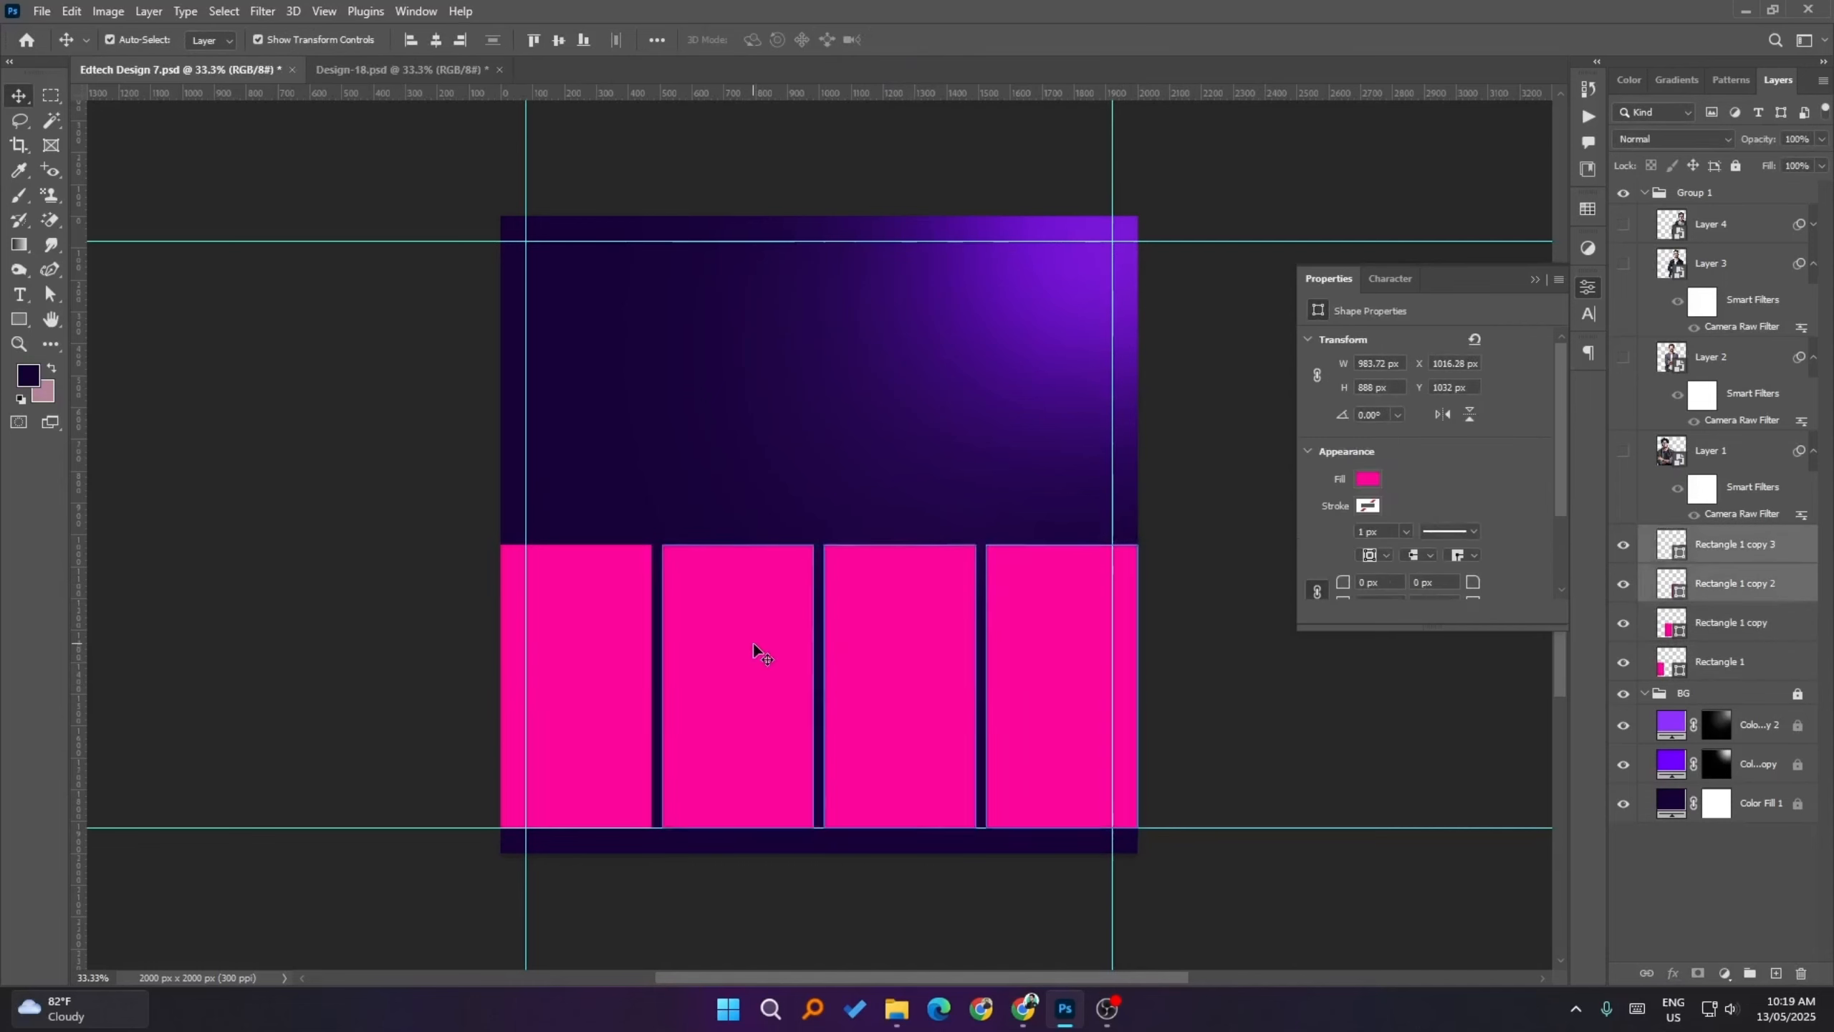
pyautogui.keyDown('shift'); pyautogui.click(592, 629); pyautogui.keyUp('shift')
pyautogui.click(1311, 785)
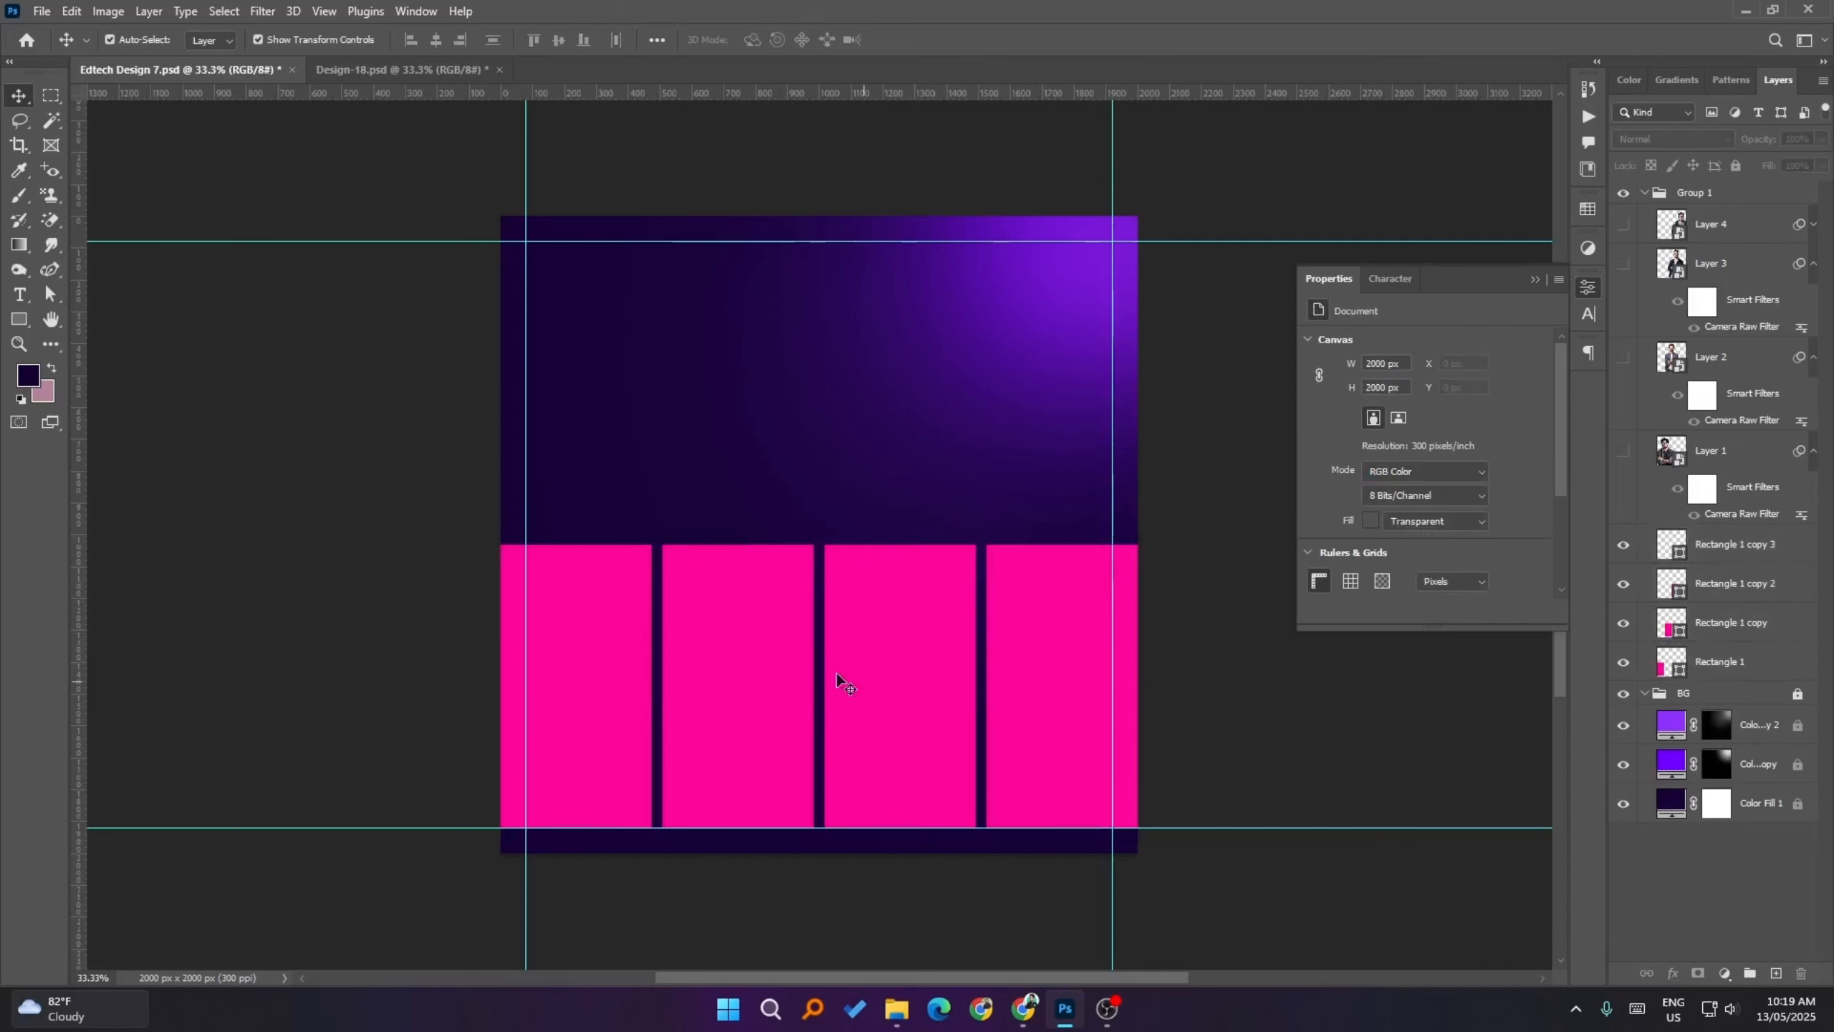
pyautogui.scroll(3, 785, 655)
pyautogui.click(780, 657)
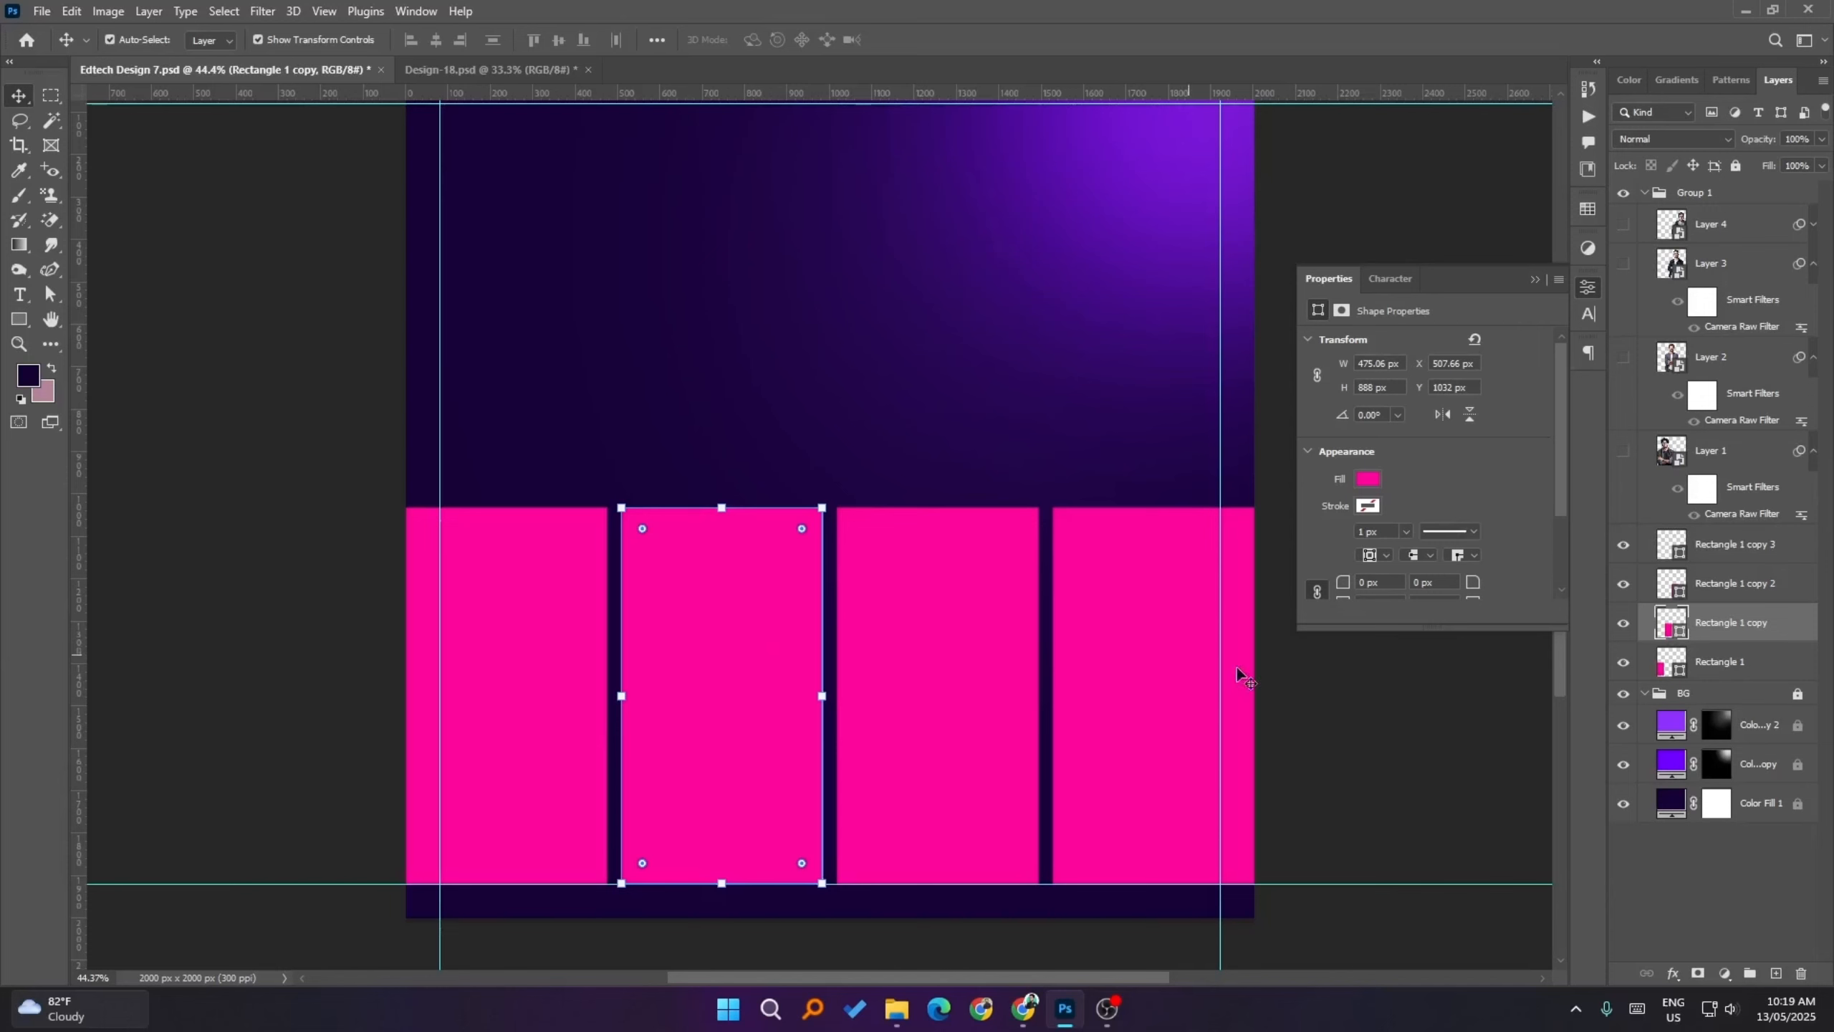
pyautogui.click(1288, 729)
pyautogui.scroll(-3, 932, 600)
pyautogui.scroll(-1, 936, 604)
pyautogui.click(1051, 639)
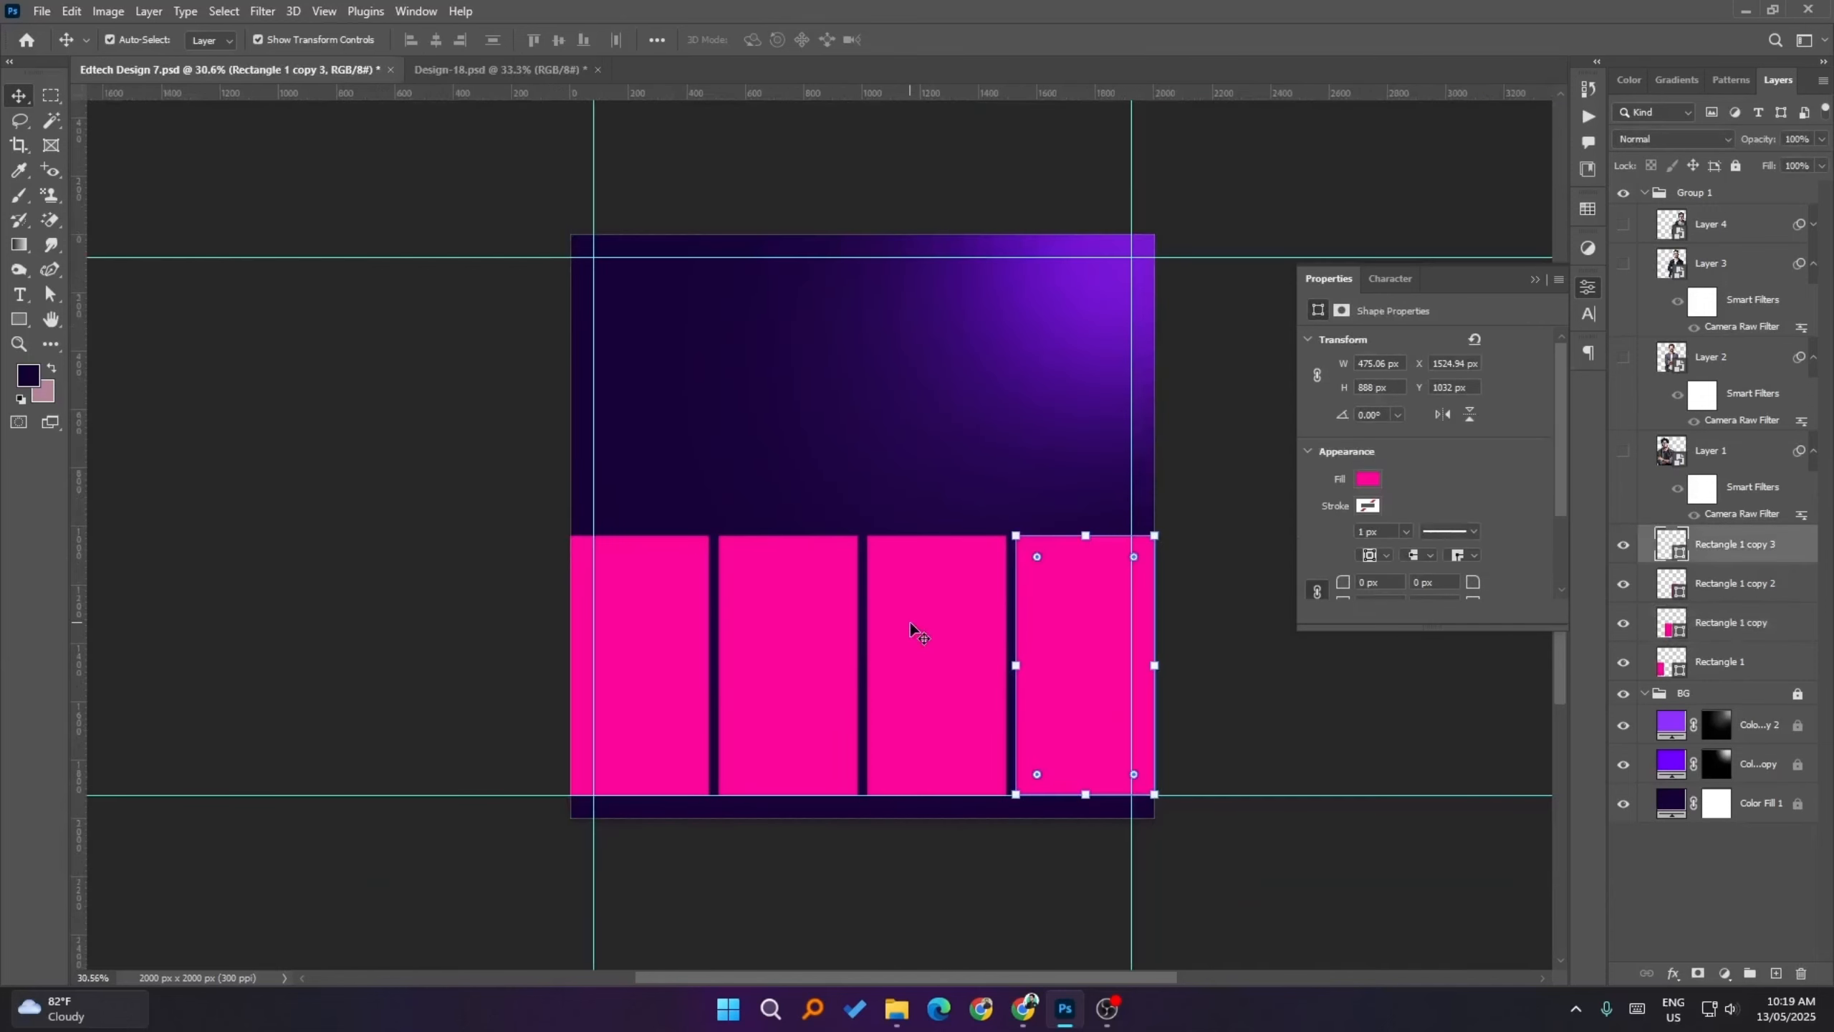
pyautogui.keyDown('shift'); pyautogui.click(910, 622); pyautogui.keyUp('shift')
pyautogui.keyDown('shift'); pyautogui.click(803, 620); pyautogui.keyUp('shift')
pyautogui.keyDown('shift'); pyautogui.click(643, 629); pyautogui.keyUp('shift')
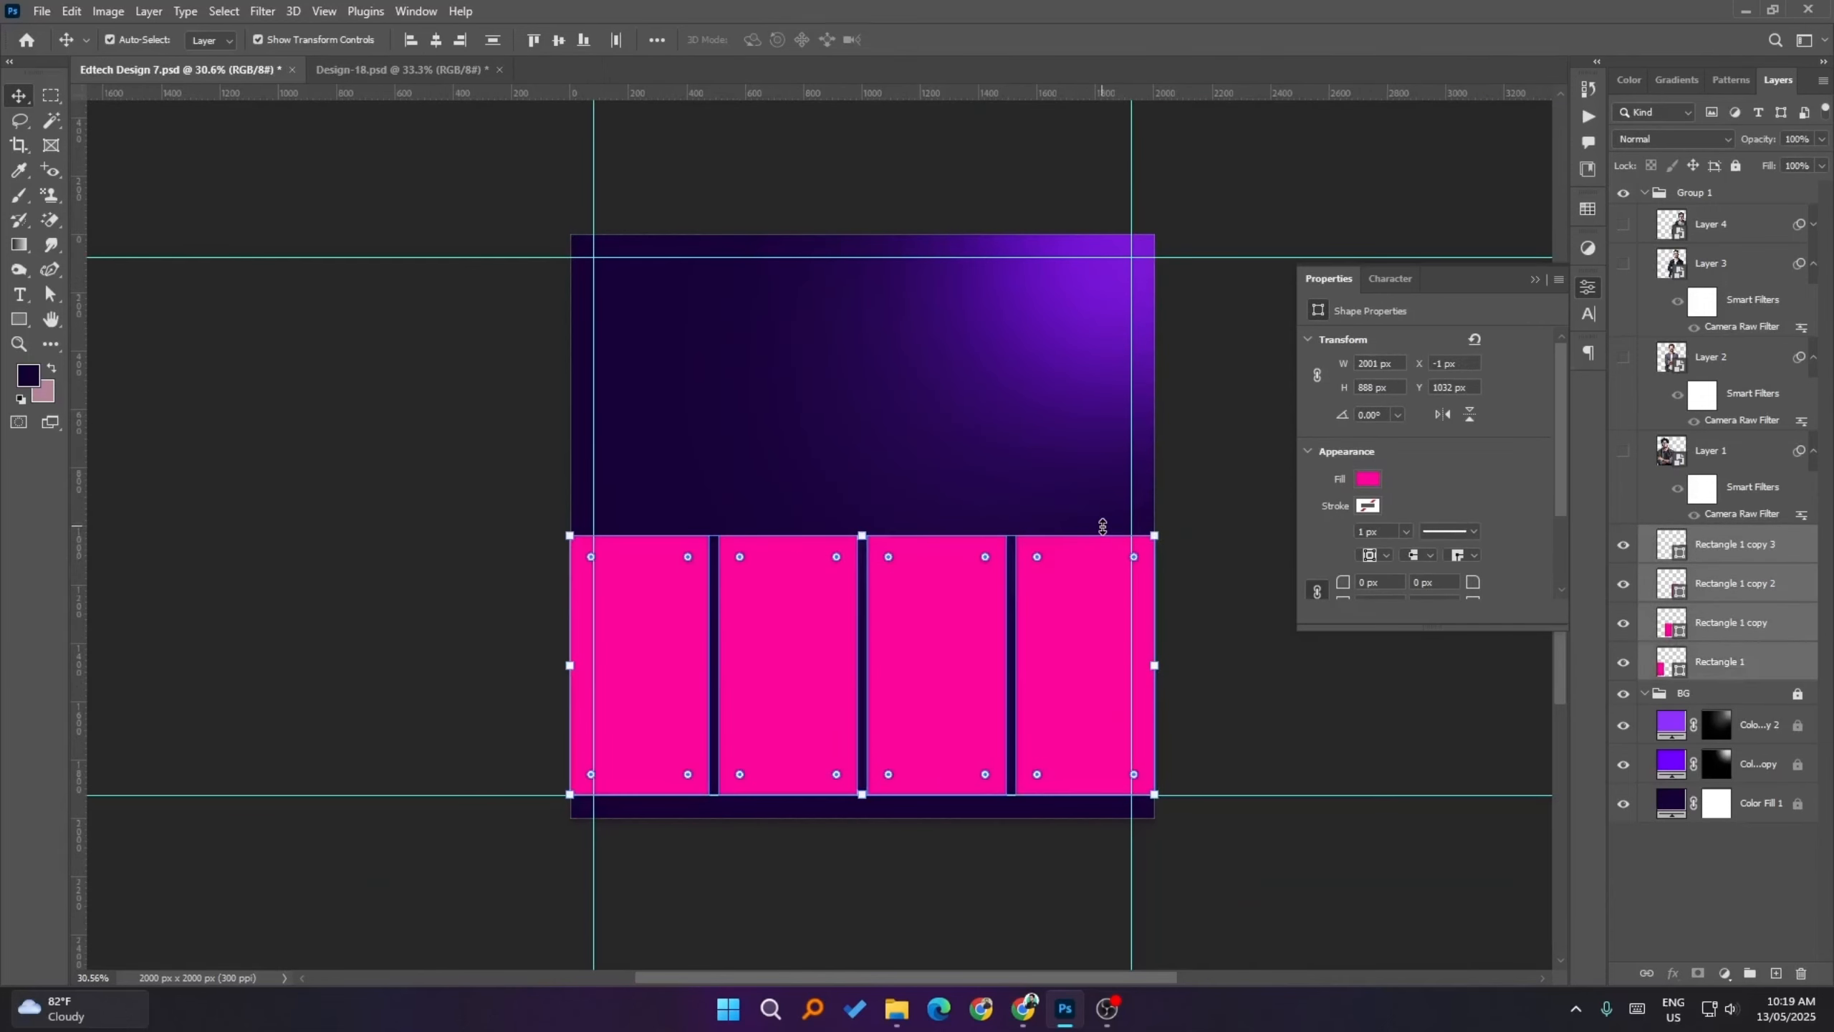
# - Shrink the row to about 1841×816 px inside the margin guides and commit
pyautogui.moveTo(1154, 535); pyautogui.dragTo(1127, 551)
pyautogui.click(946, 39)
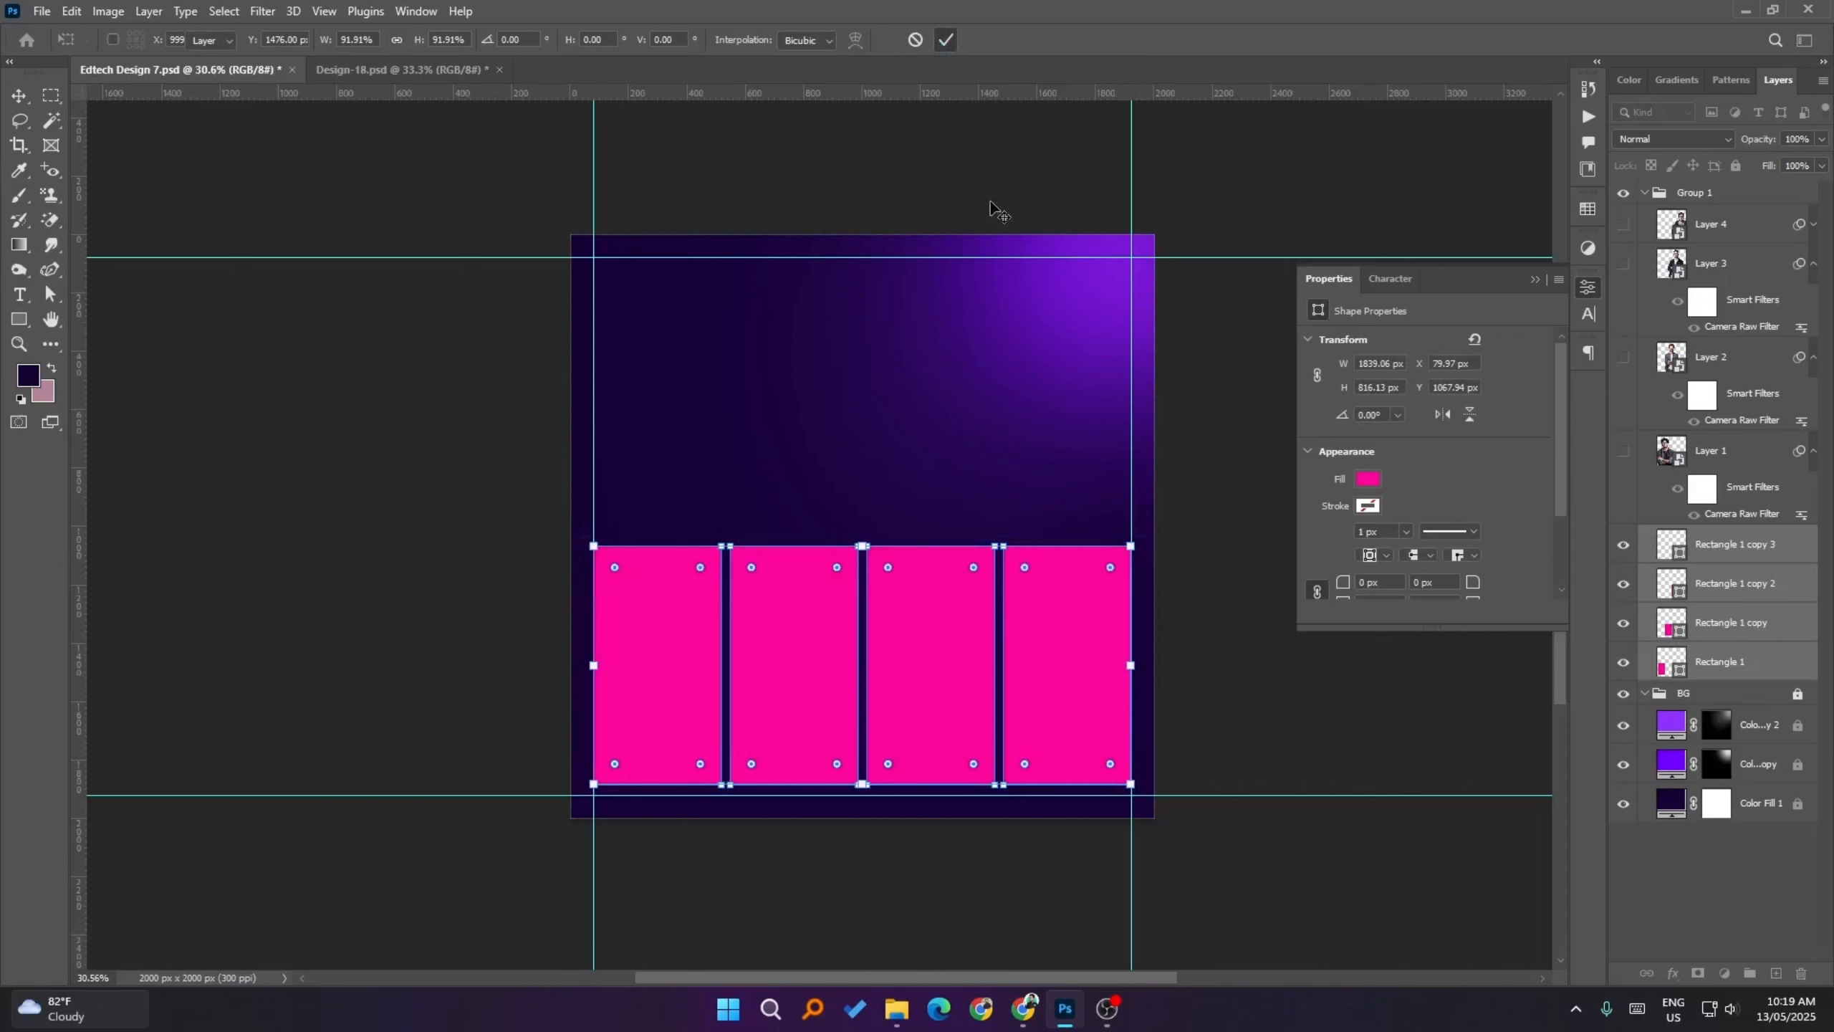
pyautogui.click(1293, 756)
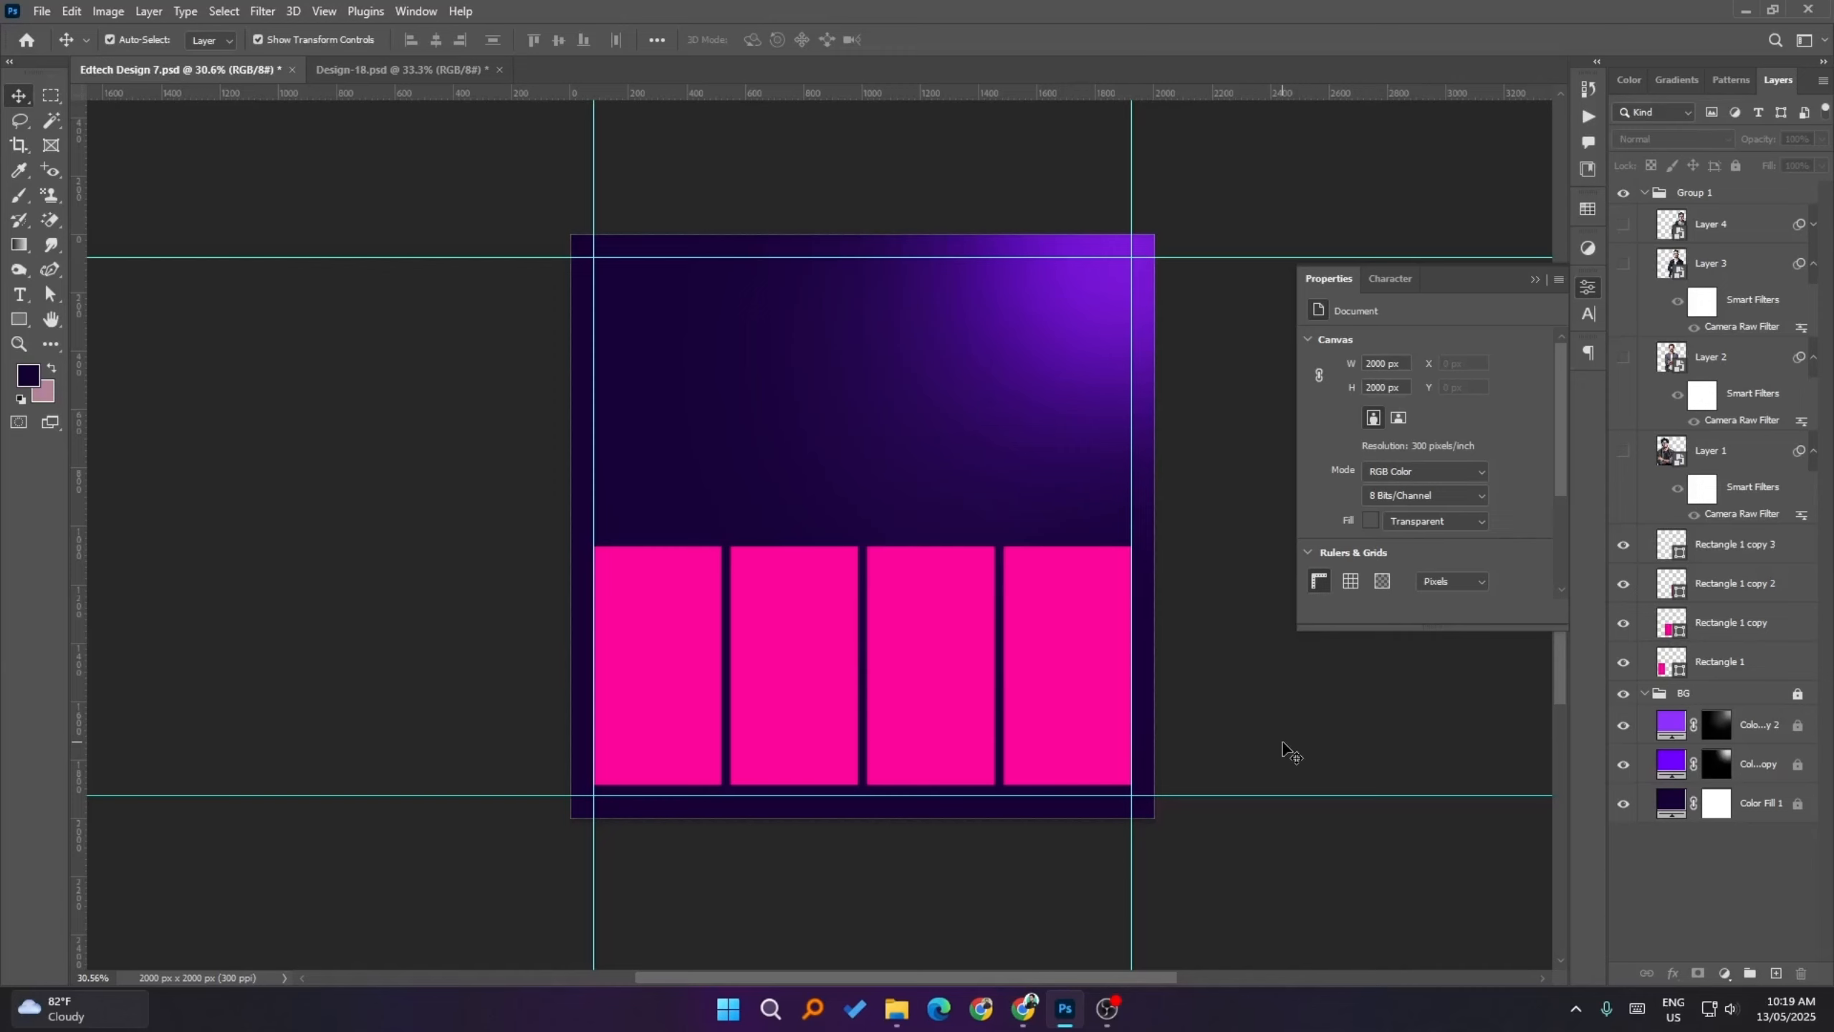
pyautogui.click(791, 665)
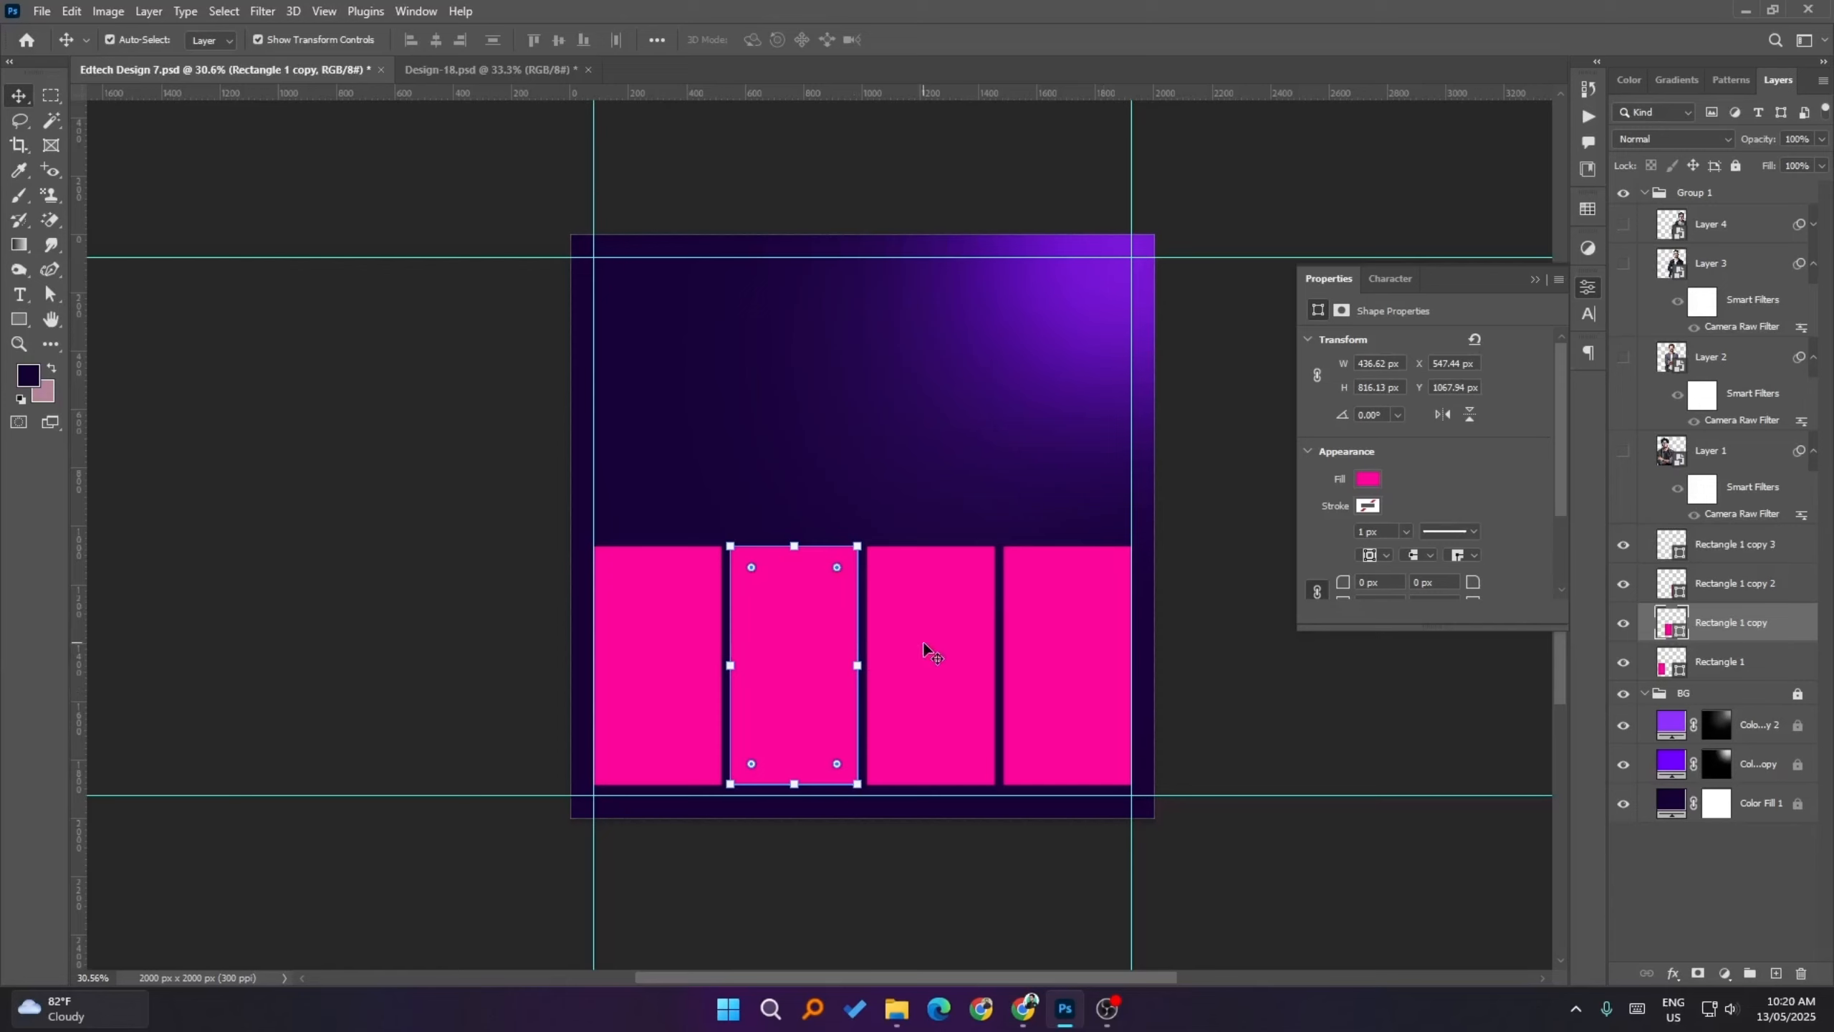
# - Show the Swatches panel and fill the second rectangle yellow
pyautogui.click(1588, 209)
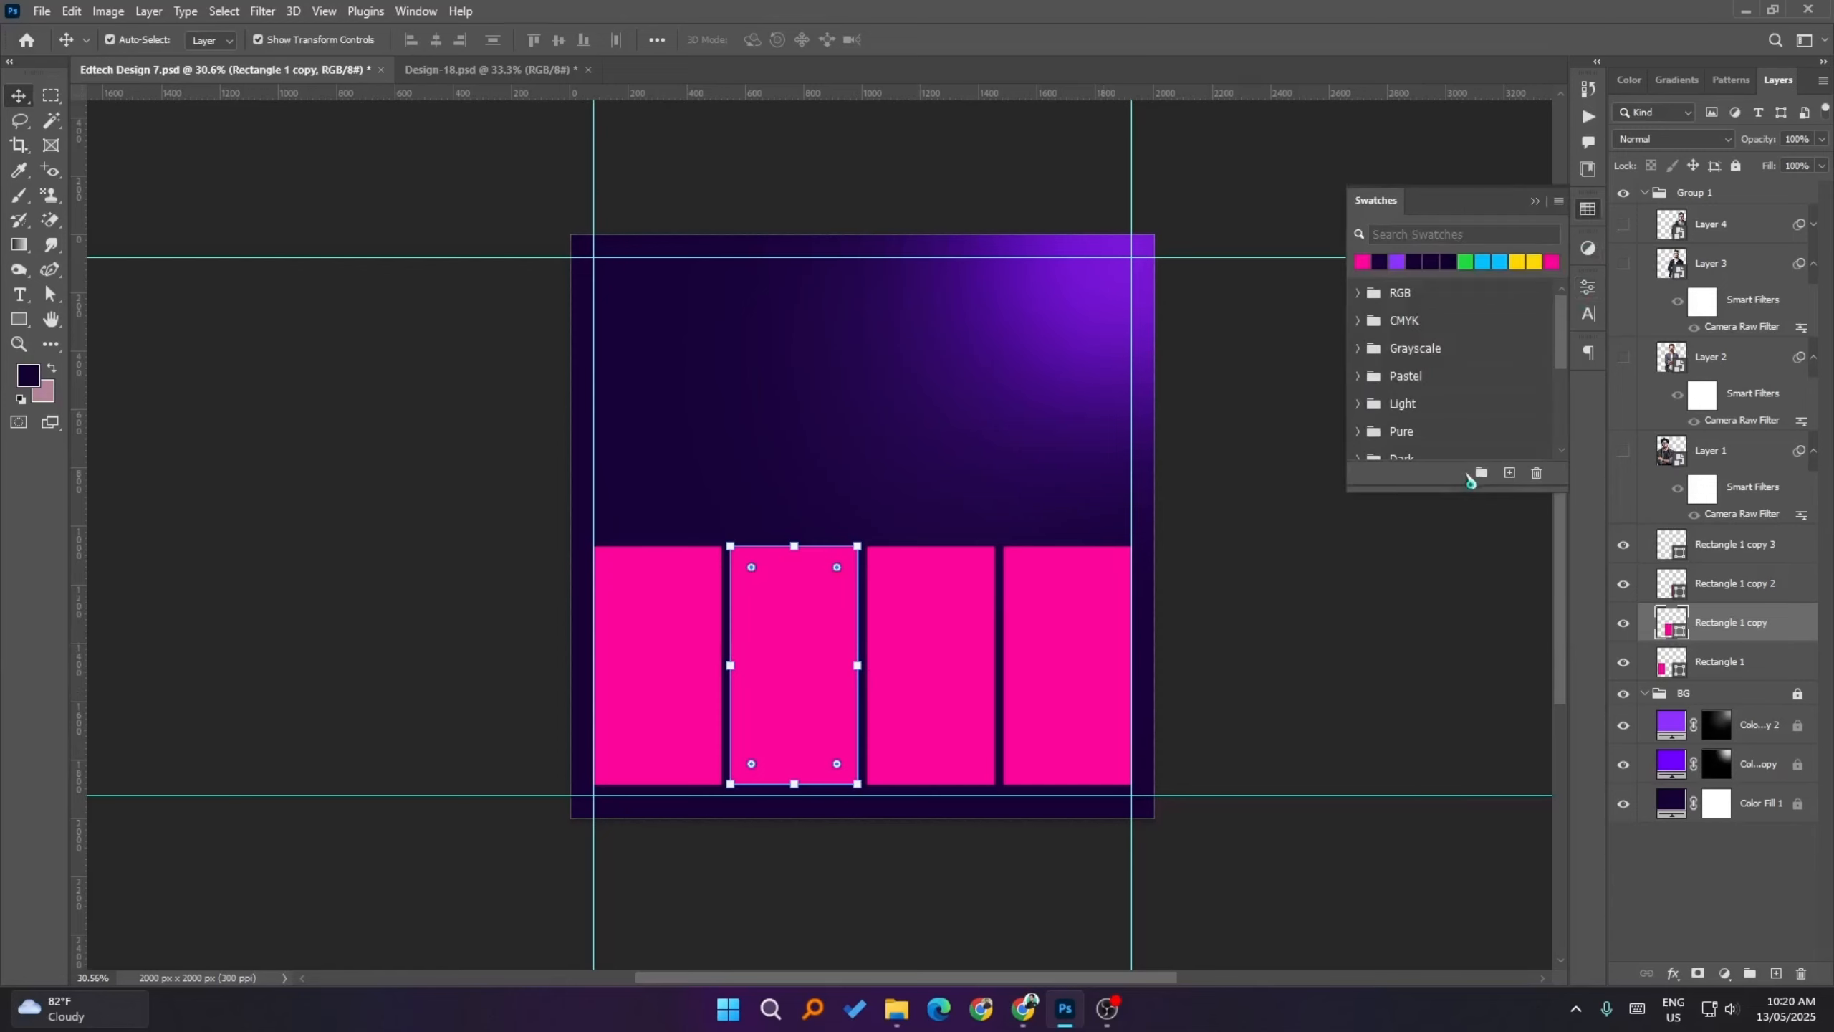
pyautogui.scroll(-5, 1473, 376)
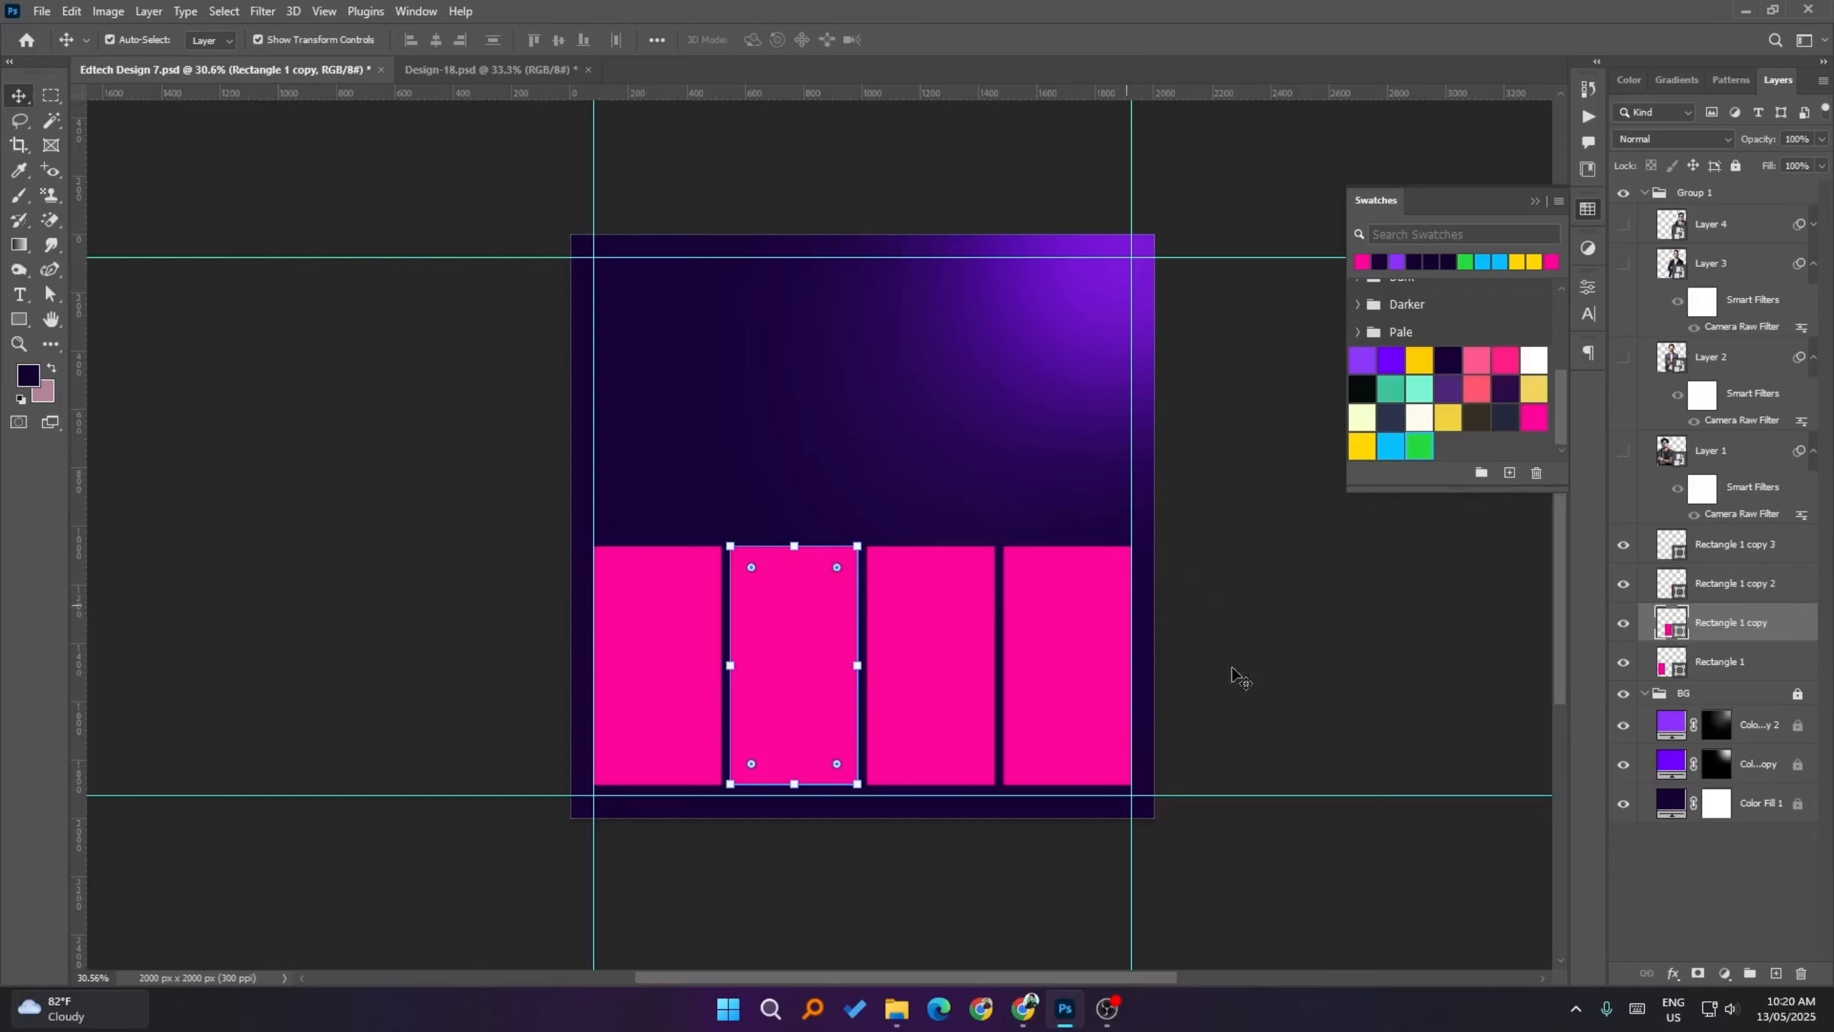
pyautogui.click(1320, 759)
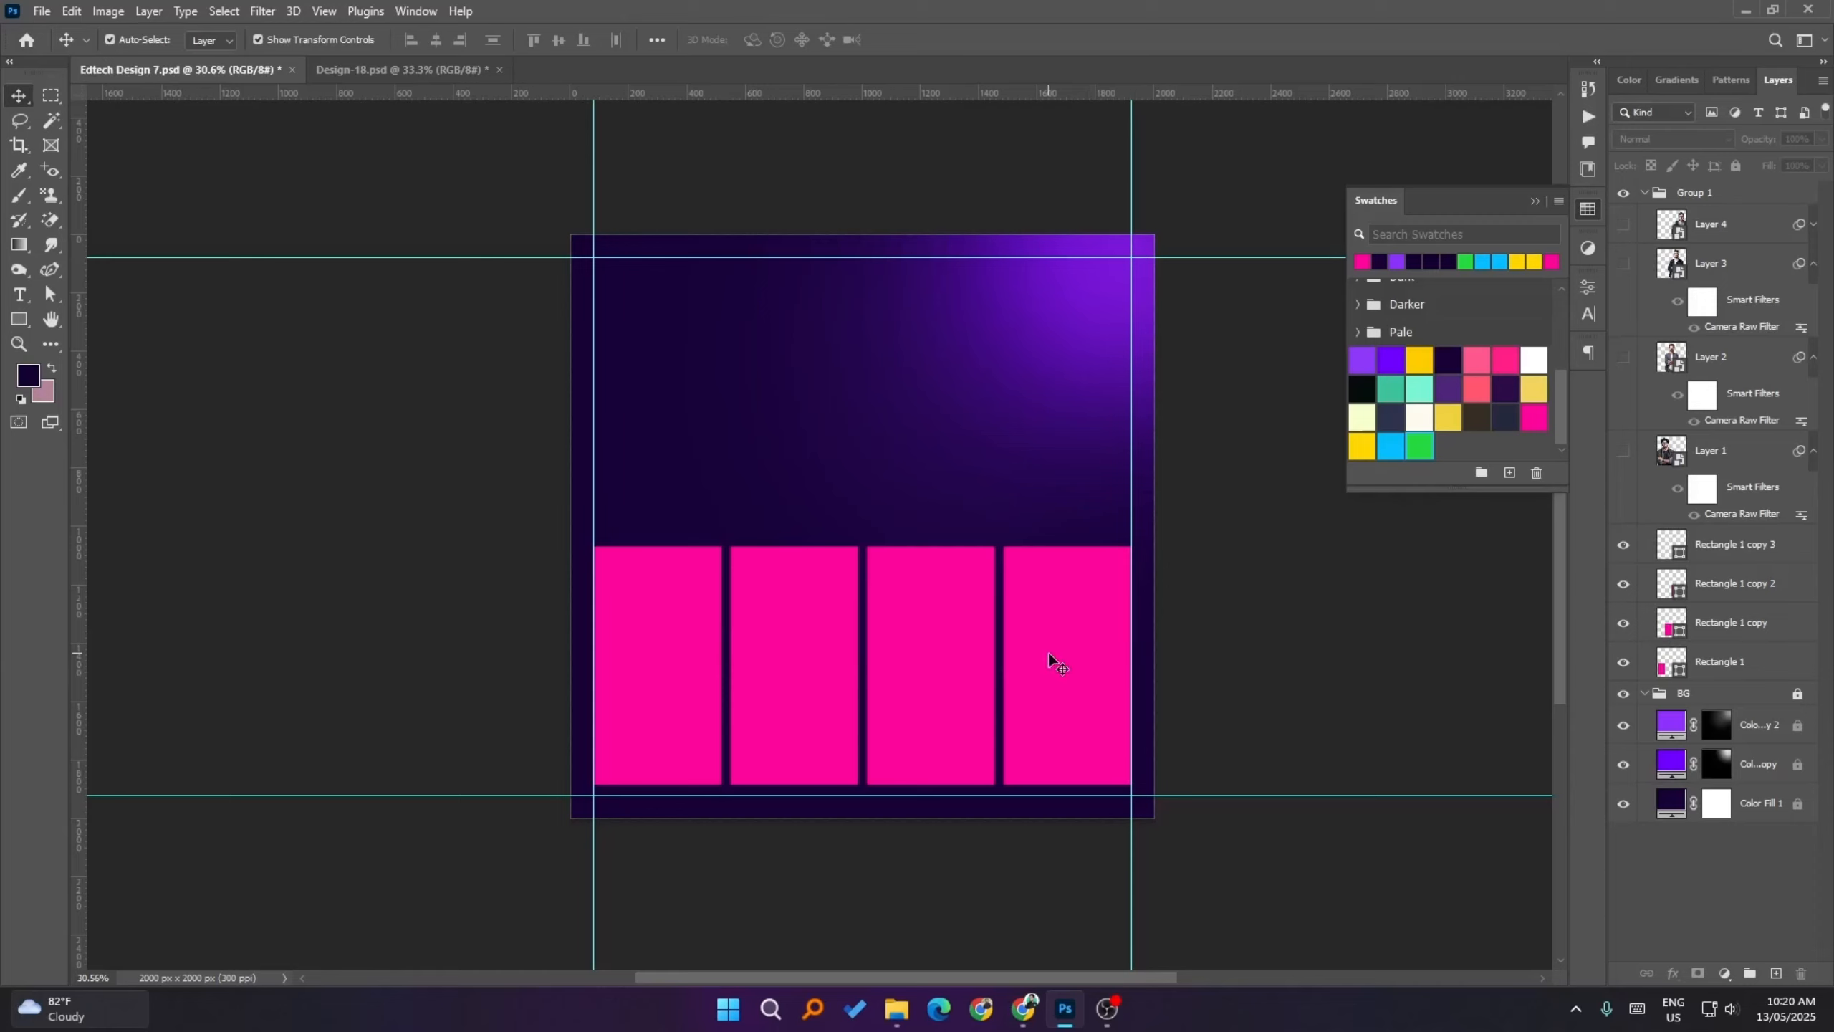
pyautogui.click(856, 647)
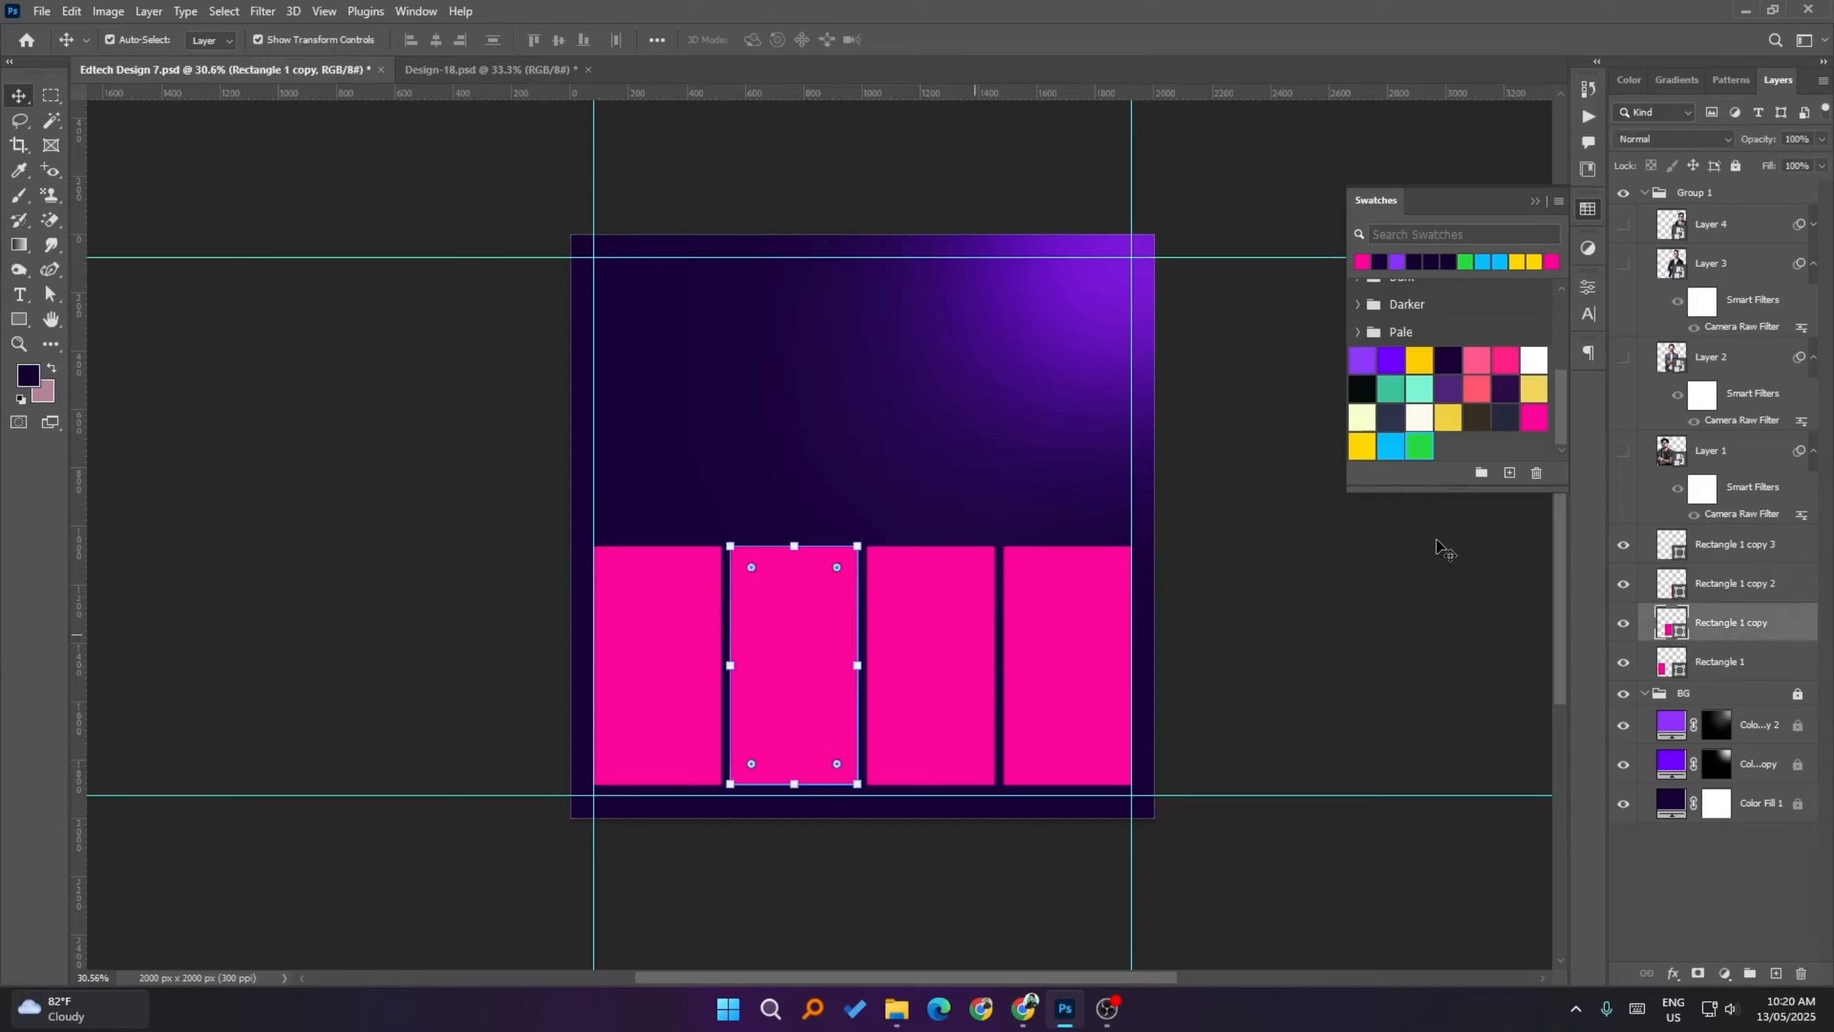
pyautogui.click(1362, 445)
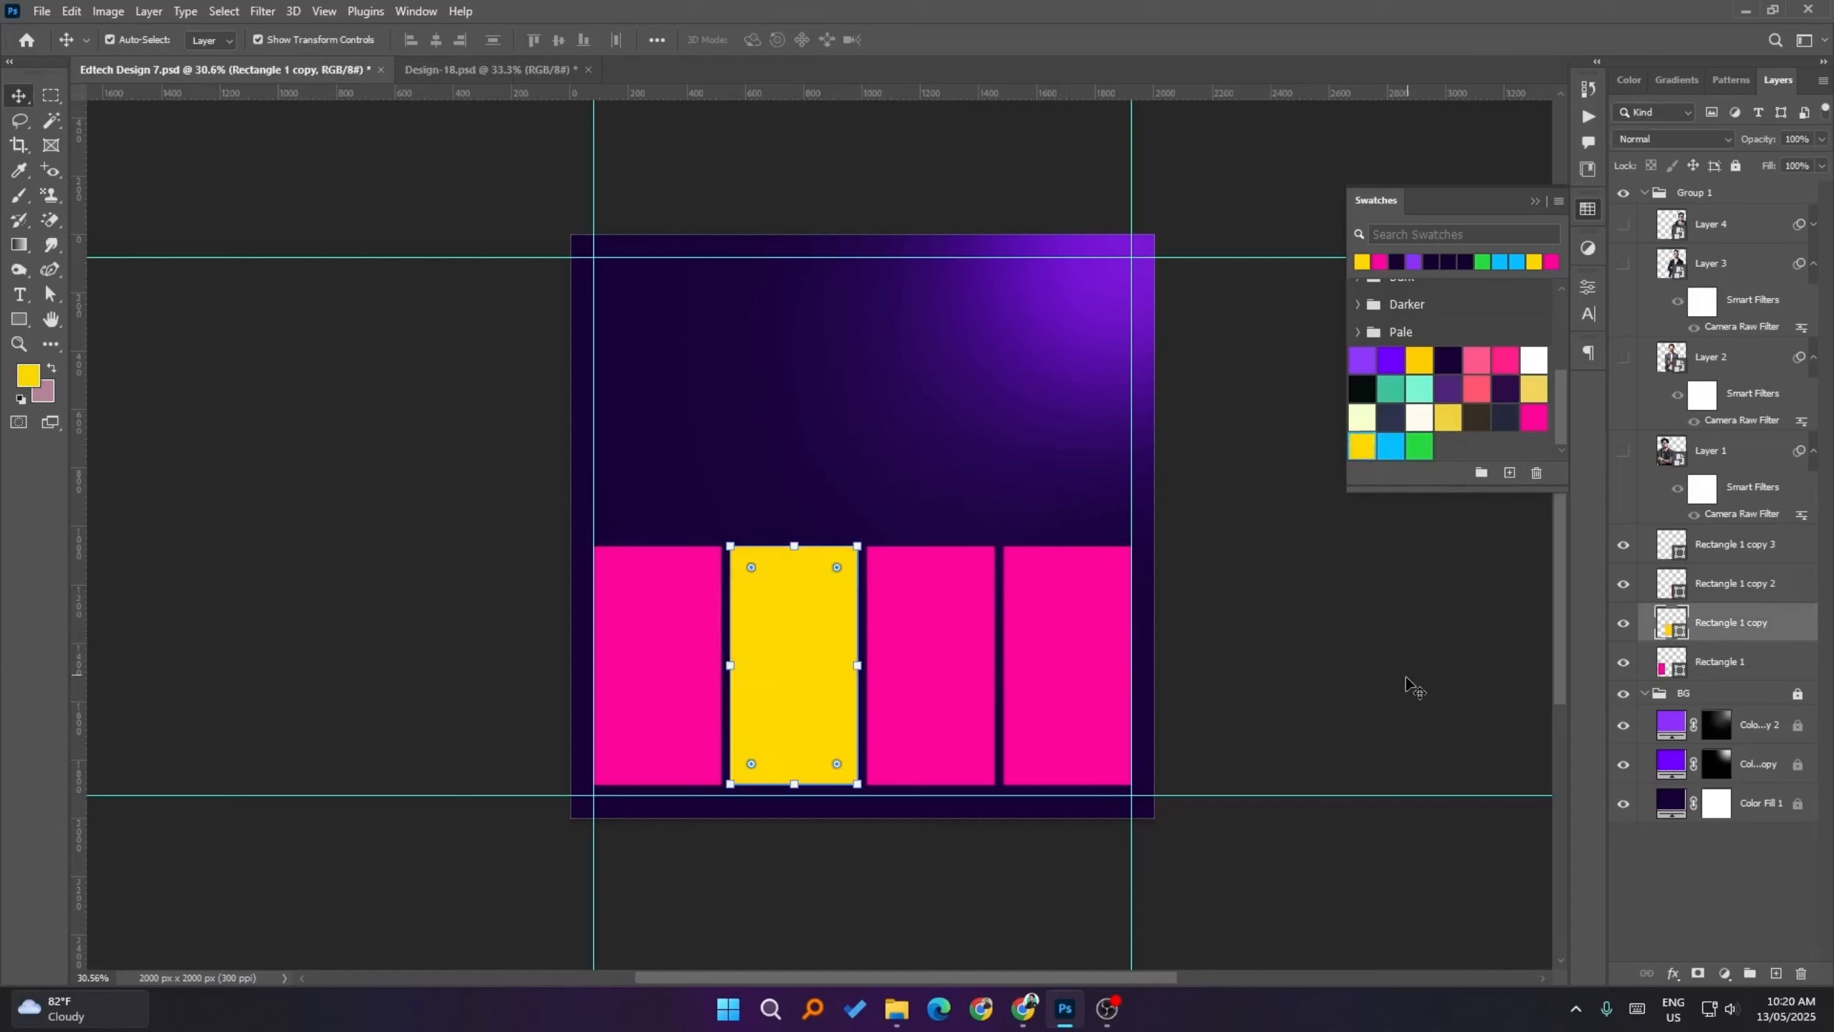
# - Fill the third rectangle cream and the fourth rectangle sky blue
pyautogui.click(938, 658)
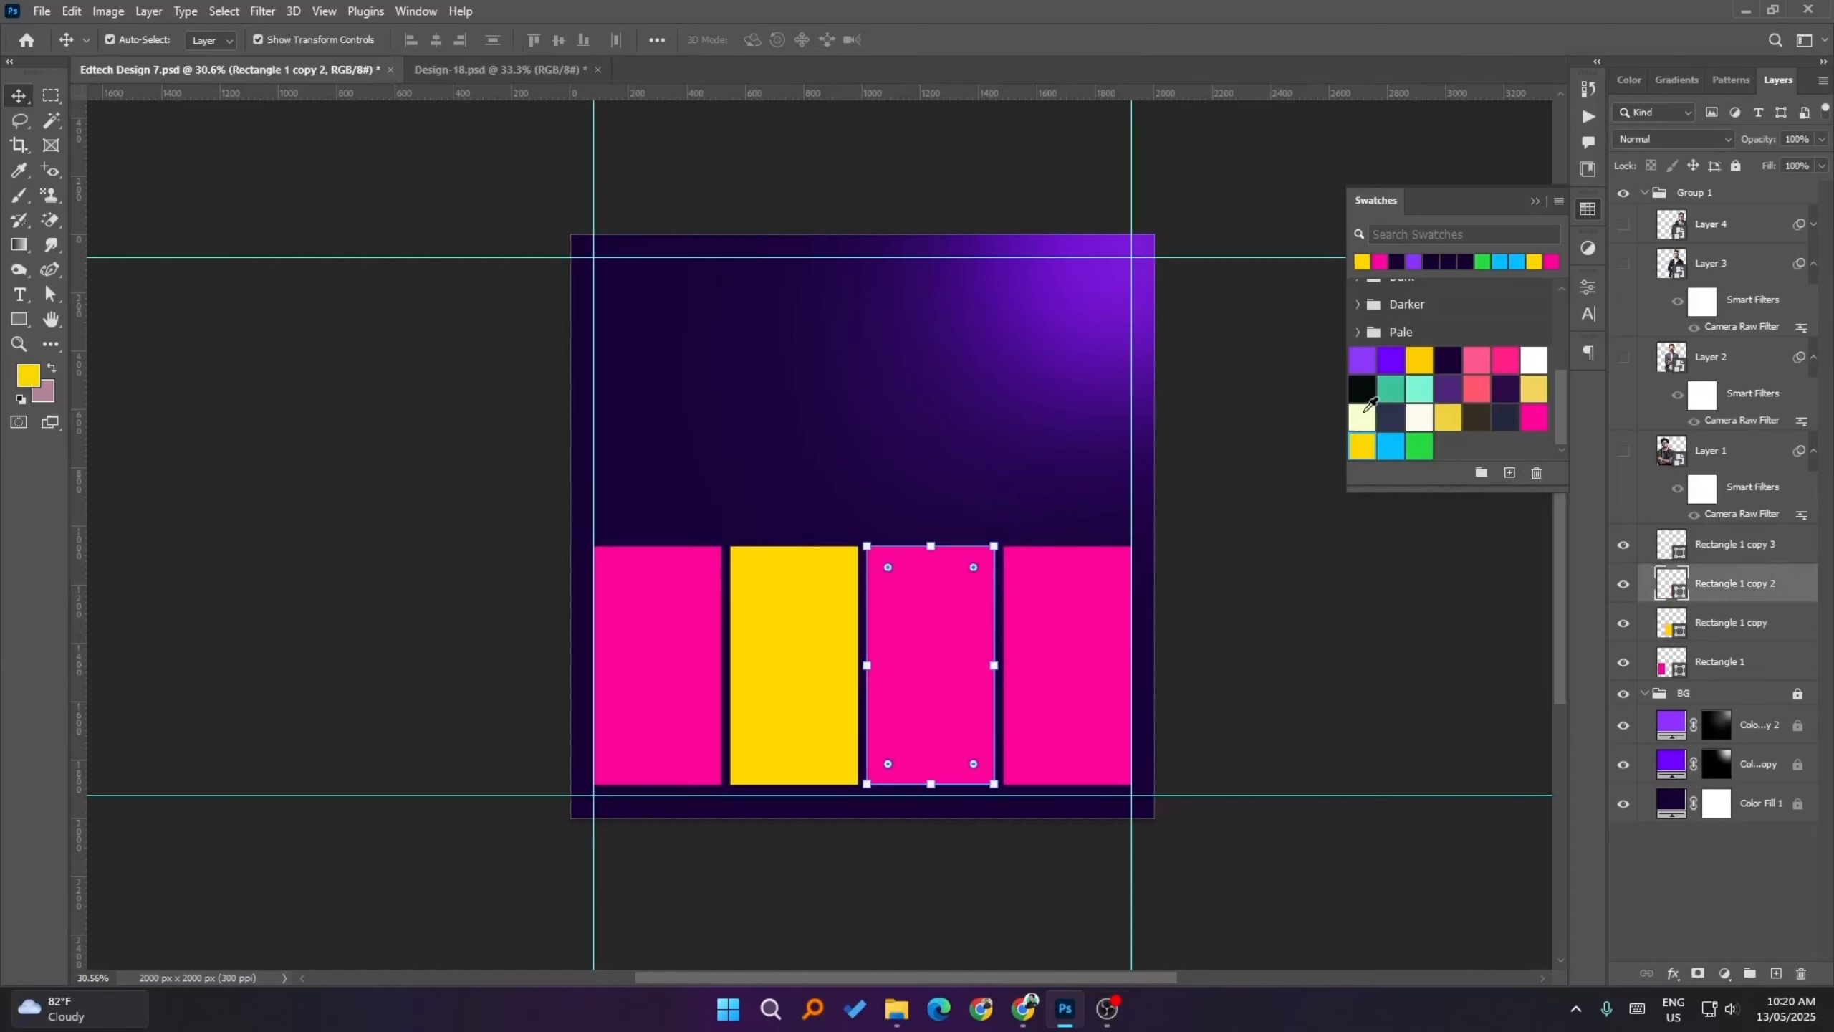
pyautogui.click(1418, 417)
pyautogui.click(1341, 699)
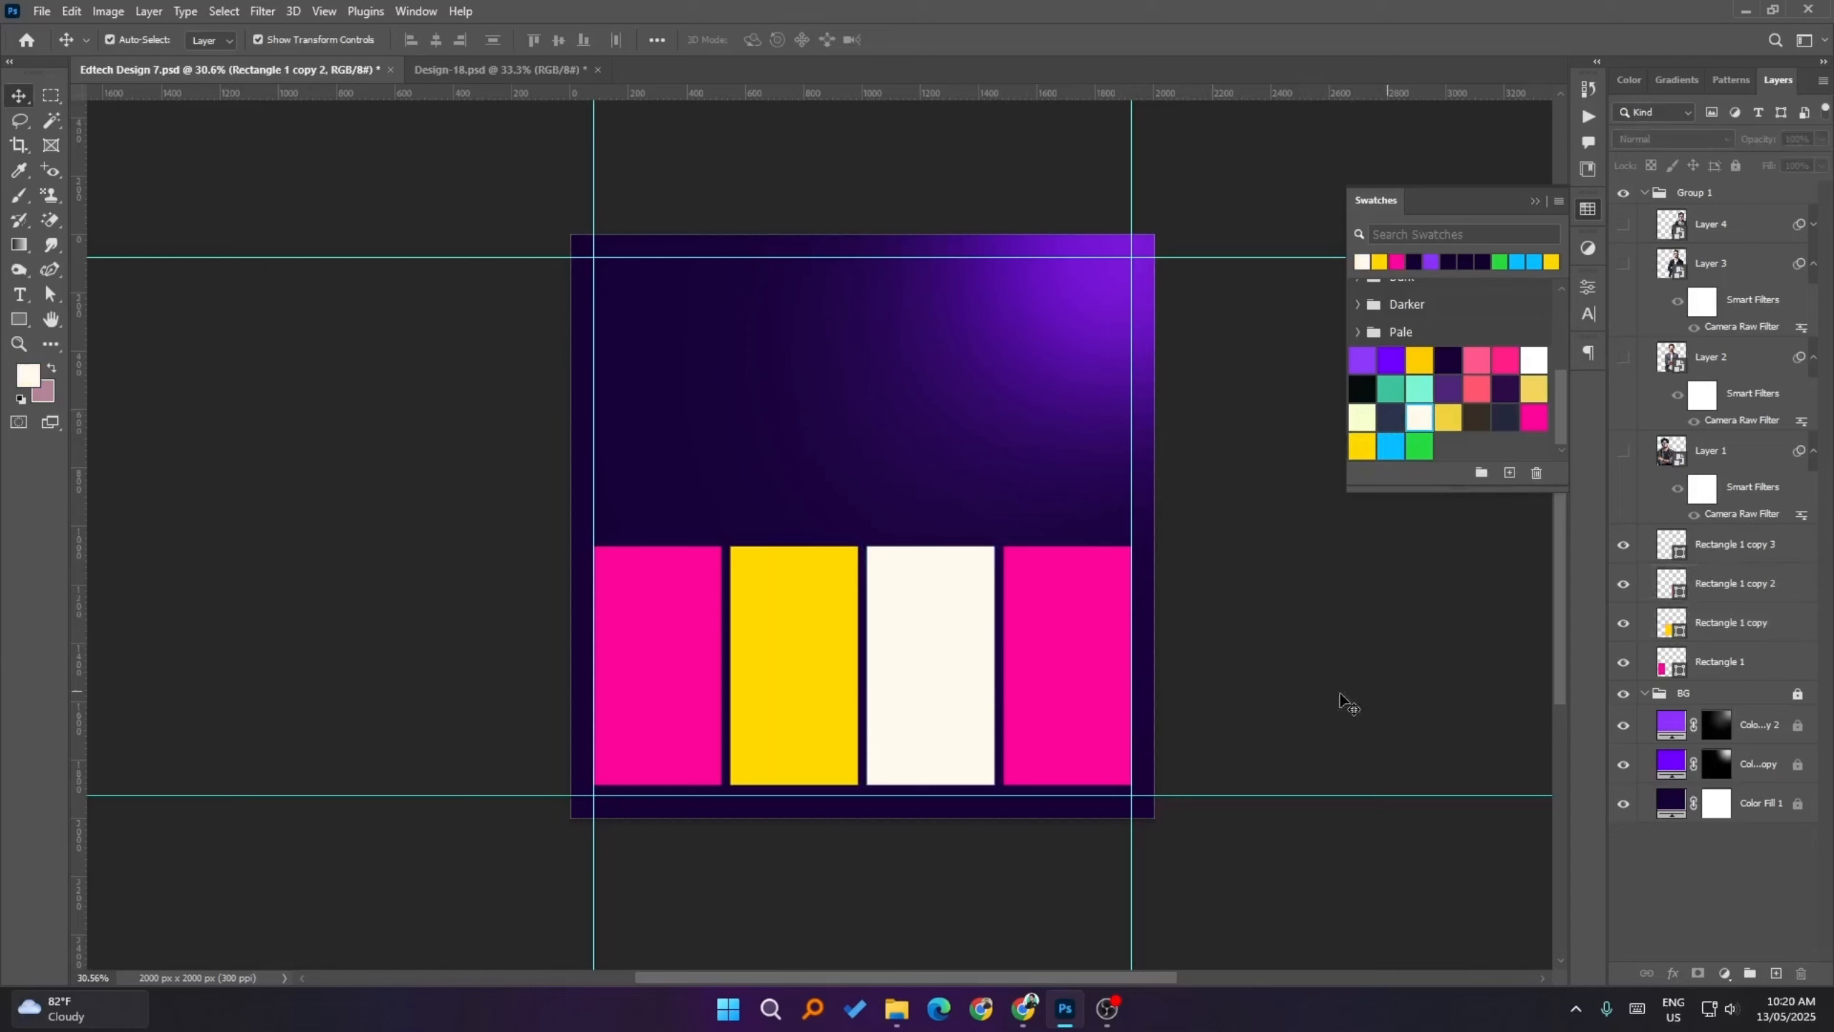
pyautogui.click(1100, 661)
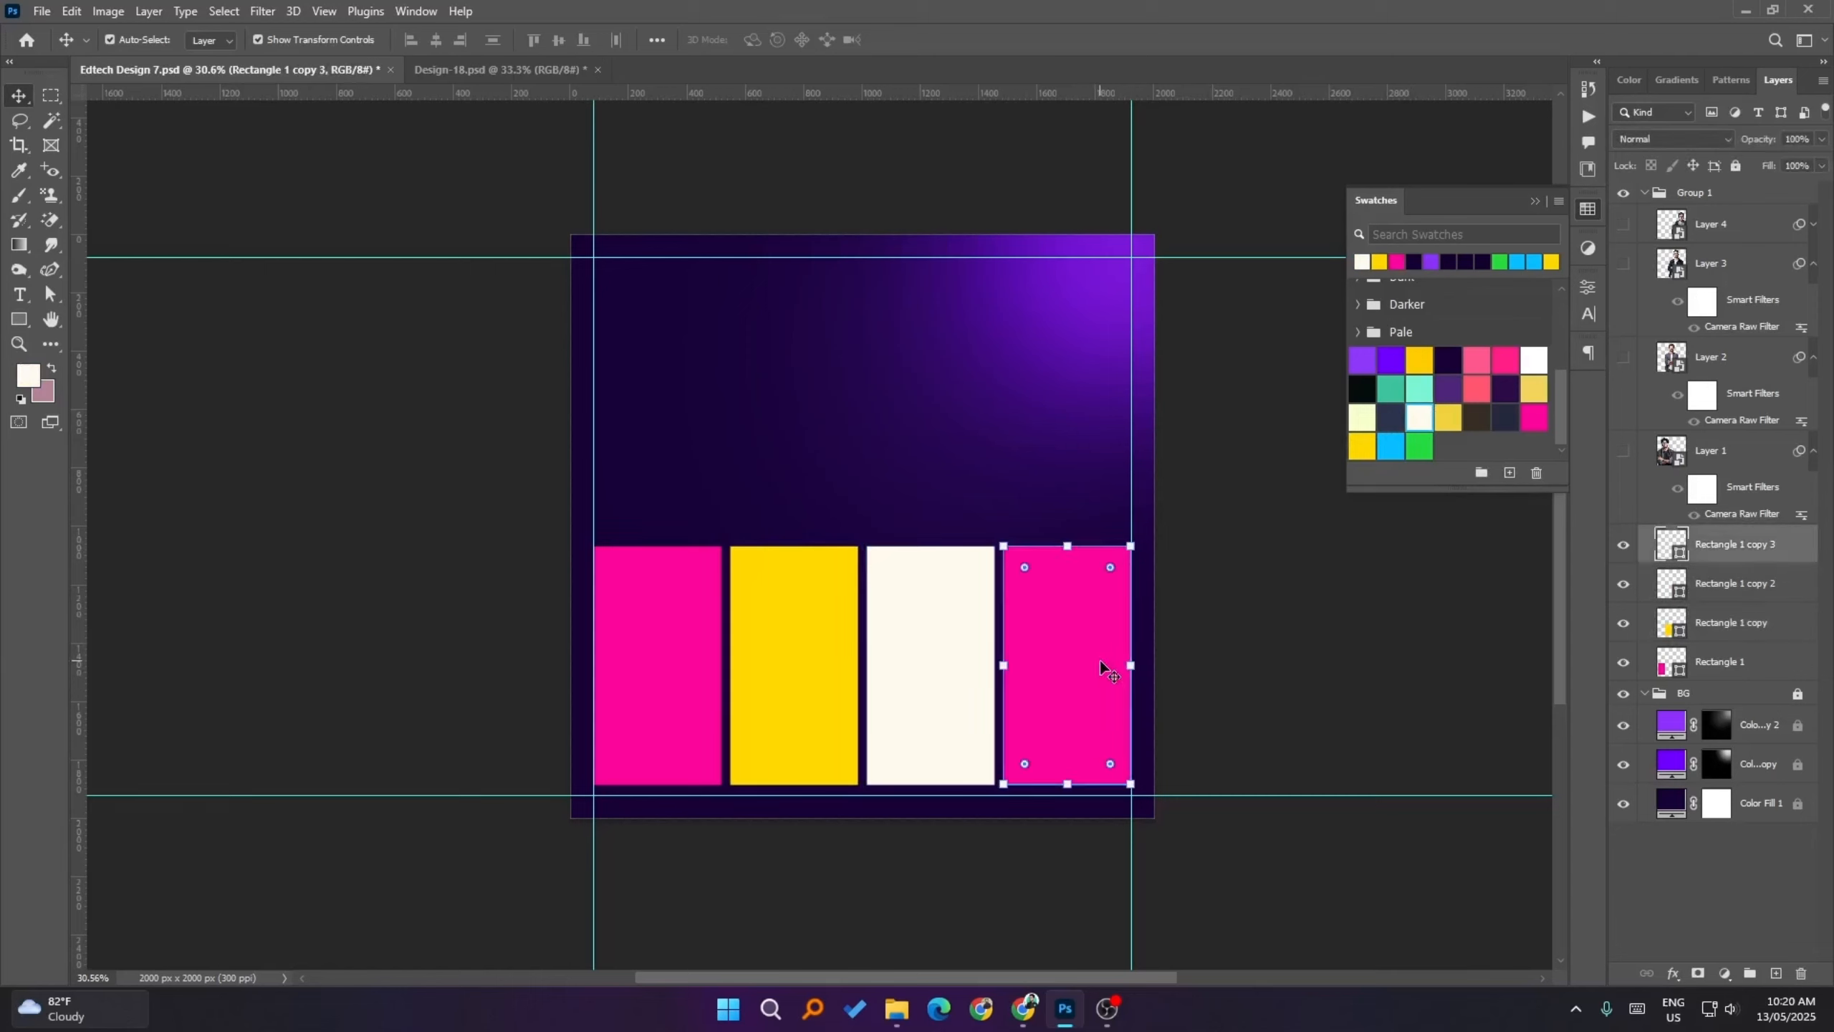
pyautogui.click(1390, 443)
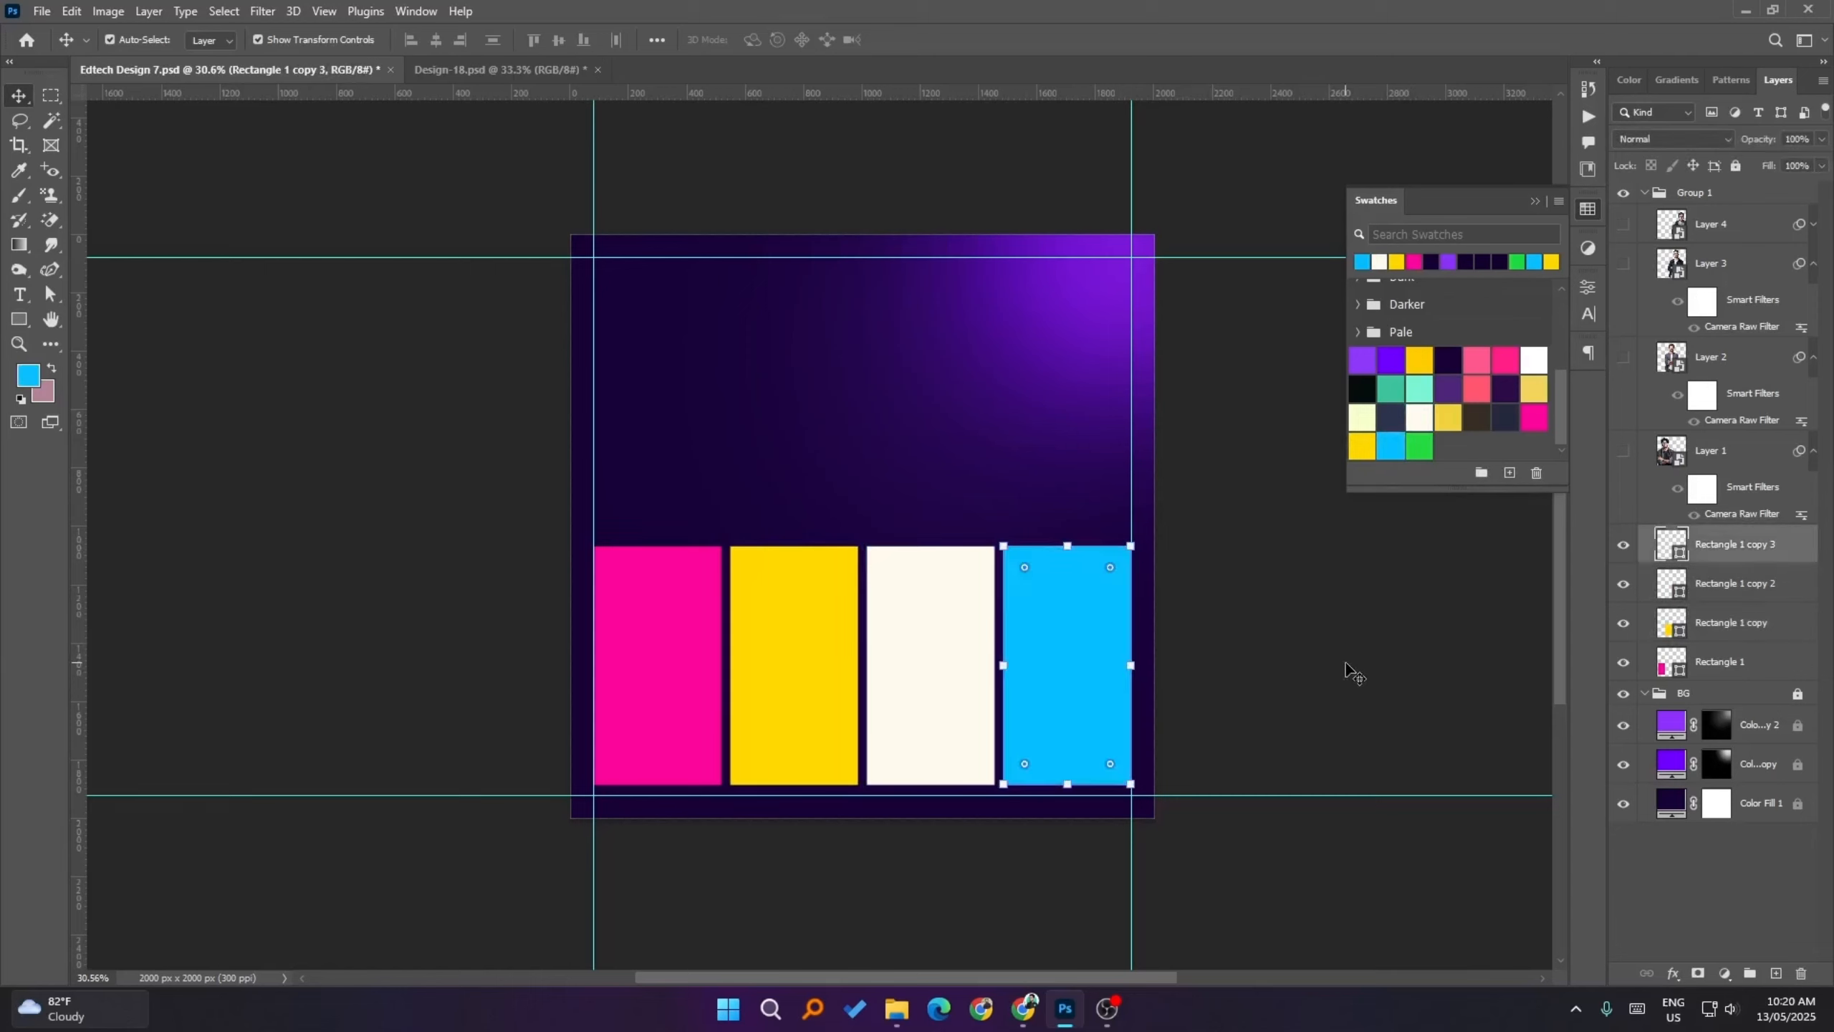
pyautogui.click(1346, 663)
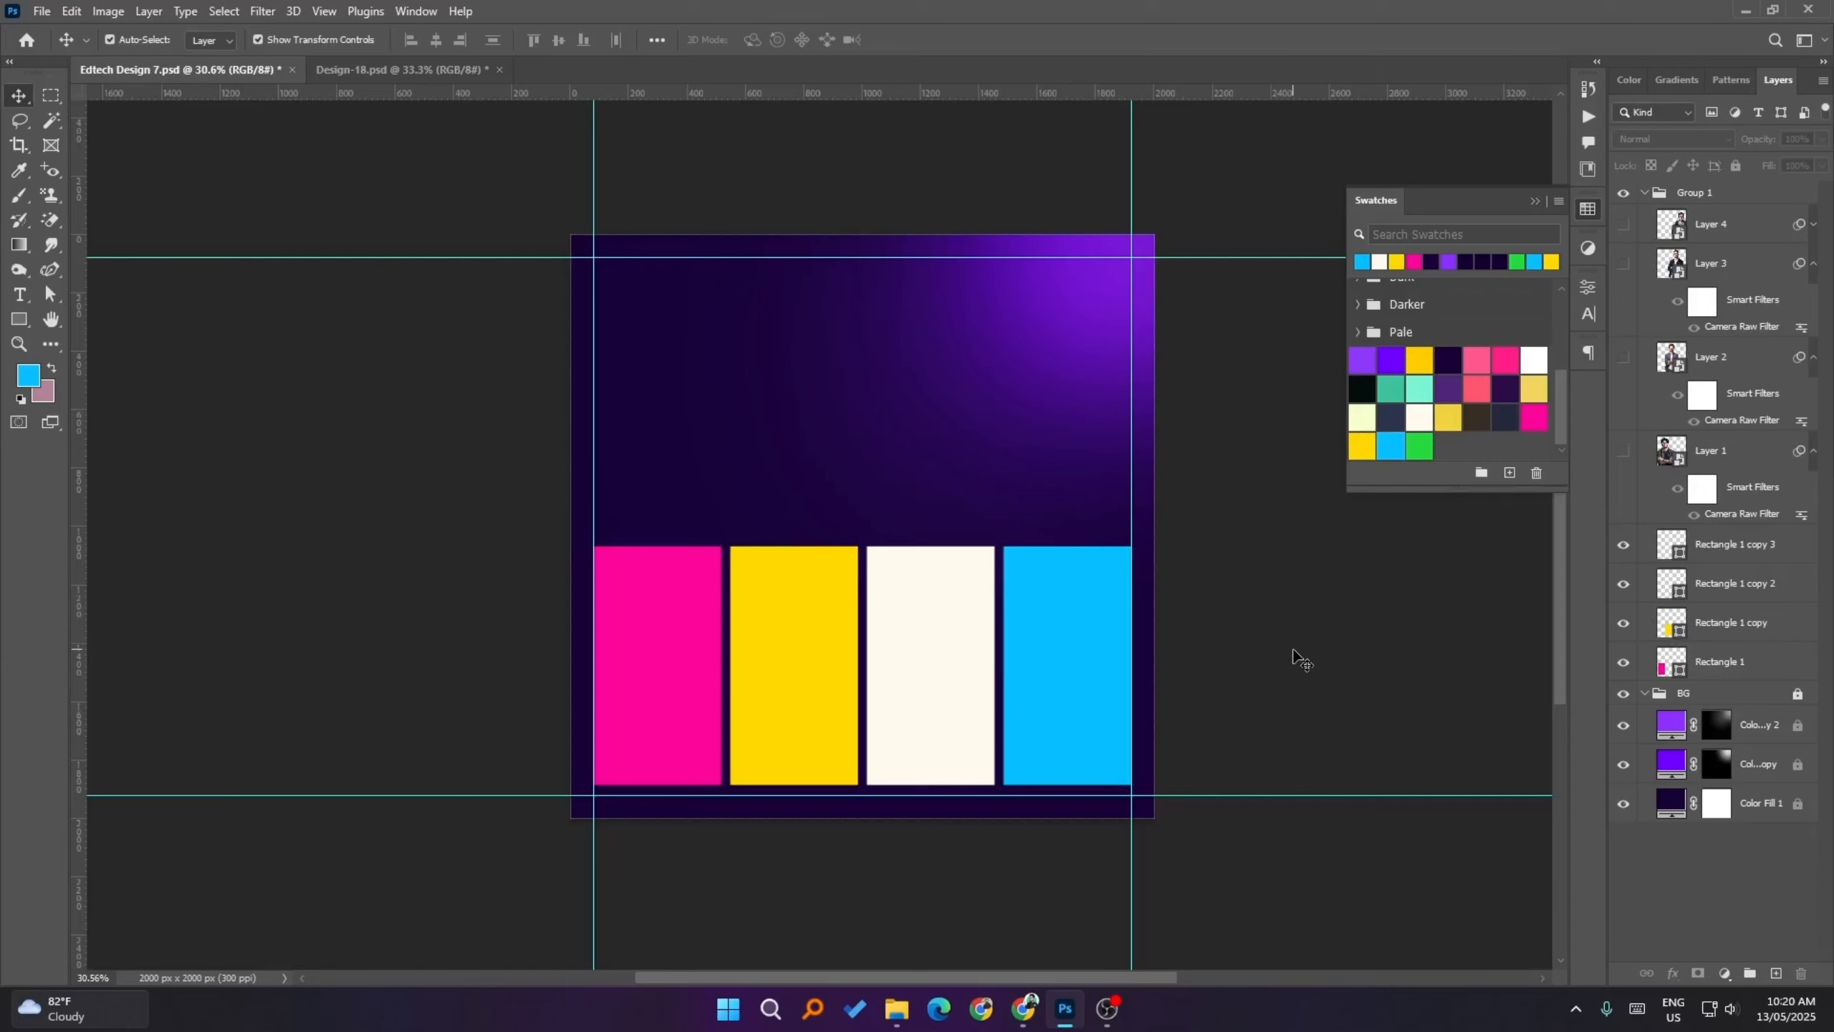
pyautogui.click(1067, 622)
# - Select the four Rectangle layers and group them into Group 2
pyautogui.keyDown('shift'); pyautogui.click(1708, 661); pyautogui.keyUp('shift')
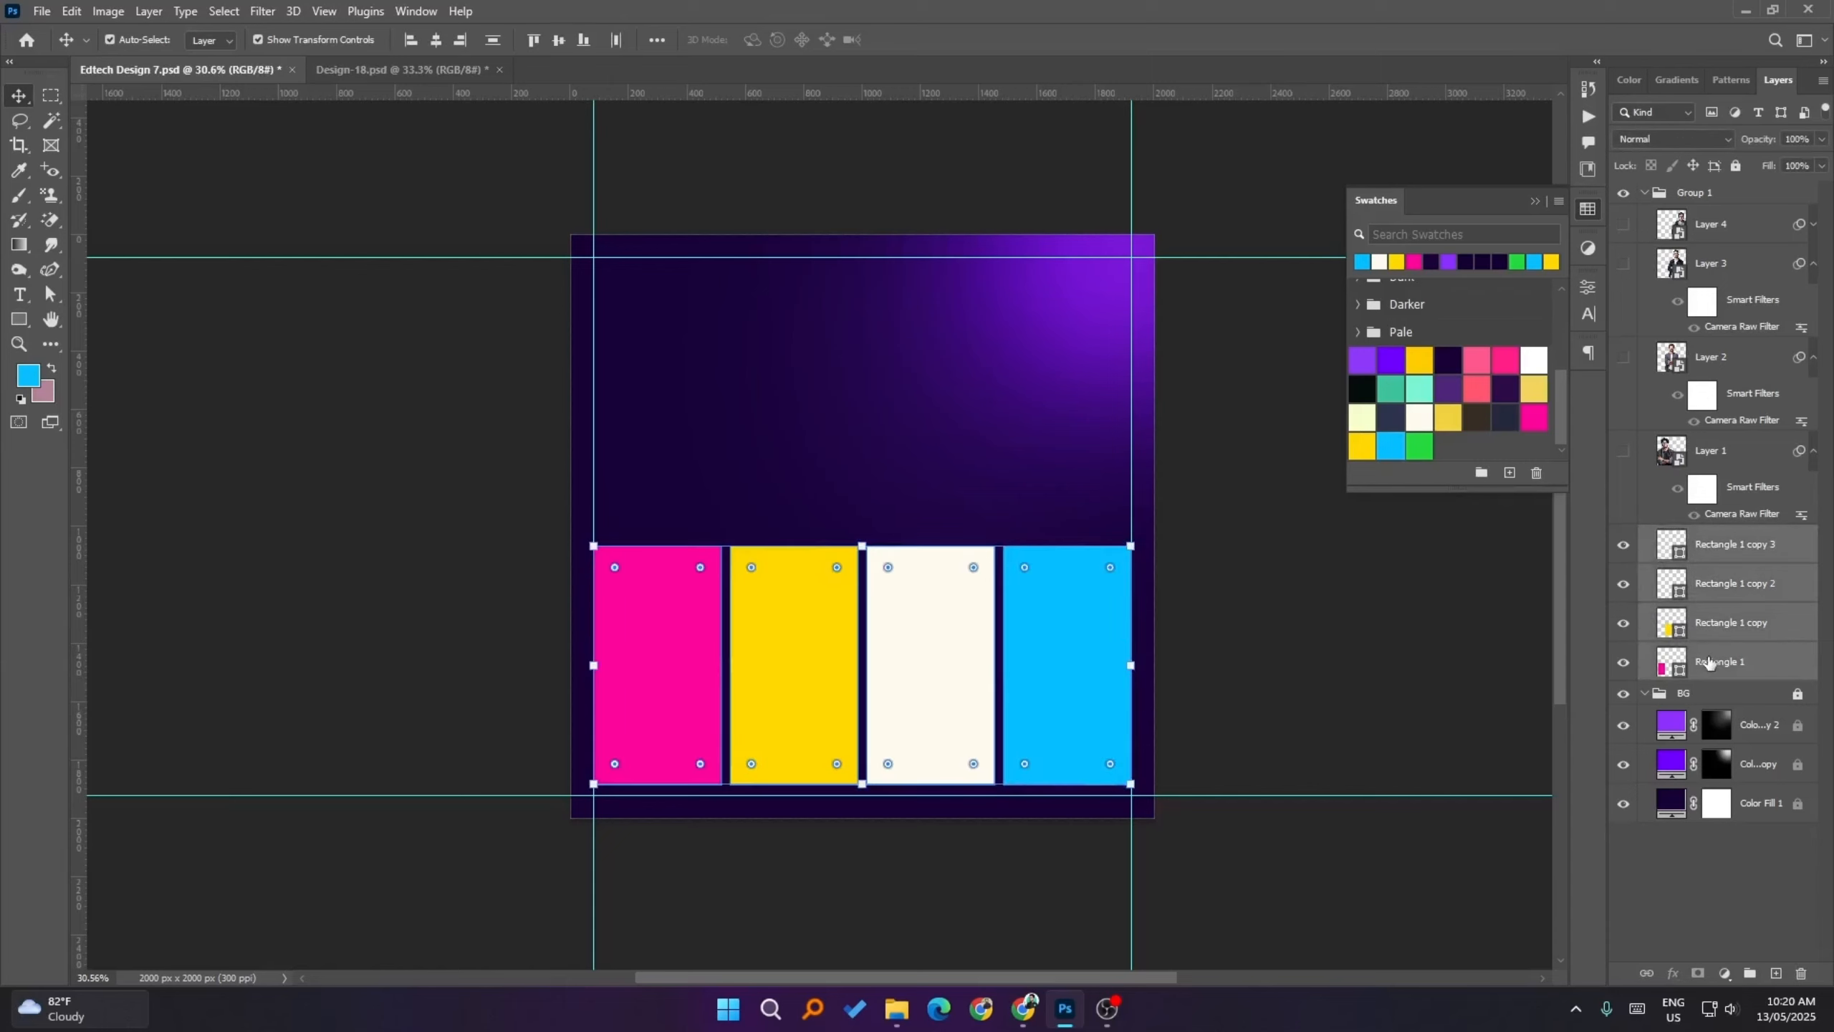
pyautogui.click(1746, 459)
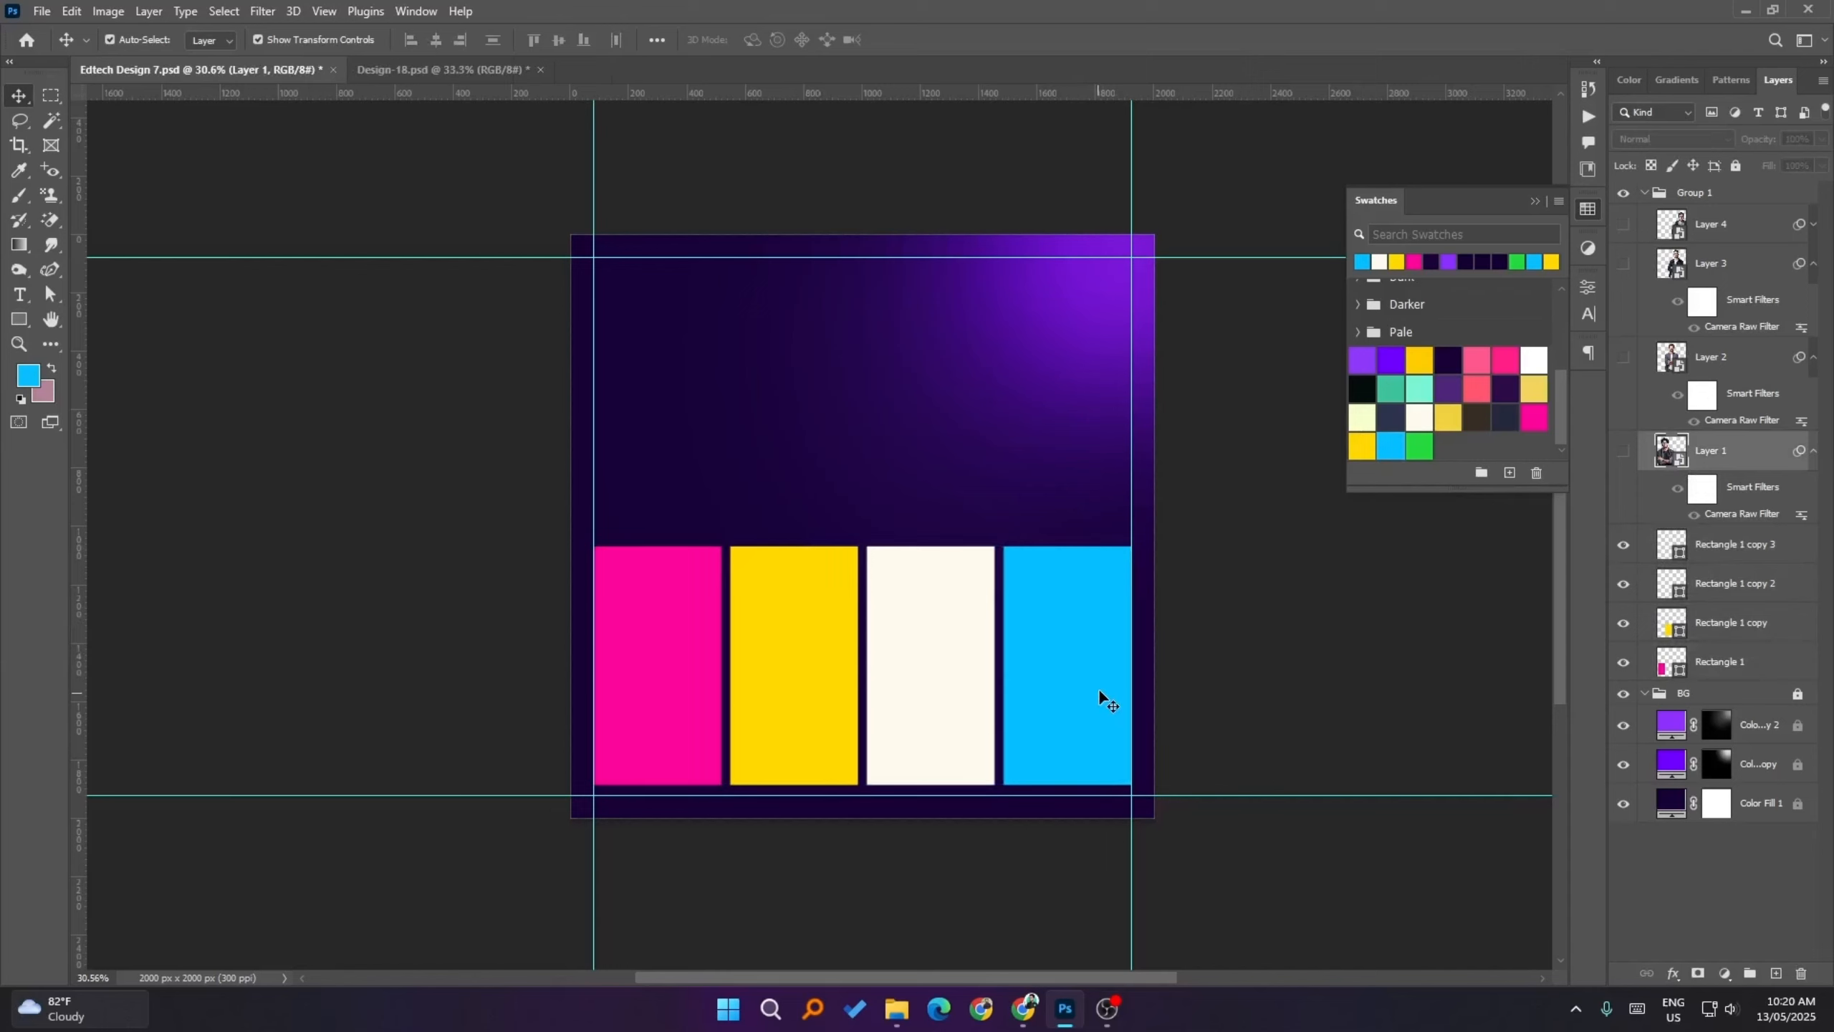
pyautogui.click(1728, 551)
pyautogui.keyDown('shift'); pyautogui.click(1708, 671); pyautogui.keyUp('shift')
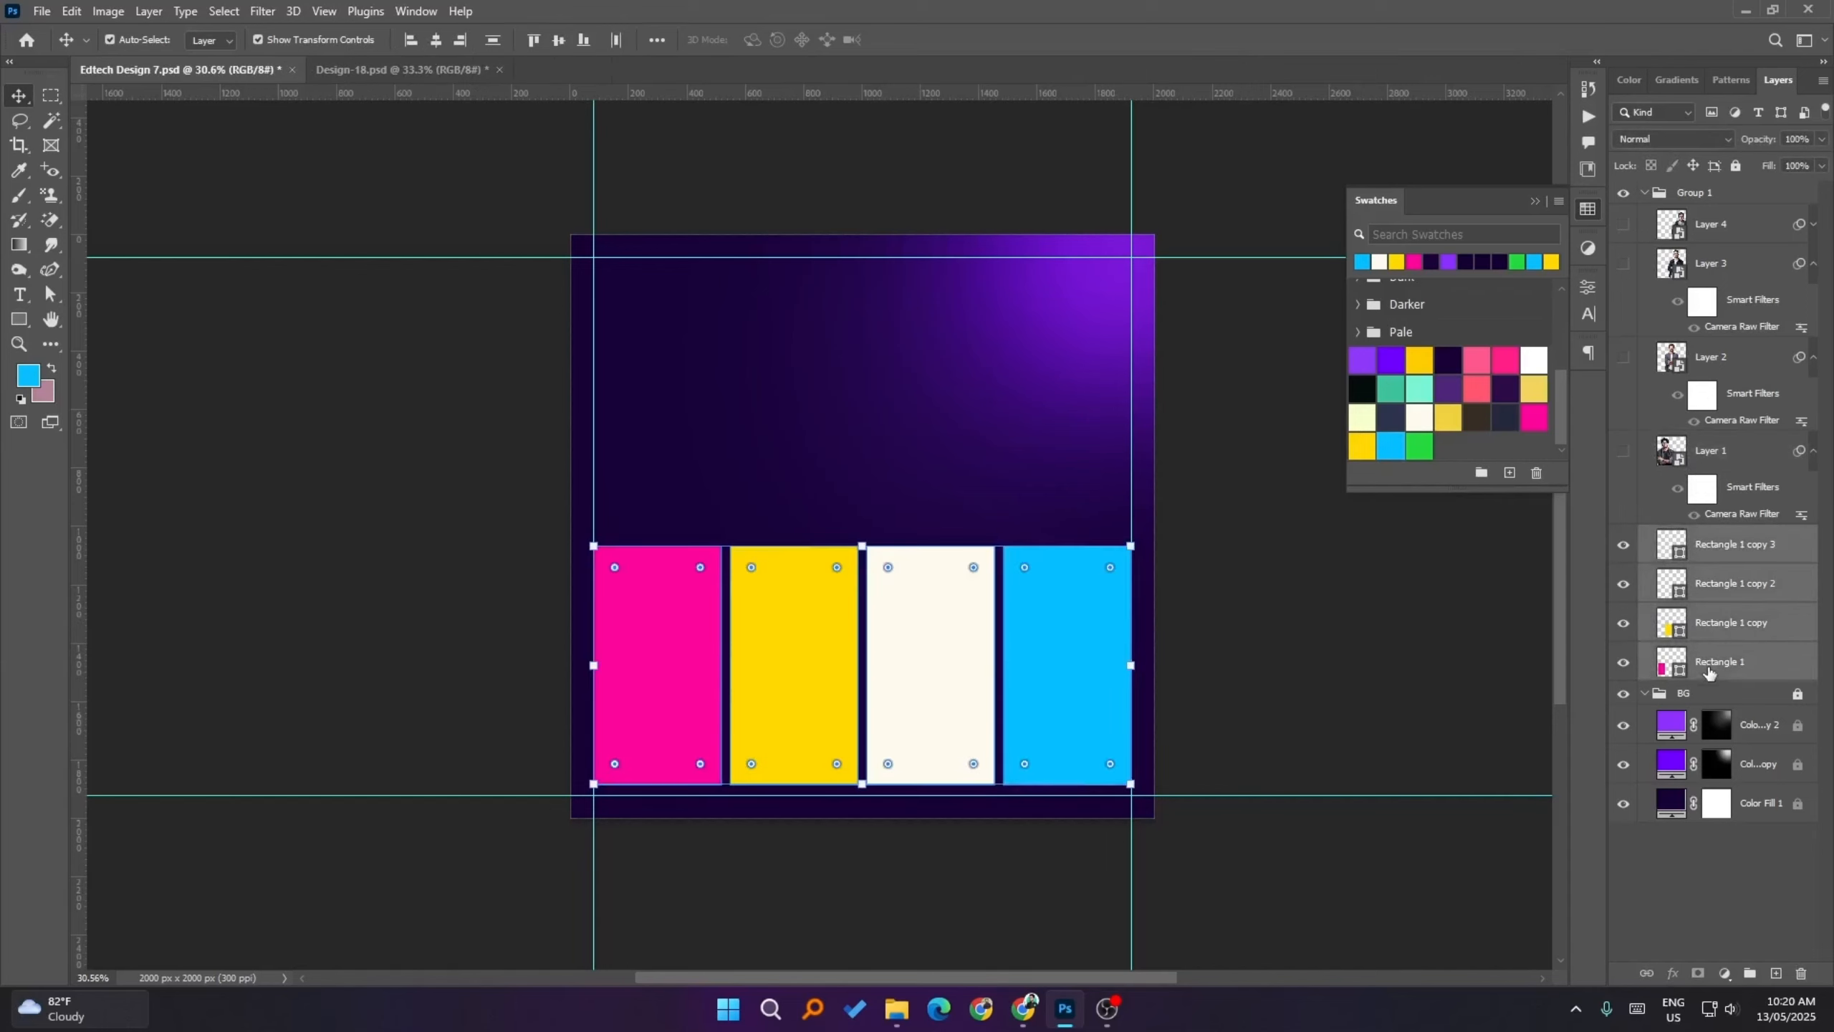
pyautogui.hotkey('ctrl', 'g')
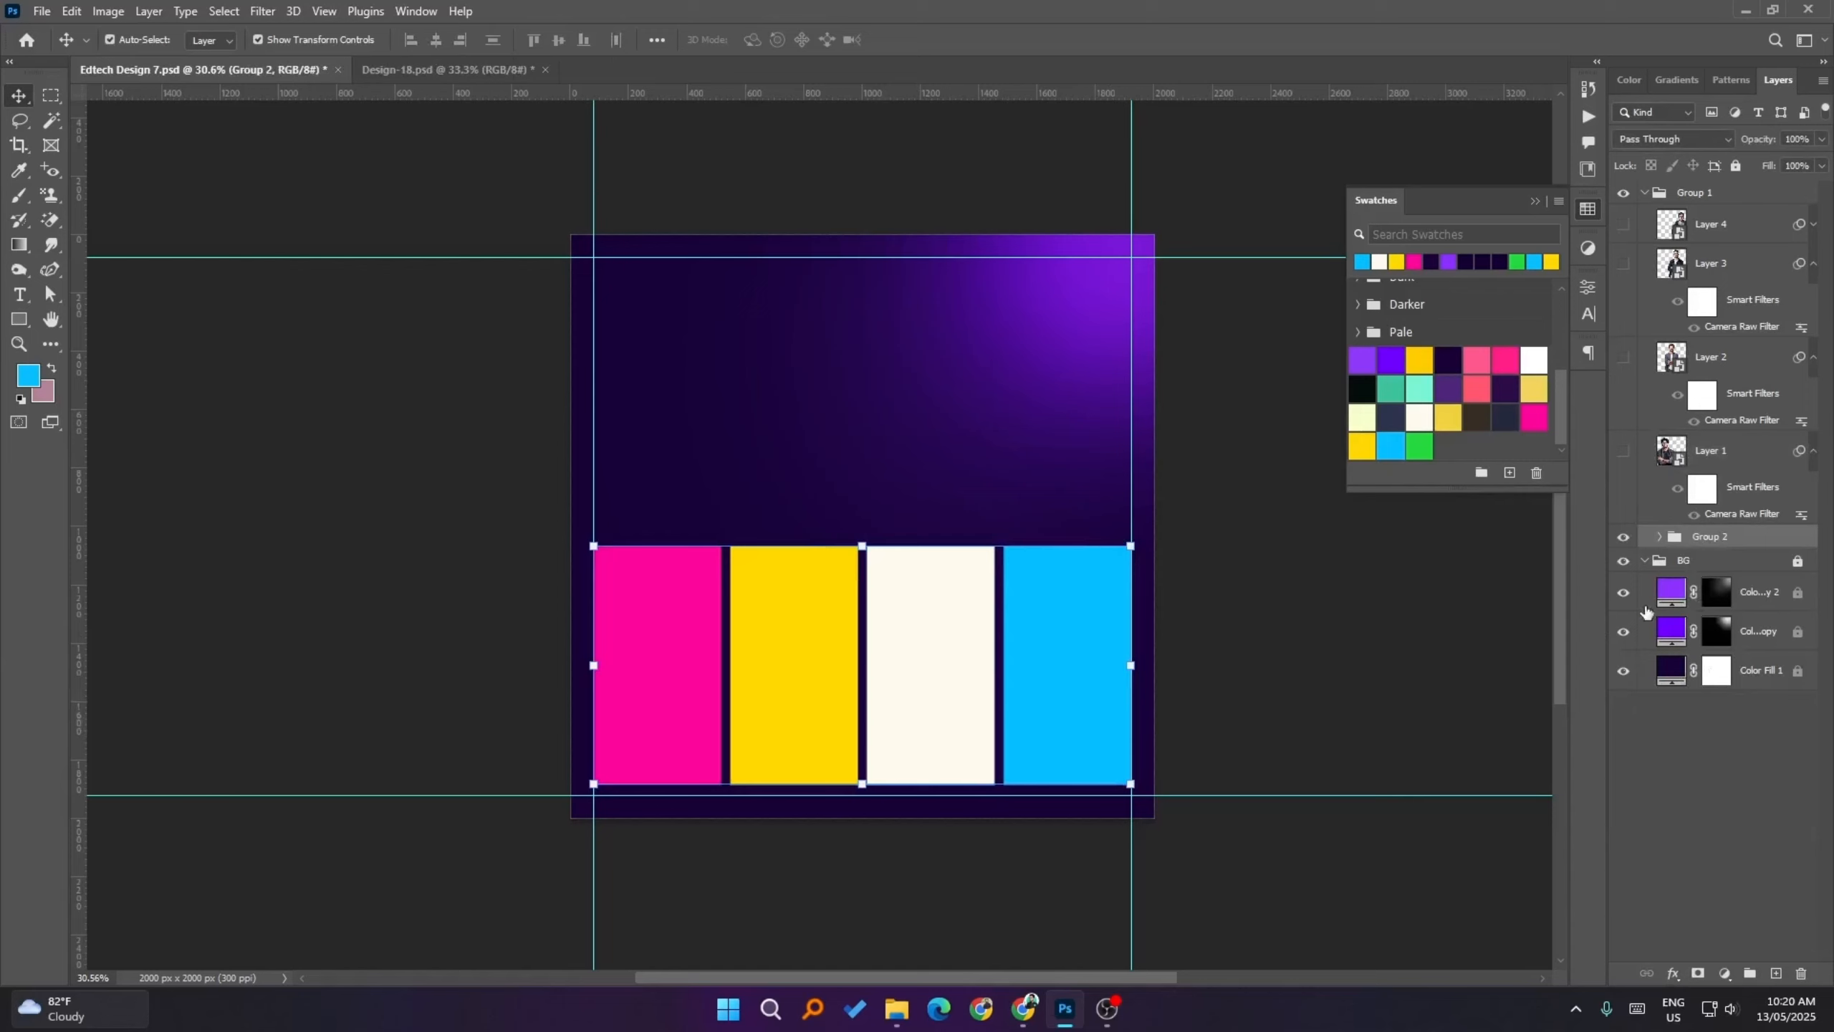
# - Give Group 2 a white layer mask, move it above BG, and collapse Group 1
pyautogui.click(1698, 973)
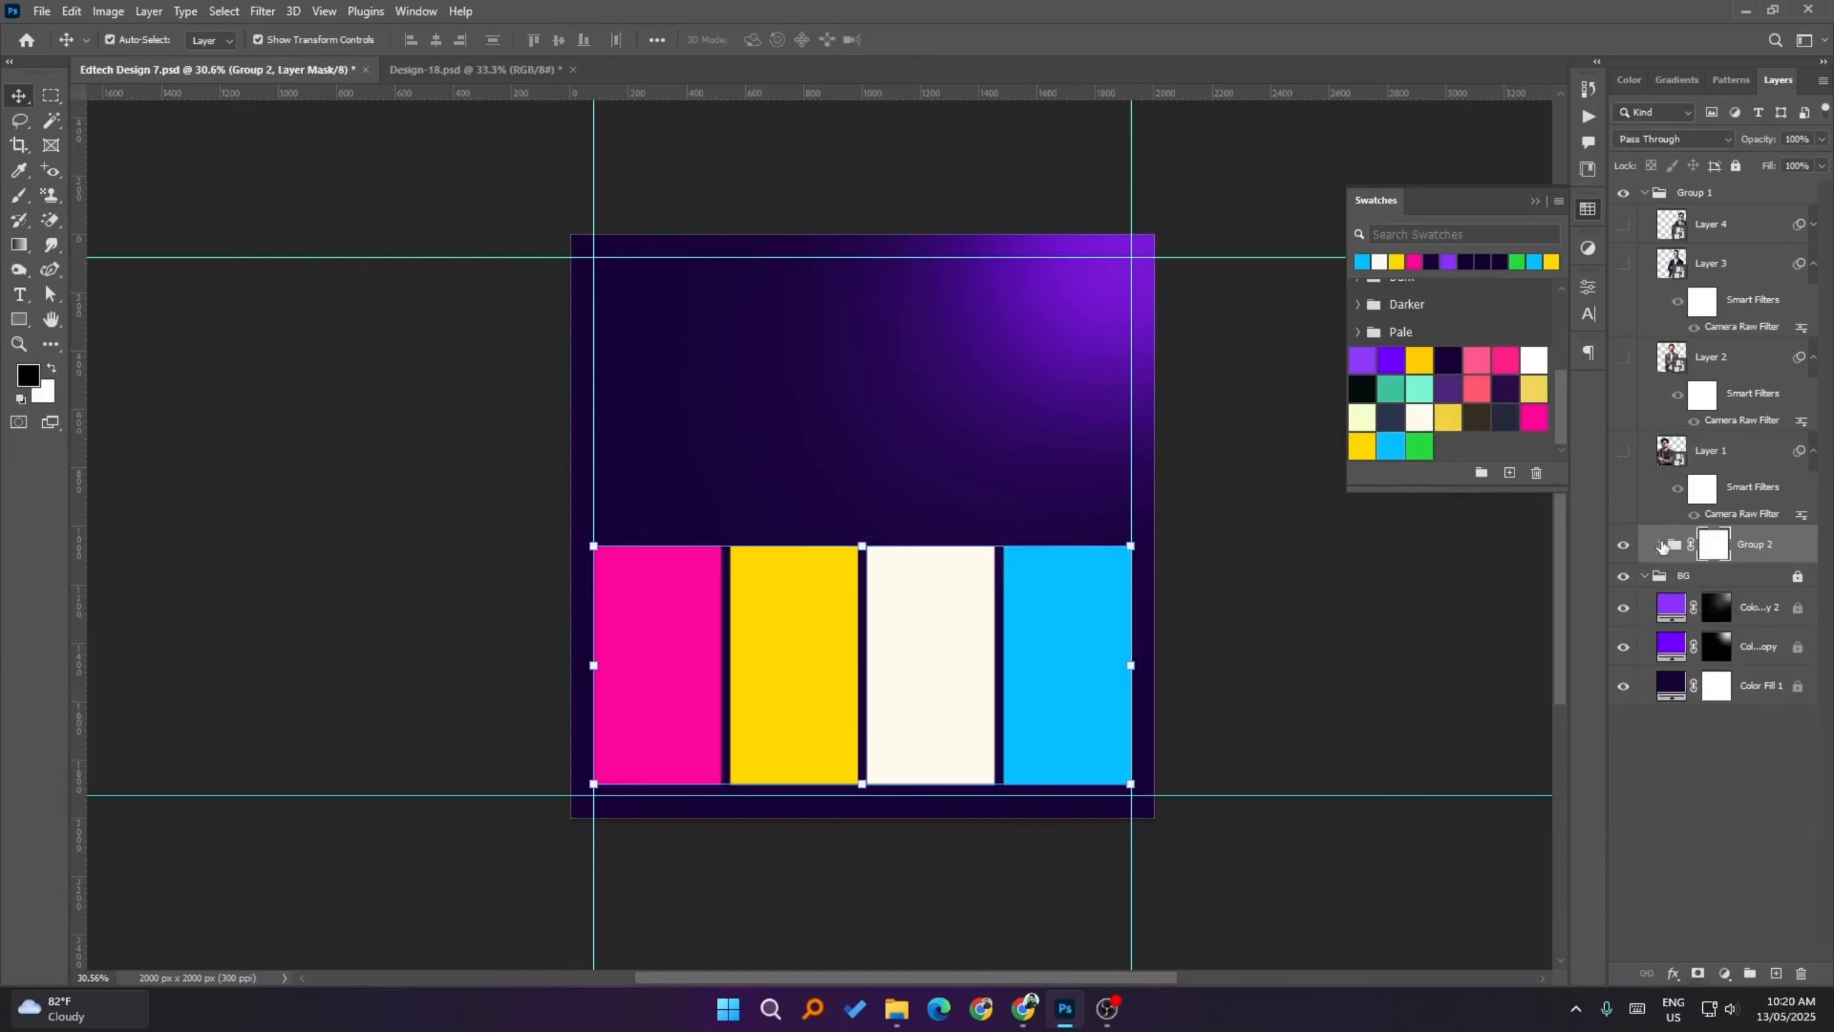
pyautogui.moveTo(1754, 547); pyautogui.dragTo(1740, 571)
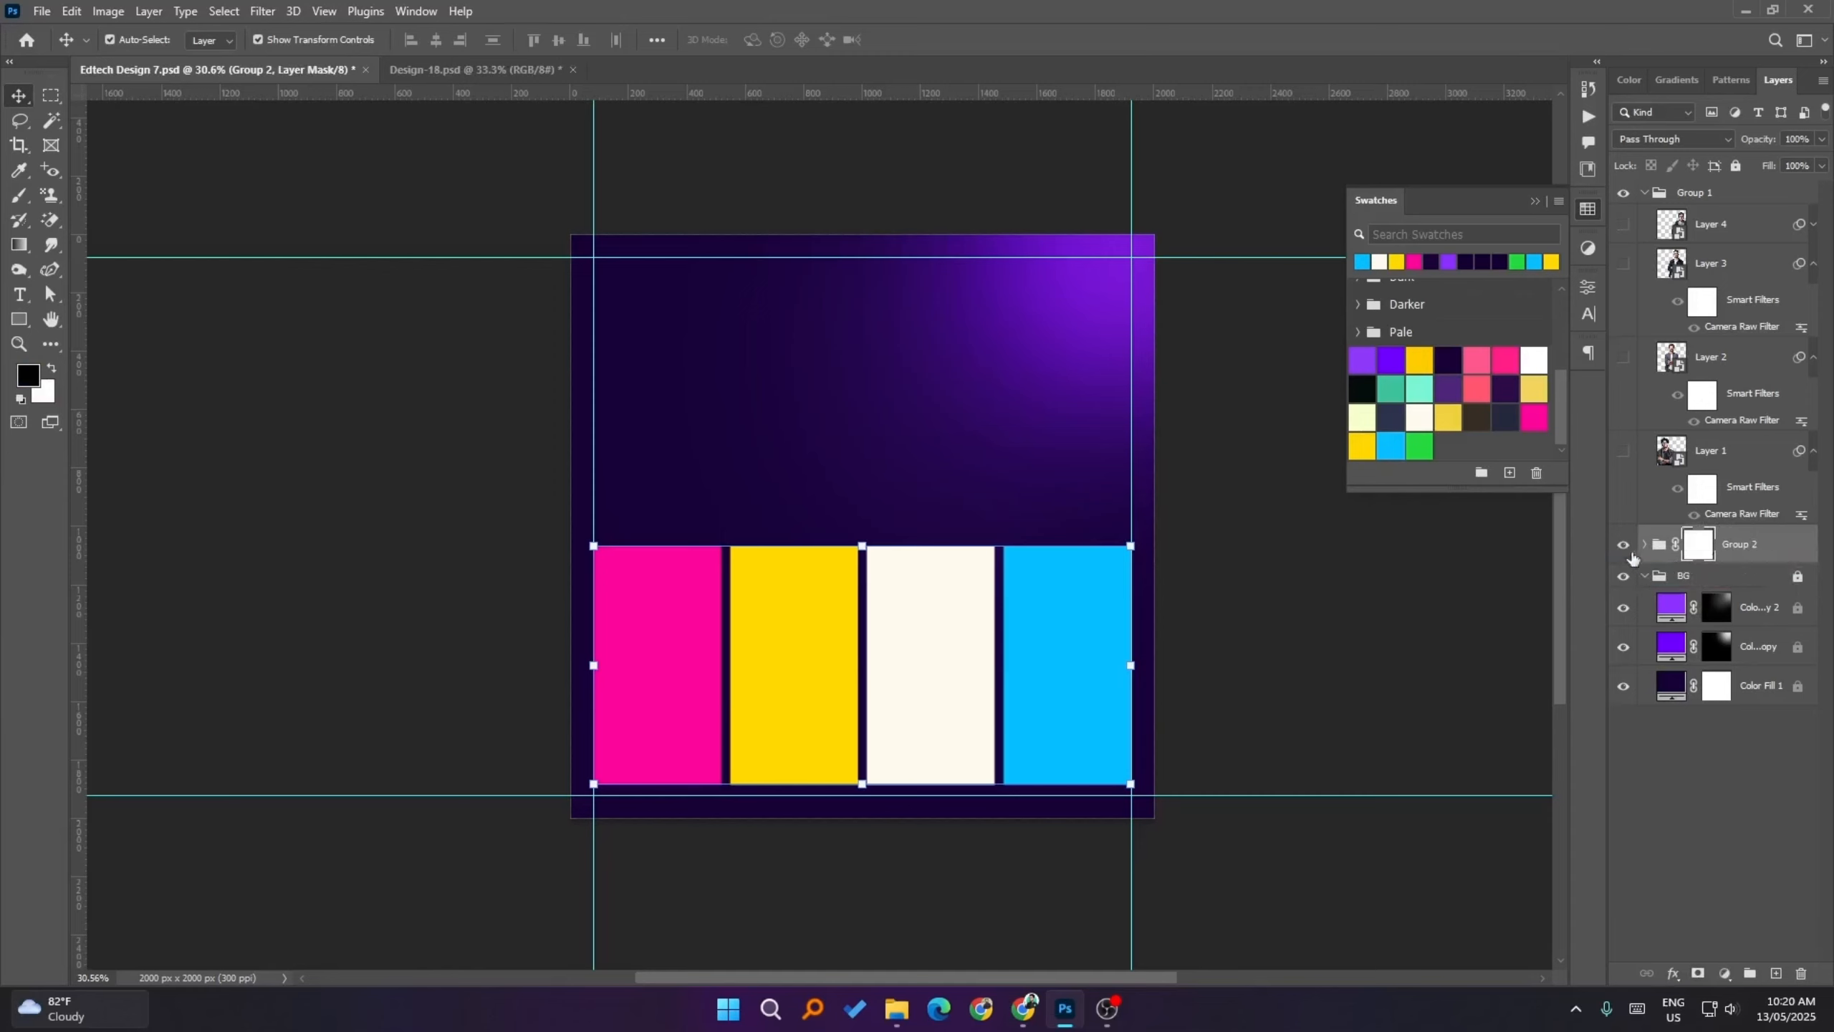
pyautogui.click(1645, 193)
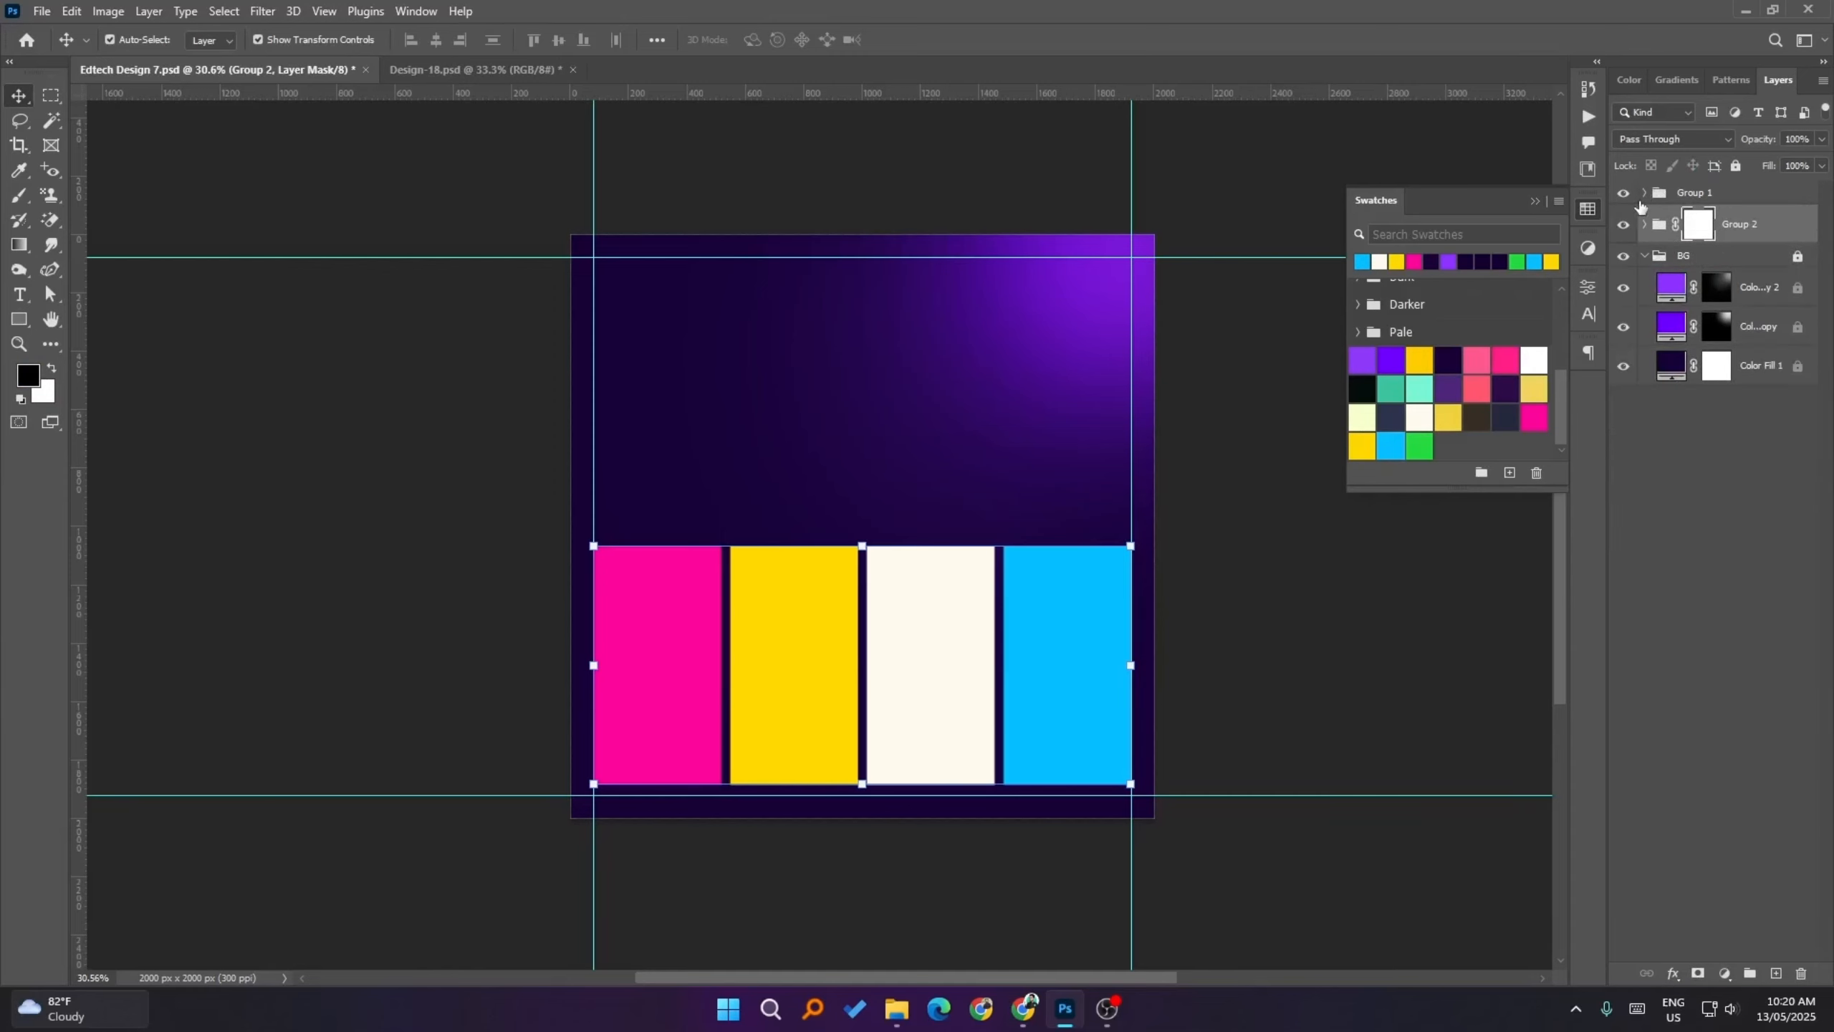
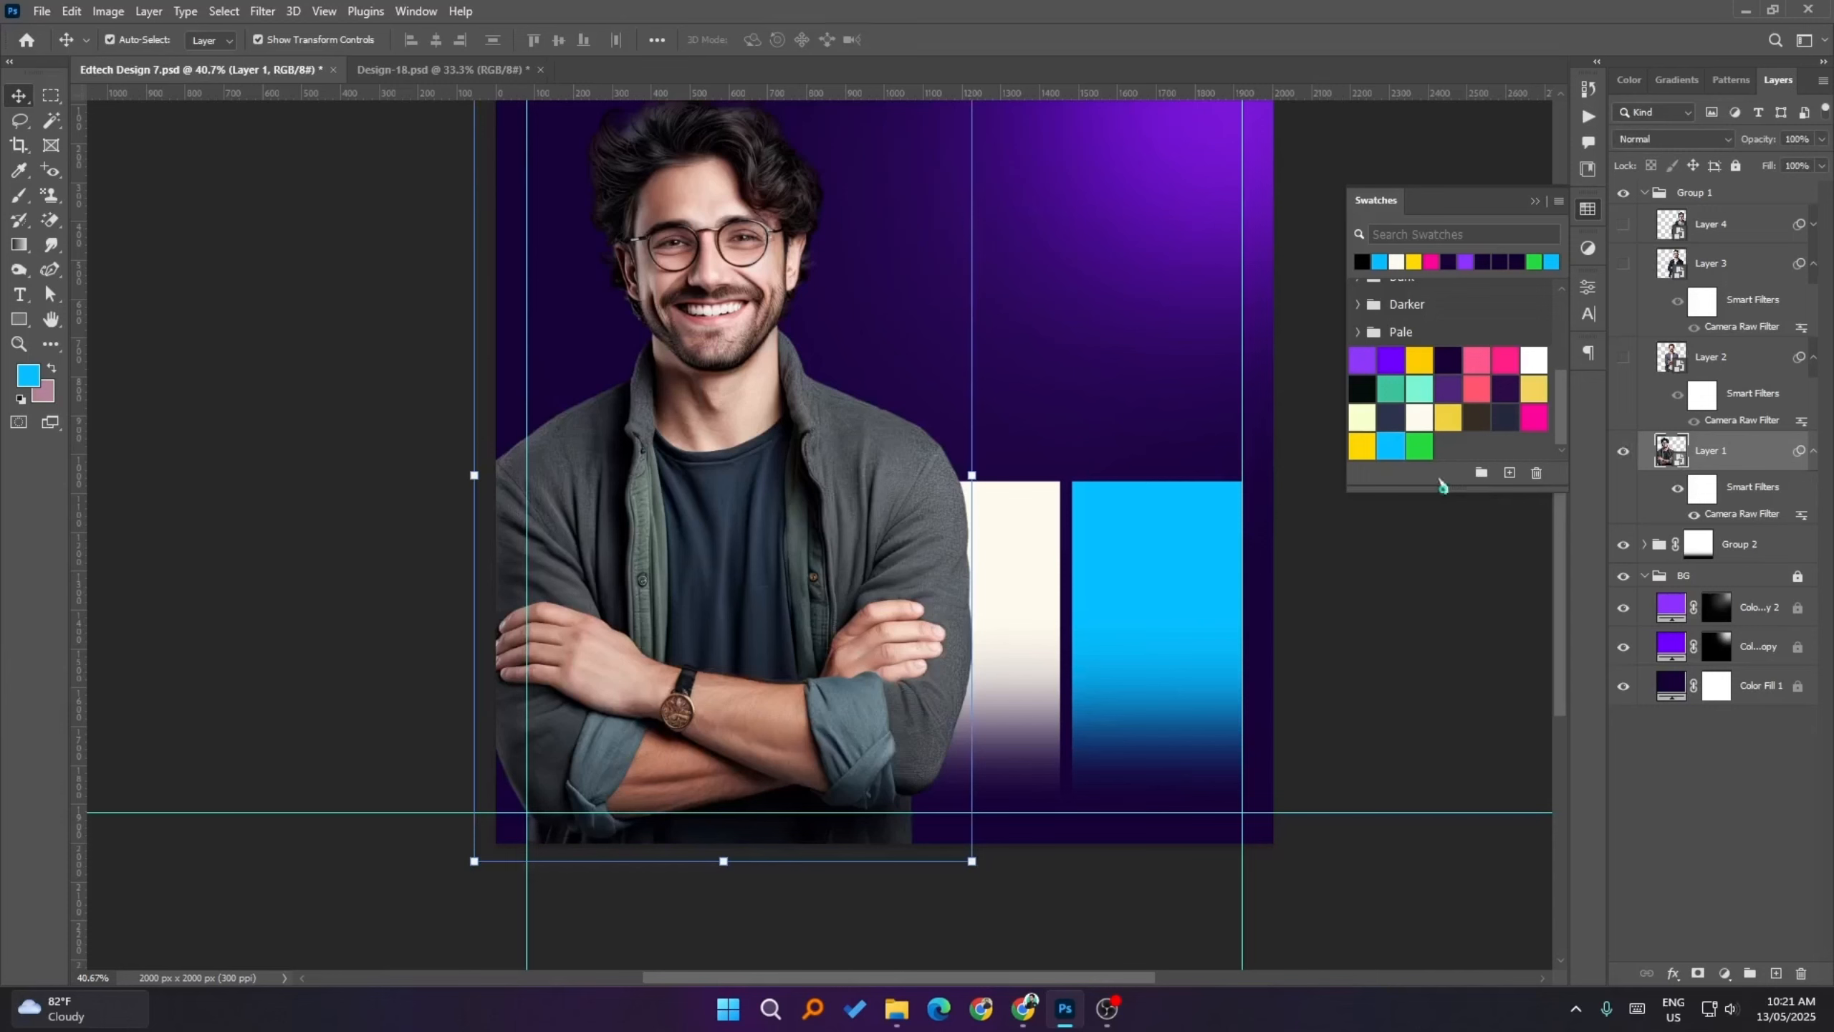
# - Try shrinking and moving the man's portrait, then cancel the transform and hide Layer 1
pyautogui.moveTo(979, 479); pyautogui.dragTo(871, 479)
pyautogui.moveTo(795, 525); pyautogui.dragTo(849, 683)
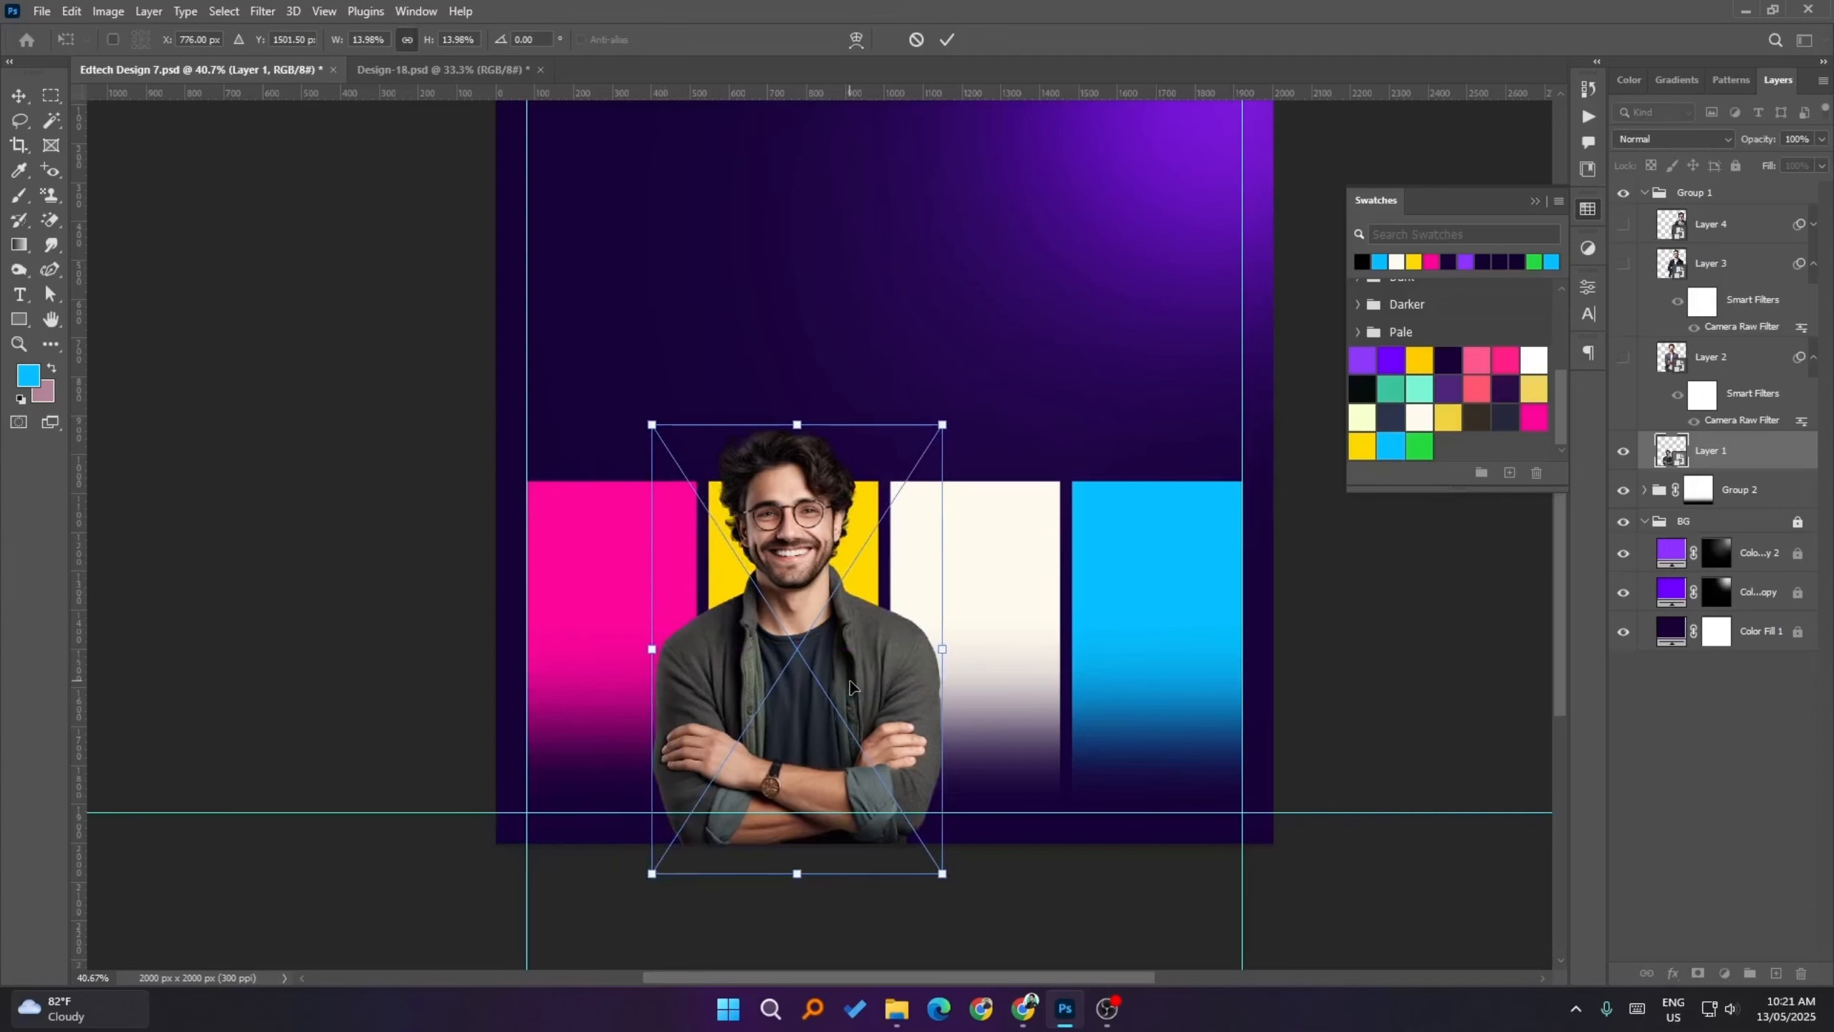
pyautogui.press('Right')
pyautogui.press('Right')
pyautogui.press('Right')
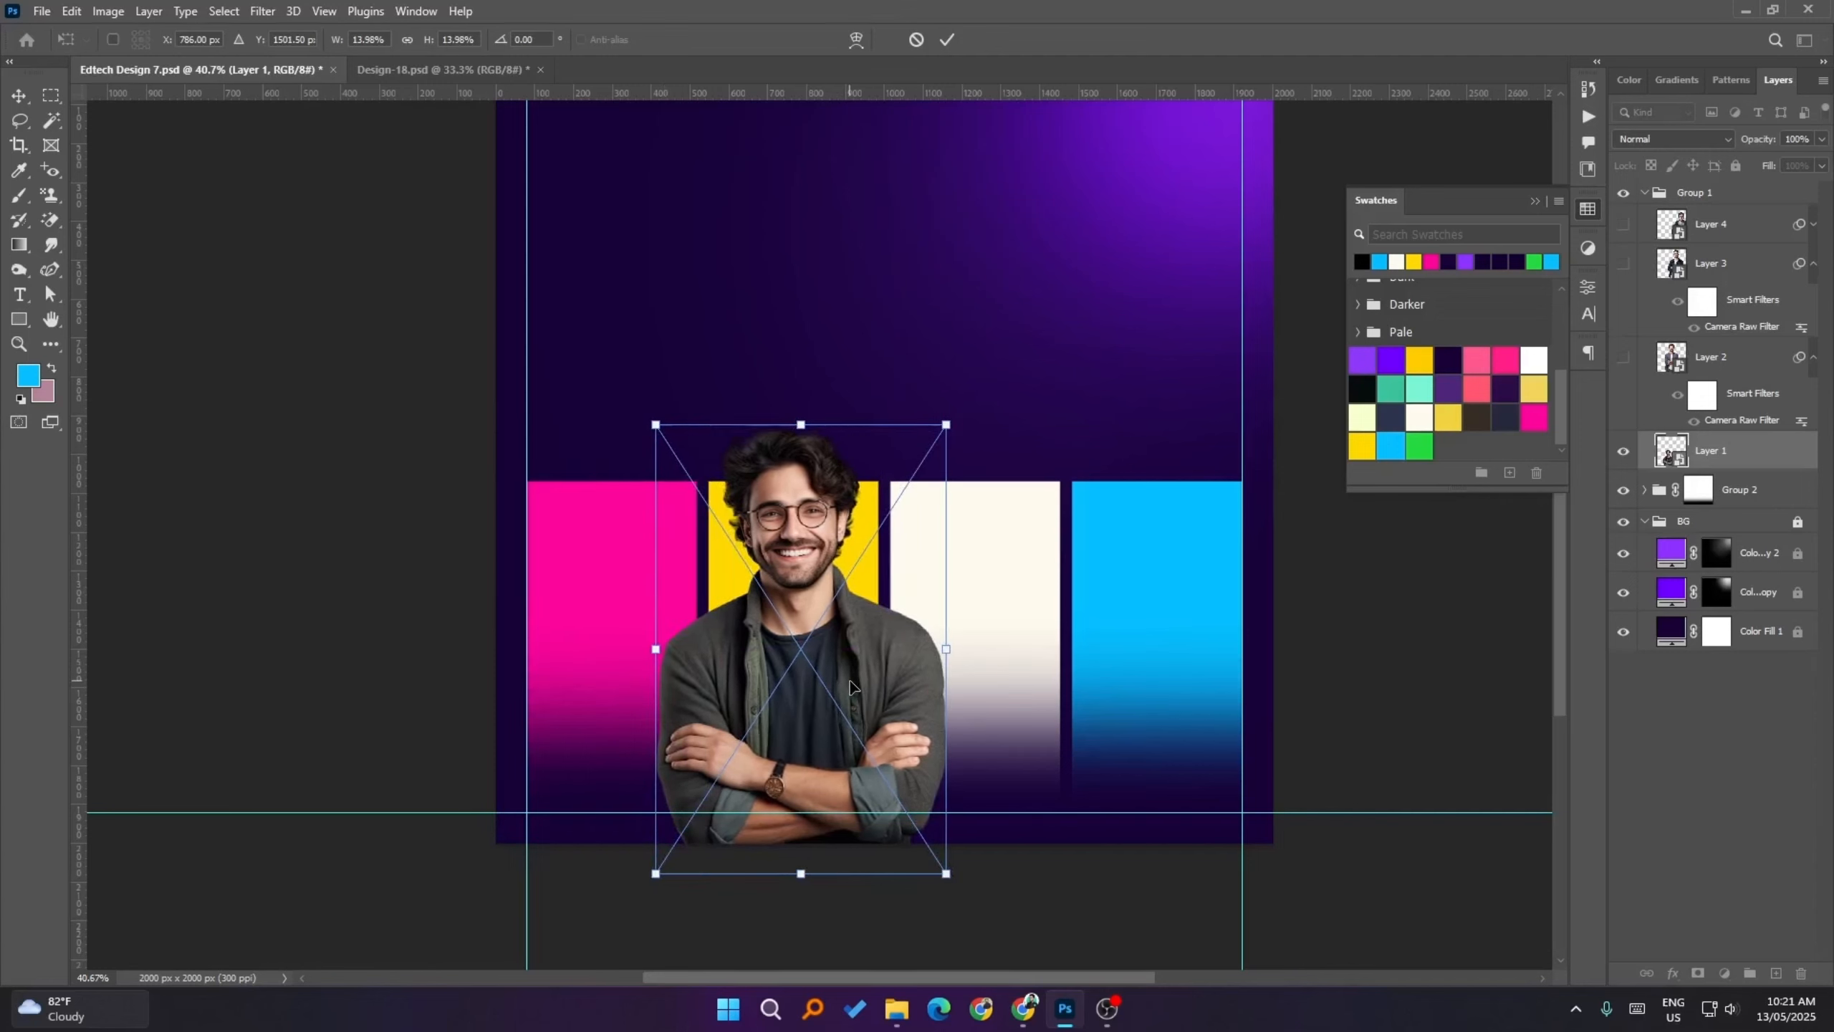
pyautogui.click(915, 39)
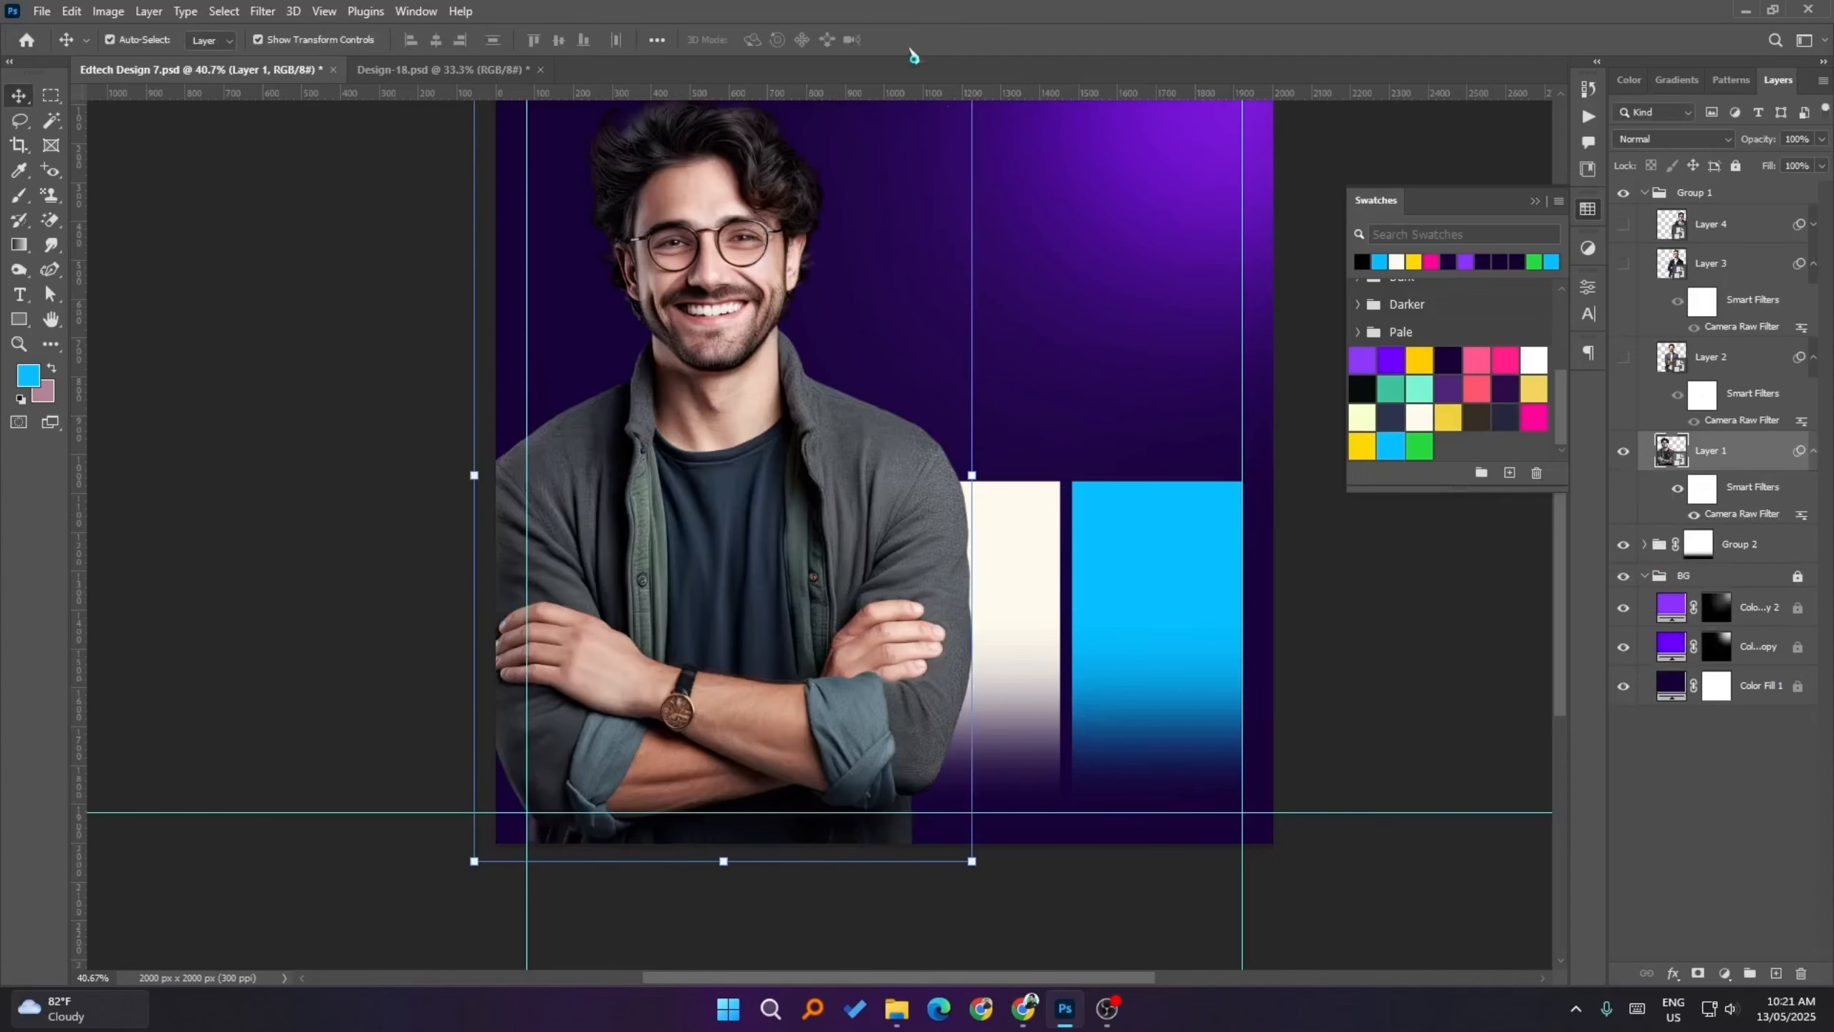
pyautogui.click(1623, 450)
# - Switch to Direct Selection and raise the blue bar's top-right corner
pyautogui.click(836, 521)
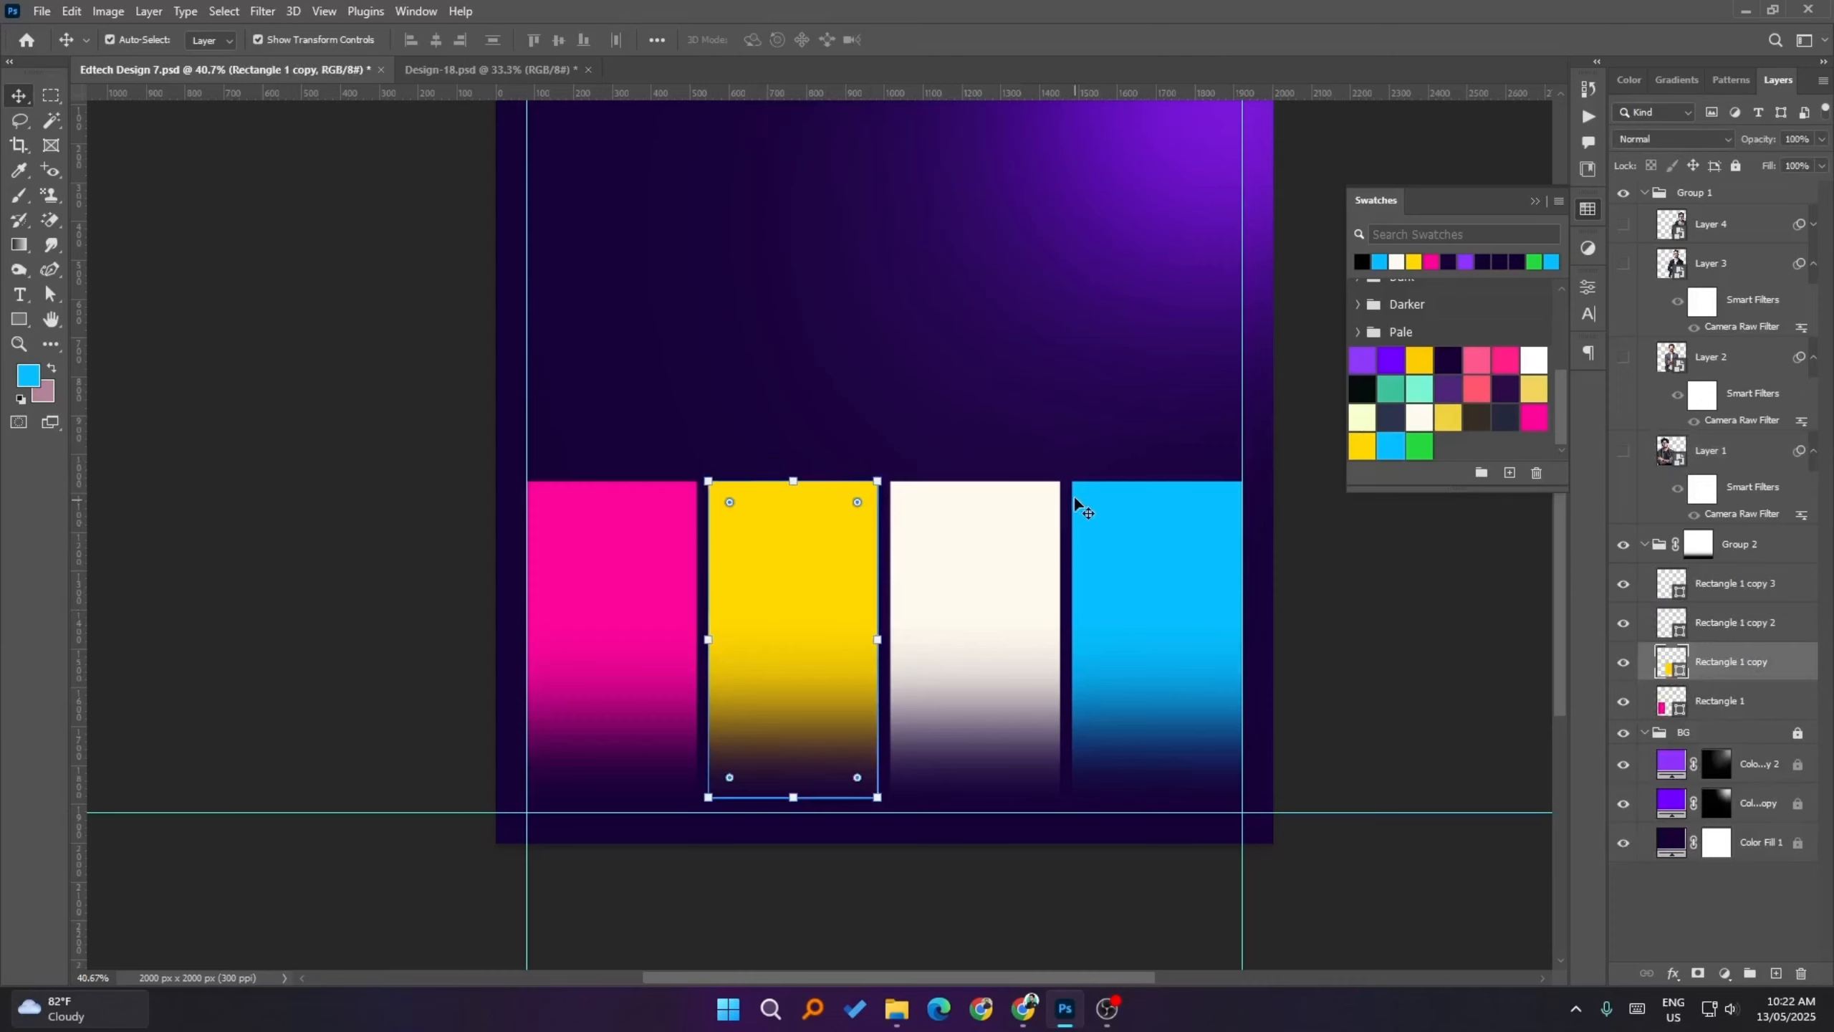
pyautogui.click(1184, 516)
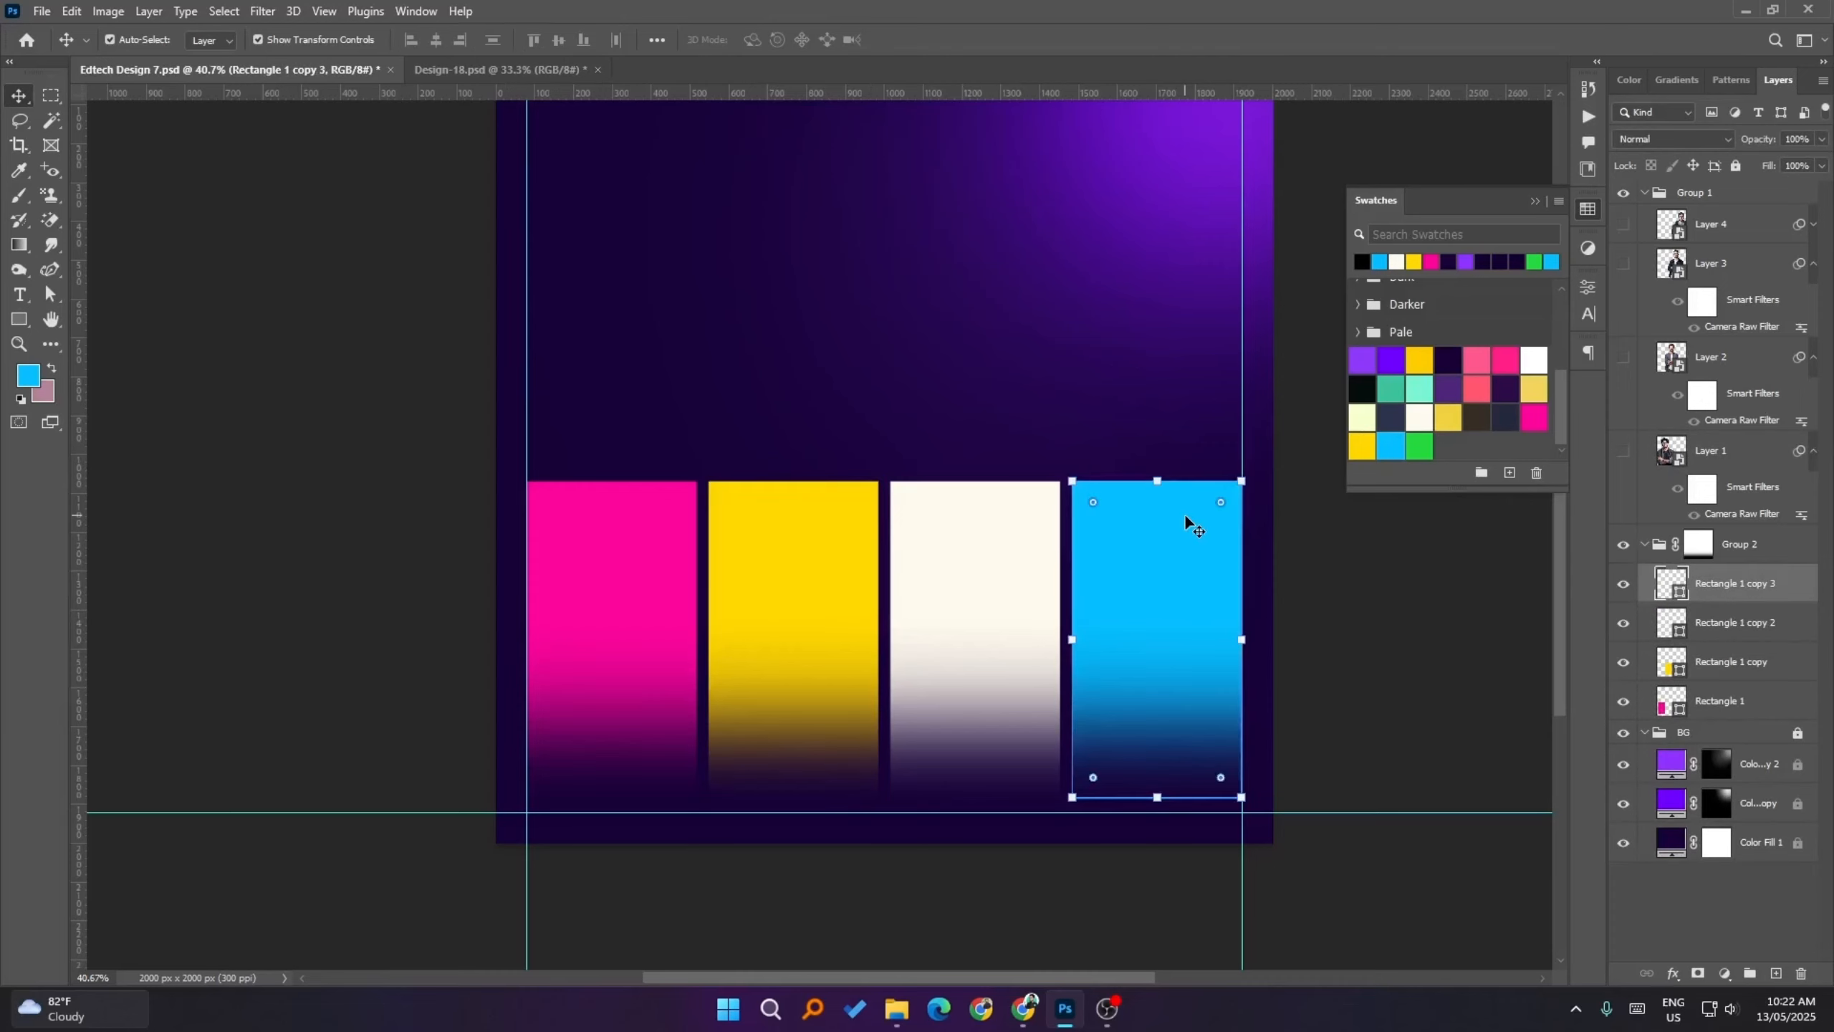
pyautogui.press('a')
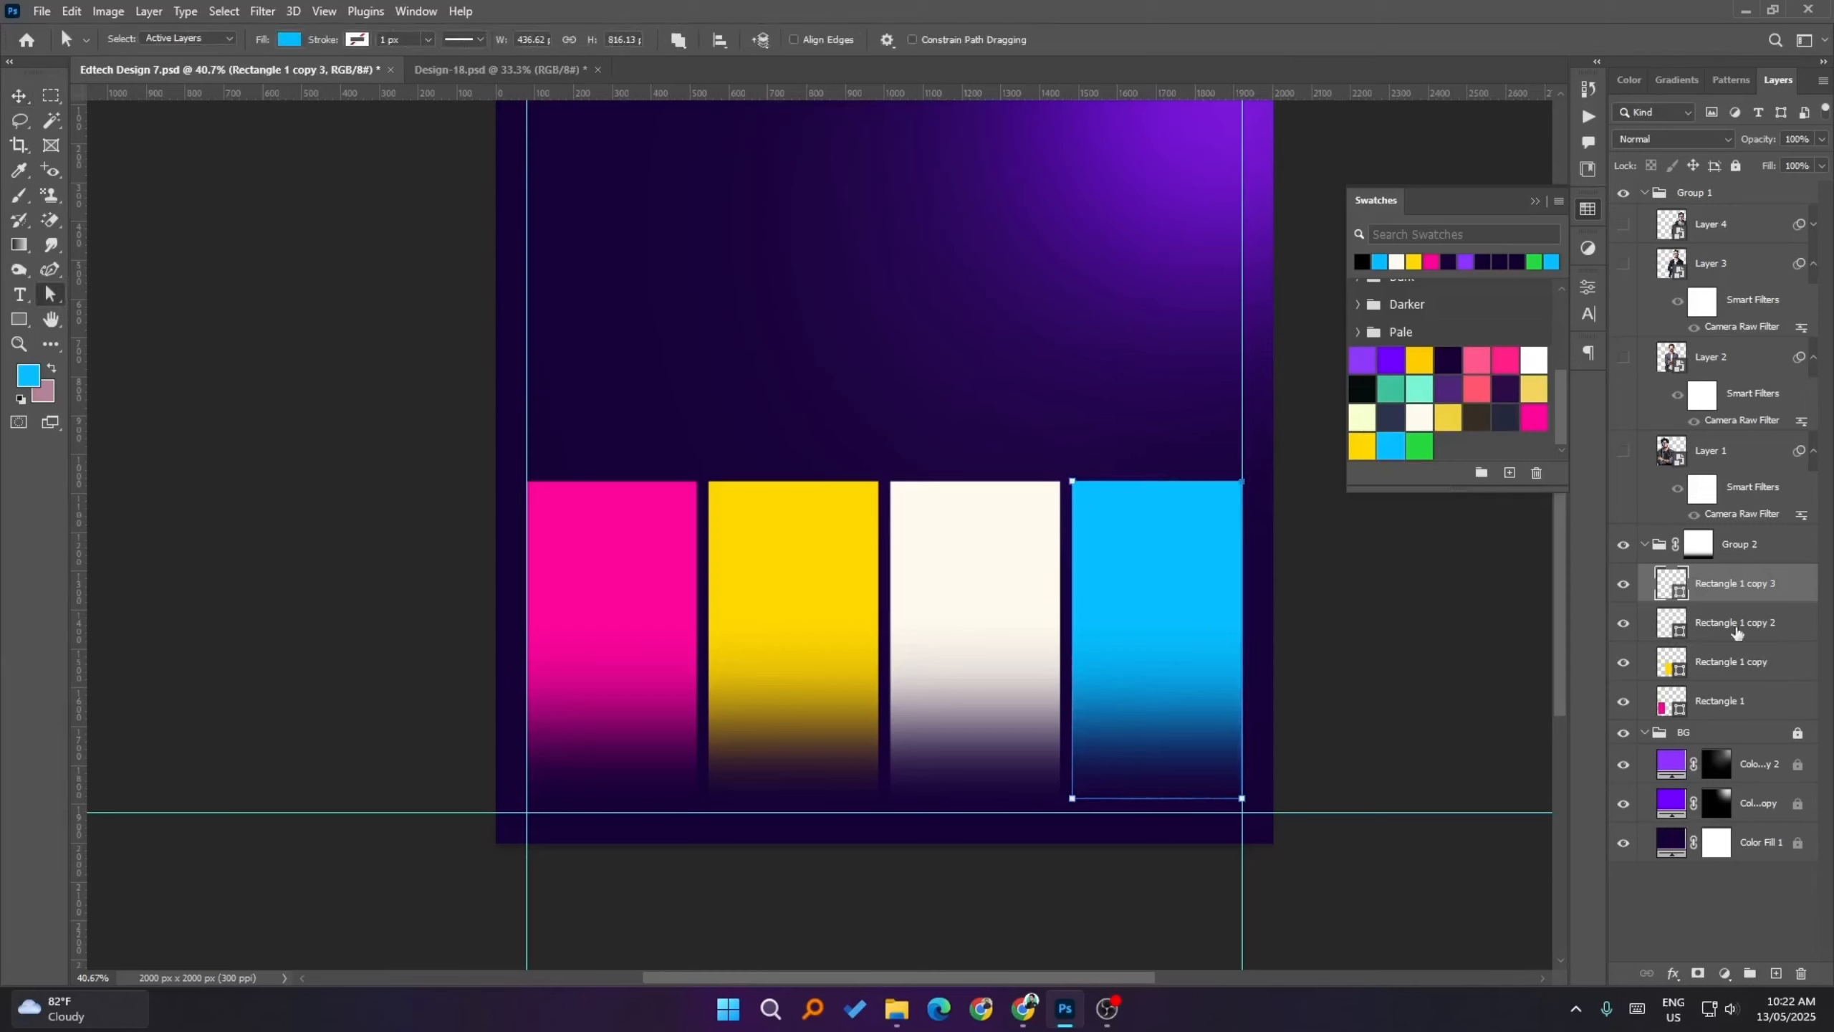
pyautogui.click(51, 294)
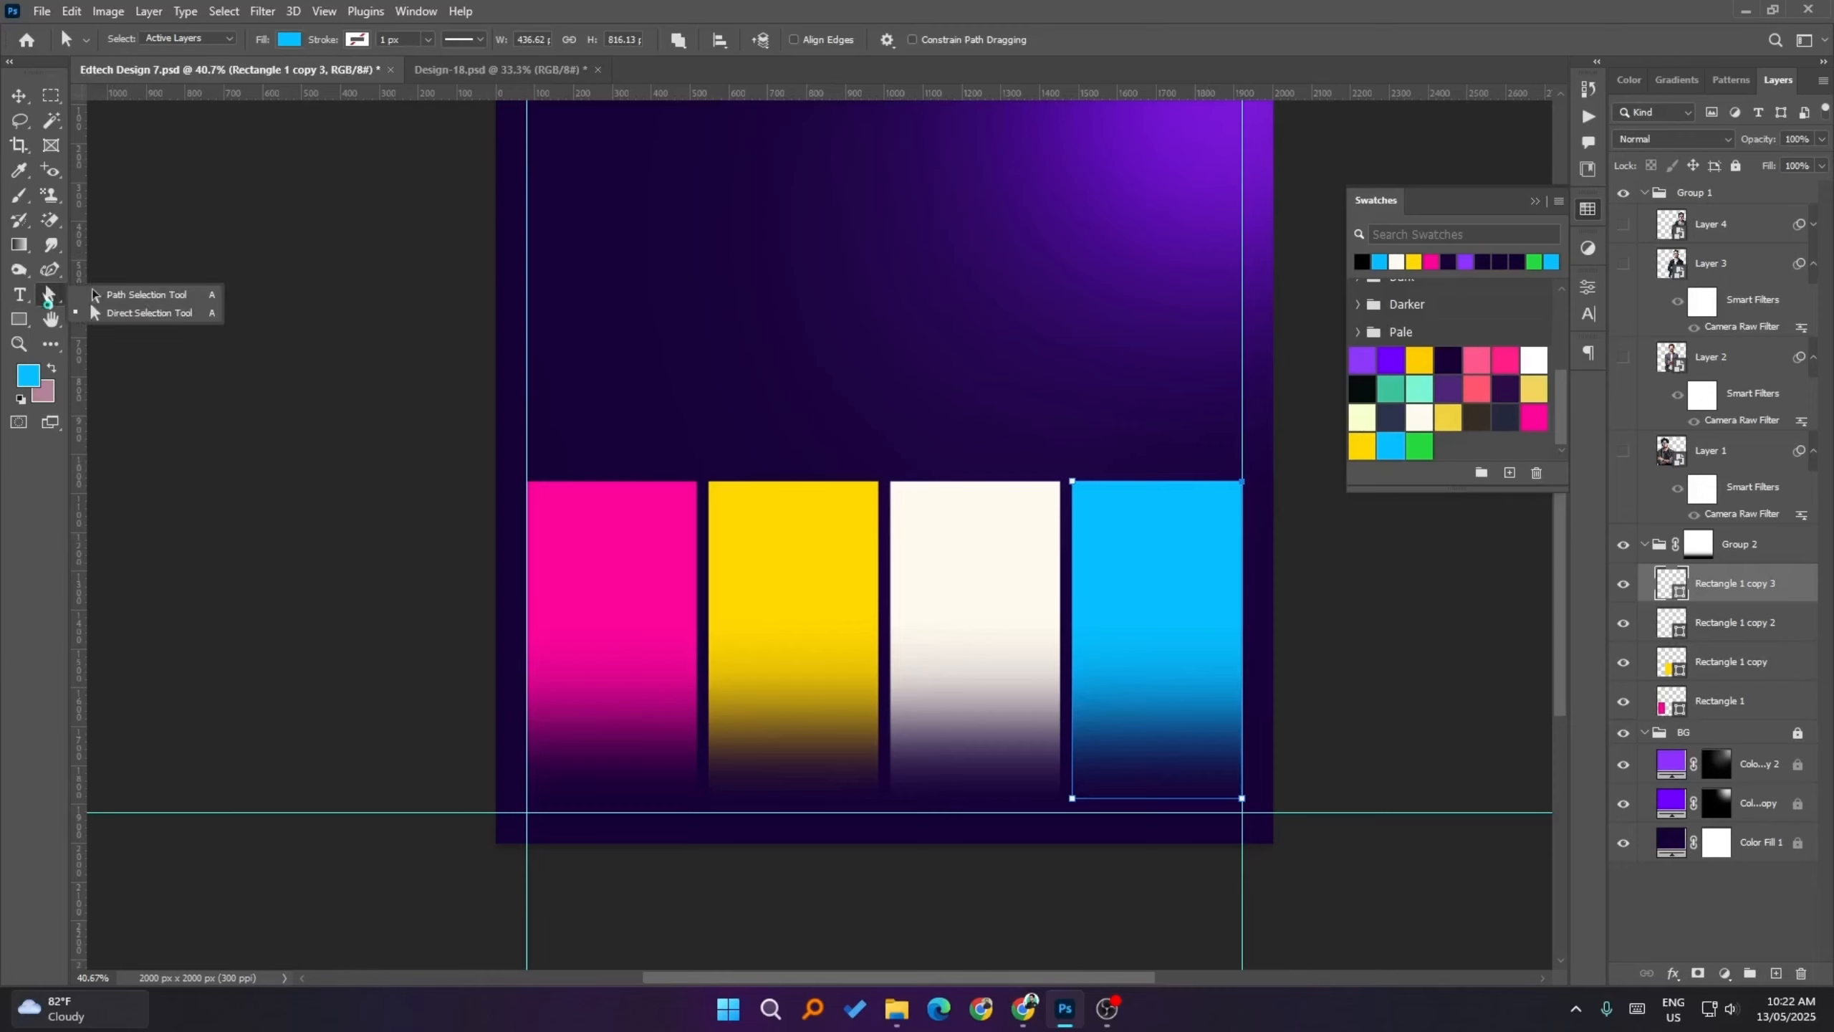
pyautogui.click(193, 317)
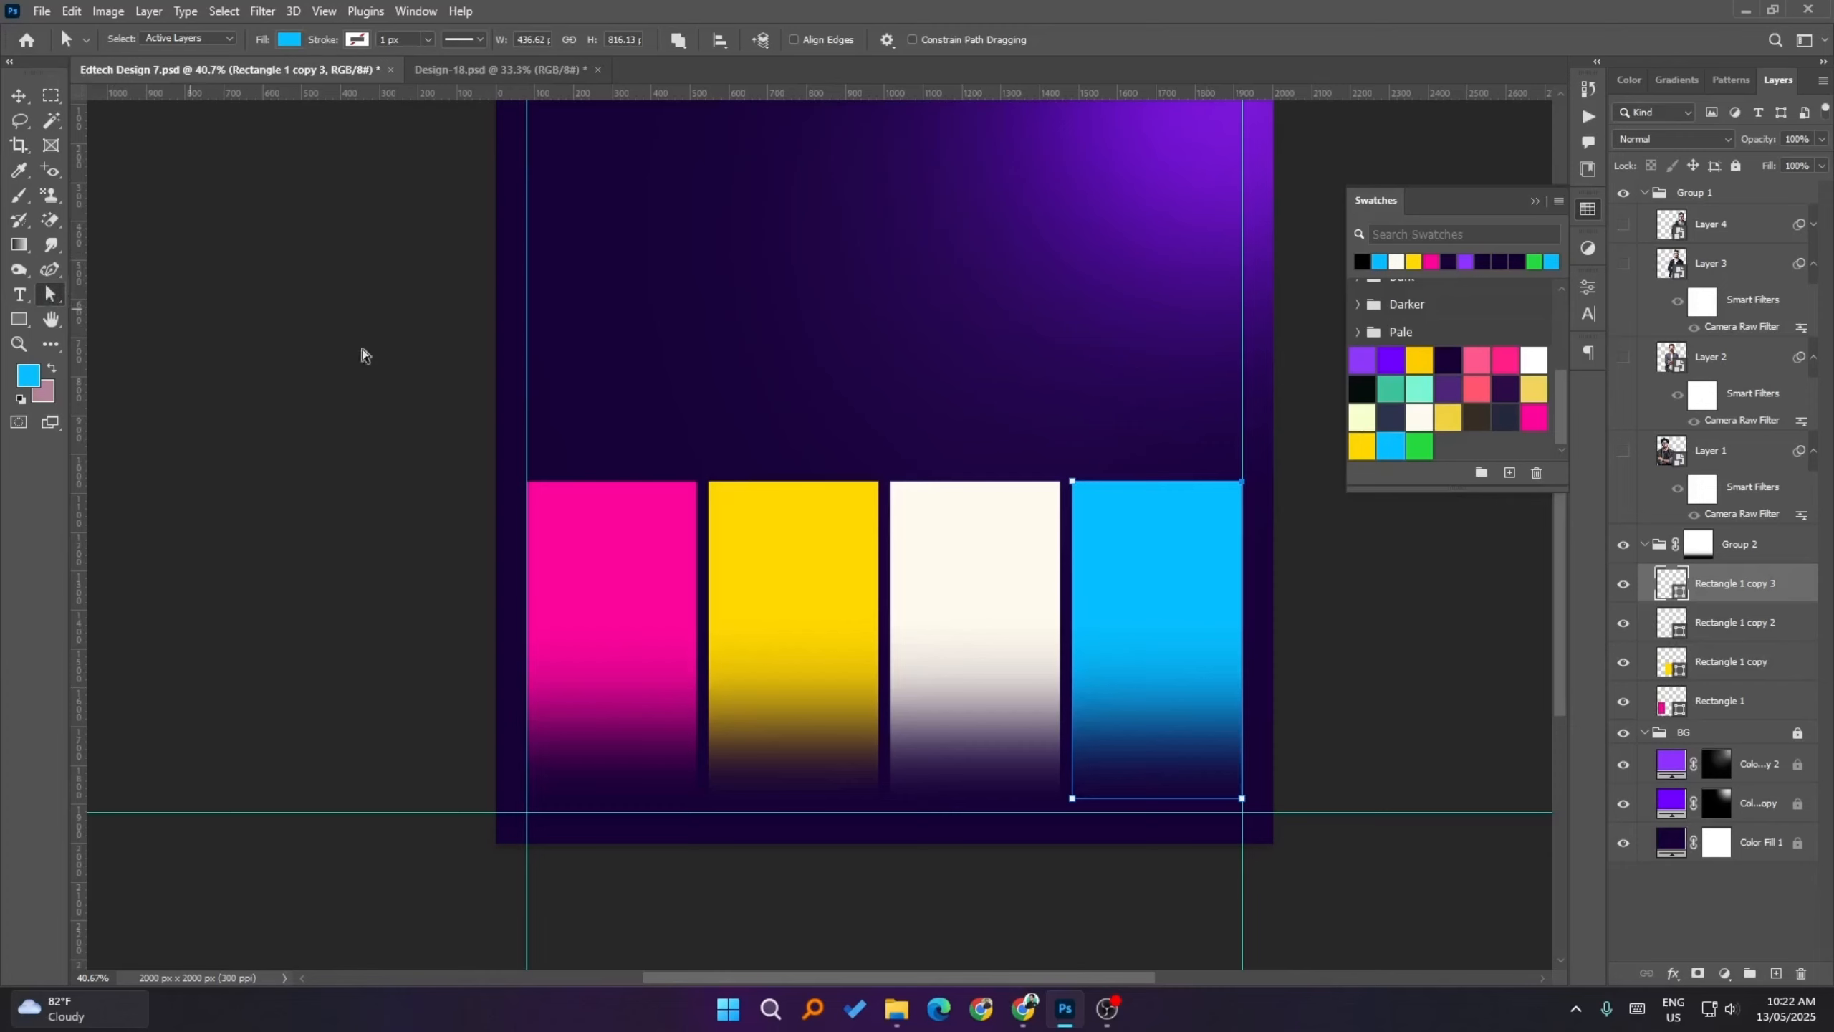
pyautogui.moveTo(1198, 432); pyautogui.dragTo(1311, 565)
pyautogui.hotkey('shift', 'Up')
pyautogui.hotkey('shift', 'Up')
pyautogui.hotkey('shift', 'Up')
pyautogui.hotkey('shift', 'Up')
pyautogui.hotkey('shift', 'Up')
pyautogui.hotkey('shift', 'Up')
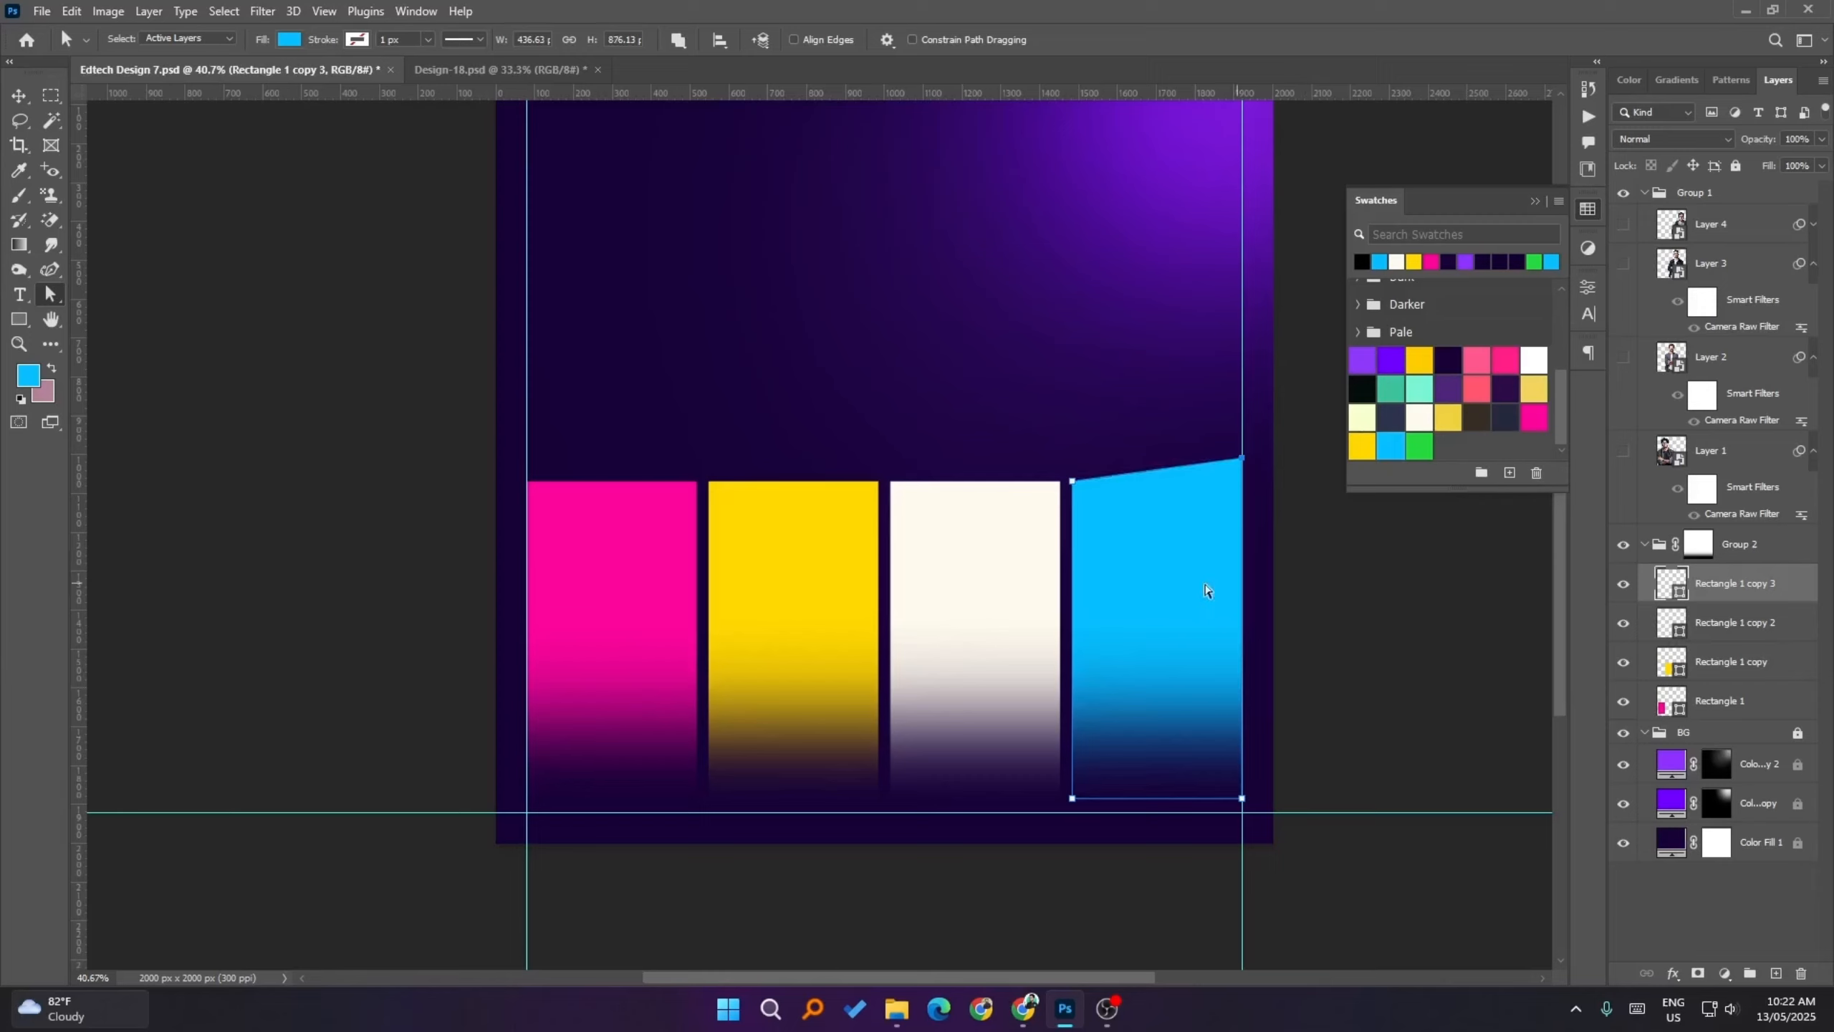
# - Raise the pink and yellow bars' top-left corners and the white bar's top-right corner
pyautogui.click(1738, 632)
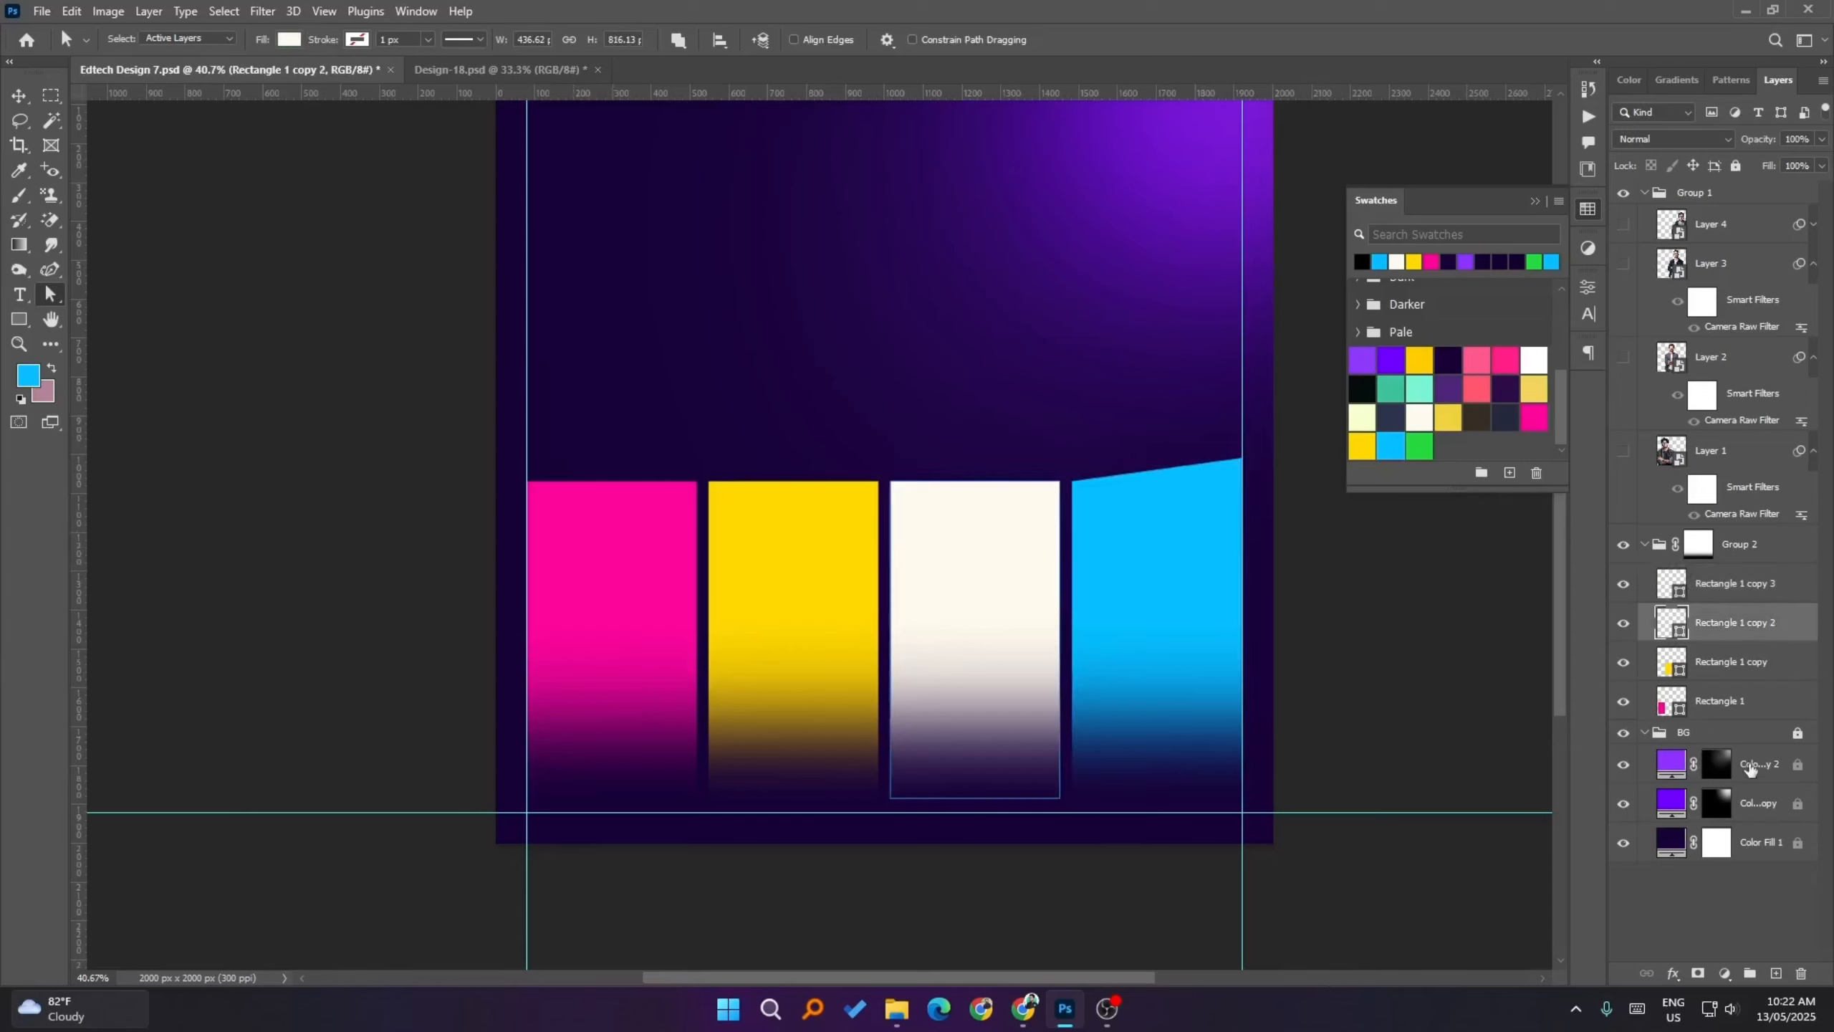
pyautogui.click(1726, 709)
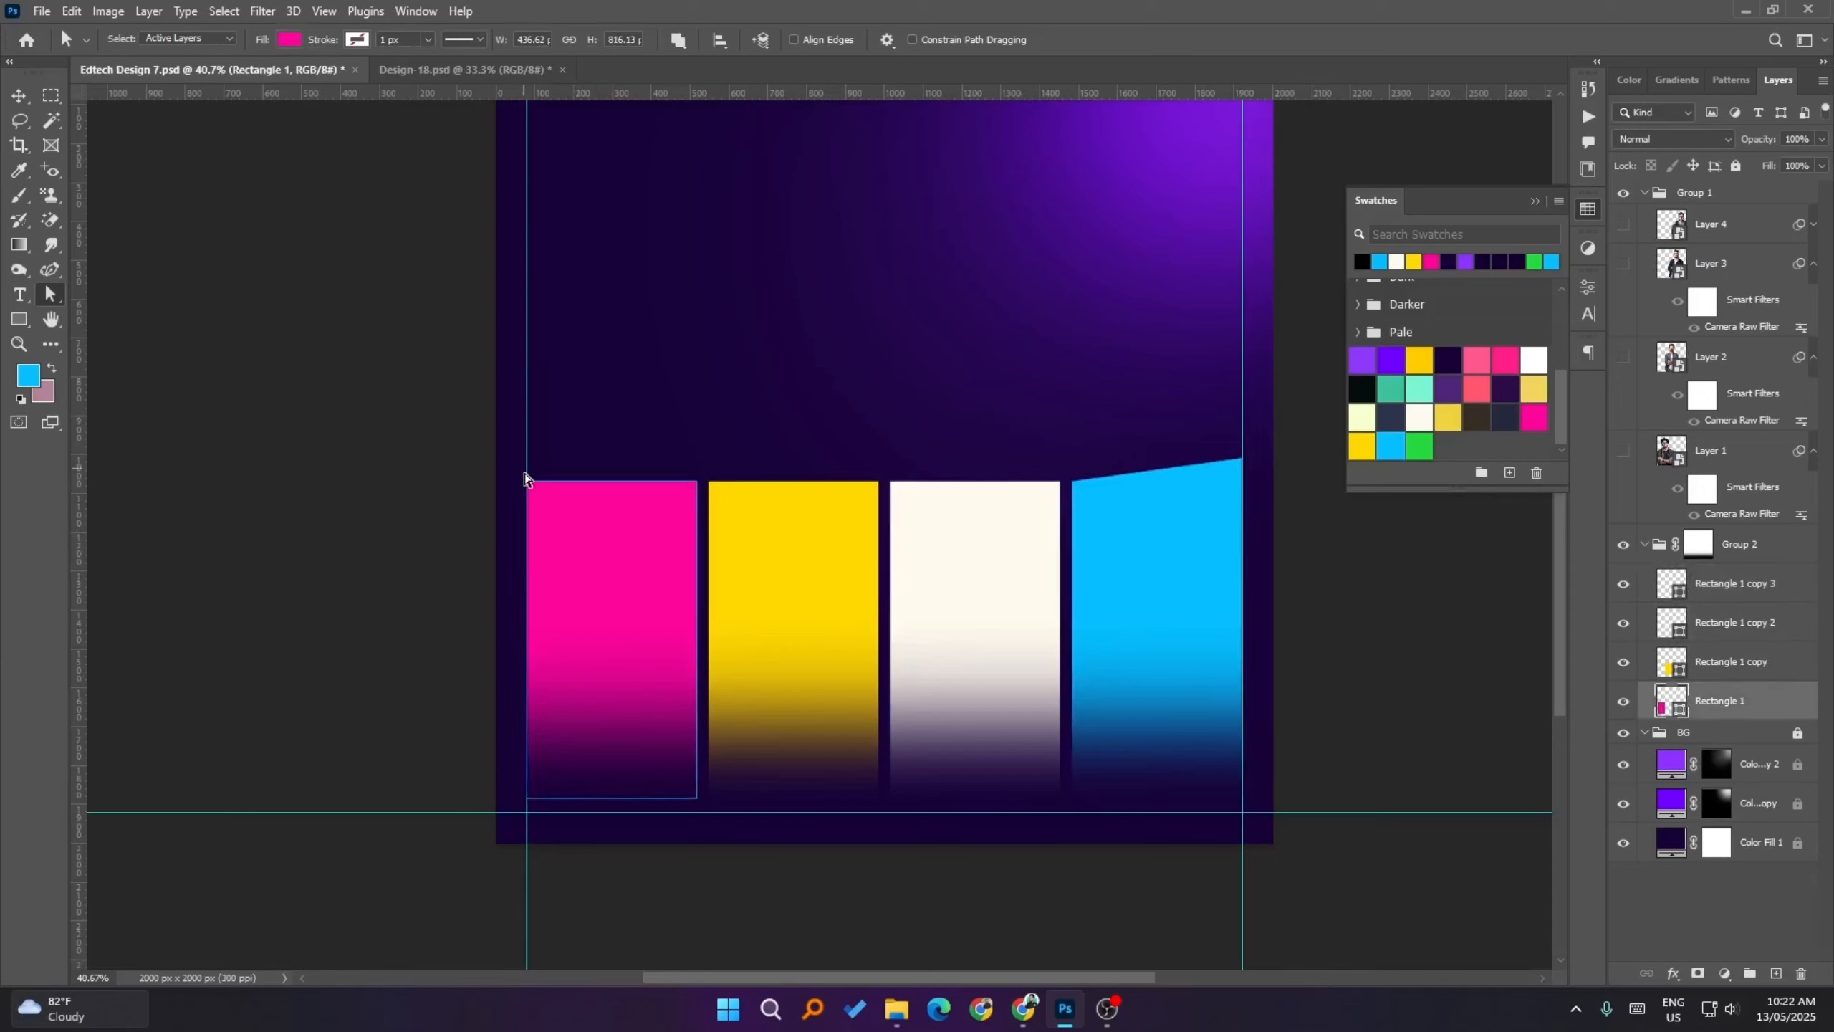
pyautogui.moveTo(470, 453); pyautogui.dragTo(598, 563)
pyautogui.hotkey('shift', 'Up')
pyautogui.hotkey('shift', 'Up')
pyautogui.hotkey('shift', 'Up')
pyautogui.hotkey('shift', 'Up')
pyautogui.hotkey('shift', 'Up')
pyautogui.hotkey('shift', 'Up')
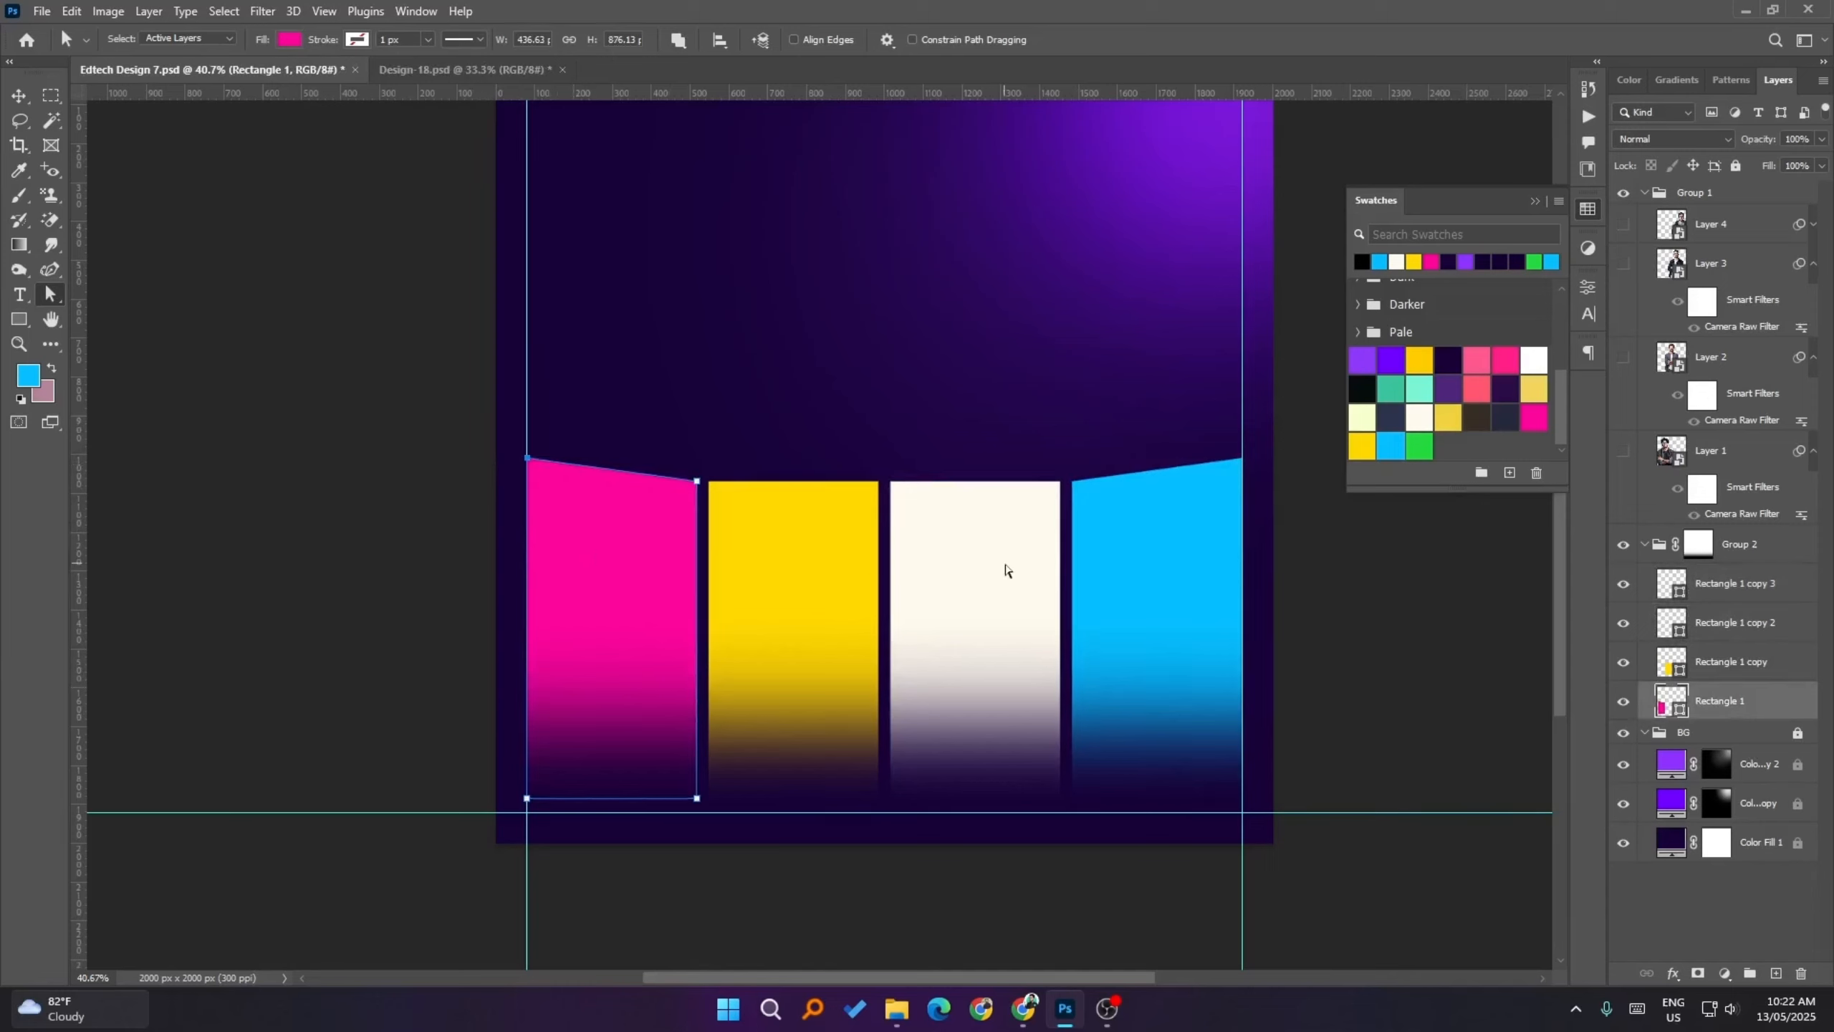
pyautogui.click(1706, 666)
pyautogui.moveTo(694, 459); pyautogui.dragTo(725, 533)
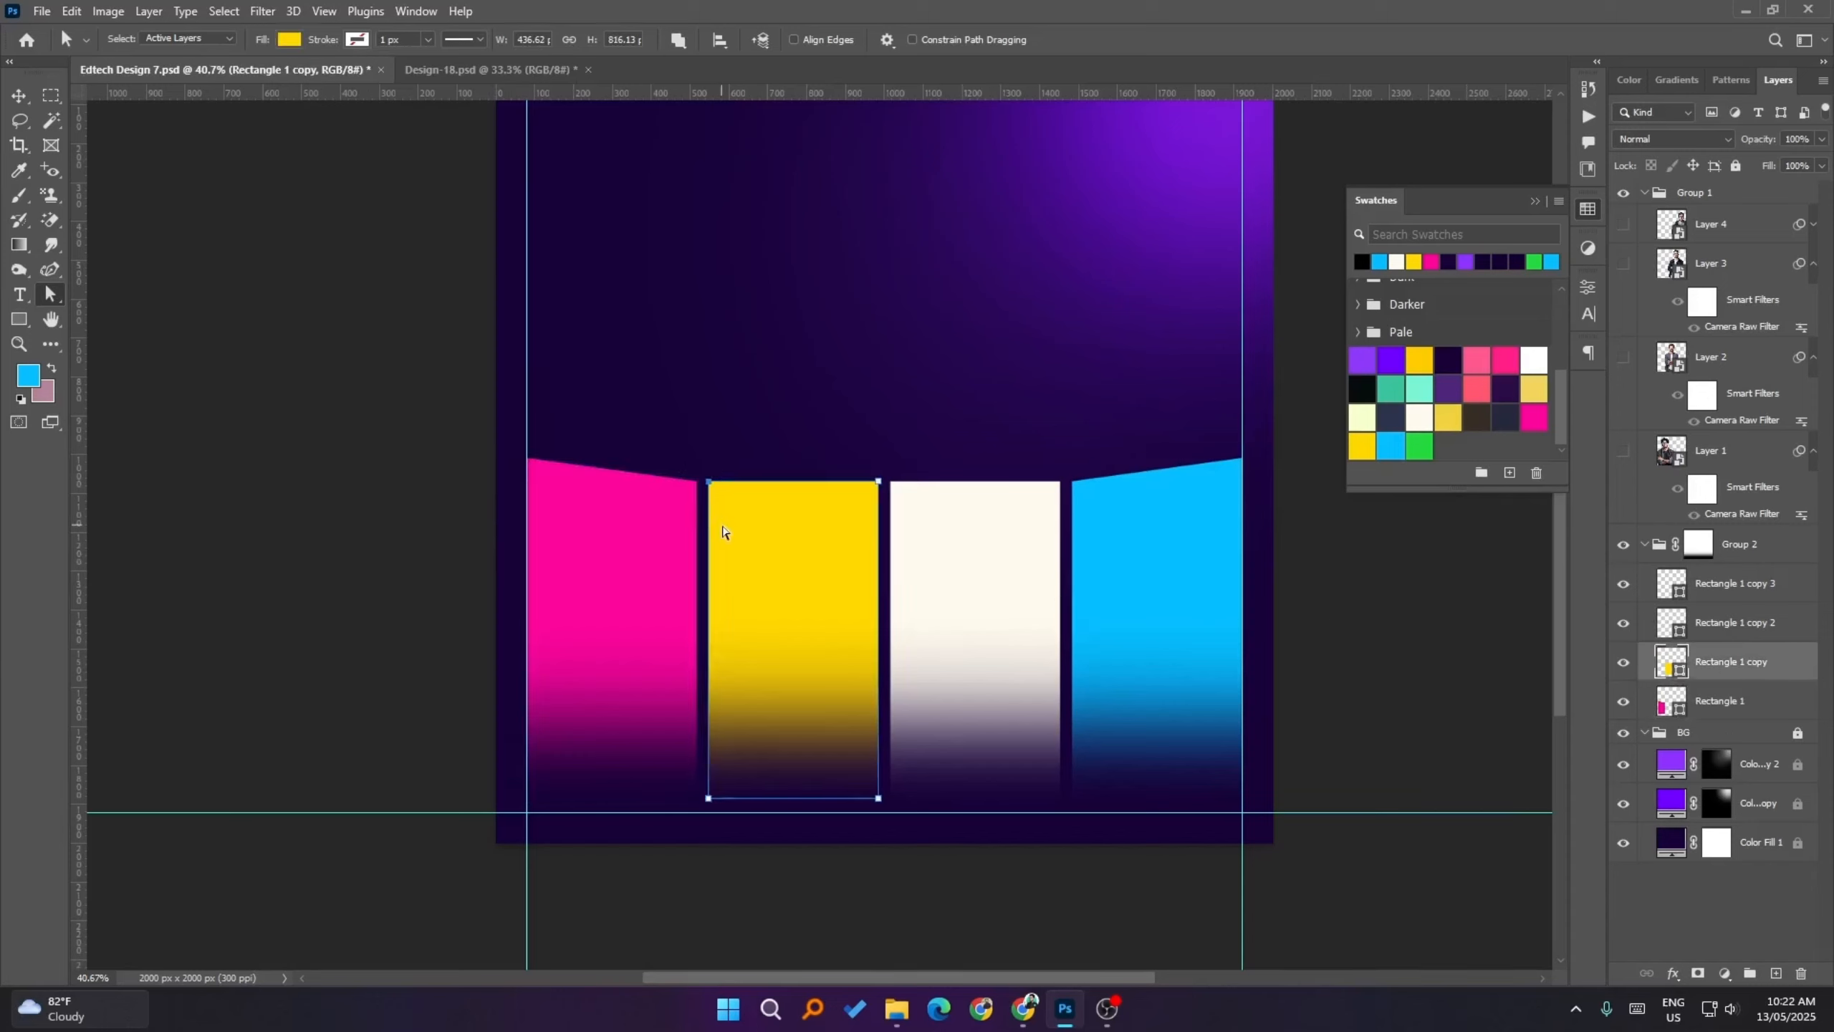
pyautogui.hotkey('shift', 'Up')
pyautogui.hotkey('shift', 'Up')
pyautogui.hotkey('shift', 'Up')
pyautogui.hotkey('shift', 'Up')
pyautogui.hotkey('shift', 'Up')
pyautogui.hotkey('shift', 'Up')
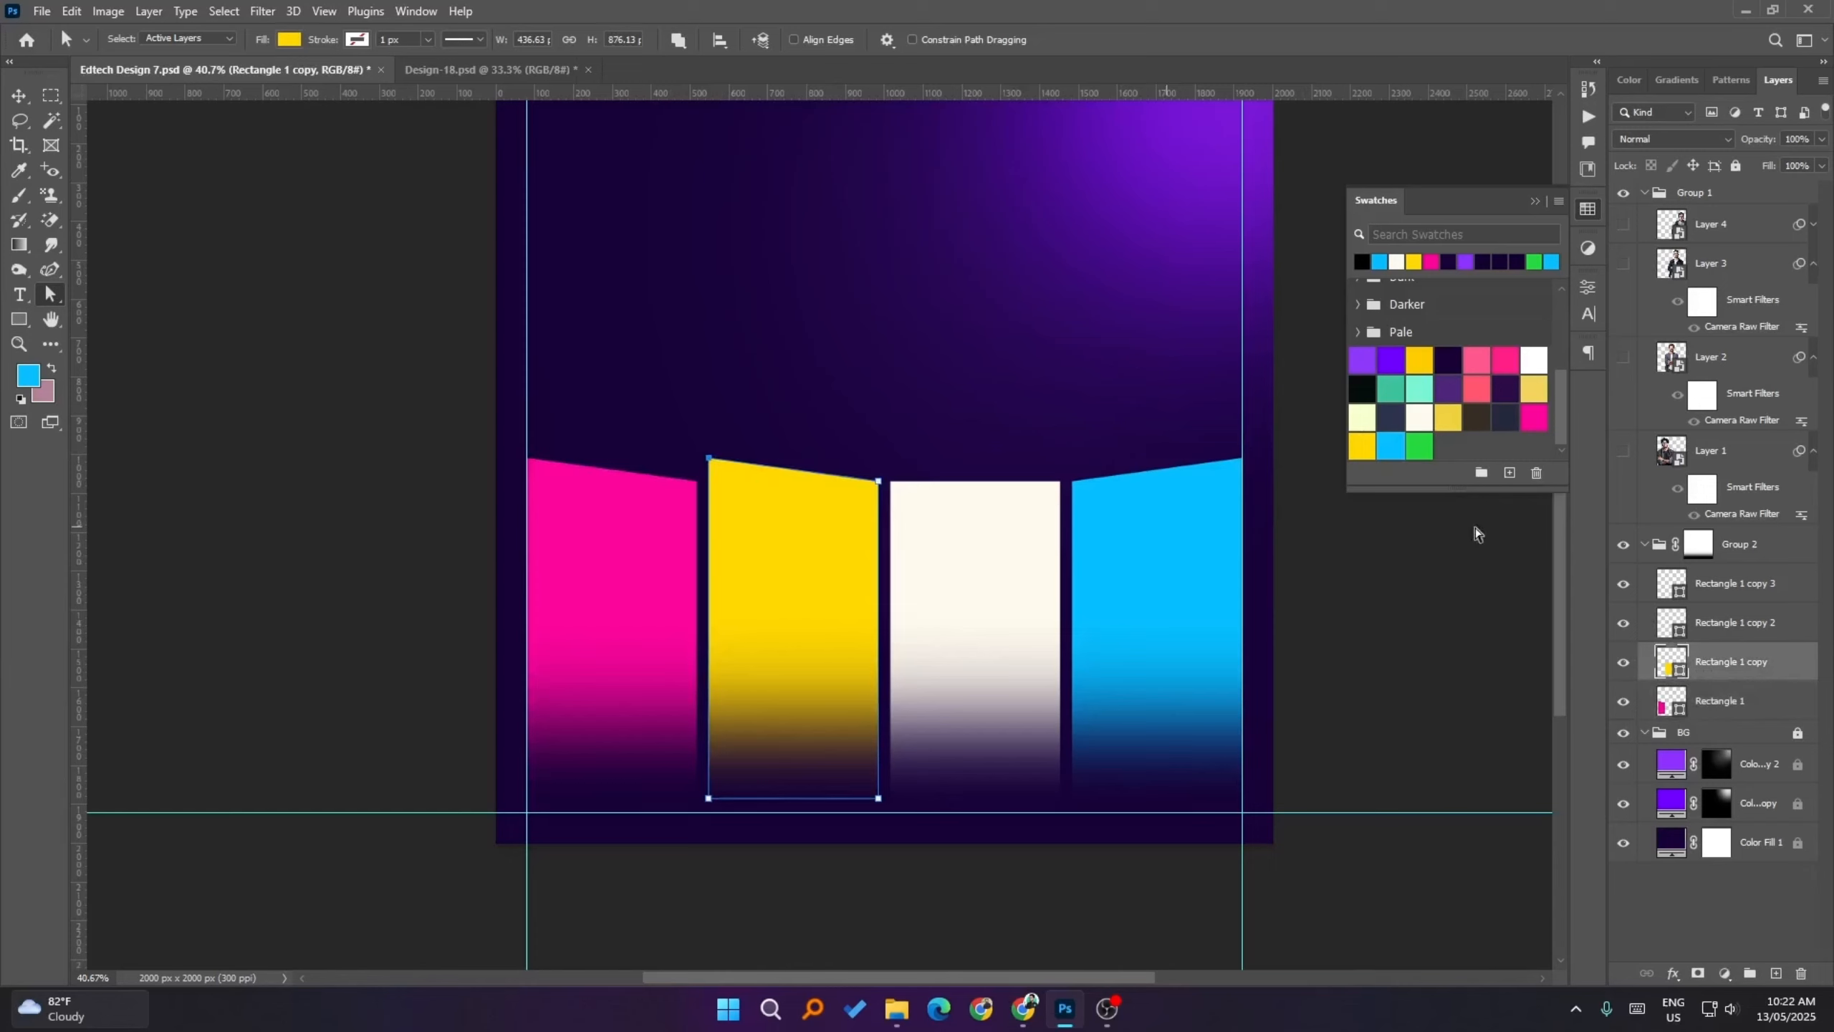
pyautogui.click(1706, 625)
pyautogui.moveTo(1046, 452); pyautogui.dragTo(1094, 499)
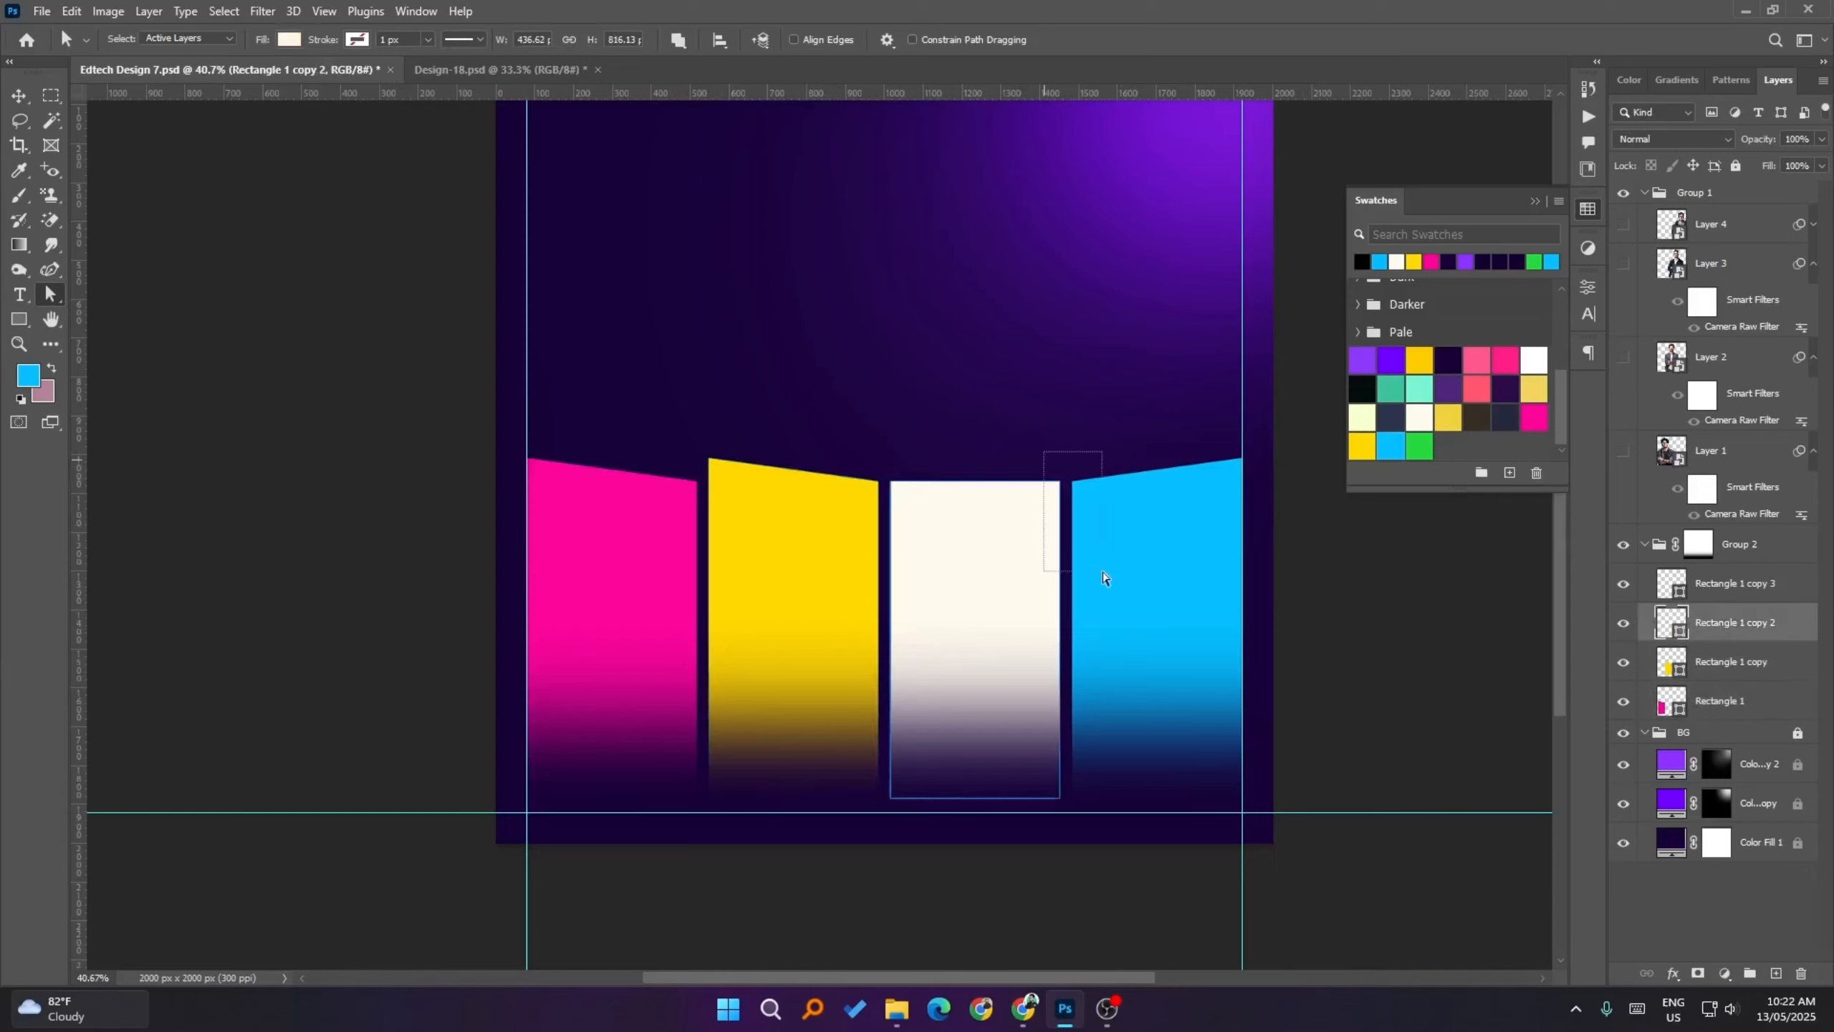
pyautogui.hotkey('shift', 'Up')
pyautogui.hotkey('shift', 'Up')
pyautogui.hotkey('shift', 'Up')
pyautogui.hotkey('shift', 'Up')
pyautogui.hotkey('shift', 'Up')
pyautogui.hotkey('shift', 'Up')
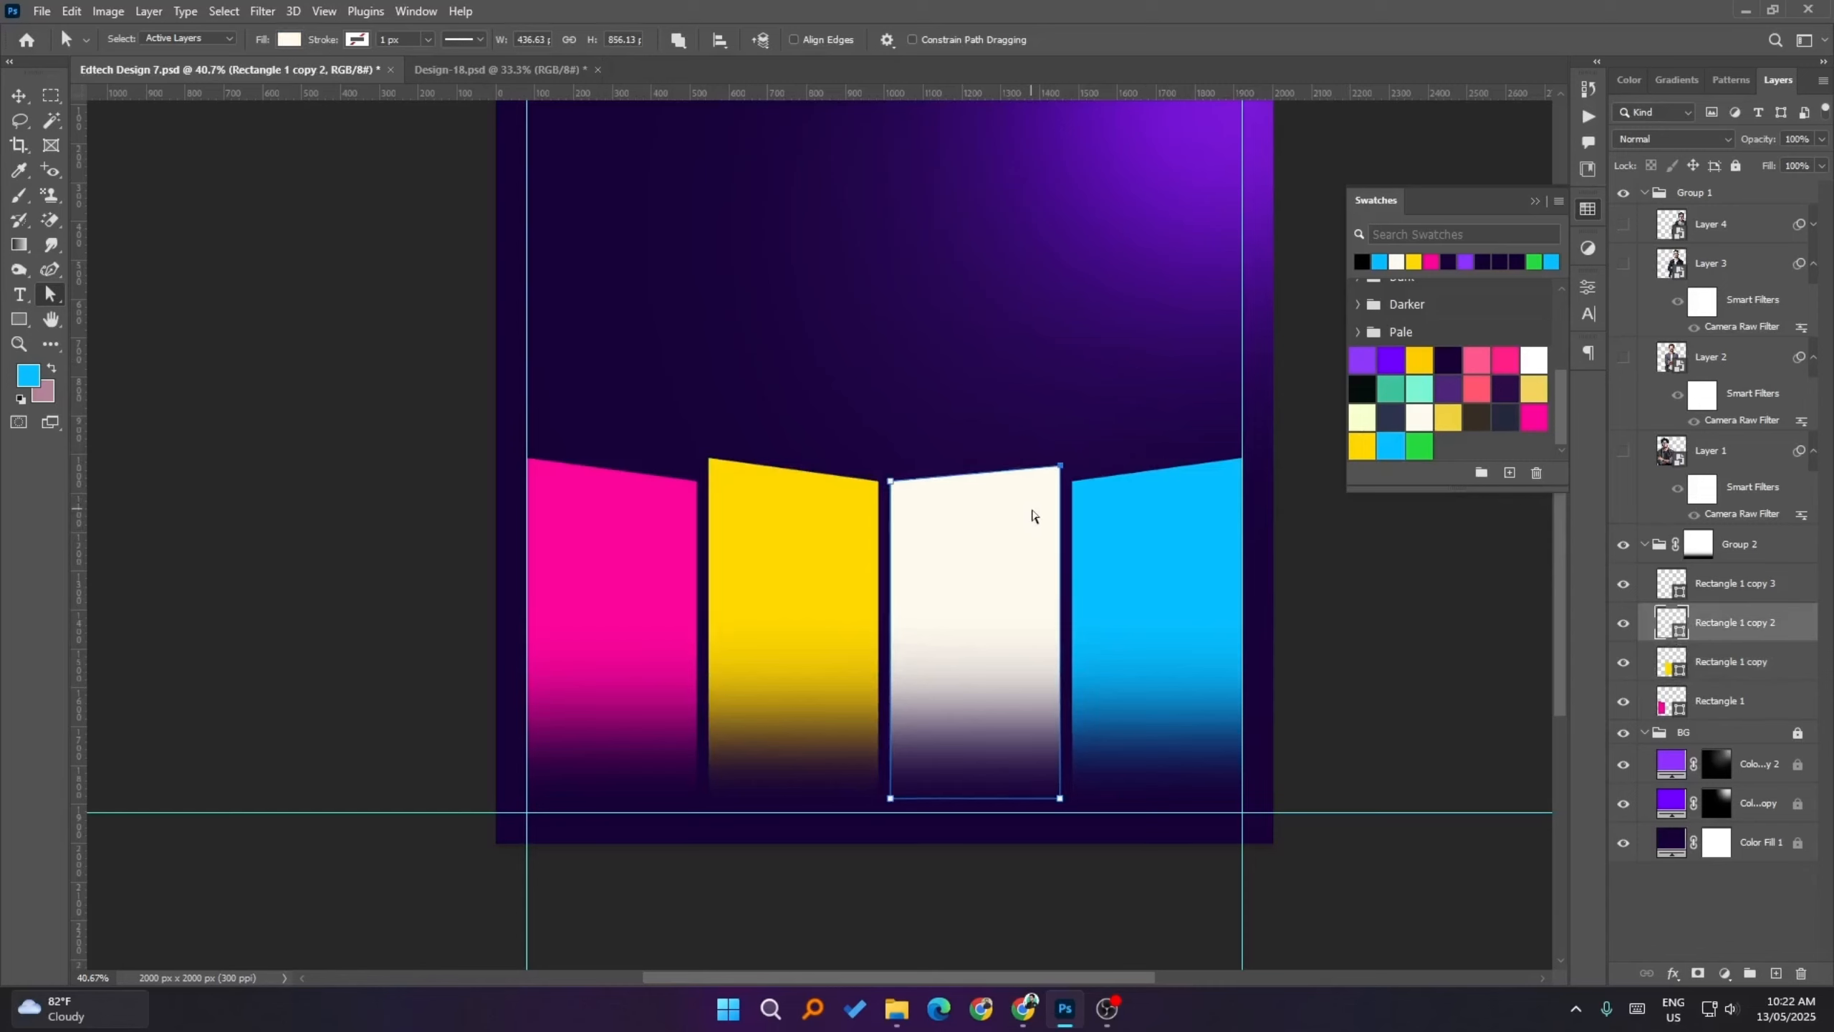
pyautogui.click(1065, 562)
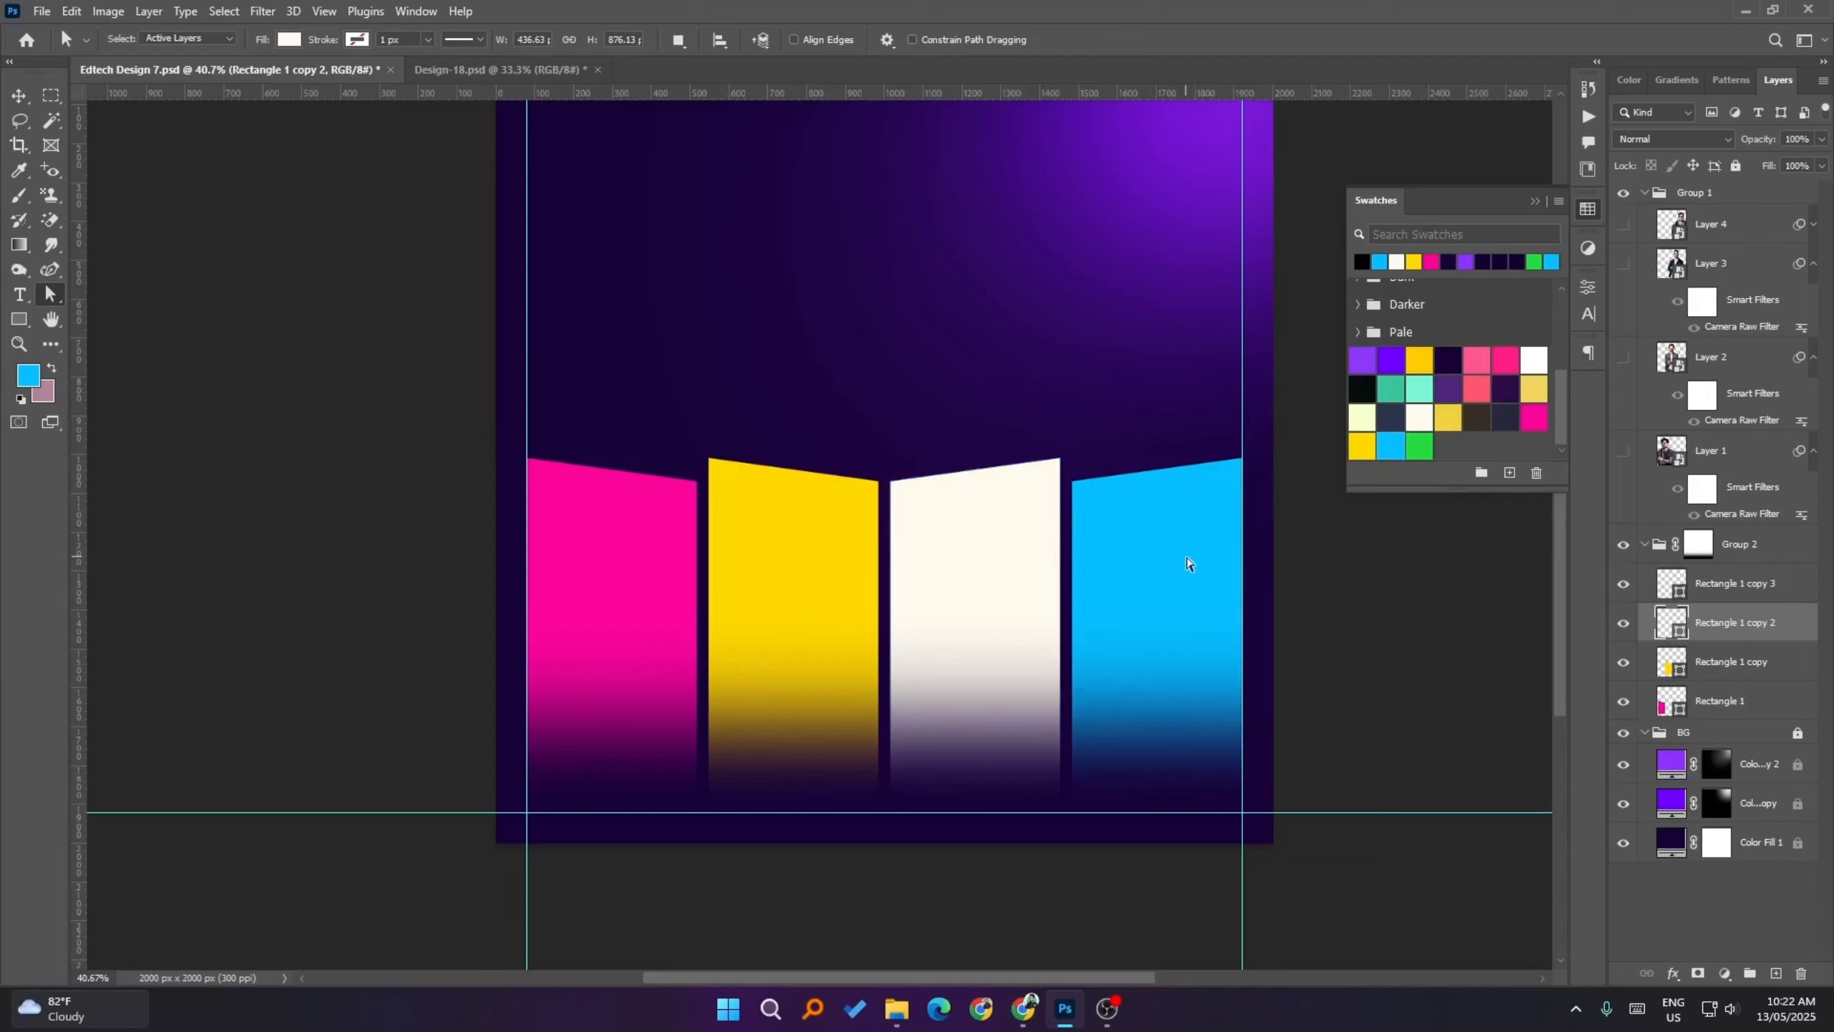
# - Show Layer 1, stack it above the yellow bar, and shrink it over that bar
pyautogui.press('v')
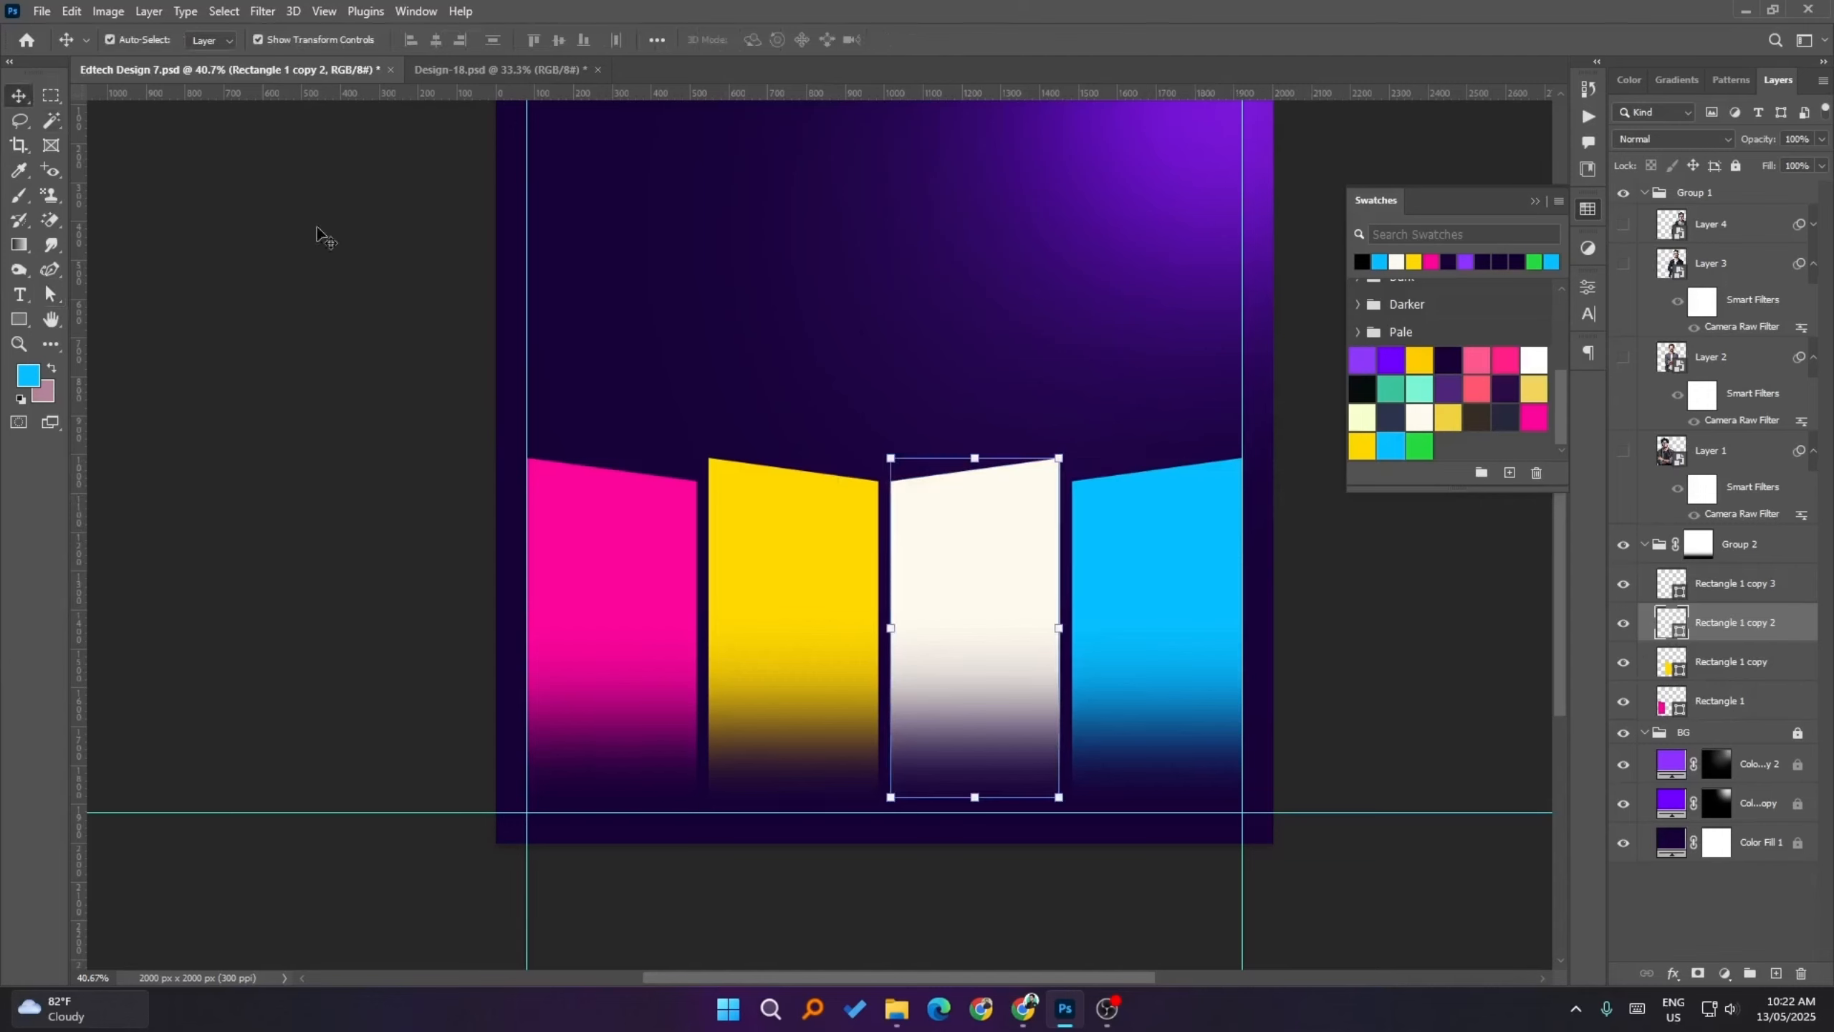
pyautogui.click(1627, 447)
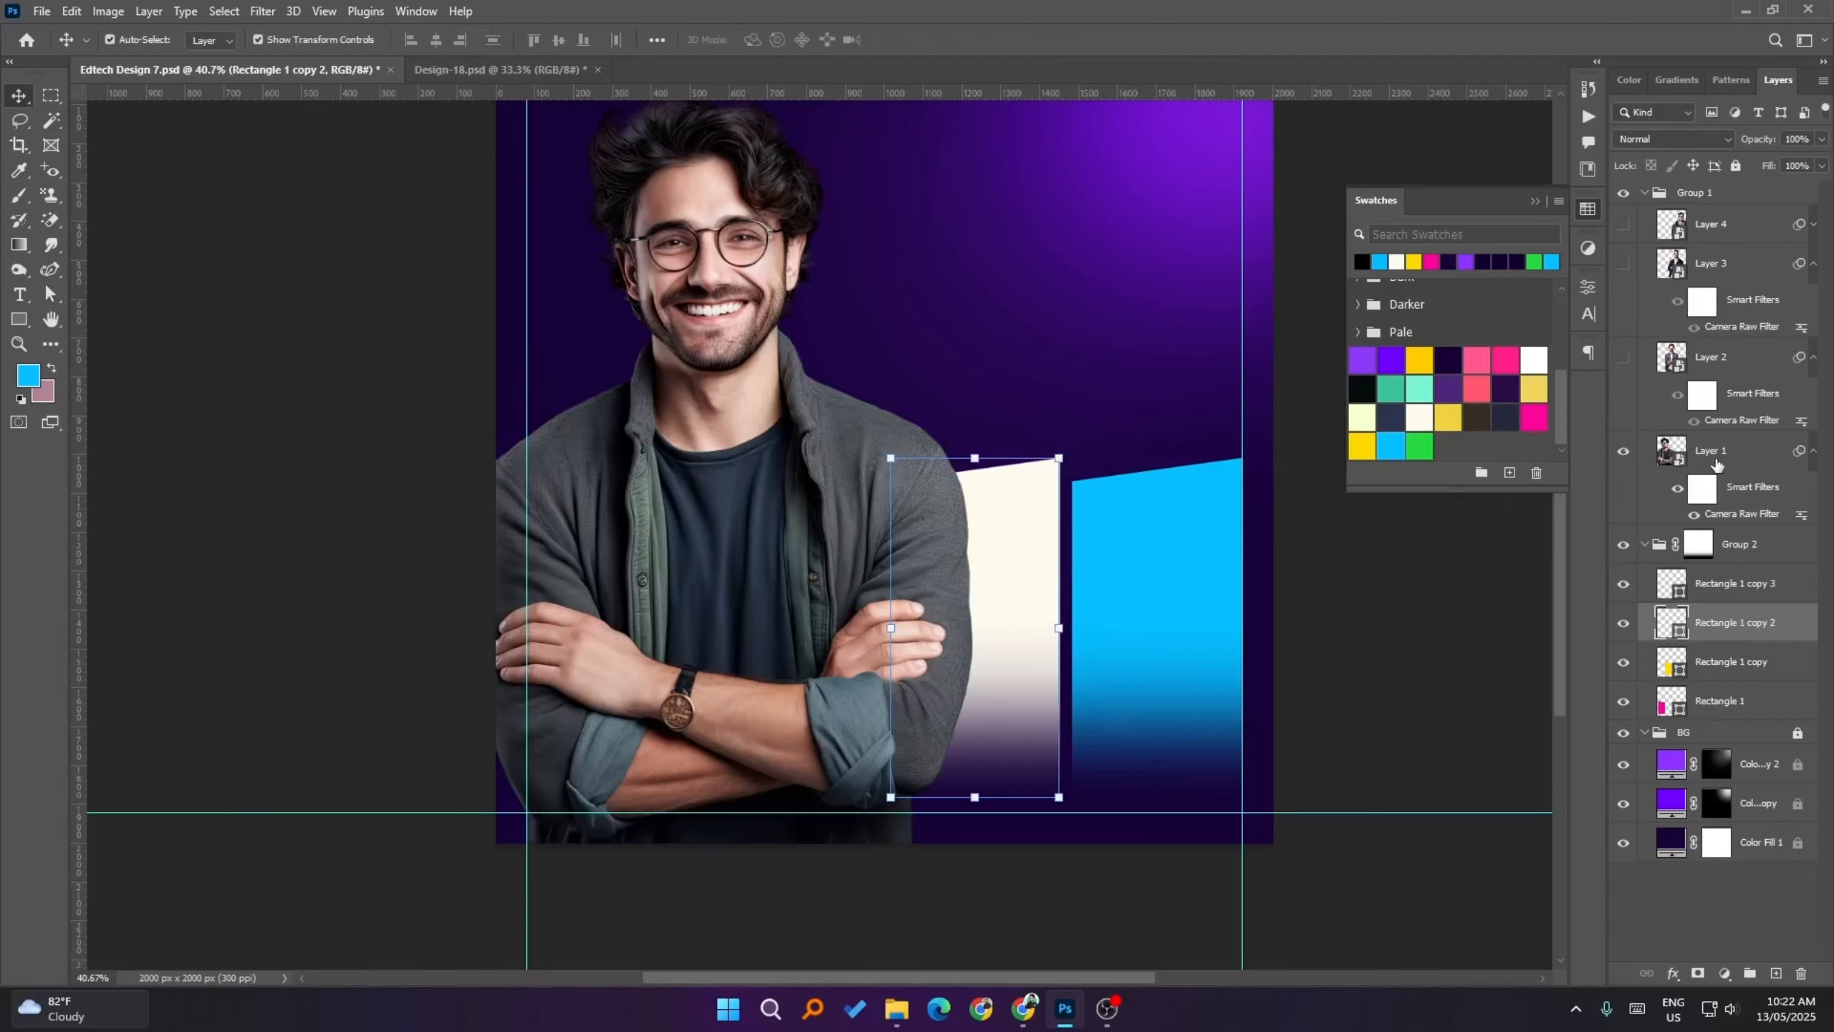
pyautogui.moveTo(1718, 464); pyautogui.dragTo(1761, 642)
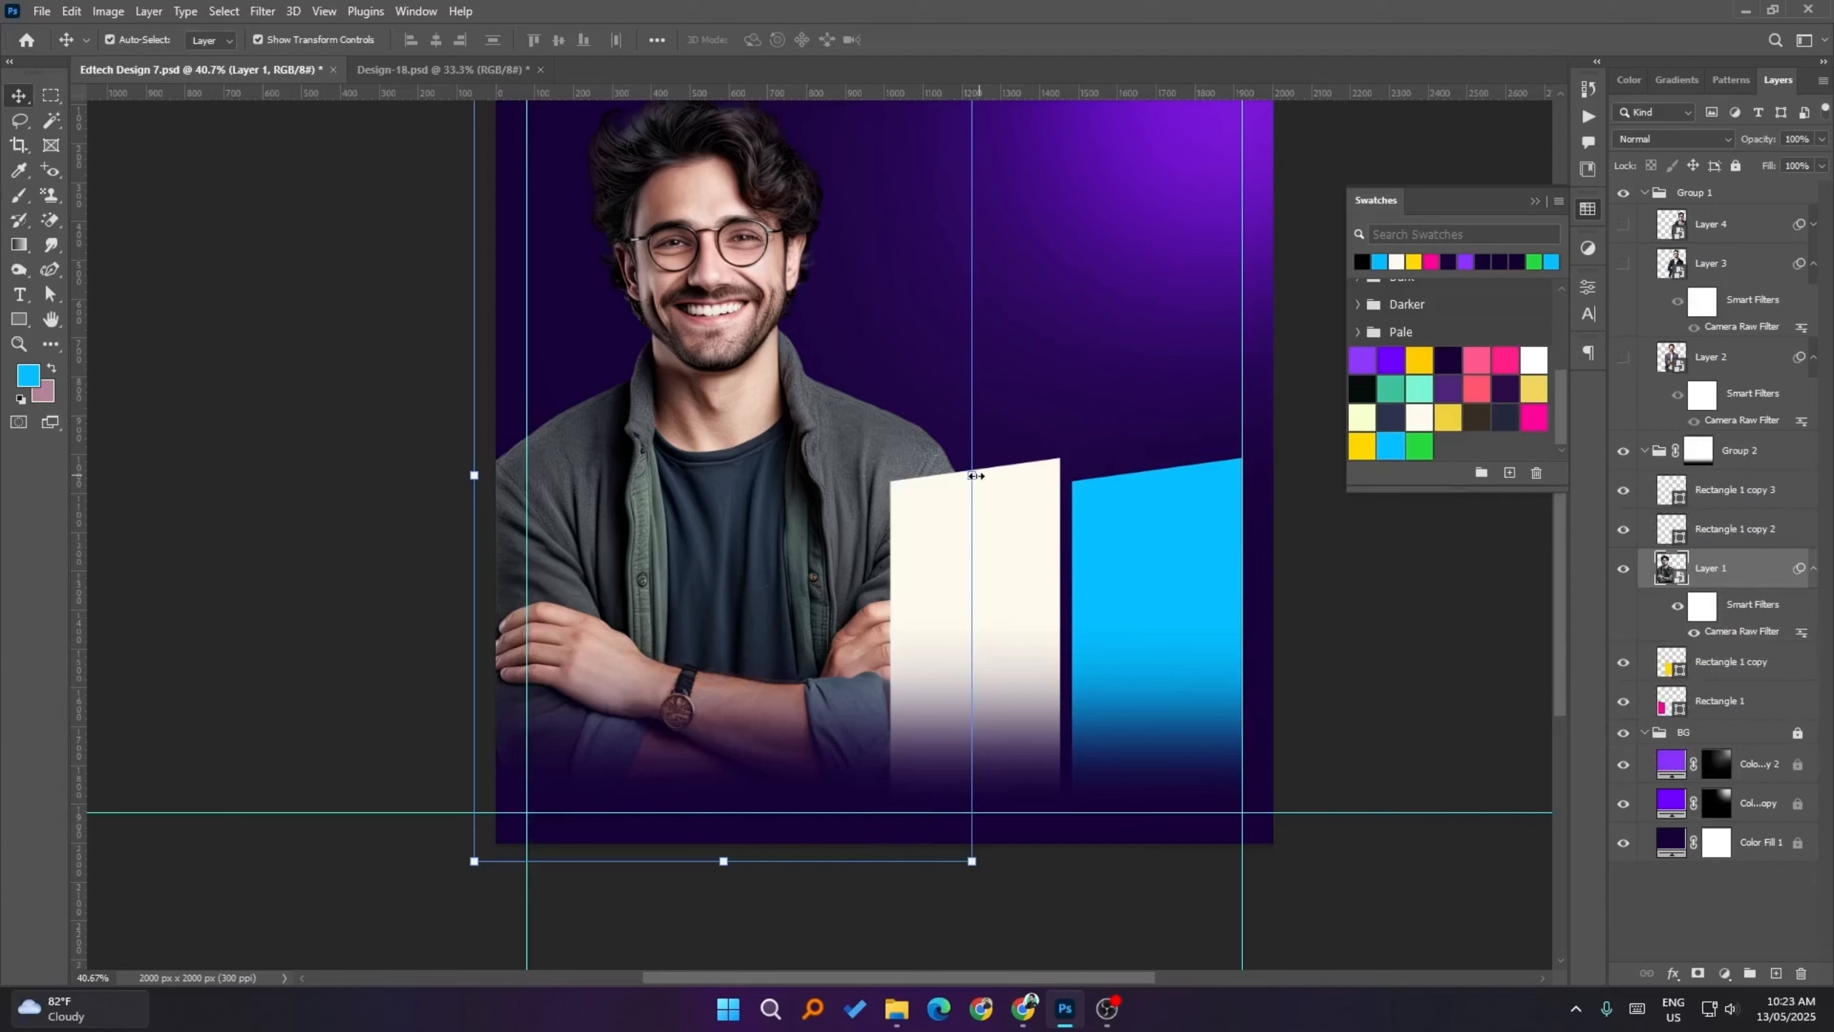
pyautogui.moveTo(972, 476); pyautogui.dragTo(877, 479)
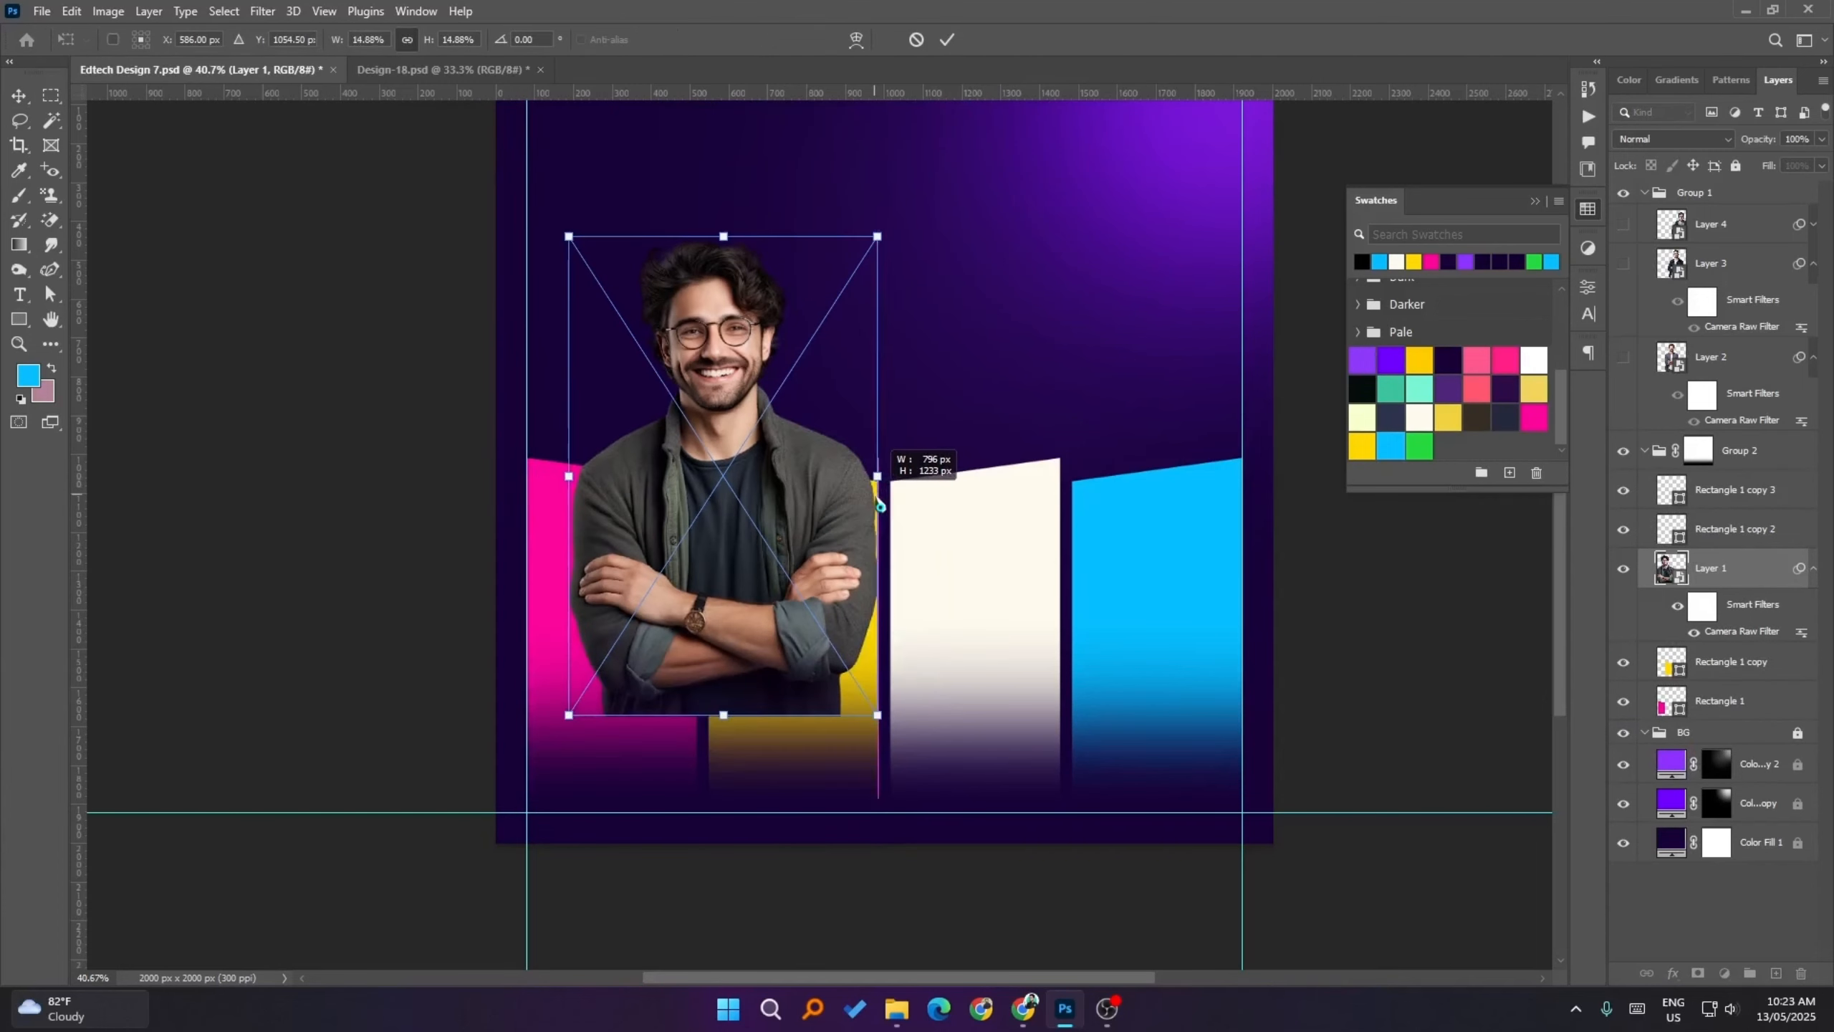
pyautogui.moveTo(782, 511); pyautogui.dragTo(855, 632)
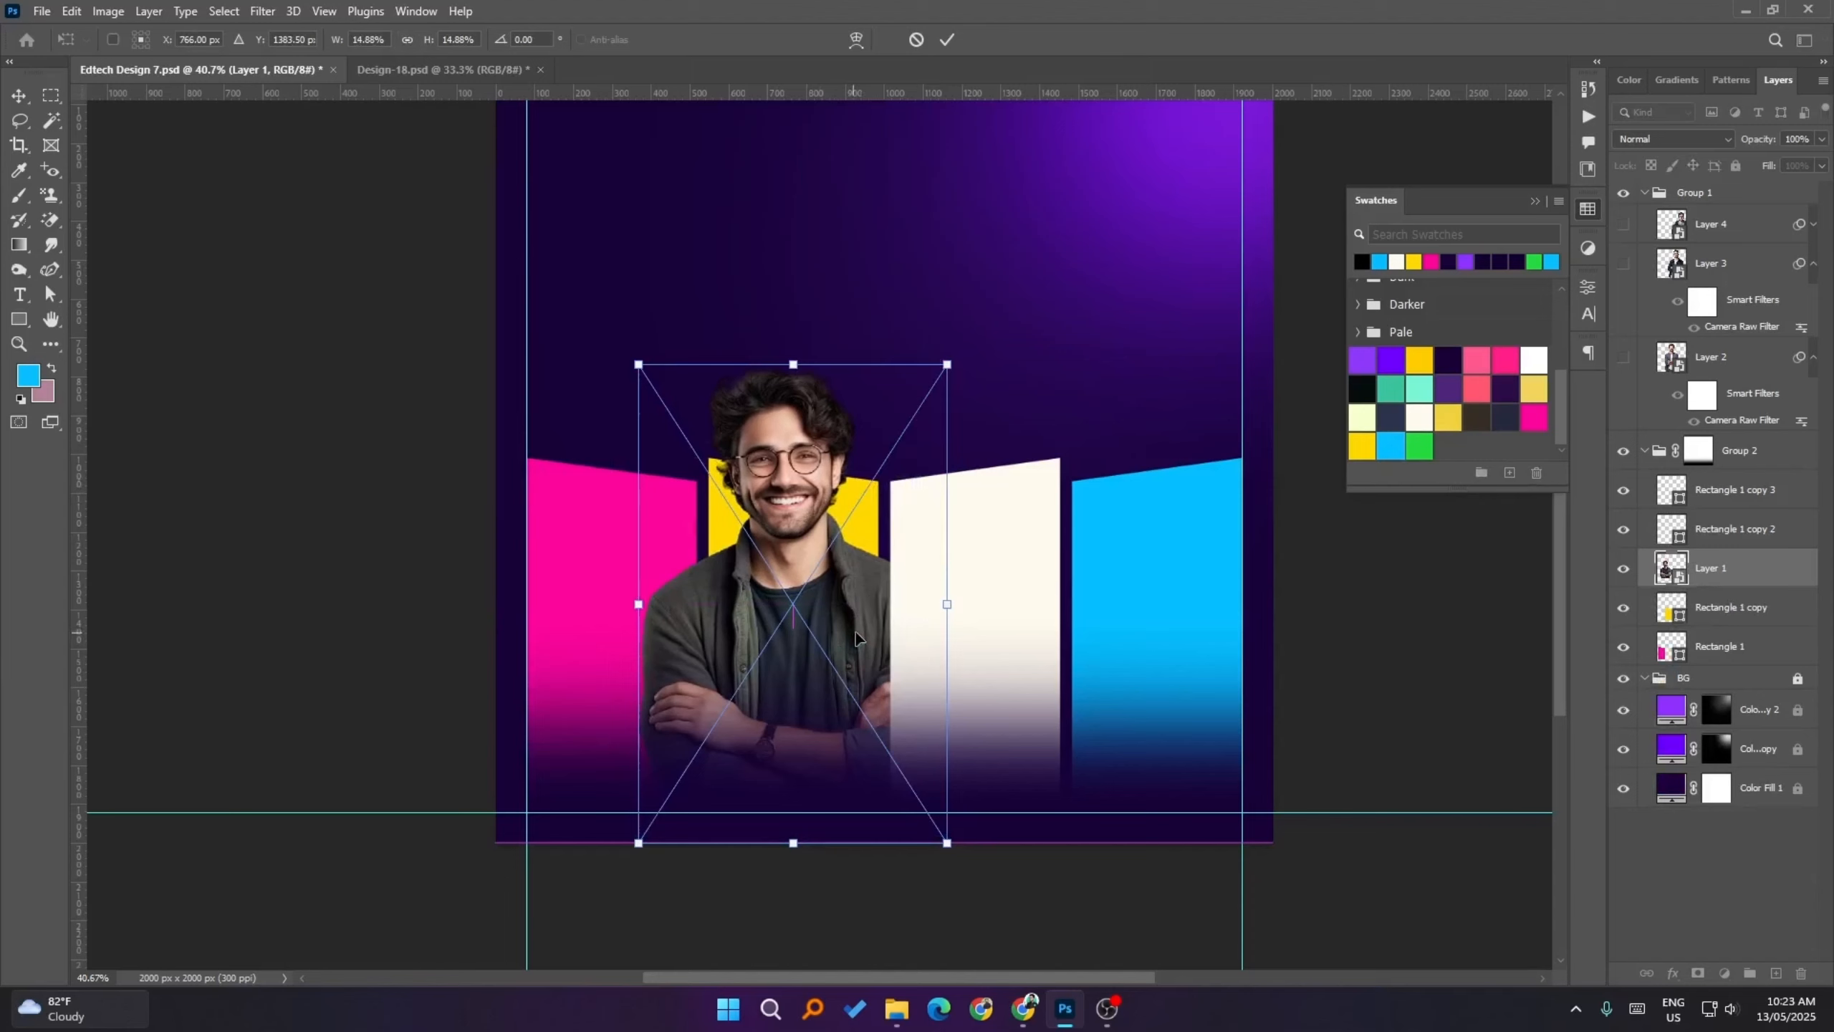
pyautogui.hotkey('shift', 'Right')
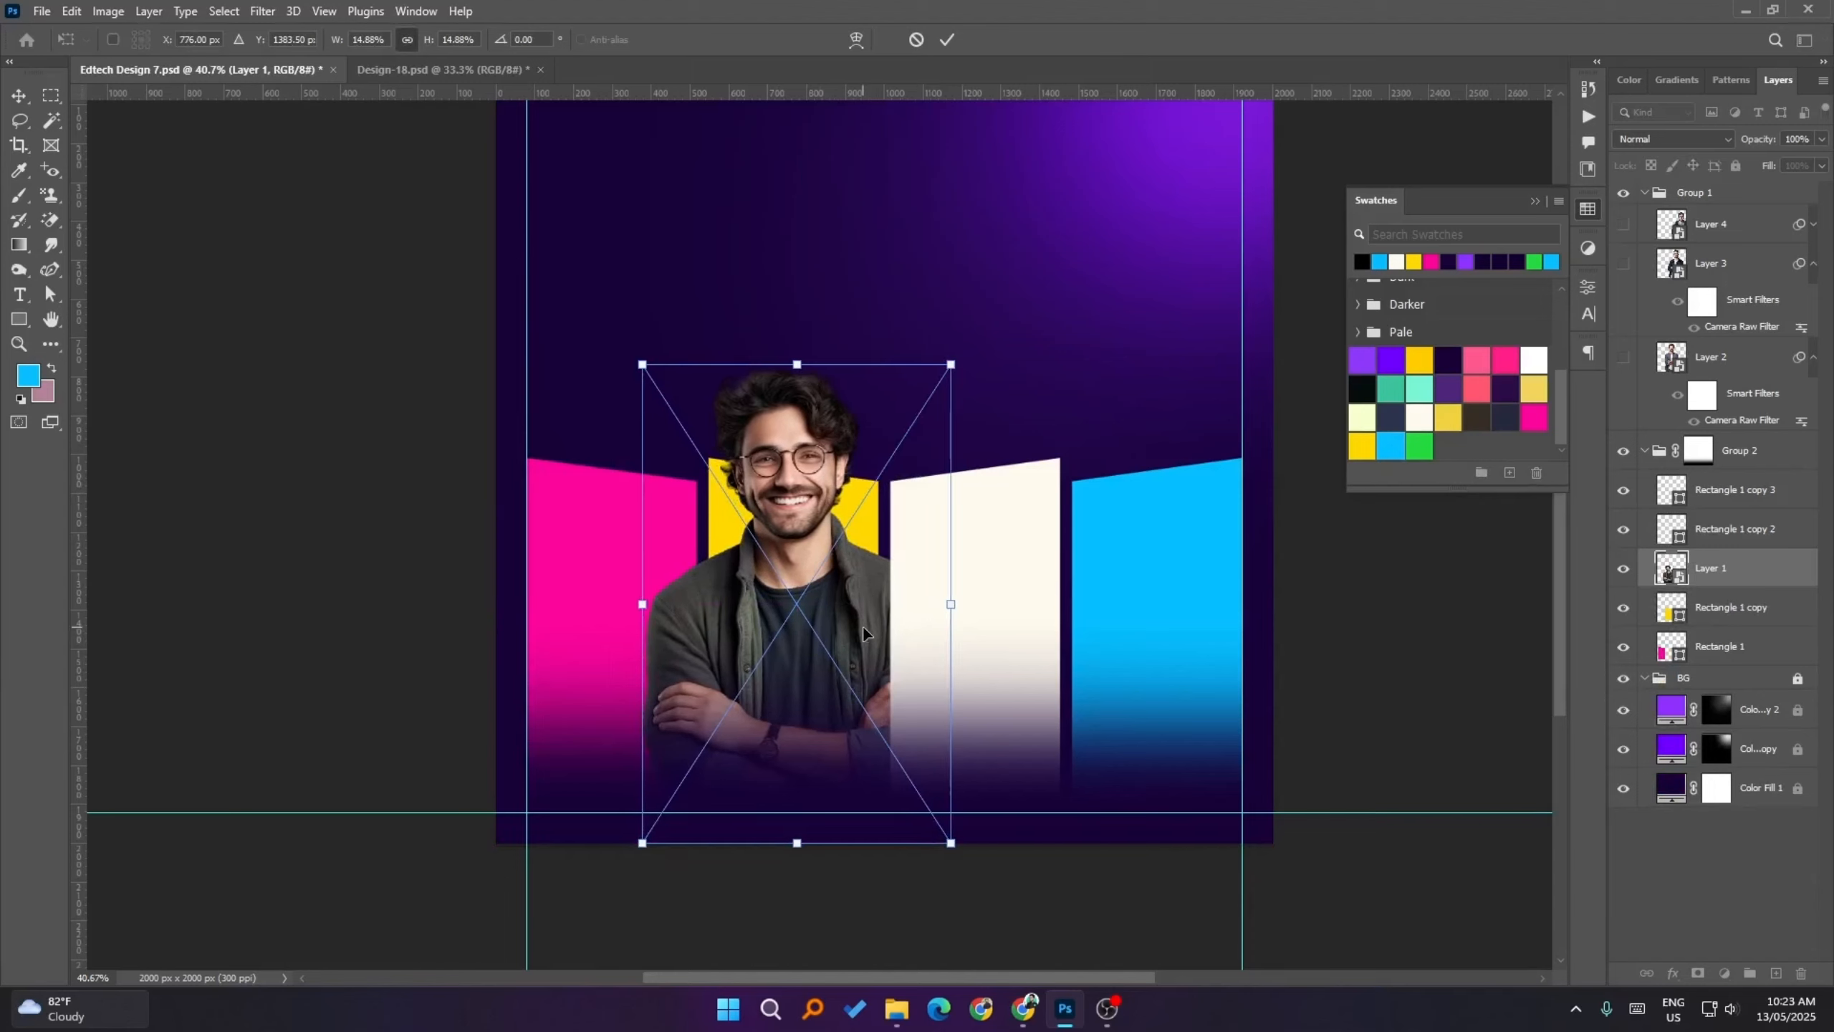
pyautogui.hotkey('shift', 'Right')
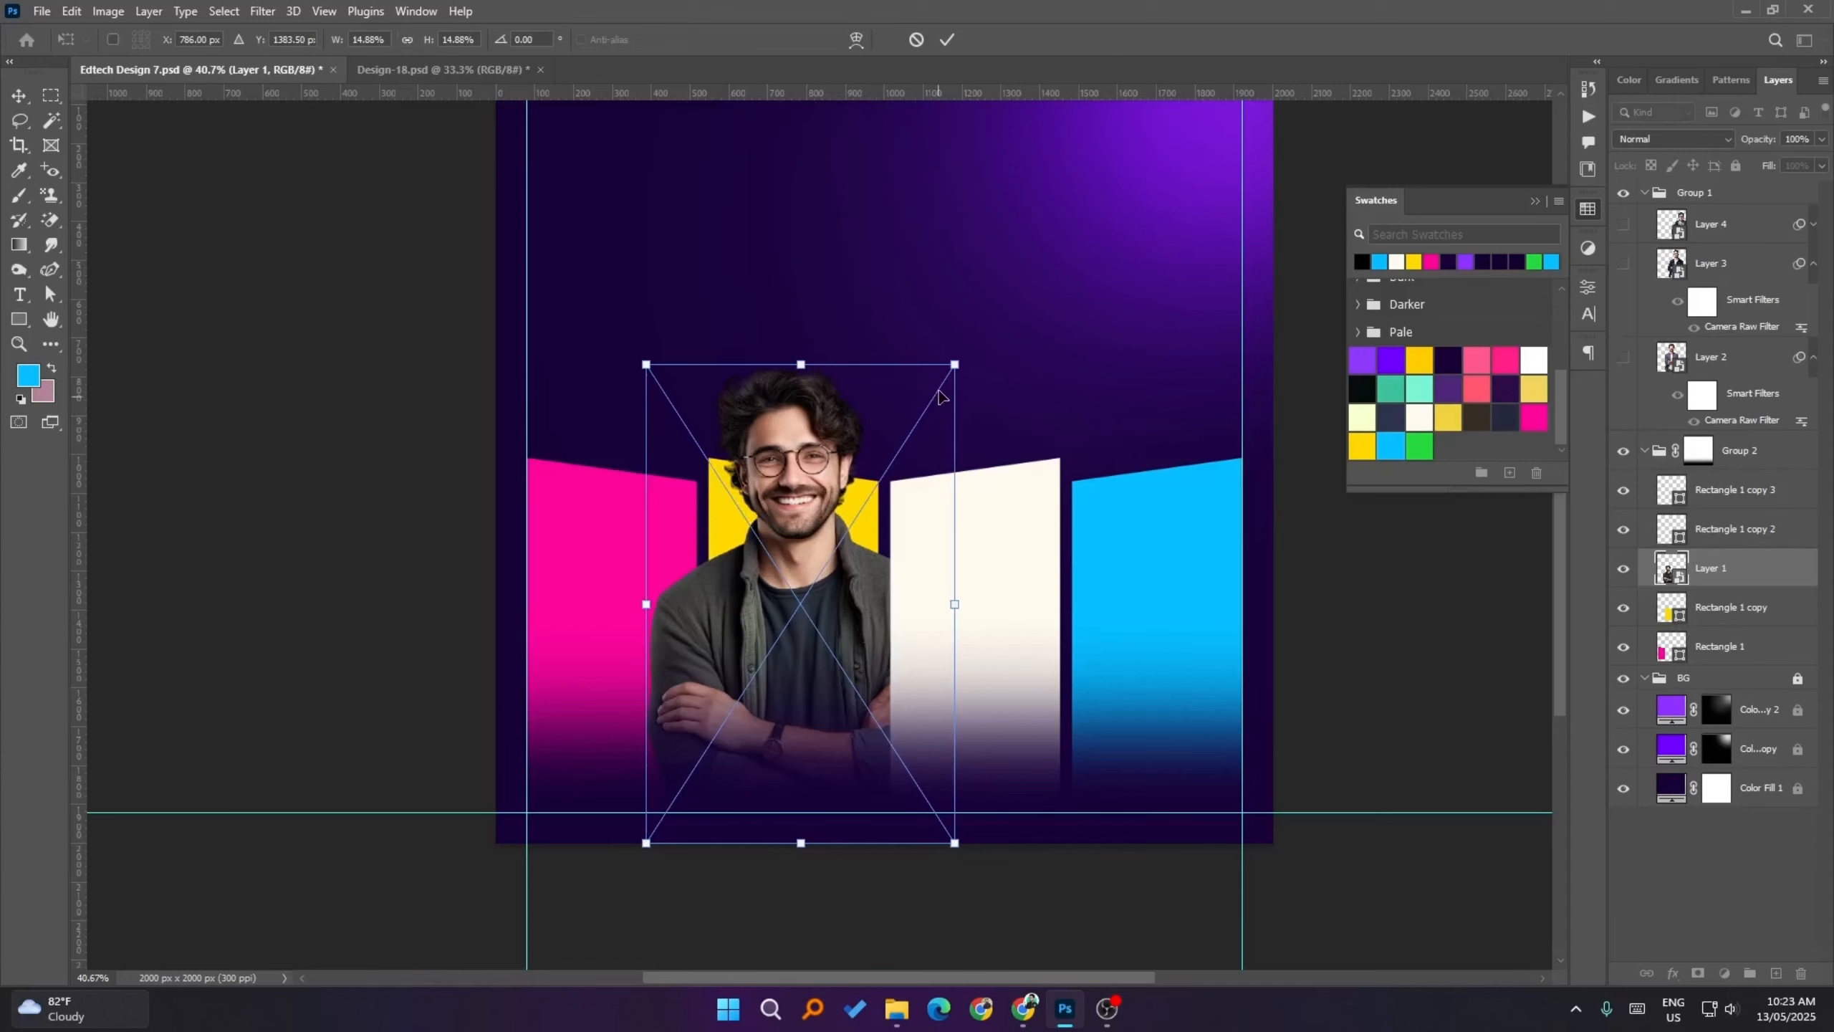
pyautogui.moveTo(954, 364); pyautogui.dragTo(942, 384)
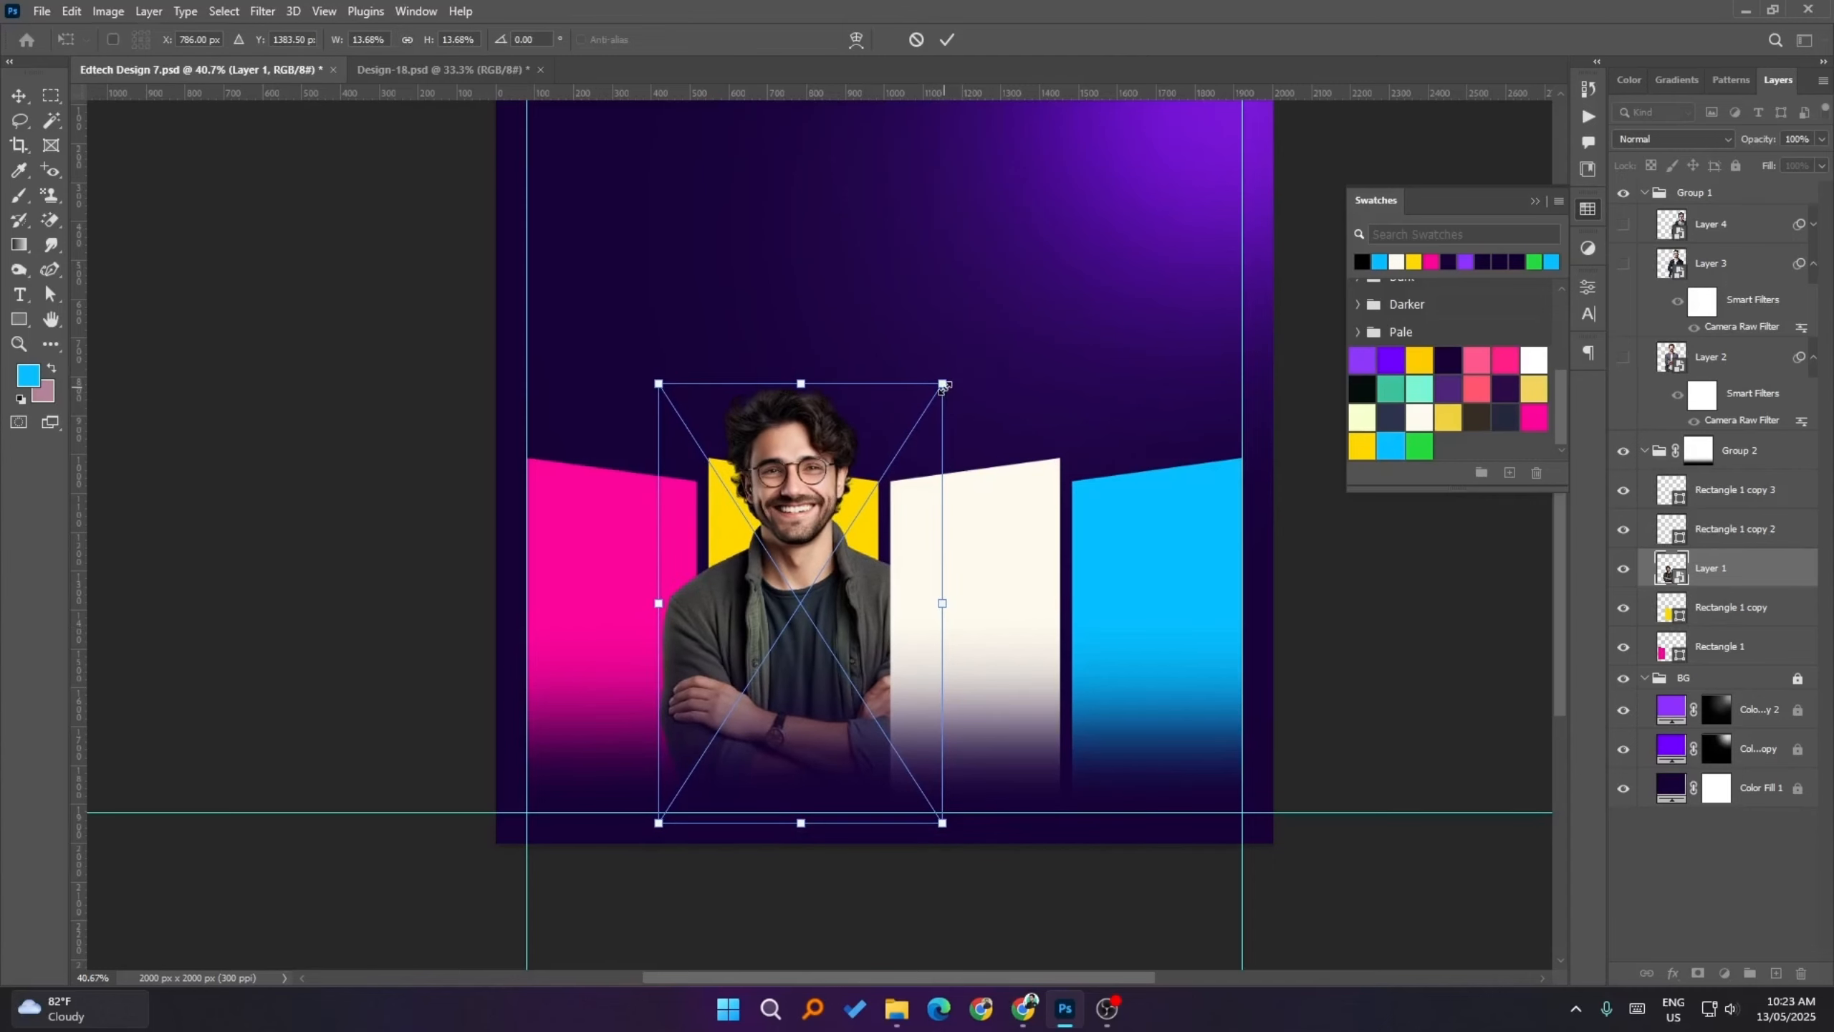
# - Fine-tune the glasses-wearer's position over the yellow bar and commit the transform
pyautogui.press('Left')
pyautogui.press('Left')
pyautogui.press('Left')
pyautogui.press('Left')
pyautogui.press('Right')
pyautogui.press('Right')
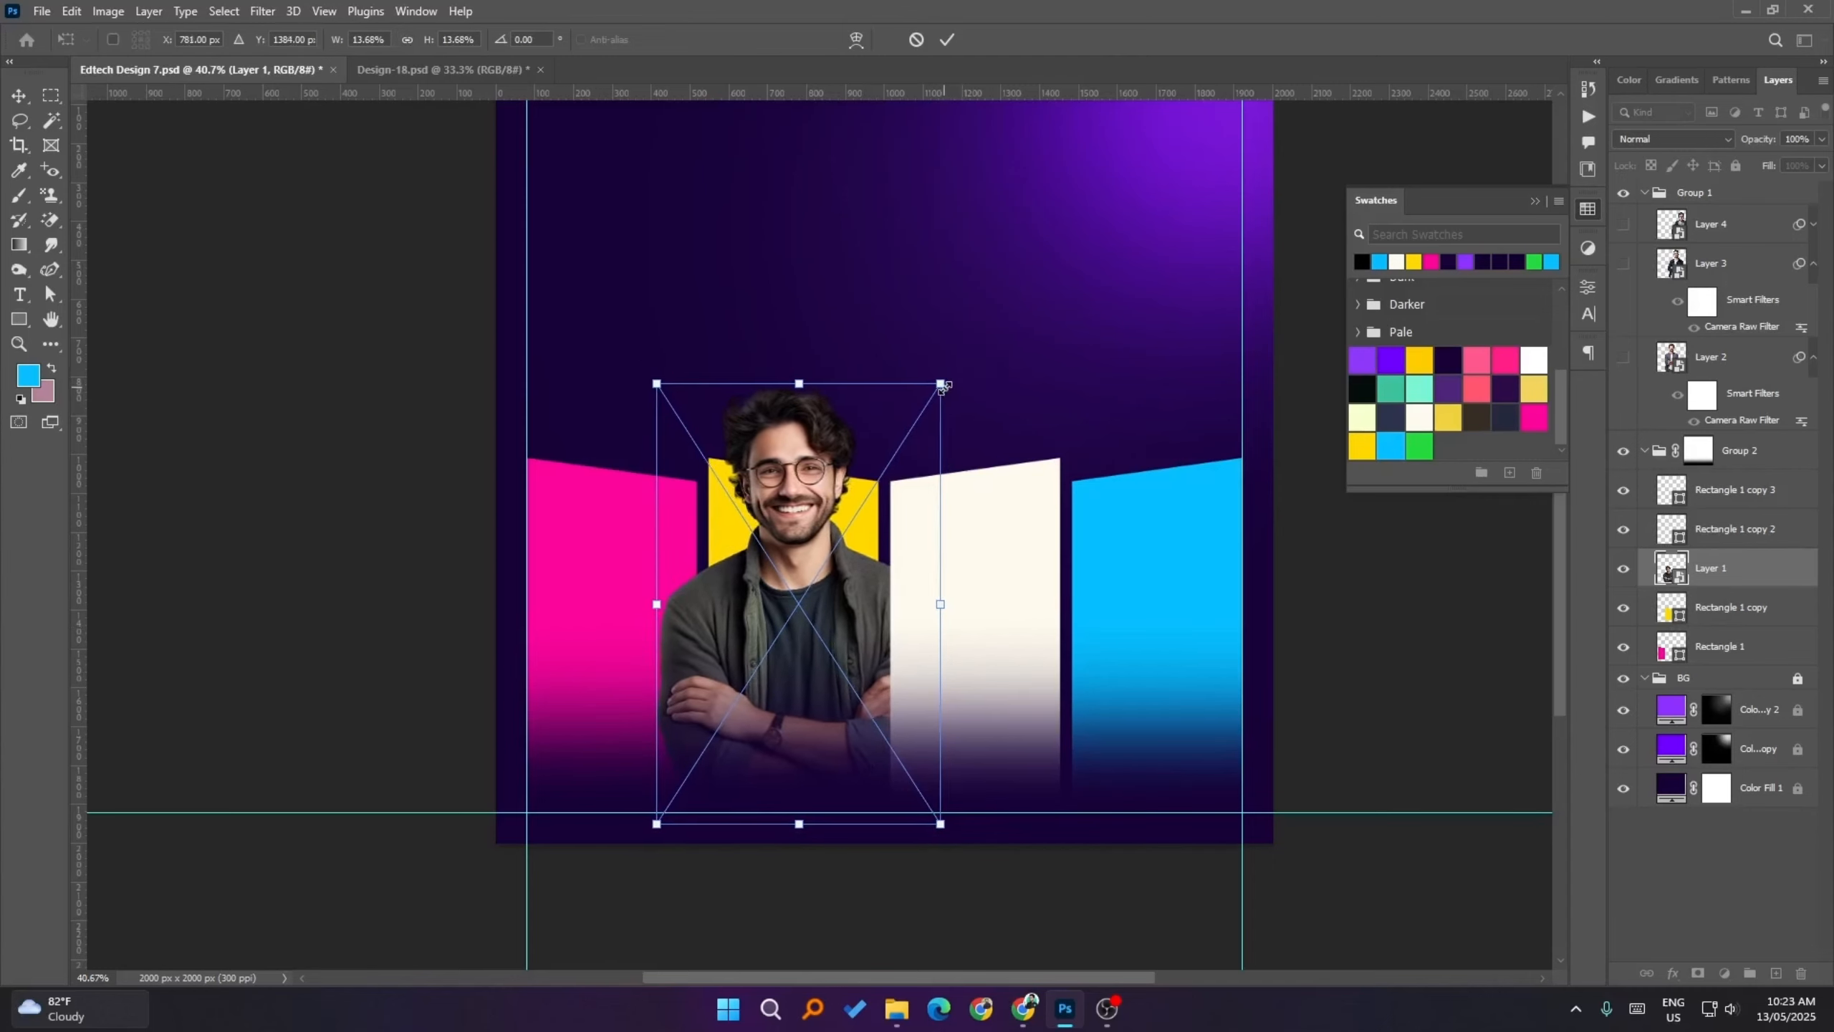
pyautogui.hotkey('shift', 'Down')
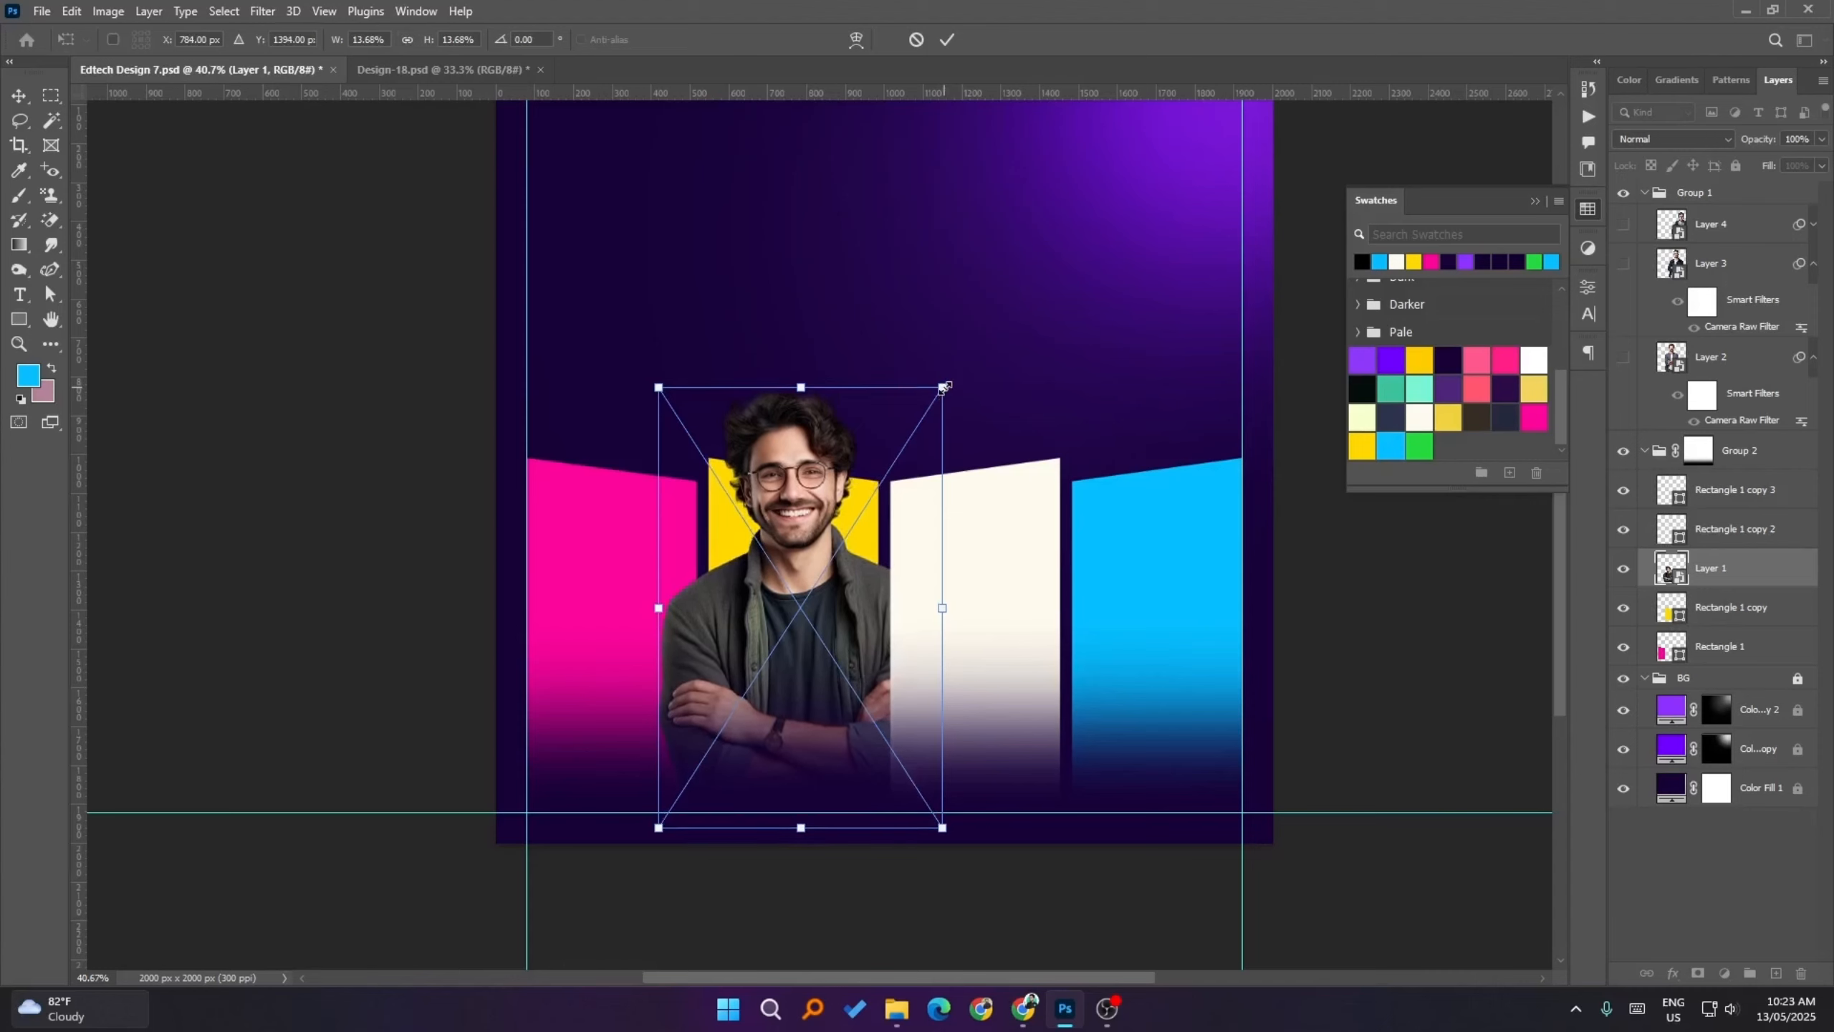
pyautogui.hotkey('shift', 'Down')
pyautogui.press('Down')
pyautogui.press('Down')
pyautogui.press('Down')
pyautogui.press('Left')
pyautogui.press('Left')
pyautogui.press('Left')
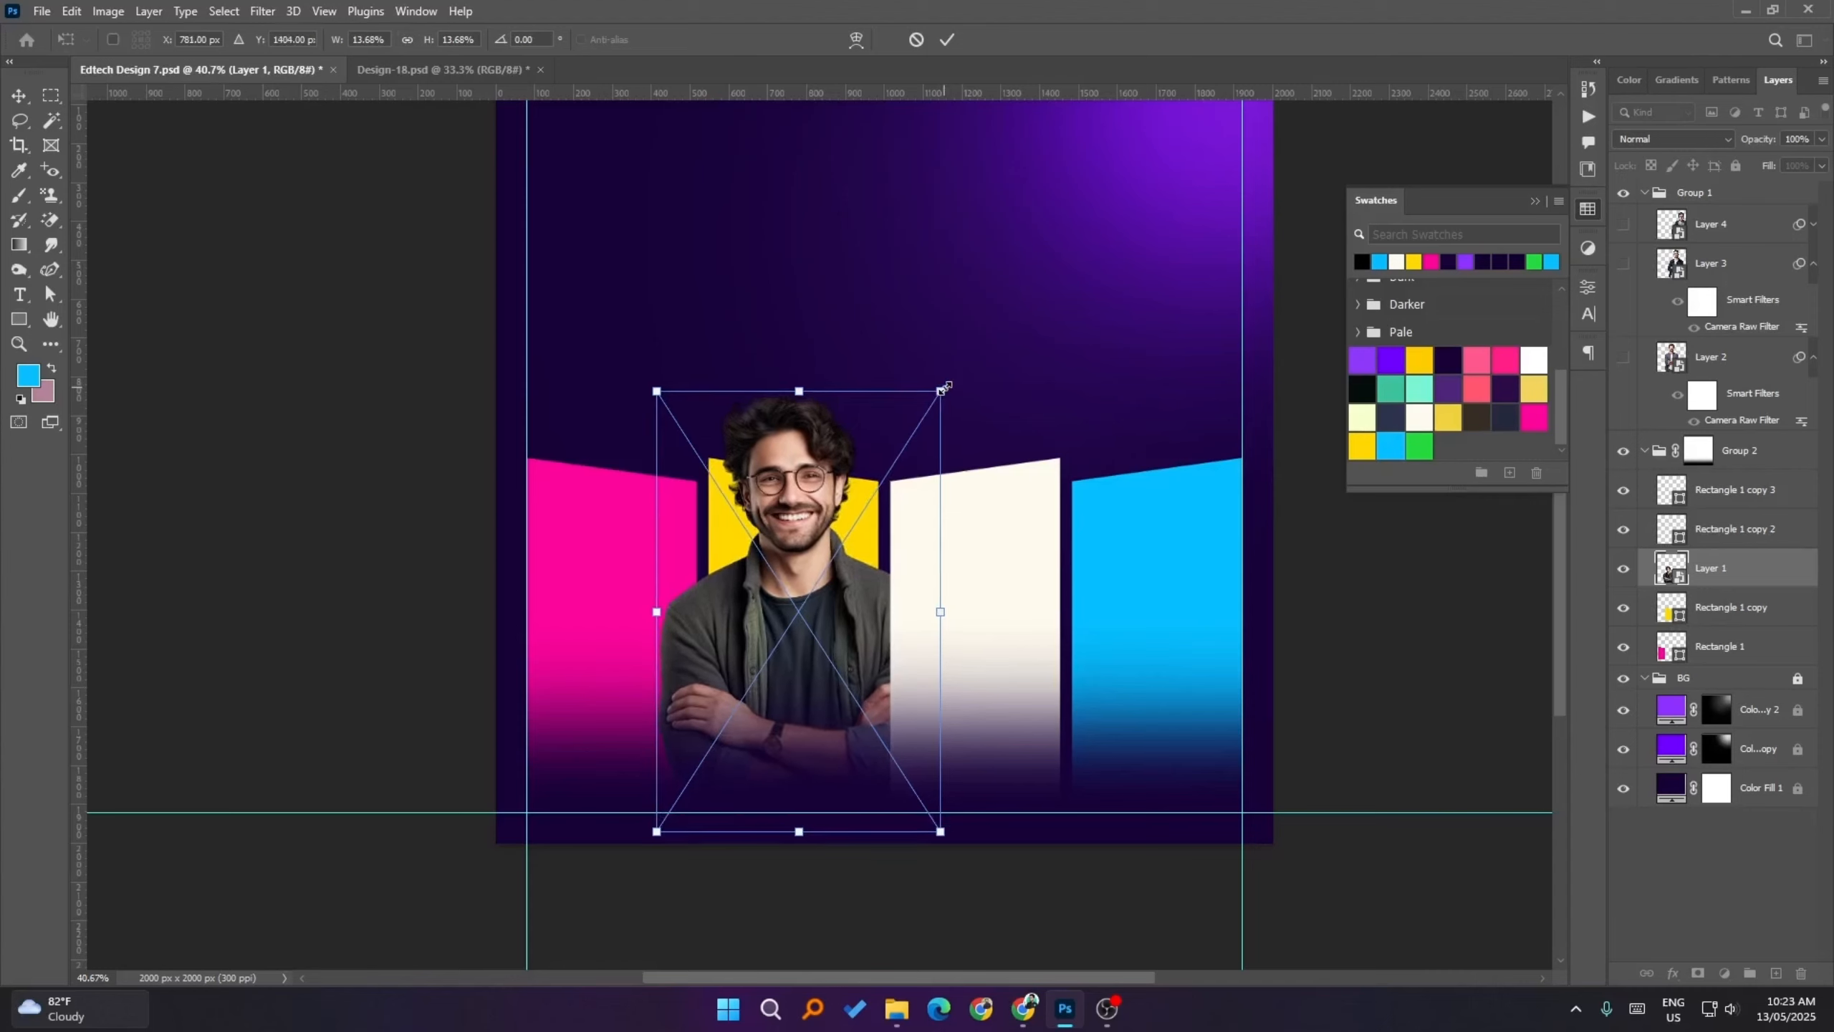
pyautogui.press('Right')
pyautogui.press('Right')
pyautogui.press('Right')
pyautogui.press('Left')
pyautogui.press('Left')
pyautogui.press('Left')
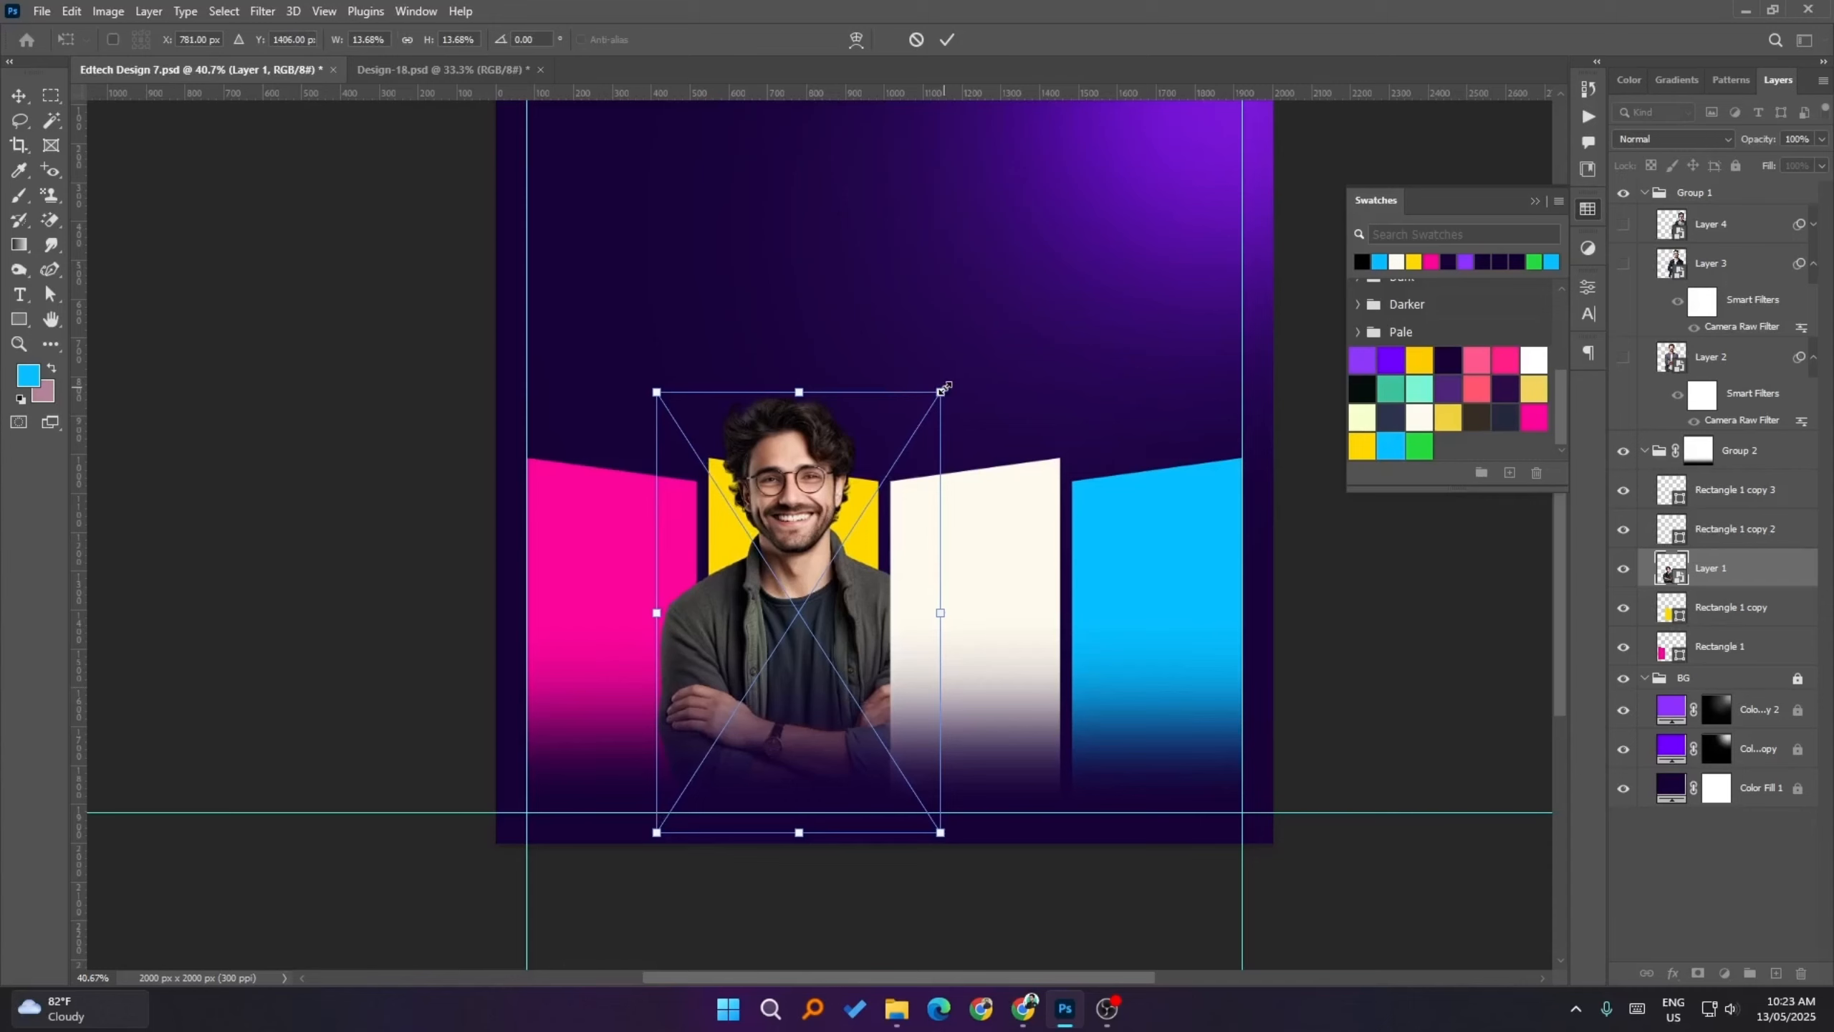
pyautogui.click(946, 38)
# - Select Layer 2 and make the second man's portrait visible
pyautogui.click(1620, 570)
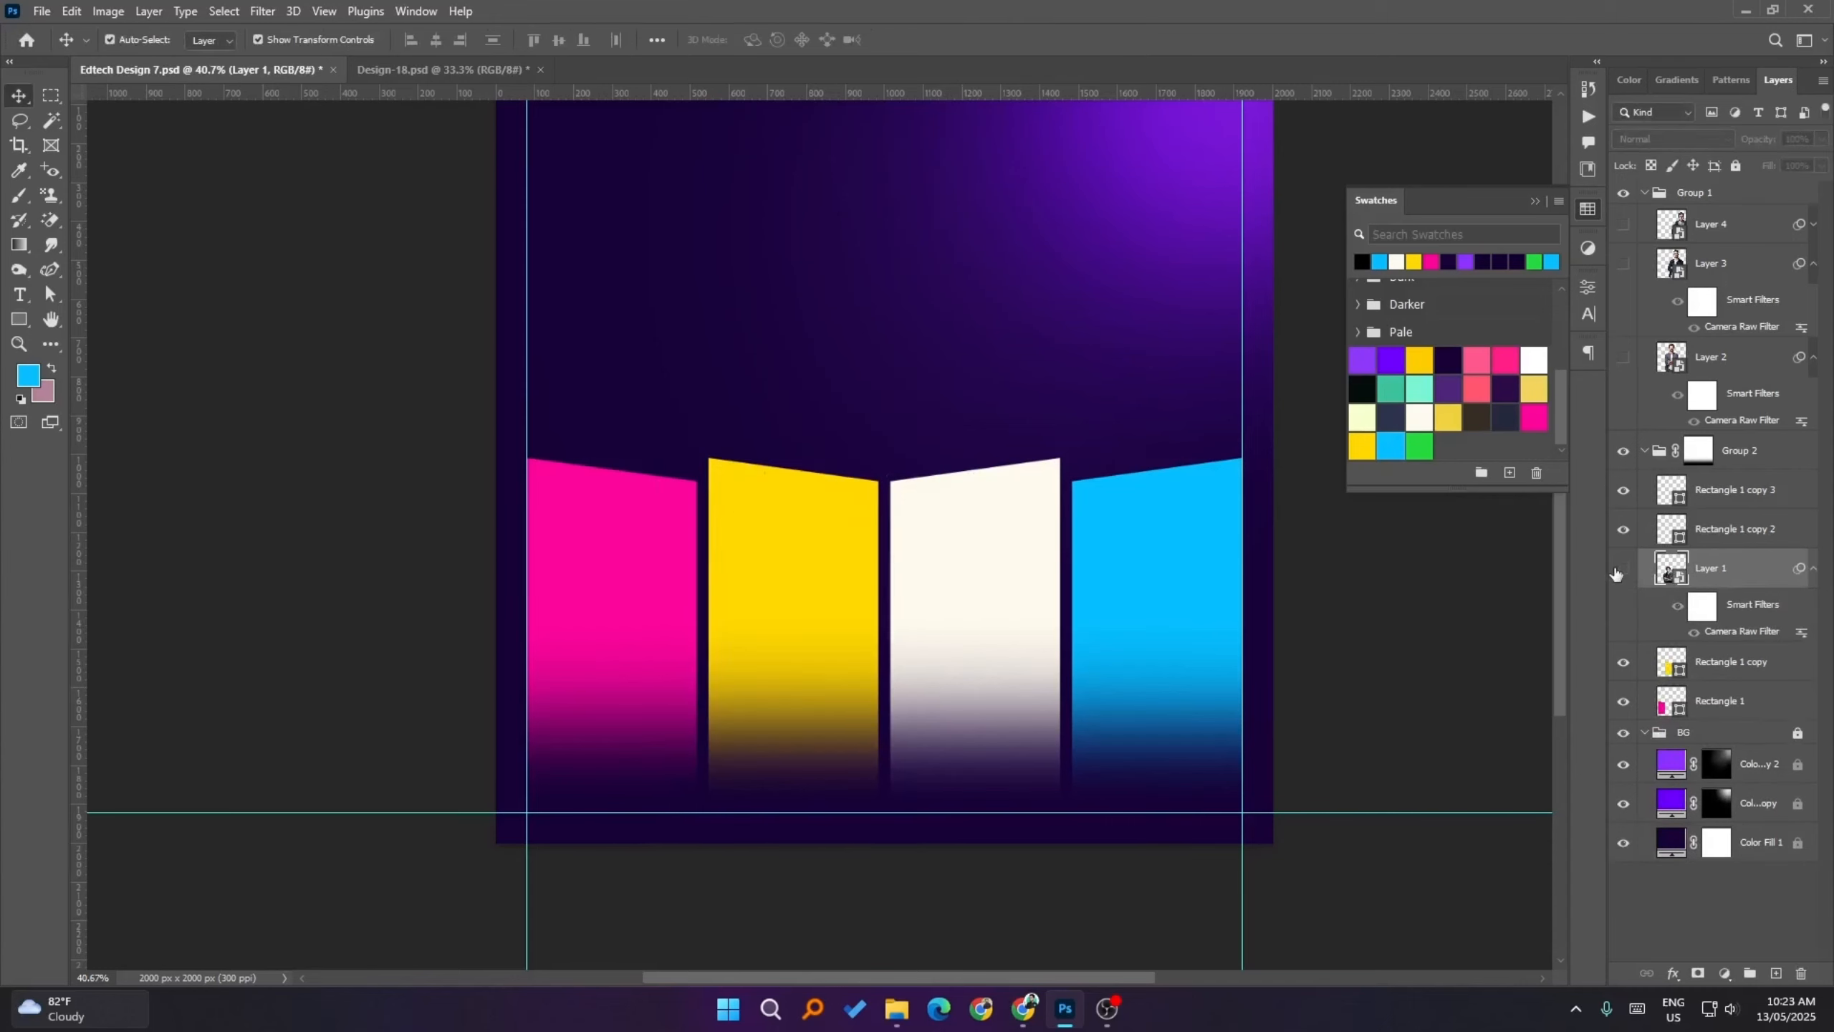
pyautogui.click(1620, 570)
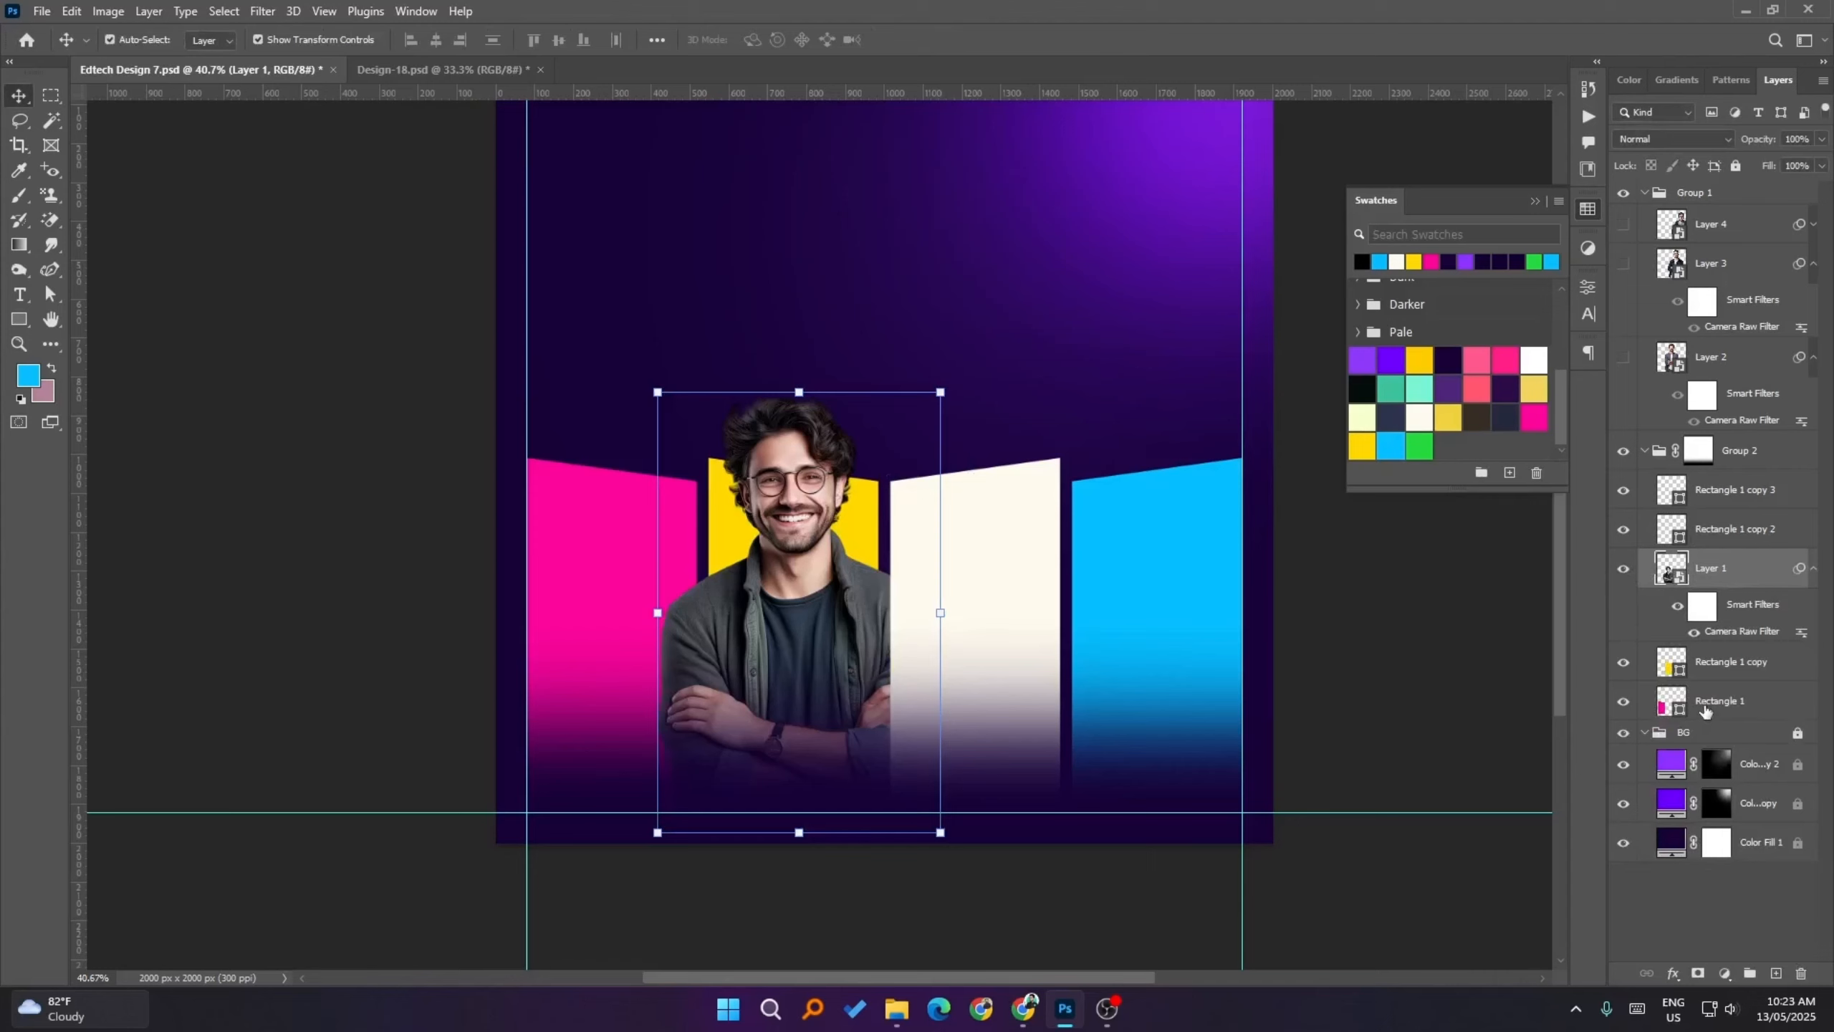
pyautogui.click(1384, 608)
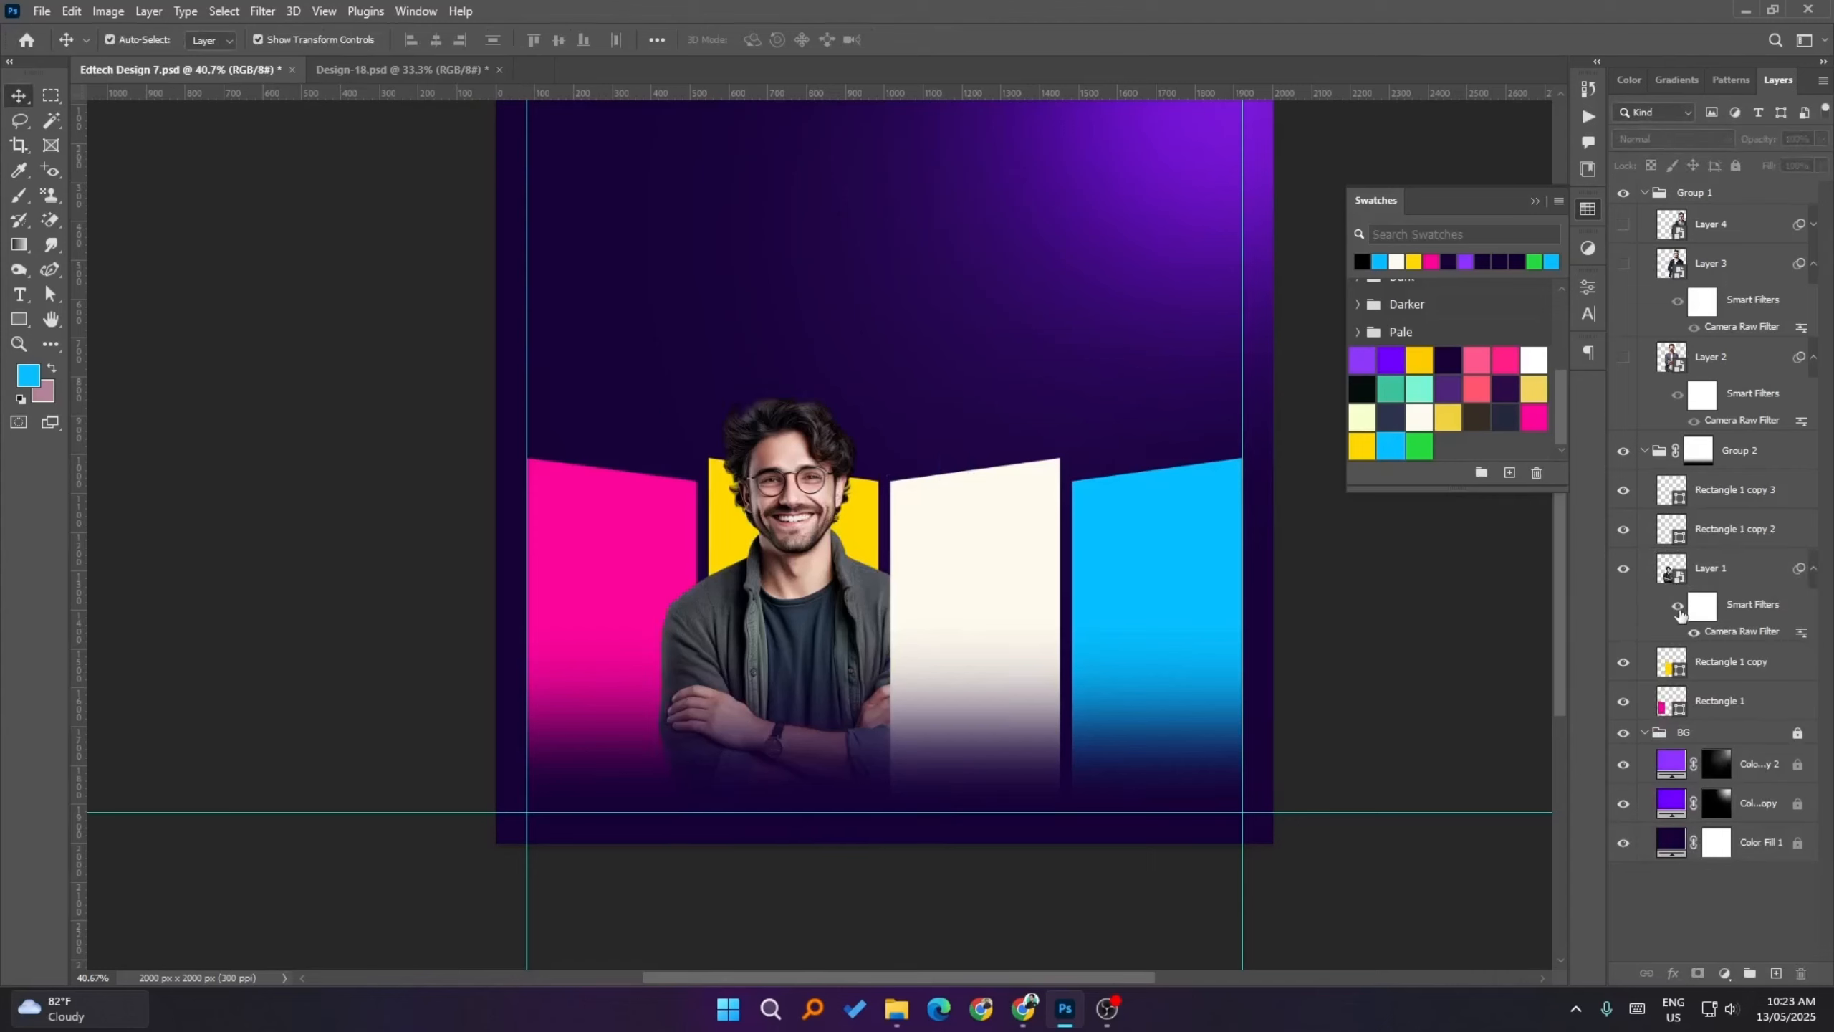
pyautogui.click(1722, 367)
pyautogui.click(1624, 357)
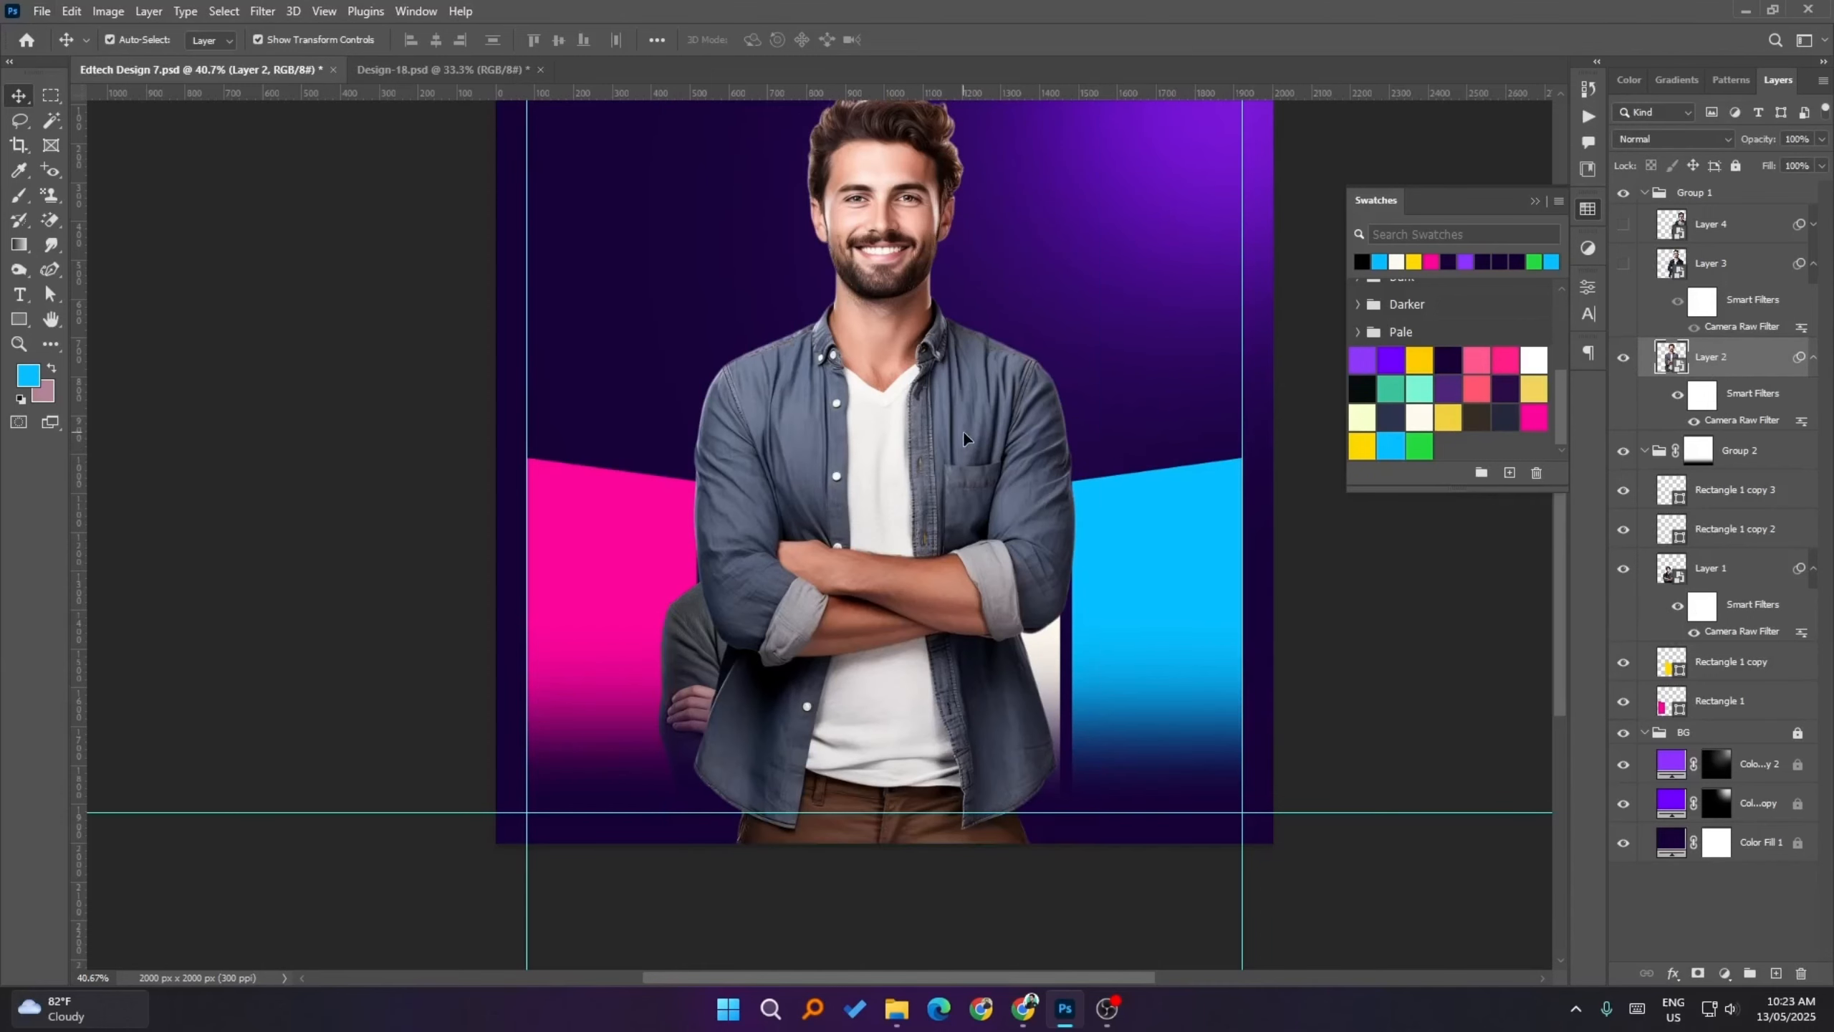
# - Move the second man over the pink panel, behind the first man, and scale him down
pyautogui.moveTo(964, 431); pyautogui.dragTo(691, 665)
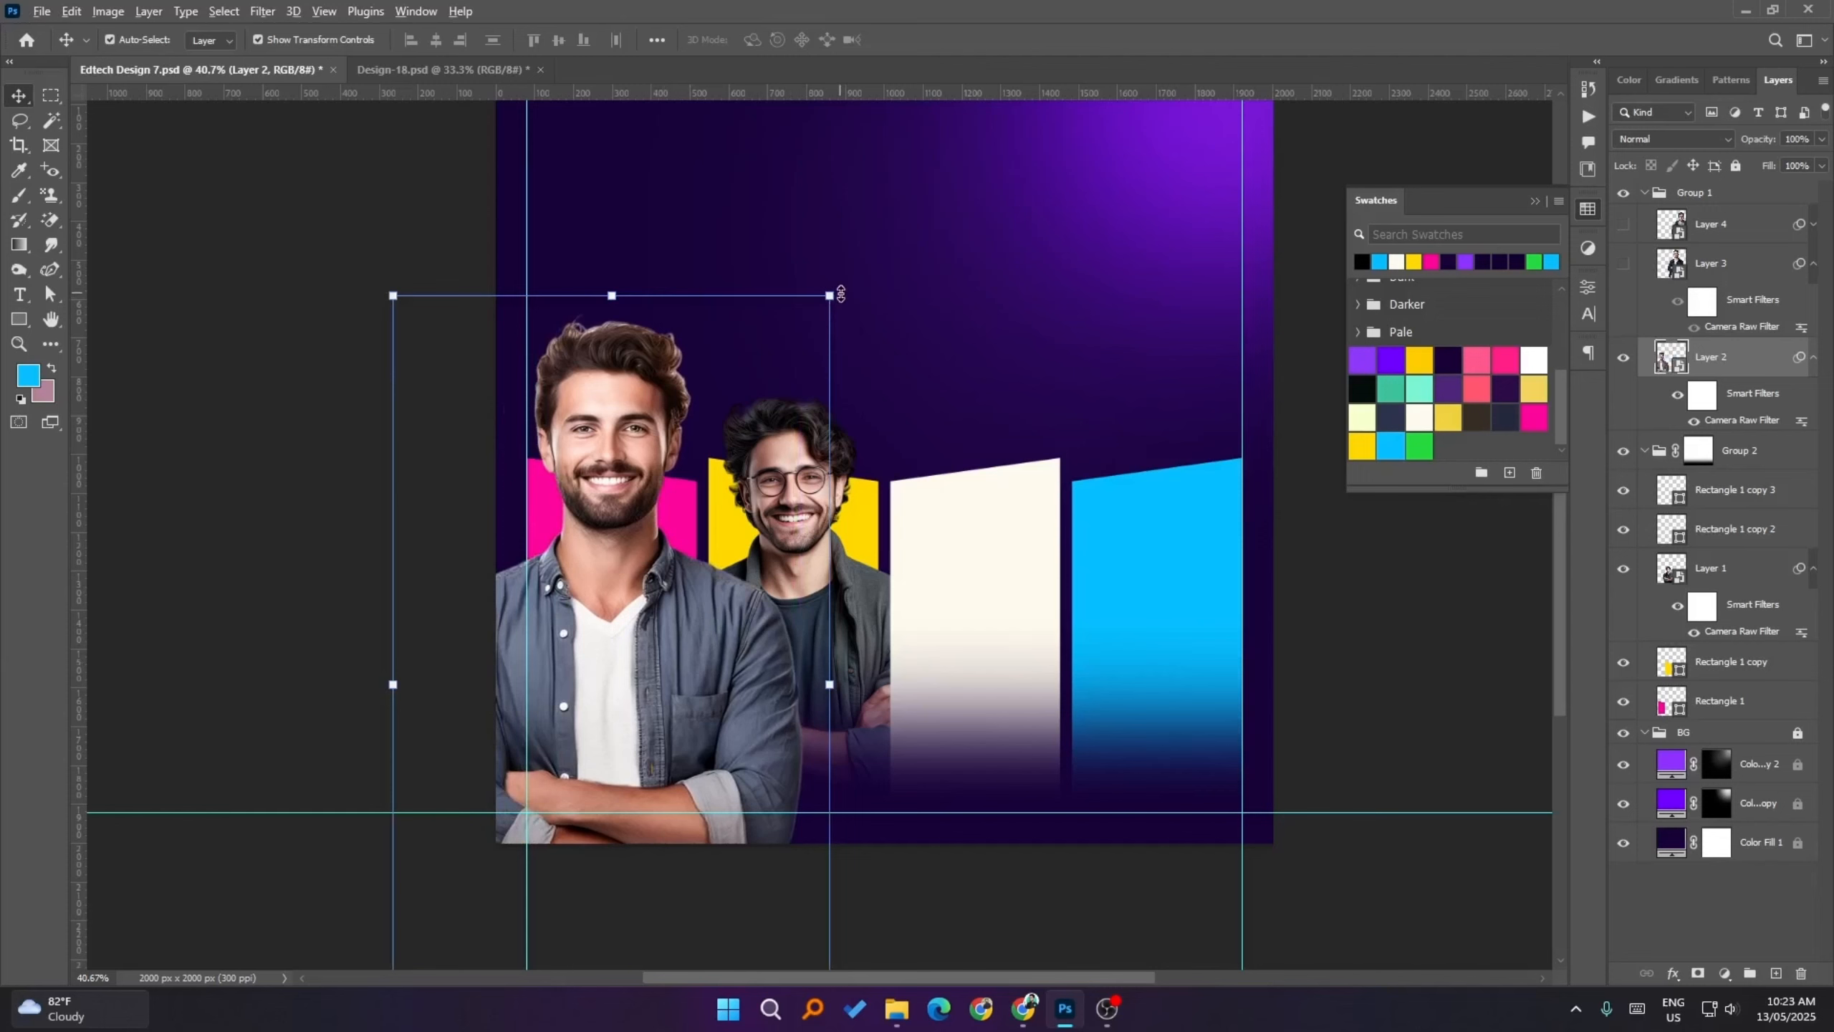
pyautogui.moveTo(1766, 363); pyautogui.dragTo(1762, 681)
pyautogui.moveTo(830, 297); pyautogui.dragTo(823, 379)
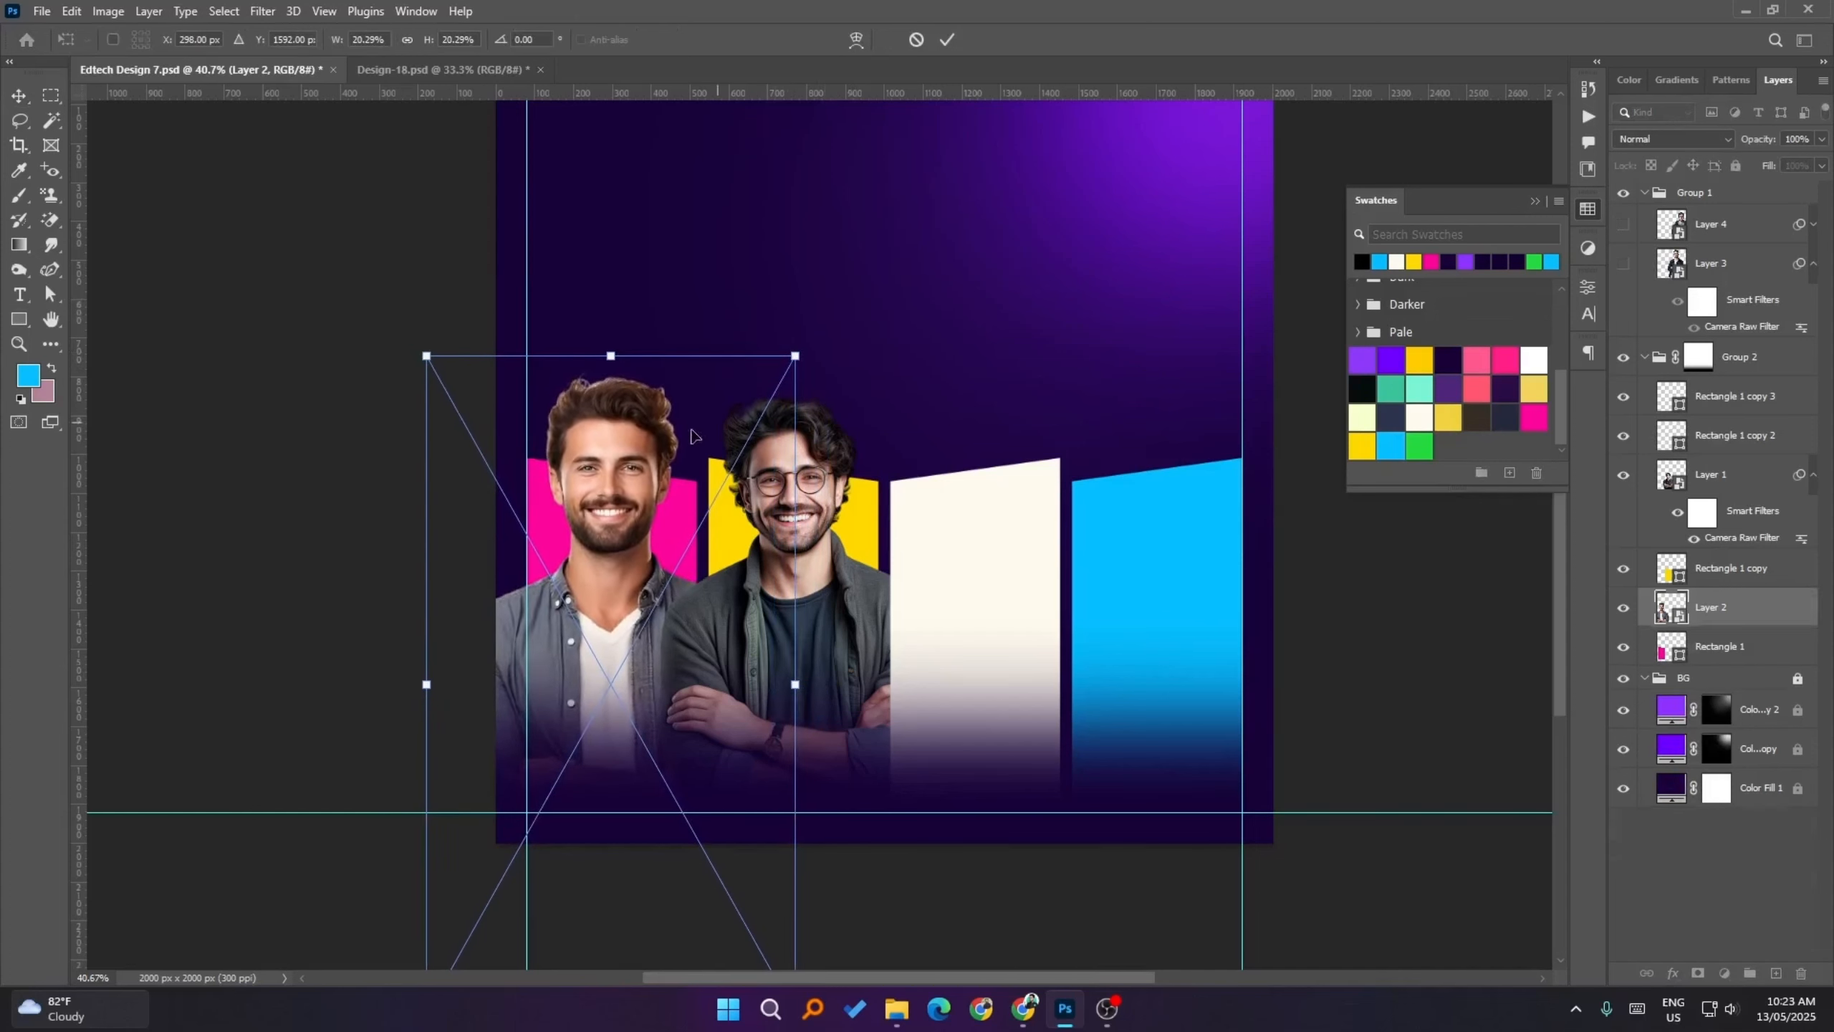
pyautogui.moveTo(638, 453)
pyautogui.mouseDown()
pyautogui.moveTo(638, 470)
pyautogui.moveTo(607, 458)
pyautogui.mouseUp()
pyautogui.moveTo(800, 373); pyautogui.dragTo(790, 394)
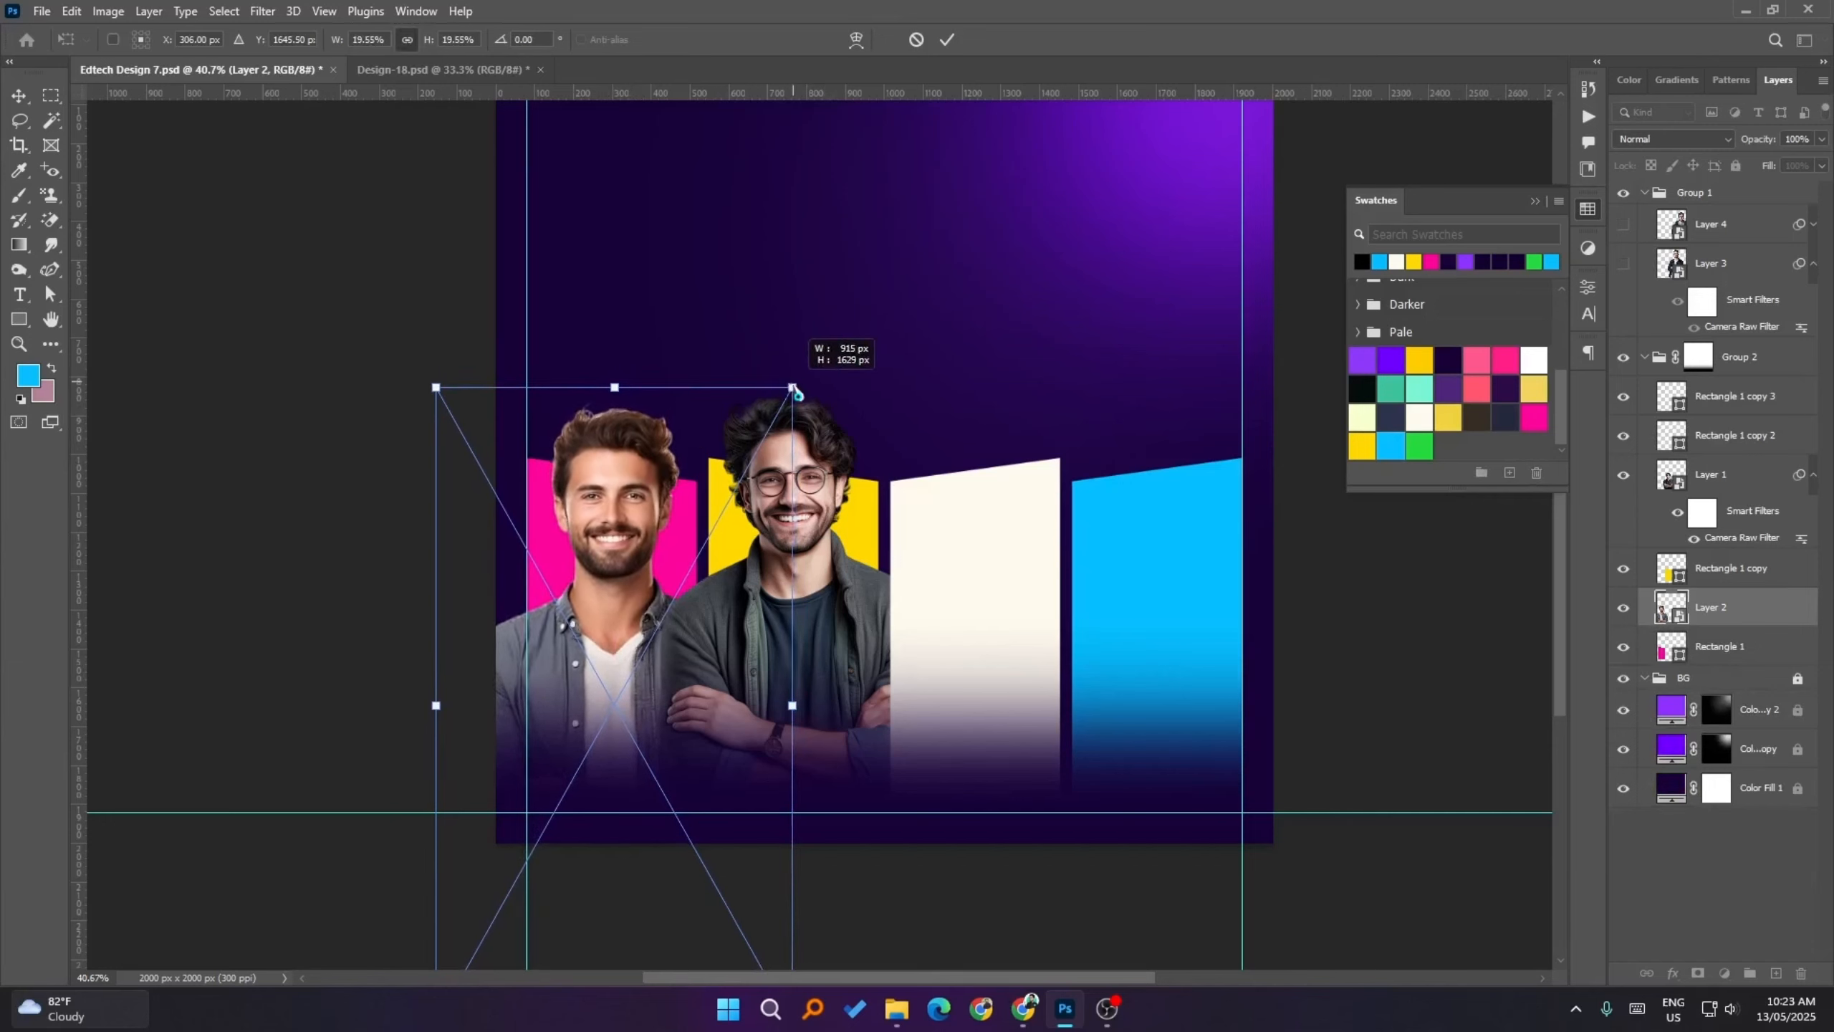
pyautogui.moveTo(549, 551); pyautogui.dragTo(557, 541)
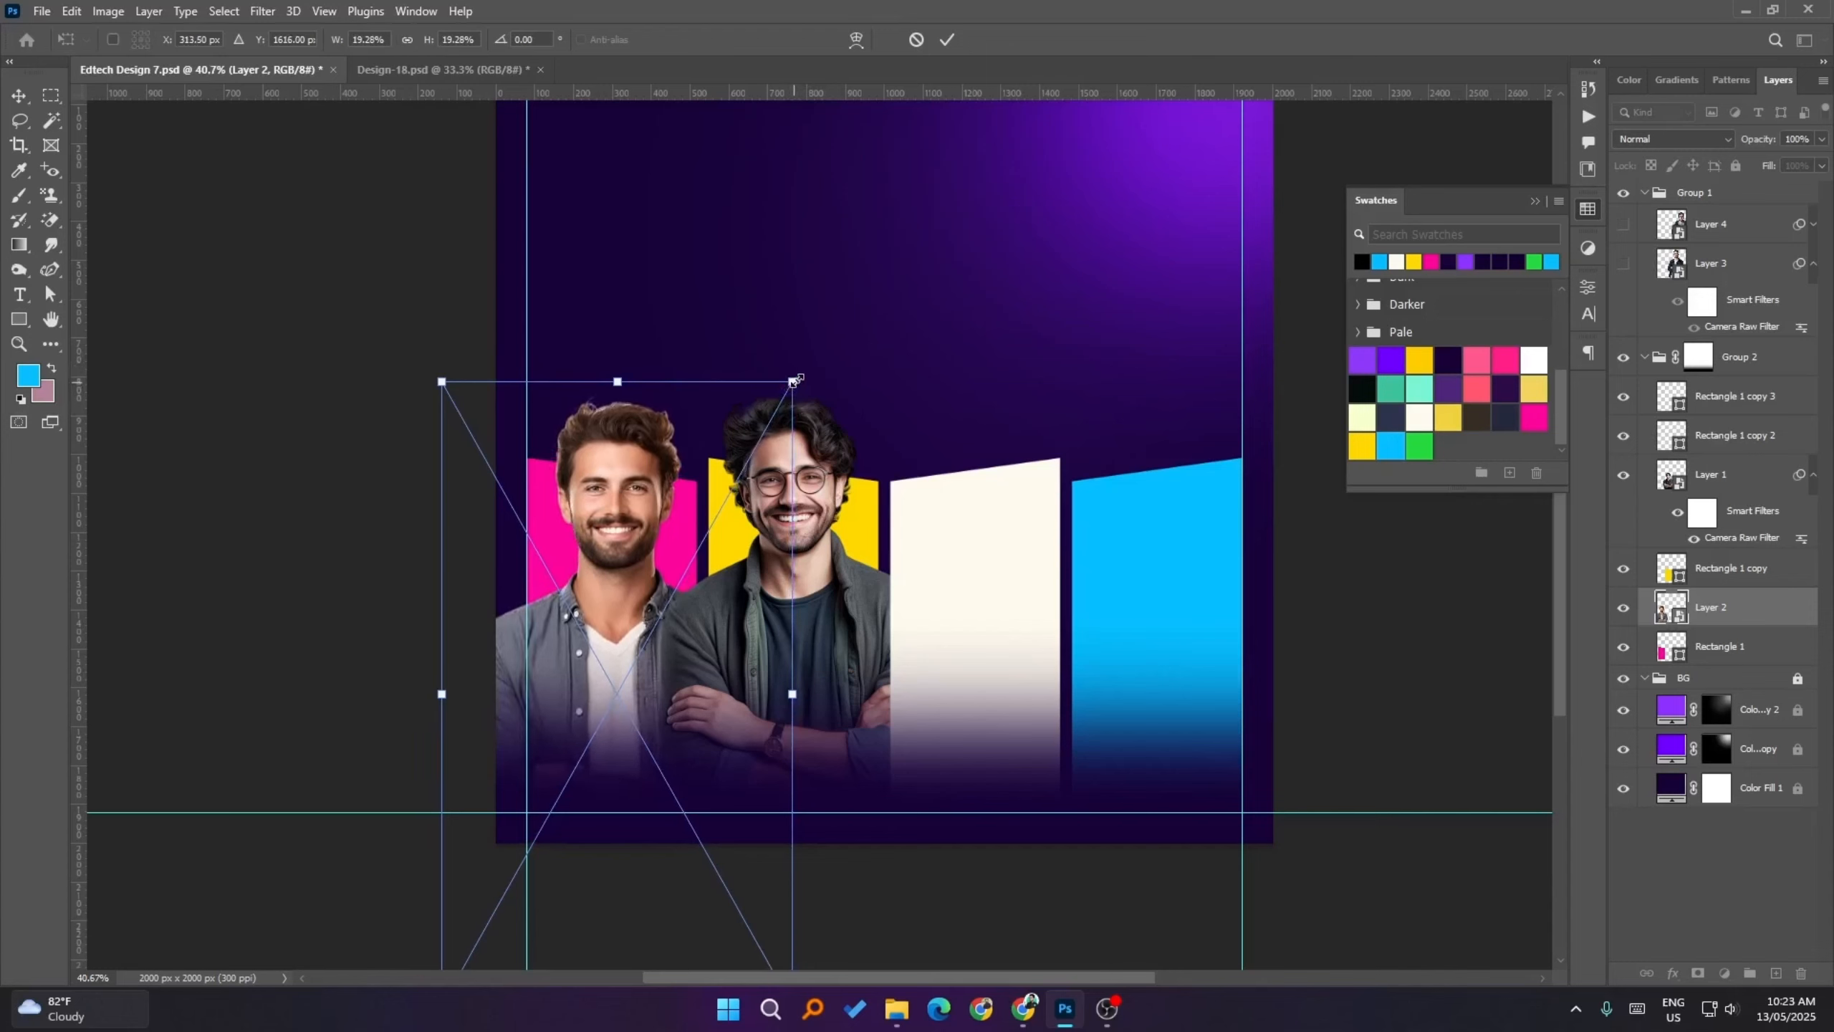
pyautogui.moveTo(794, 381); pyautogui.dragTo(796, 376)
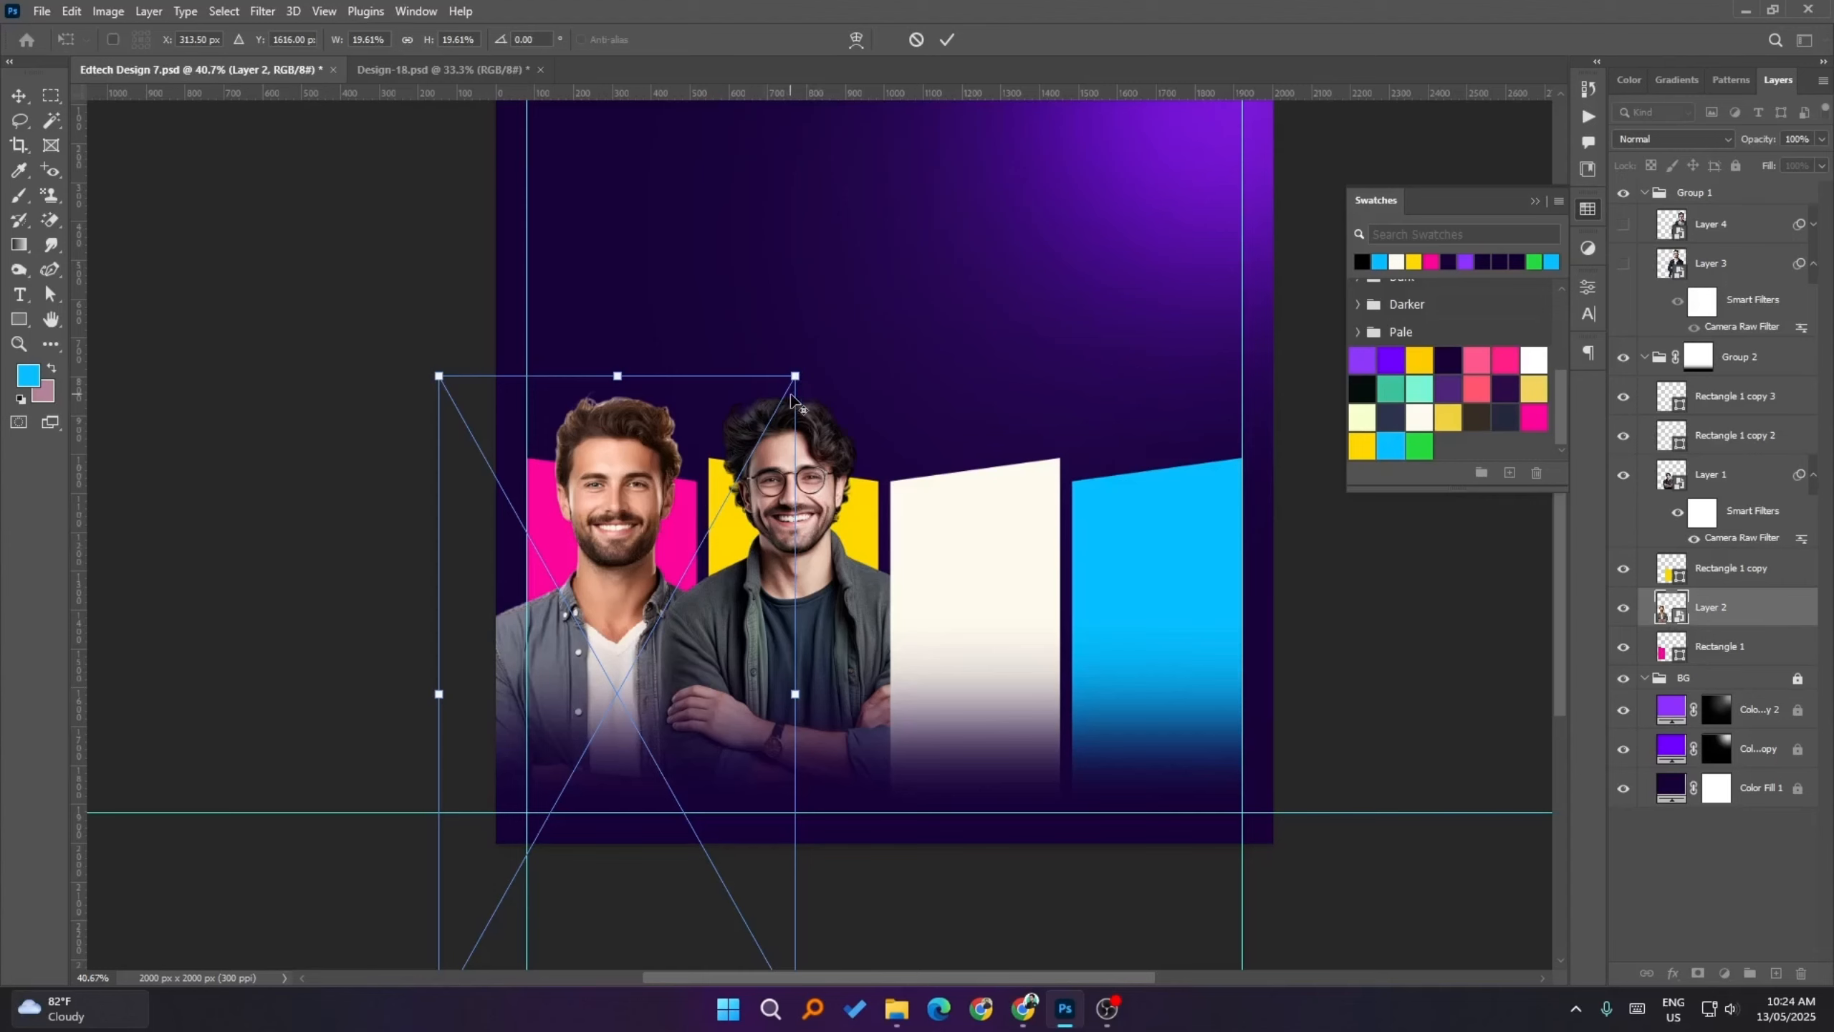
pyautogui.moveTo(796, 376)
pyautogui.mouseDown()
pyautogui.moveTo(859, 295)
pyautogui.moveTo(793, 380)
pyautogui.mouseUp()
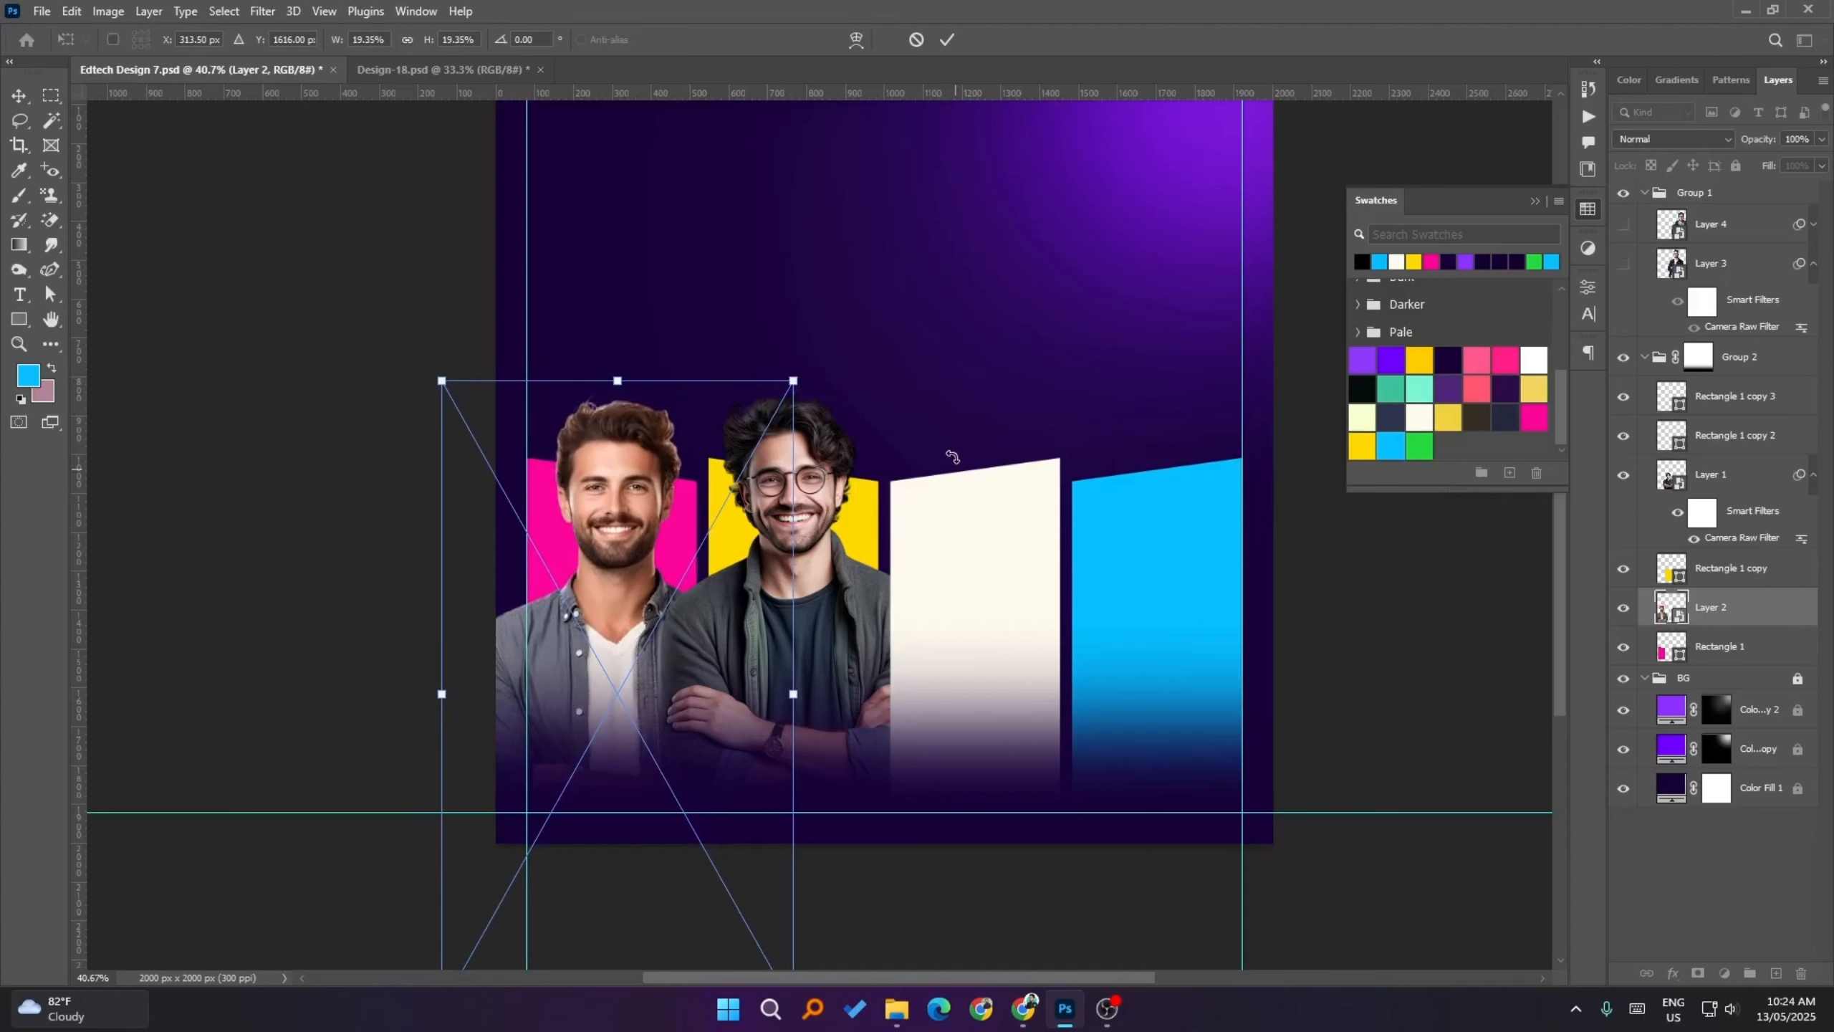
pyautogui.click(946, 39)
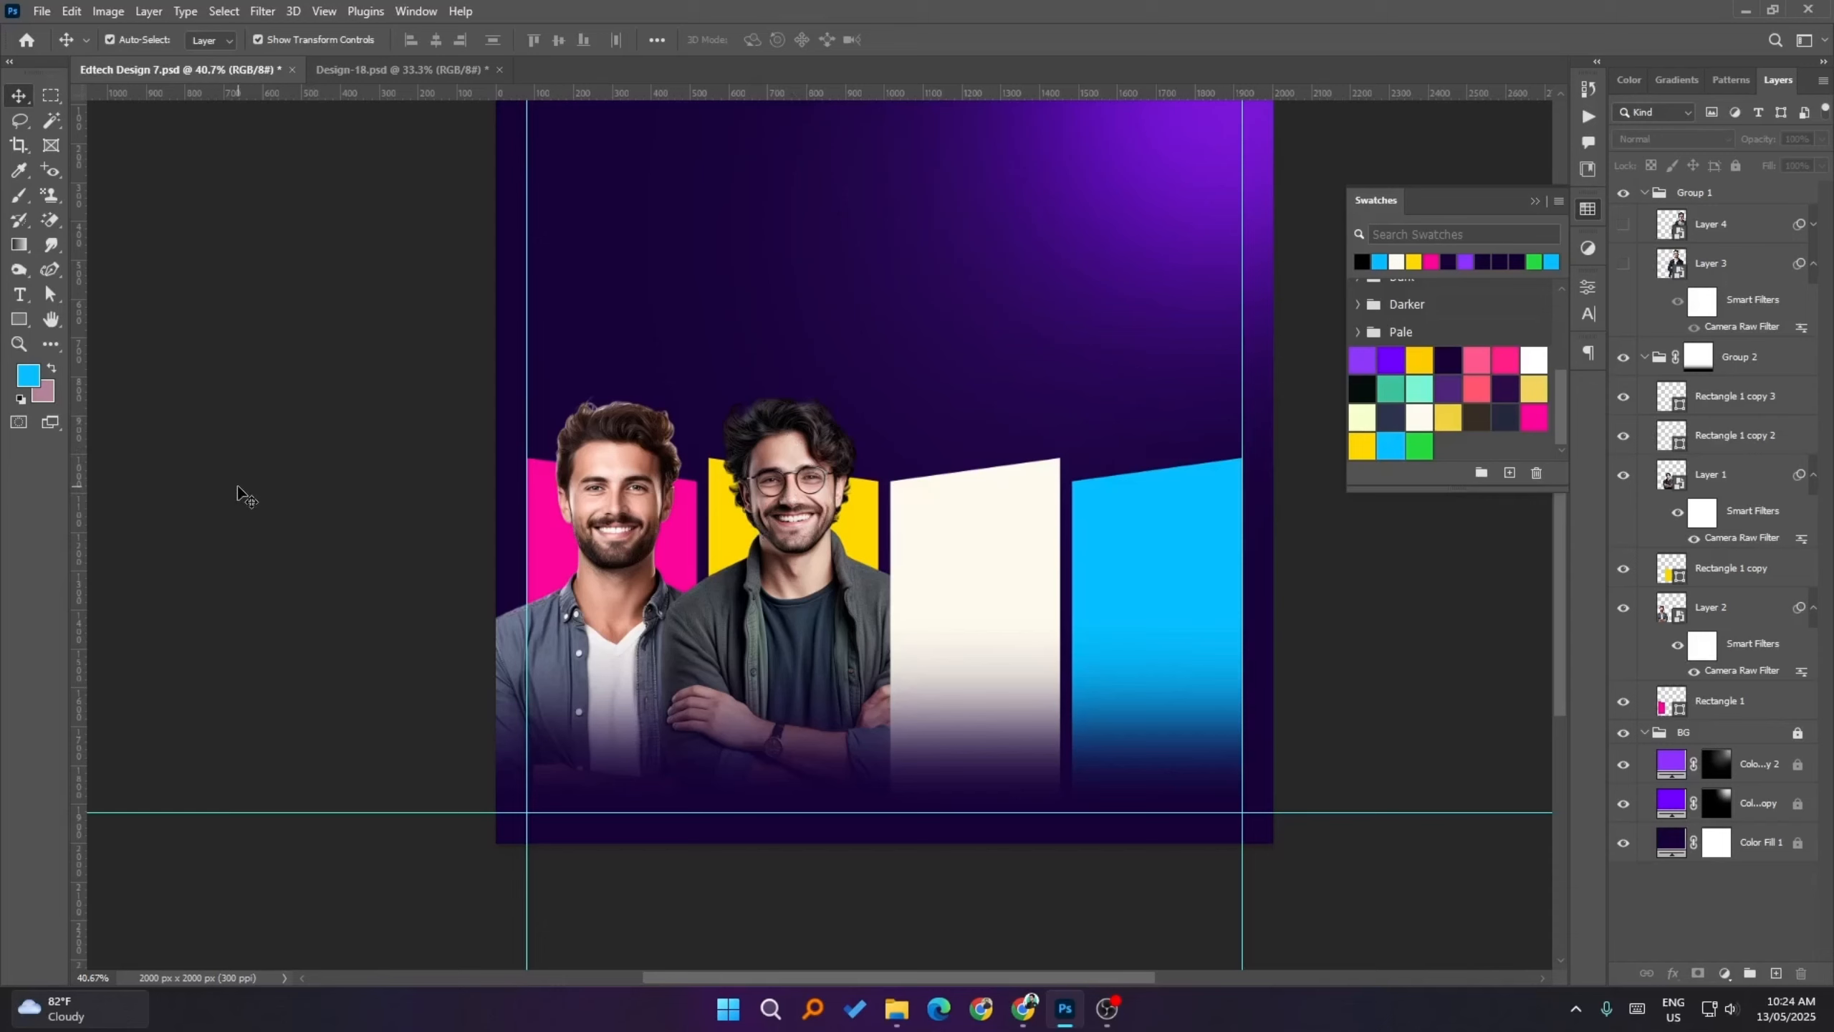
# - Nudge the second man up slightly and add a horizontal guide at head height
pyautogui.click(641, 485)
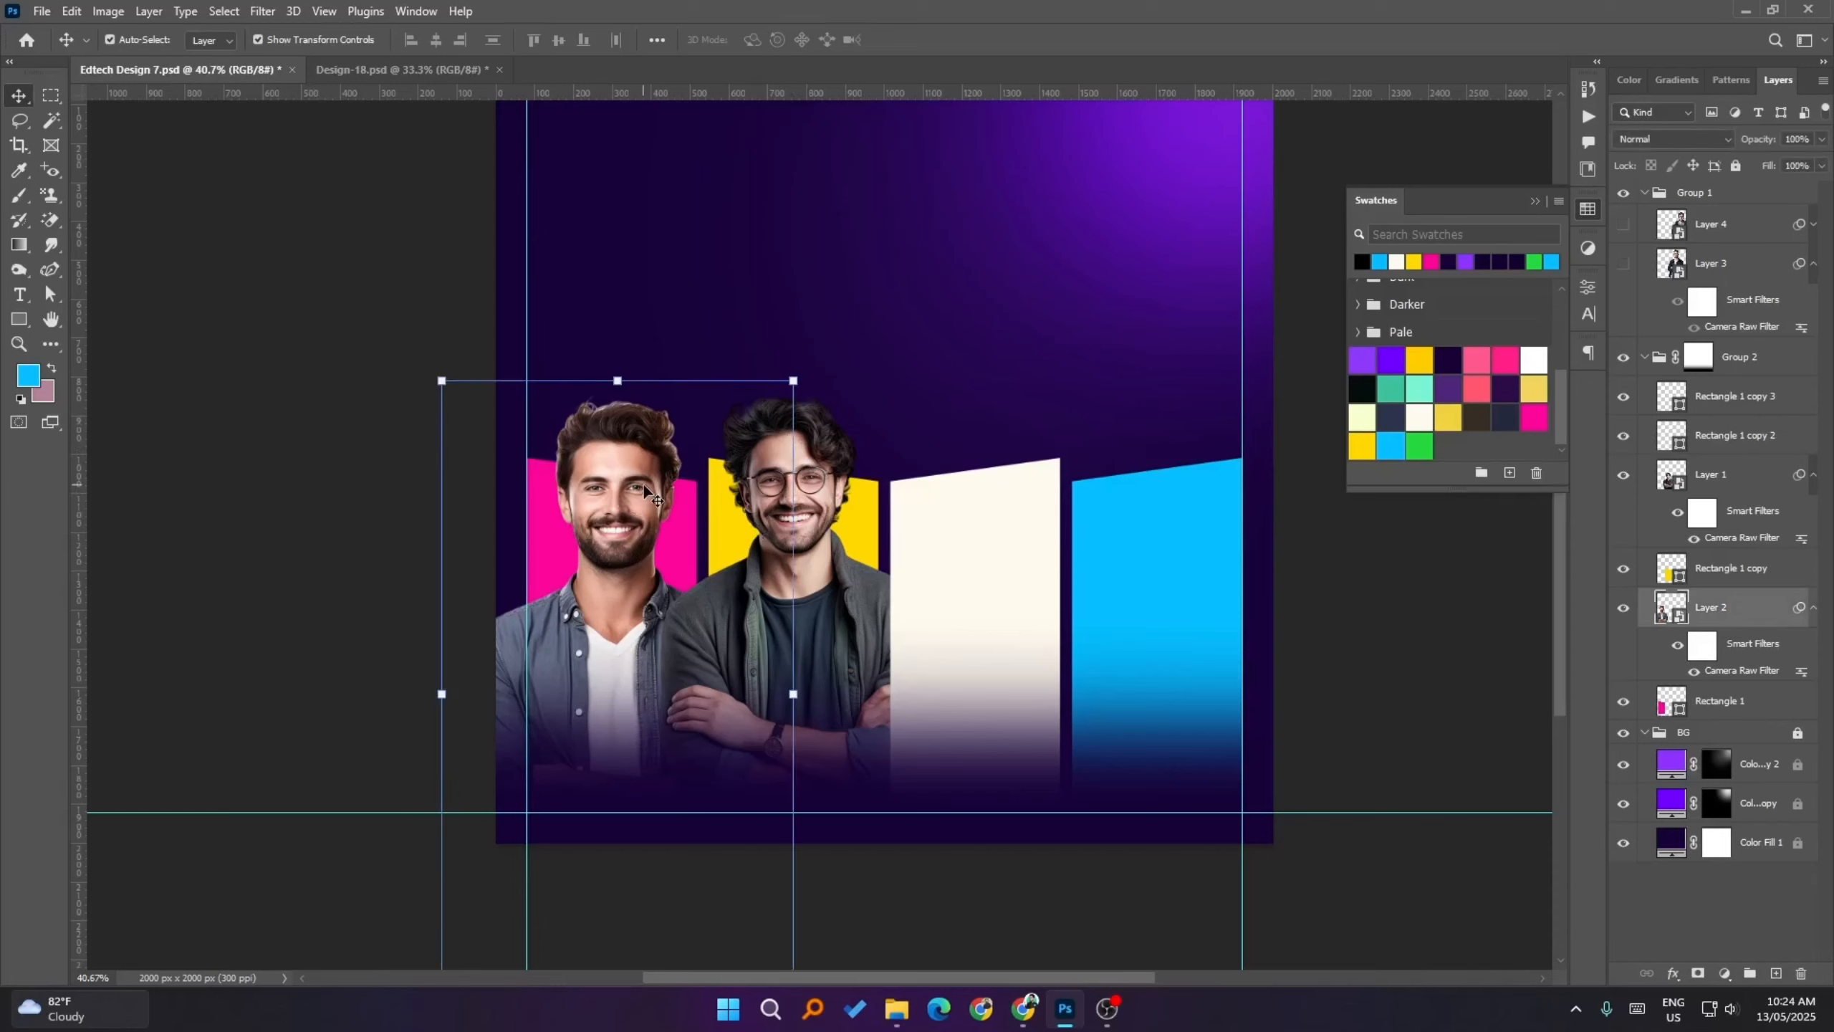
pyautogui.hotkey('shift', 'Up')
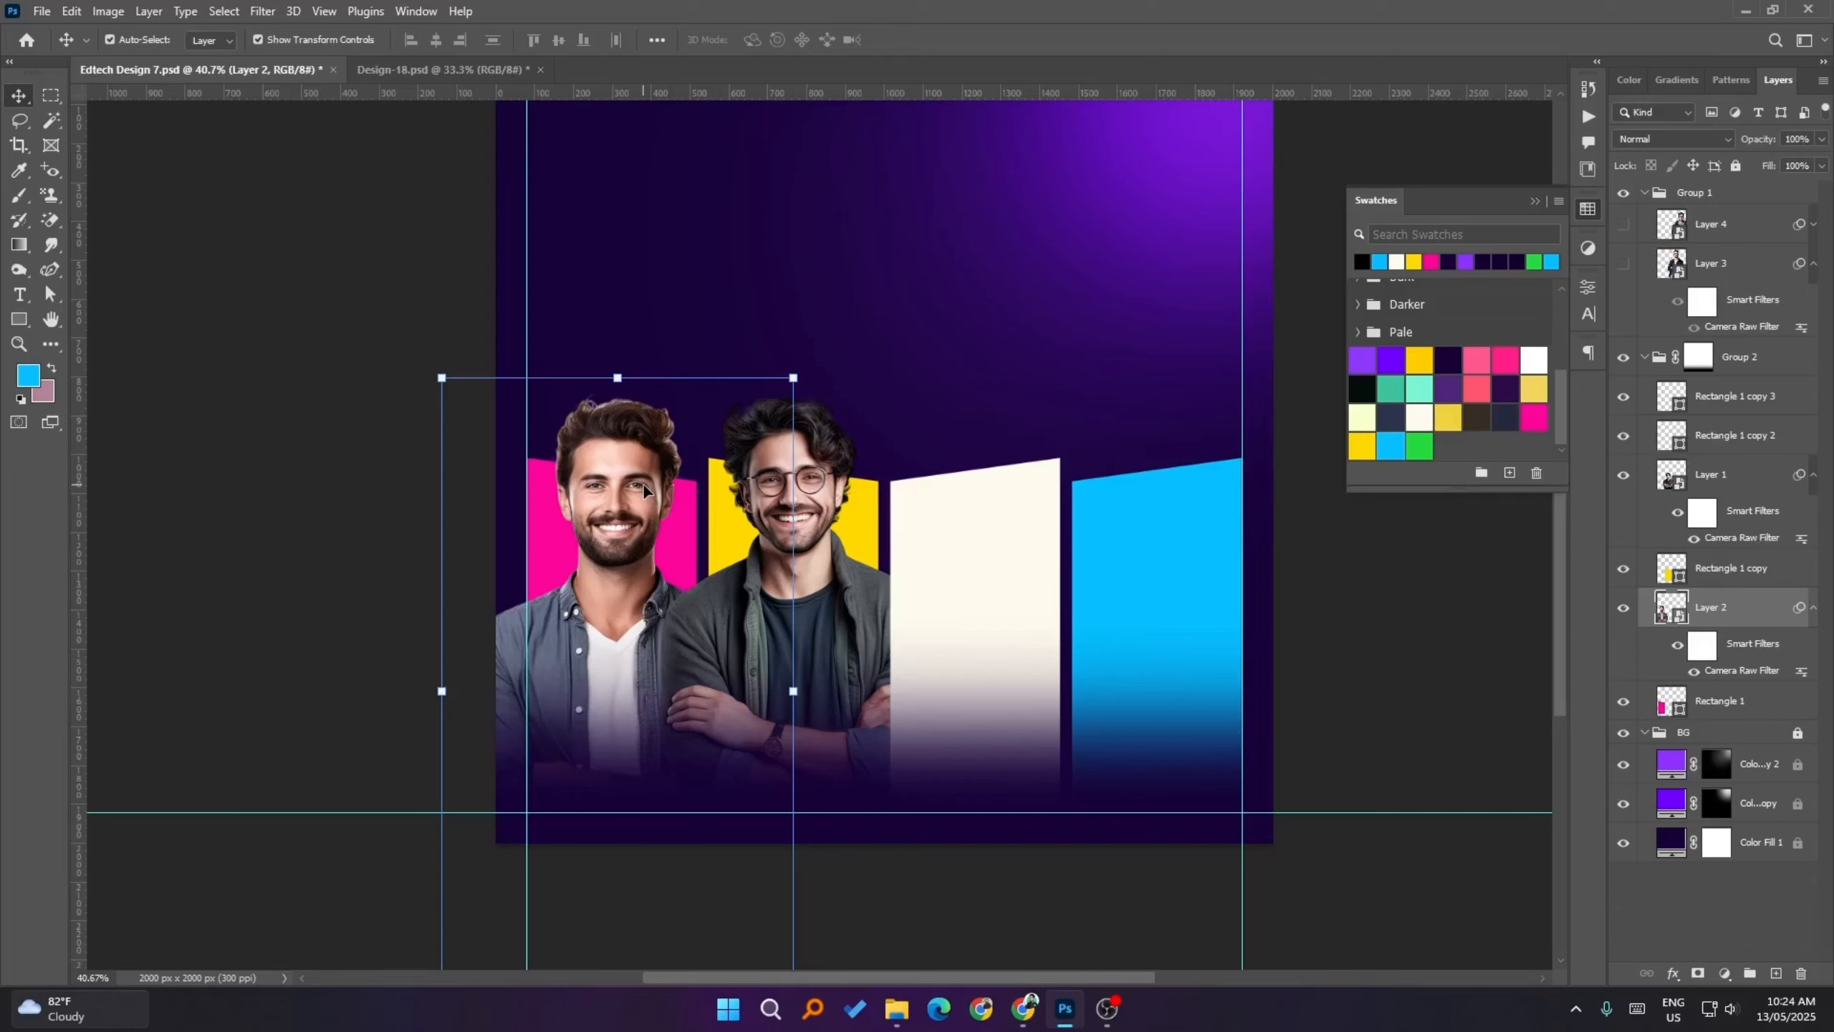
pyautogui.click(237, 516)
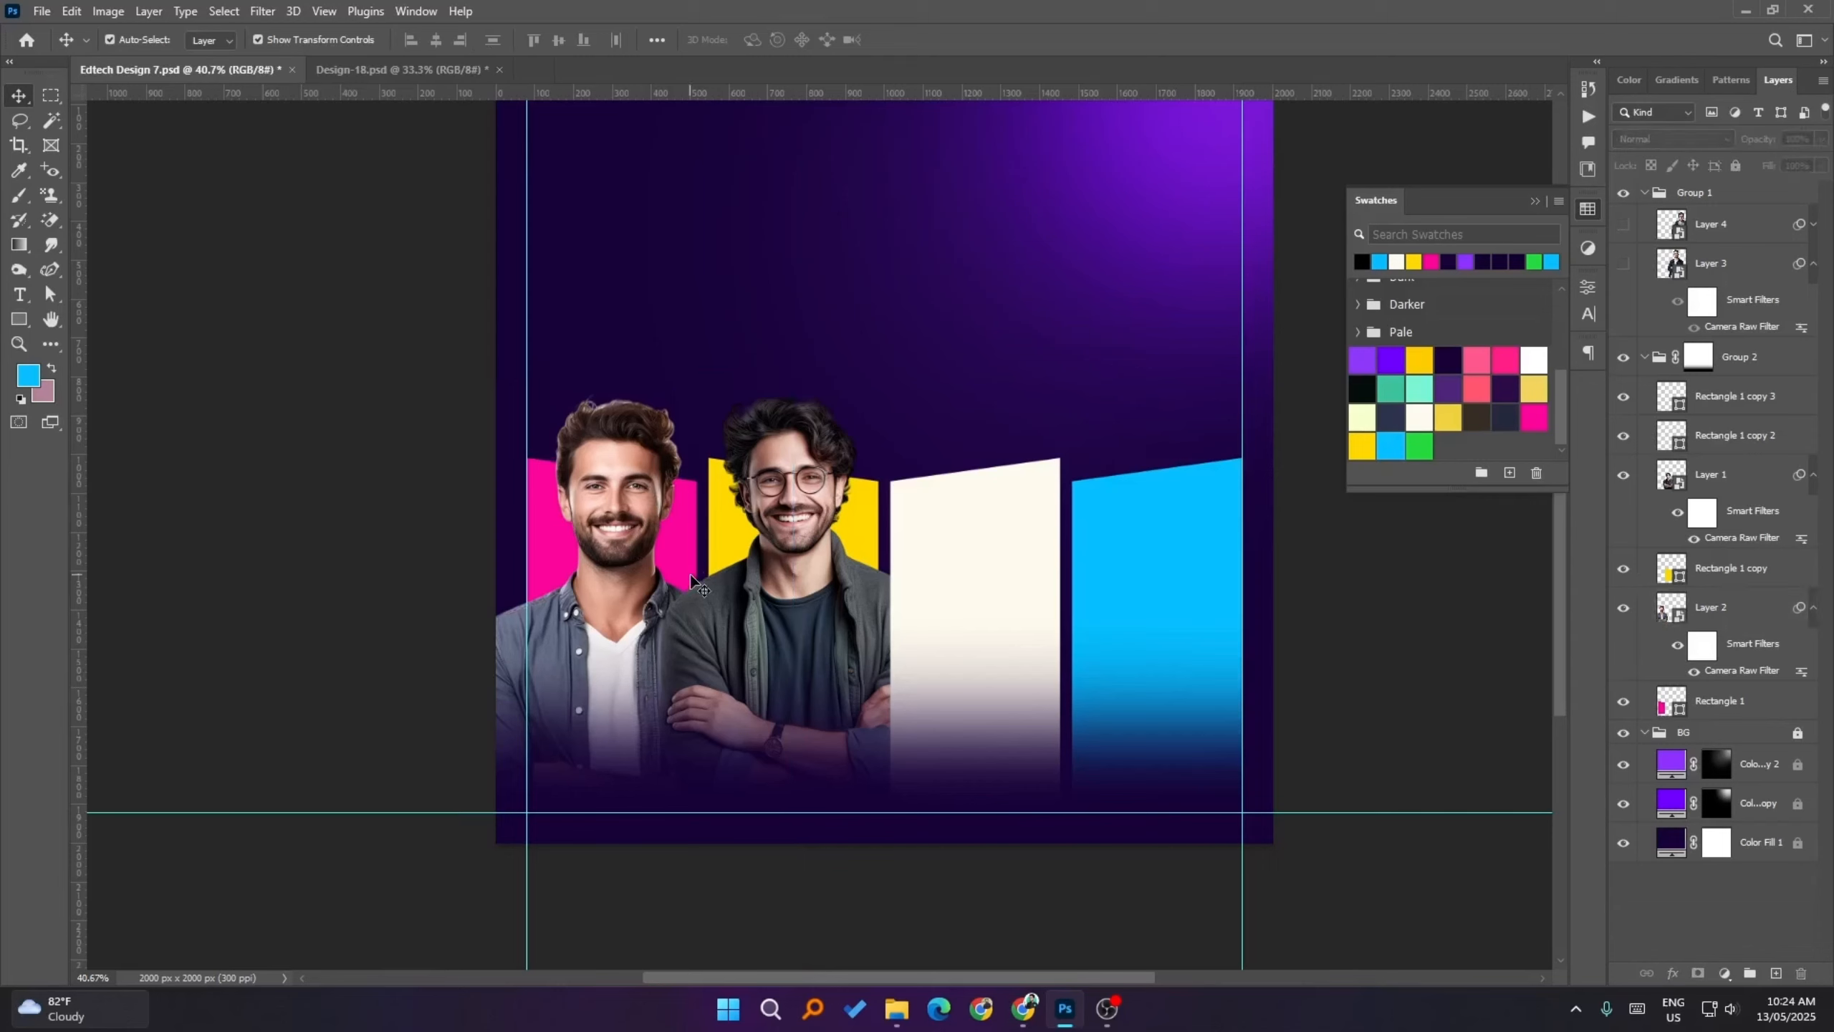
pyautogui.click(609, 511)
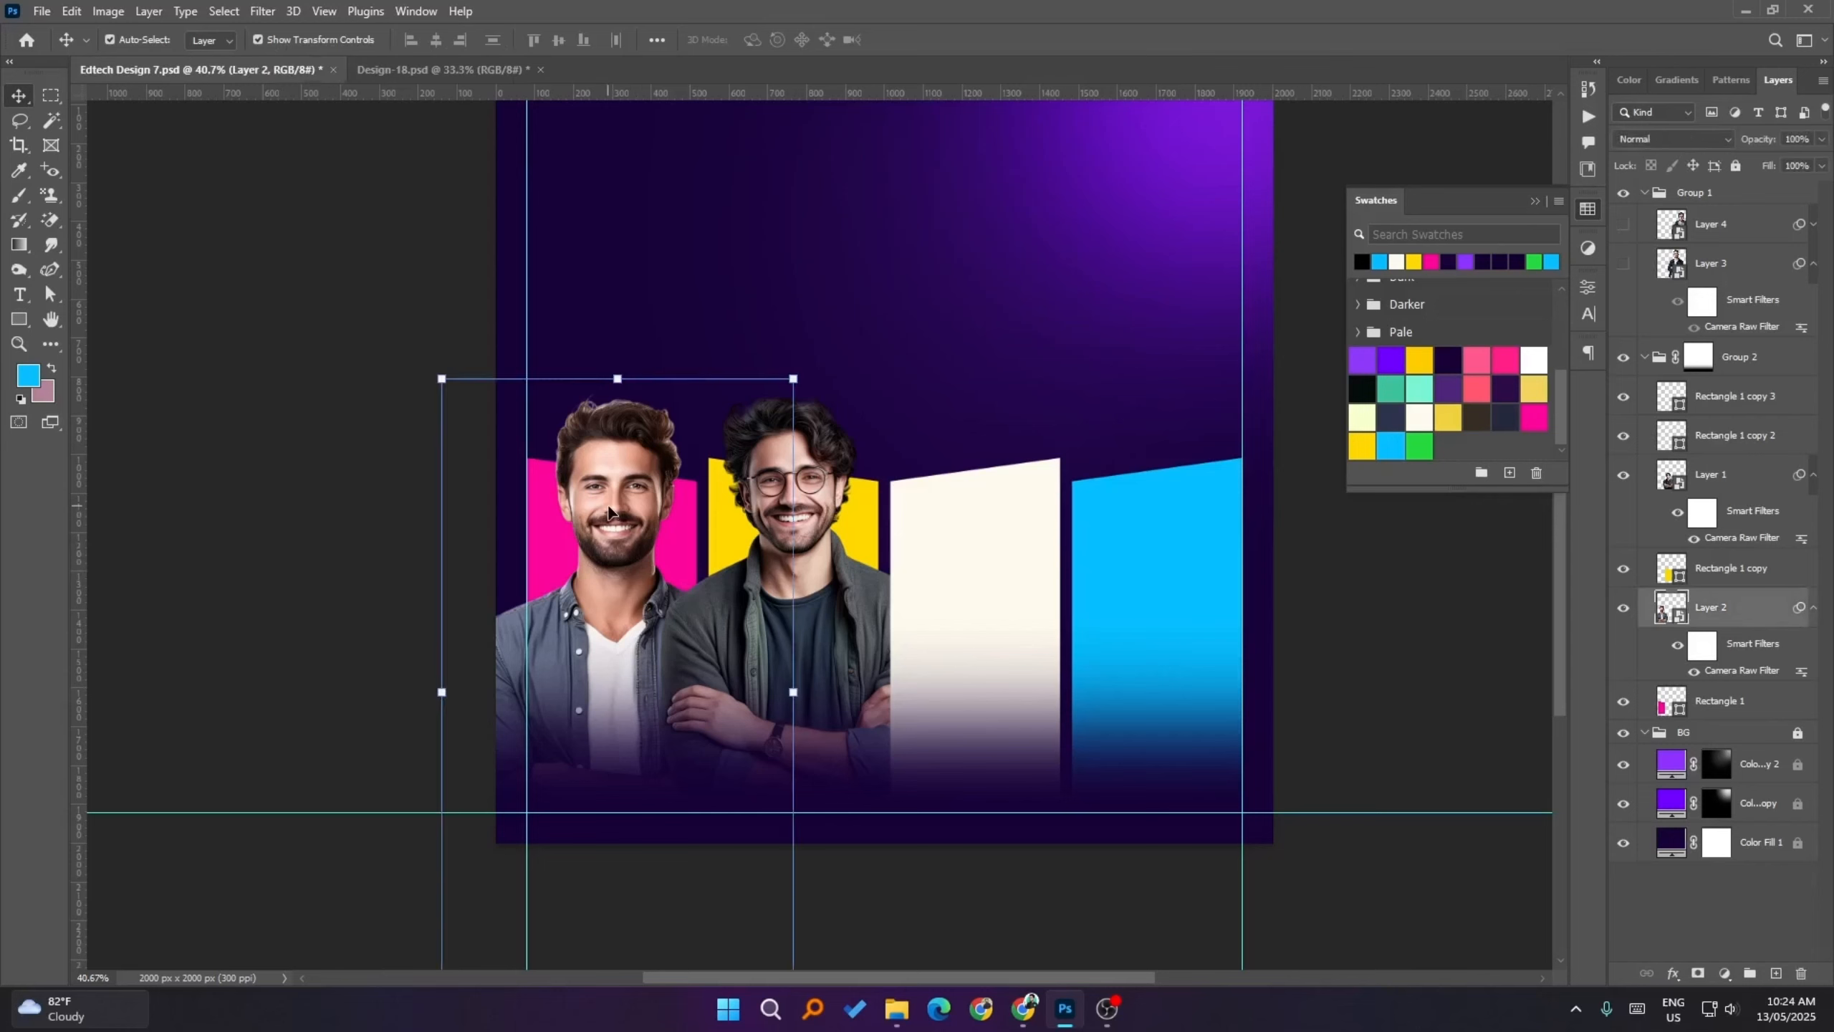
pyautogui.click(427, 329)
pyautogui.moveTo(553, 101); pyautogui.dragTo(550, 399)
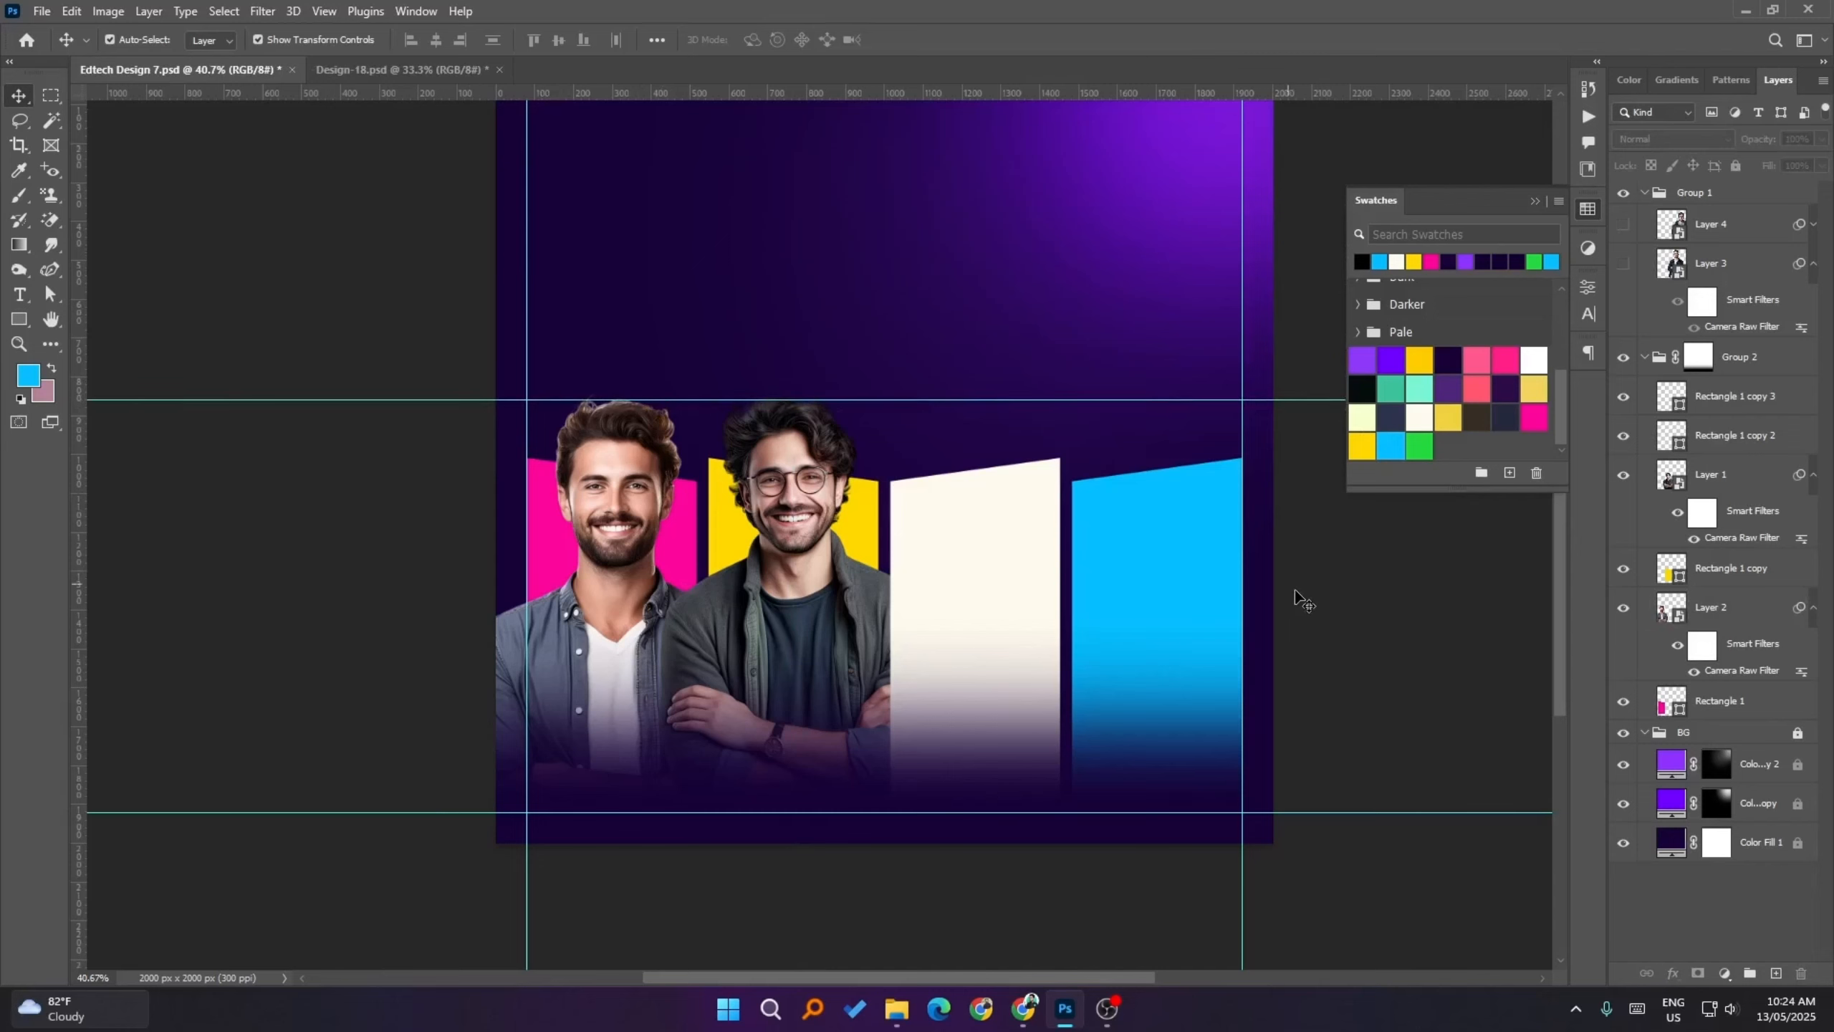
pyautogui.click(707, 531)
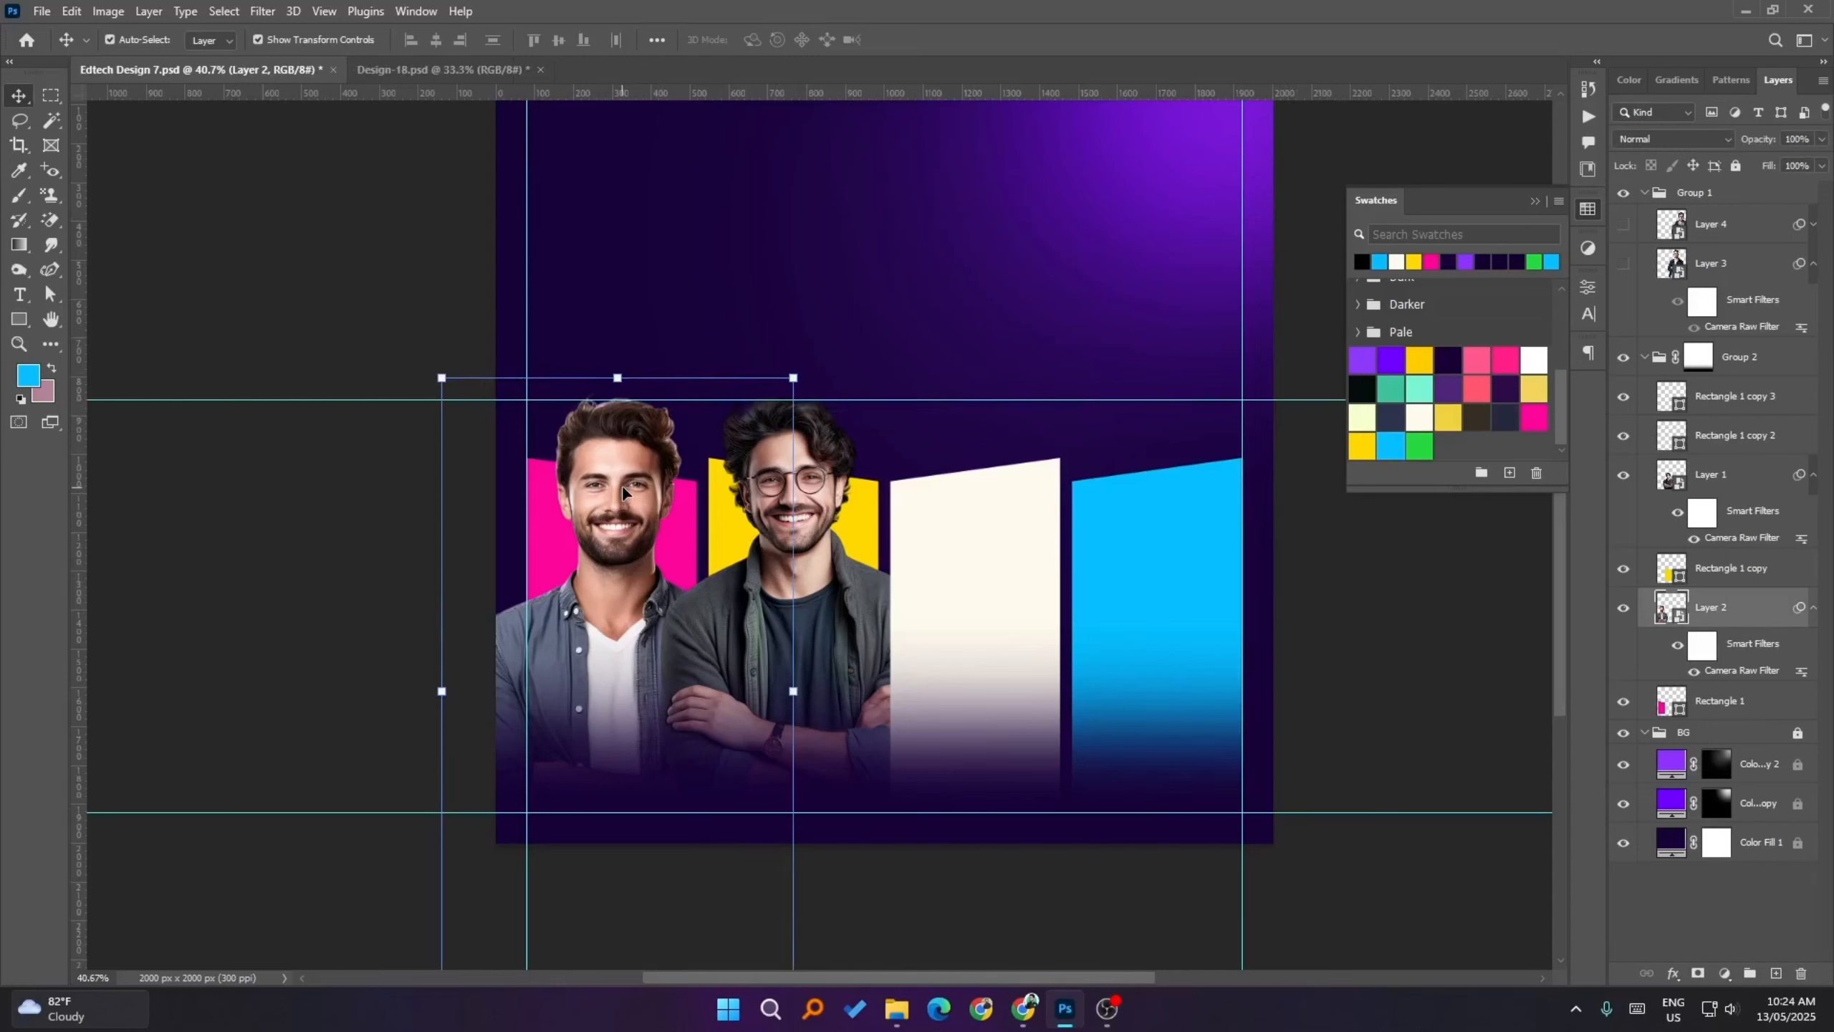
pyautogui.click(347, 497)
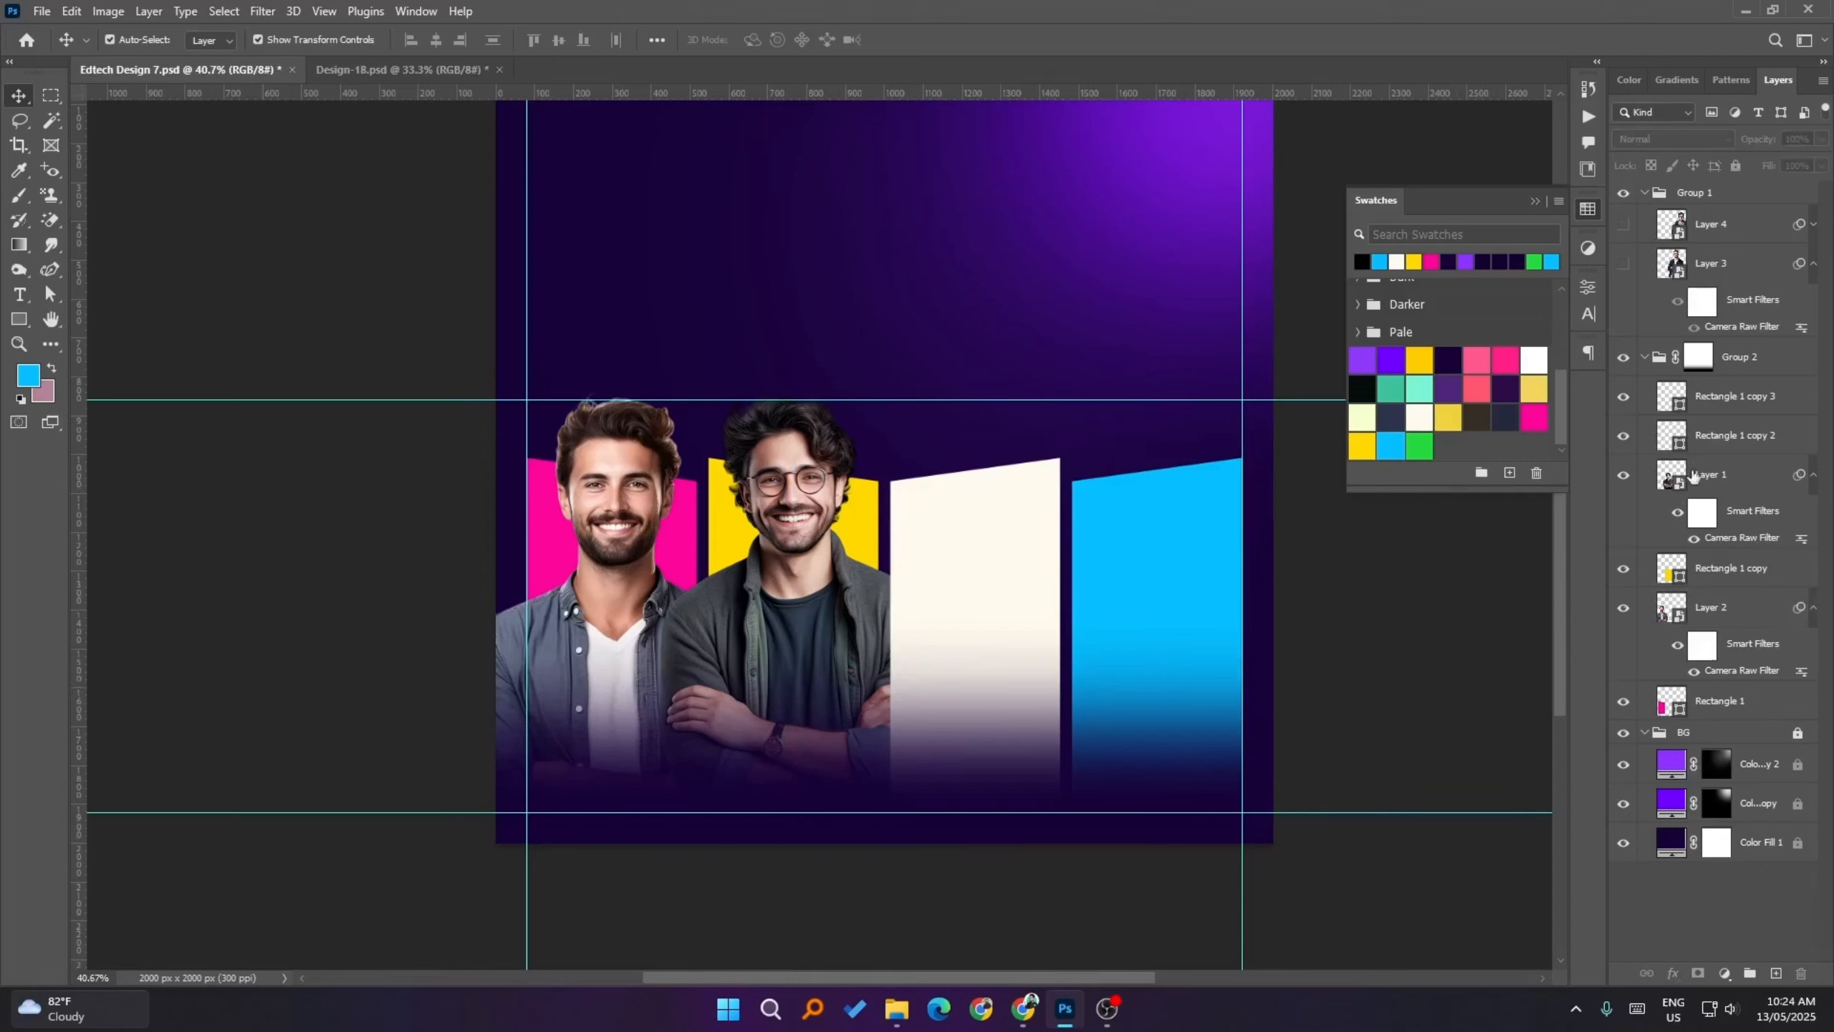
# - Show the third portrait, move it toward the blue panel, and stack it in front of the panels
pyautogui.click(1624, 263)
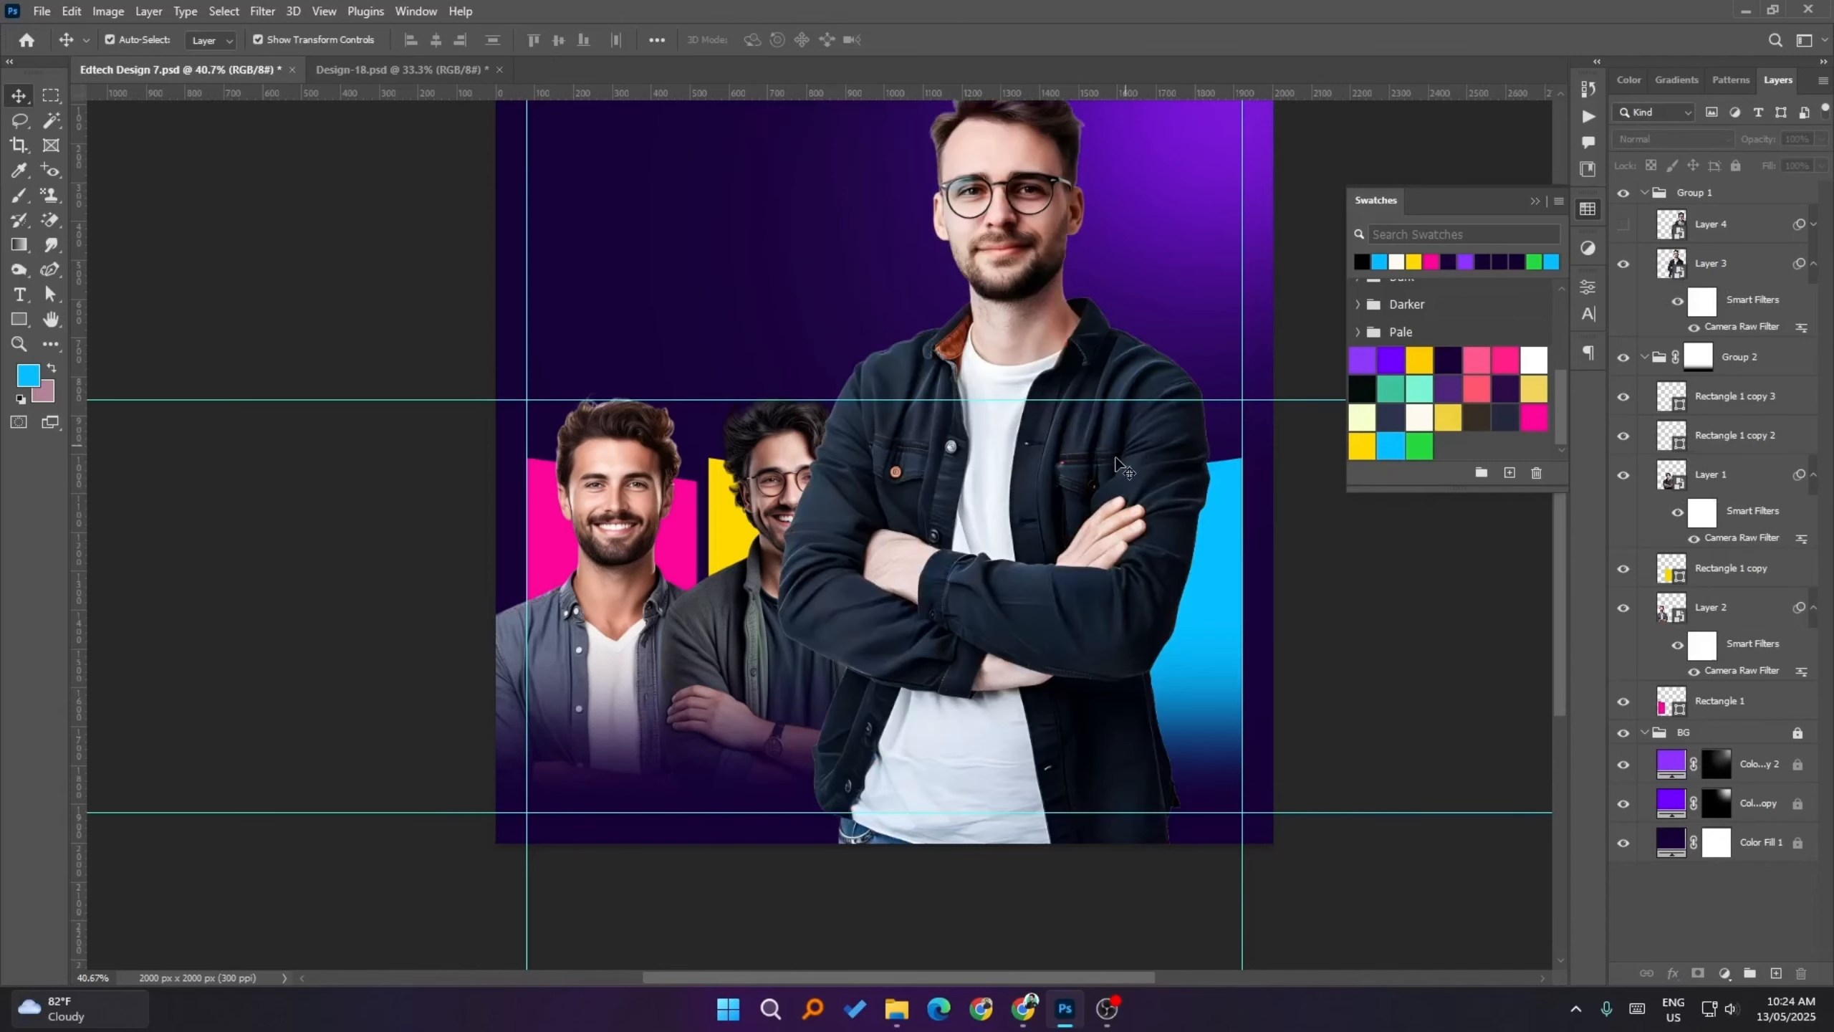
pyautogui.click(1073, 529)
pyautogui.moveTo(1073, 529); pyautogui.dragTo(1226, 751)
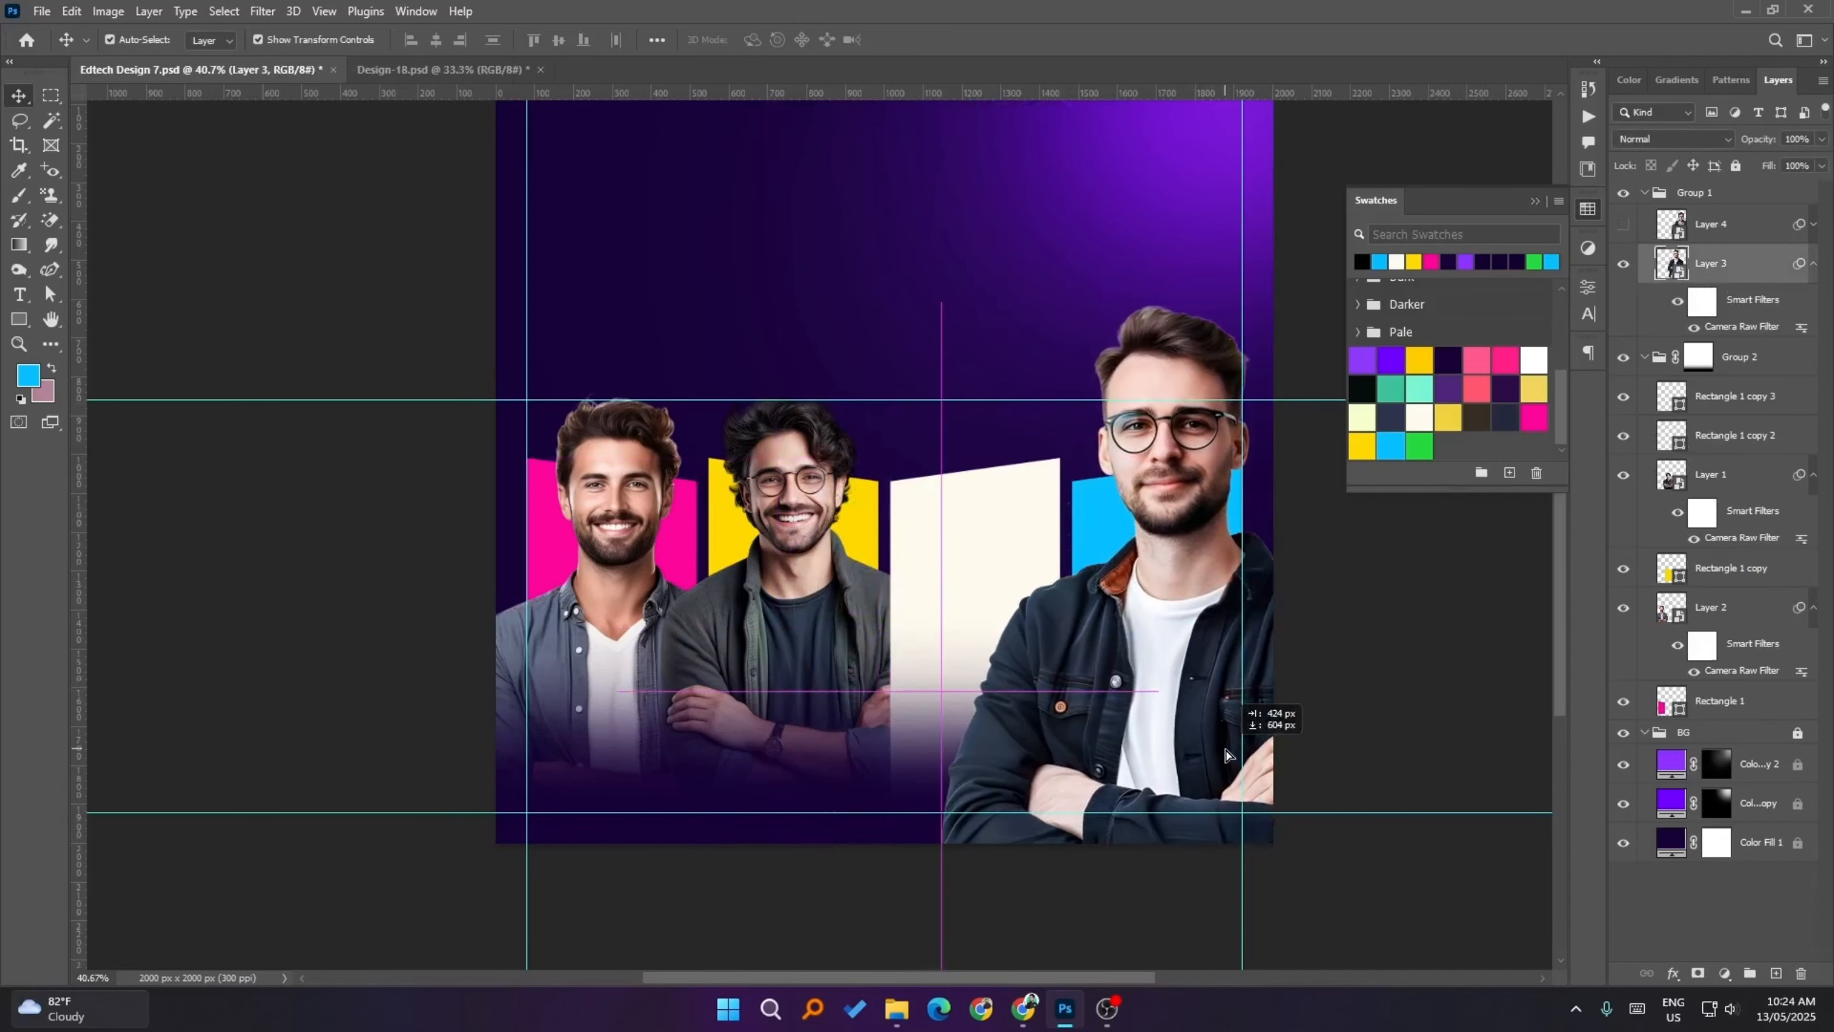
pyautogui.click(1624, 226)
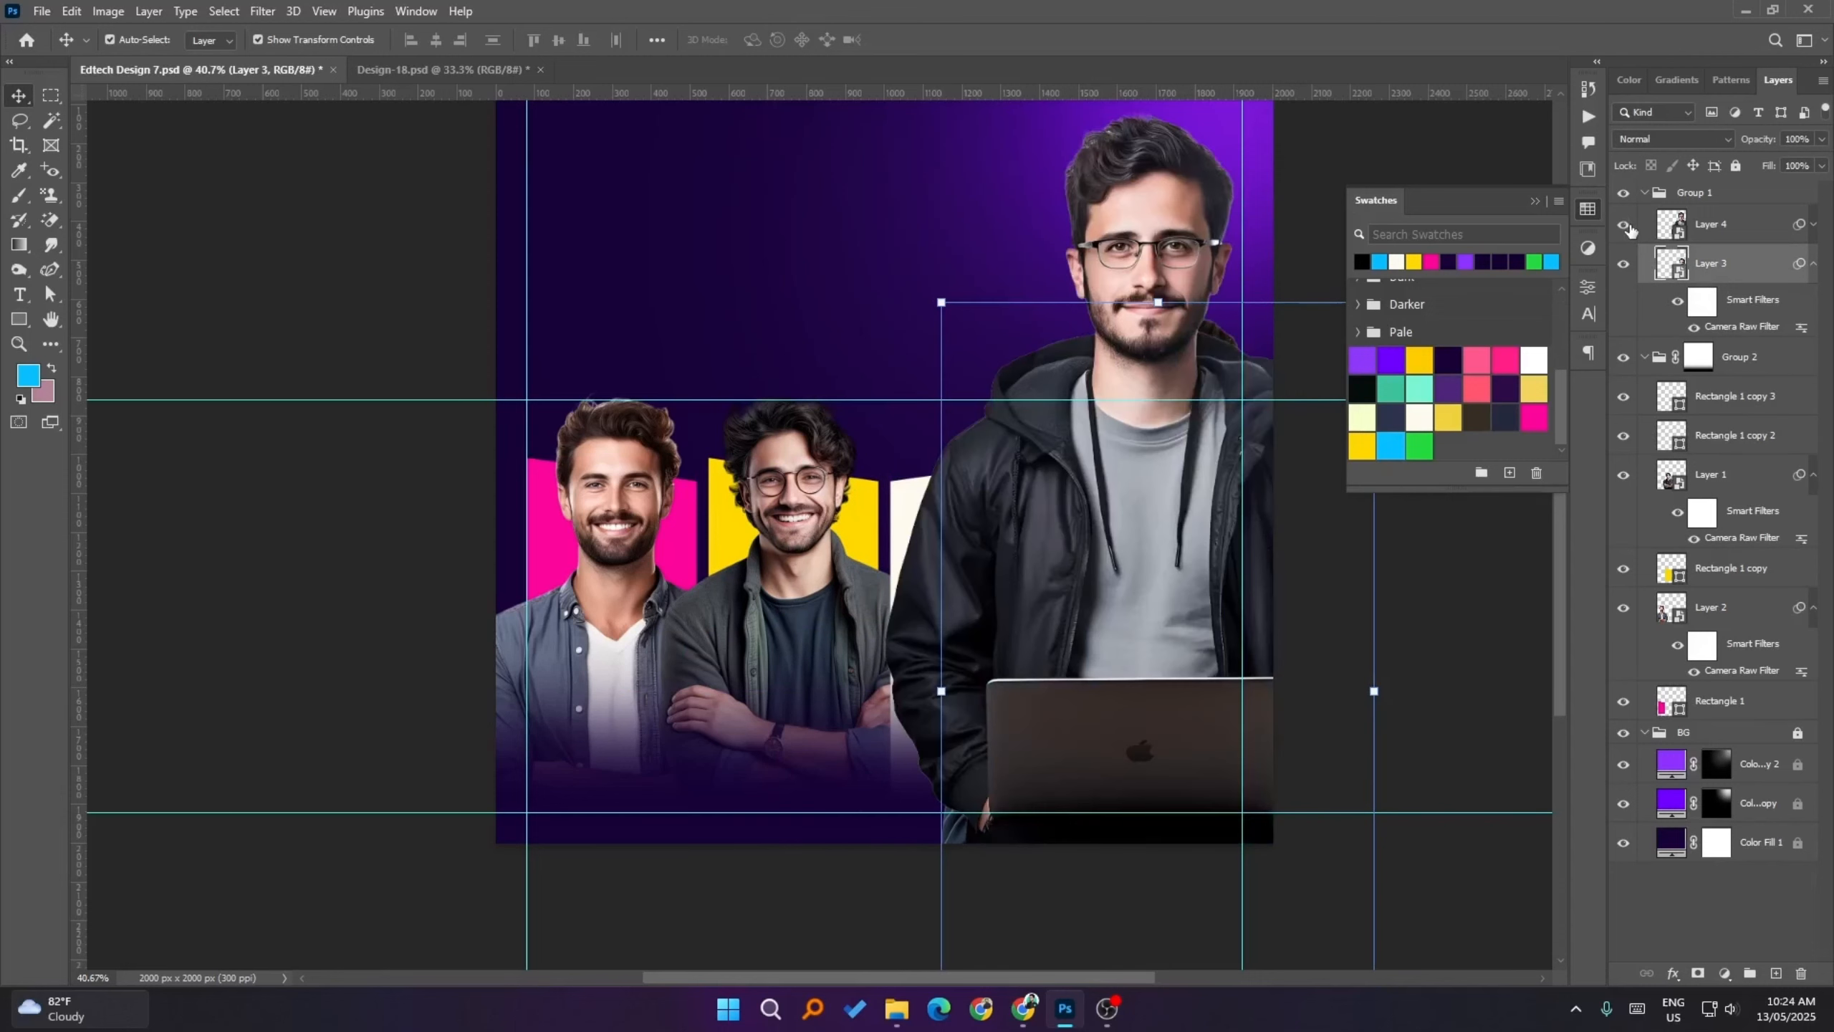
pyautogui.click(1624, 225)
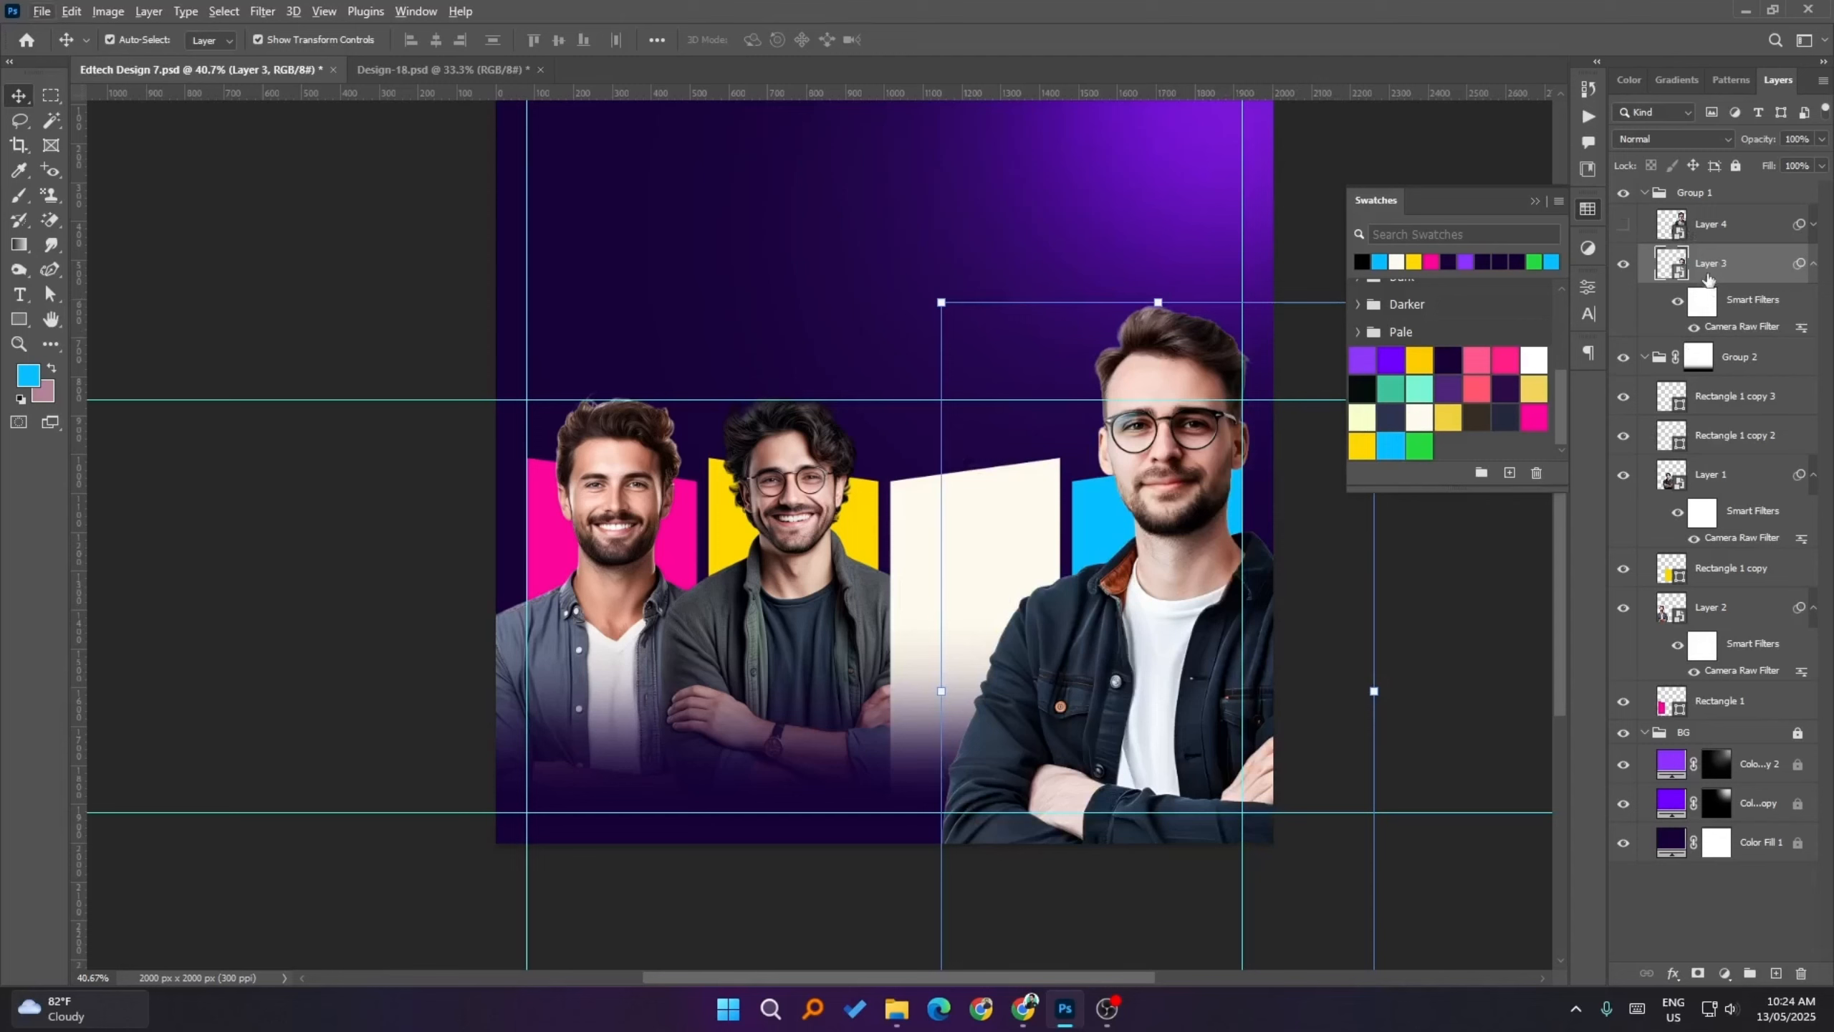
pyautogui.moveTo(1716, 265); pyautogui.dragTo(1730, 437)
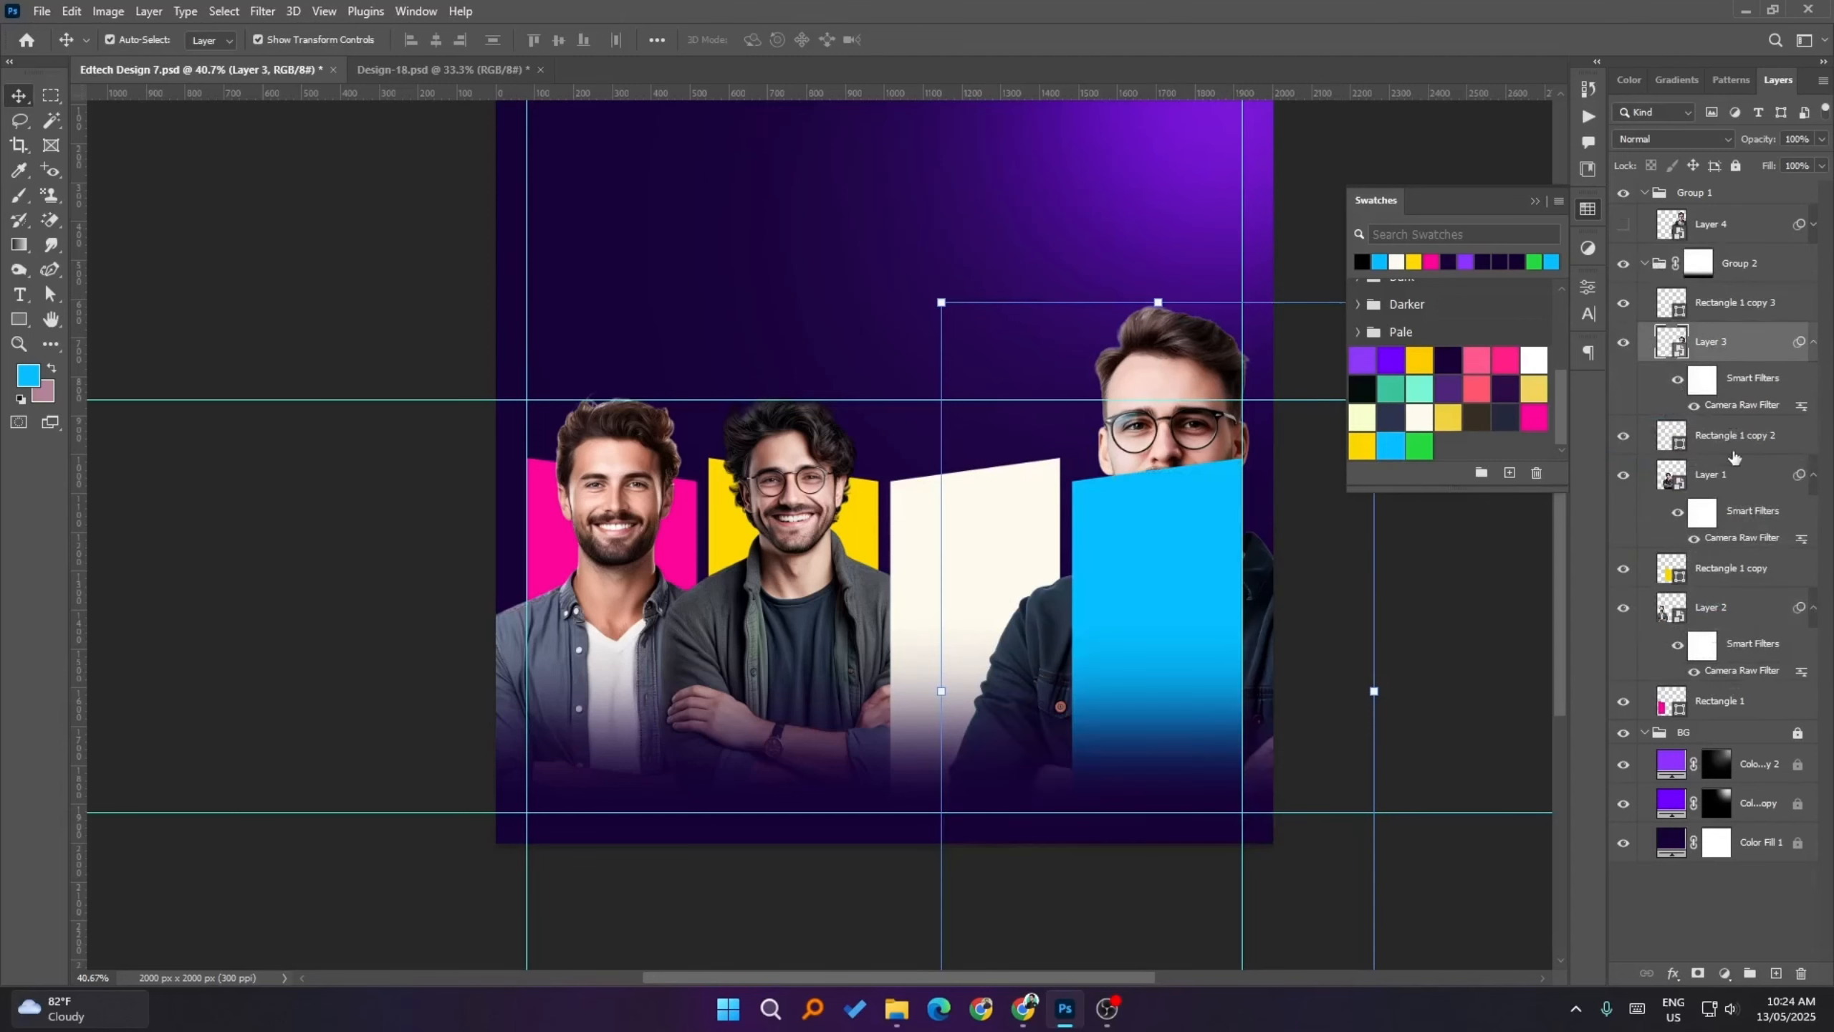
pyautogui.moveTo(1722, 351); pyautogui.dragTo(1706, 297)
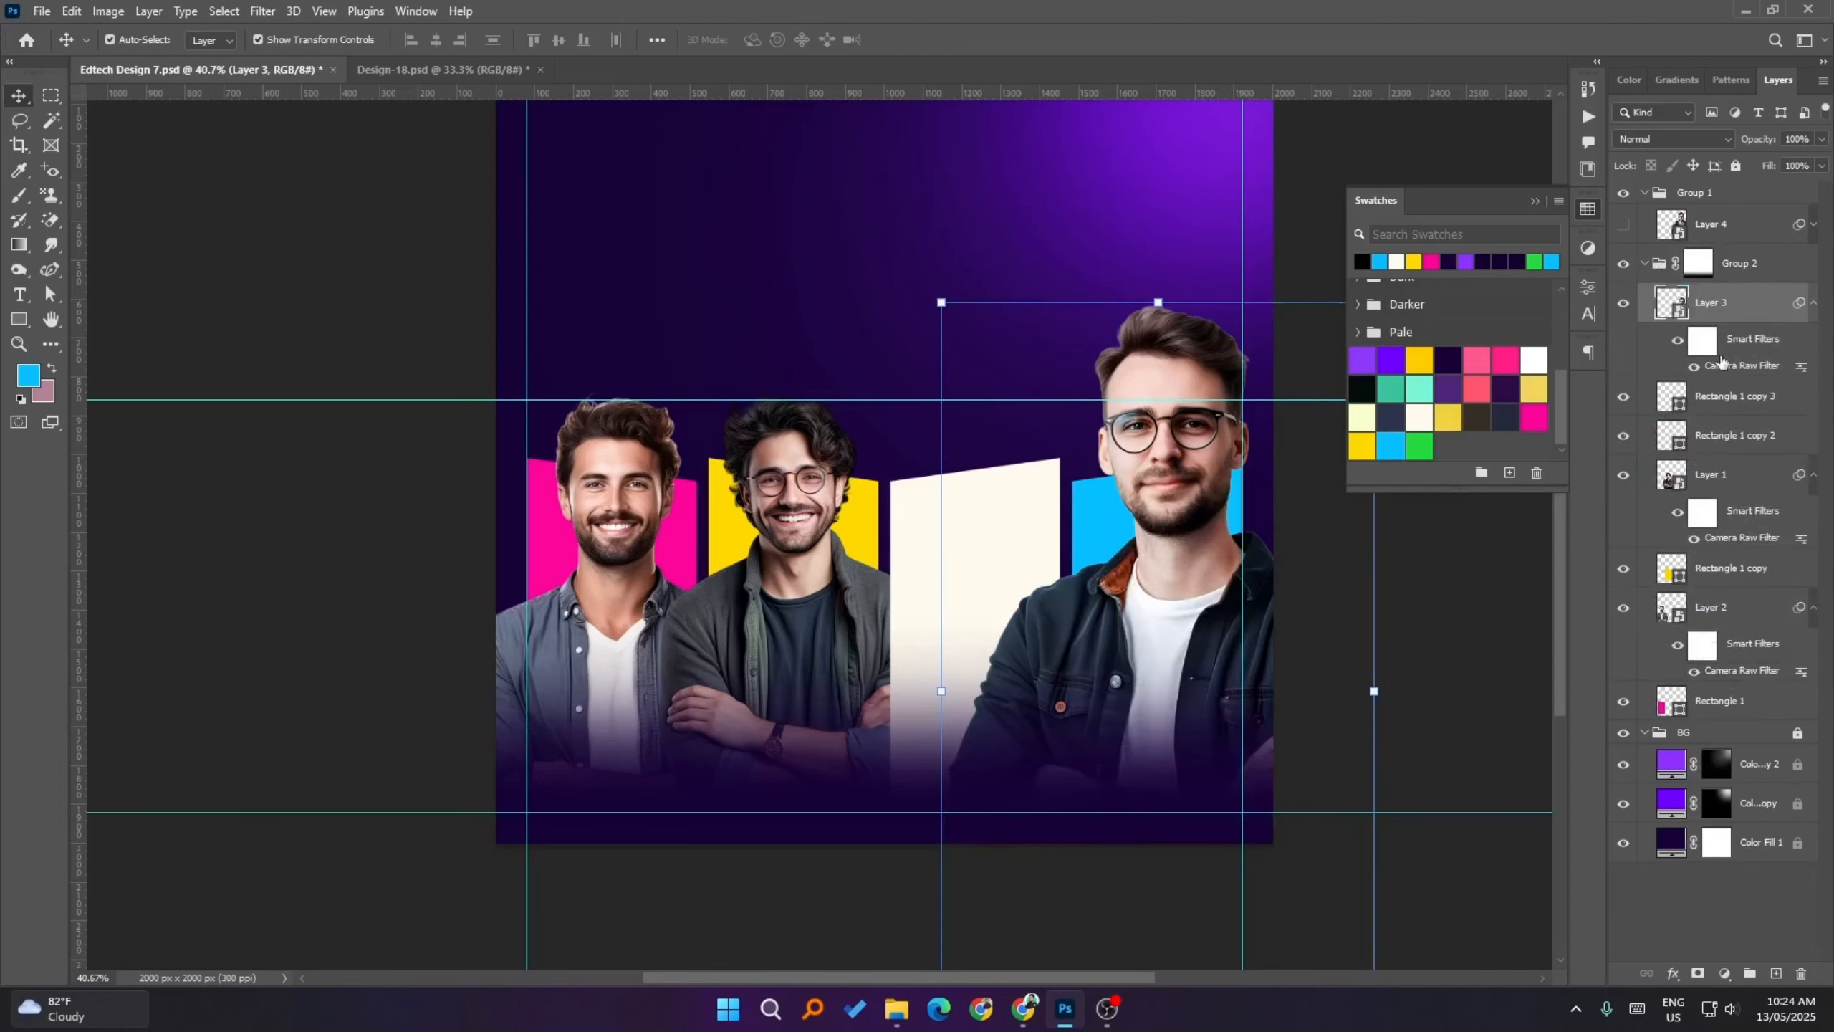
# - Resize the third man and move him down and left over the blue panel
pyautogui.moveTo(1157, 303); pyautogui.dragTo(1160, 404)
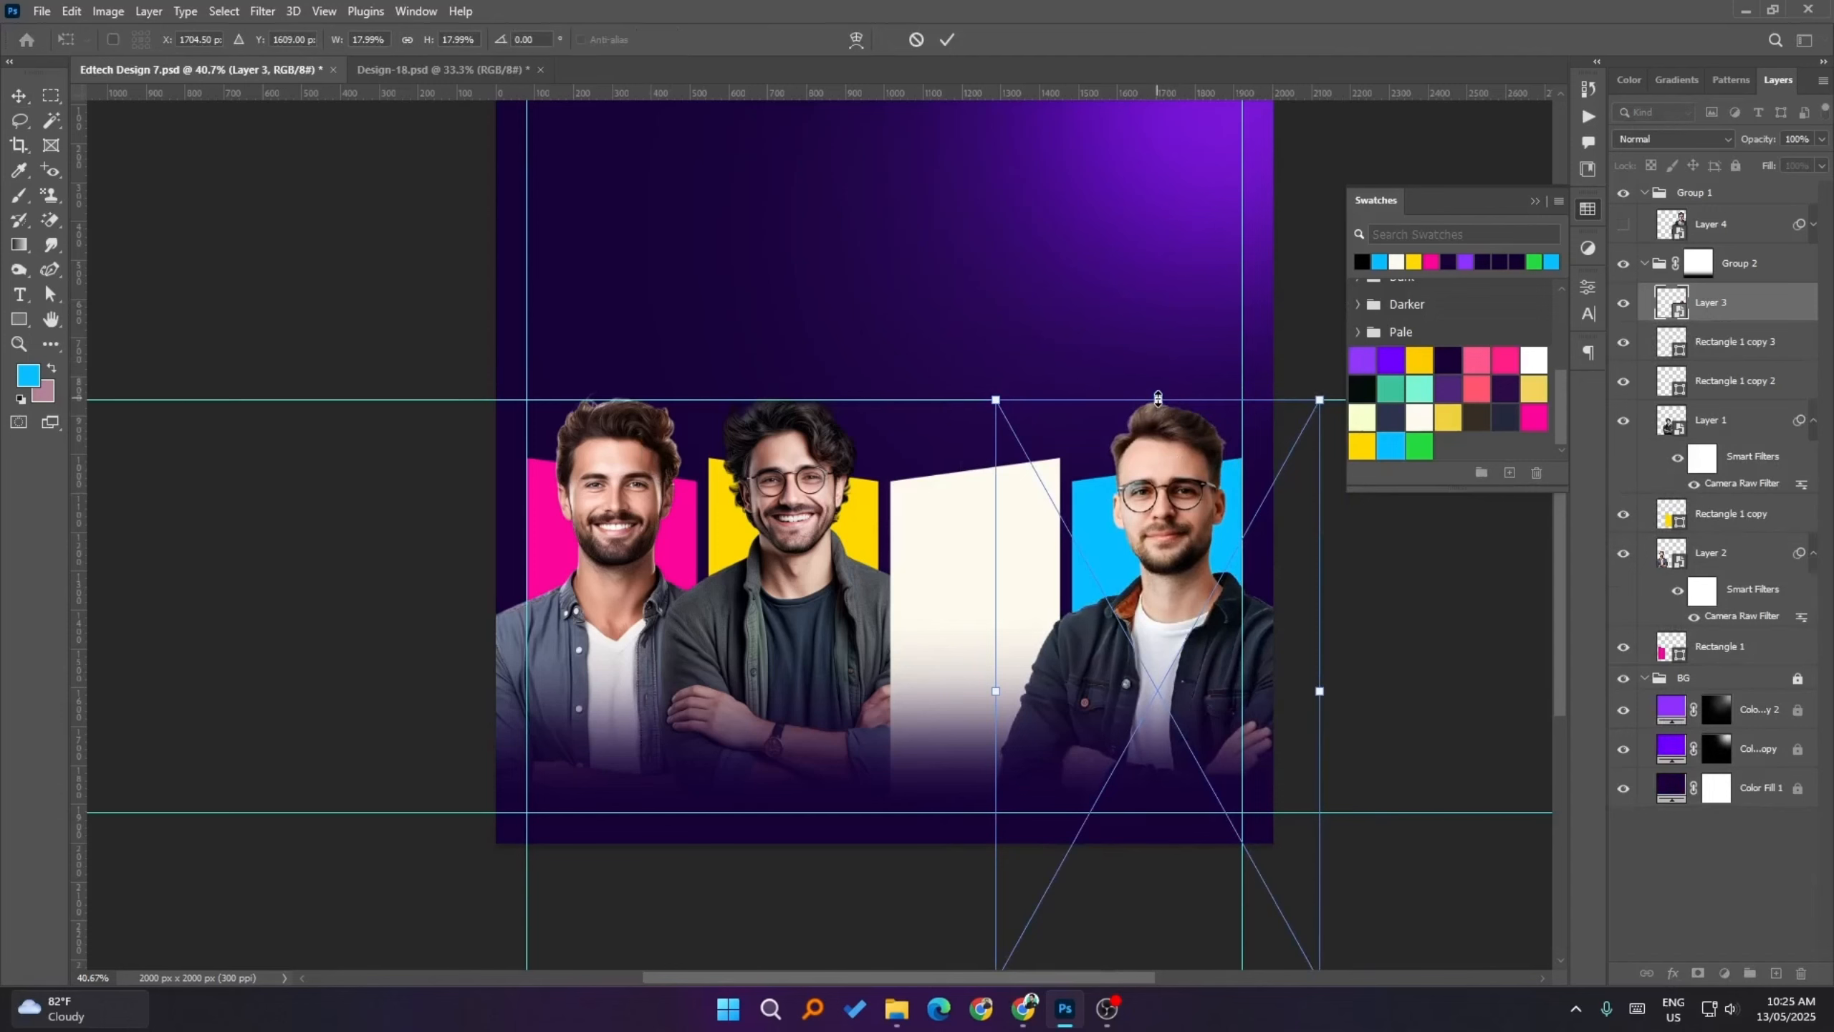
pyautogui.moveTo(1158, 399); pyautogui.dragTo(1159, 356)
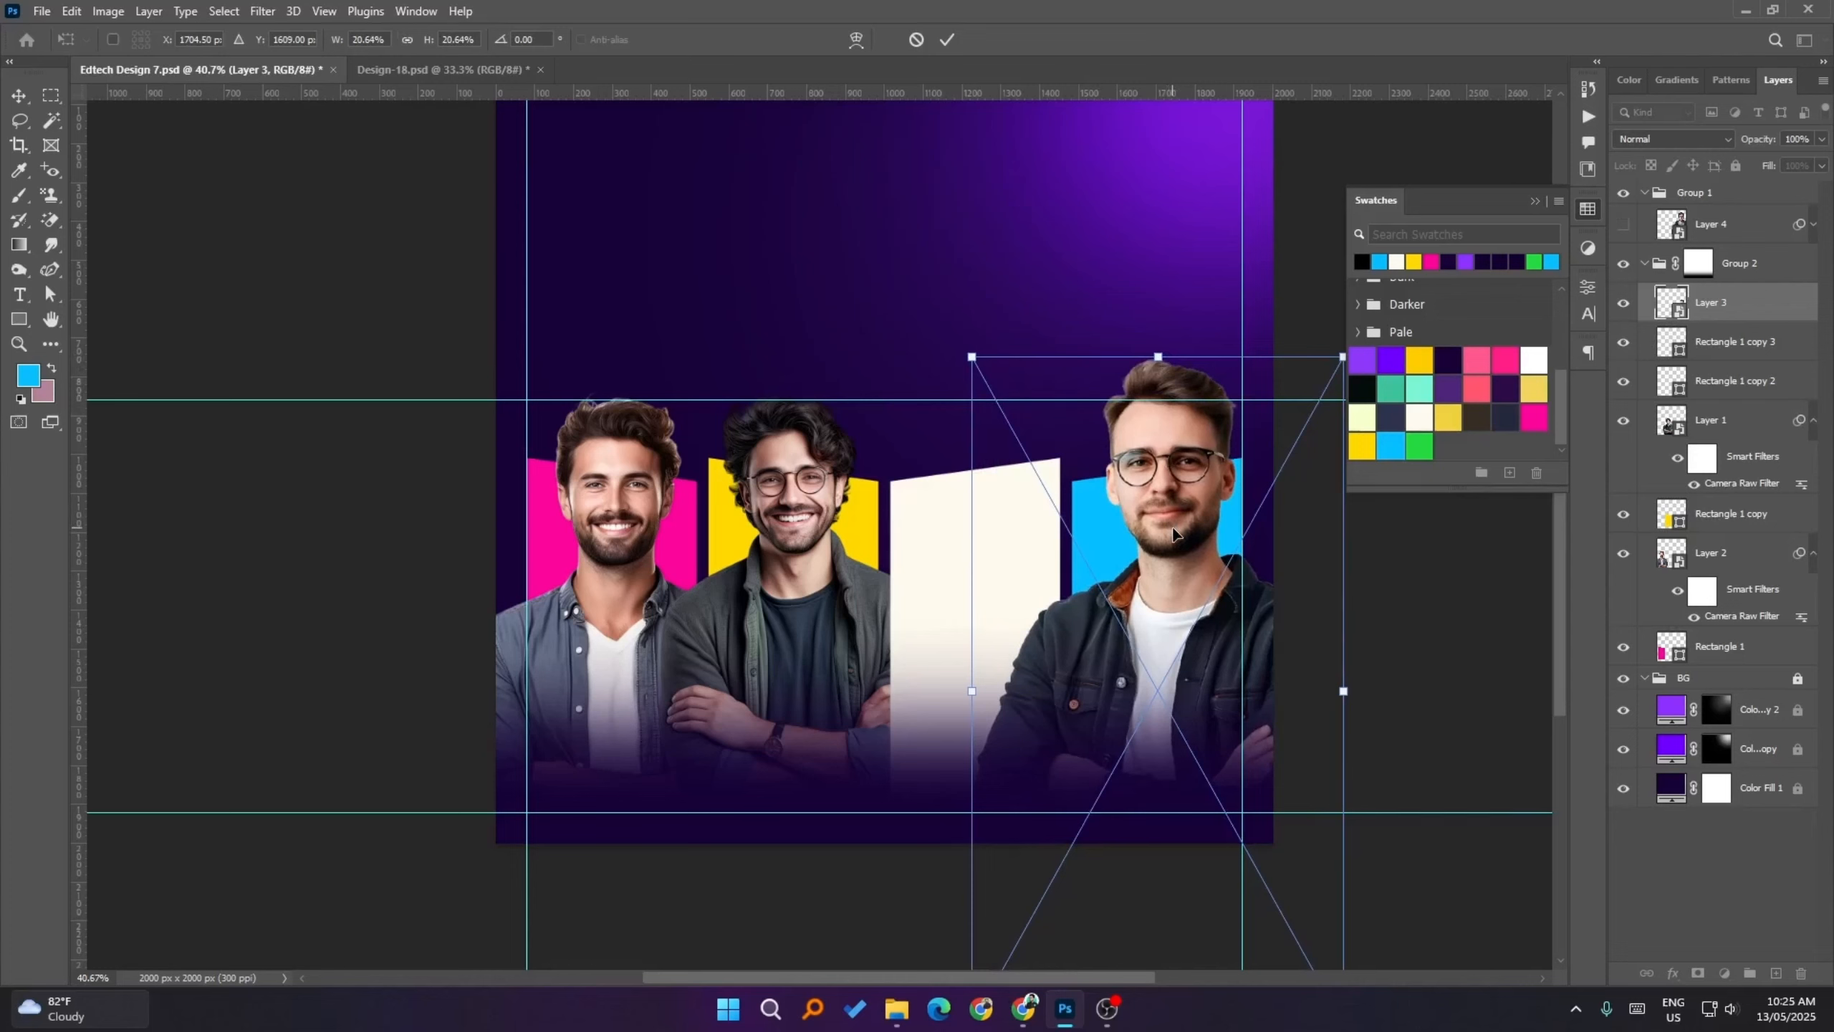
pyautogui.moveTo(1175, 531); pyautogui.dragTo(1176, 573)
pyautogui.hotkey('shift', 'Left')
pyautogui.hotkey('shift', 'Left')
pyautogui.hotkey('shift', 'Left')
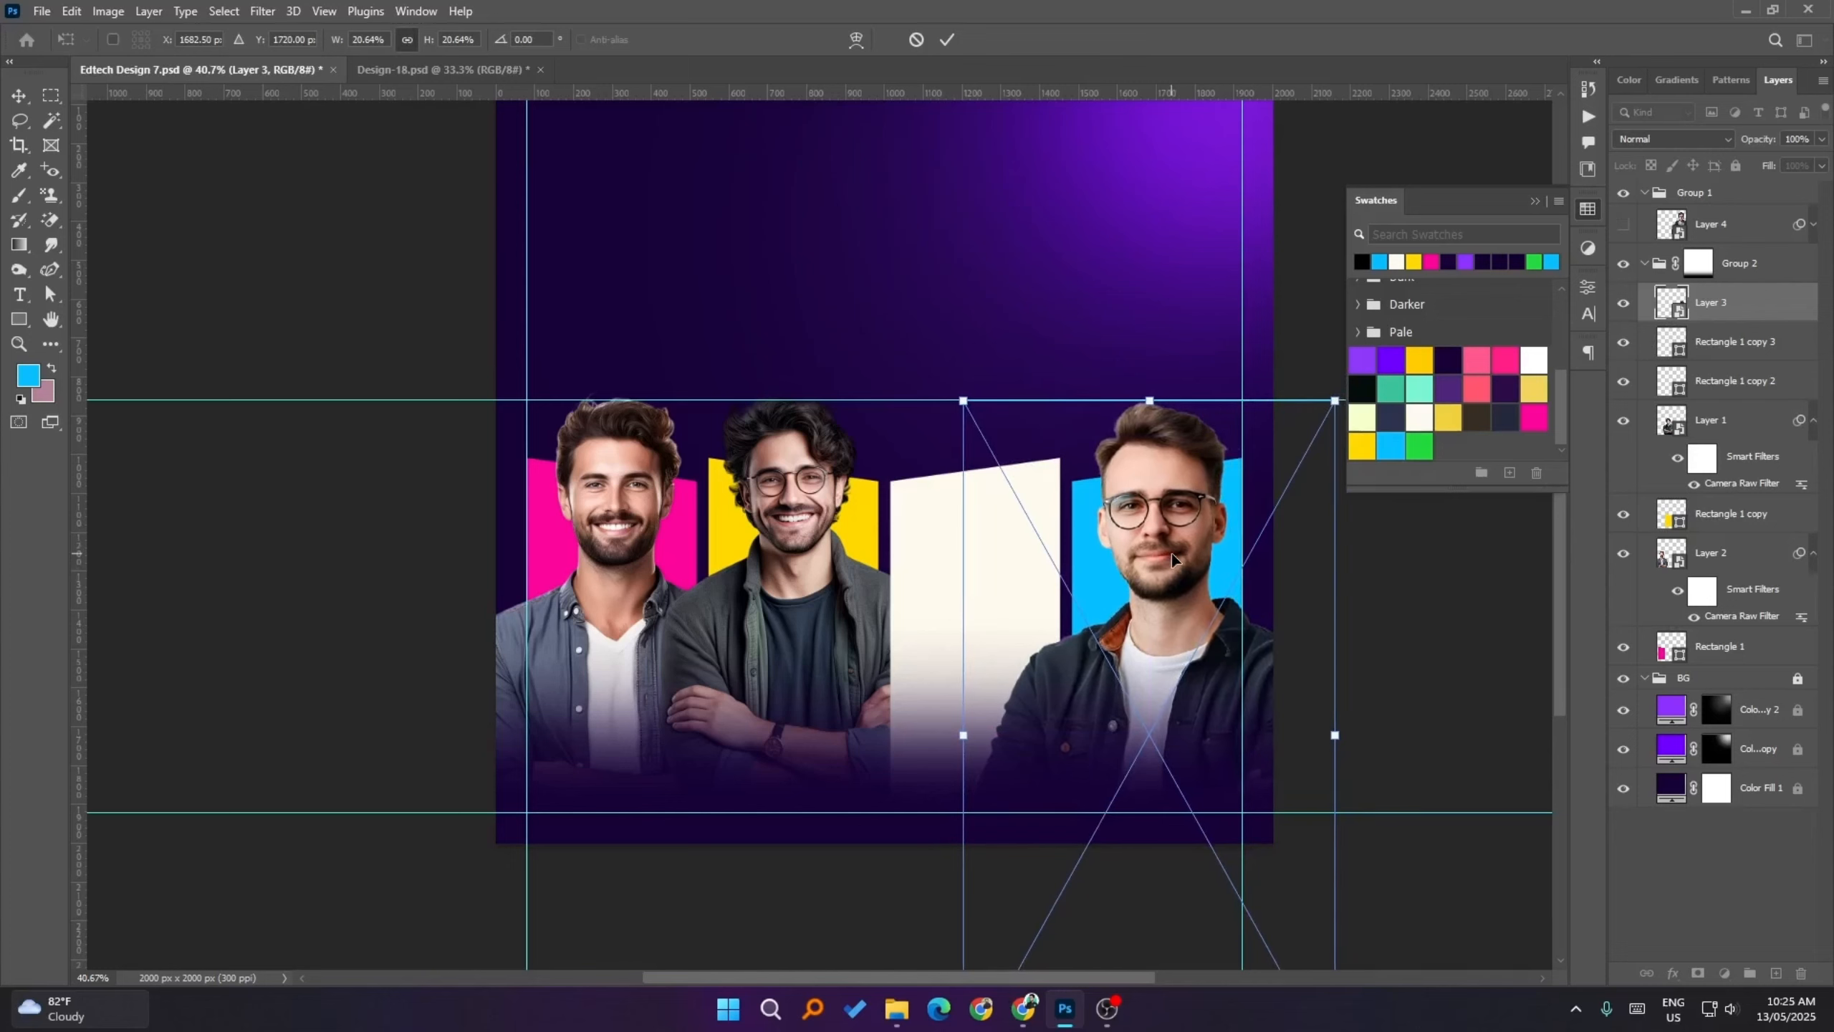
pyautogui.press('Left')
pyautogui.press('Left')
pyautogui.press('Left')
pyautogui.press('Left')
pyautogui.press('Left')
pyautogui.press('Left')
pyautogui.press('Left')
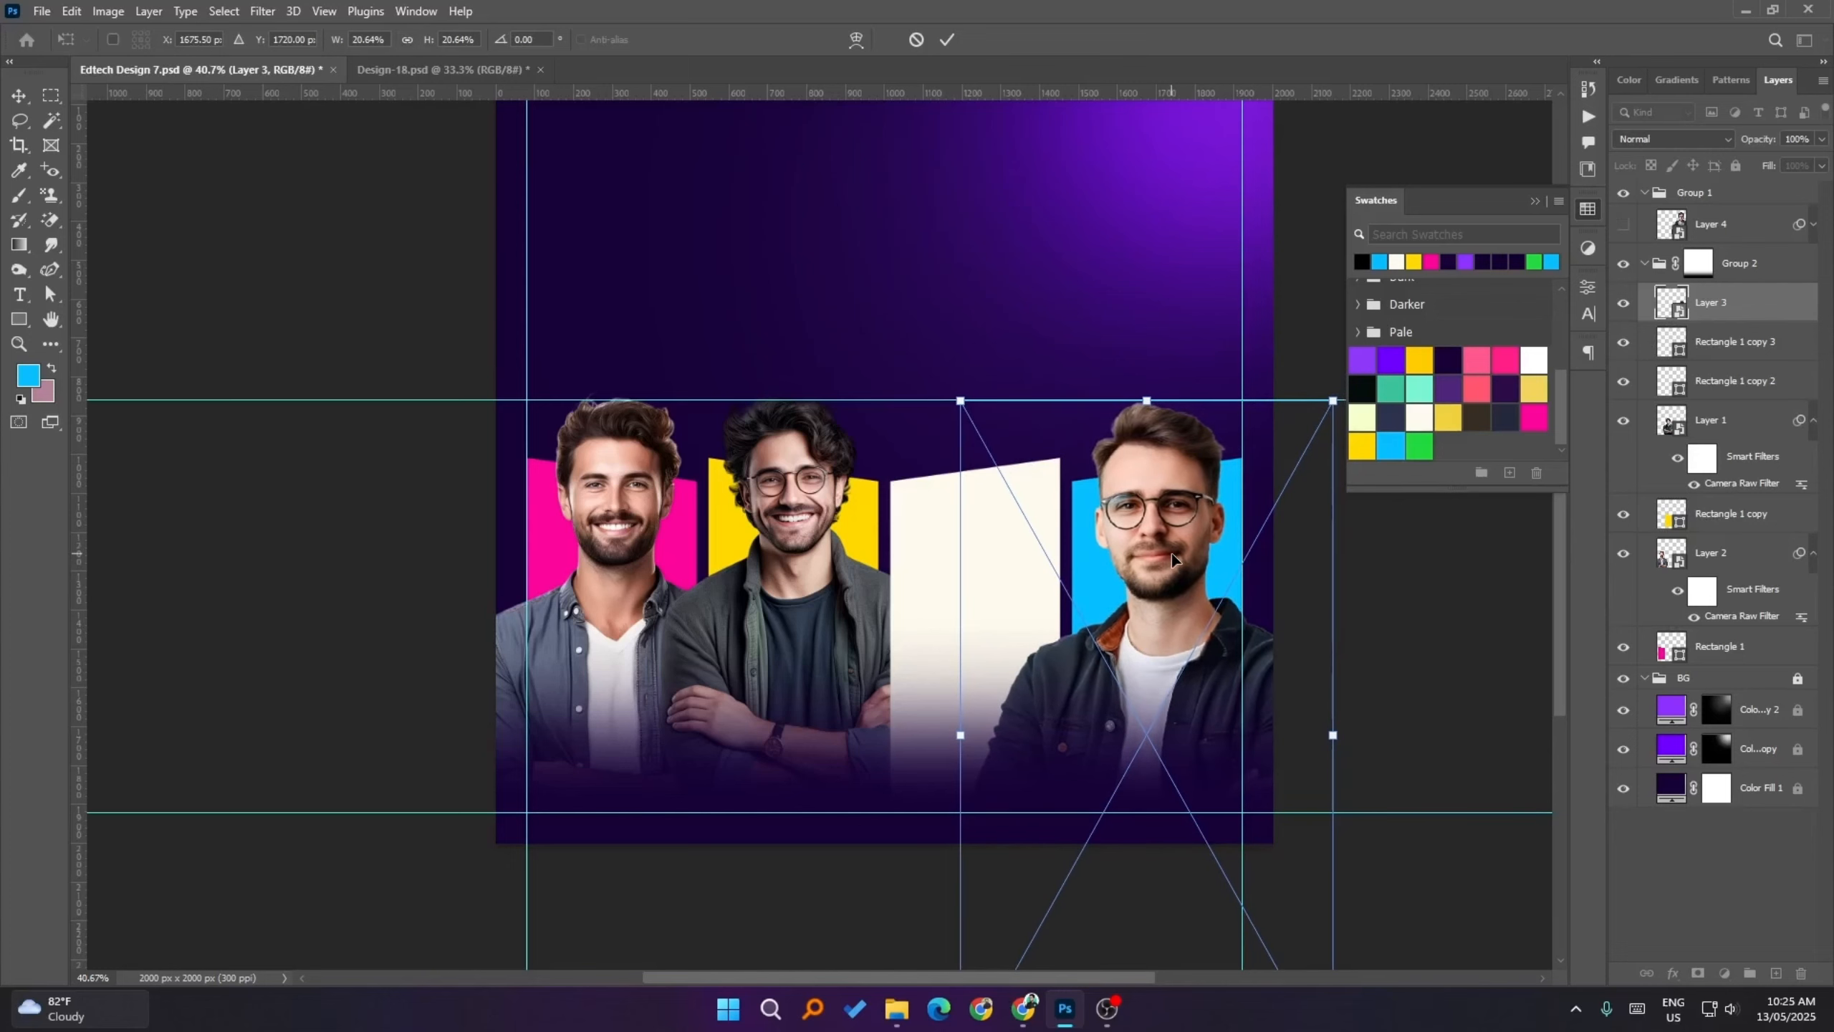
# - Fine-tune his size and position, tilt him very slightly, and apply the transform
pyautogui.moveTo(959, 401); pyautogui.dragTo(968, 416)
pyautogui.moveTo(1155, 513); pyautogui.dragTo(1151, 498)
pyautogui.press('Right')
pyautogui.press('Right')
pyautogui.press('Right')
pyautogui.press('Right')
pyautogui.press('Right')
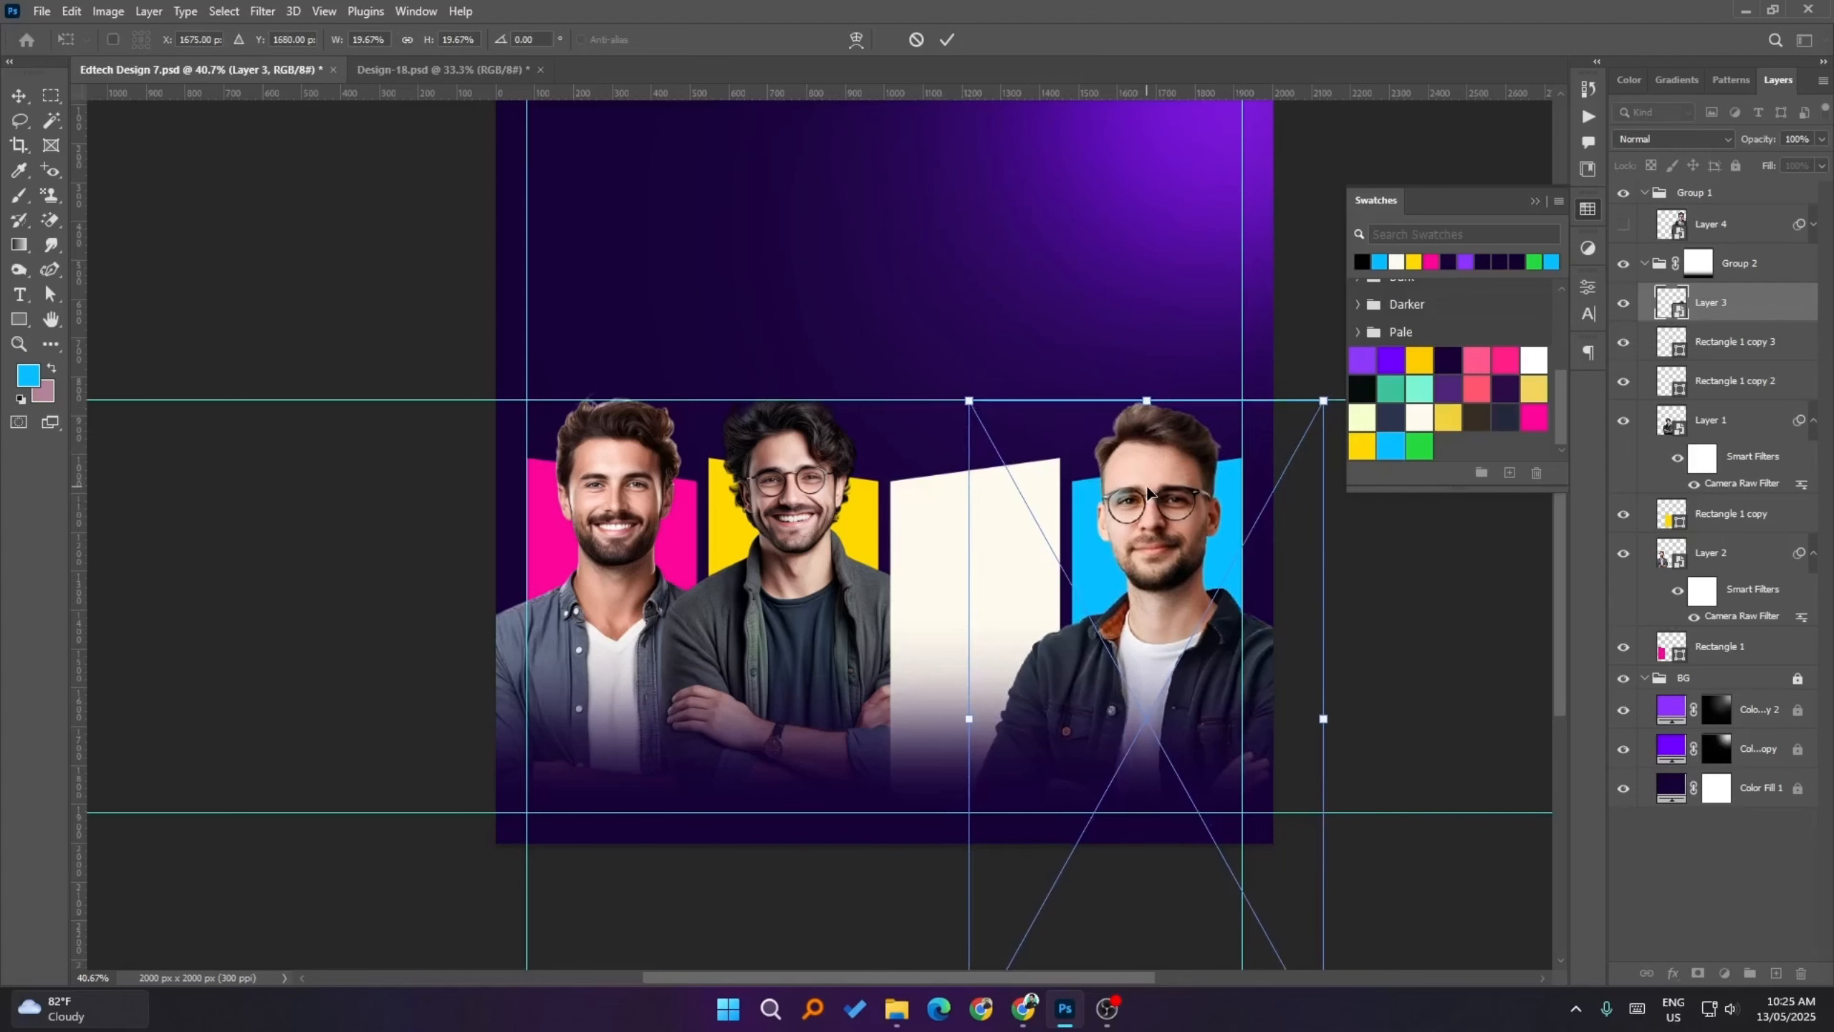
pyautogui.press('Up')
pyautogui.press('Up')
pyautogui.press('Up')
pyautogui.press('Up')
pyautogui.press('Up')
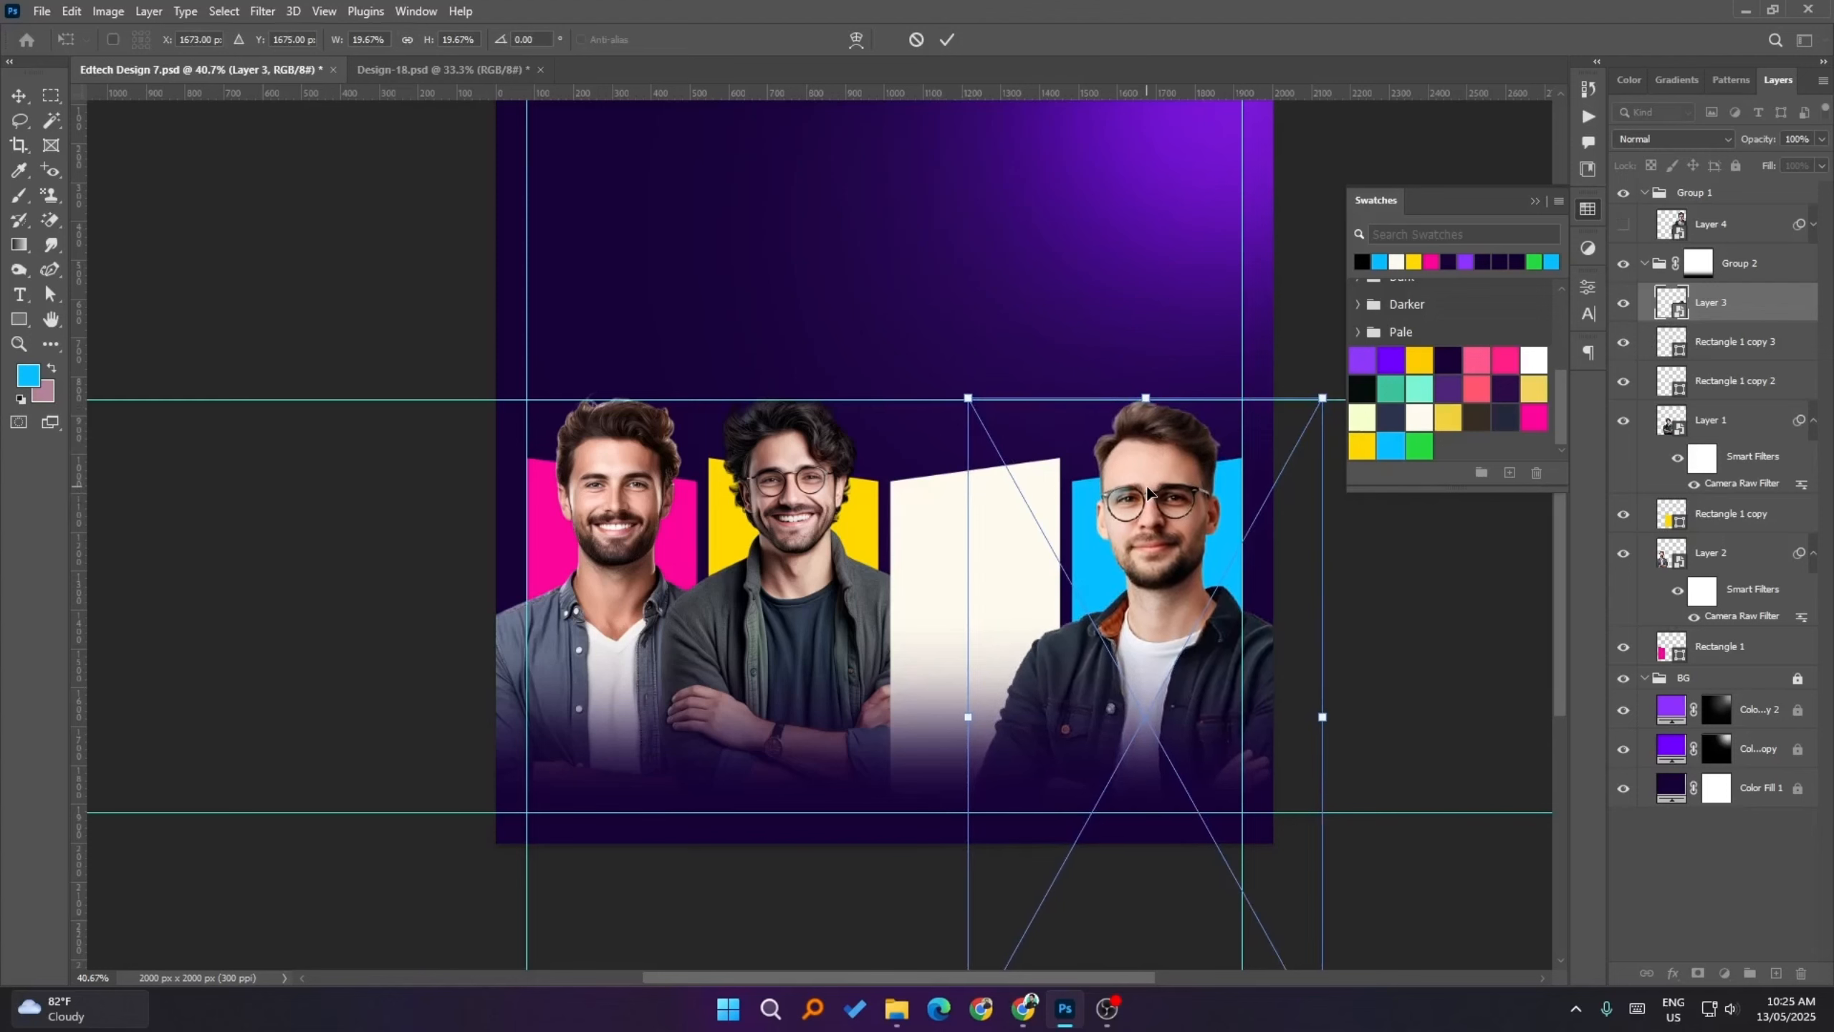
pyautogui.press('Left')
pyautogui.press('Left')
pyautogui.press('Left')
pyautogui.press('Left')
pyautogui.press('Left')
pyautogui.press('Left')
pyautogui.press('Left')
pyautogui.press('Left')
pyautogui.press('Left')
pyautogui.press('Left')
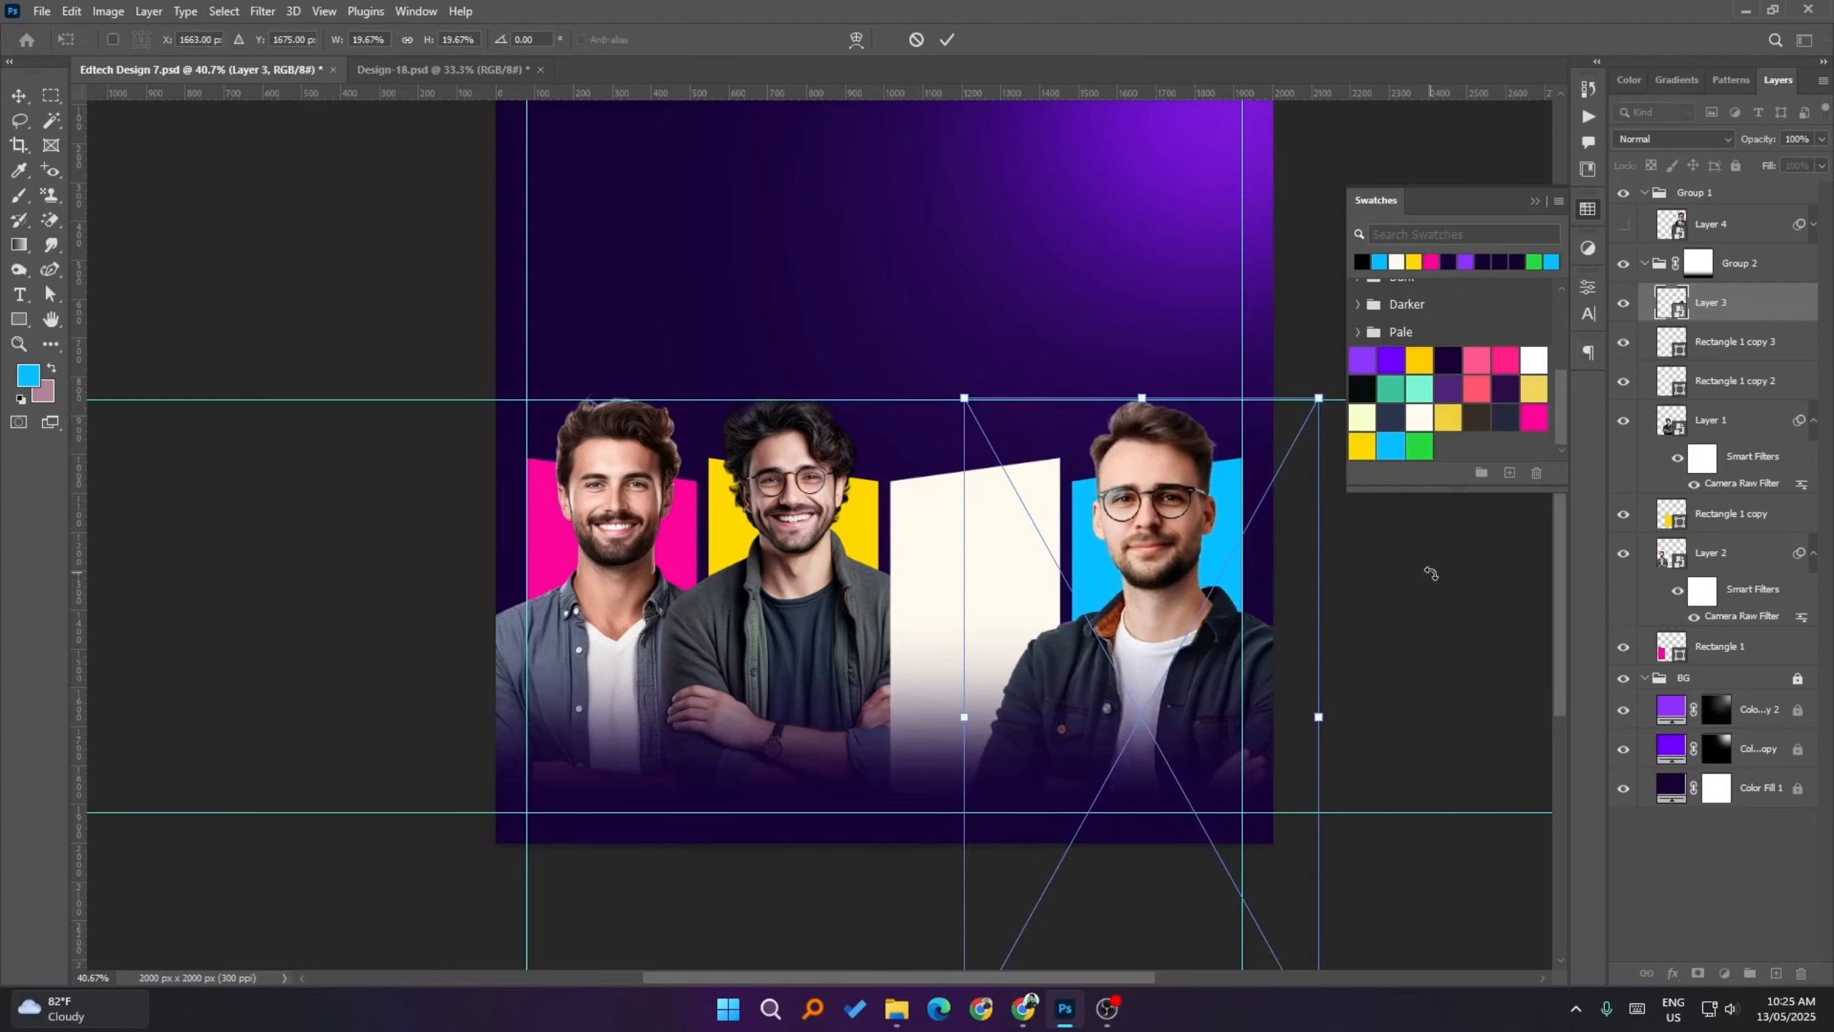
pyautogui.press('Right')
pyautogui.press('Right')
pyautogui.press('Right')
pyautogui.press('Right')
pyautogui.press('Right')
pyautogui.press('Right')
pyautogui.press('Right')
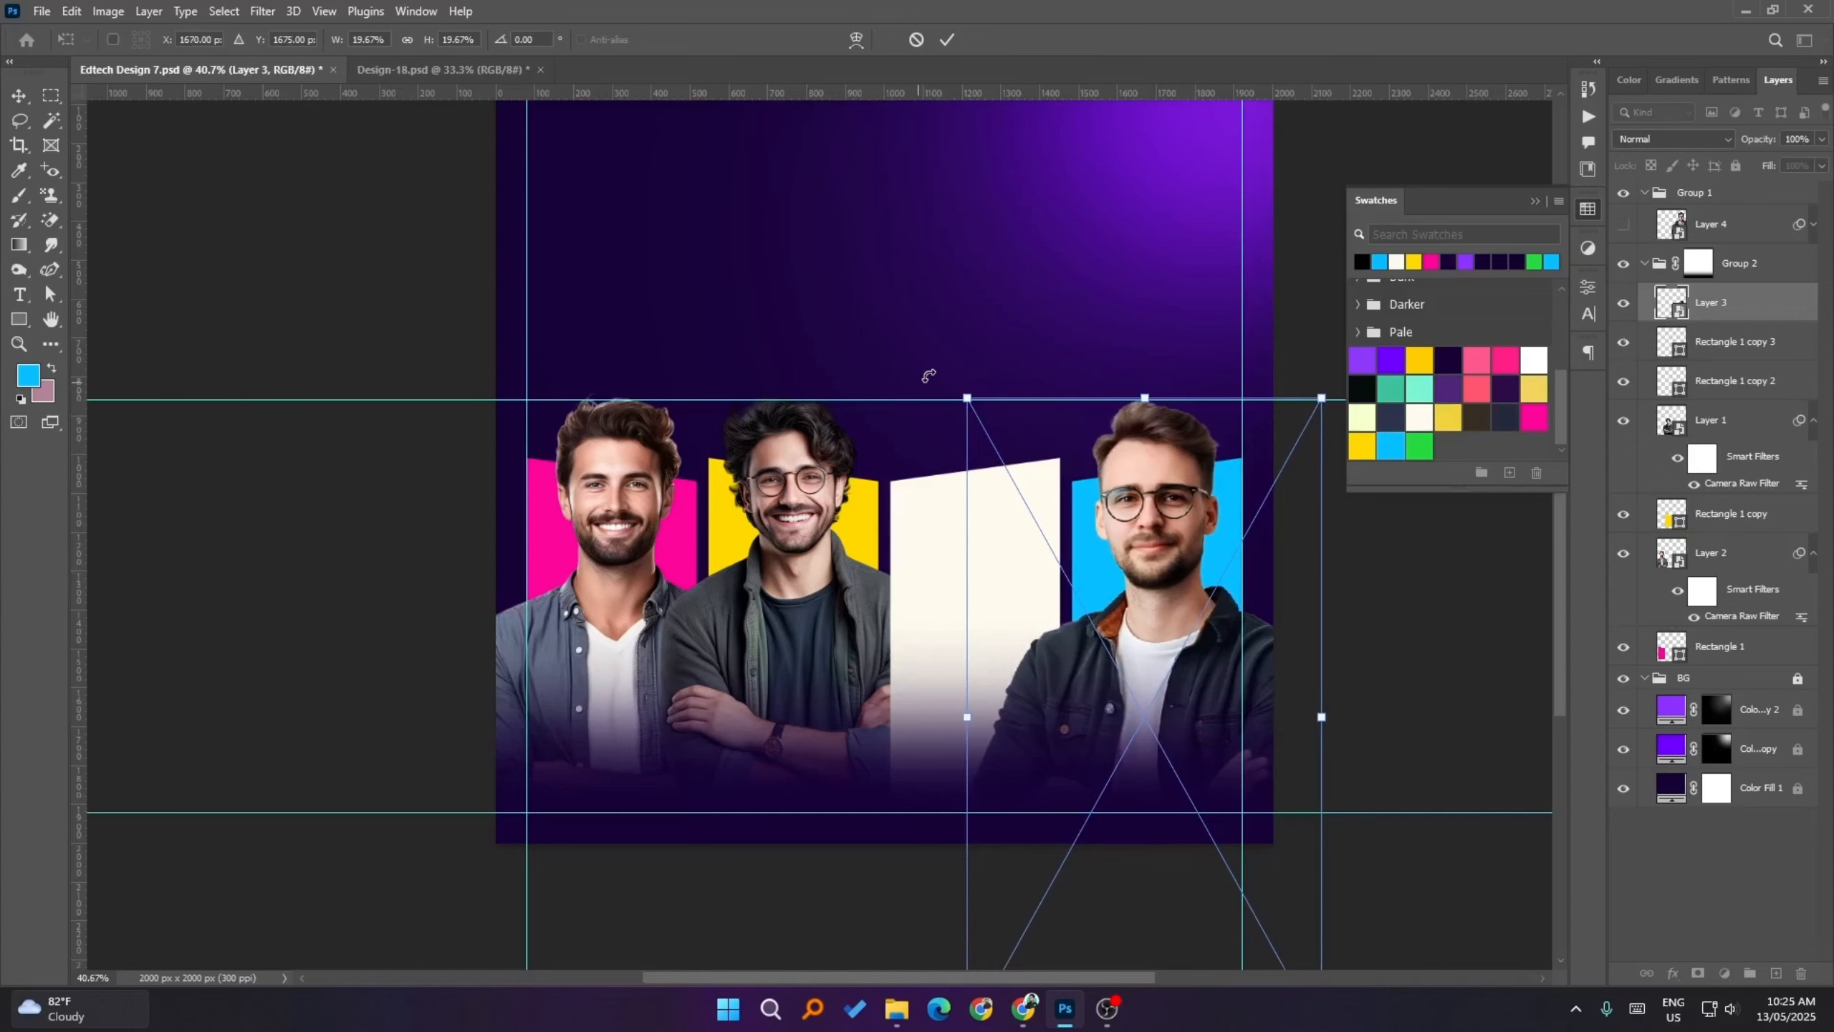
pyautogui.moveTo(932, 372); pyautogui.dragTo(971, 347)
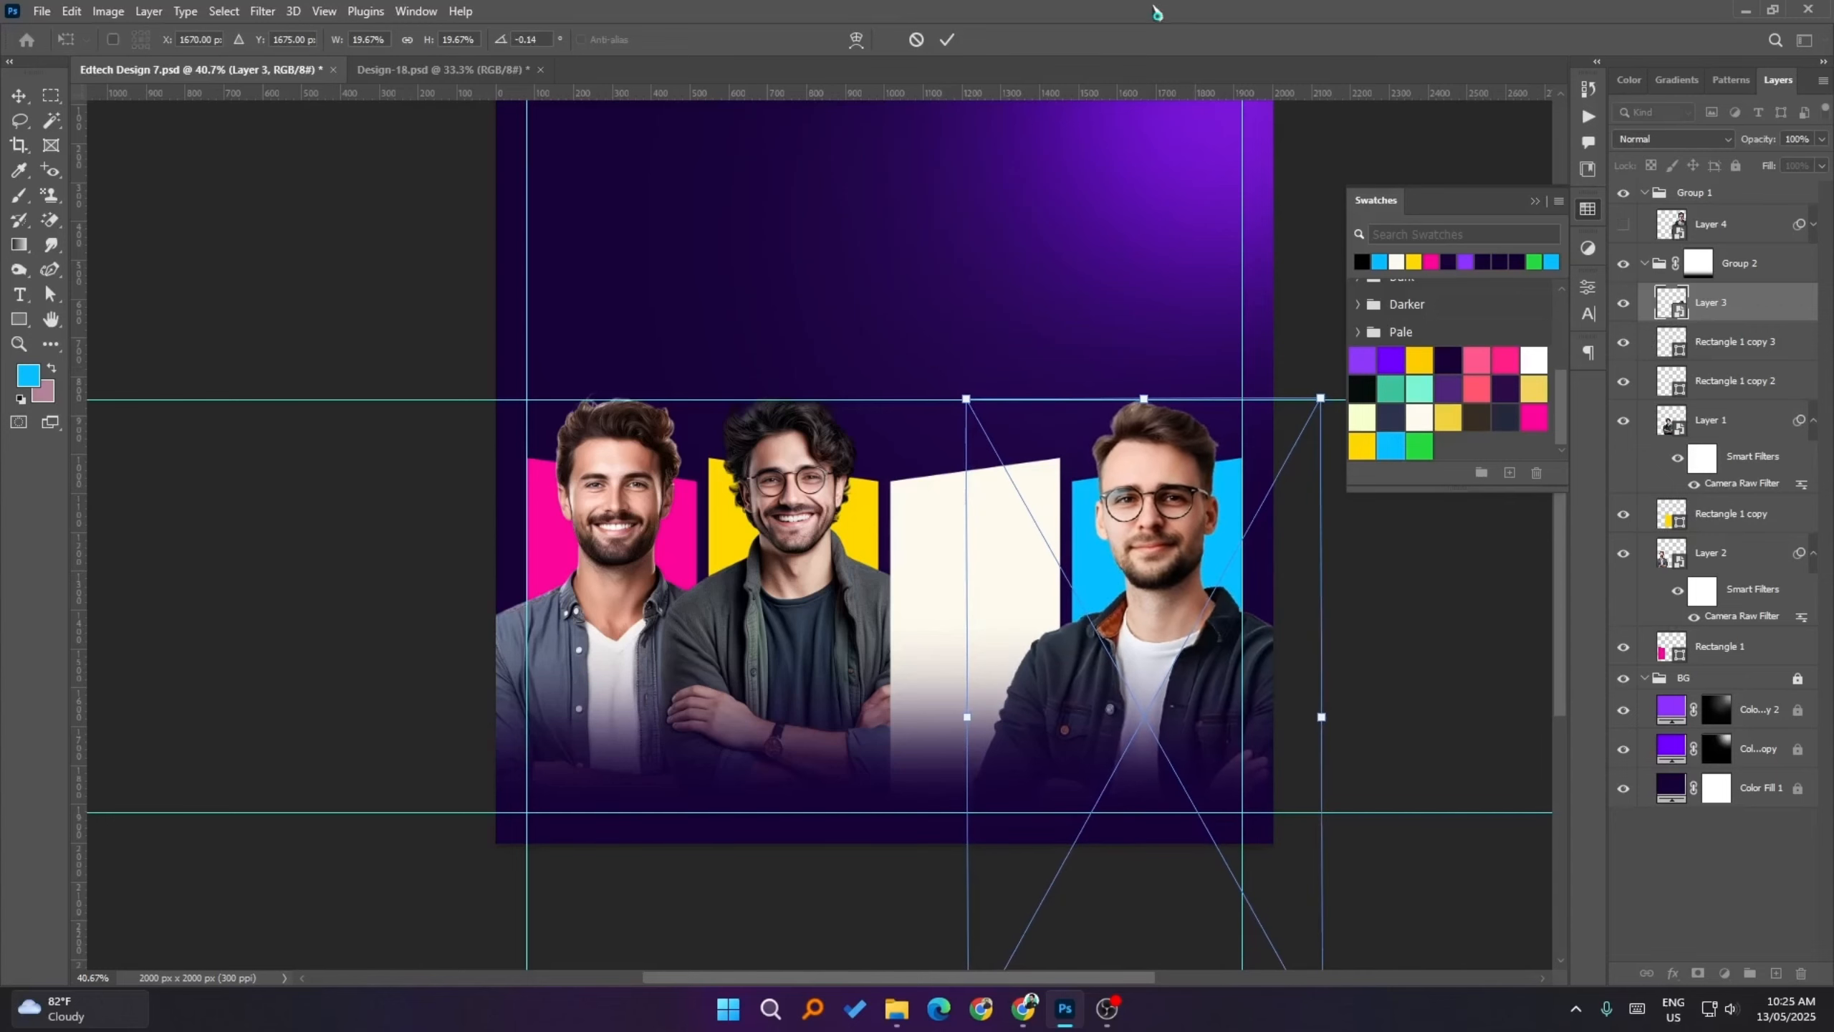
pyautogui.click(947, 39)
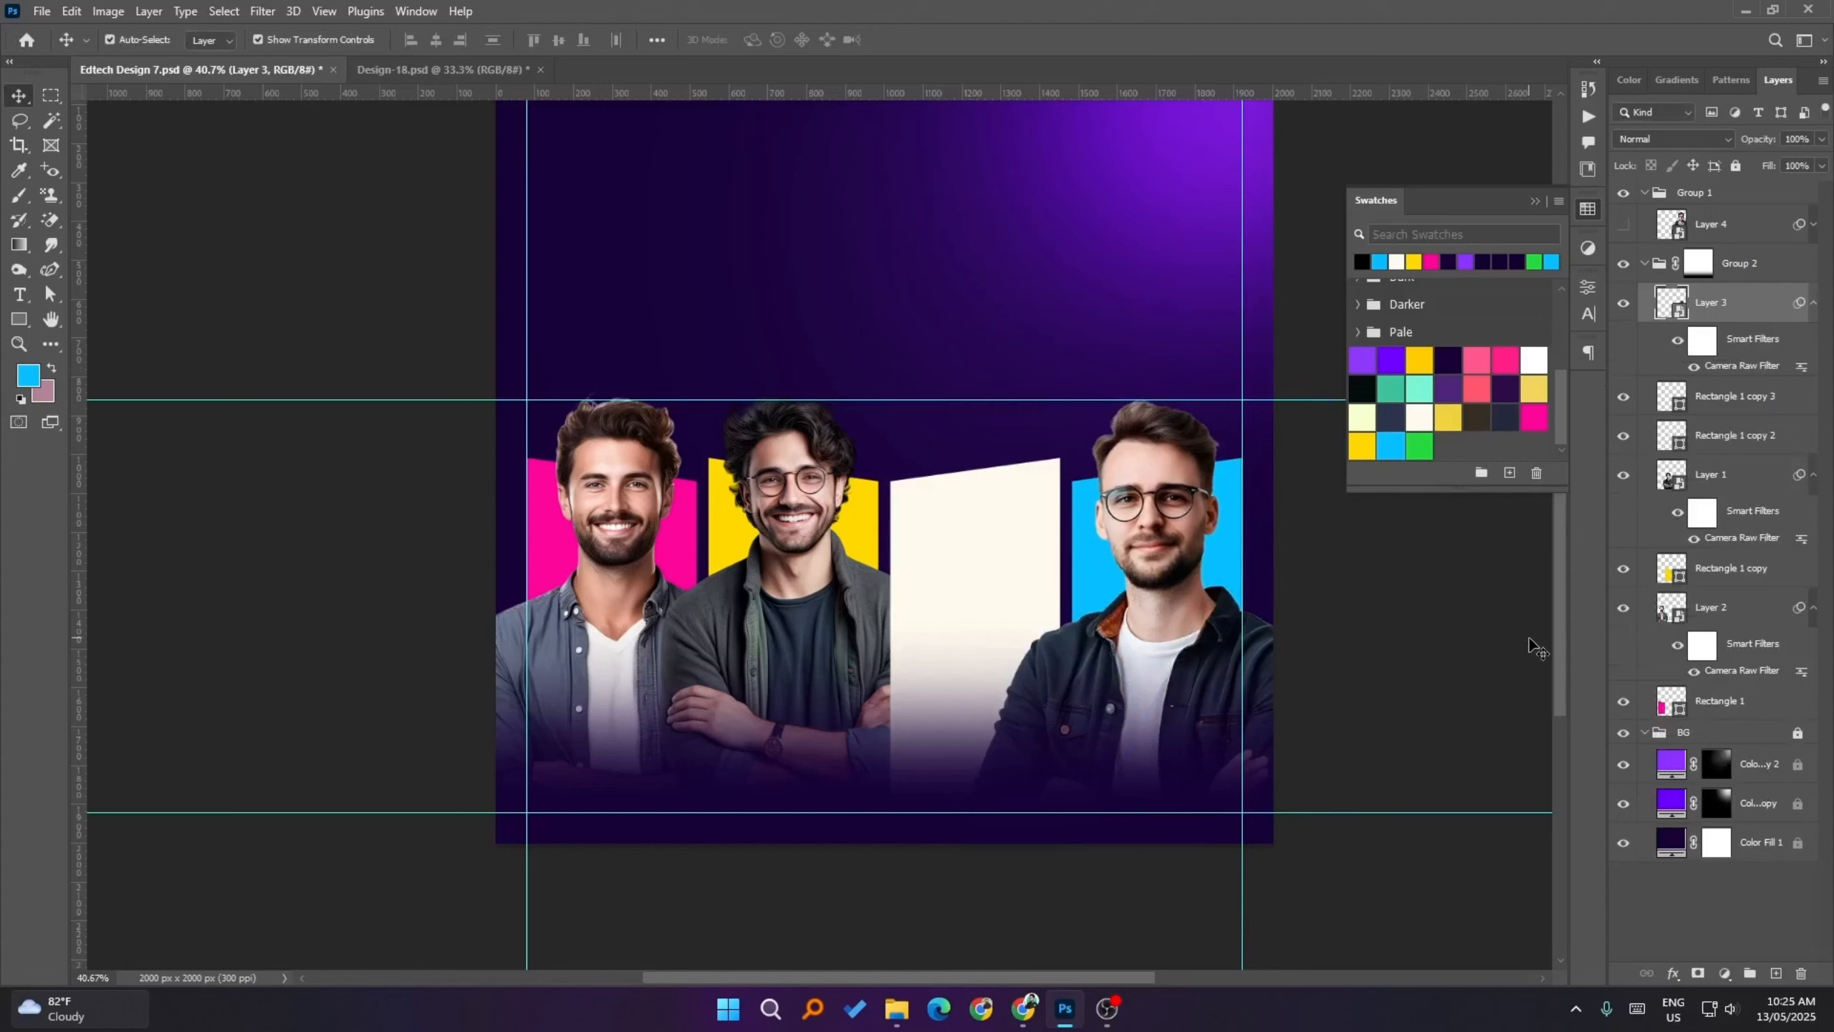
# - Nudge Layer 3's man one pixel right so he sits neatly over the blue panel
pyautogui.click(1139, 515)
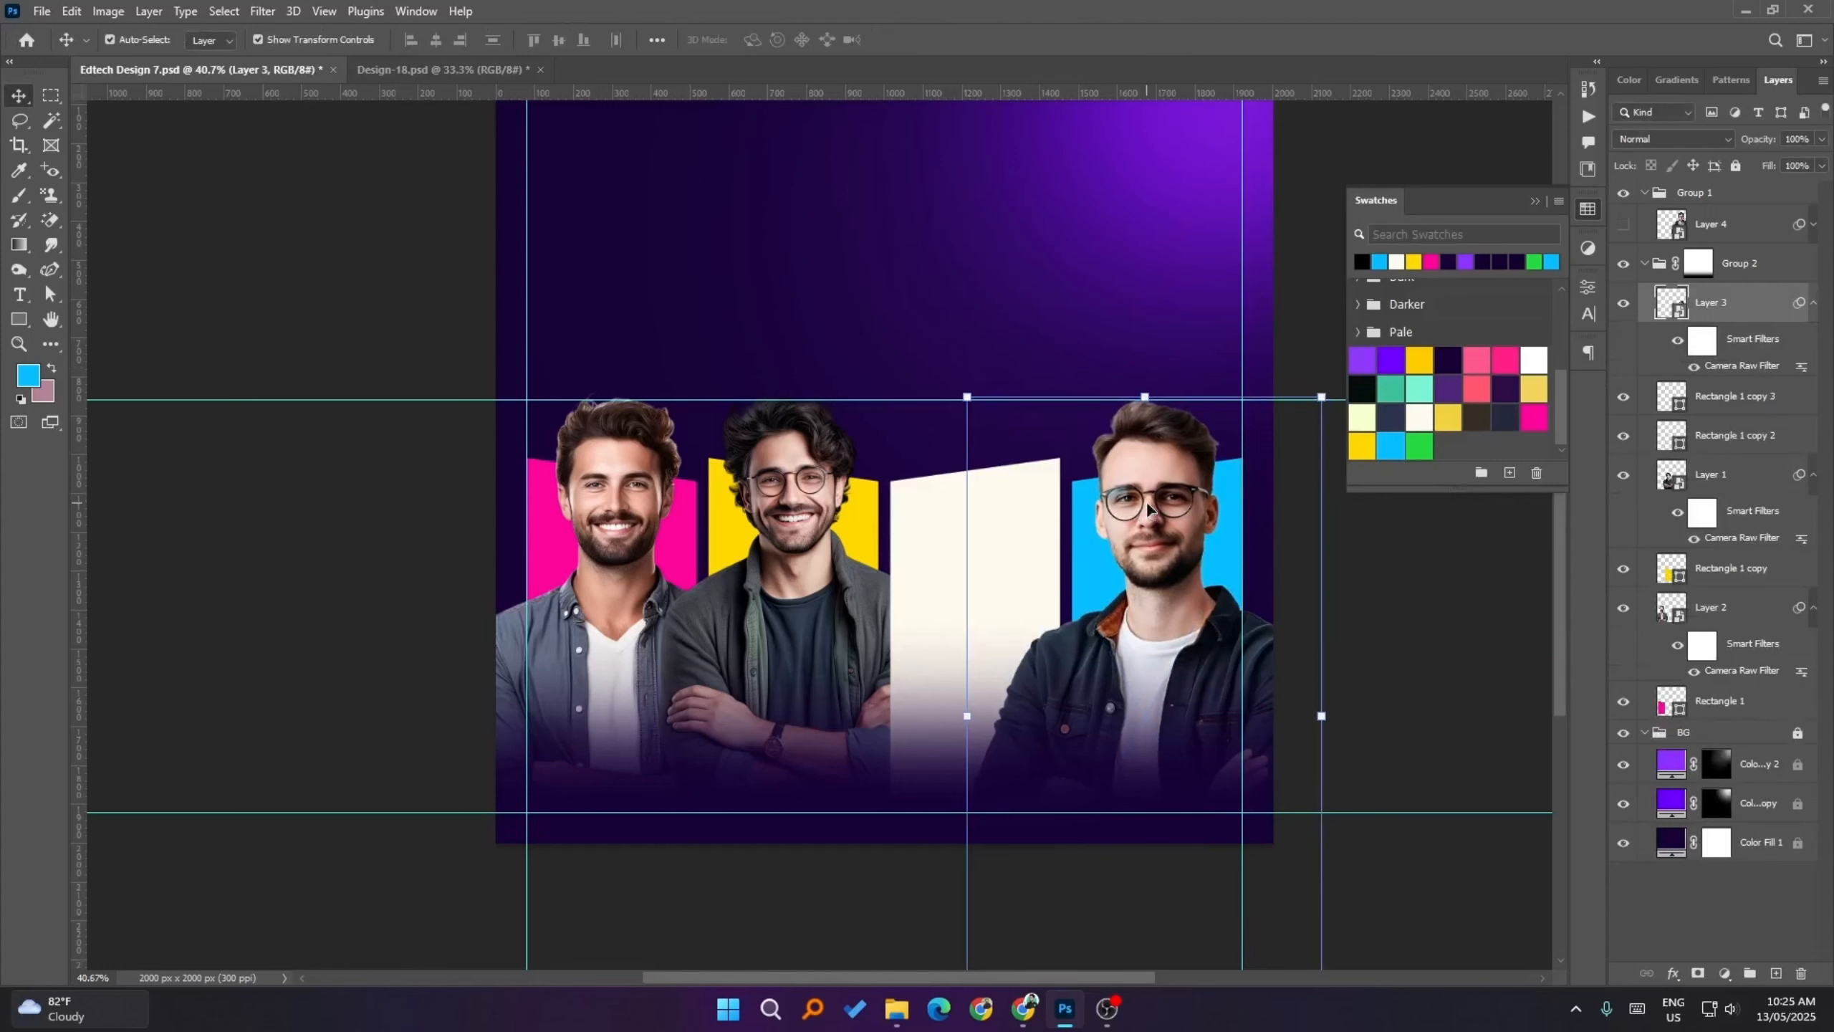
pyautogui.click(1460, 596)
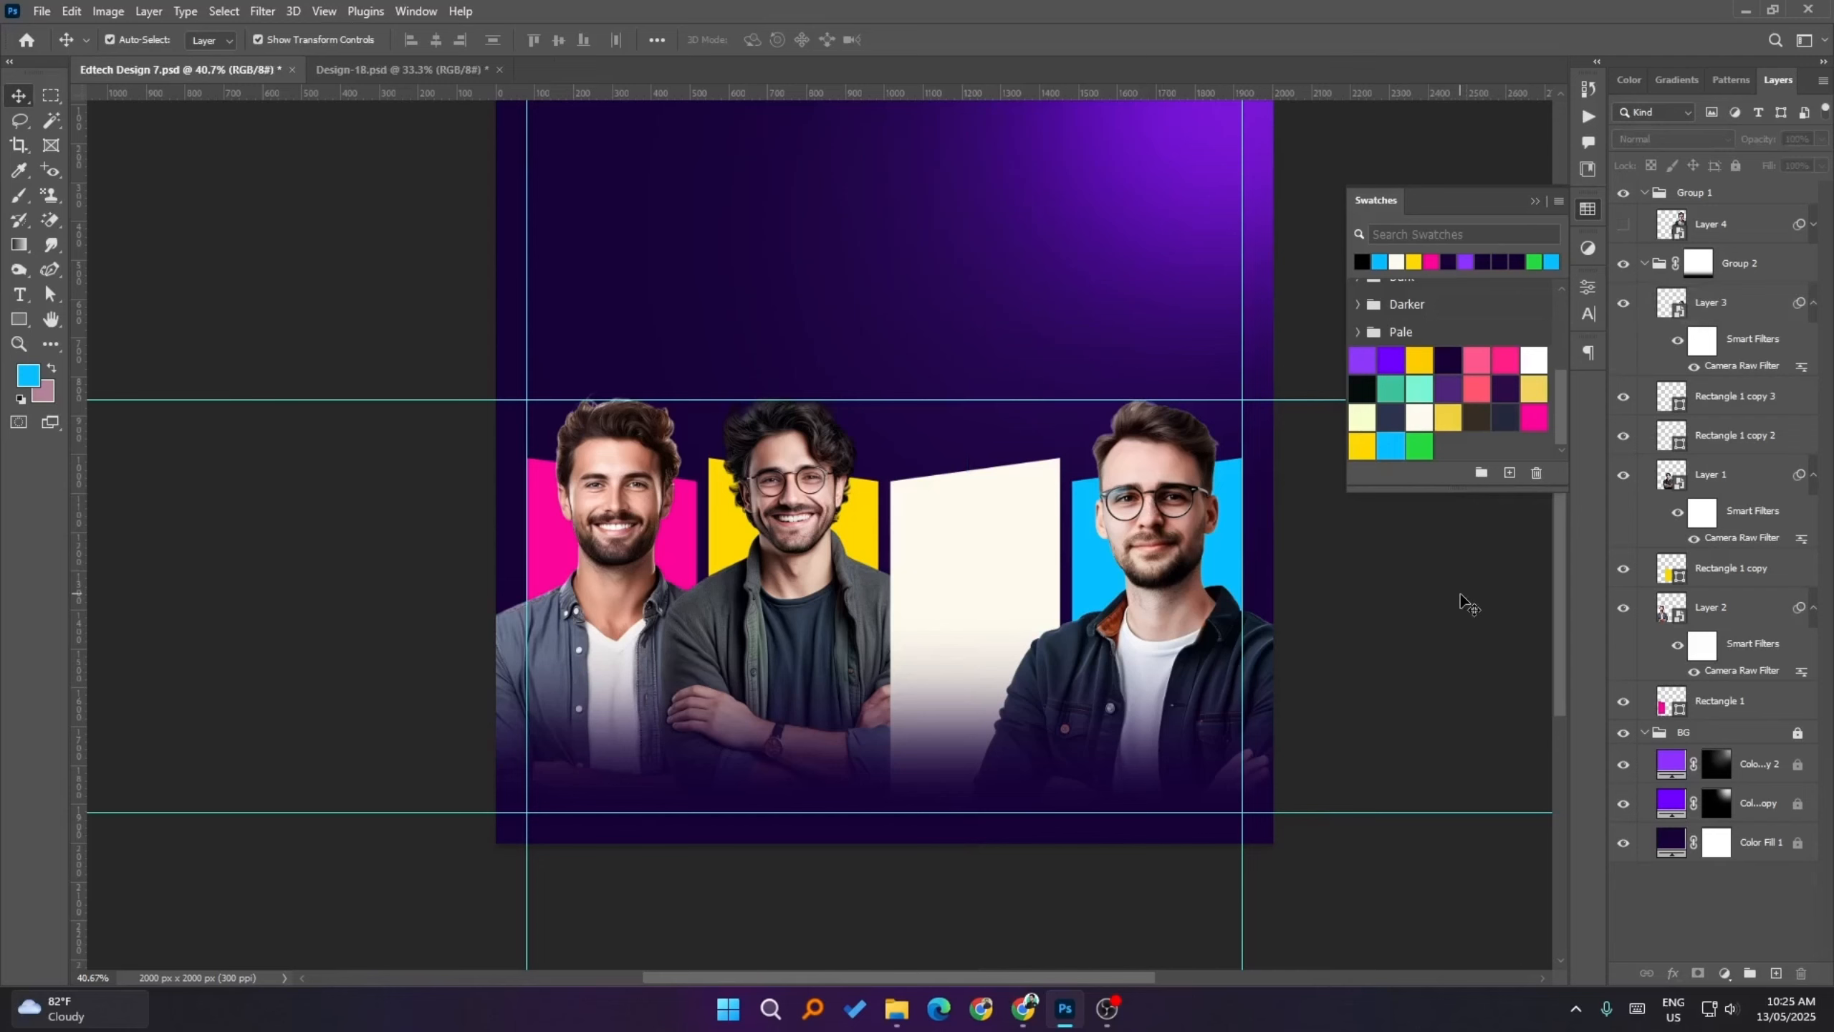
pyautogui.click(1179, 510)
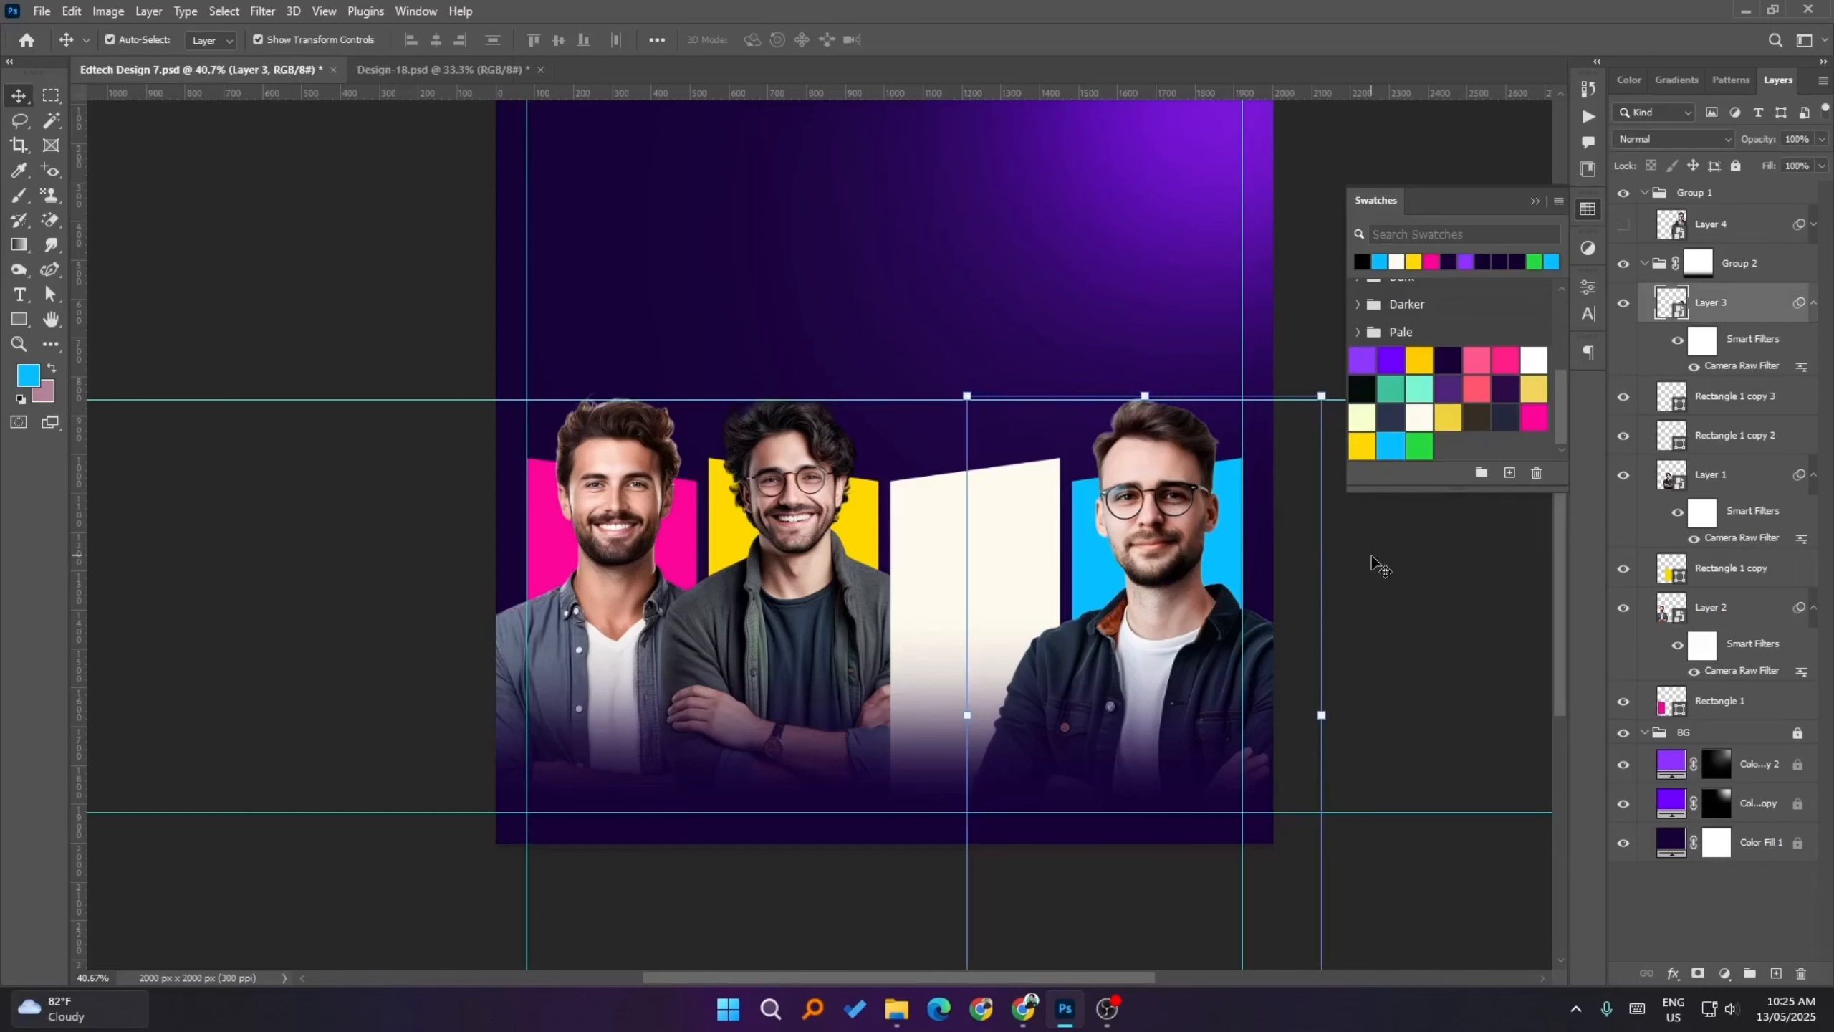
pyautogui.click(1441, 564)
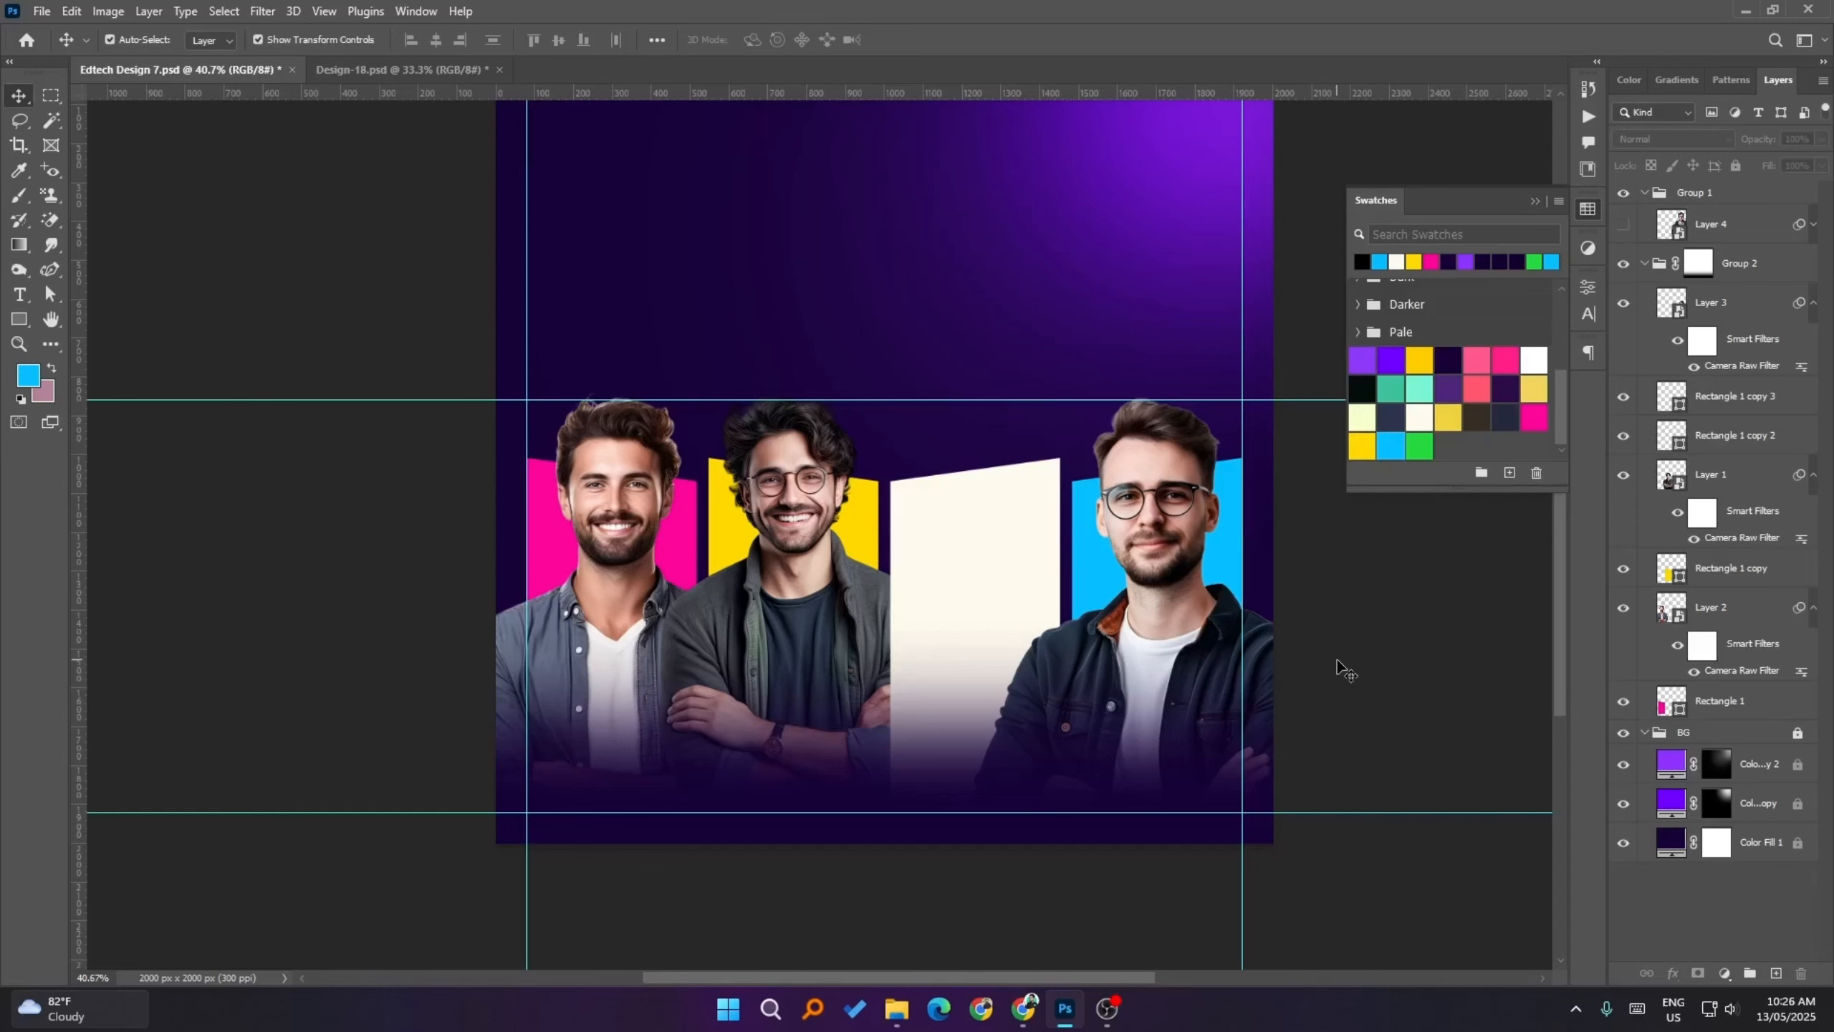
pyautogui.click(1020, 525)
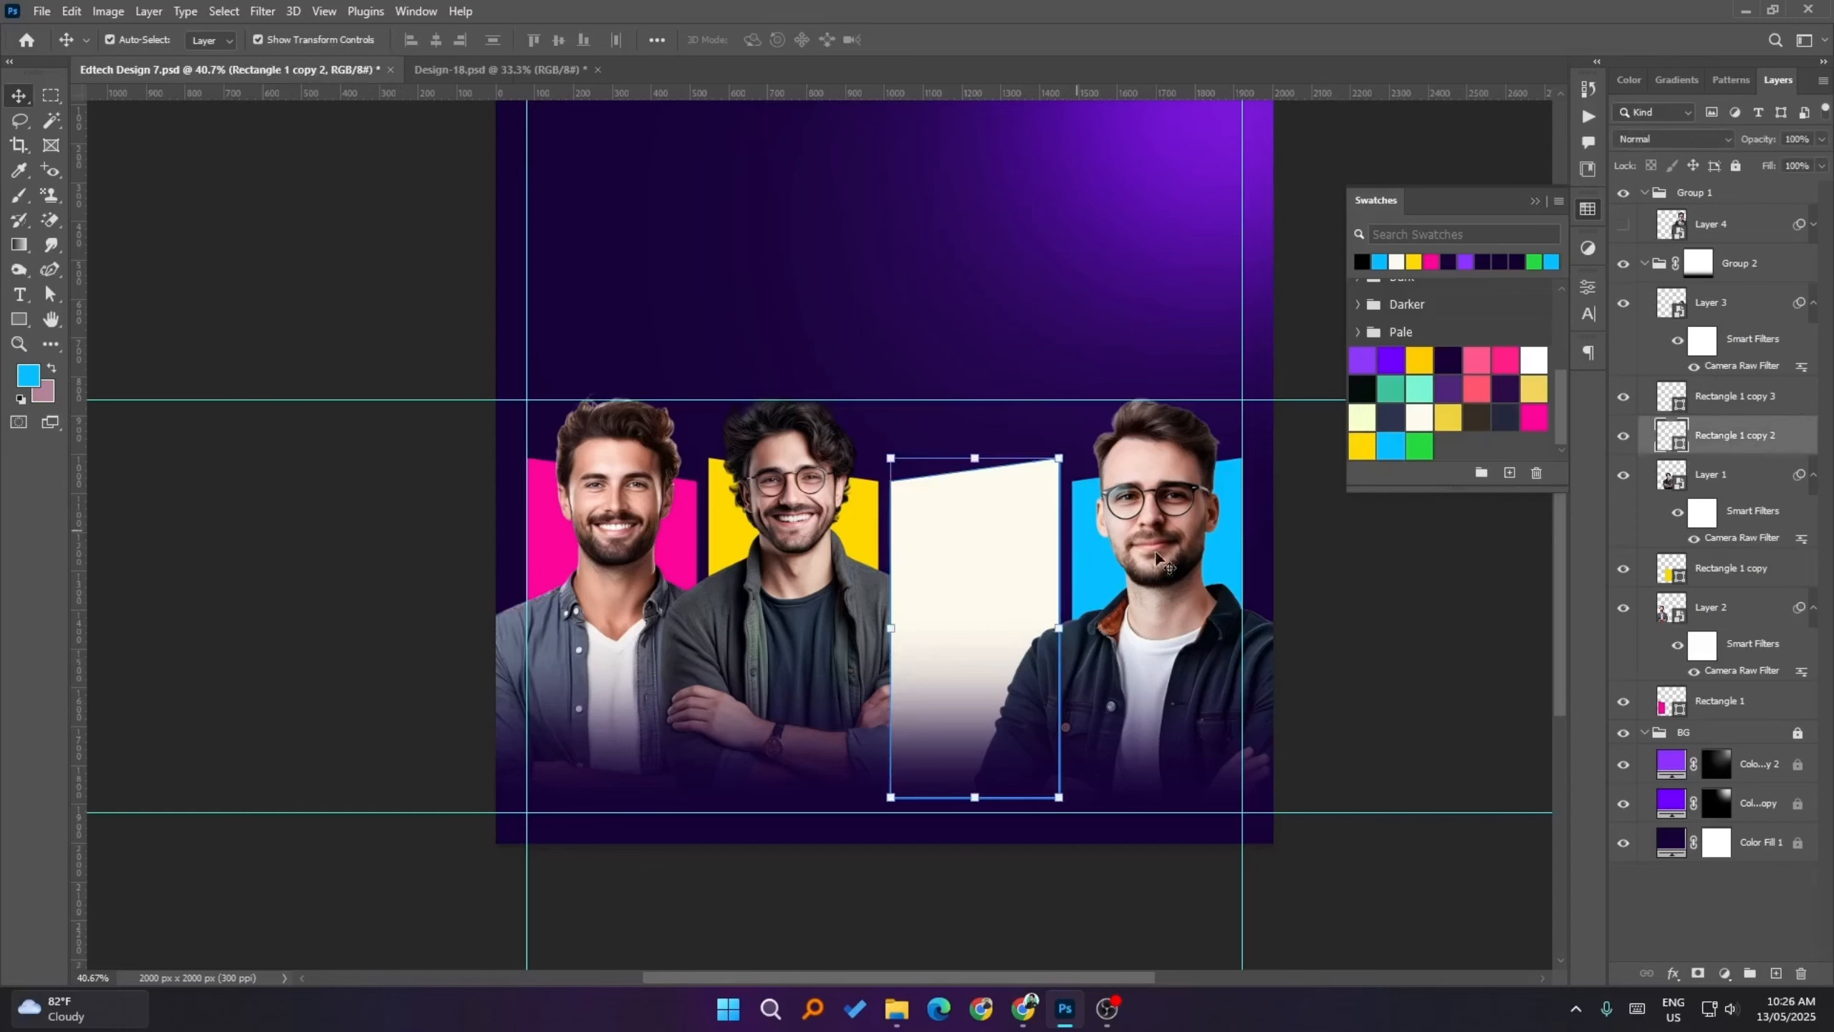
pyautogui.click(1159, 490)
pyautogui.press('Right')
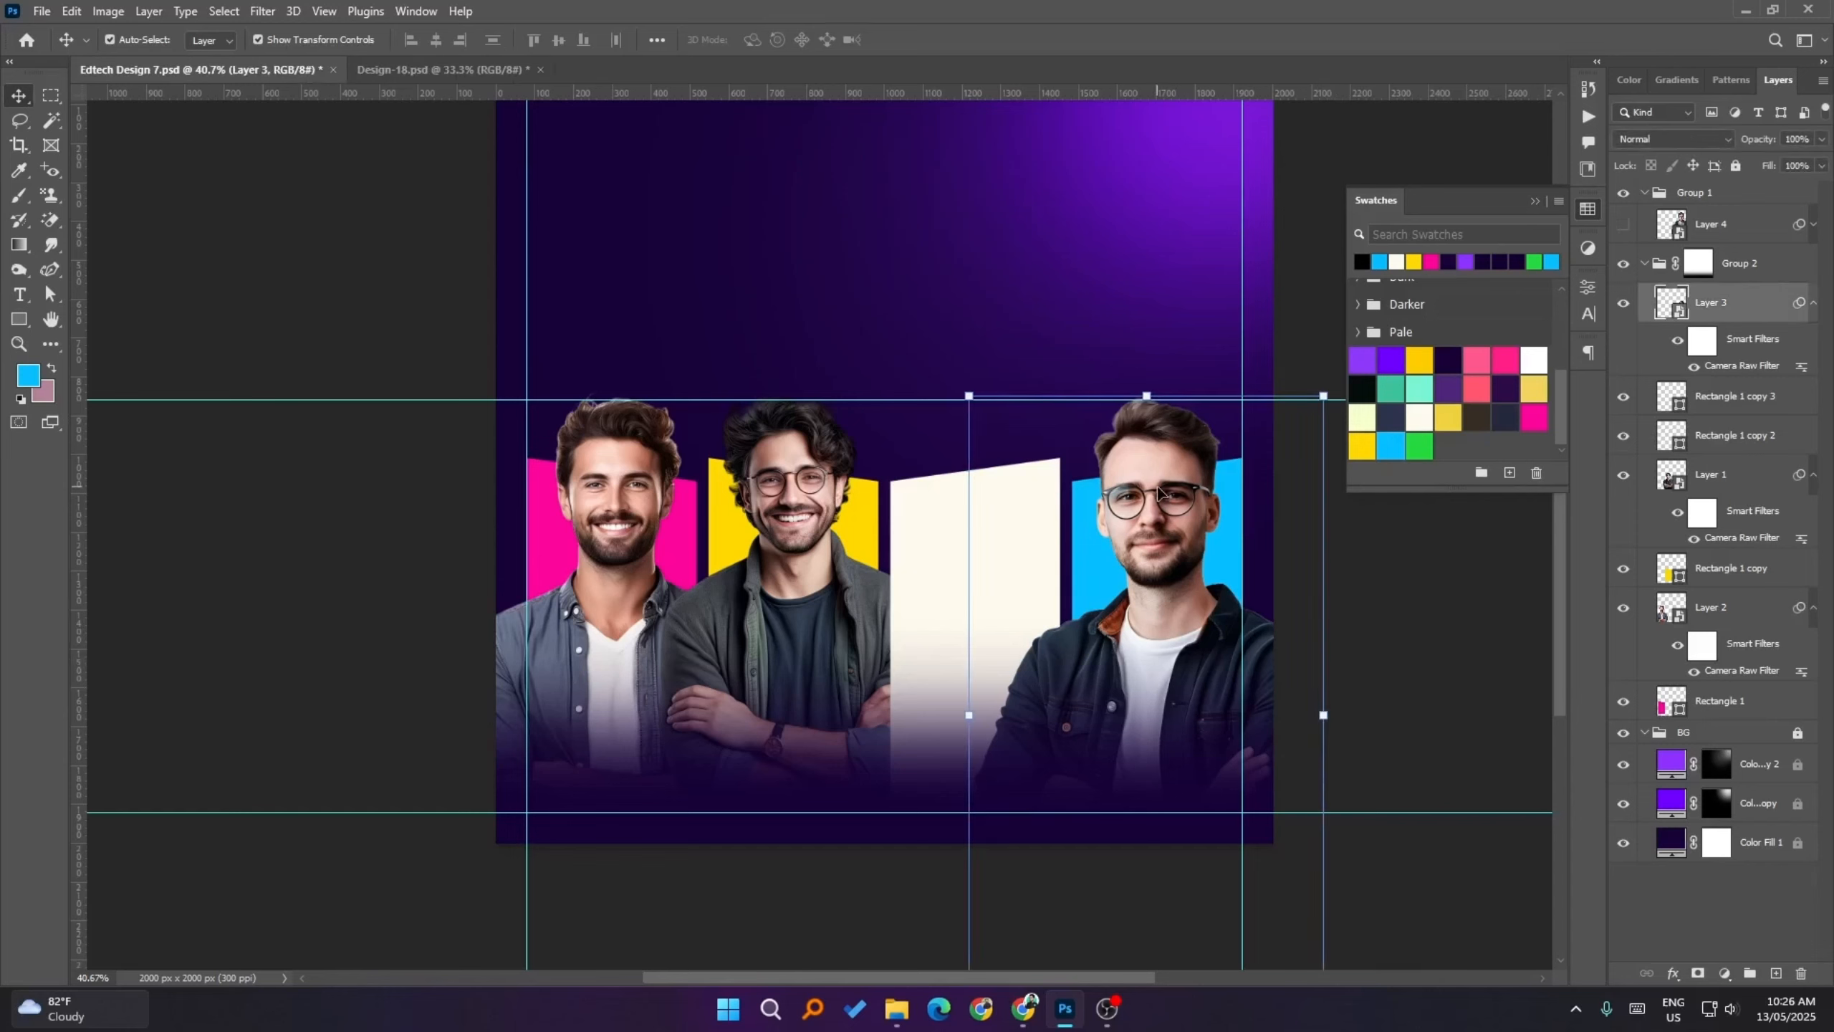
pyautogui.click(1442, 578)
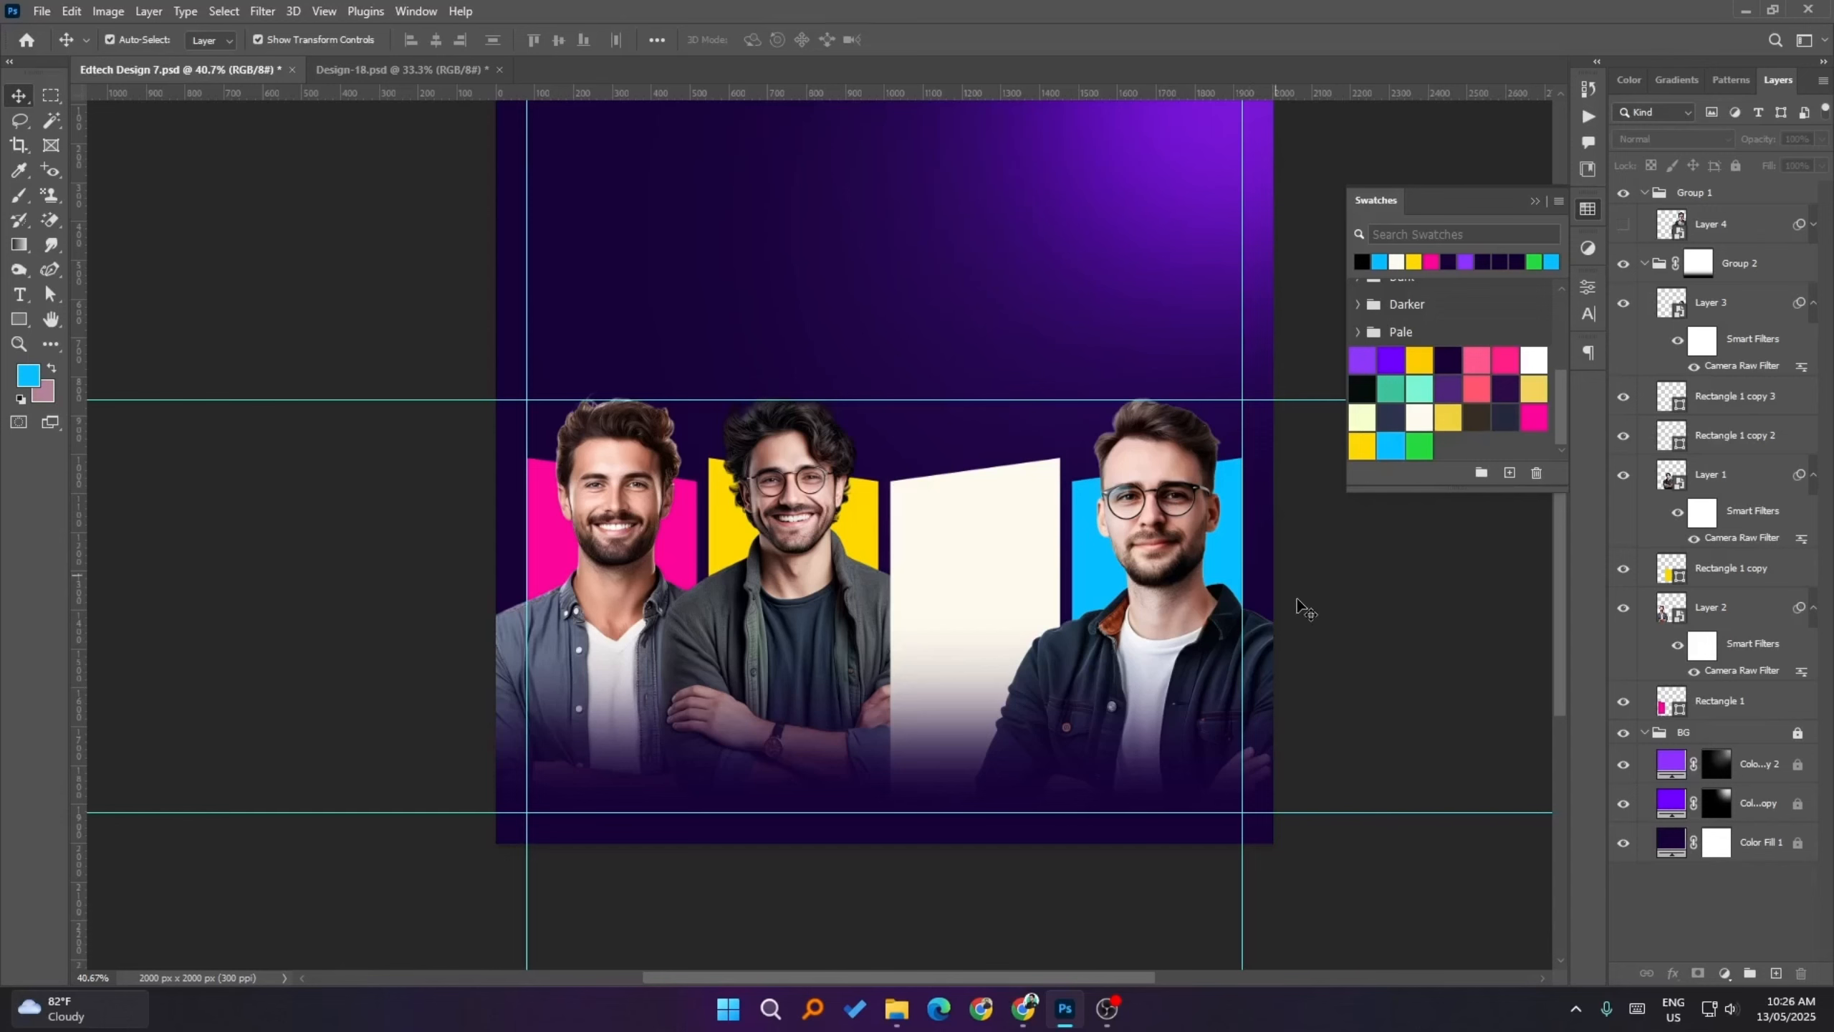
pyautogui.scroll(1, 1212, 636)
pyautogui.click(1172, 553)
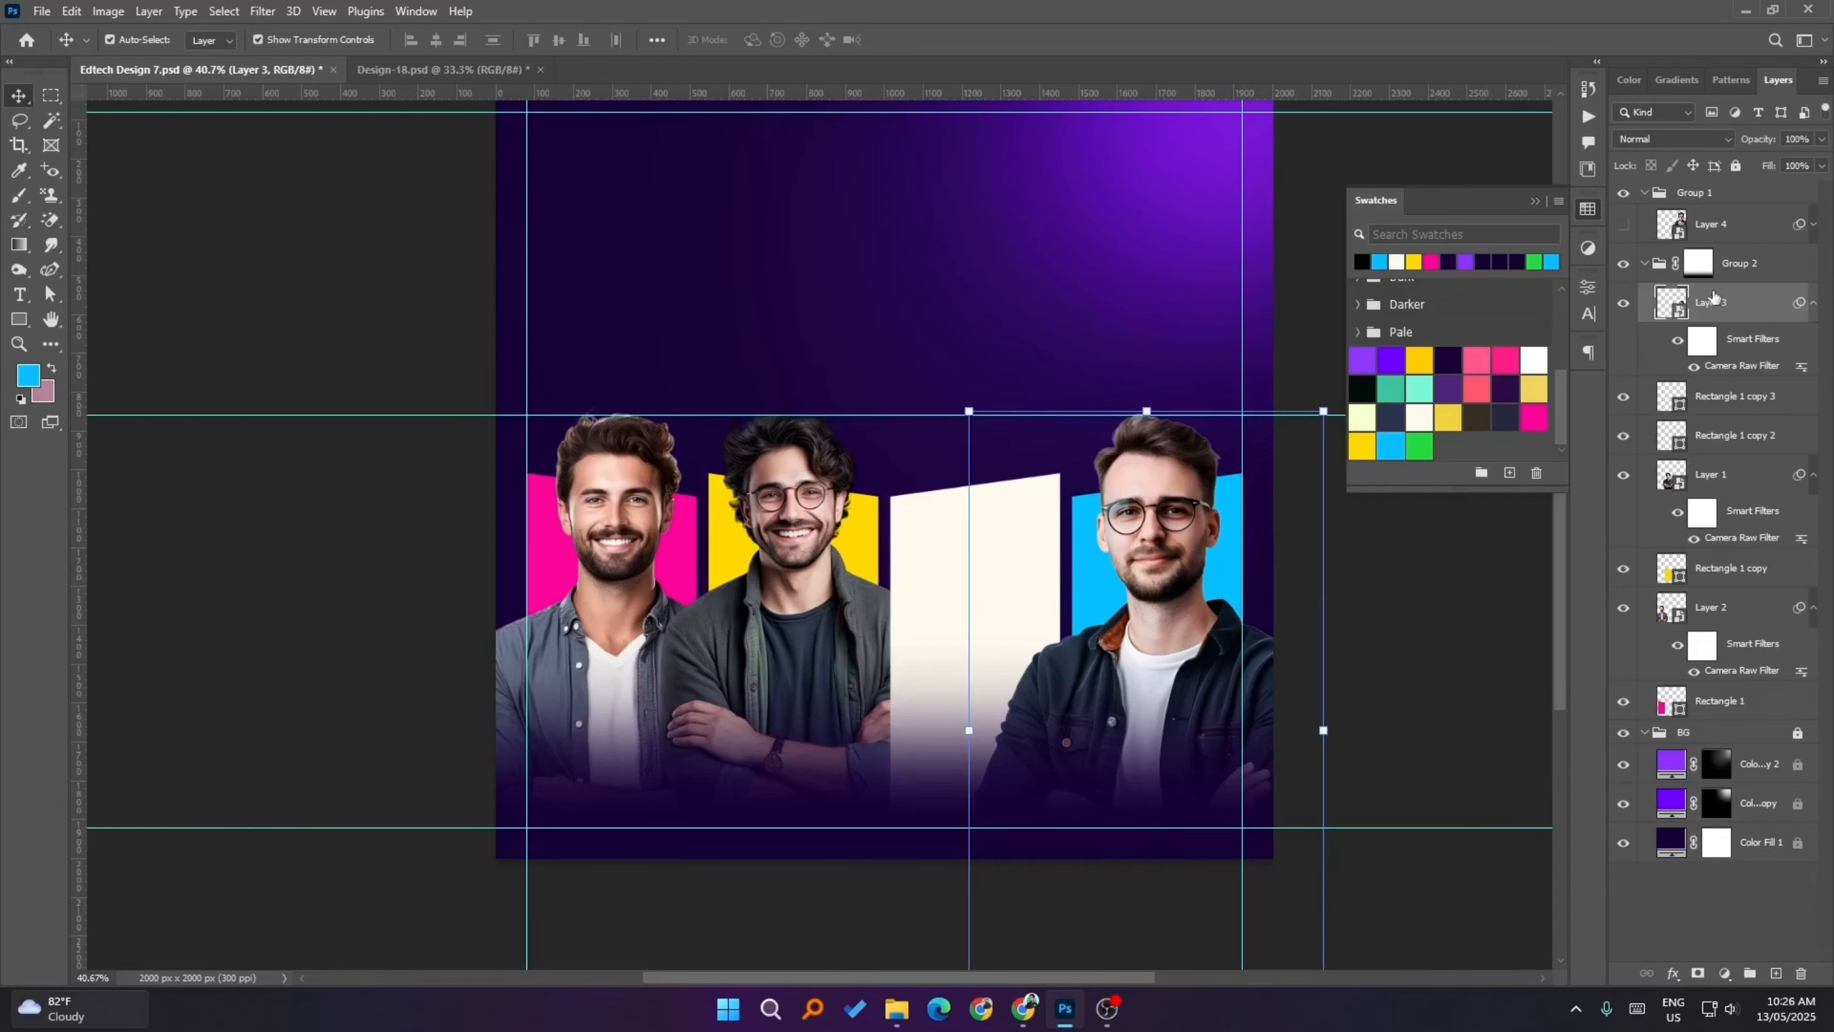
# - Show the laptop man, stack him above the cream panel, and scale him over it
pyautogui.click(1622, 225)
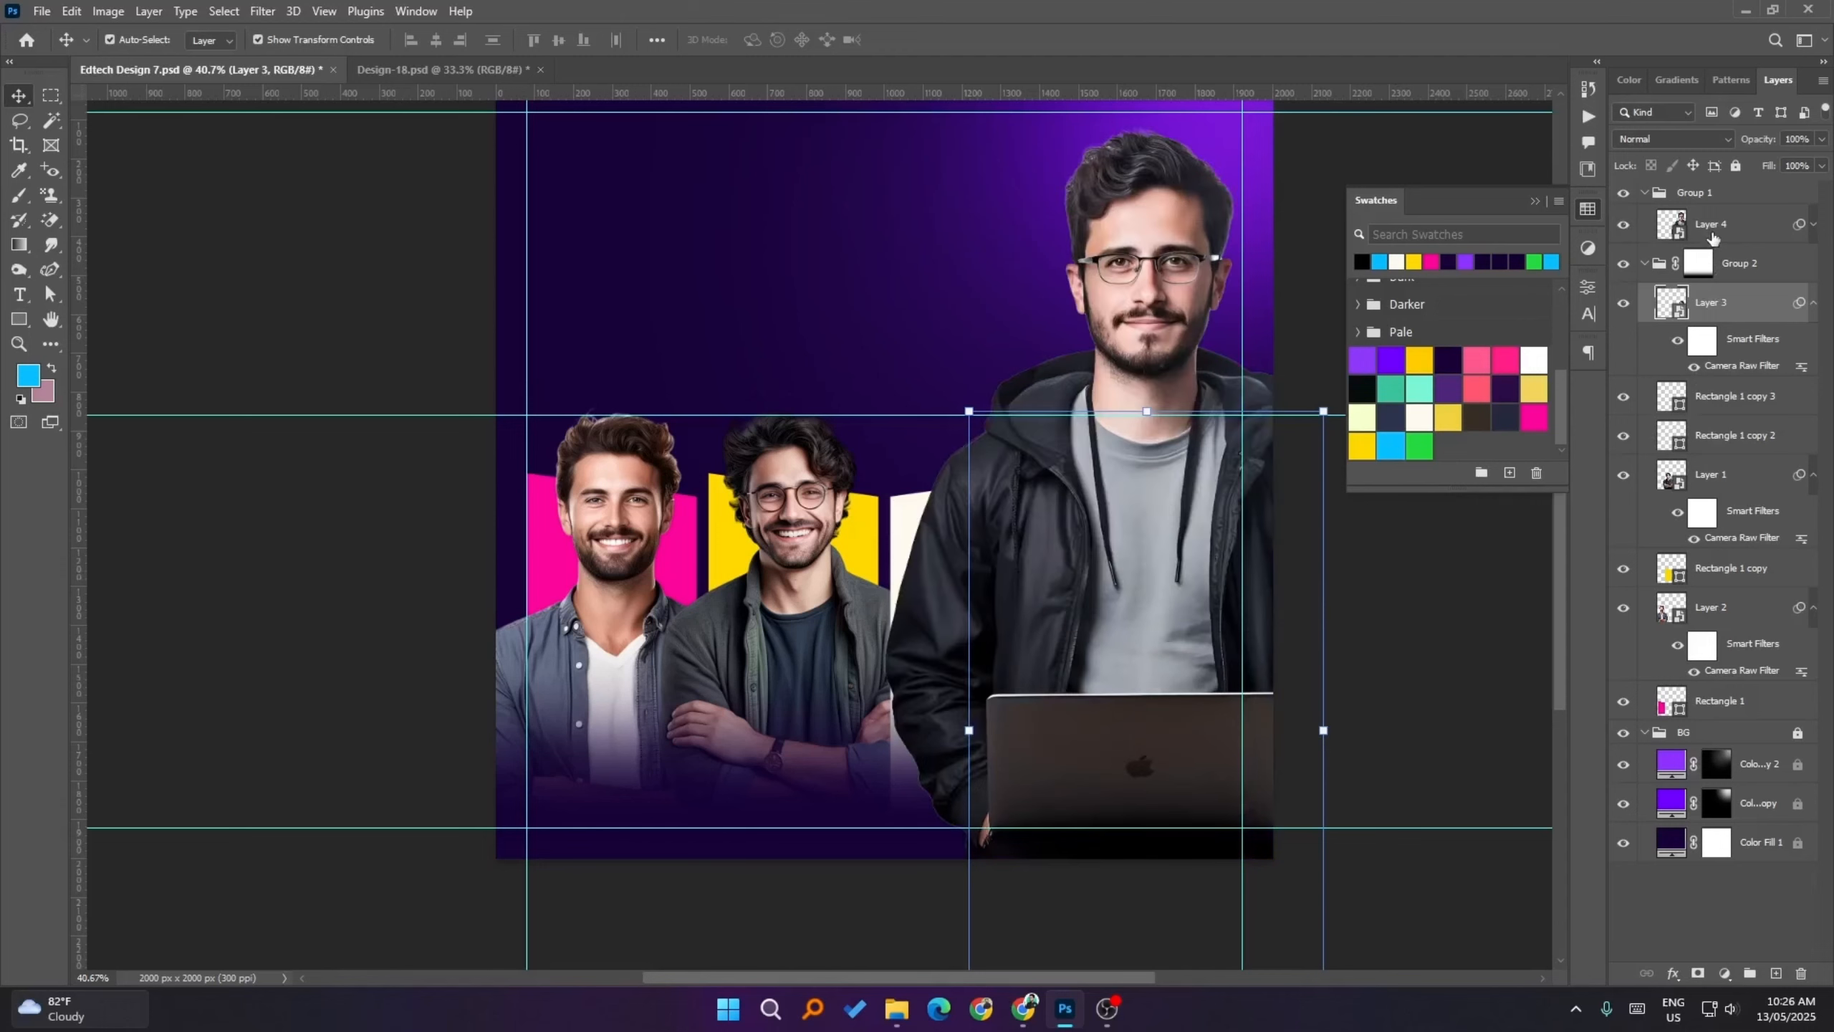
pyautogui.moveTo(1694, 231); pyautogui.dragTo(1730, 418)
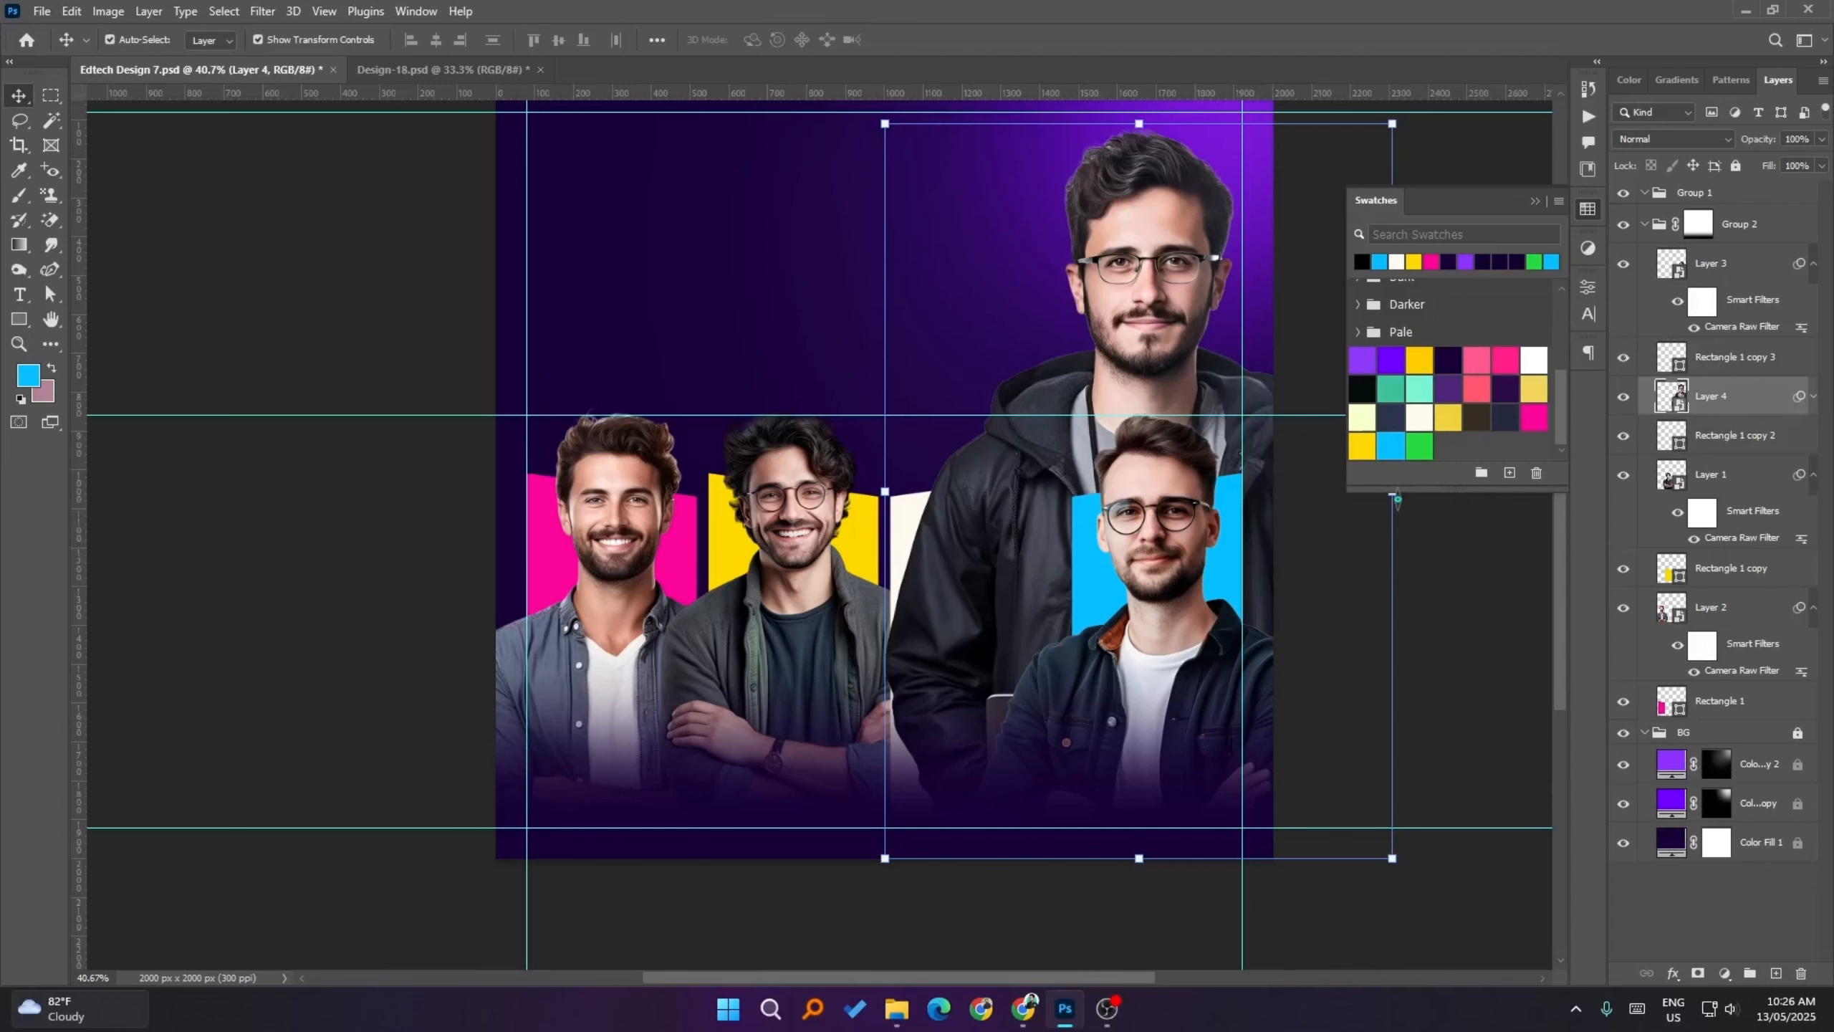
pyautogui.moveTo(1394, 508); pyautogui.dragTo(1327, 533)
pyautogui.moveTo(1192, 485); pyautogui.dragTo(1015, 673)
pyautogui.moveTo(1147, 409); pyautogui.dragTo(1168, 384)
pyautogui.moveTo(1049, 528); pyautogui.dragTo(1055, 558)
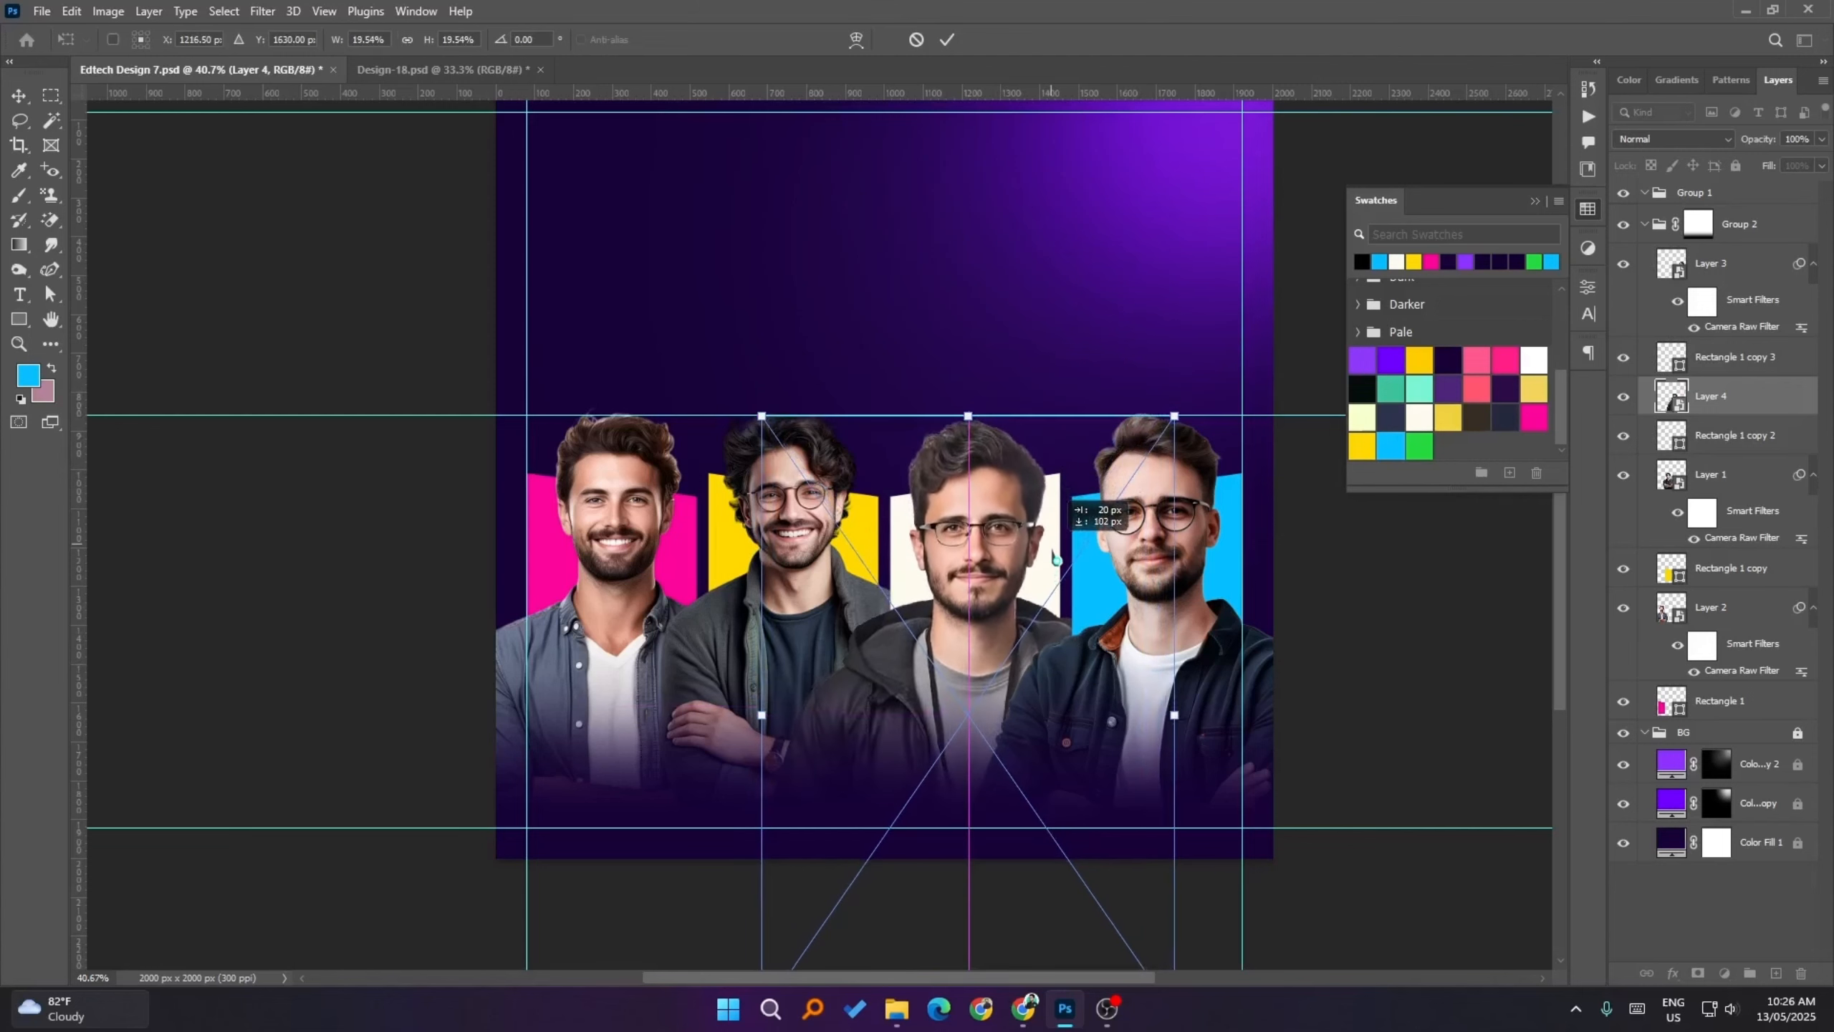
pyautogui.moveTo(1175, 417); pyautogui.dragTo(1168, 426)
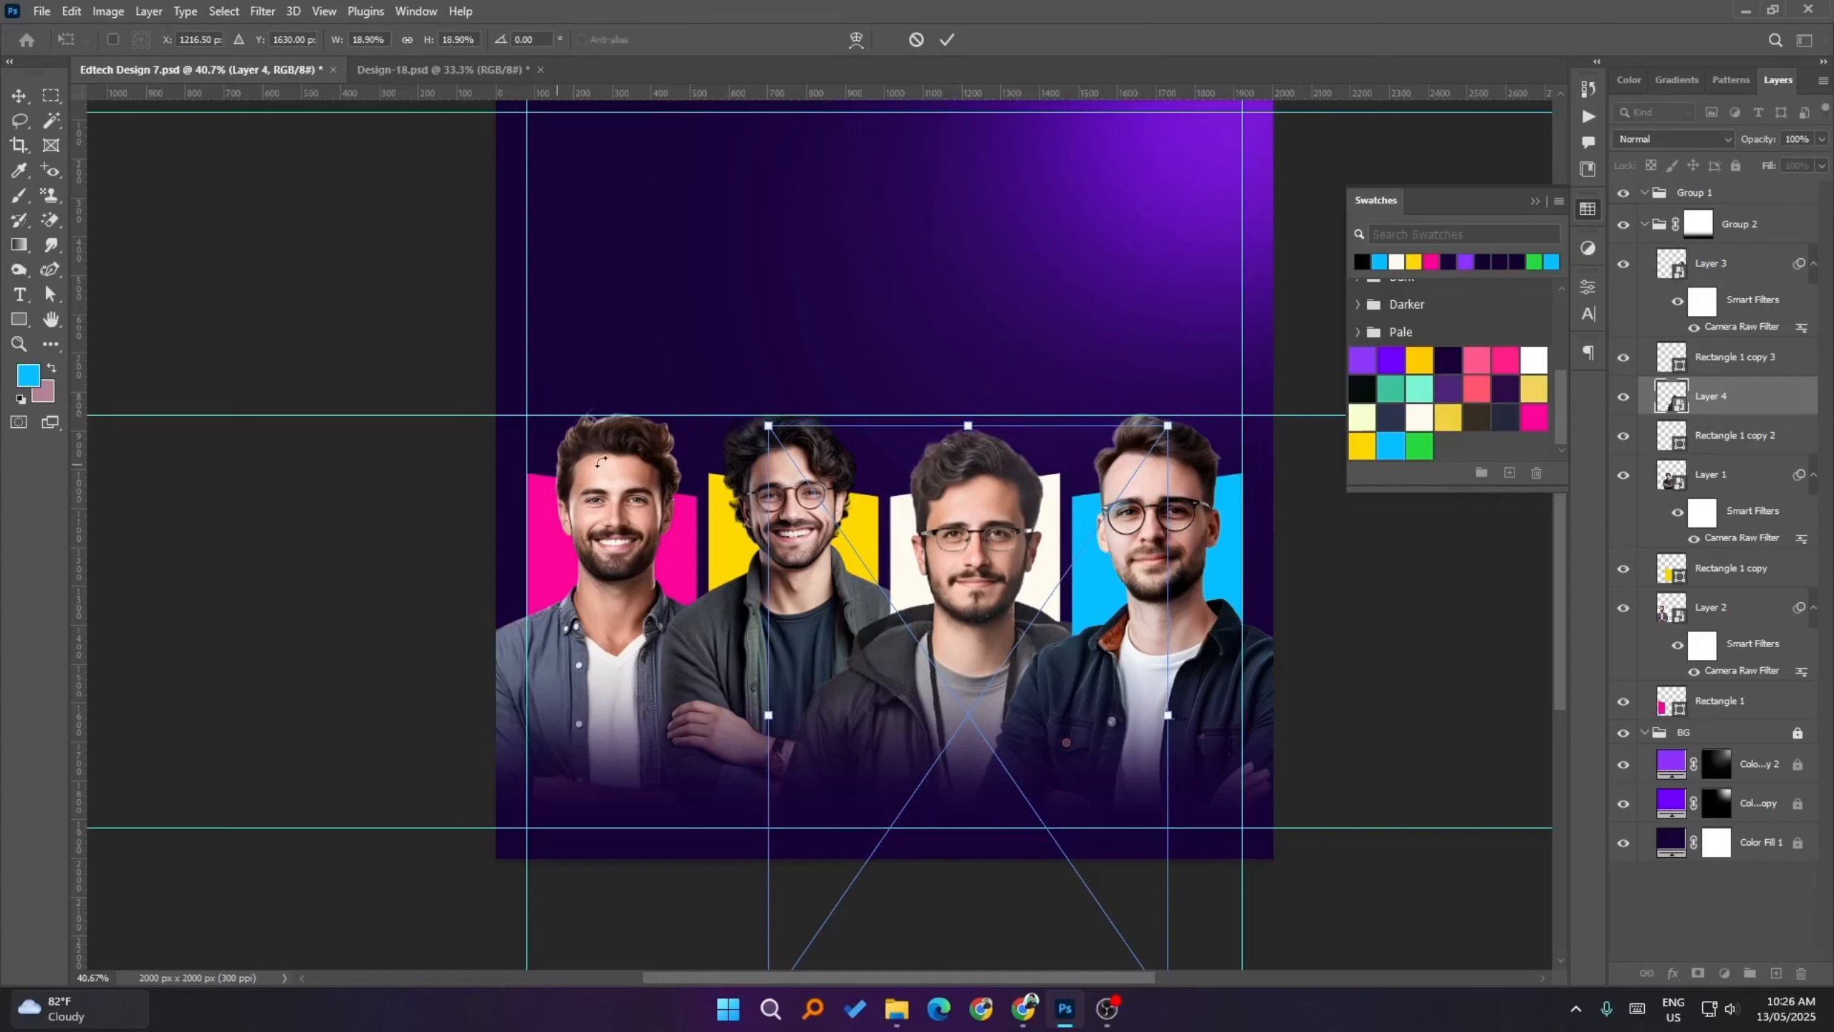
pyautogui.moveTo(993, 548)
pyautogui.mouseDown()
pyautogui.moveTo(991, 520)
pyautogui.moveTo(970, 522)
pyautogui.mouseUp()
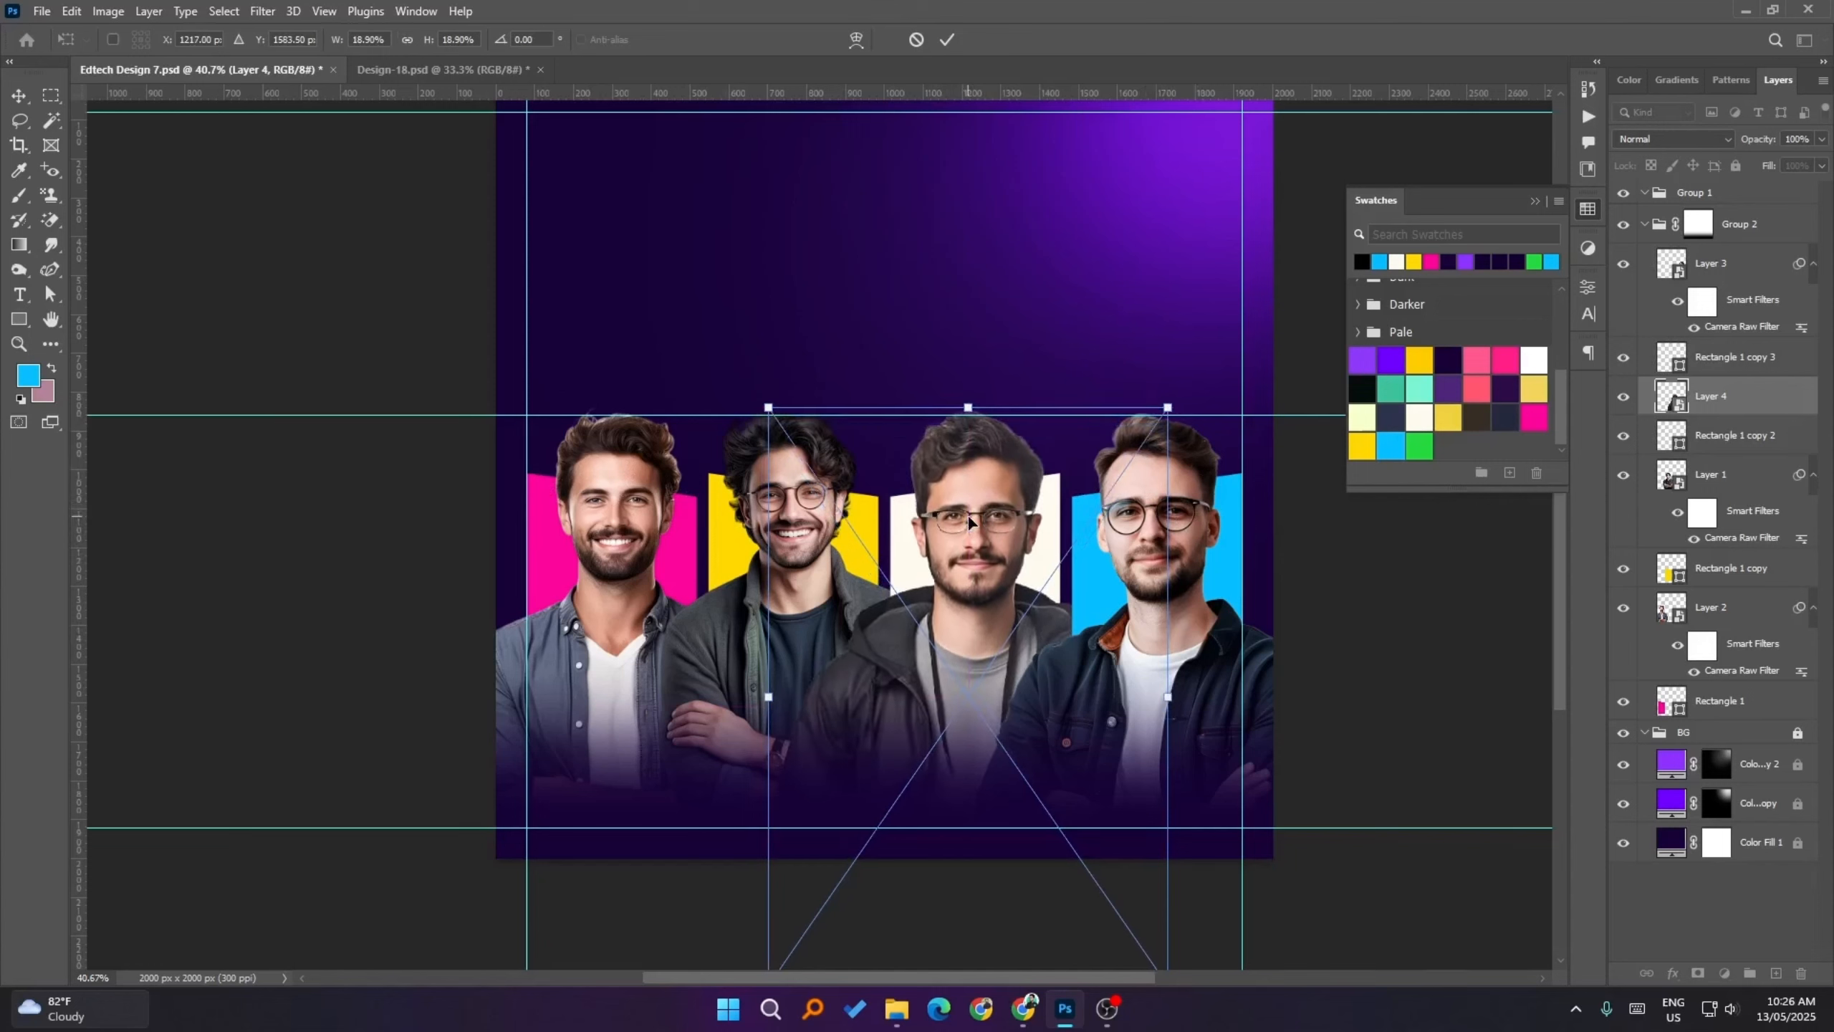
pyautogui.click(1459, 580)
# - Shrink the laptop man slightly more and raise him 30 px
pyautogui.click(1362, 605)
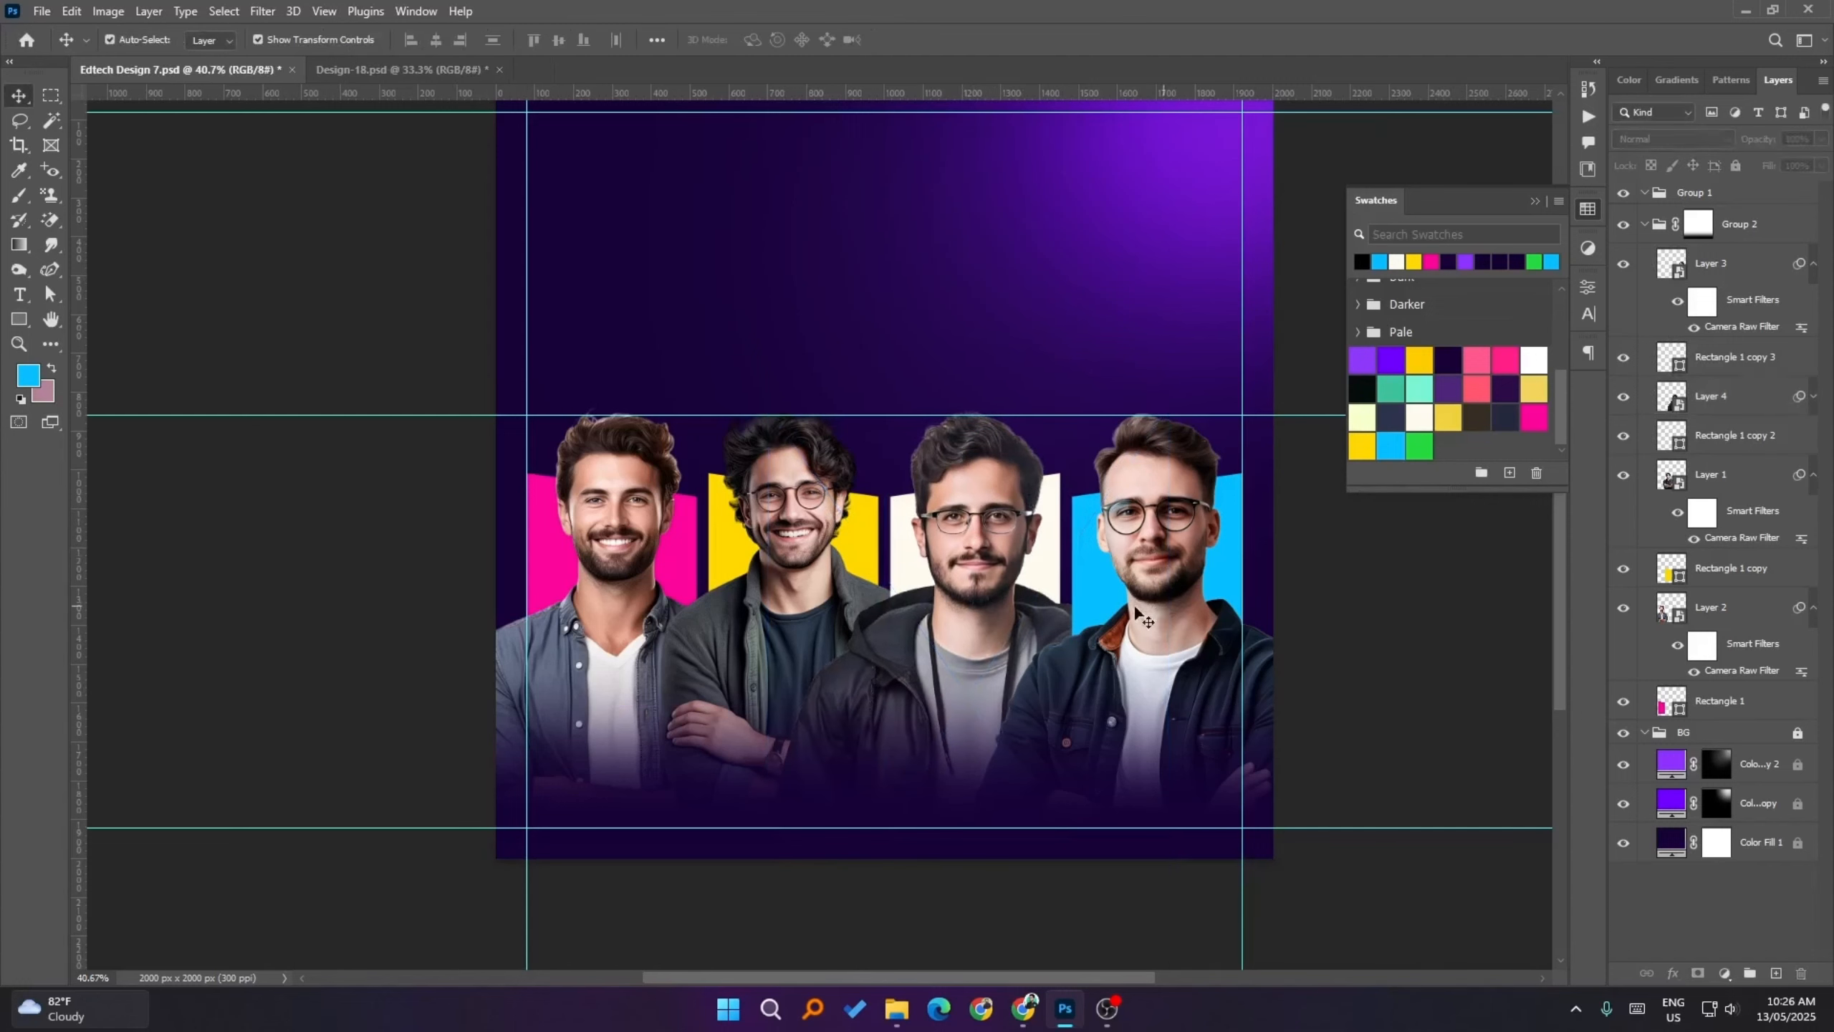
pyautogui.click(969, 522)
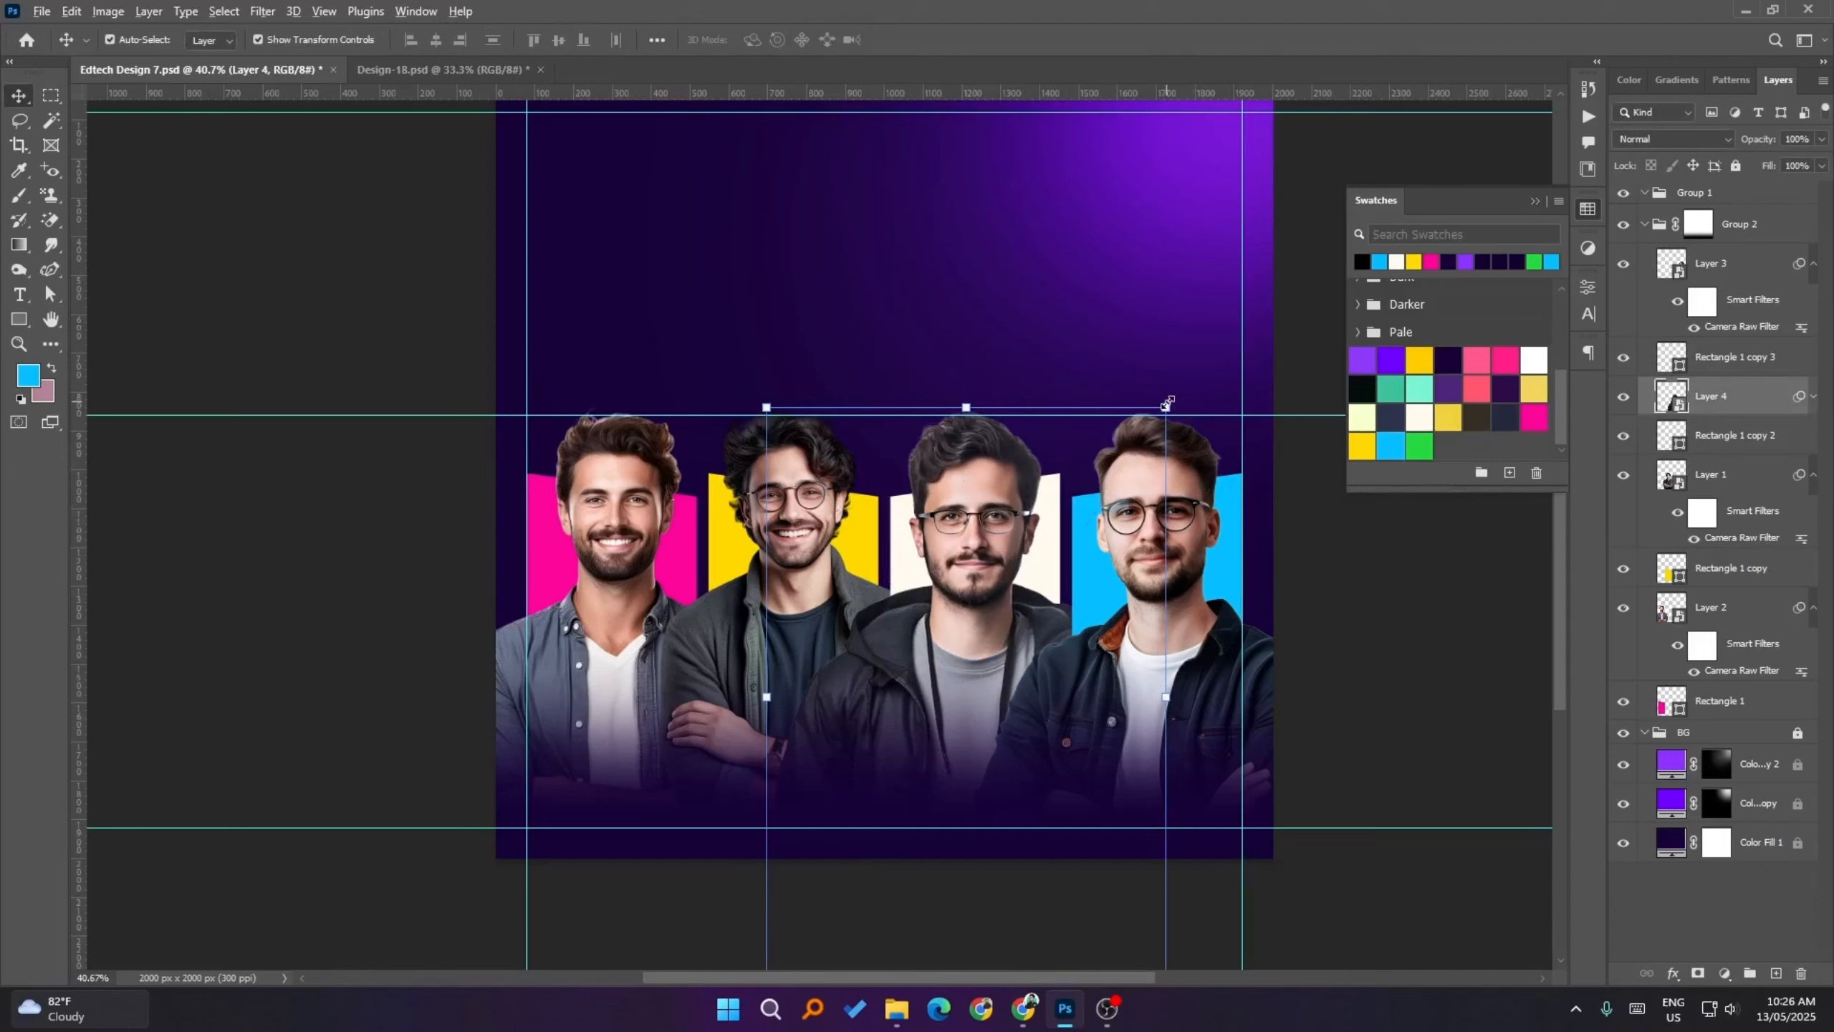
pyautogui.moveTo(1168, 402); pyautogui.dragTo(1153, 423)
pyautogui.hotkey('shift', 'Up')
pyautogui.hotkey('shift', 'Up')
pyautogui.hotkey('shift', 'Up')
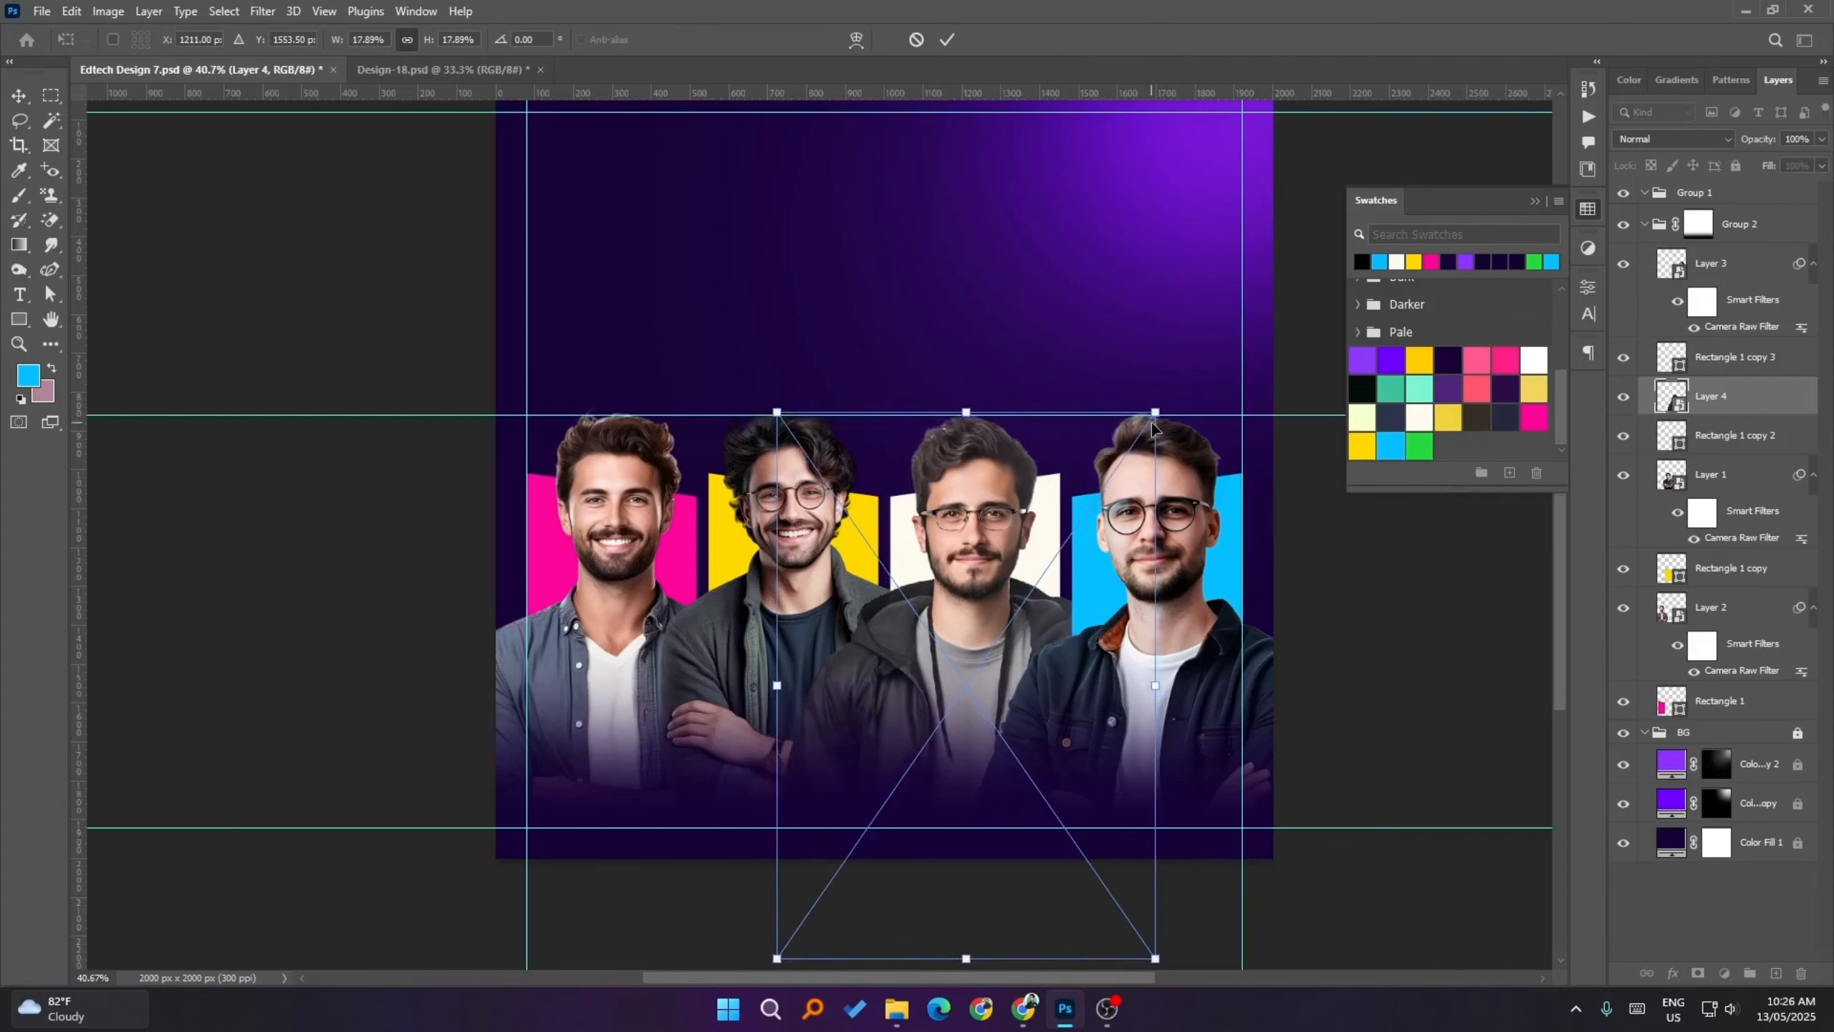
pyautogui.click(946, 39)
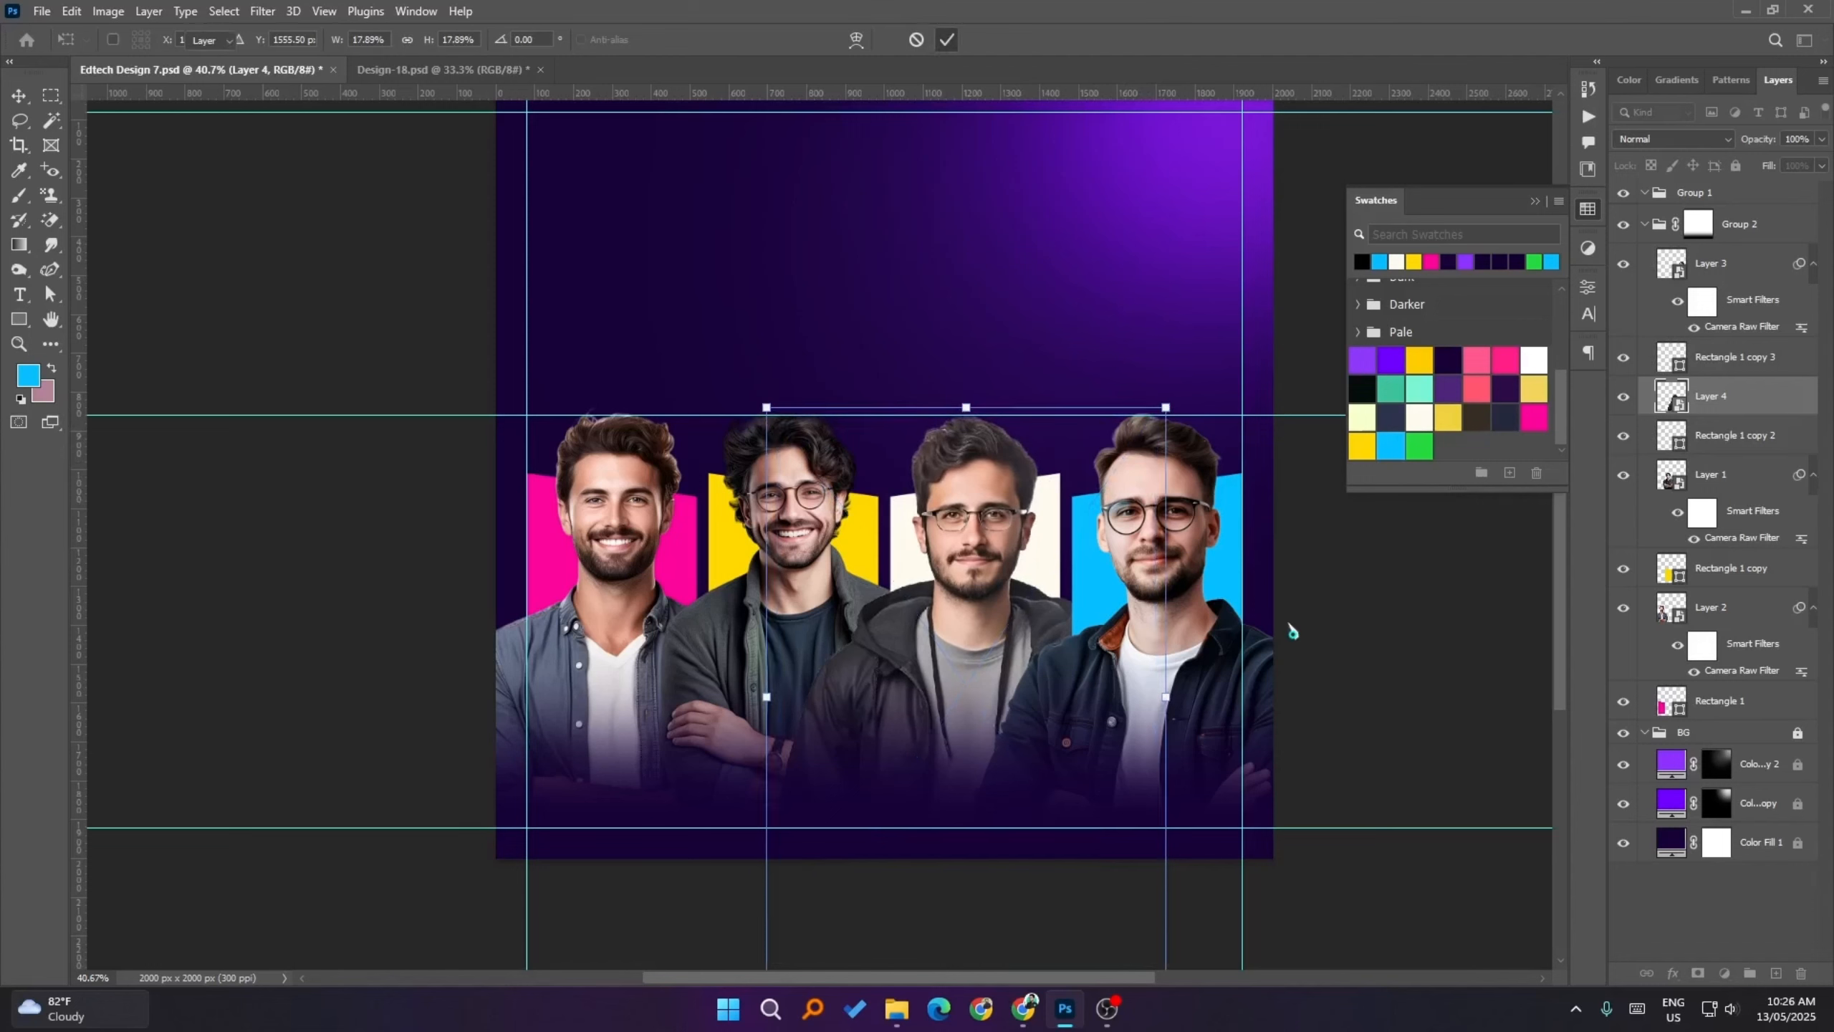
pyautogui.click(1269, 683)
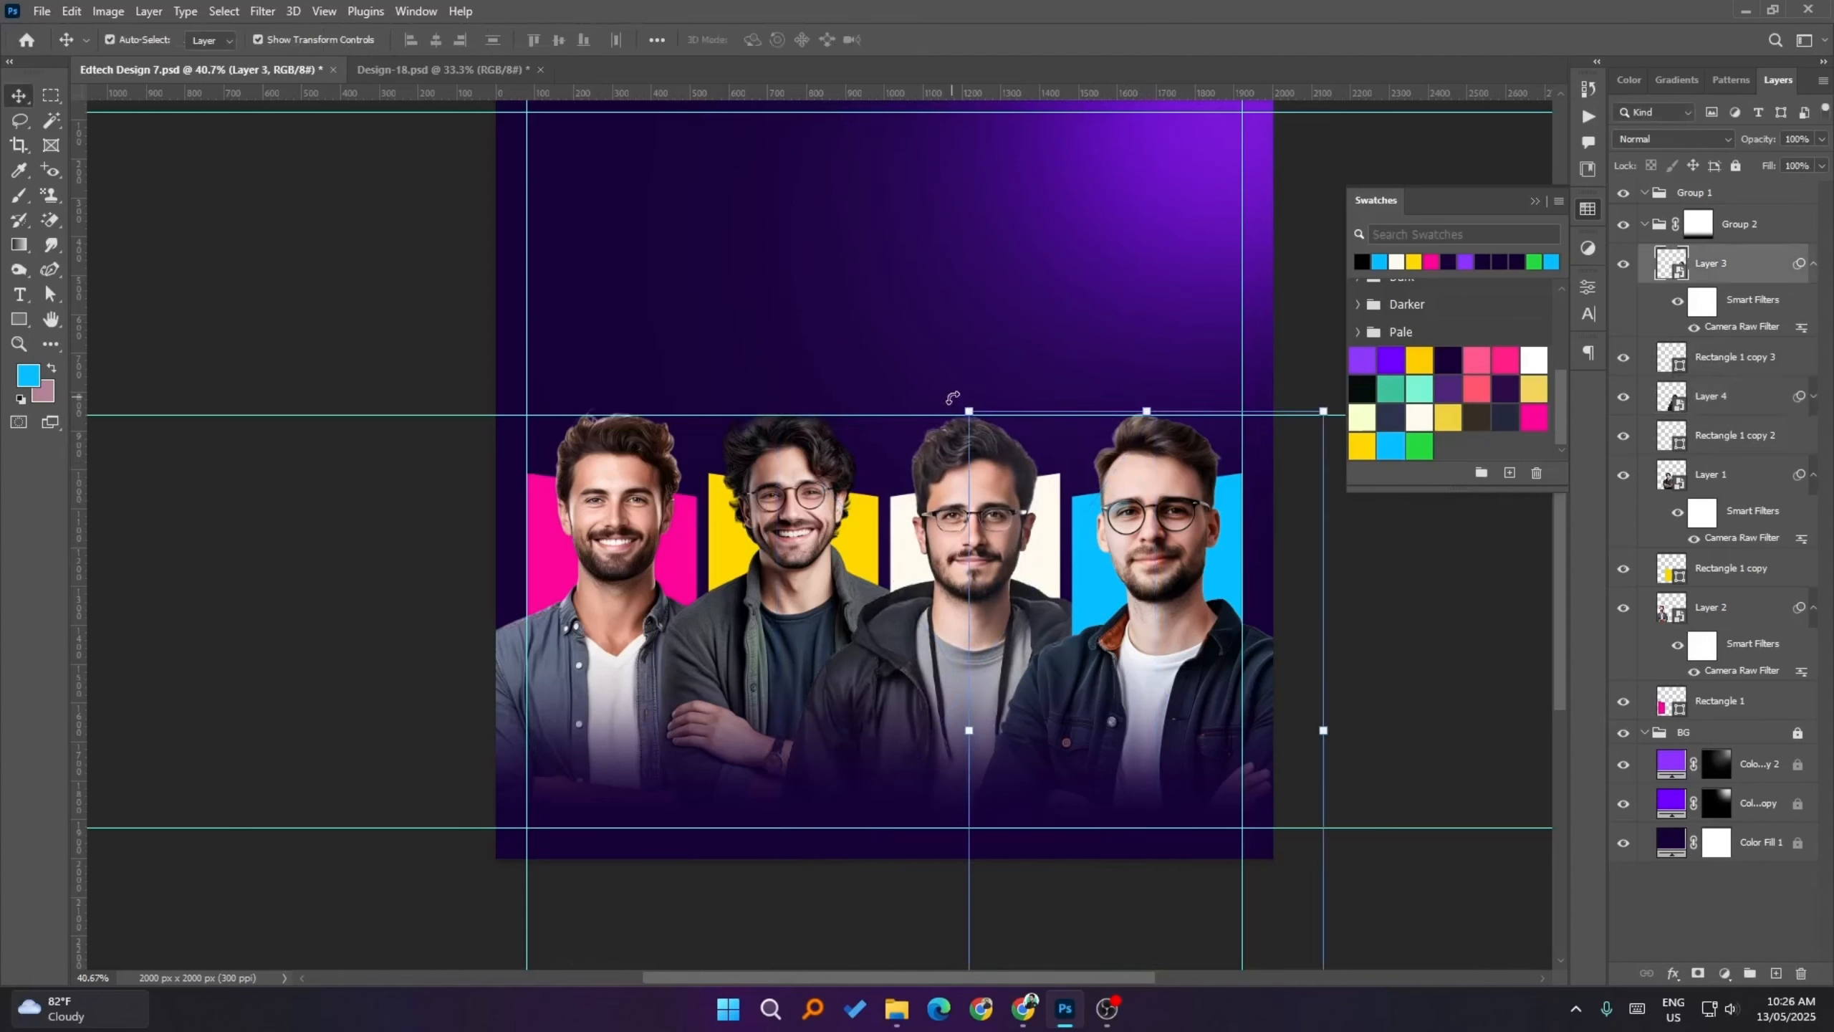
# - Shrink the right-hand man slightly and raise him about 40 px
pyautogui.moveTo(969, 411); pyautogui.dragTo(985, 435)
pyautogui.hotkey('shift', 'Up')
pyautogui.hotkey('shift', 'Up')
pyautogui.hotkey('shift', 'Up')
pyautogui.hotkey('shift', 'Up')
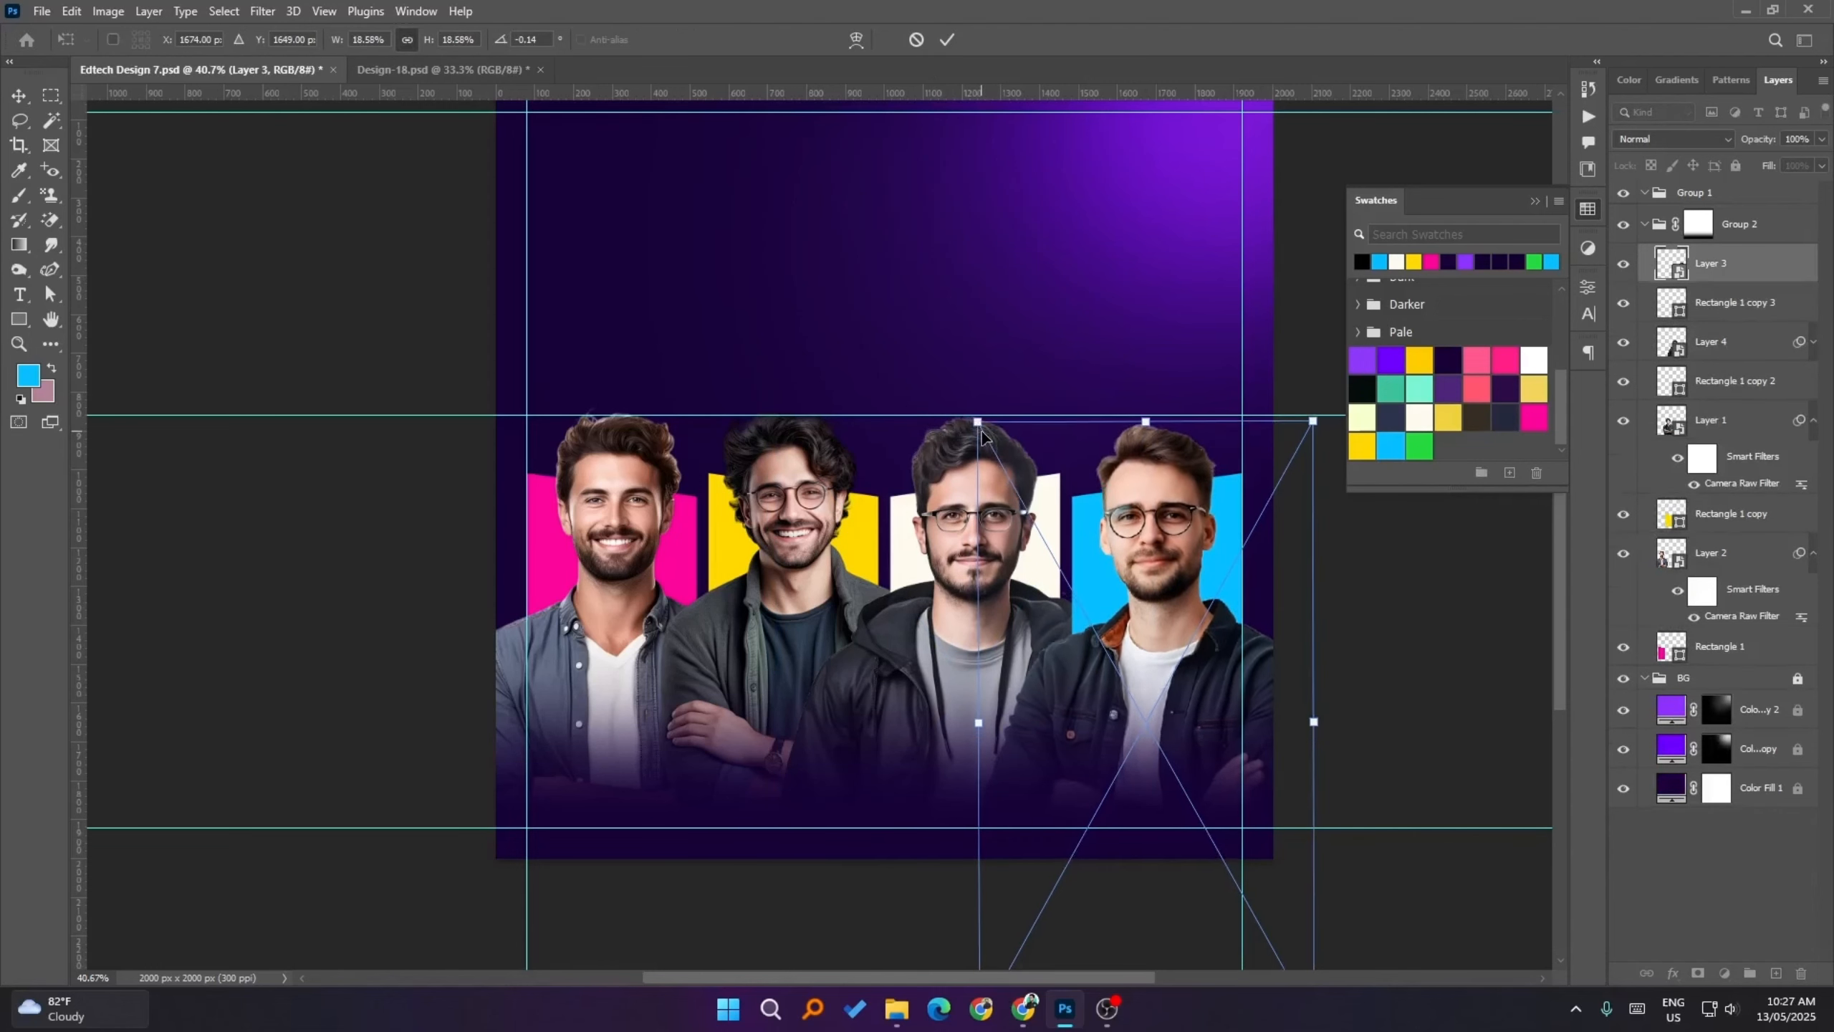
pyautogui.press('Up')
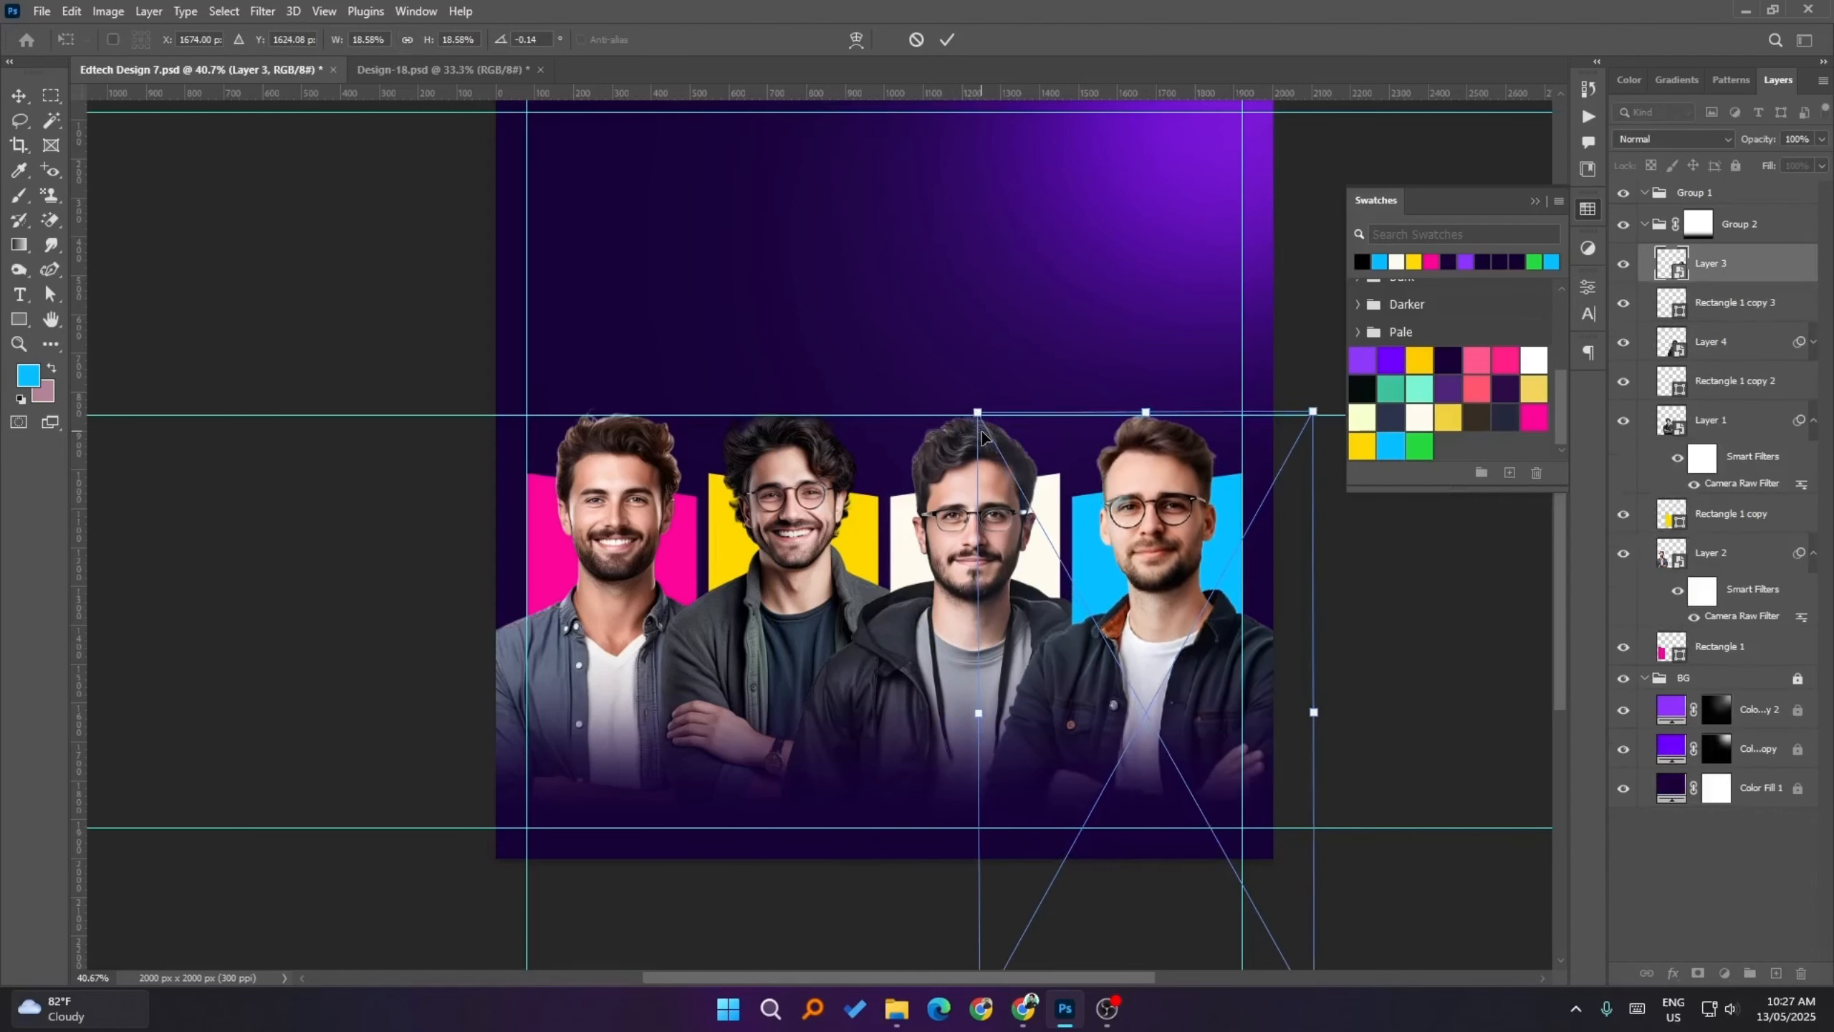
pyautogui.press('Return')
# - Shrink the third man slightly, nudge him up, and fine-tune the right-hand man's position
pyautogui.click(924, 514)
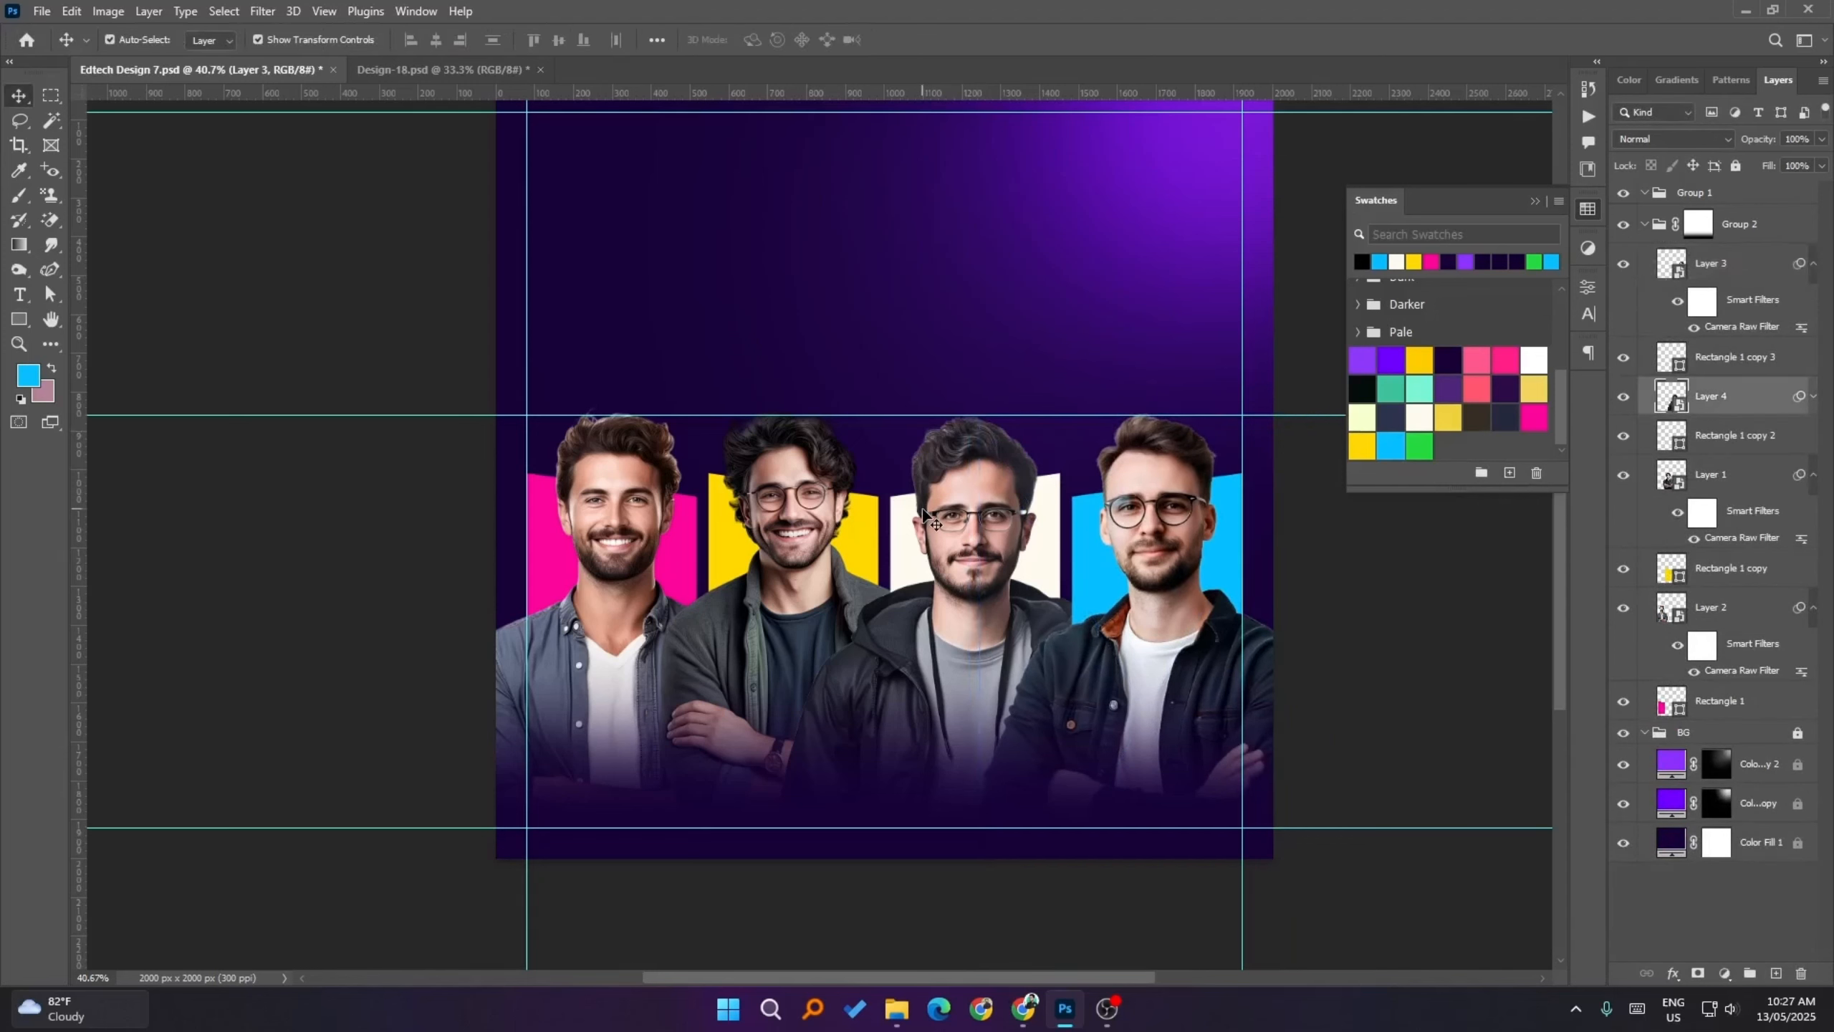
pyautogui.moveTo(1154, 409); pyautogui.dragTo(1150, 417)
pyautogui.press('Up')
pyautogui.press('Up')
pyautogui.press('Up')
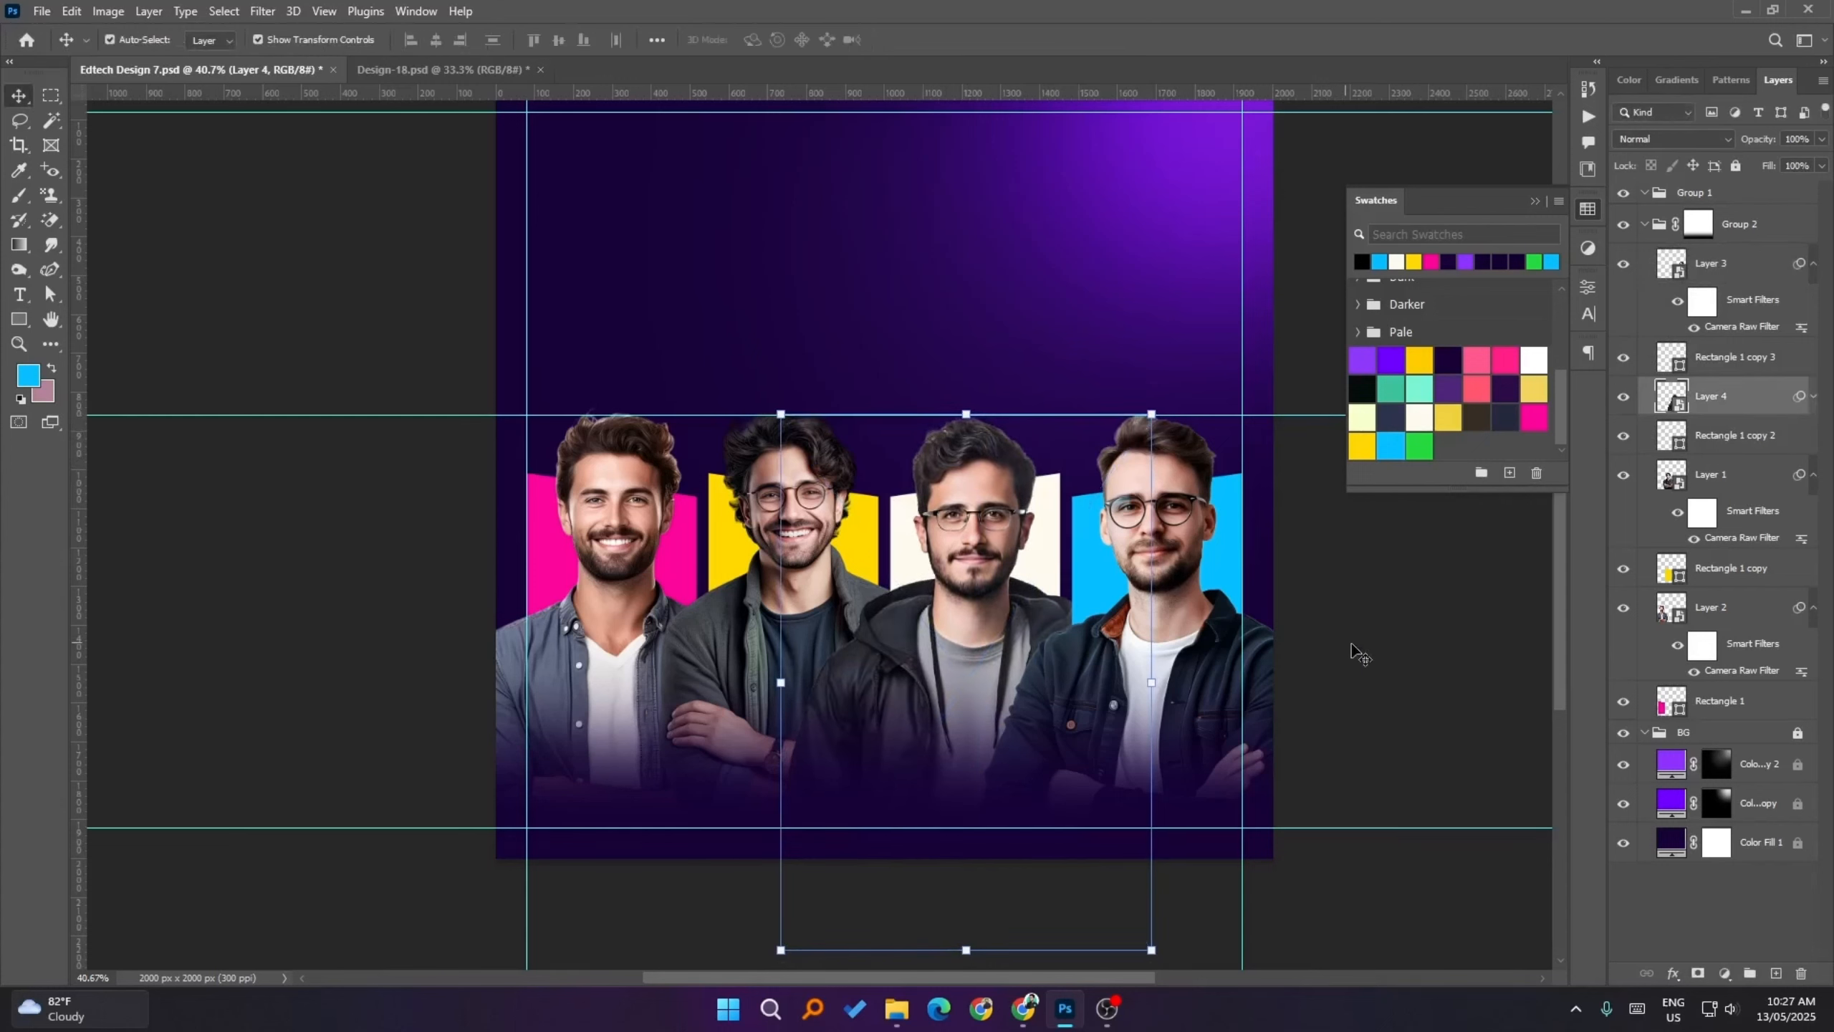
pyautogui.press('Return')
pyautogui.click(1143, 511)
pyautogui.press('Up')
pyautogui.press('Up')
pyautogui.press('Up')
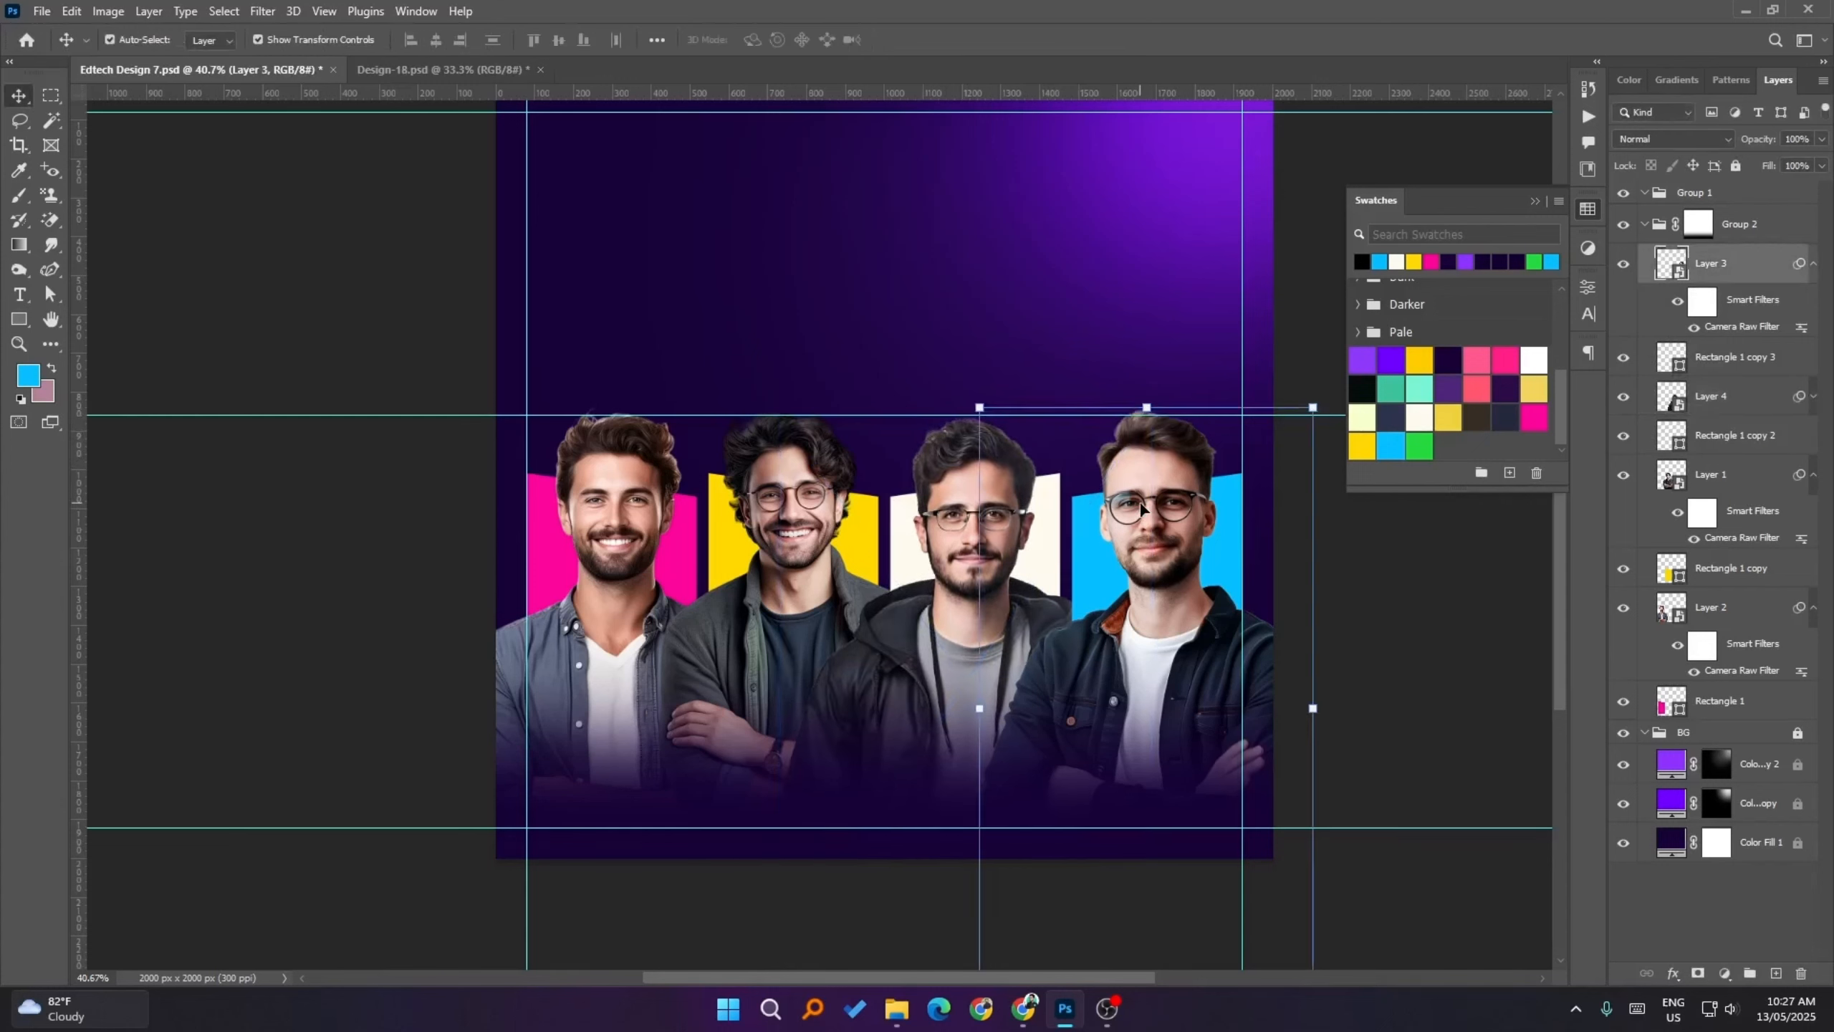
pyautogui.press('Left')
pyautogui.press('Left')
pyautogui.press('Left')
pyautogui.press('Up')
pyautogui.press('Up')
pyautogui.press('Up')
pyautogui.press('Up')
pyautogui.press('Up')
pyautogui.press('Up')
pyautogui.press('Up')
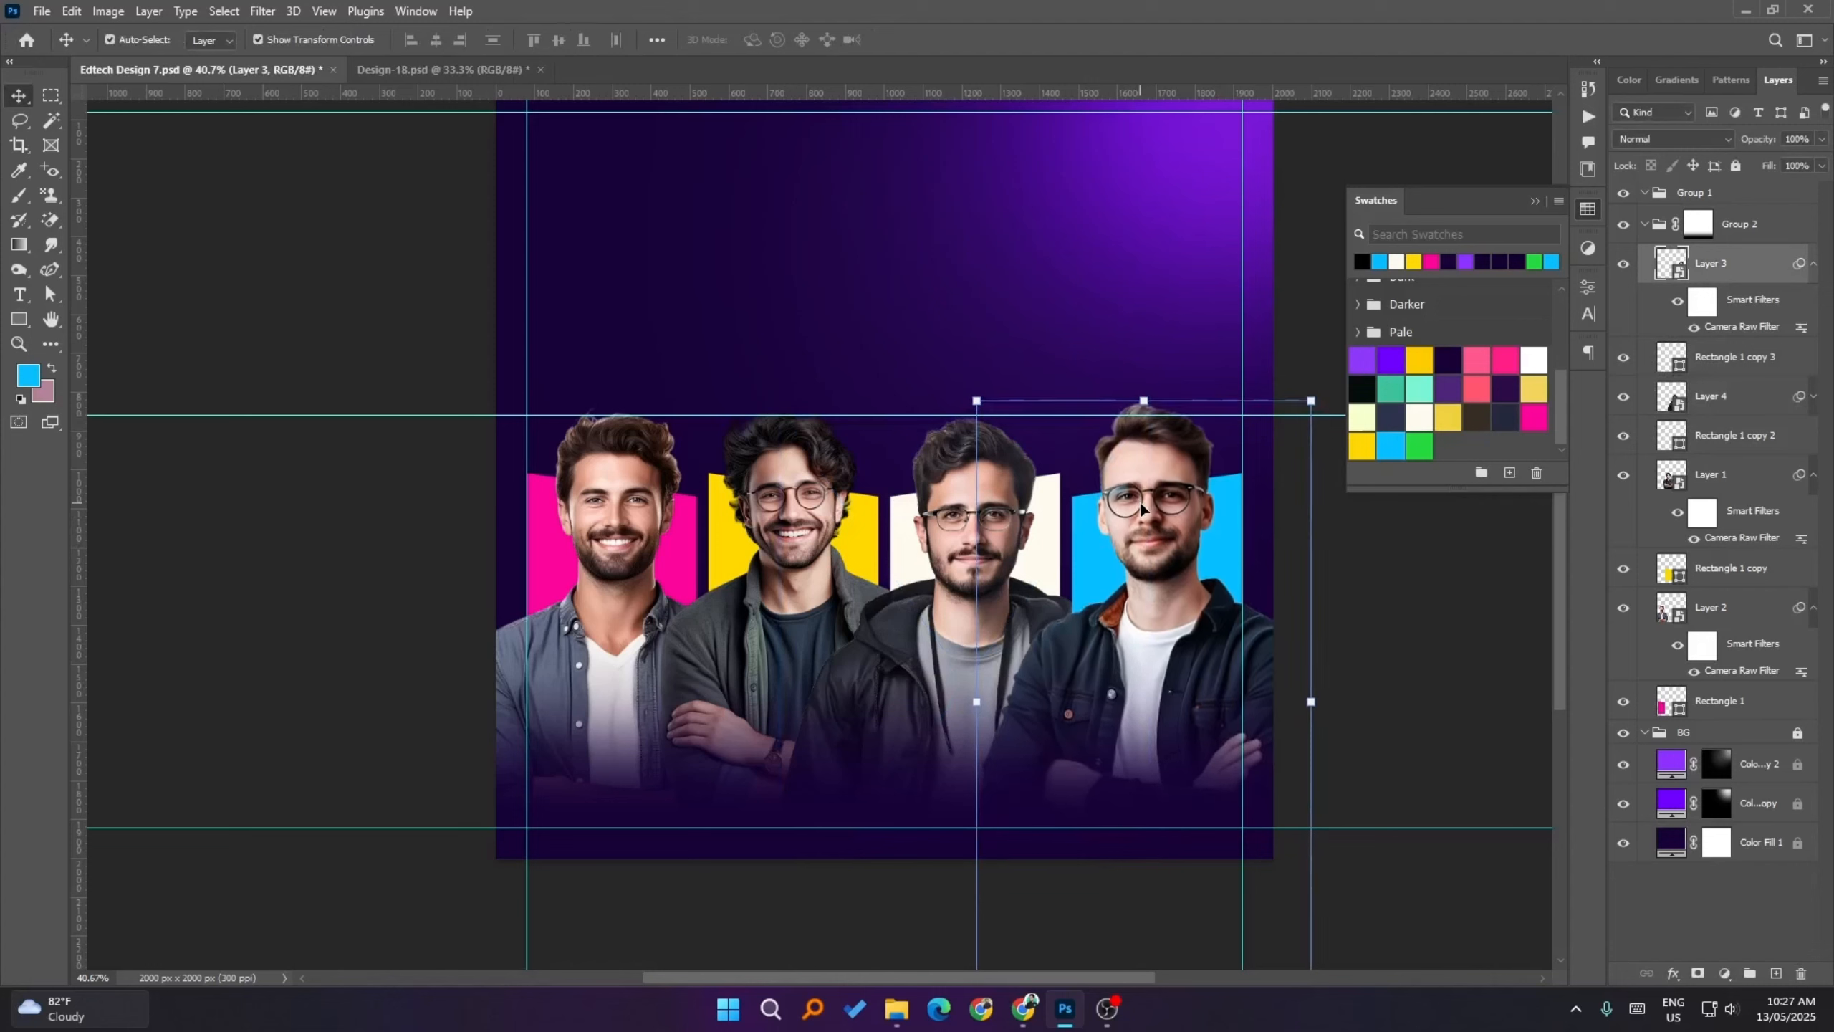
pyautogui.press('Down')
pyautogui.press('Down')
pyautogui.press('Down')
pyautogui.press('Down')
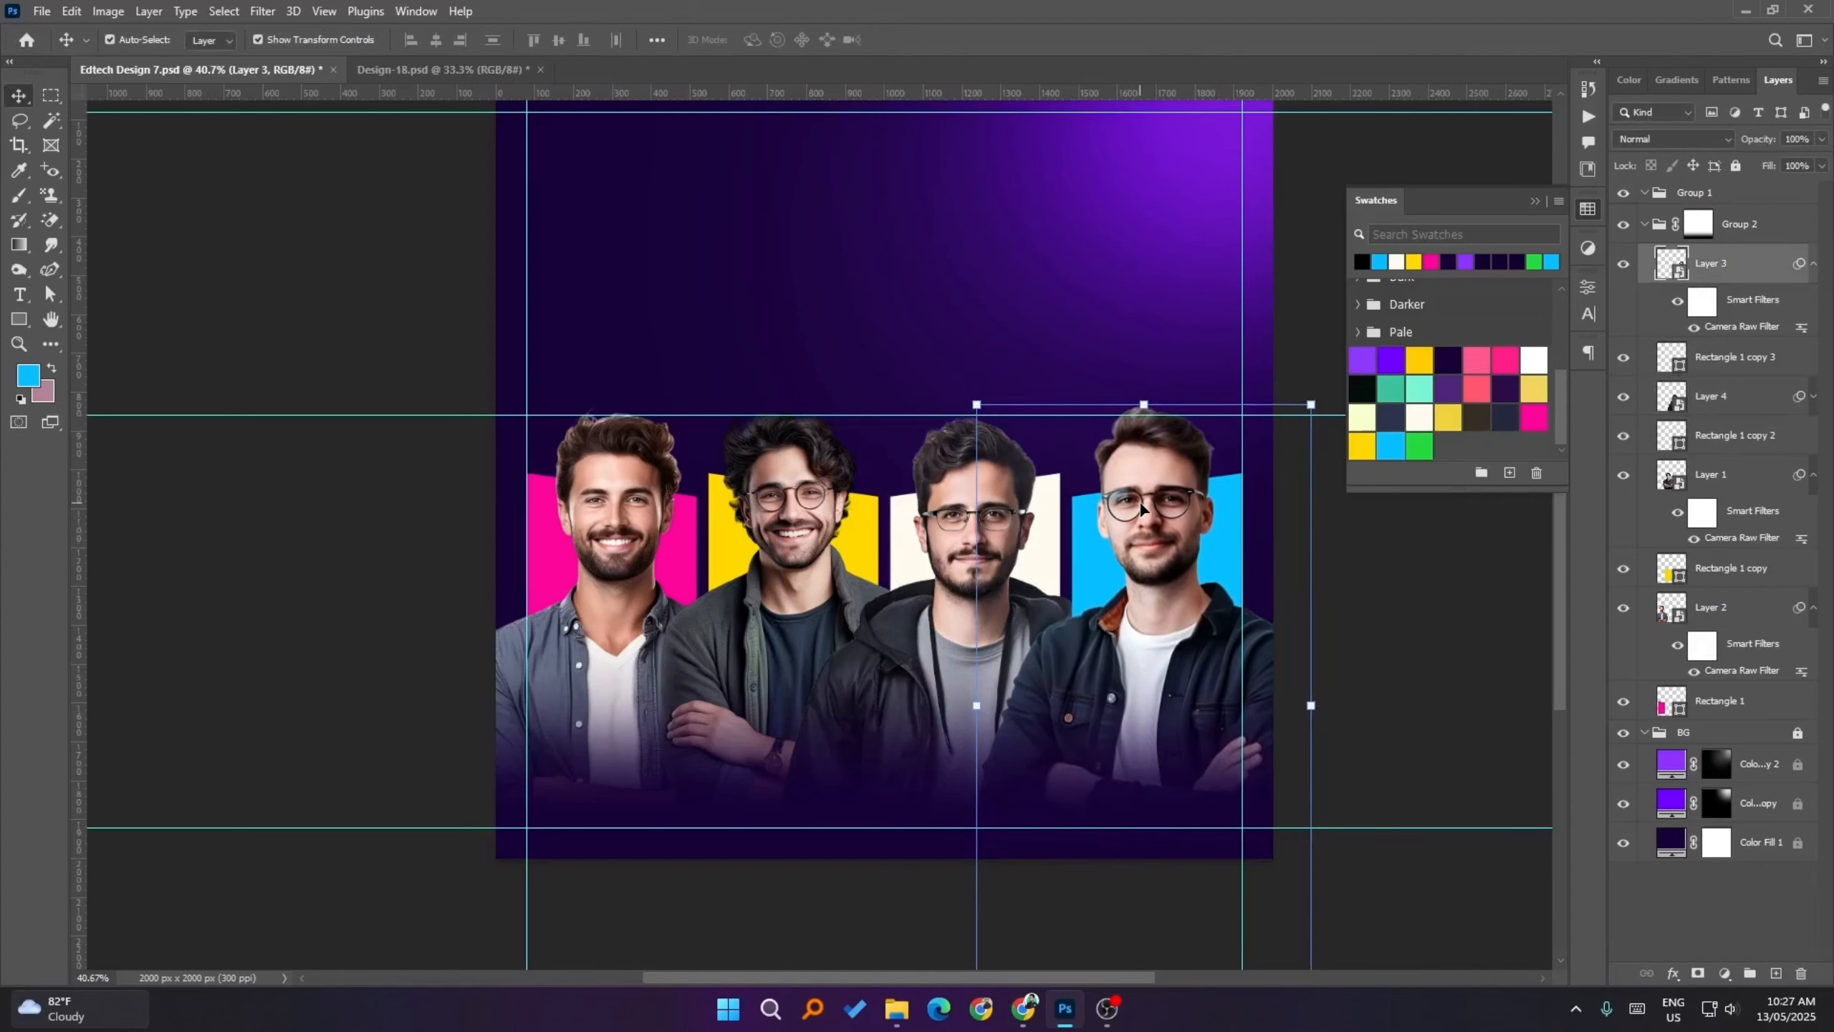
pyautogui.click(985, 482)
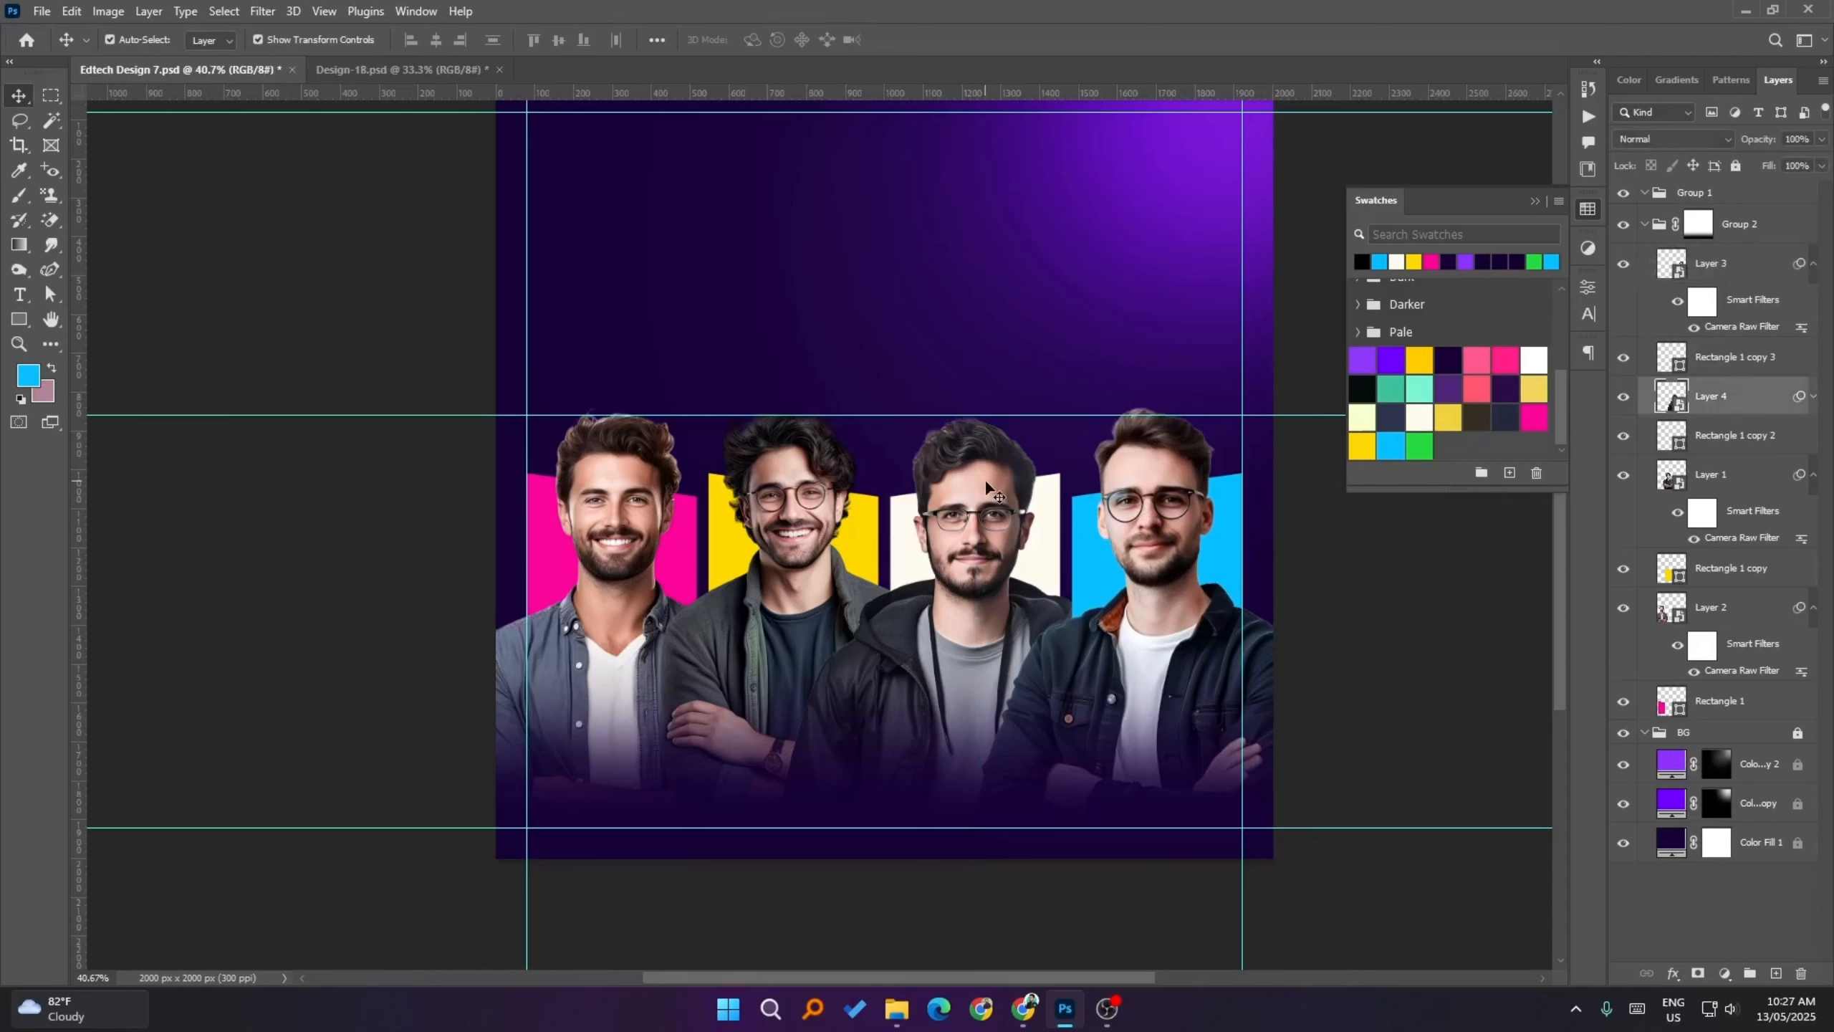
pyautogui.click(1383, 614)
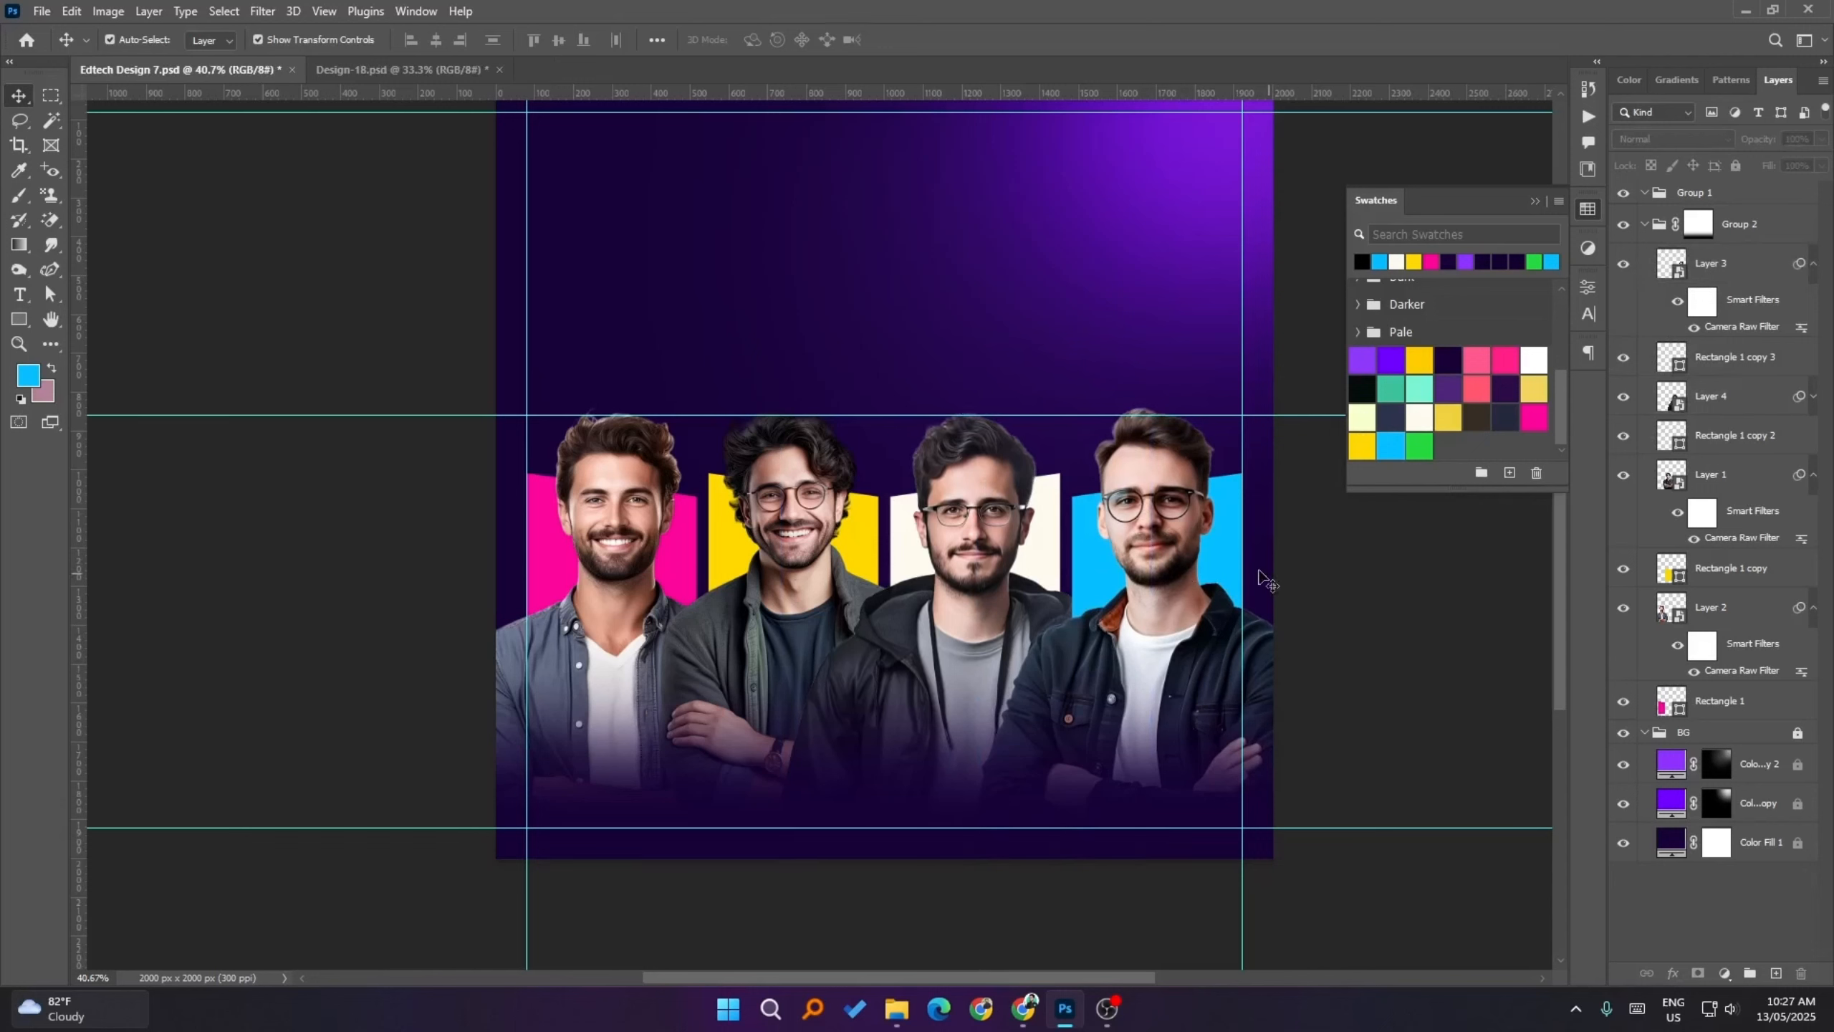
# - Scale the leftmost man's portrait down slightly and nudge it up
pyautogui.click(627, 544)
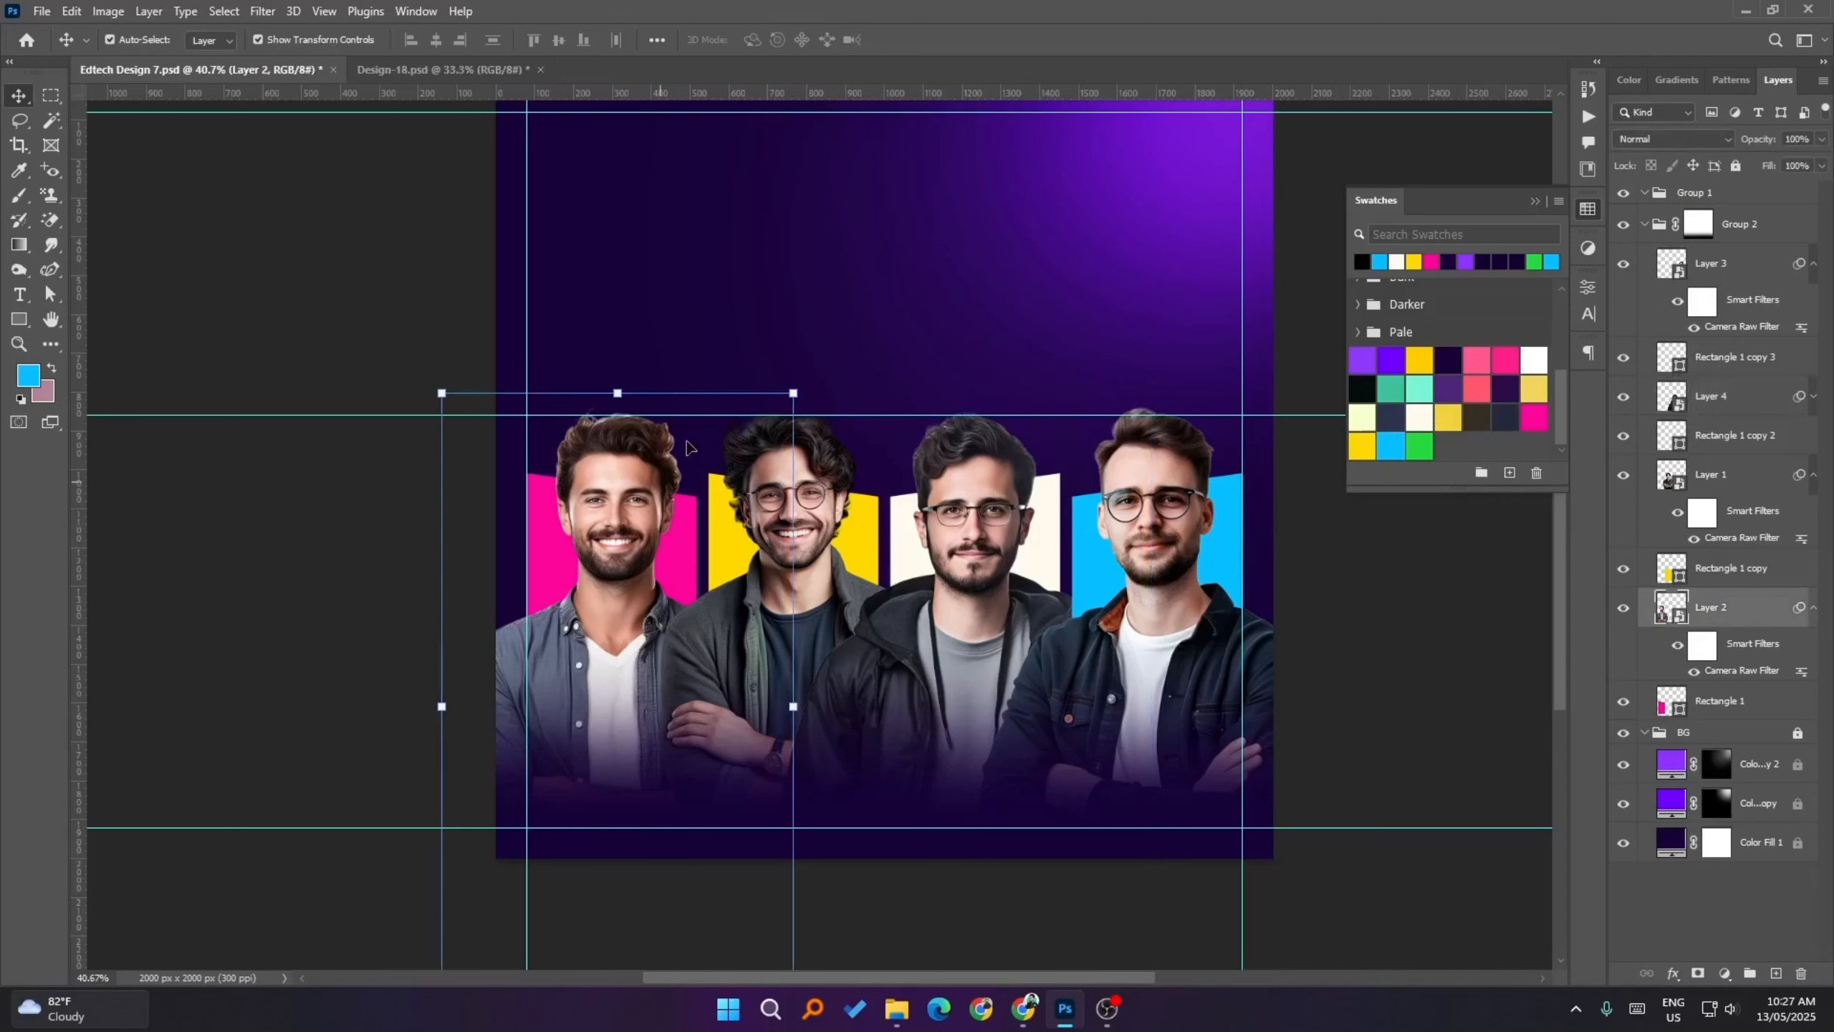
pyautogui.moveTo(792, 390); pyautogui.dragTo(786, 399)
pyautogui.press('Up')
pyautogui.press('Up')
pyautogui.press('Up')
pyautogui.press('Up')
pyautogui.press('Up')
pyautogui.press('Up')
pyautogui.press('Up')
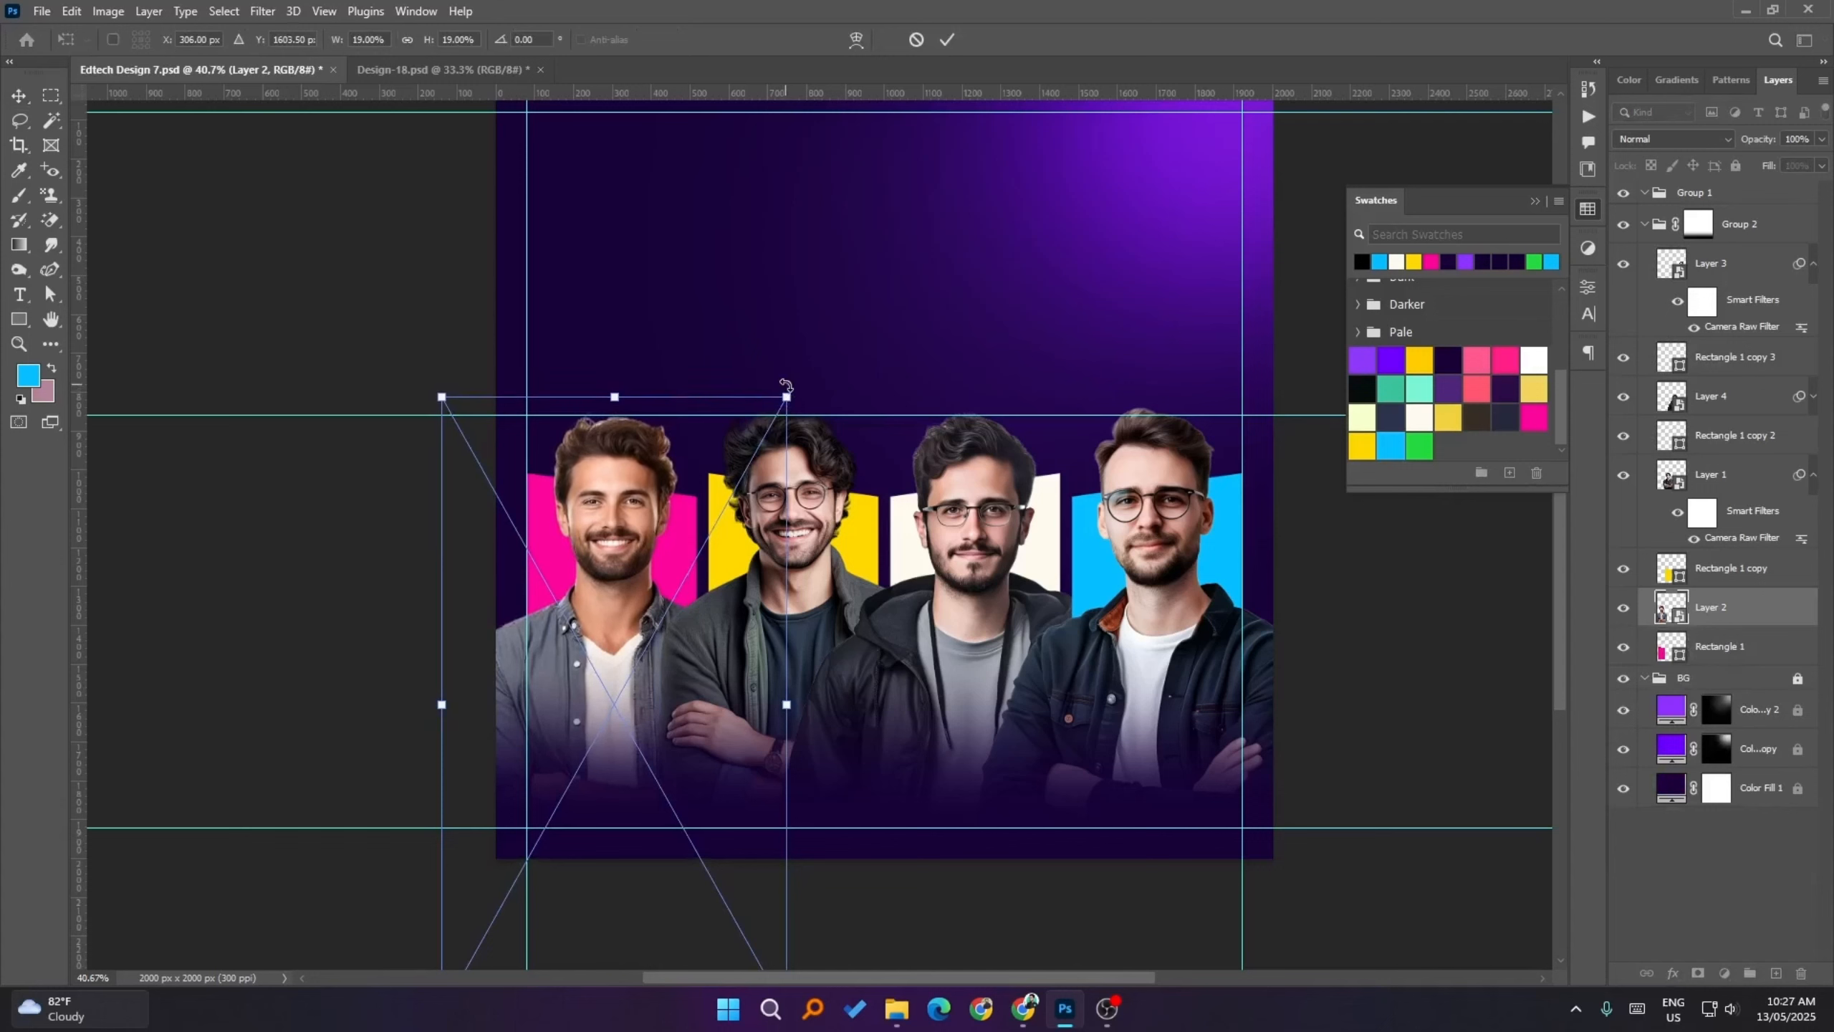
pyautogui.press('Right')
pyautogui.press('Right')
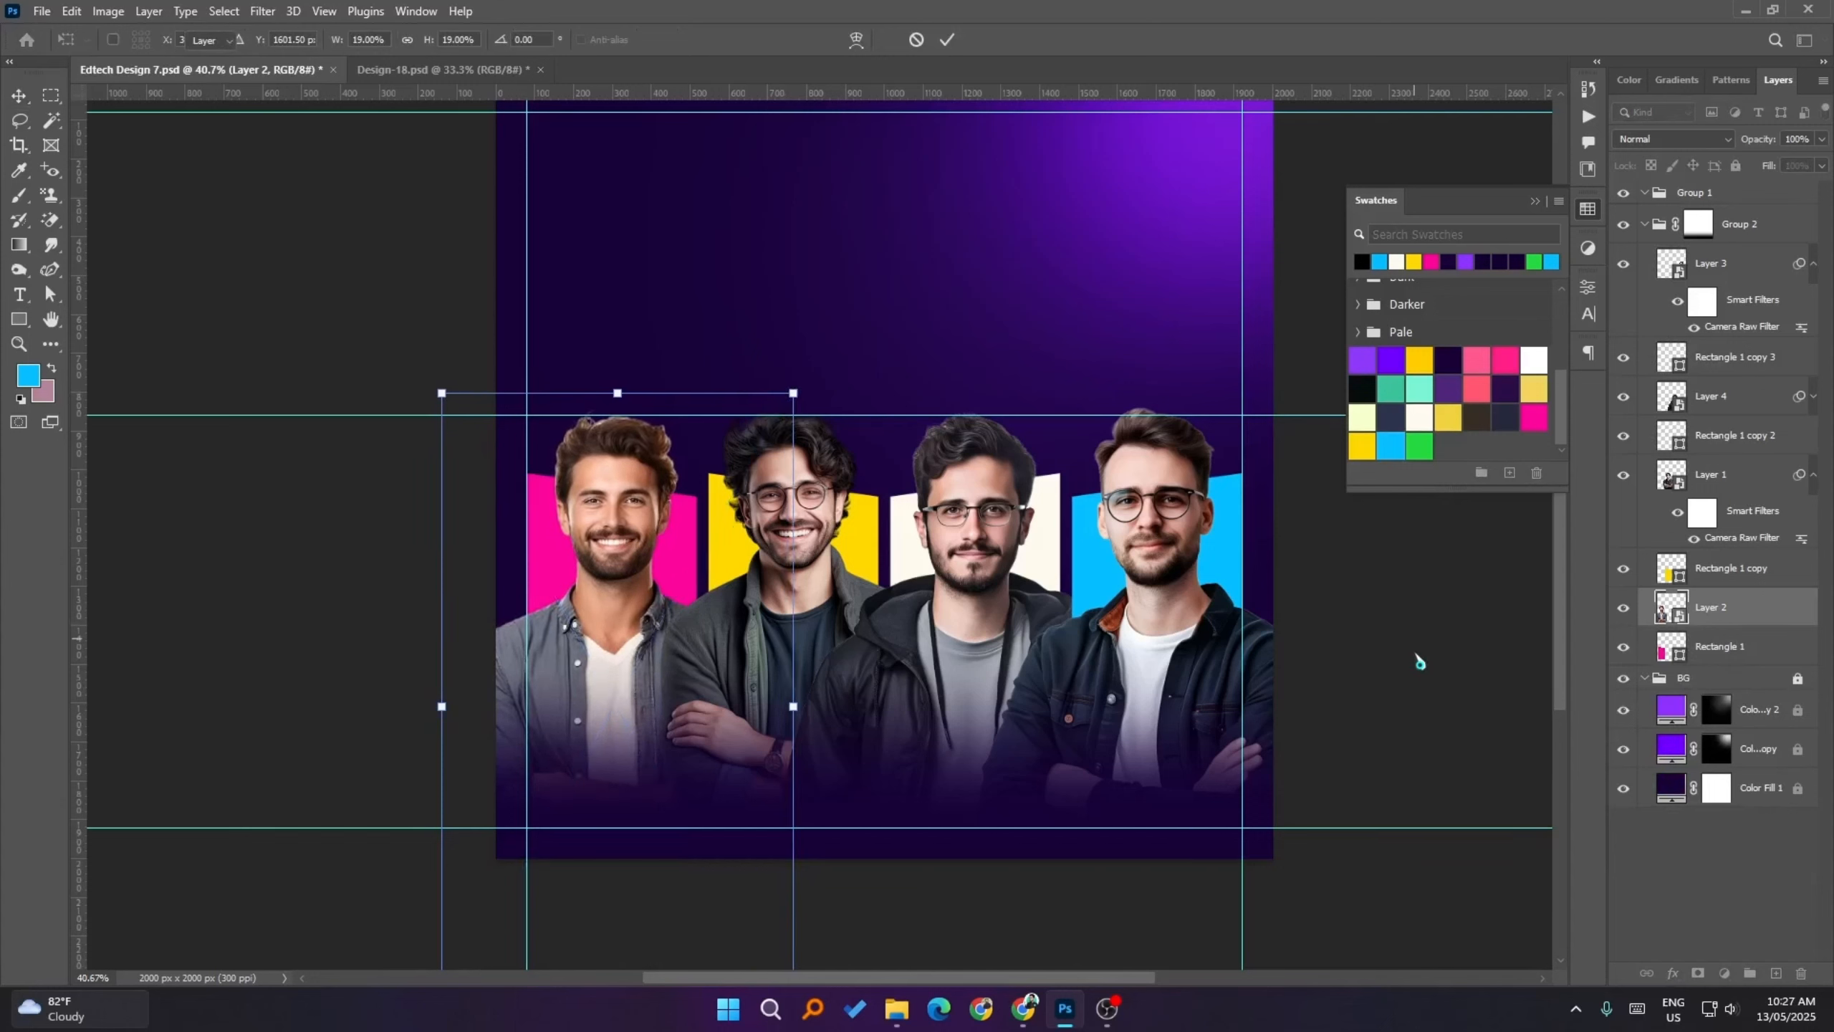
pyautogui.press('Return')
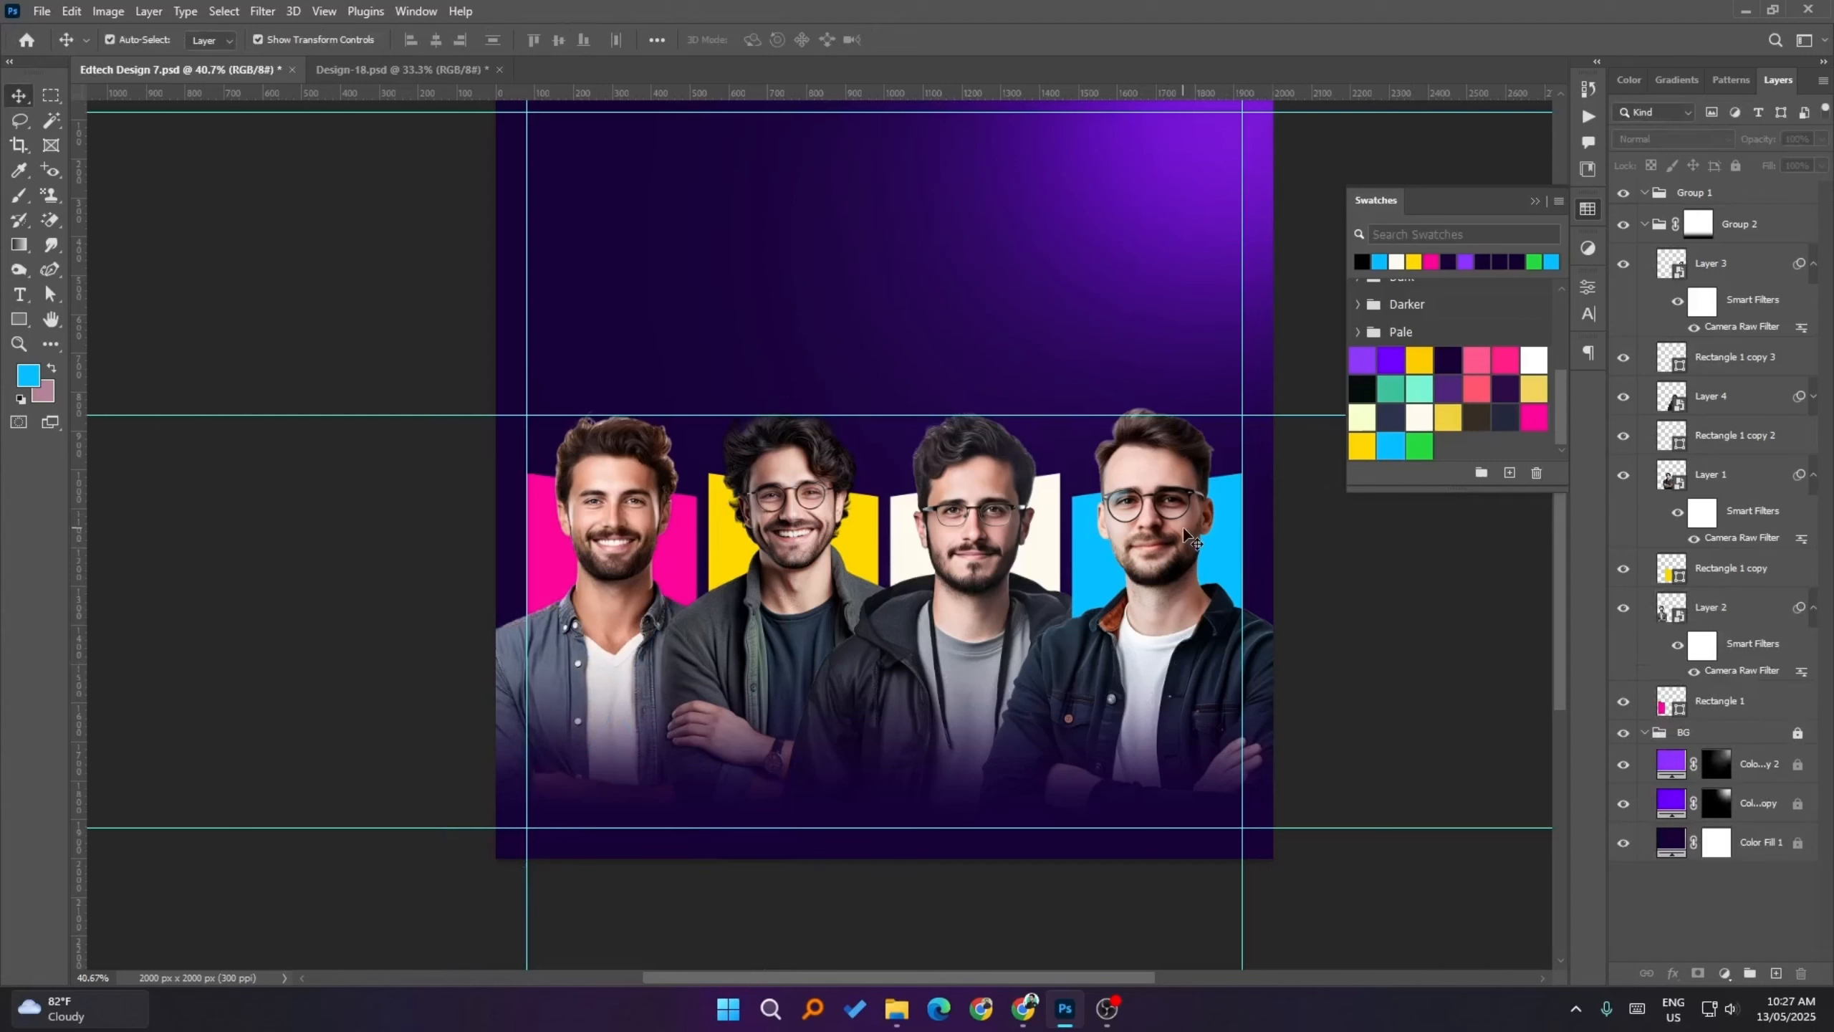
# - Nudge the rightmost man slightly right and down
pyautogui.click(1132, 547)
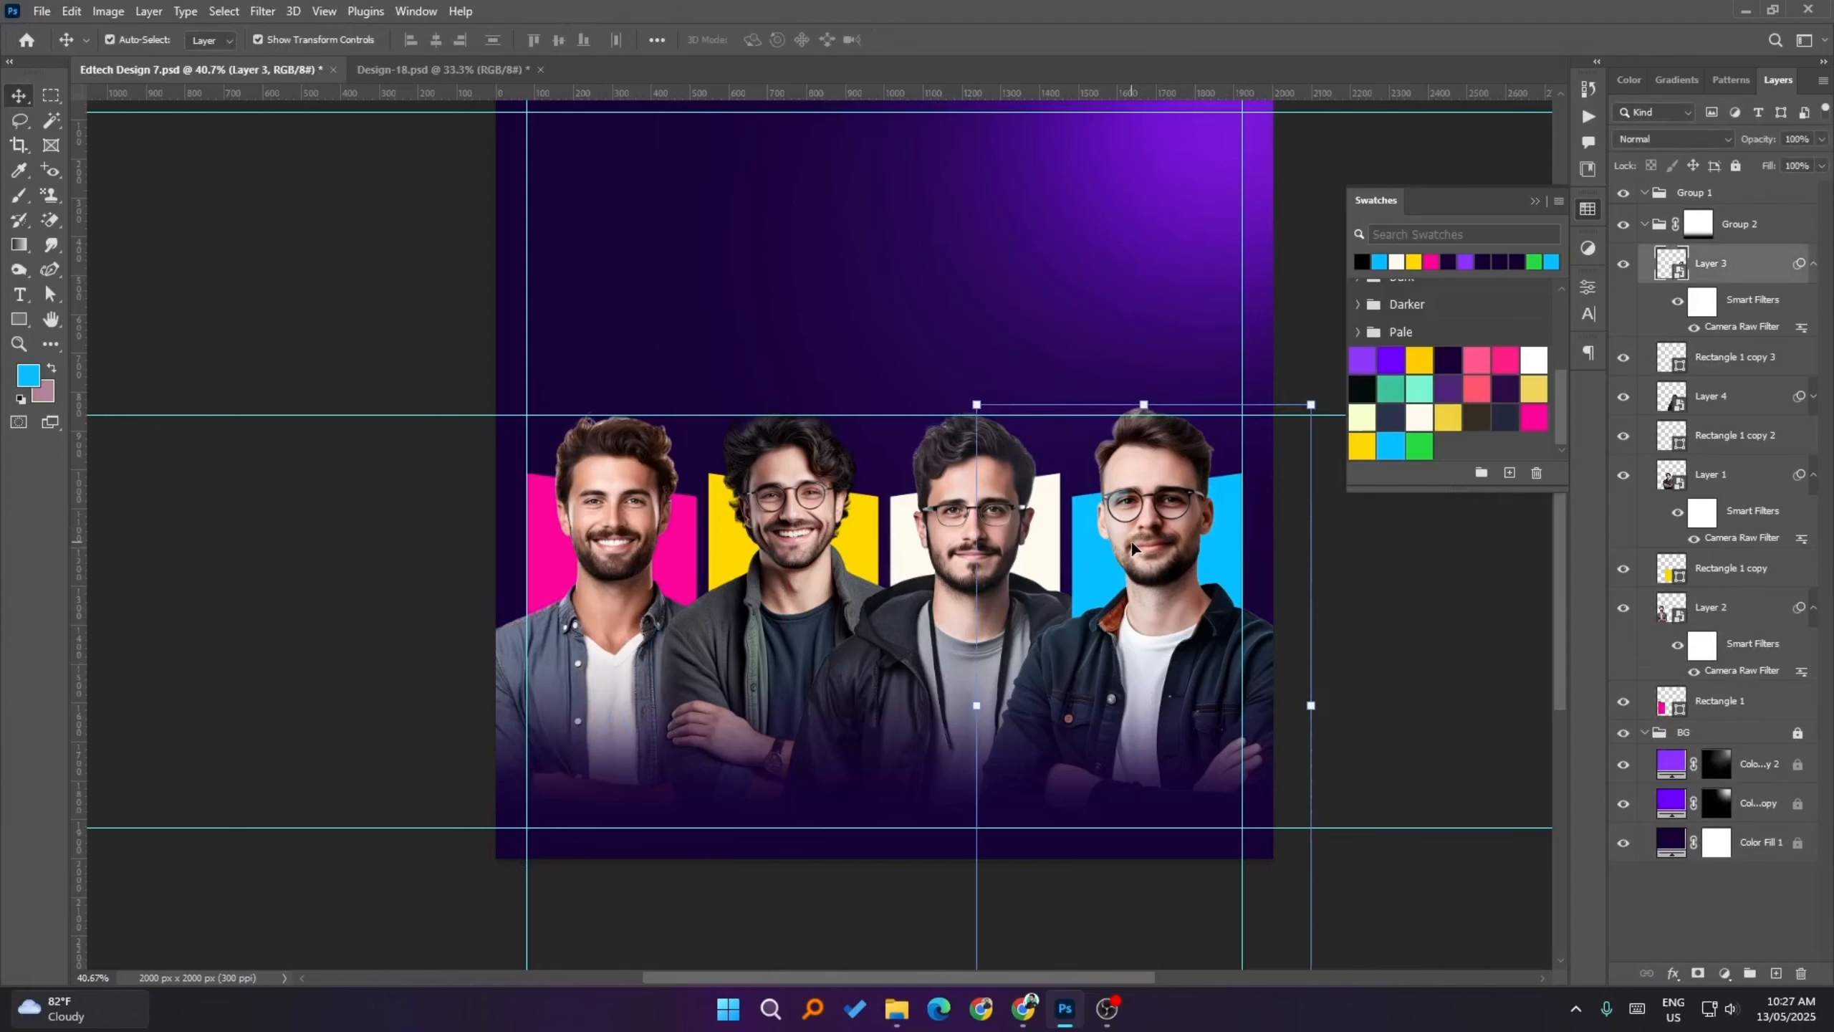
pyautogui.press('Down')
pyautogui.press('Right')
pyautogui.press('Right')
pyautogui.press('Right')
pyautogui.press('Down')
pyautogui.press('Down')
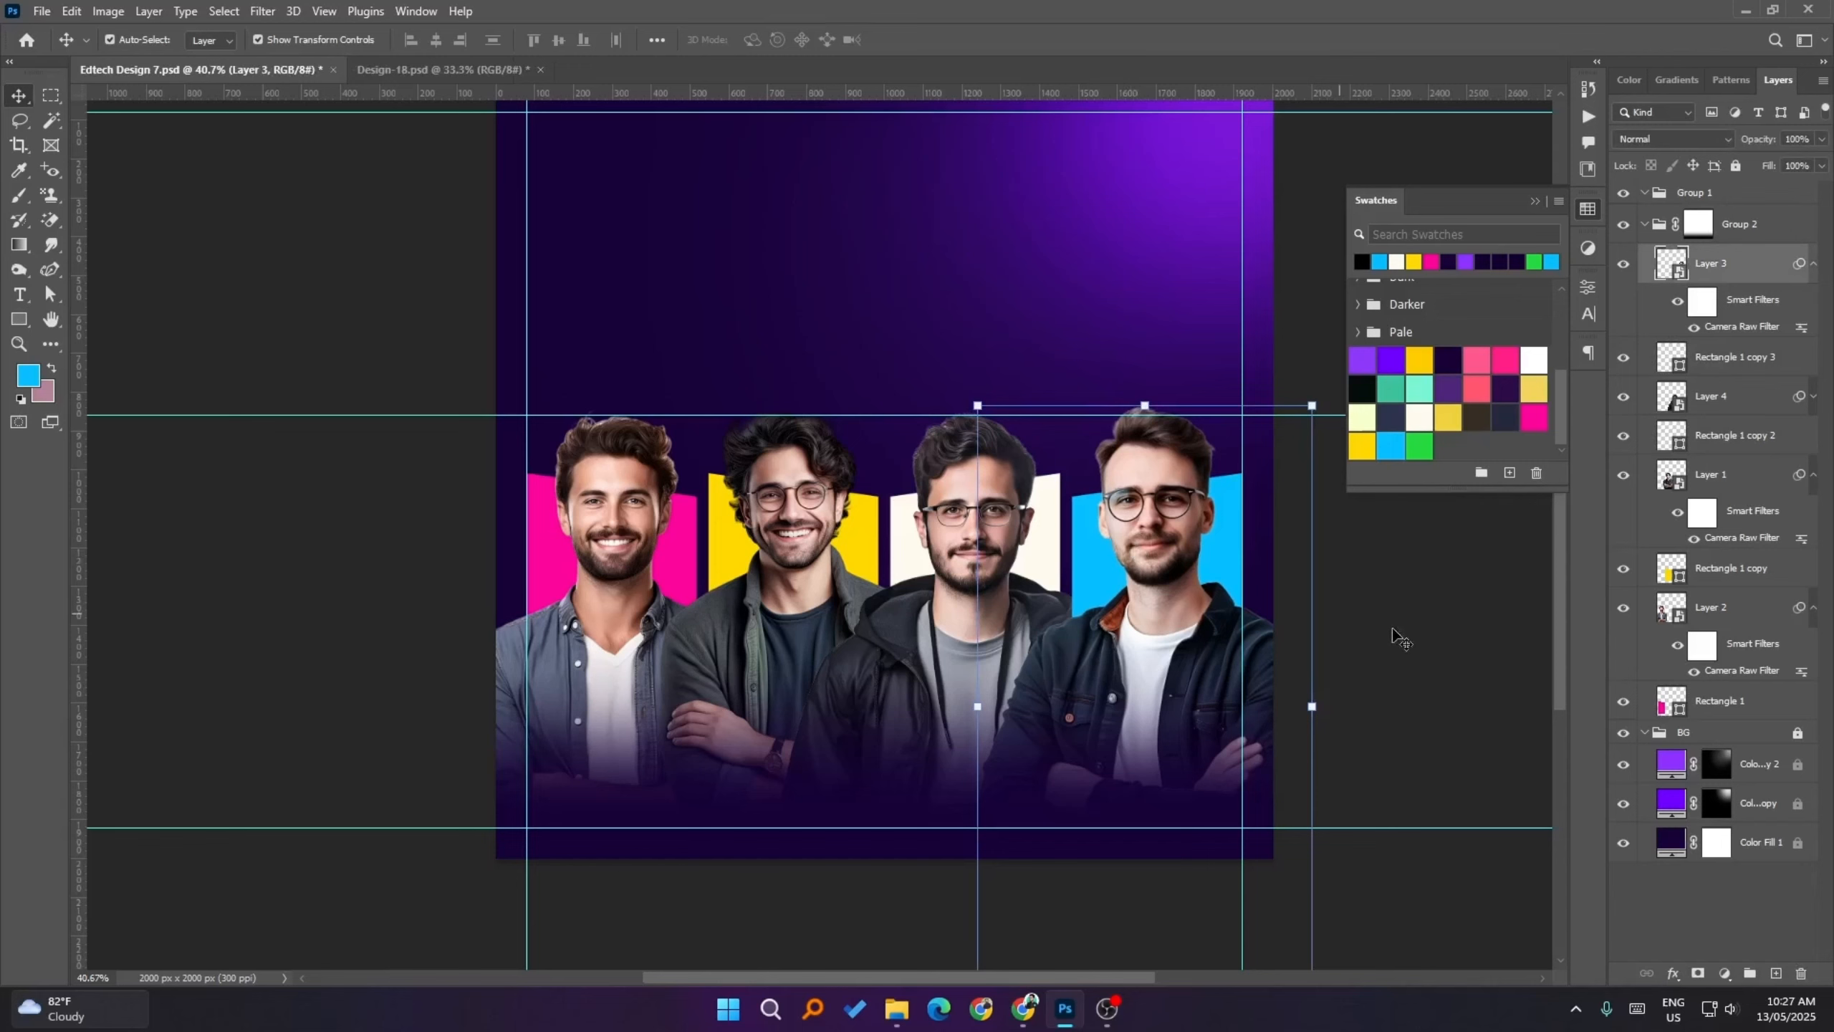
pyautogui.click(1459, 650)
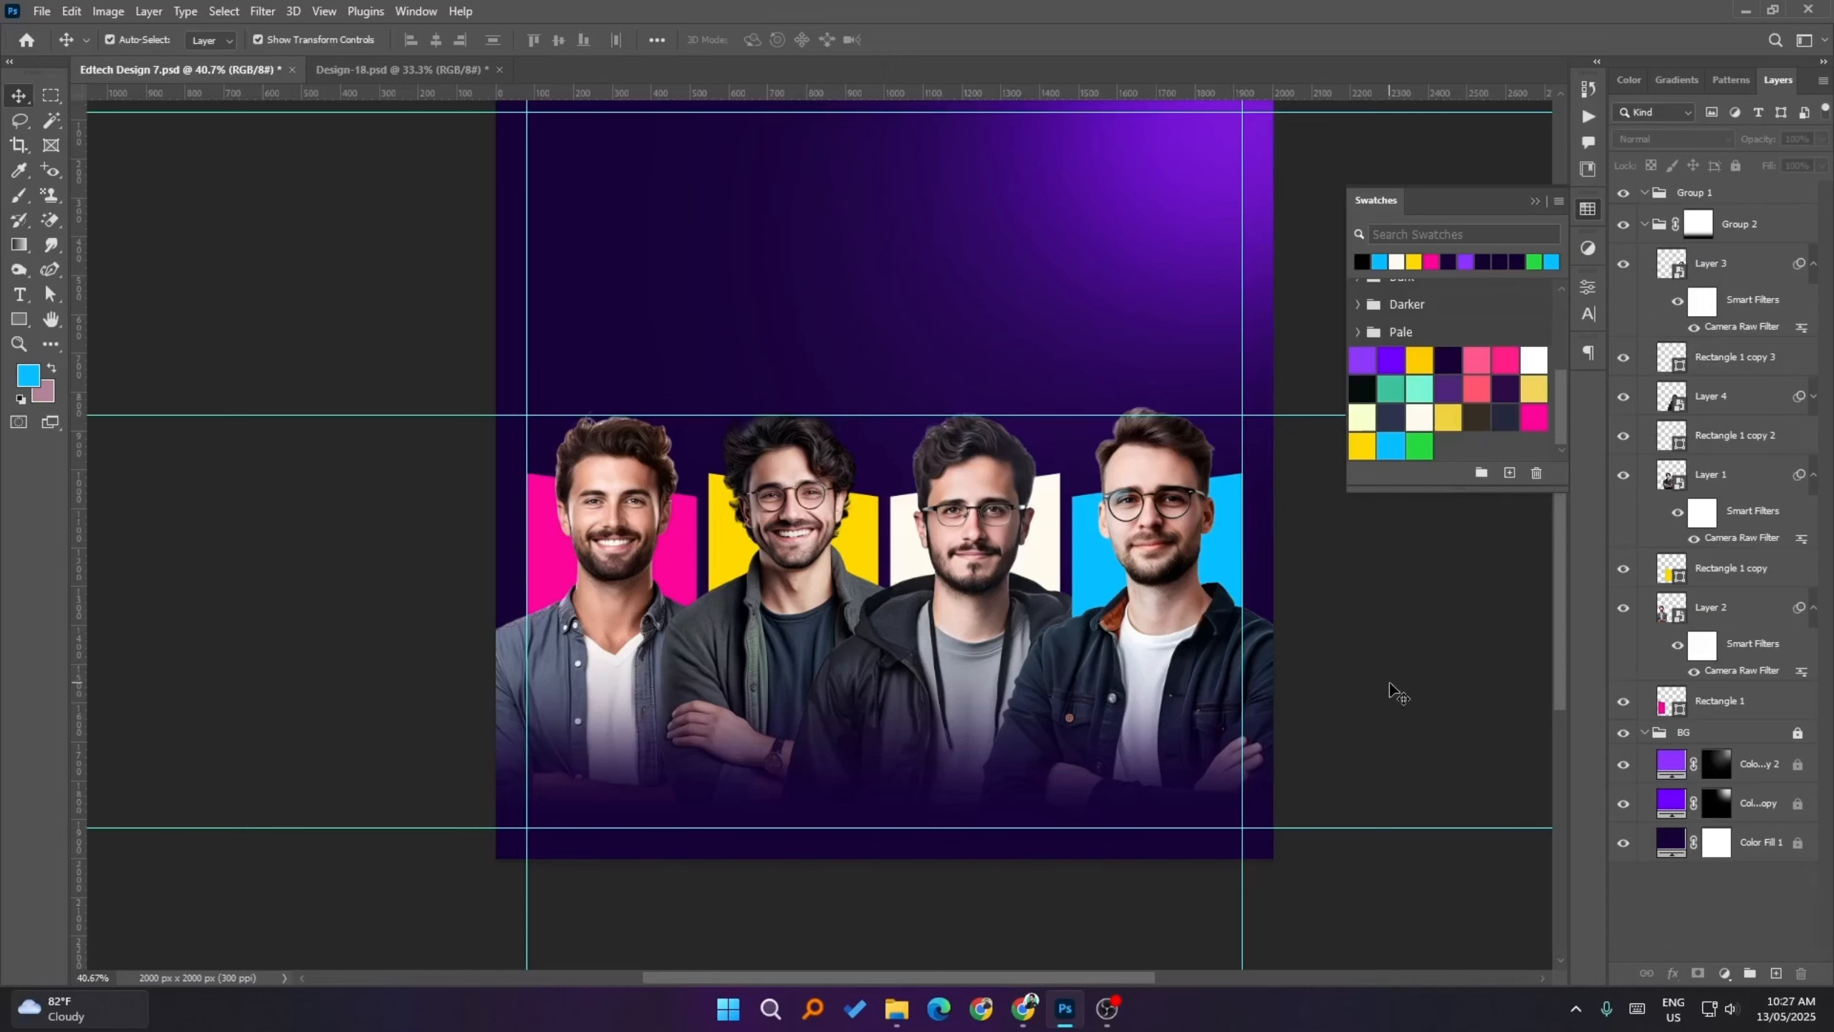
pyautogui.click(687, 553)
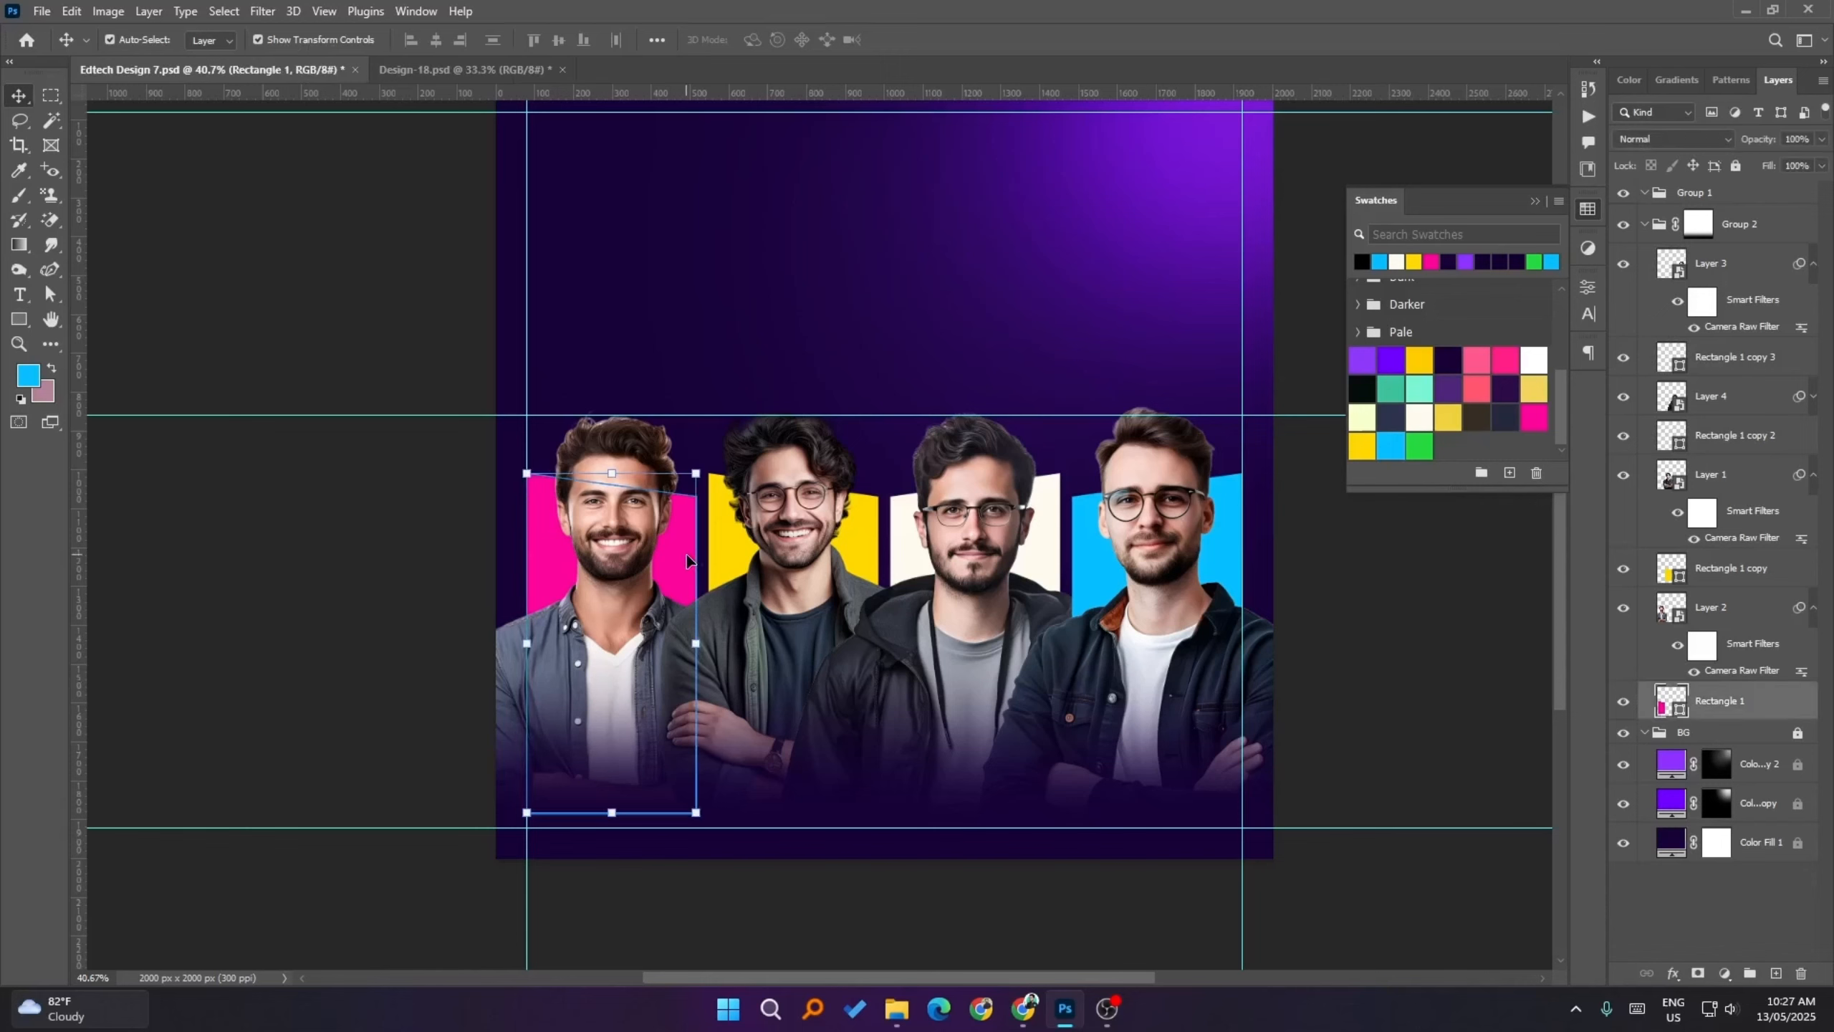
# - Load the pink panel's shape as a selection and extend it upward with a rectangular marquee
pyautogui.keyDown('ctrl'); pyautogui.click(1668, 704); pyautogui.keyUp('ctrl')
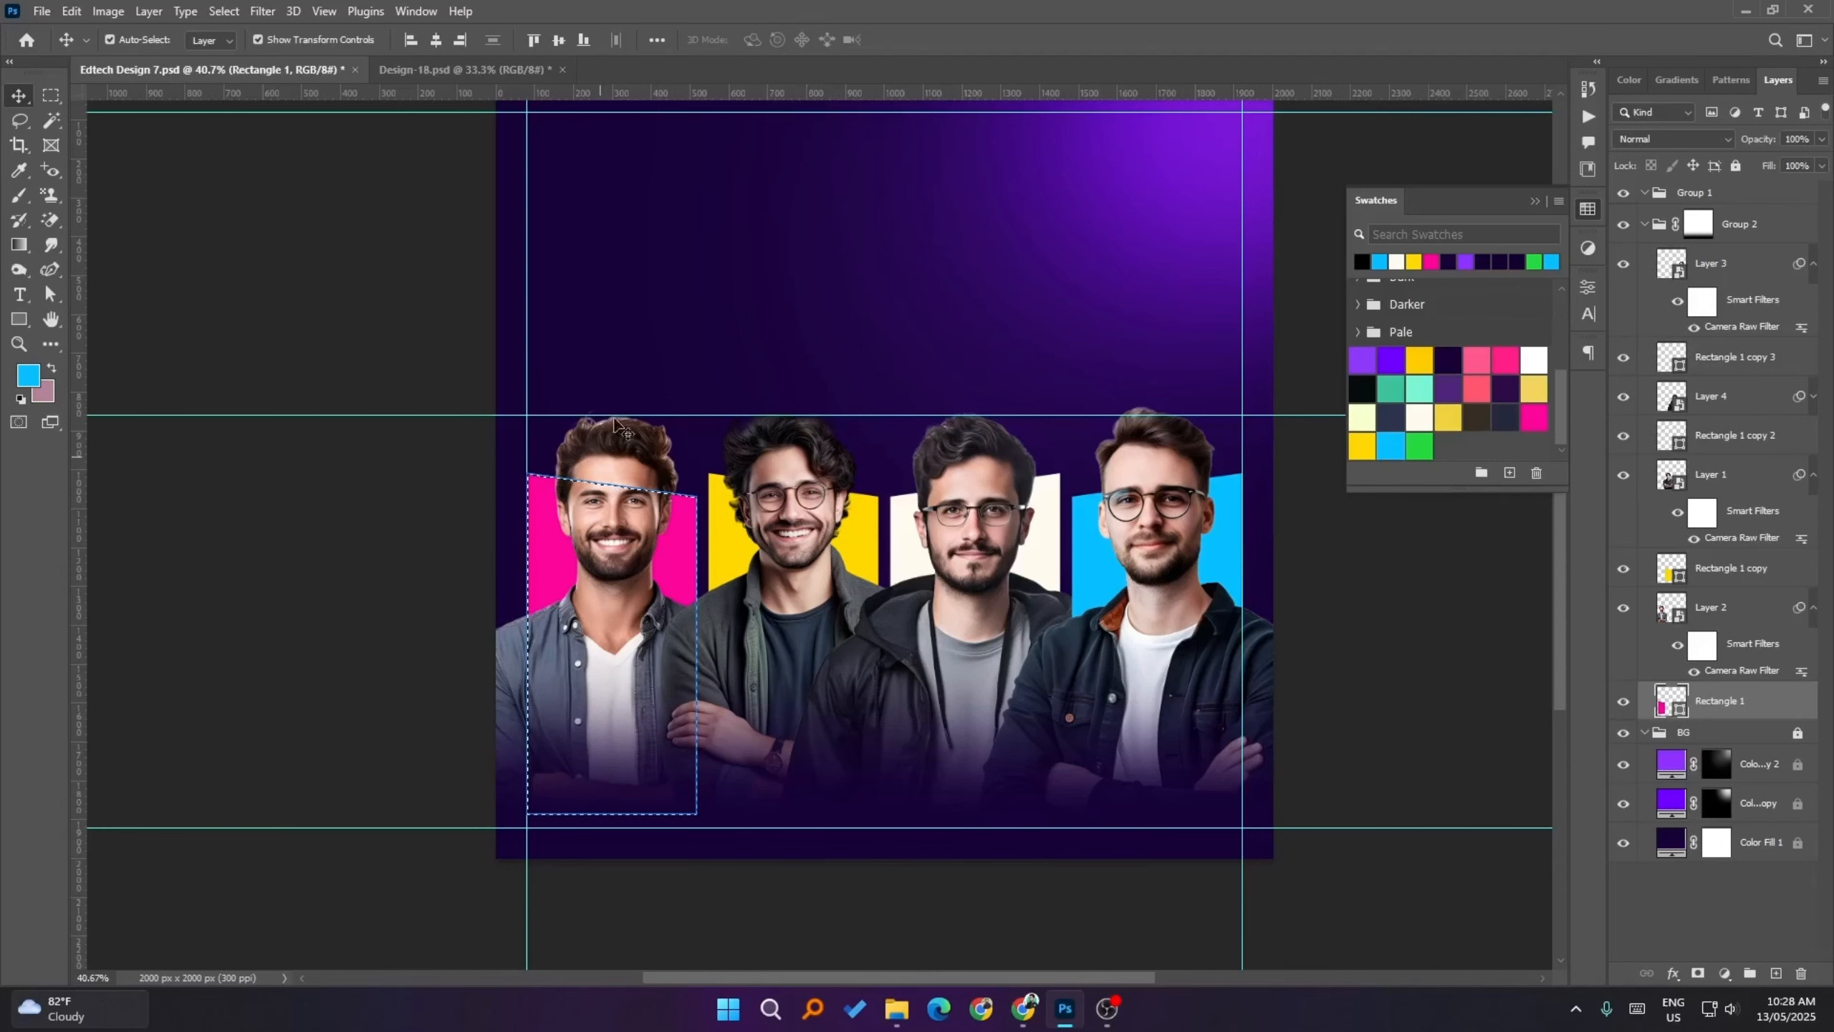
pyautogui.scroll(1, 614, 405)
pyautogui.scroll(3, 729, 515)
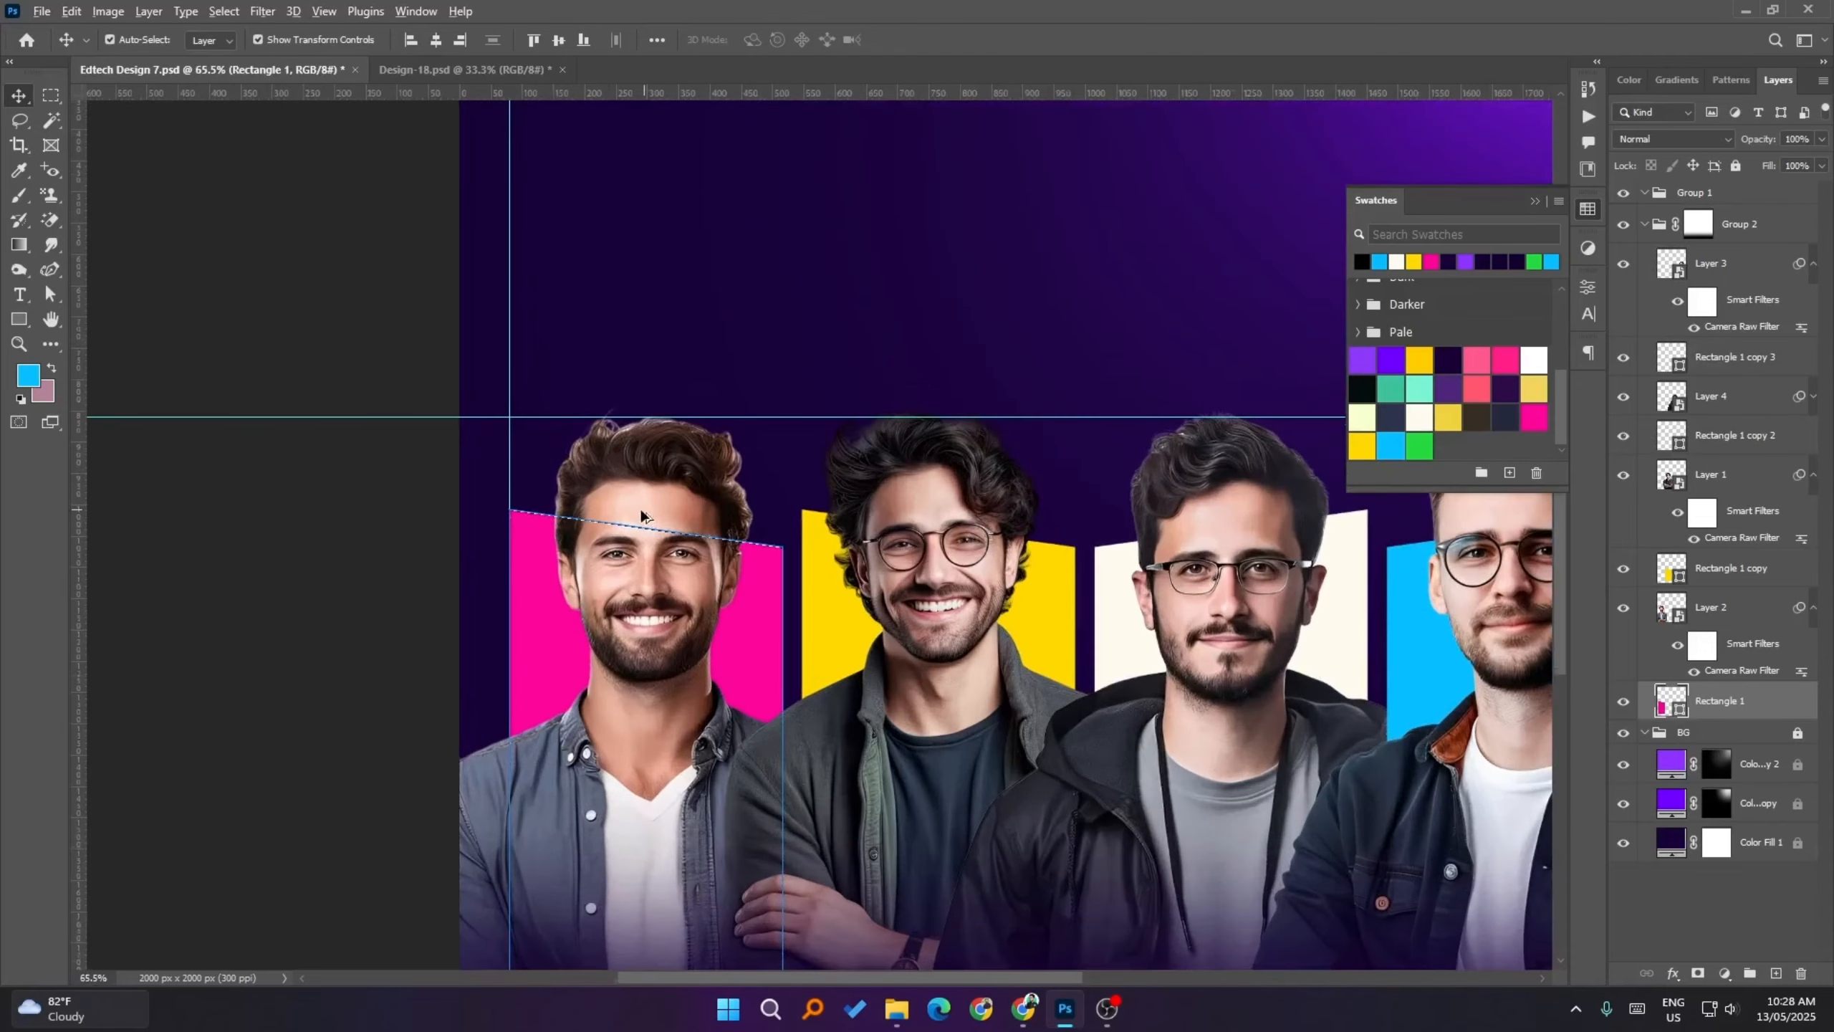
pyautogui.scroll(-1, 639, 507)
pyautogui.press('m')
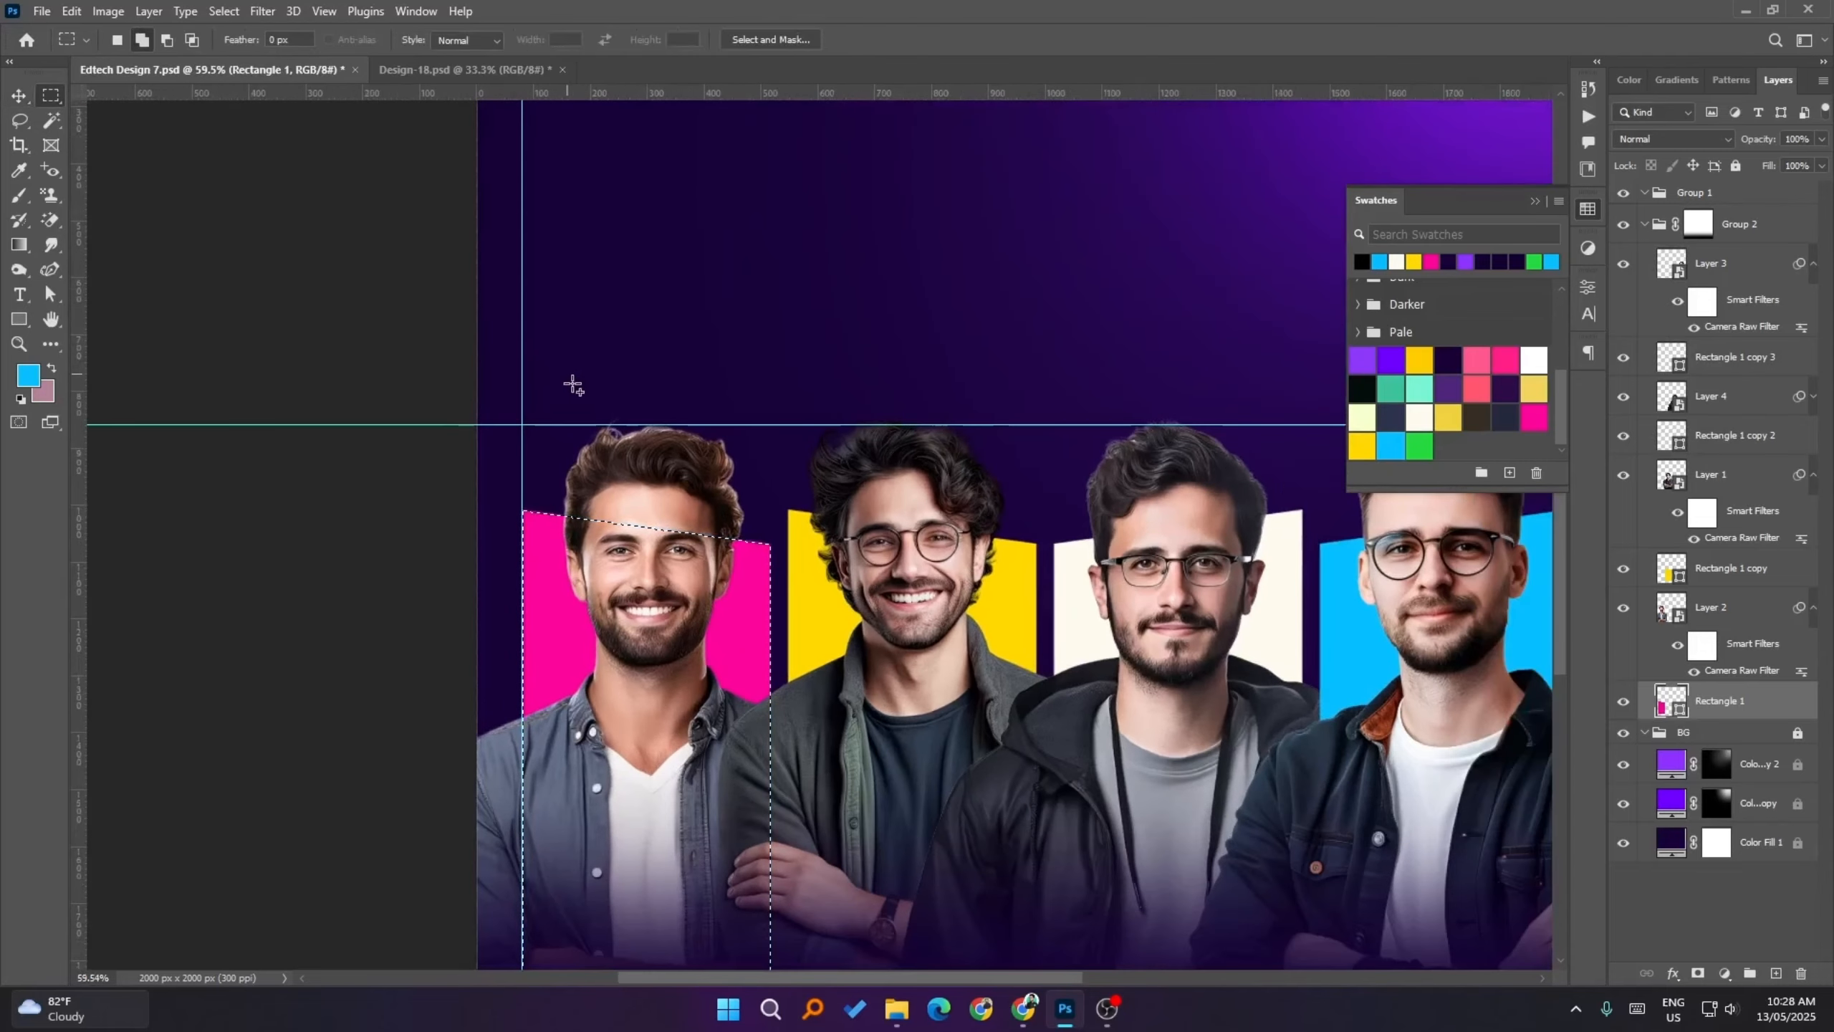
pyautogui.click(536, 398)
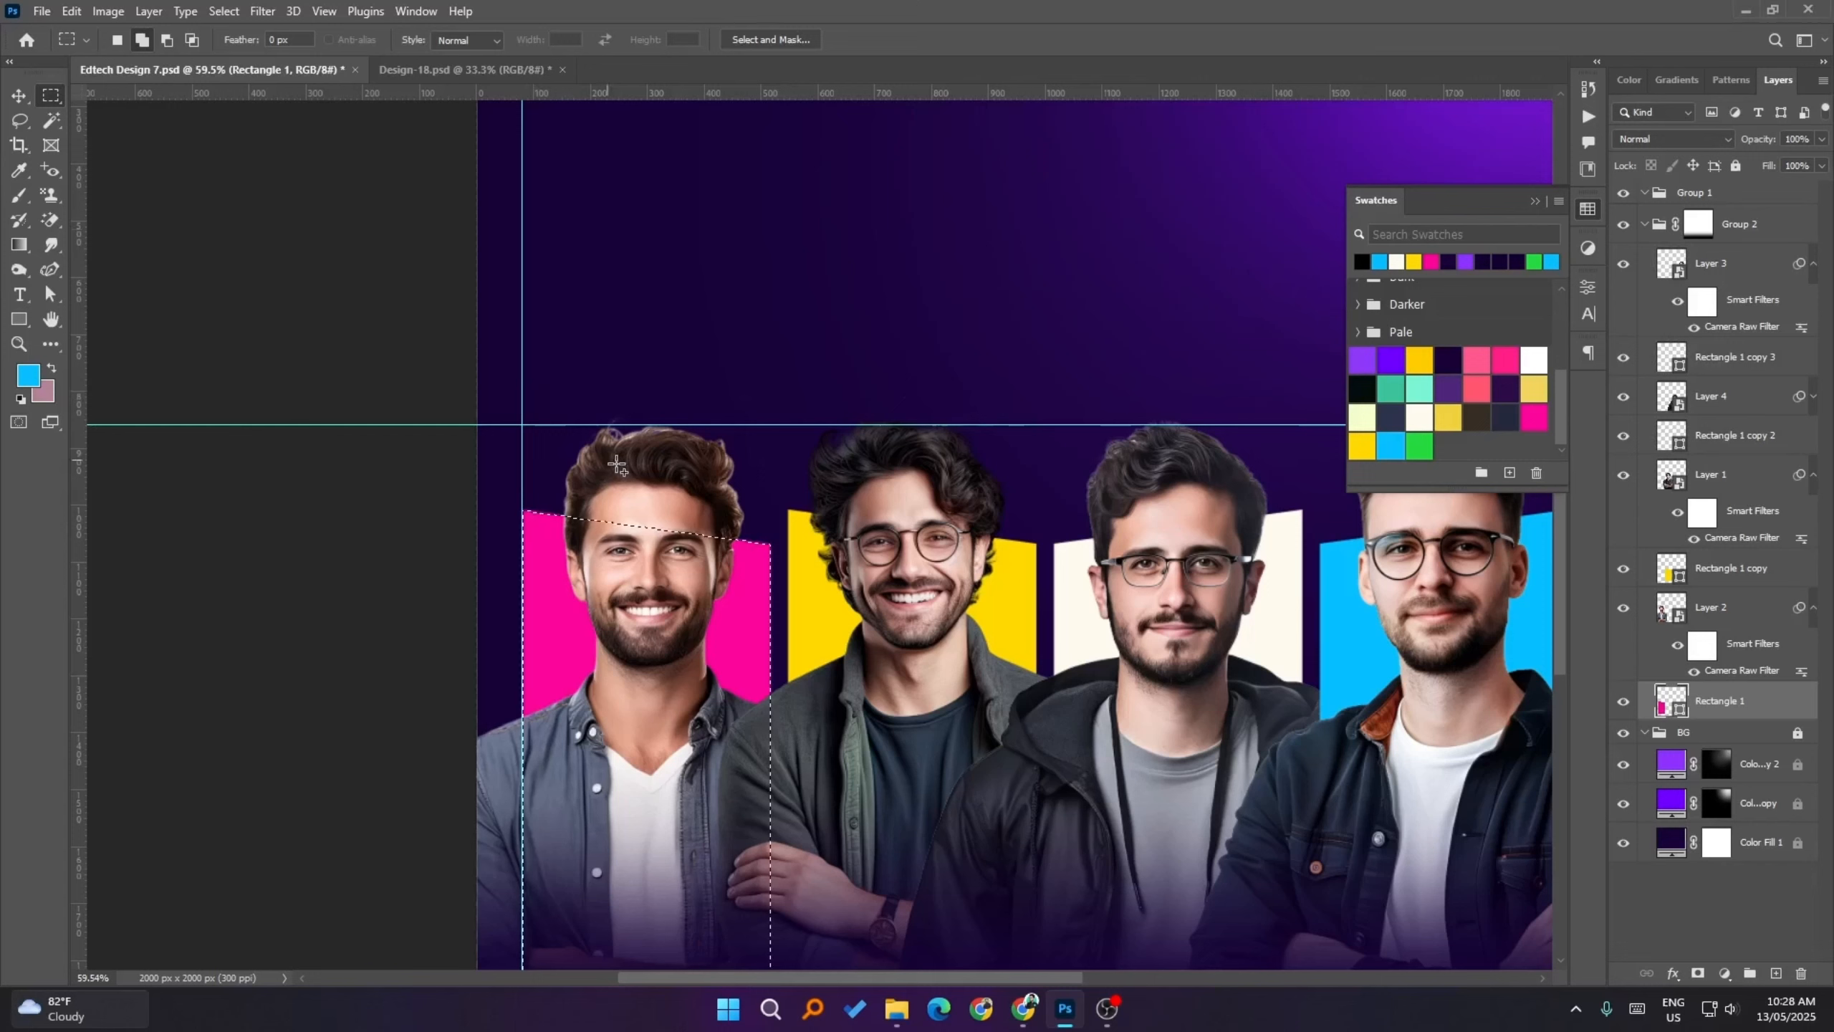
pyautogui.hotkey('ctrl', 'shift', 'd')
pyautogui.moveTo(544, 402); pyautogui.dragTo(758, 554)
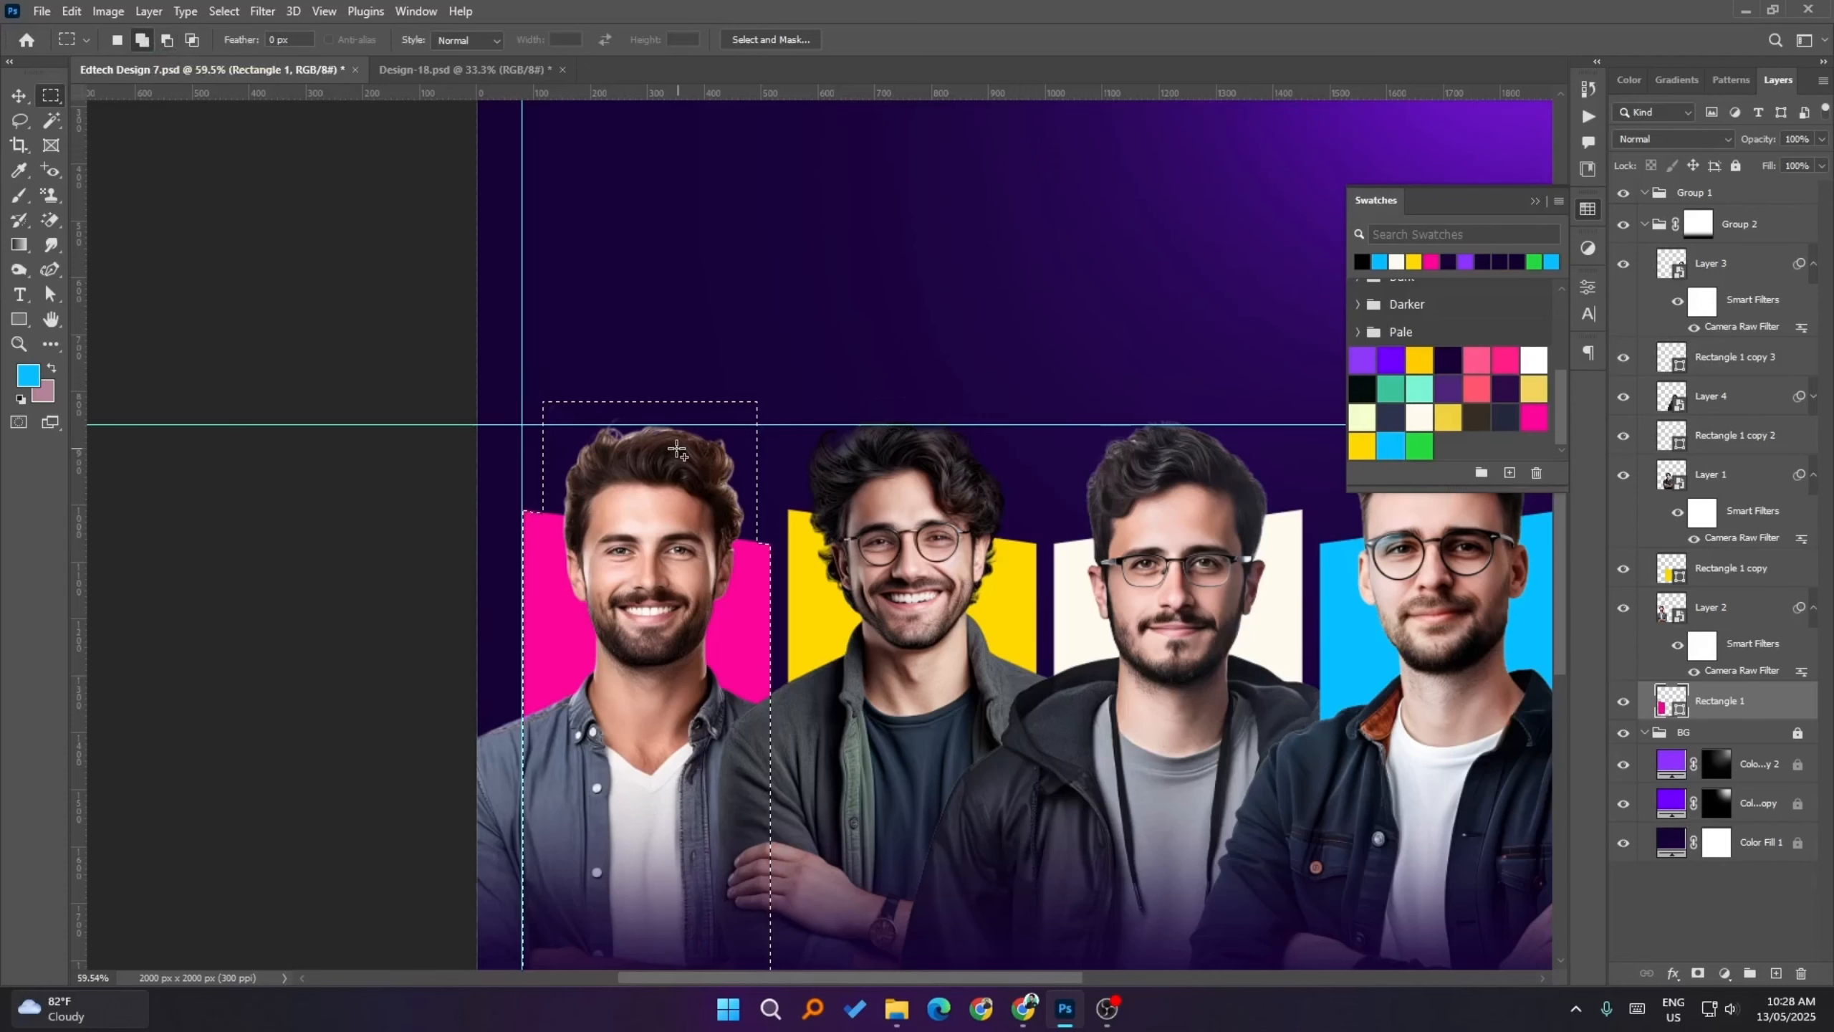
# - Add a layer mask to the leftmost man's Layer 2 from that selection
pyautogui.scroll(-2, 676, 450)
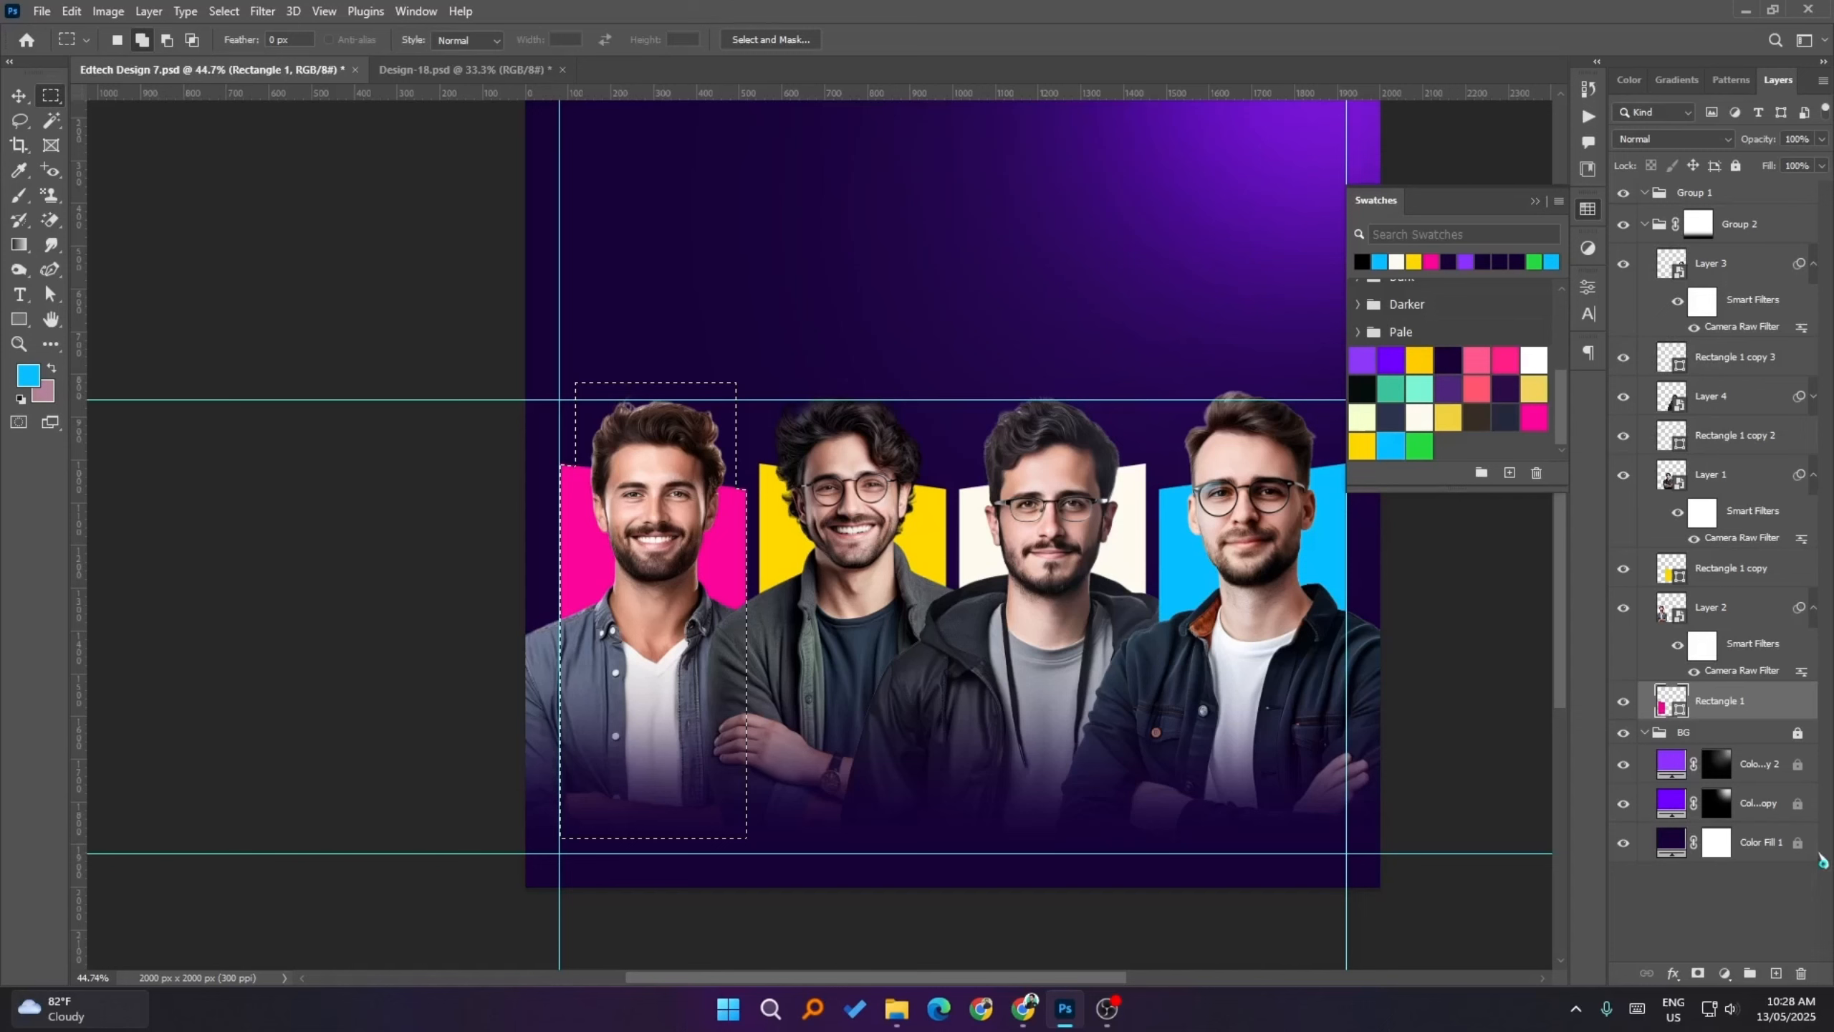
pyautogui.click(1722, 611)
pyautogui.click(1625, 609)
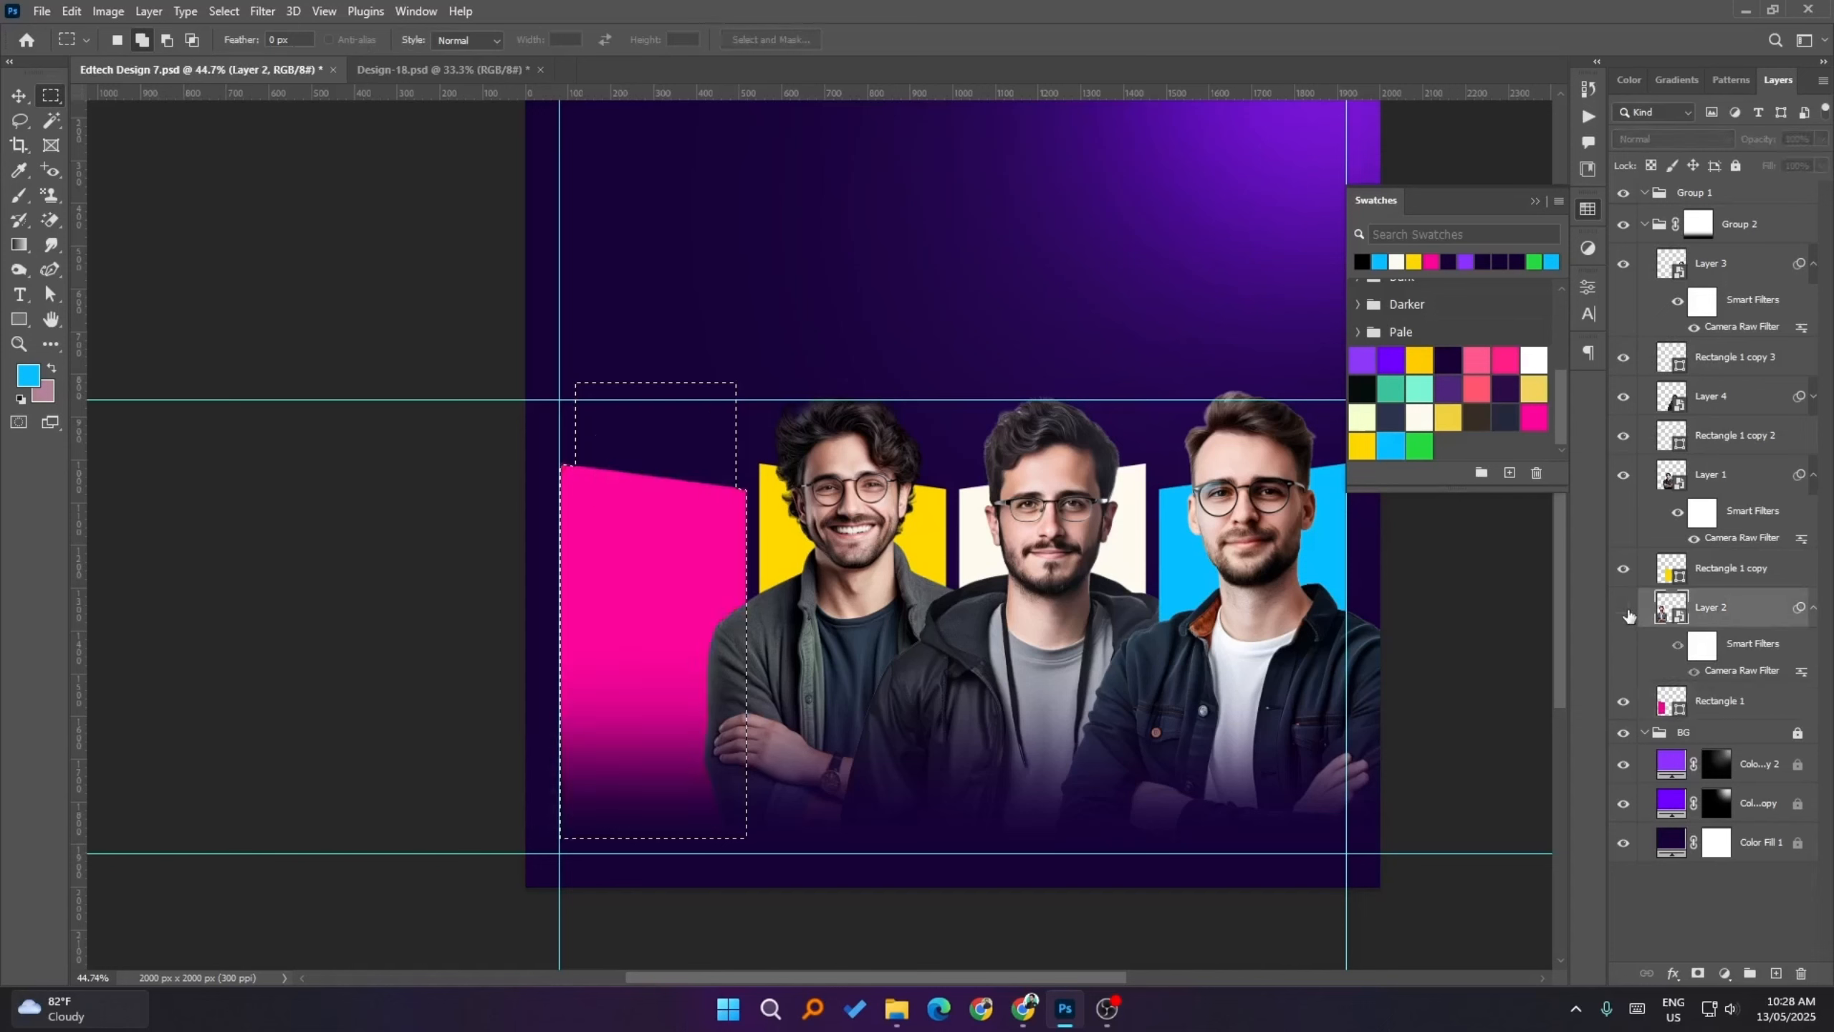
pyautogui.click(1624, 611)
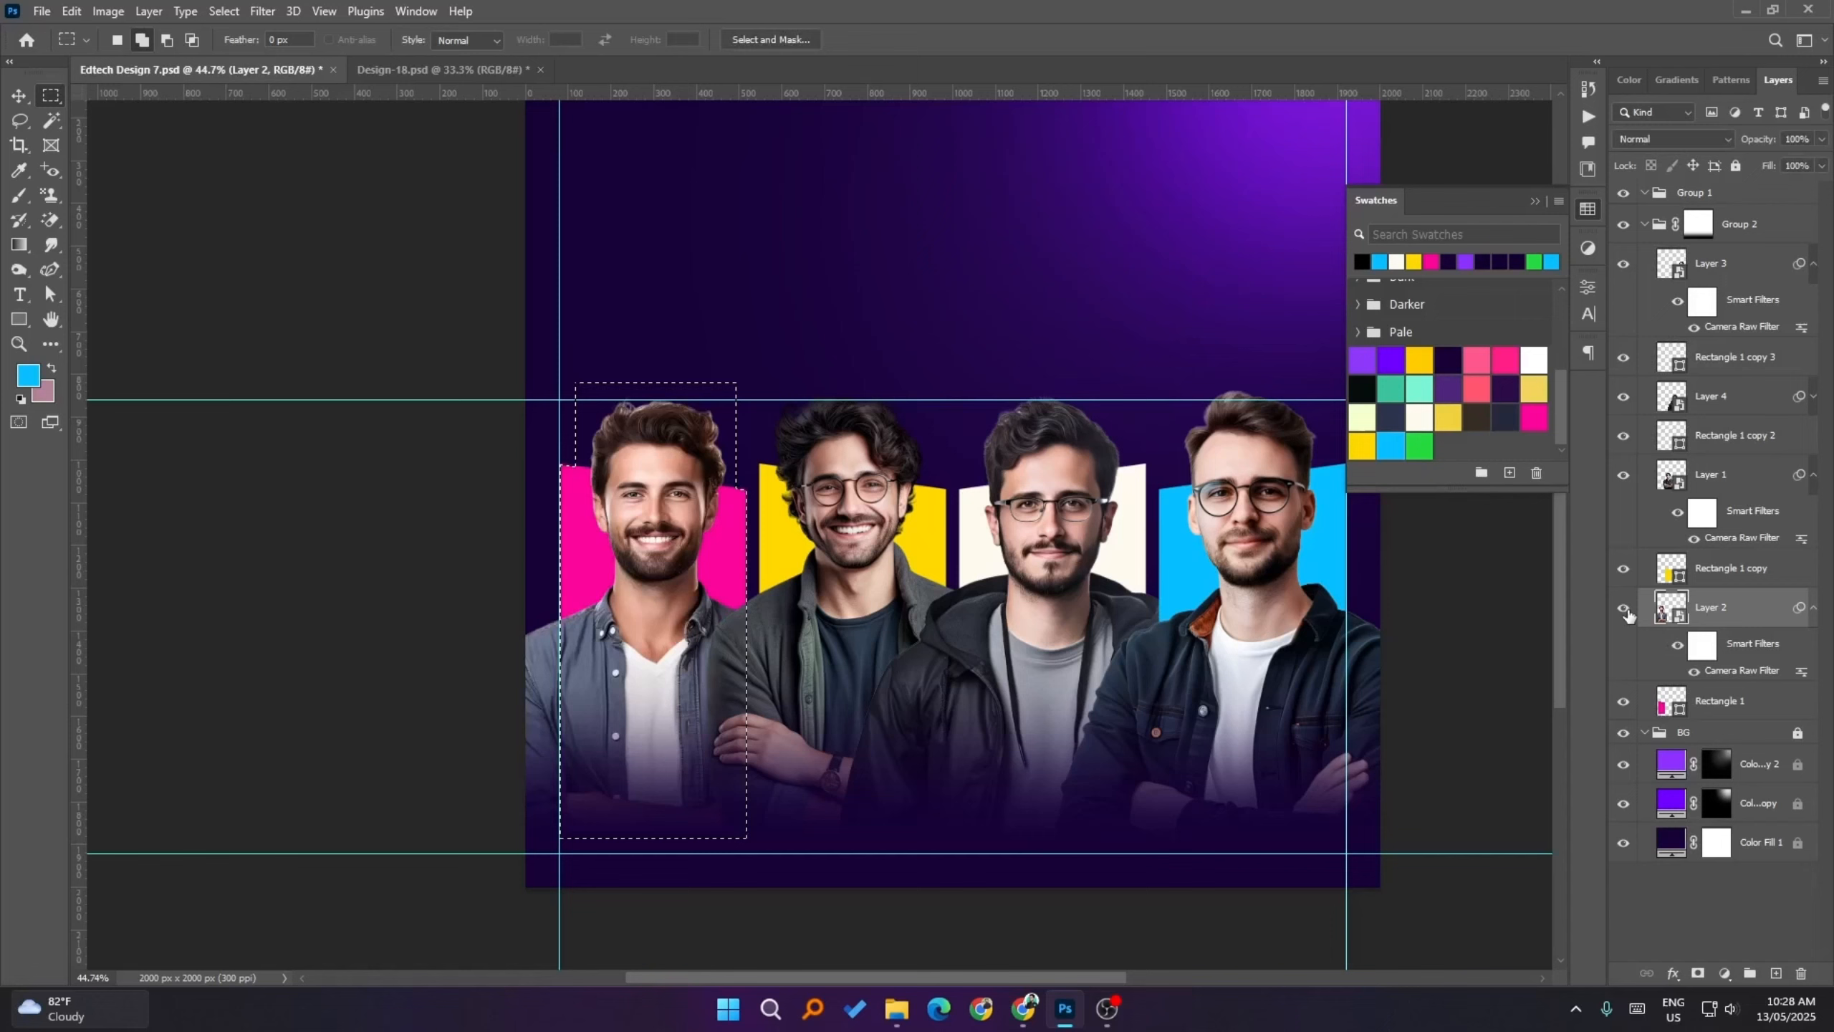
pyautogui.click(1699, 974)
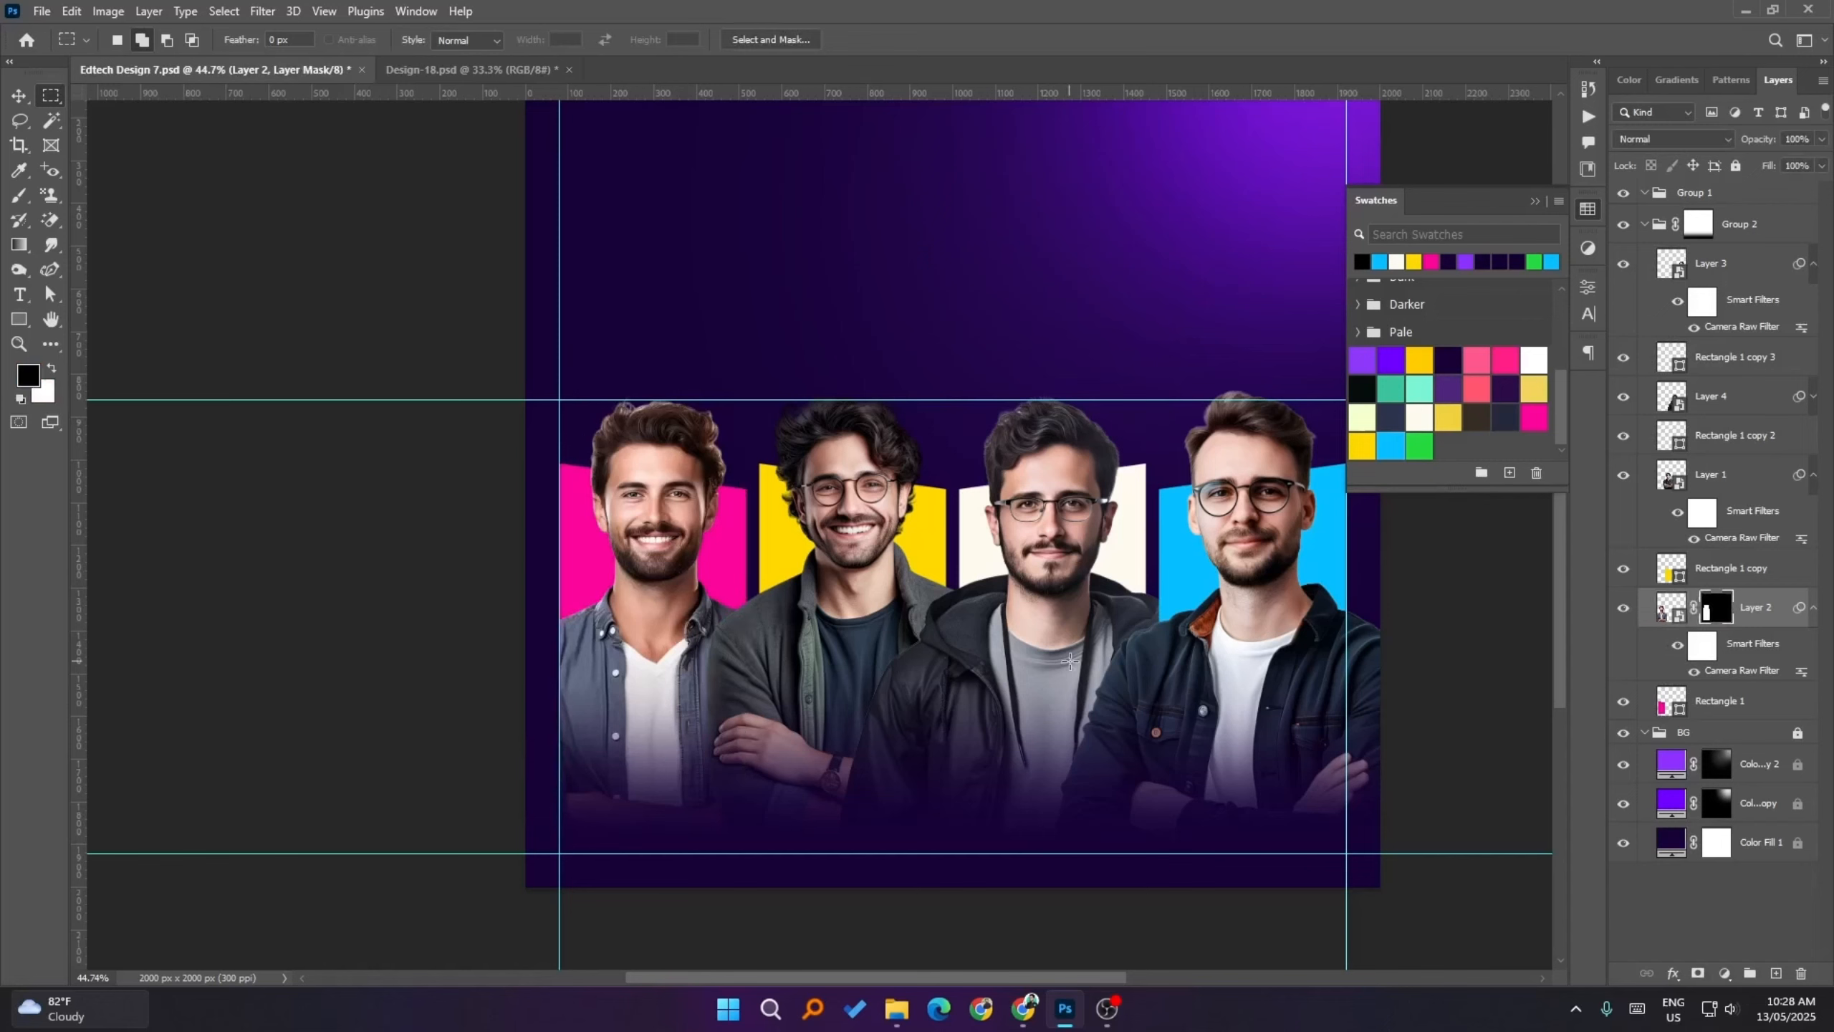
pyautogui.click(18, 95)
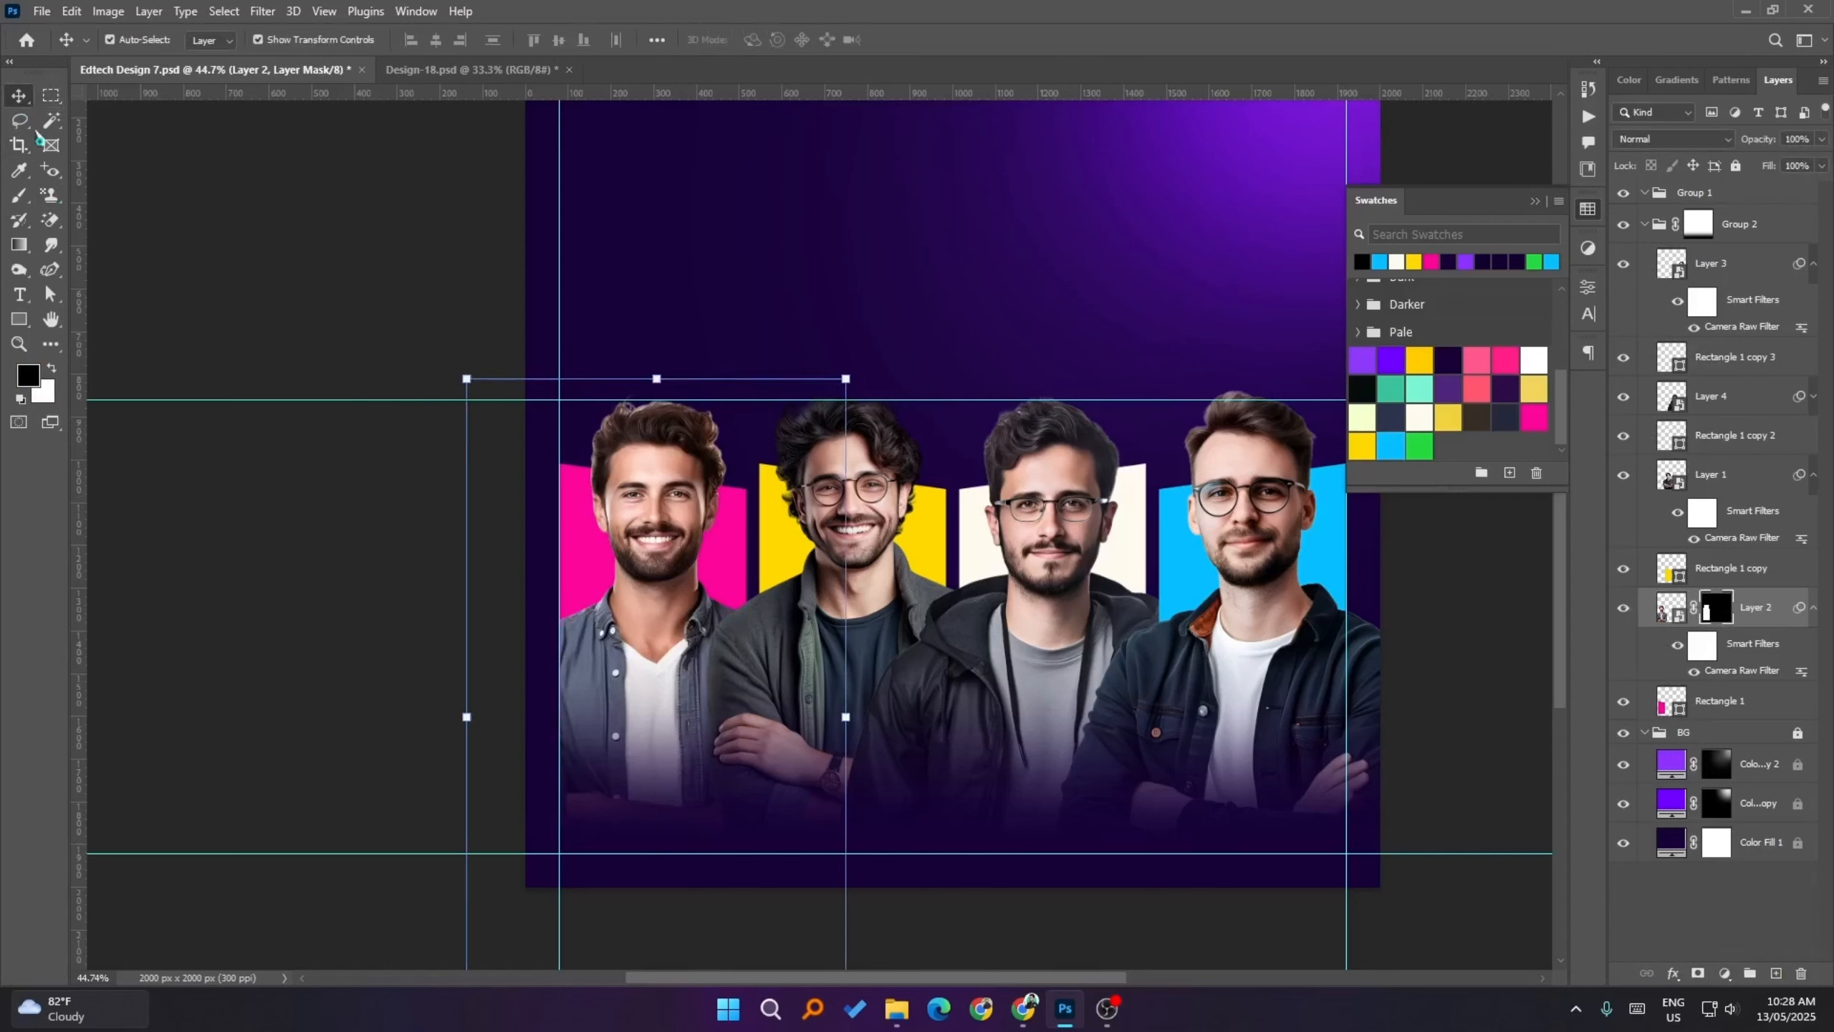
pyautogui.click(335, 659)
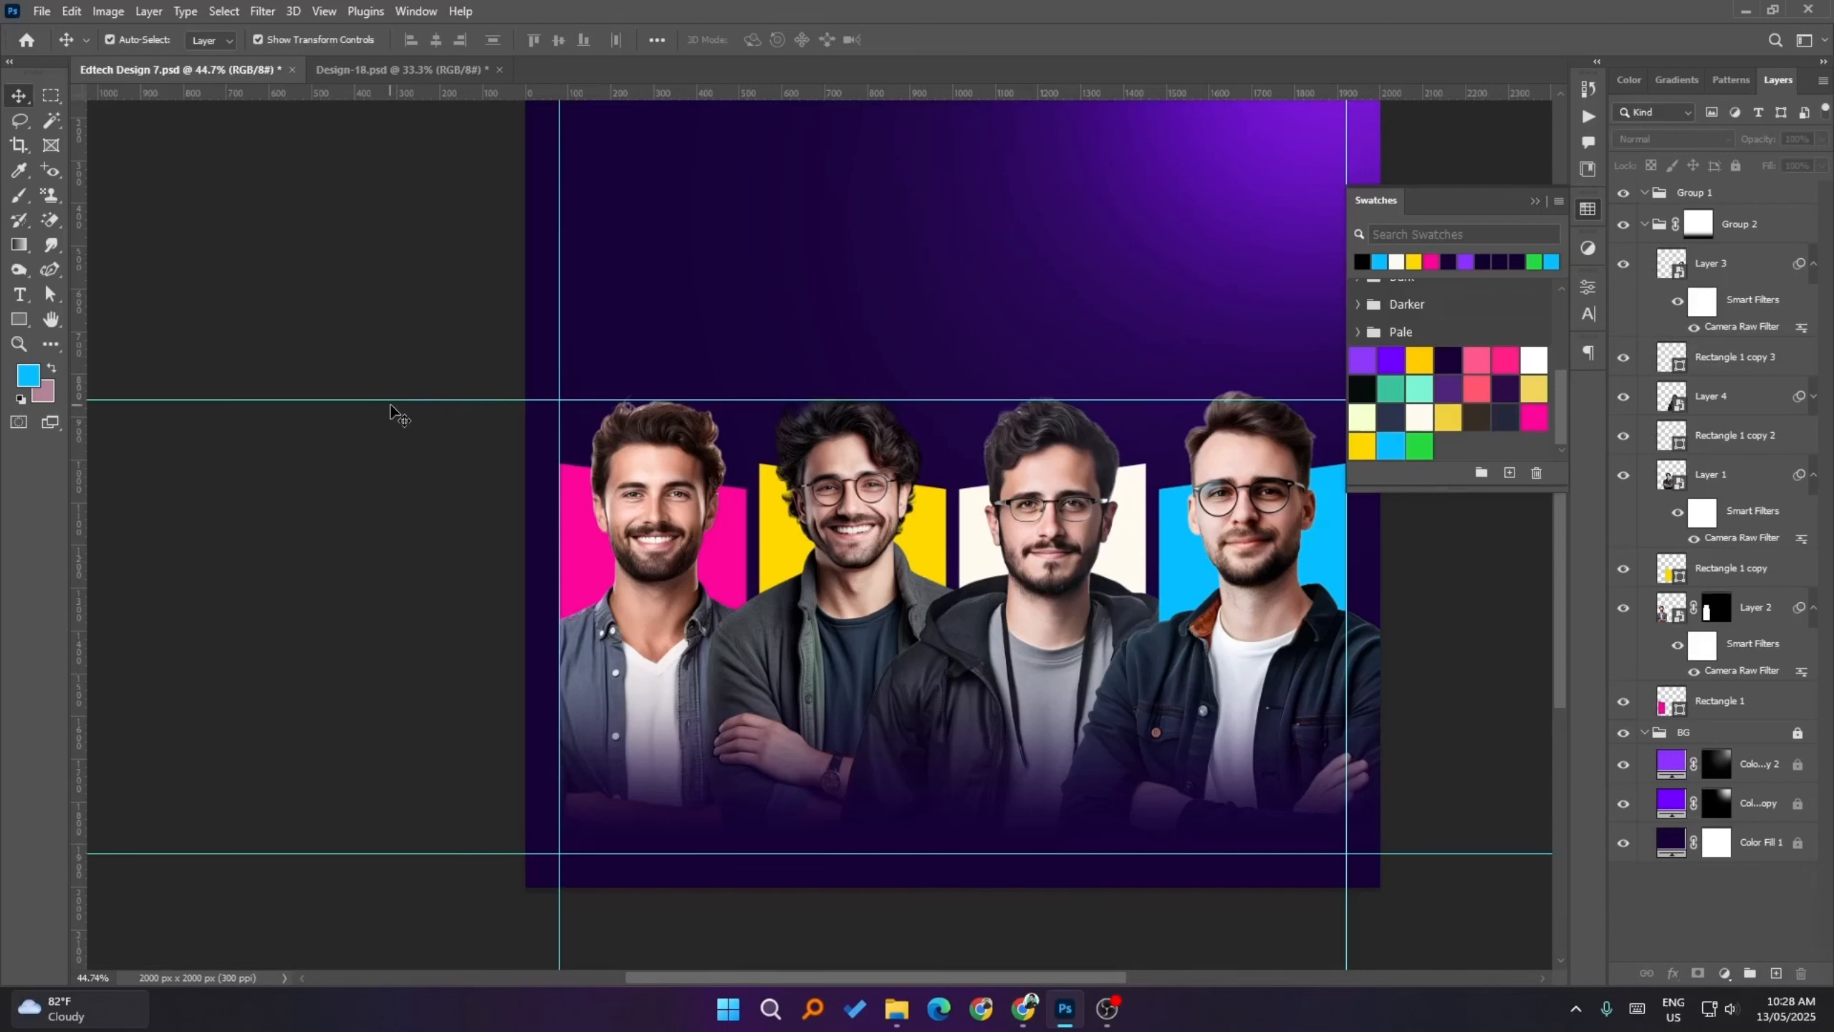
# - Unlock the guides, drag the head-height horizontal guide onto the ruler, and lock the guides again
pyautogui.click(325, 12)
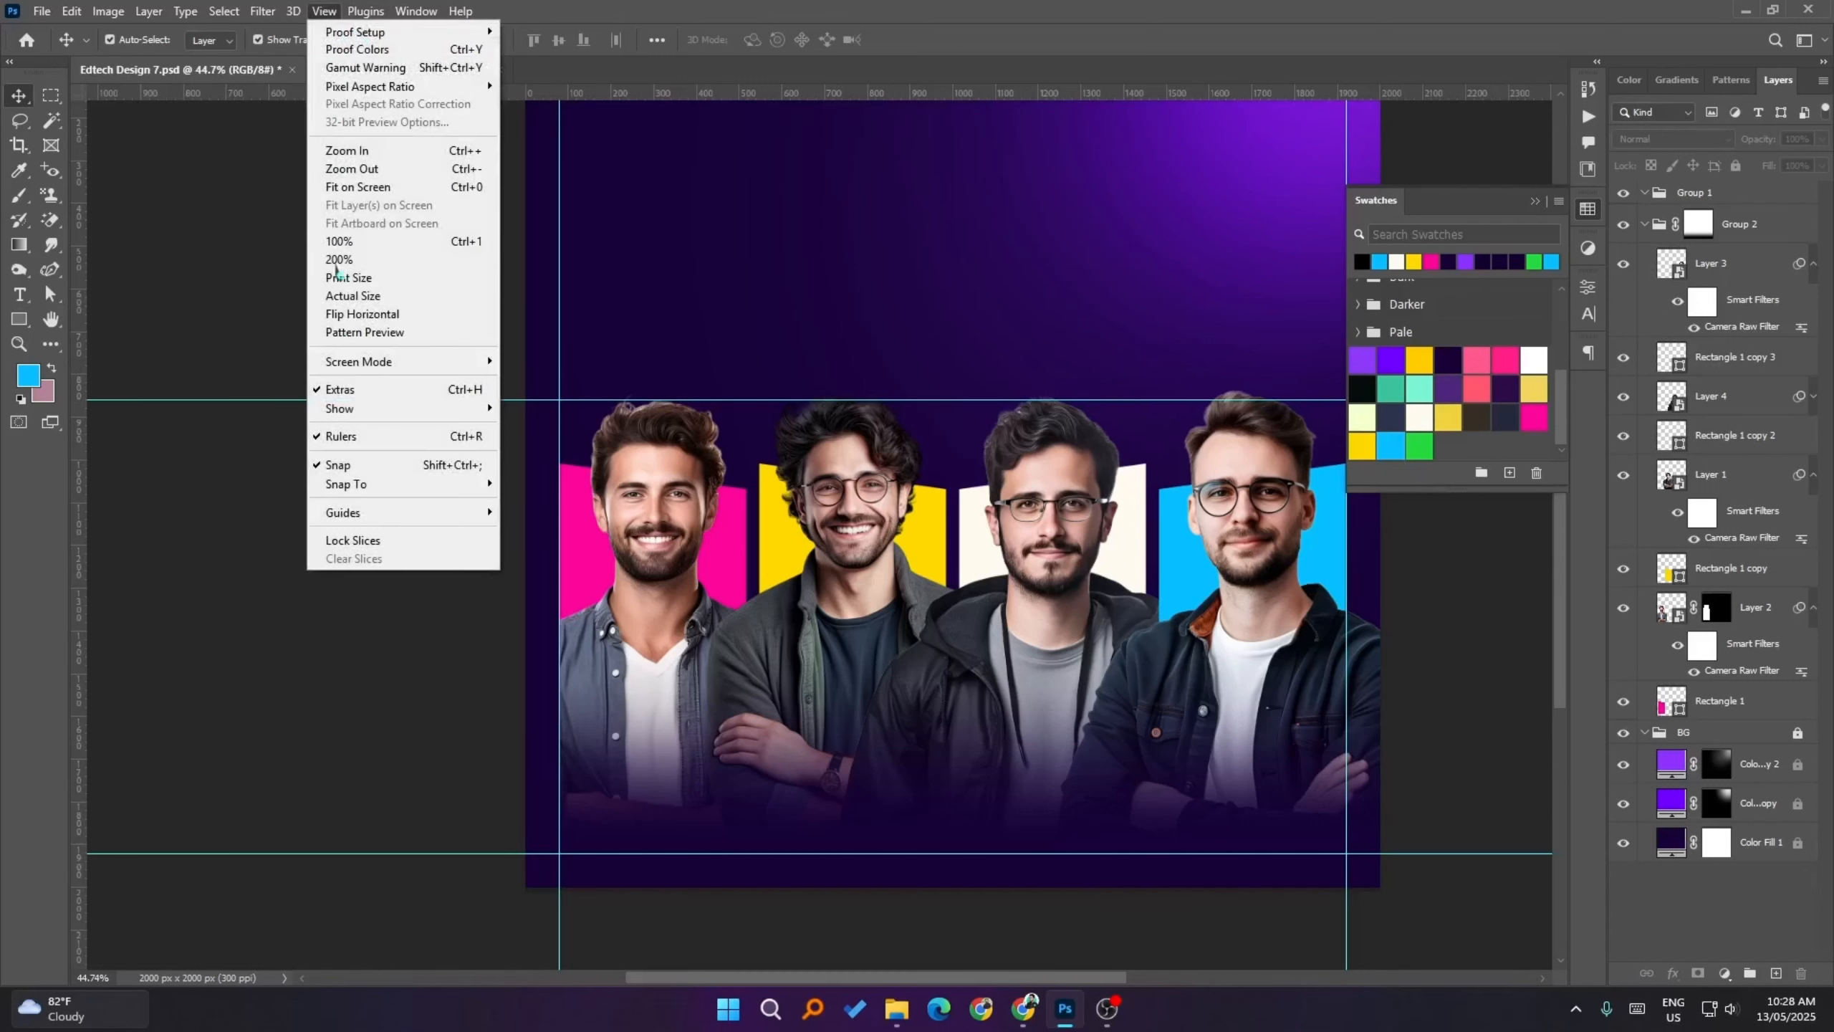
pyautogui.moveTo(381, 513)
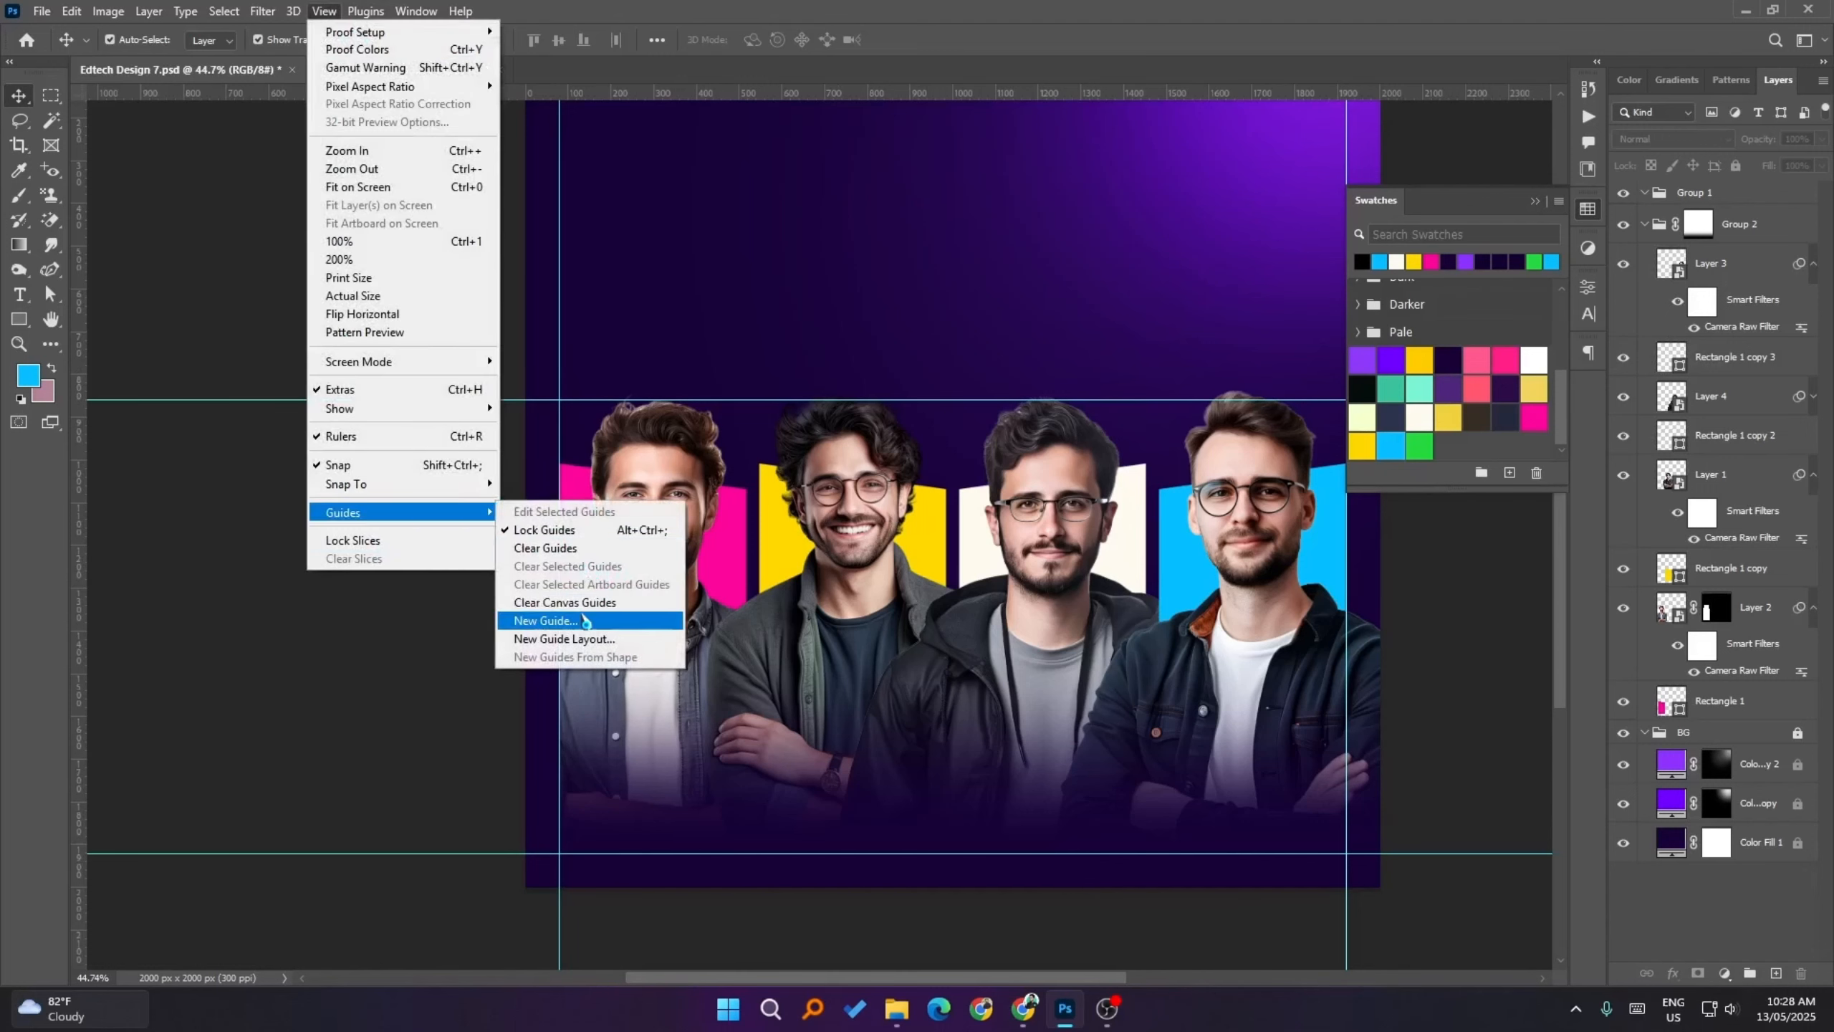
pyautogui.click(546, 529)
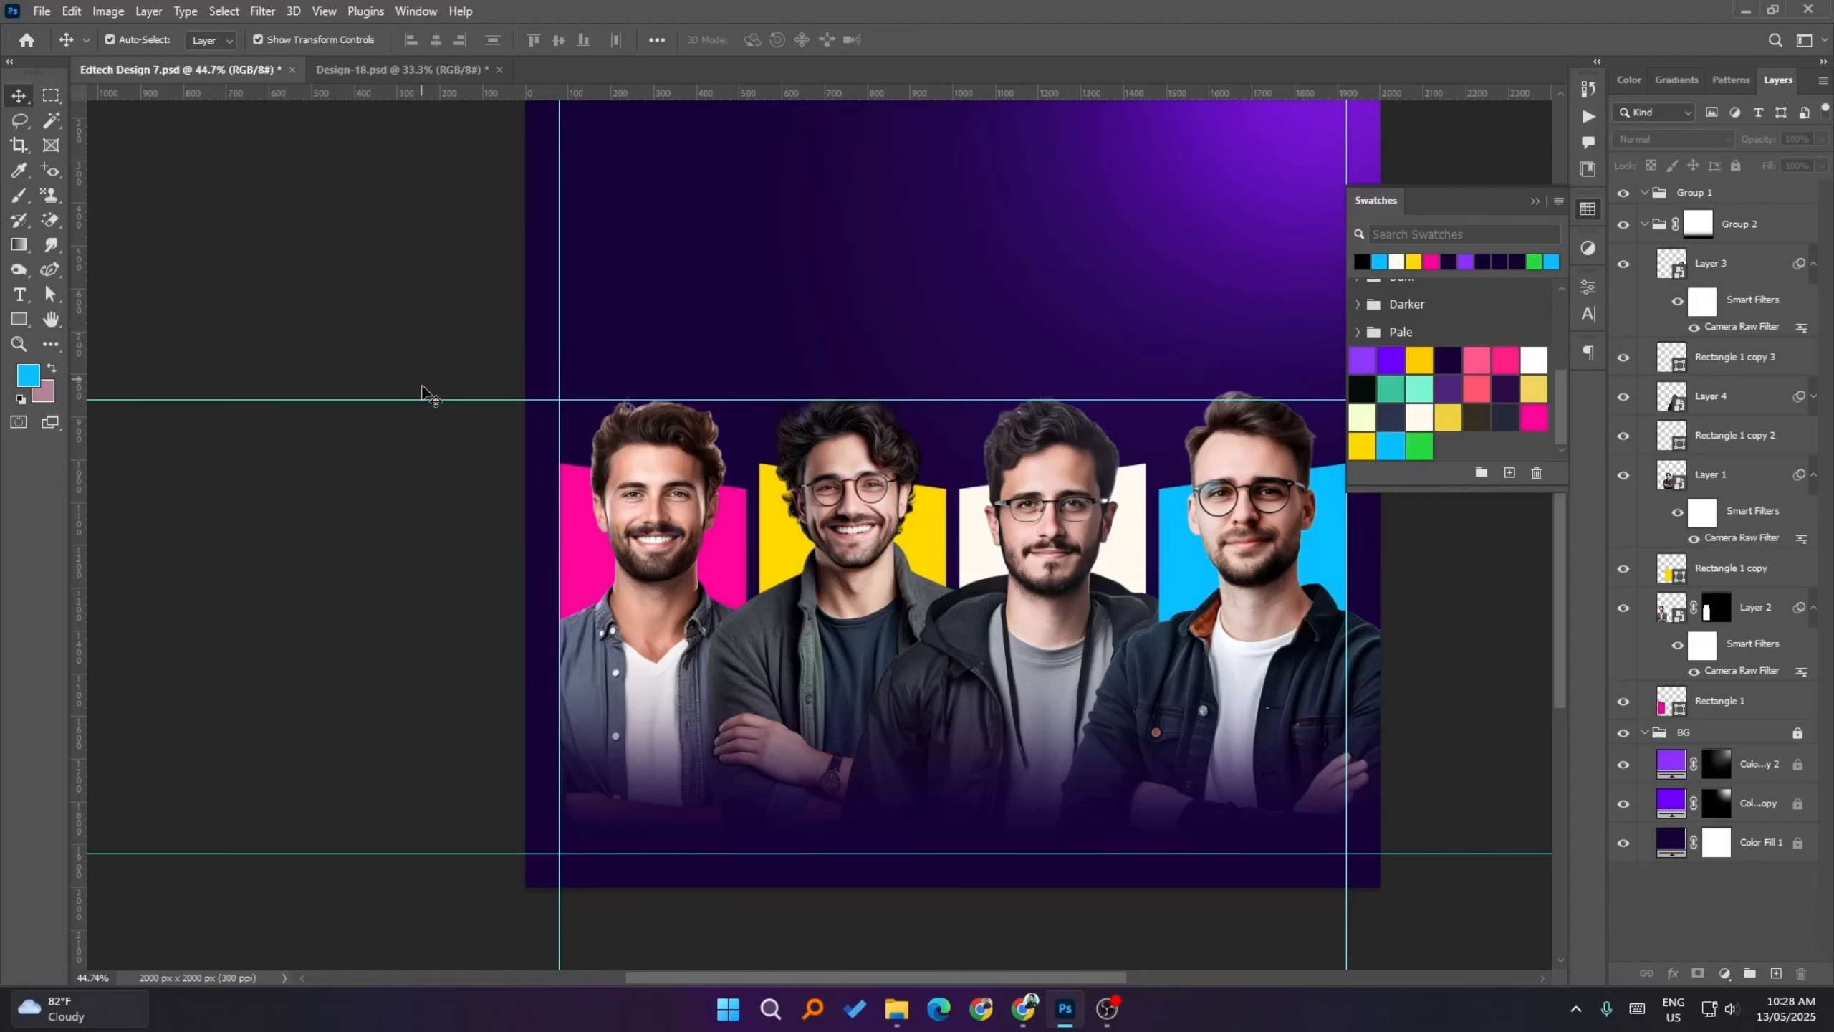
pyautogui.moveTo(418, 400); pyautogui.dragTo(408, 11)
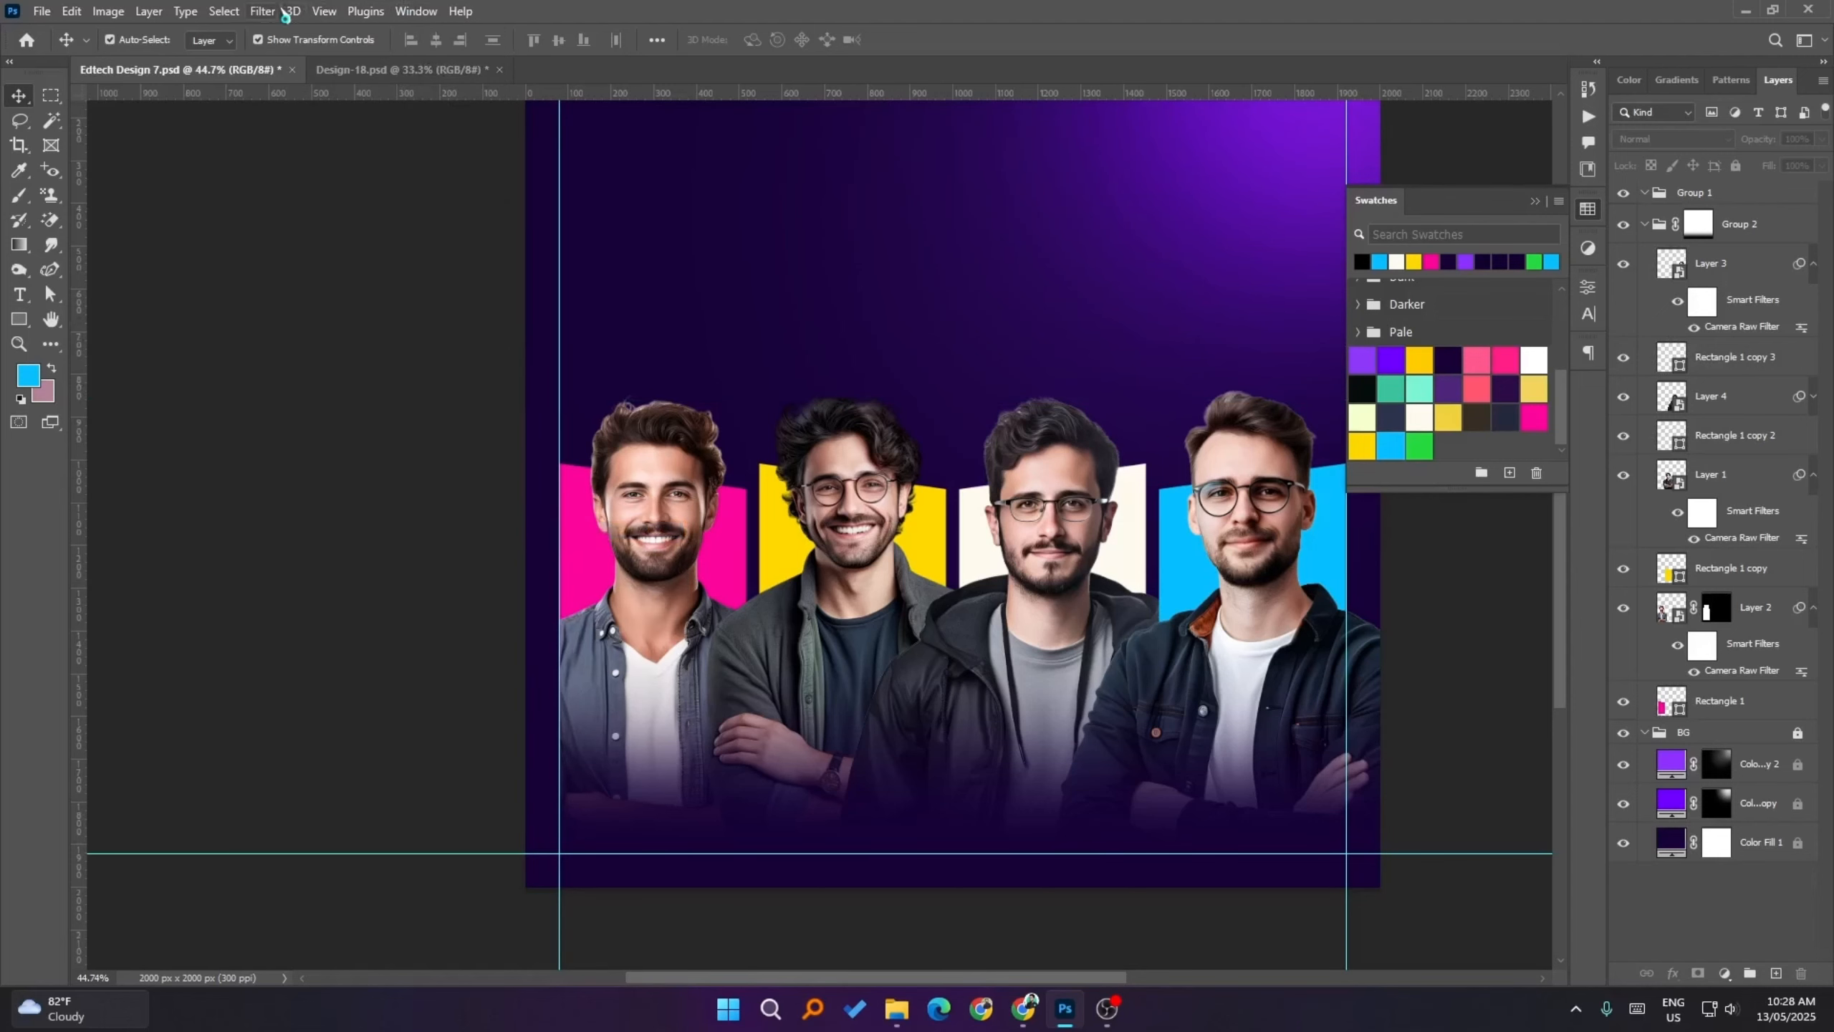
pyautogui.scroll(2, 616, 340)
pyautogui.click(324, 10)
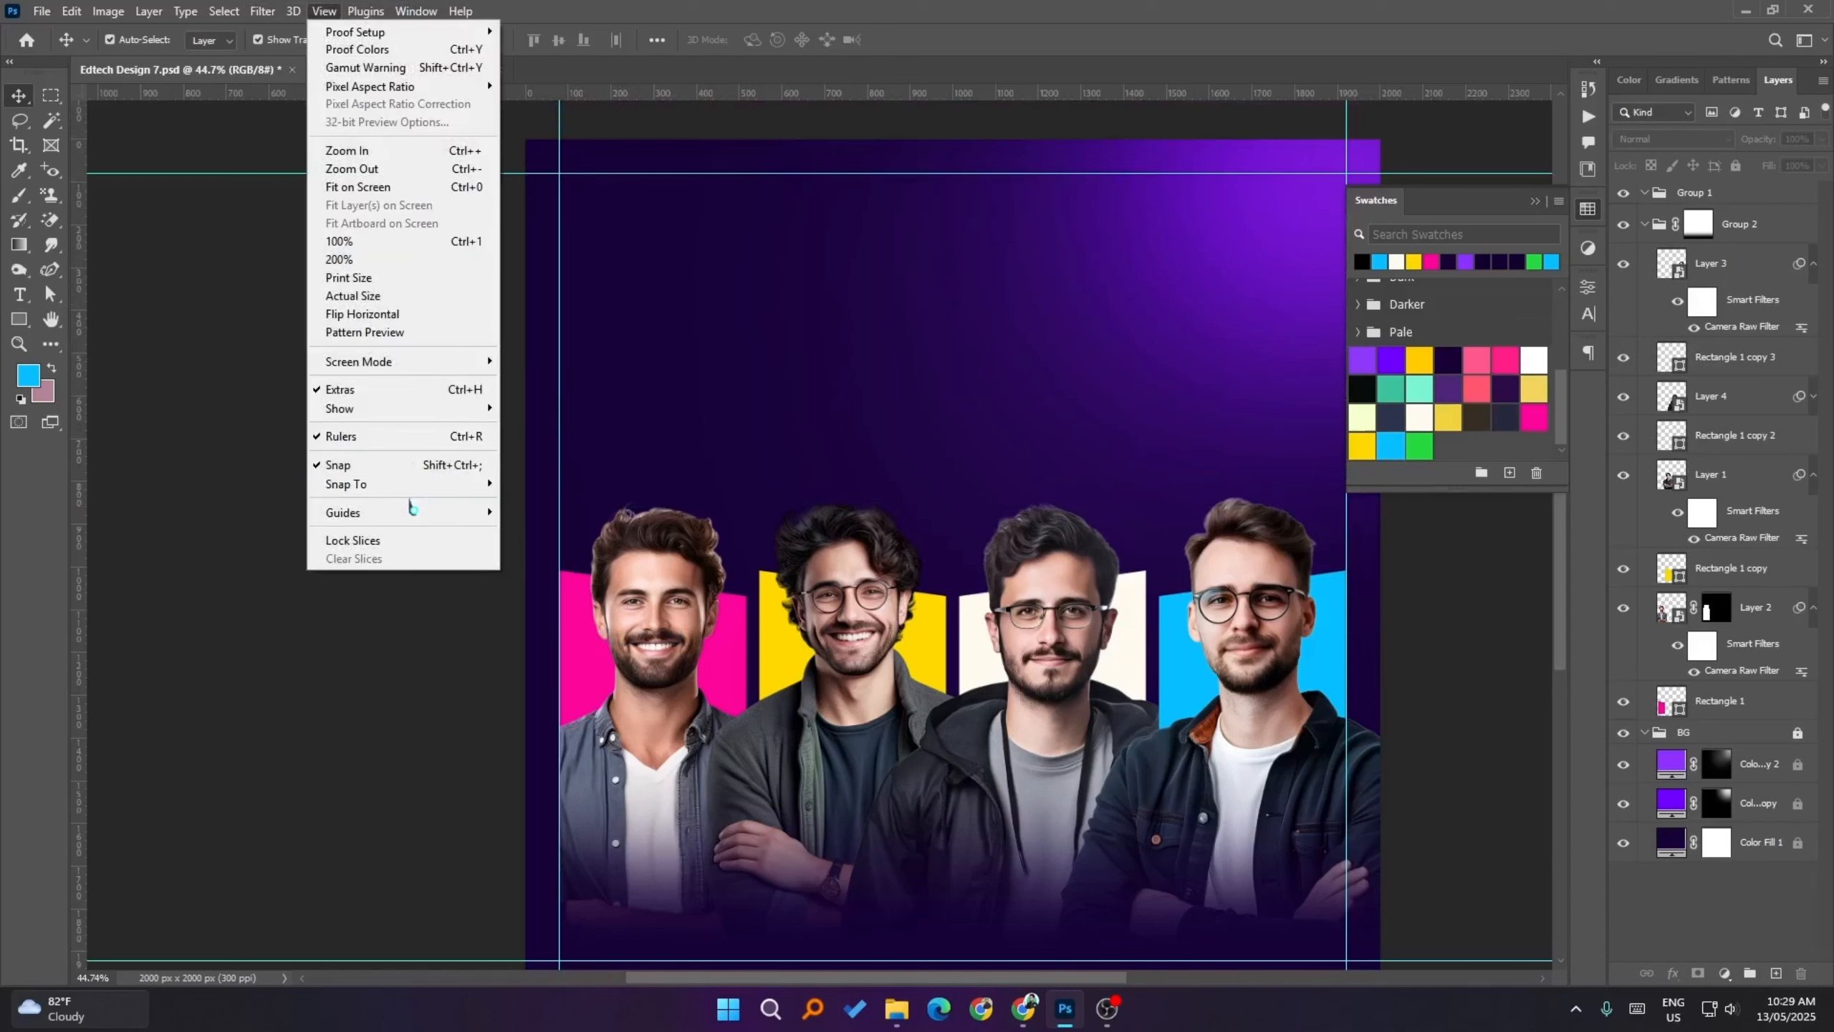
pyautogui.moveTo(409, 513)
pyautogui.click(570, 530)
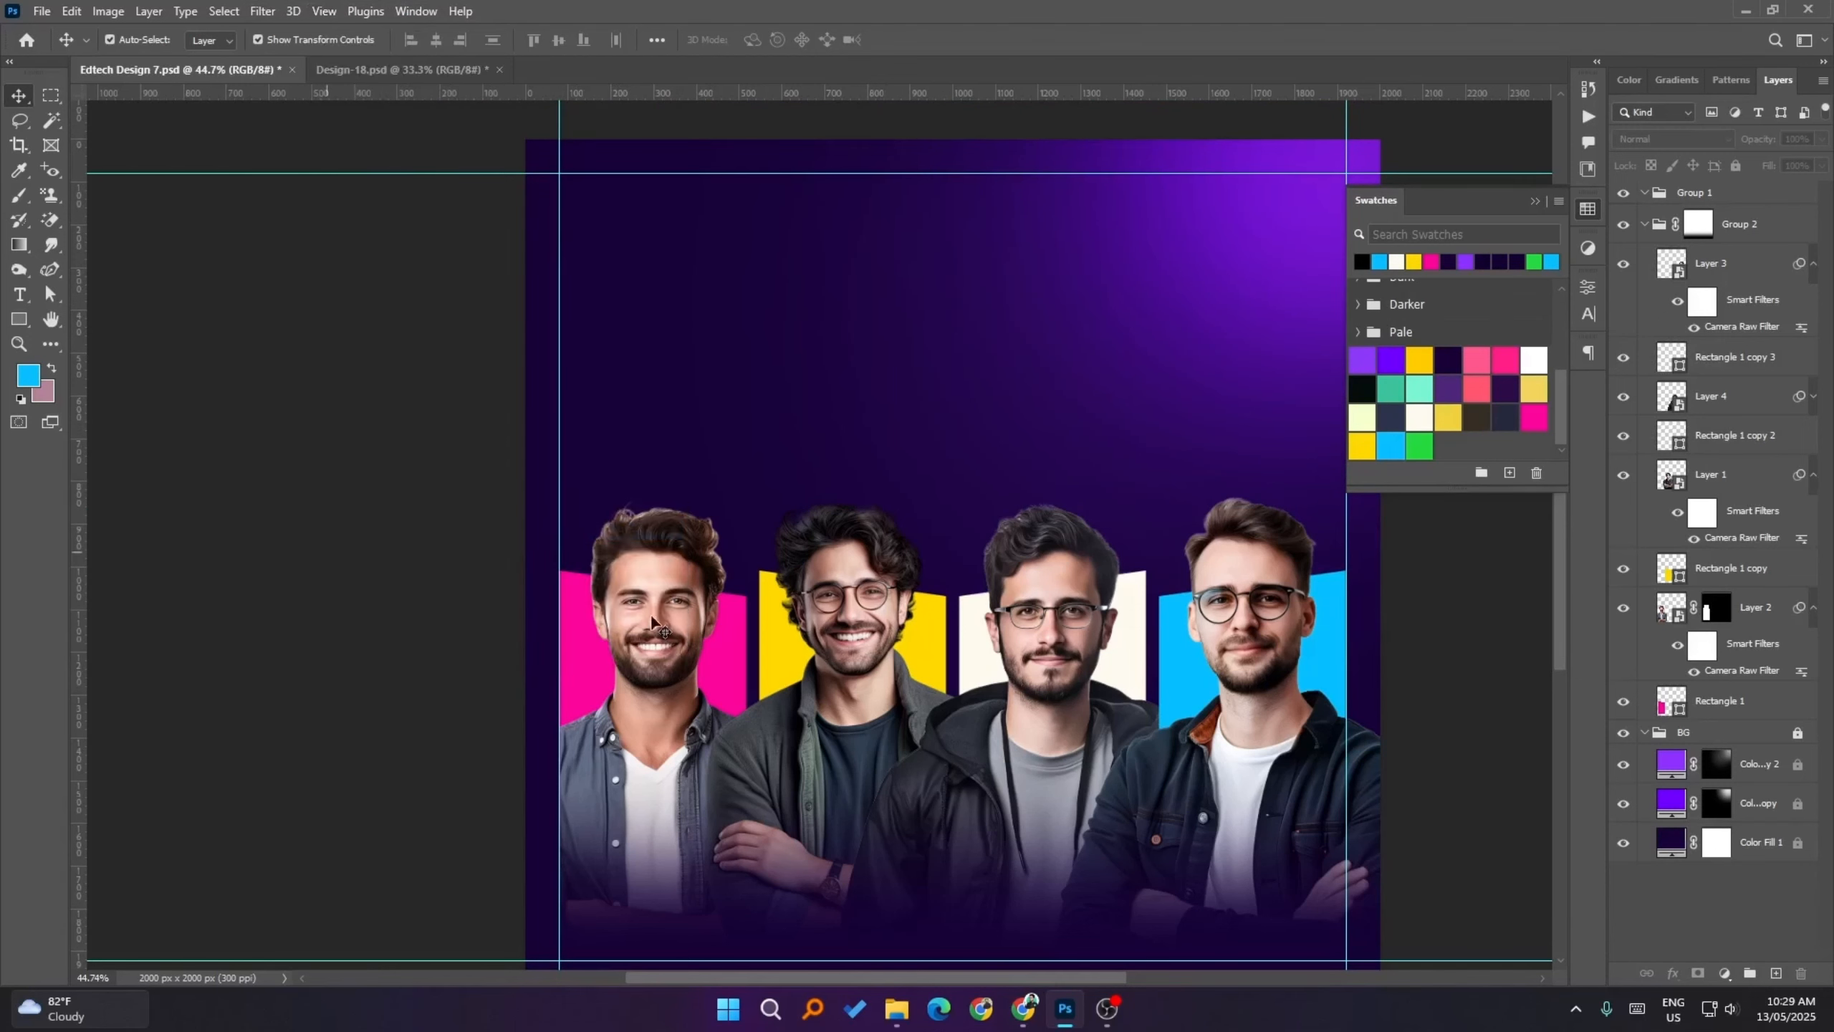
pyautogui.scroll(-2, 238, 605)
pyautogui.scroll(2, 1047, 701)
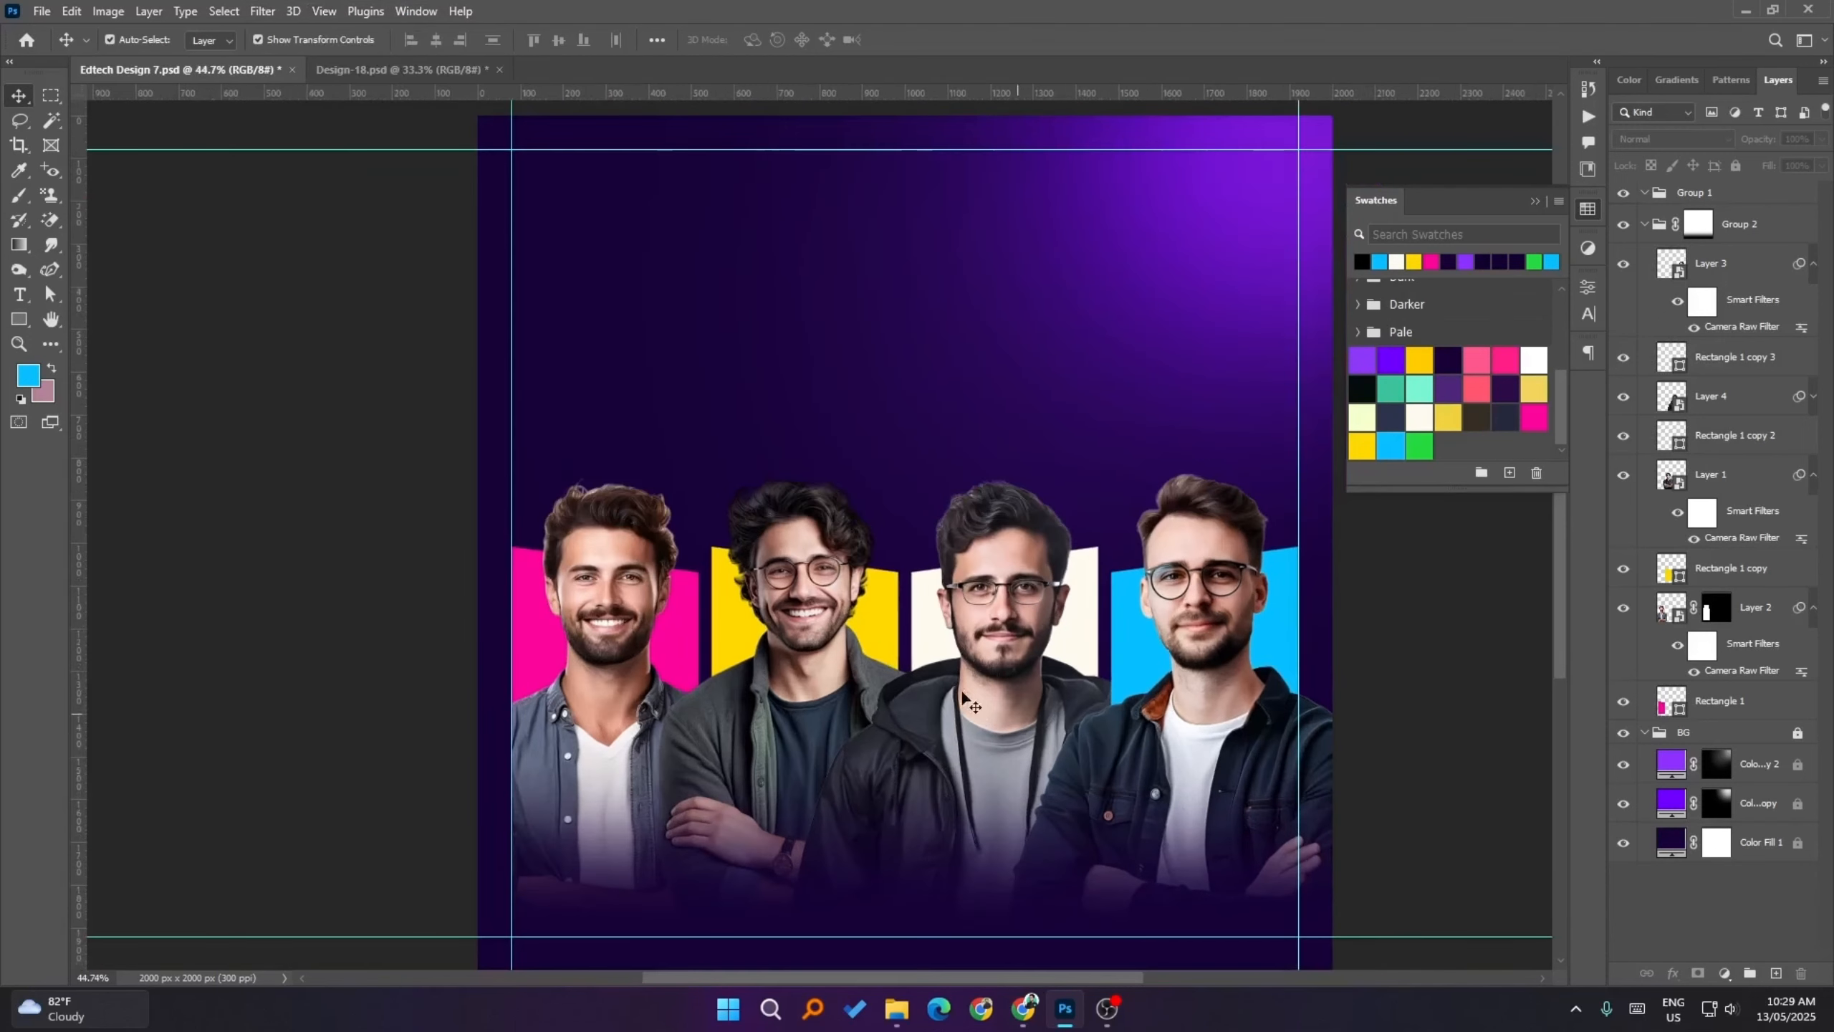
pyautogui.click(810, 583)
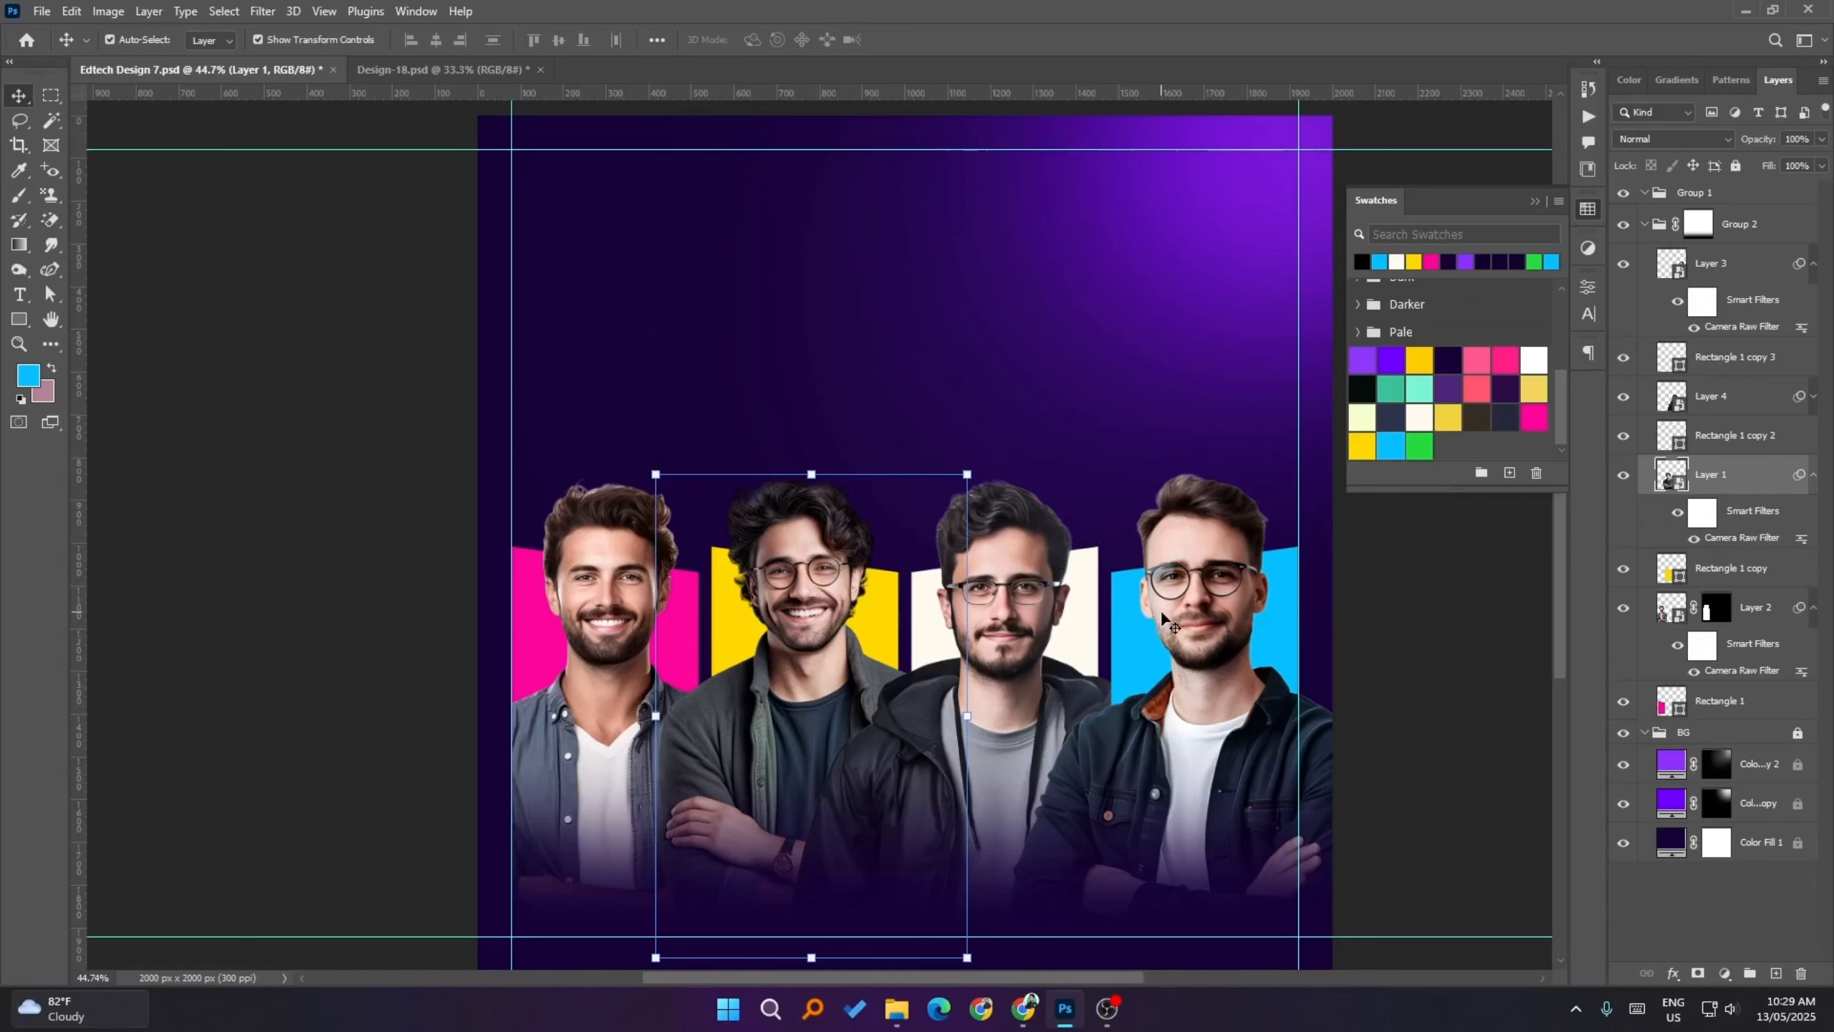
# - Mask Layer 1's glasses-wearer to the yellow panel's width, extending the selection above his head
pyautogui.click(1719, 612)
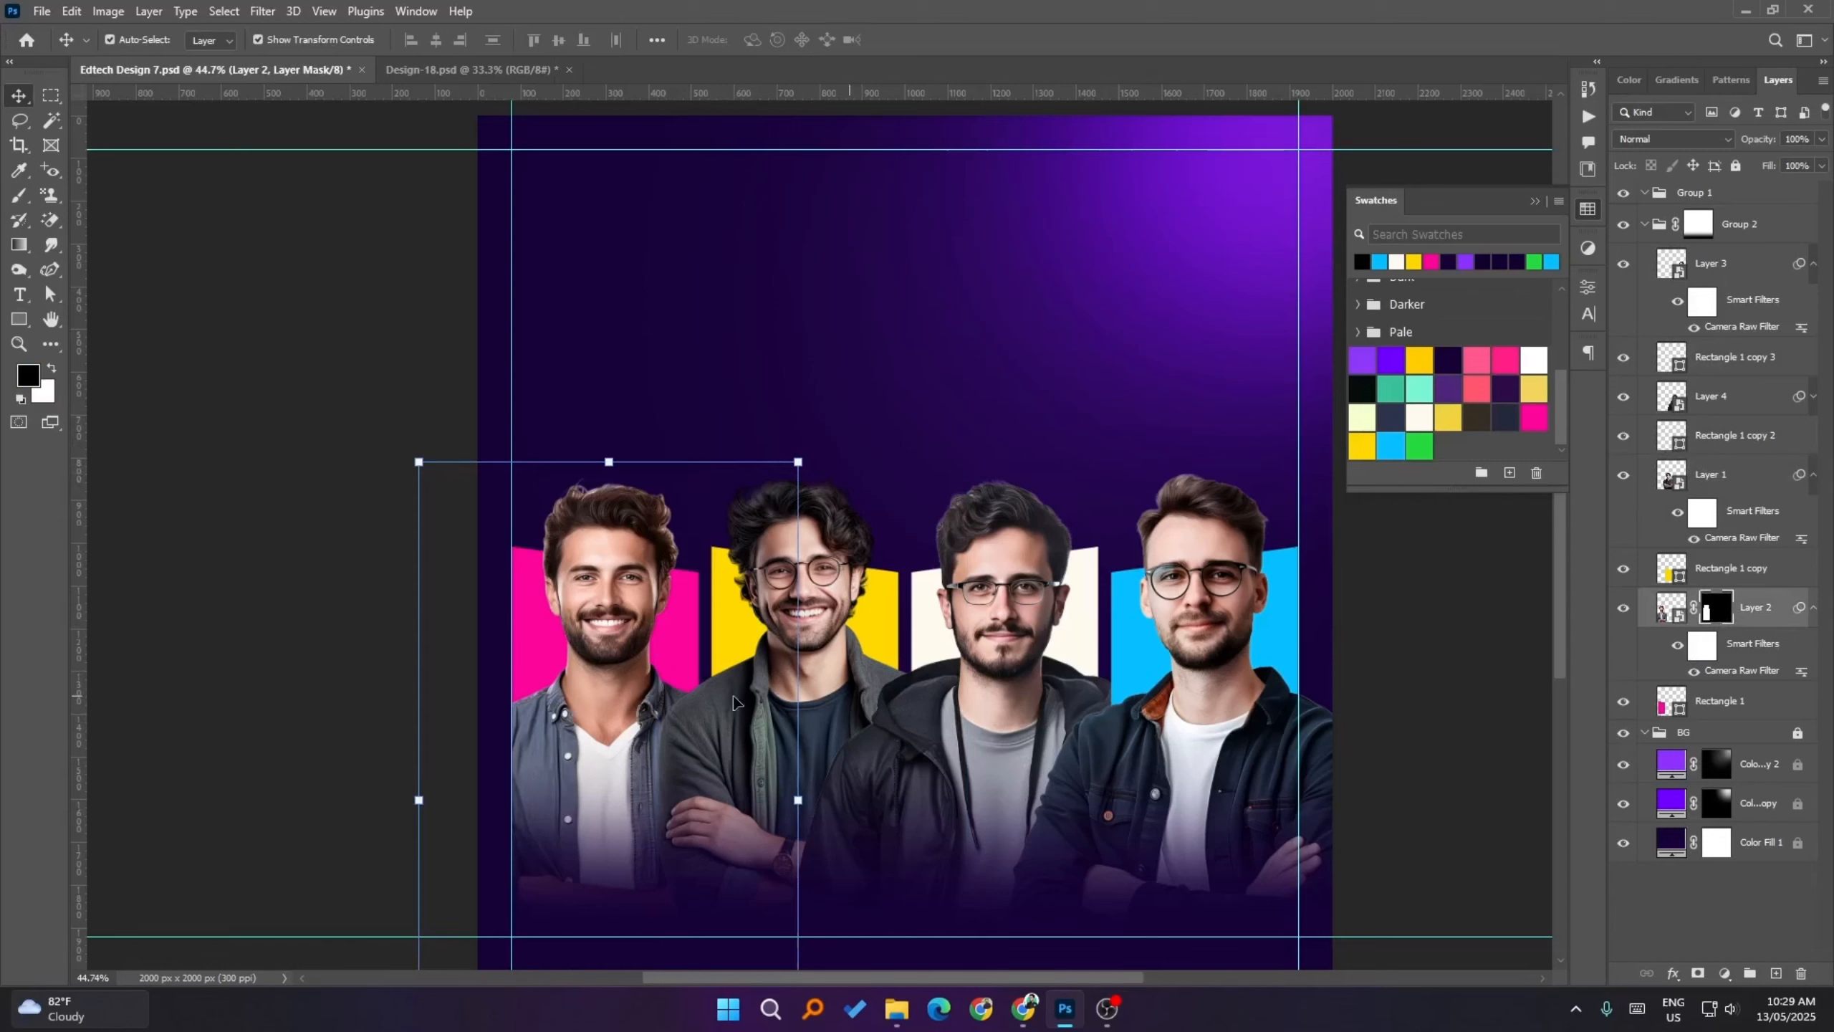
pyautogui.click(837, 614)
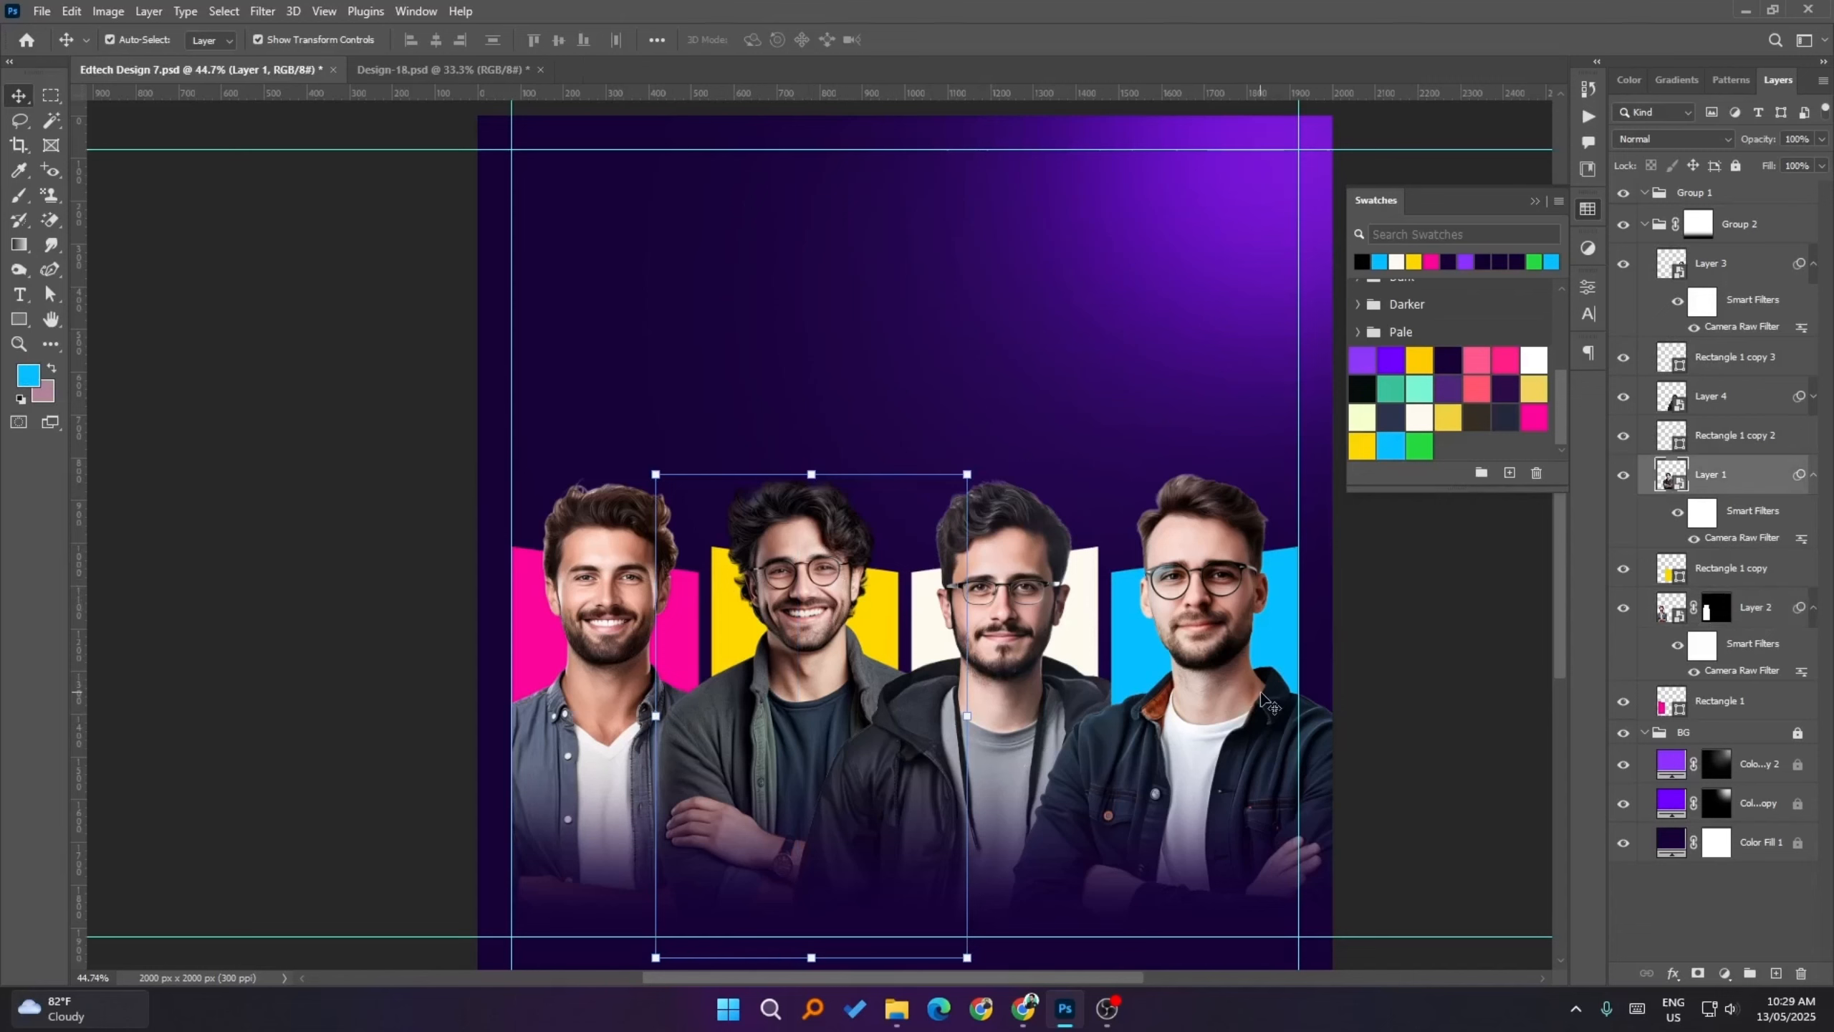
pyautogui.press('Down')
pyautogui.press('Down')
pyautogui.press('Down')
pyautogui.press('Down')
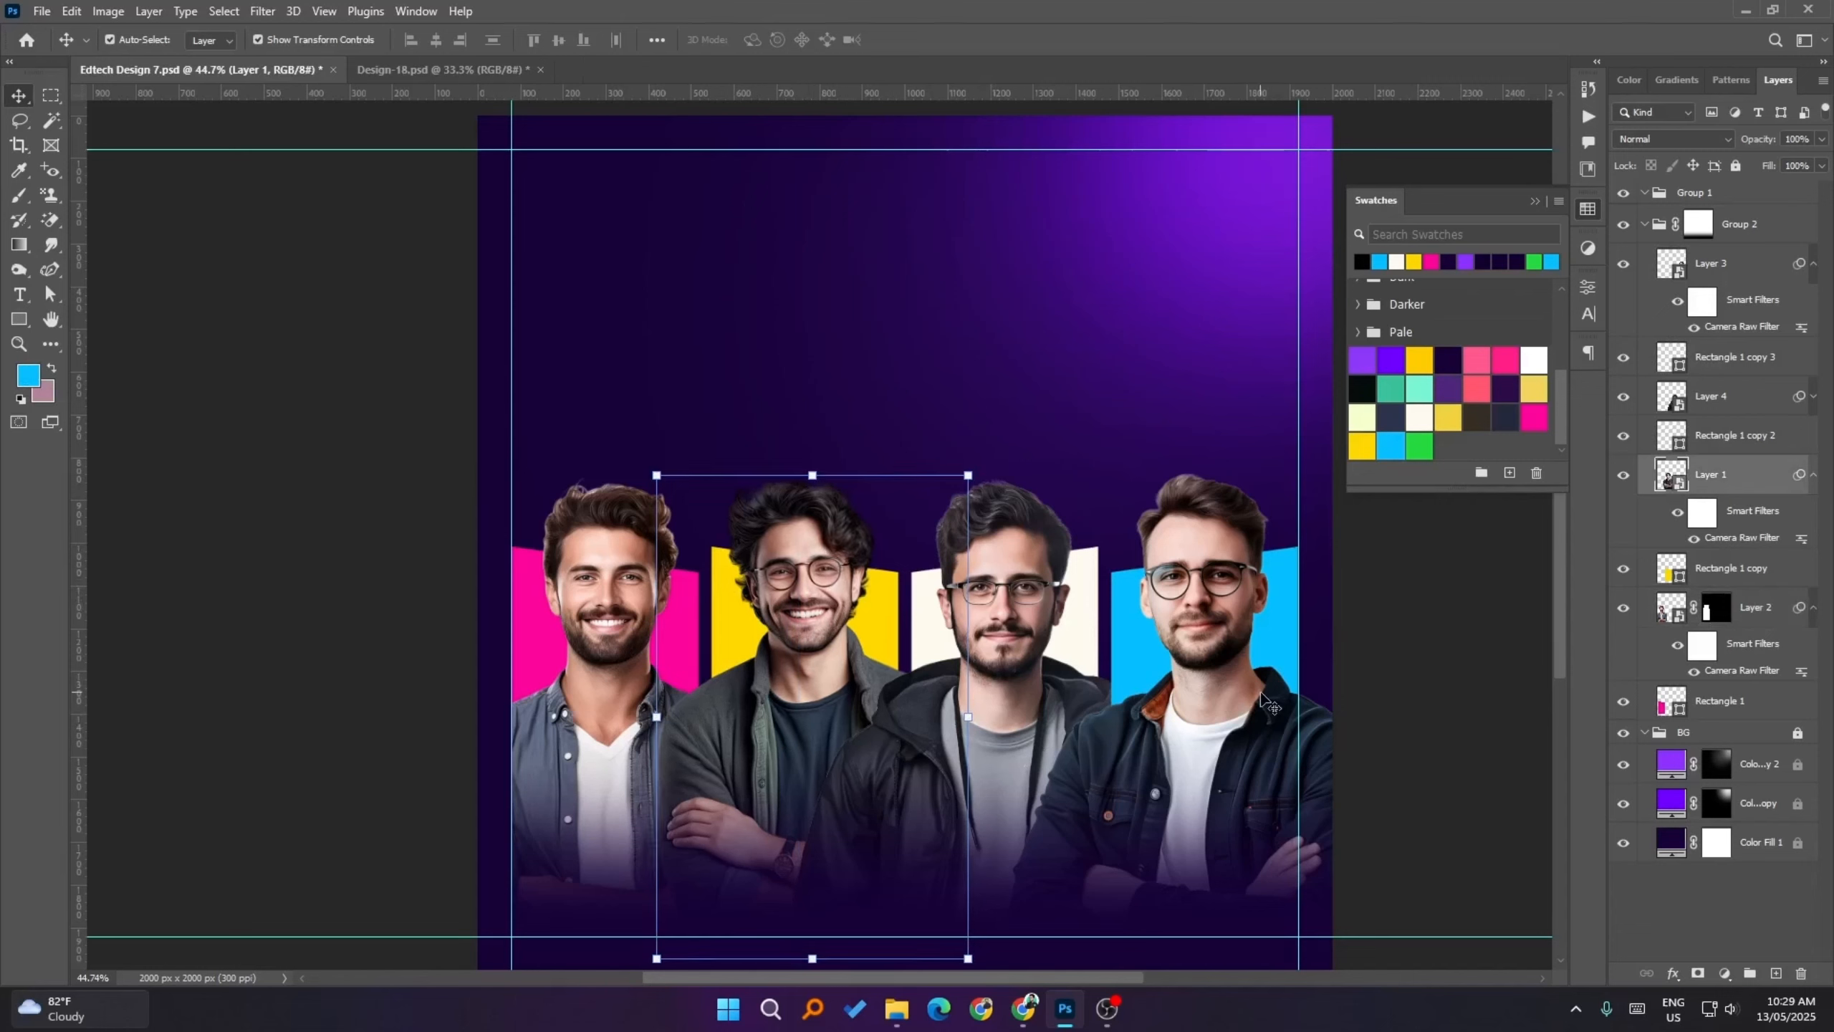
pyautogui.press('Up')
pyautogui.press('Up')
pyautogui.press('Up')
pyautogui.press('Up')
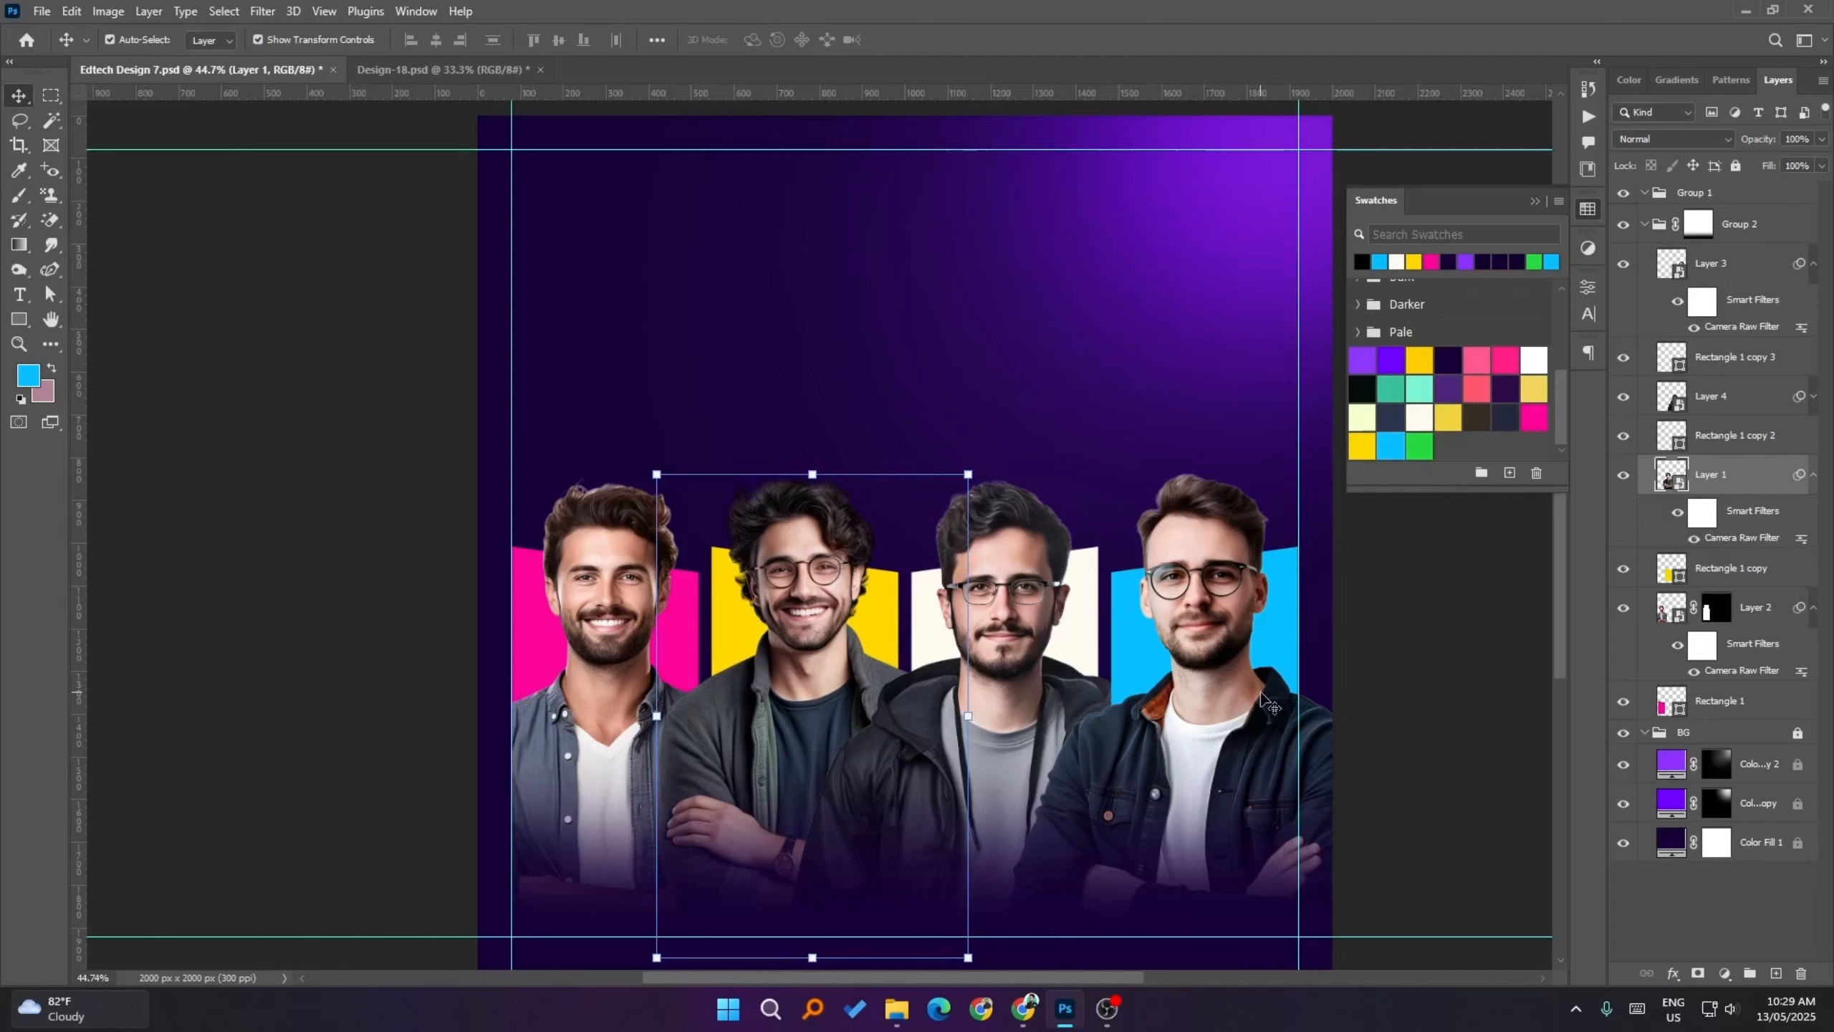
pyautogui.keyDown('ctrl'); pyautogui.click(1670, 571); pyautogui.keyUp('ctrl')
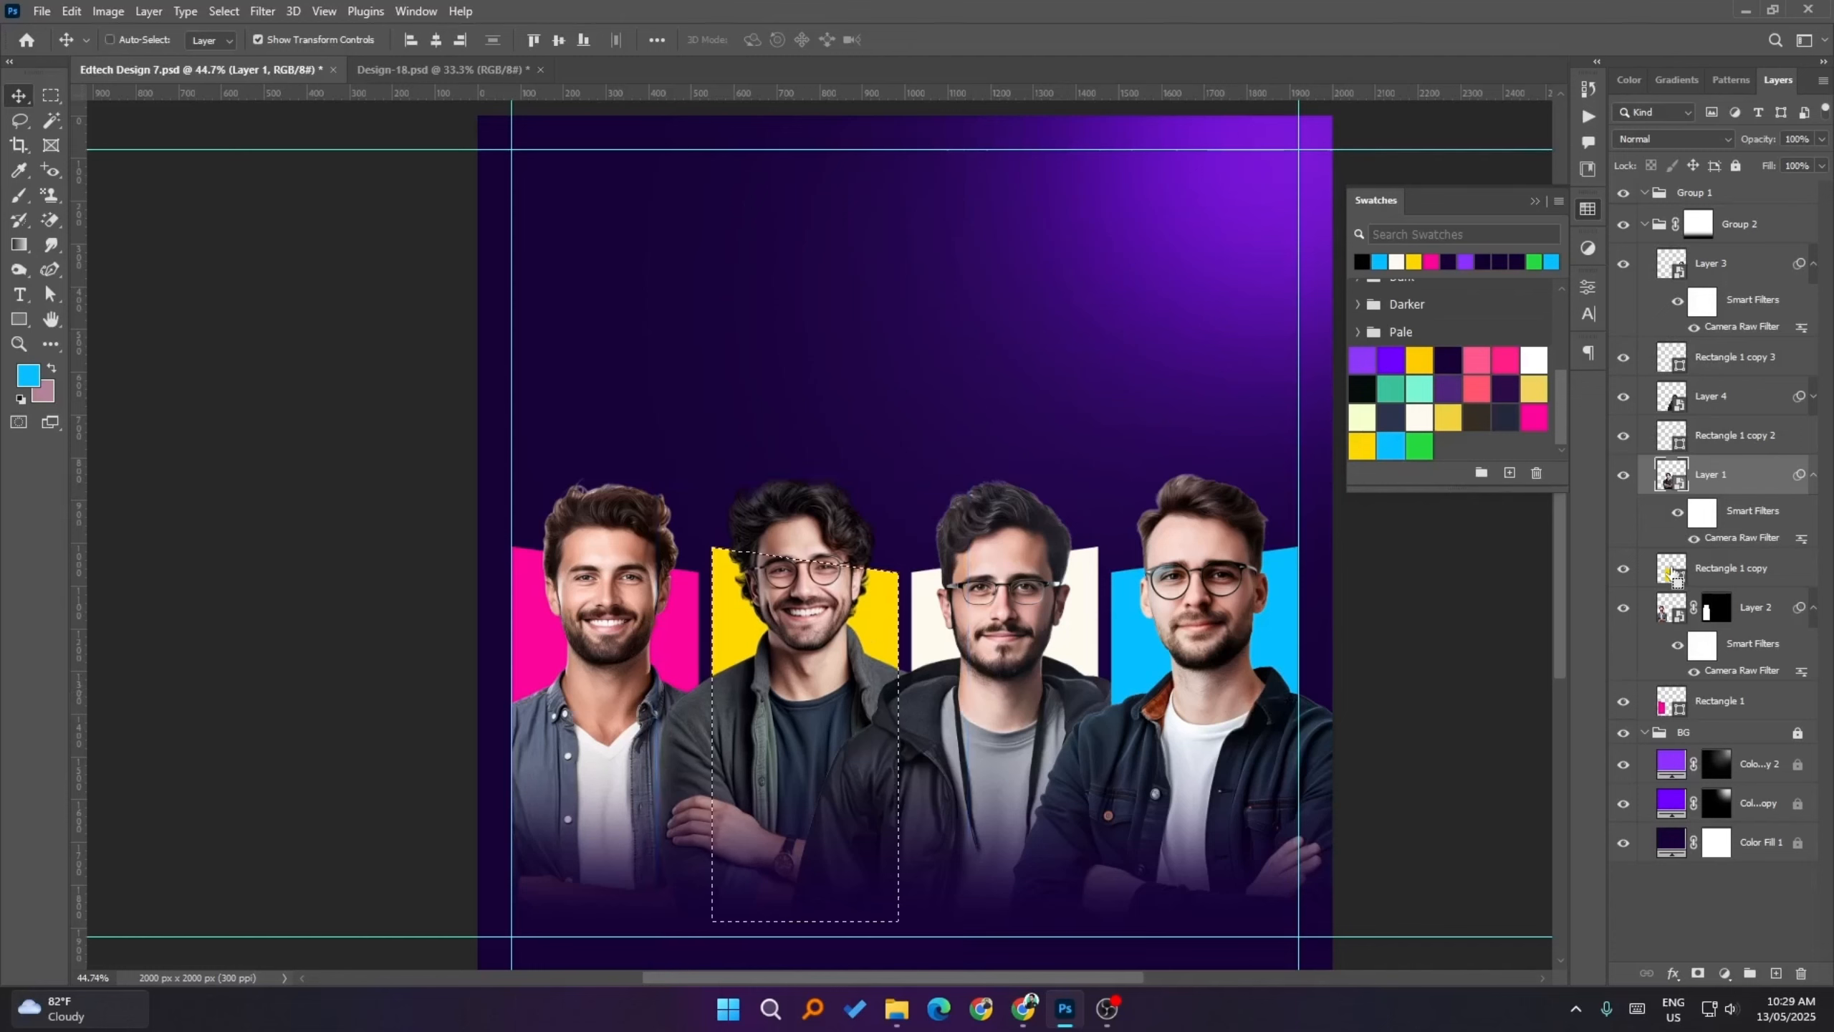
pyautogui.click(42, 89)
pyautogui.moveTo(715, 453); pyautogui.dragTo(902, 588)
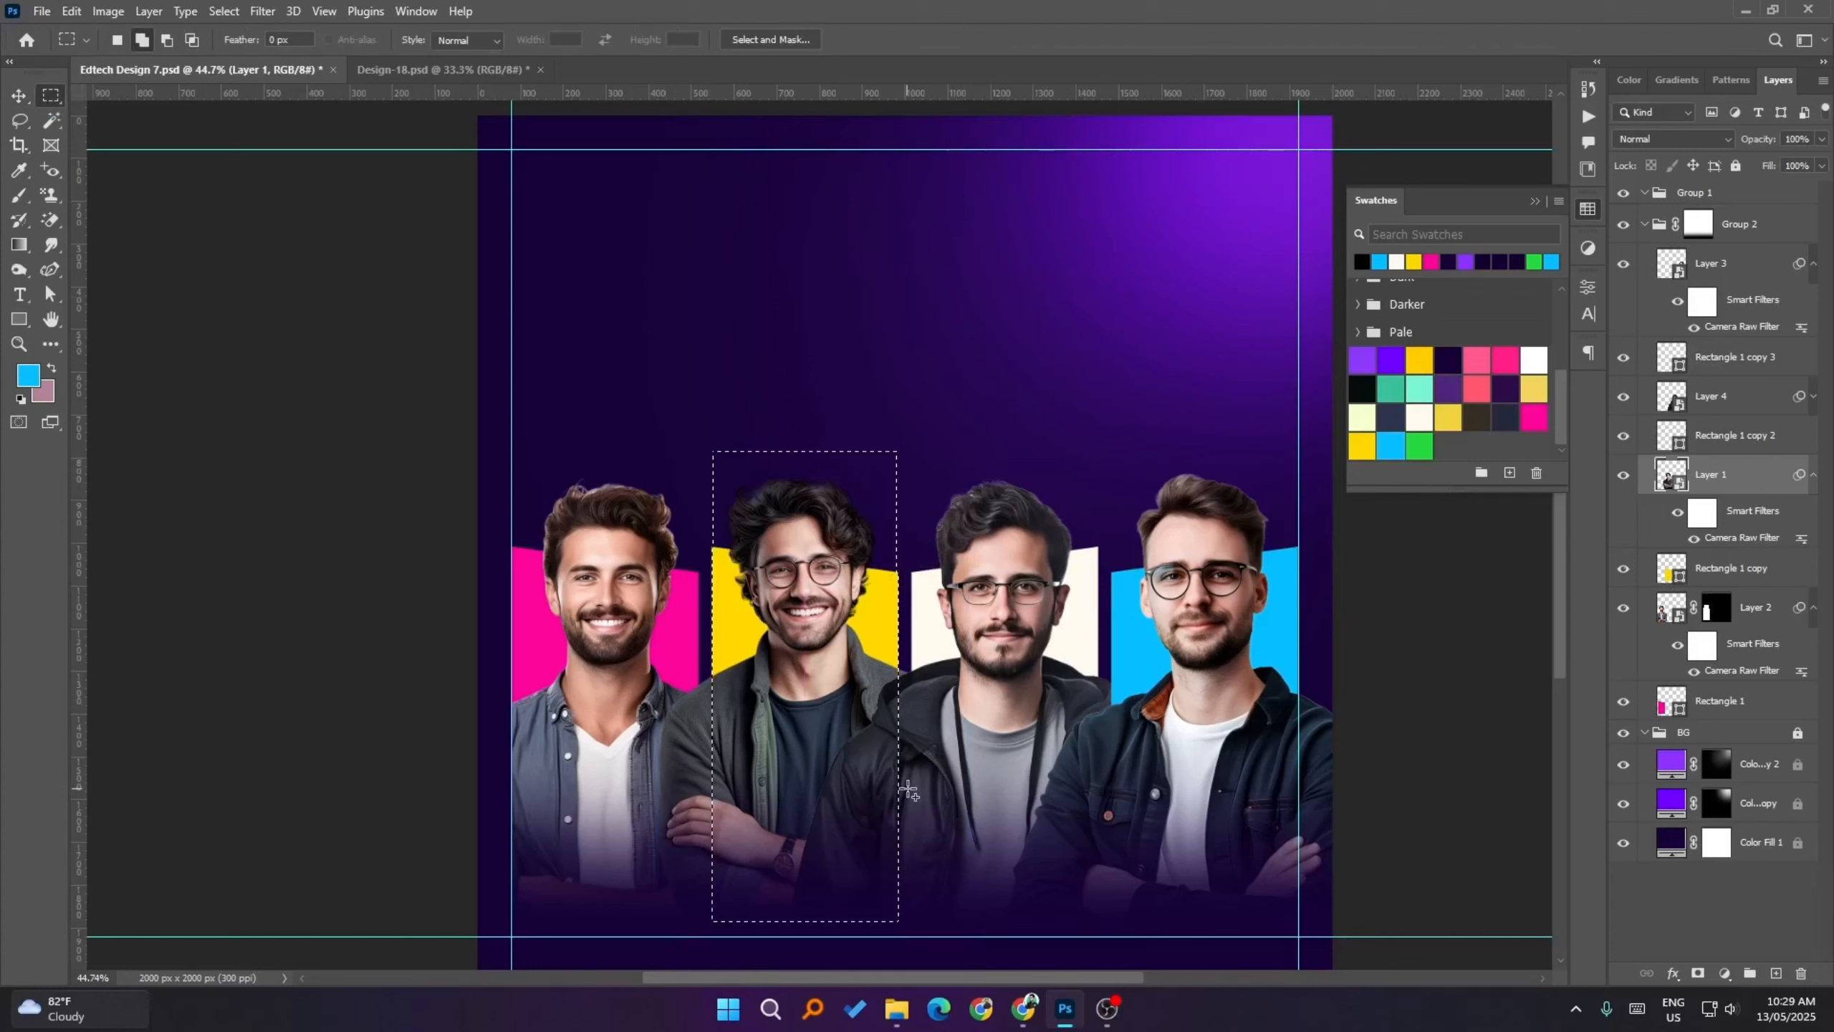
pyautogui.click(1698, 973)
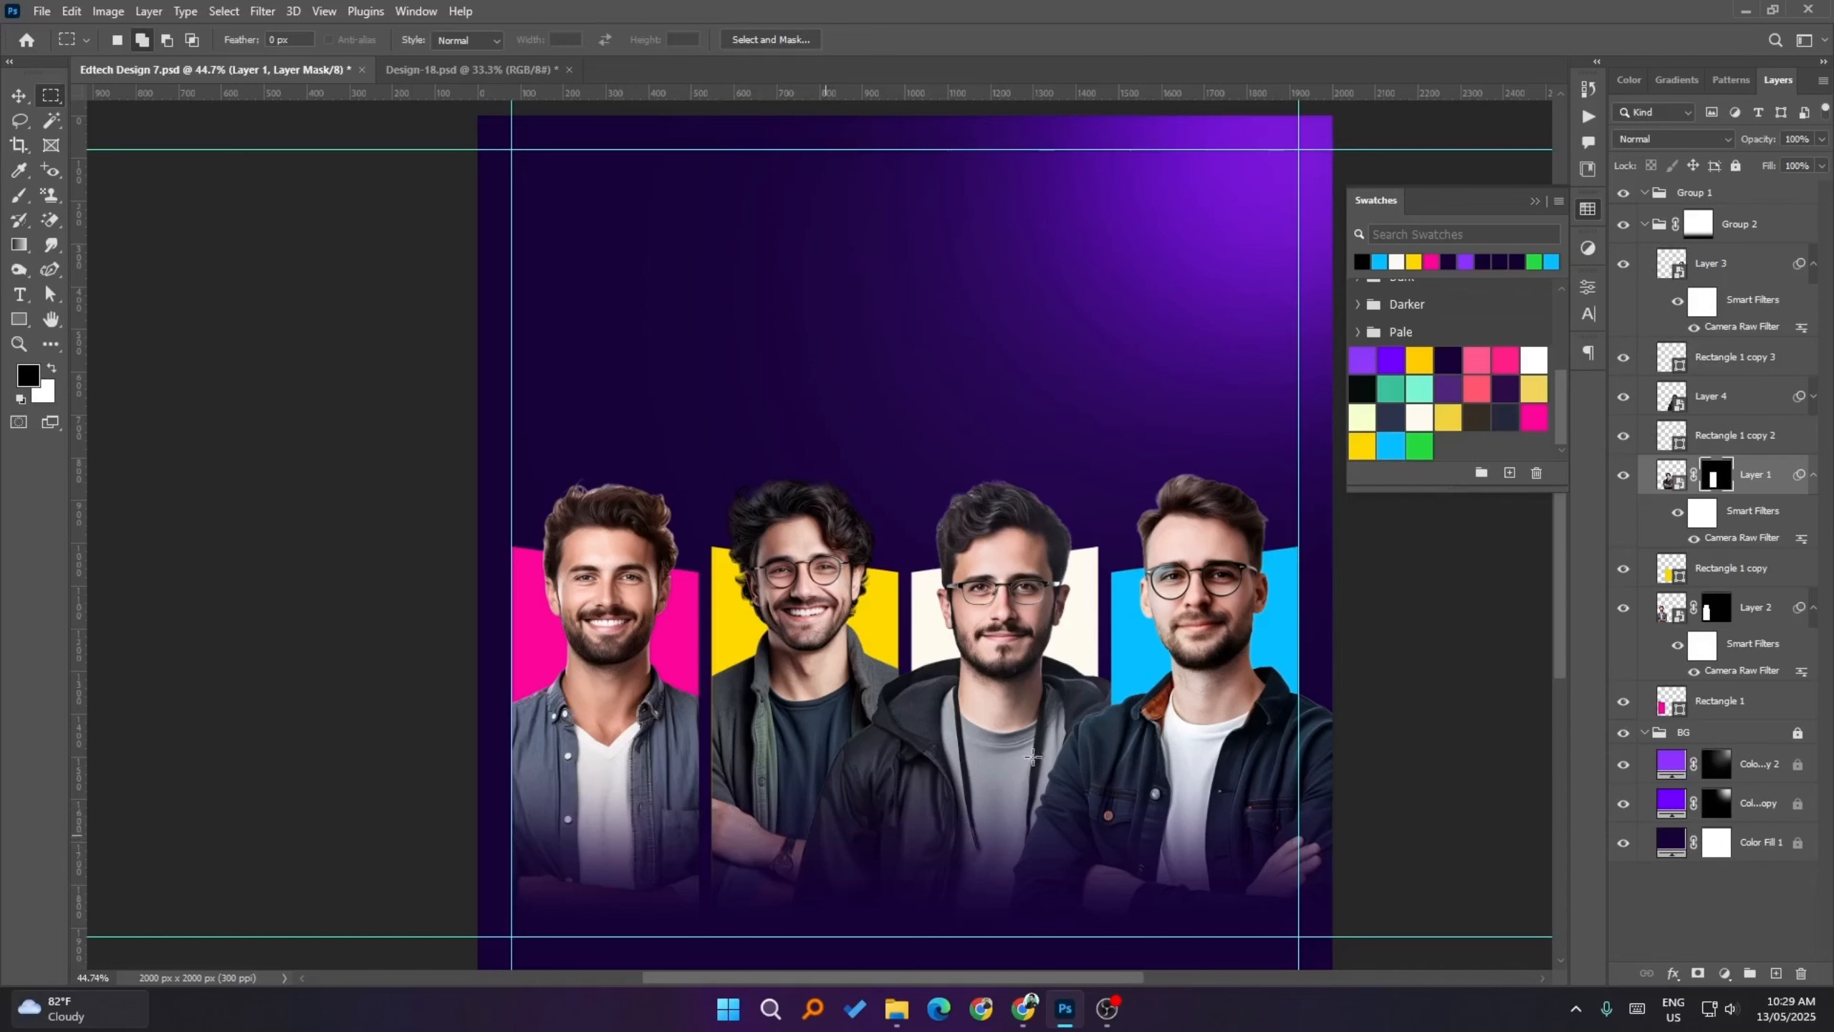
# - Mask the third man's layer to the cream panel's column, extended above his head
pyautogui.click(1738, 409)
pyautogui.click(1624, 396)
pyautogui.click(1624, 396)
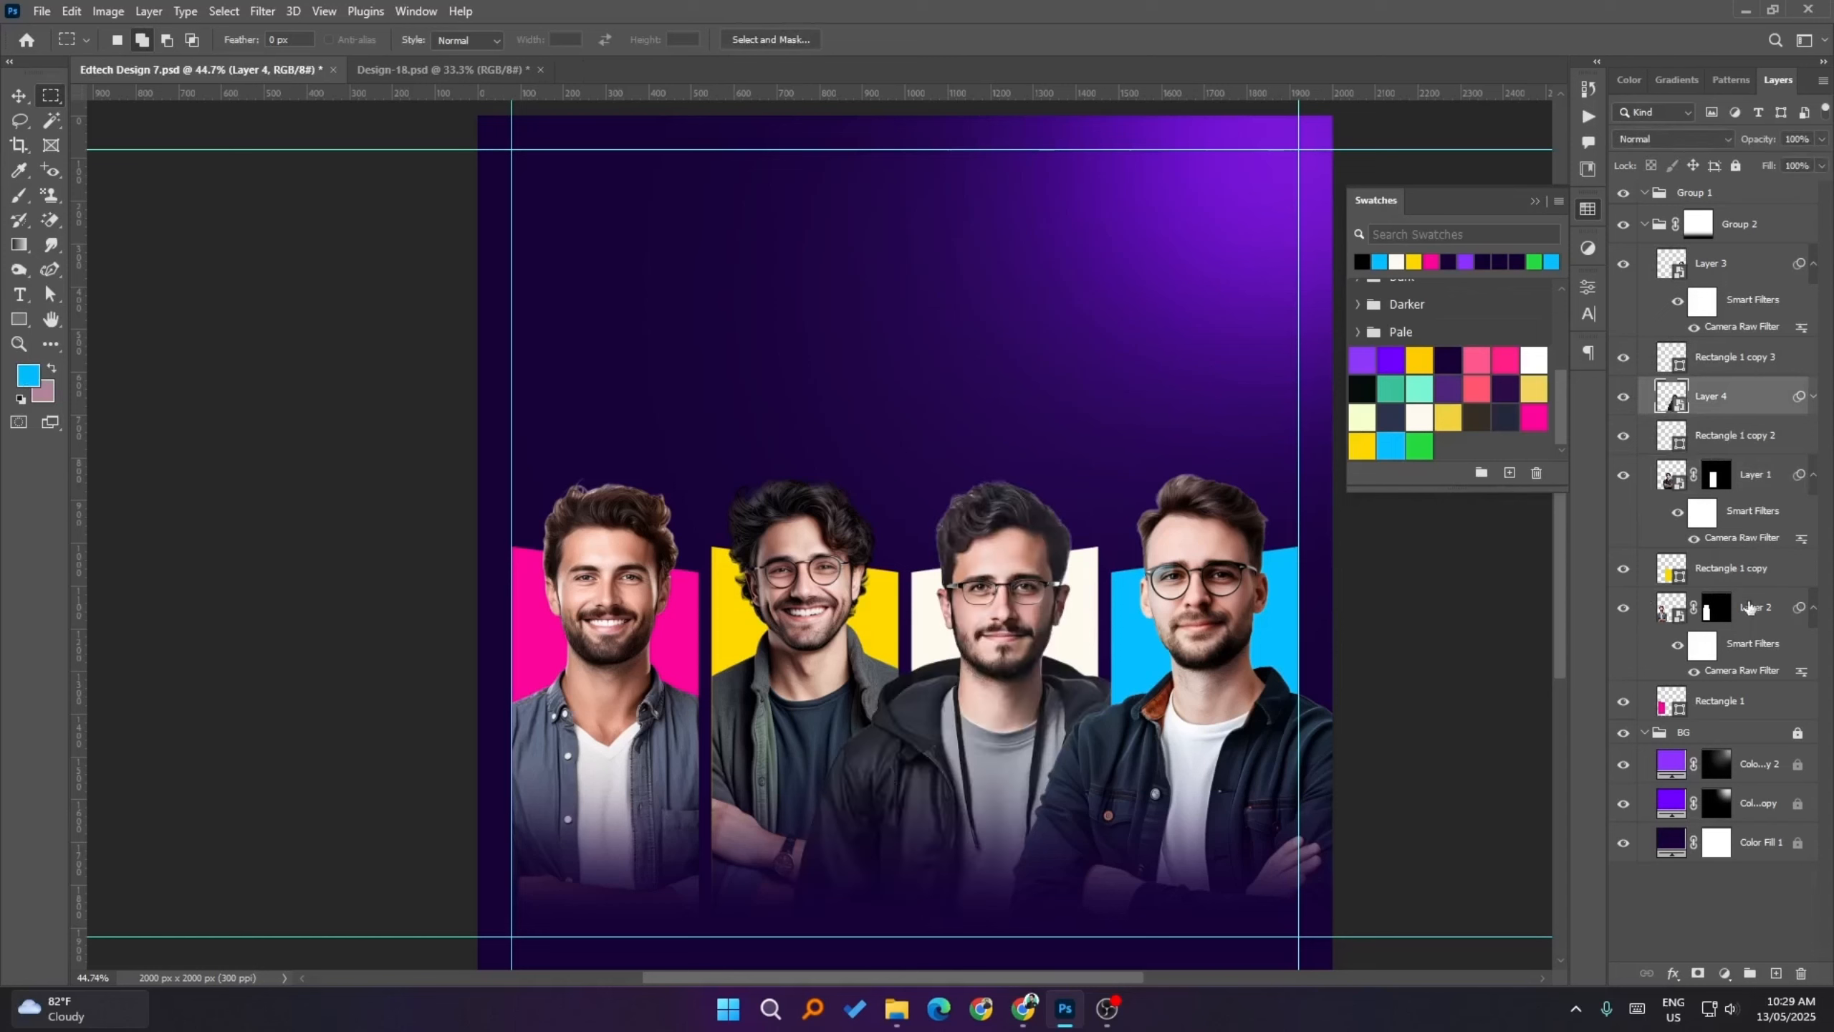
pyautogui.keyDown('ctrl'); pyautogui.click(1671, 445); pyautogui.keyUp('ctrl')
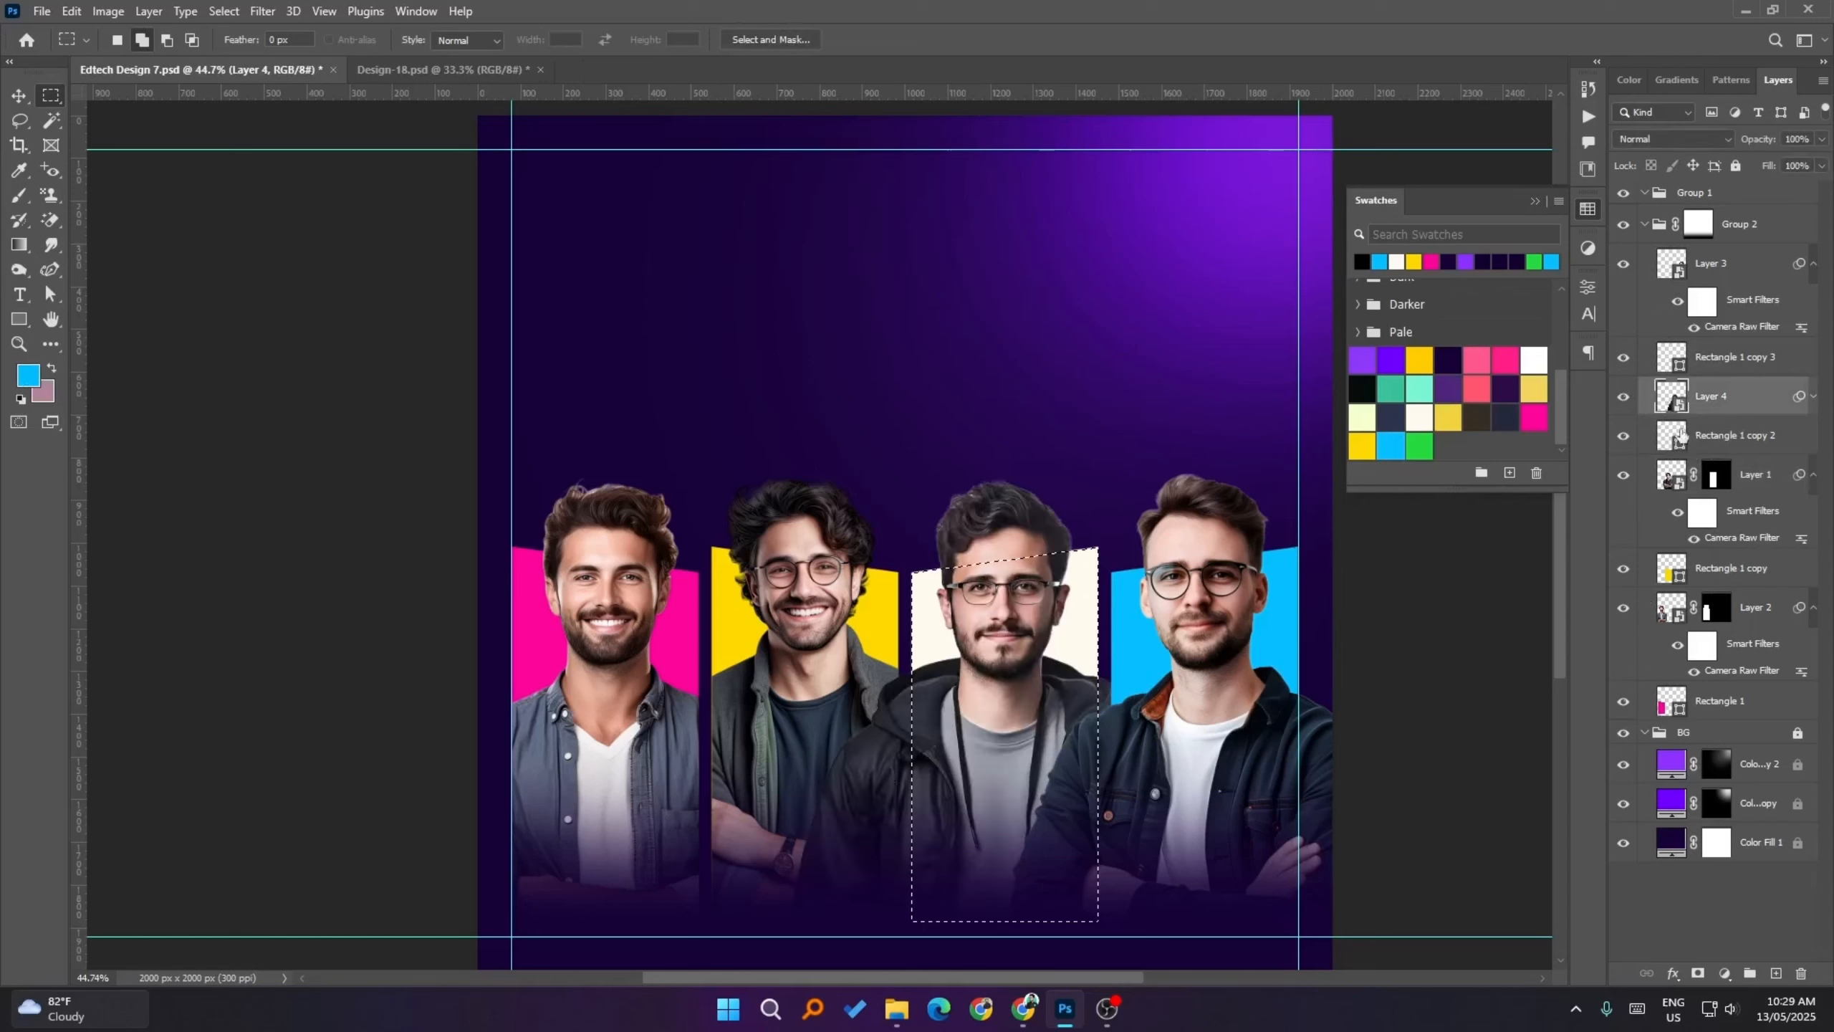
pyautogui.click(1700, 368)
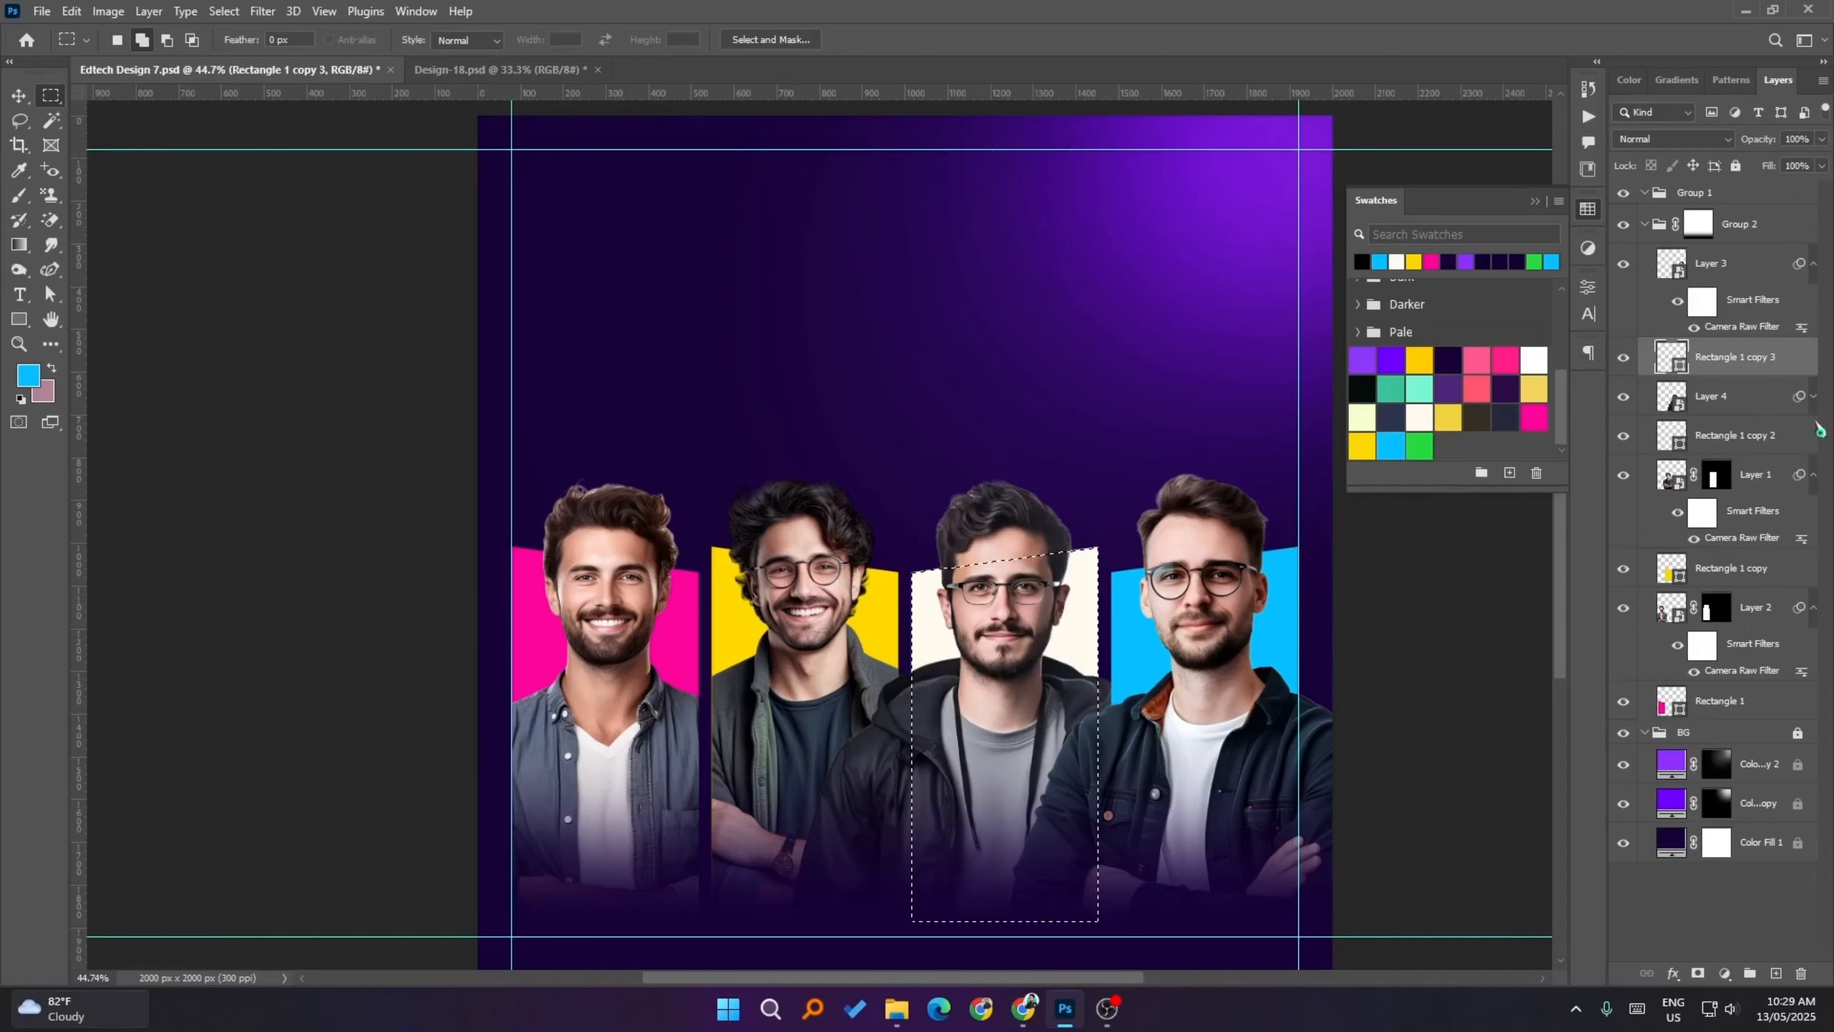
pyautogui.click(1726, 403)
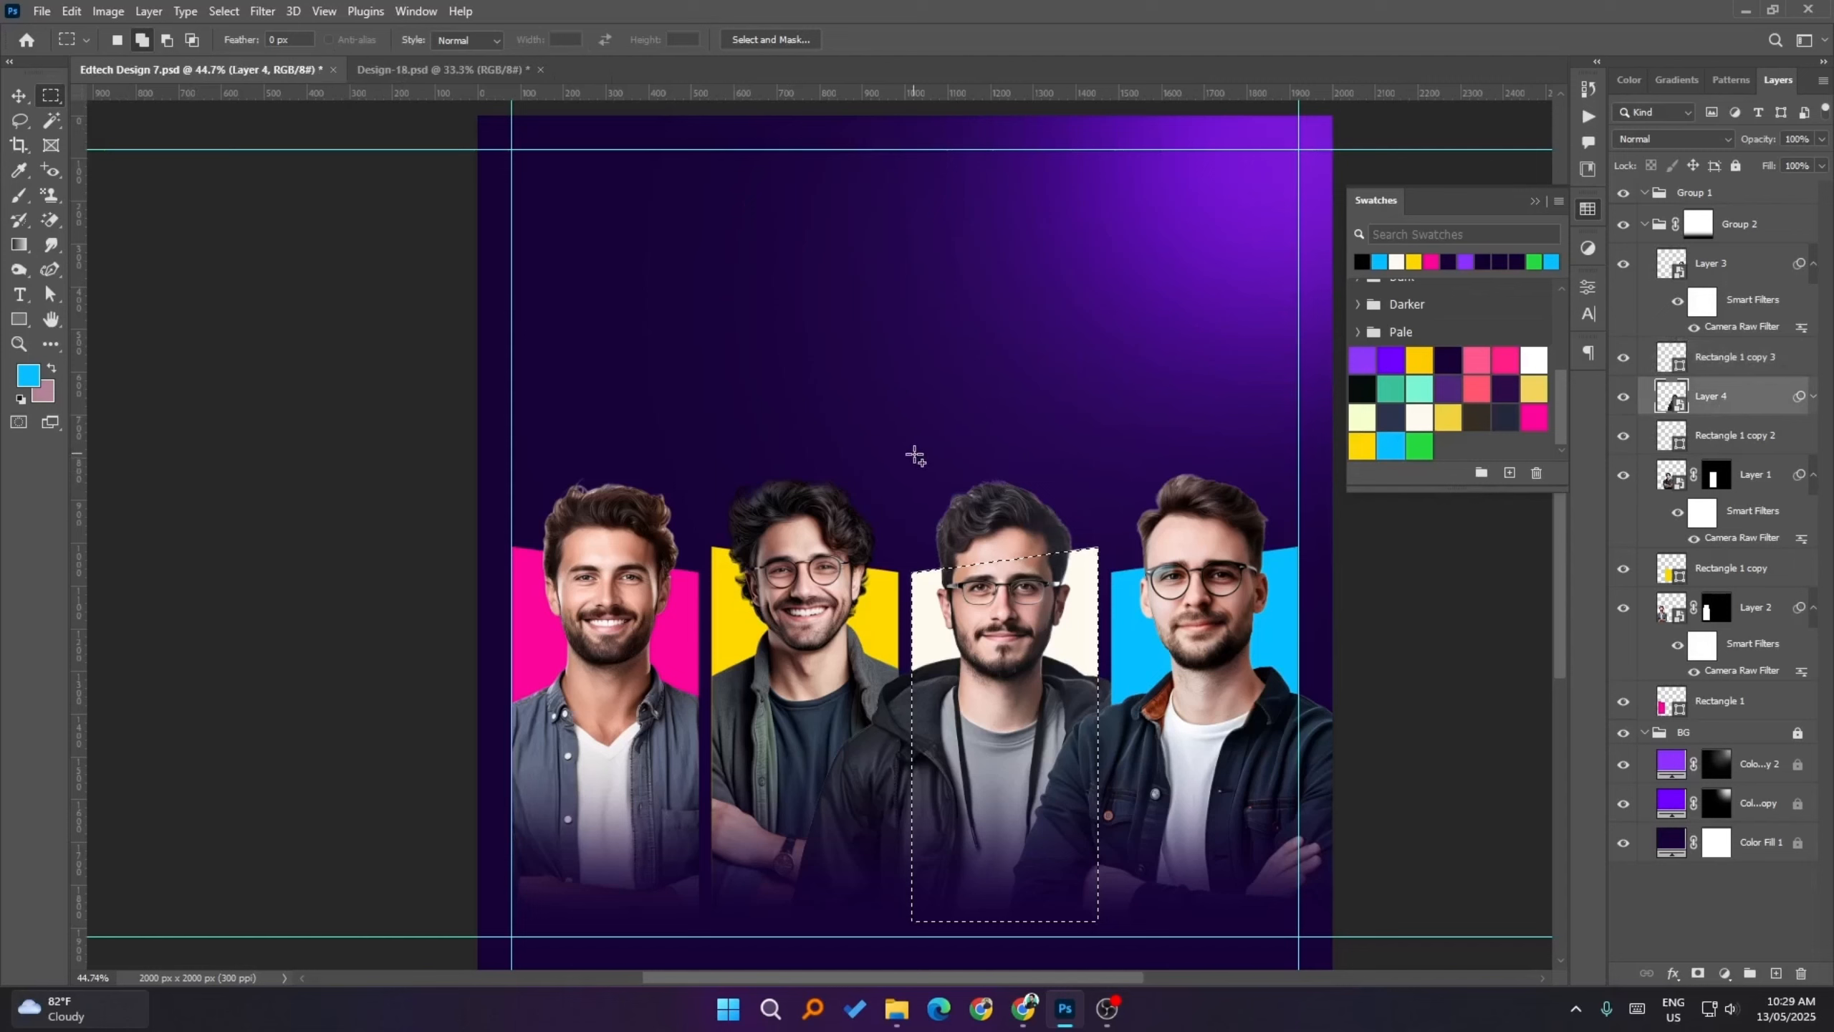
pyautogui.moveTo(915, 455); pyautogui.dragTo(1092, 582)
pyautogui.click(1697, 973)
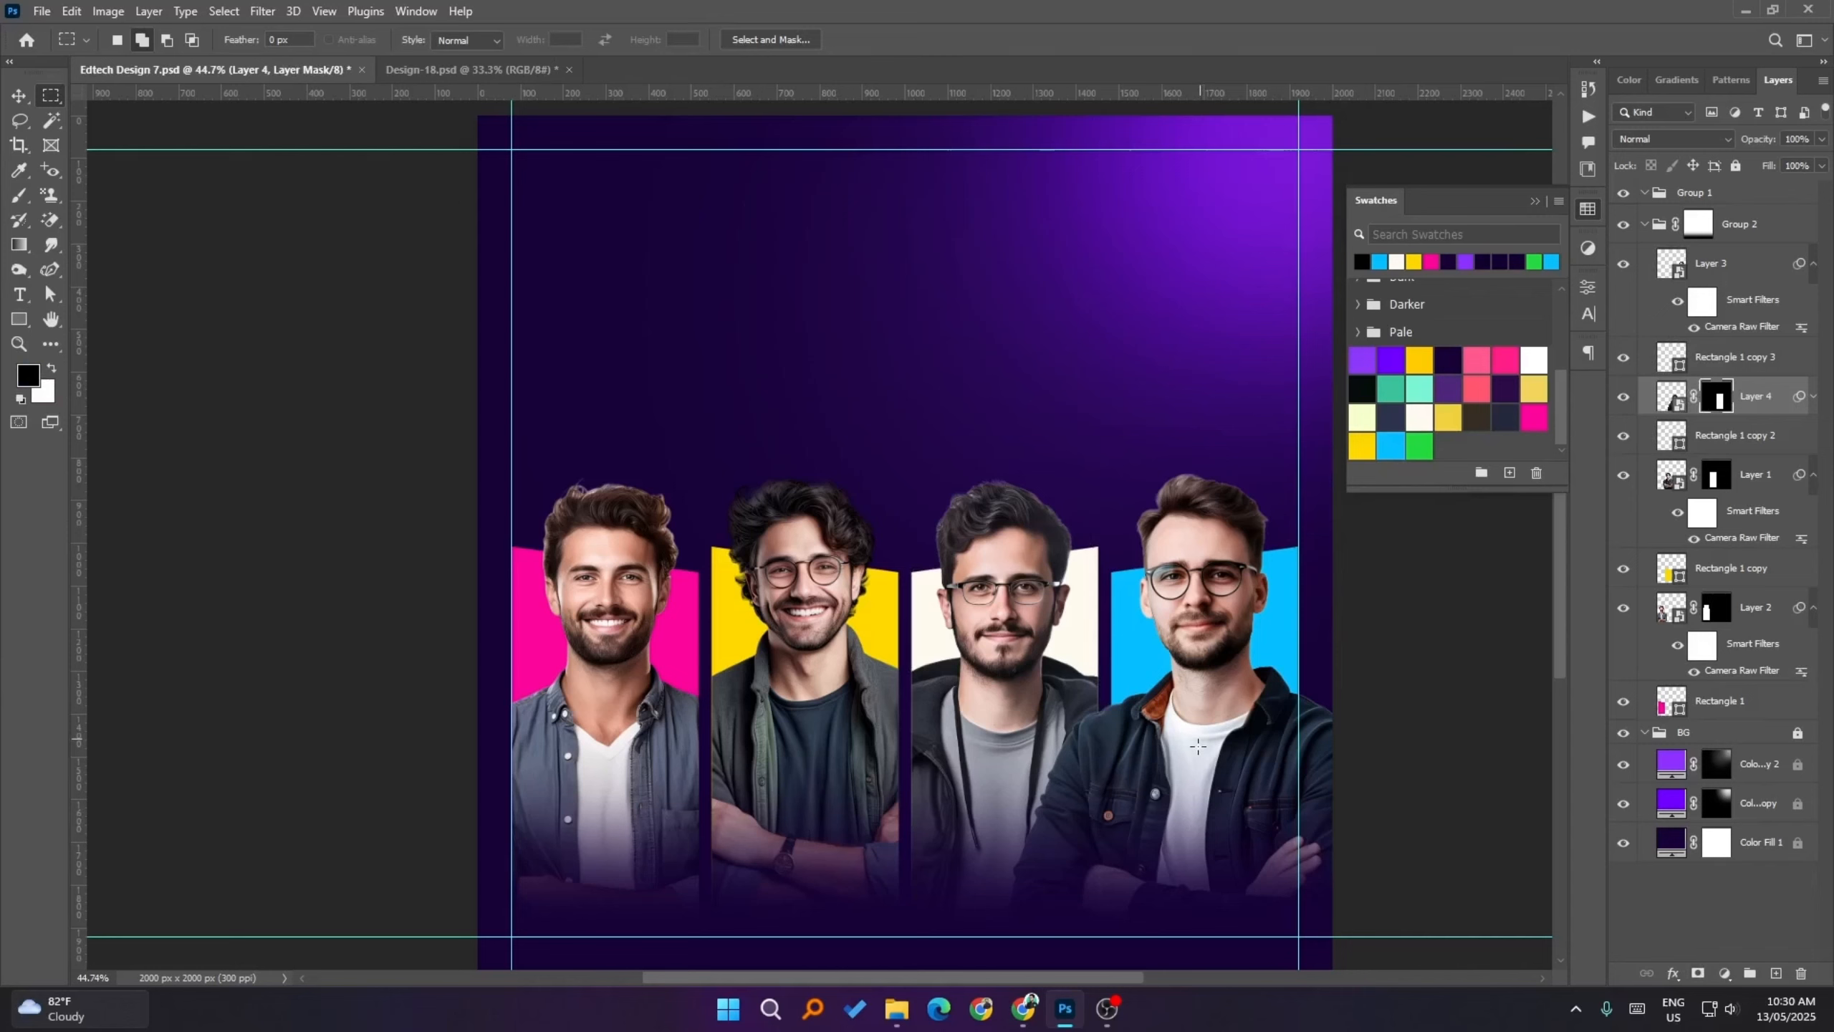
# - Mask the fourth man's layer to the blue panel's column, extended above his head
pyautogui.click(1750, 273)
pyautogui.keyDown('shift'); pyautogui.click(1661, 366); pyautogui.keyUp('shift')
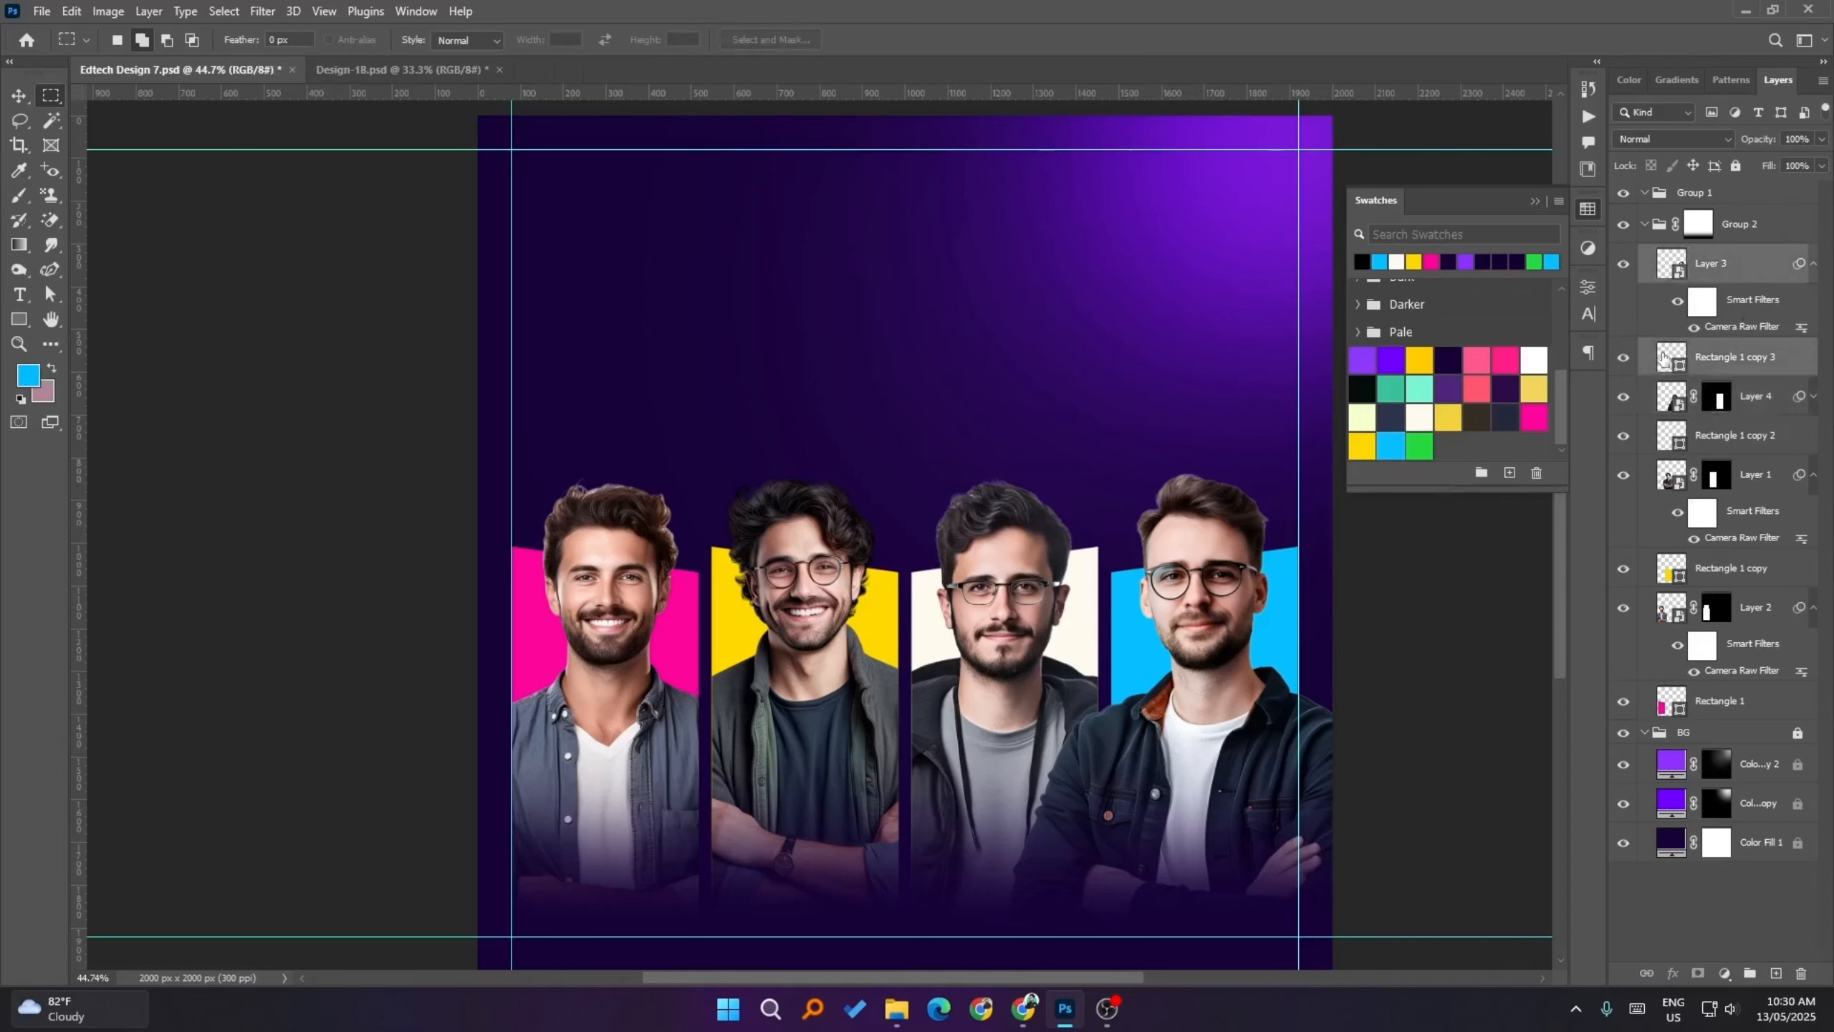
pyautogui.keyDown('ctrl'); pyautogui.click(1663, 359); pyautogui.keyUp('ctrl')
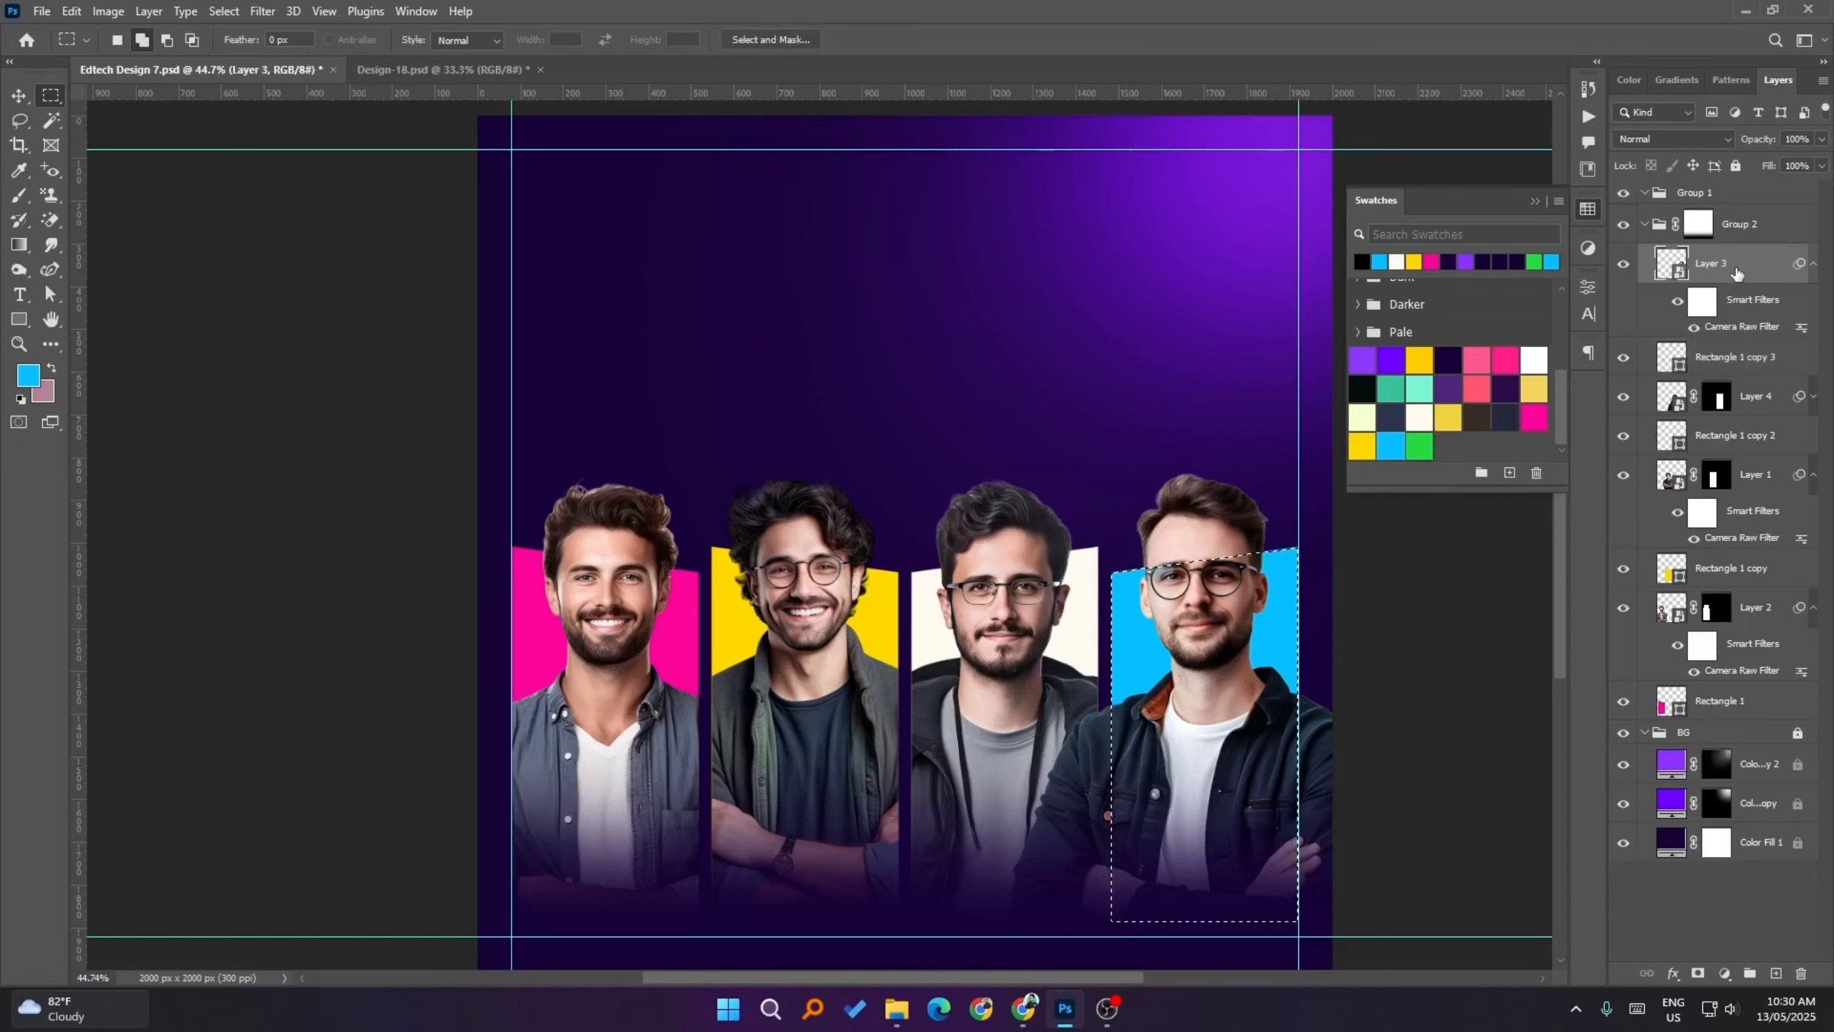
pyautogui.moveTo(1119, 440); pyautogui.dragTo(1292, 586)
pyautogui.click(1698, 972)
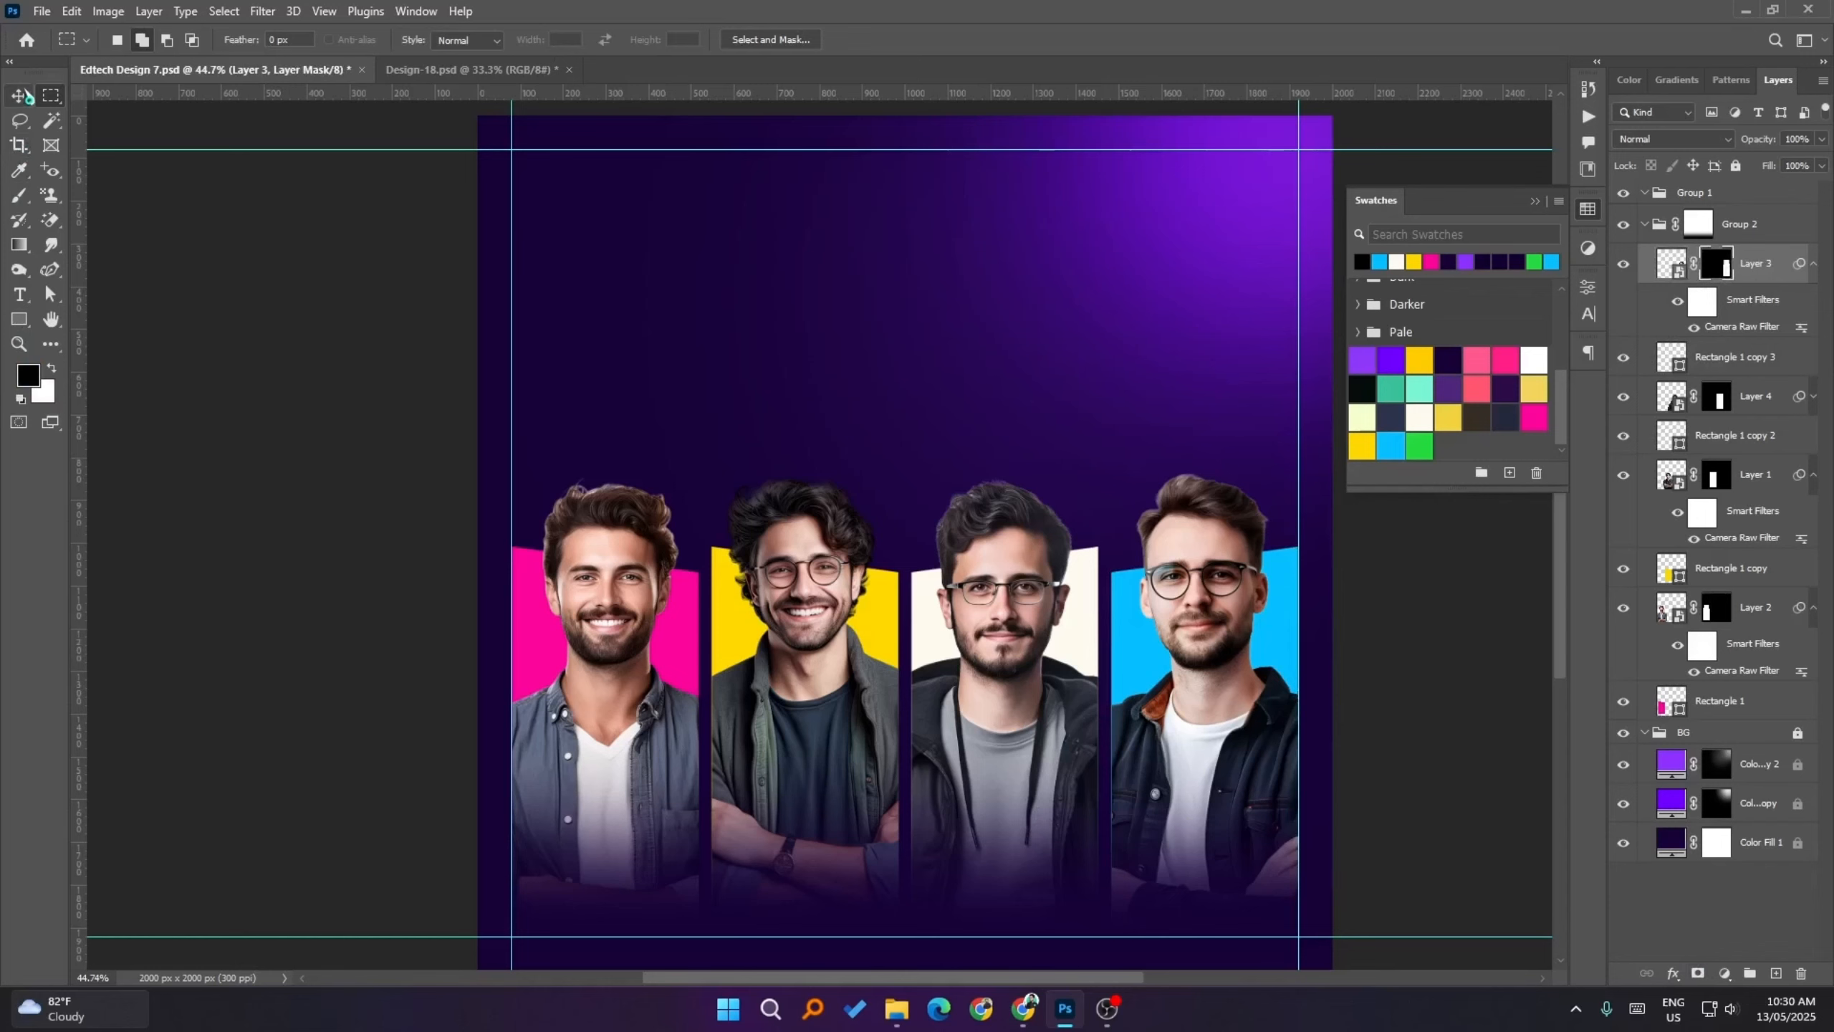
pyautogui.click(19, 94)
# - Deselect the layer and zoom out to view the whole flyer with its four cropped portraits
pyautogui.click(130, 386)
pyautogui.scroll(3, 1196, 758)
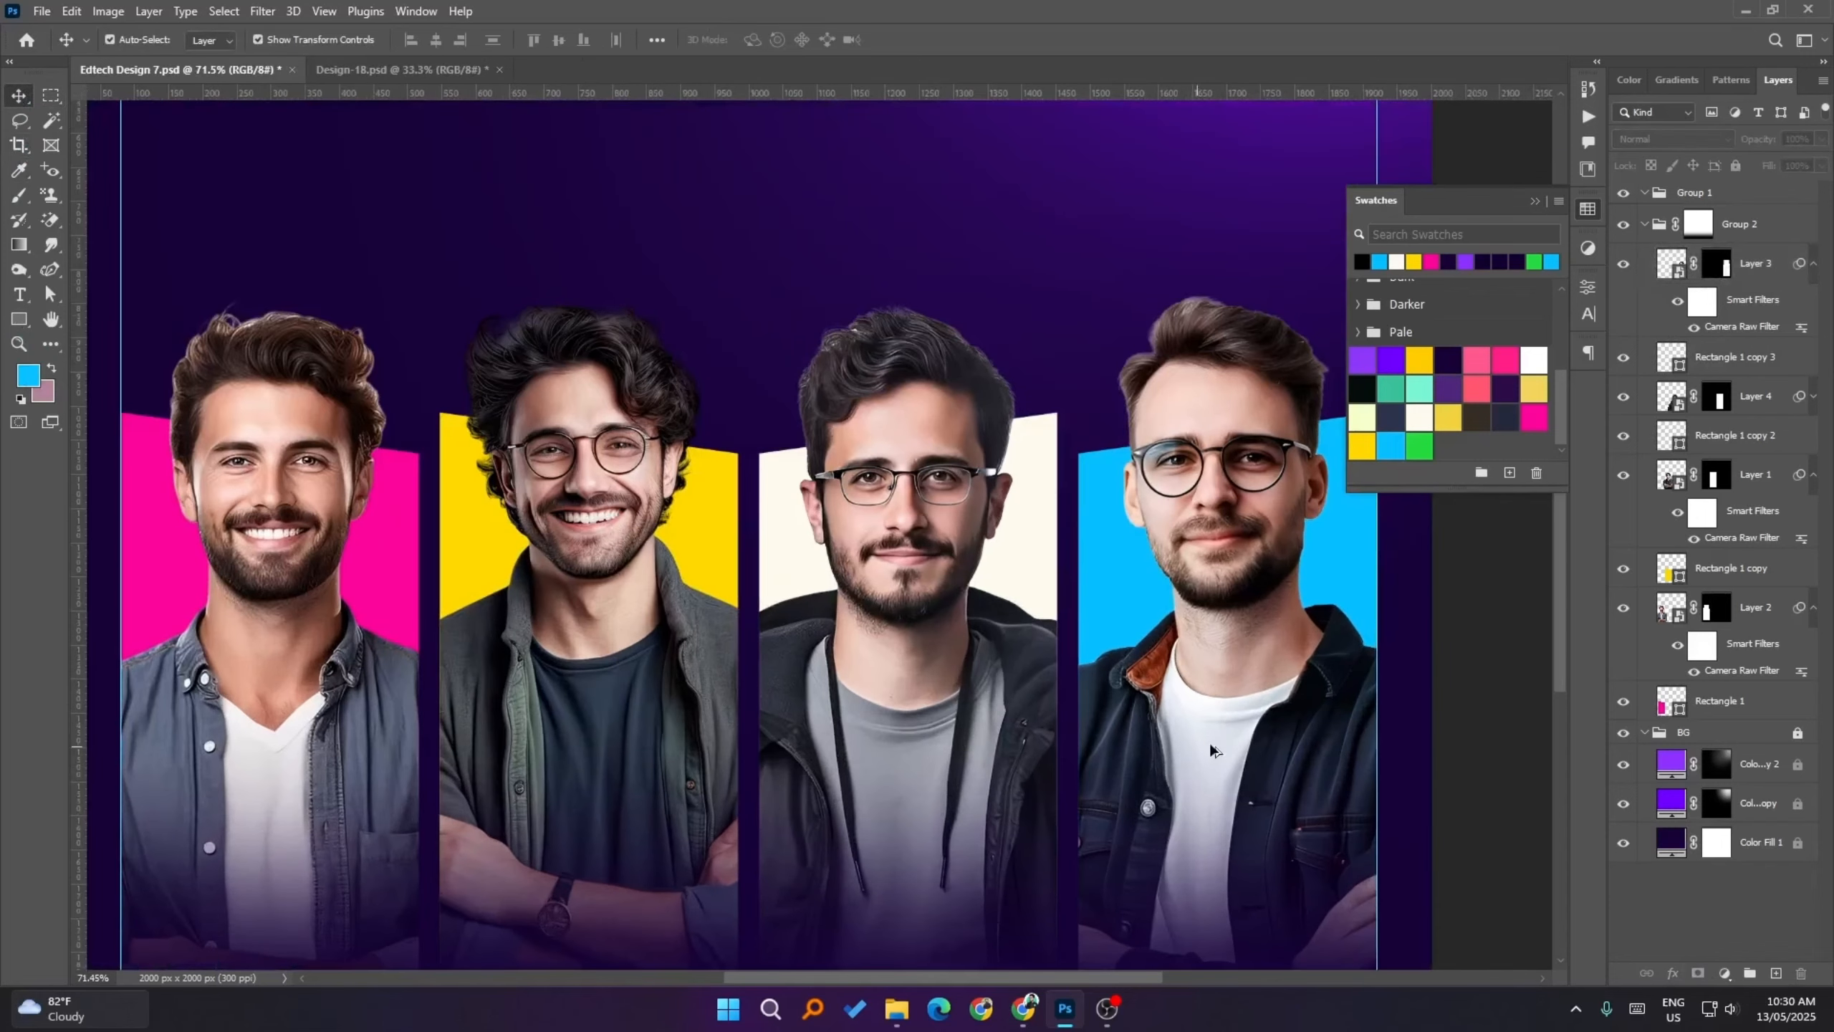
pyautogui.scroll(-3, 1210, 743)
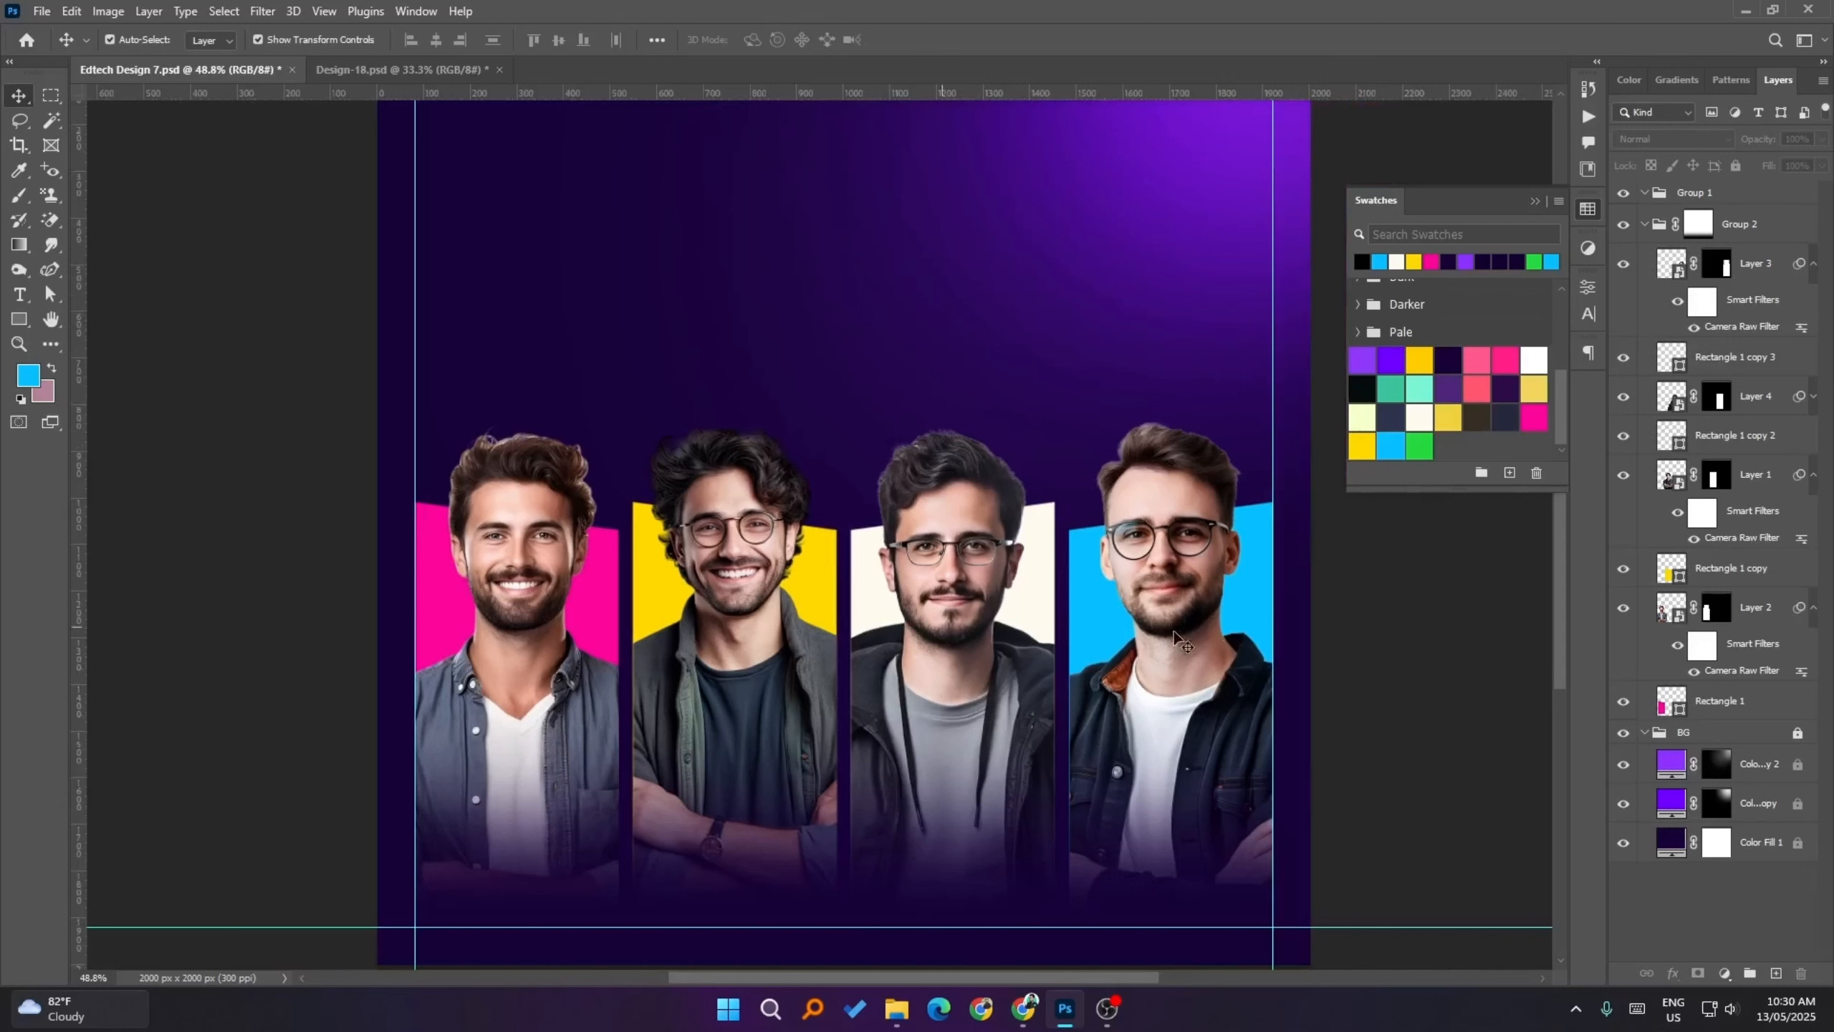
pyautogui.scroll(-2, 950, 654)
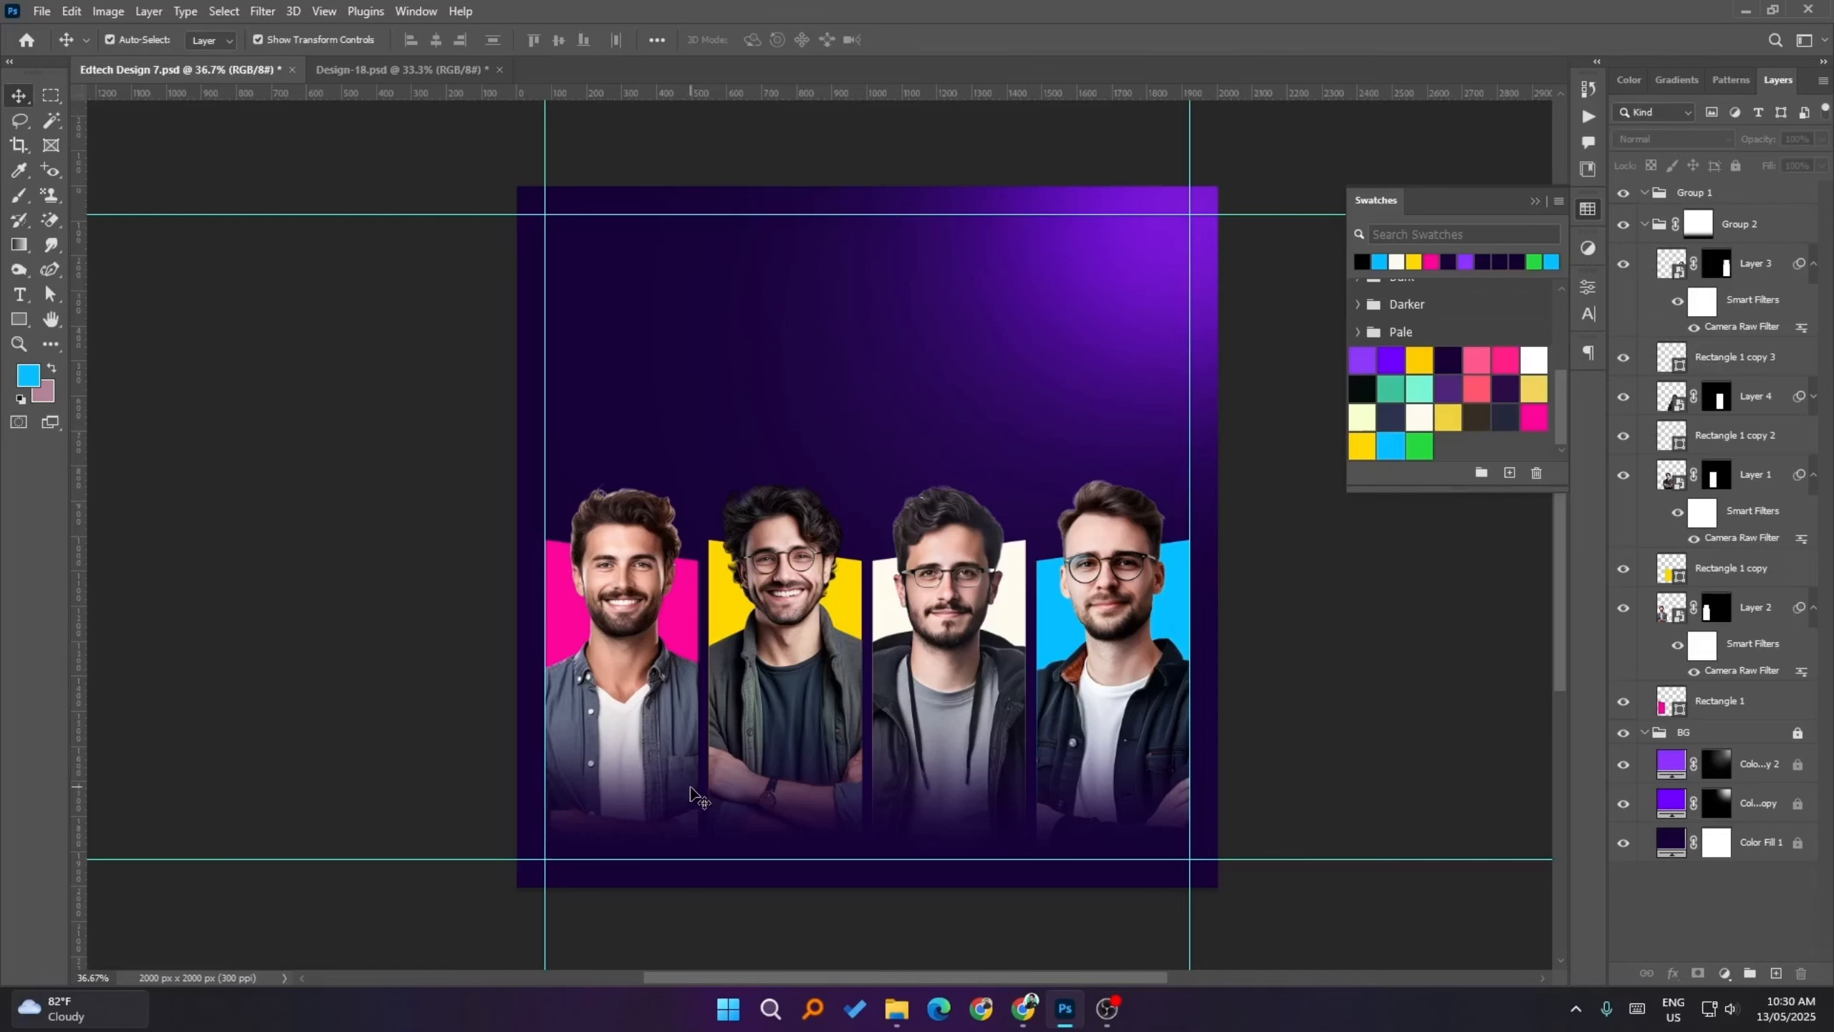
# - Dismiss the locked-by-parent error, unlock the BG group, and duplicate Color Fill 1 above Group 2
pyautogui.click(1794, 847)
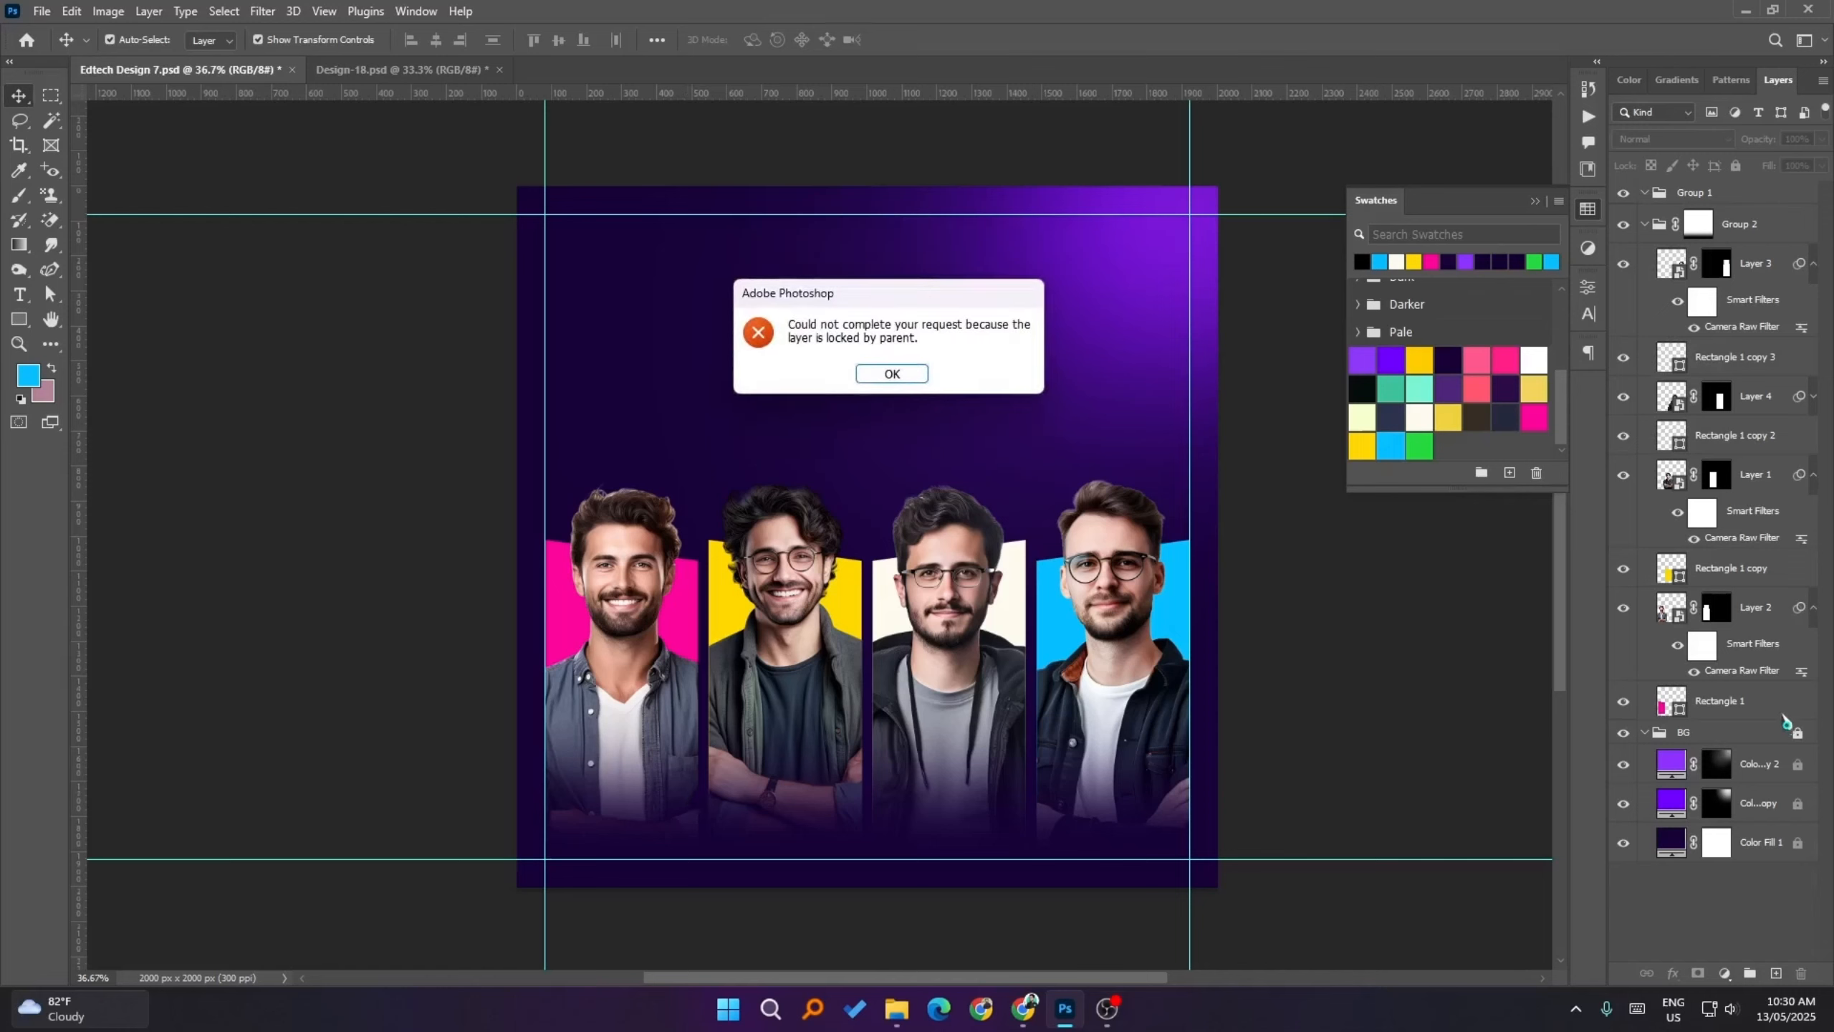
pyautogui.click(892, 373)
pyautogui.click(1799, 732)
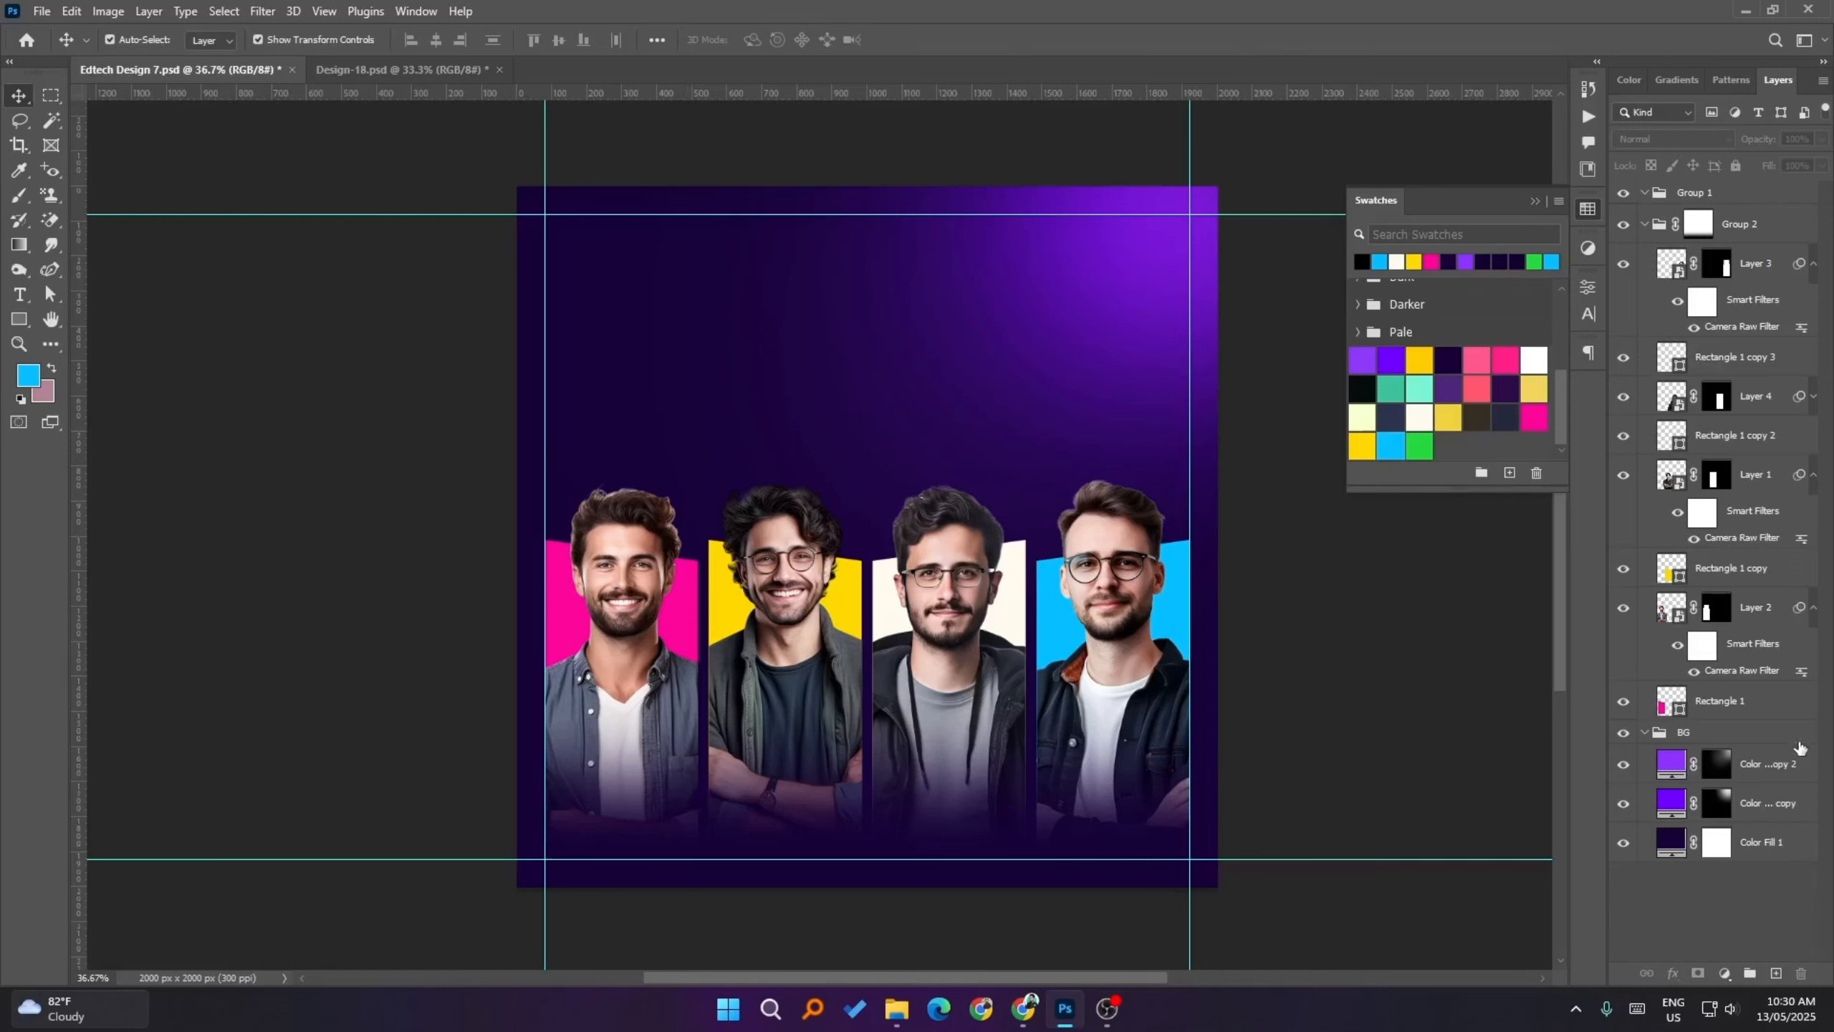
pyautogui.click(1751, 846)
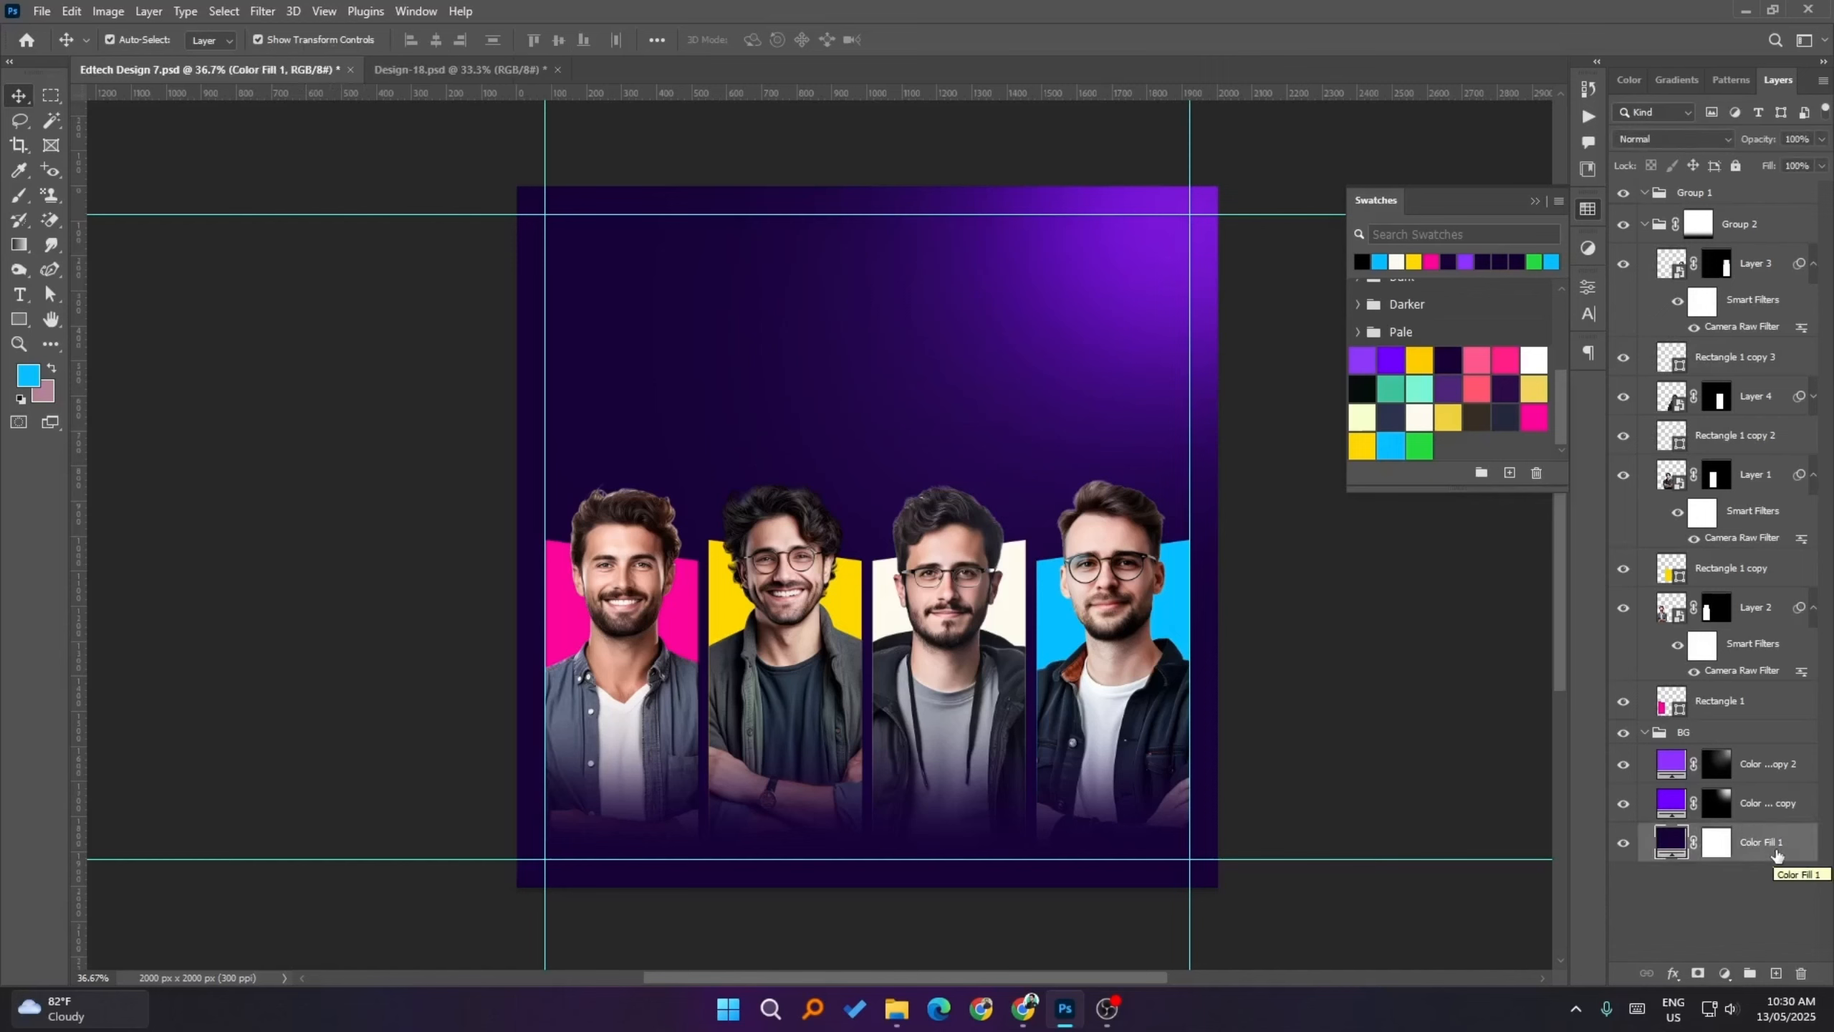
pyautogui.hotkey('ctrl', 'j')
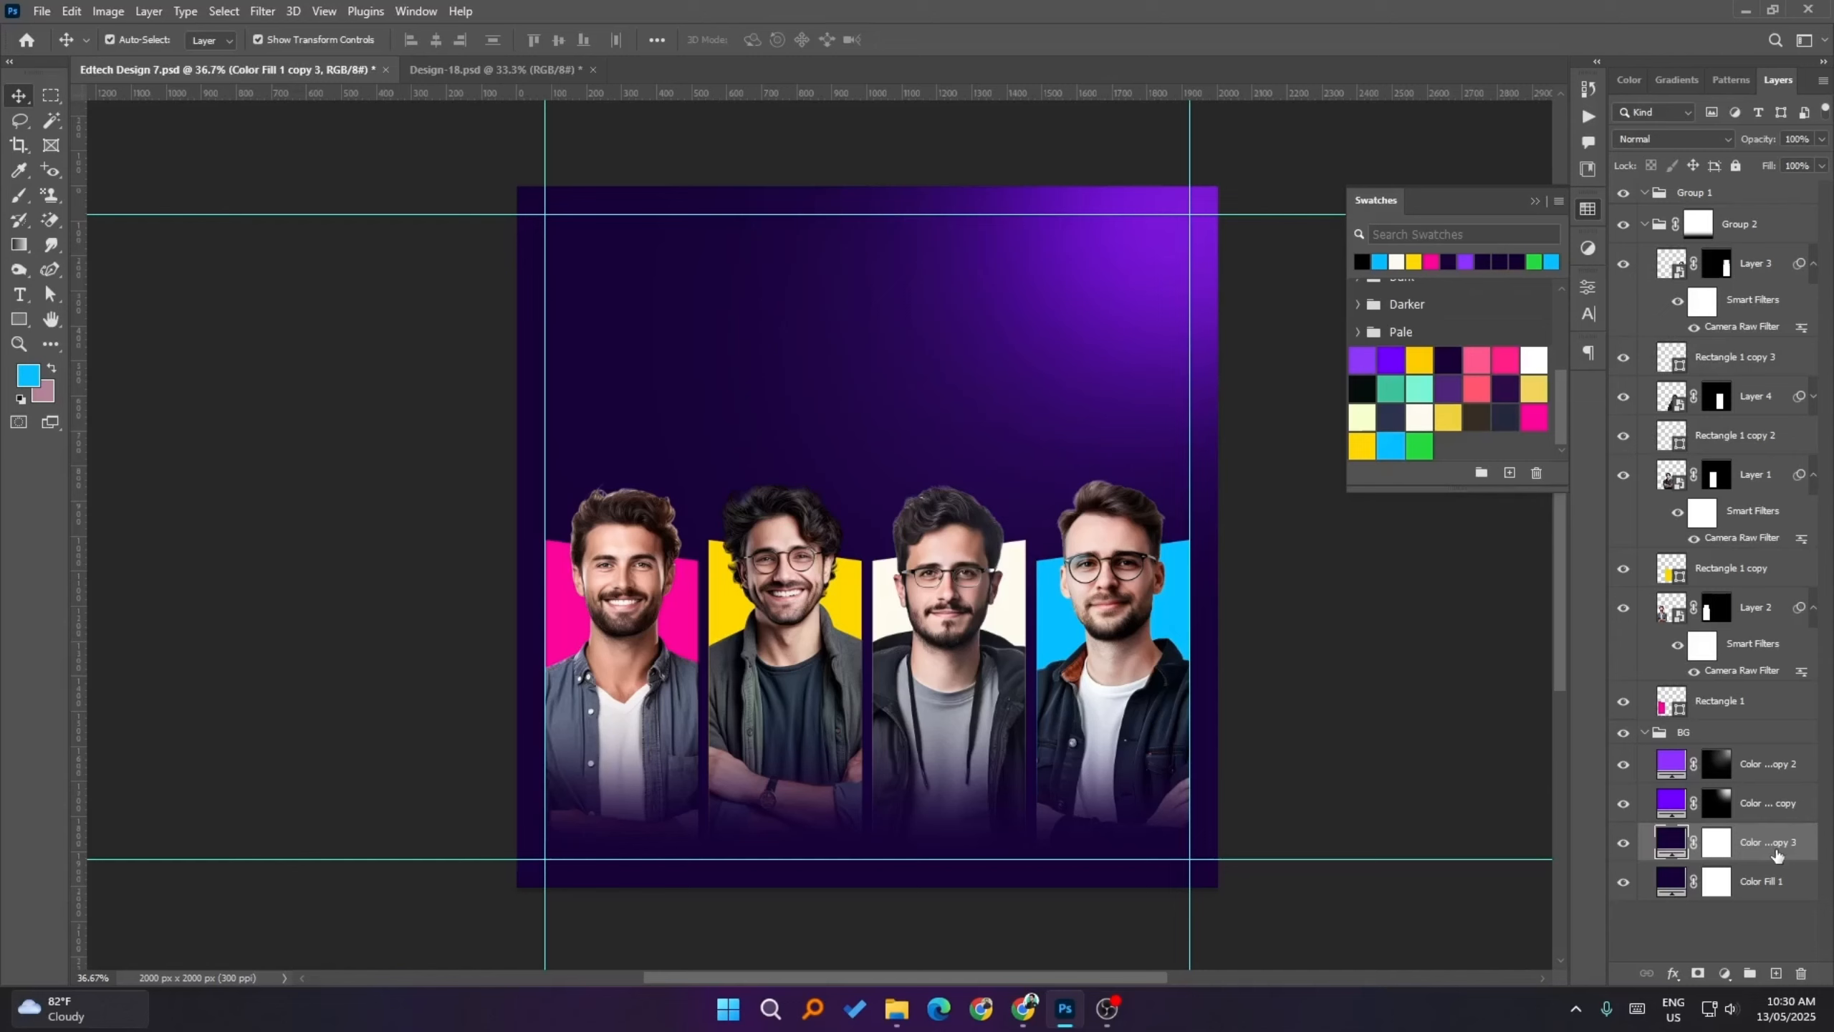
pyautogui.moveTo(1778, 855); pyautogui.dragTo(1732, 208)
# - Keep the fill copy at Normal blend mode and invert its mask to black, hiding it
pyautogui.click(1691, 196)
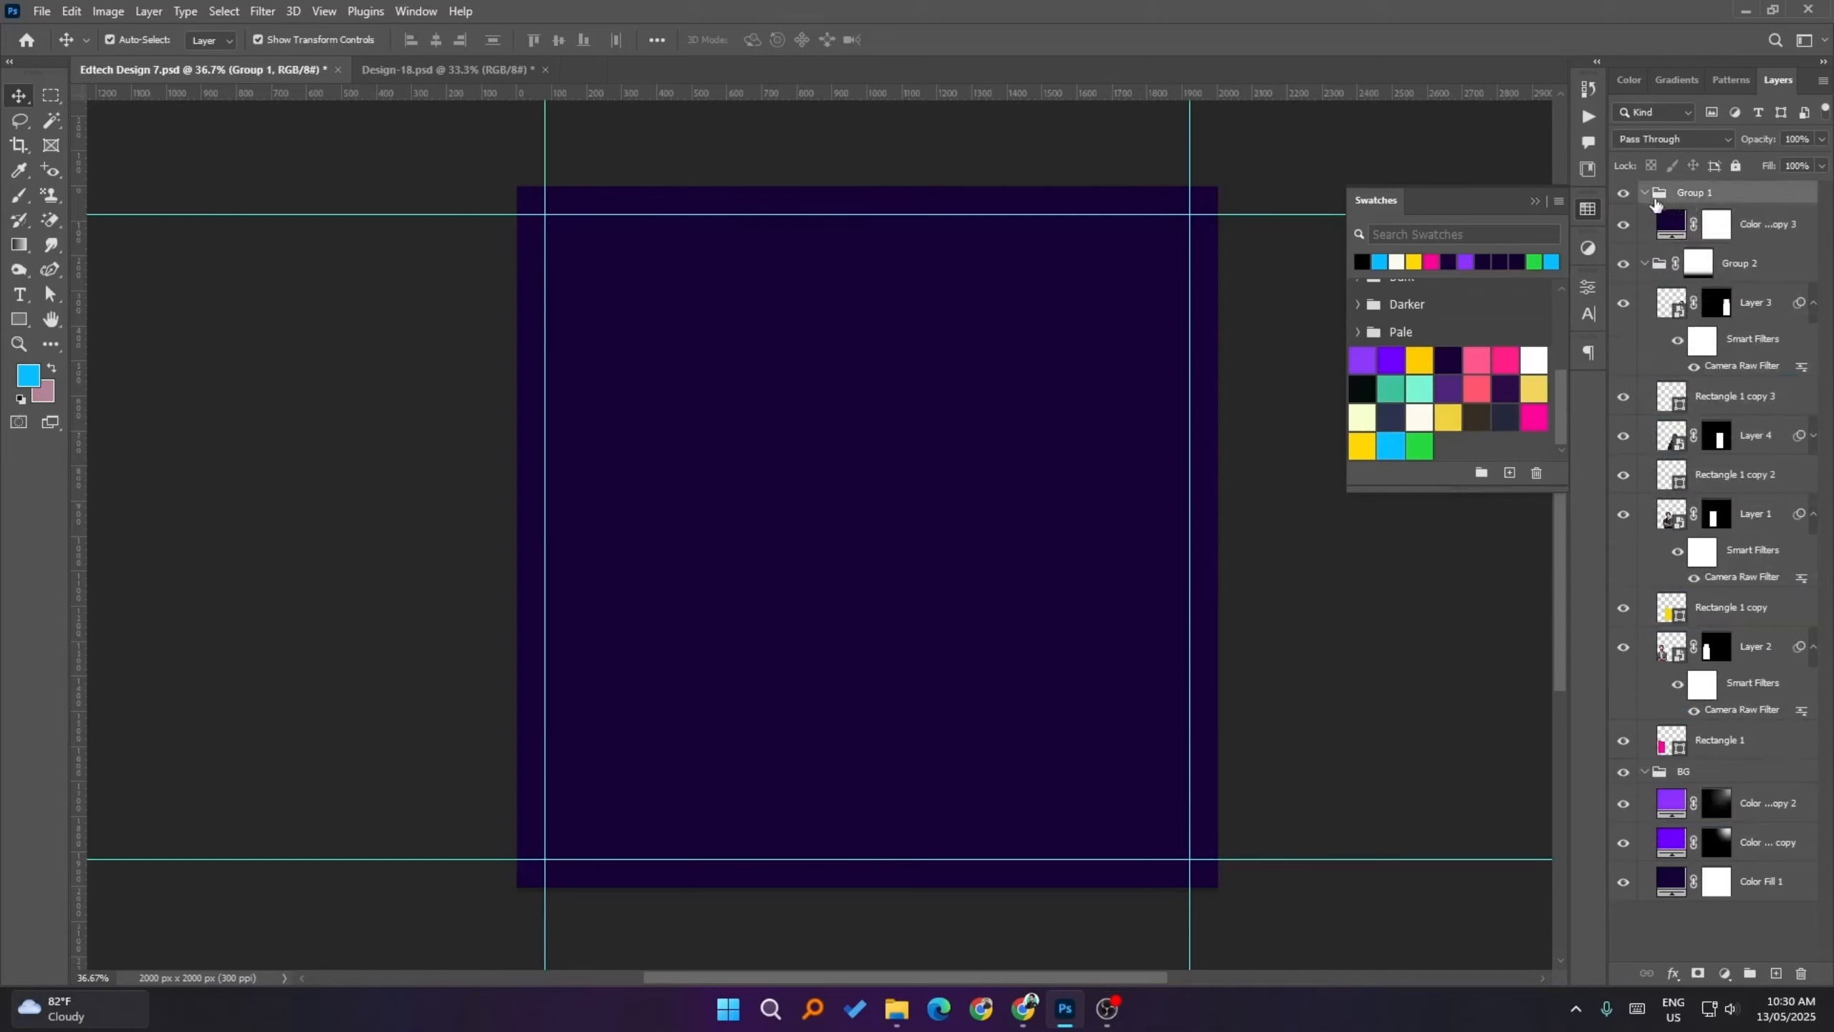
pyautogui.click(1716, 226)
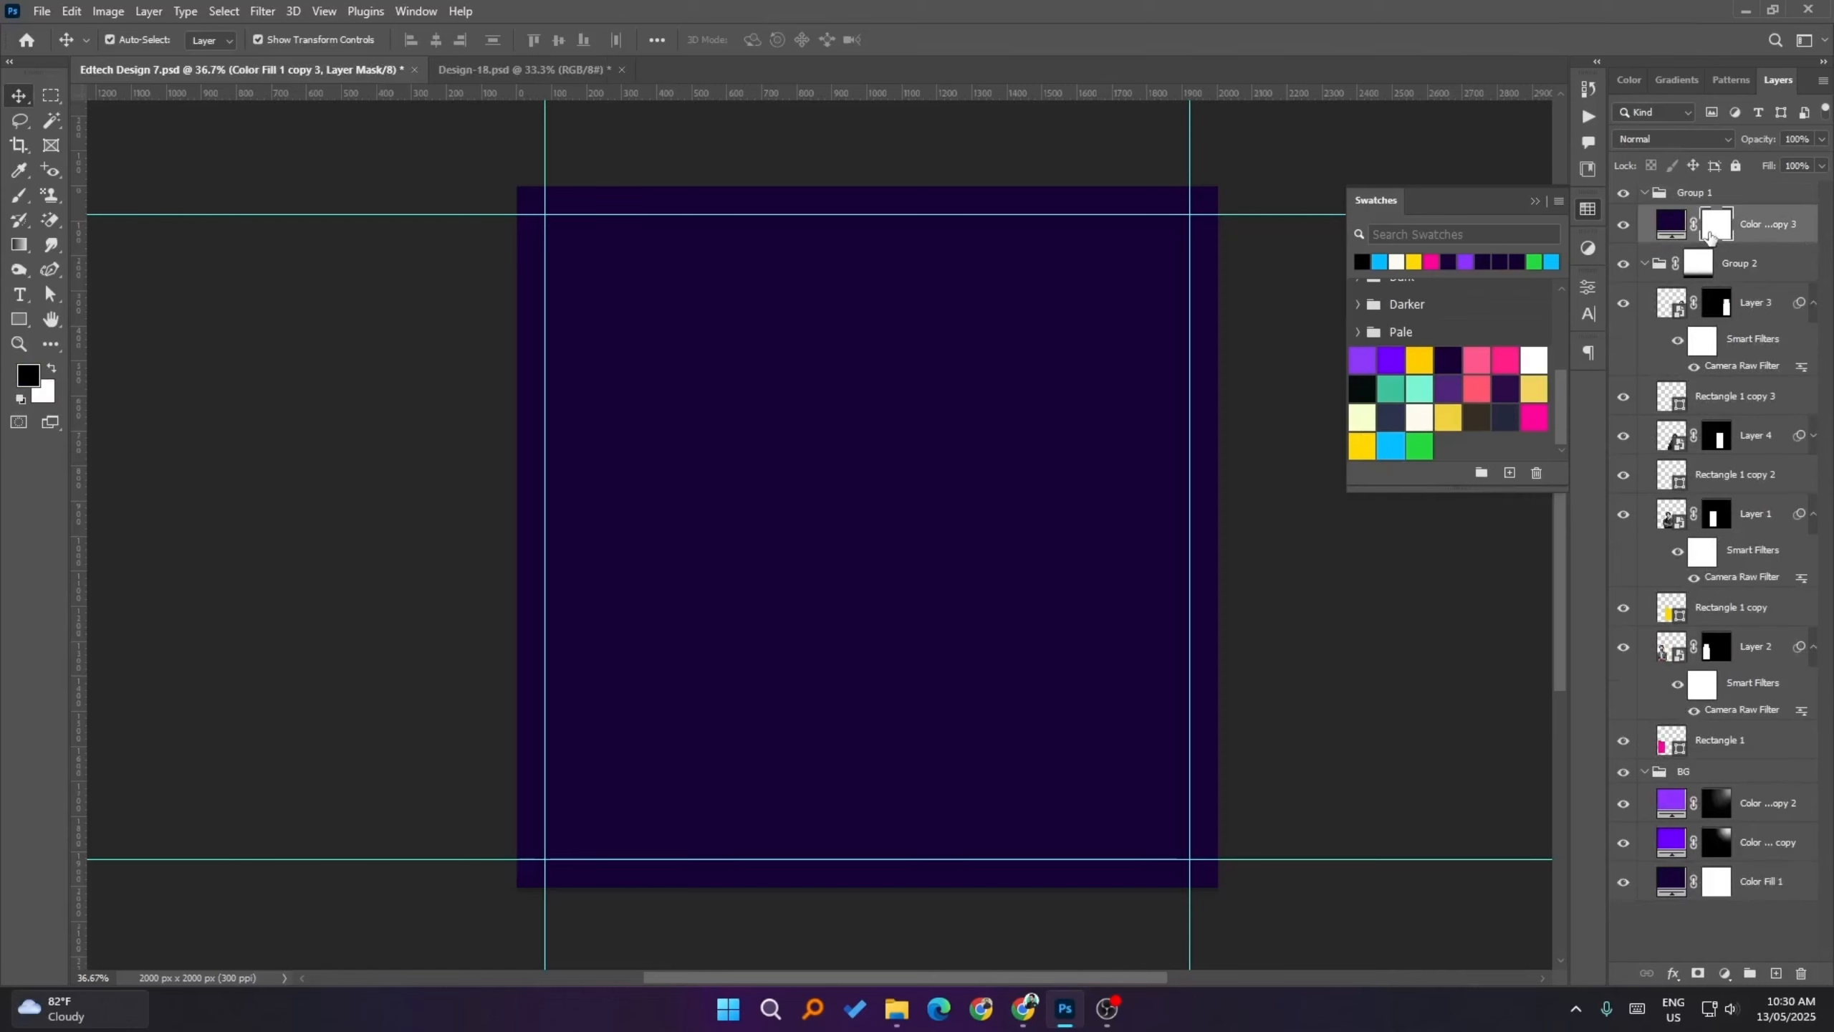
pyautogui.click(1672, 139)
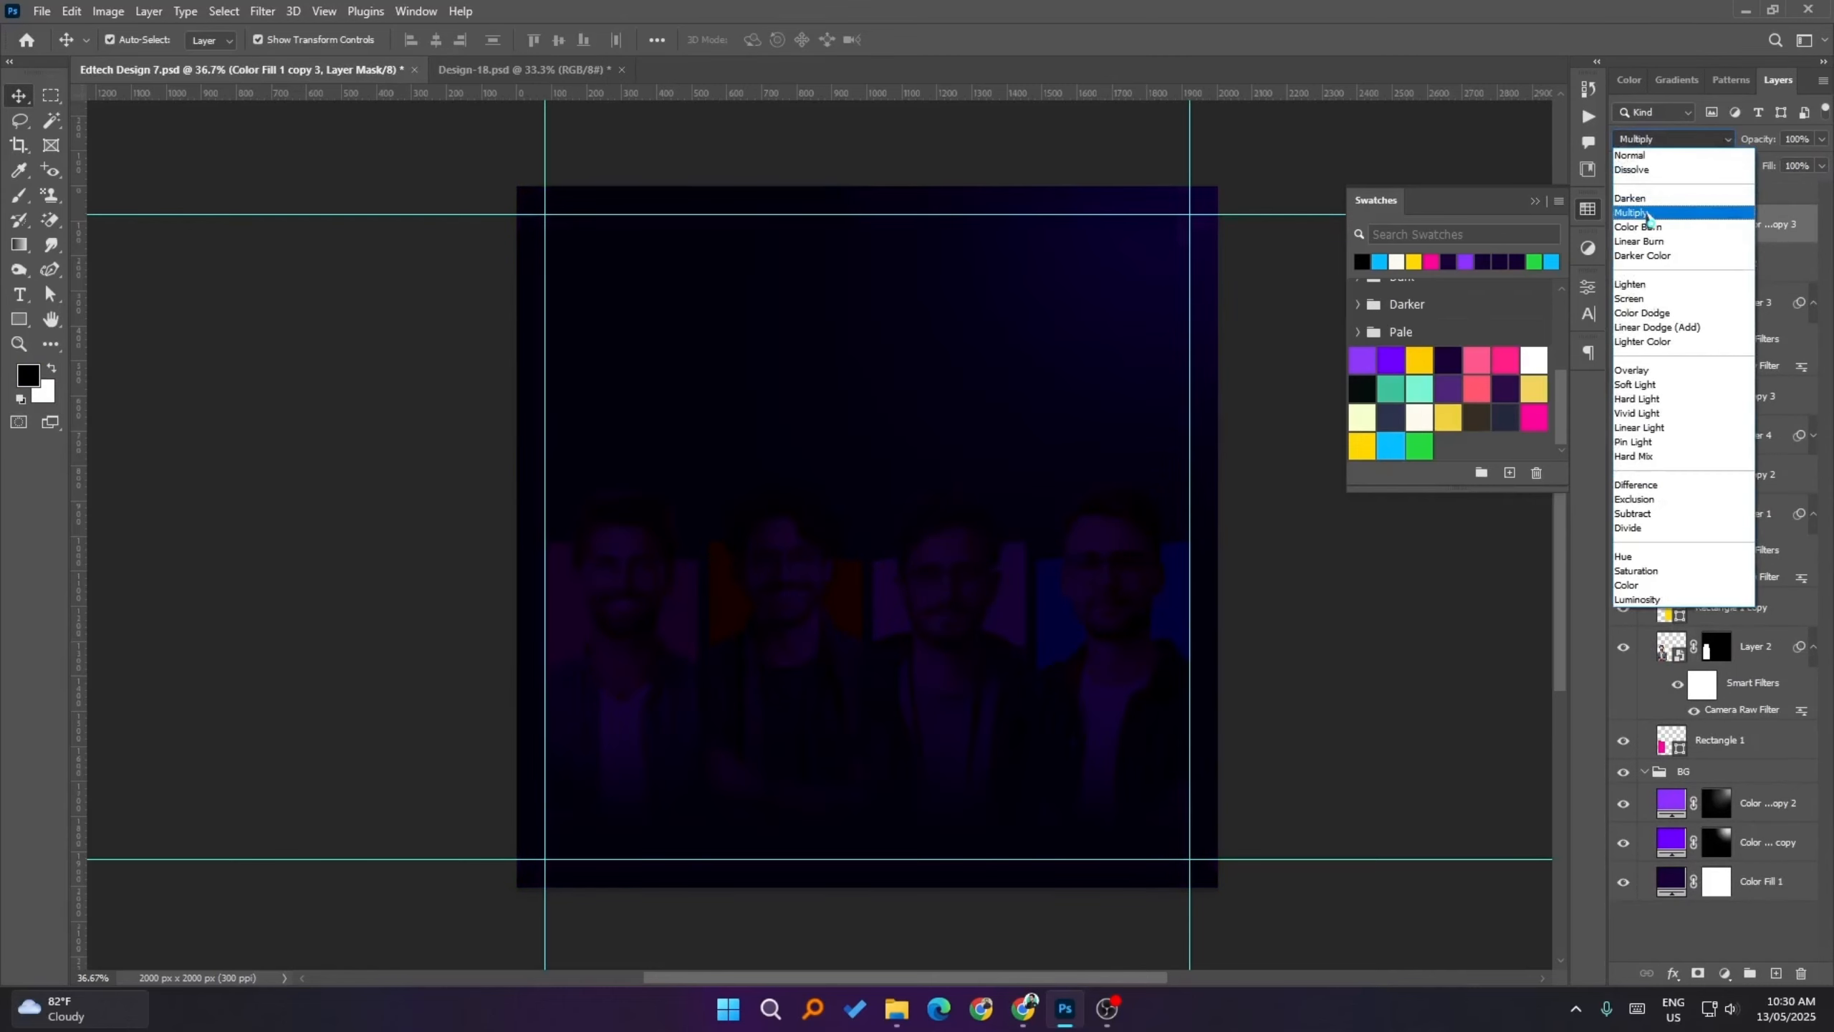
pyautogui.click(1653, 155)
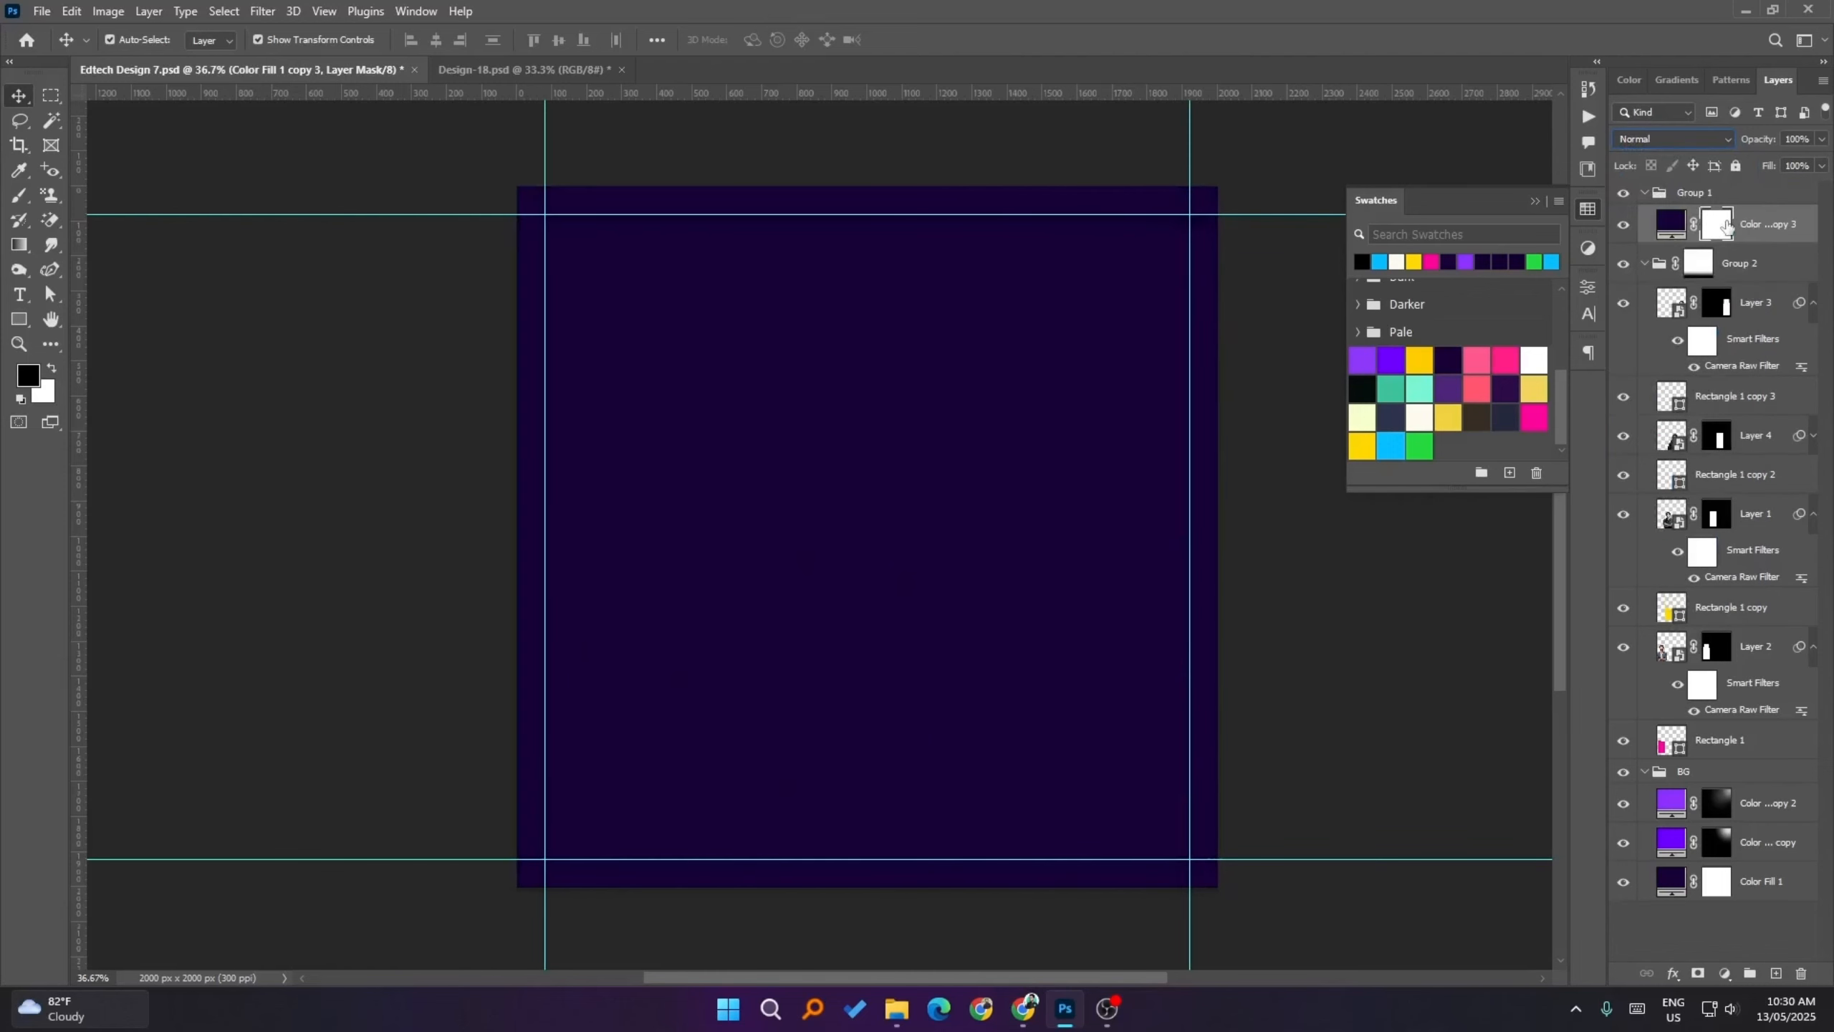
pyautogui.hotkey('ctrl', 'i')
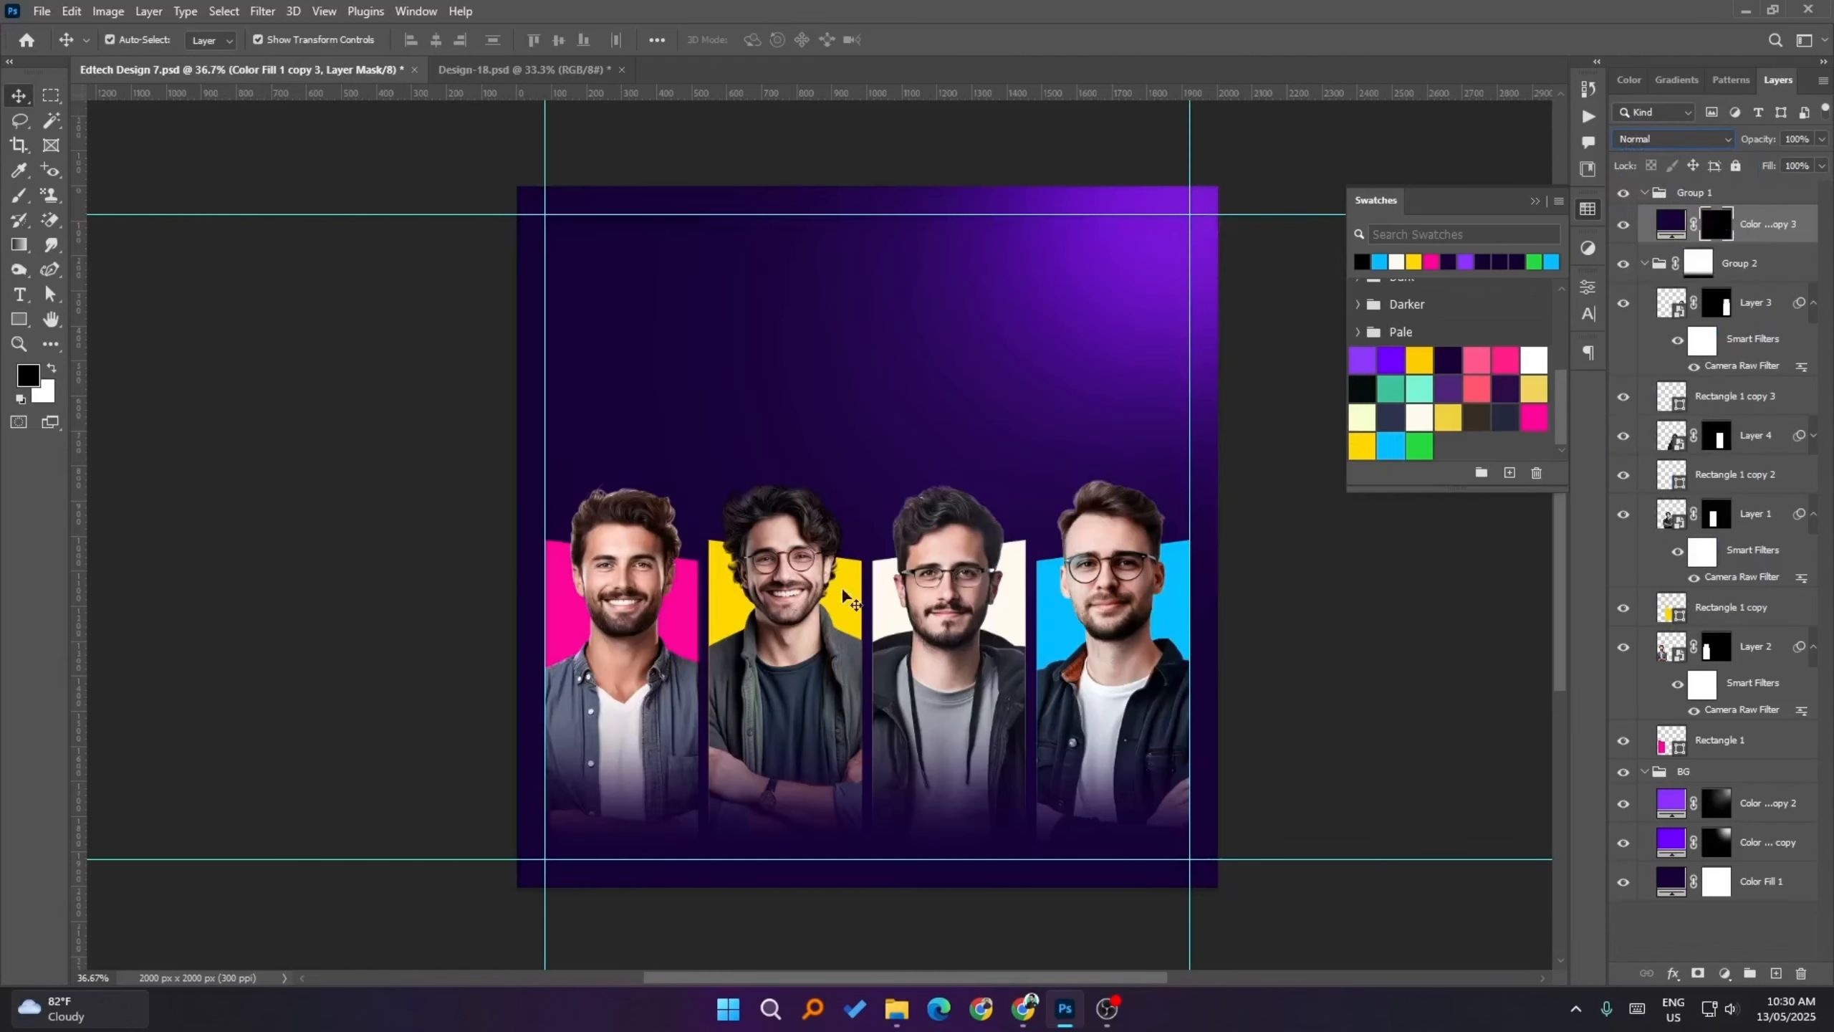
# - Try white brush strokes across the portraits' bottom on the mask, then undo them
pyautogui.click(18, 195)
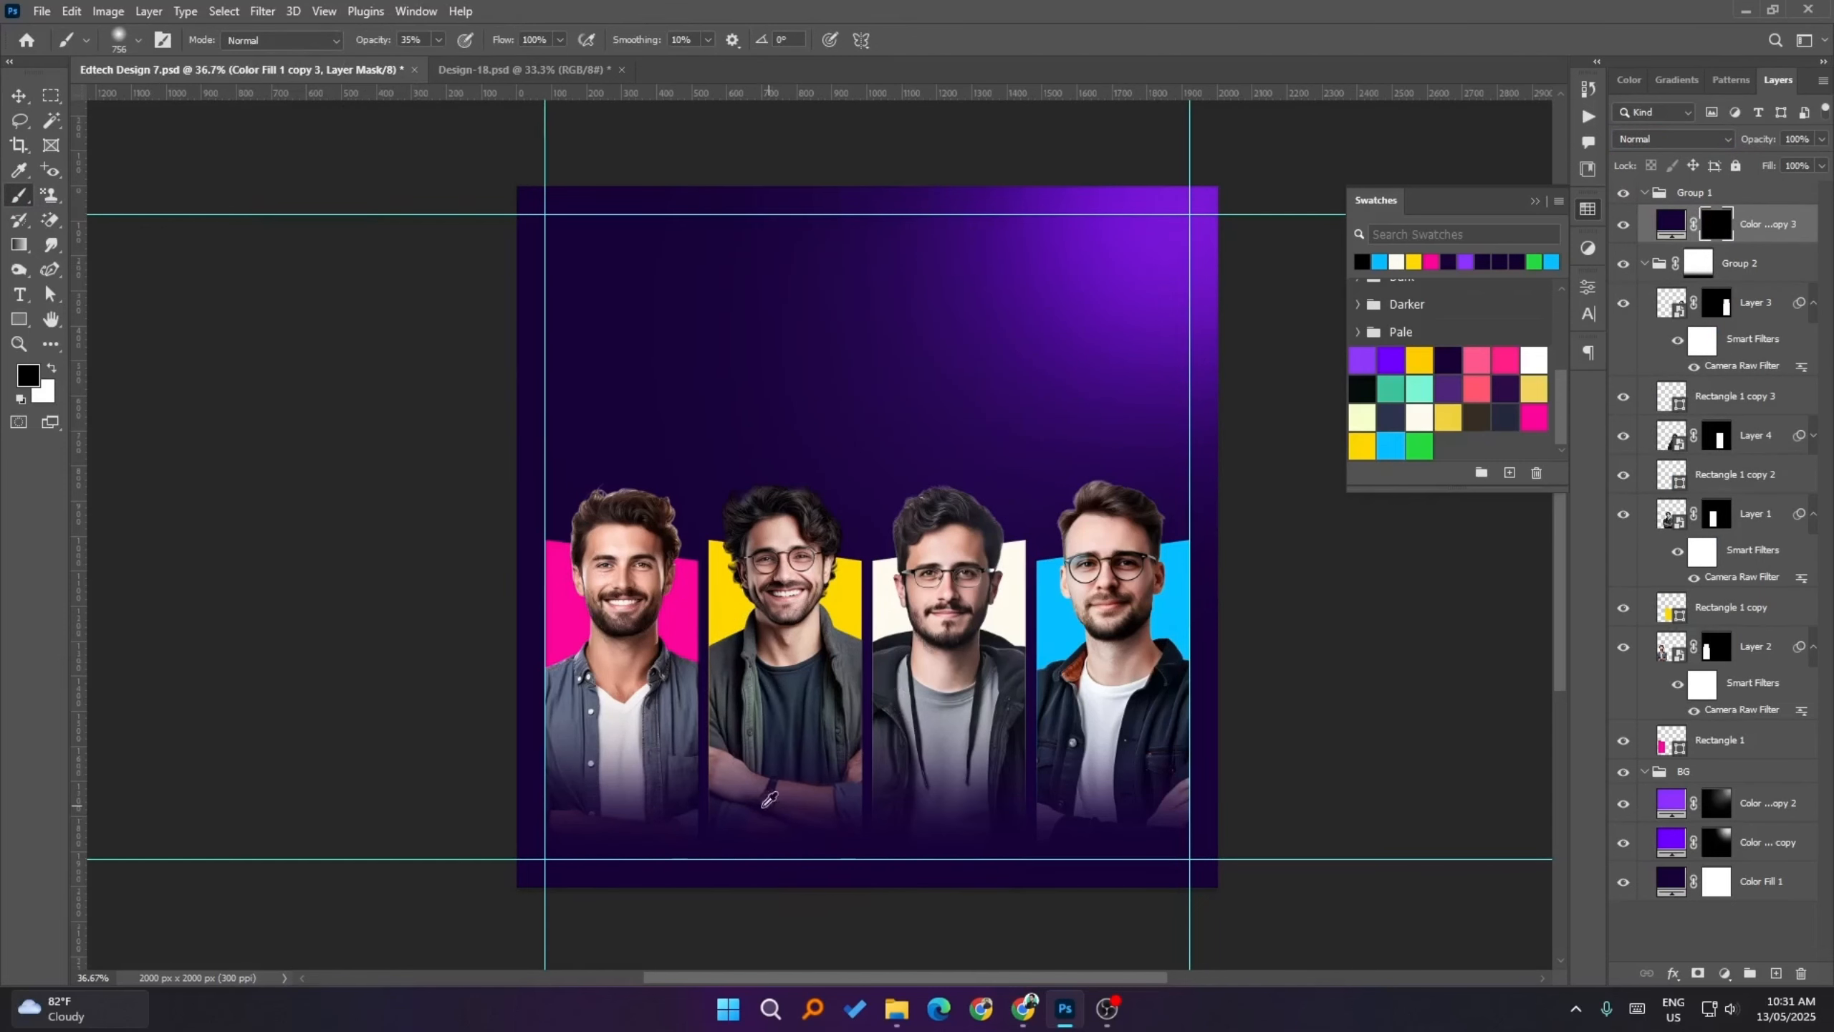
pyautogui.moveTo(770, 802); pyautogui.dragTo(661, 802)
pyautogui.moveTo(1025, 820); pyautogui.dragTo(1062, 820)
pyautogui.press('x')
pyautogui.moveTo(614, 807); pyautogui.dragTo(1277, 814)
pyautogui.moveTo(1025, 802); pyautogui.dragTo(340, 799)
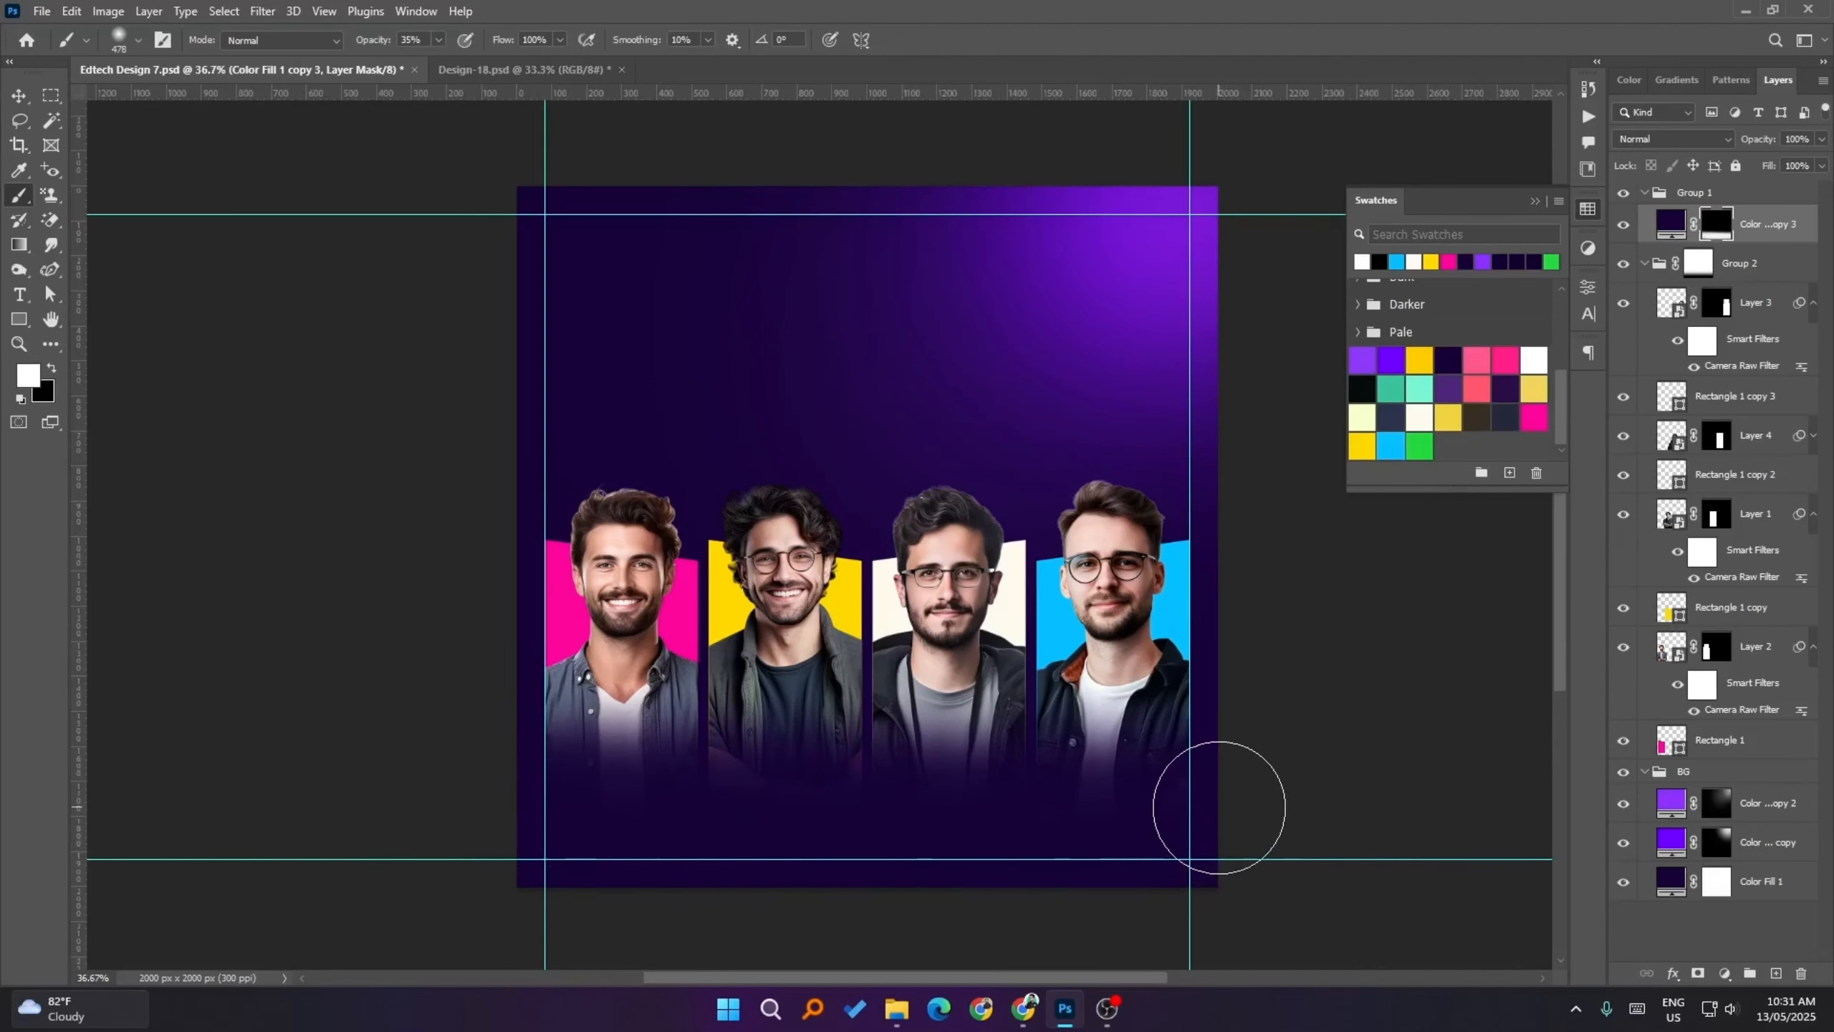
pyautogui.hotkey('ctrl', 'z')
pyautogui.hotkey('ctrl', 'z')
pyautogui.hotkey('ctrl', 'z')
pyautogui.hotkey('ctrl', 'z')
pyautogui.hotkey('ctrl', 'z')
pyautogui.hotkey('ctrl', 'z')
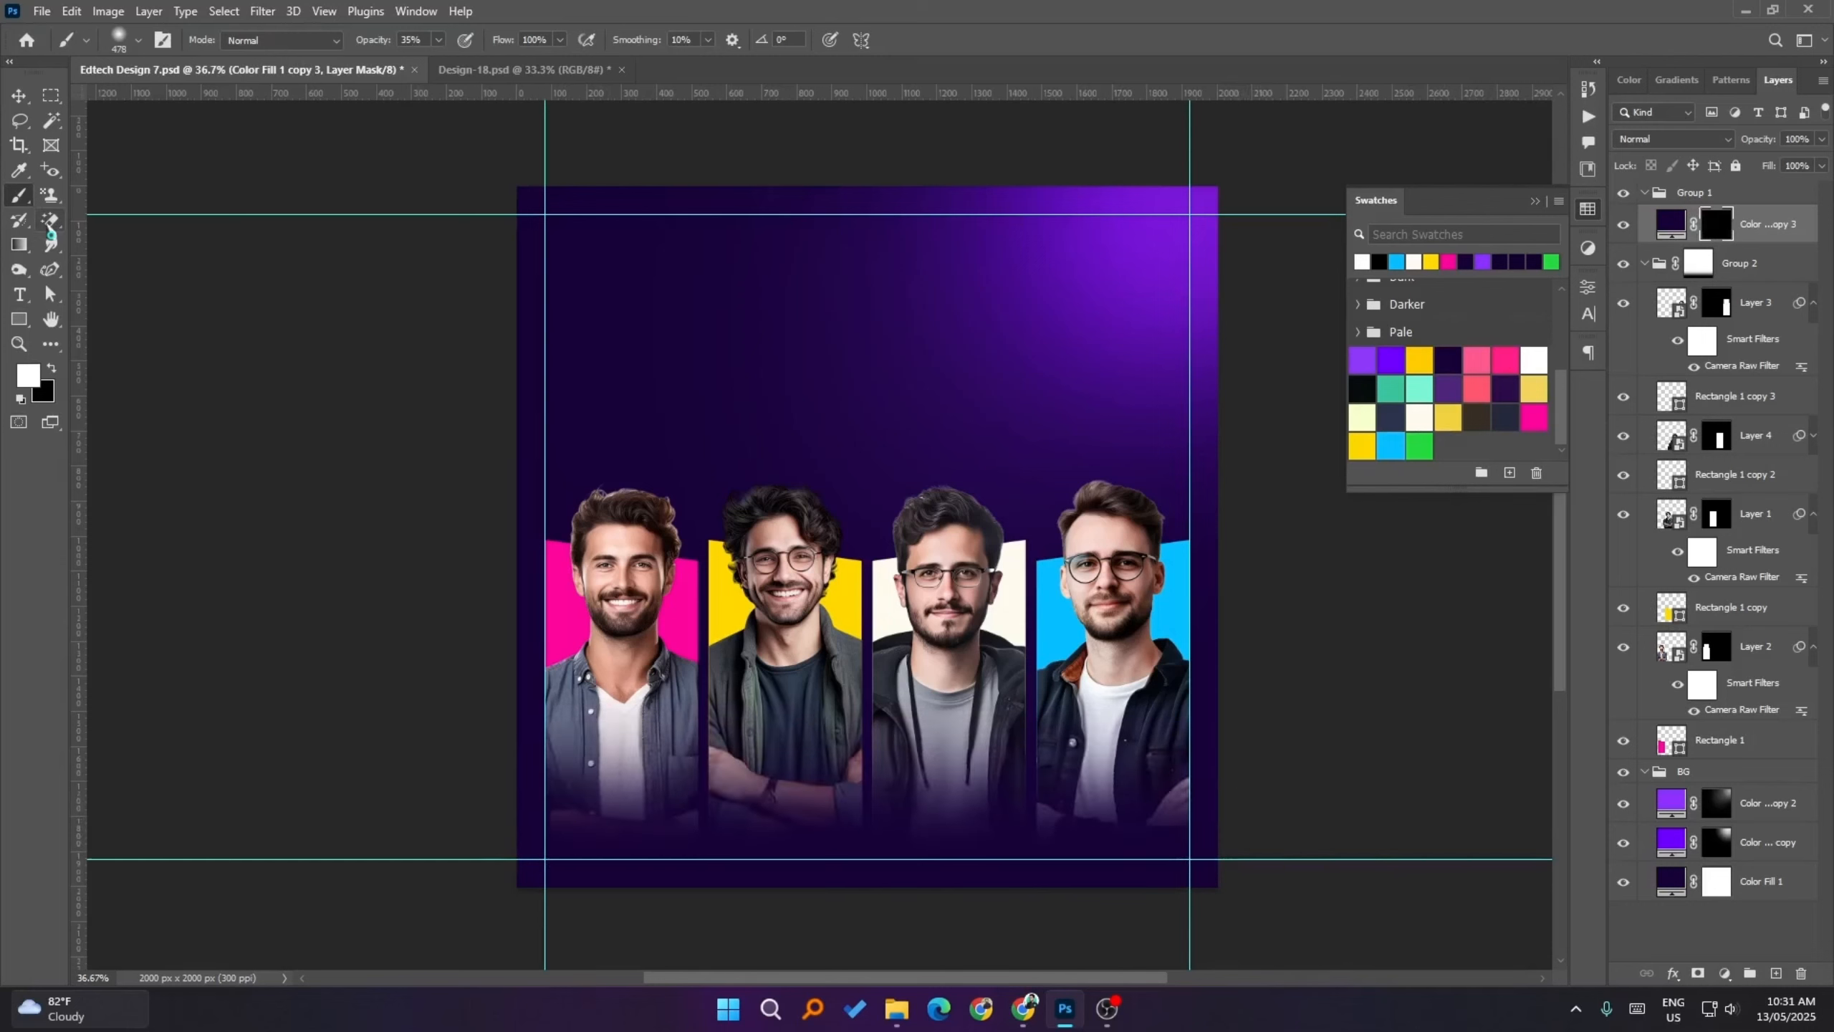
# - Drag several upward gradients on the fill copy's mask to fade the portraits' lower bodies into purple
pyautogui.click(19, 245)
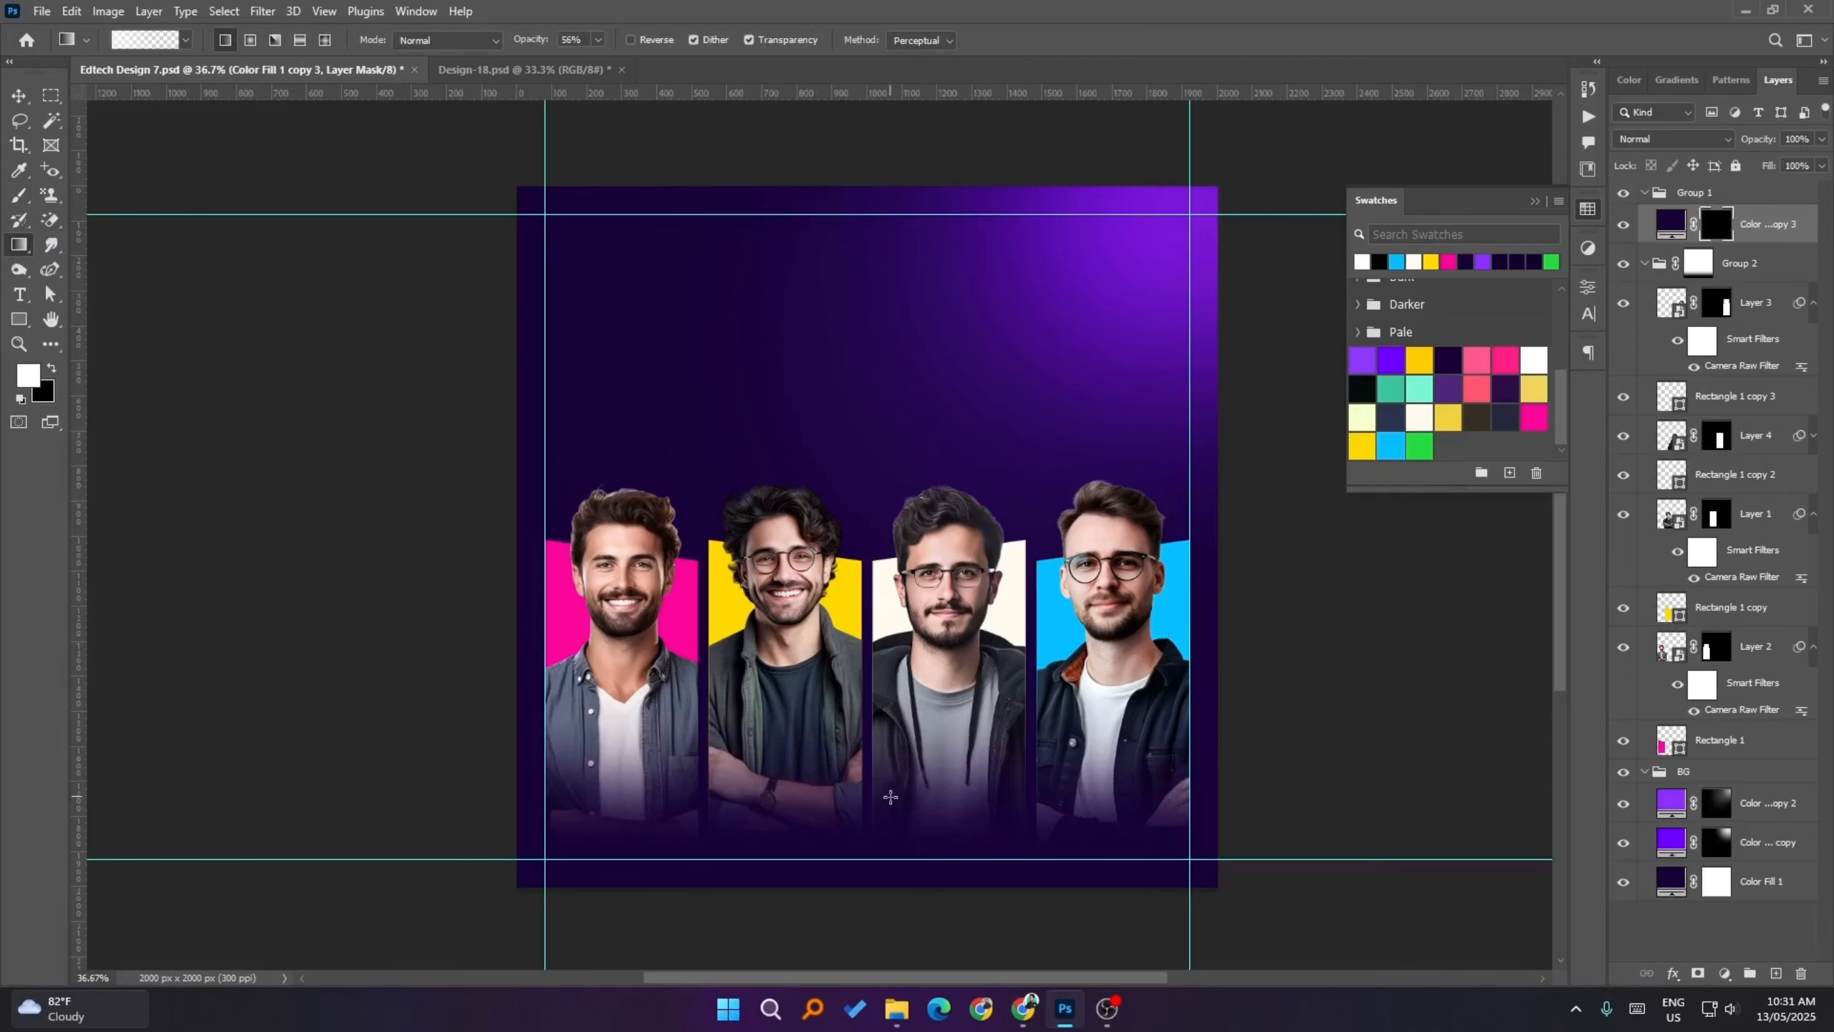
pyautogui.moveTo(841, 816); pyautogui.dragTo(838, 677)
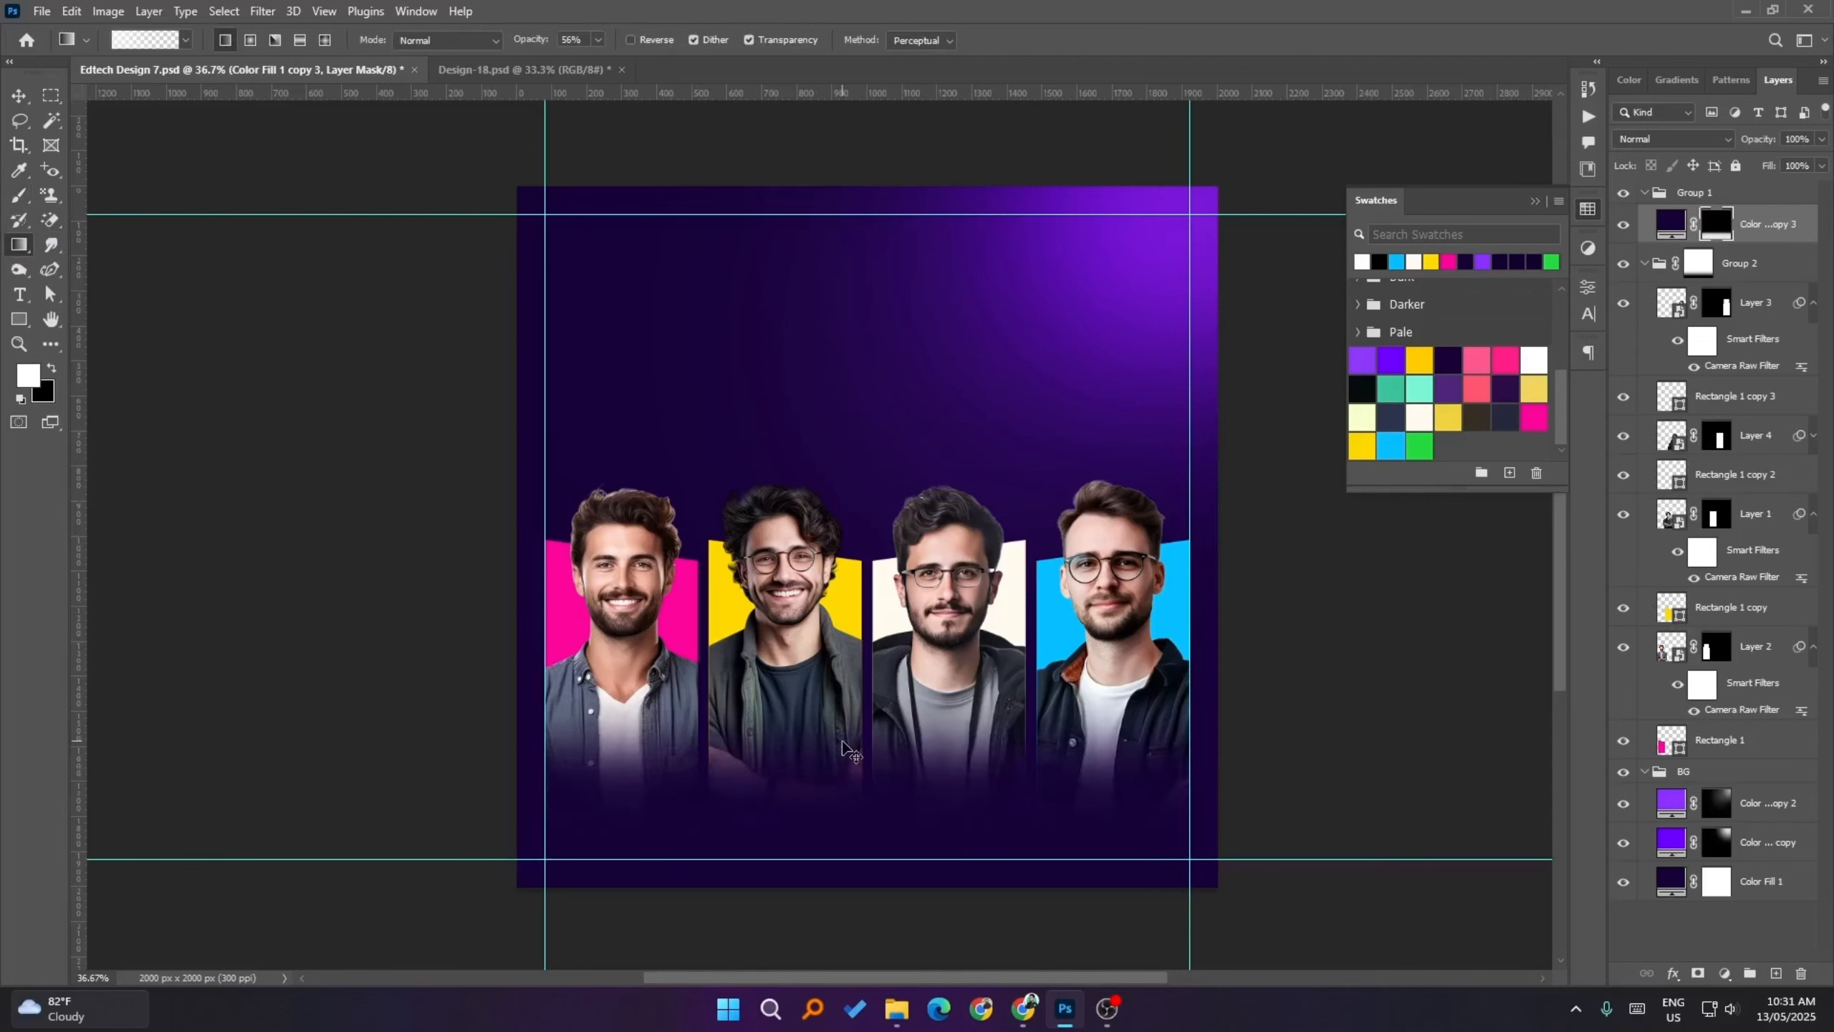
pyautogui.hotkey('ctrl', 'z')
pyautogui.hotkey('ctrl', 'z')
pyautogui.hotkey('ctrl', 'z')
pyautogui.moveTo(862, 824); pyautogui.dragTo(867, 679)
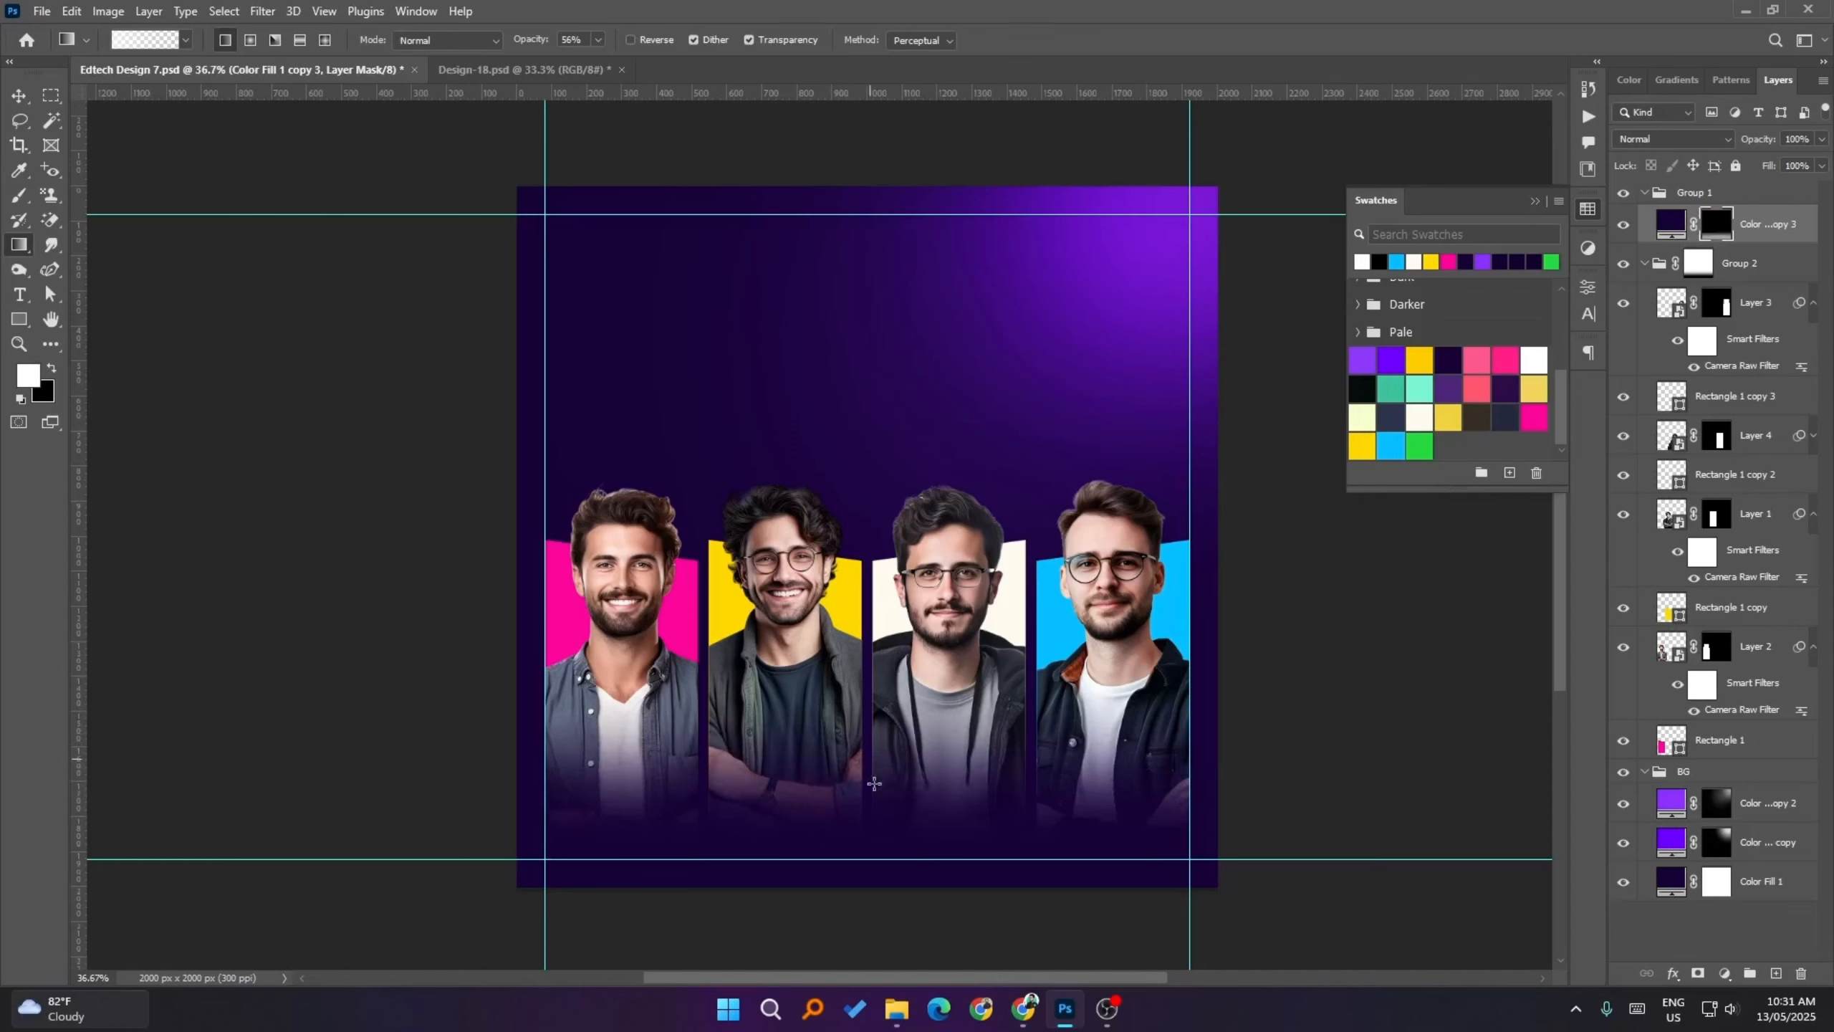
pyautogui.moveTo(872, 842); pyautogui.dragTo(883, 707)
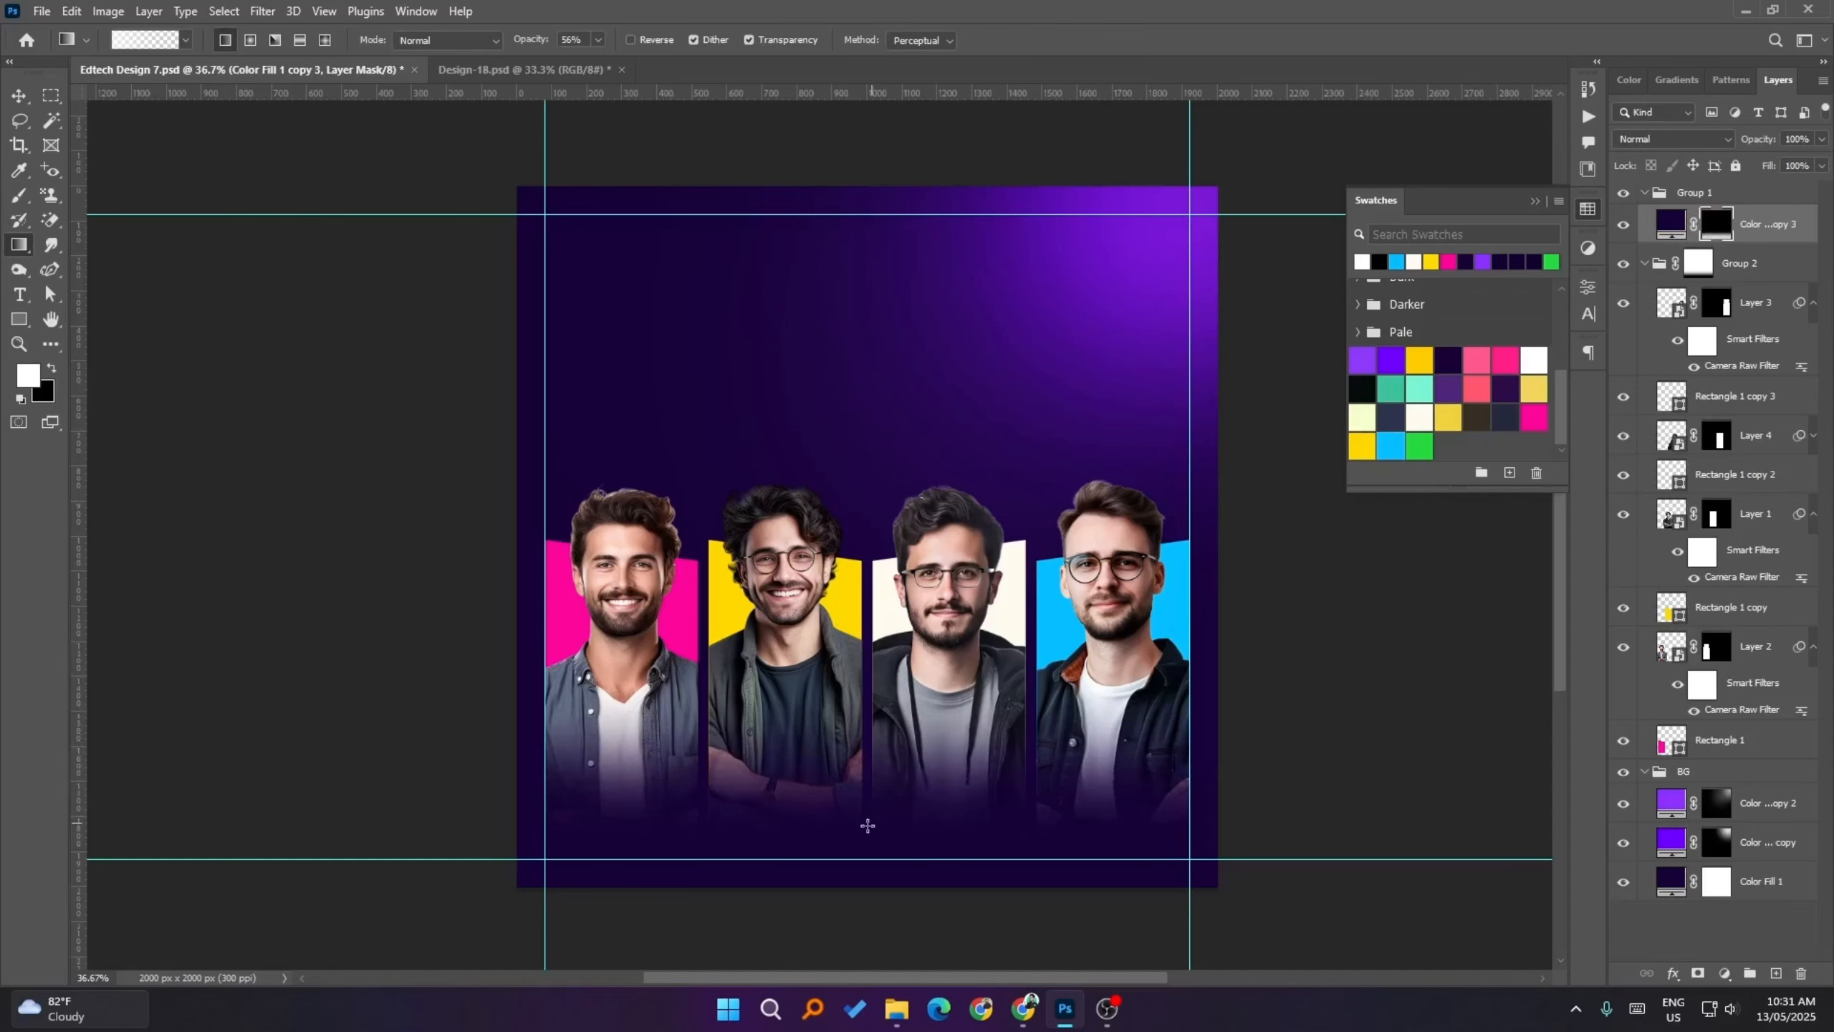
pyautogui.moveTo(863, 829); pyautogui.dragTo(863, 660)
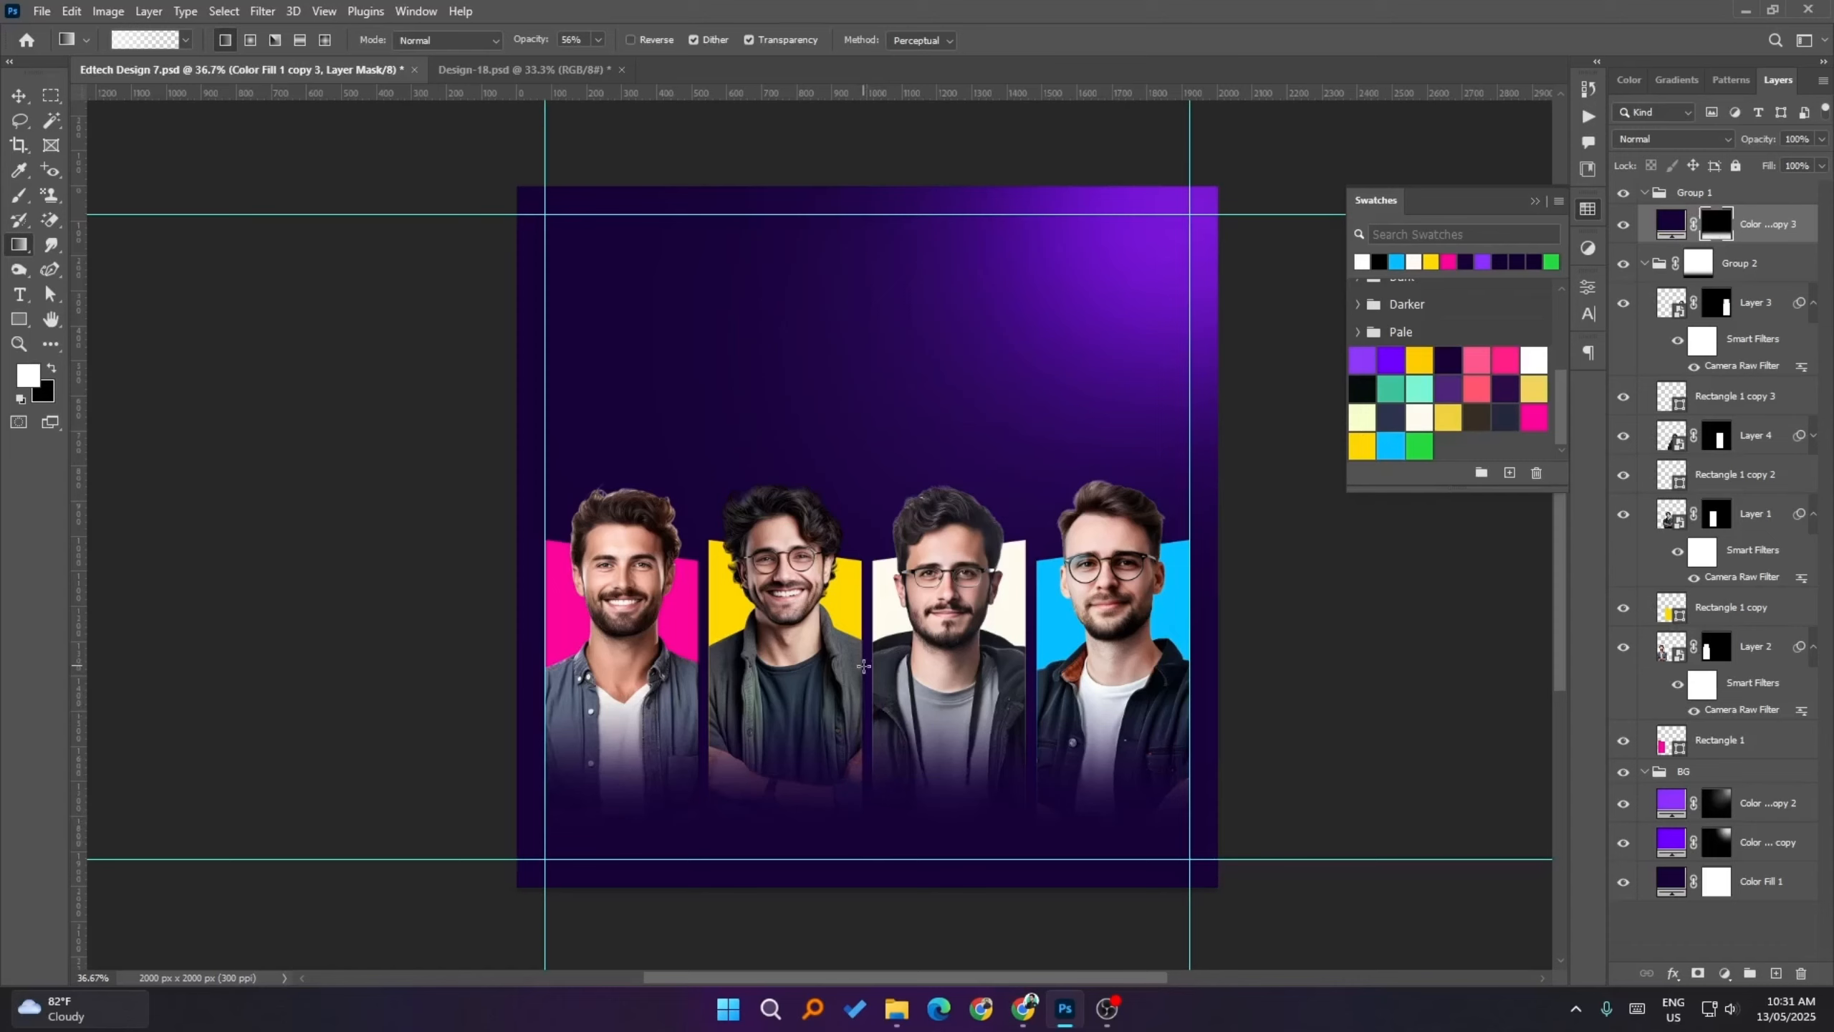
pyautogui.moveTo(862, 811); pyautogui.dragTo(861, 674)
pyautogui.moveTo(879, 815); pyautogui.dragTo(883, 658)
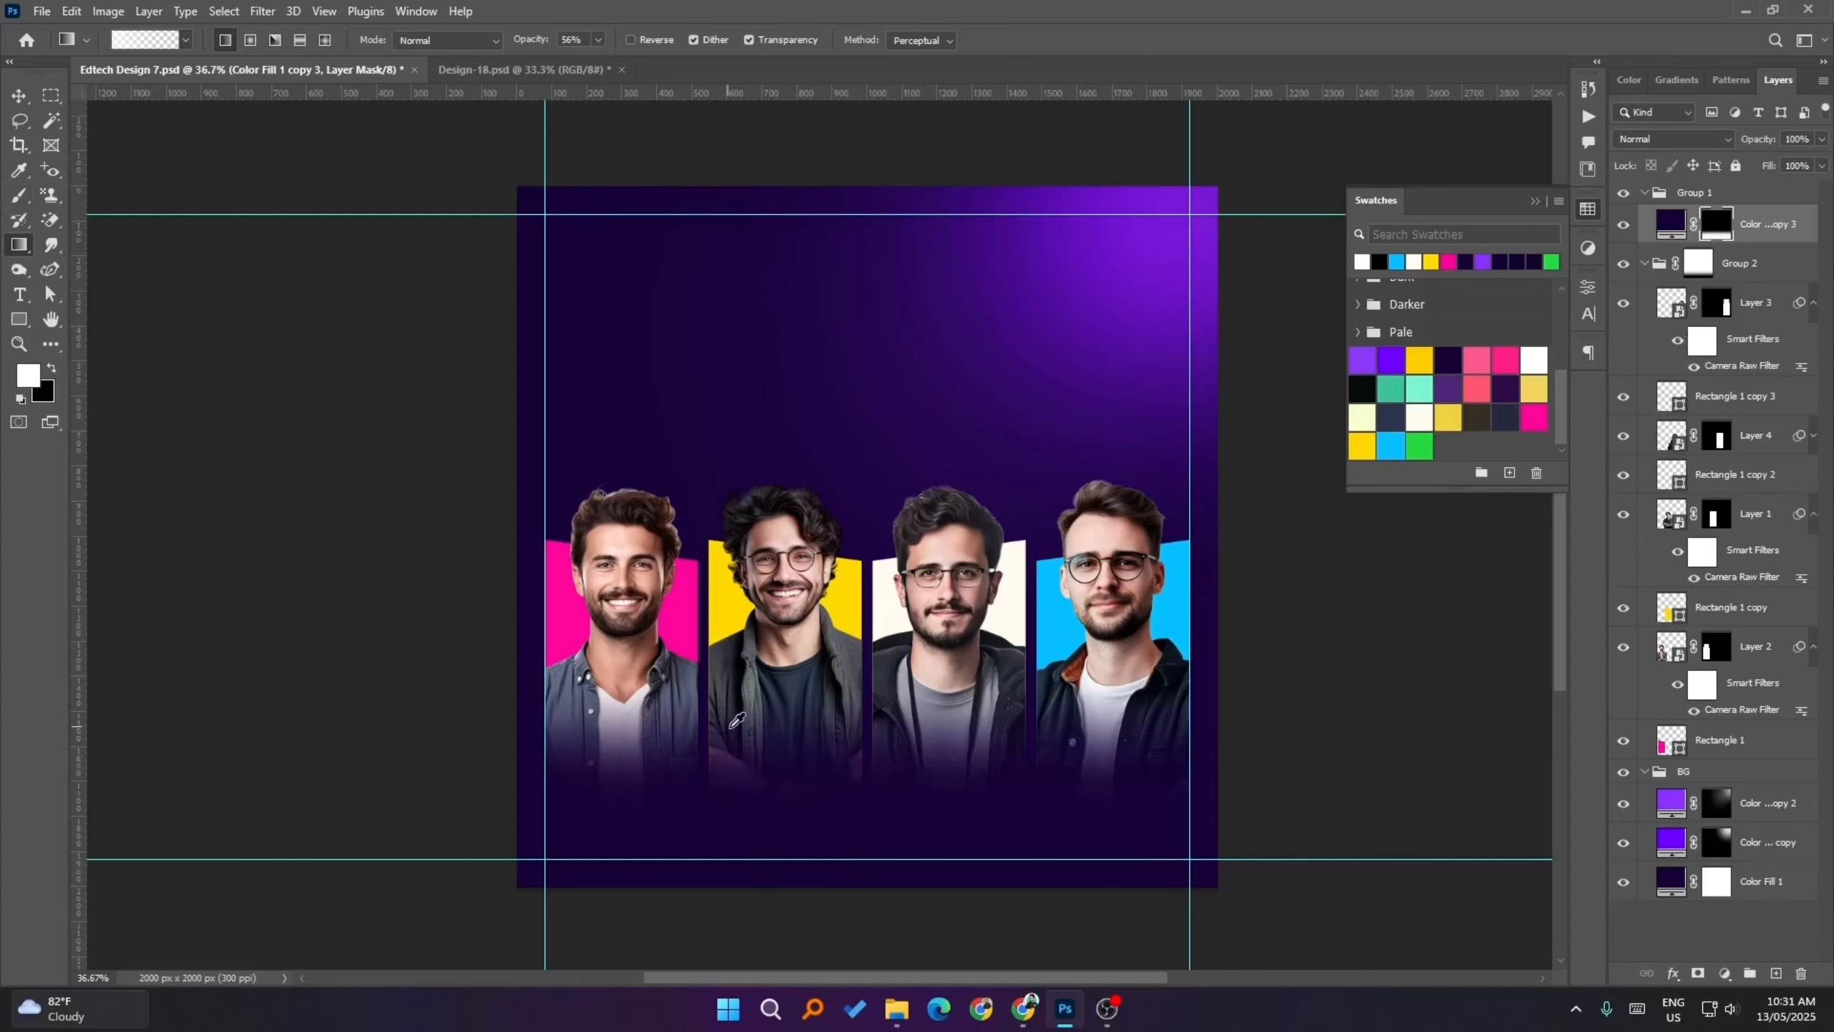
pyautogui.click(734, 721)
# - Shrink the brush, then deselect the fill layer
pyautogui.press('b')
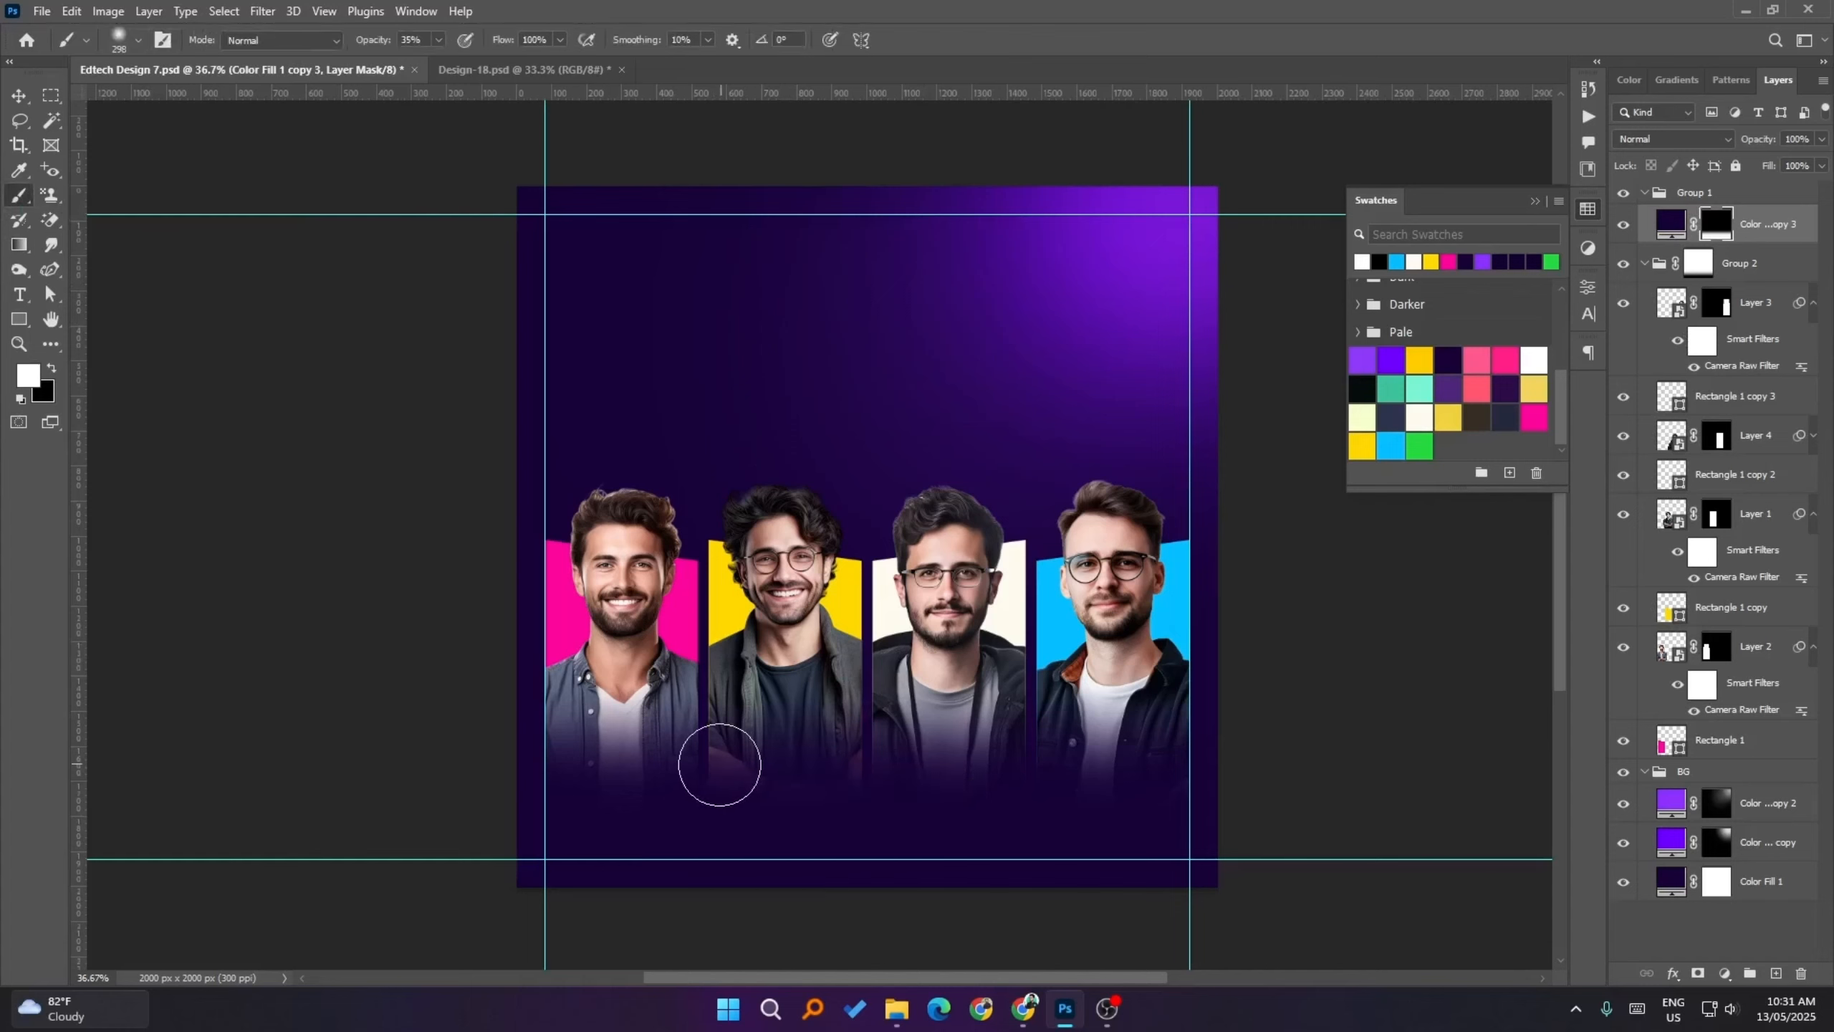
pyautogui.press('[')
pyautogui.press('[')
pyautogui.press('[')
pyautogui.press('[')
pyautogui.press('[')
pyautogui.press('[')
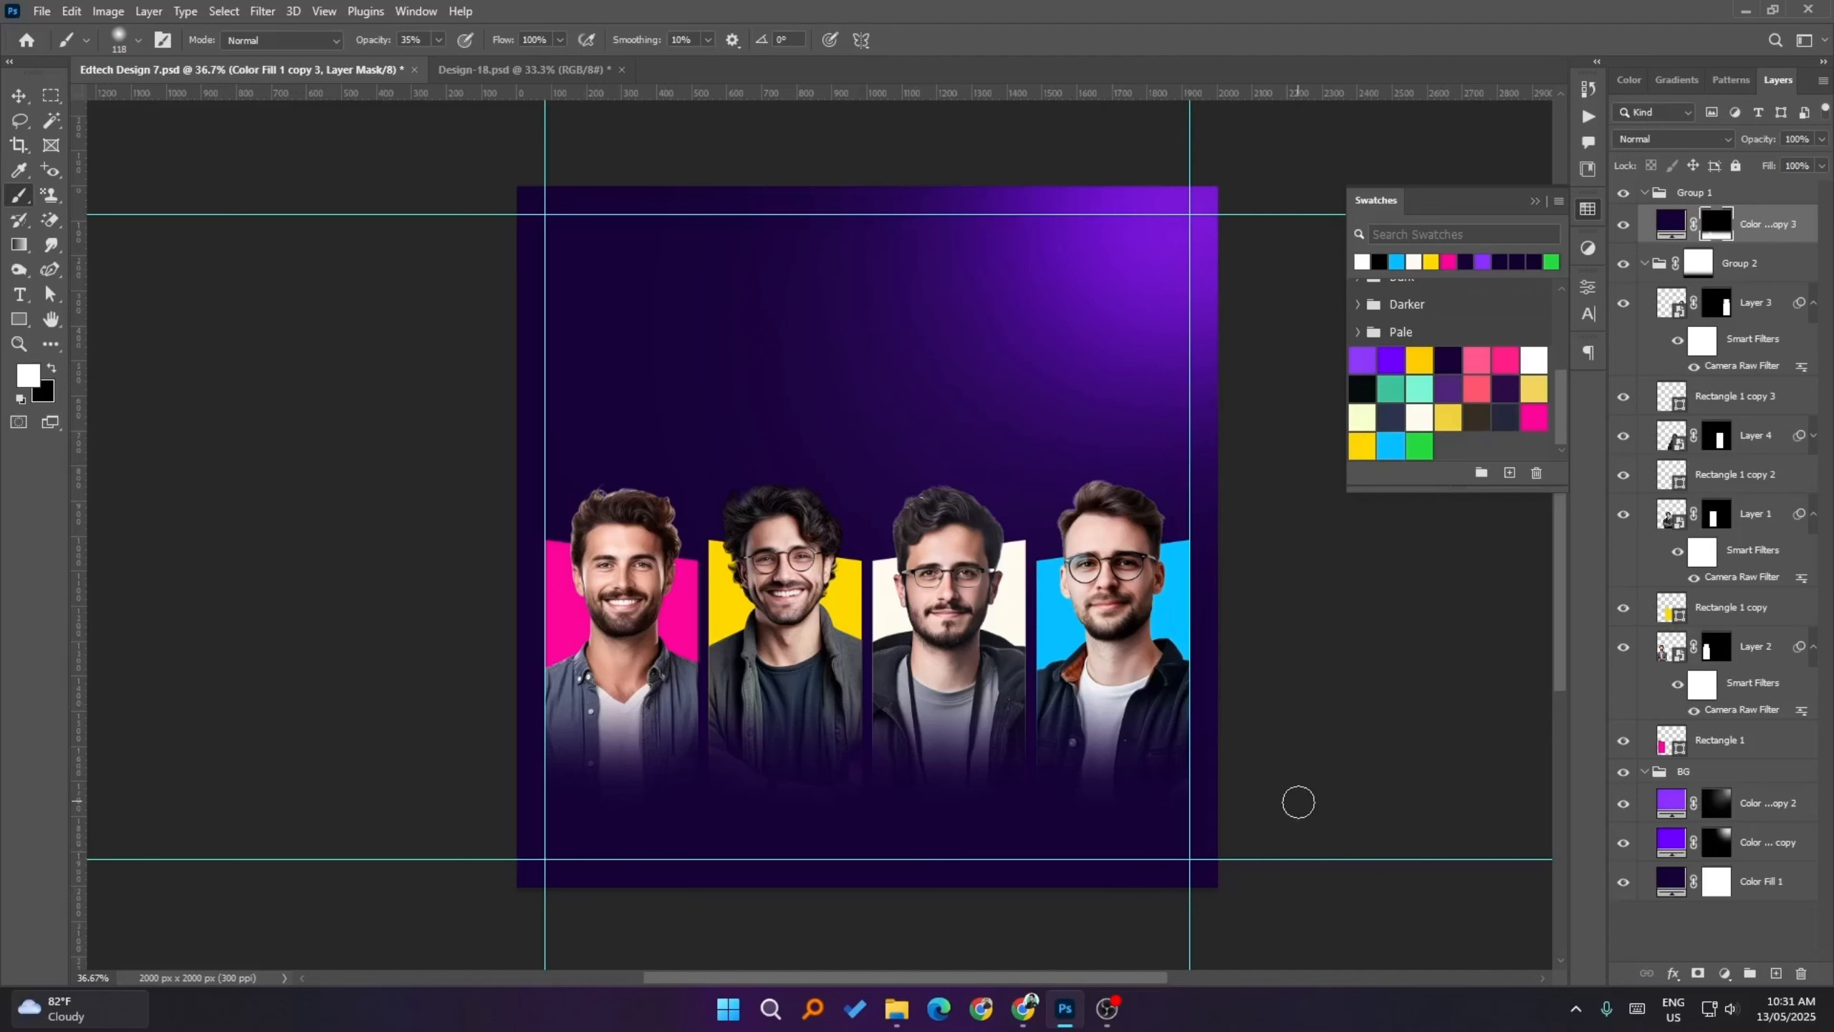
pyautogui.click(19, 97)
pyautogui.click(151, 476)
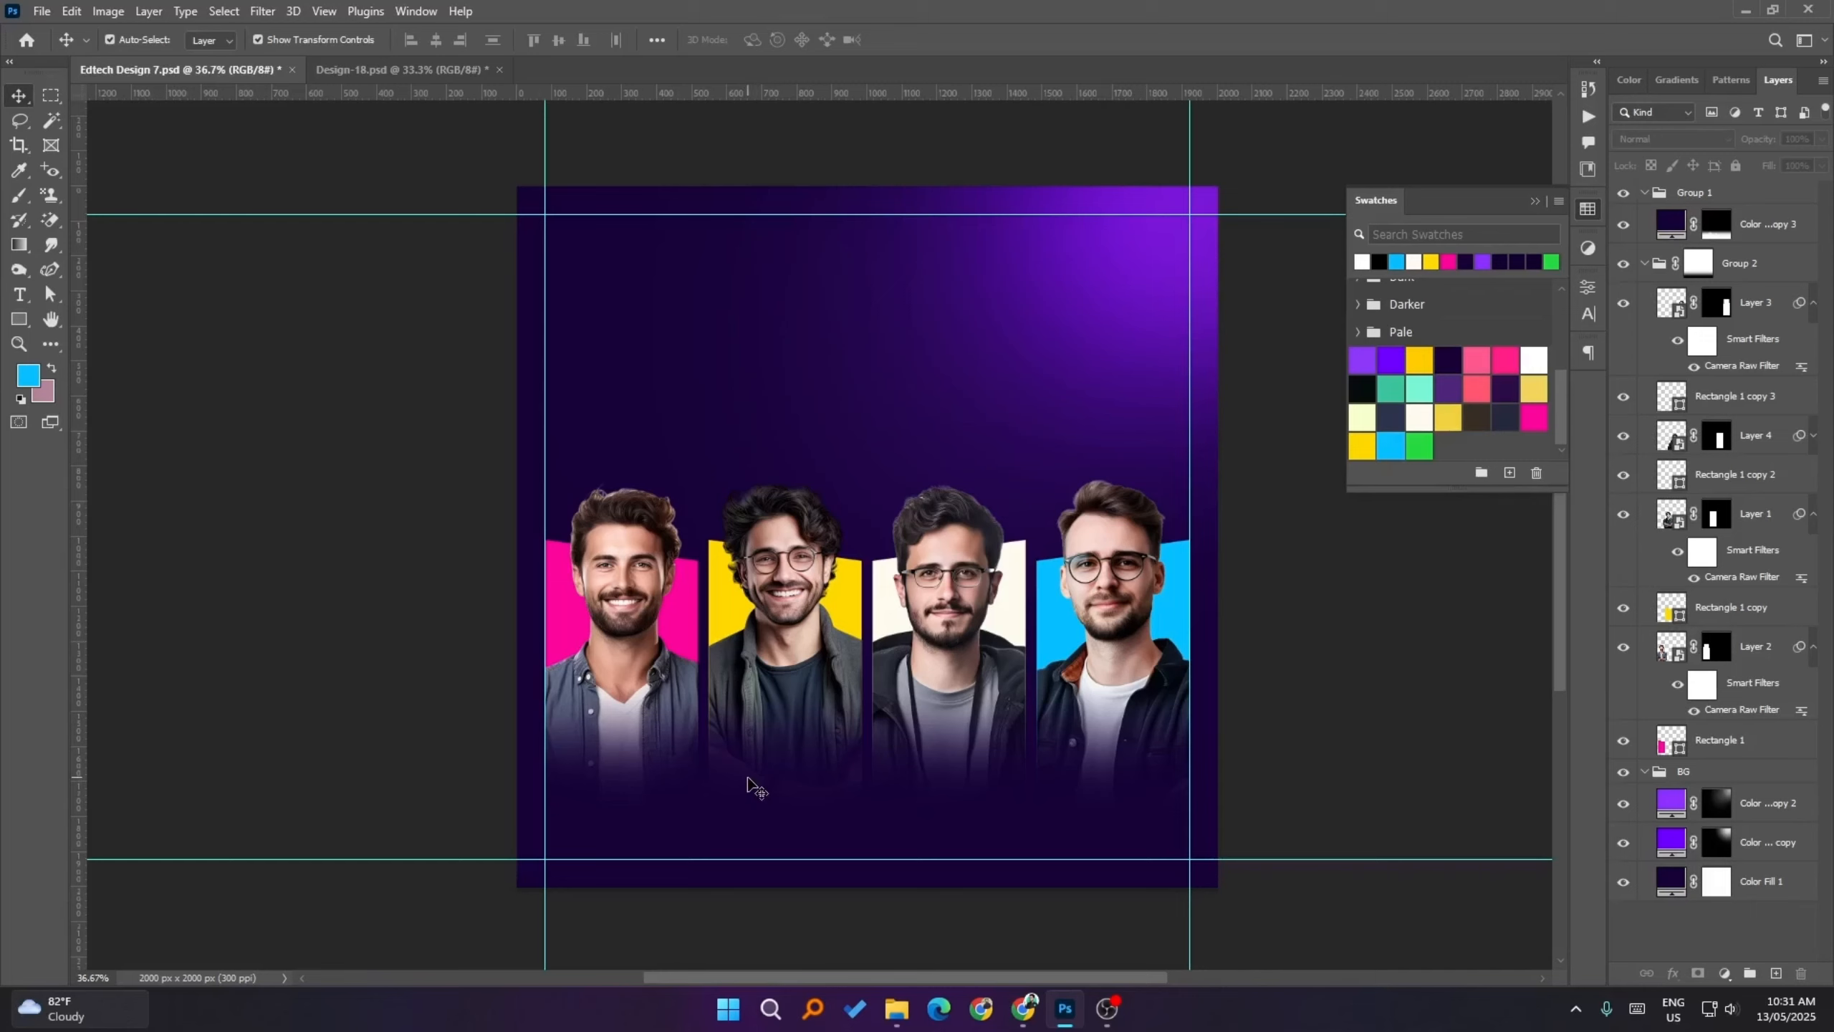
# - Save the flyer with Ctrl+S and zoom in on the lower-left area
pyautogui.hotkey('ctrl', 's')
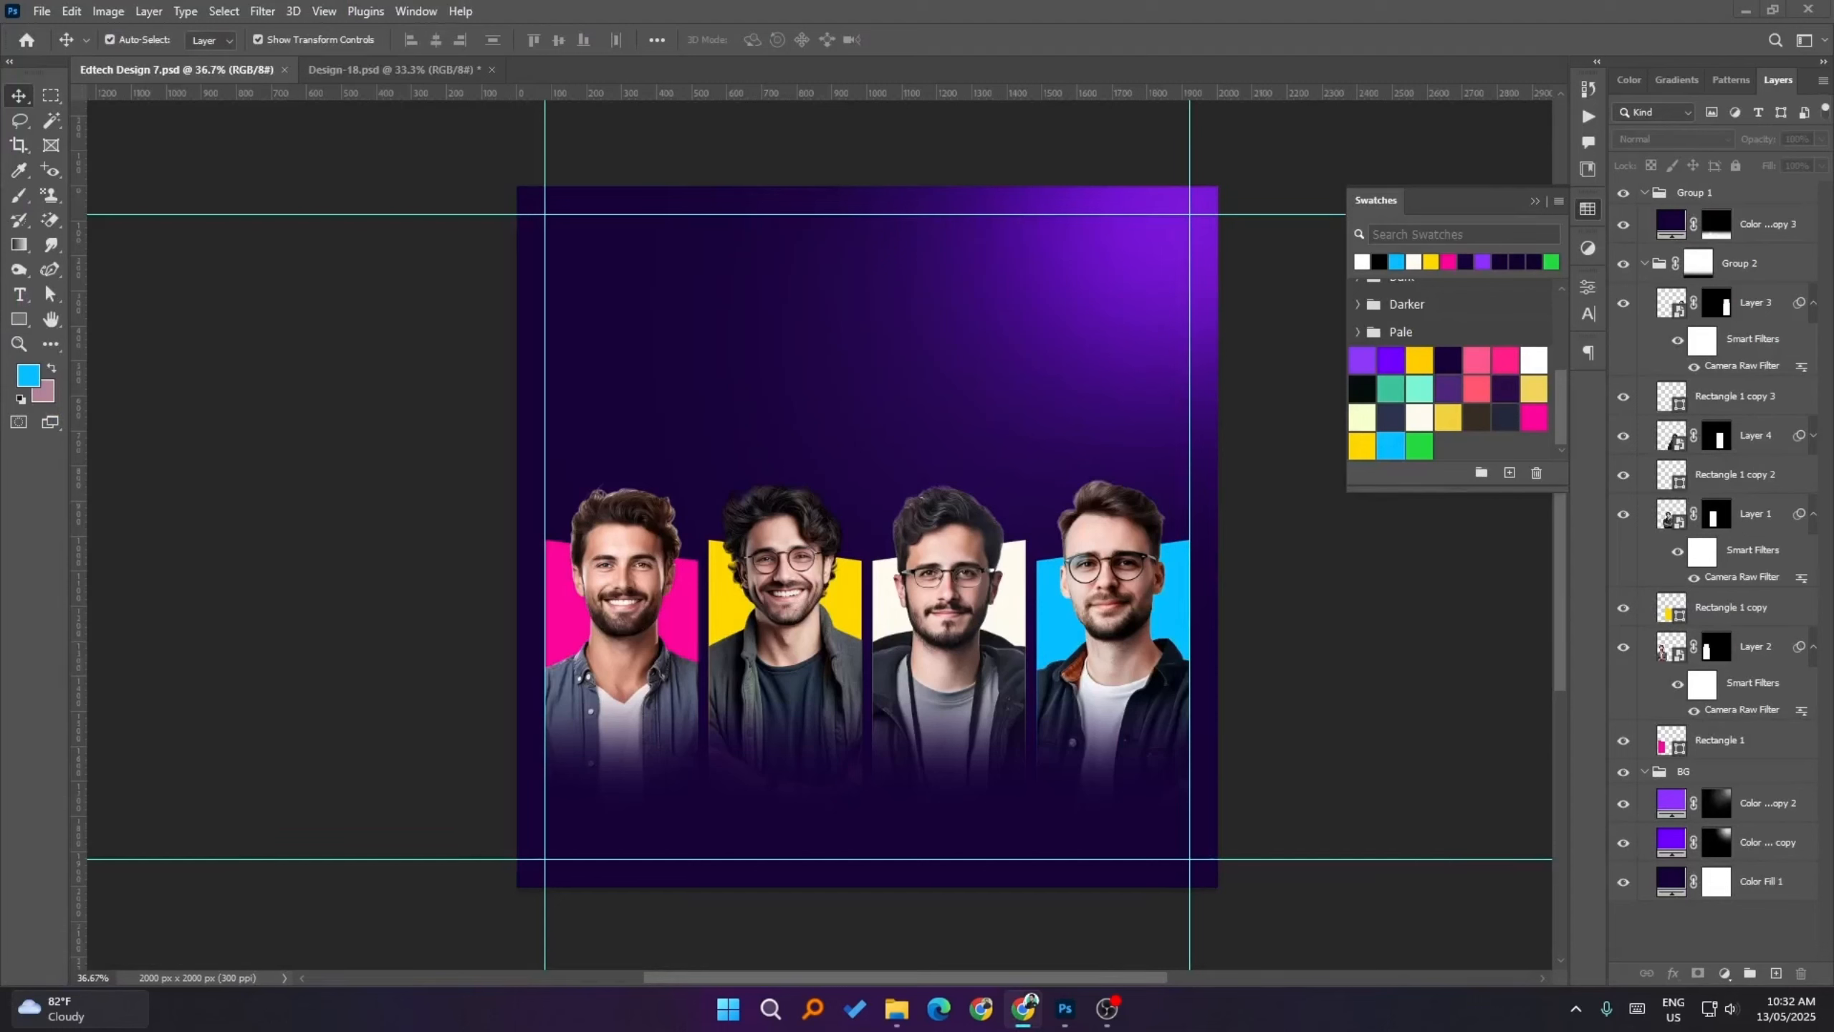
pyautogui.click(1387, 737)
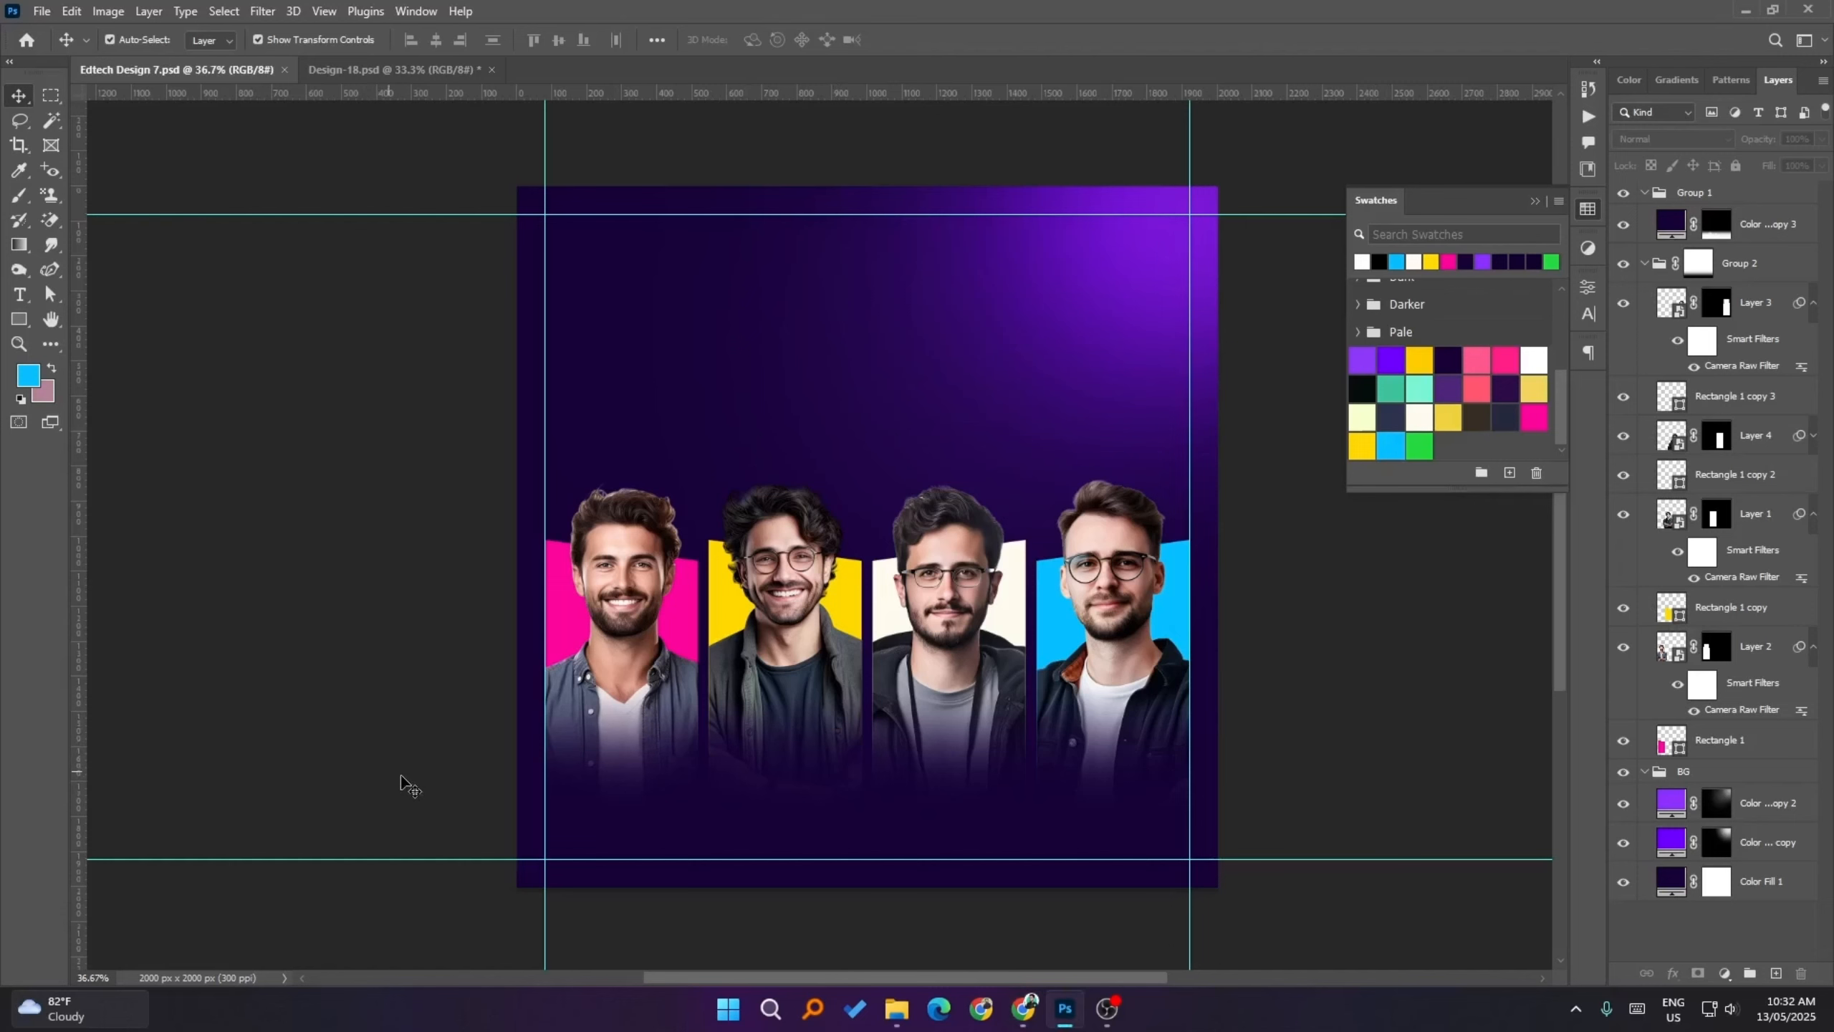
pyautogui.scroll(3, 570, 787)
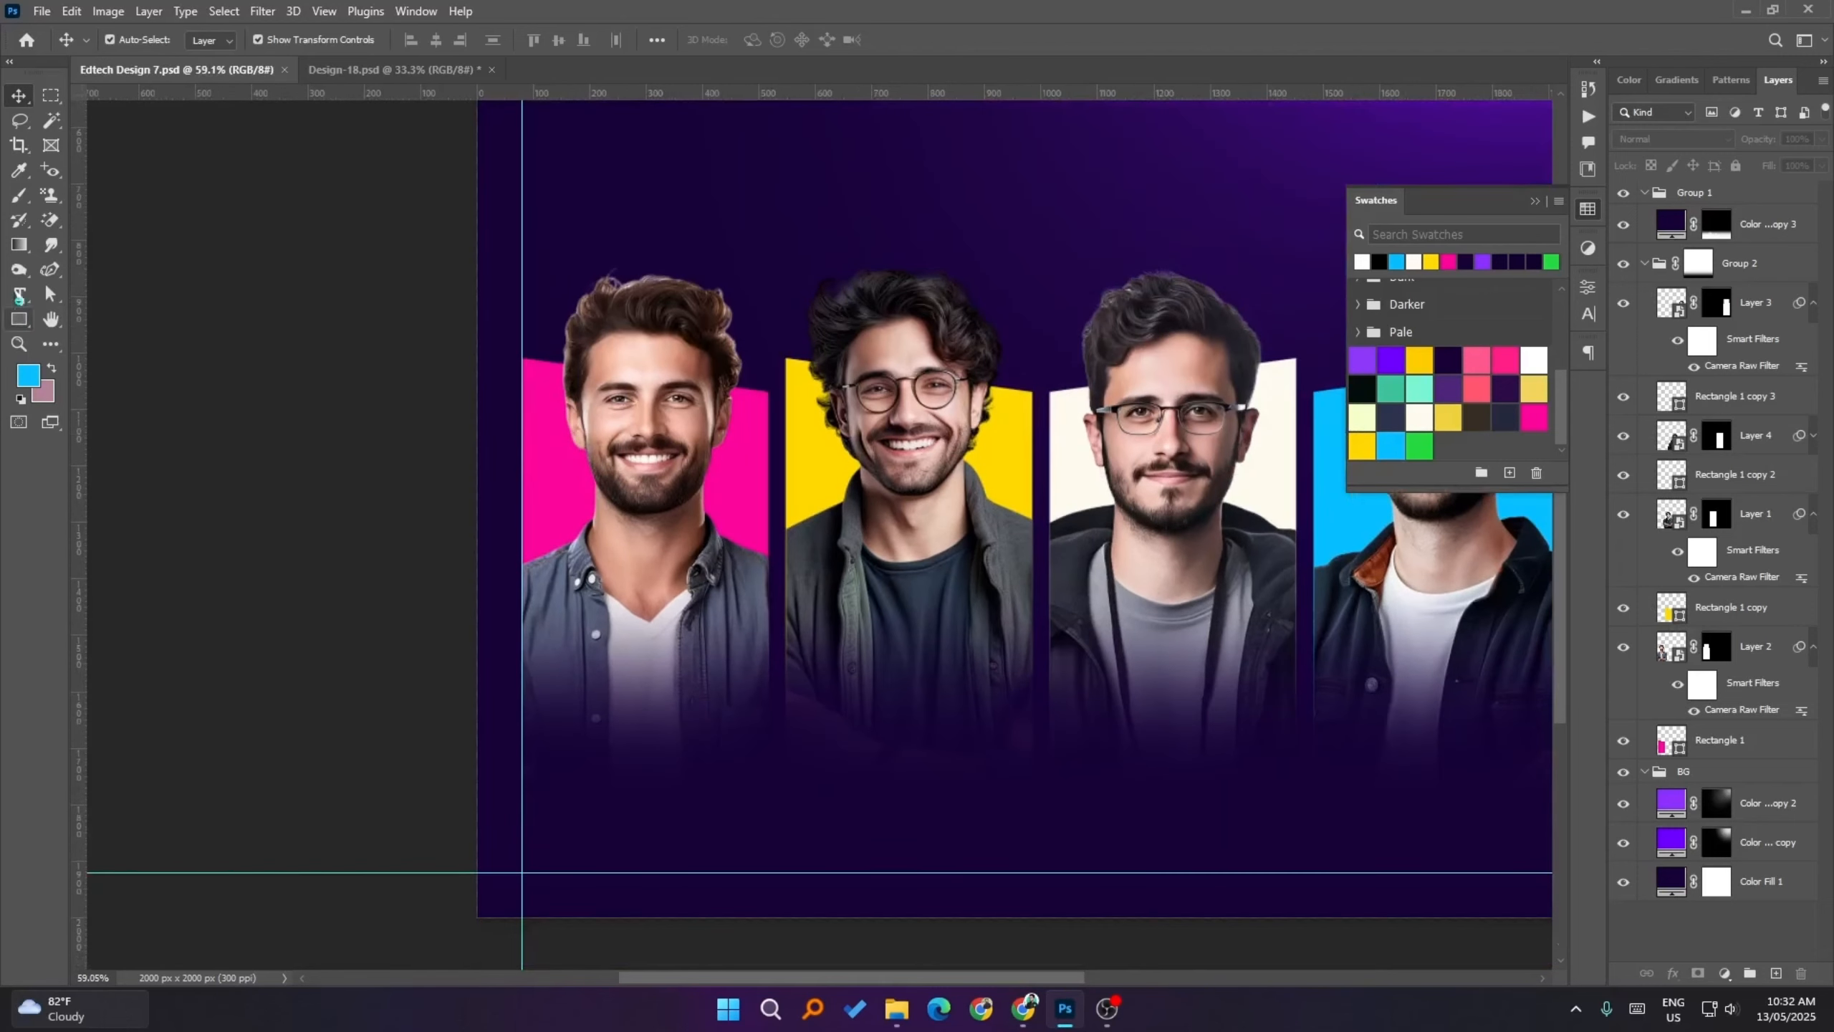
# - Create a 22 pt text layer below the first portrait, replacing Lorem Ipsum with the pasted name
pyautogui.click(21, 295)
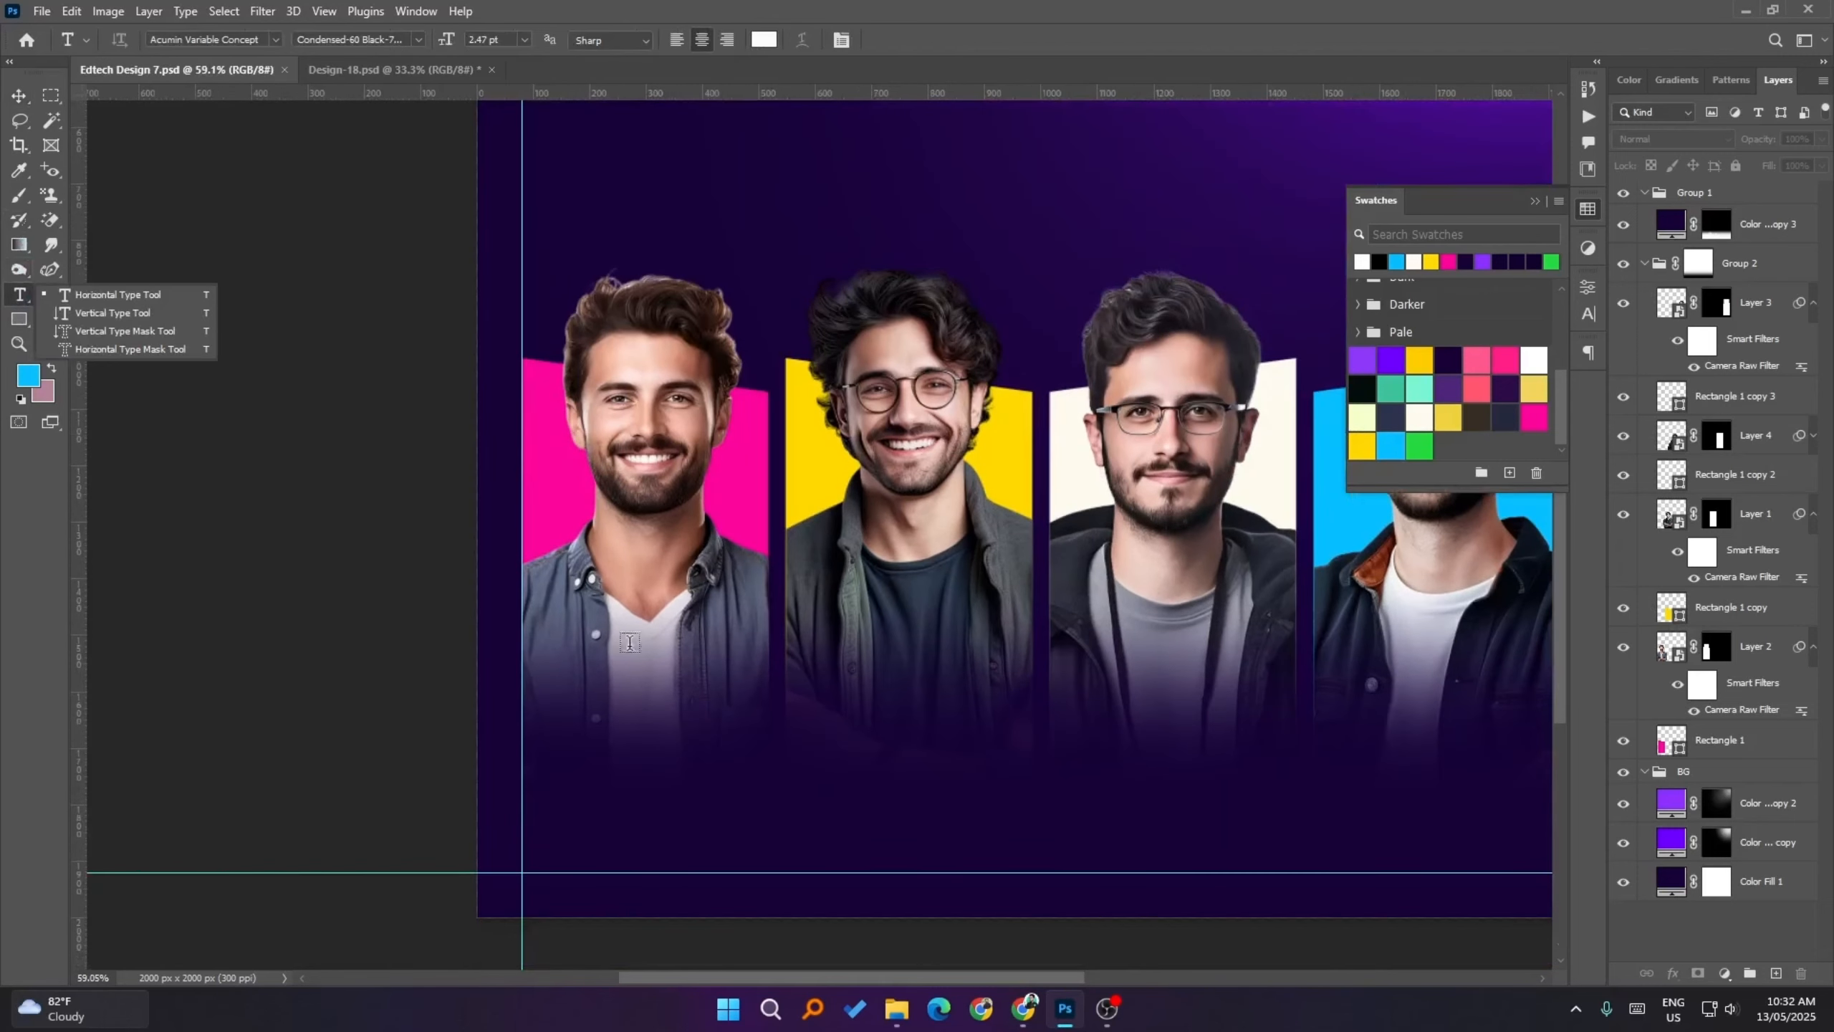
pyautogui.click(583, 780)
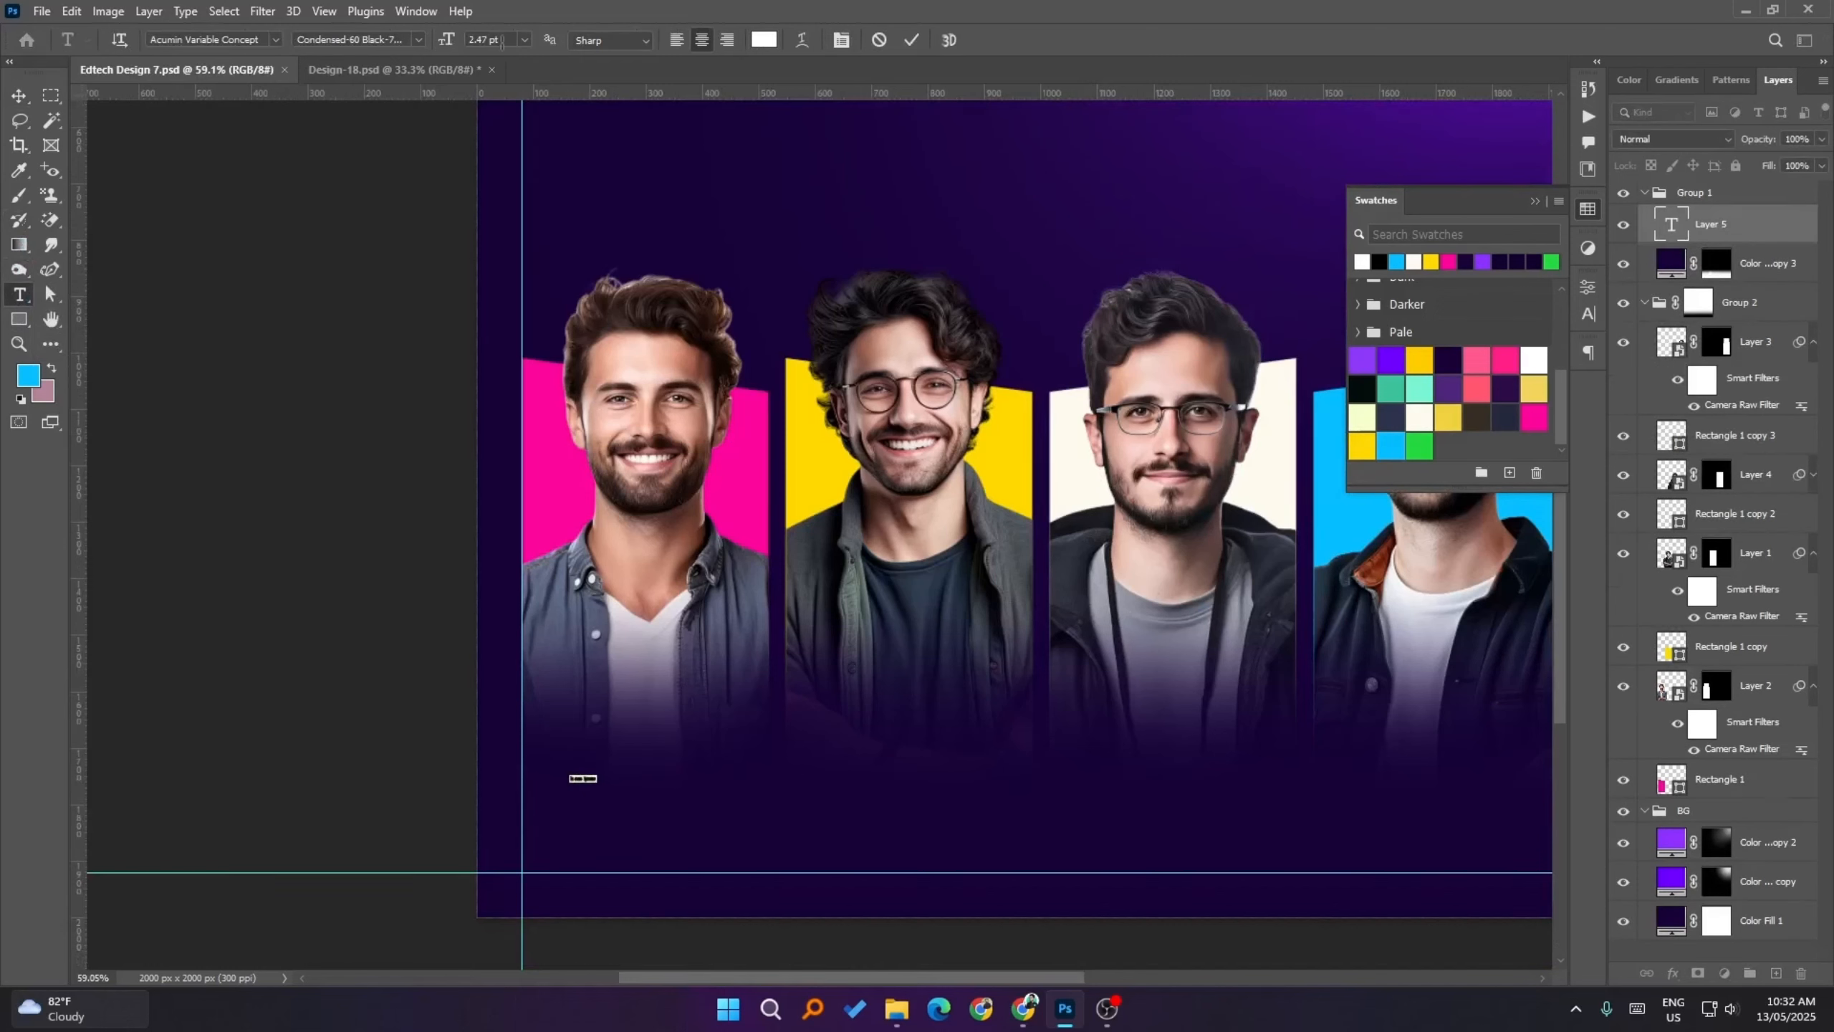
pyautogui.write('22')
pyautogui.press('Return')
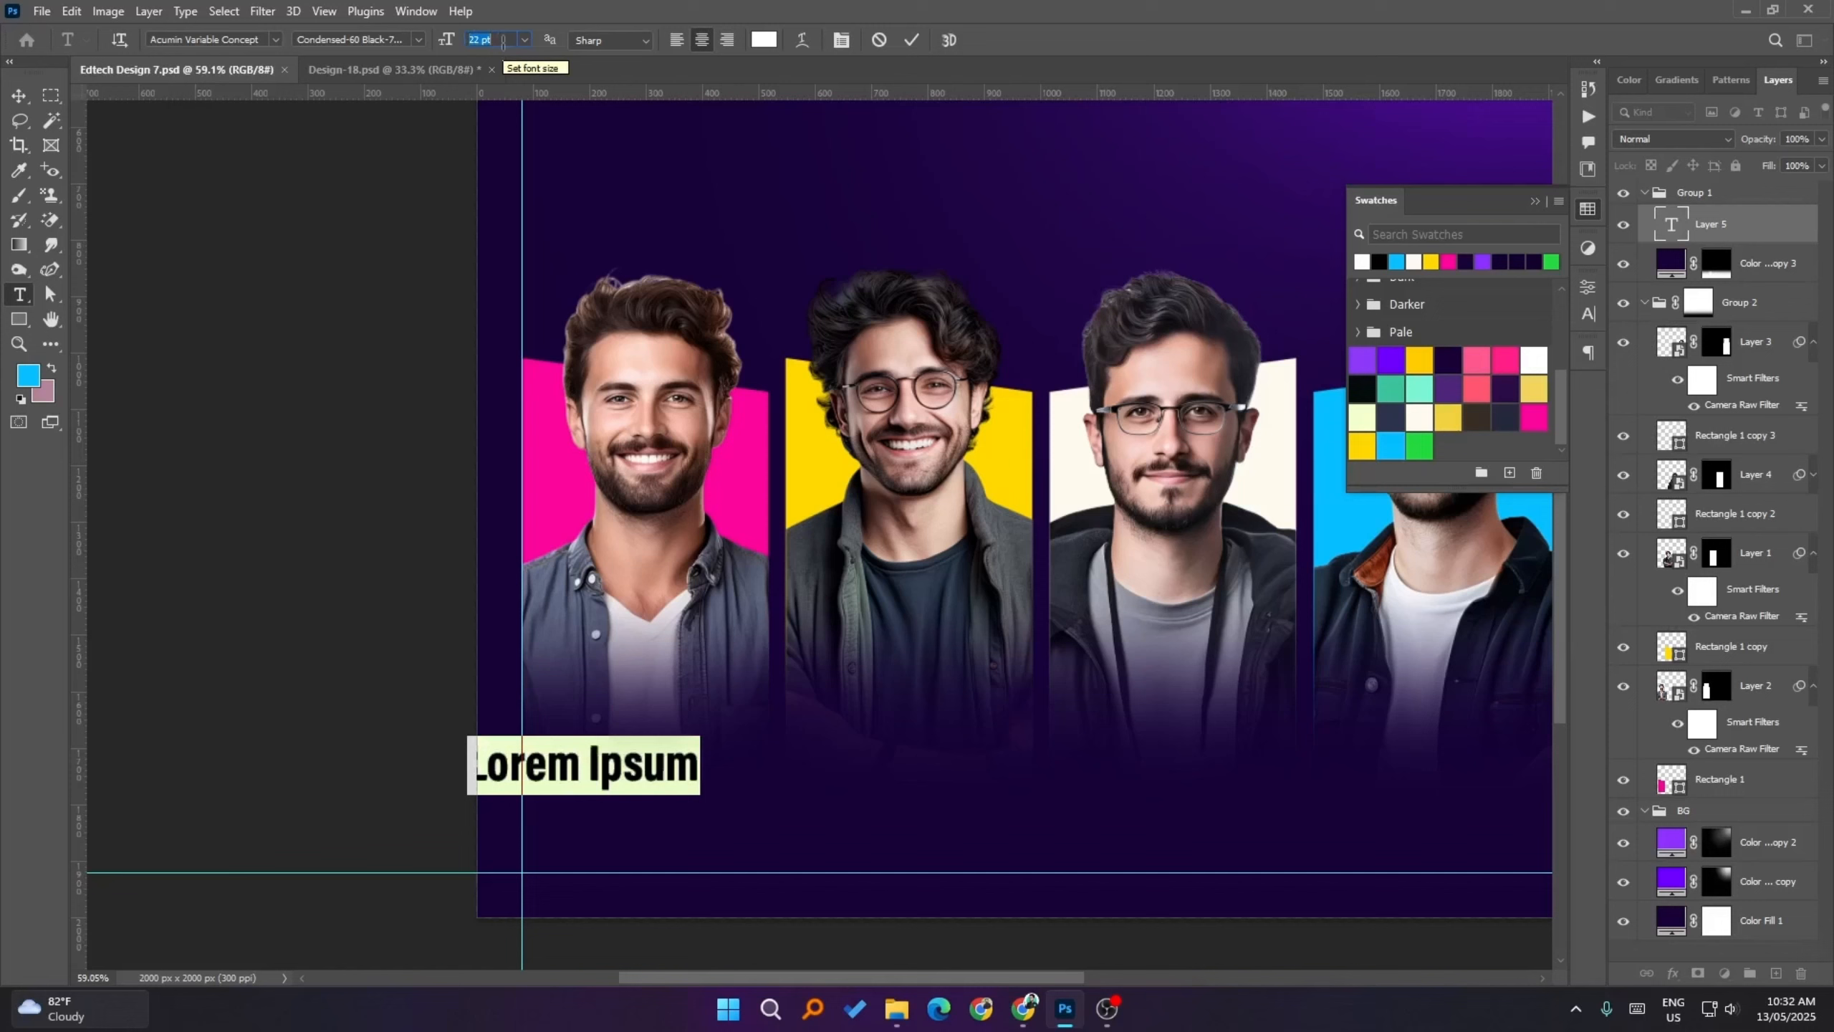
pyautogui.click(676, 751)
pyautogui.moveTo(697, 751); pyautogui.dragTo(386, 748)
pyautogui.write('Rakibul Hasan')
pyautogui.click(911, 39)
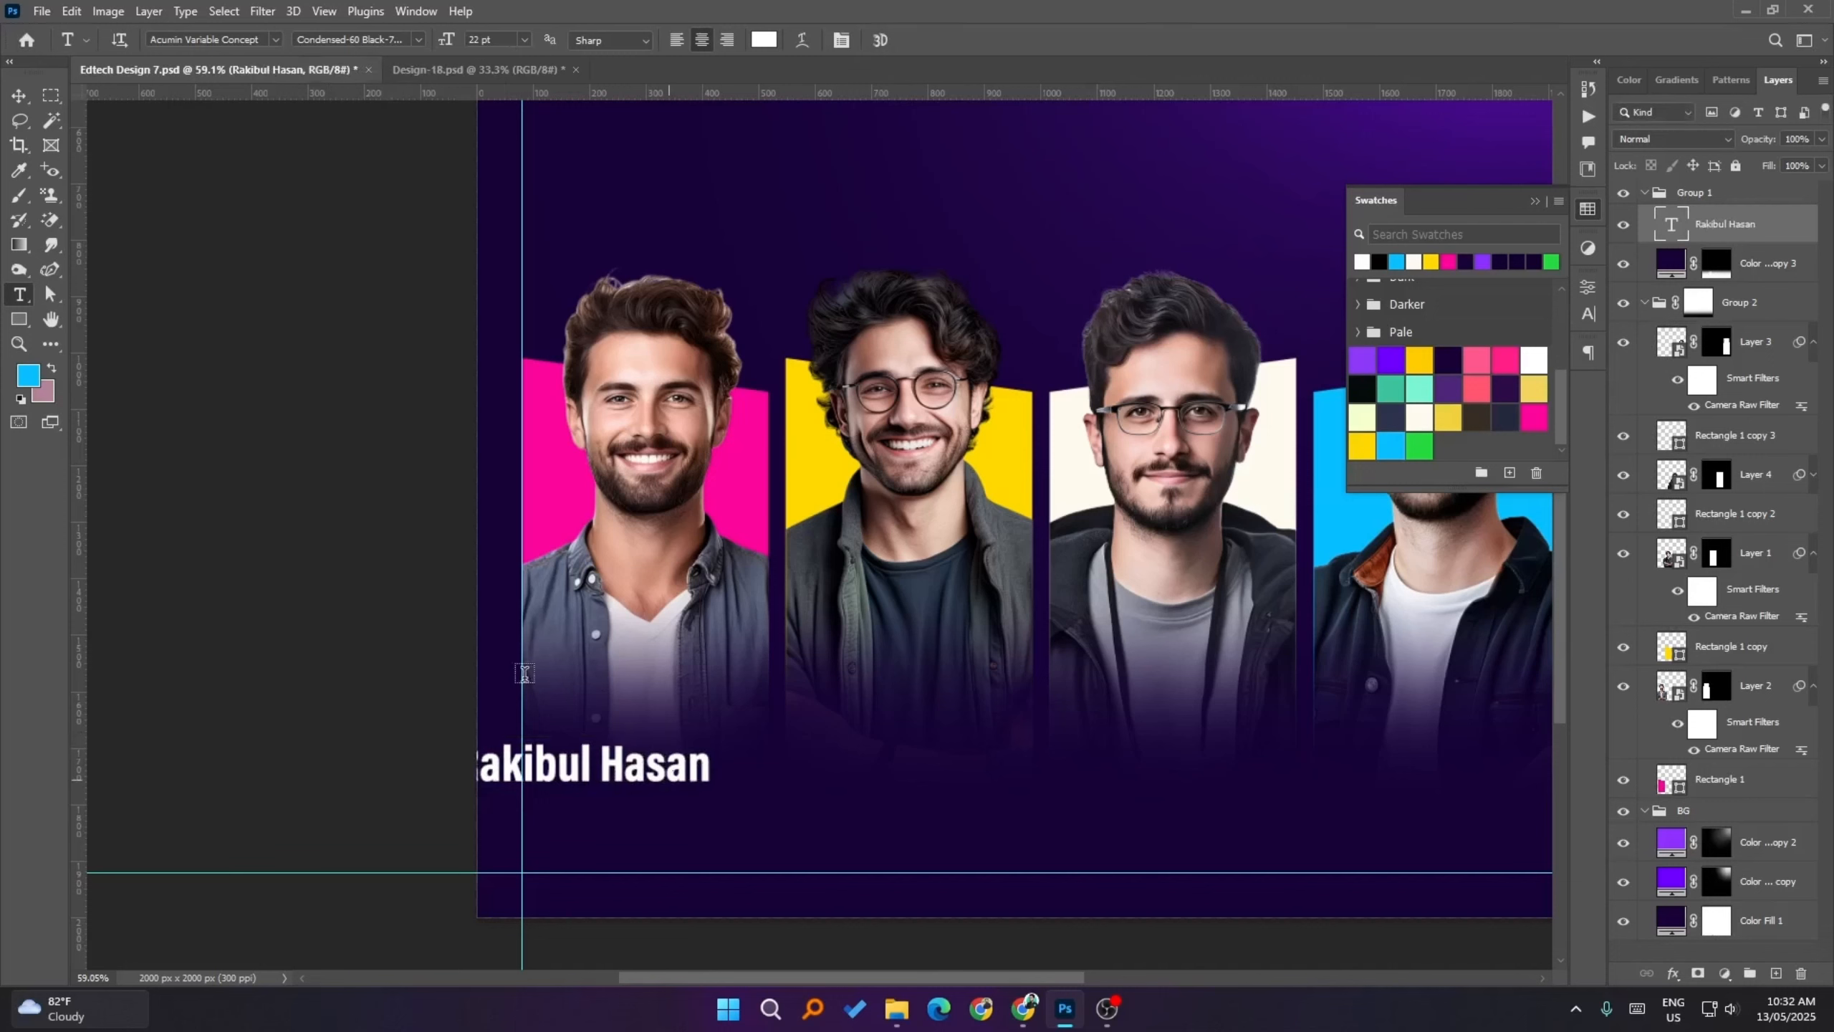
# - Line the name up with the left guide and bring up its character settings
pyautogui.press('v')
pyautogui.moveTo(698, 776)
pyautogui.mouseDown()
pyautogui.moveTo(730, 773)
pyautogui.moveTo(692, 774)
pyautogui.mouseUp()
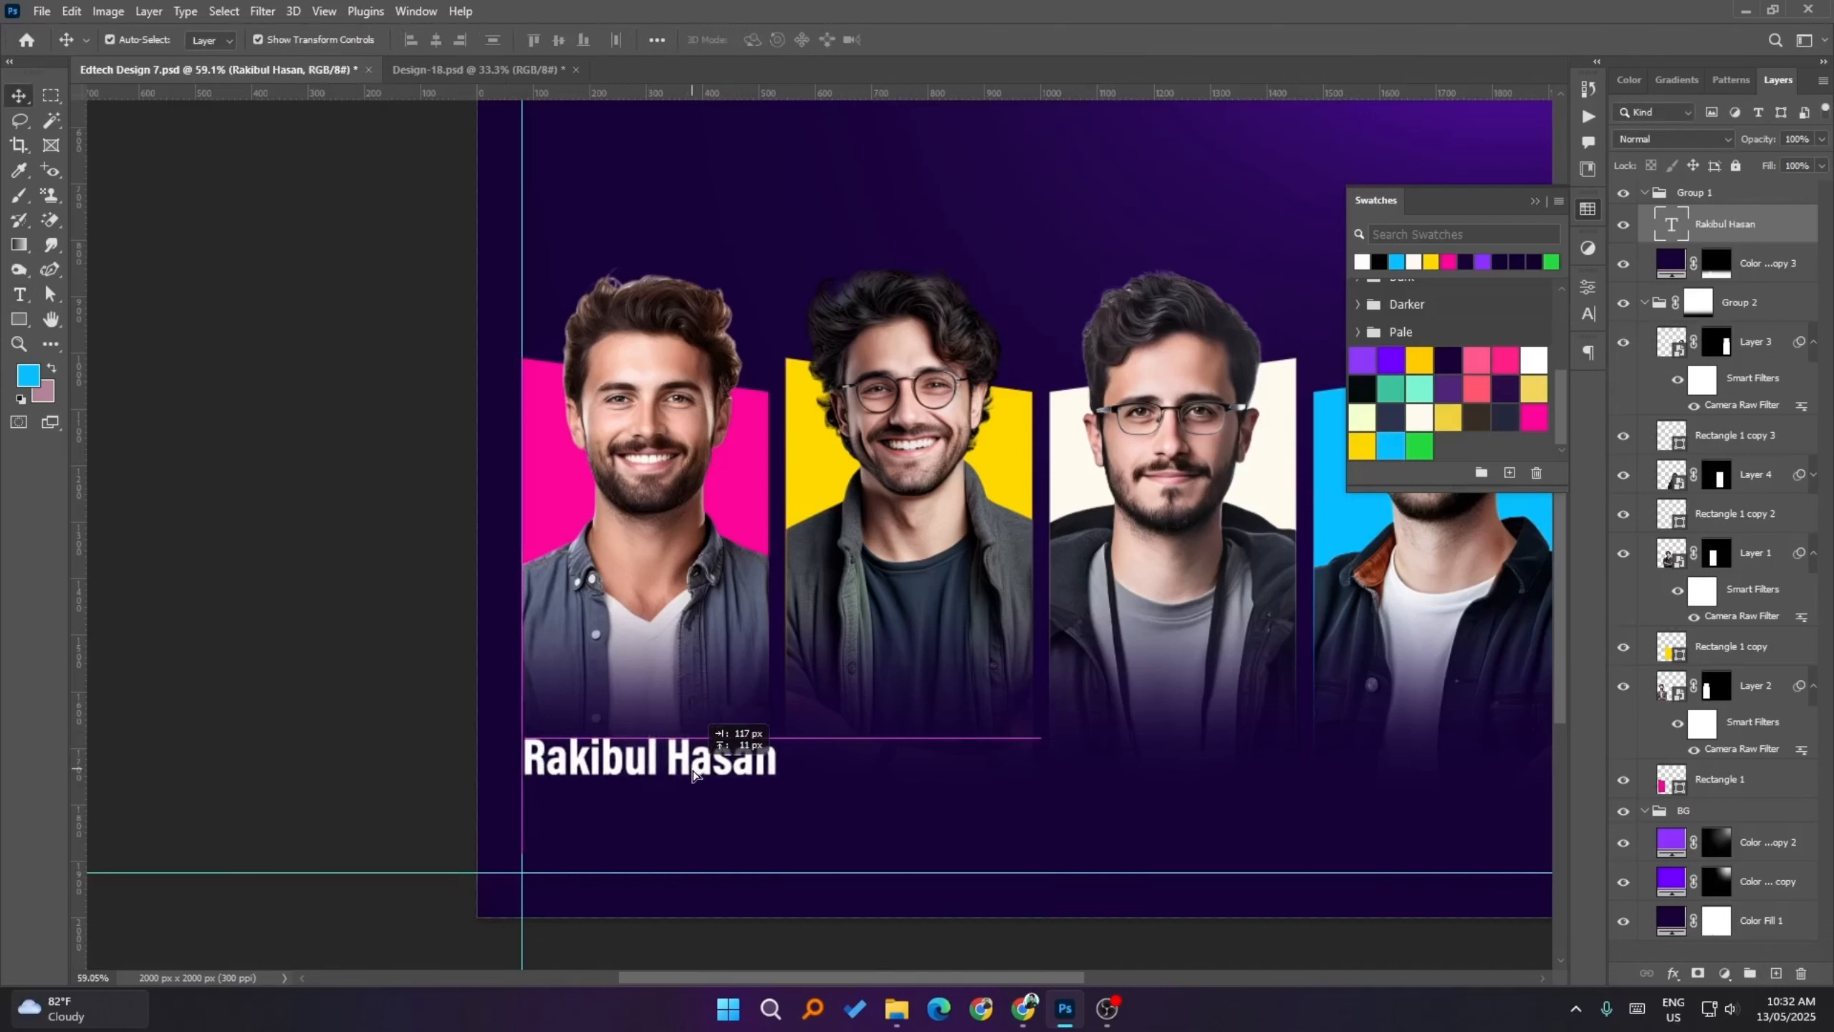
pyautogui.click(1589, 289)
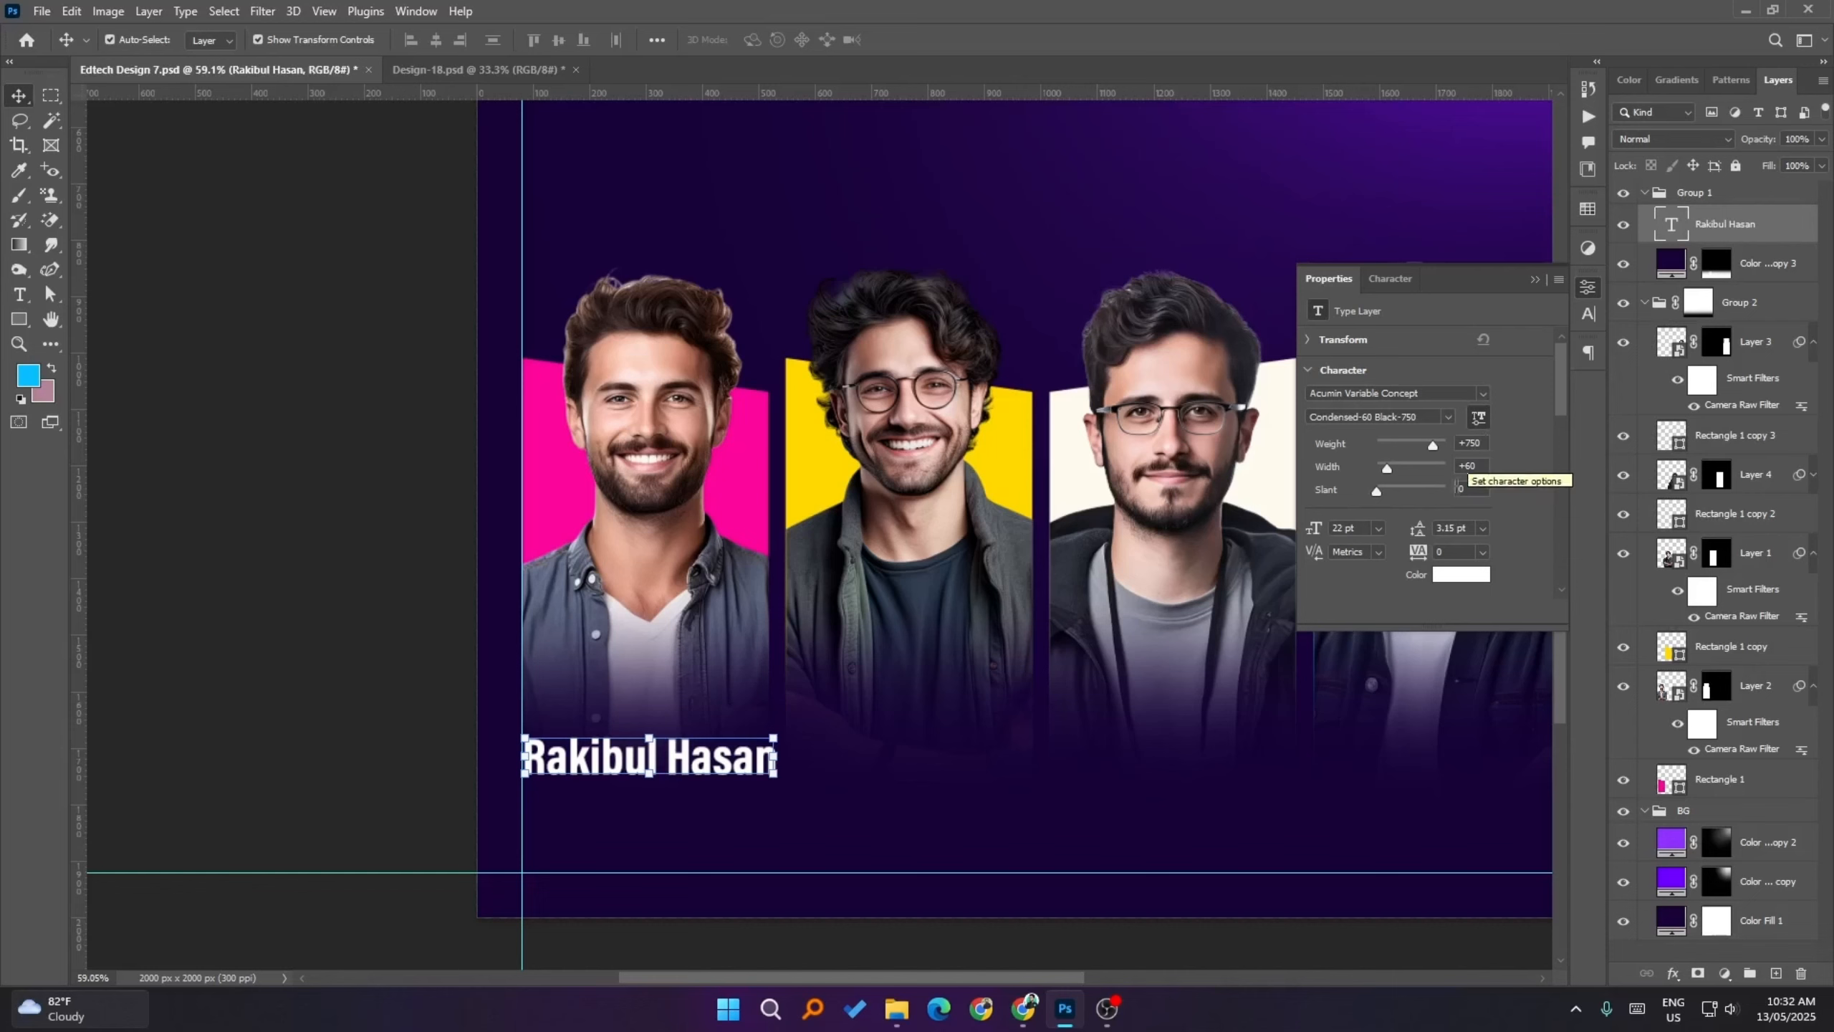
# - Set the name caption's weight to 650 and its width to 80, since 150 was out of range
pyautogui.click(1470, 442)
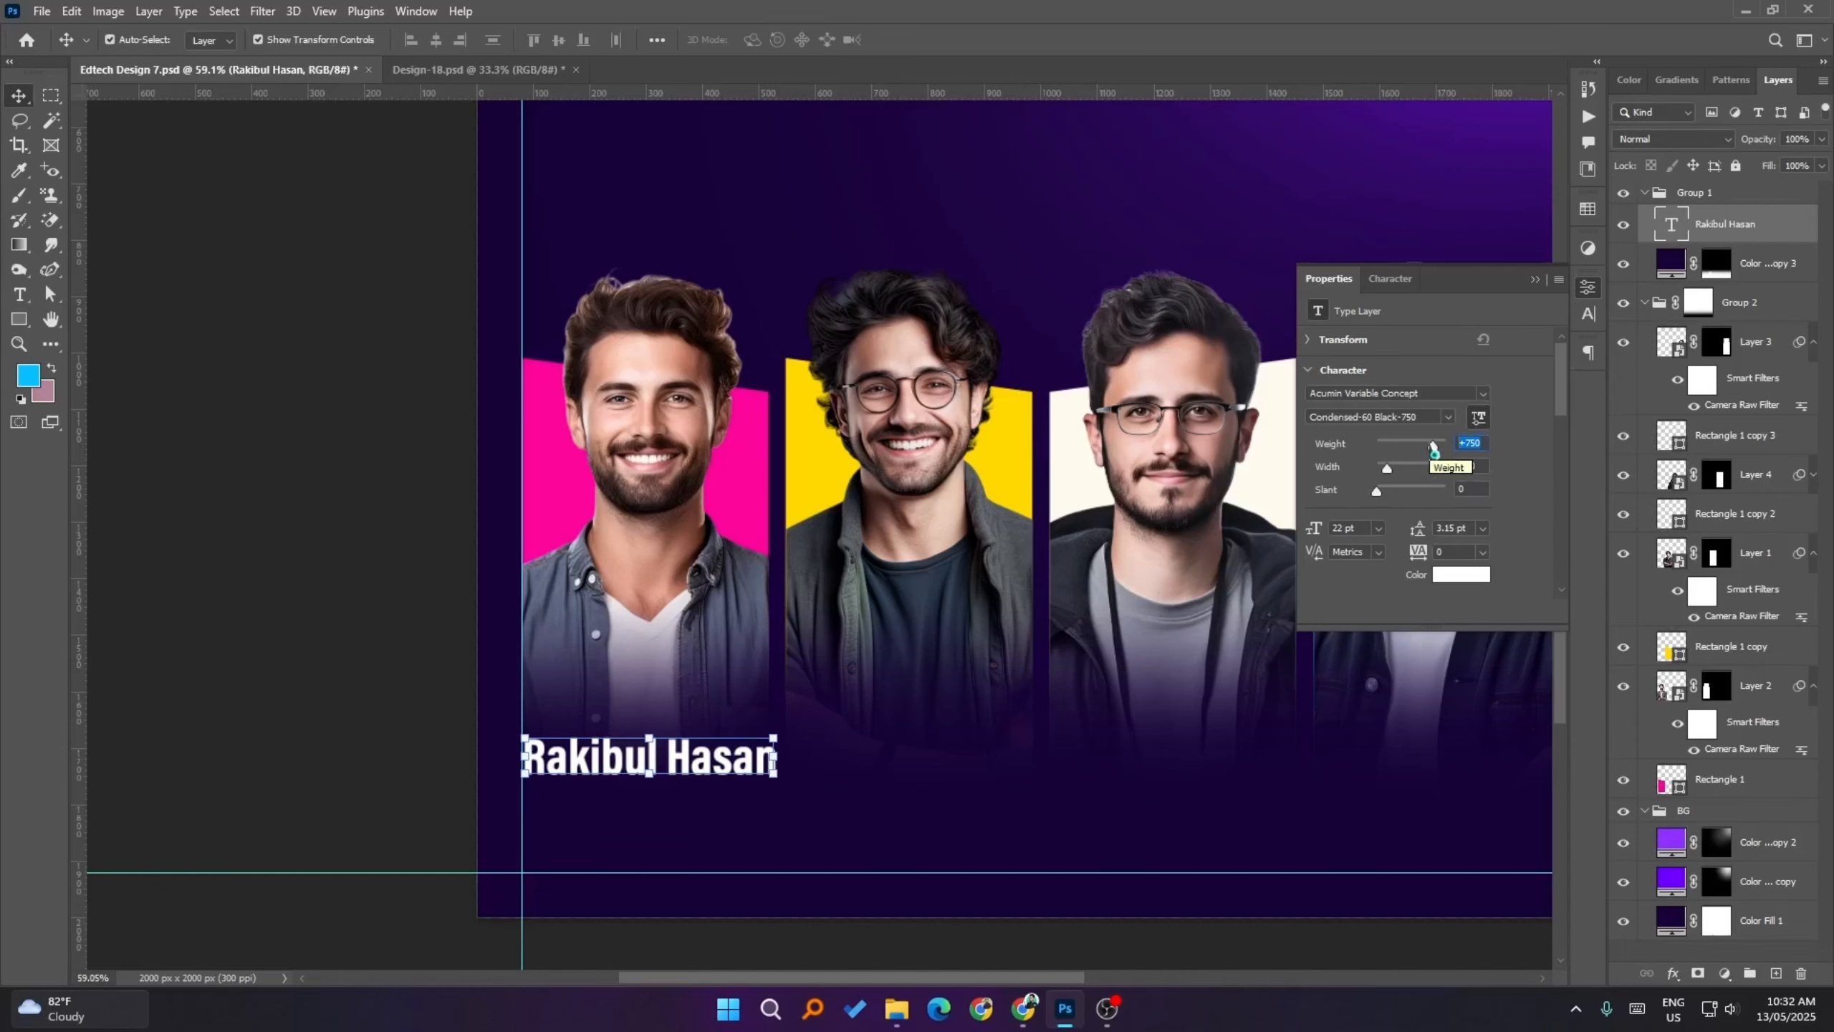
pyautogui.write('6')
pyautogui.press('Return')
pyautogui.click(712, 774)
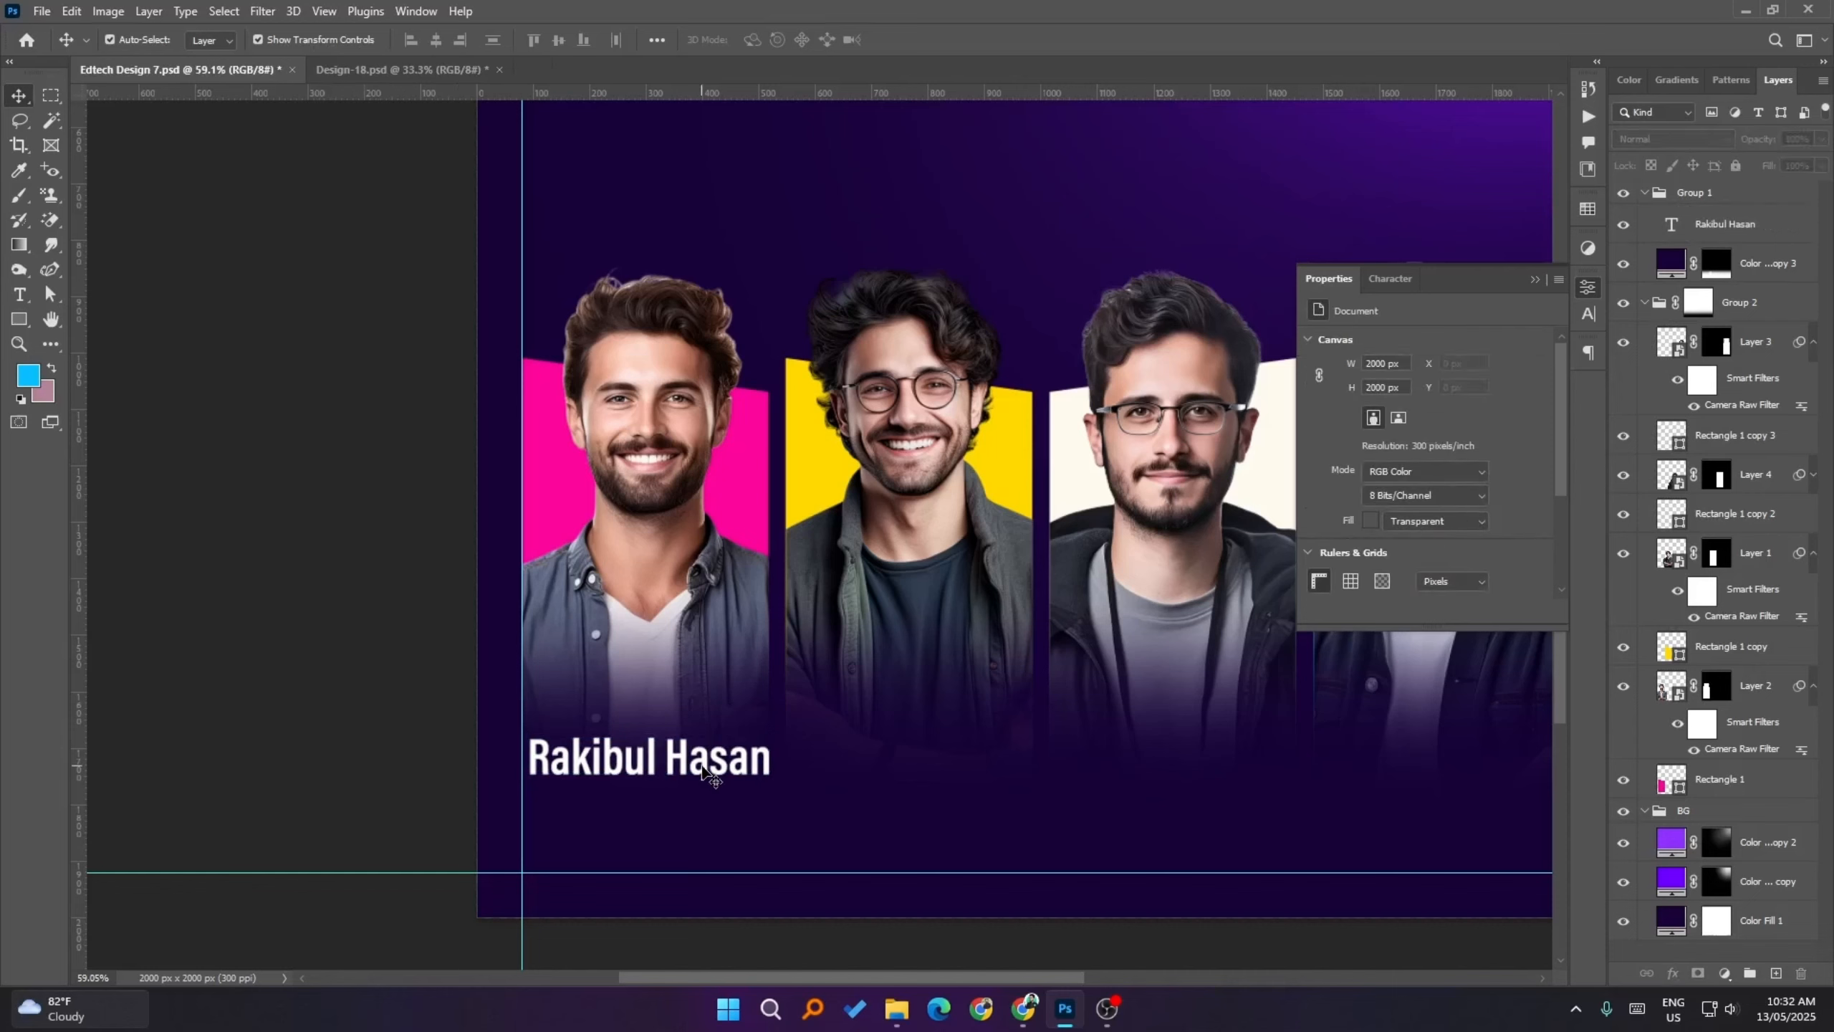
pyautogui.click(711, 774)
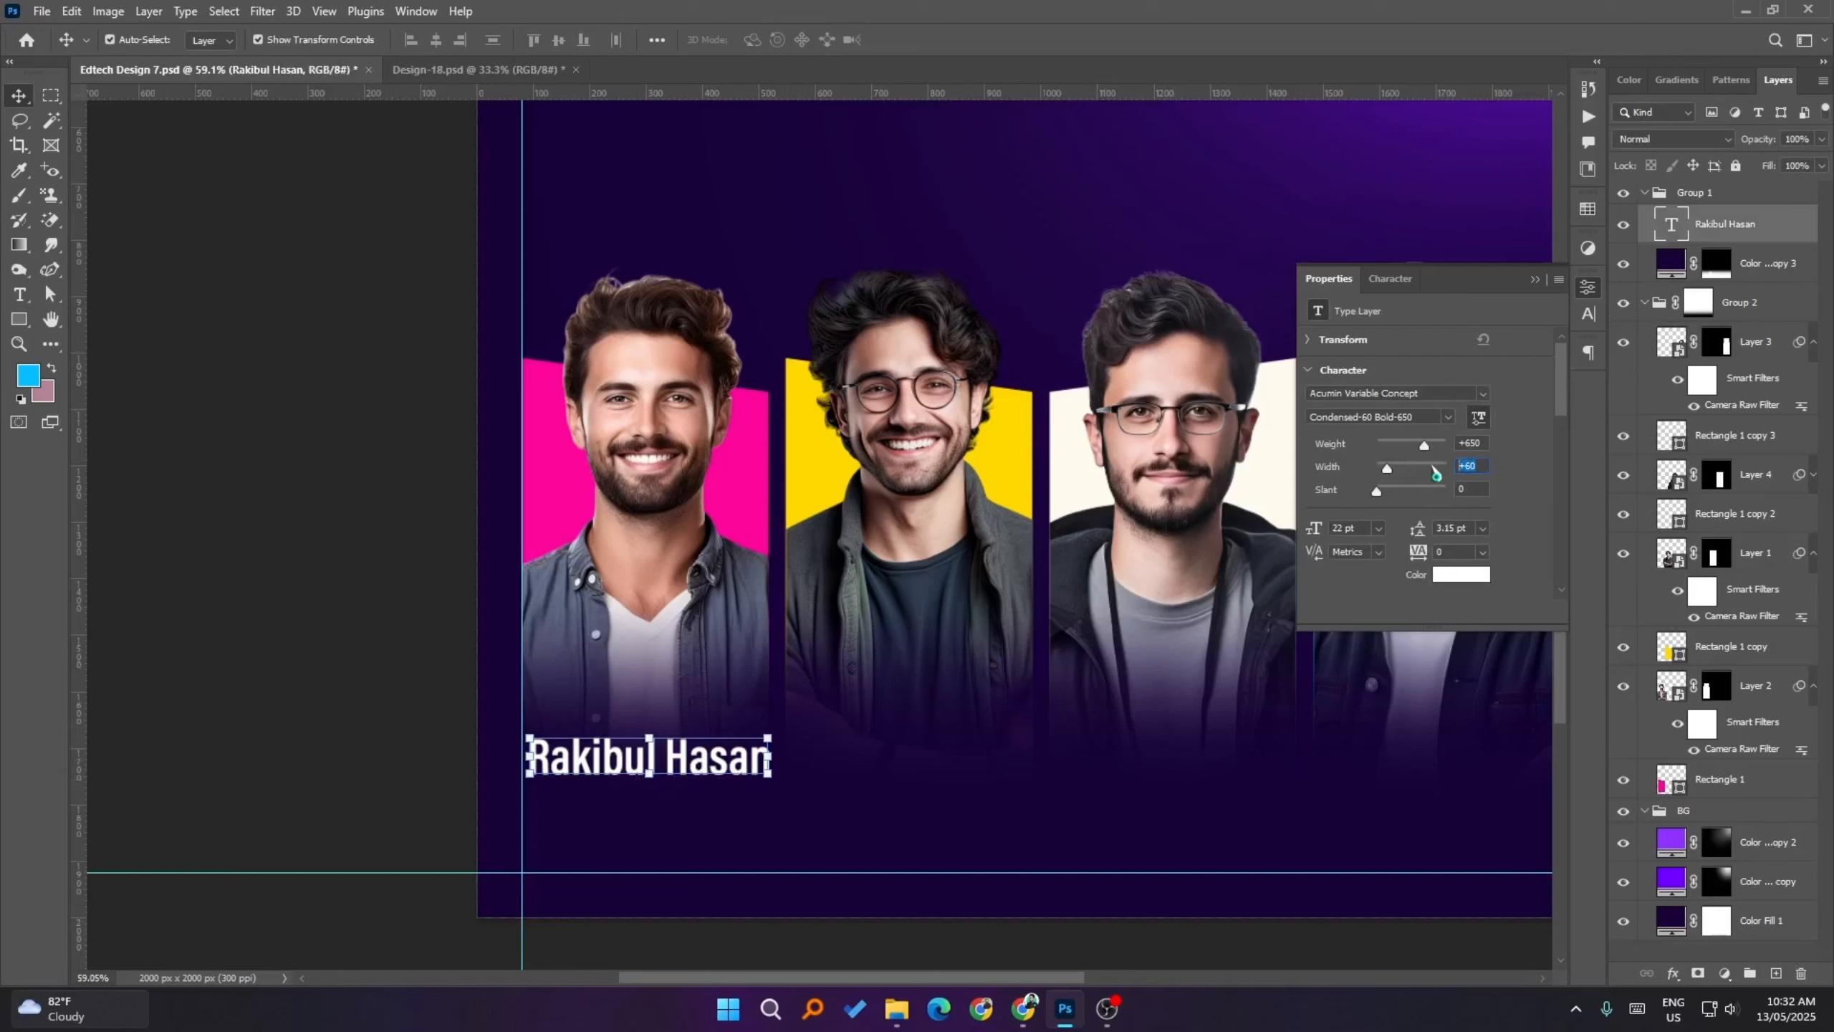
pyautogui.write('150')
pyautogui.press('Return')
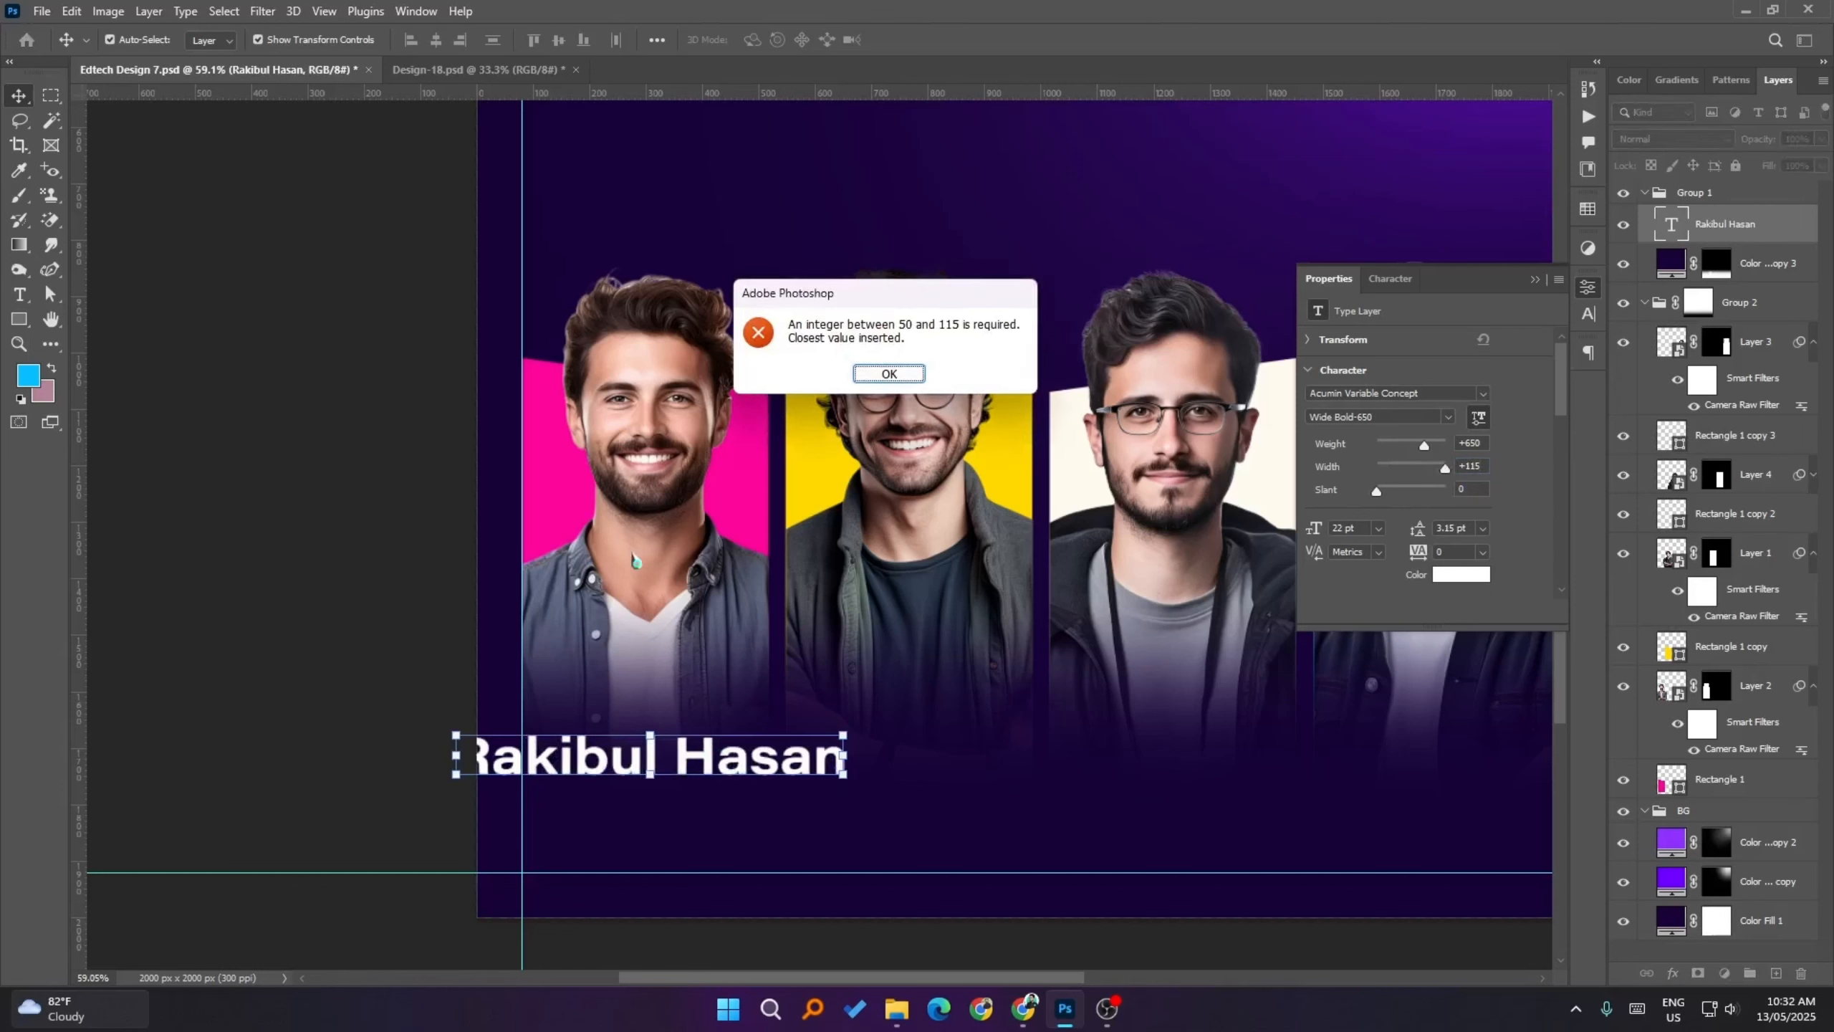
pyautogui.click(888, 373)
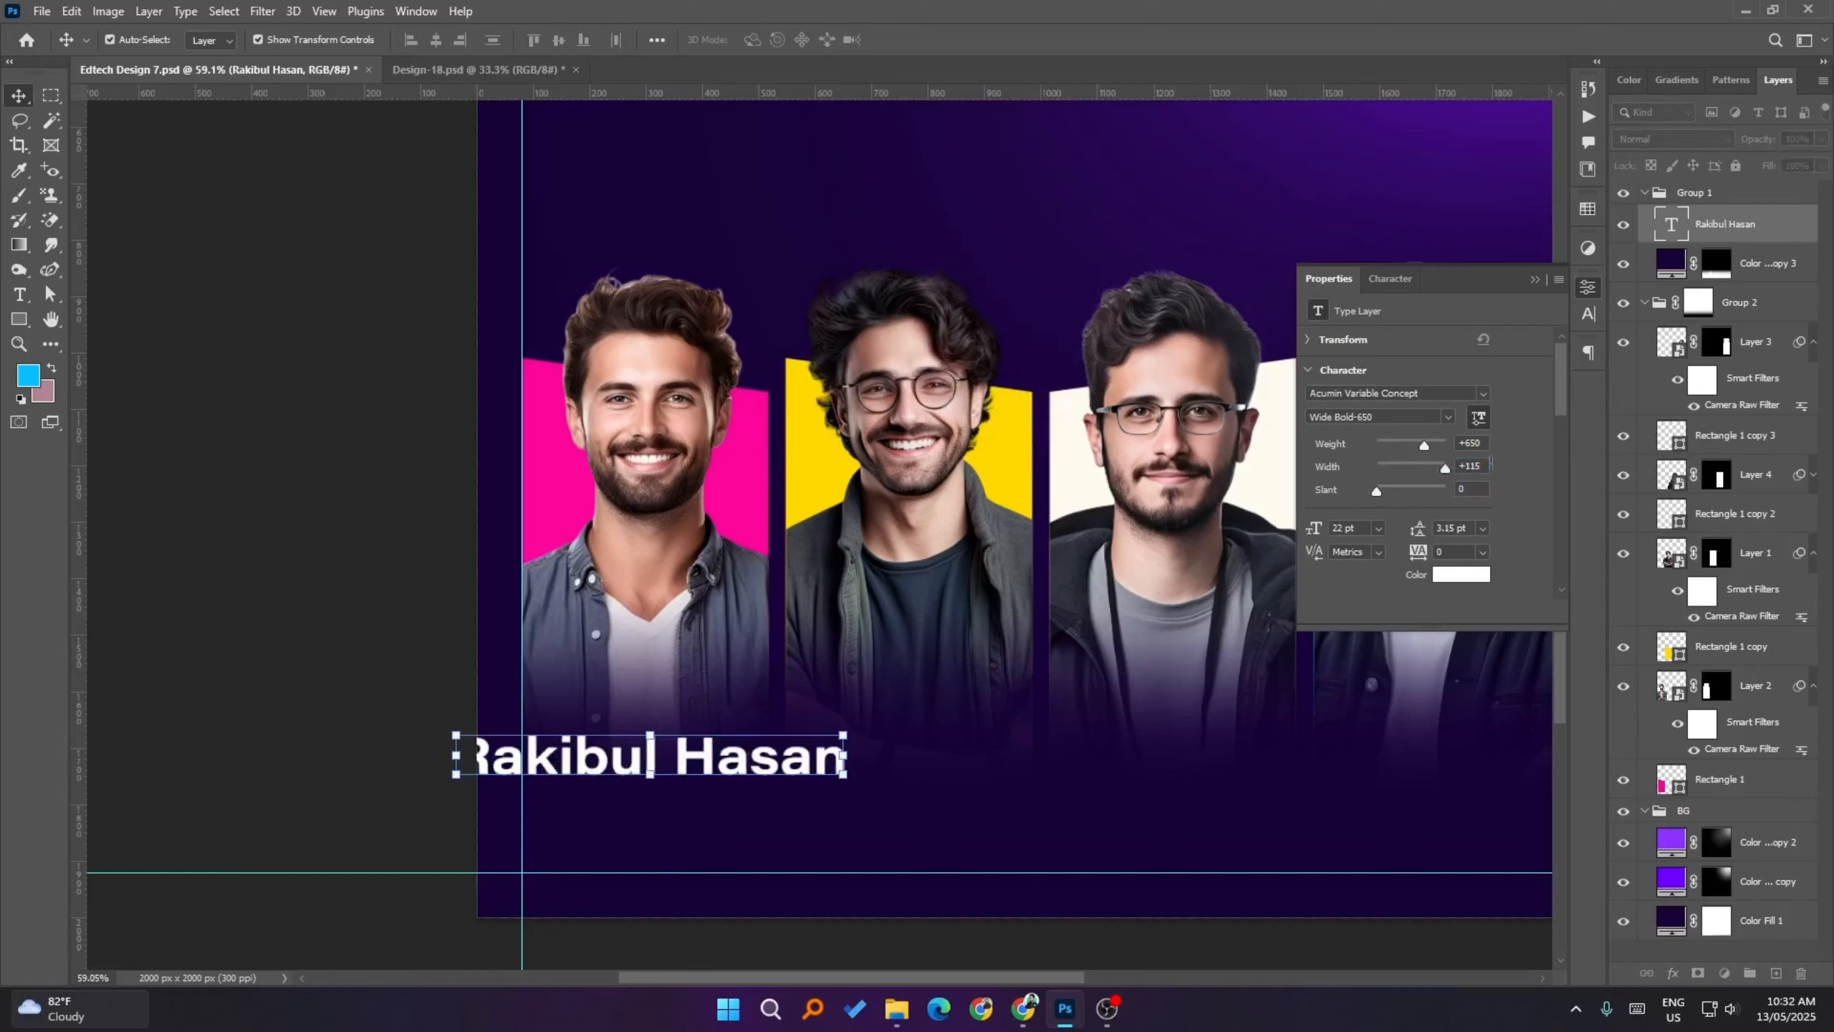
pyautogui.write('80')
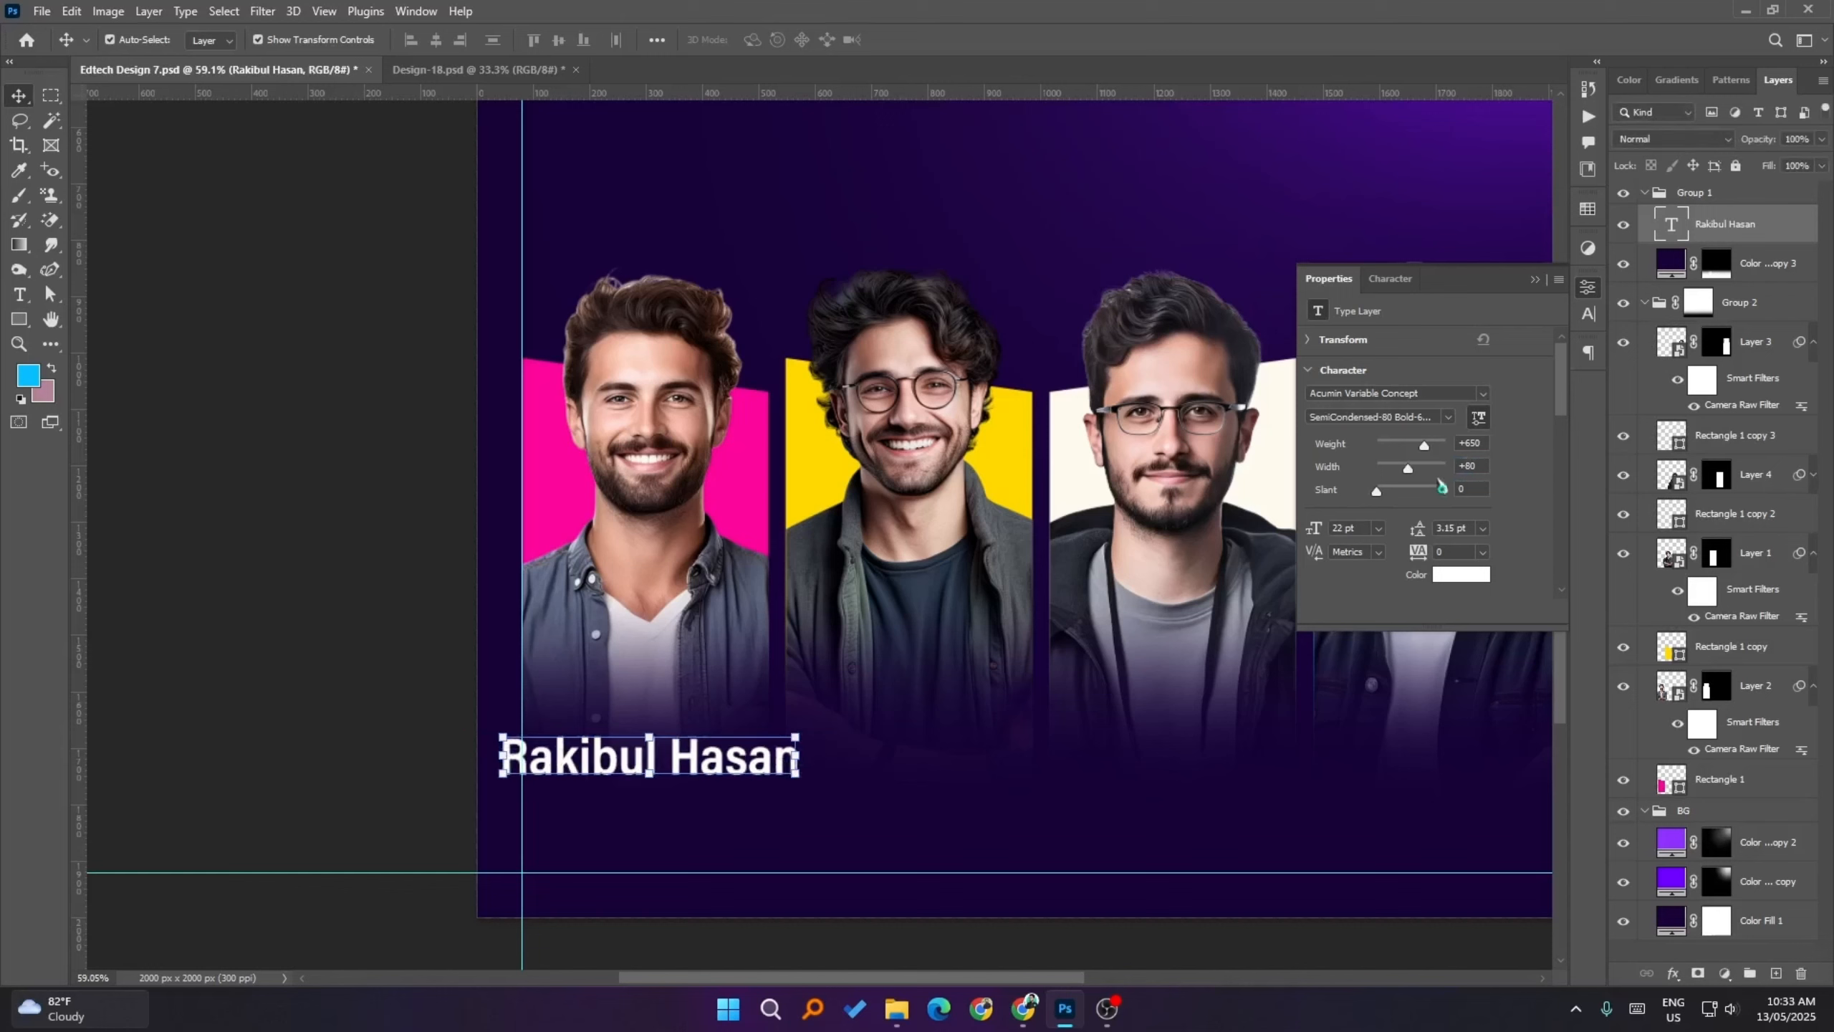
pyautogui.click(212, 665)
# - Shrink the name's font size, nudge it up-left, and stack its layer above Group 1
pyautogui.click(727, 764)
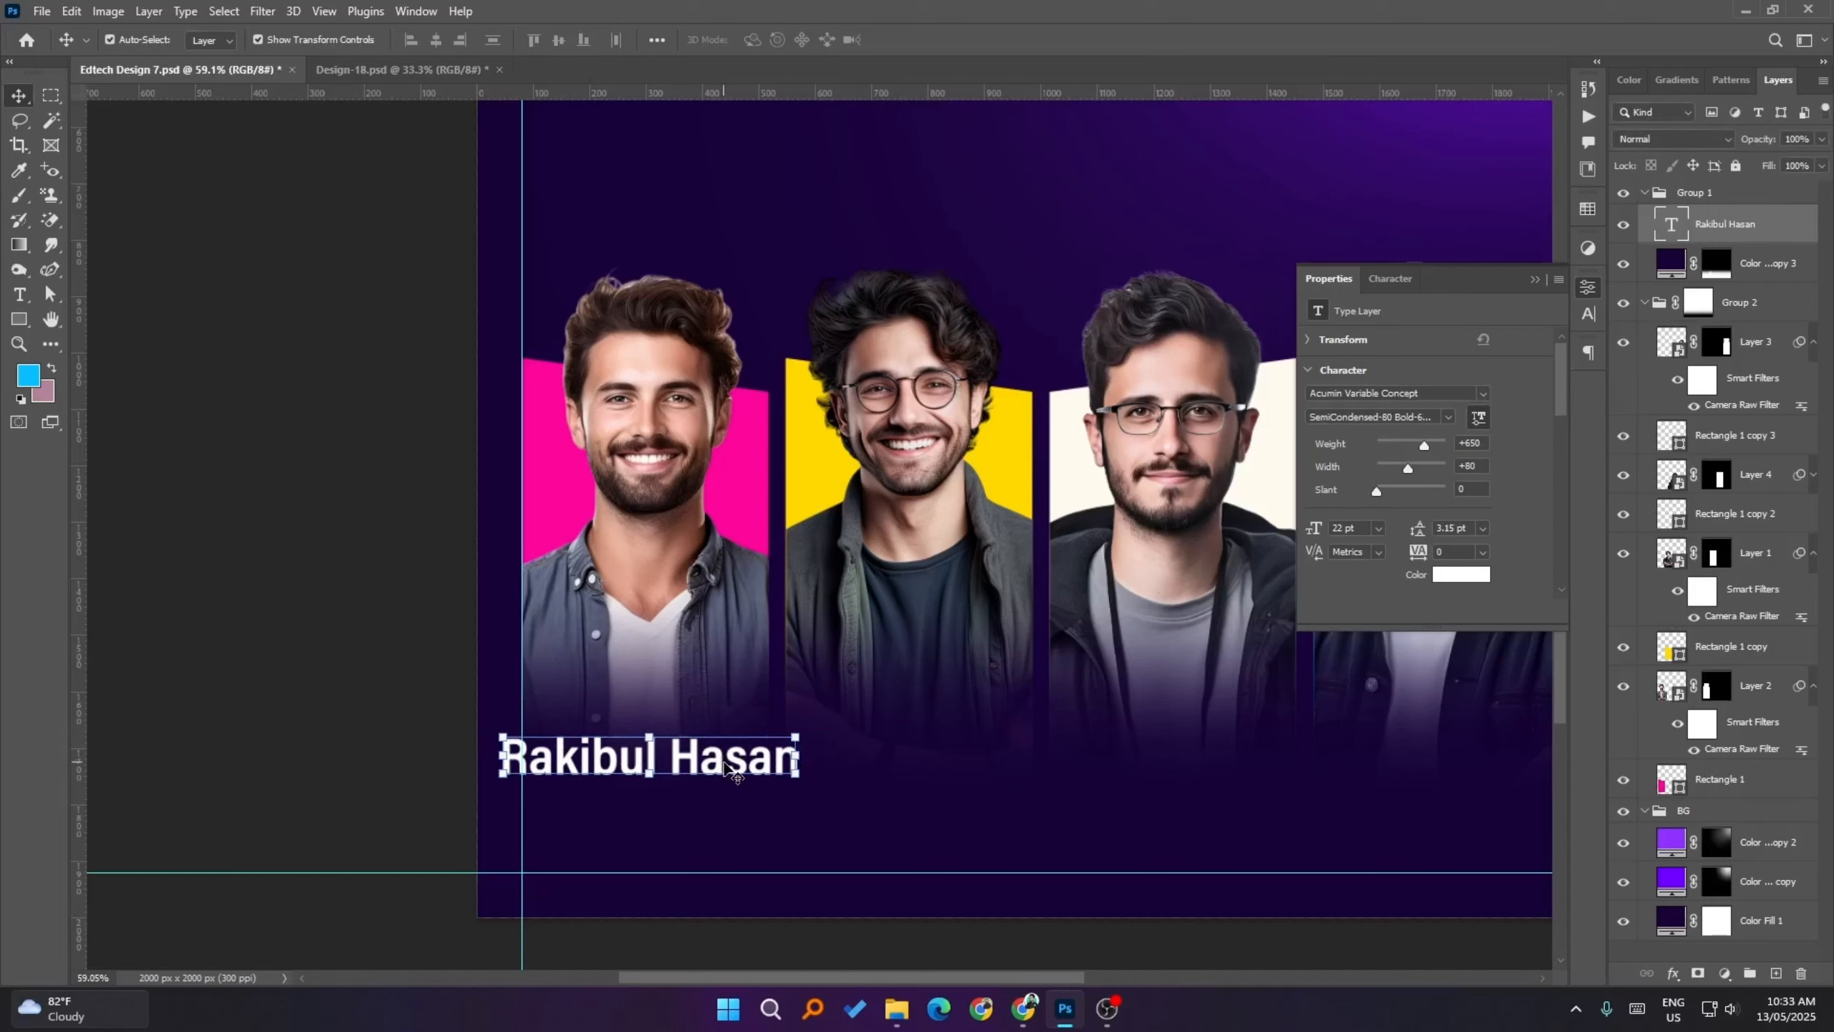
pyautogui.press('Down')
pyautogui.press('Down')
pyautogui.press('Down')
pyautogui.press('Down')
pyautogui.press('Down')
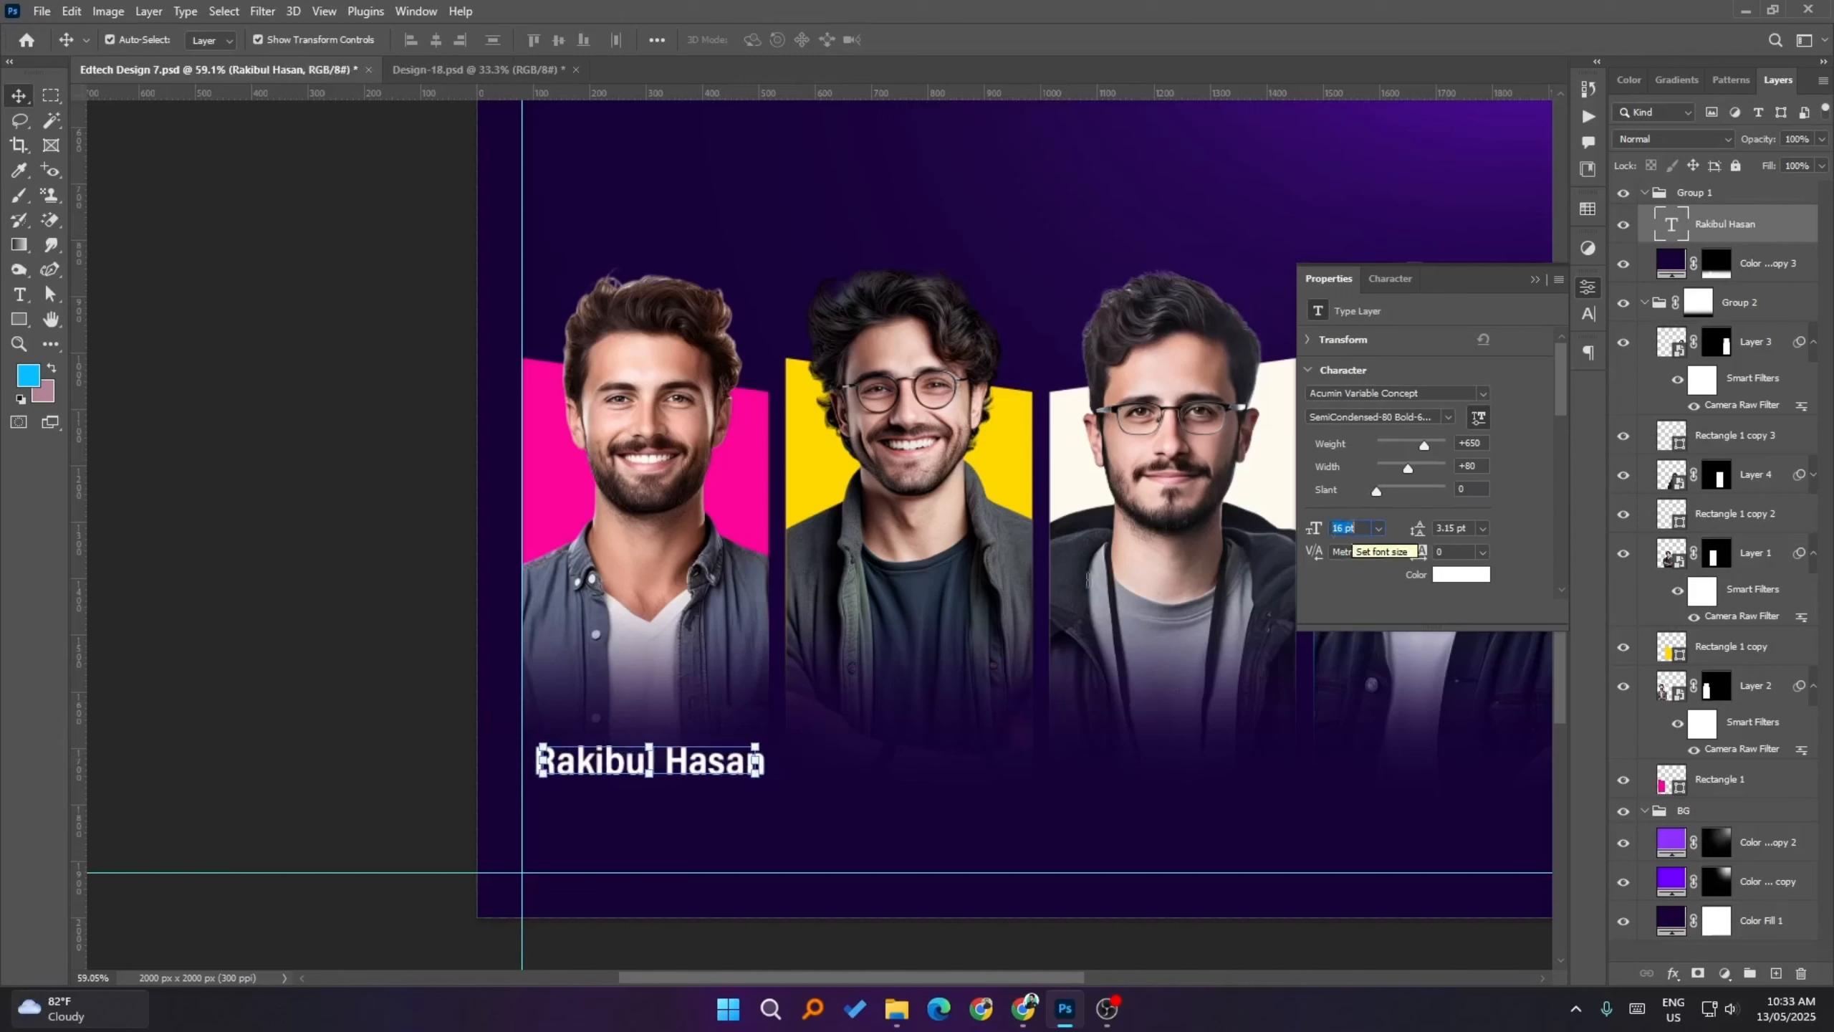
pyautogui.click(401, 643)
pyautogui.moveTo(704, 764); pyautogui.dragTo(698, 746)
pyautogui.scroll(-1, 672, 763)
pyautogui.moveTo(1724, 225); pyautogui.dragTo(1718, 185)
pyautogui.click(347, 722)
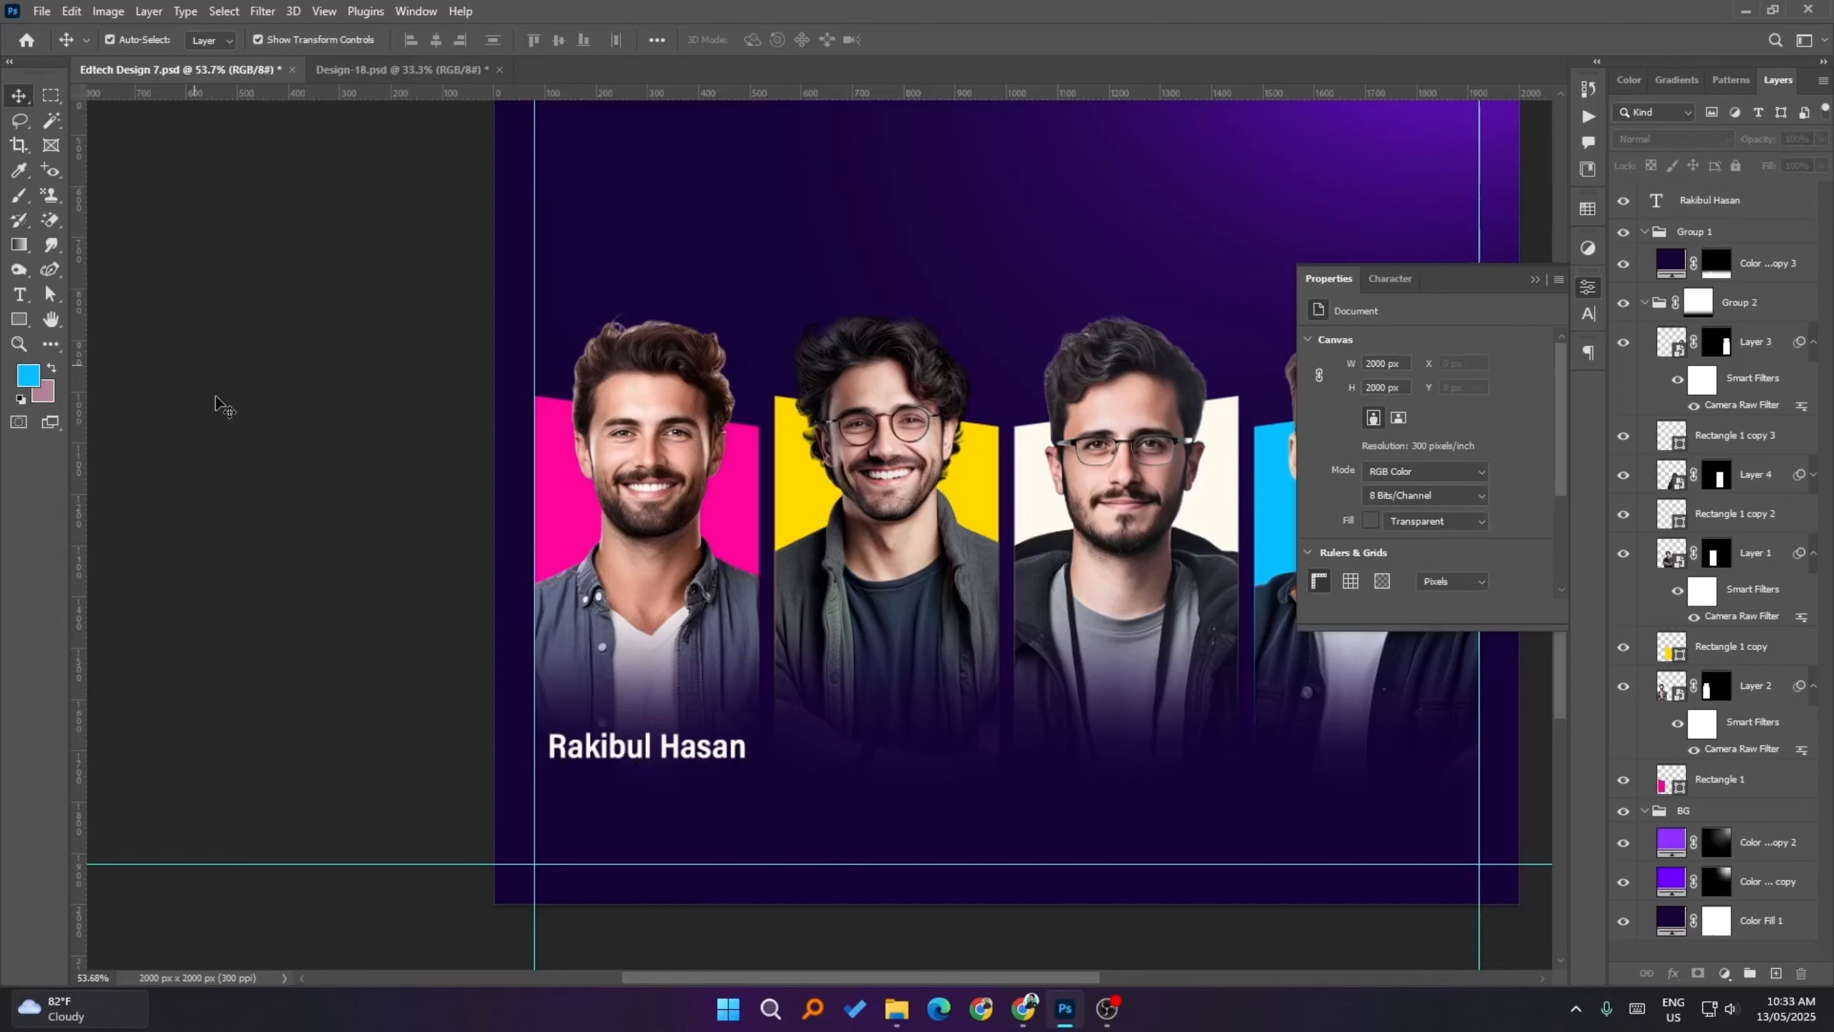
# - Draw a bar just below the name and align it to the pink panel's edge
pyautogui.click(19, 319)
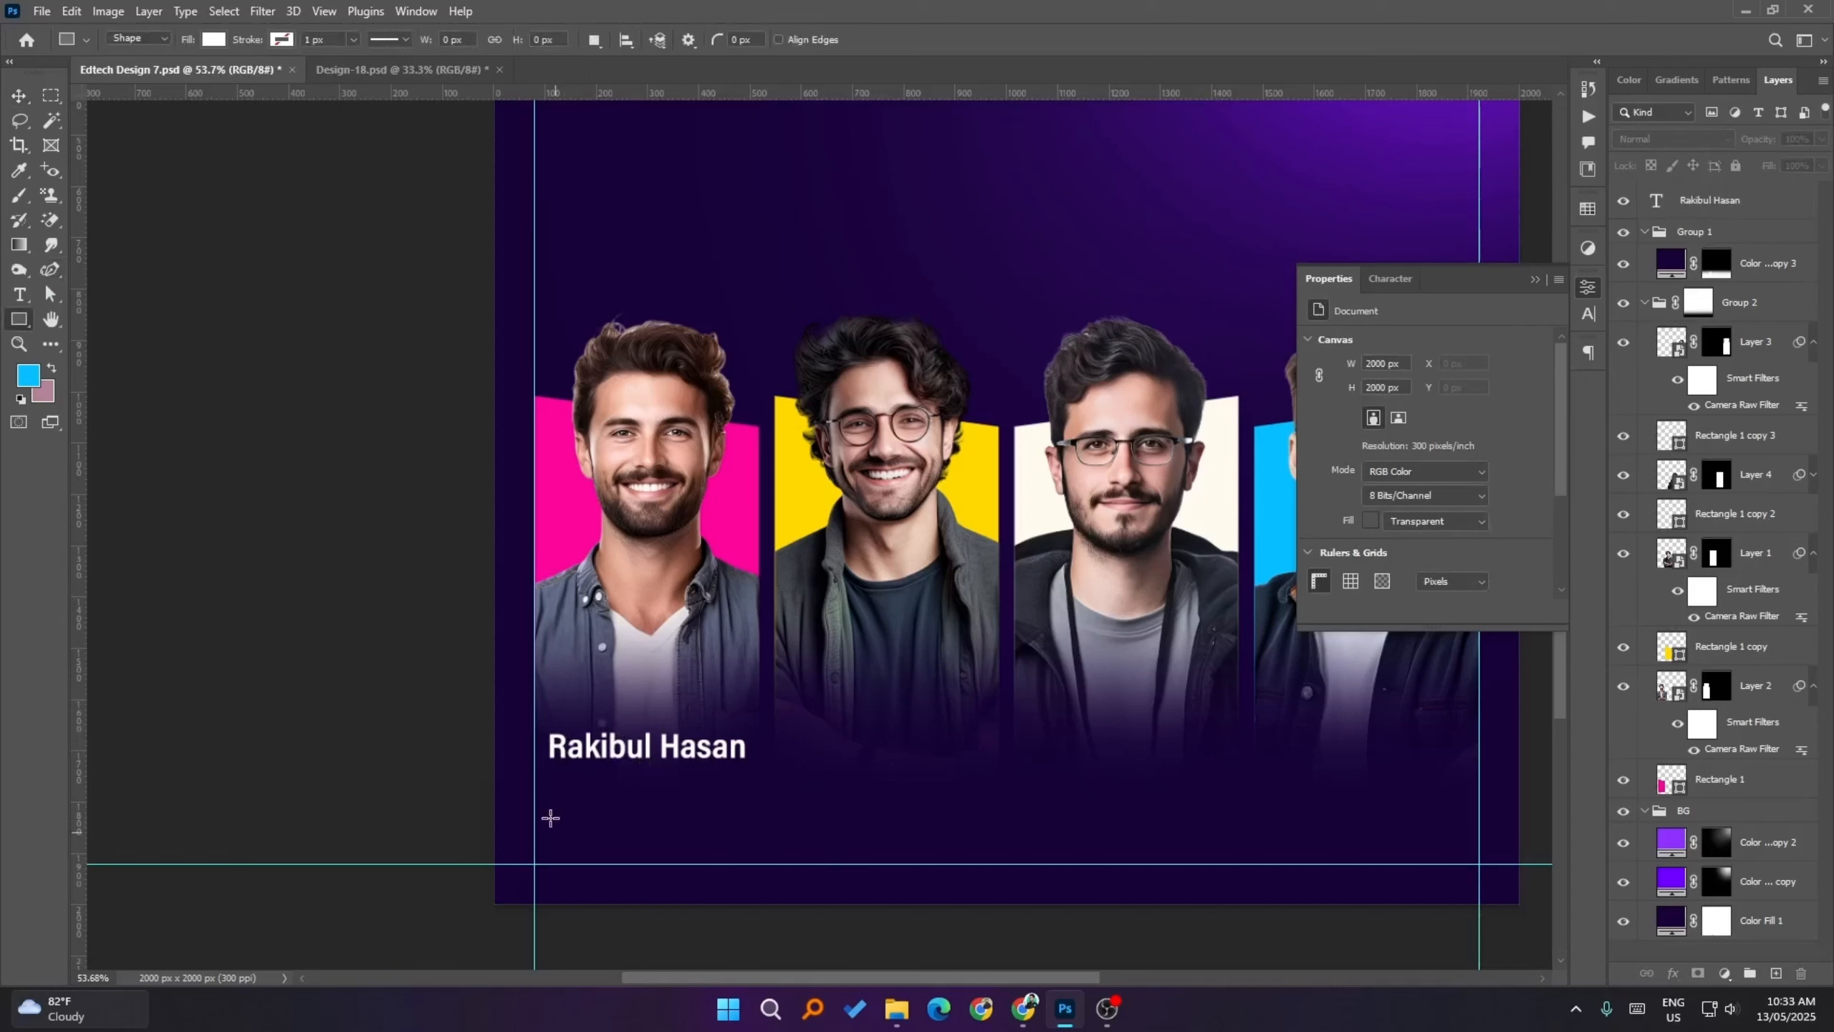
pyautogui.moveTo(535, 776); pyautogui.dragTo(757, 821)
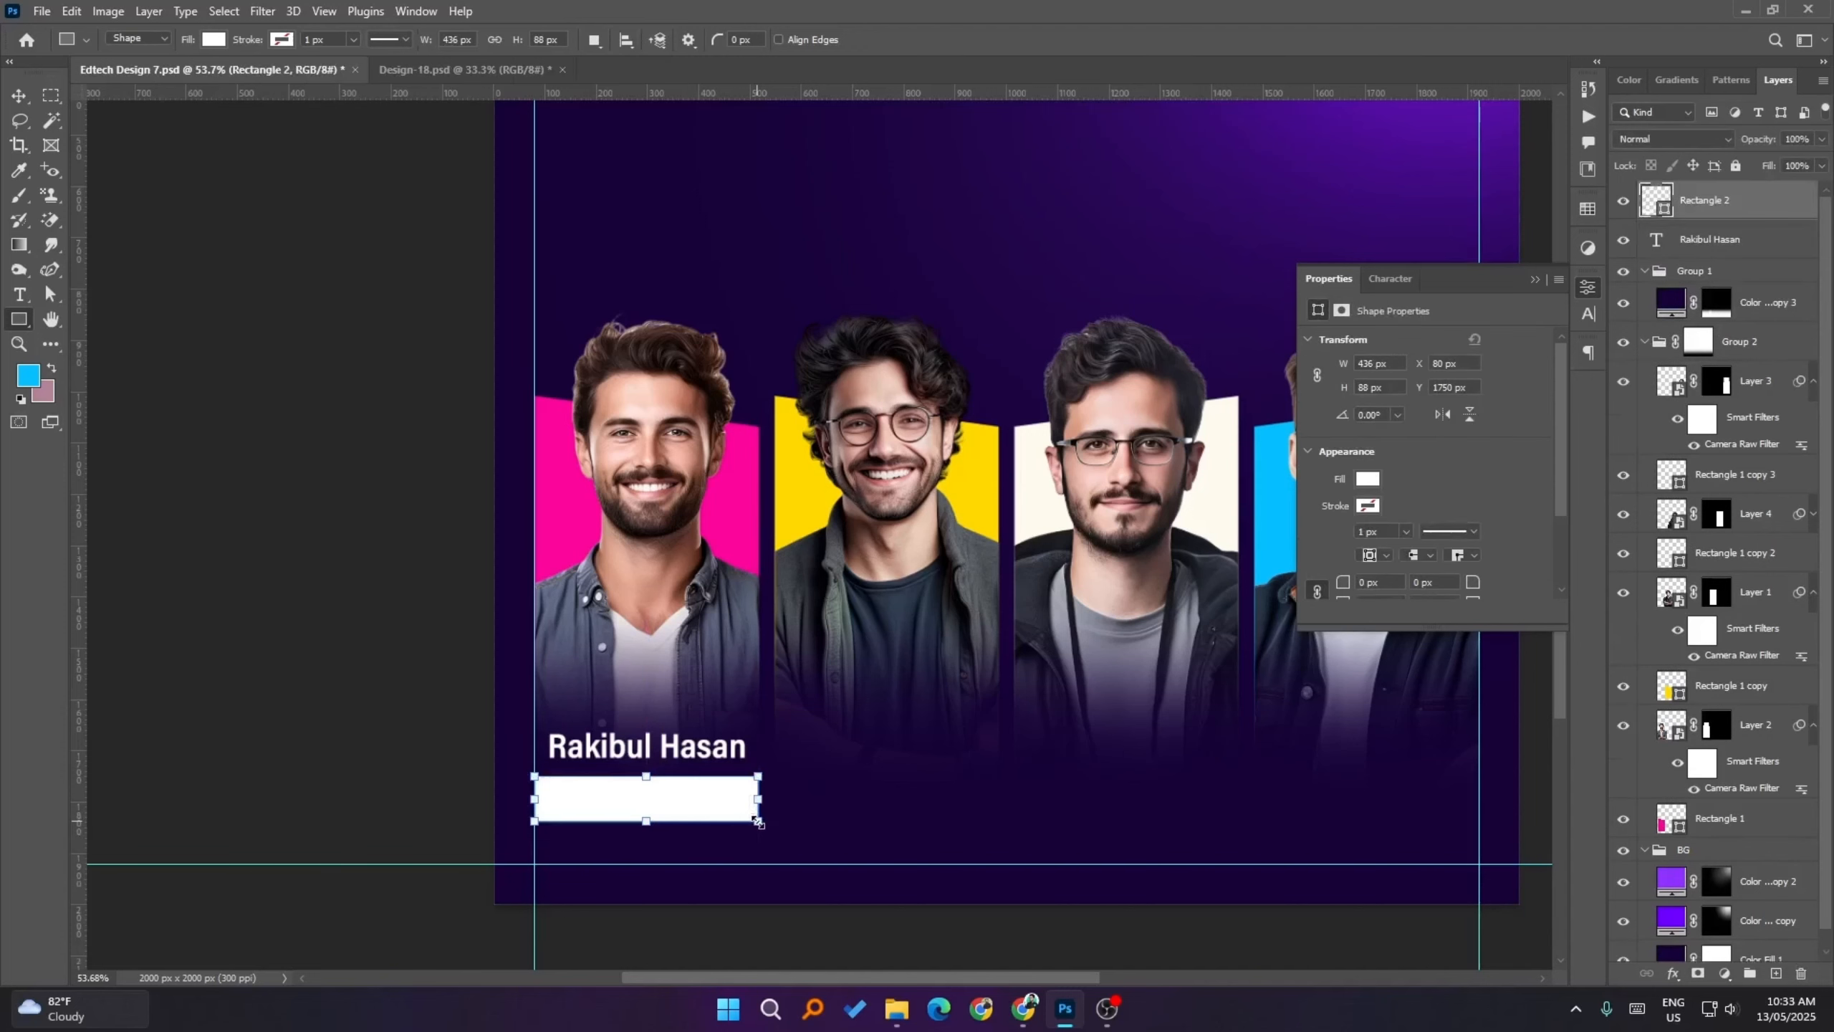
pyautogui.click(20, 96)
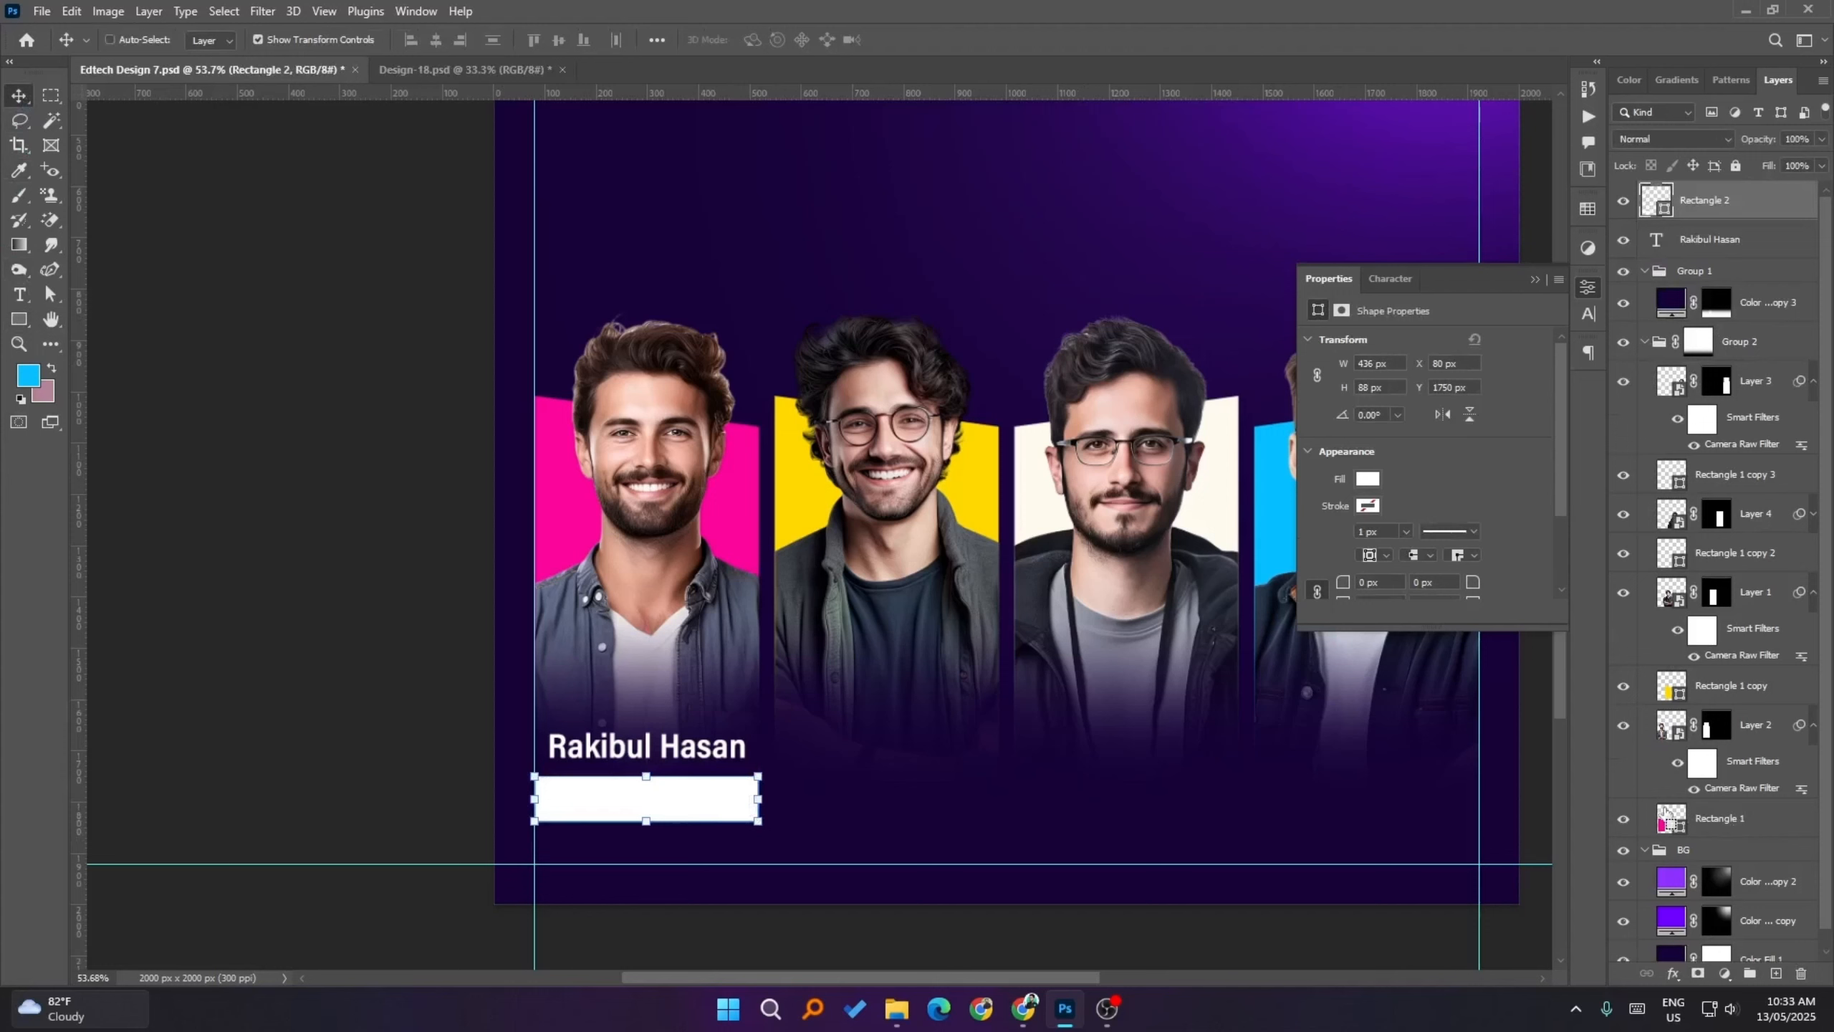
pyautogui.keyDown('ctrl'); pyautogui.click(1670, 819); pyautogui.keyUp('ctrl')
pyautogui.click(448, 39)
pyautogui.hotkey('ctrl', 'd')
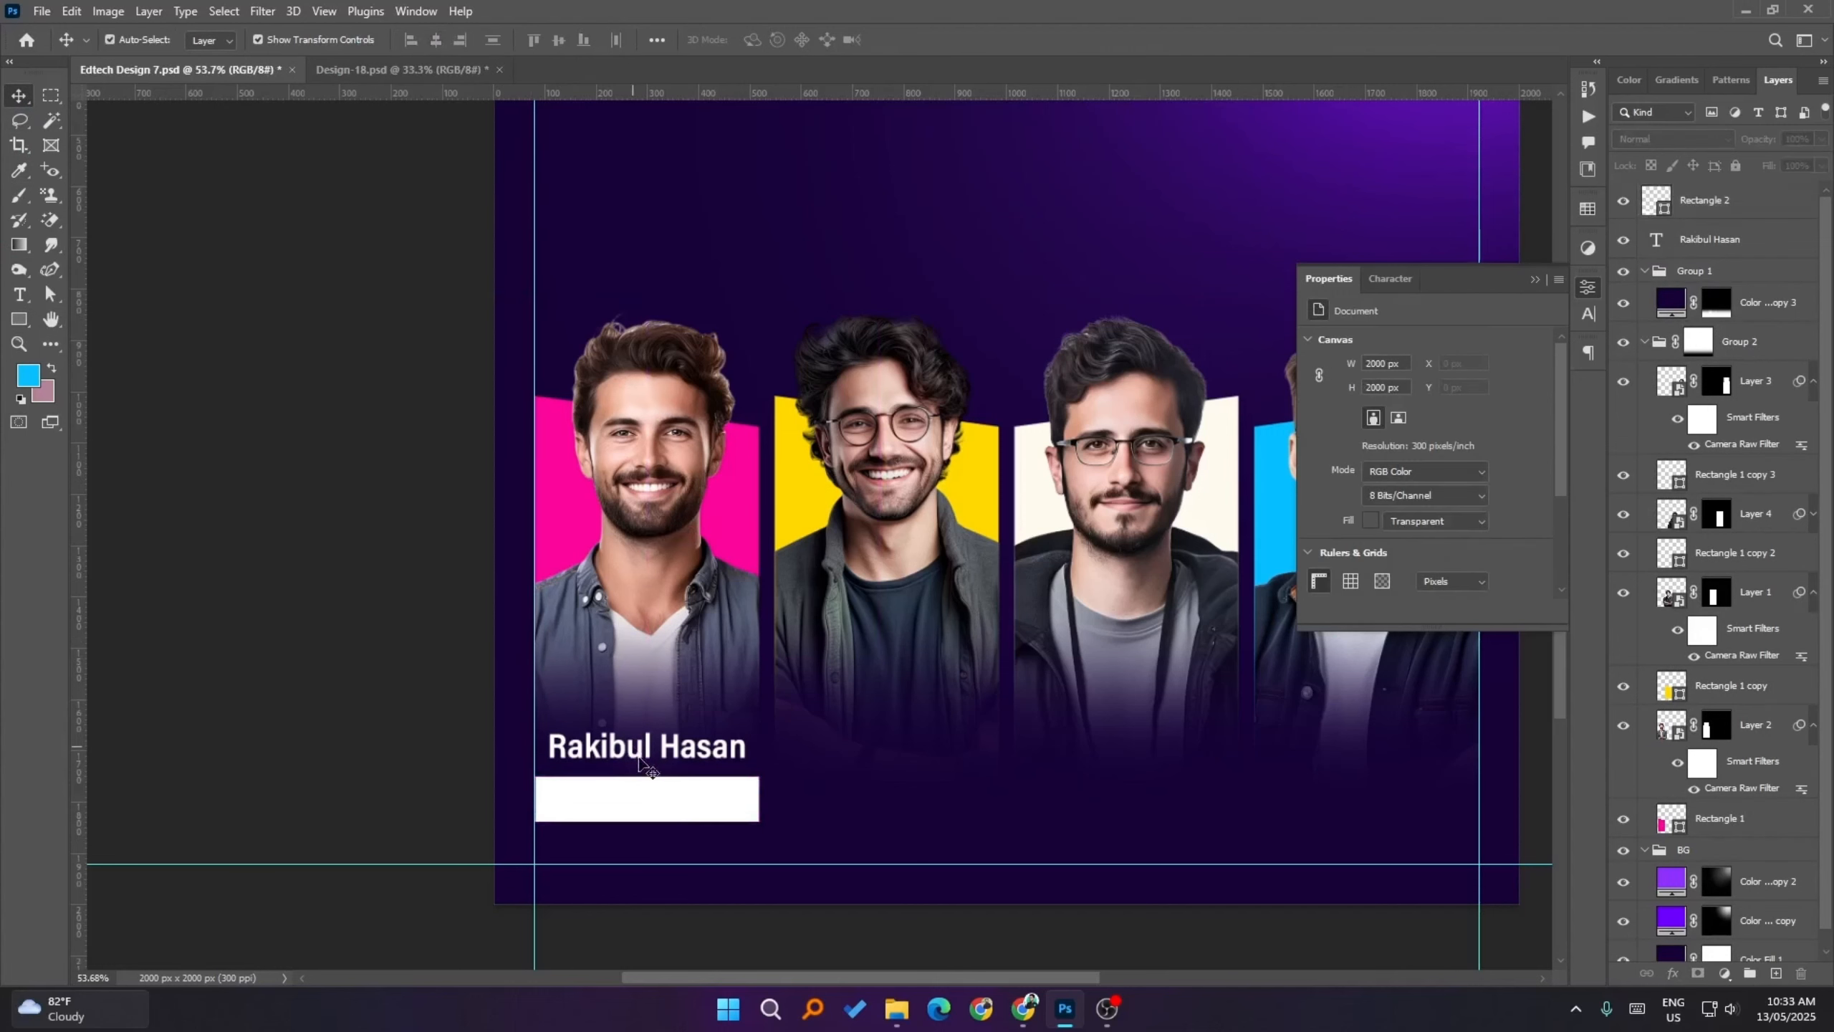
pyautogui.hotkey('shift', 'Up')
pyautogui.hotkey('shift', 'Up')
pyautogui.press('Down')
pyautogui.press('Down')
pyautogui.press('Down')
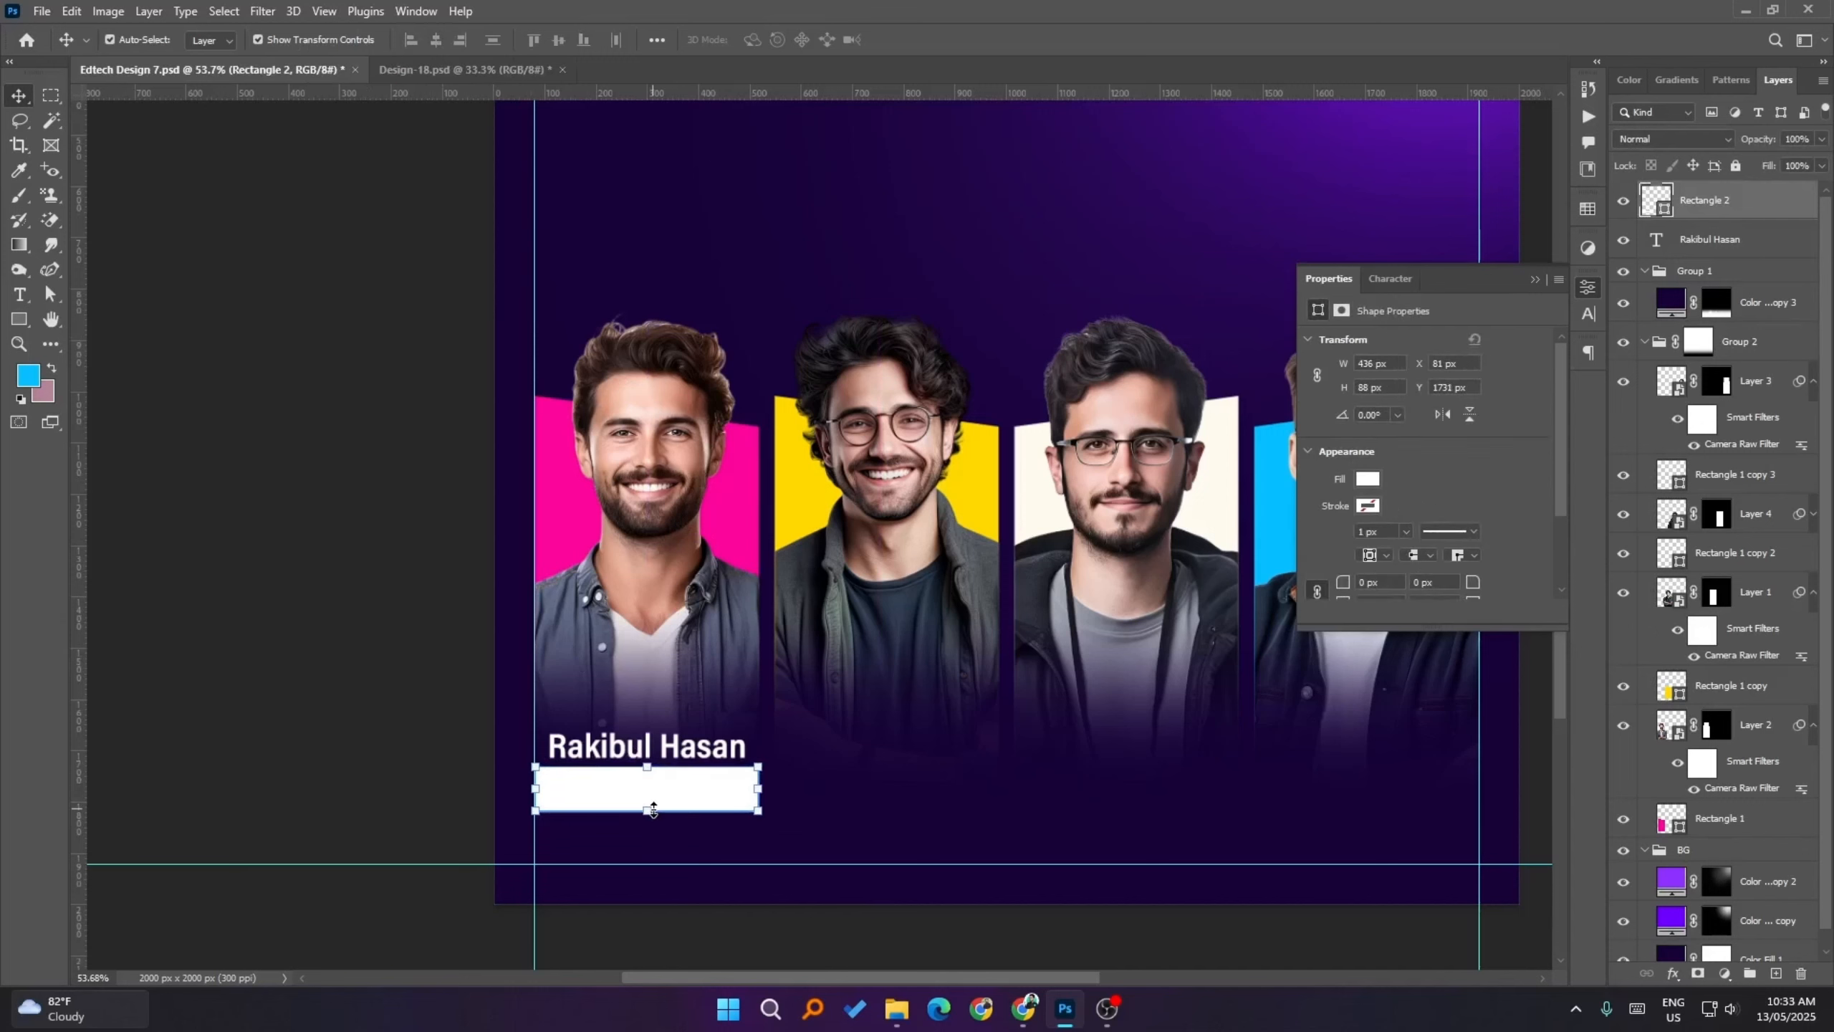
# - Fill the new bar, Rectangle 2, with the pink swatch colour
pyautogui.click(1588, 207)
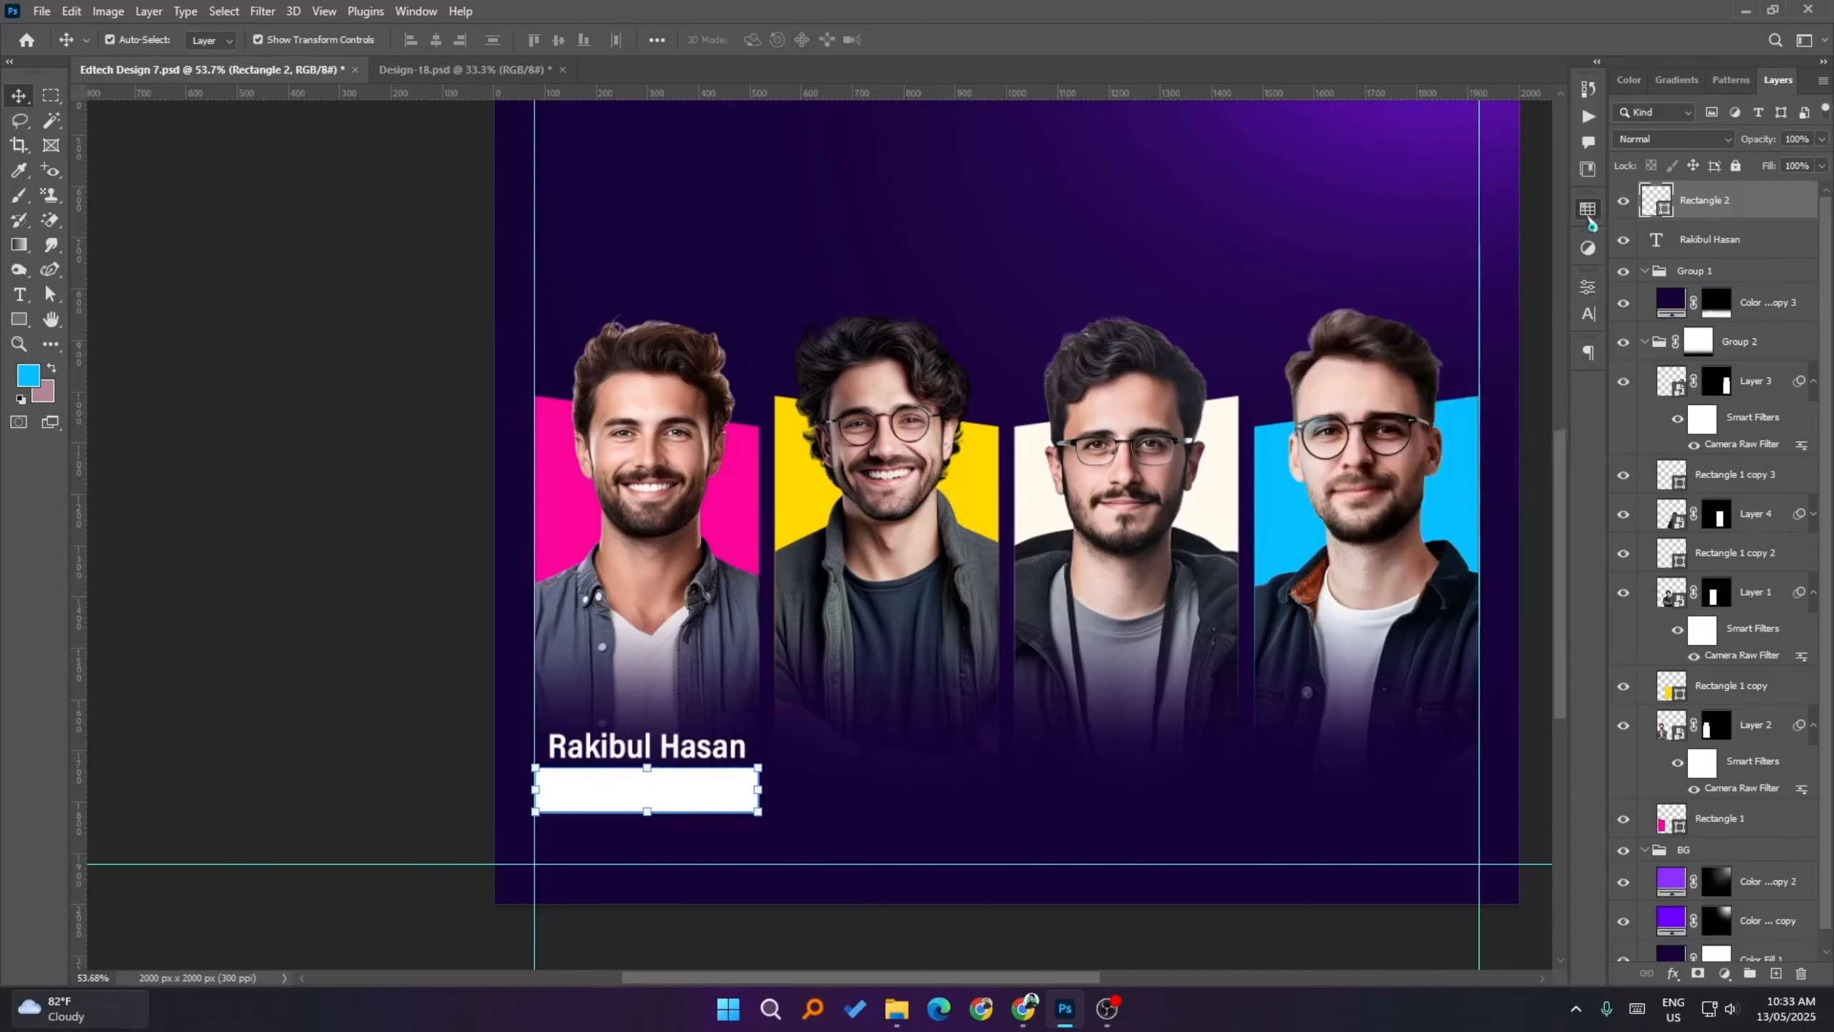
pyautogui.click(1534, 417)
pyautogui.hotkey('alt', 'BackSpace')
pyautogui.click(446, 616)
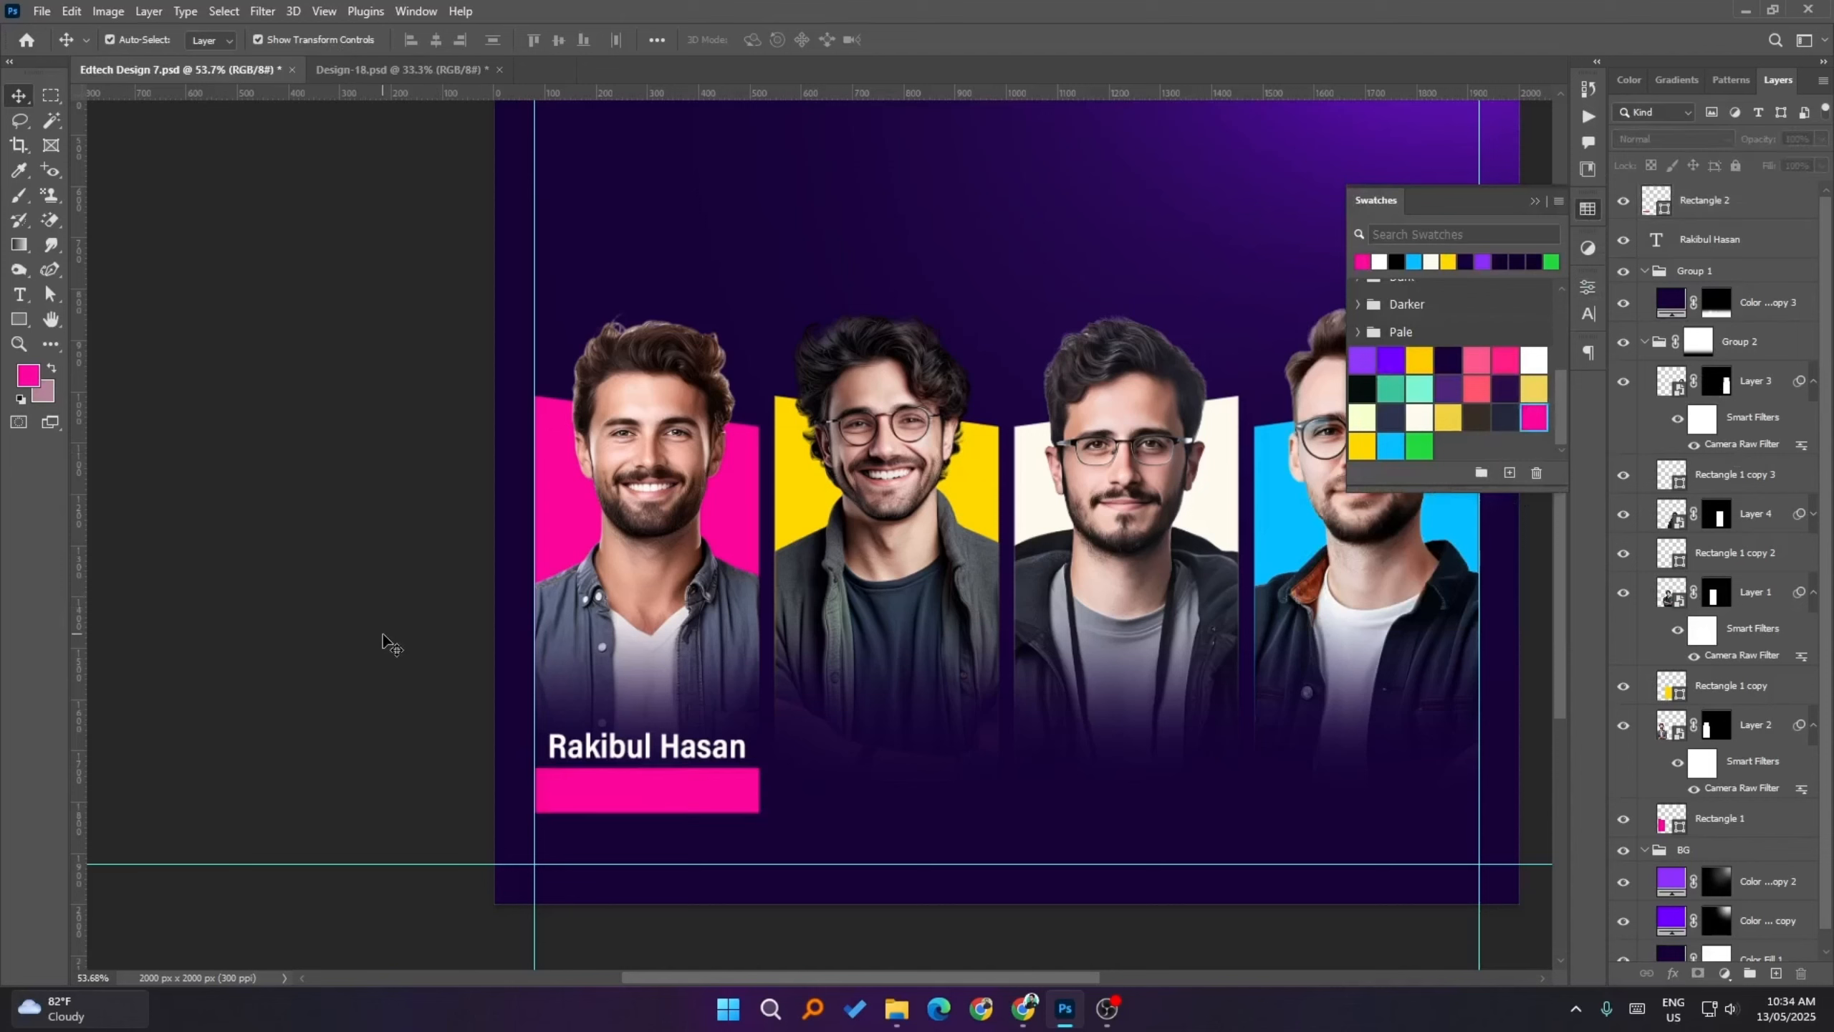
# - Duplicate the name text and replace it with 'Lead Graphic Mentor, Design Genius Team'
pyautogui.moveTo(654, 755); pyautogui.dragTo(960, 780)
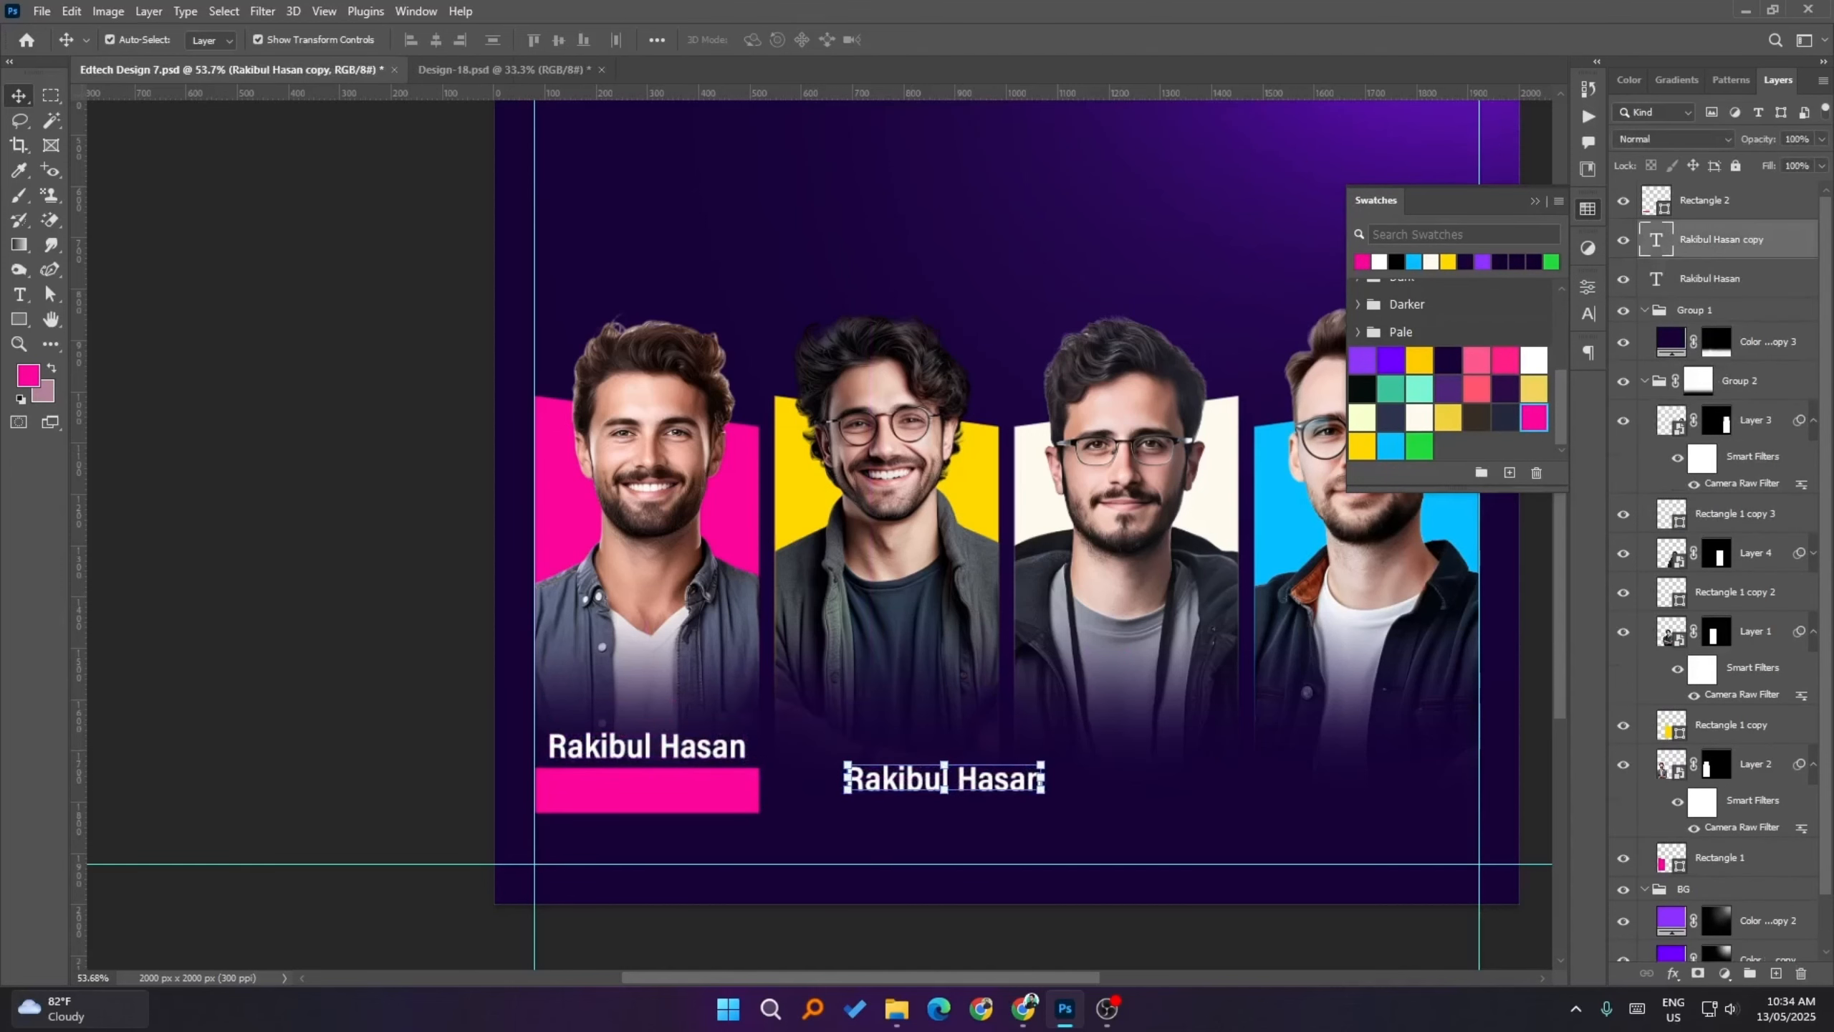
pyautogui.hotkey('alt', 'Tab')
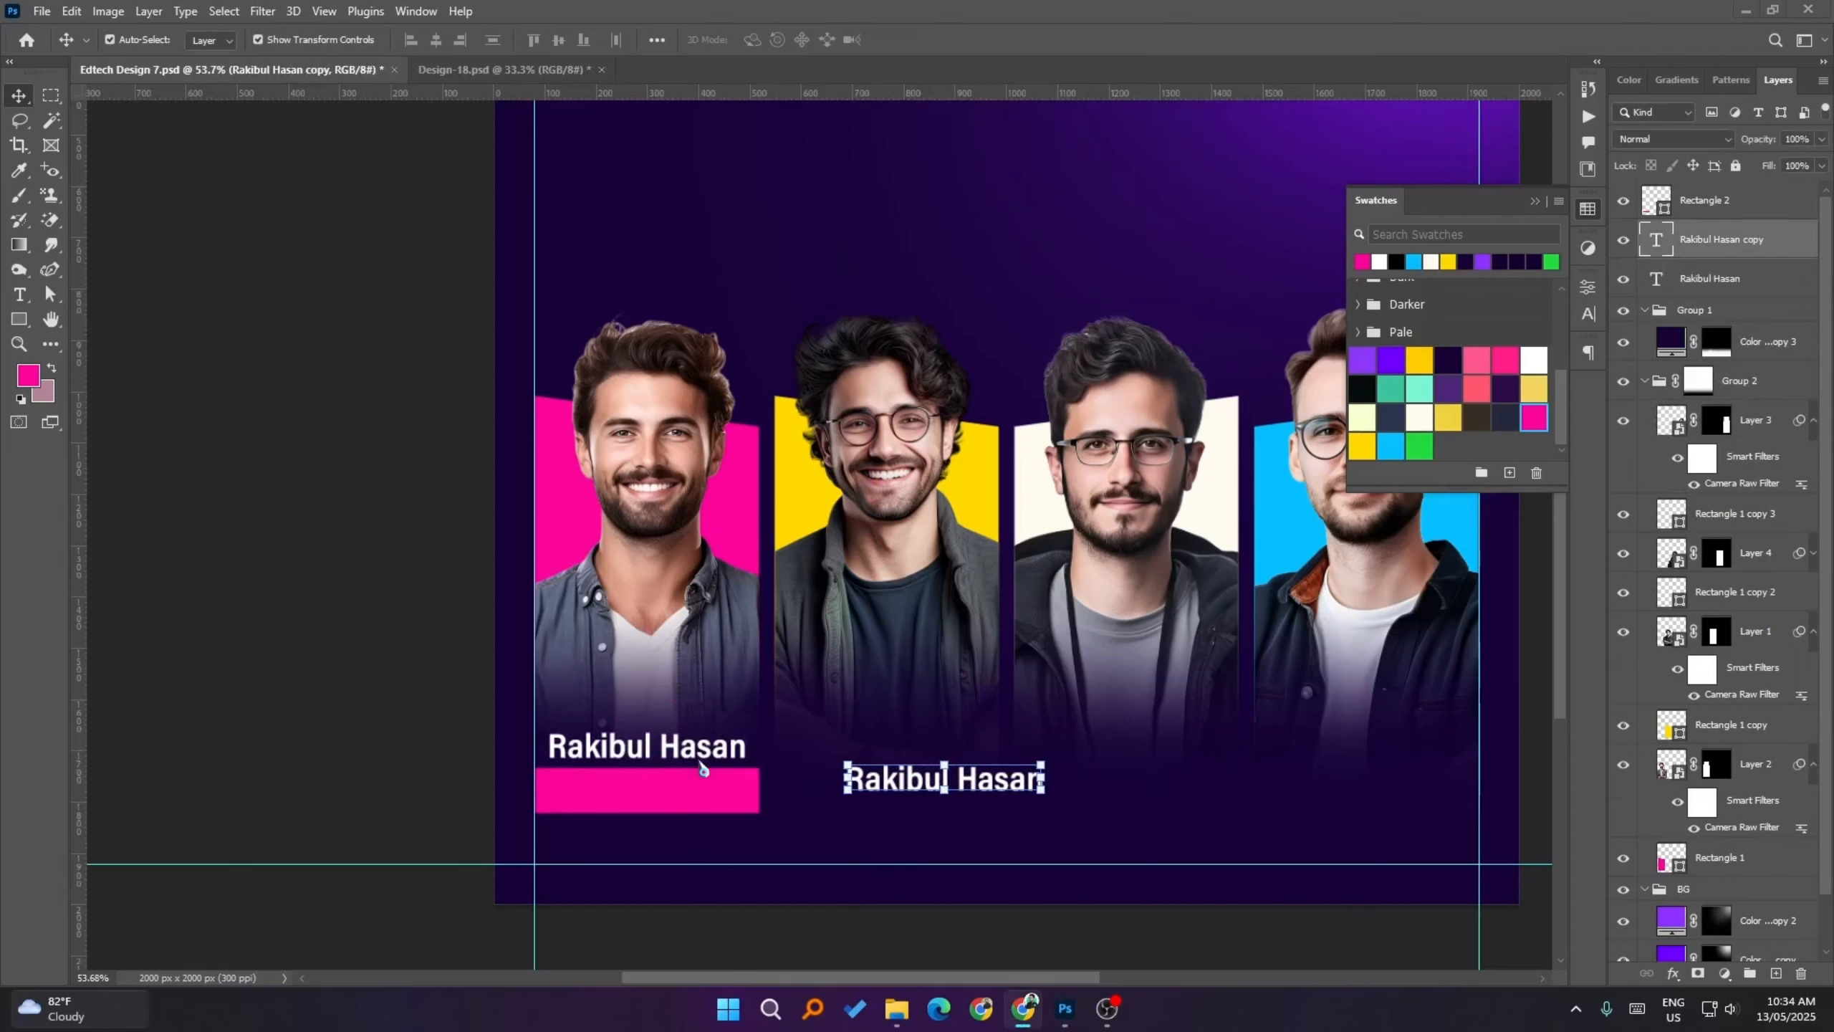
pyautogui.hotkey('ctrl', 't')
pyautogui.press('Return')
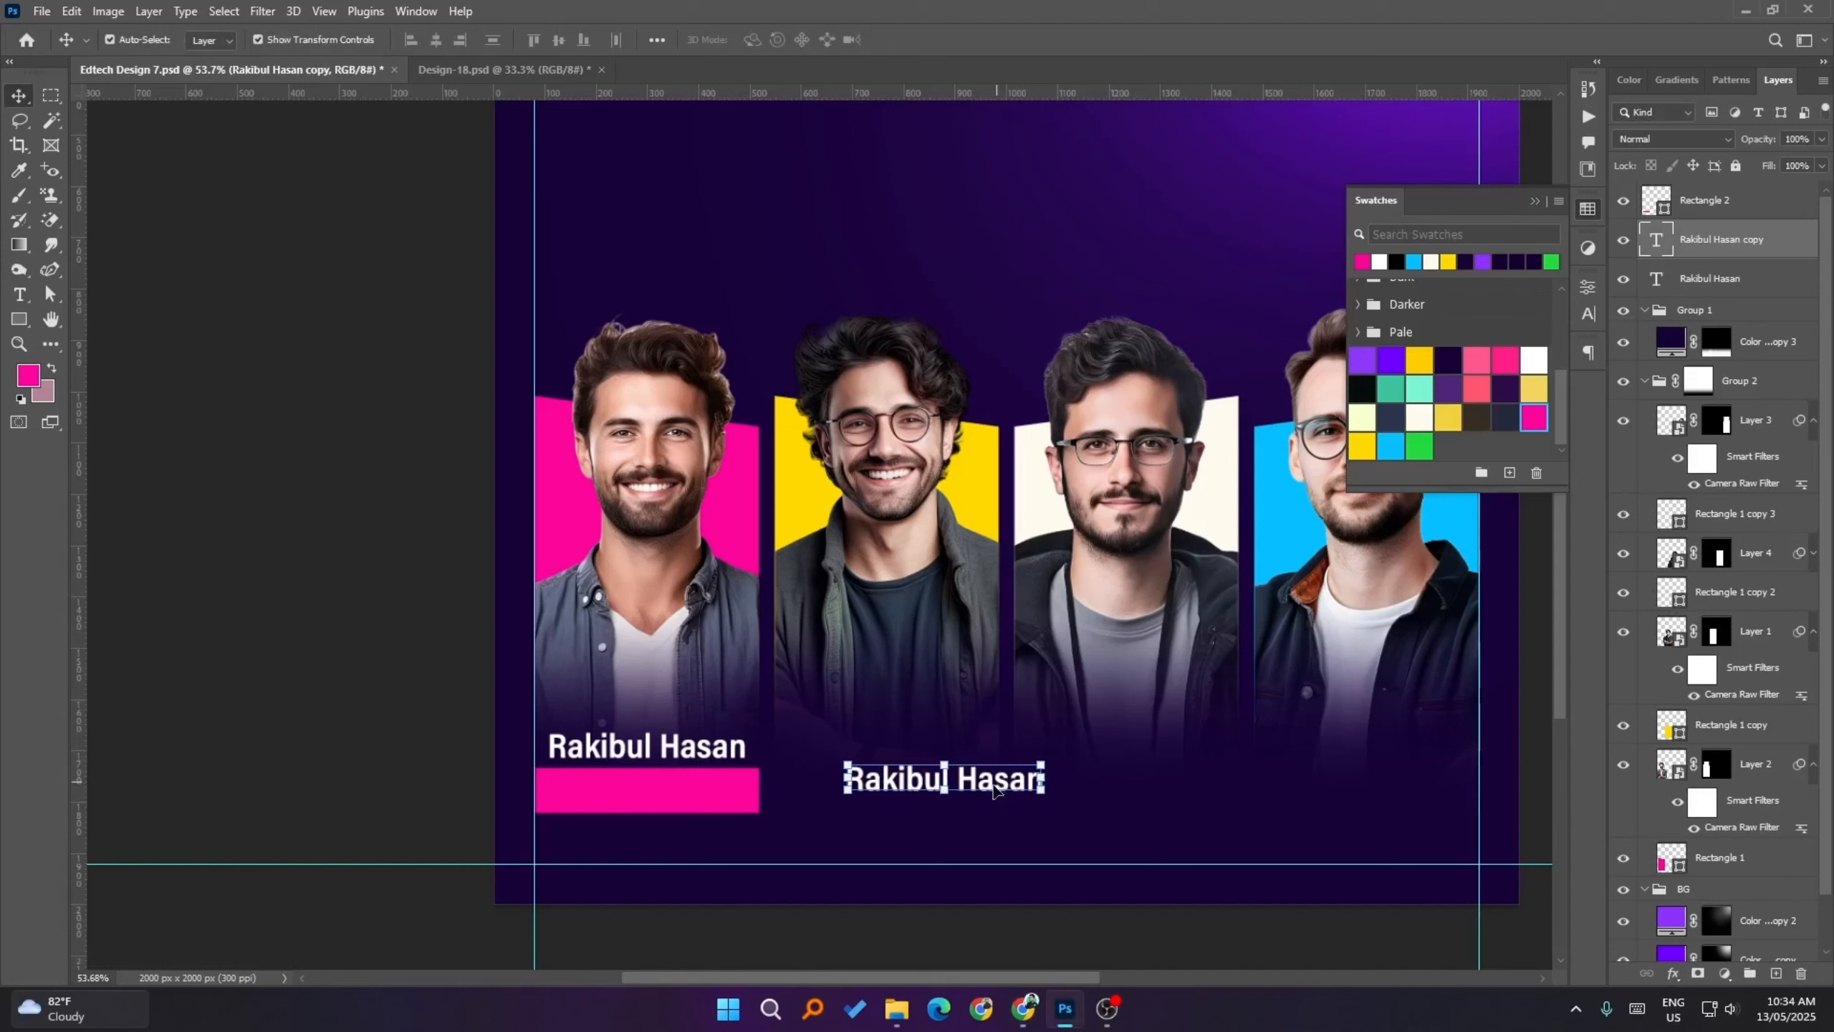
pyautogui.doubleClick(988, 780)
pyautogui.hotkey('ctrl', 'v')
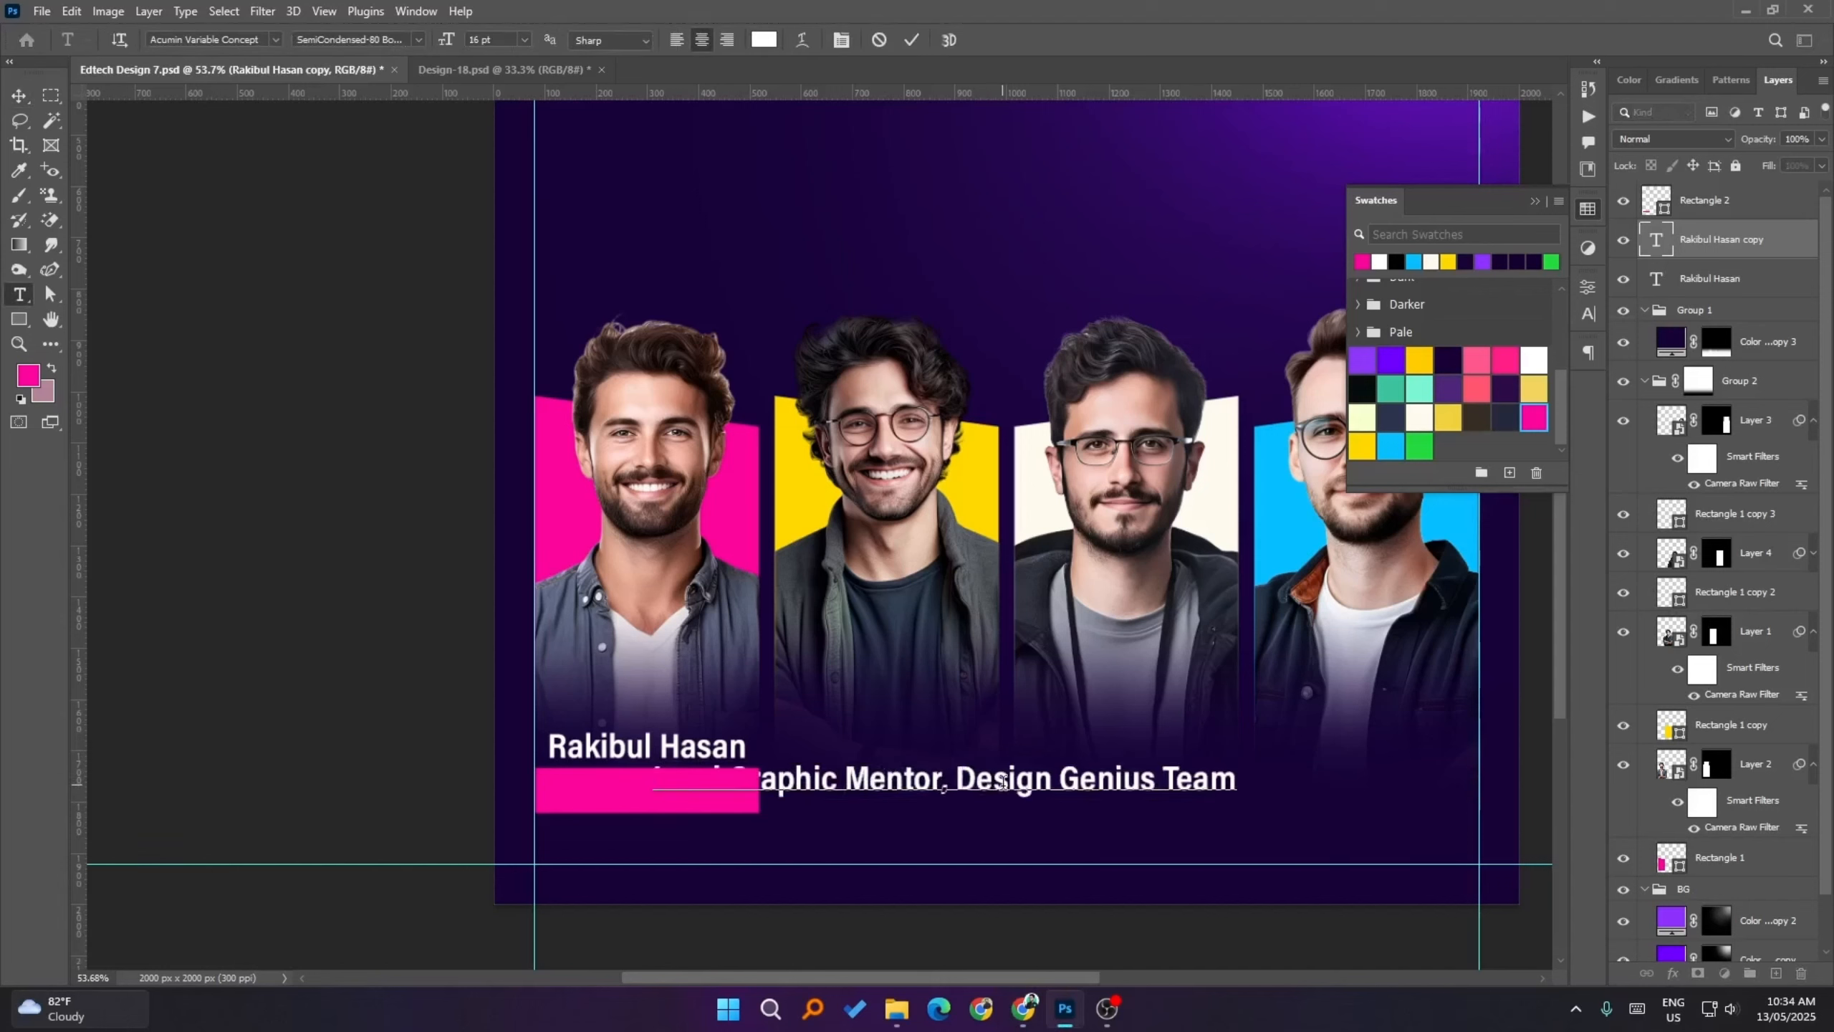
pyautogui.click(909, 41)
pyautogui.press('v')
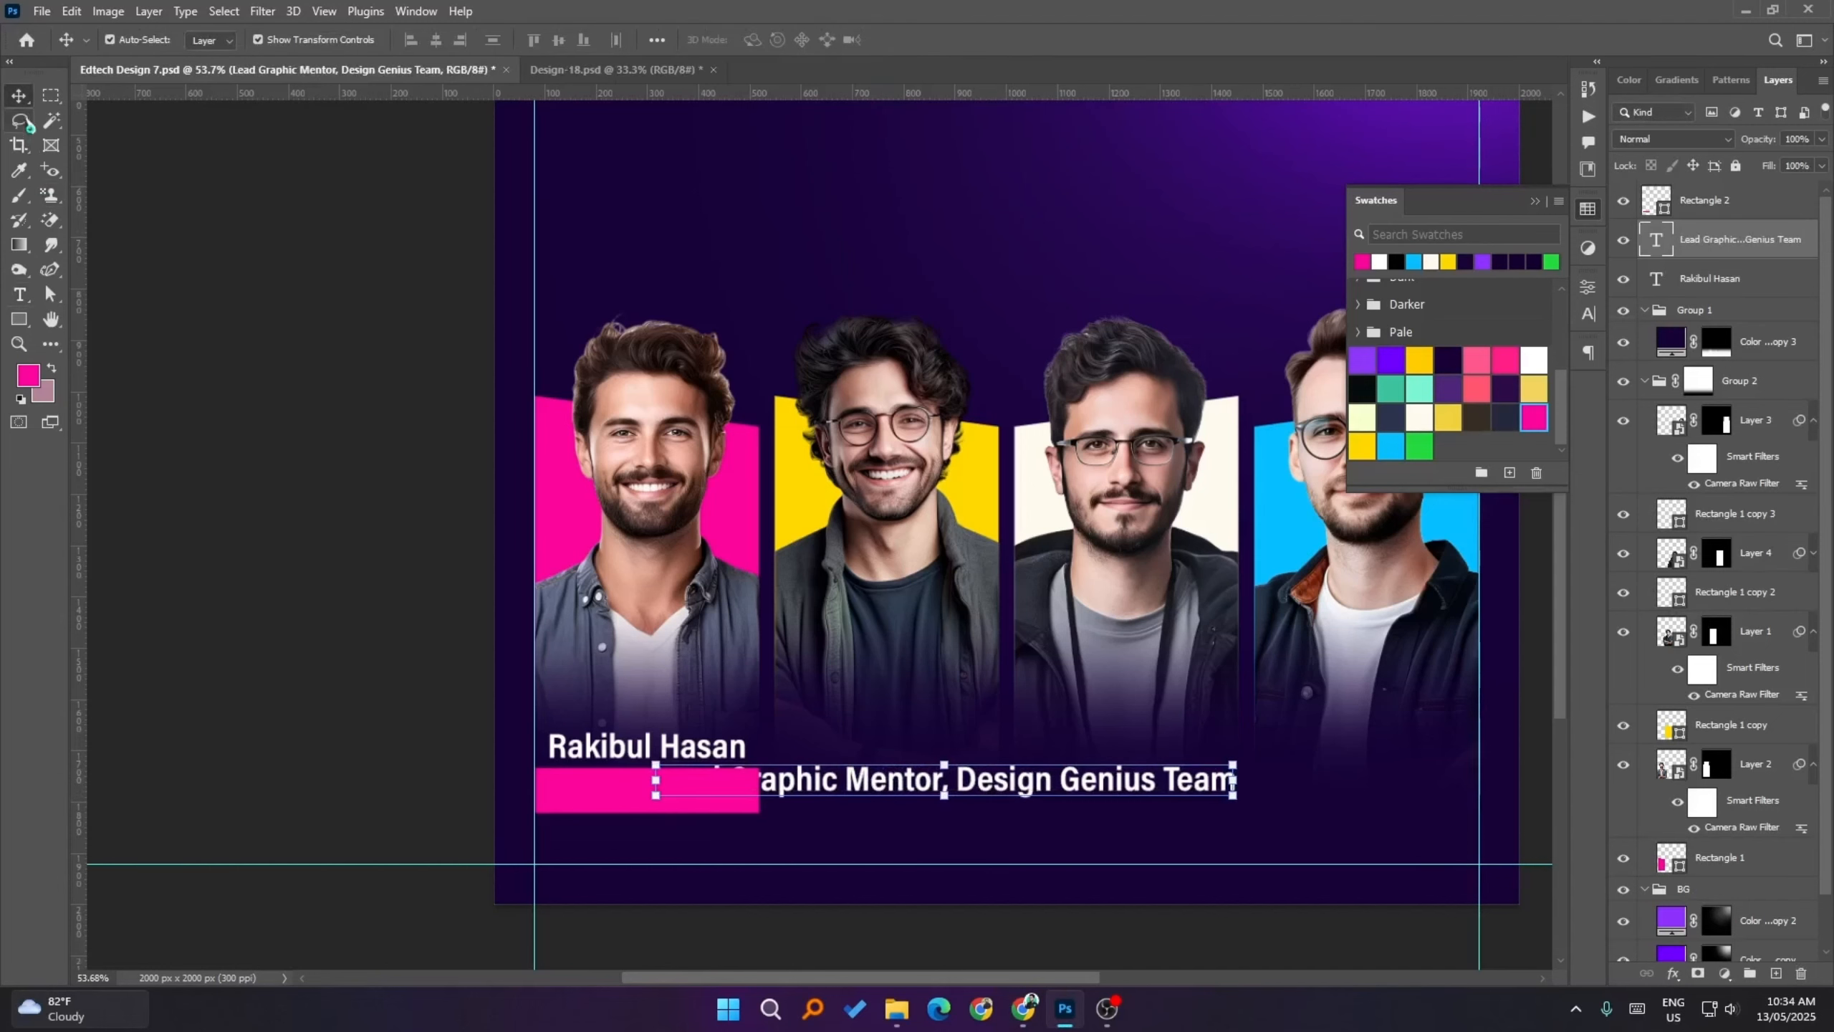
pyautogui.moveTo(1032, 794); pyautogui.dragTo(1227, 782)
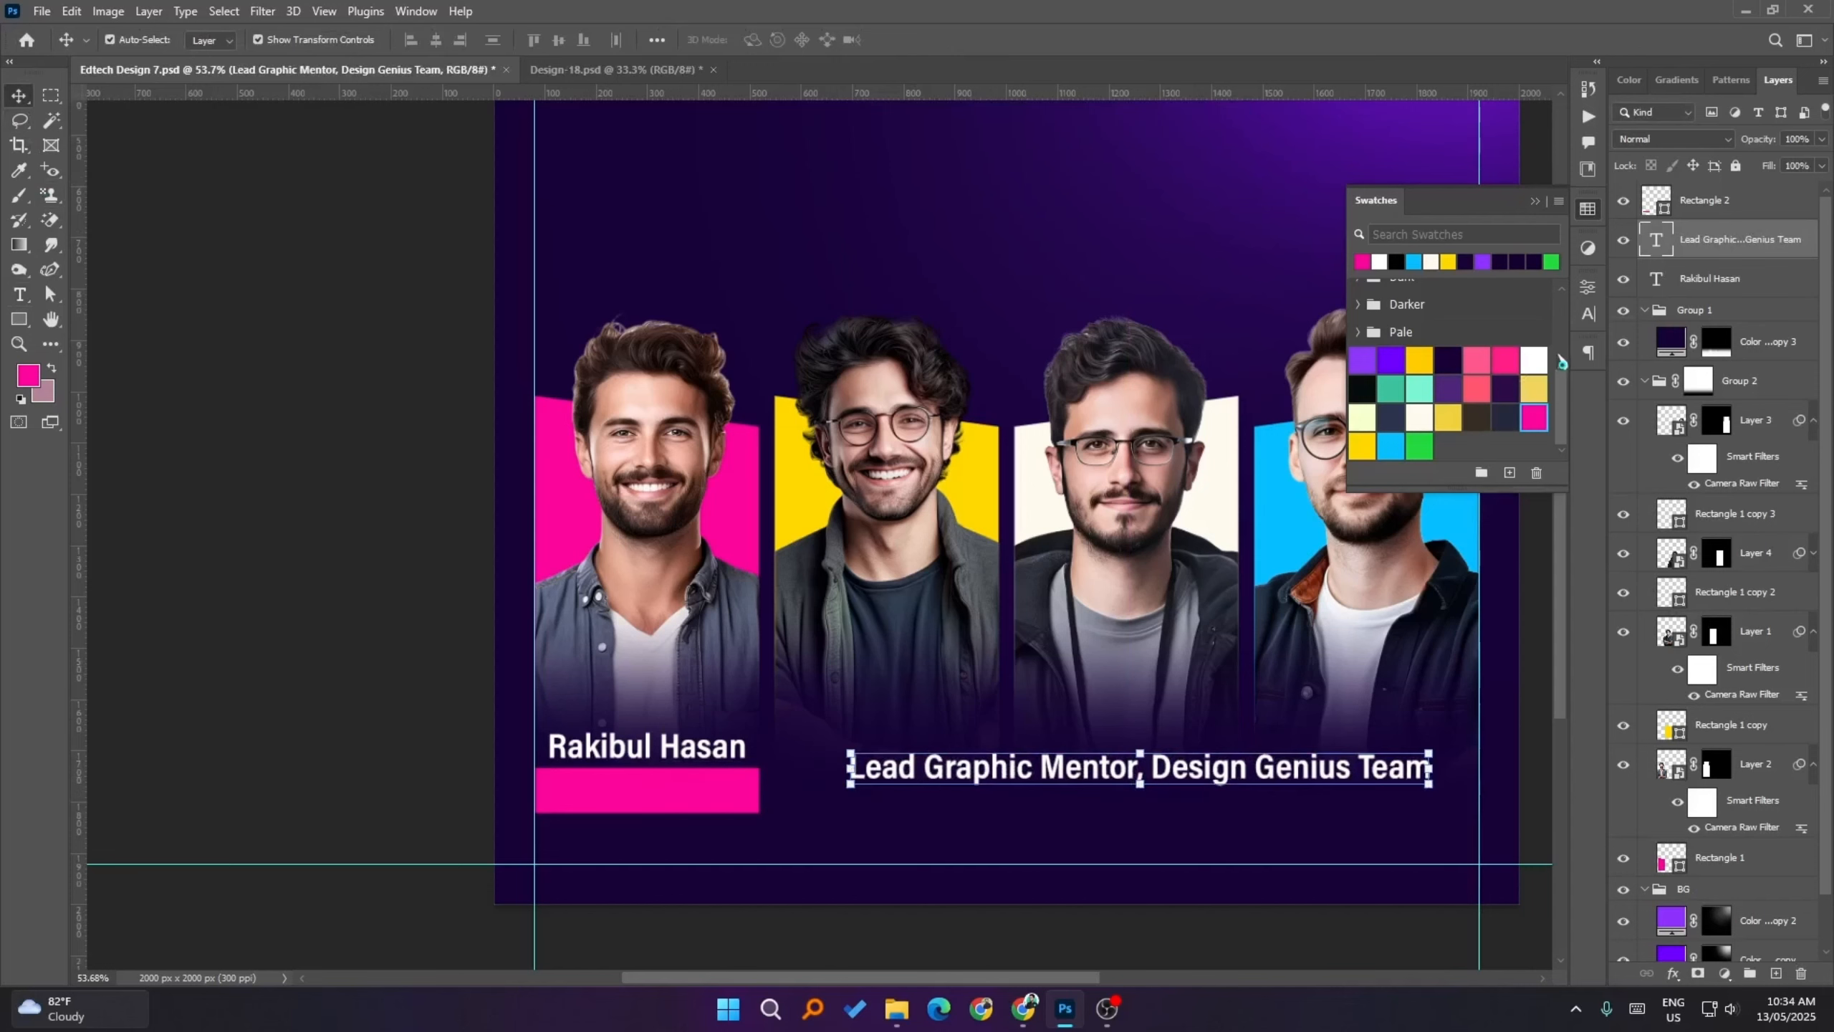
# - Set the title line to 8 pt with weight 450
pyautogui.click(1588, 314)
pyautogui.click(1417, 340)
pyautogui.scroll(-7, 1417, 343)
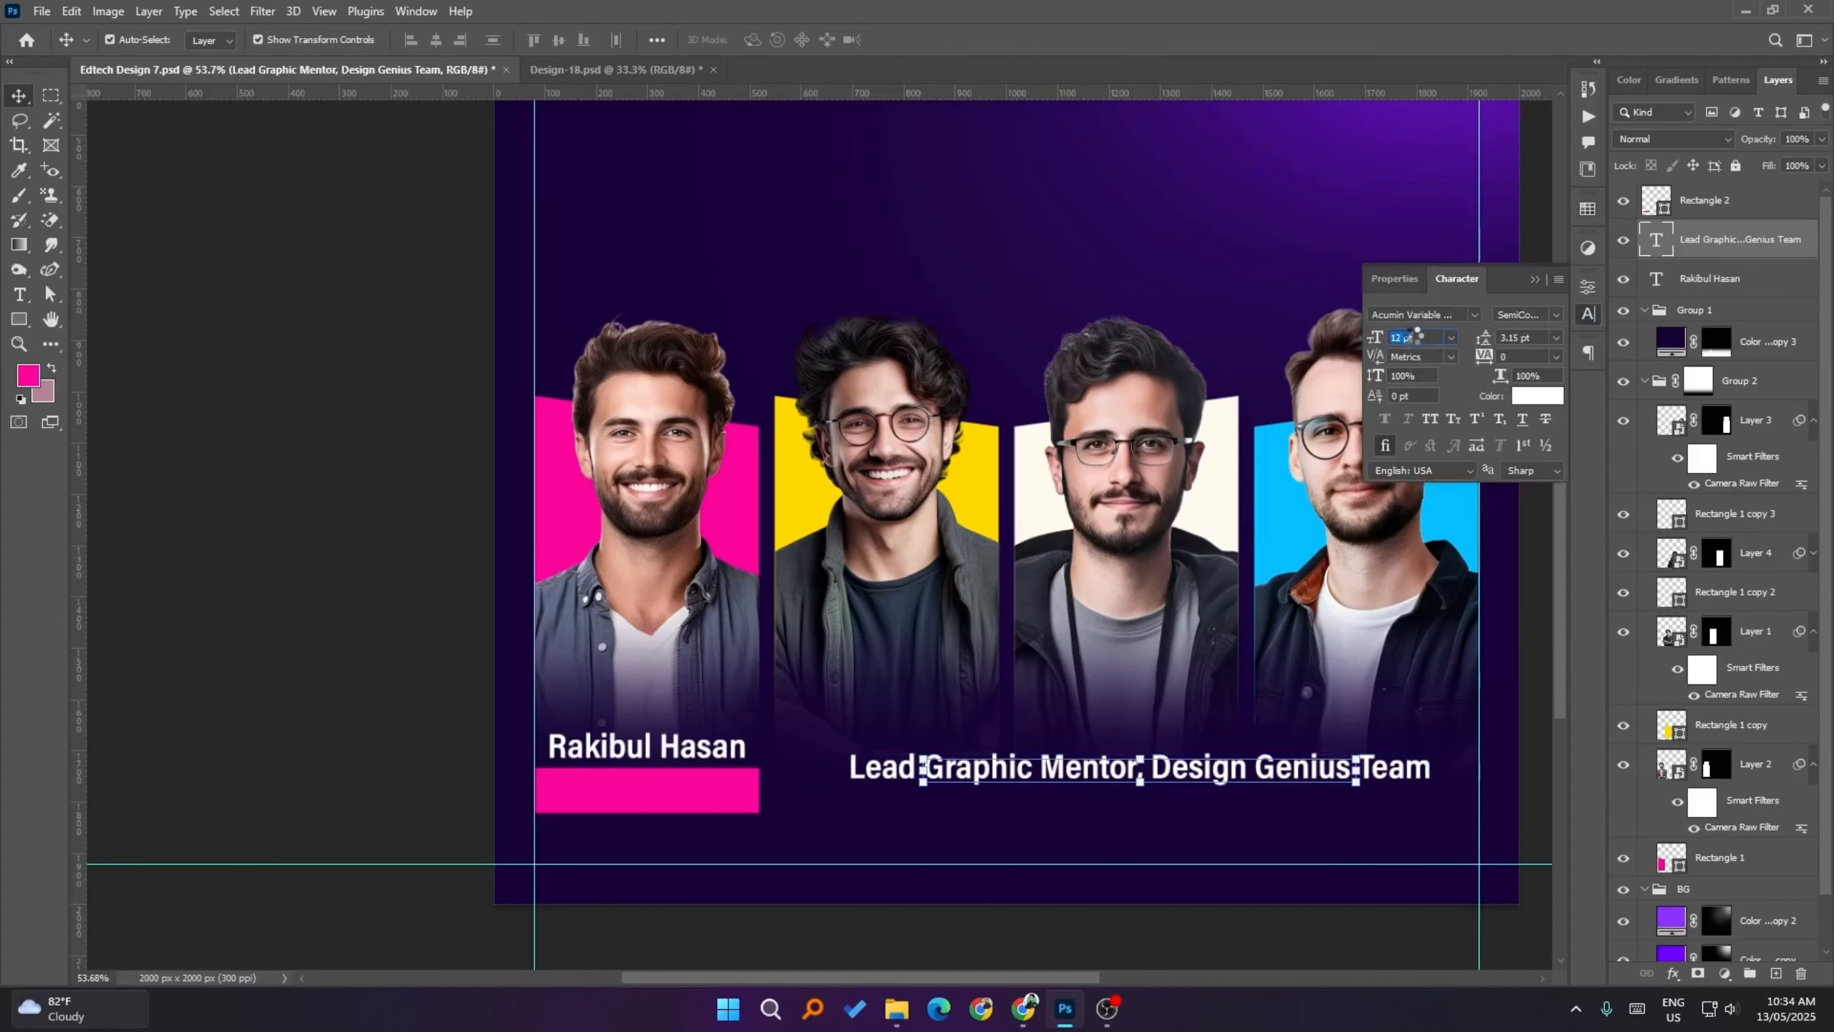
pyautogui.scroll(-1, 1417, 342)
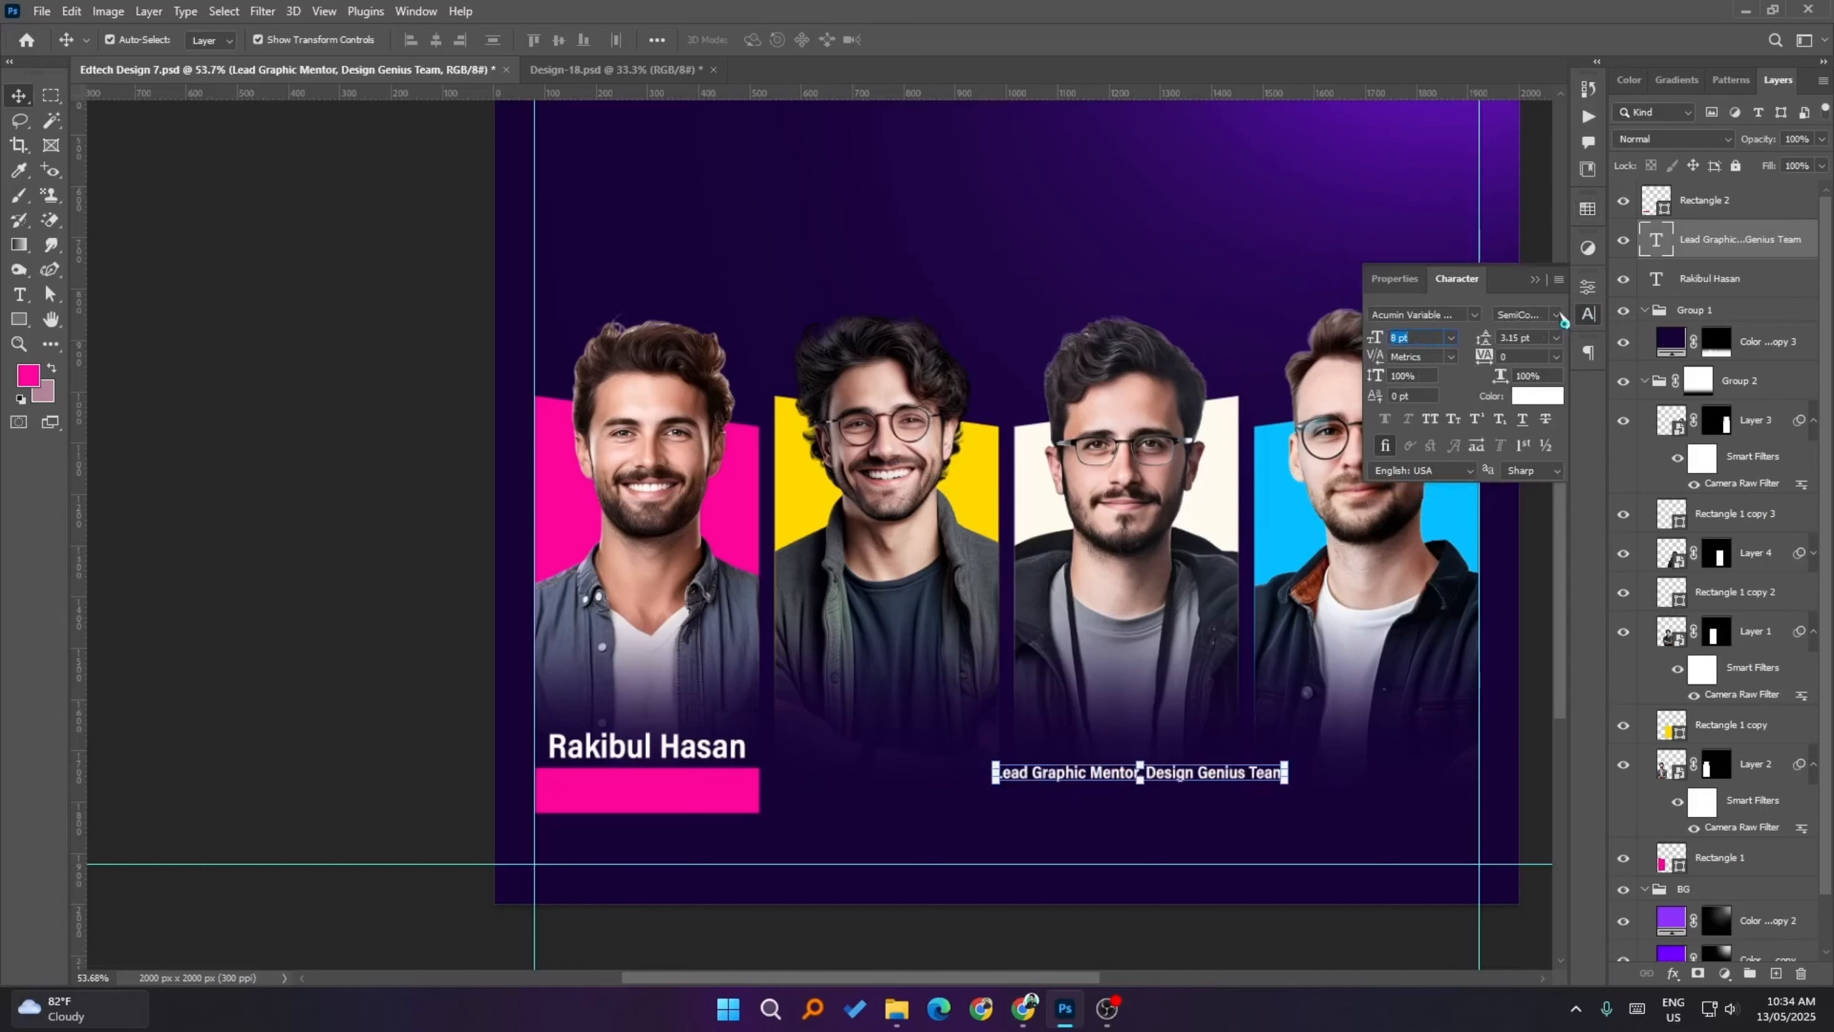
pyautogui.click(1557, 316)
pyautogui.press('Escape')
pyautogui.click(1588, 287)
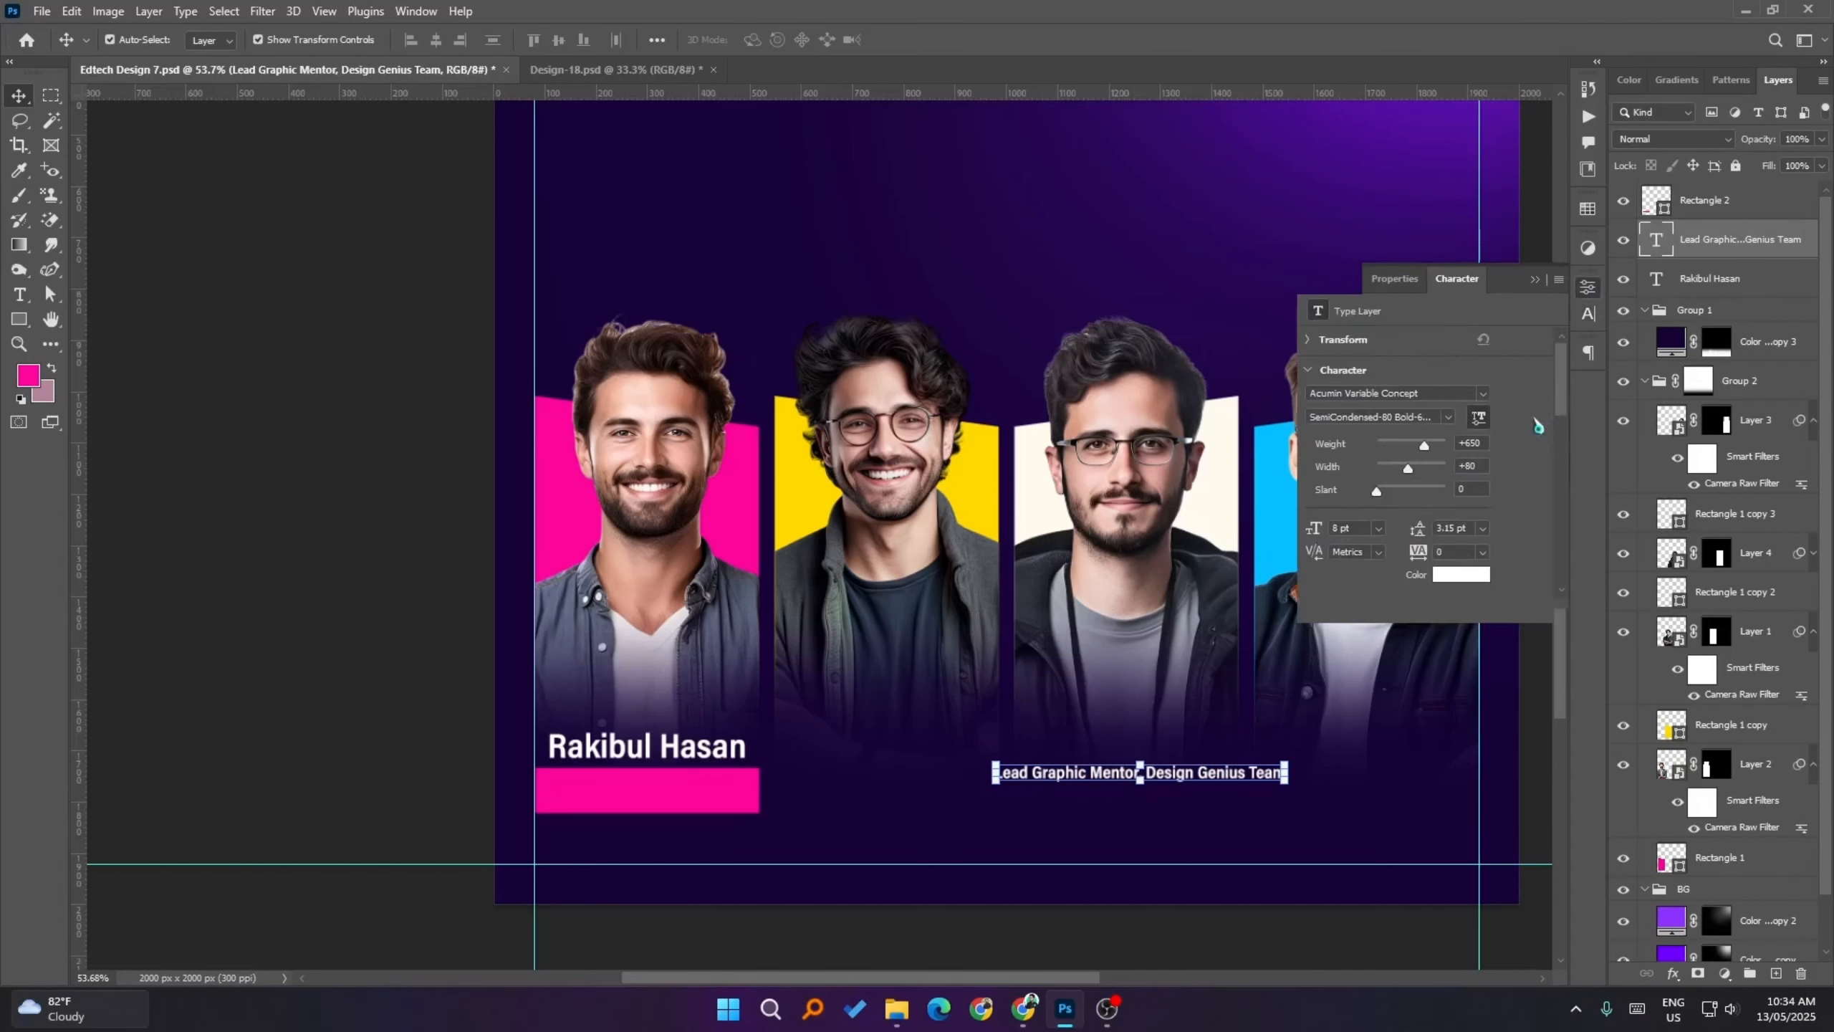
pyautogui.click(1484, 442)
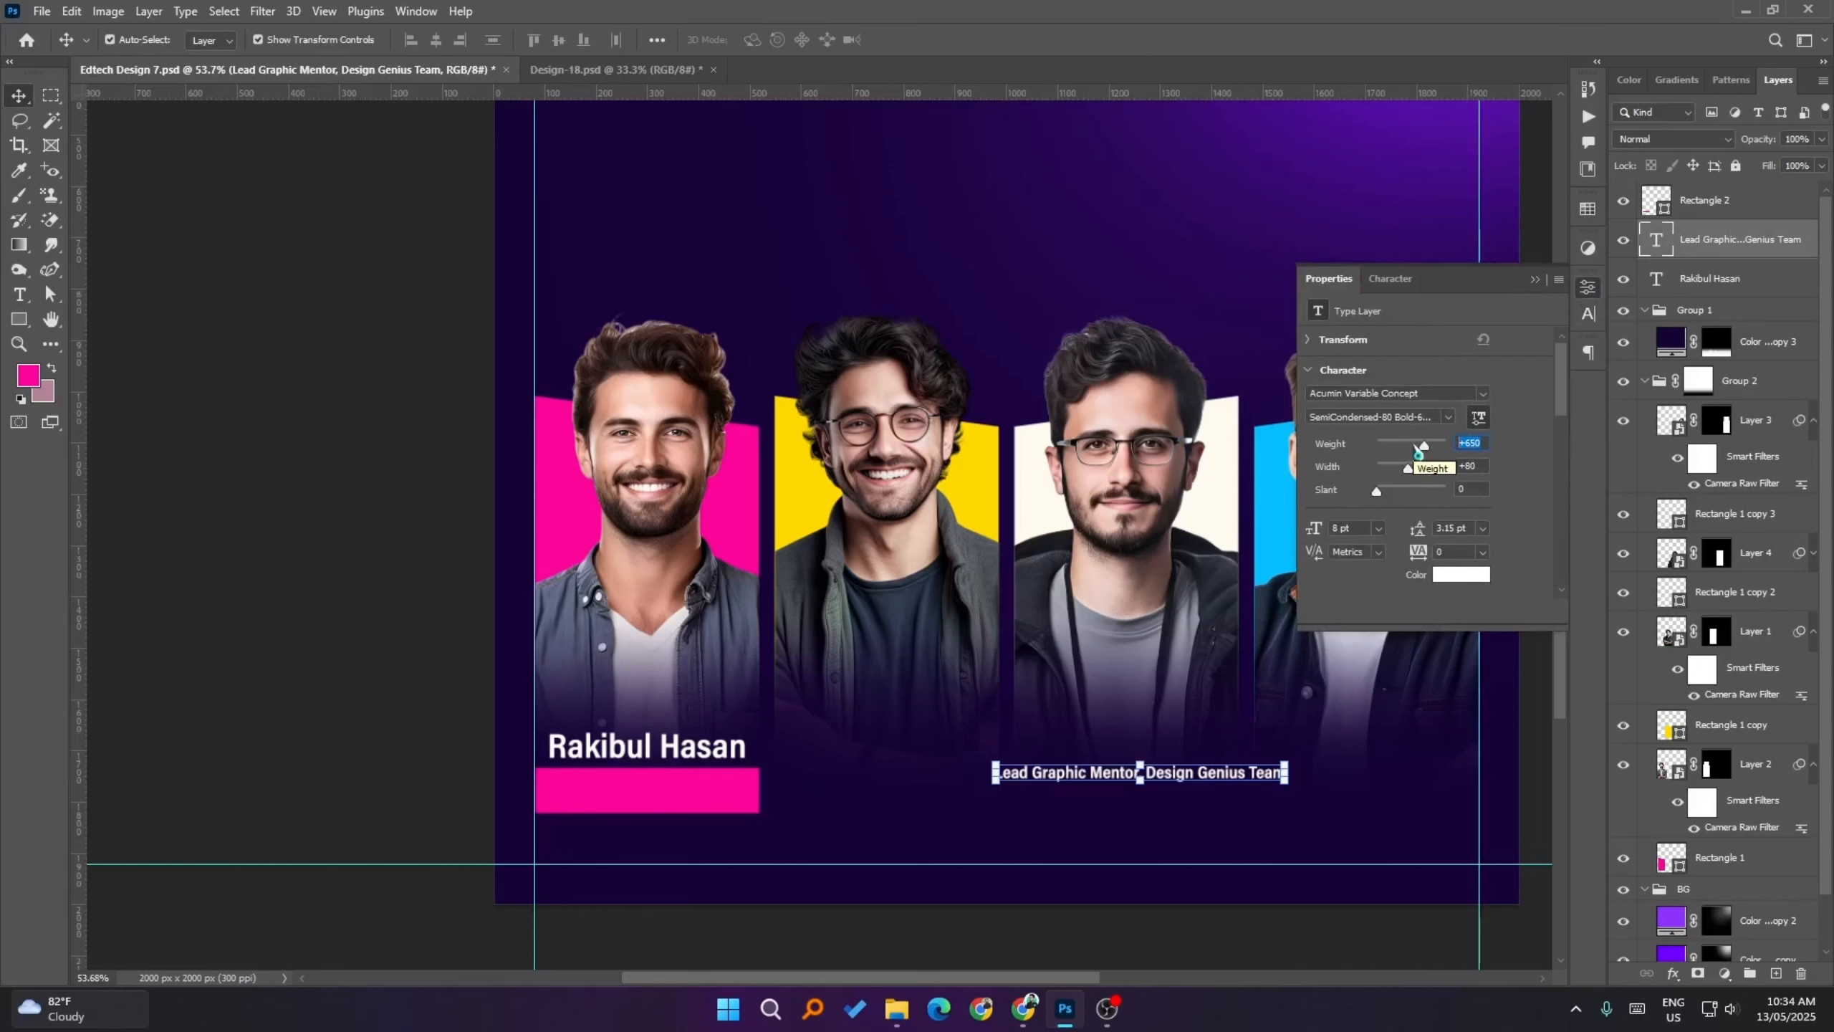
pyautogui.write('4')
pyautogui.press('Return')
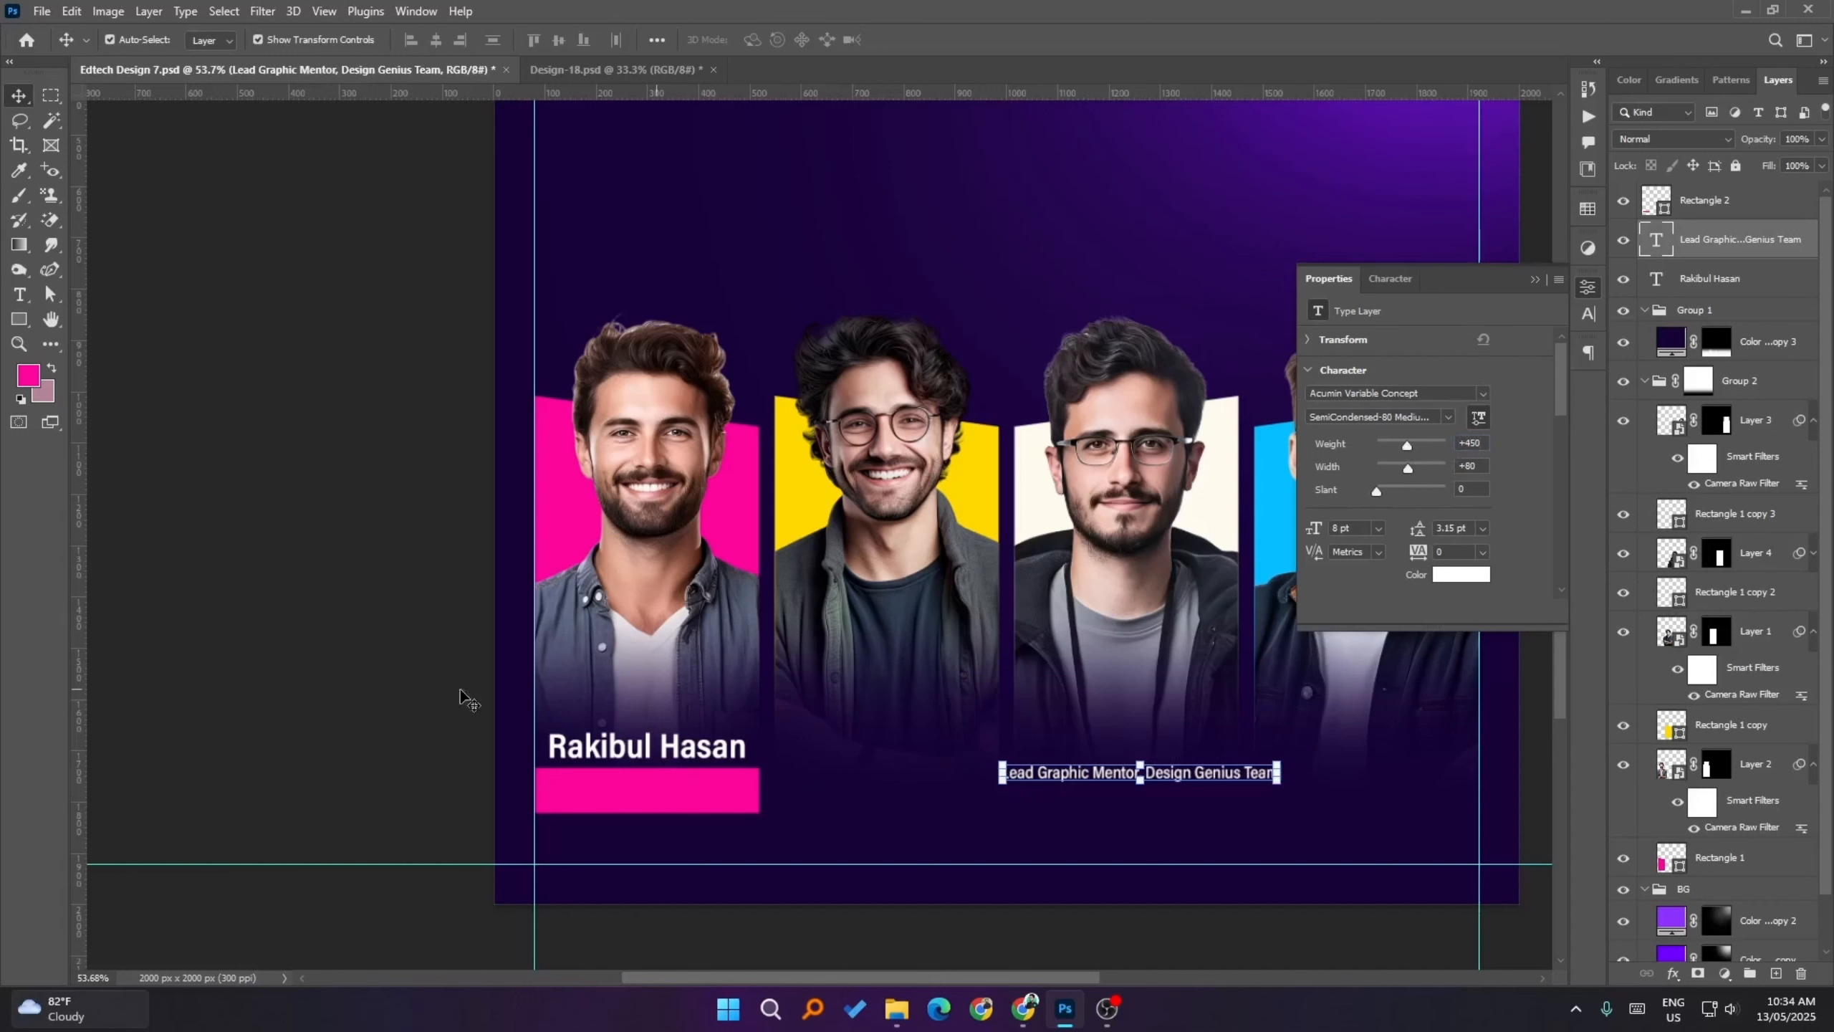
# - Move the title line onto the pink bar and stack its layer above Rectangle 2
pyautogui.click(303, 651)
pyautogui.moveTo(1148, 774); pyautogui.dragTo(748, 784)
pyautogui.moveTo(1733, 239); pyautogui.dragTo(1733, 189)
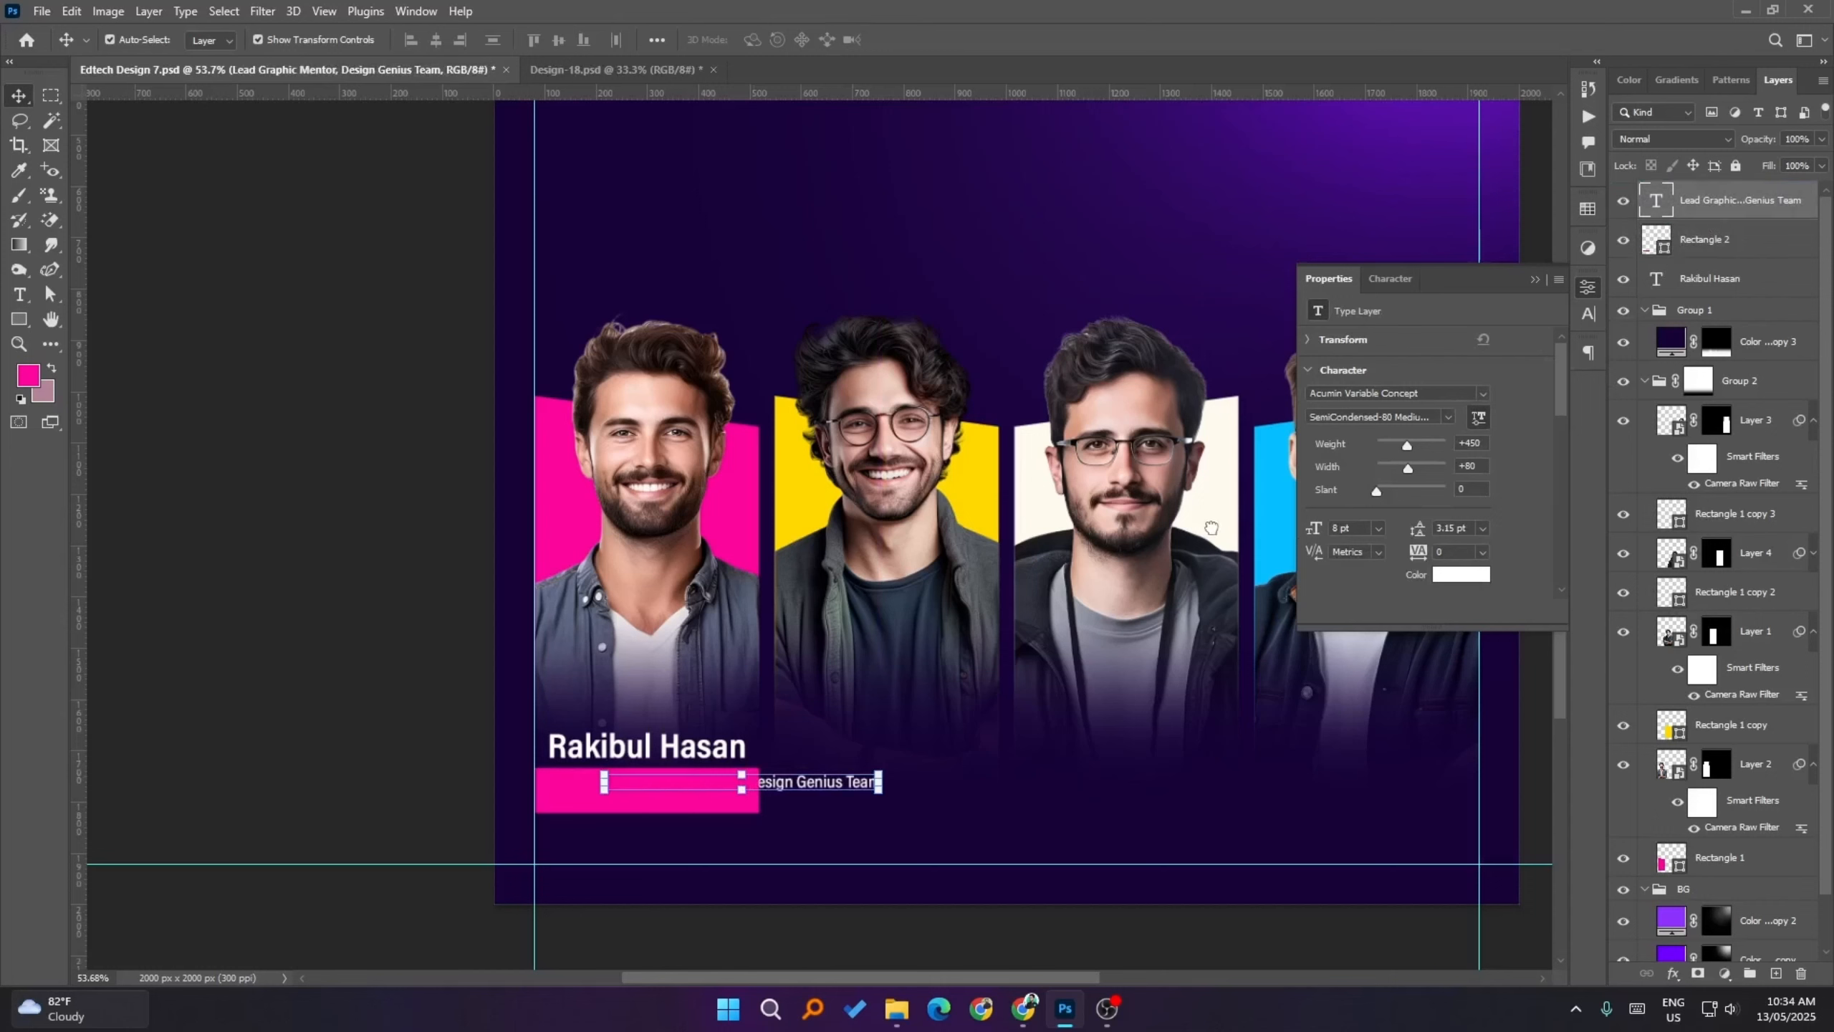
# - Bring the name text layer to the top of the stack
pyautogui.click(1751, 245)
pyautogui.click(1749, 279)
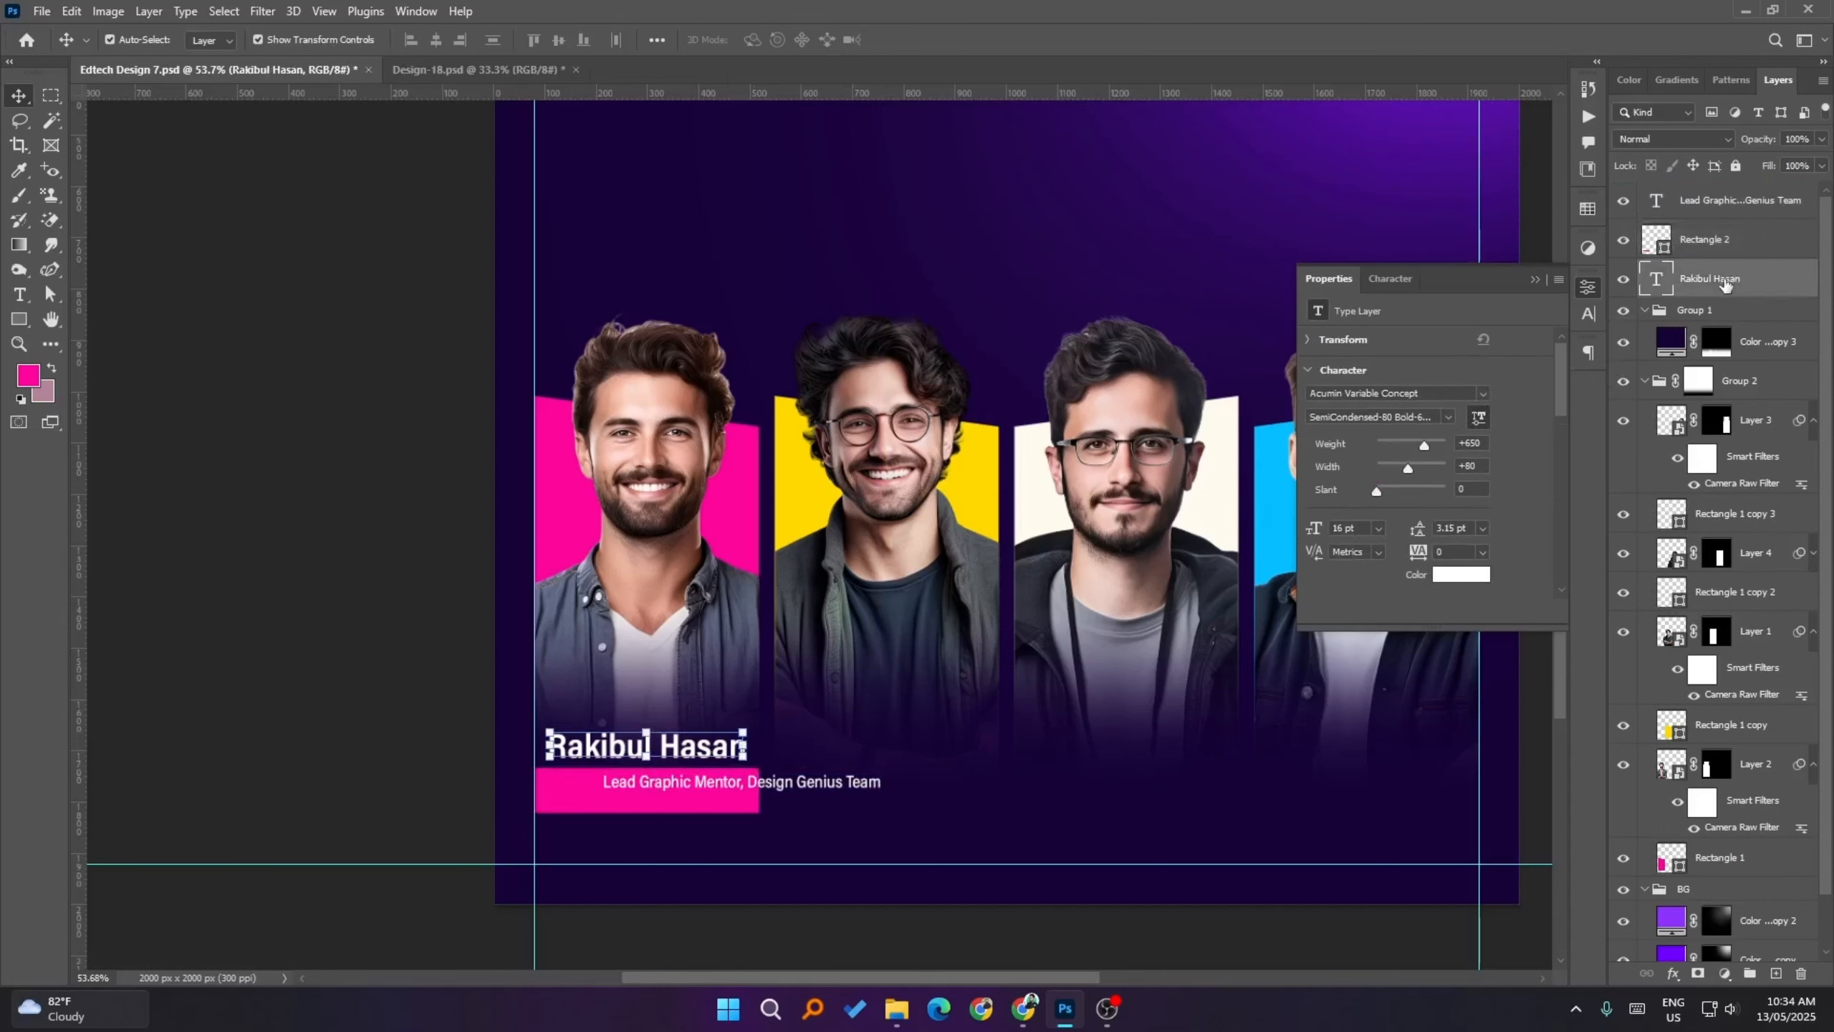
pyautogui.hotkey('ctrl', 'shift', ']')
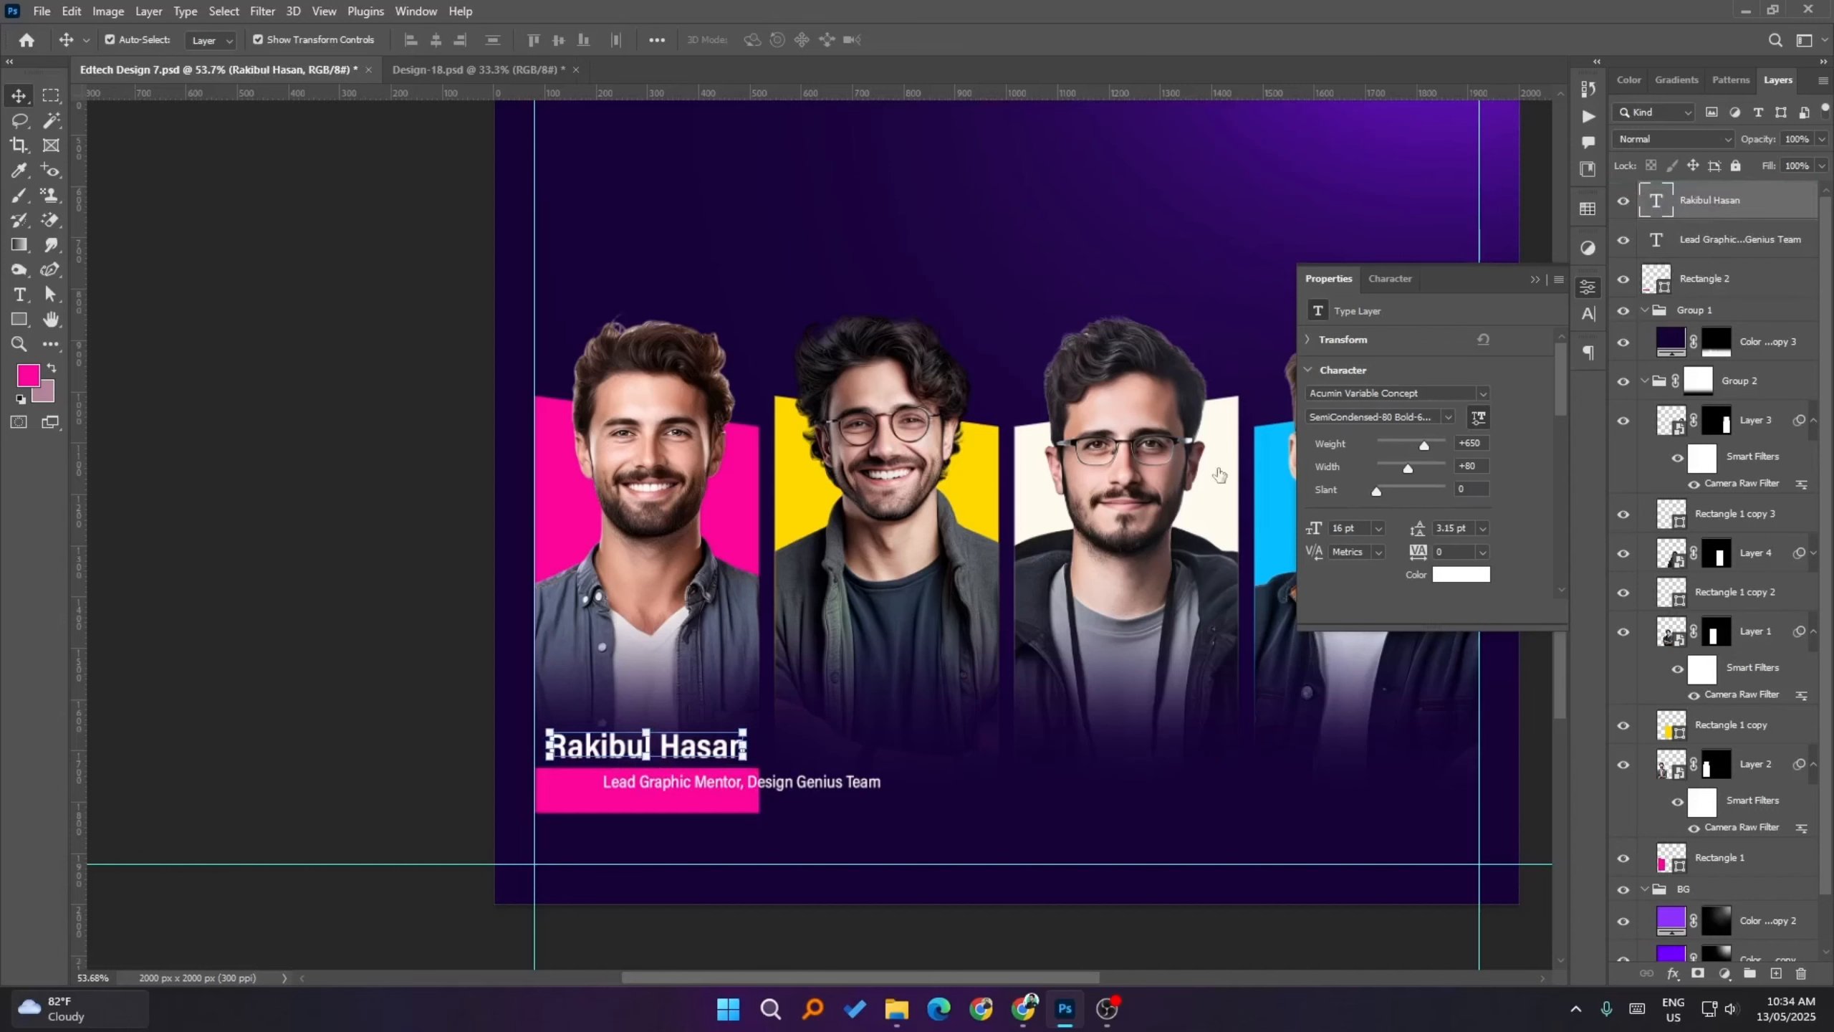
# - Split the title into 'Lead Graphic Mentor' over 'Design Genius Team', removing the comma, with 8 pt leading
pyautogui.click(776, 780)
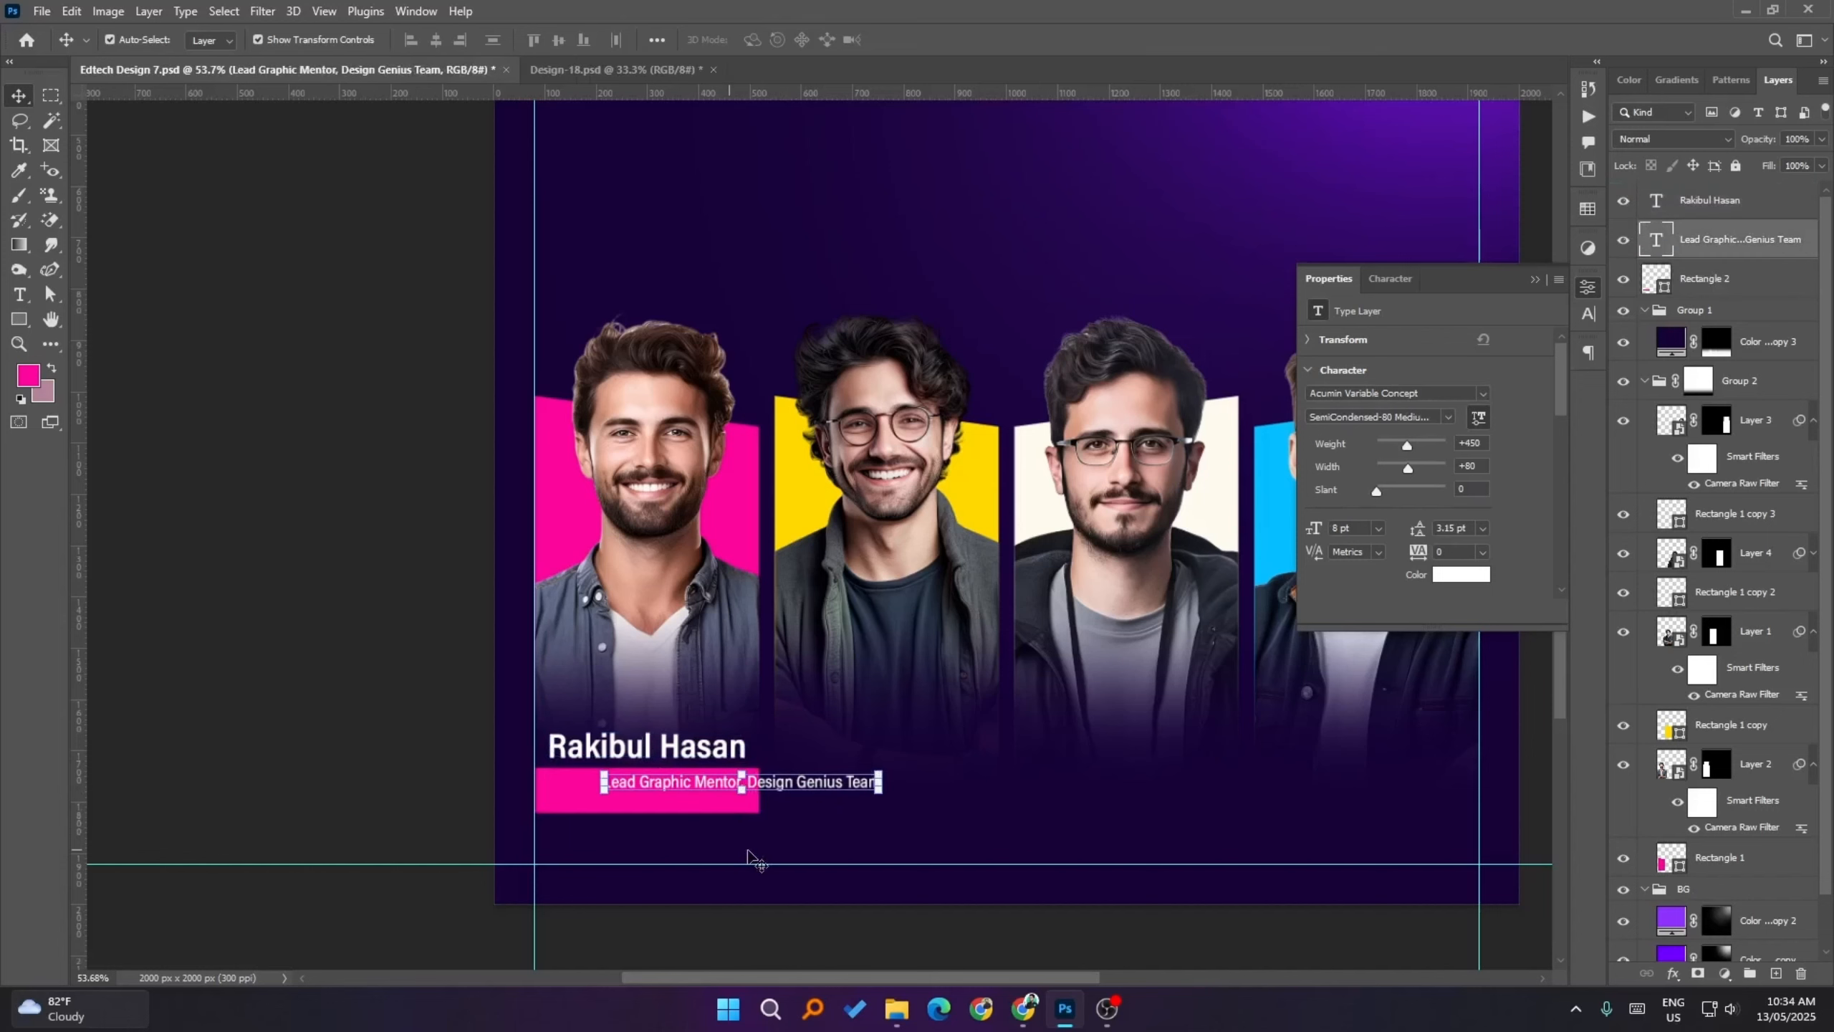
pyautogui.scroll(2, 755, 810)
pyautogui.scroll(2, 755, 810)
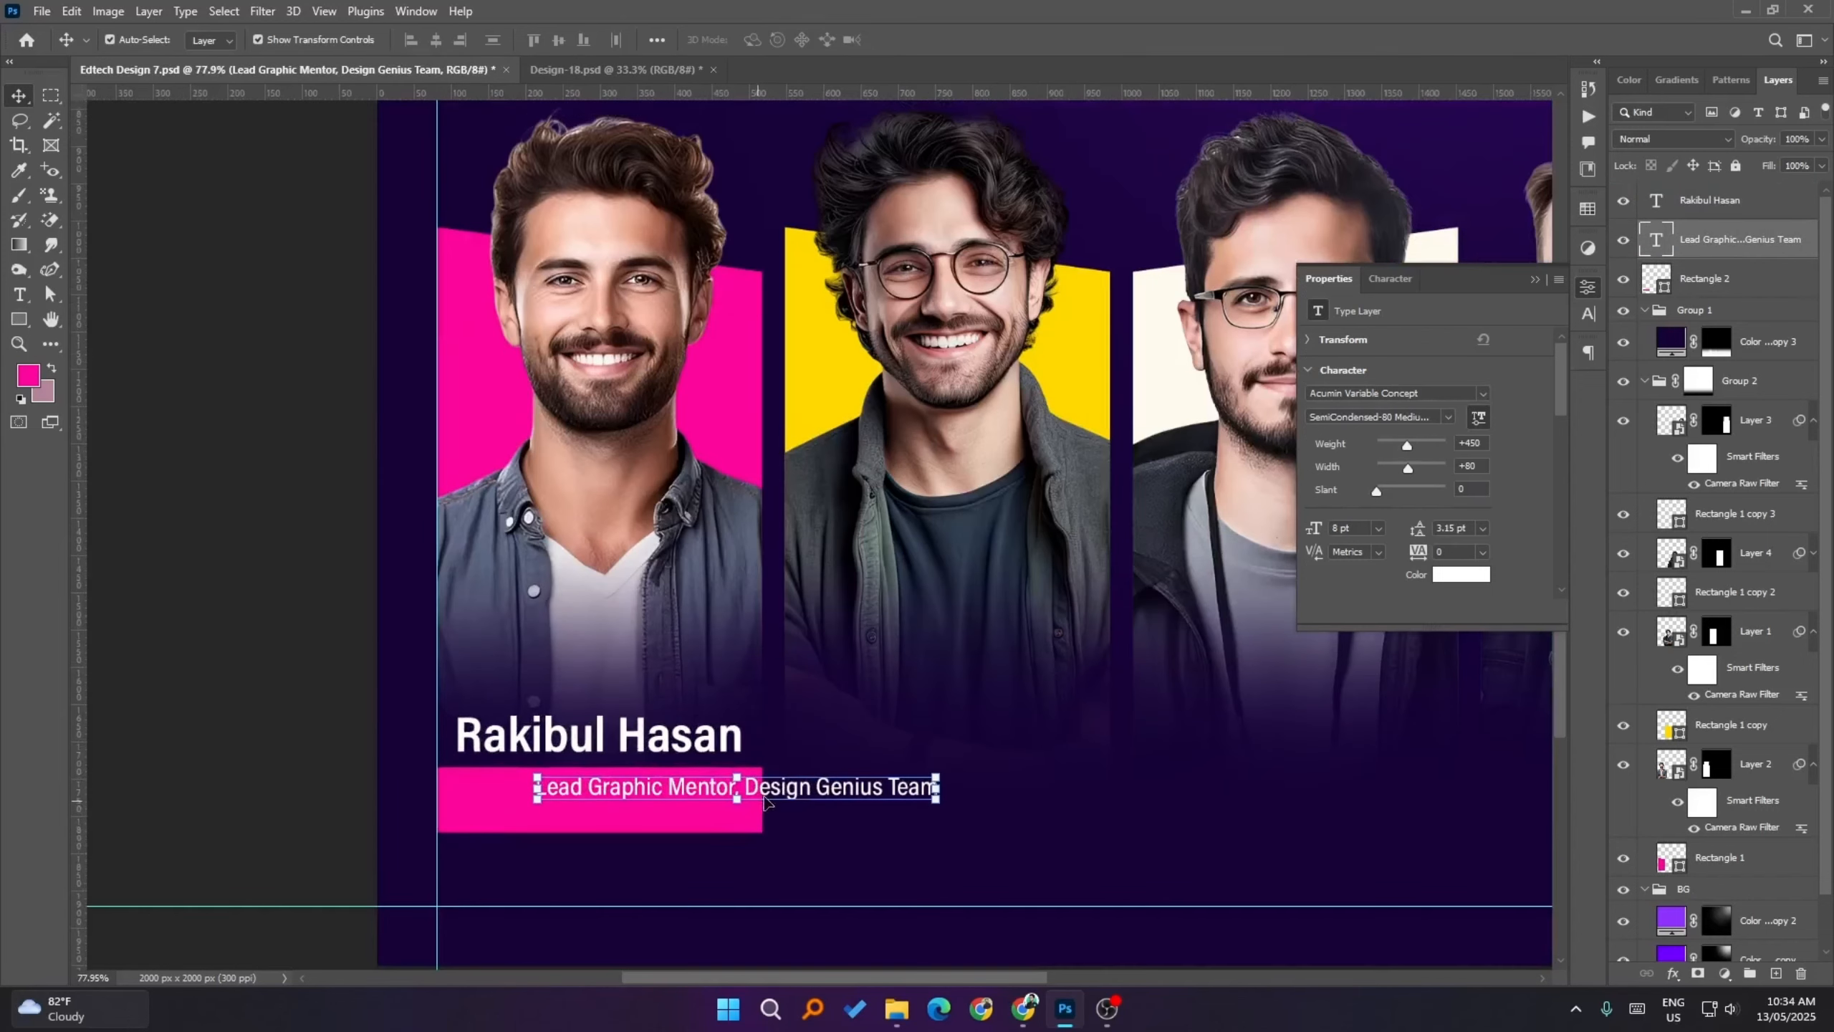
pyautogui.doubleClick(768, 795)
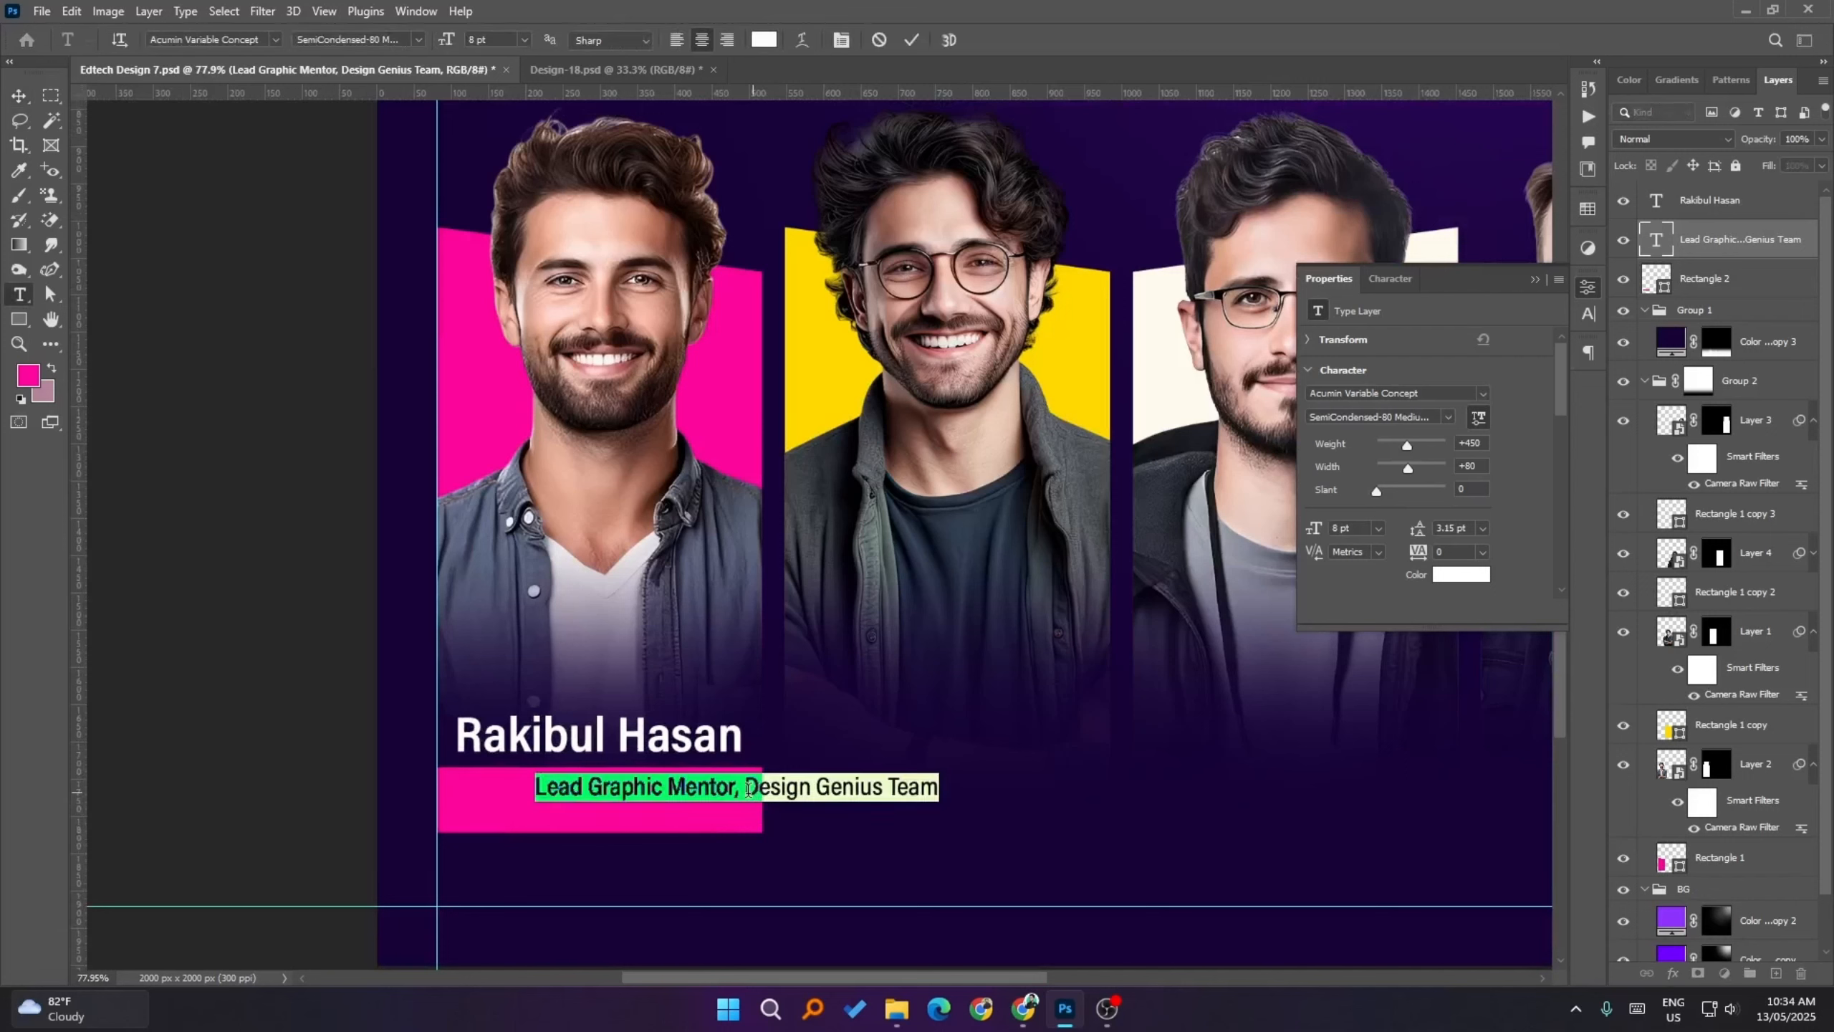
pyautogui.click(745, 789)
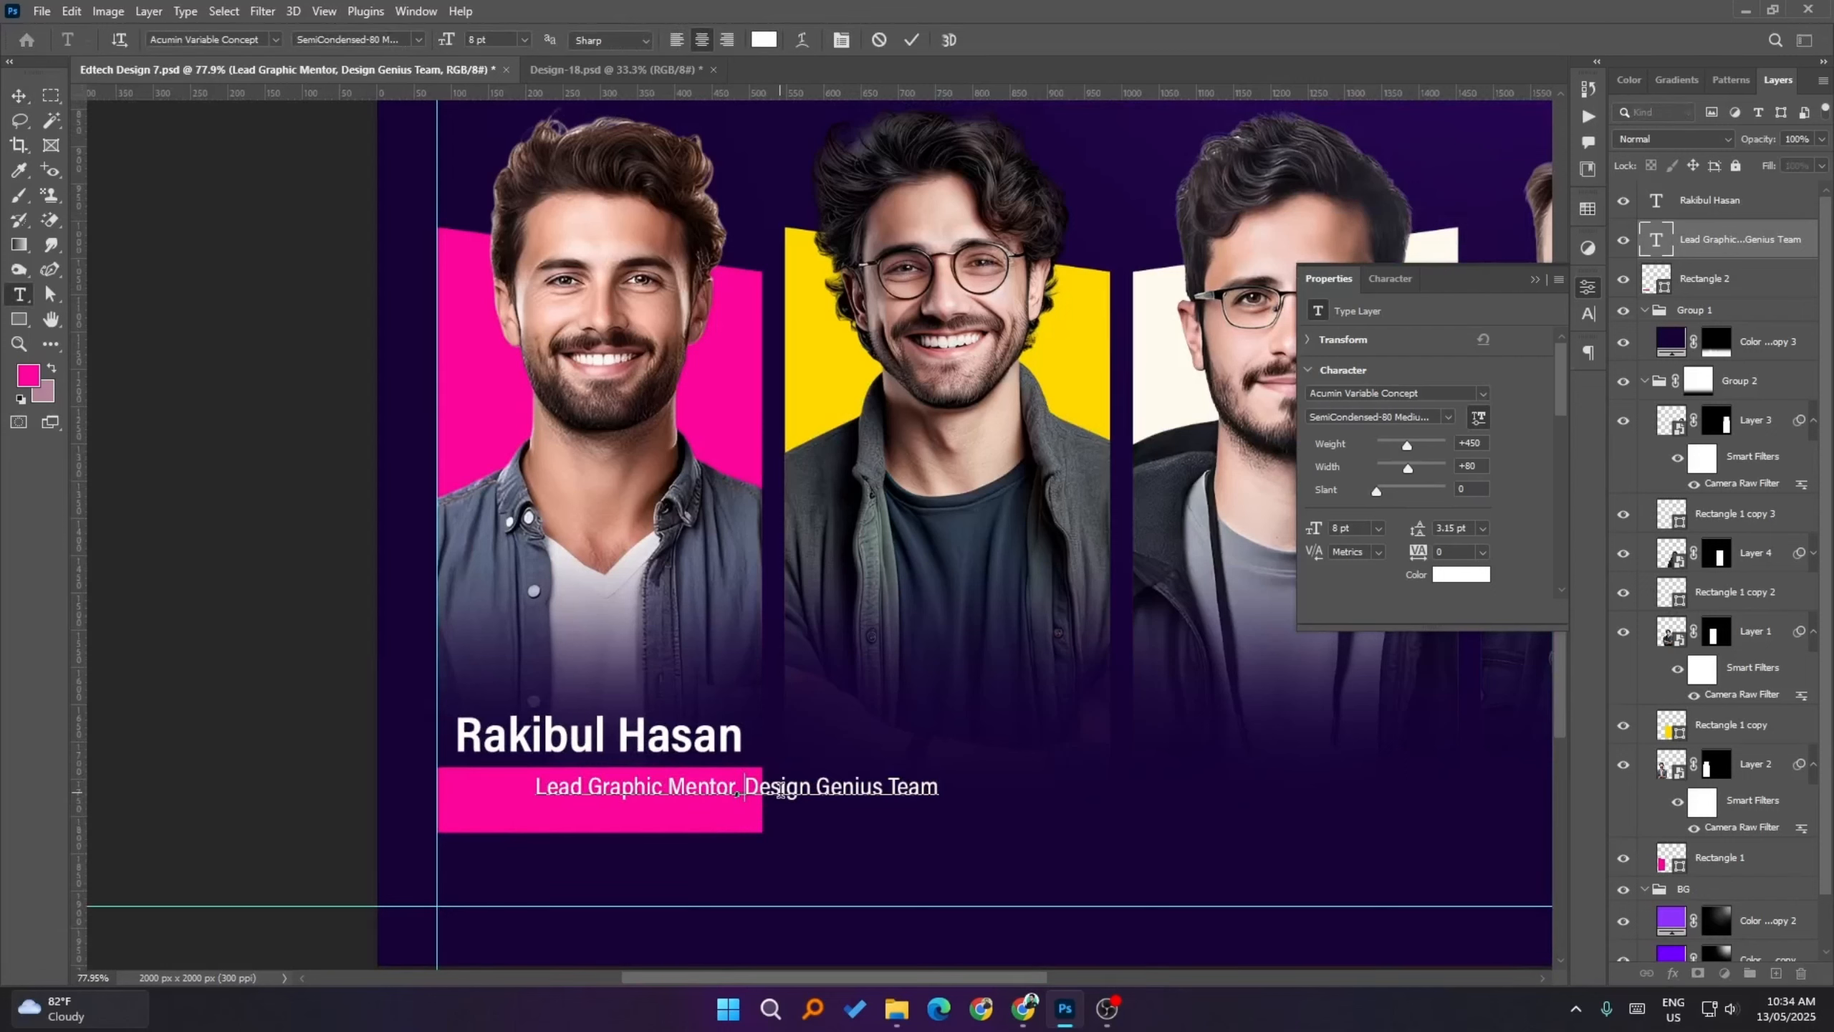
pyautogui.press('BackSpace')
pyautogui.press('BackSpace')
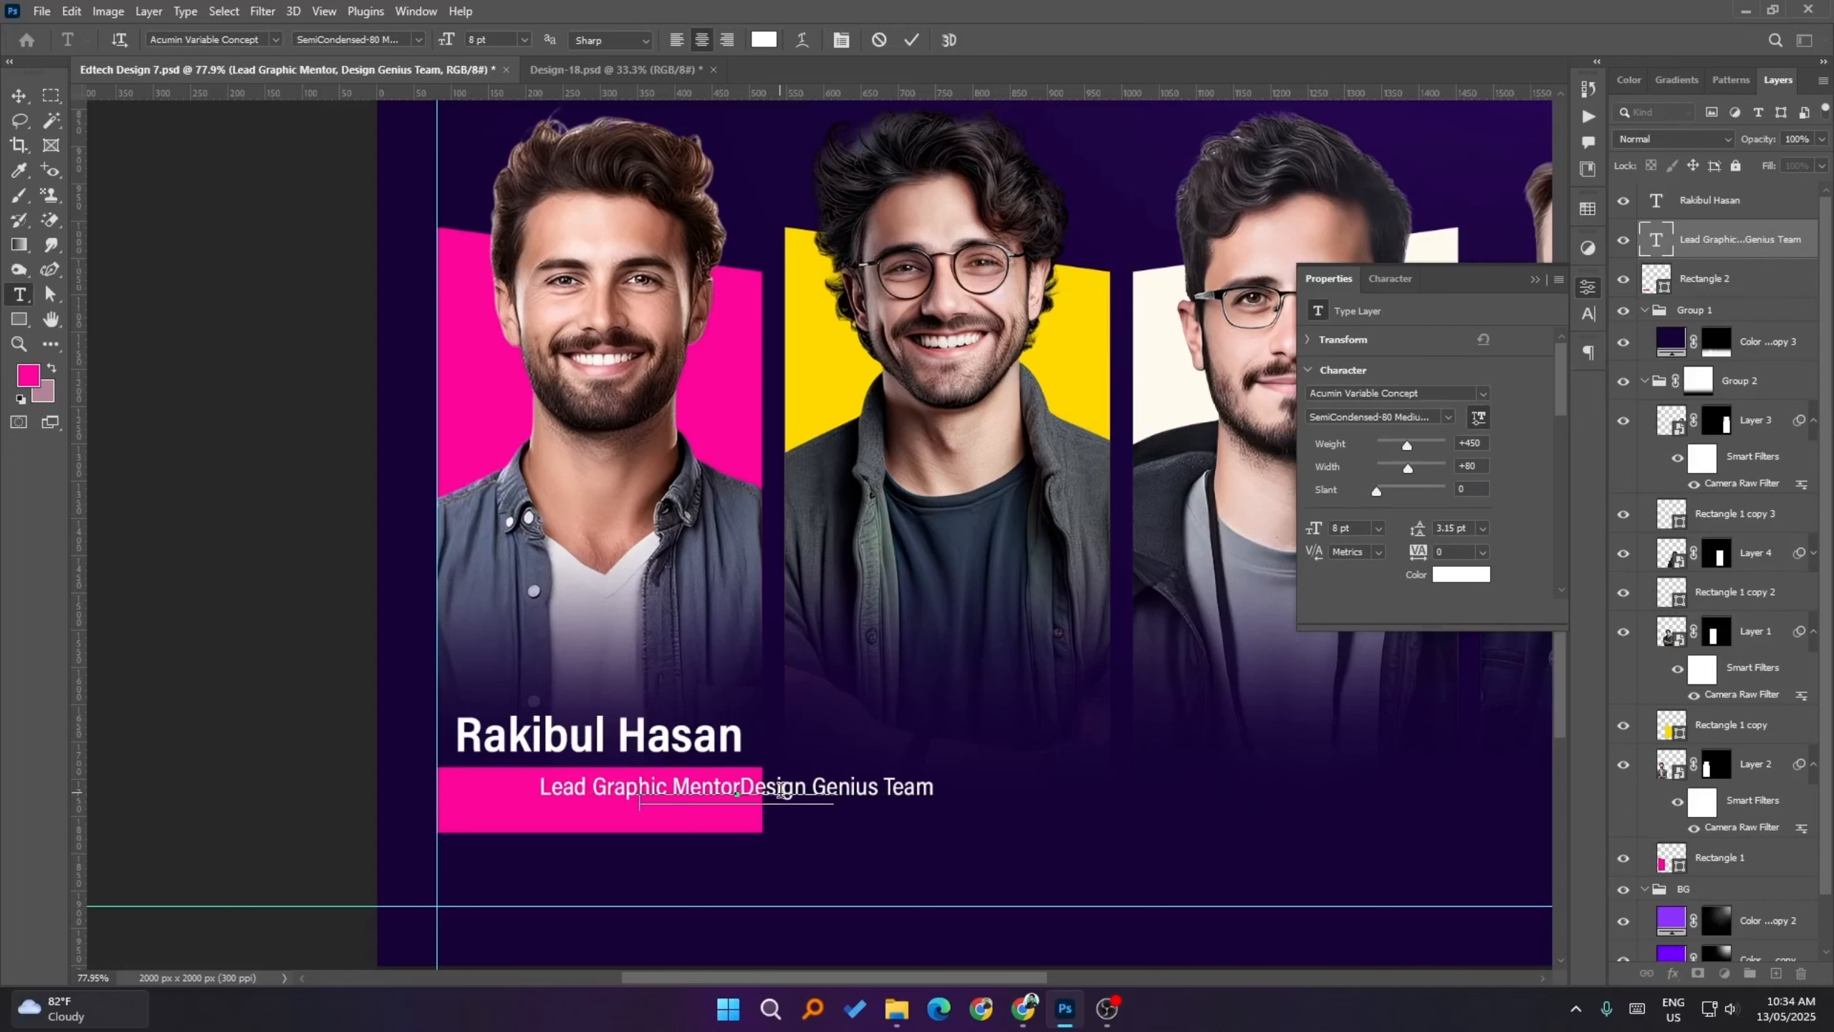
pyautogui.press('Return')
pyautogui.click(20, 96)
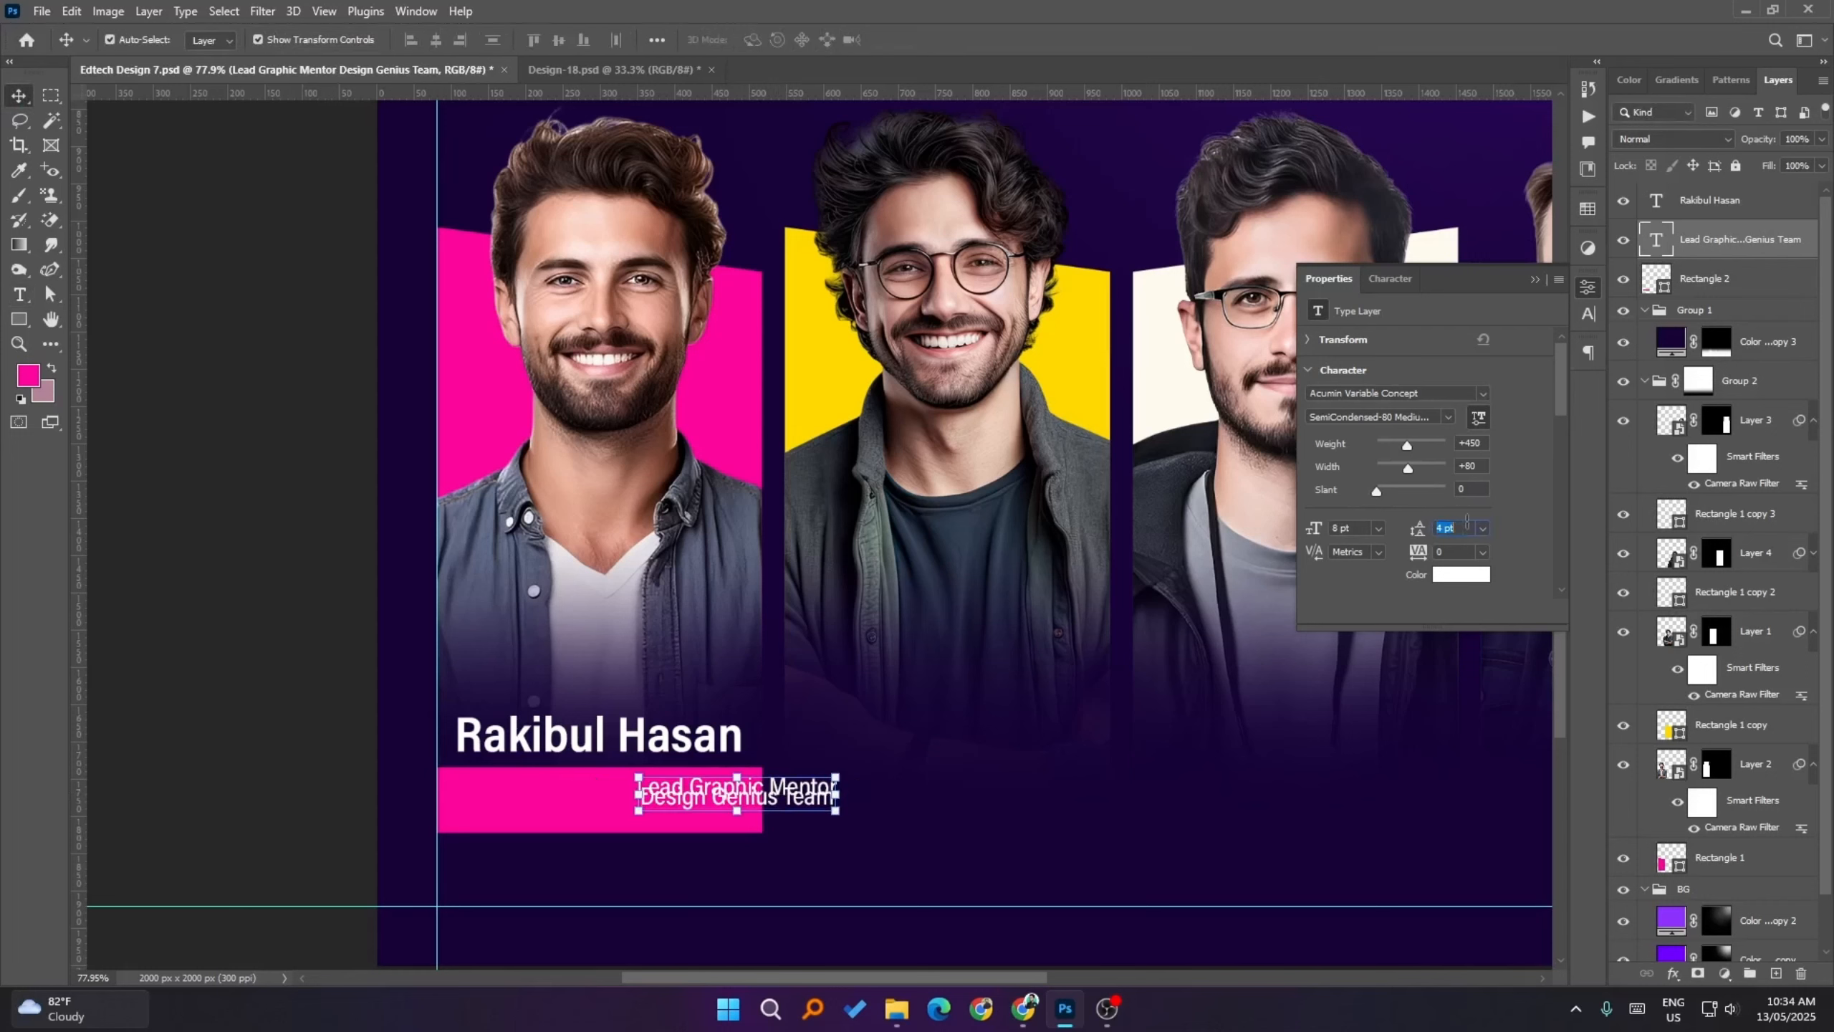
pyautogui.scroll(3, 1469, 526)
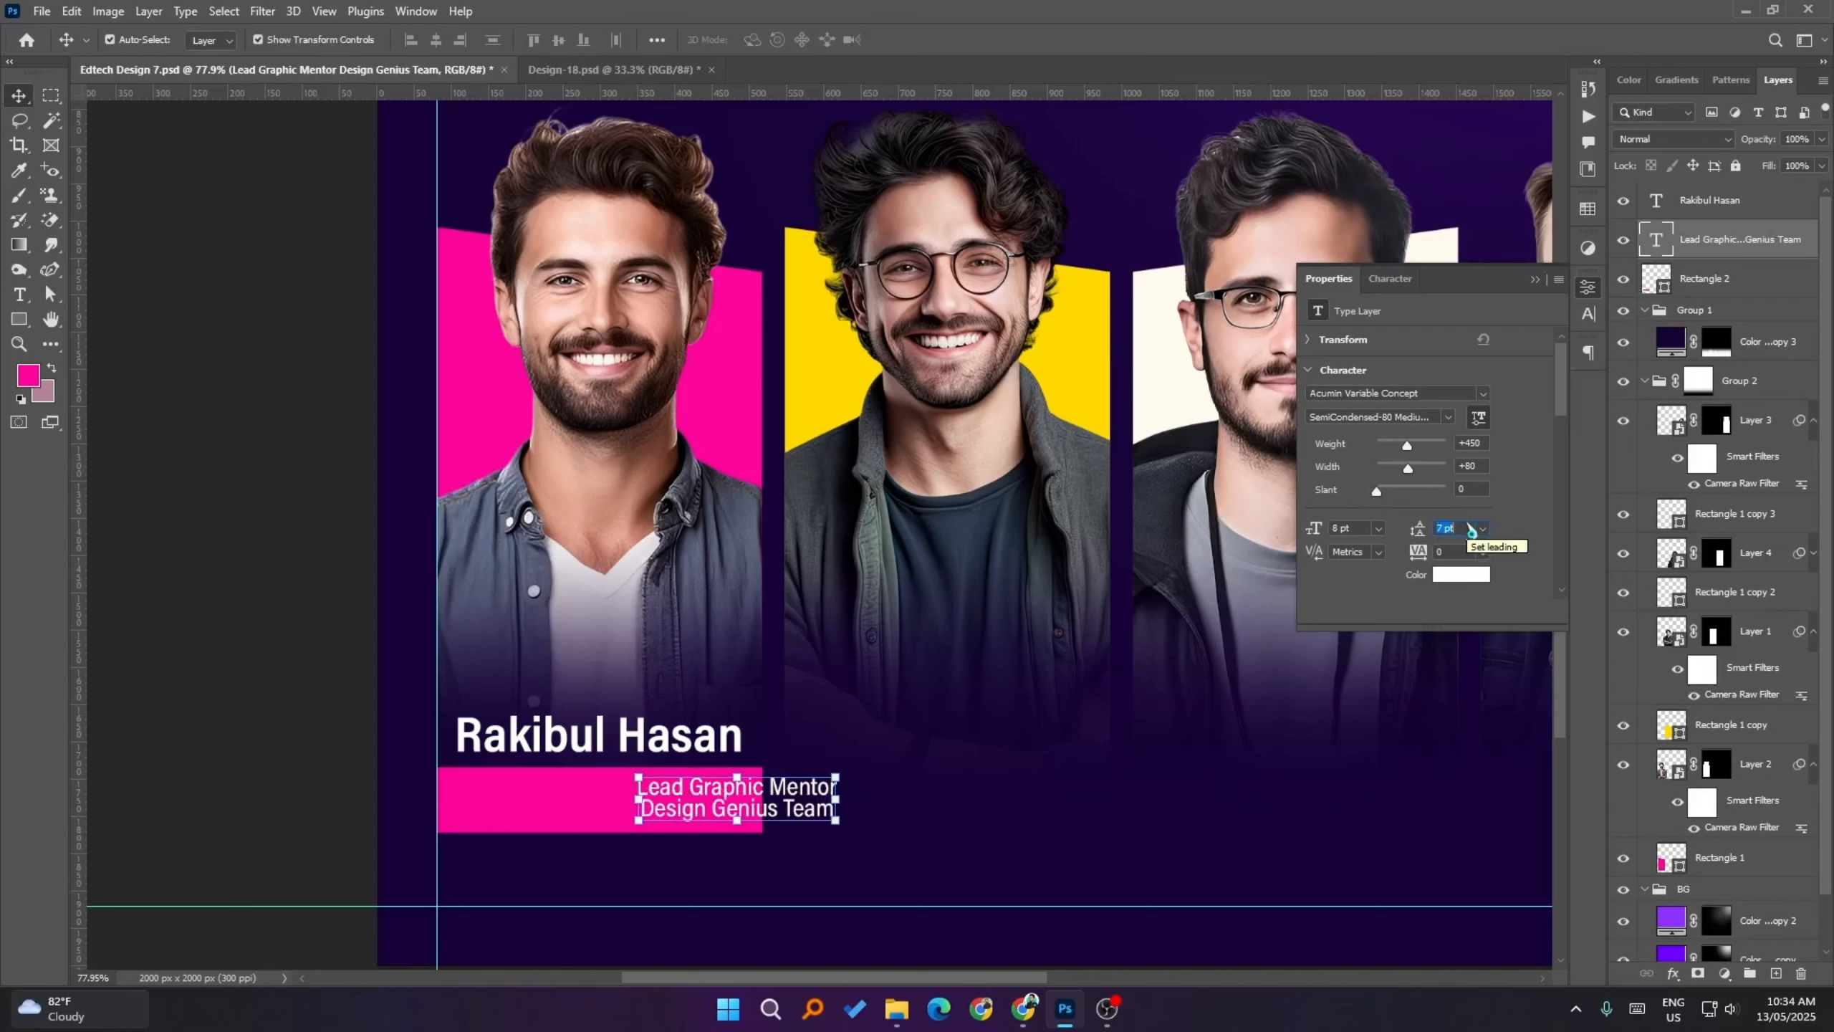
pyautogui.scroll(1, 1468, 530)
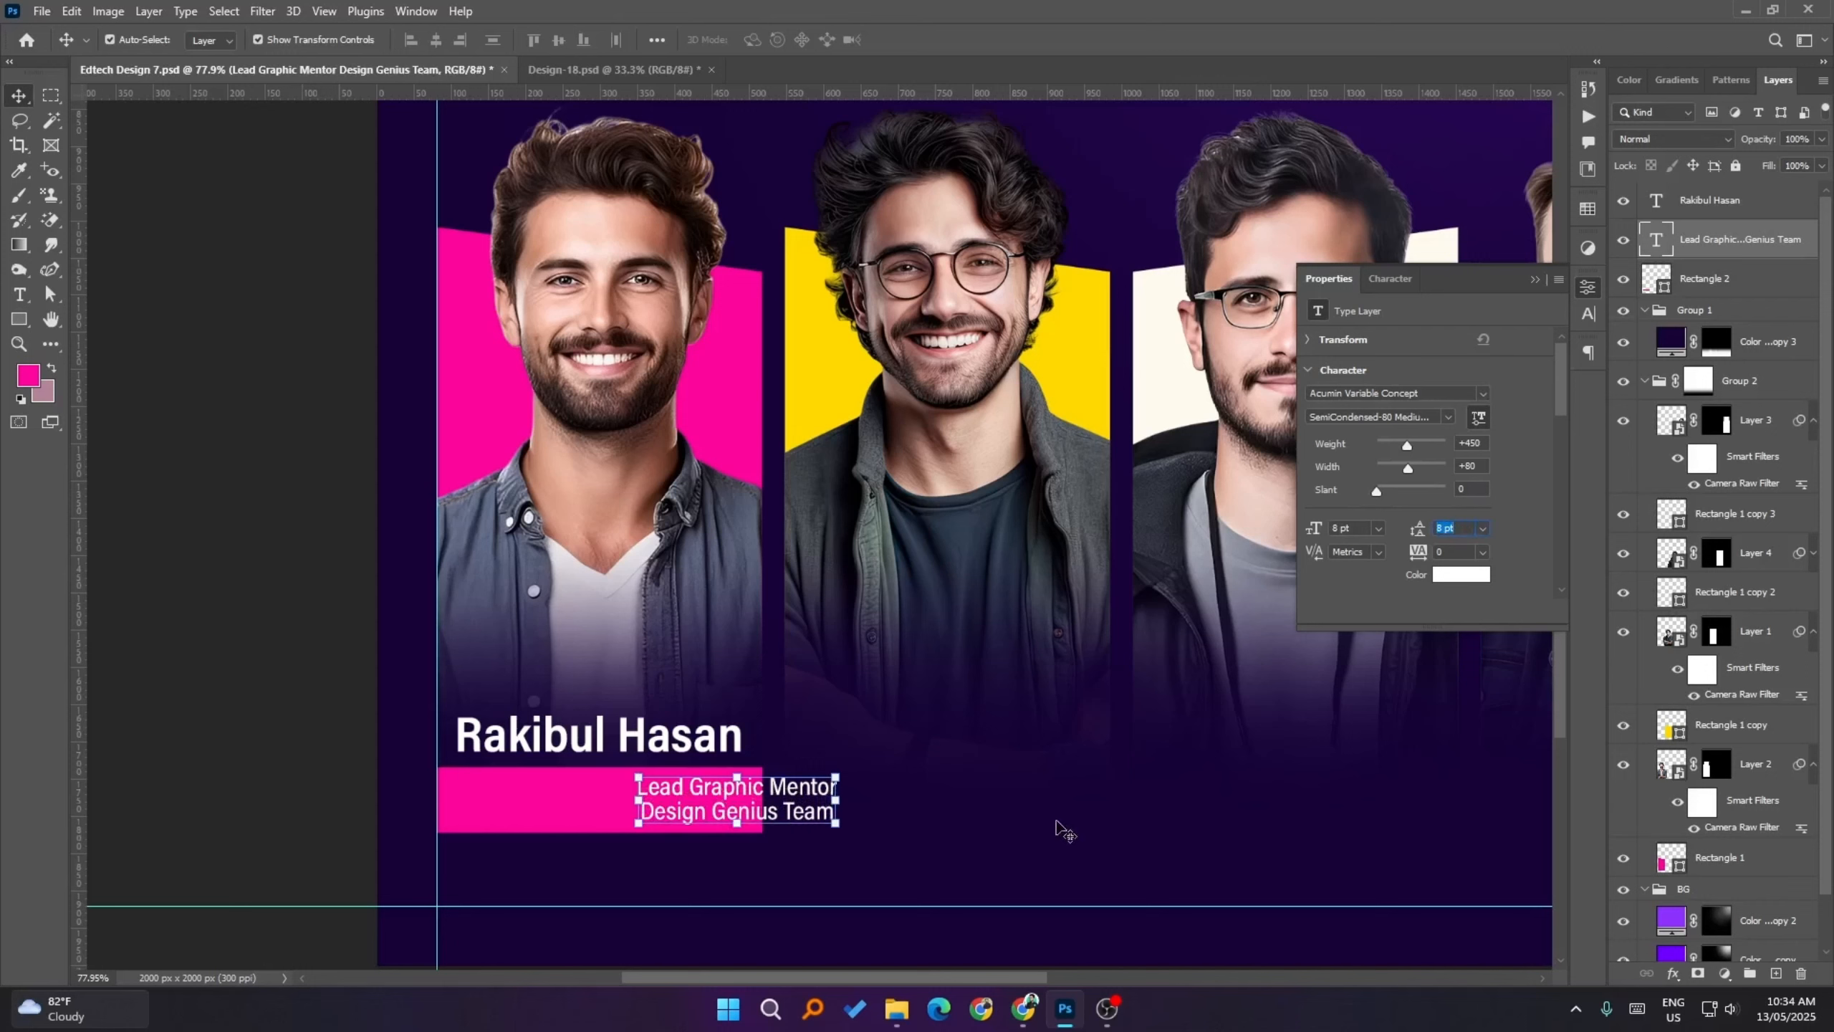
pyautogui.click(1590, 352)
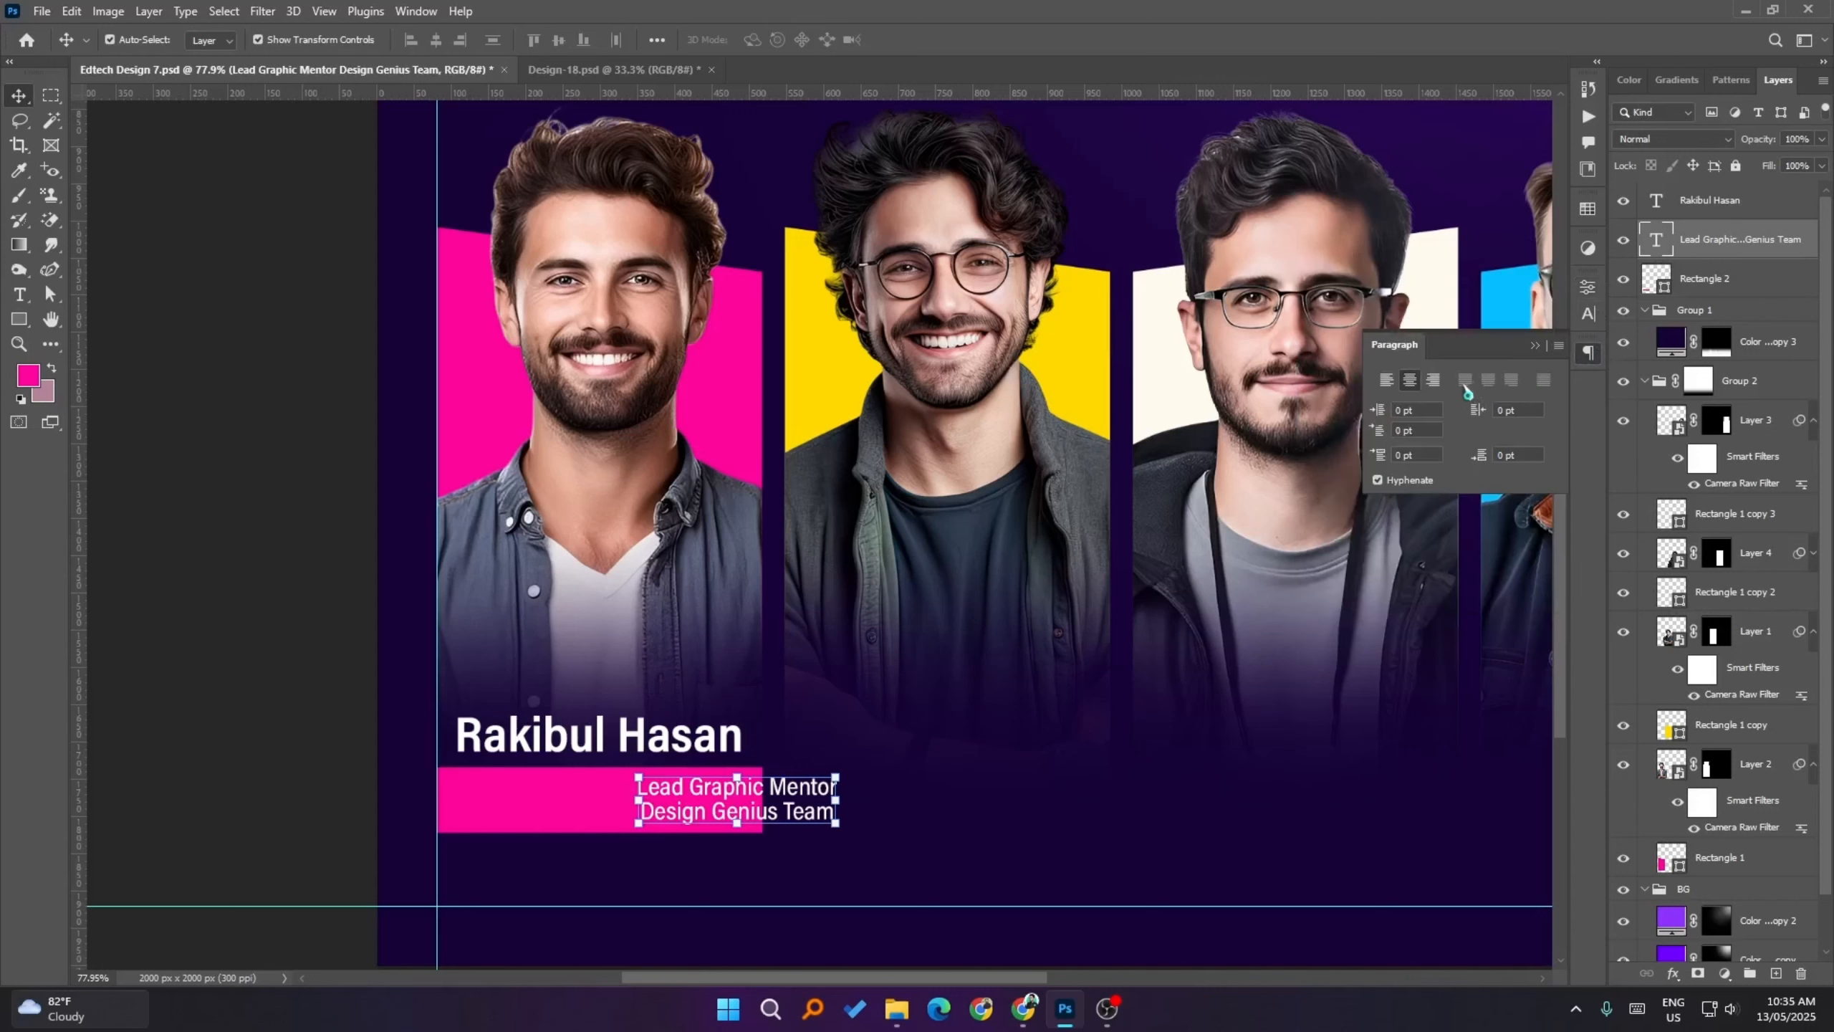
# - Centre the two-line title horizontally on the pink bar
pyautogui.keyDown('ctrl'); pyautogui.click(1656, 278); pyautogui.keyUp('ctrl')
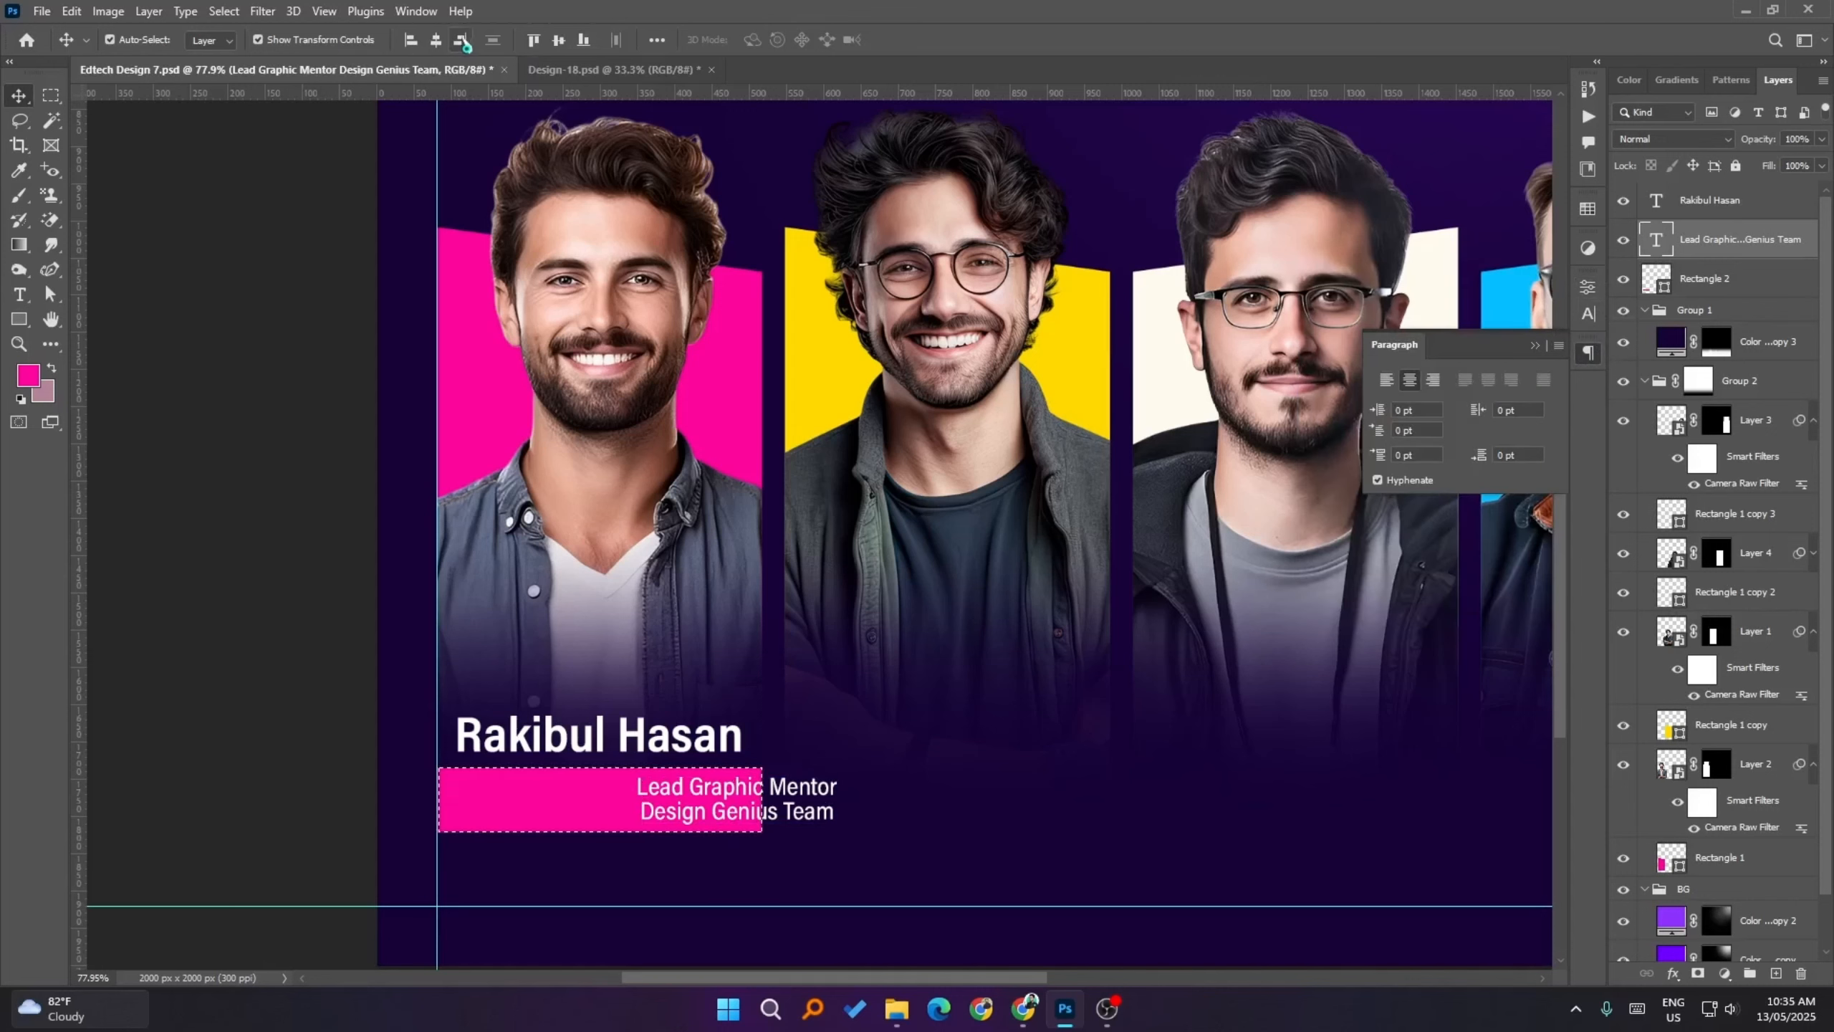
pyautogui.click(436, 38)
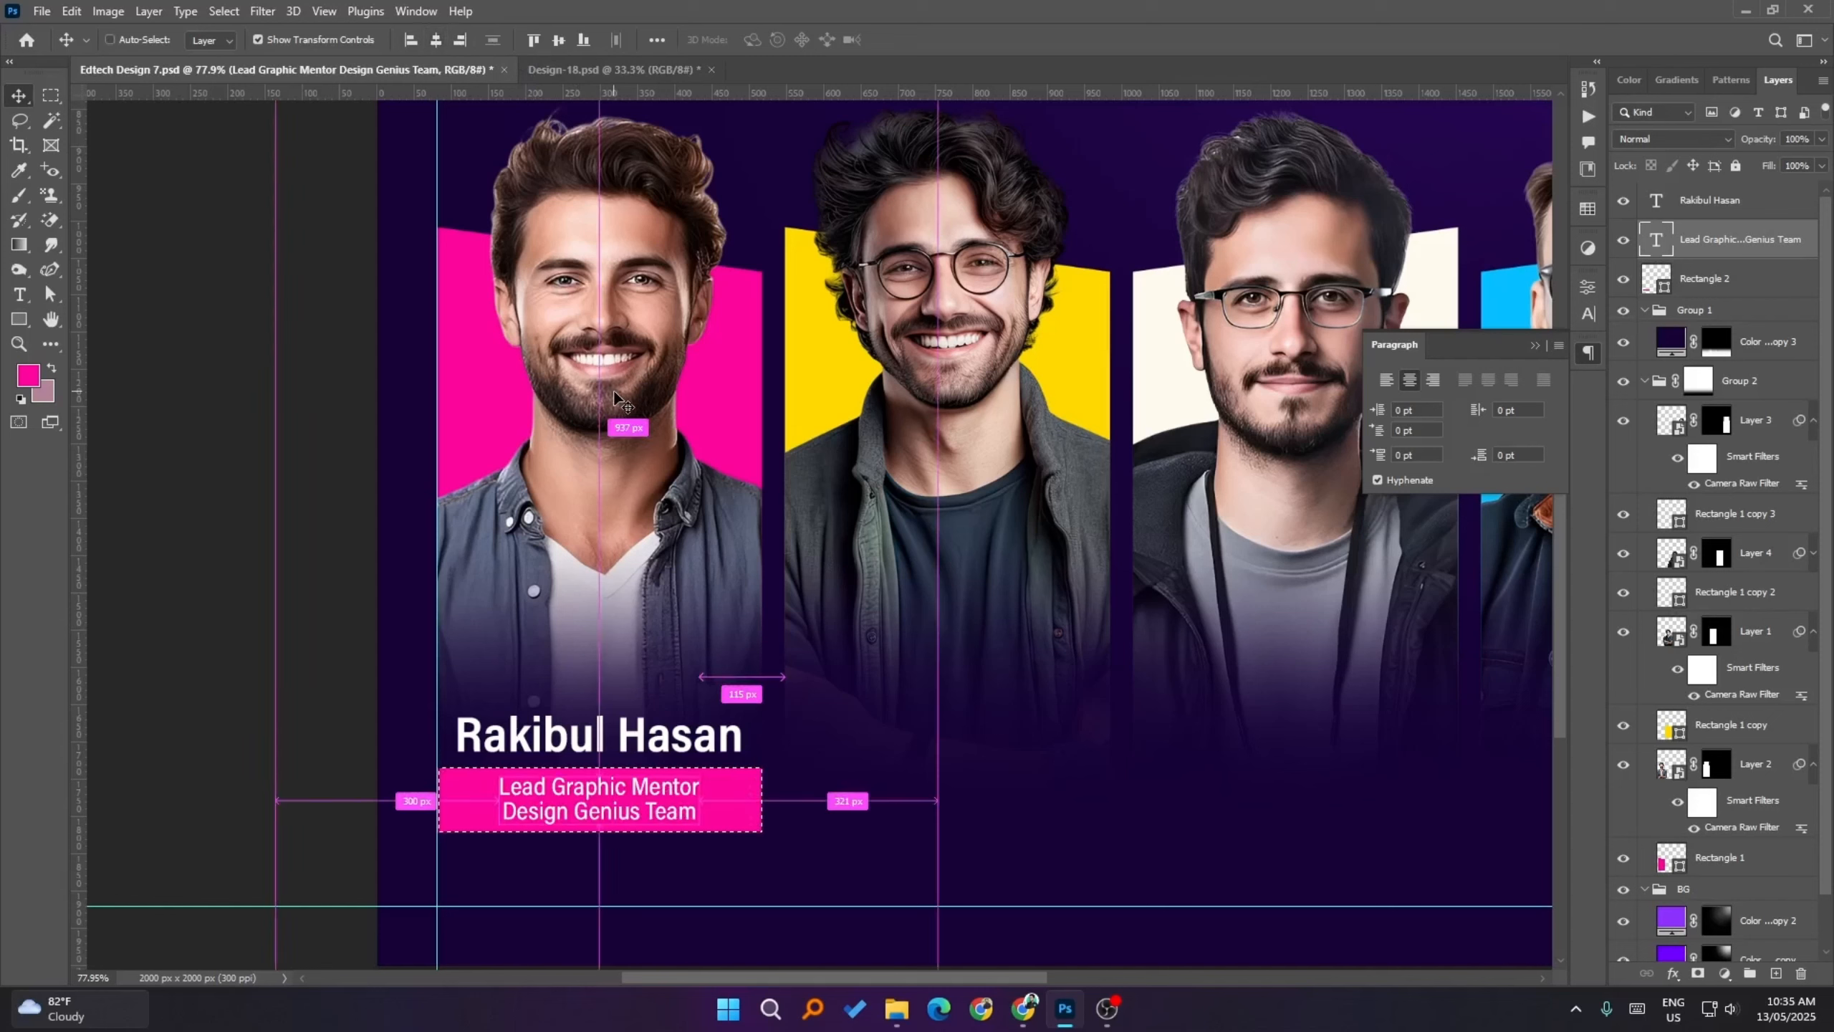
pyautogui.hotkey('ctrl', 'd')
pyautogui.click(225, 671)
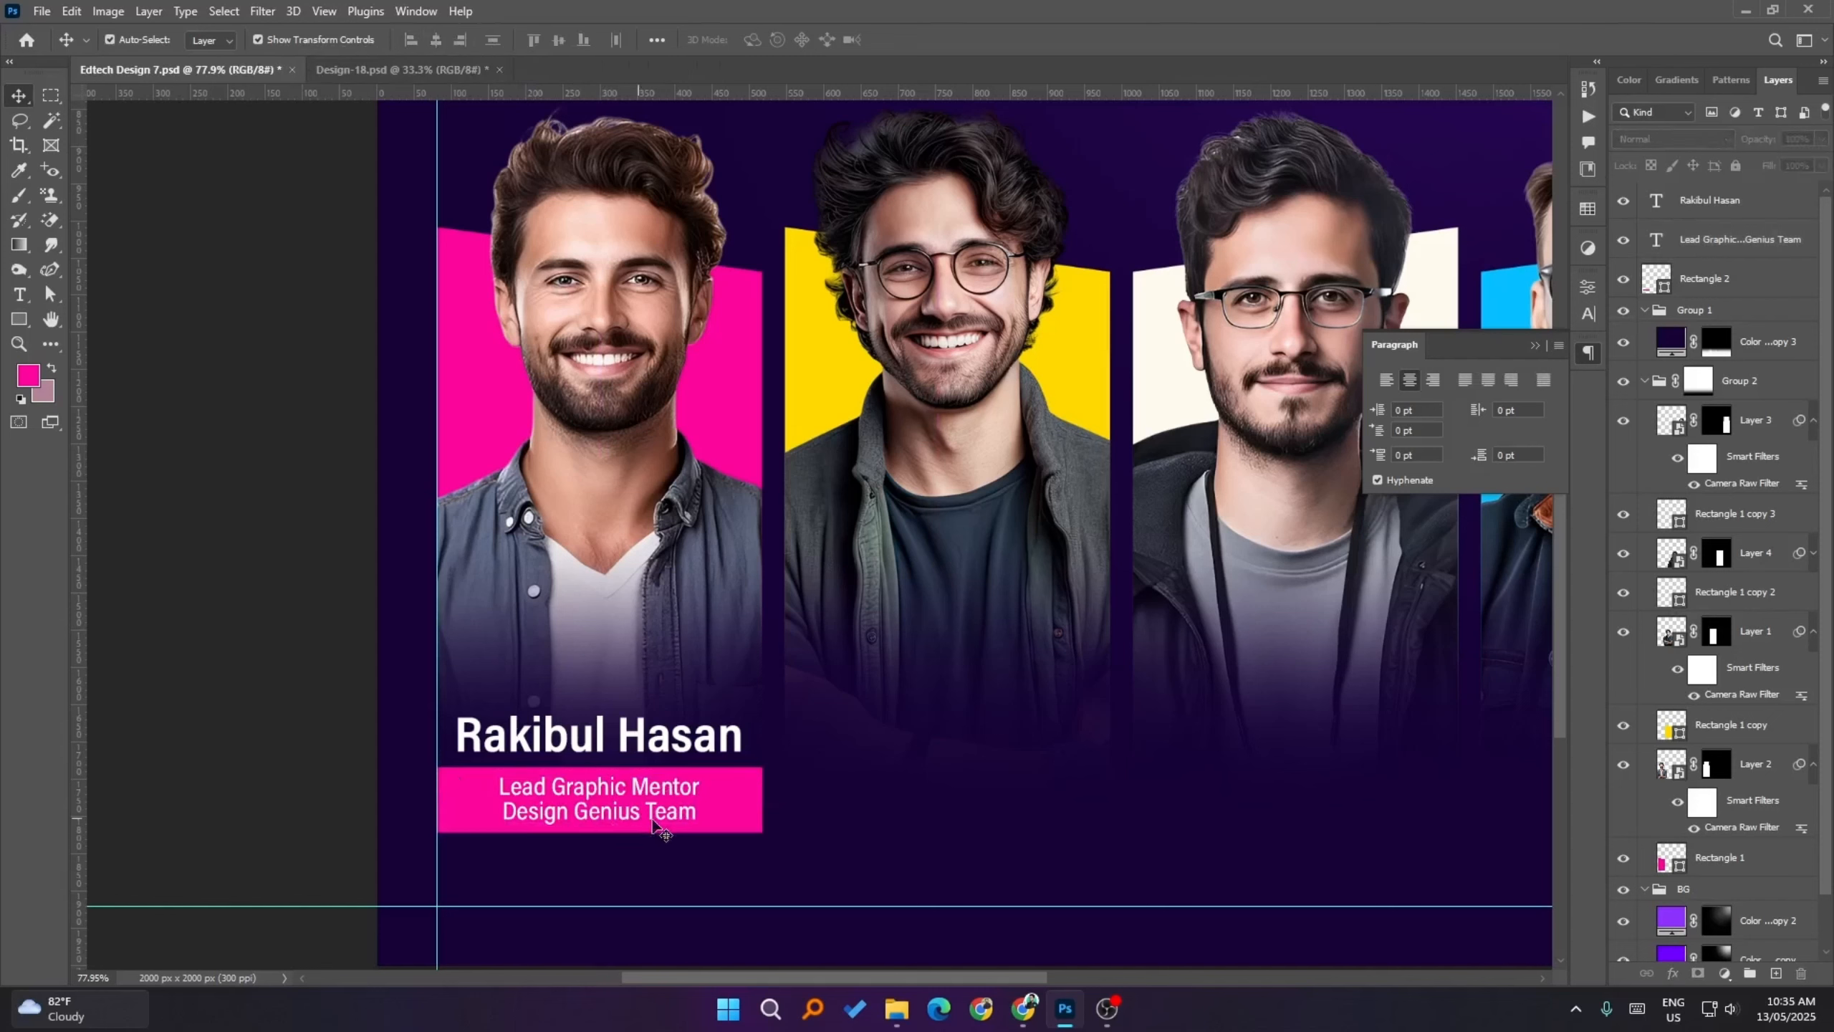
# - Pull the pink bar's left and right edges inward to about 356 px wide
pyautogui.click(729, 798)
pyautogui.press('a')
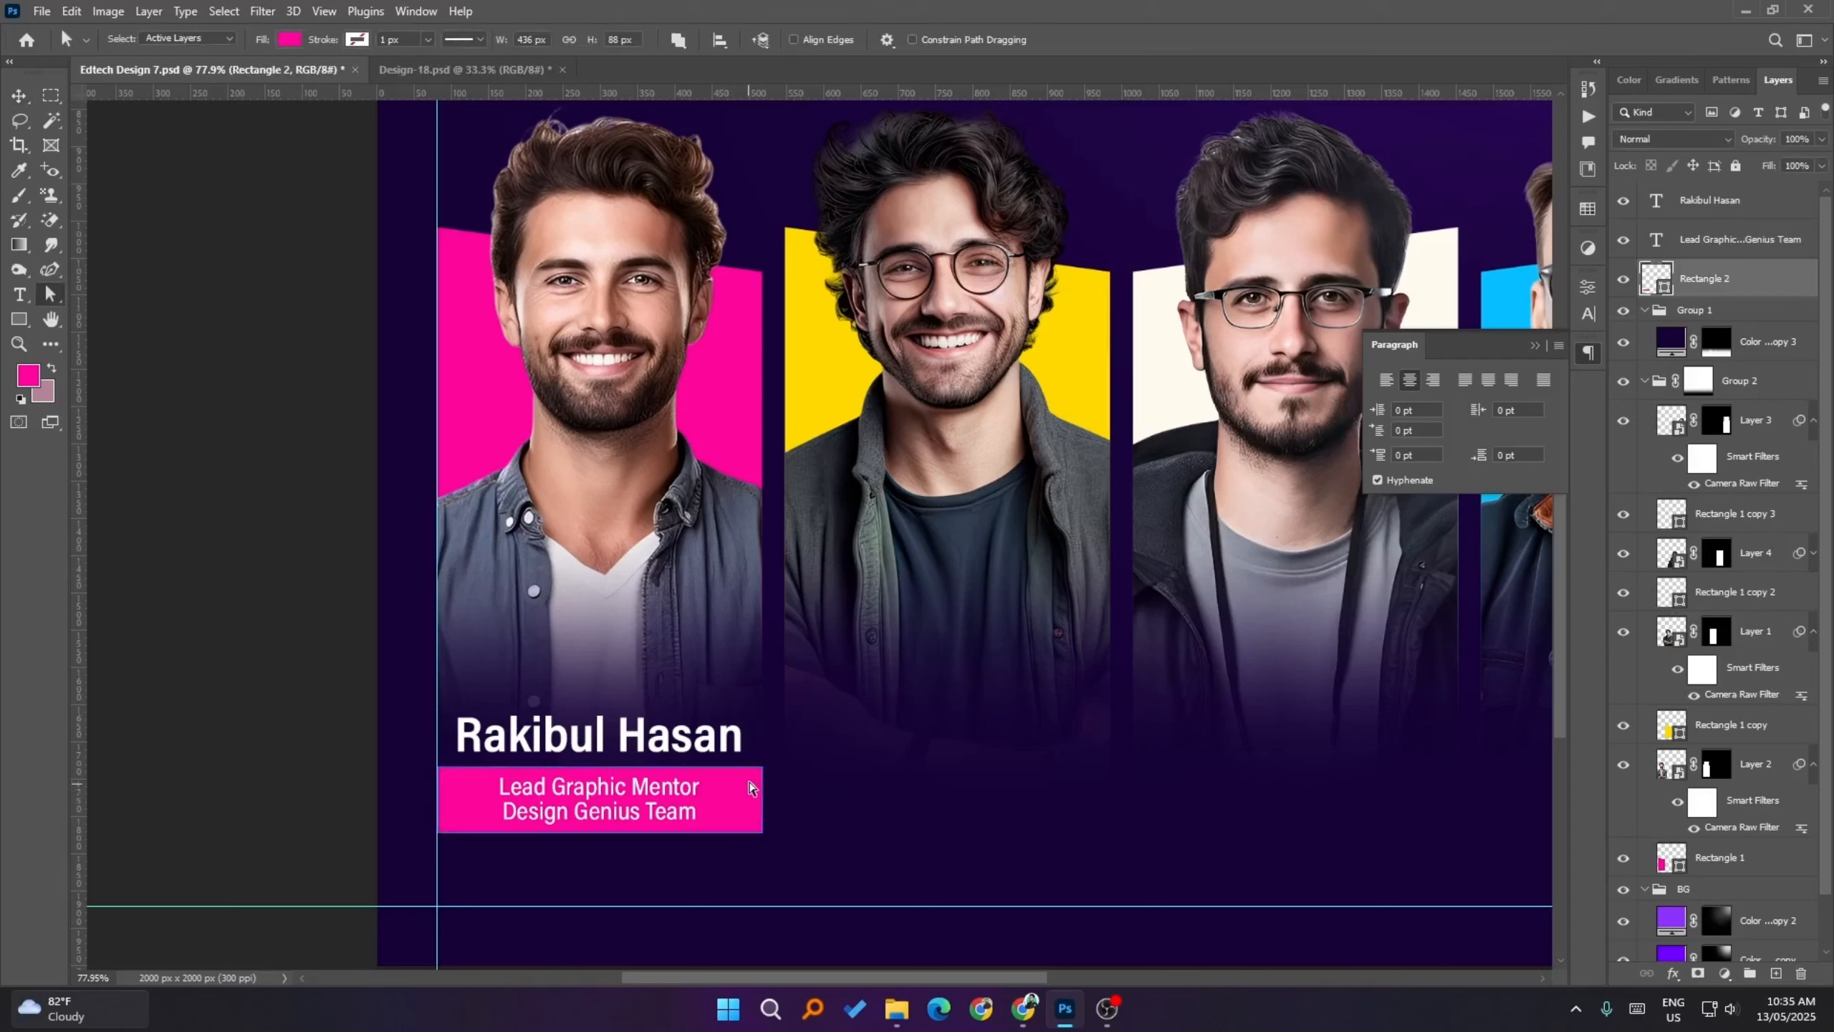
pyautogui.hotkey('shift', 'Left')
pyautogui.hotkey('shift', 'Left')
pyautogui.hotkey('shift', 'Right')
pyautogui.hotkey('shift', 'Right')
pyautogui.hotkey('shift', 'Right')
pyautogui.hotkey('shift', 'Left')
pyautogui.hotkey('shift', 'Left')
pyautogui.hotkey('shift', 'Left')
pyautogui.hotkey('shift', 'Left')
pyautogui.hotkey('shift', 'Left')
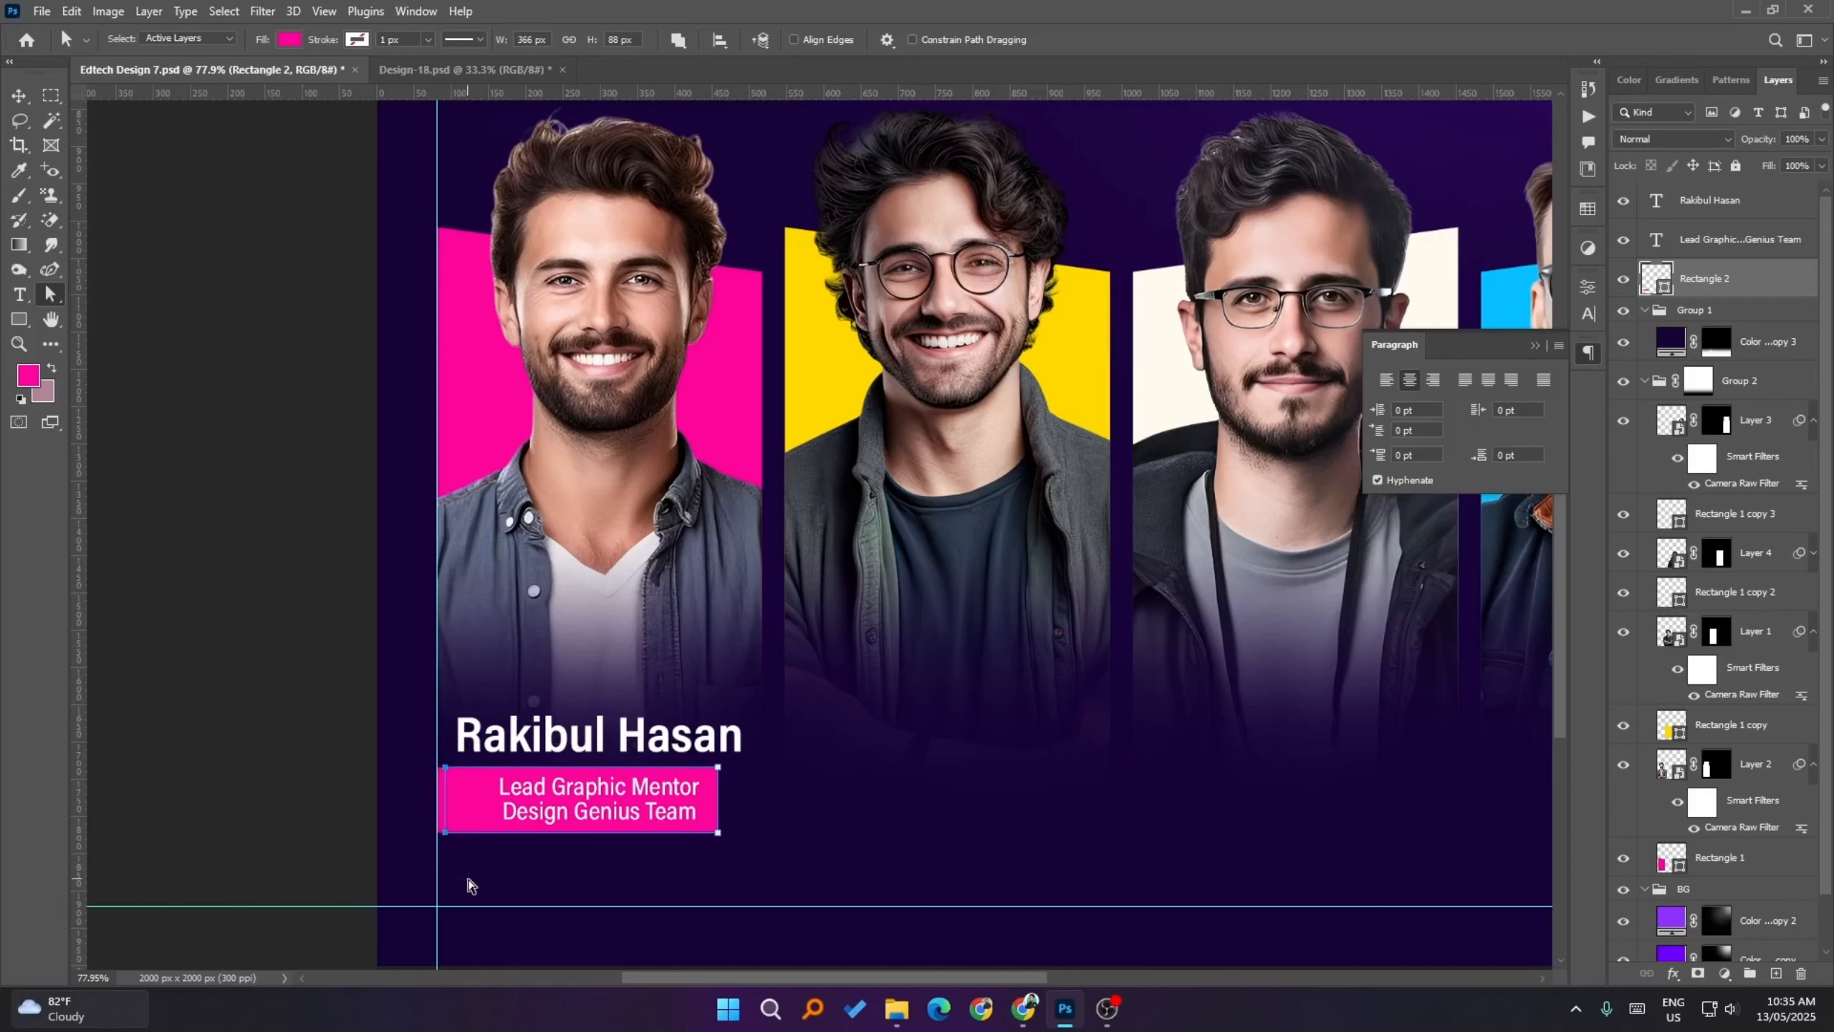
pyautogui.hotkey('shift', 'Right')
pyautogui.hotkey('shift', 'Right')
pyautogui.hotkey('shift', 'Right')
pyautogui.hotkey('shift', 'Right')
pyautogui.hotkey('shift', 'Right')
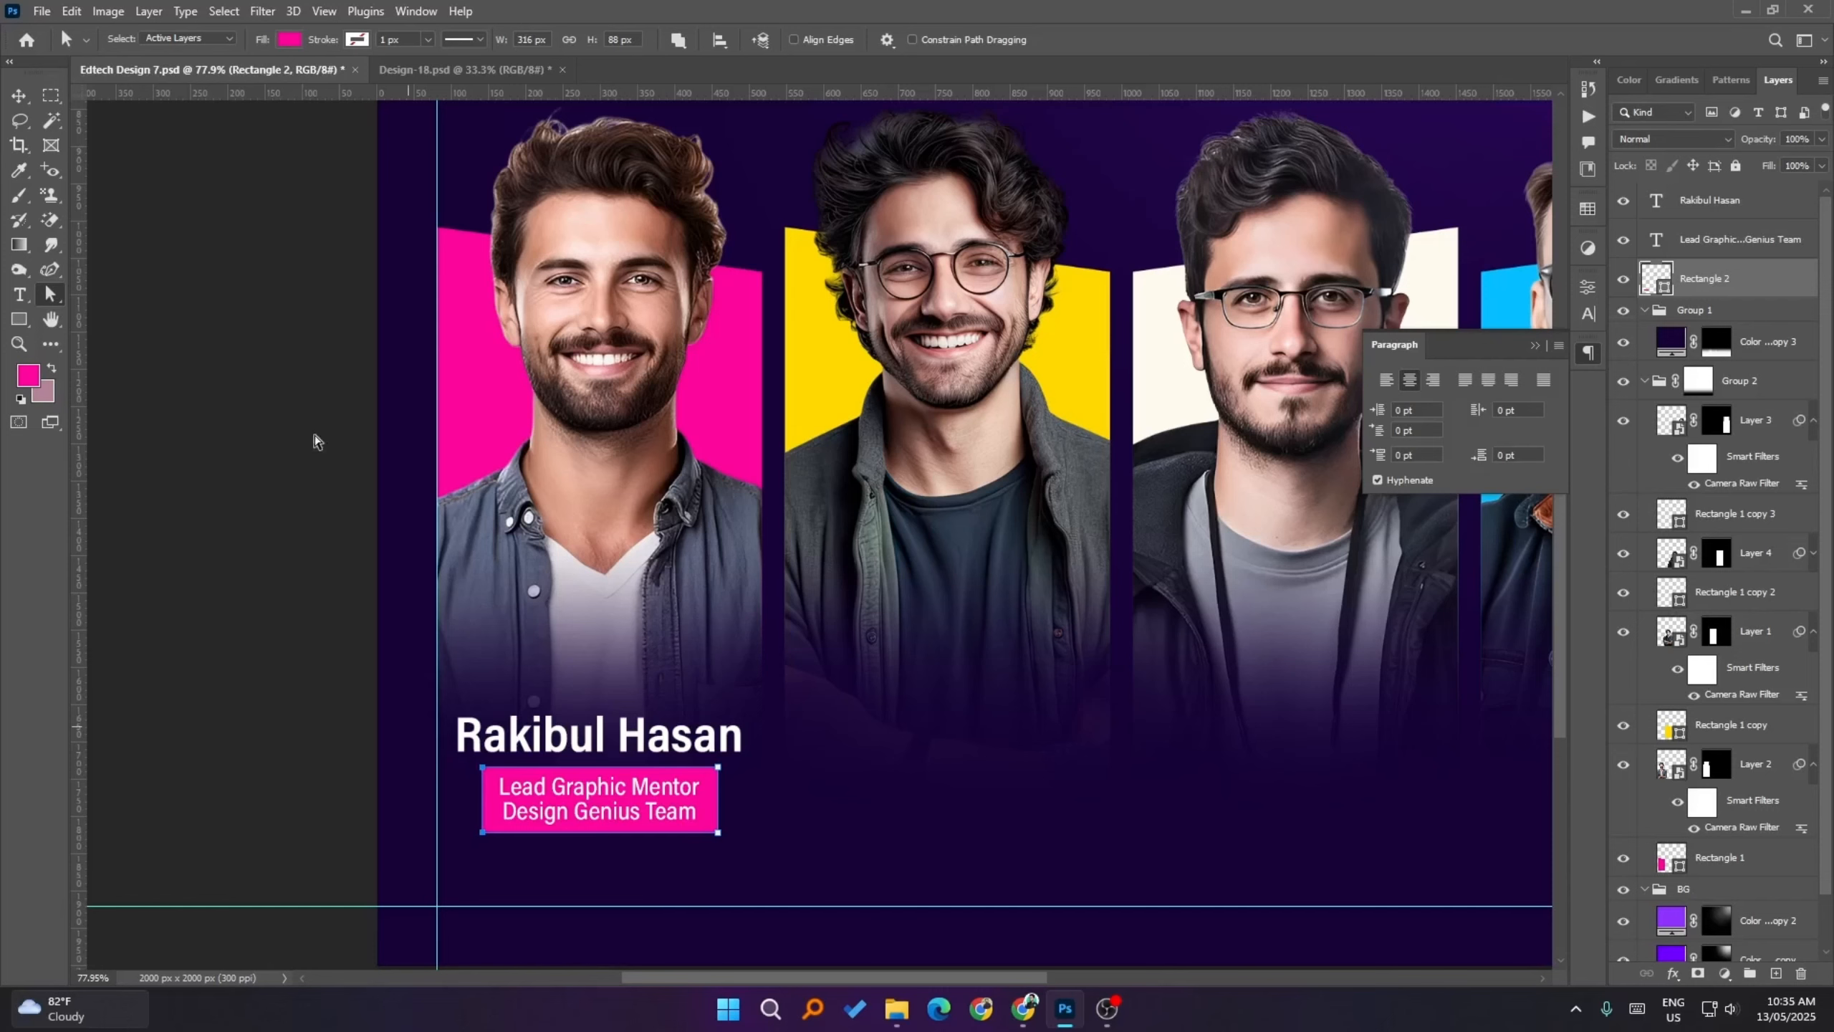
pyautogui.click(25, 97)
pyautogui.click(231, 429)
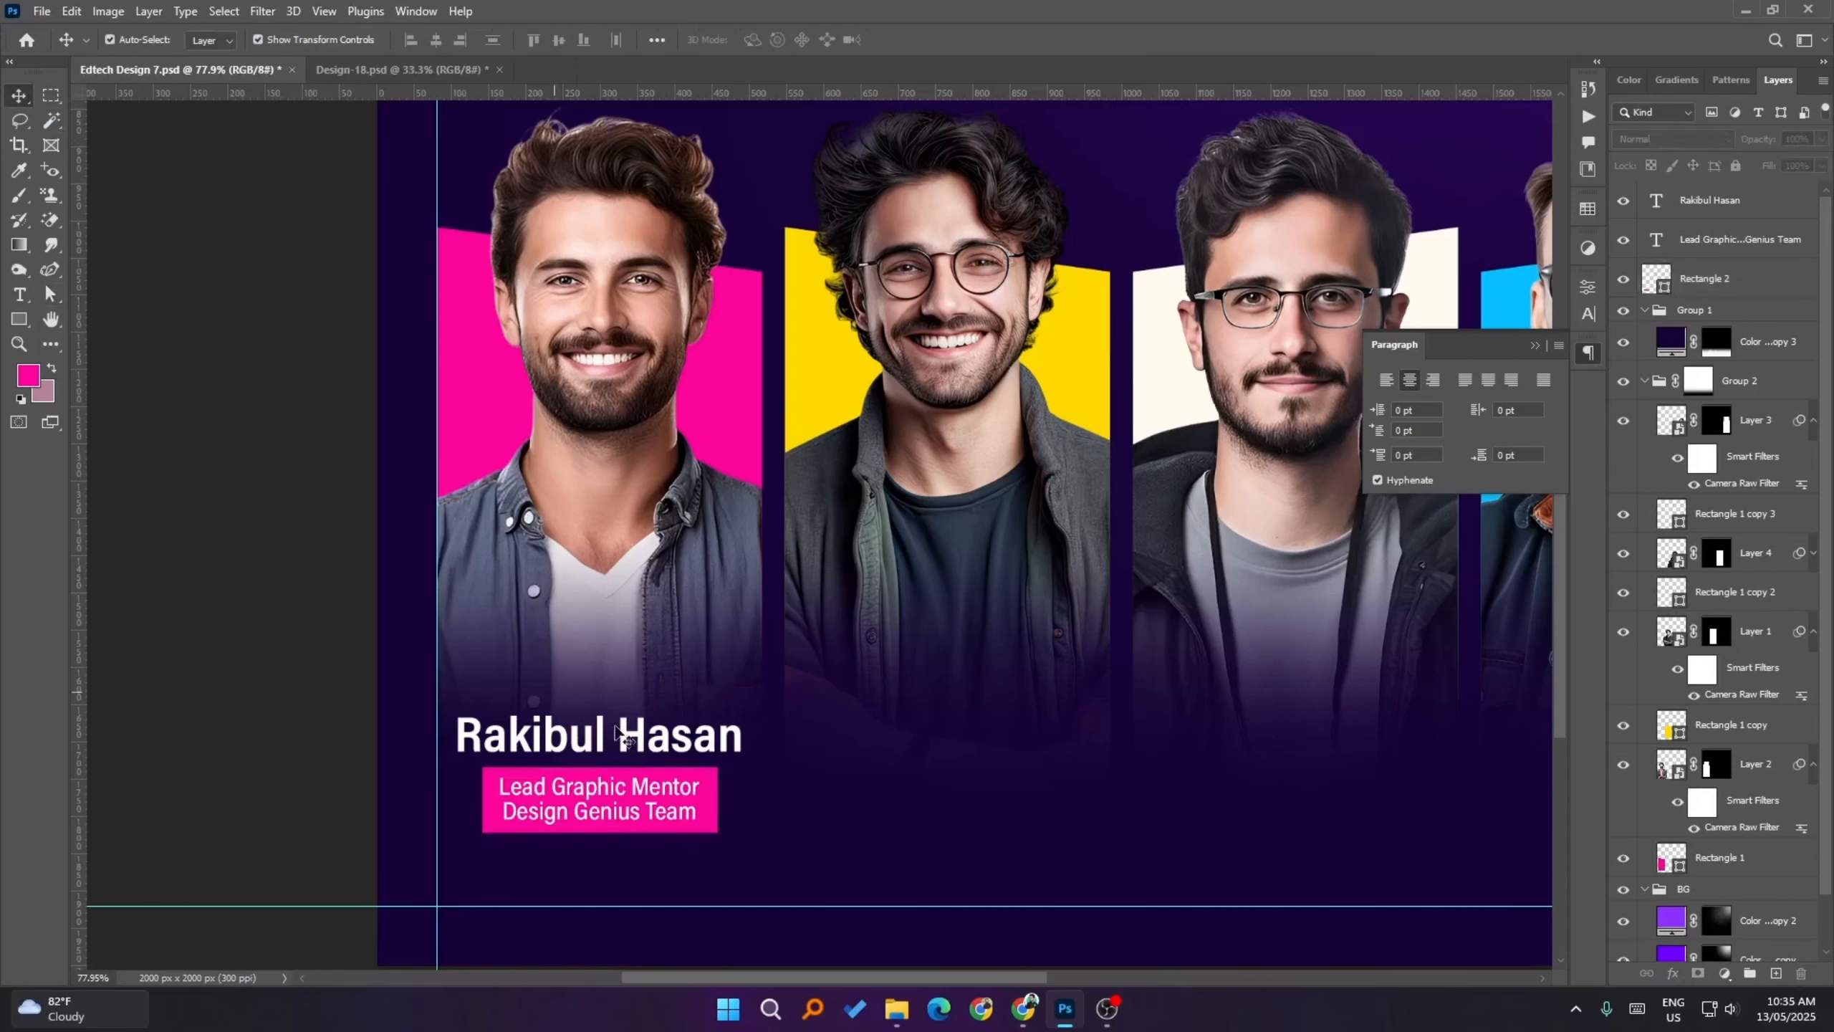
pyautogui.scroll(-2, 704, 803)
# - Raise the subtitle's font weight to 550
pyautogui.click(697, 797)
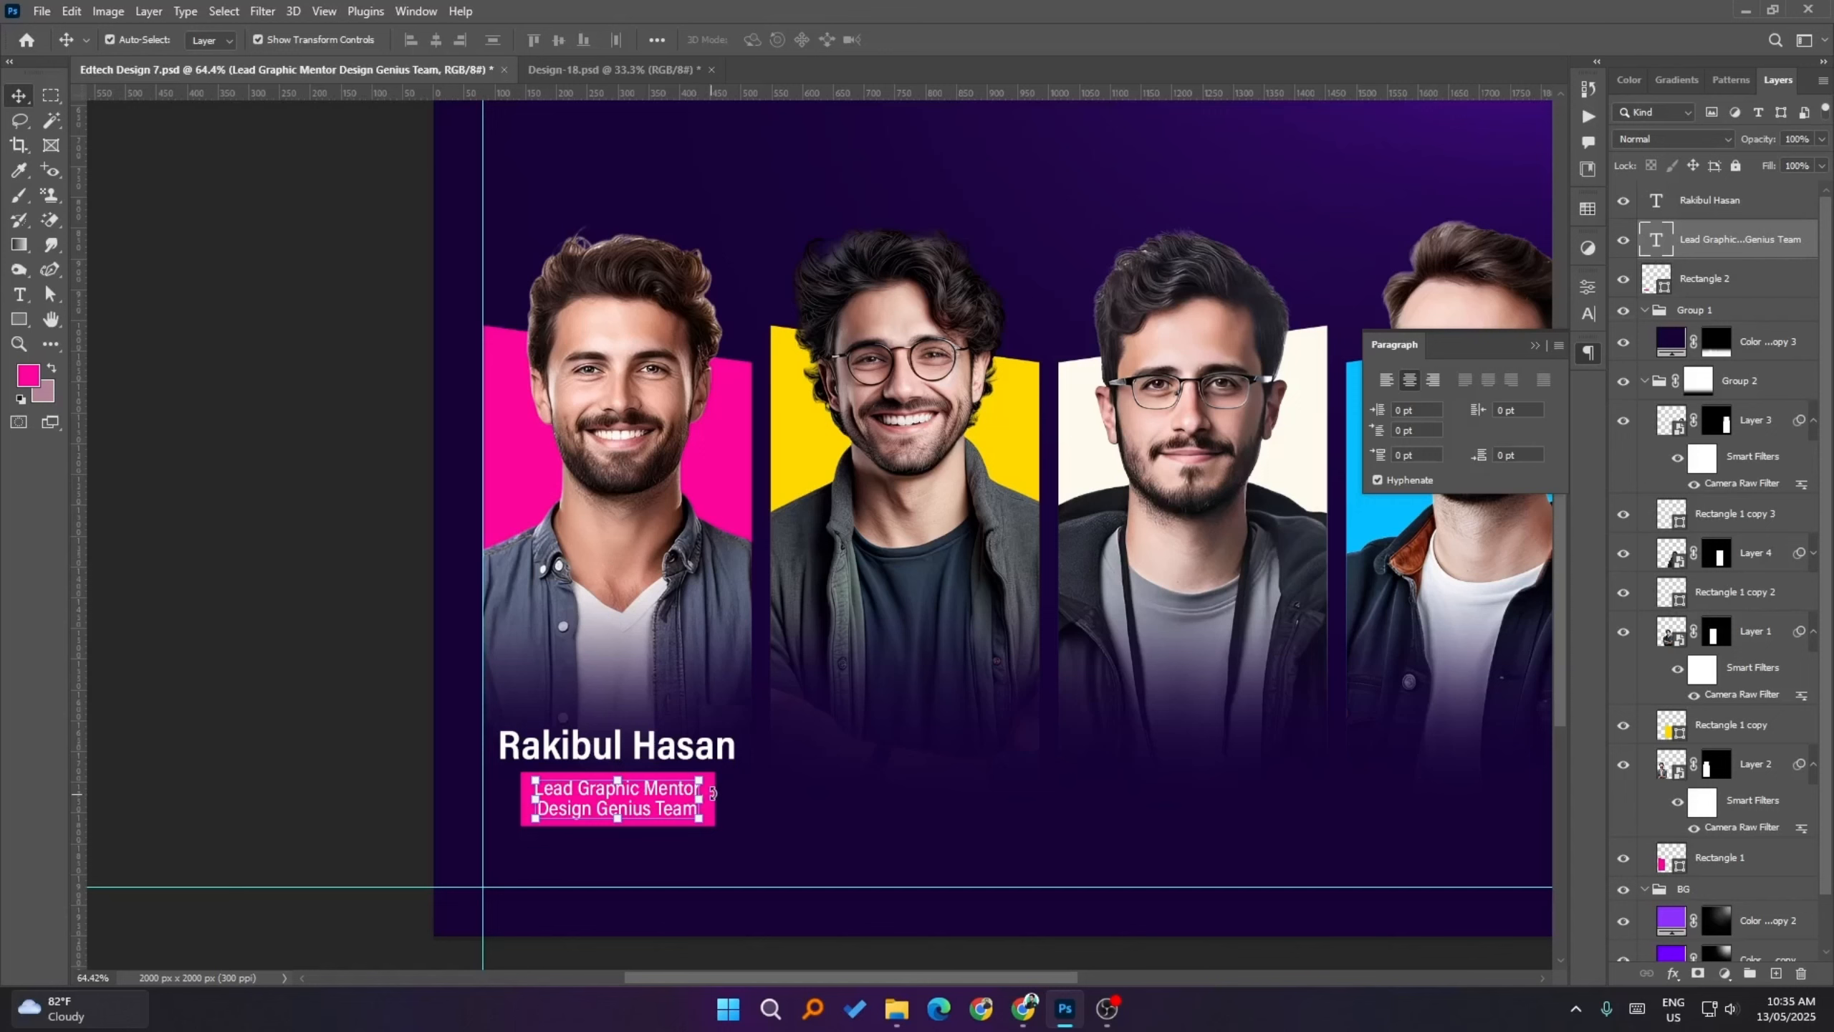
pyautogui.click(1599, 287)
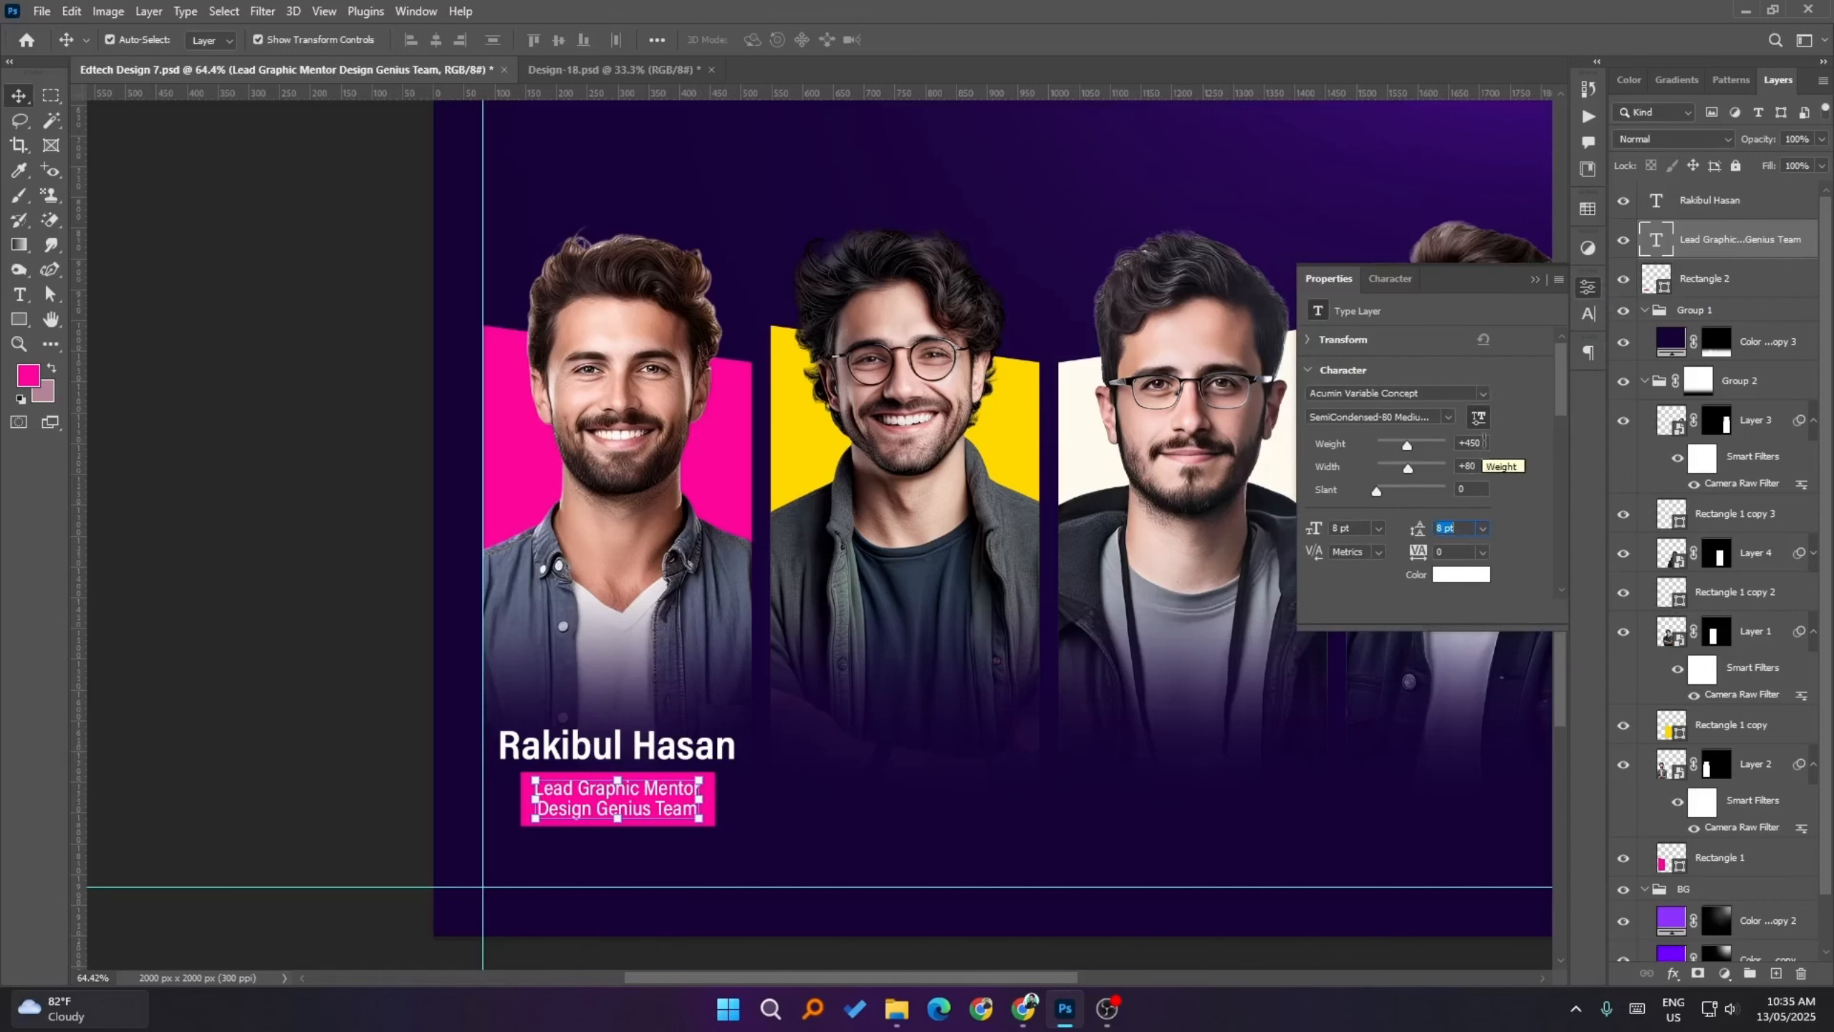
pyautogui.moveTo(1482, 443); pyautogui.dragTo(1438, 440)
pyautogui.write('55')
pyautogui.click(353, 618)
# - Redo the subtitle's line break between 'Lead Graphic Mentor' and 'Design Genius Team' and commit
pyautogui.click(692, 811)
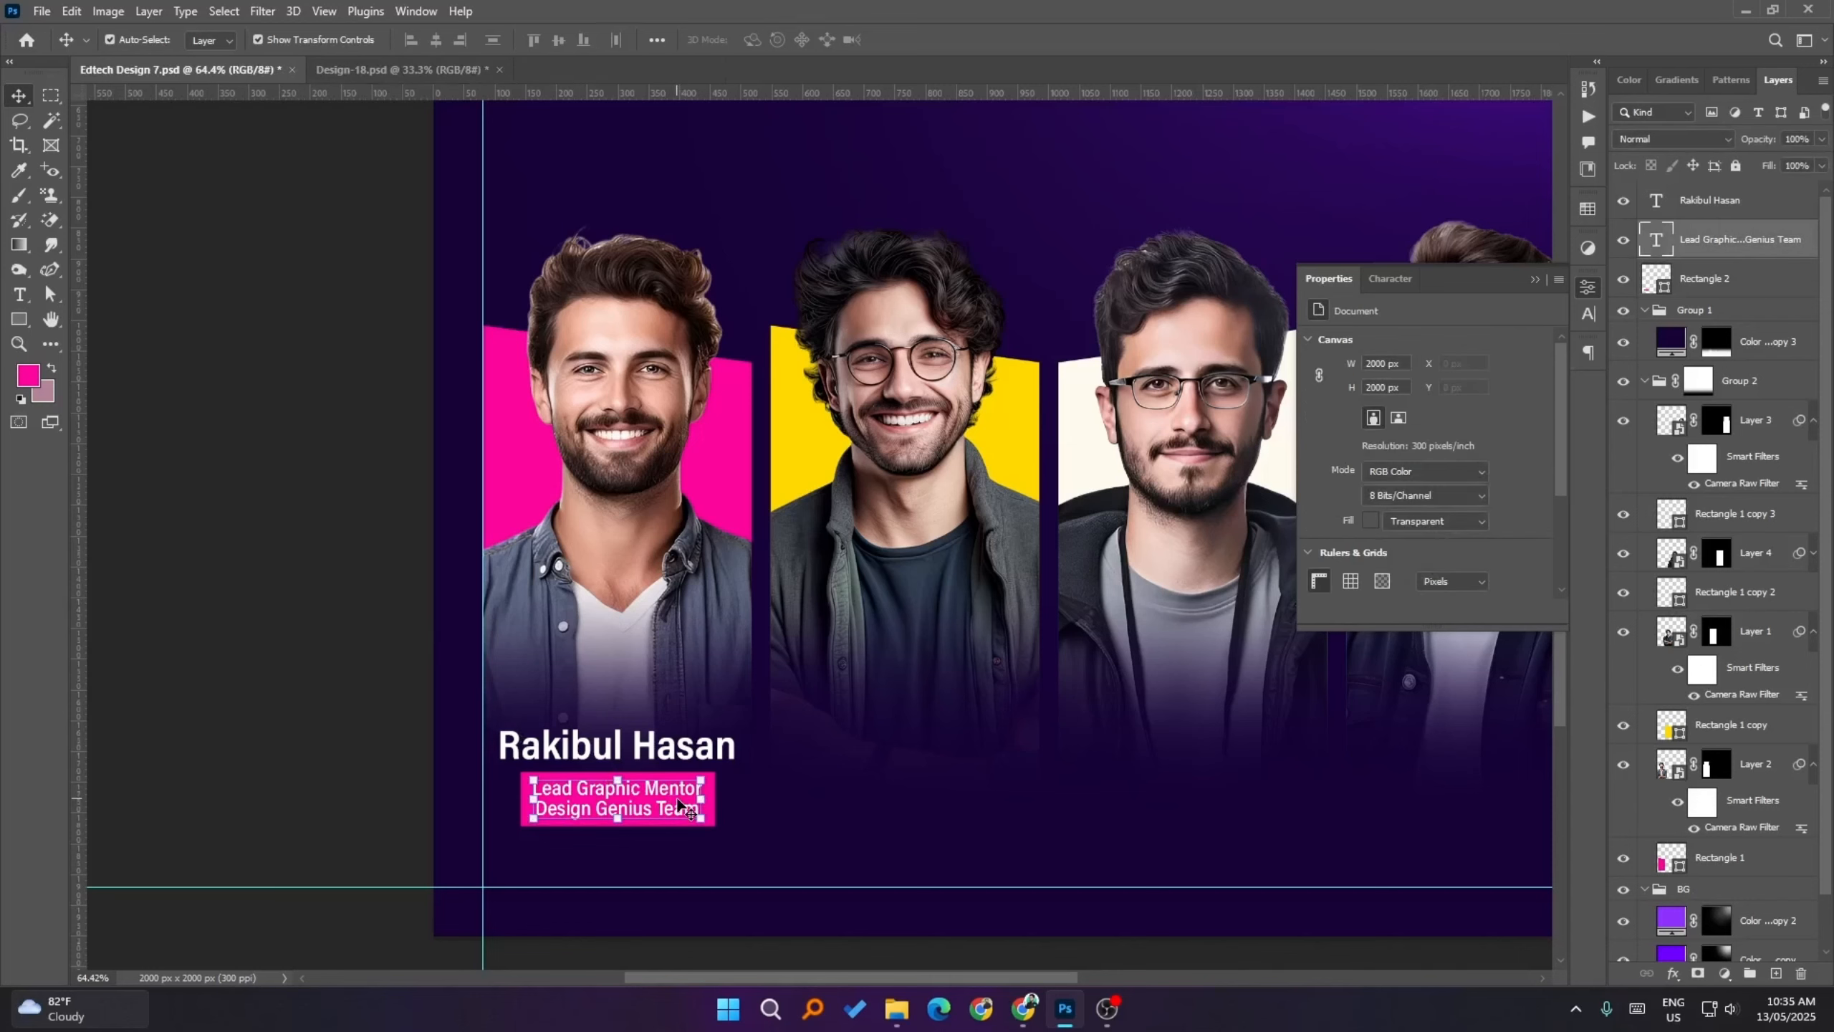
pyautogui.scroll(3, 560, 809)
pyautogui.scroll(3, 510, 807)
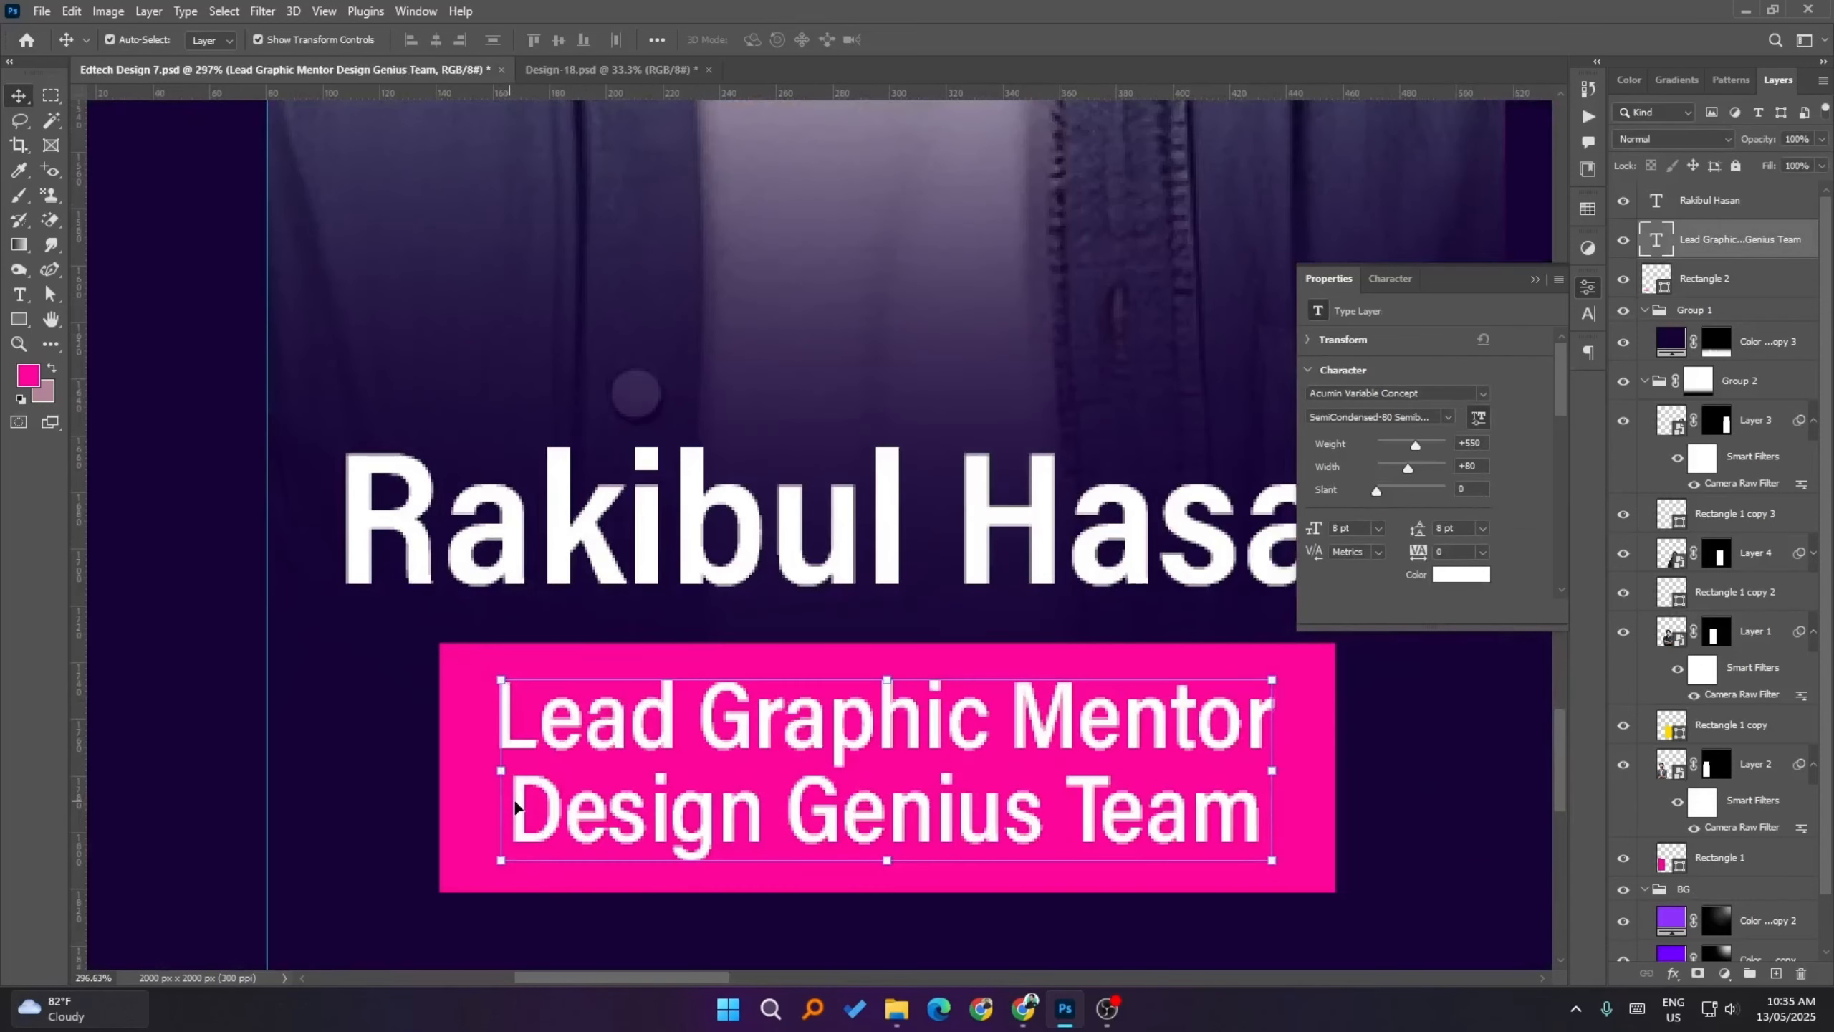
pyautogui.click(19, 294)
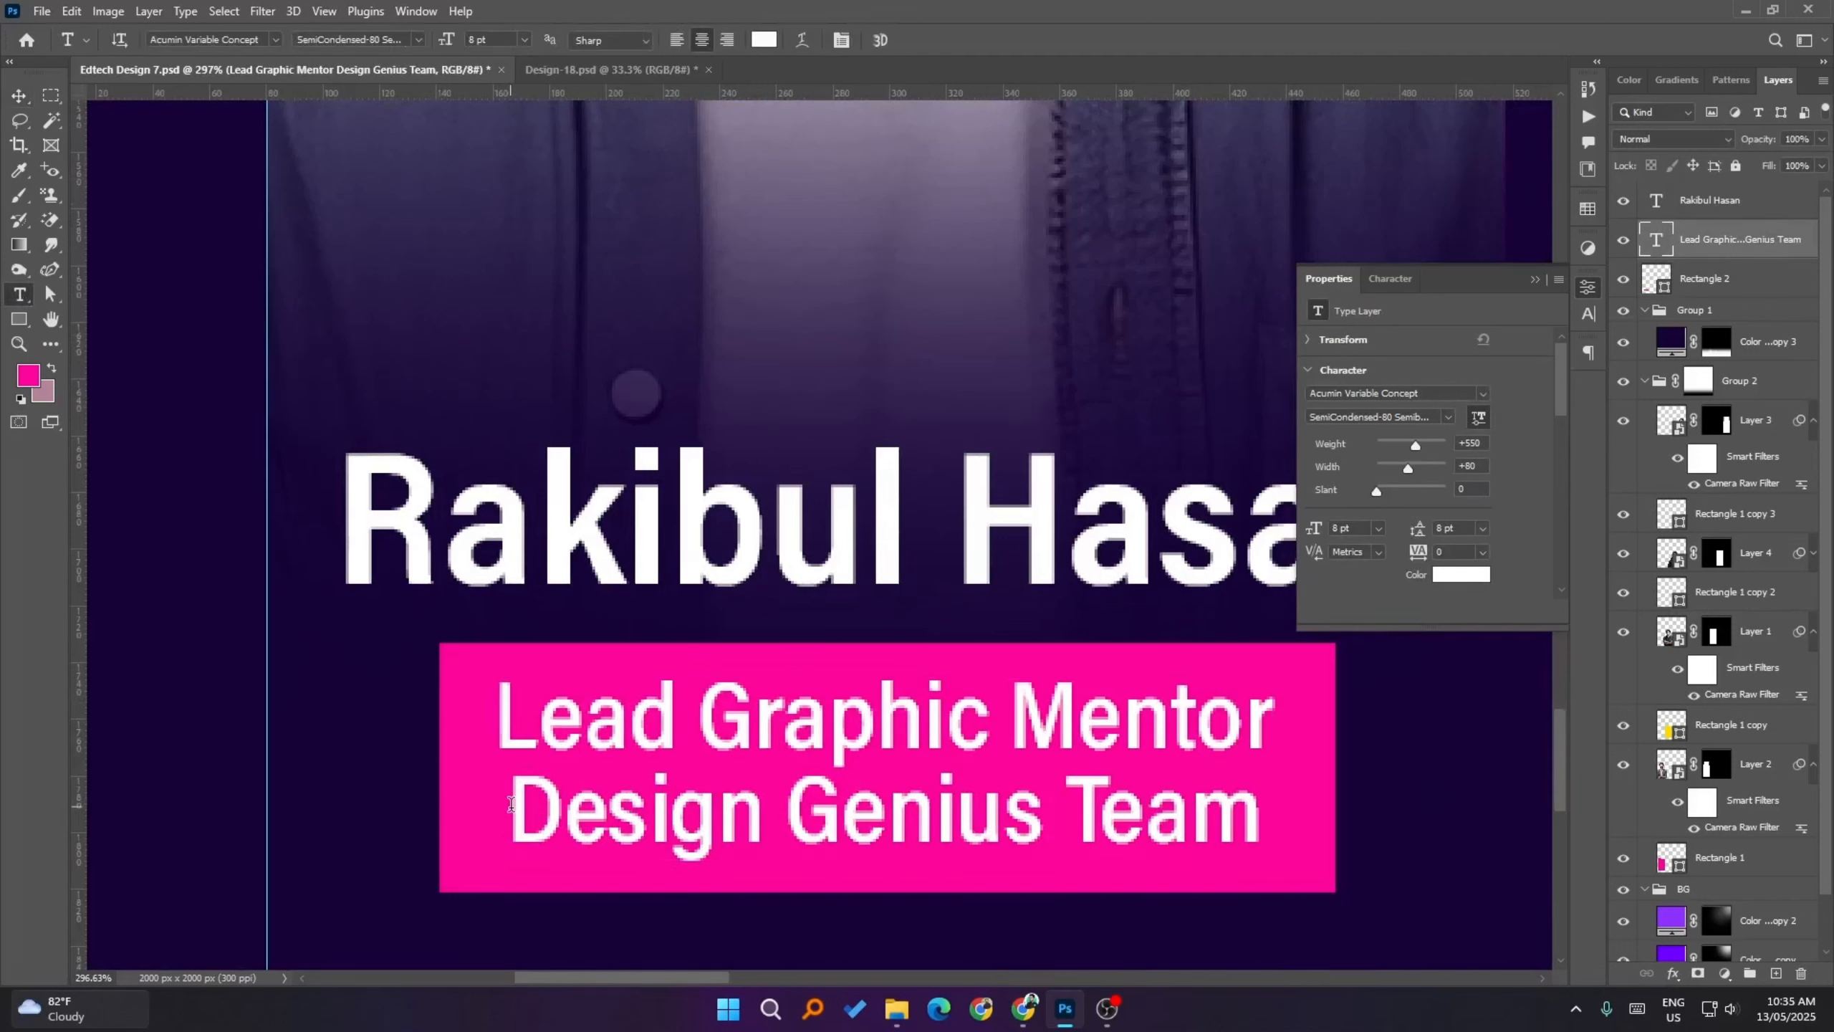
pyautogui.click(480, 803)
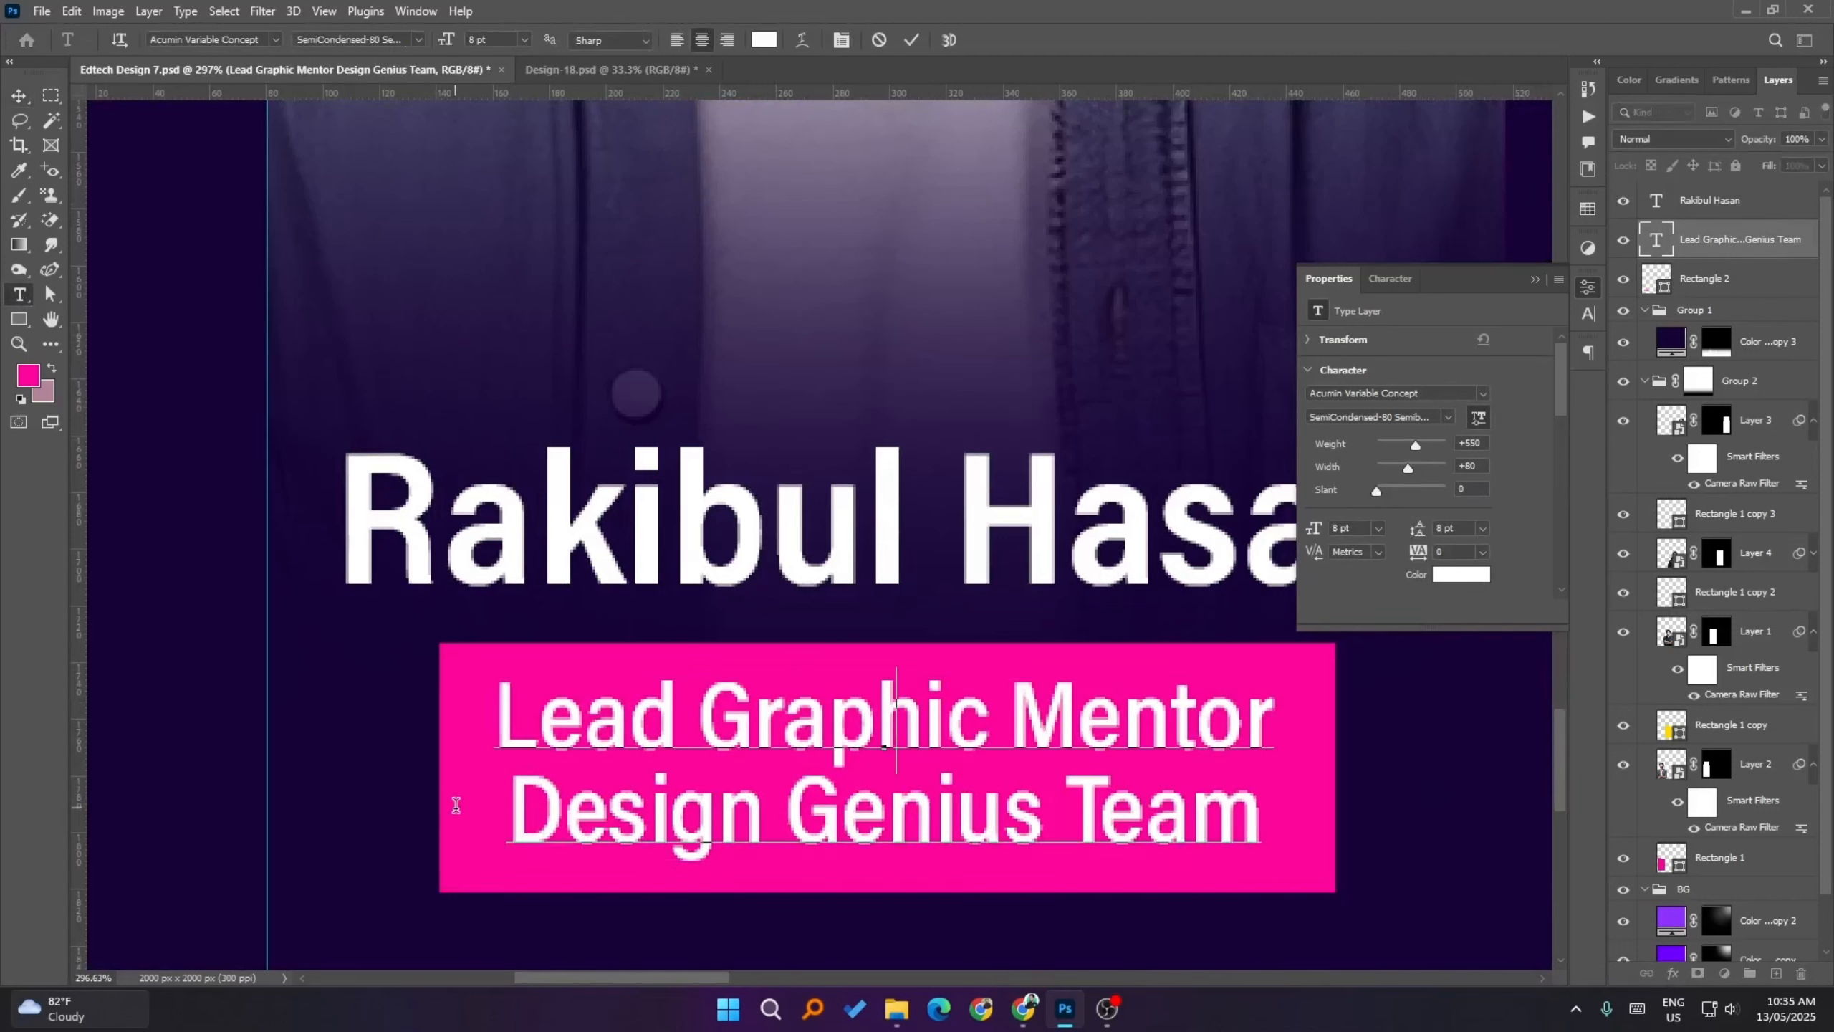
pyautogui.press('BackSpace')
pyautogui.press('Return')
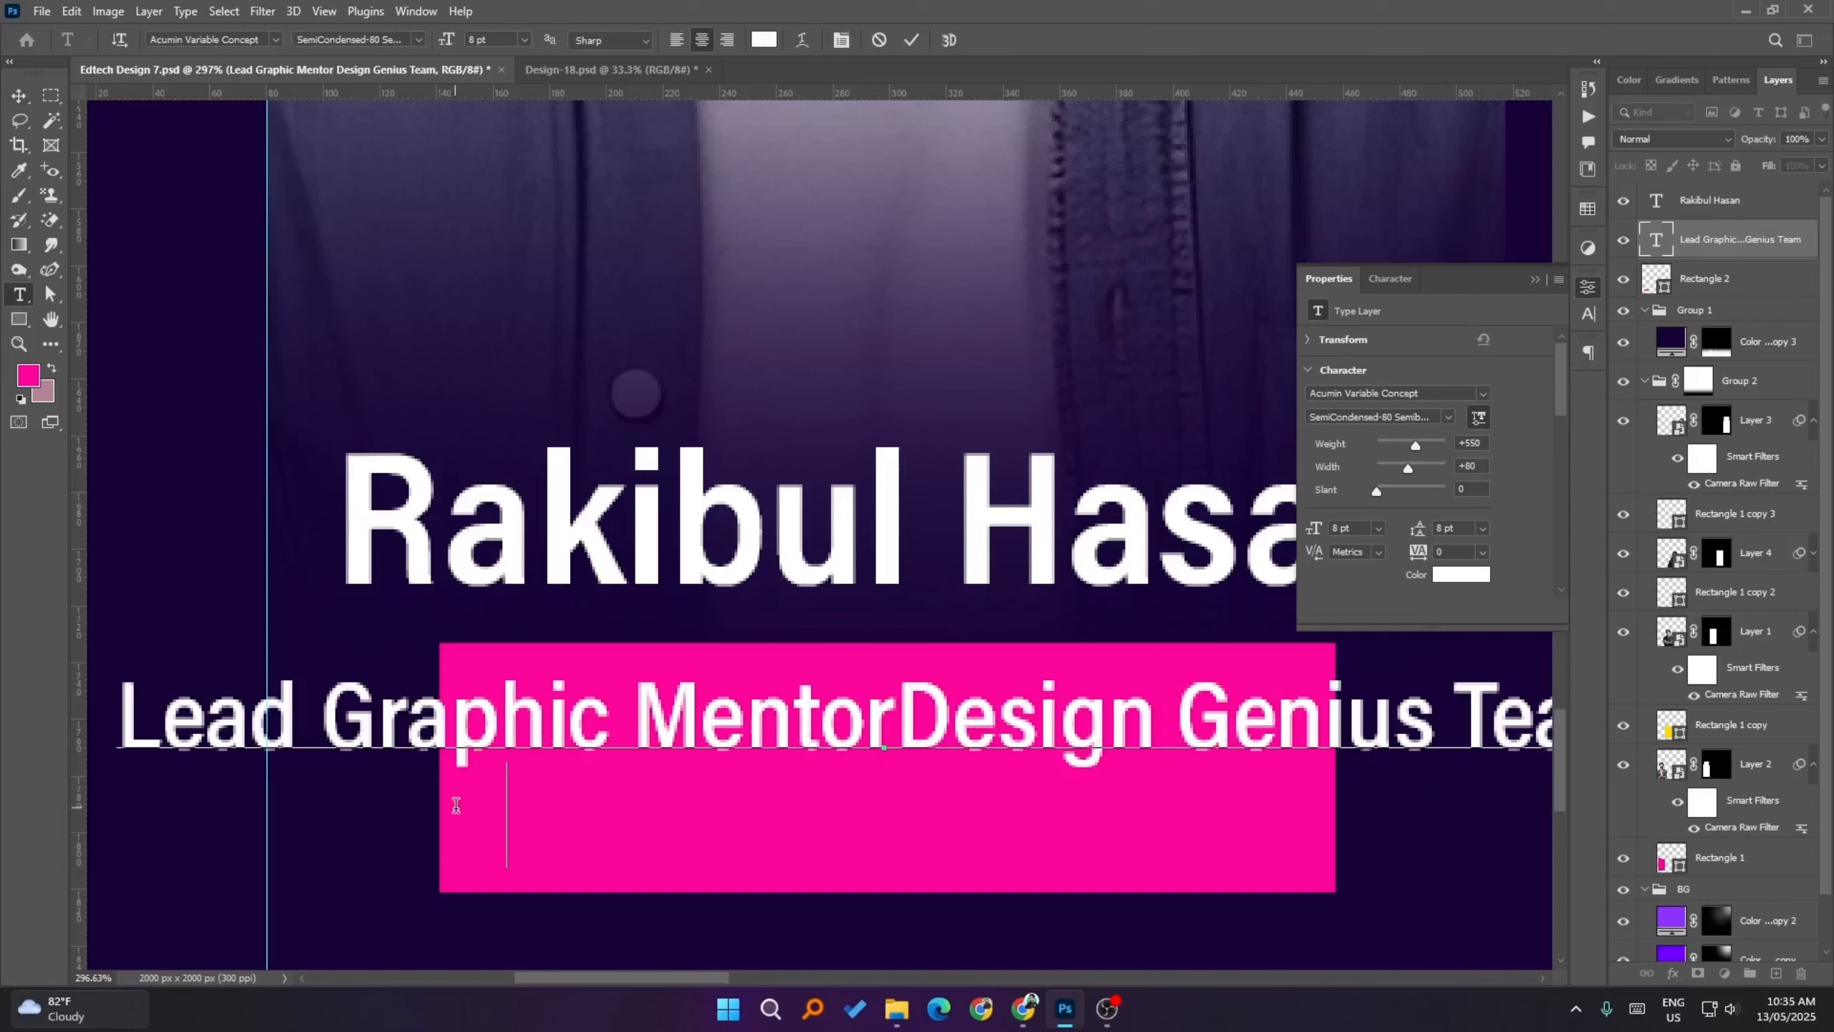
pyautogui.click(1308, 797)
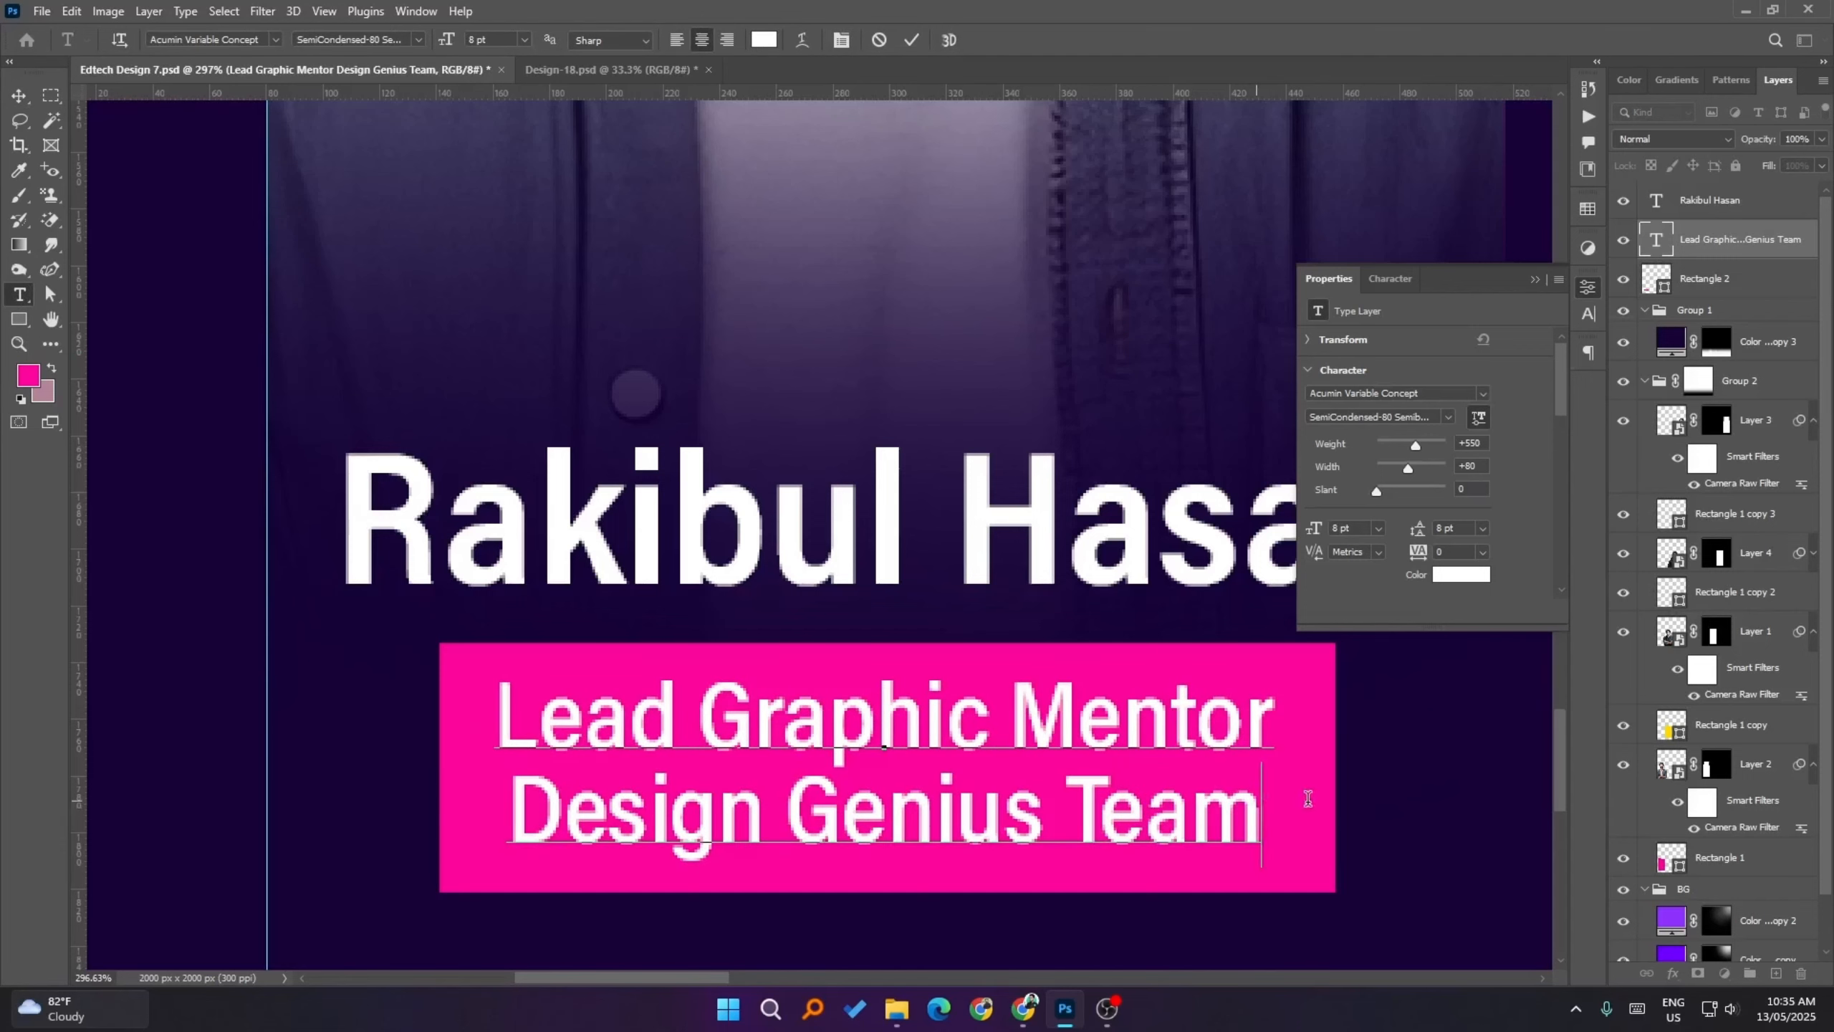
pyautogui.click(493, 698)
pyautogui.click(911, 39)
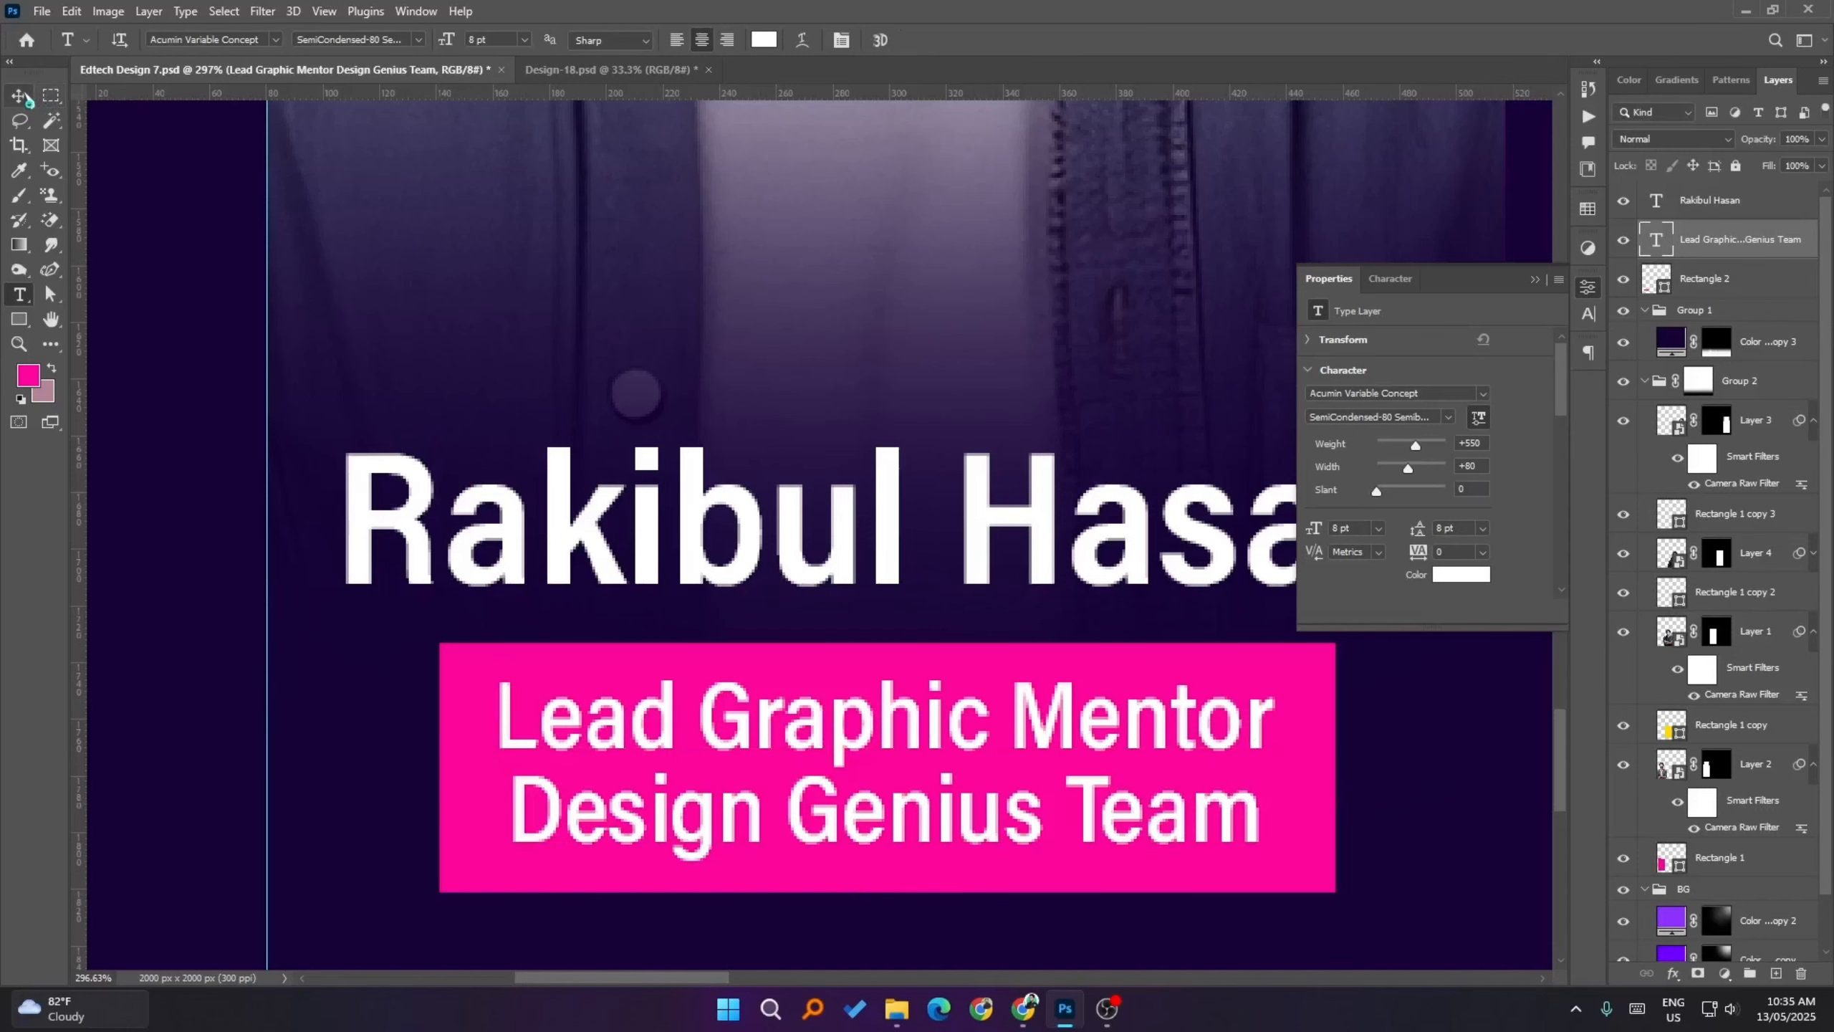
pyautogui.click(19, 95)
pyautogui.scroll(-3, 907, 806)
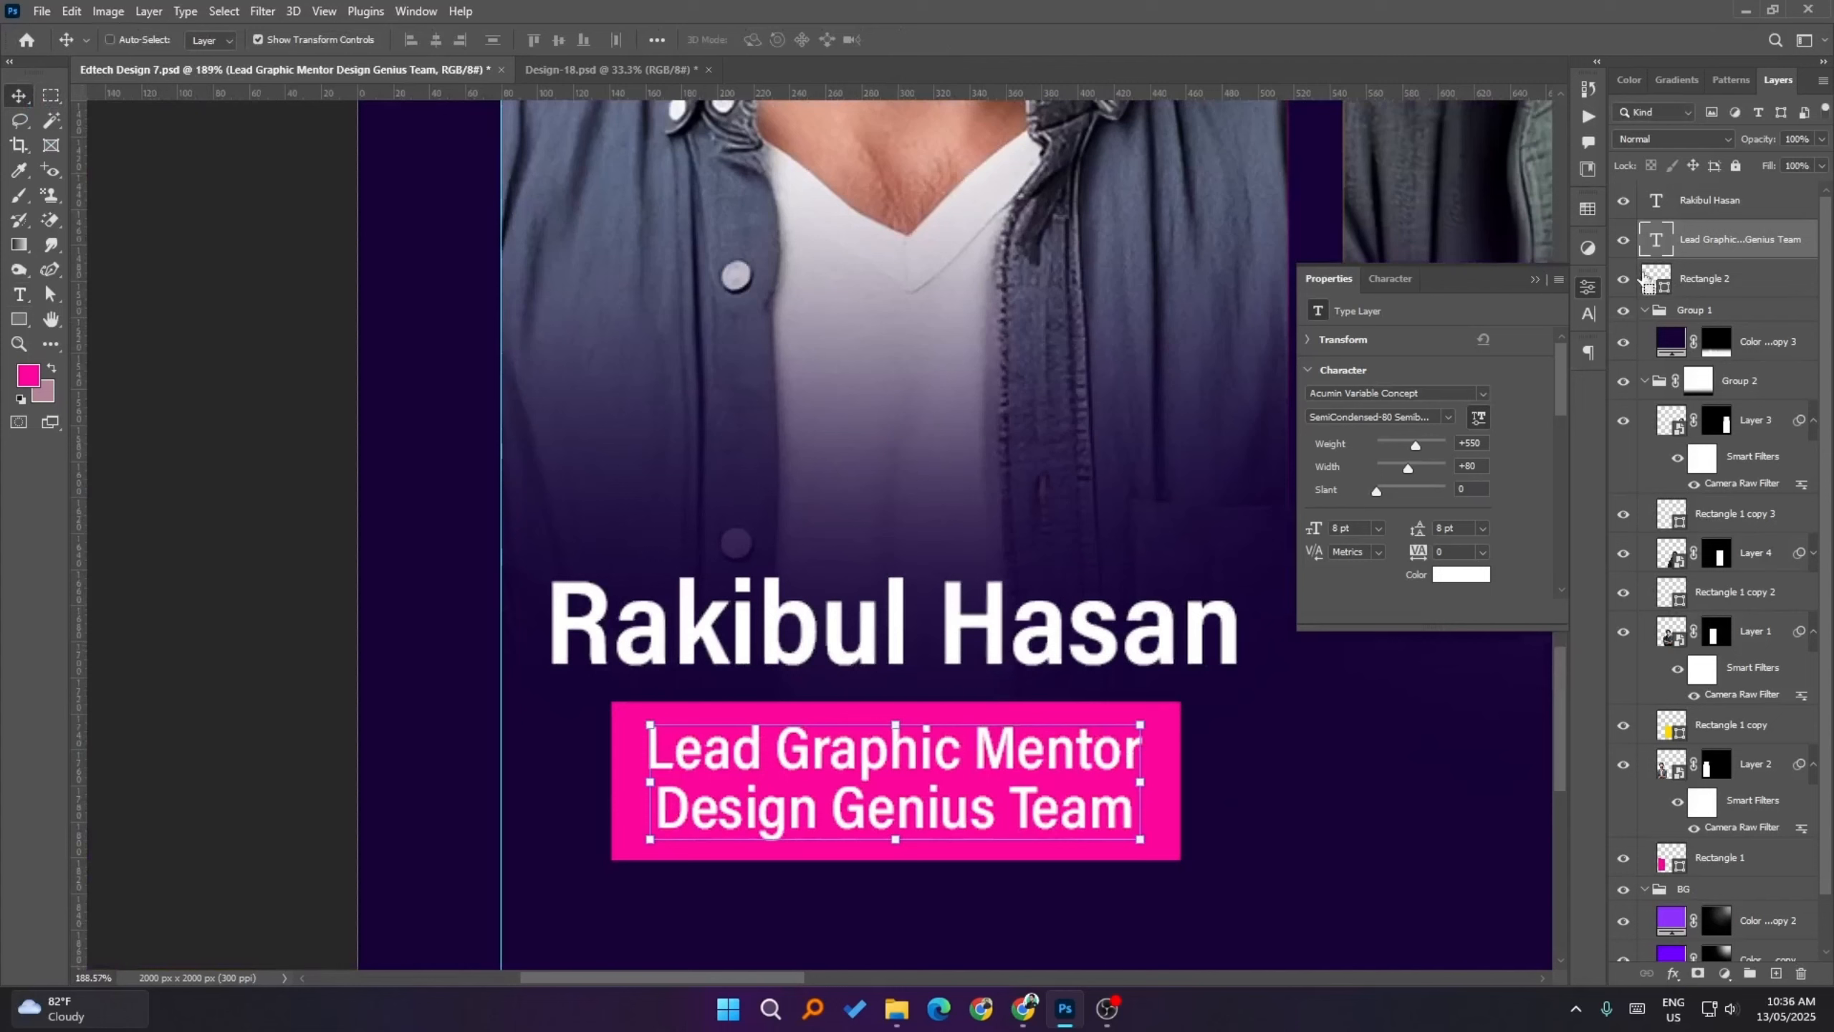
pyautogui.keyDown('ctrl'); pyautogui.click(1652, 280); pyautogui.keyUp('ctrl')
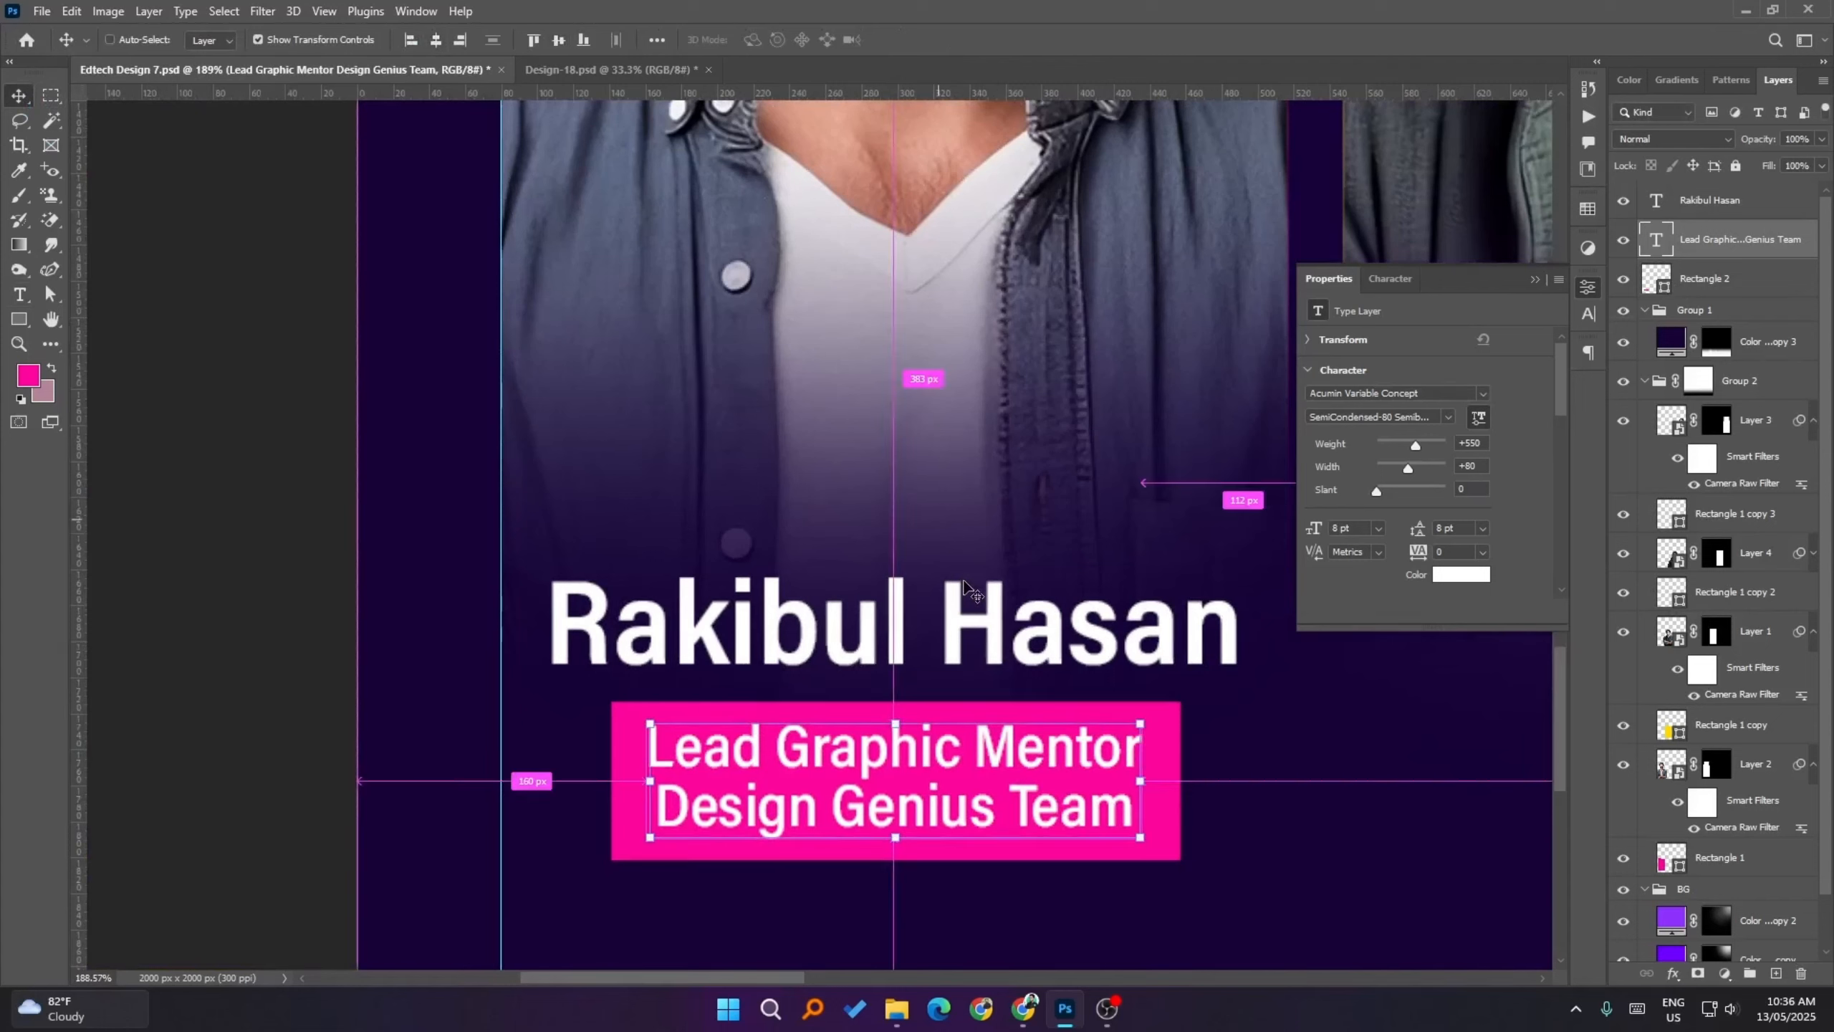
# - Lower the pink box's top edge by 10 px, making it 78 px tall
pyautogui.scroll(-1, 809, 660)
pyautogui.hotkey('ctrl', 'd')
pyautogui.scroll(-1, 598, 694)
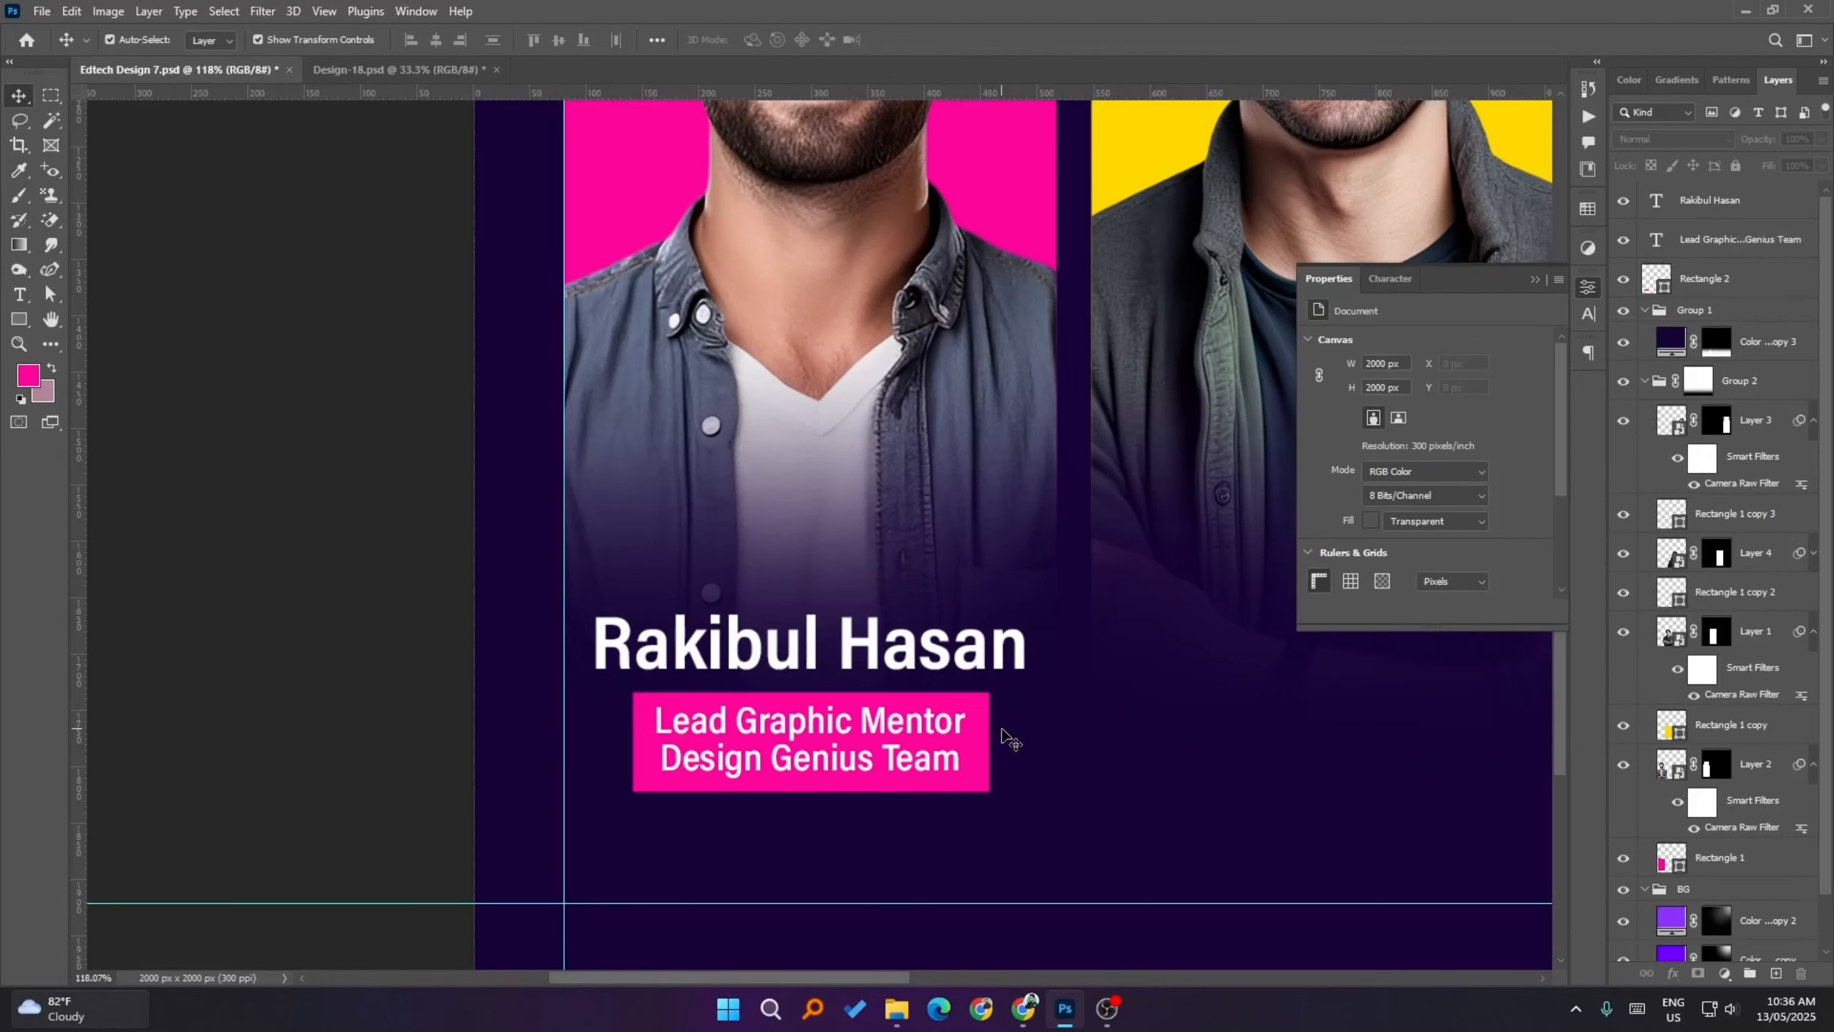
pyautogui.click(1089, 715)
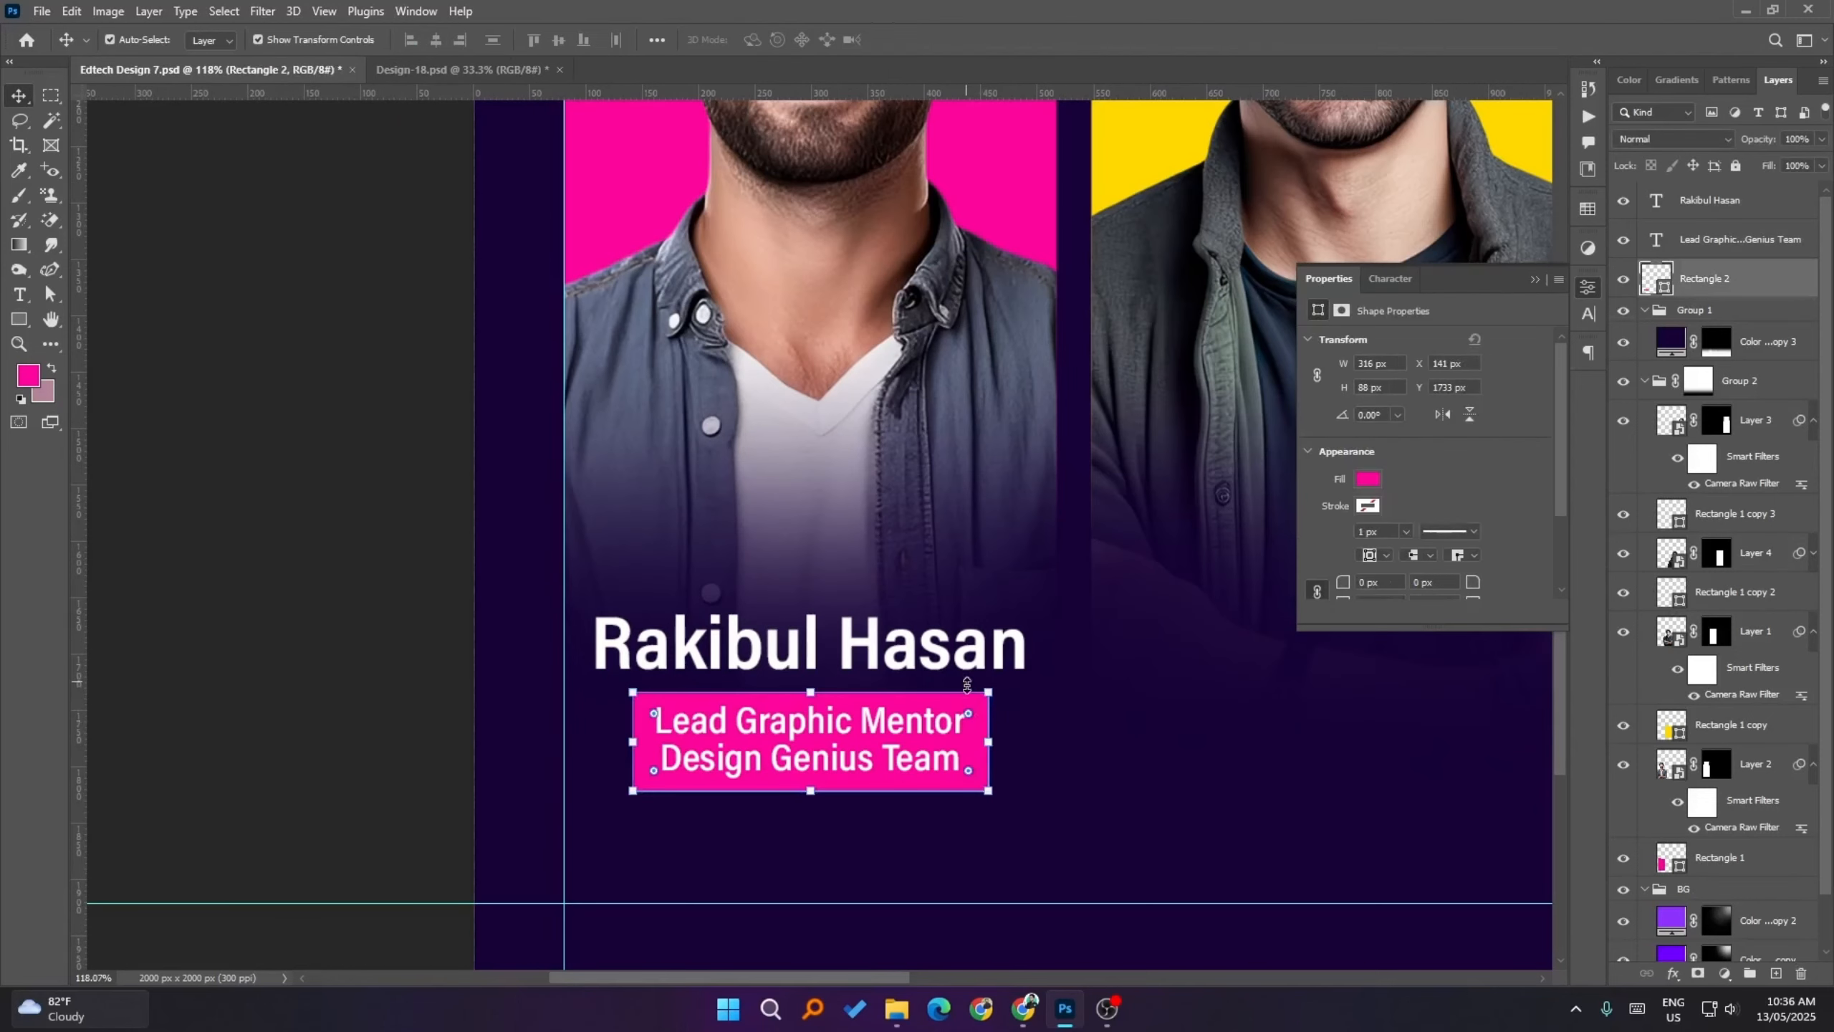
pyautogui.press('a')
pyautogui.moveTo(586, 659); pyautogui.dragTo(1038, 733)
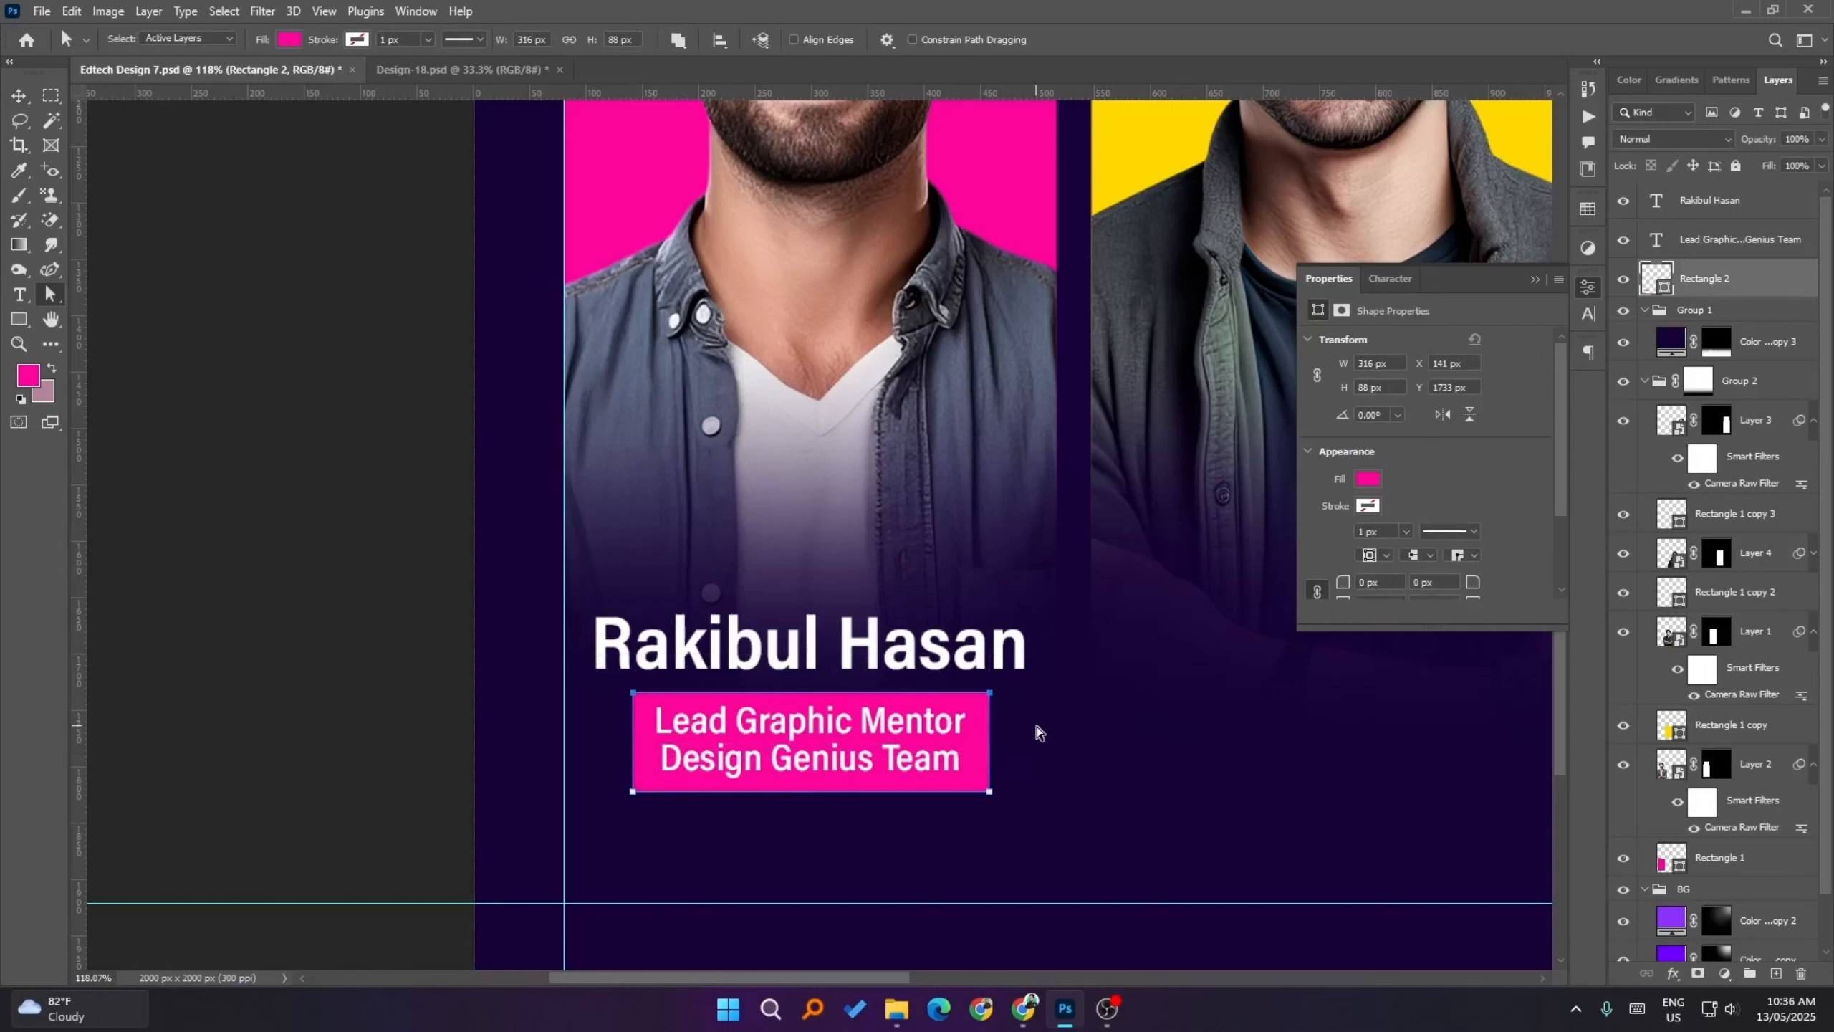
pyautogui.press('Down')
pyautogui.press('Down')
pyautogui.press('Down')
pyautogui.press('Down')
pyautogui.press('Down')
pyautogui.press('Down')
pyautogui.press('Down')
pyautogui.press('Down')
pyautogui.press('Down')
pyautogui.press('Down')
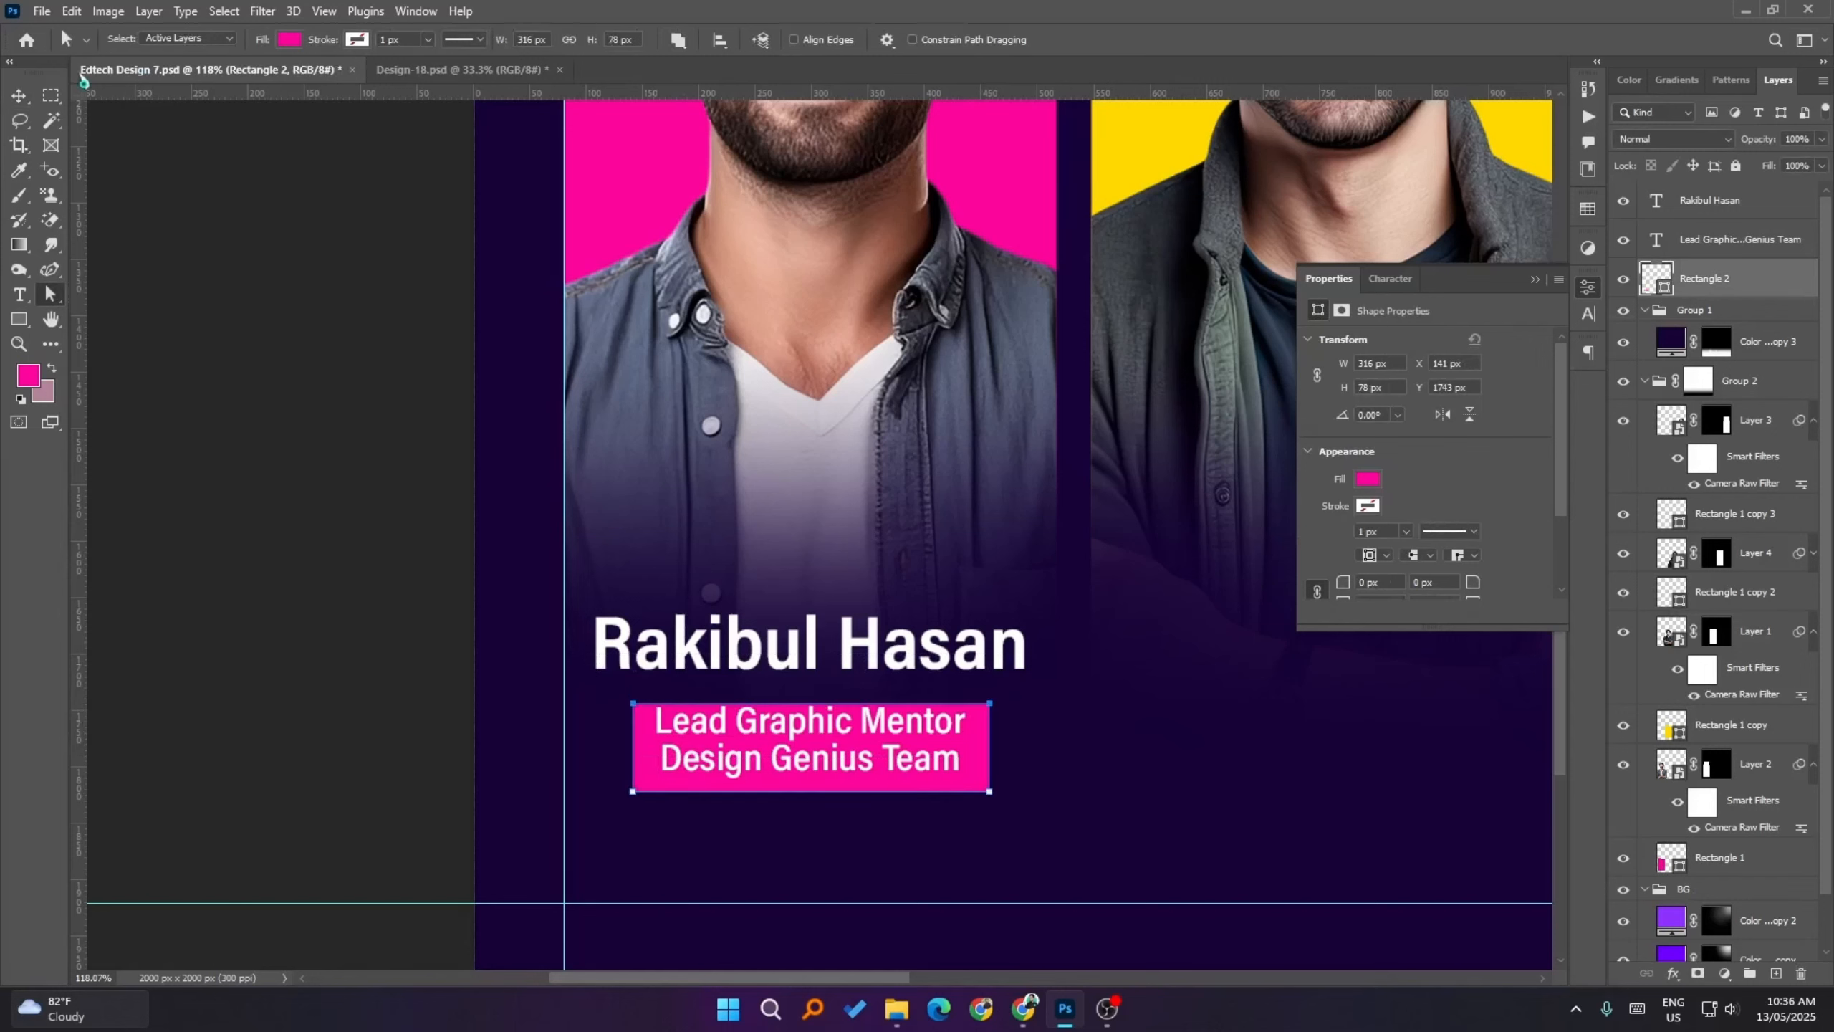
pyautogui.click(19, 94)
# - Centre the pink box vertically on the subtitle text
pyautogui.keyDown('ctrl'); pyautogui.click(1656, 241); pyautogui.keyUp('ctrl')
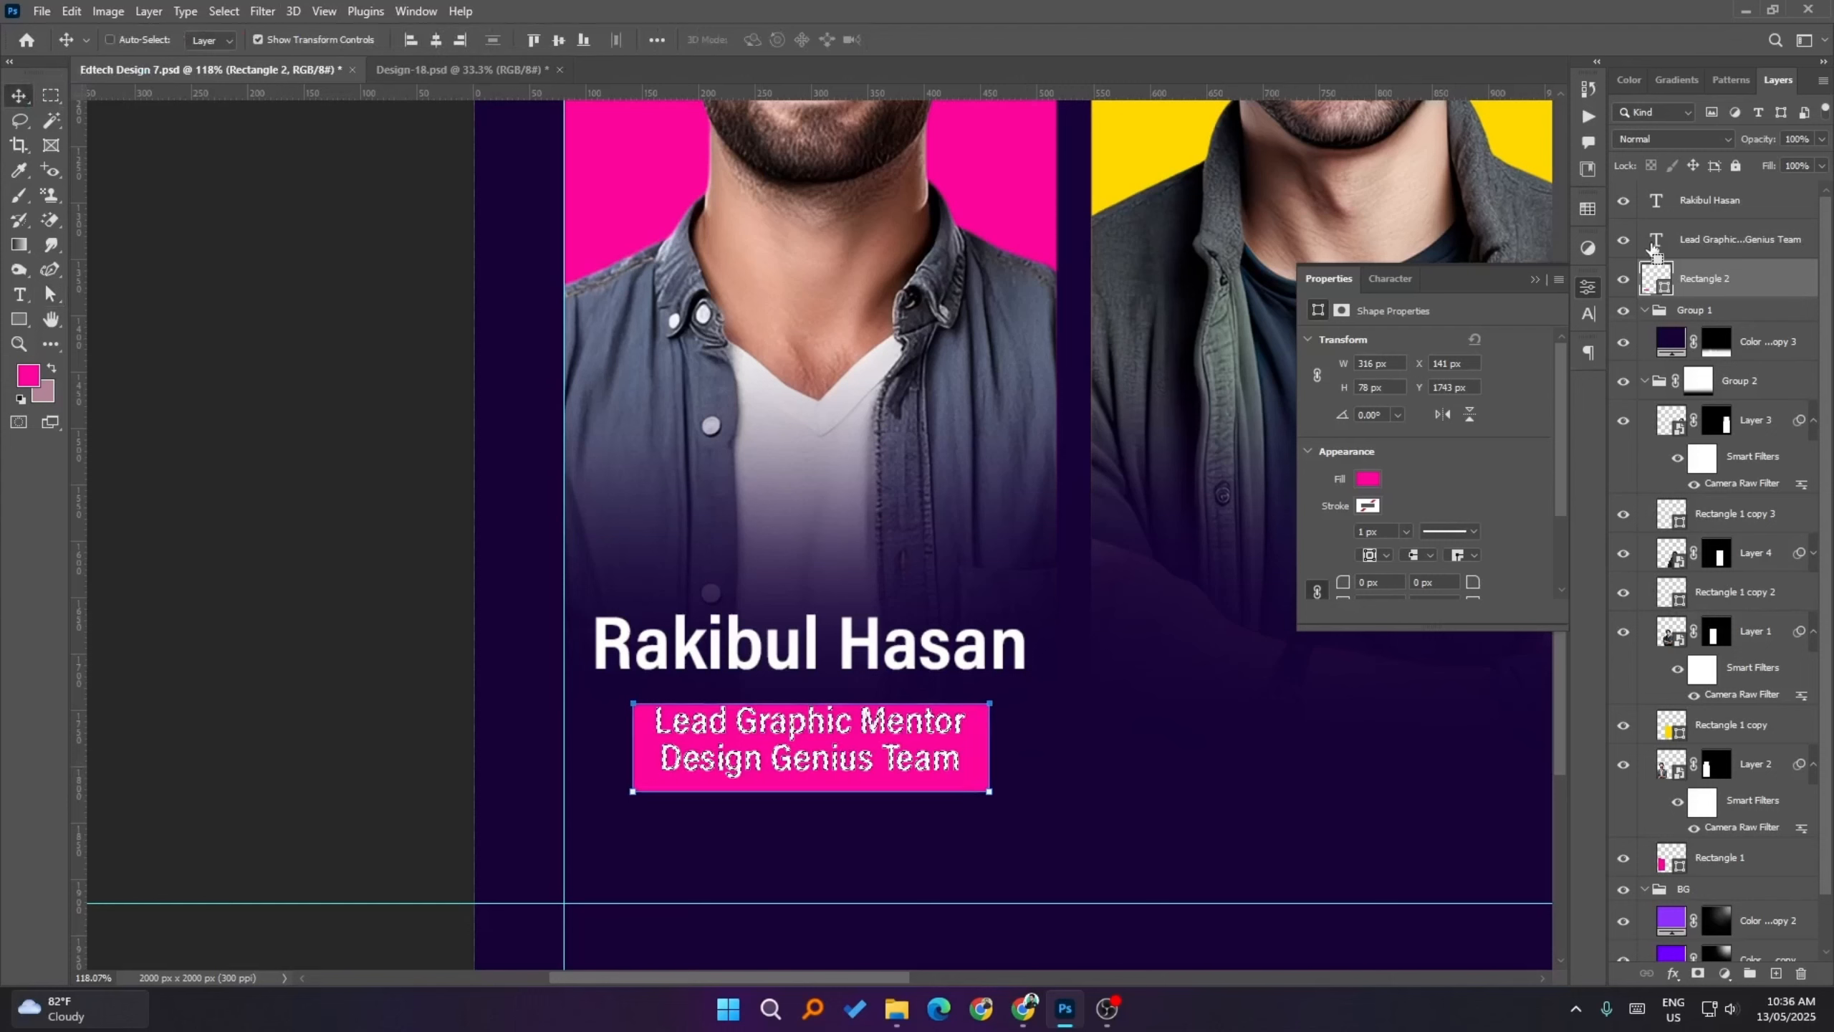
pyautogui.click(559, 40)
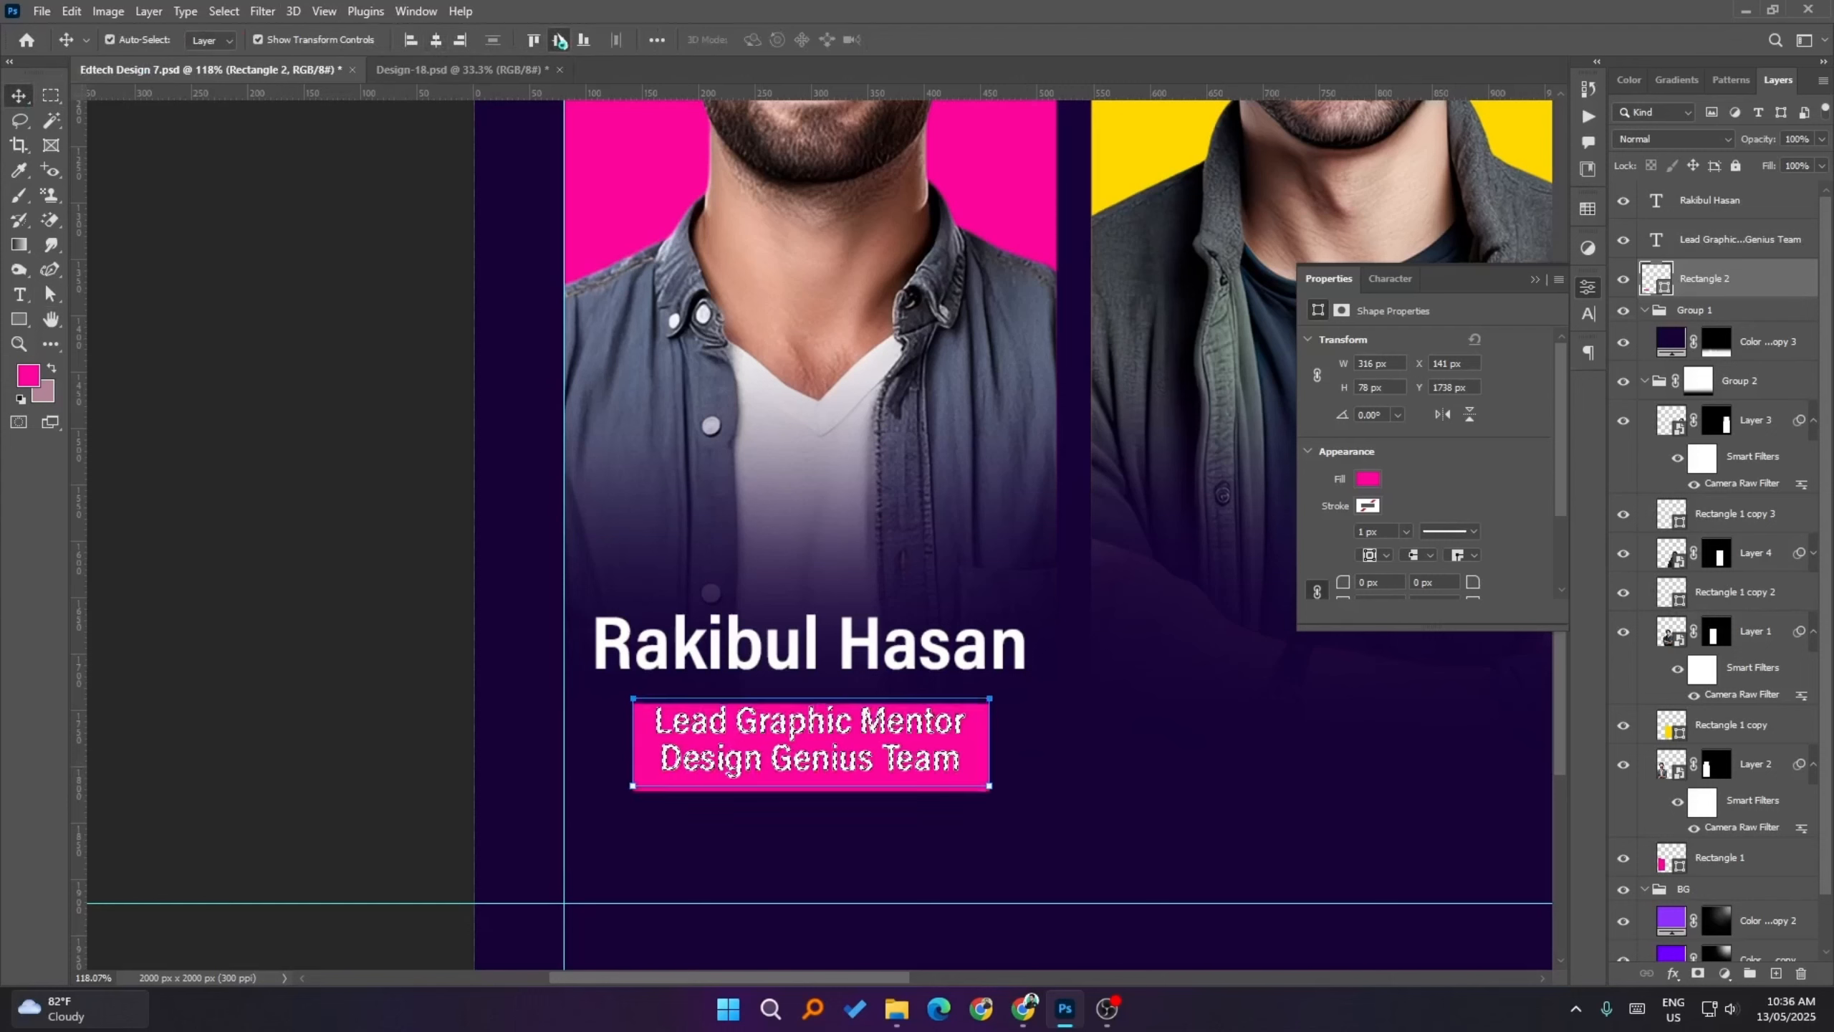
pyautogui.hotkey('ctrl', 'd')
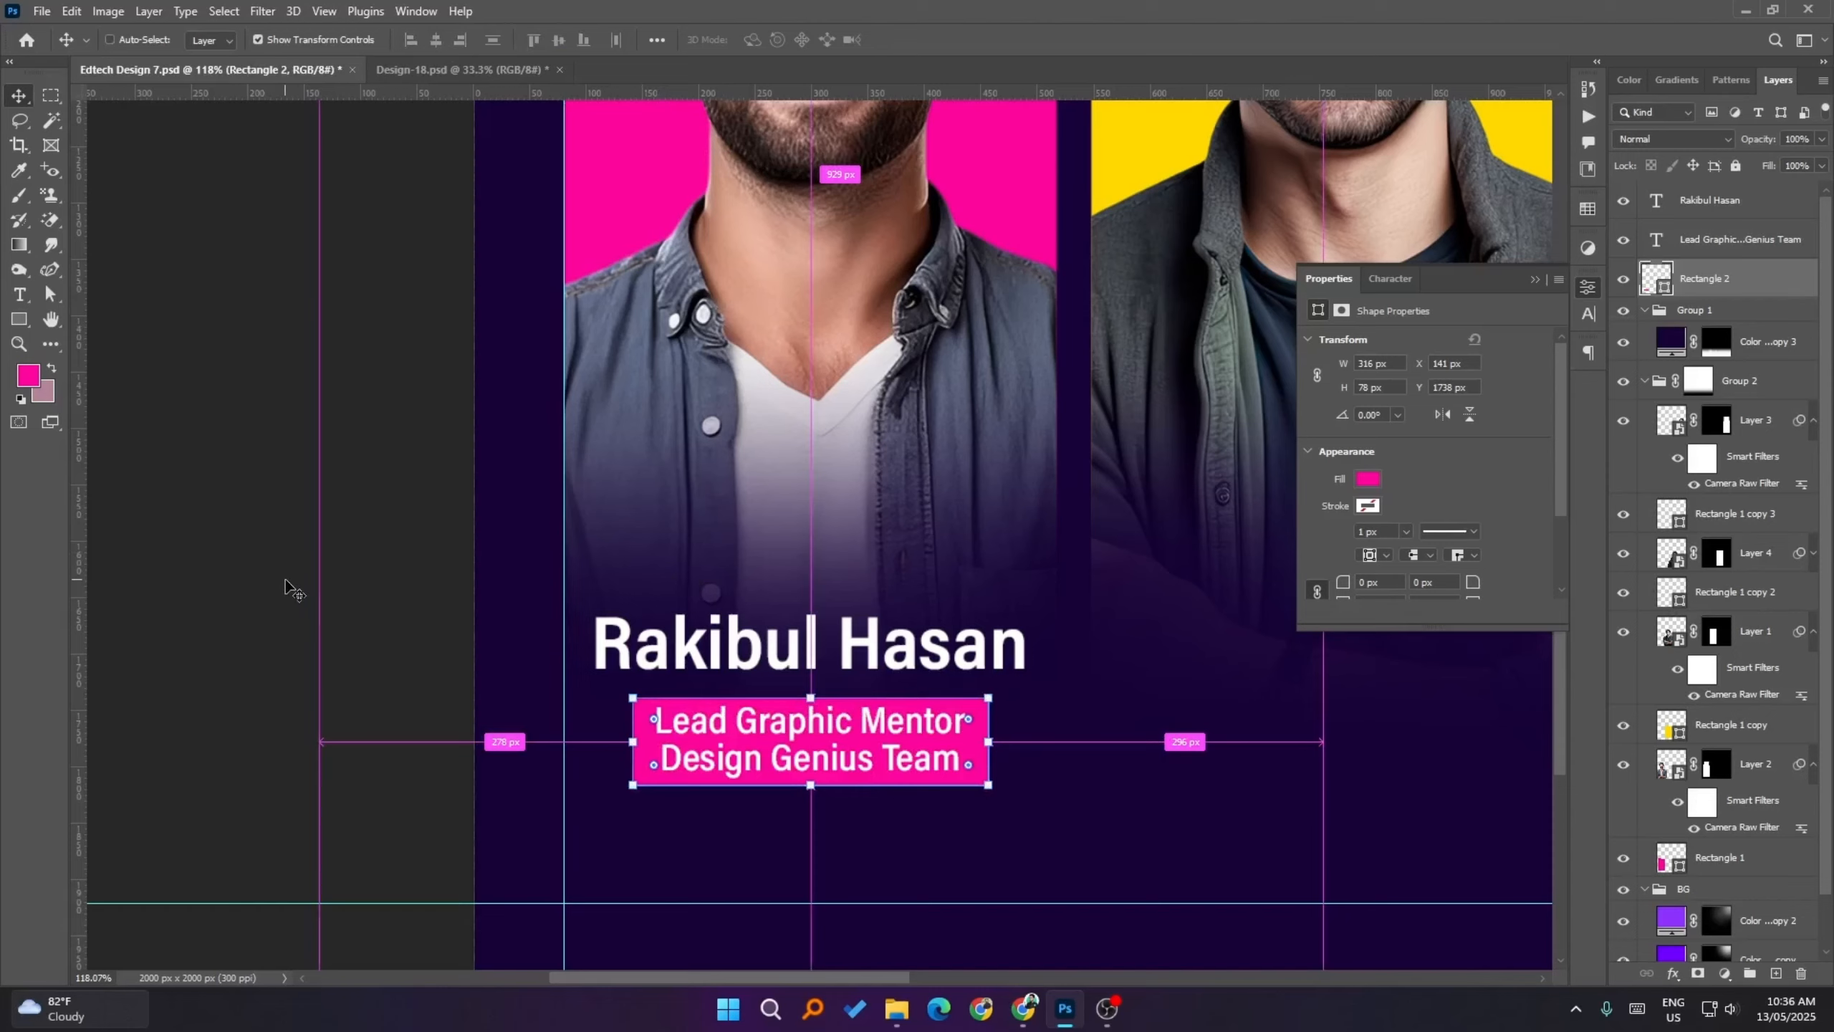
pyautogui.click(285, 585)
pyautogui.scroll(-3, 529, 698)
pyautogui.scroll(2, 541, 704)
# - Nudge the pink label box up 10 px
pyautogui.scroll(-3, 765, 727)
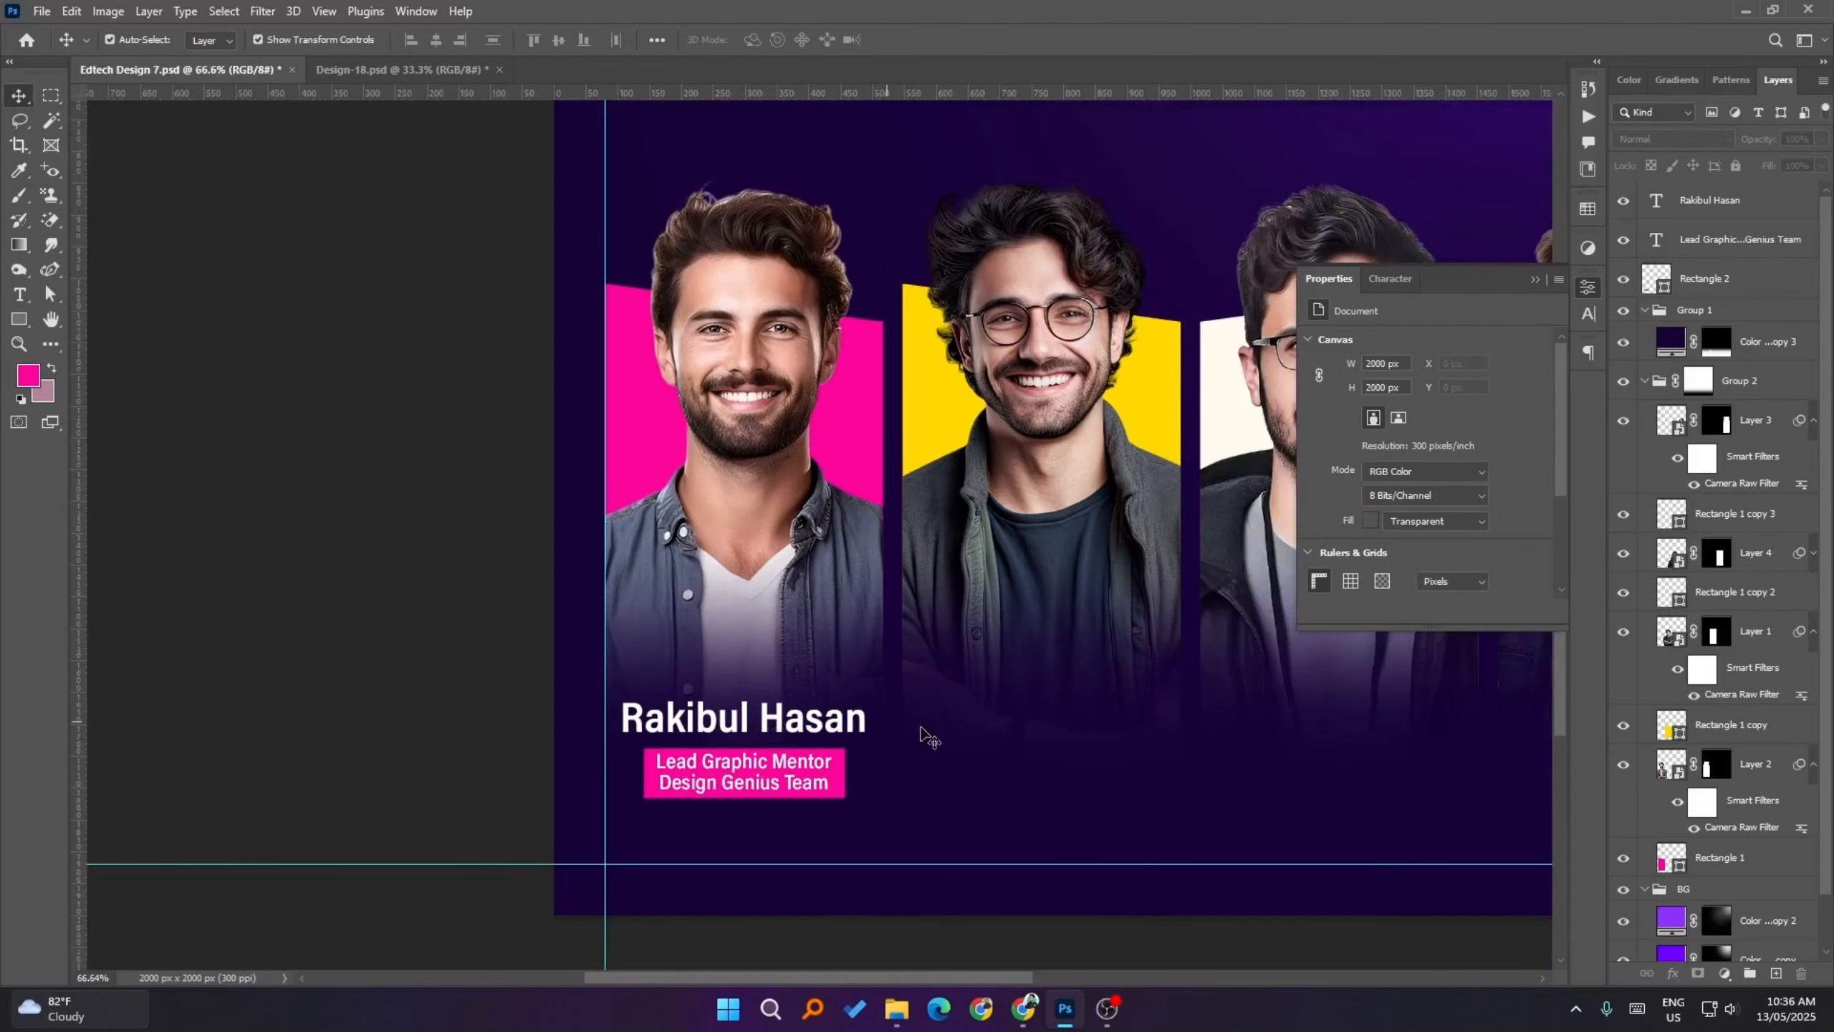
pyautogui.scroll(2, 929, 737)
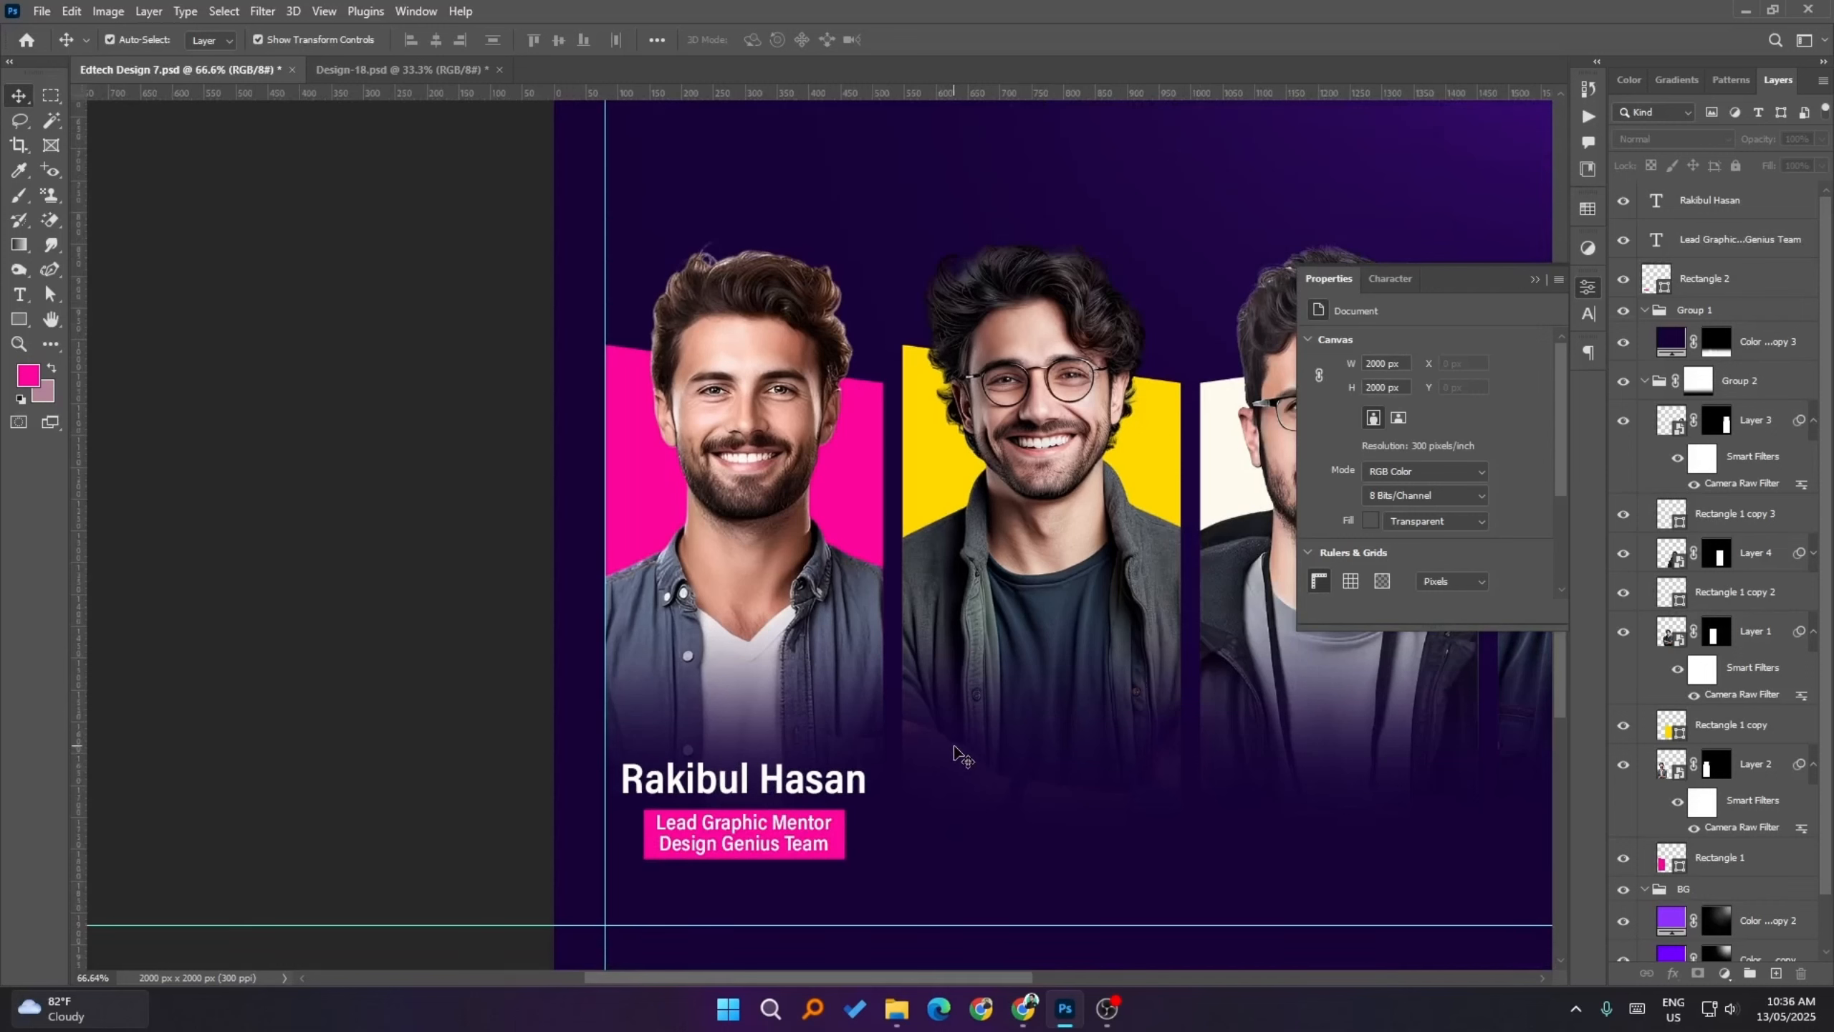
pyautogui.click(841, 832)
pyautogui.hotkey('shift', 'Up')
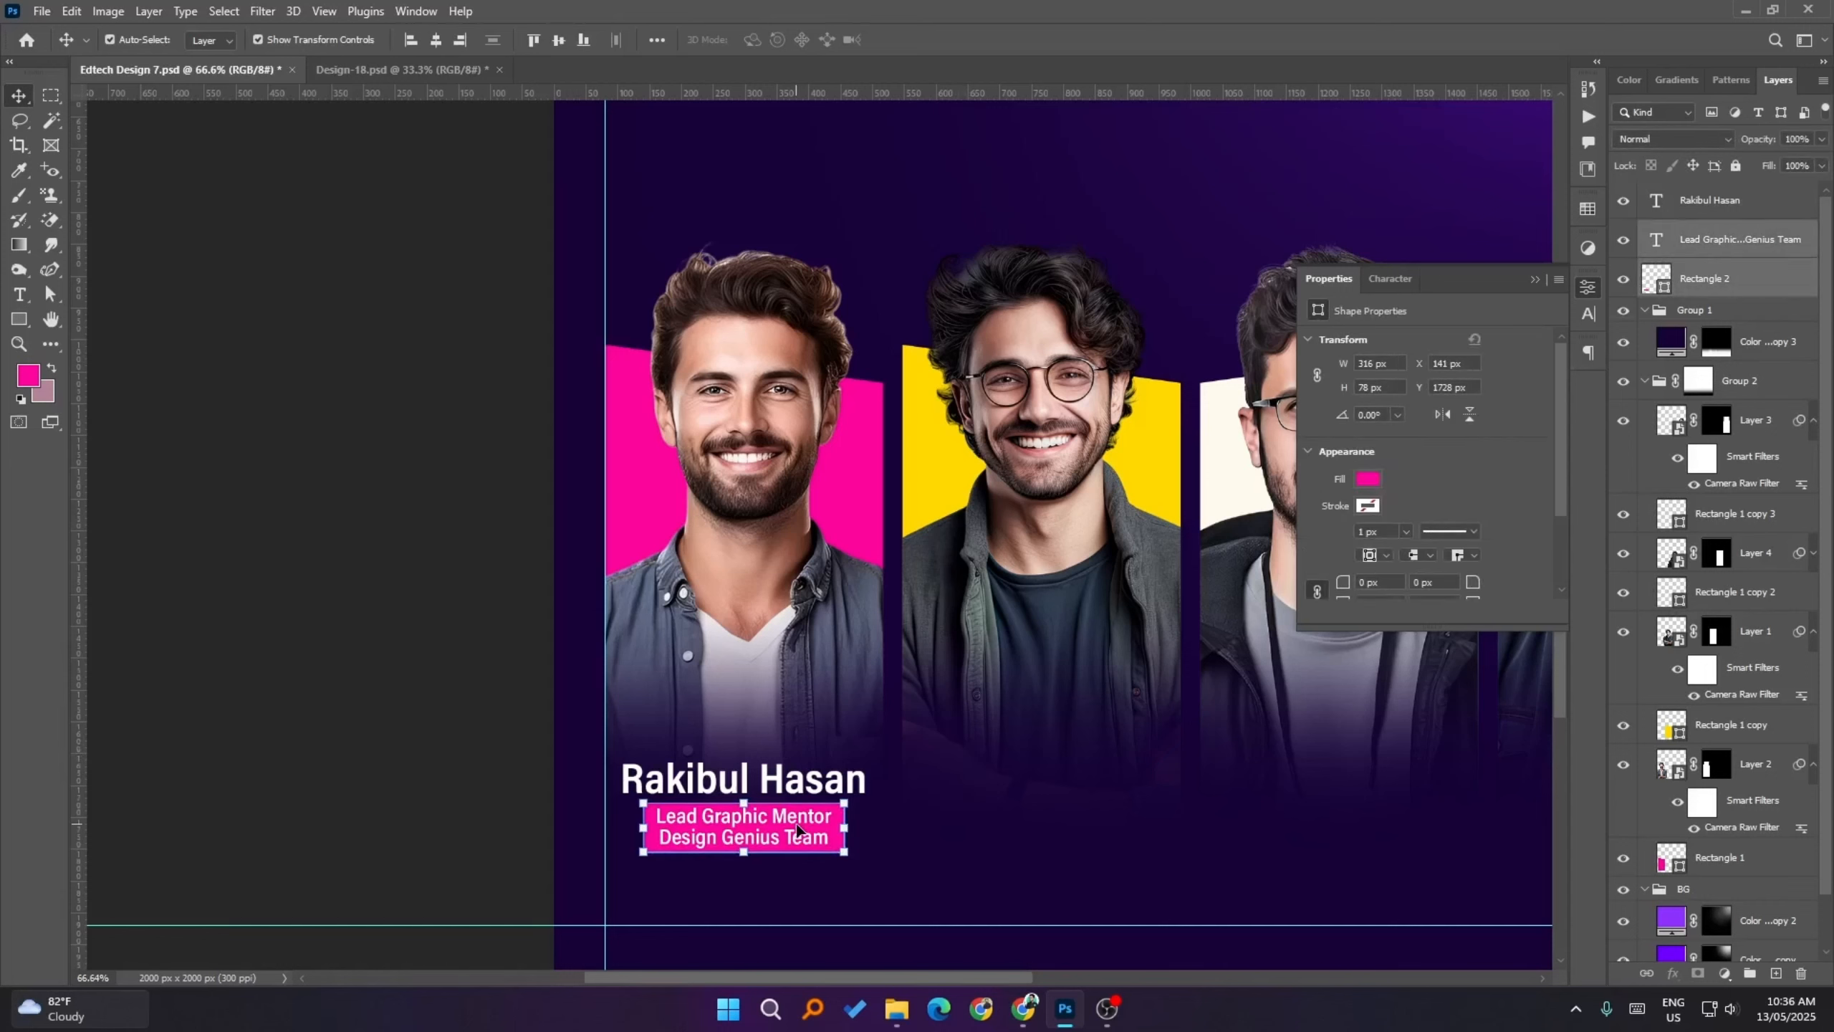
pyautogui.click(343, 751)
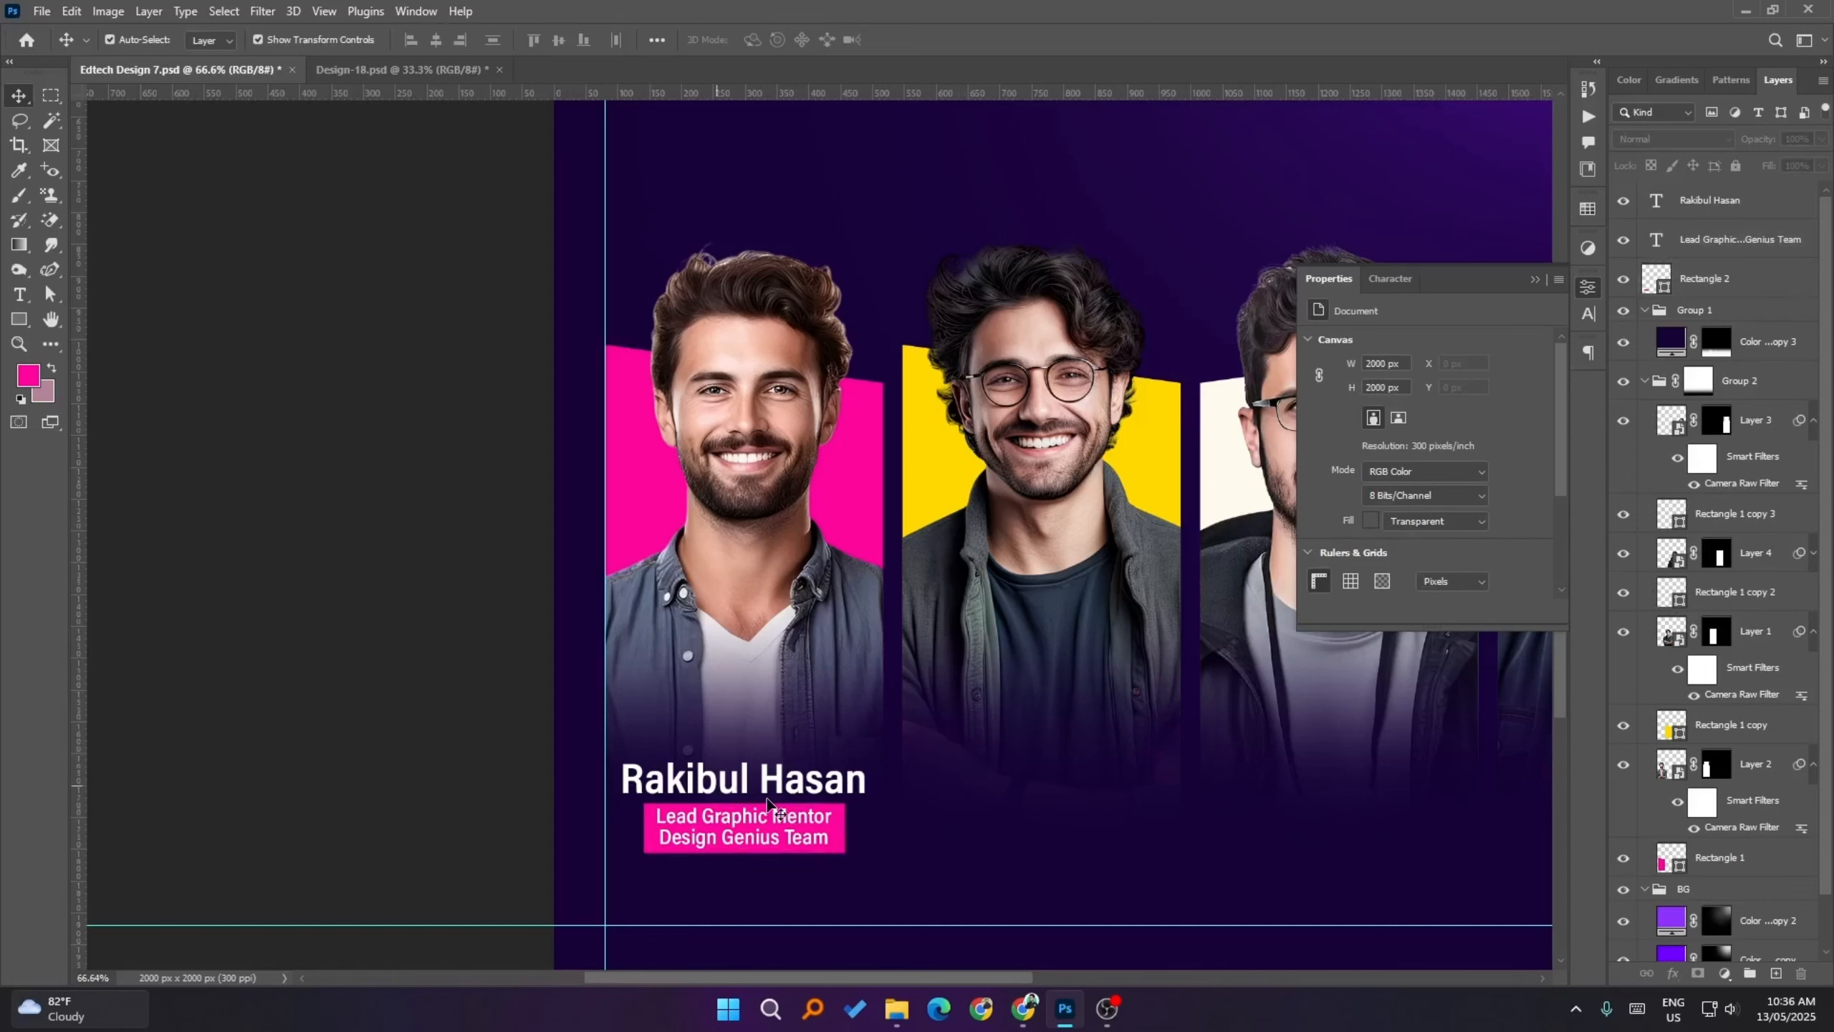
# - Try 10 pt line spacing on the subtitle, then return it to 8 pt
pyautogui.click(827, 840)
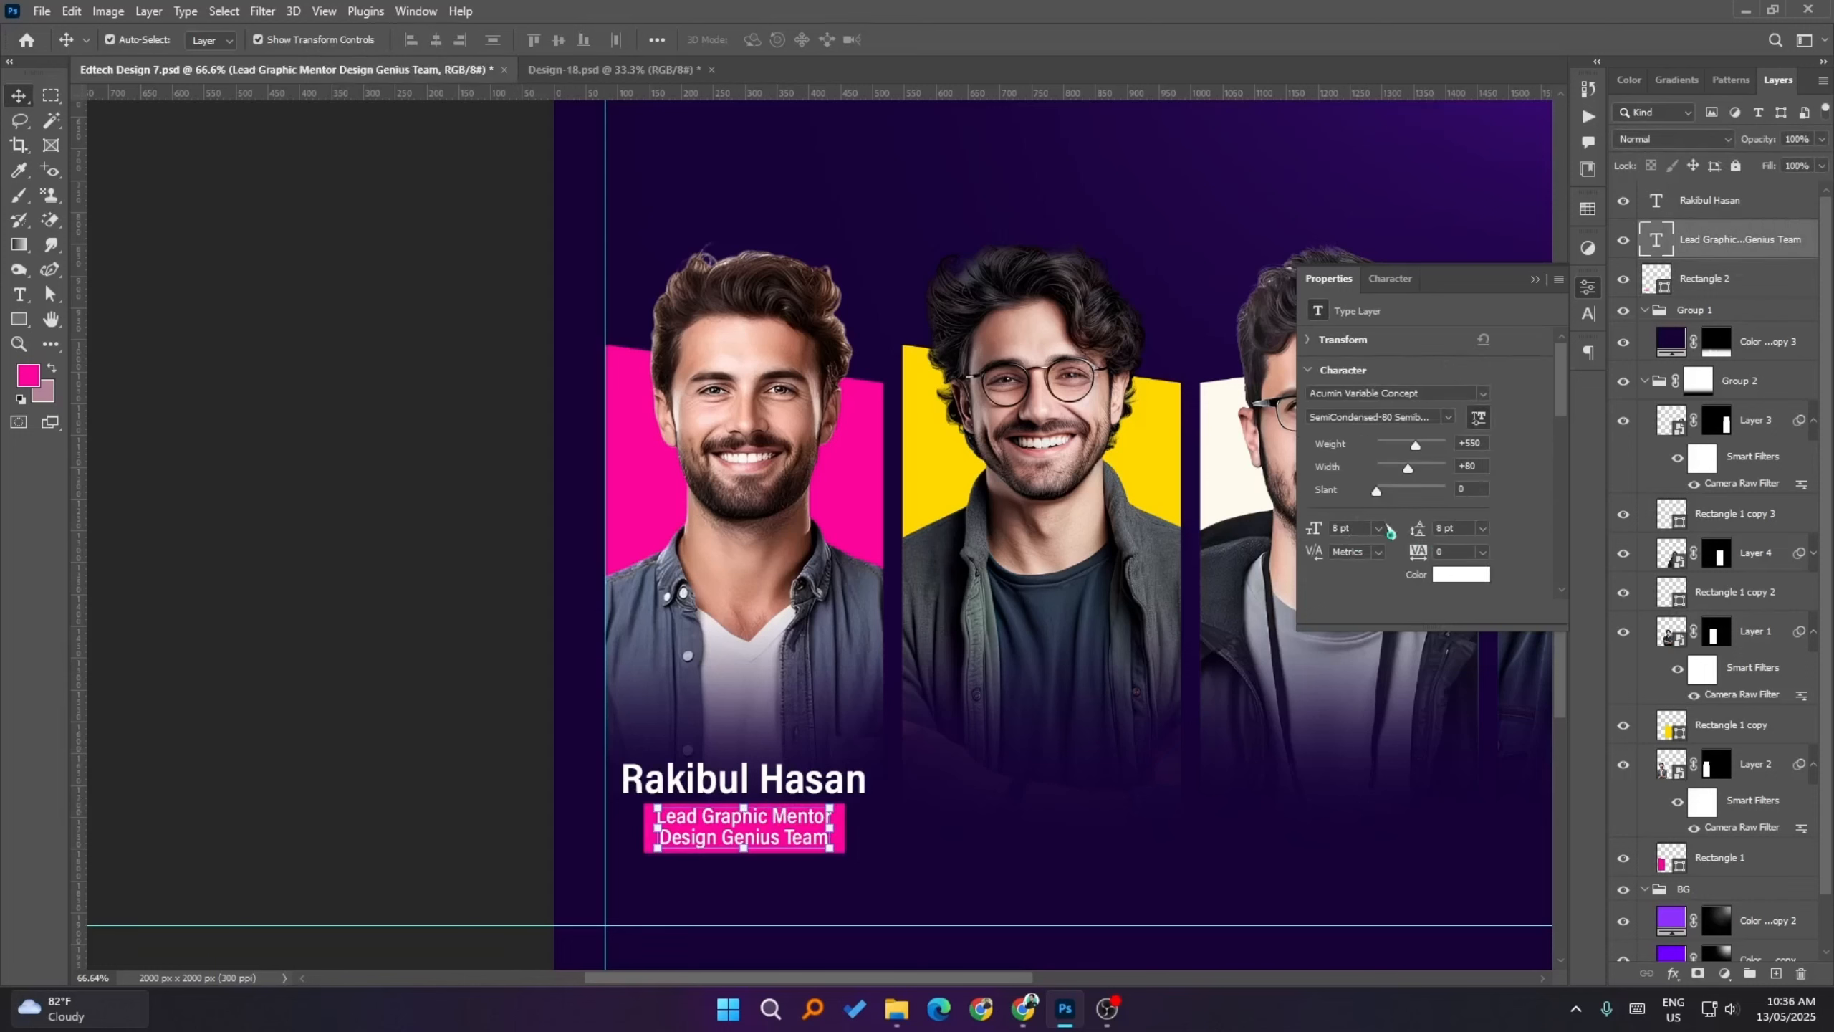
pyautogui.click(1456, 527)
pyautogui.press('Up')
pyautogui.press('Up')
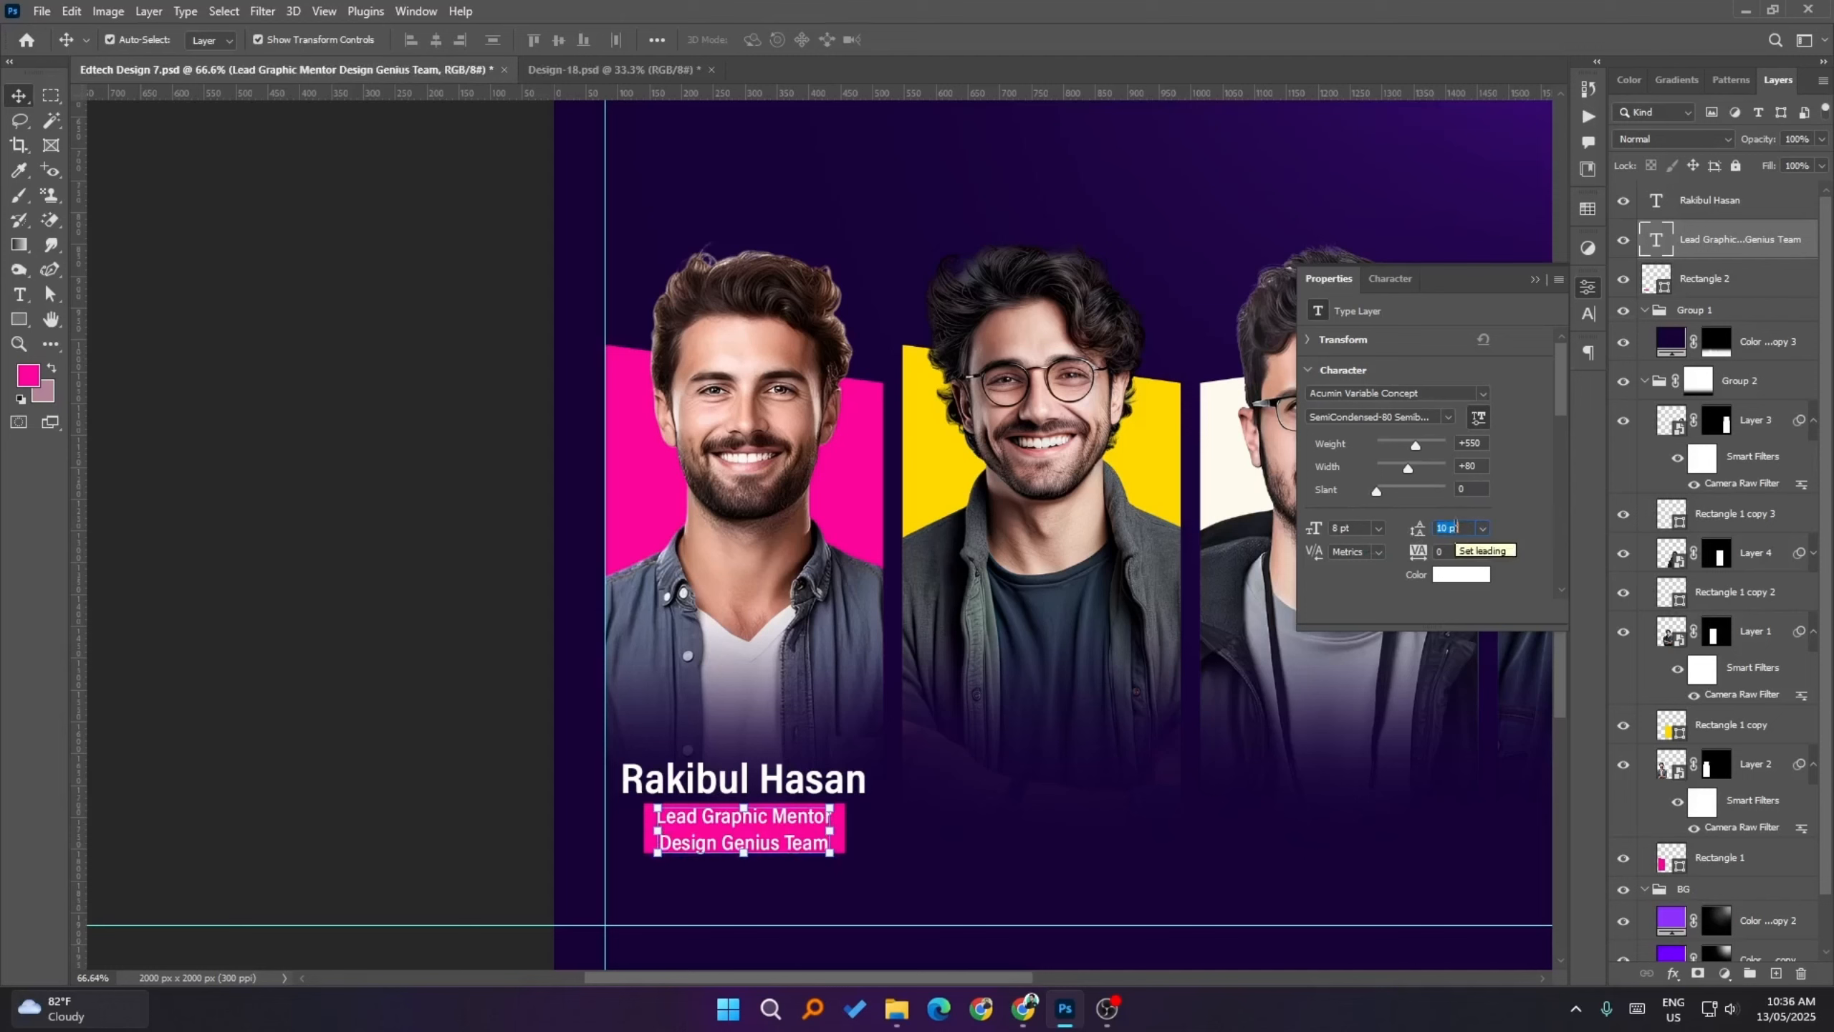
pyautogui.press('Down')
pyautogui.press('Down')
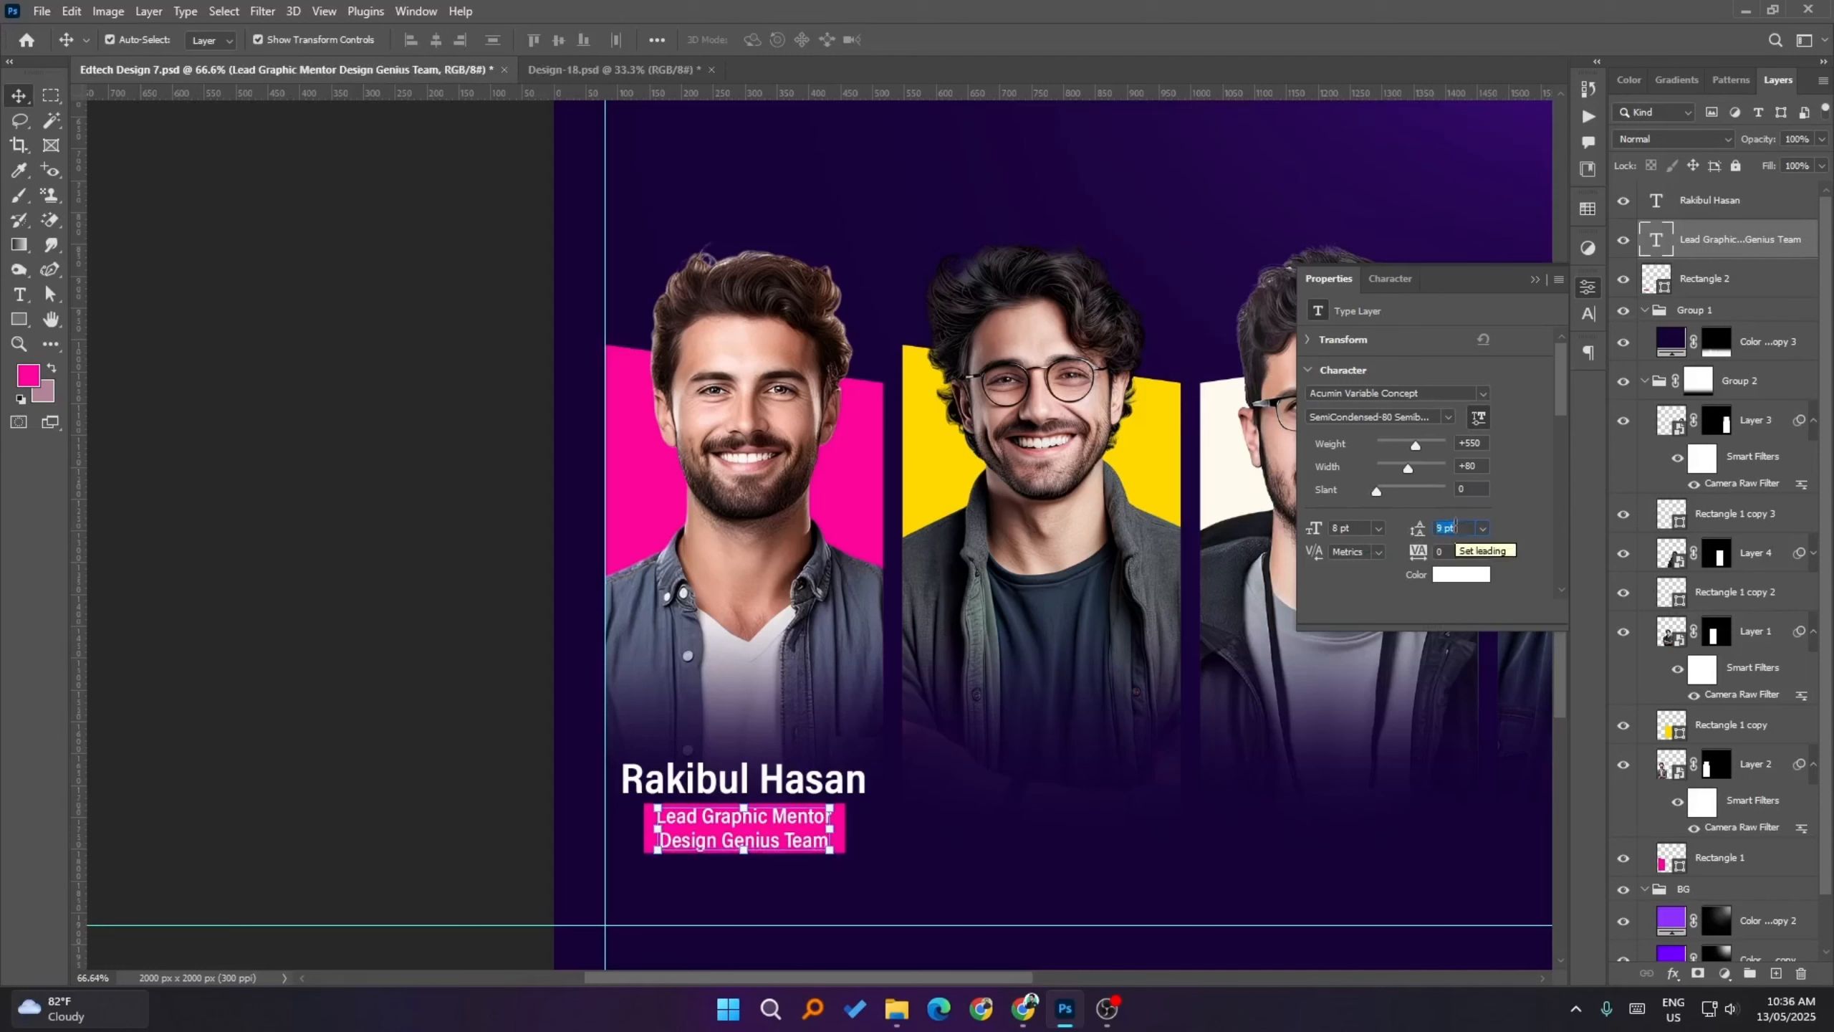
pyautogui.click(396, 683)
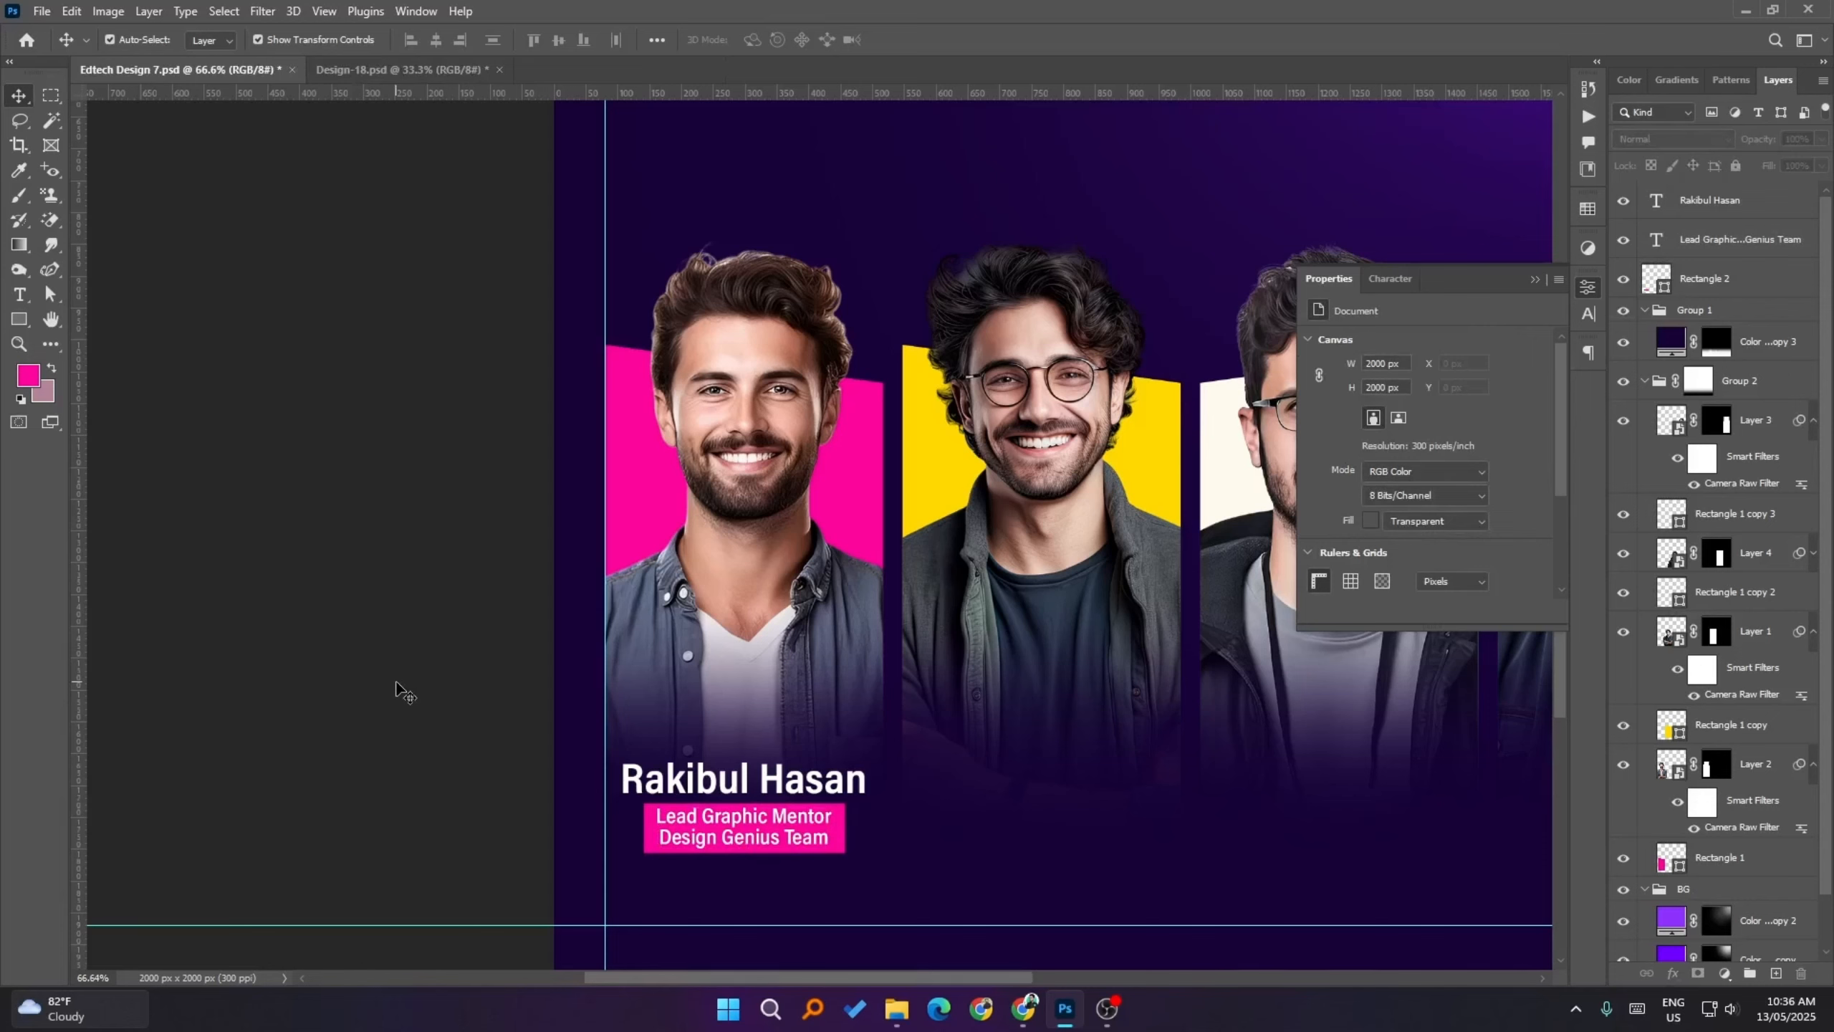
# - Set the subtitle's character width to +90
pyautogui.click(738, 834)
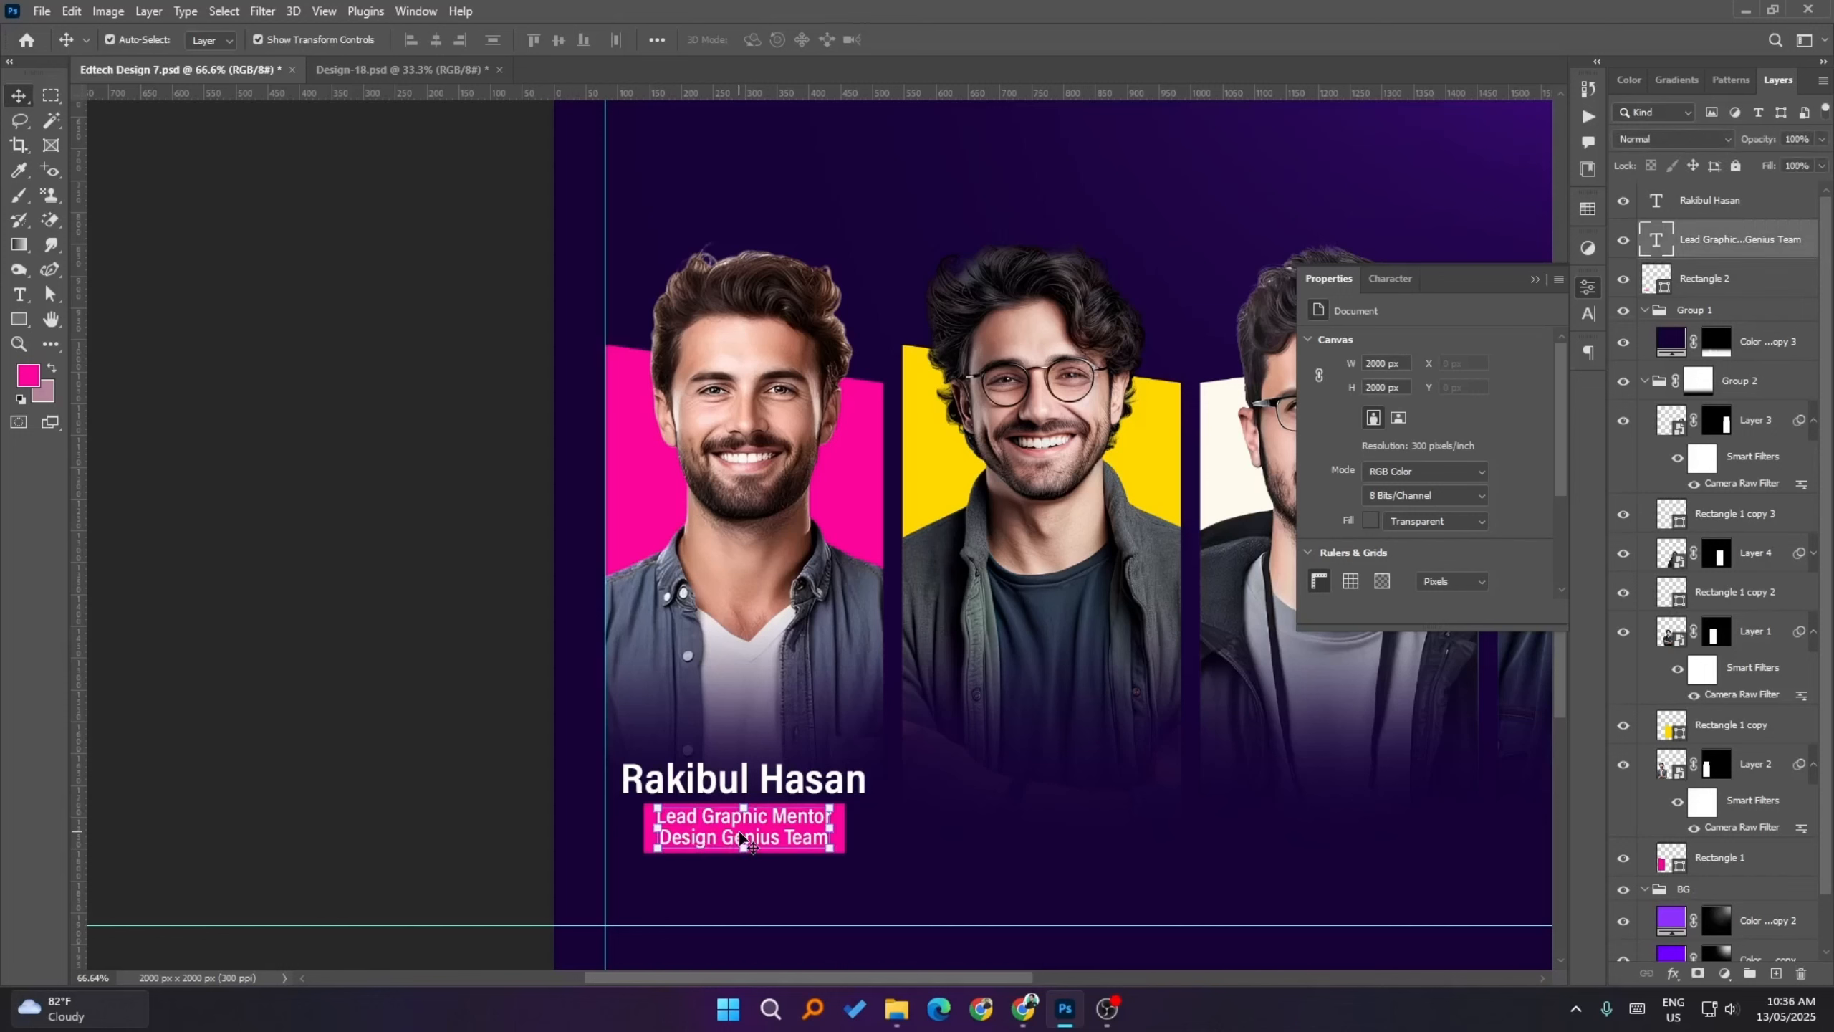
pyautogui.click(293, 715)
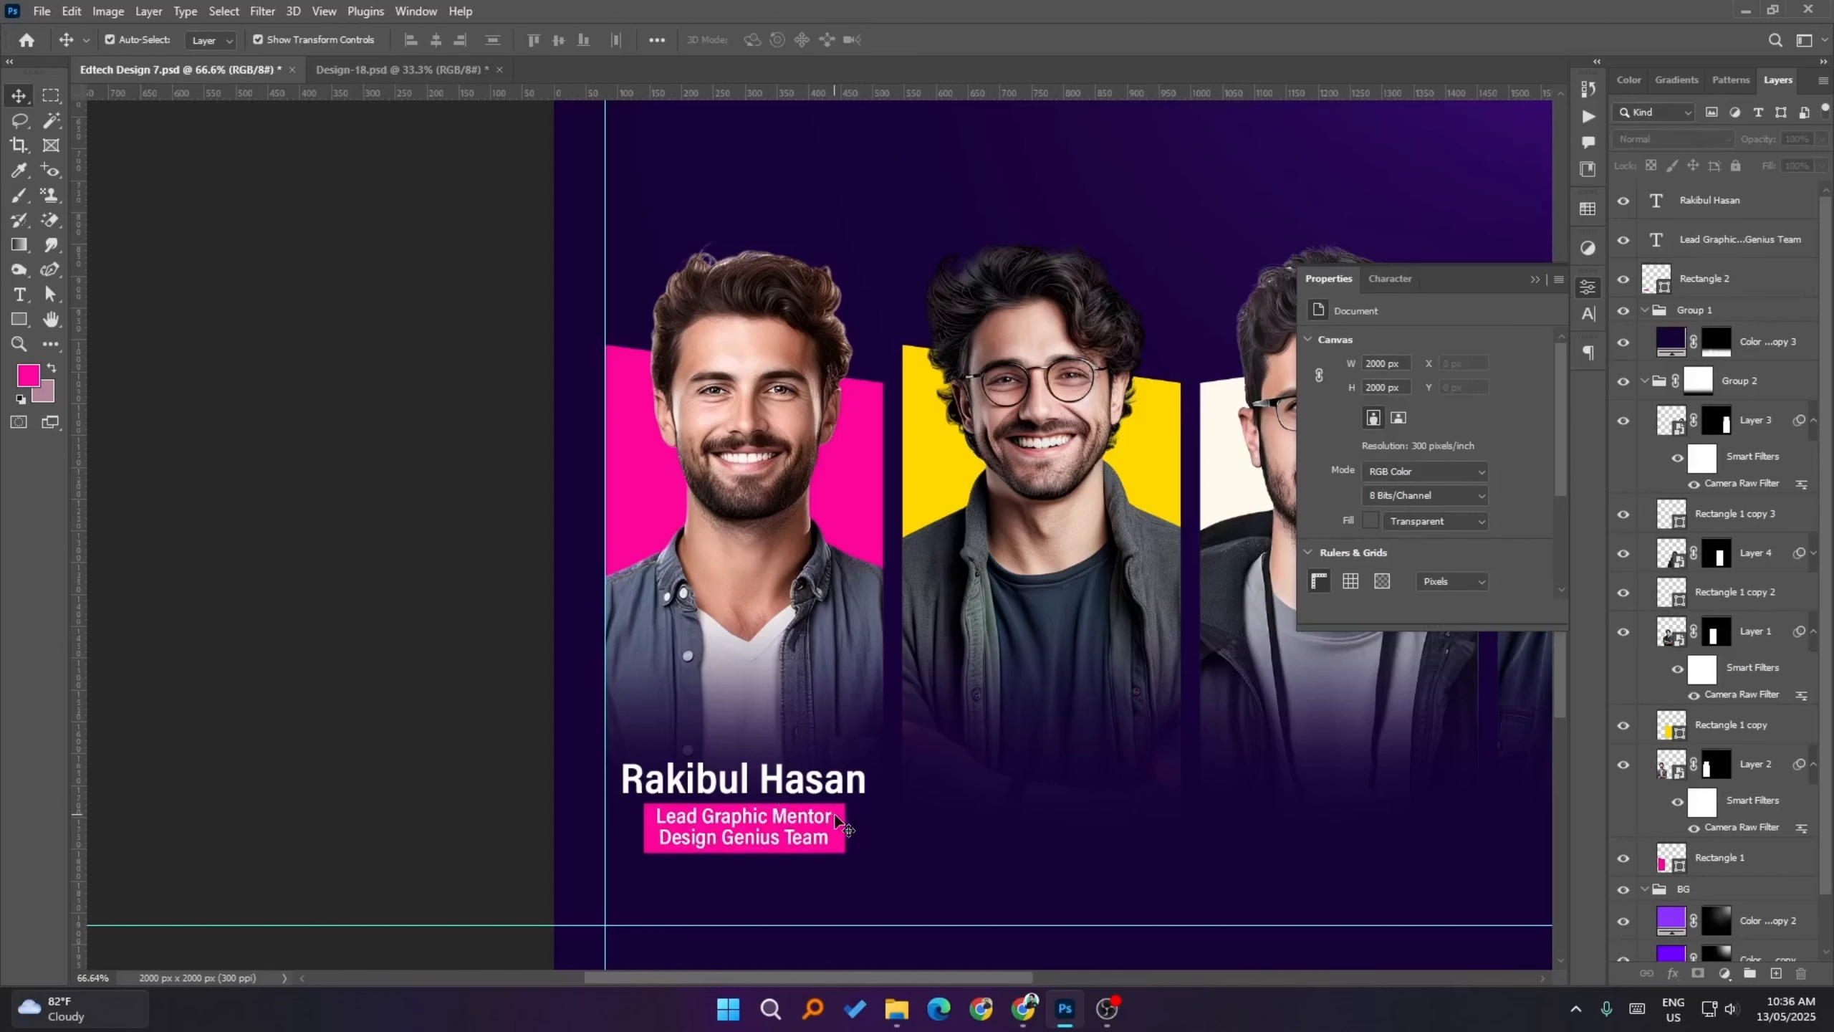
pyautogui.click(834, 814)
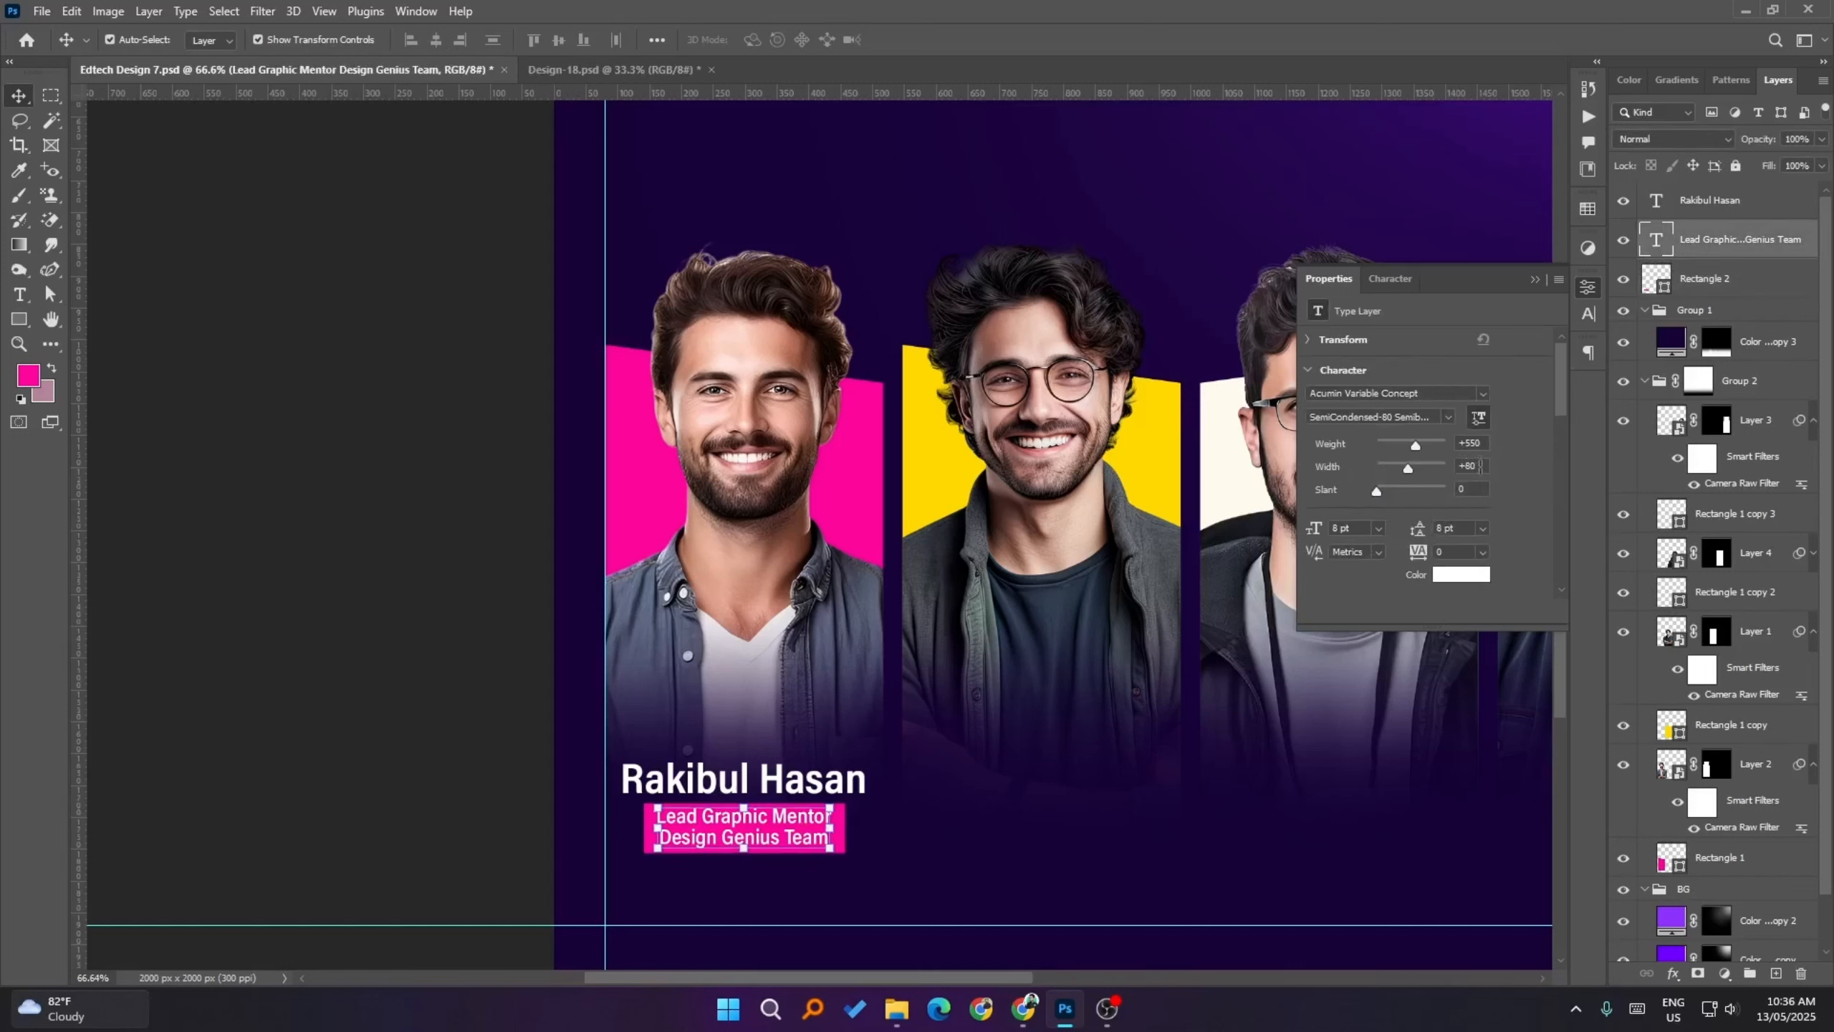
pyautogui.write('90')
pyautogui.press('Return')
pyautogui.click(211, 572)
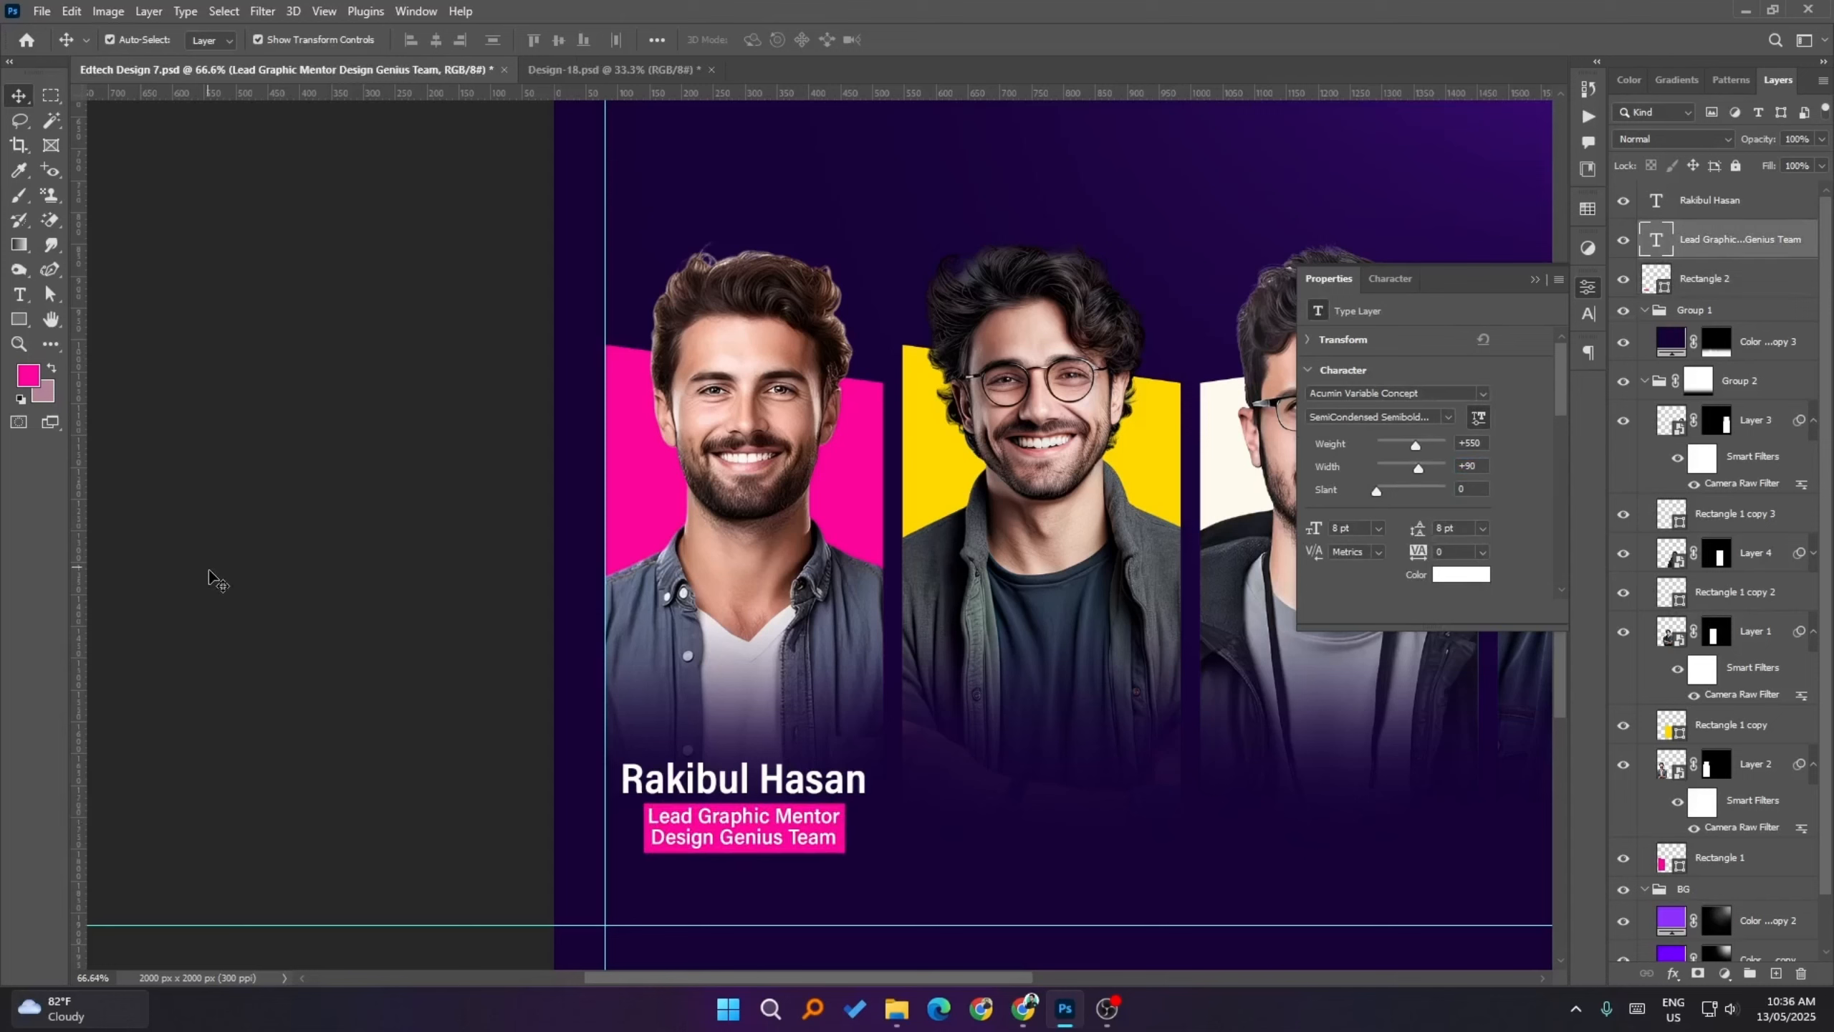
# - Widen the pink box by 10 px on each side to 336 px
pyautogui.click(843, 816)
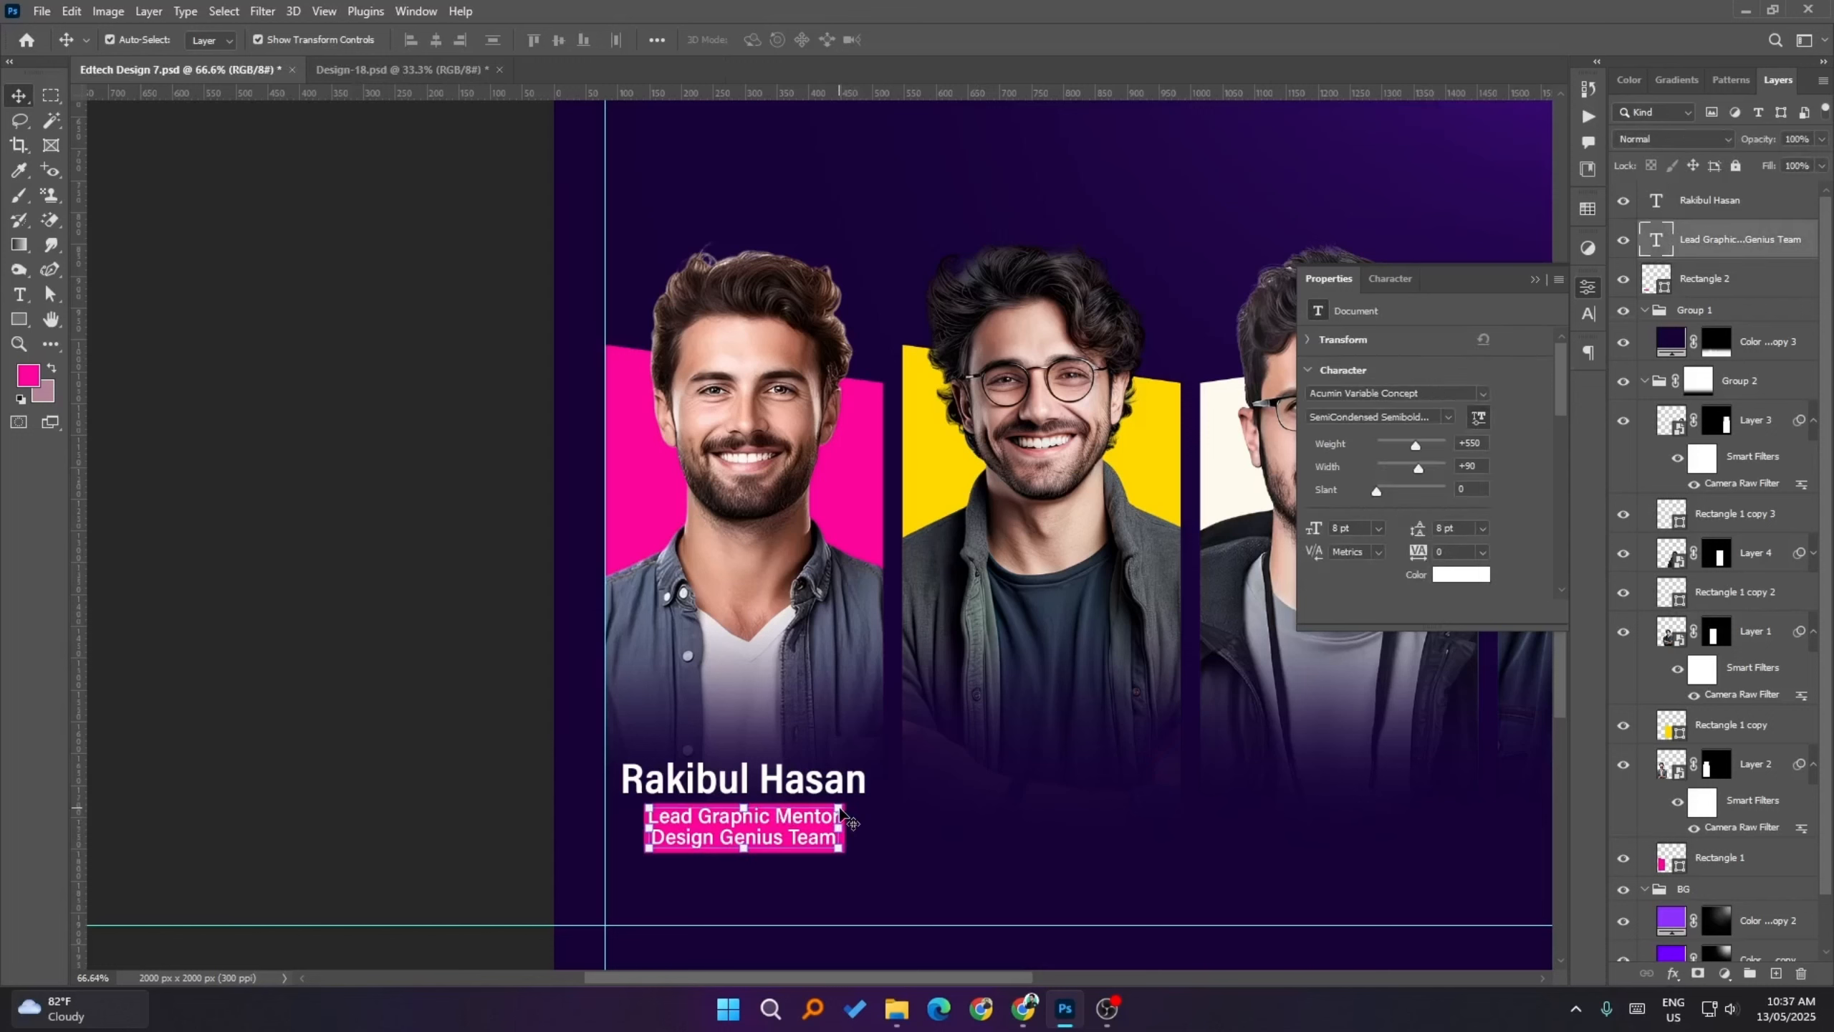
pyautogui.click(1721, 293)
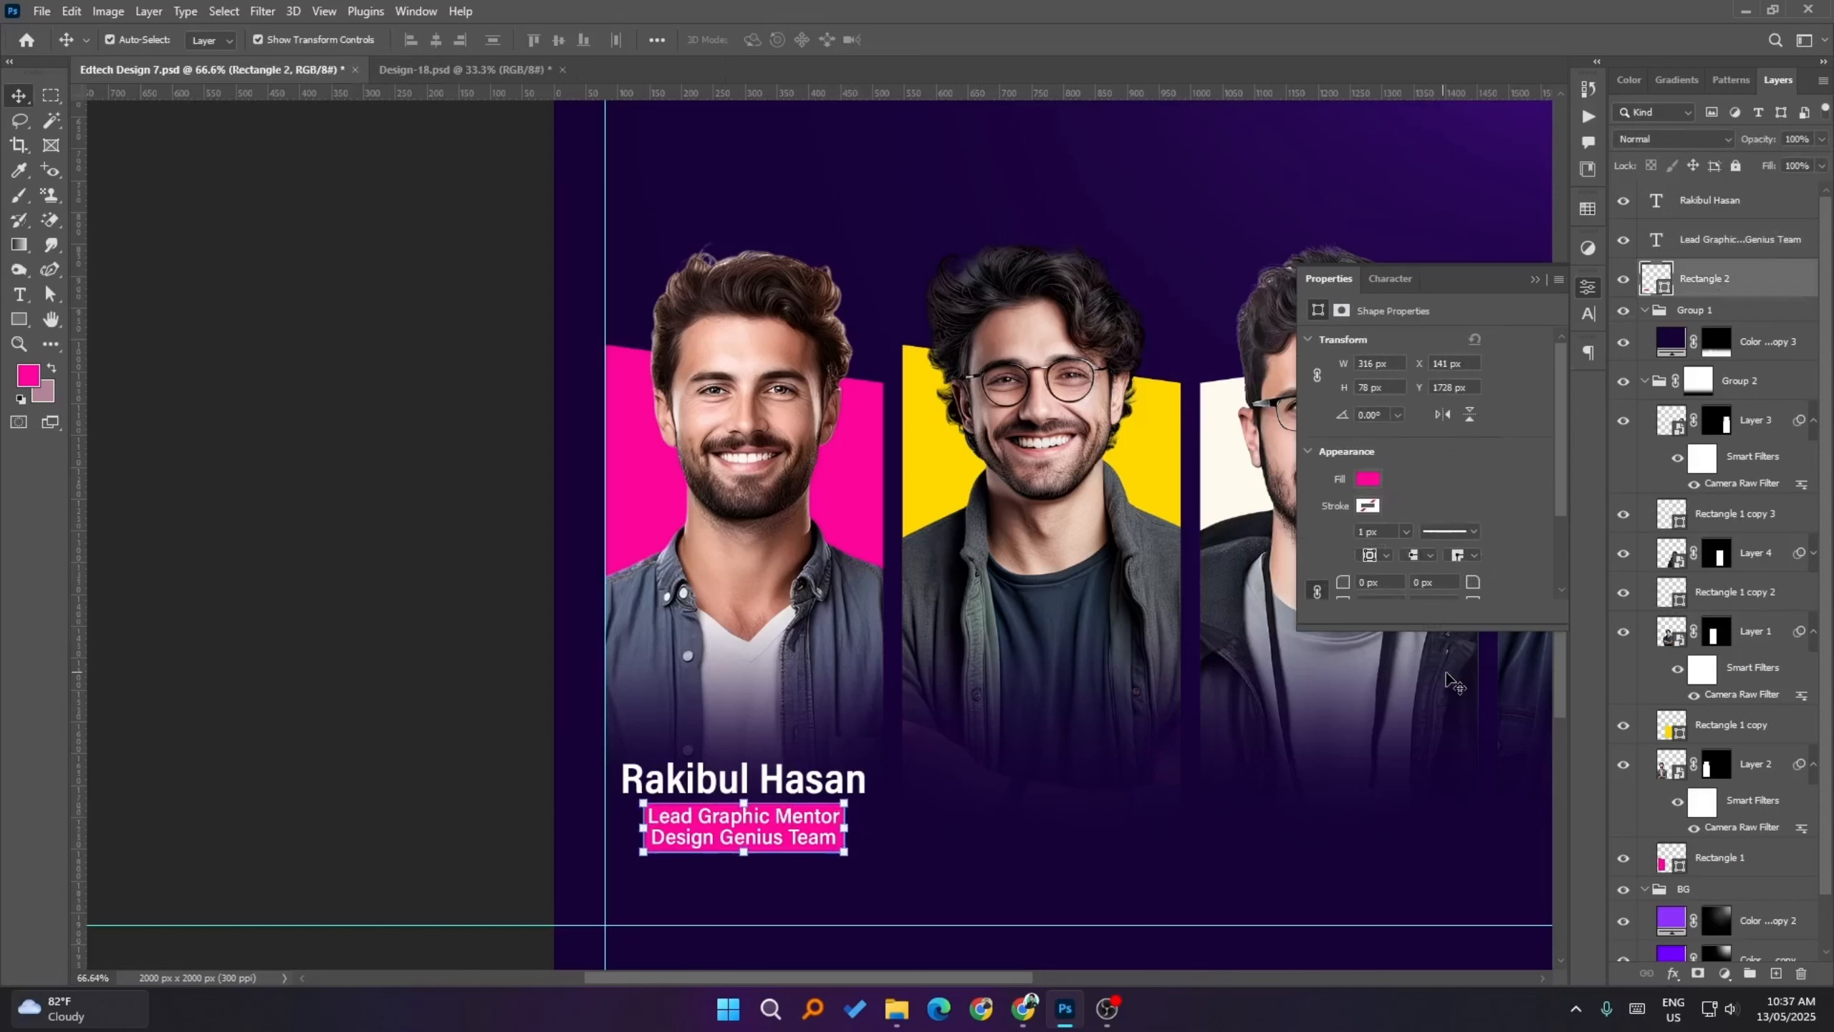
pyautogui.press('a')
pyautogui.click(843, 824)
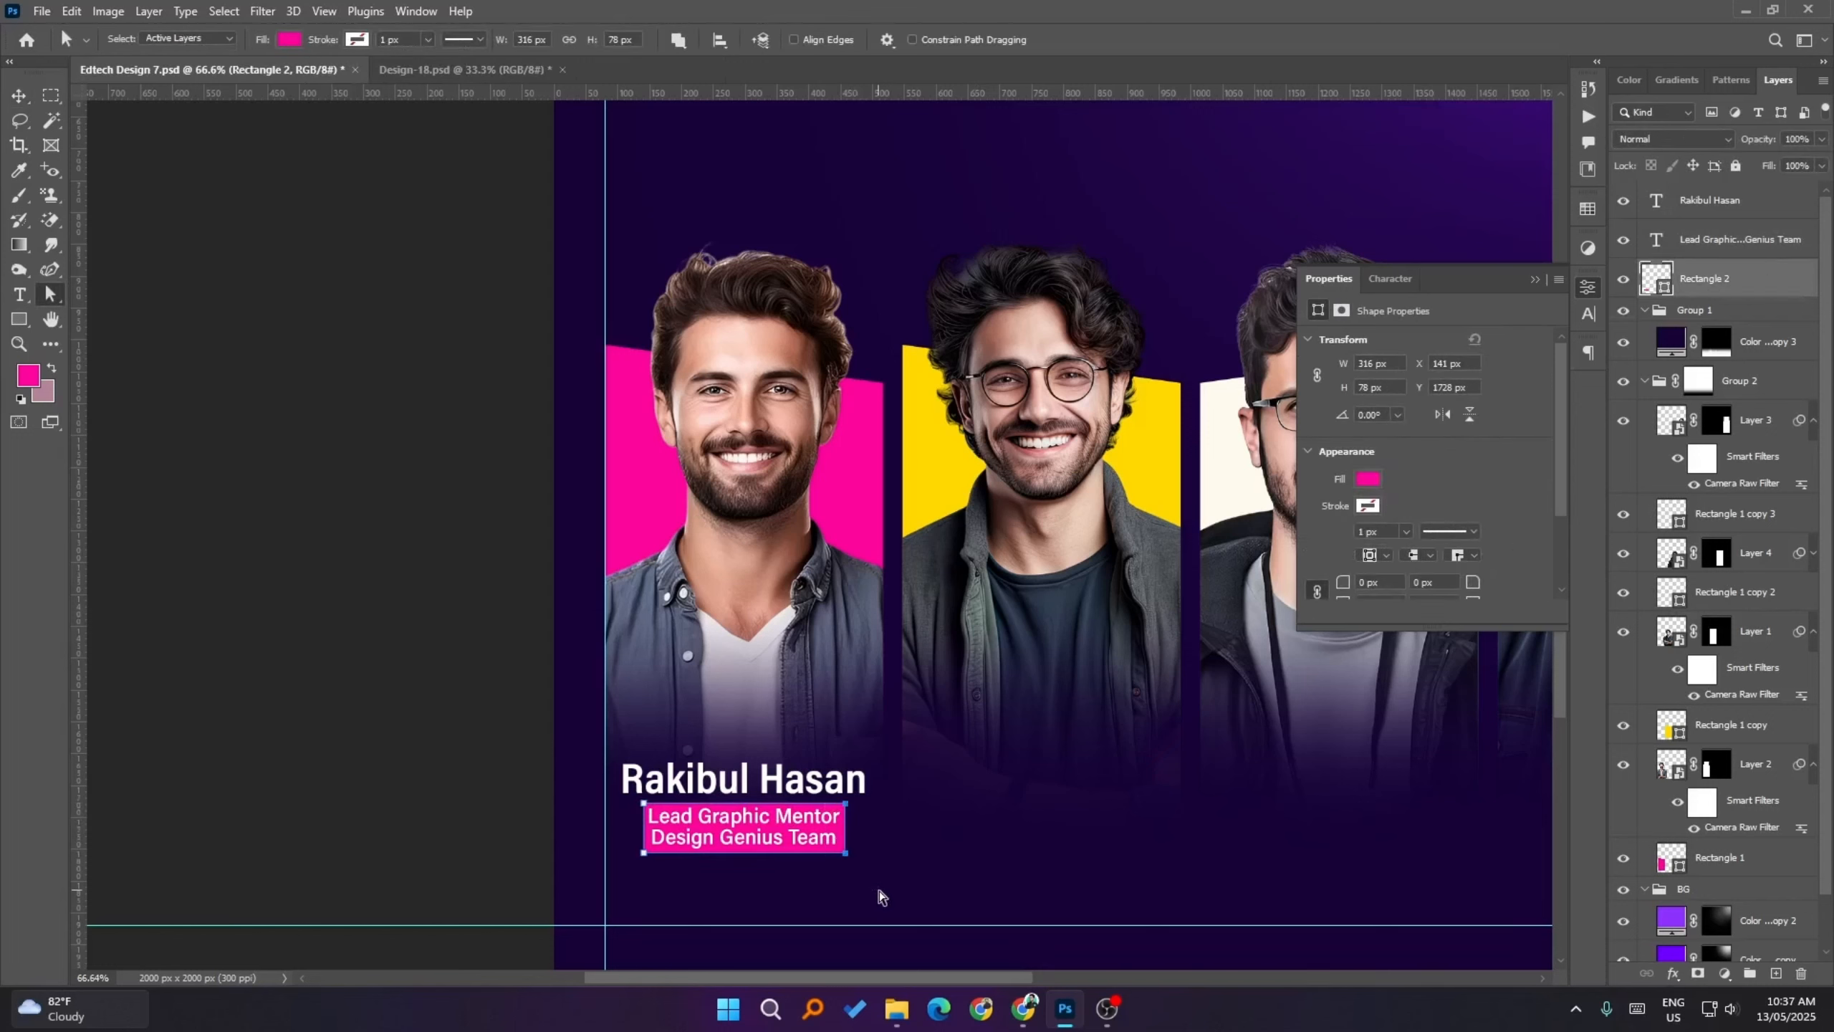
pyautogui.hotkey('shift', 'Right')
pyautogui.hotkey('shift', 'Left')
pyautogui.click(254, 659)
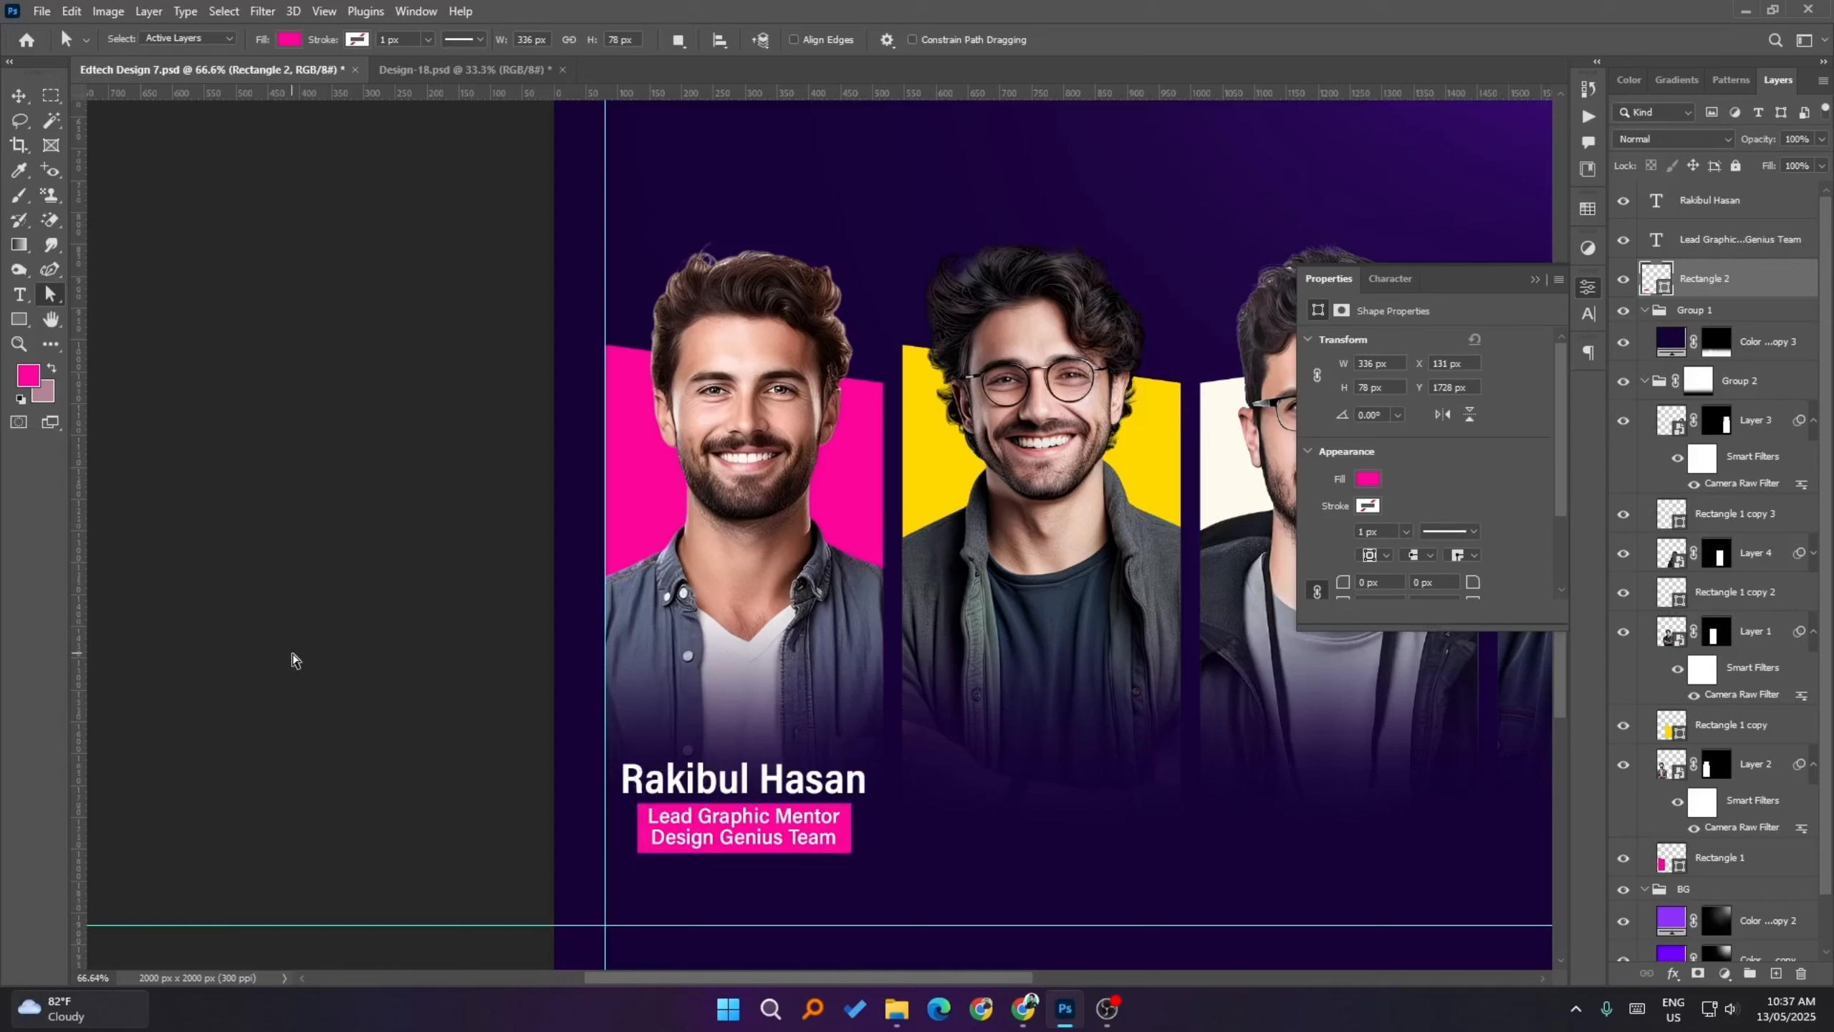
pyautogui.click(19, 95)
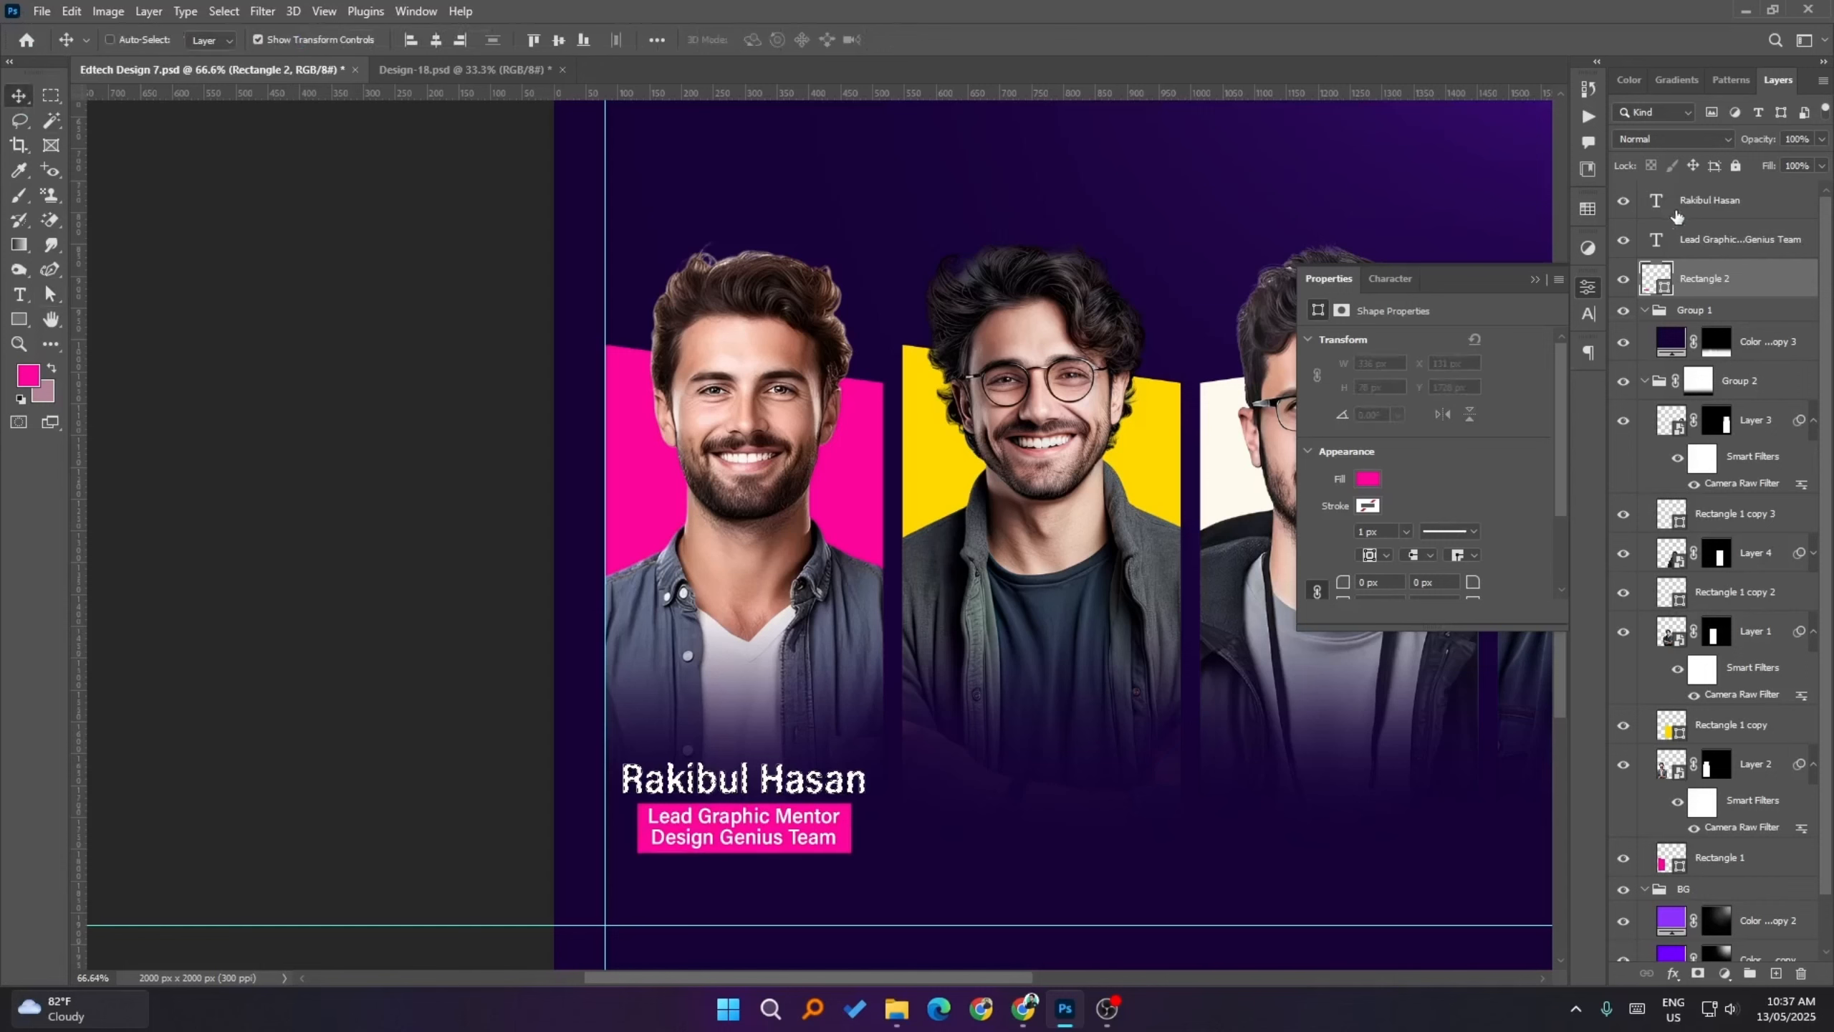
pyautogui.keyDown('shift'); pyautogui.click(1675, 239); pyautogui.keyUp('shift')
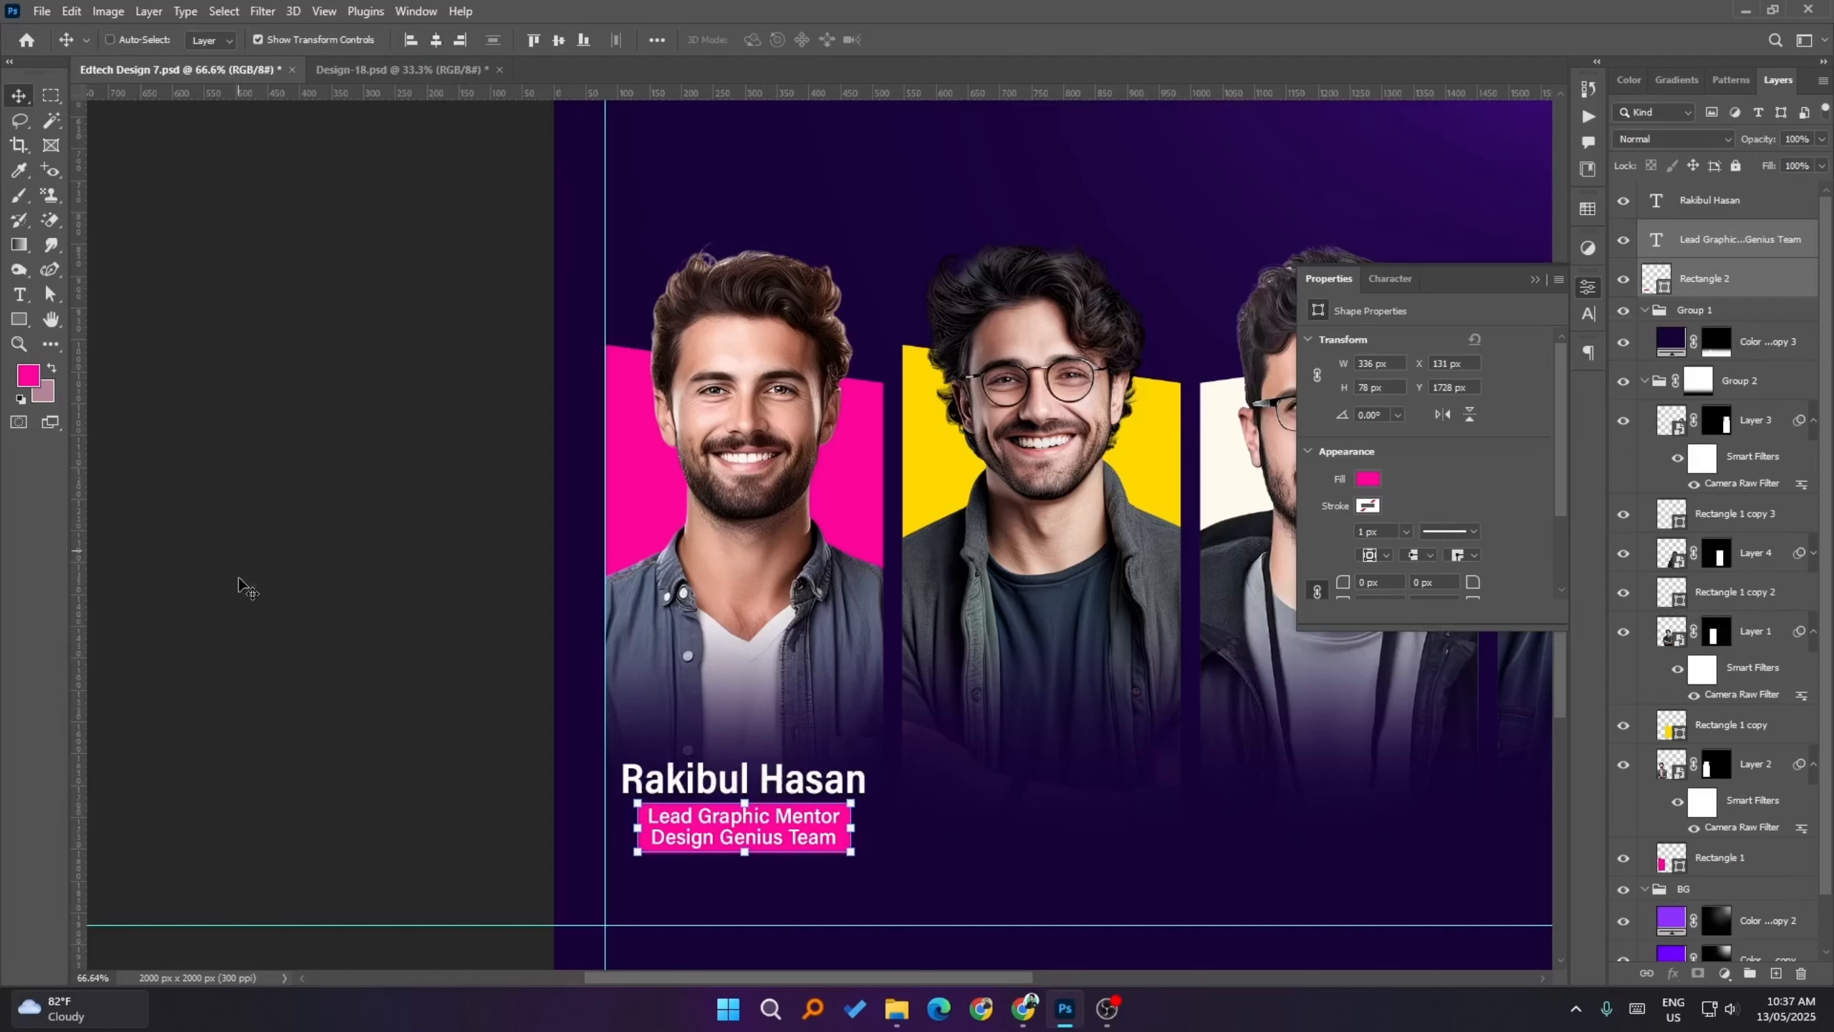
pyautogui.click(242, 603)
pyautogui.hotkey('ctrl', '-')
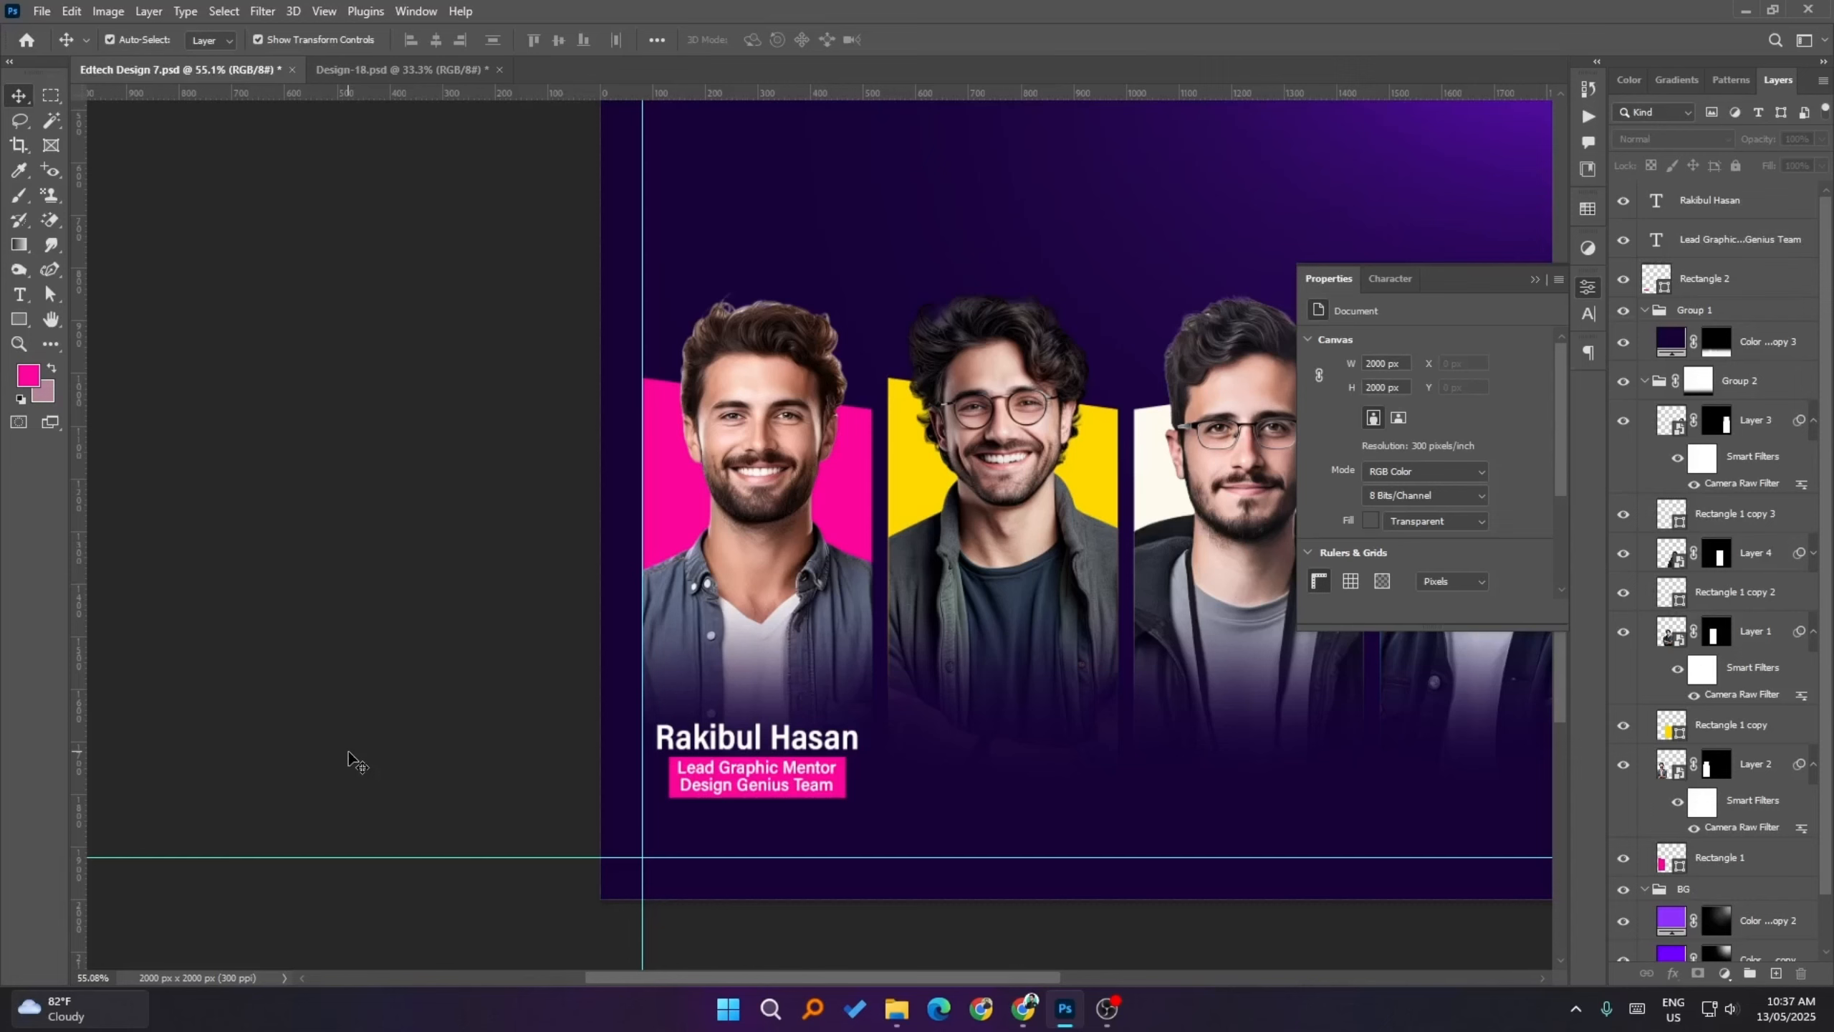
# - Group the name, title and pink box layers into one label group
pyautogui.click(839, 749)
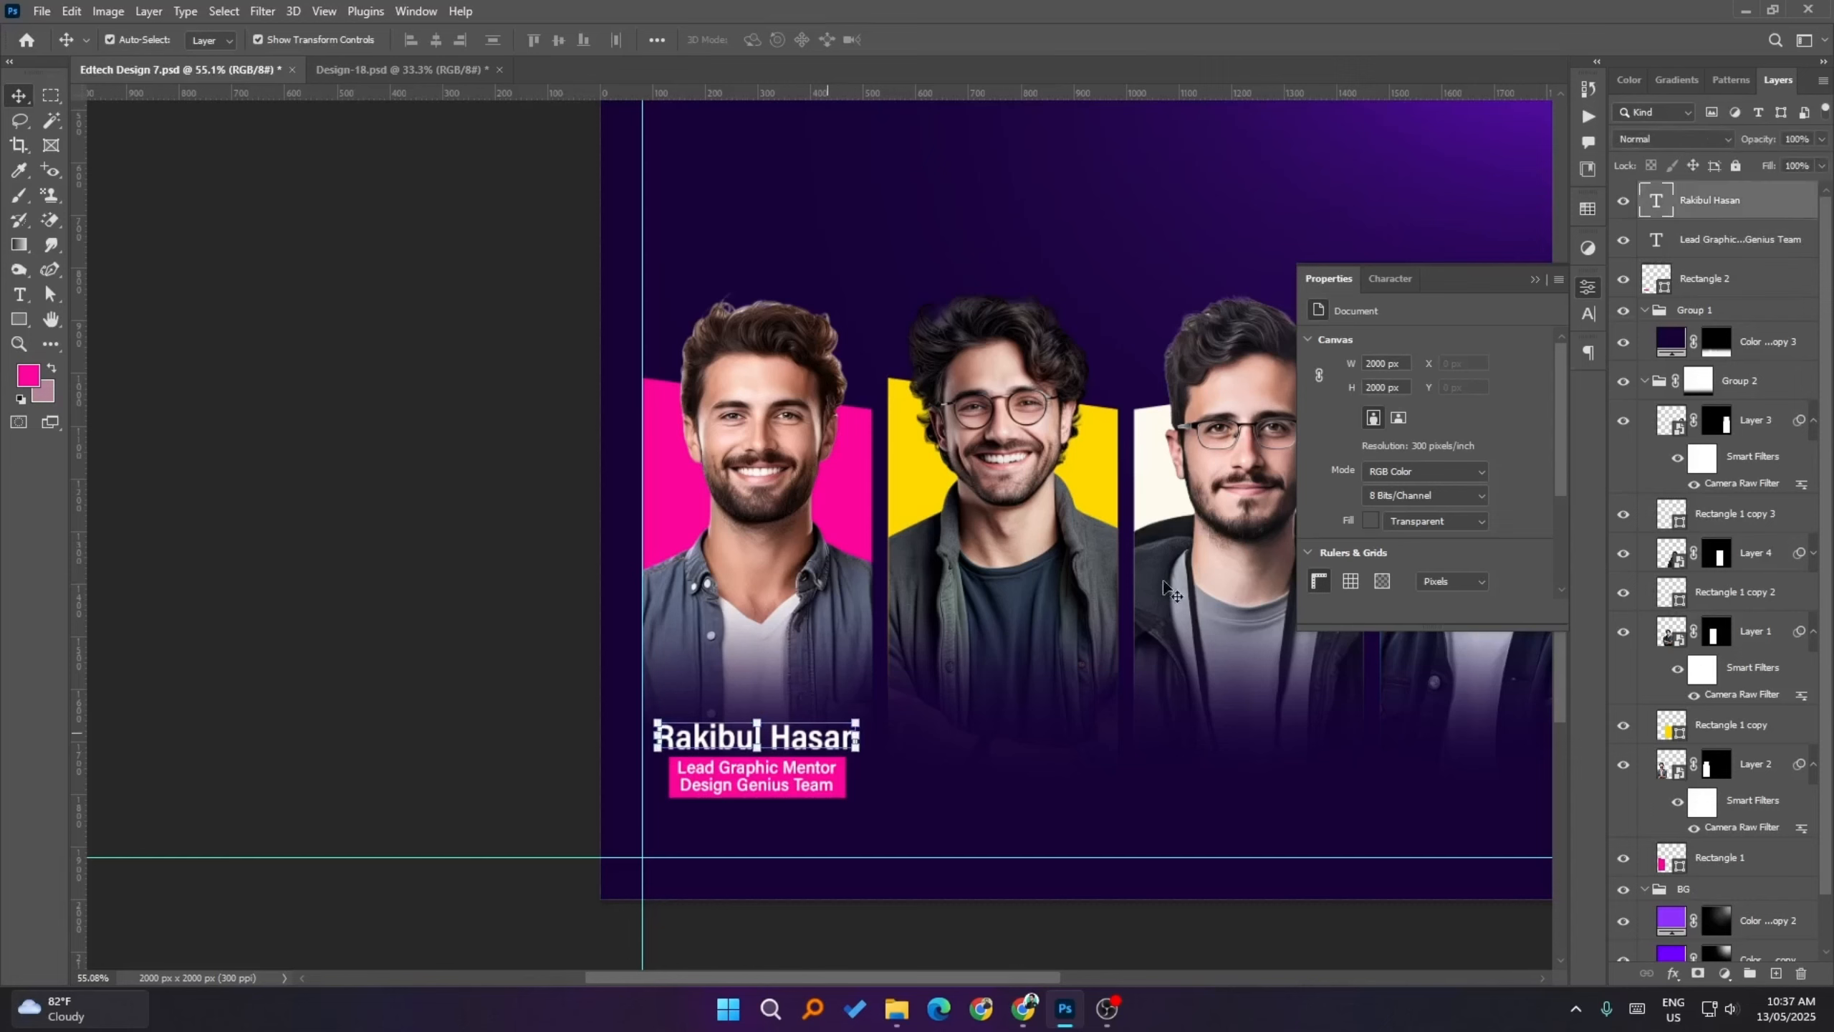
pyautogui.keyDown('shift'); pyautogui.click(1706, 283); pyautogui.keyUp('shift')
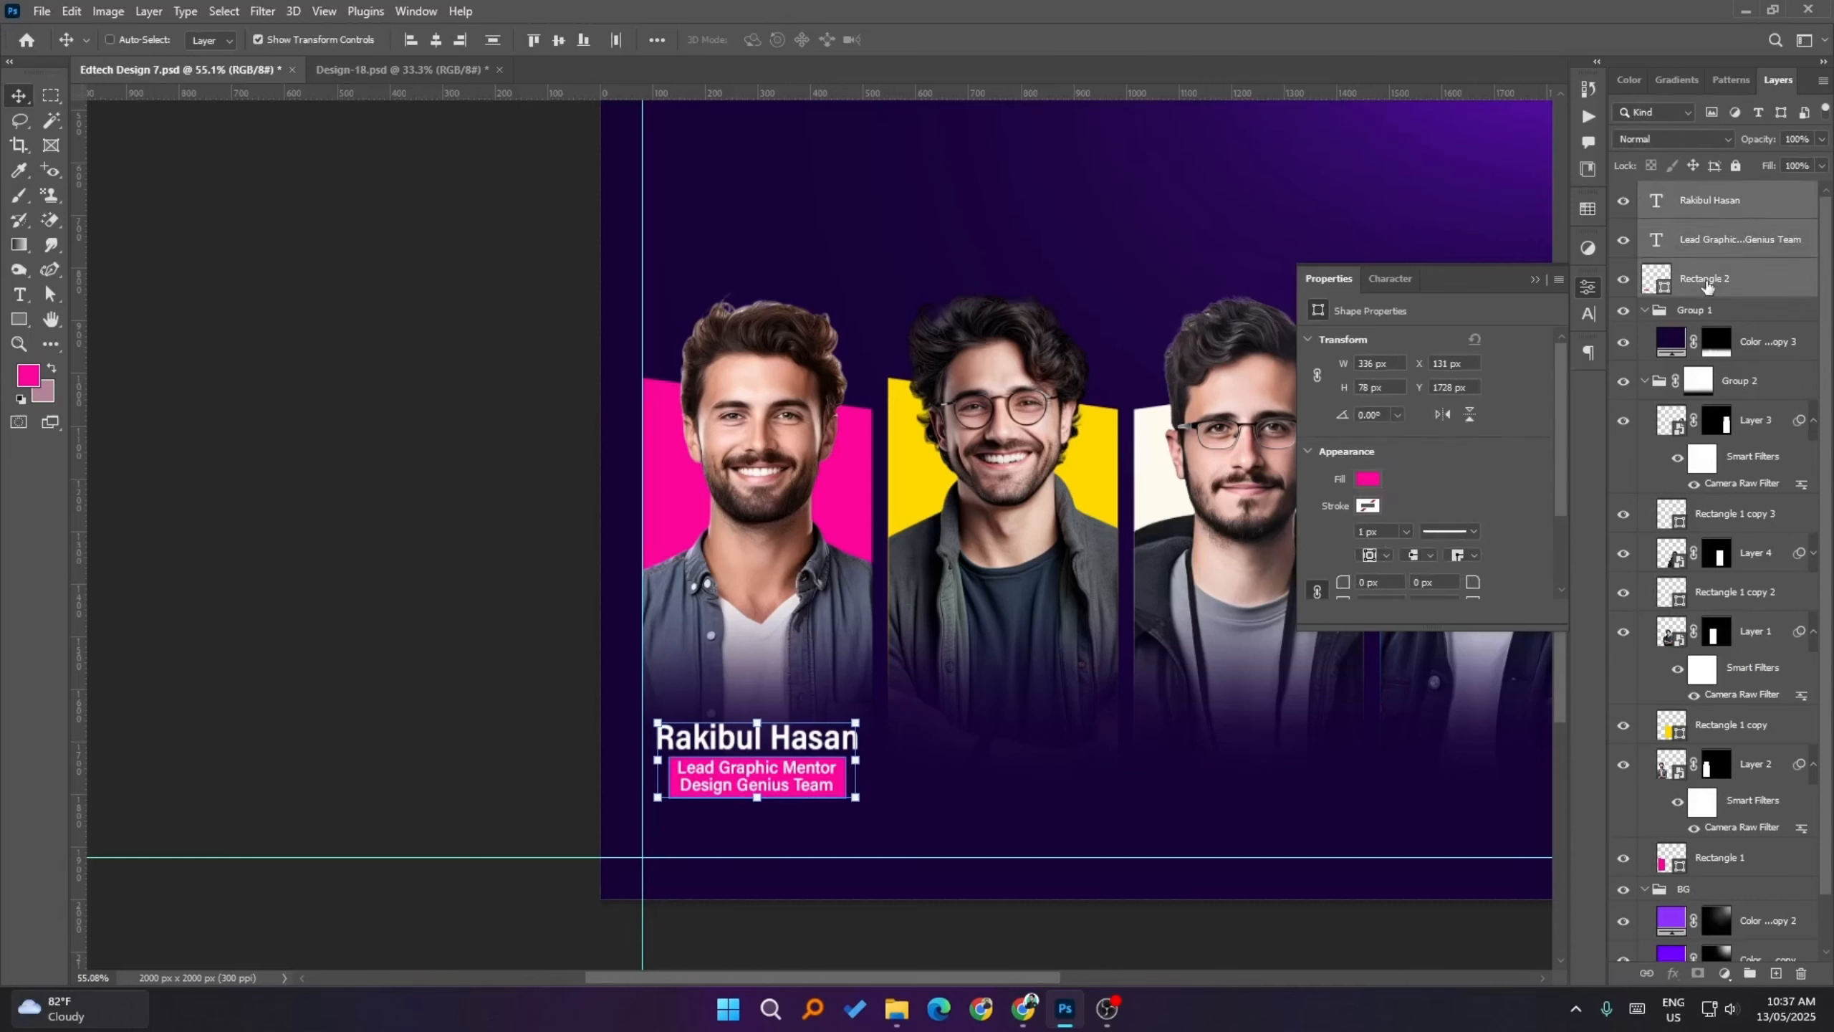
pyautogui.hotkey('ctrl', 'g')
# - Duplicate the label group and move the copy right, under the second portrait
pyautogui.moveTo(784, 780); pyautogui.dragTo(1040, 794)
pyautogui.hotkey('ctrl', 'z')
pyautogui.click(1645, 193)
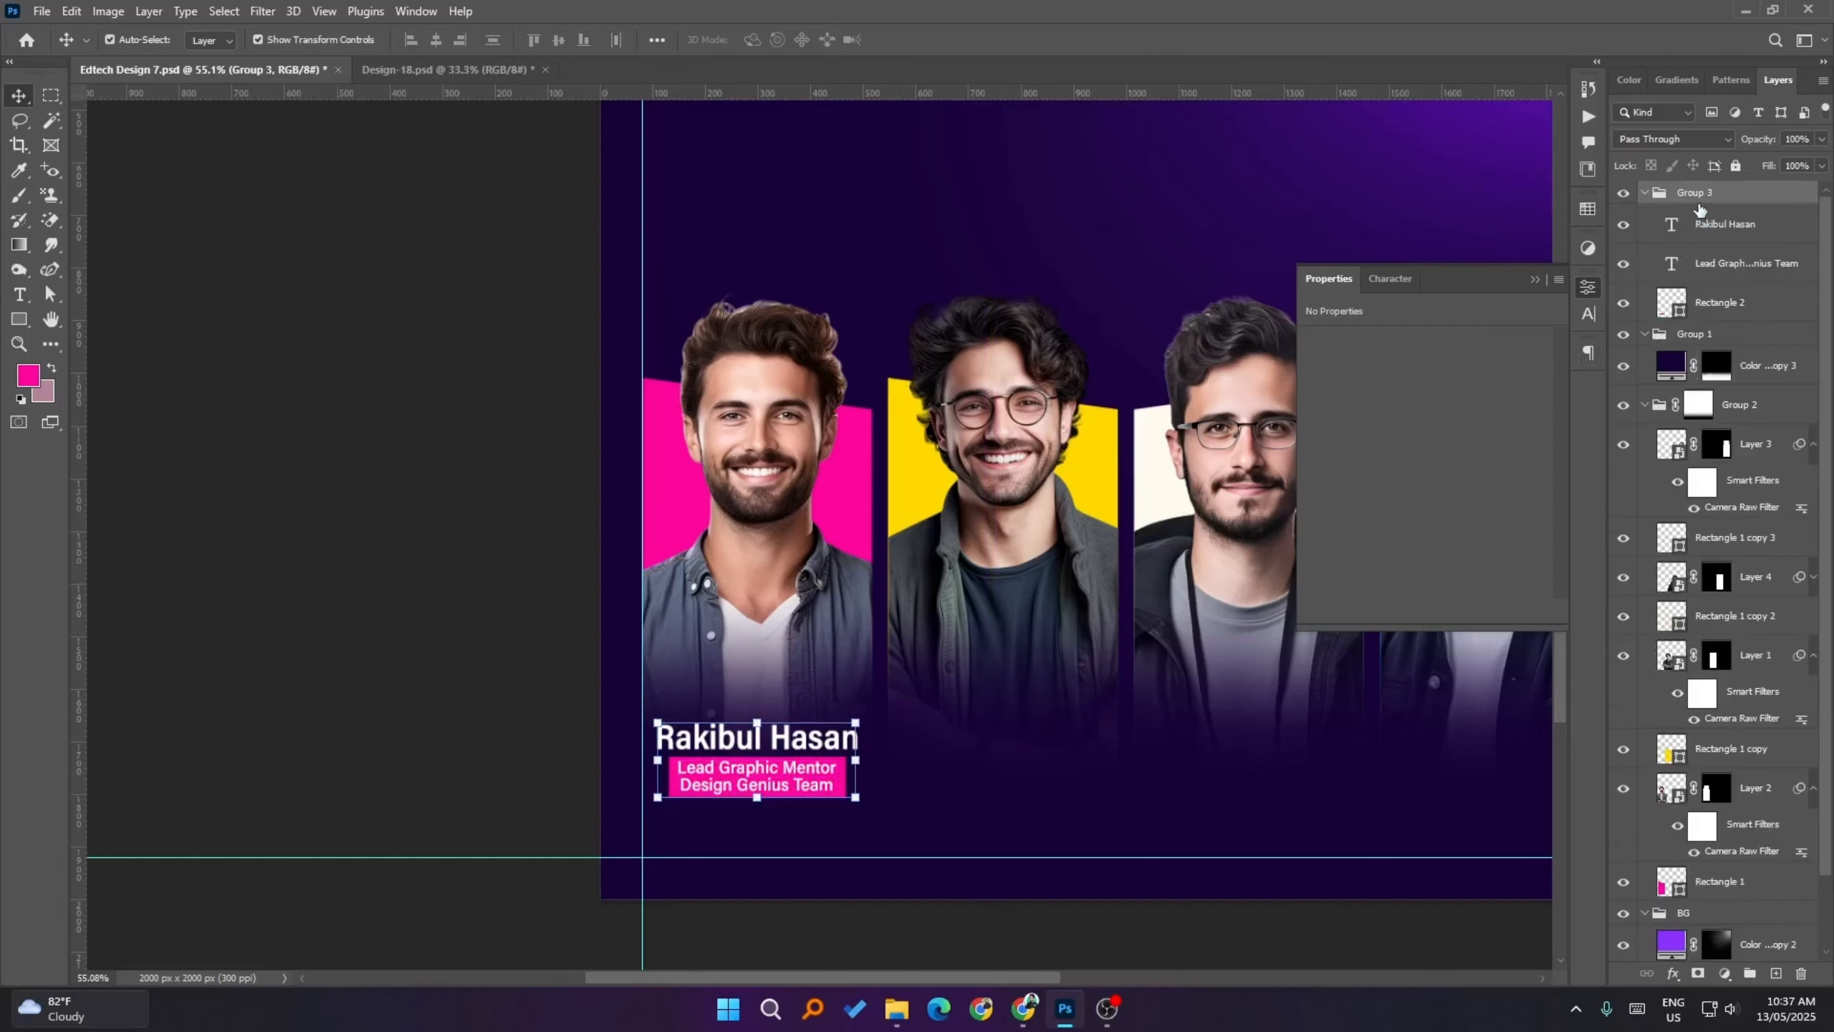
pyautogui.hotkey('ctrl', 'j')
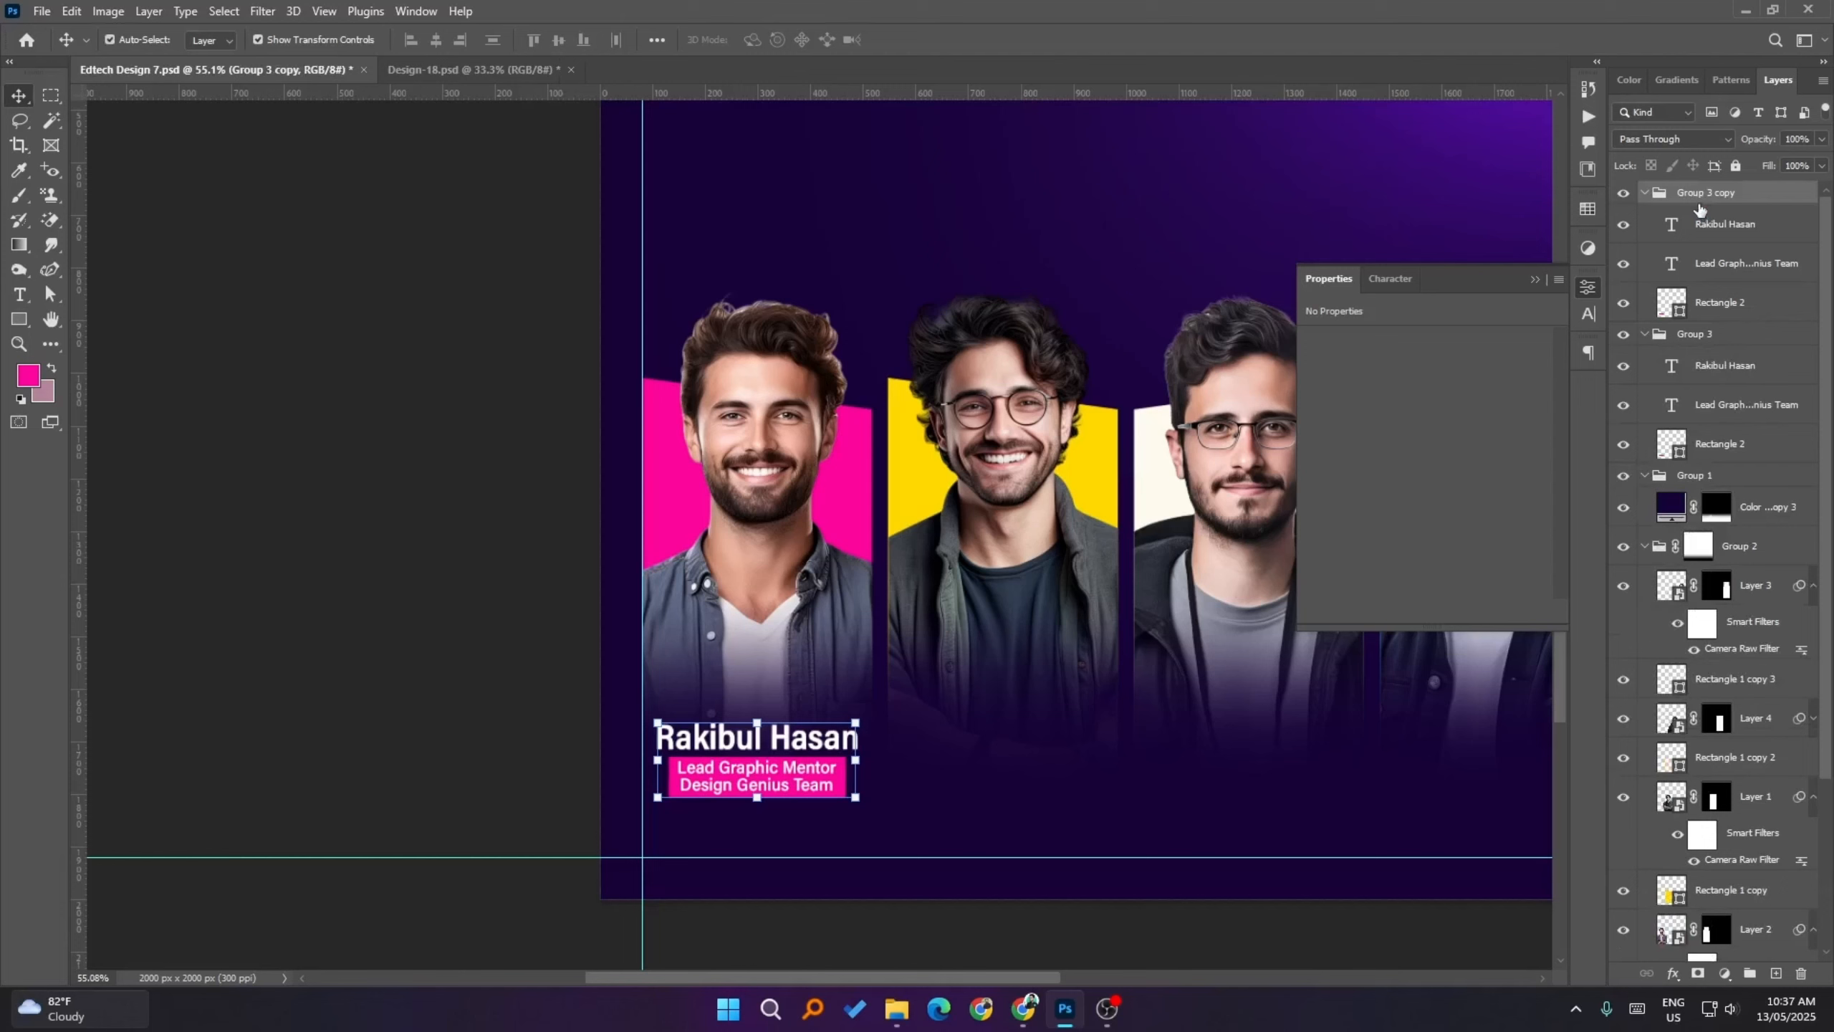
pyautogui.hotkey('ctrl', 't')
pyautogui.moveTo(839, 765); pyautogui.dragTo(1022, 772)
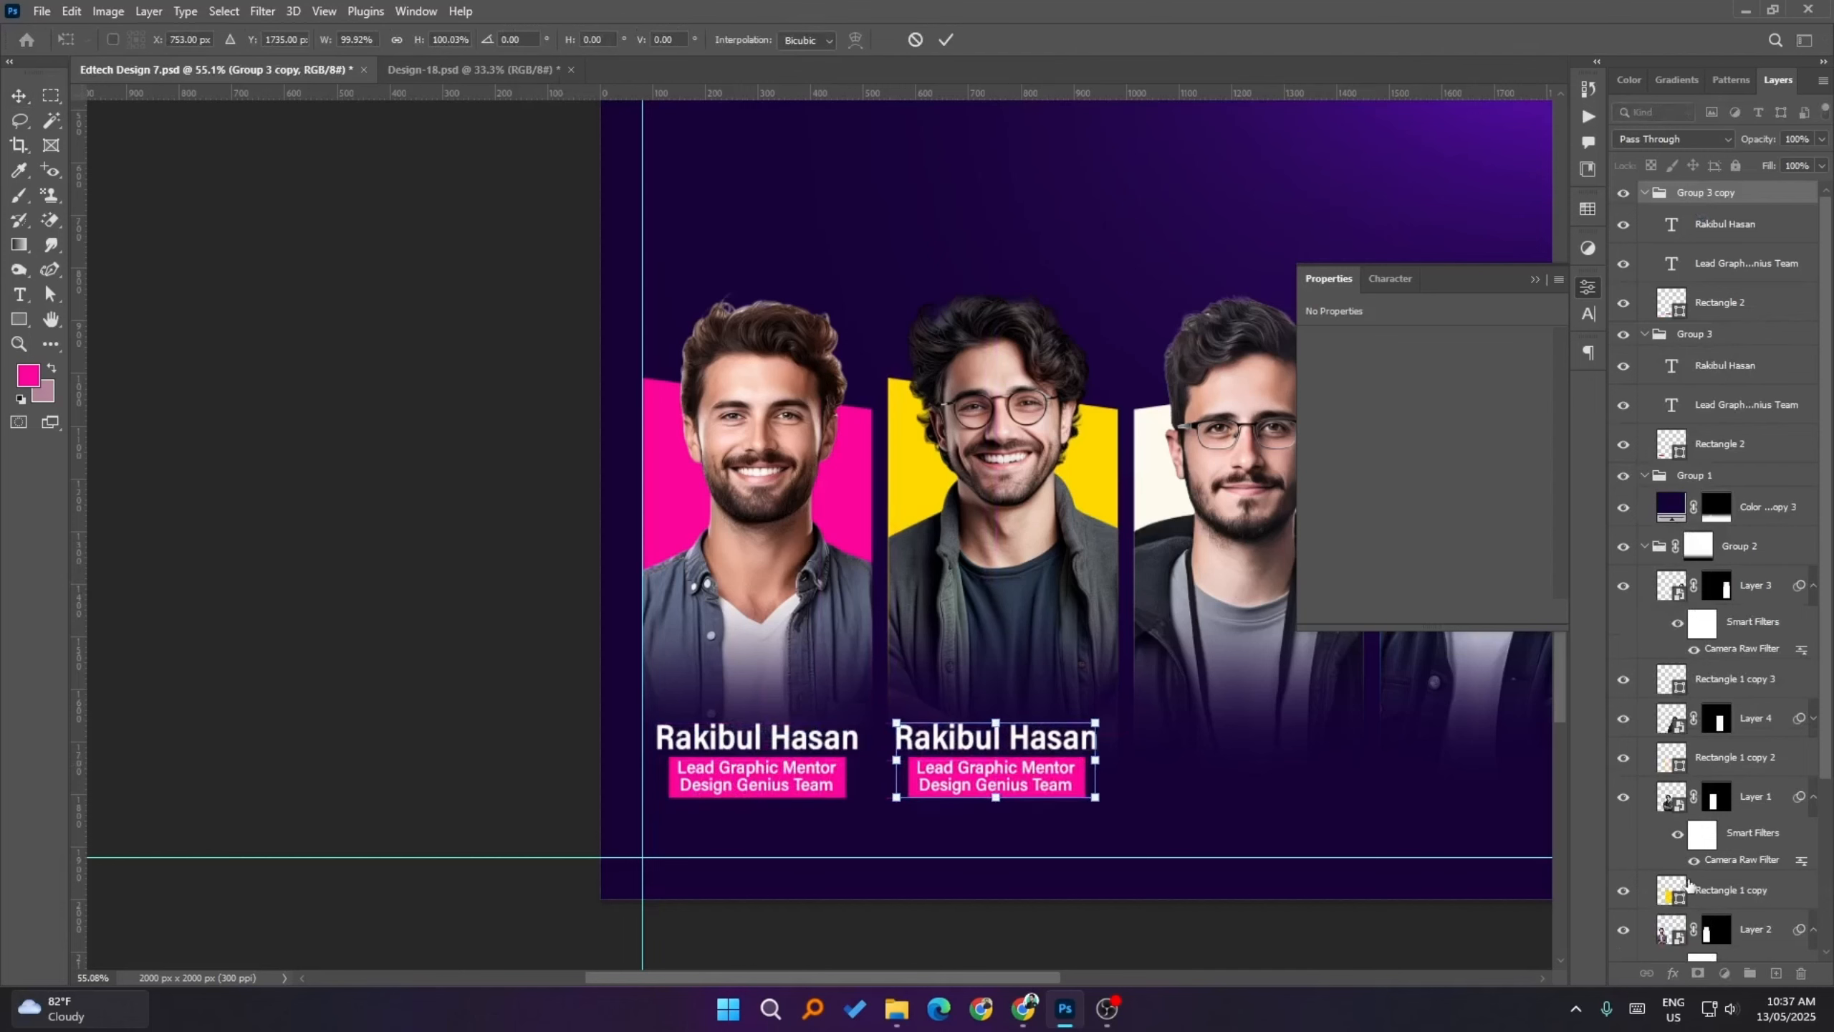
# - Centre the copied label horizontally on the yellow portrait panel
pyautogui.keyDown('ctrl'); pyautogui.click(1669, 889); pyautogui.keyUp('ctrl')
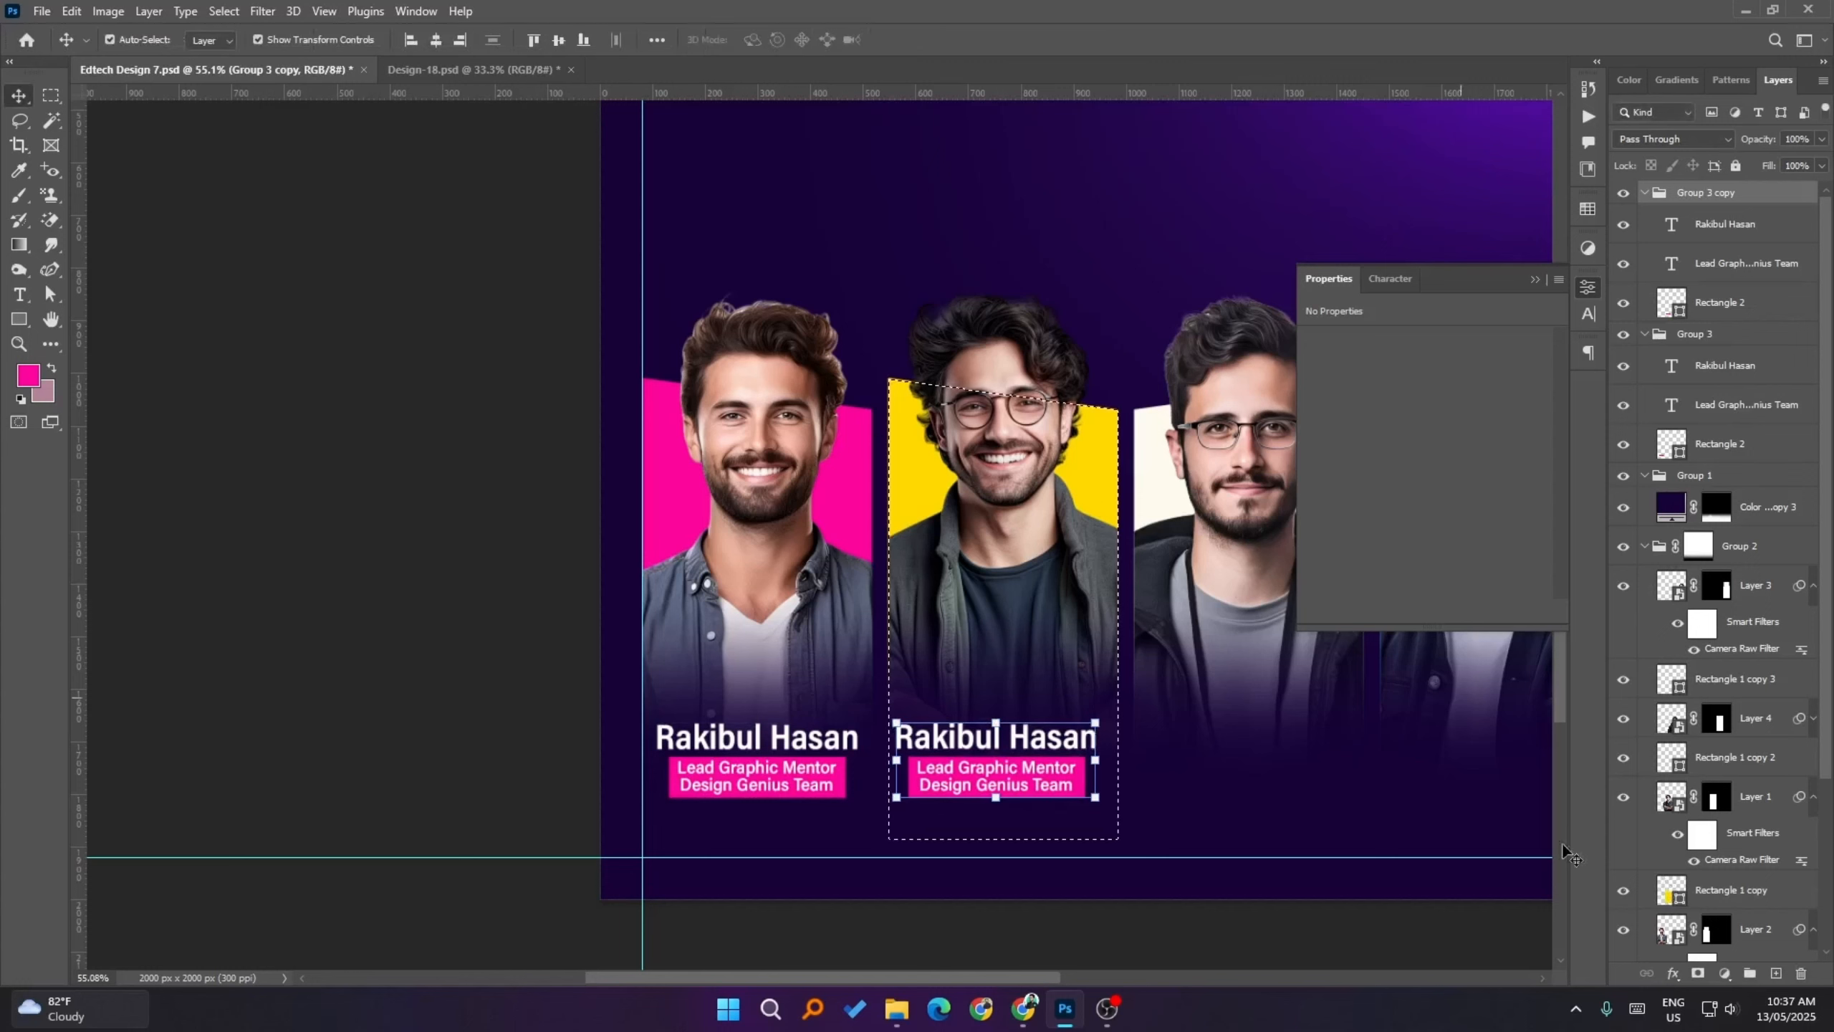
pyautogui.click(437, 42)
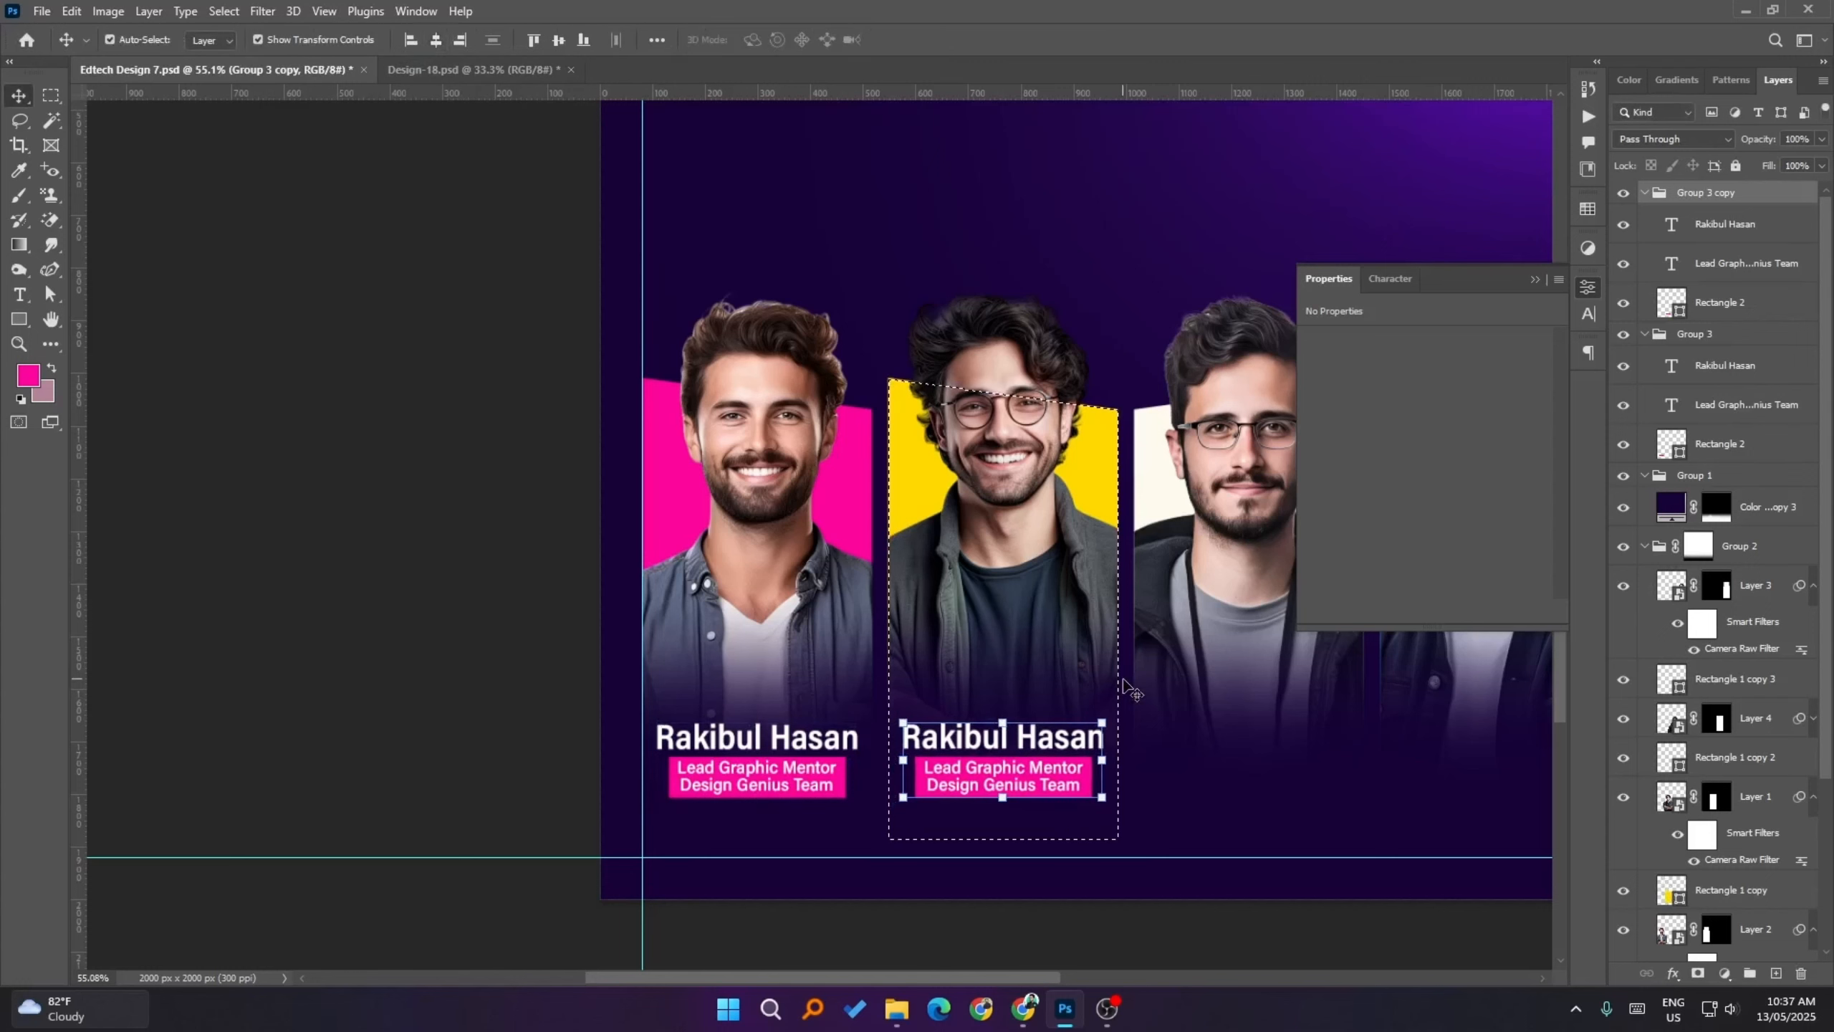
pyautogui.press('ctrl')
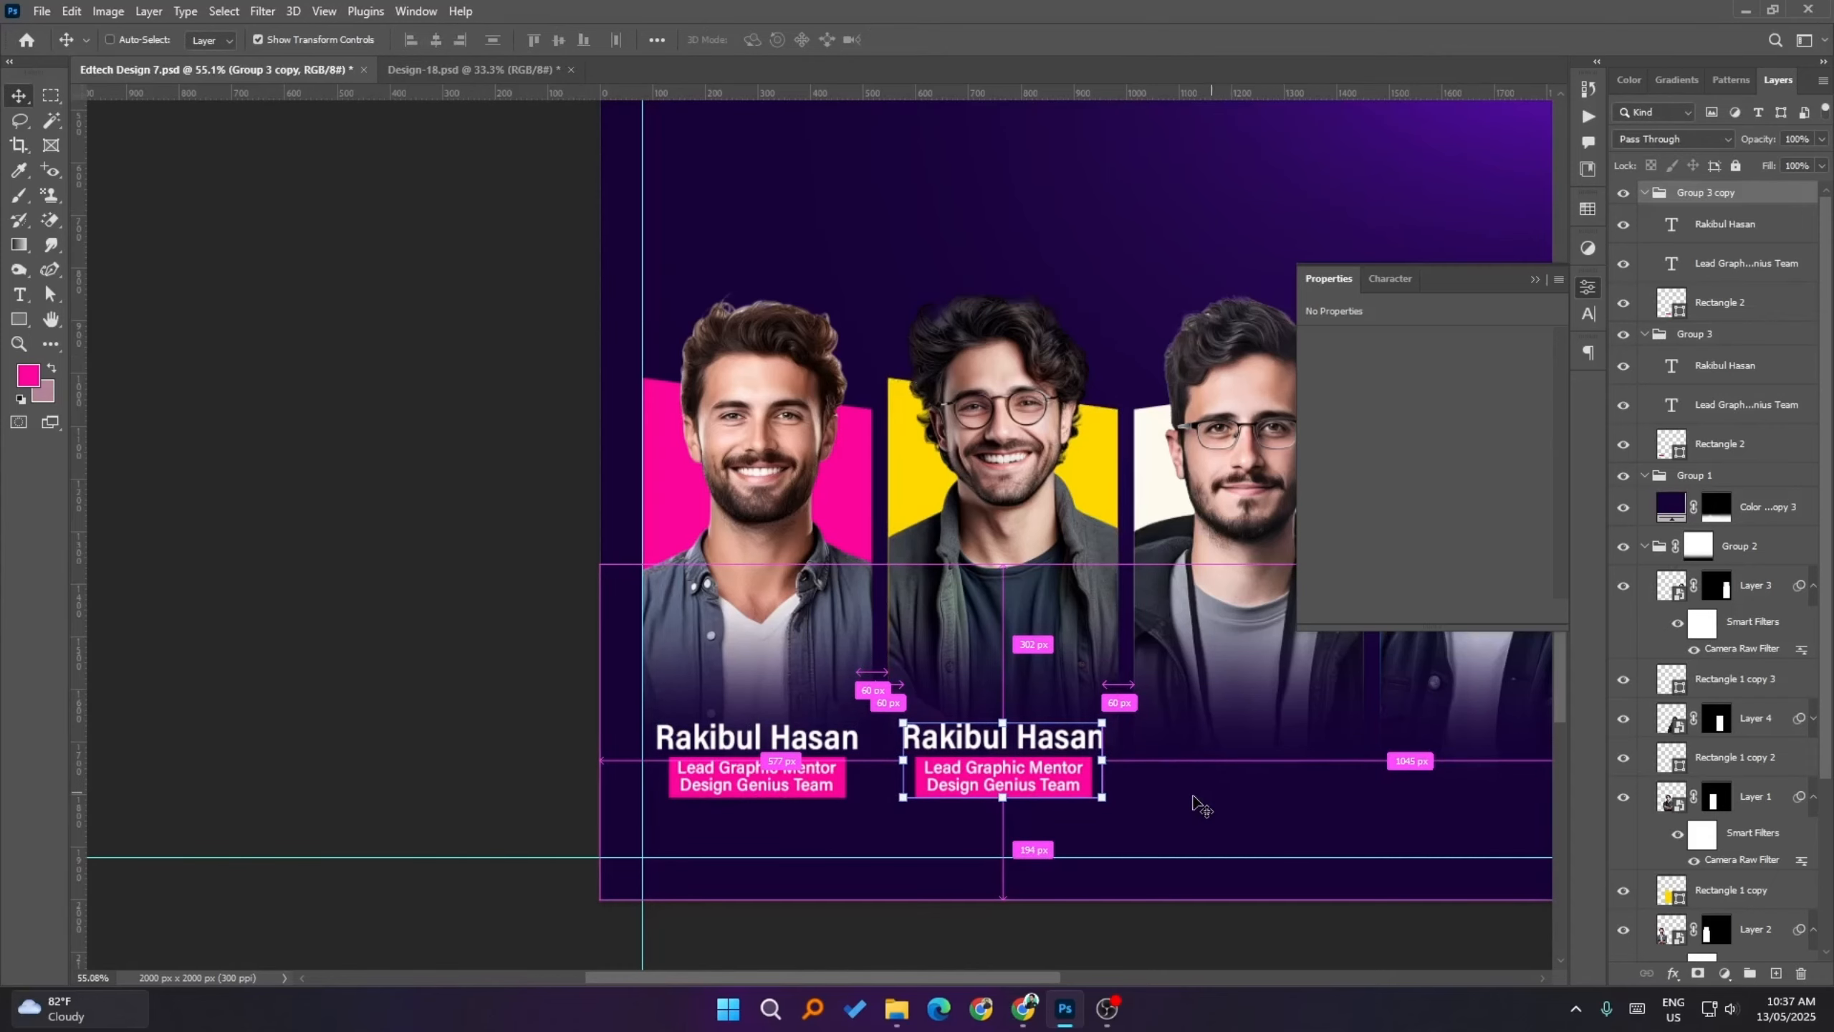
pyautogui.hotkey('ctrl', 'd')
pyautogui.scroll(3, 1002, 795)
# - Nudge the copied title down and back up, then reselect the copied label group
pyautogui.keyDown('ctrl'); pyautogui.click(998, 777); pyautogui.keyUp('ctrl')
pyautogui.hotkey('shift', 'Down')
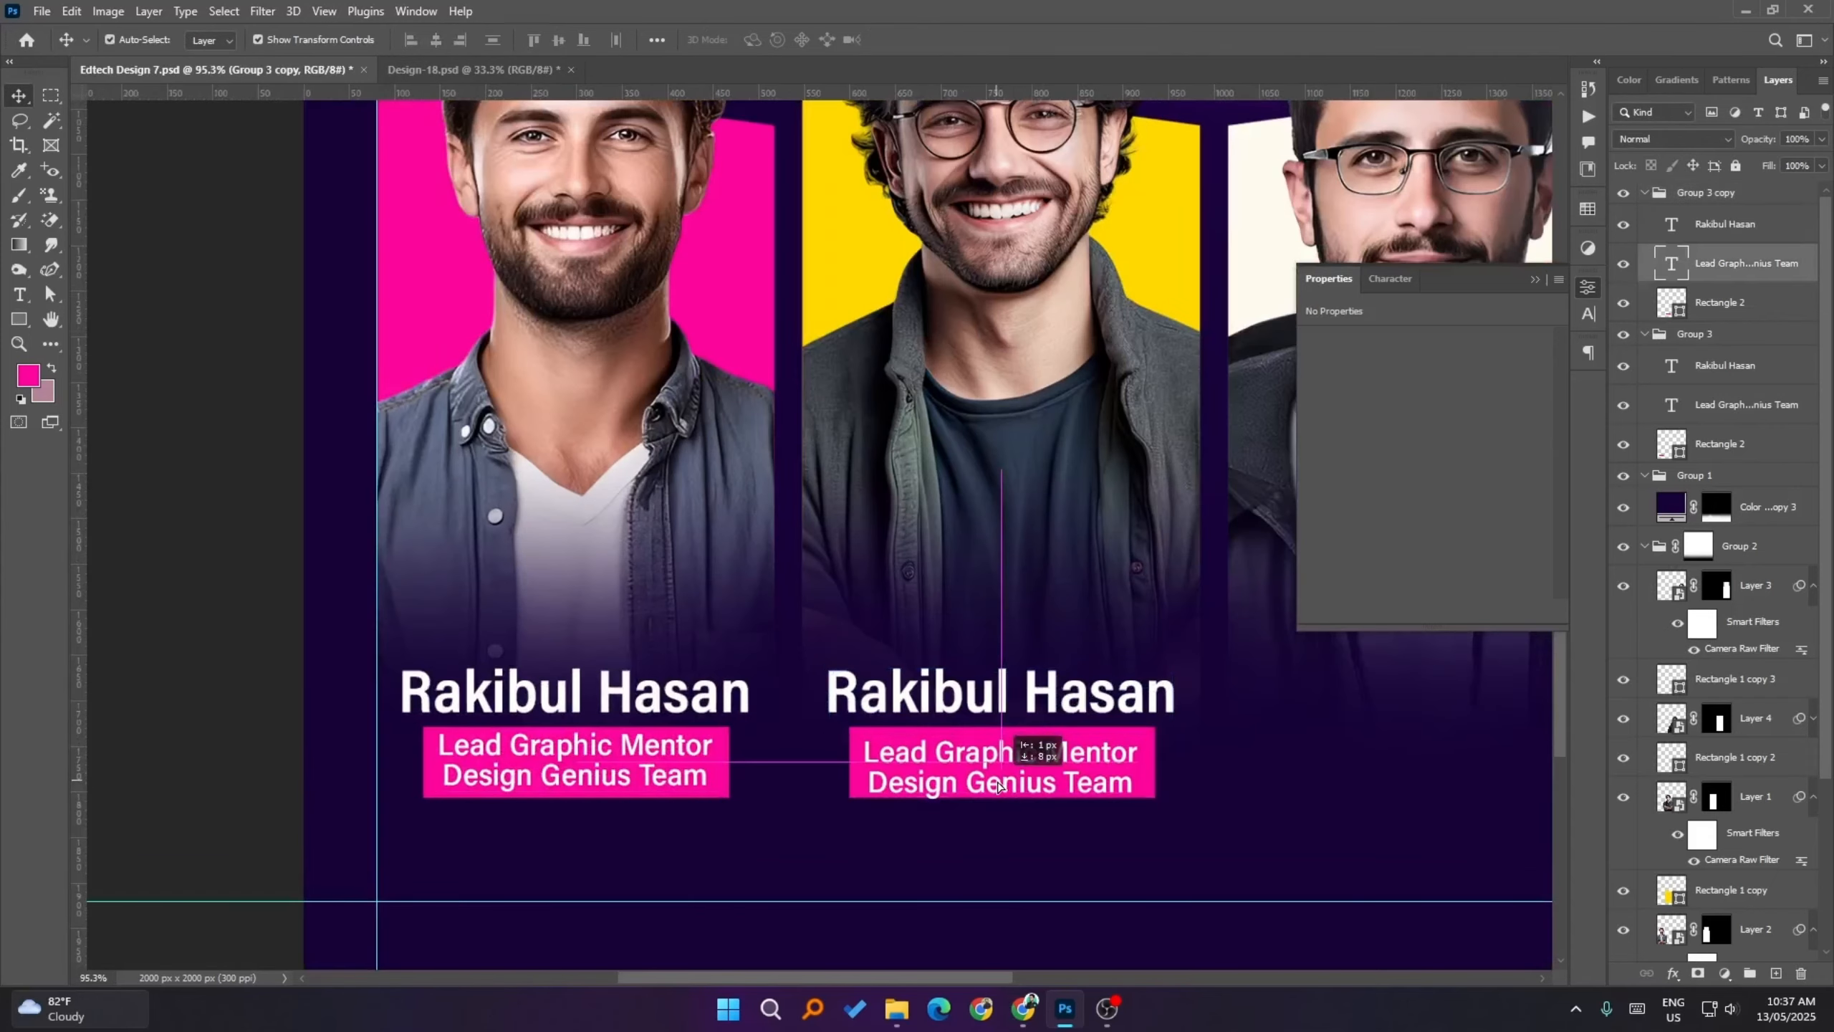
pyautogui.hotkey('shift', 'Up')
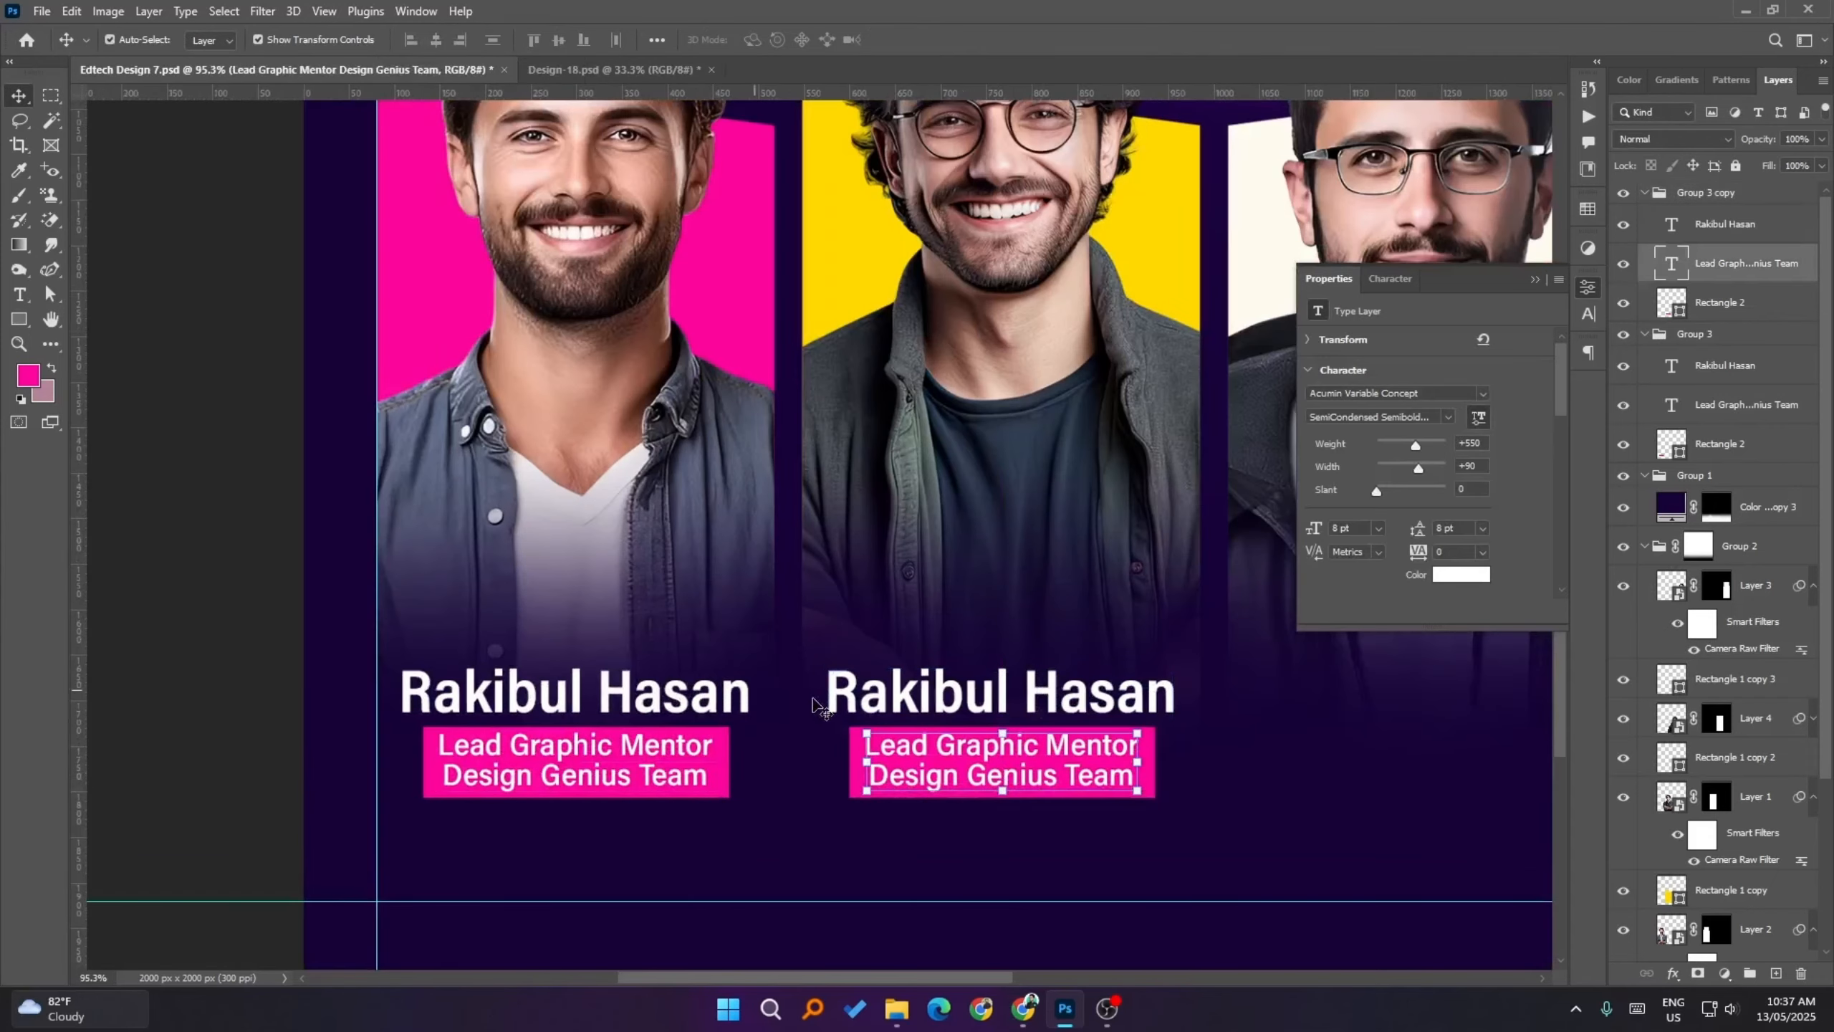
pyautogui.keyDown('ctrl'); pyautogui.click(1089, 699); pyautogui.keyUp('ctrl')
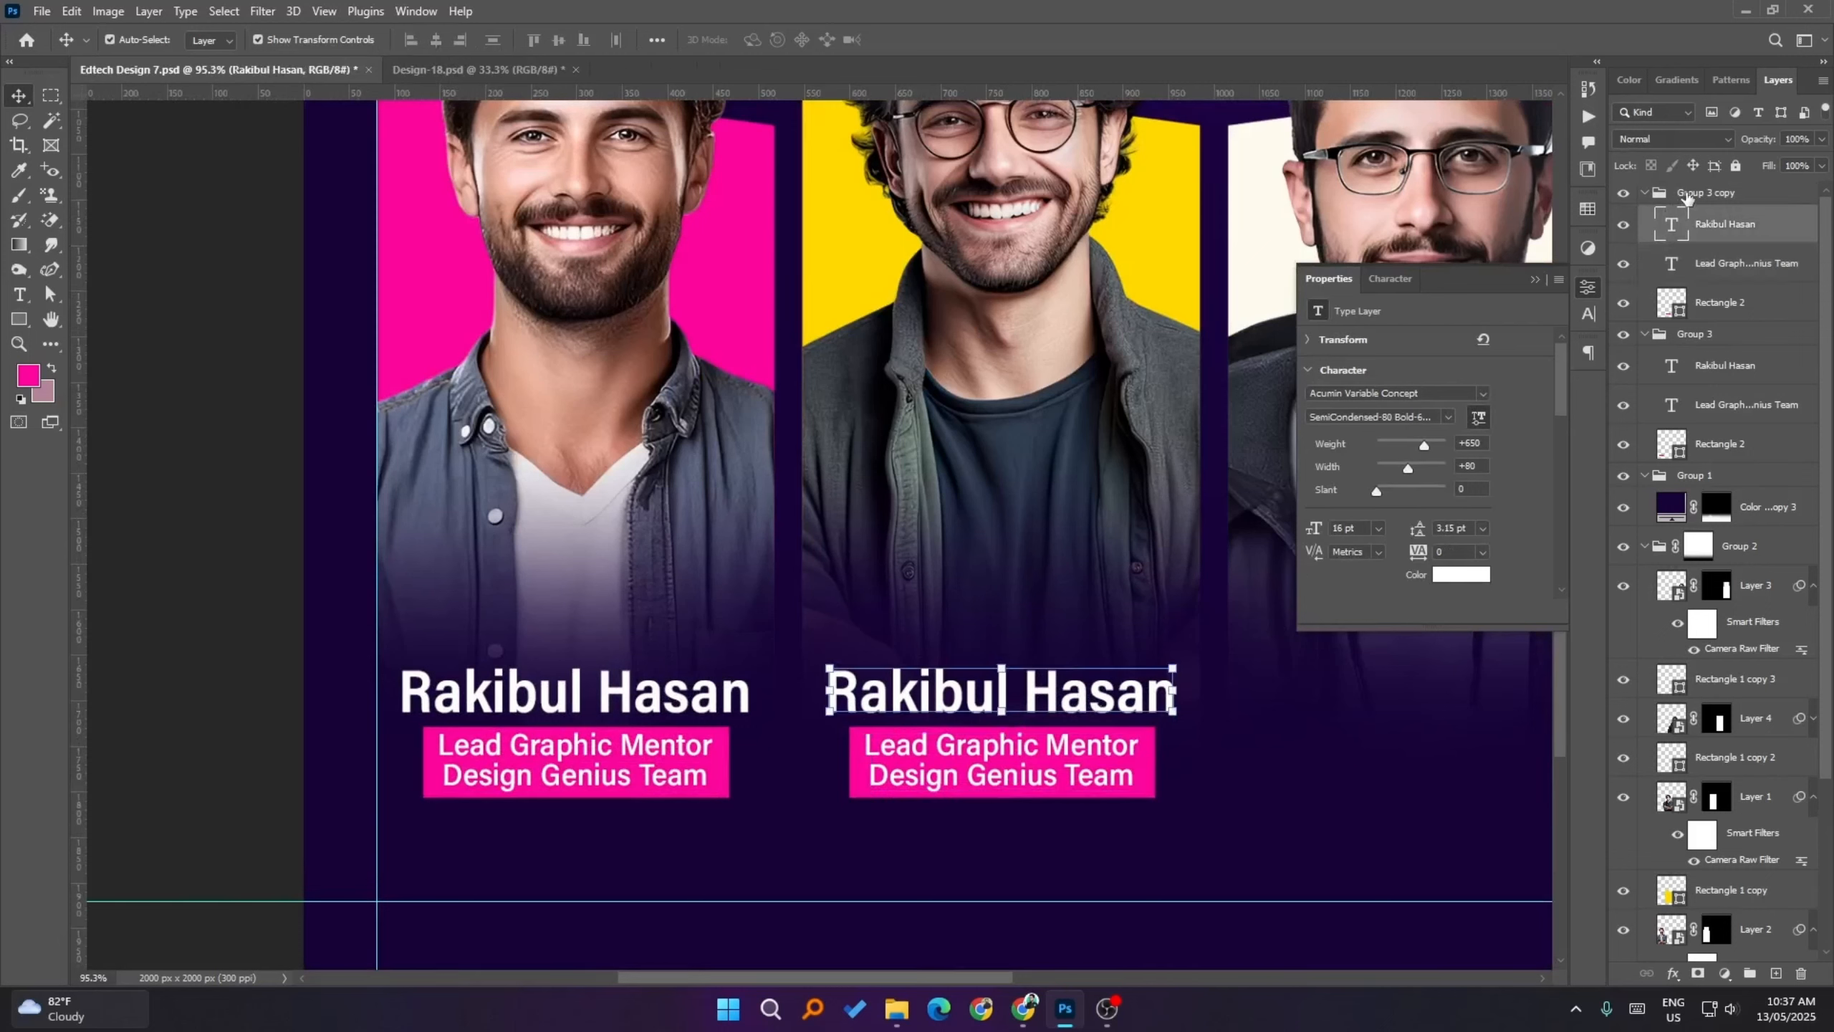
pyautogui.click(1705, 192)
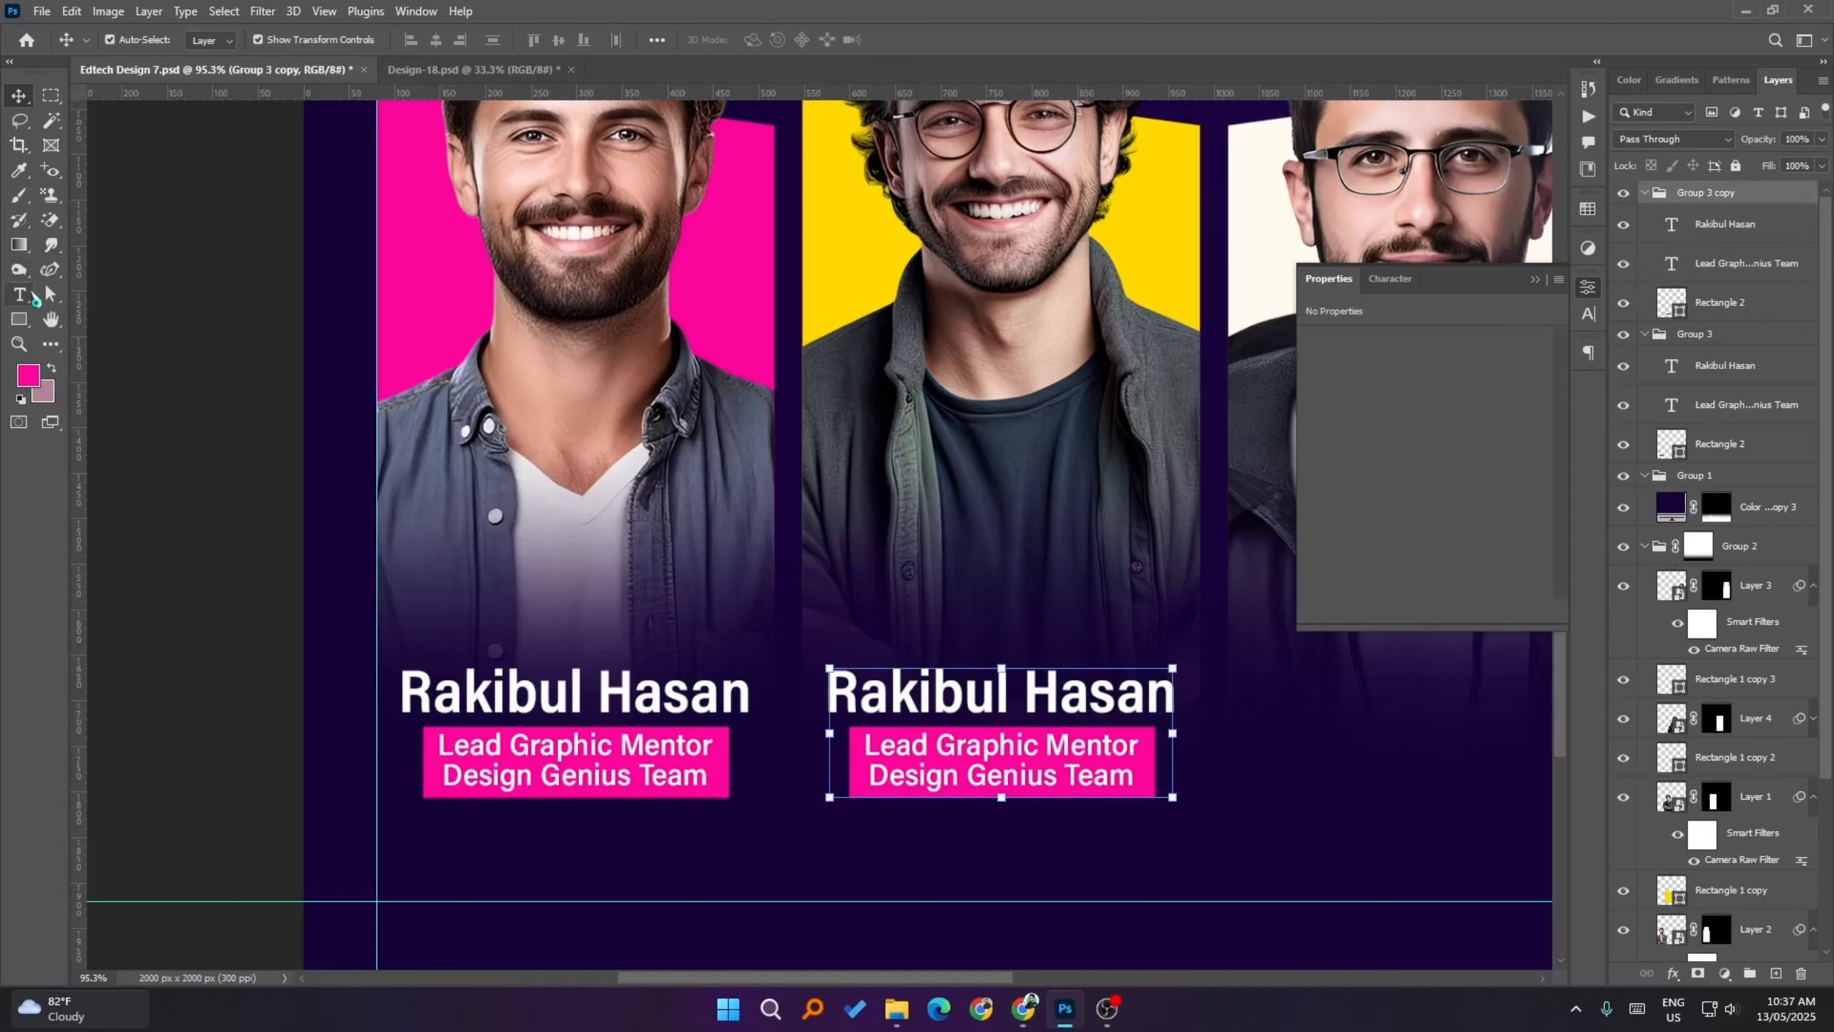
# - Paste the second person's name over the copied name text and commit the edit
pyautogui.click(18, 293)
pyautogui.moveTo(1164, 700); pyautogui.dragTo(770, 699)
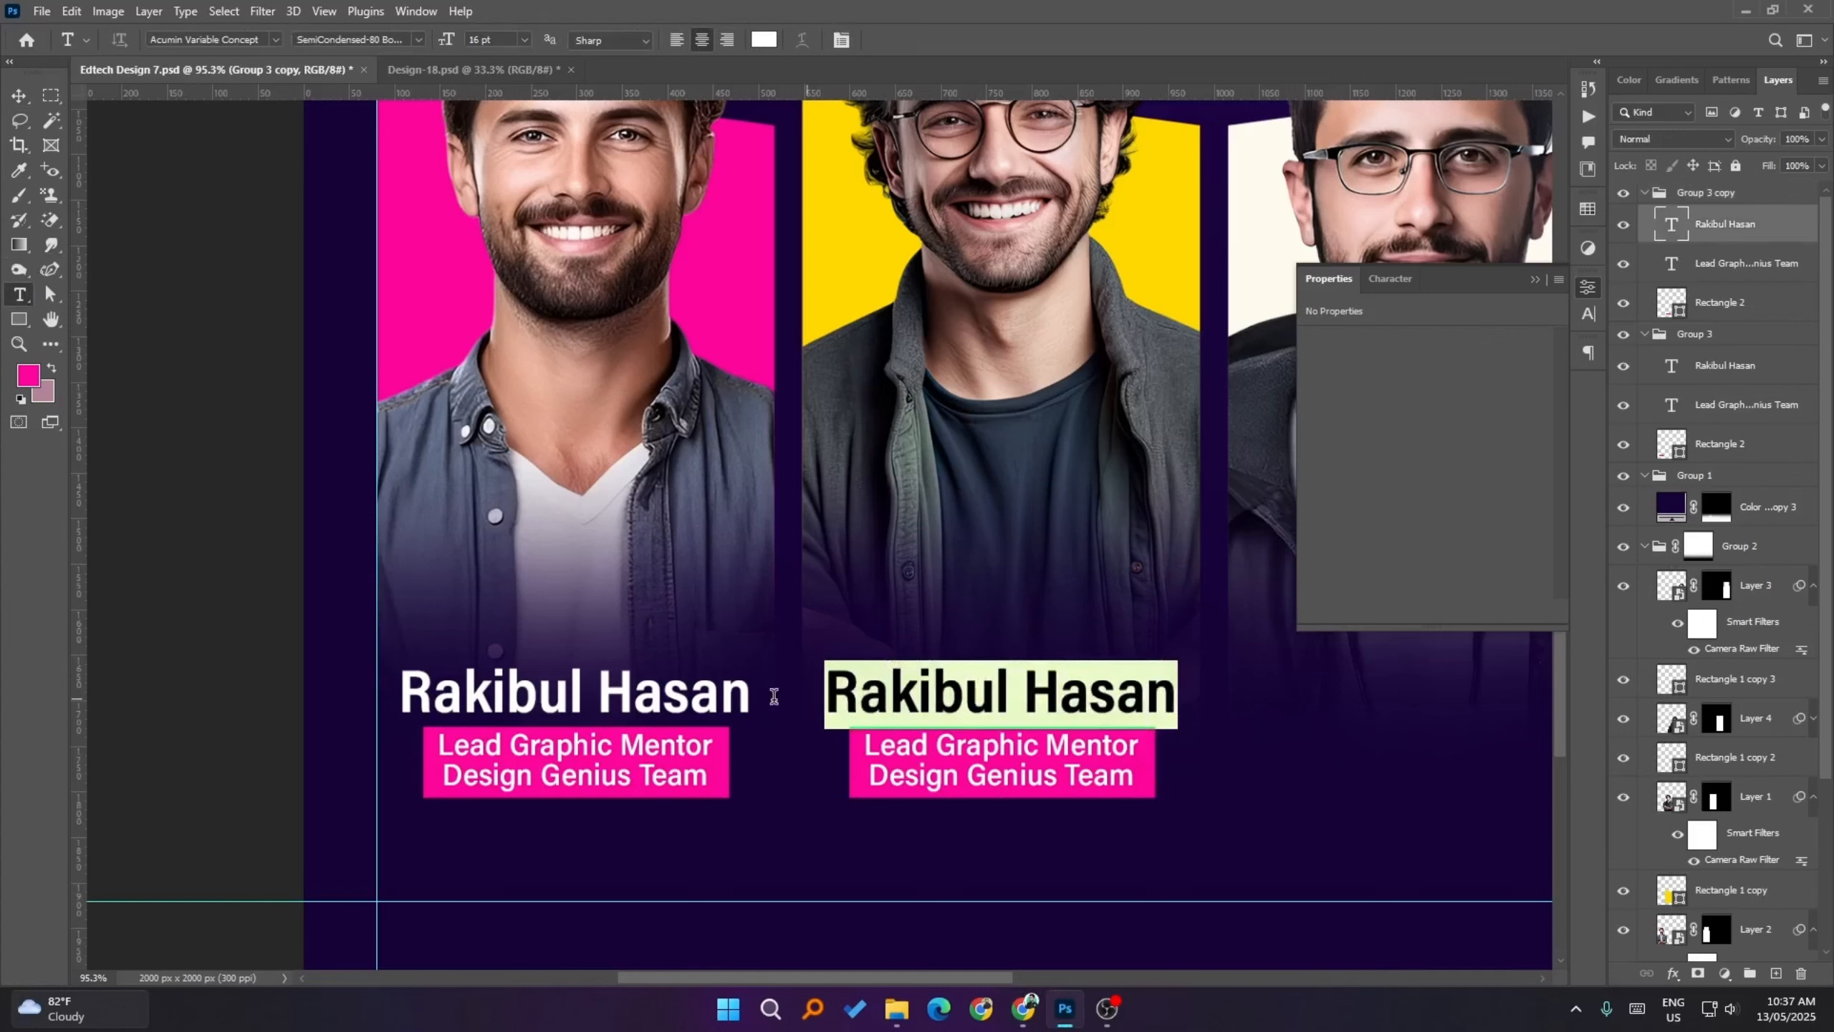
pyautogui.write('Nafis Chowdhury')
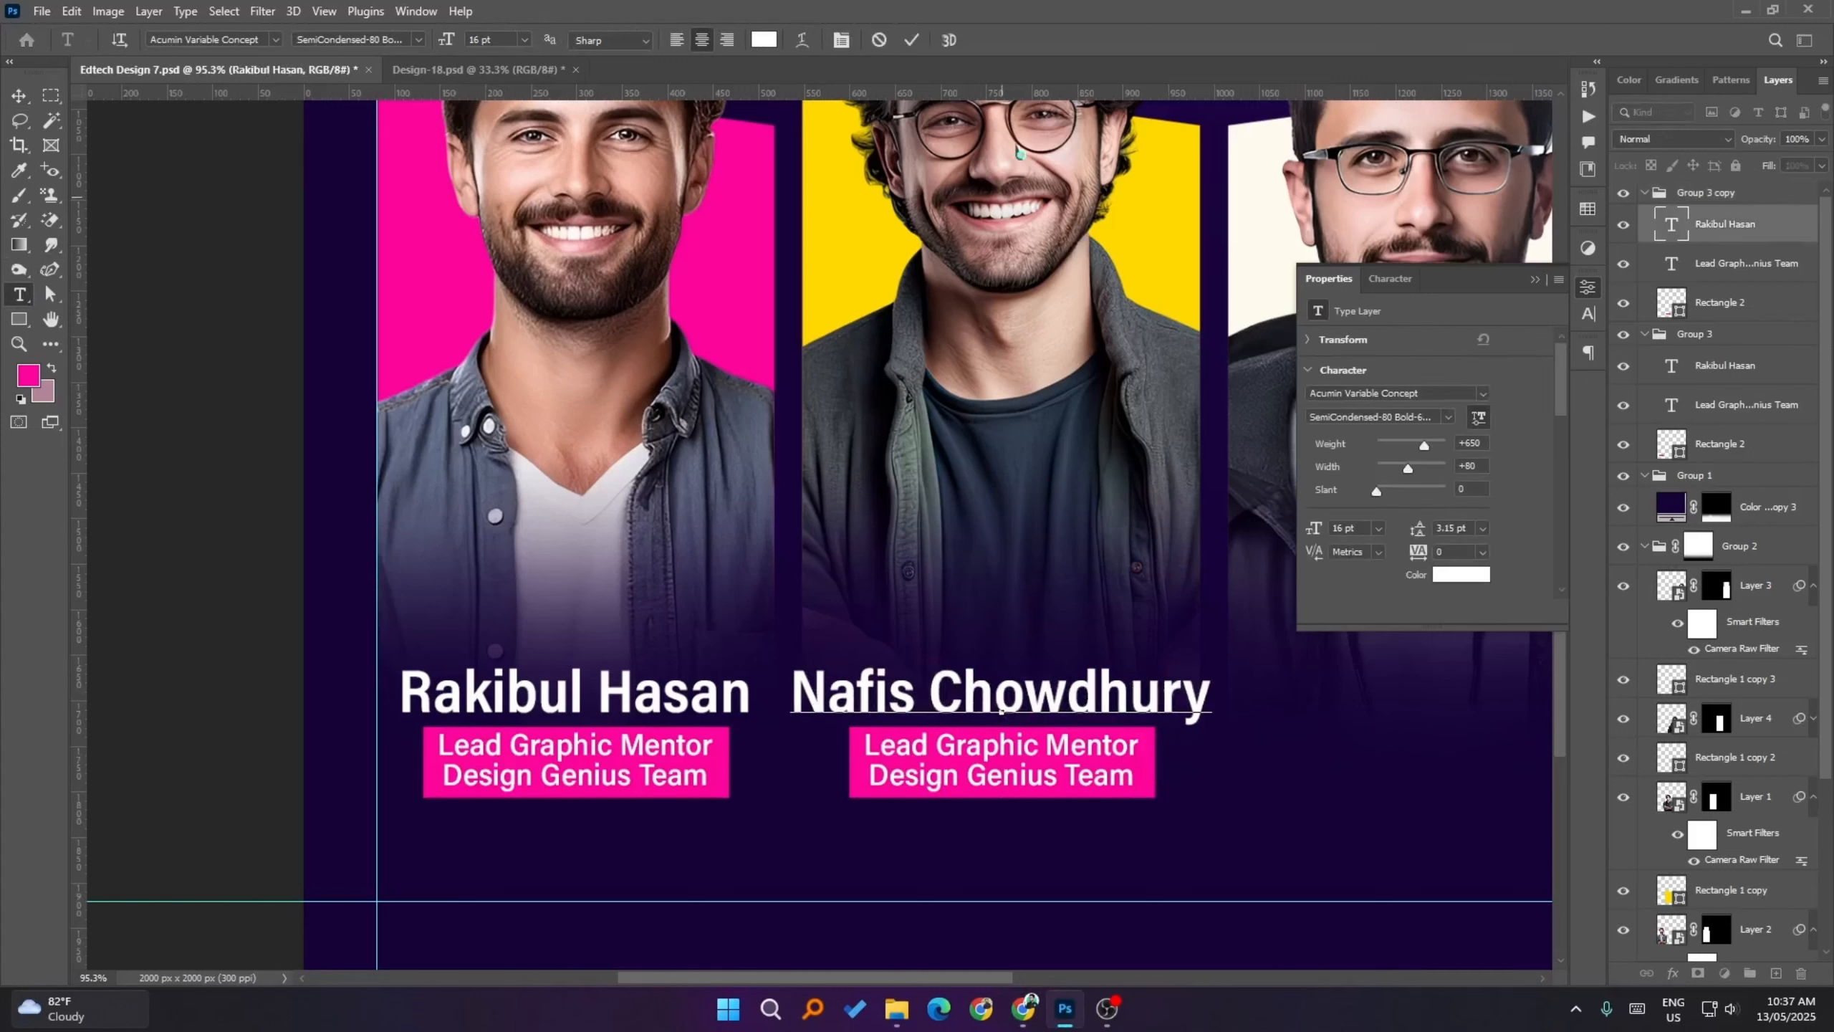
pyautogui.click(911, 41)
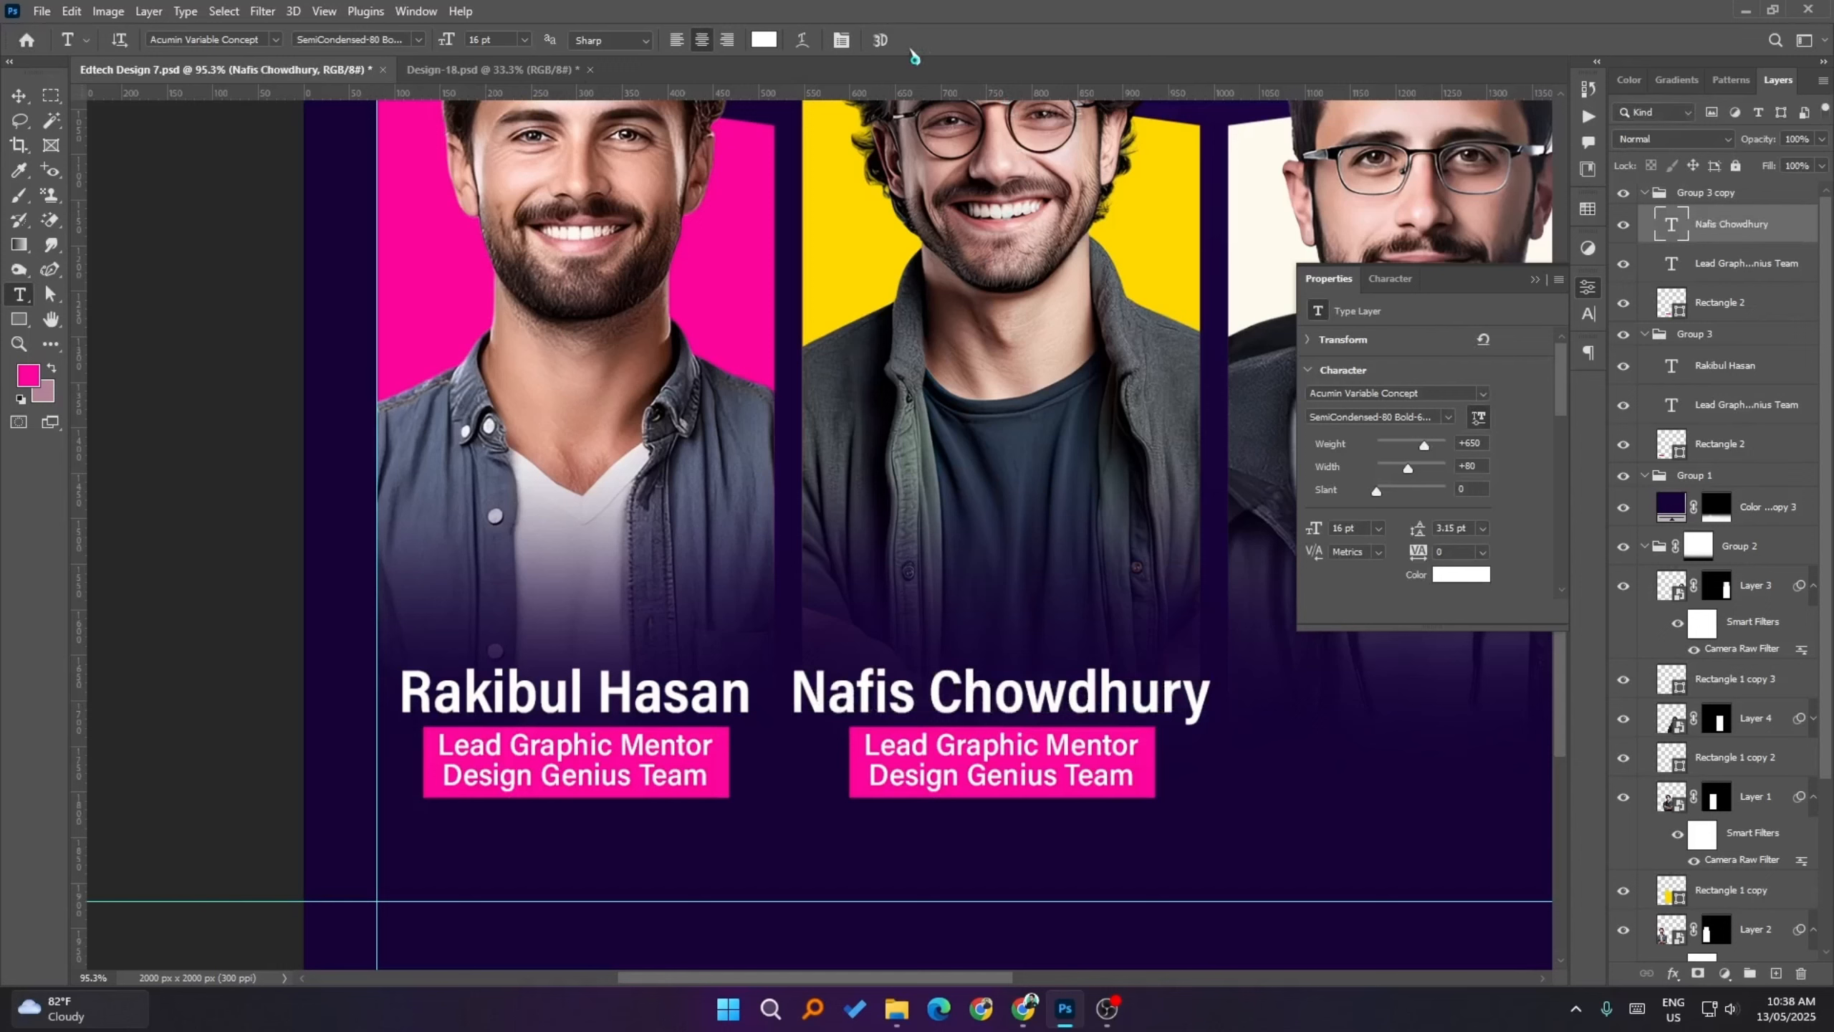
pyautogui.click(19, 94)
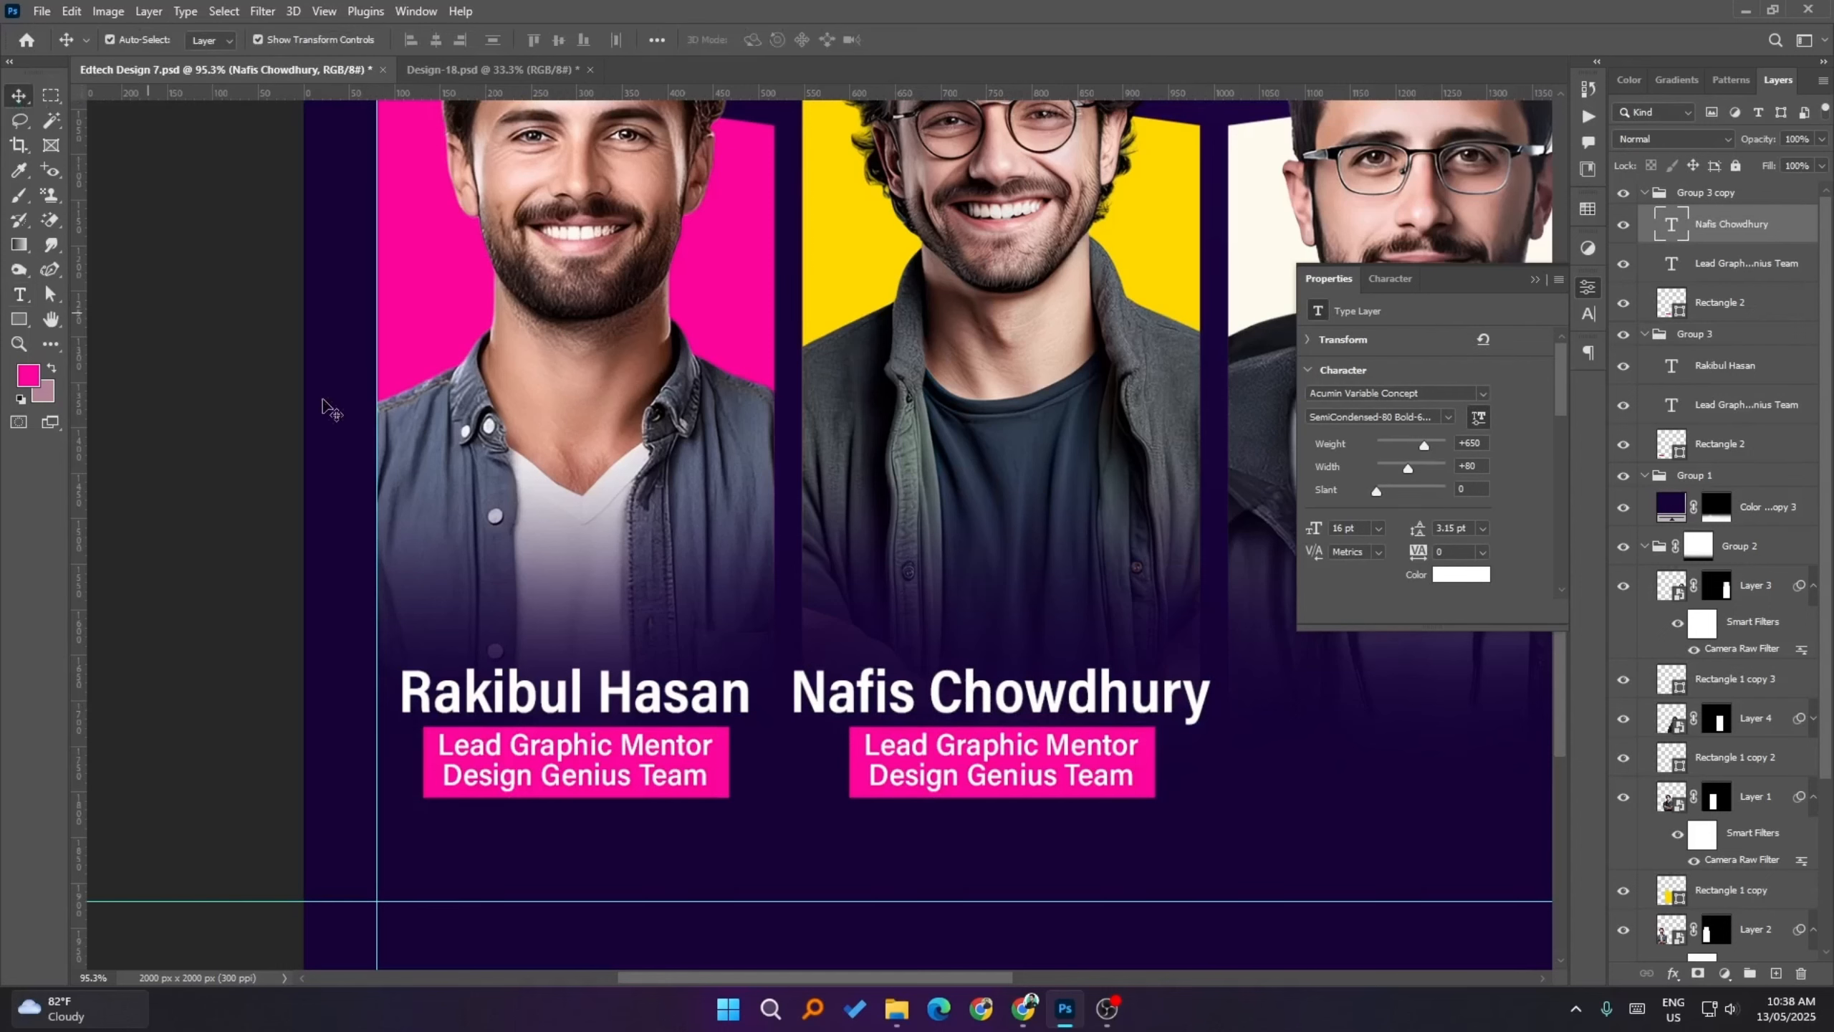
pyautogui.click(323, 400)
pyautogui.hotkey('alt', 'Tab')
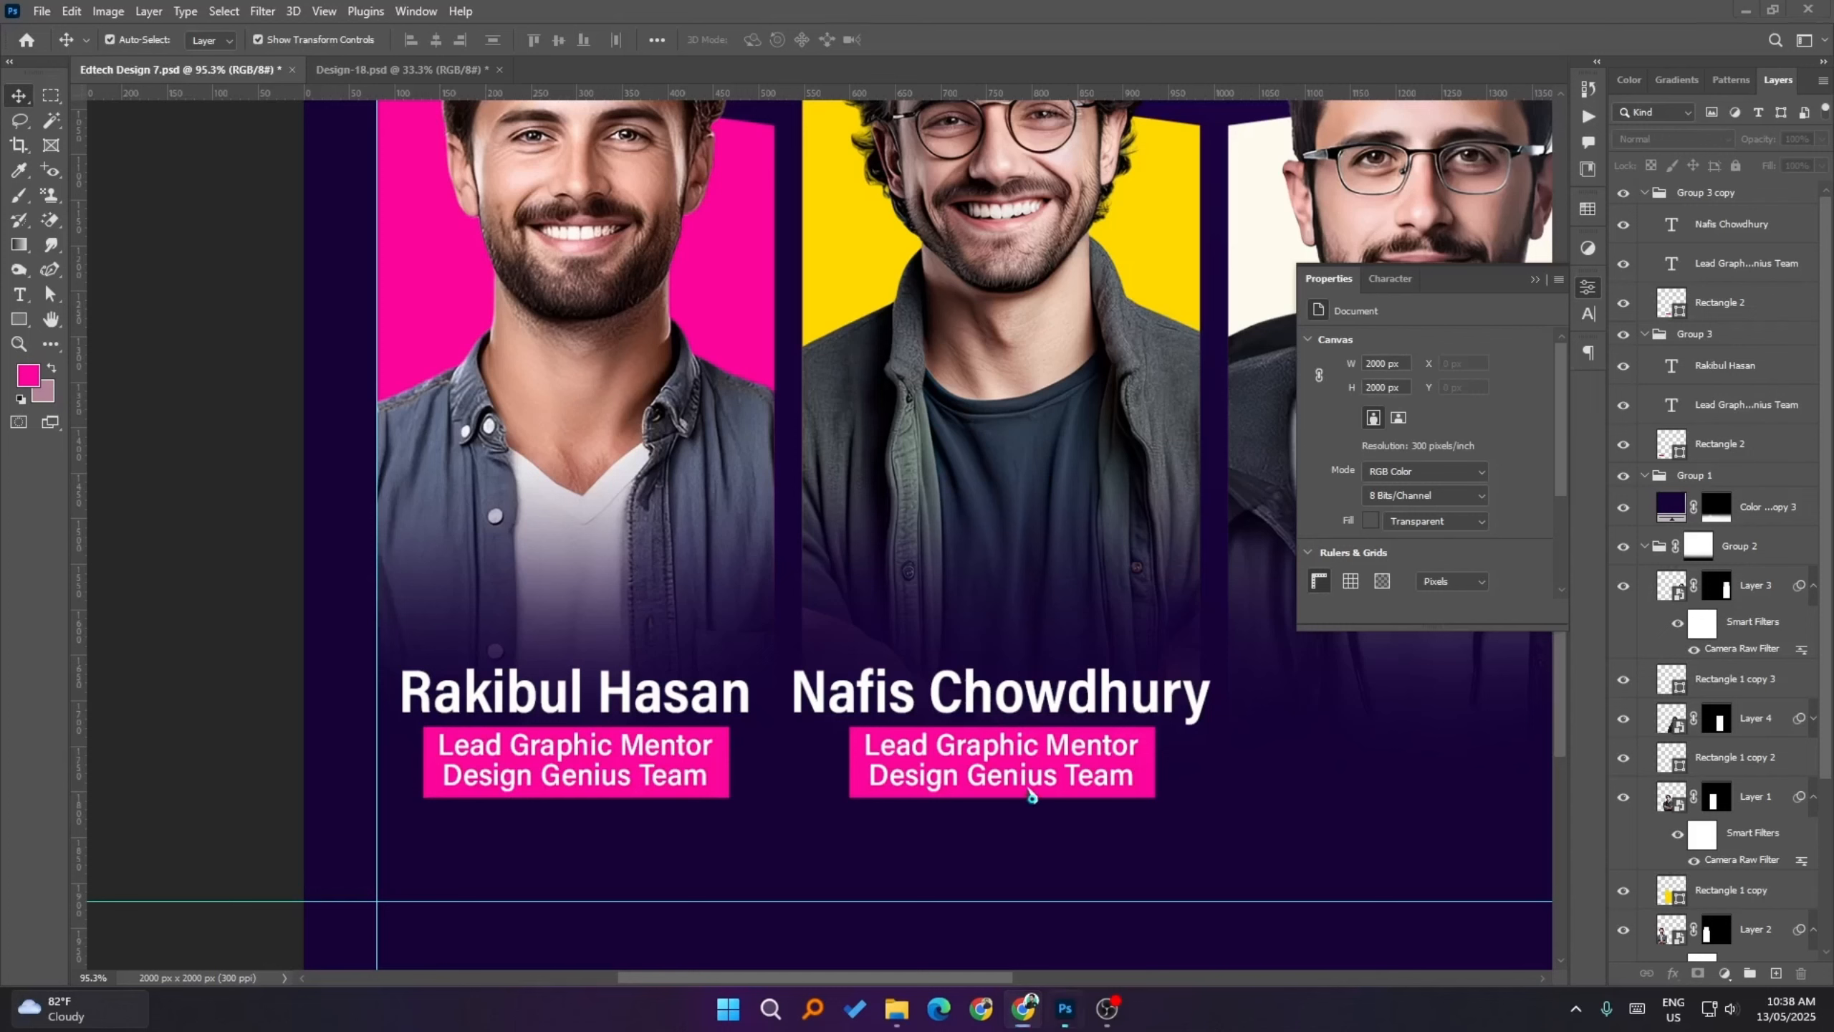
# - Replace the second portrait's subtitle with 'Creative Director, DesignPro Studio' and nudge it down slightly
pyautogui.click(989, 773)
pyautogui.doubleClick(990, 773)
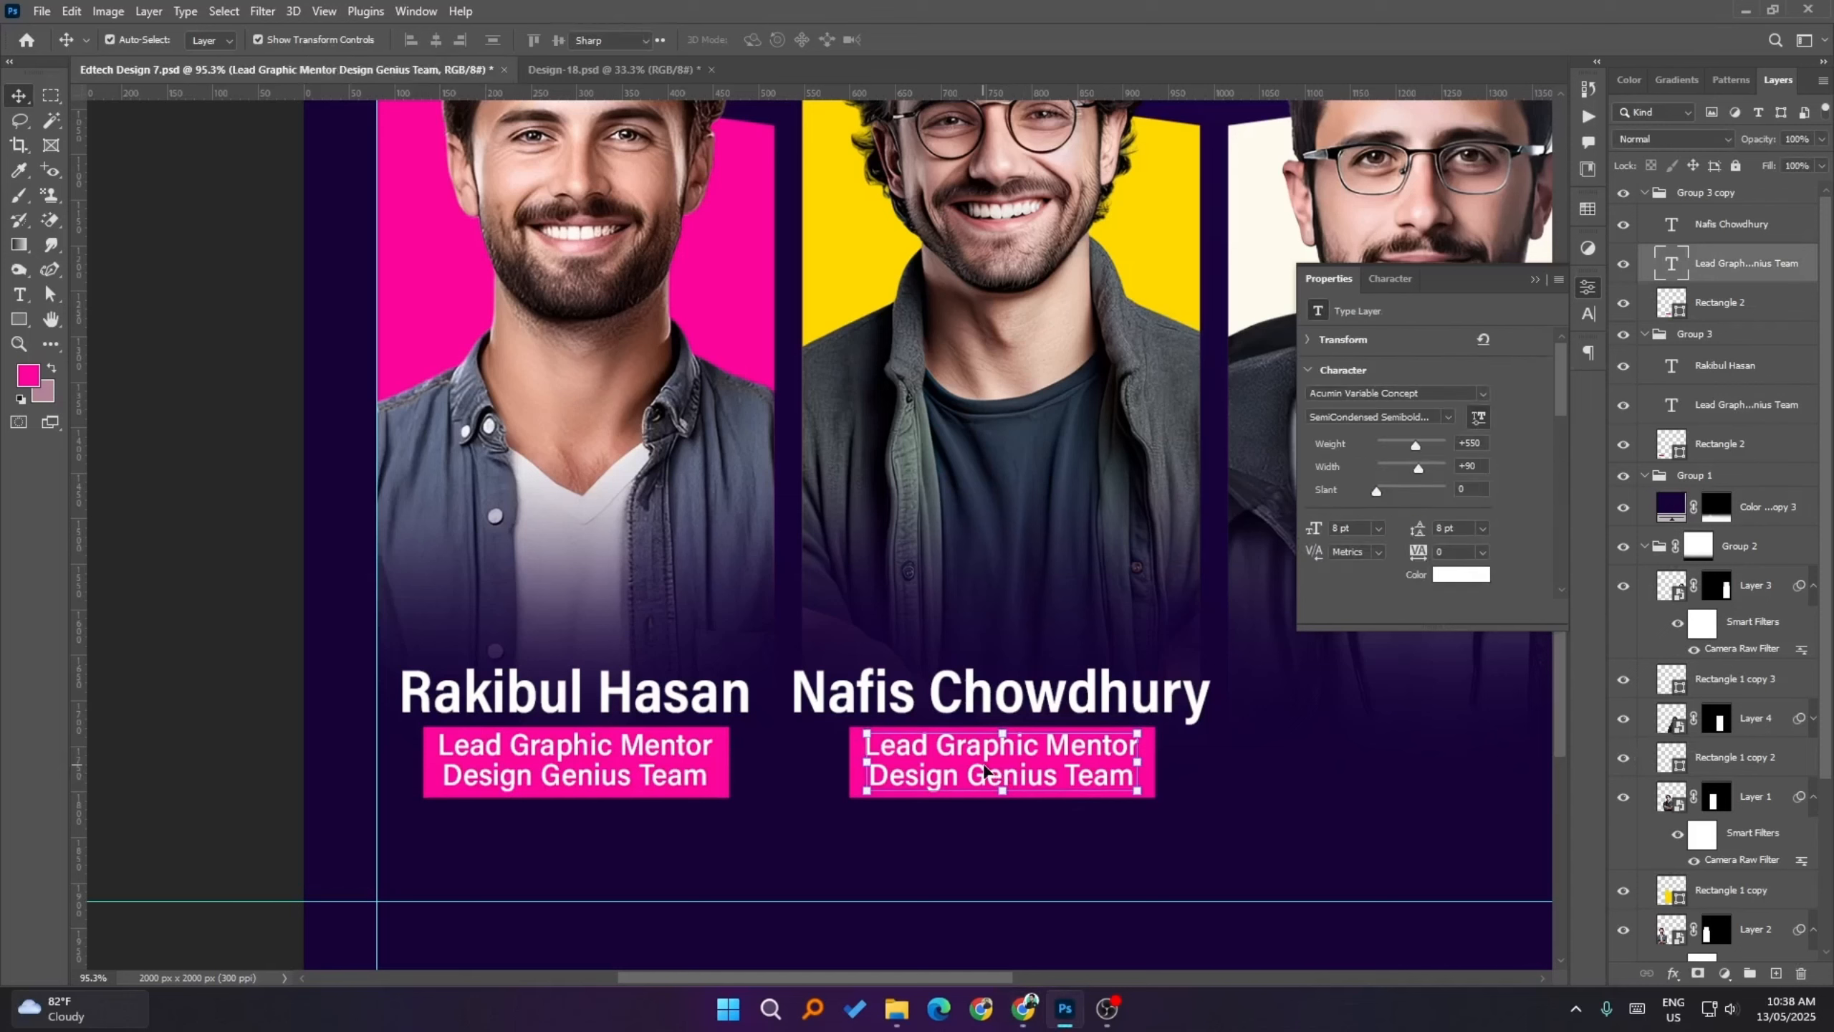
pyautogui.hotkey('ctrl', 'a')
pyautogui.write('Creative Director, DesignPro Studio')
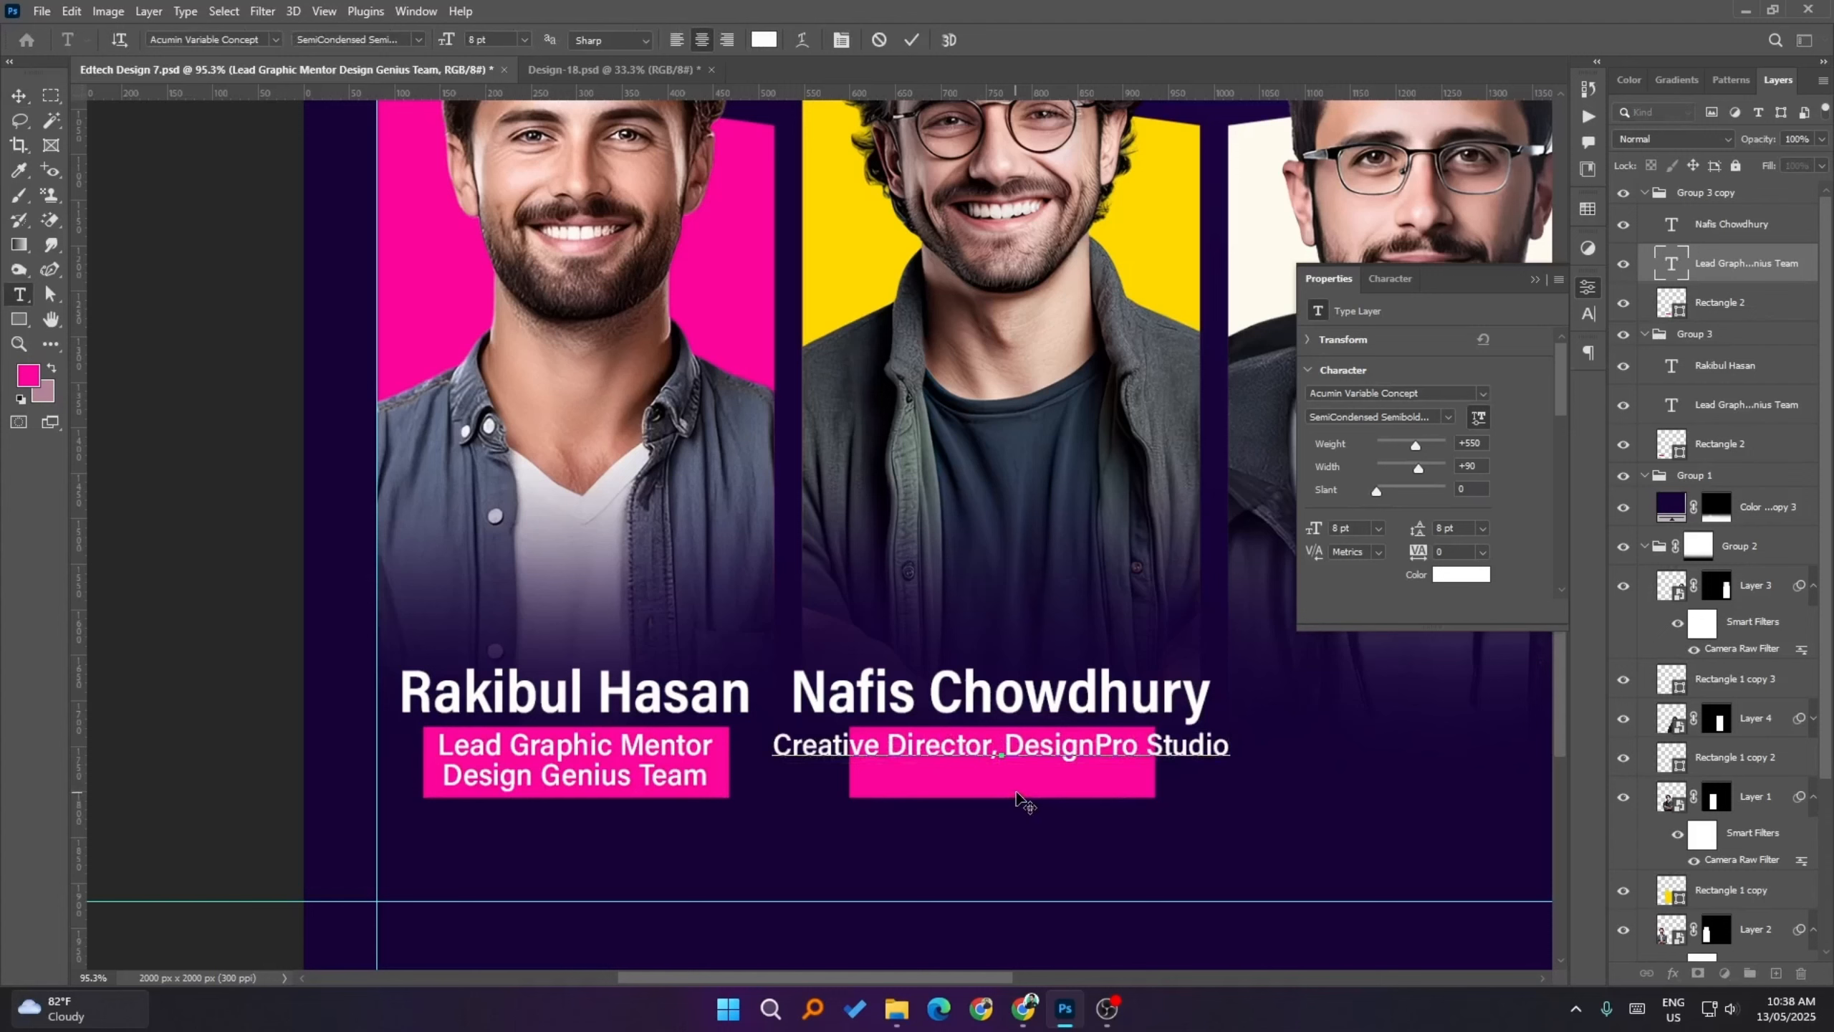
pyautogui.click(911, 39)
pyautogui.press('v')
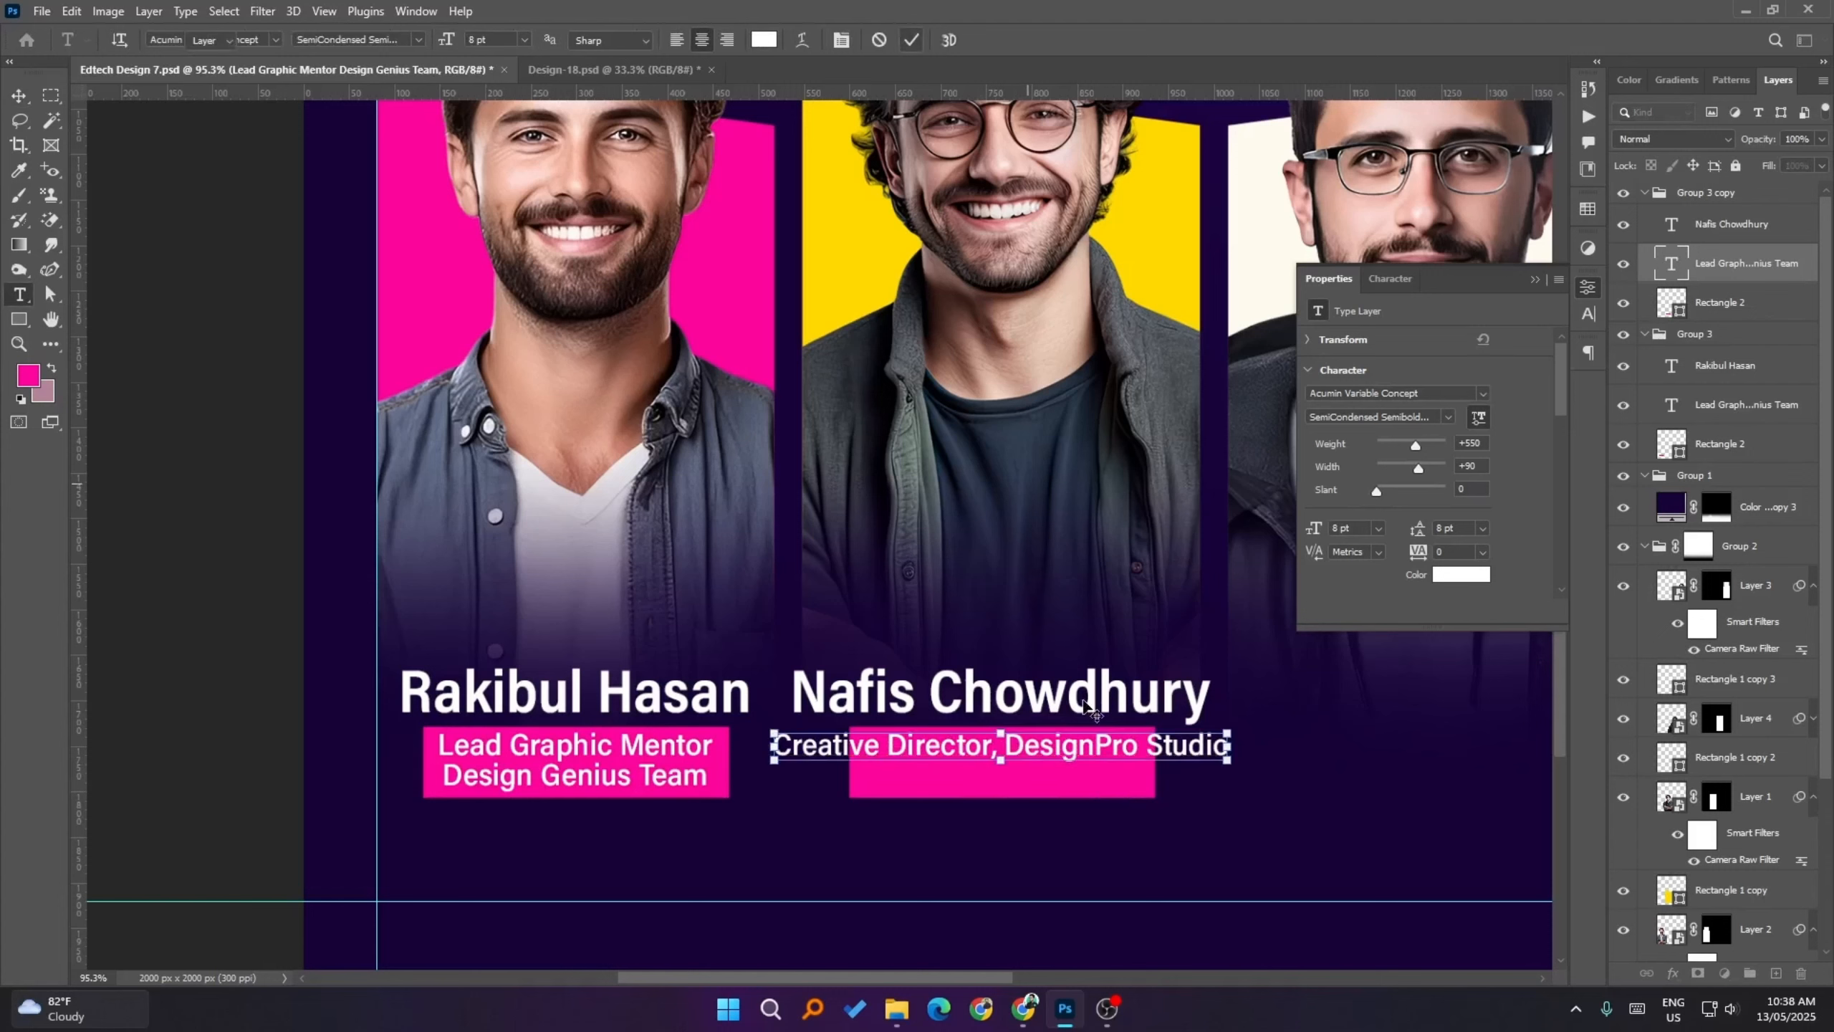
pyautogui.press('Down')
pyautogui.press('Down')
pyautogui.press('Down')
pyautogui.press('Down')
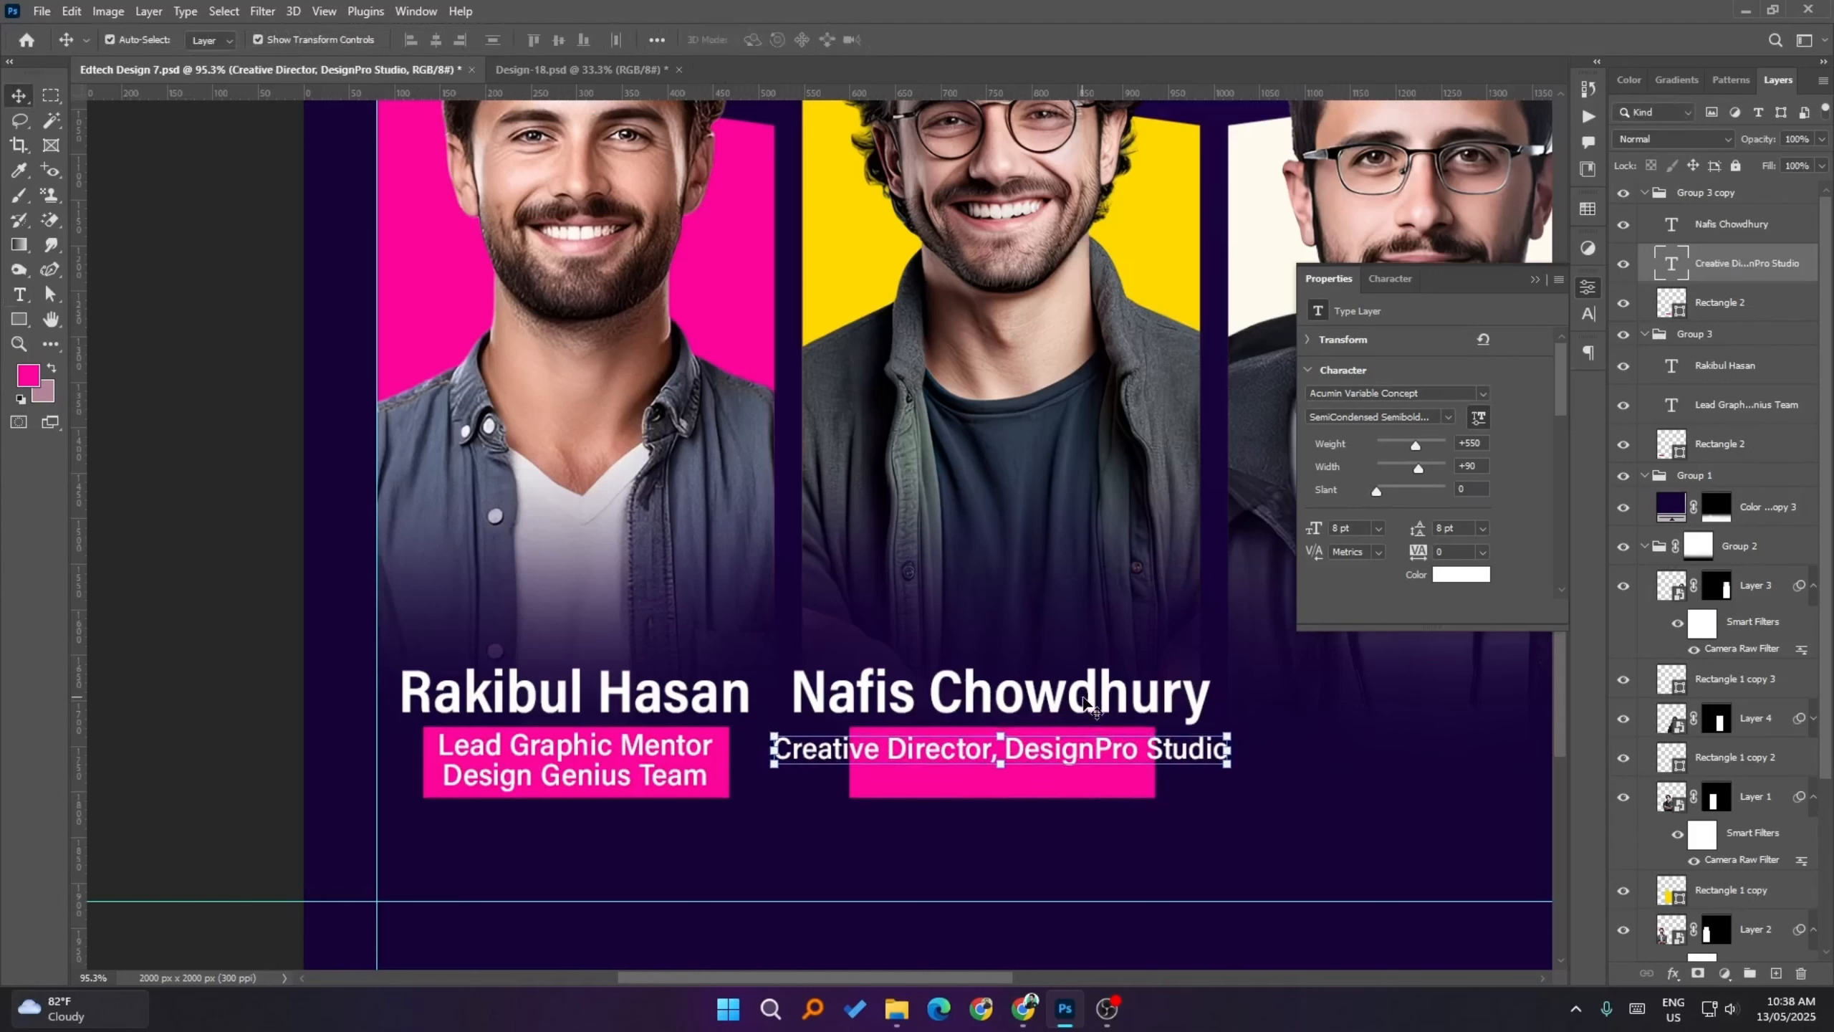
# - Try widening the pink box behind the title, then undo to restore its original width
pyautogui.click(1108, 794)
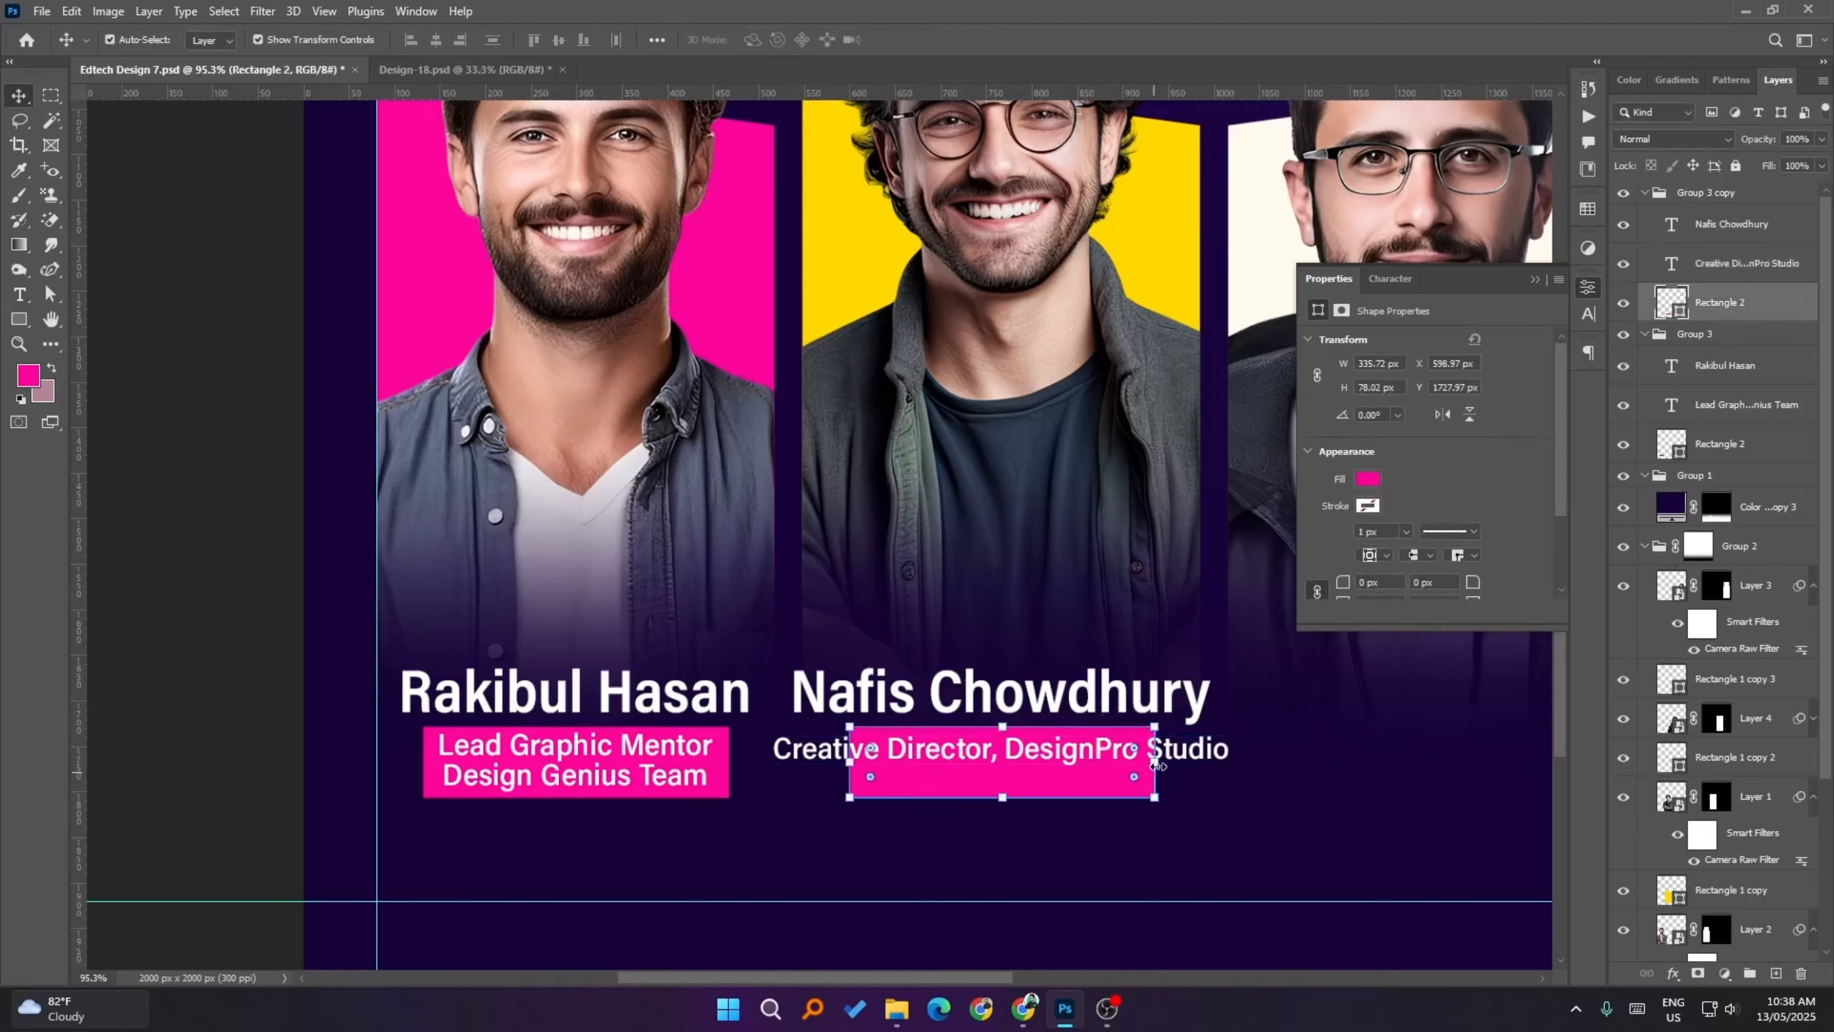
pyautogui.moveTo(1161, 761); pyautogui.dragTo(1248, 765)
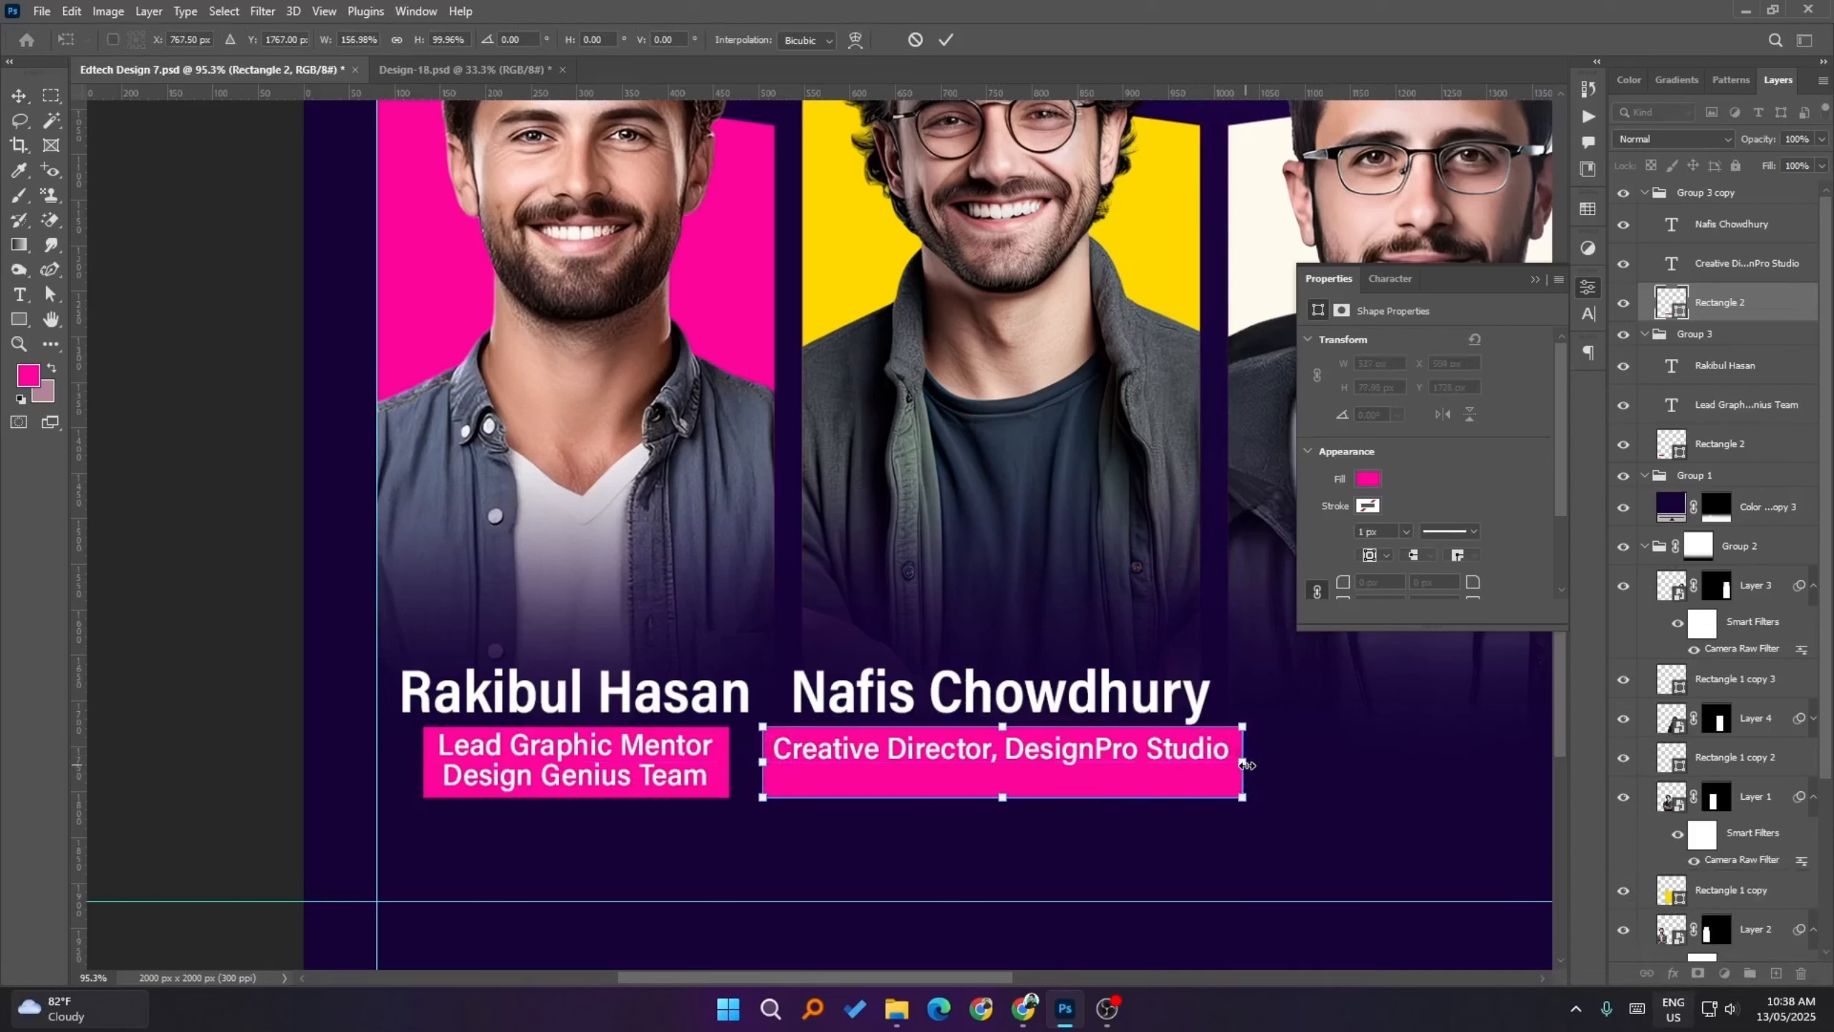
pyautogui.rightClick(1248, 765)
pyautogui.click(945, 40)
pyautogui.click(945, 40)
pyautogui.click(299, 550)
pyautogui.scroll(-3, 322, 614)
pyautogui.scroll(-3, 635, 631)
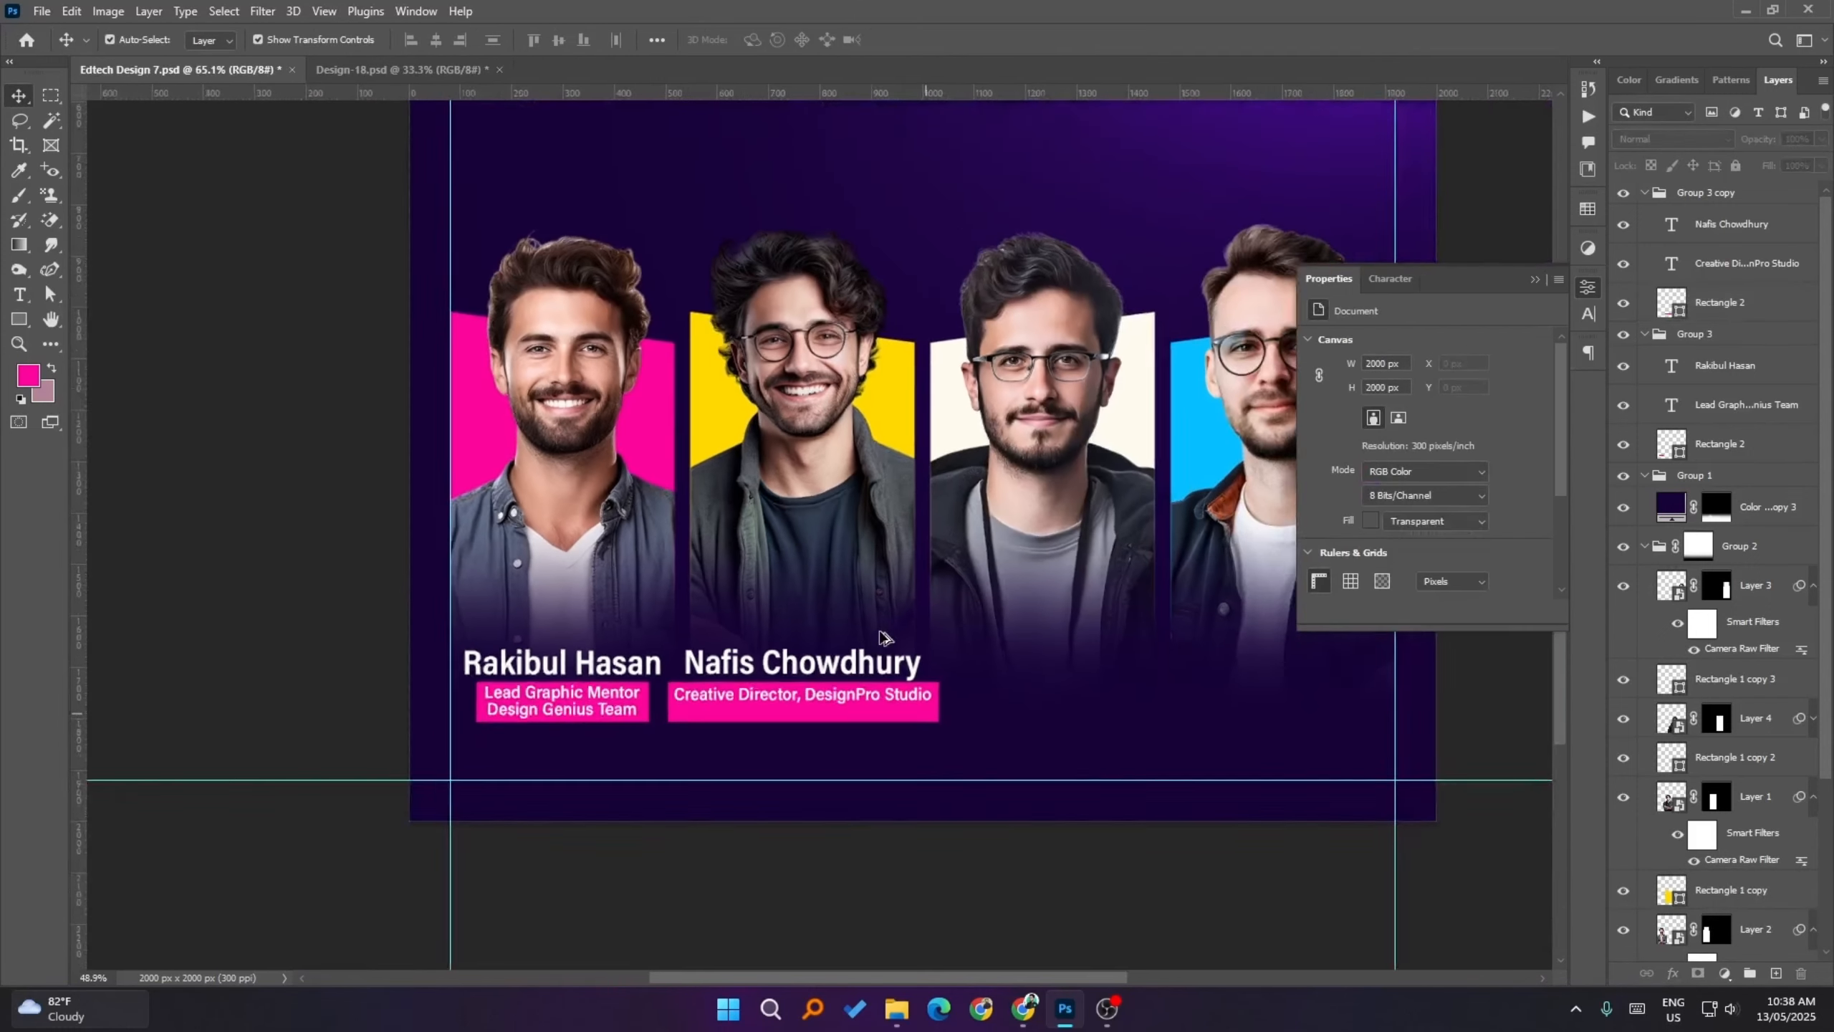
pyautogui.scroll(1, 867, 700)
pyautogui.hotkey('ctrl', 'z')
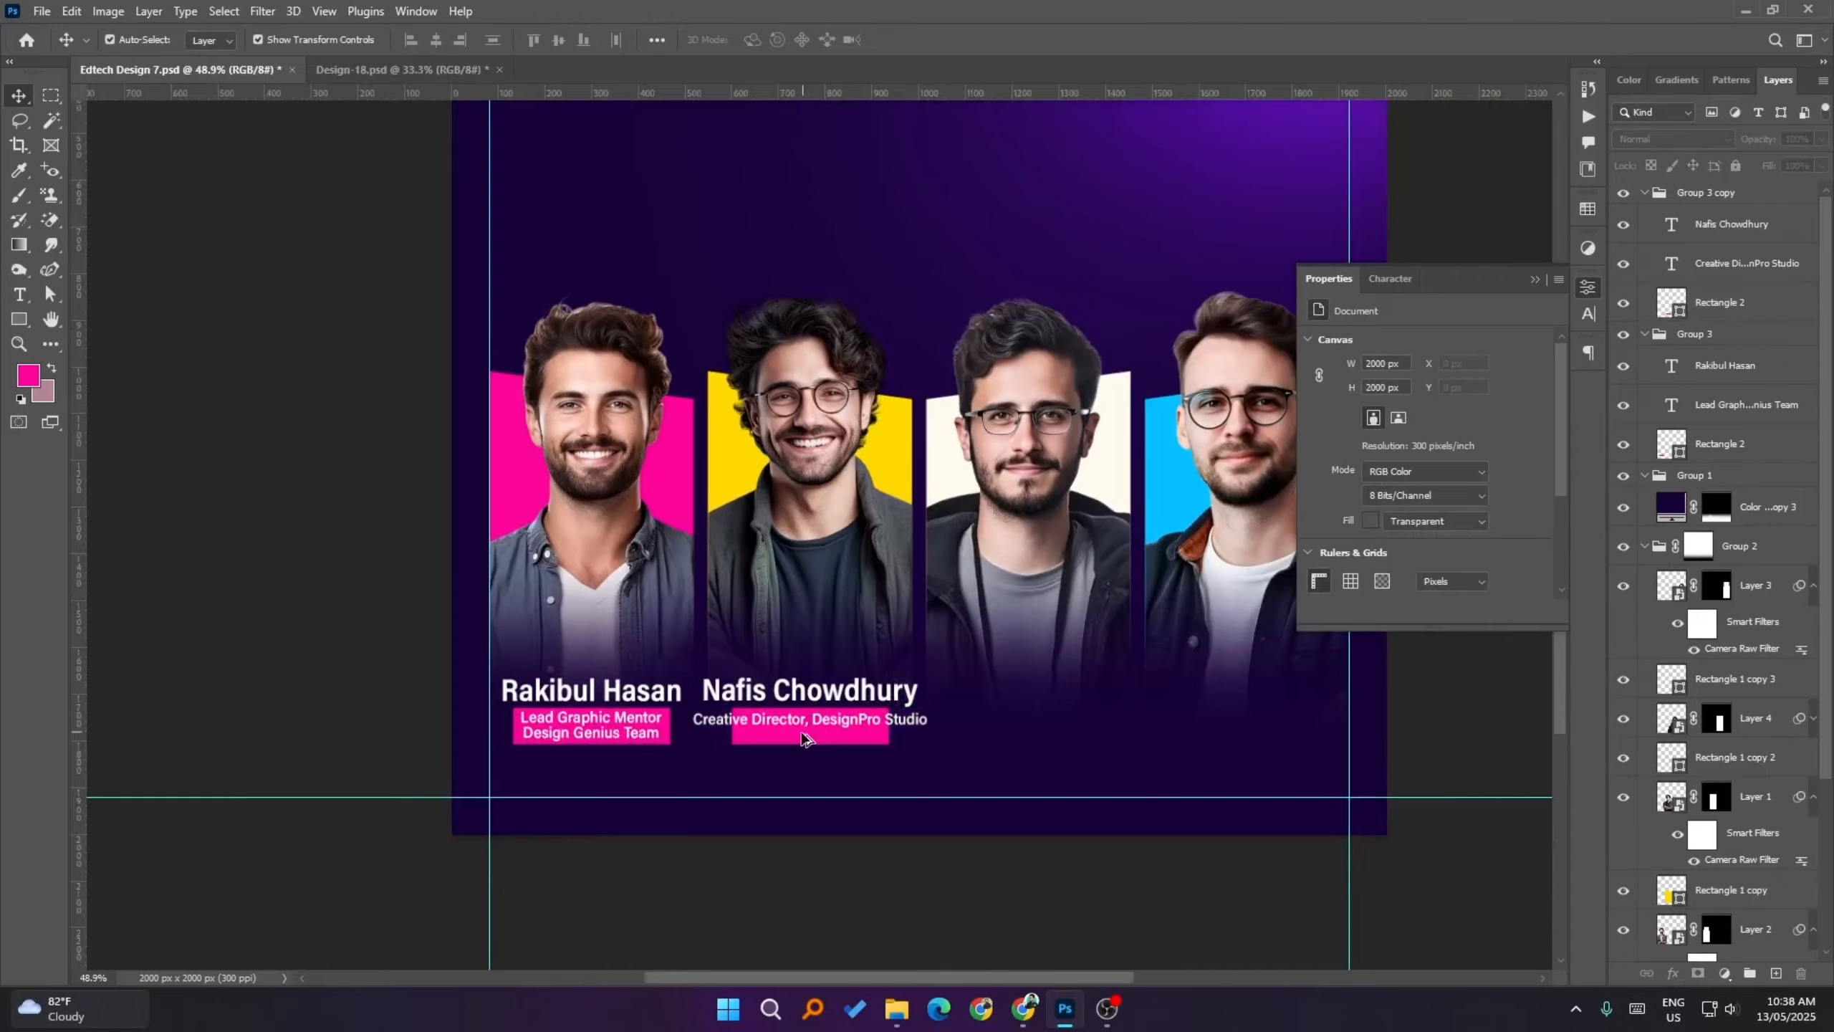
pyautogui.scroll(6, 805, 733)
pyautogui.click(810, 718)
pyautogui.scroll(2, 751, 719)
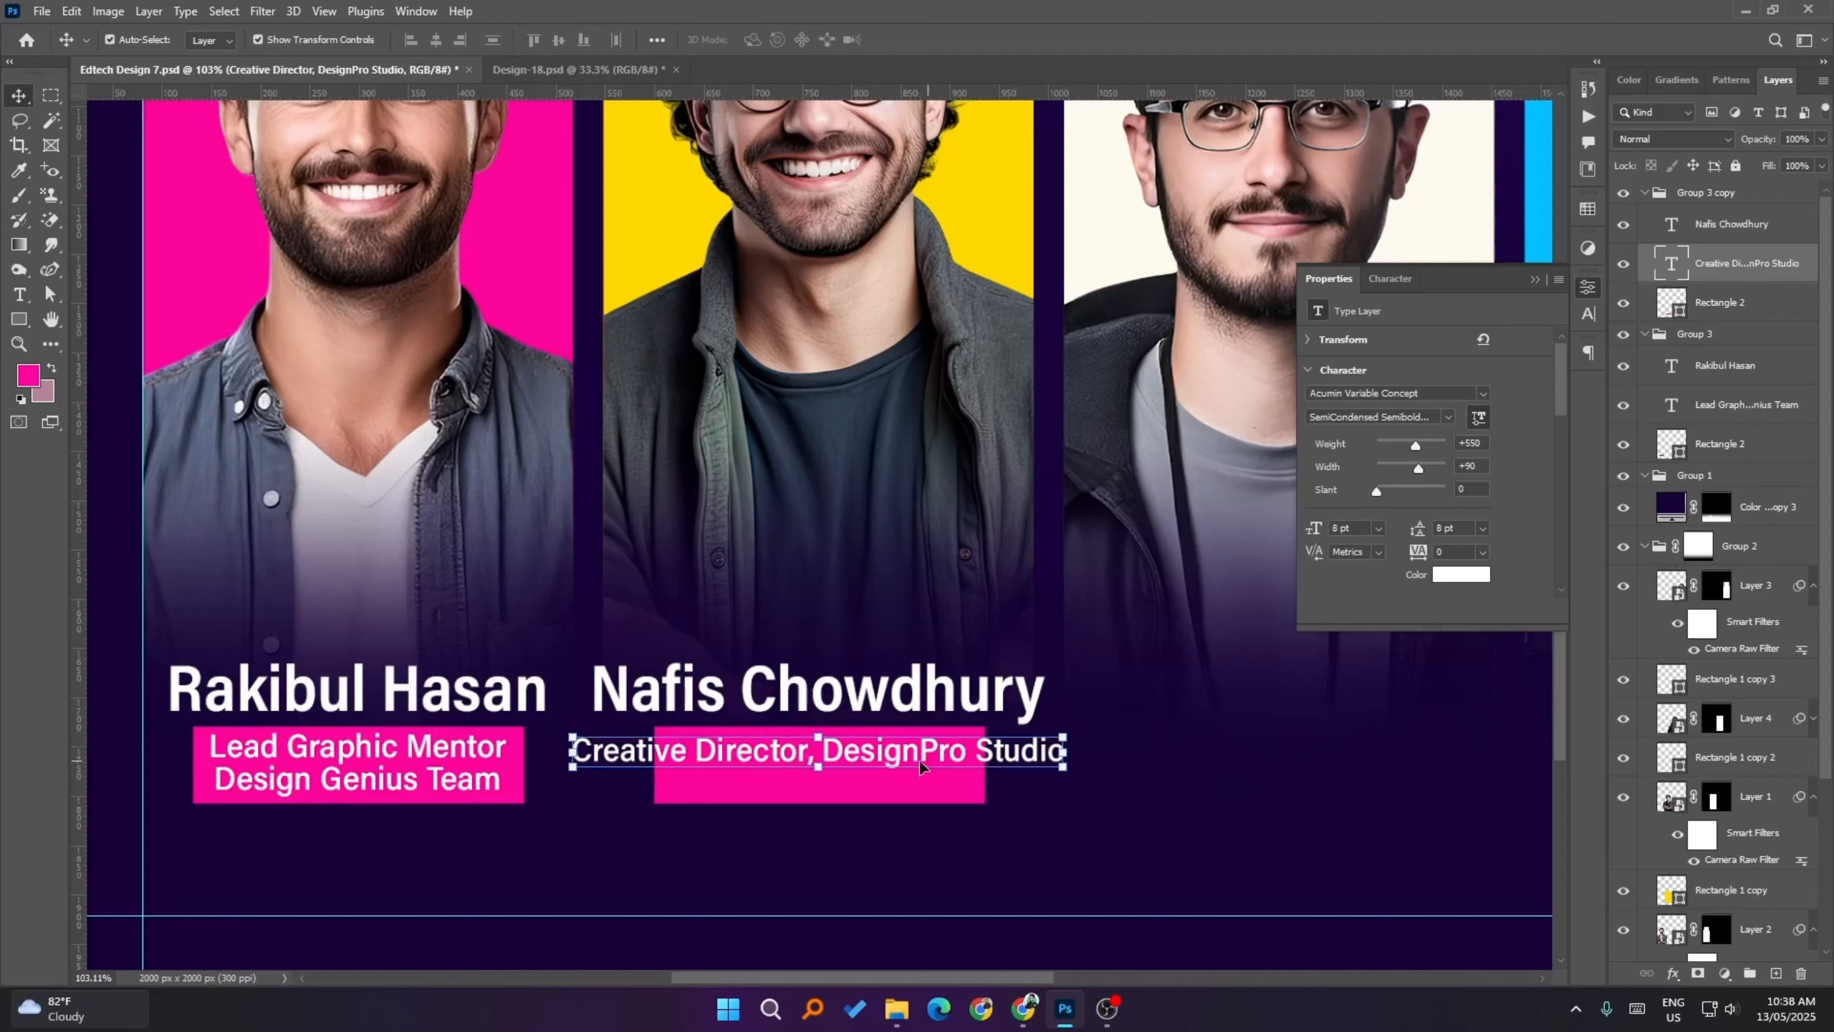
# - Try breaking the title onto two lines, then cancel that edit
pyautogui.doubleClick(829, 760)
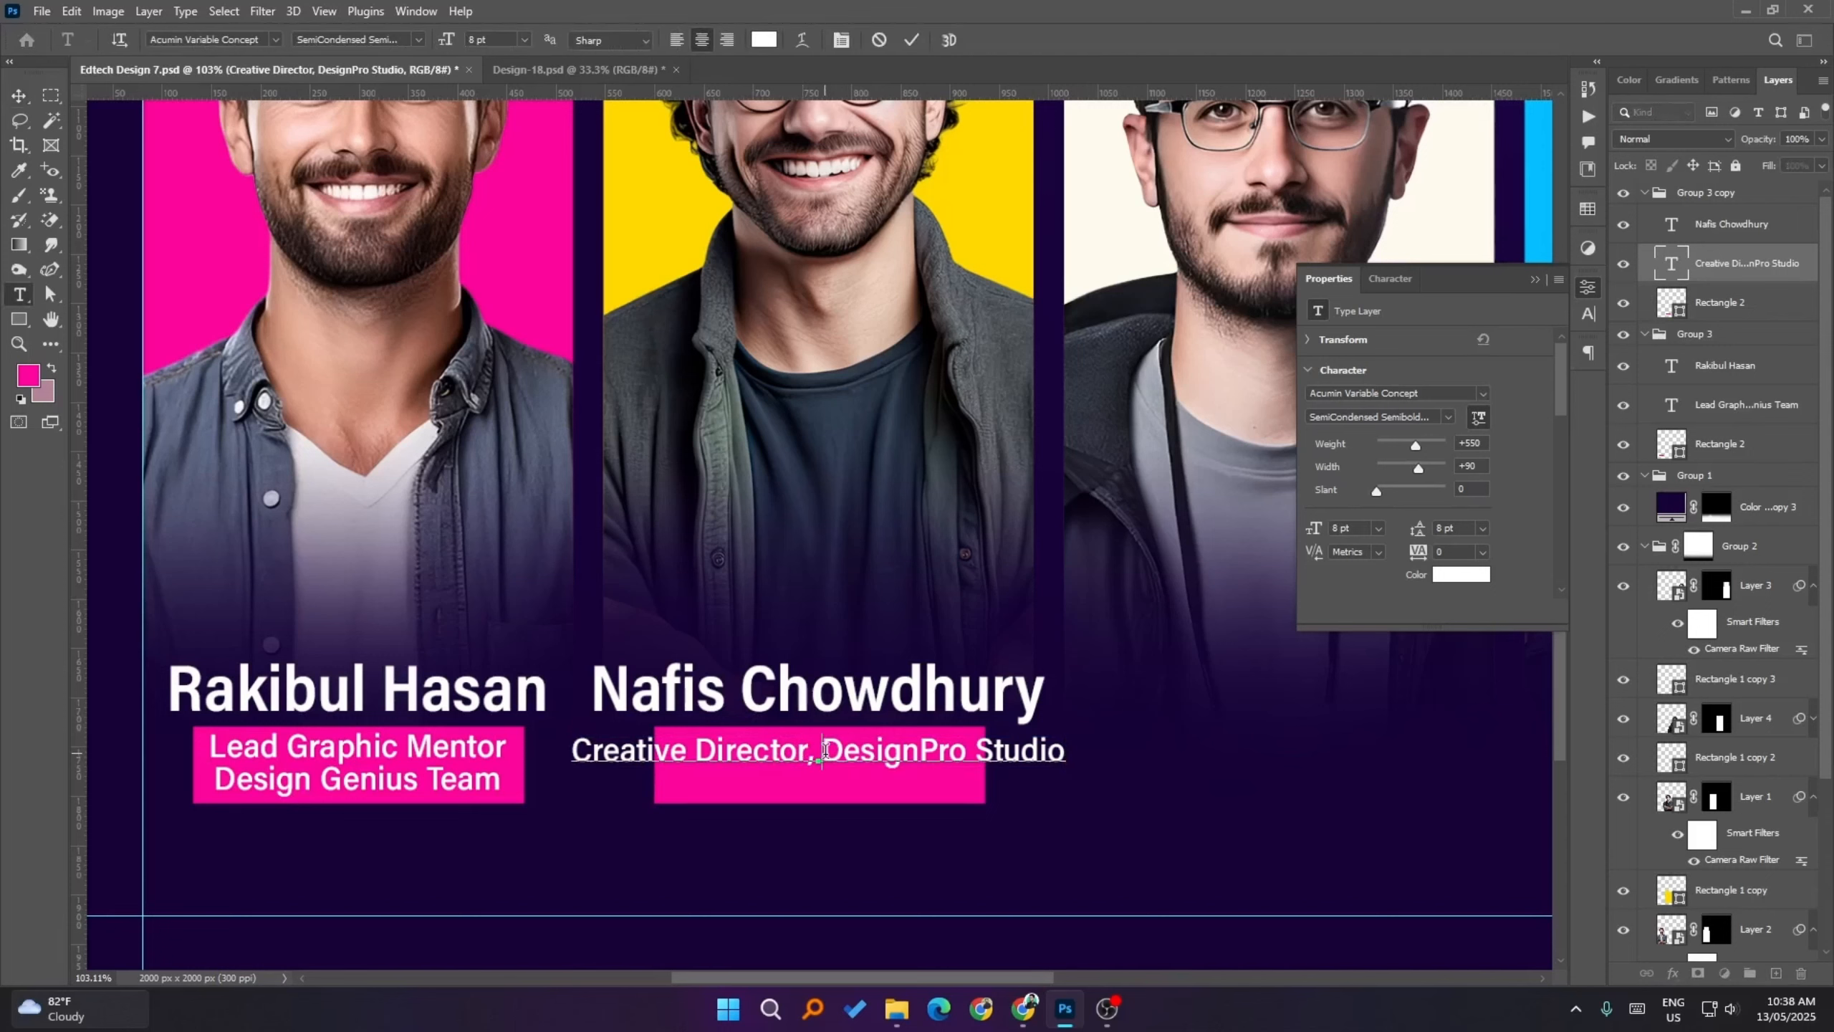
pyautogui.press('BackSpace')
pyautogui.press('BackSpace')
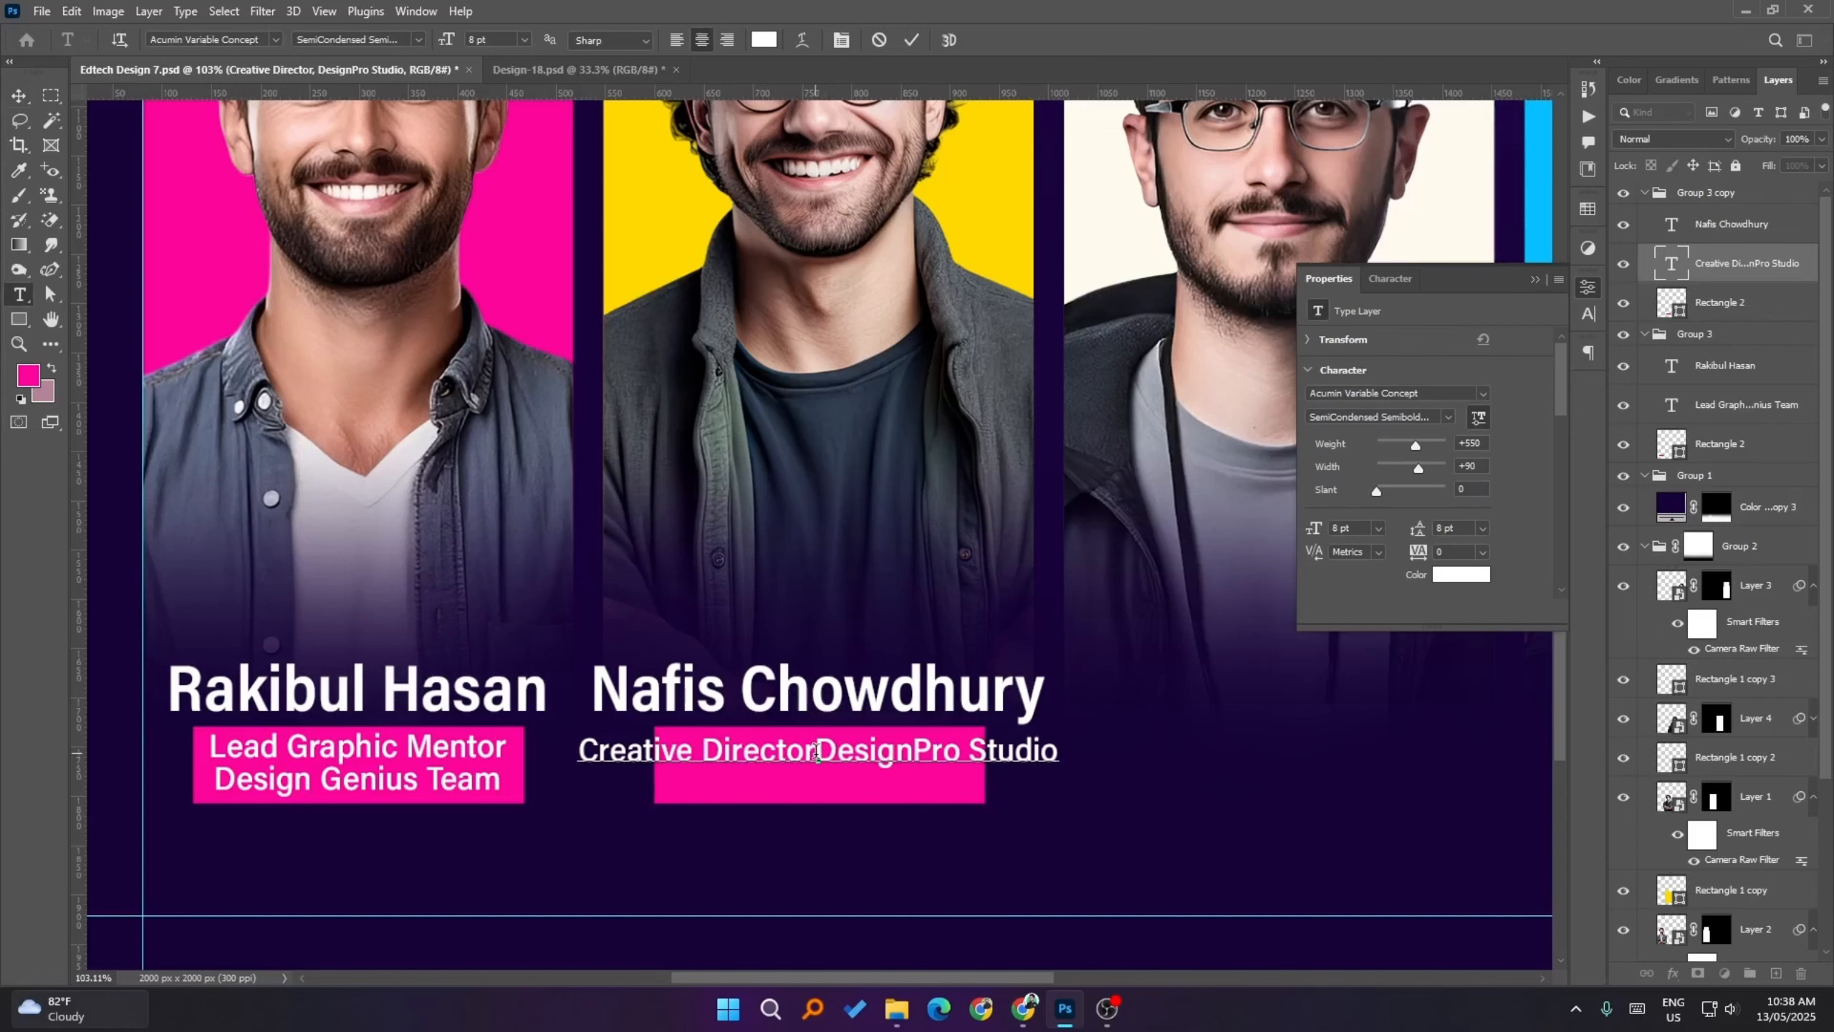
pyautogui.press('Return')
pyautogui.scroll(-1, 808, 738)
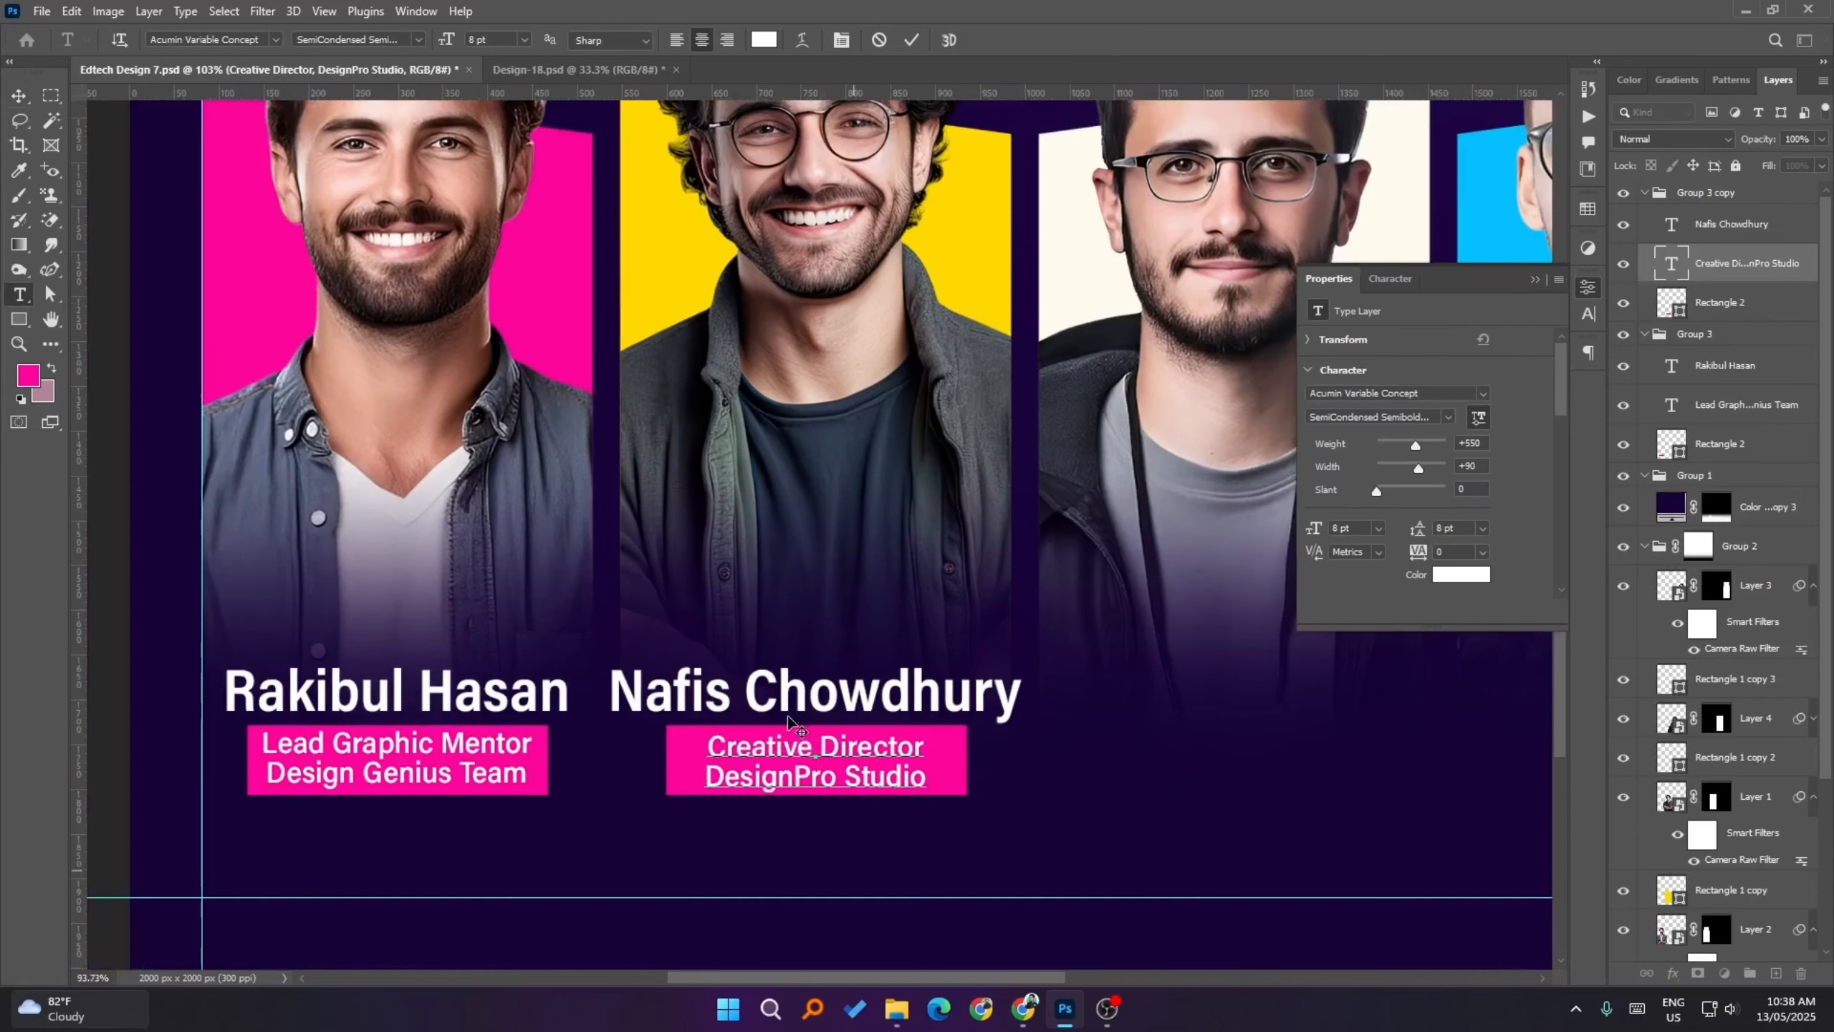
pyautogui.scroll(-1, 812, 752)
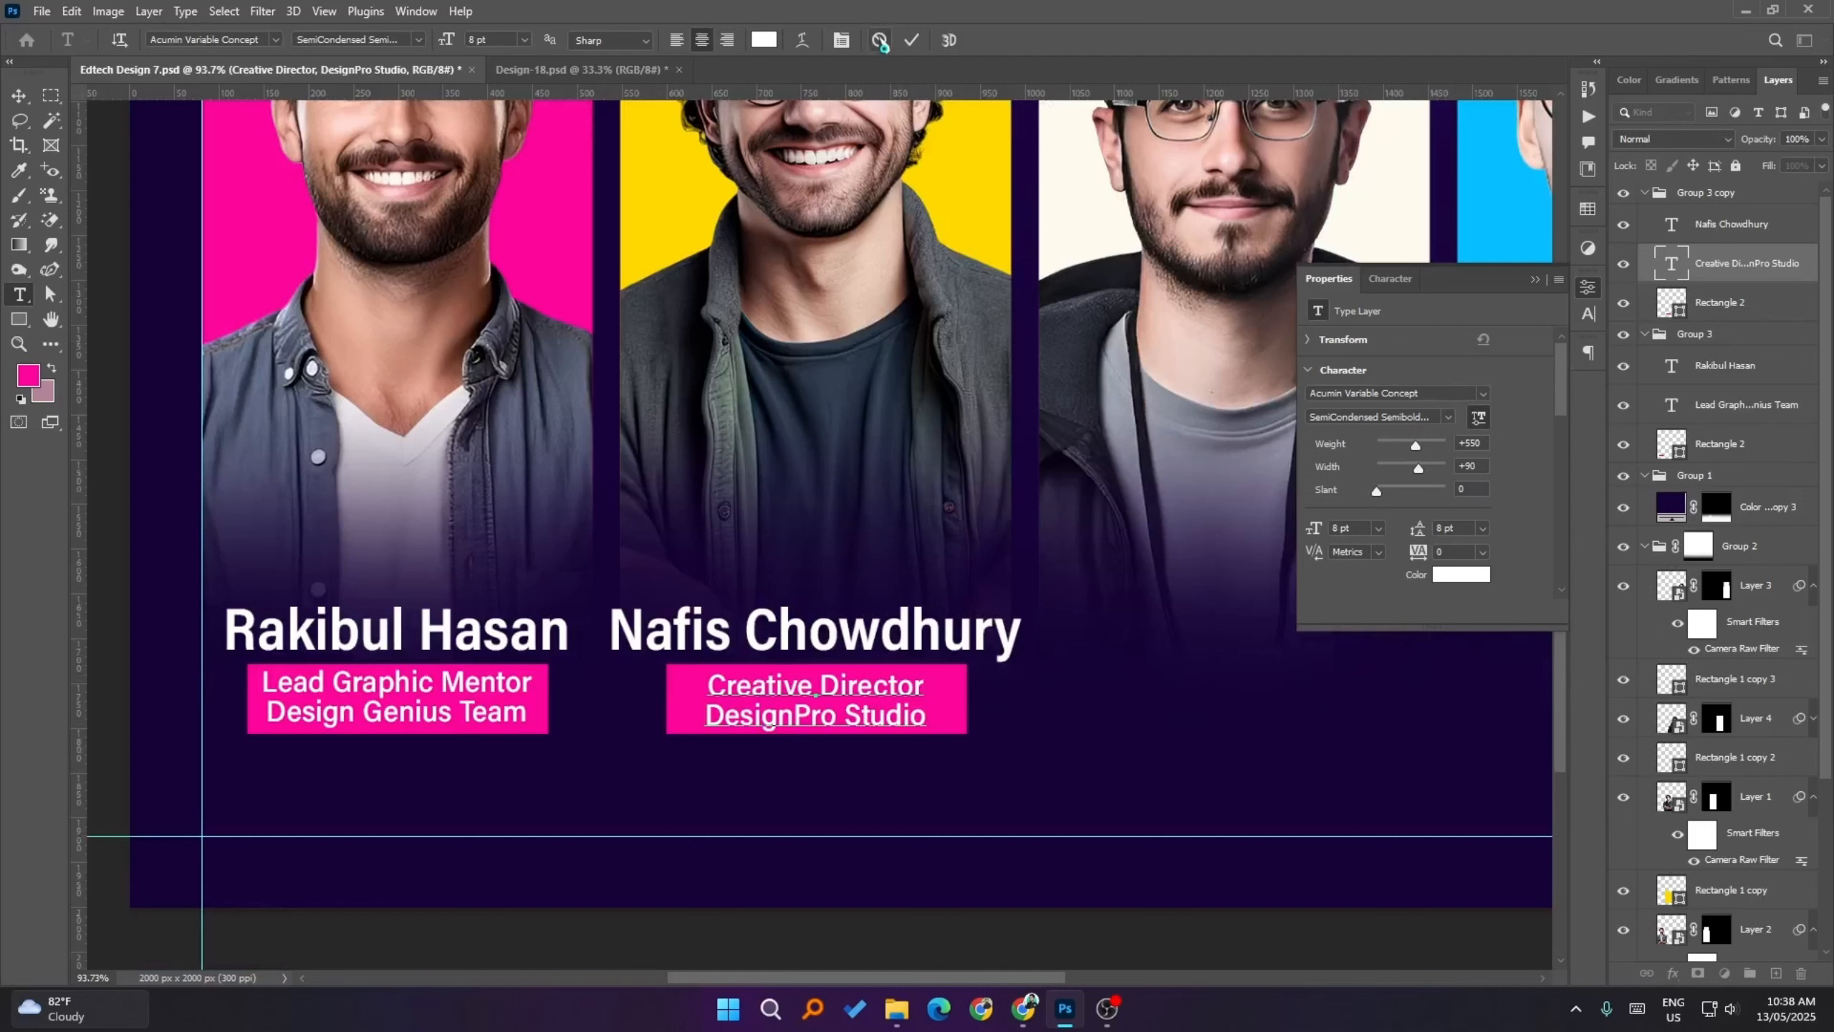
pyautogui.click(879, 40)
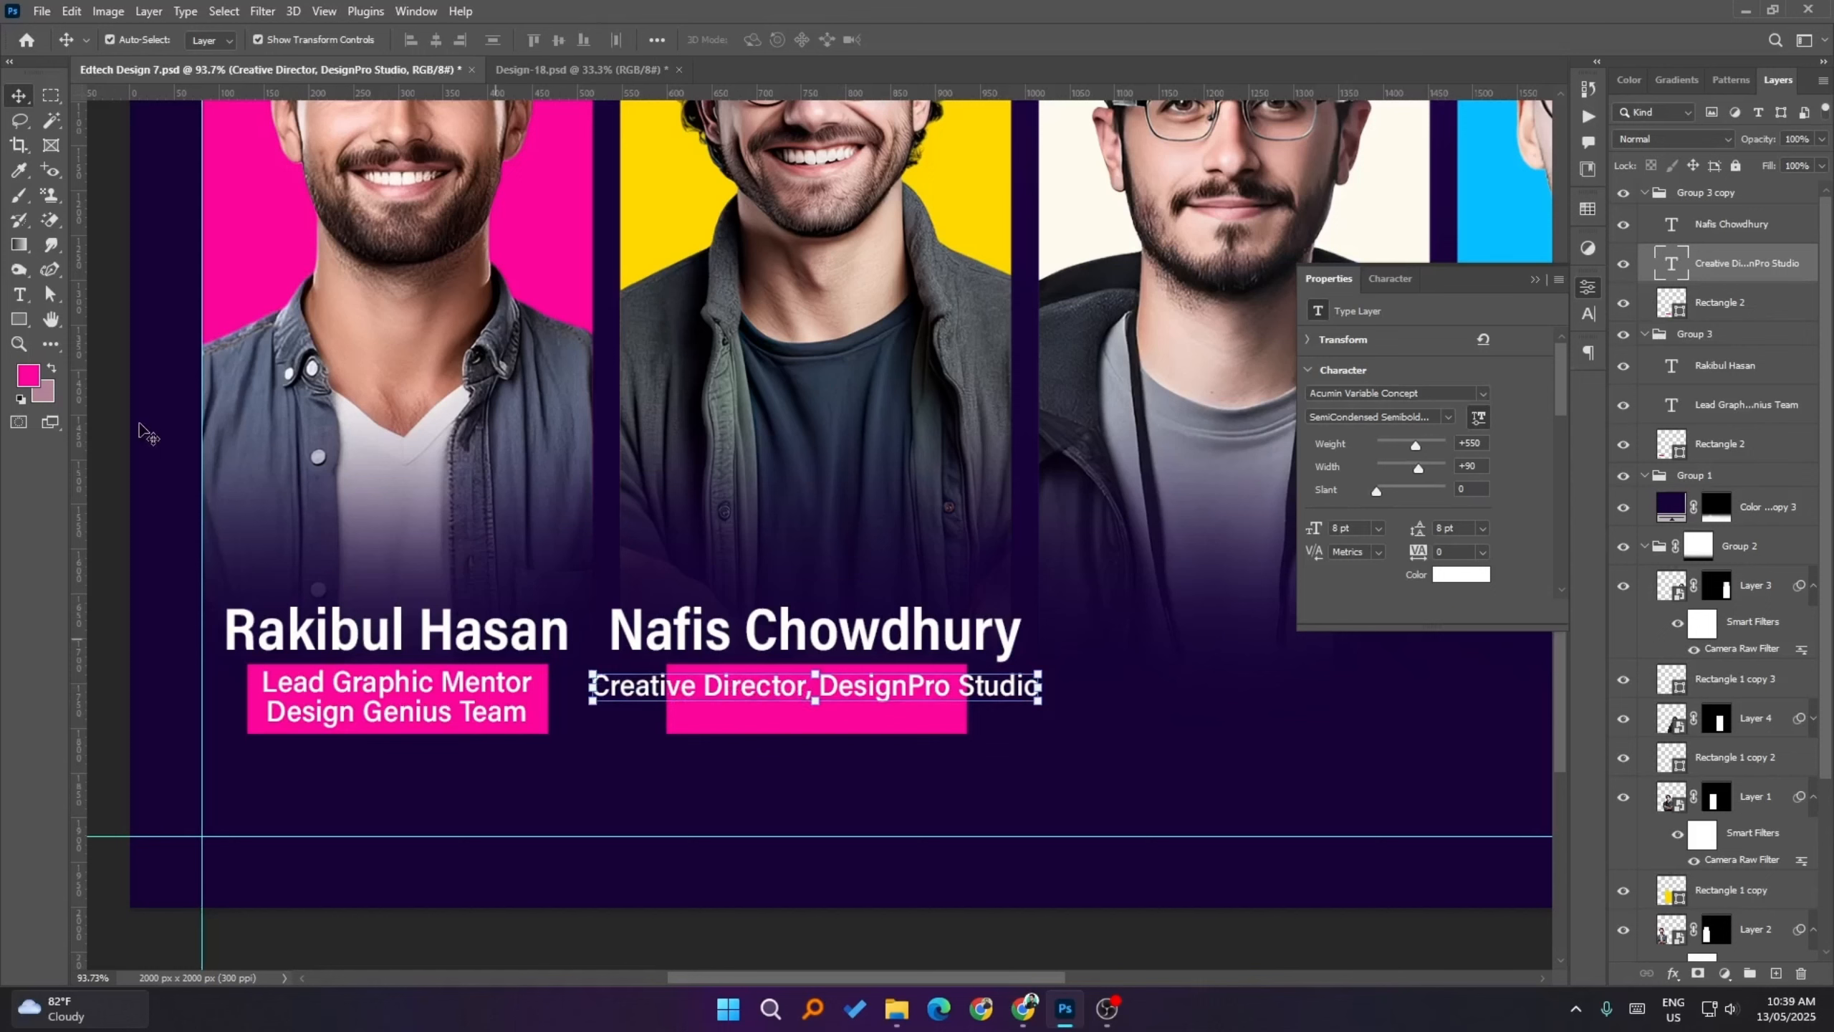
# - Replace 'Creative Director' with 'CEO' so the title reads 'CEO, DesignPro Studio'
pyautogui.press('t')
pyautogui.click(801, 685)
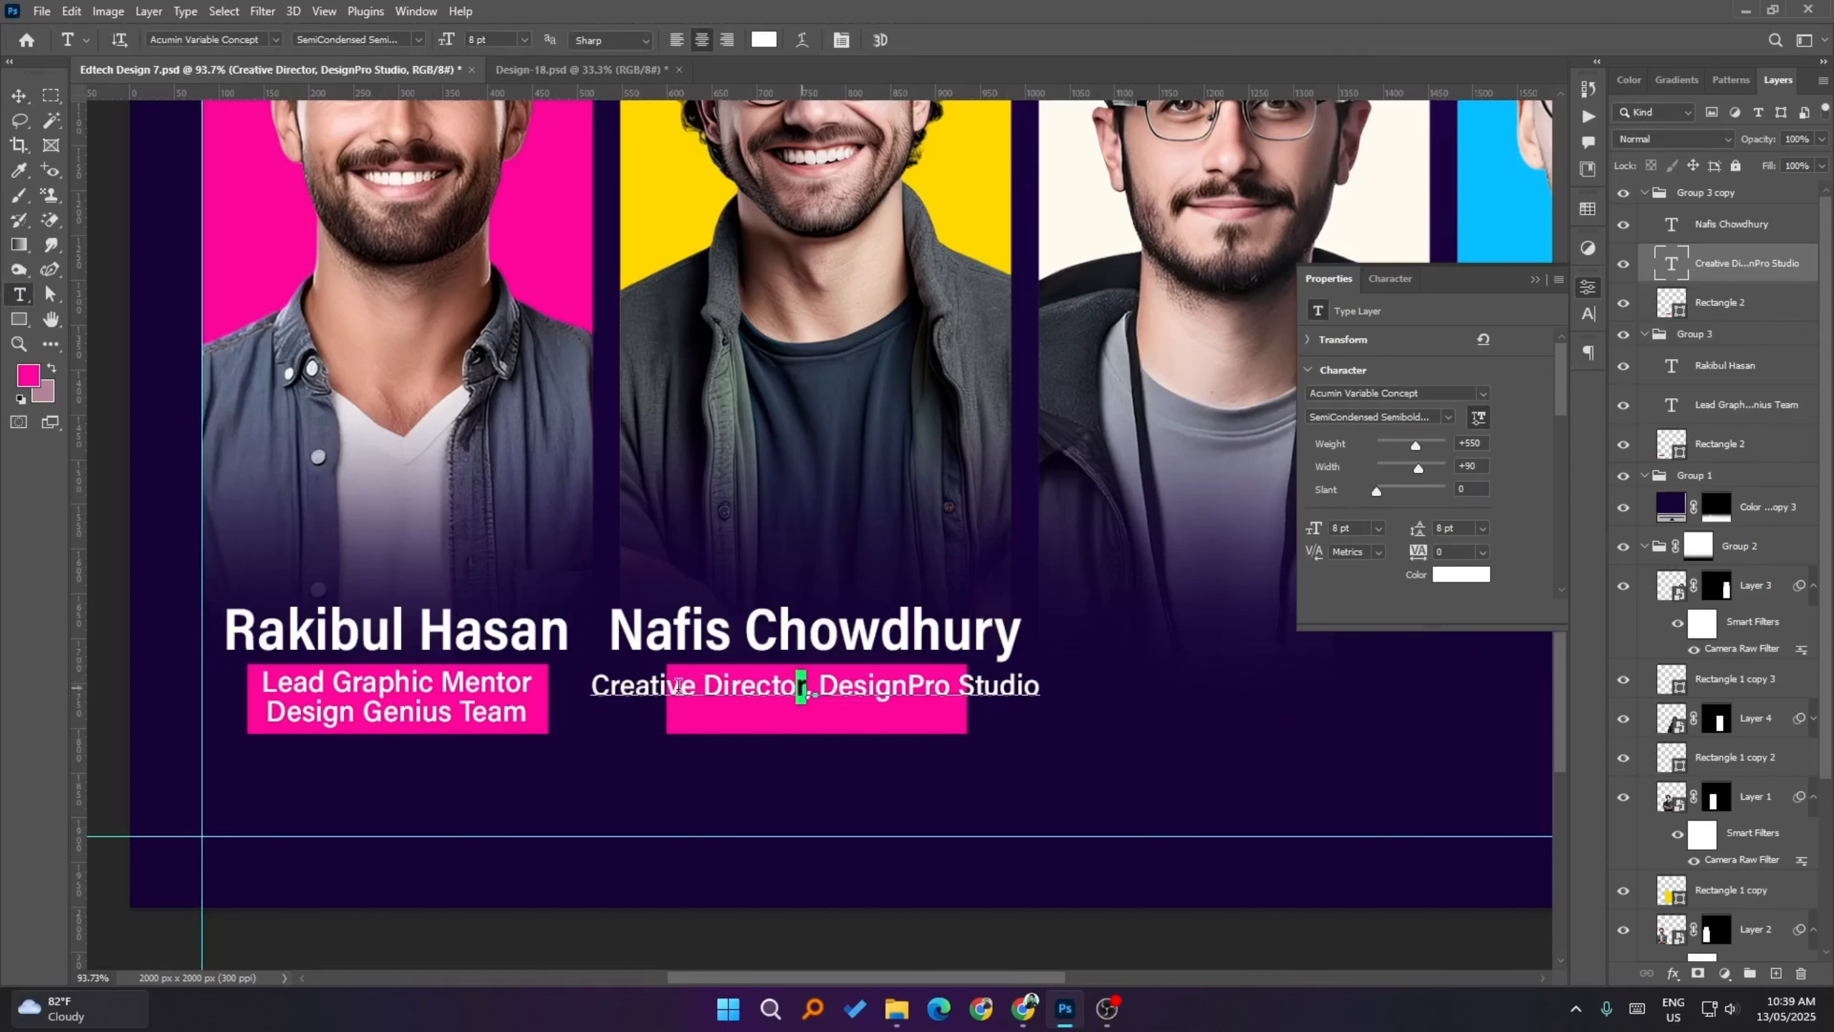
pyautogui.keyDown('shift'); pyautogui.click(562, 686); pyautogui.keyUp('shift')
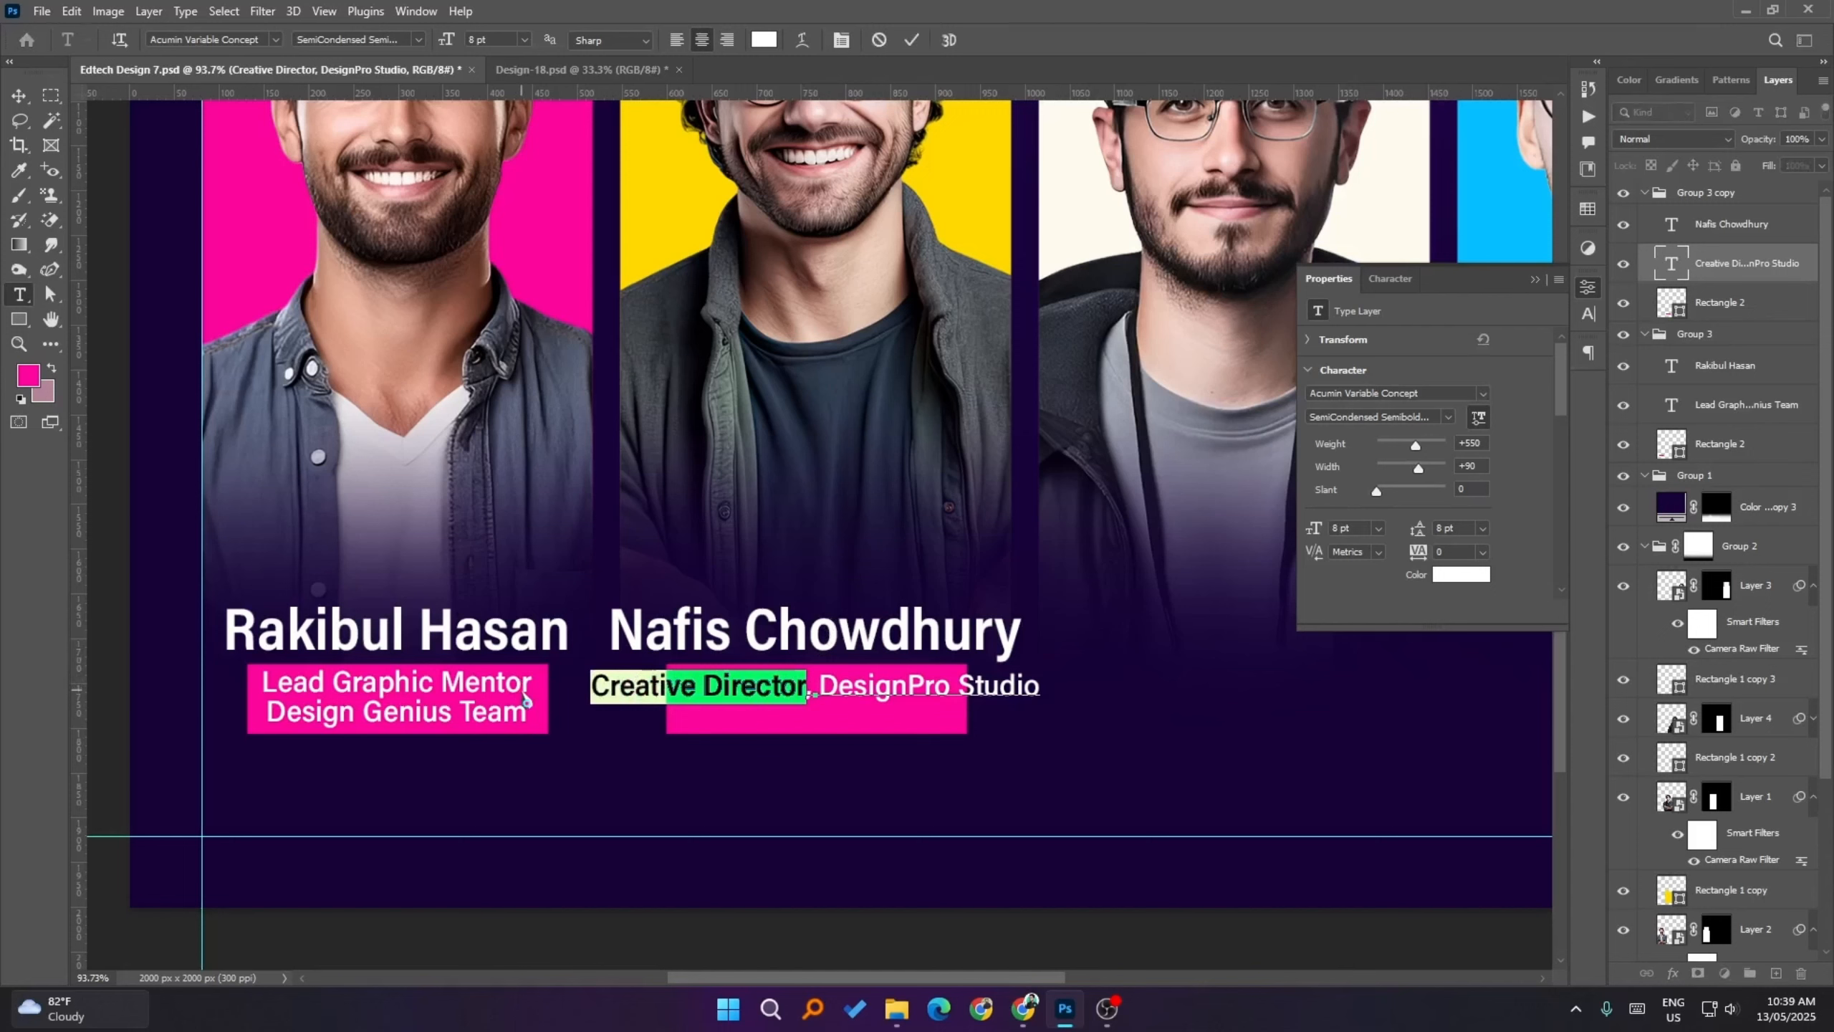
pyautogui.write('C')
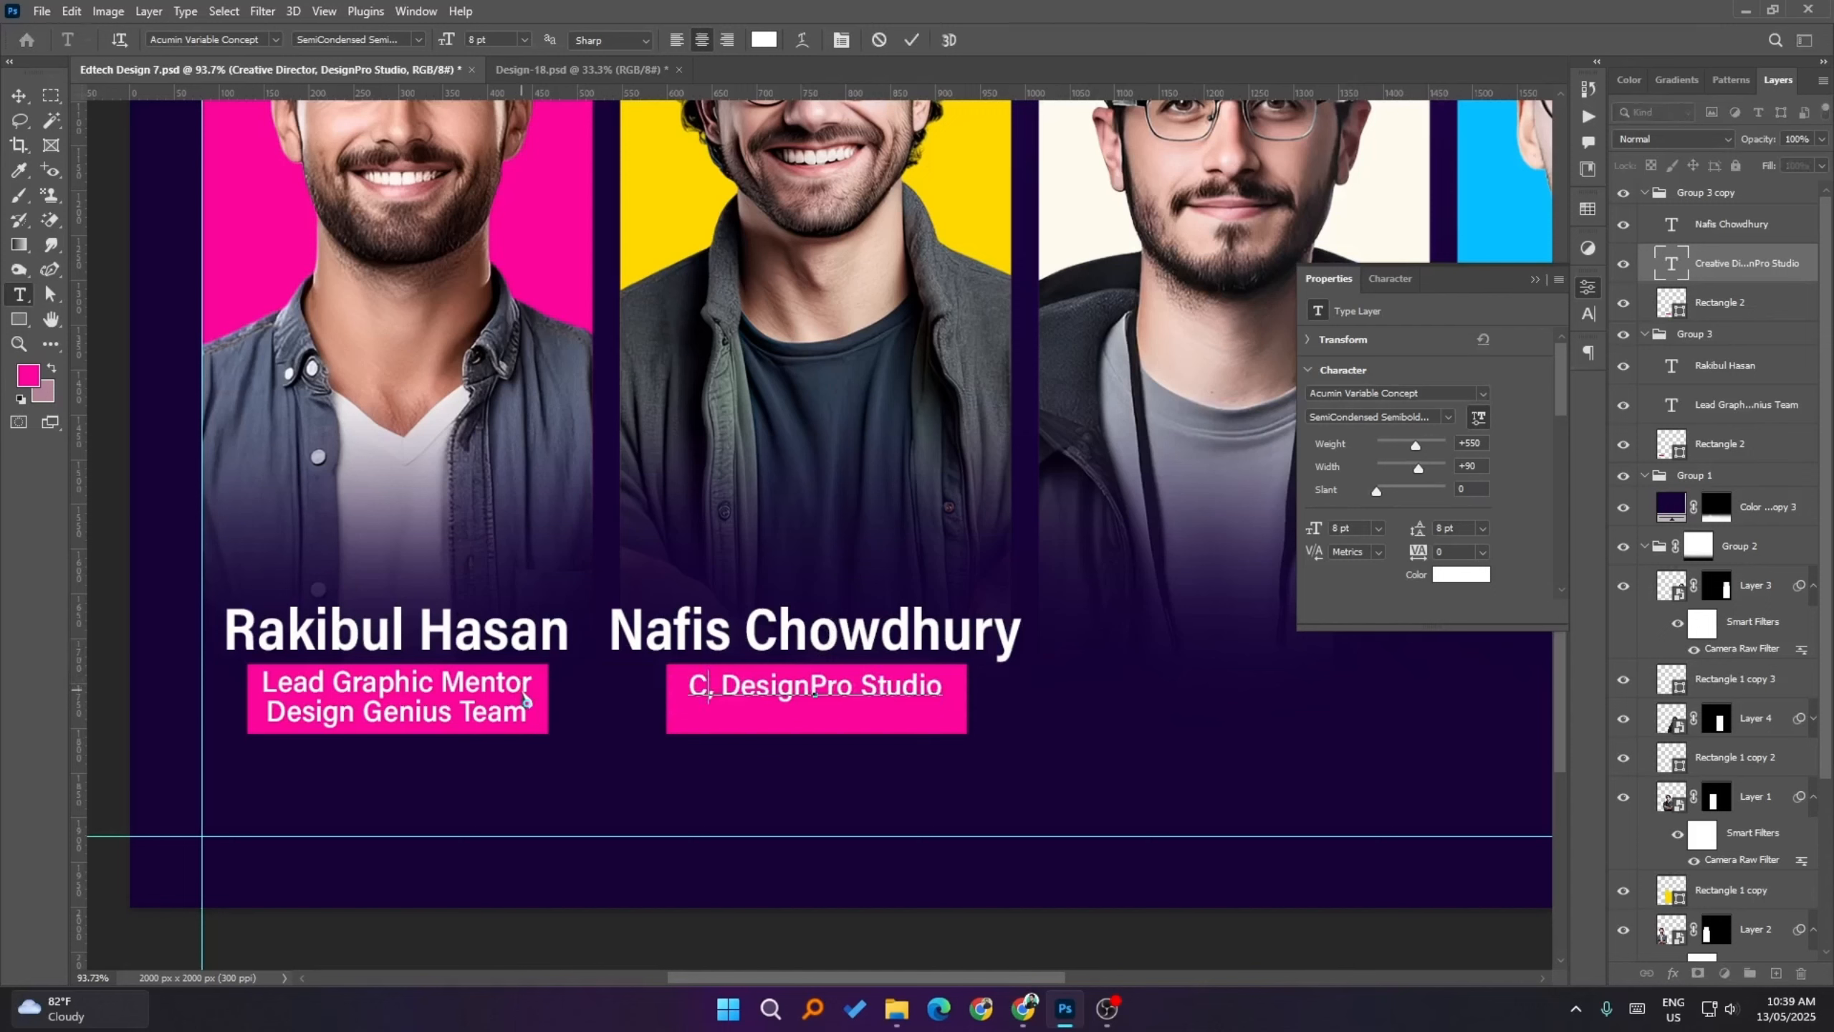
pyautogui.write('EO')
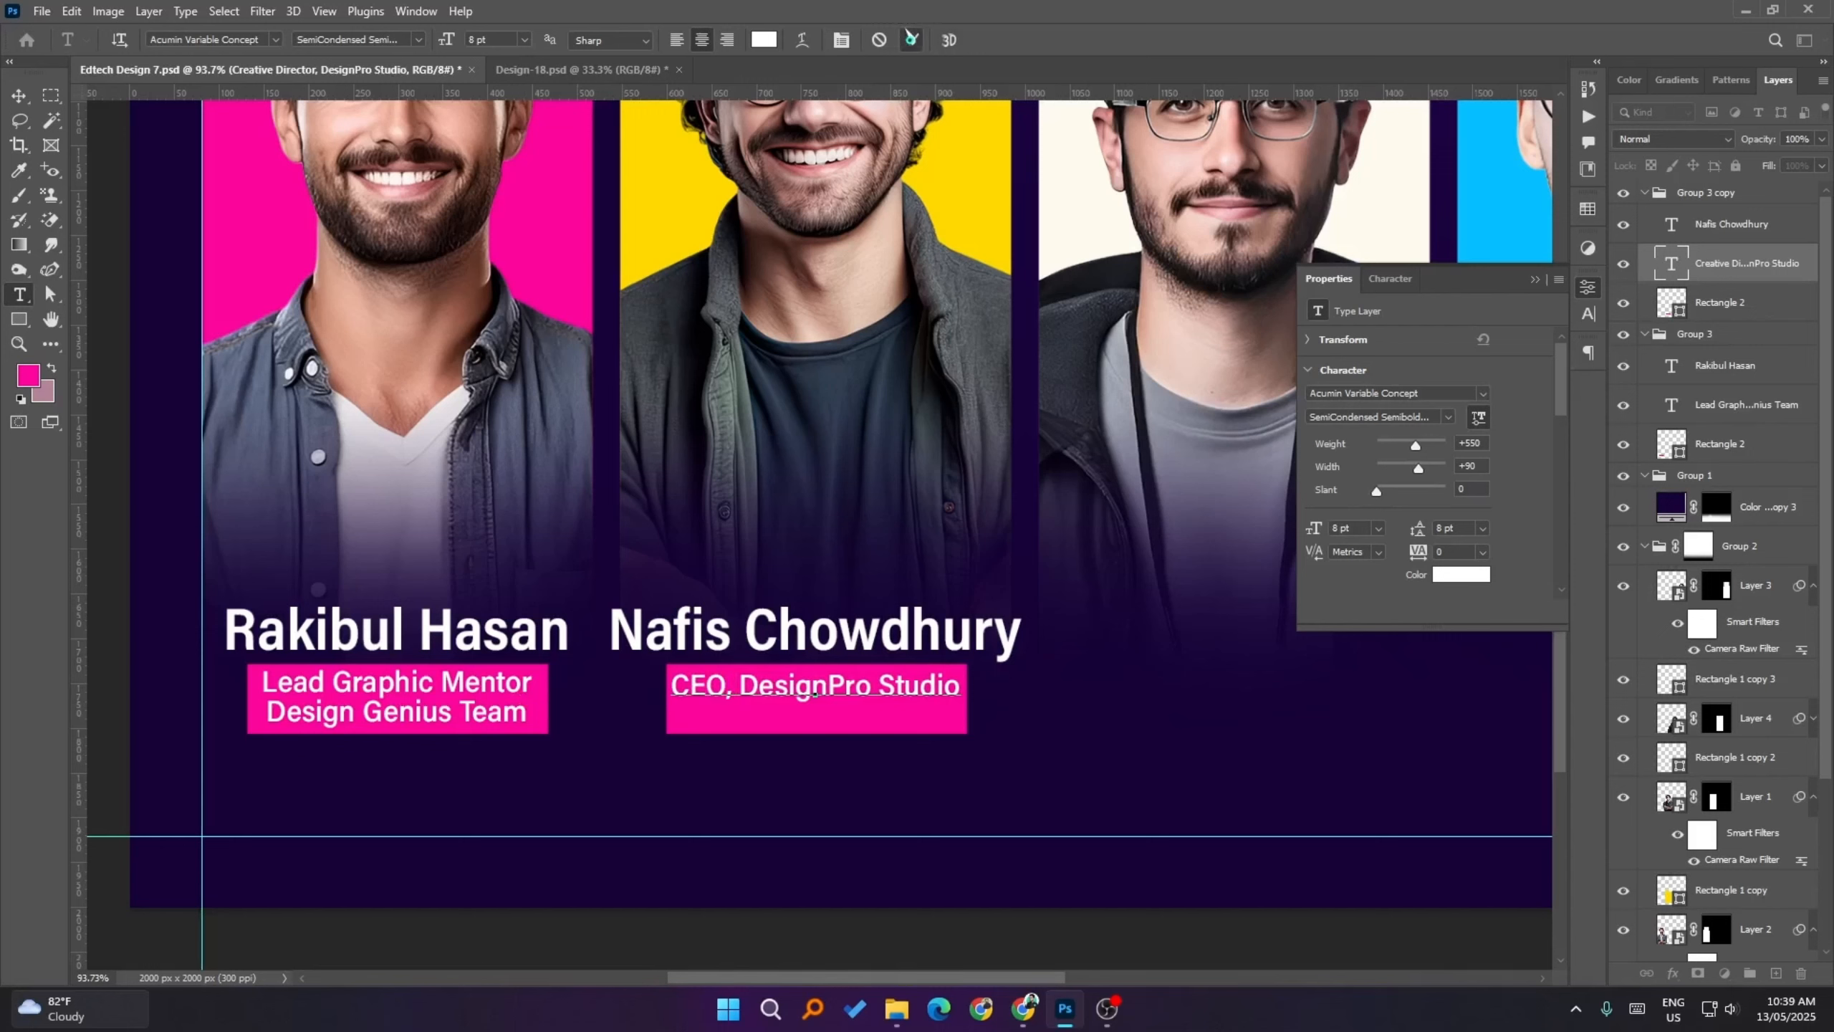
pyautogui.click(911, 39)
pyautogui.press('v')
pyautogui.click(864, 718)
# - Fill the title box yellow from the Swatches panel and recolour the CEO title text black
pyautogui.click(1587, 208)
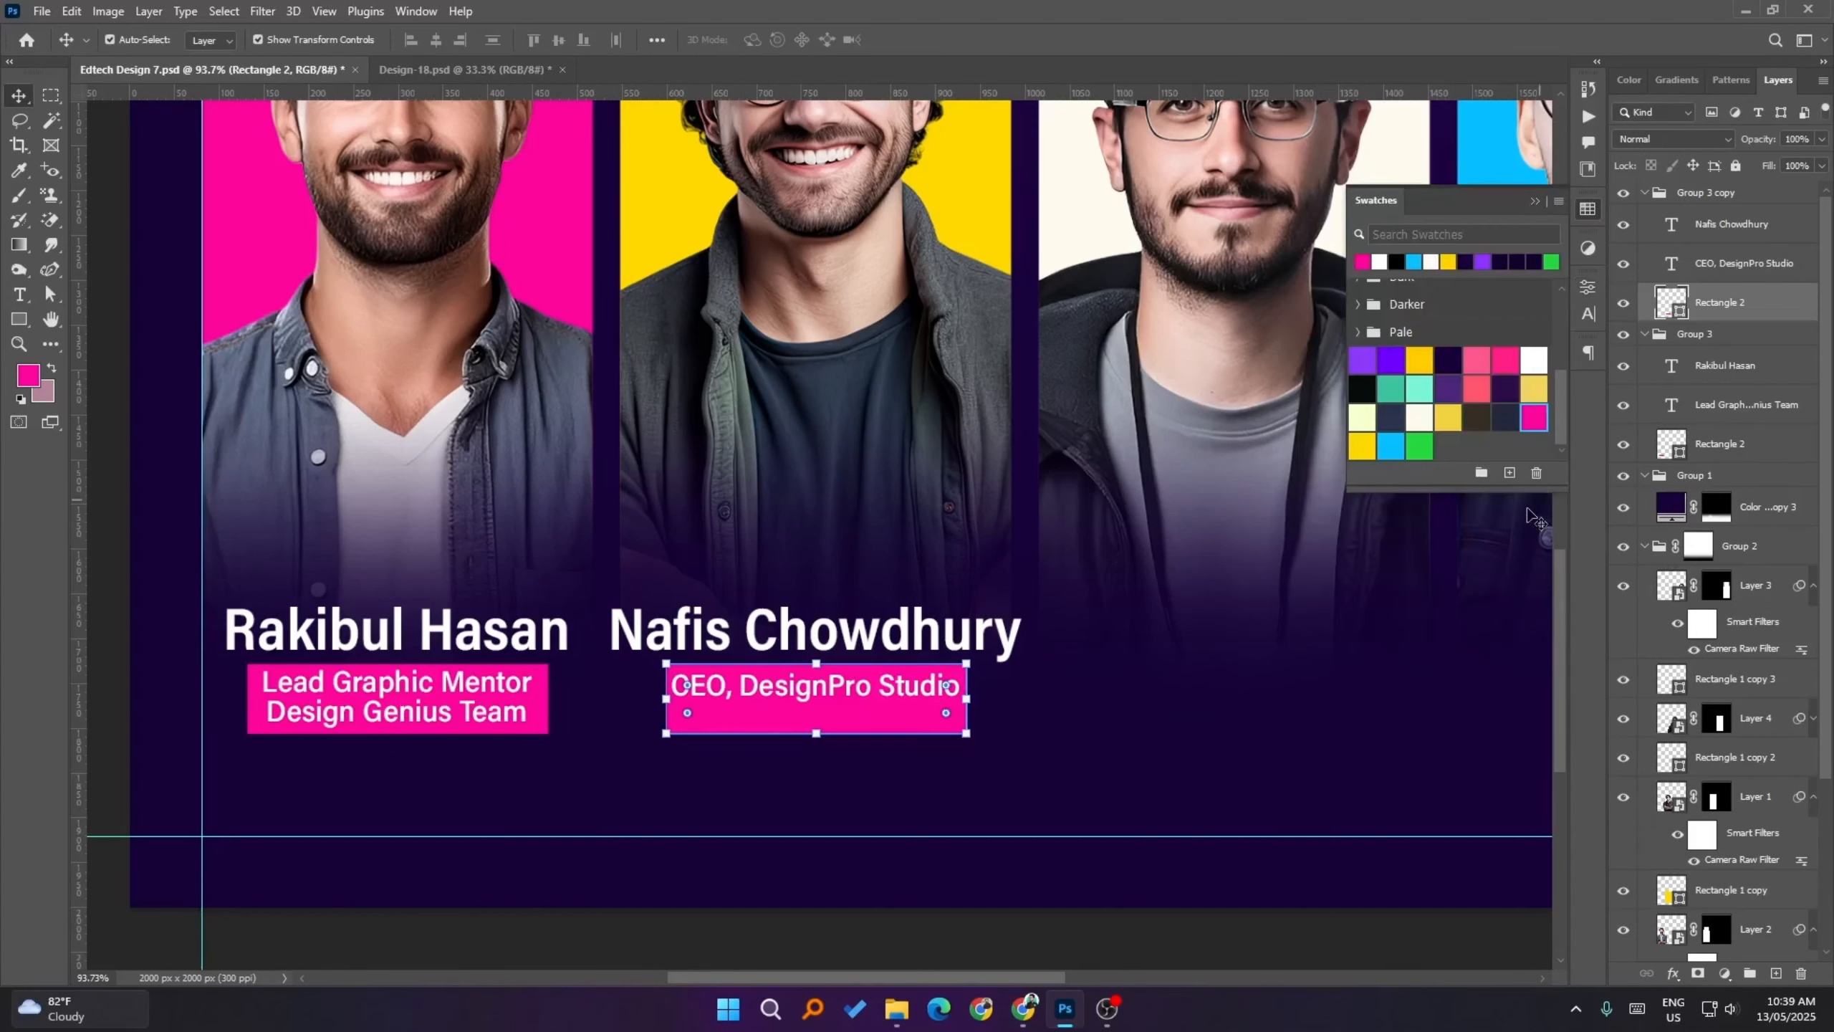
pyautogui.click(1363, 446)
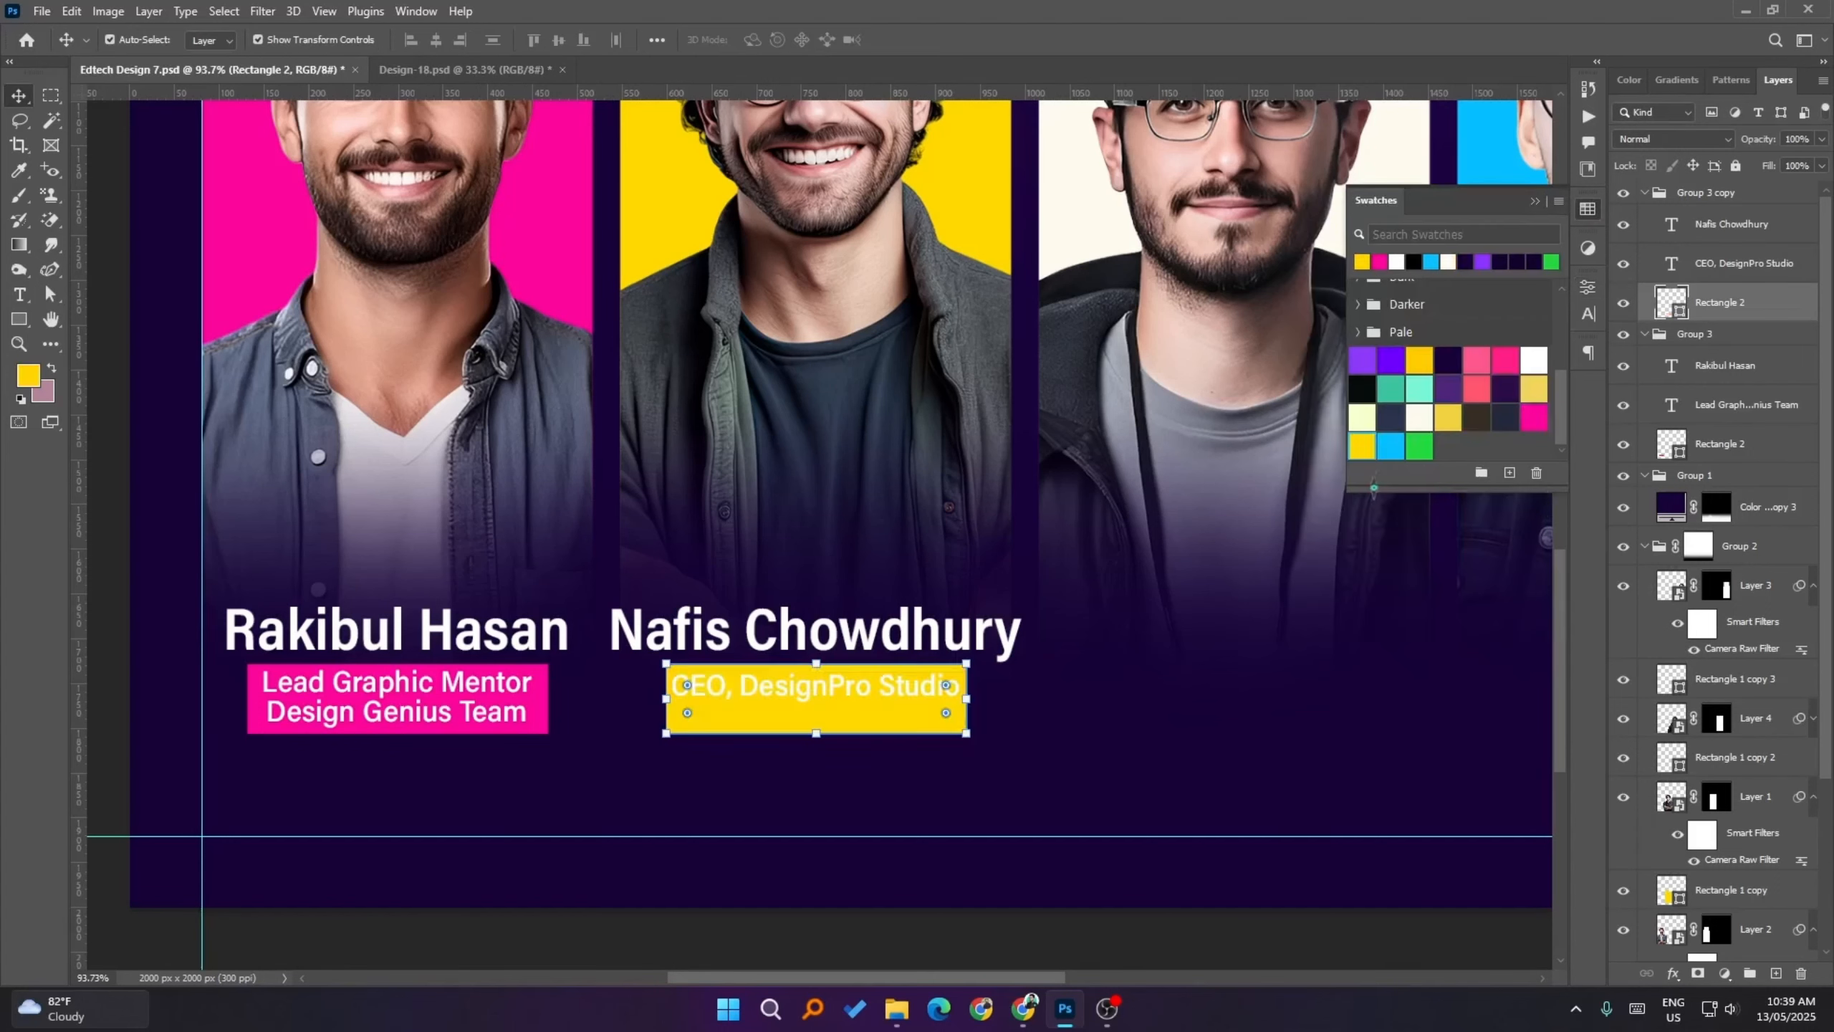
pyautogui.click(908, 691)
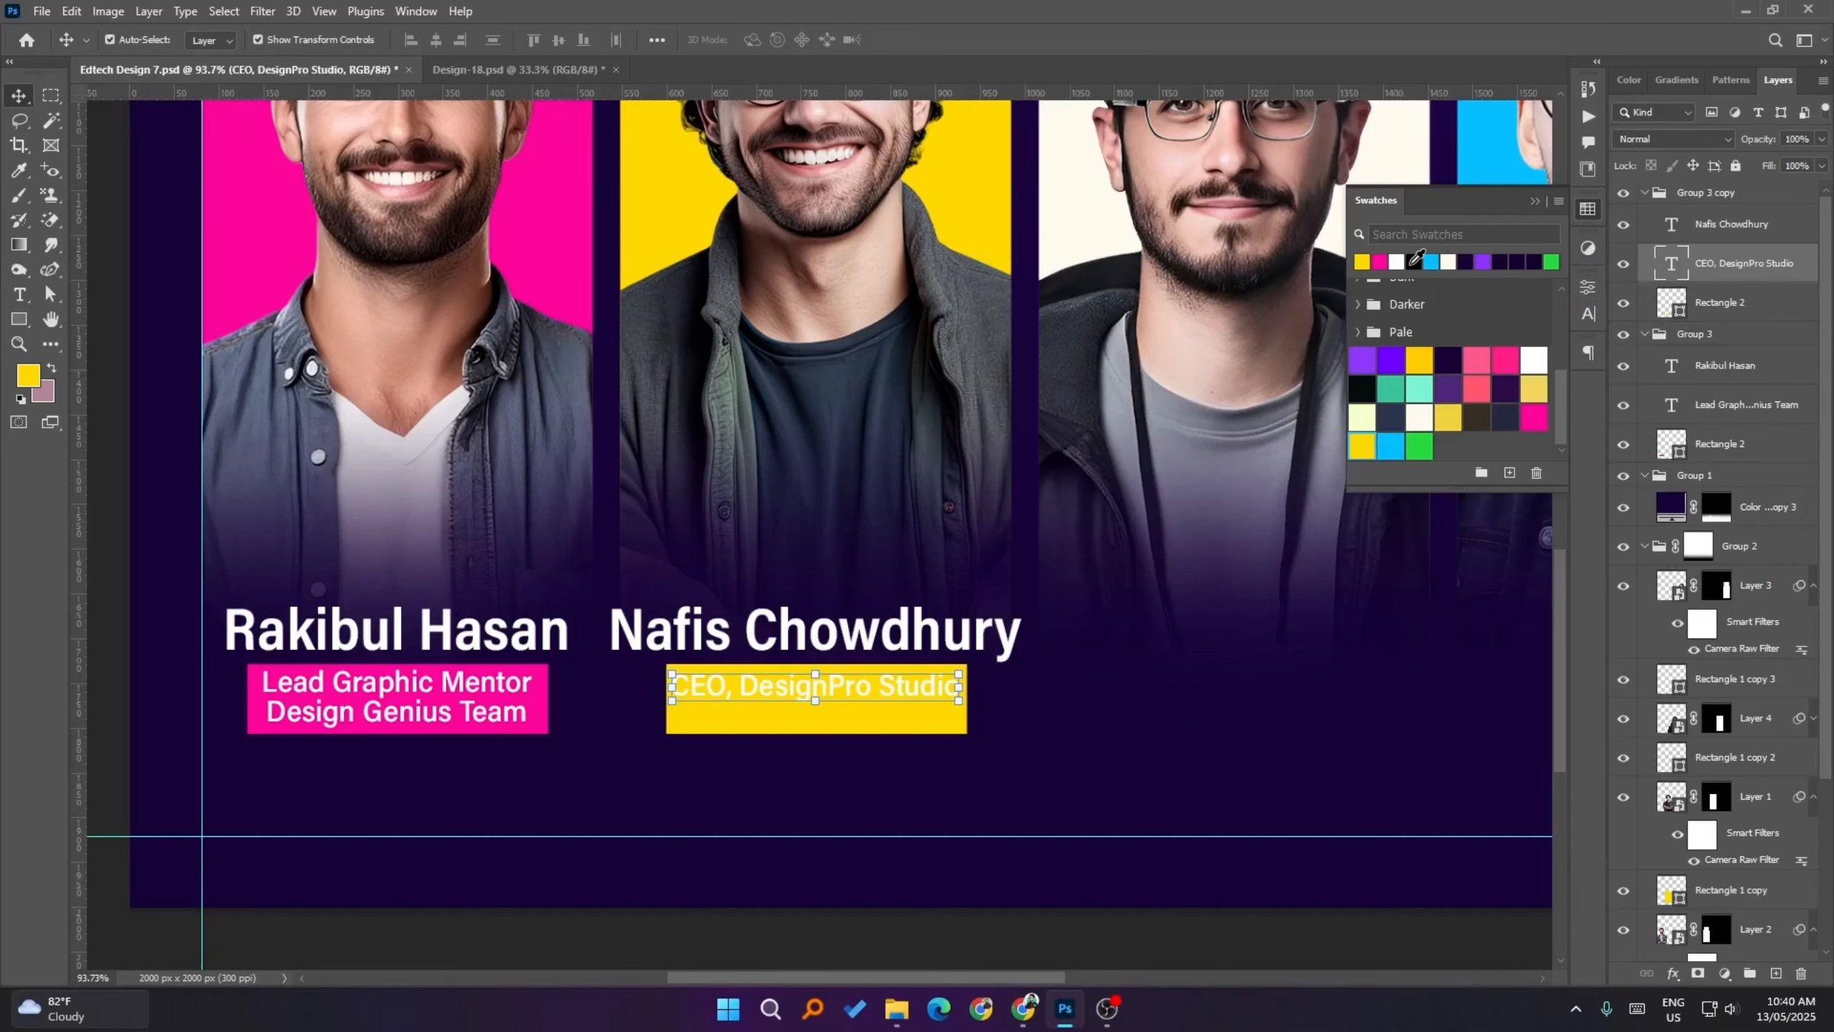
pyautogui.click(1415, 261)
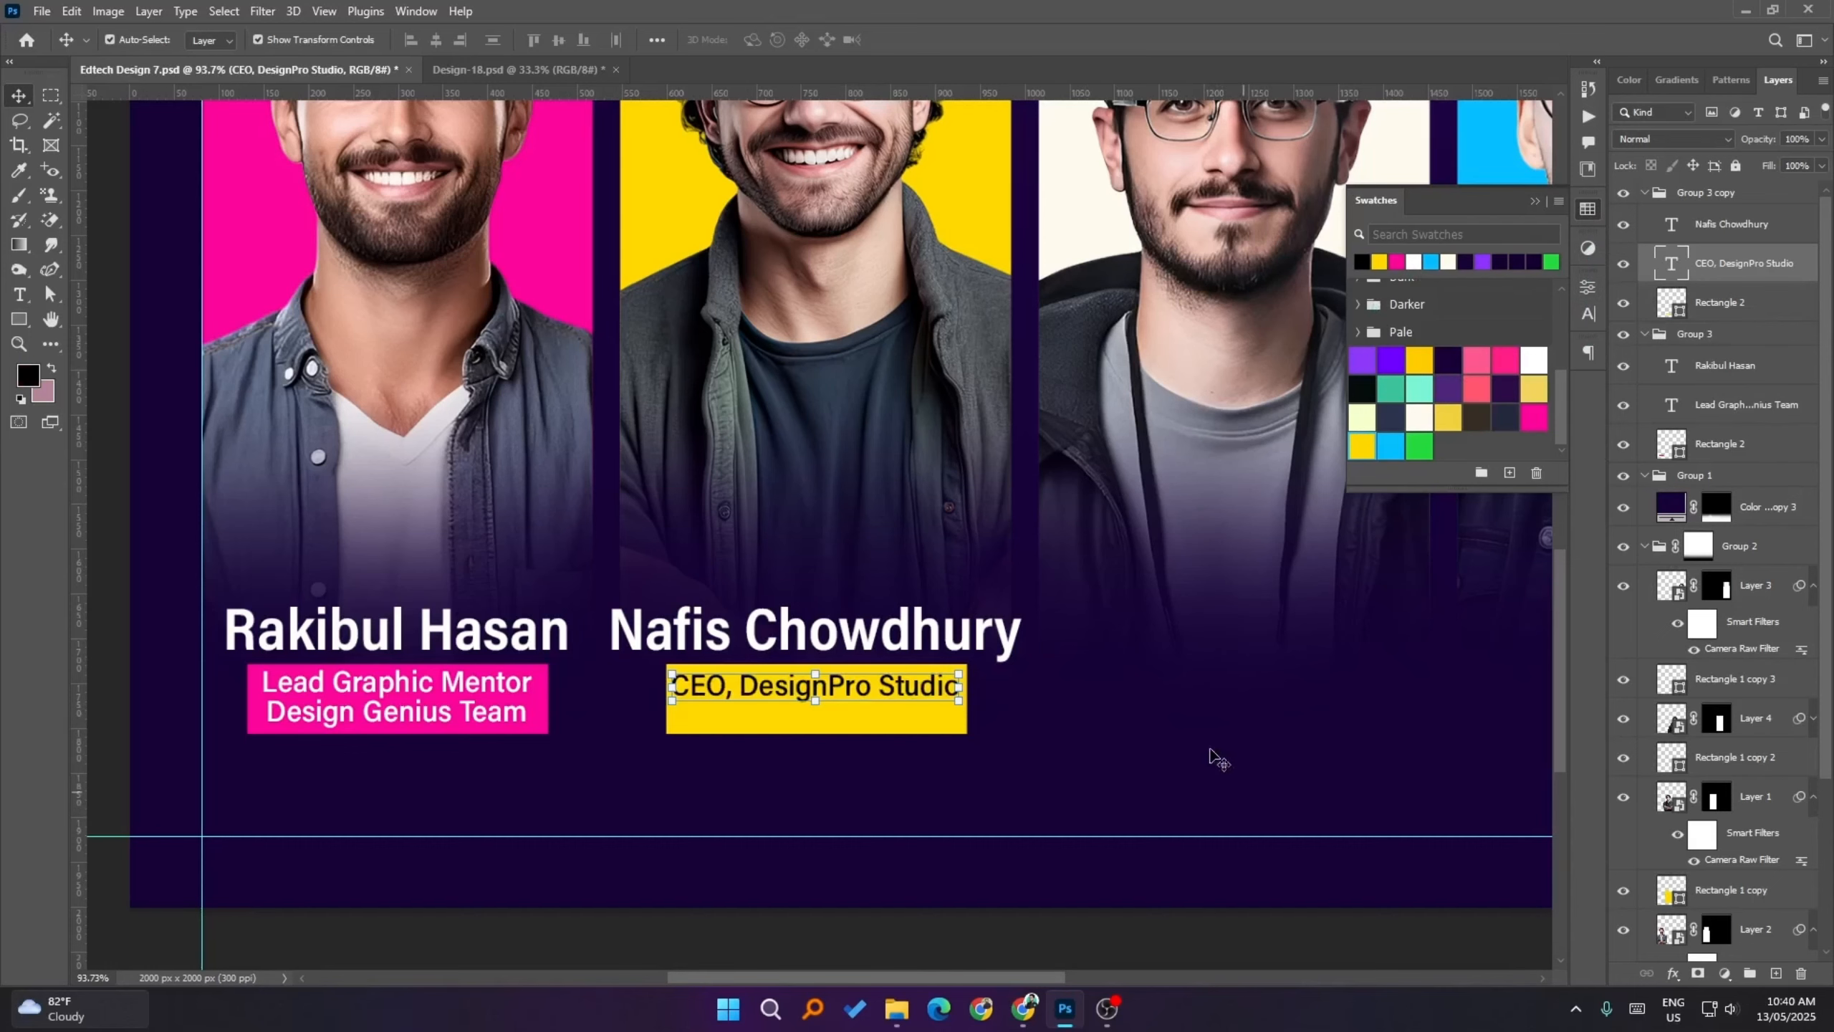
pyautogui.scroll(-3, 823, 767)
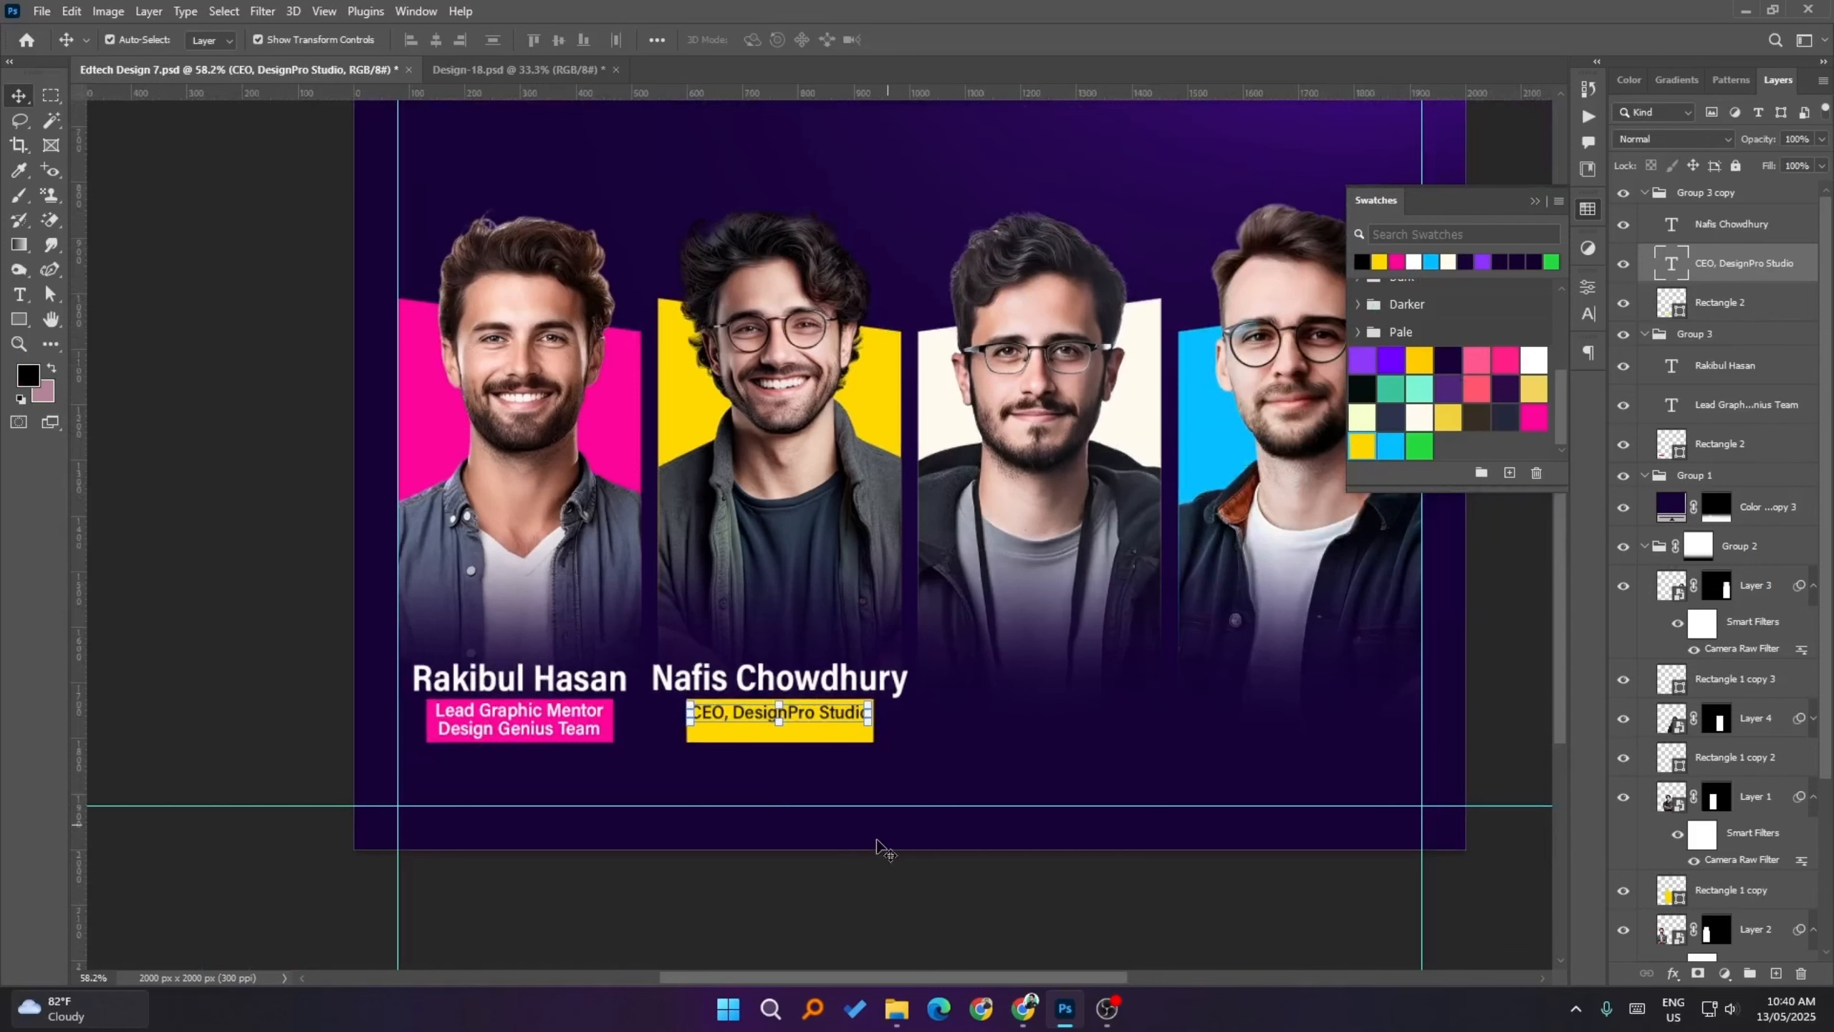
pyautogui.click(851, 888)
pyautogui.click(859, 739)
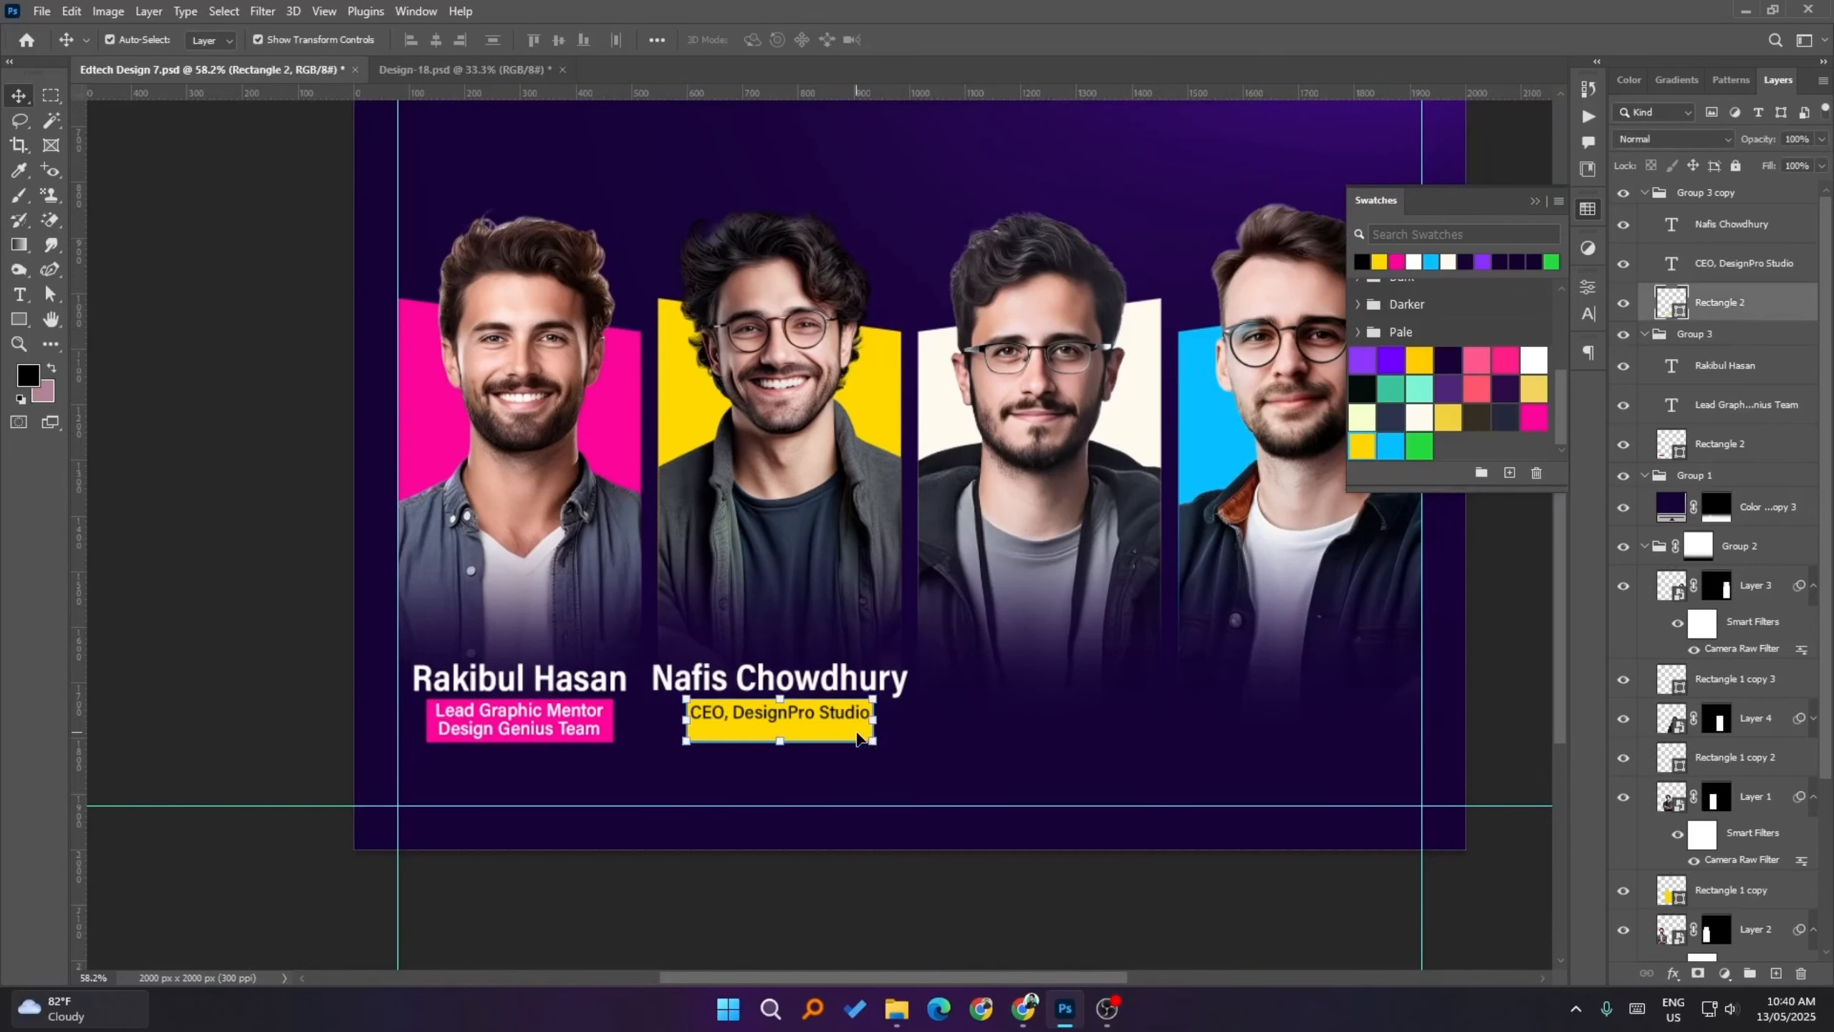
pyautogui.scroll(3, 856, 737)
# - Shorten the yellow box from the bottom and extend its right edge by 20 px
pyautogui.press('a')
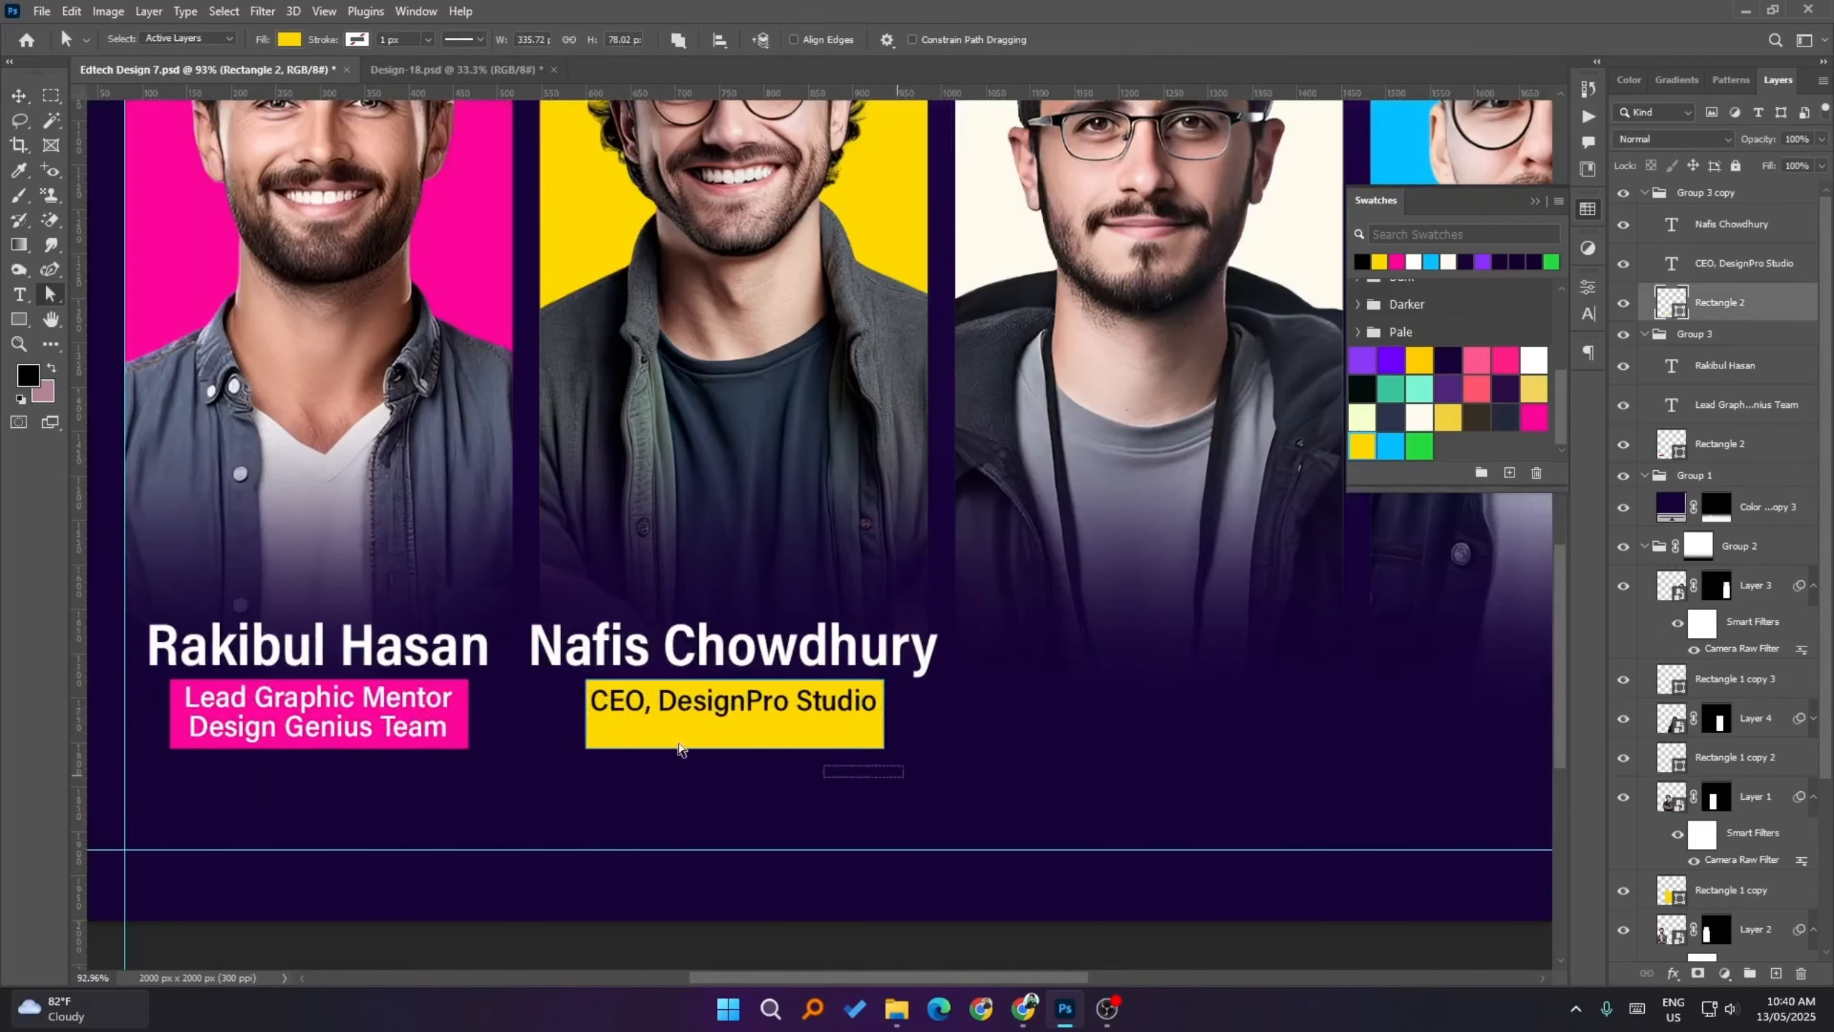
pyautogui.hotkey('shift', 'Up')
pyautogui.hotkey('shift', 'Up')
pyautogui.hotkey('shift', 'Up')
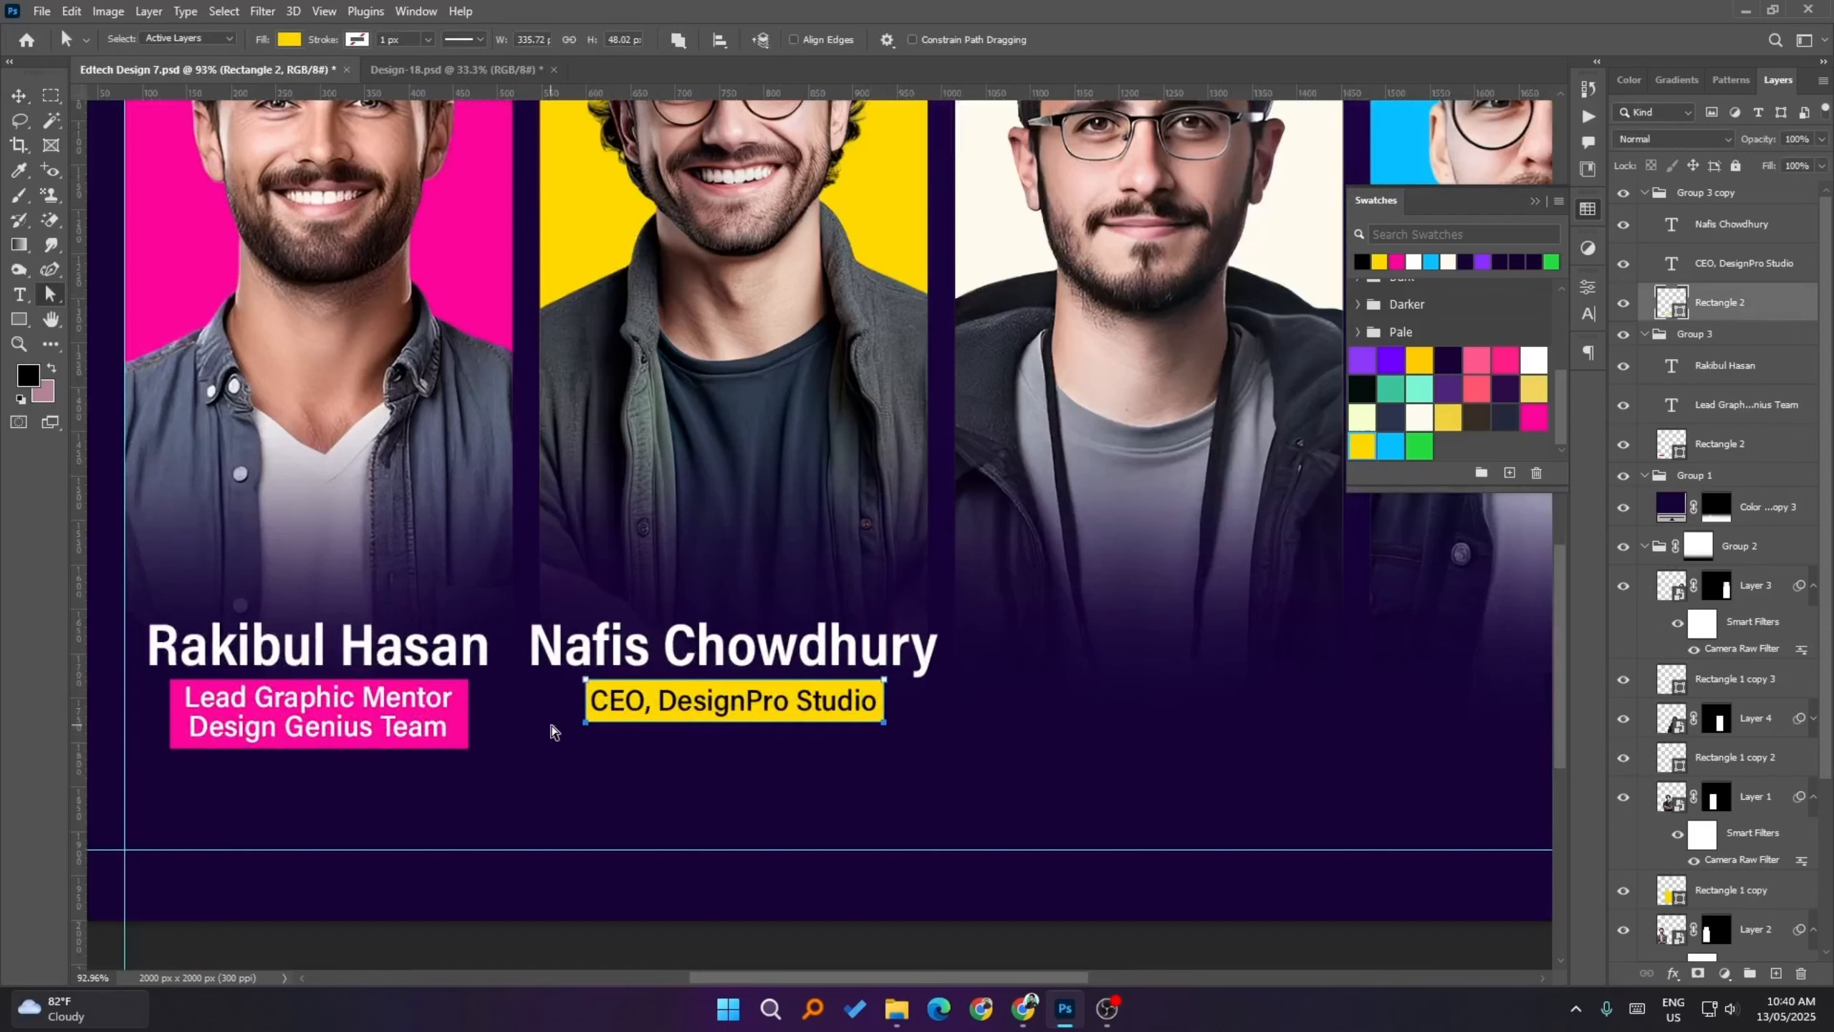
pyautogui.moveTo(863, 649); pyautogui.dragTo(942, 782)
pyautogui.hotkey('shift', 'Right')
pyautogui.hotkey('shift', 'Right')
# - Centre the yellow box horizontally under the CEO title
pyautogui.press('v')
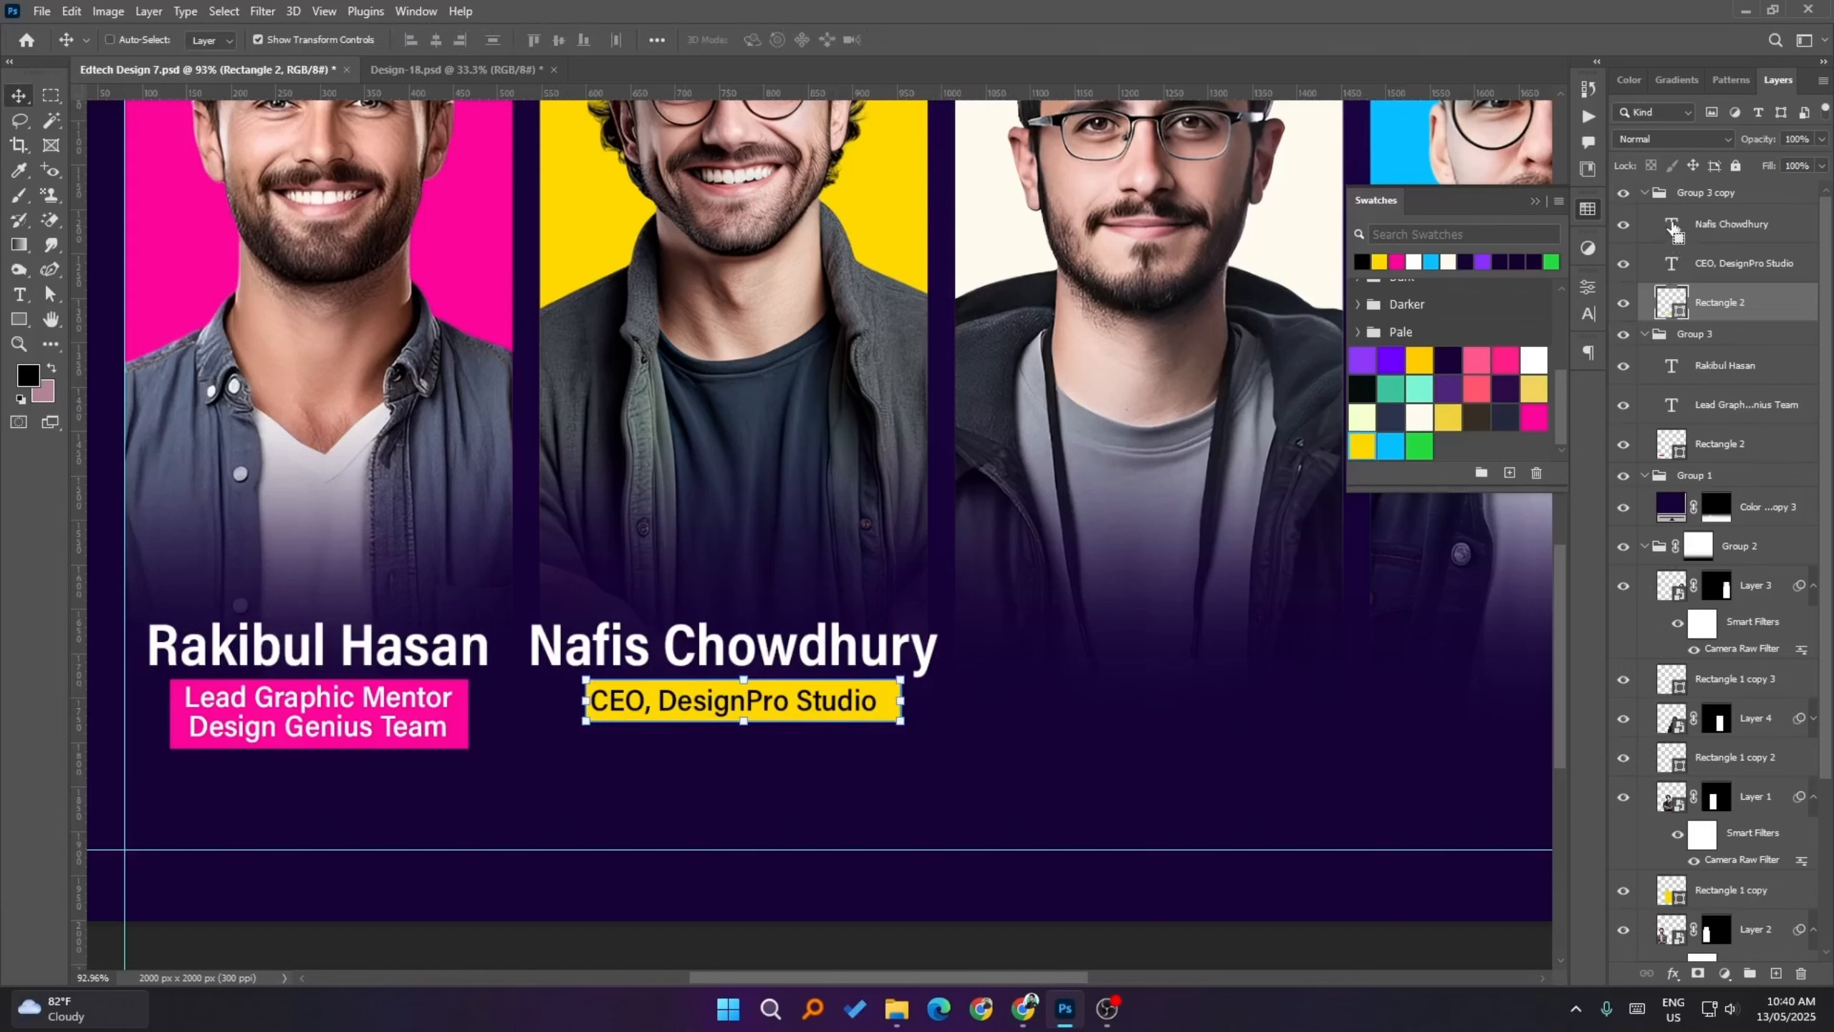
pyautogui.keyDown('ctrl'); pyautogui.click(1714, 273); pyautogui.keyUp('ctrl')
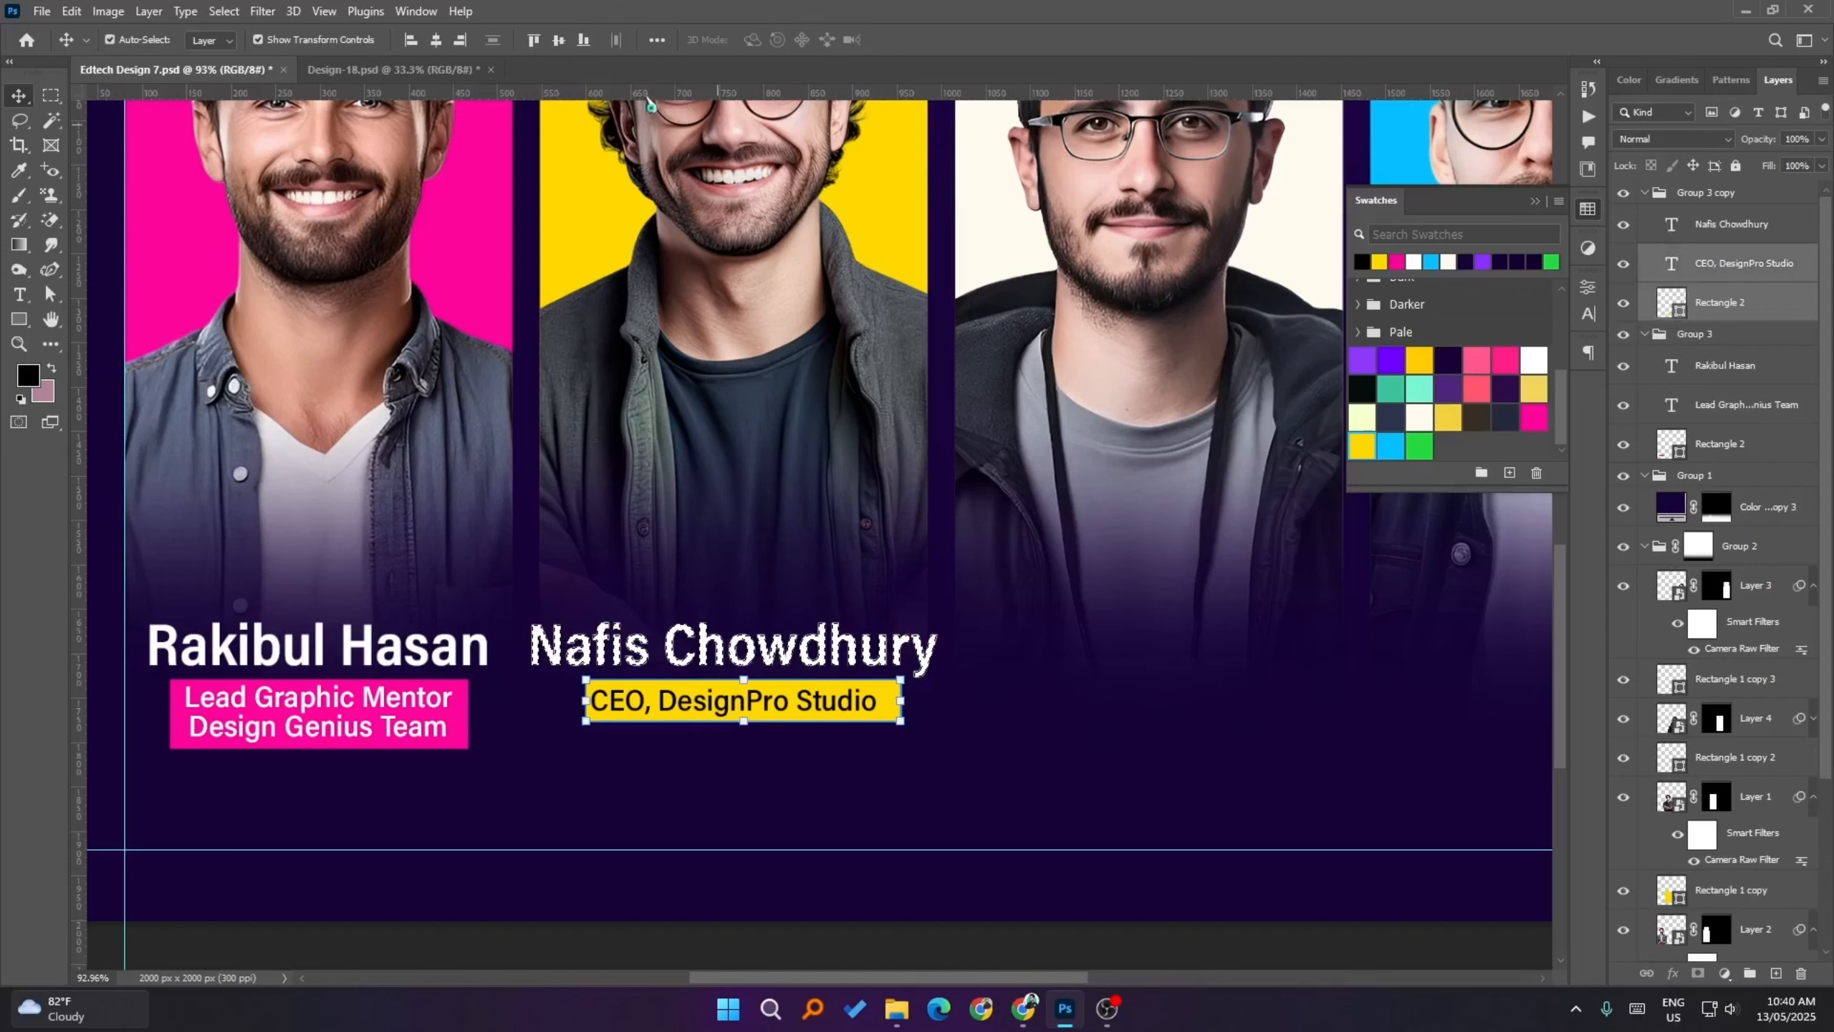
pyautogui.click(445, 41)
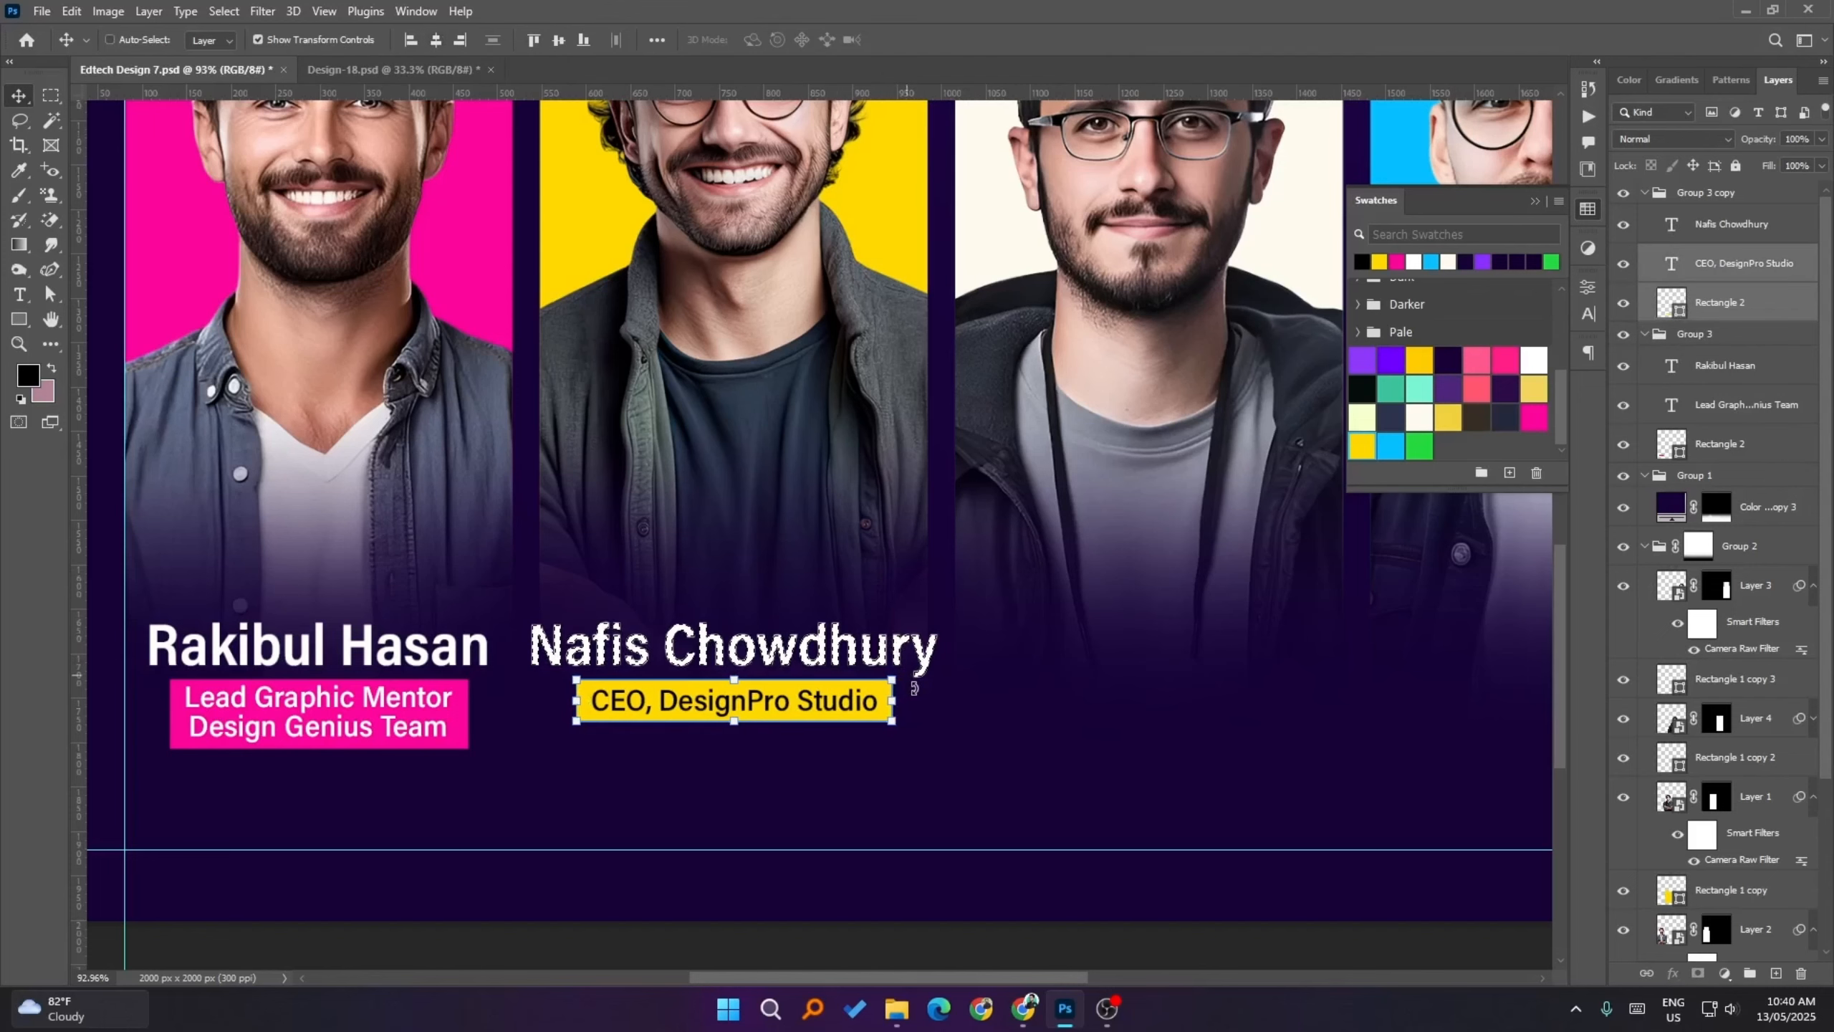
pyautogui.scroll(-3, 1076, 798)
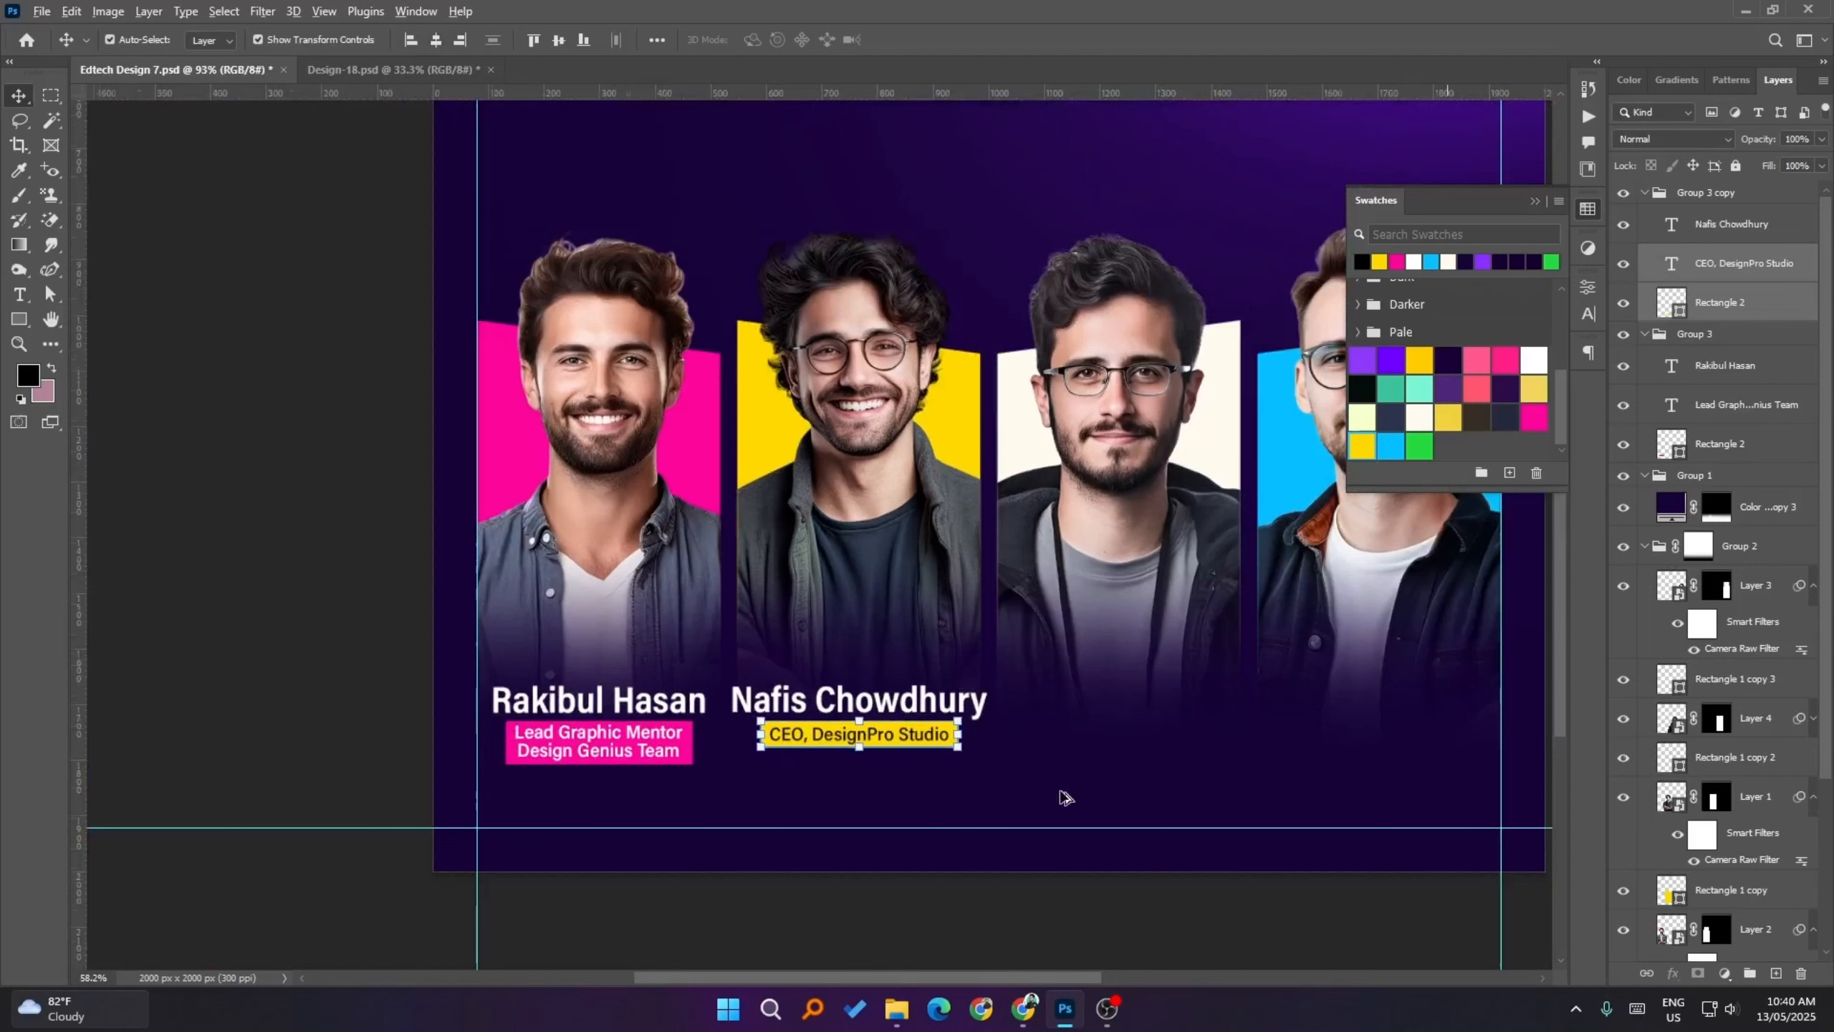
pyautogui.click(253, 734)
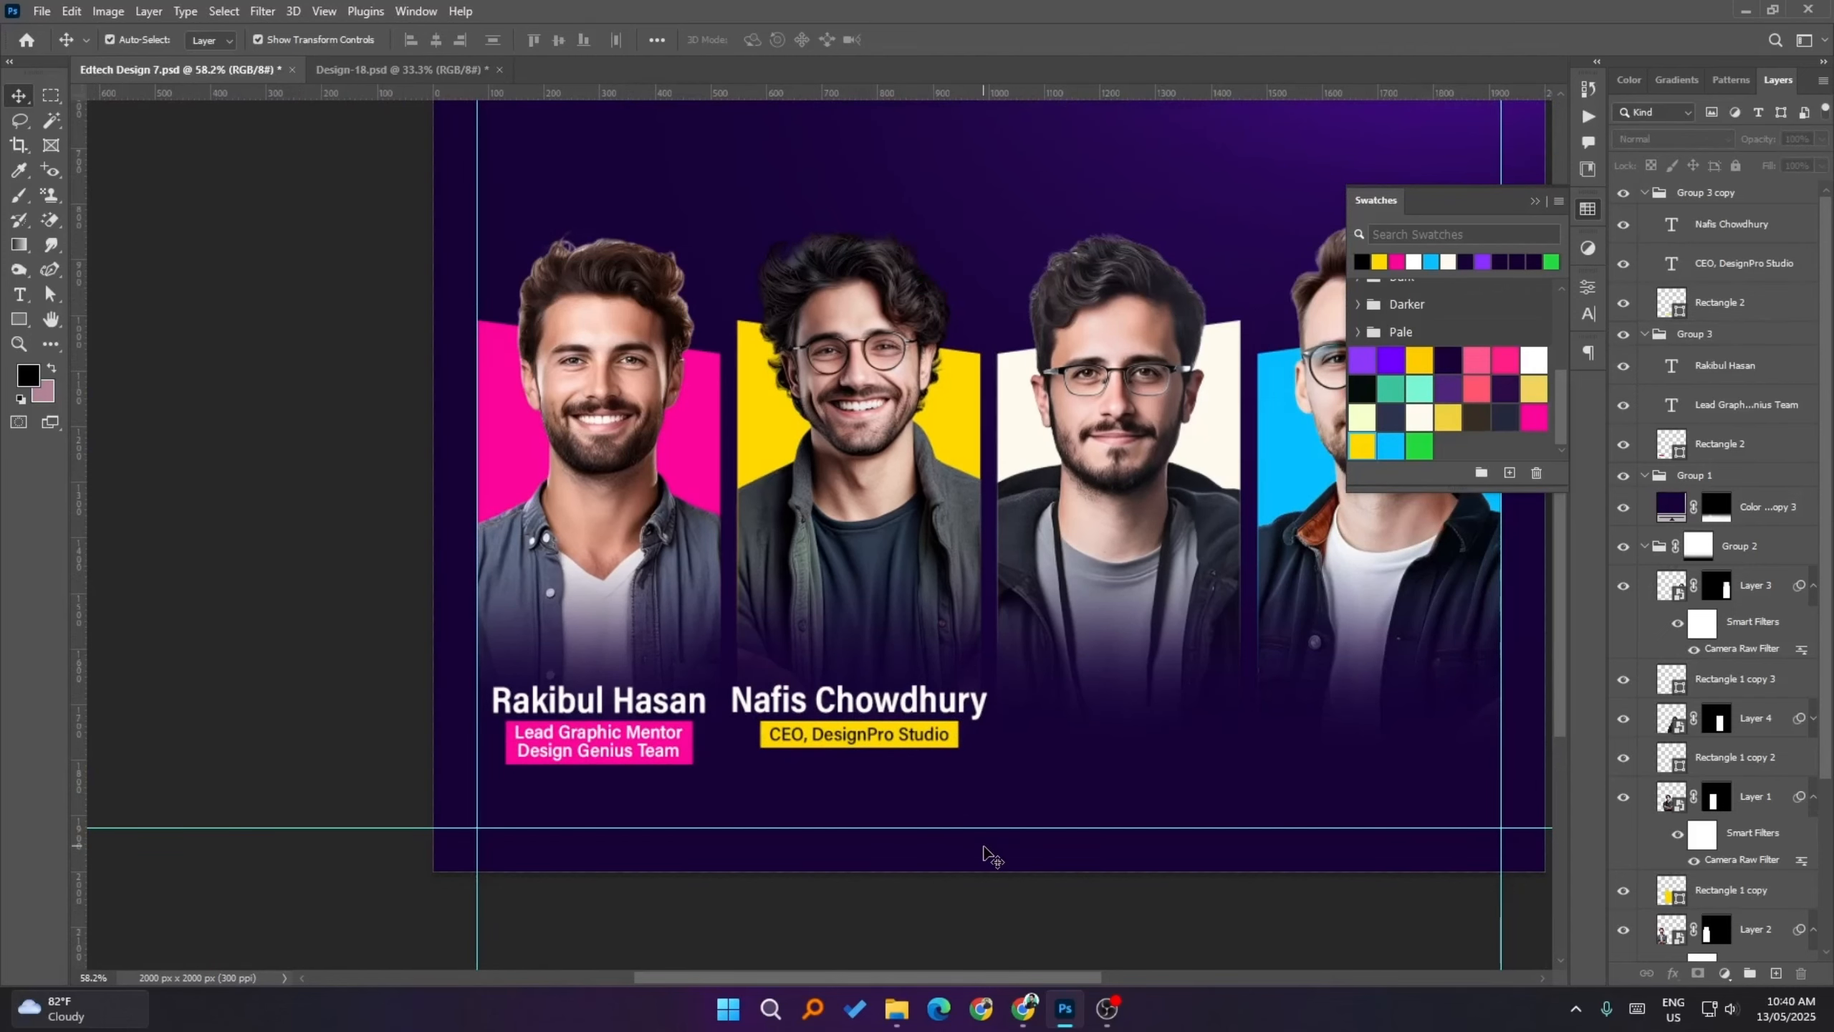
pyautogui.scroll(2, 939, 791)
# - Push the yellow box's bottom anchors down 10 px
pyautogui.click(972, 715)
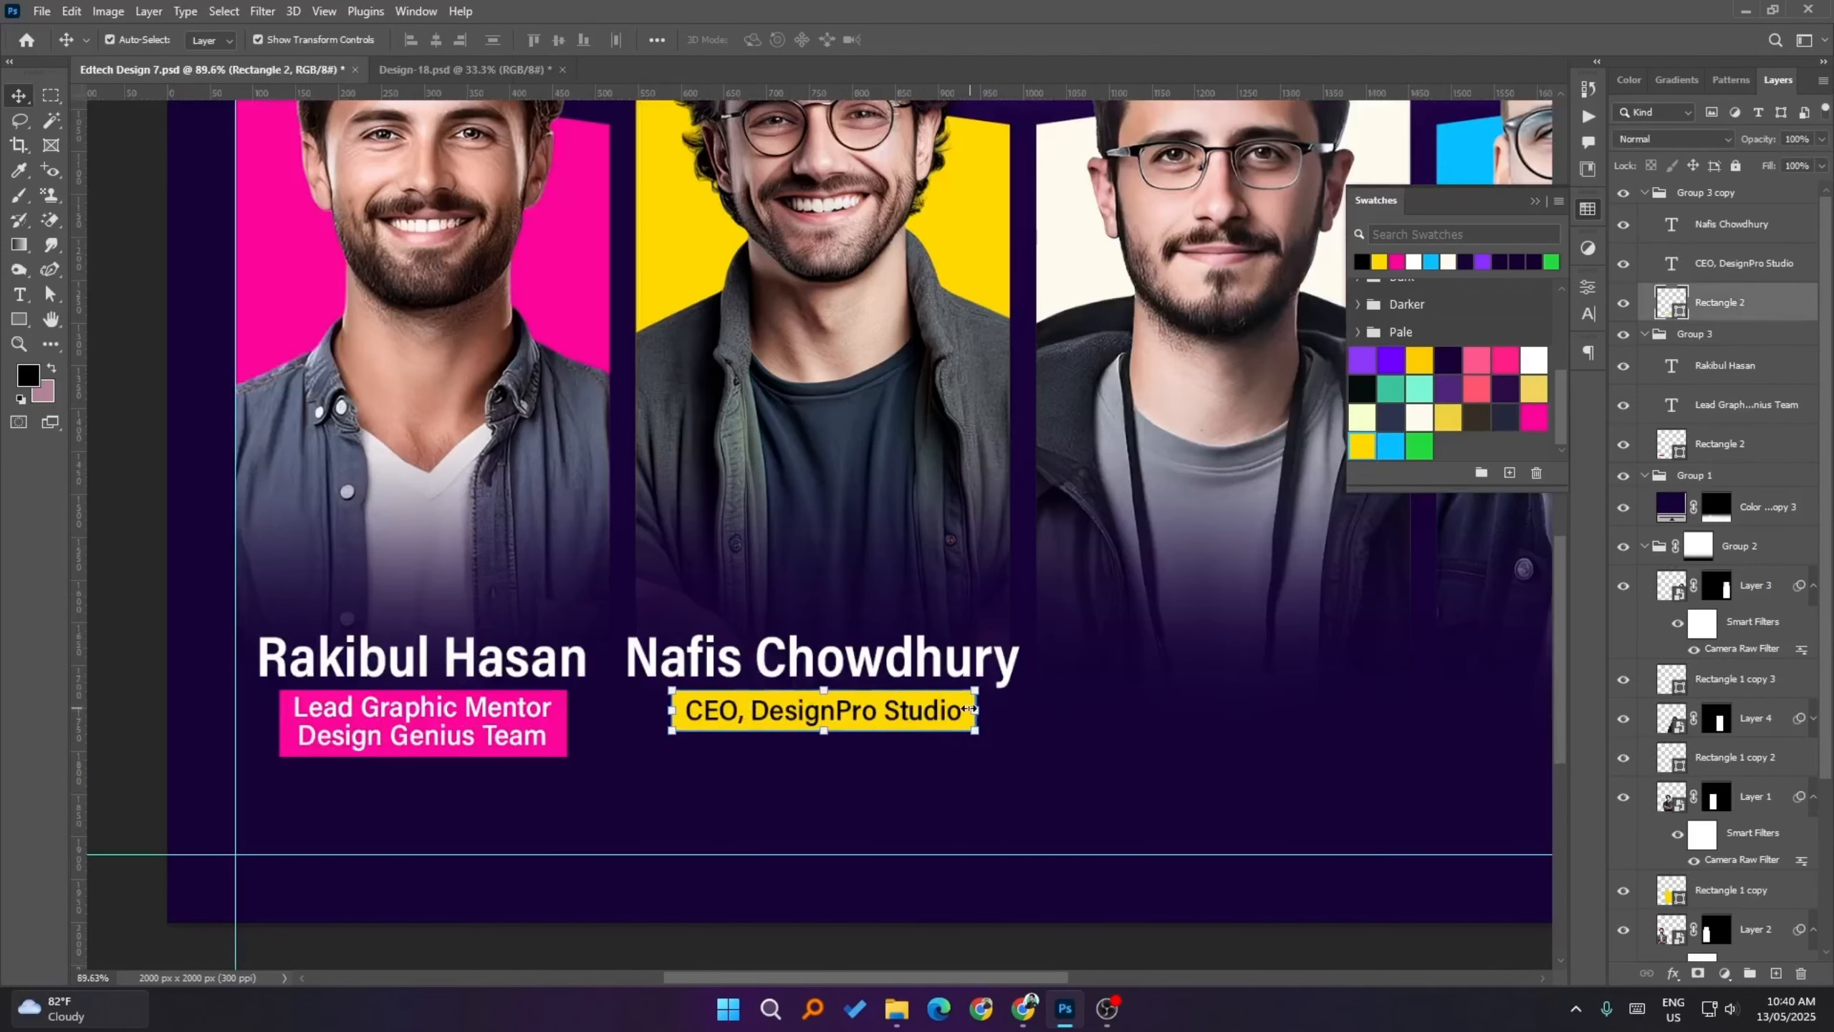
pyautogui.press('a')
pyautogui.moveTo(654, 713); pyautogui.dragTo(1048, 767)
pyautogui.hotkey('shift', 'Down')
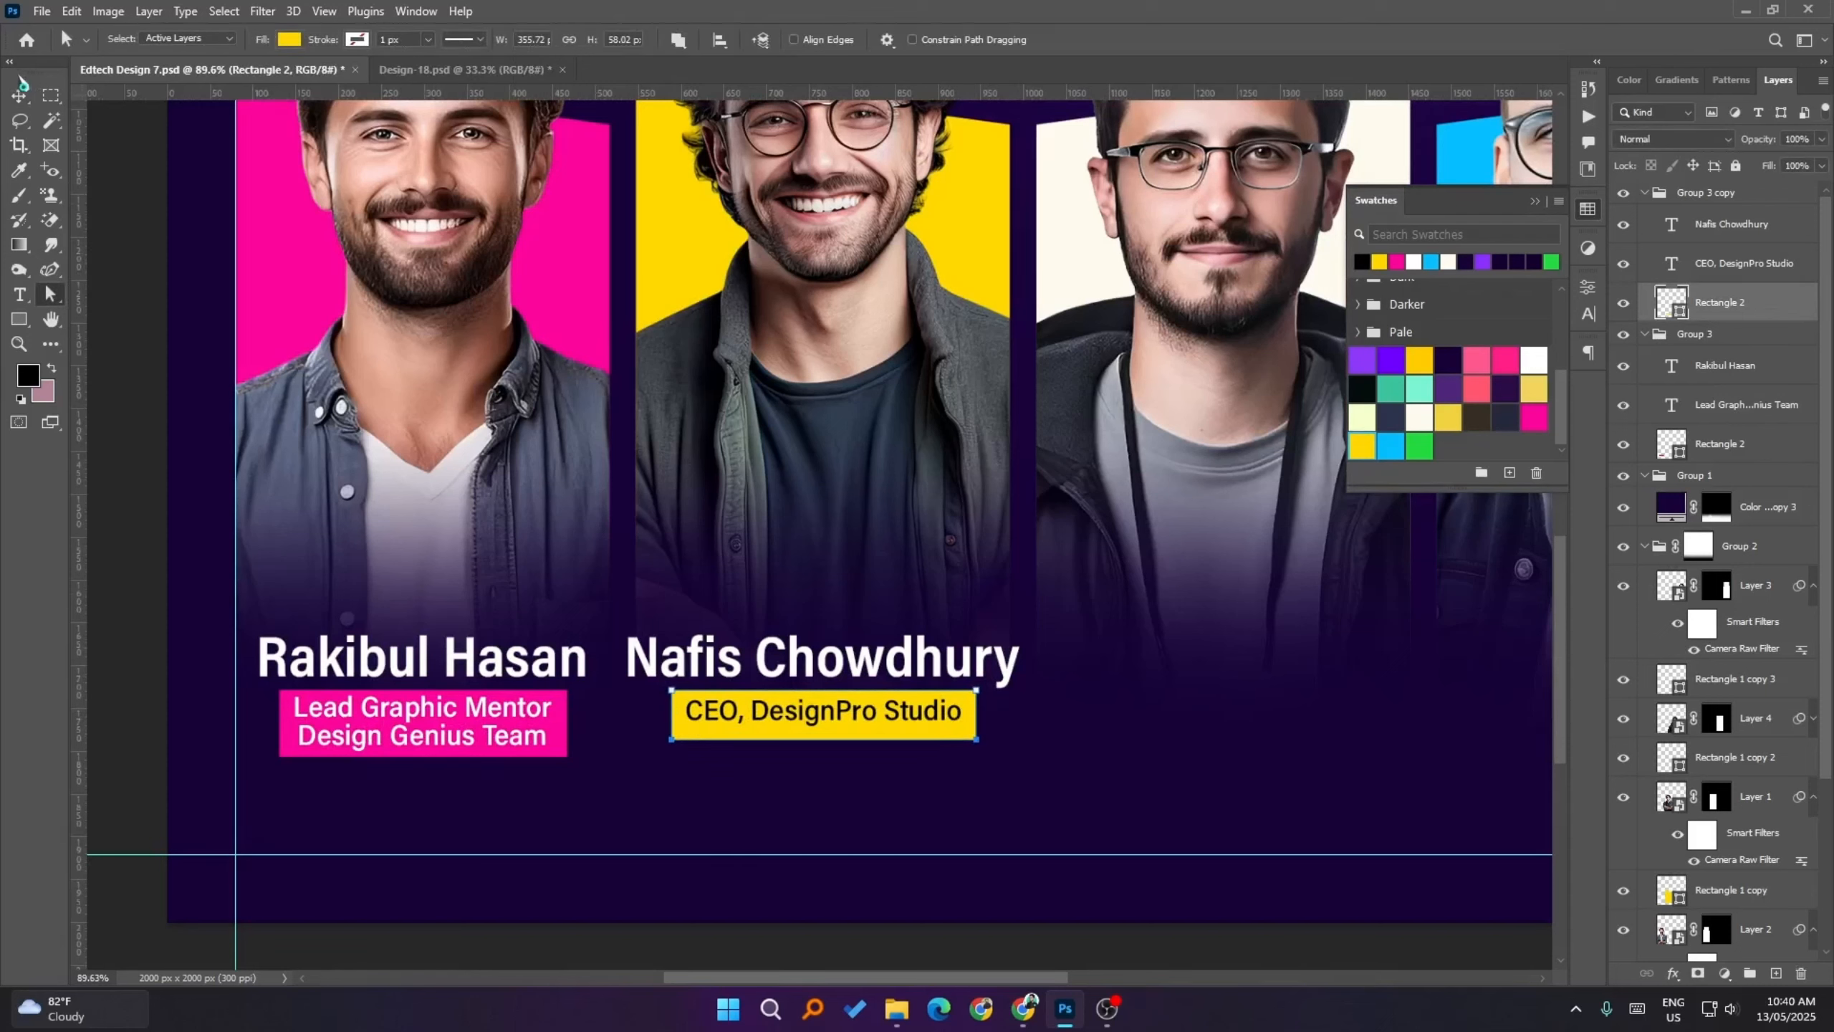
pyautogui.click(19, 95)
# - Align the yellow box's top with the pink box and centre the CEO text vertically inside it
pyautogui.keyDown('ctrl'); pyautogui.click(1672, 263); pyautogui.keyUp('ctrl')
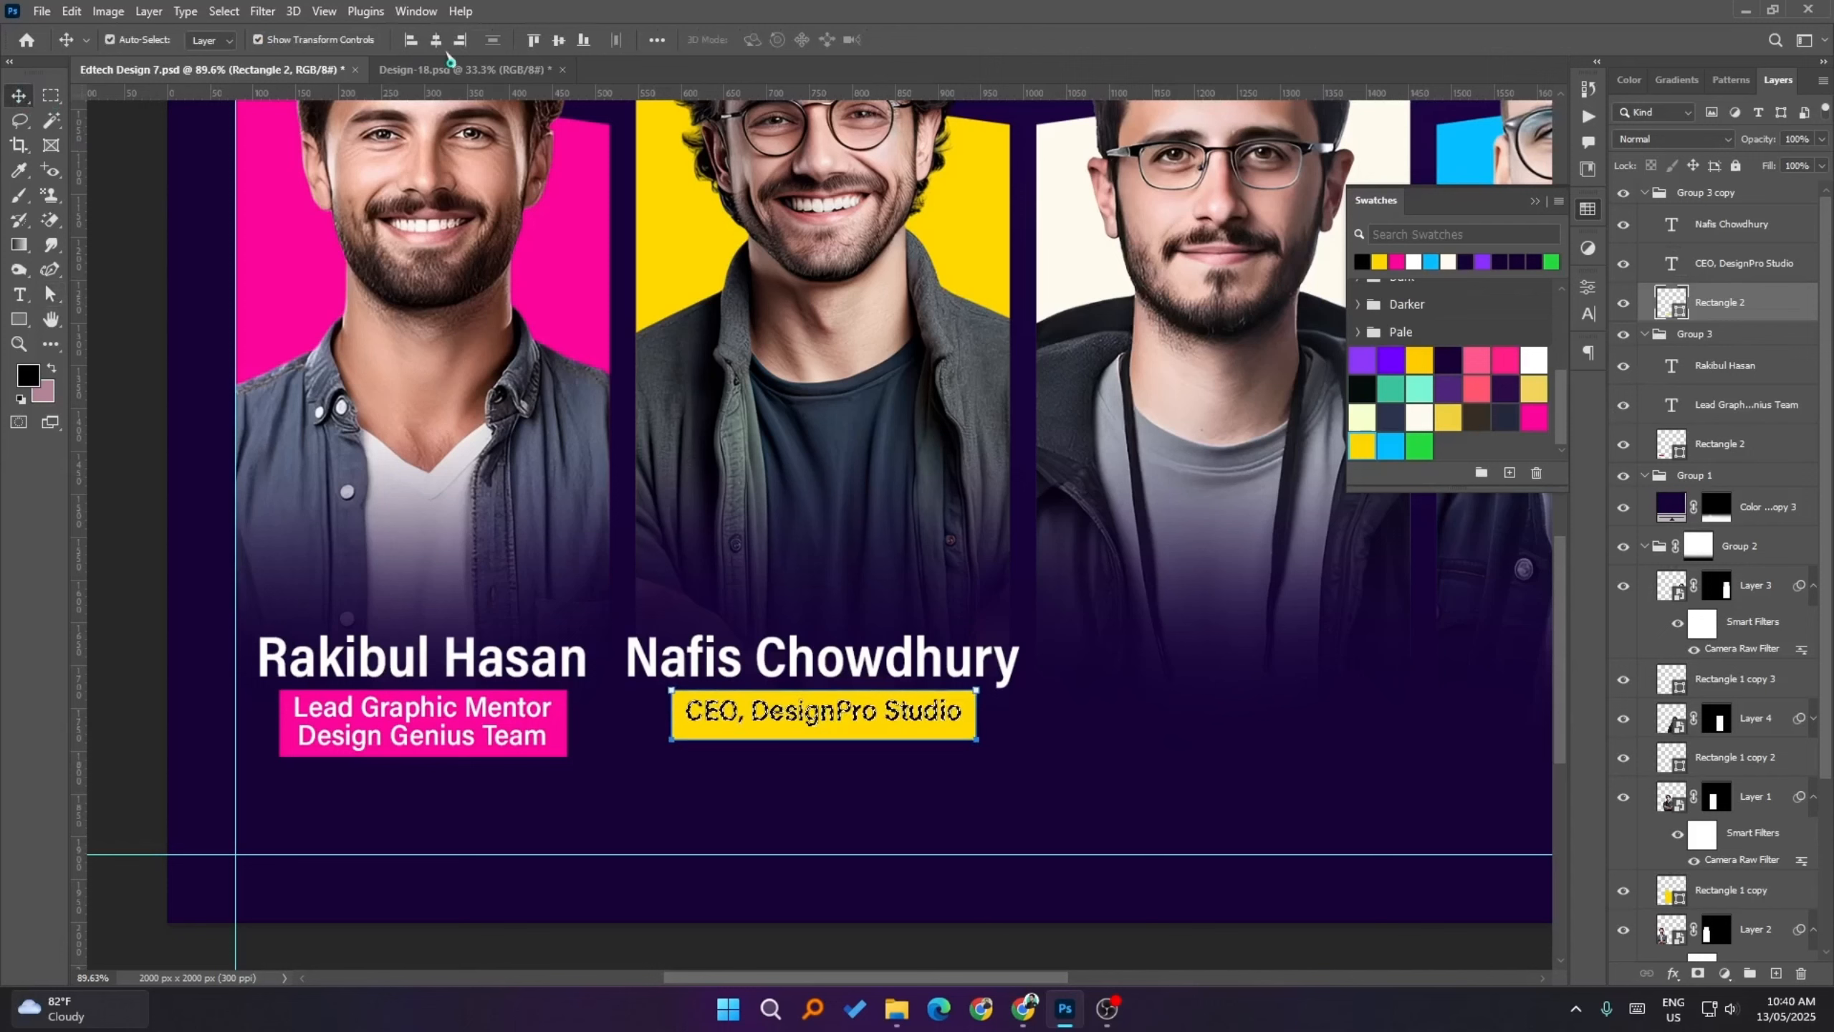
pyautogui.click(559, 41)
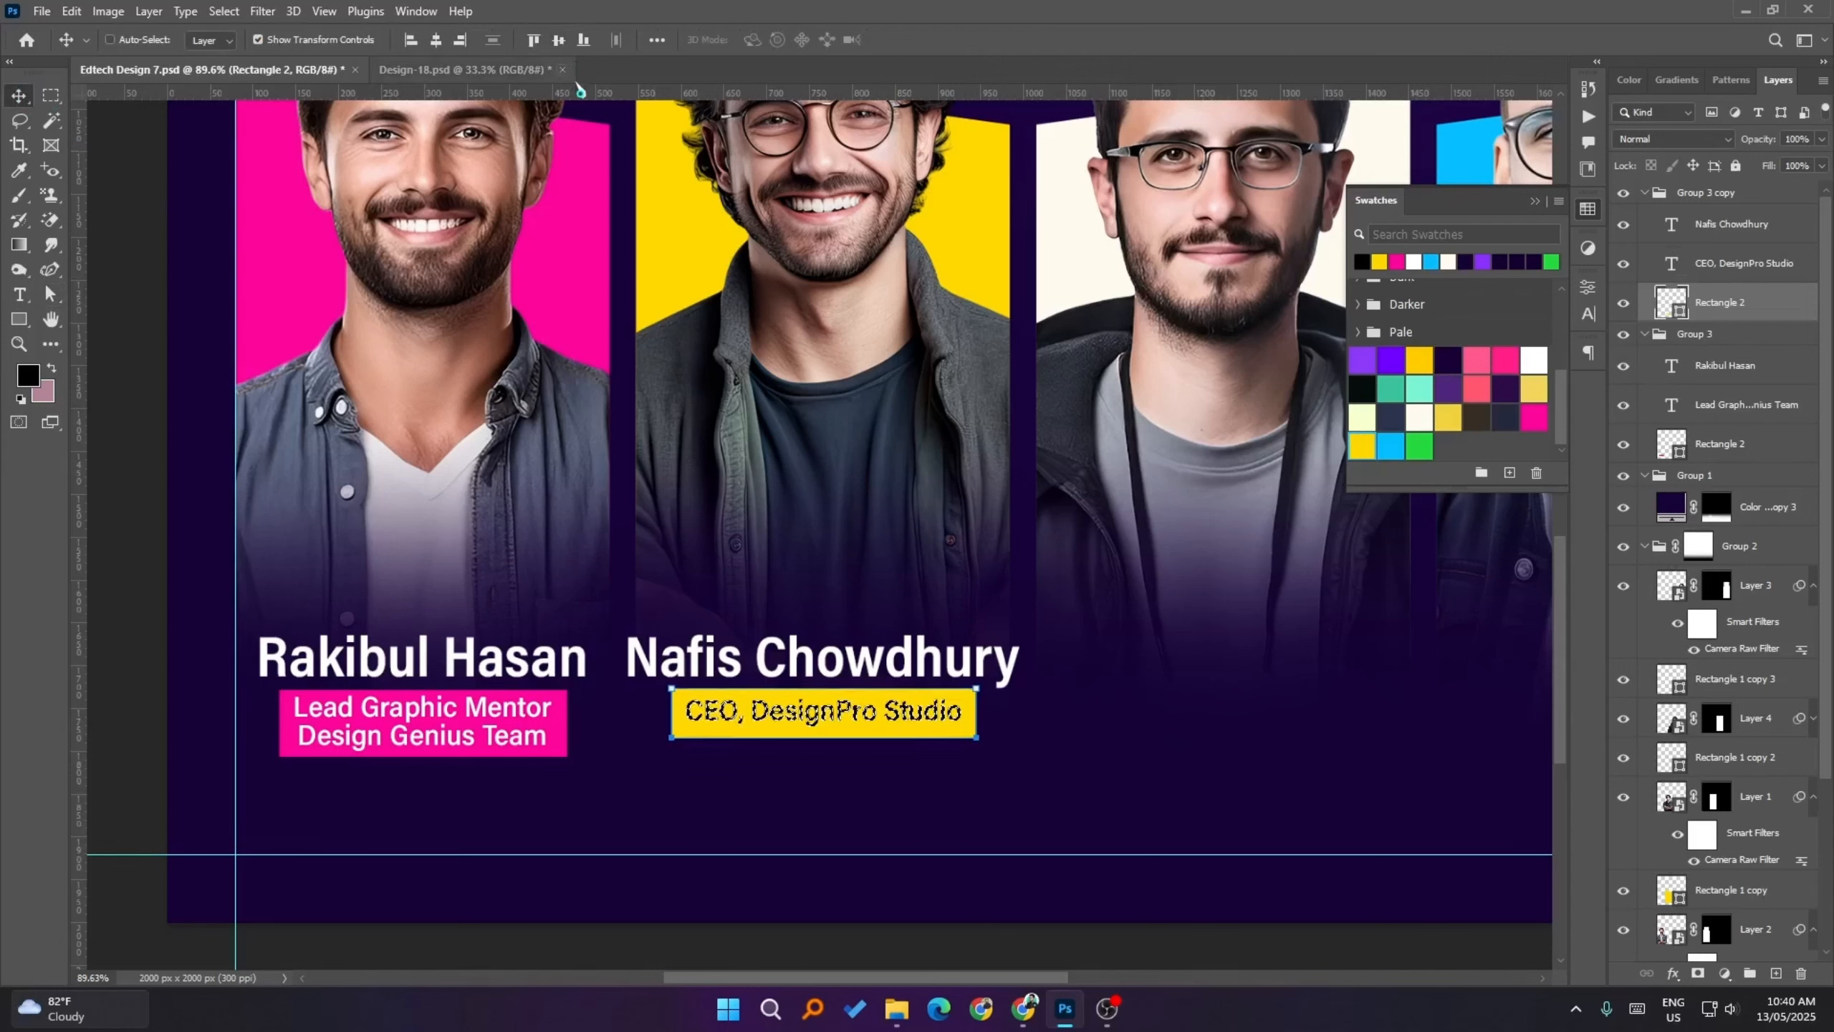
pyautogui.hotkey('ctrl', 'd')
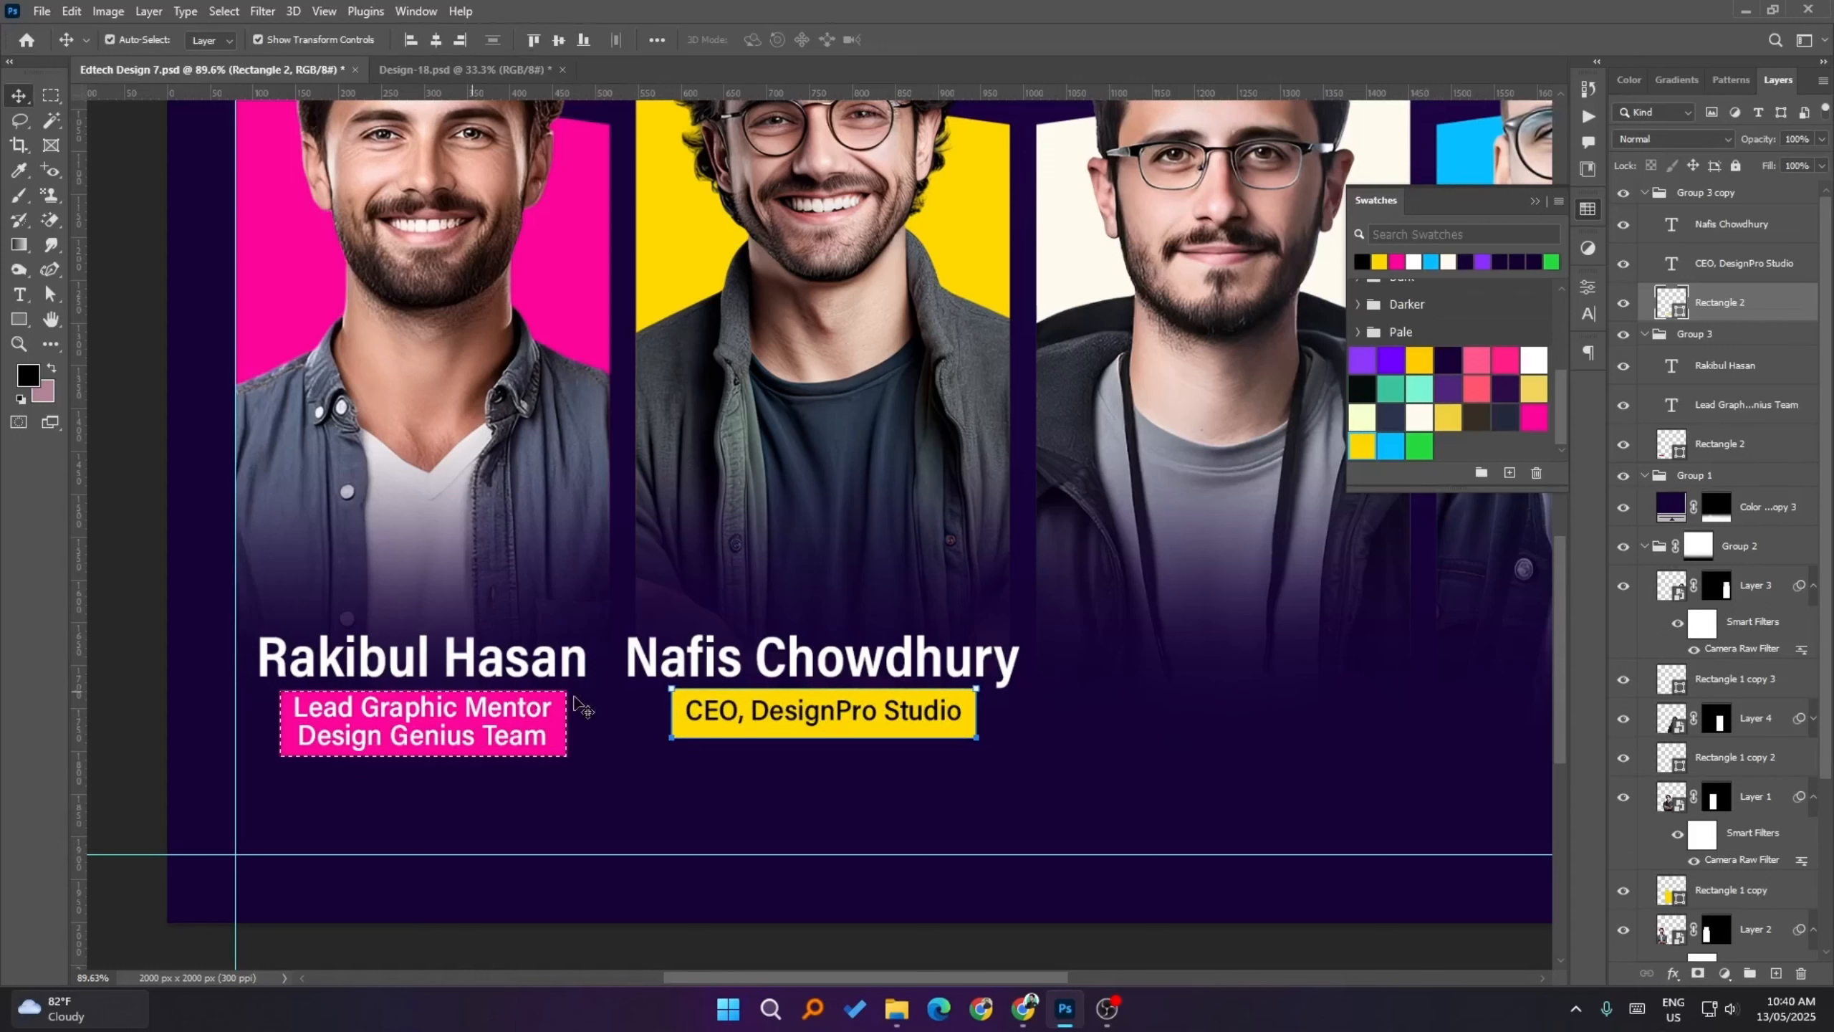
pyautogui.click(1618, 307)
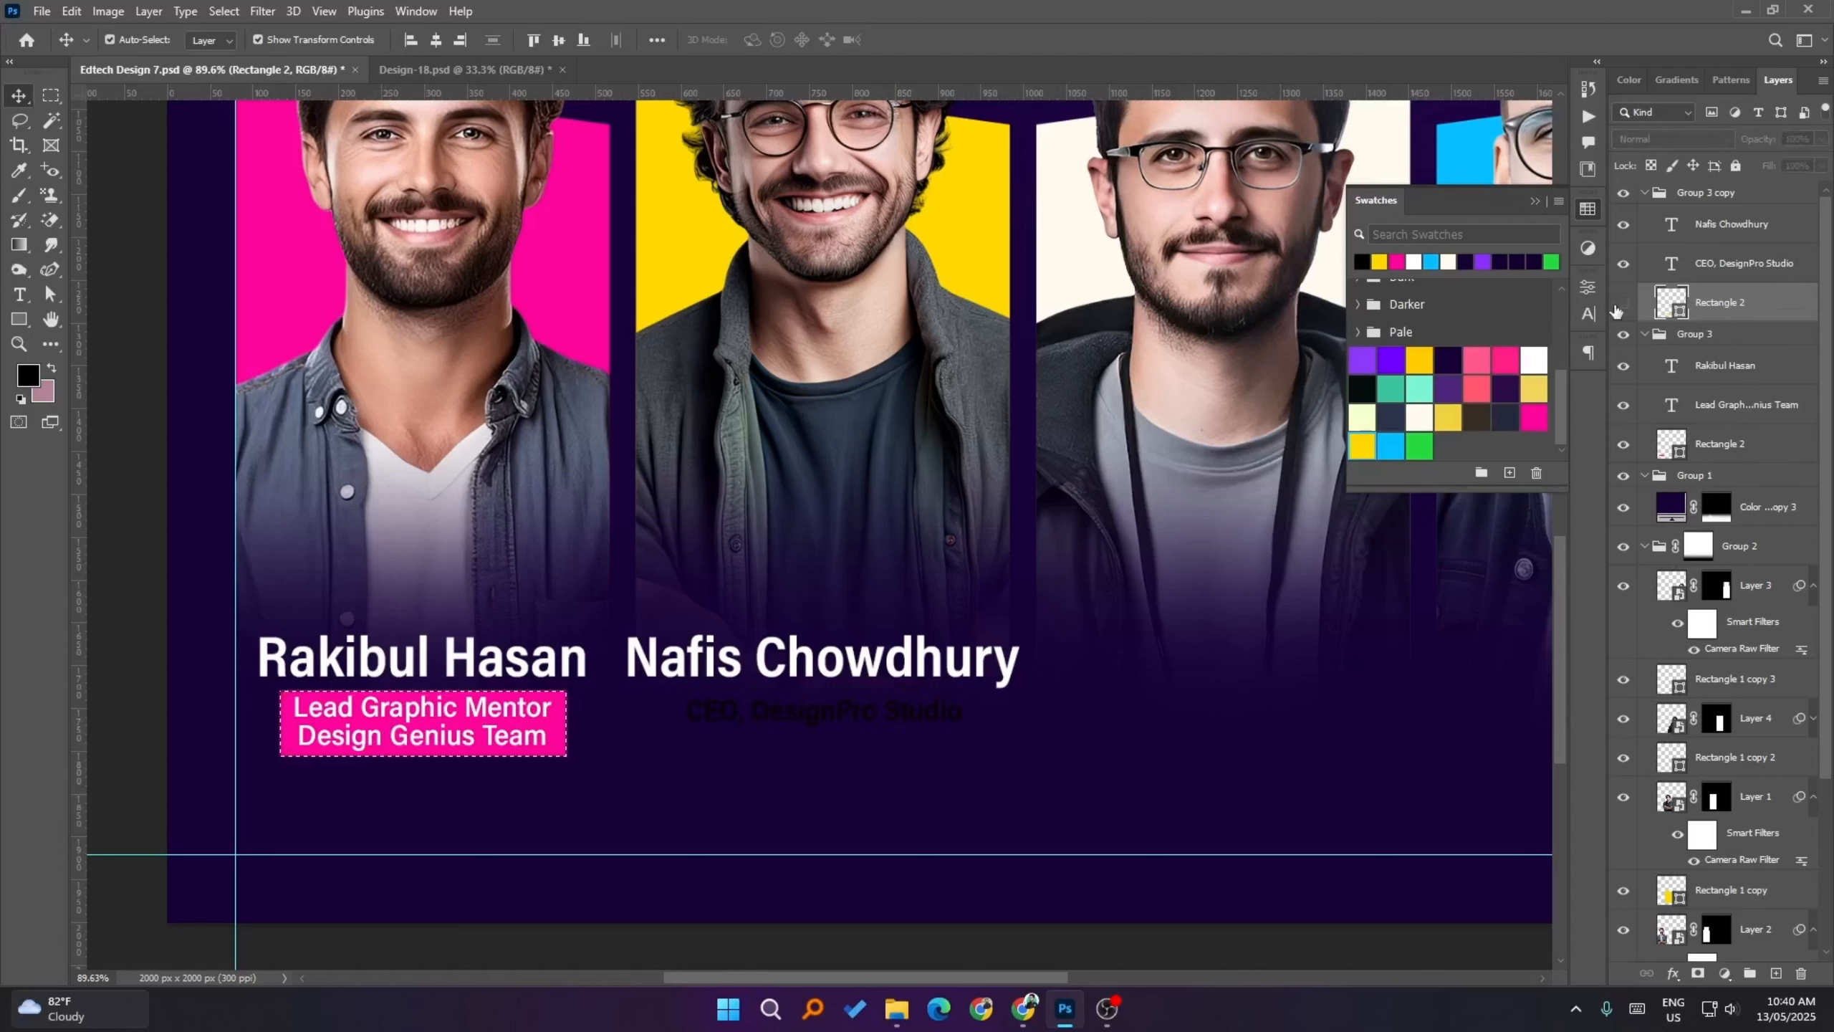
pyautogui.click(1617, 306)
pyautogui.click(533, 40)
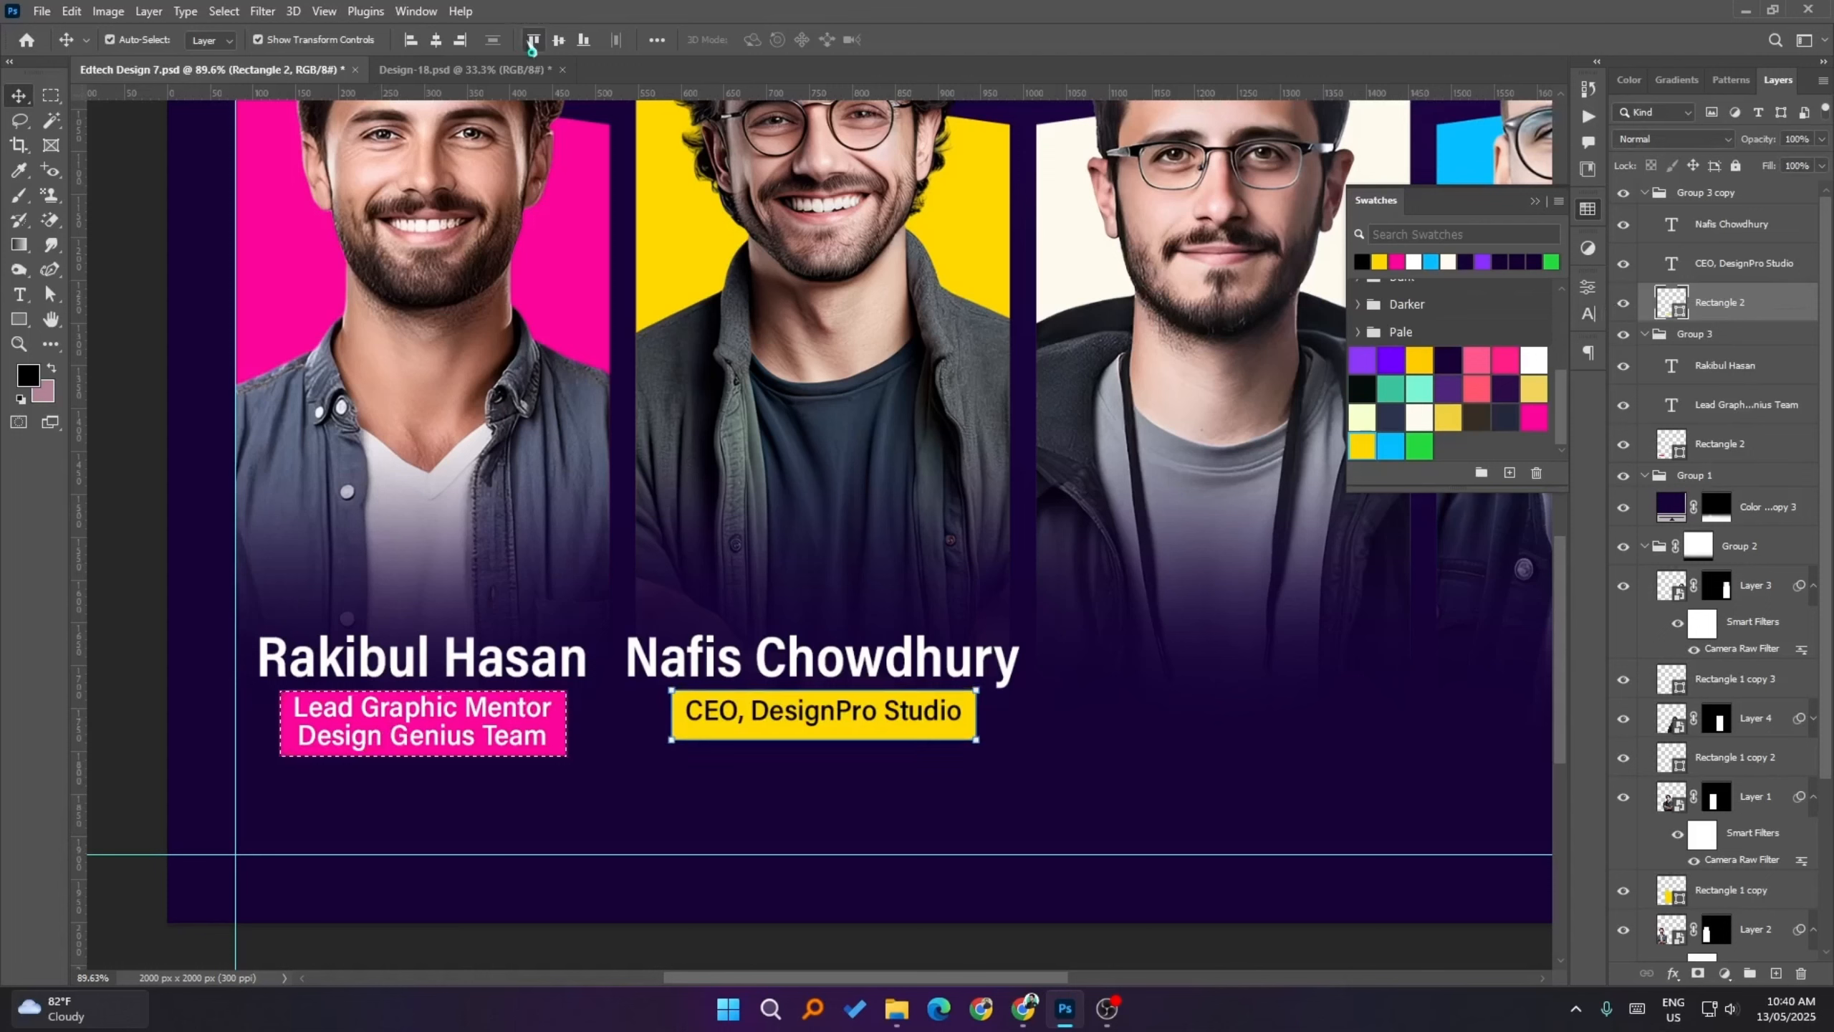
pyautogui.hotkey('ctrl', 'd')
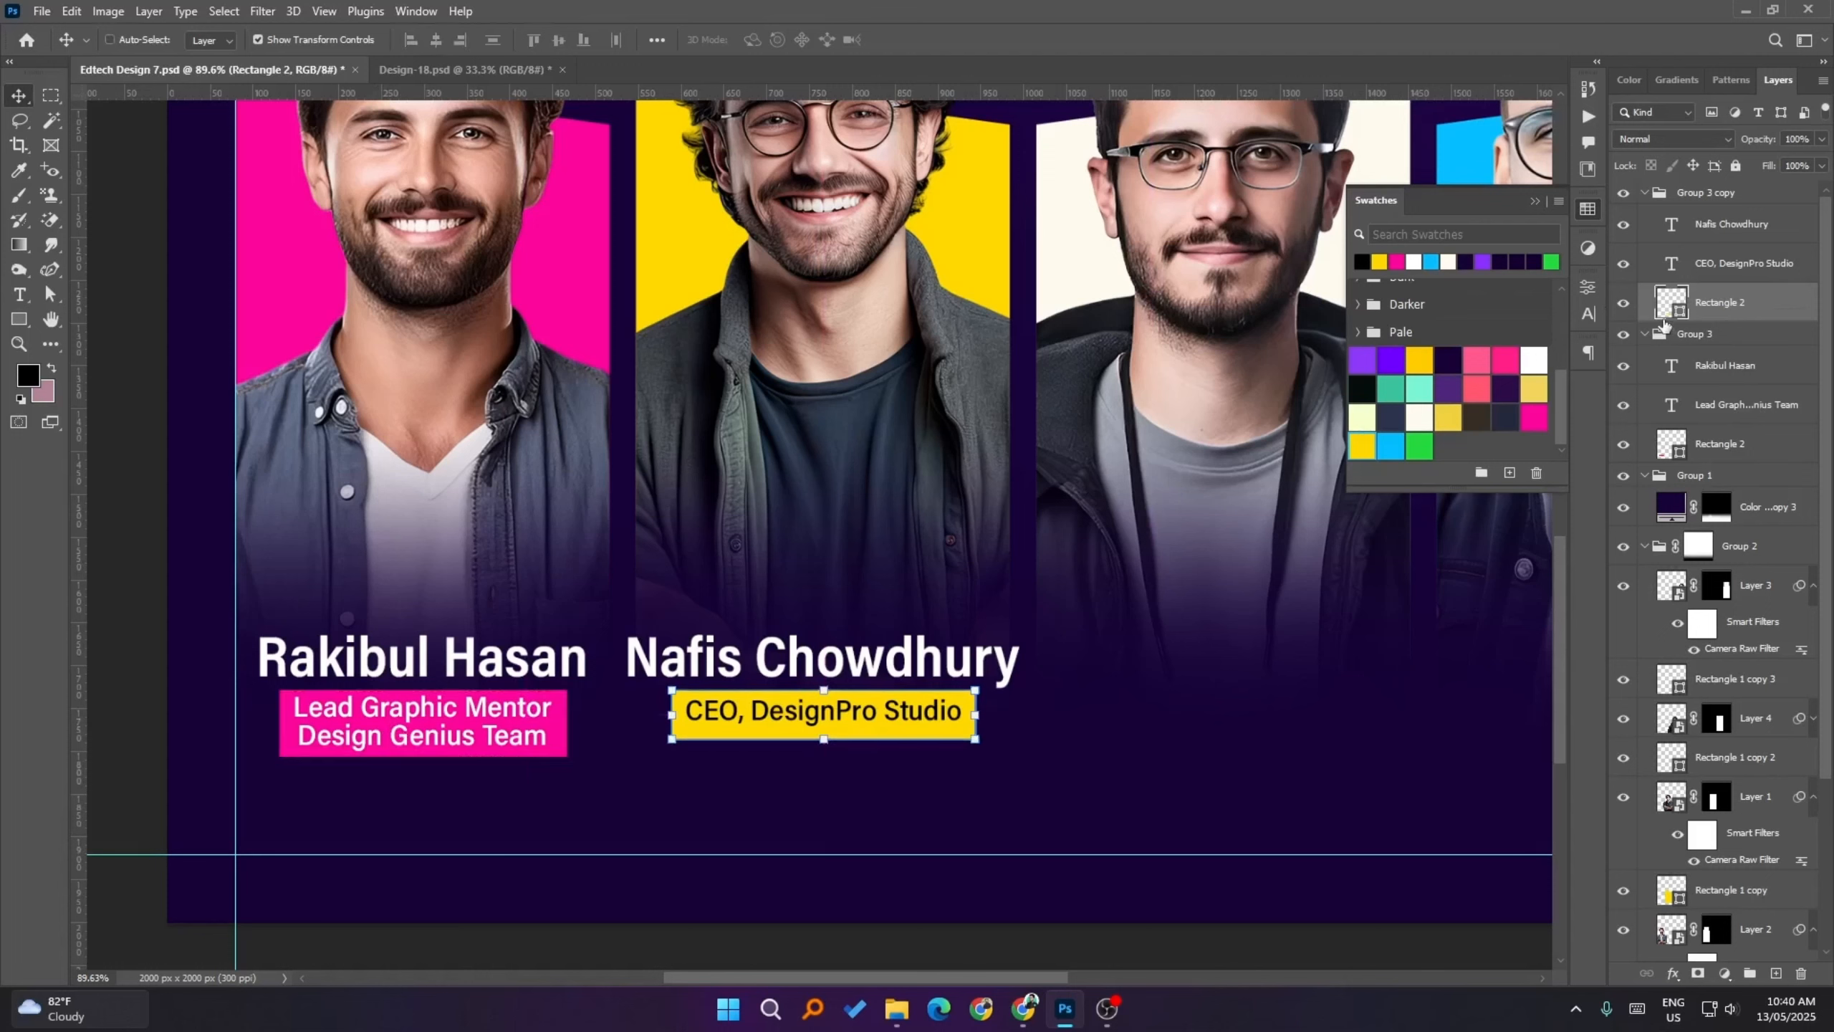
pyautogui.keyDown('ctrl'); pyautogui.click(758, 733); pyautogui.keyUp('ctrl')
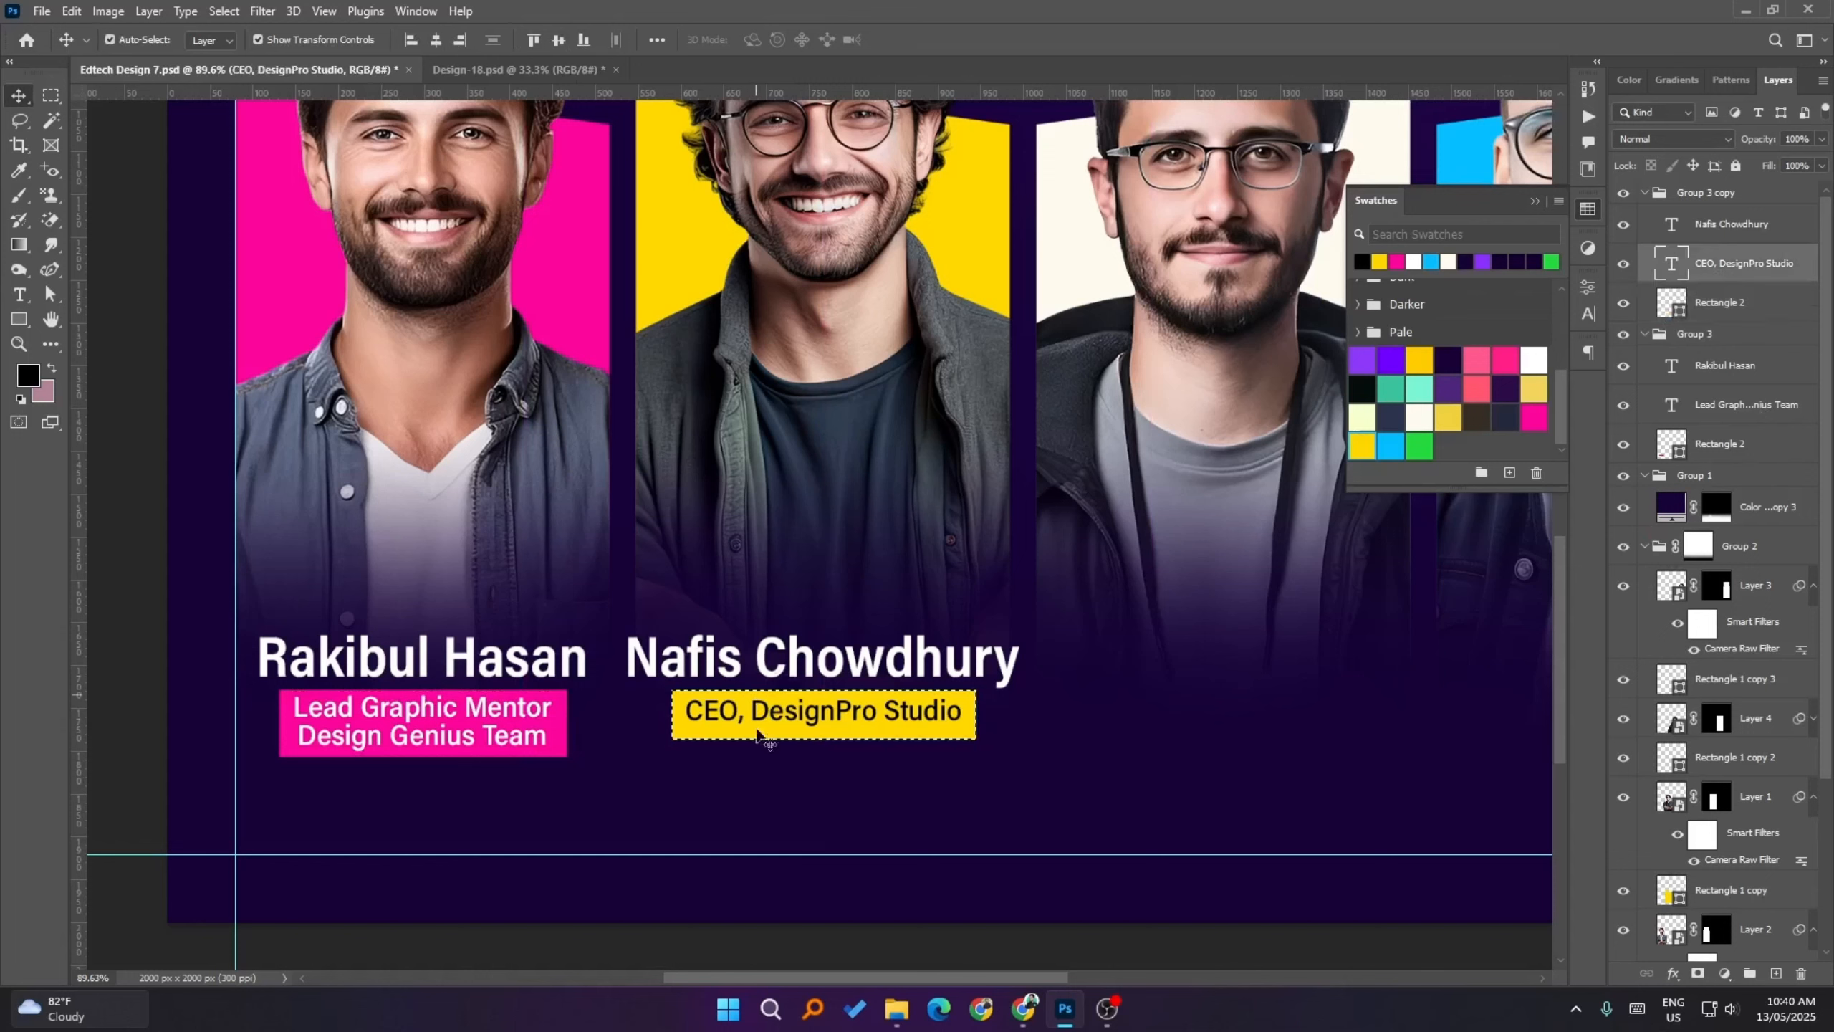
pyautogui.click(559, 41)
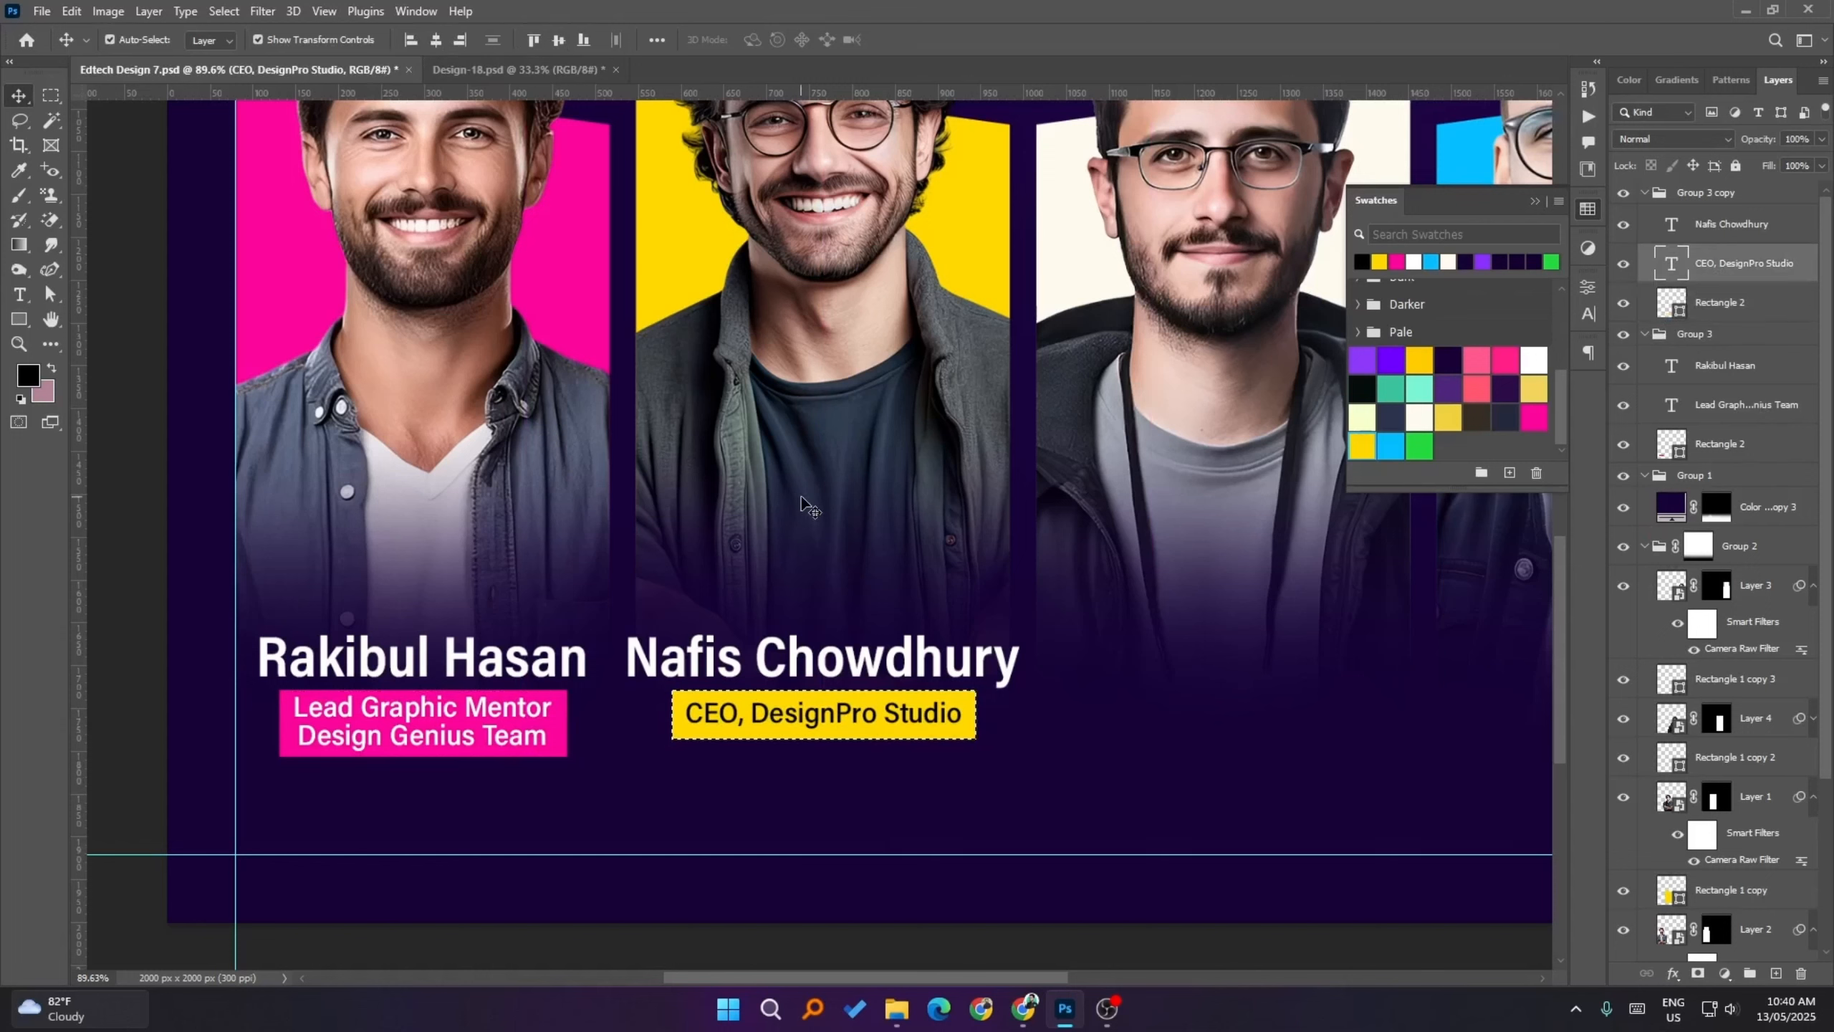
pyautogui.hotkey('ctrl', 'd')
# - Align the second person's name level with the first person's name
pyautogui.keyDown('ctrl'); pyautogui.click(506, 659); pyautogui.keyUp('ctrl')
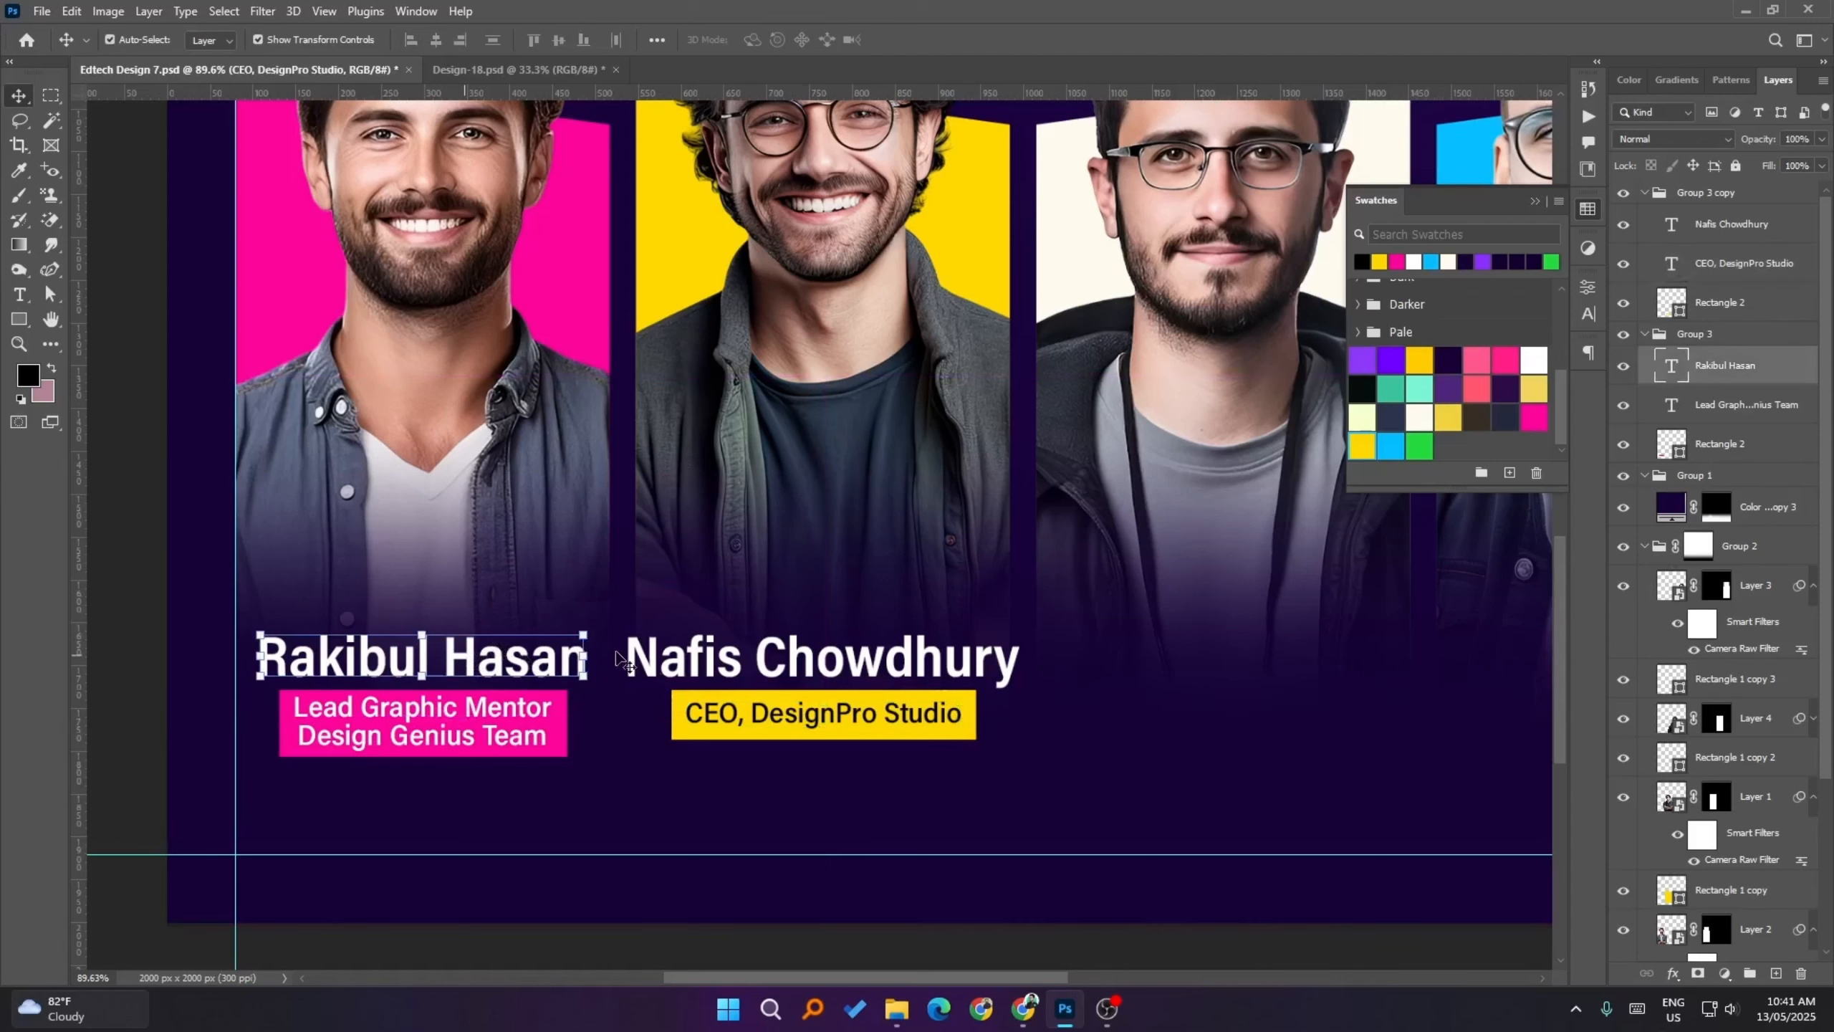
pyautogui.keyDown('ctrl'); pyautogui.keyDown('shift'); pyautogui.click(712, 659); pyautogui.keyUp('shift'); pyautogui.keyUp('ctrl')
pyautogui.keyDown('ctrl'); pyautogui.click(1671, 365); pyautogui.keyUp('ctrl')
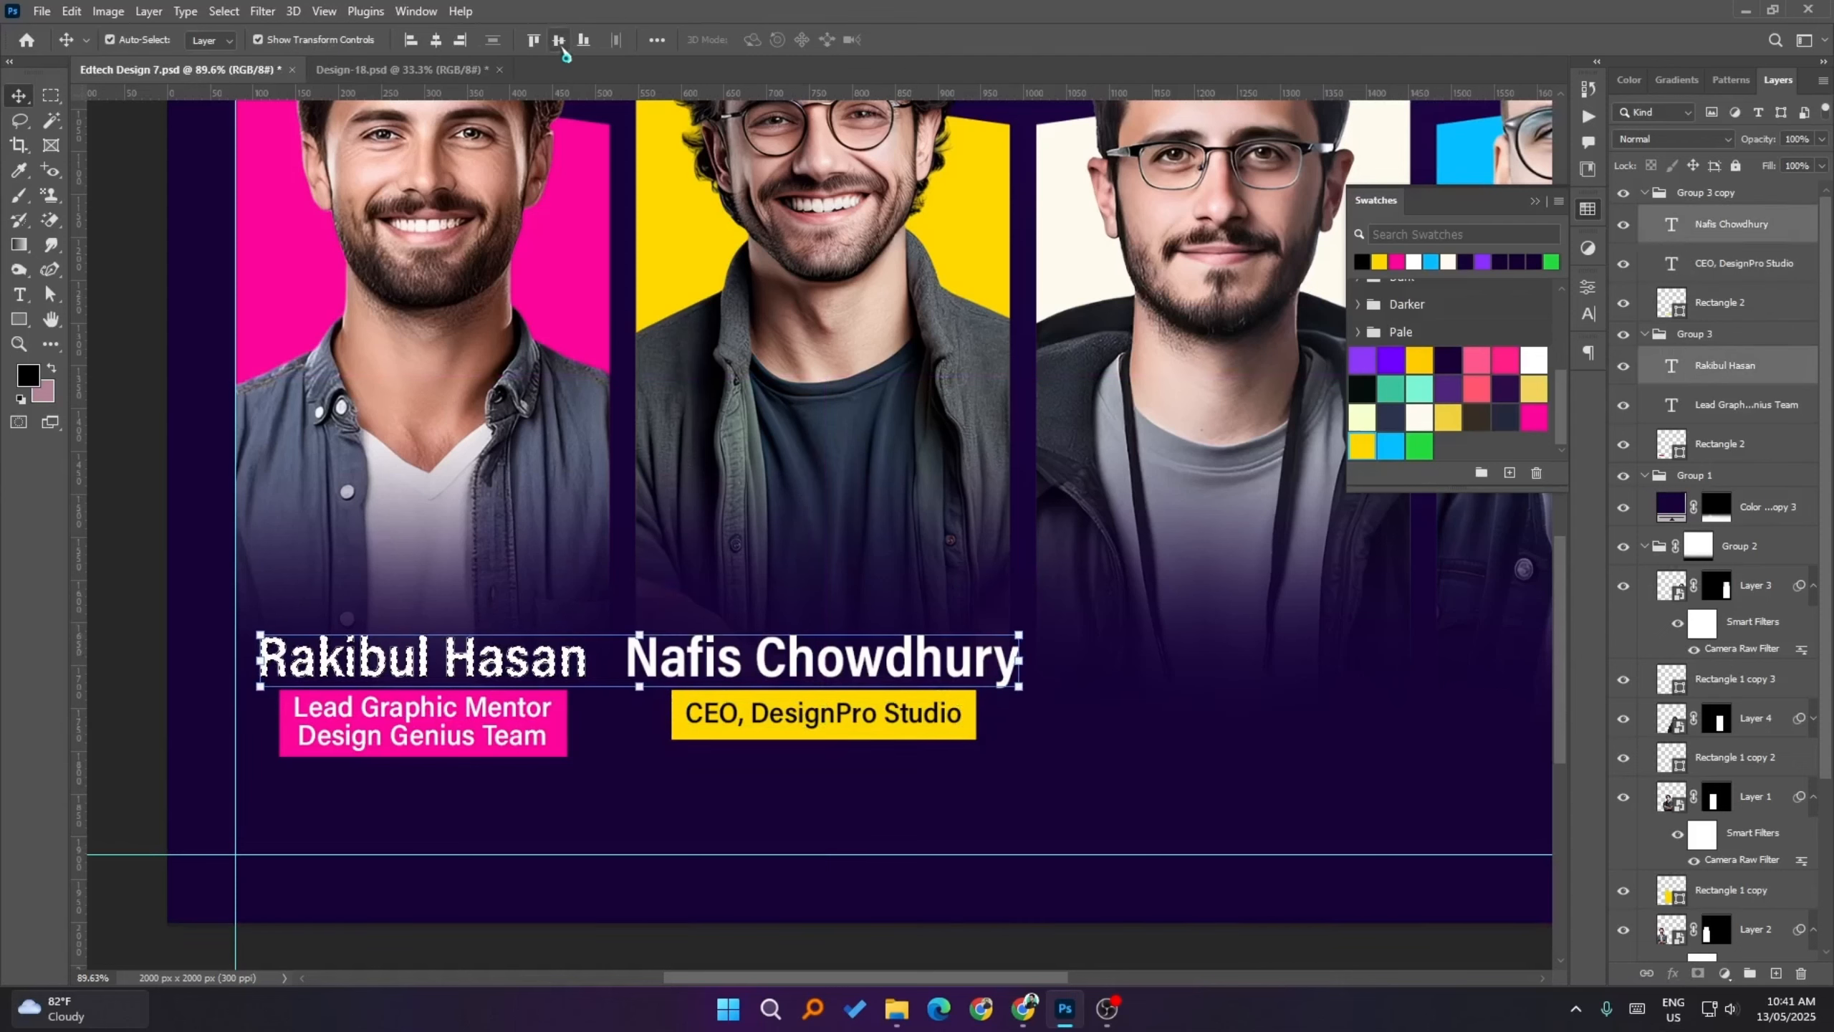
pyautogui.click(558, 40)
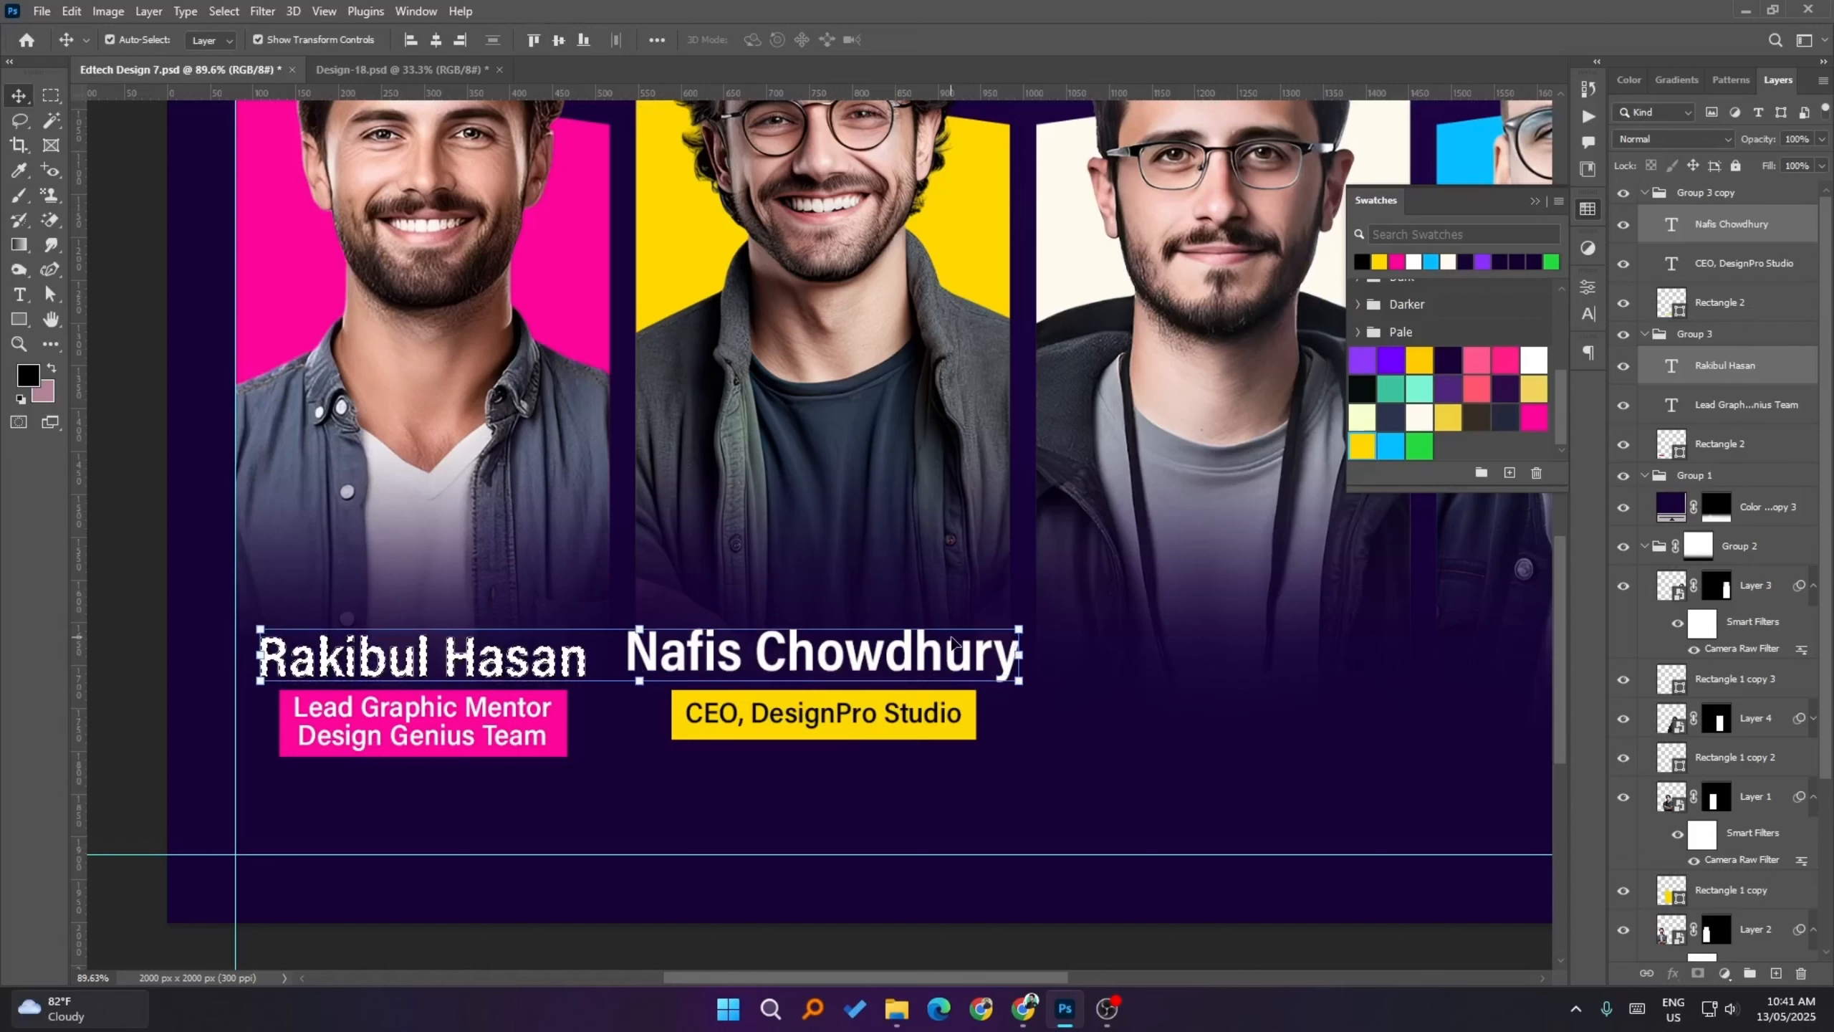
pyautogui.click(533, 39)
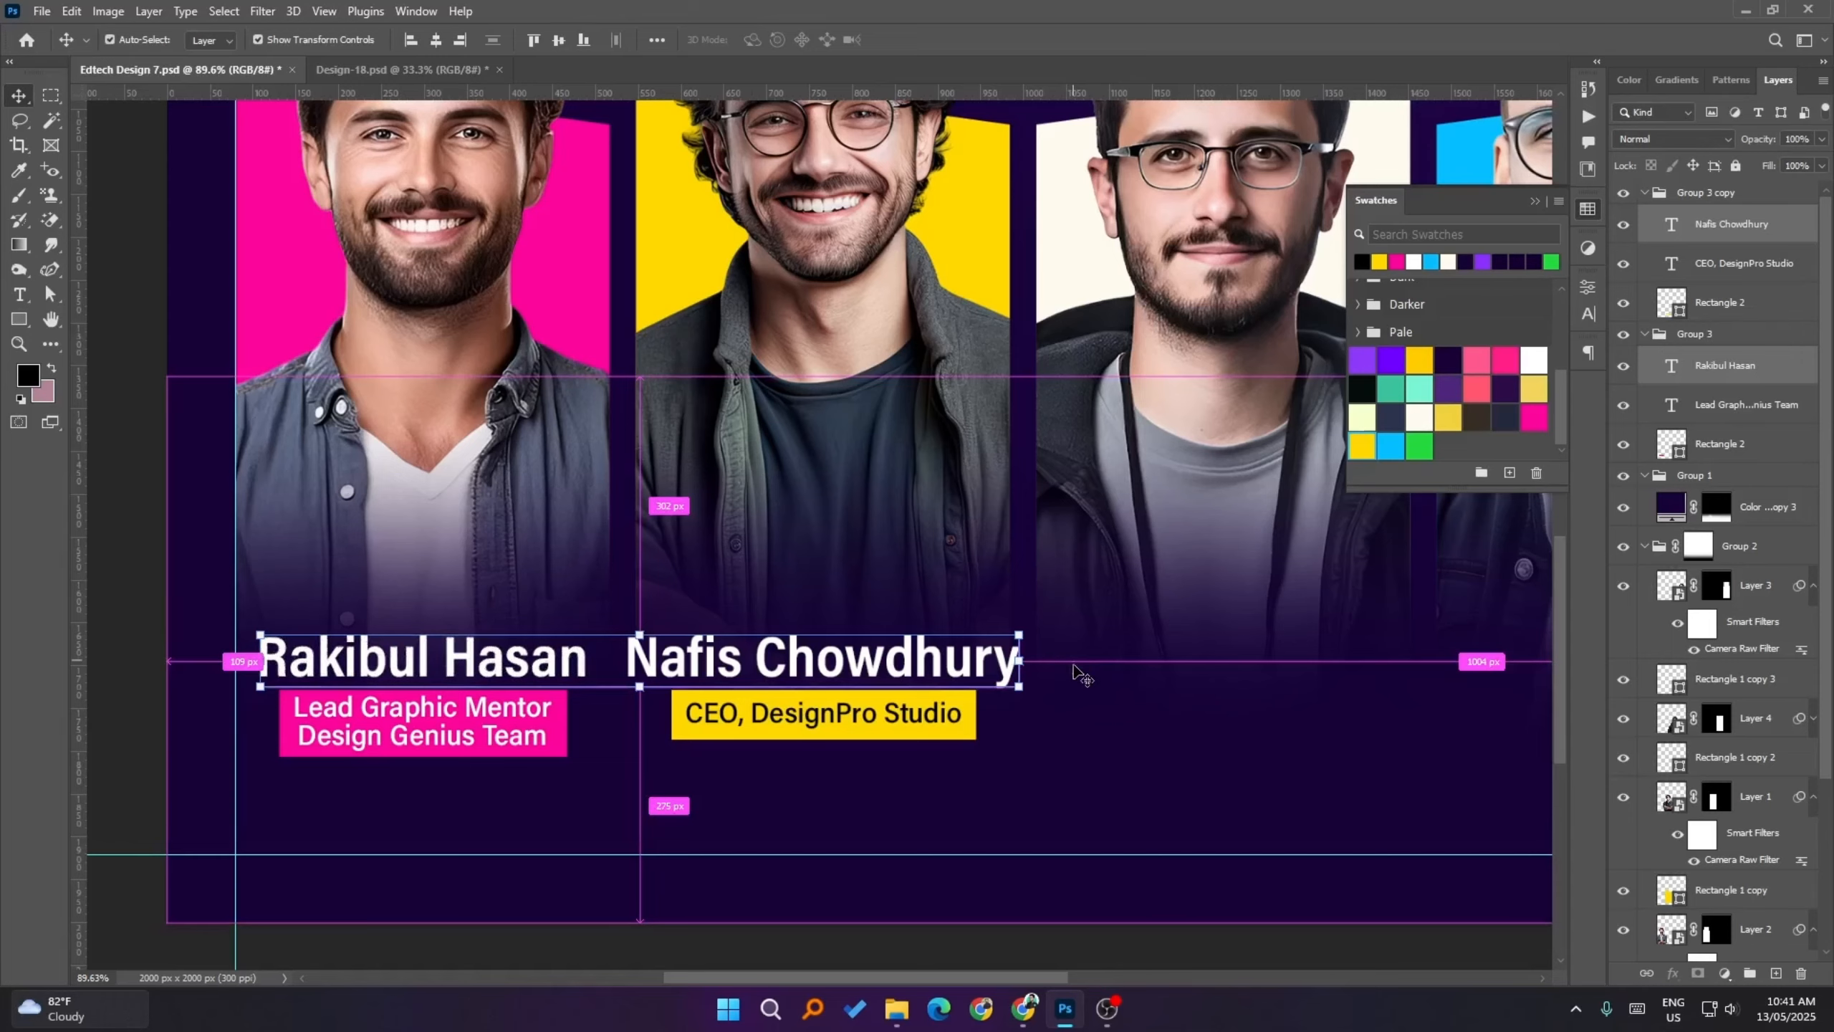
pyautogui.scroll(-3, 1050, 643)
pyautogui.click(360, 624)
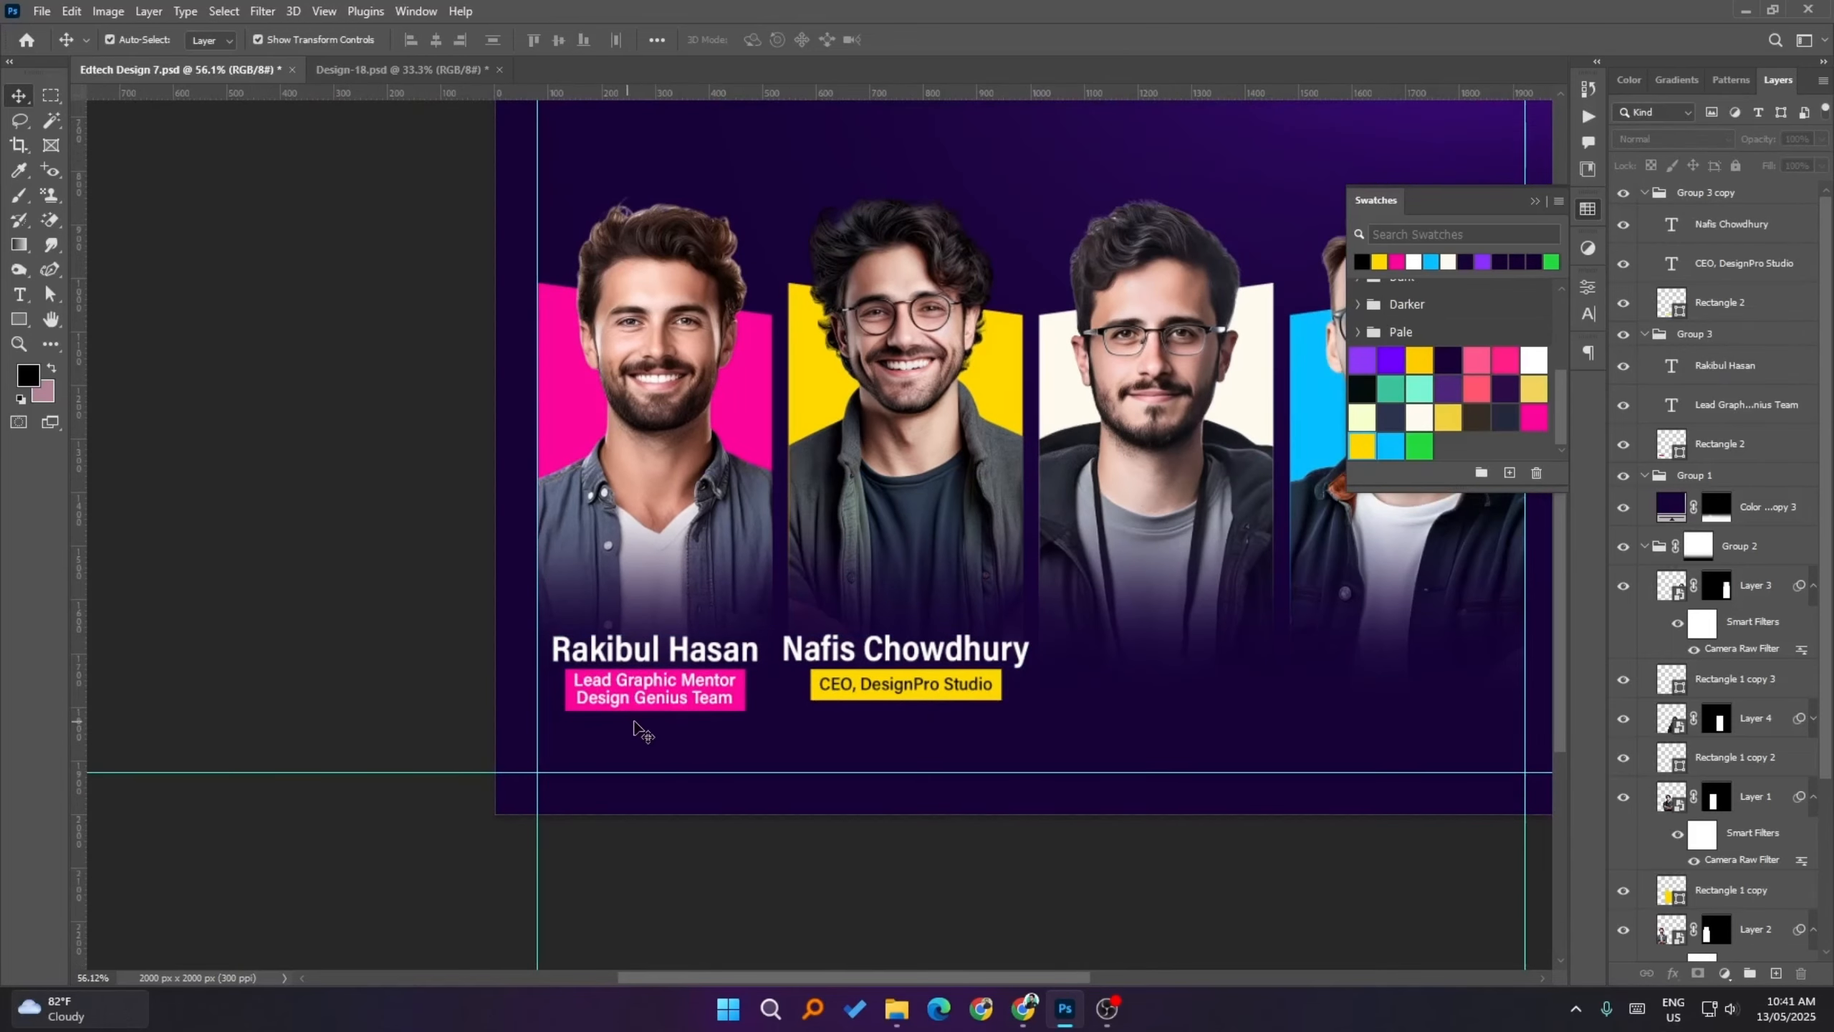
pyautogui.scroll(-1, 639, 707)
pyautogui.scroll(-1, 1030, 685)
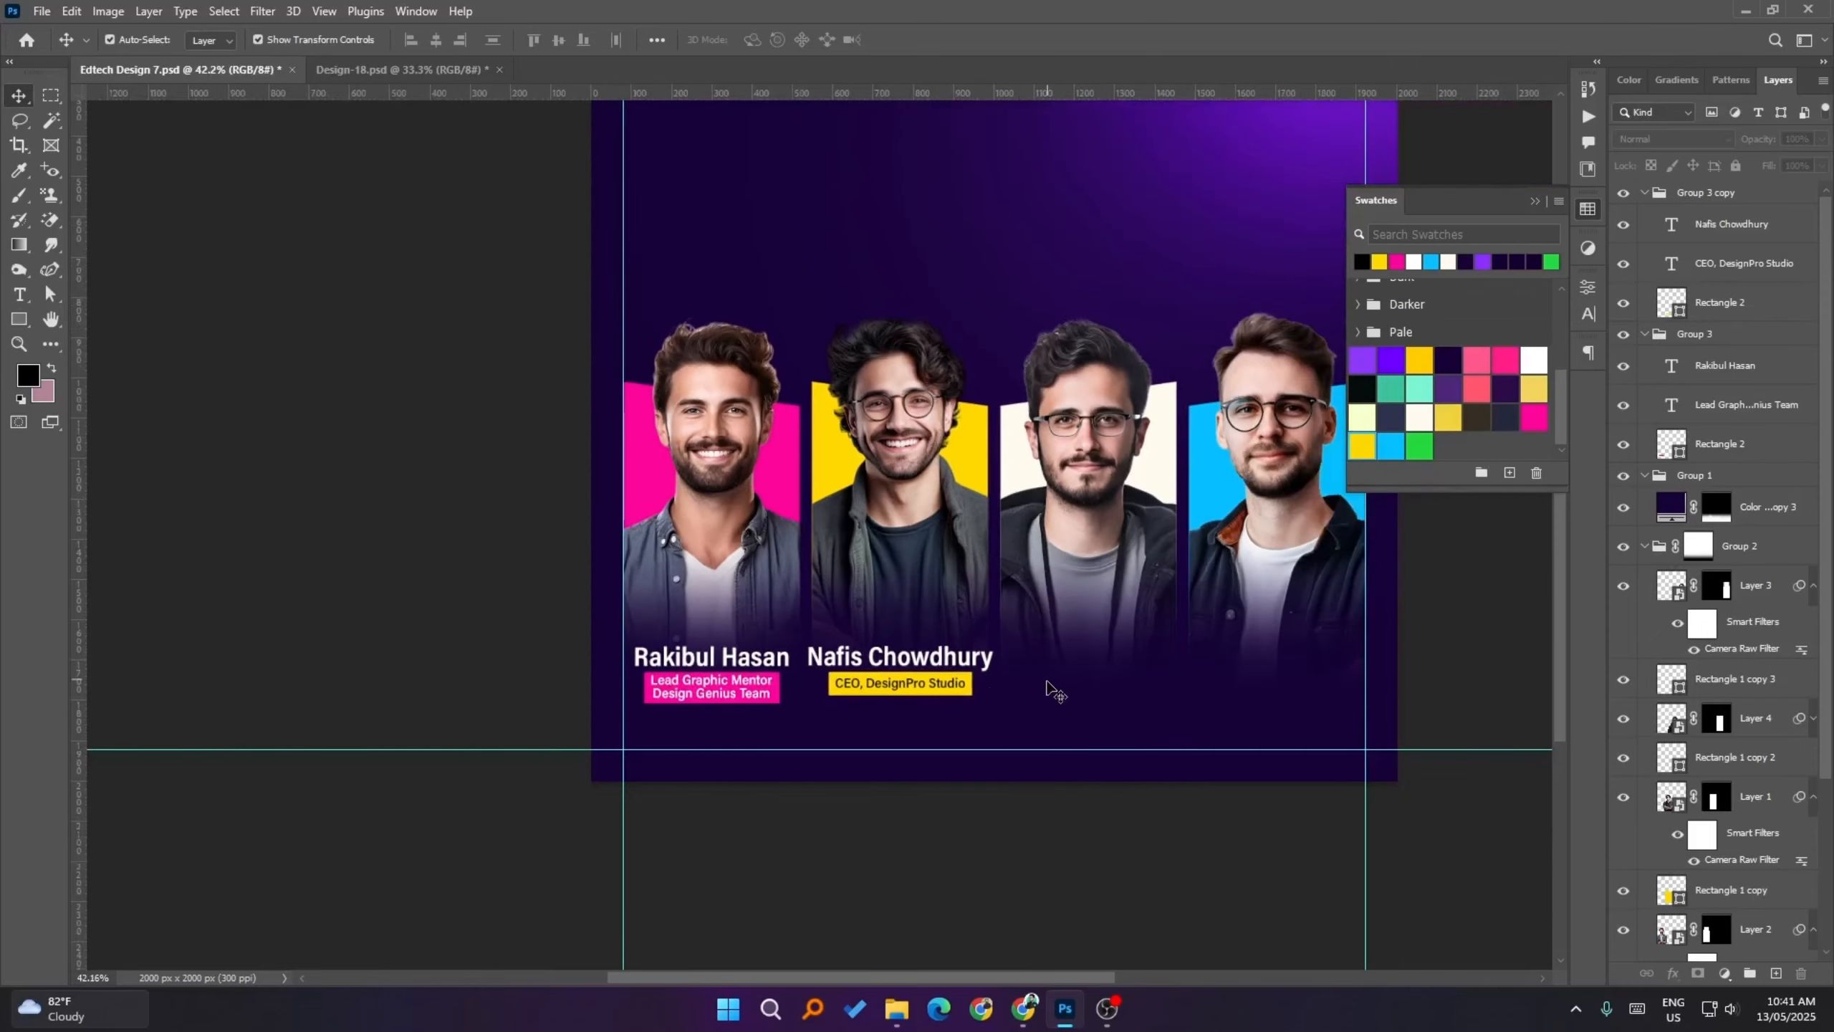
pyautogui.click(970, 680)
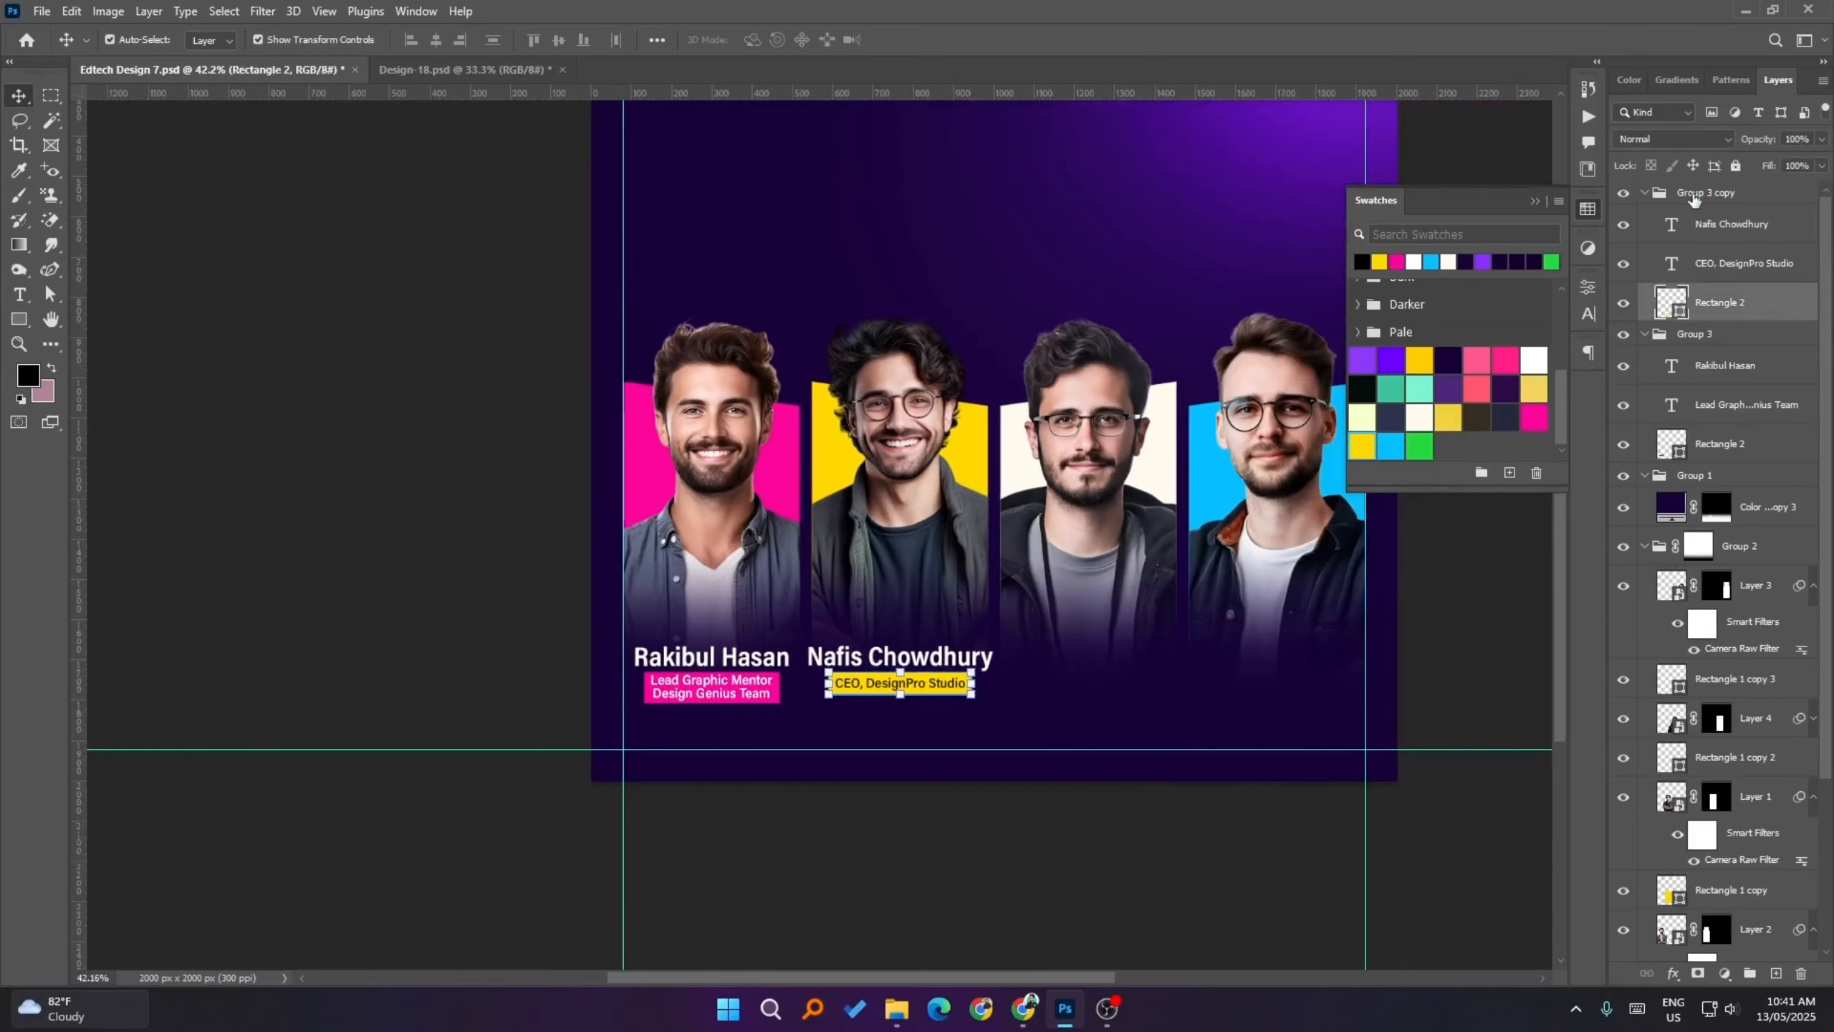
# - Duplicate the second name-and-title group and move the copy right under the third portrait
pyautogui.click(1693, 193)
pyautogui.hotkey('ctrl', 'j')
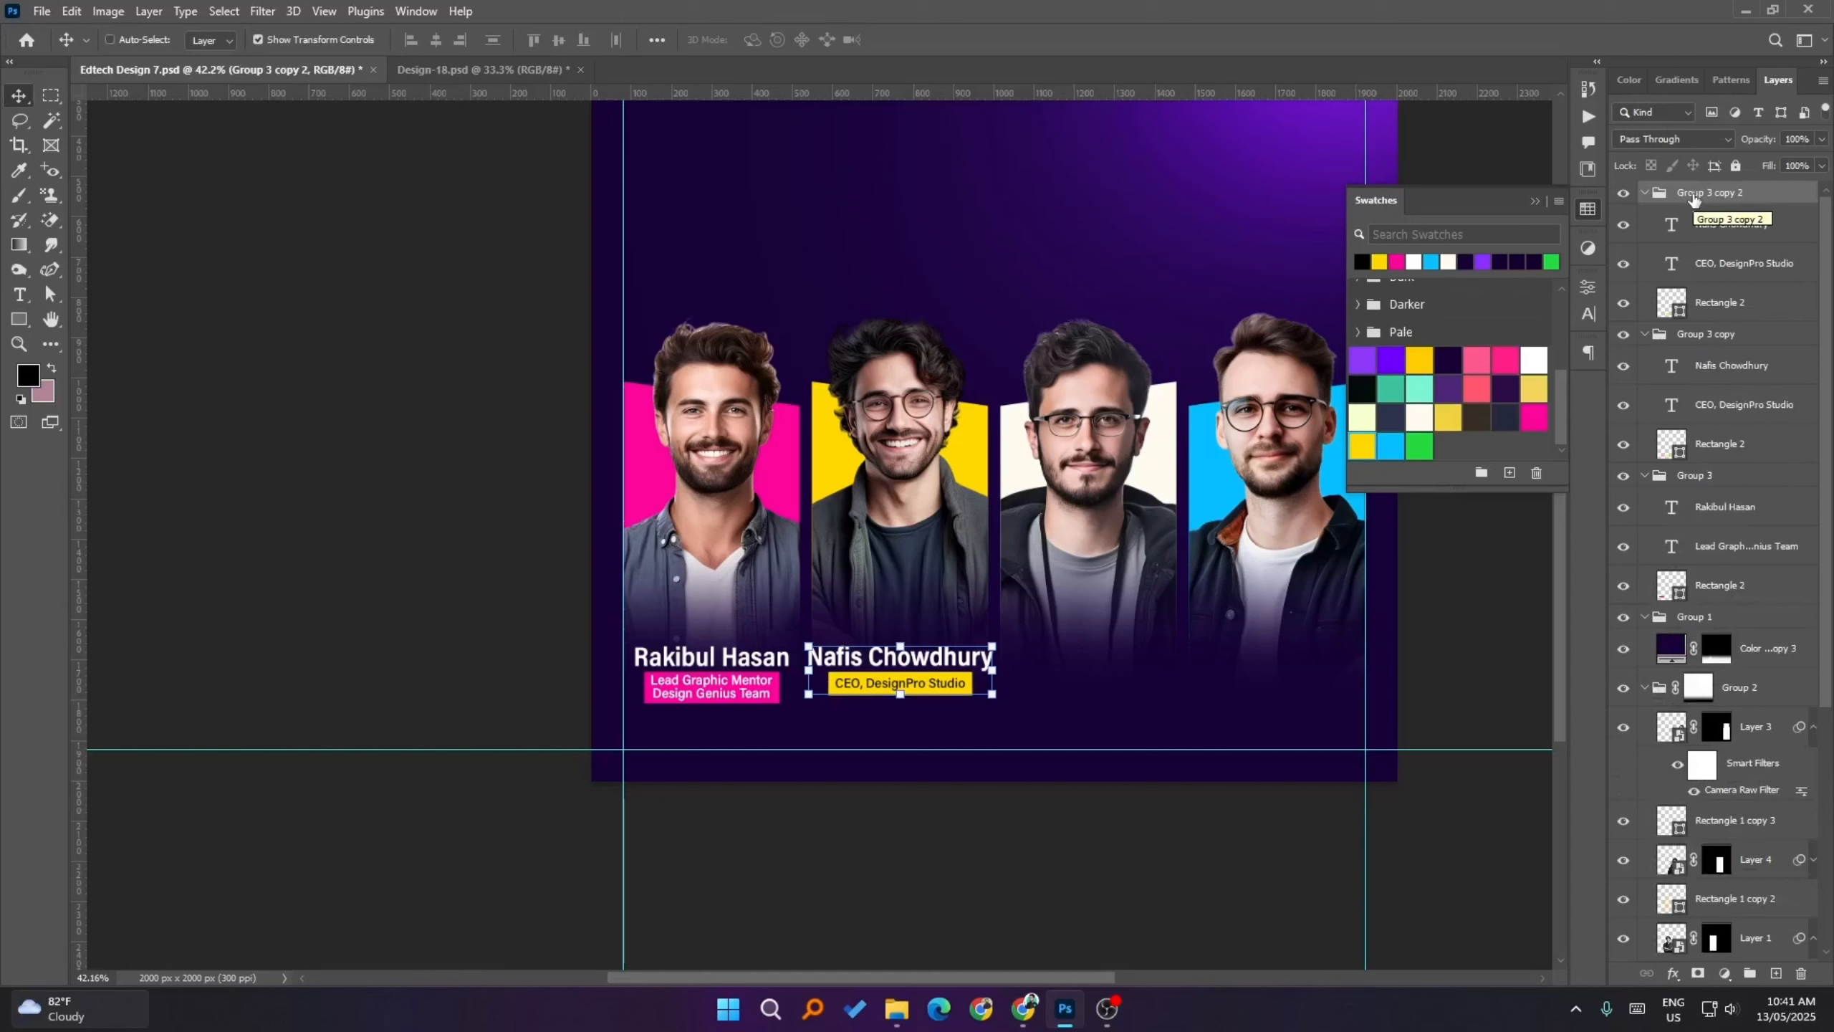
pyautogui.hotkey('ctrl', 't')
pyautogui.moveTo(924, 665); pyautogui.dragTo(1117, 668)
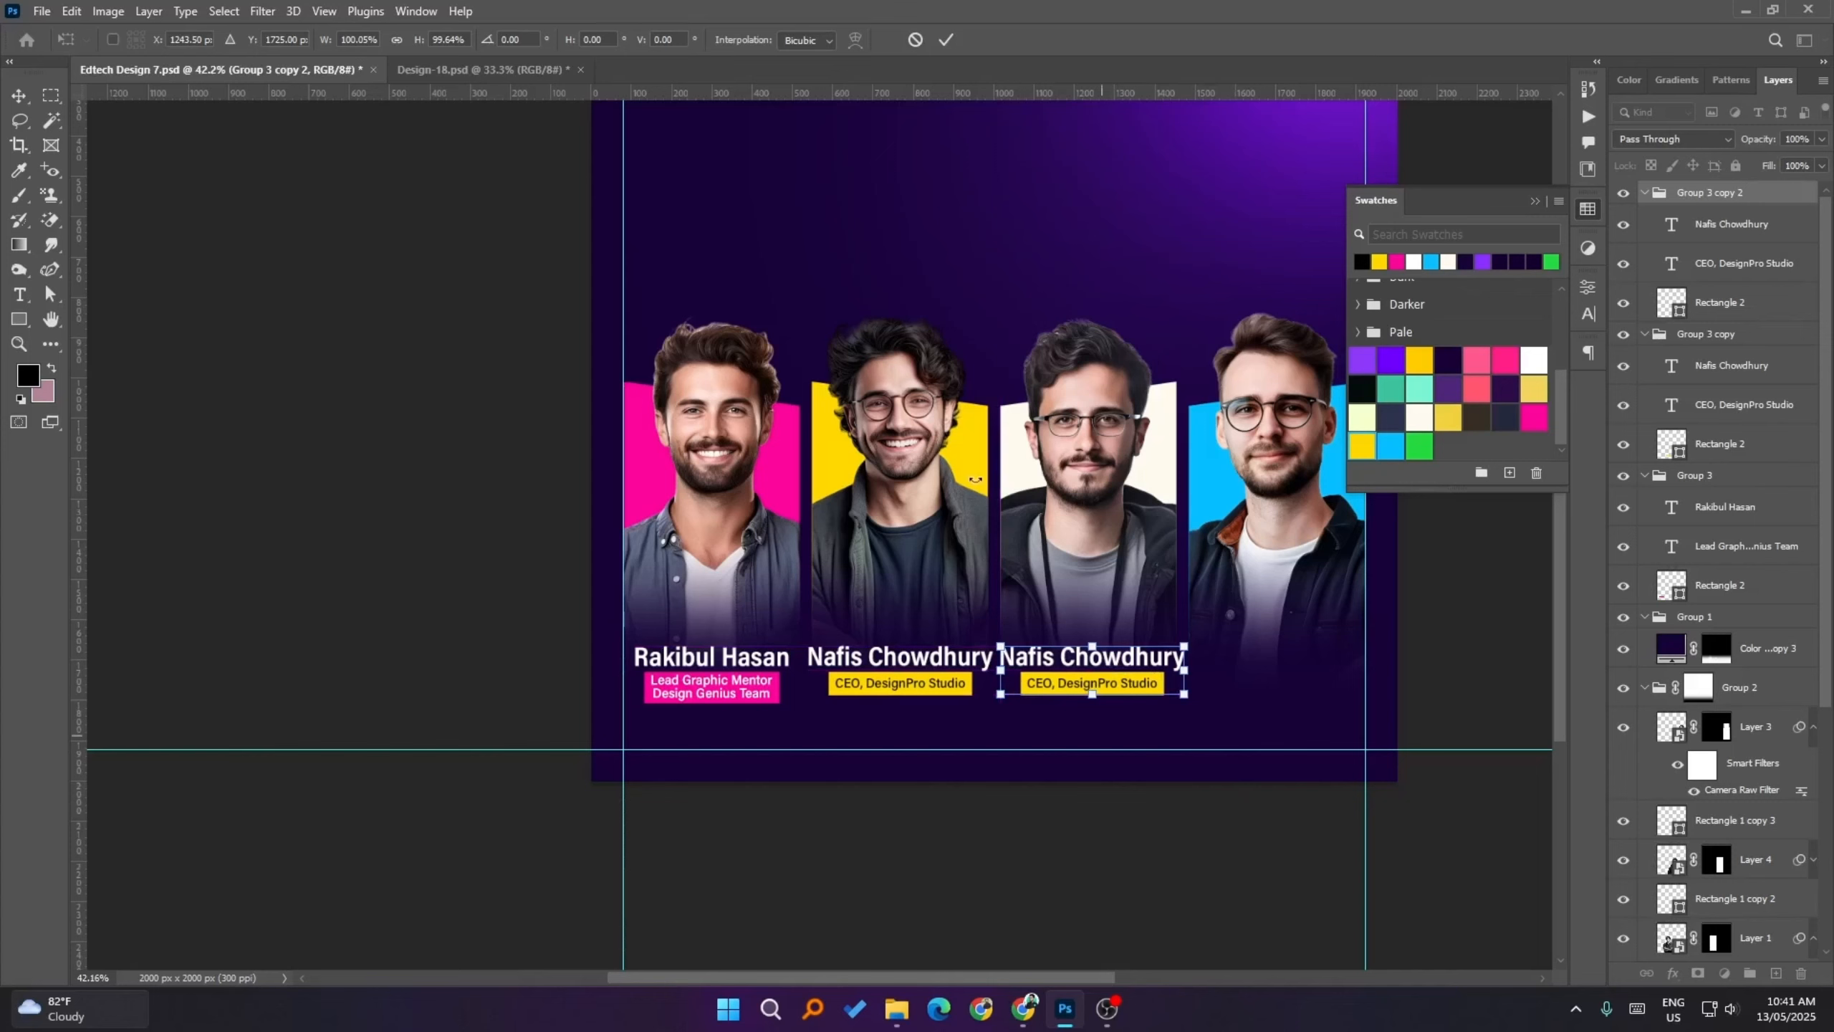
pyautogui.press('Return')
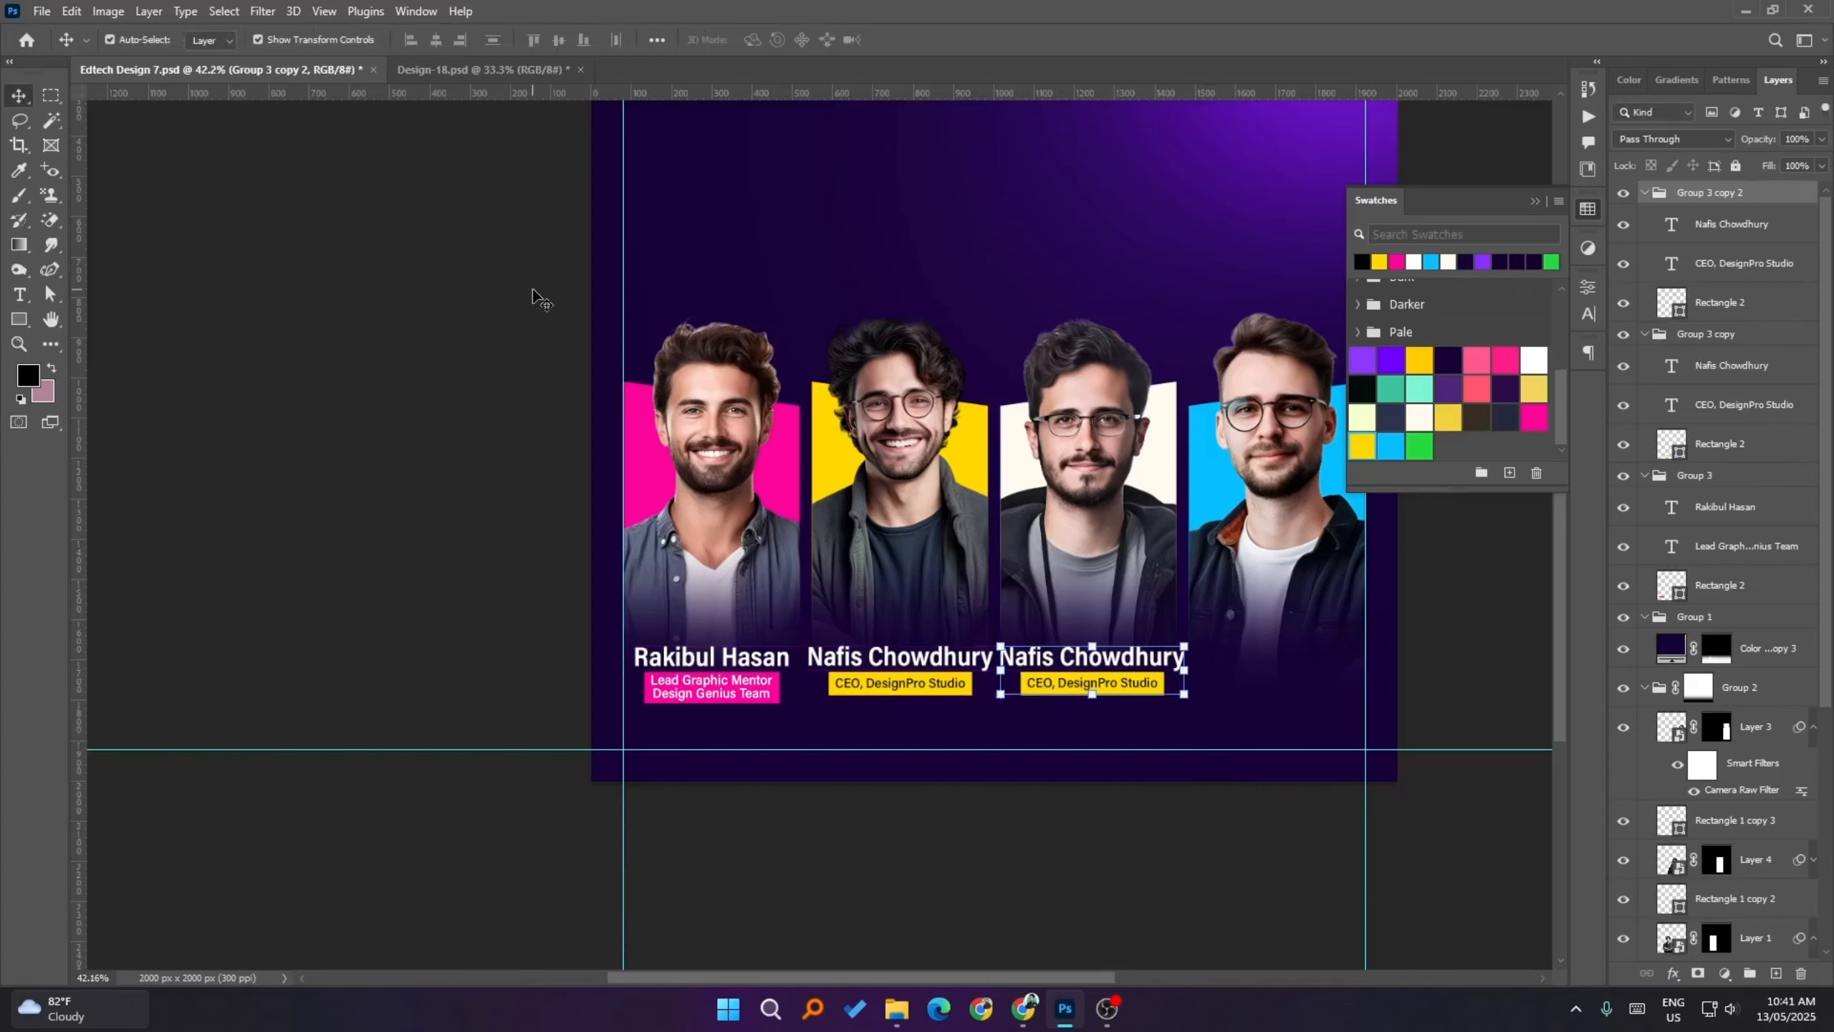
# - Centre the copied name and title horizontally on the third portrait's panel
pyautogui.scroll(-3, 1674, 794)
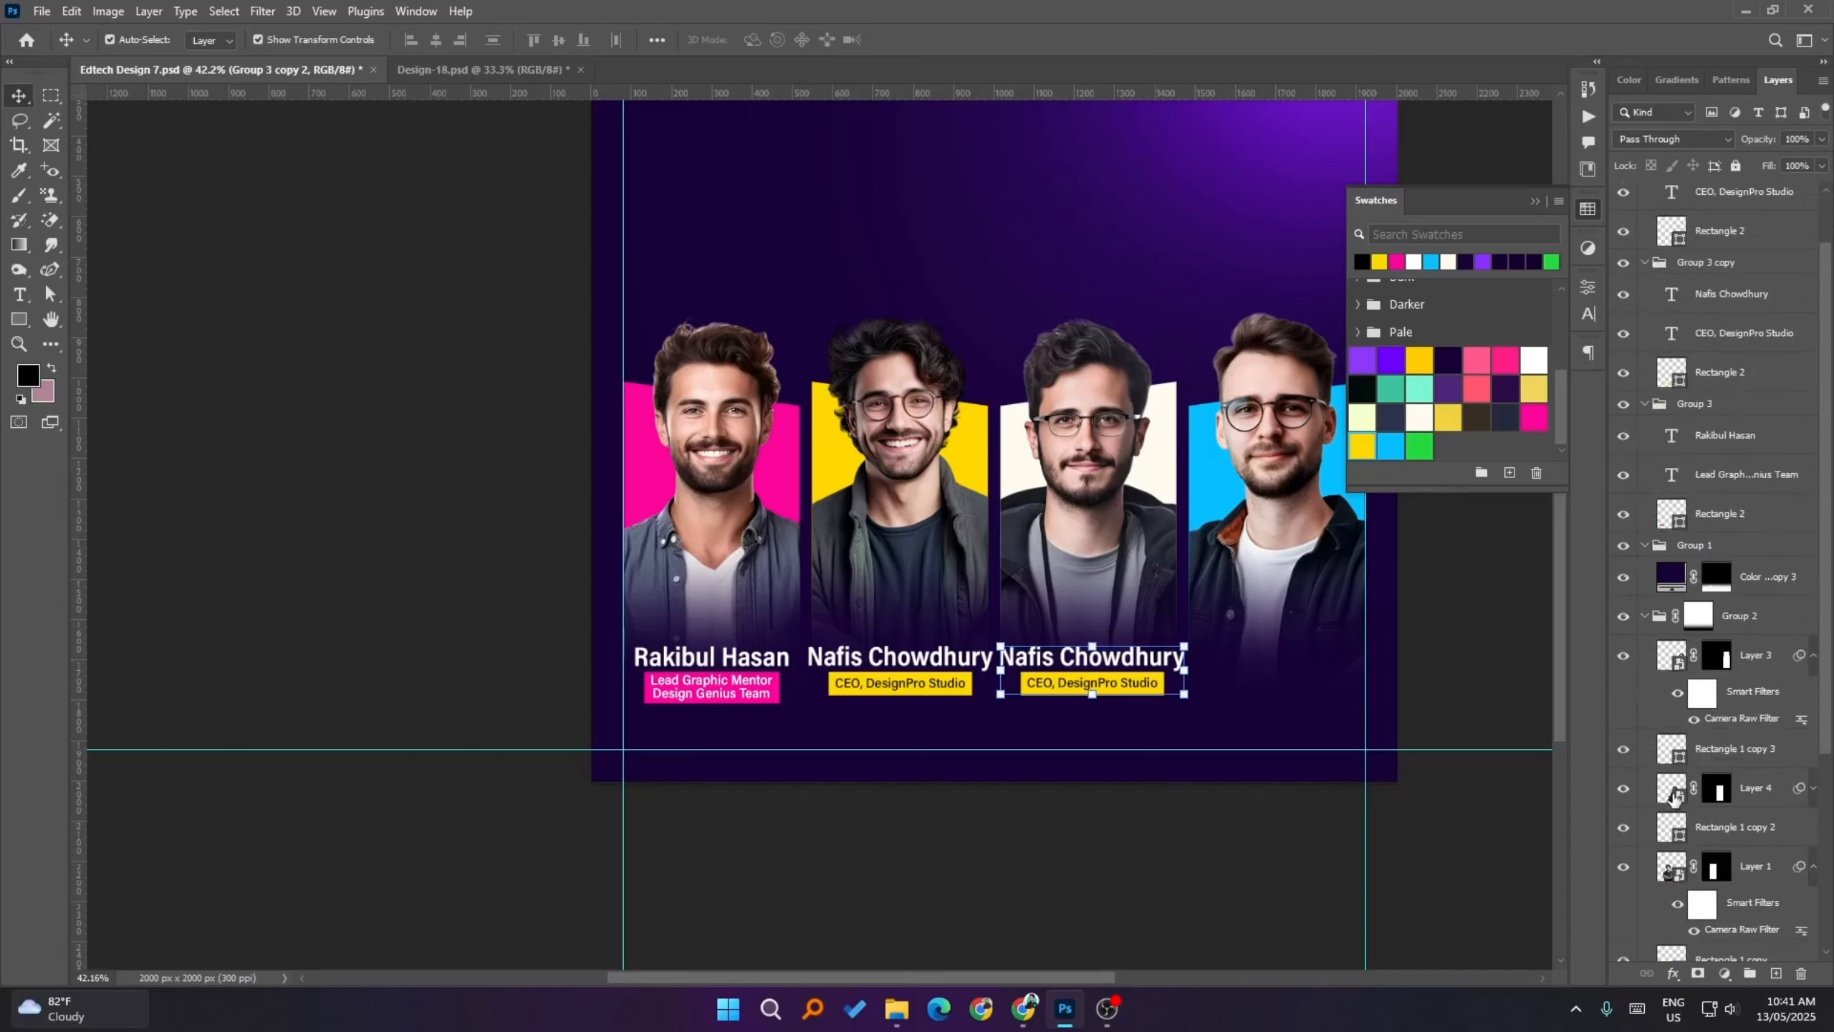
pyautogui.keyDown('ctrl'); pyautogui.click(1667, 831); pyautogui.keyUp('ctrl')
pyautogui.click(435, 40)
pyautogui.hotkey('ctrl', 'd')
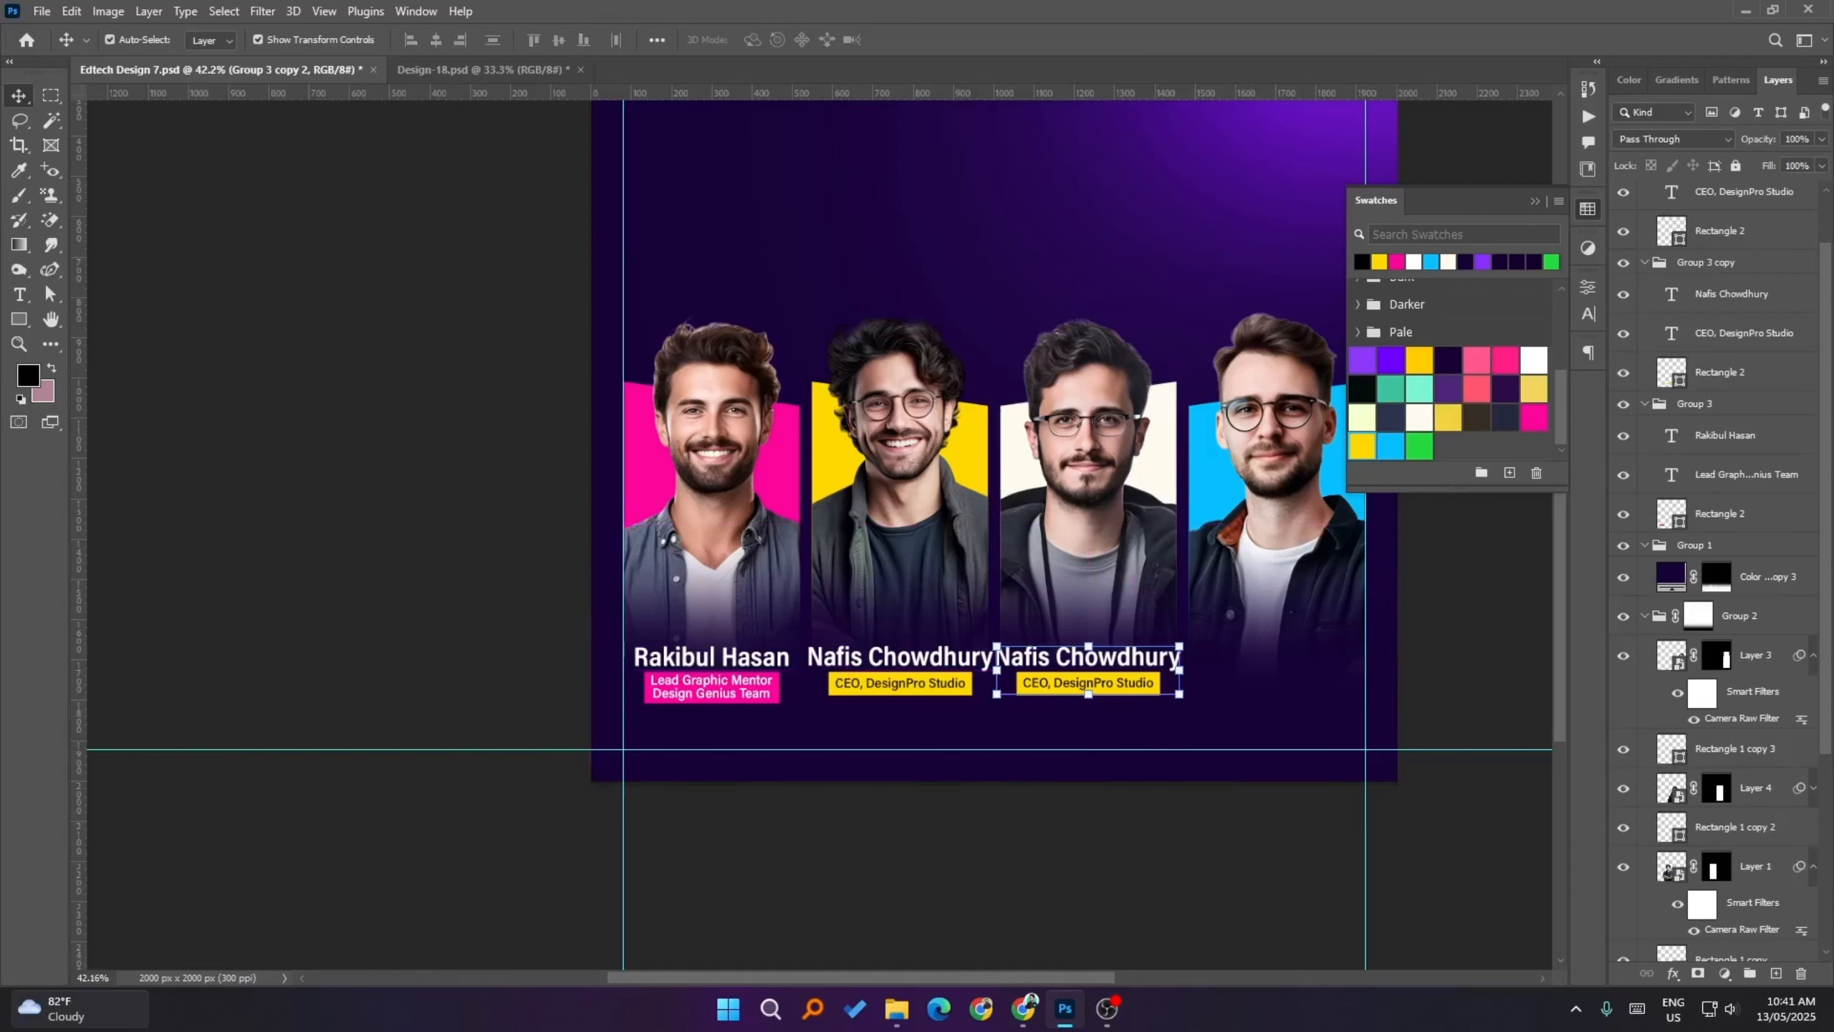
pyautogui.hotkey('alt', 'Tab')
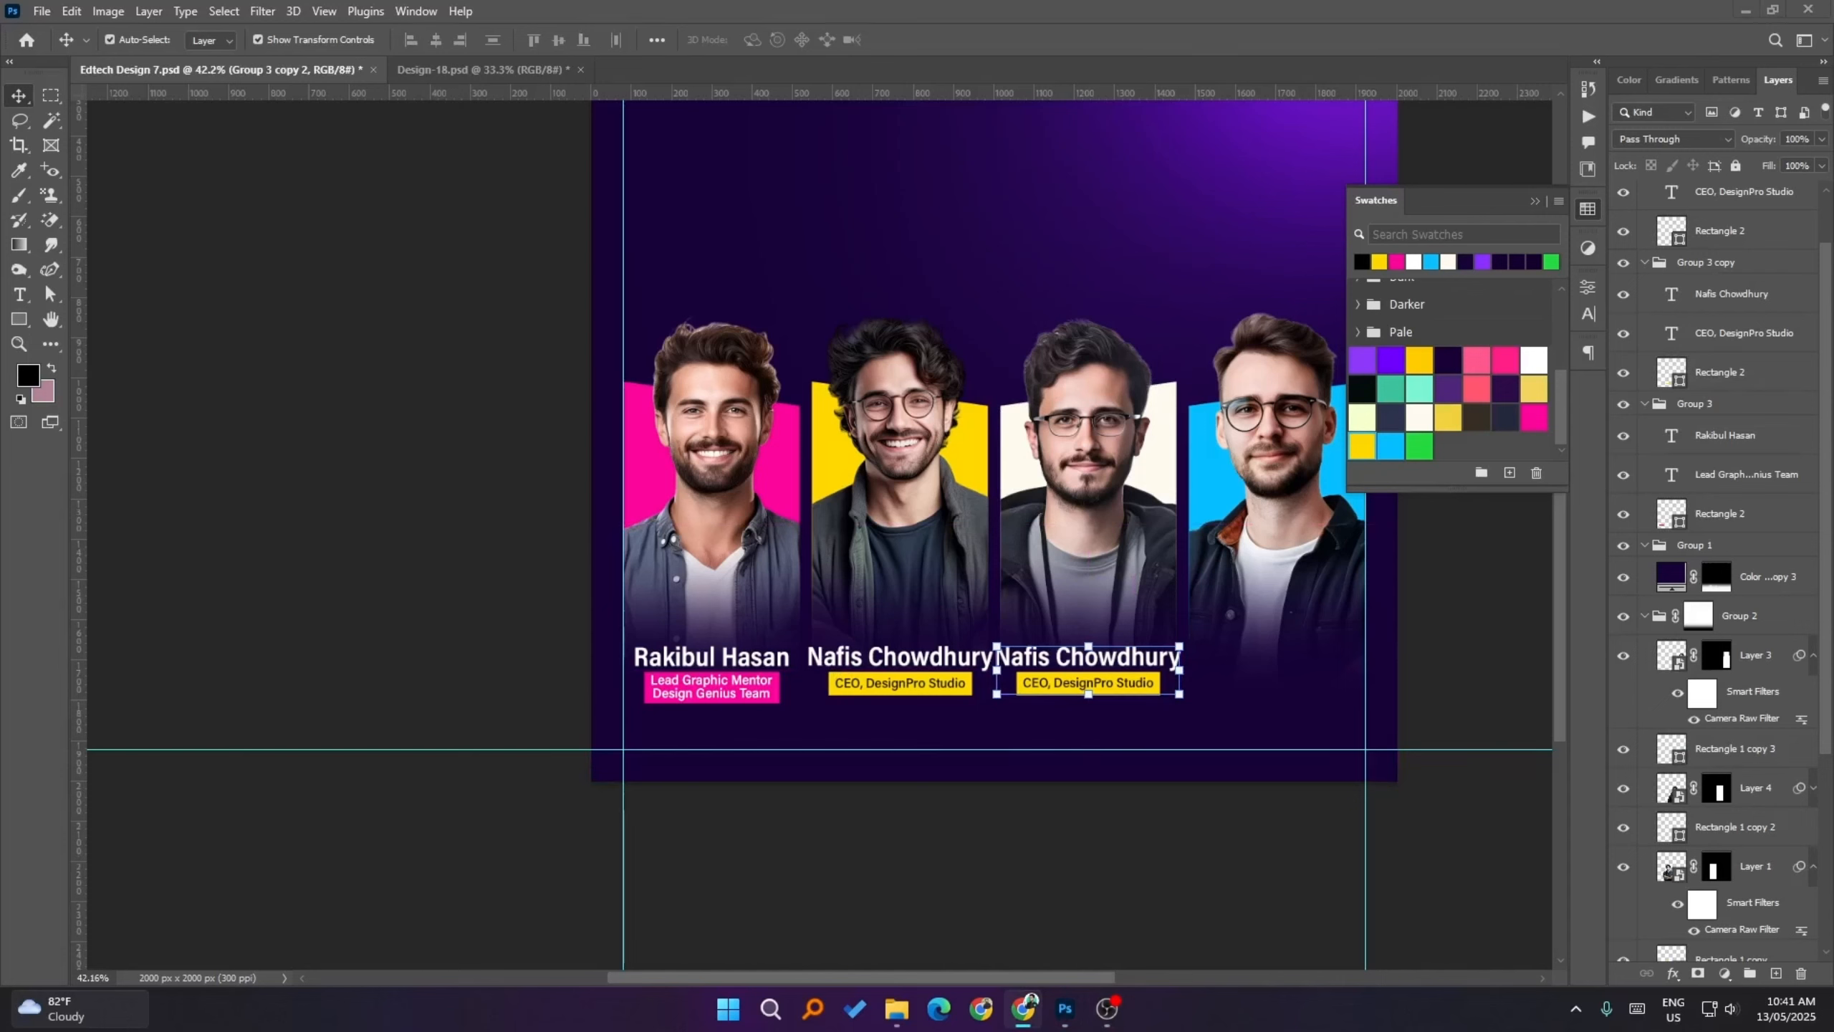
pyautogui.click(1165, 755)
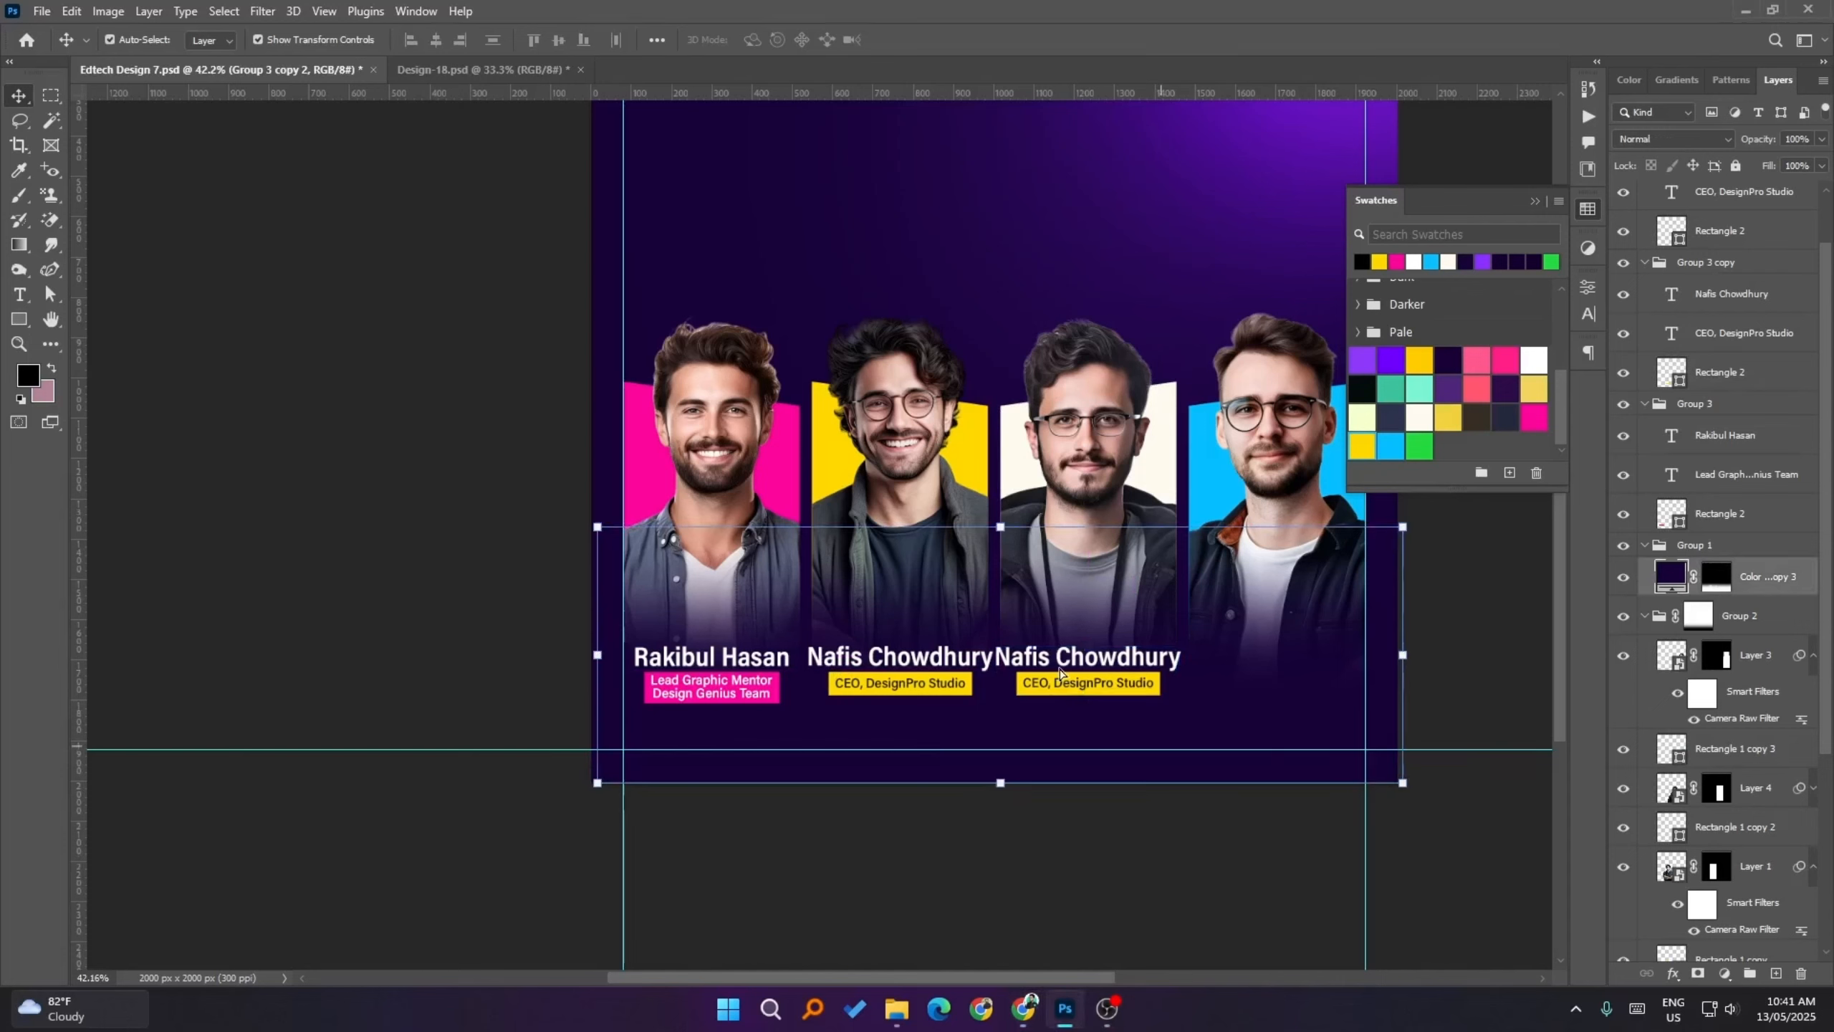
pyautogui.click(1092, 652)
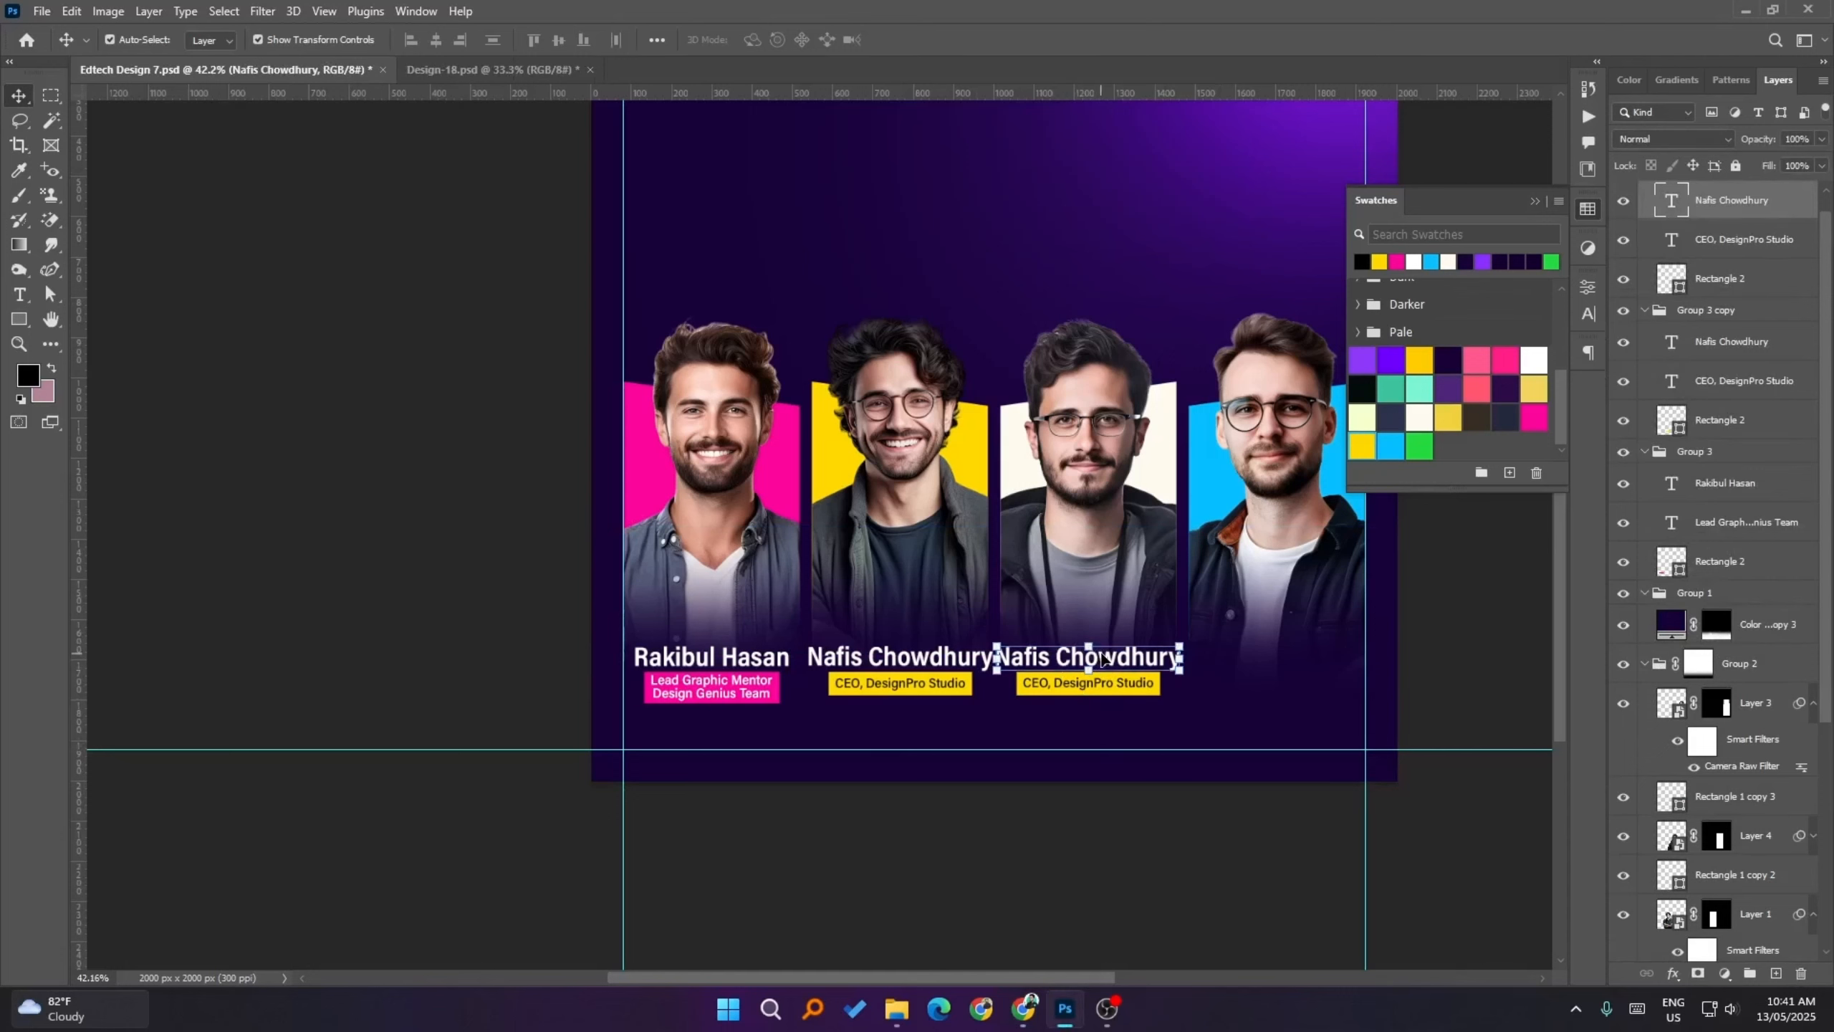
# - Type the third team member's full name over the copied name text and commit it
pyautogui.doubleClick(1102, 656)
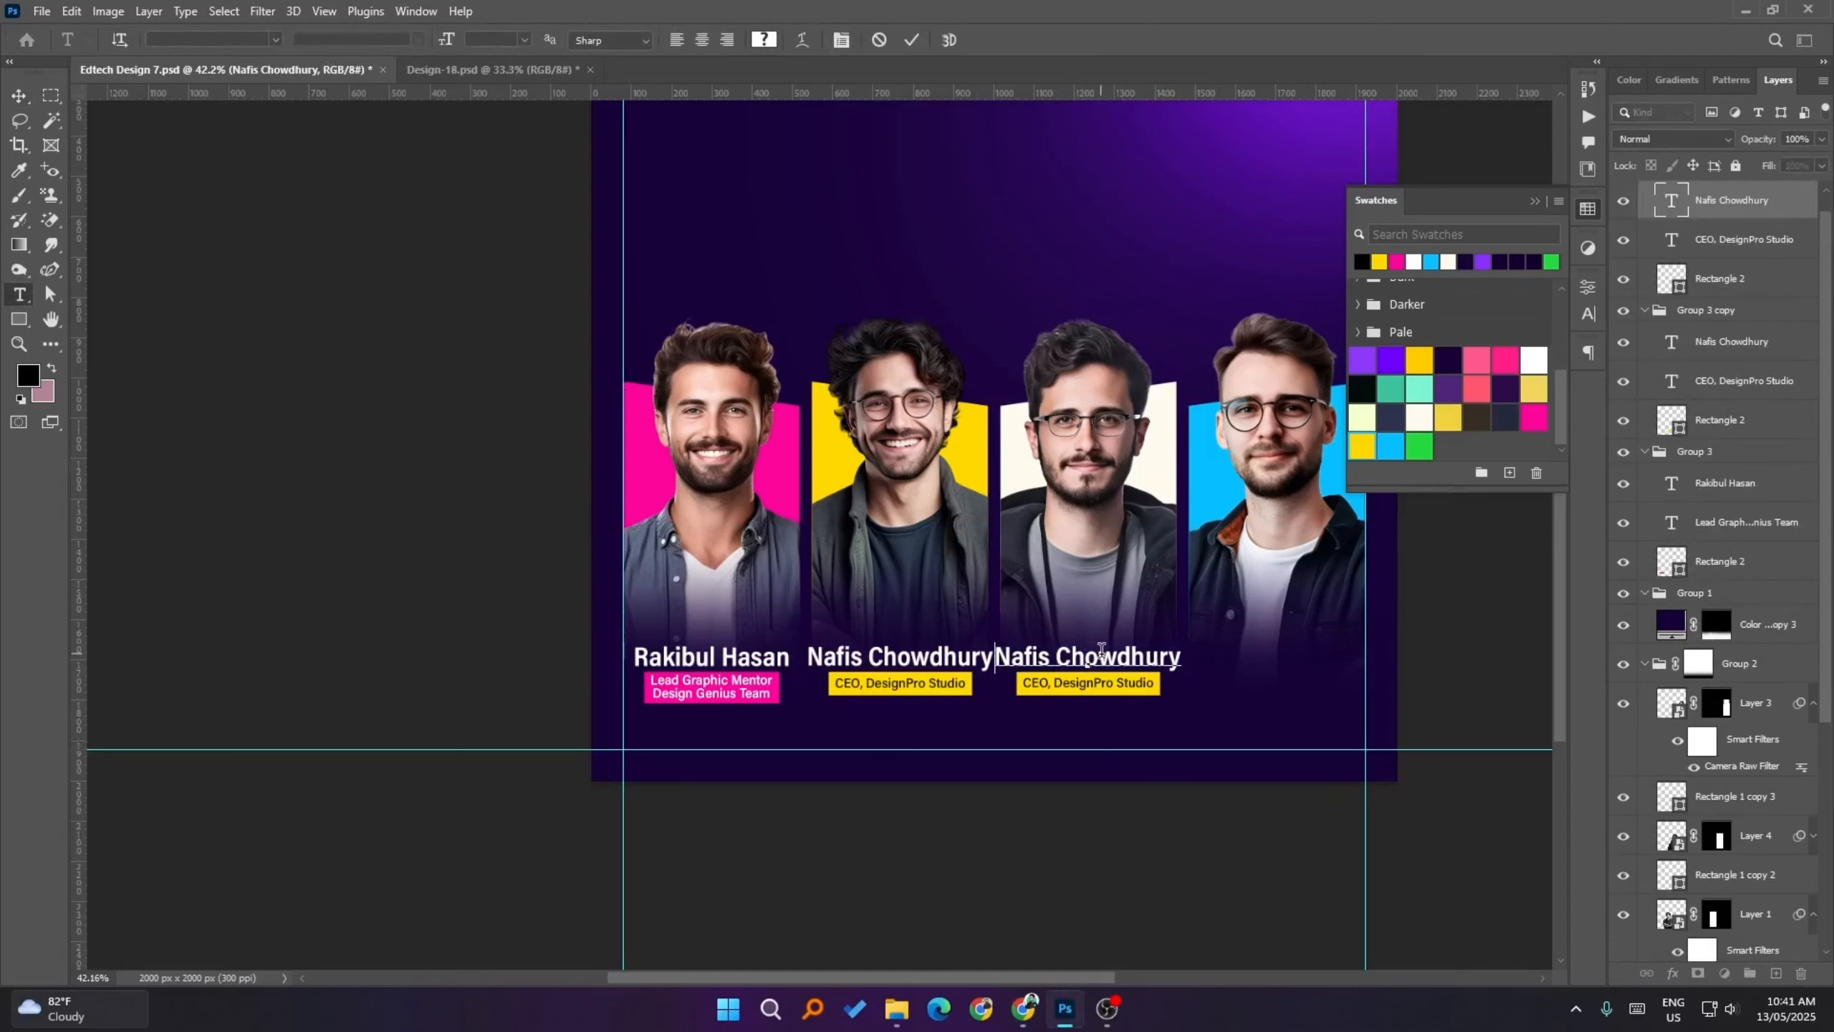
pyautogui.hotkey('ctrl', 'a')
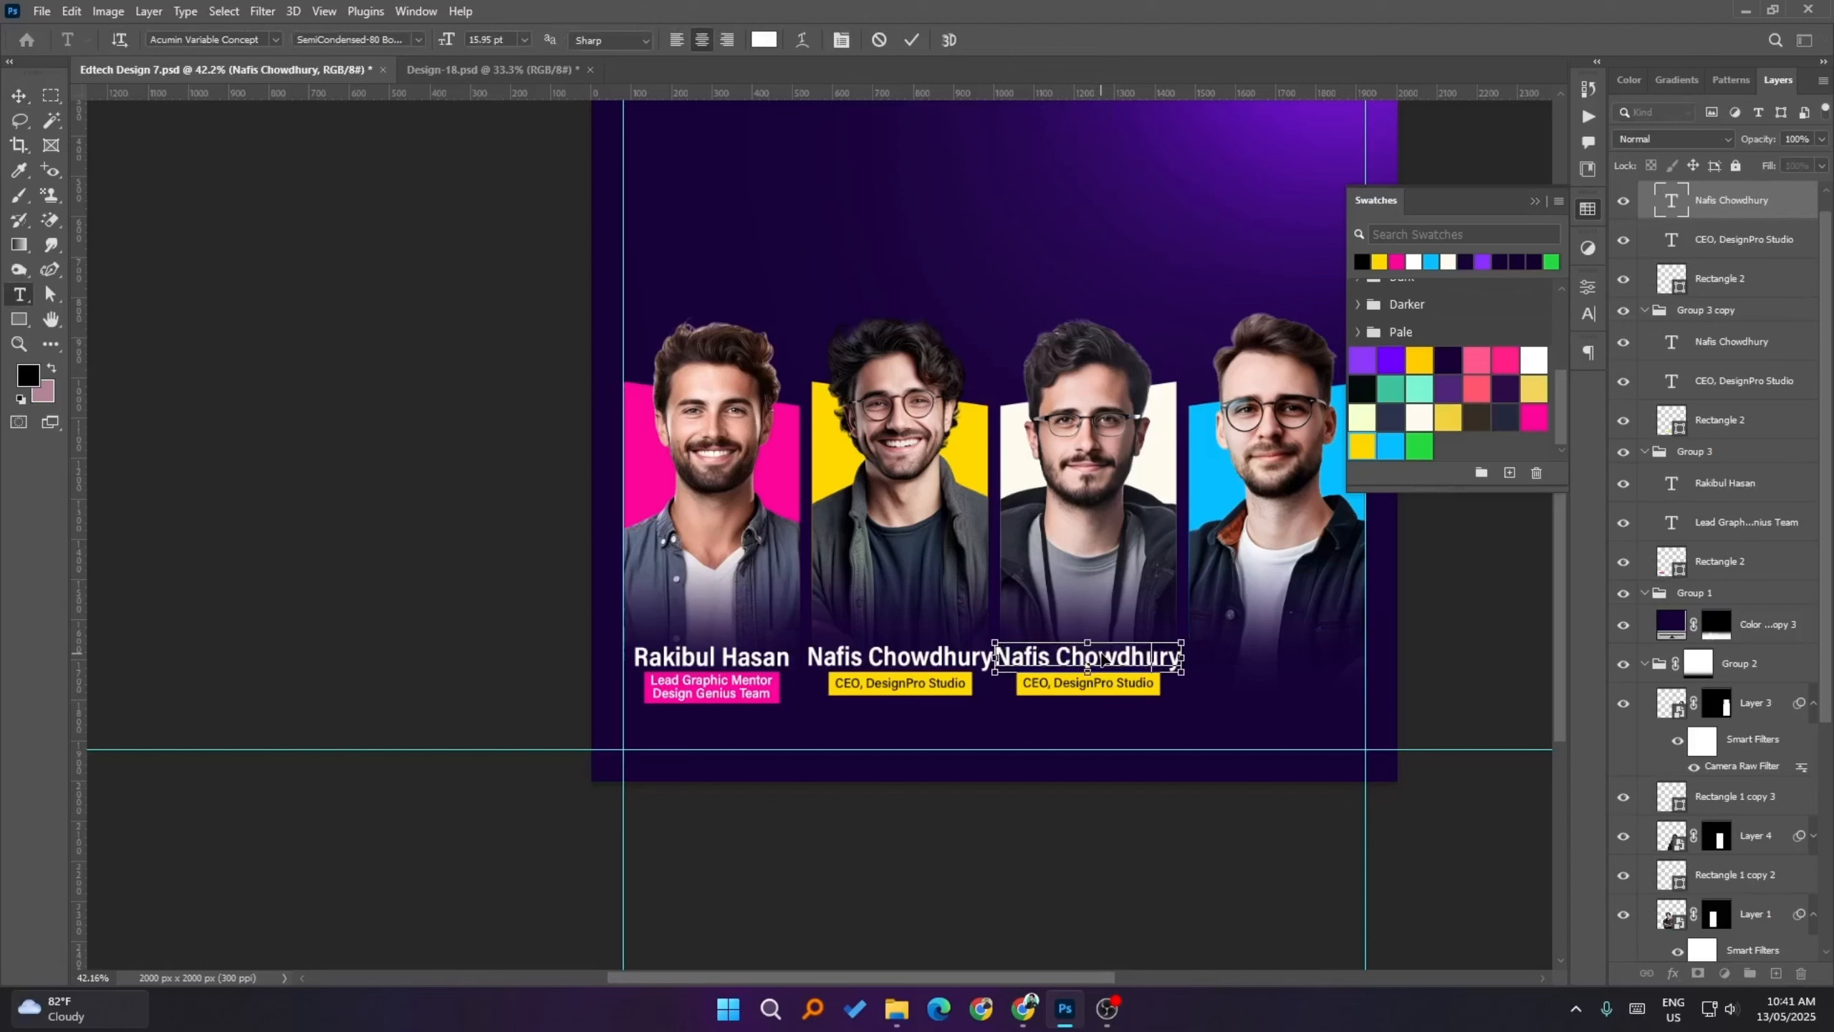
pyautogui.write('Tanvir Alam')
pyautogui.click(911, 39)
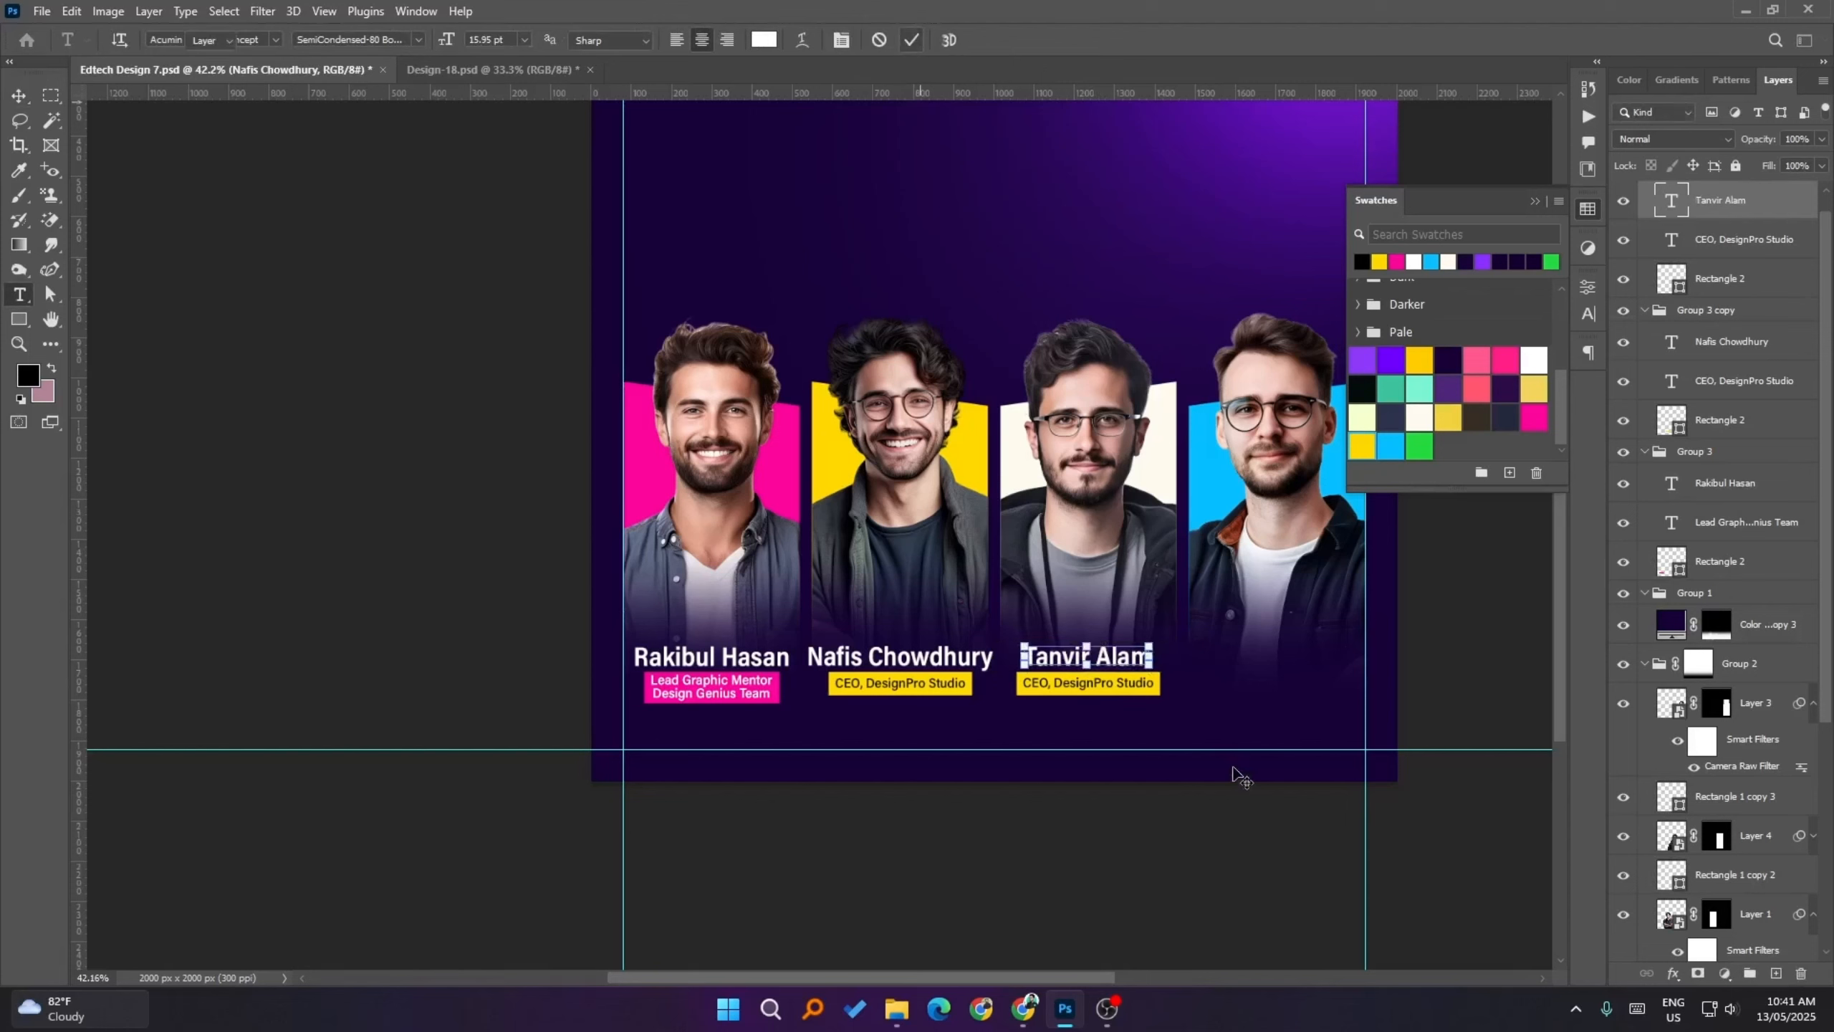
pyautogui.press('v')
pyautogui.click(1239, 801)
pyautogui.hotkey('alt', 'Tab')
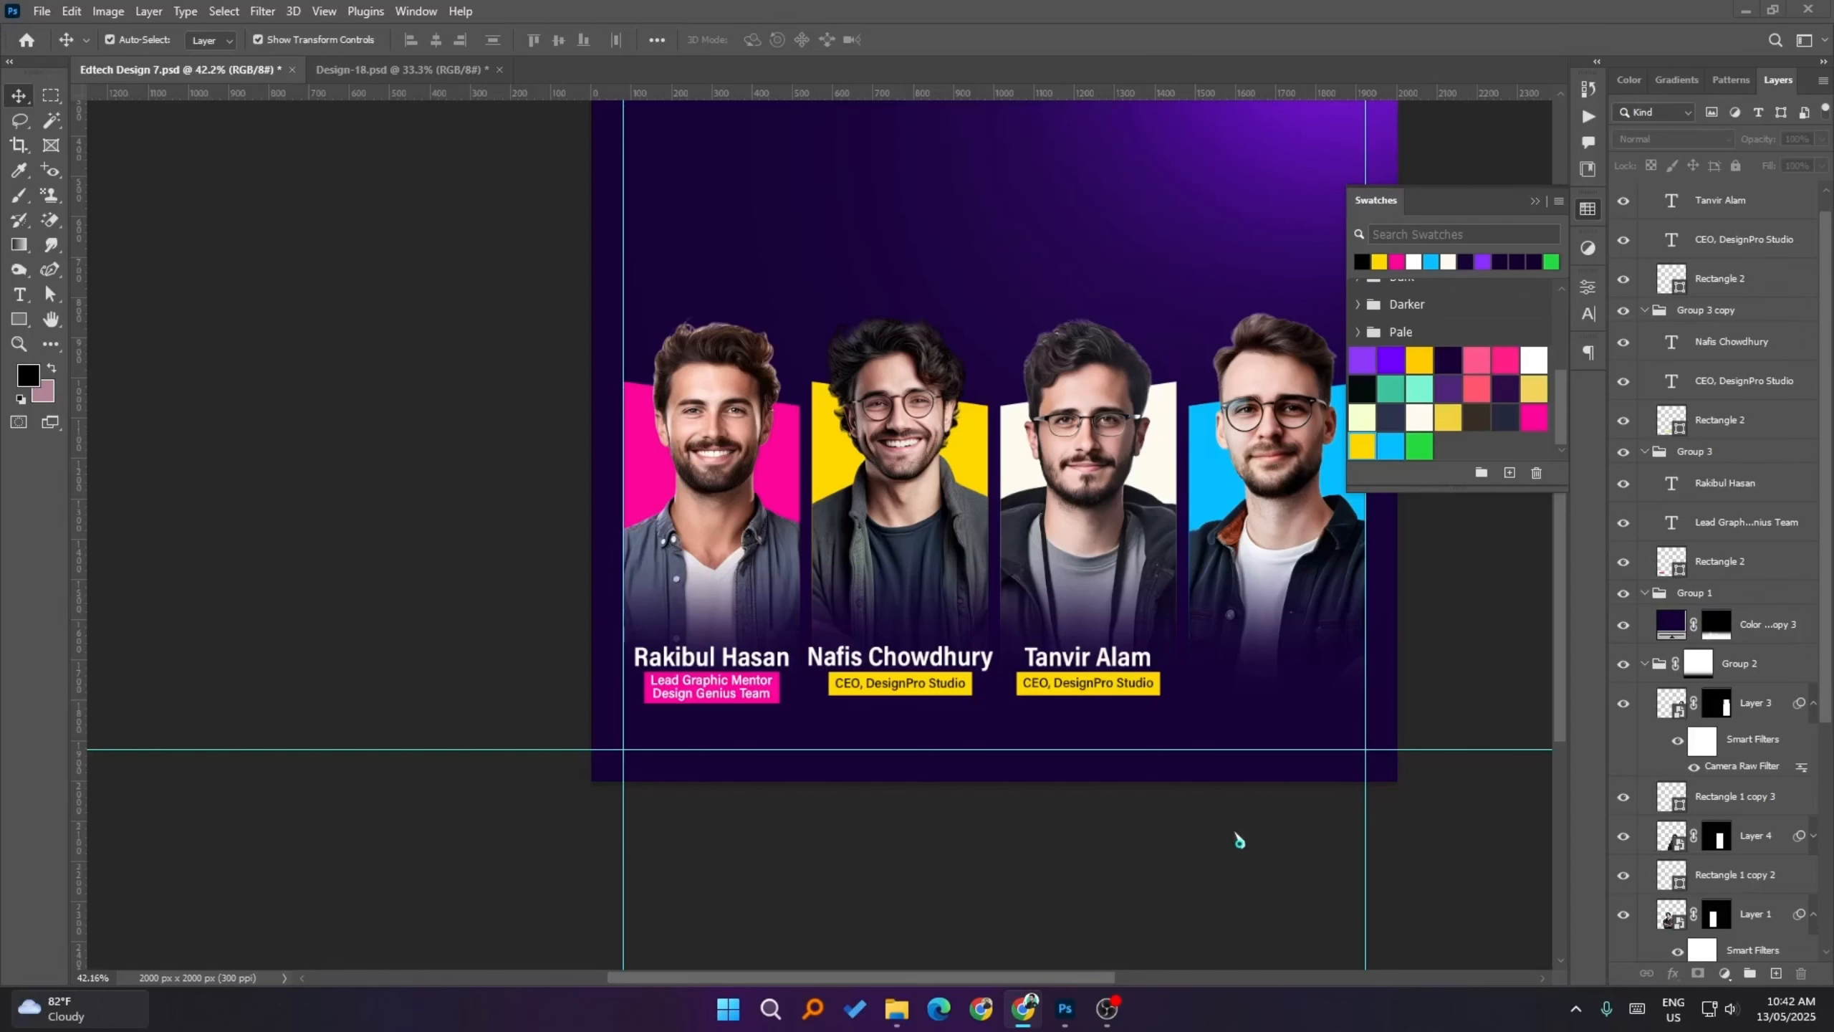
# - Replace the third portrait's title with 'Manager, Concept Lab Team'
pyautogui.click(1137, 758)
pyautogui.scroll(5, 1110, 684)
pyautogui.click(1096, 684)
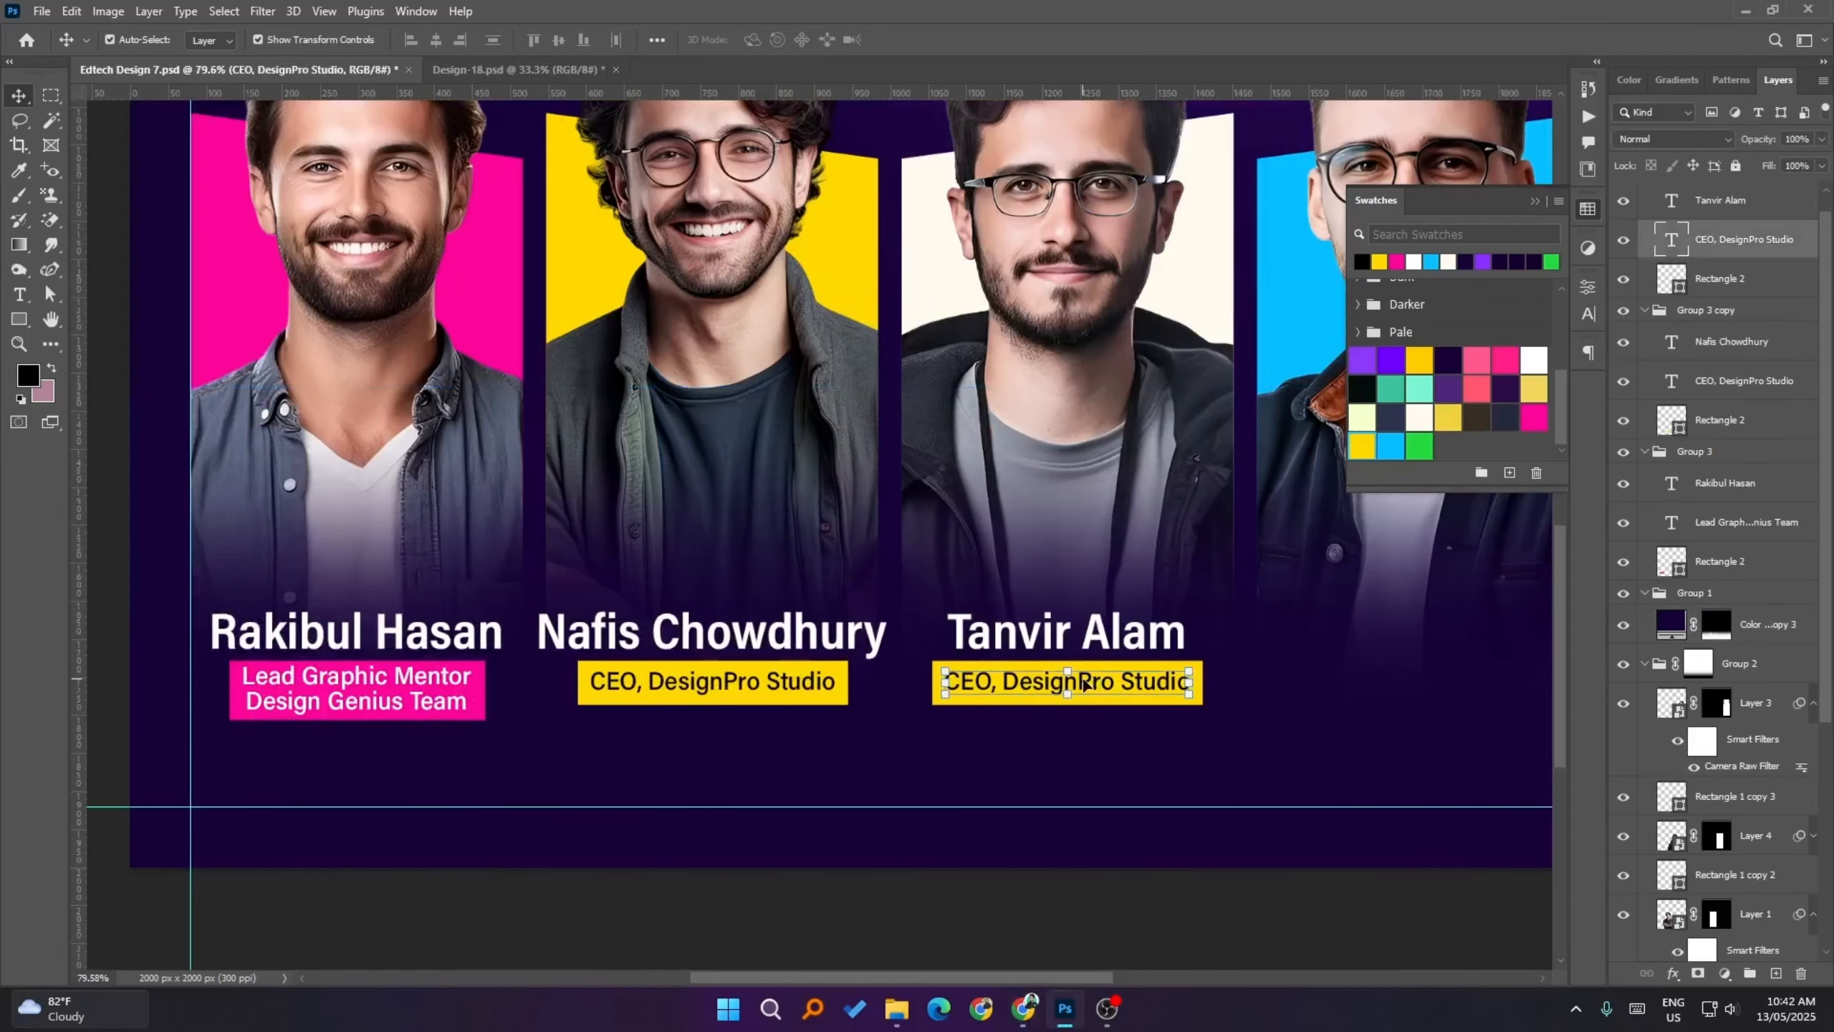
pyautogui.doubleClick(1083, 683)
pyautogui.write('Manager, Concept Lab Team')
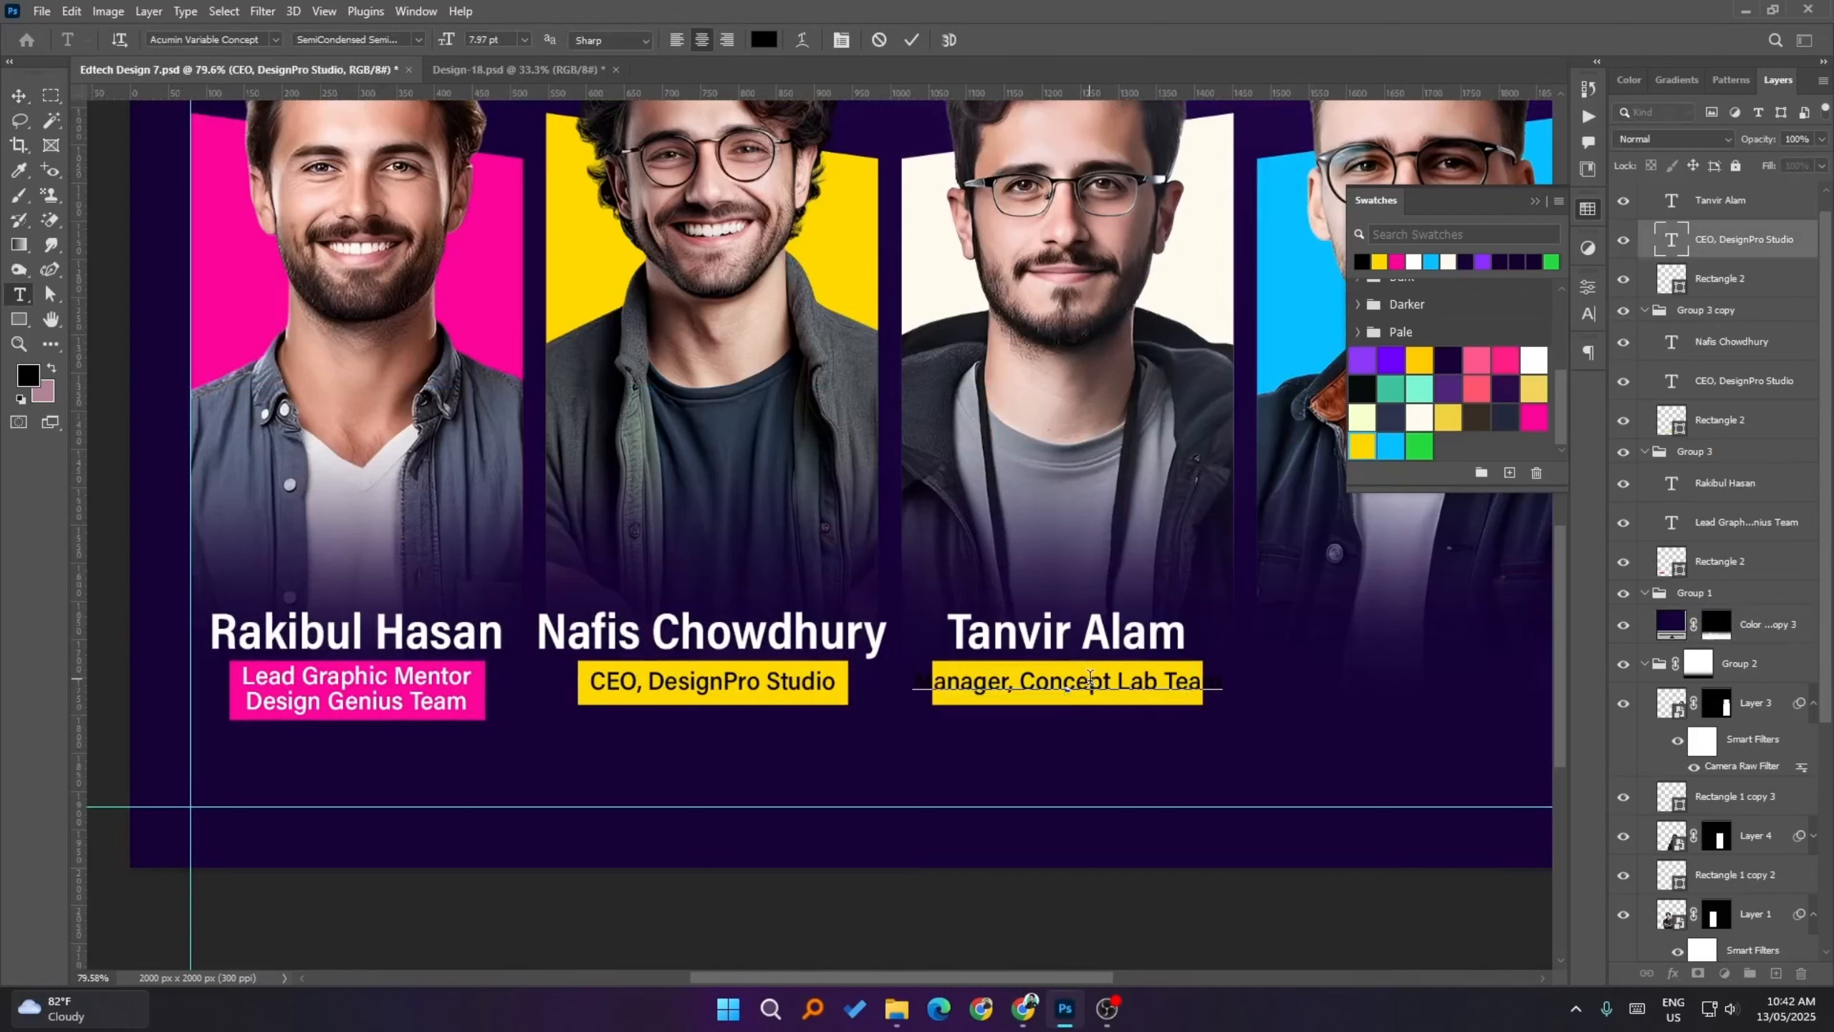
pyautogui.click(913, 41)
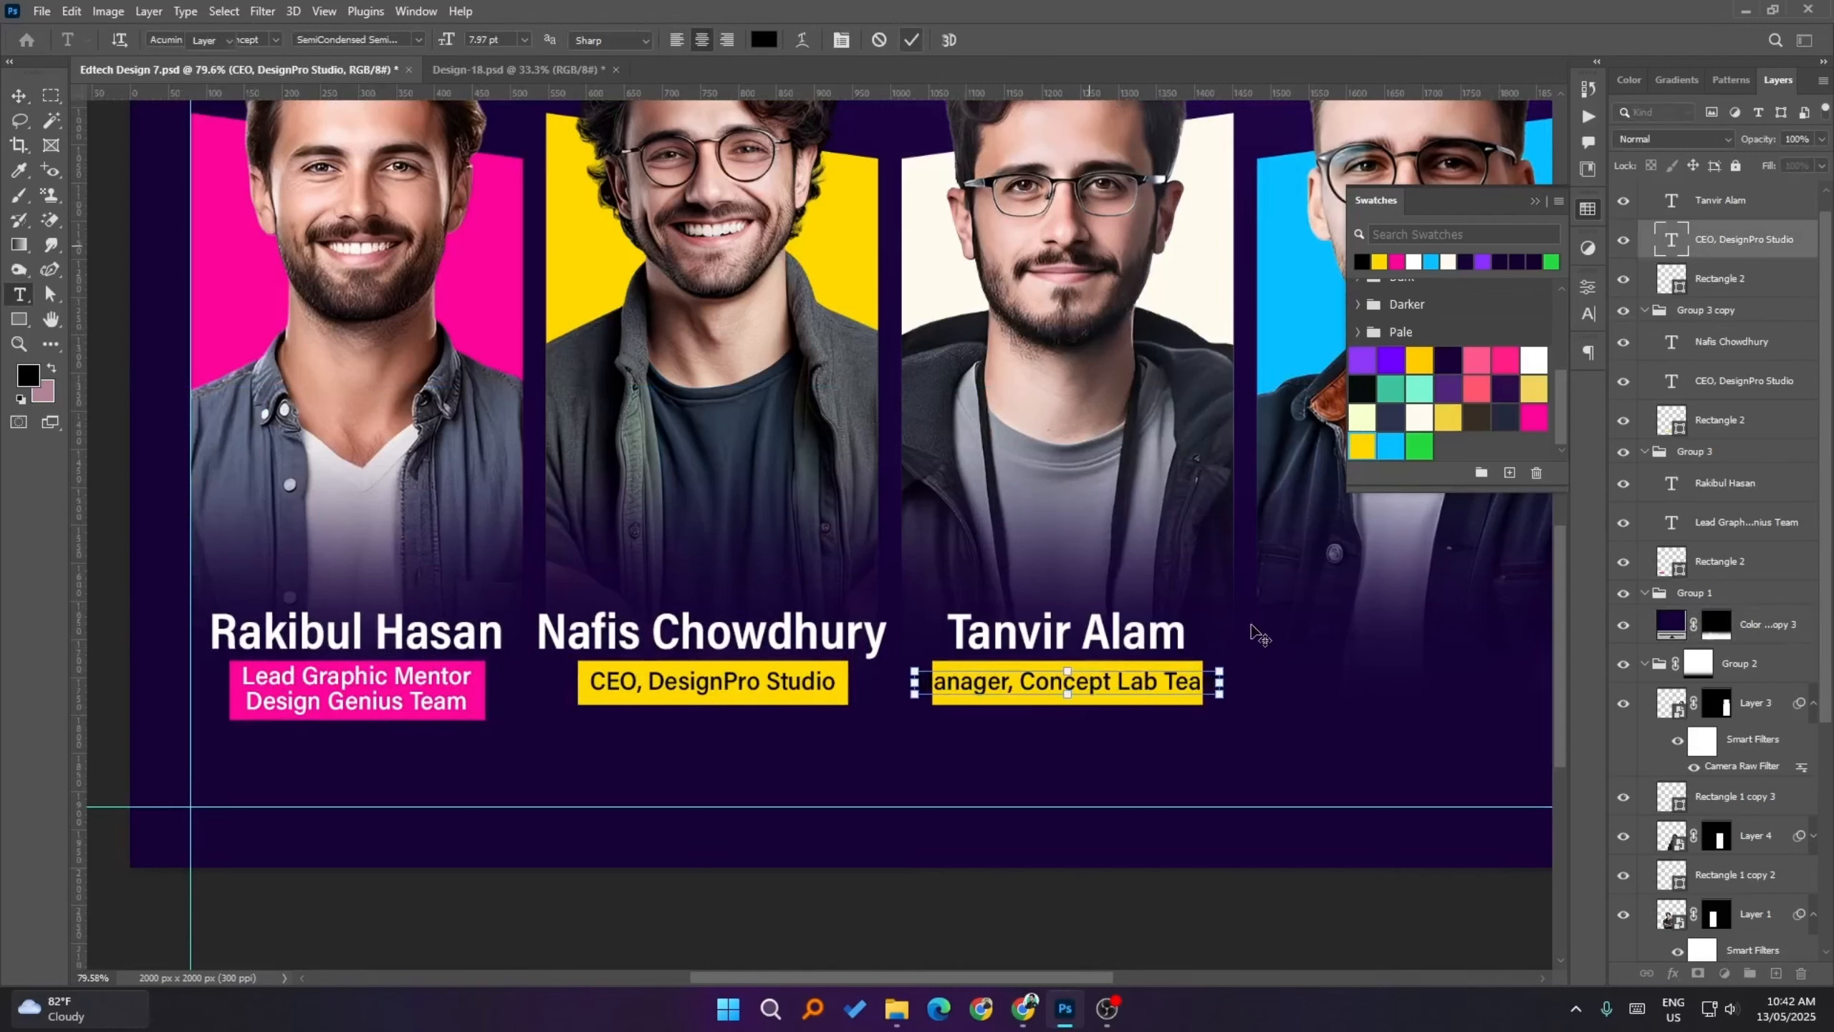
pyautogui.click(1200, 914)
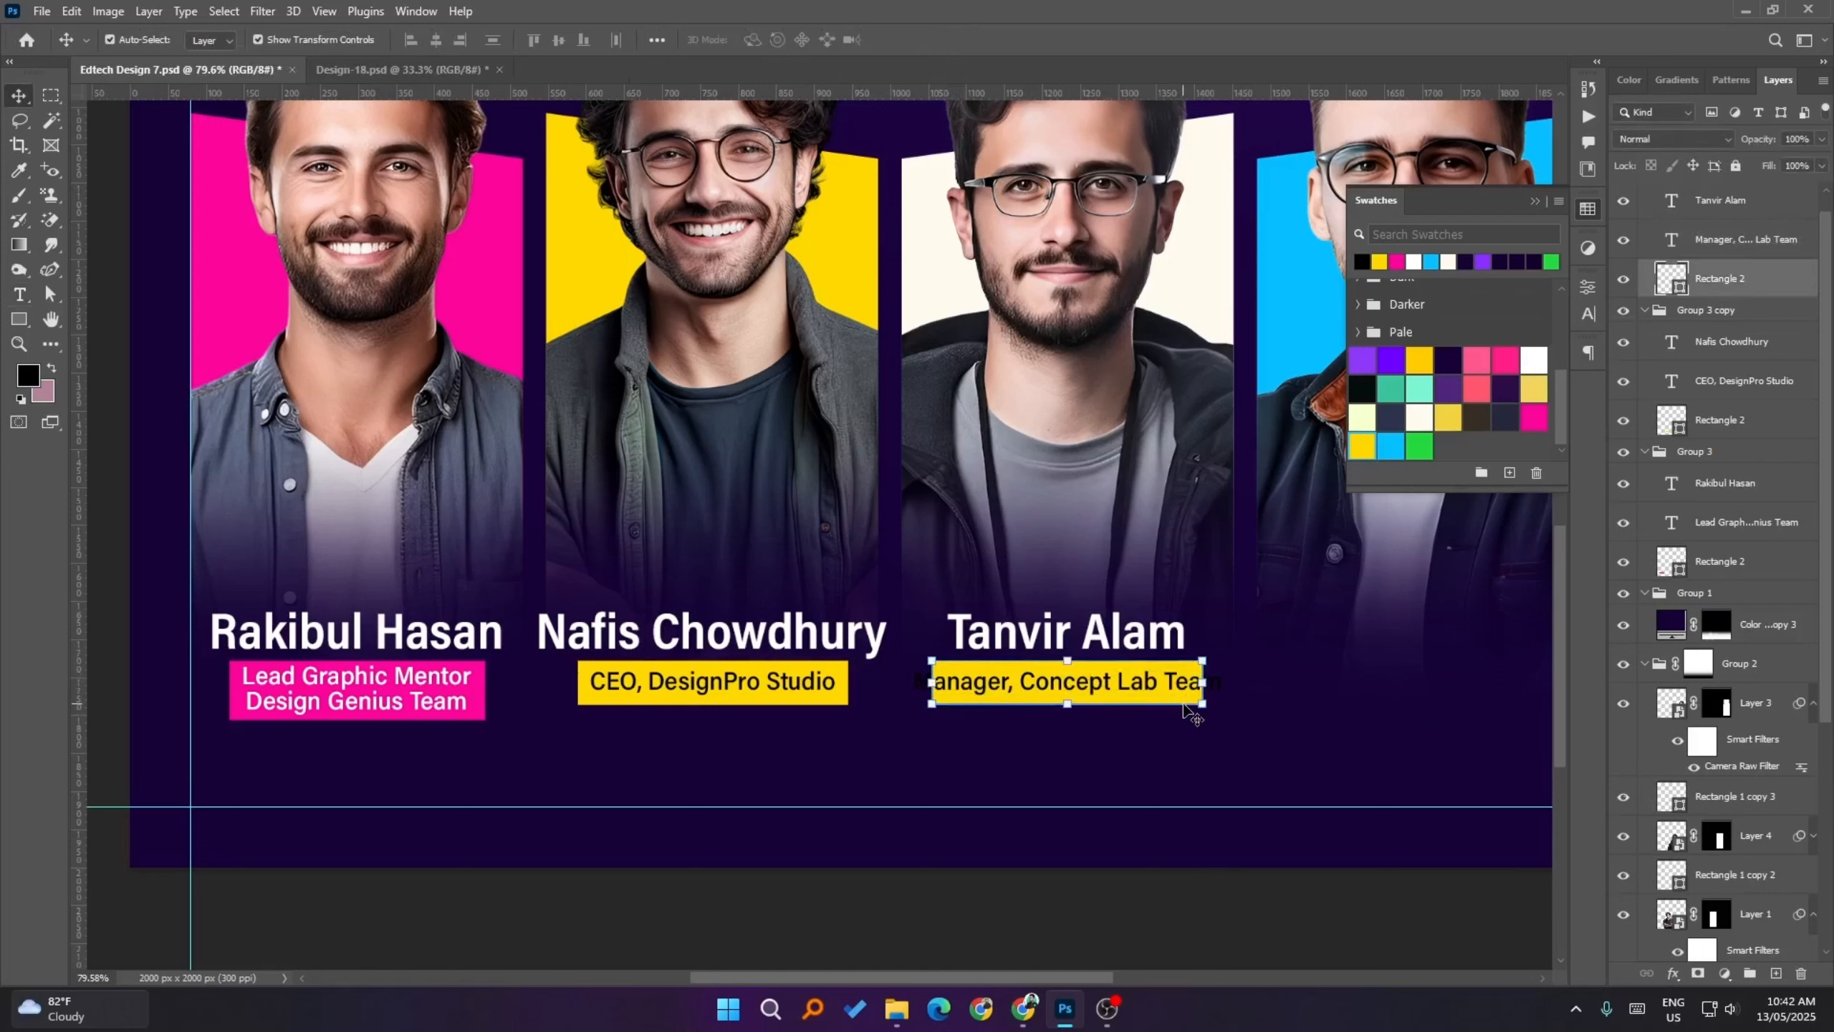
# - Extend the box's left and right edges so it covers the whole new title
pyautogui.click(1193, 699)
pyautogui.press('a')
pyautogui.moveTo(1186, 622); pyautogui.dragTo(1255, 736)
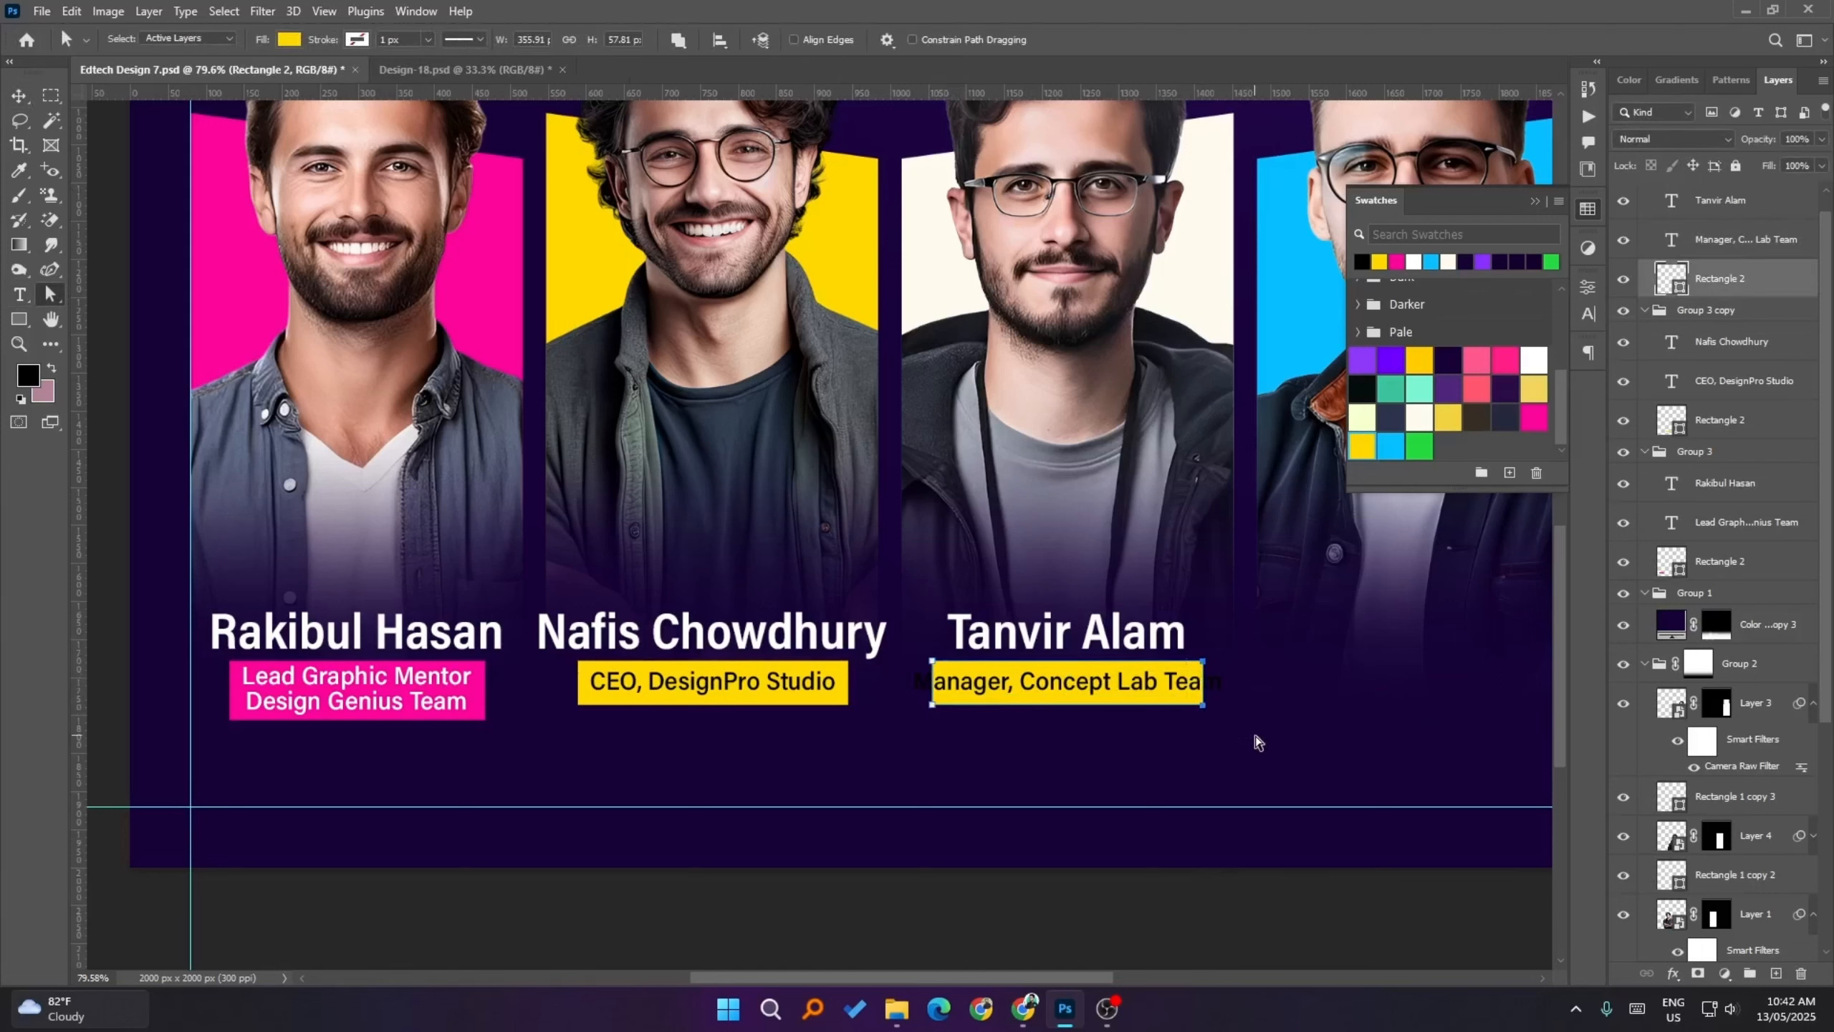
pyautogui.hotkey('shift', 'Right')
pyautogui.hotkey('shift', 'Right')
pyautogui.moveTo(906, 634); pyautogui.dragTo(976, 773)
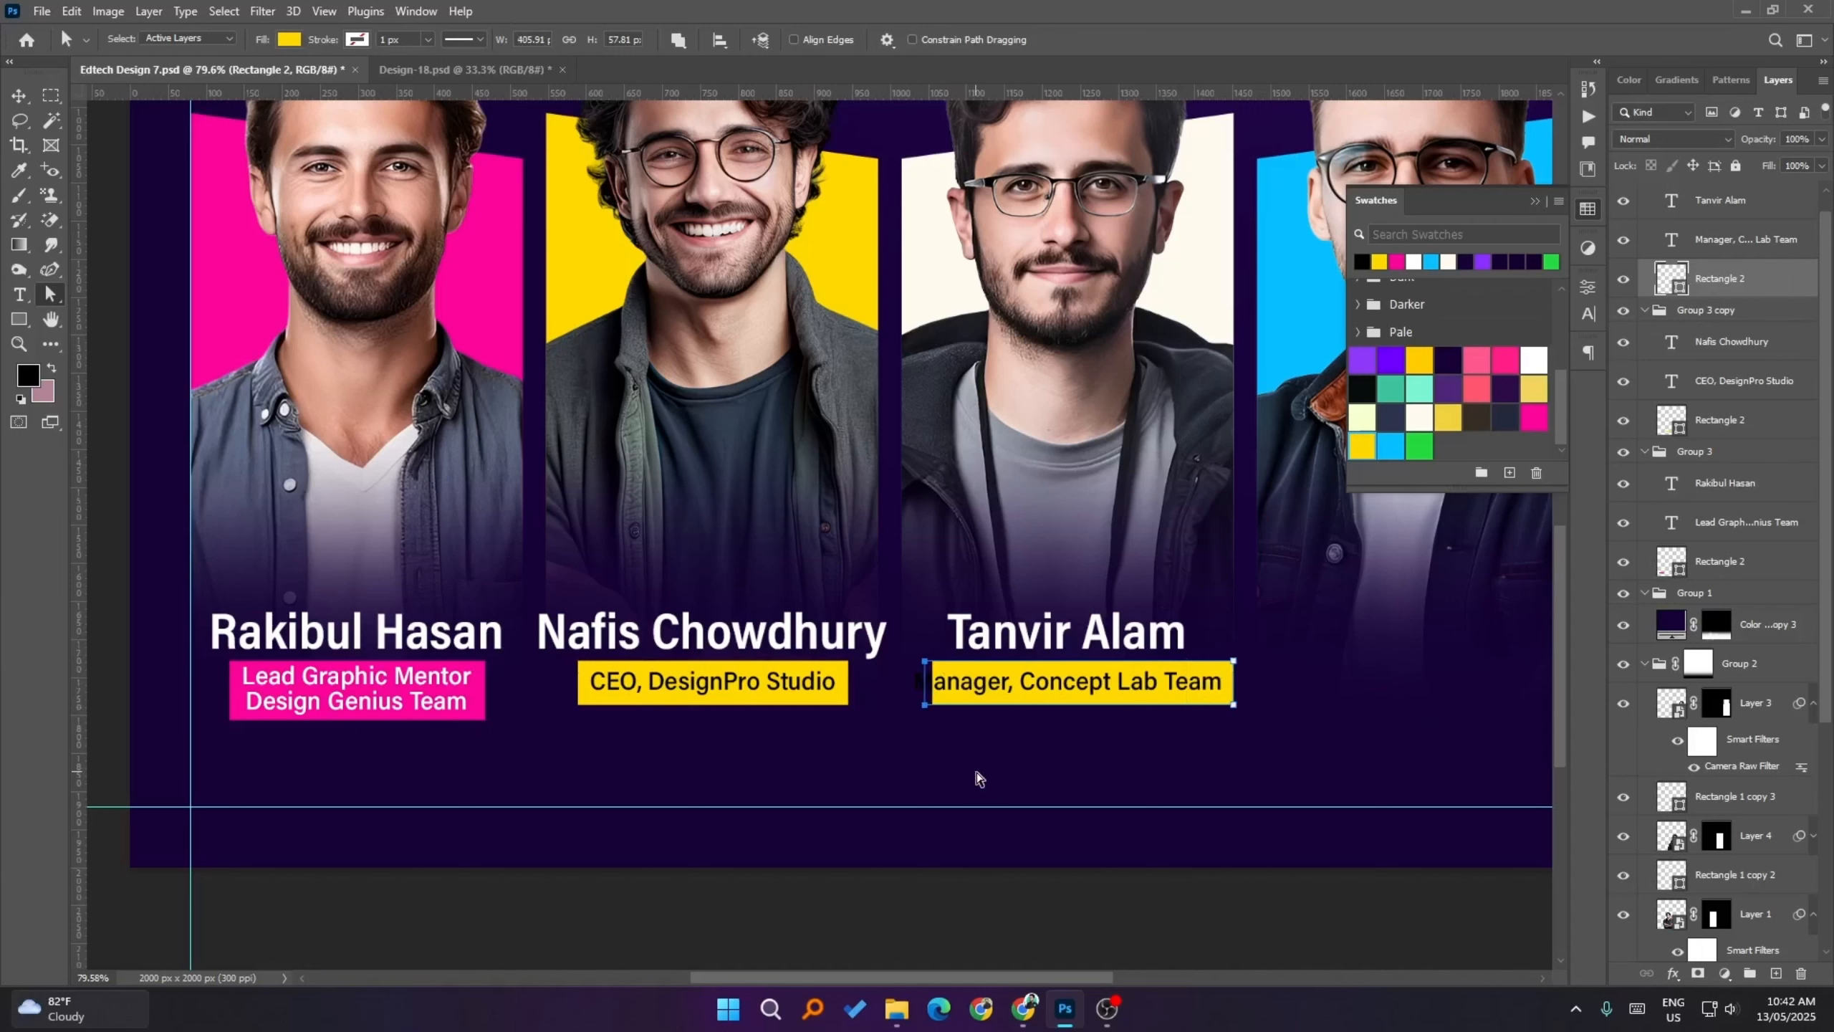
pyautogui.hotkey('shift', 'Left')
pyautogui.hotkey('shift', 'Left')
pyautogui.hotkey('shift', 'Left')
pyautogui.click(18, 95)
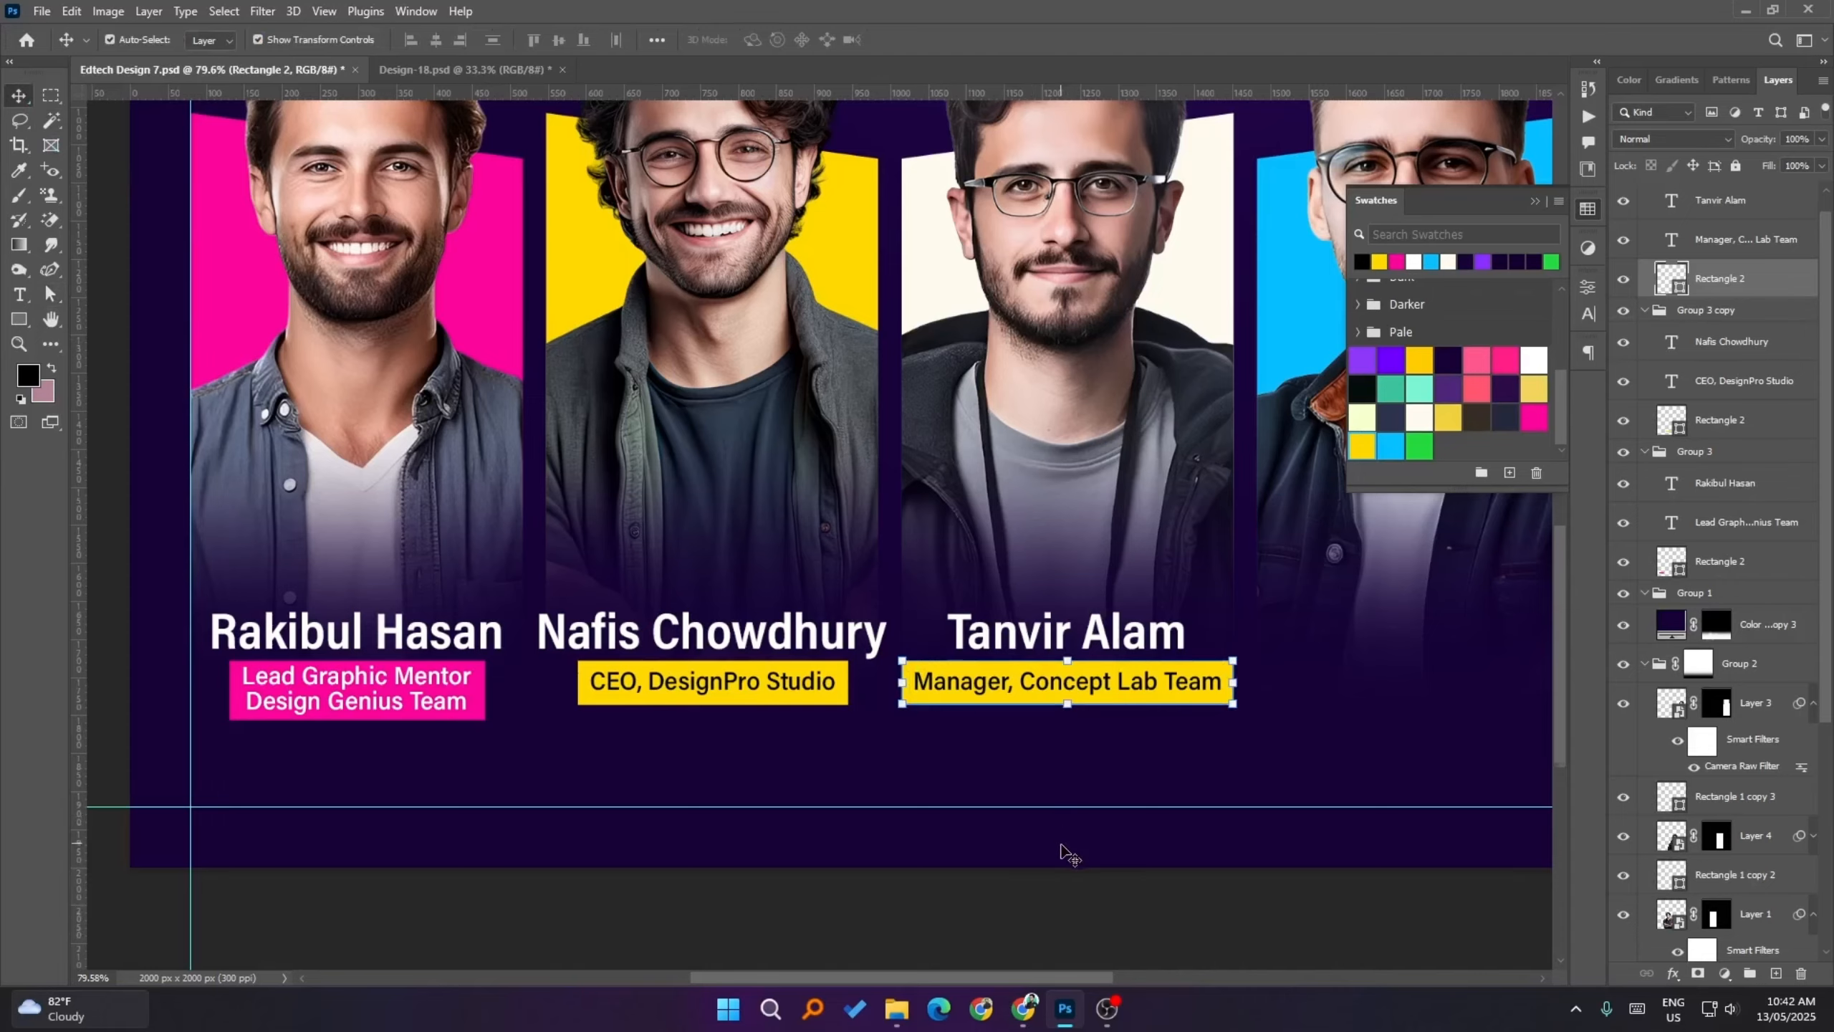
# - Recolour the label box with cream sampled from the third portrait's backdrop
pyautogui.scroll(2, 1057, 852)
pyautogui.doubleClick(1678, 287)
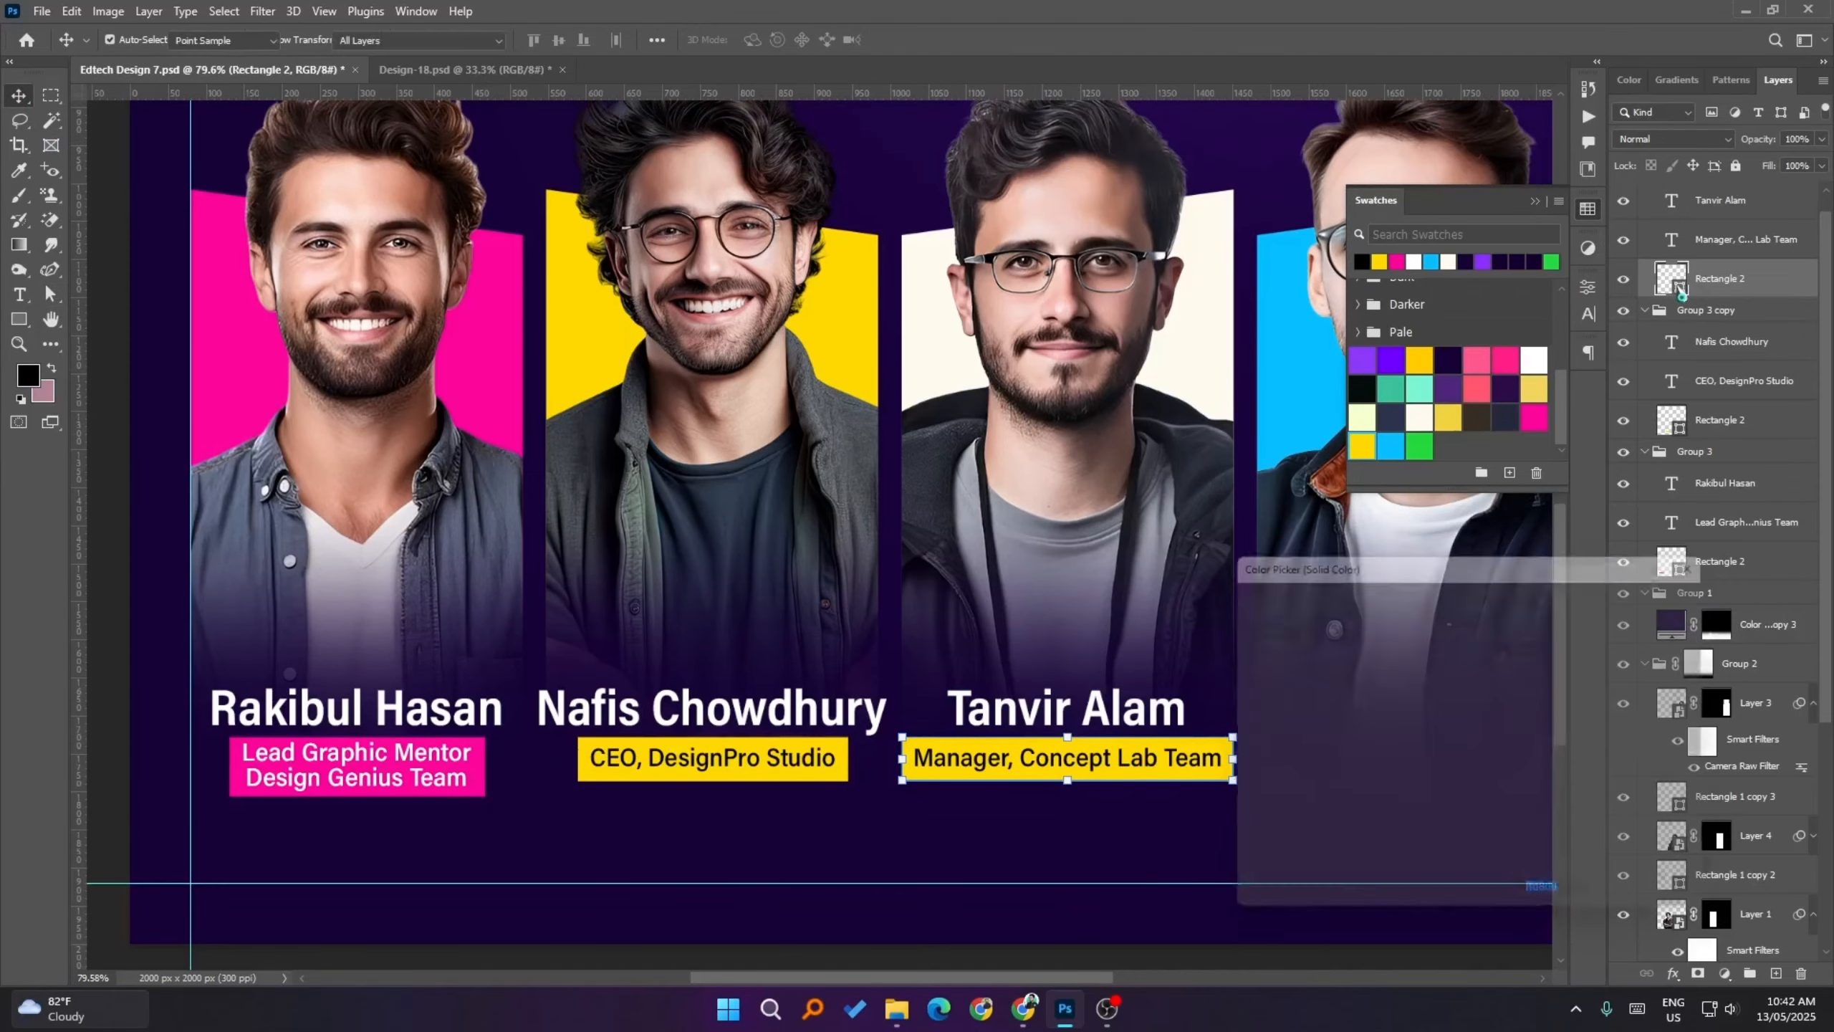
pyautogui.click(1224, 283)
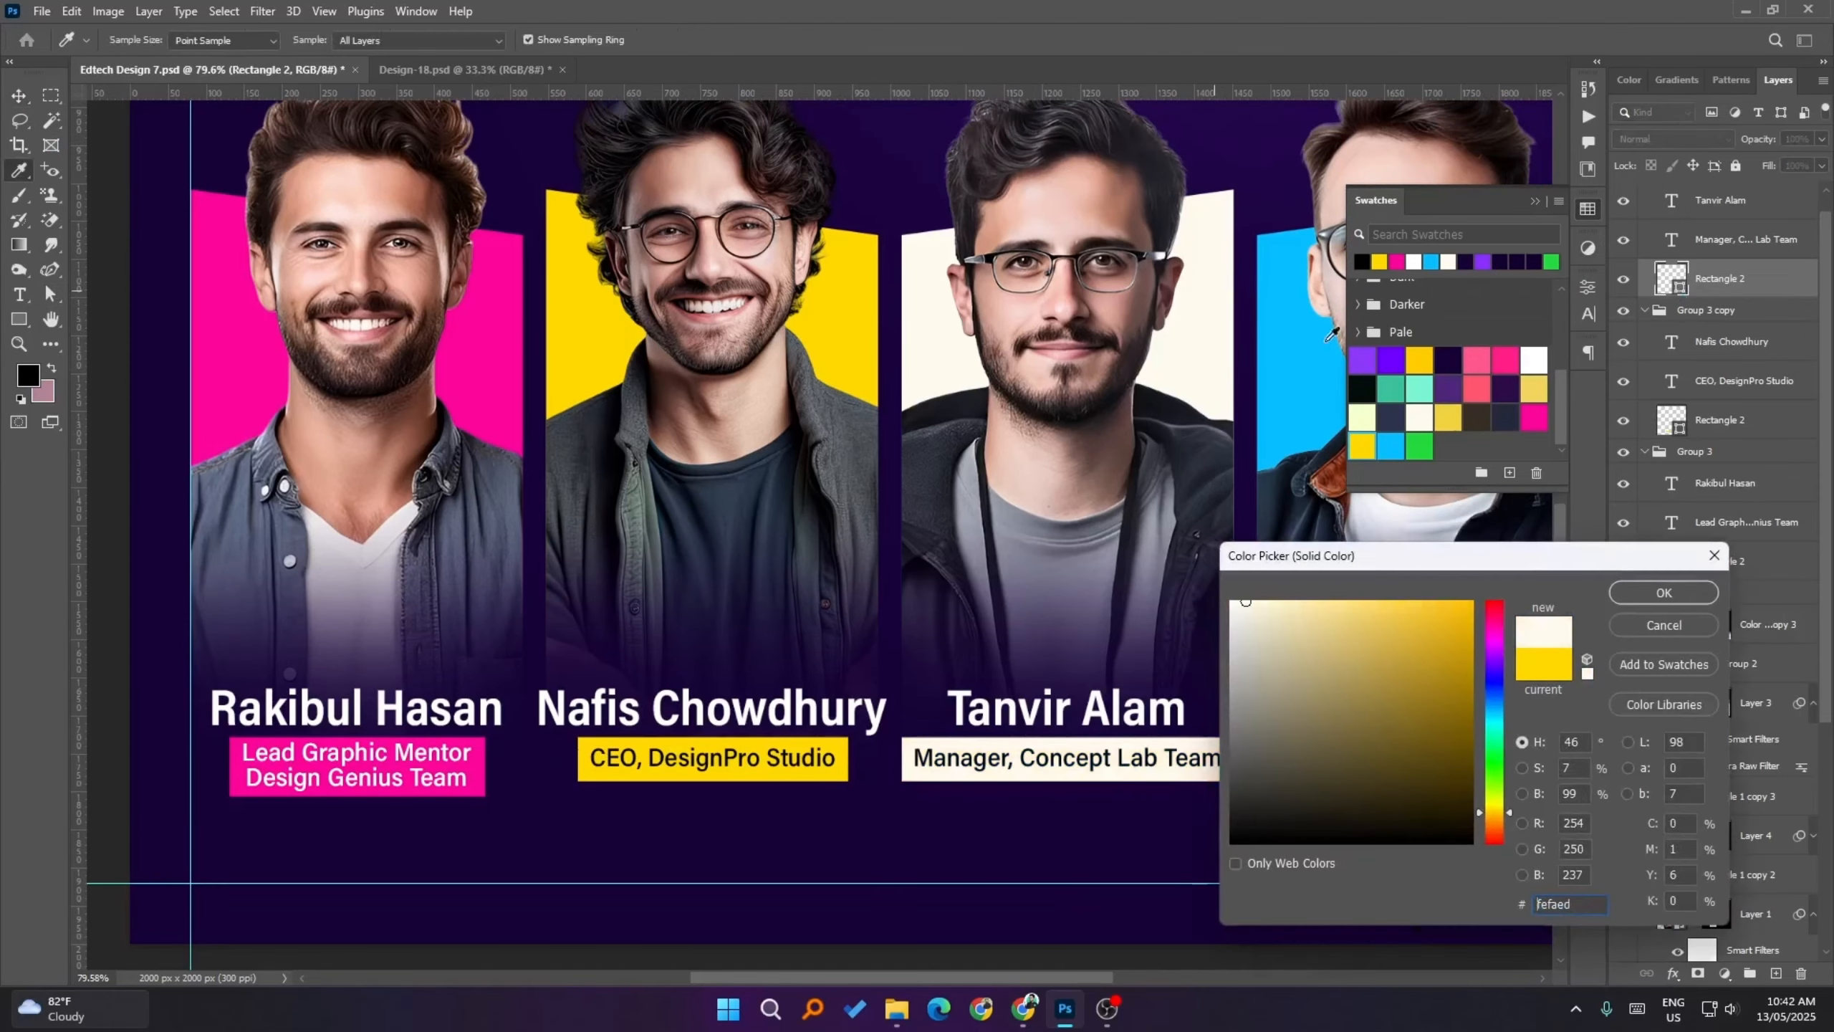
pyautogui.click(1663, 593)
pyautogui.click(1033, 954)
pyautogui.scroll(-2, 828, 875)
pyautogui.scroll(-1, 828, 875)
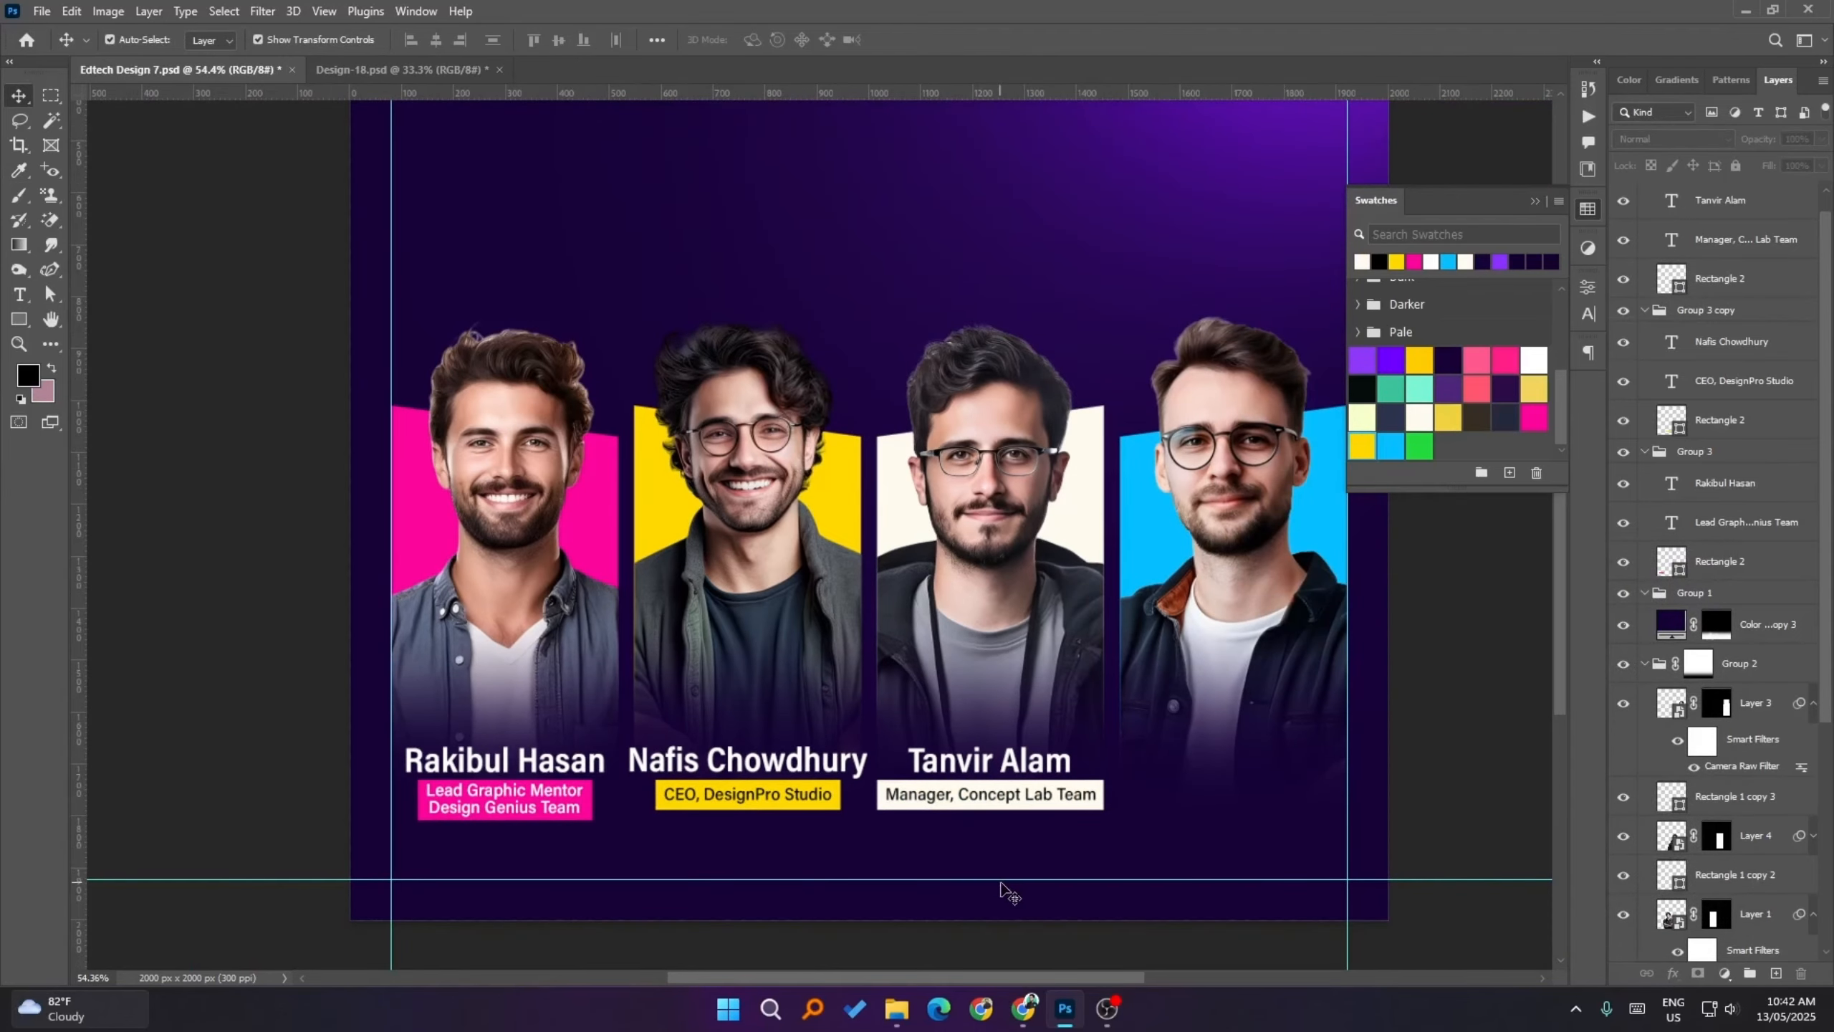
pyautogui.scroll(3, 1039, 878)
pyautogui.click(1130, 777)
# - Pull the cream box's right edge in 10 px and nudge the box right to centre it
pyautogui.press('a')
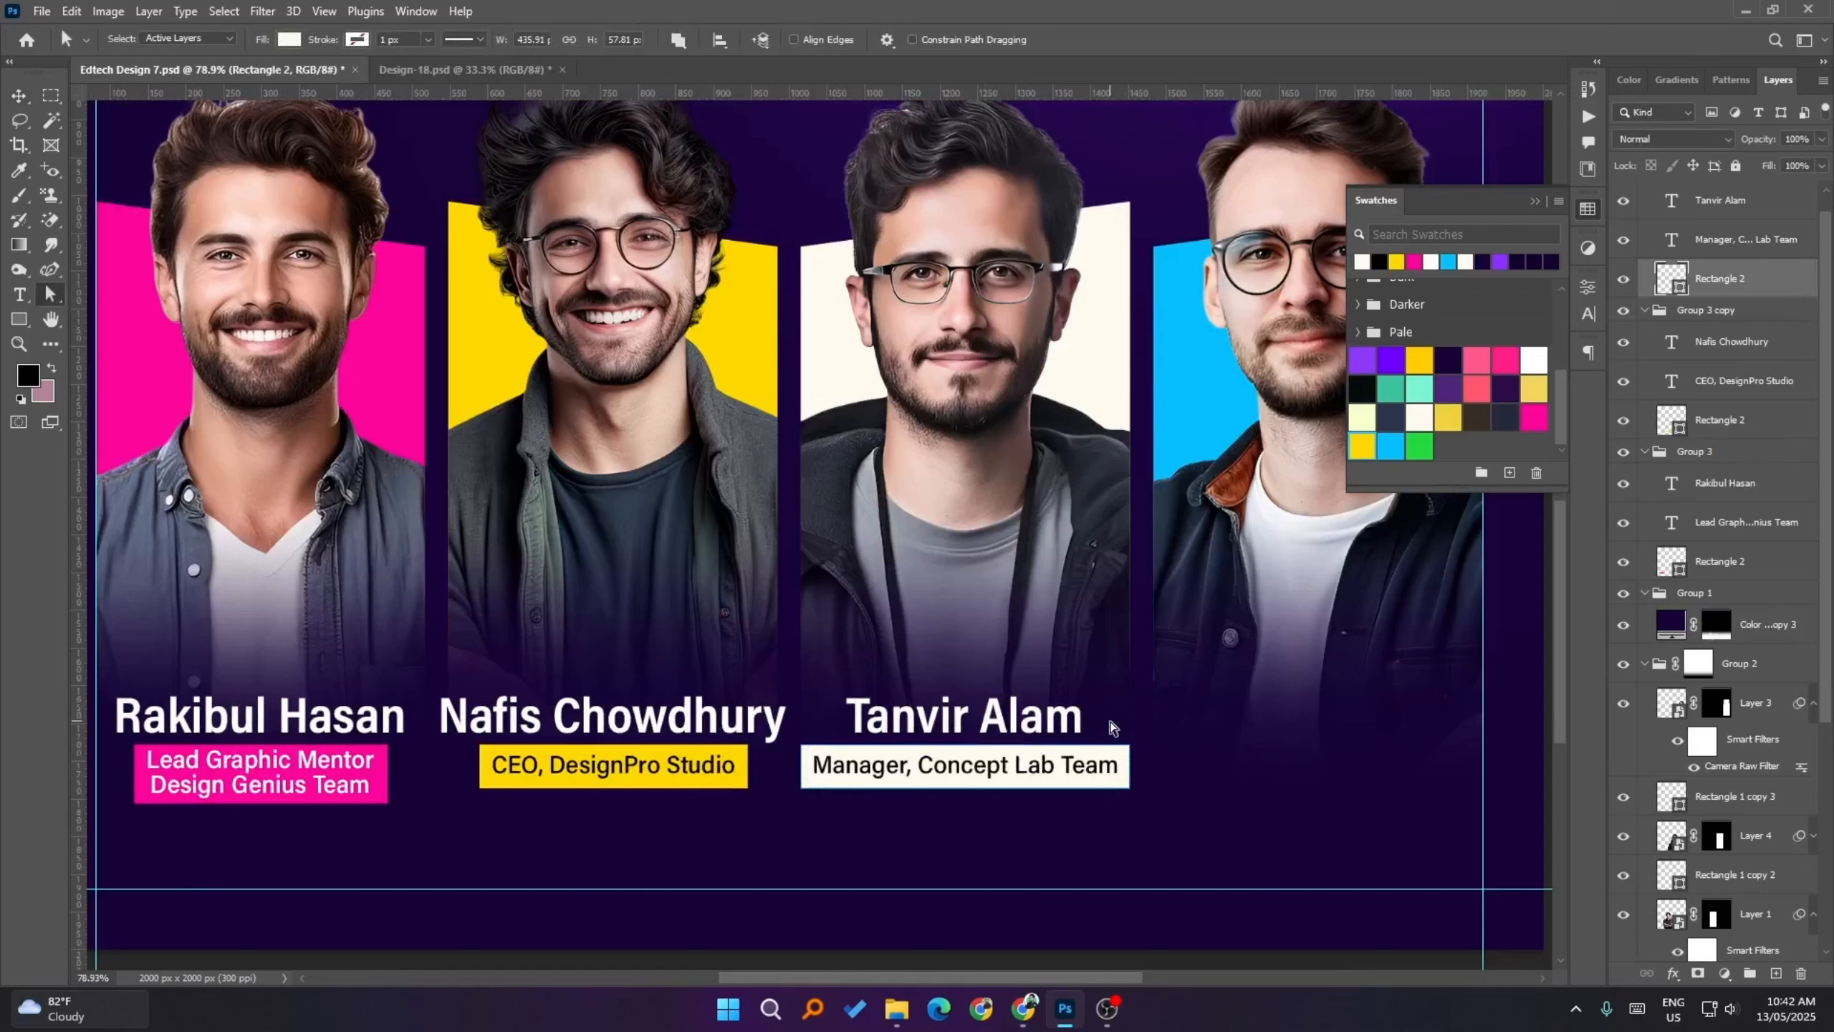
pyautogui.hotkey('shift', 'Left')
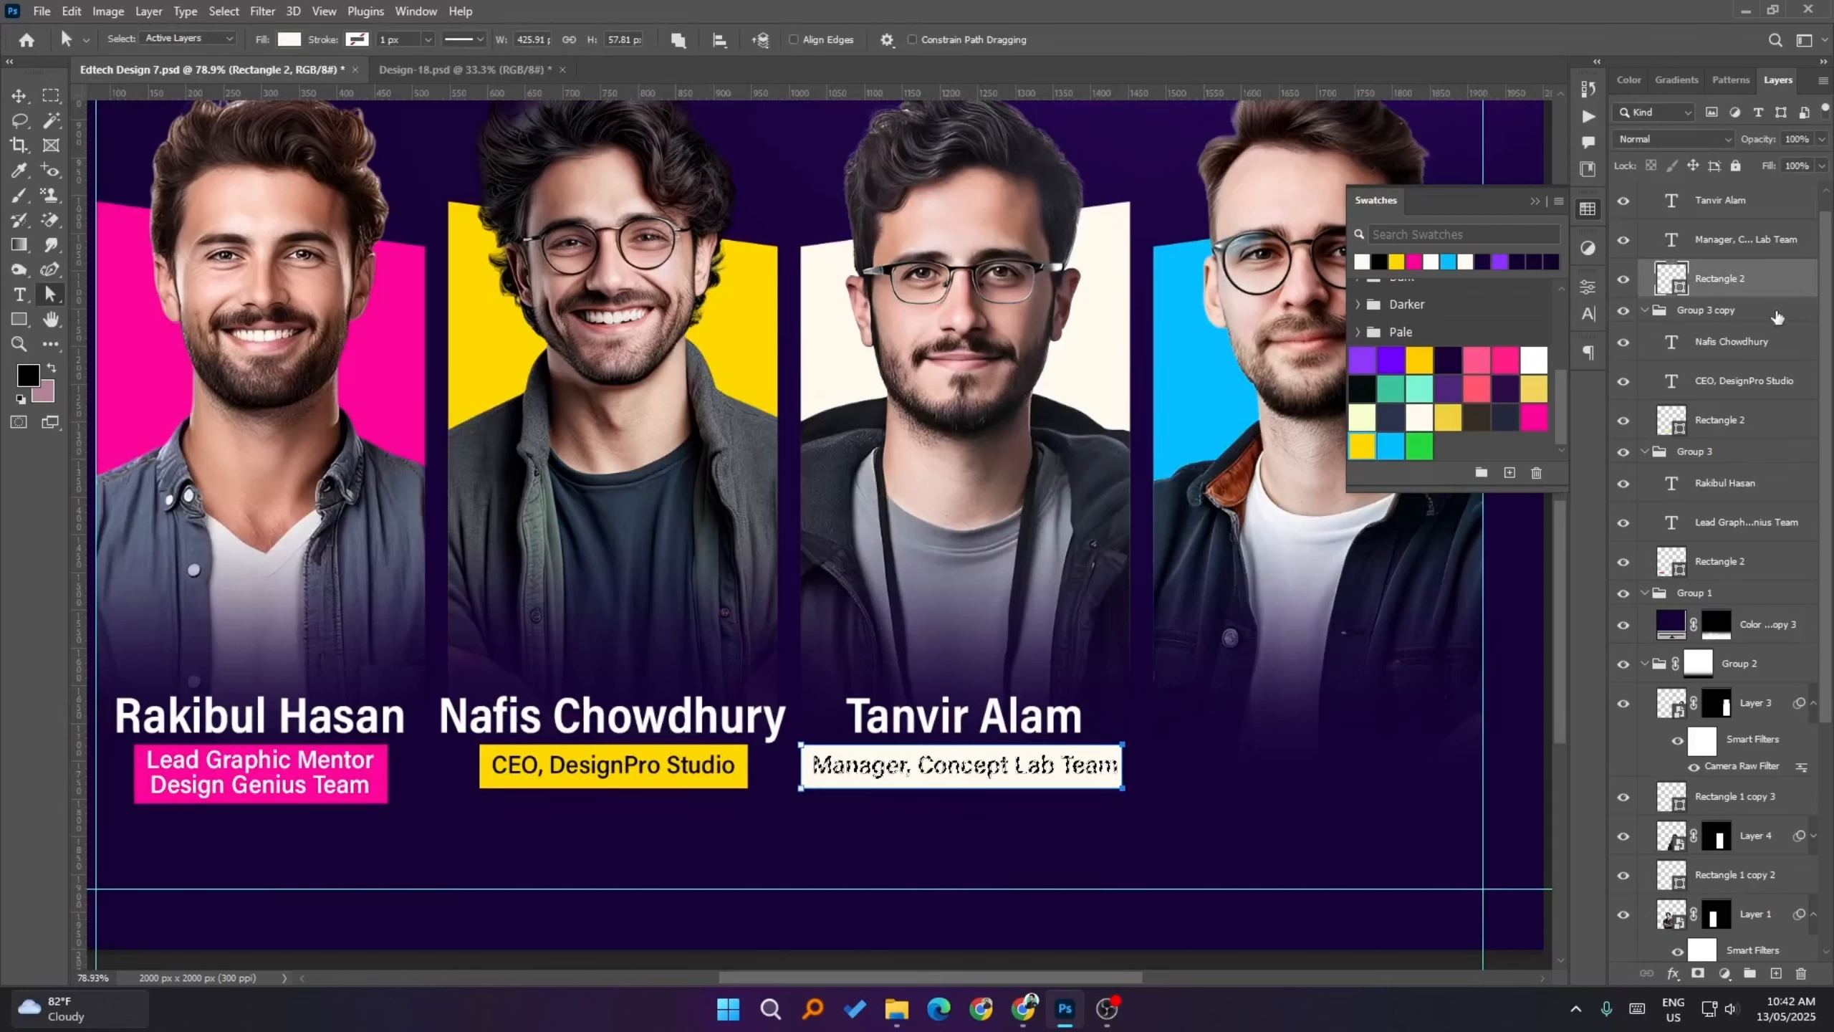
pyautogui.press('v')
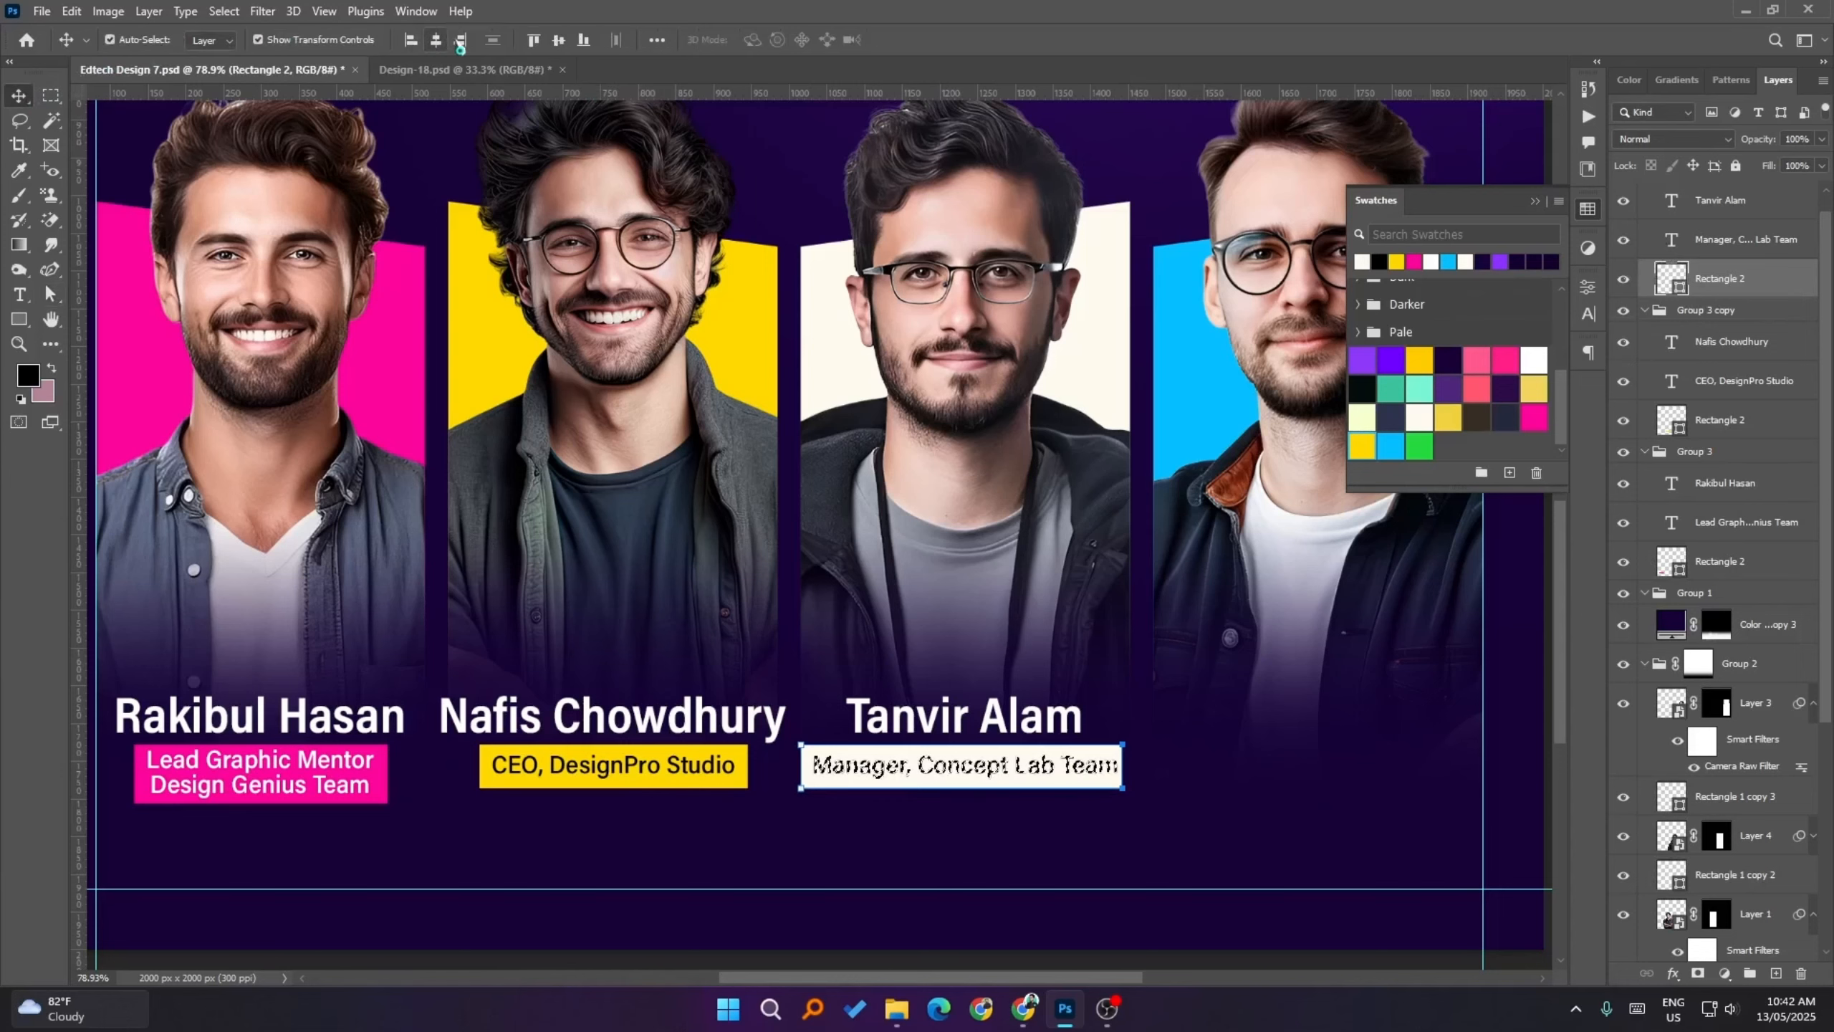
pyautogui.press('Right')
pyautogui.press('Right')
pyautogui.press('Right')
pyautogui.press('Right')
pyautogui.press('Right')
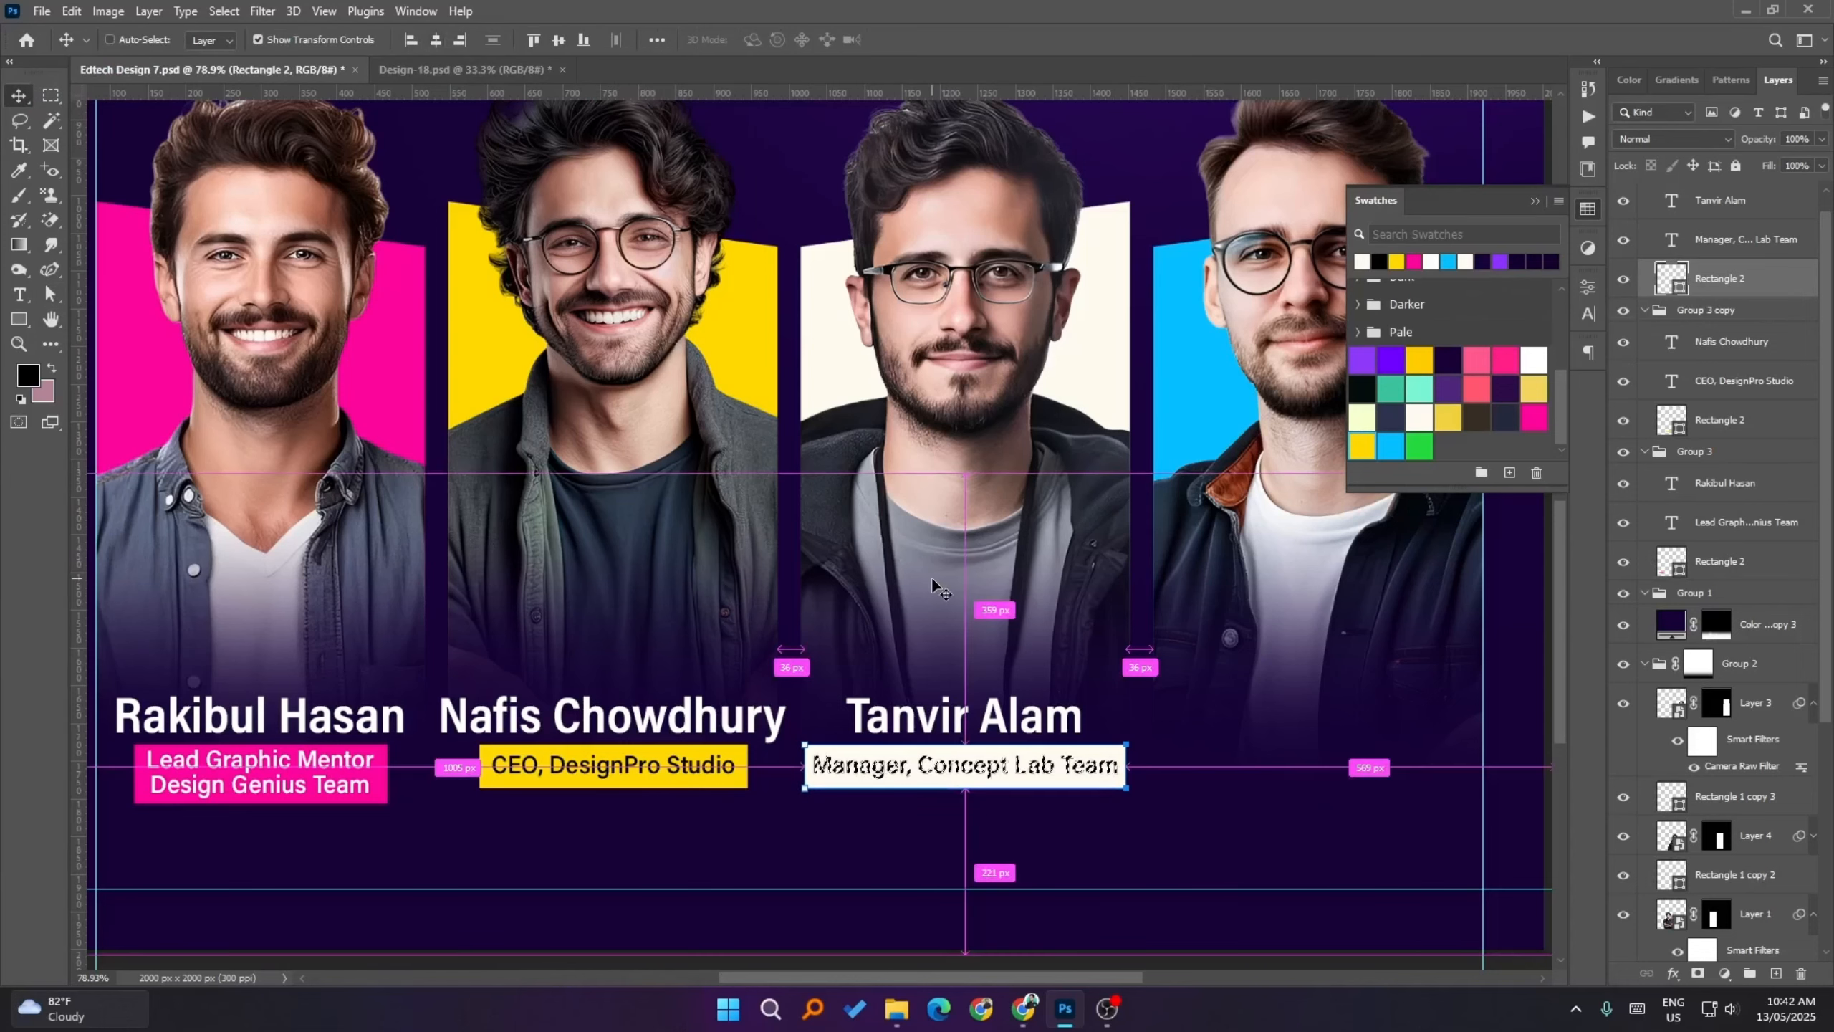
pyautogui.scroll(-3, 893, 666)
pyautogui.click(967, 912)
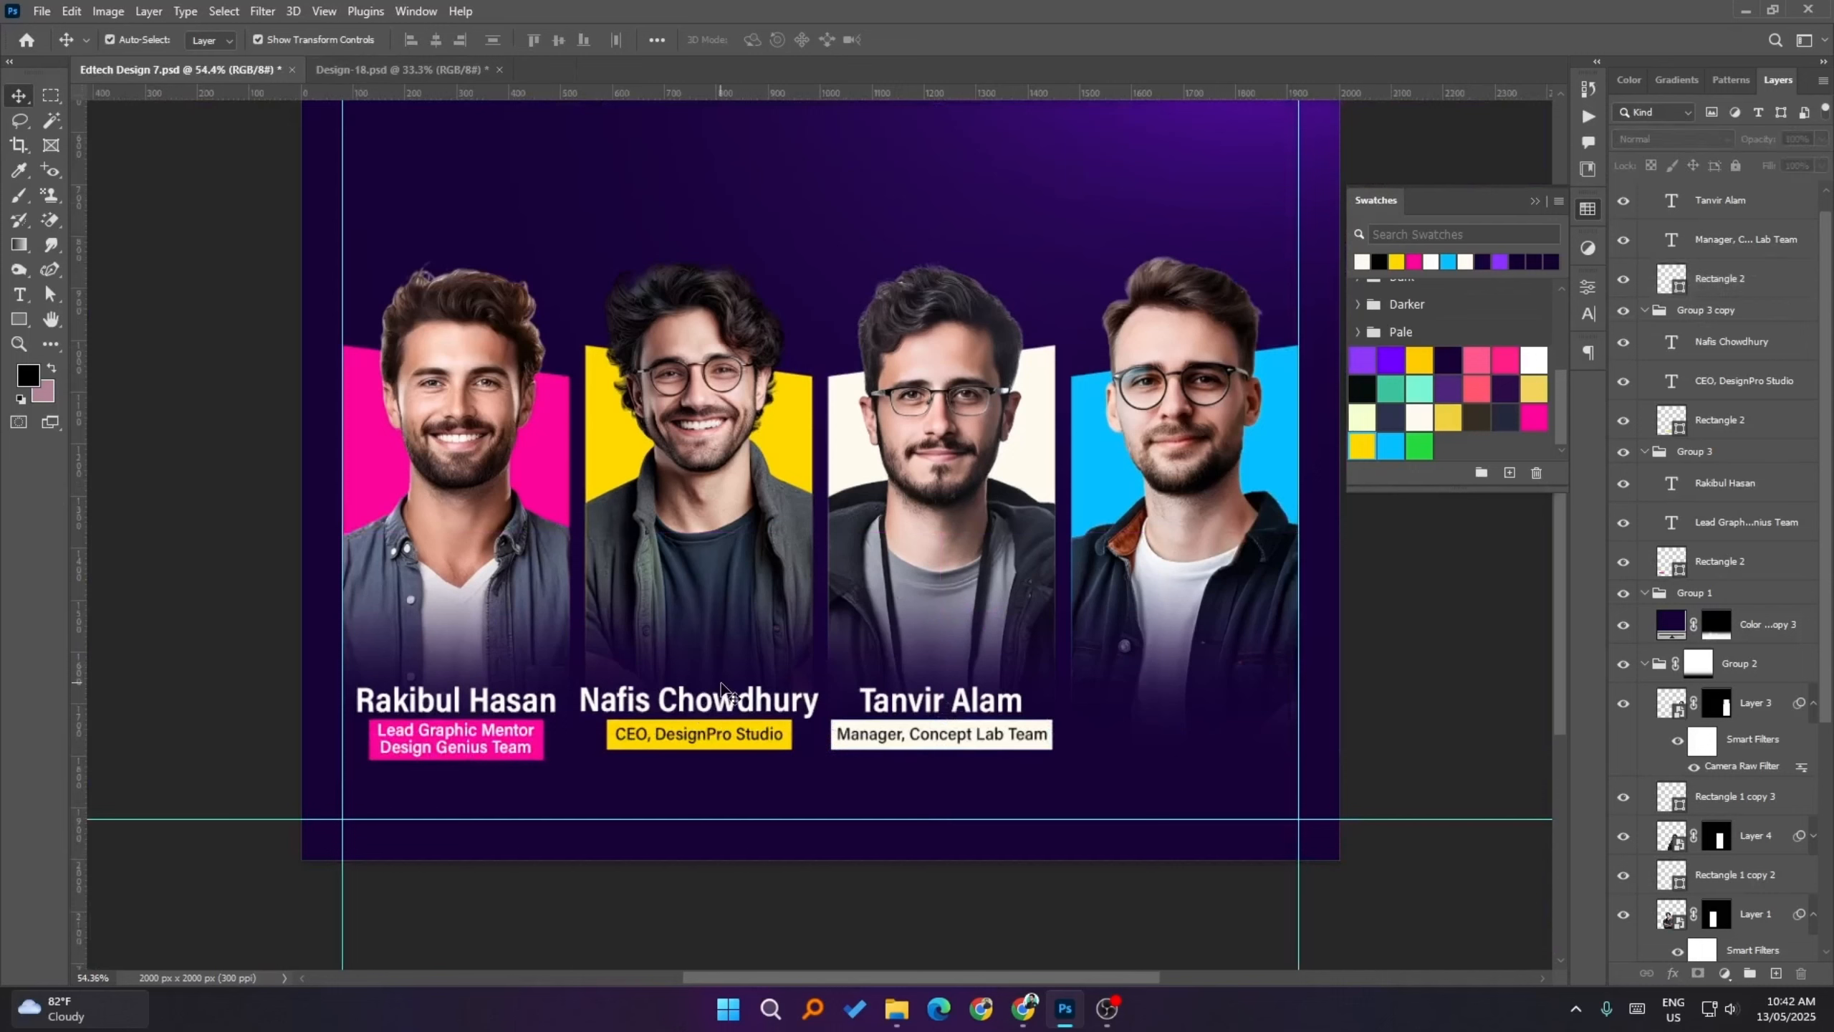
# - Check the Manager box's path, then save the flyer document
pyautogui.click(664, 711)
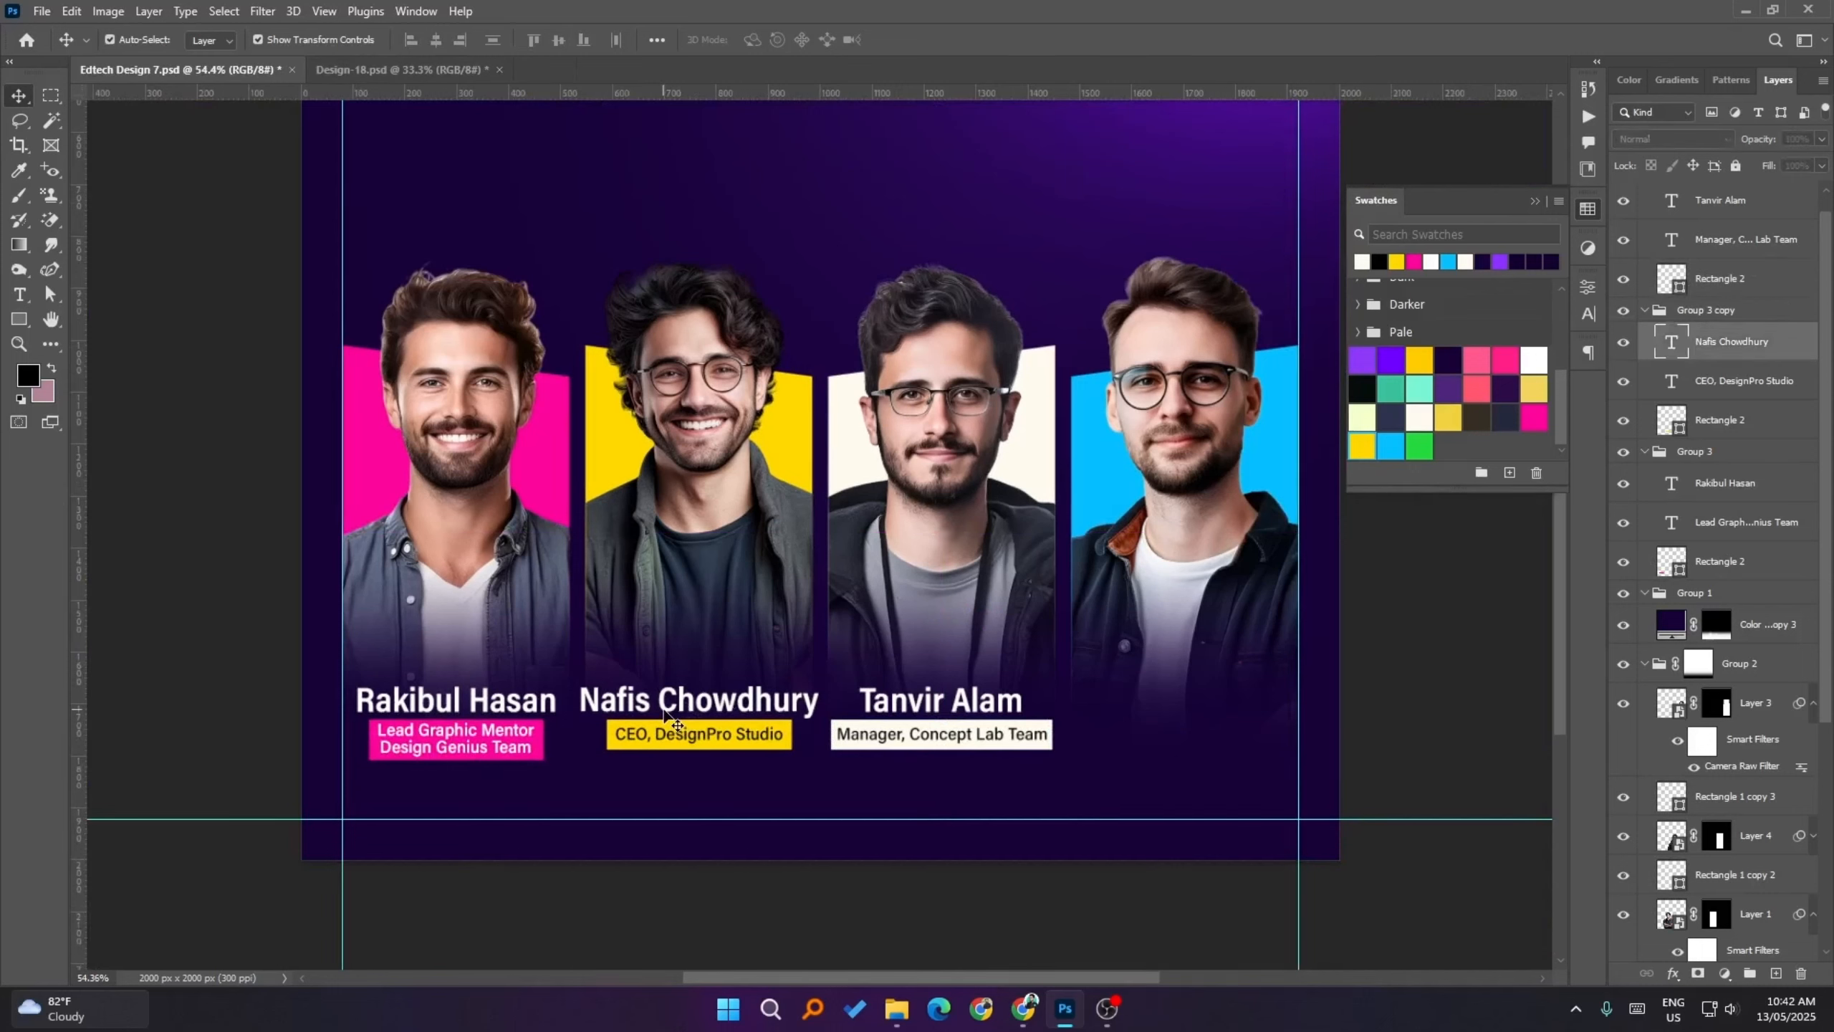
pyautogui.click(1050, 724)
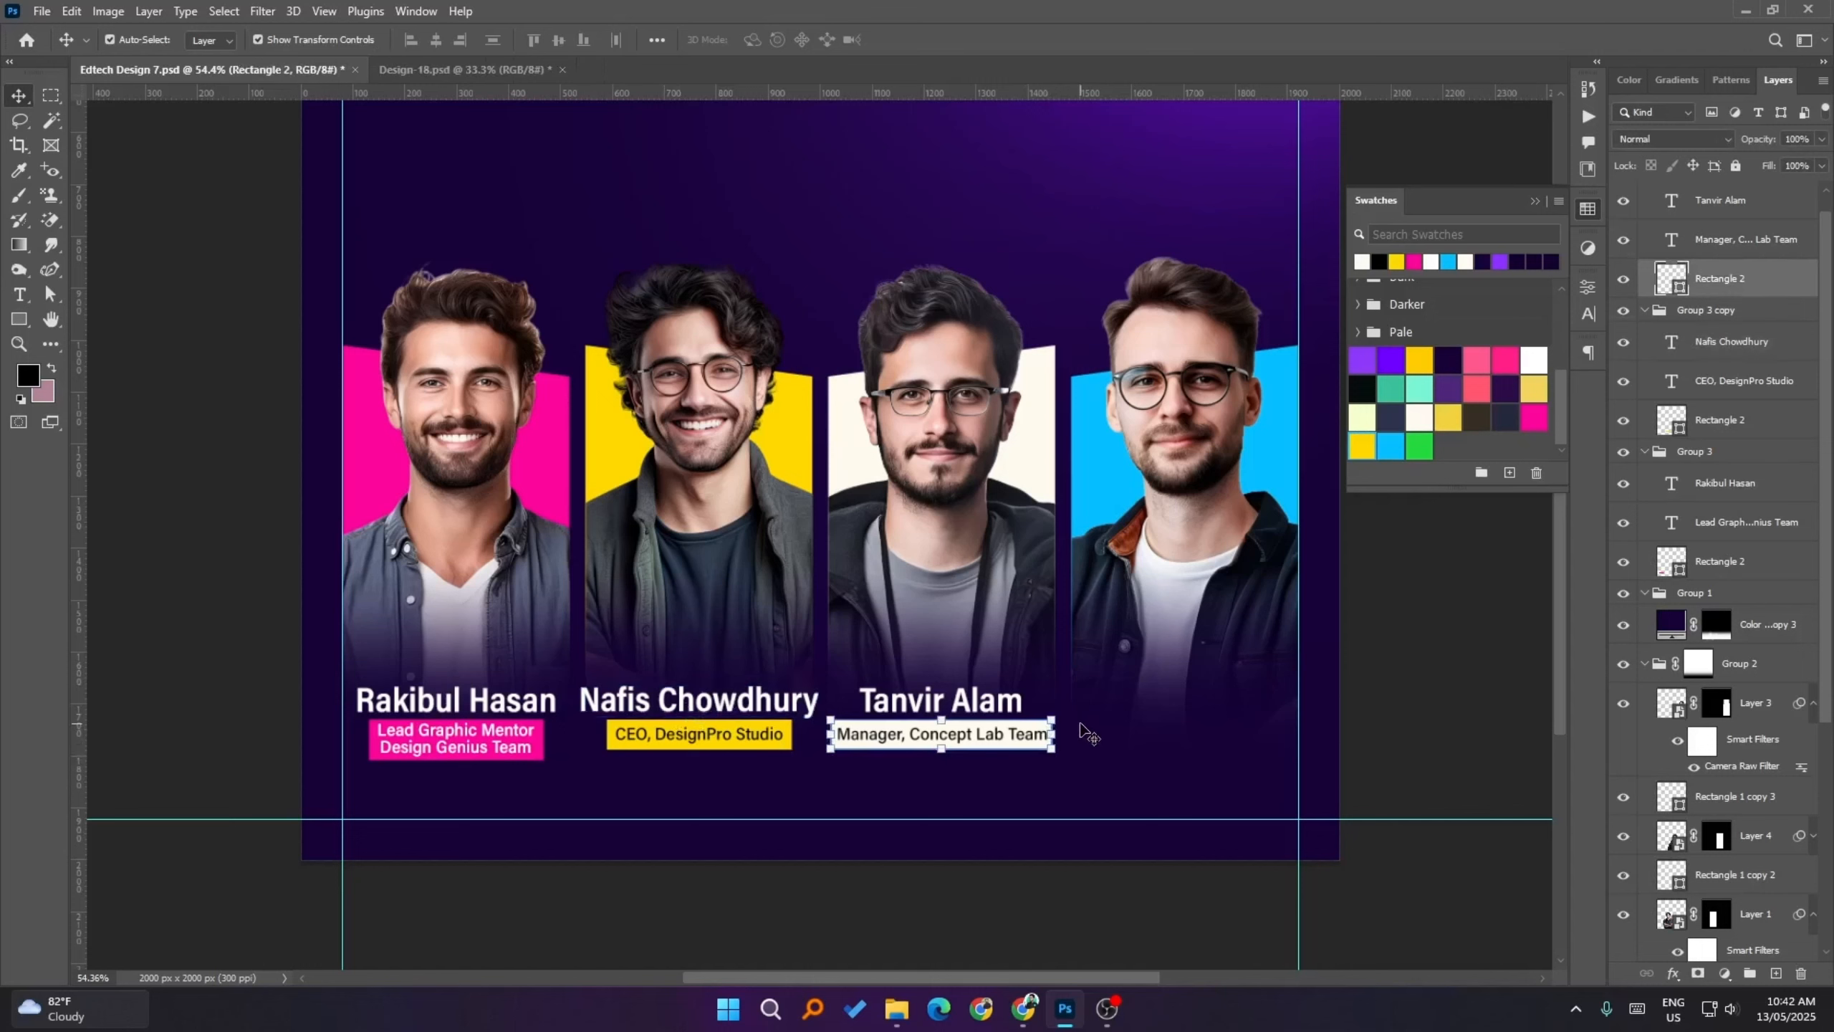
pyautogui.press('a')
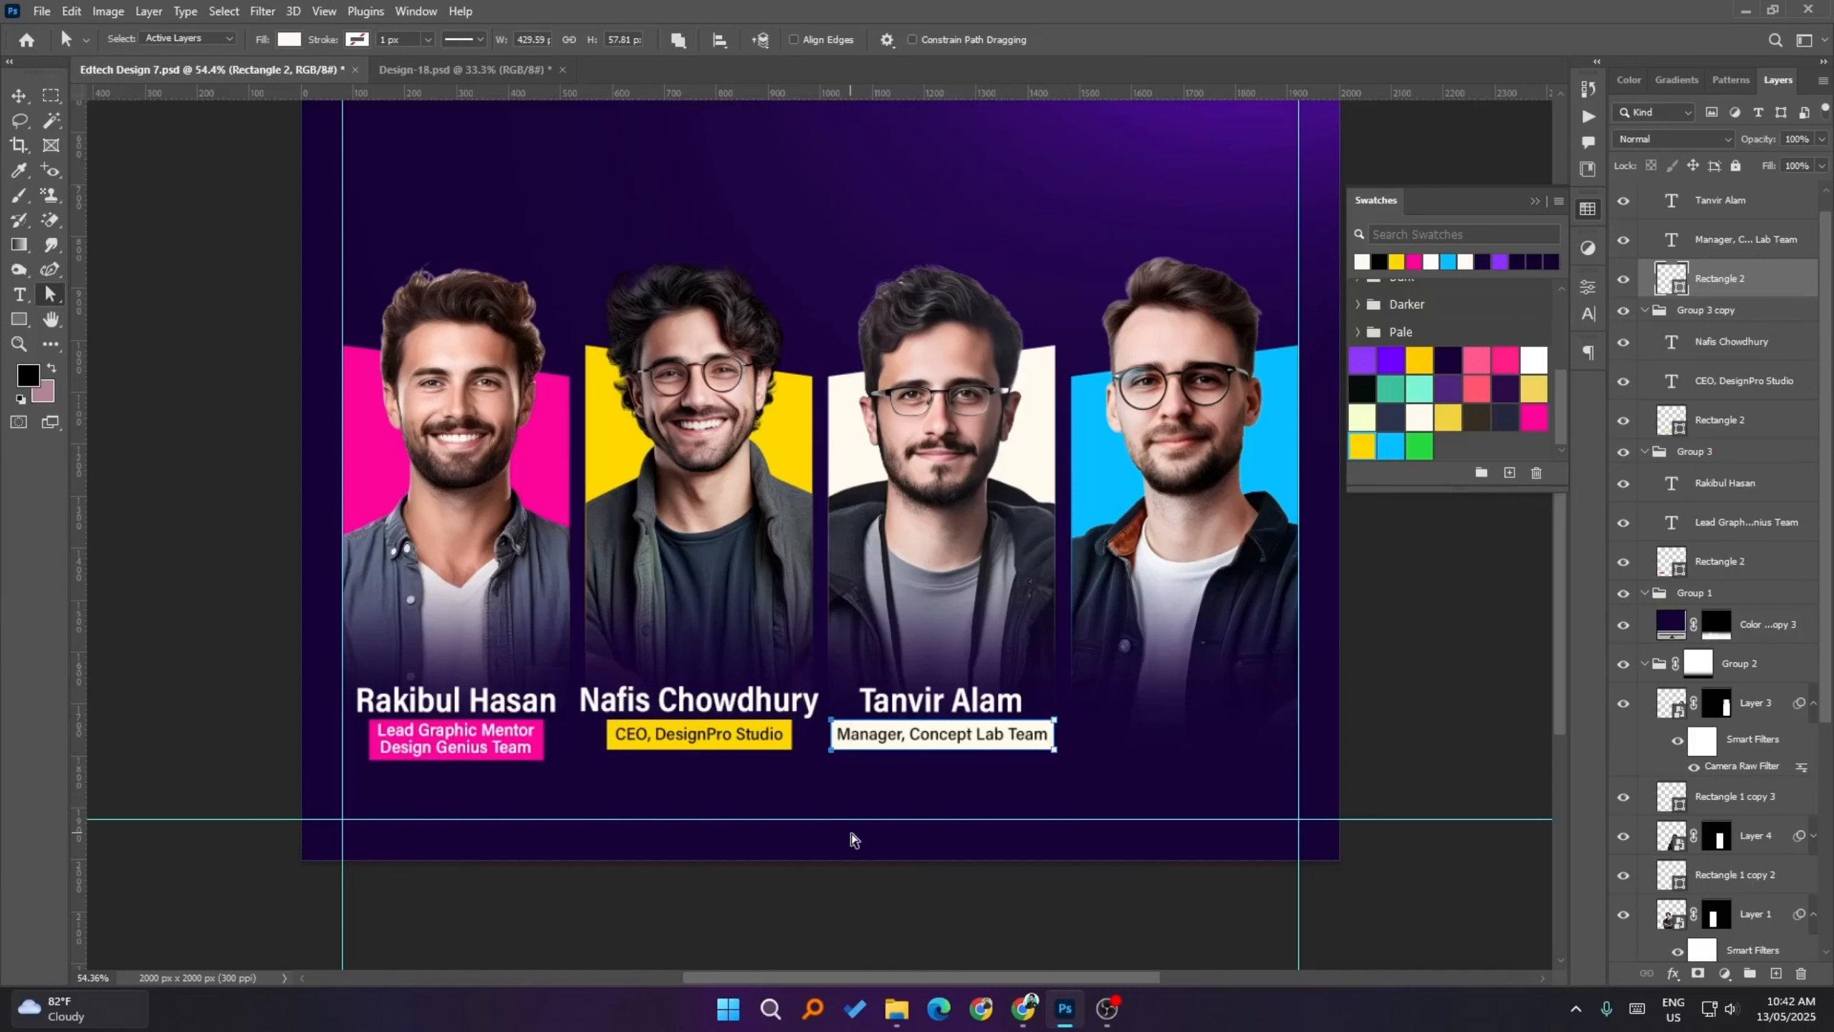
pyautogui.click(866, 859)
pyautogui.hotkey('ctrl', 's')
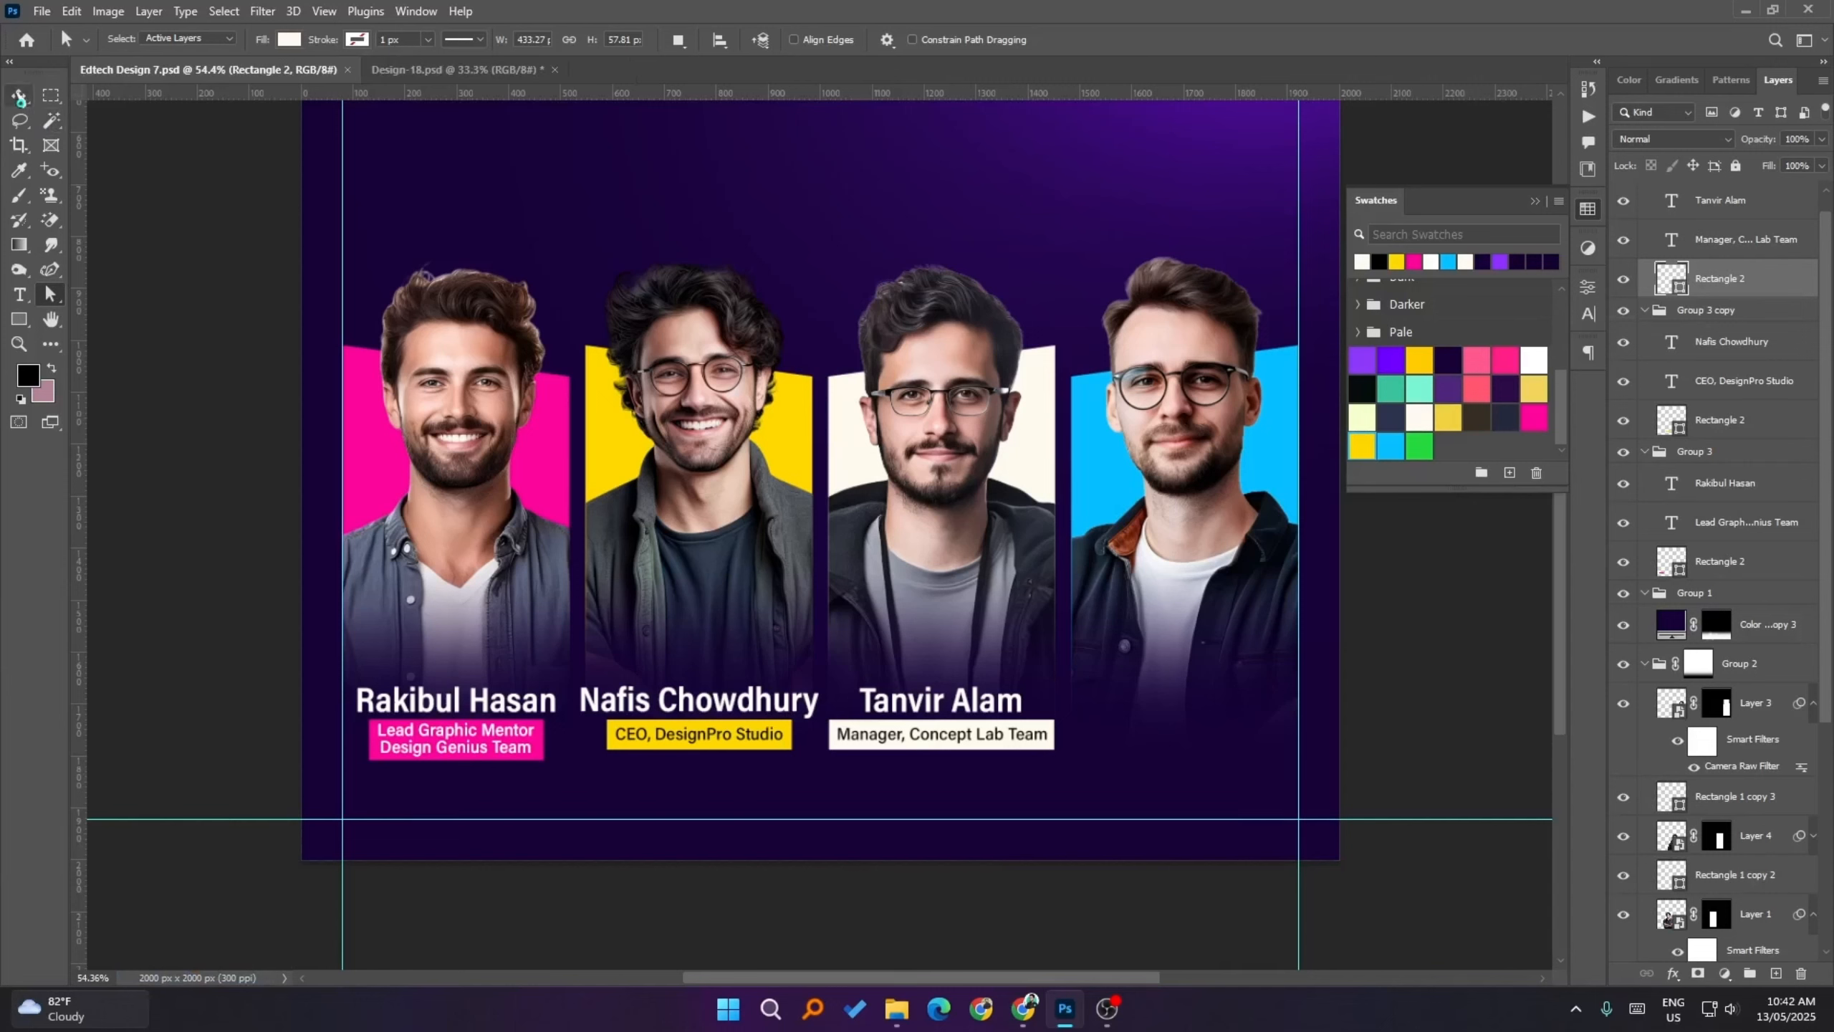
pyautogui.click(19, 95)
# - Duplicate the third portrait's name-and-title group, move it onto the fourth portrait, and centre it on the blue panel
pyautogui.scroll(1, 1683, 205)
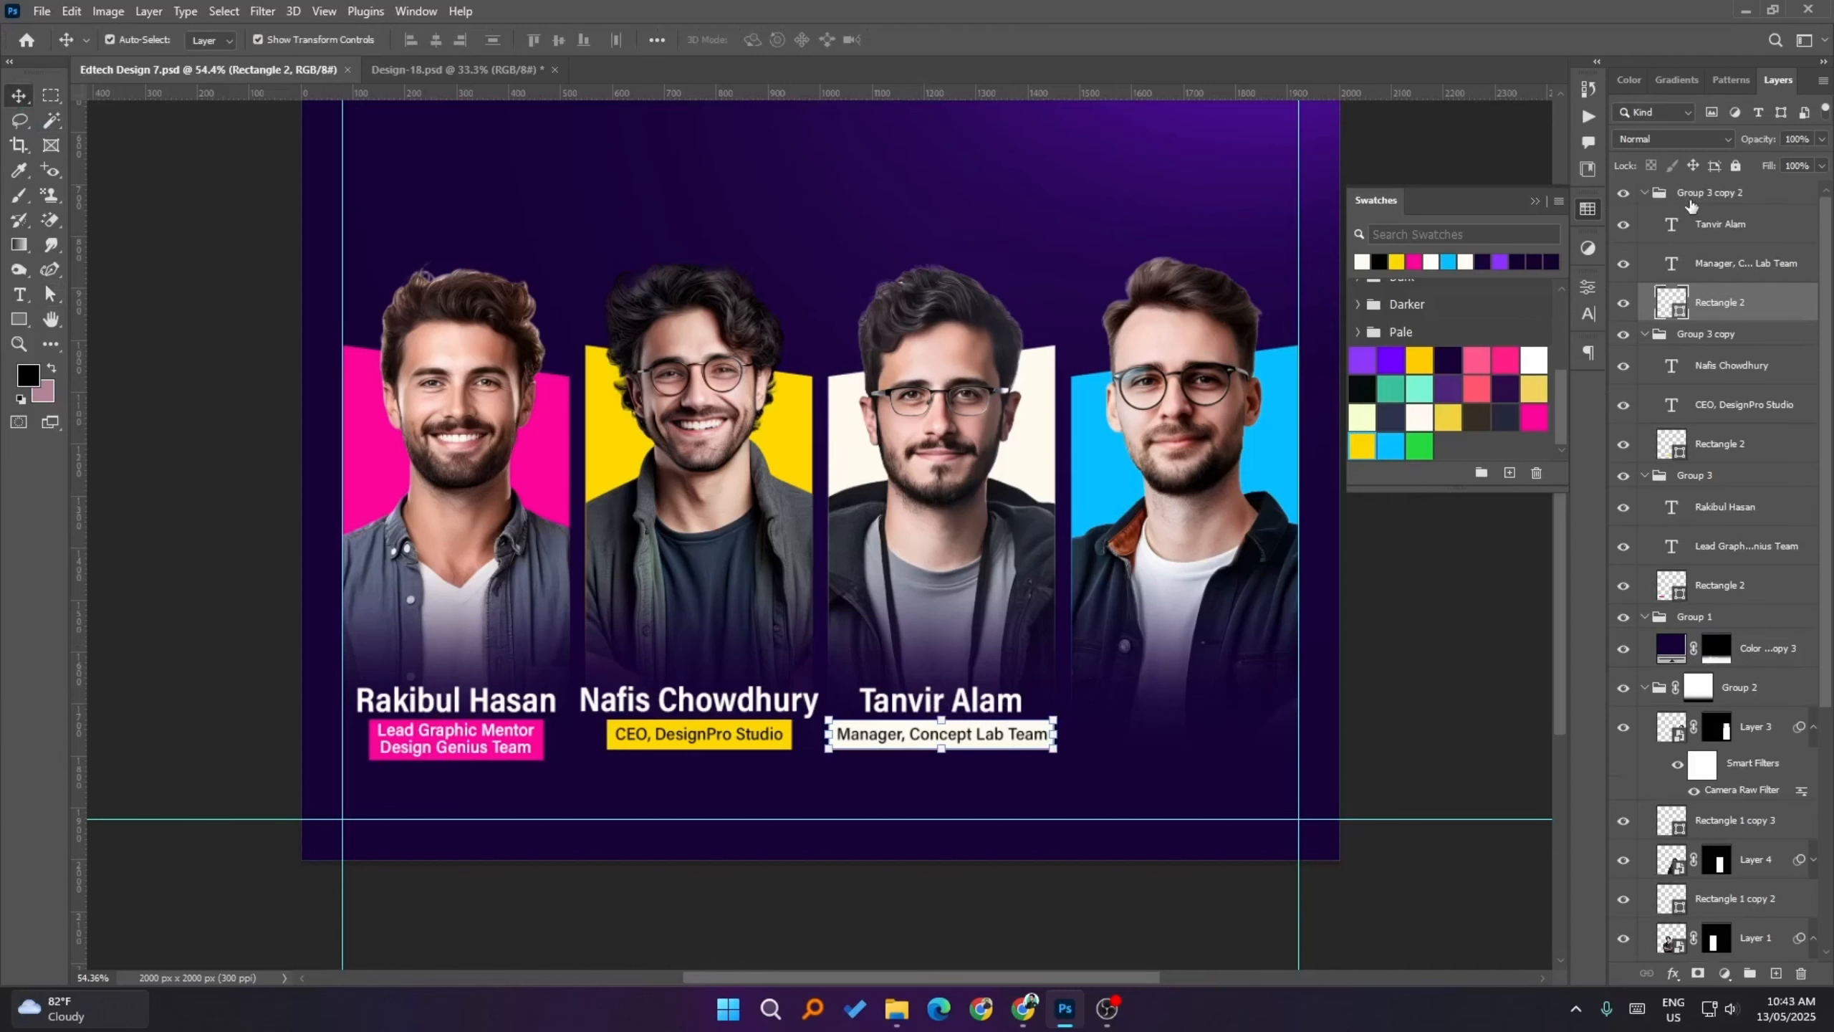
pyautogui.click(1689, 196)
pyautogui.hotkey('ctrl', 'j')
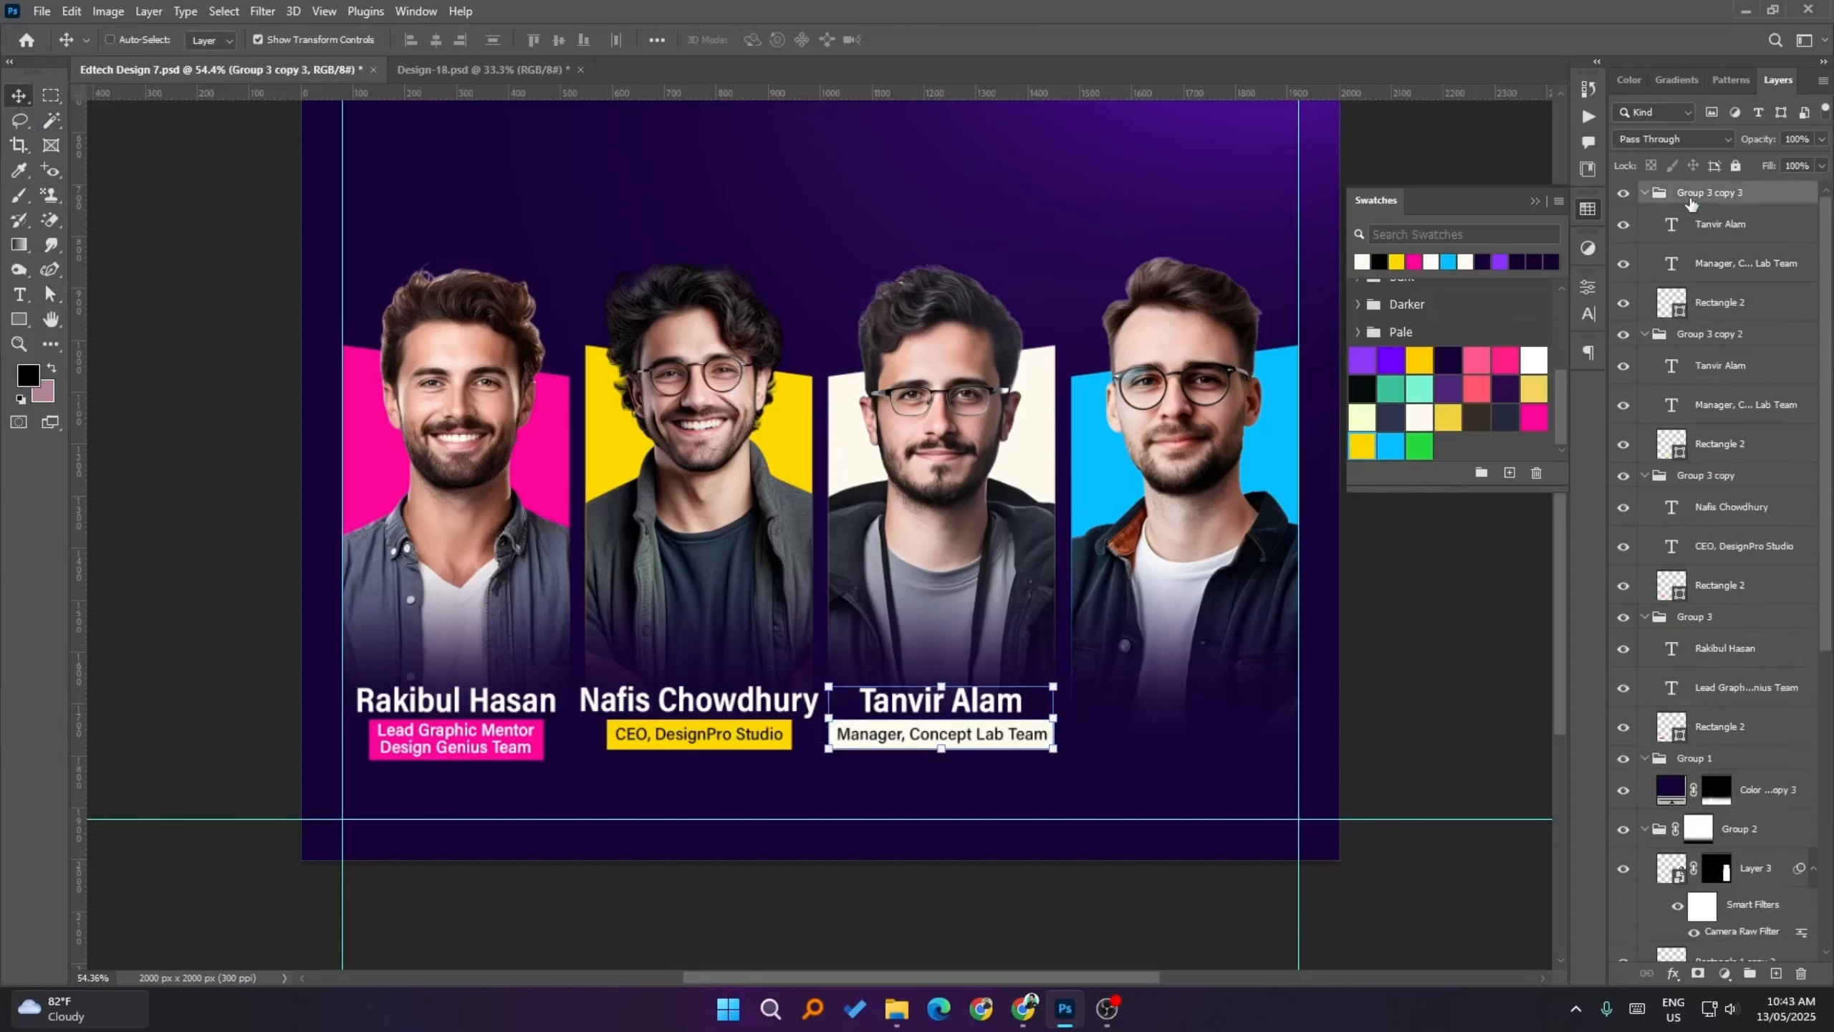
pyautogui.hotkey('ctrl', 't')
pyautogui.moveTo(959, 705); pyautogui.dragTo(1209, 706)
pyautogui.scroll(-2, 1673, 856)
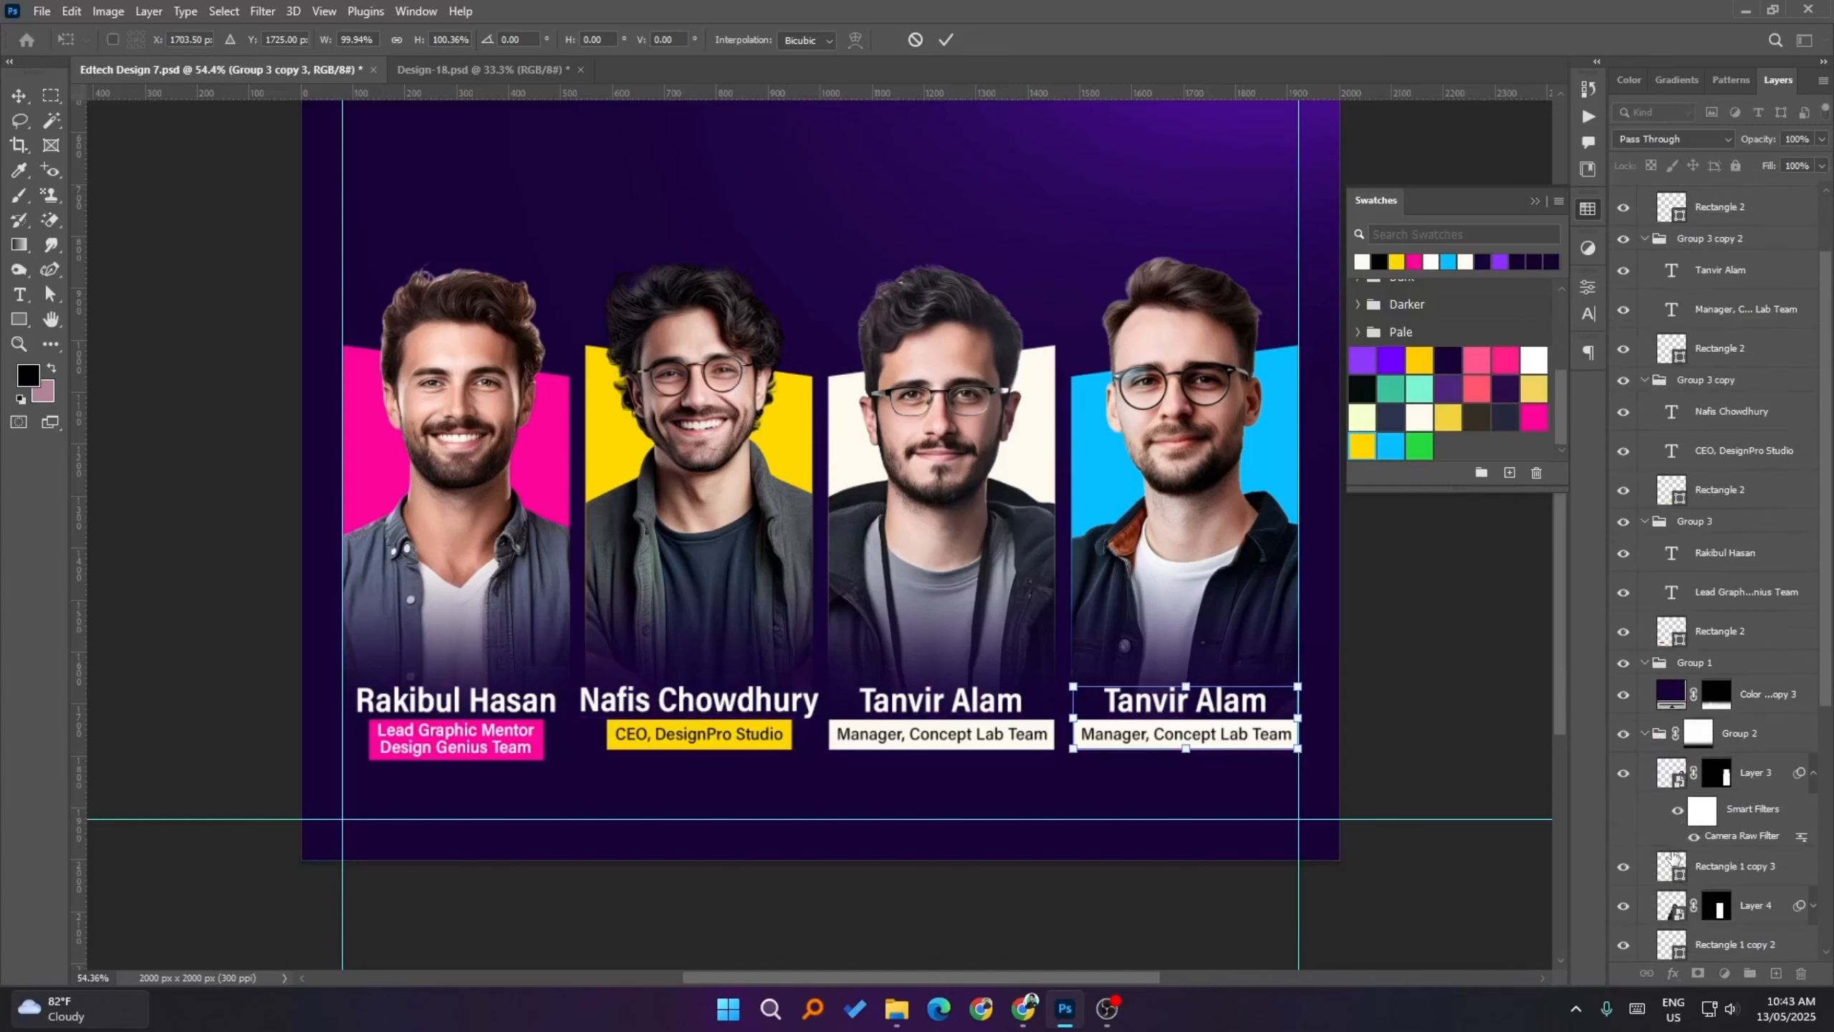
pyautogui.keyDown('ctrl'); pyautogui.click(1671, 865); pyautogui.keyUp('ctrl')
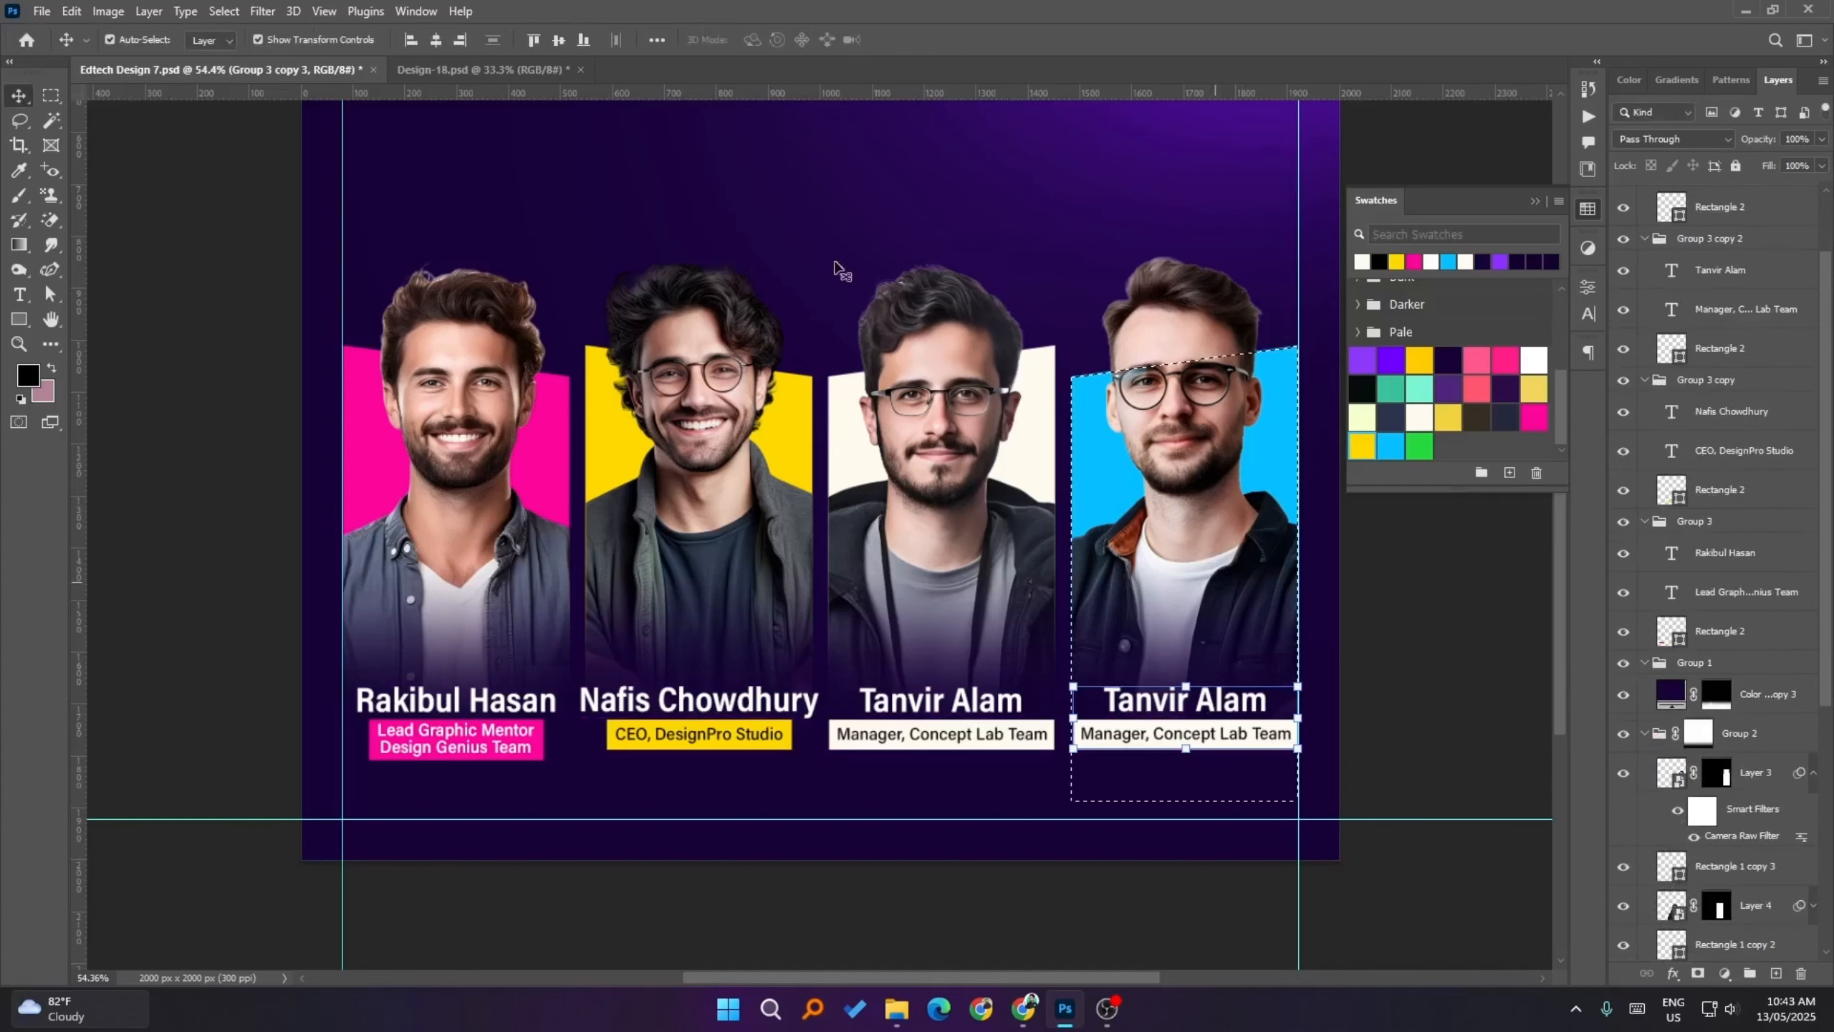
pyautogui.click(436, 40)
pyautogui.hotkey('ctrl', 'd')
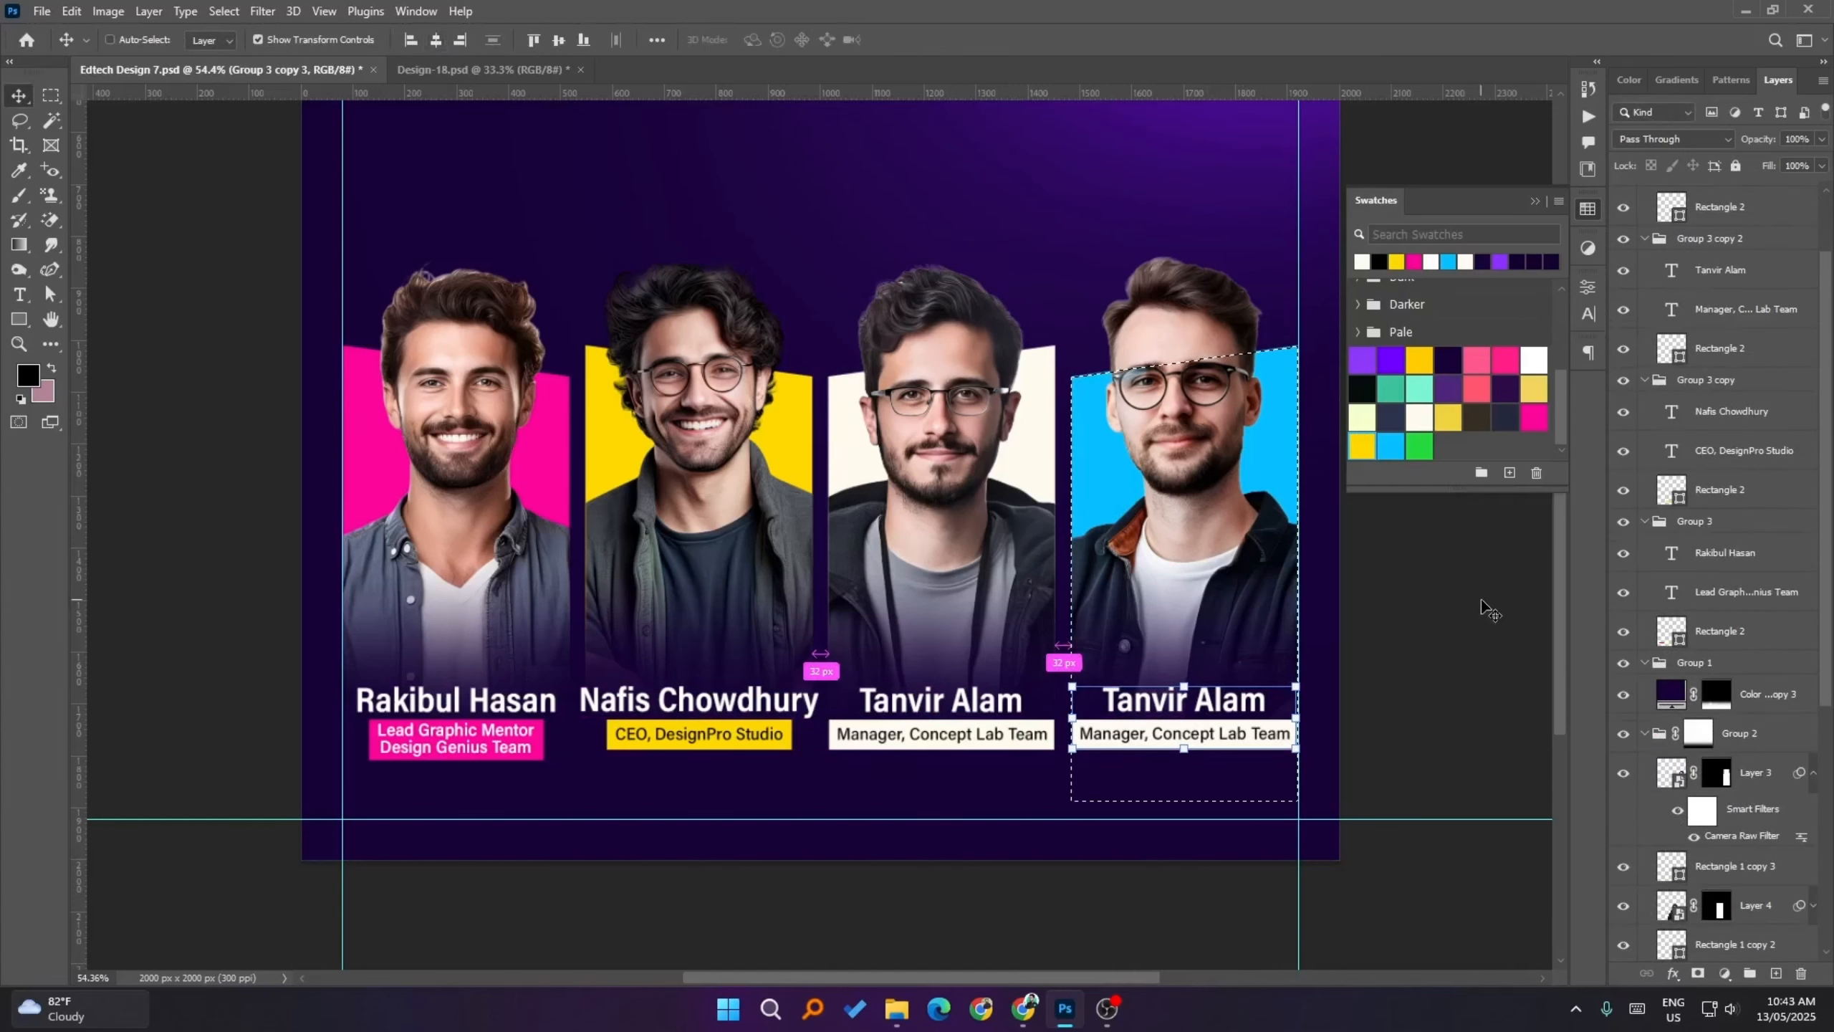
# - Select the whole copied name line on the fourth portrait with the Type tool
pyautogui.hotkey('alt', 'Tab')
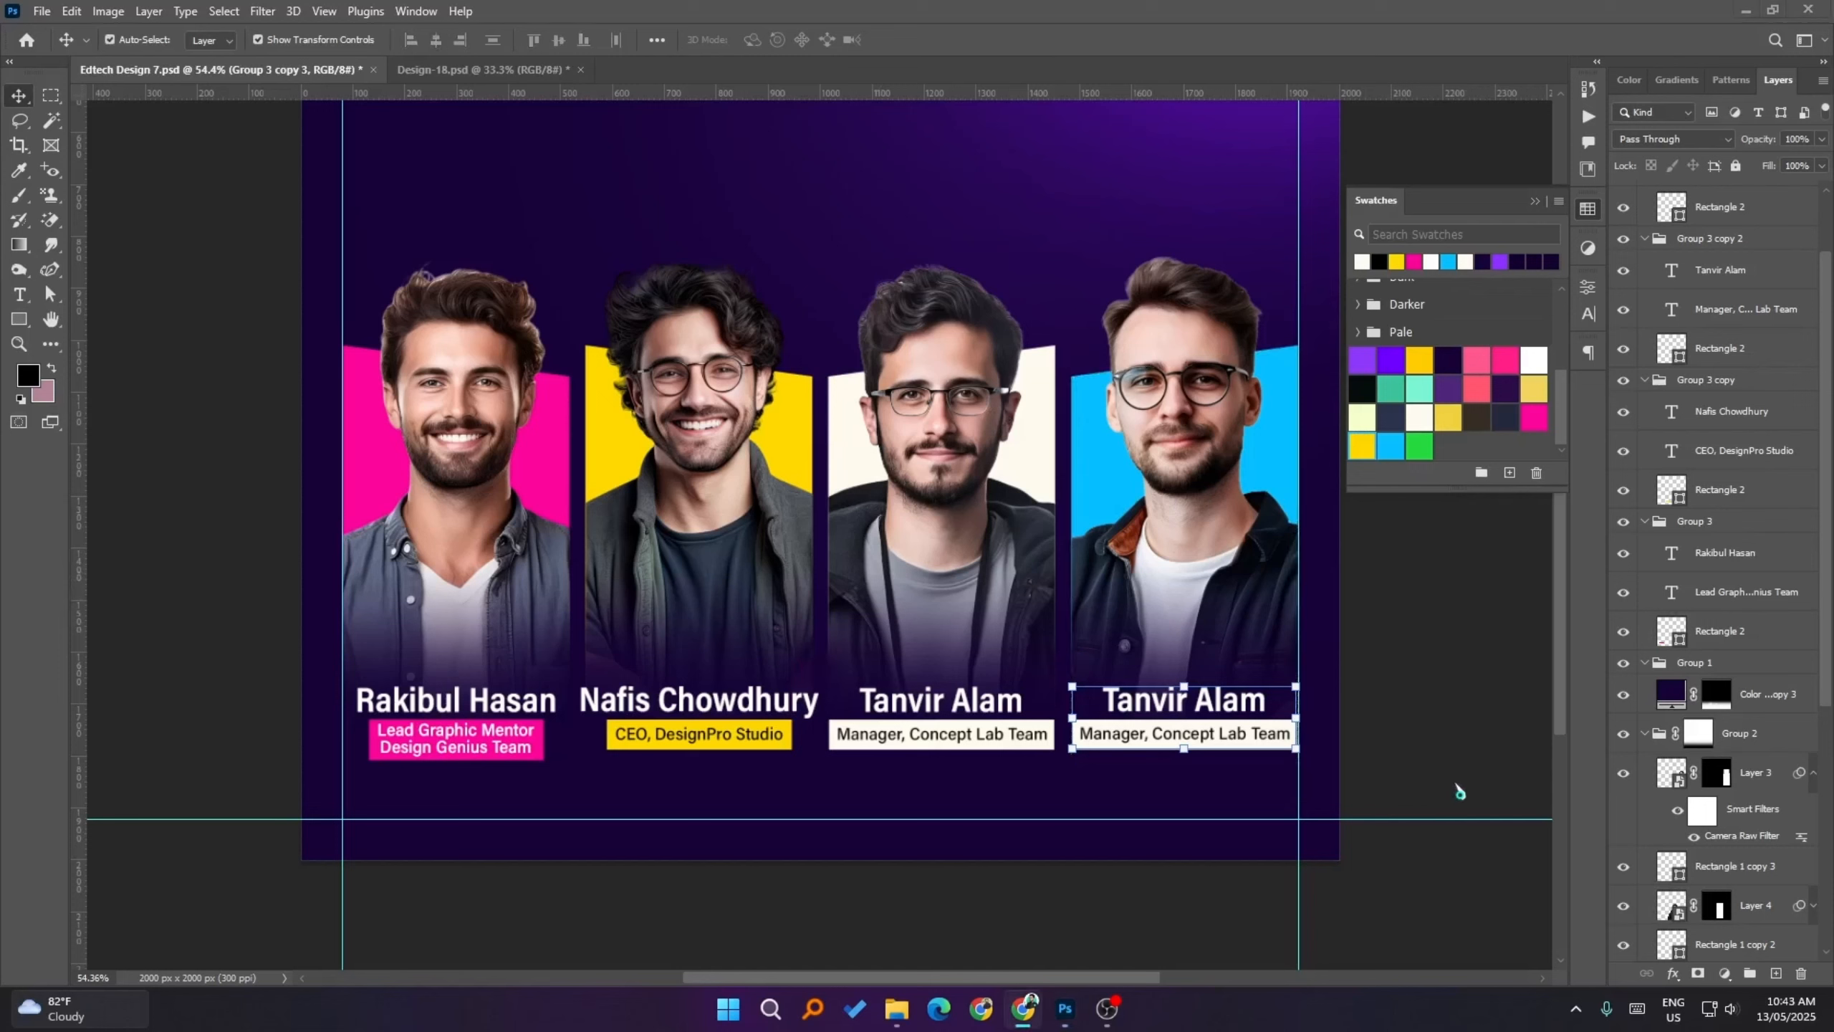
pyautogui.click(1191, 704)
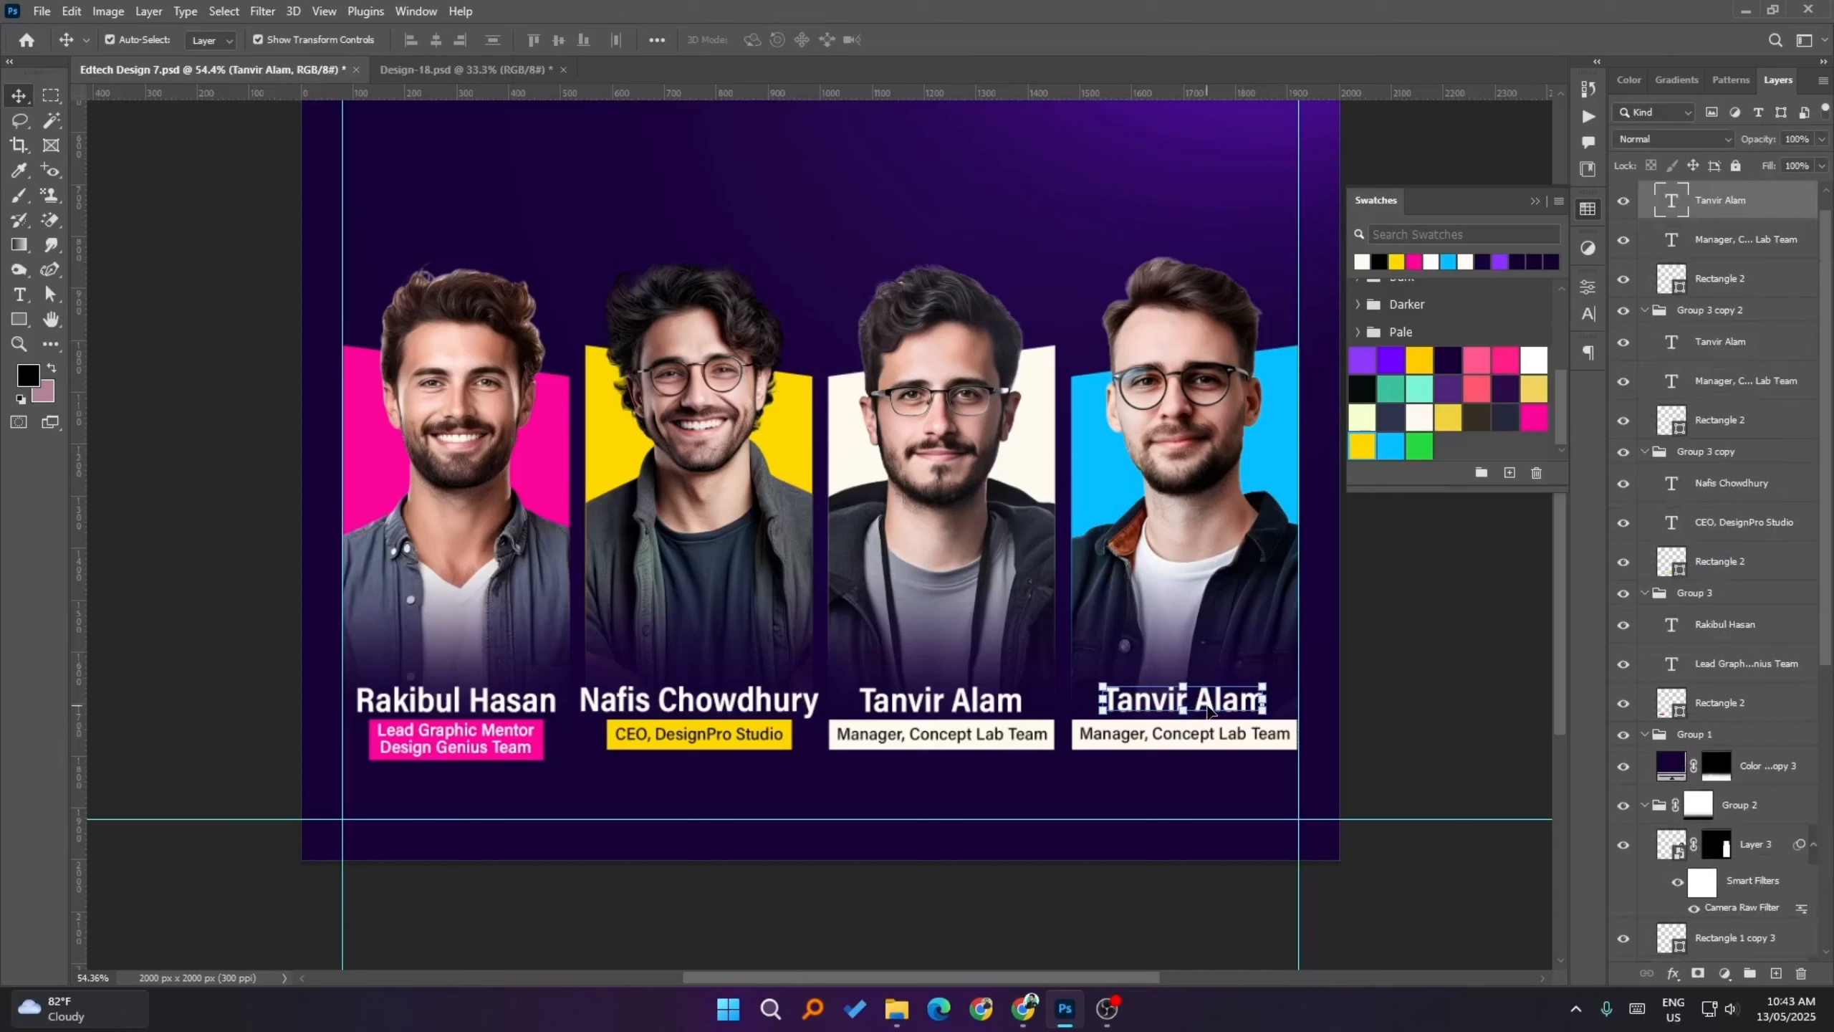
pyautogui.press('t')
pyautogui.tripleClick(1205, 695)
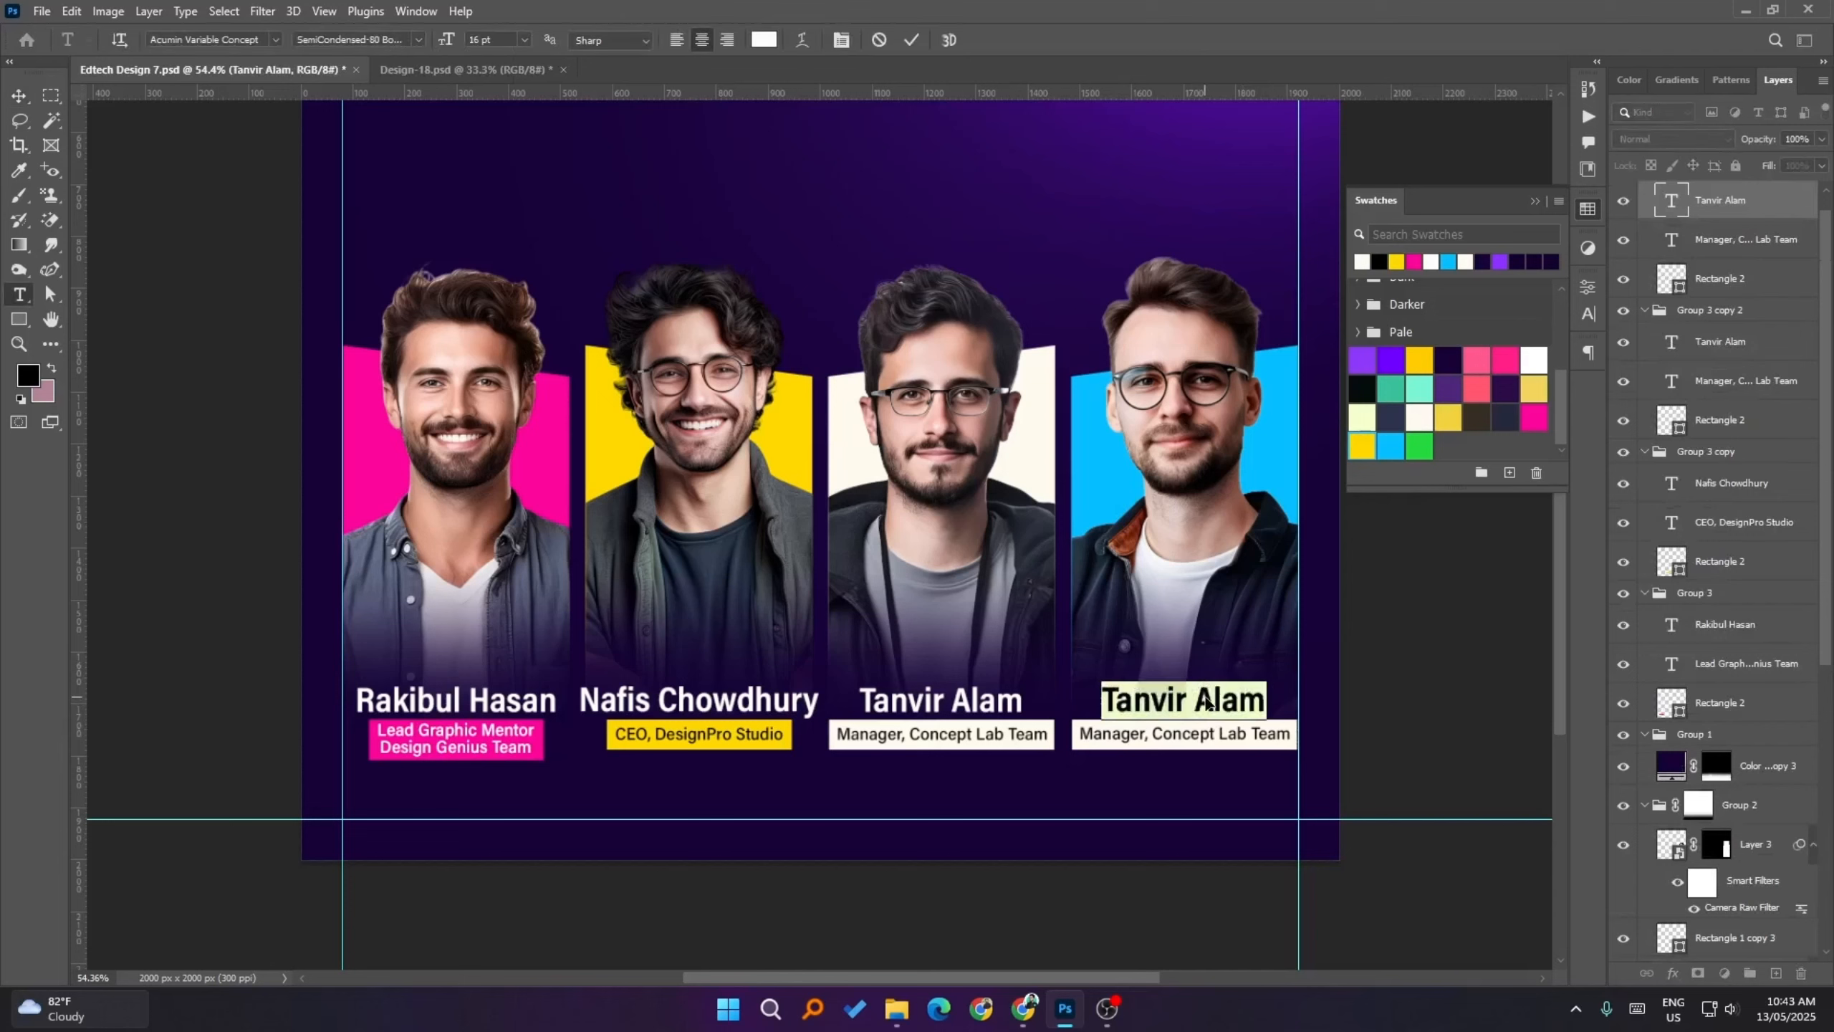
# - Paste in the fourth member's own name, then select the fourth caption's white title box
pyautogui.write('Farhan Siddique')
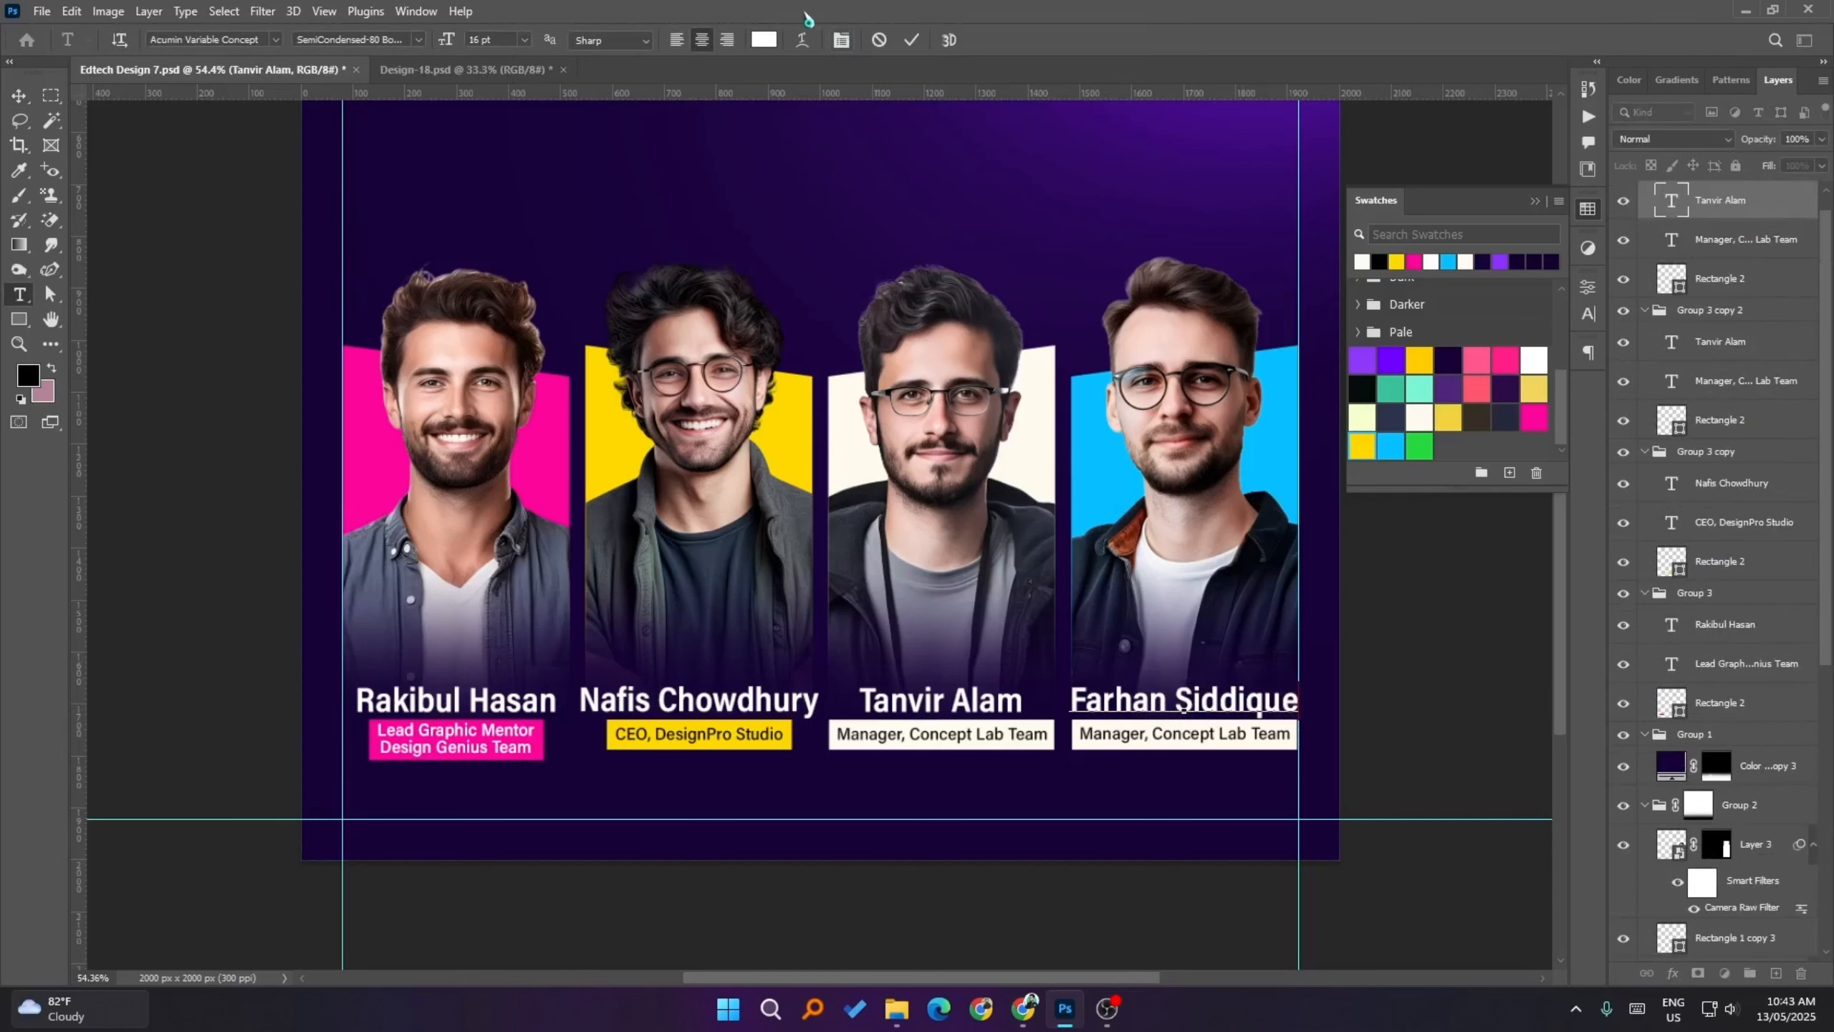
pyautogui.click(911, 39)
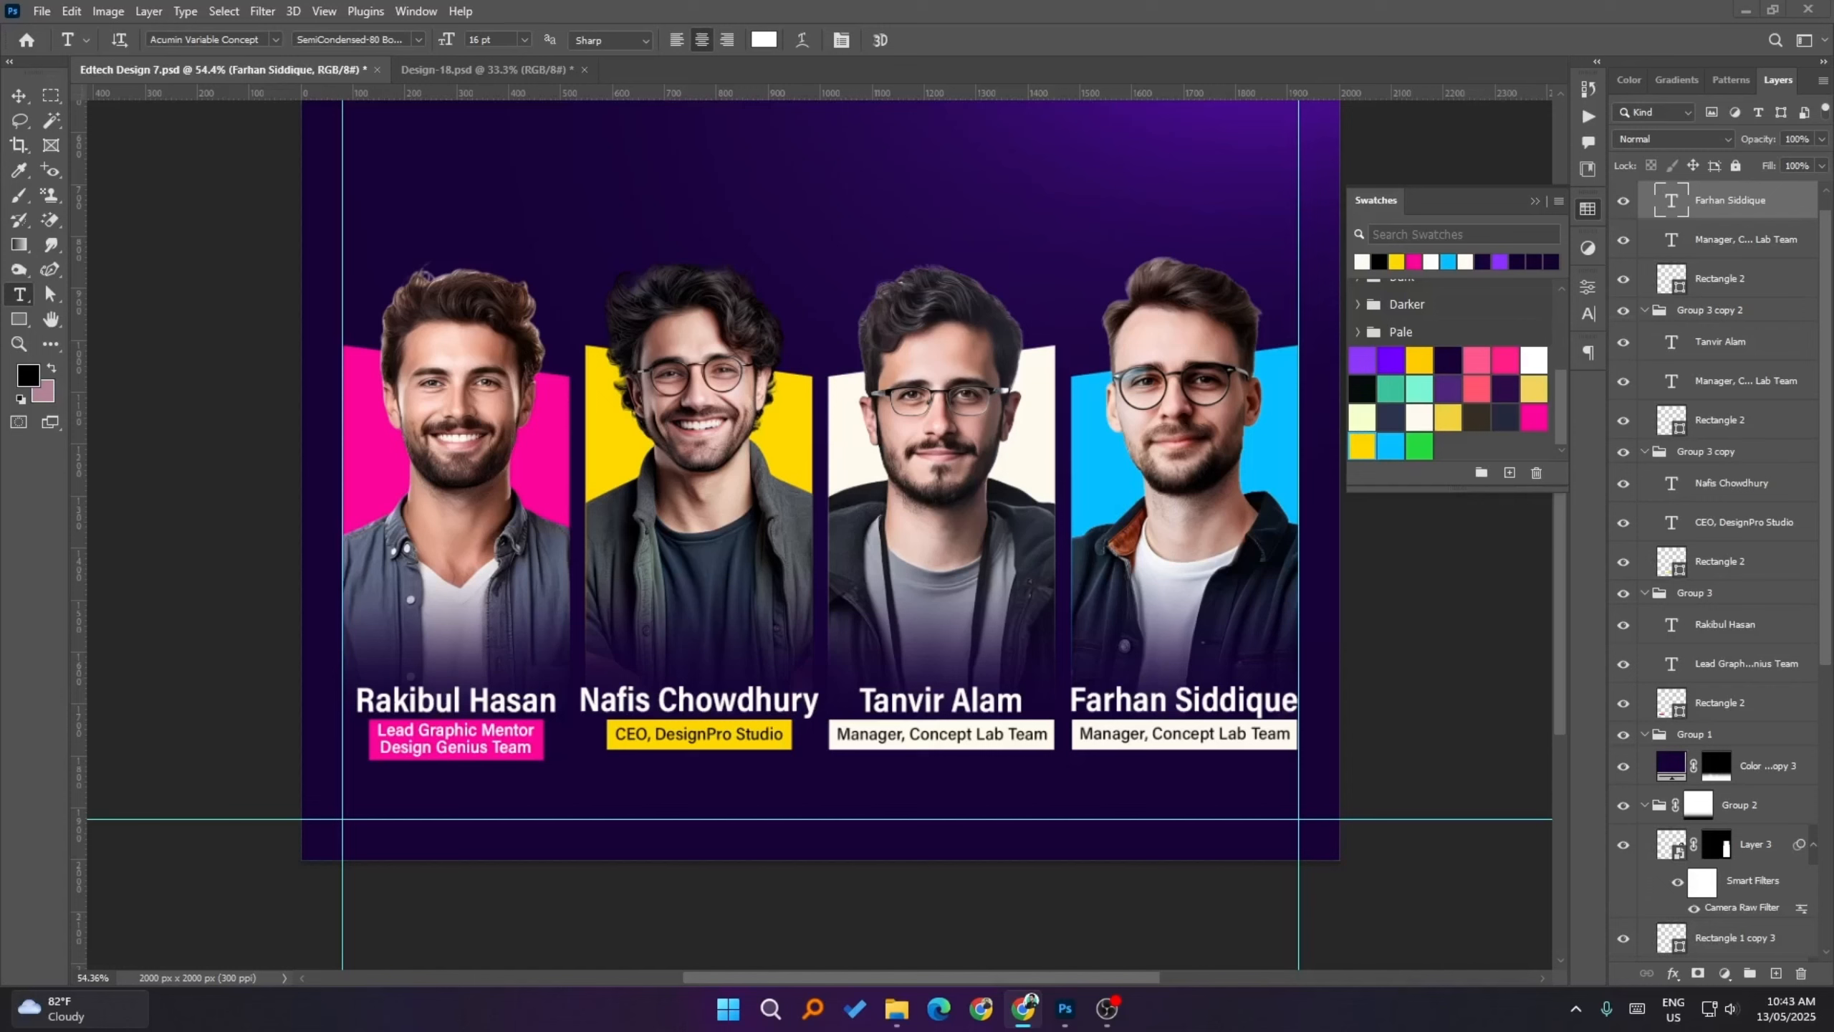
pyautogui.click(1313, 754)
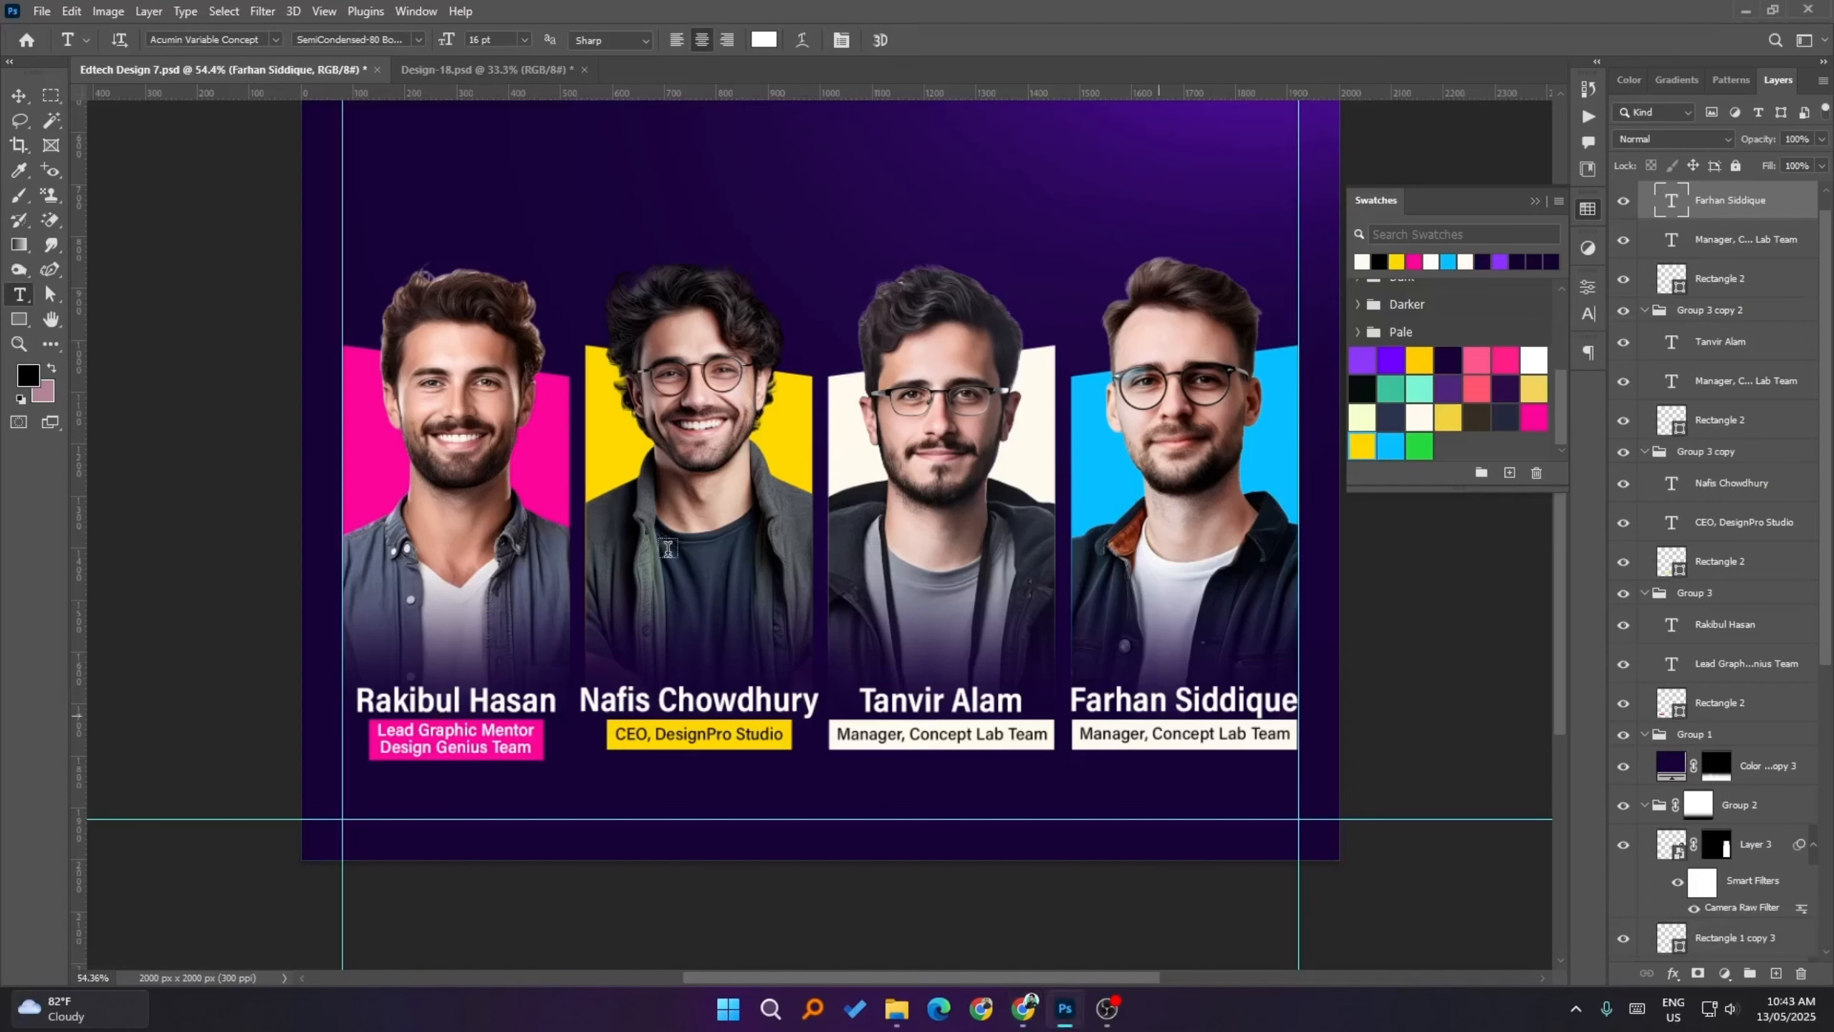
pyautogui.click(19, 95)
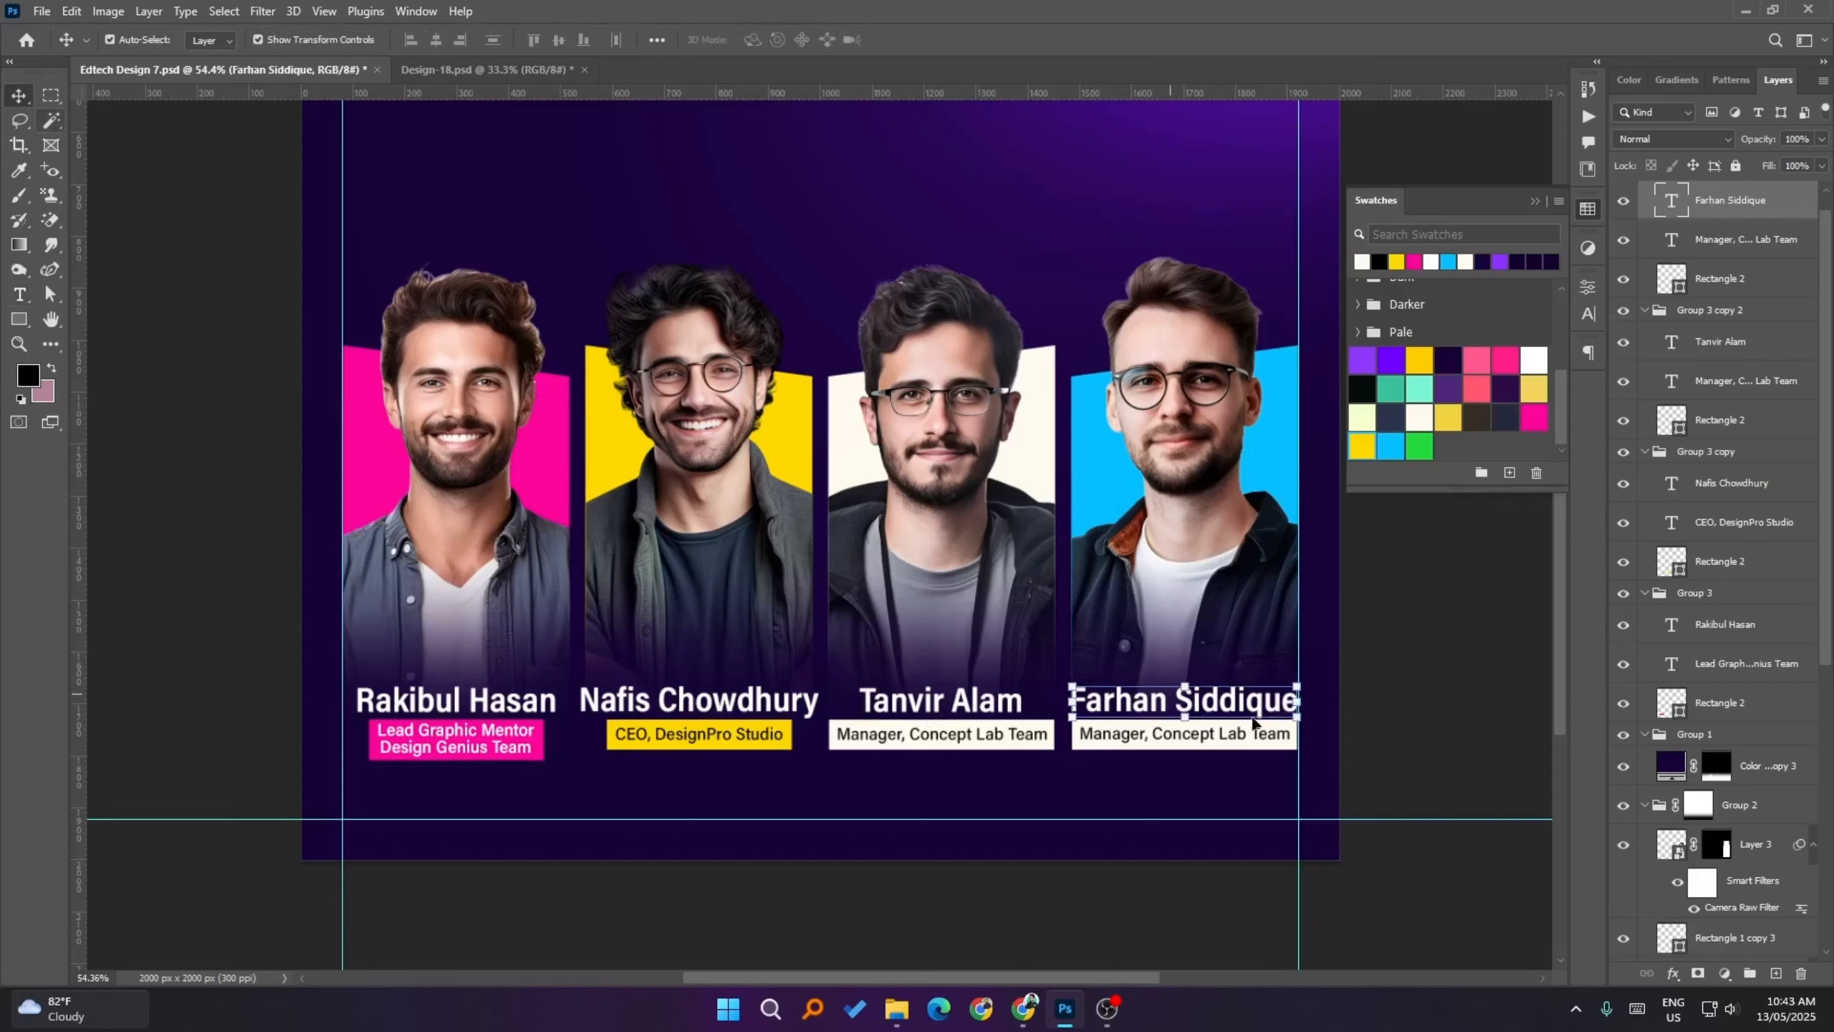
pyautogui.click(1292, 733)
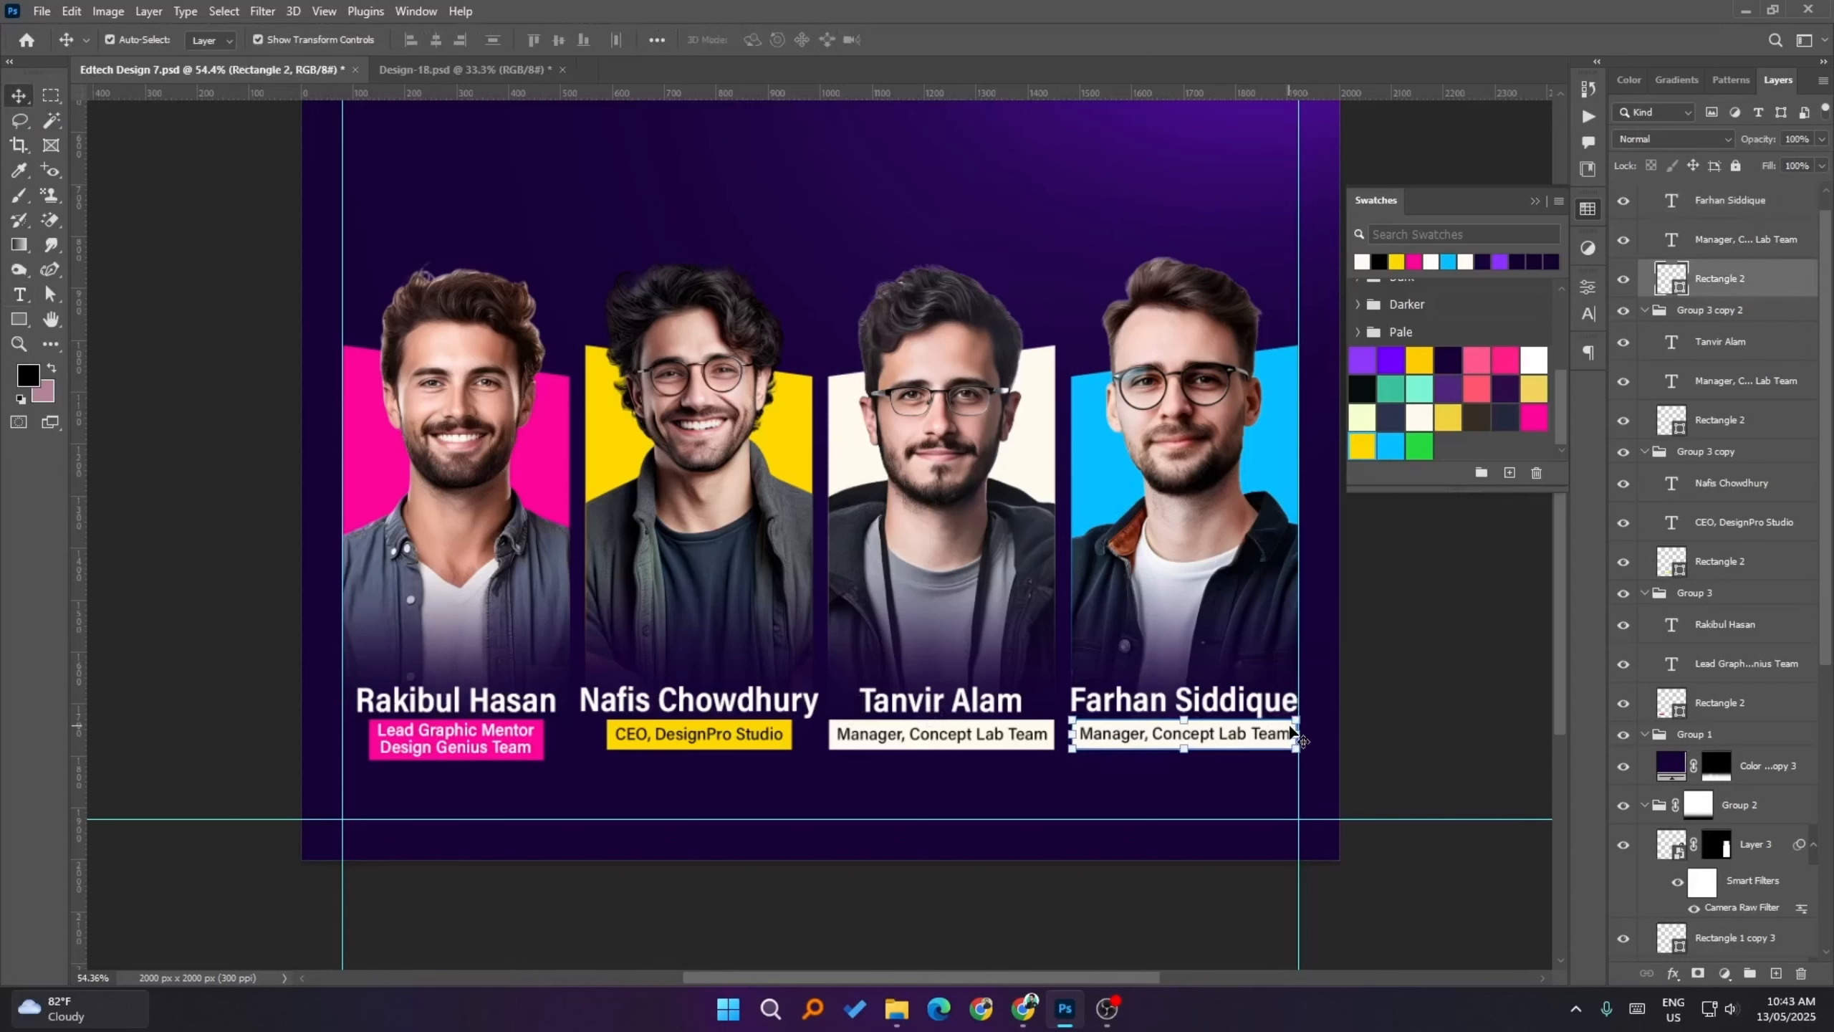
# - Replace the fourth title with 'Associate Creative Strategist' over 'Brand Deck Unit' on two lines
pyautogui.doubleClick(1260, 734)
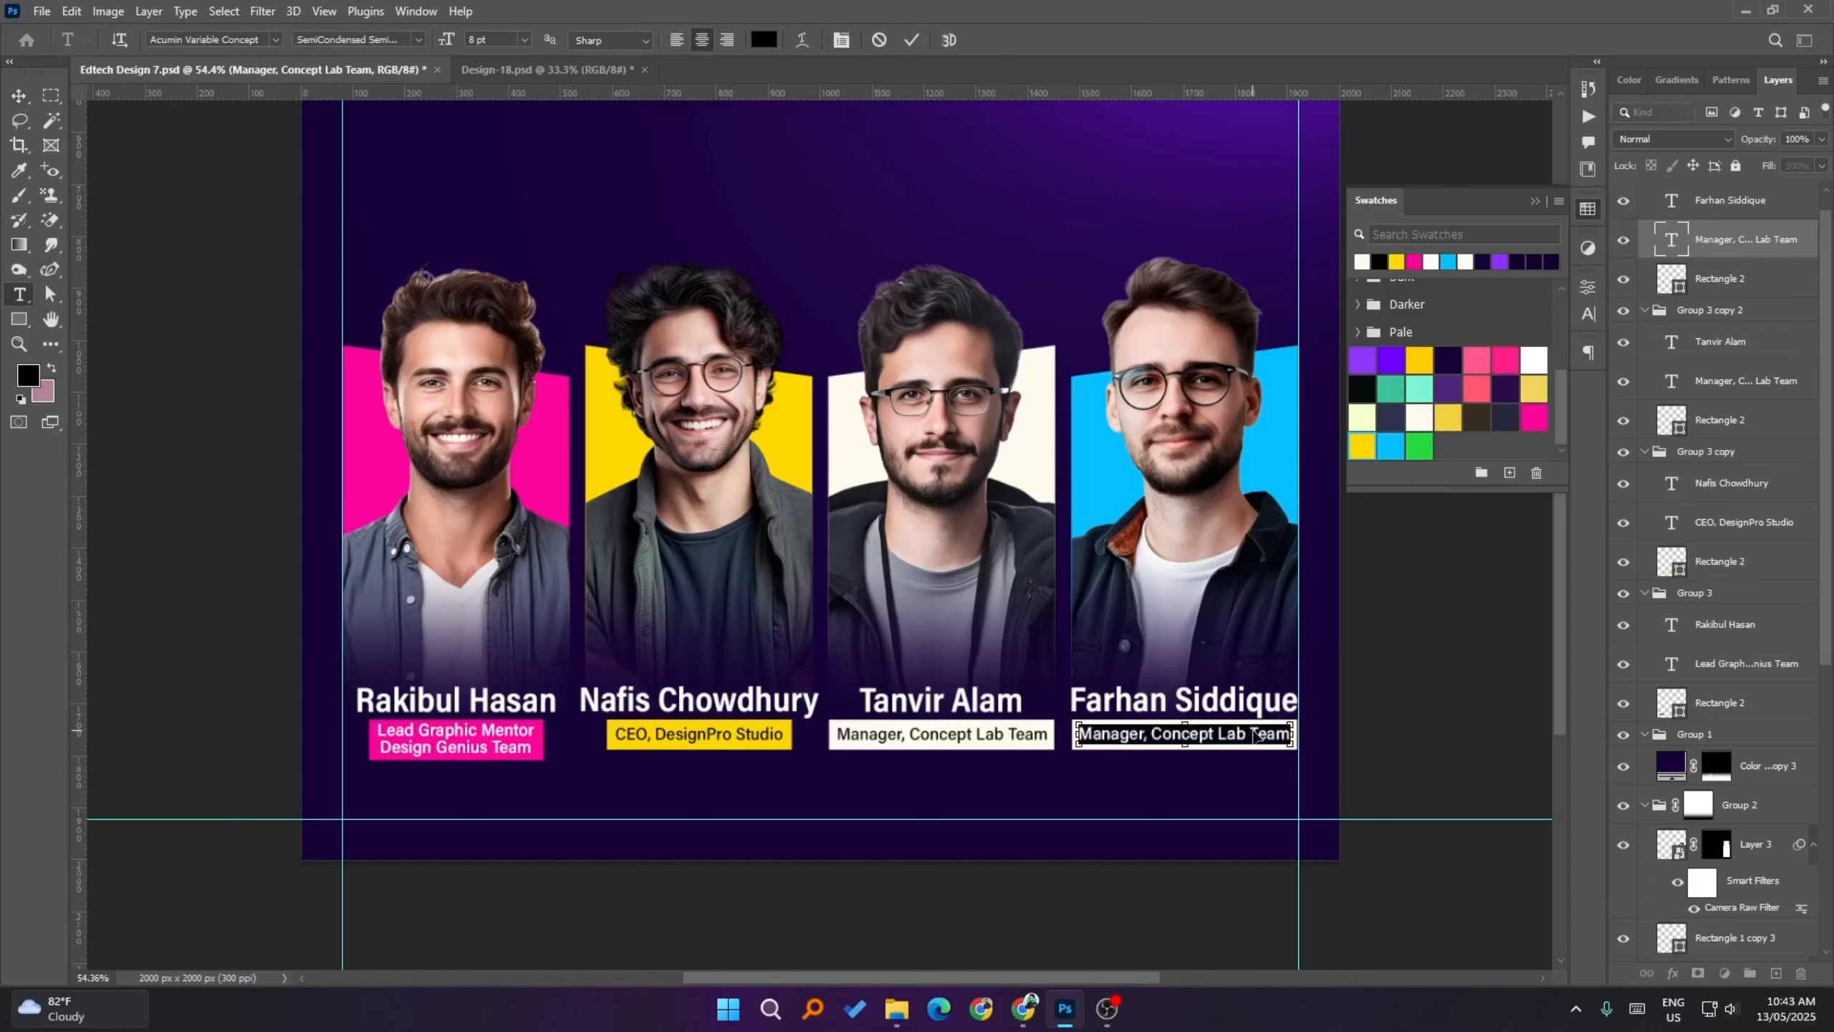
pyautogui.hotkey('ctrl', 'v')
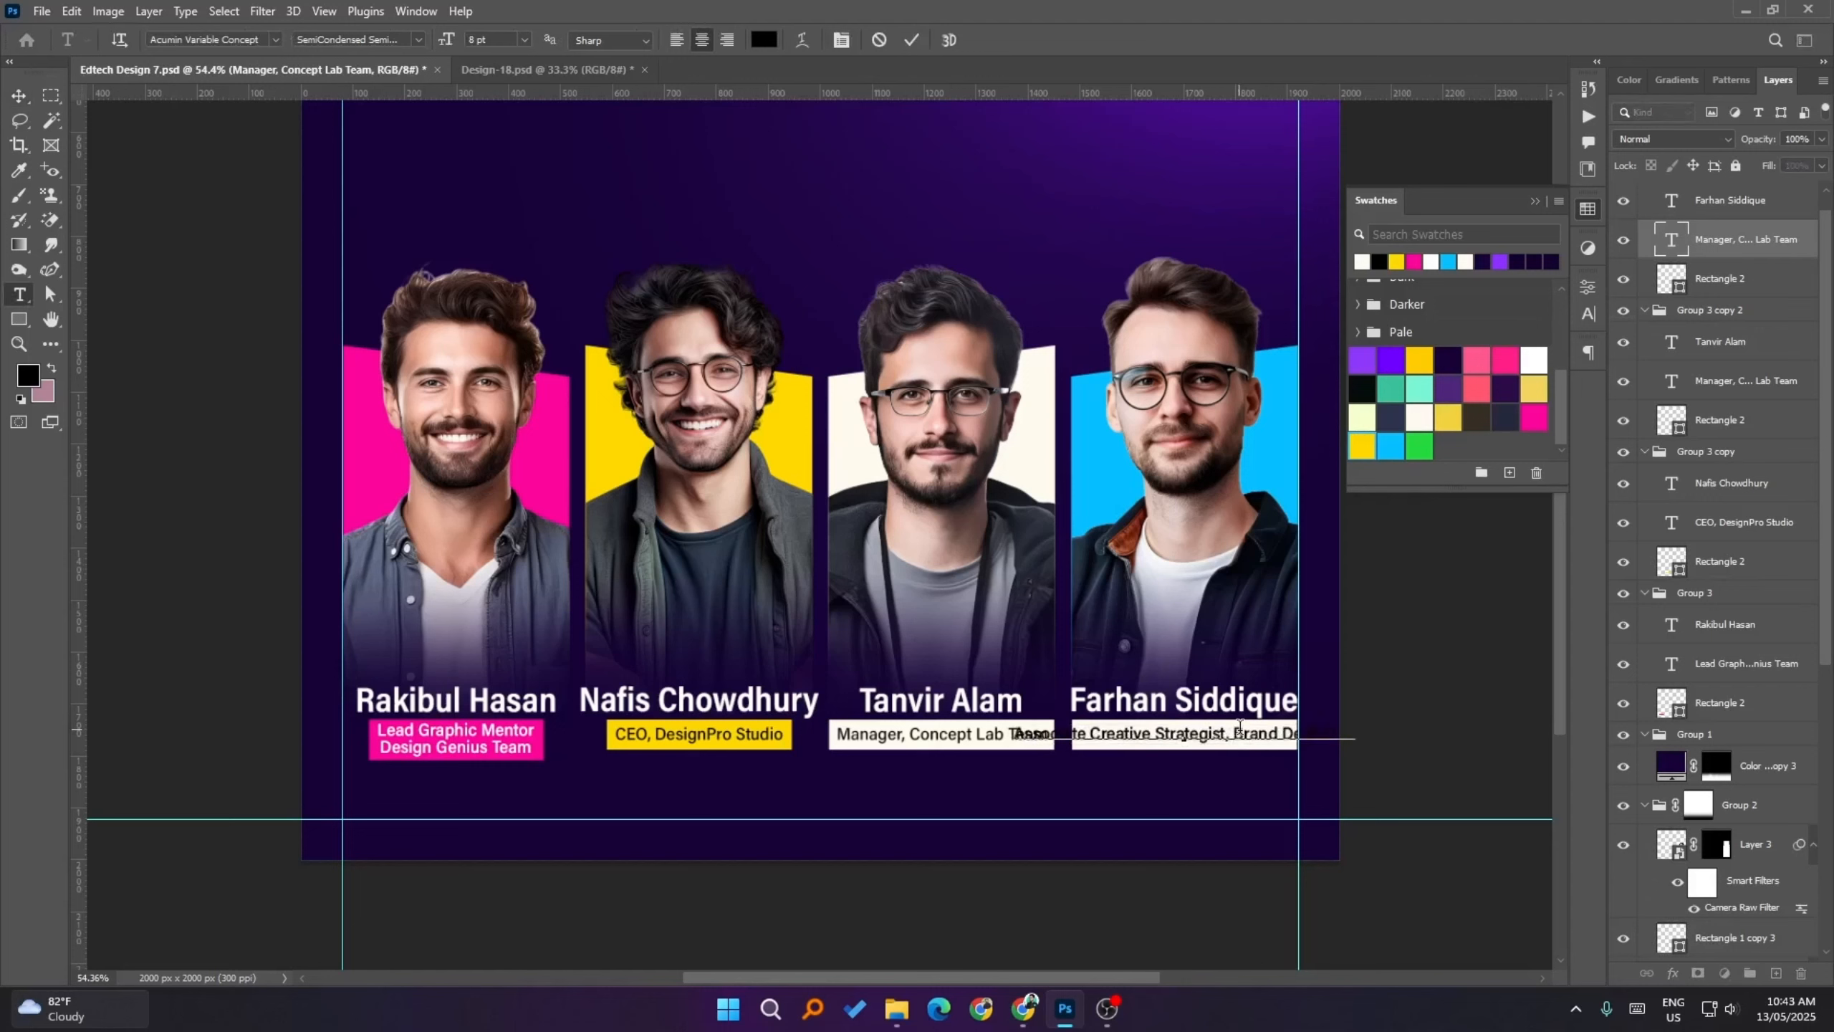
pyautogui.press('BackSpace')
pyautogui.press('BackSpace')
pyautogui.press('Return')
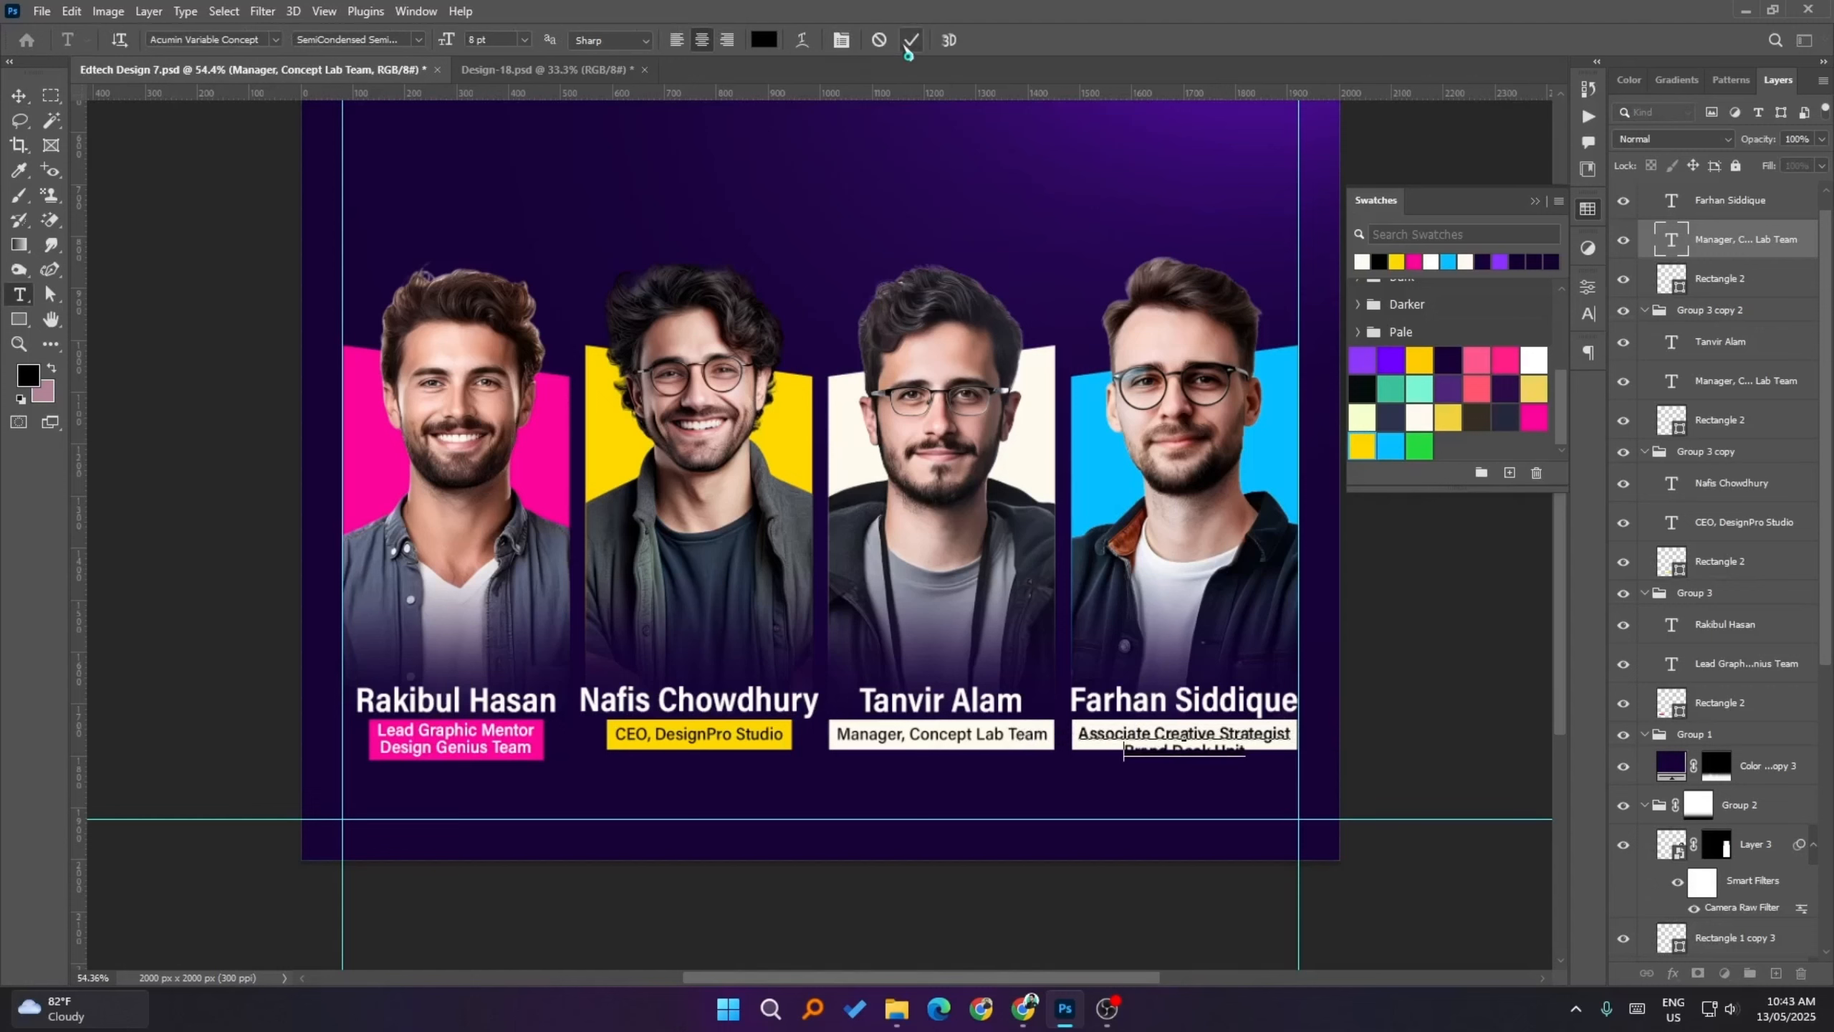
pyautogui.click(910, 44)
# - Lower the white caption box's bottom anchors so it grows to 88.02 px tall
pyautogui.click(1752, 288)
pyautogui.press('a')
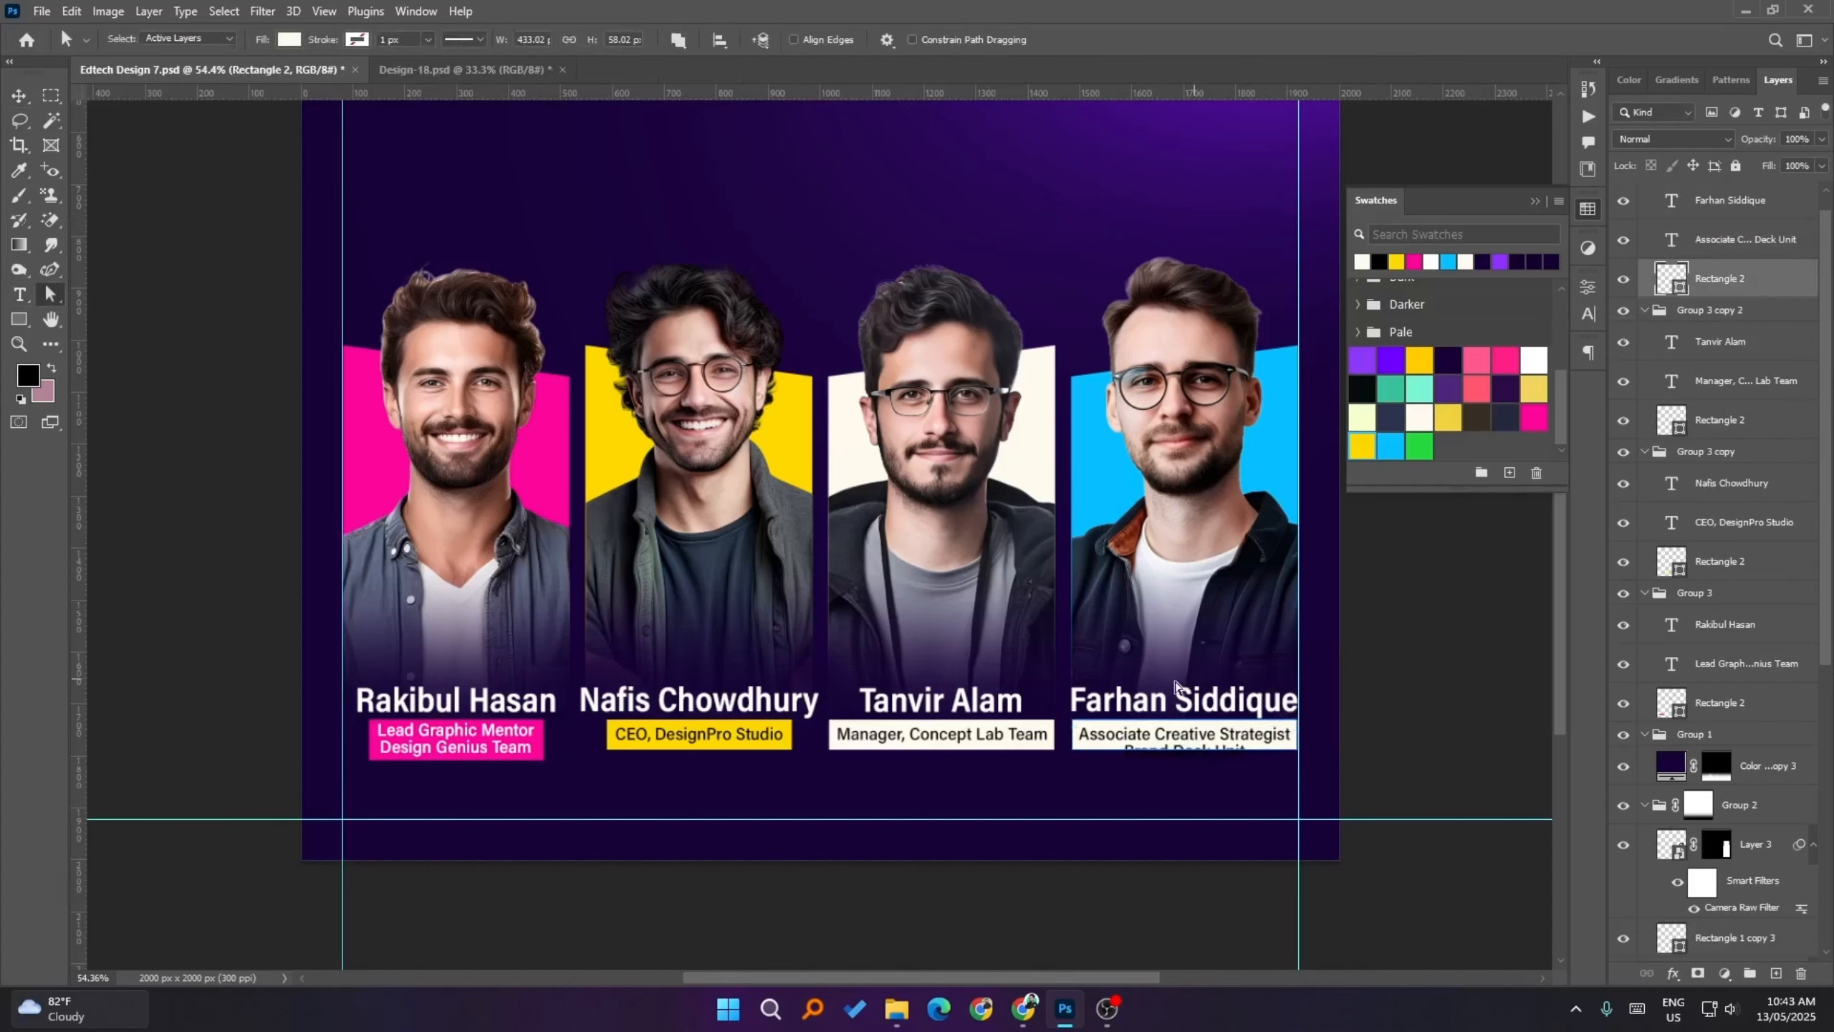
pyautogui.moveTo(1041, 751); pyautogui.dragTo(1344, 807)
pyautogui.hotkey('shift', 'Down')
pyautogui.hotkey('shift', 'Down')
pyautogui.hotkey('shift', 'Down')
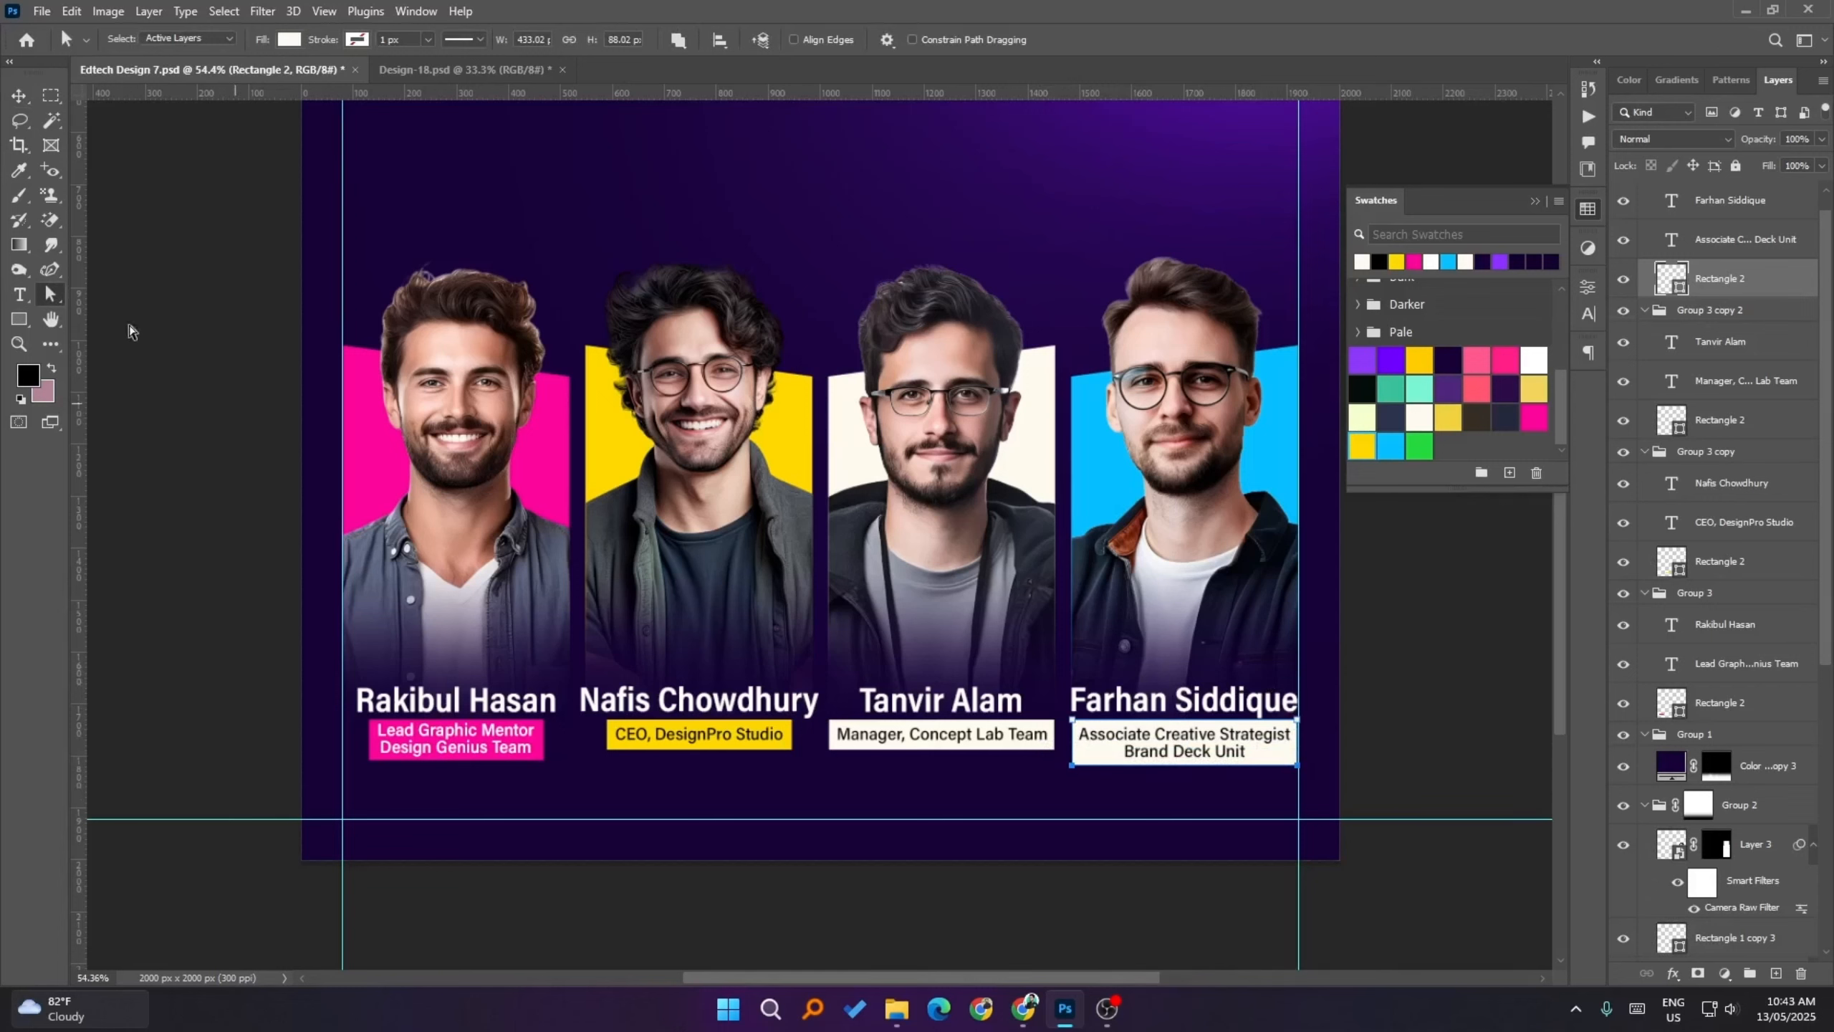
pyautogui.click(18, 94)
# - Duplicate the pink caption box into the fourth member's group and centre it on the white box
pyautogui.click(1379, 849)
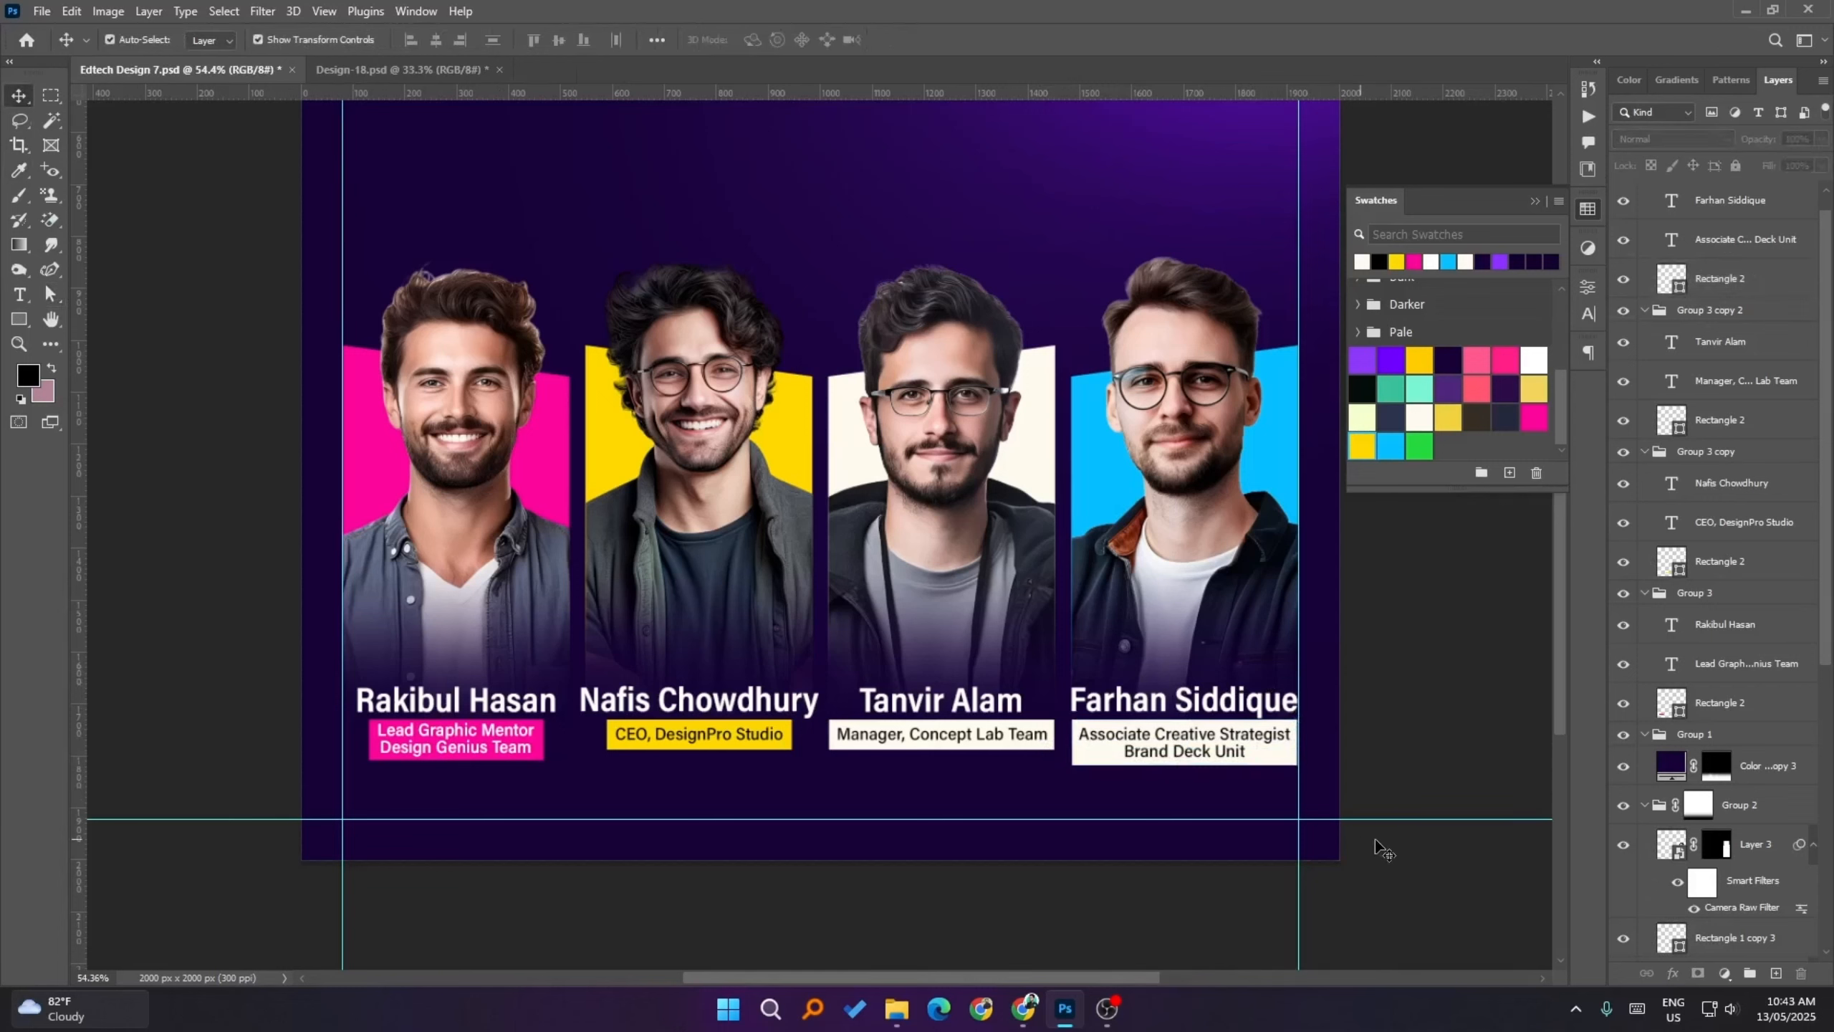
pyautogui.moveTo(545, 755); pyautogui.dragTo(1206, 827)
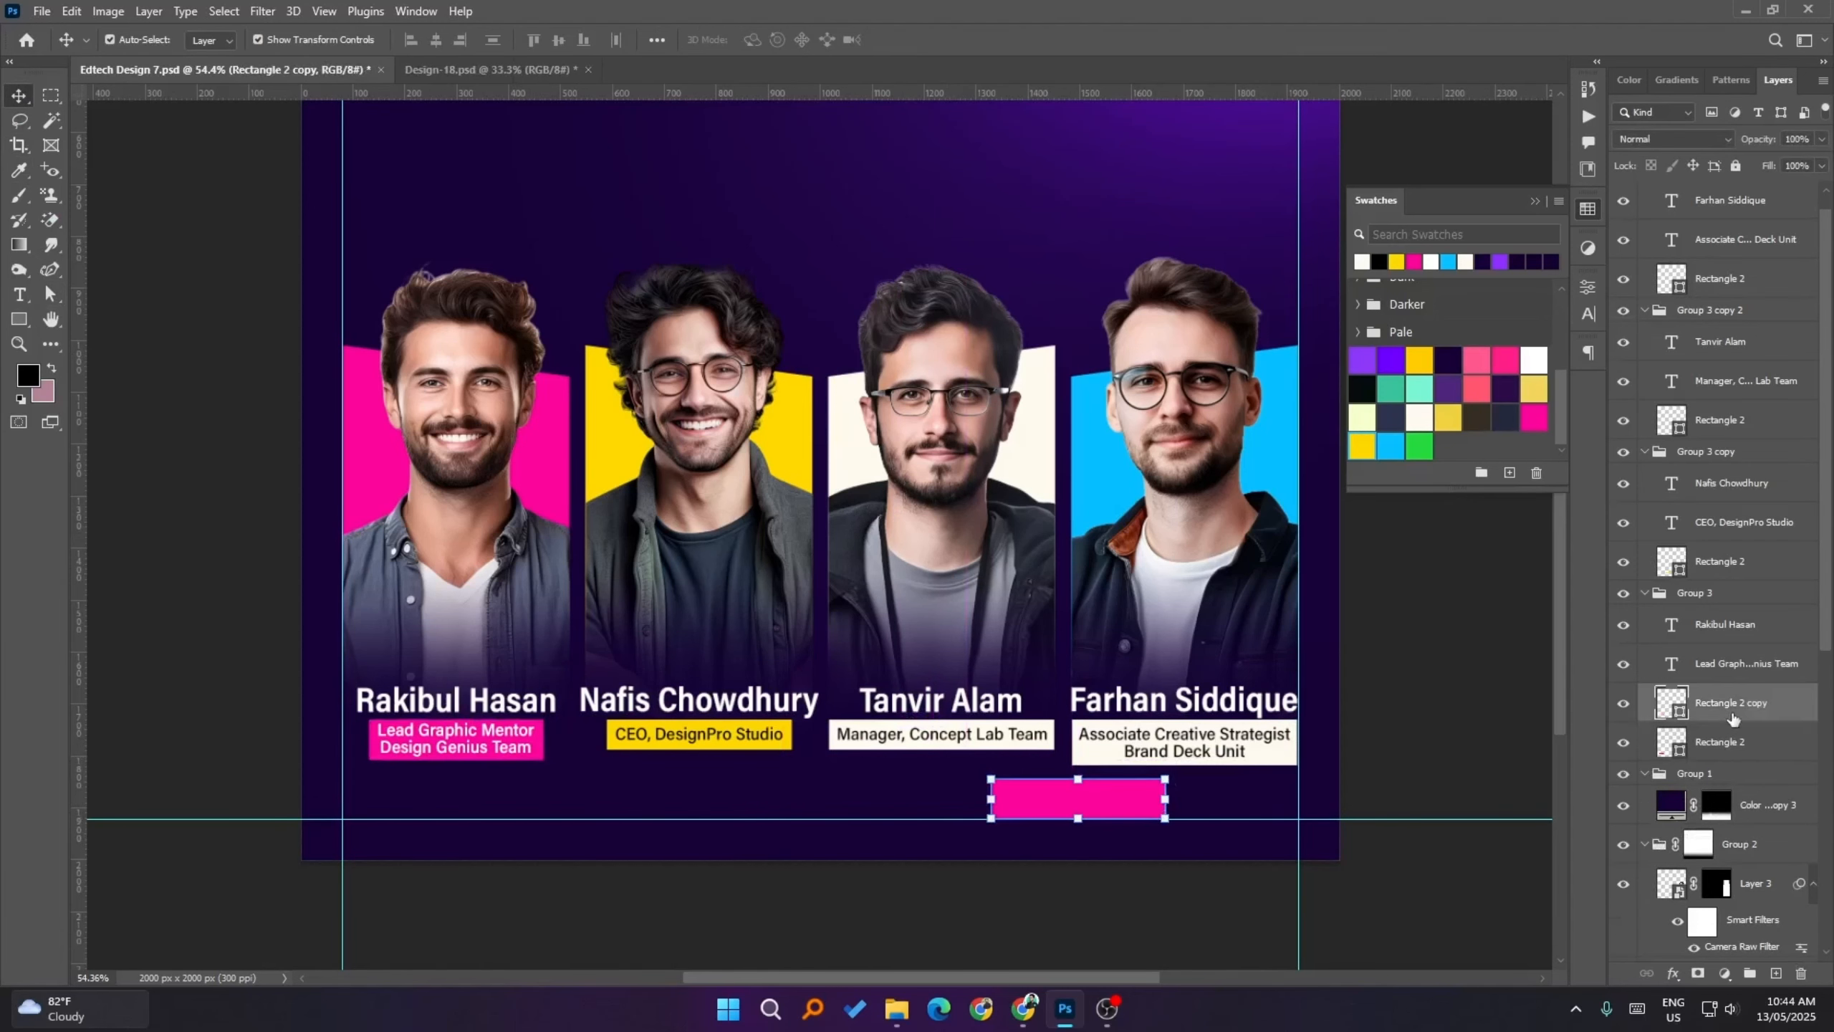
pyautogui.moveTo(1733, 719); pyautogui.dragTo(1682, 269)
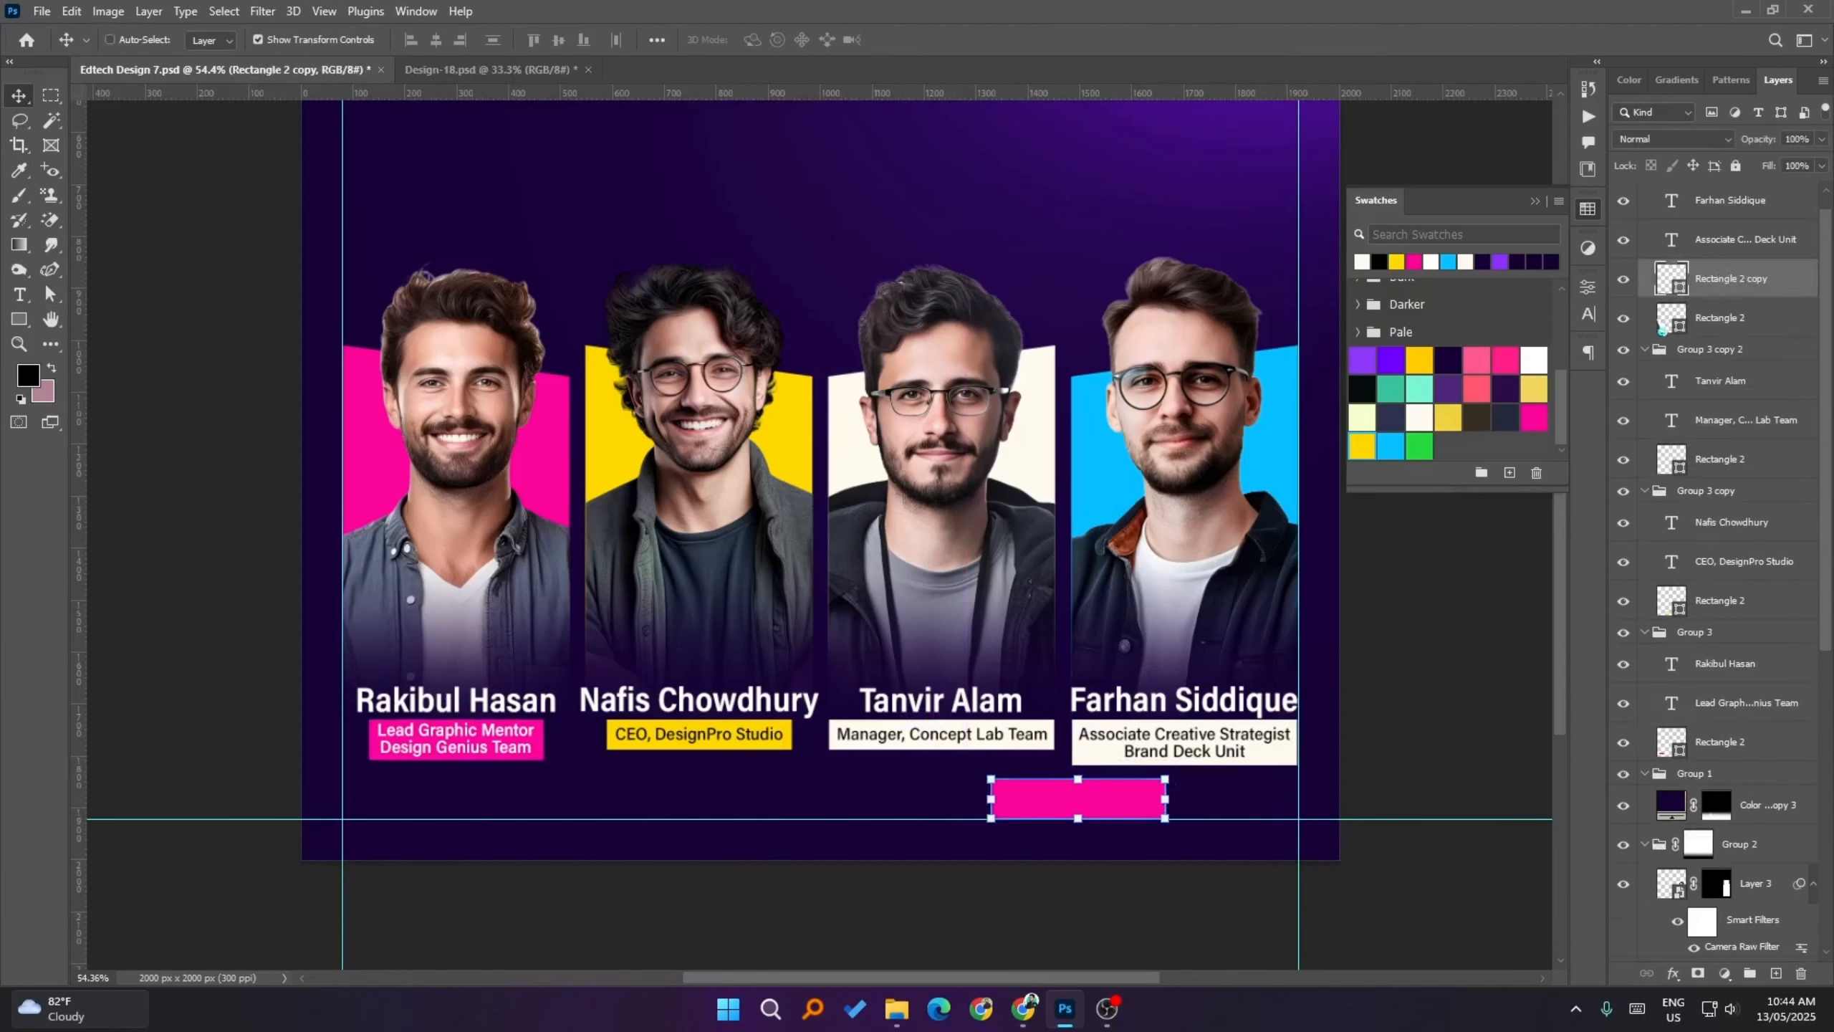
pyautogui.keyDown('ctrl'); pyautogui.click(1662, 329); pyautogui.keyUp('ctrl')
pyautogui.click(436, 39)
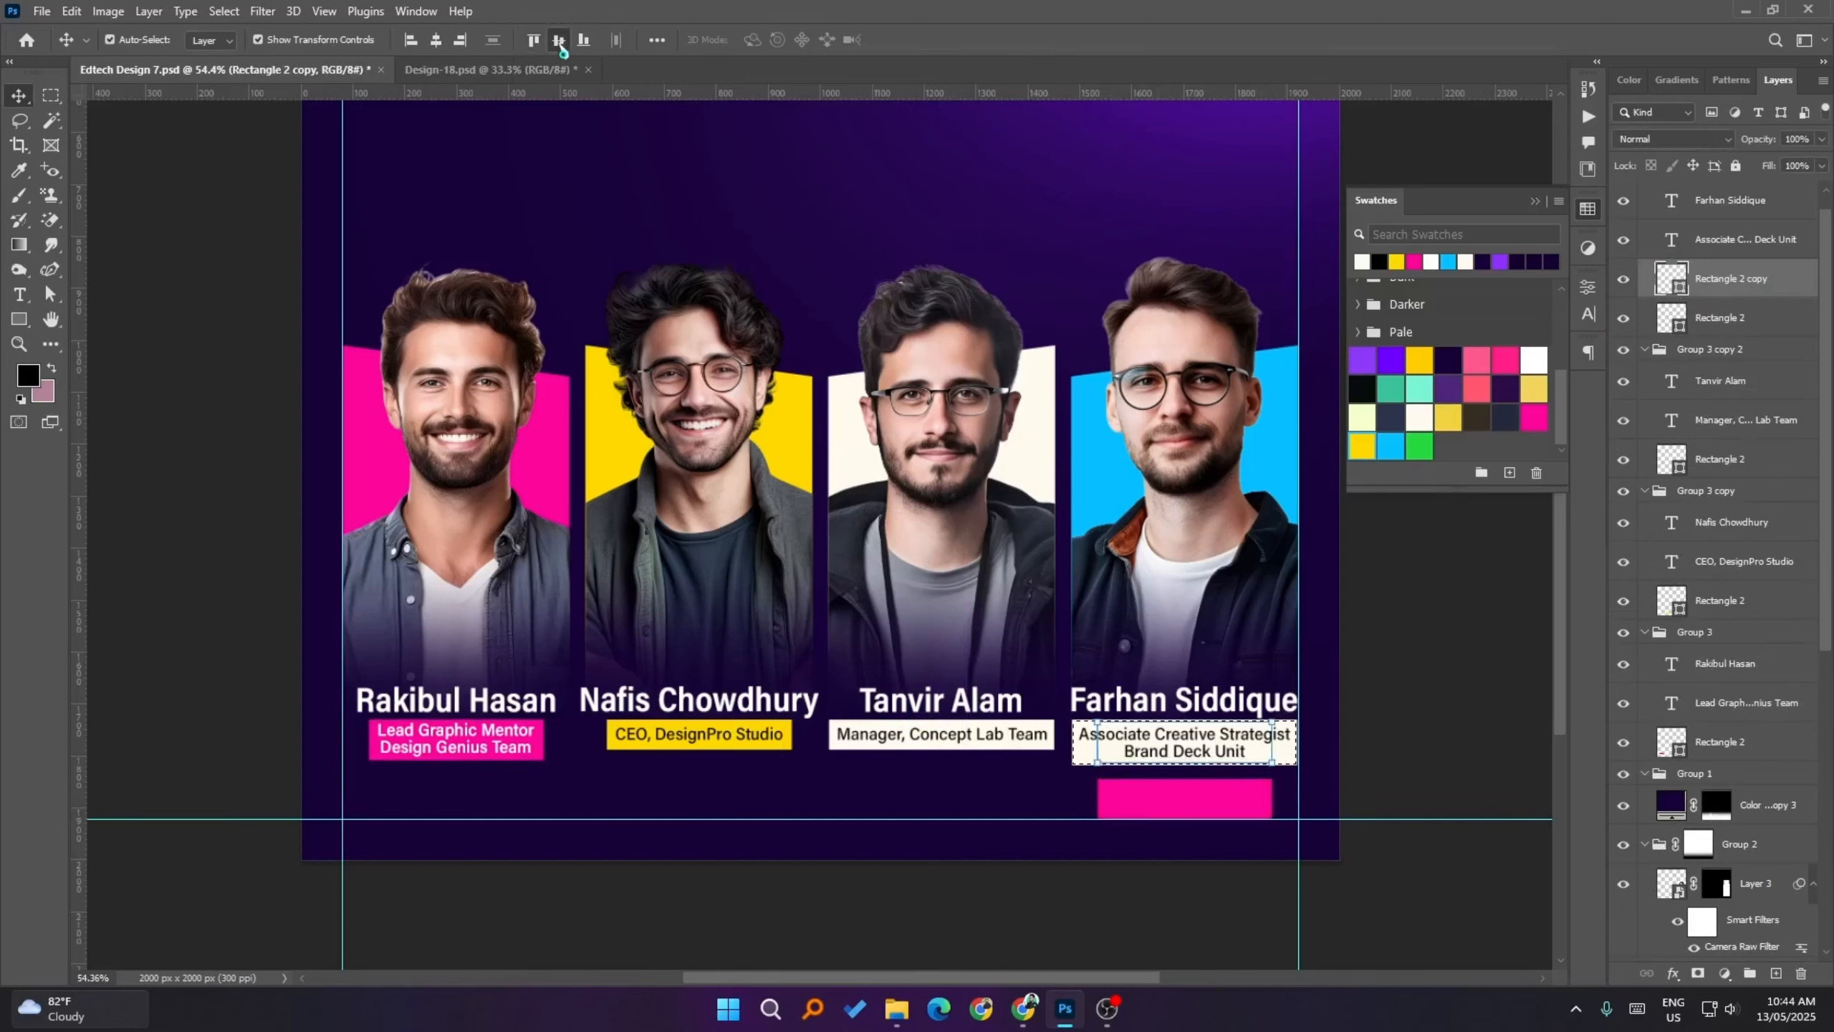
pyautogui.click(558, 39)
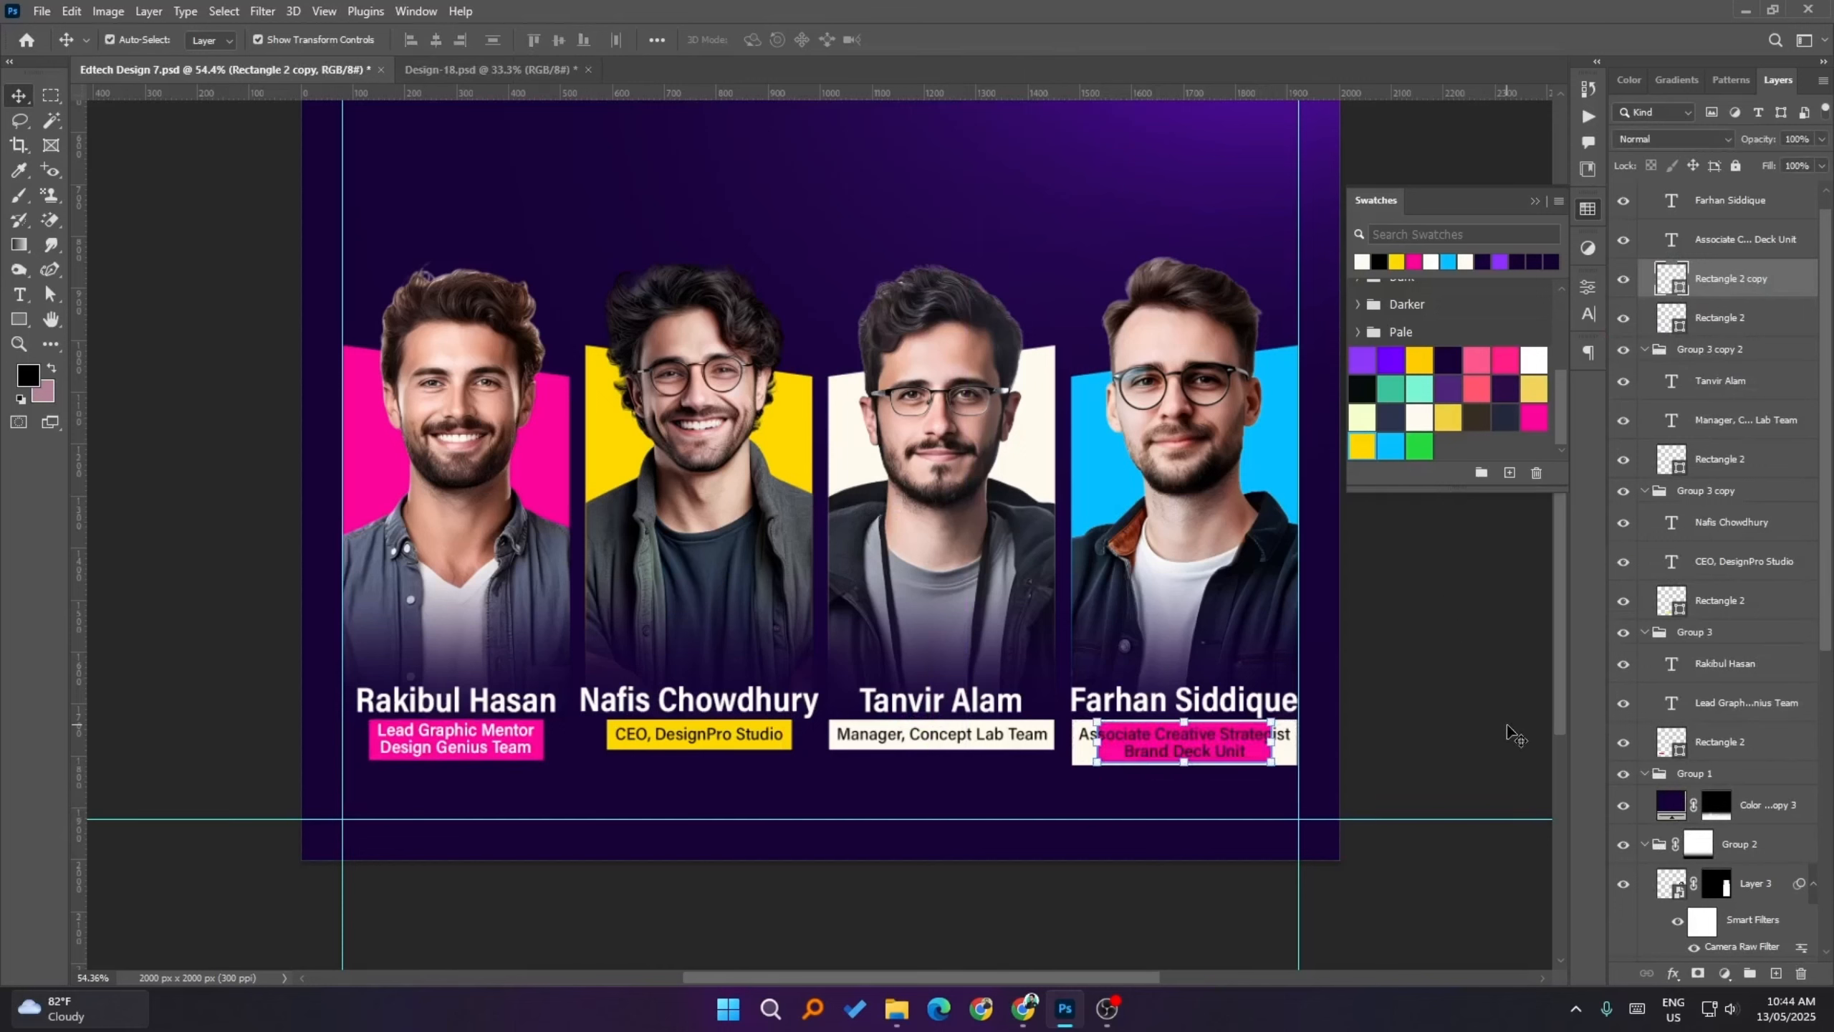
# - Stretch the pink box copy to the caption's full width, about 432 × 78 px
pyautogui.click(1724, 317)
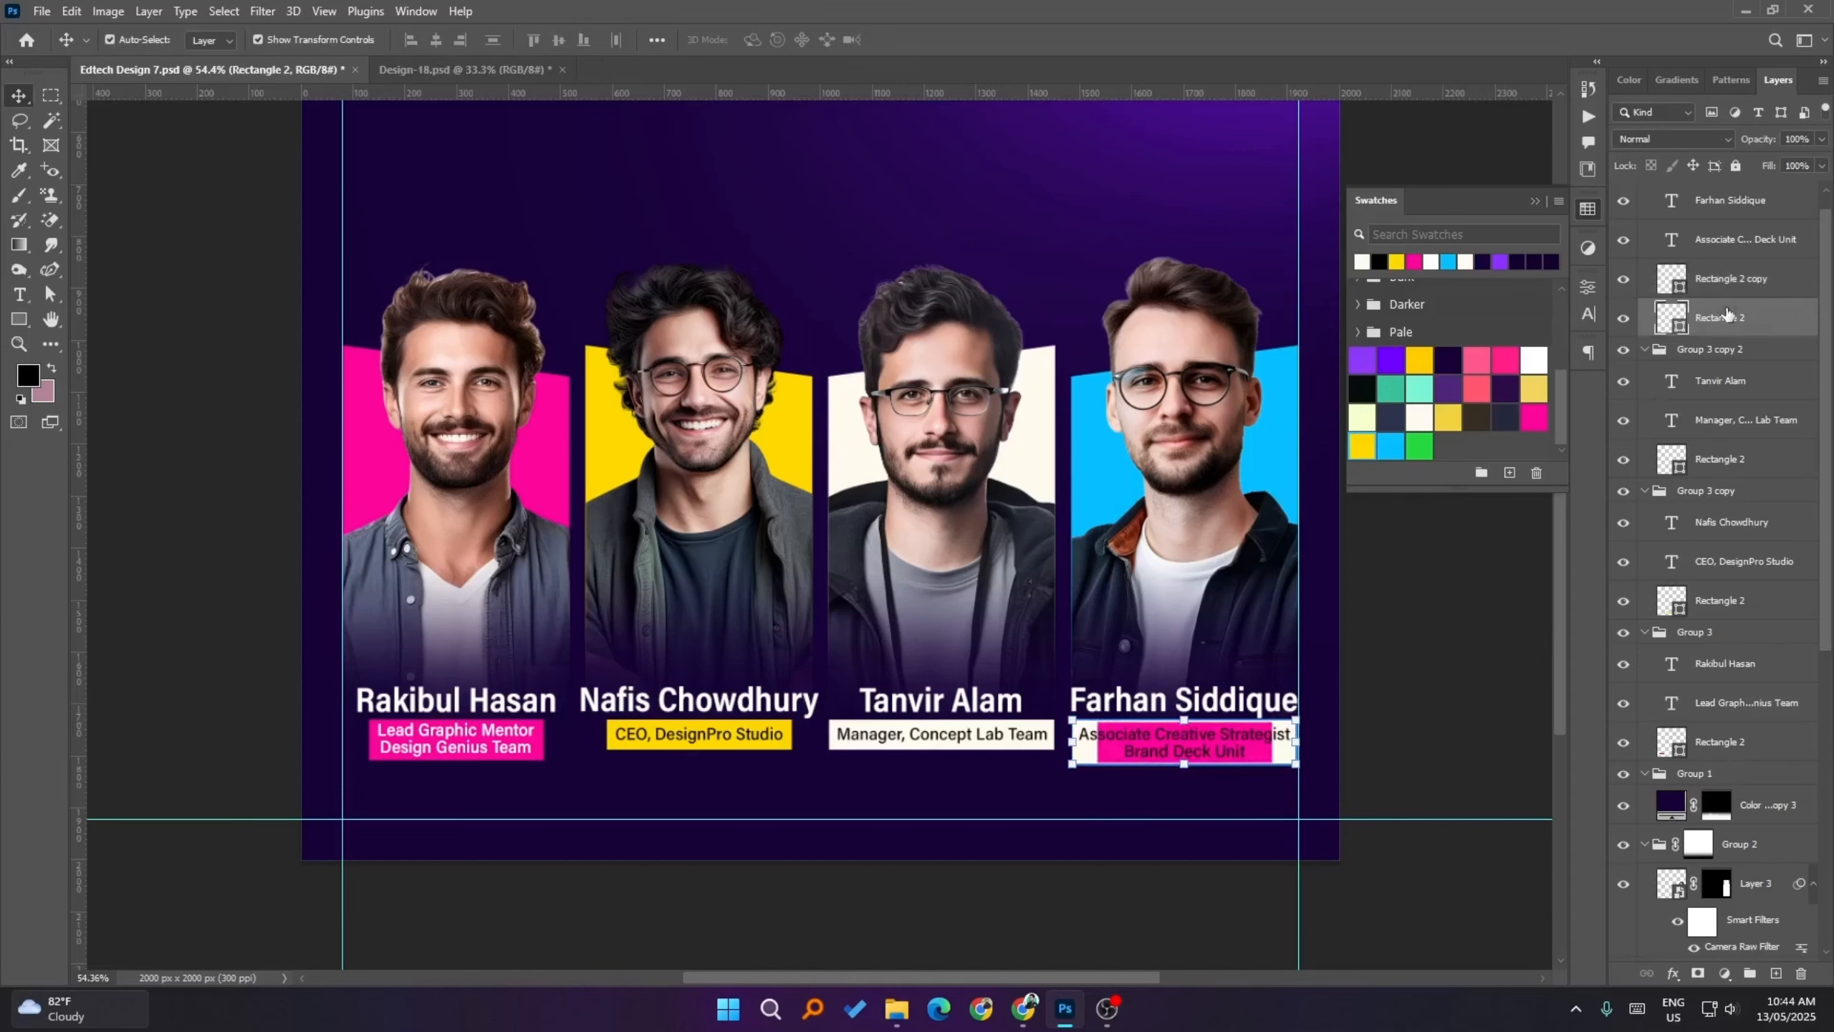
pyautogui.press('Delete')
pyautogui.scroll(4, 1310, 798)
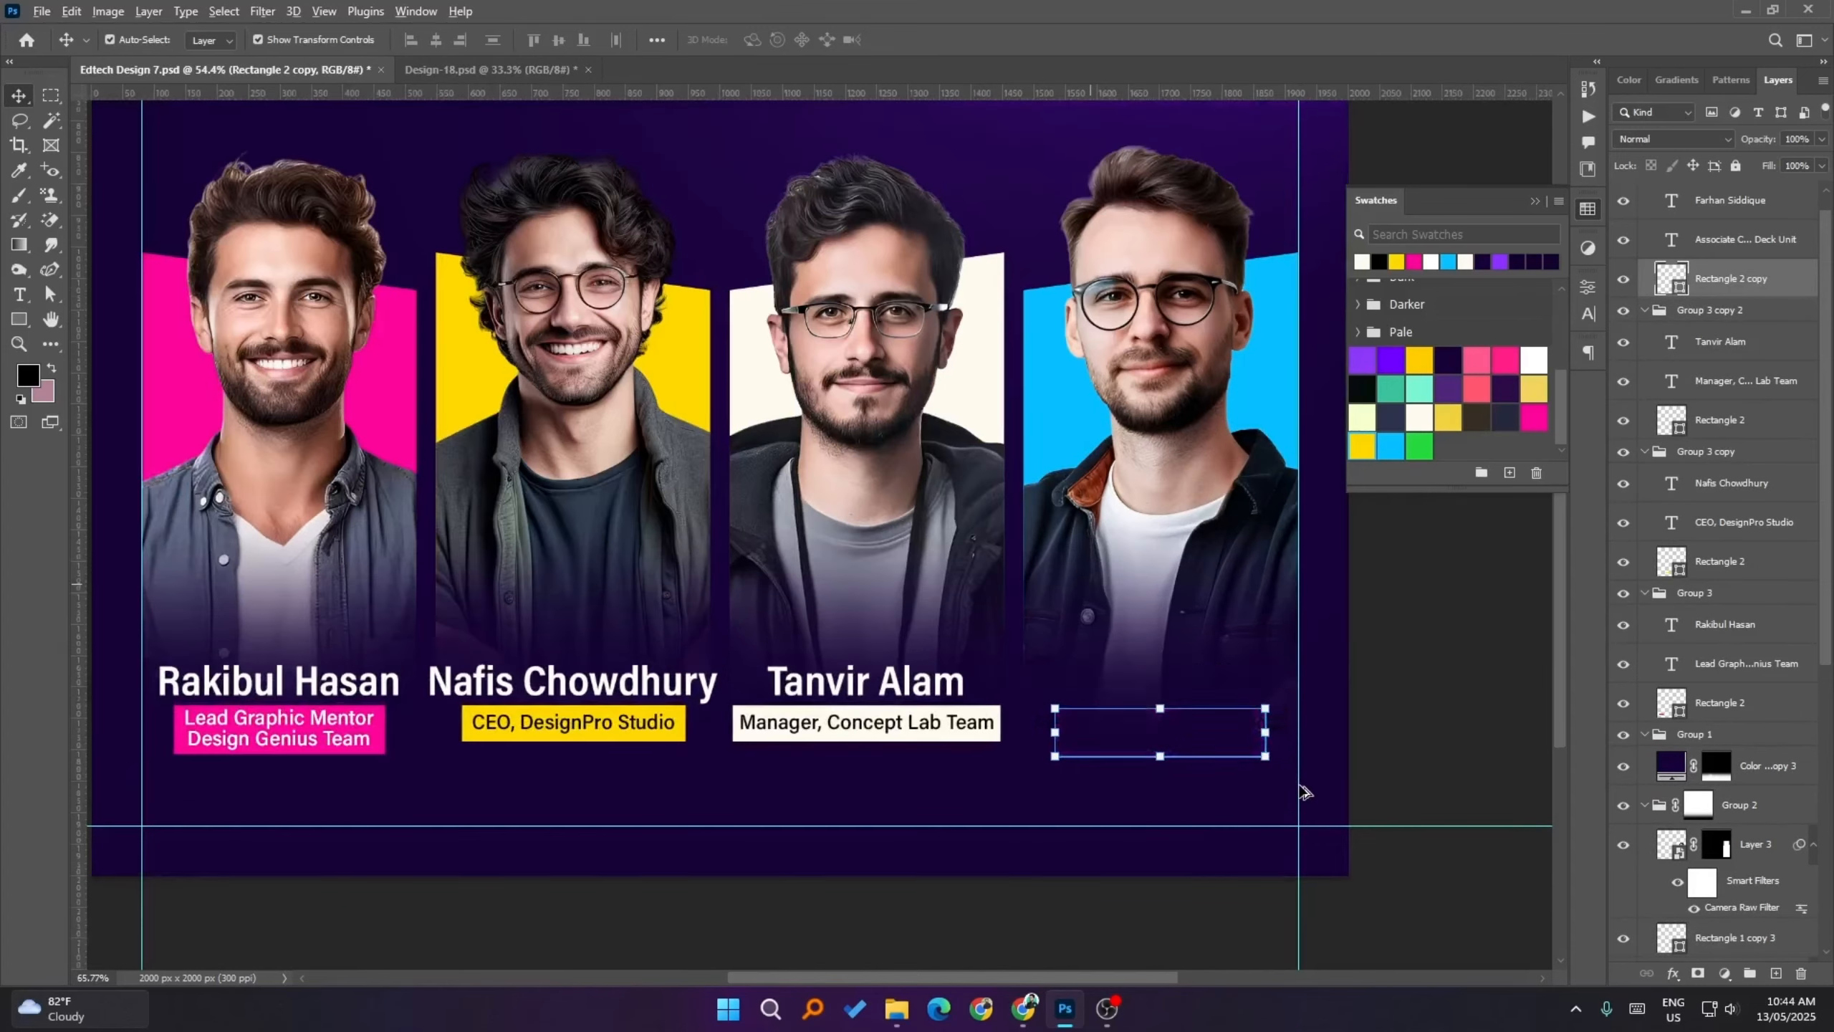
pyautogui.hotkey('ctrl', 'z')
pyautogui.scroll(4, 1258, 747)
pyautogui.click(1251, 723)
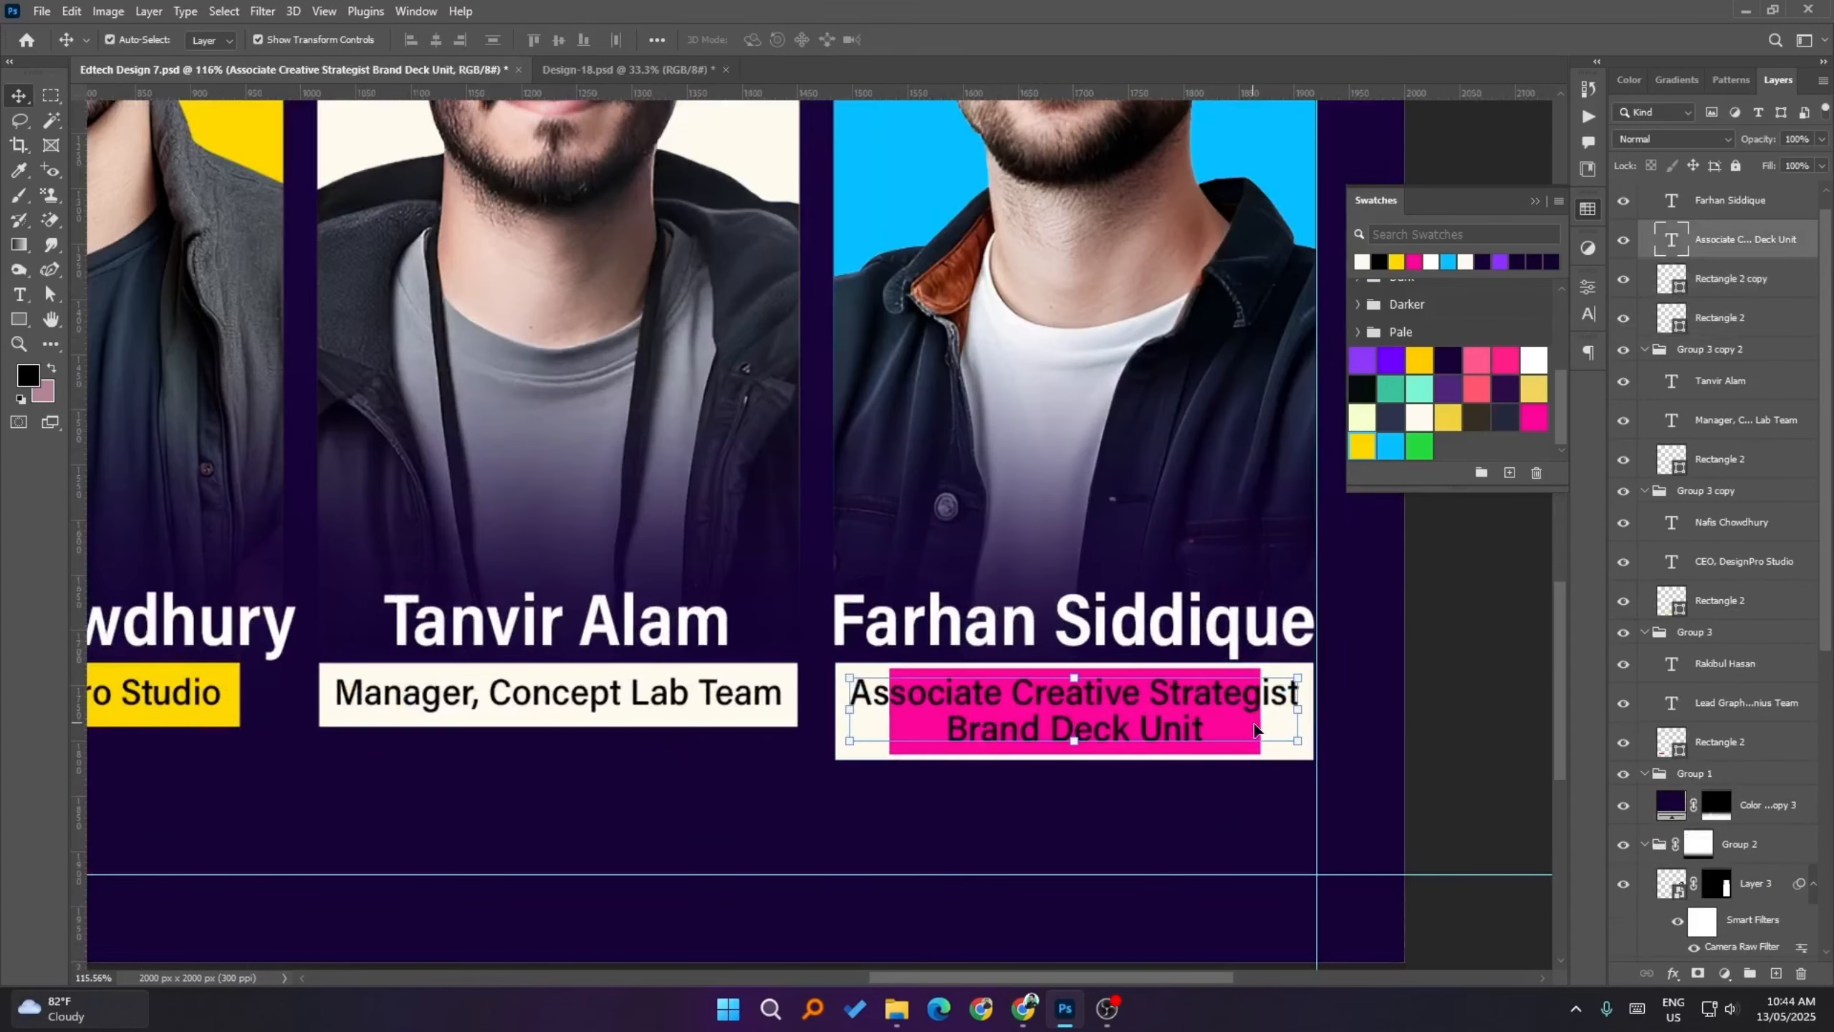
pyautogui.click(1518, 726)
pyautogui.click(1267, 736)
pyautogui.click(1737, 302)
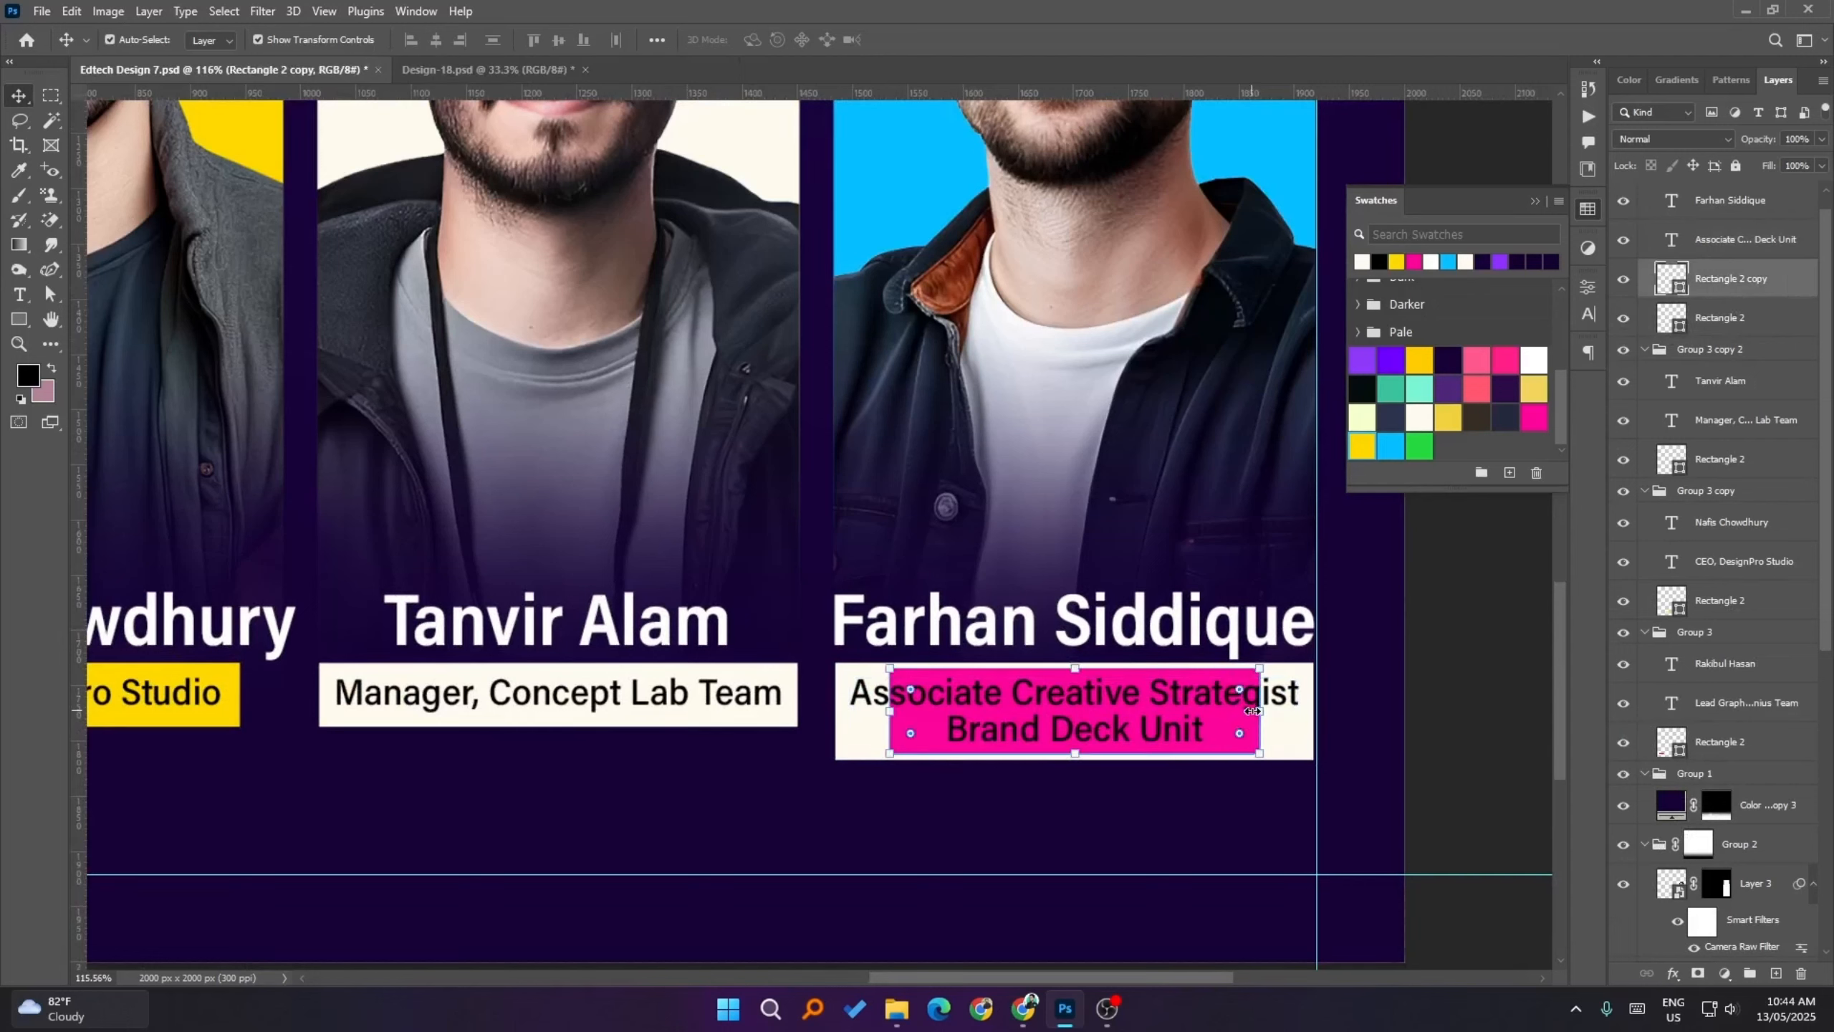
pyautogui.moveTo(1253, 711); pyautogui.dragTo(1309, 710)
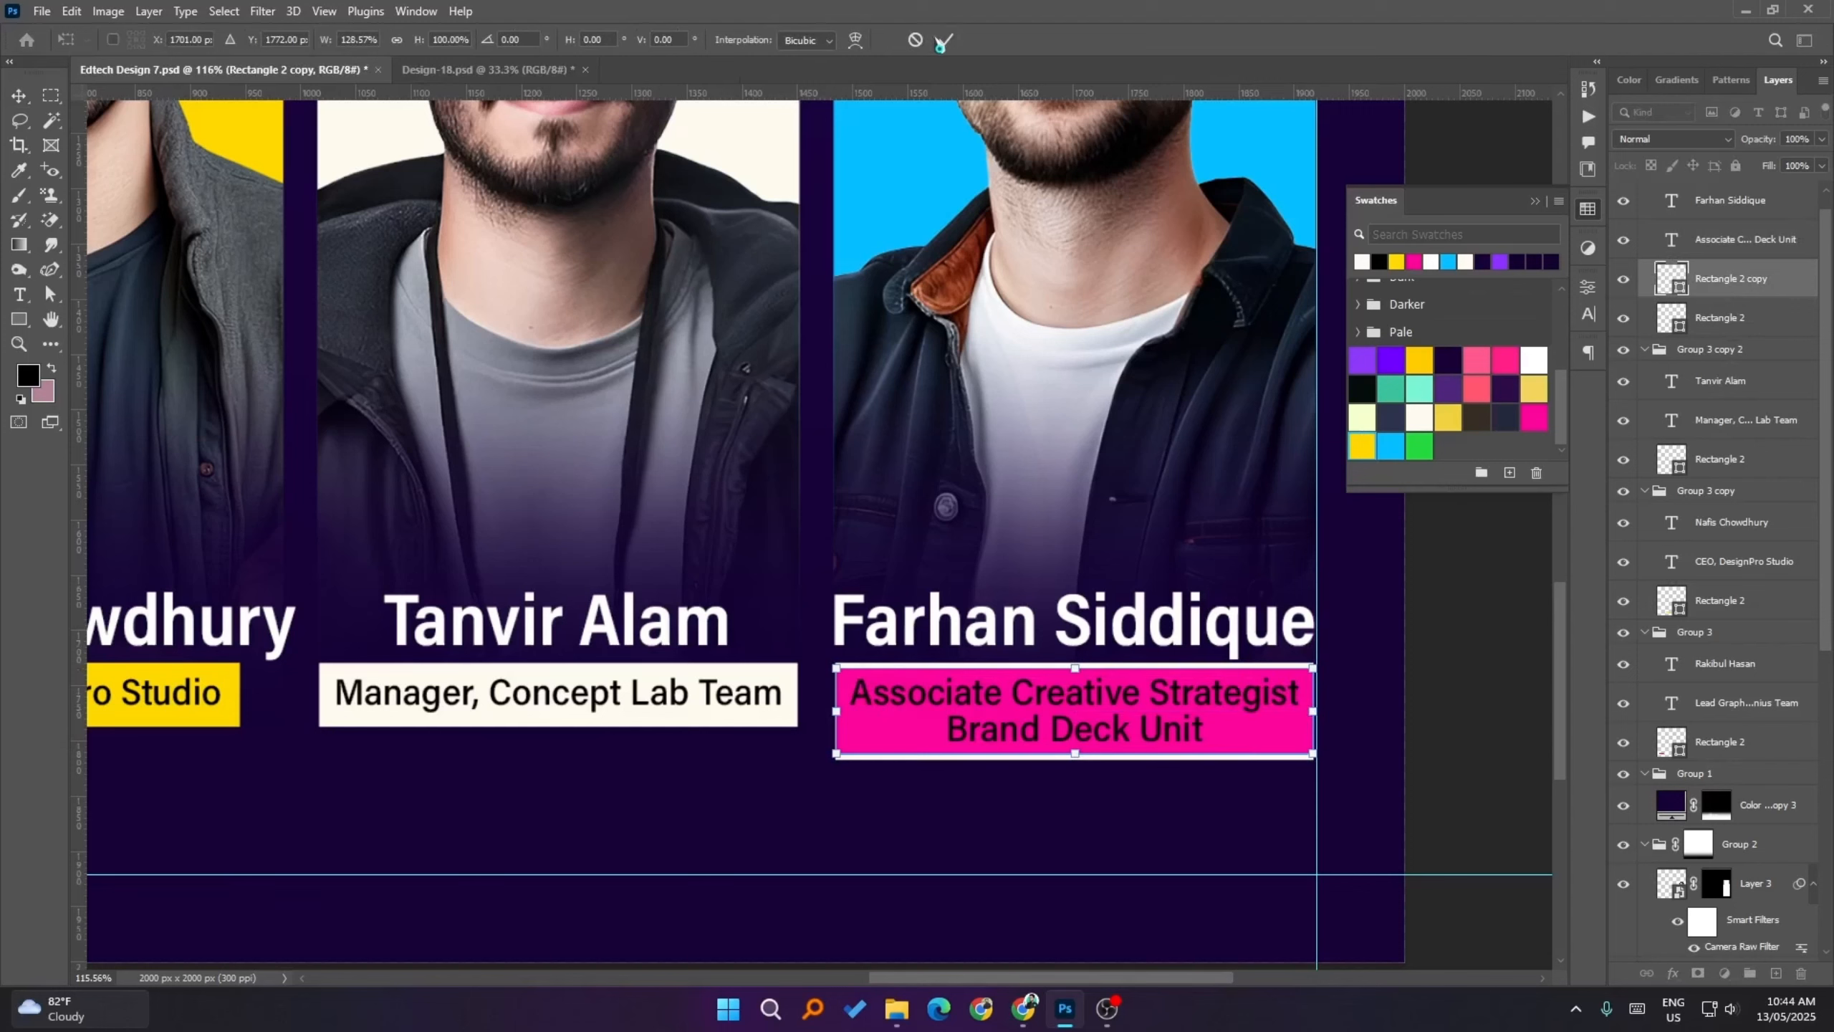
pyautogui.click(941, 41)
# - Delete the old white caption box and pick light blue as the working colour
pyautogui.click(1695, 320)
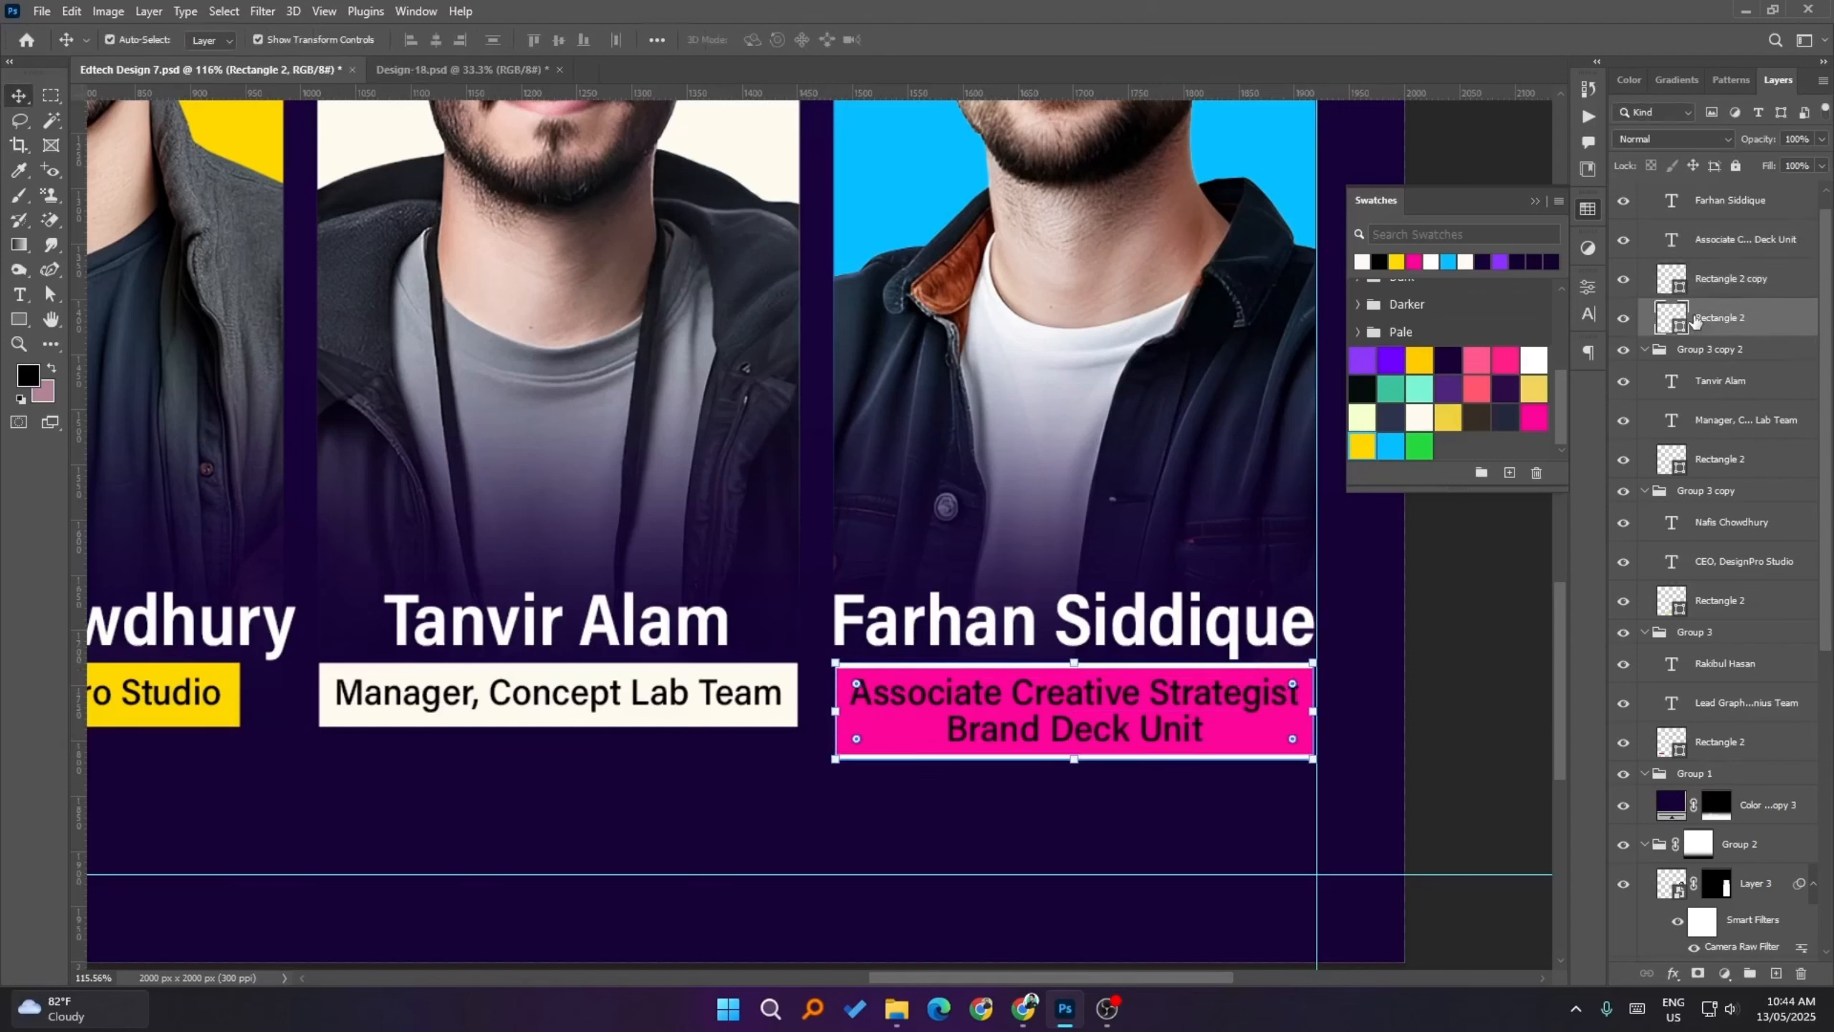
pyautogui.press('Delete')
pyautogui.click(1478, 655)
pyautogui.click(1192, 728)
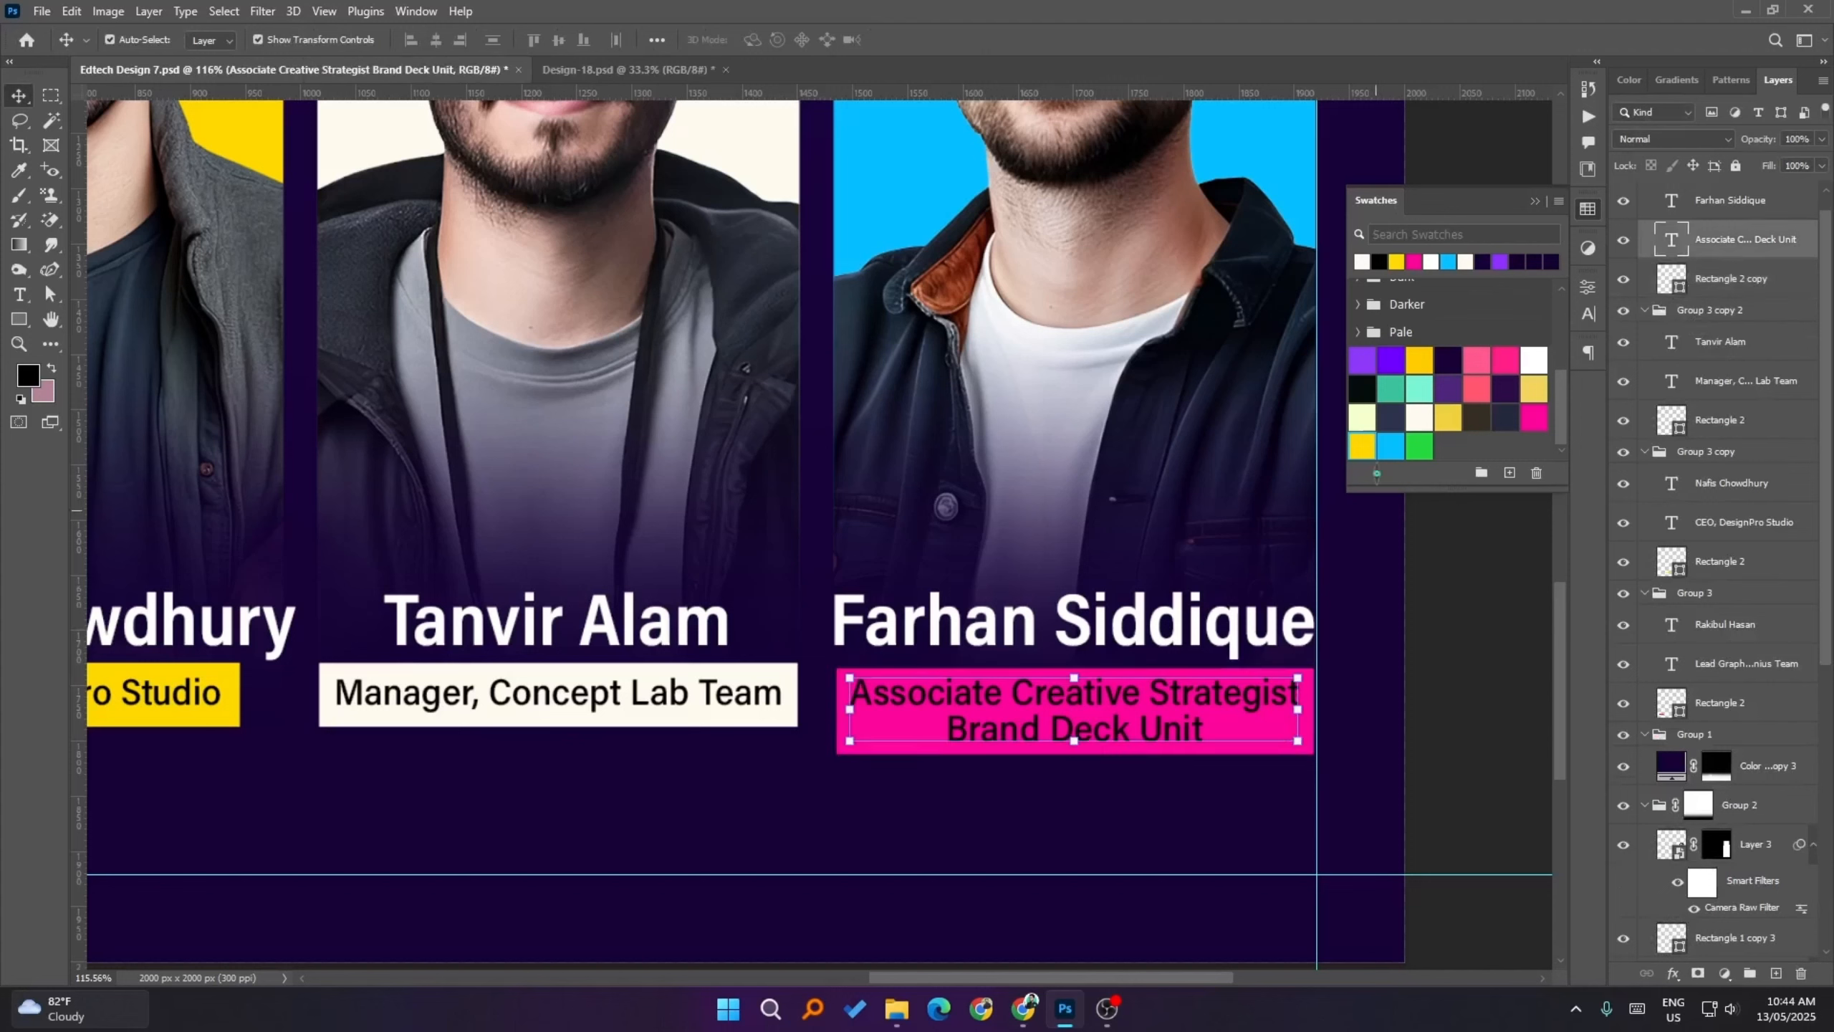
pyautogui.click(1391, 446)
pyautogui.click(1476, 772)
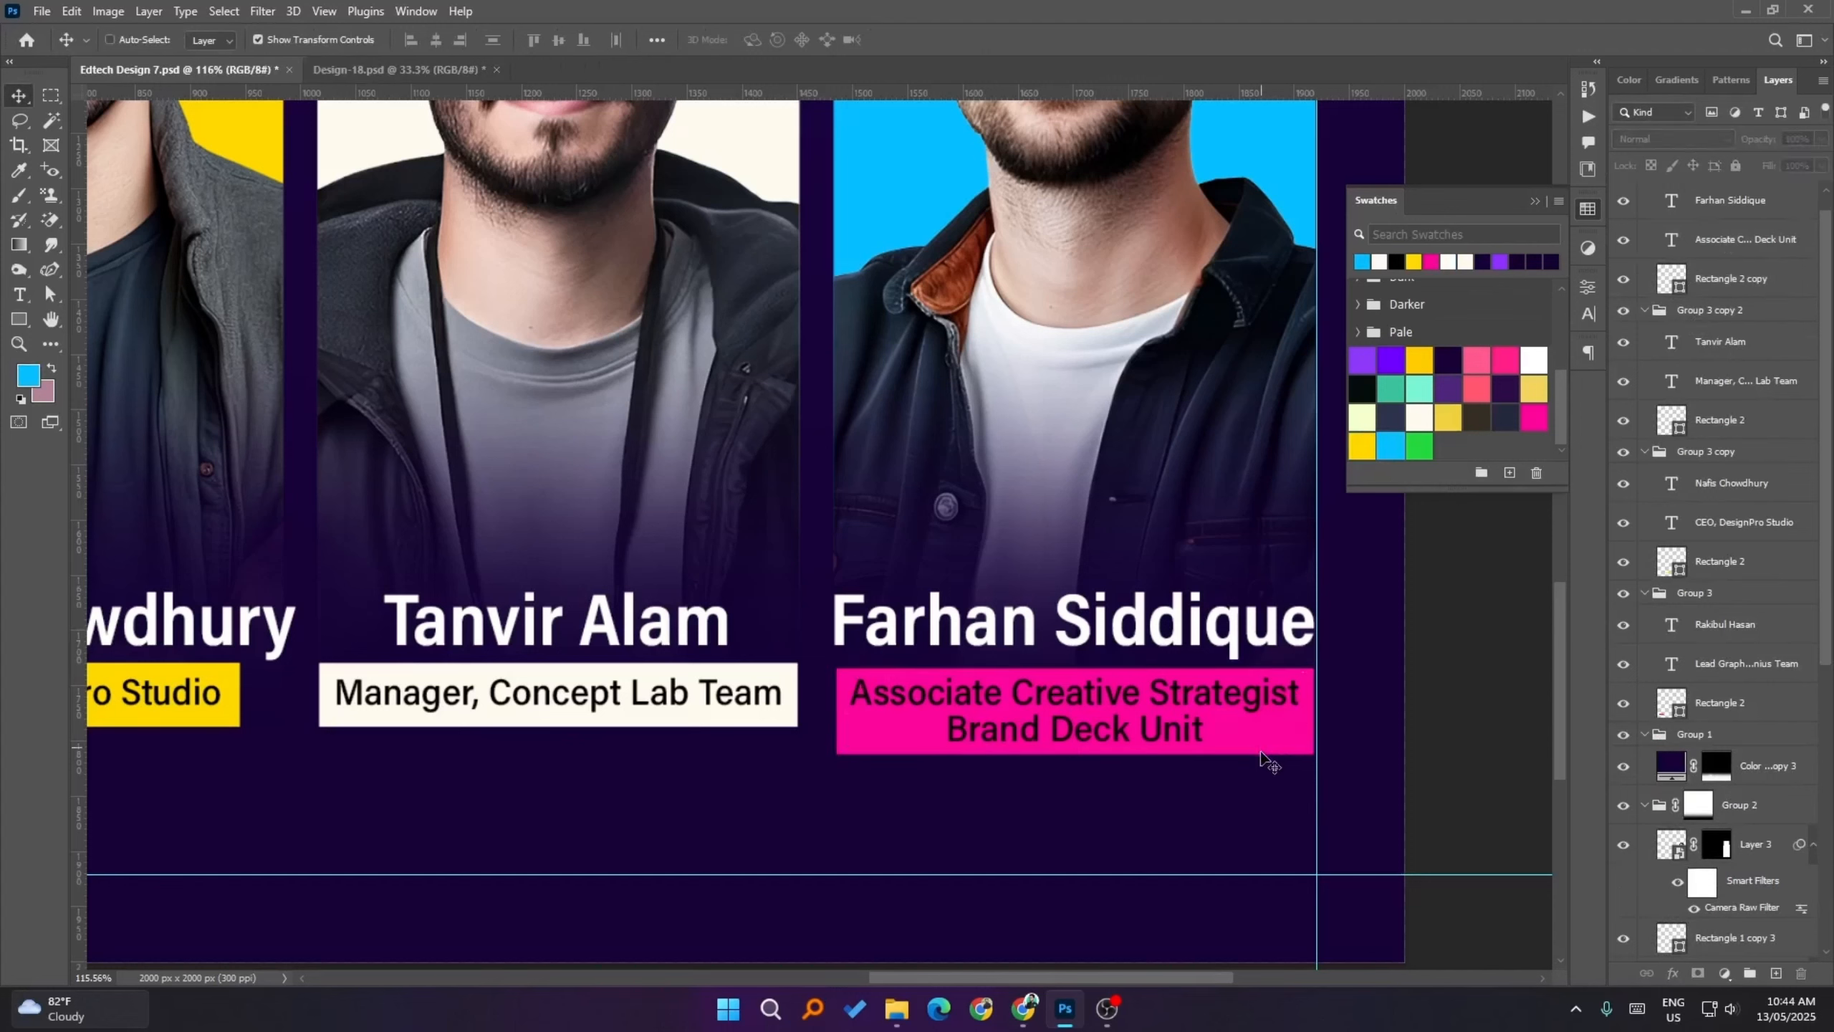
# - Fill the fourth caption box with light blue
pyautogui.keyDown('ctrl'); pyautogui.click(1296, 745); pyautogui.keyUp('ctrl')
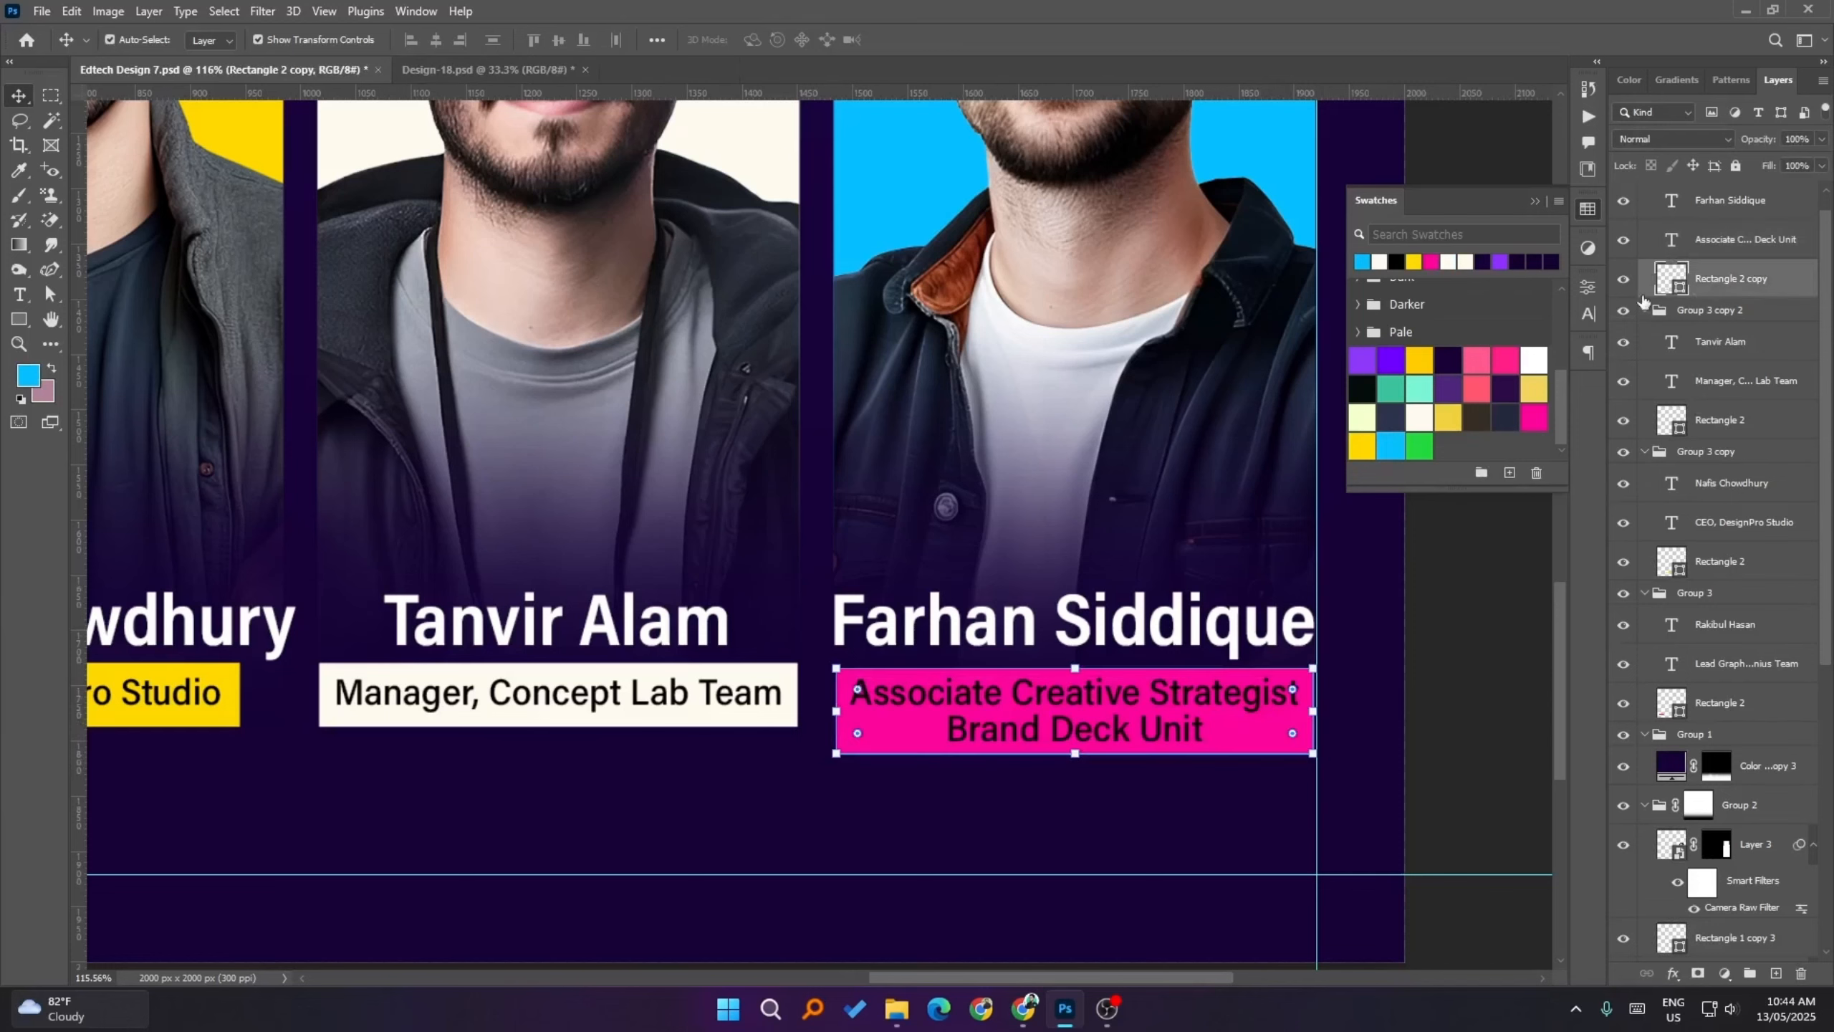
pyautogui.click(1390, 445)
pyautogui.click(1469, 680)
# - Turn the 'Associate Creative Strategist' title text white
pyautogui.click(1139, 709)
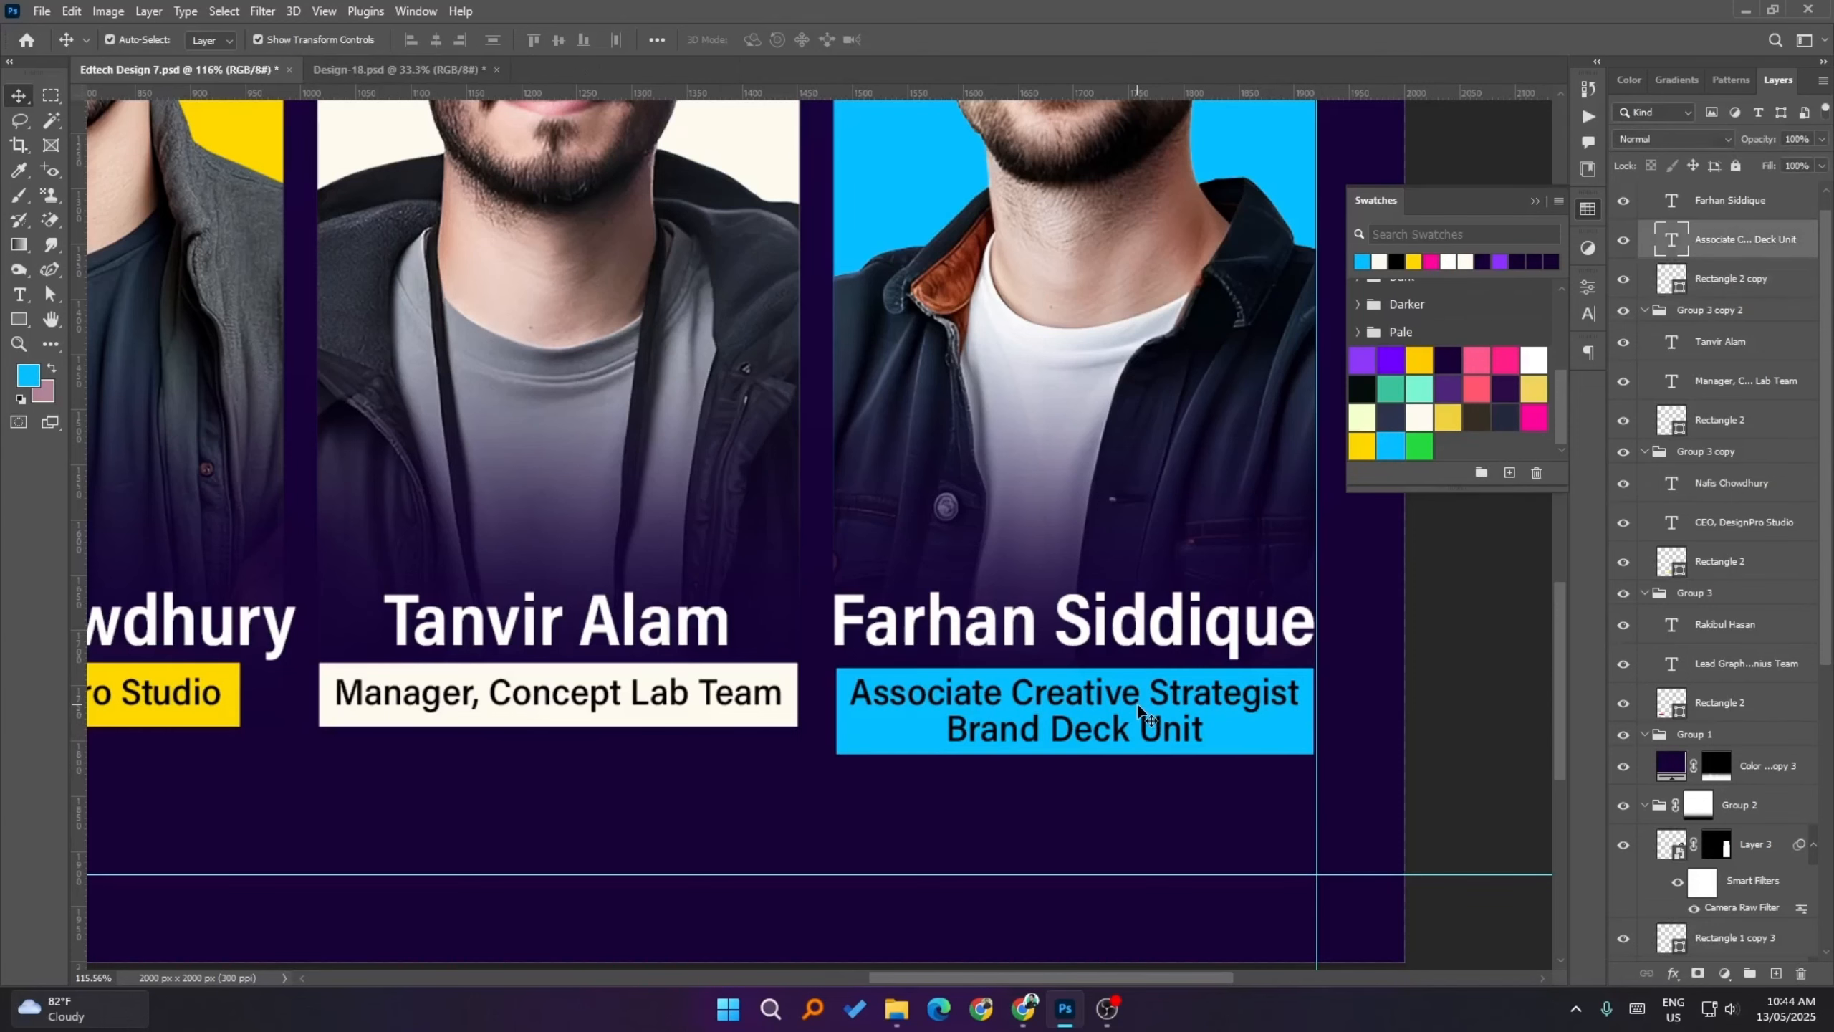
pyautogui.scroll(-2, 1152, 720)
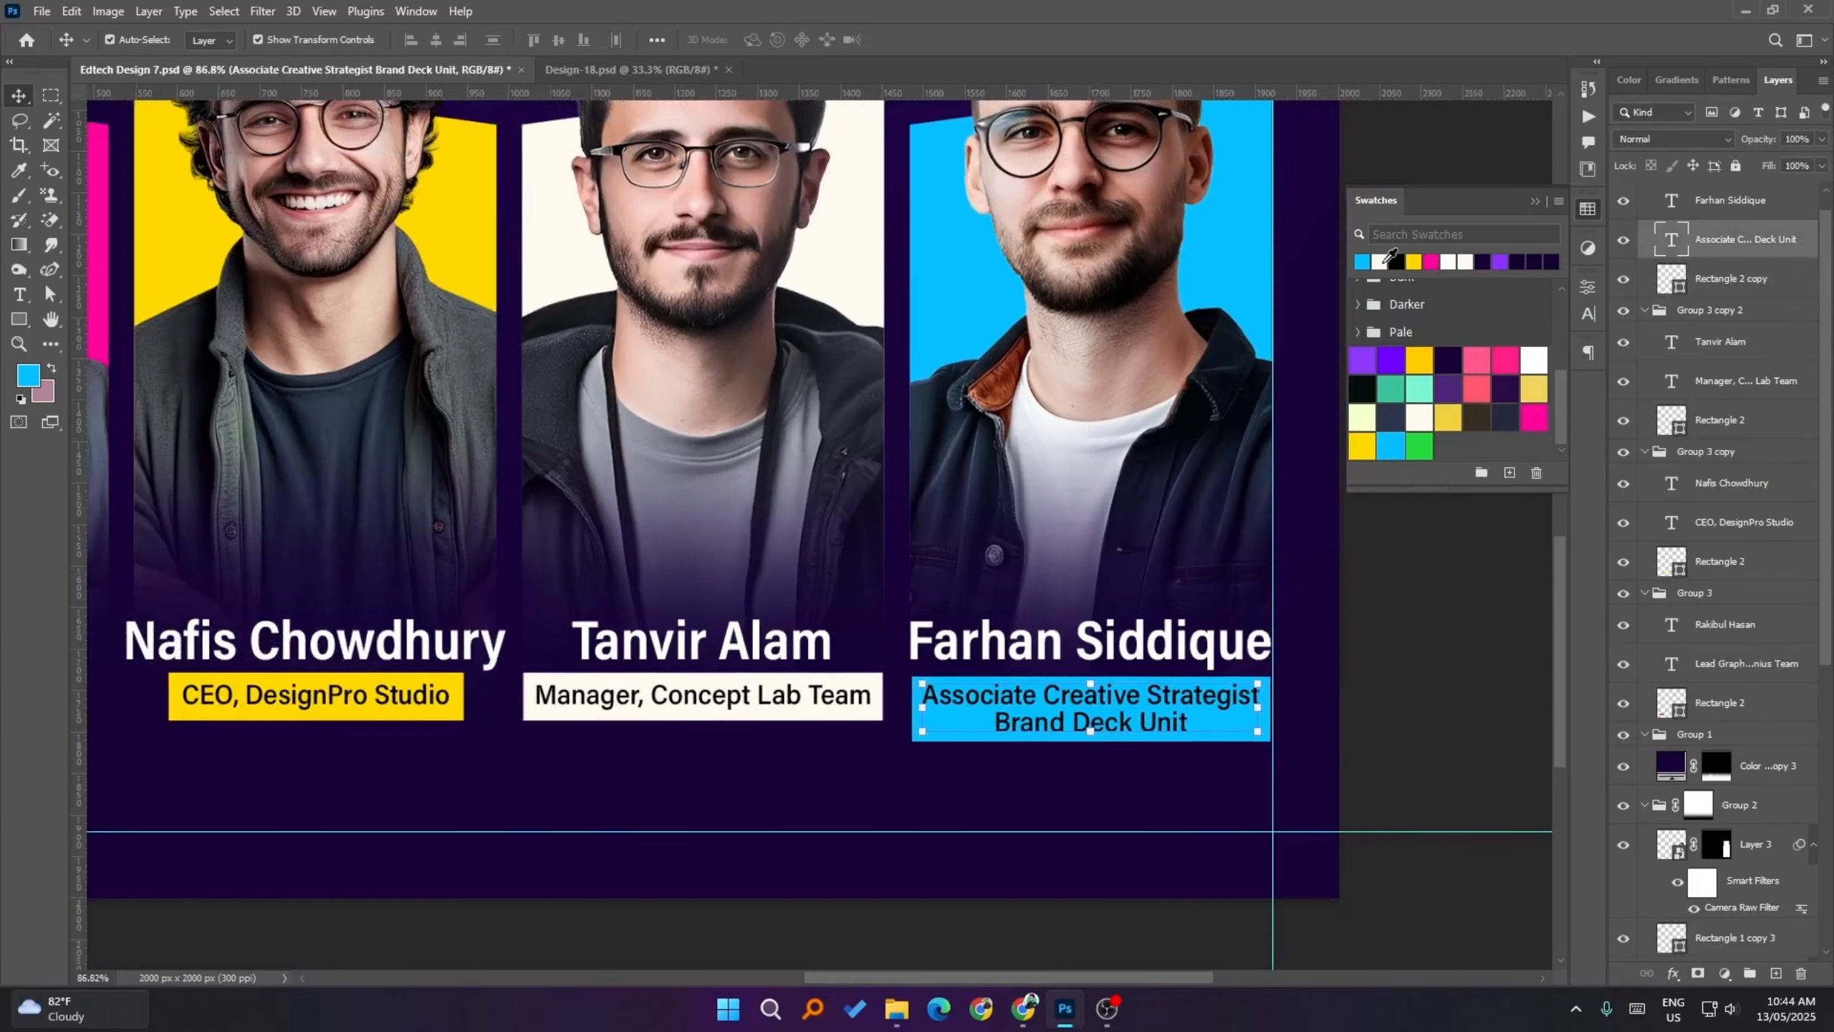
pyautogui.click(1379, 261)
pyautogui.click(1514, 765)
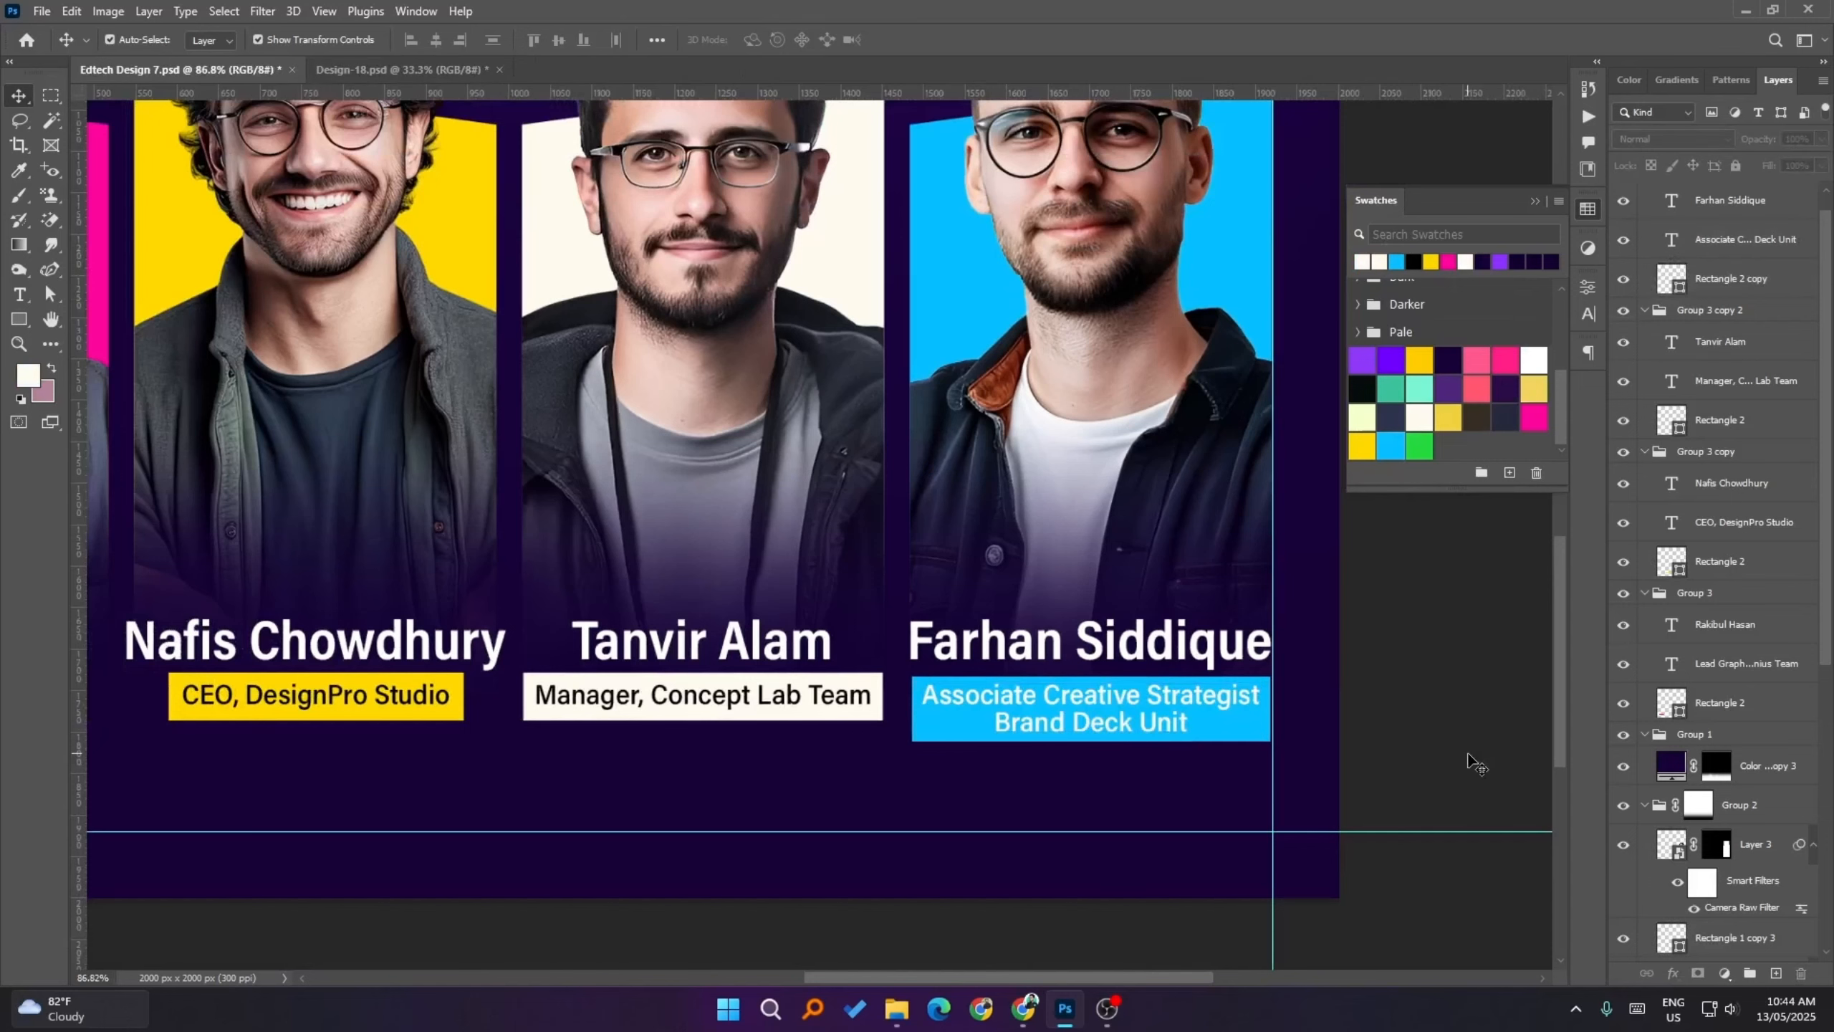
pyautogui.scroll(-2, 1381, 738)
pyautogui.scroll(2, 1380, 739)
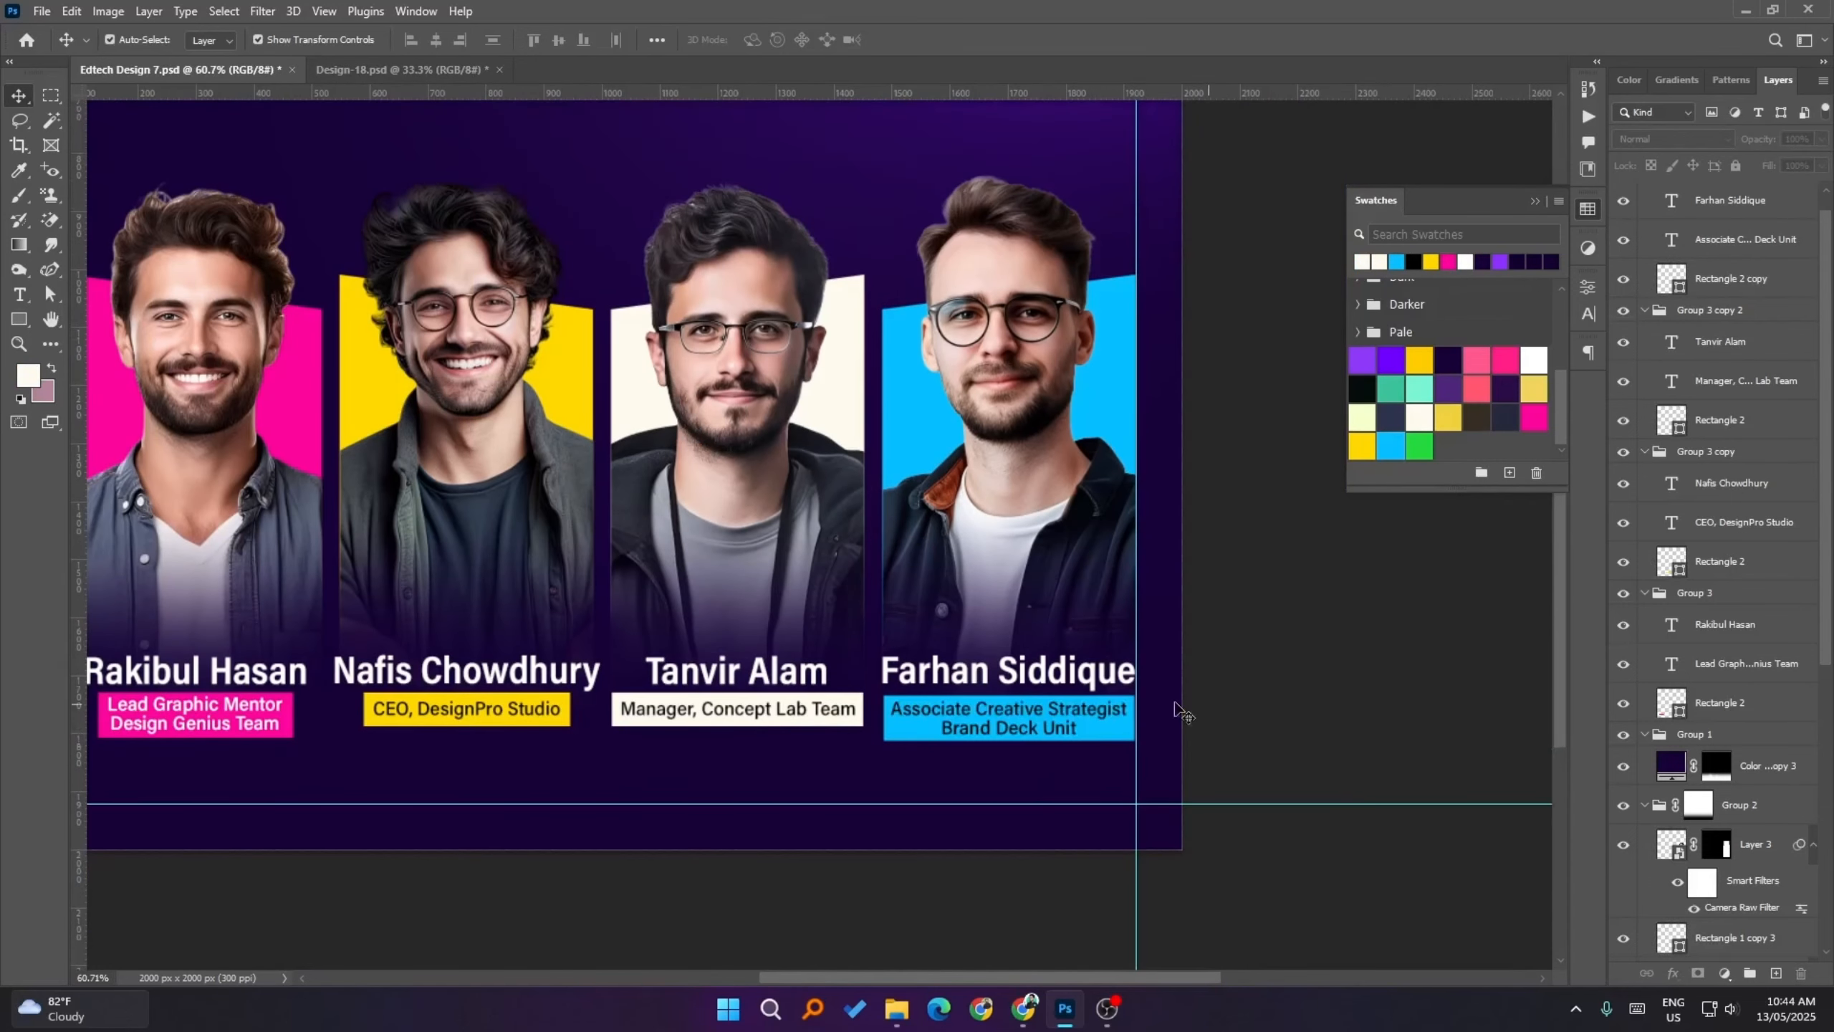
pyautogui.scroll(-1, 1278, 719)
pyautogui.scroll(1, 1227, 748)
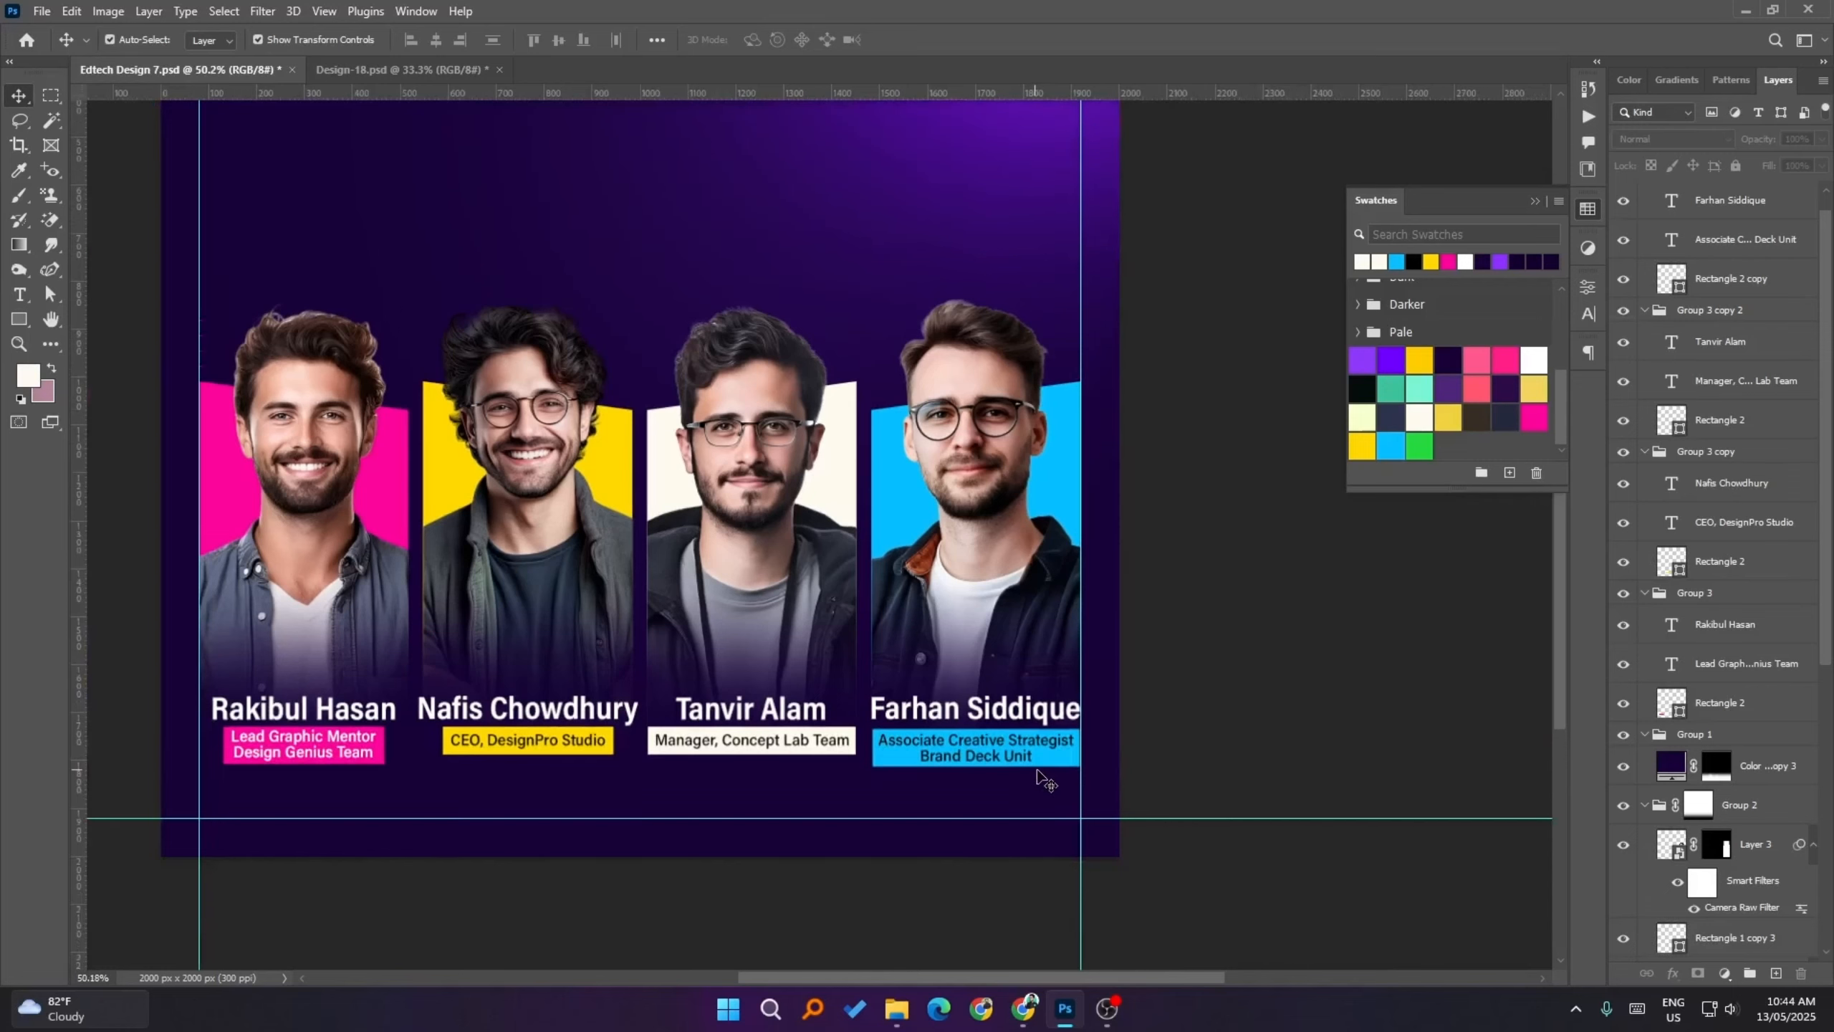
pyautogui.scroll(1, 301, 758)
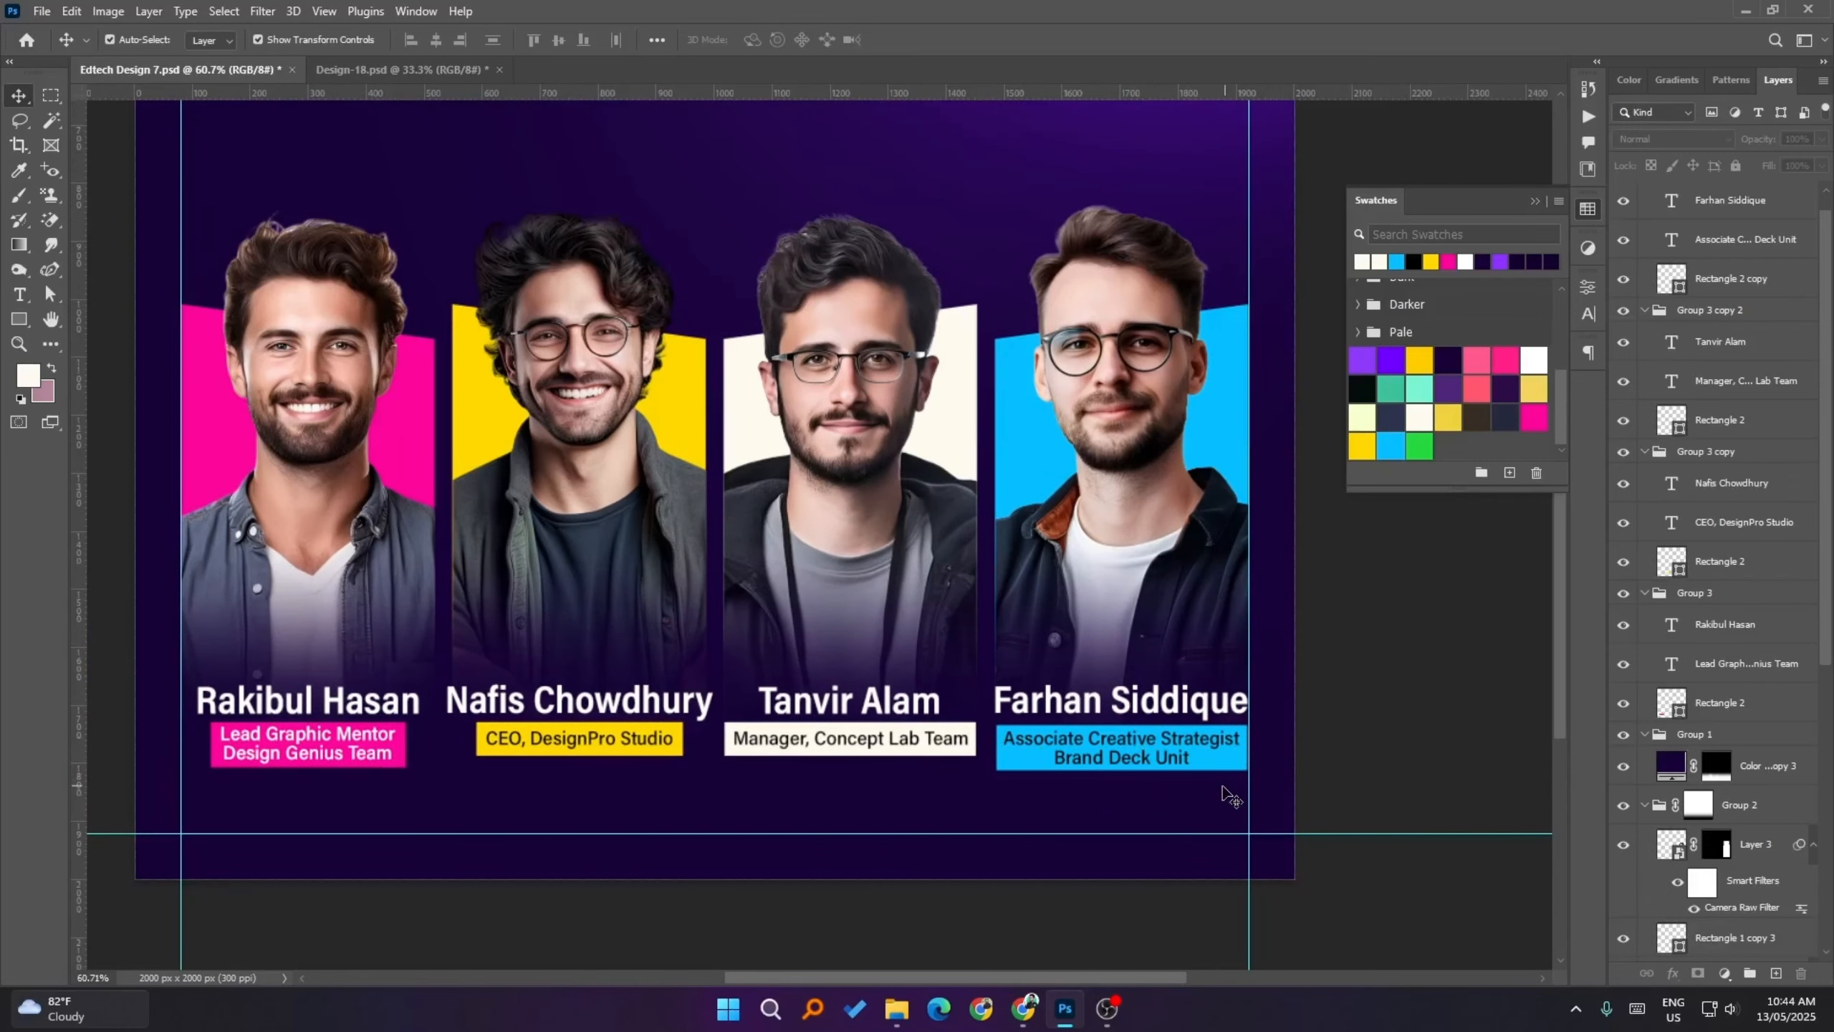
pyautogui.scroll(3, 1182, 785)
pyautogui.click(1279, 744)
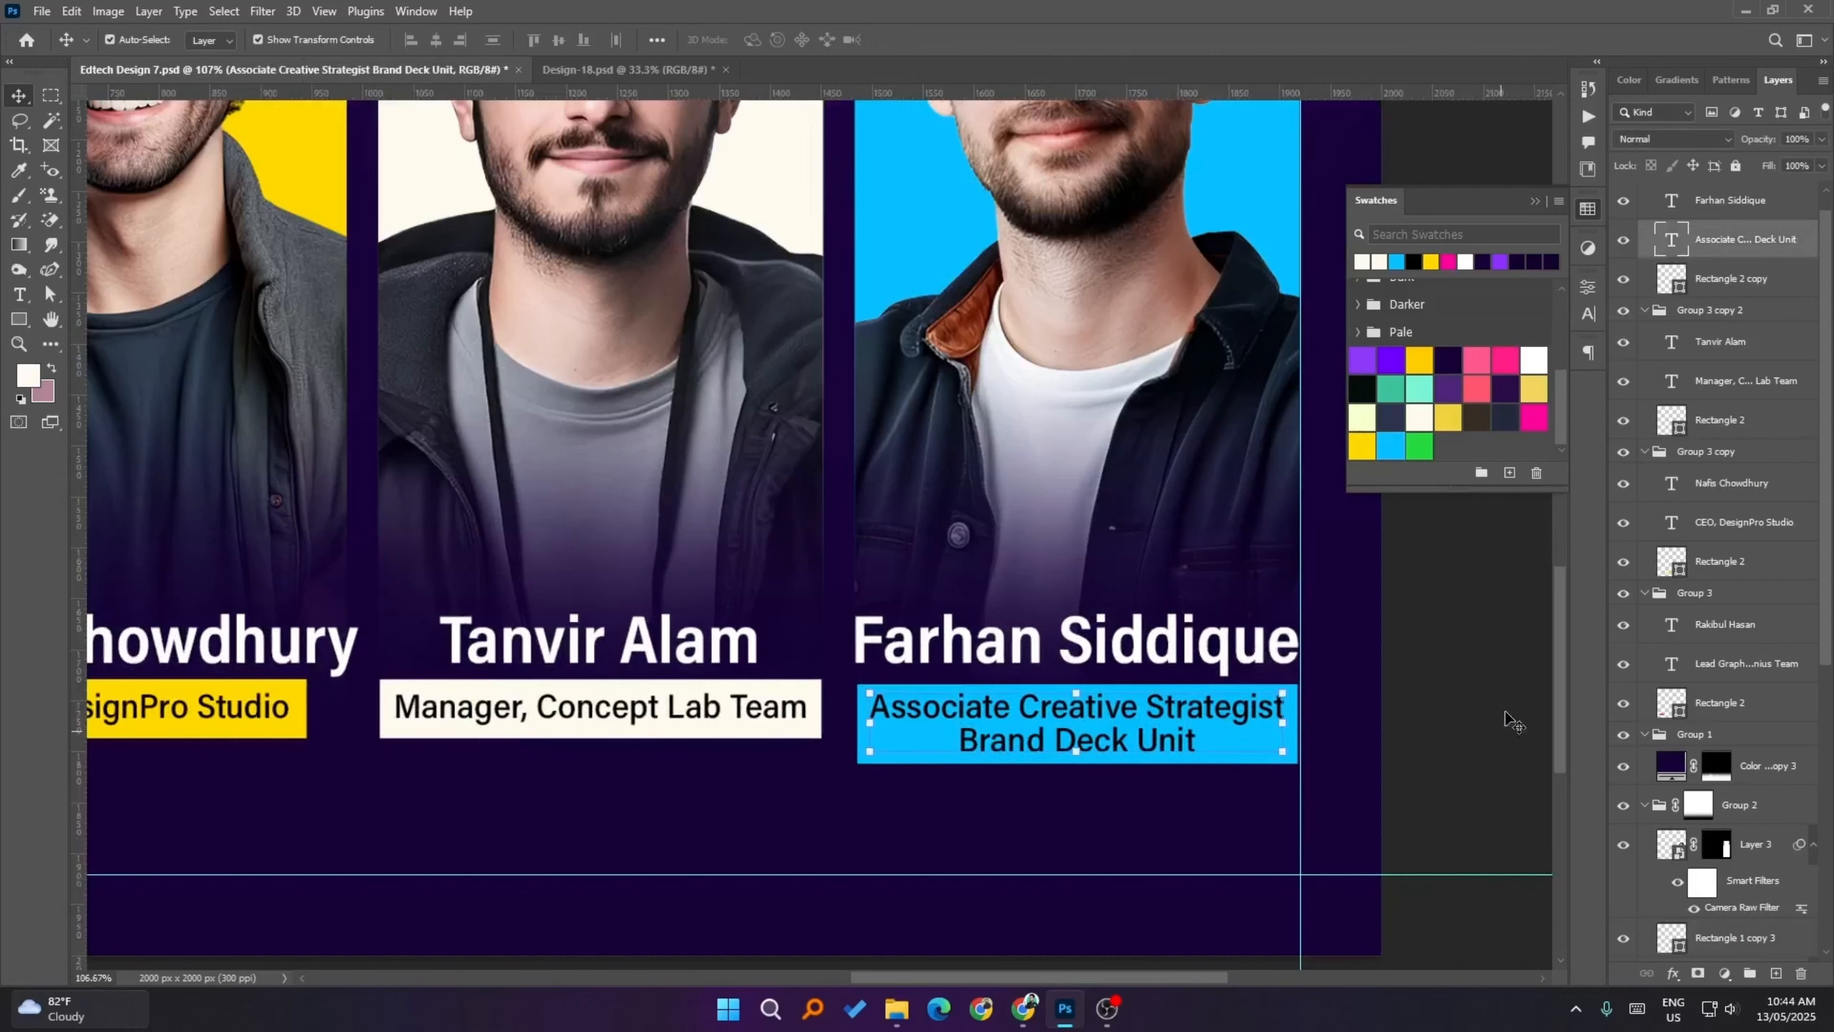
# - Nudge the blue caption box's right-side points outward to widen it to 442 px
pyautogui.click(1697, 282)
pyautogui.press('a')
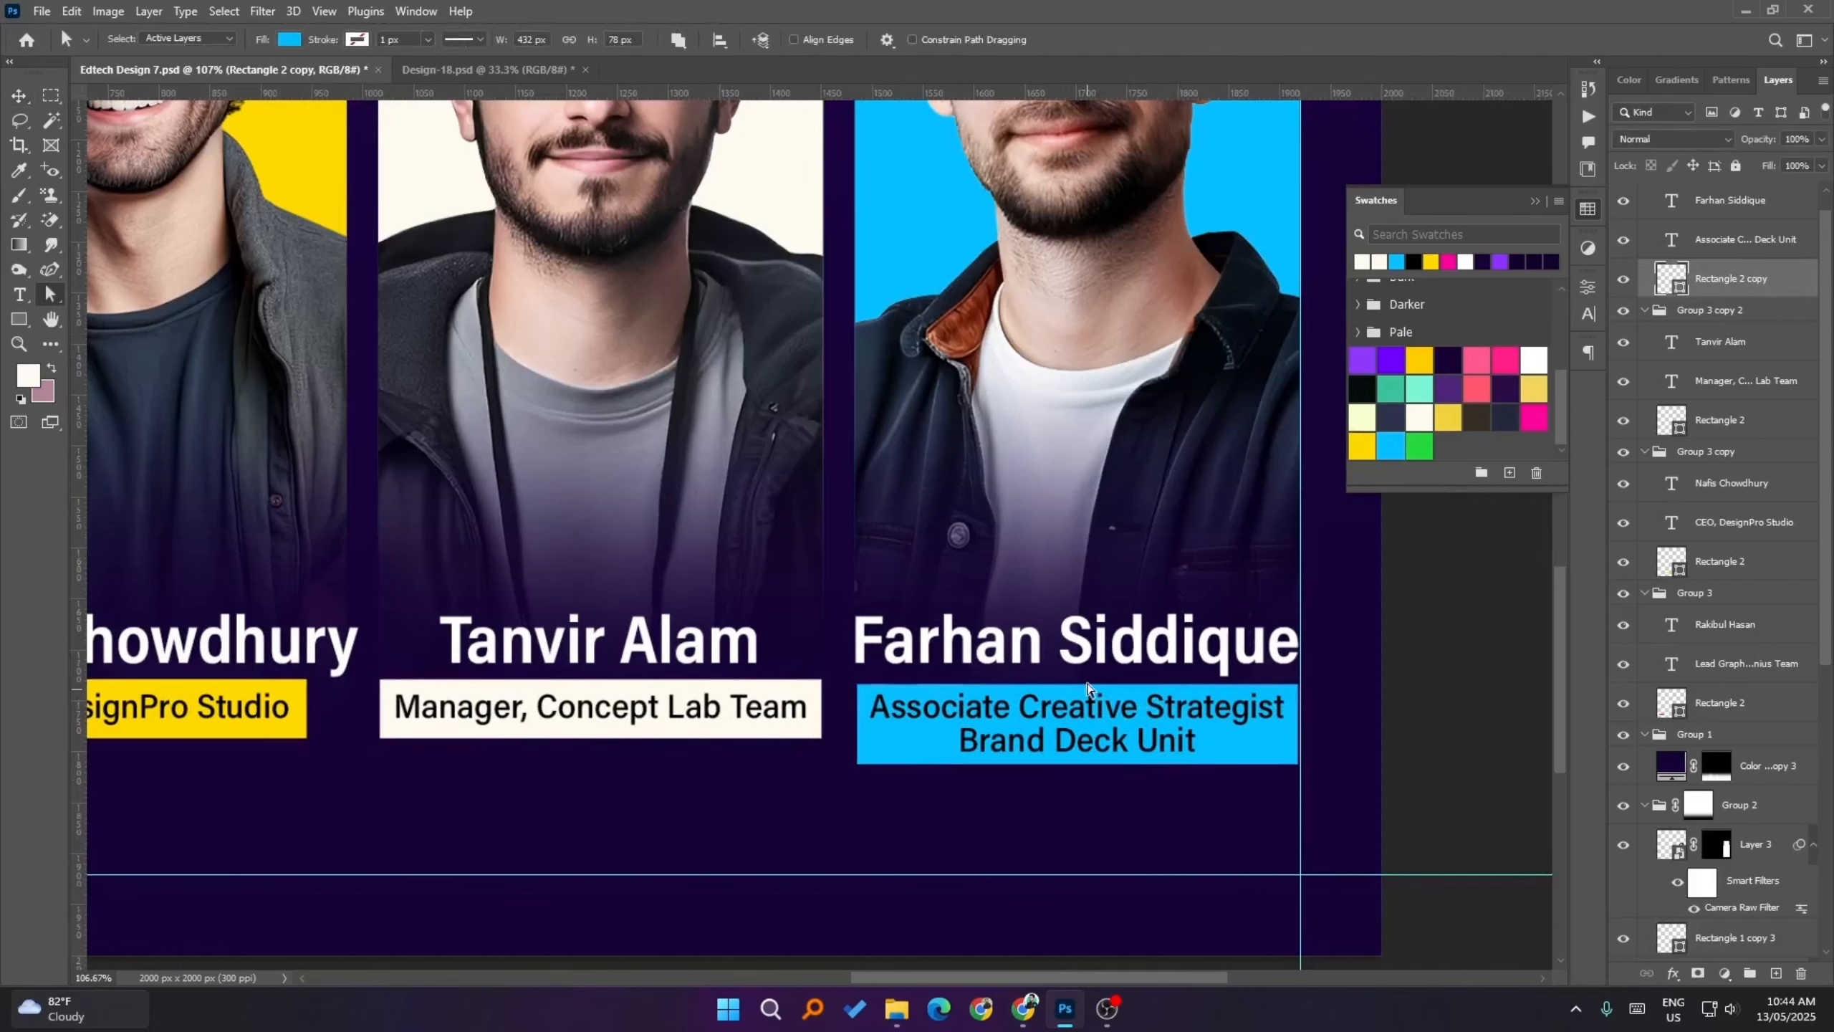
pyautogui.moveTo(1218, 651); pyautogui.dragTo(1326, 786)
pyautogui.hotkey('shift', 'Right')
# - Clear the temporary title-text selection and deselect the blue caption layers
pyautogui.keyDown('ctrl'); pyautogui.click(1672, 240); pyautogui.keyUp('ctrl')
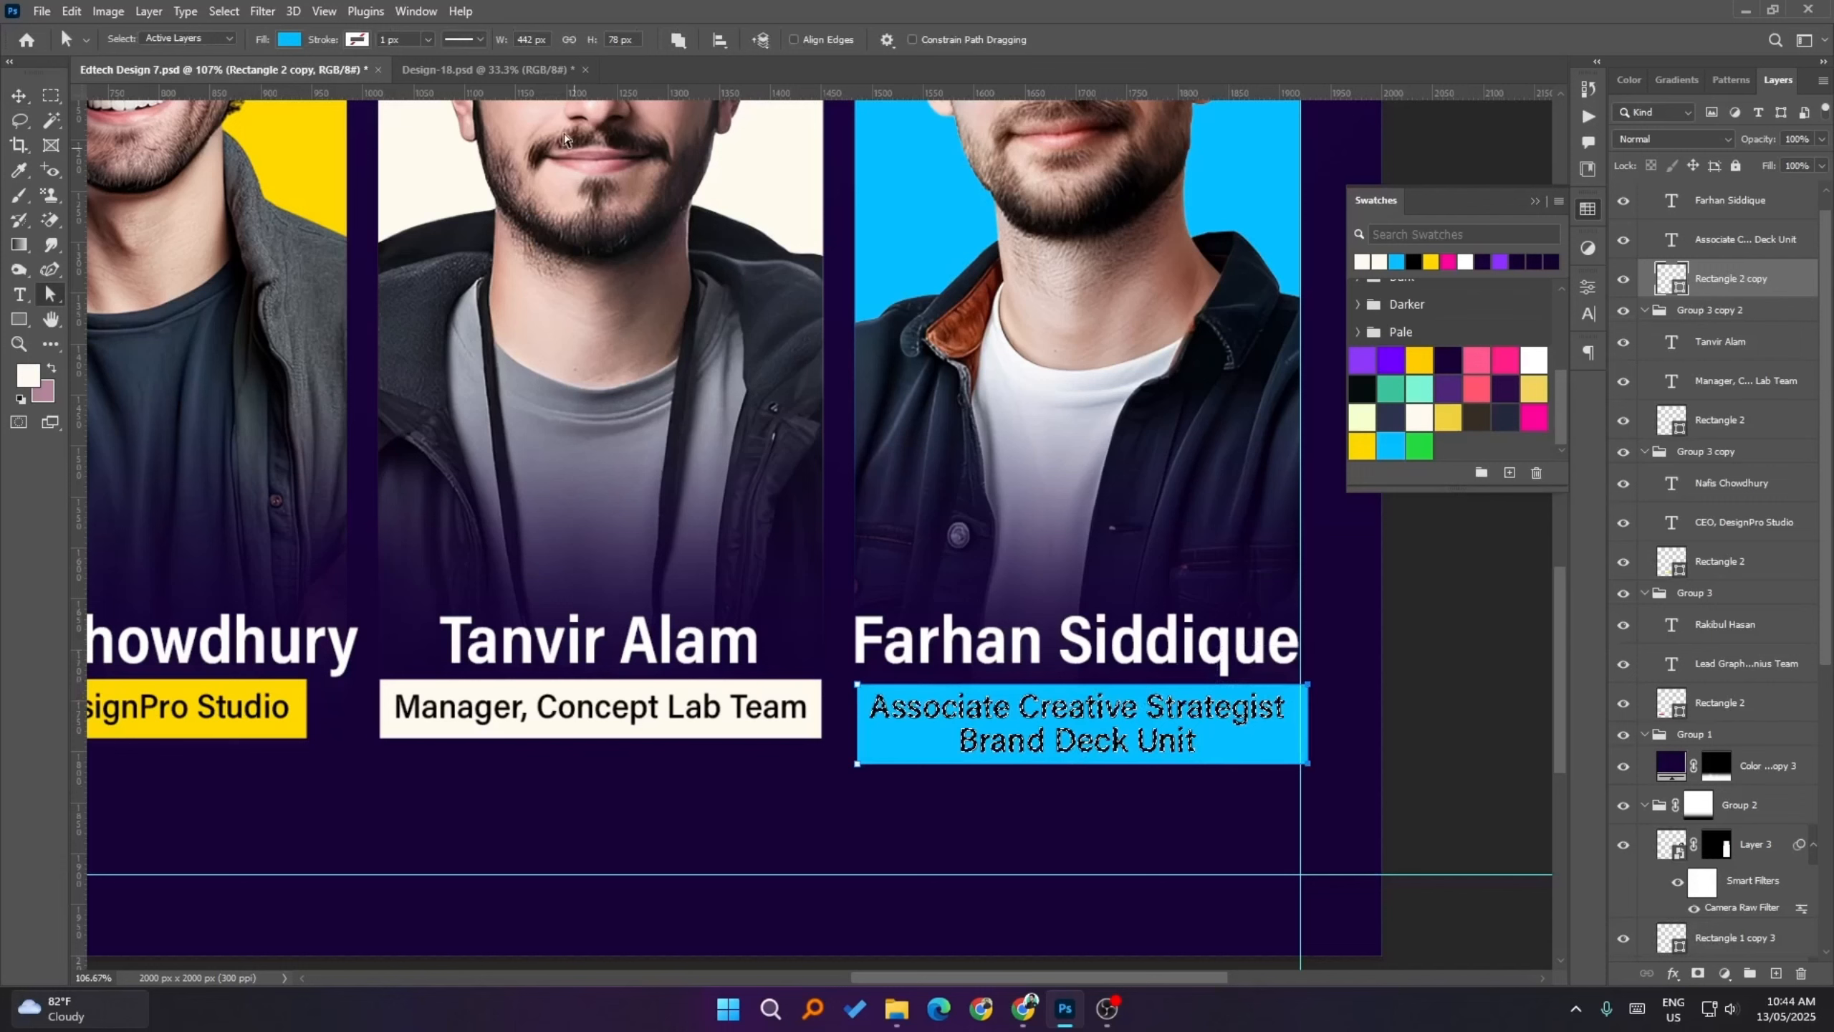
pyautogui.press('v')
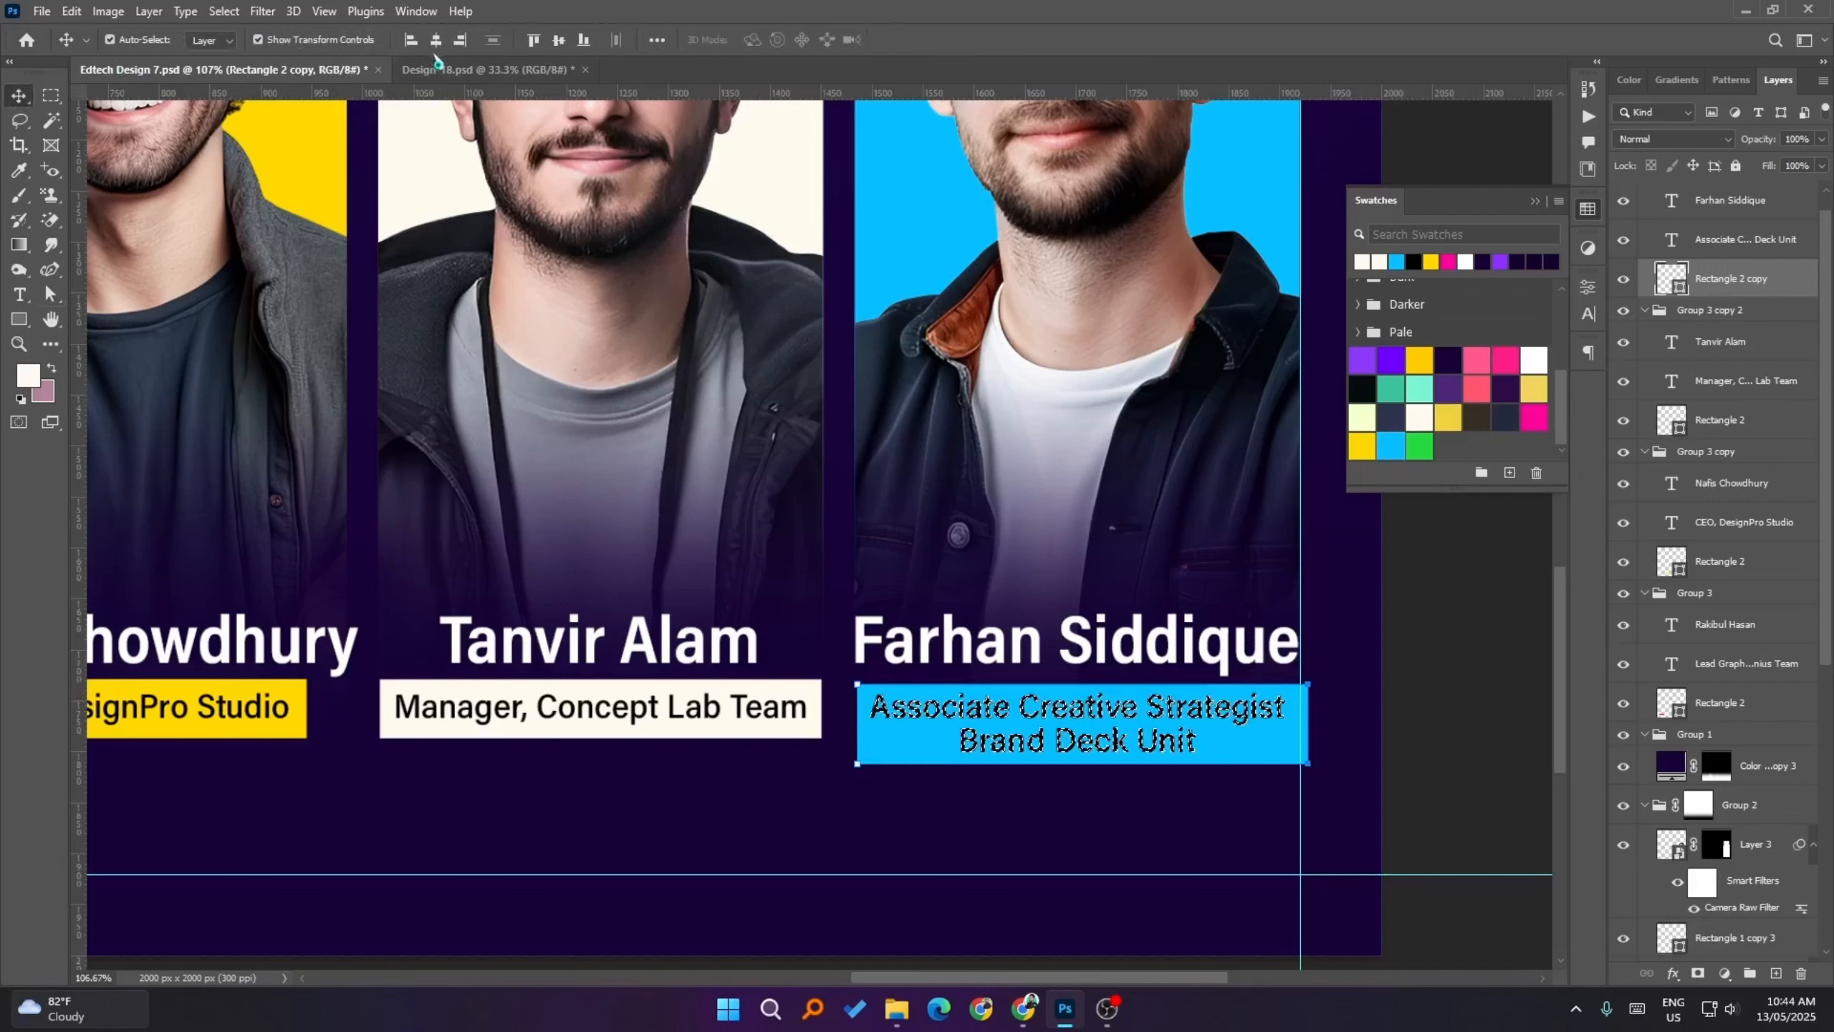
pyautogui.hotkey('ctrl', 'd')
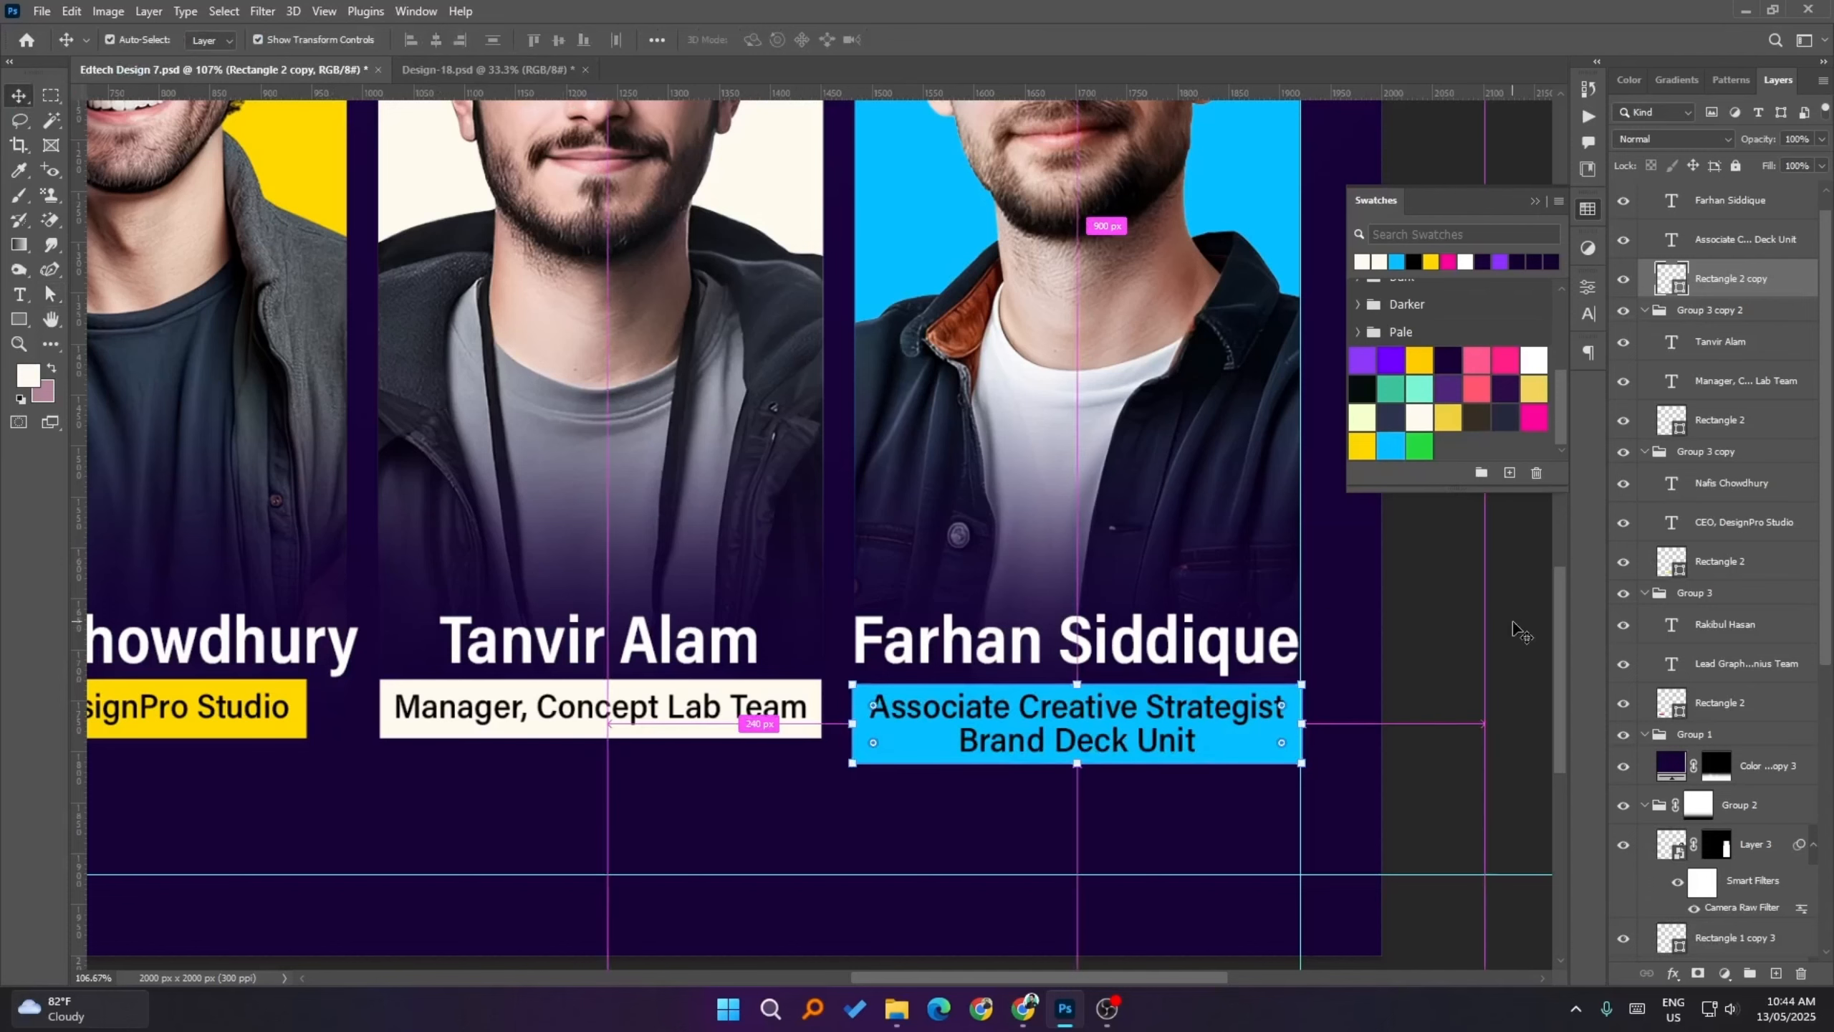
pyautogui.click(1457, 729)
pyautogui.scroll(-6, 1372, 748)
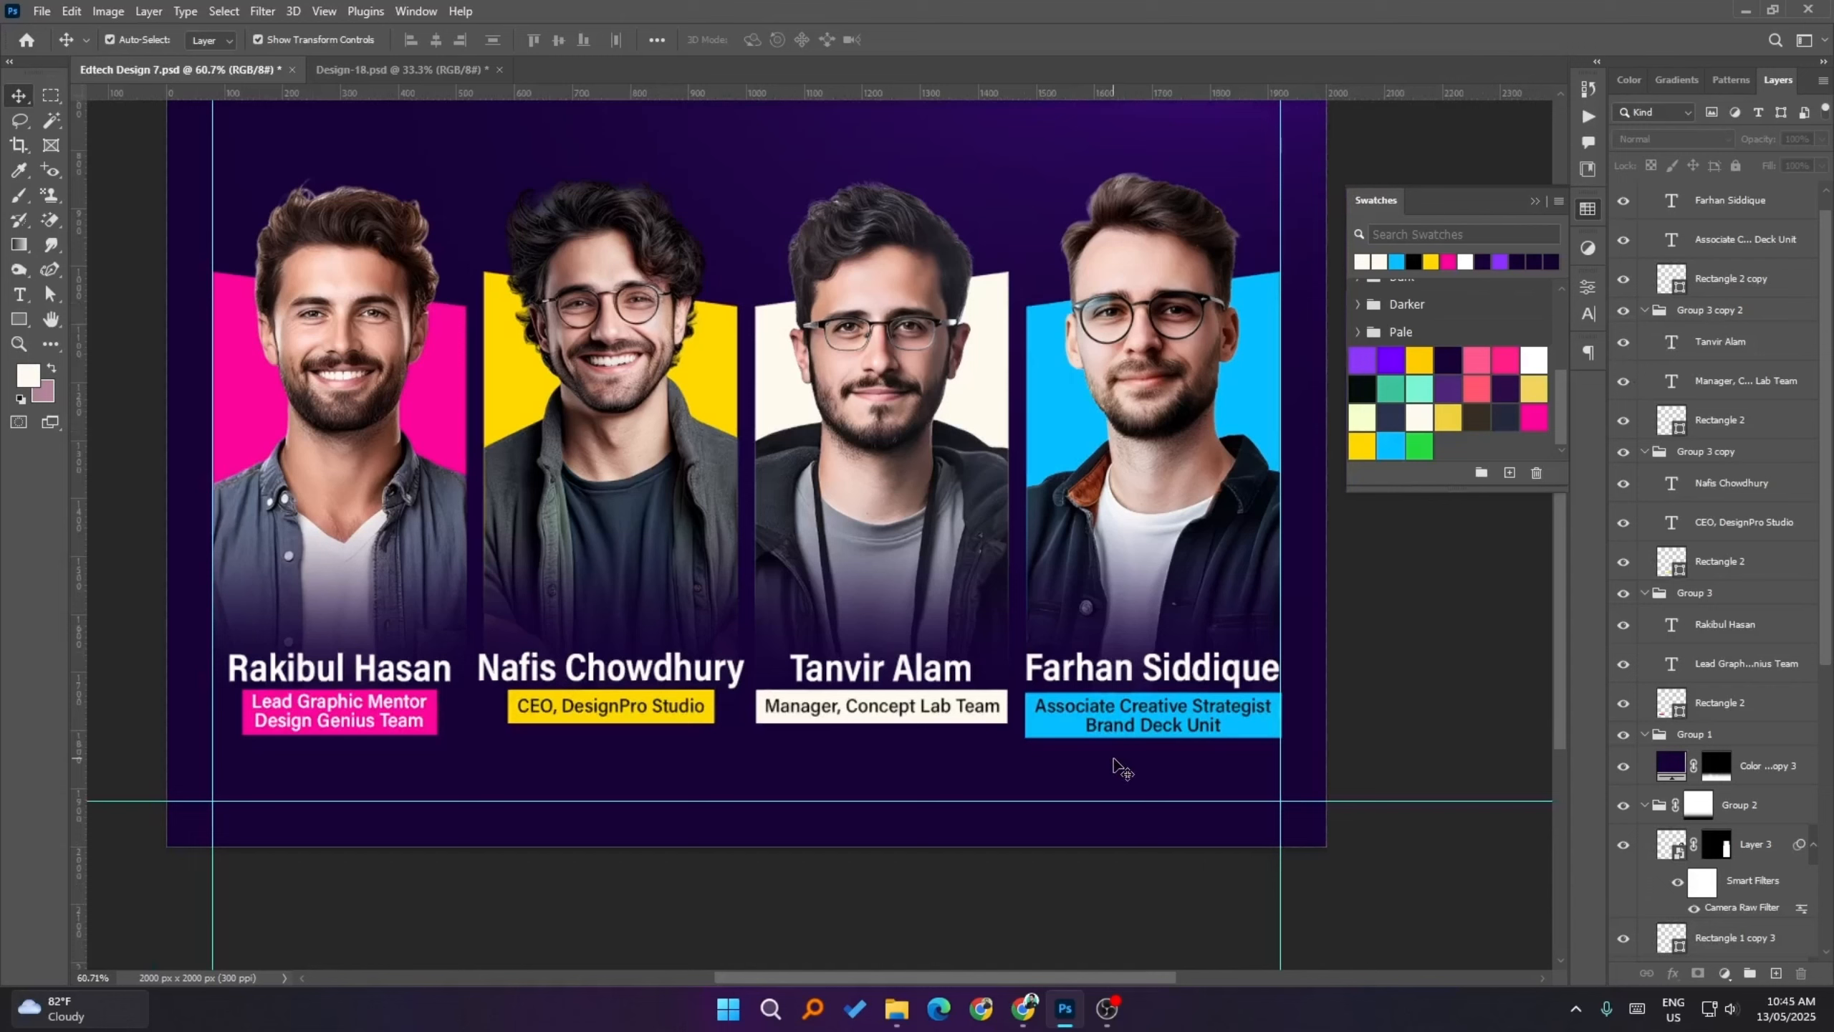
# - Select all four caption boxes with their title texts and nudge them upward twice
pyautogui.click(1738, 276)
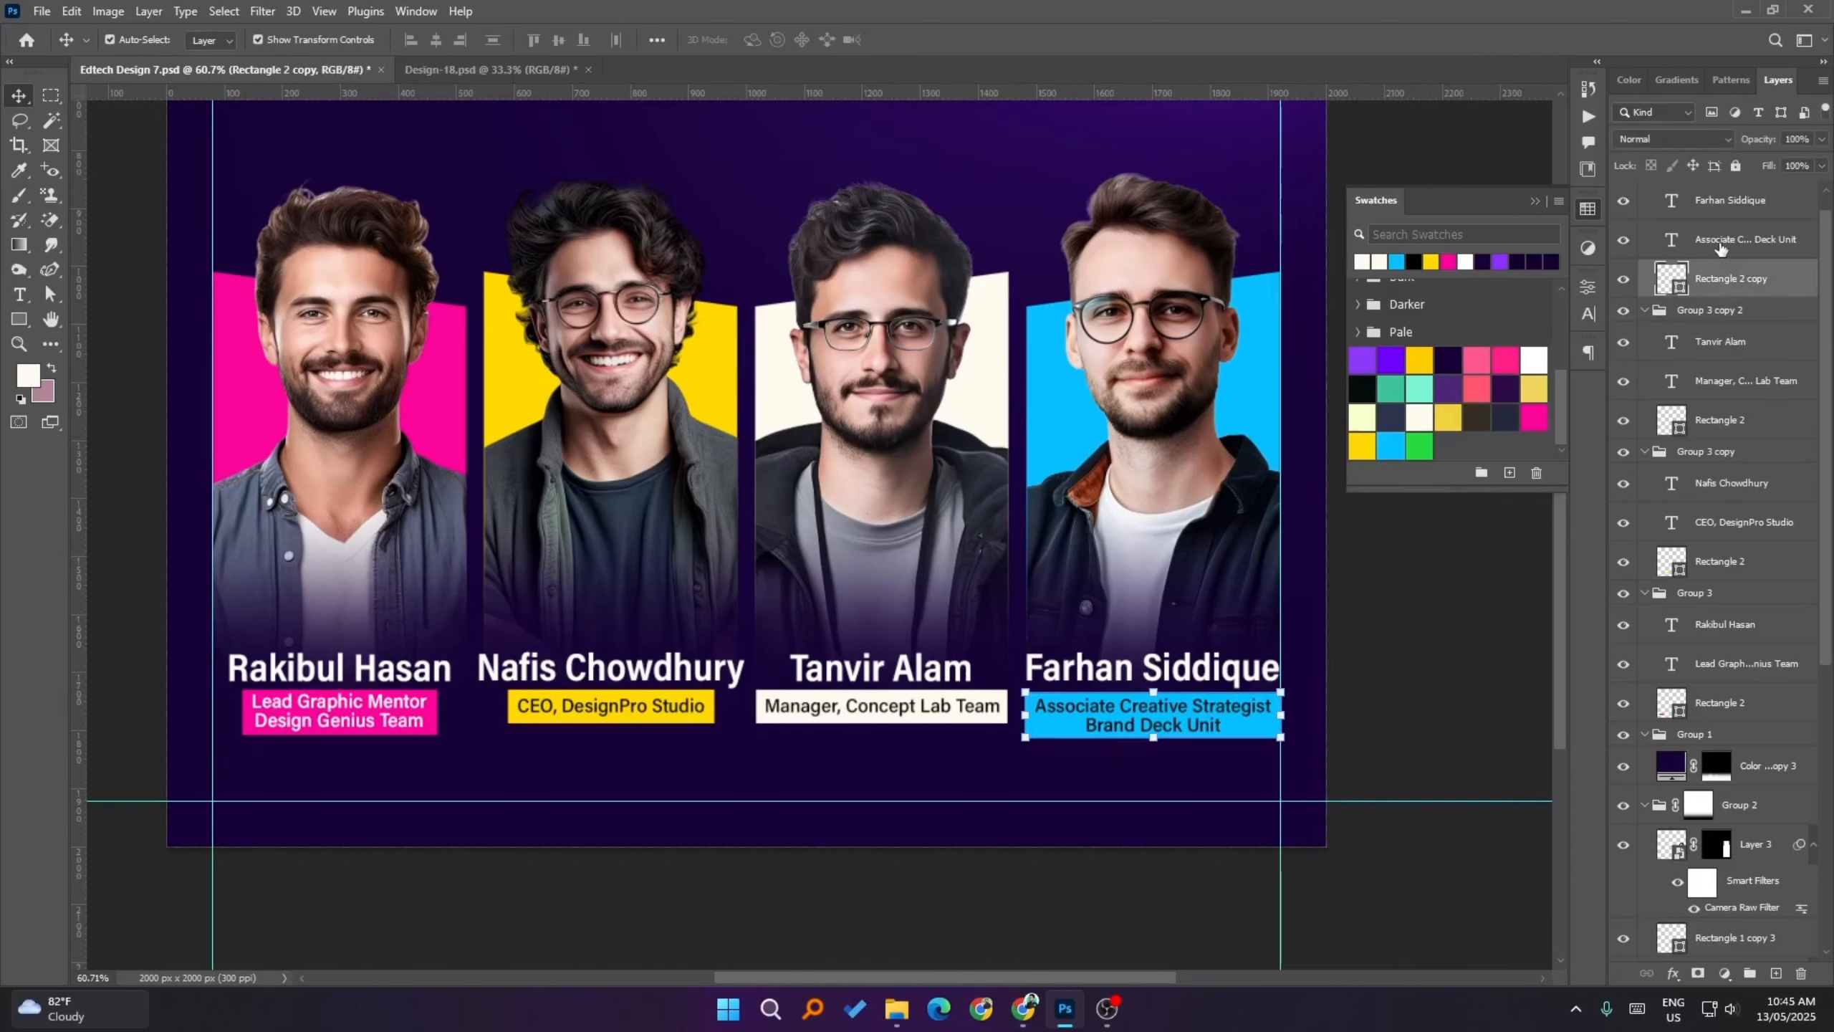
pyautogui.keyDown('shift'); pyautogui.click(1720, 246); pyautogui.keyUp('shift')
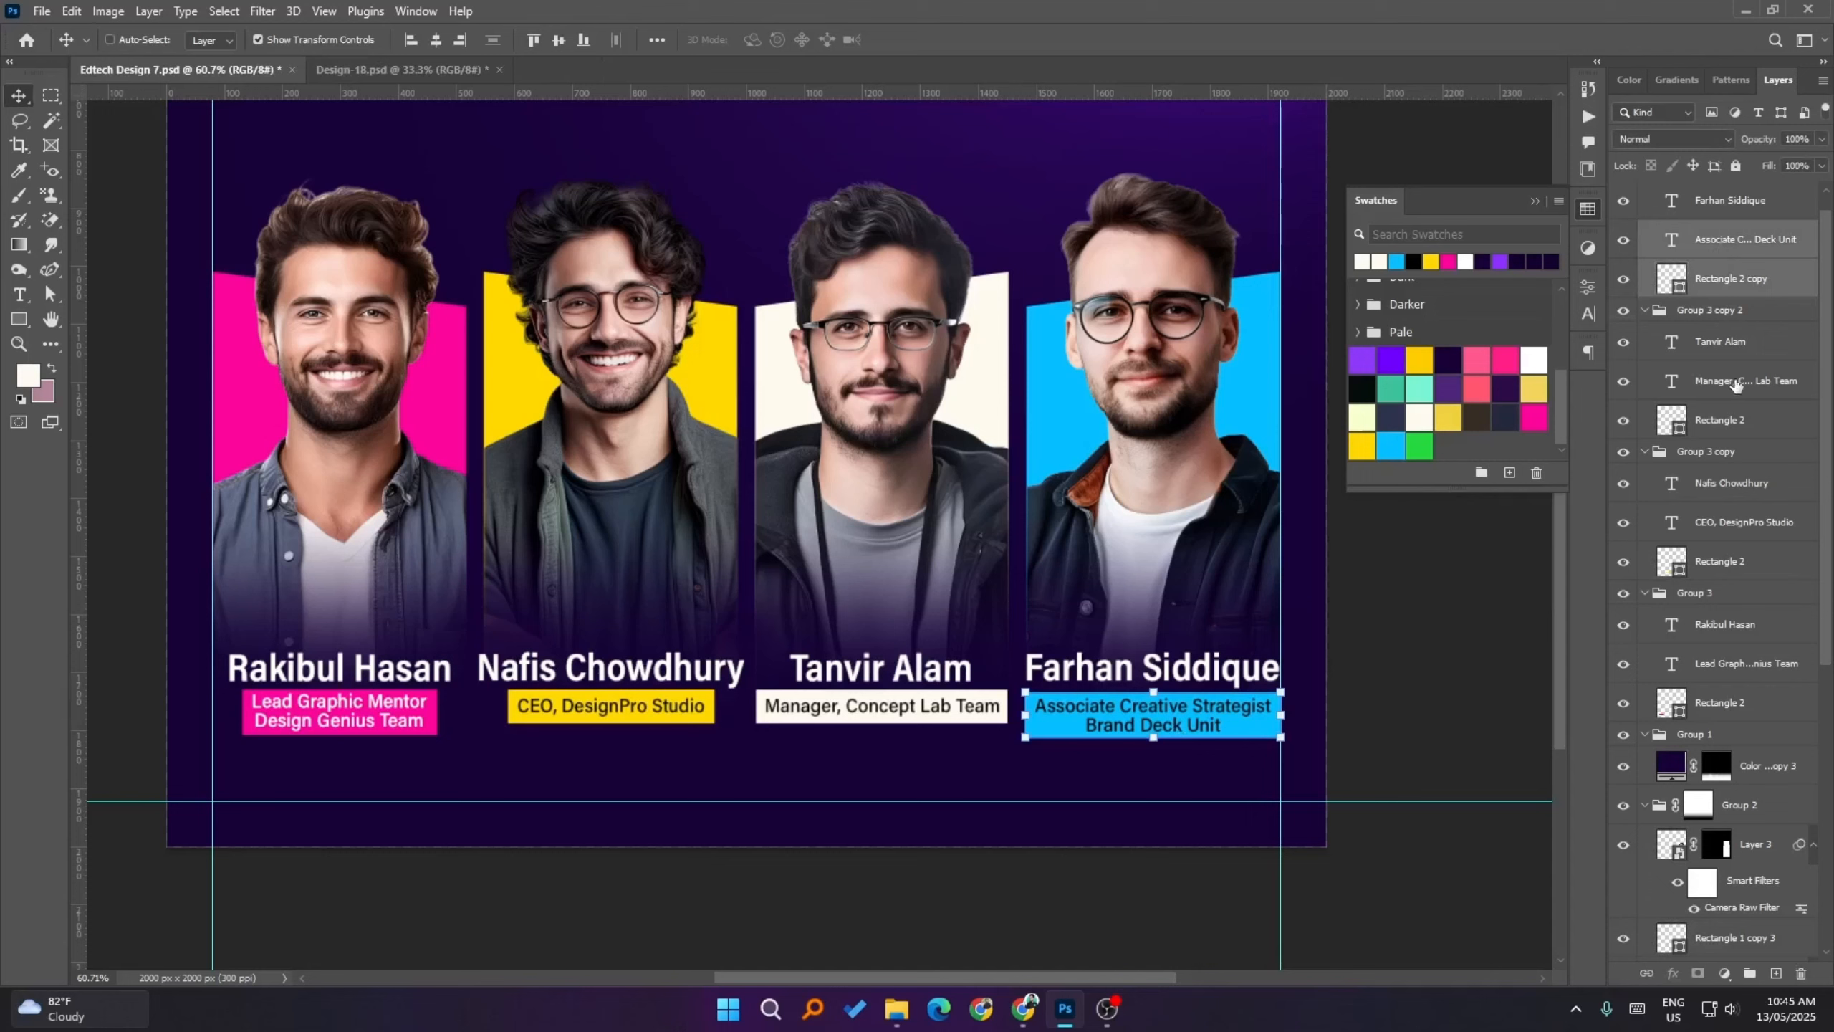
pyautogui.keyDown('ctrl'); pyautogui.click(1735, 380); pyautogui.keyUp('ctrl')
pyautogui.keyDown('ctrl'); pyautogui.click(1721, 420); pyautogui.keyUp('ctrl')
pyautogui.scroll(-1, 1719, 448)
pyautogui.keyDown('ctrl'); pyautogui.click(1726, 476); pyautogui.keyUp('ctrl')
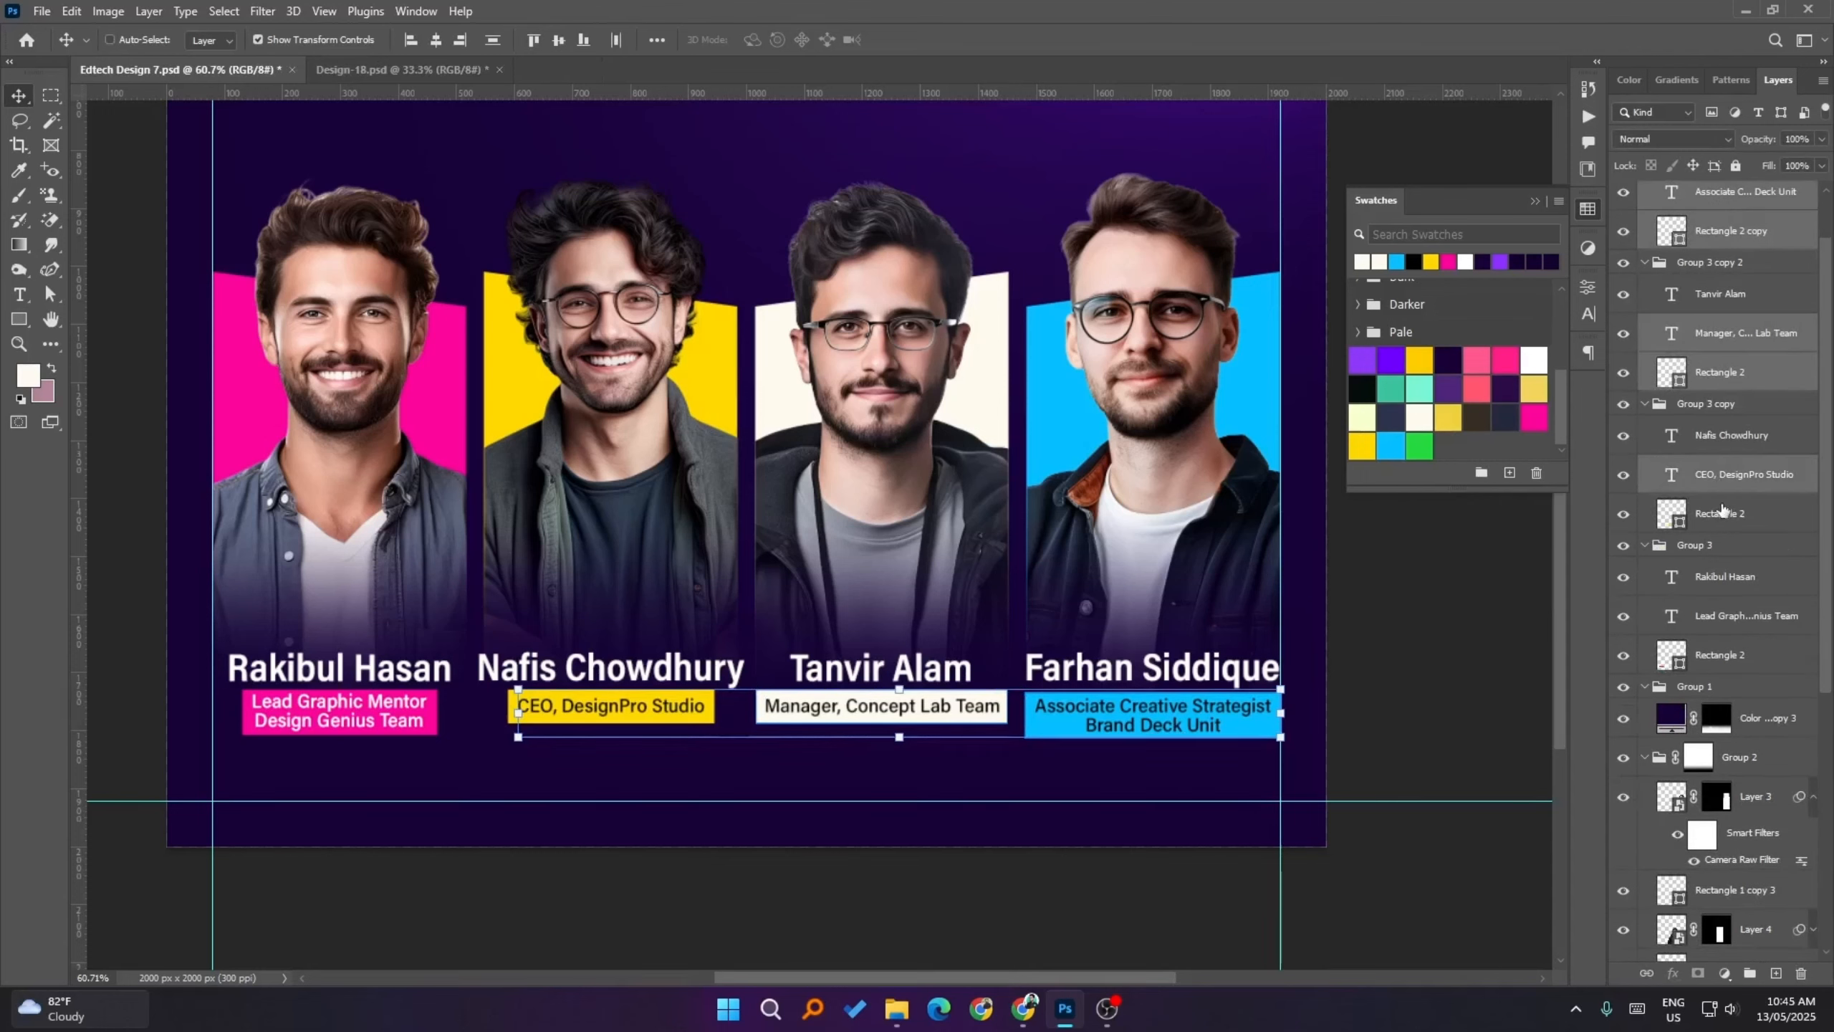
pyautogui.keyDown('ctrl'); pyautogui.click(1722, 512); pyautogui.keyUp('ctrl')
pyautogui.scroll(-1, 1720, 518)
pyautogui.keyDown('ctrl'); pyautogui.click(1719, 567); pyautogui.keyUp('ctrl')
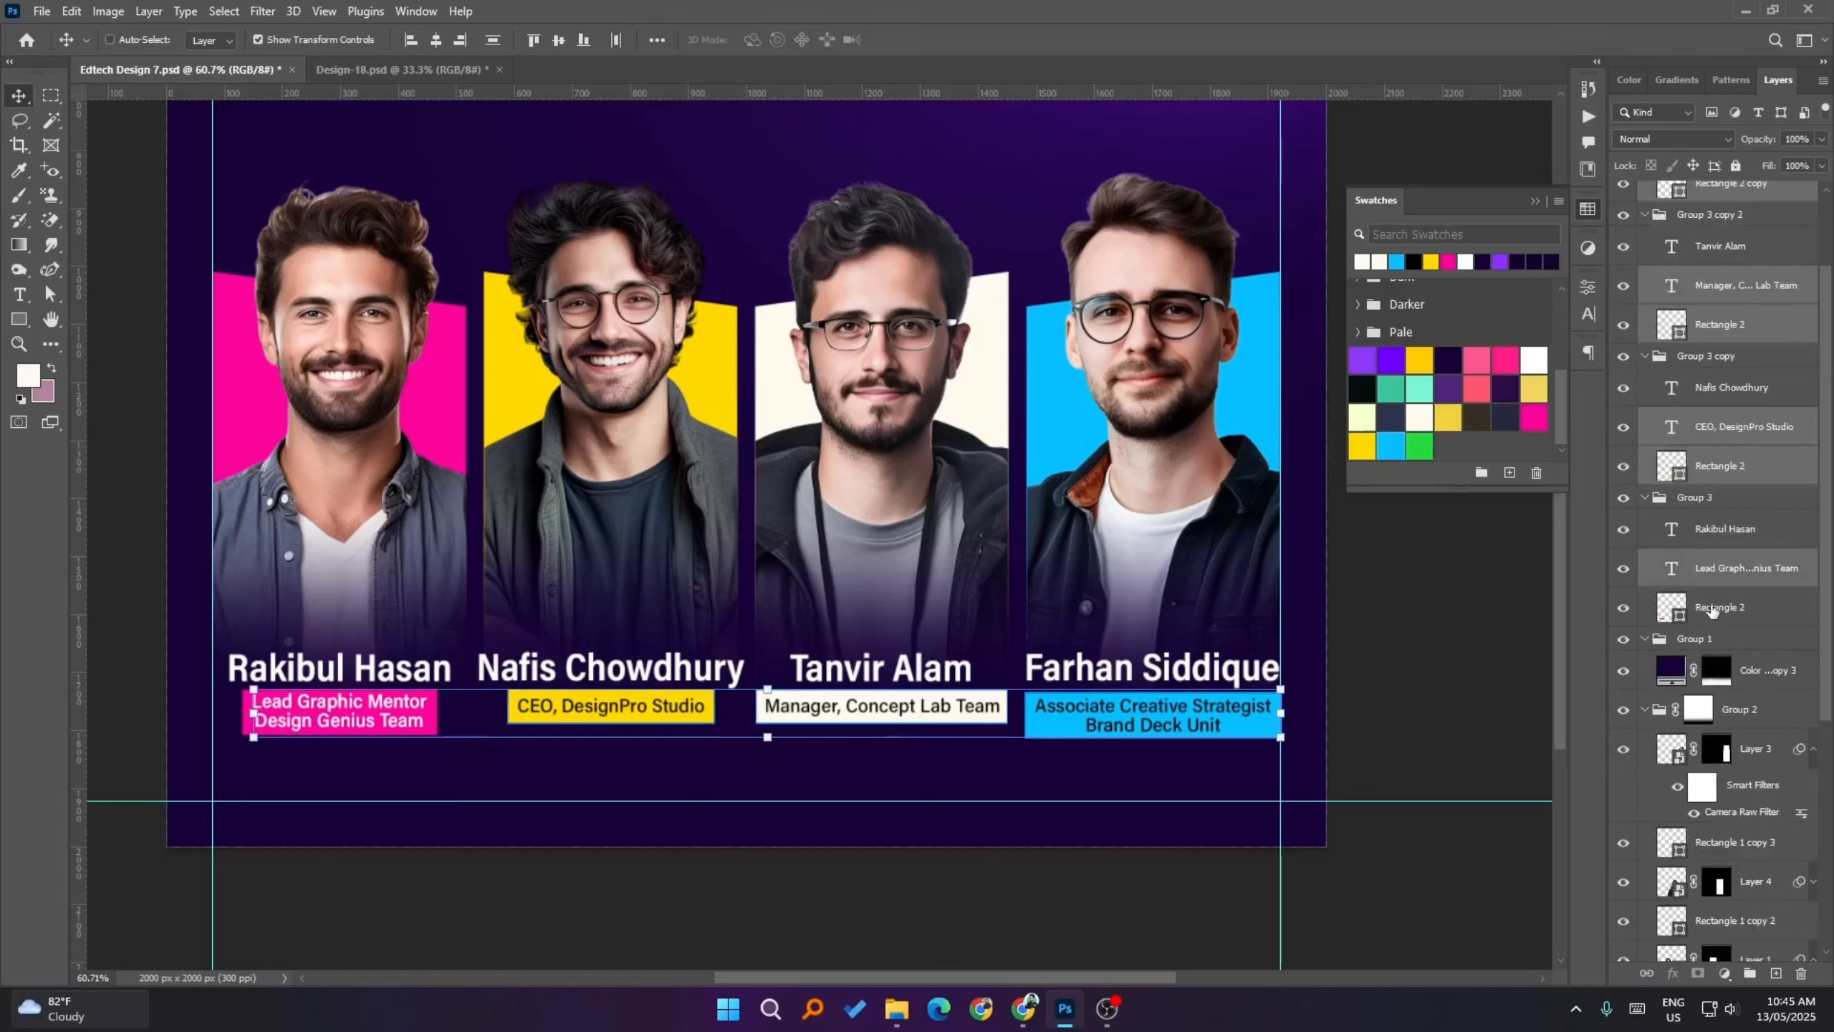
pyautogui.keyDown('ctrl'); pyautogui.click(1710, 608); pyautogui.keyUp('ctrl')
pyautogui.scroll(1, 1710, 610)
pyautogui.hotkey('shift', 'Up')
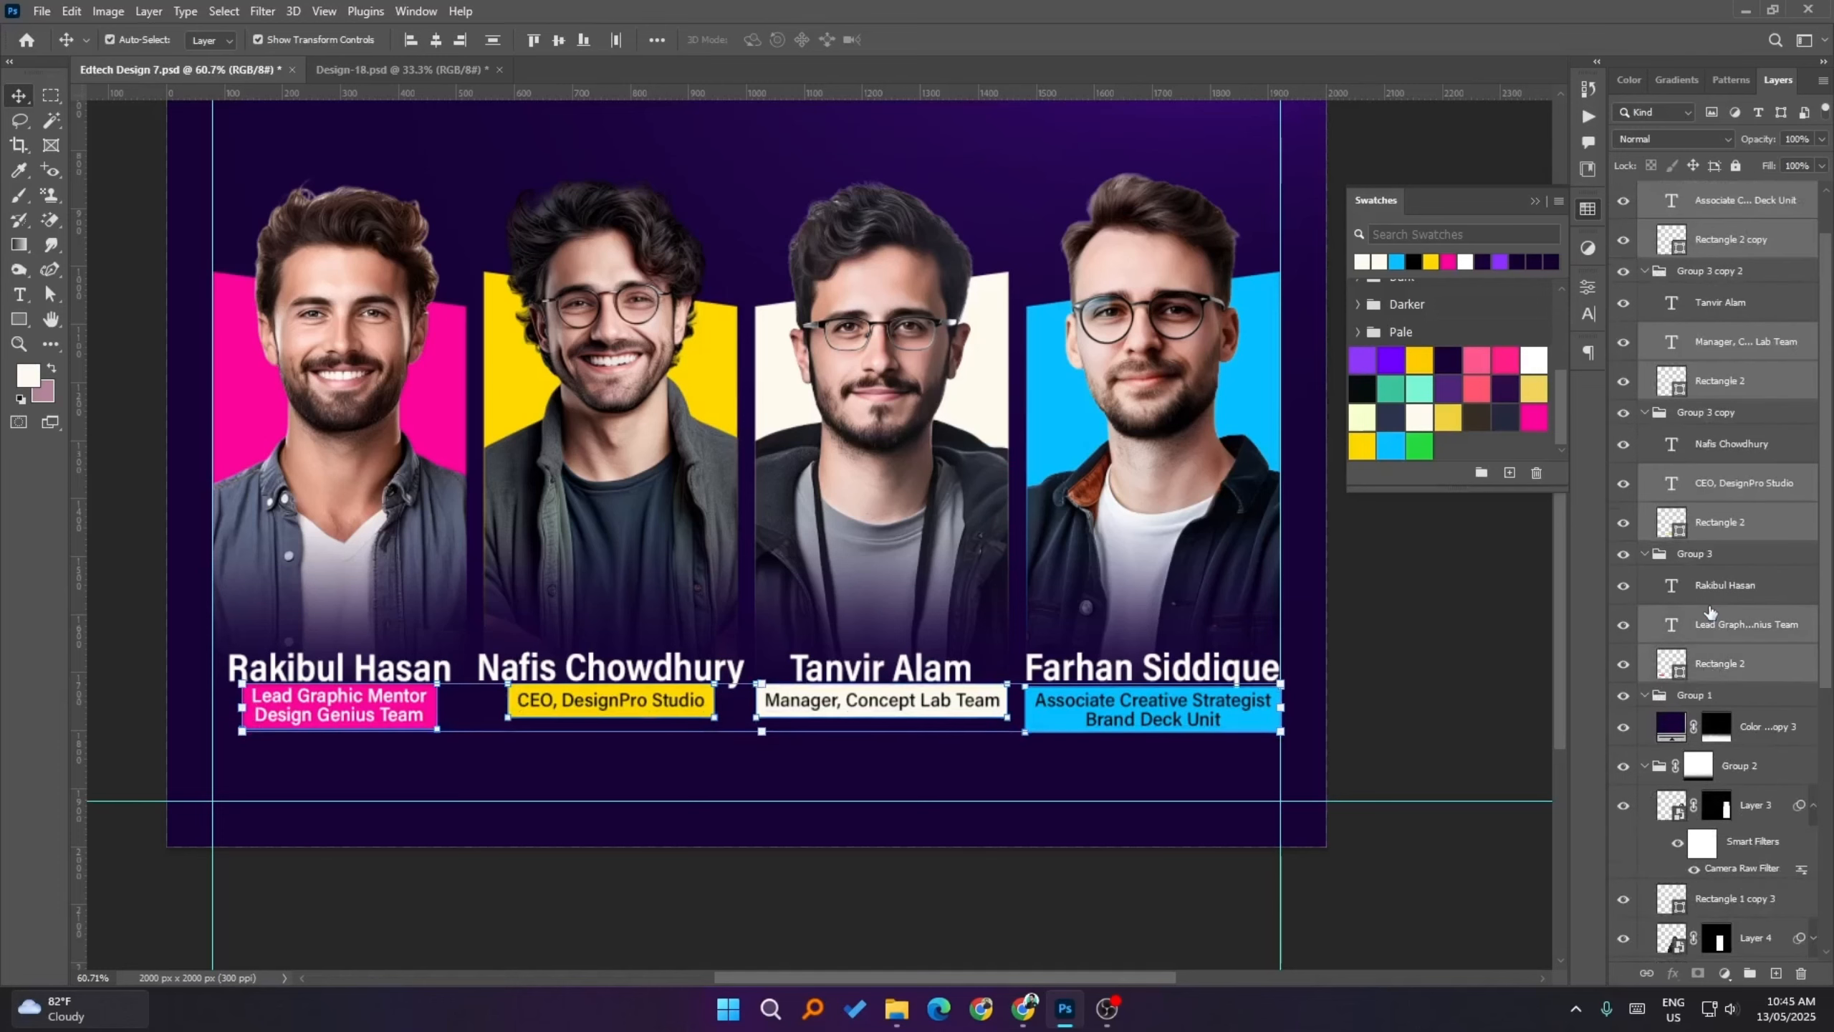
pyautogui.hotkey('shift', 'Up')
# - Top-align the blue caption box with the Manager caption box and centre its title vertically
pyautogui.scroll(5, 1099, 682)
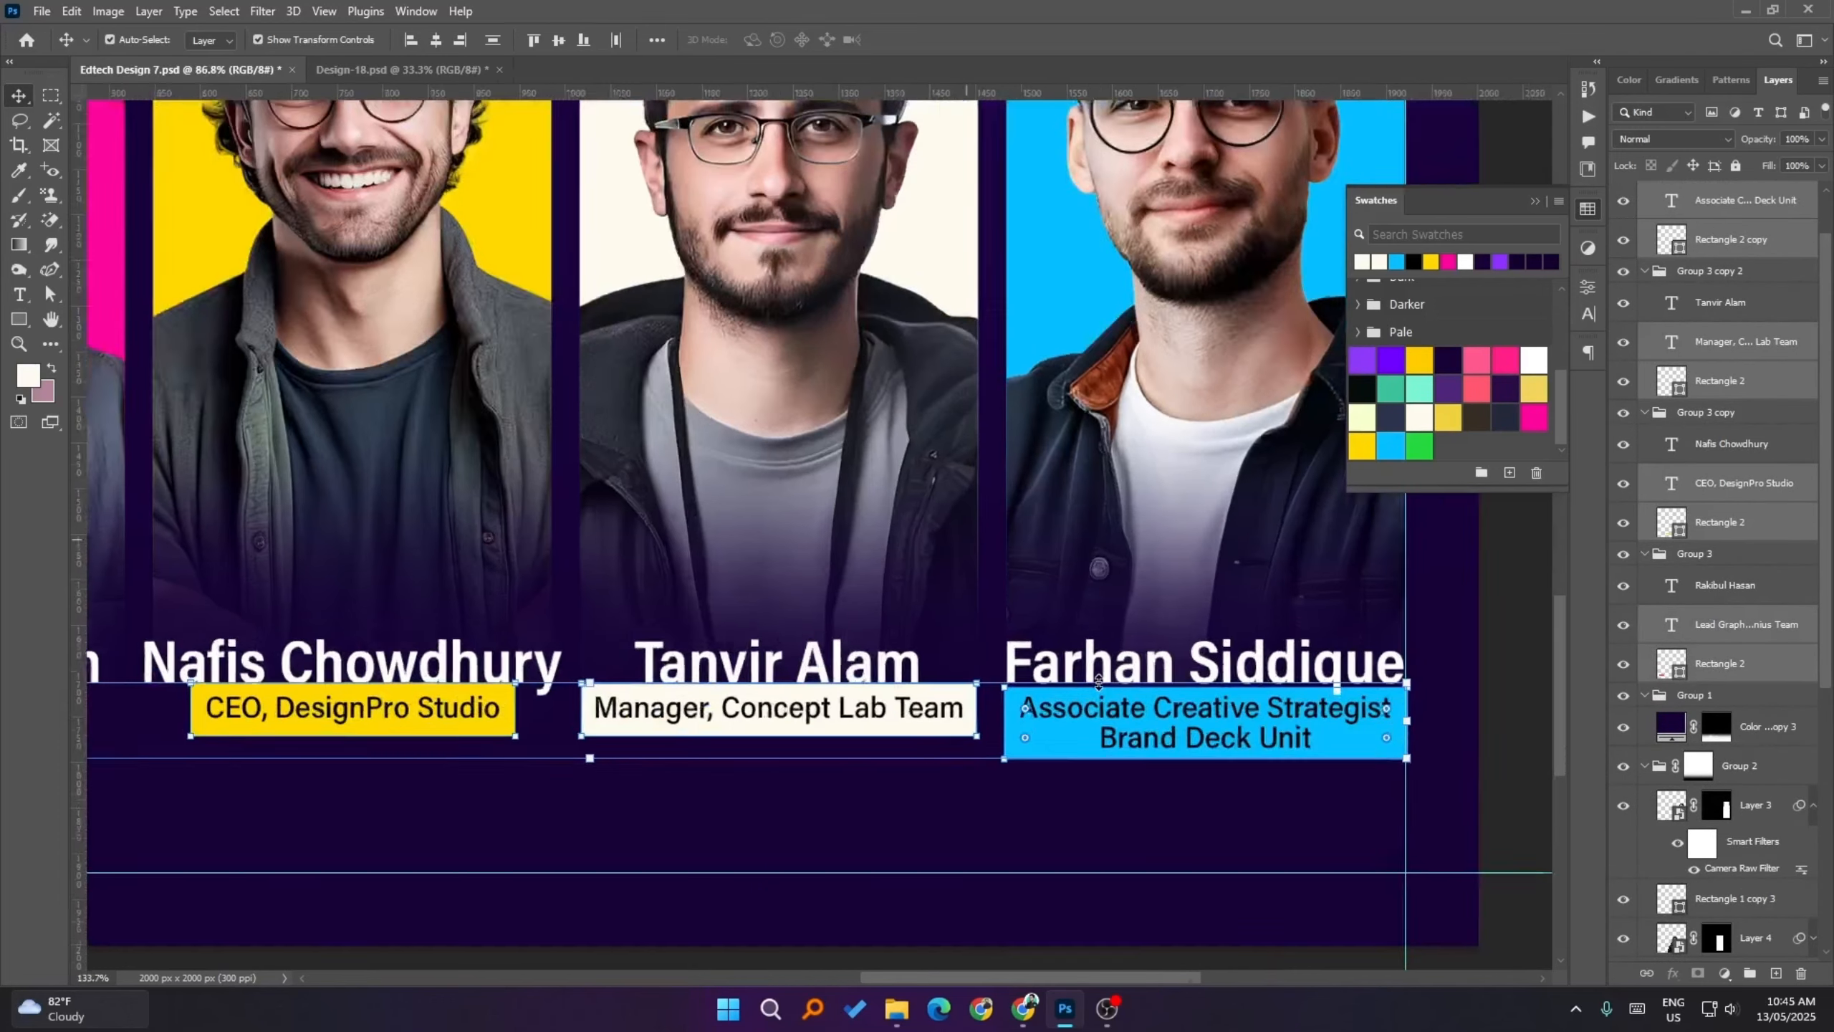
pyautogui.scroll(-4, 1098, 682)
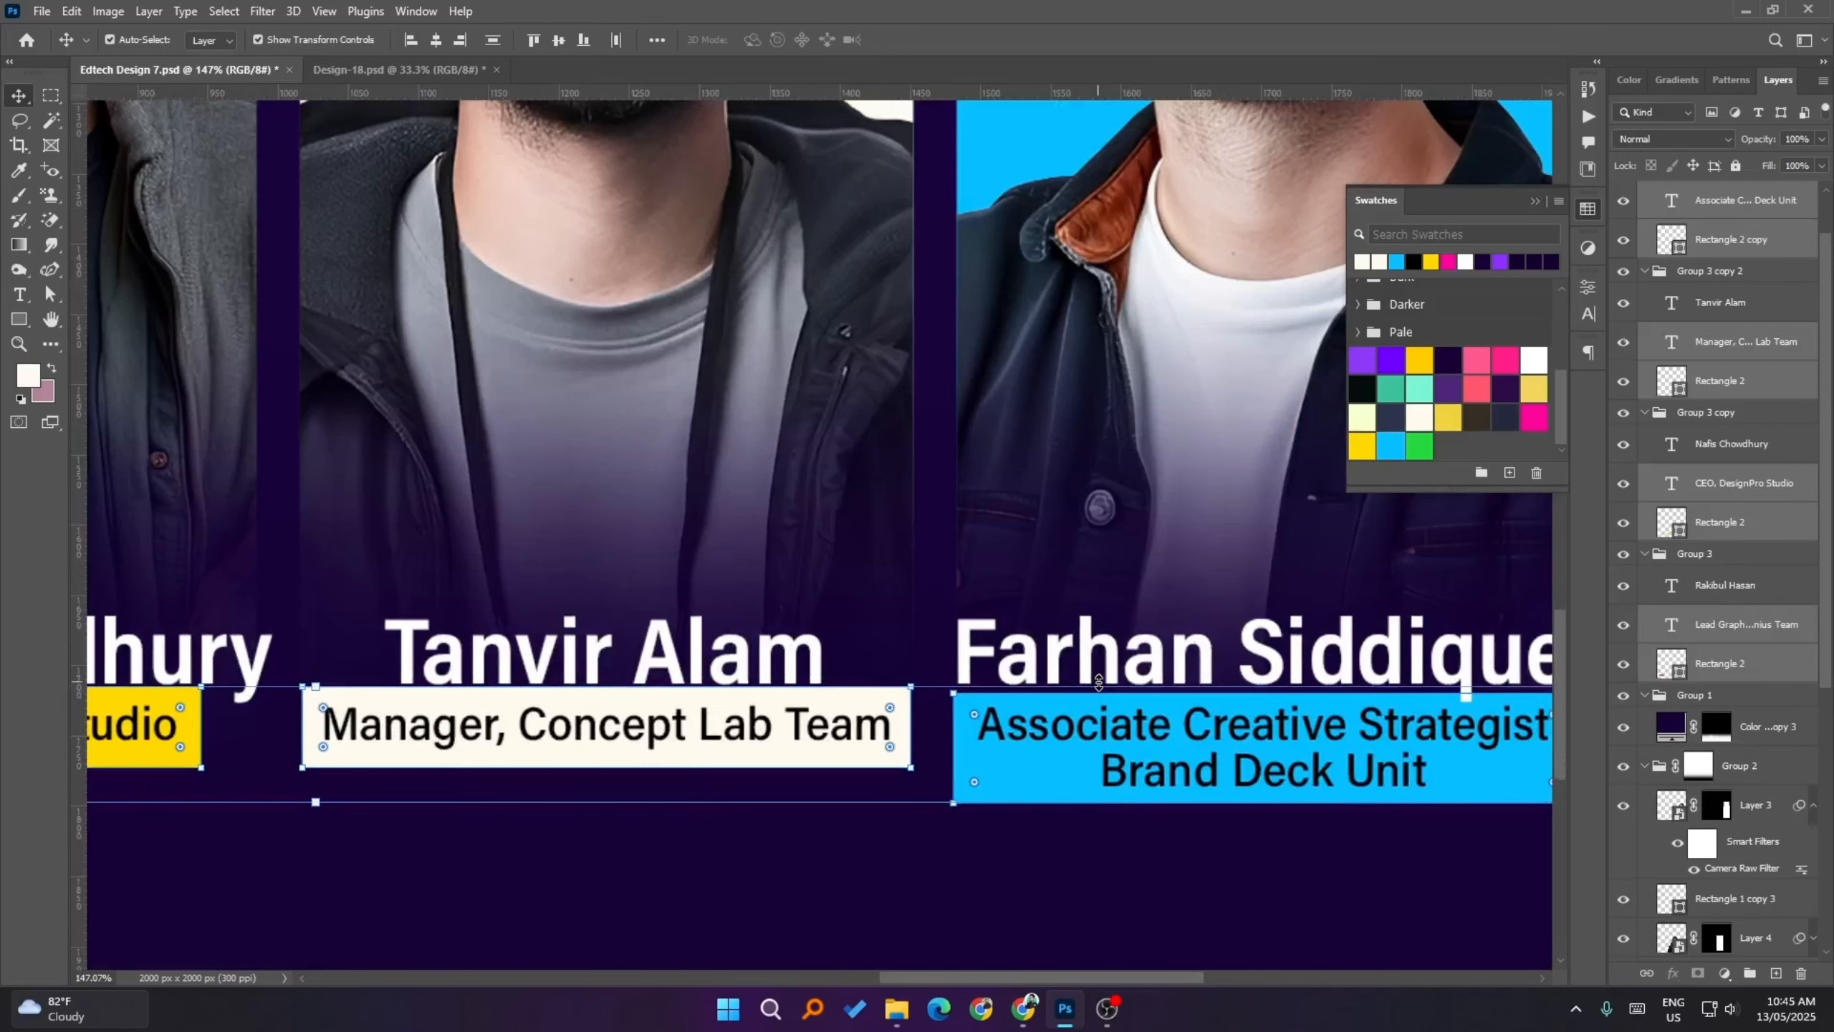
pyautogui.scroll(-2, 970, 655)
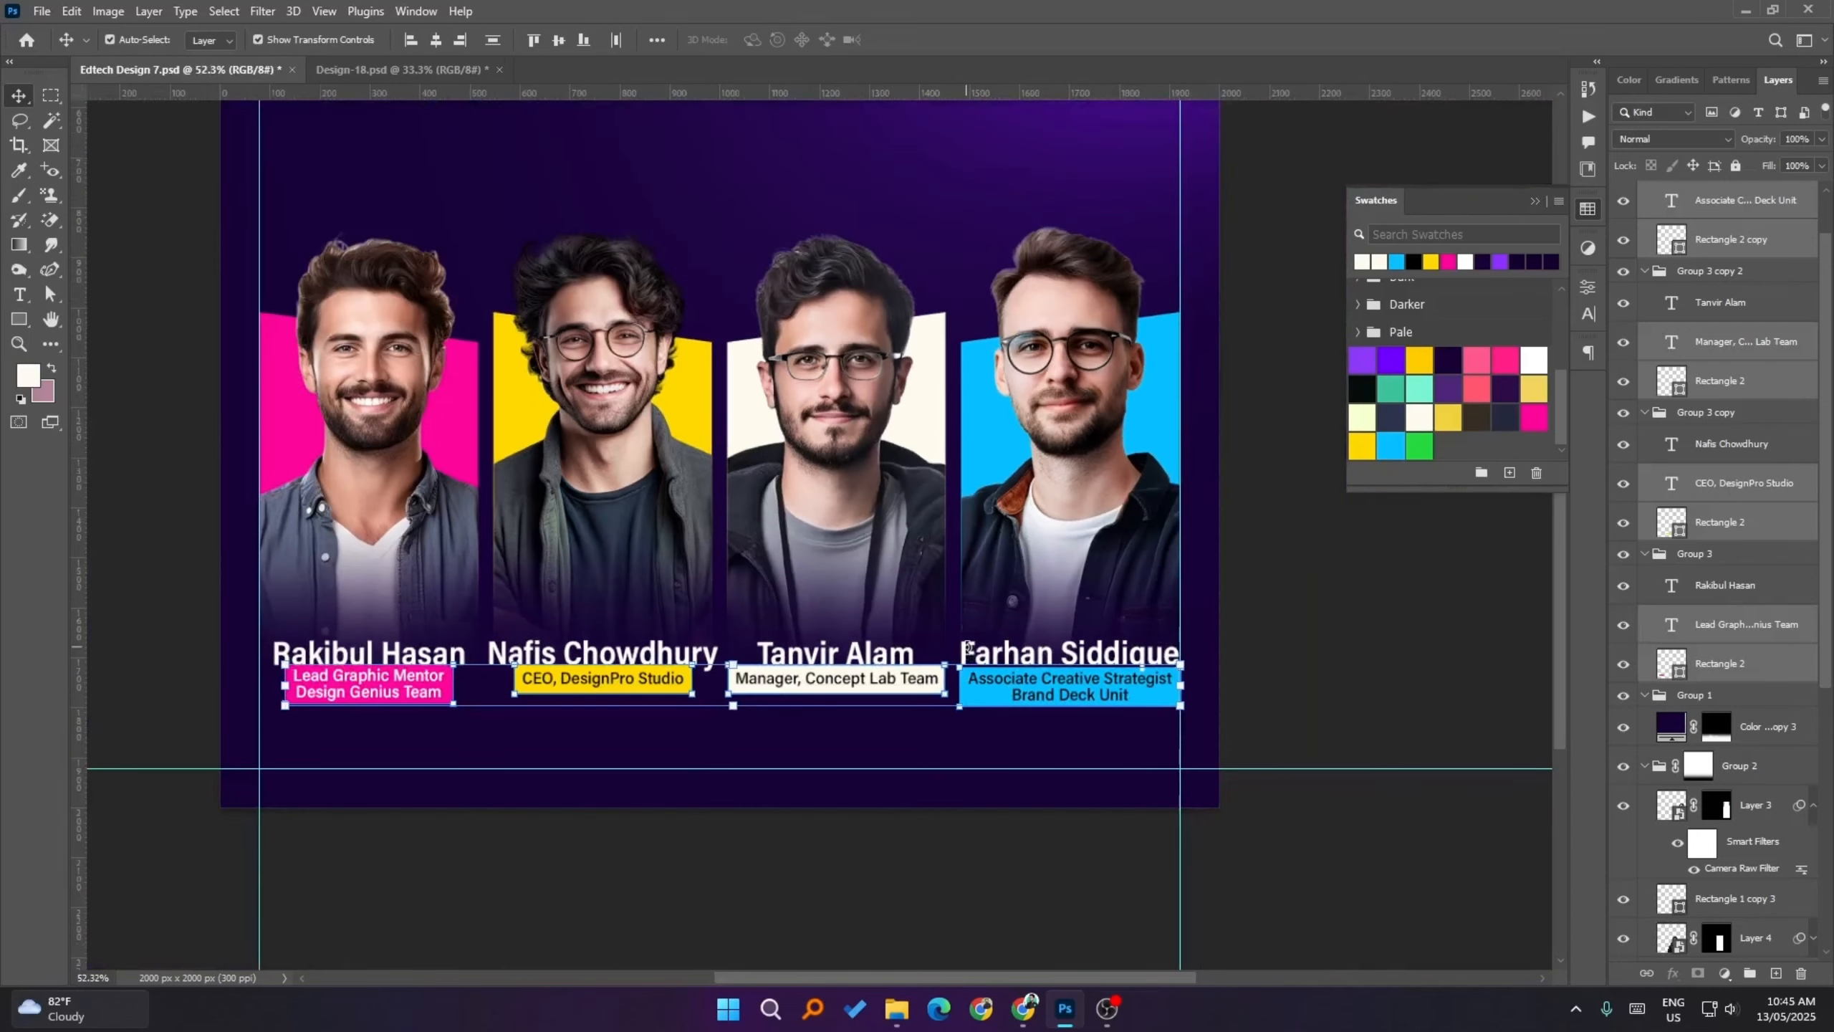
pyautogui.scroll(6, 1181, 678)
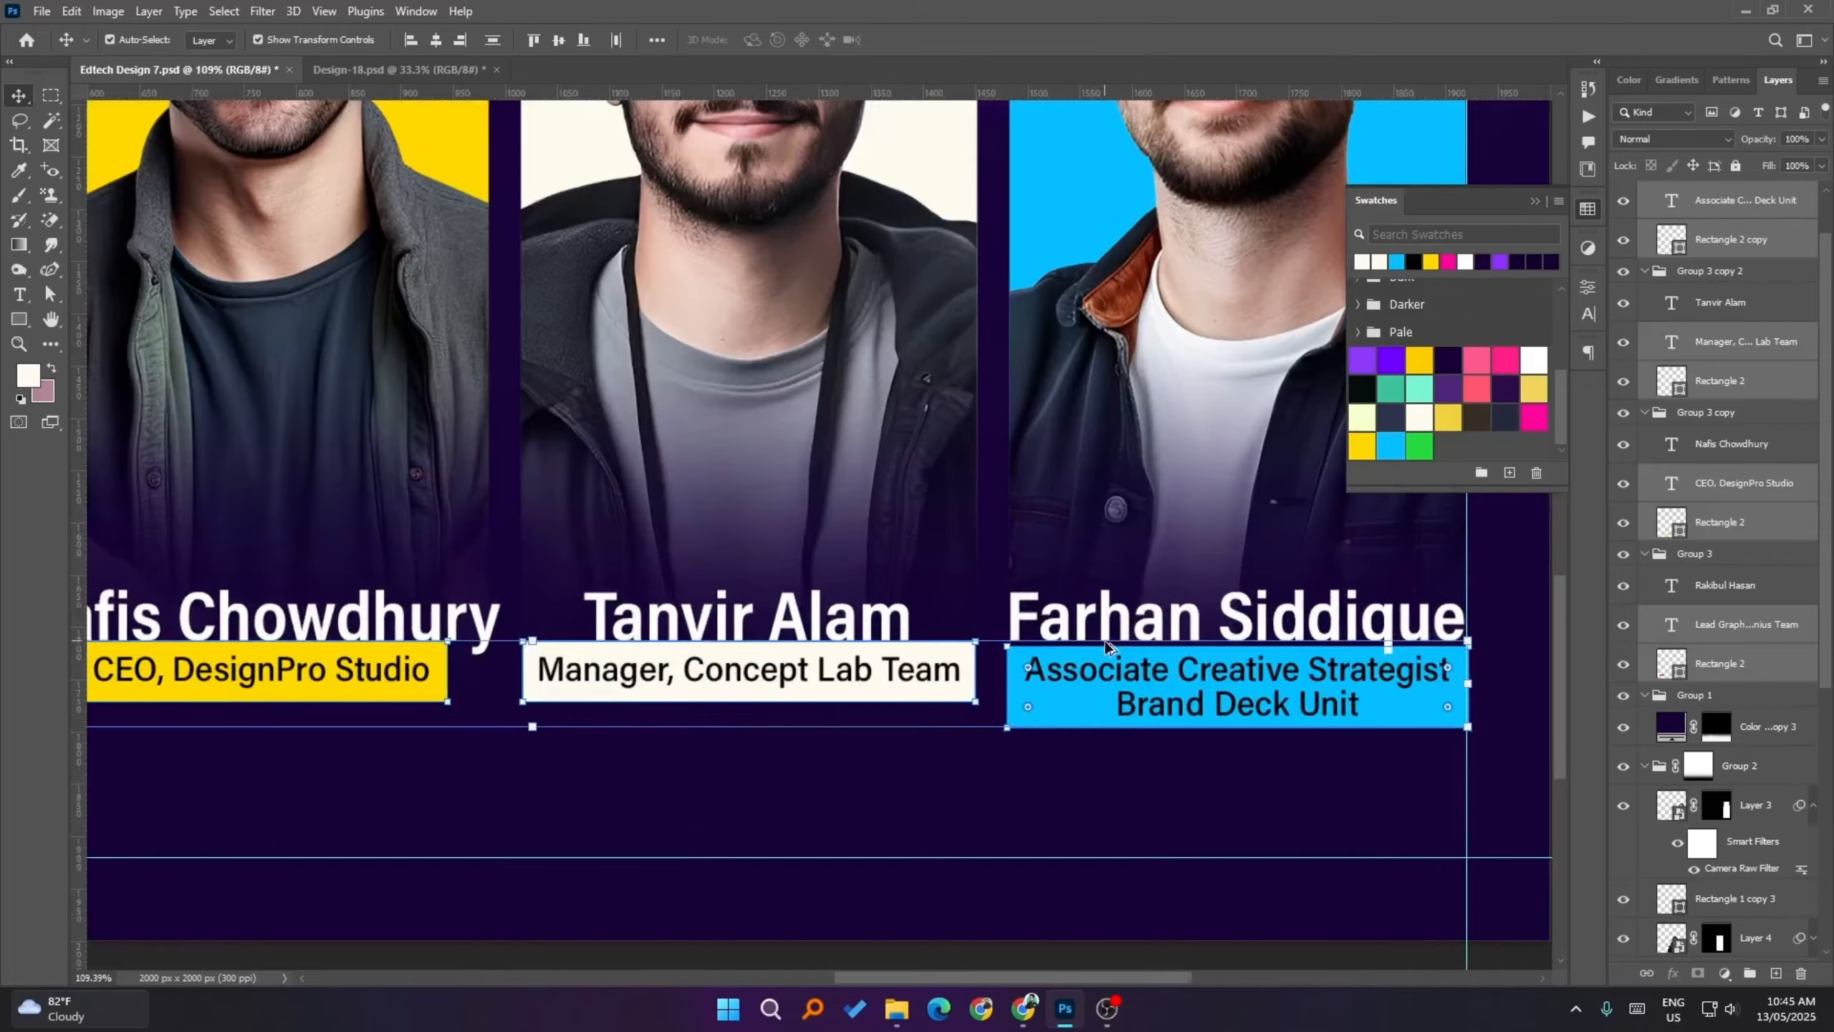
pyautogui.scroll(-5, 834, 617)
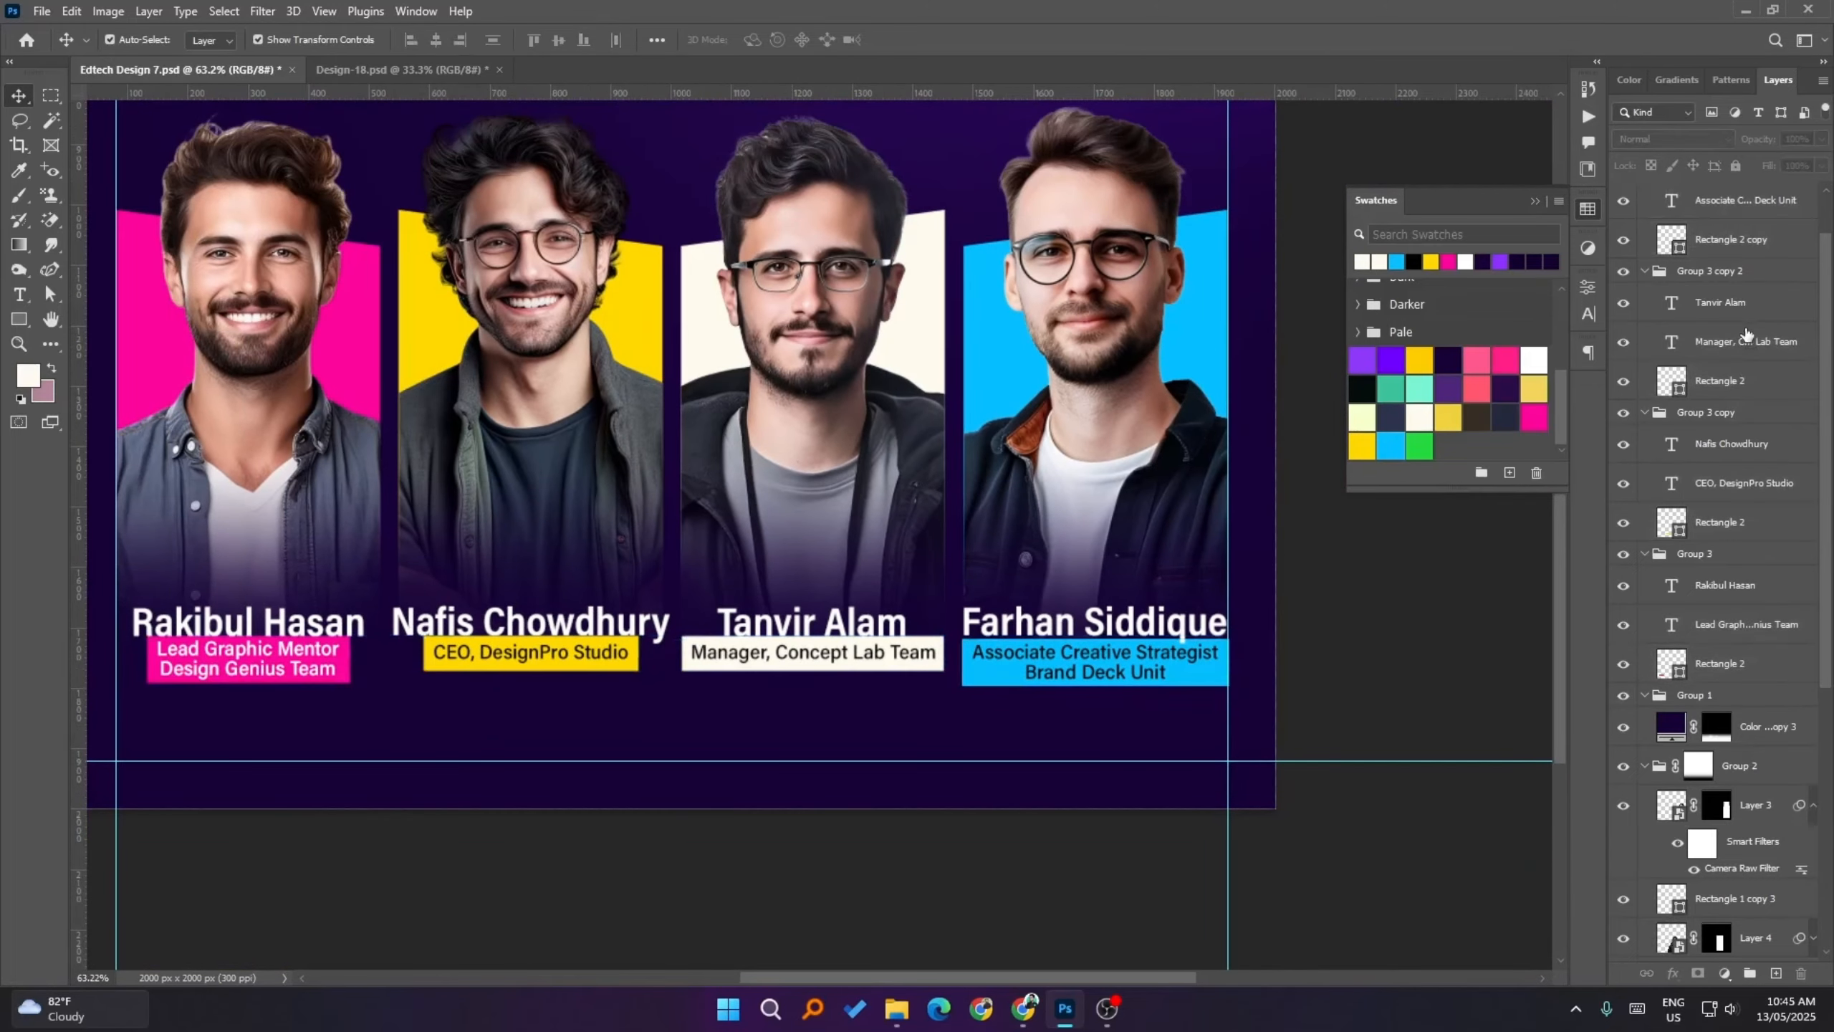
pyautogui.scroll(2, 1192, 658)
pyautogui.click(736, 656)
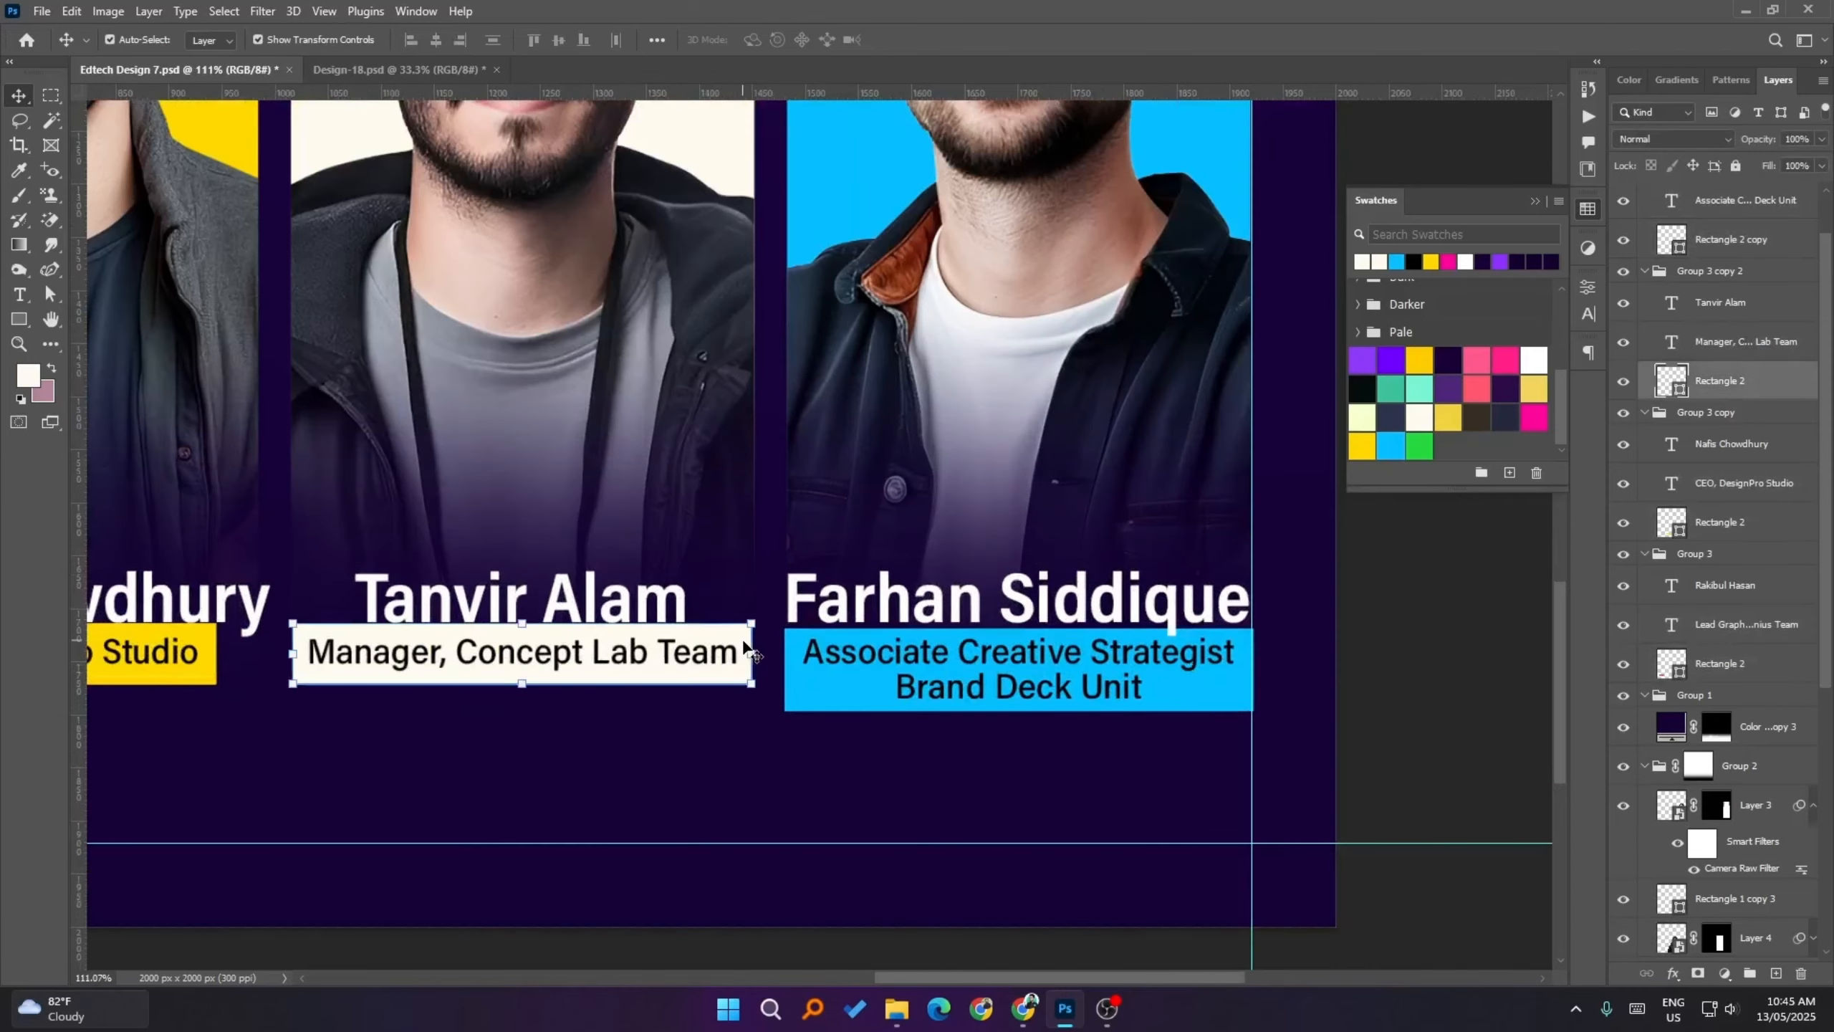
pyautogui.keyDown('ctrl'); pyautogui.click(1661, 381); pyautogui.keyUp('ctrl')
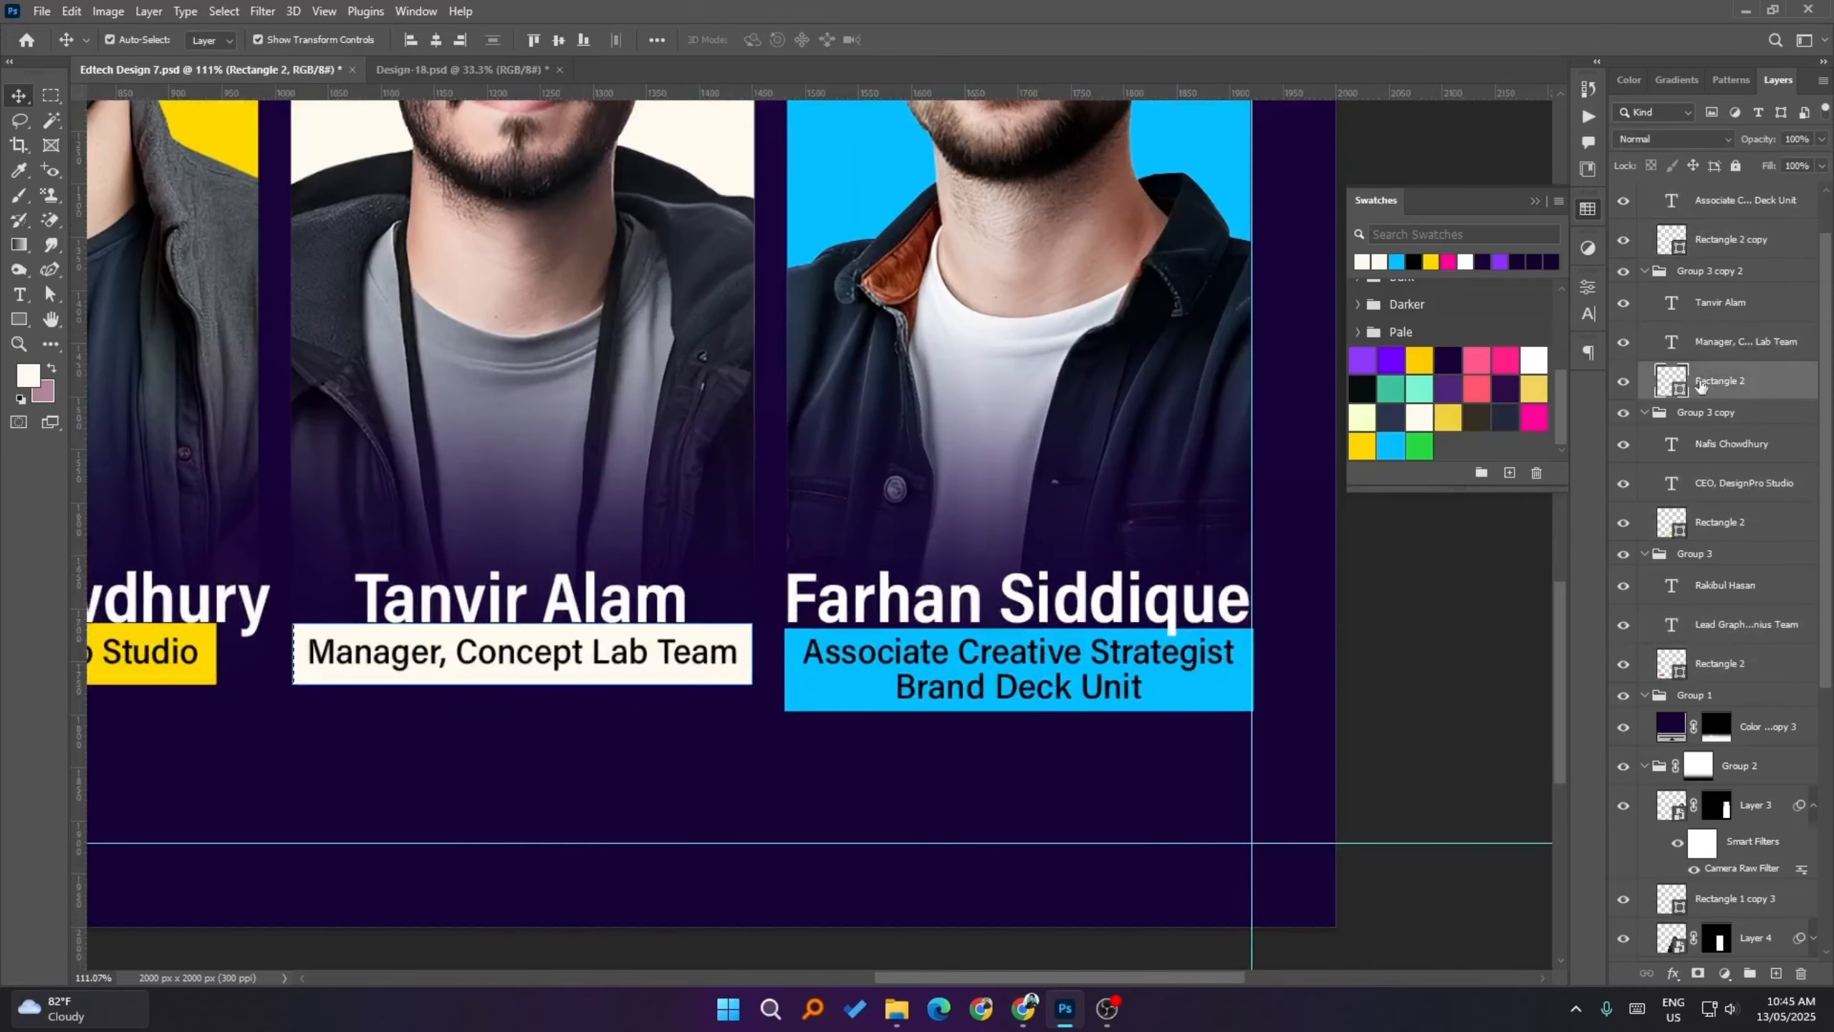
pyautogui.click(1737, 246)
pyautogui.keyDown('shift'); pyautogui.click(1735, 209); pyautogui.keyUp('shift')
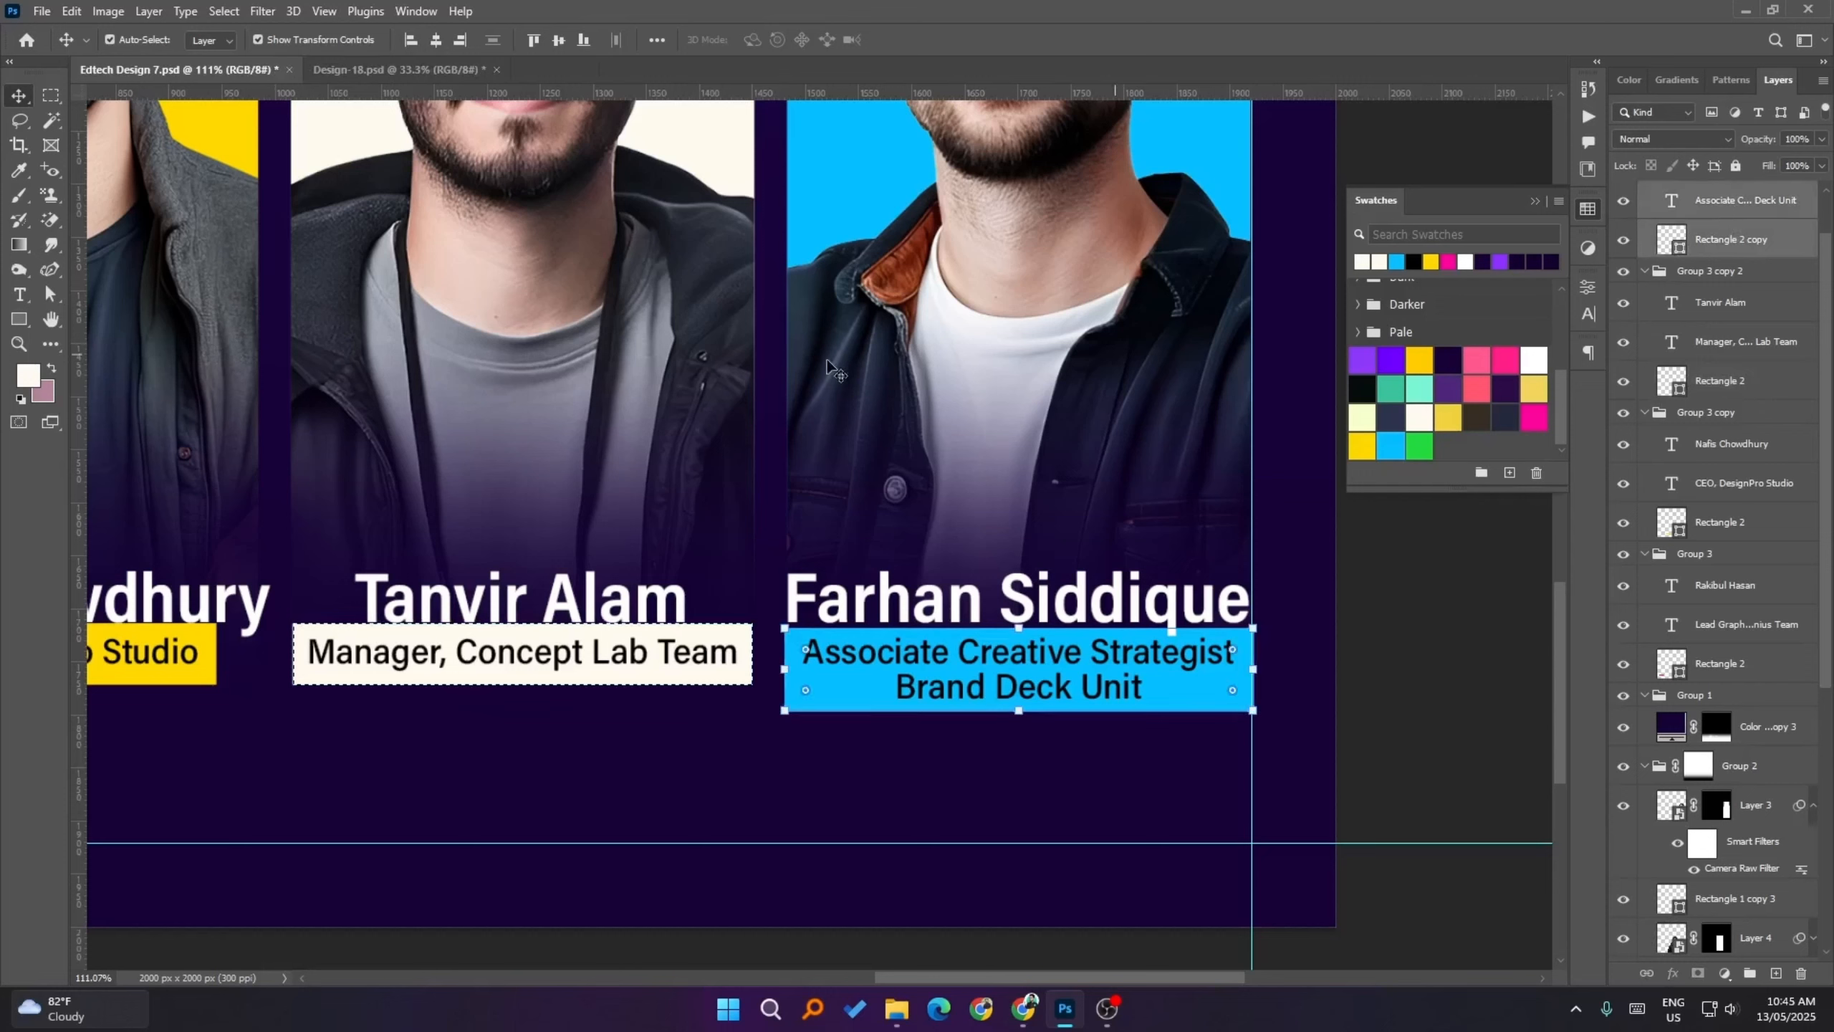
pyautogui.click(533, 39)
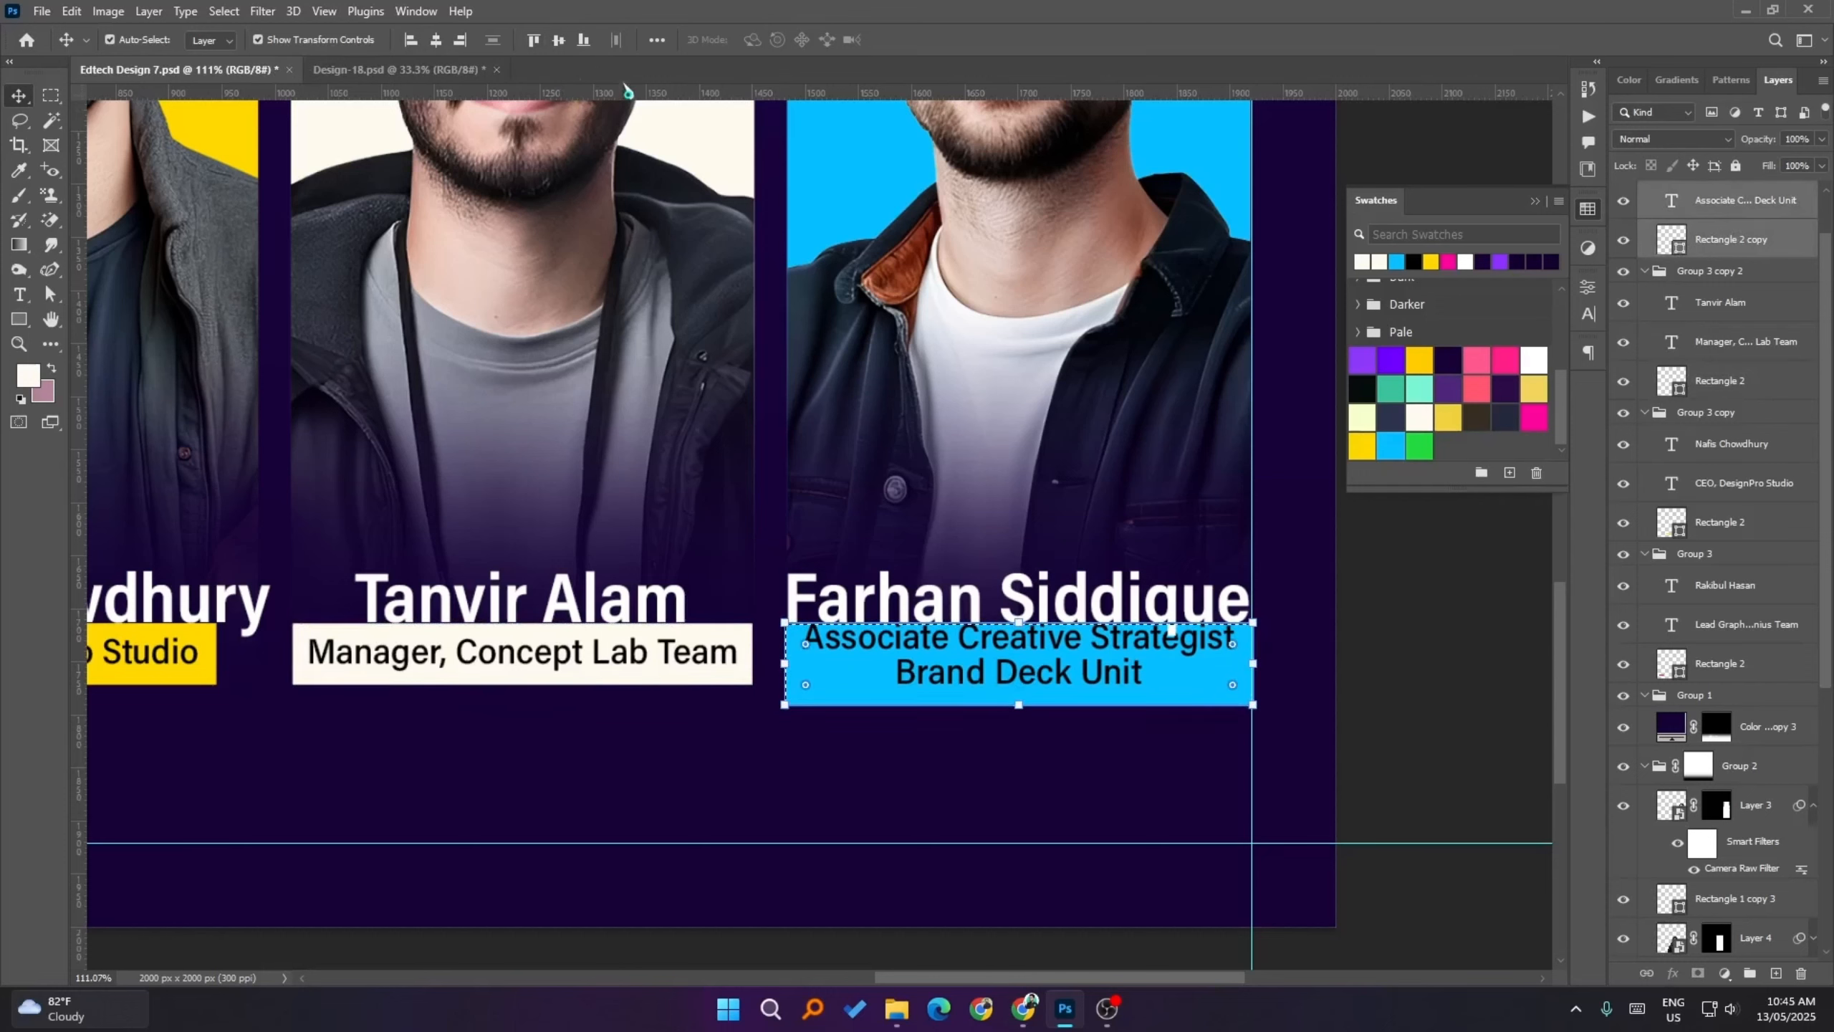
pyautogui.click(560, 41)
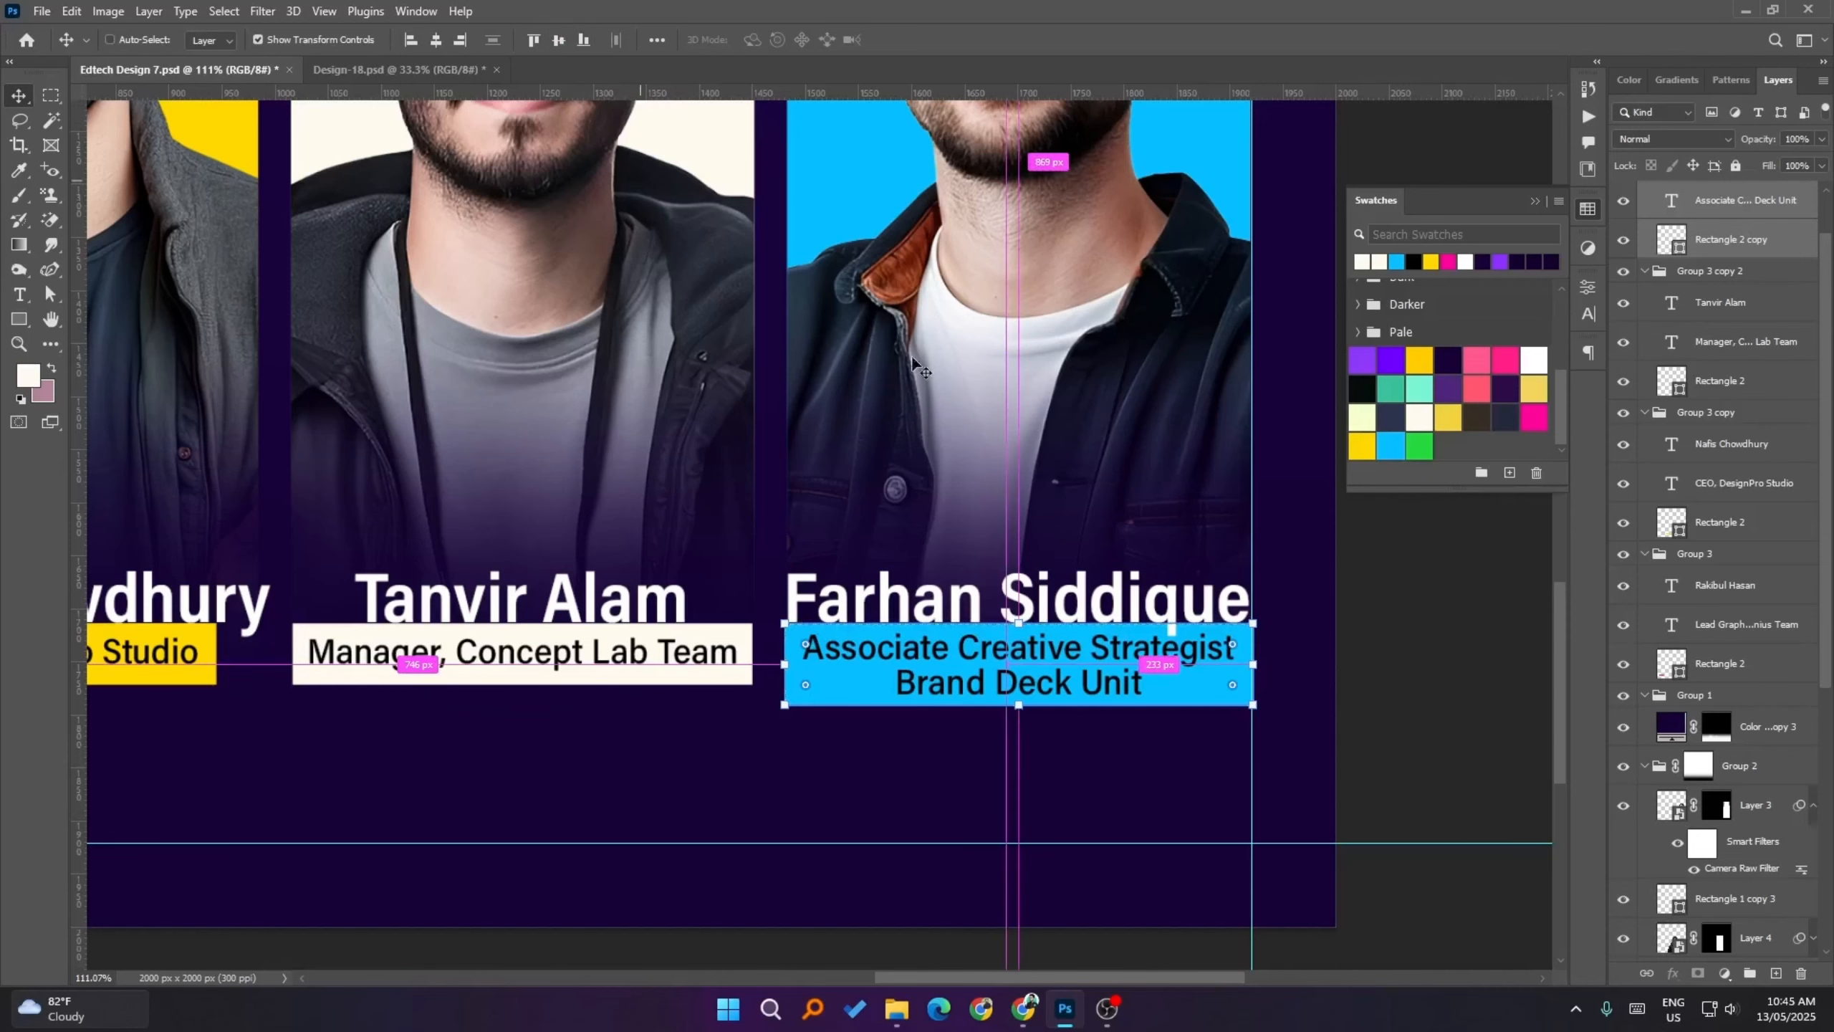
pyautogui.click(1440, 729)
# - Reselect the blue caption box and title plus the Manager and CEO caption layers
pyautogui.scroll(-4, 1441, 729)
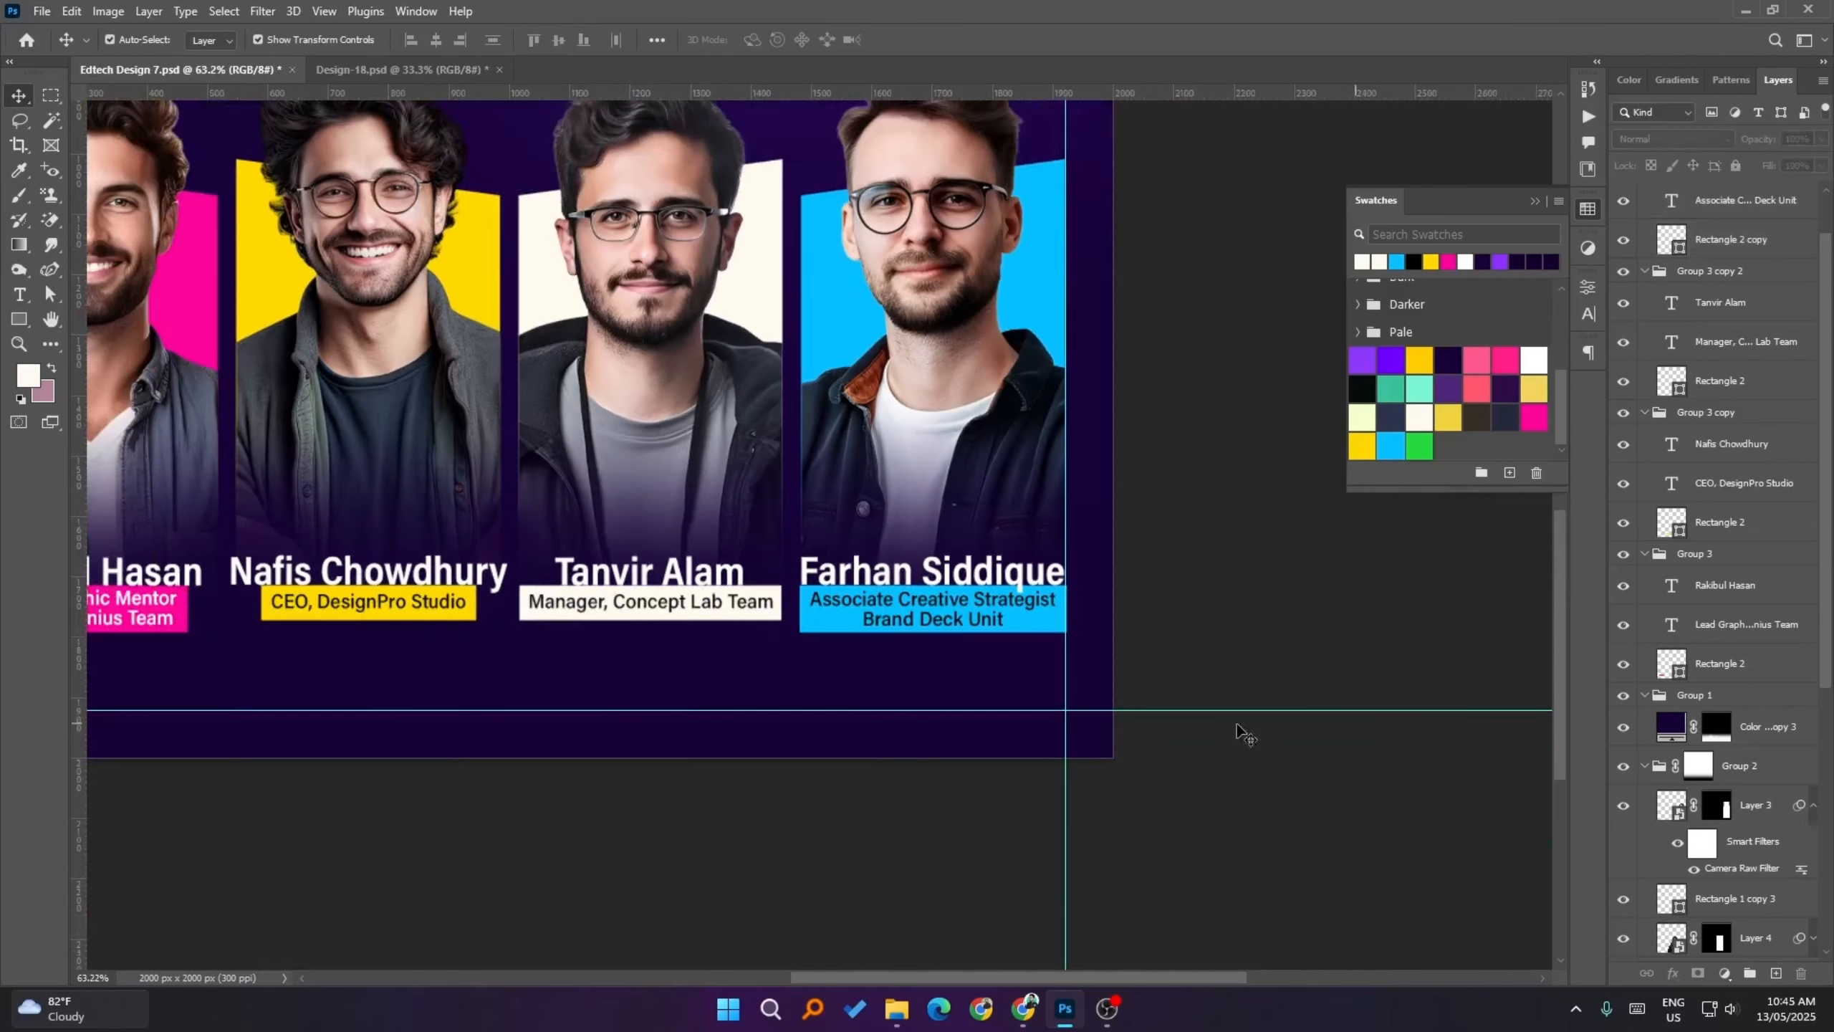
pyautogui.scroll(4, 323, 643)
pyautogui.scroll(5, 697, 592)
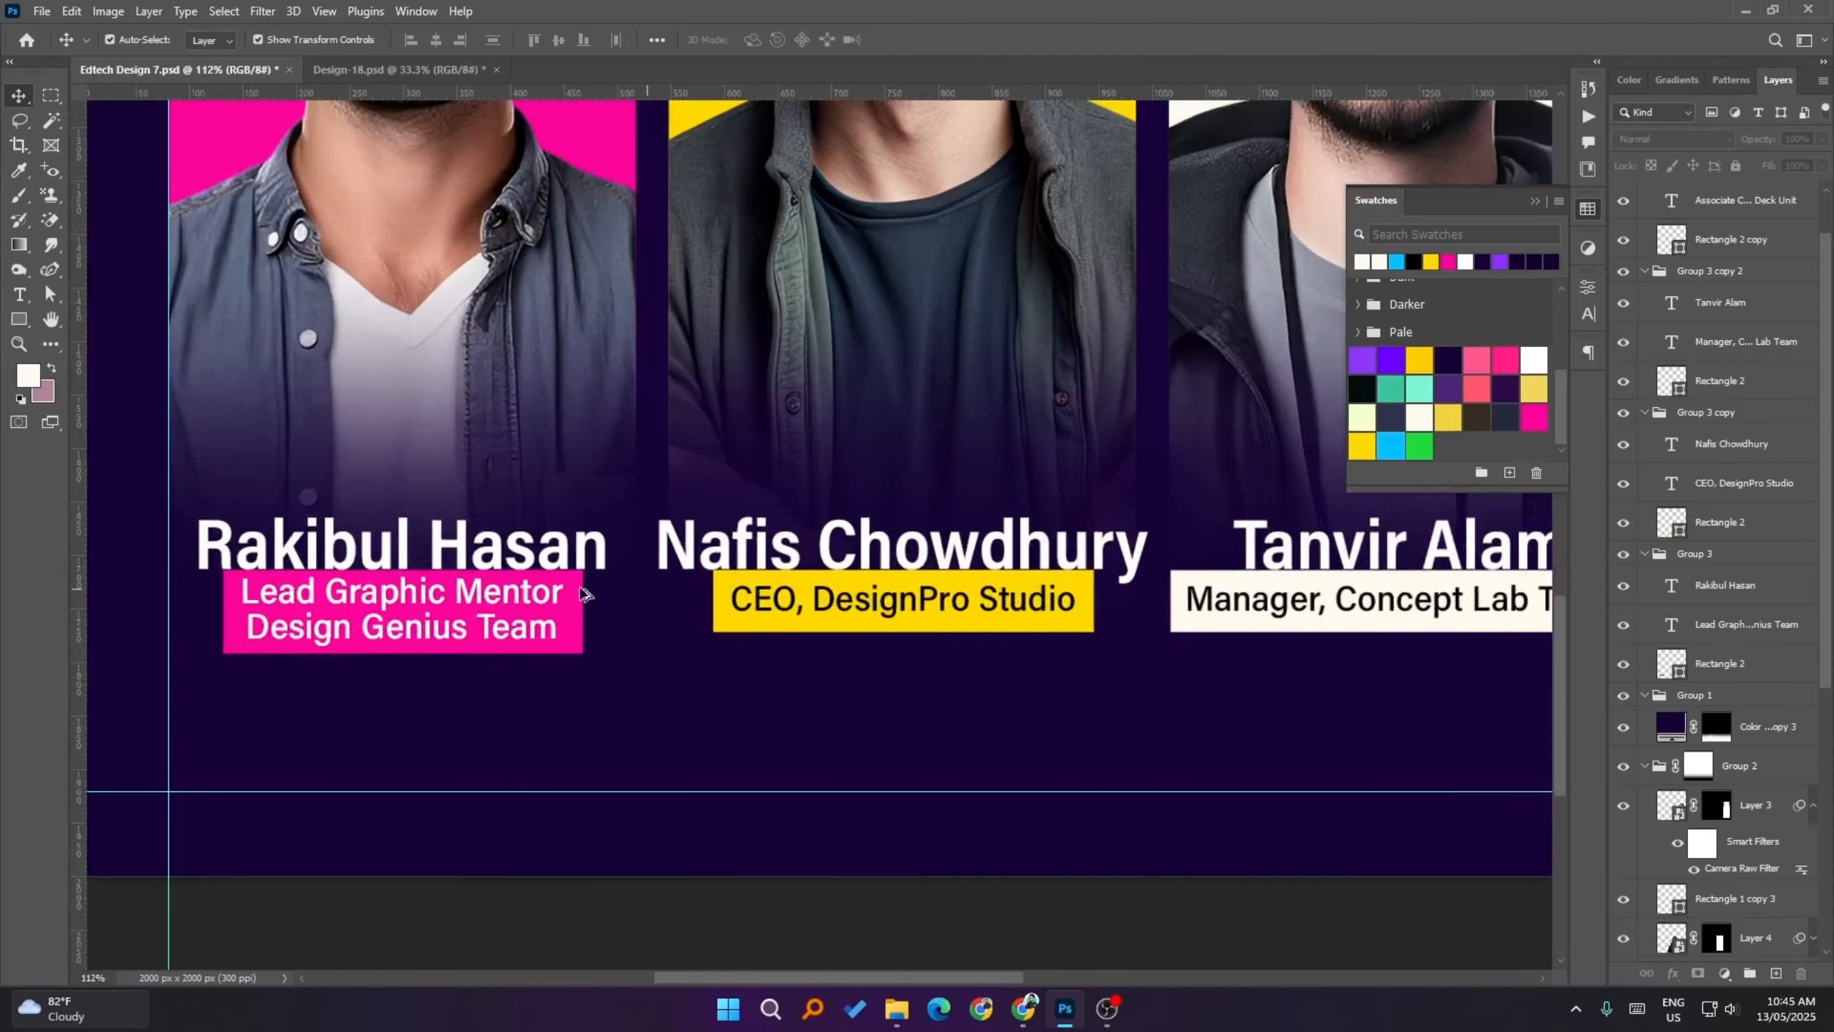
pyautogui.scroll(-6, 426, 588)
pyautogui.scroll(1, 1069, 593)
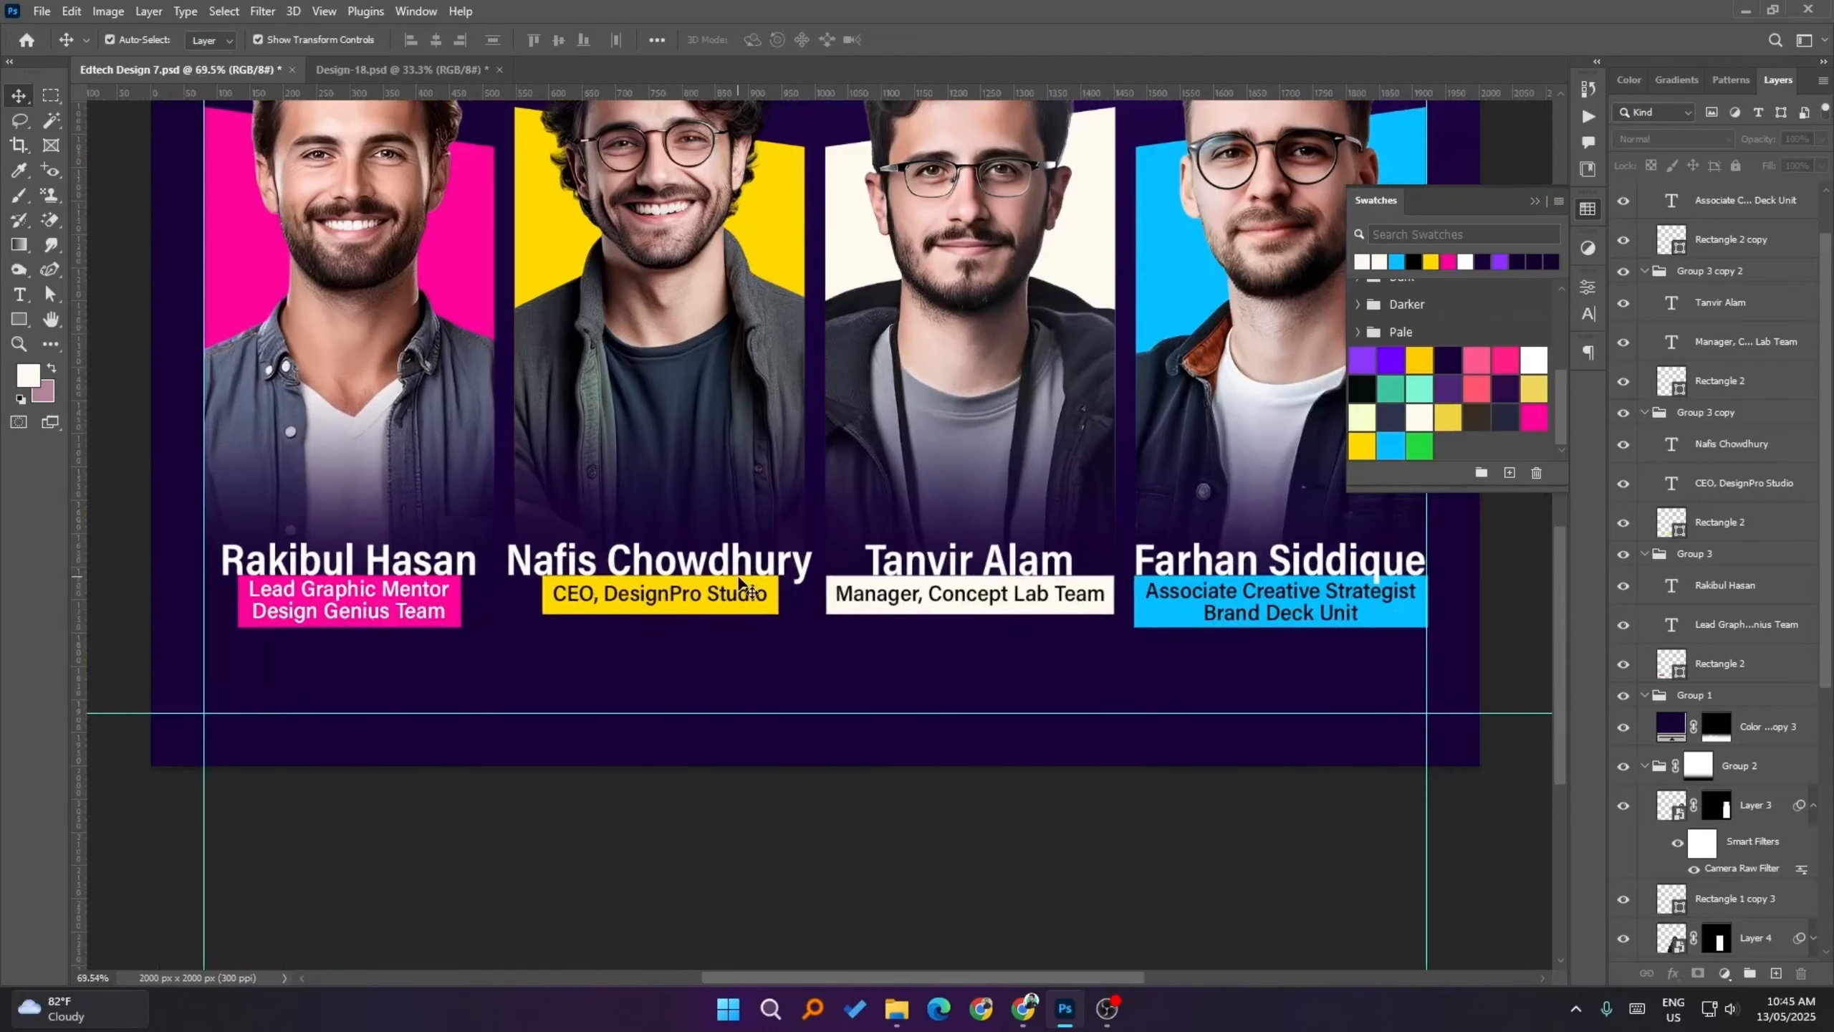
pyautogui.click(754, 574)
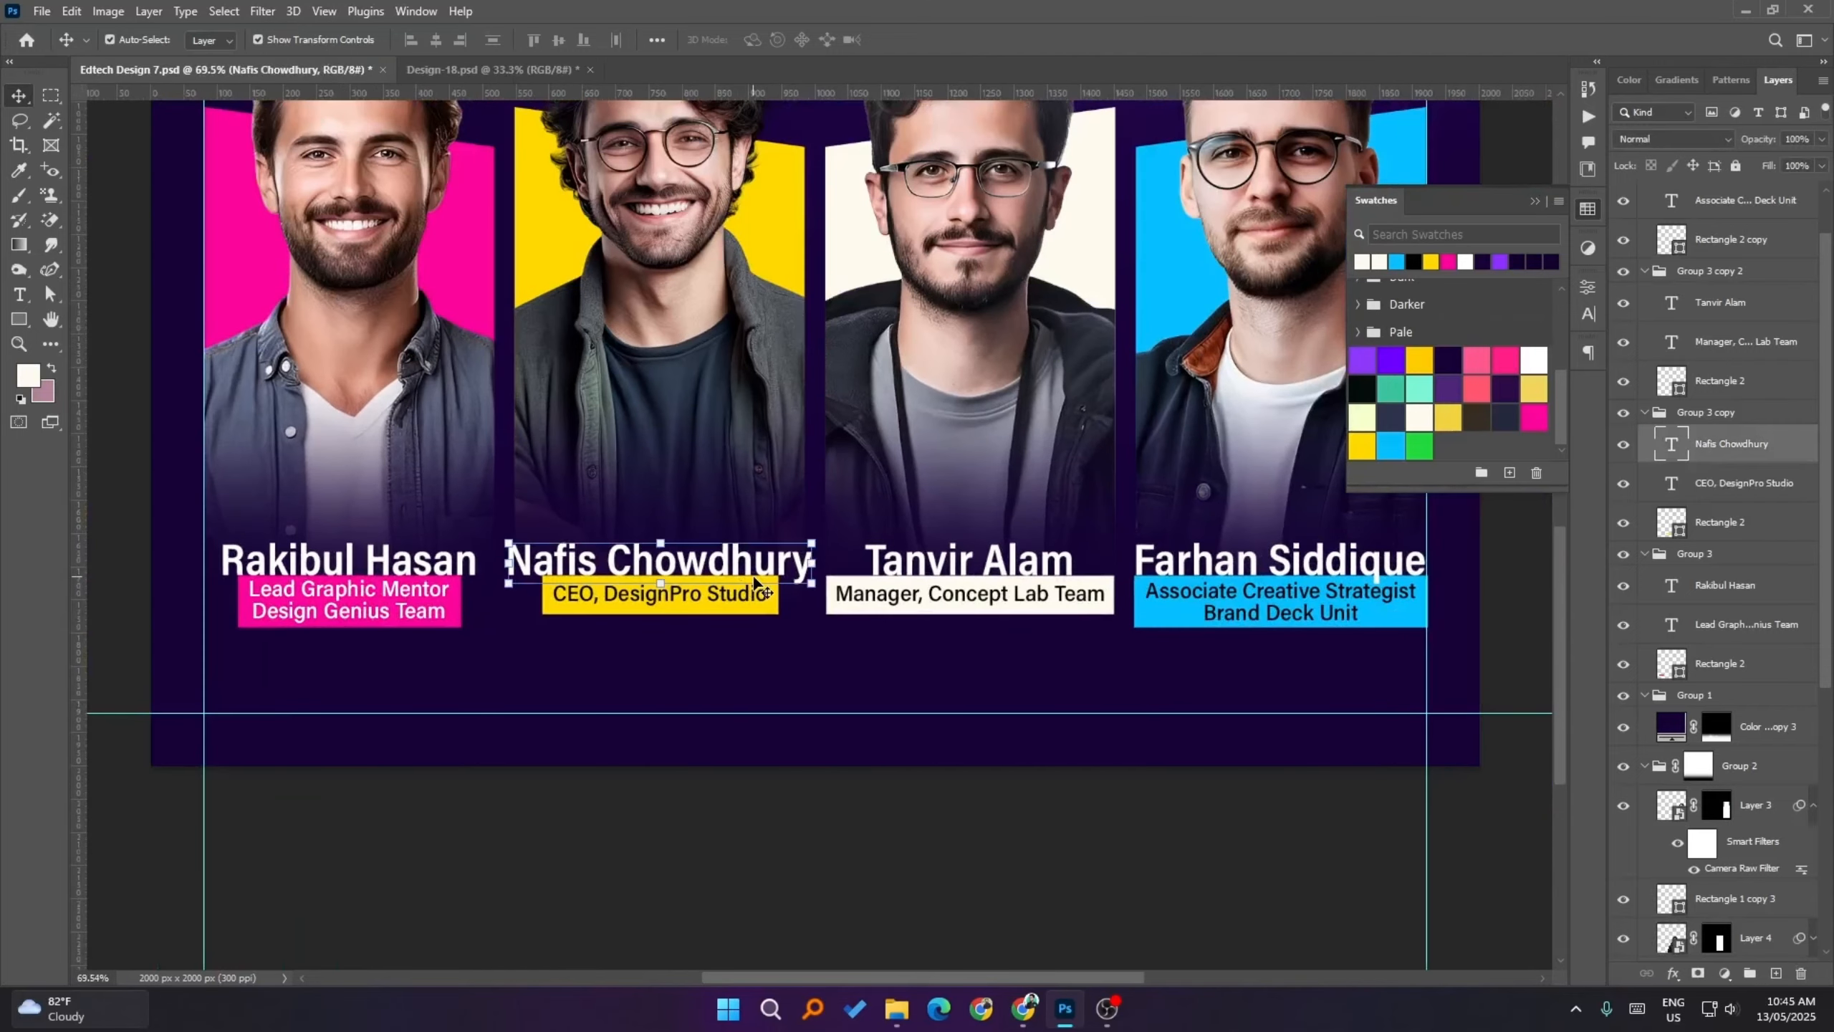
pyautogui.click(1714, 240)
pyautogui.keyDown('shift'); pyautogui.click(1717, 205); pyautogui.keyUp('shift')
pyautogui.scroll(2, 1220, 542)
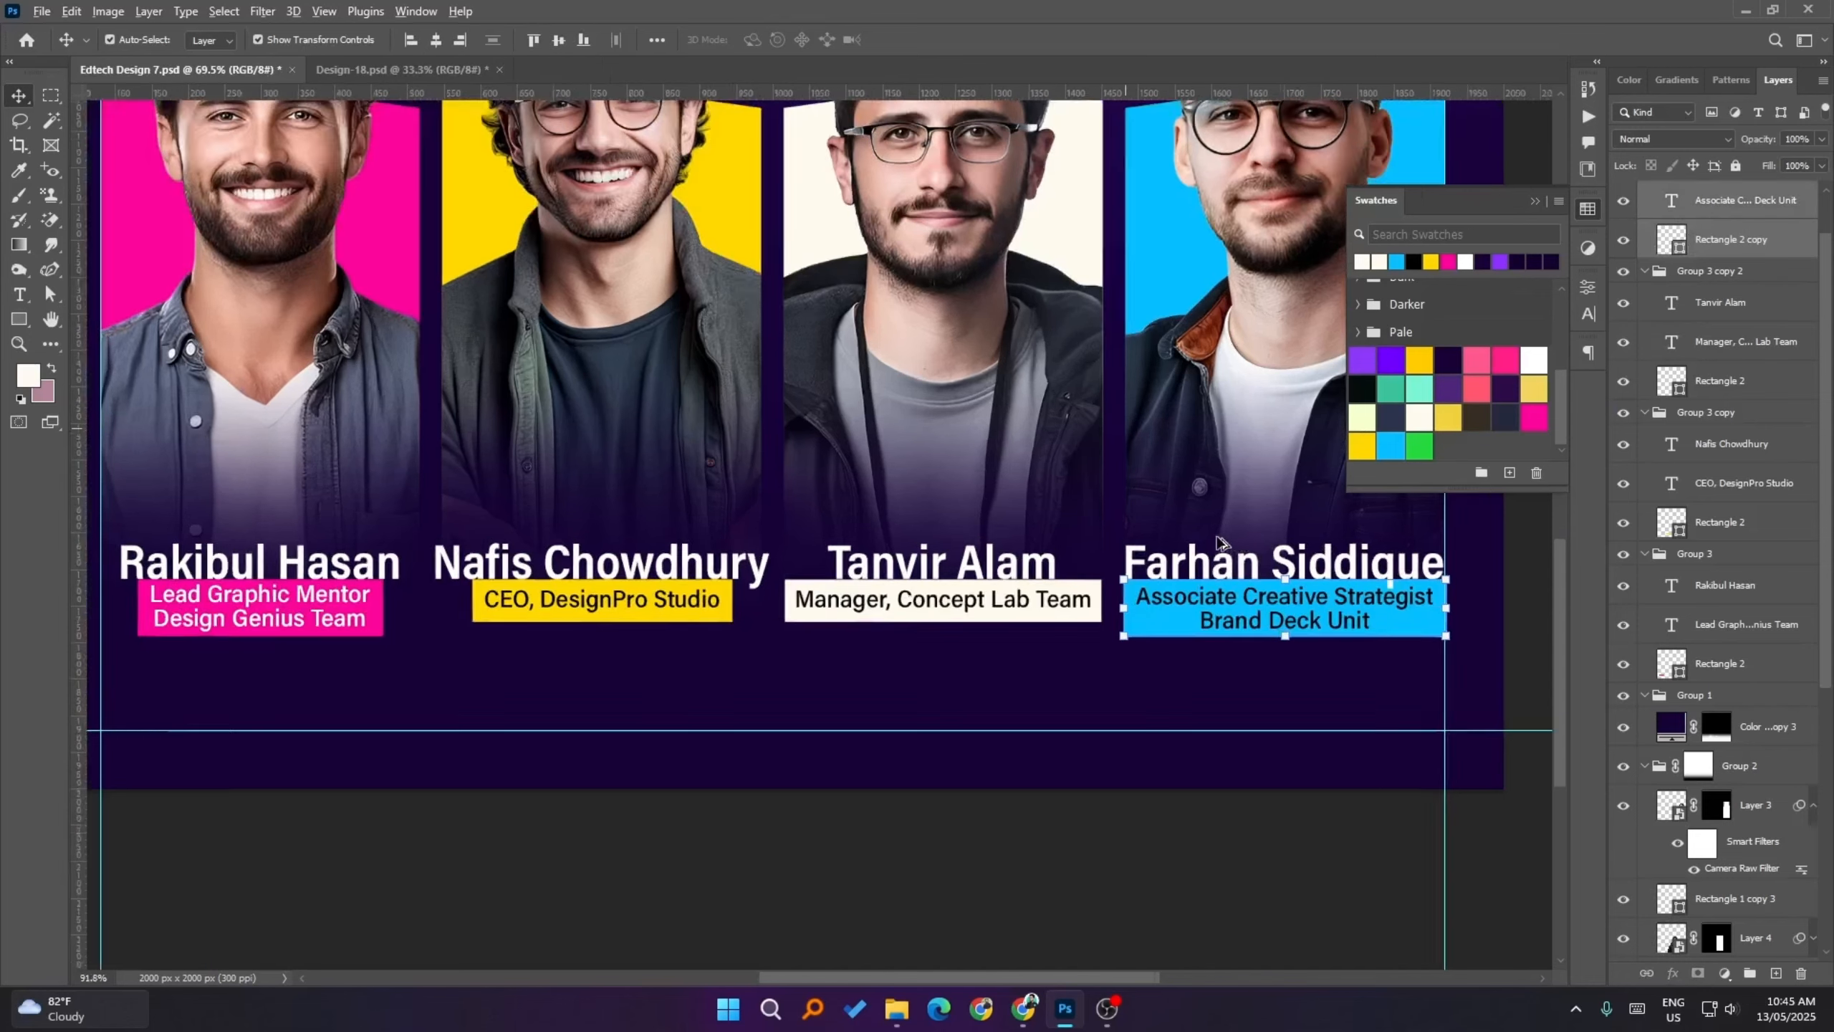
pyautogui.scroll(4, 1184, 548)
pyautogui.keyDown('shift'); pyautogui.click(1029, 610); pyautogui.keyUp('shift')
pyautogui.keyDown('shift'); pyautogui.click(965, 632); pyautogui.keyUp('shift')
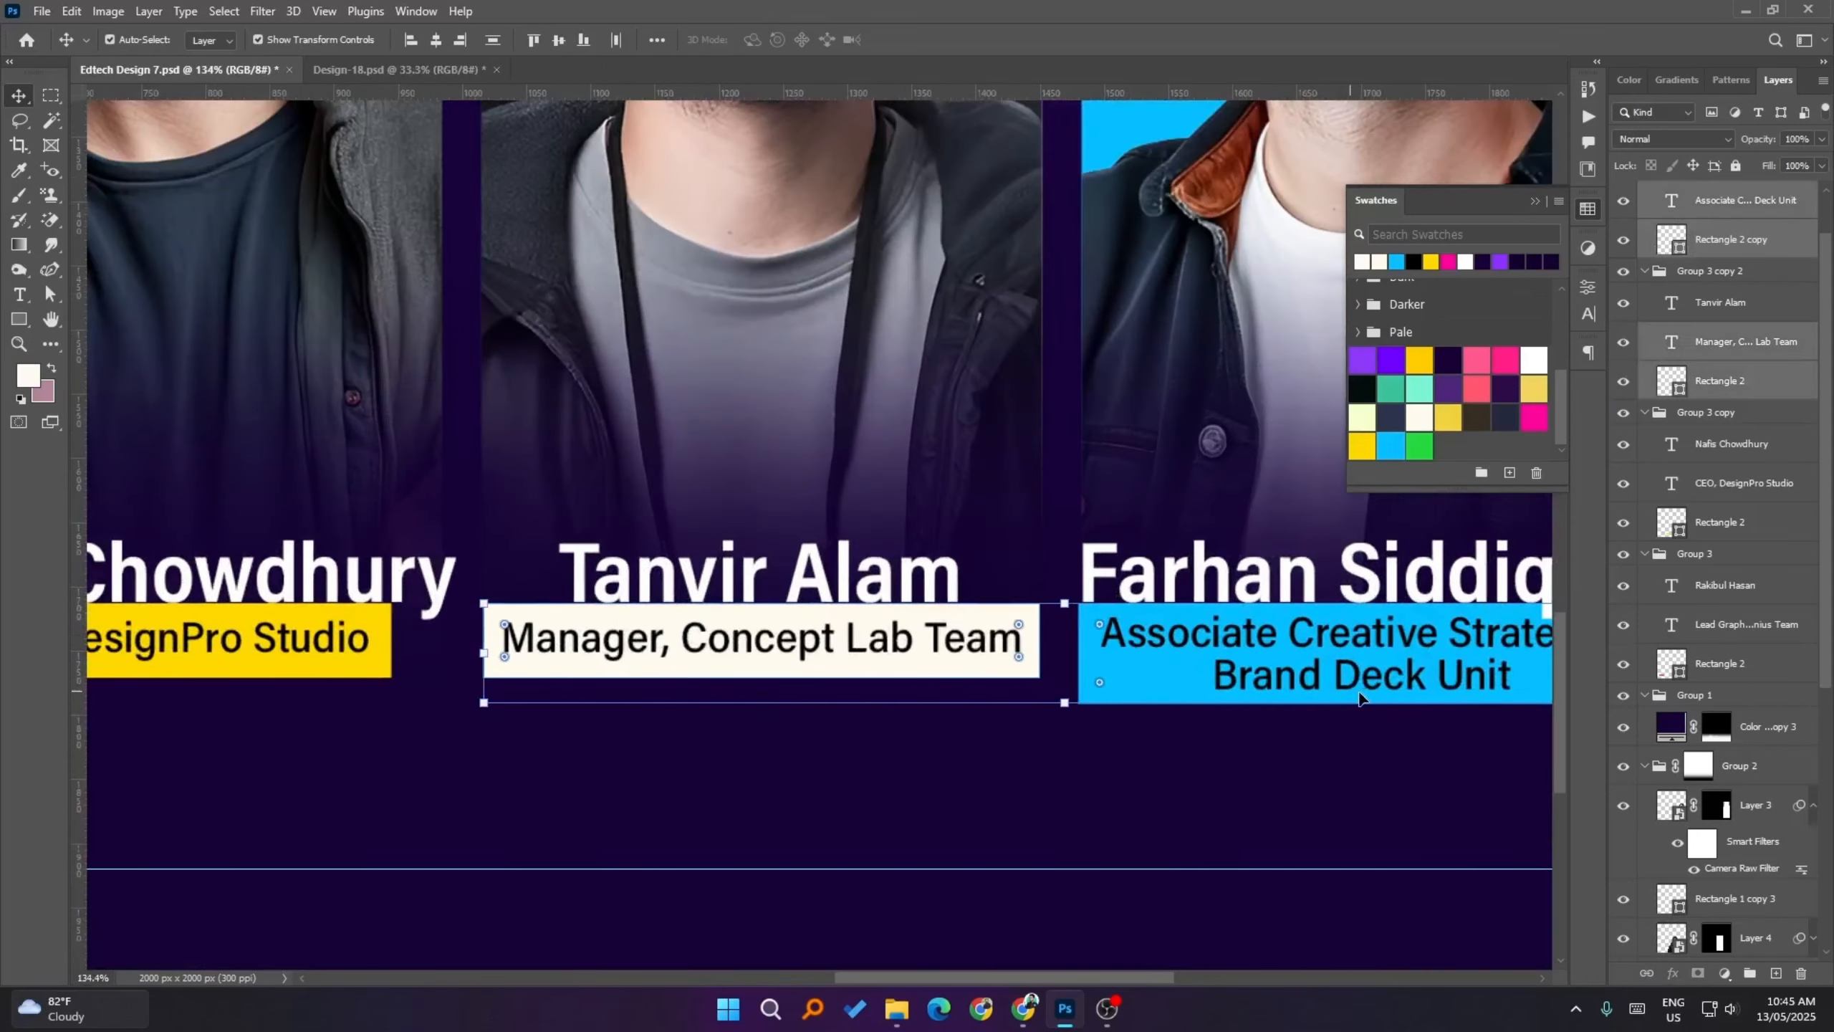
pyautogui.scroll(-3, 1358, 690)
pyautogui.scroll(4, 384, 686)
pyautogui.keyDown('shift'); pyautogui.click(516, 649); pyautogui.keyUp('shift')
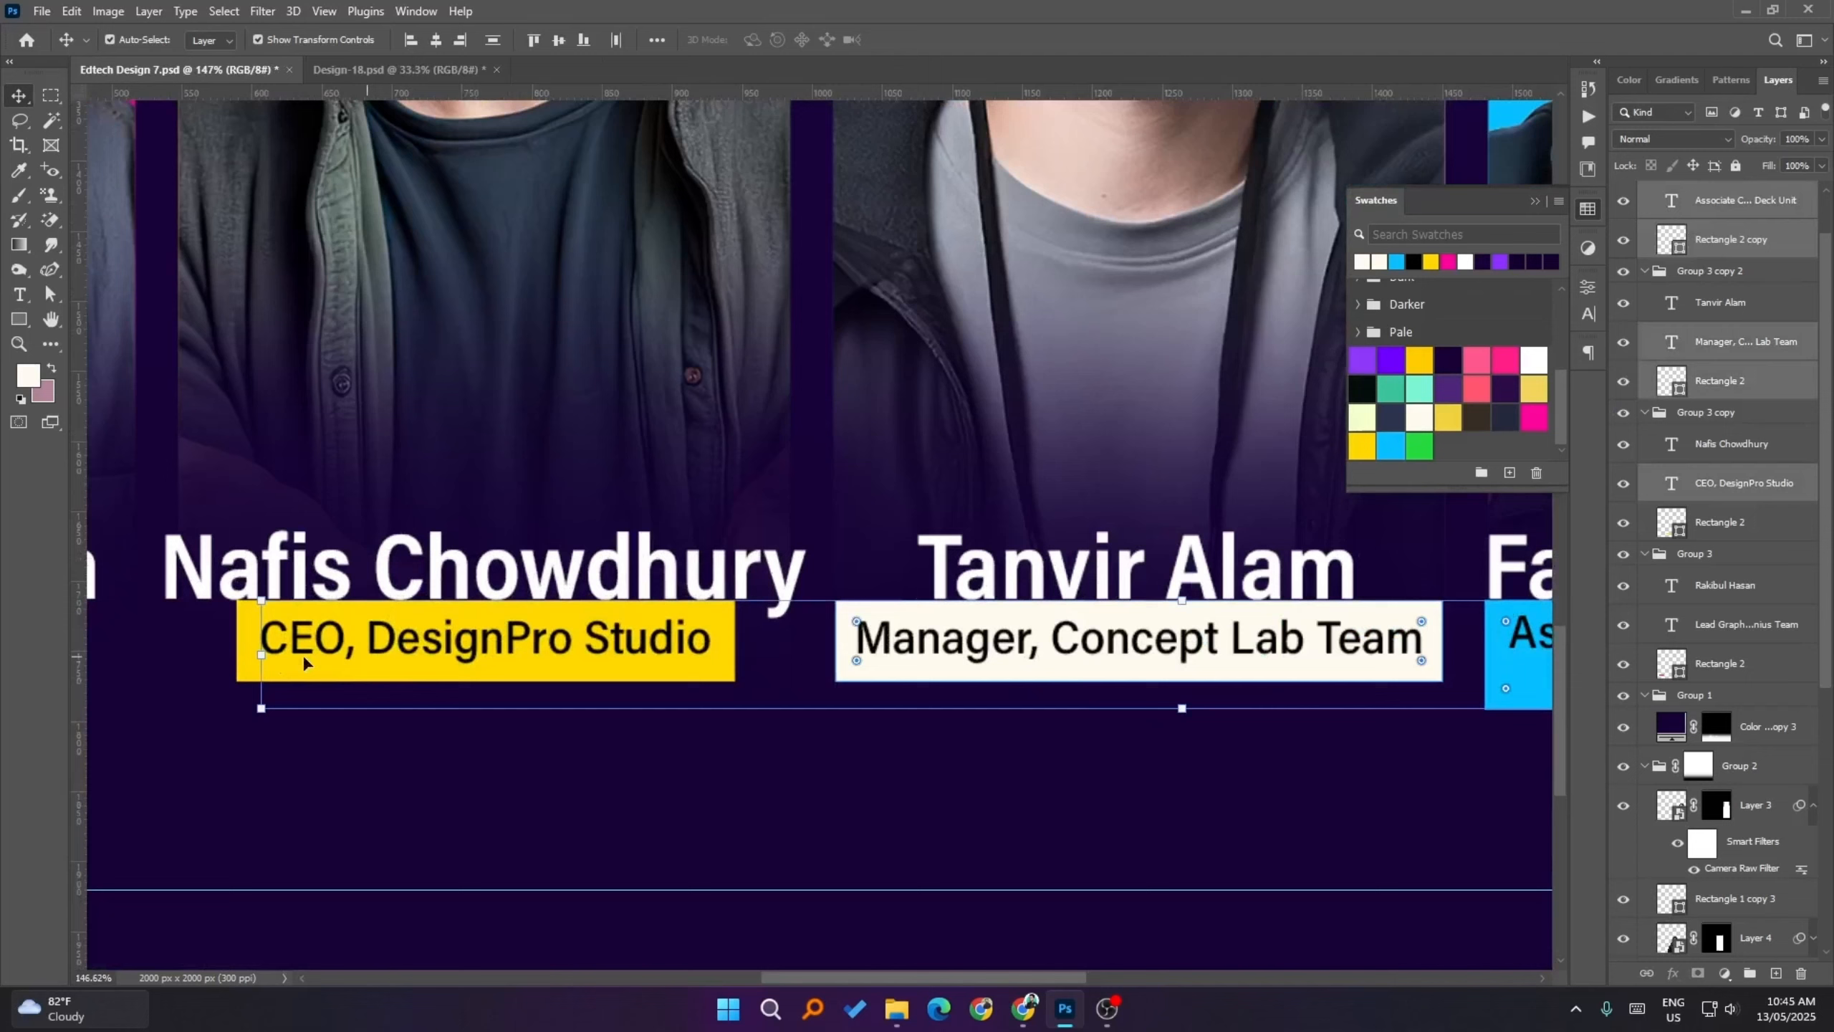
pyautogui.keyDown('shift'); pyautogui.click(249, 675); pyautogui.keyUp('shift')
# - Add the pink box and Lead Graphic Mentor text, then shift all four captions down, back up slightly
pyautogui.scroll(-2, 1466, 766)
pyautogui.scroll(-2, 809, 715)
pyautogui.hscroll(-3, 505, 715)
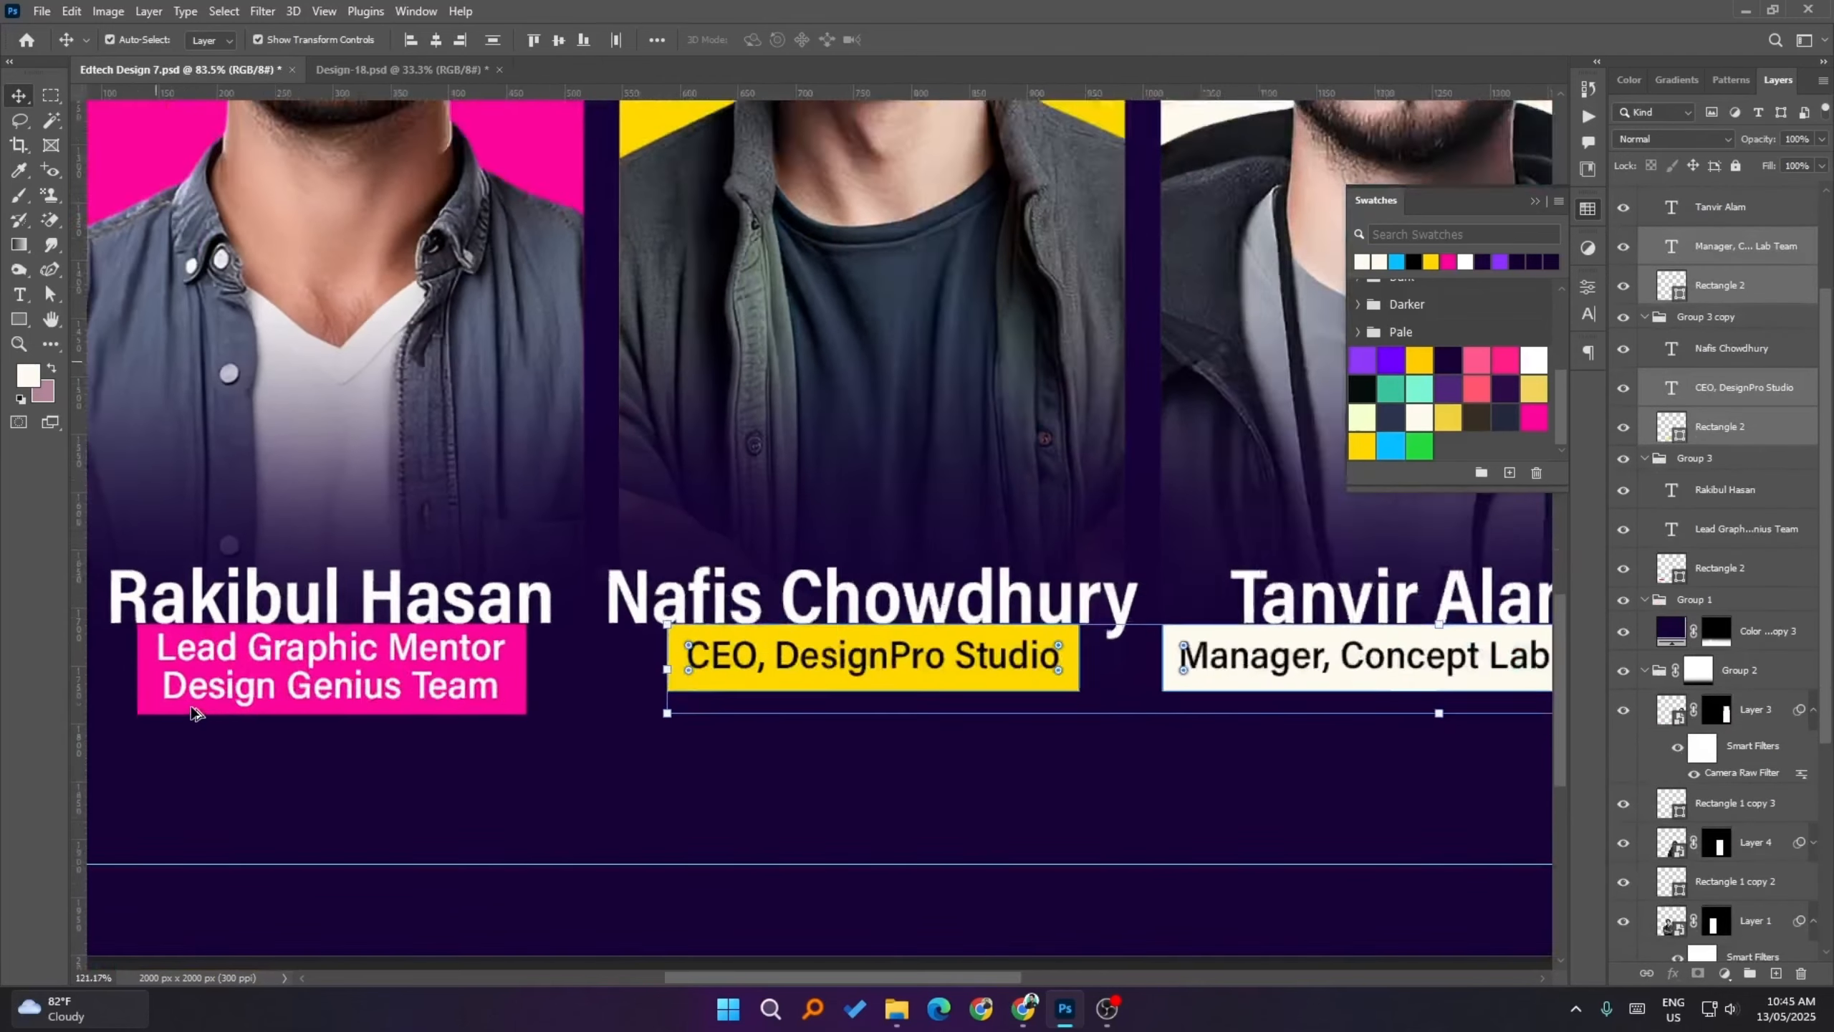
pyautogui.scroll(1, 195, 712)
pyautogui.keyDown('shift'); pyautogui.click(586, 657); pyautogui.keyUp('shift')
pyautogui.keyDown('shift'); pyautogui.click(570, 688); pyautogui.keyUp('shift')
pyautogui.scroll(-3, 570, 688)
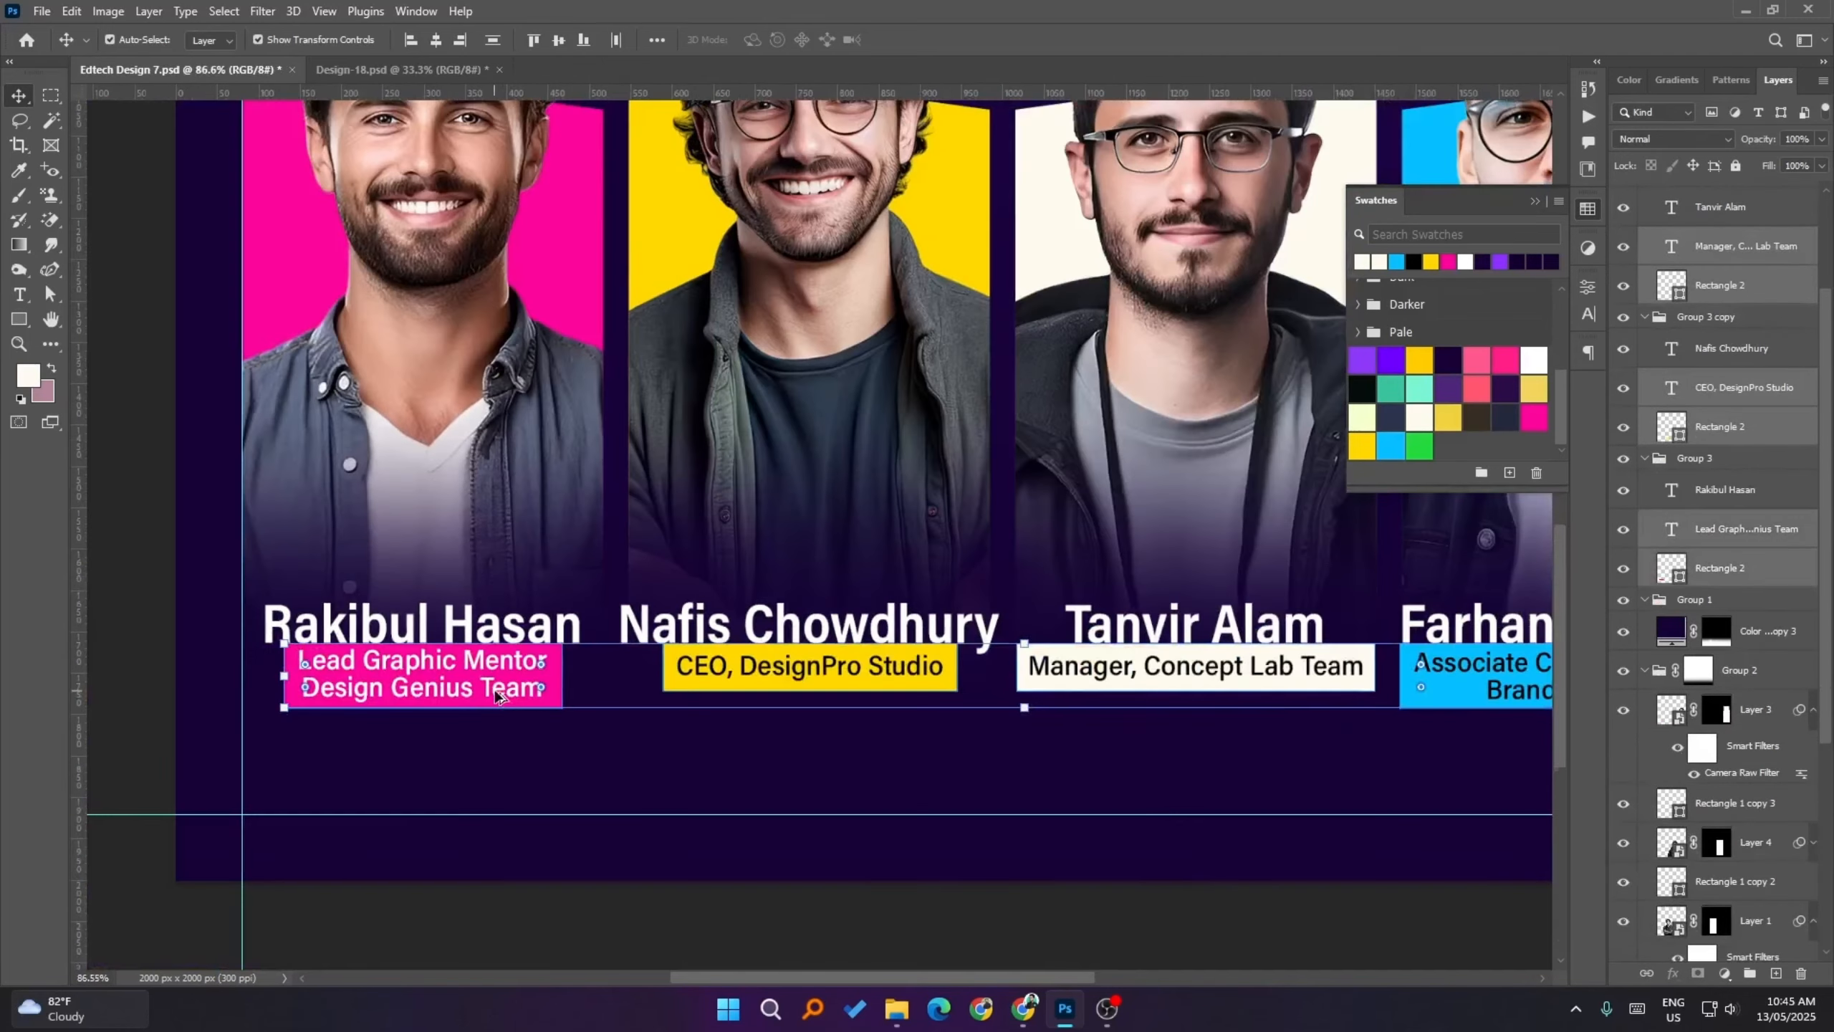
pyautogui.scroll(-2, 497, 693)
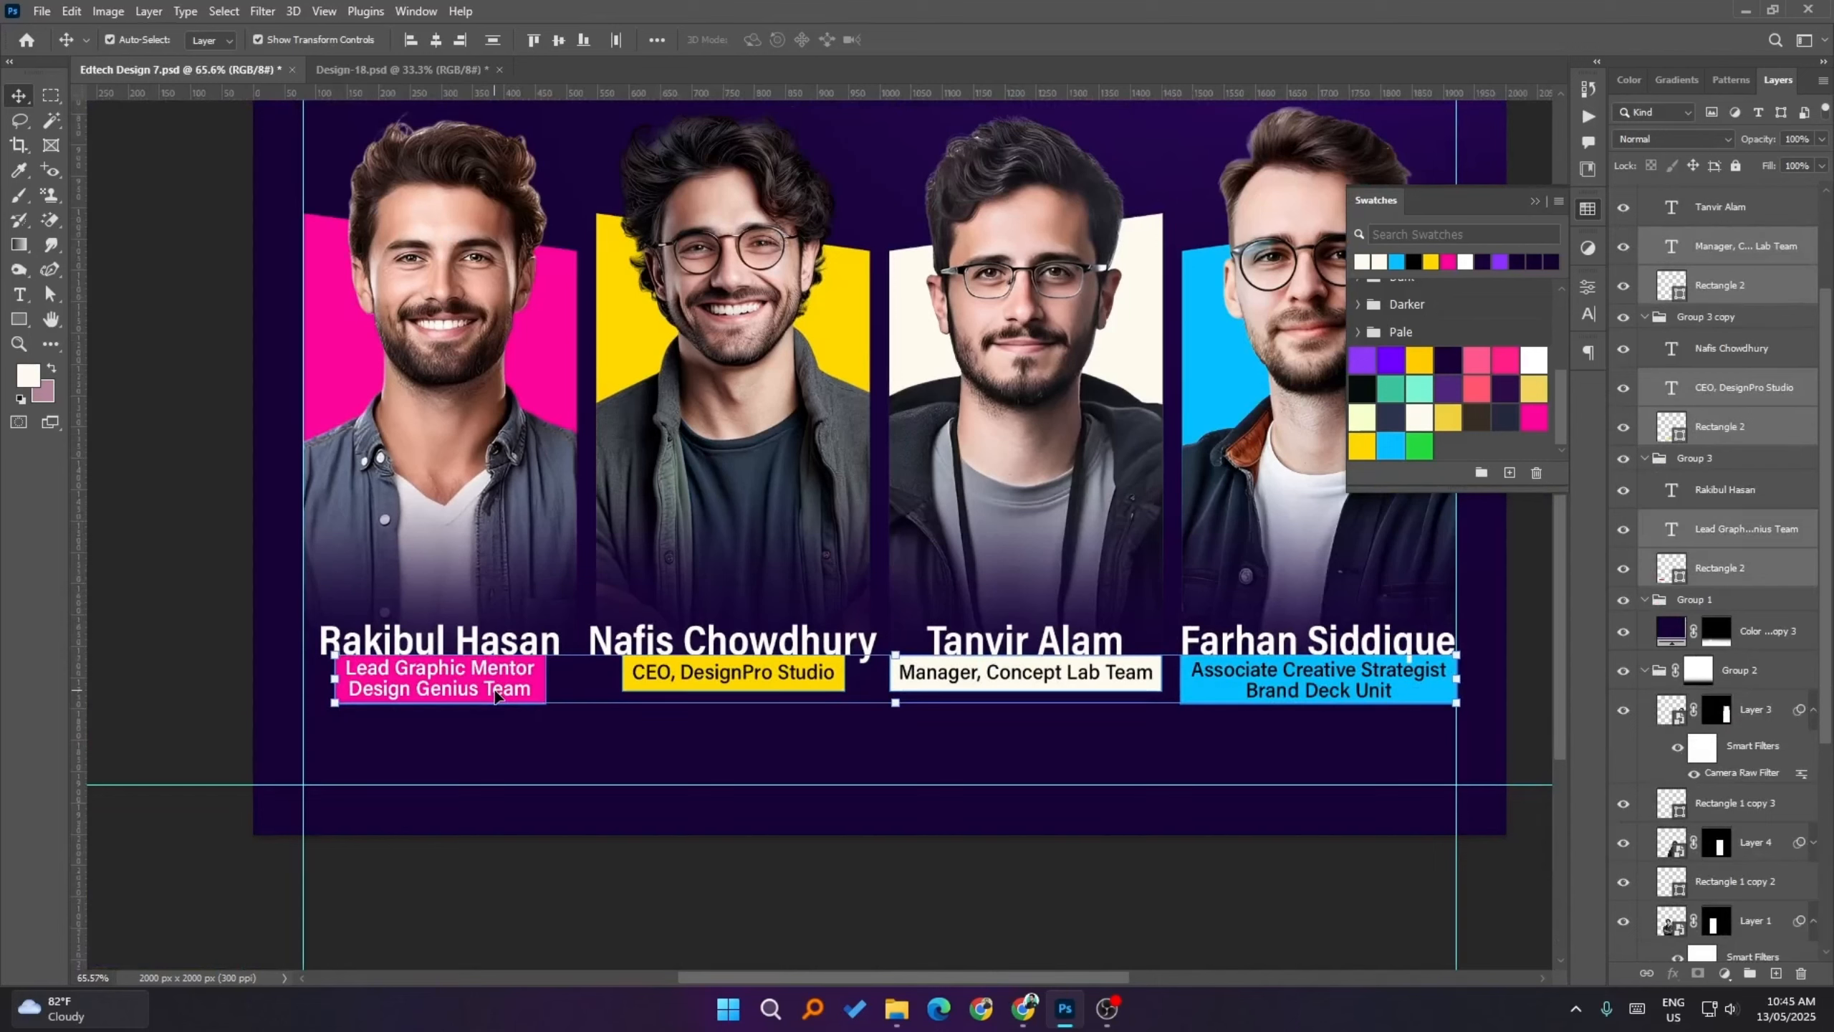
pyautogui.hotkey('shift', 'Down')
pyautogui.hotkey('shift', 'Down')
pyautogui.hotkey('shift', 'Down')
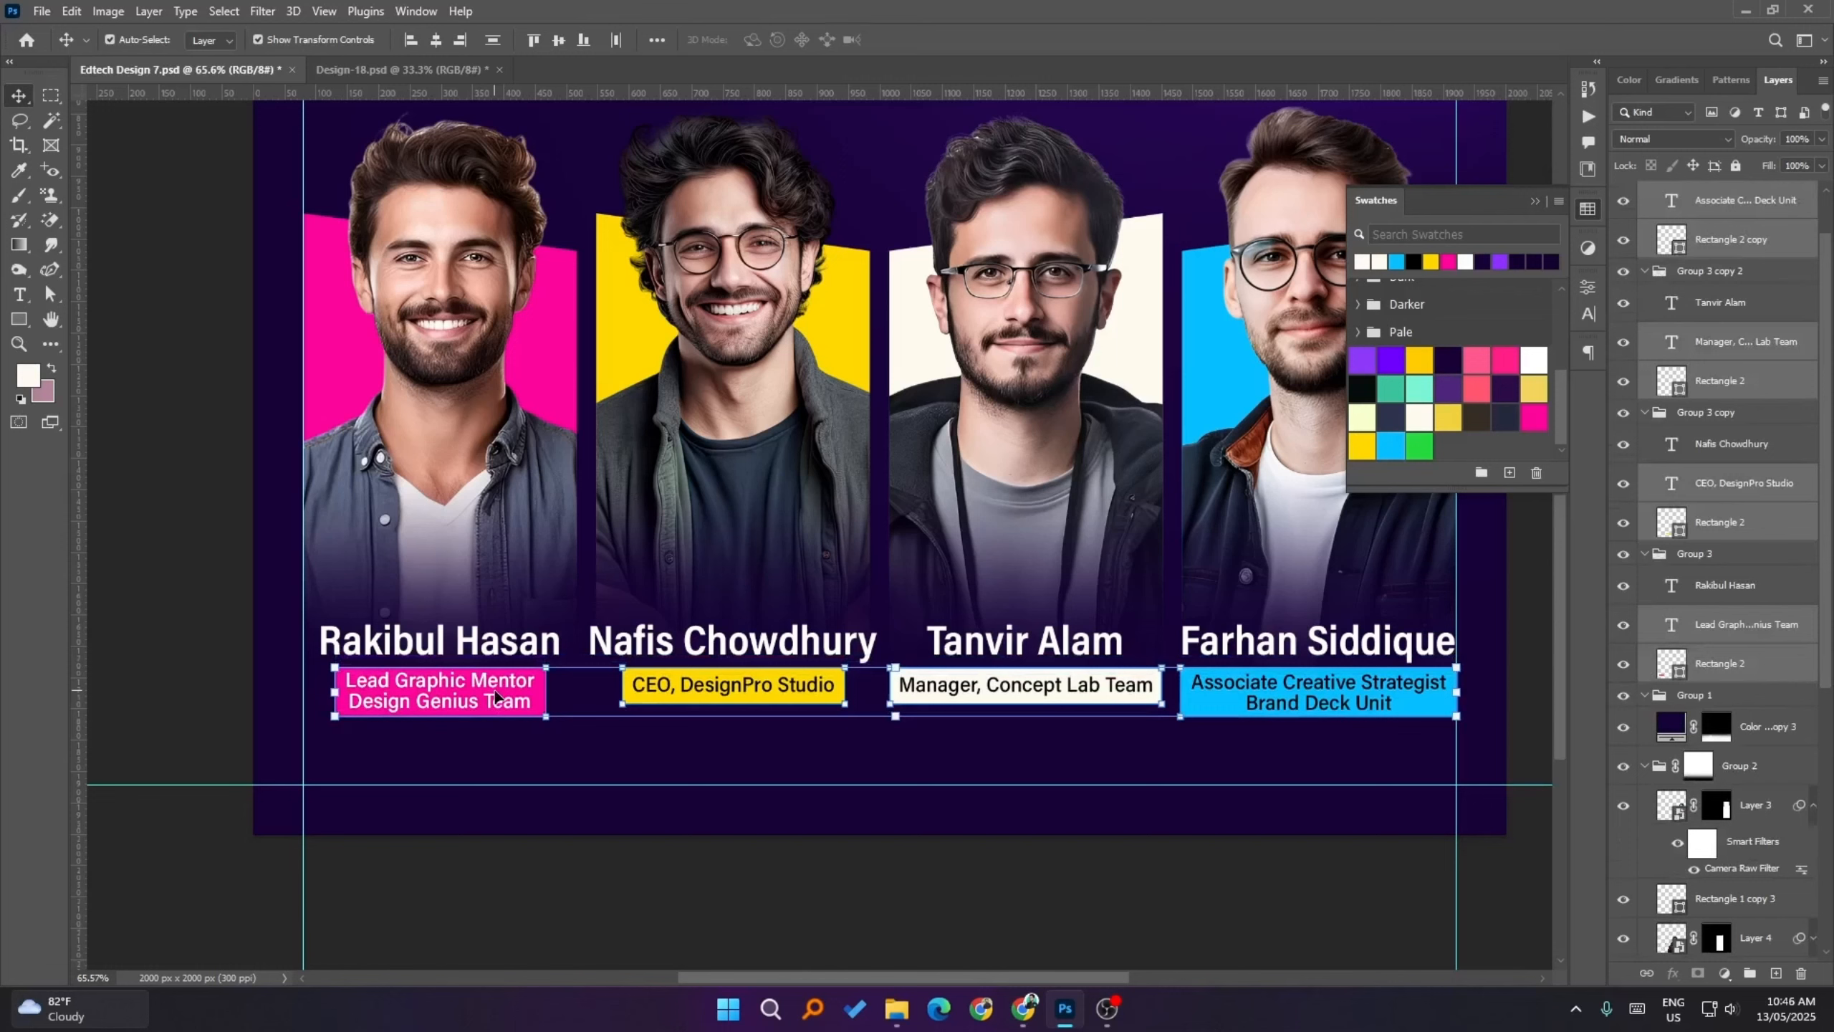
pyautogui.hotkey('shift', 'Down')
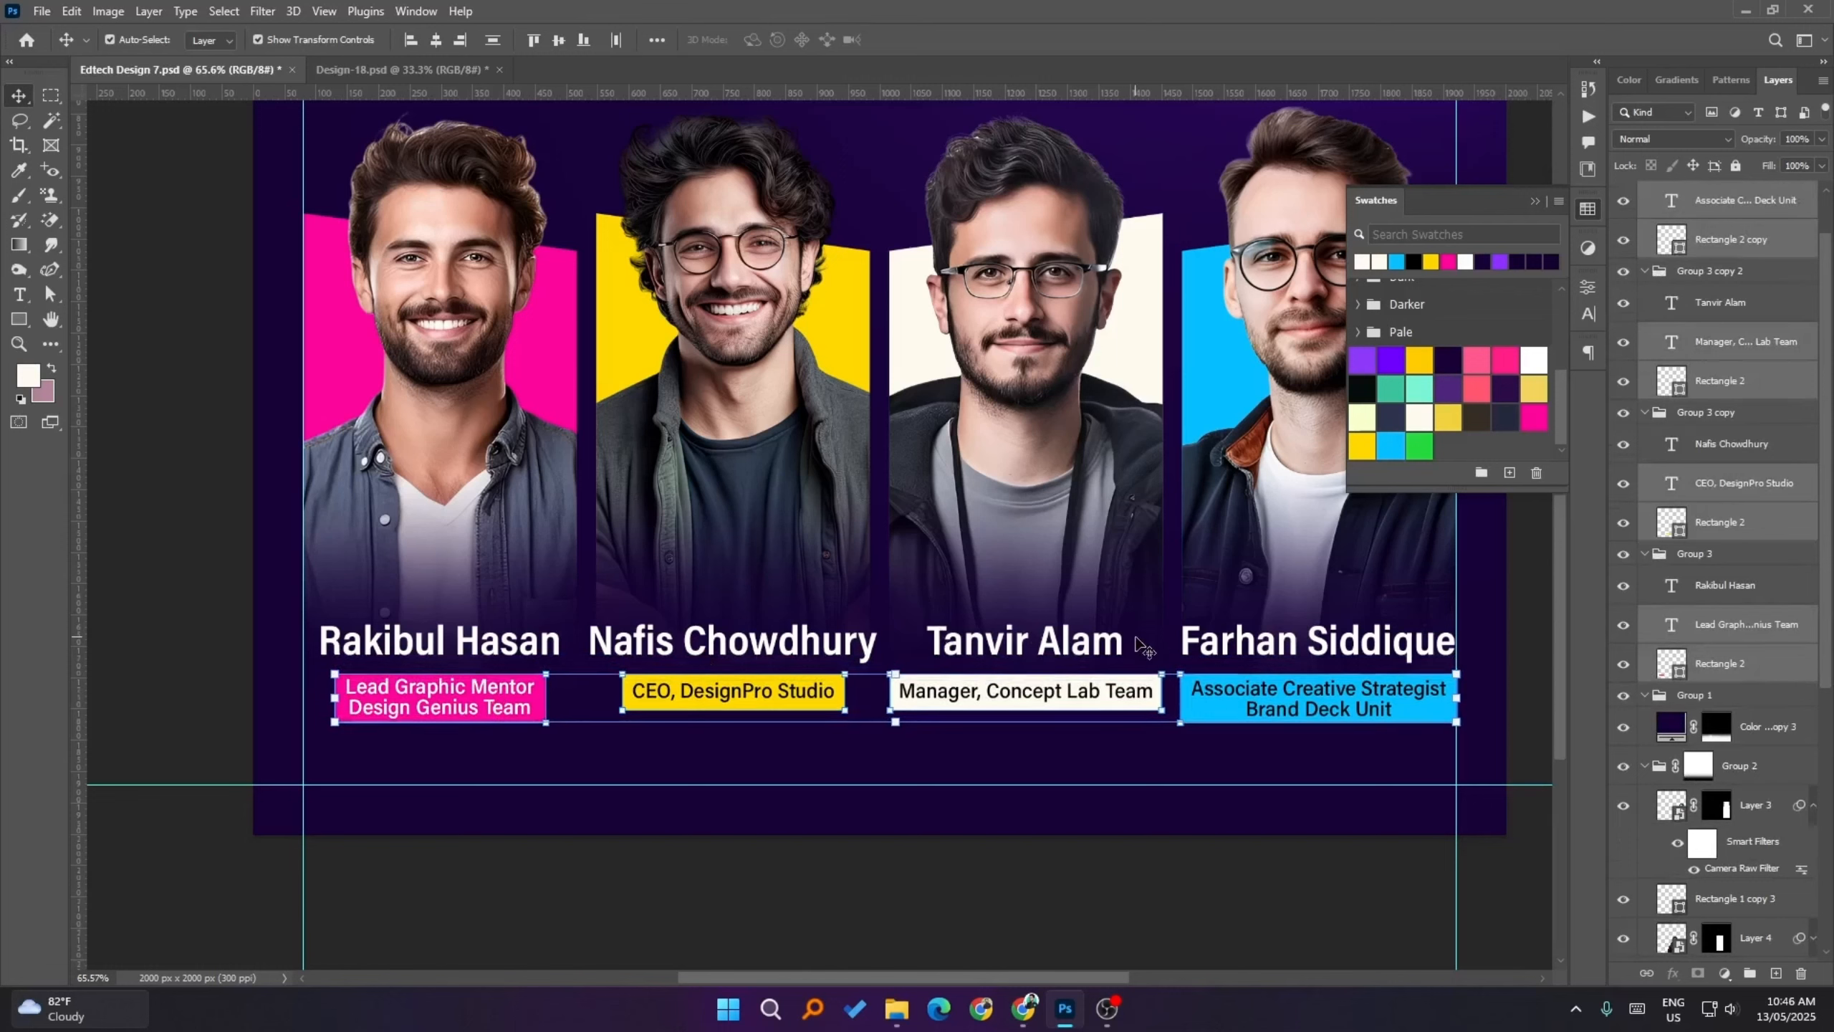
pyautogui.press('Up')
pyautogui.press('Up')
pyautogui.press('Up')
pyautogui.press('Up')
pyautogui.press('Up')
pyautogui.press('Up')
pyautogui.press('Up')
pyautogui.press('Up')
pyautogui.press('Up')
pyautogui.press('Up')
pyautogui.press('Up')
pyautogui.press('Up')
pyautogui.press('Up')
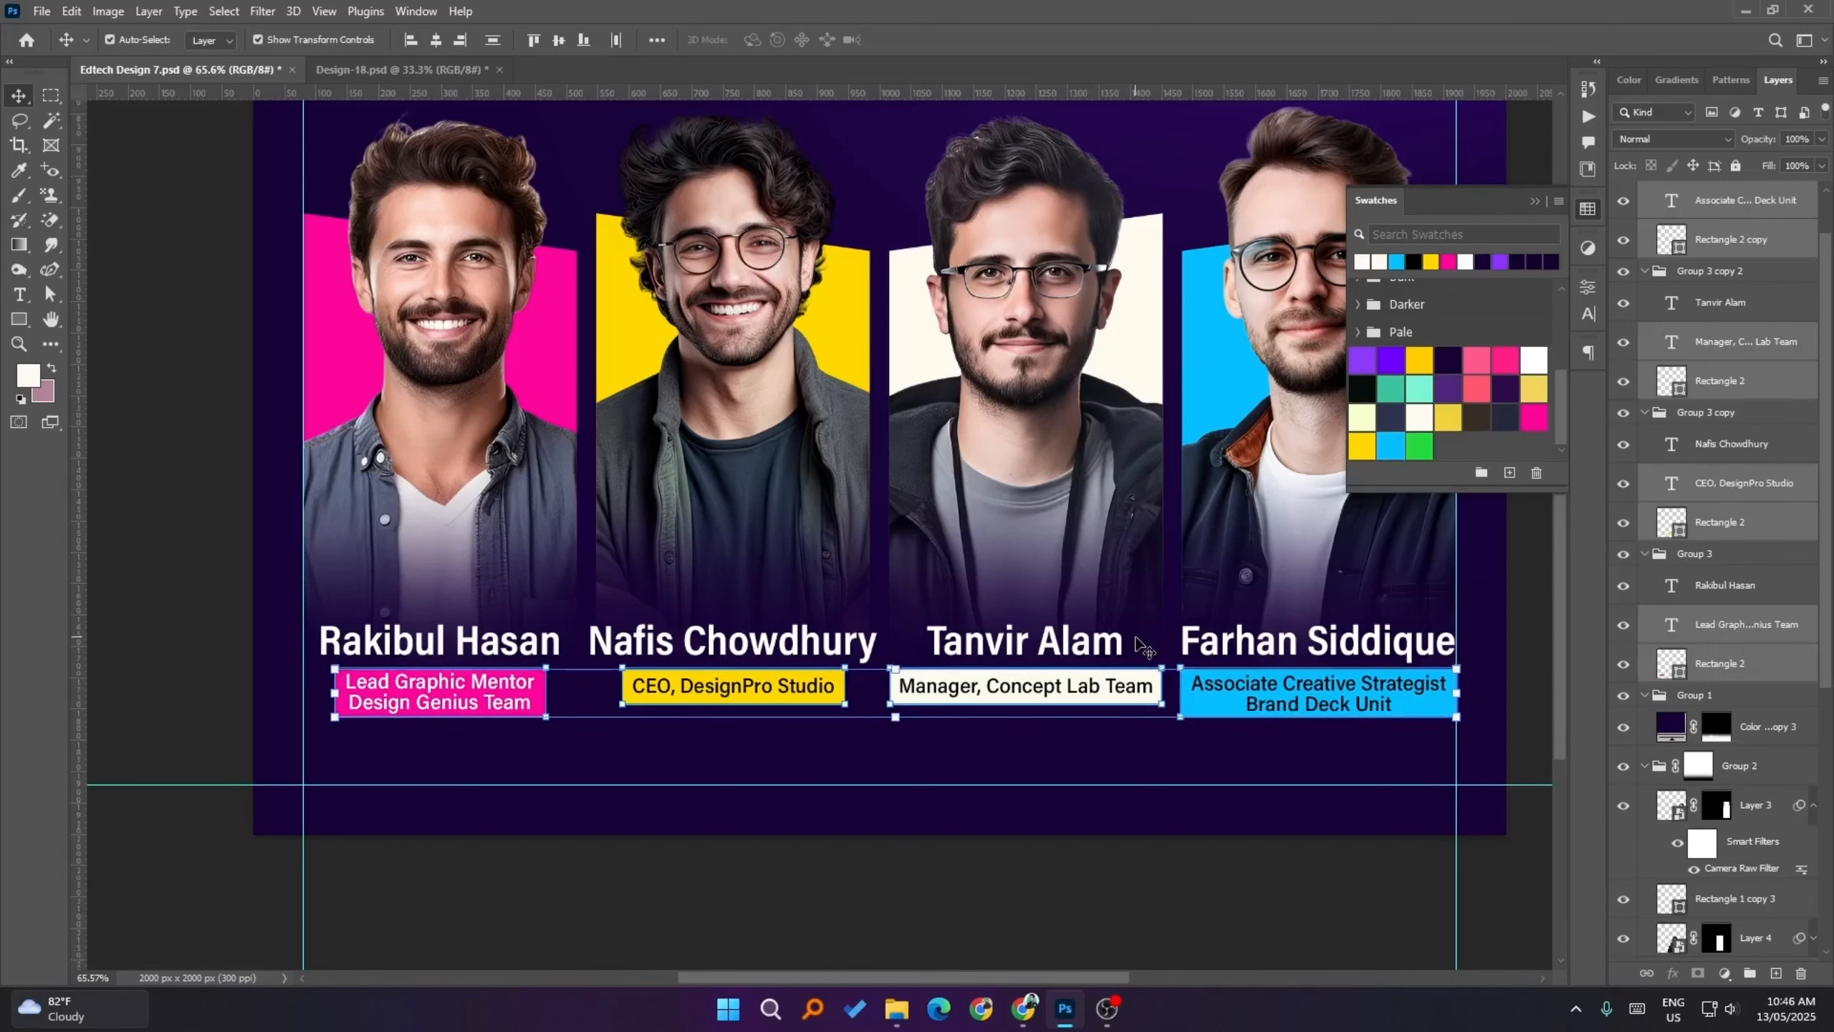
# - Nudge all four name card groups slightly down
pyautogui.click(207, 543)
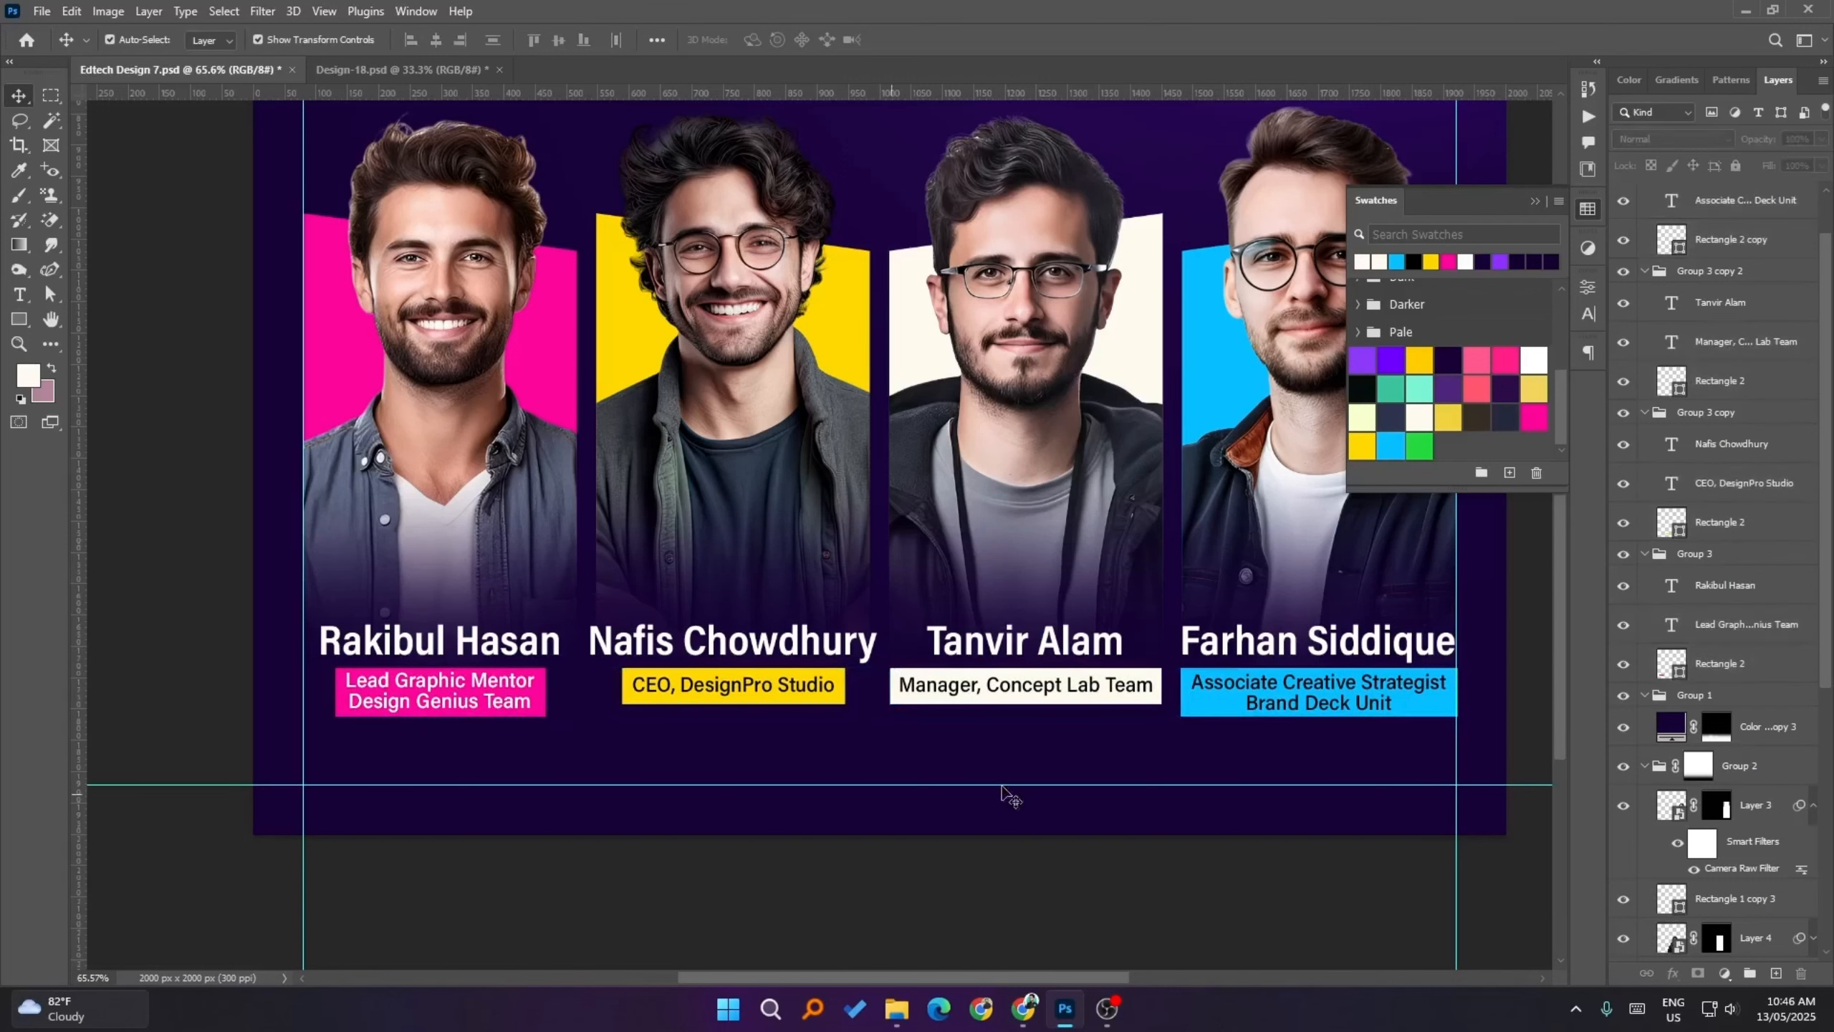
pyautogui.scroll(-3, 1043, 766)
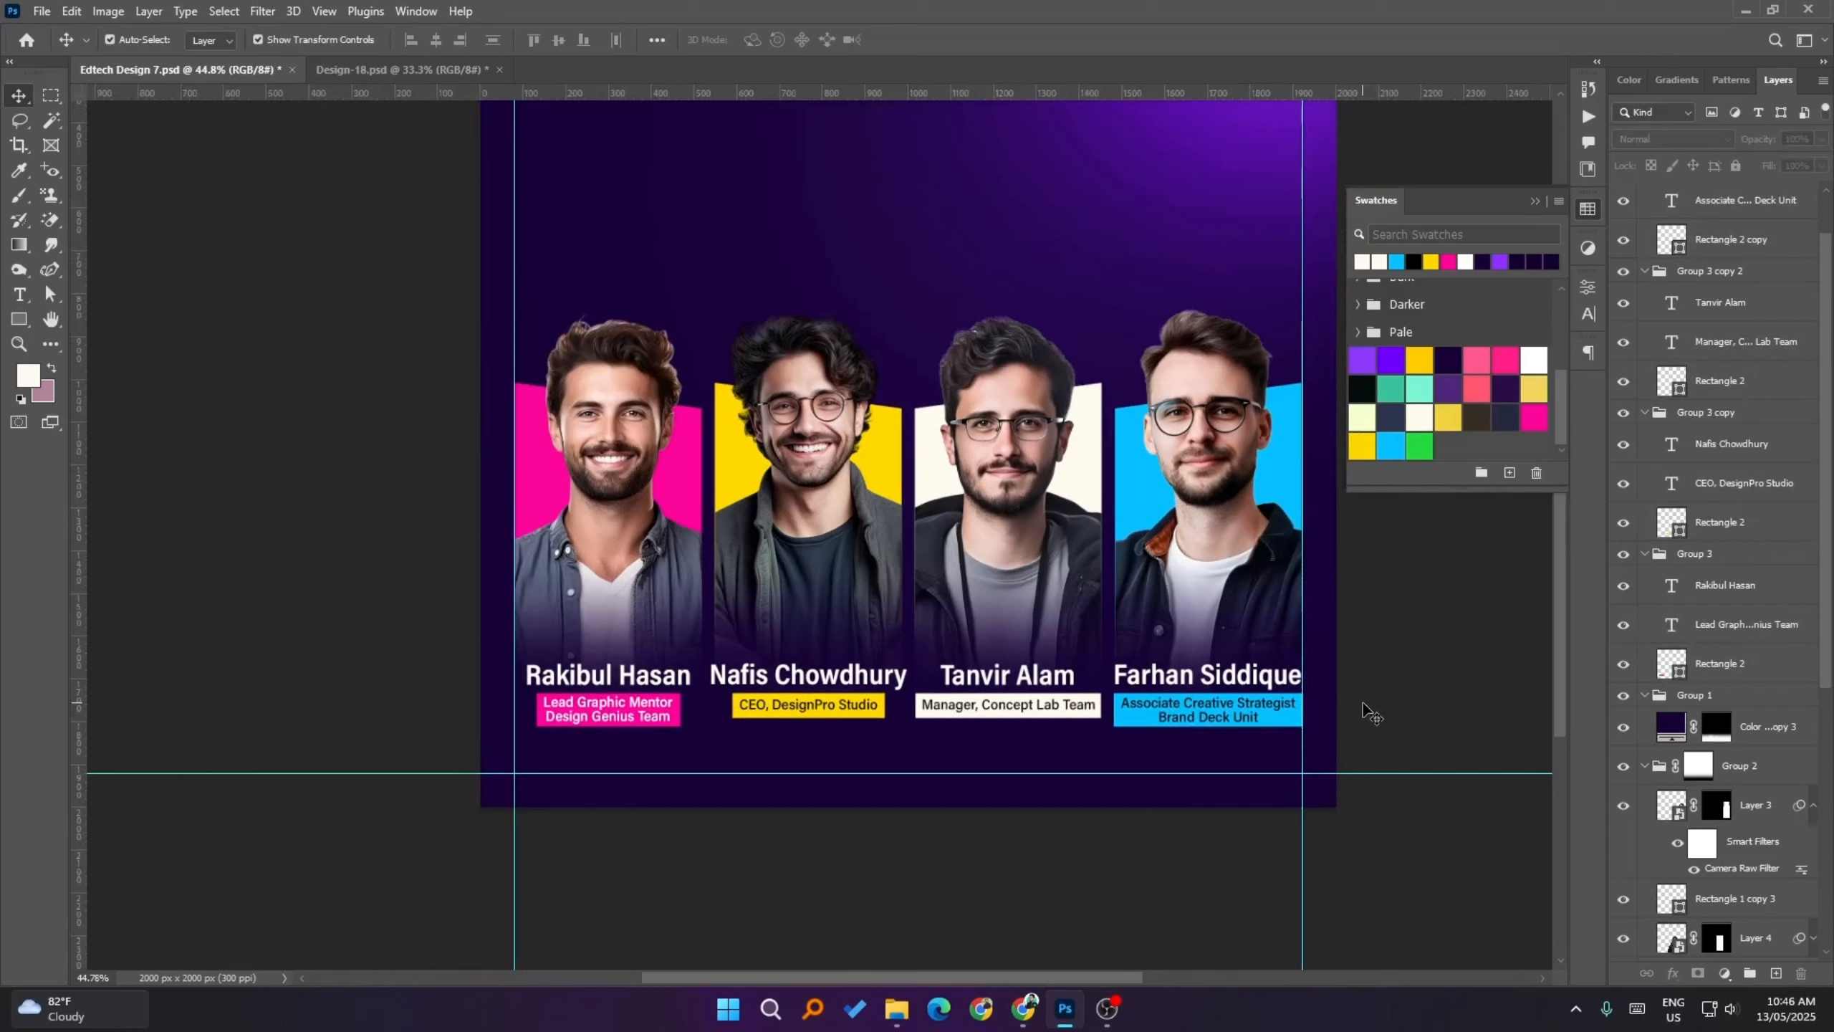
pyautogui.scroll(1, 1698, 288)
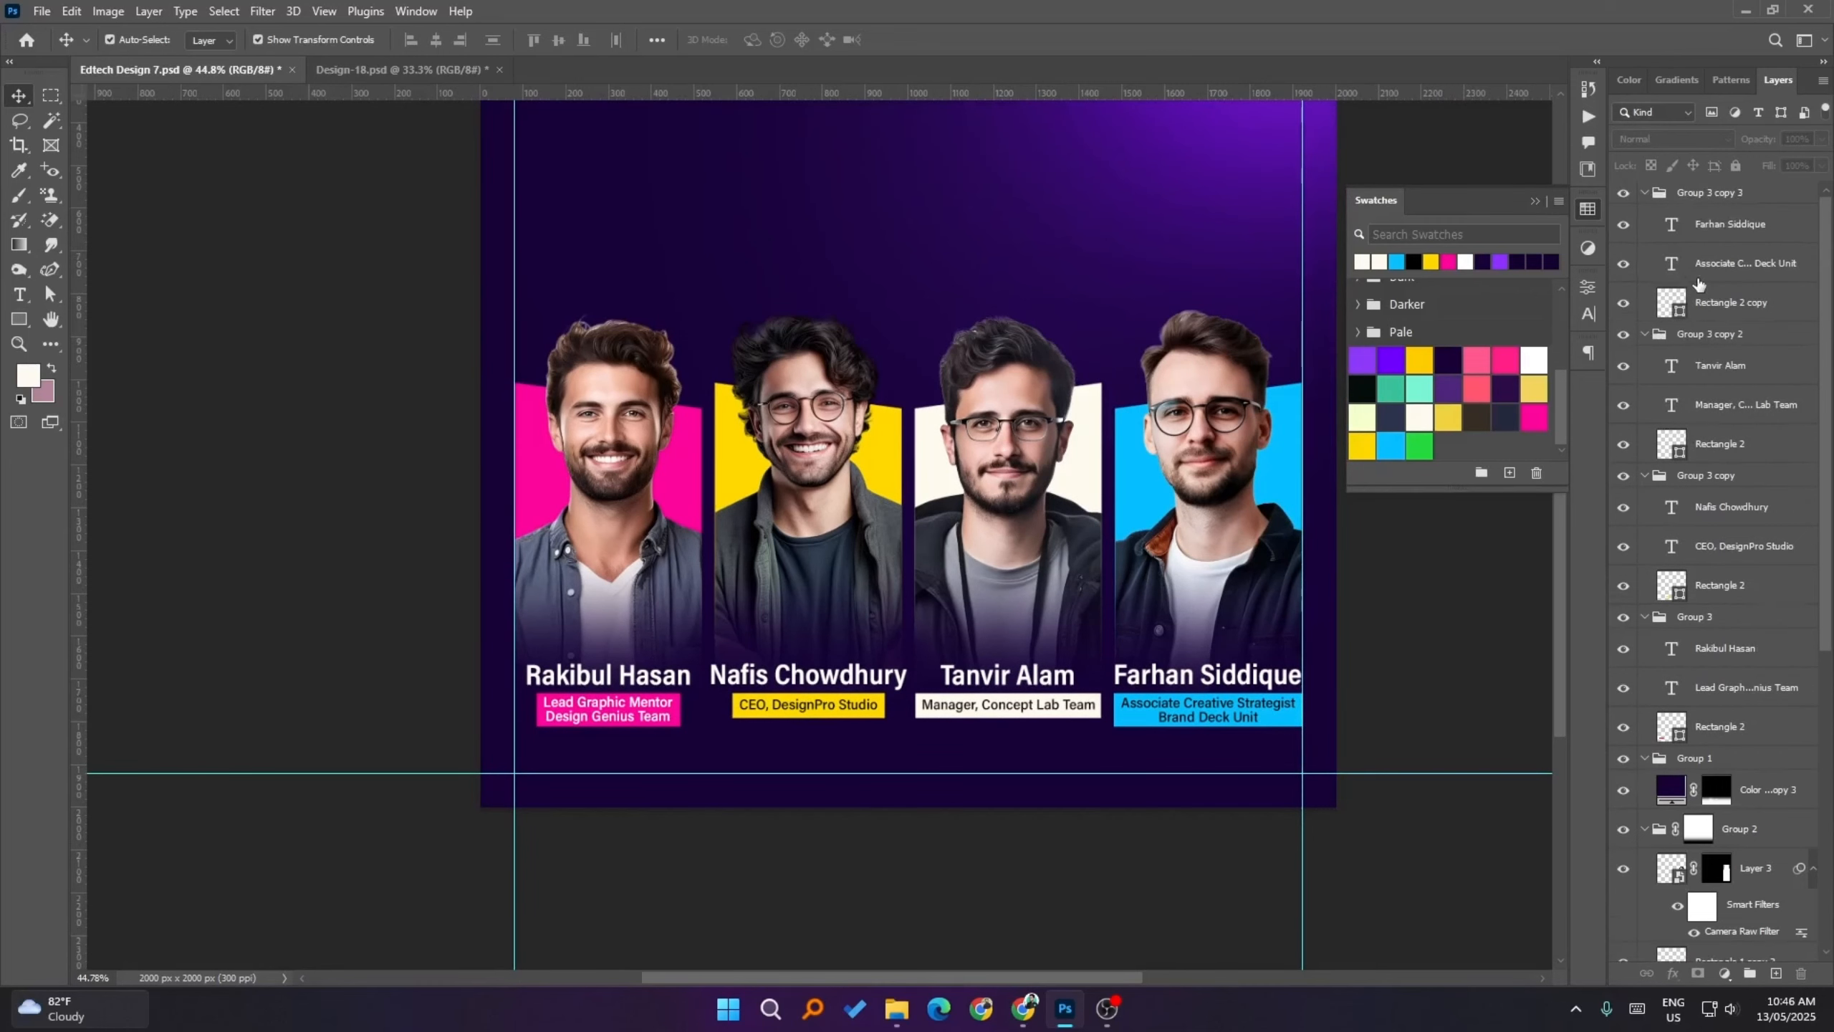
pyautogui.click(1689, 193)
pyautogui.keyDown('shift'); pyautogui.click(1709, 619); pyautogui.keyUp('shift')
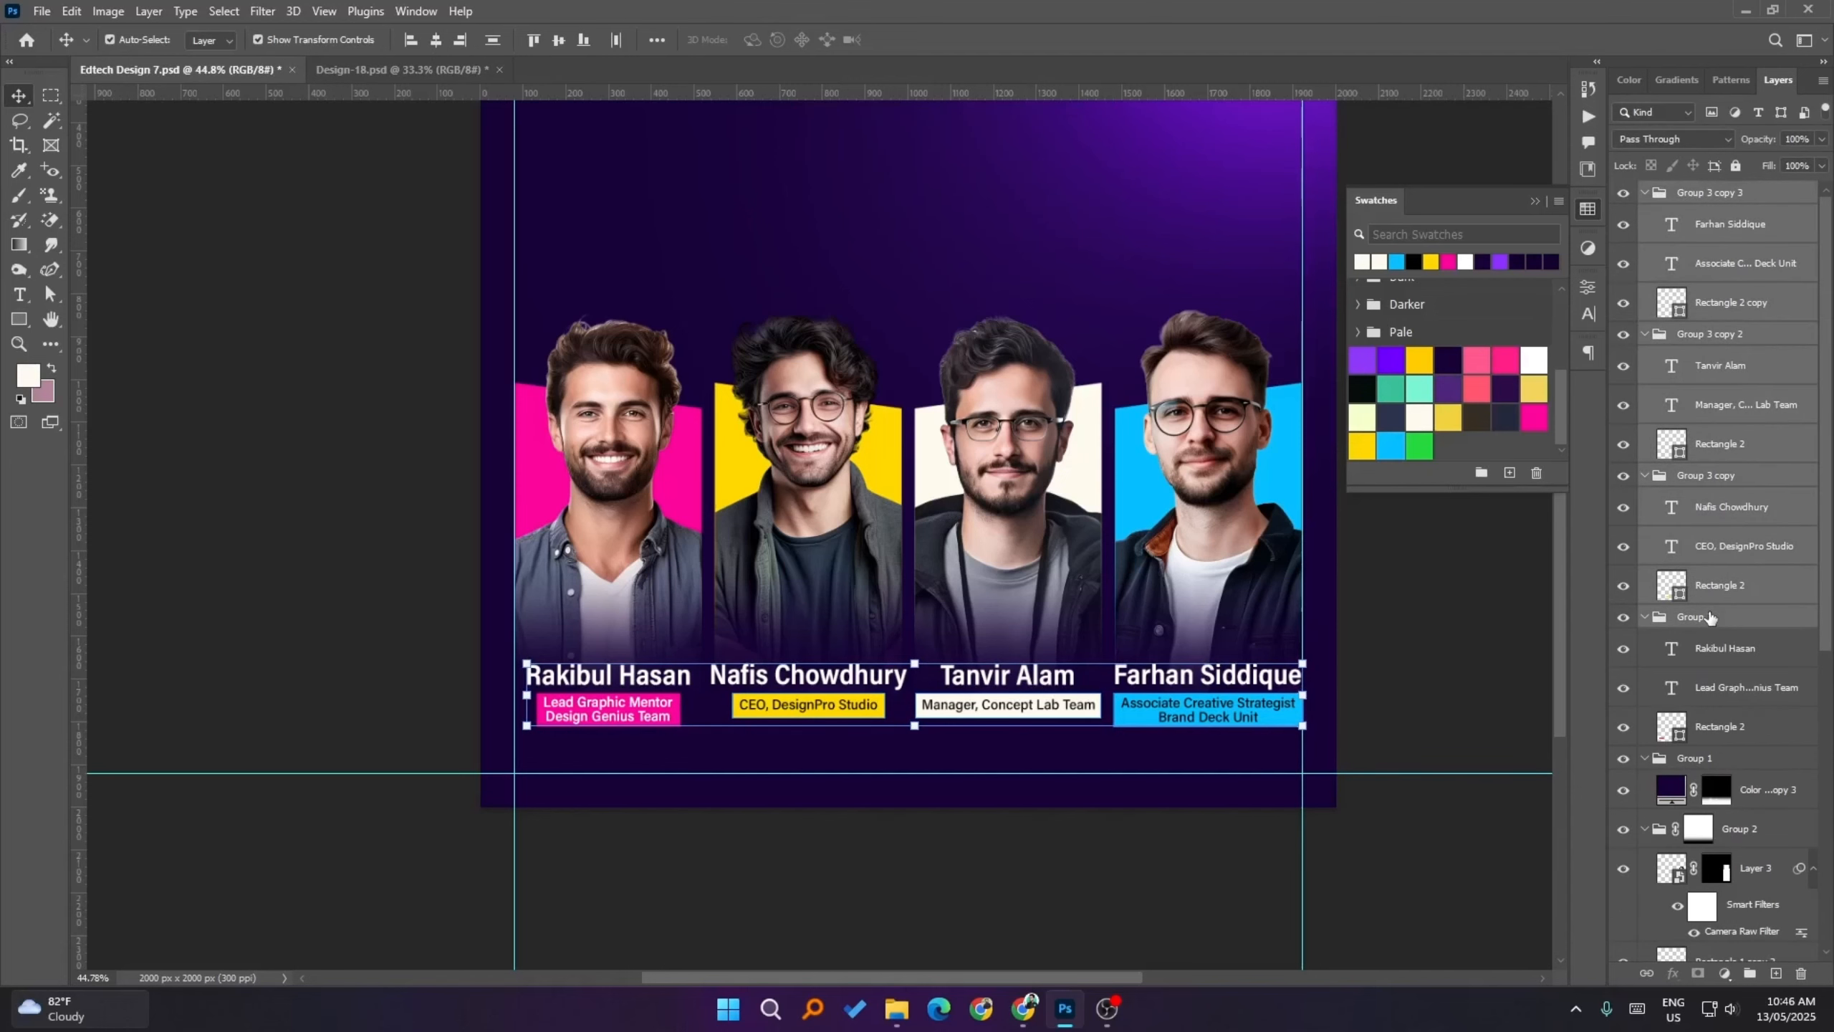
pyautogui.press('Down')
pyautogui.press('Down')
pyautogui.press('Down')
pyautogui.press('Down')
pyautogui.press('Down')
pyautogui.press('Down')
pyautogui.click(1372, 672)
# - Group the four name cards together and name the group 'Name'
pyautogui.scroll(2, 1415, 672)
pyautogui.click(1720, 200)
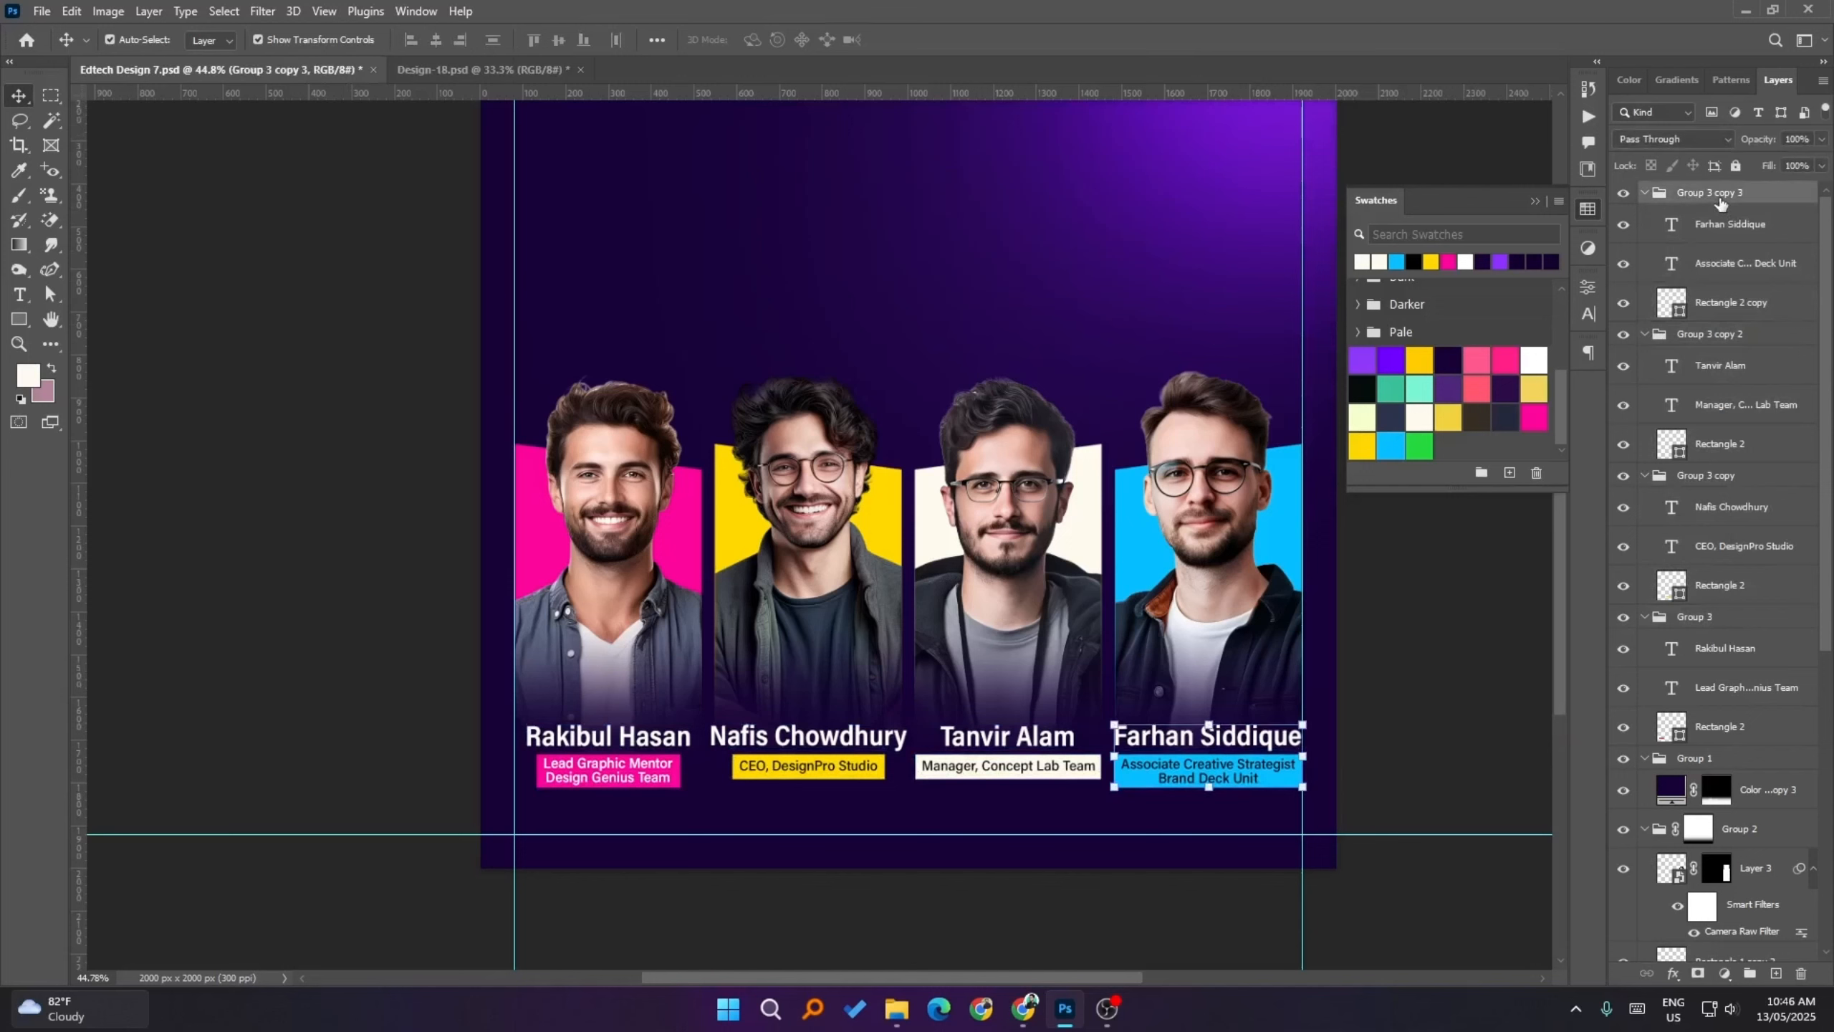
pyautogui.keyDown('shift'); pyautogui.click(1718, 629); pyautogui.keyUp('shift')
pyautogui.hotkey('ctrl', 'g')
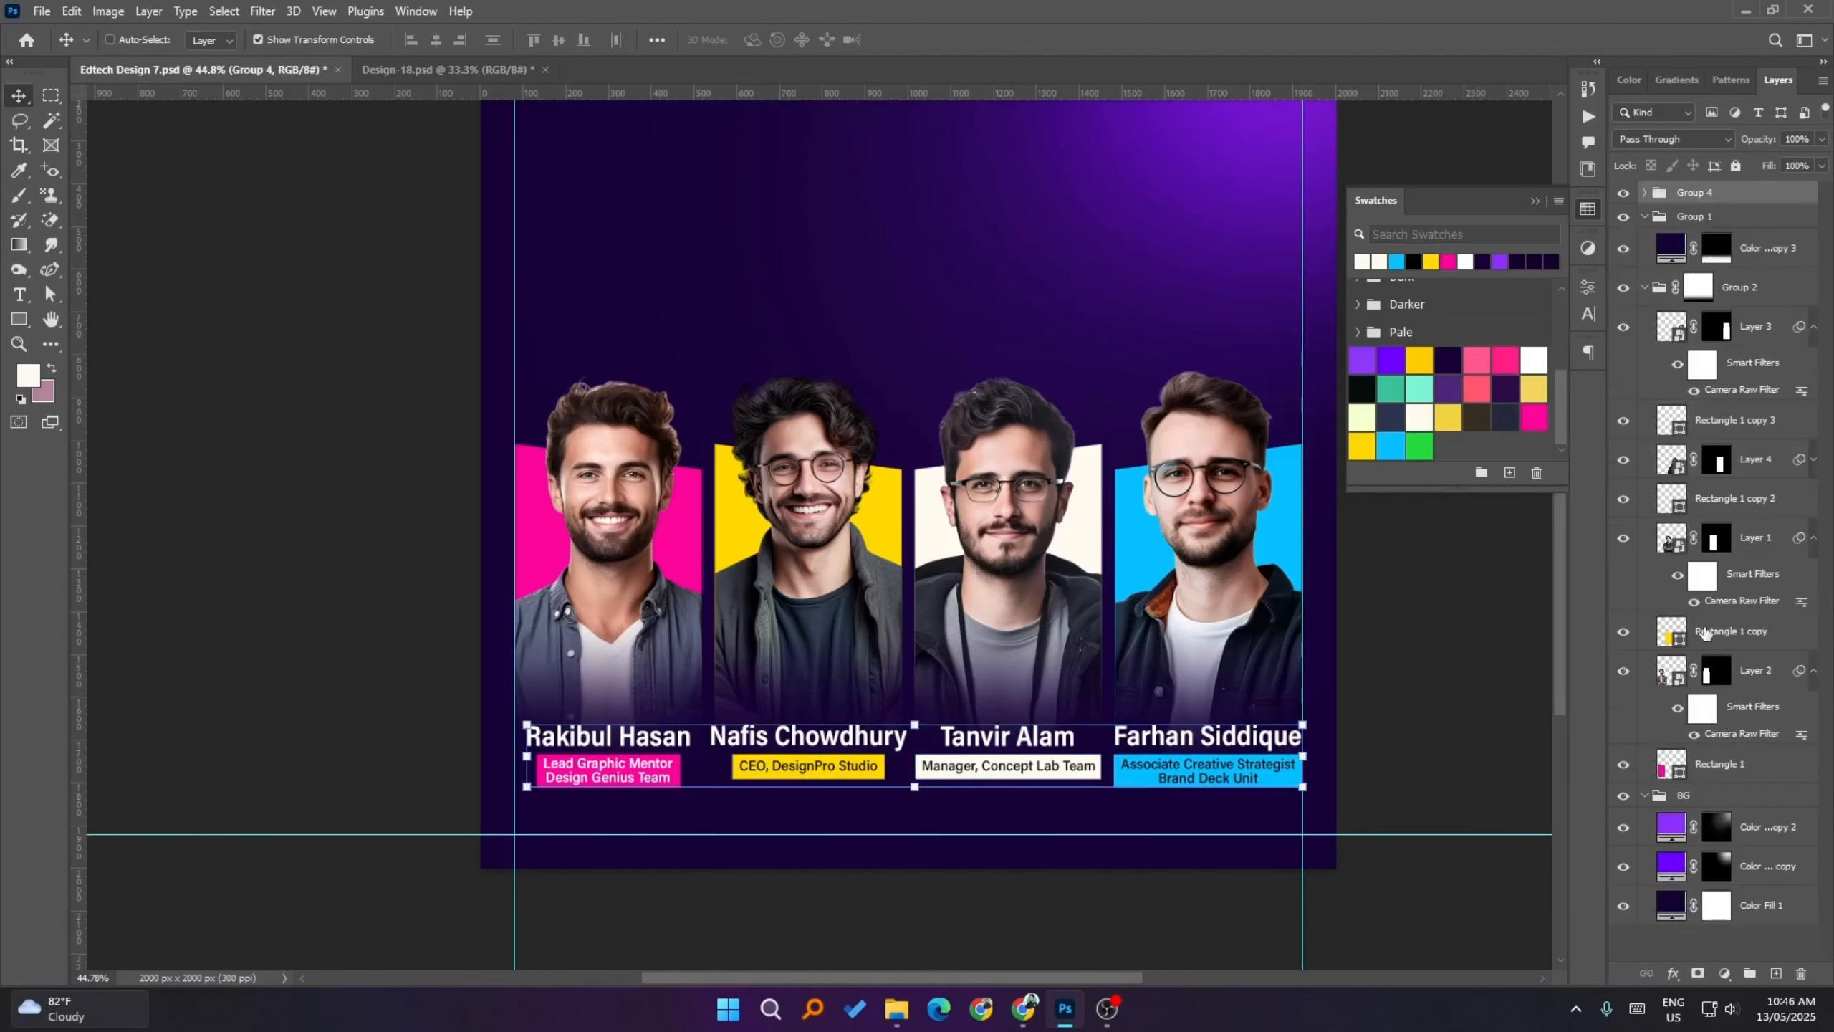
pyautogui.doubleClick(1695, 192)
pyautogui.write('Name')
pyautogui.press('Return')
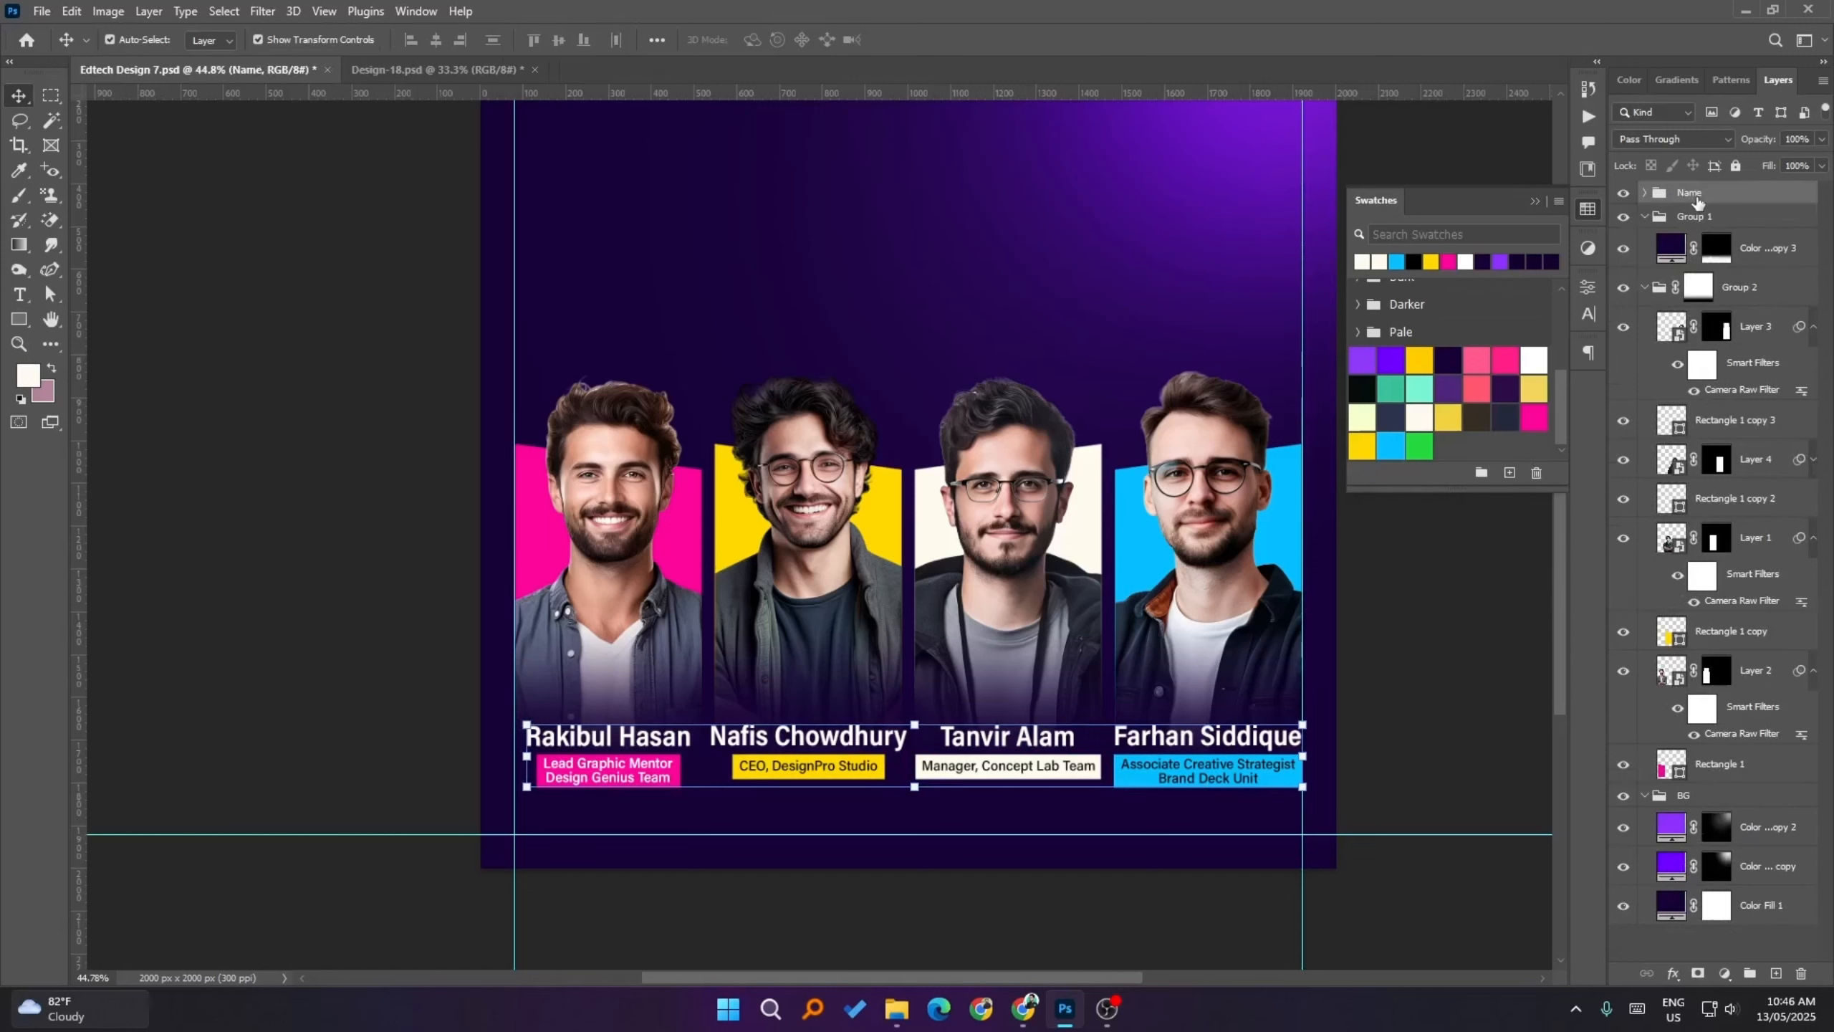
# - Rename Group 1 to 'Shadow' and Group 2 to 'Character'
pyautogui.doubleClick(1693, 217)
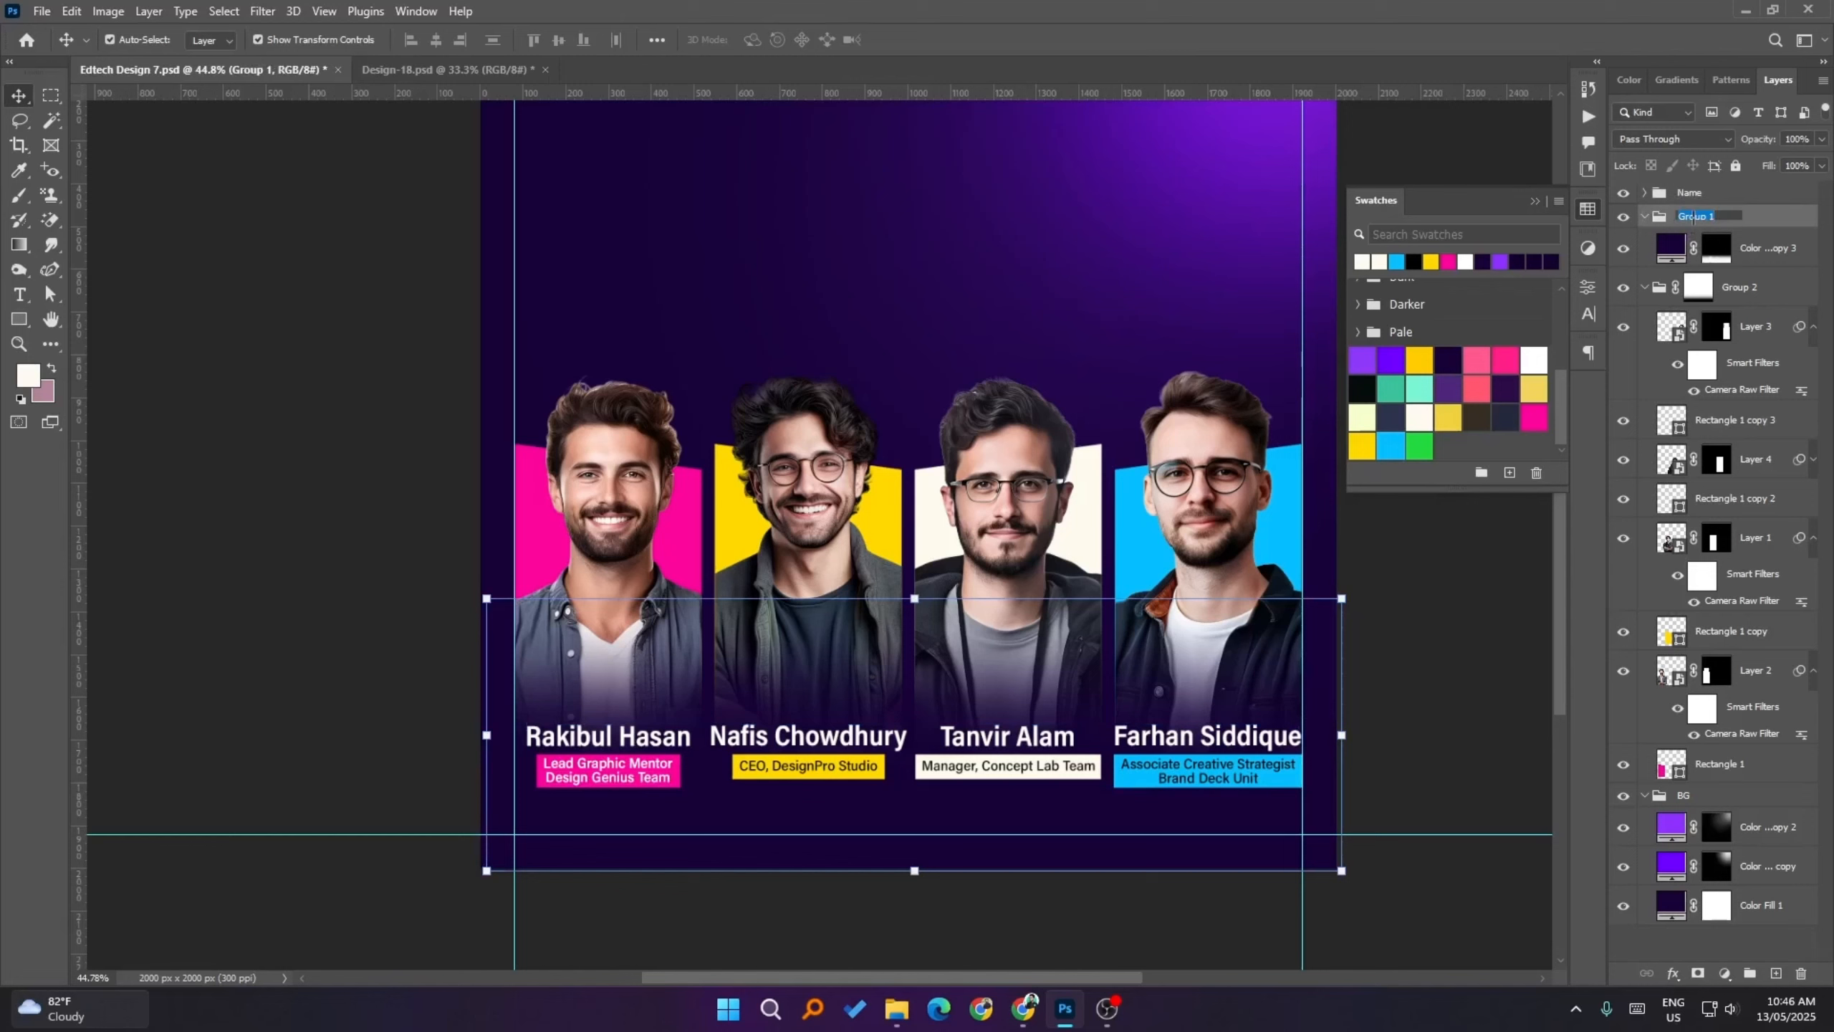
pyautogui.write('Shadow')
pyautogui.press('Return')
pyautogui.doubleClick(1717, 289)
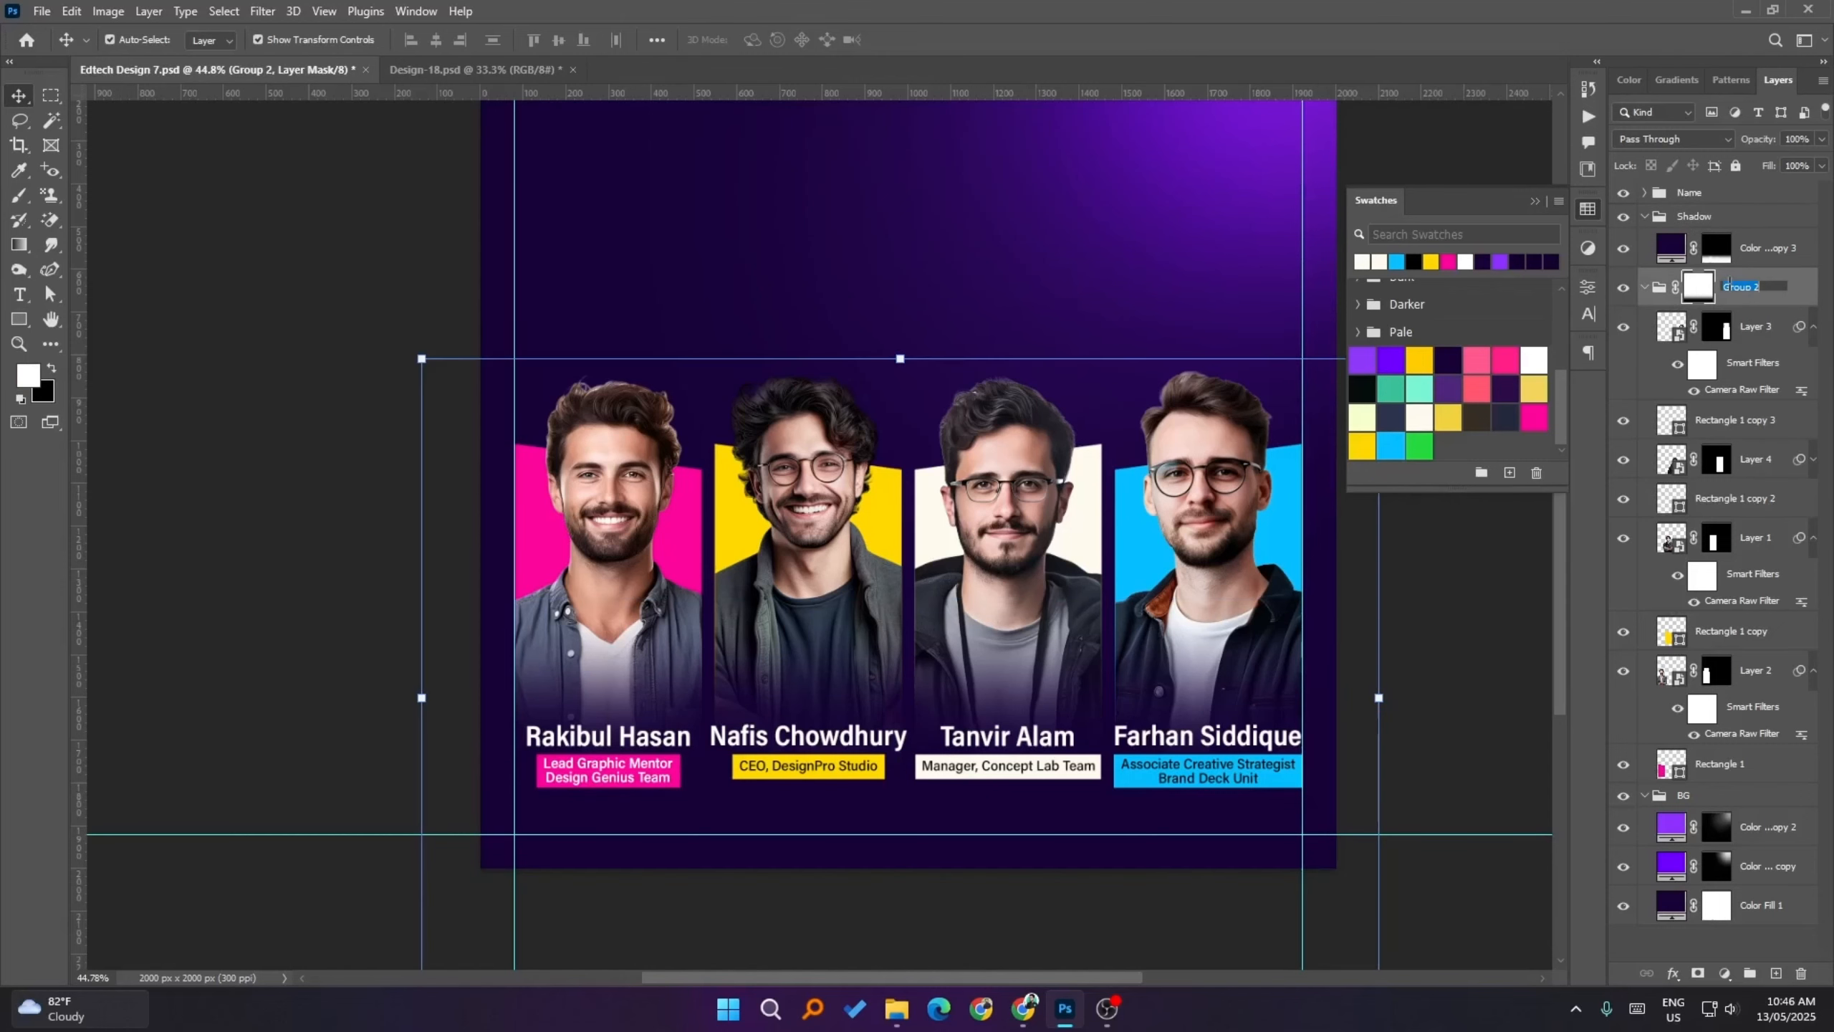
pyautogui.write('Character')
pyautogui.press('Return')
# - Collapse Character, then shift the Name and Character groups down together on the flyer
pyautogui.click(1644, 288)
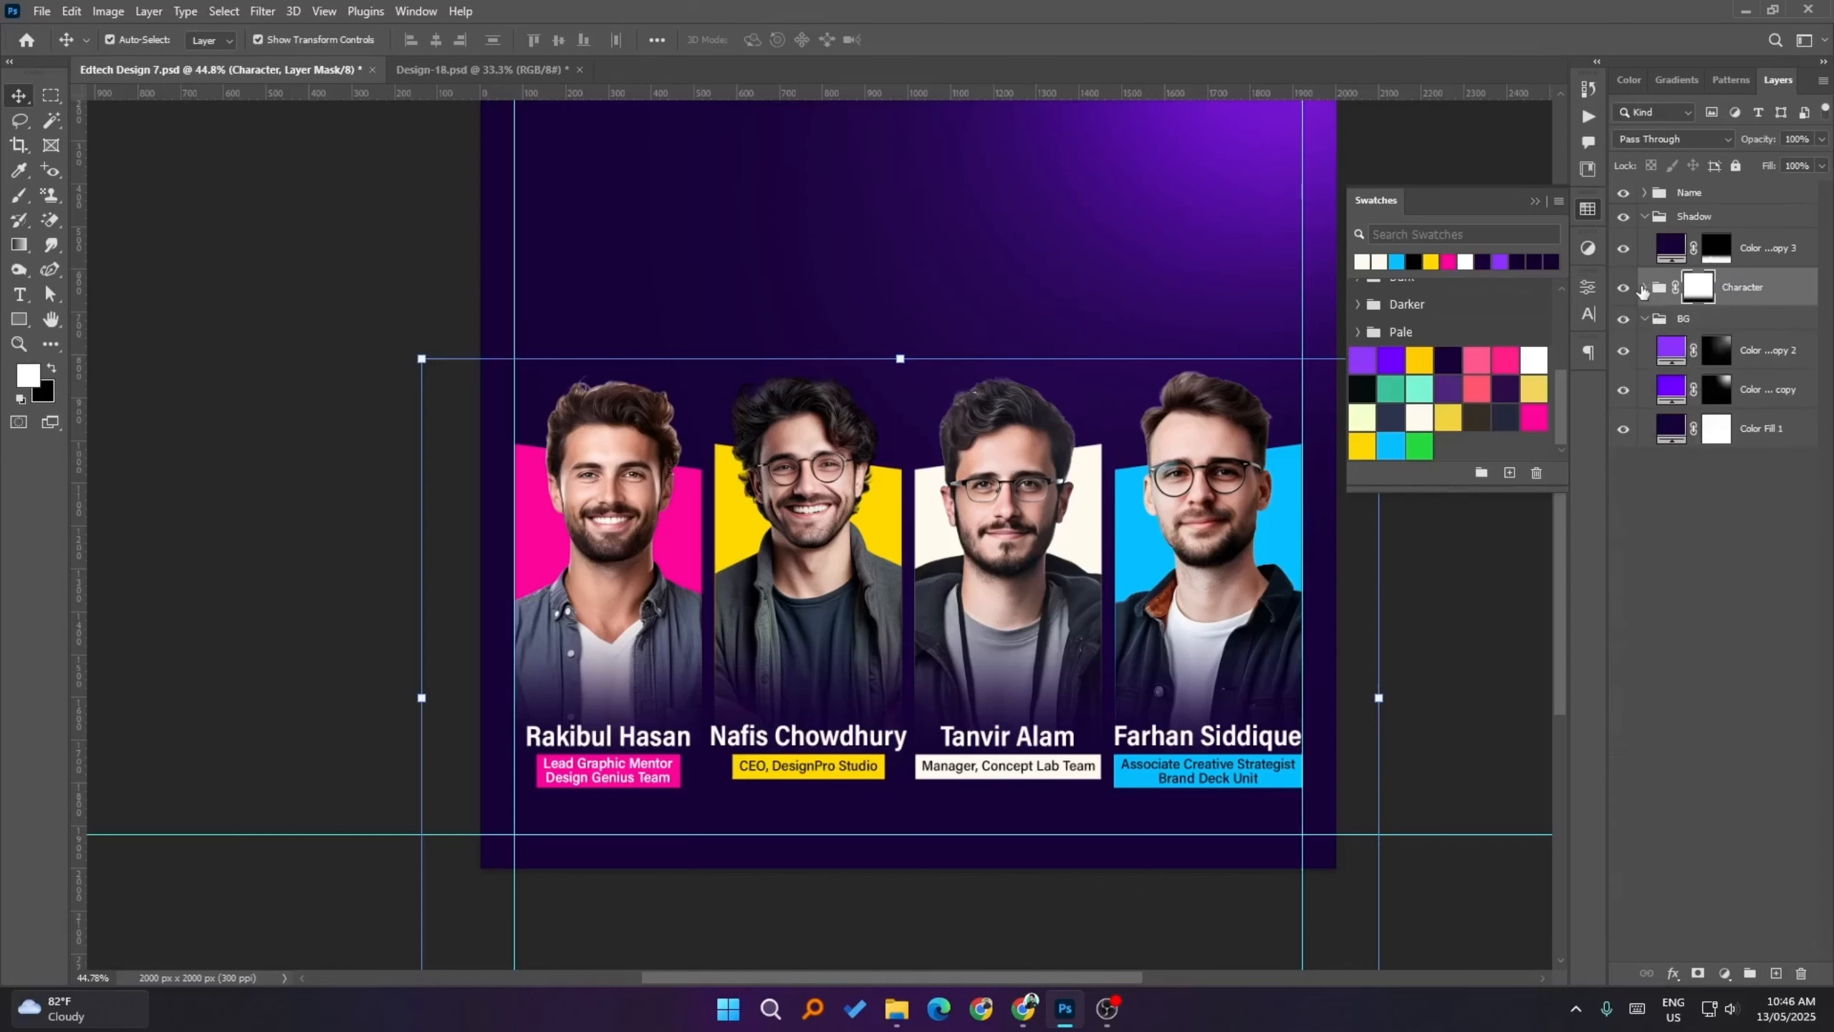
pyautogui.click(1739, 193)
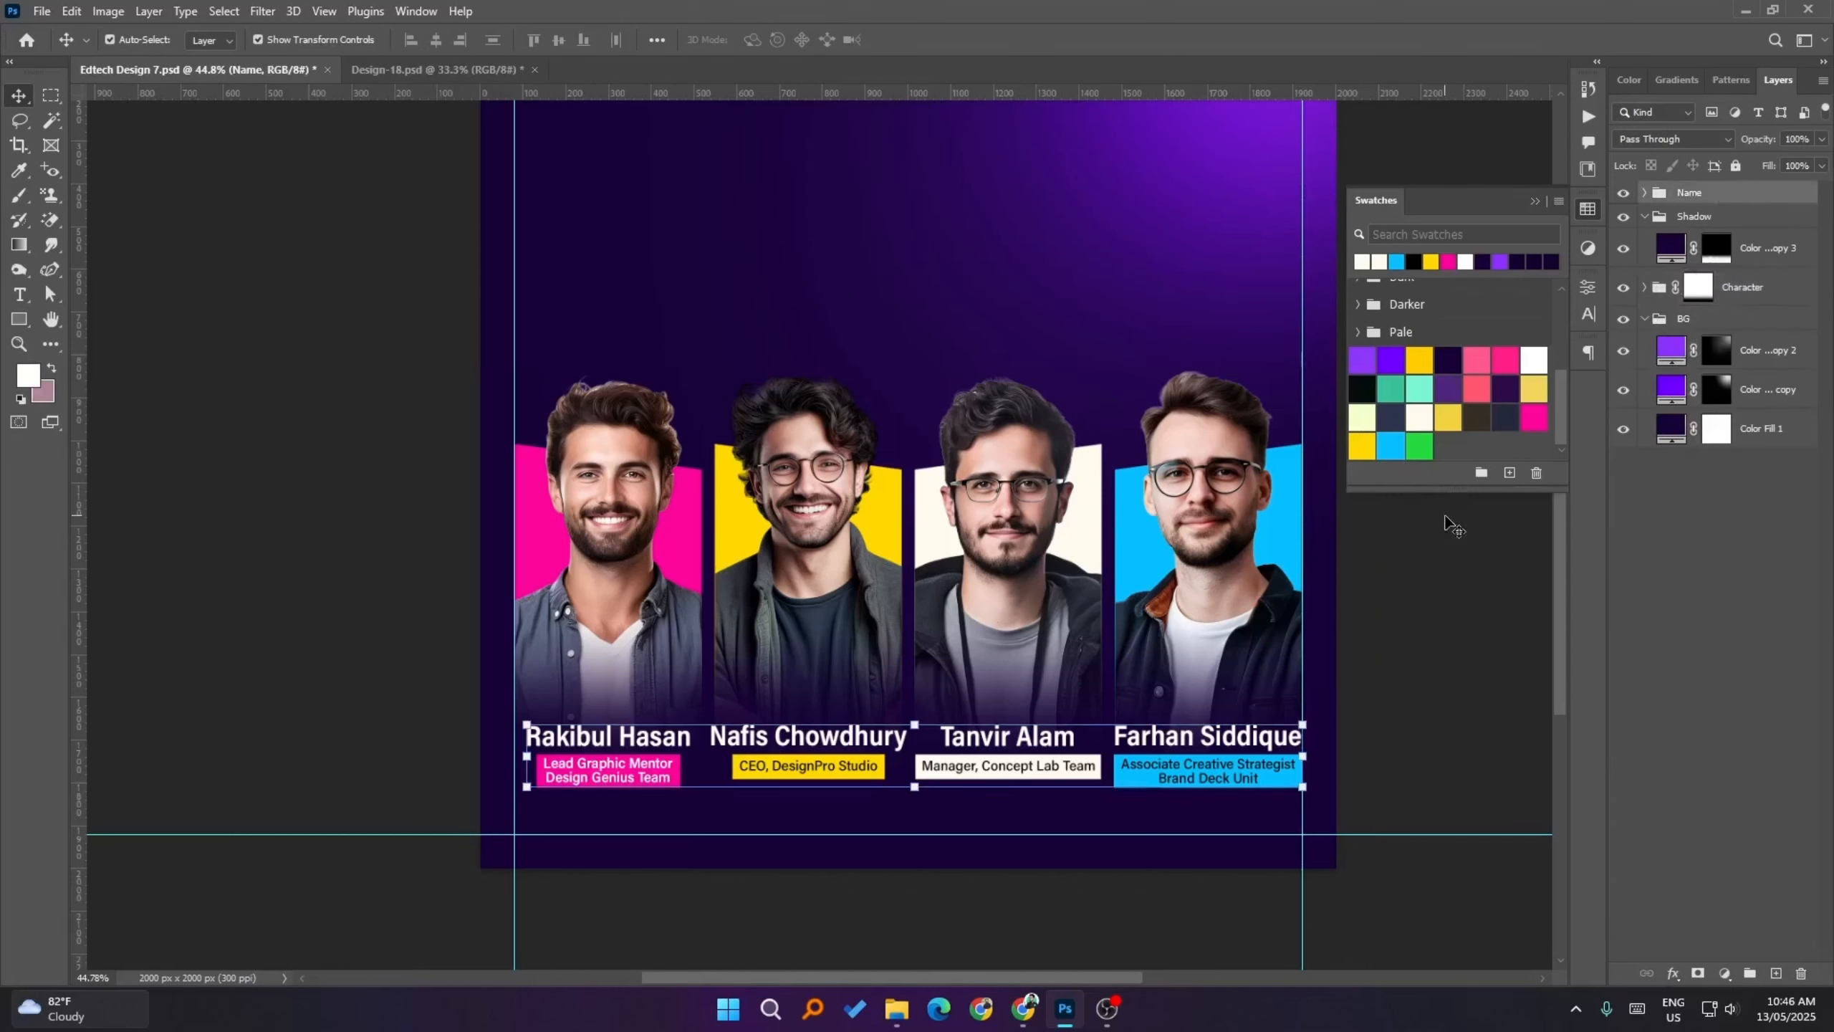
pyautogui.keyDown('shift'); pyautogui.click(1756, 287); pyautogui.keyUp('shift')
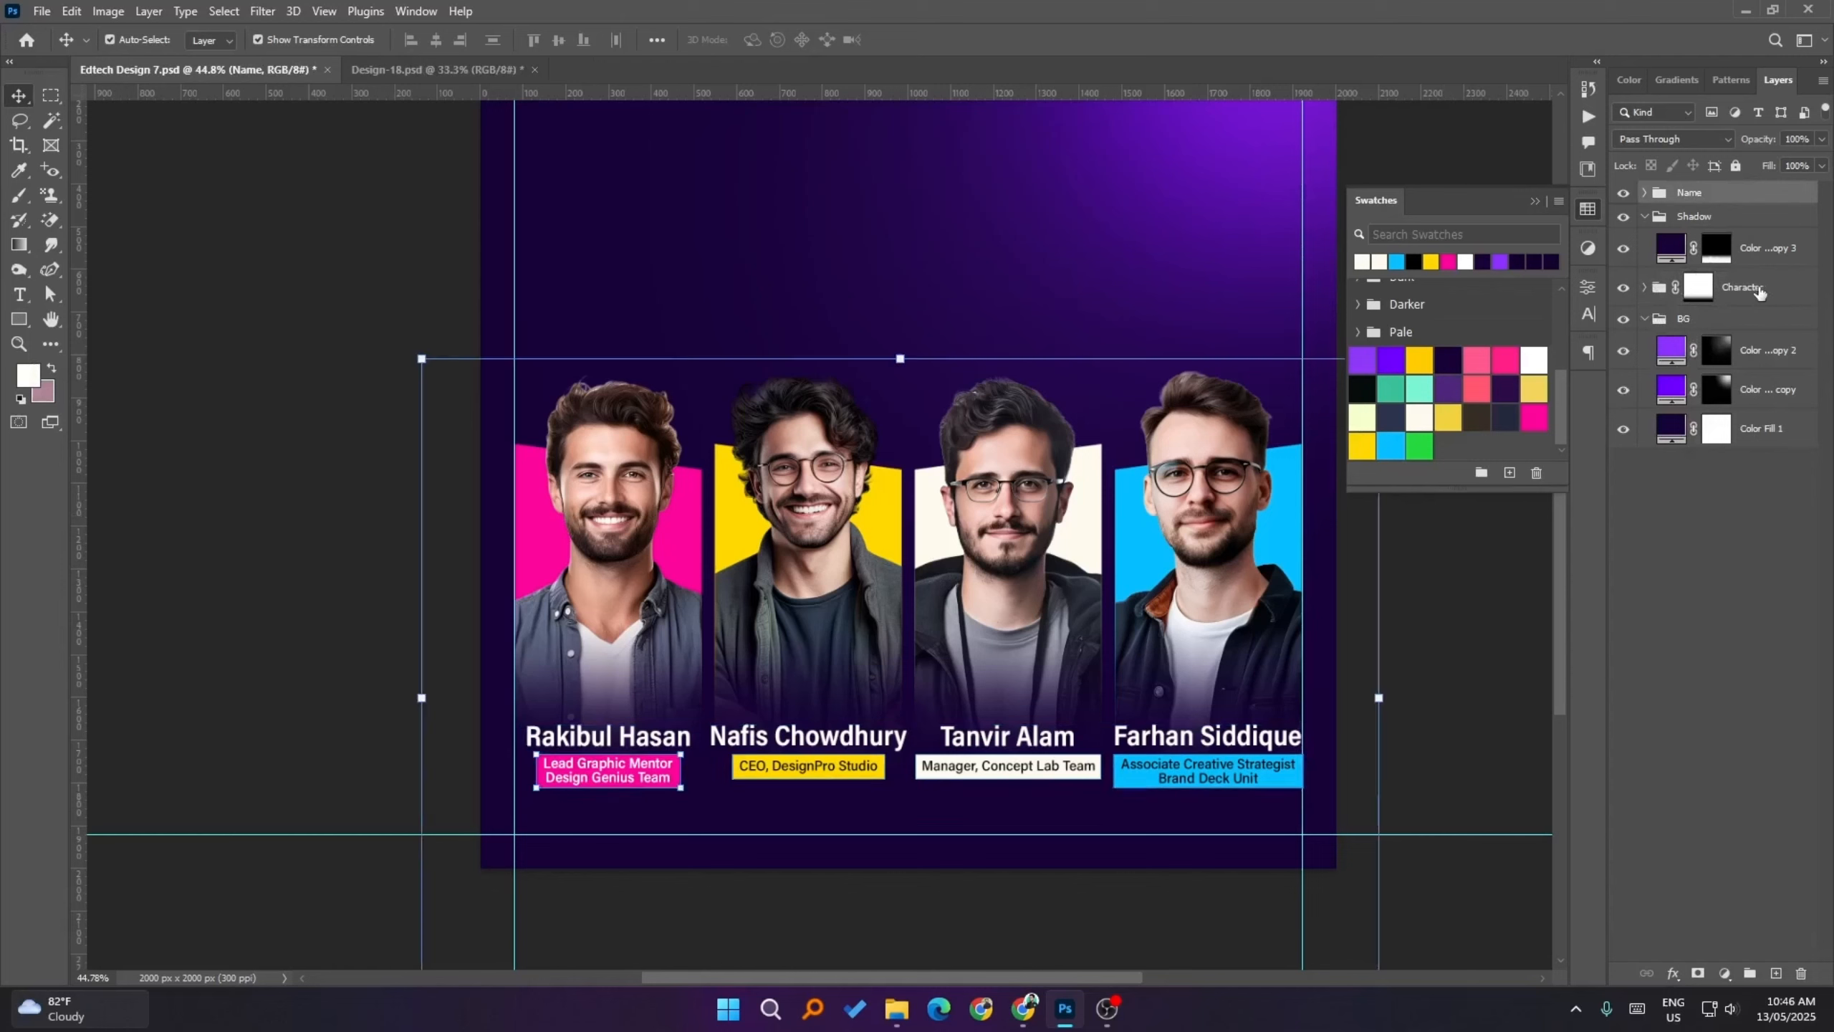
pyautogui.hotkey('shift', 'Down')
pyautogui.hotkey('shift', 'Down')
pyautogui.hotkey('shift', 'Down')
pyautogui.hotkey('shift', 'Down')
pyautogui.hotkey('shift', 'Down')
pyautogui.hotkey('shift', 'Down')
pyautogui.hotkey('shift', 'Down')
pyautogui.hotkey('shift', 'Down')
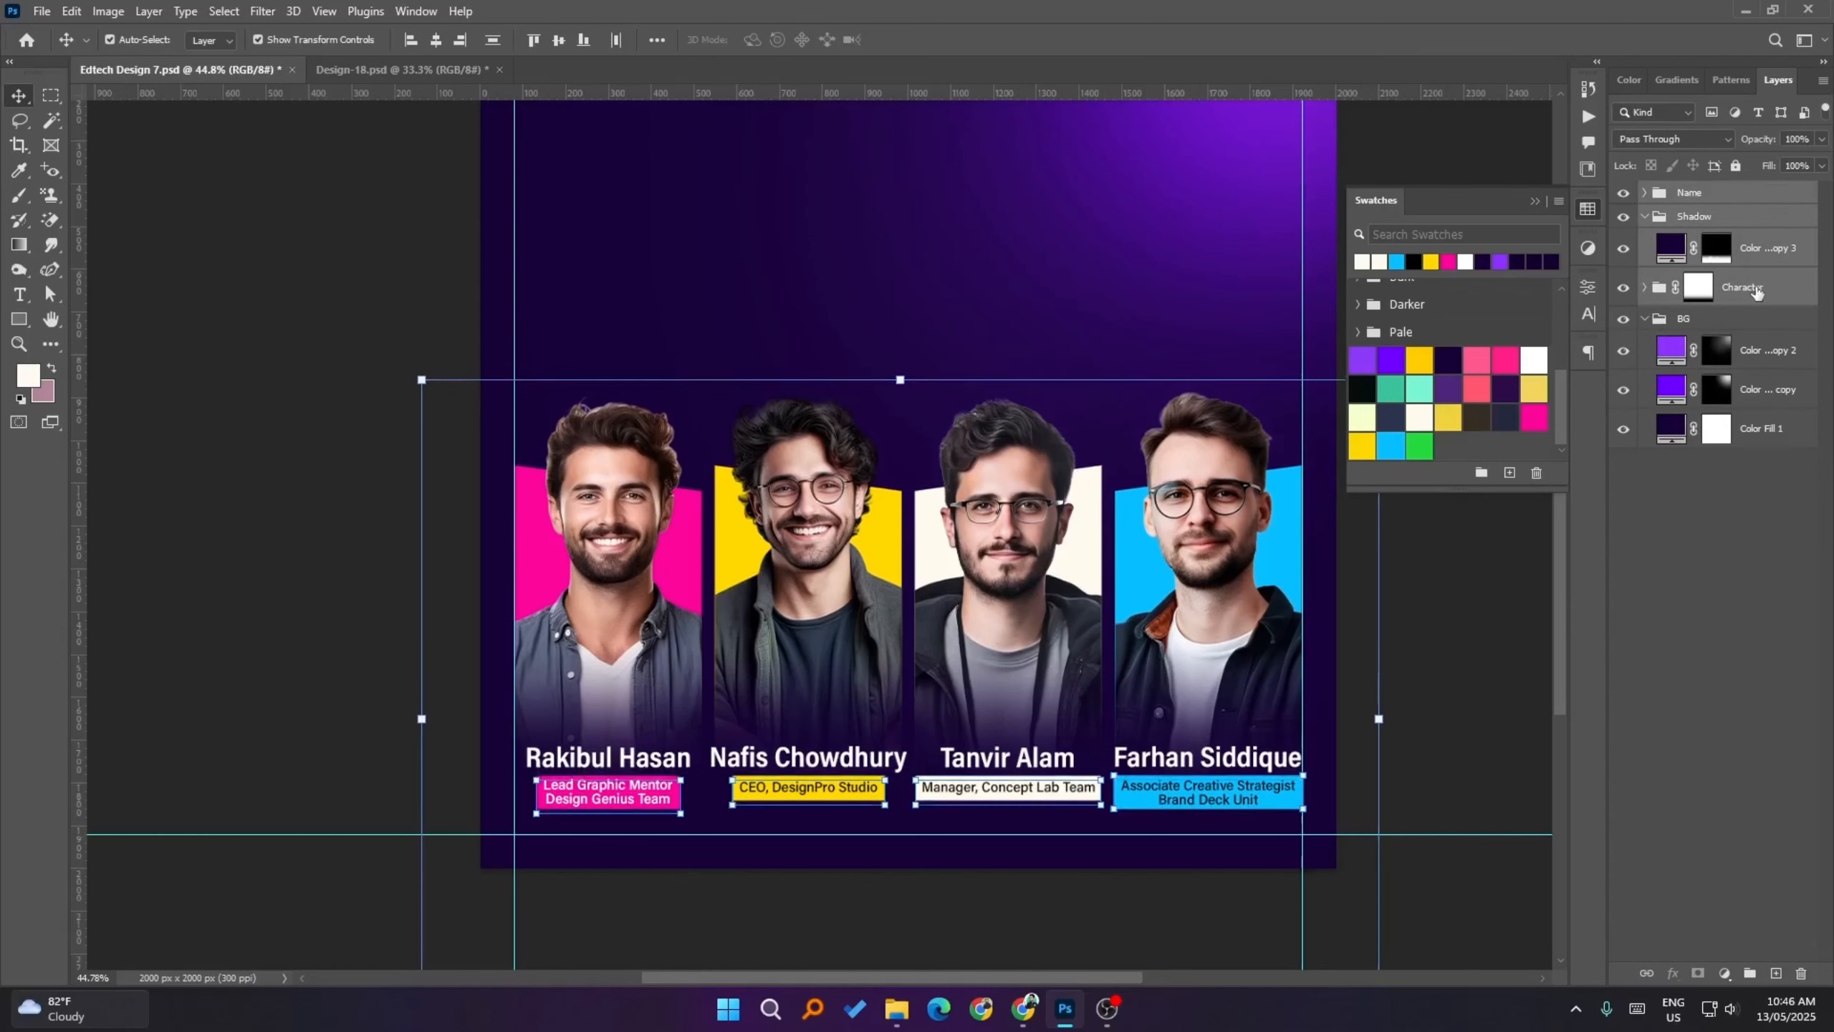
pyautogui.hotkey('shift', 'Up')
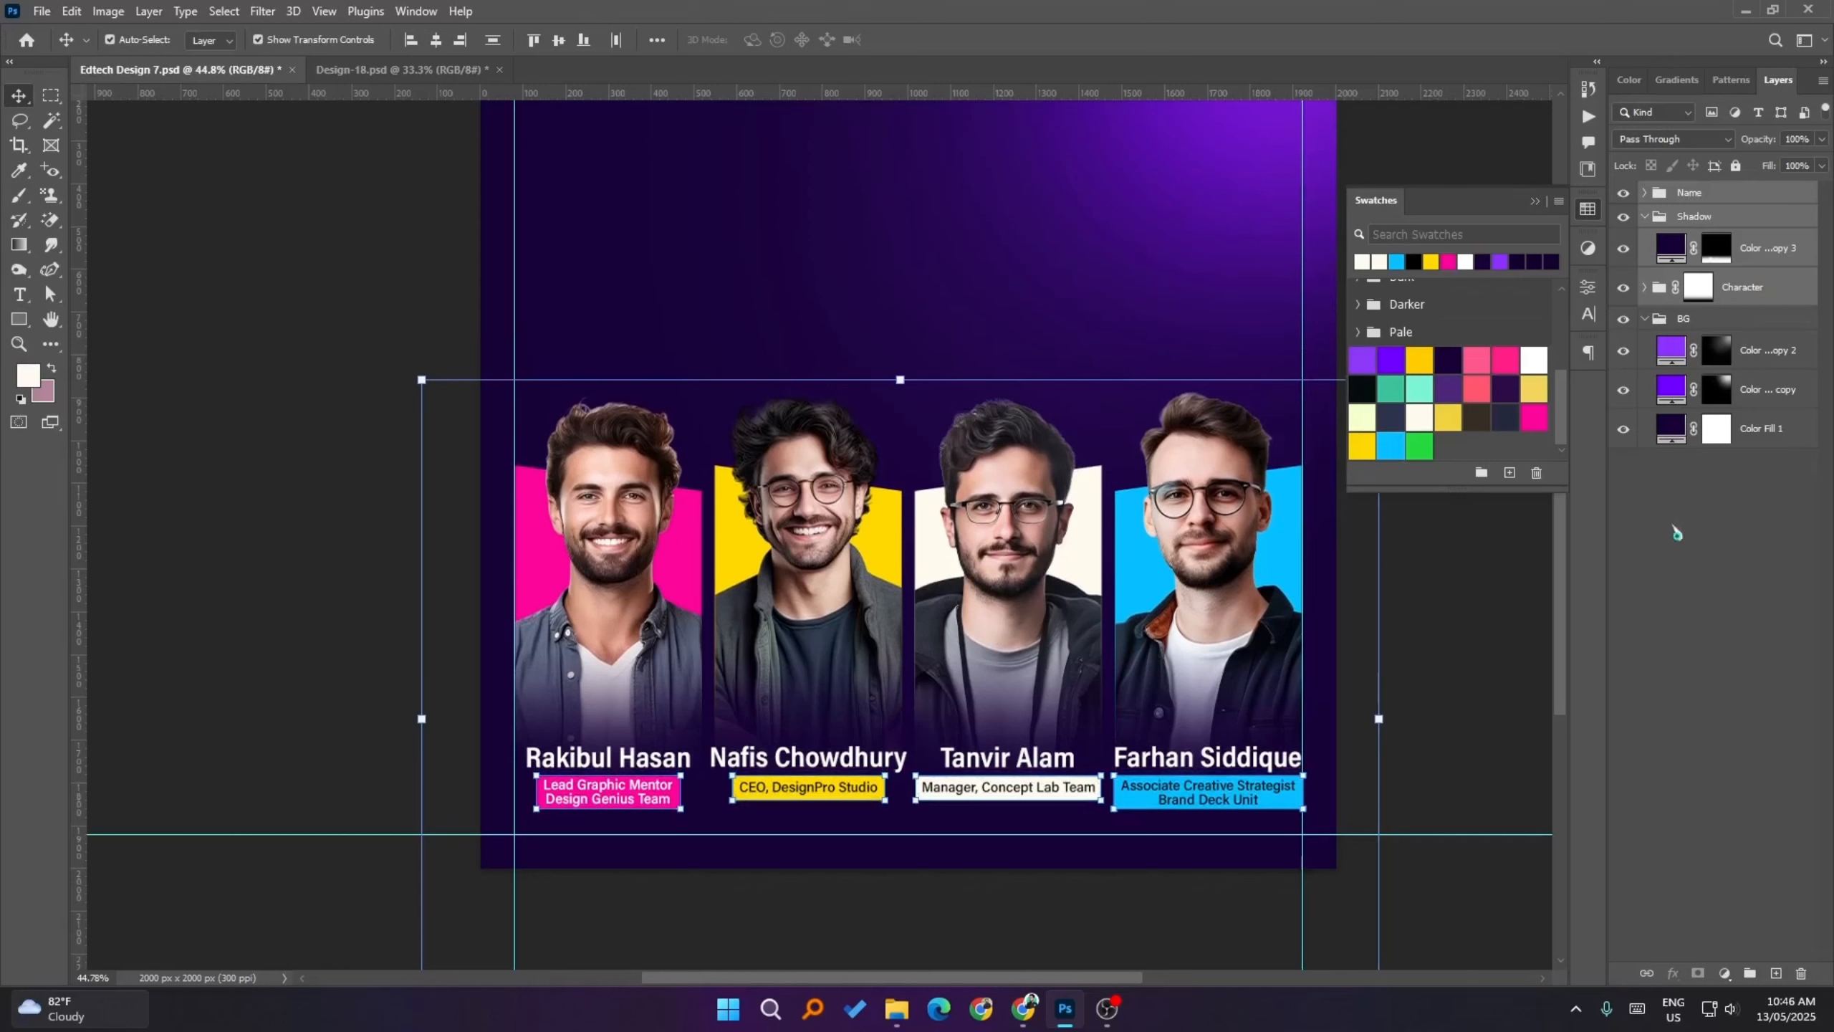
pyautogui.click(1480, 659)
pyautogui.scroll(1, 1488, 652)
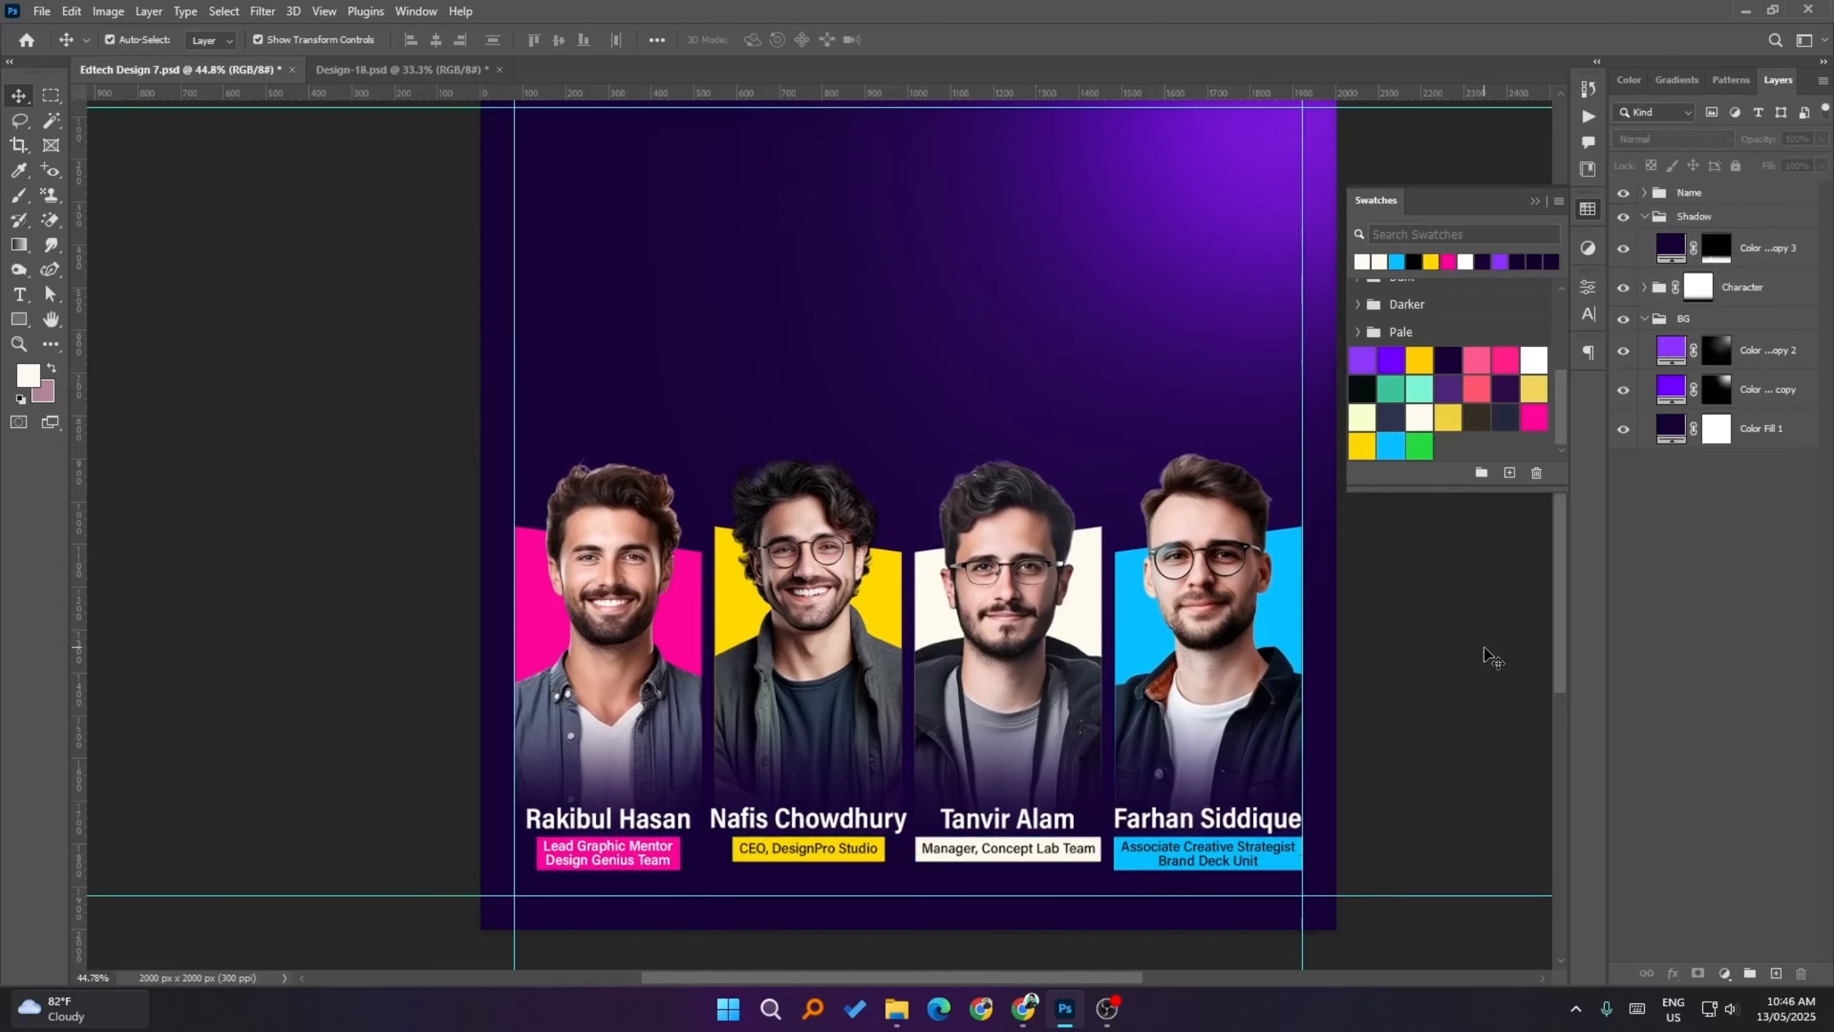
pyautogui.scroll(-1, 1485, 648)
pyautogui.scroll(-2, 1481, 646)
pyautogui.scroll(1, 1364, 688)
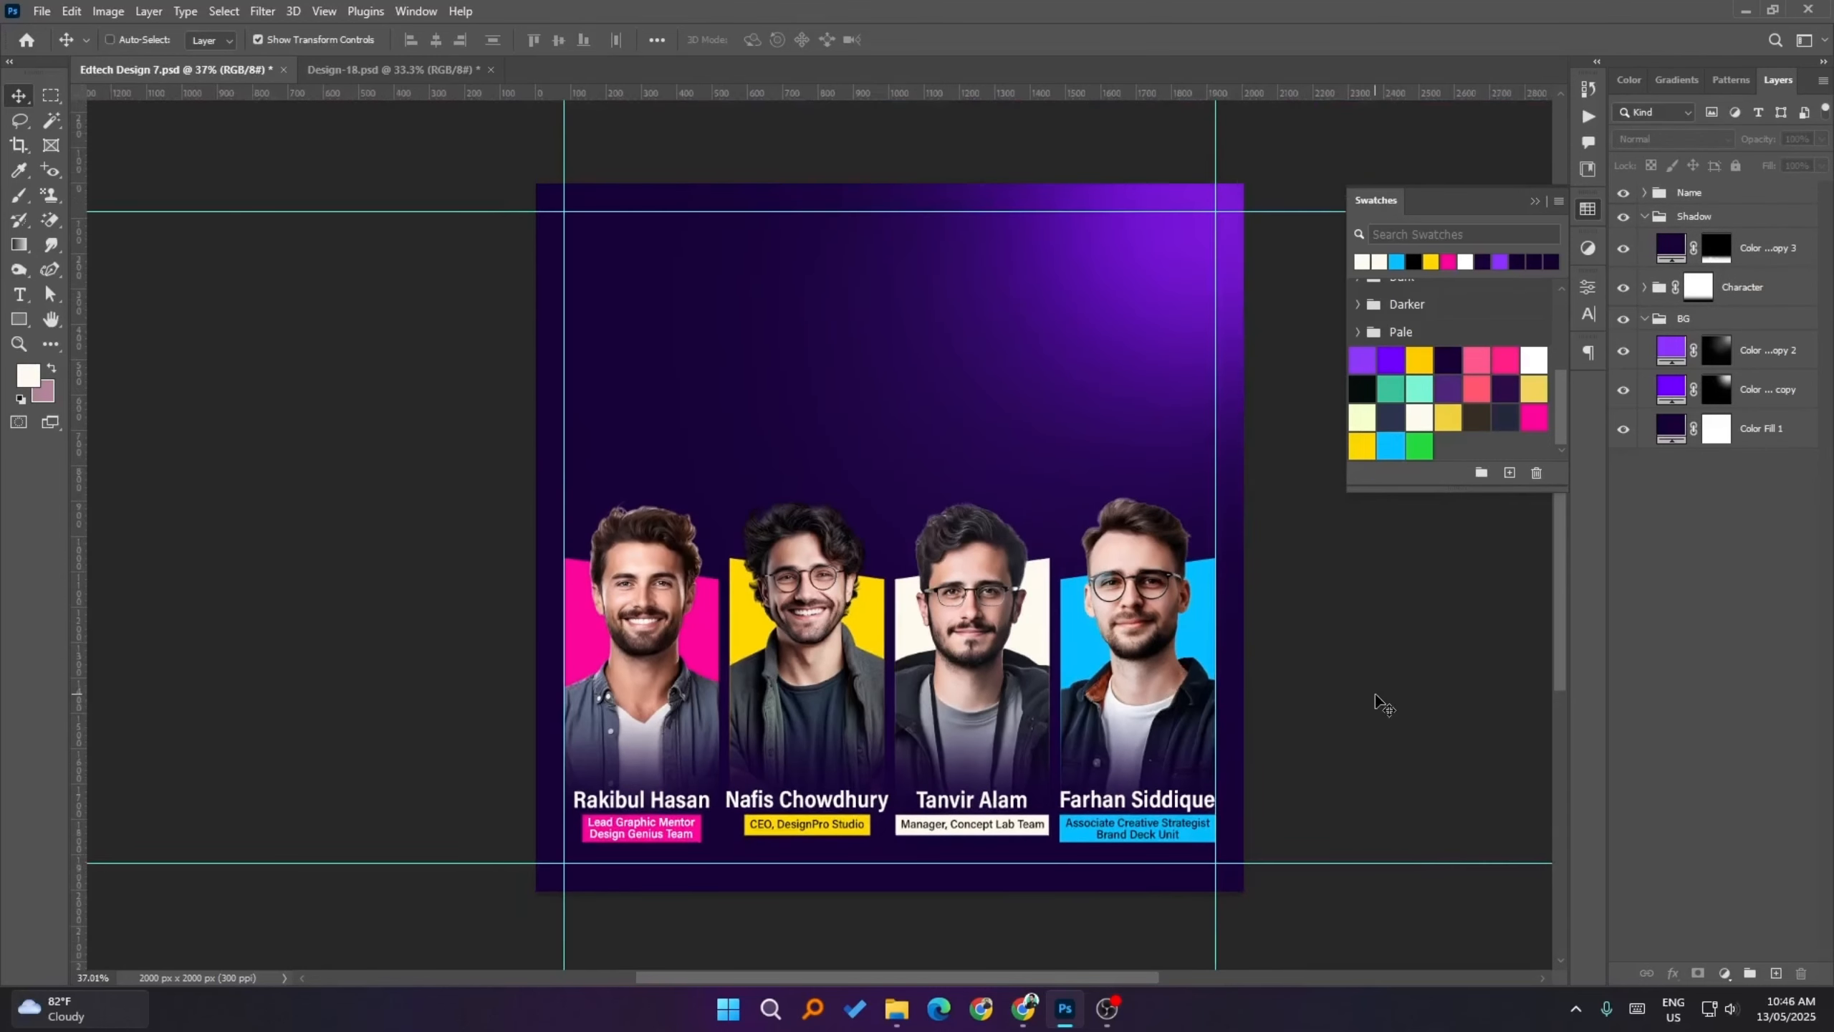
# - Save the document, then briefly hide and show the guides again
pyautogui.hotkey('ctrl', 's')
pyautogui.hotkey('ctrl', ';')
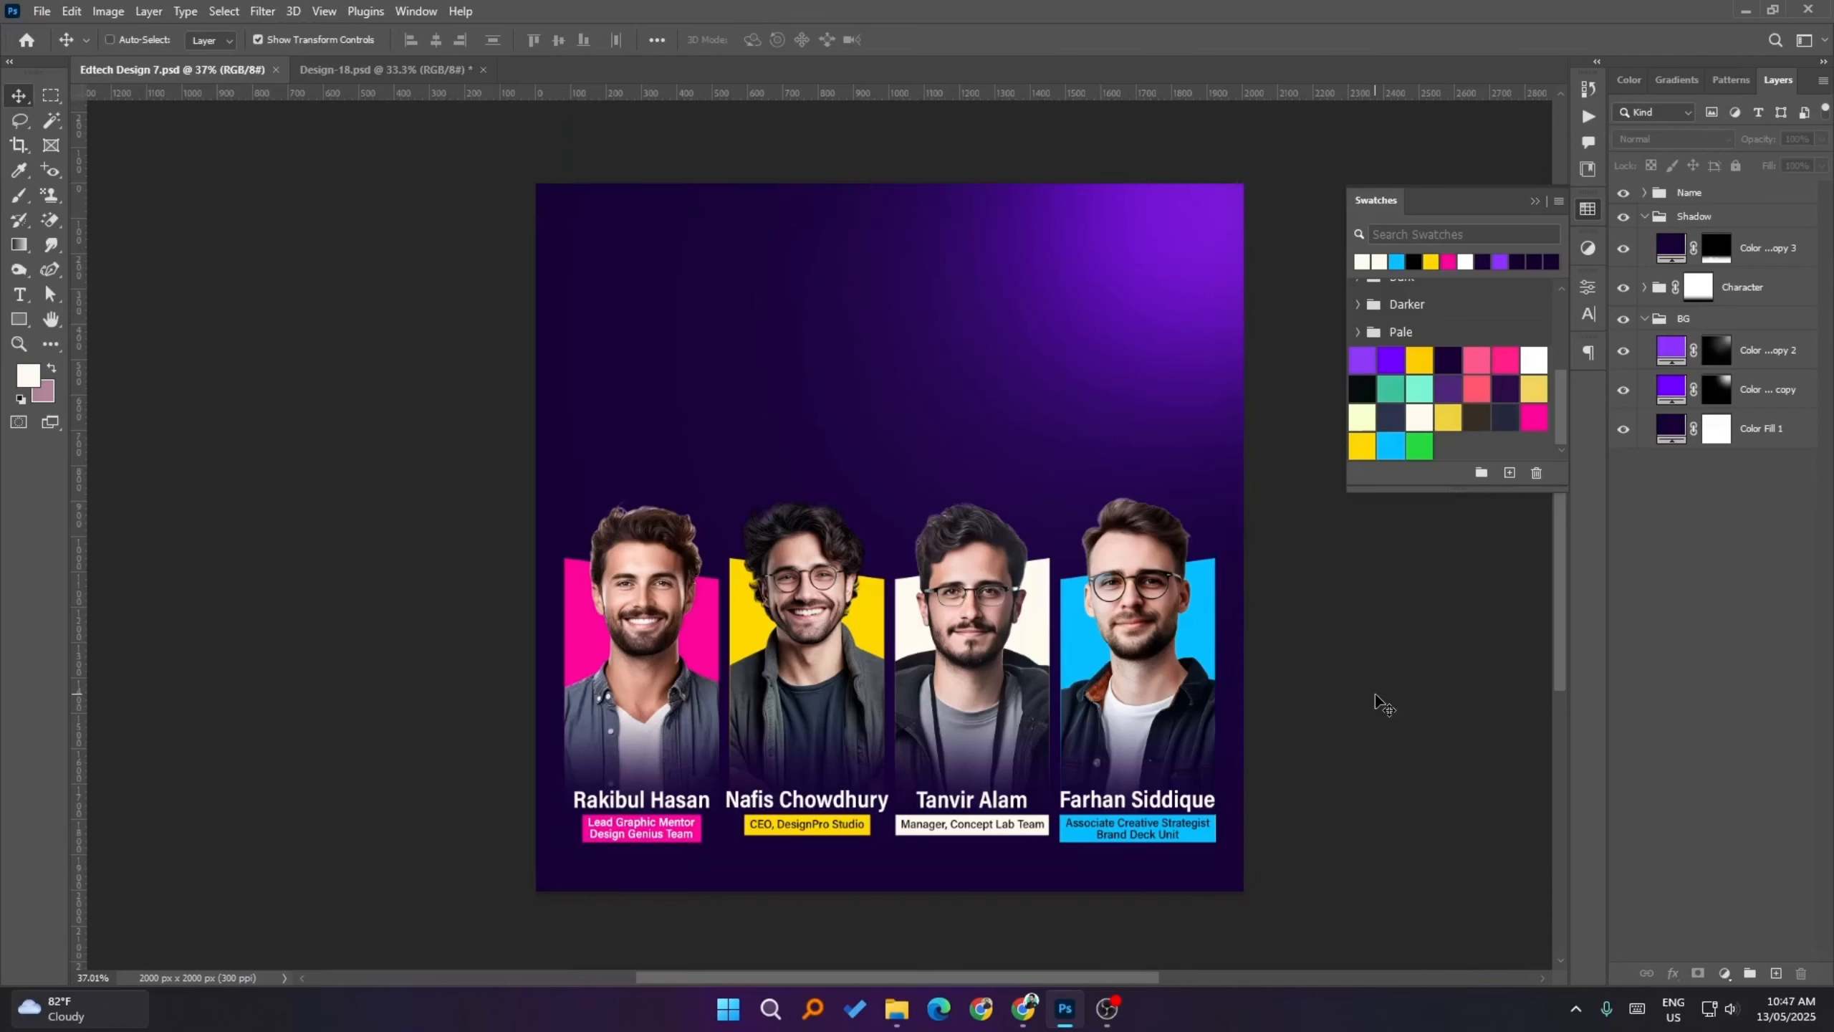
pyautogui.hotkey('ctrl', ';')
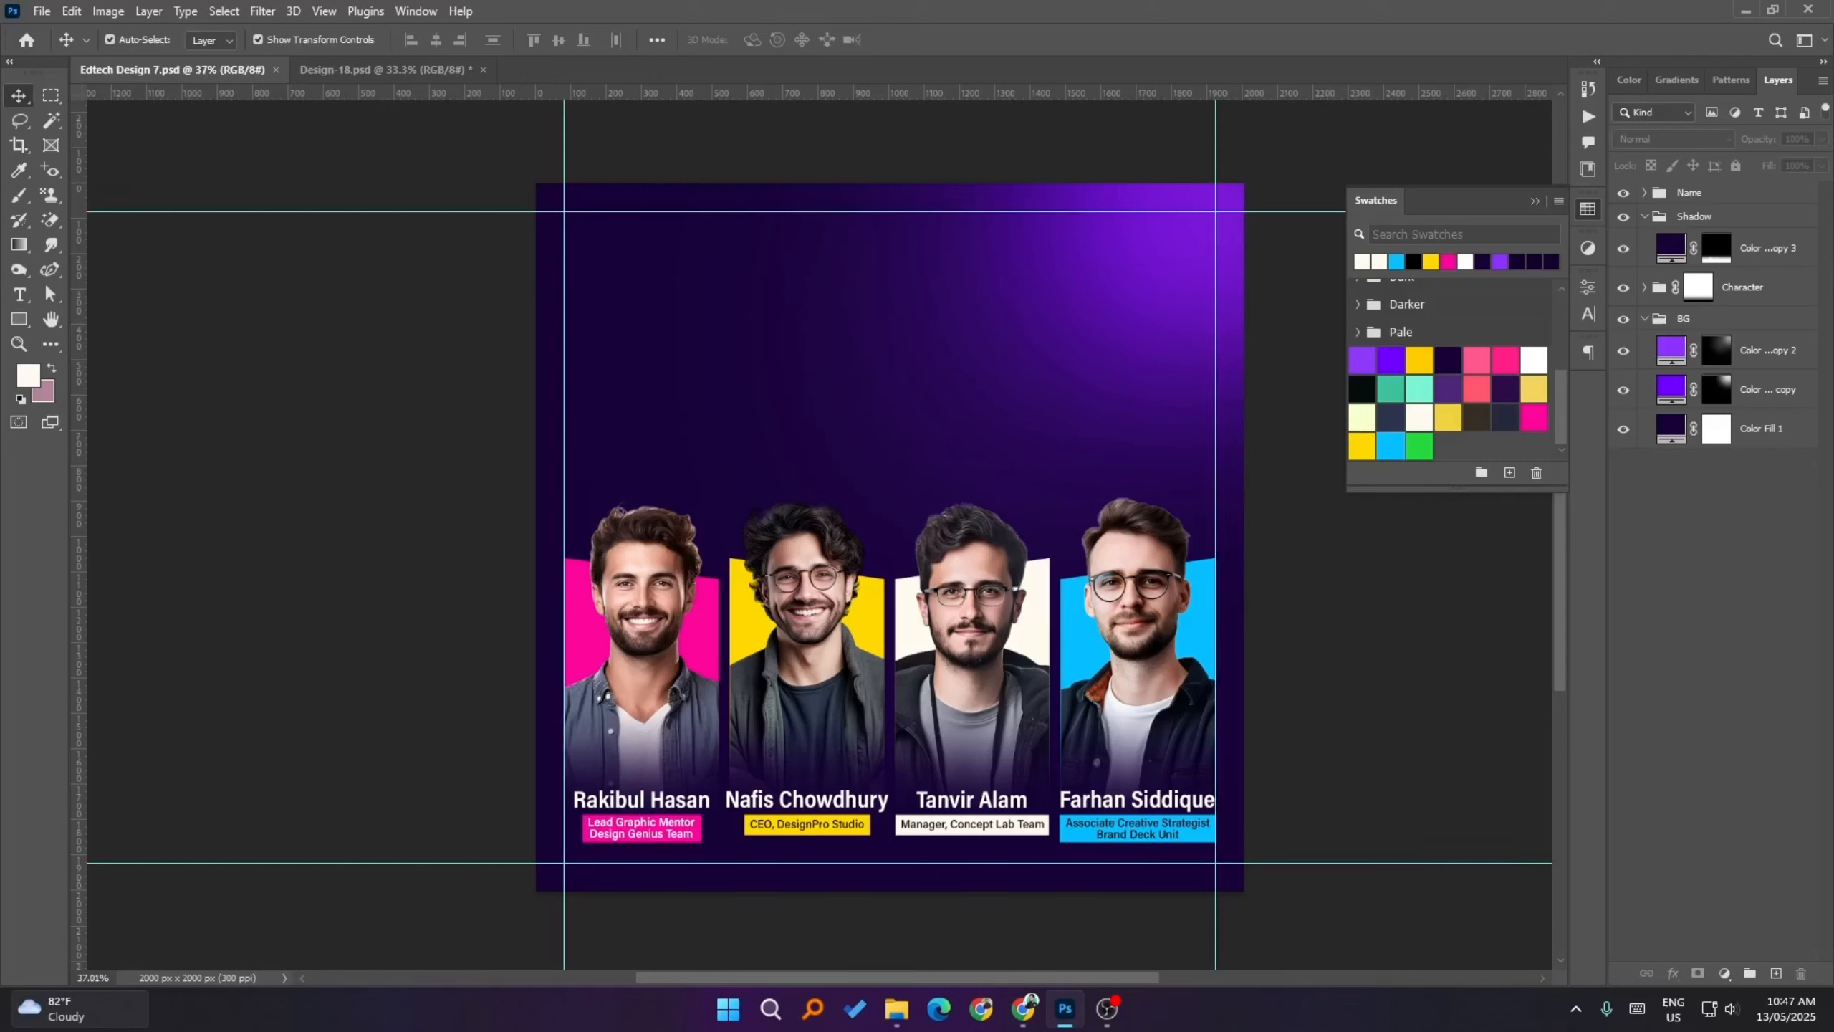
pyautogui.hotkey('alt', 'Tab')
pyautogui.hotkey('alt', 'Tab')
pyautogui.hotkey('alt', 'Tab')
# - Add the text 'Creative Adda:' near the top centre and enlarge it about 4.5 times
pyautogui.click(18, 293)
pyautogui.click(864, 307)
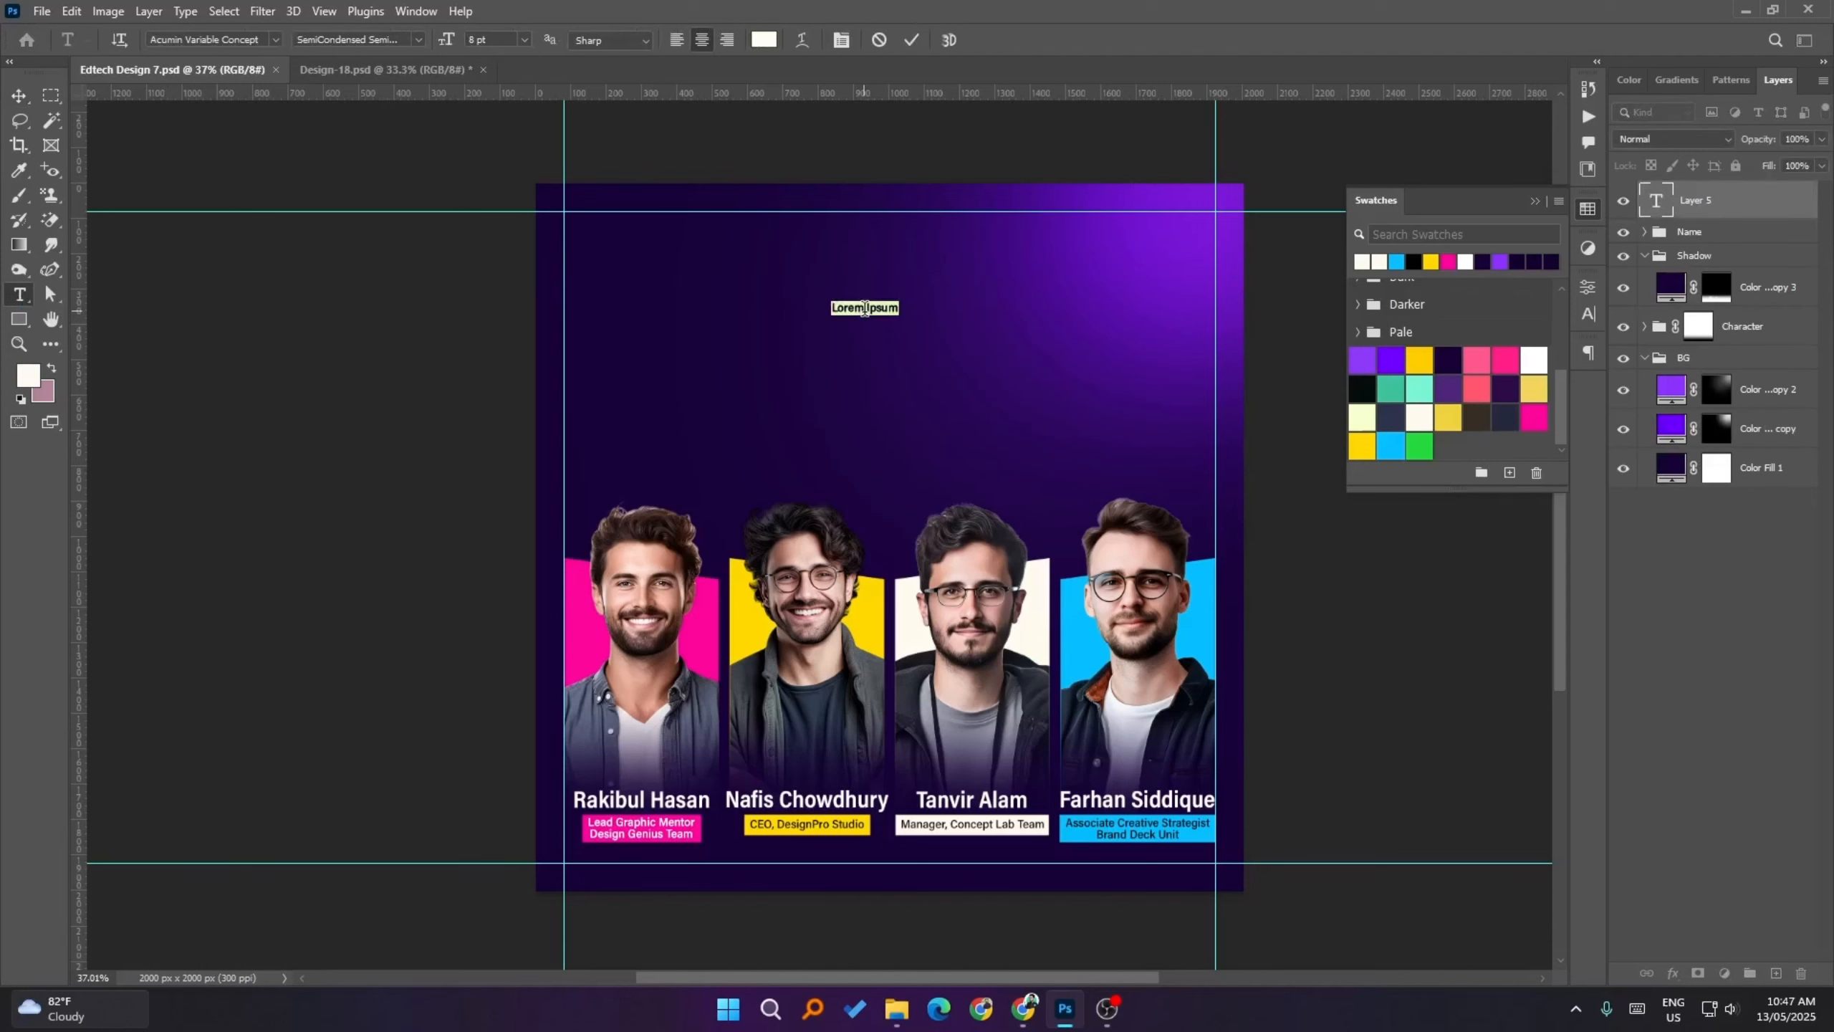
pyautogui.write('Creative Adda:')
pyautogui.click(19, 95)
pyautogui.moveTo(900, 309); pyautogui.dragTo(1031, 336)
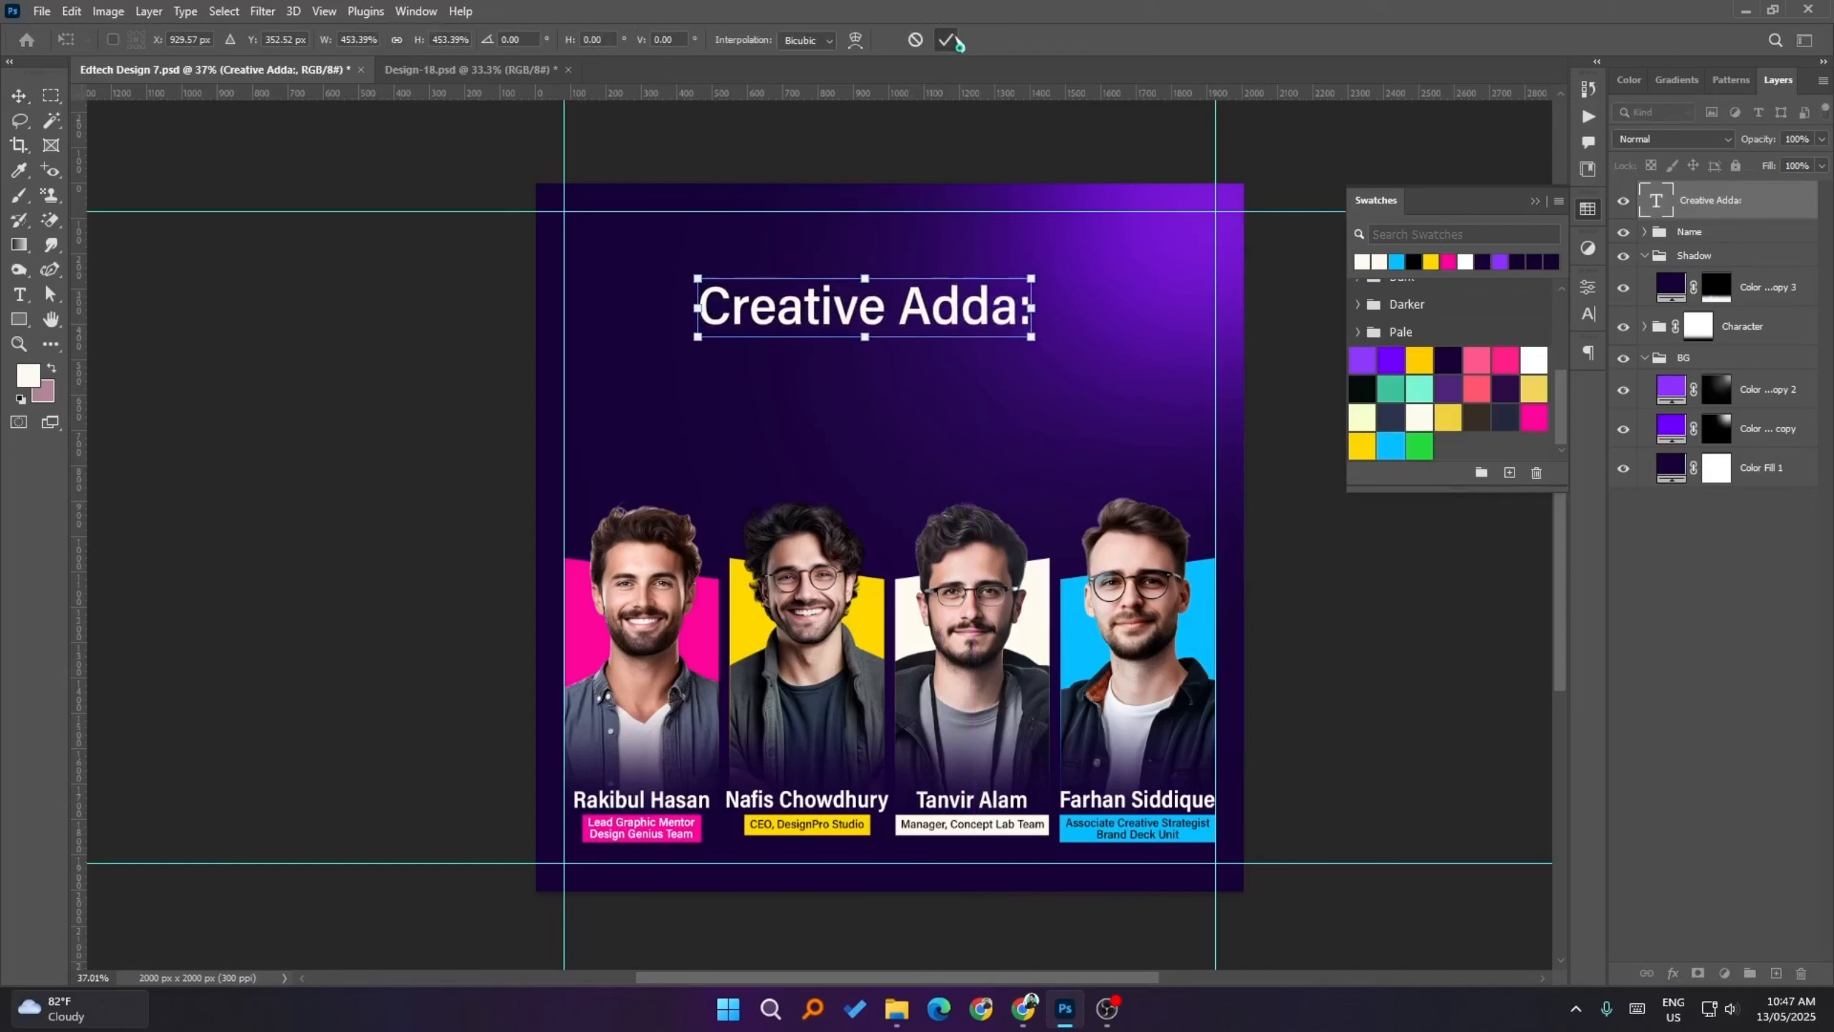
pyautogui.click(946, 39)
pyautogui.click(1454, 766)
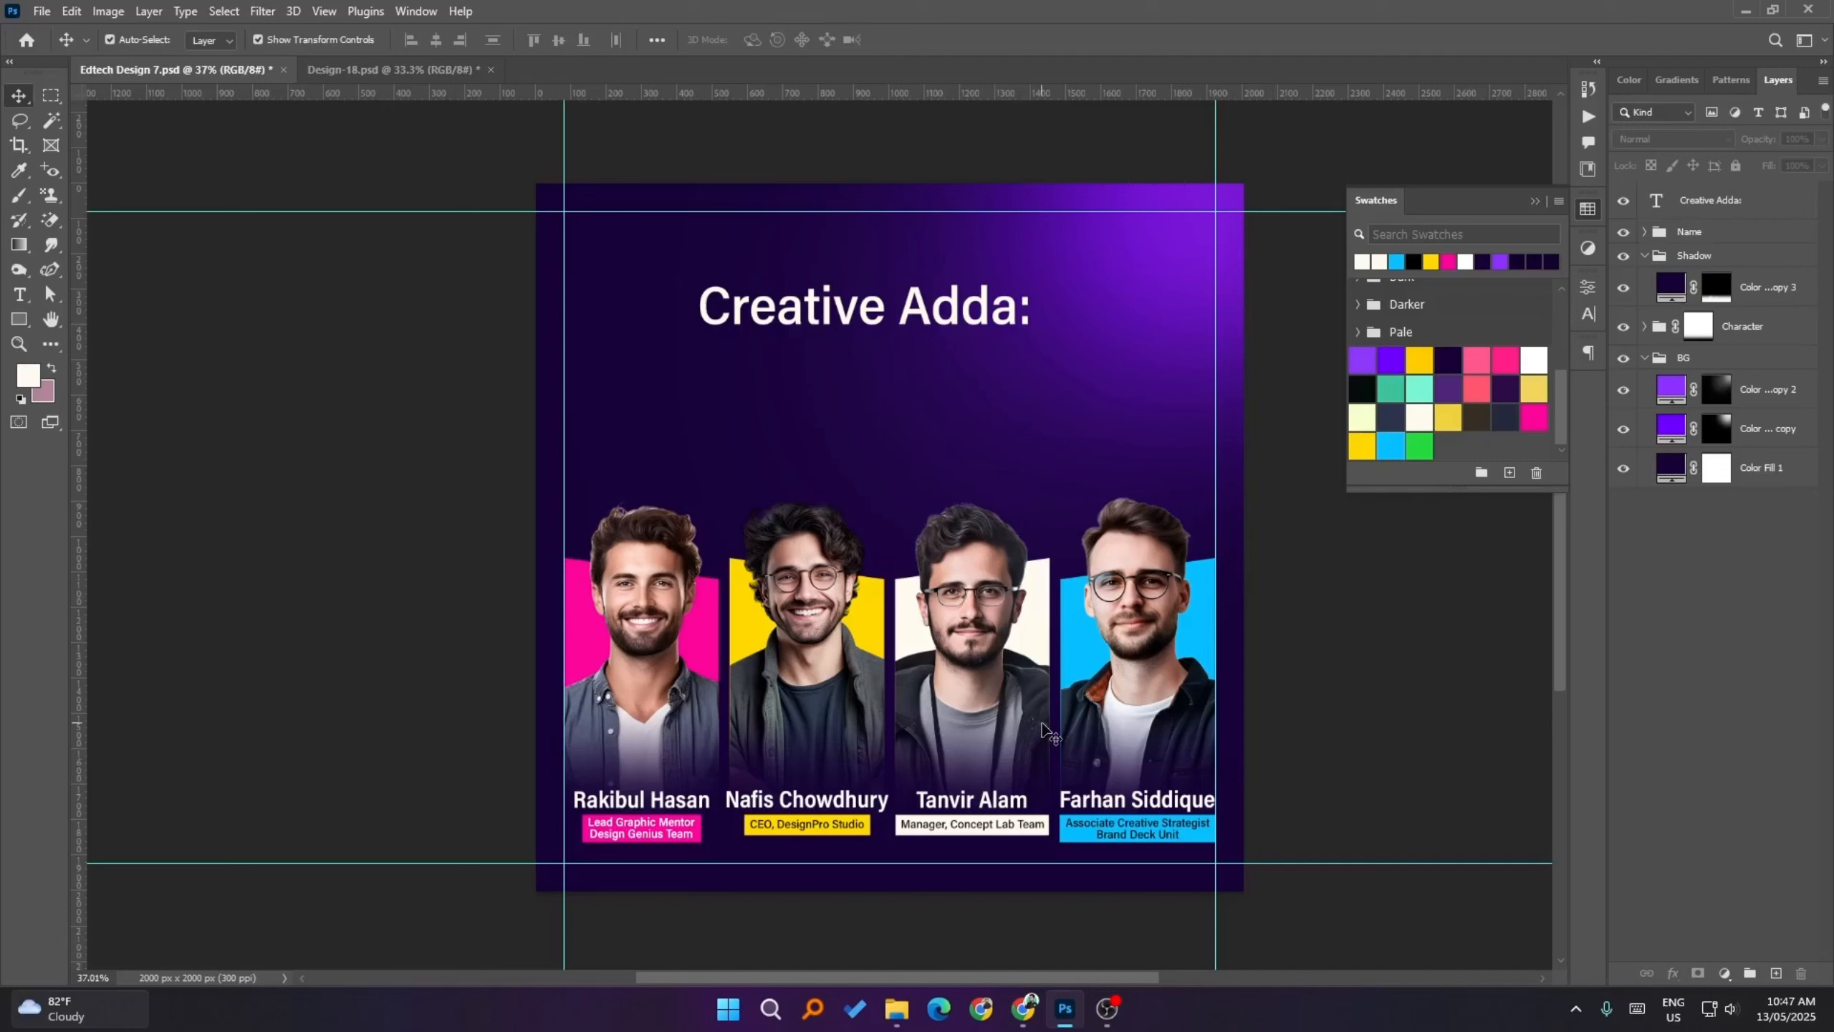
# - With the heading selected, pick the cream swatch, then set the foreground colour to pure white
pyautogui.click(896, 315)
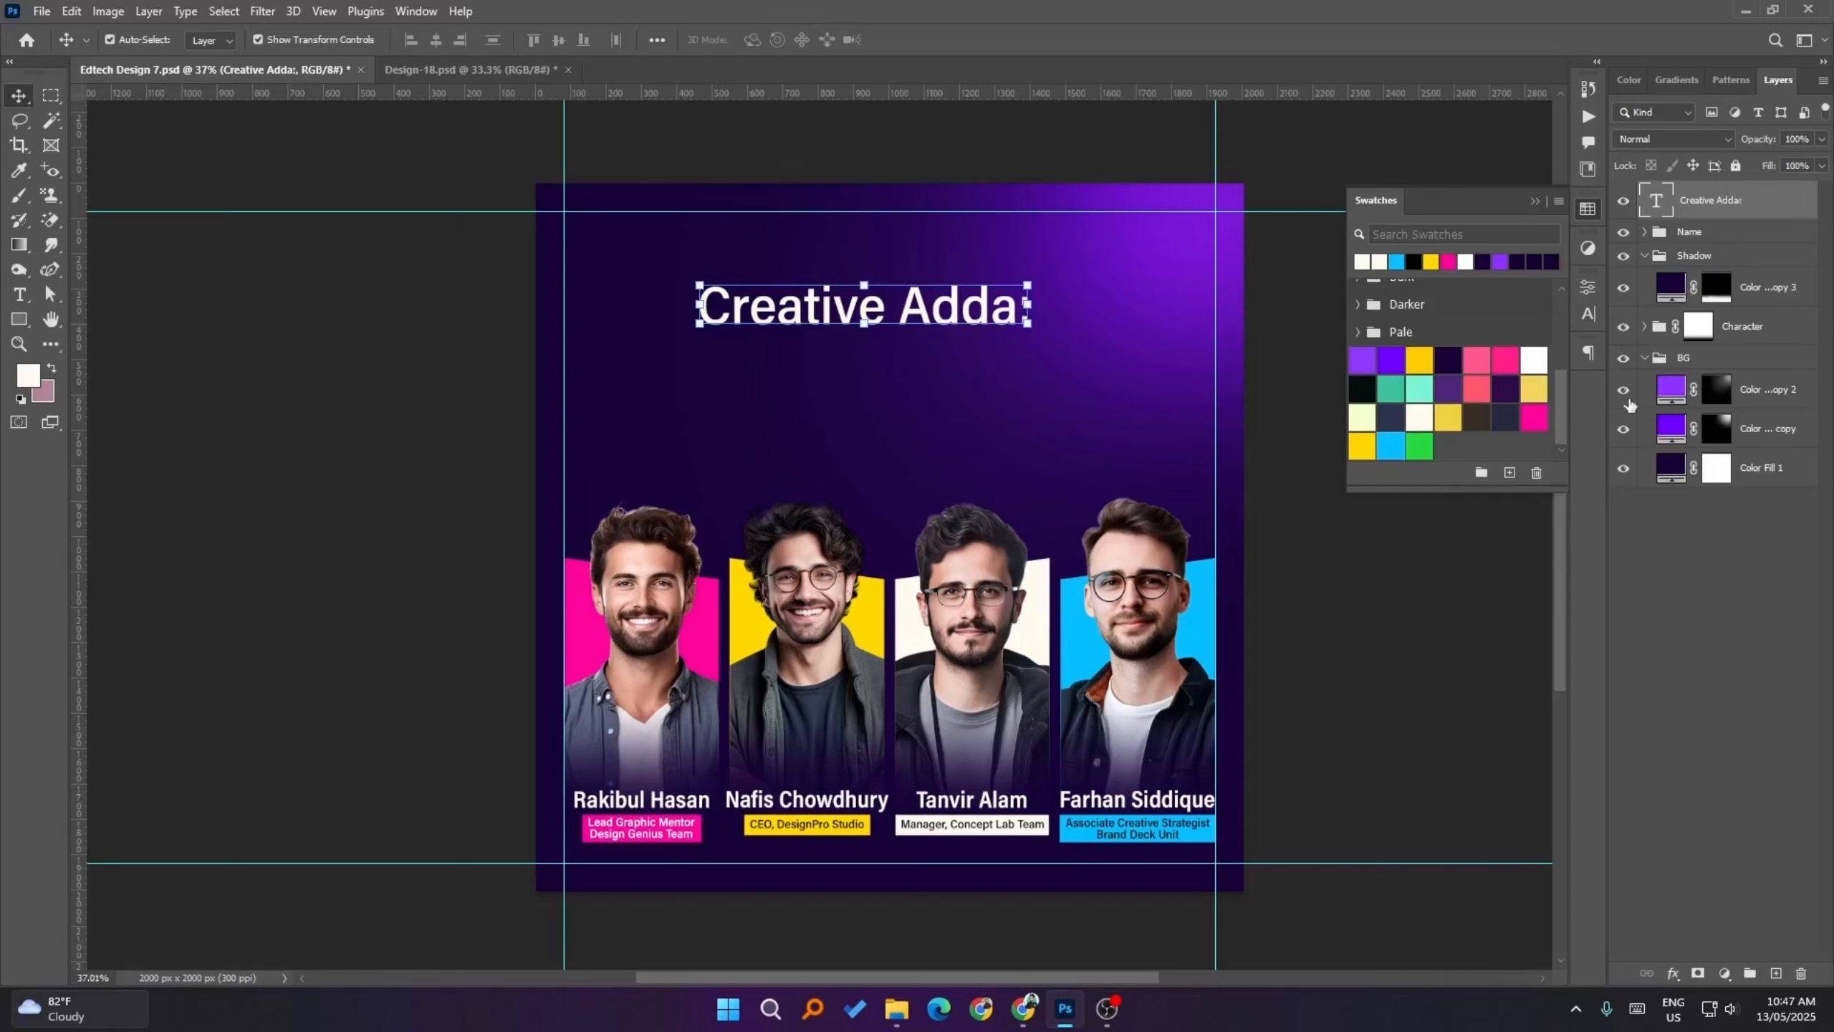
pyautogui.click(1424, 412)
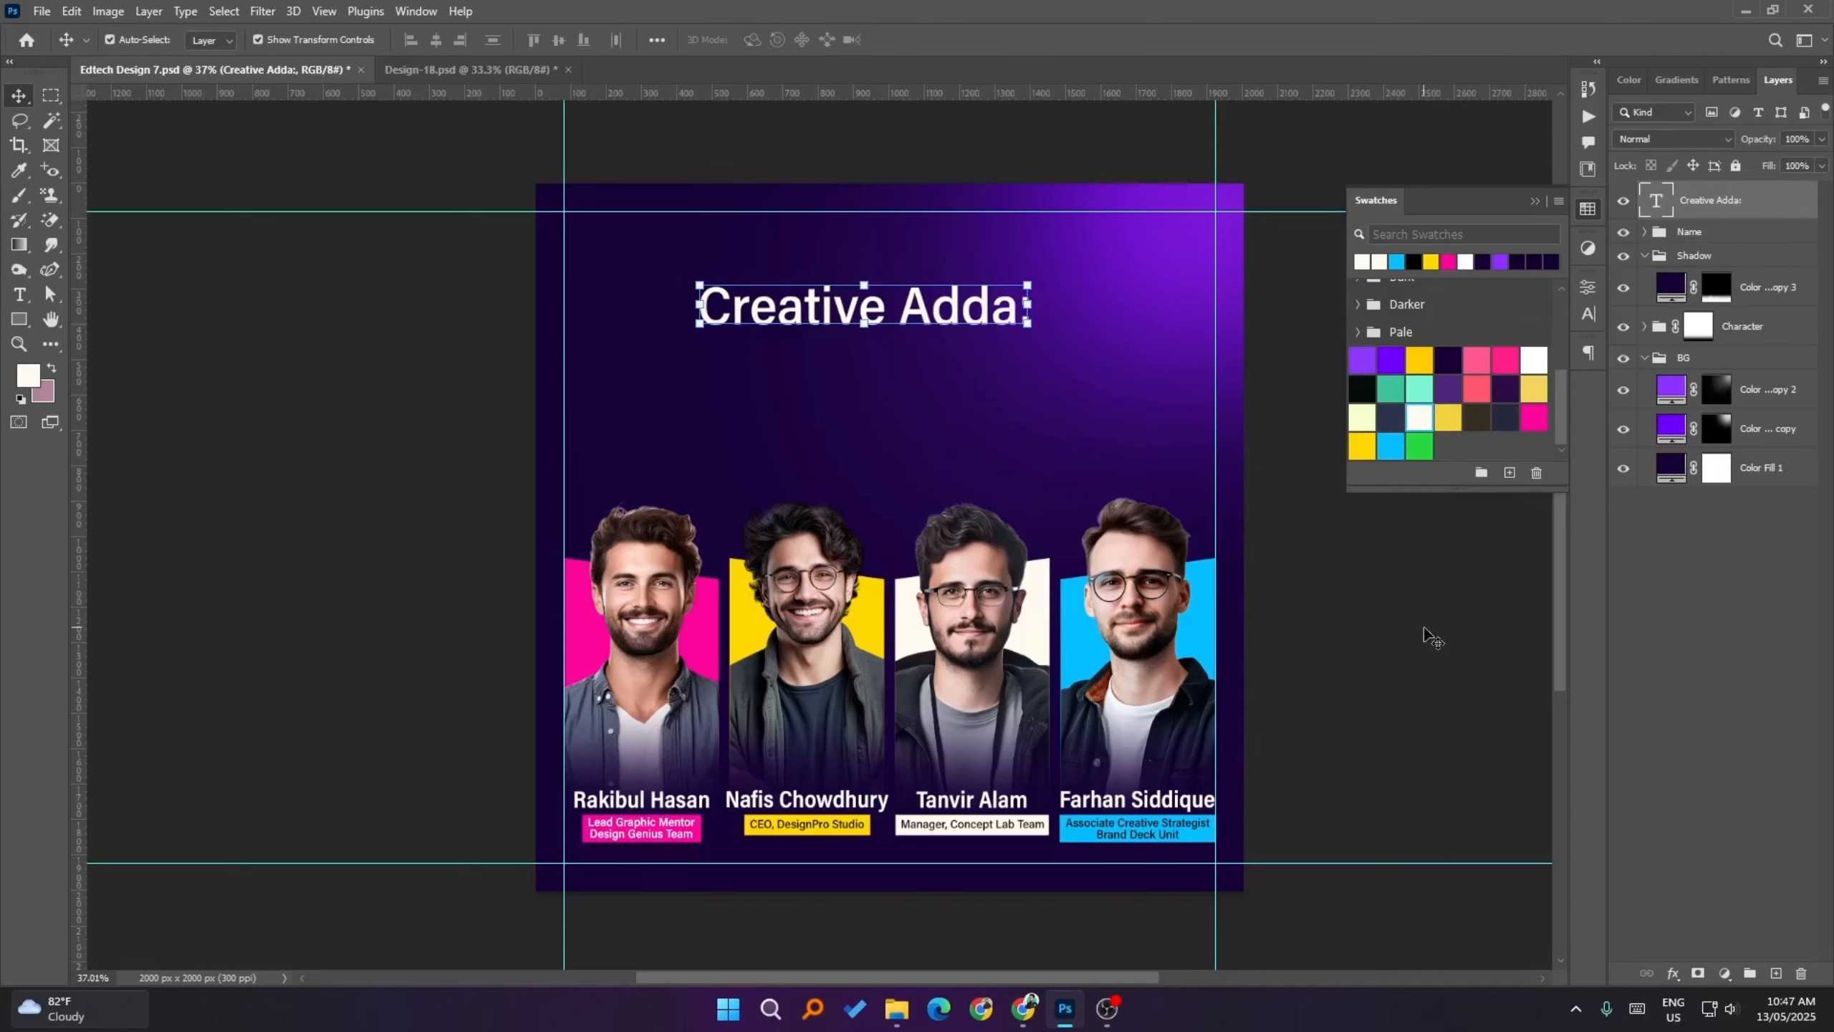
pyautogui.click(28, 375)
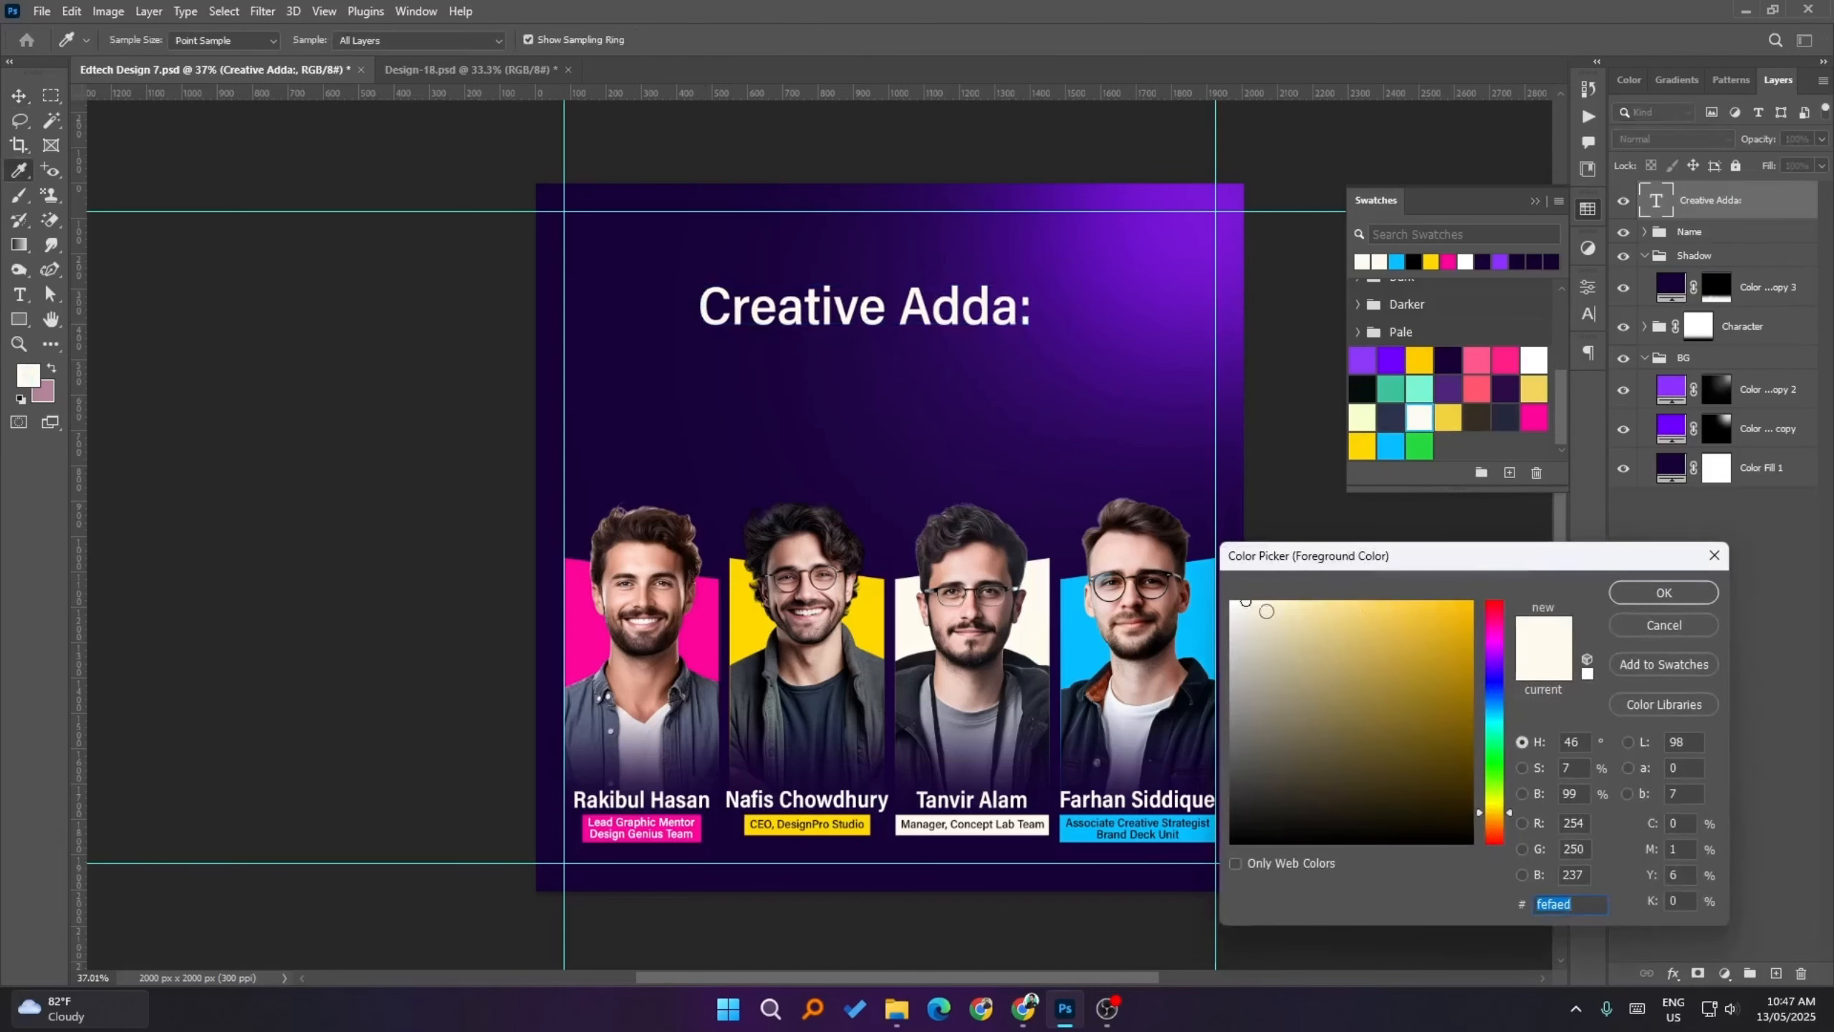
pyautogui.moveTo(1266, 611); pyautogui.dragTo(1230, 599)
# - Set the Creative Adda: heading's text colour to white in Character properties
pyautogui.click(1621, 594)
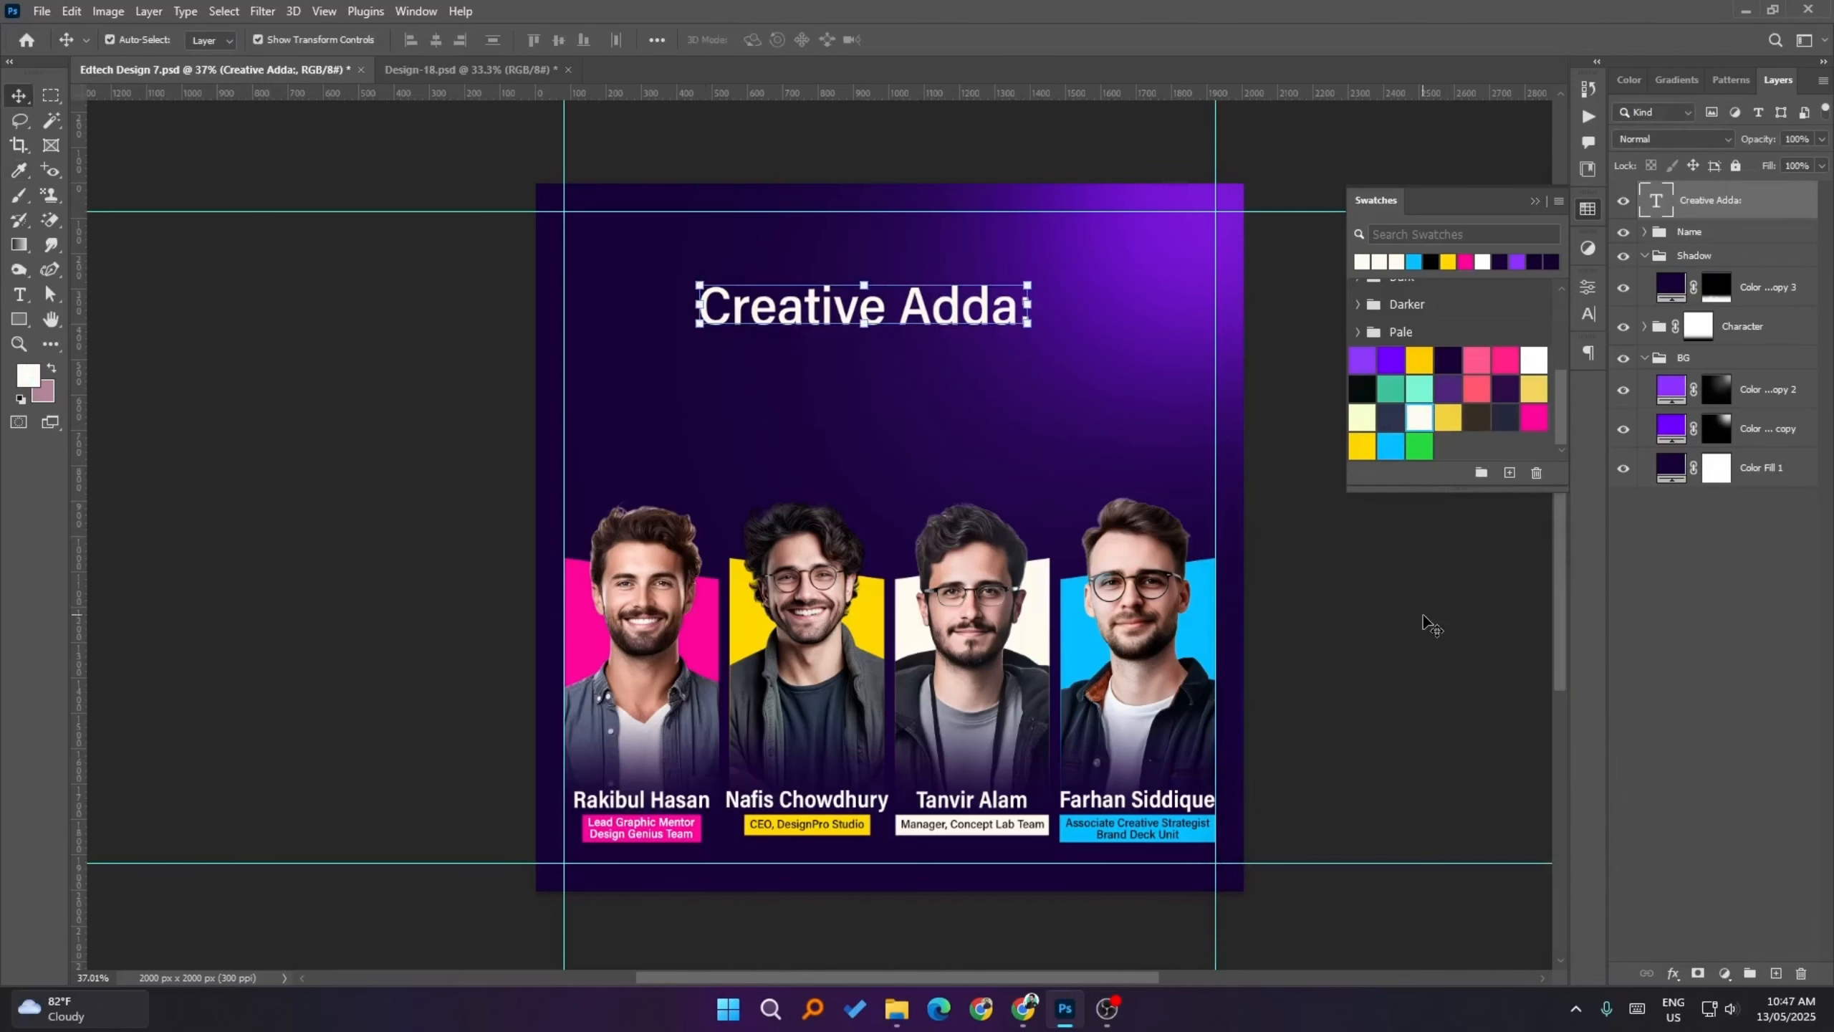
pyautogui.click(1589, 289)
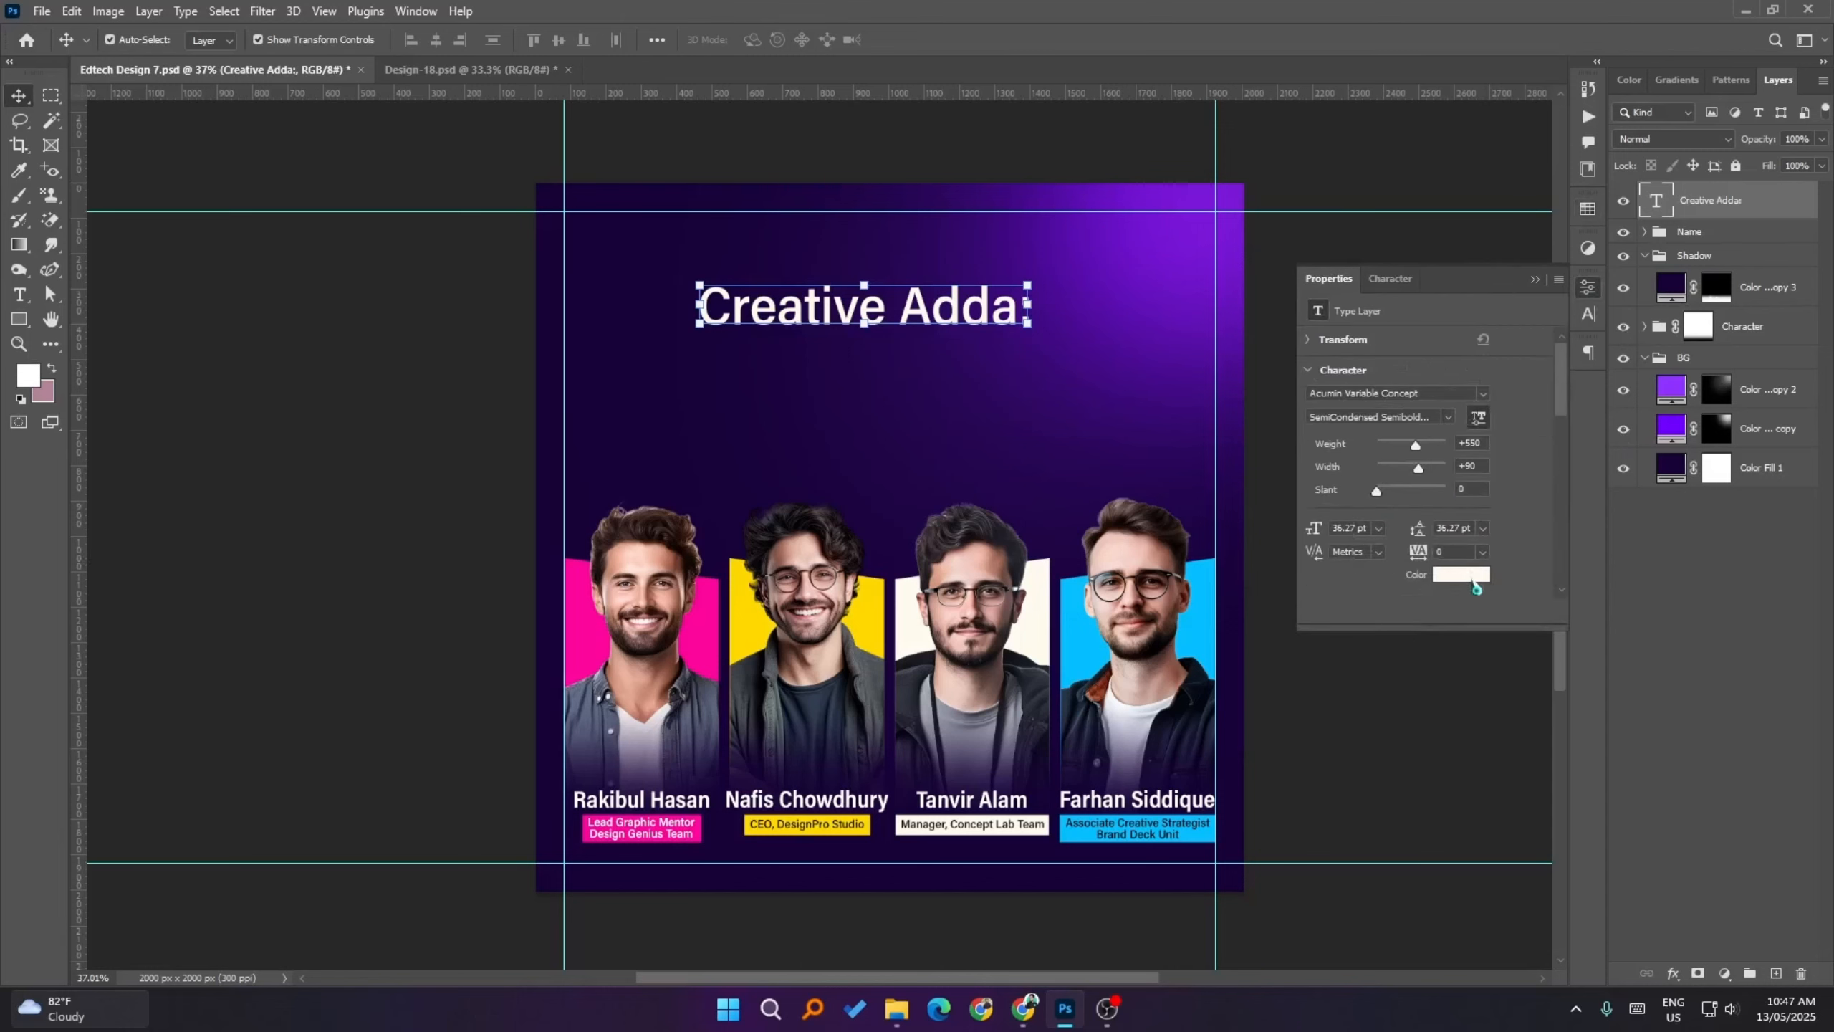
pyautogui.click(1476, 584)
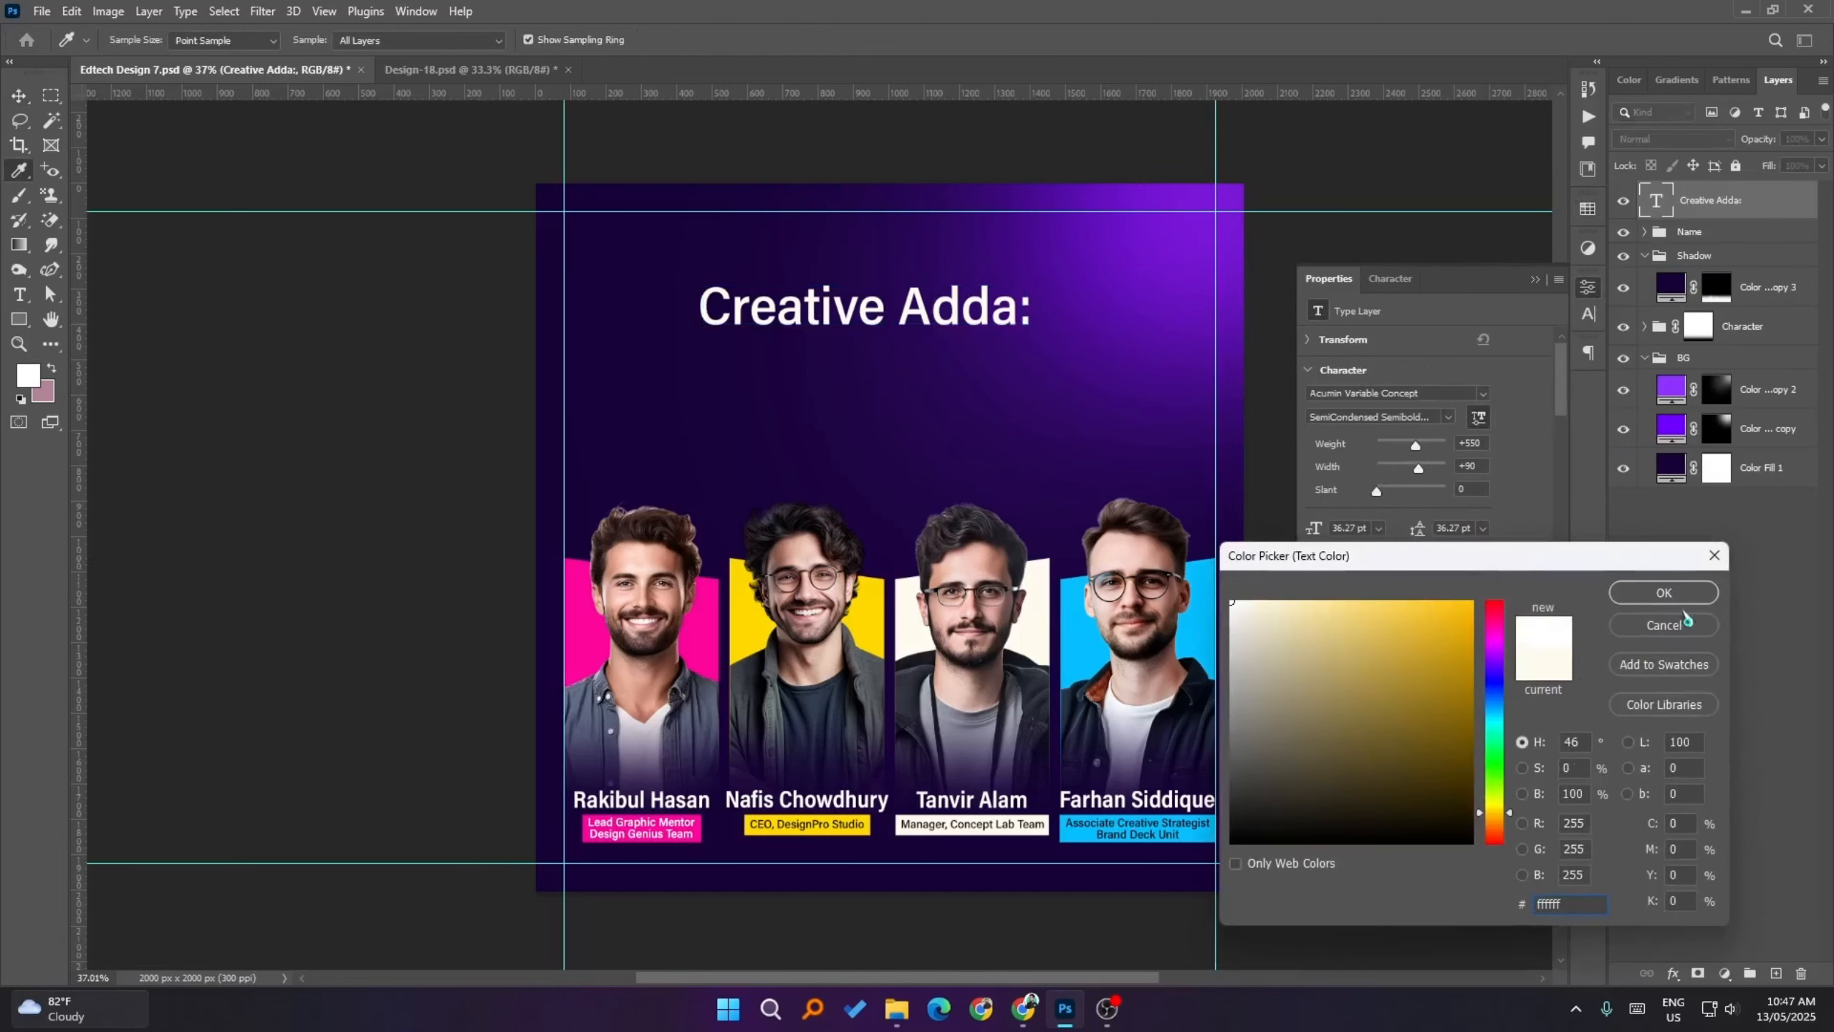
pyautogui.click(1664, 593)
# - Duplicate the heading just below the original
pyautogui.click(1430, 697)
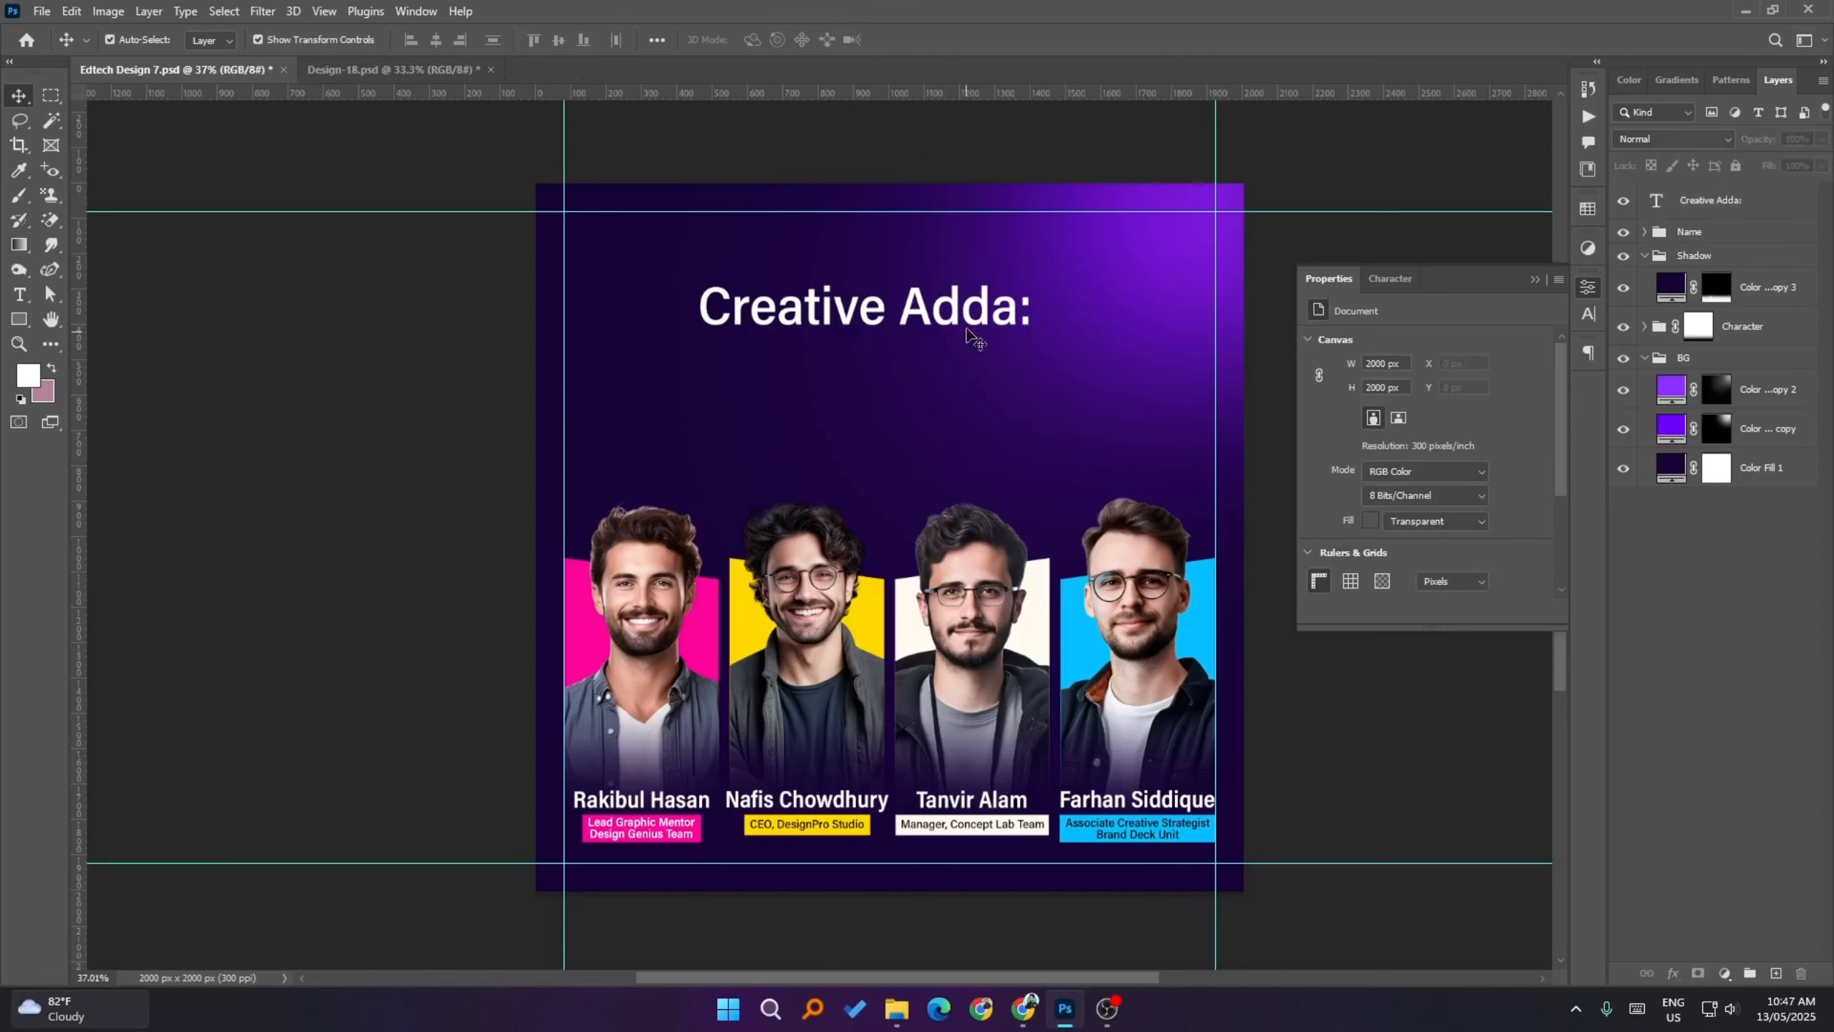
pyautogui.click(967, 307)
pyautogui.moveTo(986, 318); pyautogui.dragTo(969, 391)
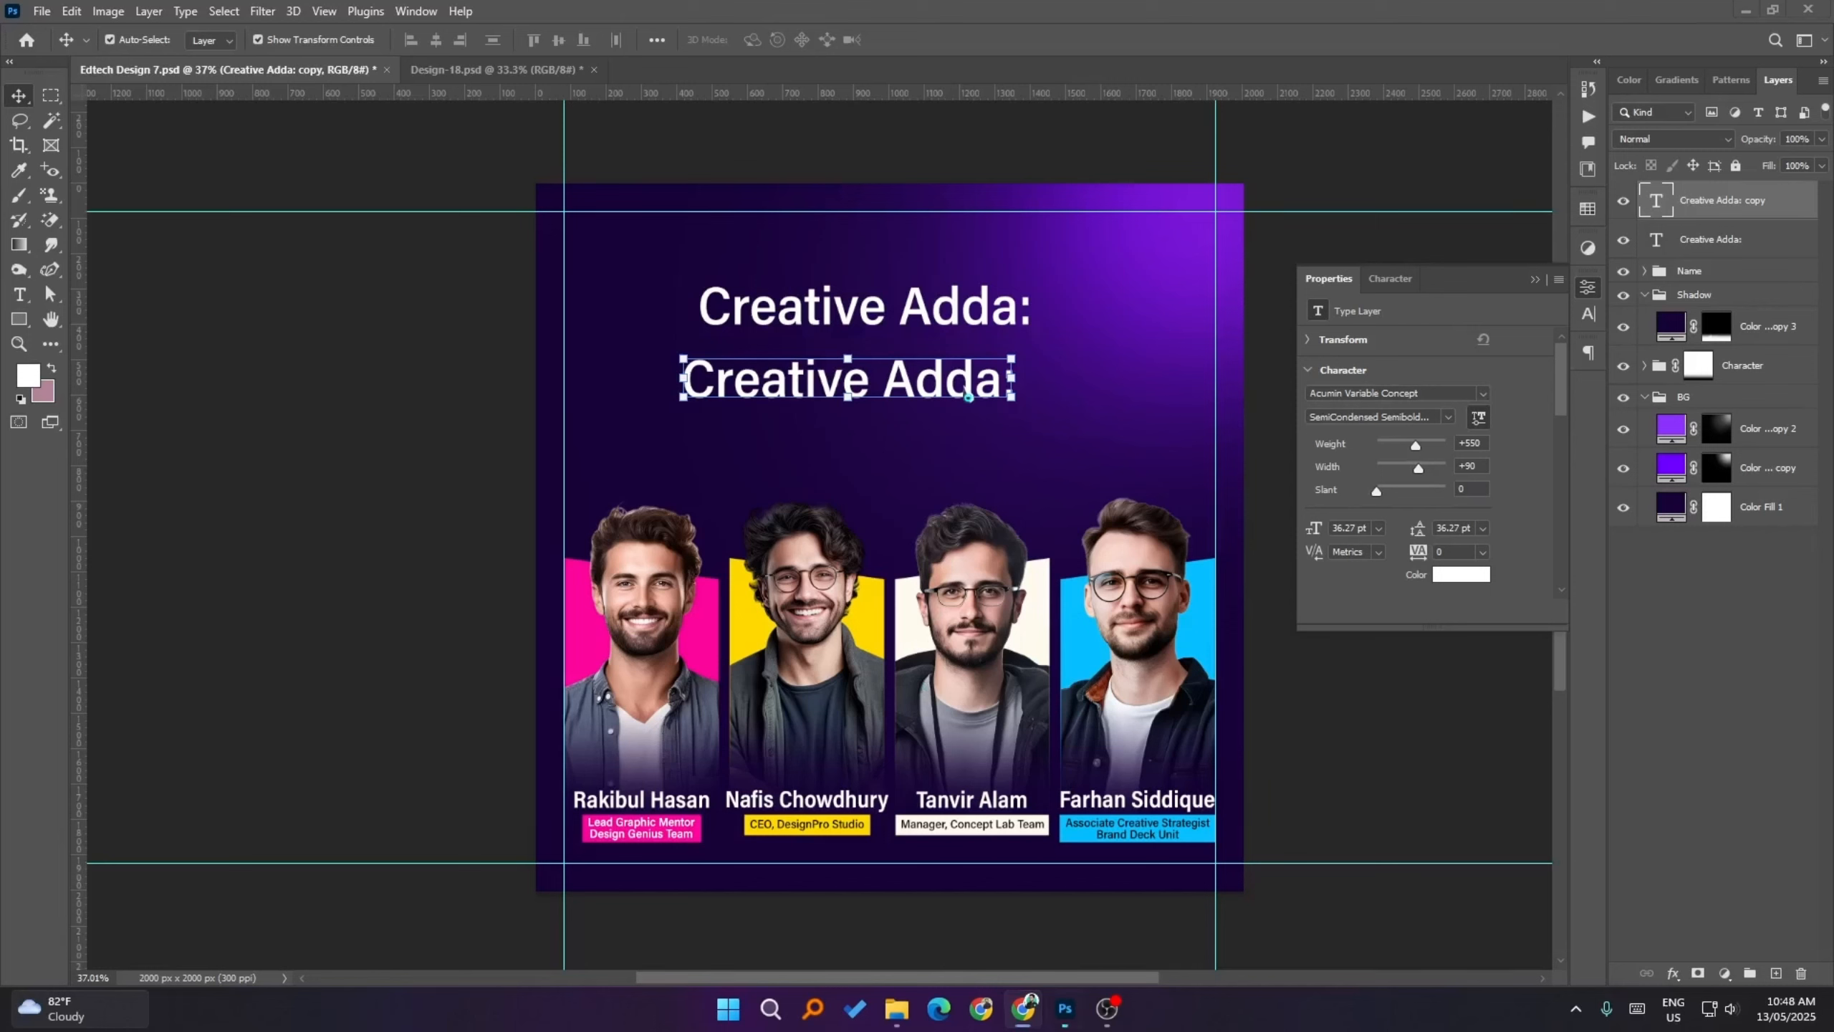
# - Replace the copied line with 'Boost Design Game' and move it under Creative Adda:
pyautogui.click(969, 396)
pyautogui.doubleClick(902, 390)
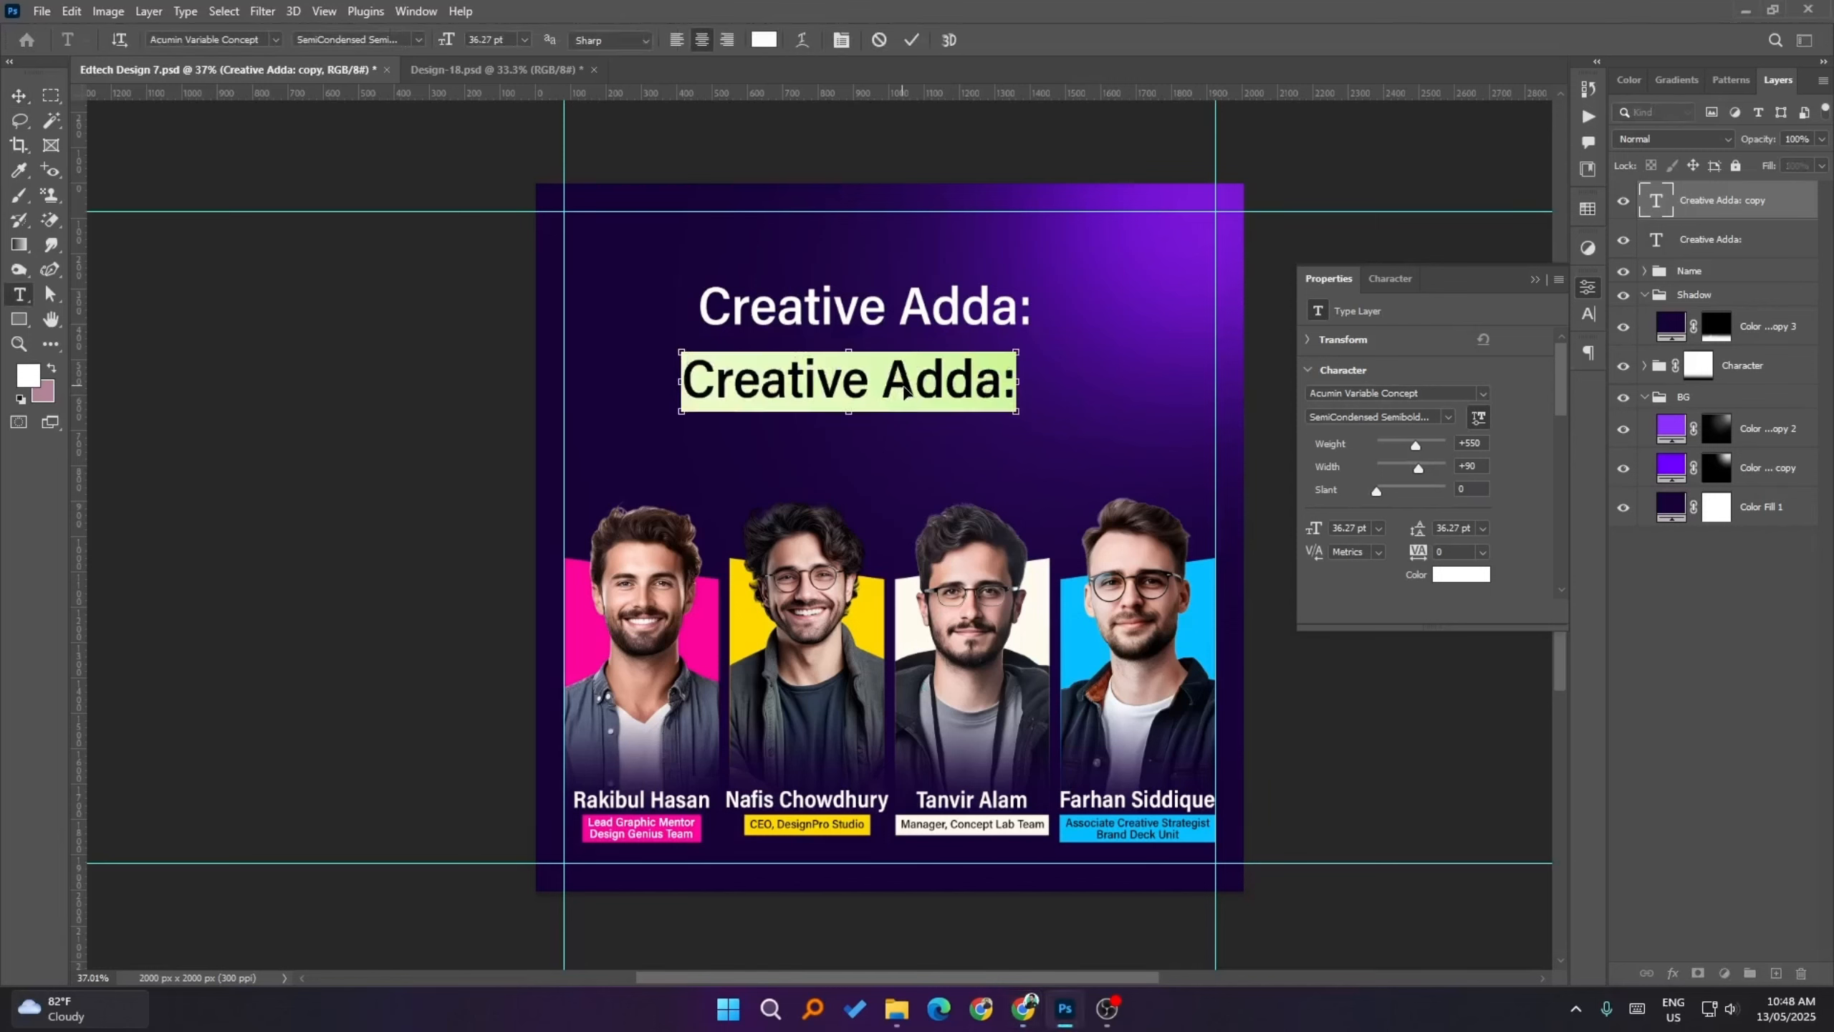
pyautogui.write('Boost Your Design Game')
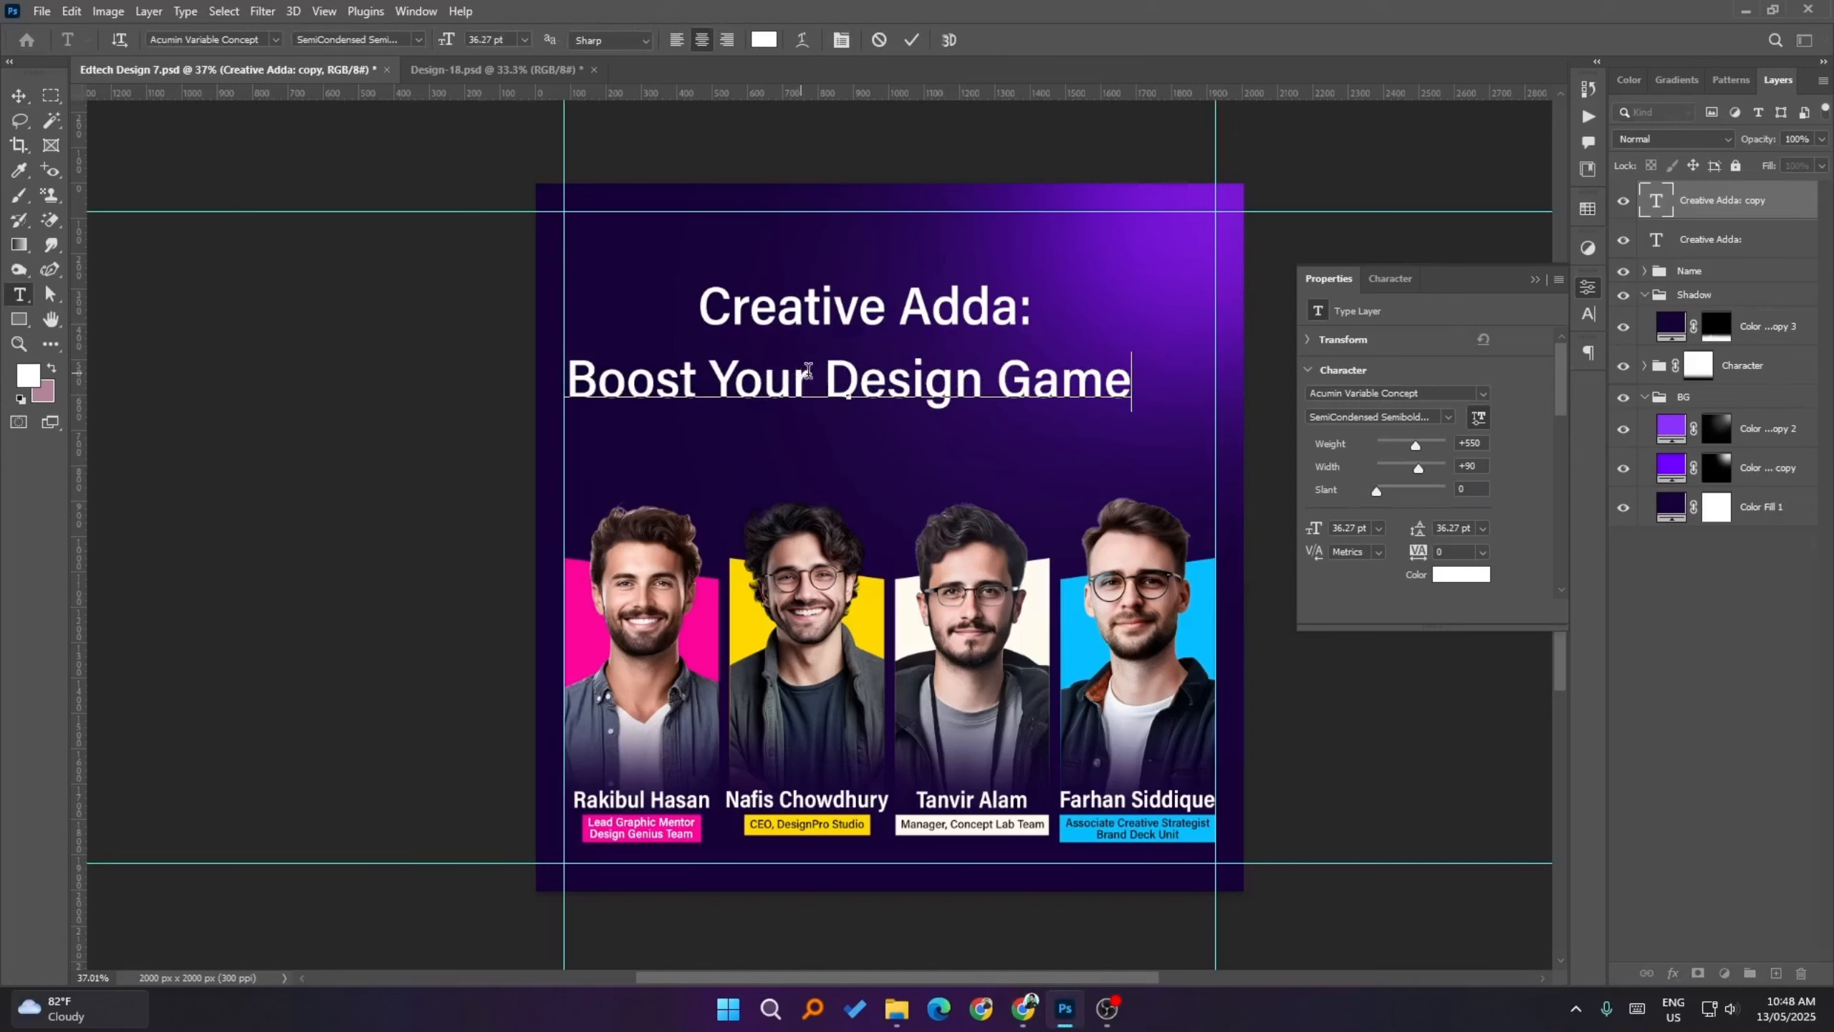
pyautogui.moveTo(823, 372); pyautogui.dragTo(710, 374)
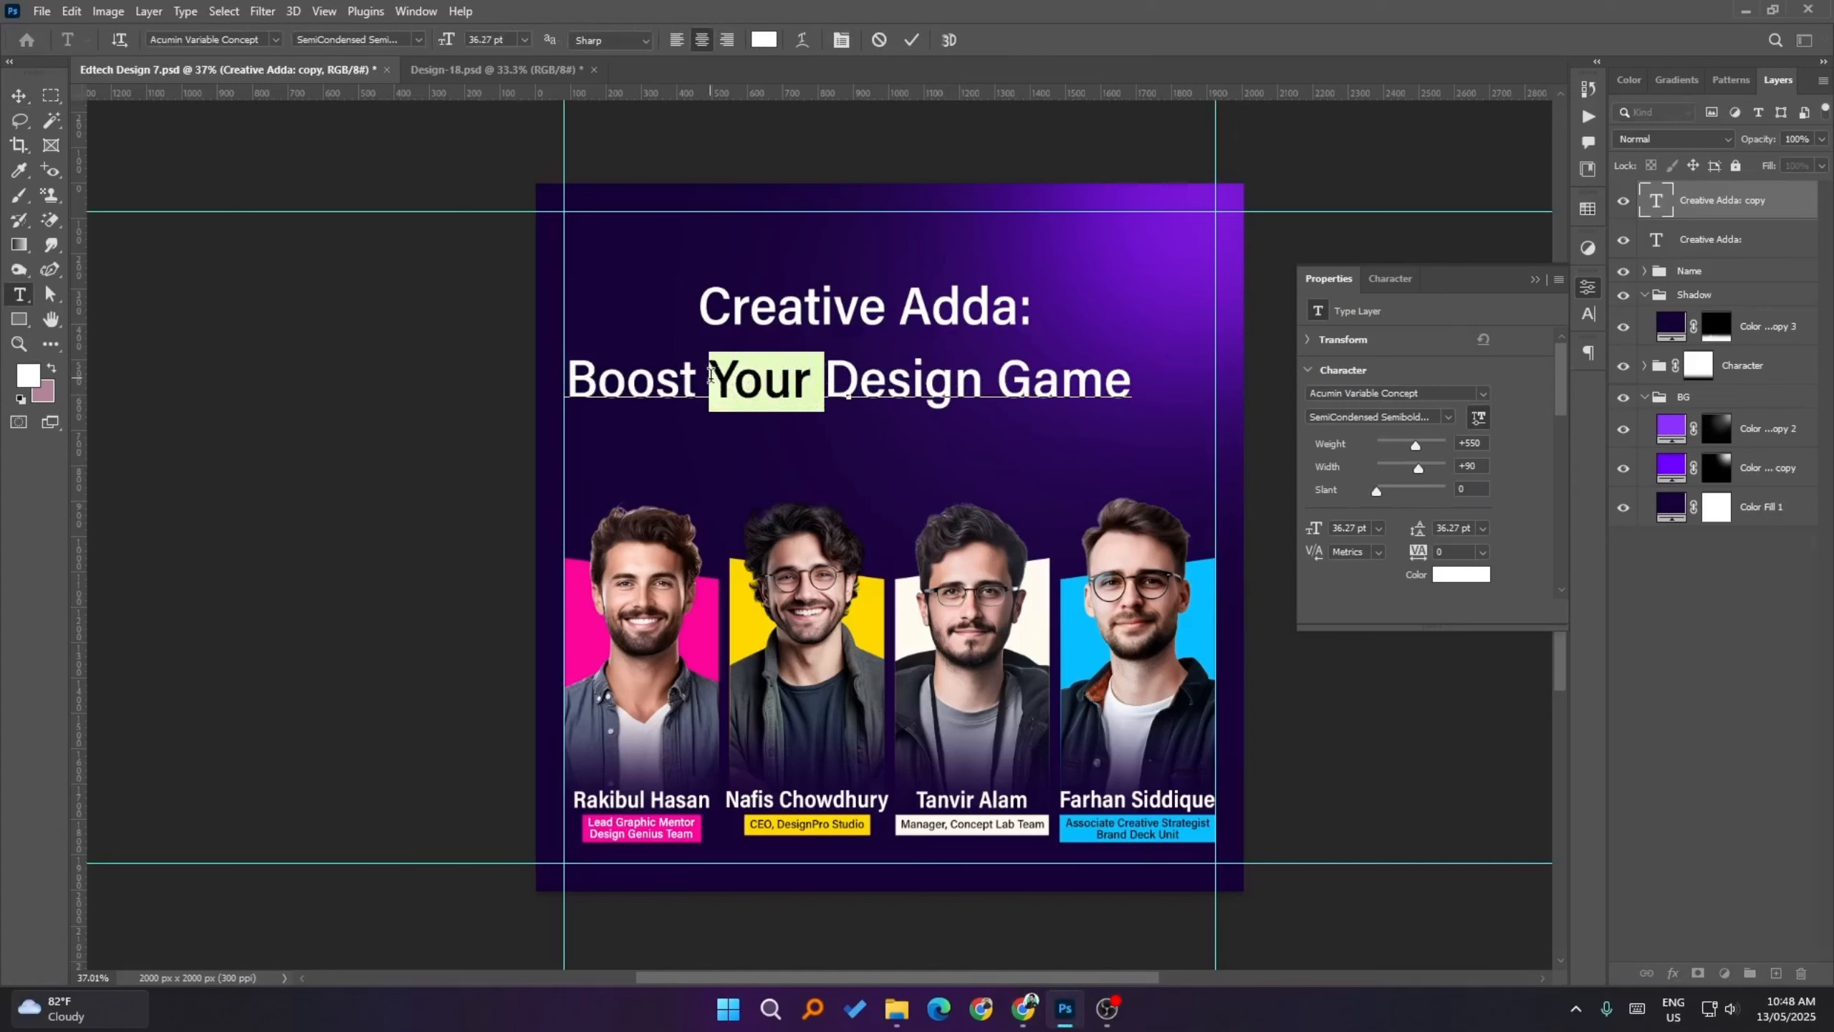
pyautogui.press('BackSpace')
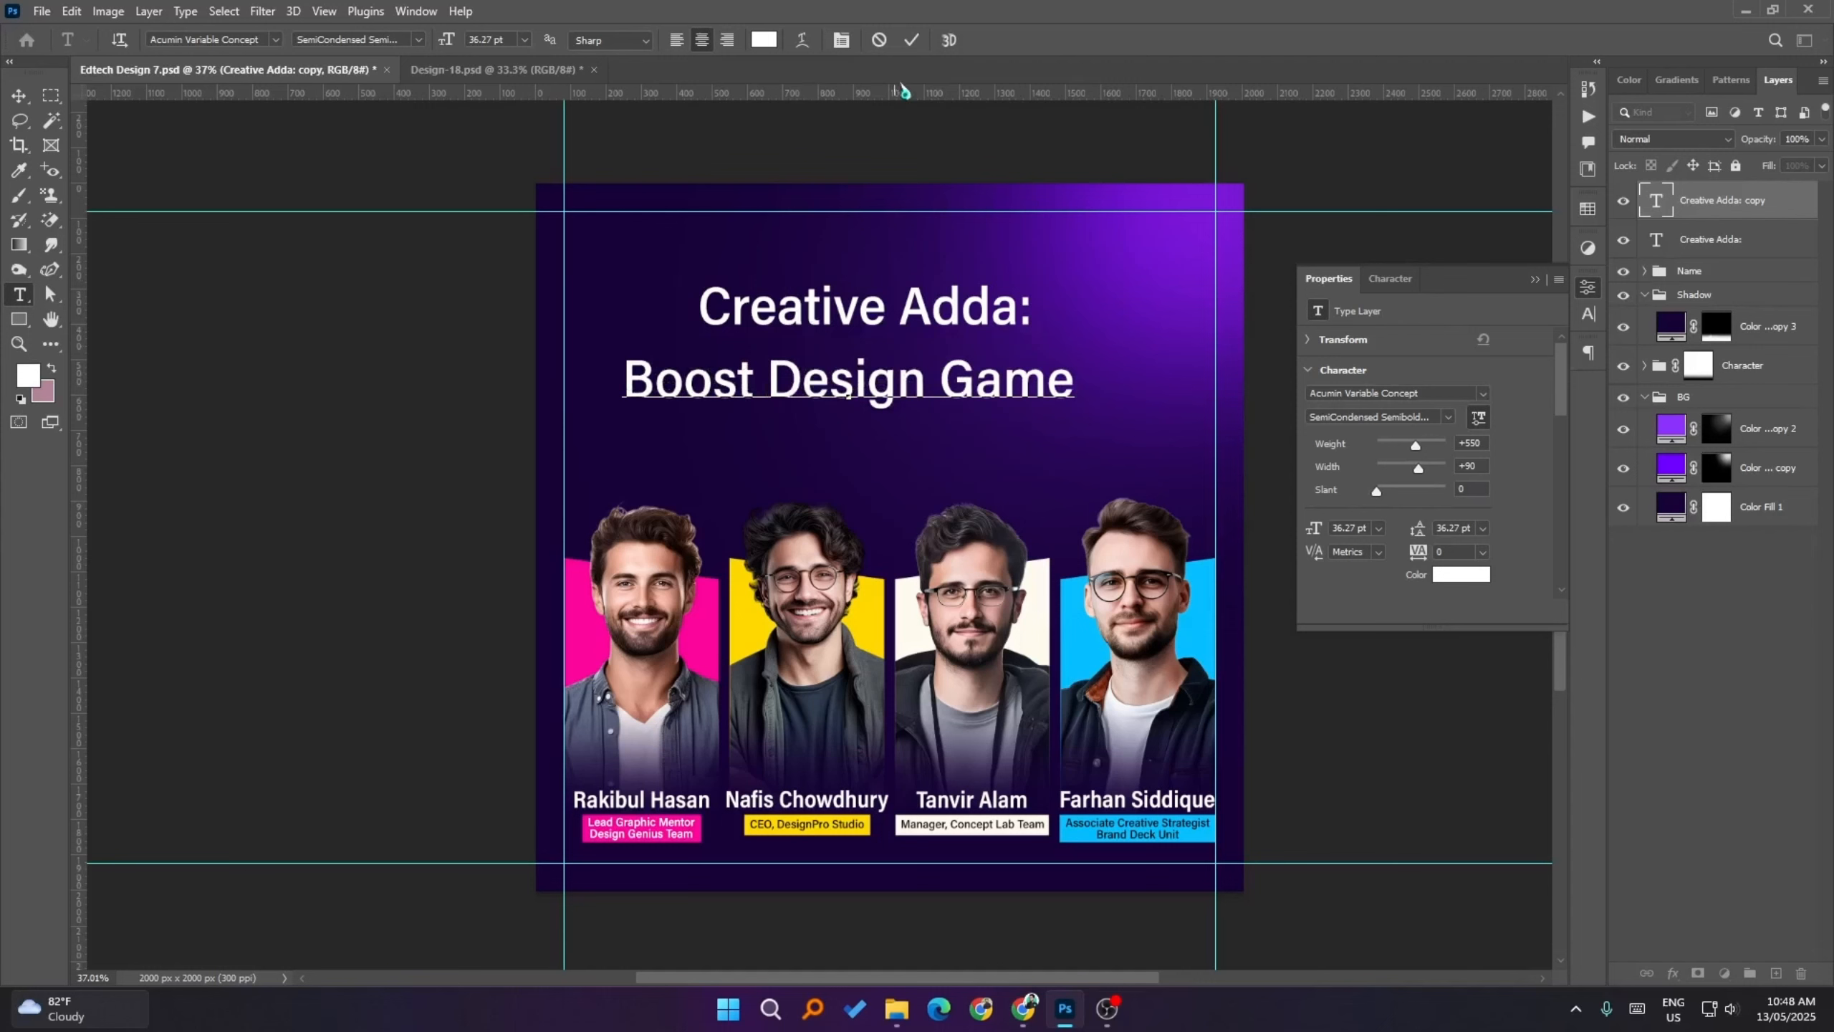
pyautogui.click(911, 40)
pyautogui.press('v')
pyautogui.moveTo(1025, 386); pyautogui.dragTo(981, 451)
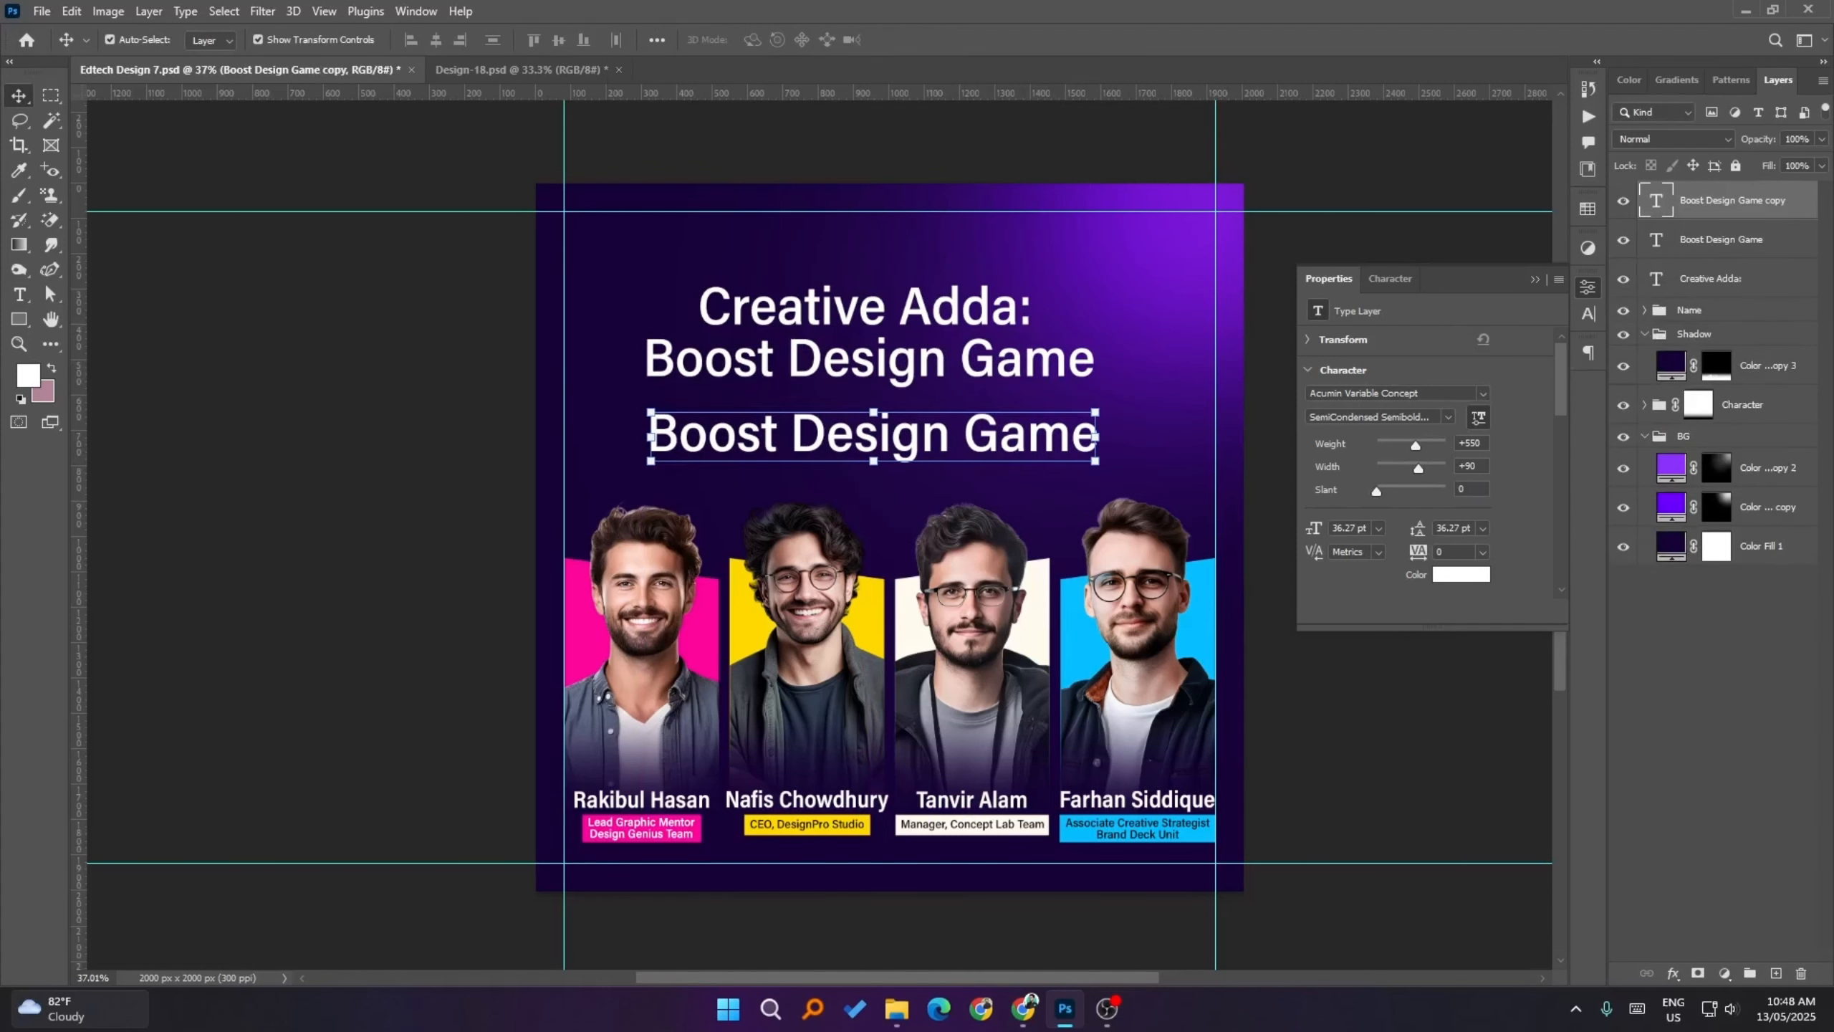
pyautogui.hotkey('alt', 'Tab')
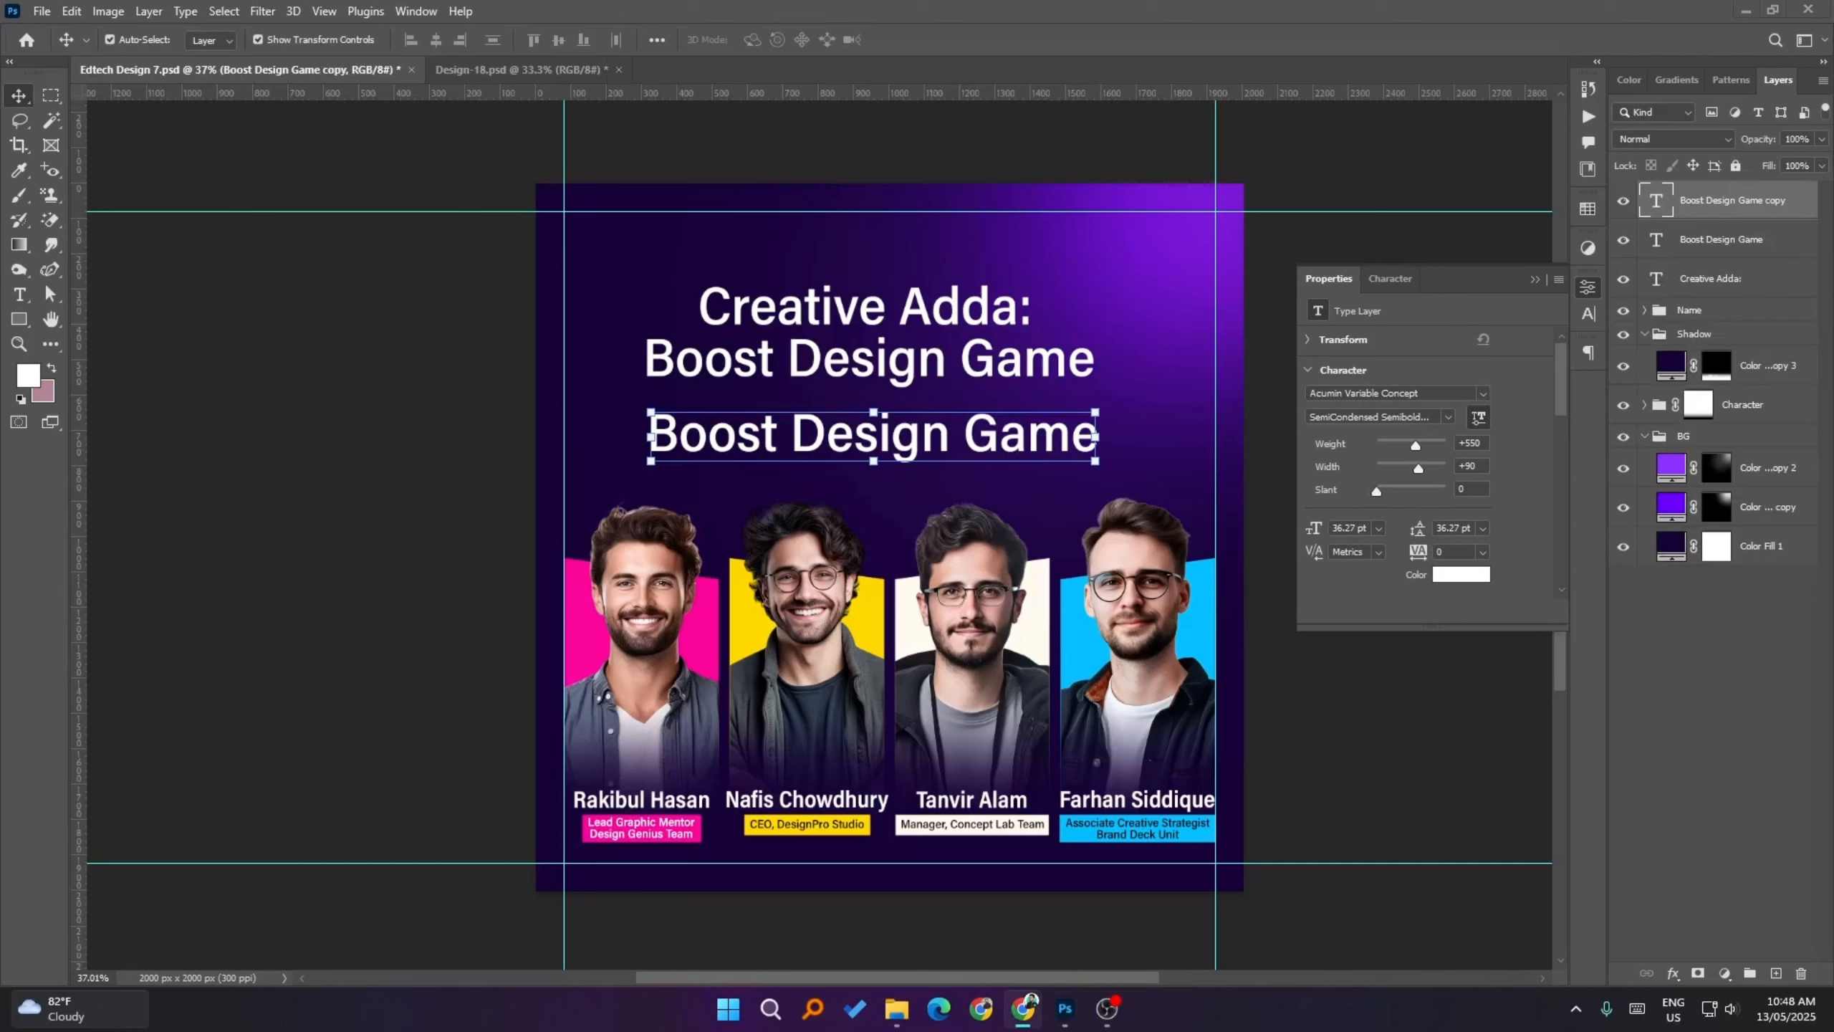
# - Turn the duplicated line into 'Shine with Visuals' and place it under Boost Design Game
pyautogui.click(931, 457)
pyautogui.doubleClick(935, 448)
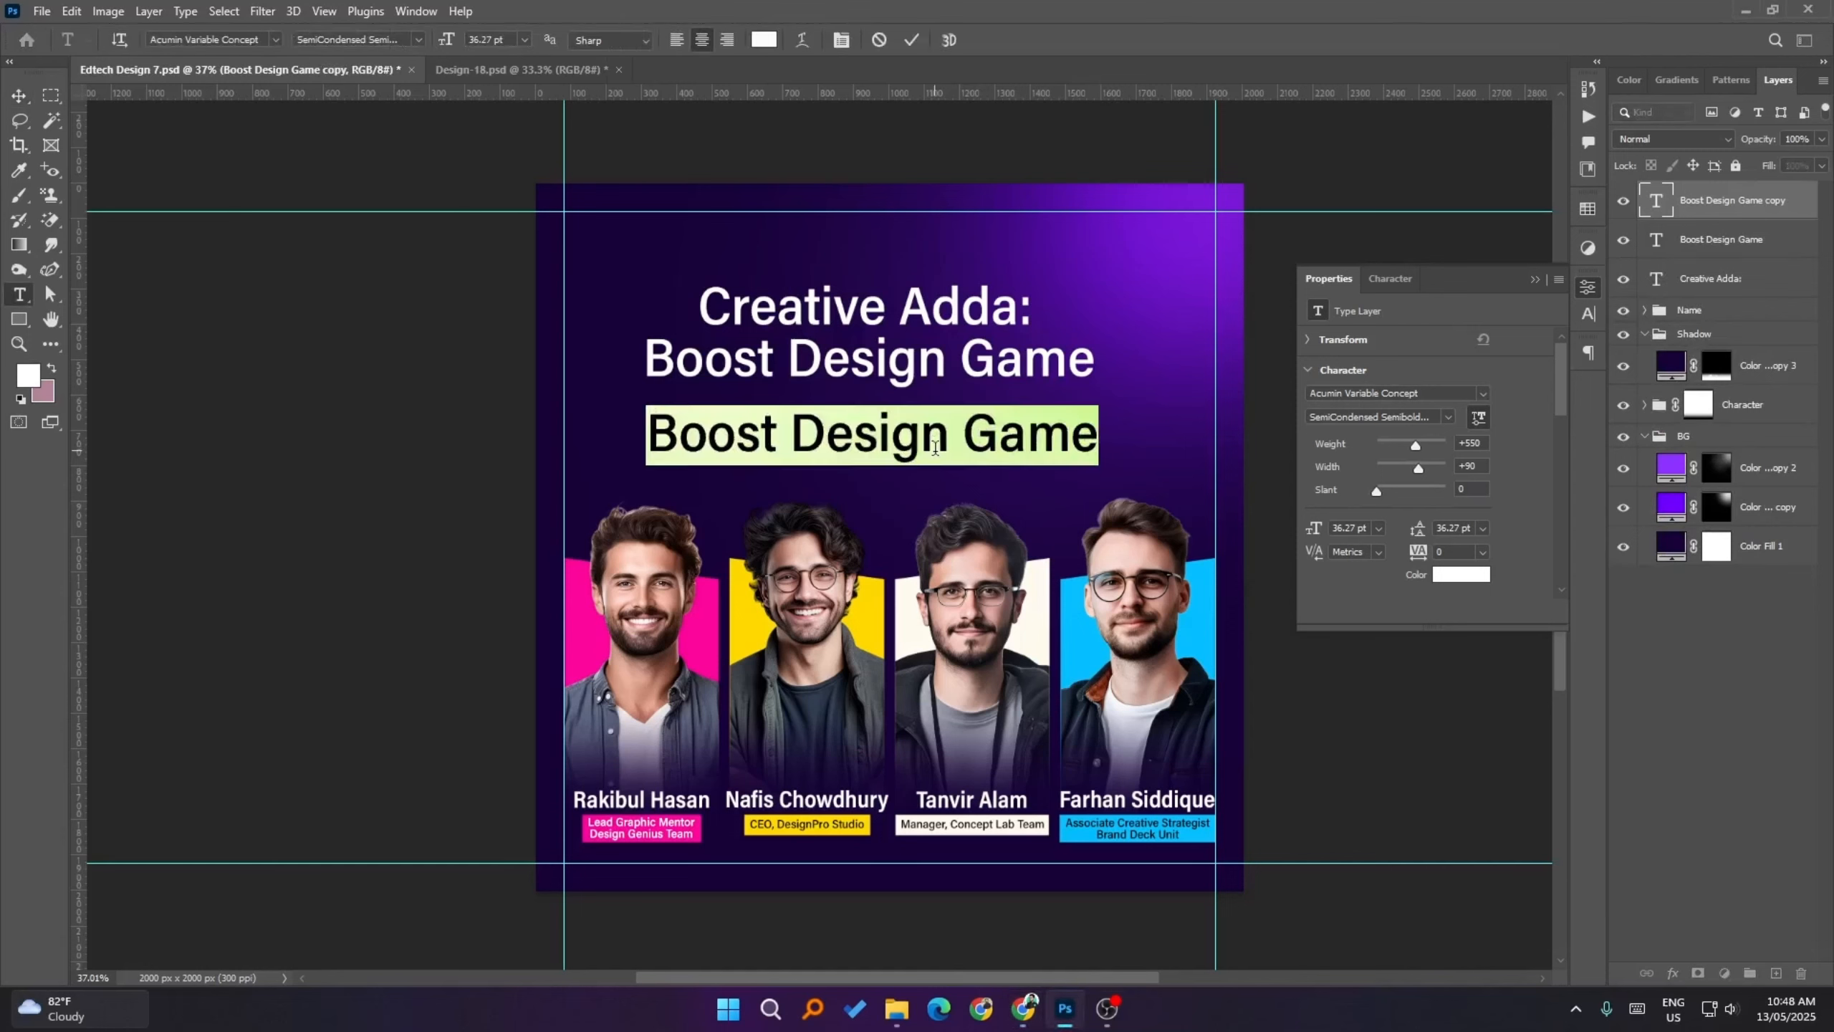
pyautogui.write('Shine with Visuals')
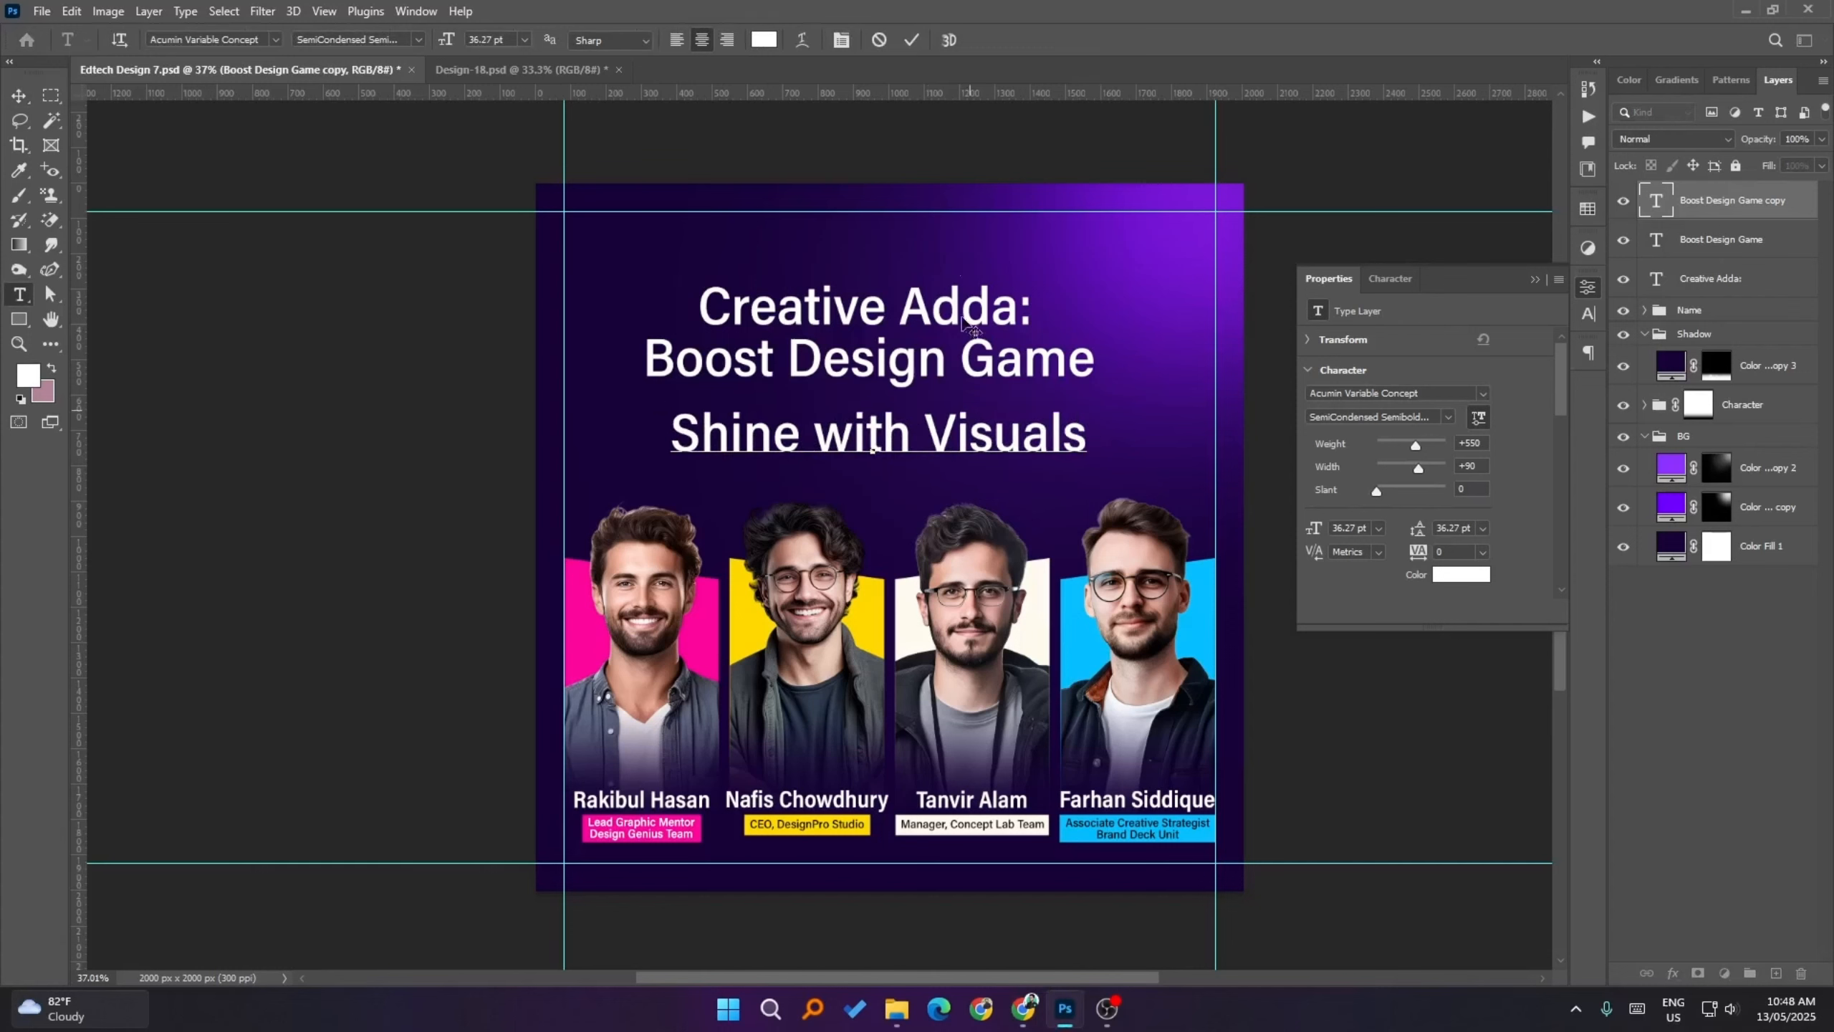
pyautogui.click(1347, 721)
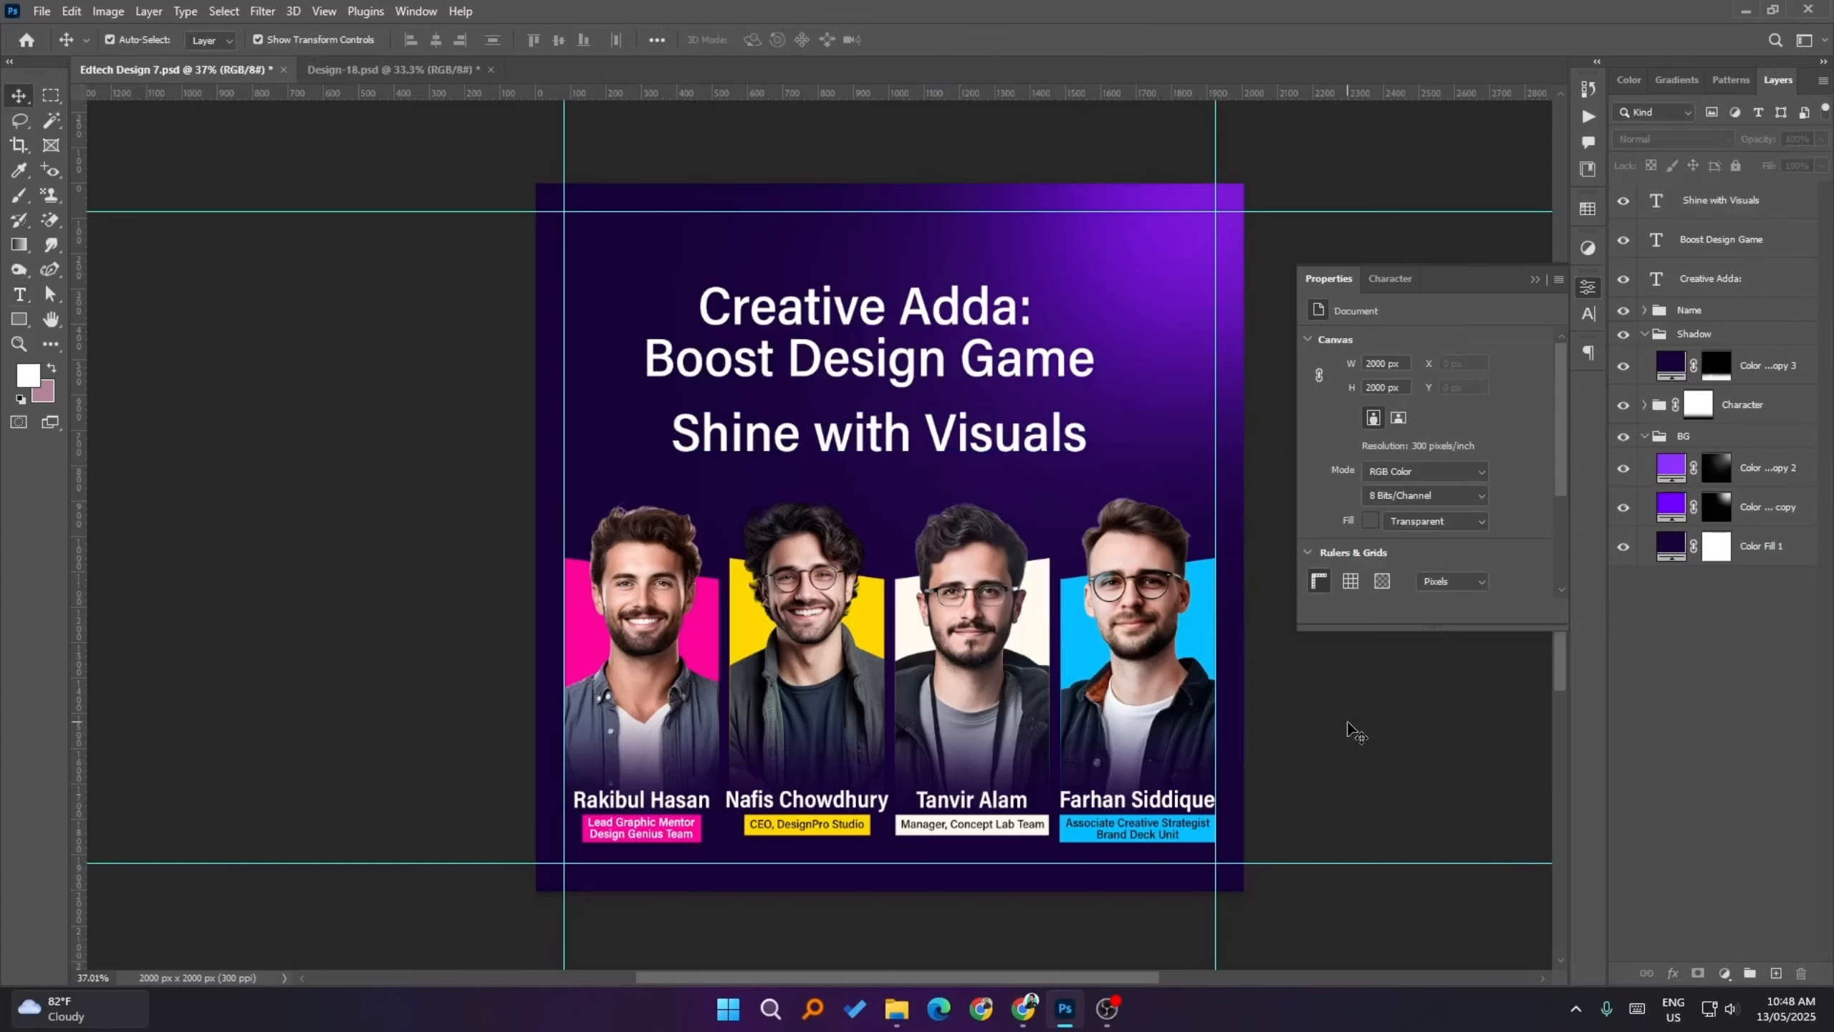
pyautogui.press('v')
pyautogui.moveTo(1033, 457); pyautogui.dragTo(990, 418)
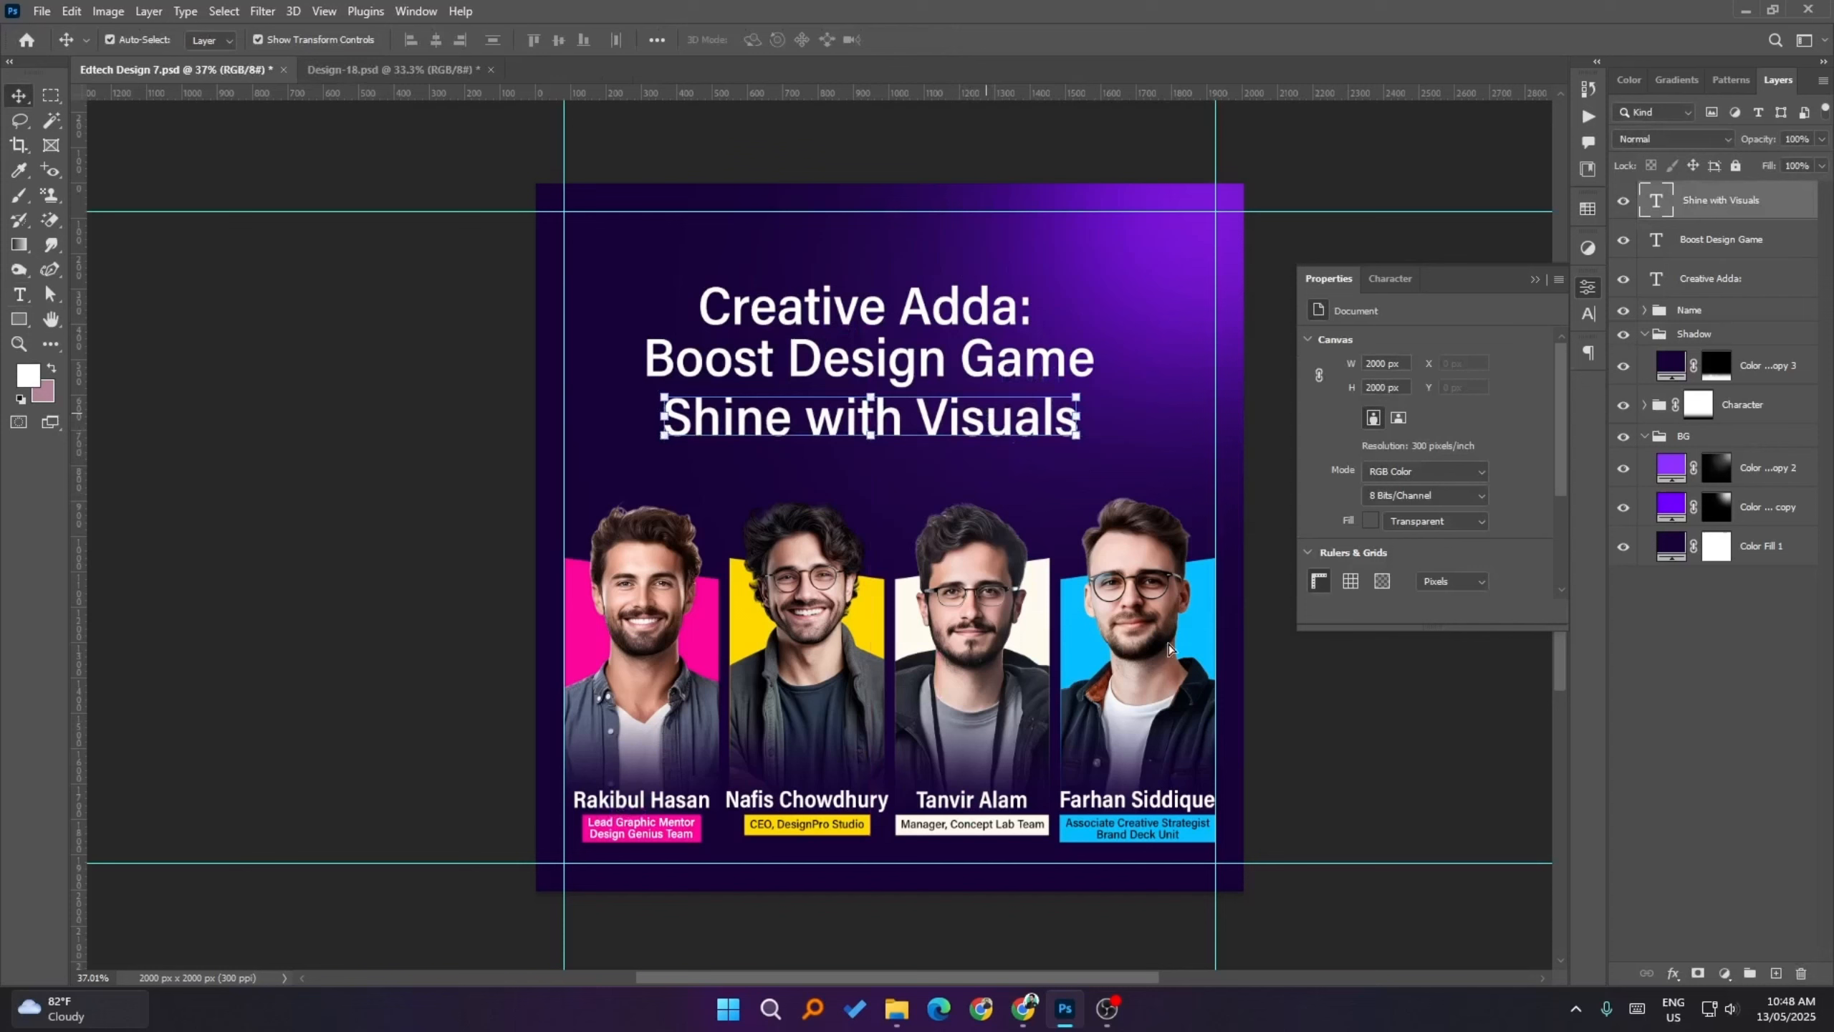
pyautogui.click(1359, 704)
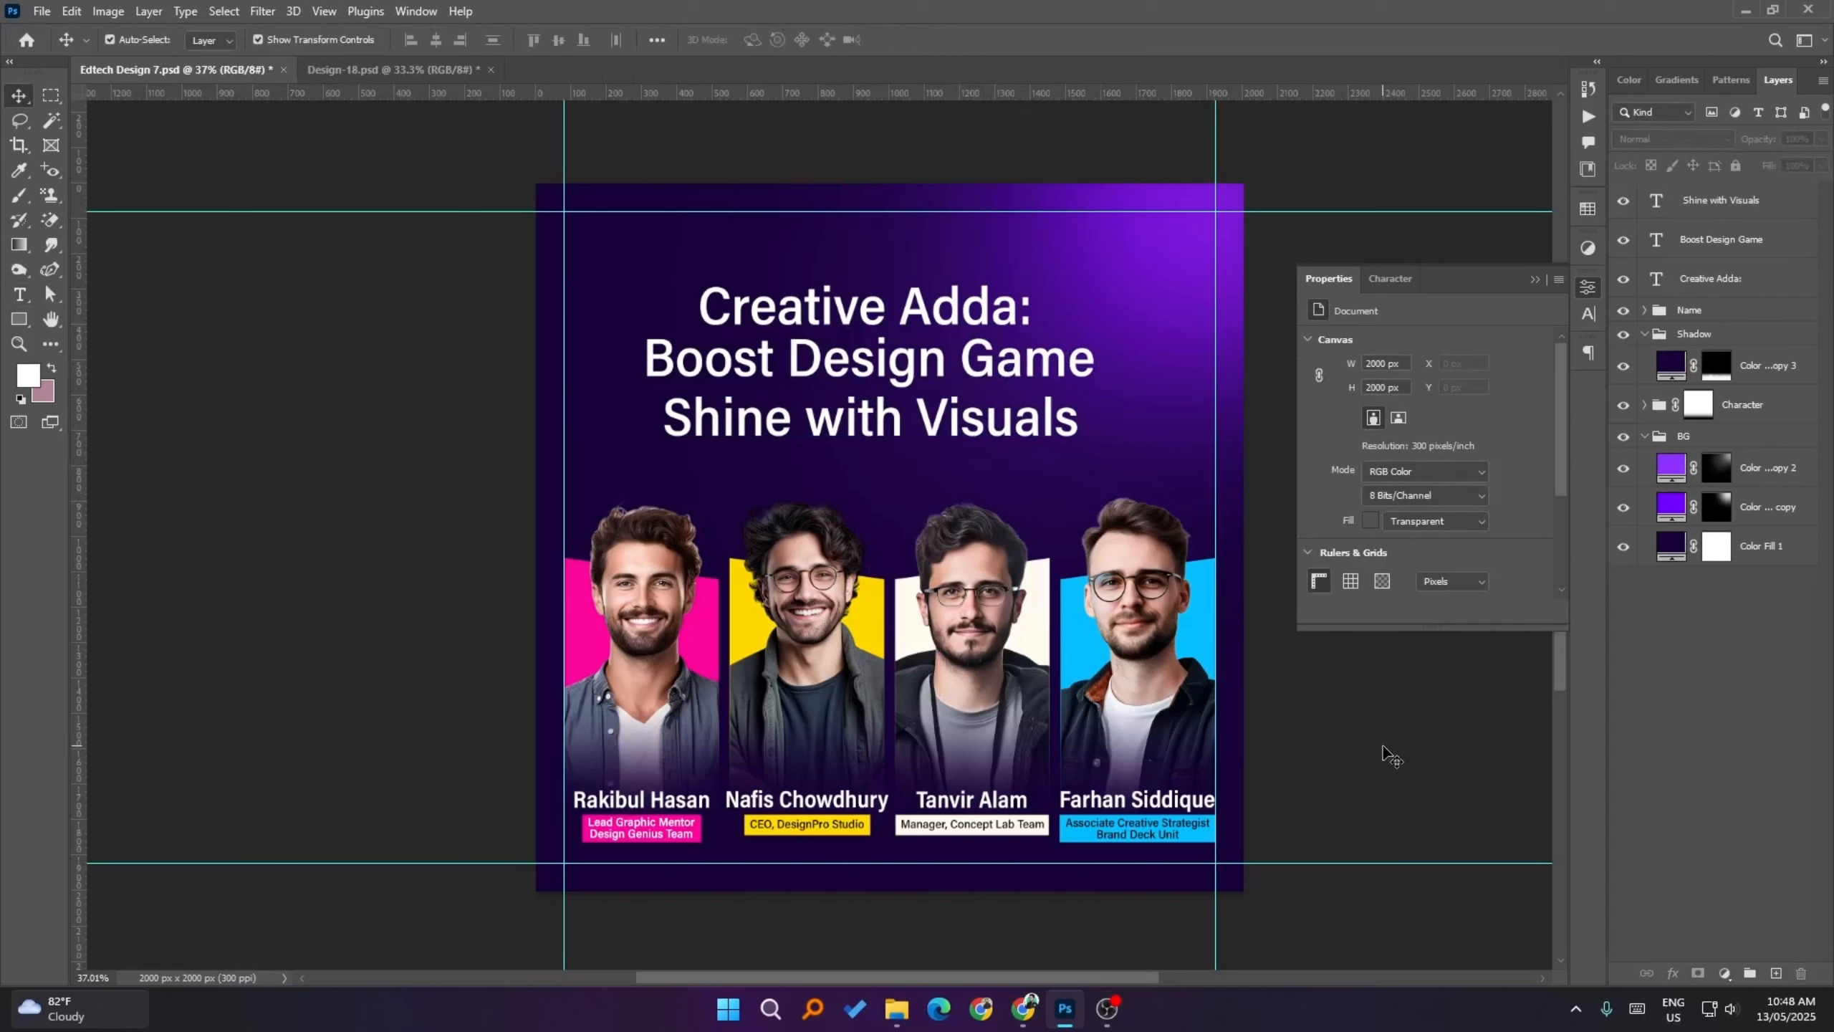
pyautogui.click(925, 316)
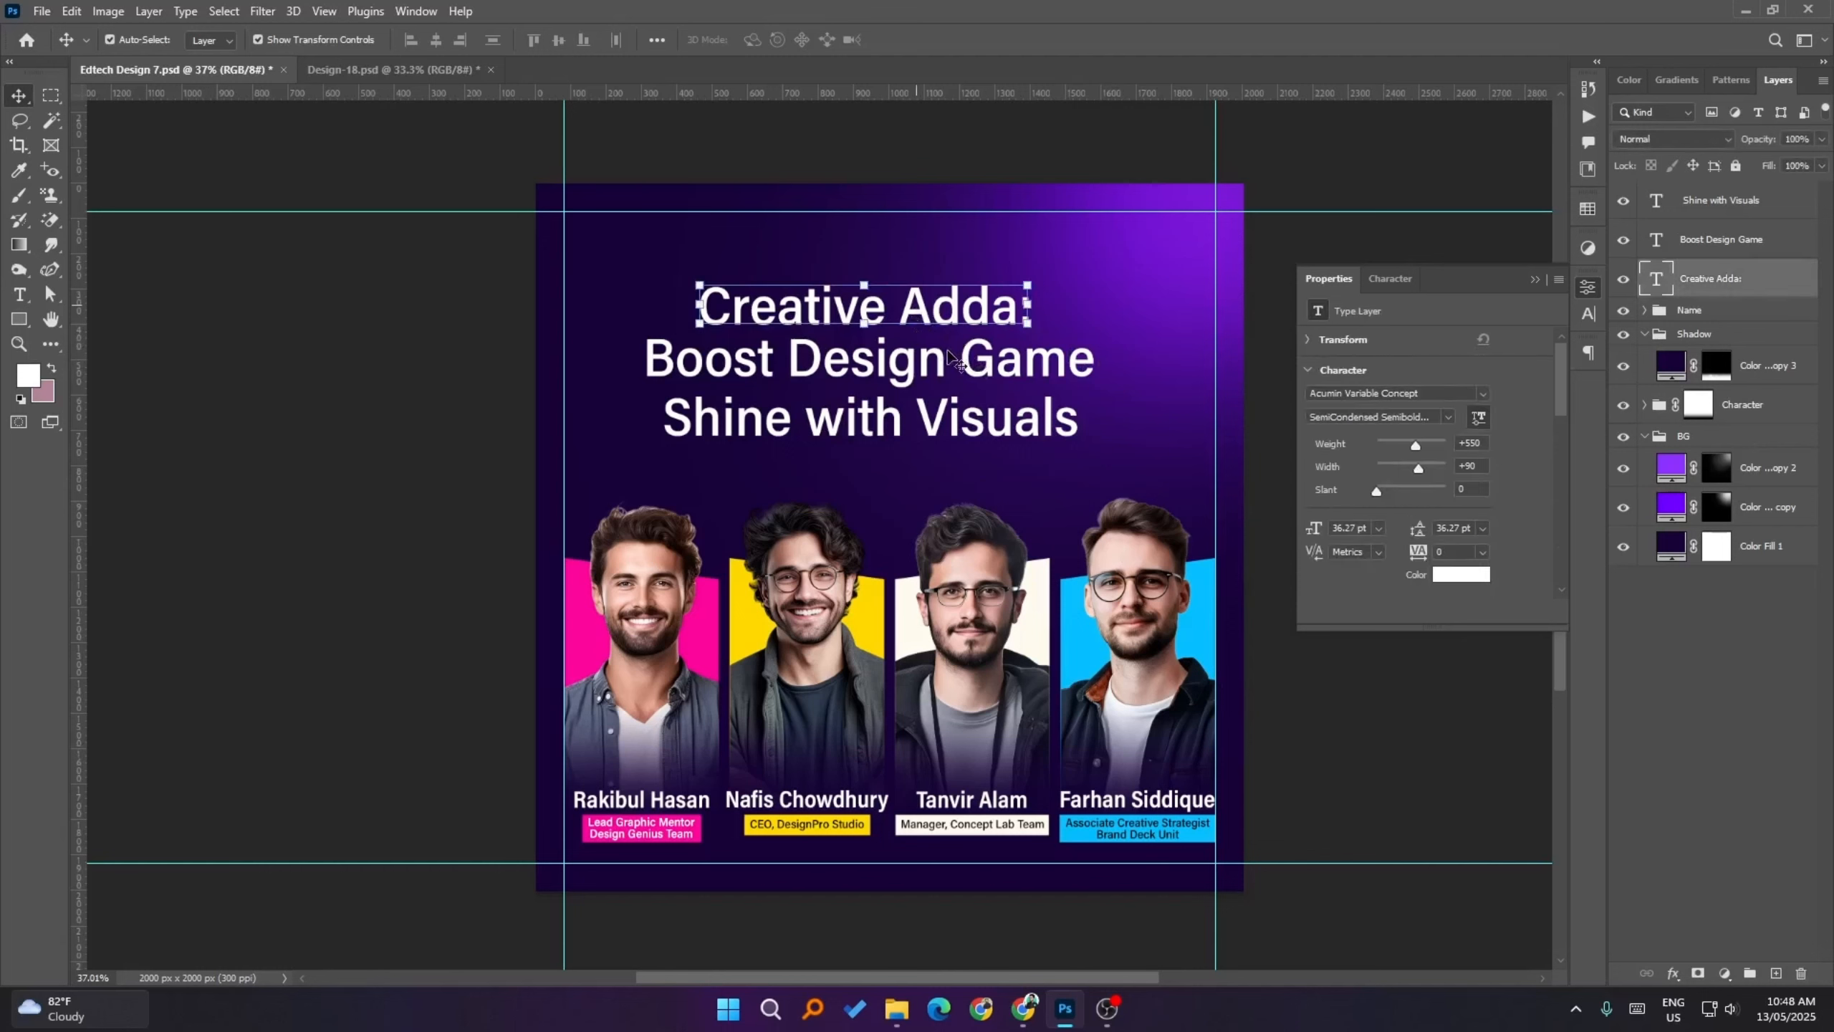
# - Set the headline's font weight to 70
pyautogui.keyDown('shift'); pyautogui.click(1033, 437); pyautogui.keyUp('shift')
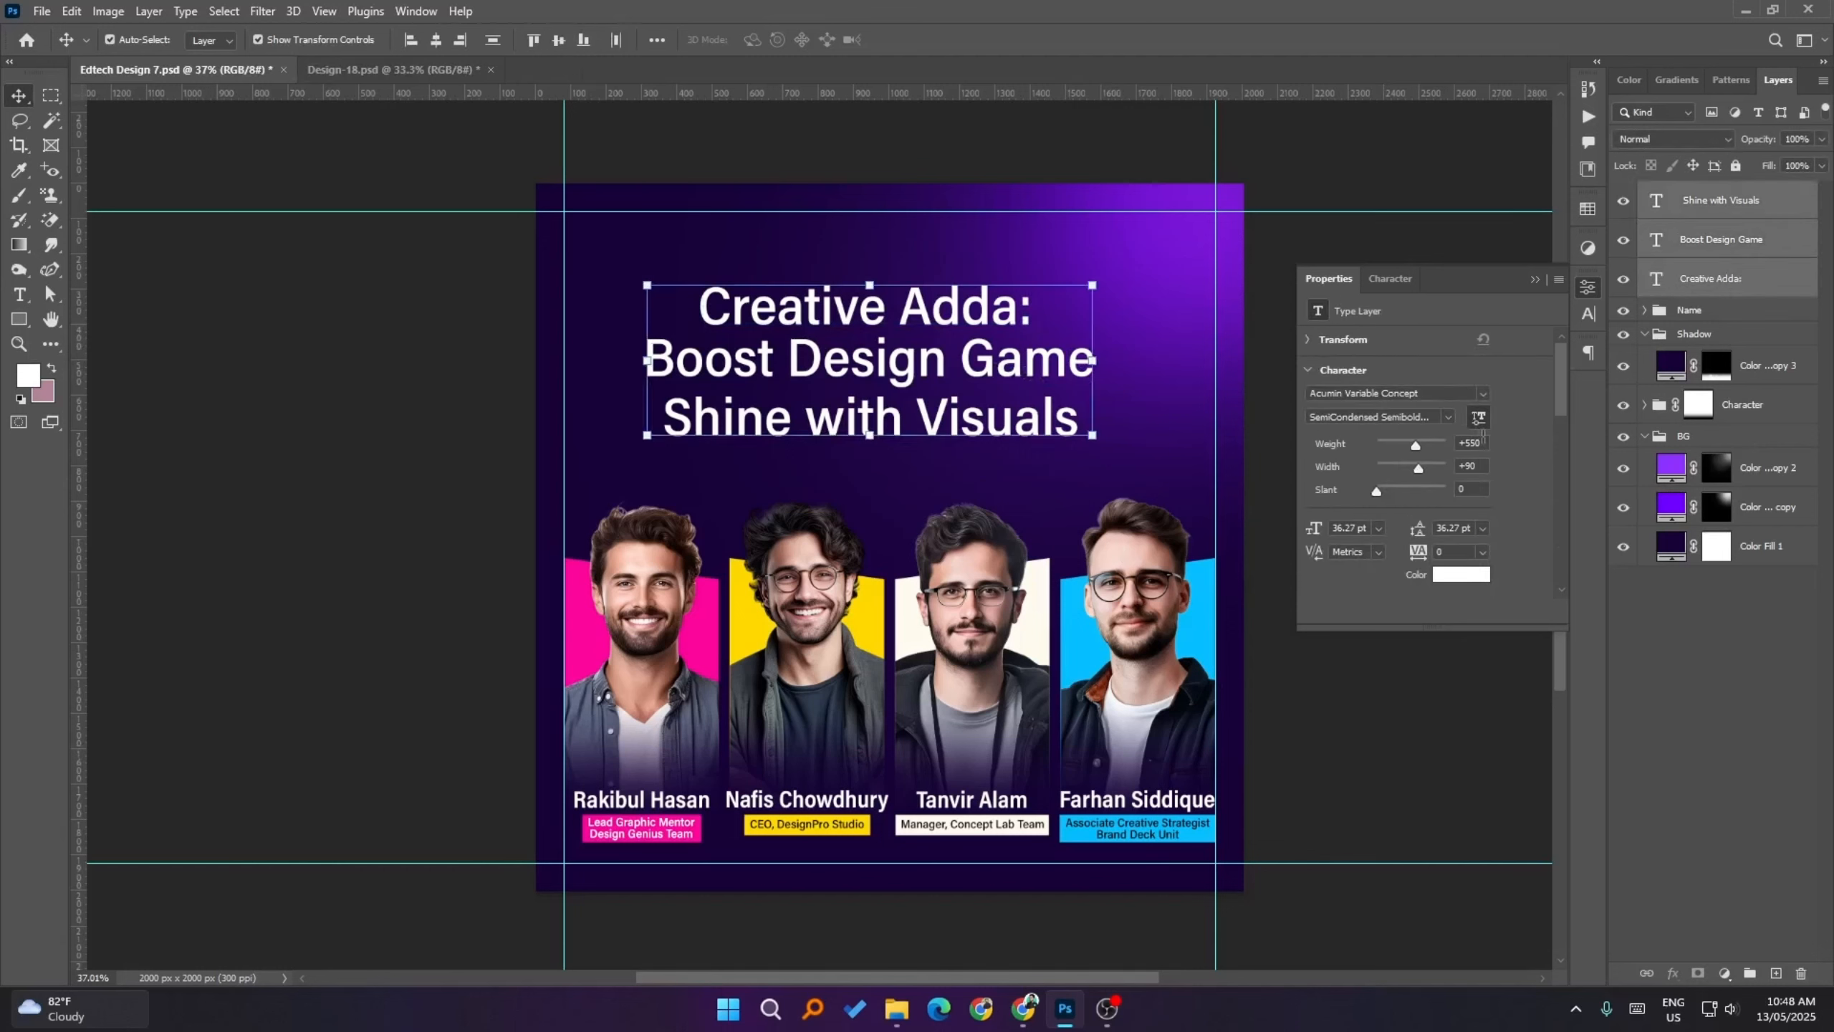
pyautogui.click(1470, 442)
pyautogui.write('700')
pyautogui.press('Return')
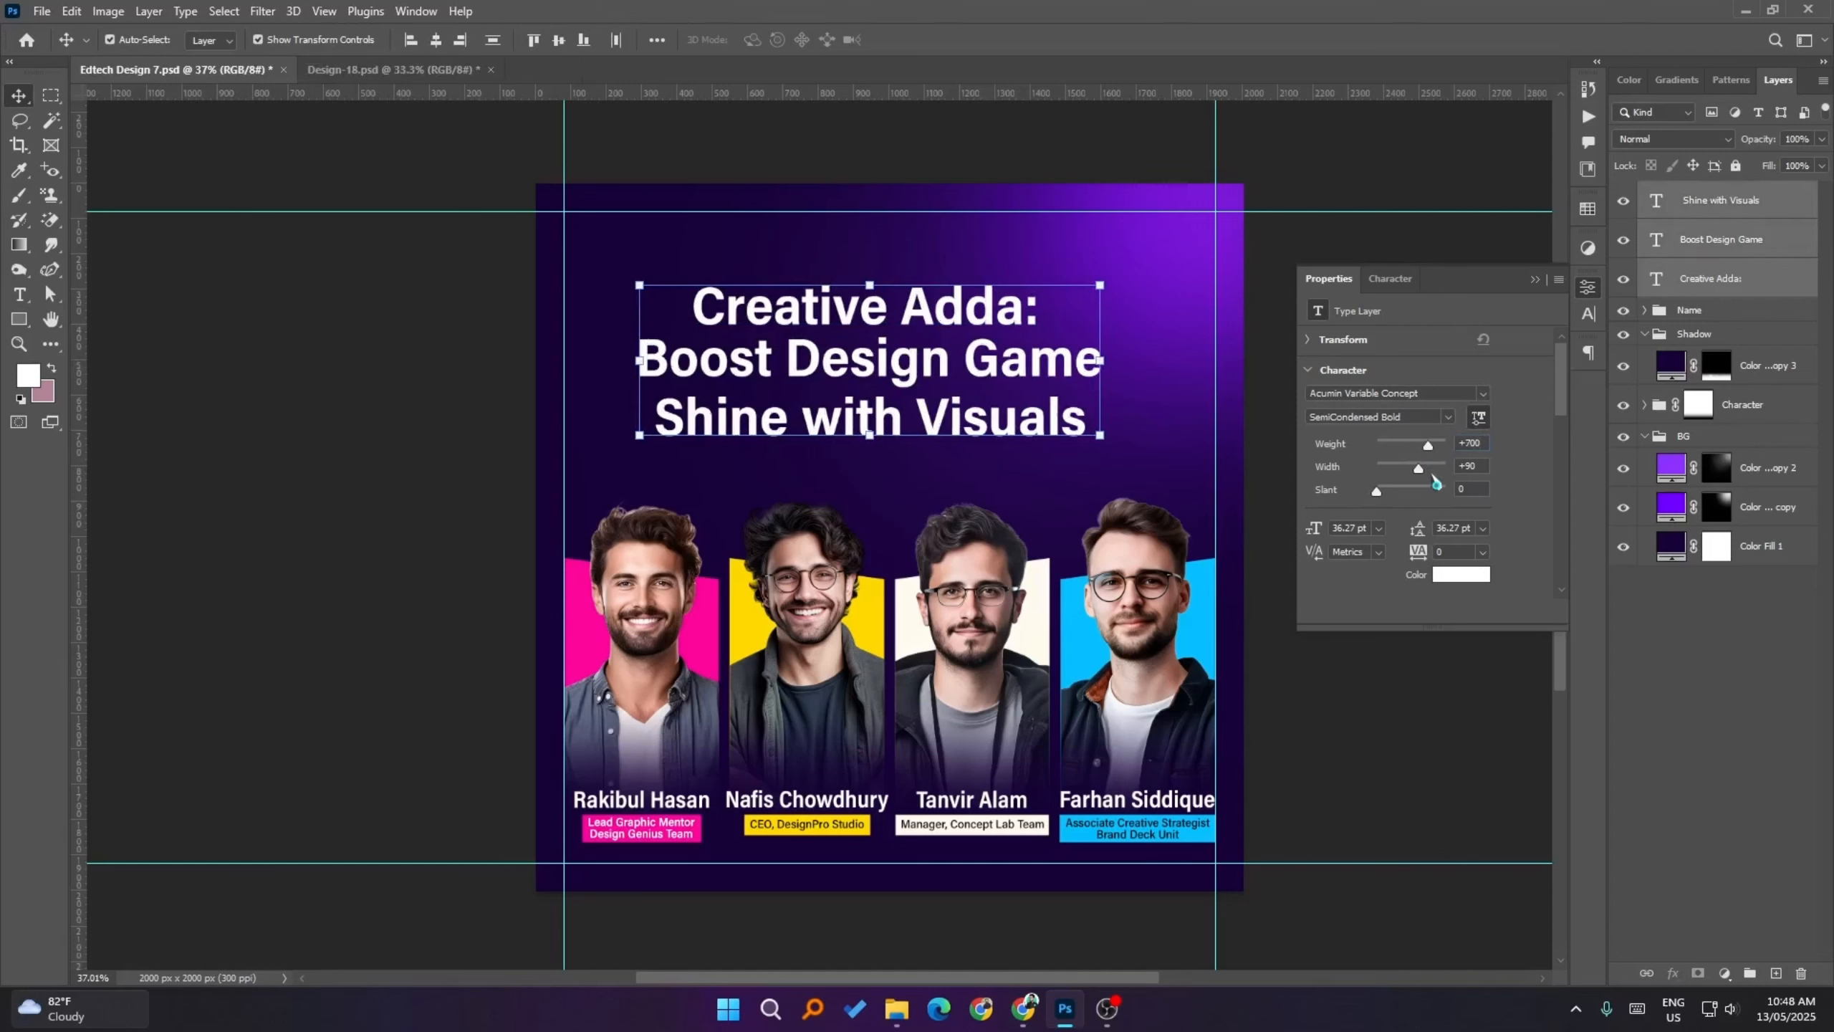
pyautogui.click(1426, 717)
# - Select all three headline lines and set their width to 80
pyautogui.click(1003, 311)
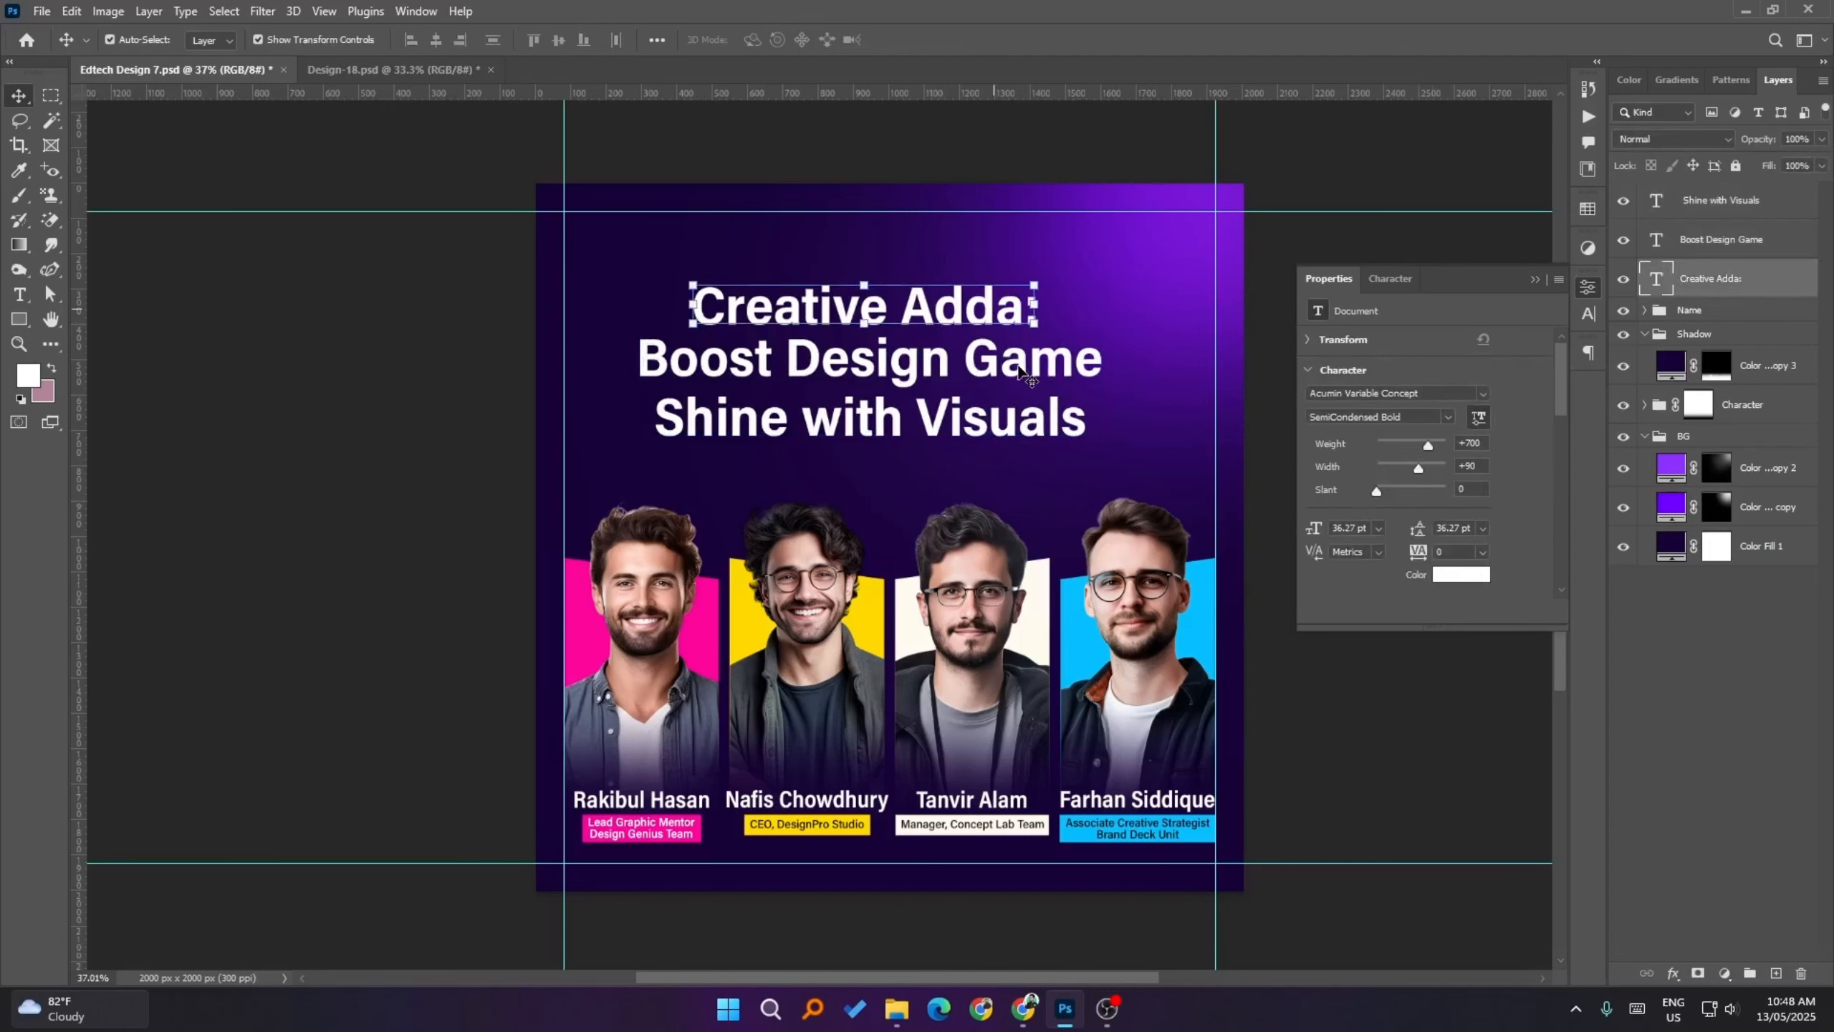
pyautogui.keyDown('shift'); pyautogui.click(1012, 362); pyautogui.keyUp('shift')
pyautogui.keyDown('shift'); pyautogui.click(1021, 424); pyautogui.keyUp('shift')
pyautogui.click(1469, 466)
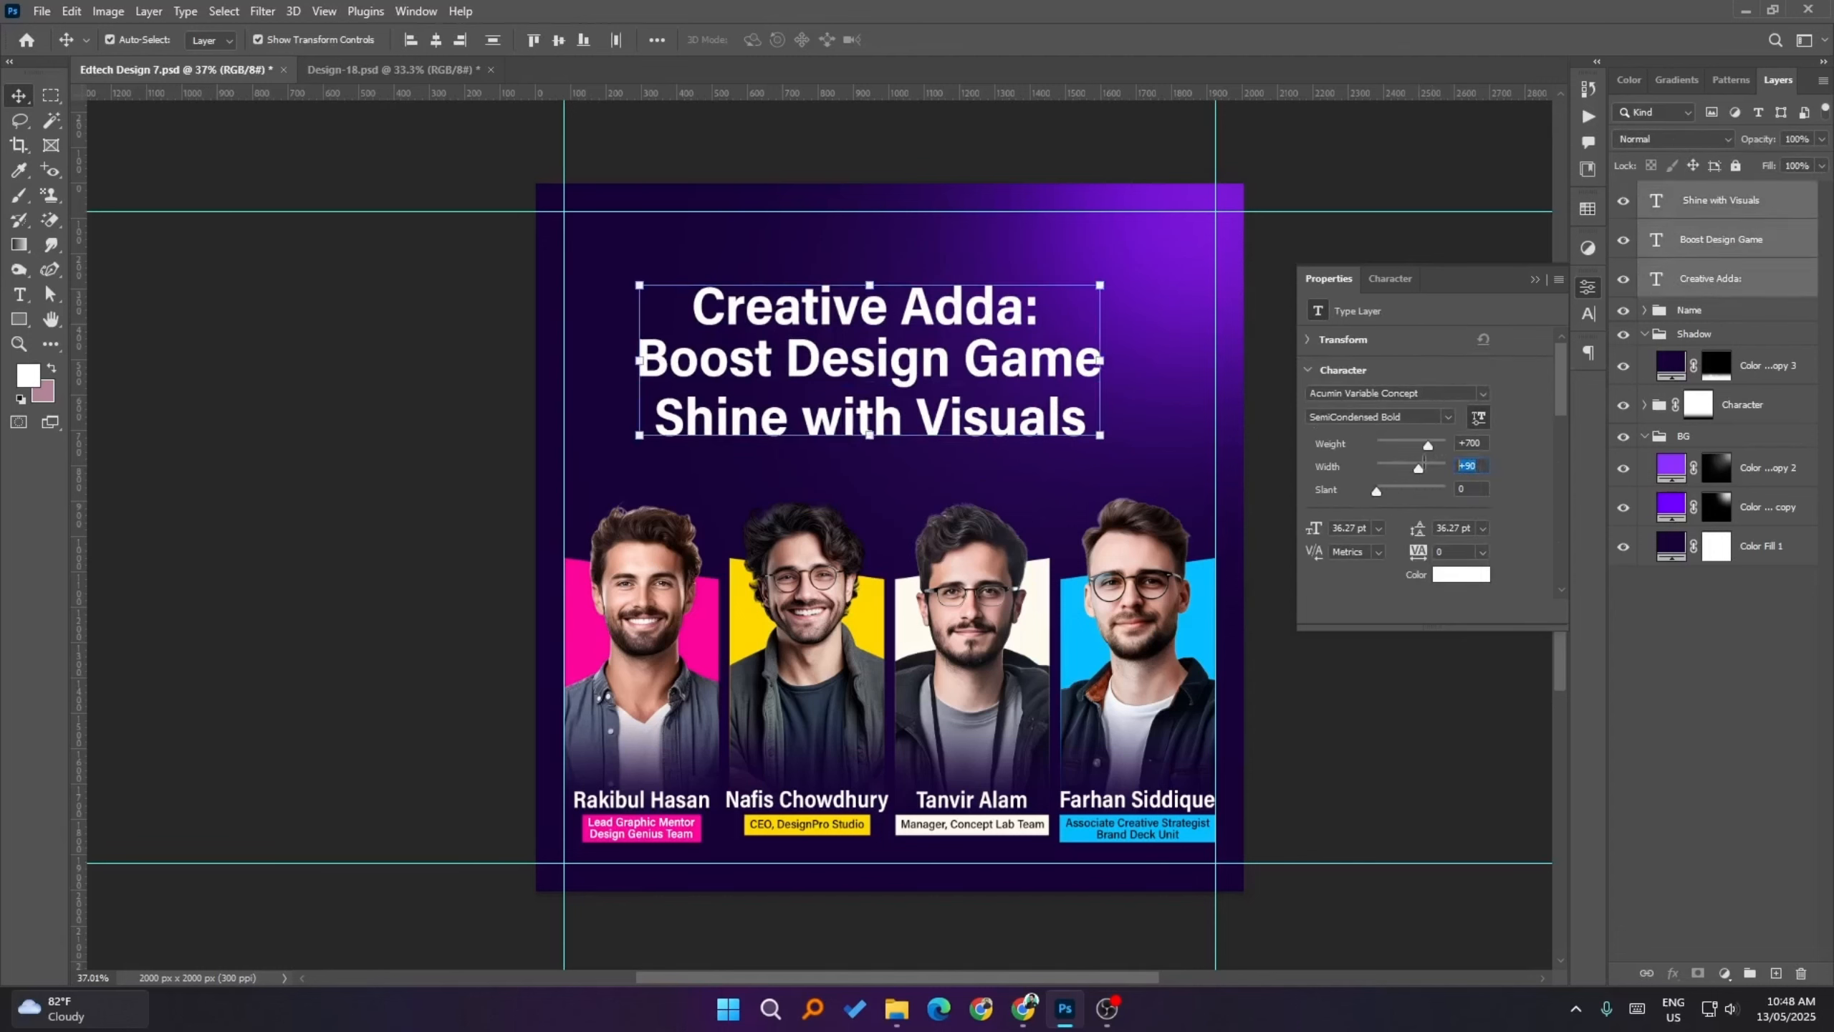
pyautogui.write('80')
pyautogui.press('Return')
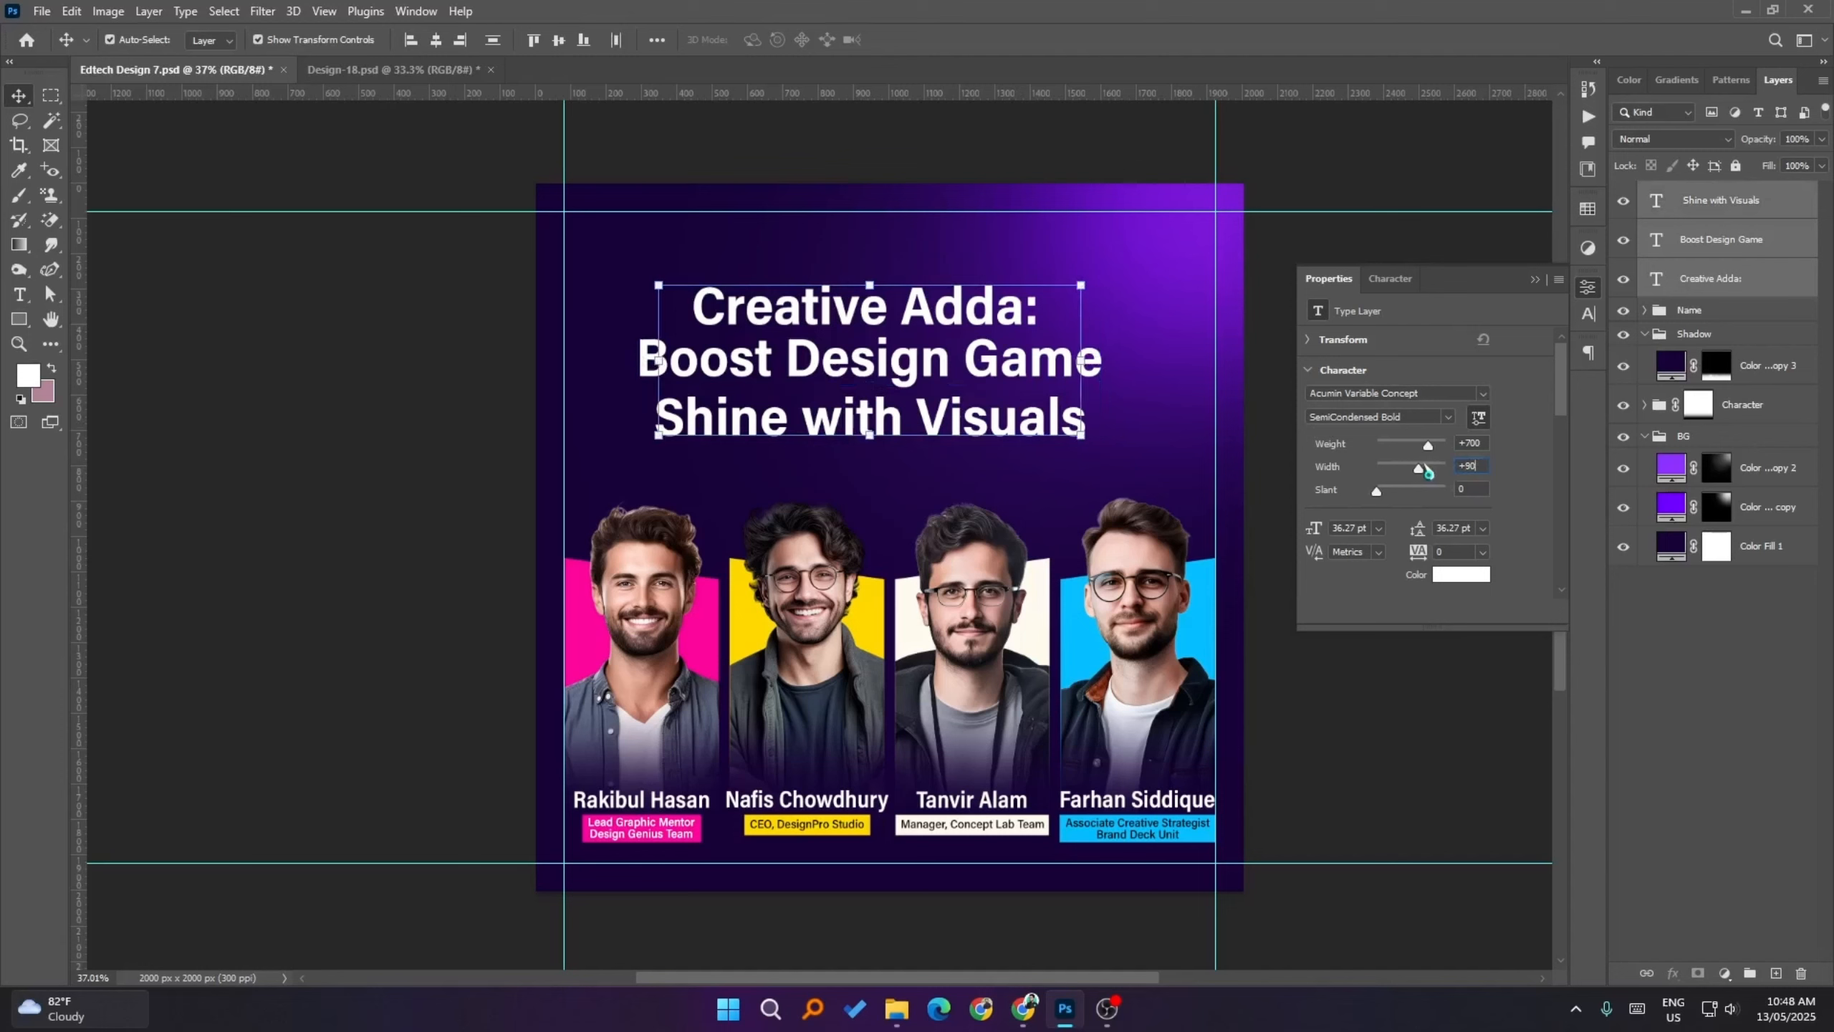
pyautogui.click(1421, 751)
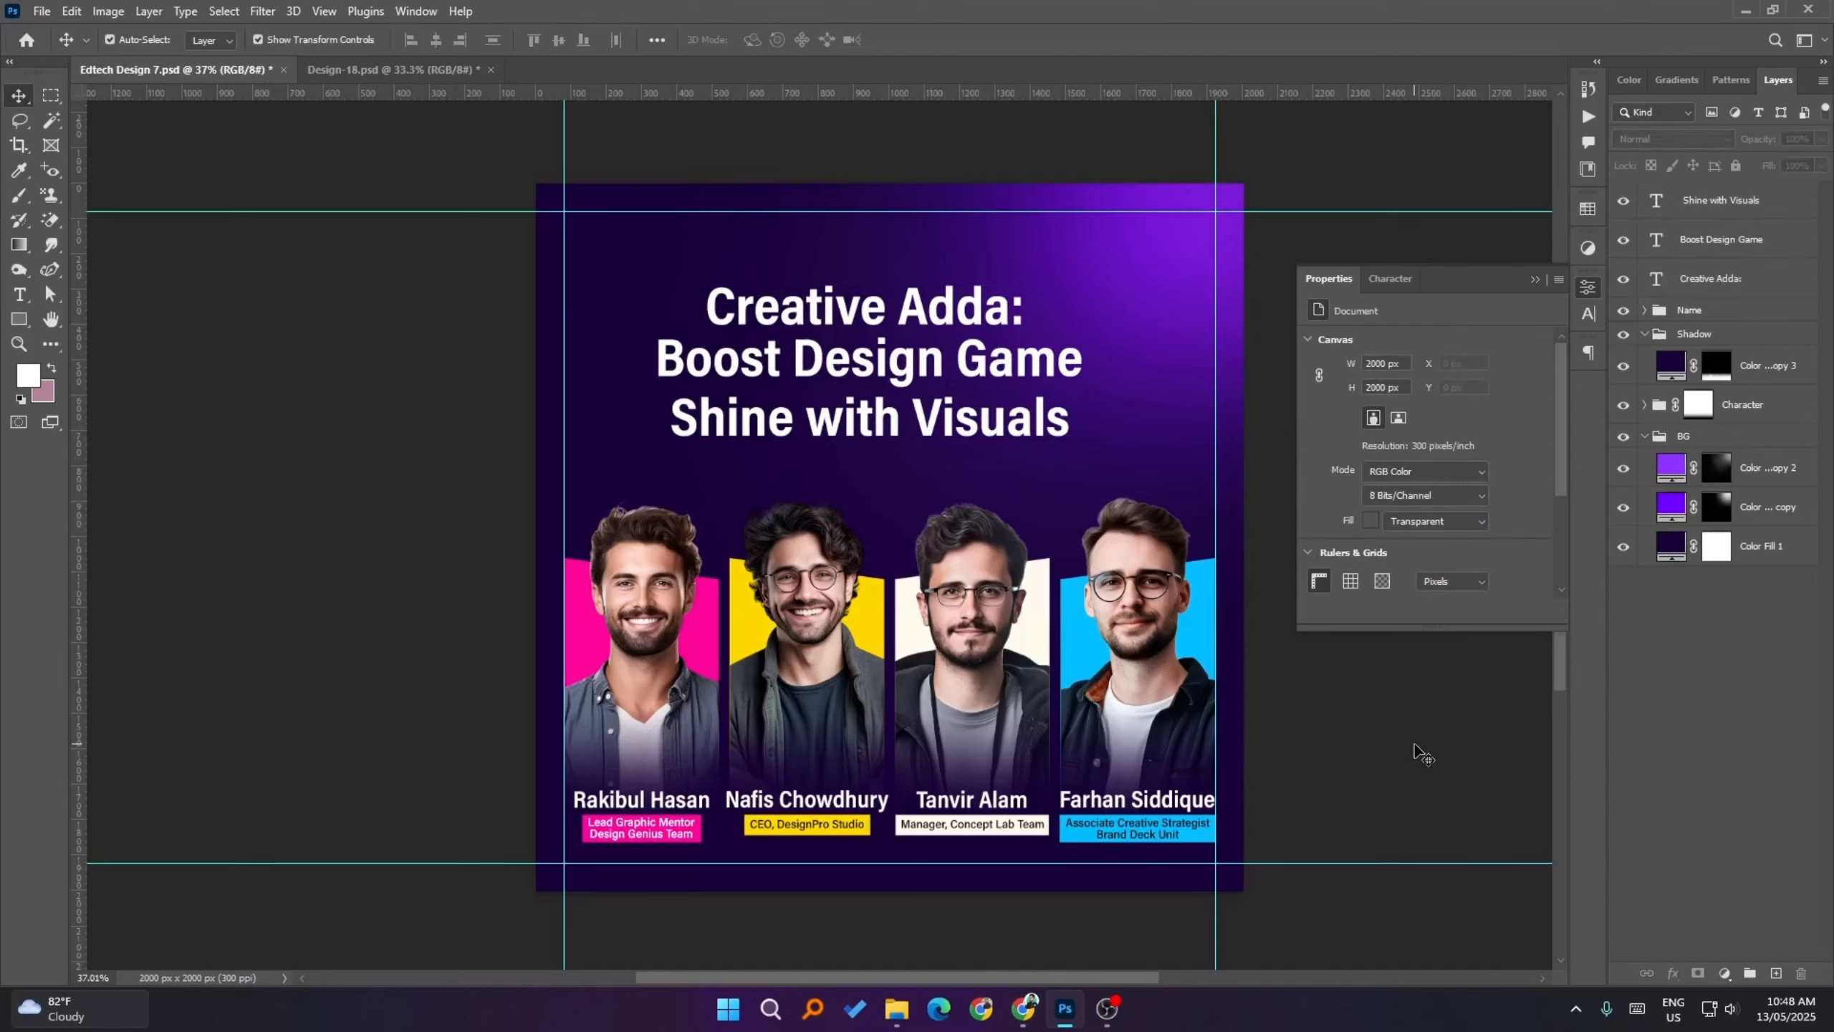
# - Reselect the three lines, preview, and undo the last weight change
pyautogui.click(984, 321)
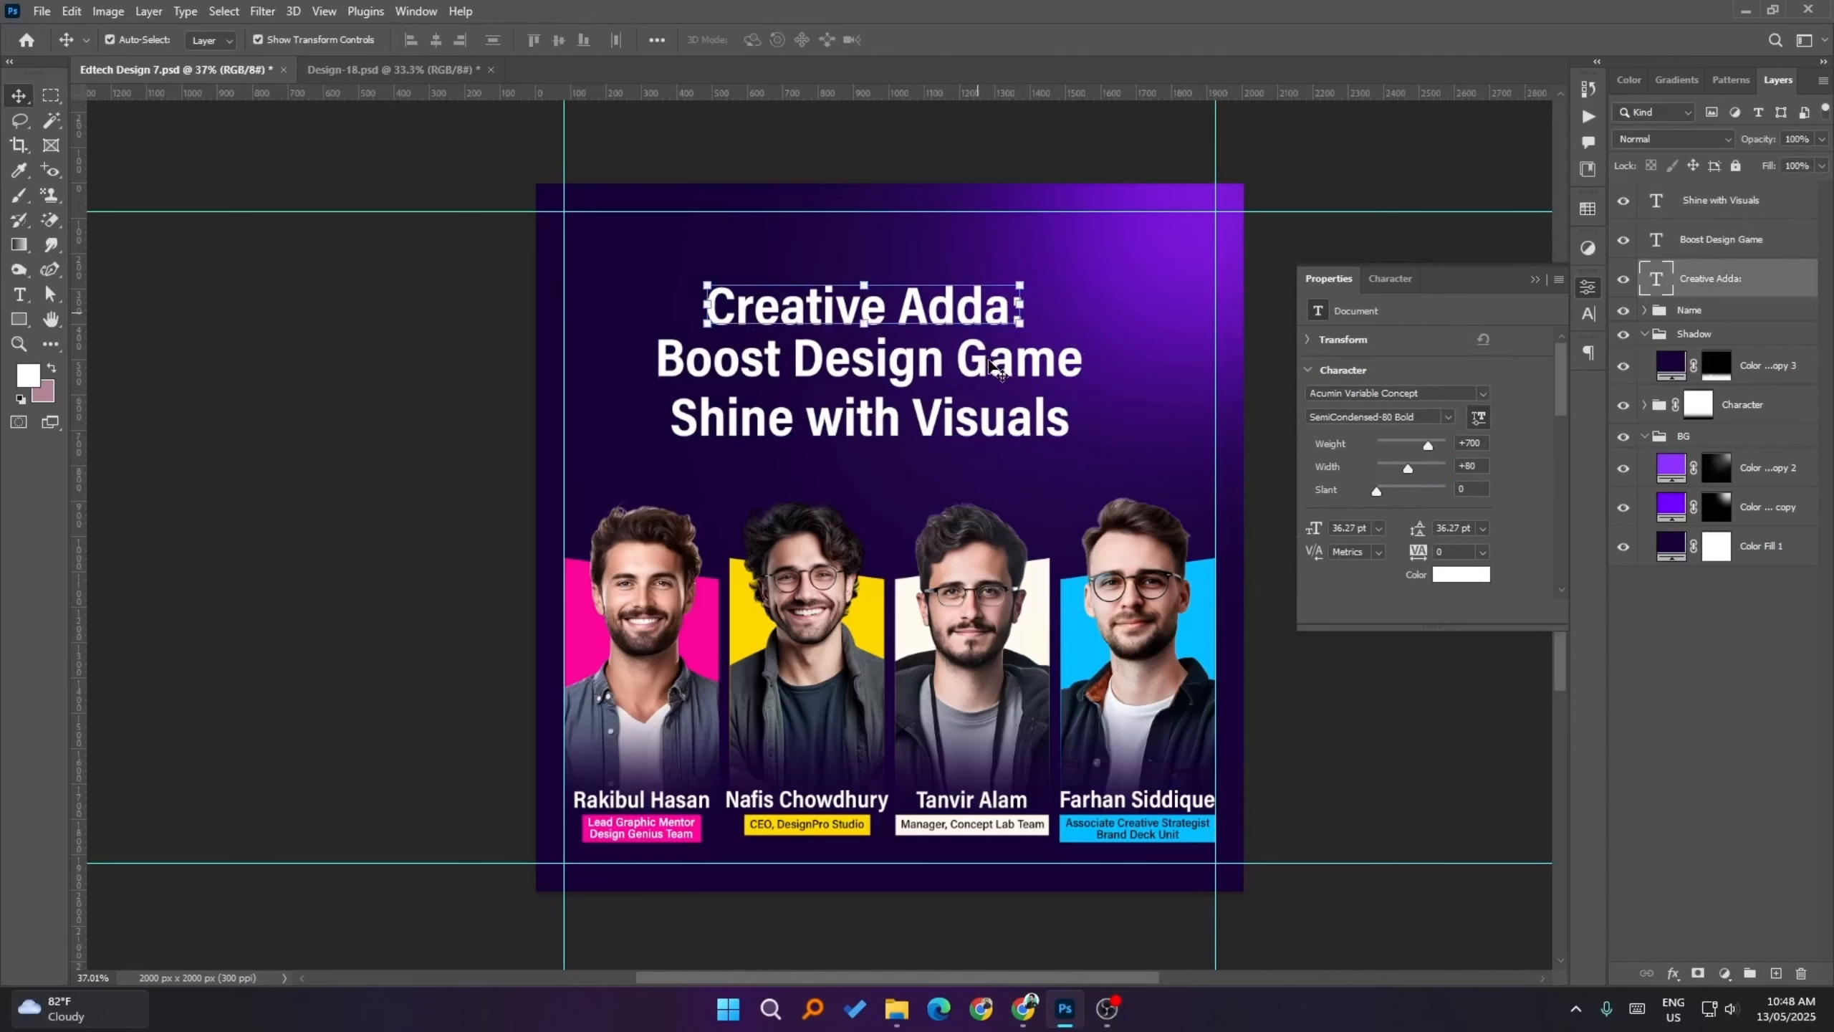
pyautogui.keyDown('shift'); pyautogui.click(991, 370); pyautogui.keyUp('shift')
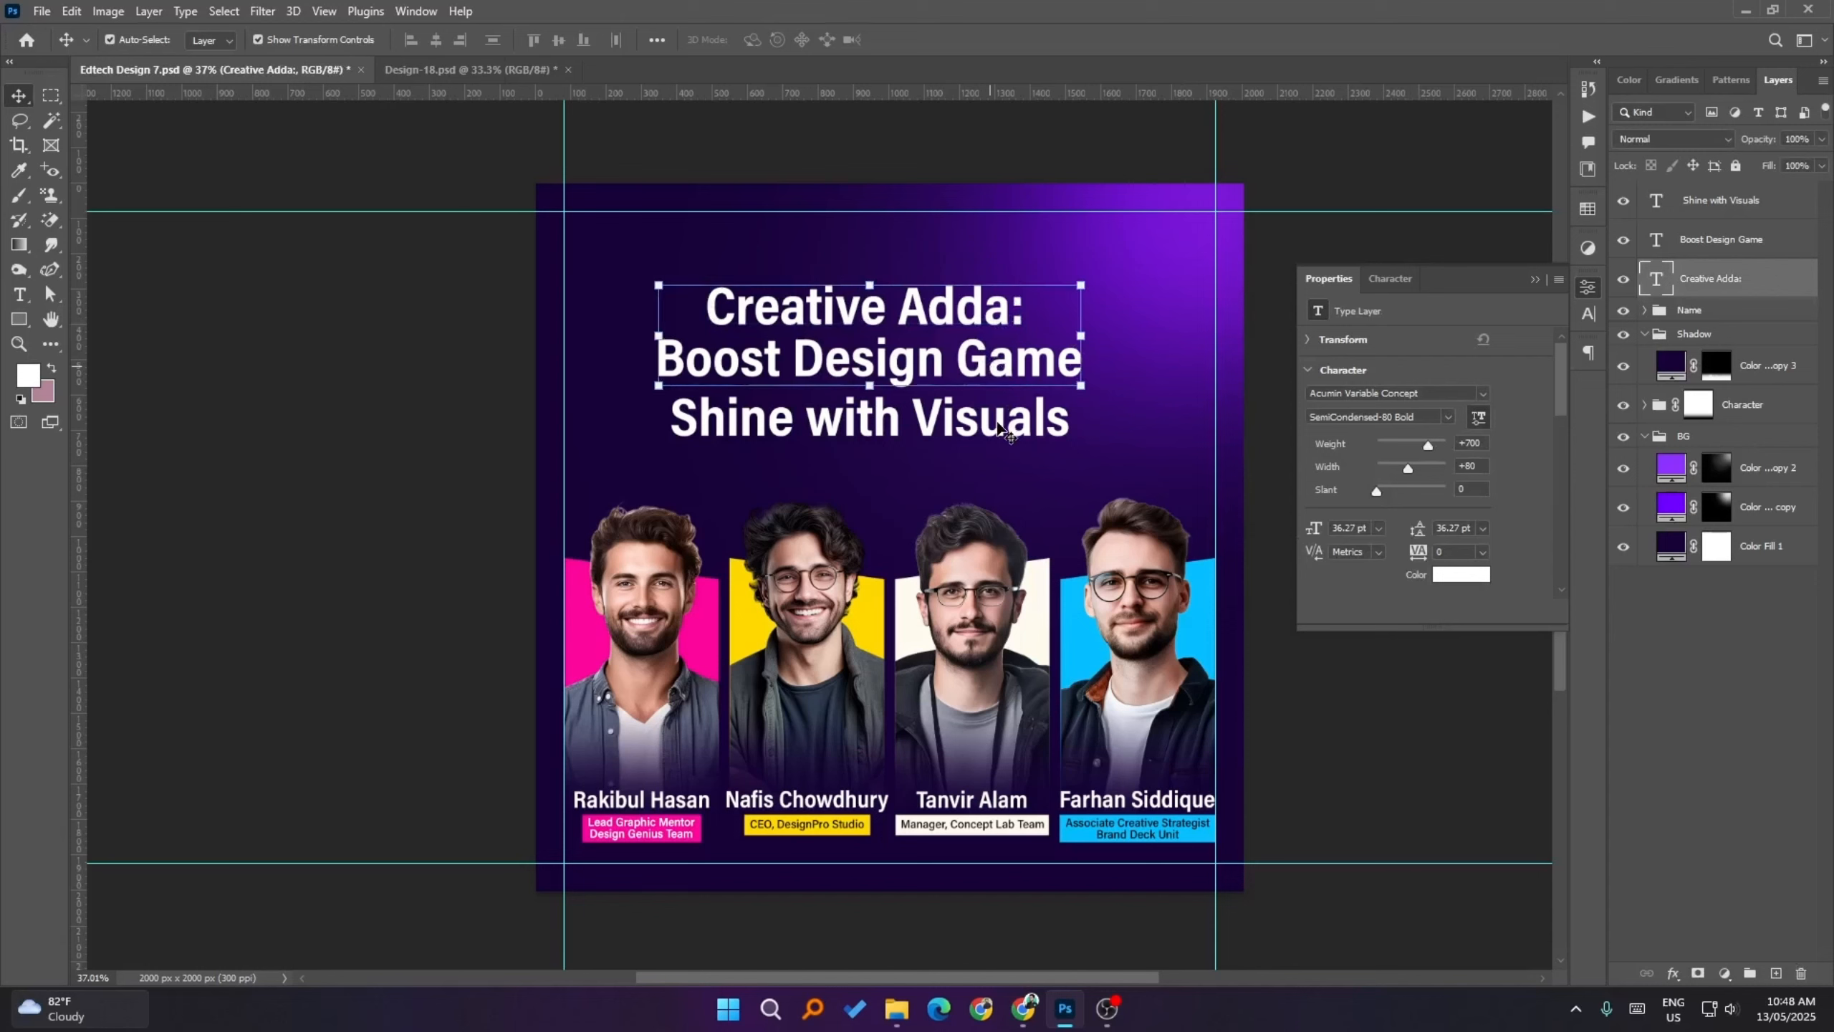
pyautogui.keyDown('shift'); pyautogui.click(996, 424); pyautogui.keyUp('shift')
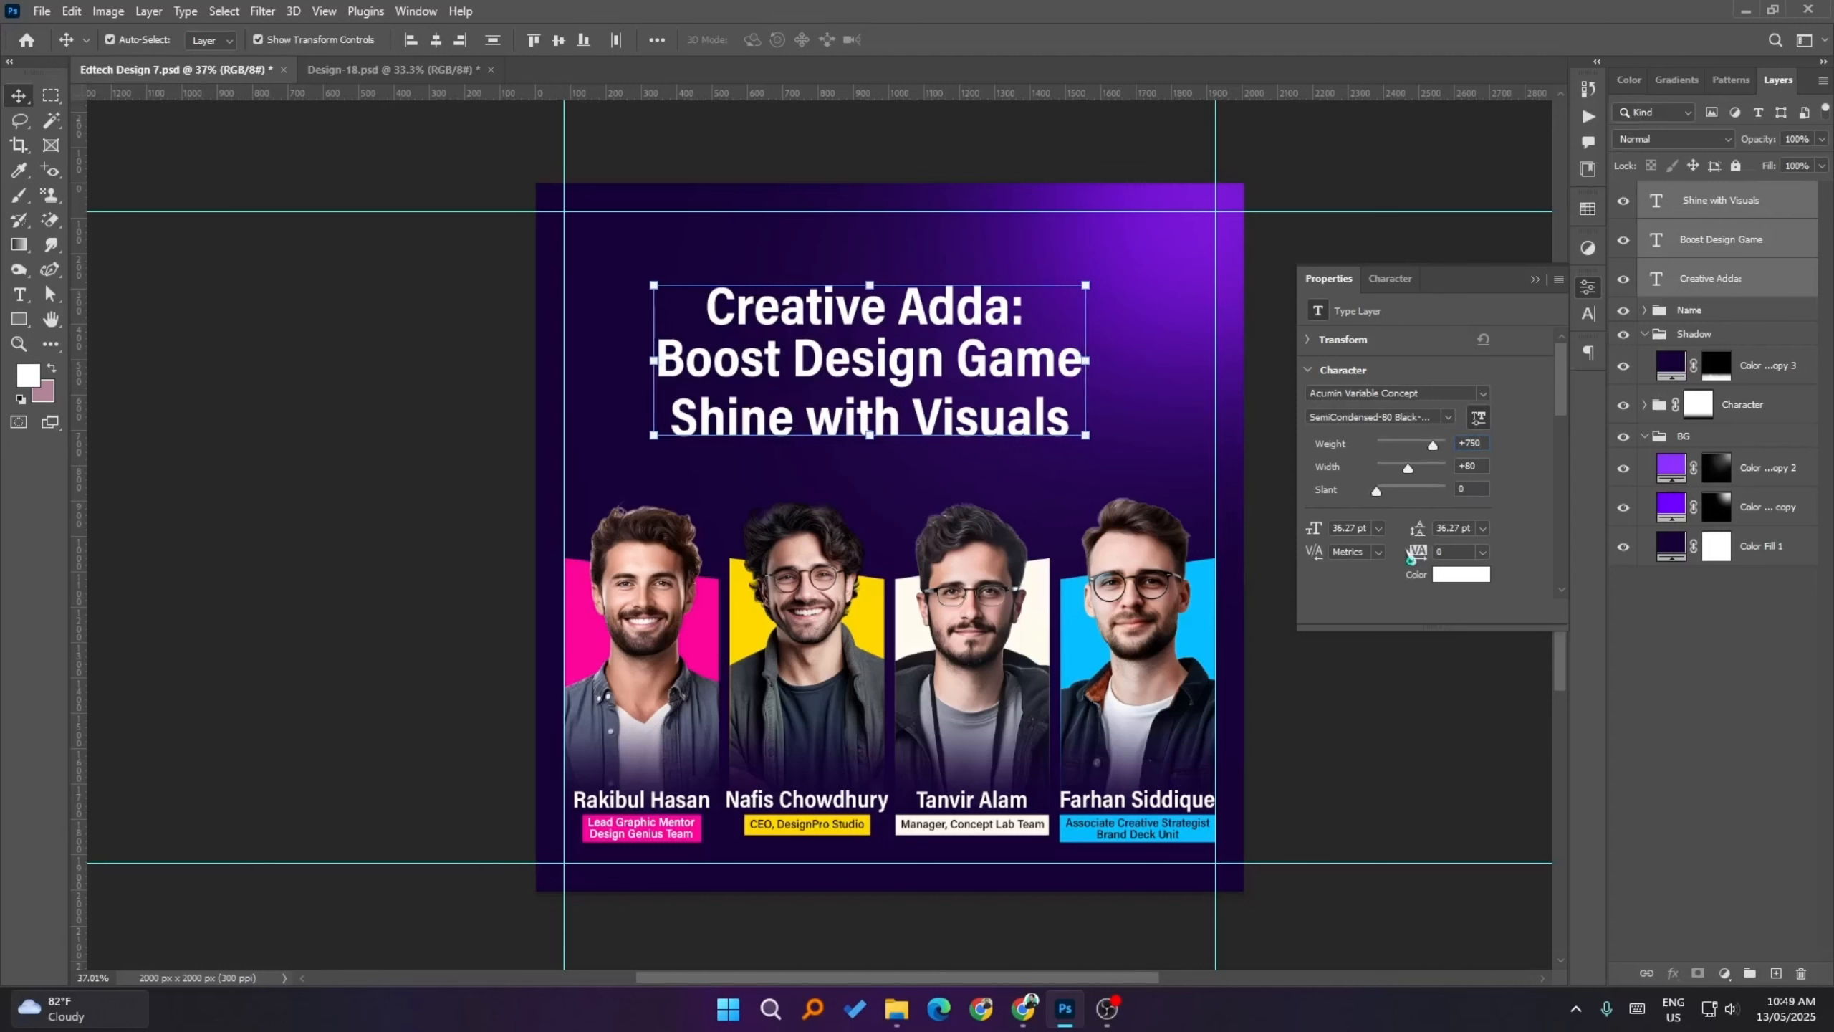
pyautogui.click(1376, 814)
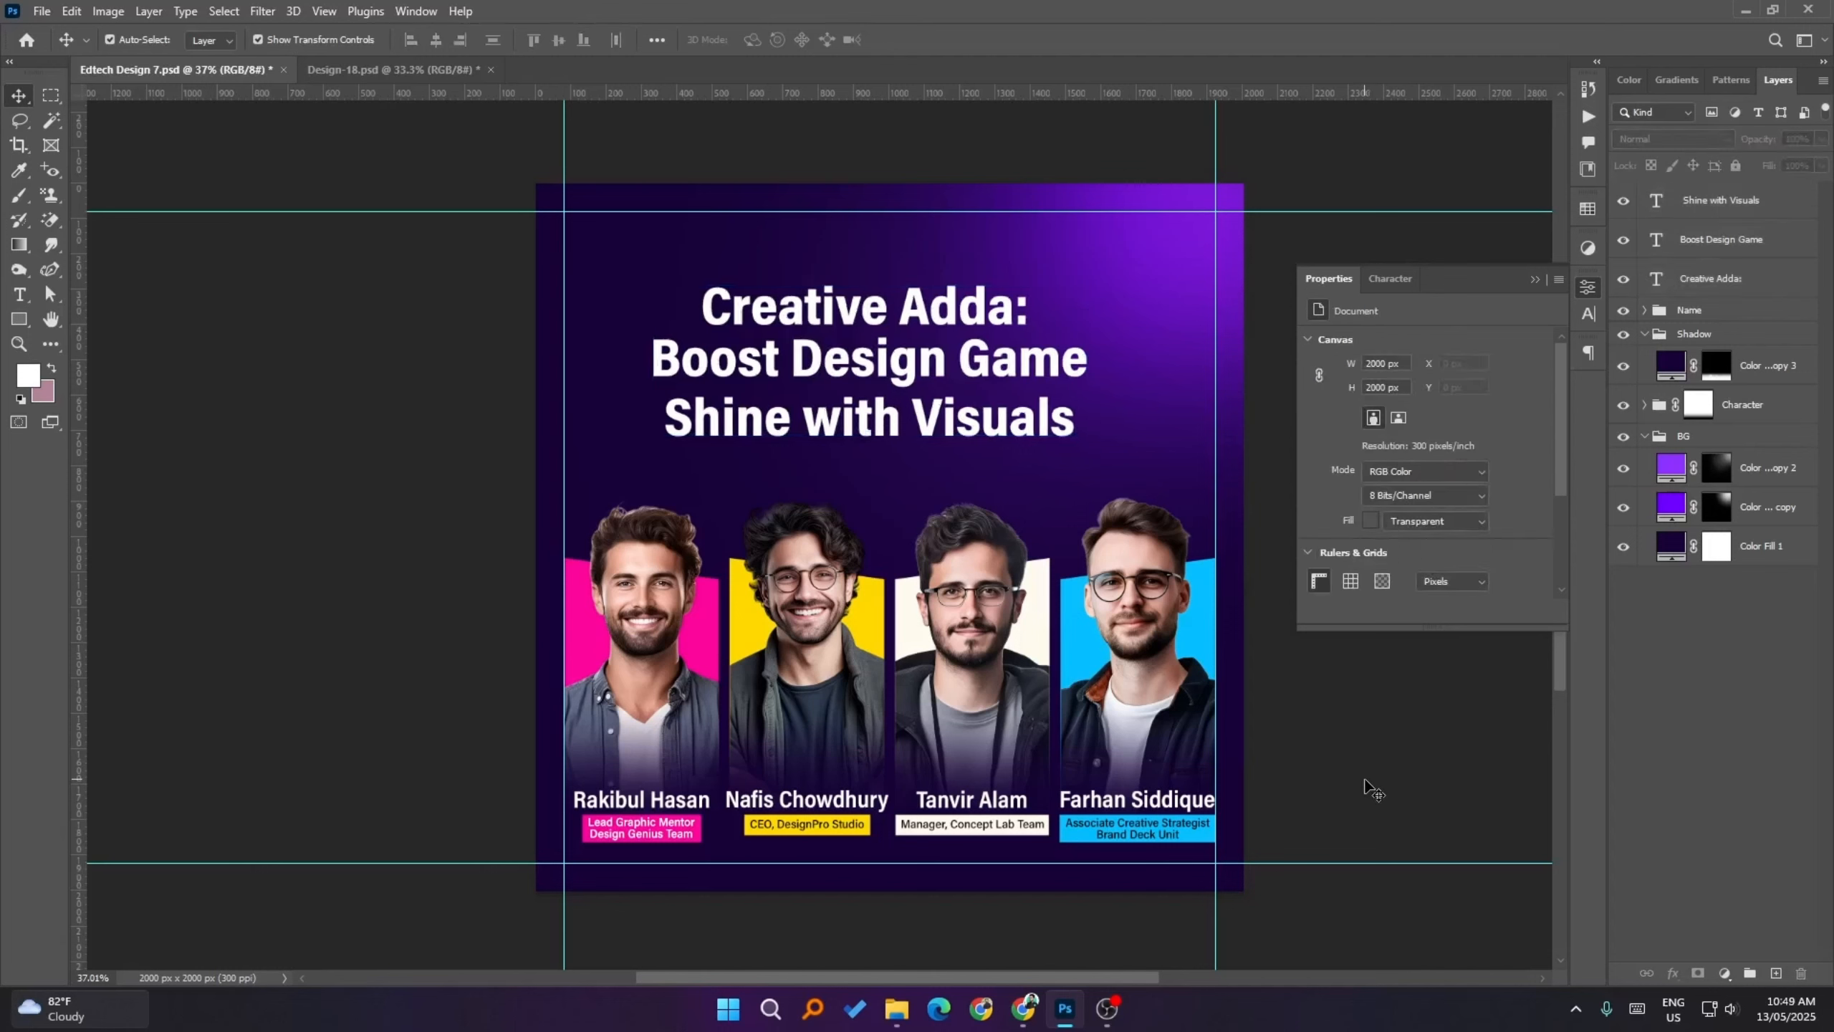
pyautogui.hotkey('ctrl', 'z')
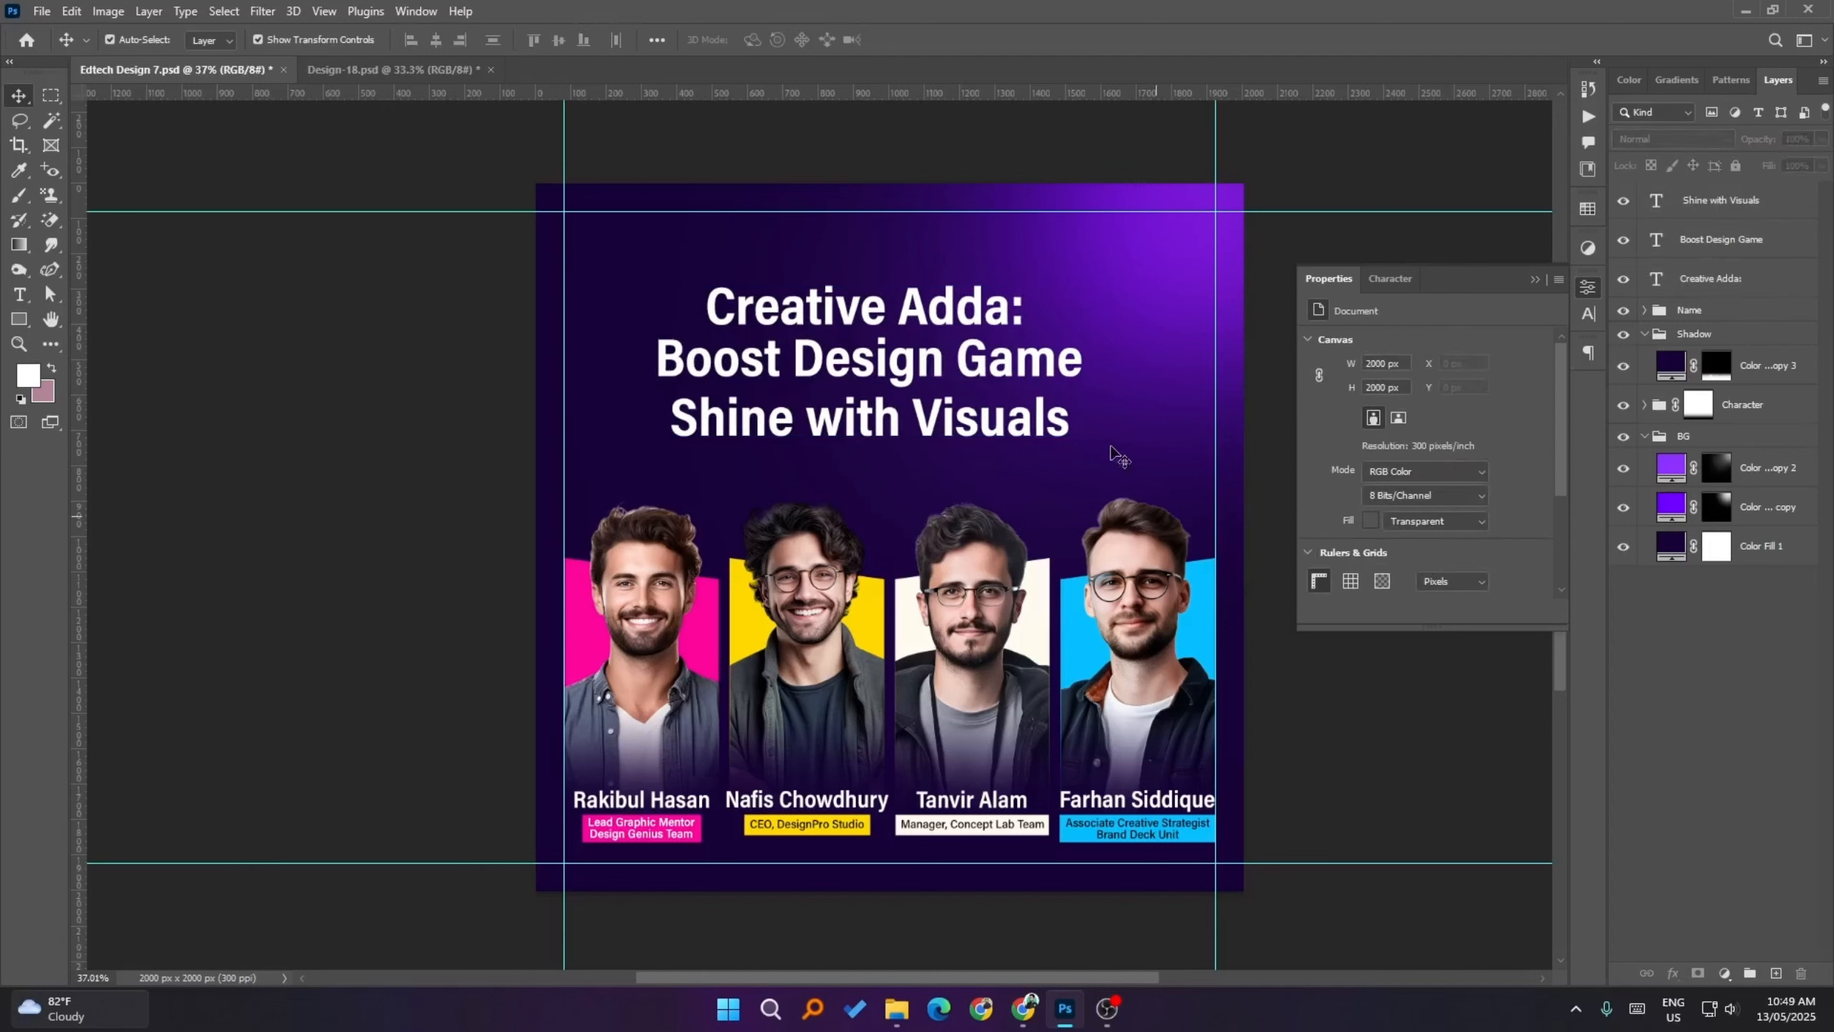
# - Give the three headline lines weight 720 and width 60
pyautogui.keyDown('ctrl'); pyautogui.click(993, 315); pyautogui.keyUp('ctrl')
pyautogui.keyDown('ctrl'); pyautogui.keyDown('shift'); pyautogui.click(1019, 365); pyautogui.keyUp('shift'); pyautogui.keyUp('ctrl')
pyautogui.keyDown('ctrl'); pyautogui.keyDown('shift'); pyautogui.click(1020, 430); pyautogui.keyUp('shift'); pyautogui.keyUp('ctrl')
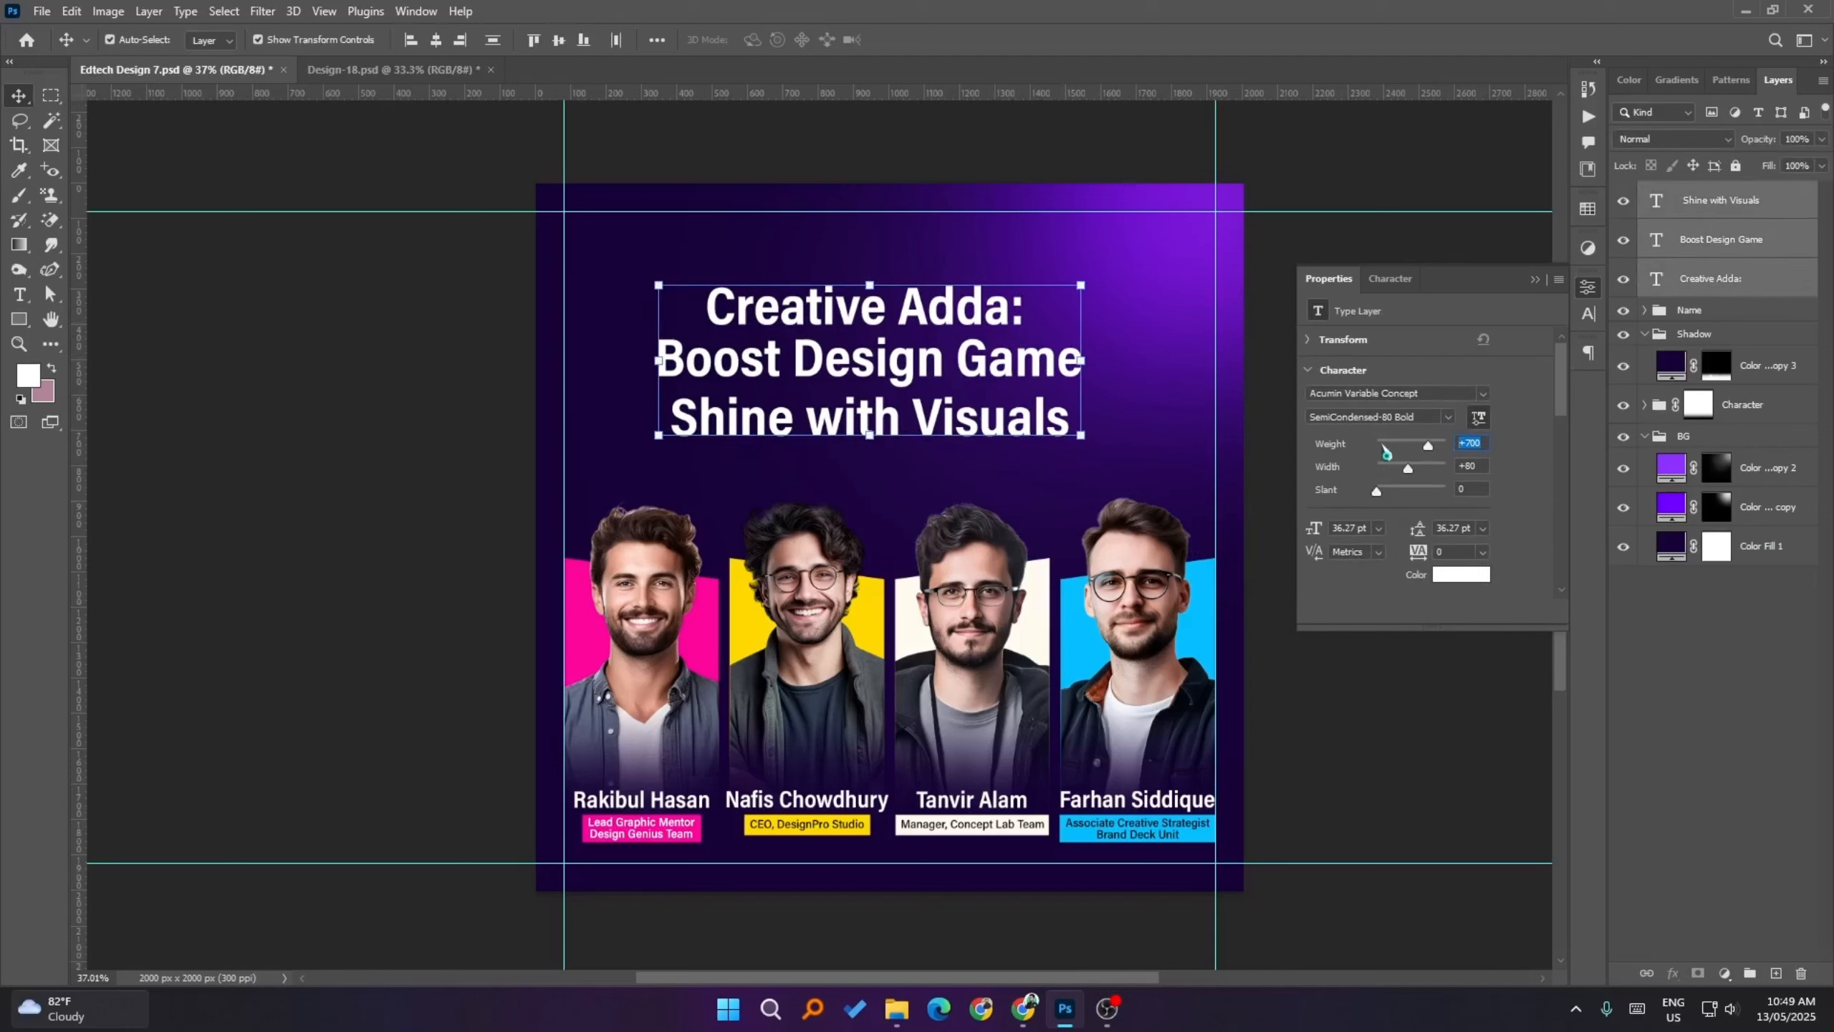
pyautogui.write('720')
pyautogui.press('Return')
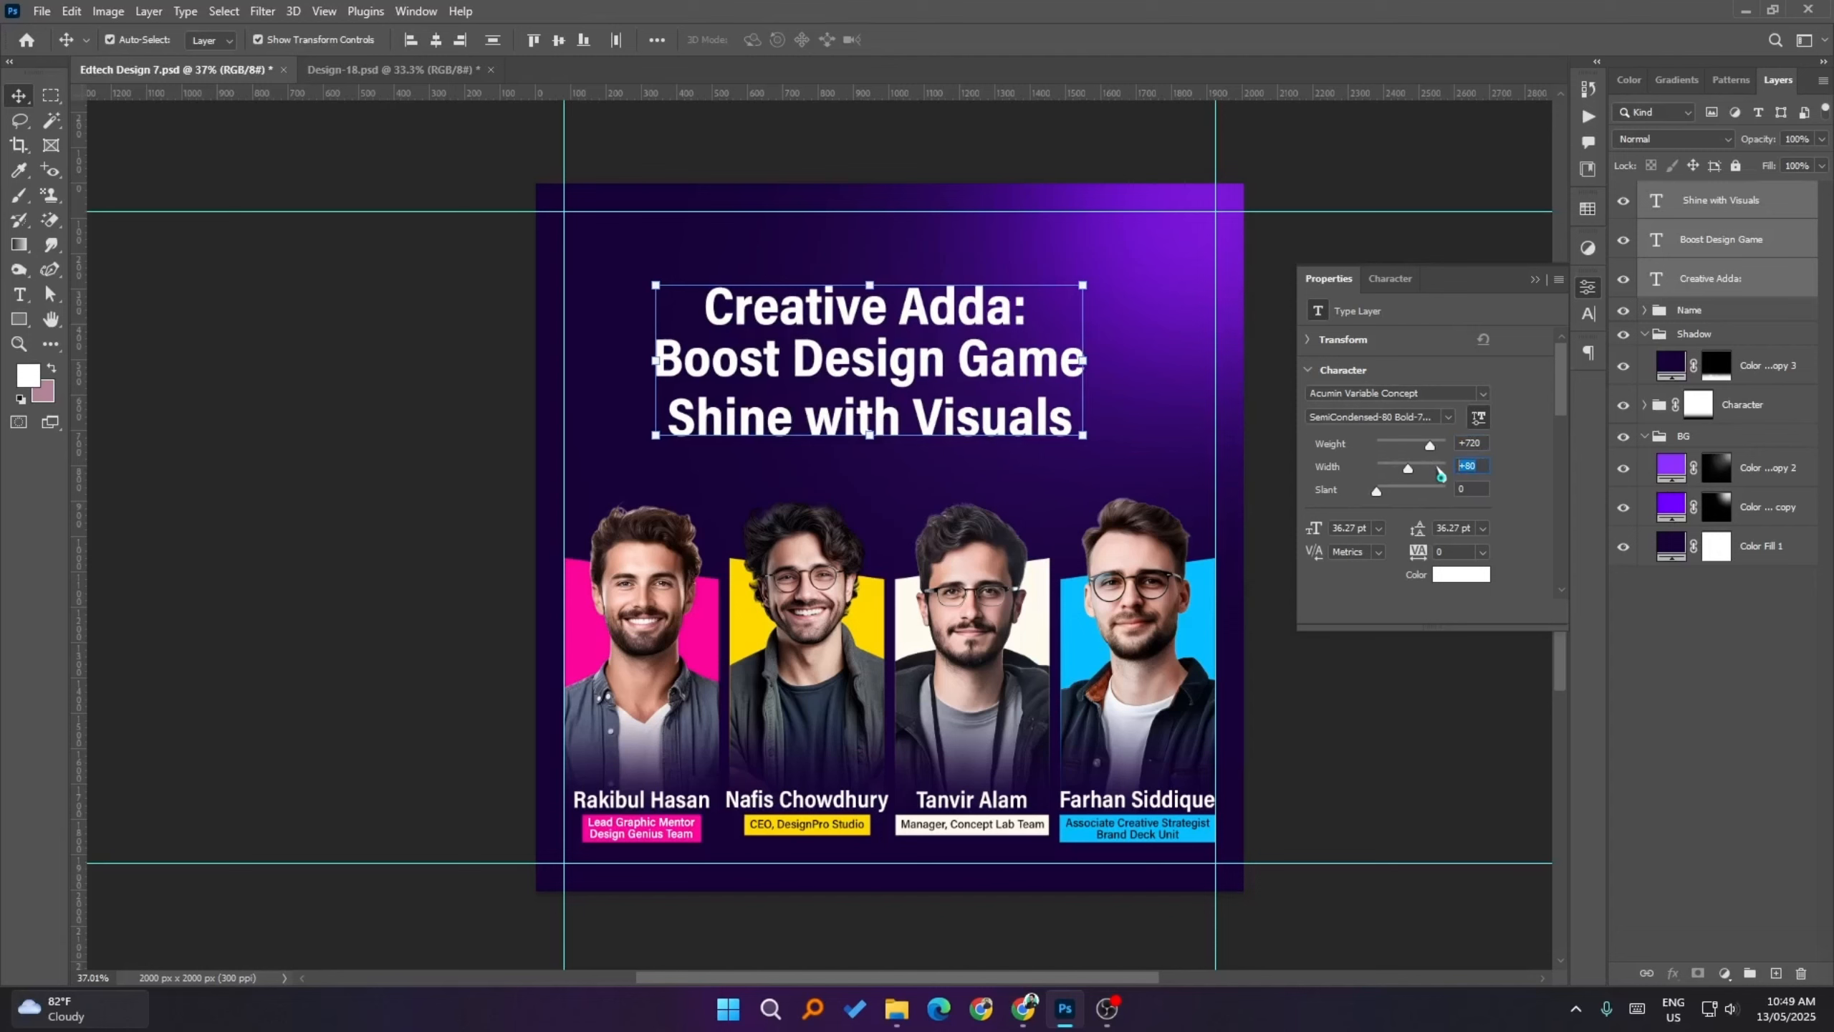
pyautogui.write('60')
pyautogui.press('Return')
pyautogui.click(1481, 741)
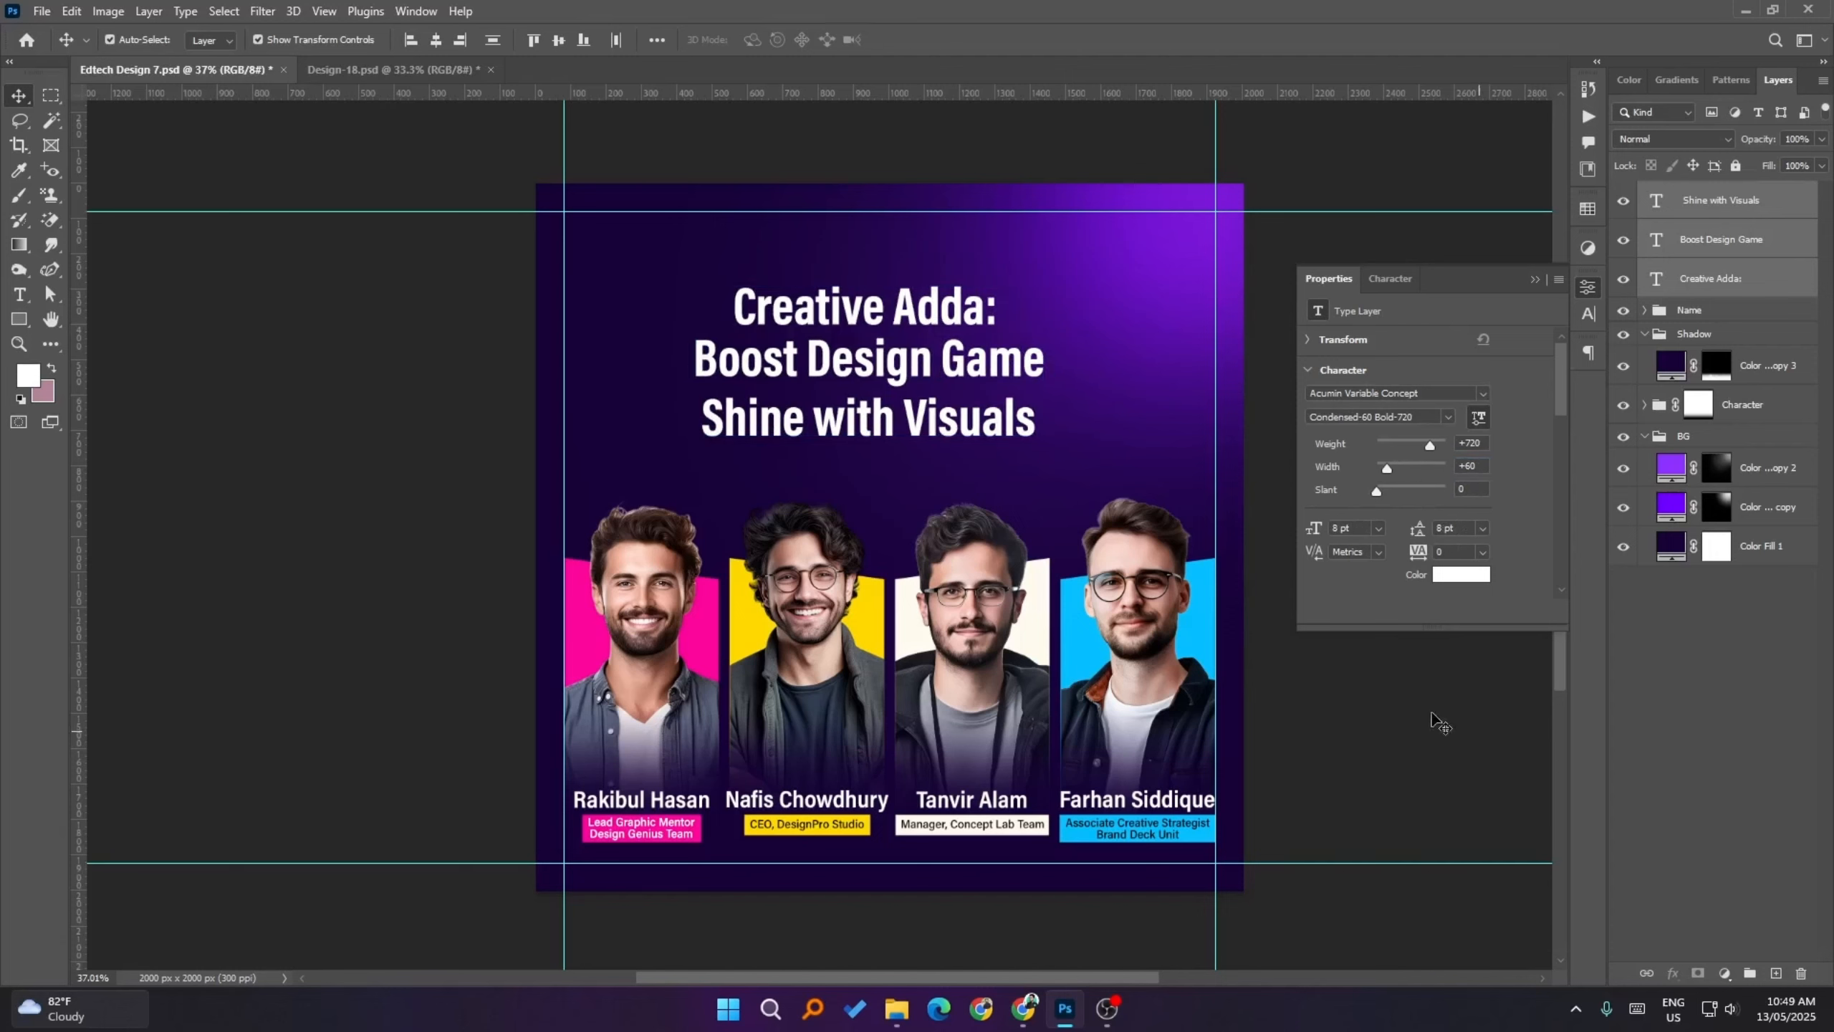
# - Change the headline width to 70, then reselect all three lines
pyautogui.click(944, 318)
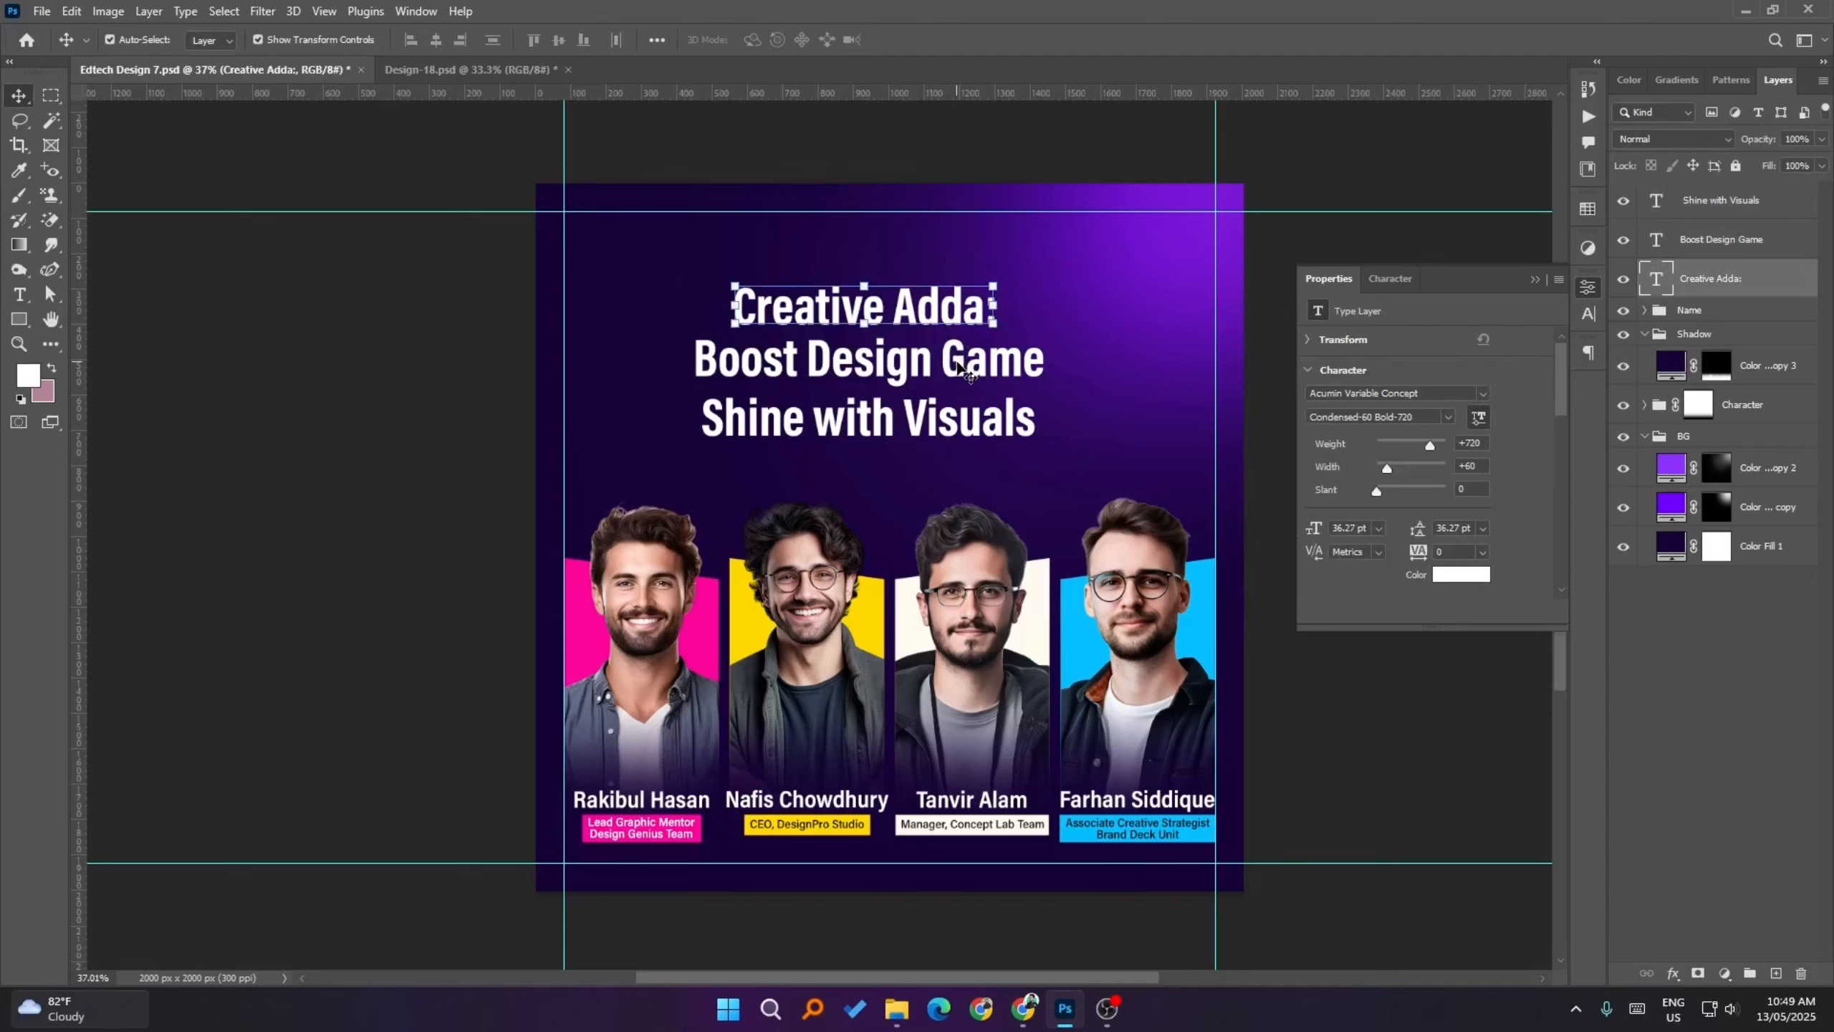
pyautogui.keyDown('shift'); pyautogui.click(971, 411); pyautogui.keyUp('shift')
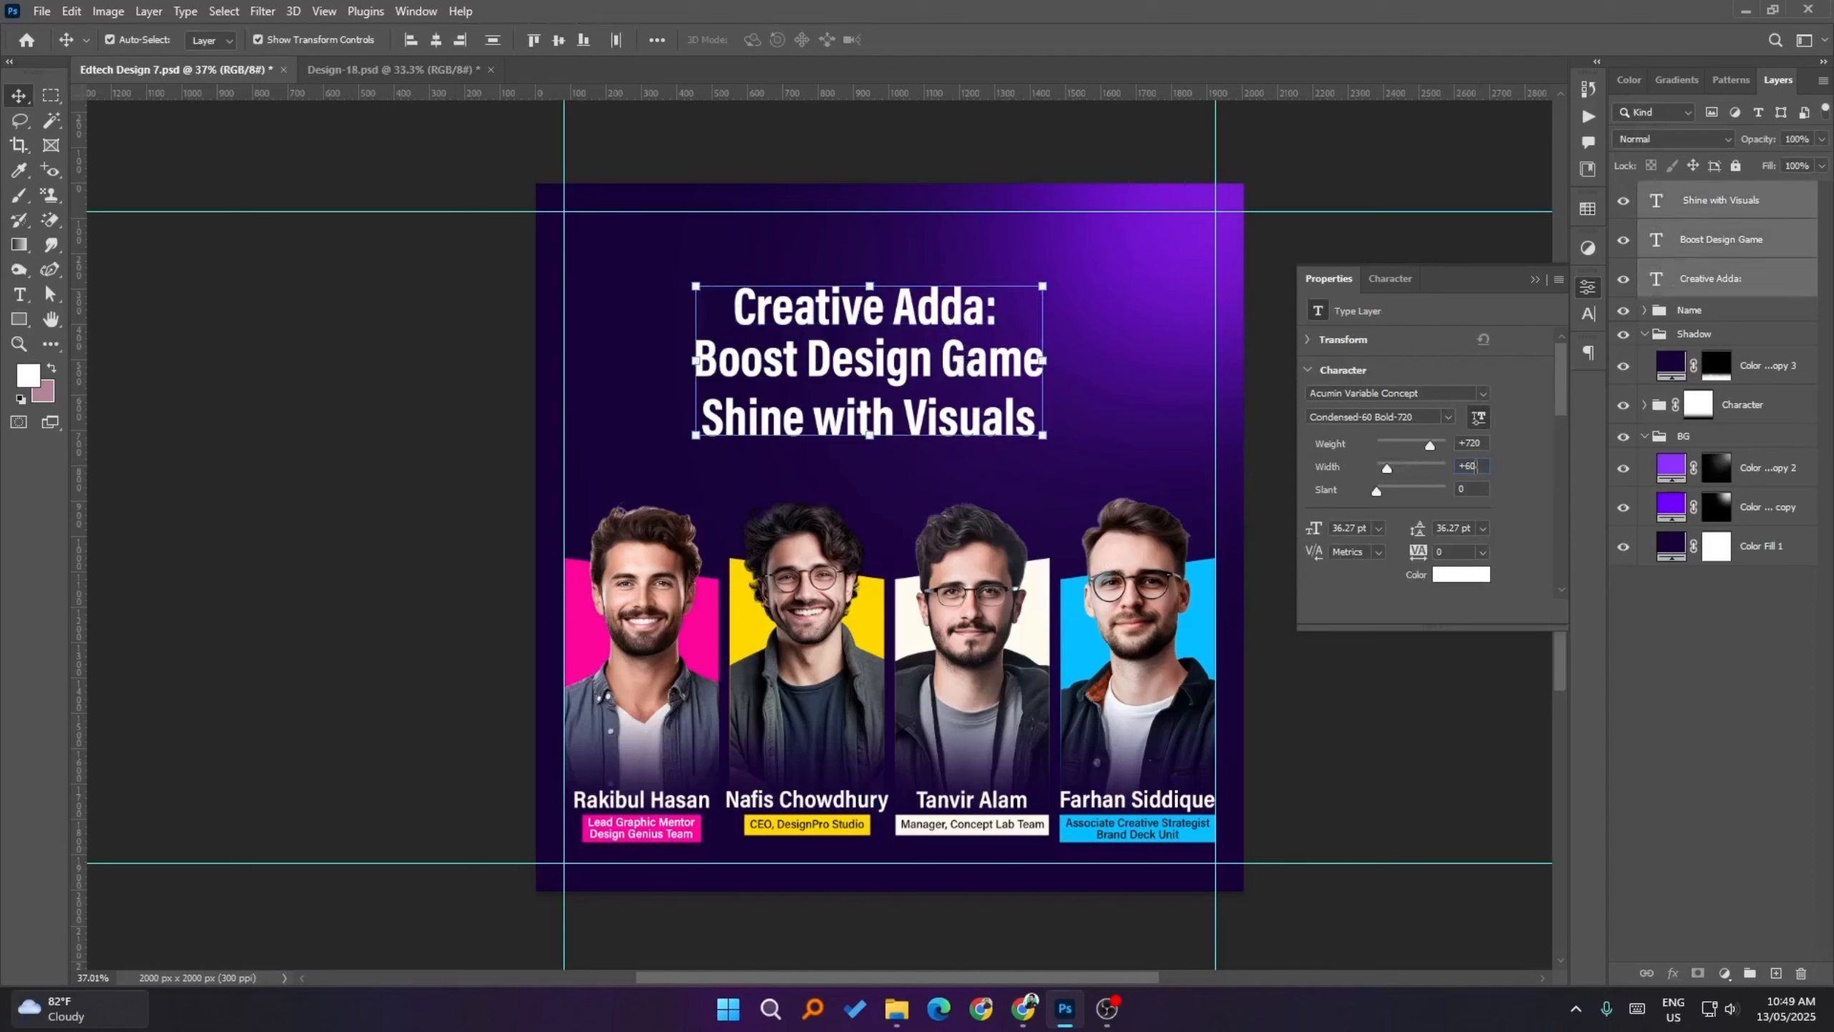
pyautogui.click(1466, 466)
pyautogui.write('70')
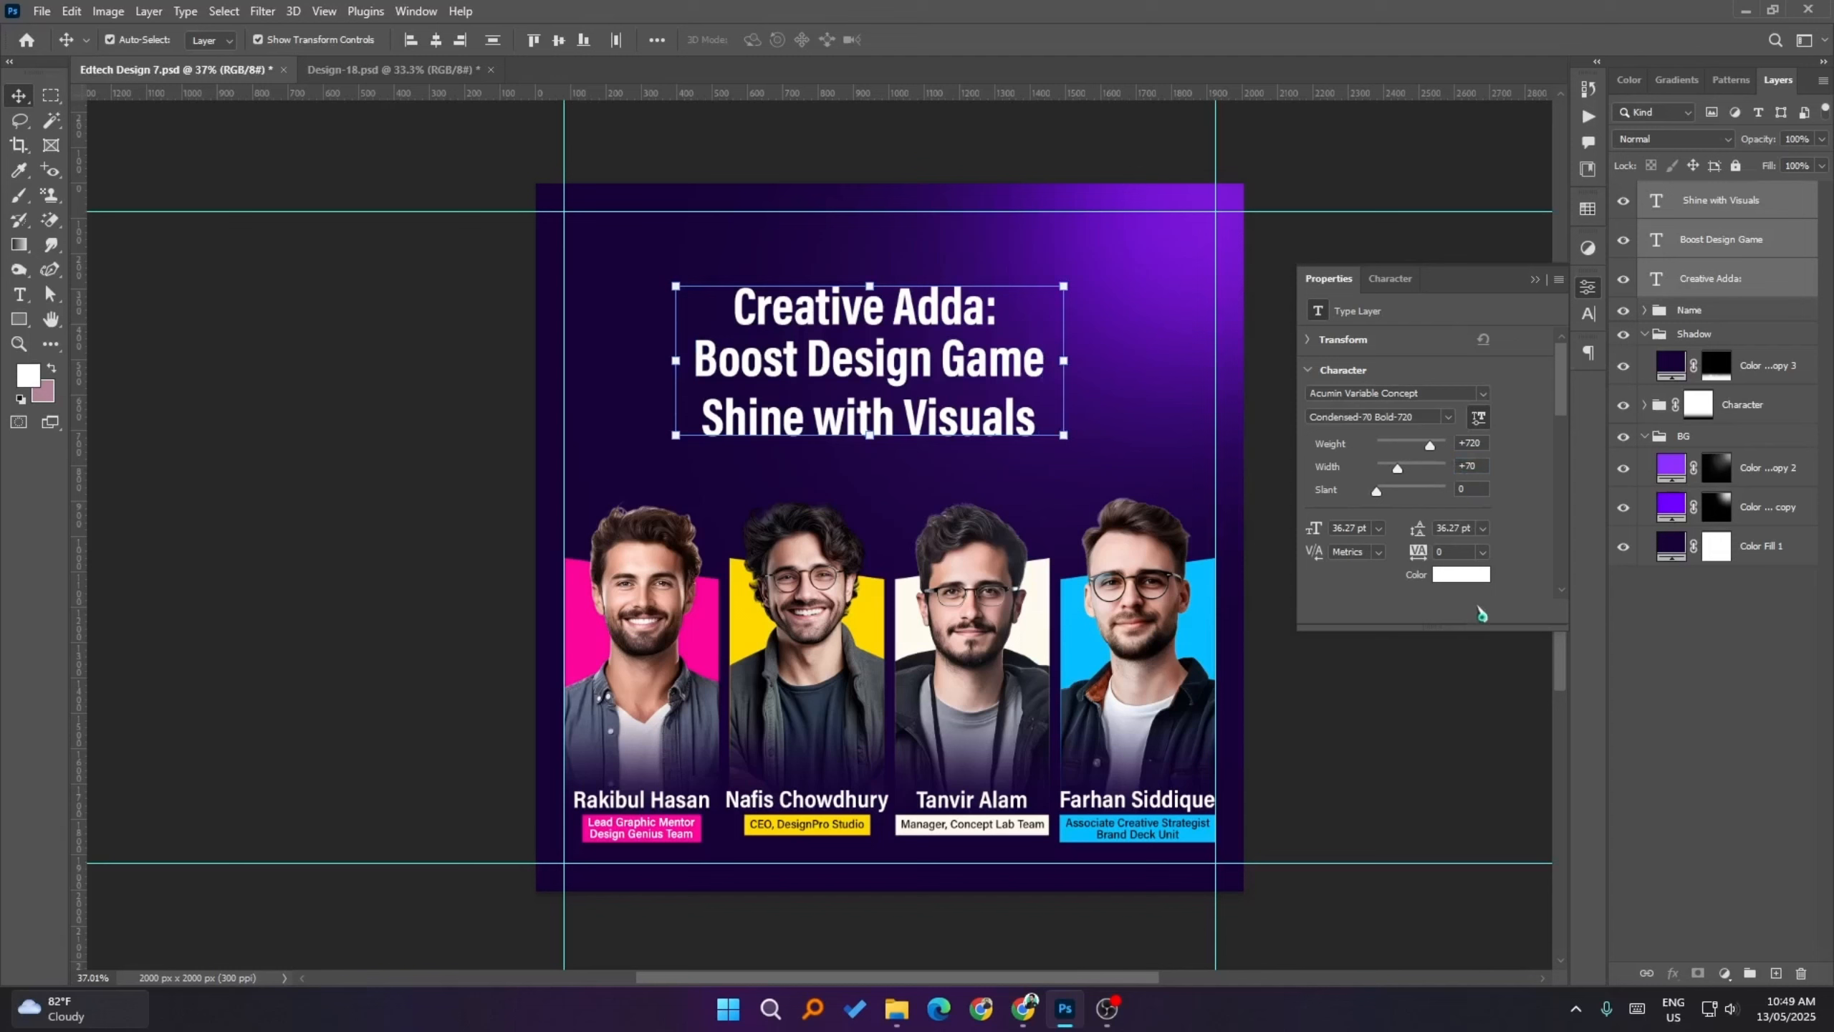
pyautogui.press('Return')
pyautogui.click(1410, 703)
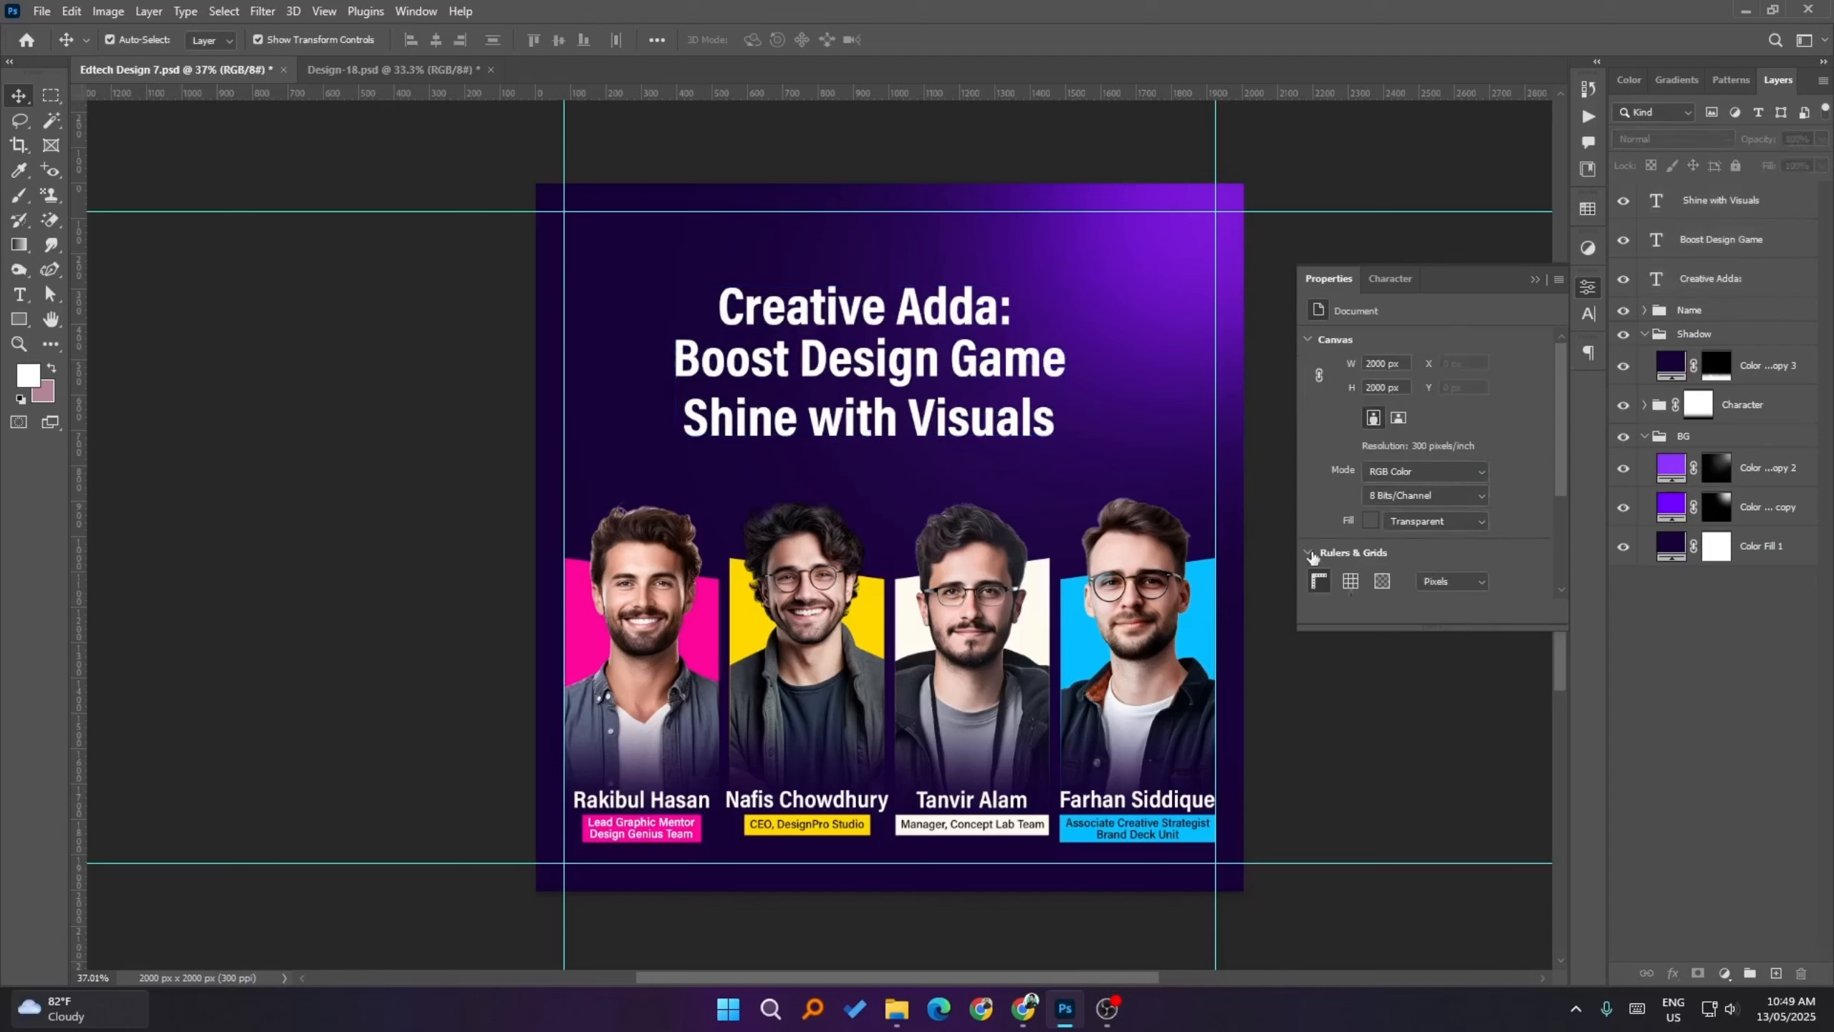
pyautogui.click(1011, 313)
pyautogui.keyDown('shift'); pyautogui.click(997, 361); pyautogui.keyUp('shift')
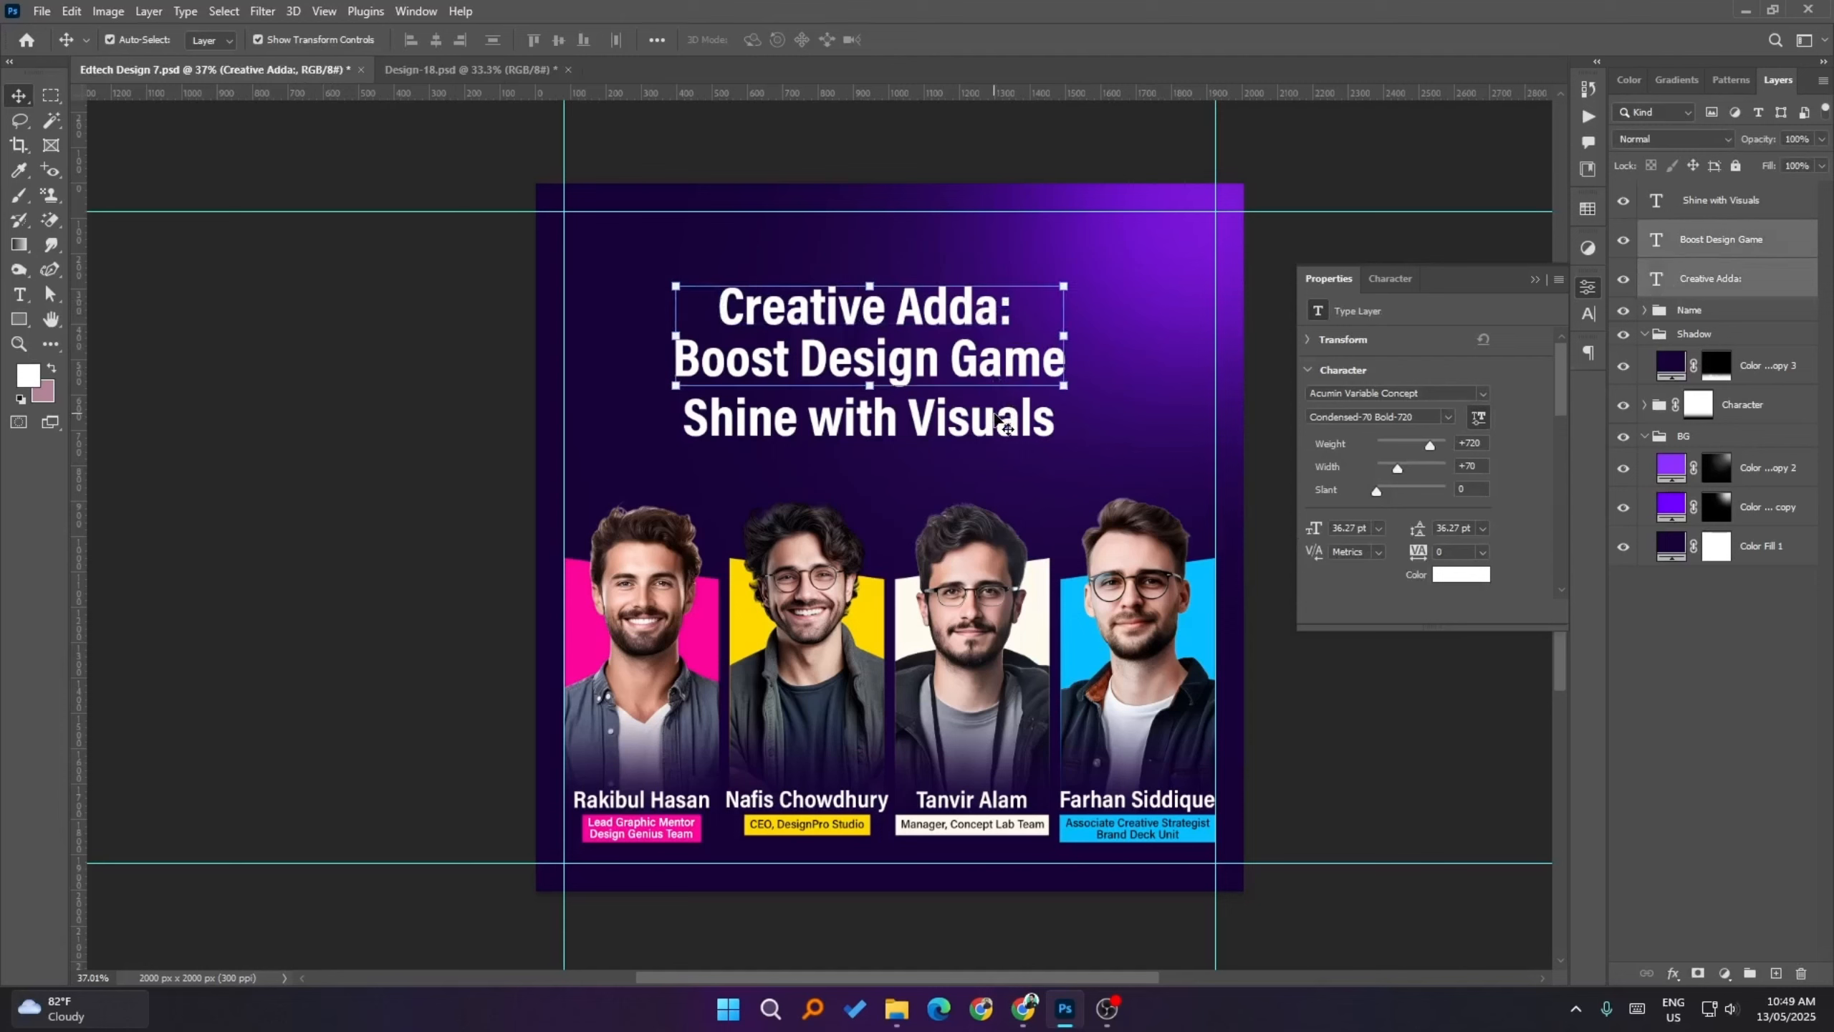
pyautogui.keyDown('shift'); pyautogui.click(997, 416); pyautogui.keyUp('shift')
# - Scale up the three headline lines together with Free Transform
pyautogui.hotkey('ctrl', 't')
pyautogui.moveTo(1068, 359)
pyautogui.mouseDown()
pyautogui.moveTo(1120, 371)
pyautogui.moveTo(1096, 361)
pyautogui.mouseUp()
pyautogui.click(947, 44)
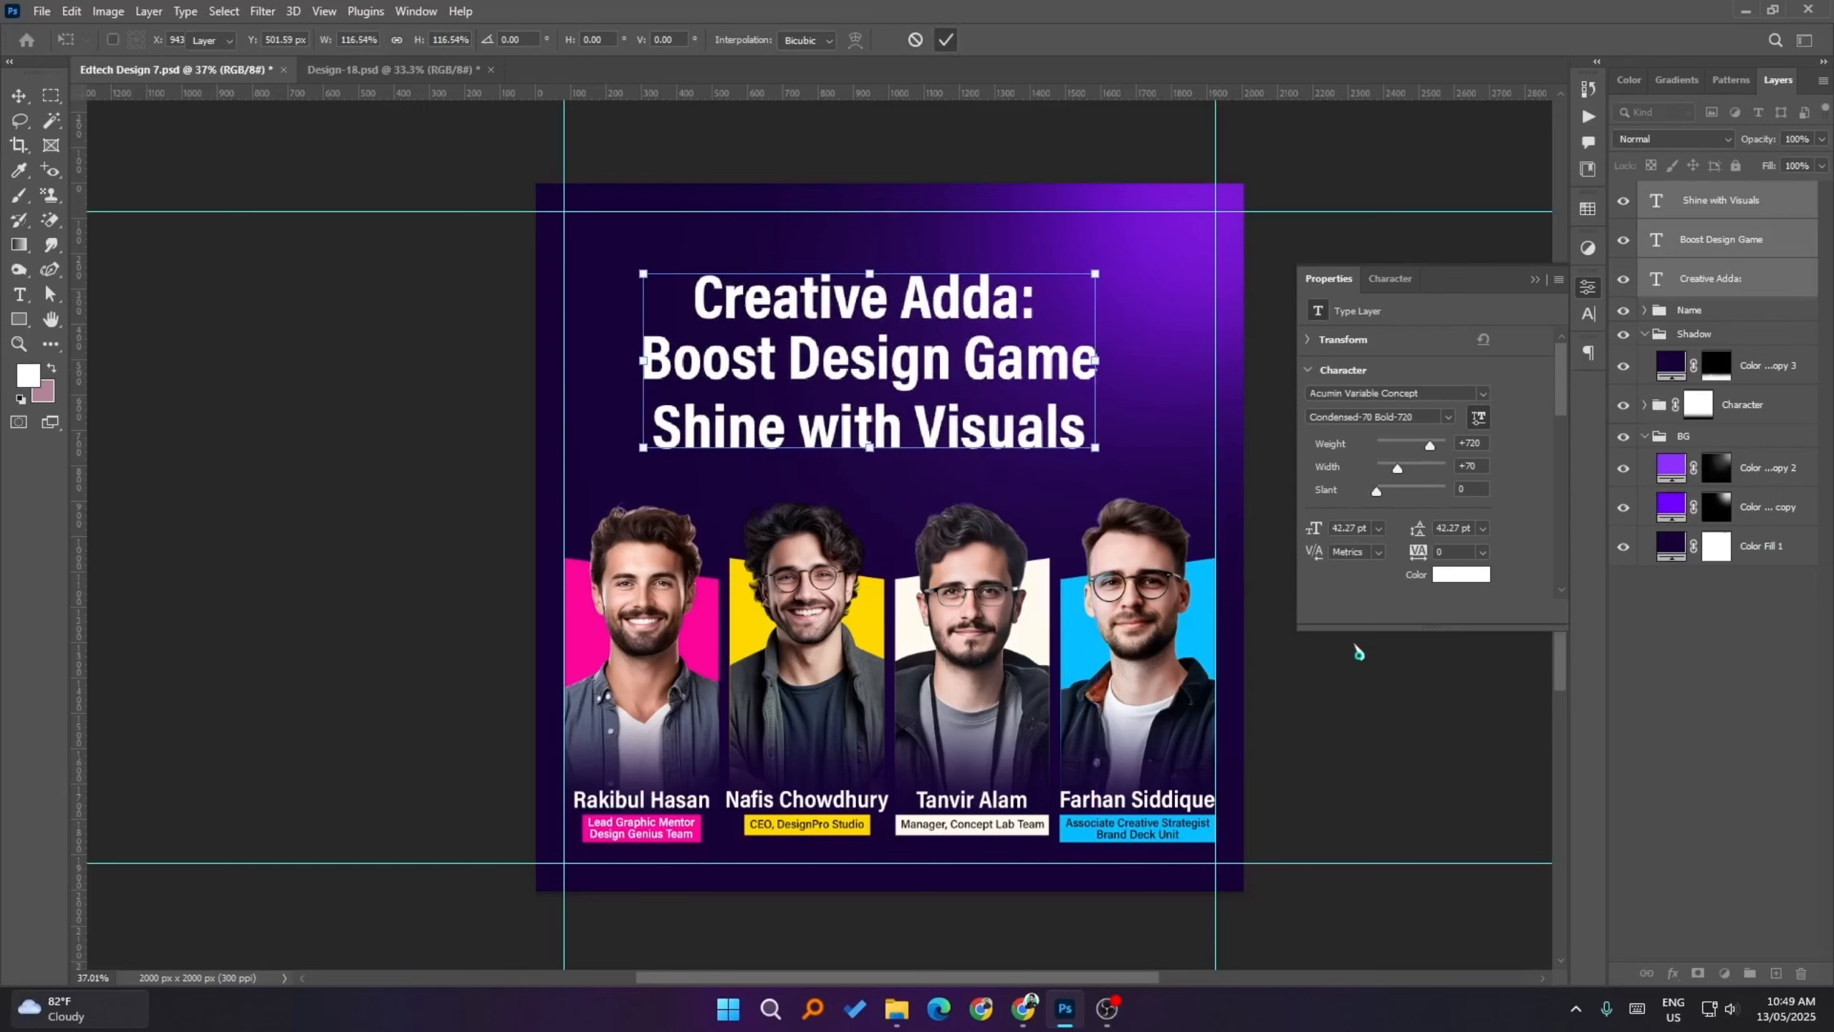
pyautogui.click(1431, 715)
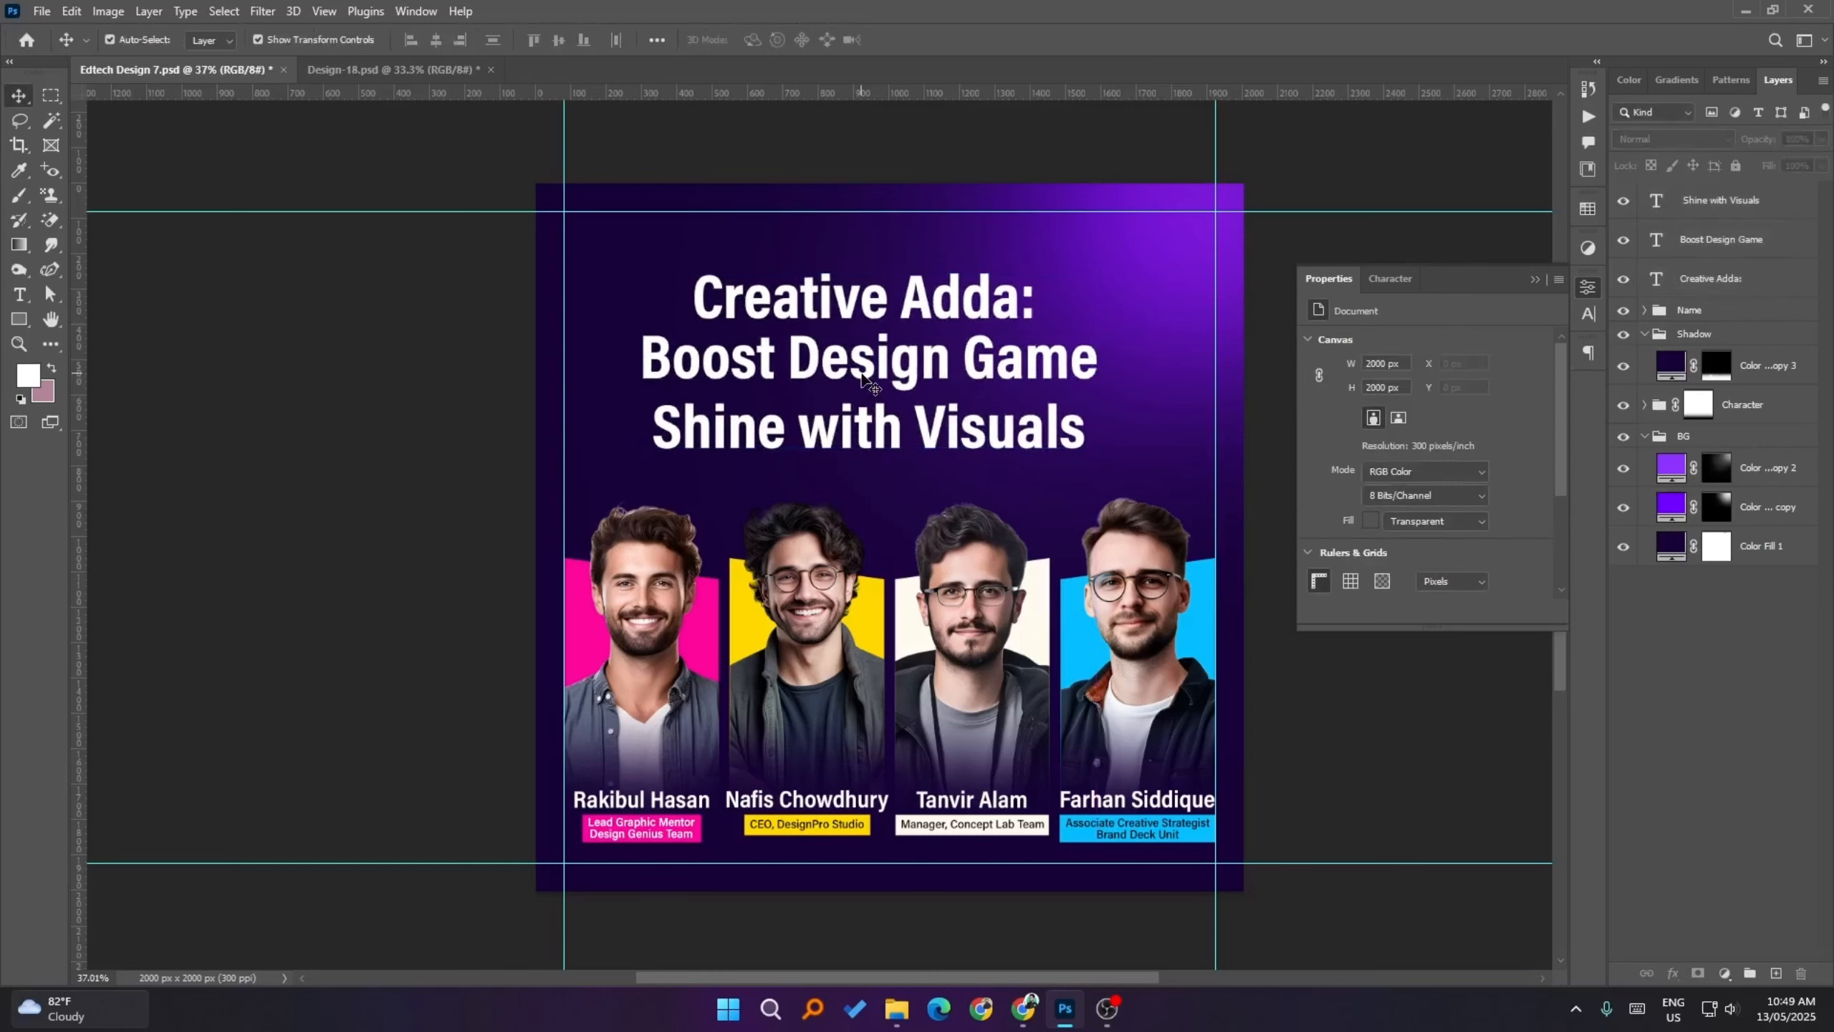
pyautogui.click(906, 323)
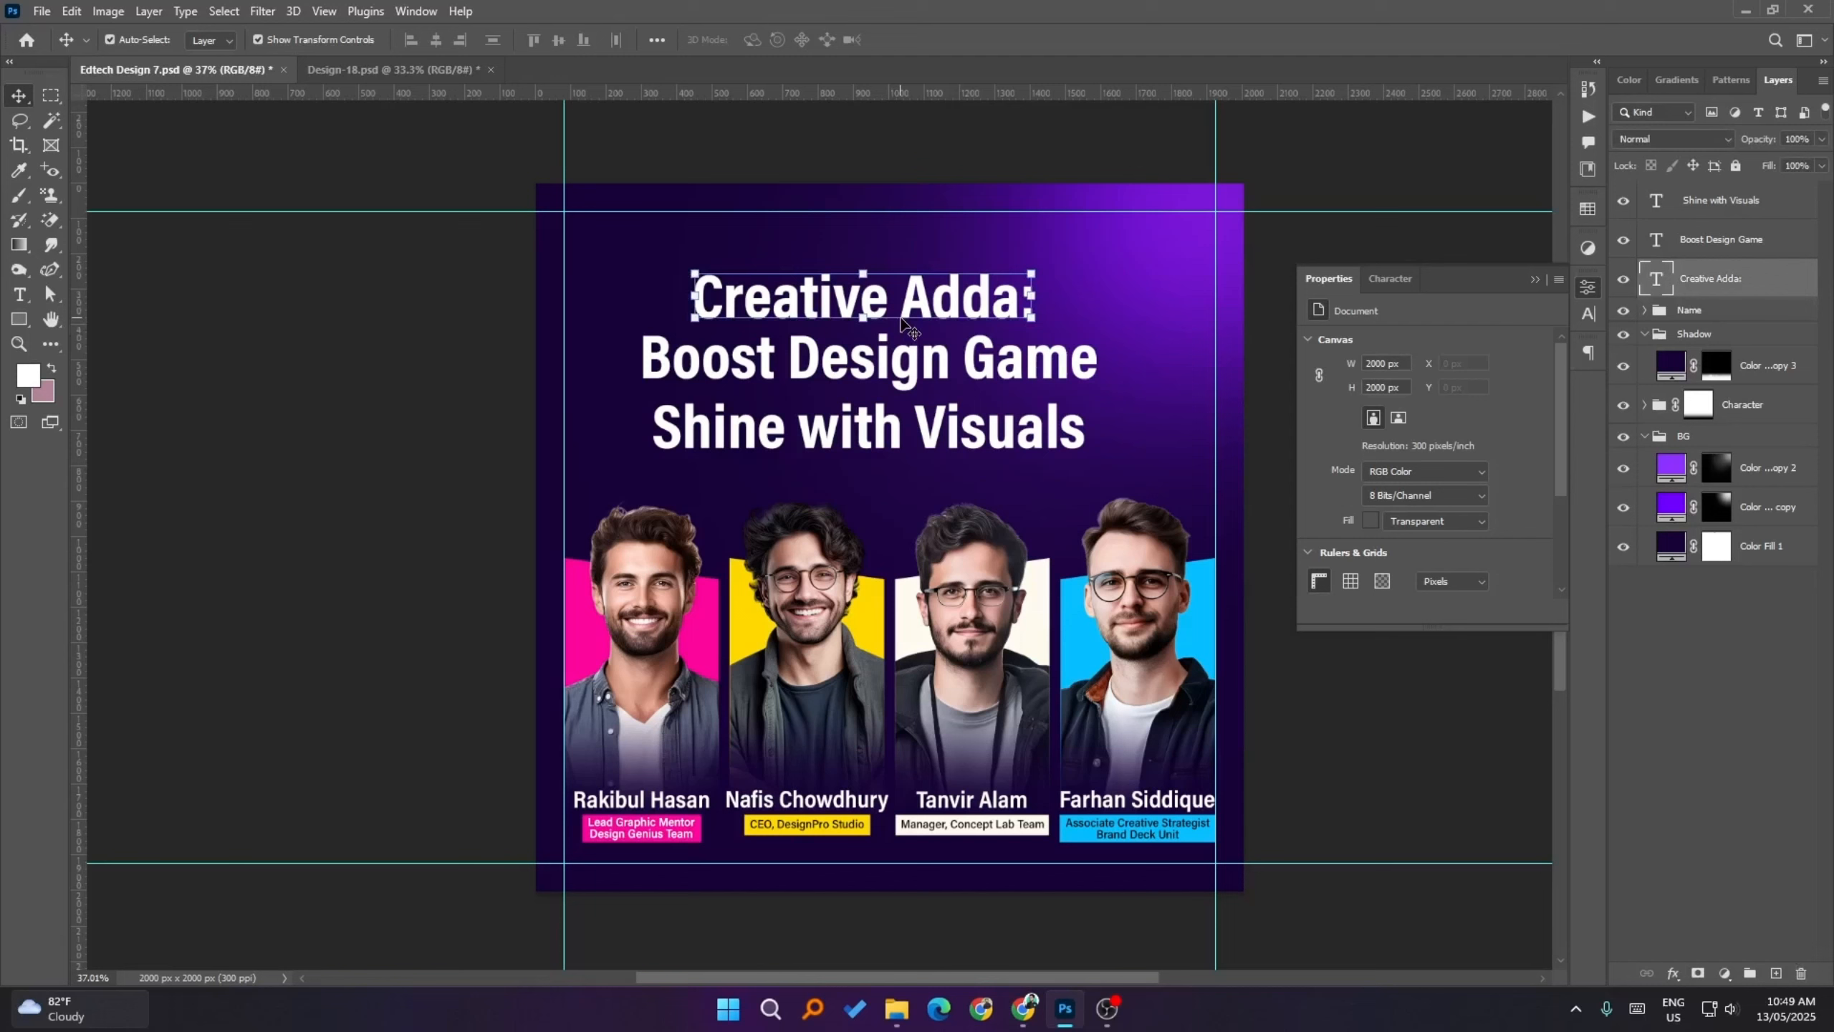
pyautogui.keyDown('shift'); pyautogui.click(1007, 379); pyautogui.keyUp('shift')
pyautogui.keyDown('shift'); pyautogui.click(1006, 436); pyautogui.keyUp('shift')
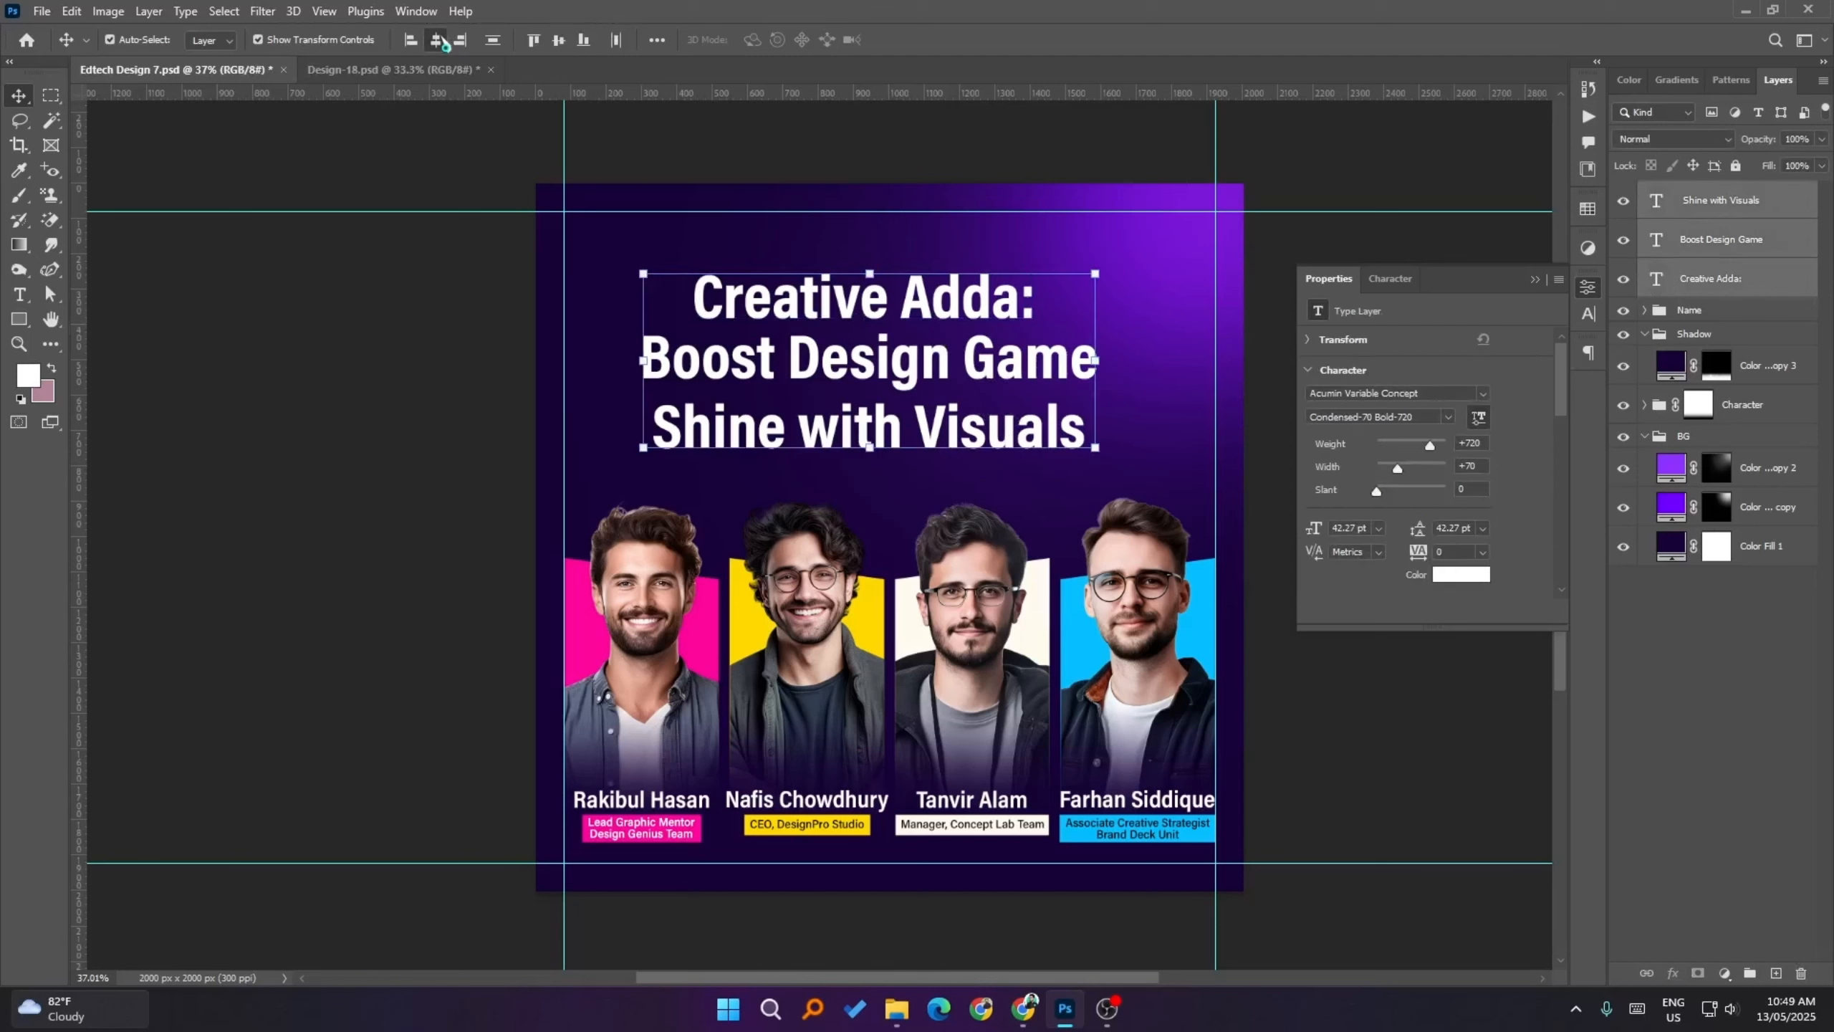
pyautogui.click(428, 289)
# - Centre Creative Adda:, Boost Design Game and Shine with Visuals horizontally on the canvas
pyautogui.click(1003, 297)
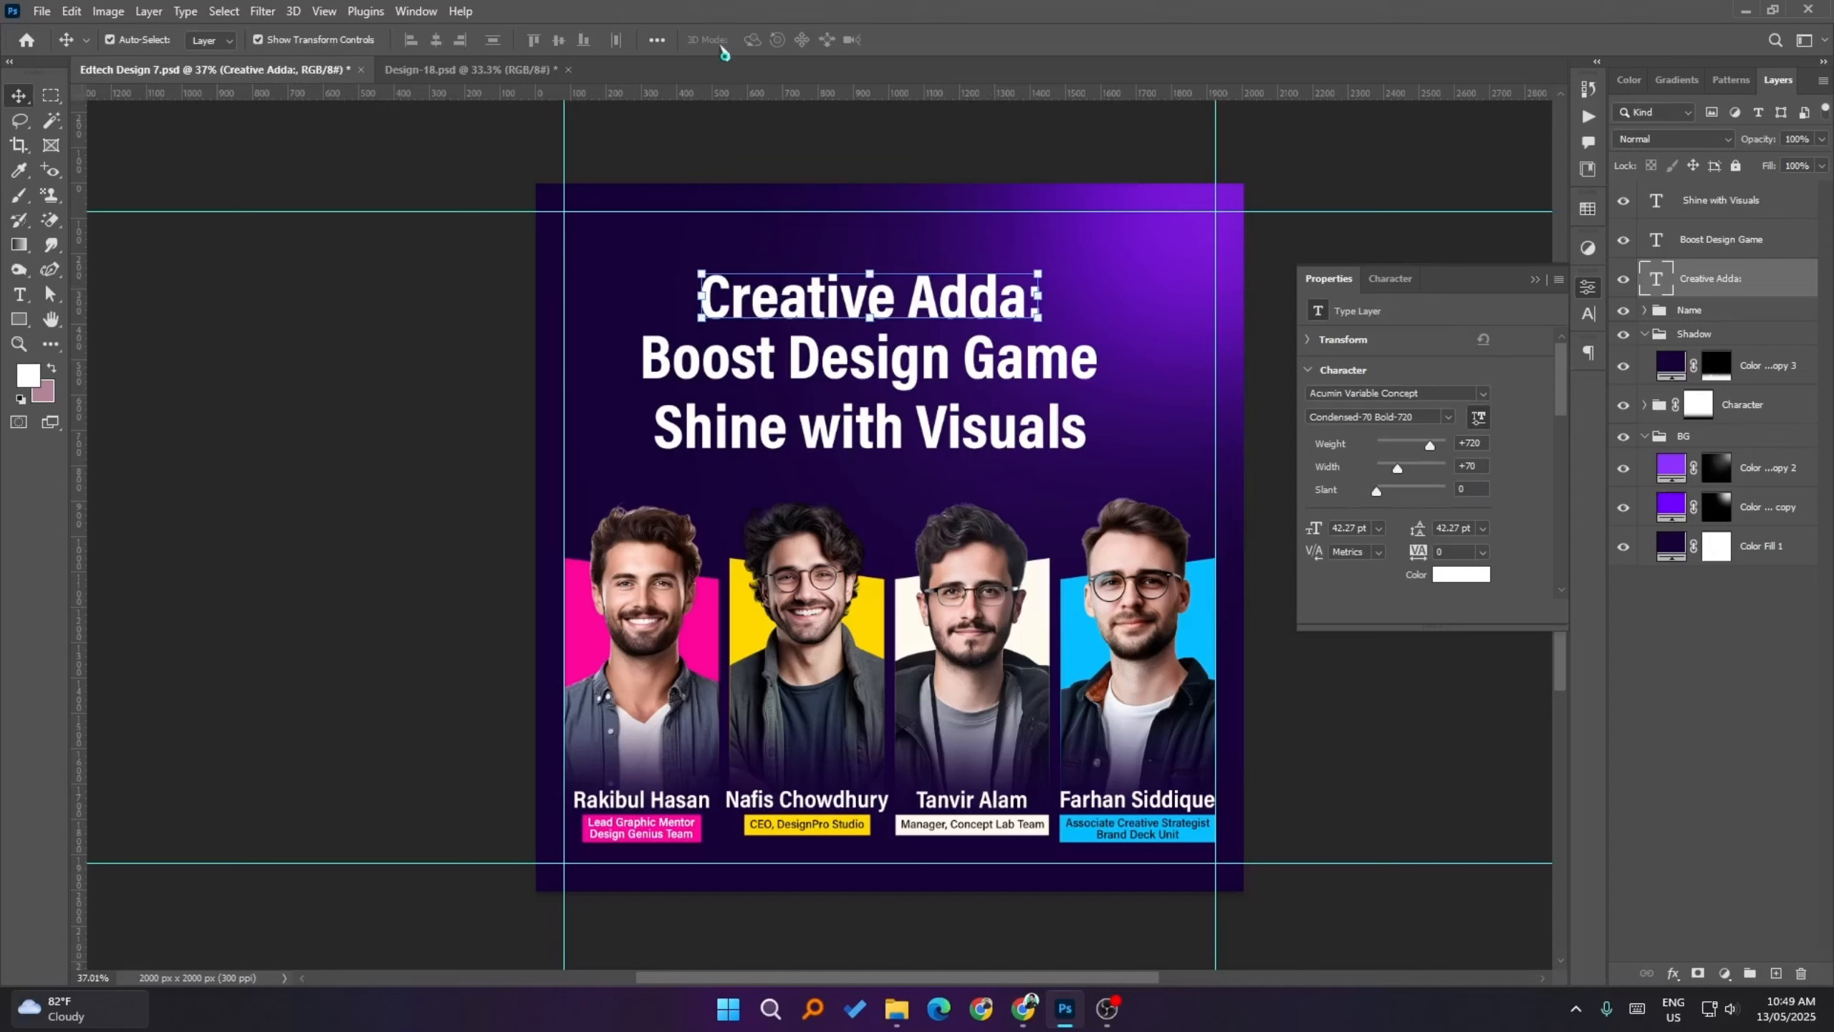
pyautogui.click(656, 40)
pyautogui.click(731, 213)
pyautogui.click(704, 251)
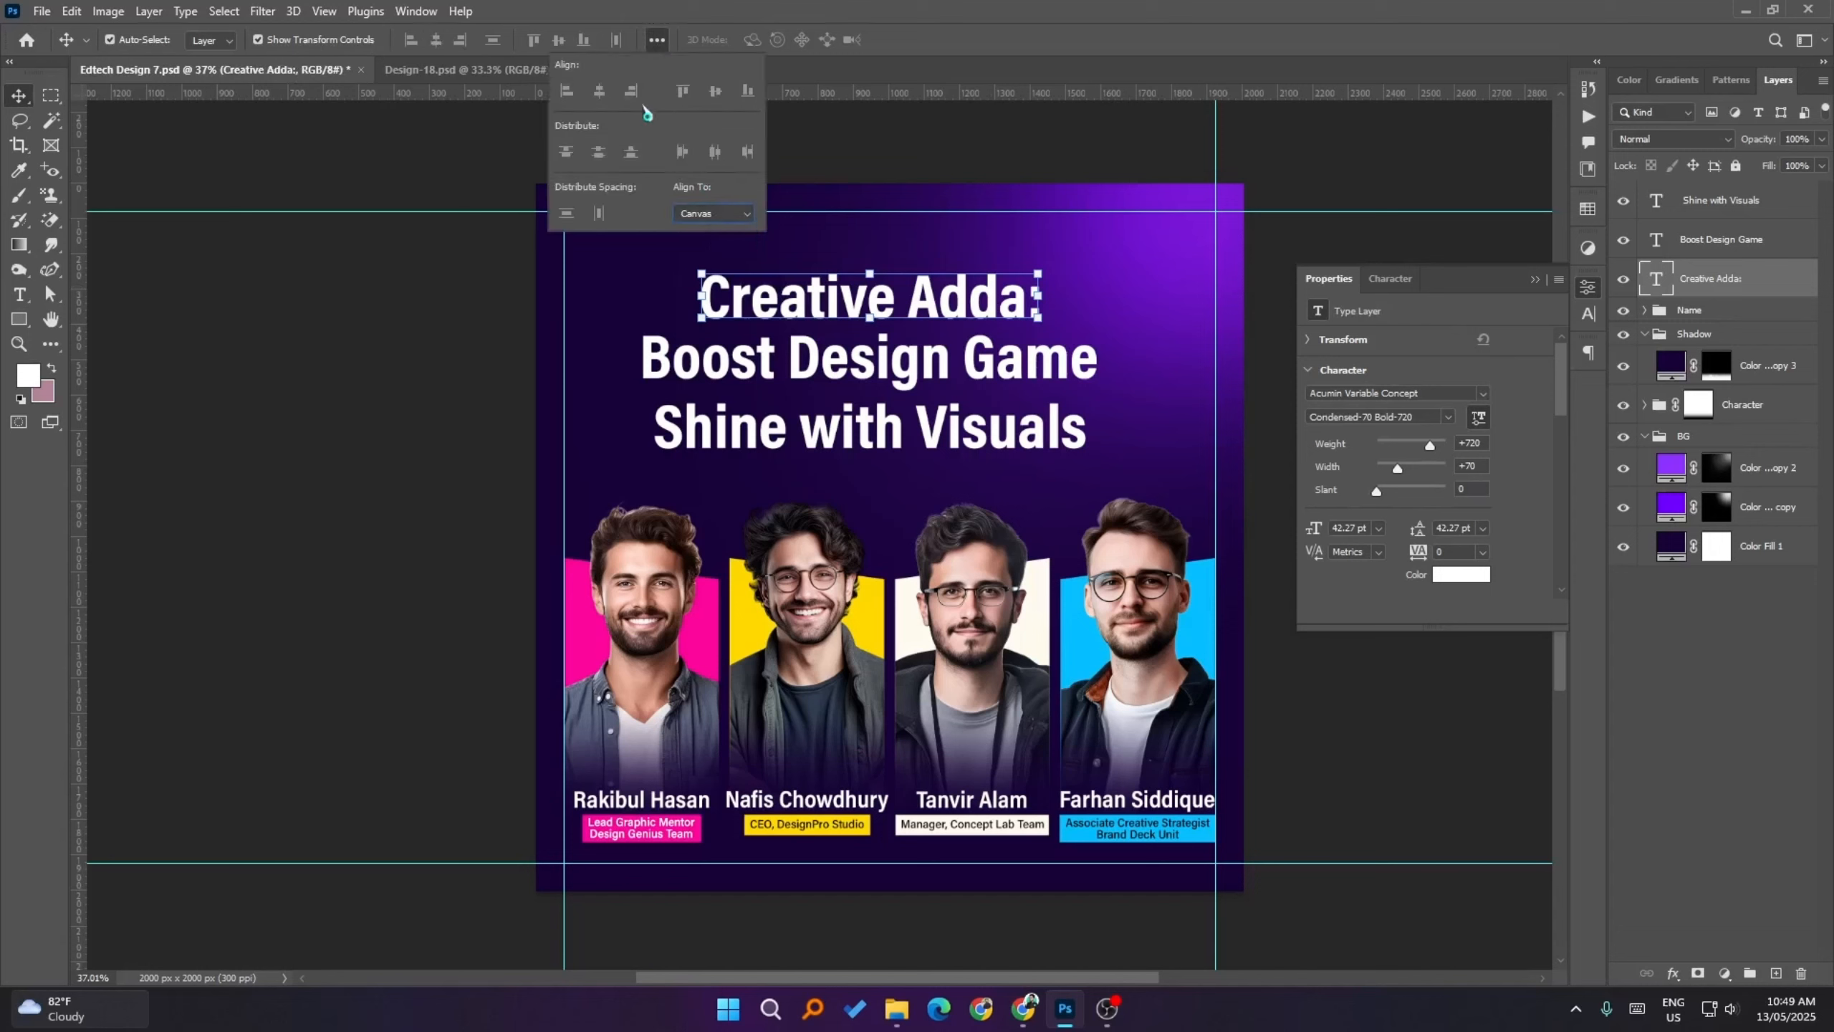
pyautogui.click(599, 91)
pyautogui.click(983, 354)
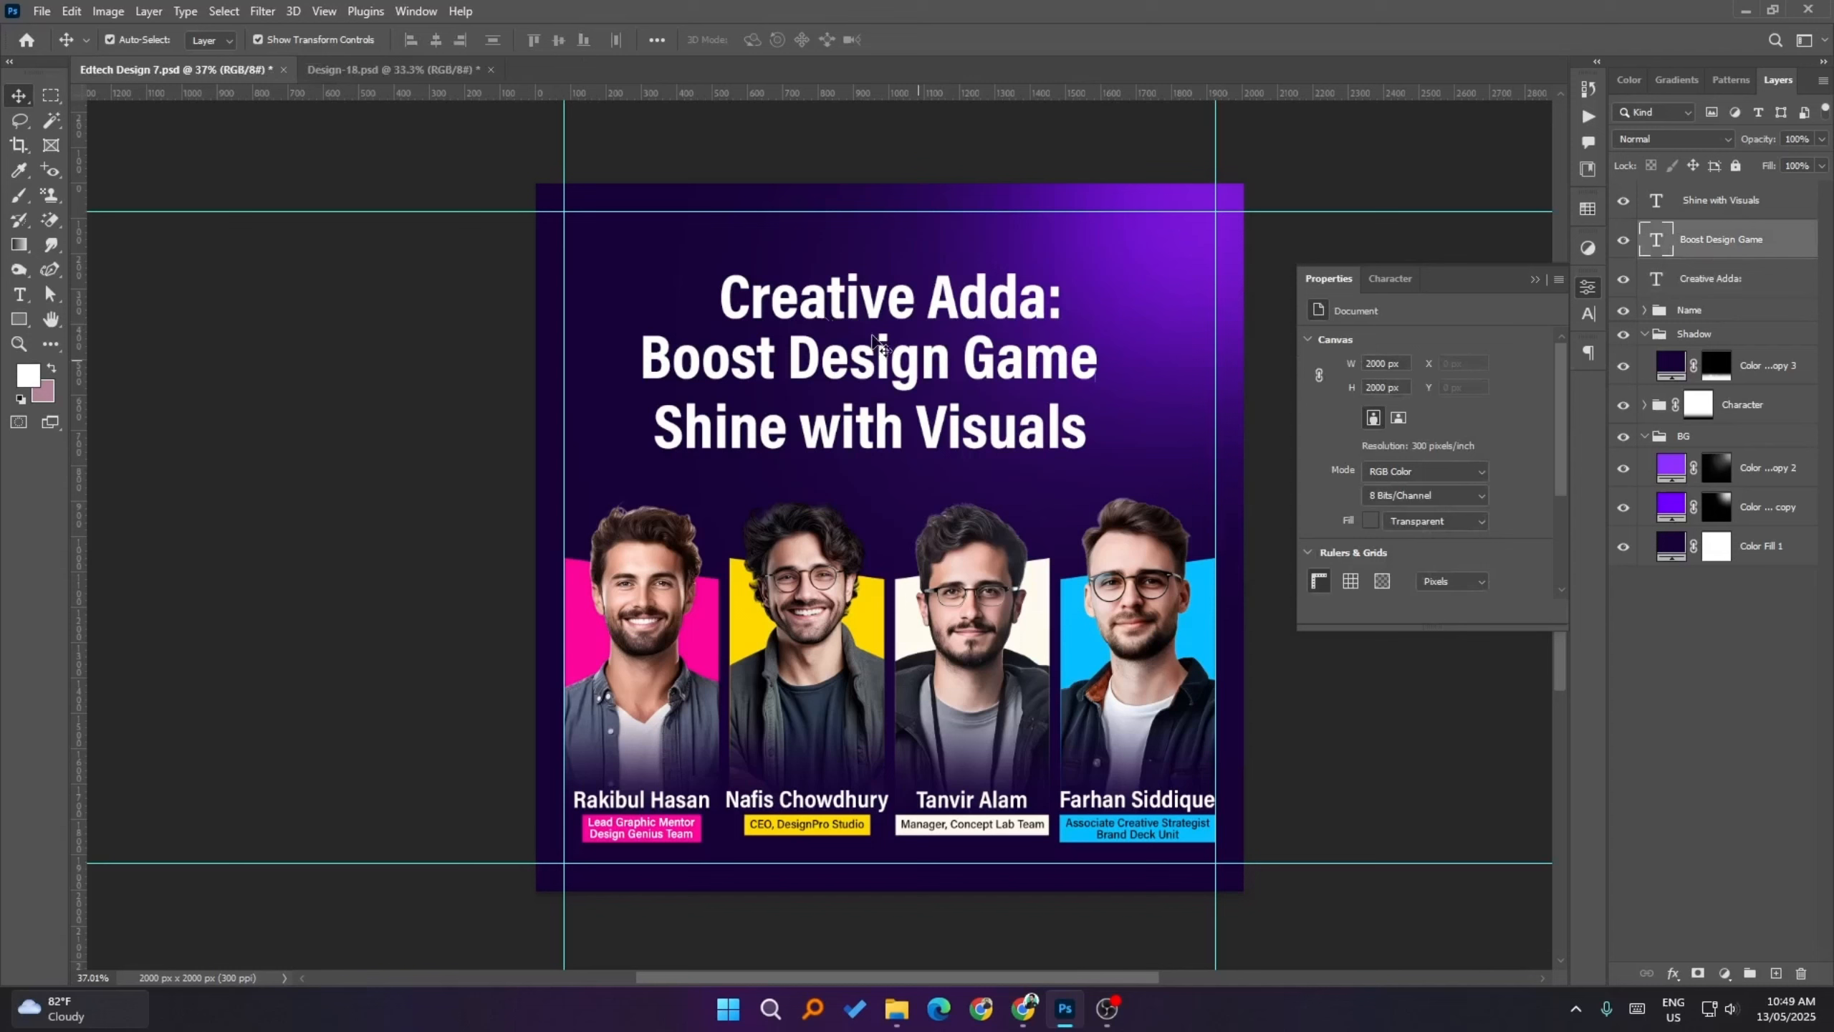
pyautogui.click(436, 39)
pyautogui.click(841, 433)
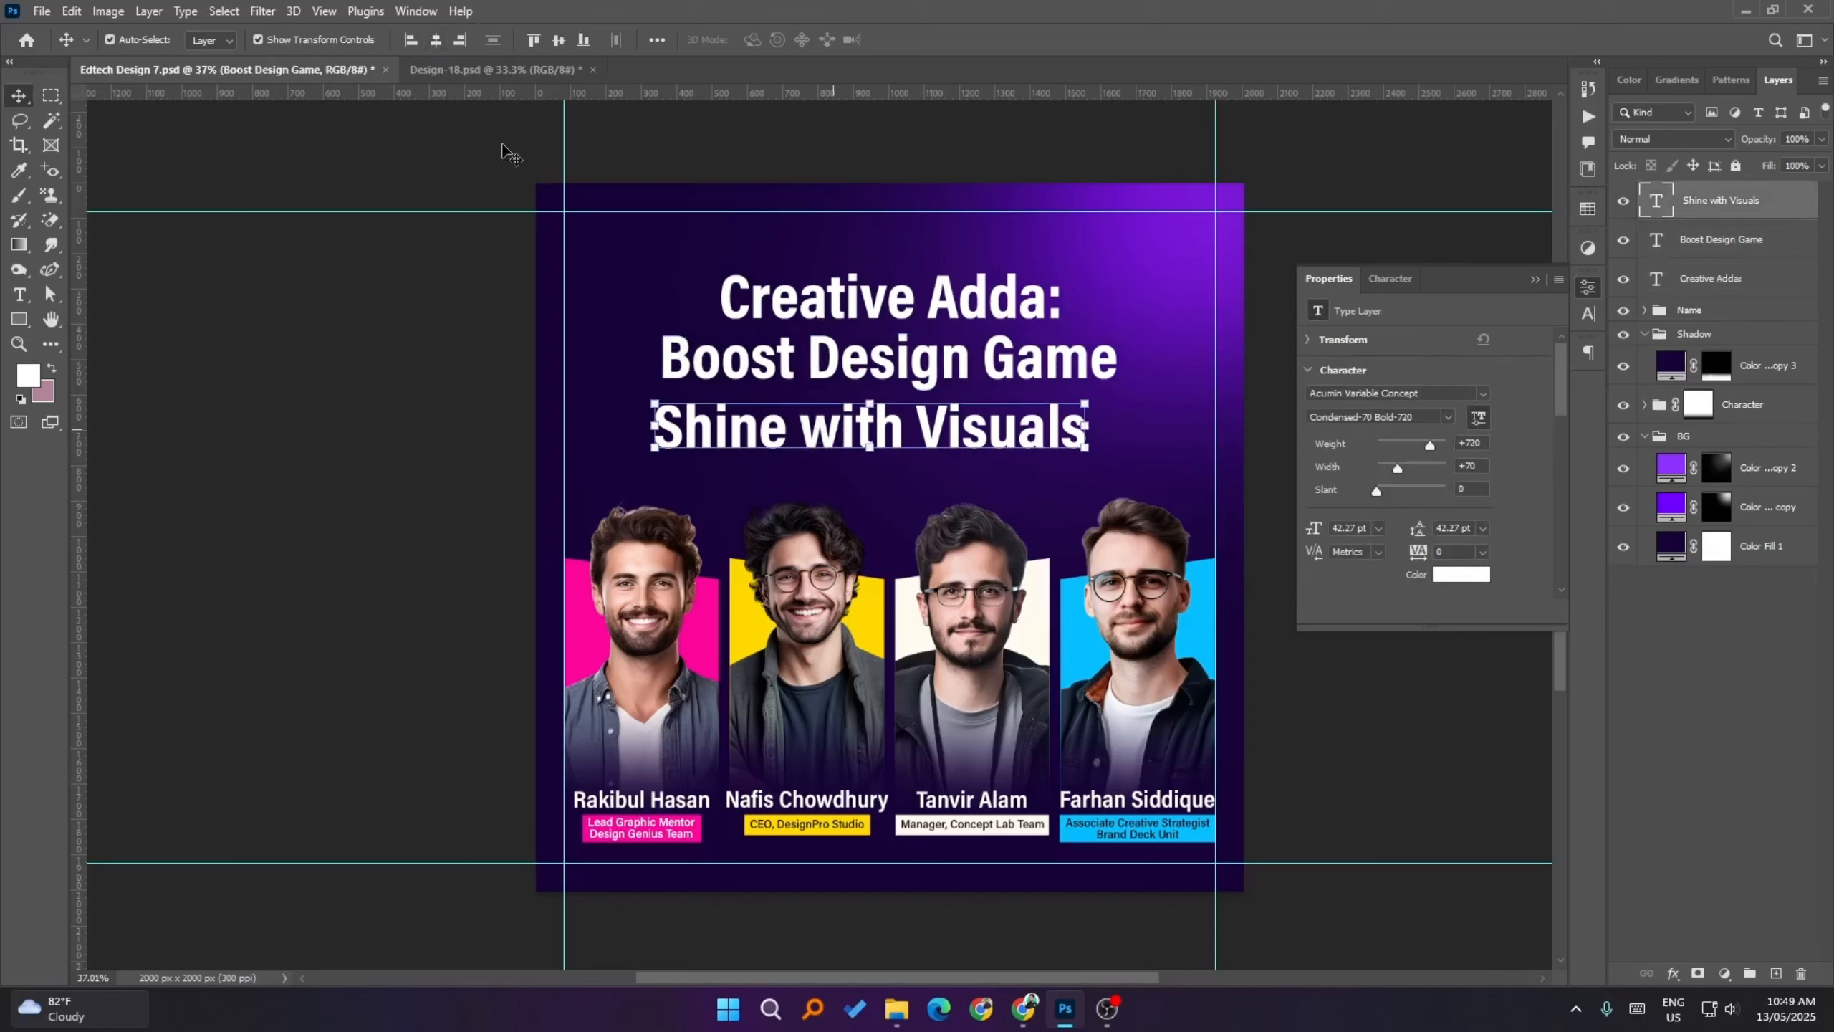
pyautogui.click(436, 39)
pyautogui.click(374, 299)
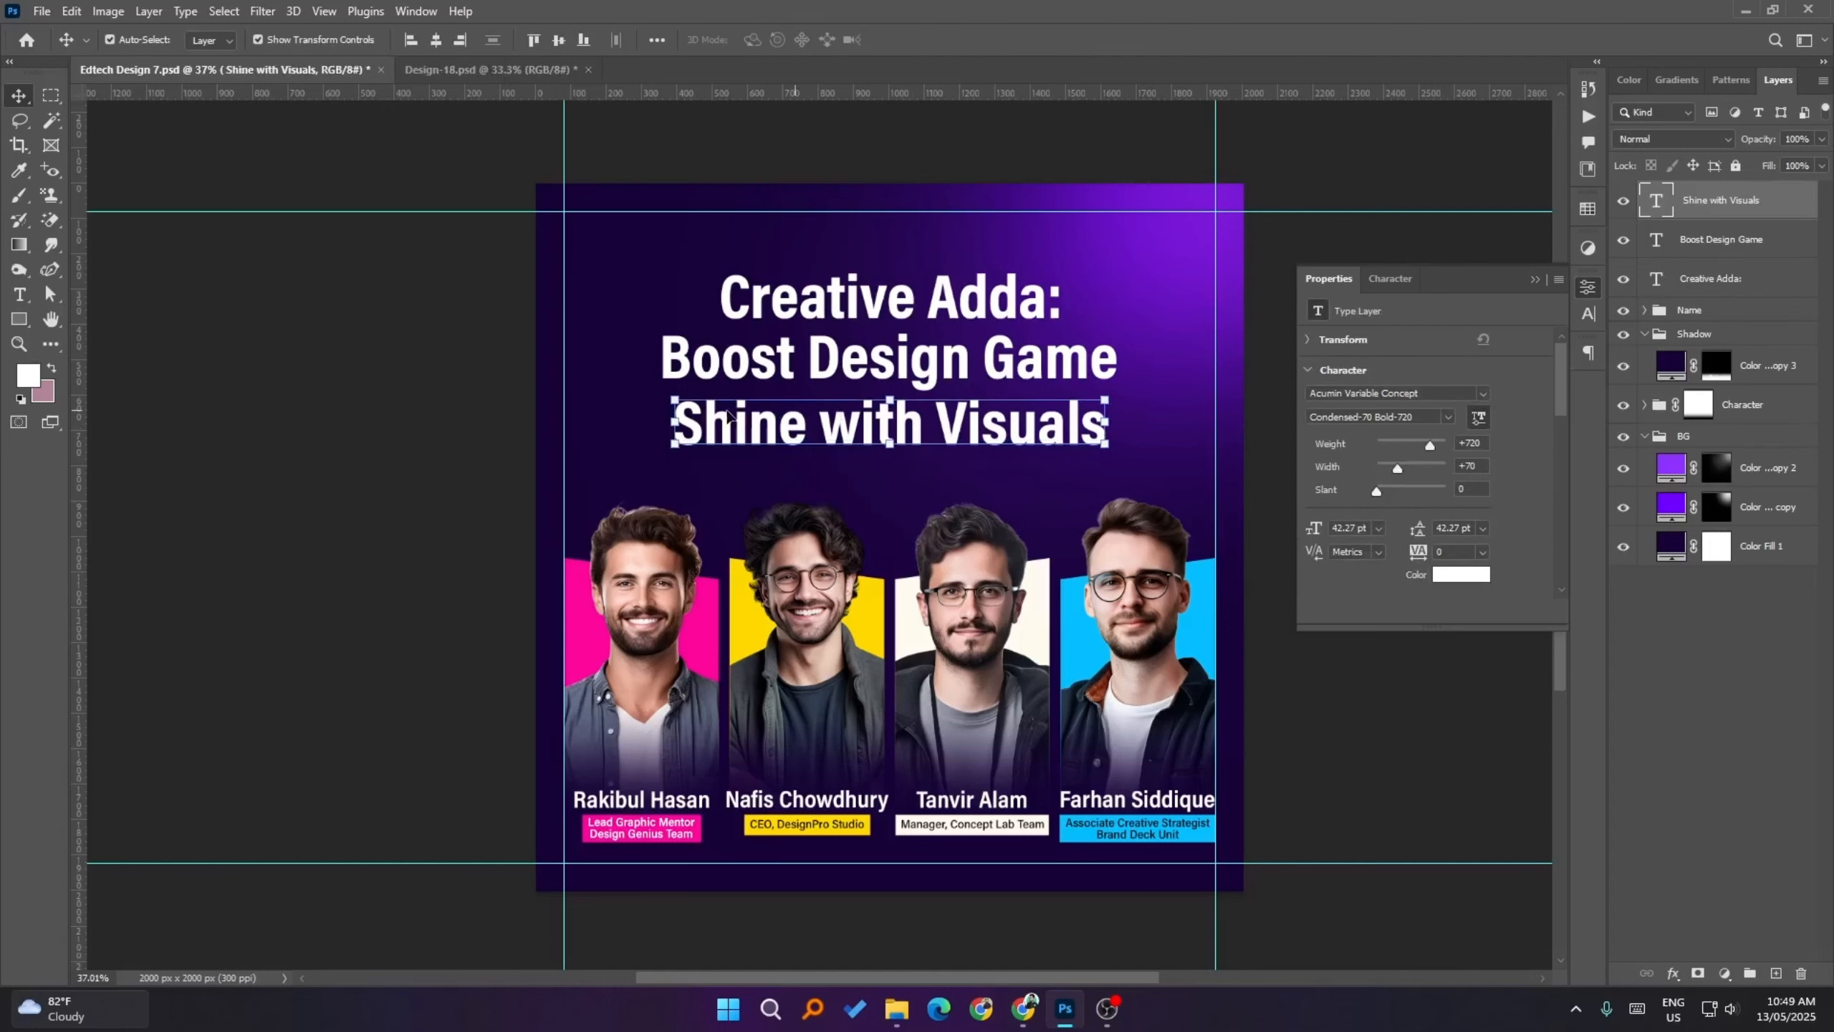
# - In Design-18, copy the layer style of the Practice With Our Expert title
pyautogui.click(482, 414)
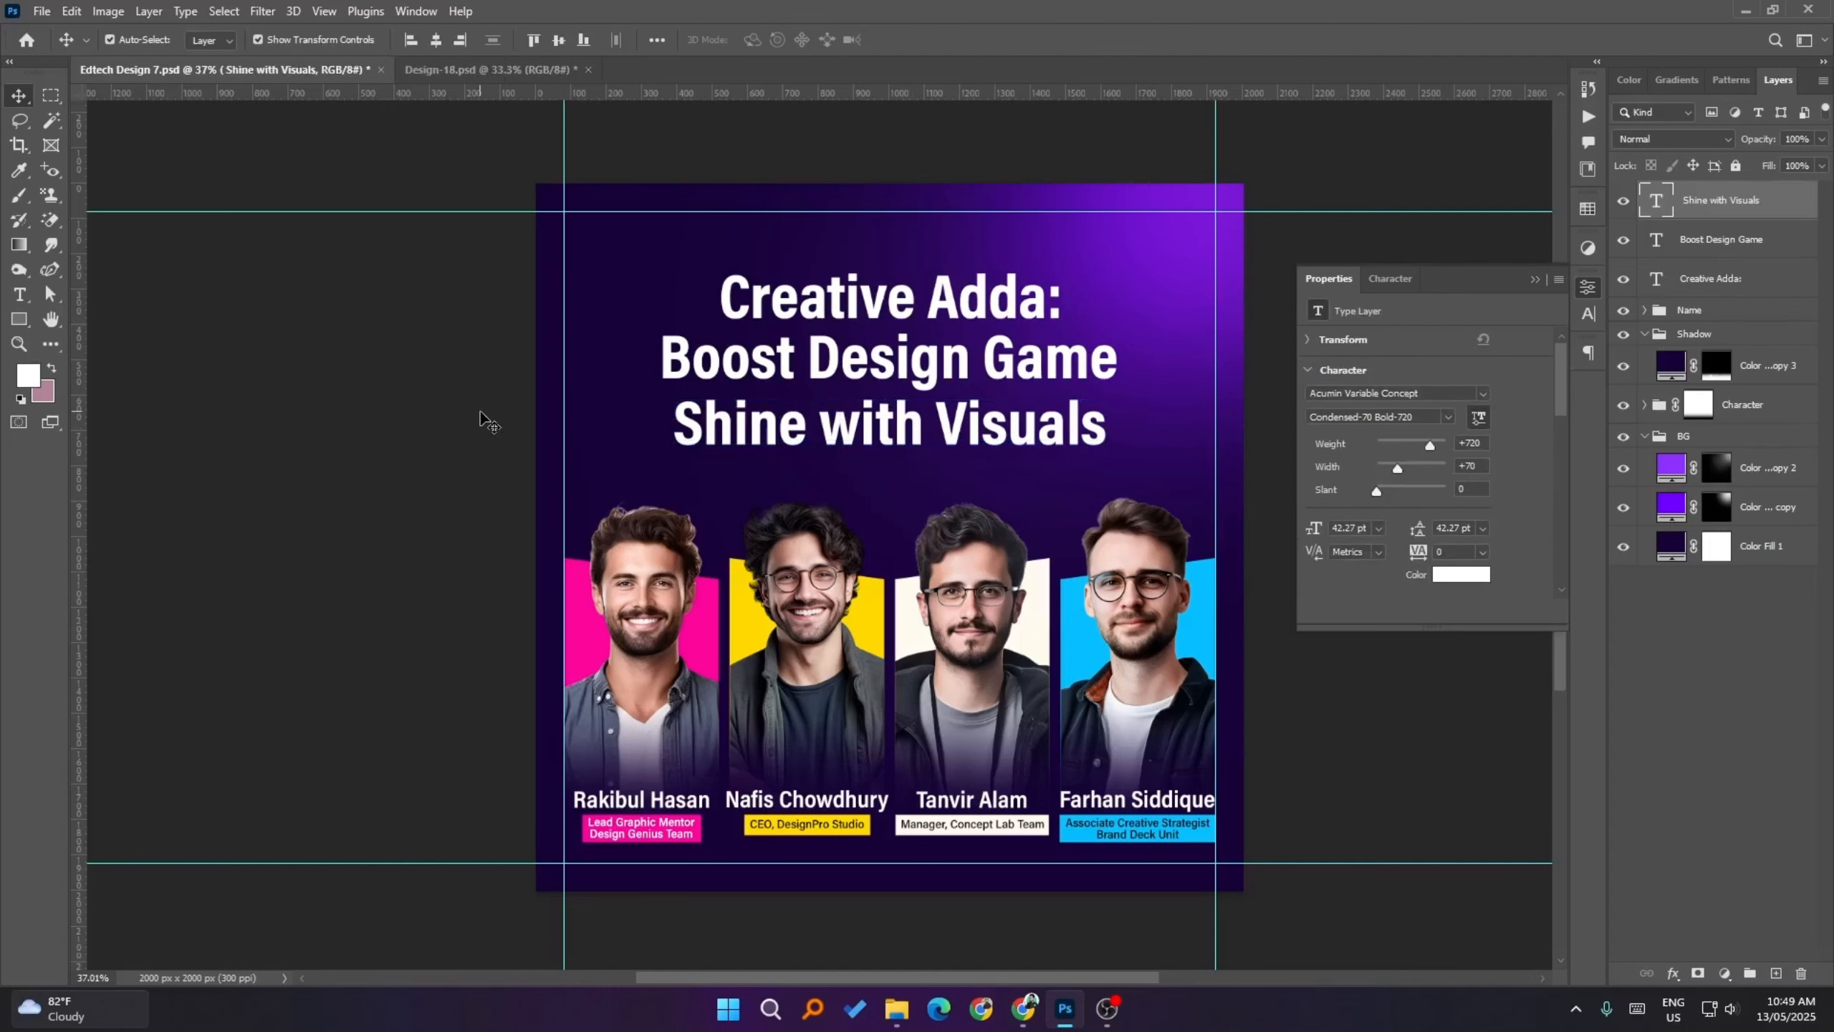
pyautogui.click(462, 69)
pyautogui.click(865, 331)
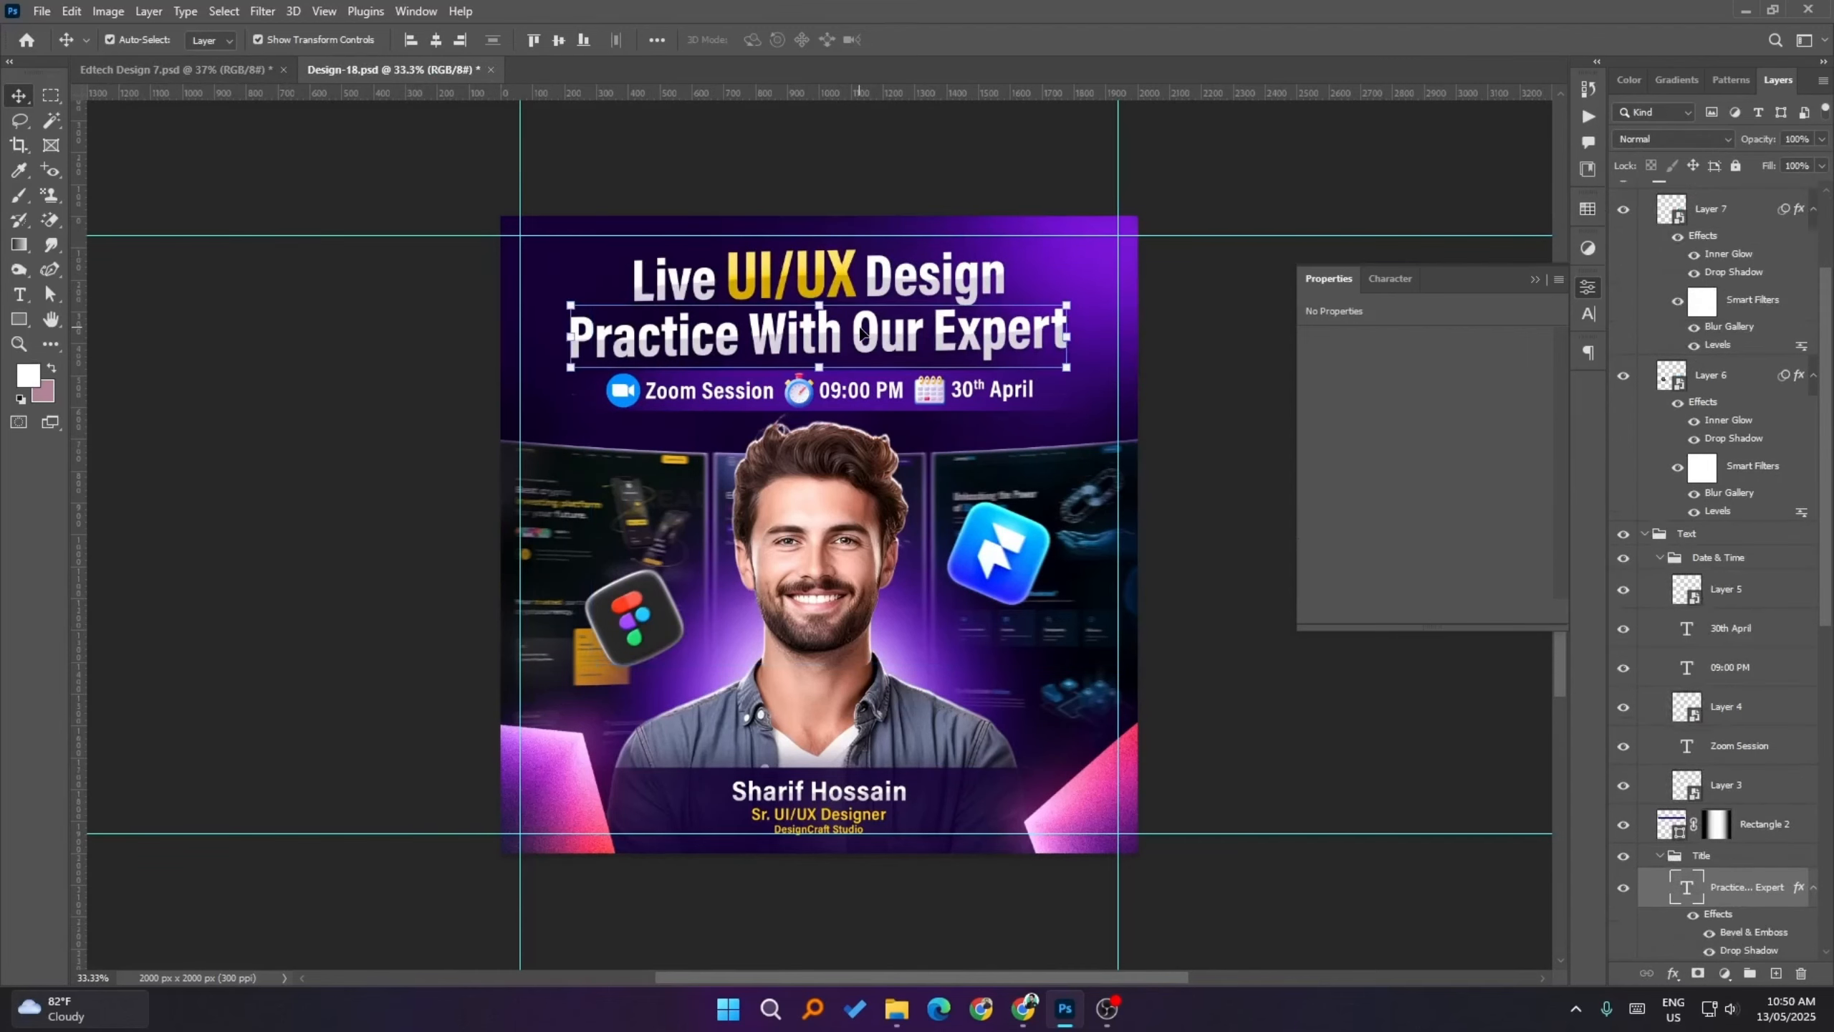
pyautogui.rightClick(1742, 892)
pyautogui.click(1693, 657)
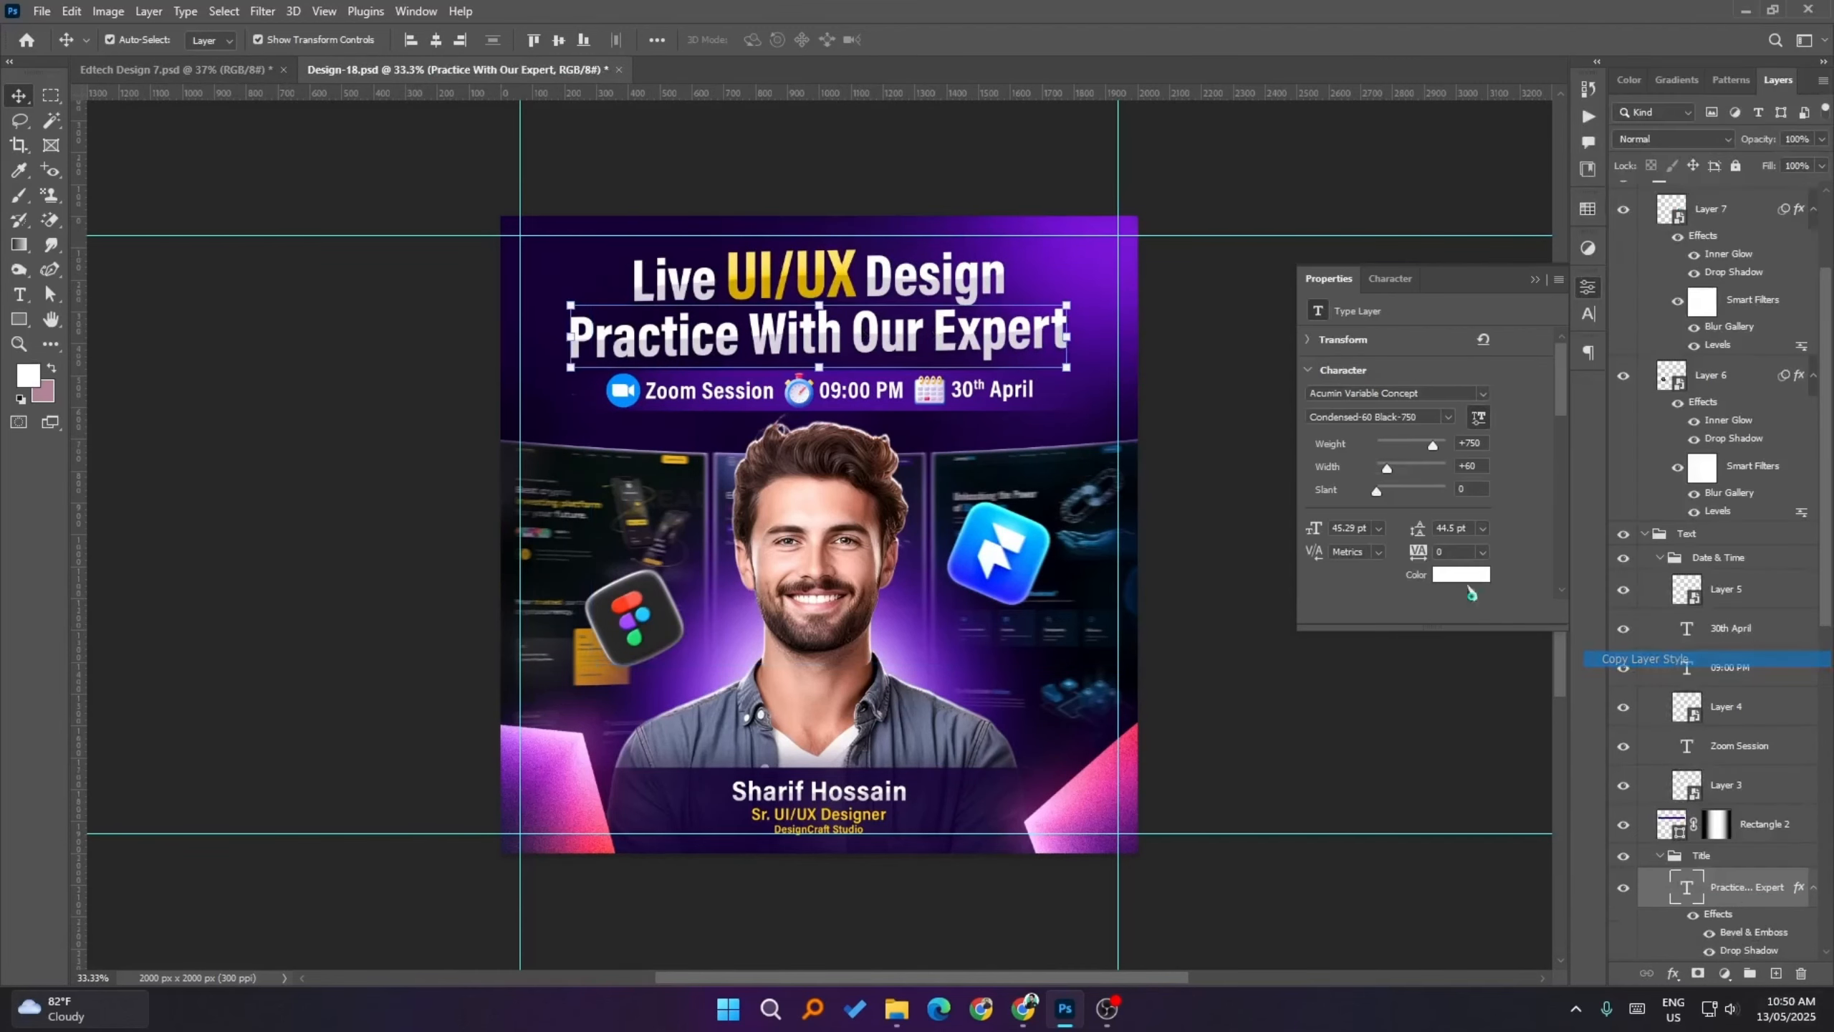
# - Paste that bevel and shadow style onto the Creative Adda: layer in Edtech Design 7
pyautogui.click(180, 70)
pyautogui.click(1689, 283)
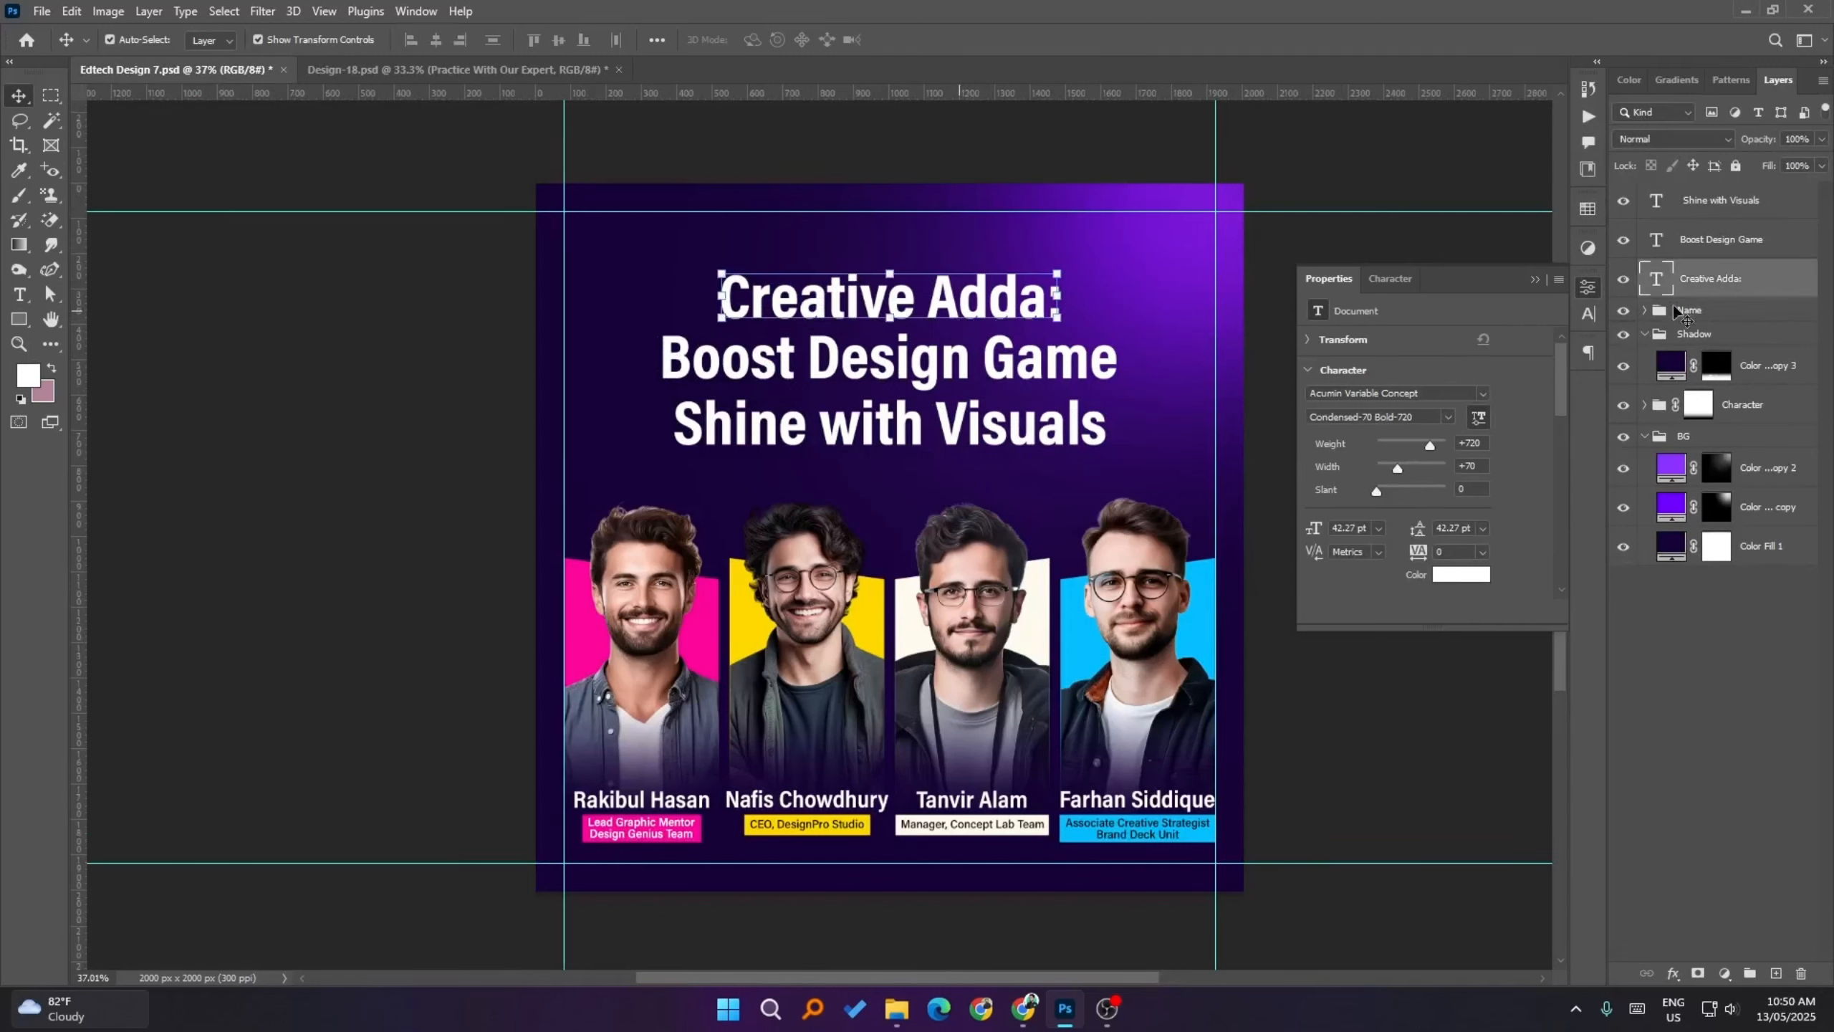
pyautogui.rightClick(1703, 278)
pyautogui.click(1689, 776)
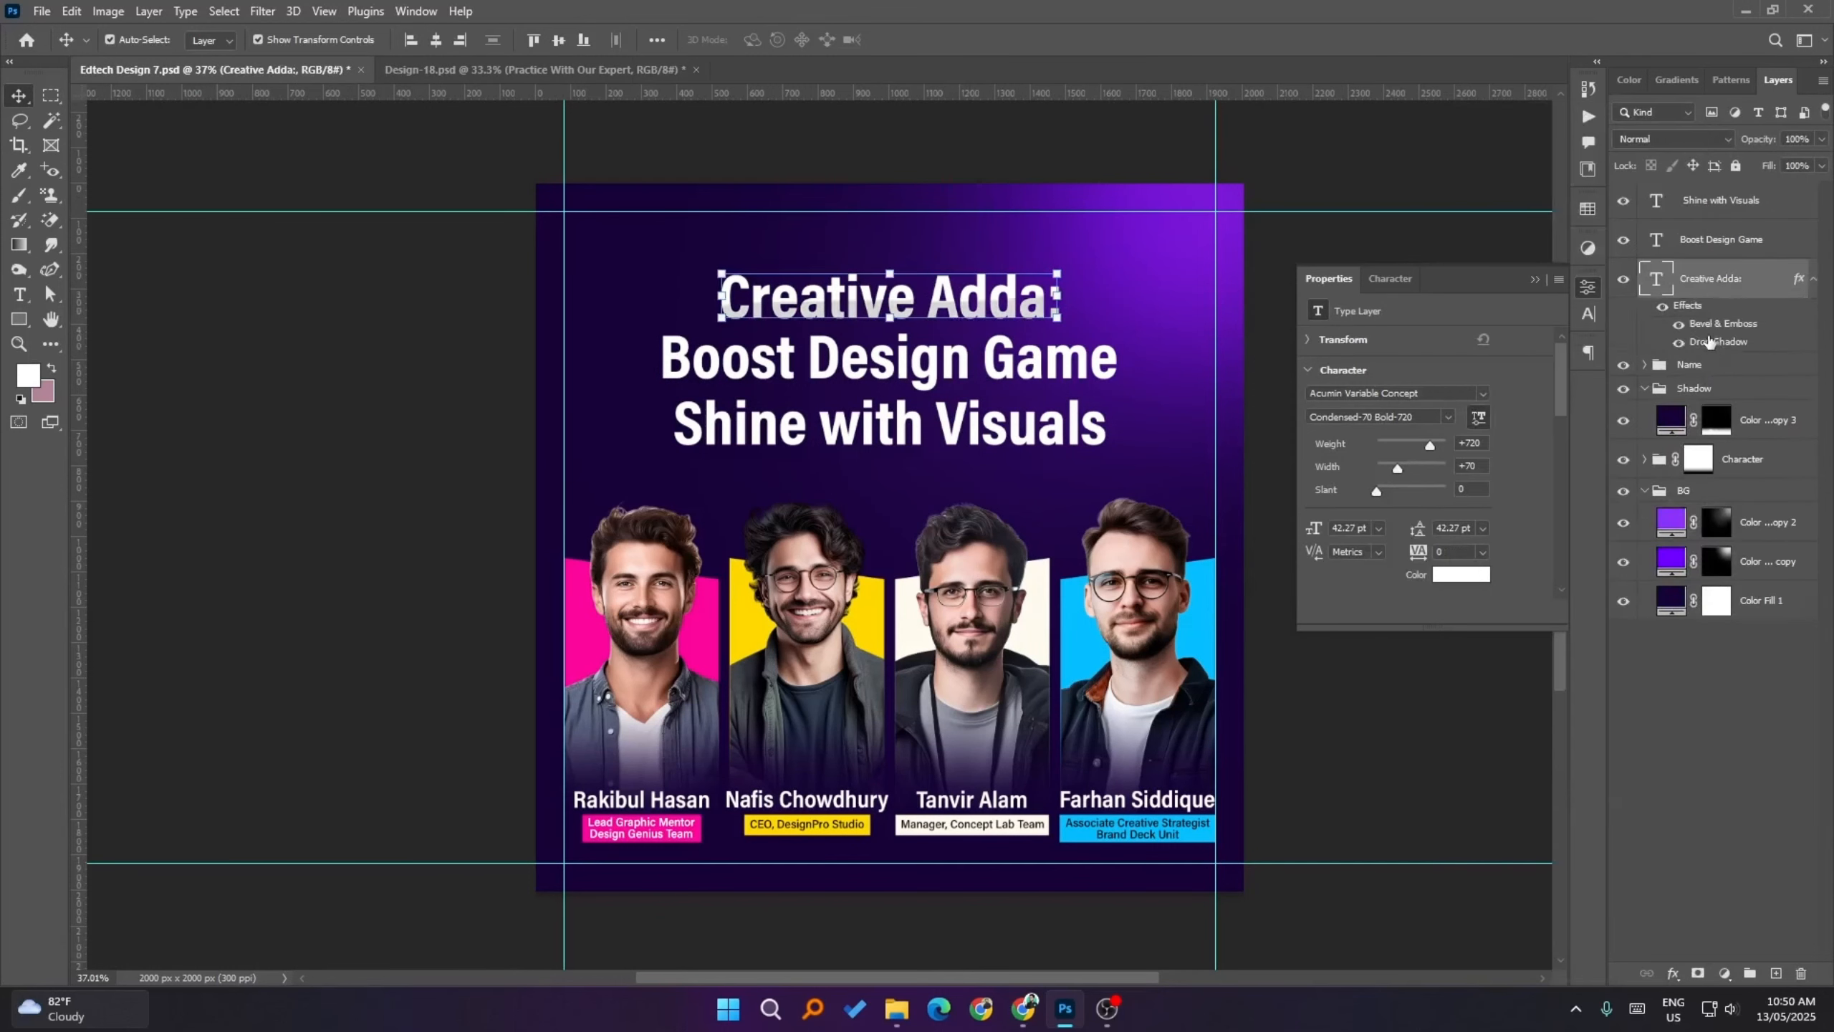
pyautogui.doubleClick(1709, 325)
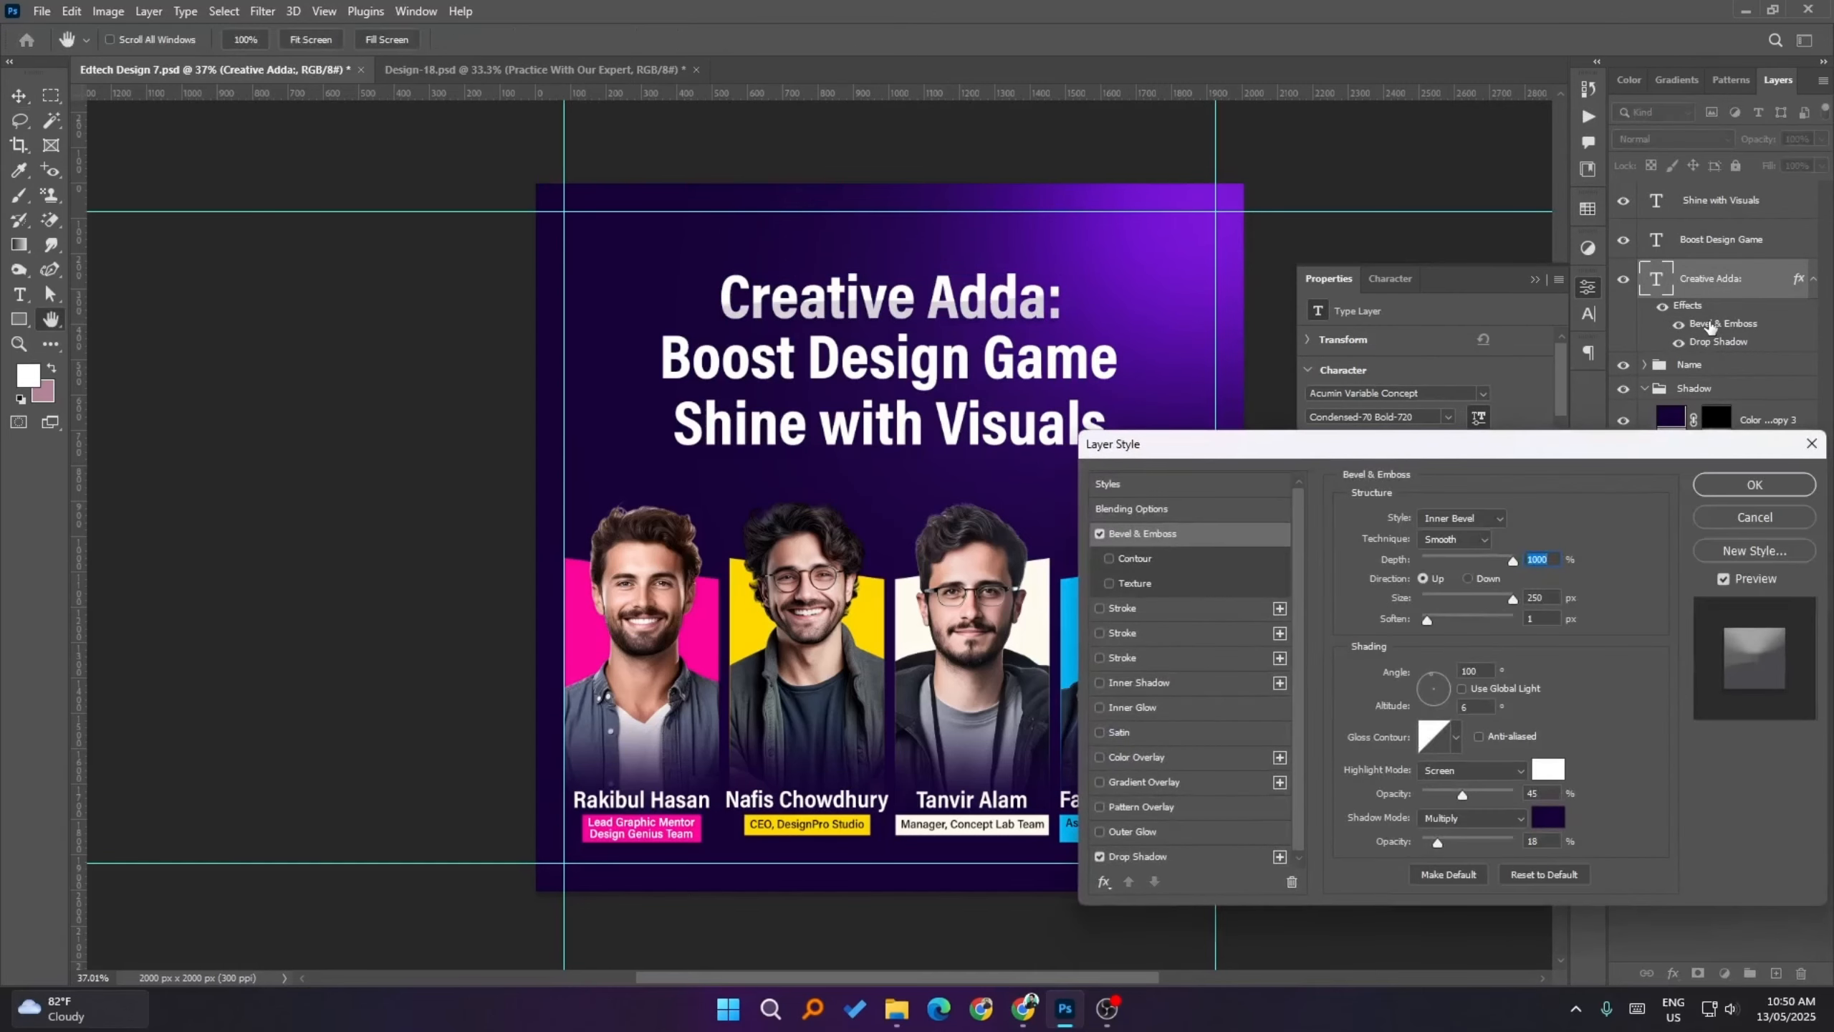
pyautogui.moveTo(1515, 446)
pyautogui.mouseDown()
pyautogui.moveTo(1485, 450)
pyautogui.moveTo(1498, 437)
pyautogui.mouseUp()
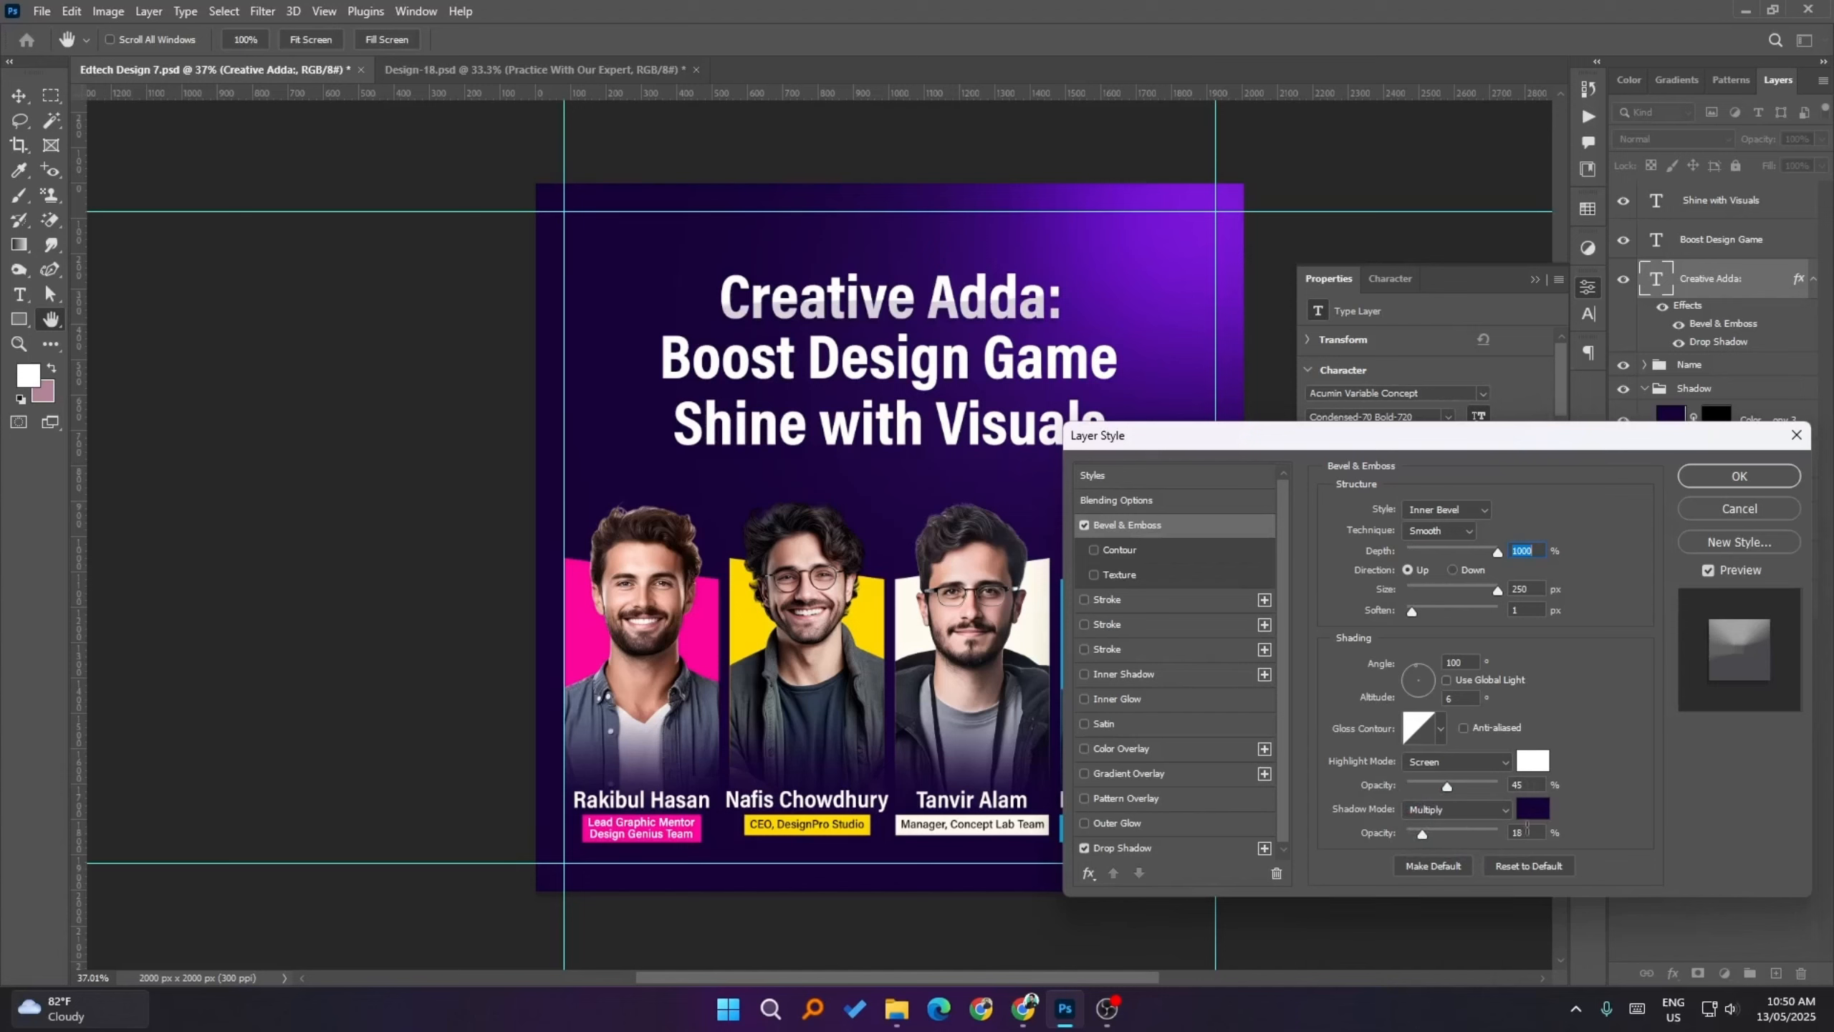
pyautogui.click(1532, 808)
pyautogui.click(1682, 600)
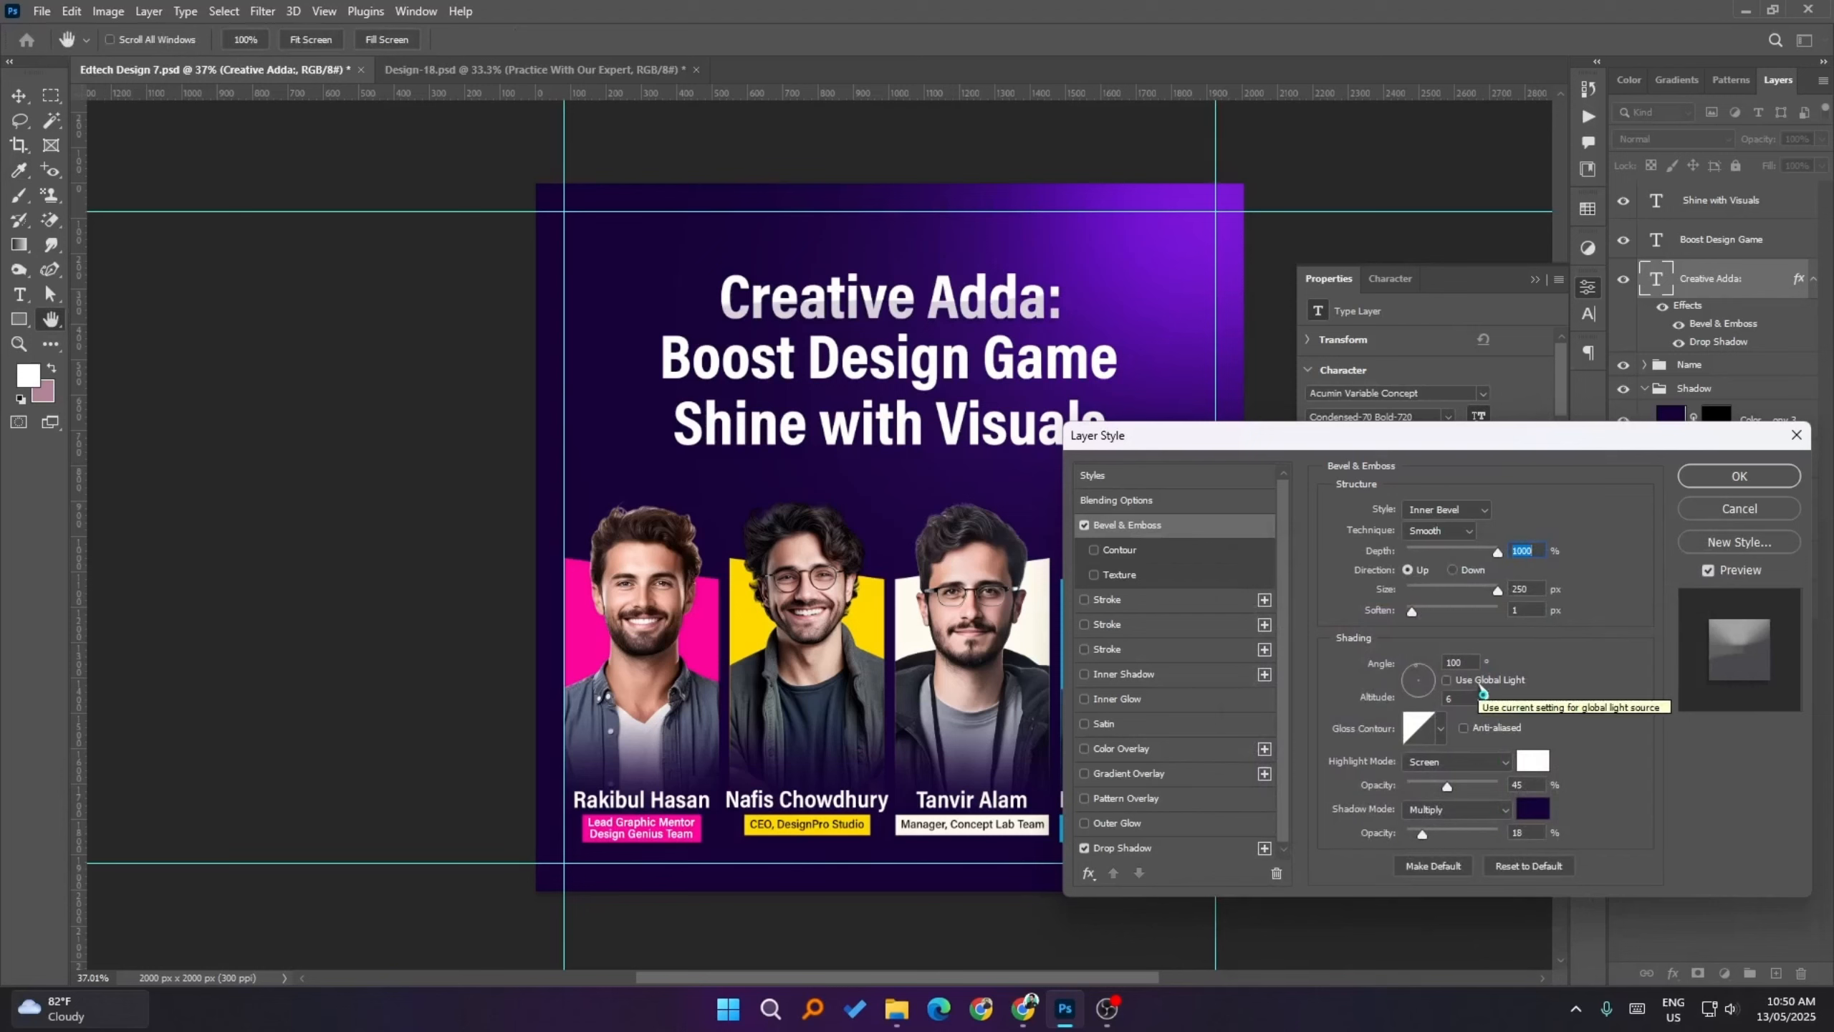
pyautogui.click(1717, 483)
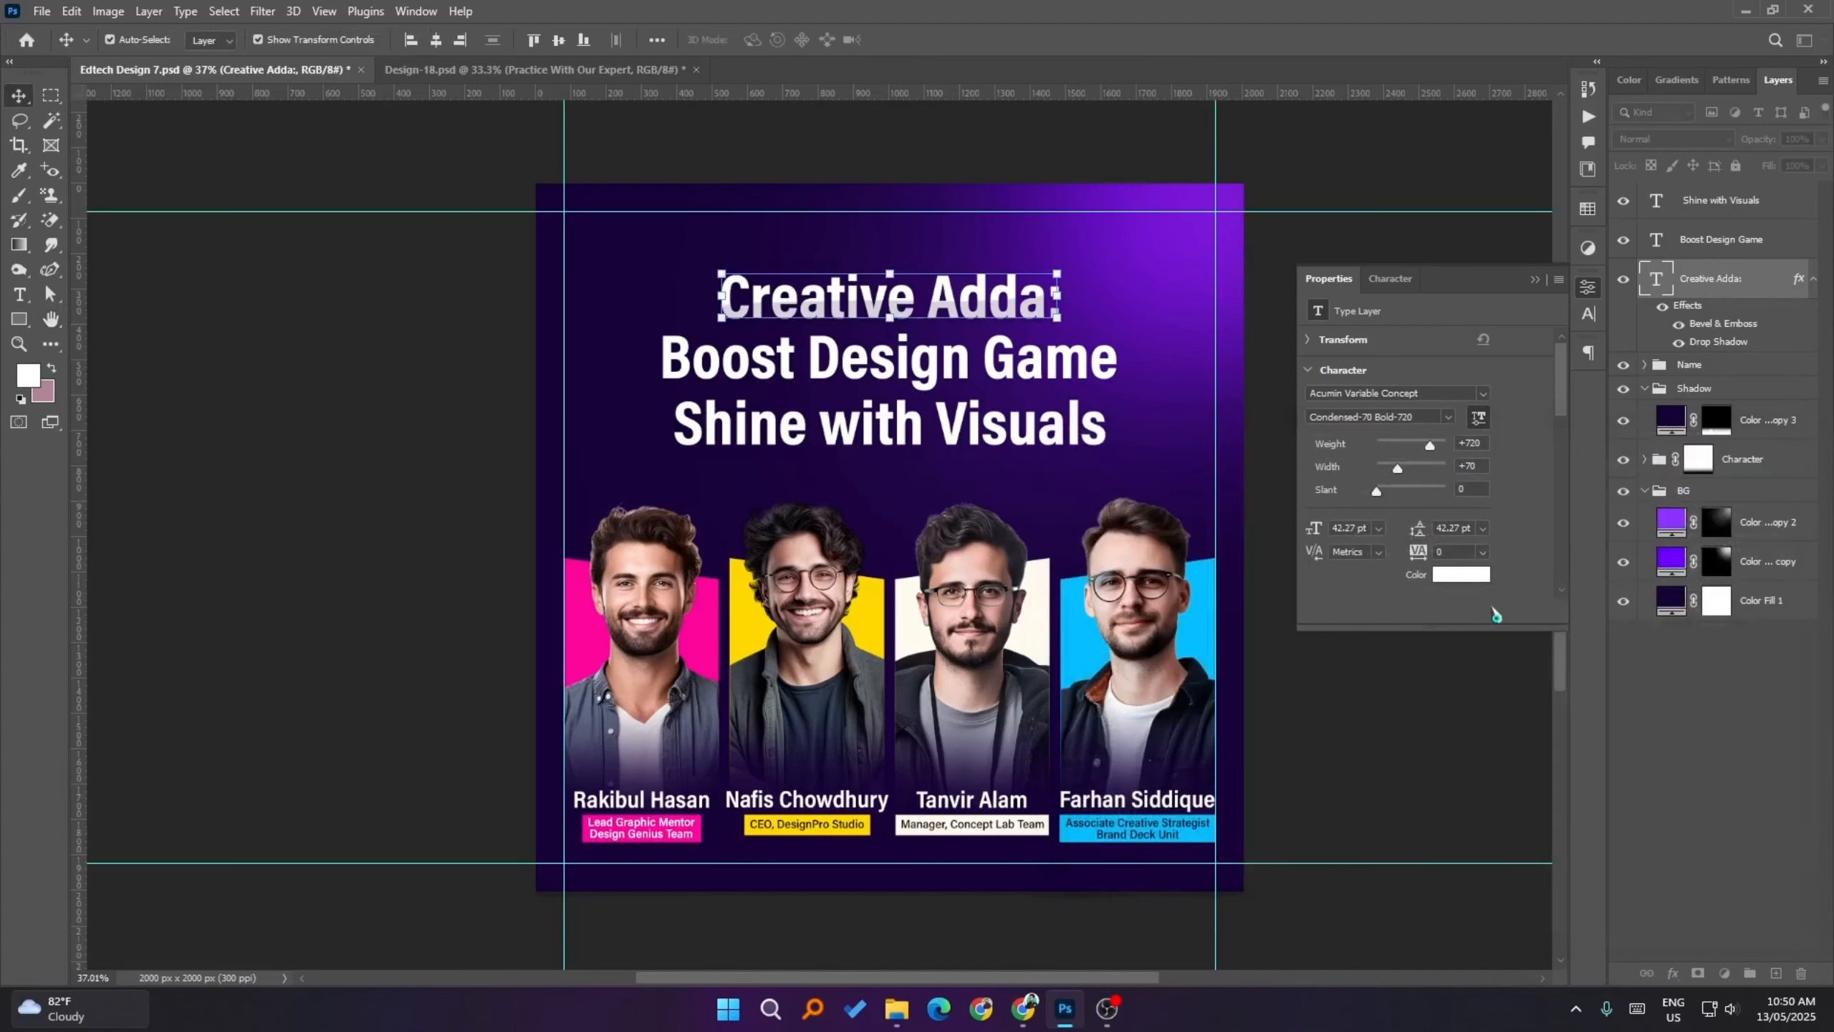
# - Copy the layer style (bevel and drop shadow) from the Creative Adda: line
pyautogui.click(1375, 755)
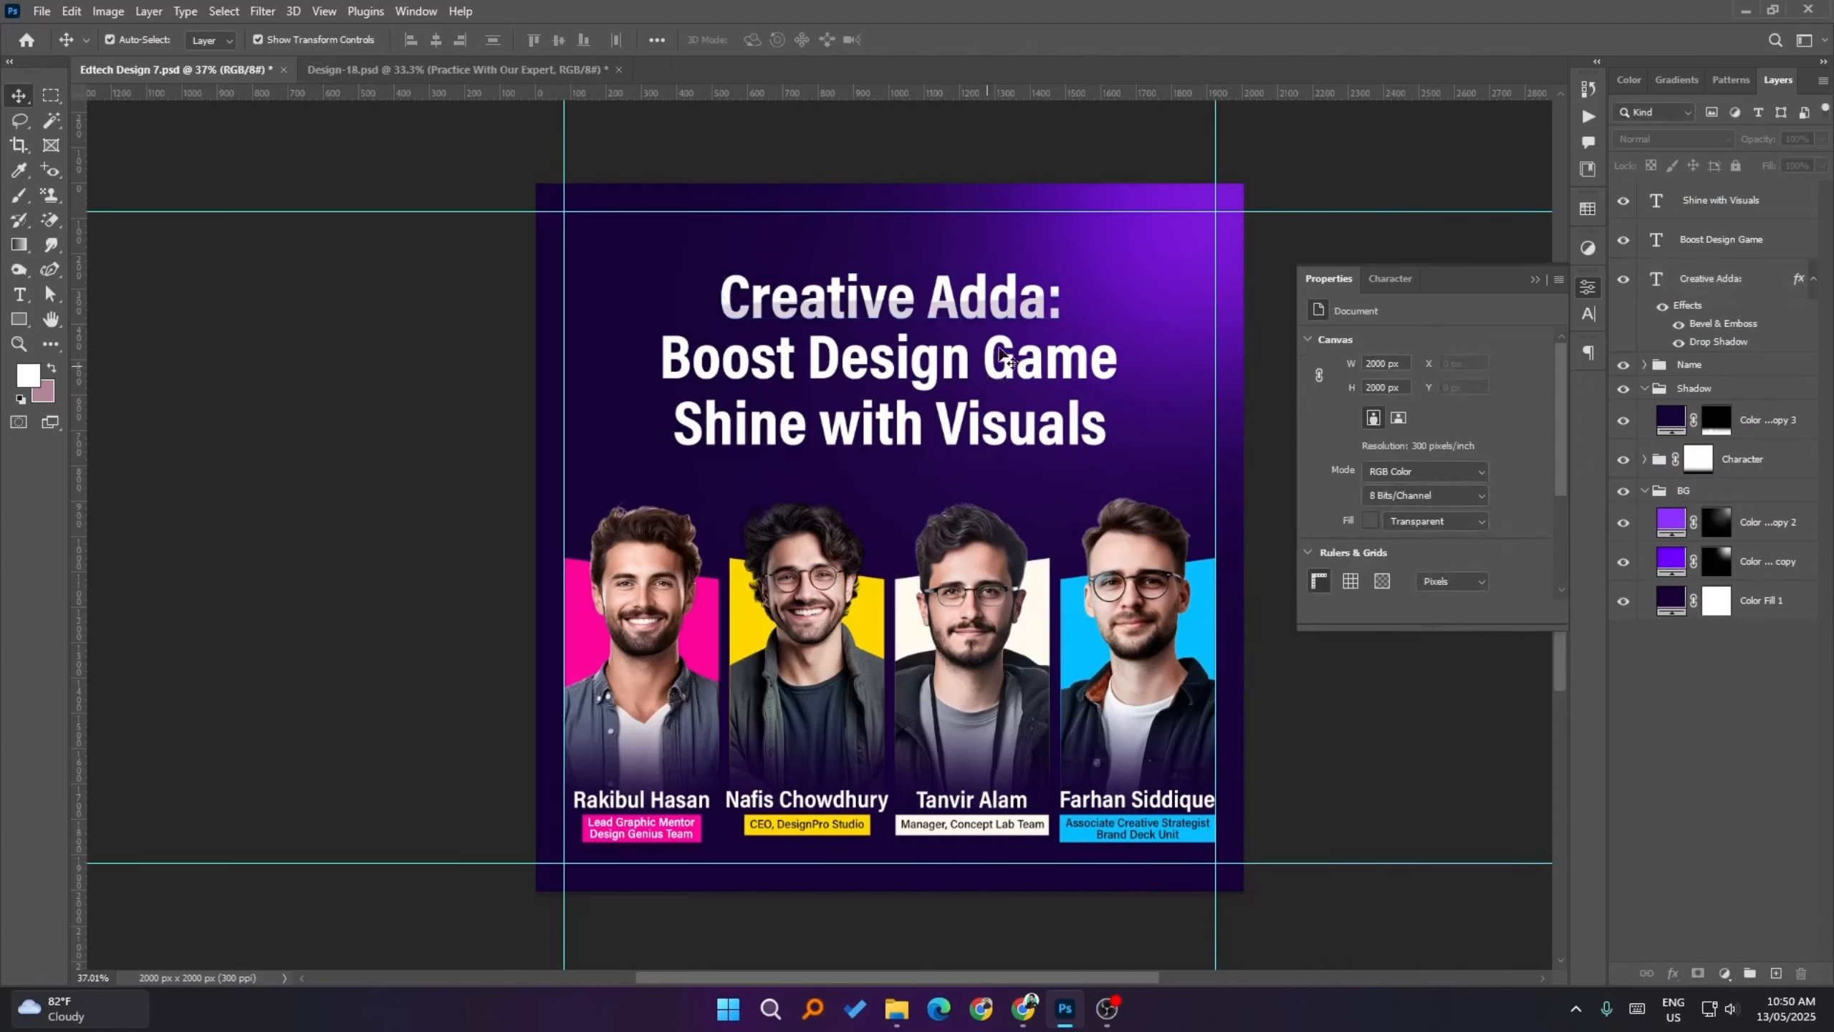
pyautogui.click(1025, 307)
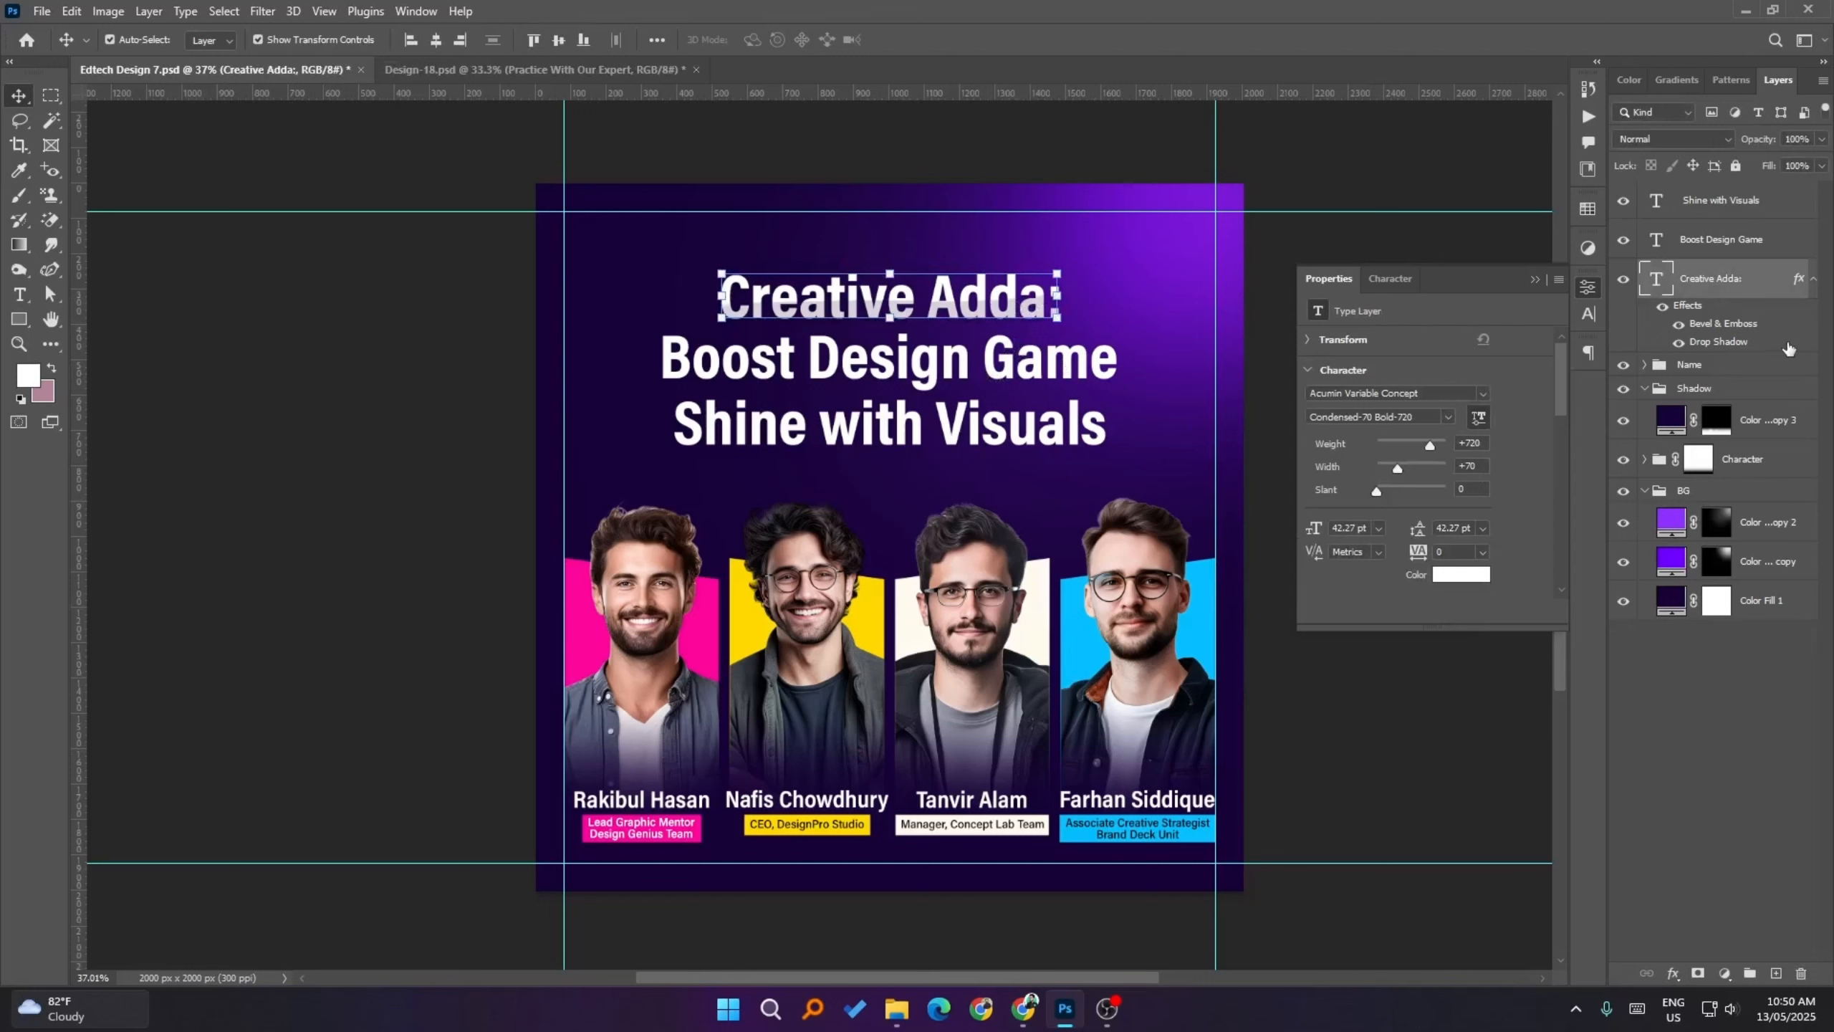
pyautogui.rightClick(1723, 278)
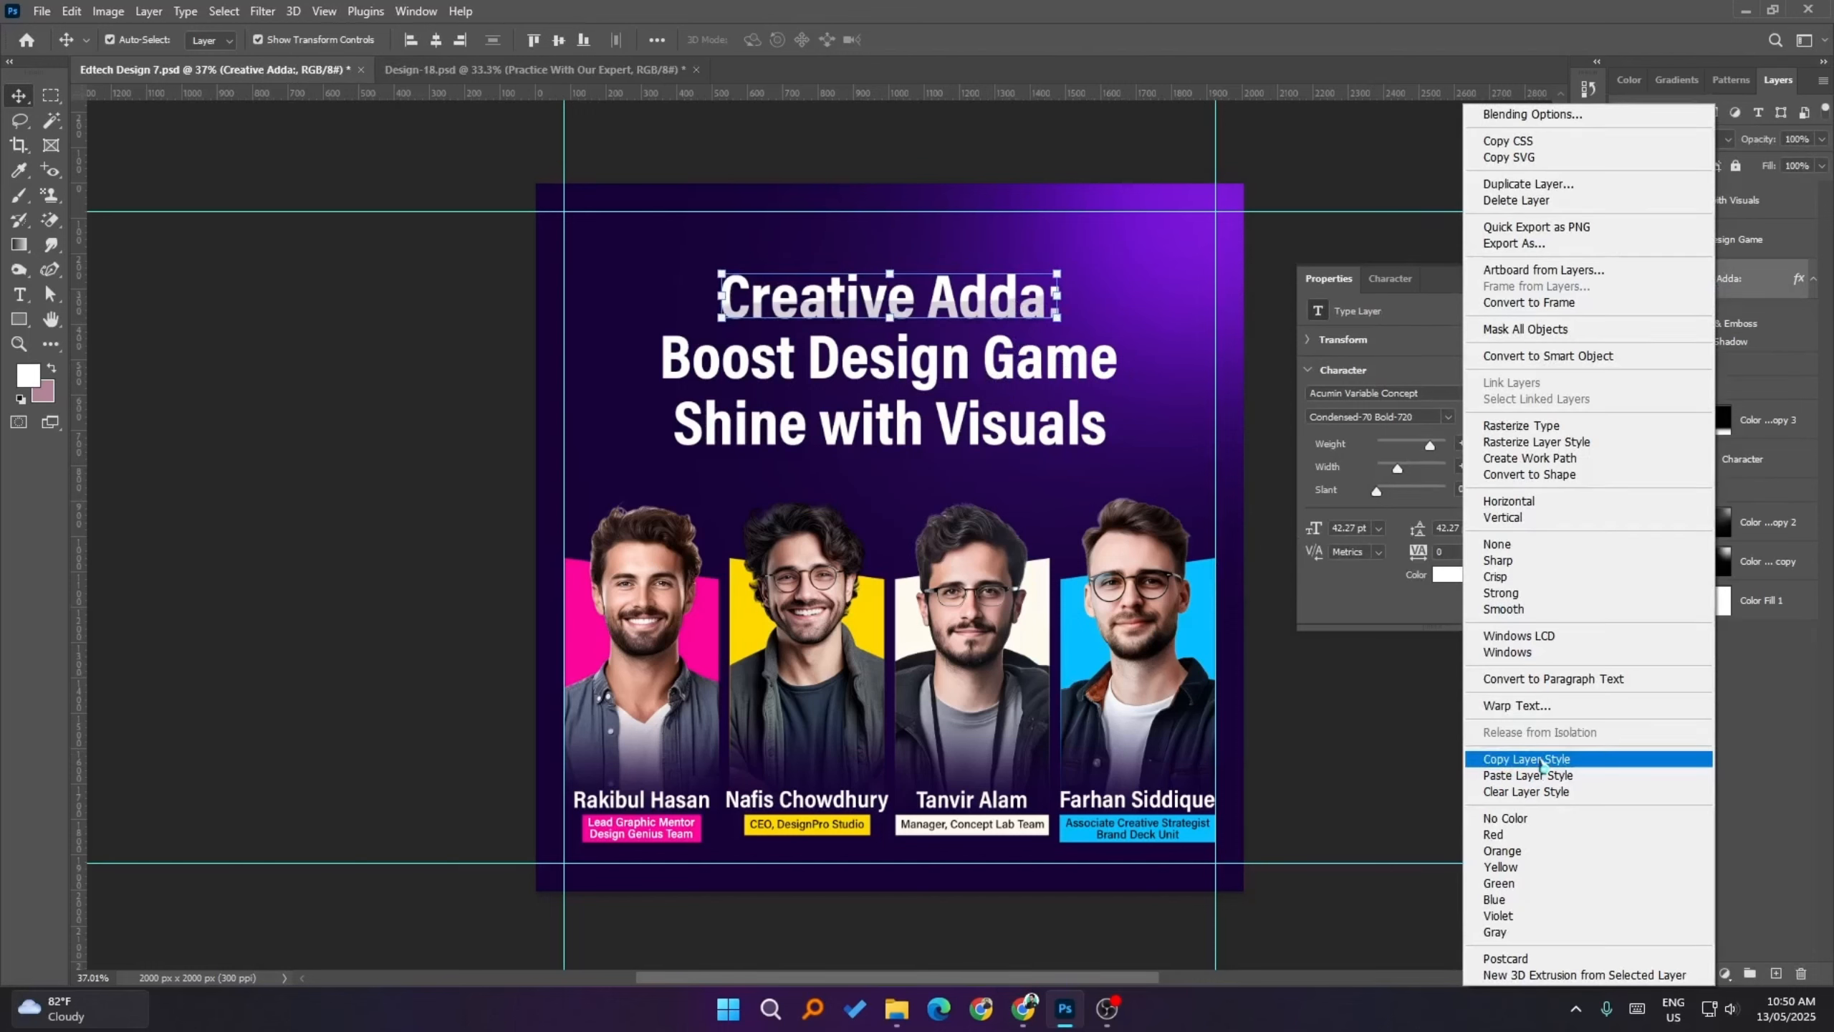
pyautogui.click(1543, 760)
# - Paste that style onto both the Boost Design Game and Shine with Visuals lines
pyautogui.click(1758, 246)
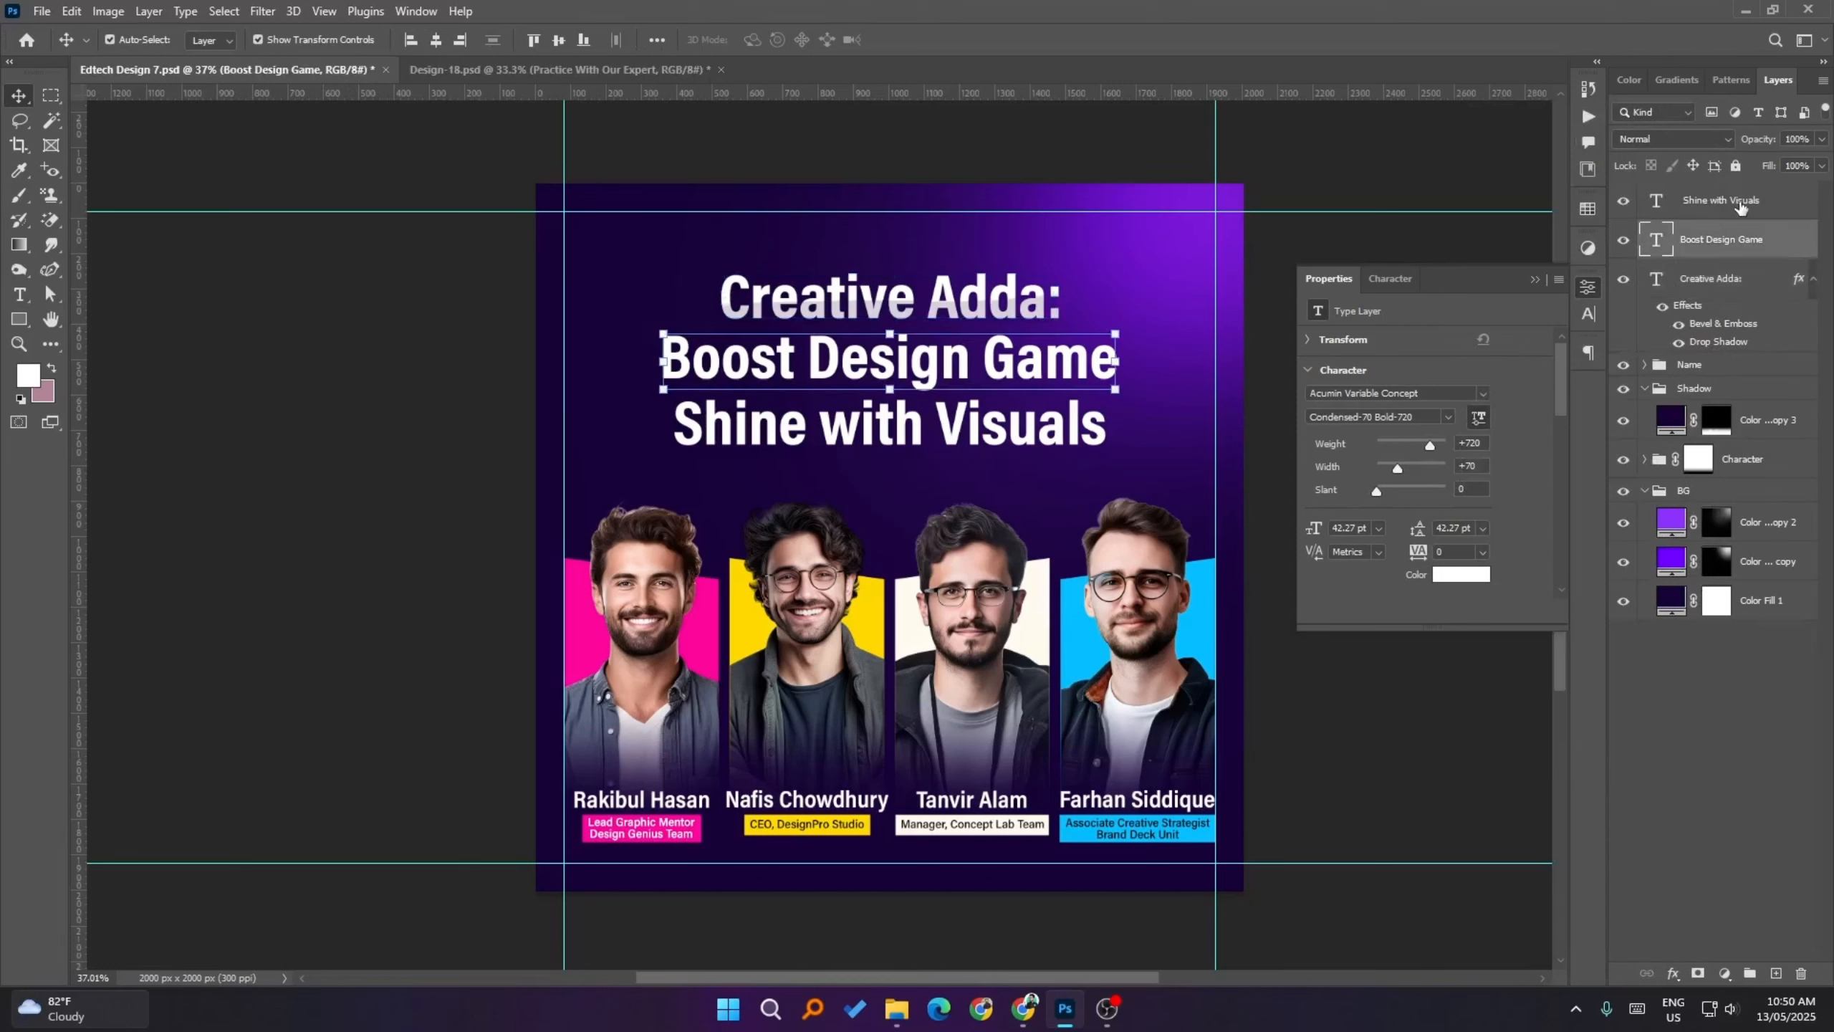
pyautogui.keyDown('shift'); pyautogui.click(1737, 207); pyautogui.keyUp('shift')
pyautogui.rightClick(1740, 209)
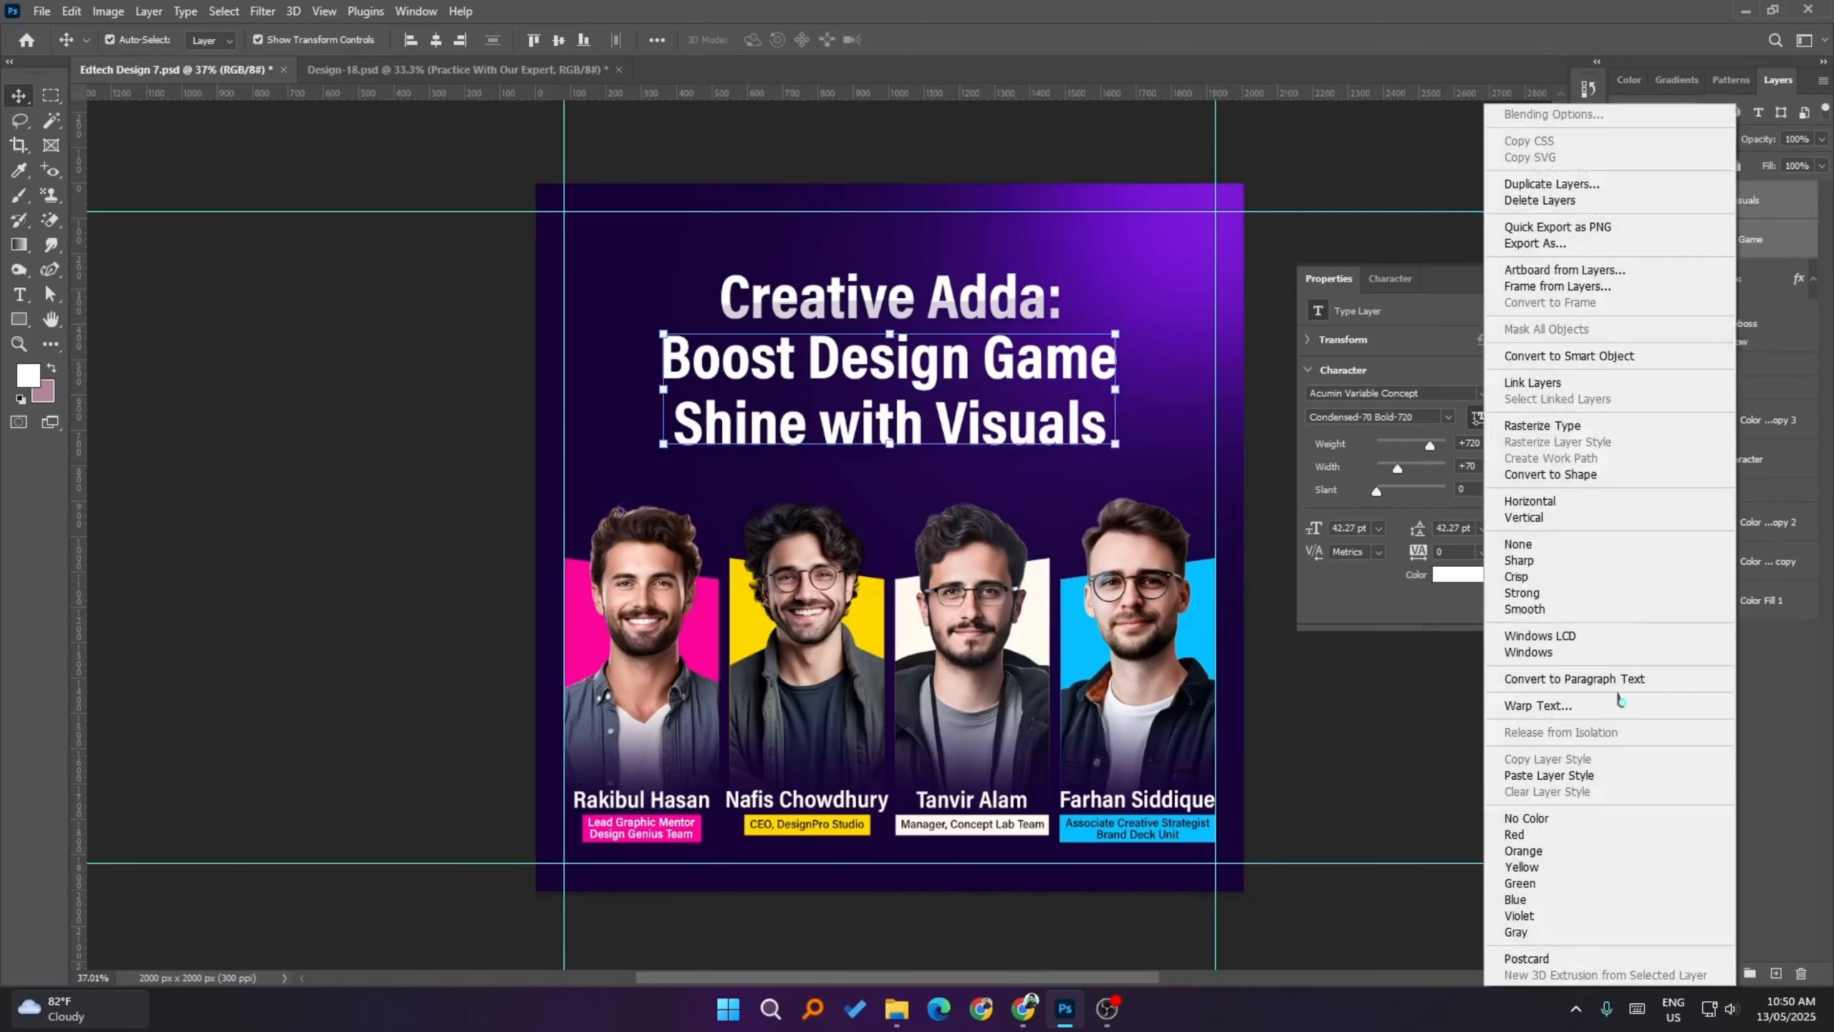
pyautogui.click(1546, 774)
pyautogui.click(1433, 721)
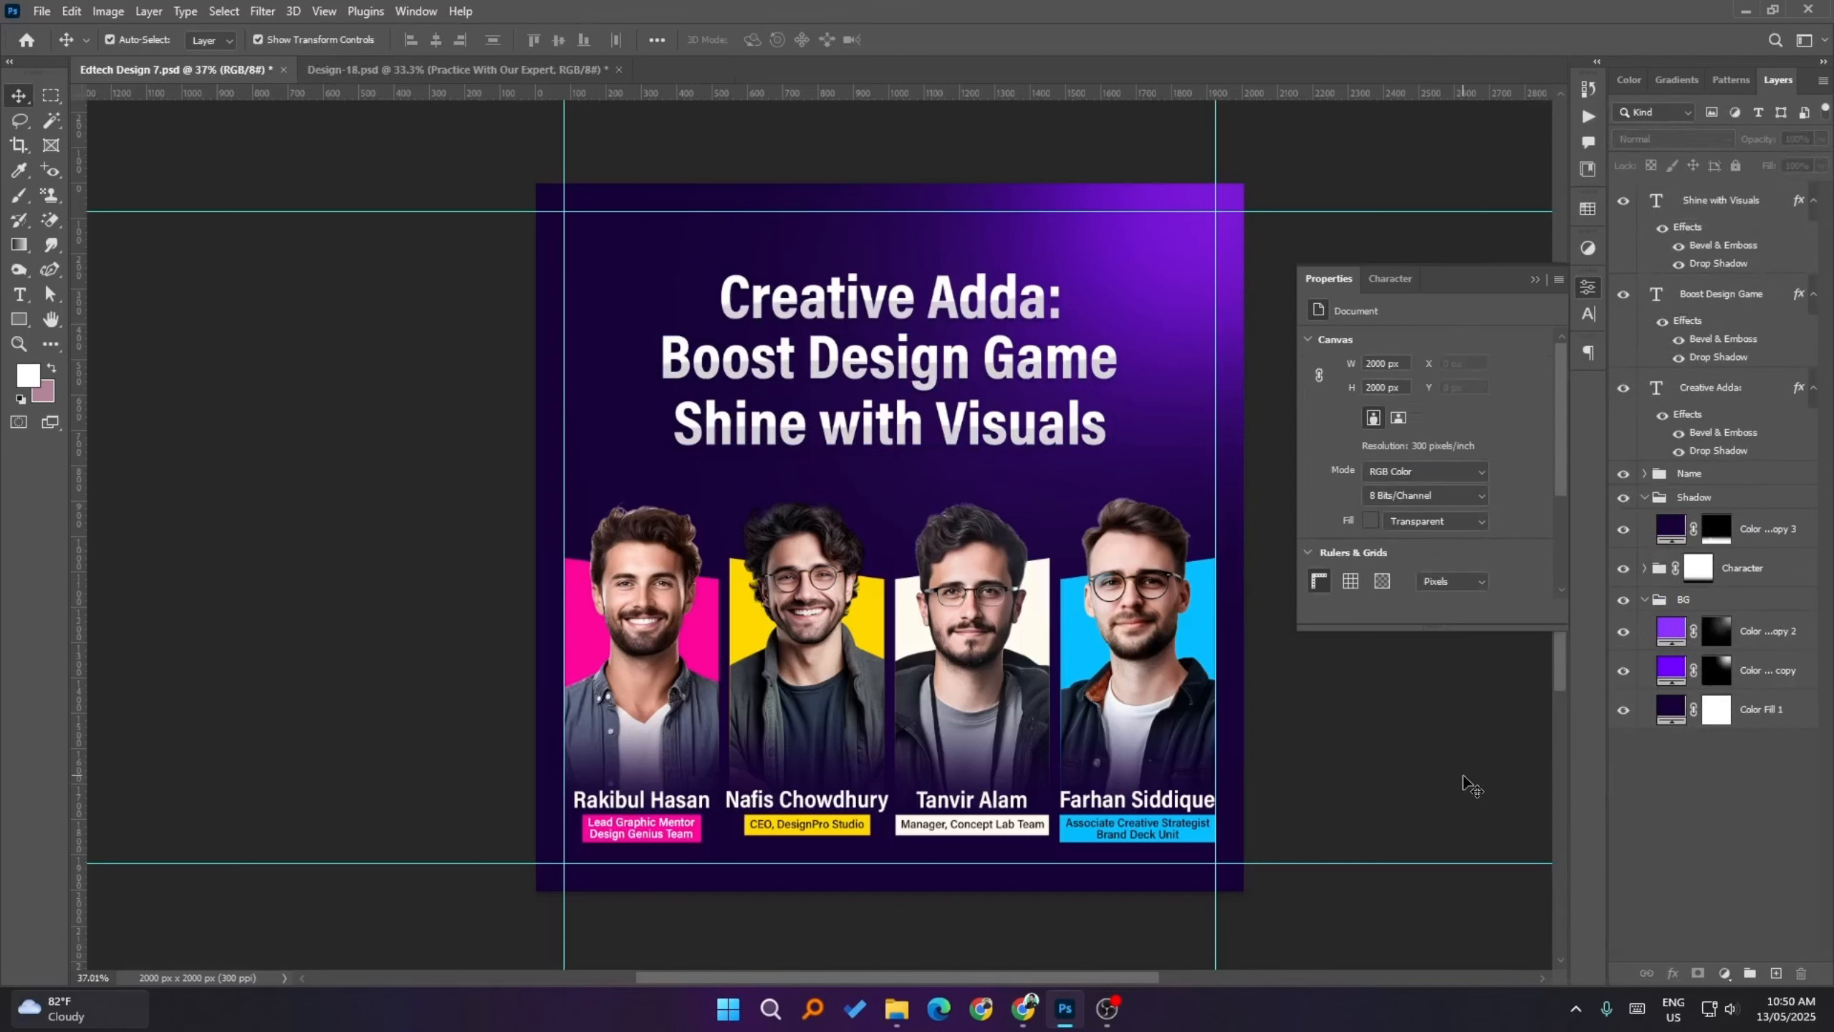
pyautogui.click(1063, 368)
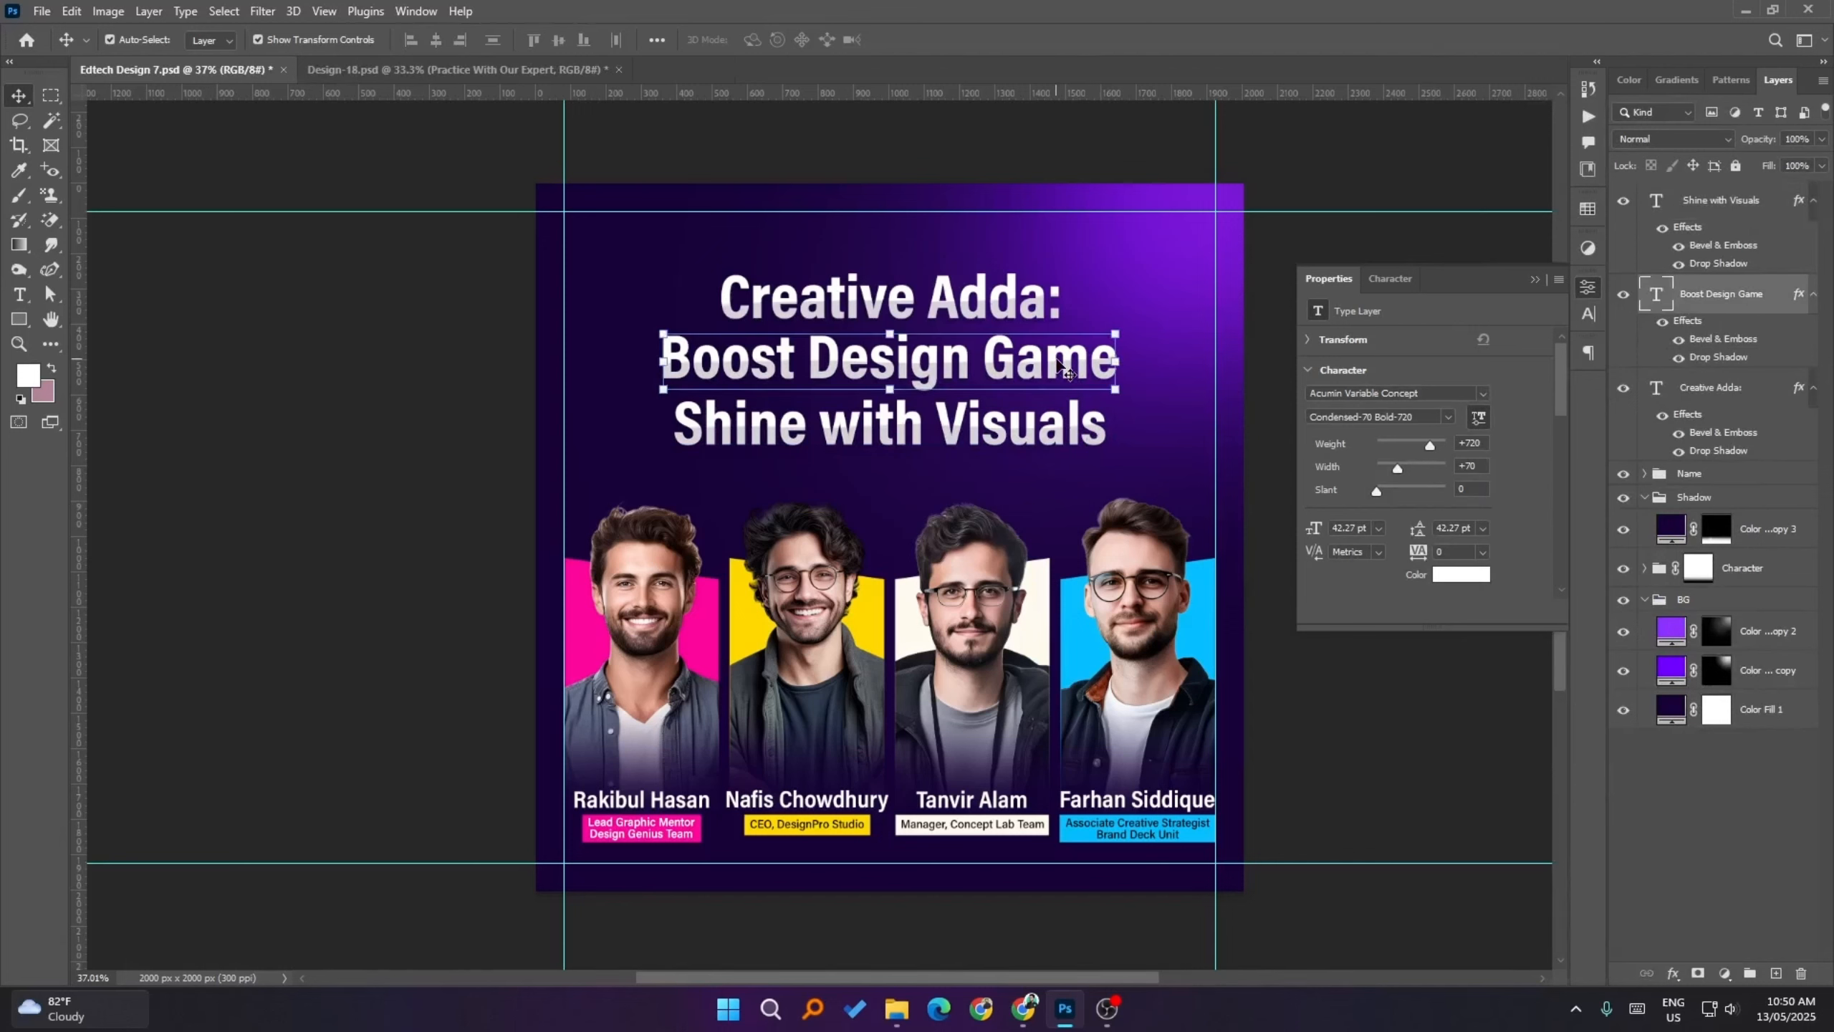
pyautogui.click(1010, 308)
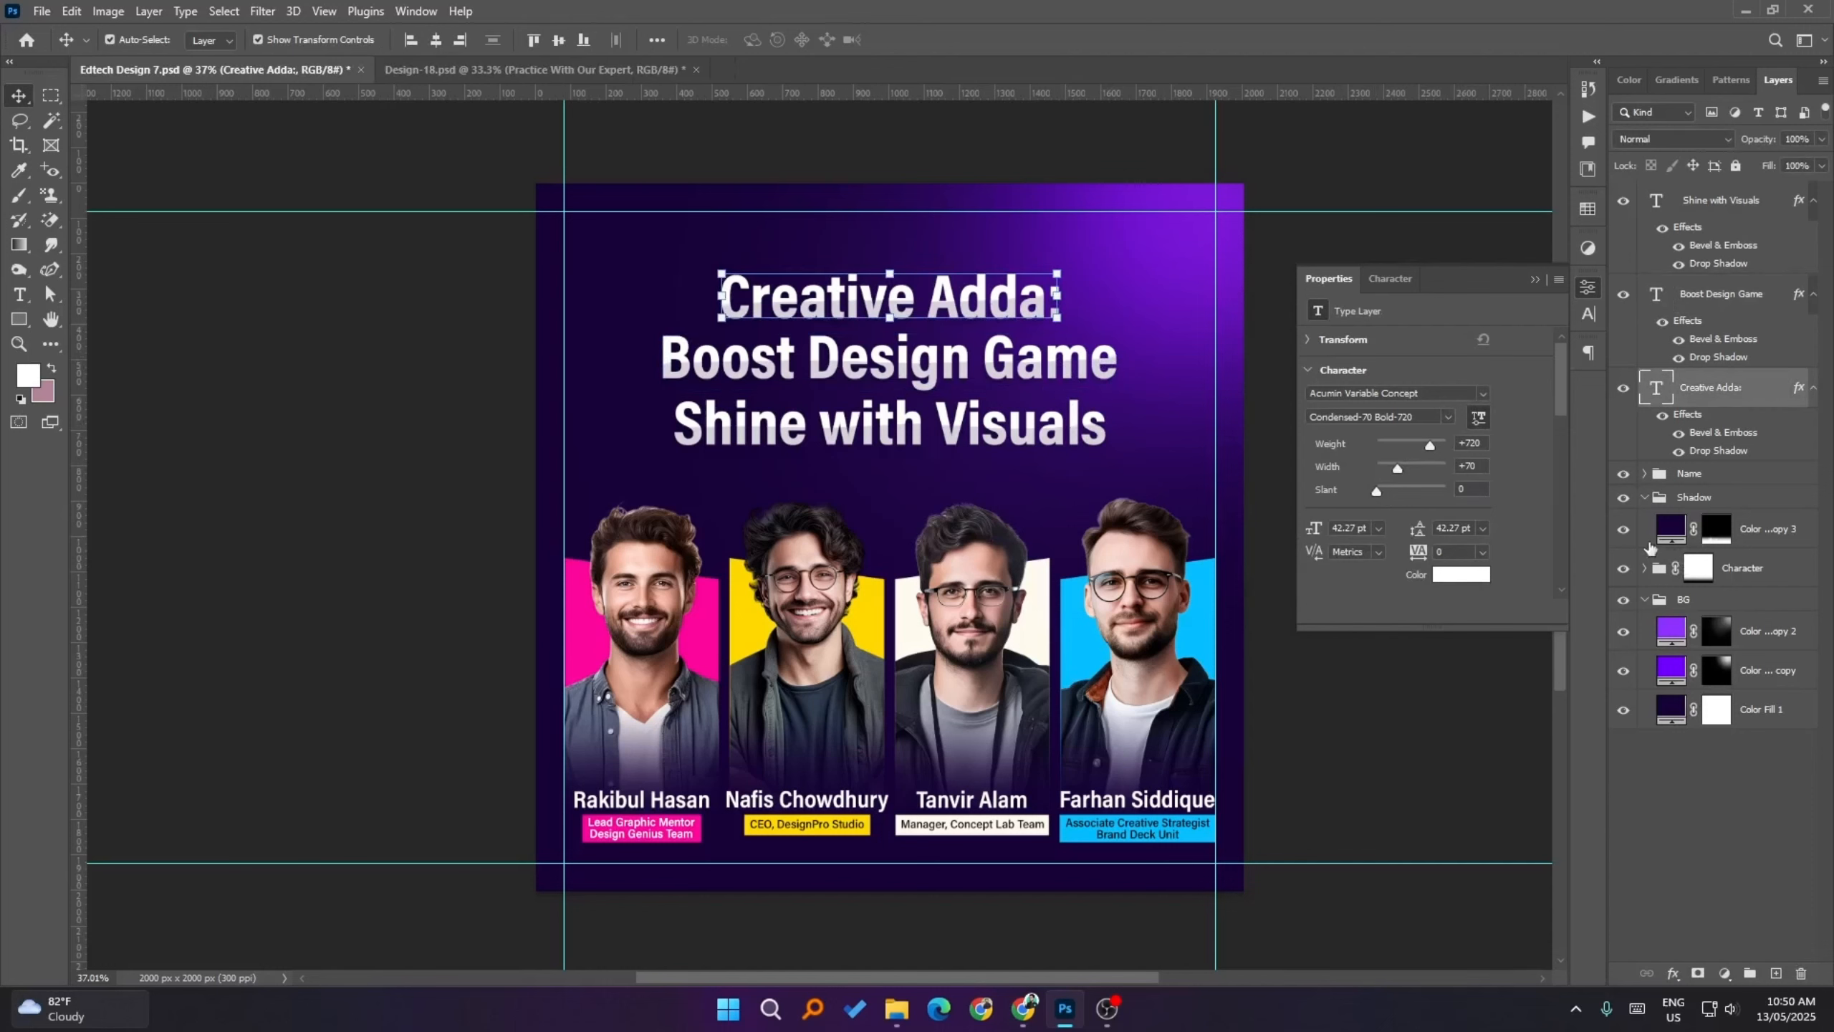
# - Colour the Creative Adda: headline line yellow from the swatches
pyautogui.click(1596, 210)
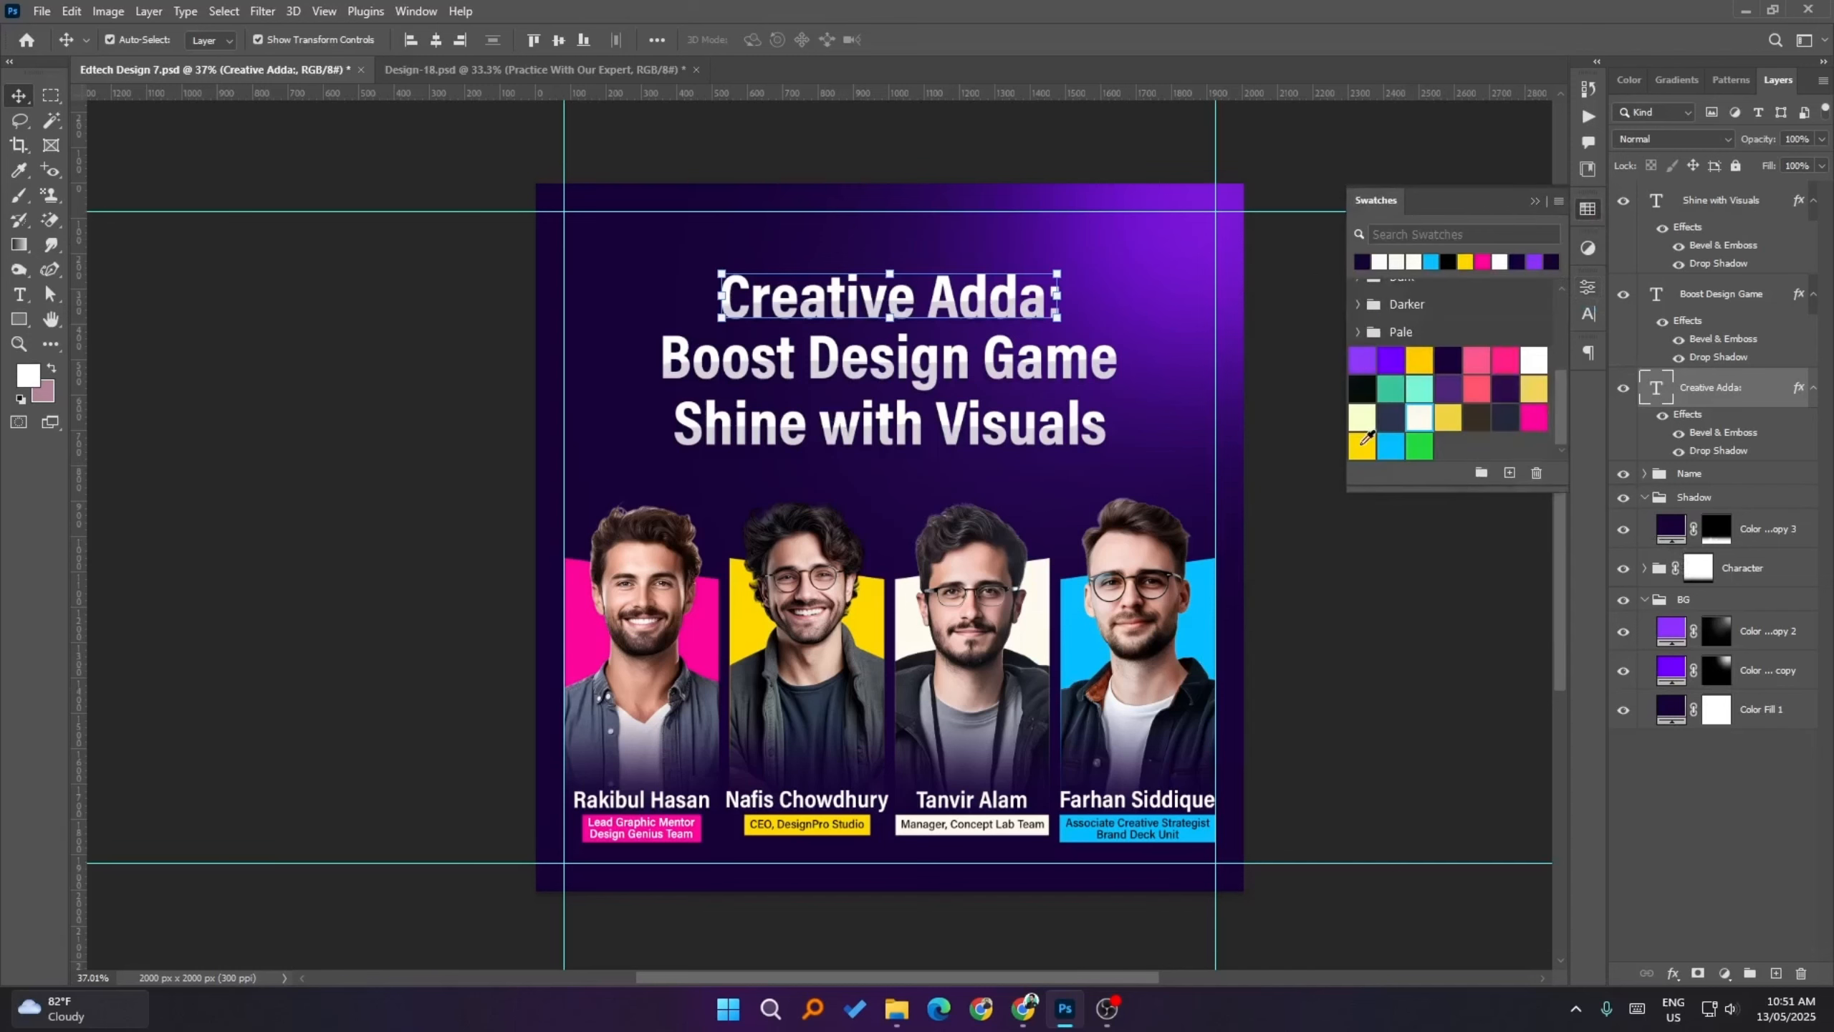
pyautogui.click(1363, 438)
pyautogui.click(1383, 726)
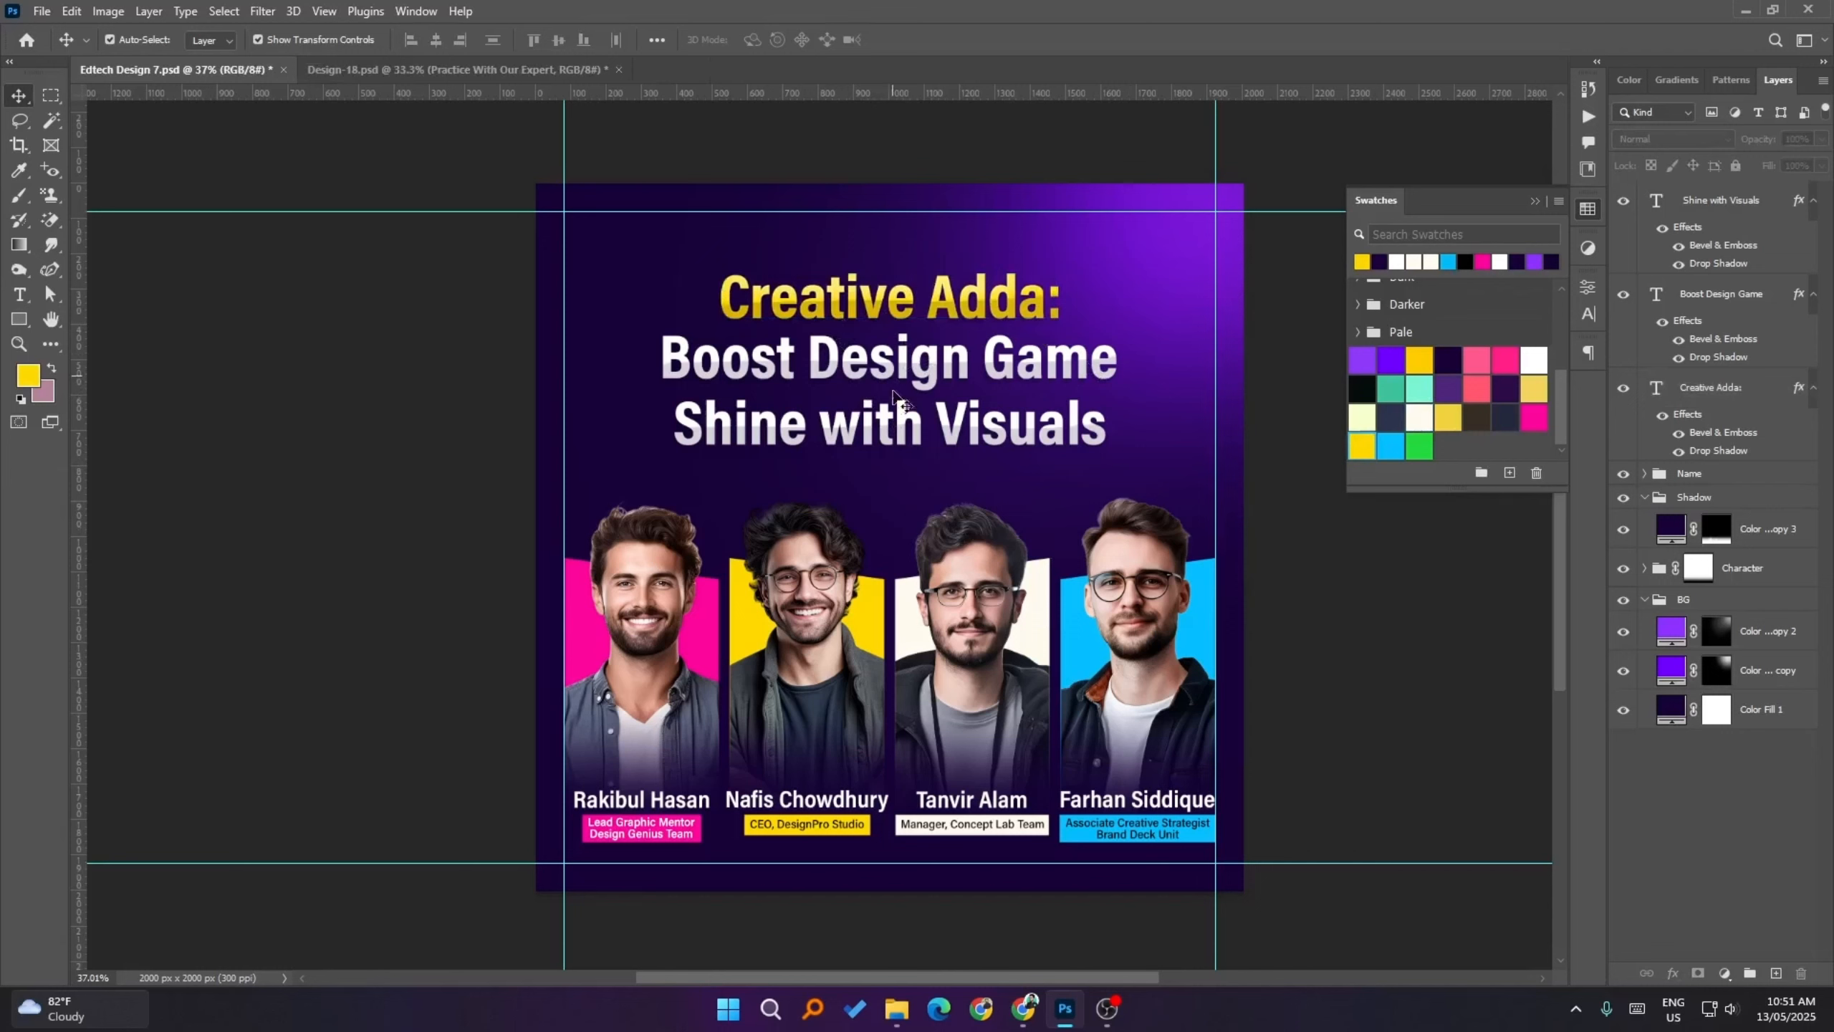
# - Make the Shine with Visuals line green, after briefly trying cyan
pyautogui.click(896, 424)
pyautogui.click(1418, 446)
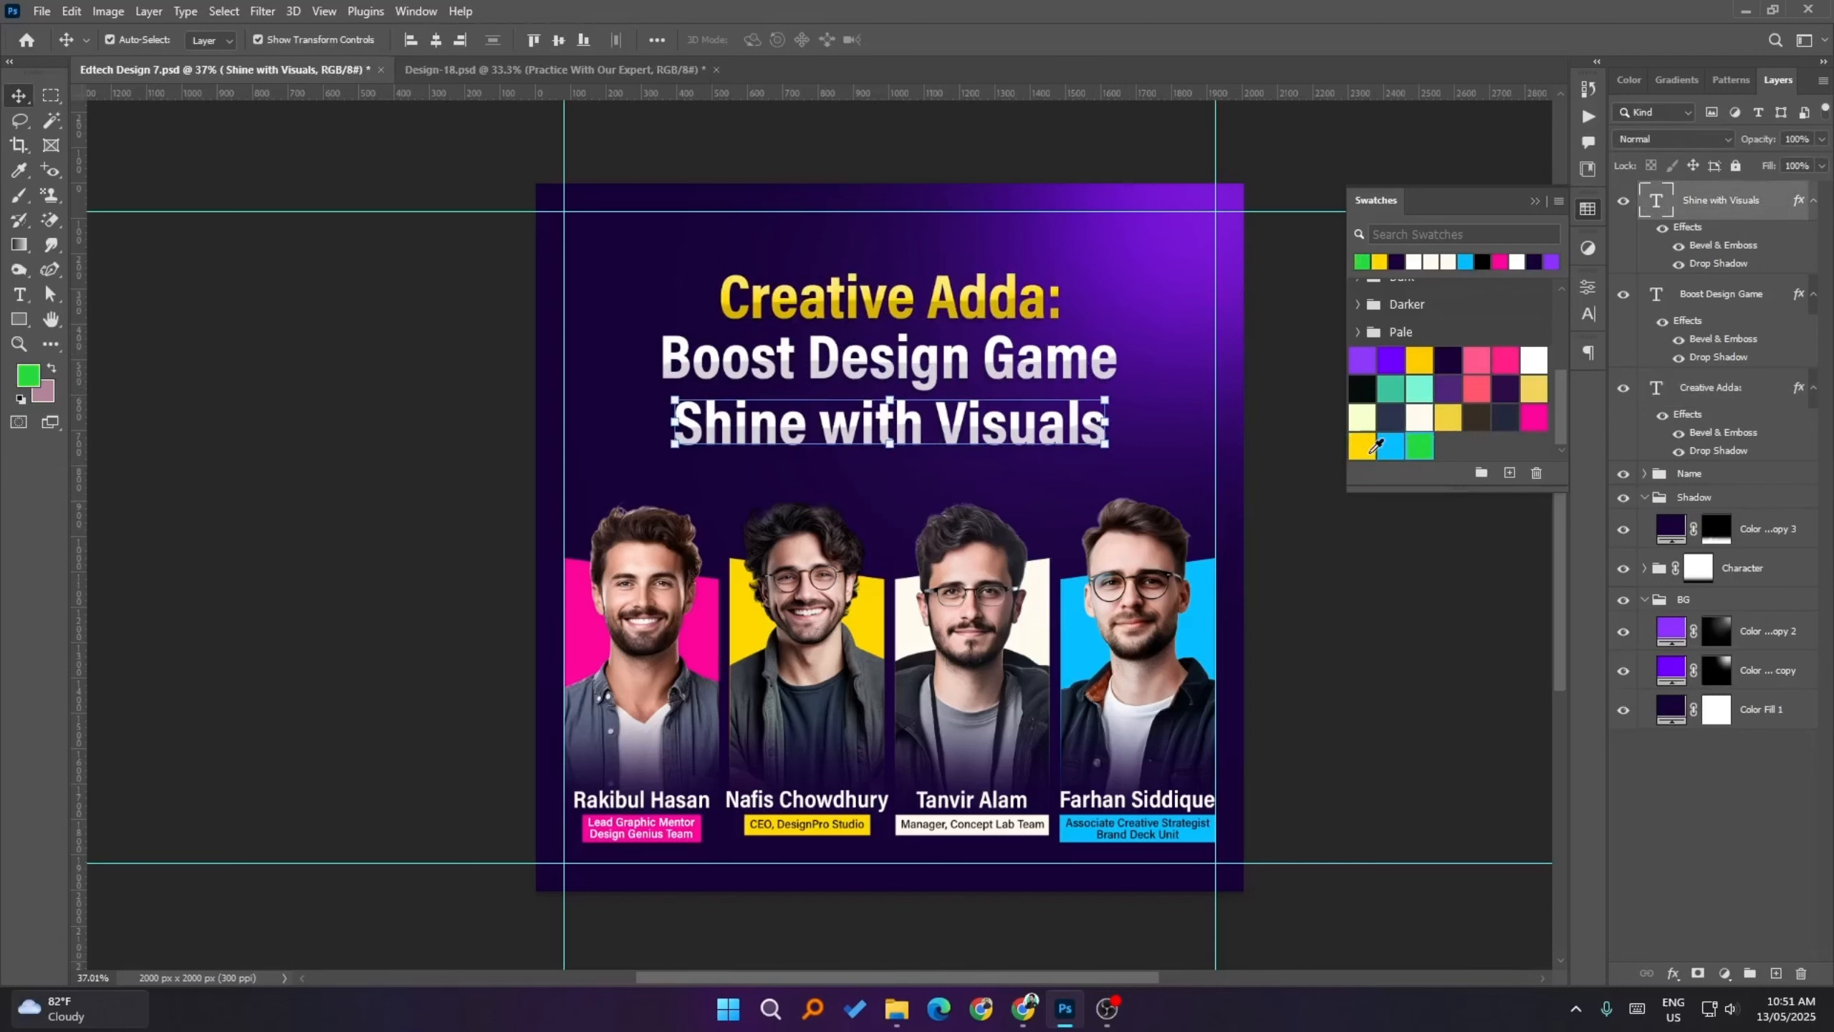
pyautogui.click(1383, 446)
pyautogui.click(1413, 639)
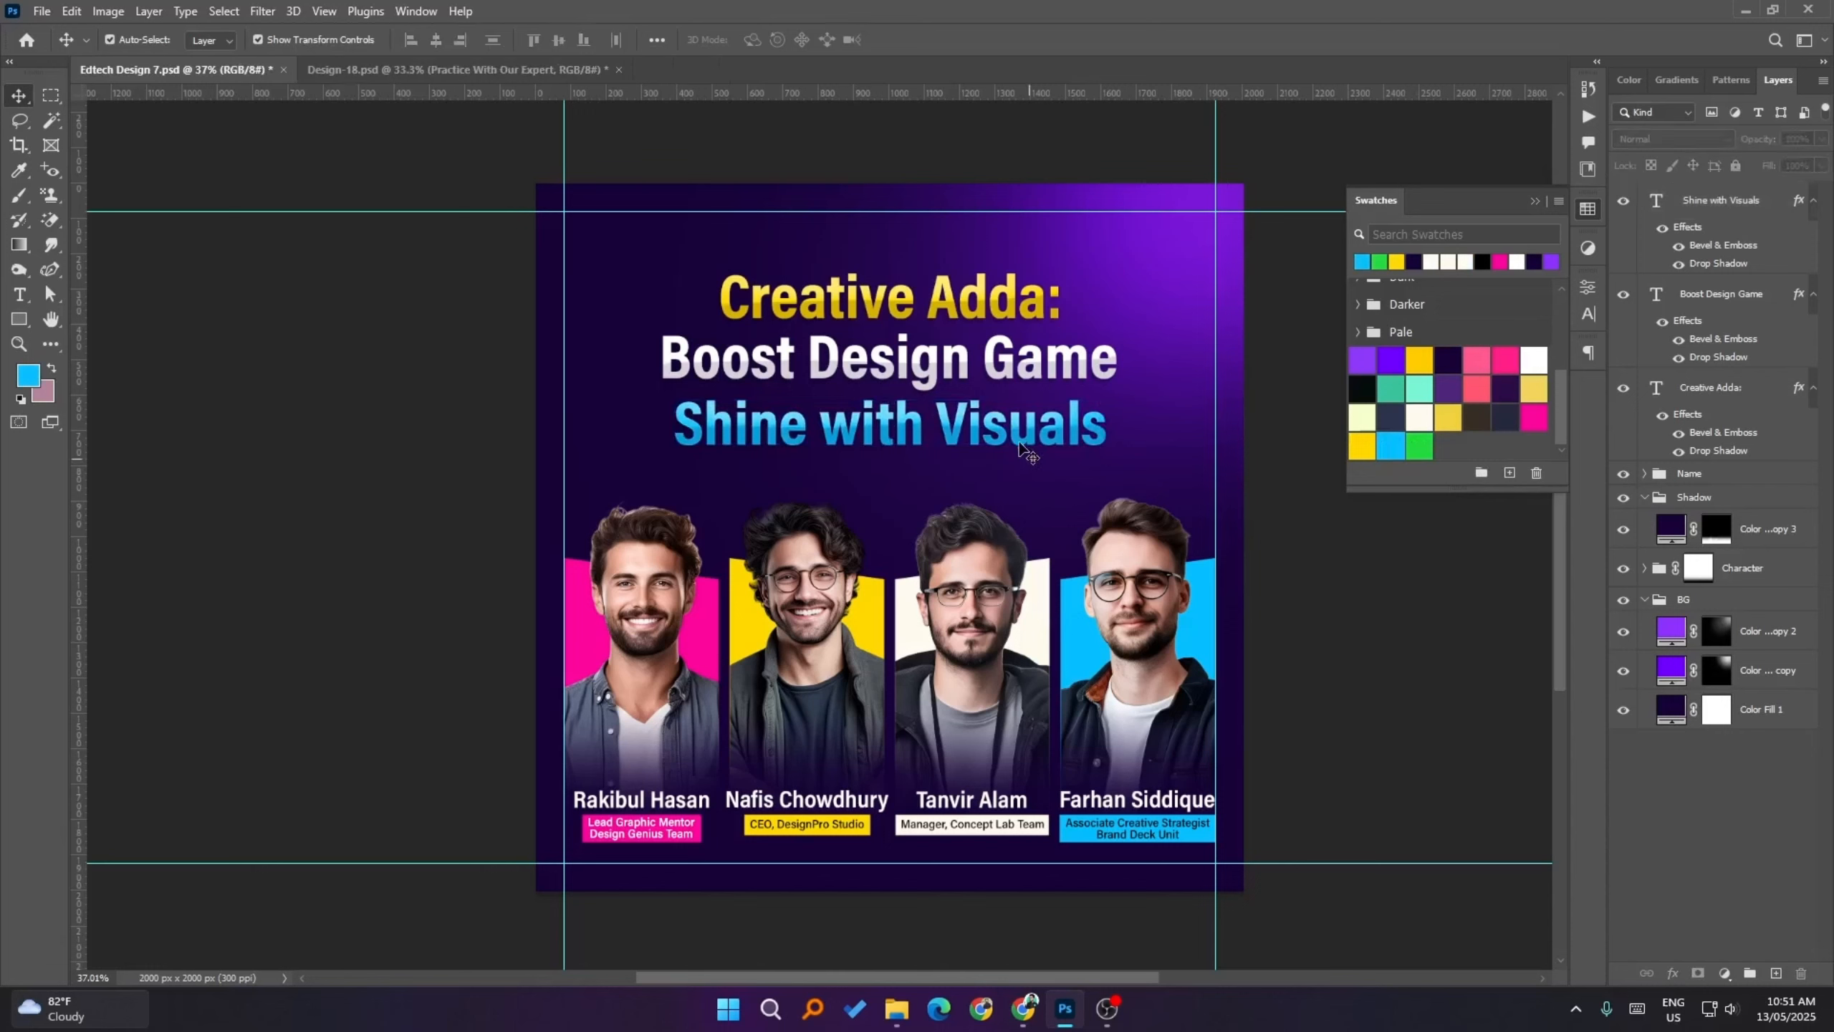
pyautogui.click(1022, 446)
pyautogui.click(1420, 445)
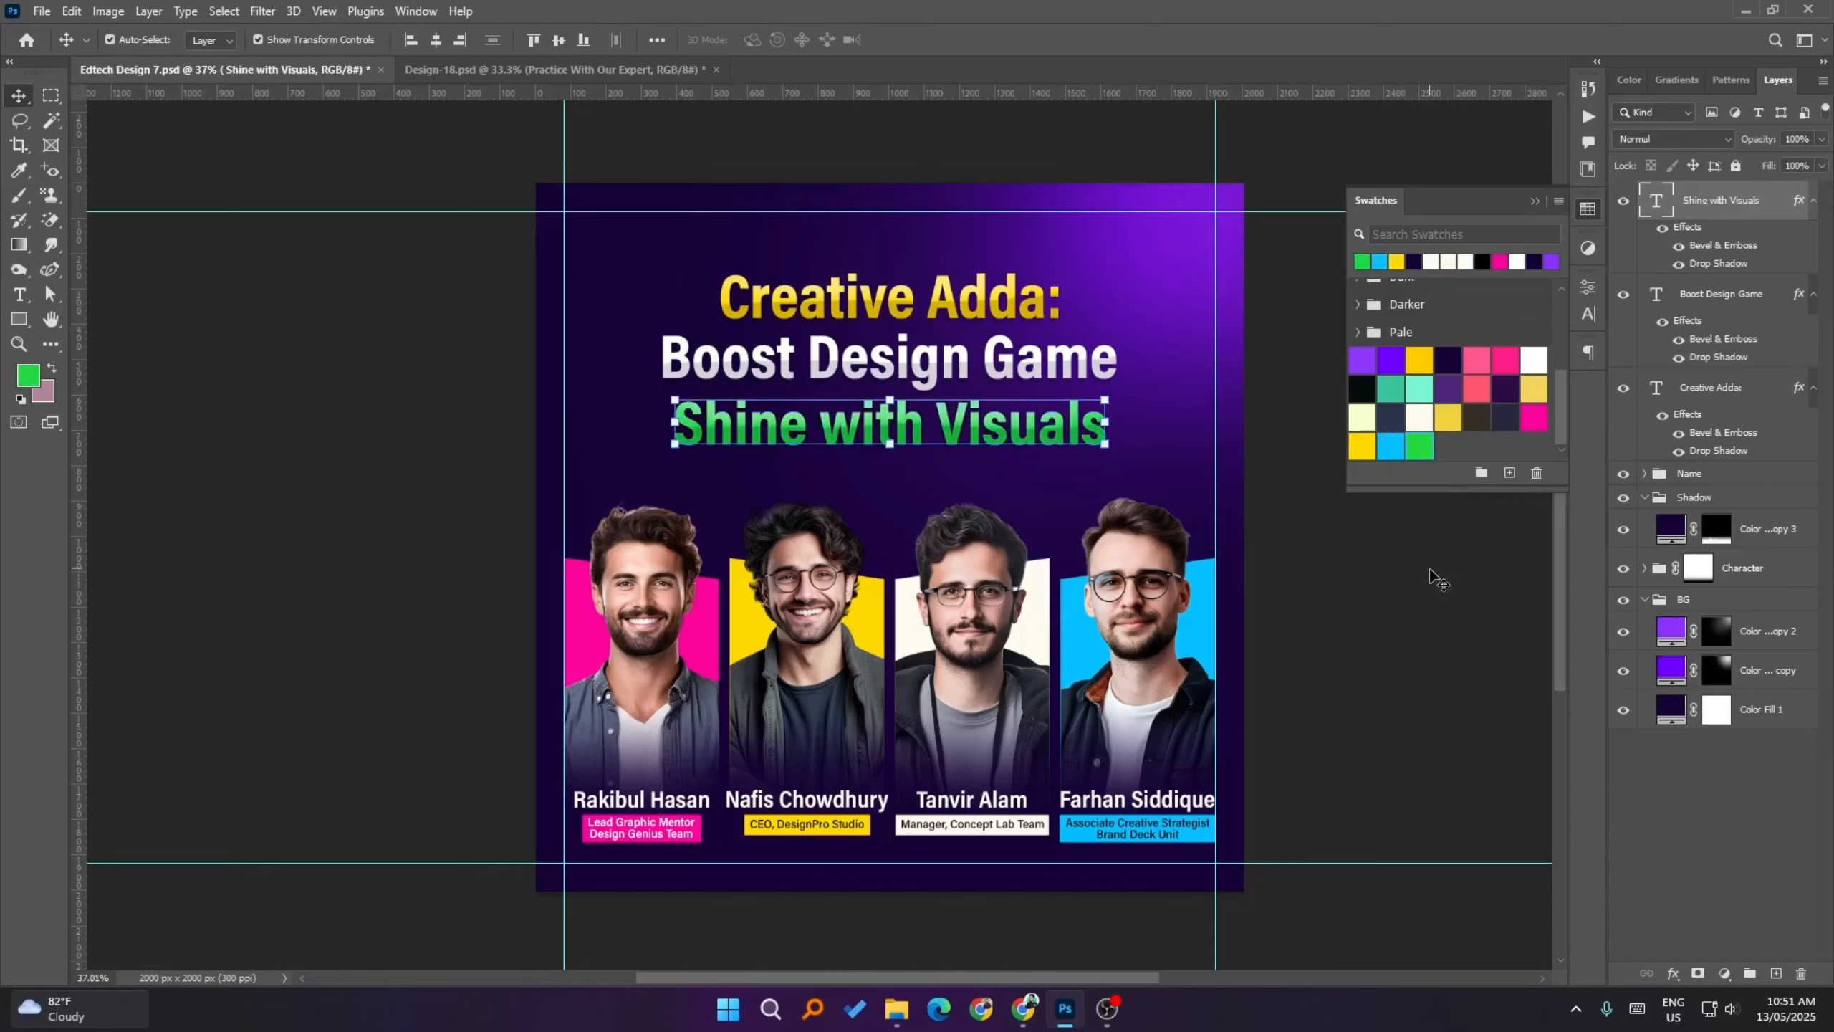
pyautogui.click(1426, 581)
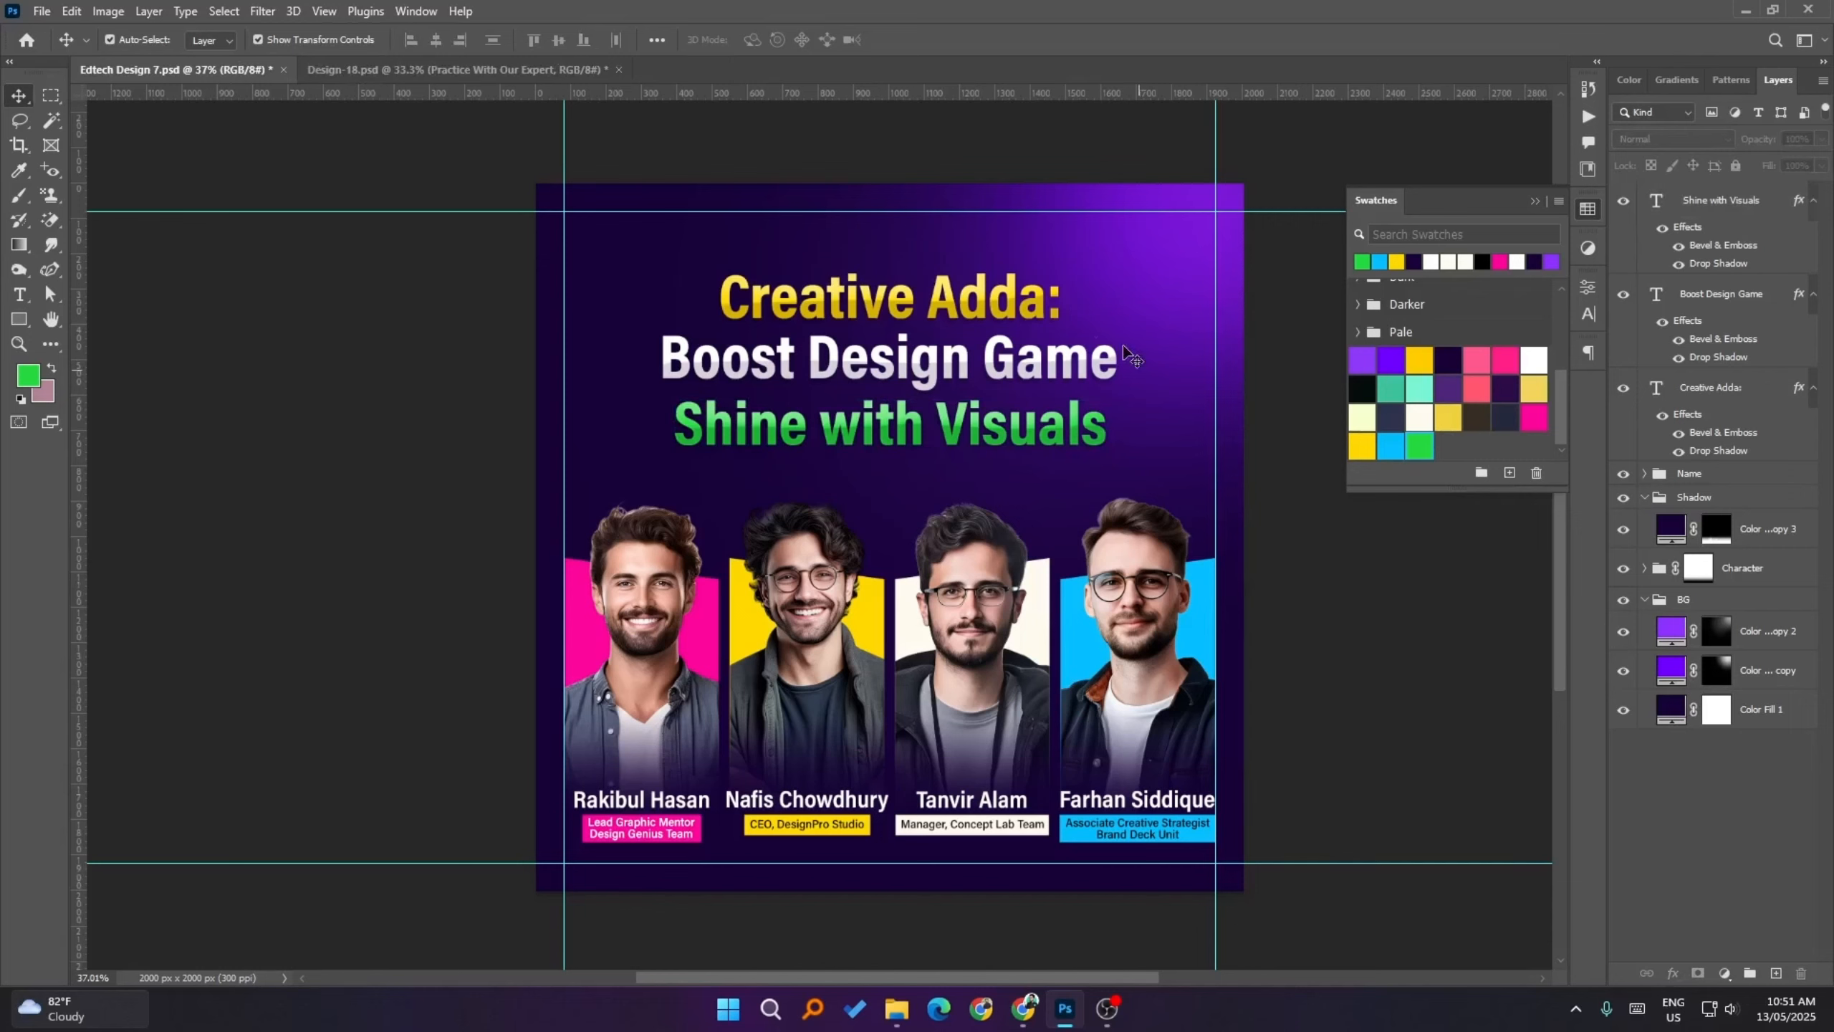
# - Tighten headline spacing: Creative Adda: nudged down, Shine with Visuals nudged up
pyautogui.click(1000, 311)
pyautogui.hotkey('shift', 'Down')
pyautogui.hotkey('shift', 'Down')
pyautogui.hotkey('shift', 'Down')
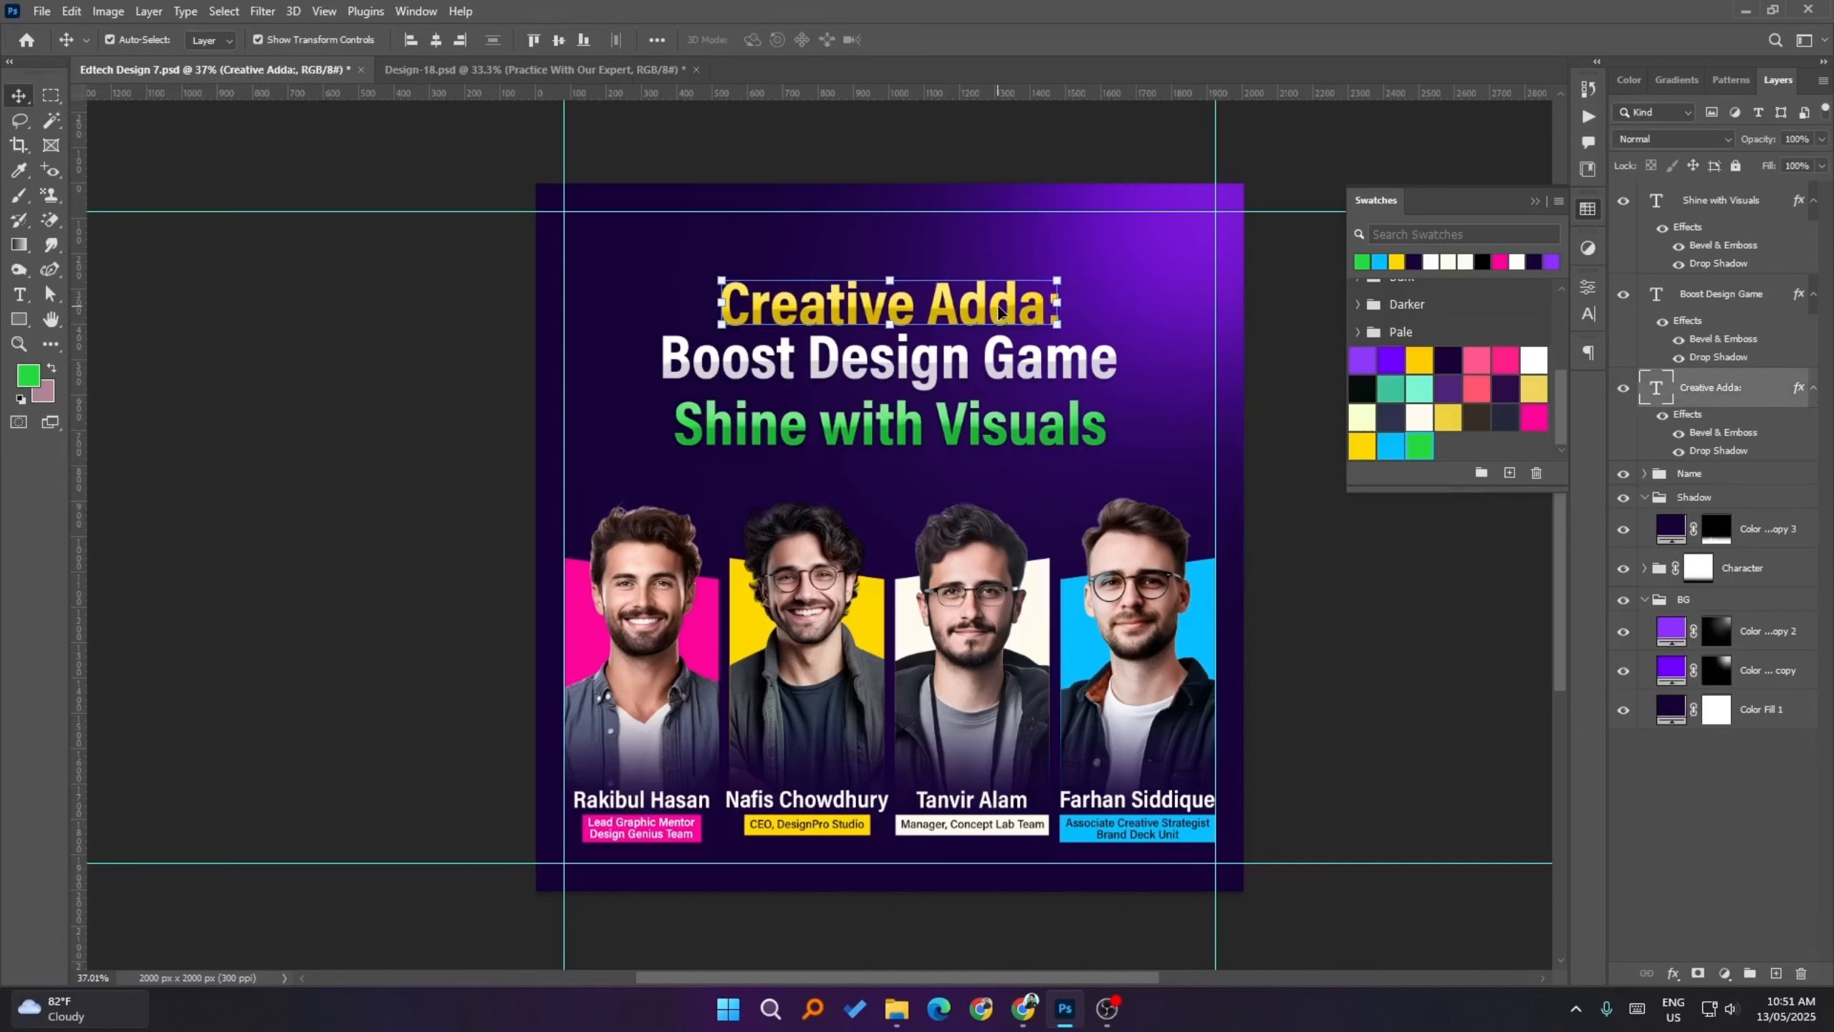
pyautogui.click(988, 431)
pyautogui.hotkey('shift', 'Up')
pyautogui.hotkey('shift', 'Up')
pyautogui.hotkey('shift', 'Up')
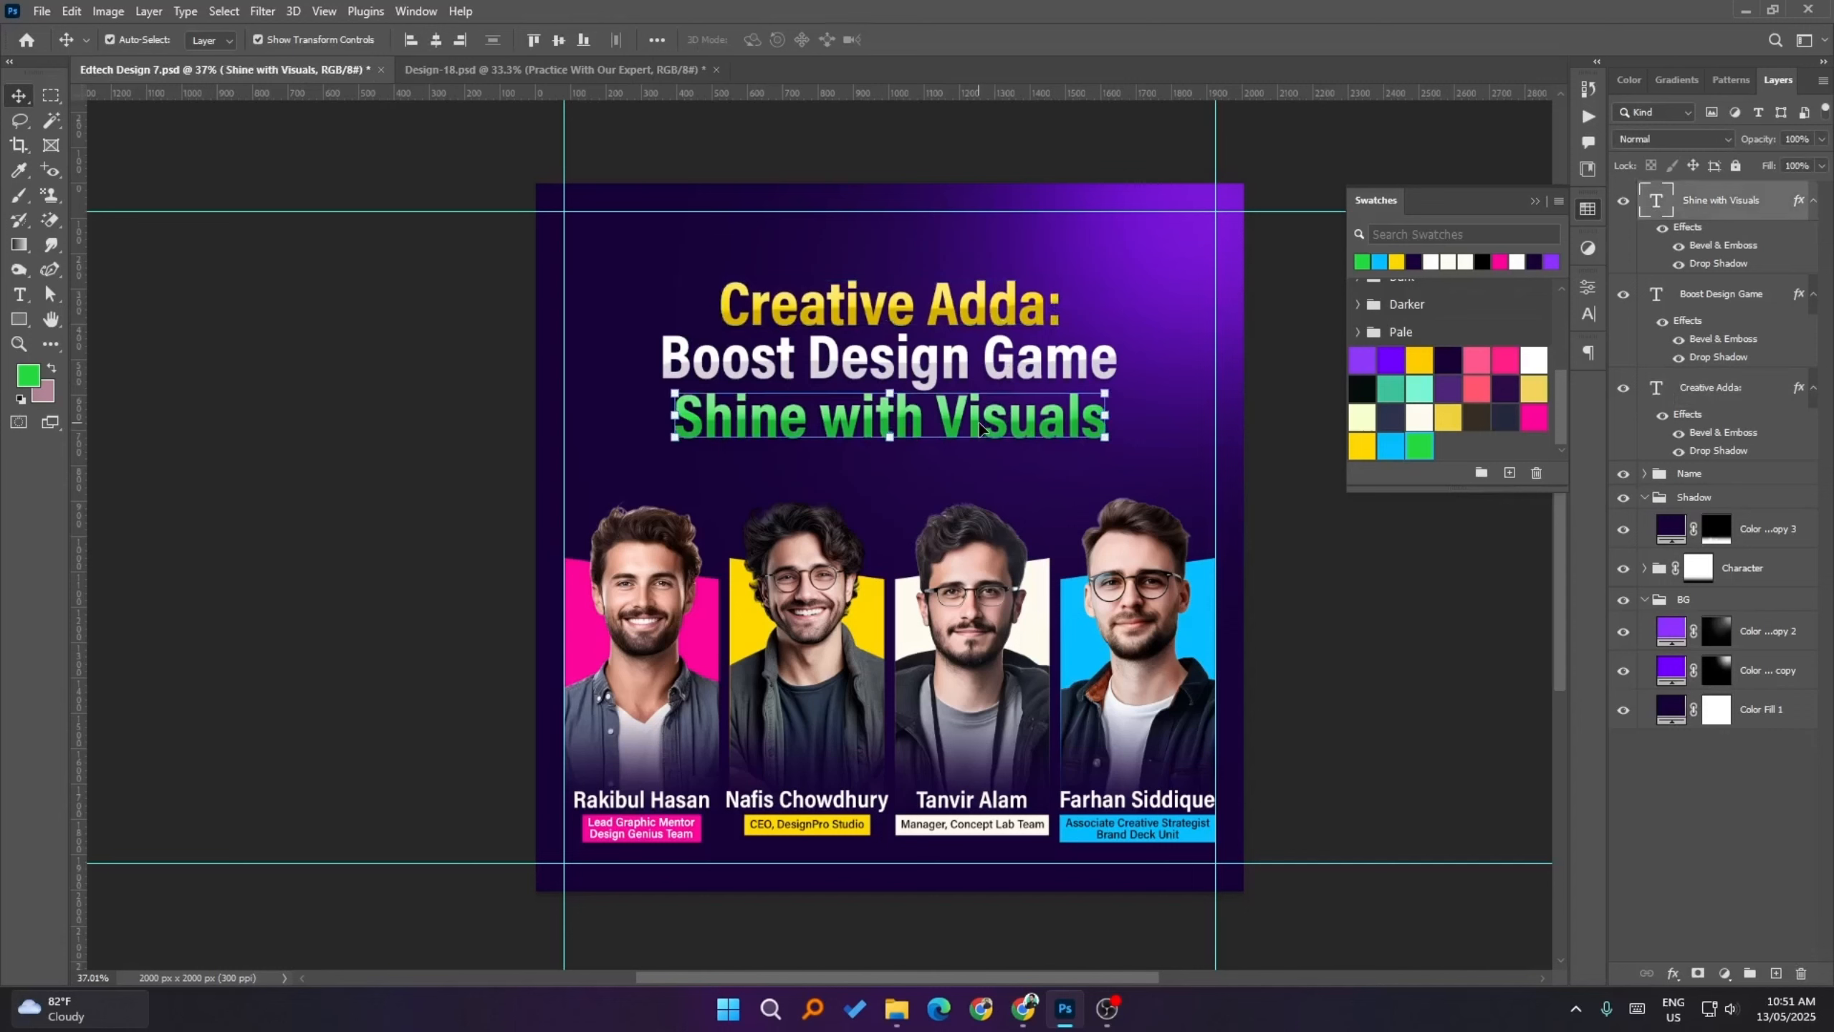
pyautogui.click(1343, 615)
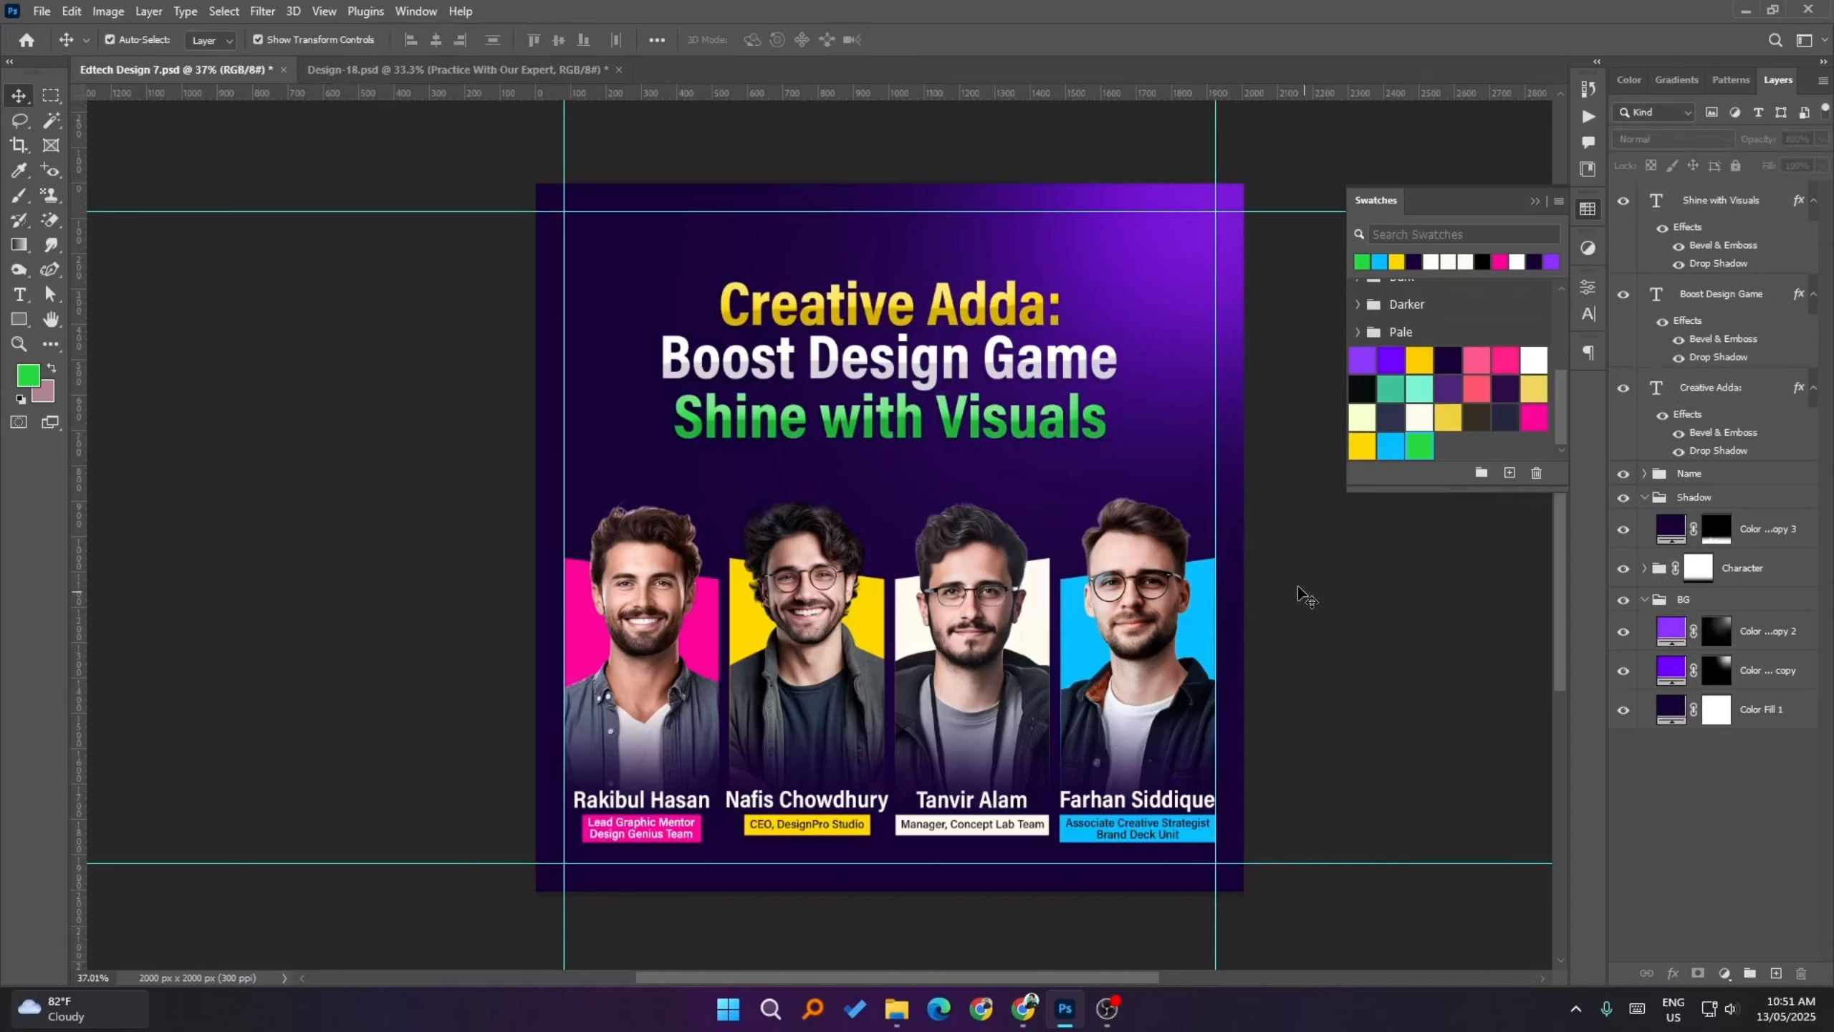
# - Move all three headline lines up together
pyautogui.click(1017, 325)
pyautogui.keyDown('shift'); pyautogui.click(1062, 376); pyautogui.keyUp('shift')
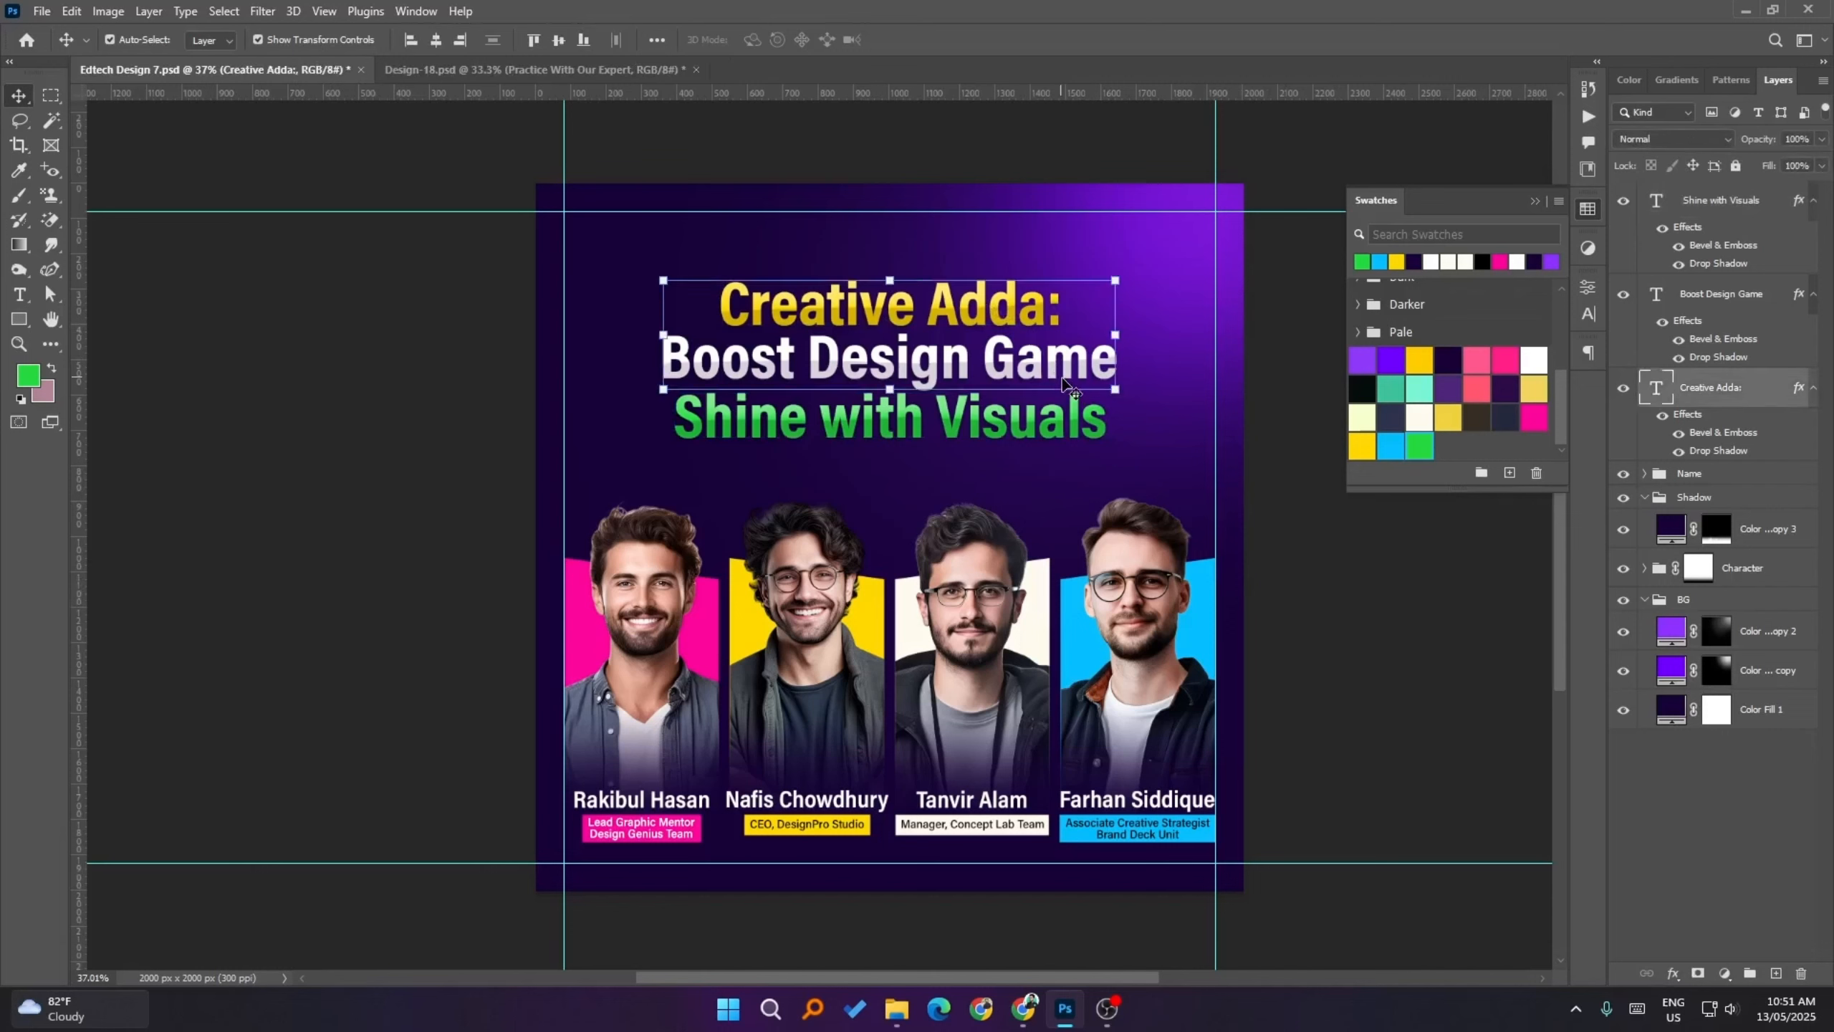
pyautogui.keyDown('shift'); pyautogui.click(1051, 431); pyautogui.keyUp('shift')
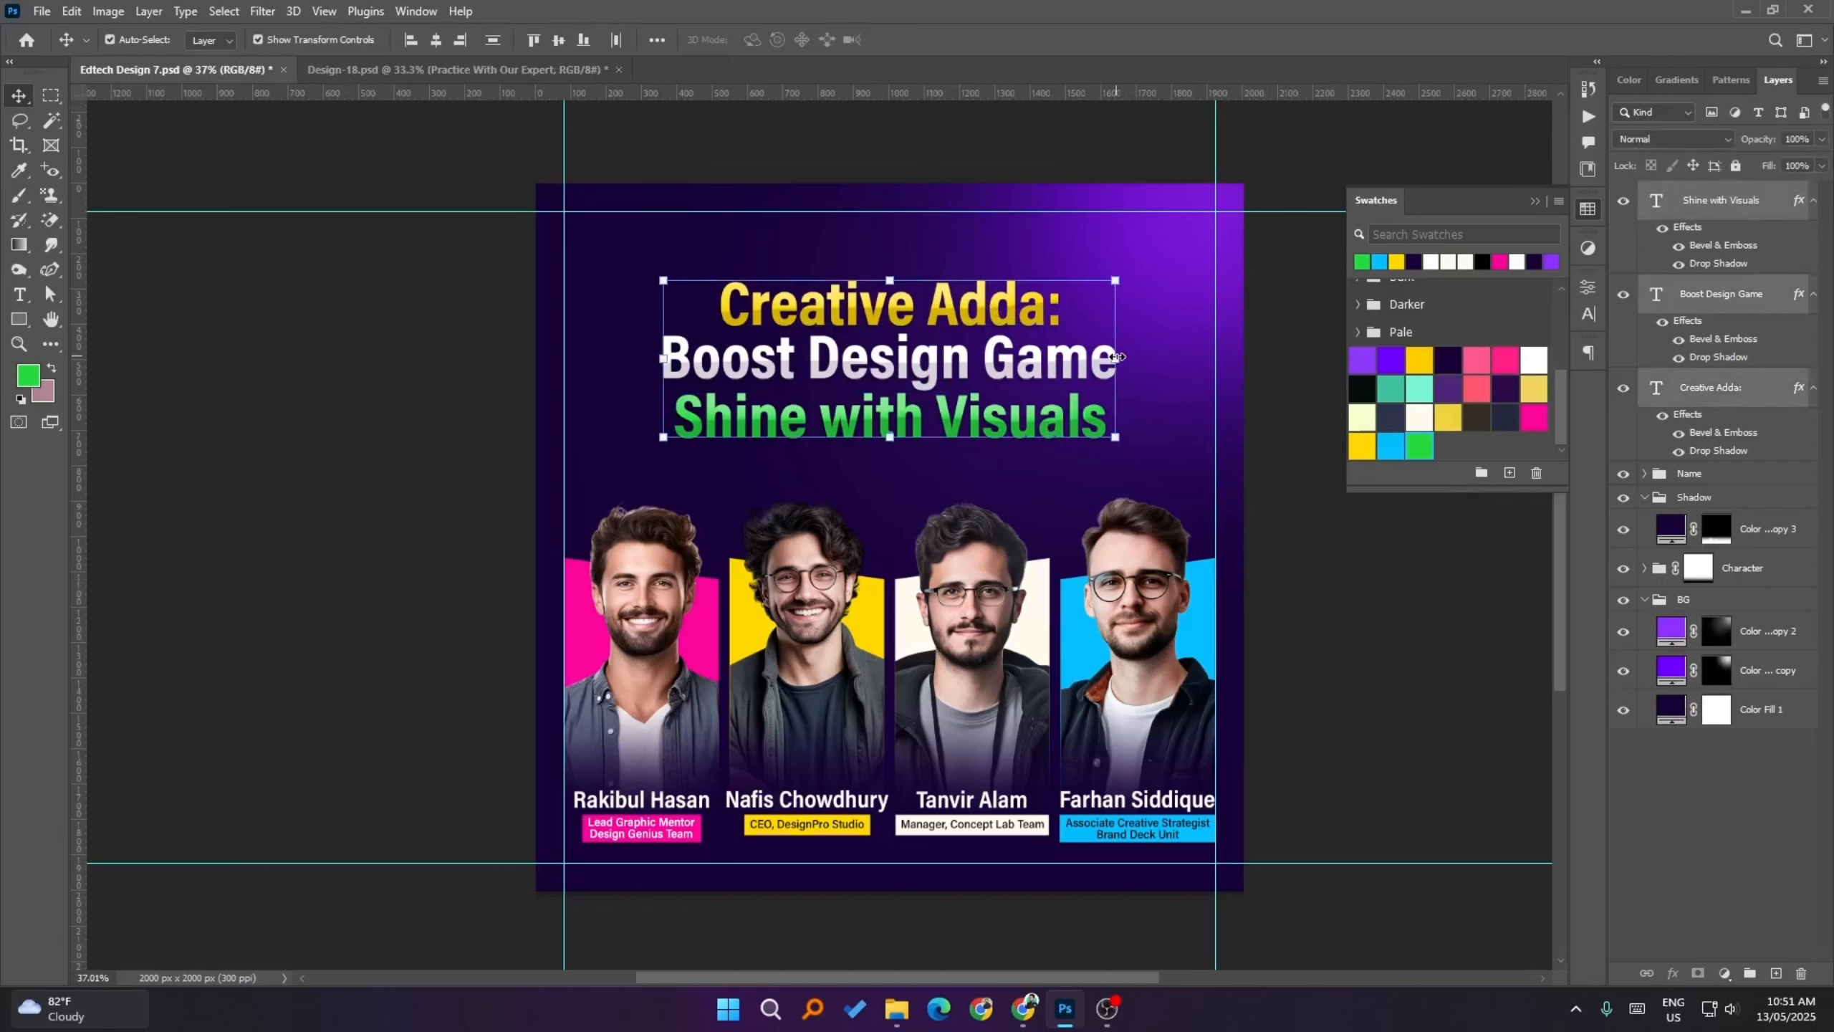
pyautogui.hotkey('shift', 'Up')
pyautogui.hotkey('shift', 'Up')
pyautogui.hotkey('shift', 'Up')
pyautogui.hotkey('shift', 'Up')
pyautogui.hotkey('shift', 'Up')
pyautogui.hotkey('shift', 'Up')
pyautogui.hotkey('shift', 'Up')
pyautogui.hotkey('shift', 'Up')
pyautogui.hotkey('shift', 'Up')
pyautogui.hotkey('shift', 'Up')
pyautogui.hotkey('shift', 'Up')
pyautogui.hotkey('shift', 'Up')
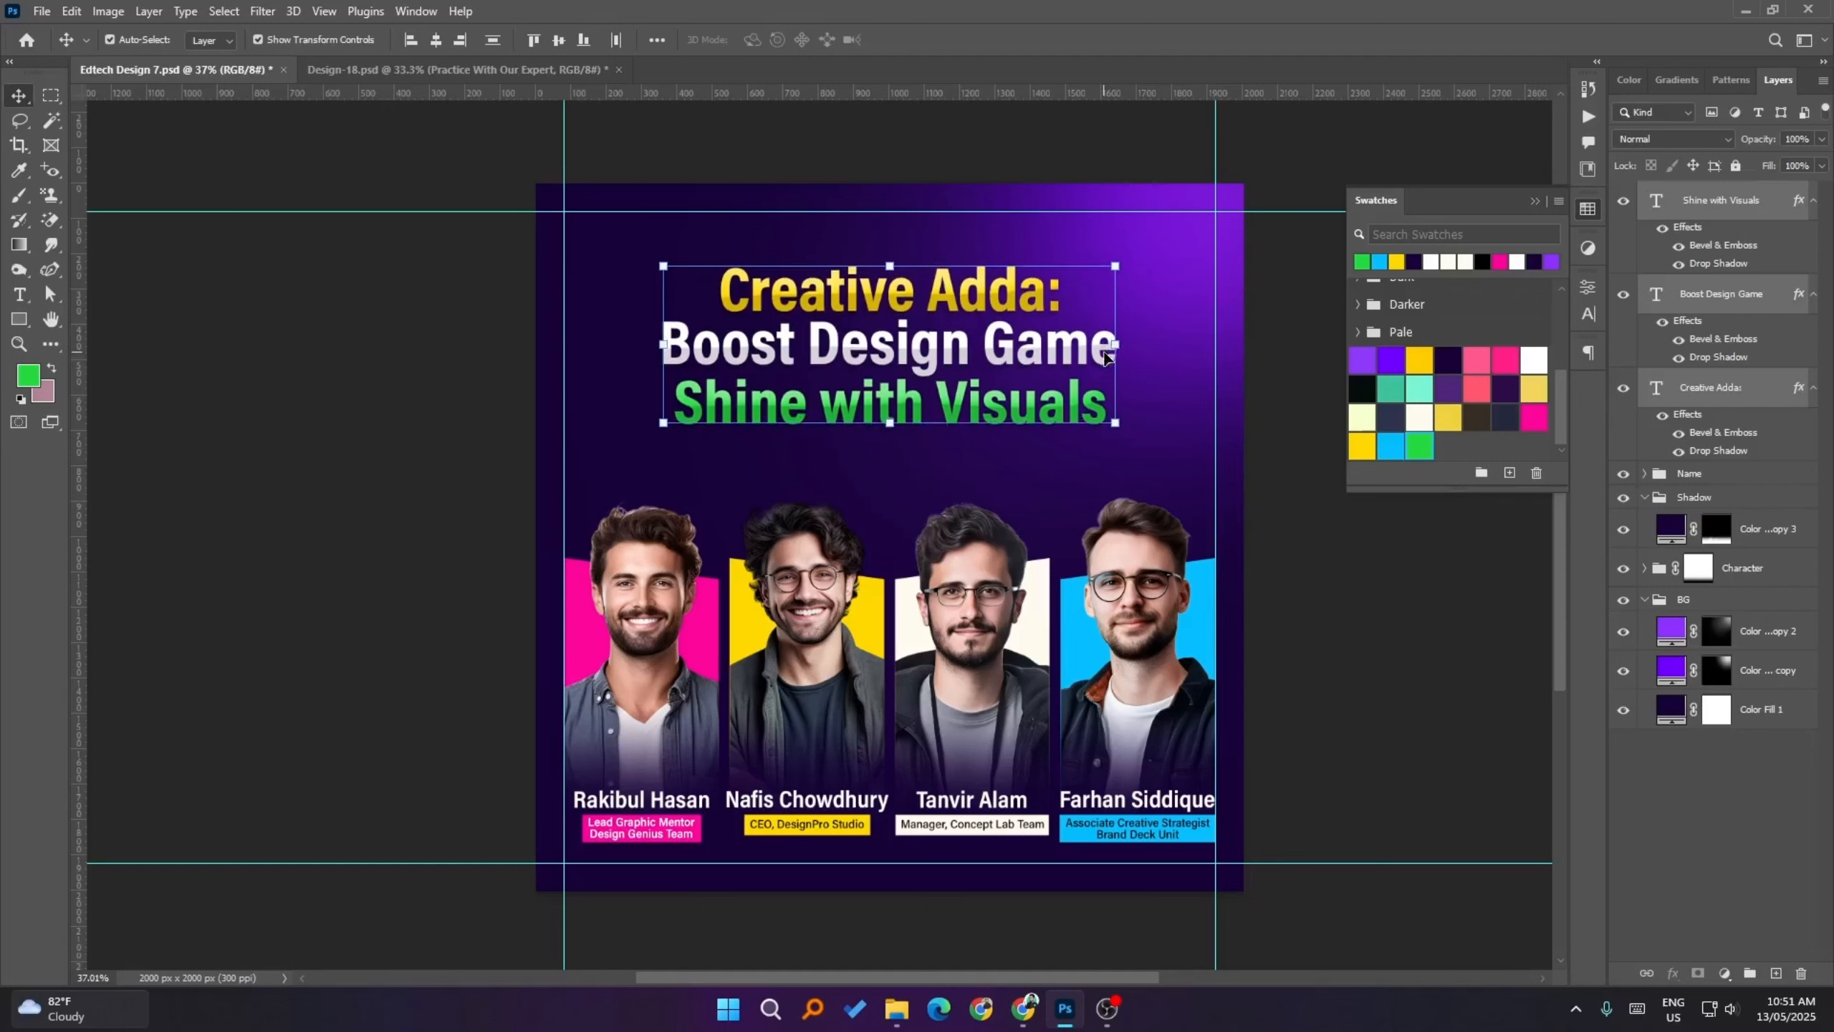
pyautogui.hotkey('shift', 'Up')
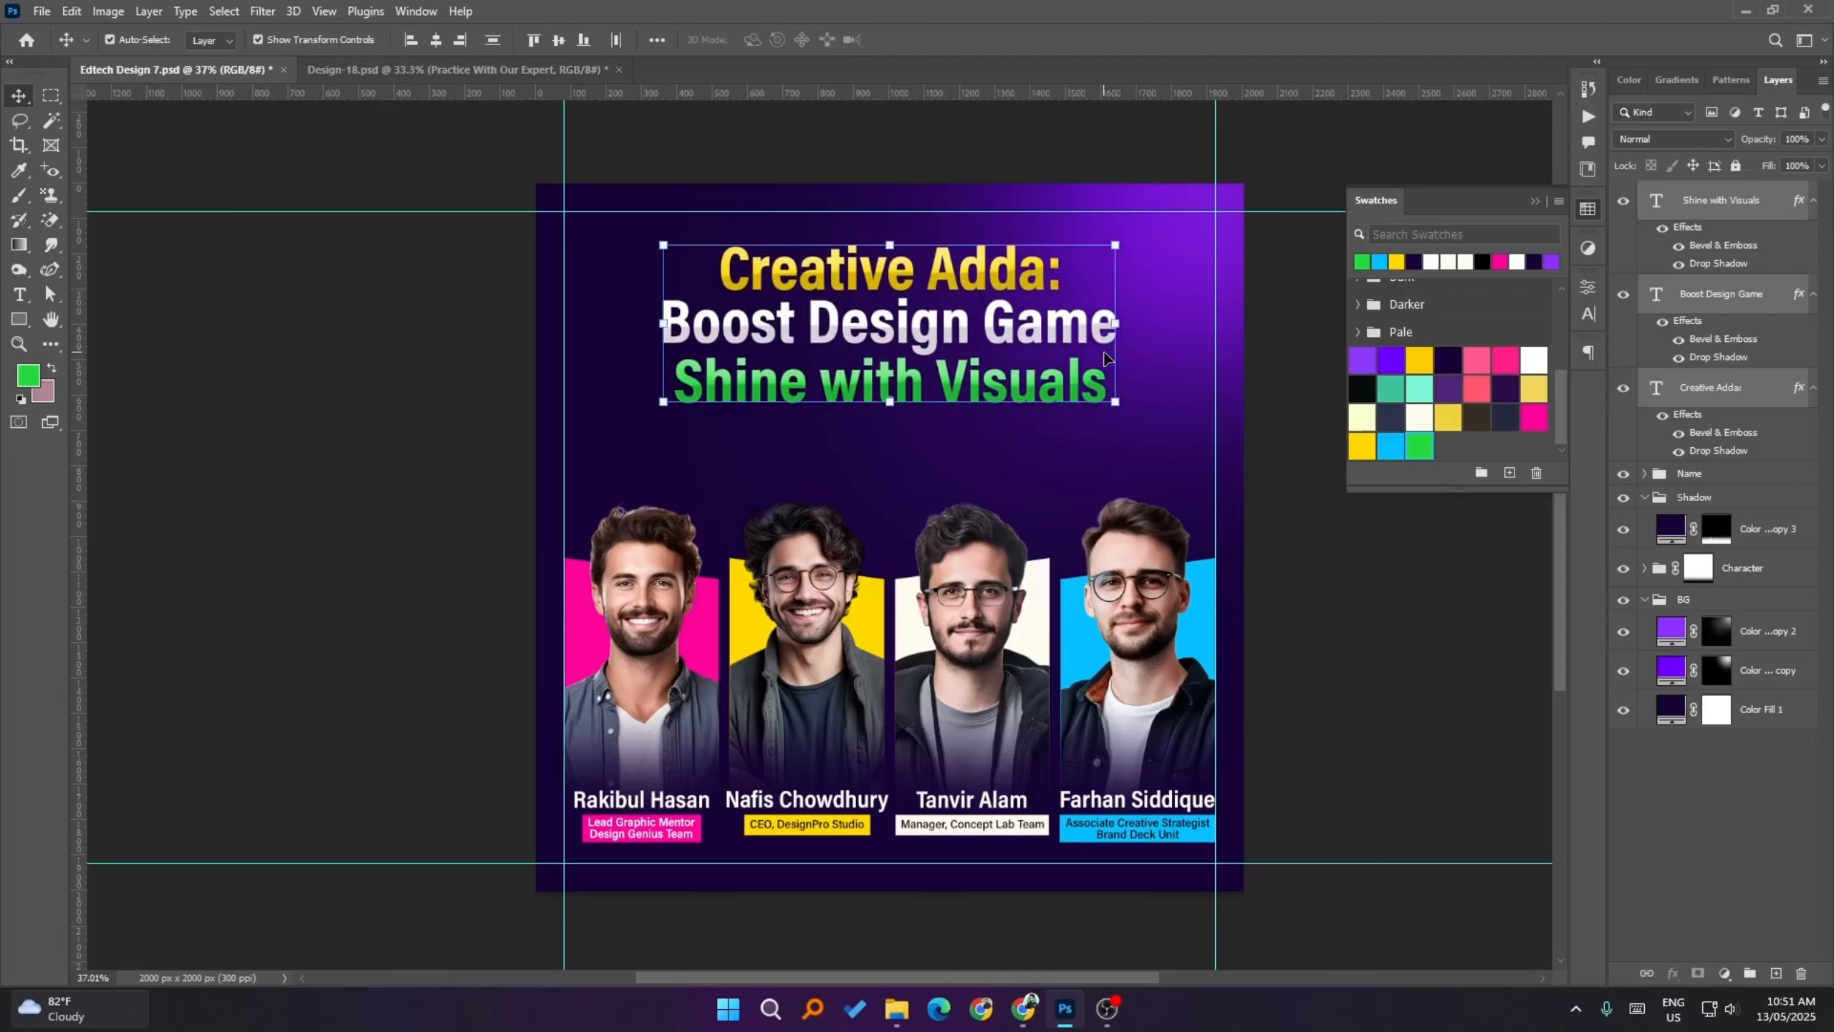
# - Scale the three-line headline up to about 111%
pyautogui.moveTo(1121, 320); pyautogui.dragTo(1144, 322)
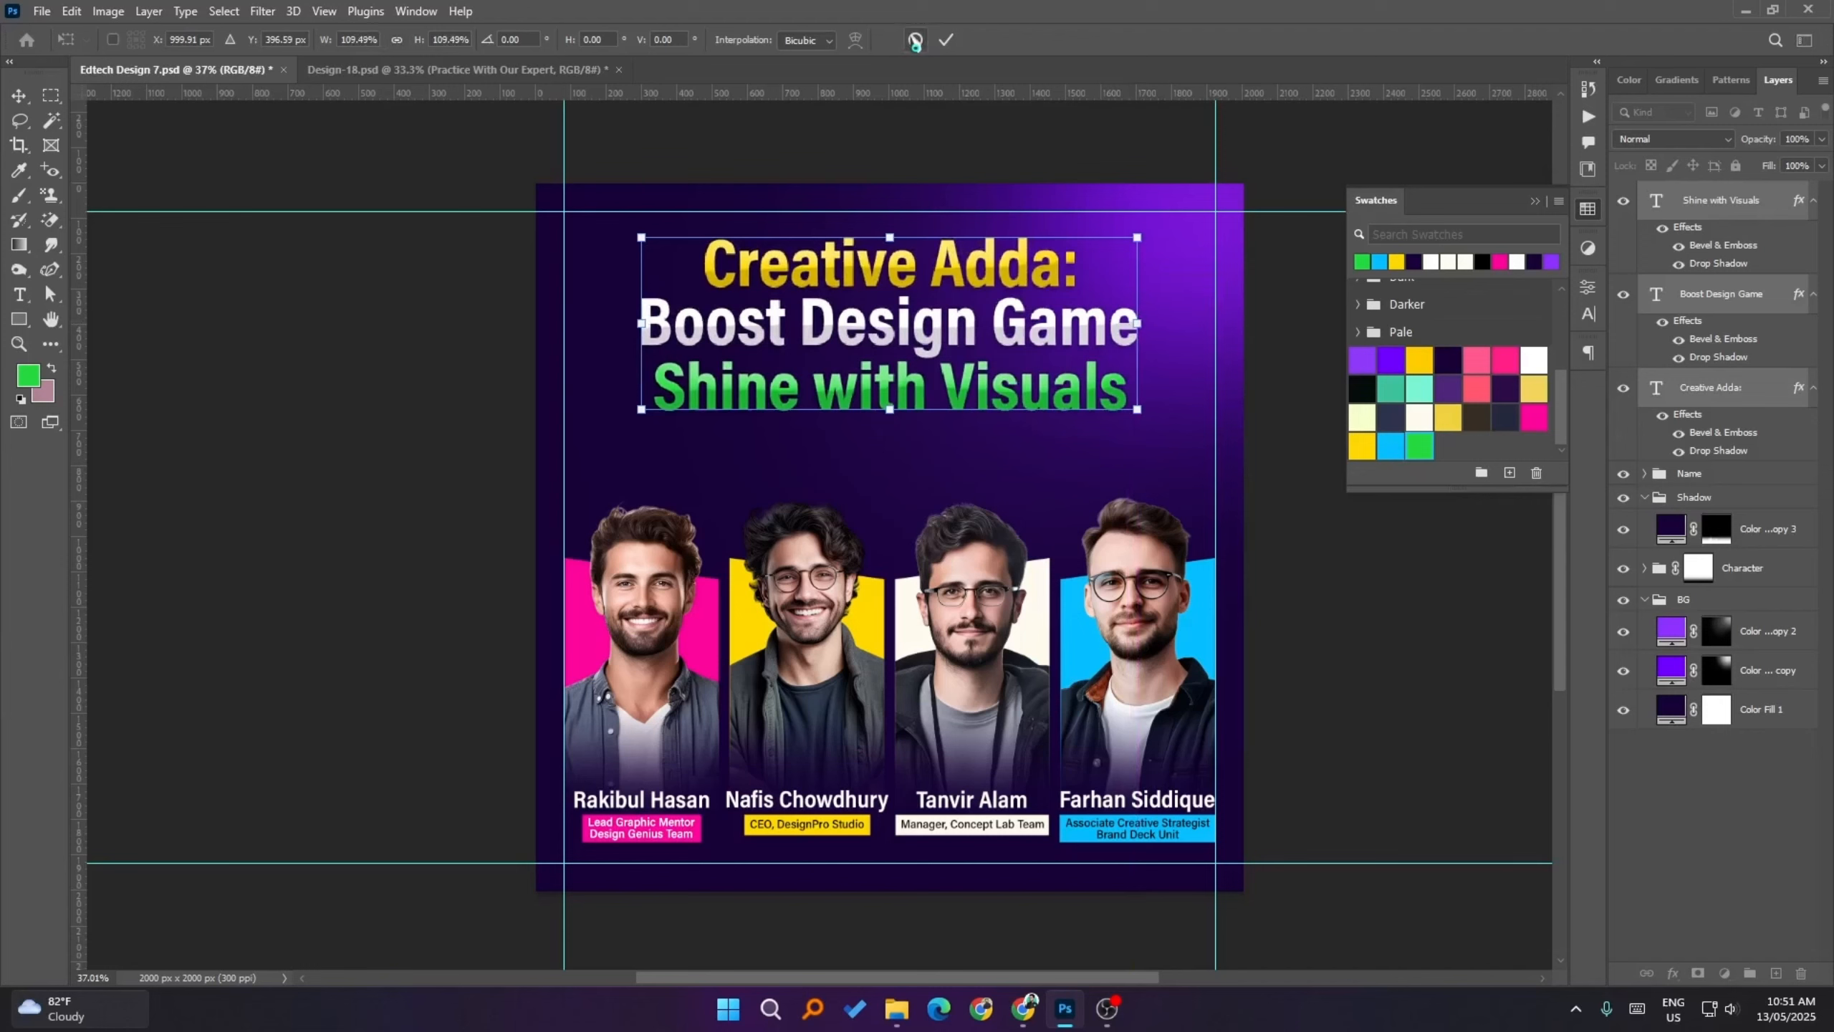
pyautogui.click(915, 40)
pyautogui.moveTo(1112, 251); pyautogui.dragTo(1135, 235)
pyautogui.click(946, 40)
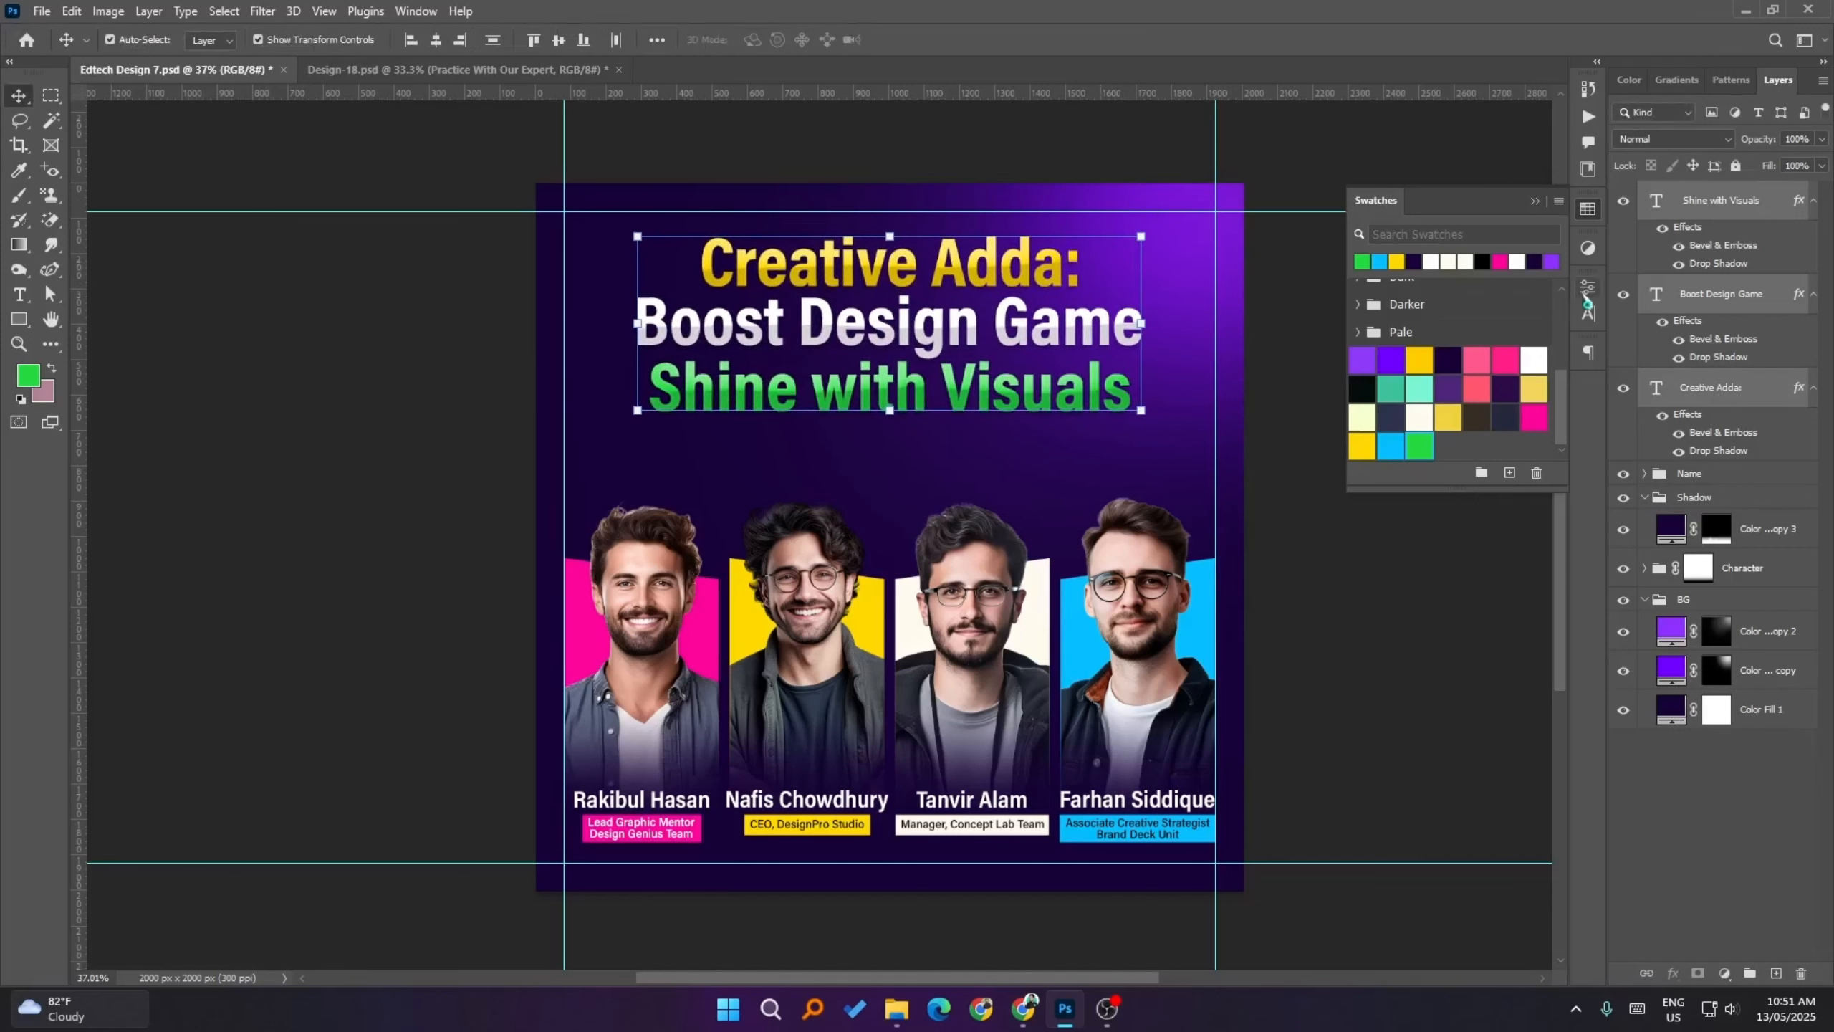
# - Narrow the headline letter width, trying +65 then settling on 60 (Condensed-60)
pyautogui.click(1589, 305)
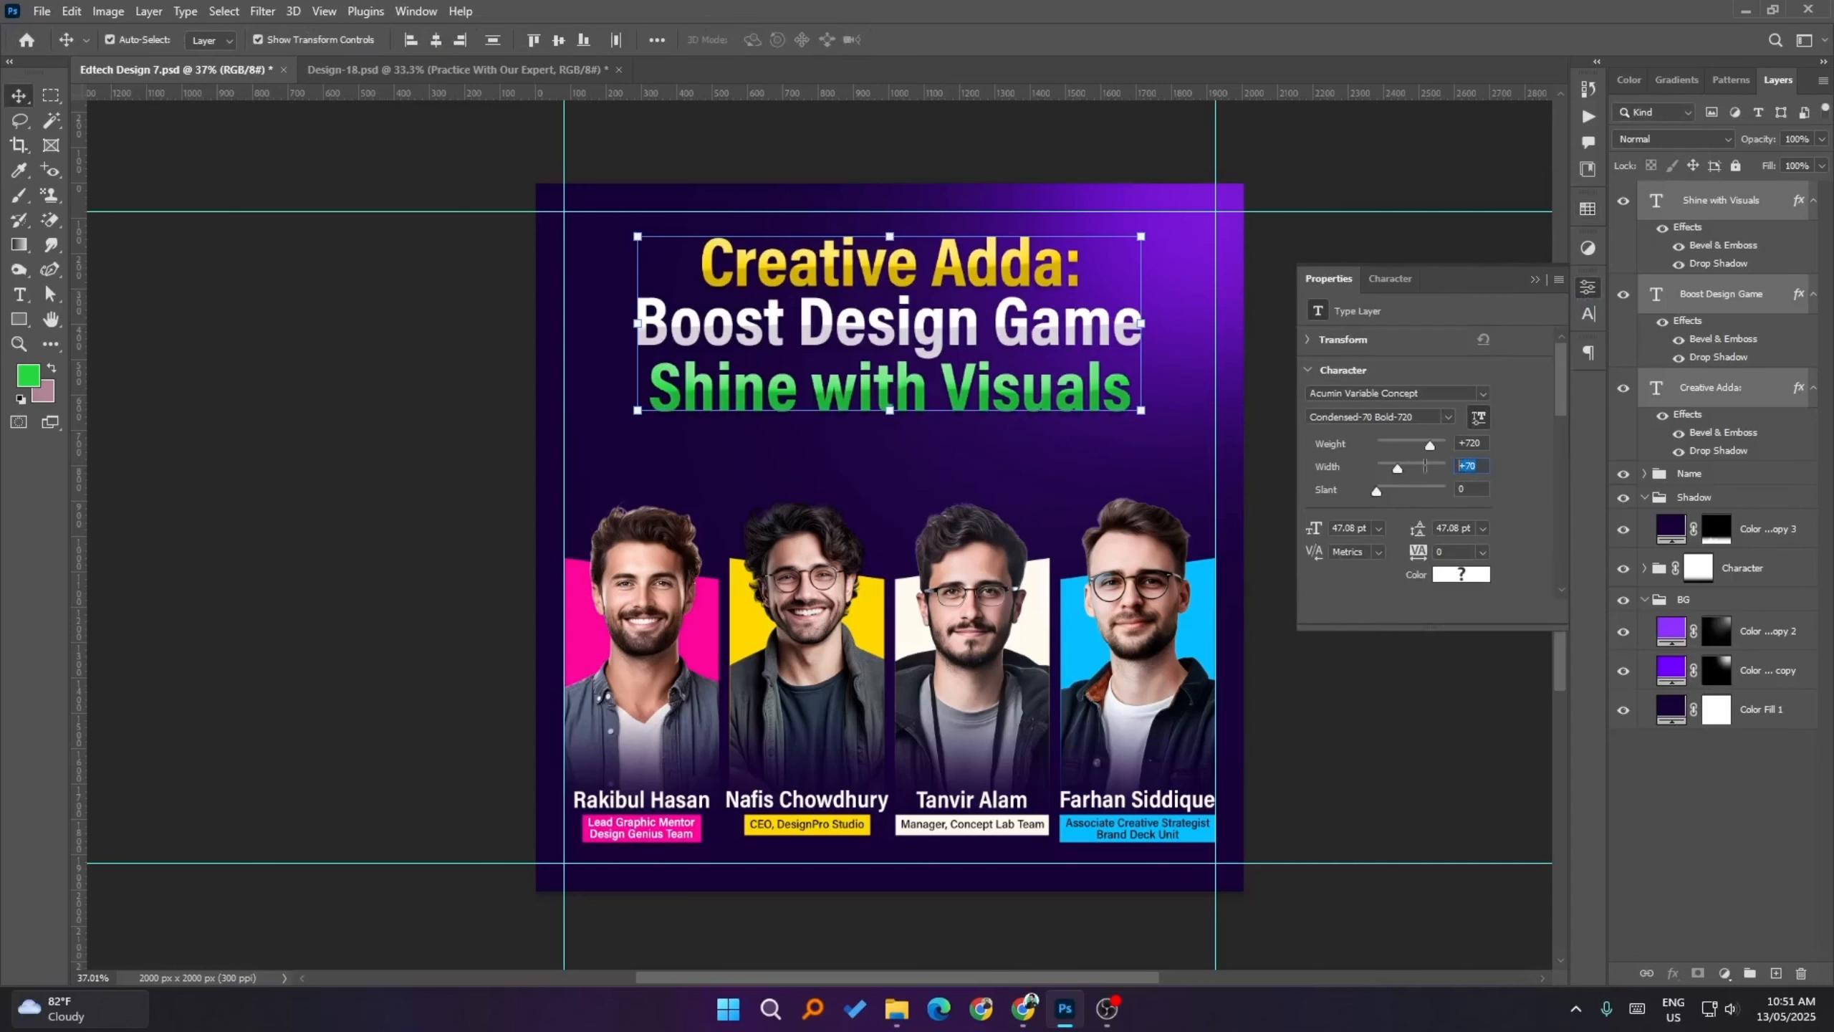
pyautogui.write('65')
pyautogui.press('Return')
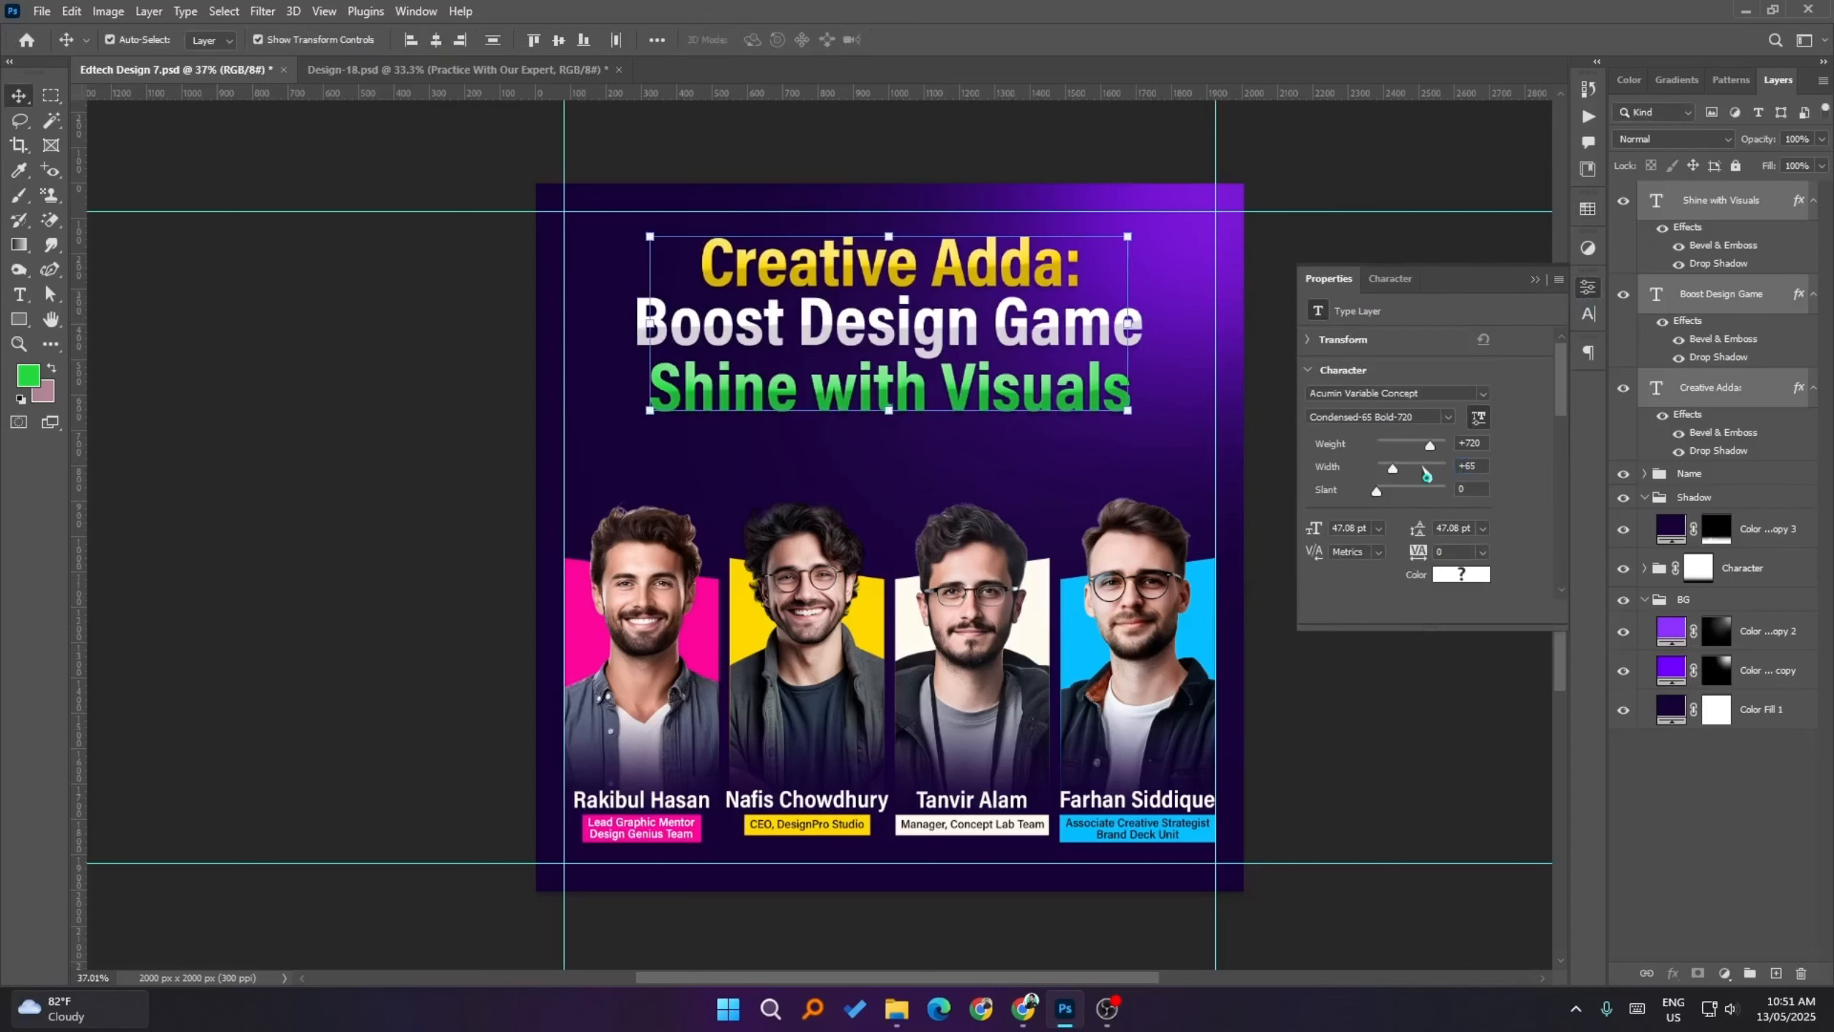
pyautogui.click(1396, 712)
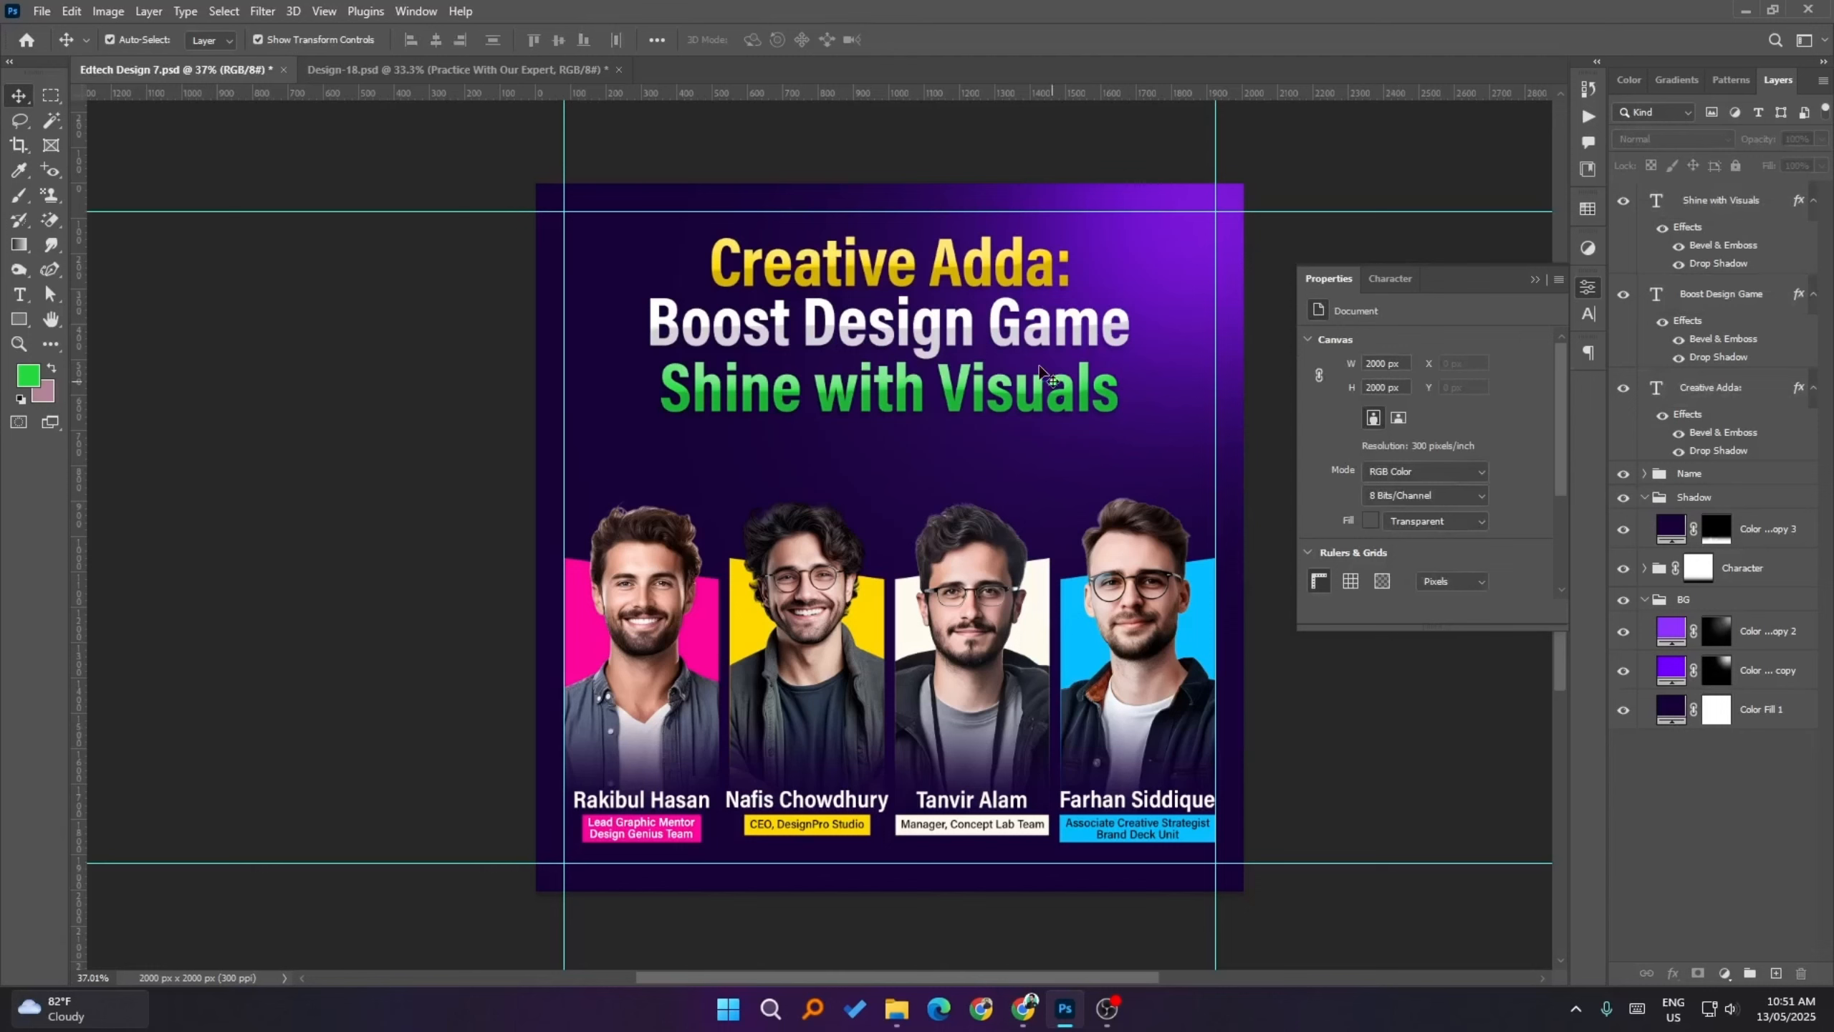
pyautogui.click(950, 282)
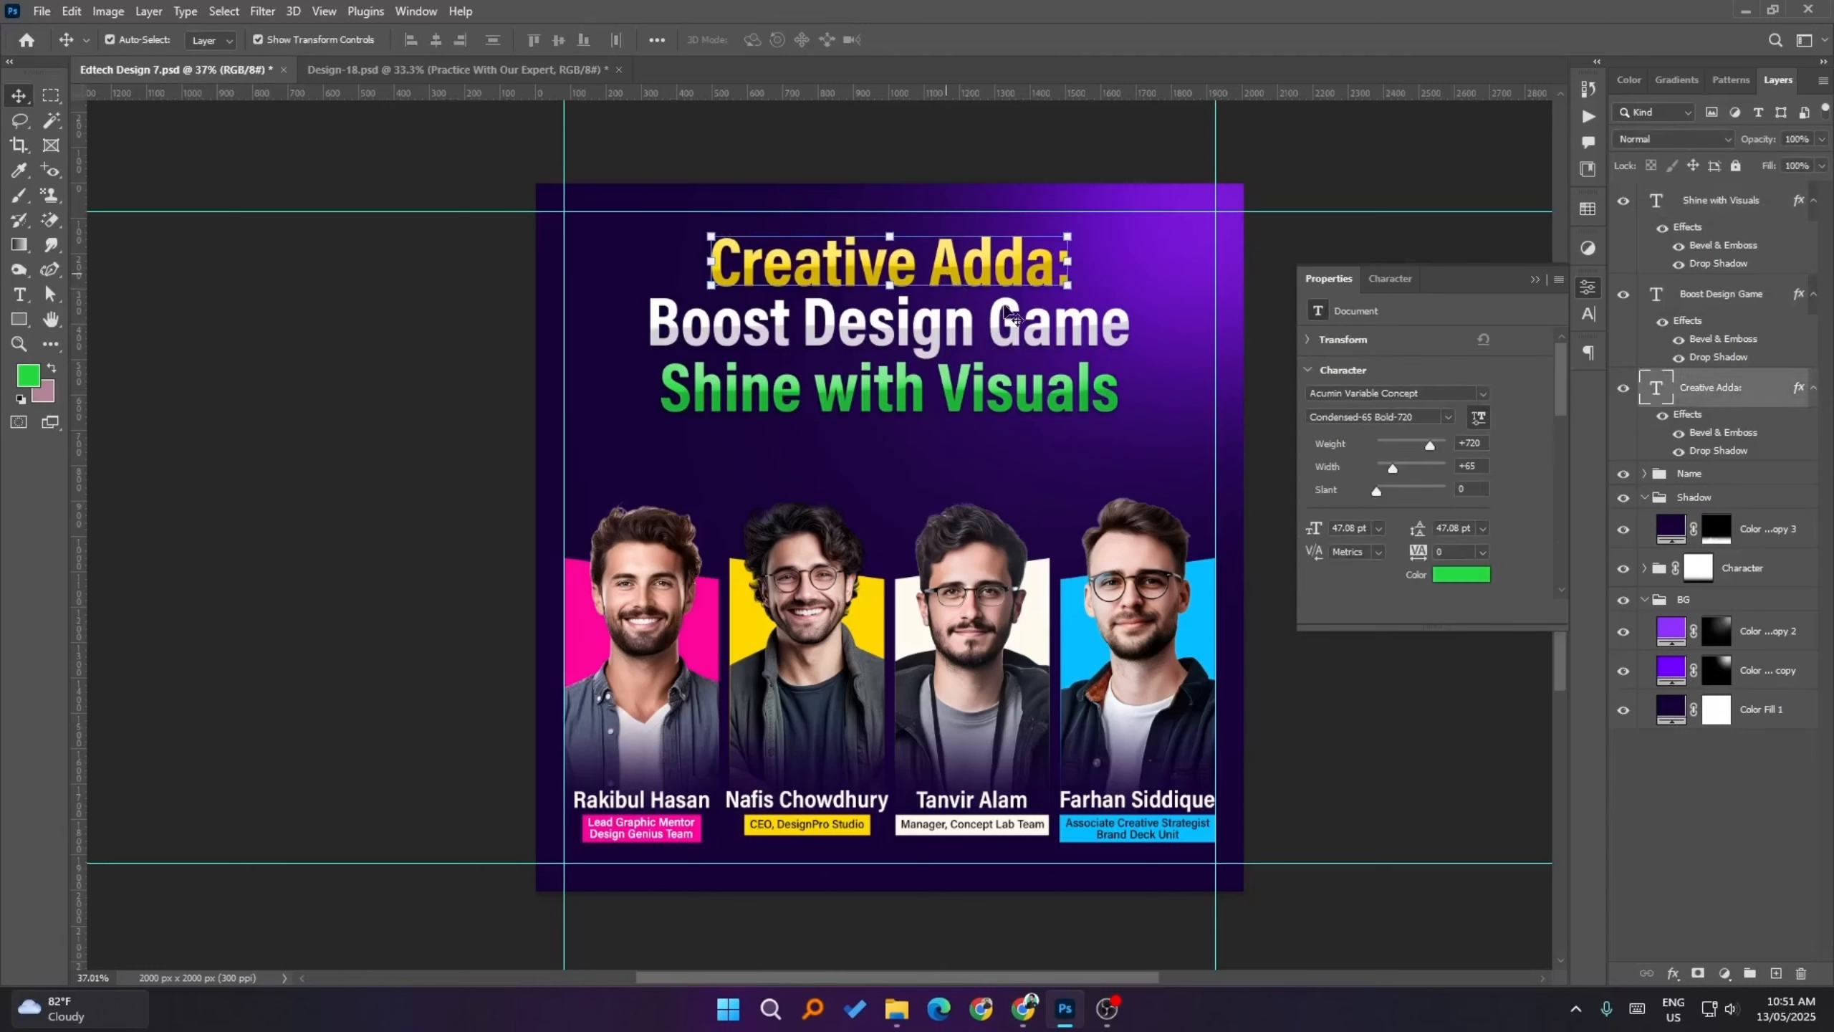
pyautogui.keyDown('shift'); pyautogui.click(1052, 348); pyautogui.keyUp('shift')
pyautogui.keyDown('shift'); pyautogui.click(1056, 405); pyautogui.keyUp('shift')
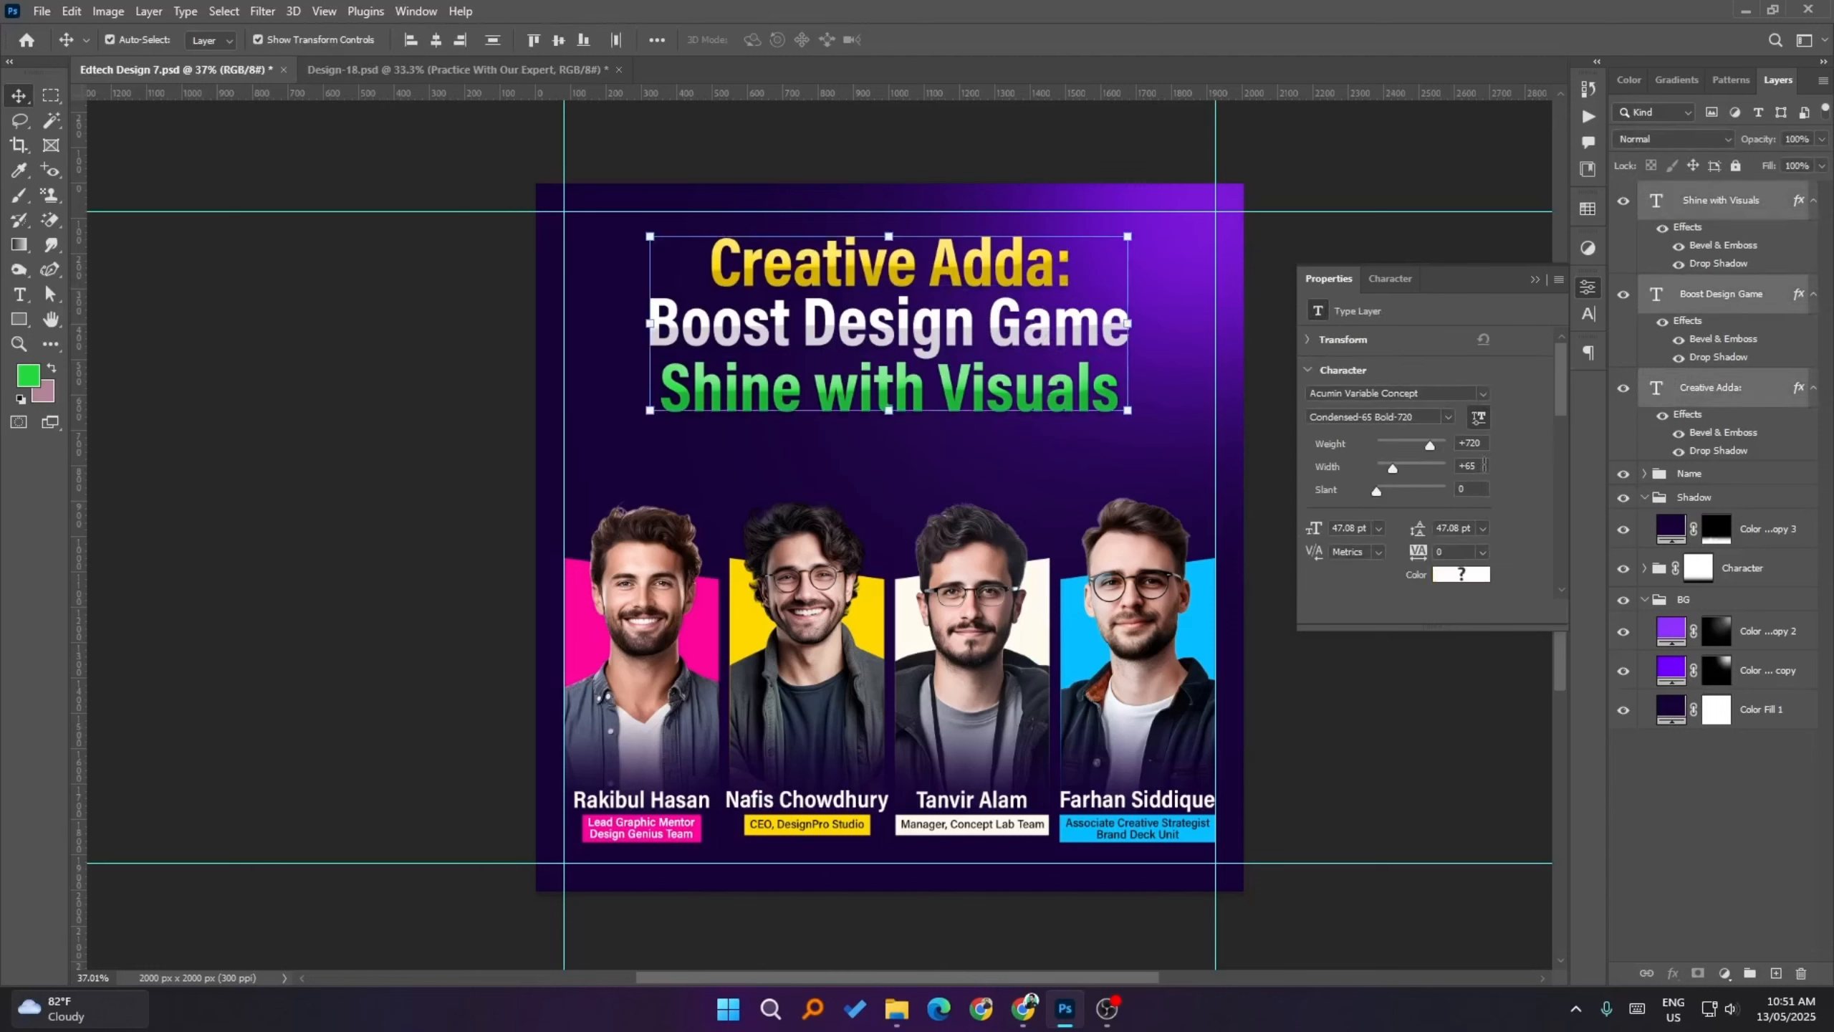
pyautogui.click(1469, 465)
pyautogui.write('60')
pyautogui.press('Return')
pyautogui.click(1447, 760)
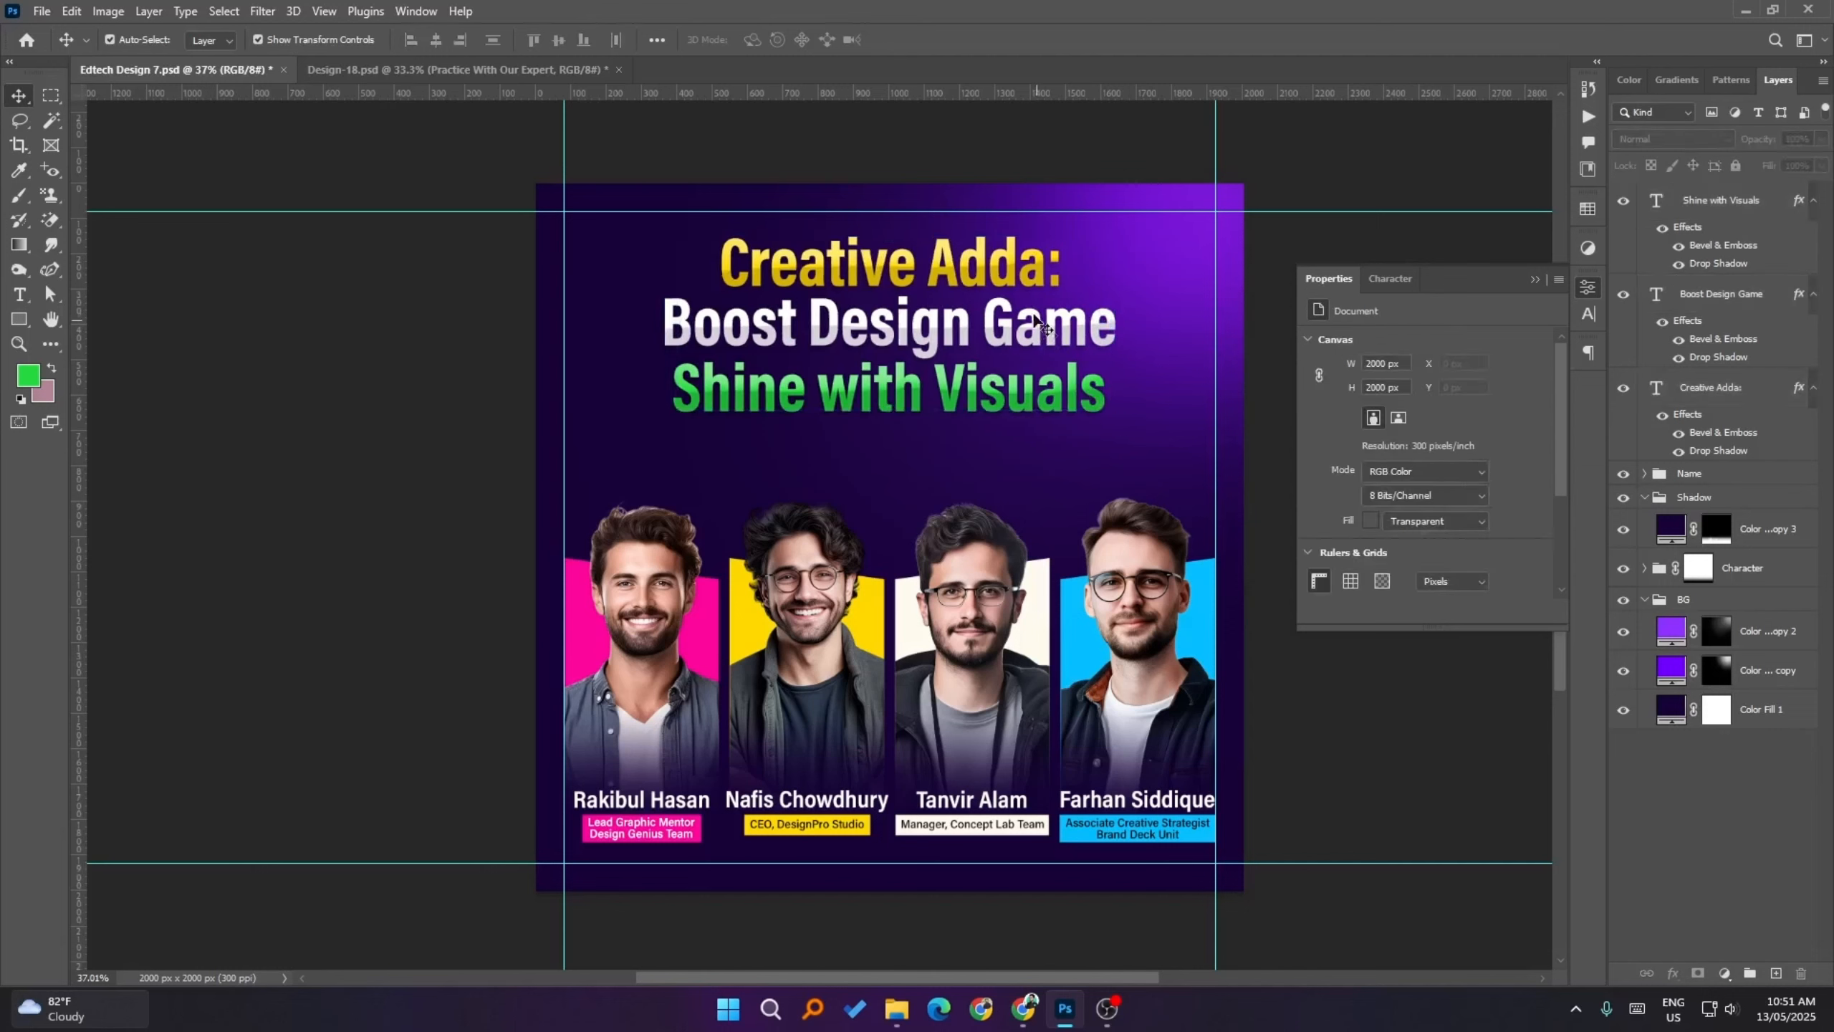
# - Select the Boost Design Game and Shine with Visuals lines together for transforming
pyautogui.click(1015, 277)
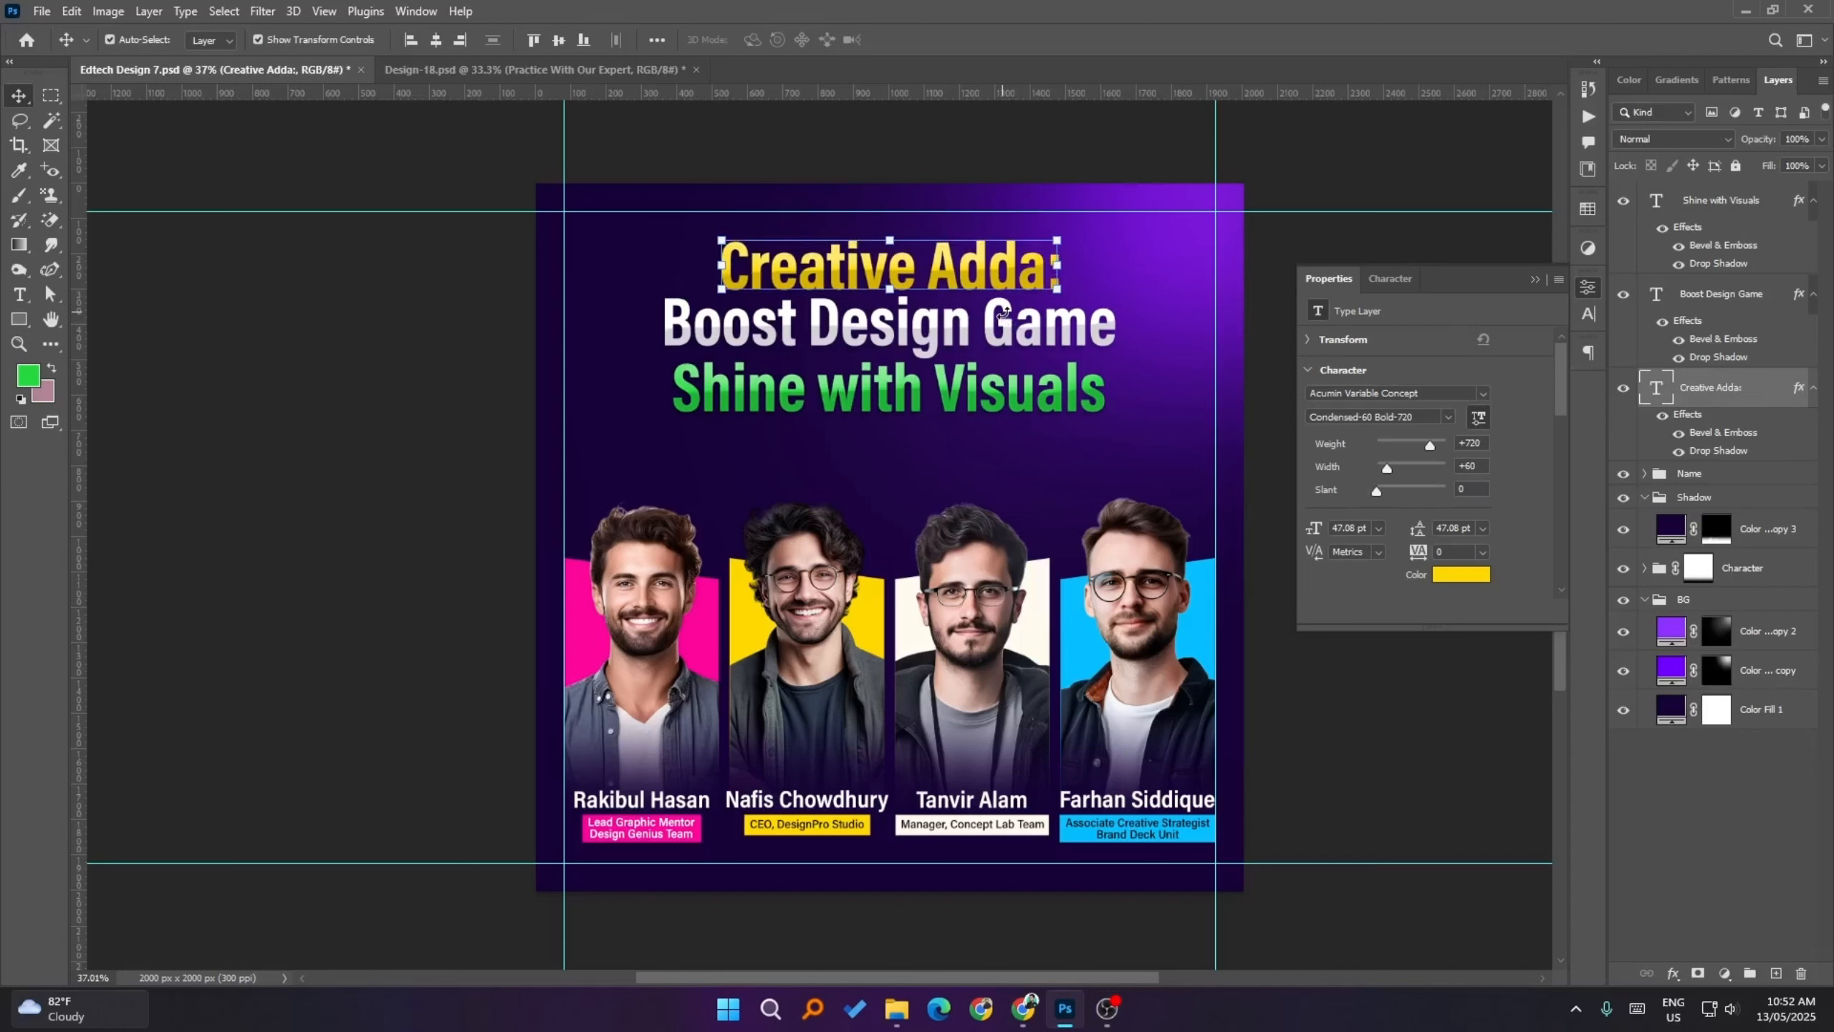
pyautogui.click(1047, 368)
pyautogui.click(1020, 326)
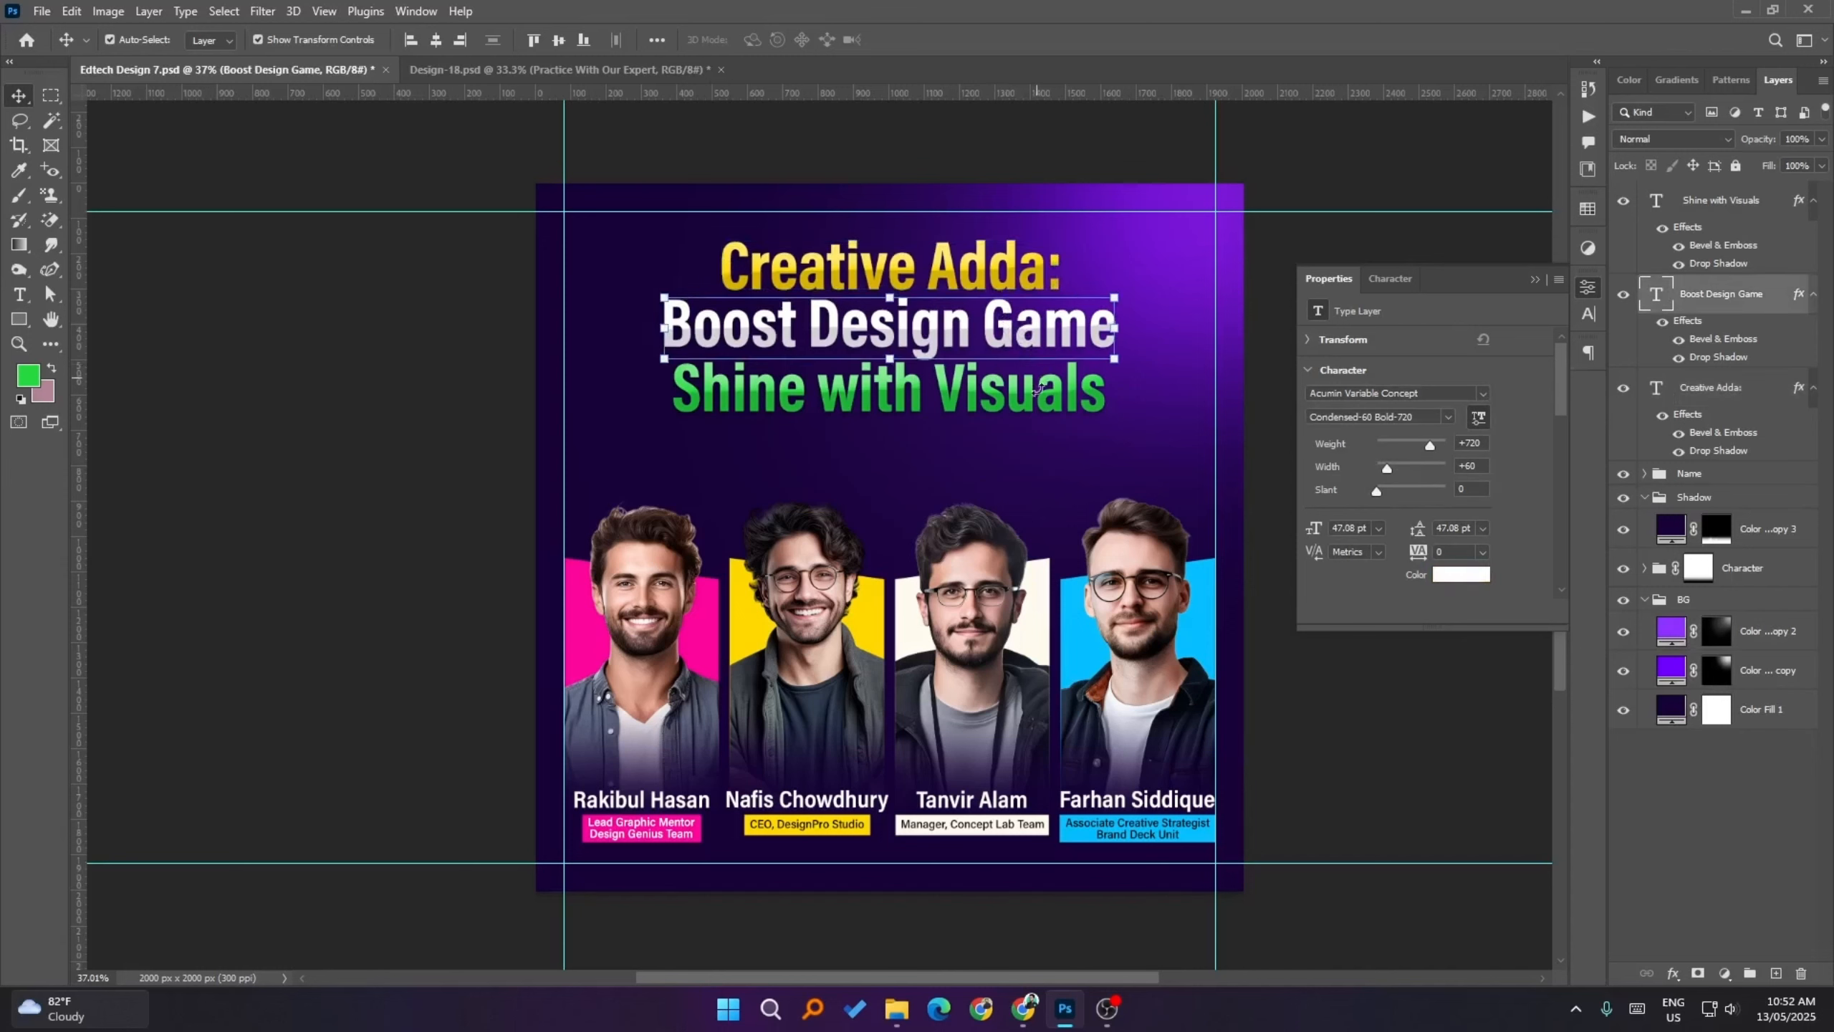
pyautogui.keyDown('shift'); pyautogui.click(1039, 415); pyautogui.keyUp('shift')
pyautogui.click(1037, 389)
pyautogui.keyDown('shift'); pyautogui.click(1031, 329); pyautogui.keyUp('shift')
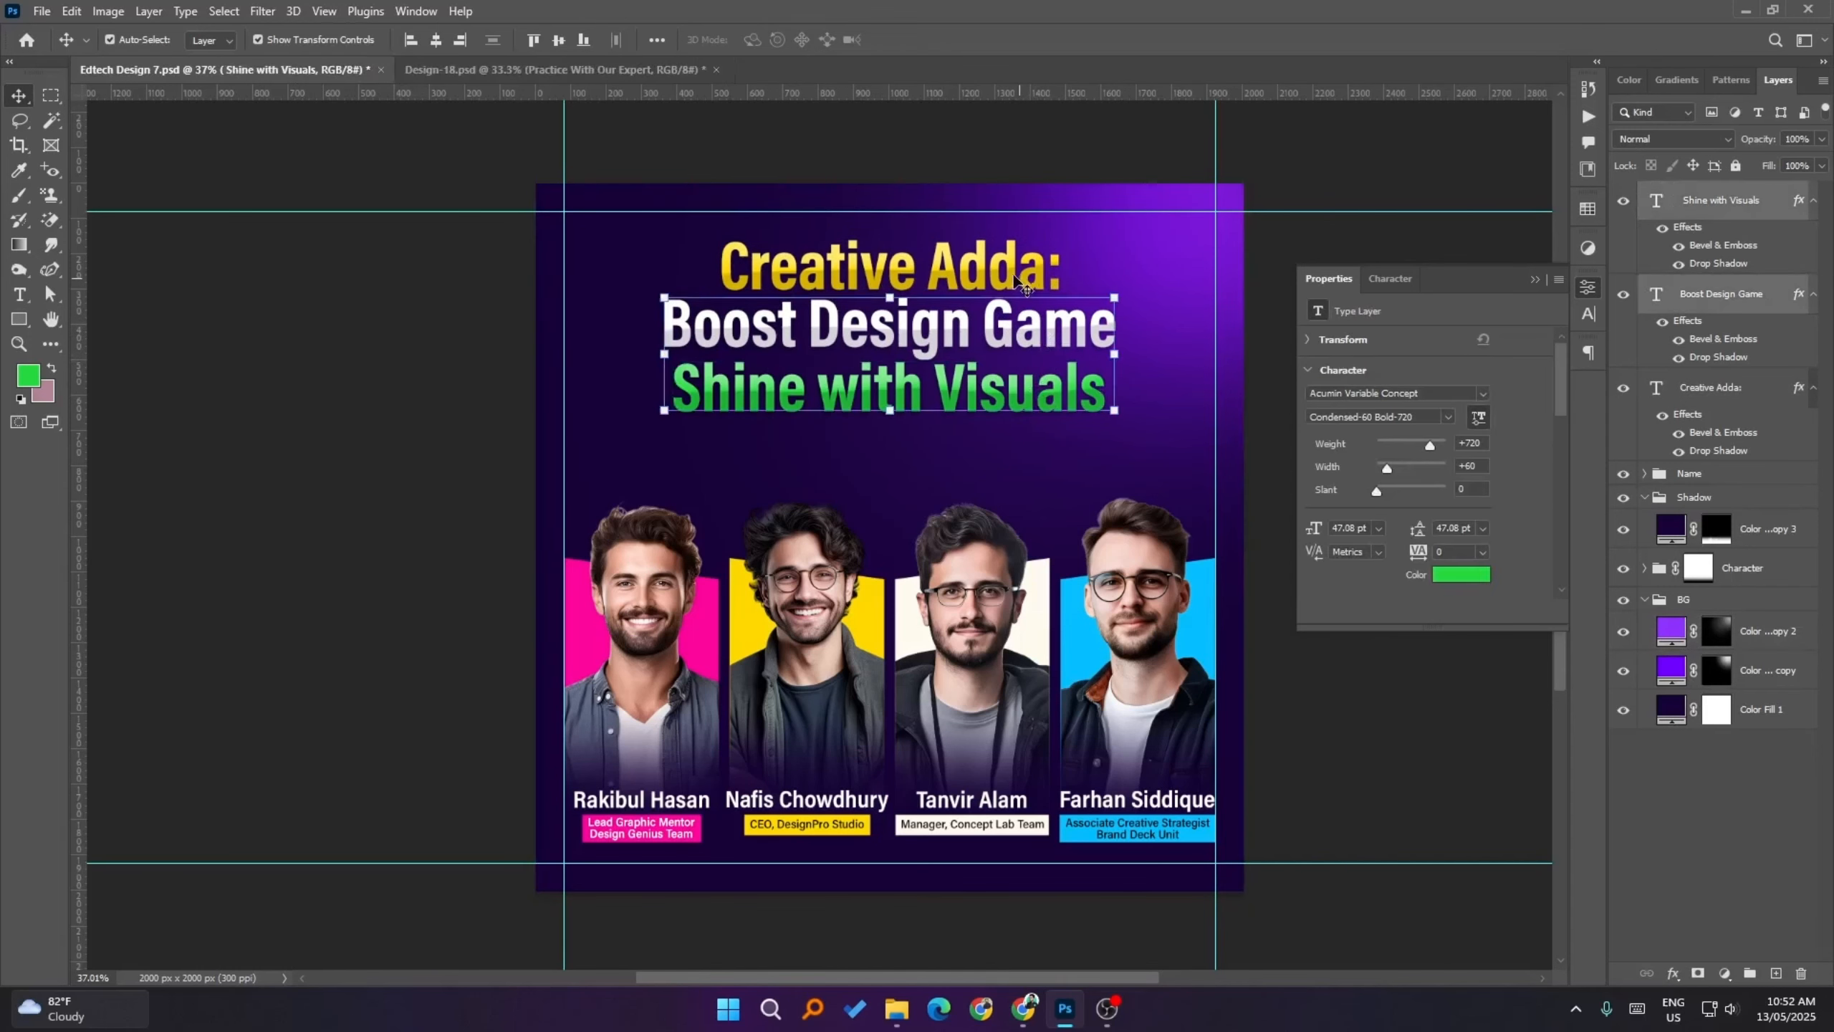
pyautogui.hotkey('ctrl', 't')
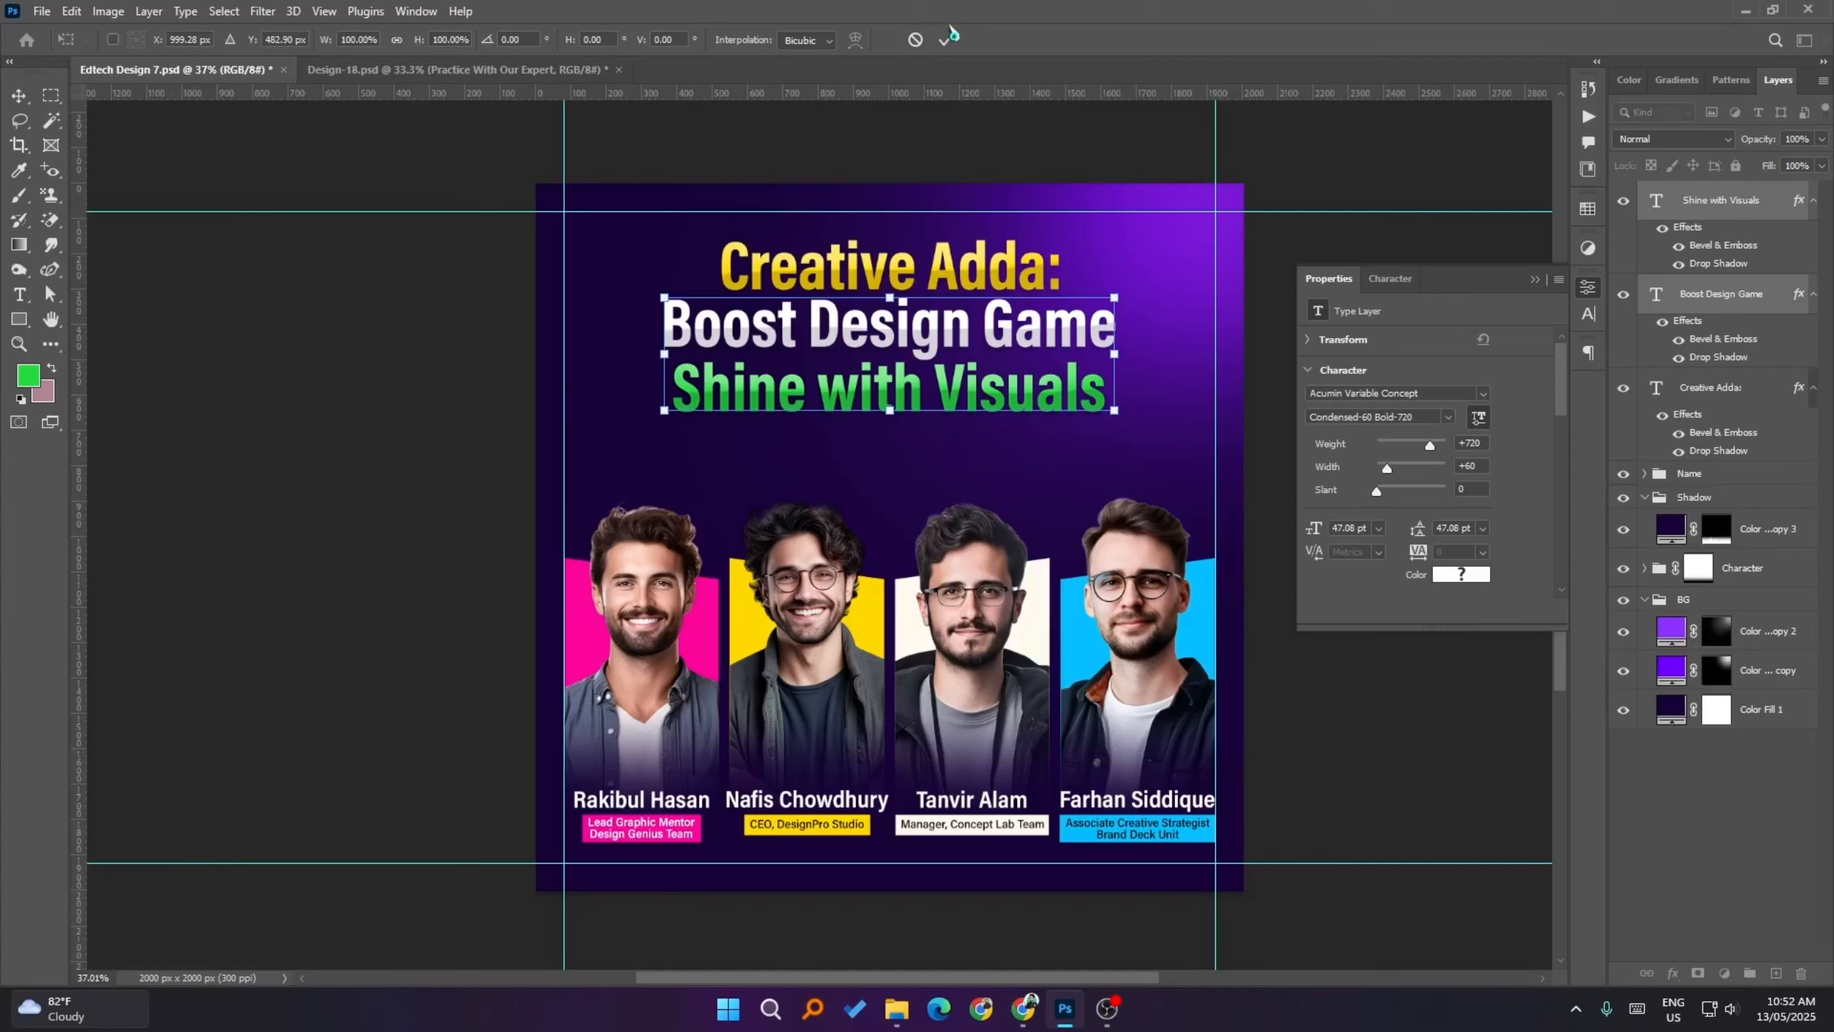
# - Lower the weight of all three headline lines from +720 to +700
pyautogui.click(943, 39)
pyautogui.keyDown('shift'); pyautogui.click(1000, 267); pyautogui.keyUp('shift')
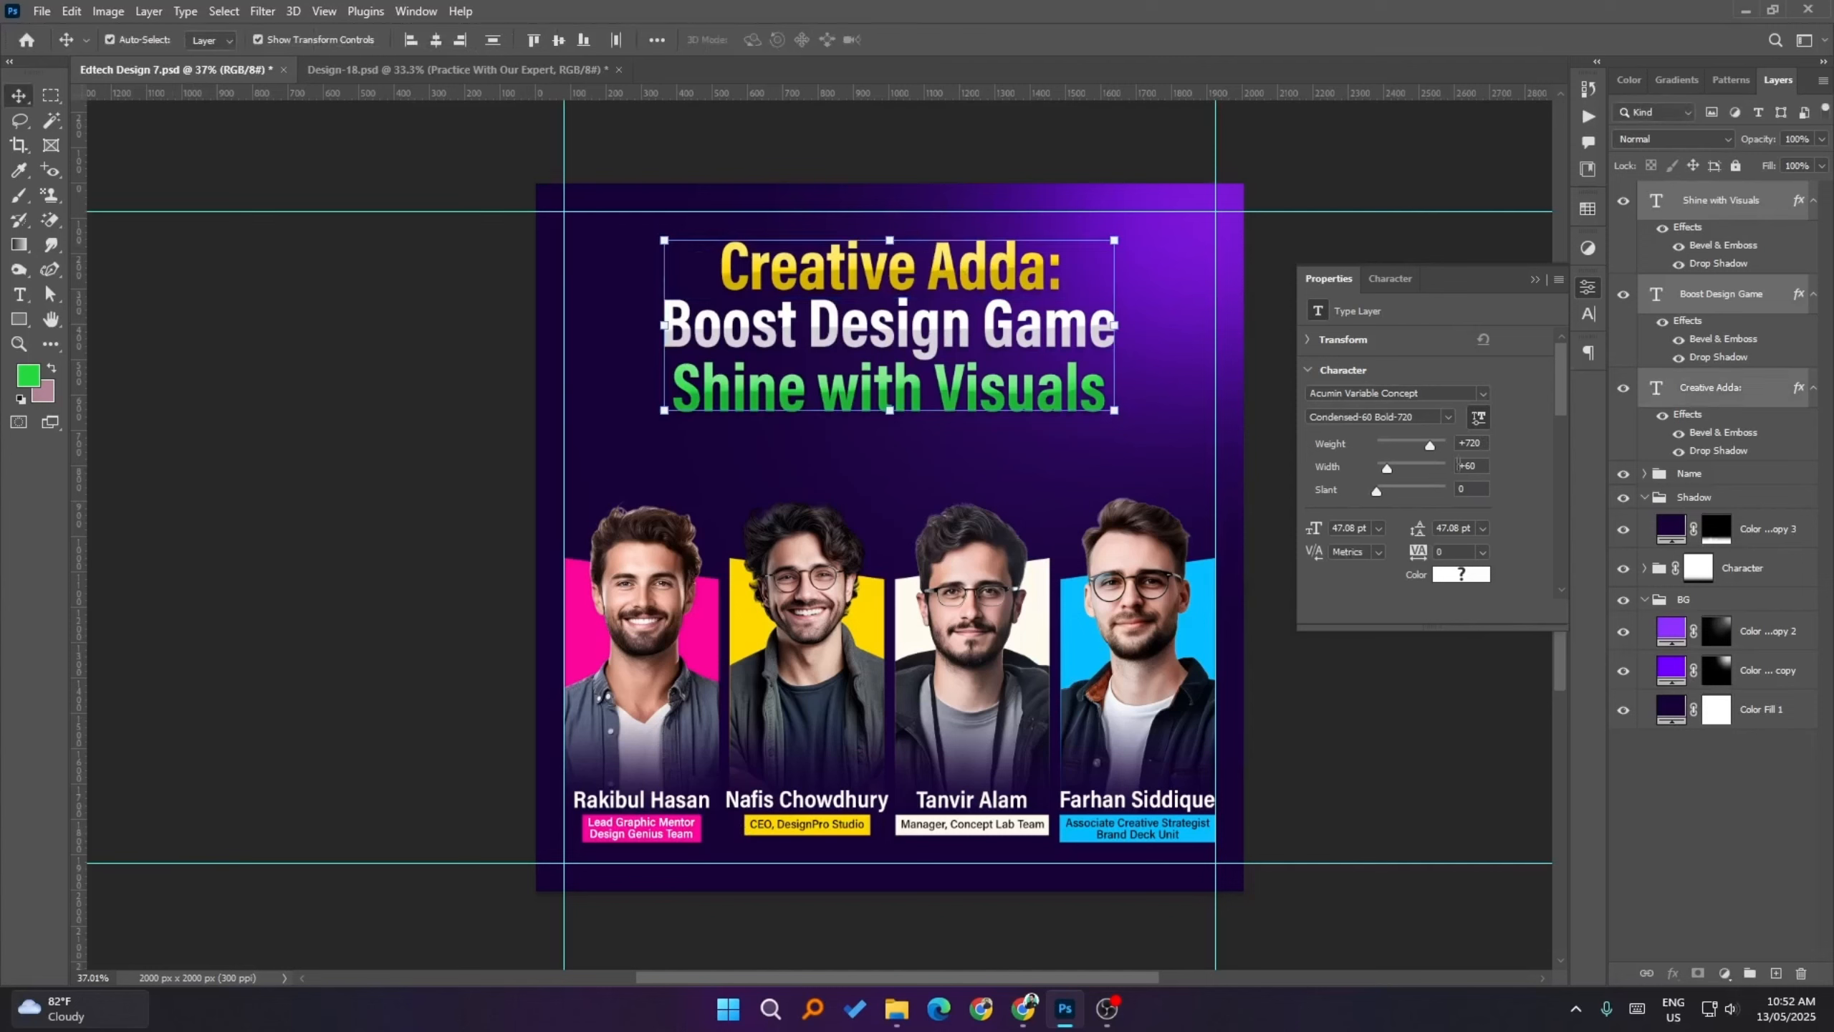
pyautogui.hotkey('shift', 'Tab')
pyautogui.moveTo(1430, 447); pyautogui.dragTo(1427, 447)
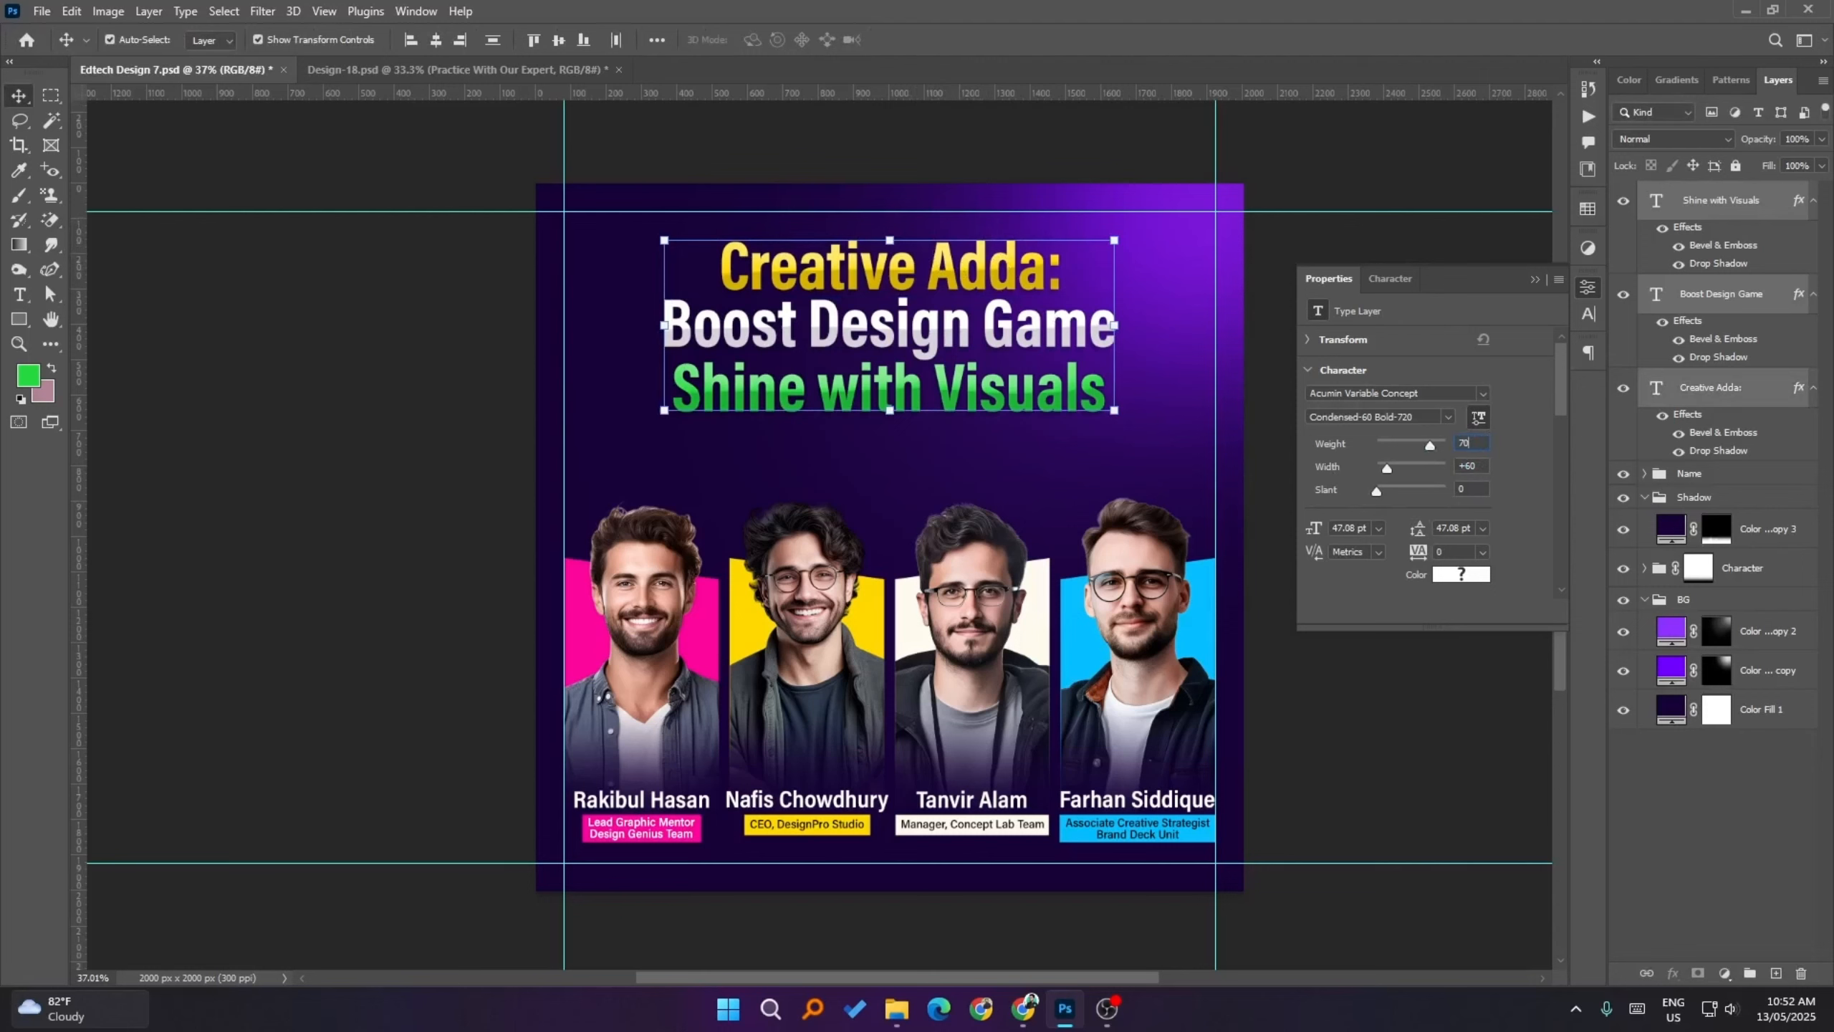
# - Select and deselect the individual headline lines one at a time to inspect them
pyautogui.click(1439, 754)
pyautogui.click(1014, 283)
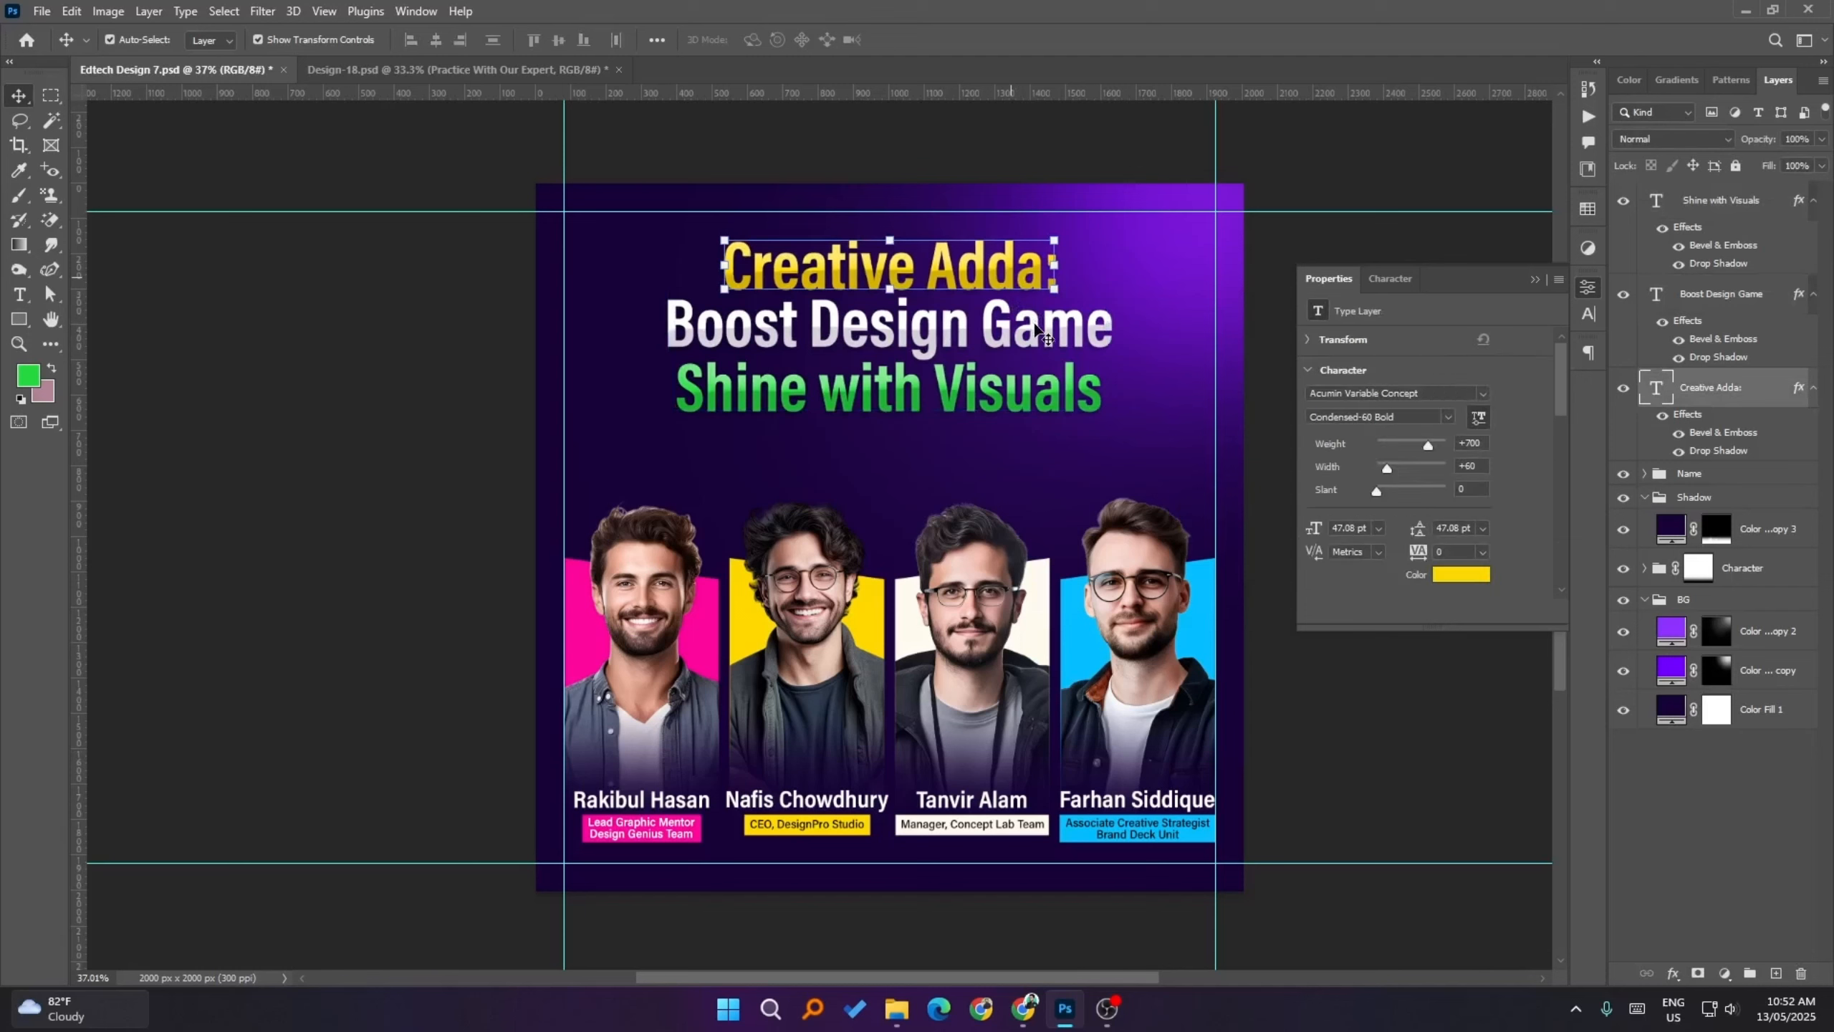
pyautogui.click(1028, 383)
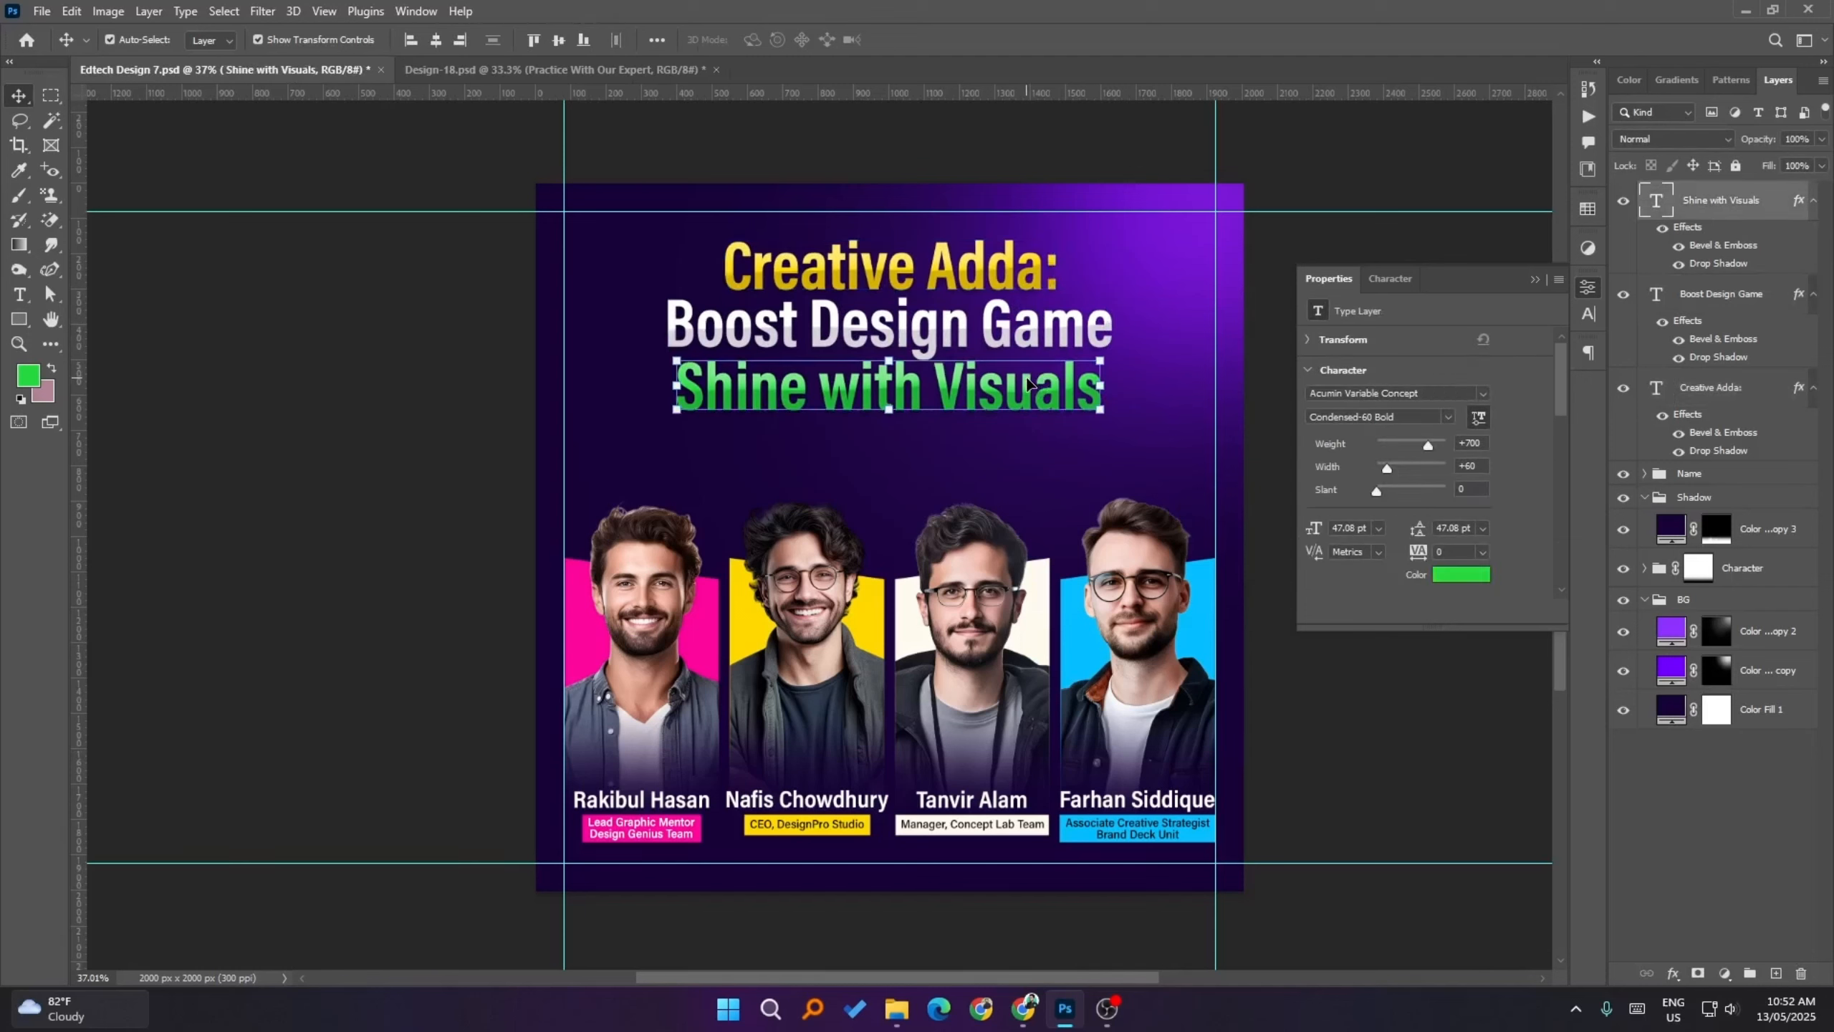
pyautogui.click(1271, 651)
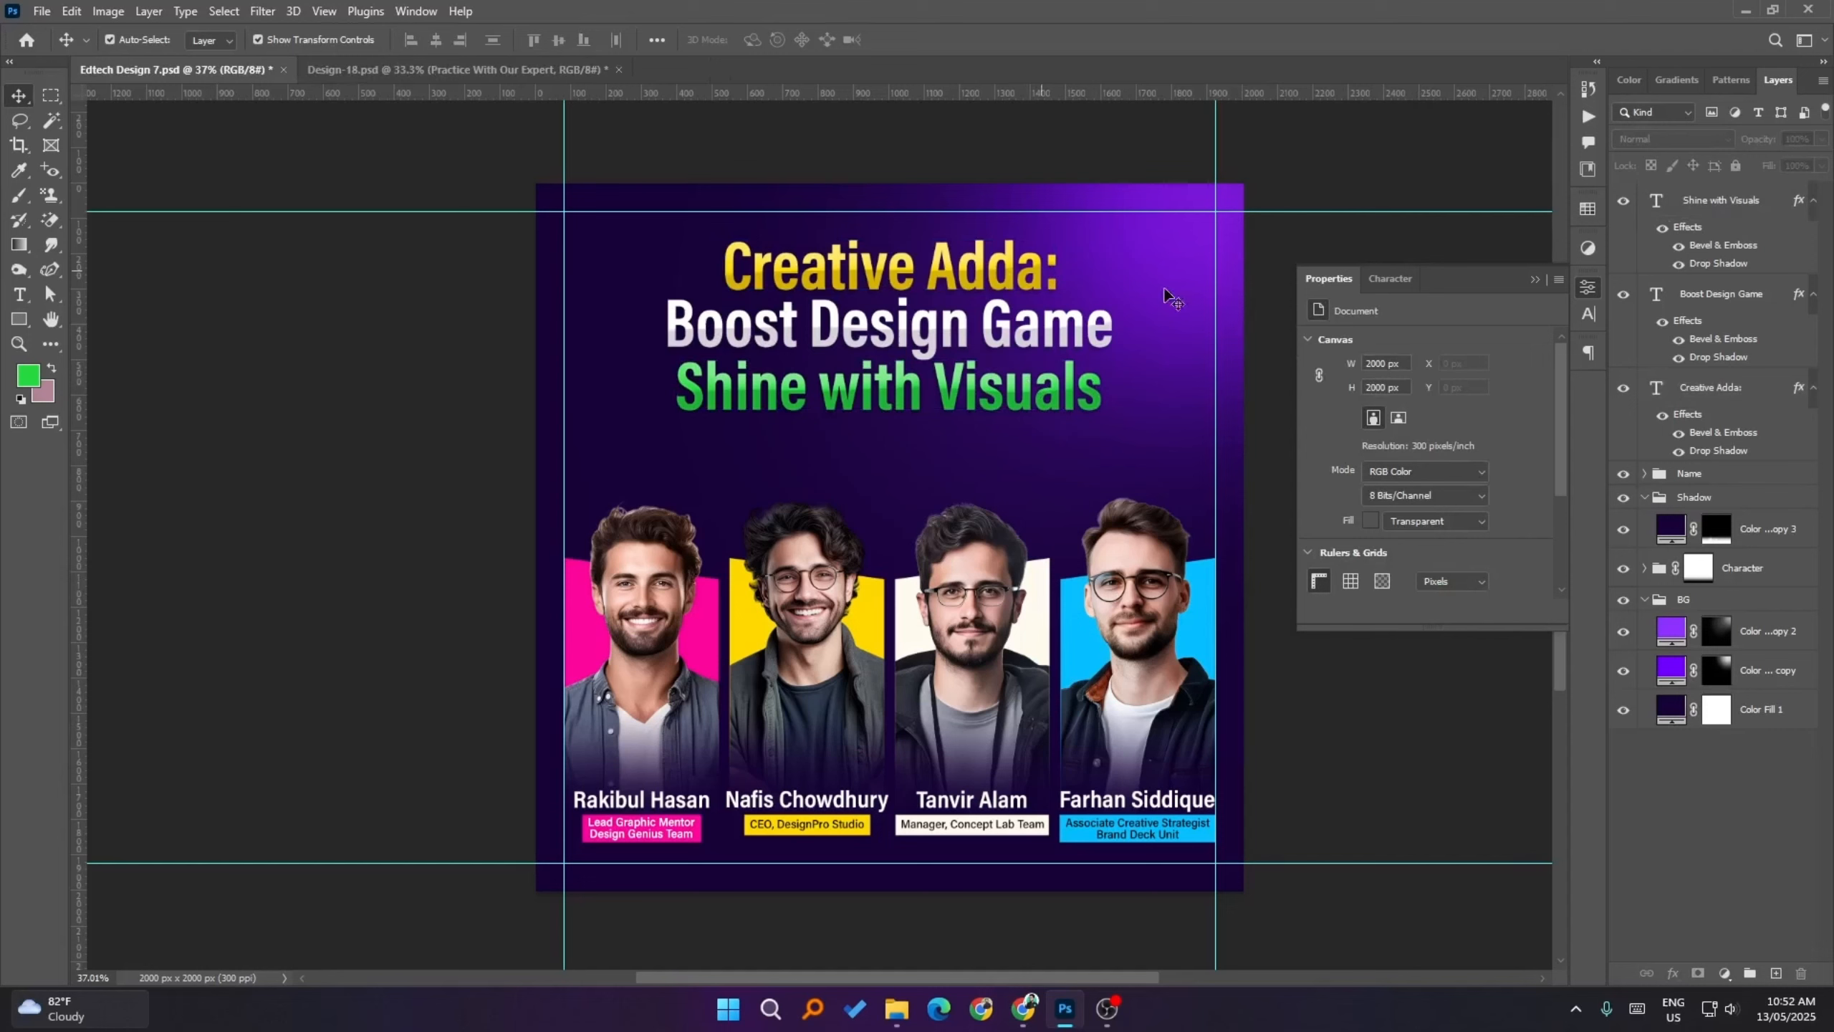
pyautogui.click(1013, 386)
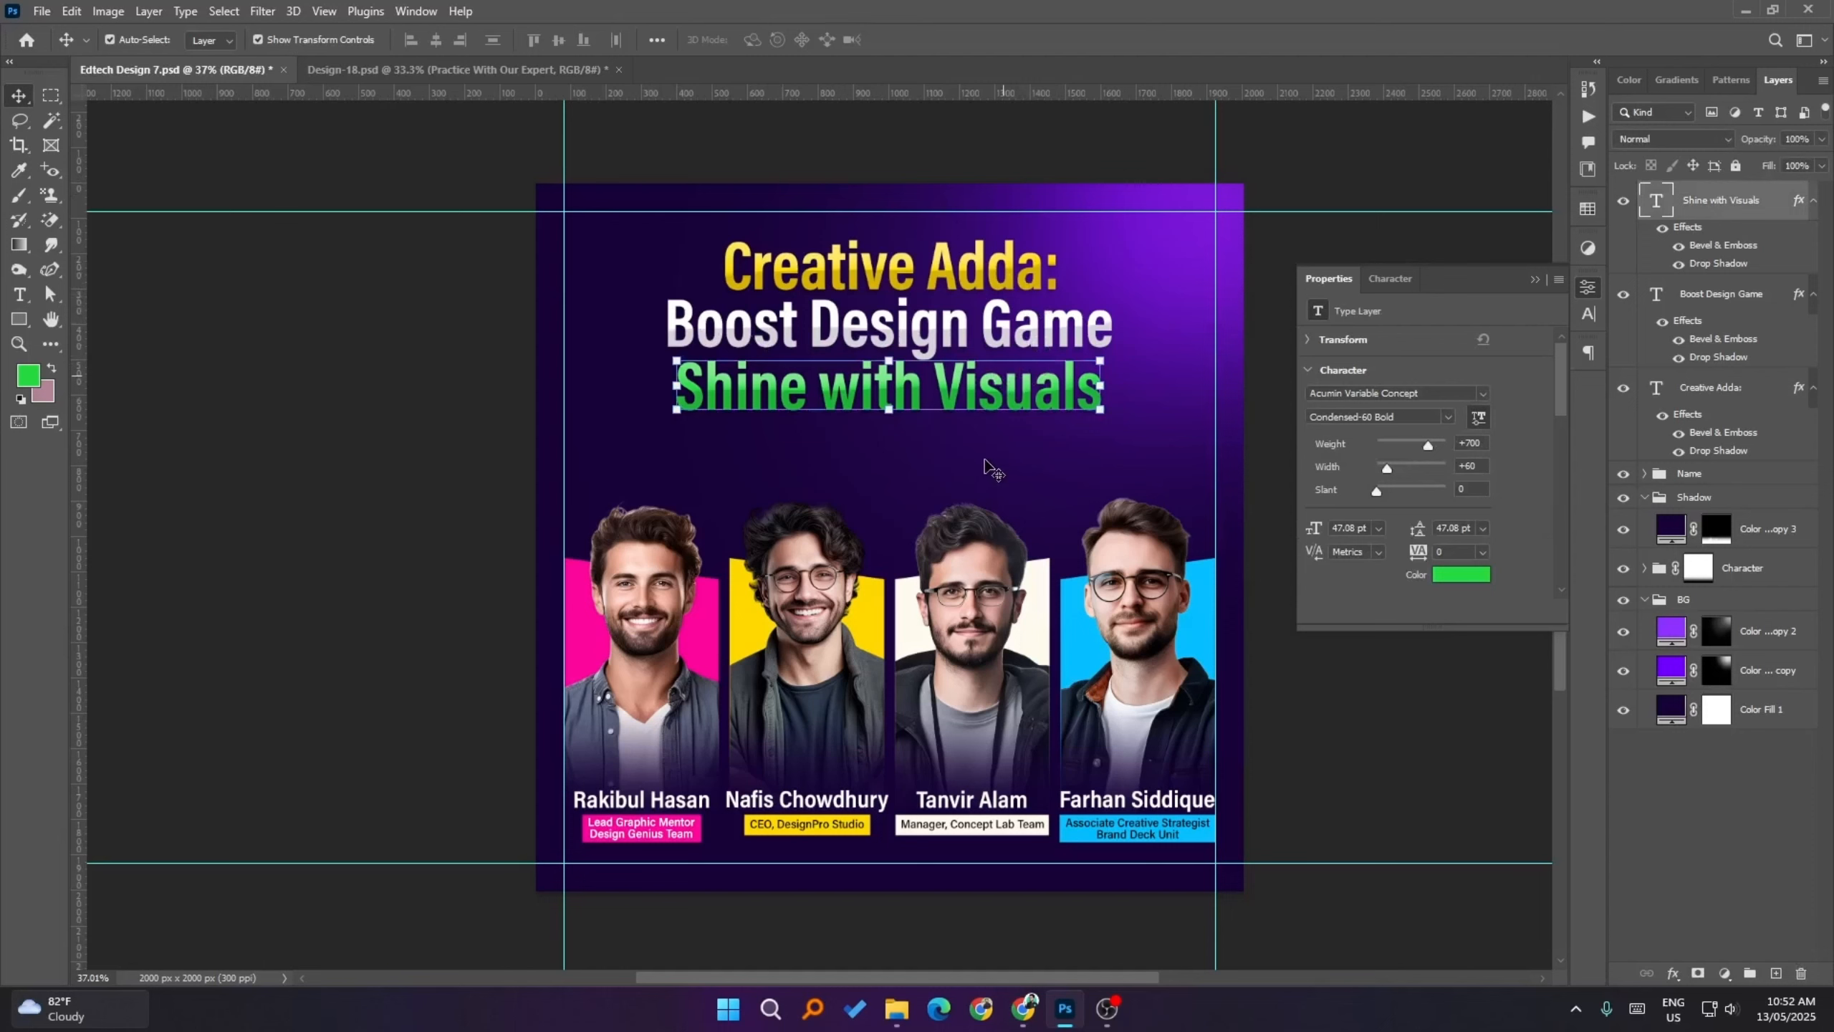
pyautogui.click(1374, 778)
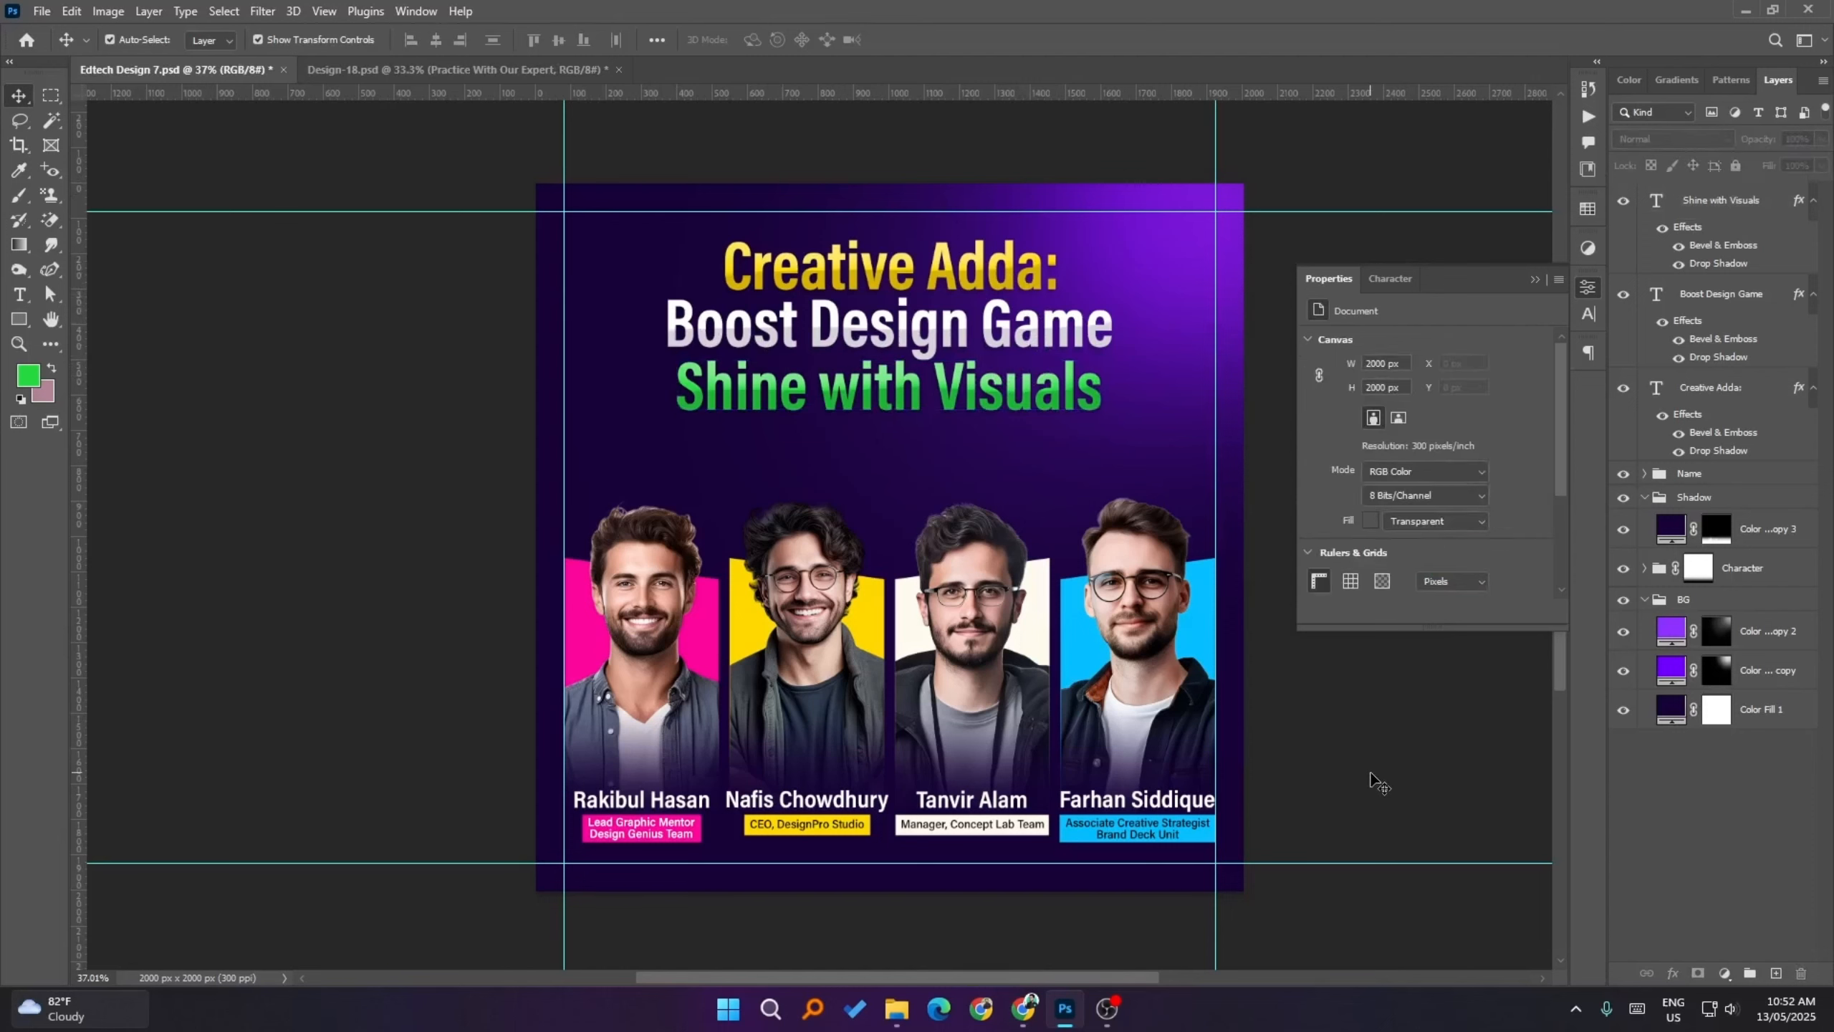
pyautogui.click(1011, 273)
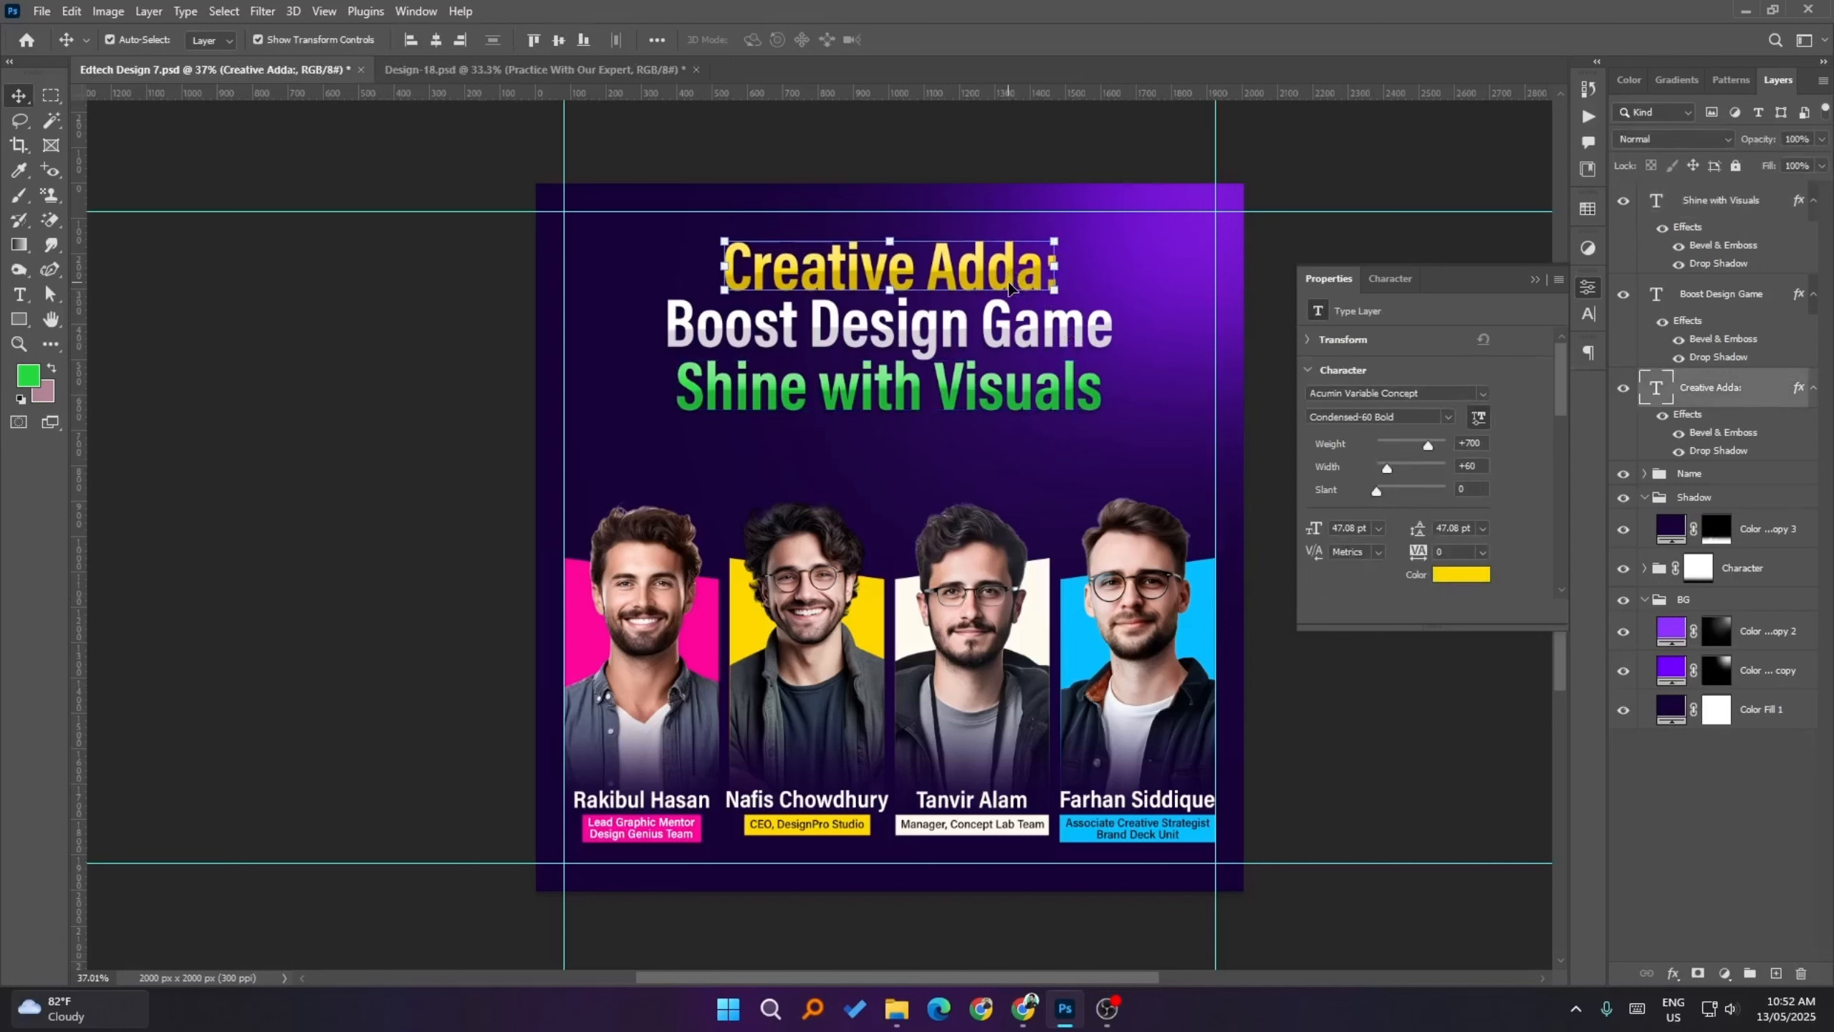
pyautogui.click(1403, 729)
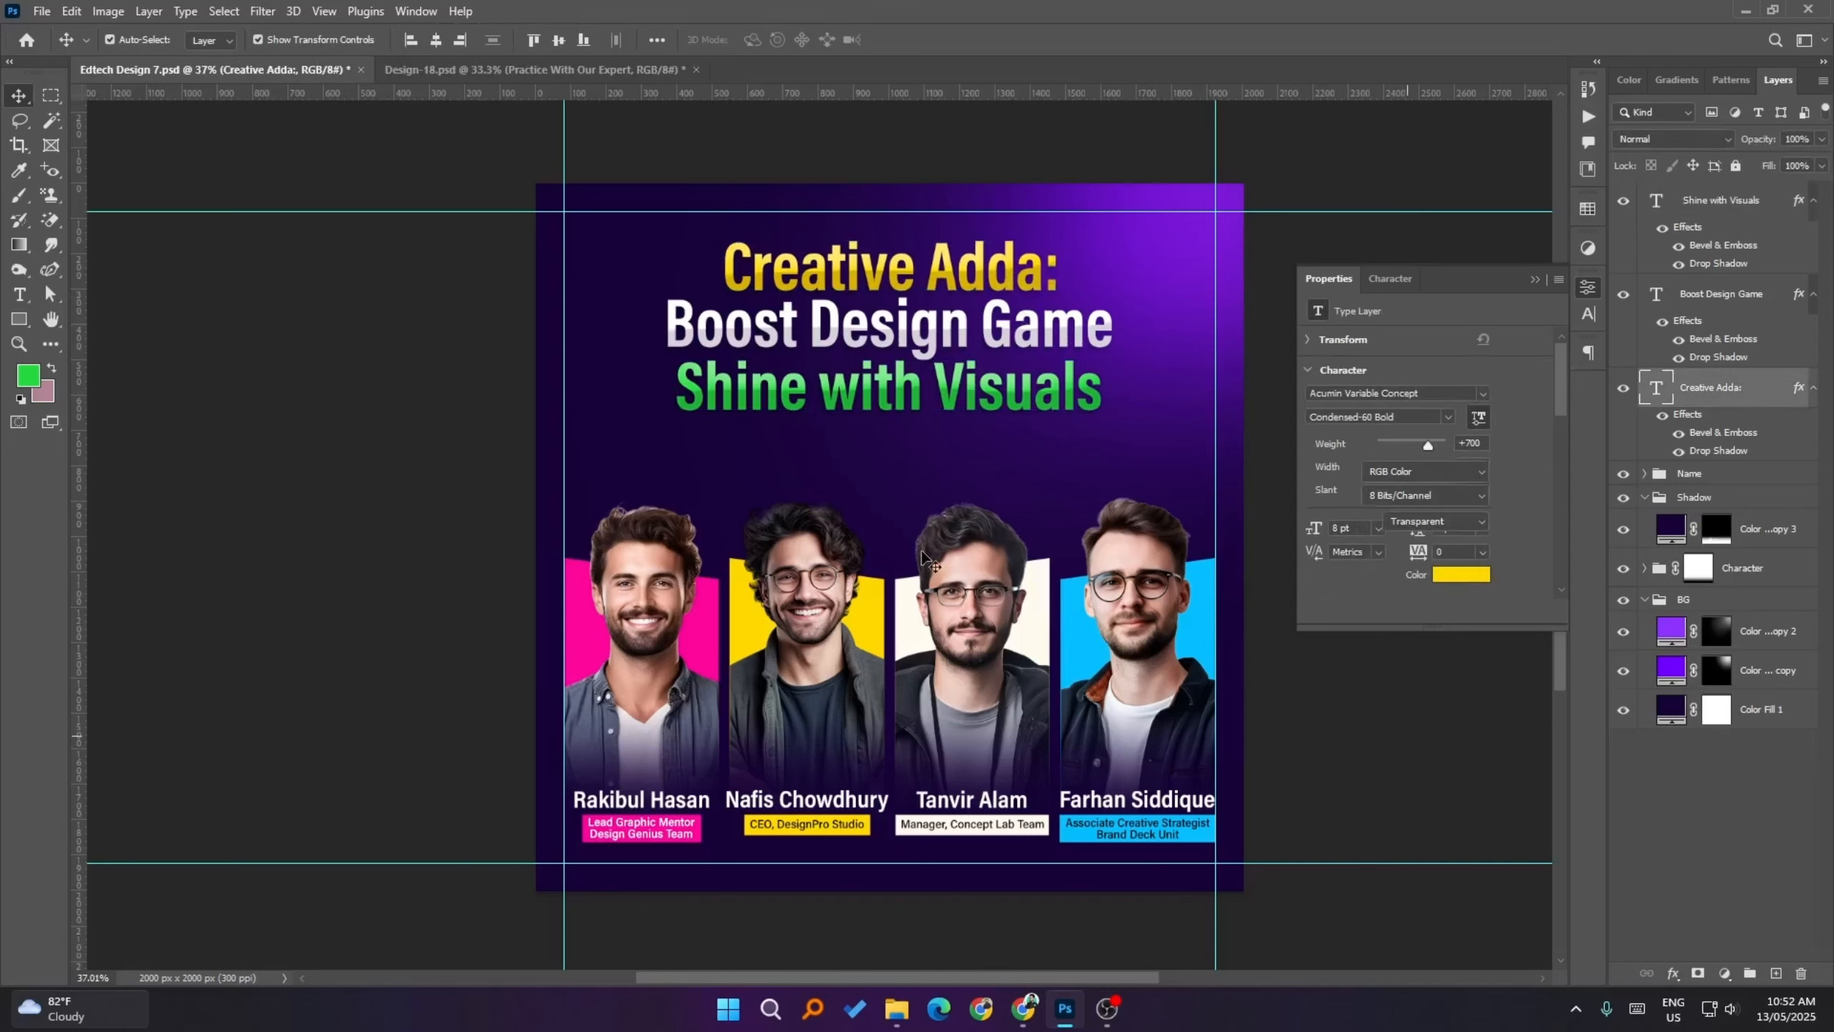
pyautogui.click(859, 316)
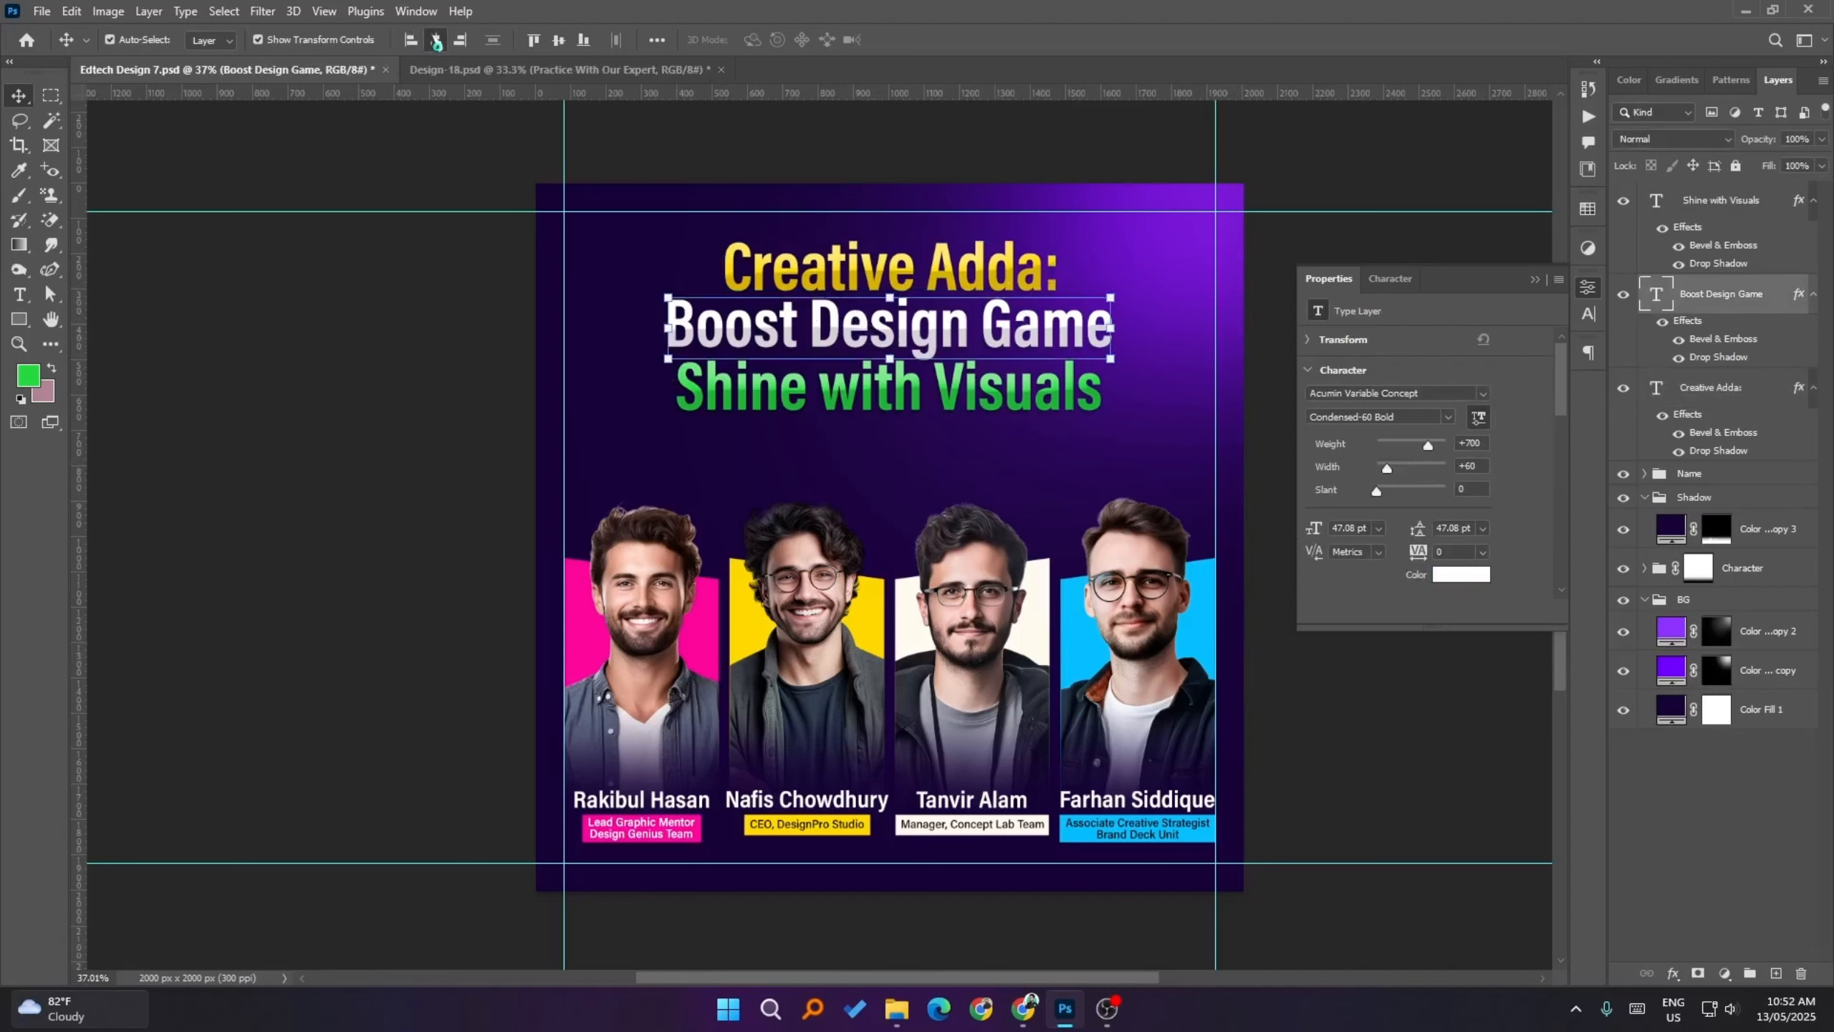
pyautogui.click(361, 352)
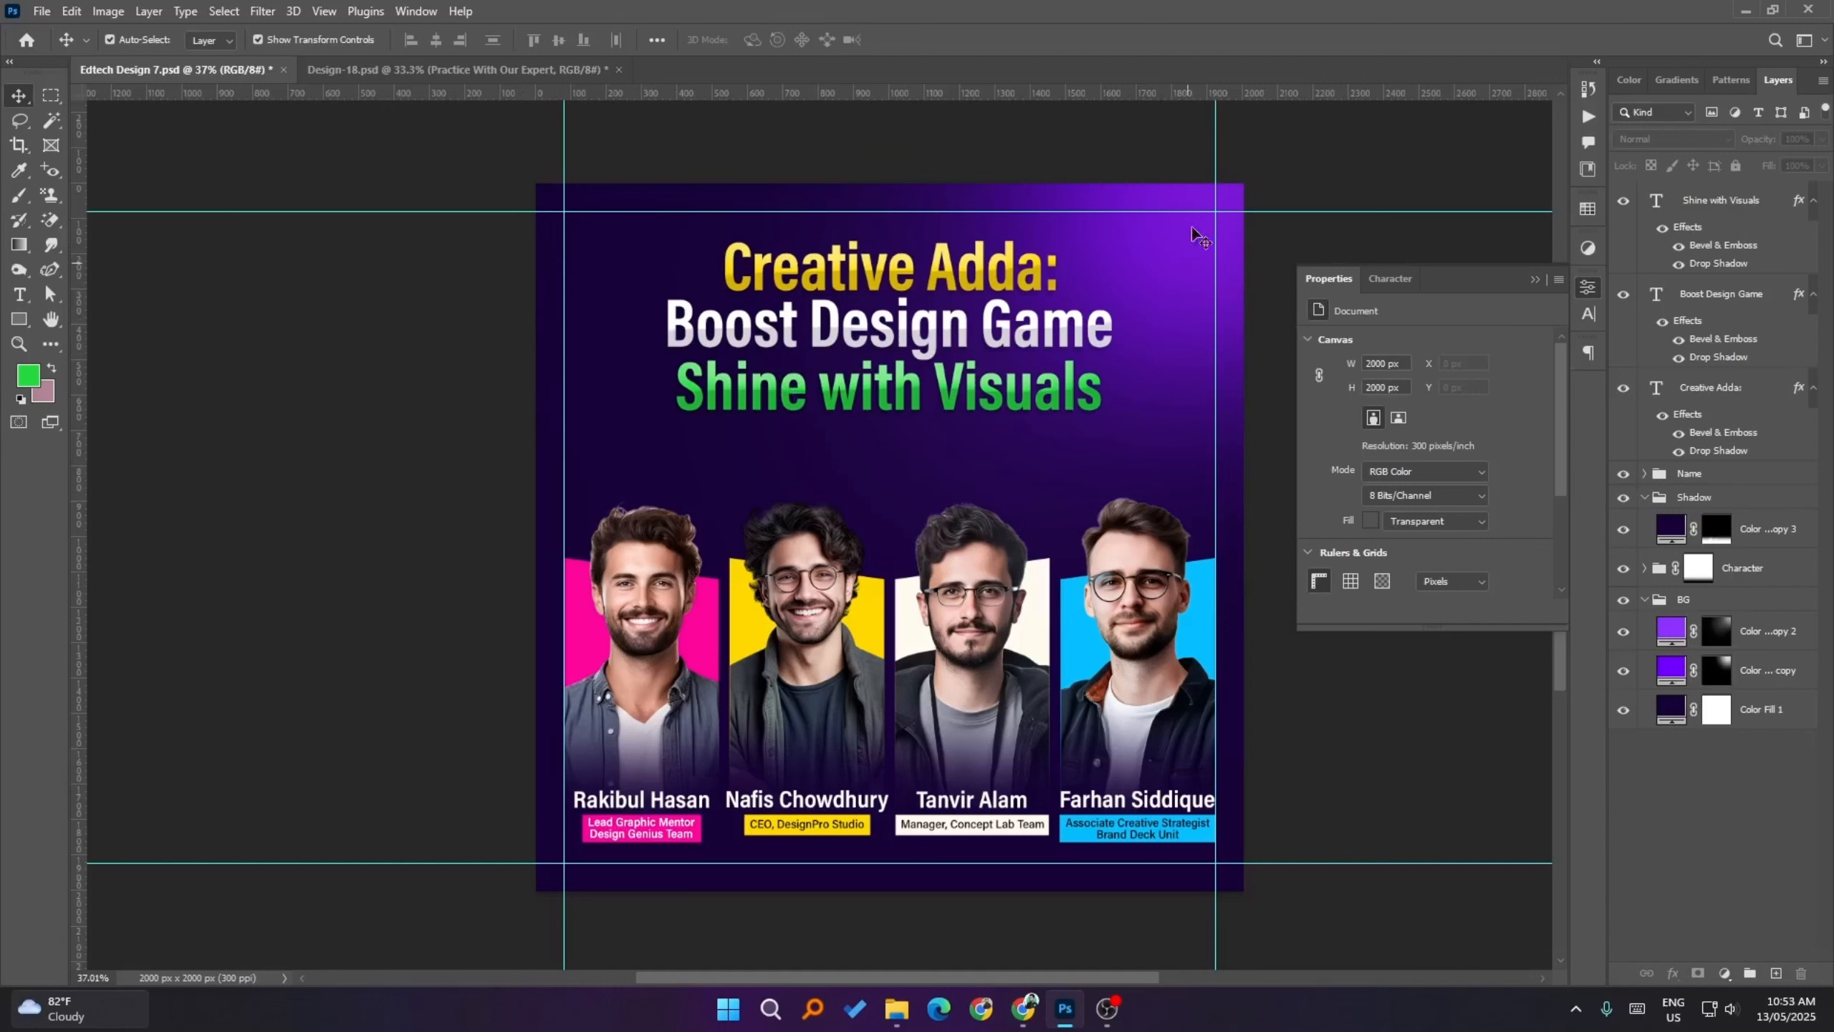
# - Reselect the Creative Adda:, Boost Design Game and Shine with Visuals layers together
pyautogui.click(964, 281)
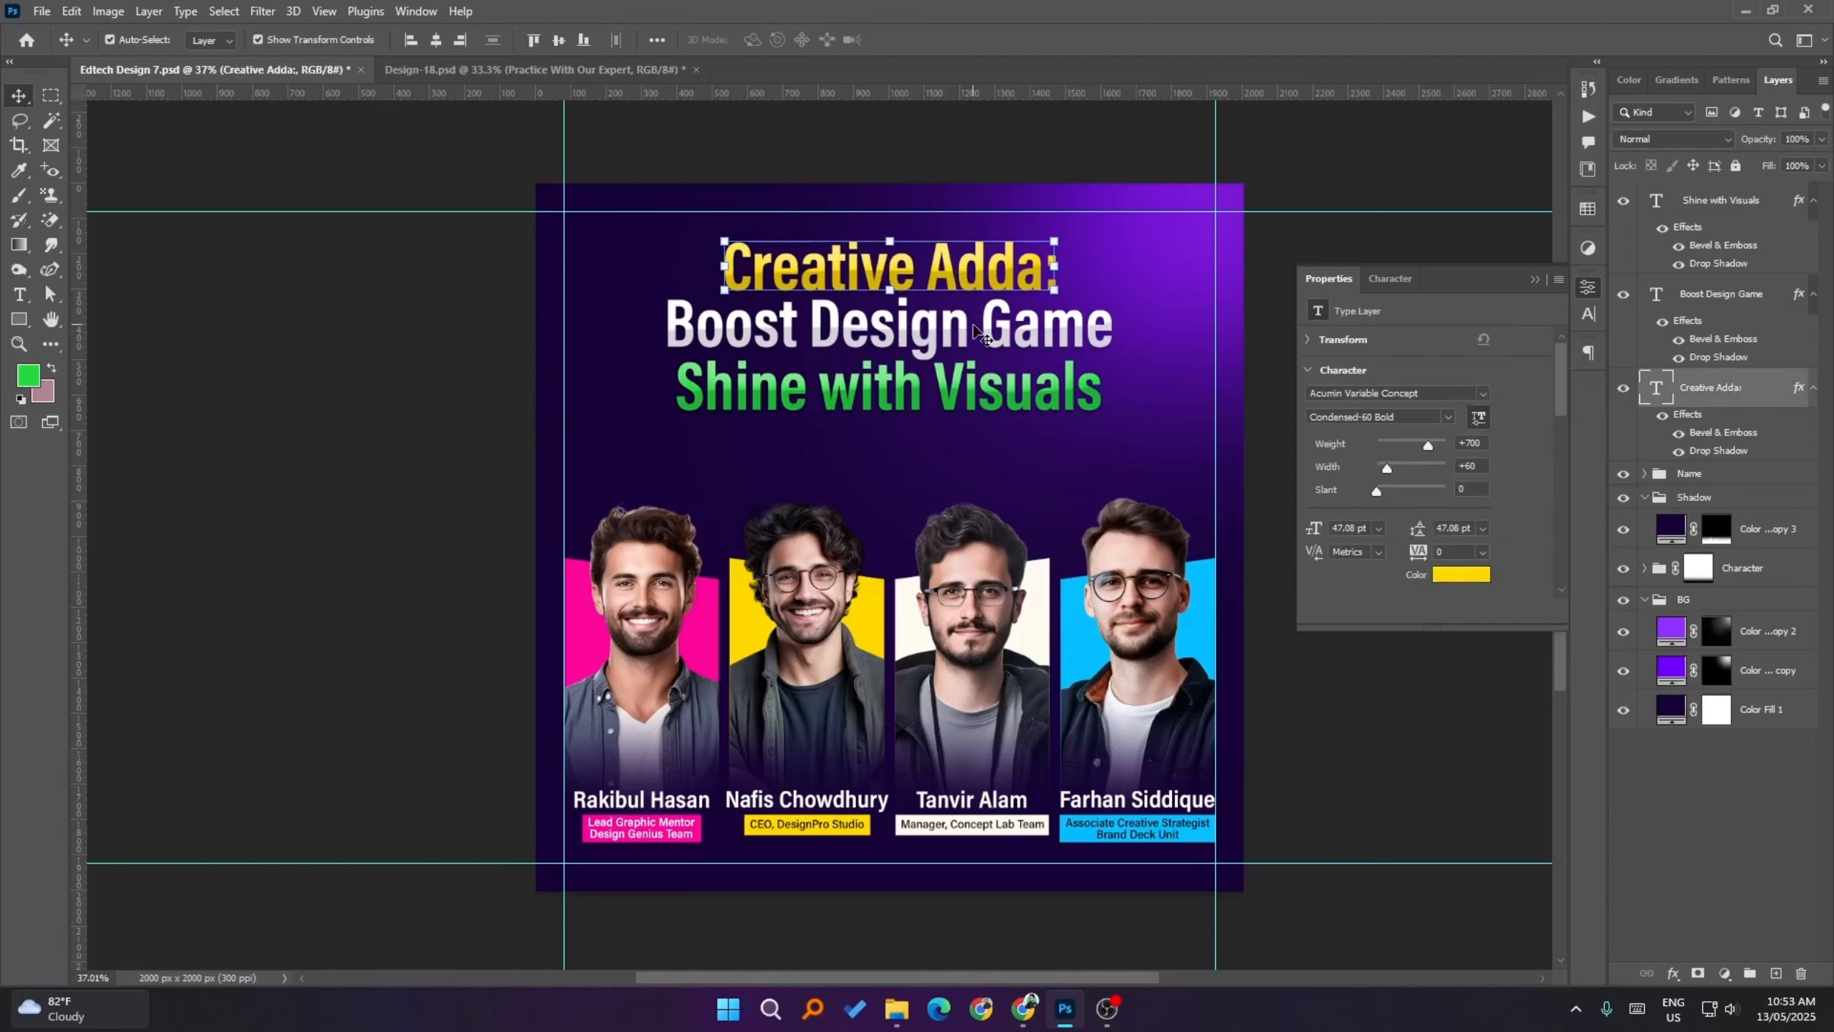
pyautogui.keyDown('shift'); pyautogui.click(1104, 347); pyautogui.keyUp('shift')
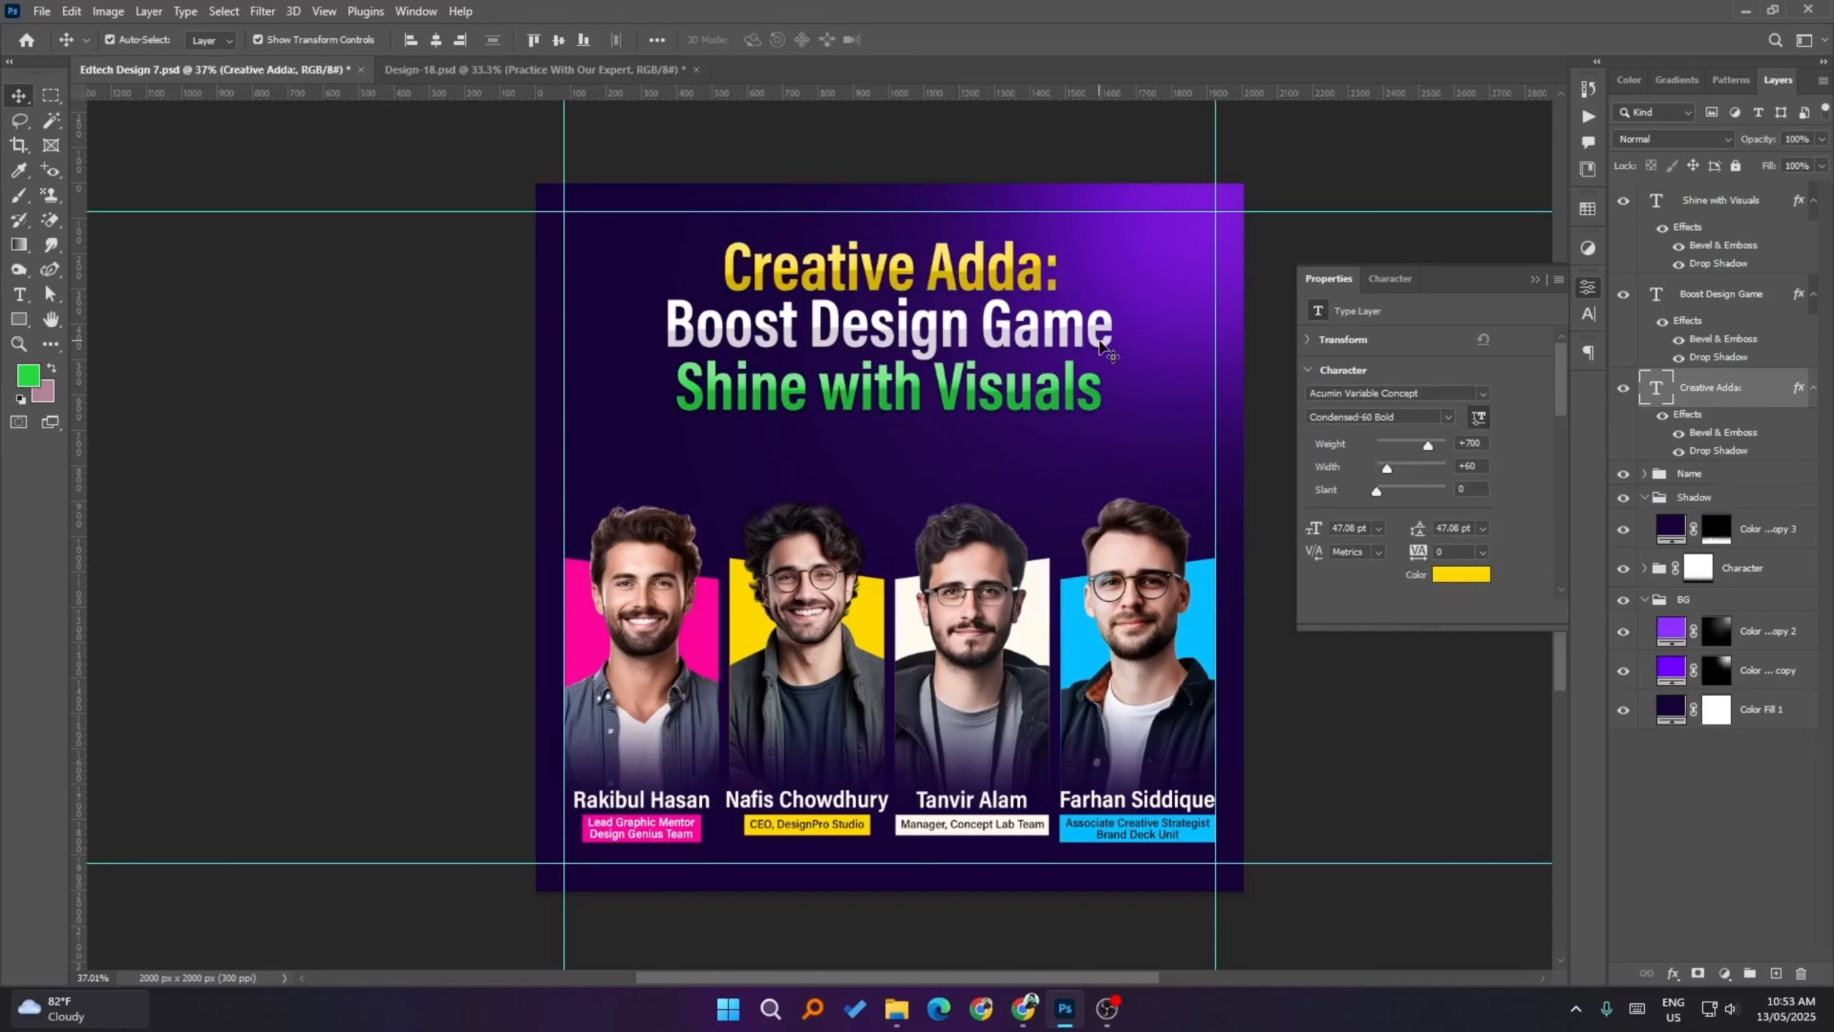
pyautogui.click(1087, 392)
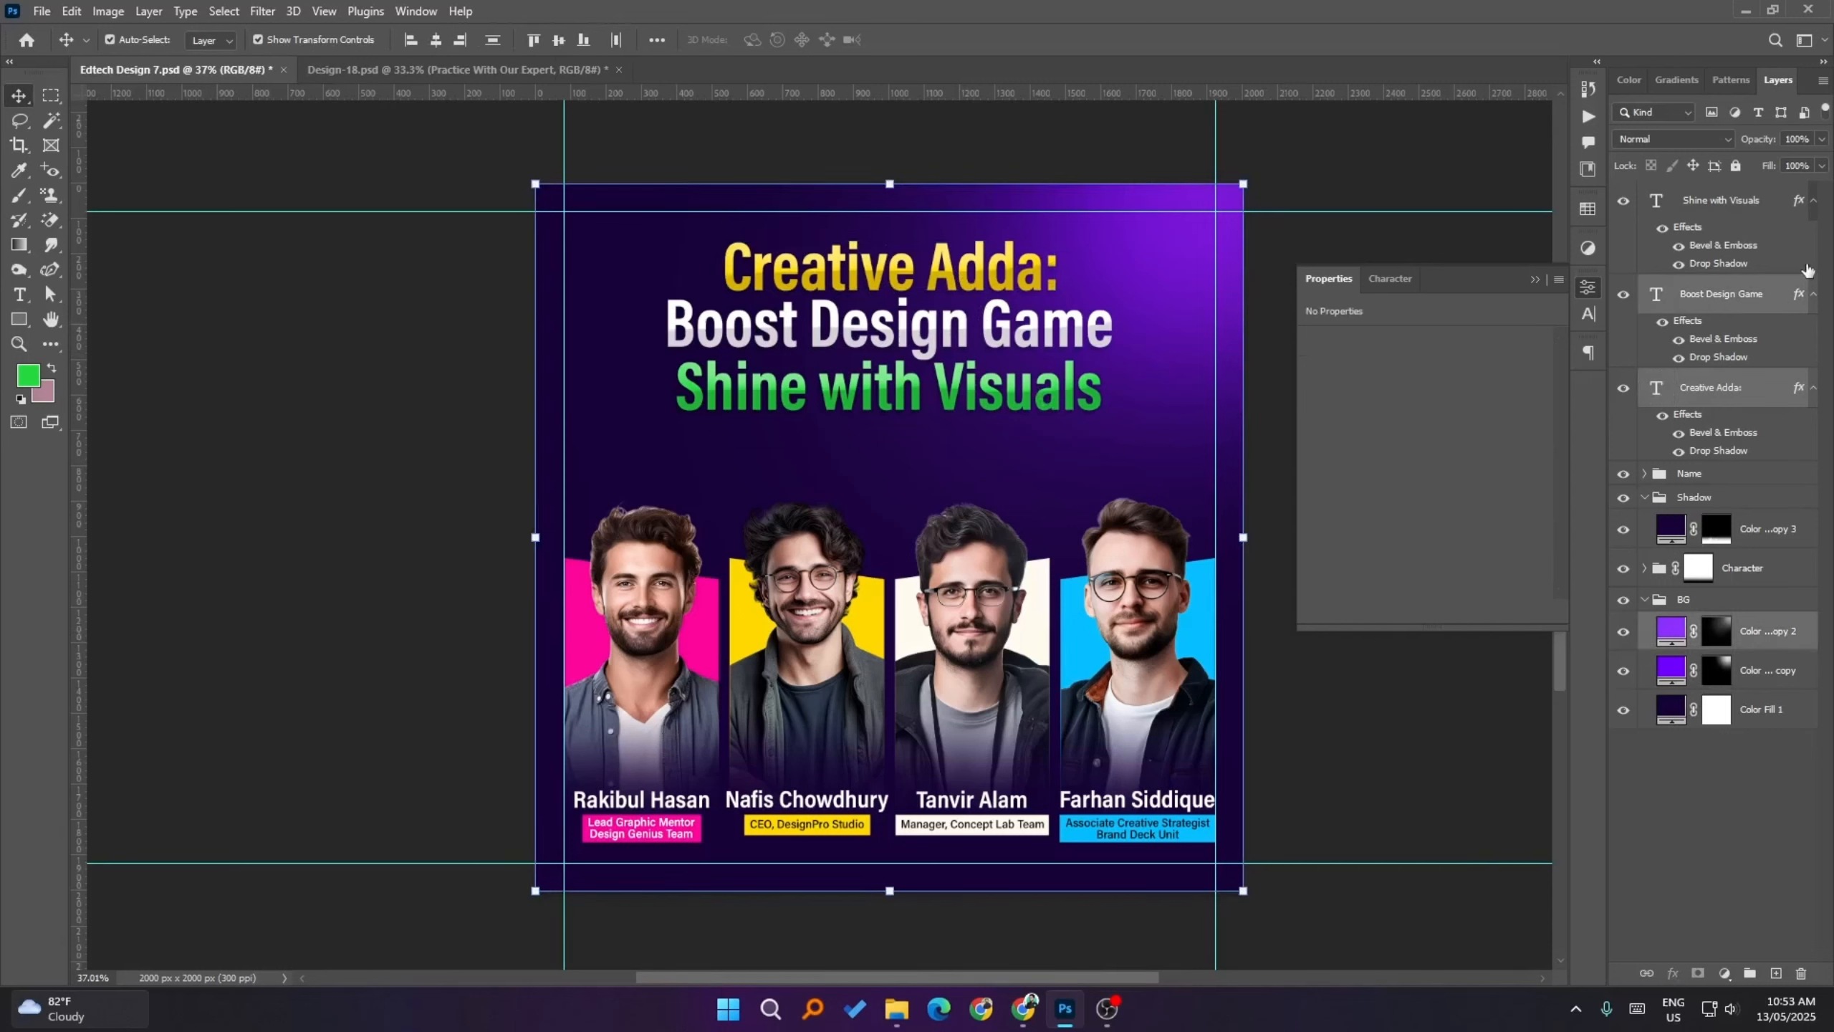
pyautogui.click(1726, 388)
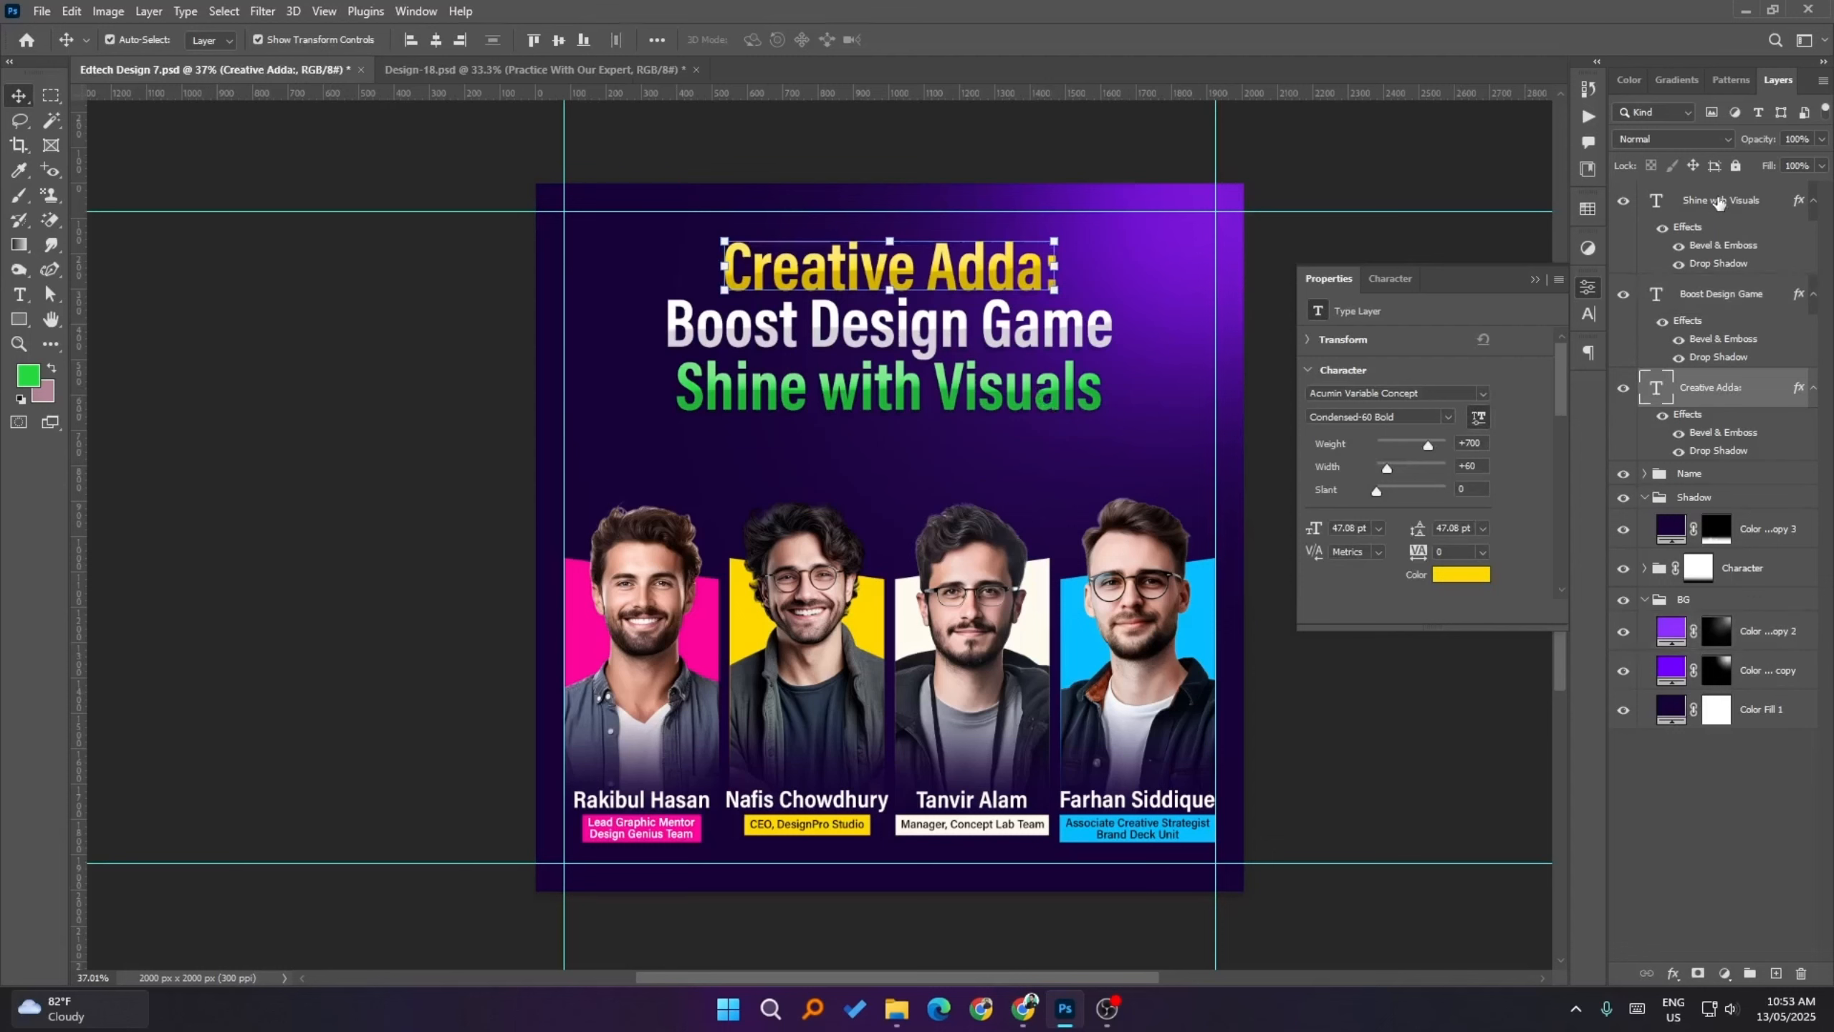
pyautogui.keyDown('shift'); pyautogui.click(1718, 202); pyautogui.keyUp('shift')
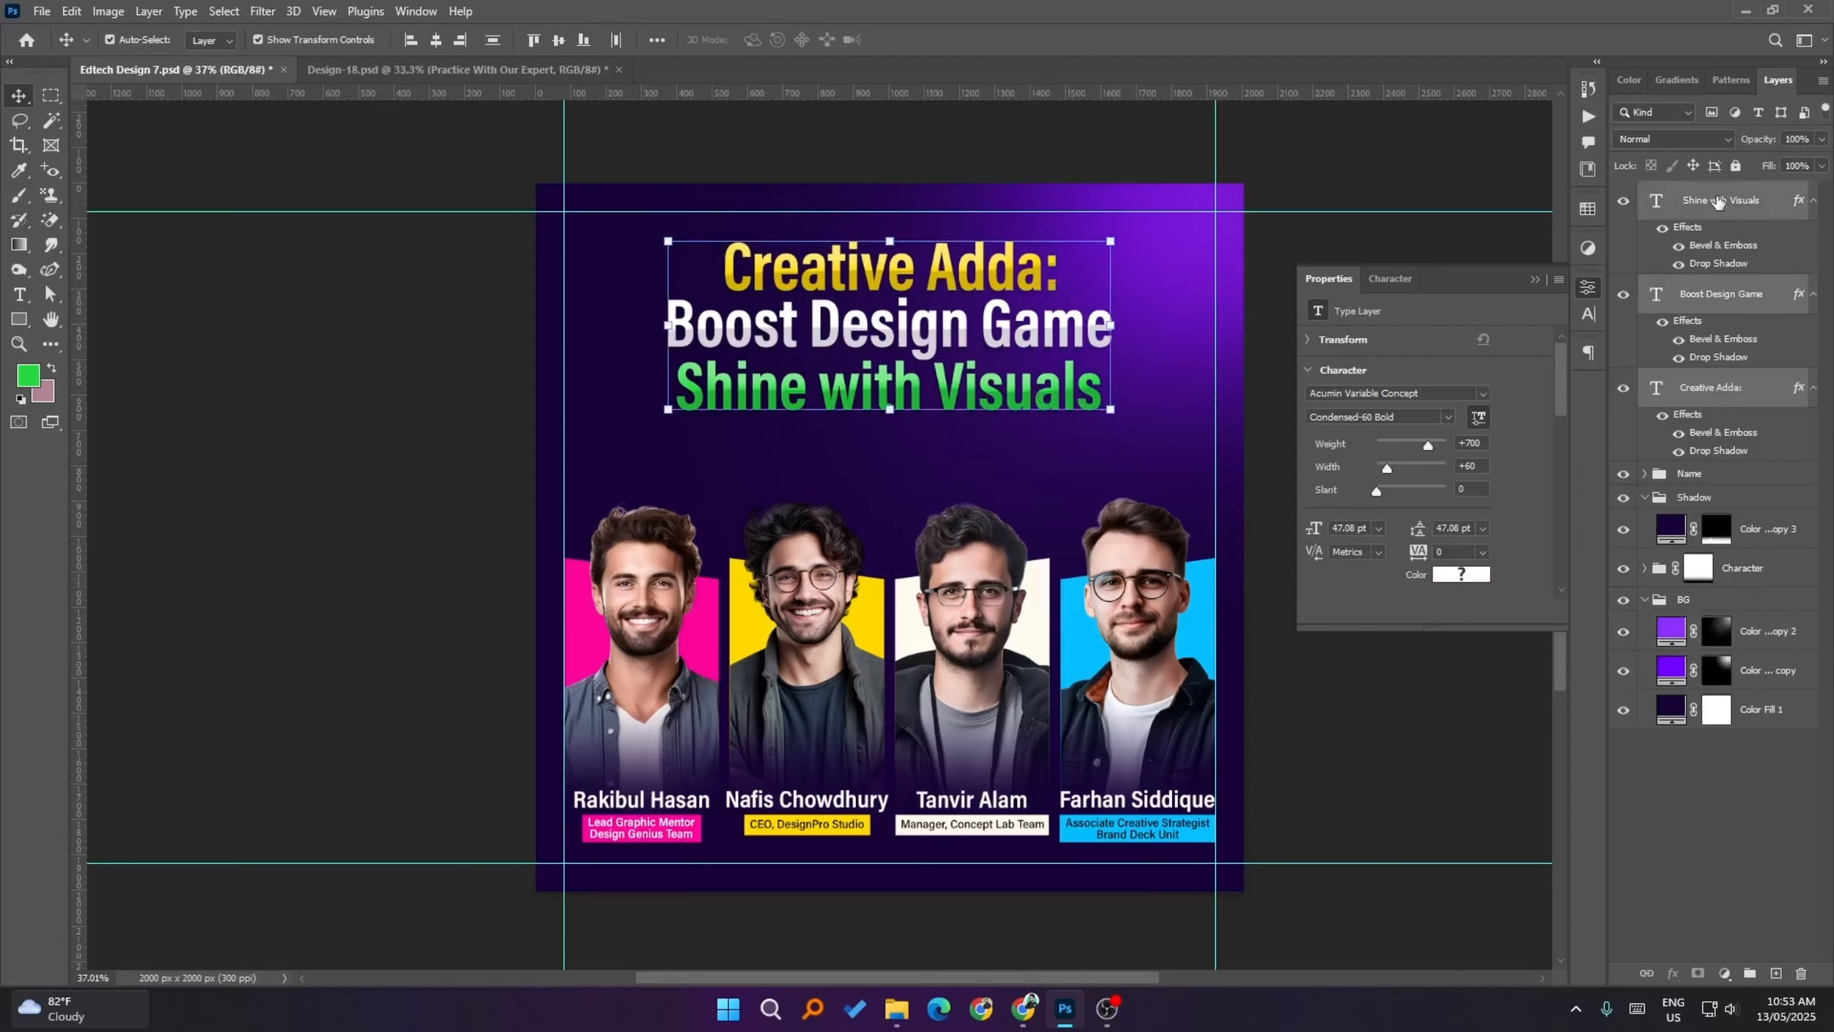
# - Group the three headline text layers and name the group 'Text'
pyautogui.hotkey('ctrl', 'g')
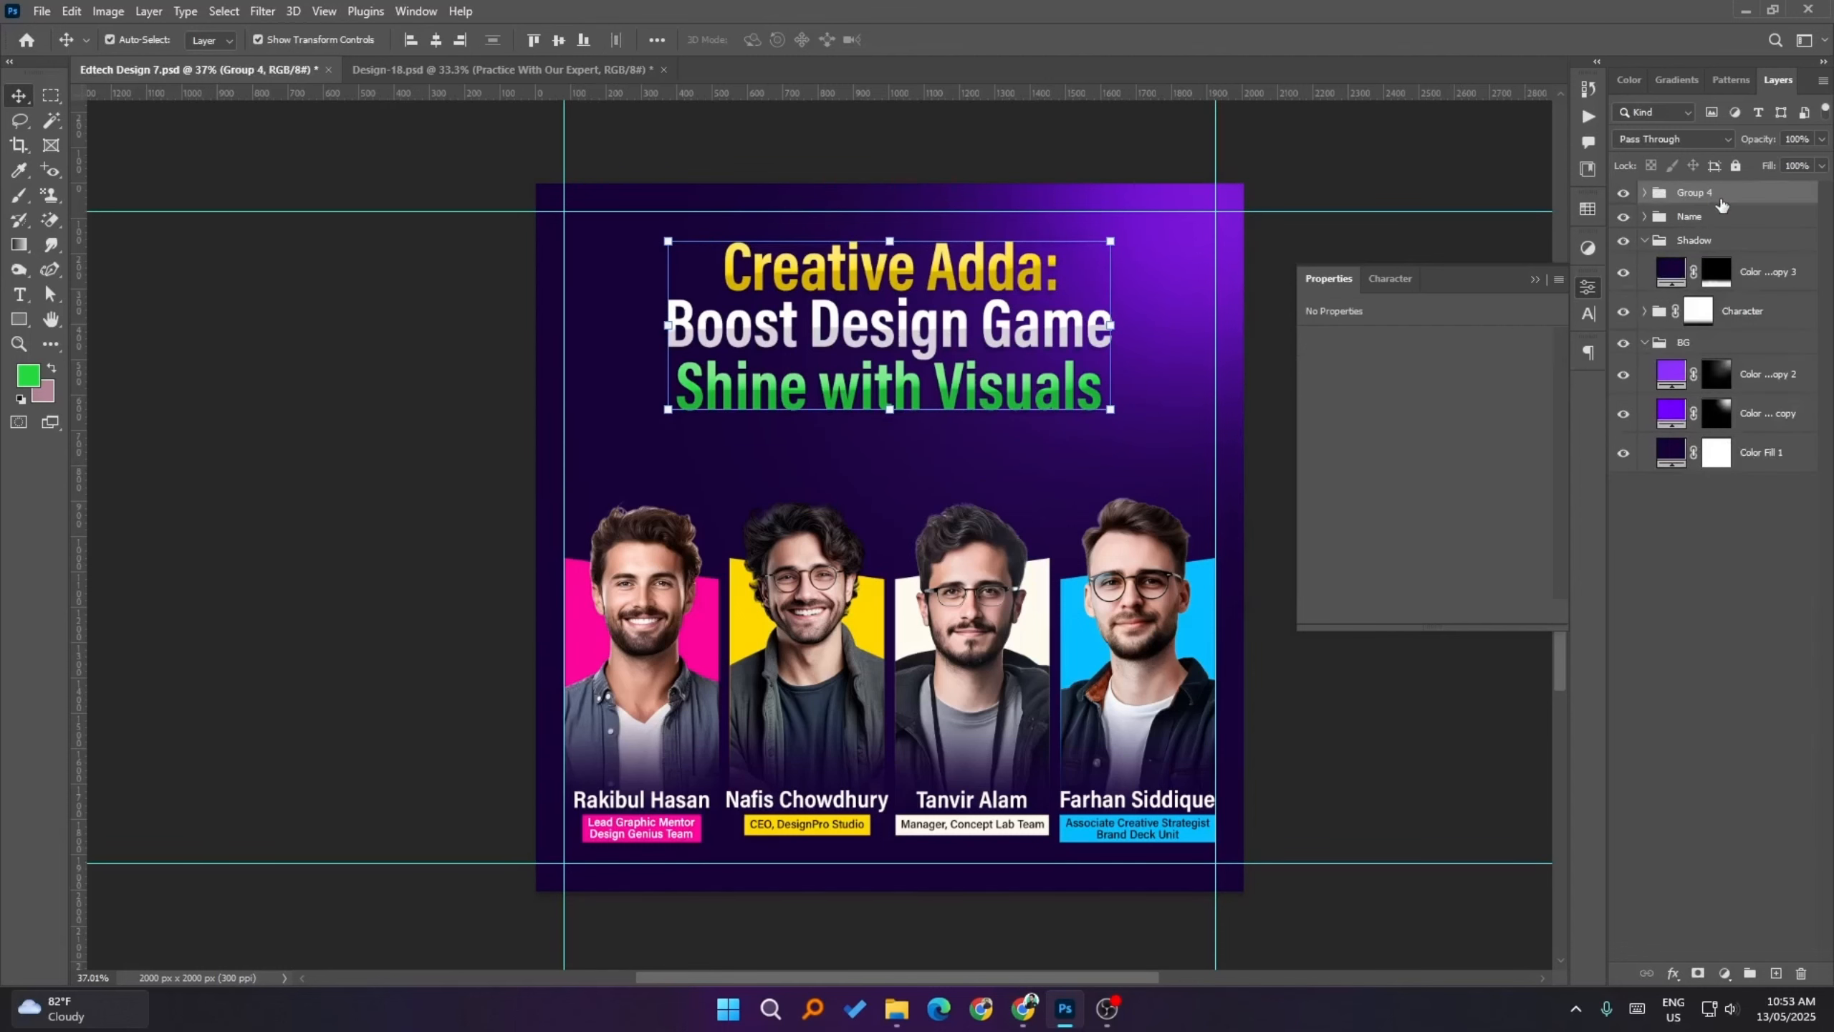
pyautogui.doubleClick(1703, 195)
pyautogui.write('Text')
pyautogui.press('Return')
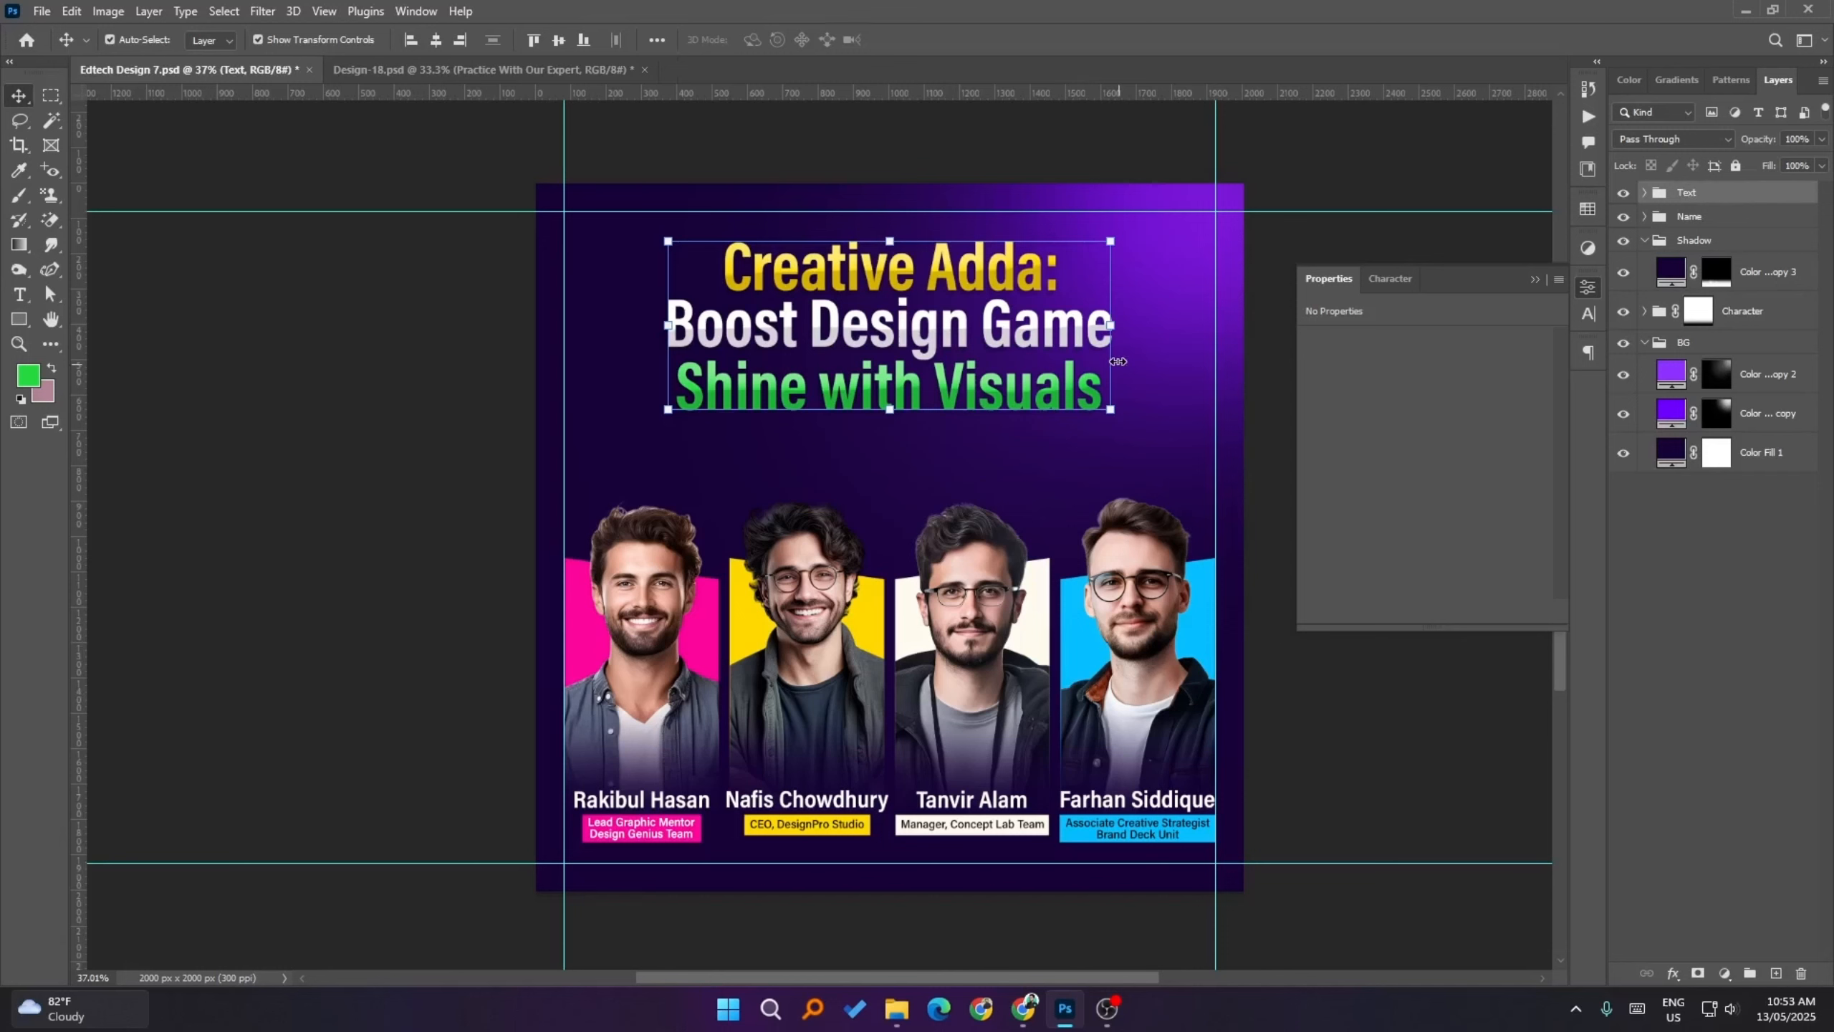
# - Slant the Text group upward on the right and narrow it slightly
pyautogui.hotkey('ctrl', 't')
pyautogui.moveTo(1110, 325); pyautogui.dragTo(1110, 318)
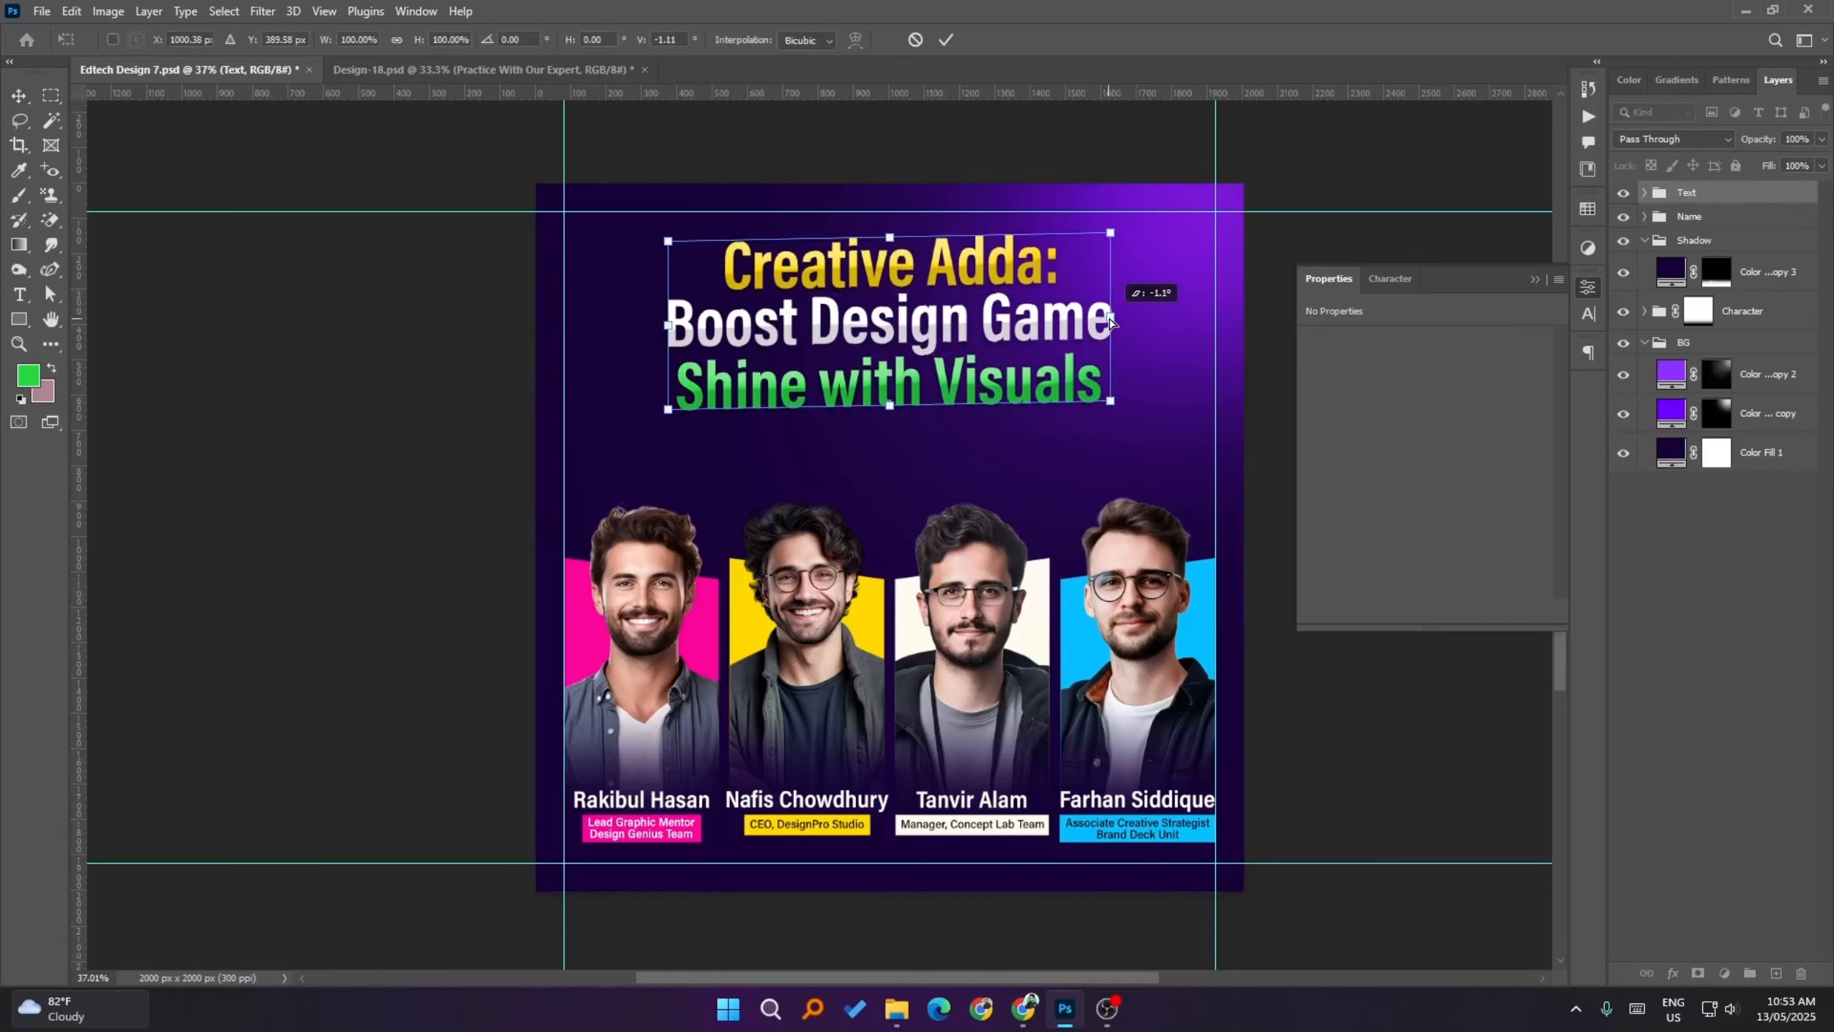
pyautogui.hotkey('ctrl', 'z')
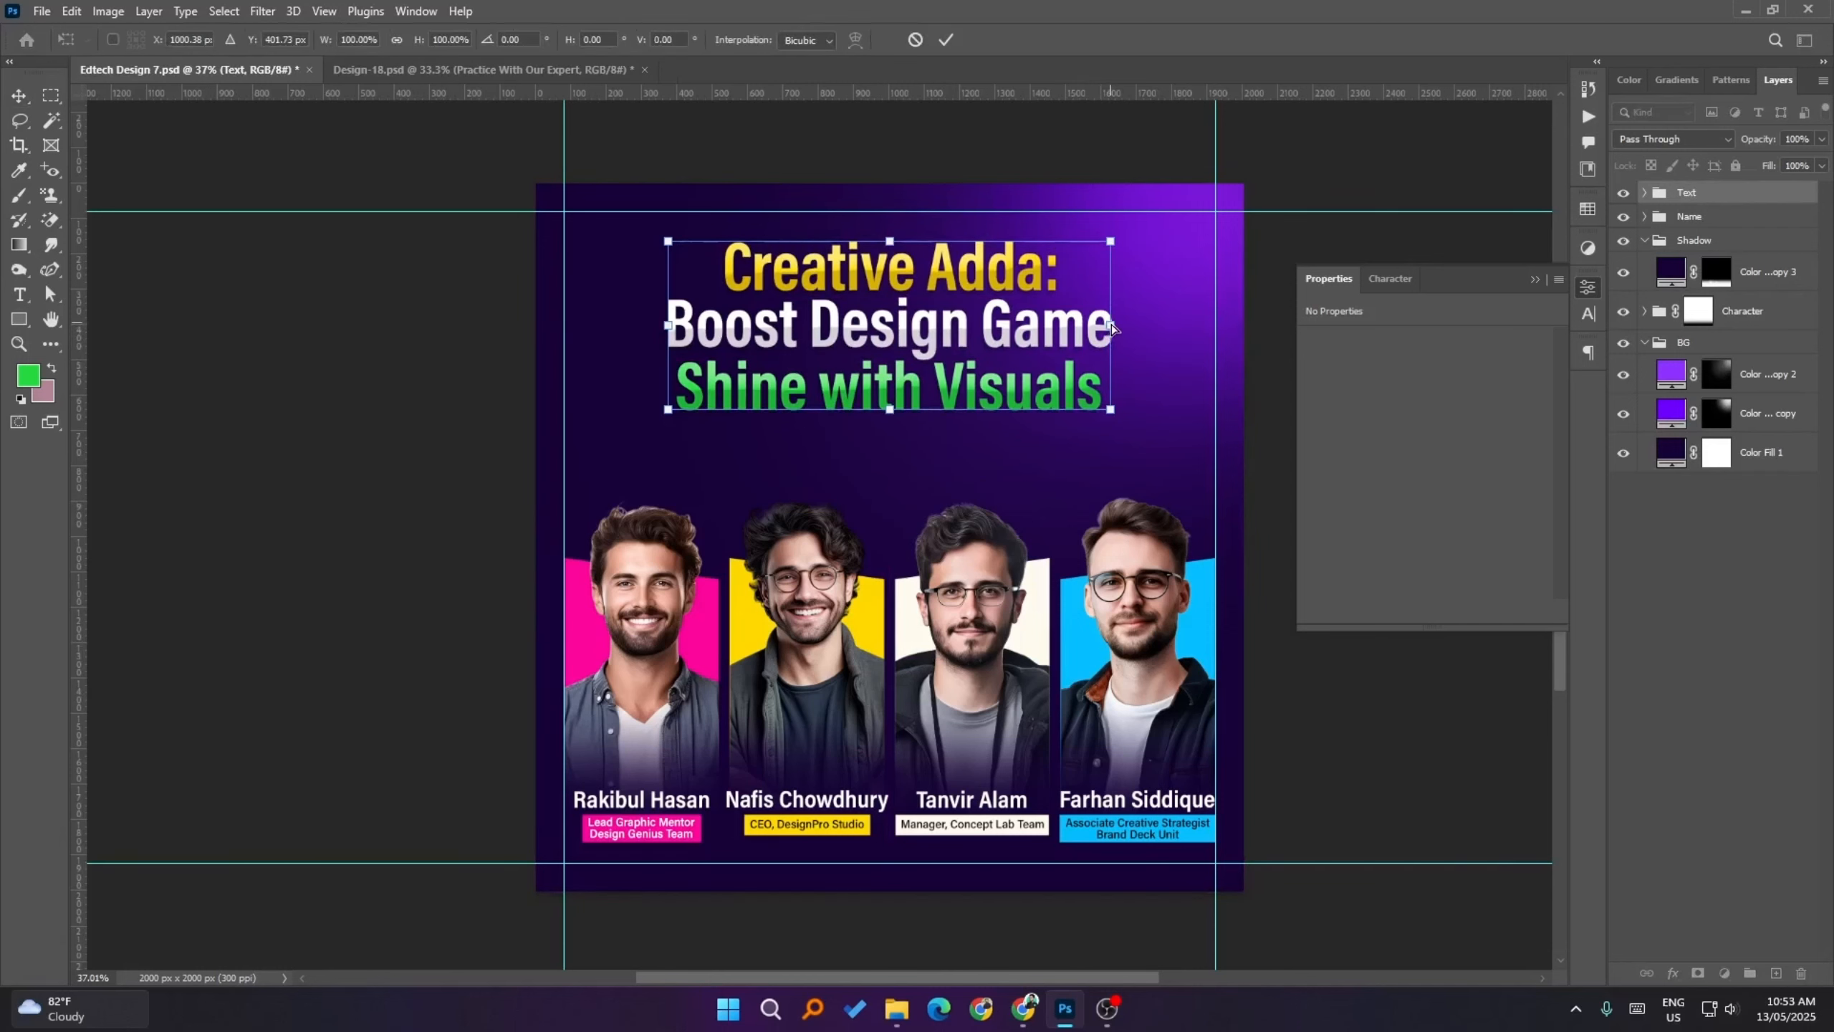
pyautogui.moveTo(1112, 329); pyautogui.dragTo(1112, 321)
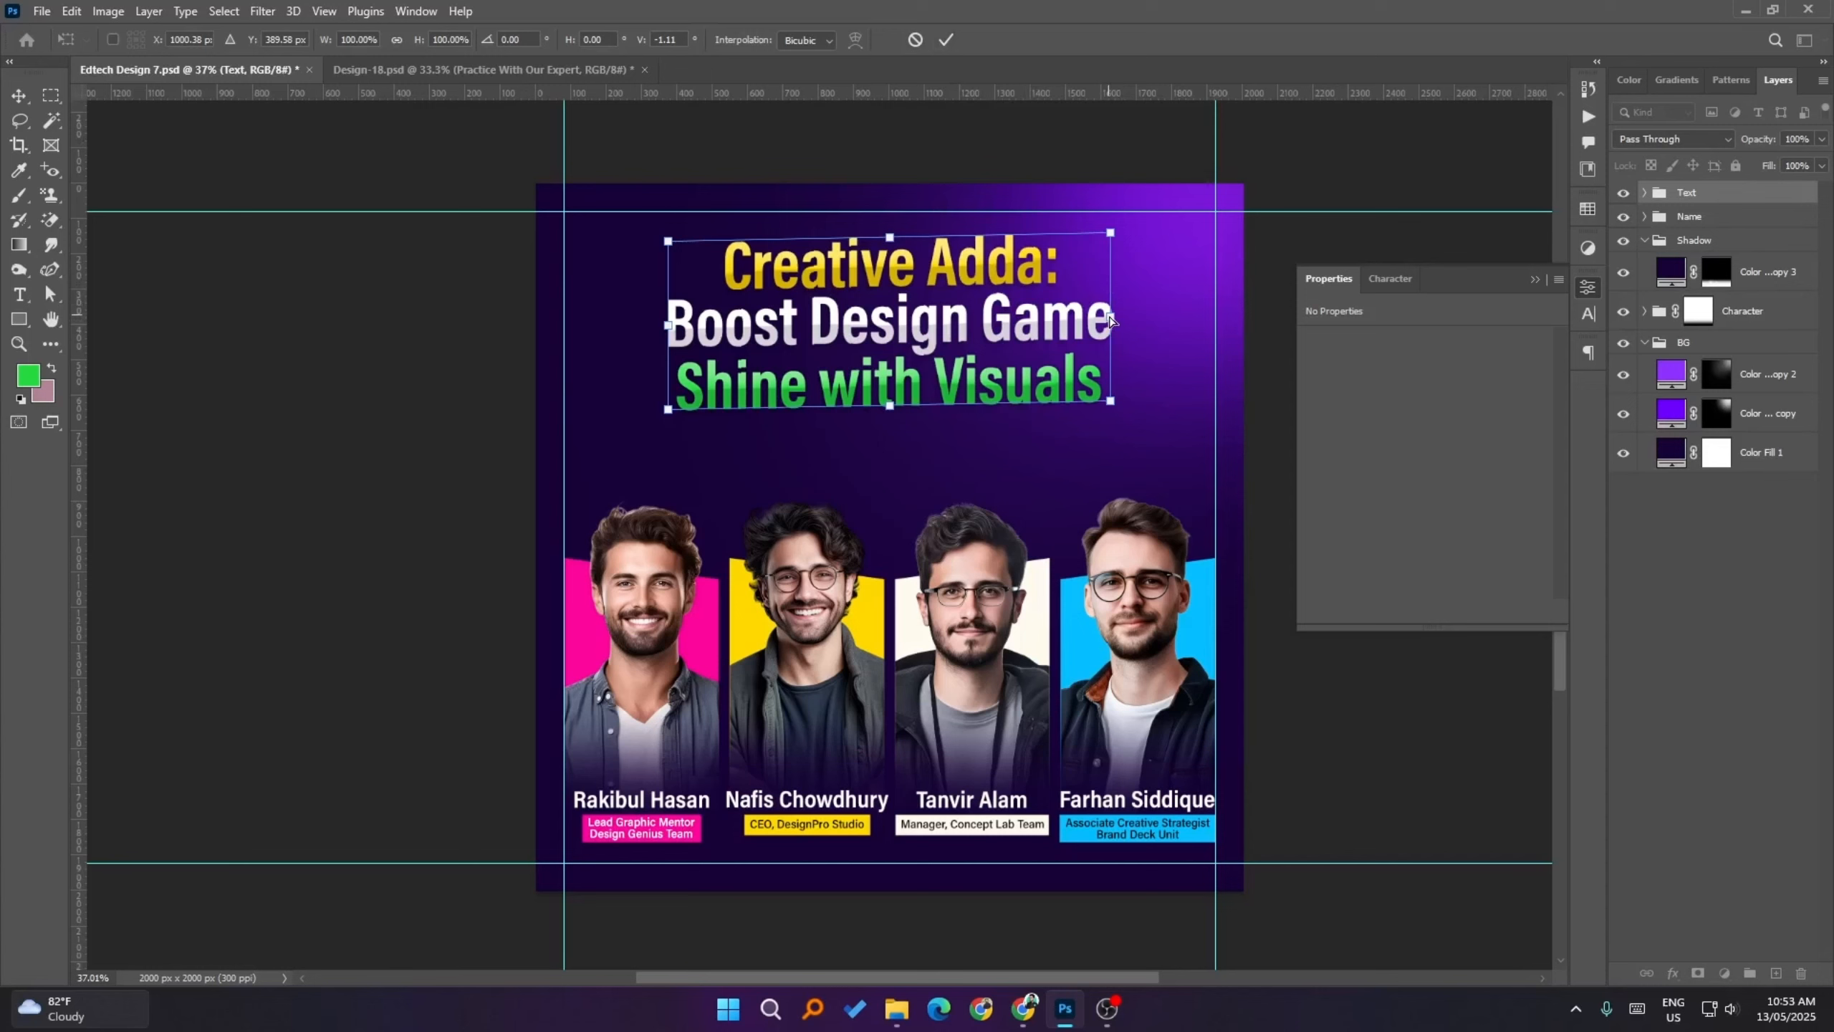
pyautogui.moveTo(1110, 320); pyautogui.dragTo(1105, 316)
pyautogui.click(946, 39)
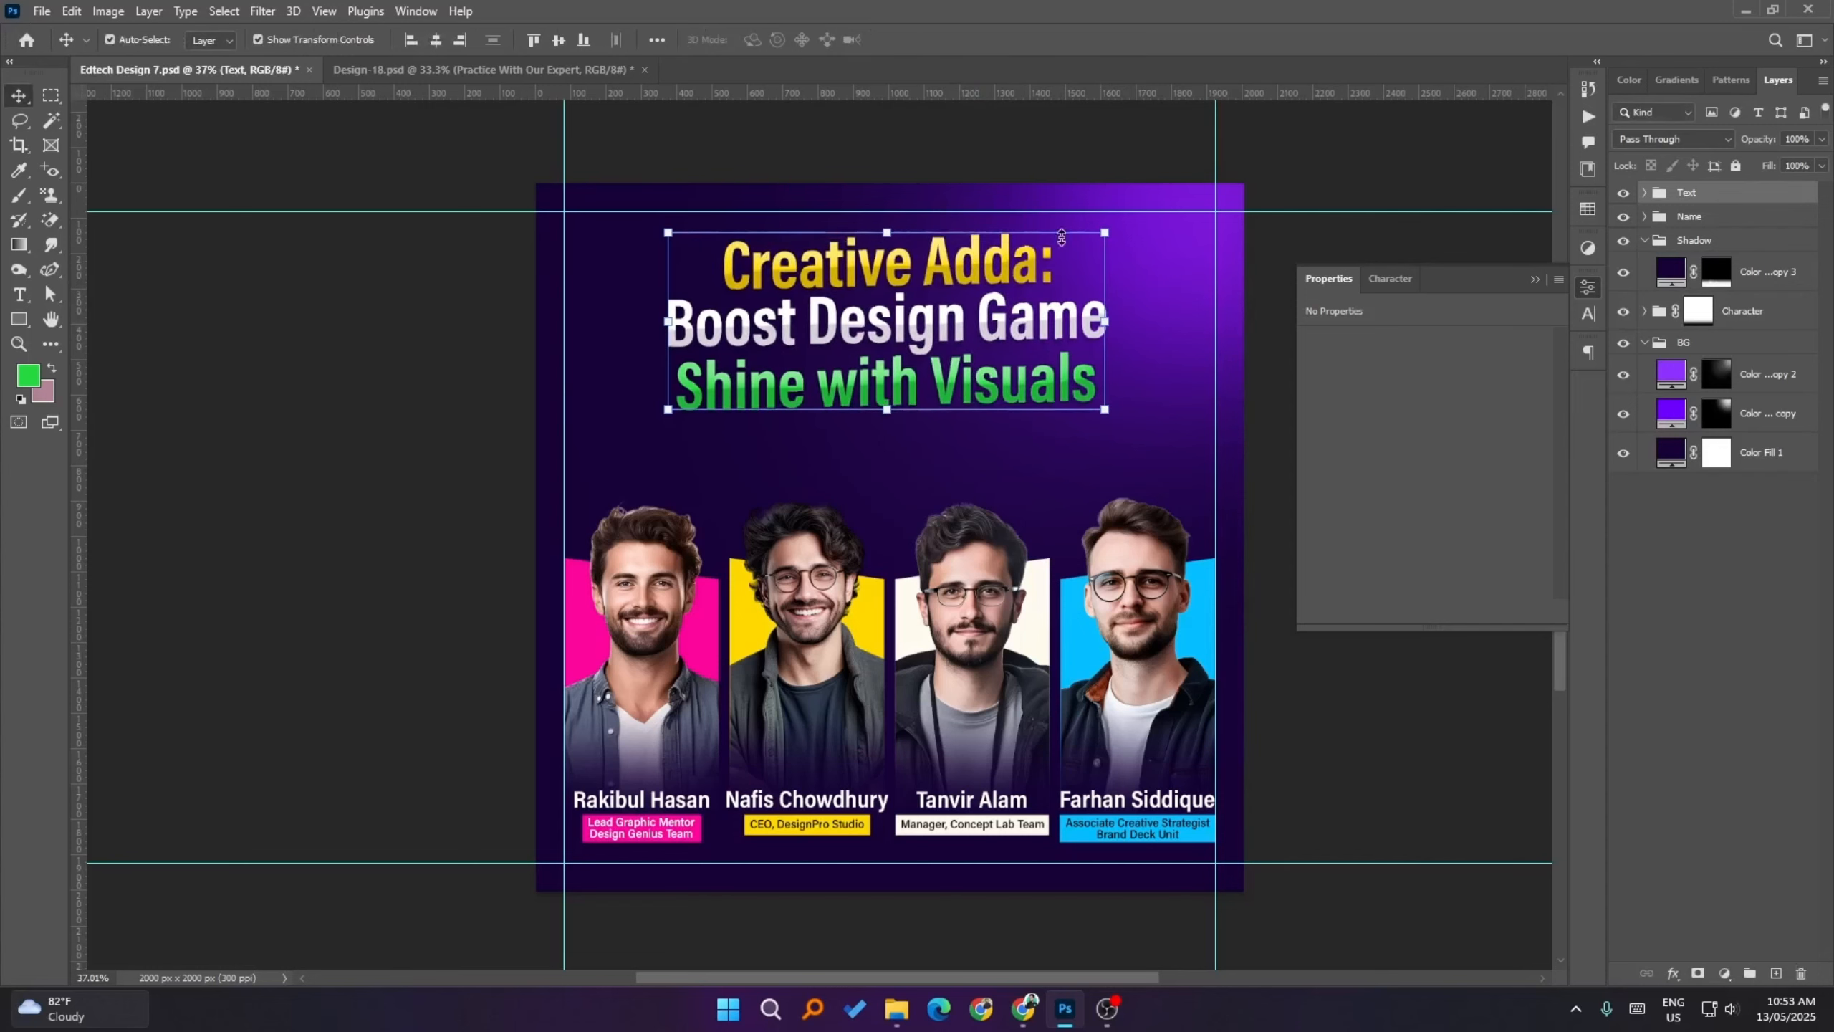
# - Set the Move tool's Auto-Select to pick individual layers instead of groups
pyautogui.click(1412, 696)
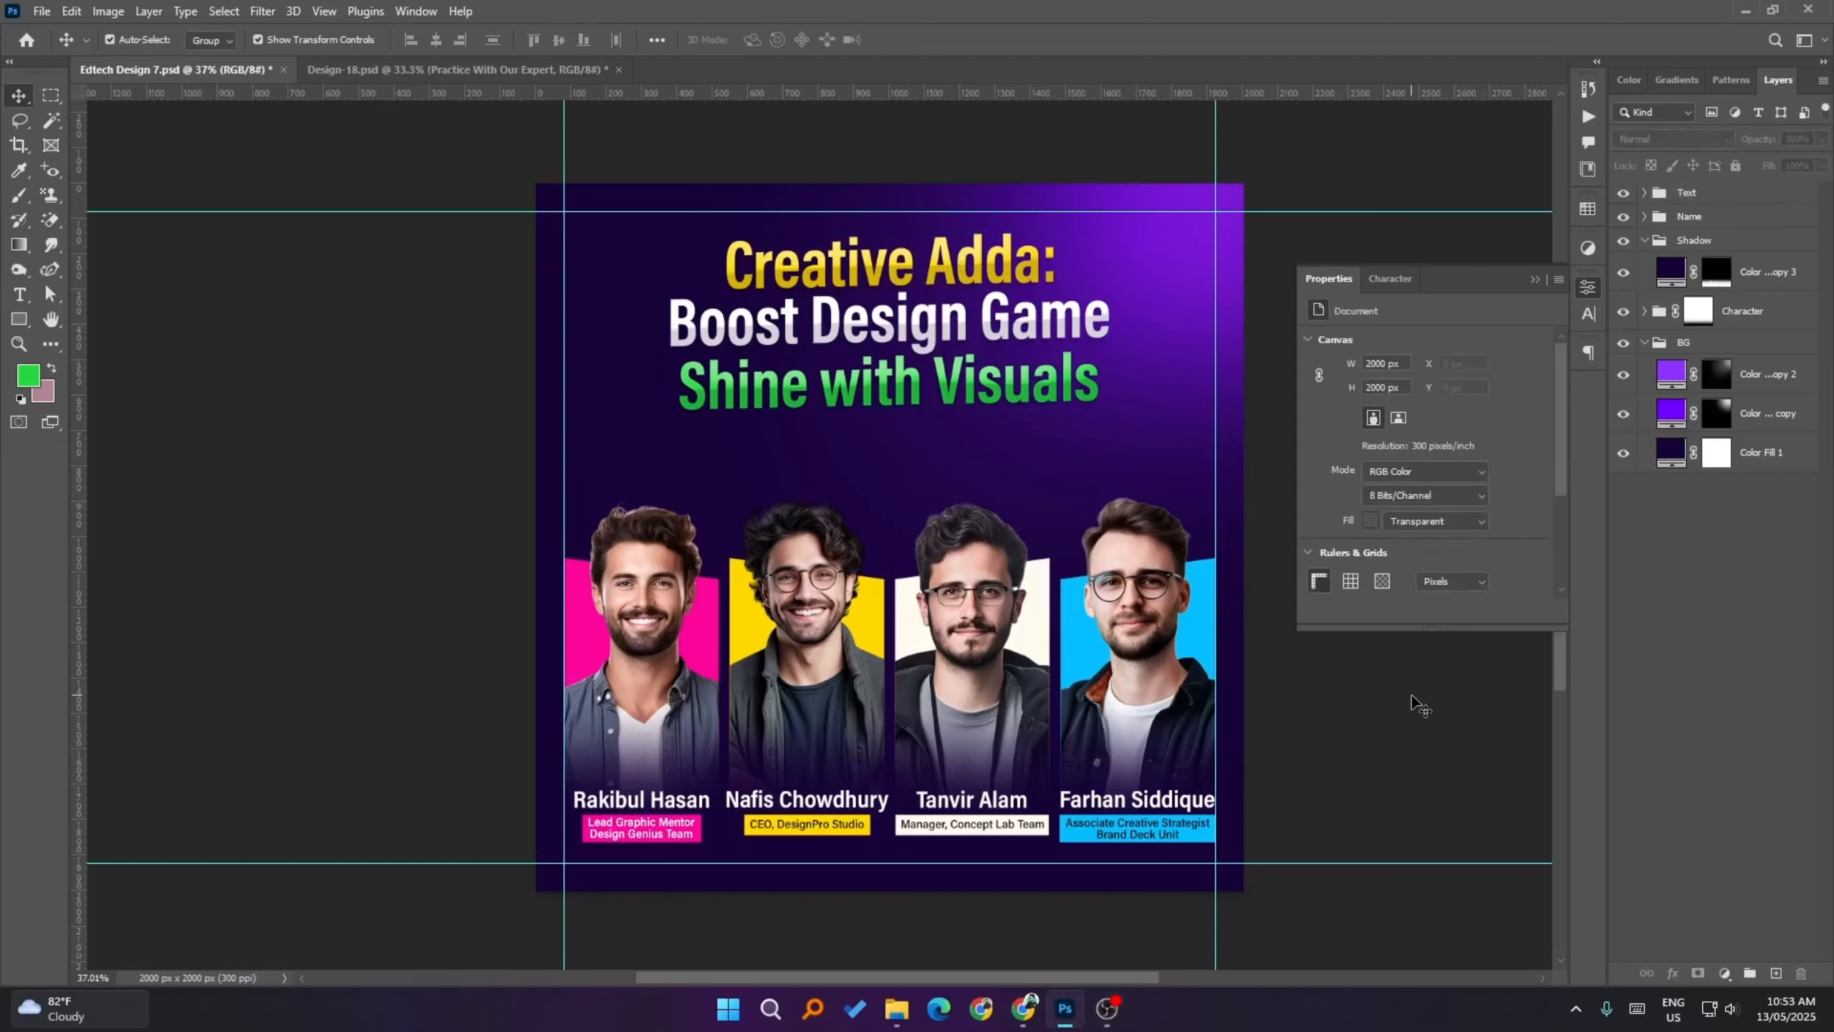
pyautogui.click(1050, 350)
pyautogui.click(210, 40)
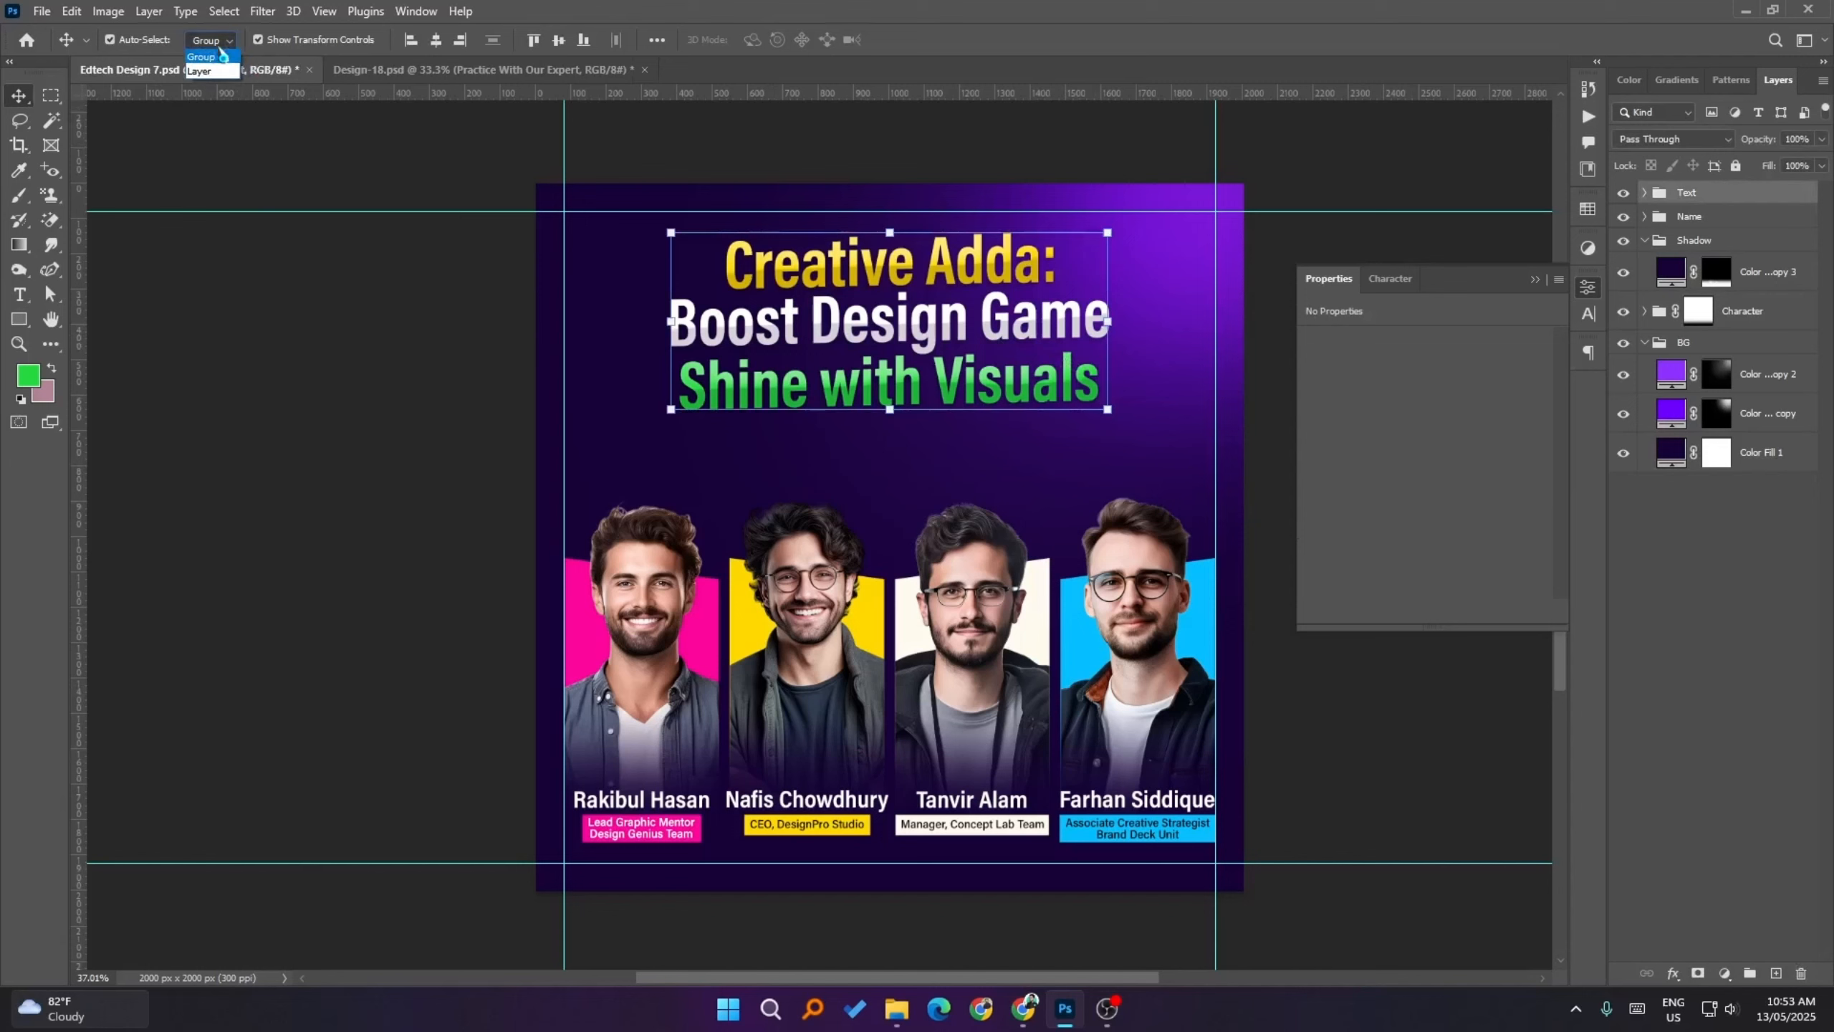
pyautogui.click(206, 58)
pyautogui.click(282, 492)
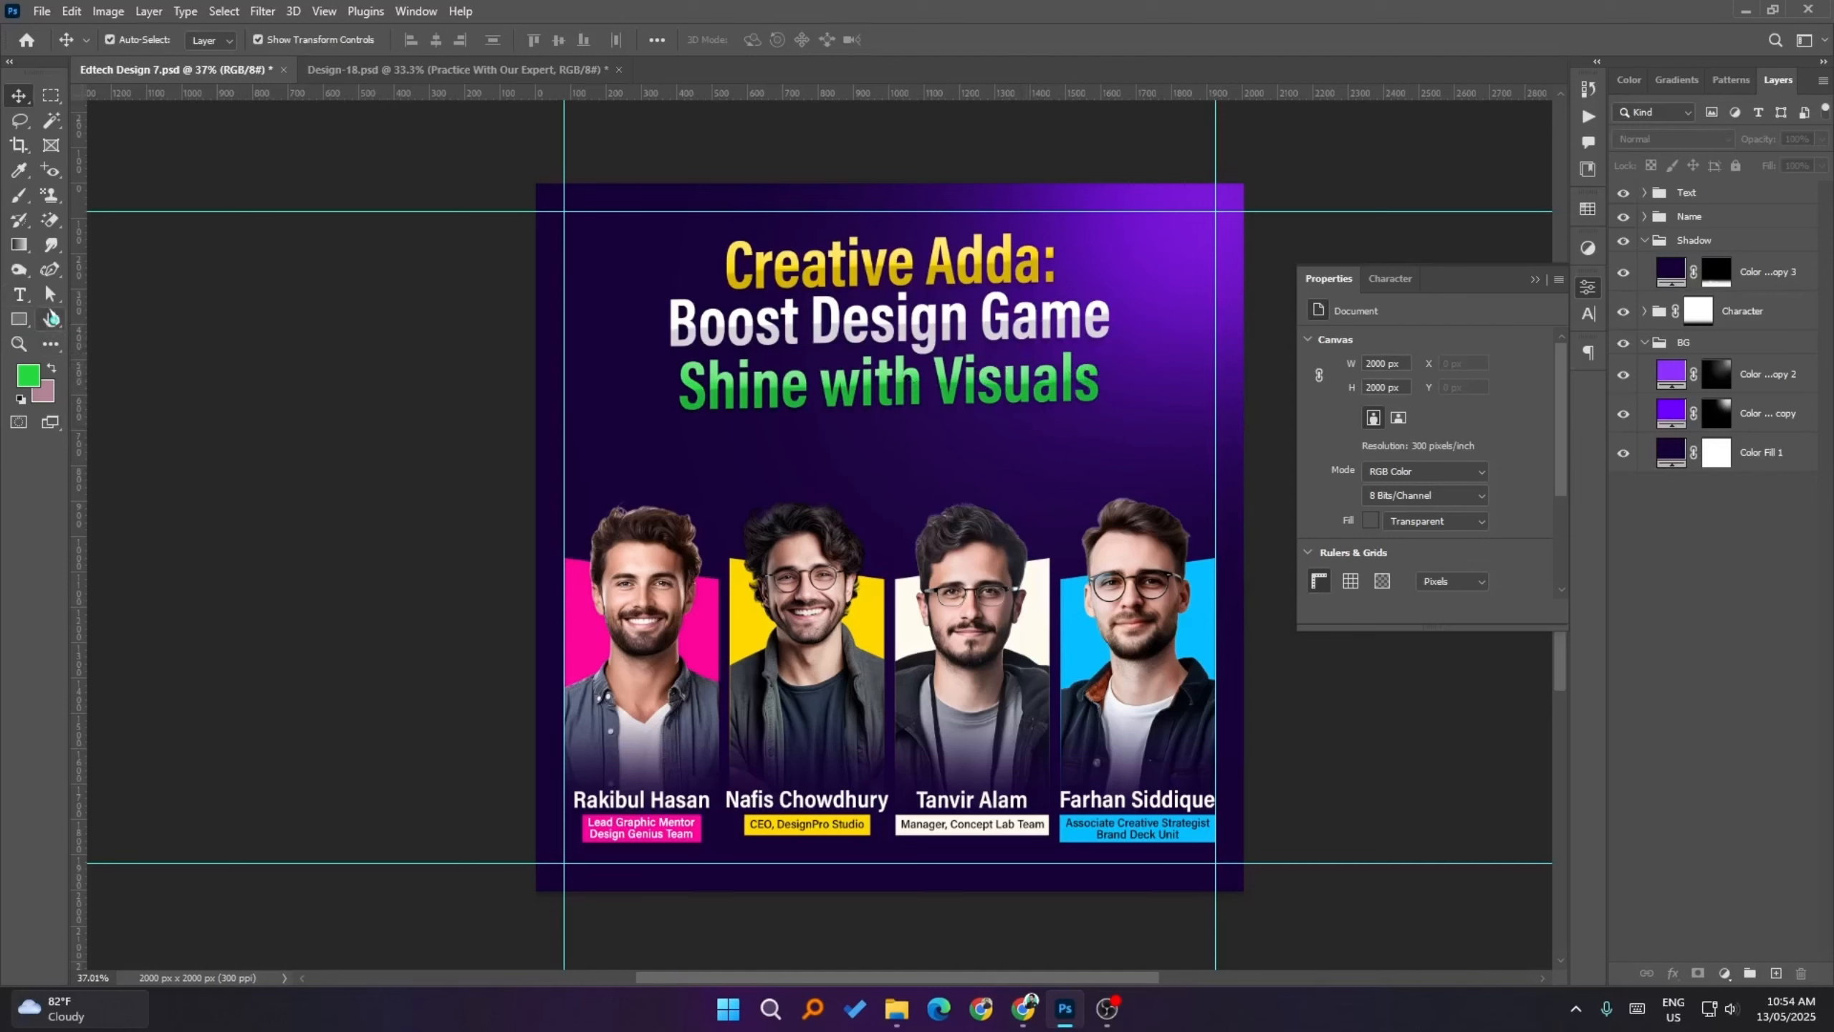
# - Draw a small rectangle below the headline and duplicate the Shine with Visuals line beneath it
pyautogui.click(18, 319)
pyautogui.moveTo(841, 449); pyautogui.dragTo(910, 483)
pyautogui.press('v')
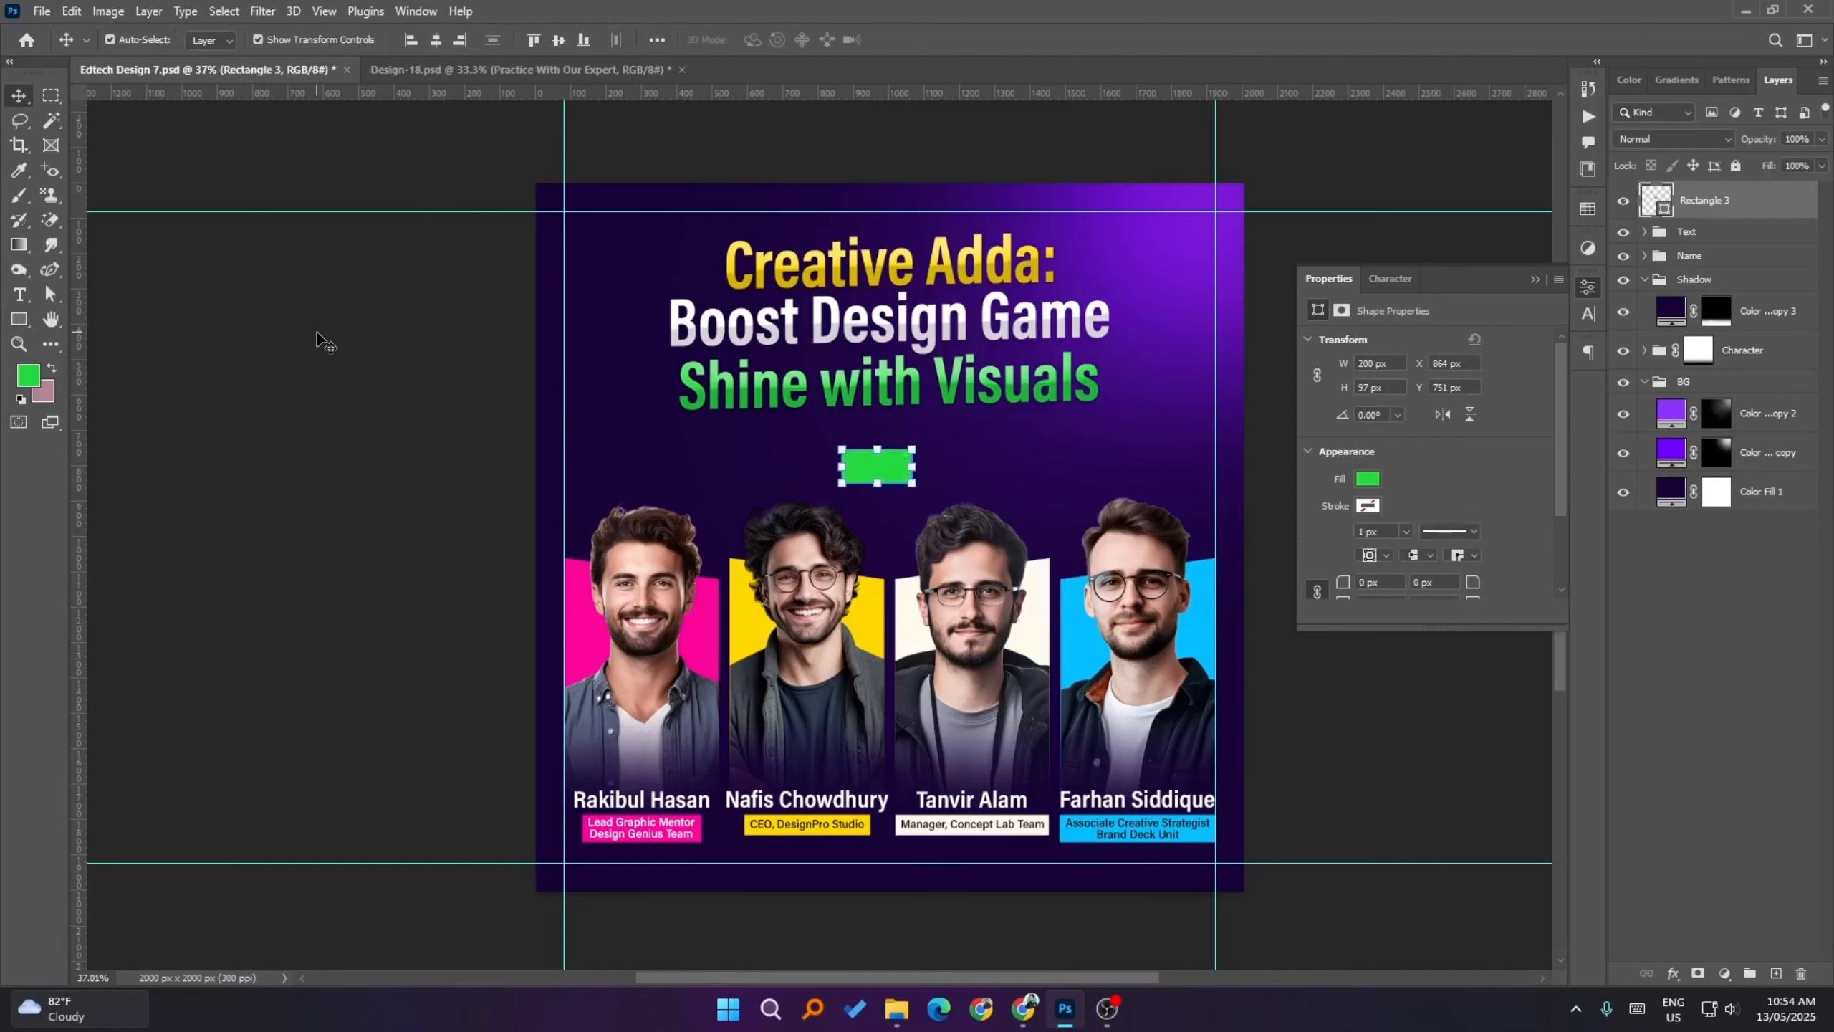
pyautogui.click(982, 386)
pyautogui.moveTo(982, 394); pyautogui.dragTo(1109, 514)
# - Clear the copied text's layer effects and make its colour white
pyautogui.rightClick(1725, 276)
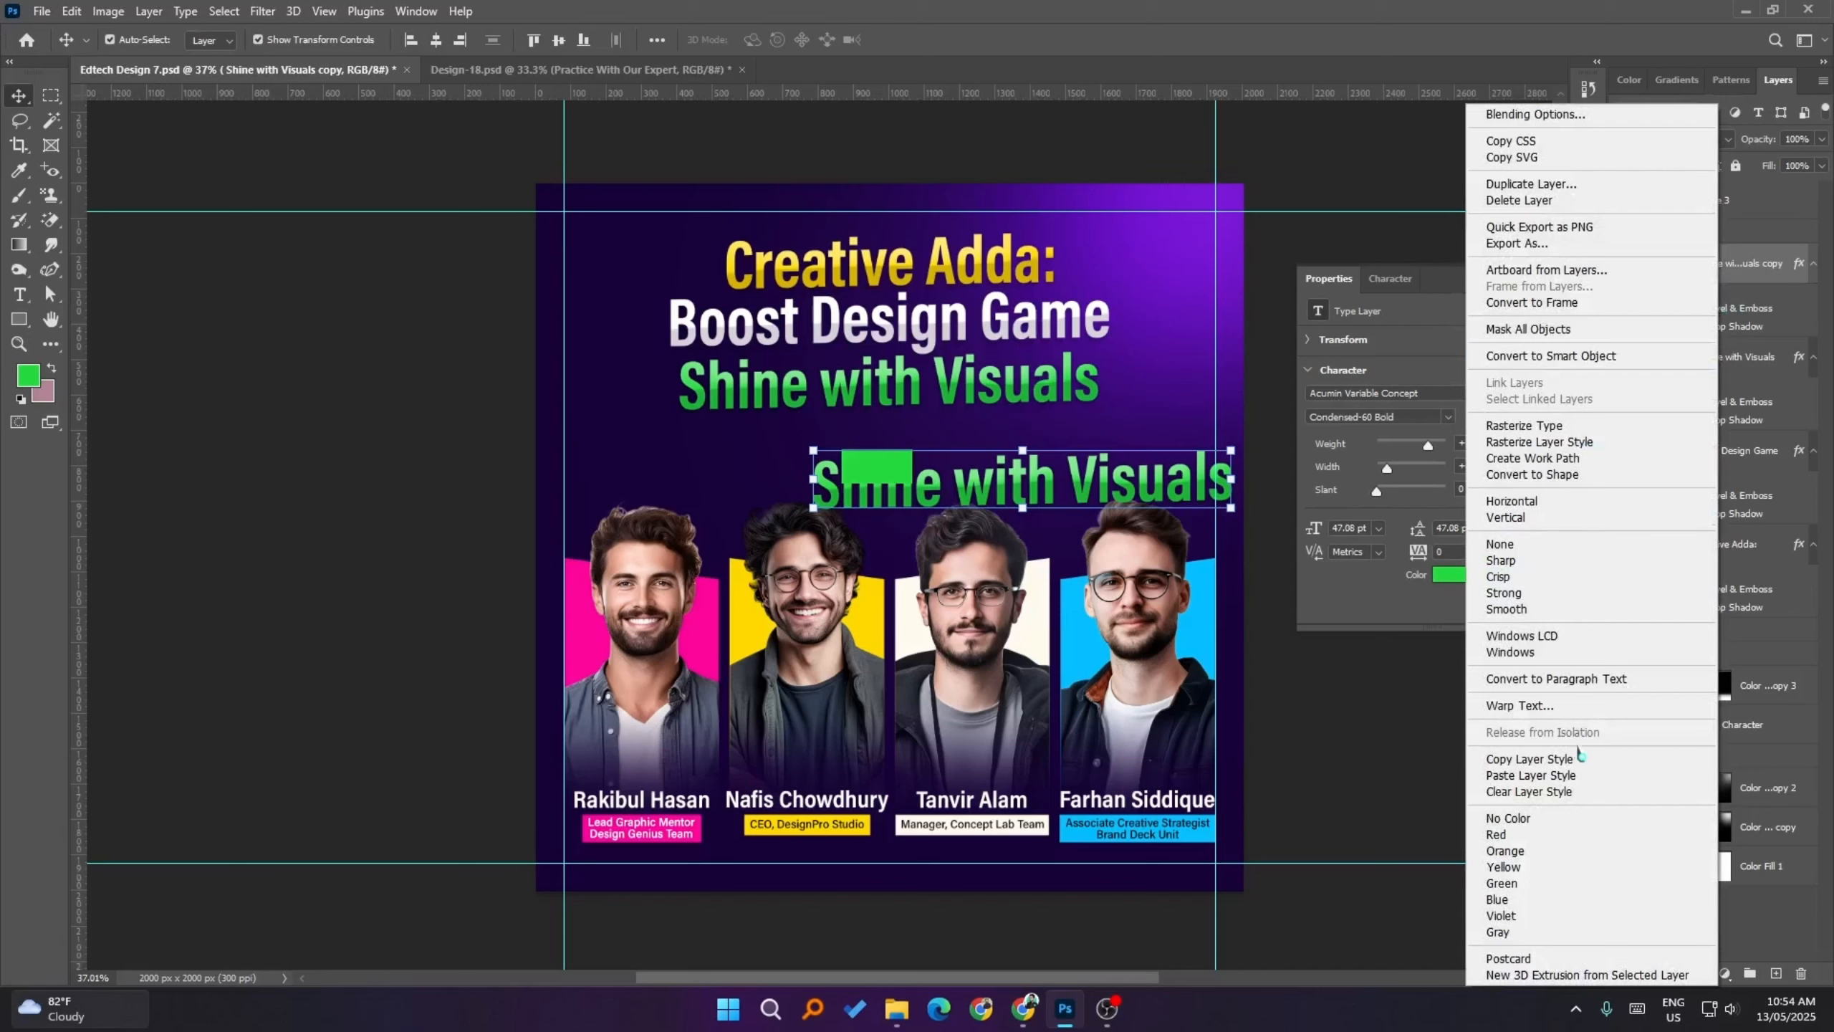
pyautogui.click(1560, 791)
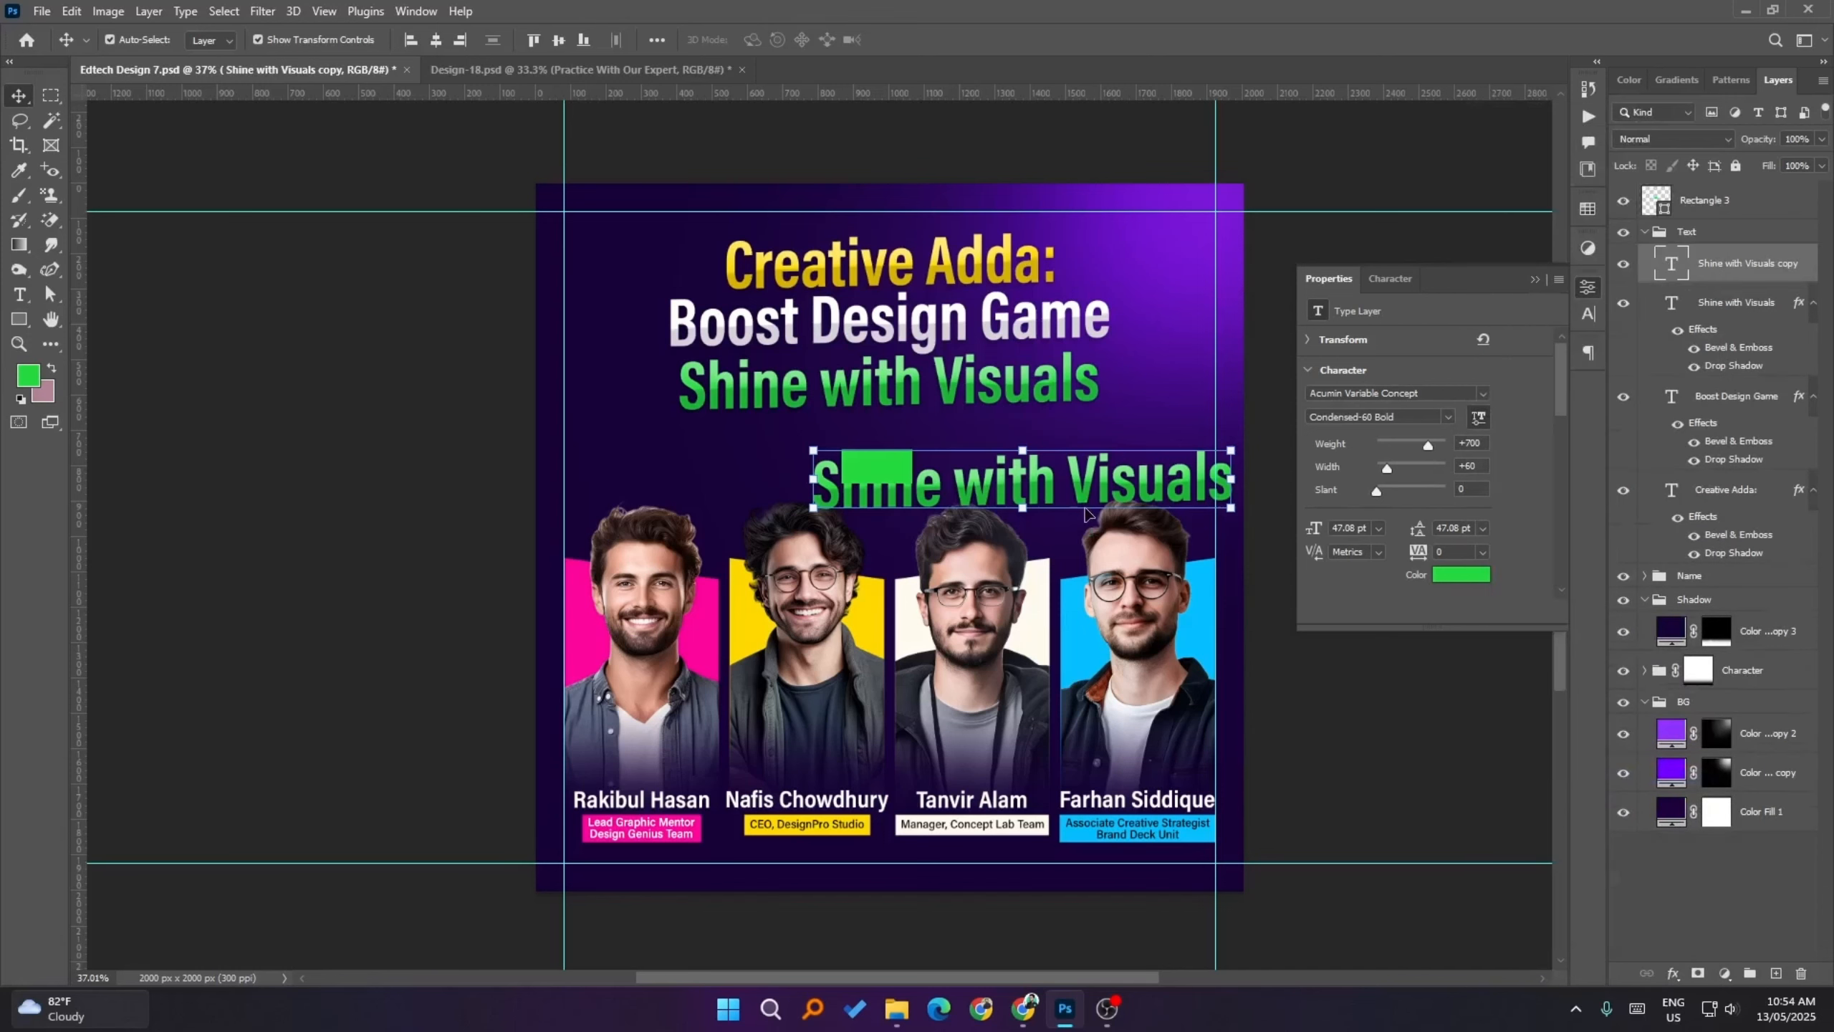
pyautogui.click(1454, 576)
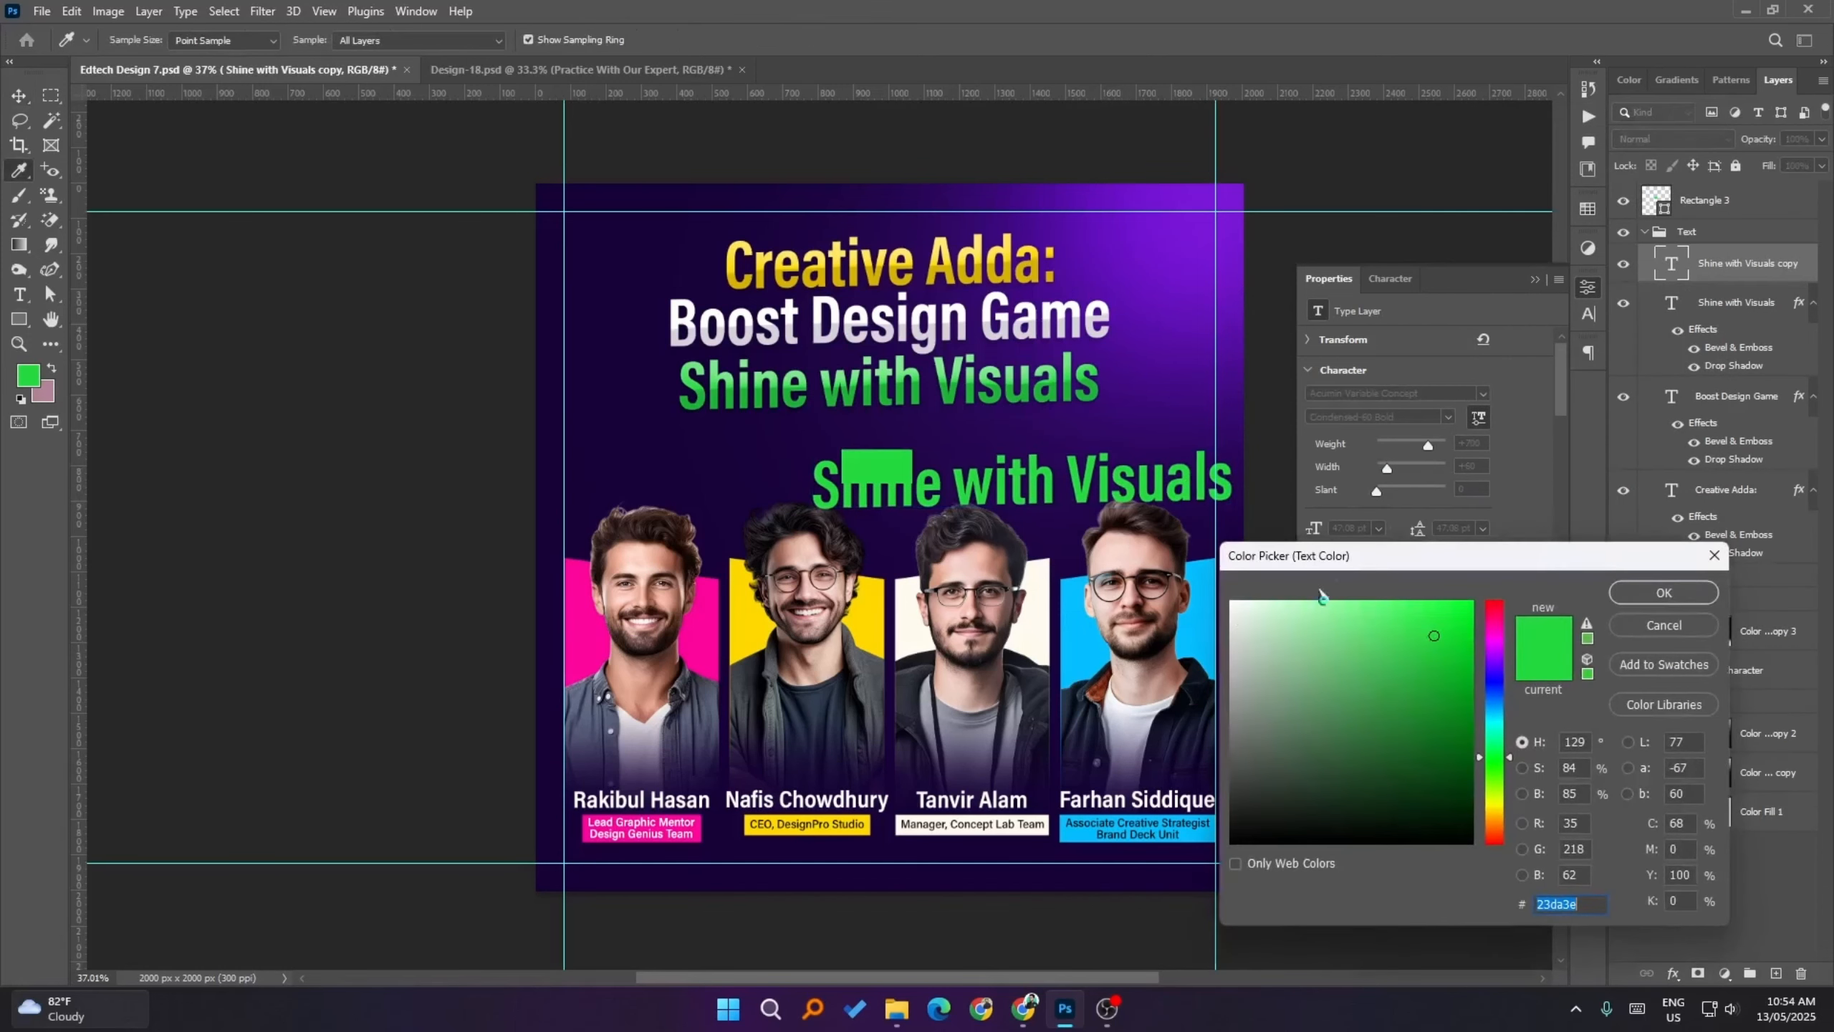
pyautogui.click(1233, 603)
pyautogui.click(1664, 593)
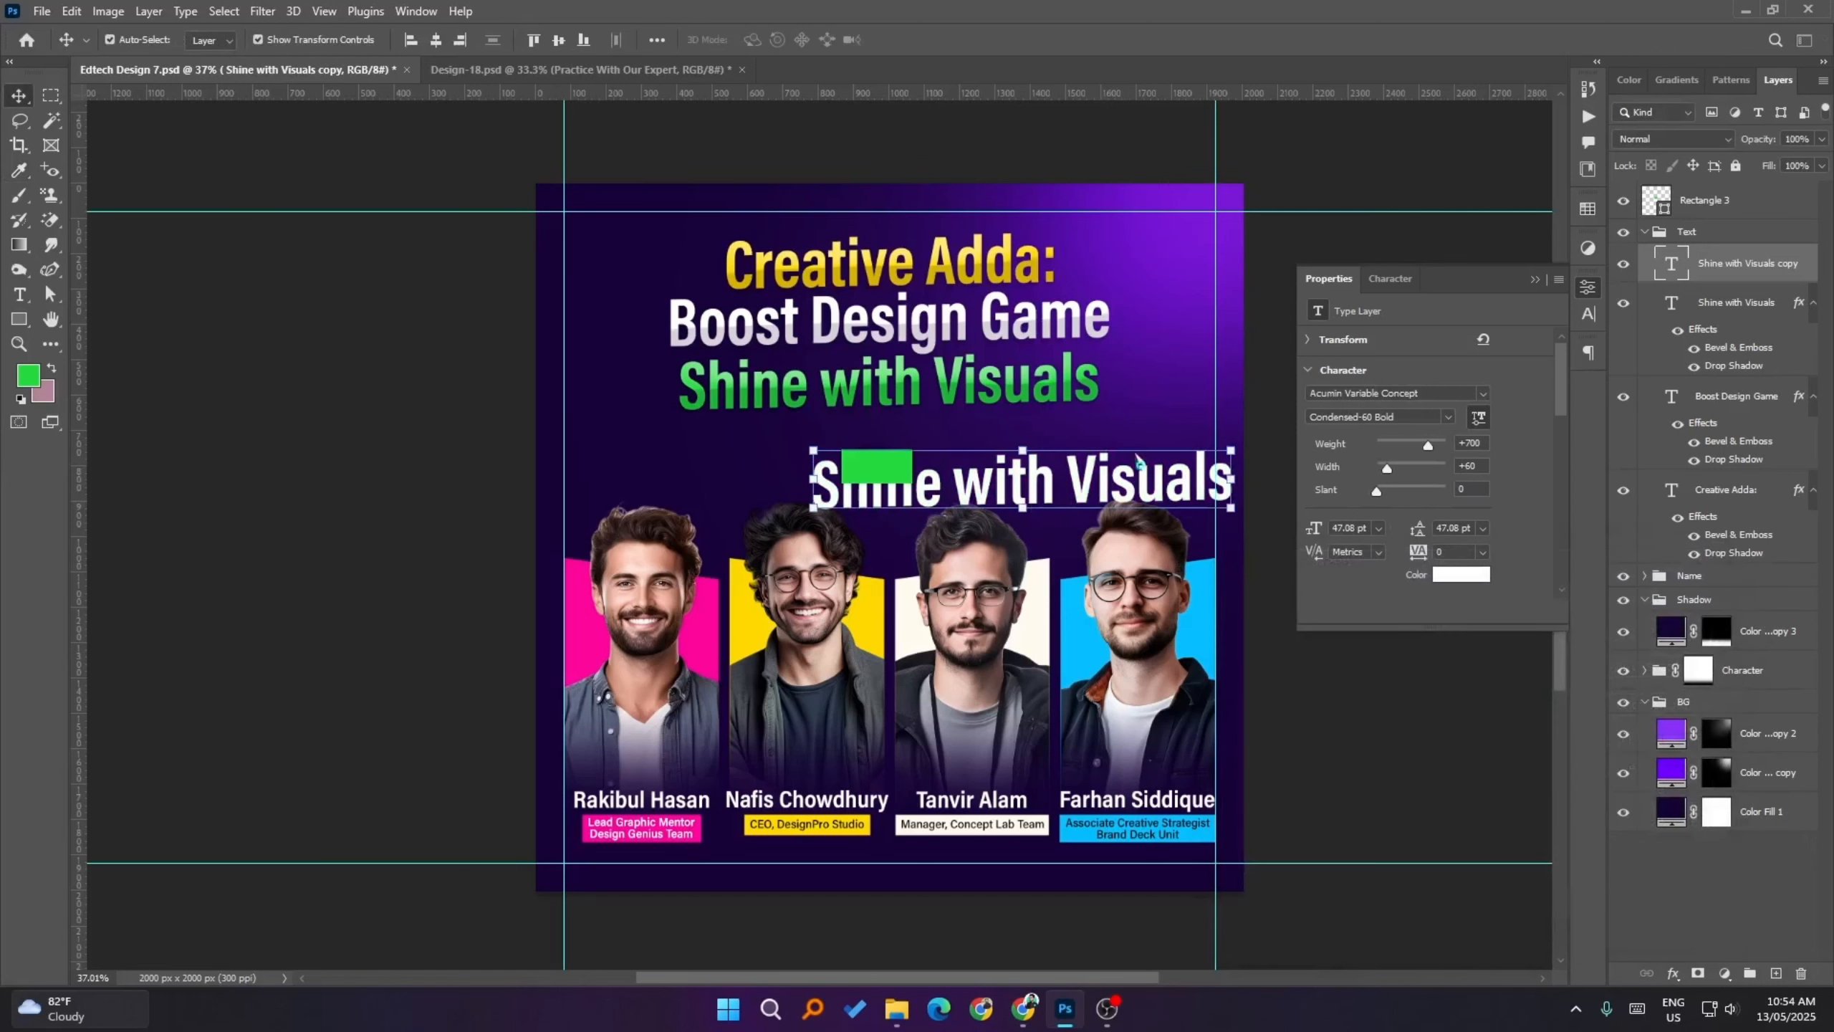
# - Change the copy to 'And', place it on the green rectangle and stack it above Rectangle 3
pyautogui.press('v')
pyautogui.doubleClick(1069, 466)
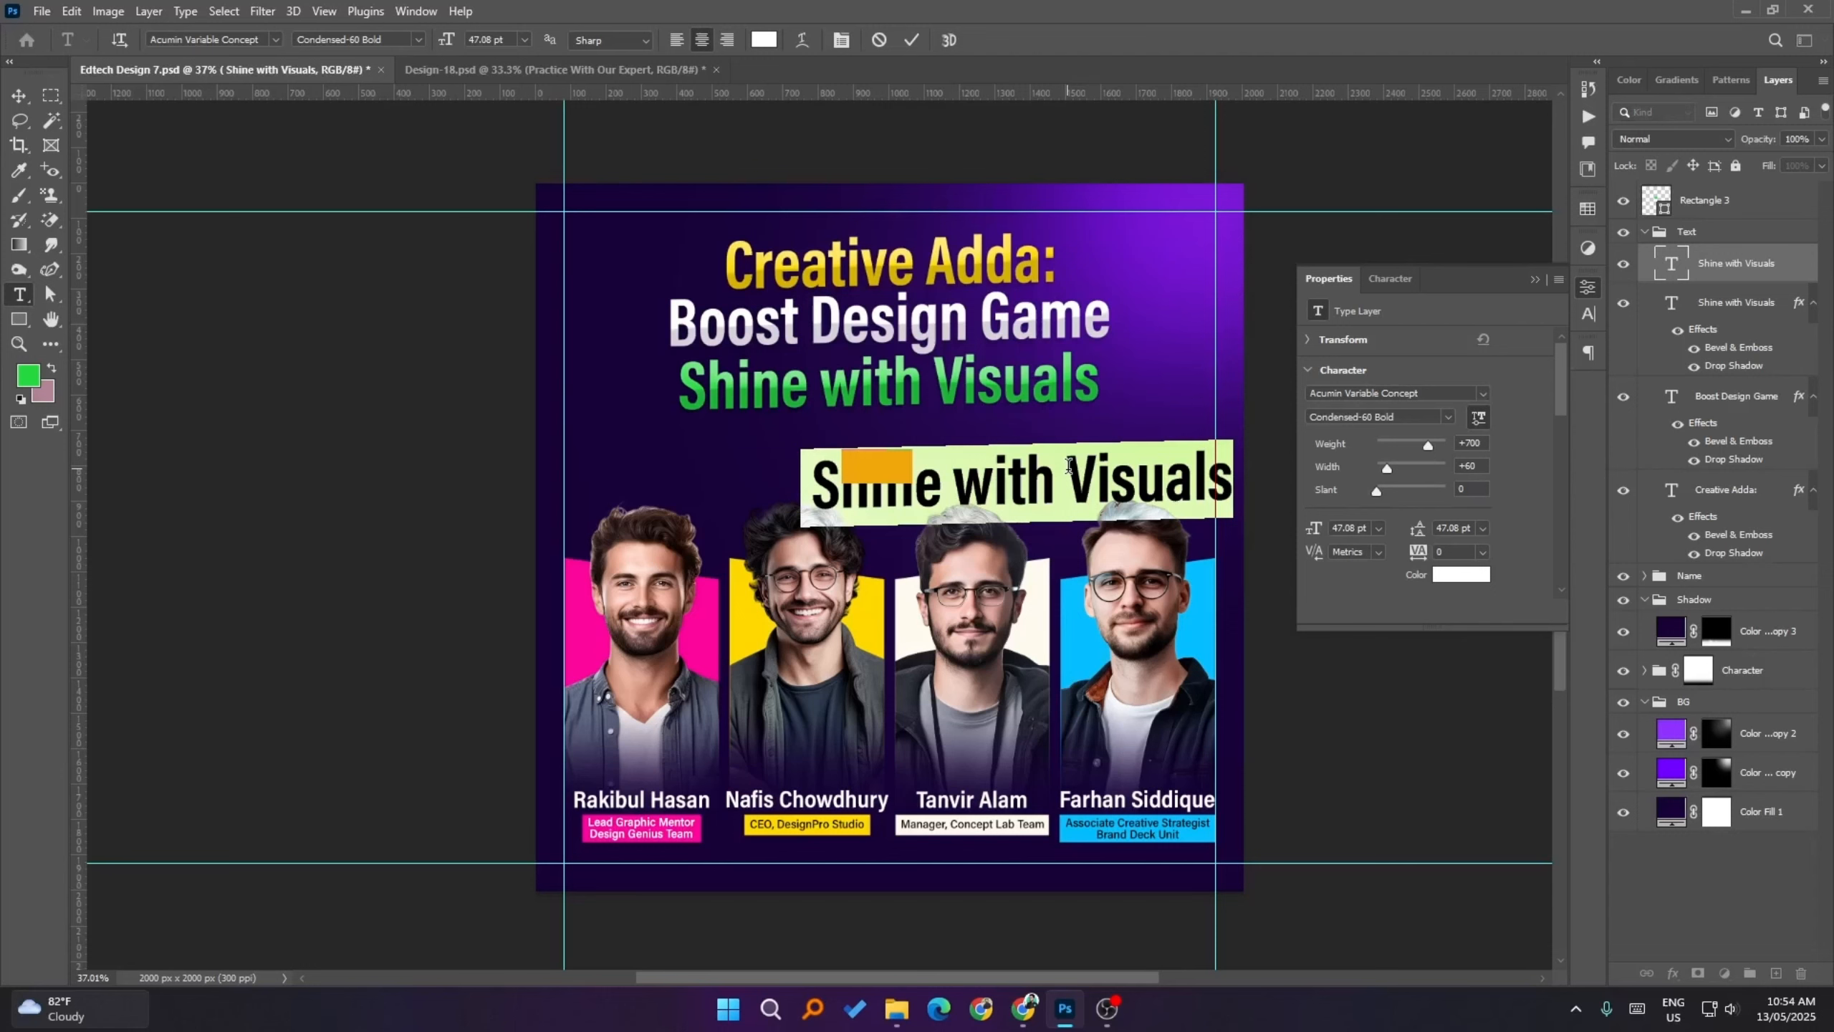
pyautogui.write('And')
pyautogui.scroll(1, 1101, 460)
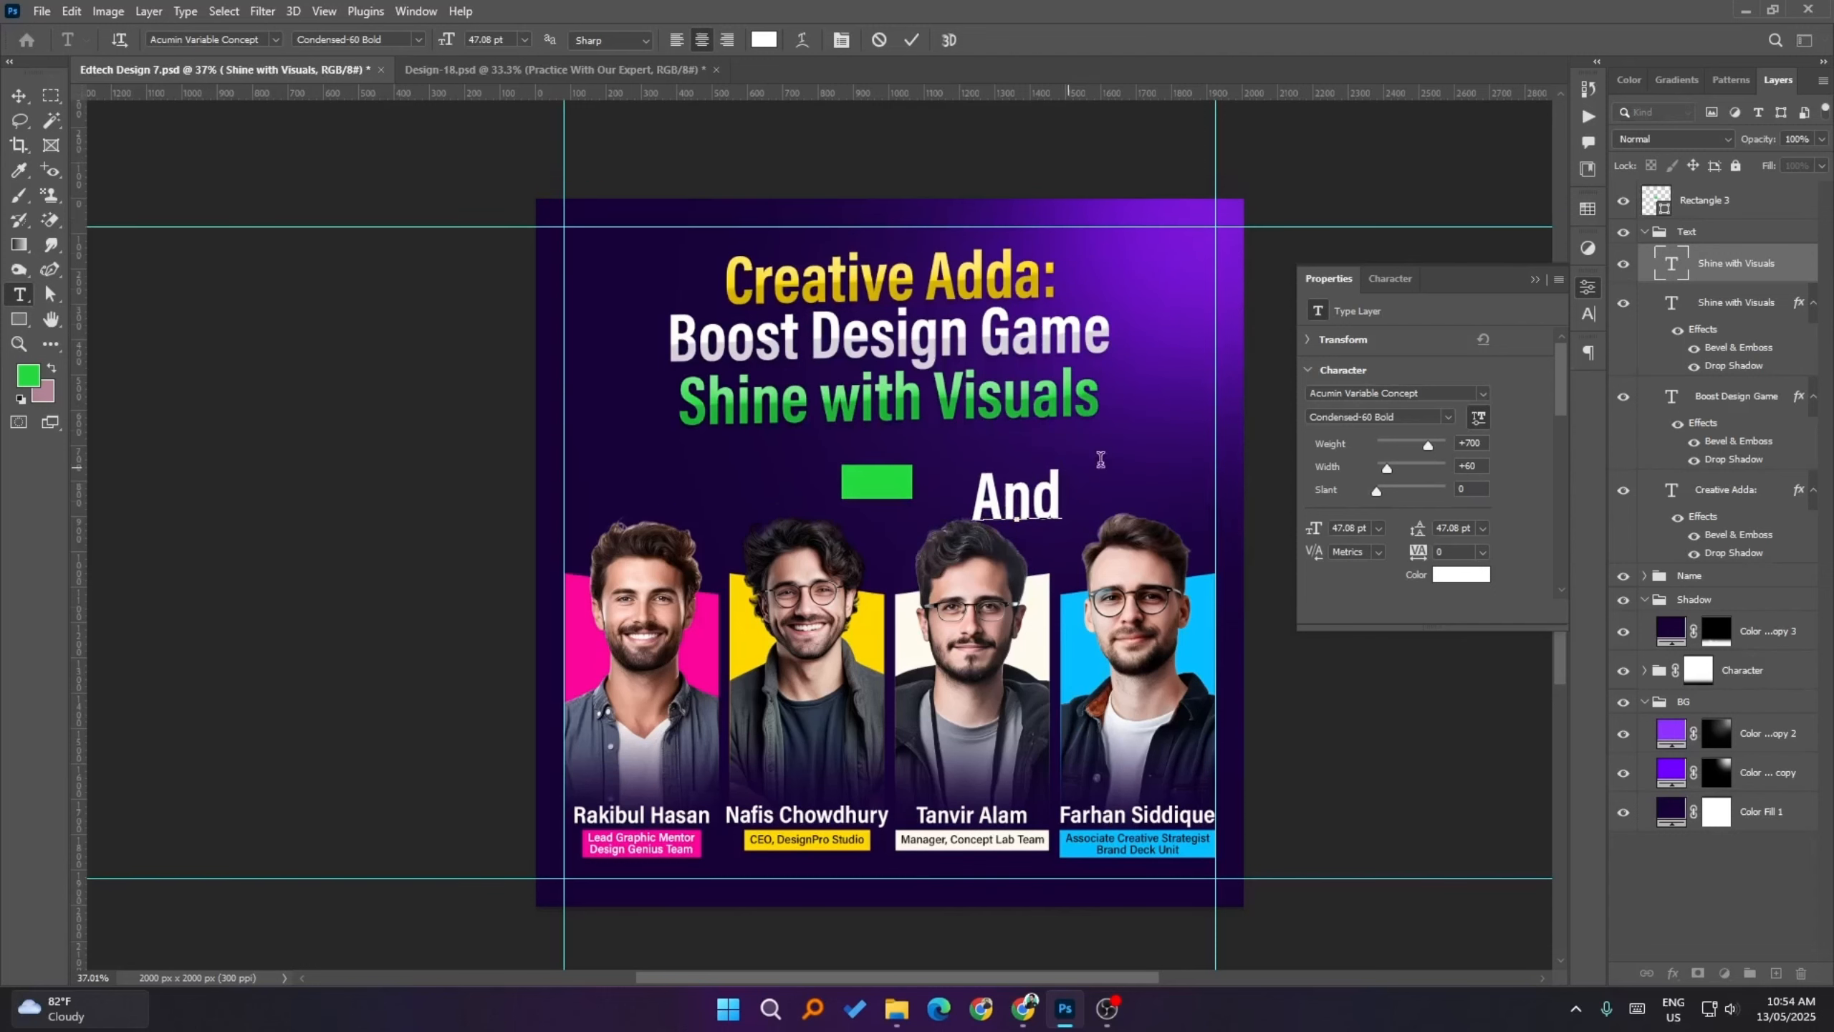
pyautogui.click(911, 40)
pyautogui.press('v')
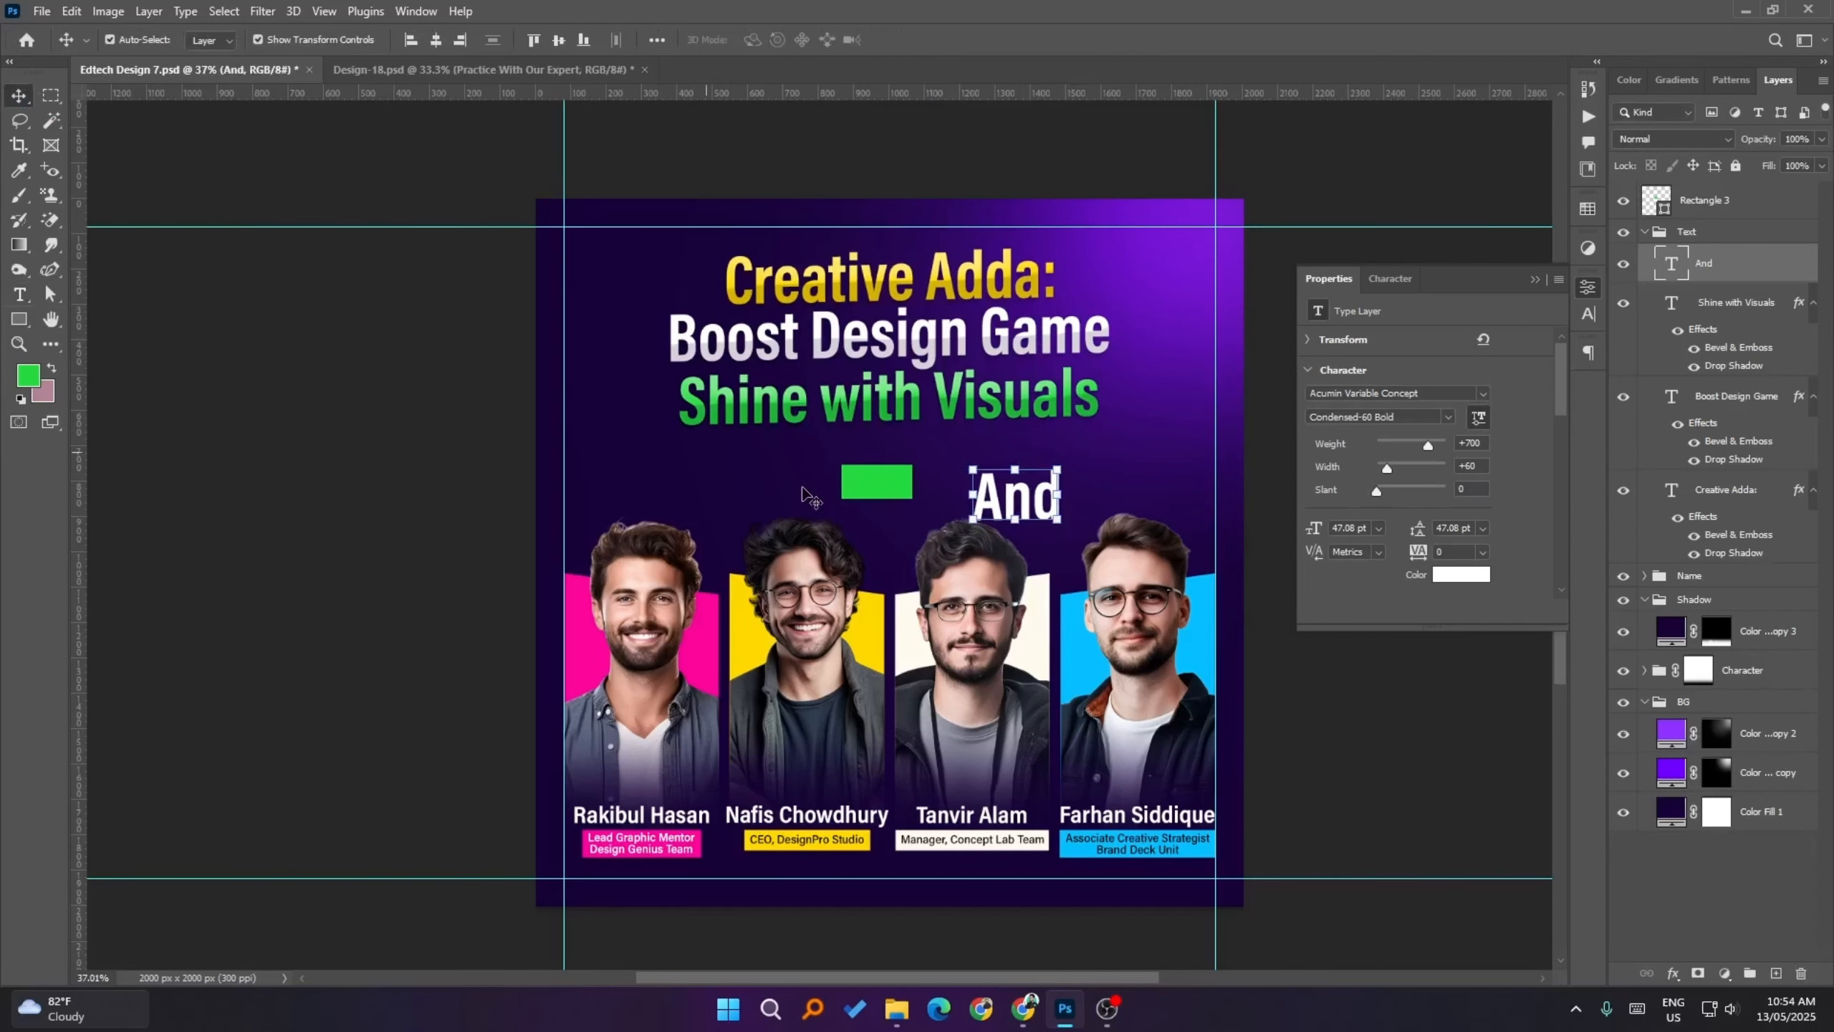
pyautogui.moveTo(993, 512); pyautogui.dragTo(851, 495)
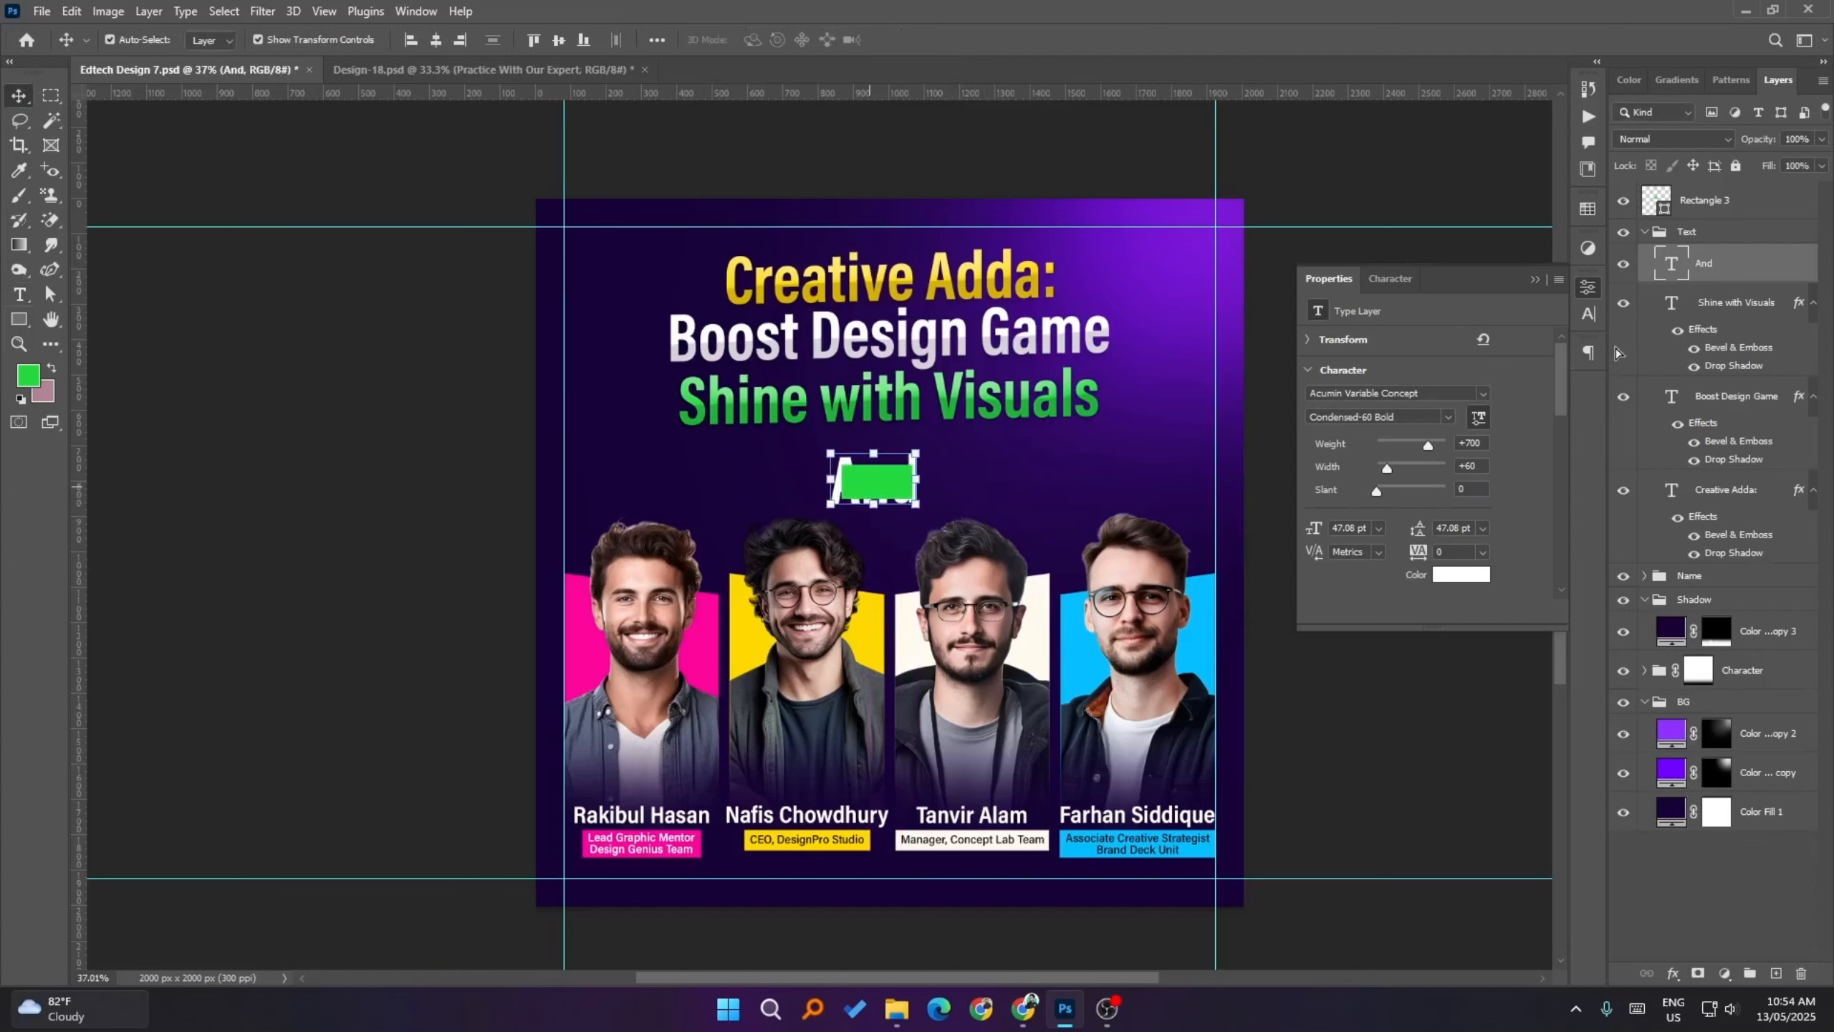
pyautogui.moveTo(1713, 265)
pyautogui.mouseDown()
pyautogui.moveTo(1710, 185)
pyautogui.moveTo(1712, 282)
pyautogui.mouseUp()
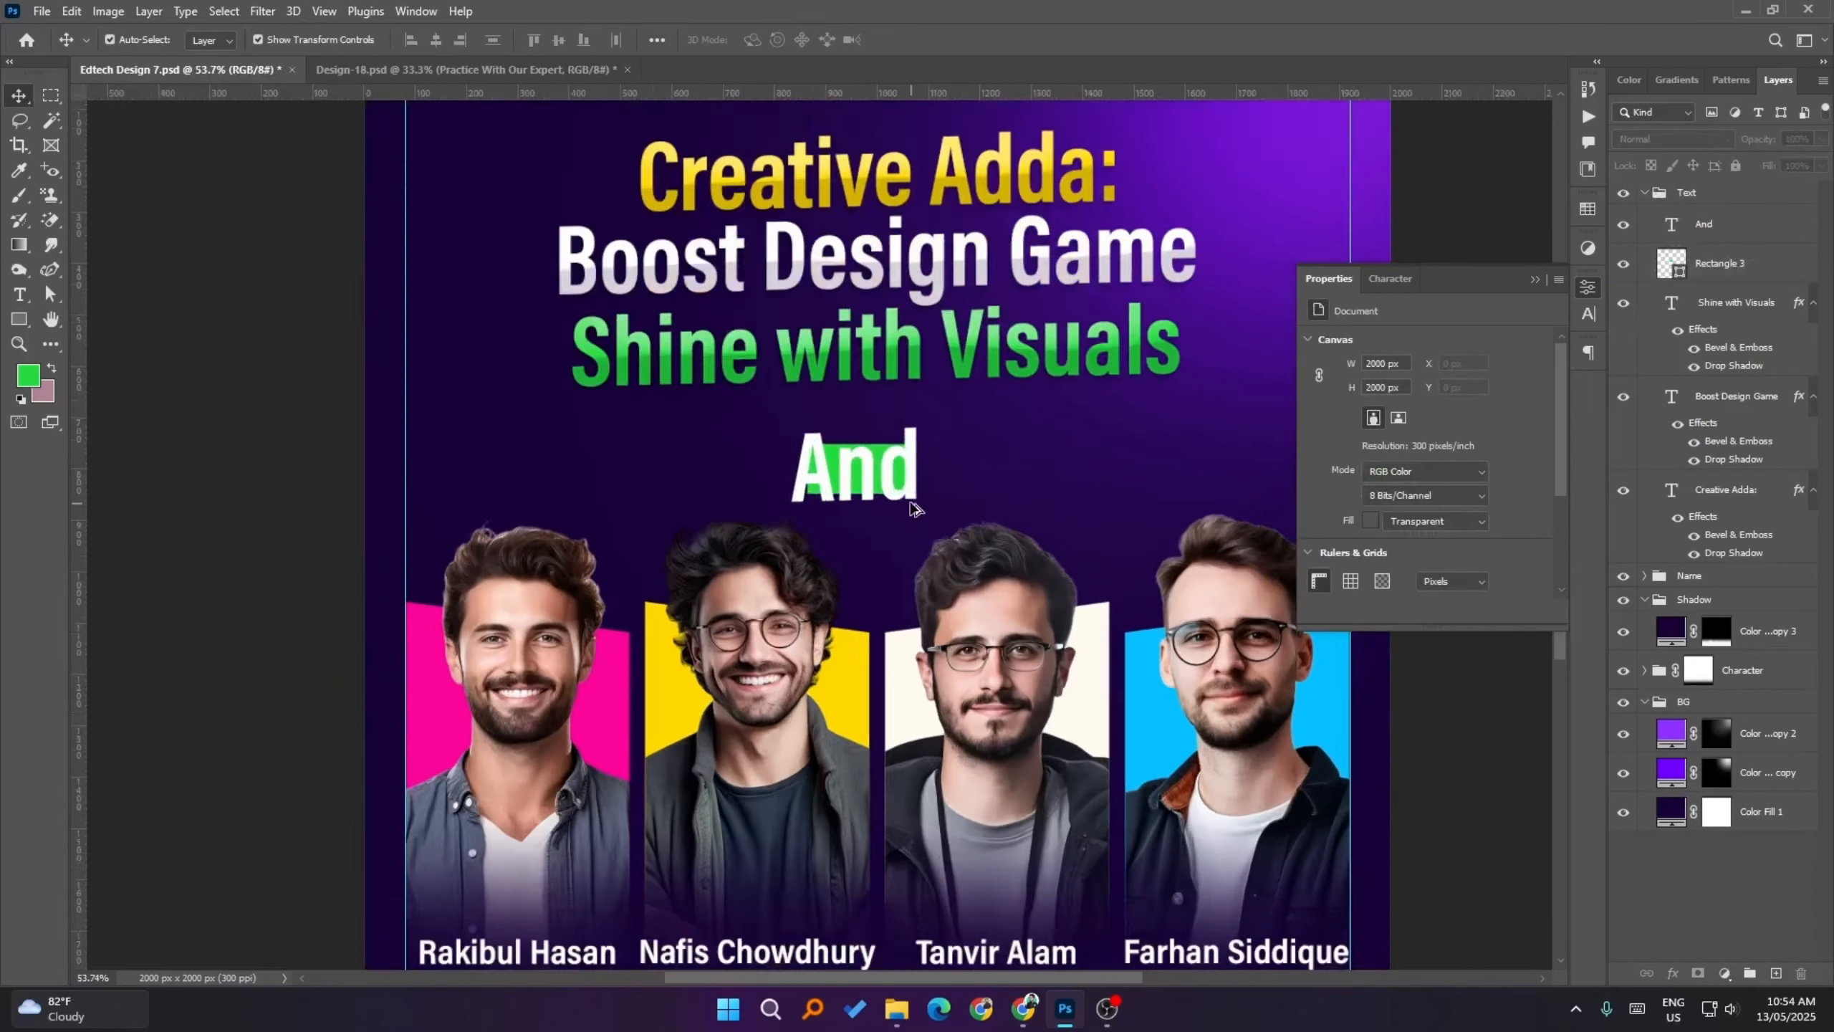
# - Scale the And text down to fit inside the green box
pyautogui.scroll(3, 912, 509)
pyautogui.click(906, 484)
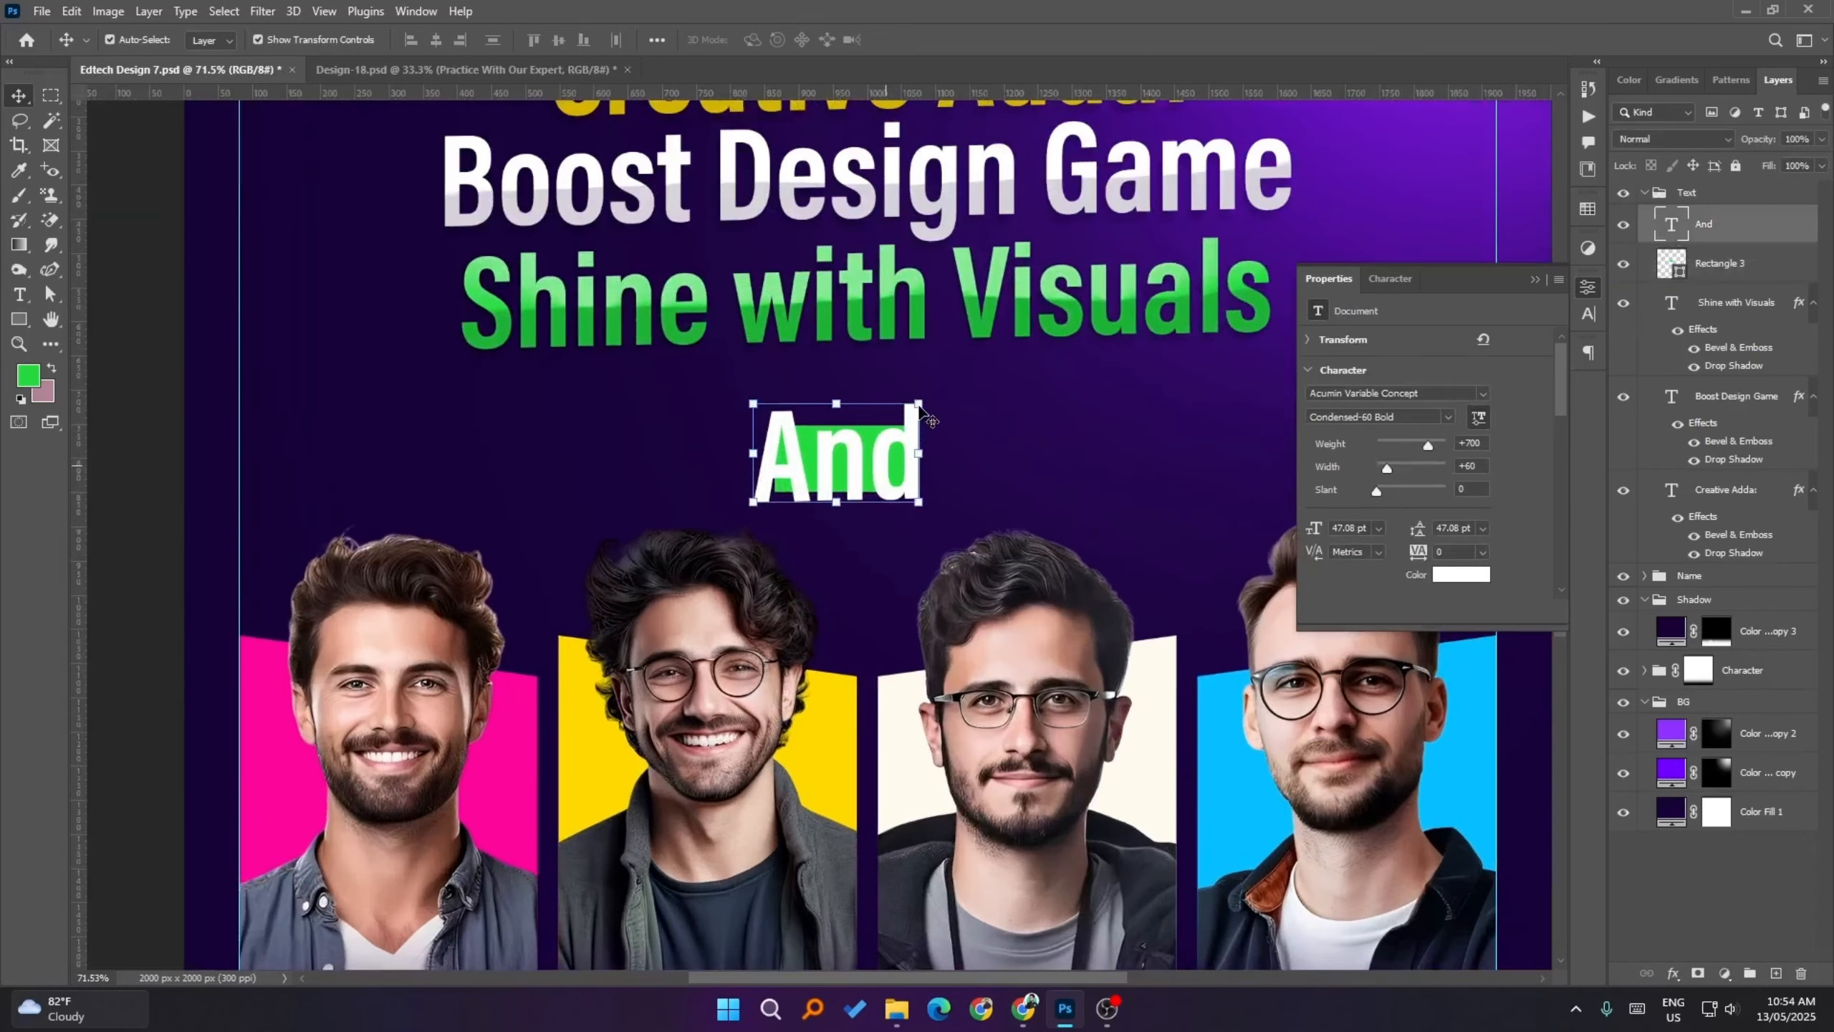
pyautogui.moveTo(920, 400); pyautogui.dragTo(873, 463)
pyautogui.click(945, 39)
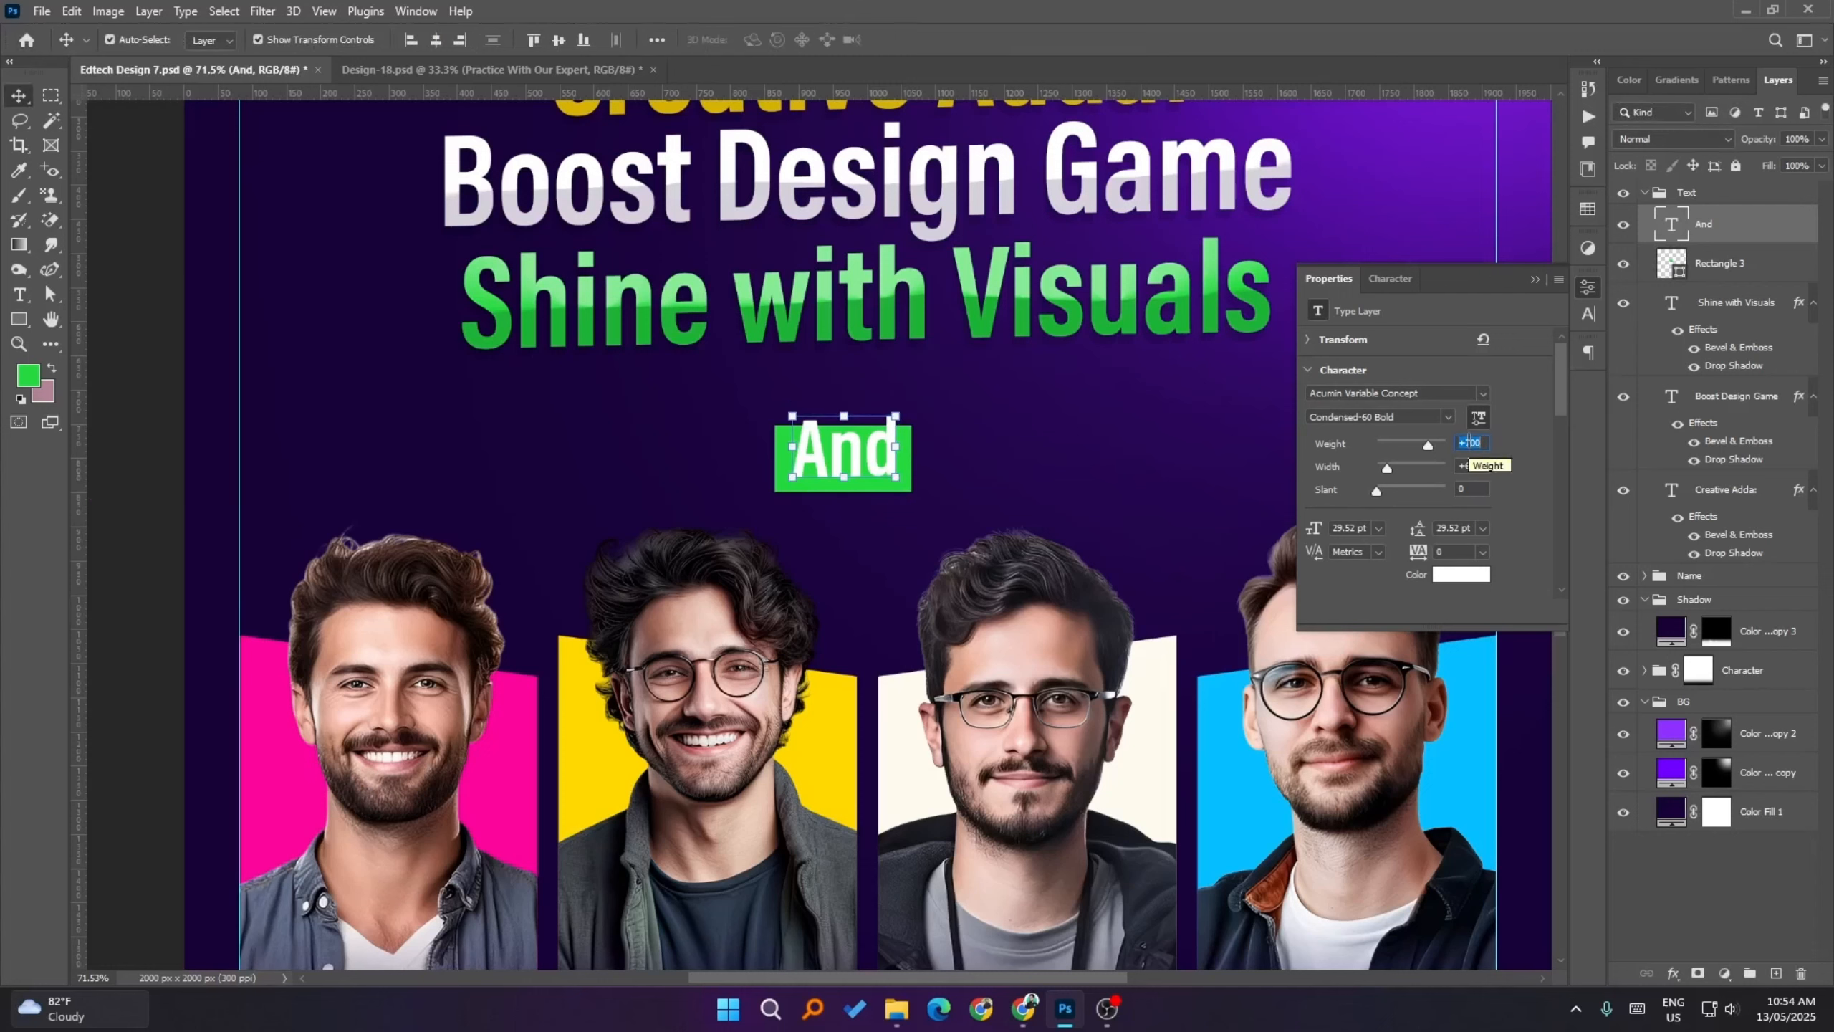
# - Set the And text weight to 600, after first trying 550
pyautogui.write('5')
pyautogui.write('50')
pyautogui.press('Return')
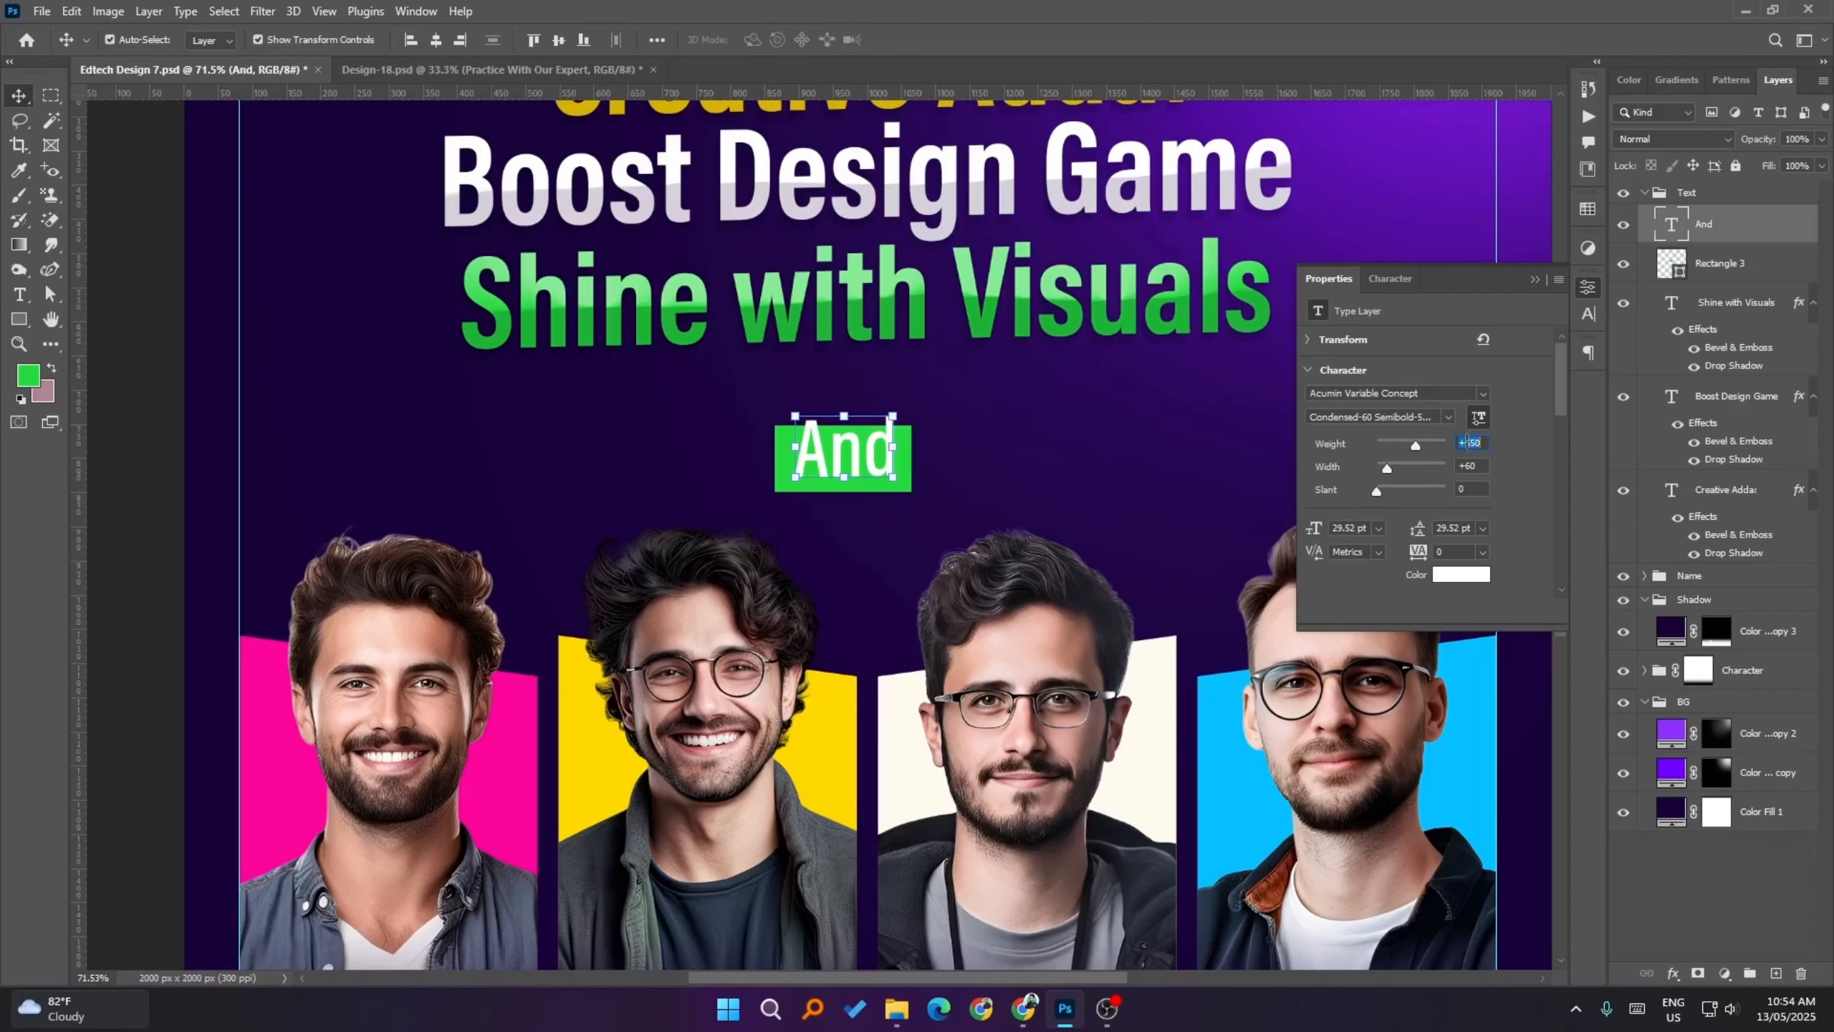
pyautogui.write('60')
pyautogui.press('Return')
pyautogui.click(140, 382)
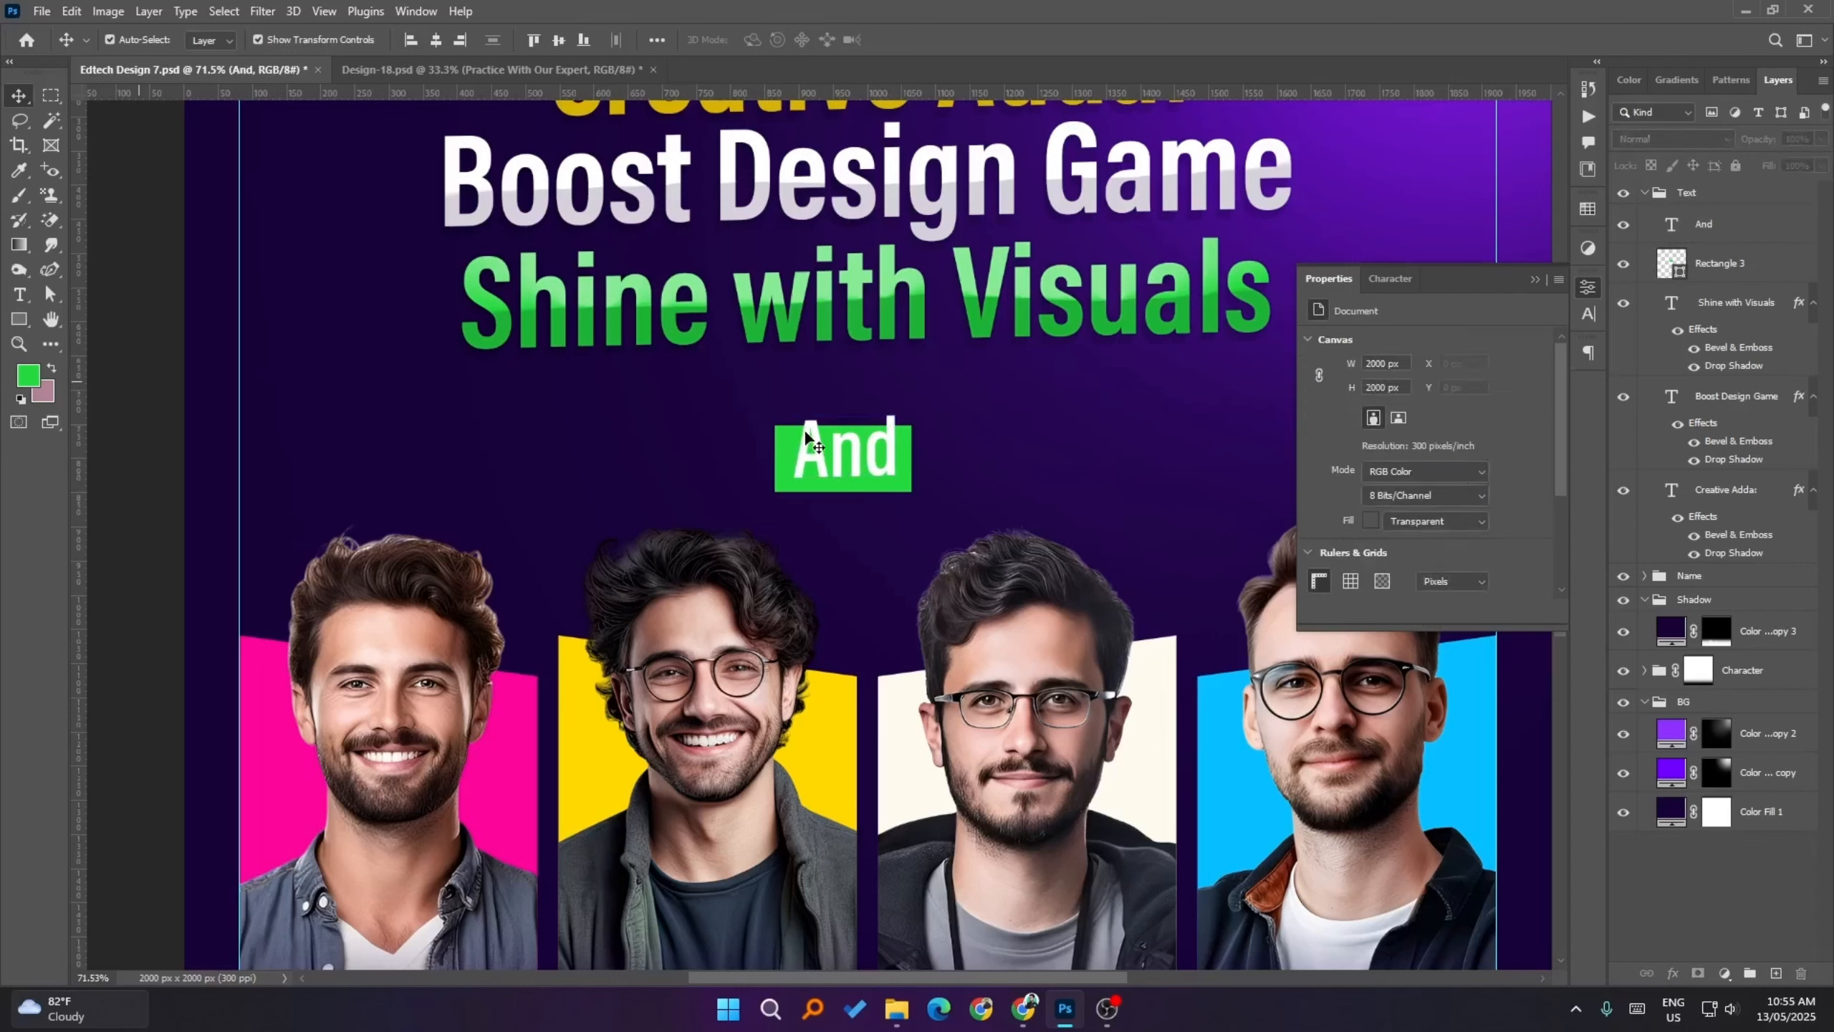
pyautogui.click(837, 474)
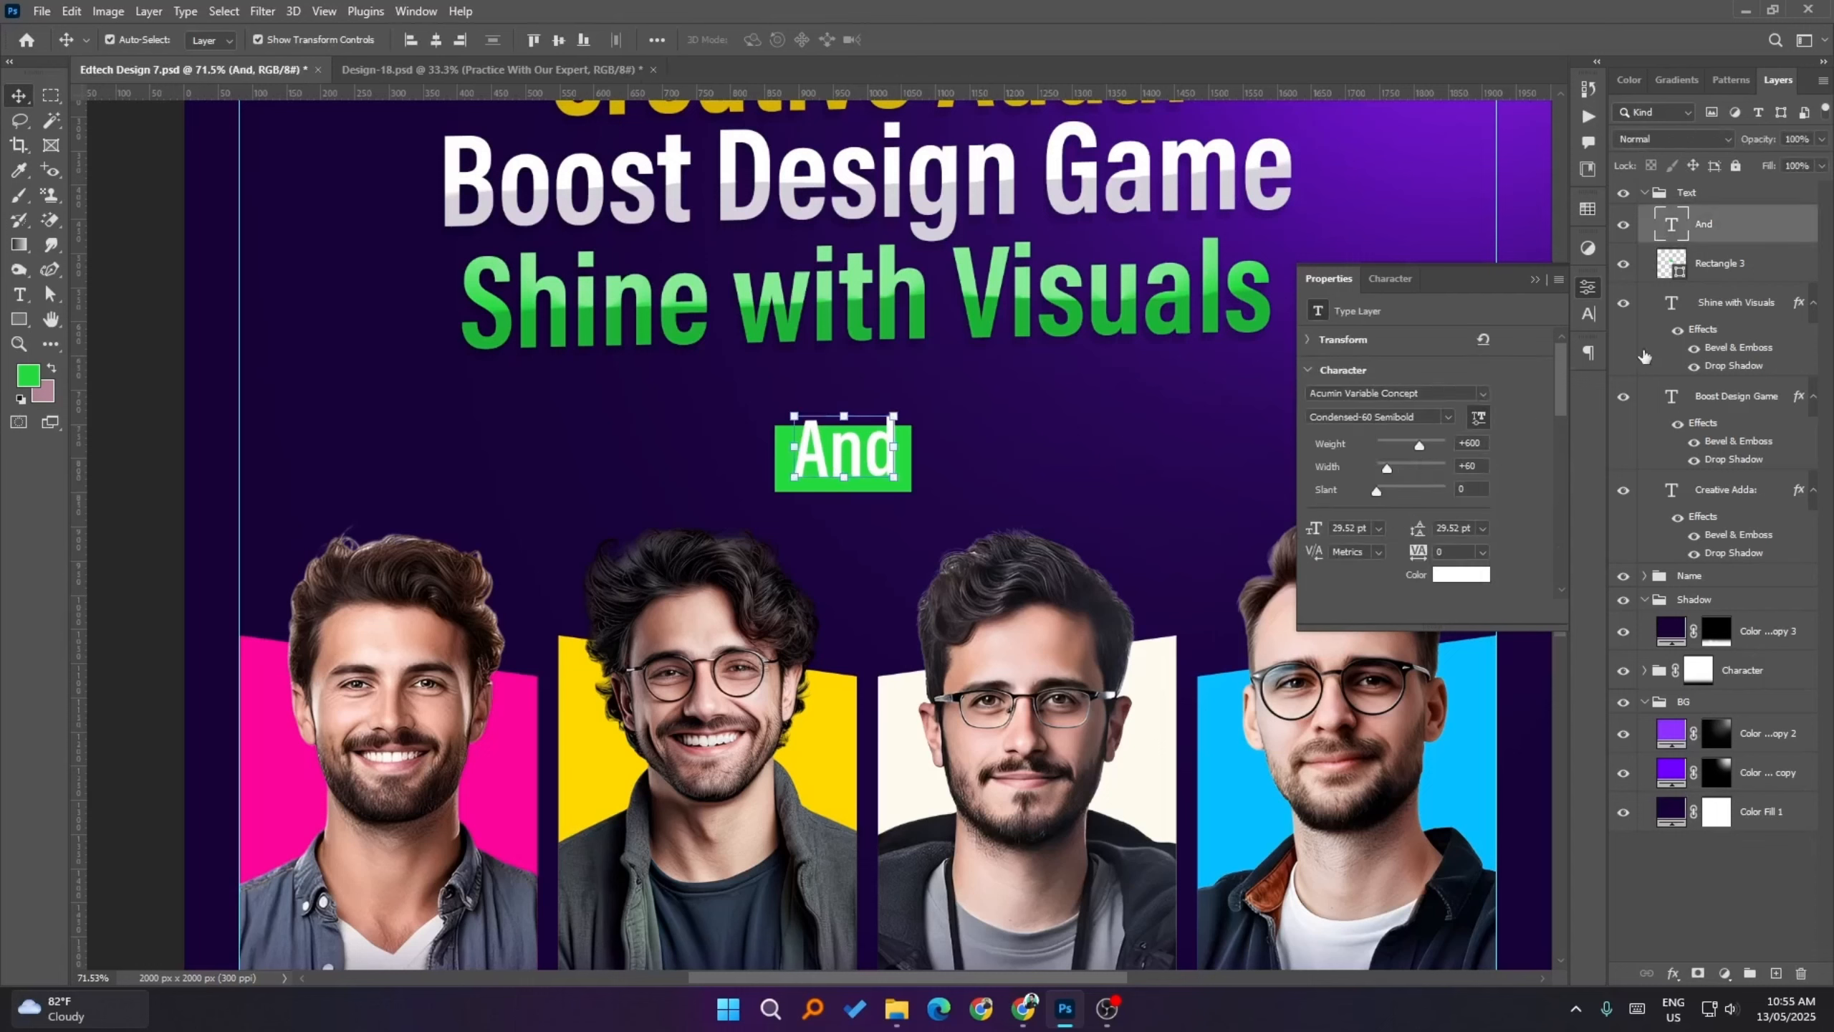
# - Resize the green rectangle around the And text to 220 × 117 px
pyautogui.click(1753, 278)
pyautogui.press('a')
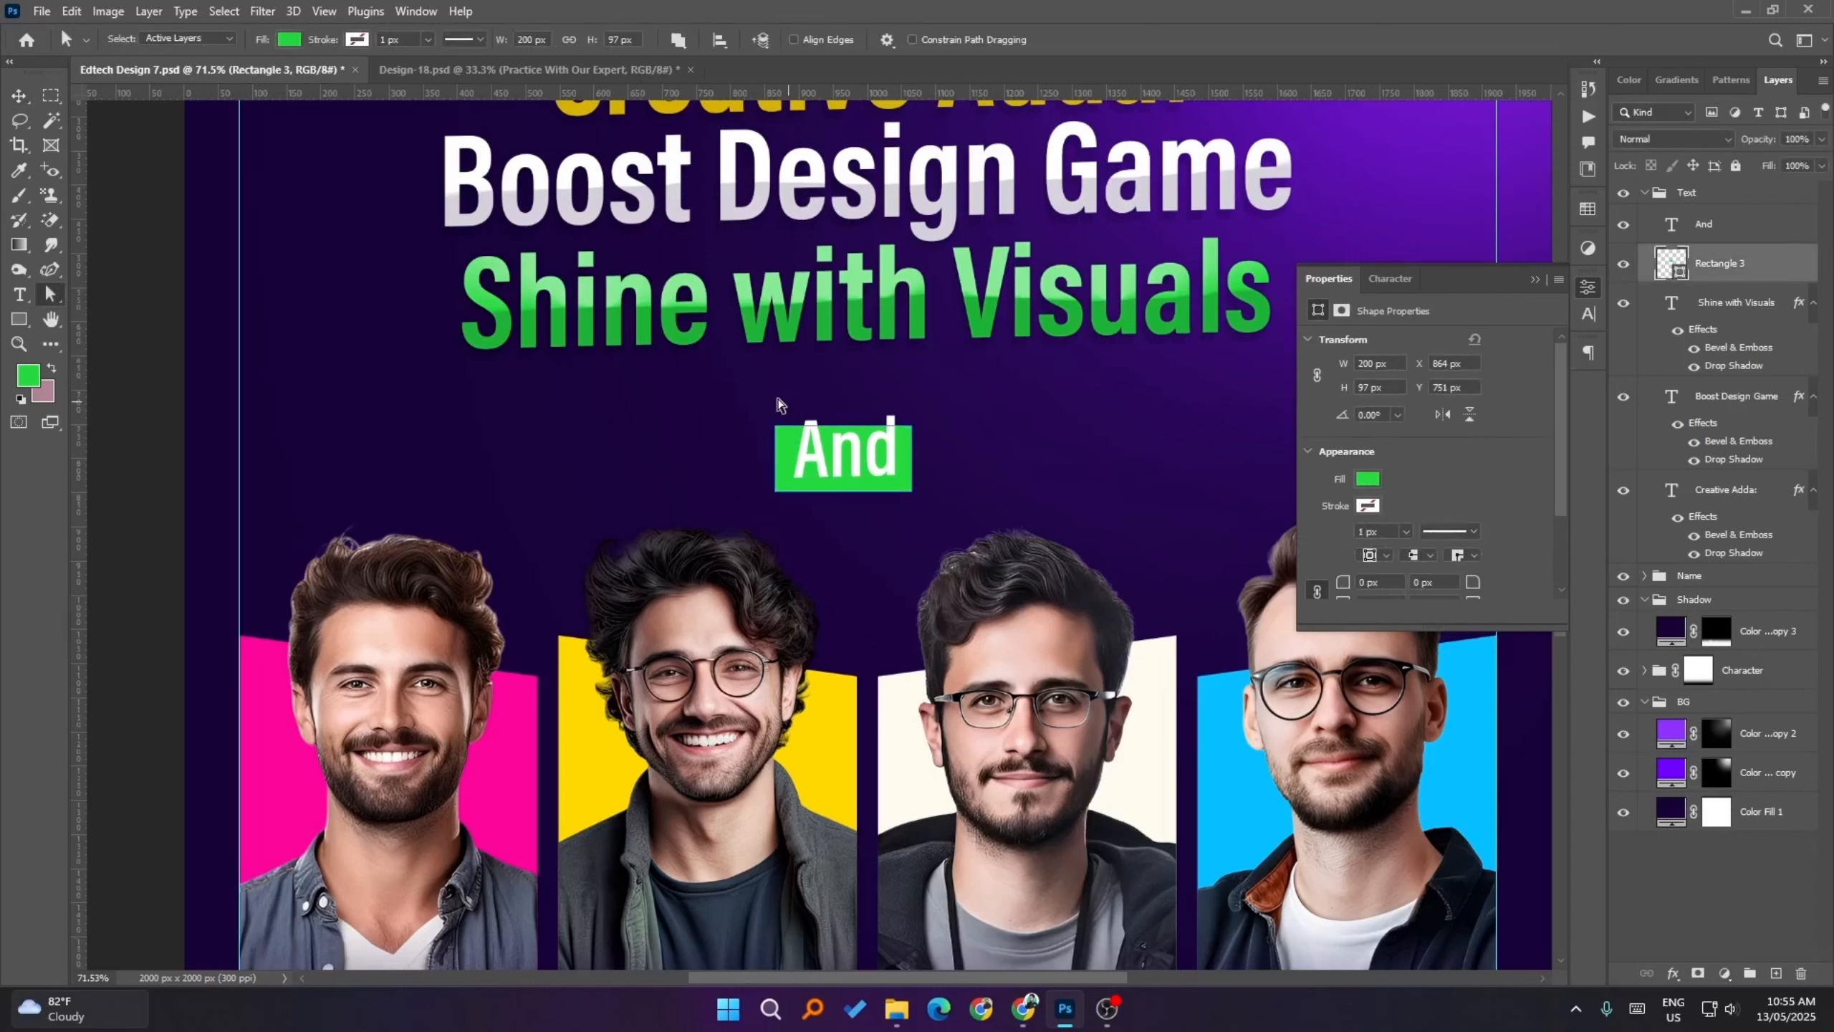
pyautogui.moveTo(751, 398); pyautogui.dragTo(1025, 477)
pyautogui.hotkey('shift', 'Up')
pyautogui.hotkey('shift', 'Up')
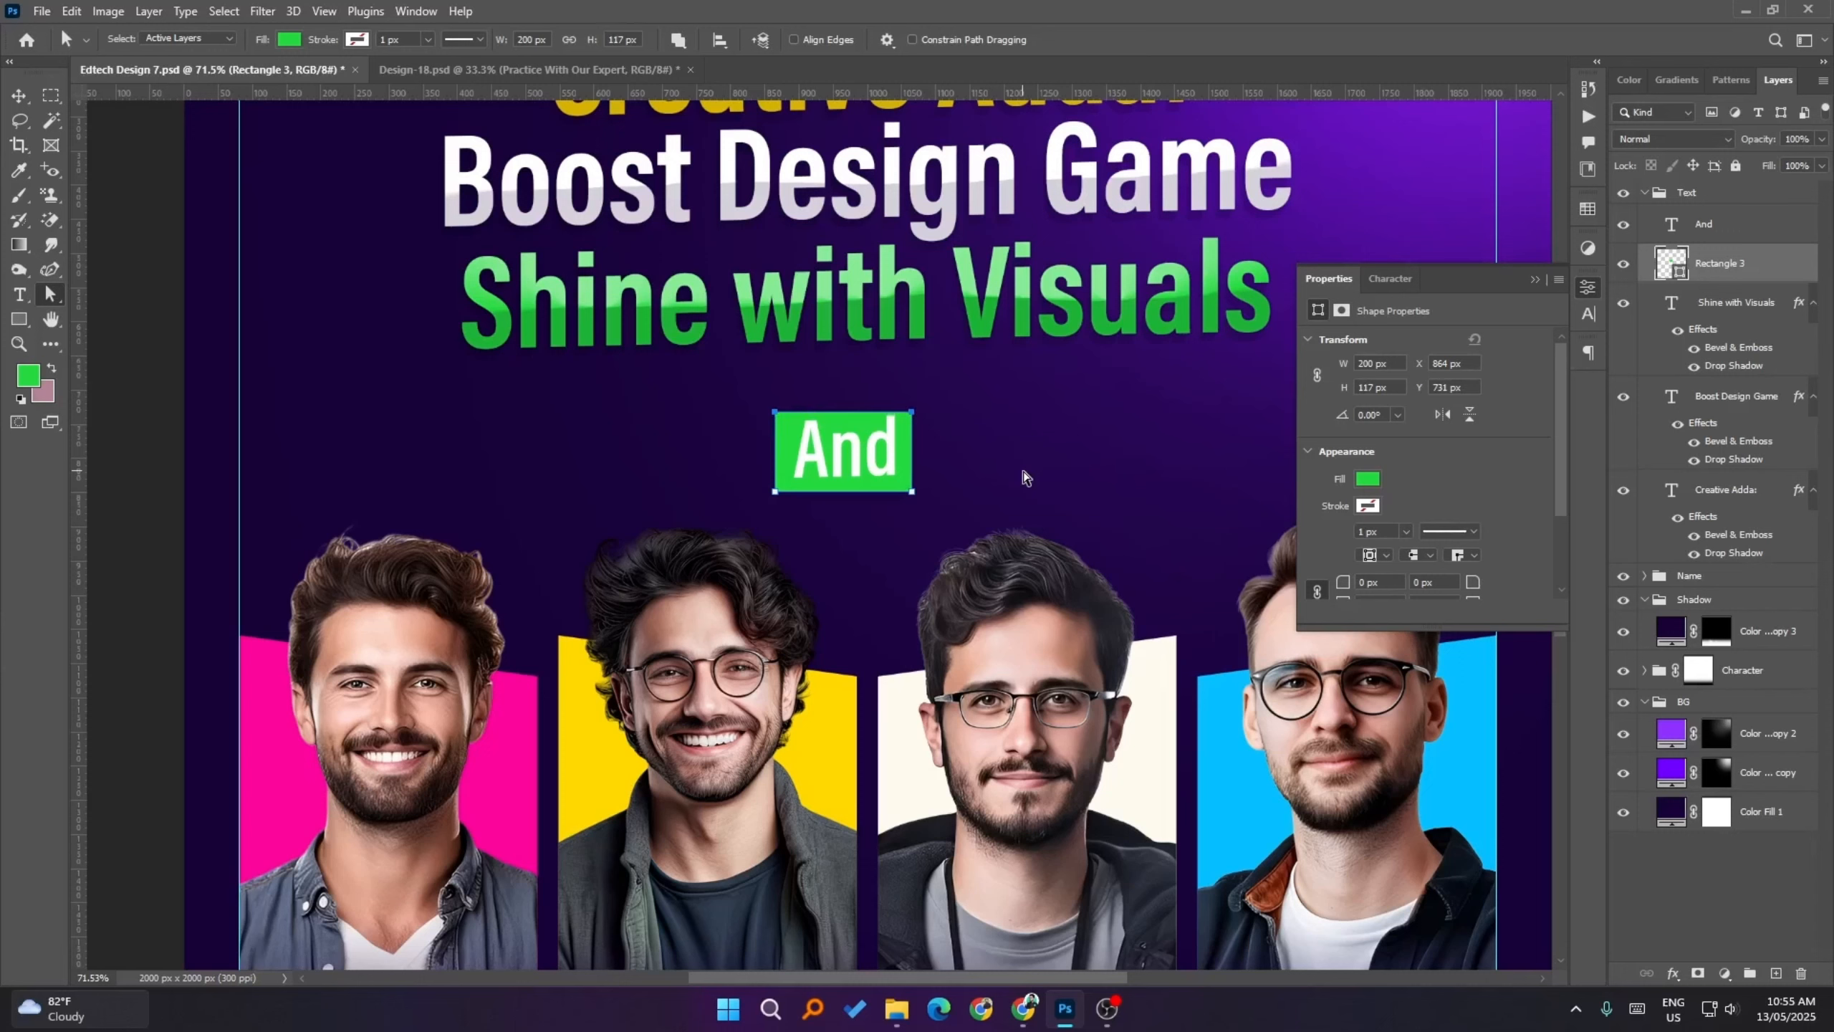
pyautogui.moveTo(890, 394); pyautogui.dragTo(971, 555)
pyautogui.hotkey('shift', 'Right')
pyautogui.hotkey('shift', 'Right')
pyautogui.hotkey('shift', 'Left')
pyautogui.click(18, 95)
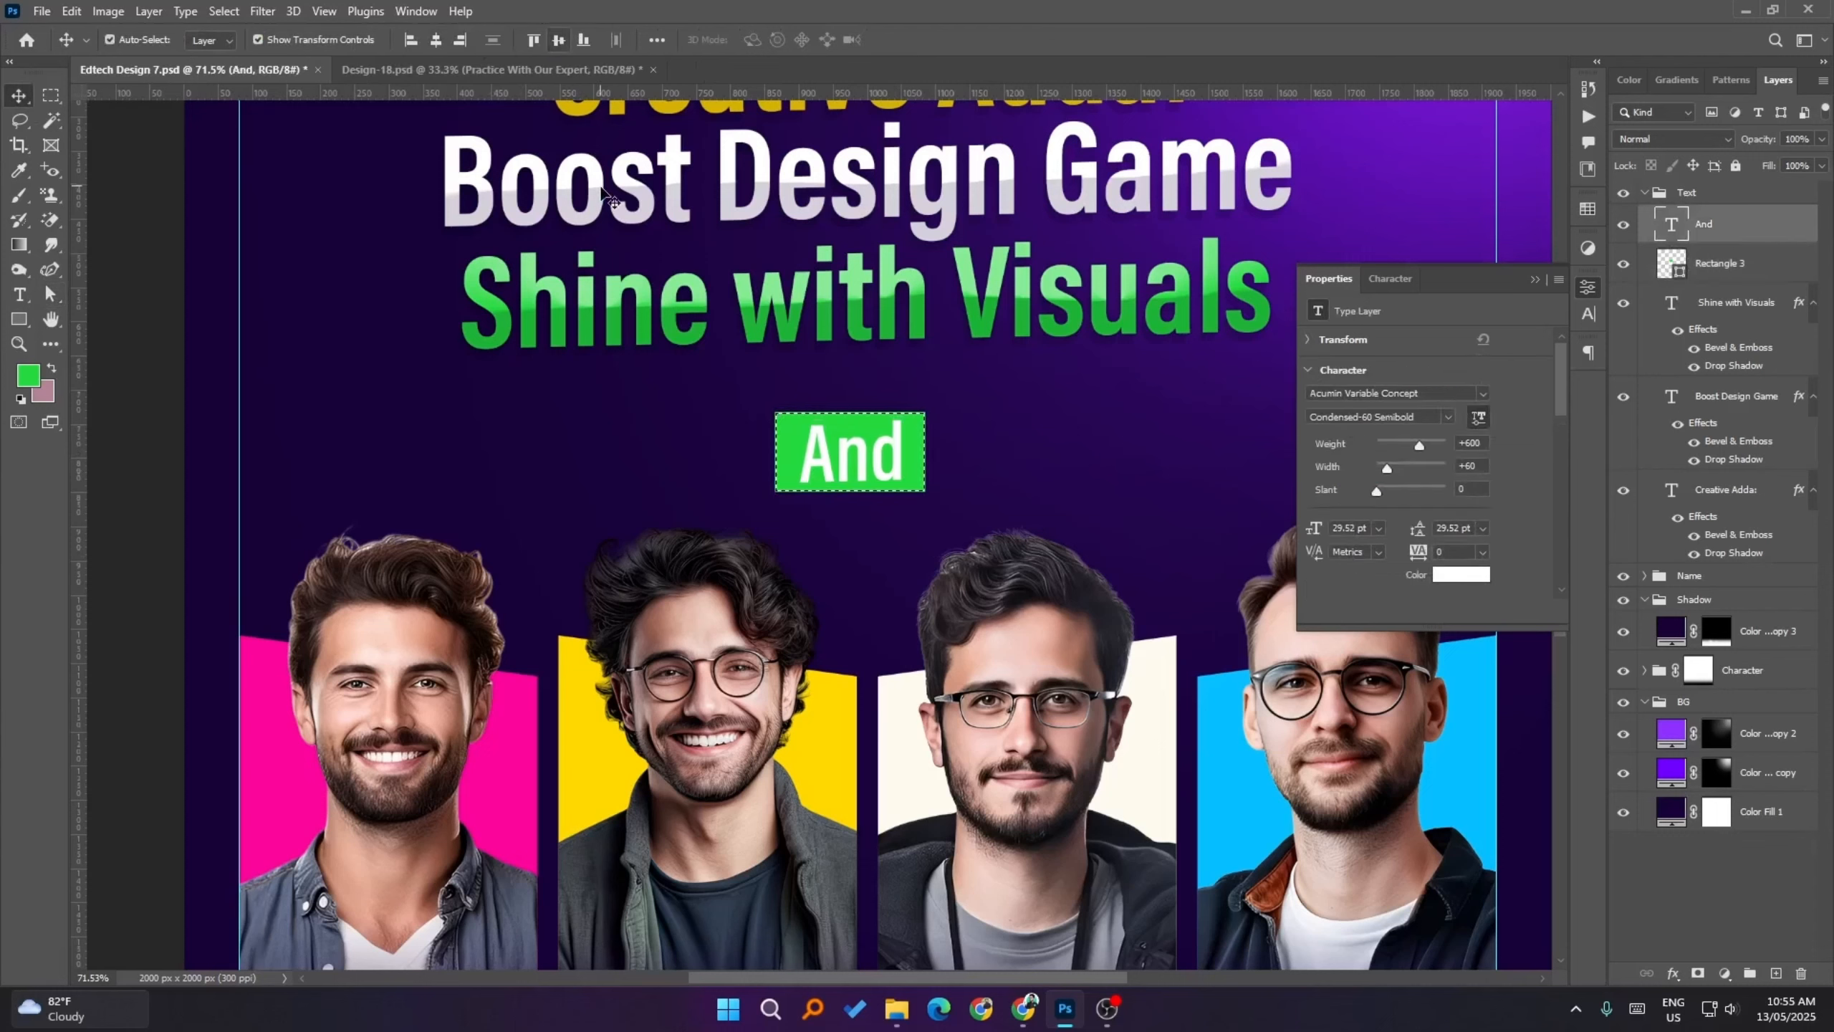
pyautogui.press('ctrl')
pyautogui.hotkey('ctrl', '0')
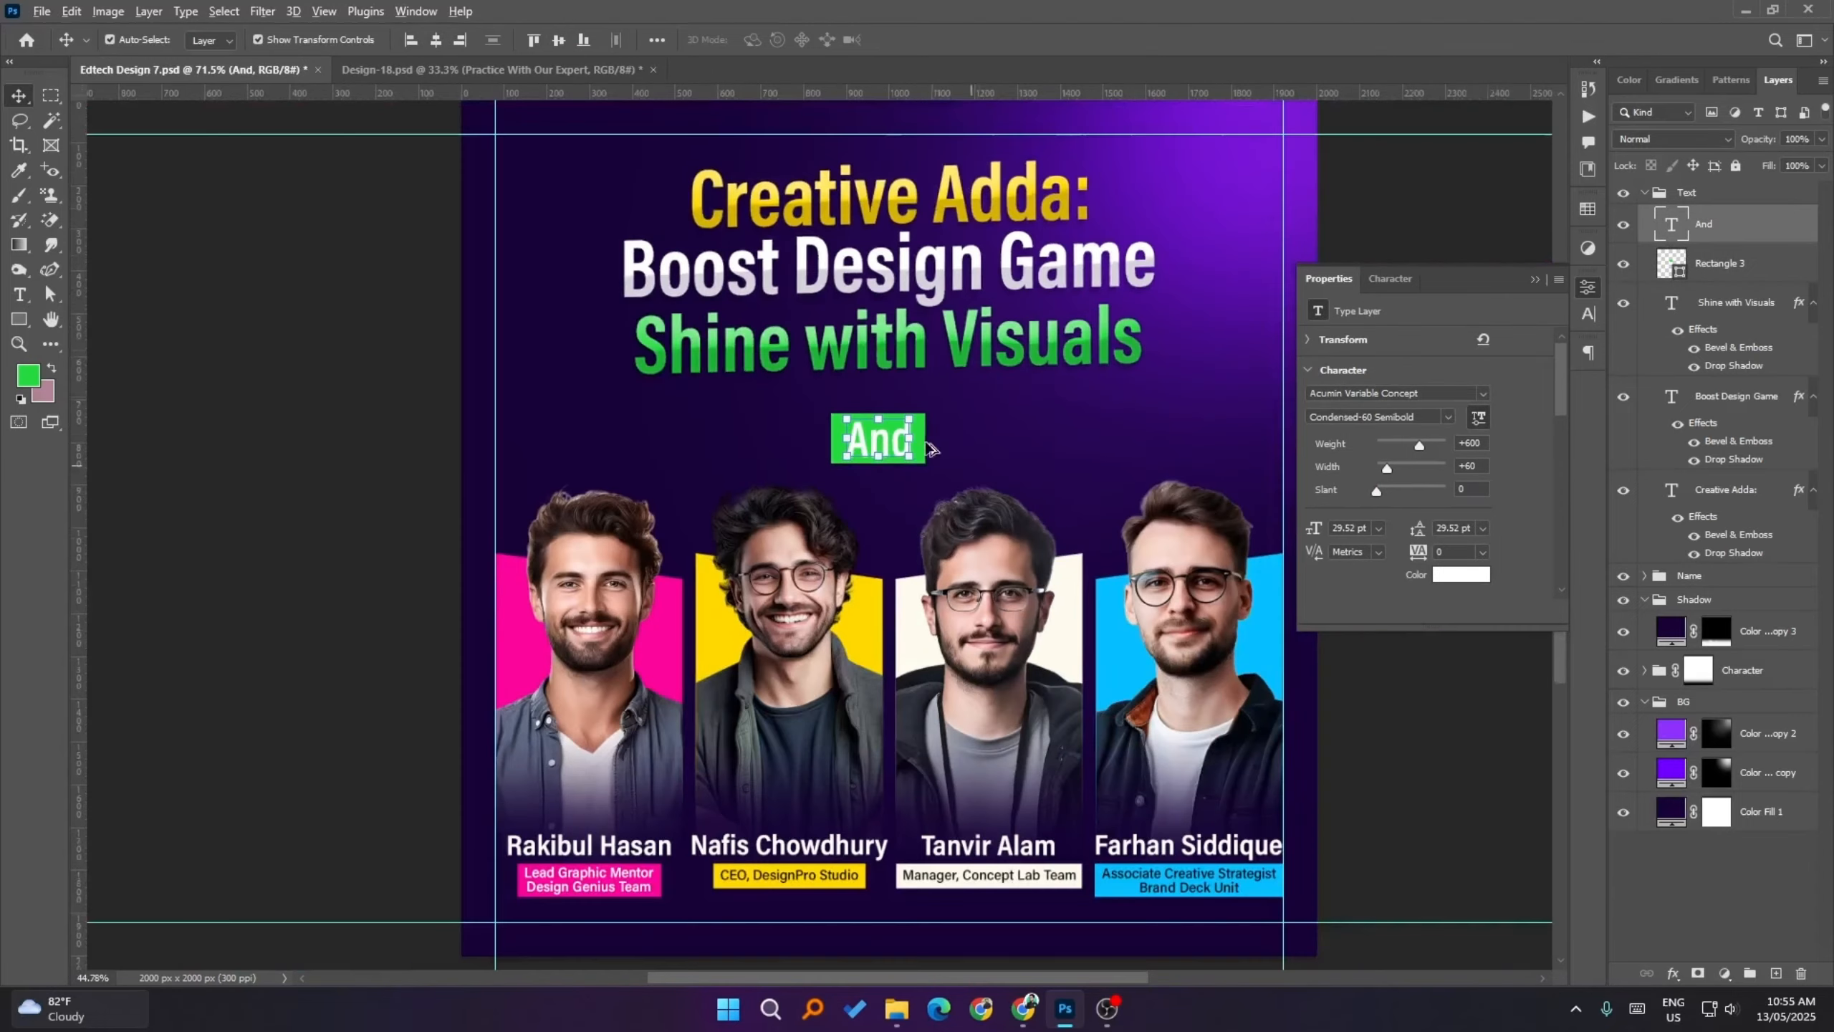
pyautogui.keyDown('ctrl'); pyautogui.click(921, 434); pyautogui.keyUp('ctrl')
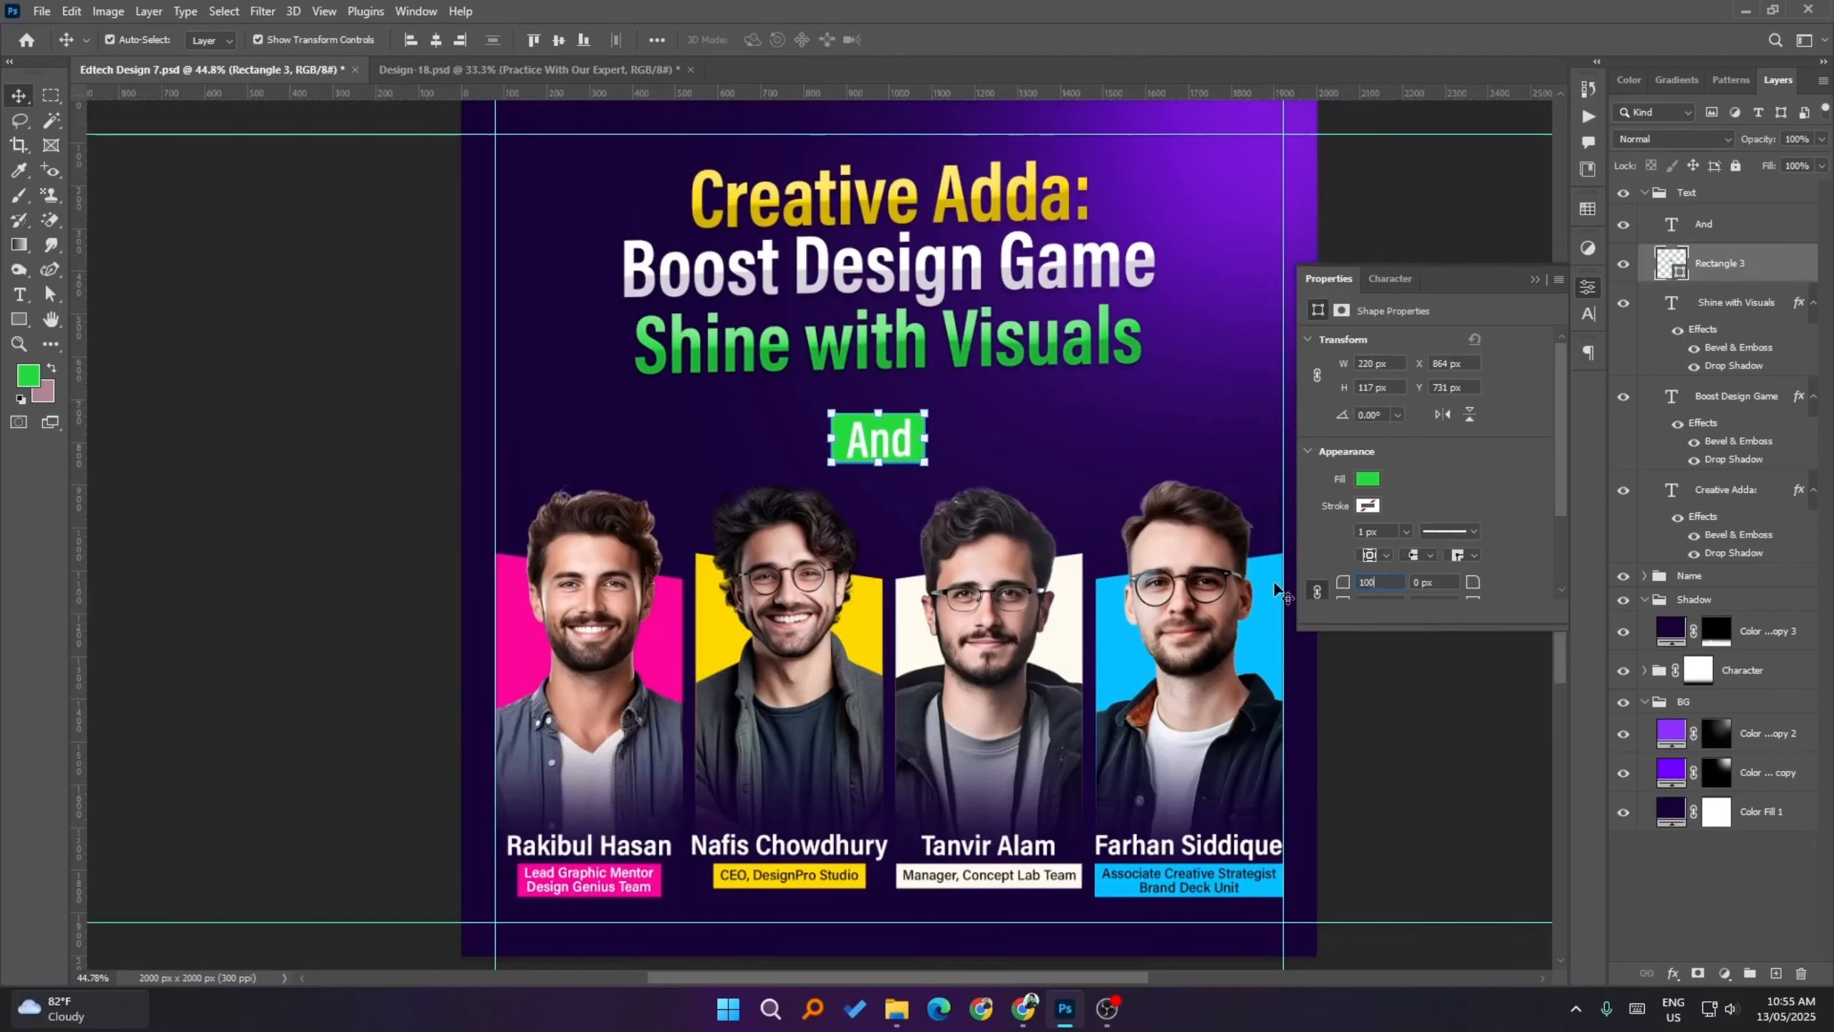
# - Round the green box's corners into a pill and widen it to 240 px
pyautogui.press('Return')
pyautogui.click(299, 470)
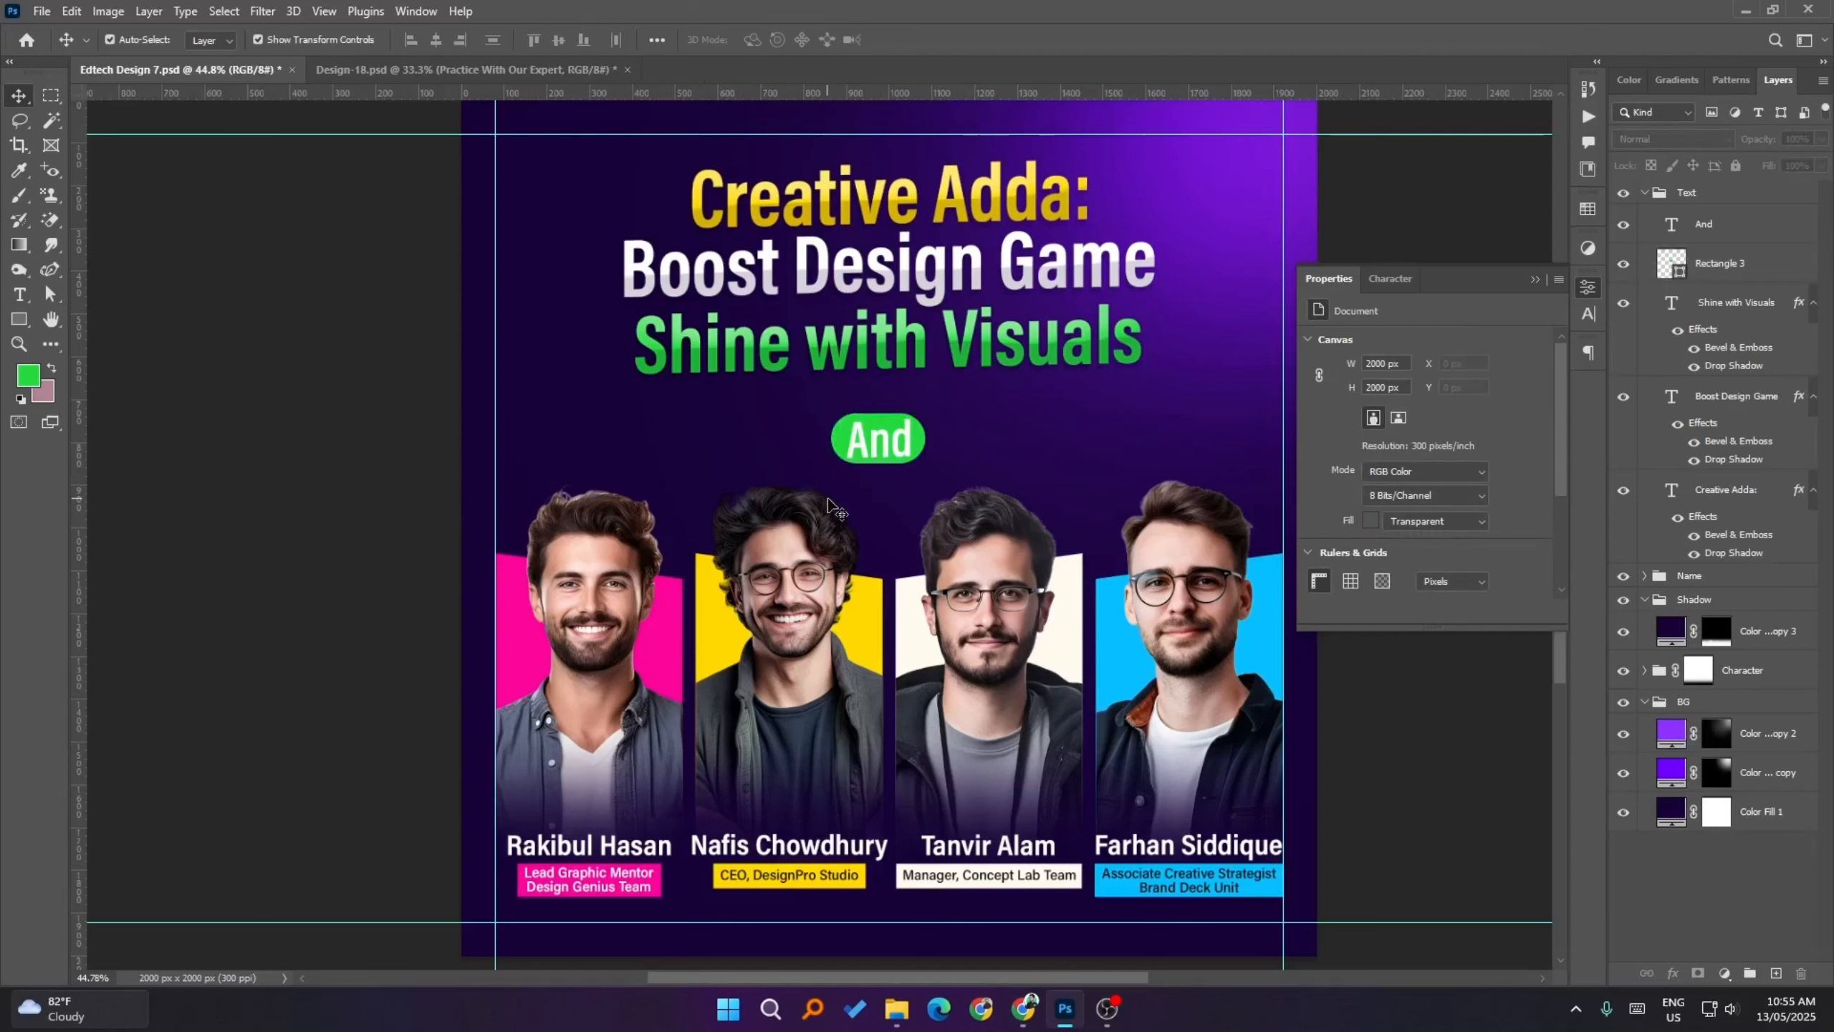
pyautogui.click(911, 443)
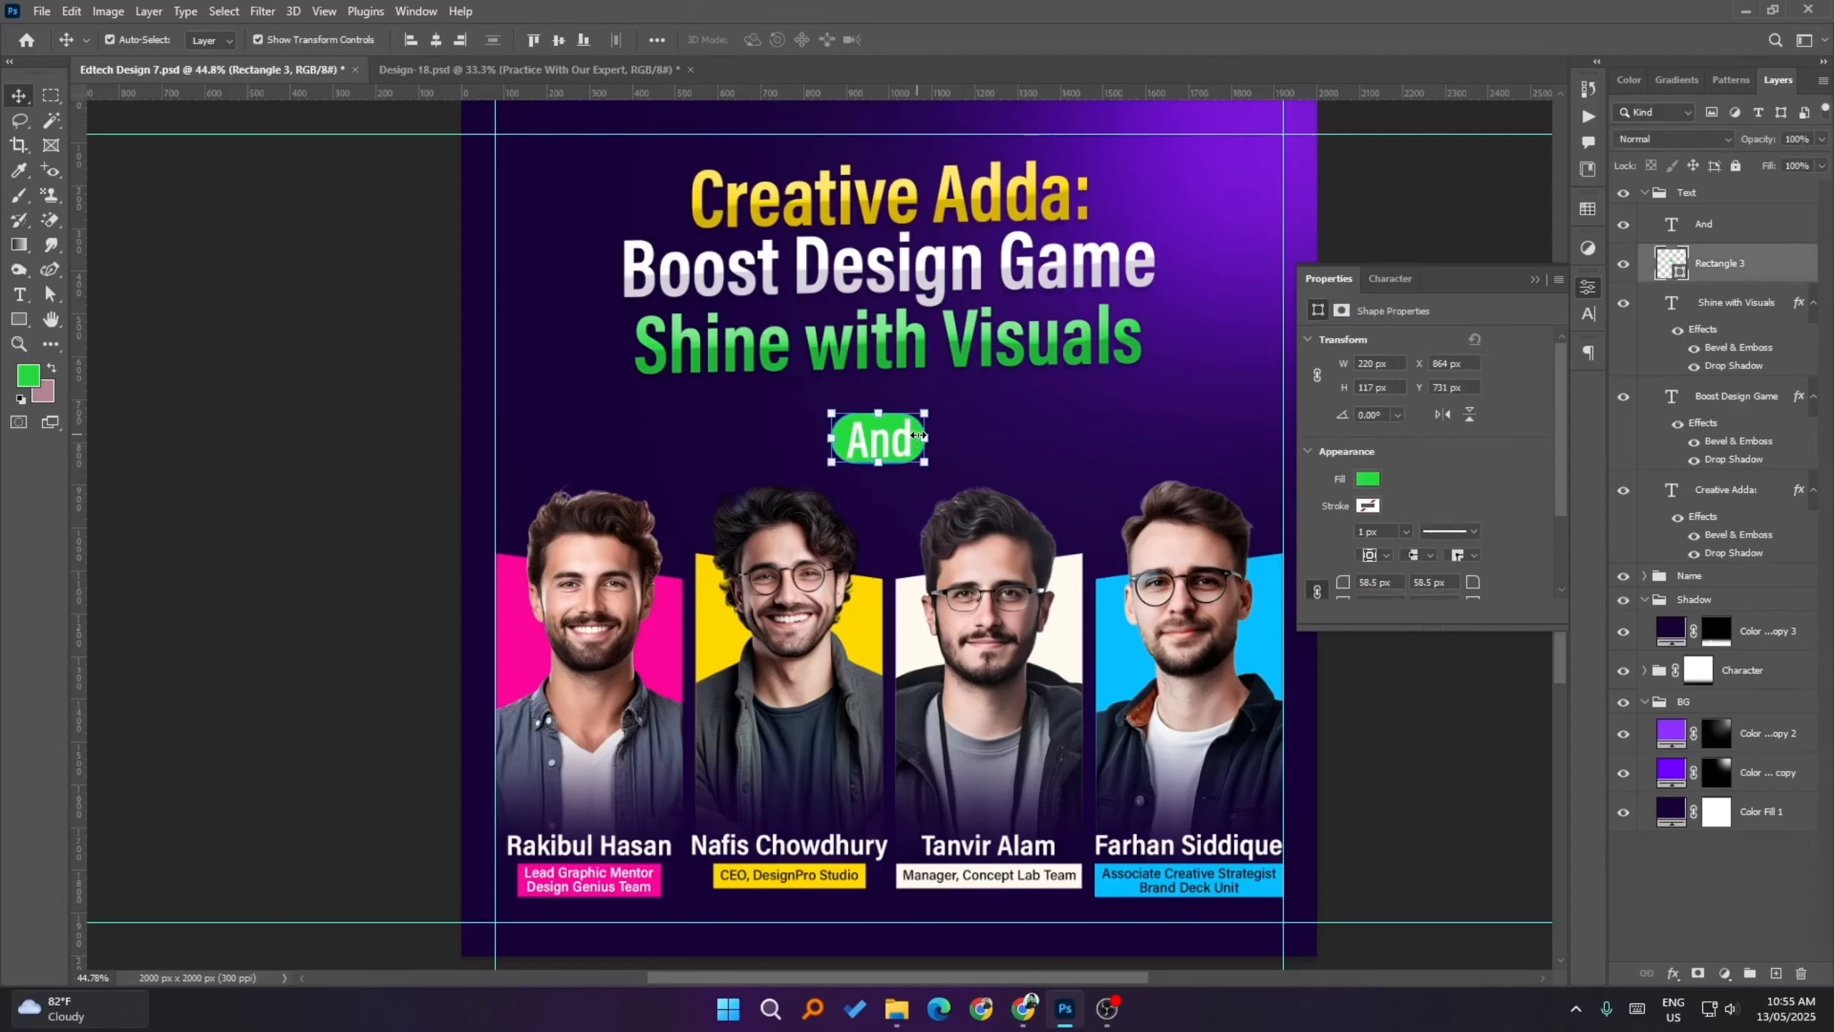
pyautogui.press('a')
pyautogui.moveTo(886, 368); pyautogui.dragTo(937, 504)
pyautogui.hotkey('shift', 'Right')
pyautogui.hotkey('shift', 'Right')
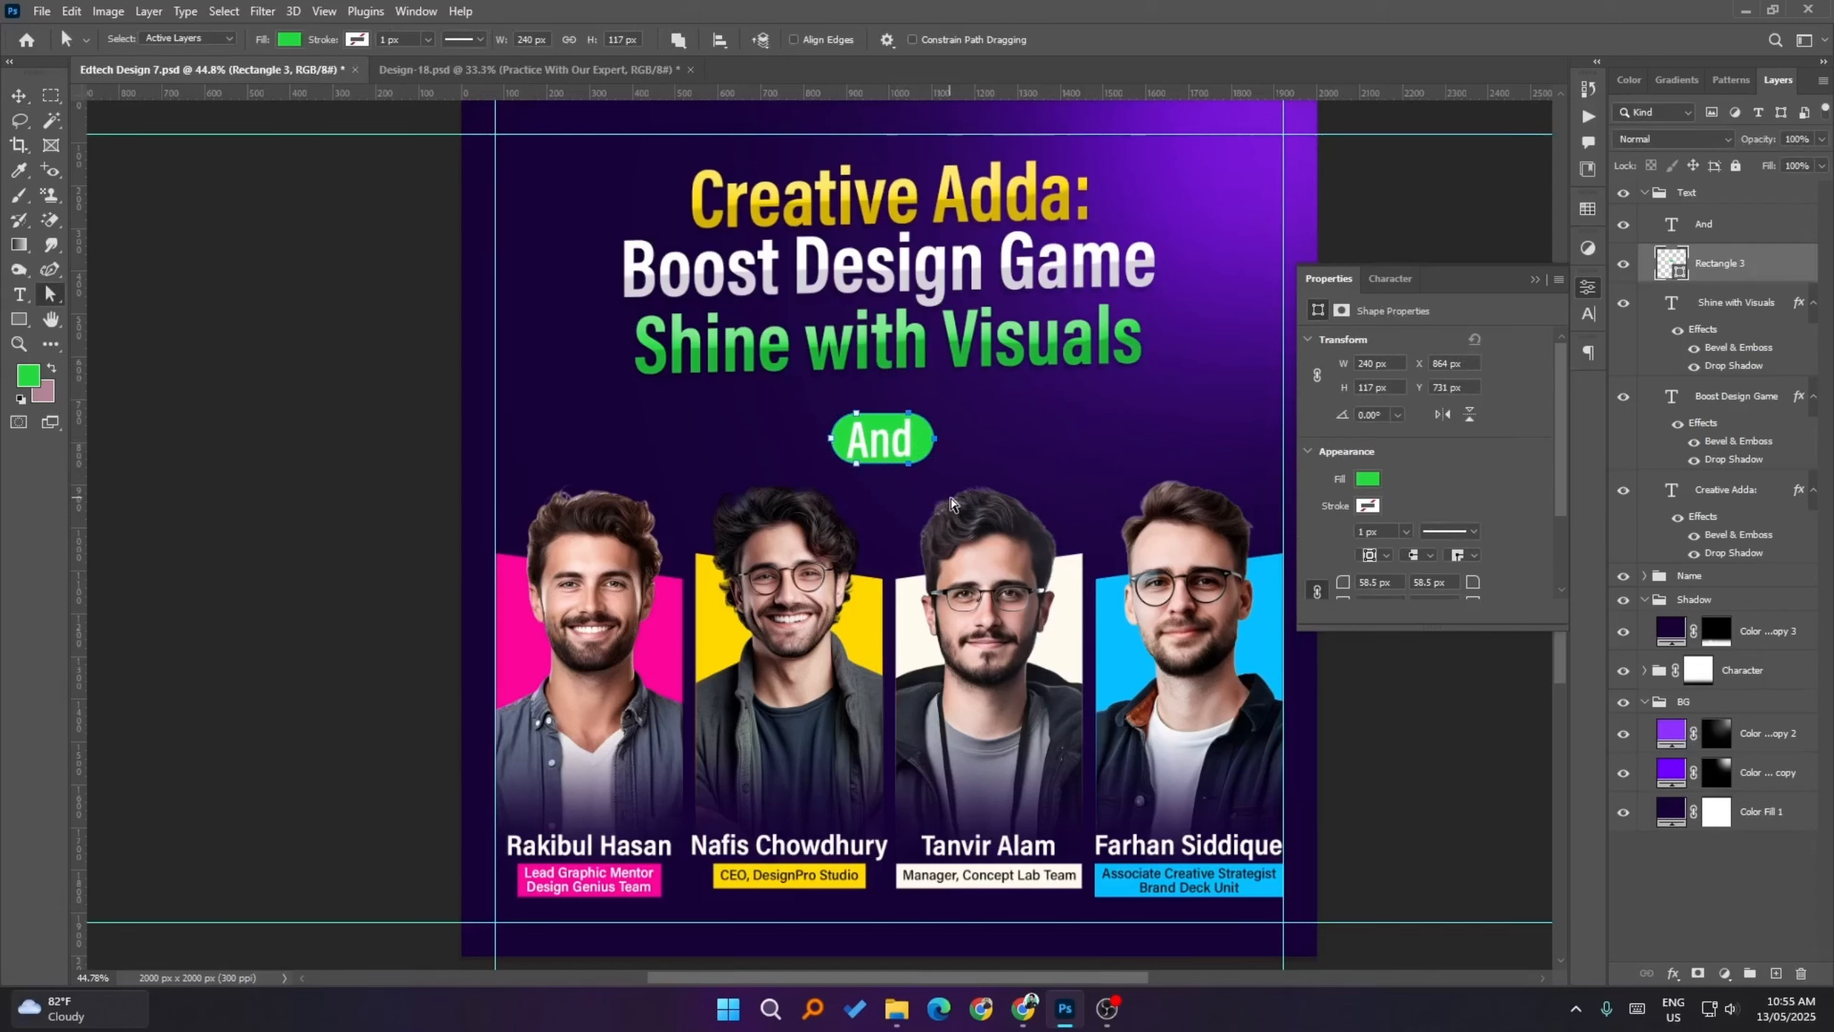
pyautogui.click(31, 98)
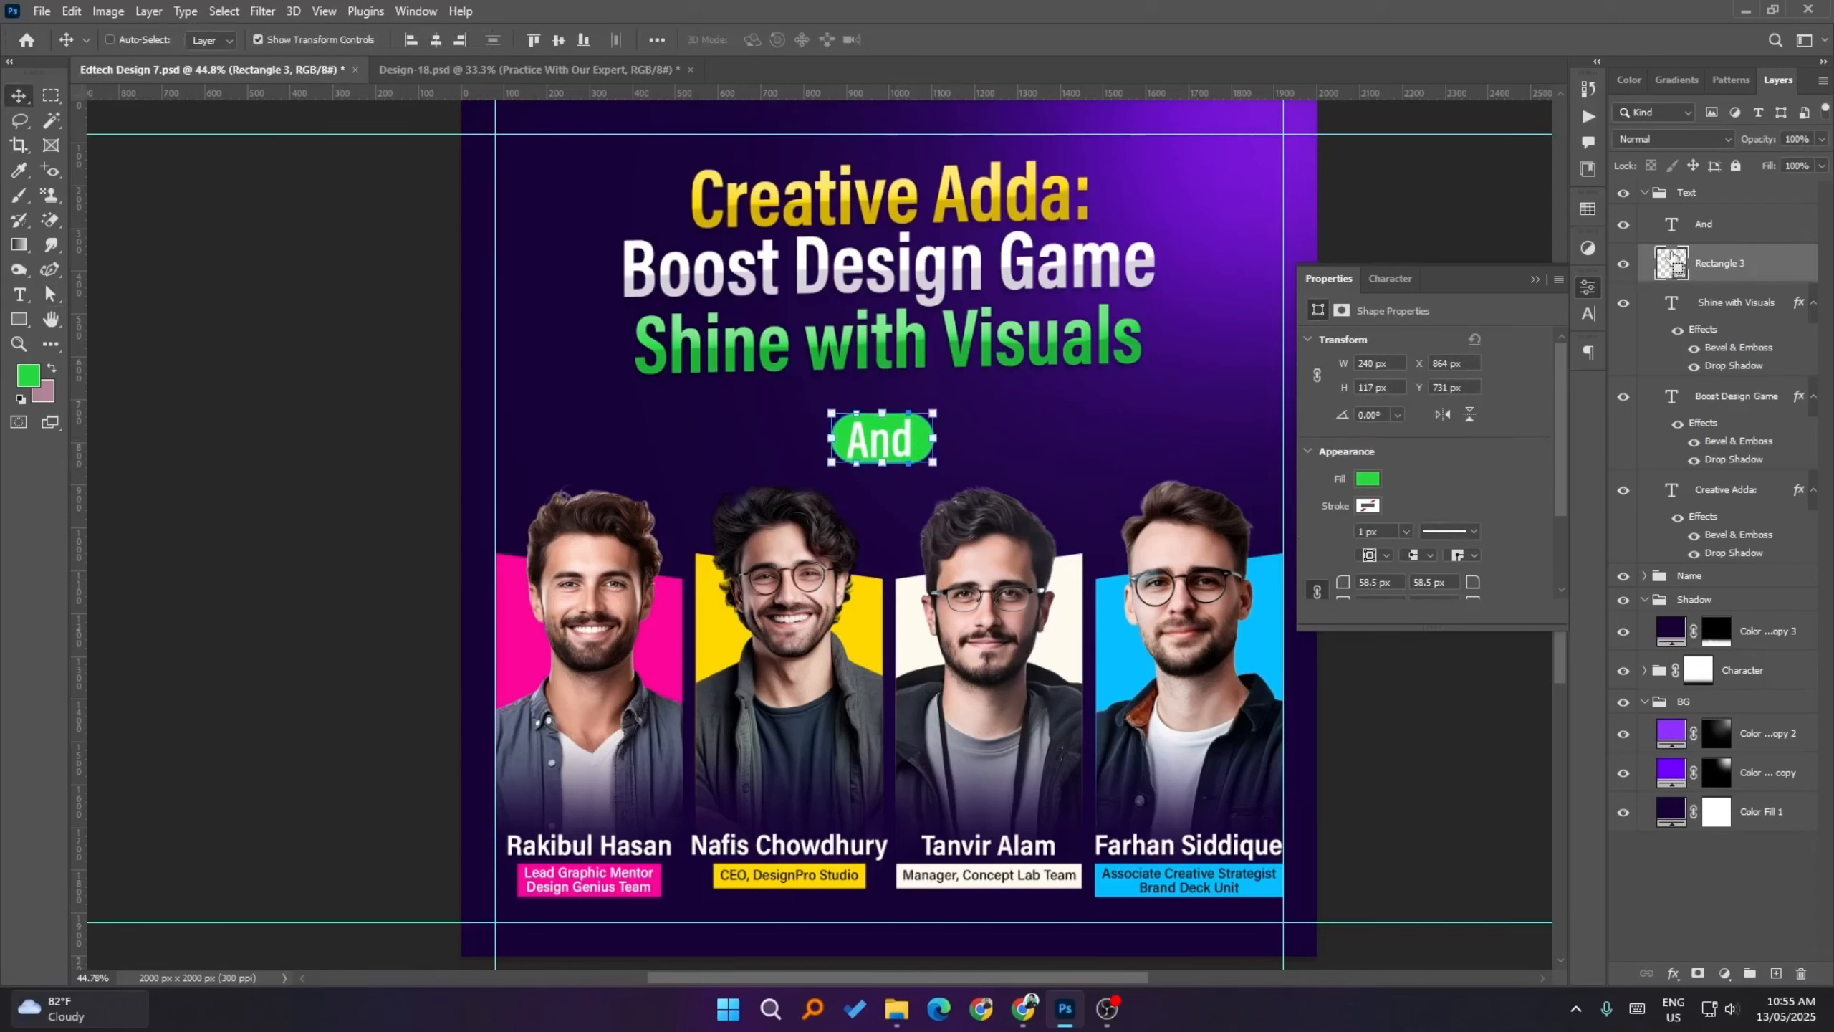
# - Switch between the And text and the pill, then open the pill layer's Blending Options
pyautogui.hotkey('alt', ']')
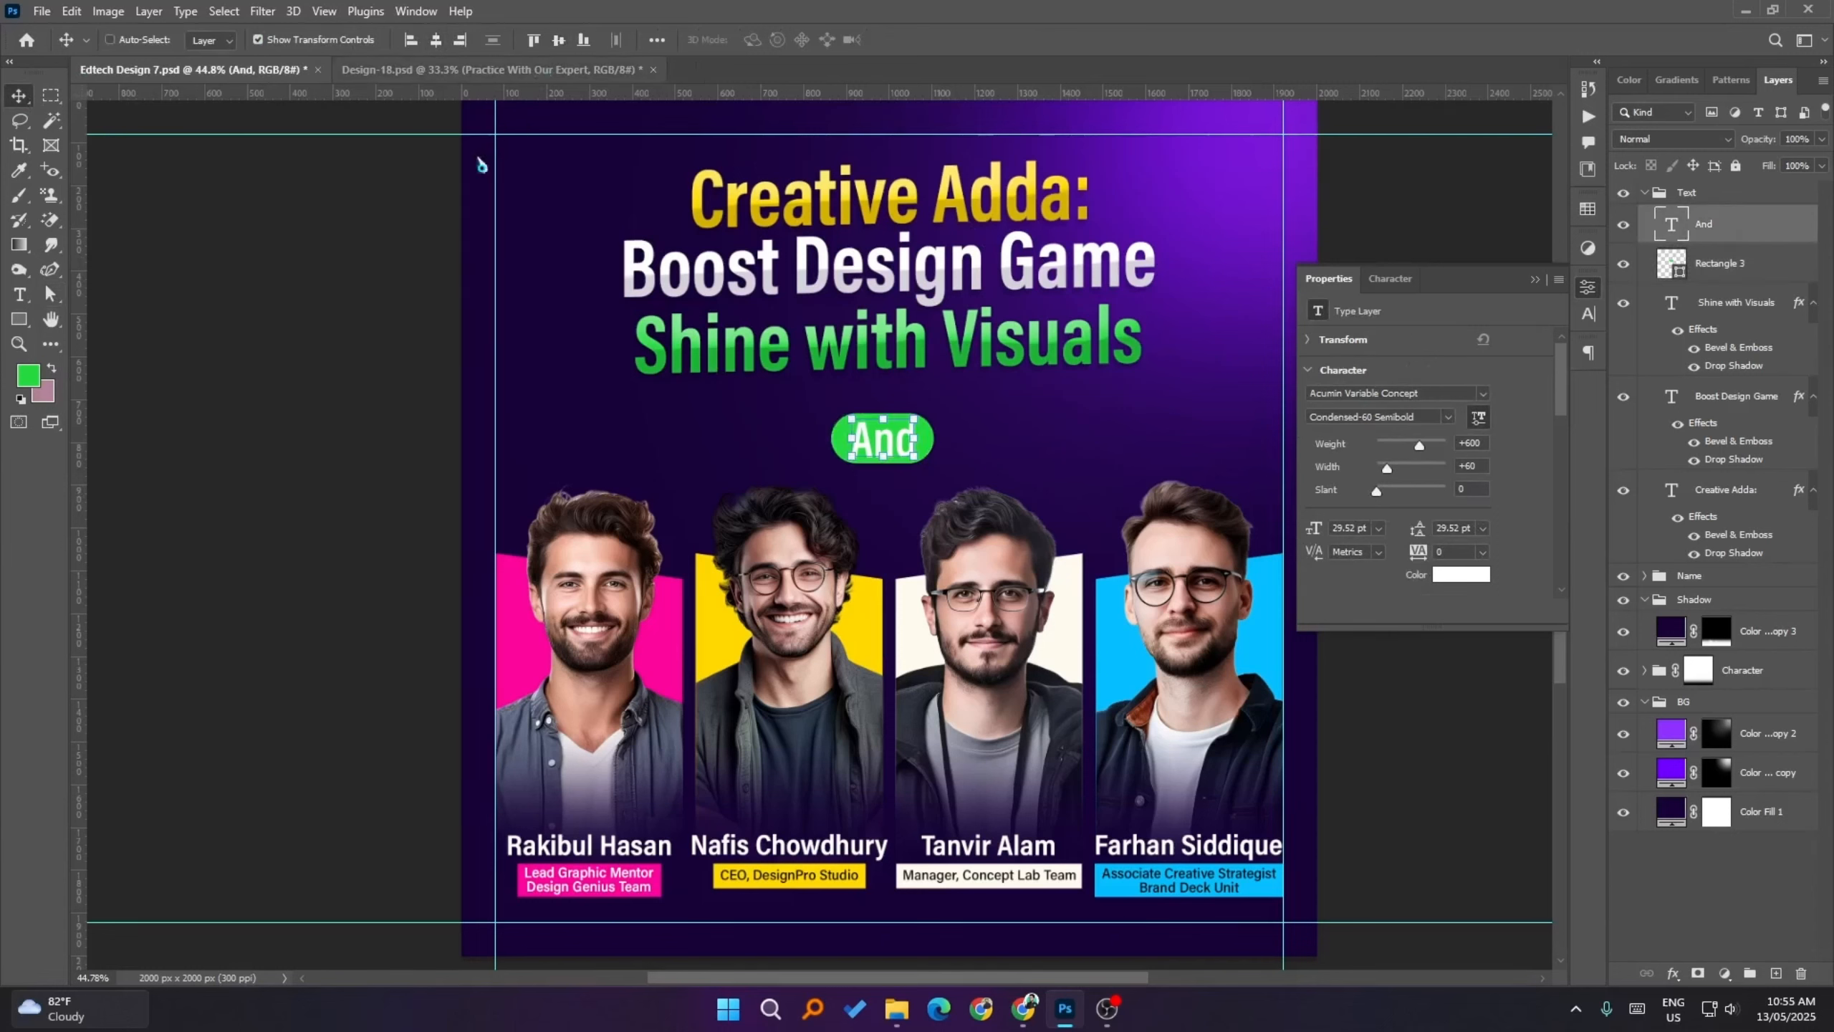
pyautogui.click(345, 400)
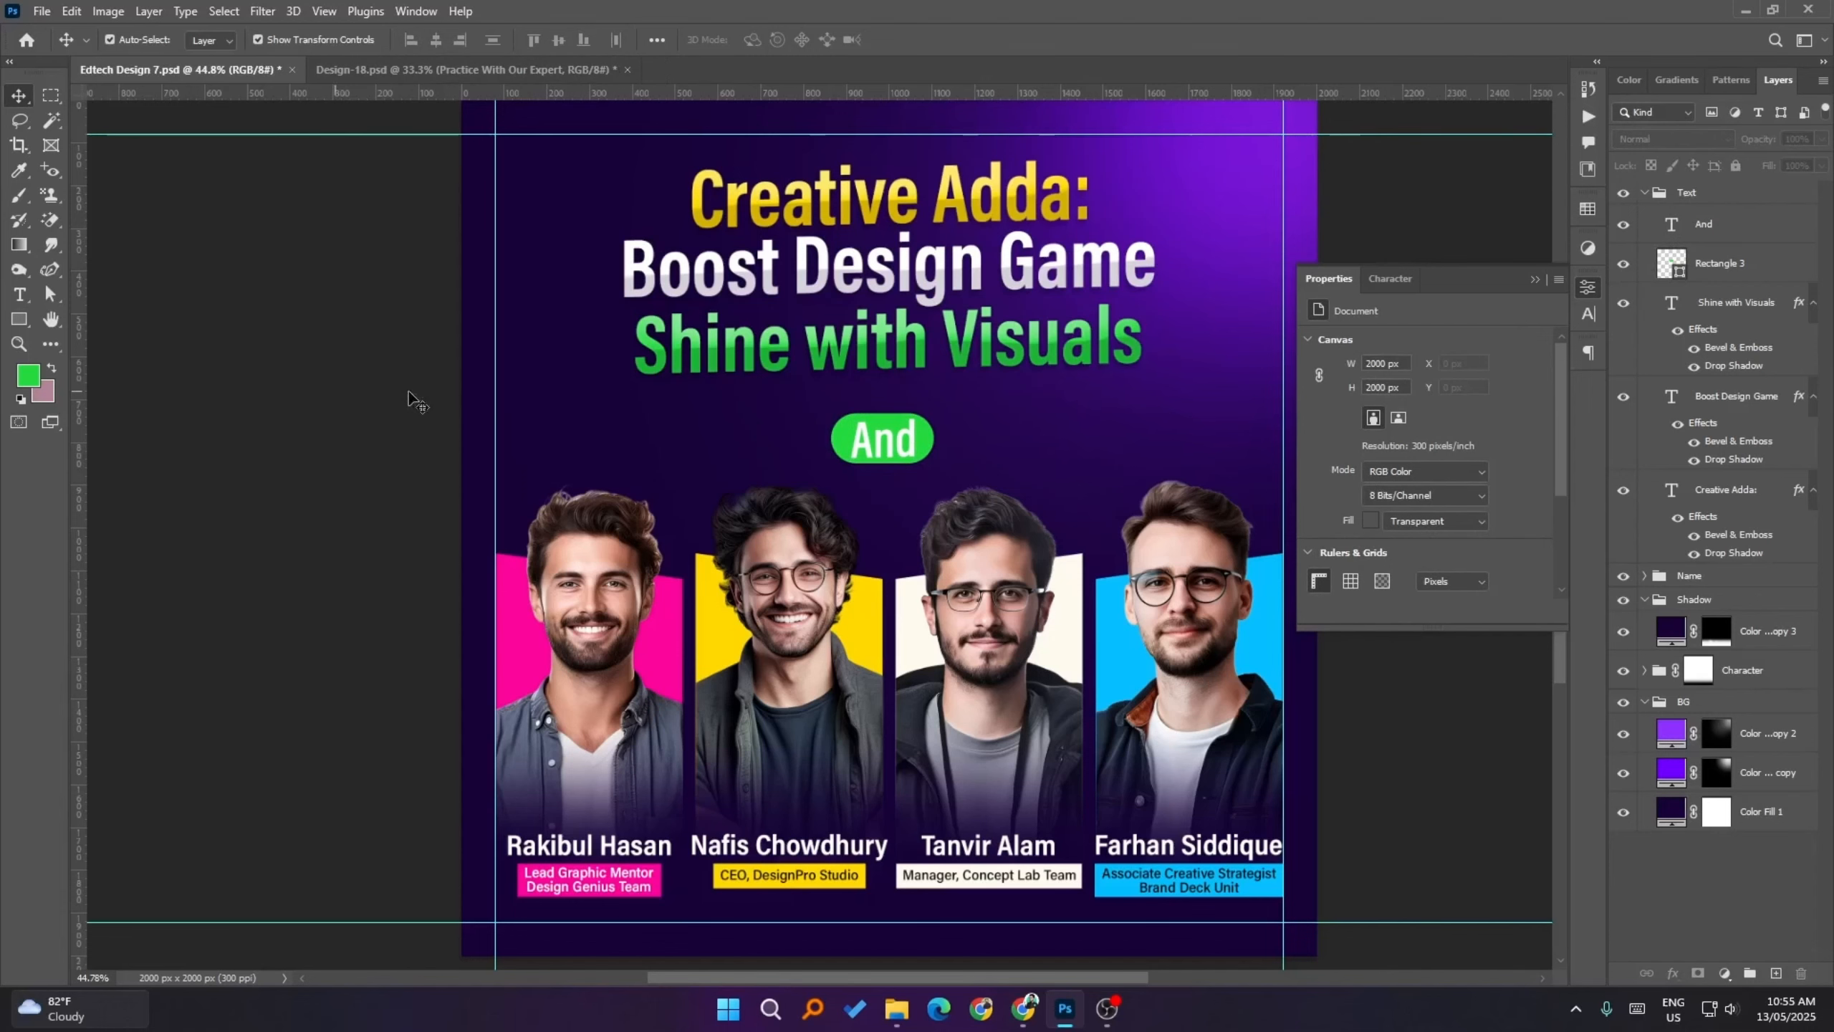
pyautogui.click(927, 437)
pyautogui.hotkey('alt', ']')
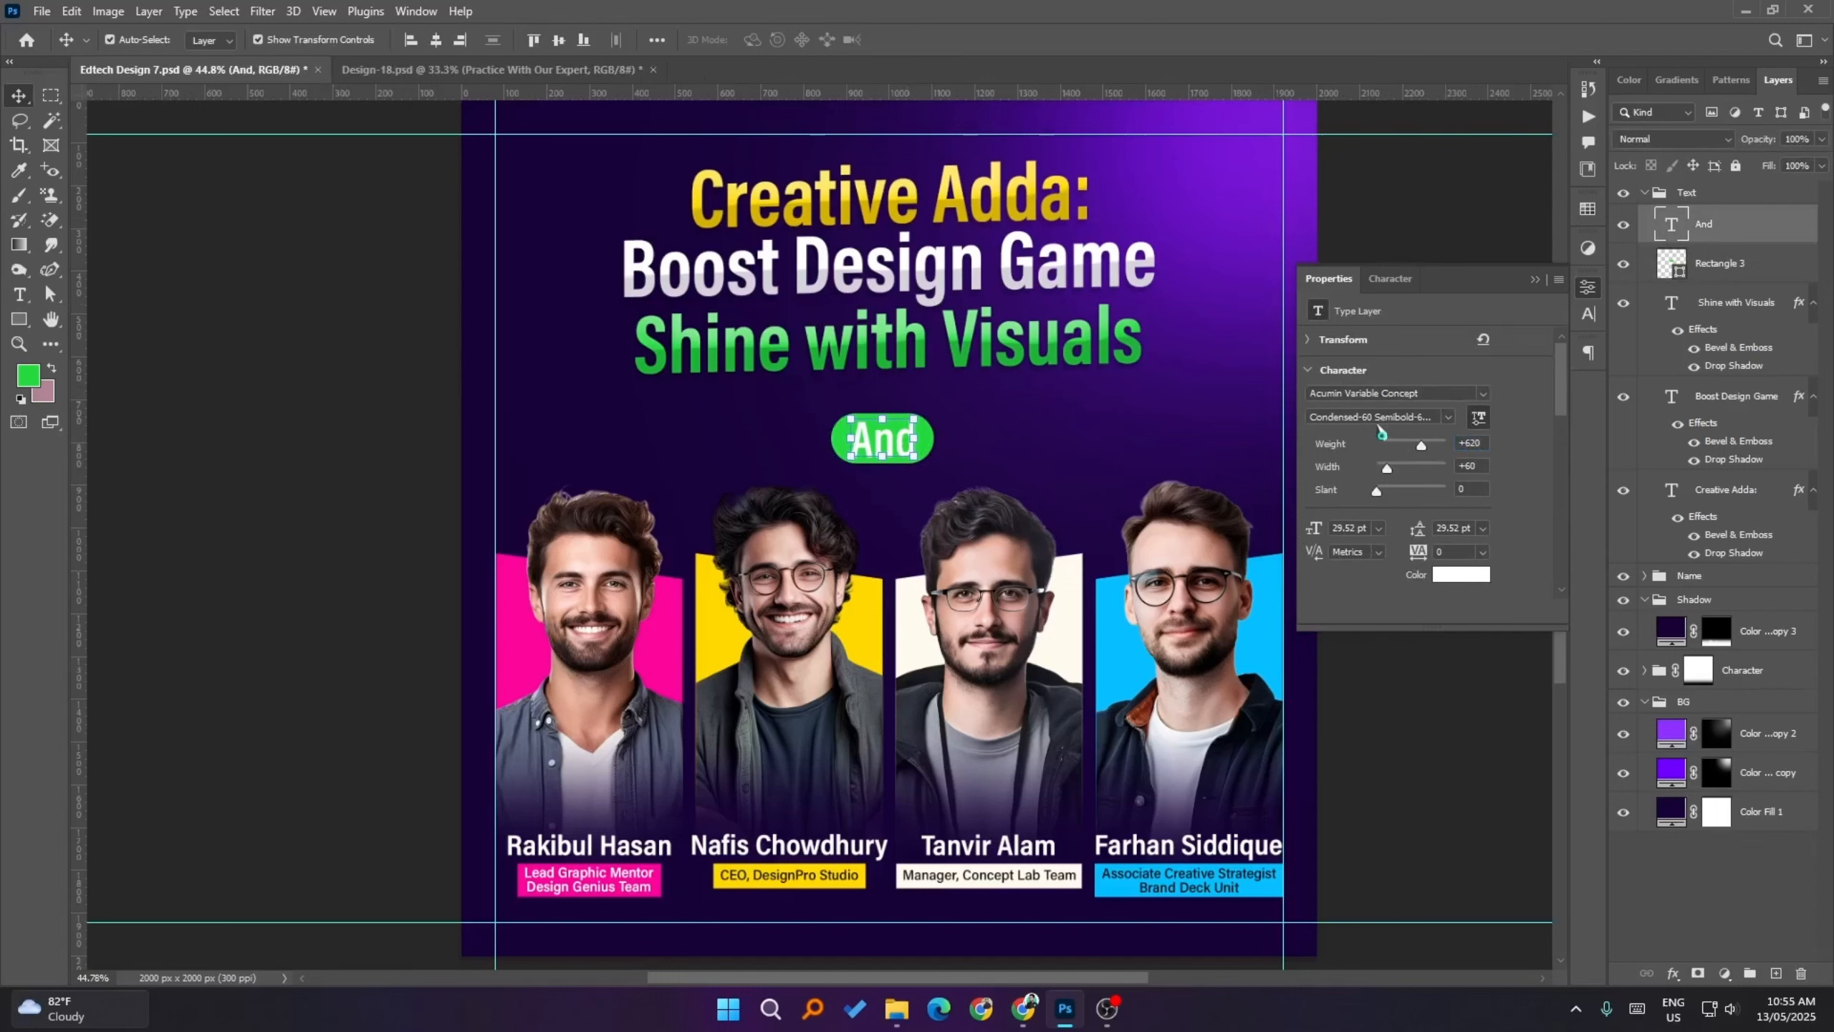
pyautogui.click(928, 441)
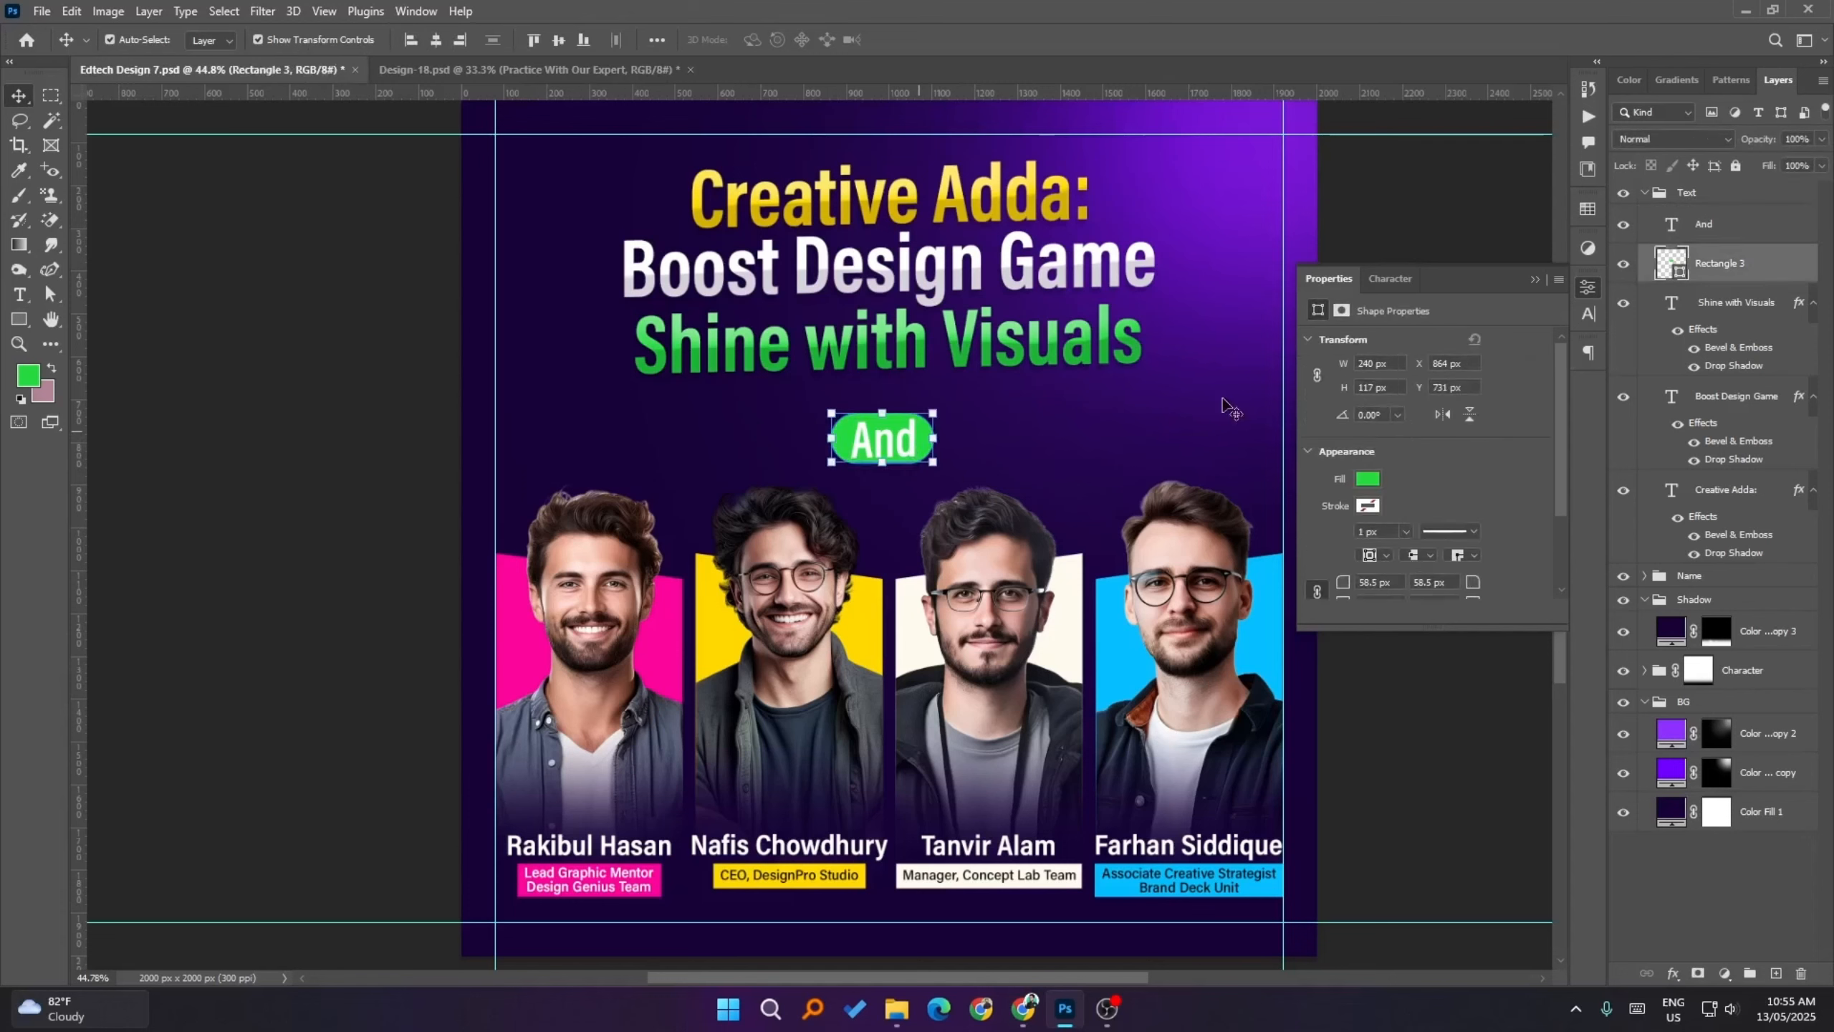
pyautogui.rightClick(1742, 265)
pyautogui.click(1548, 179)
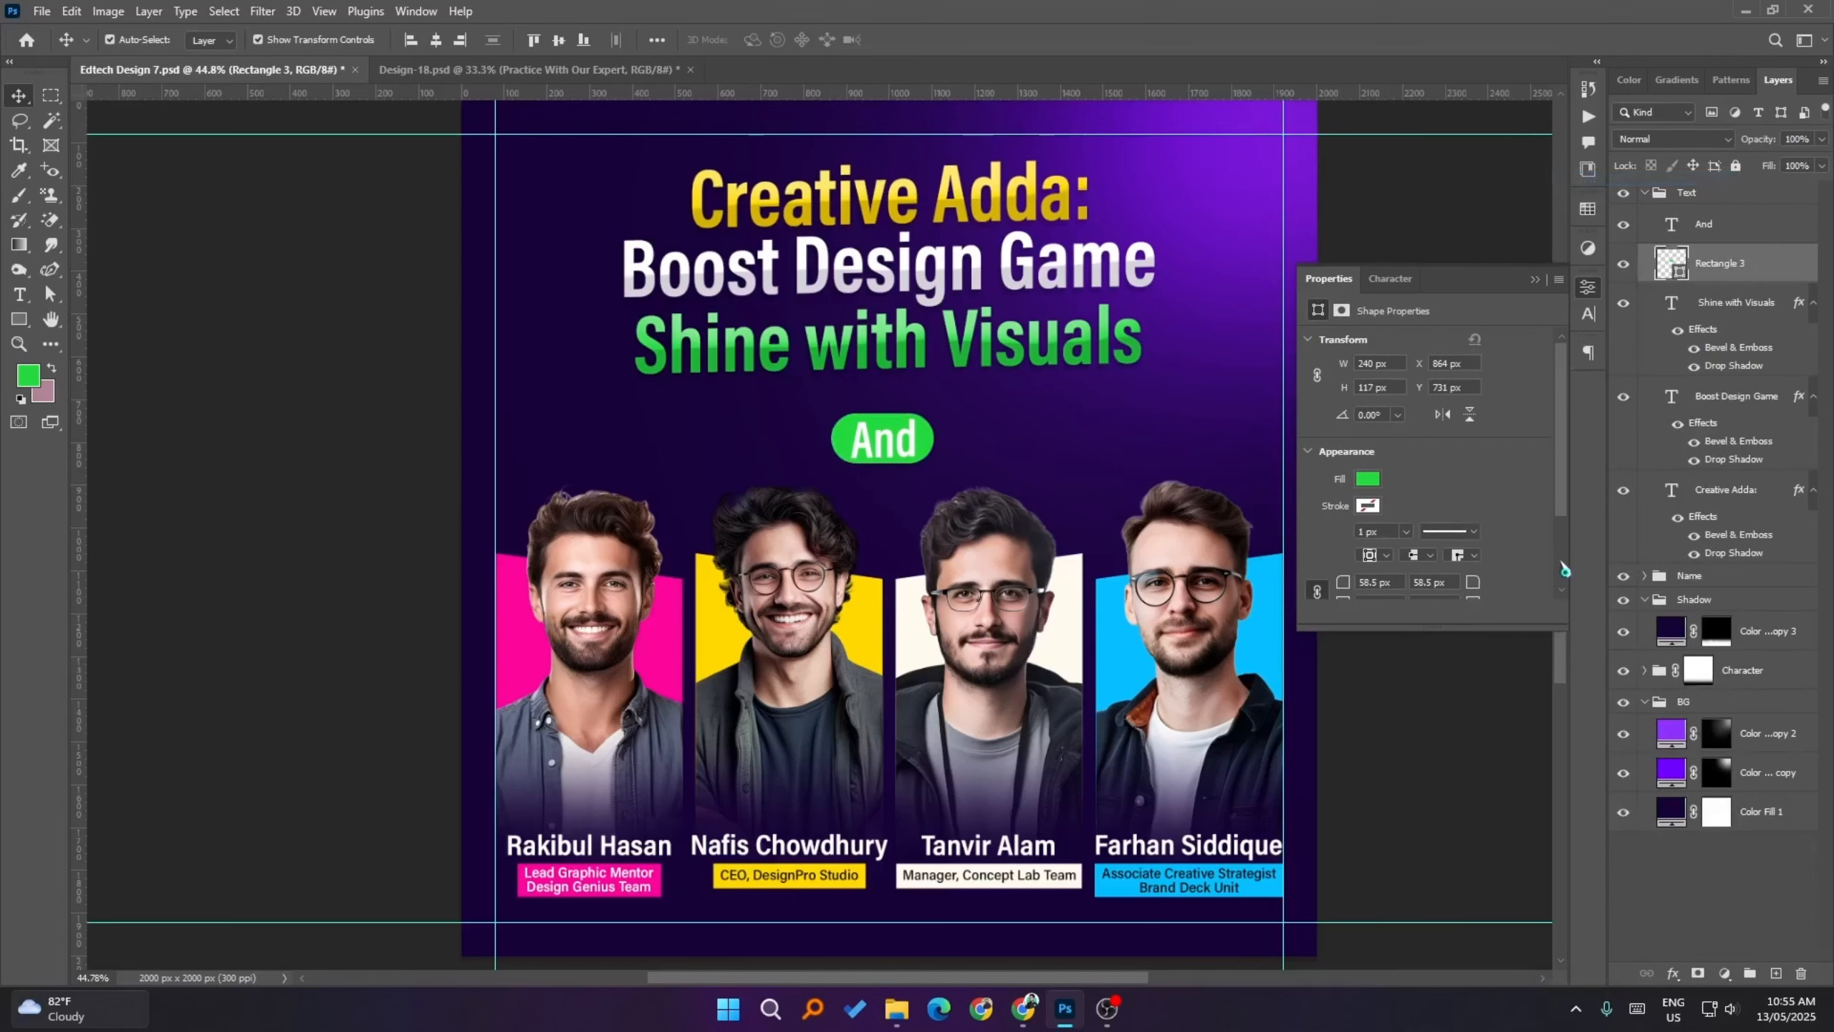
# - Add a gradient overlay to the pill, trying light yellow and orange-yellow presets
pyautogui.click(1129, 779)
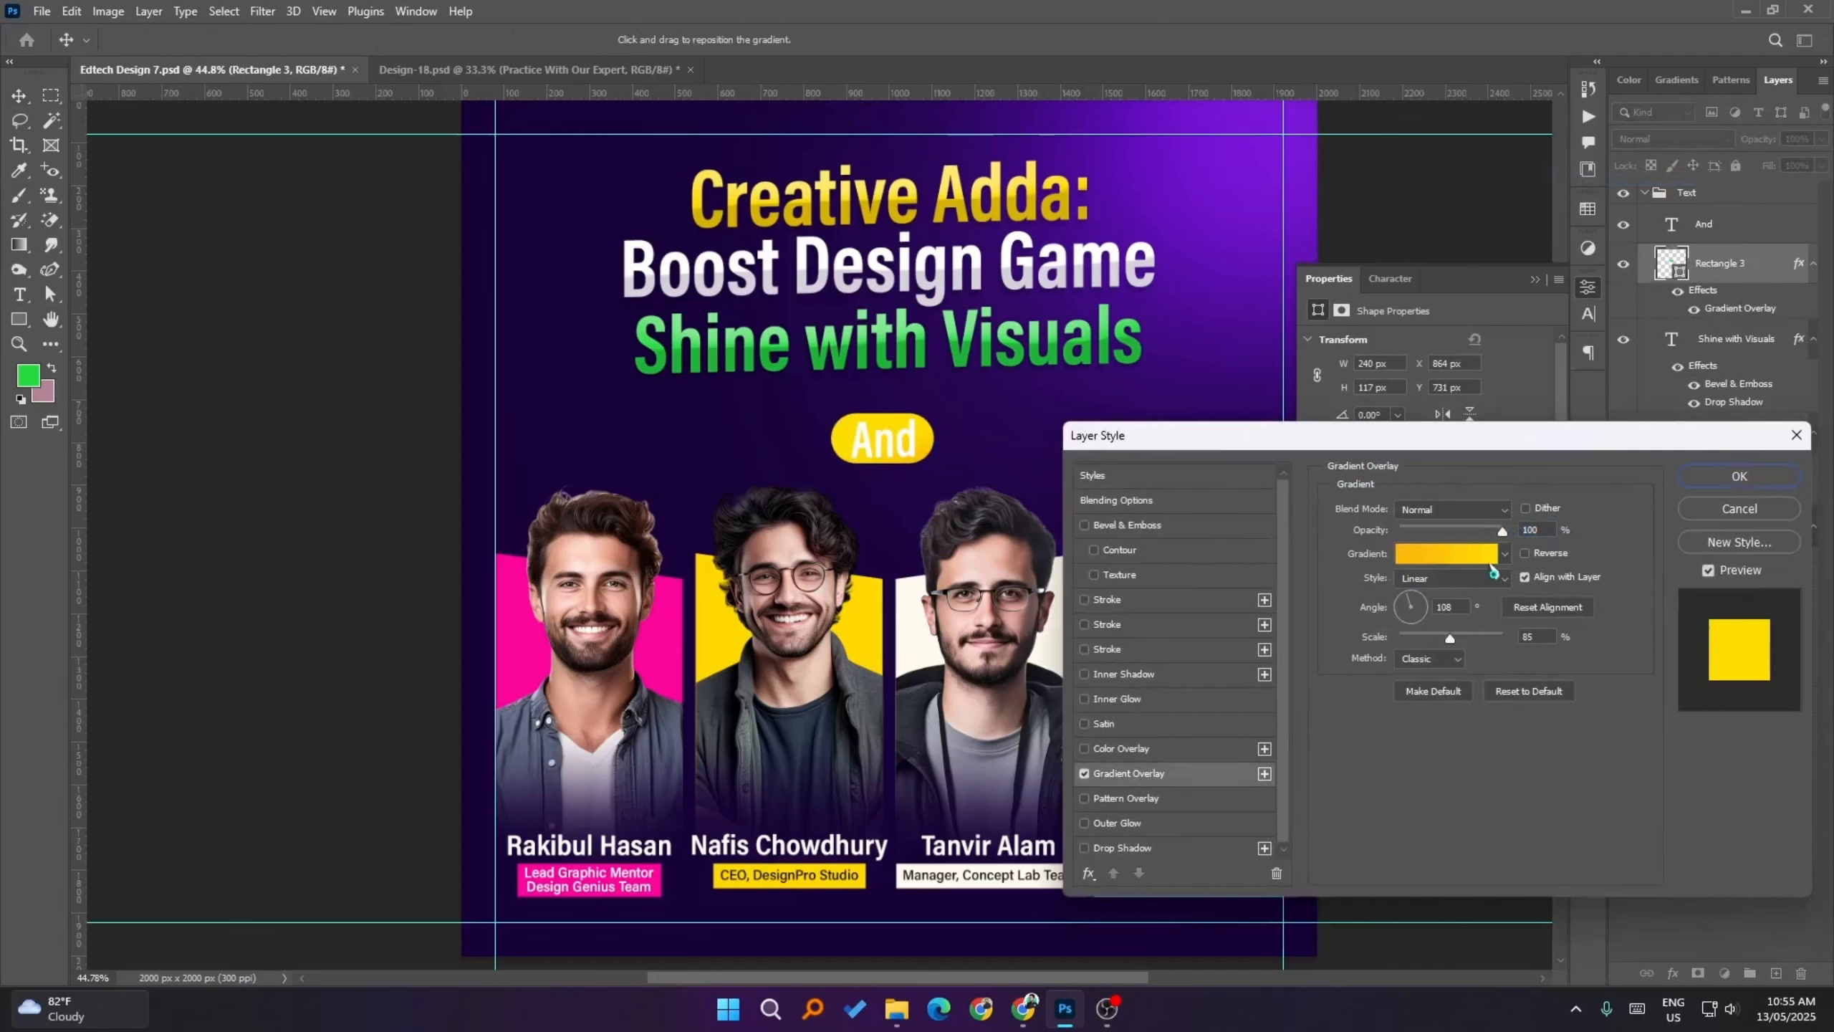
pyautogui.click(1502, 555)
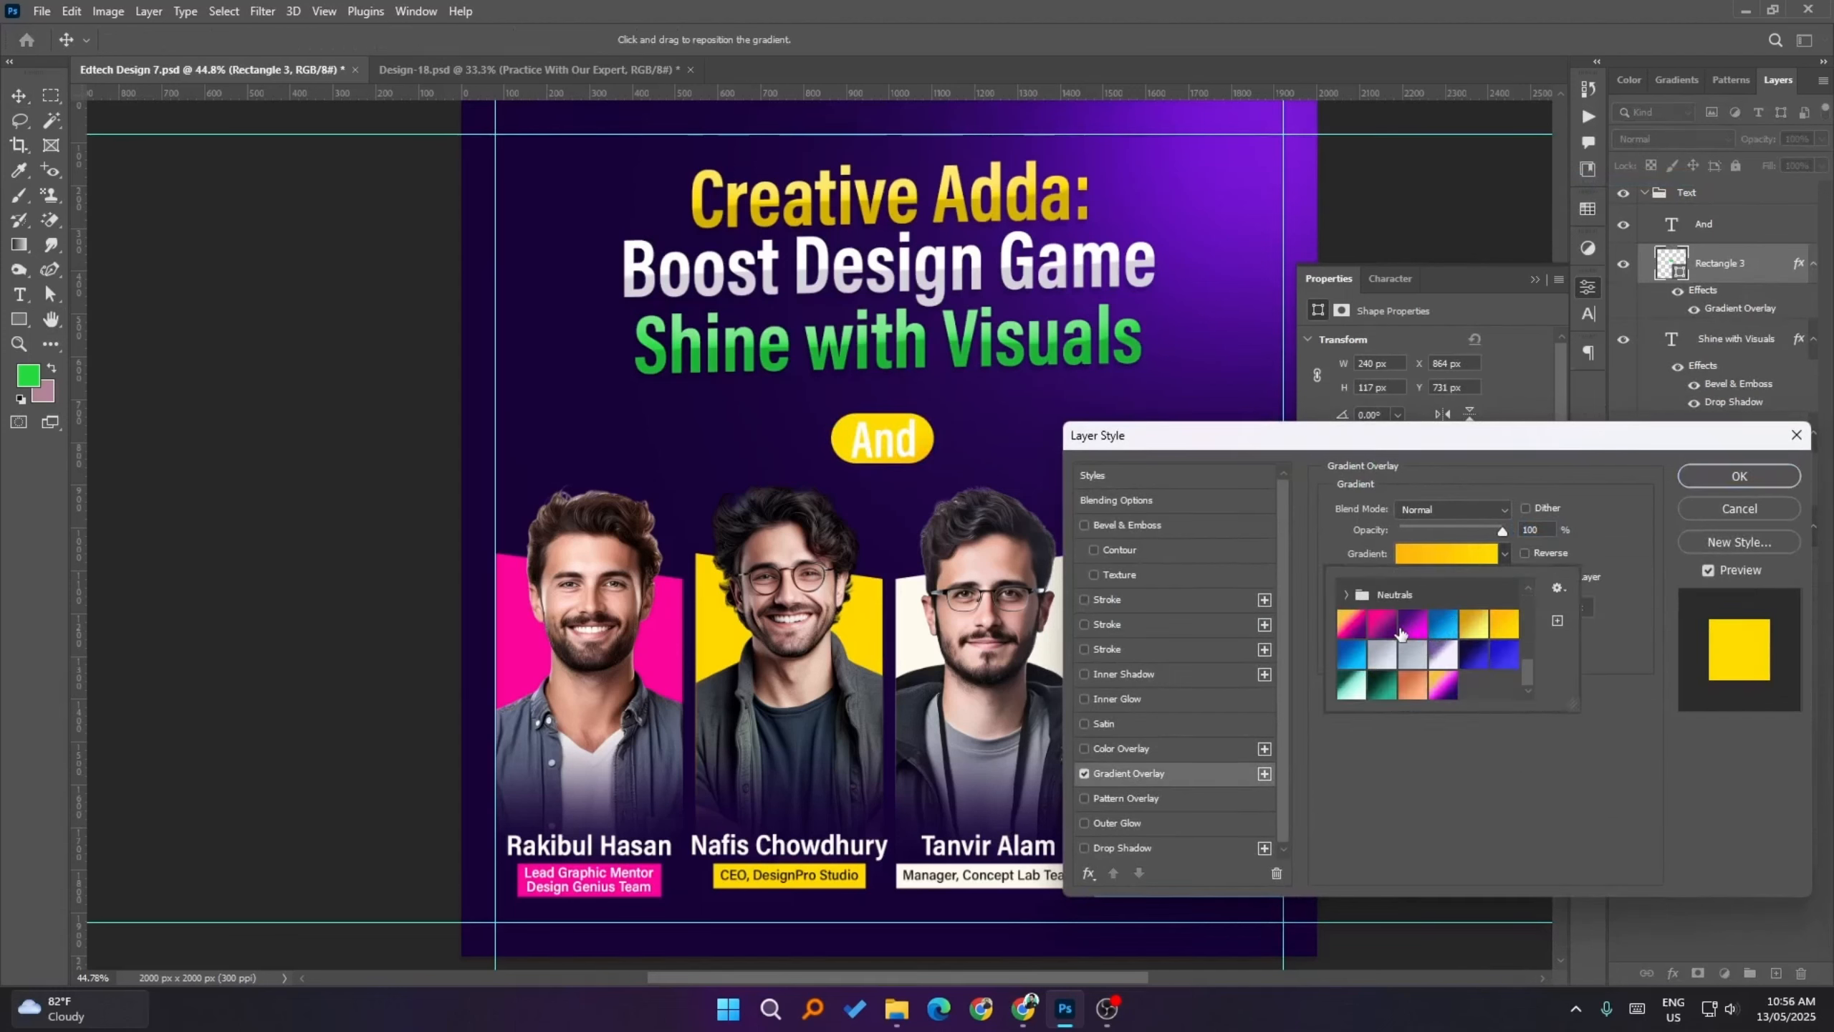
pyautogui.click(1474, 626)
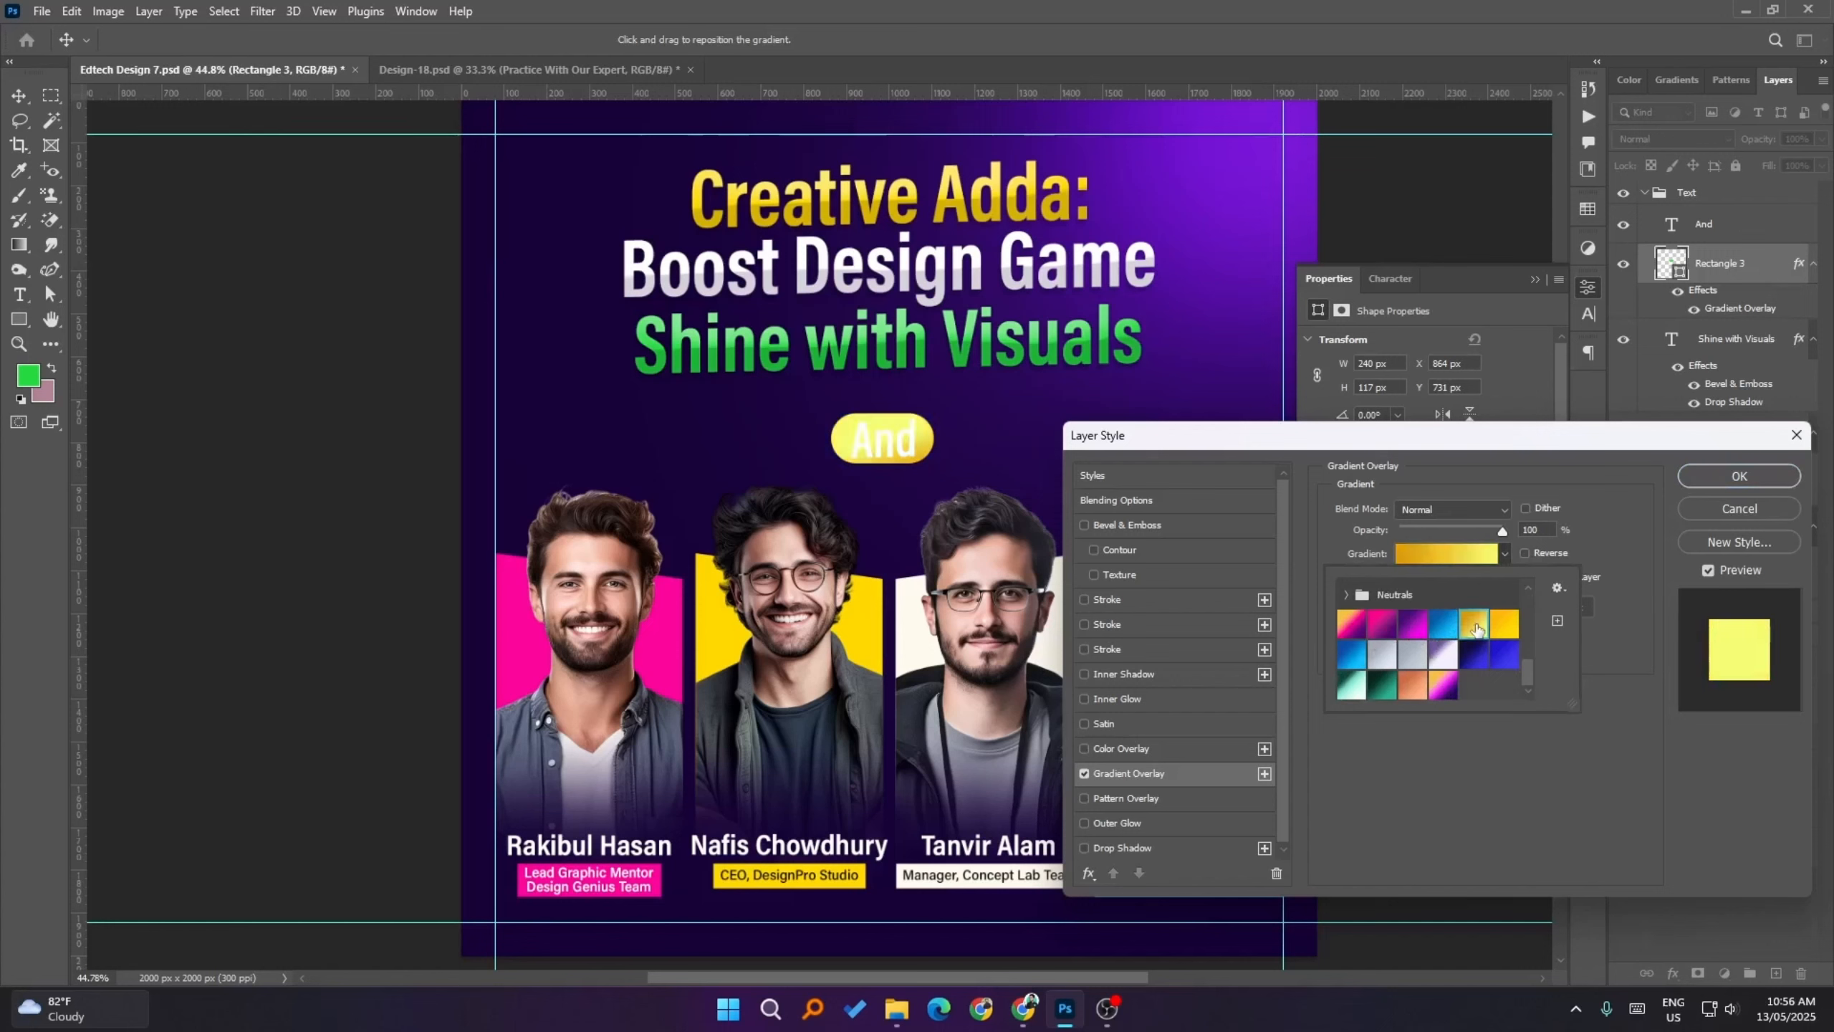
pyautogui.click(1504, 623)
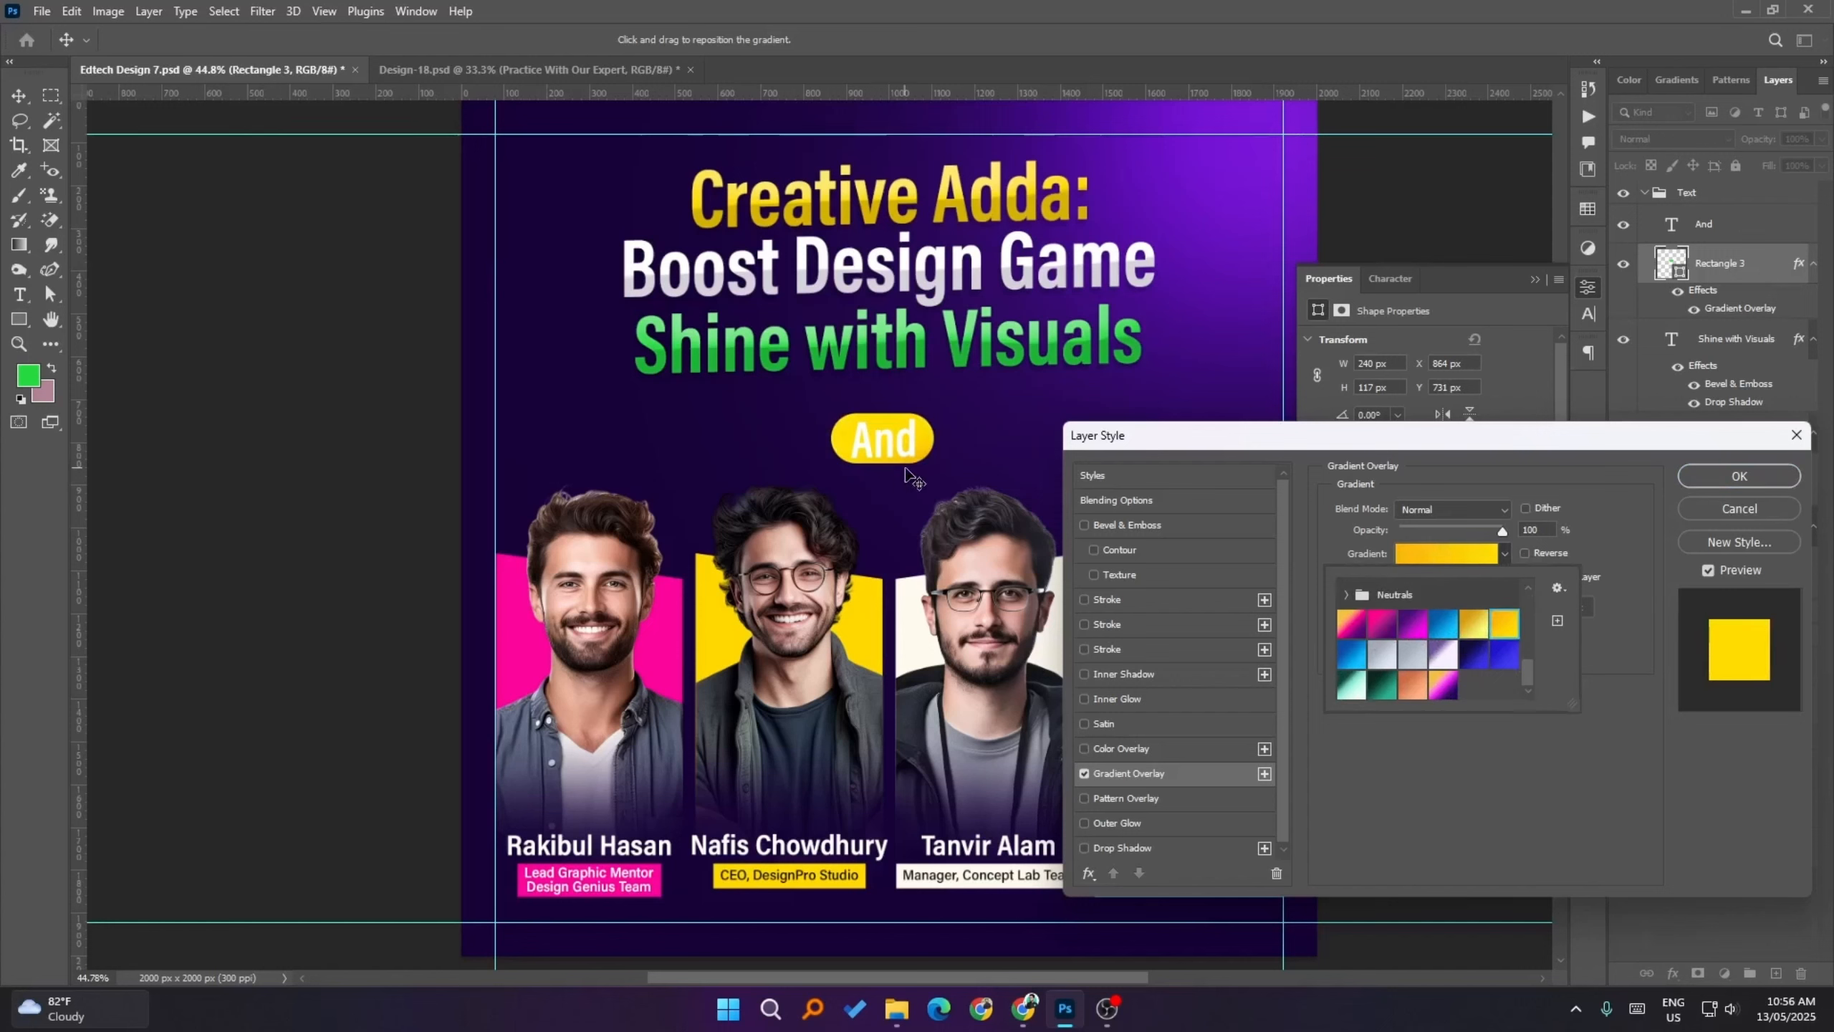
pyautogui.click(852, 390)
pyautogui.moveTo(844, 379); pyautogui.dragTo(896, 454)
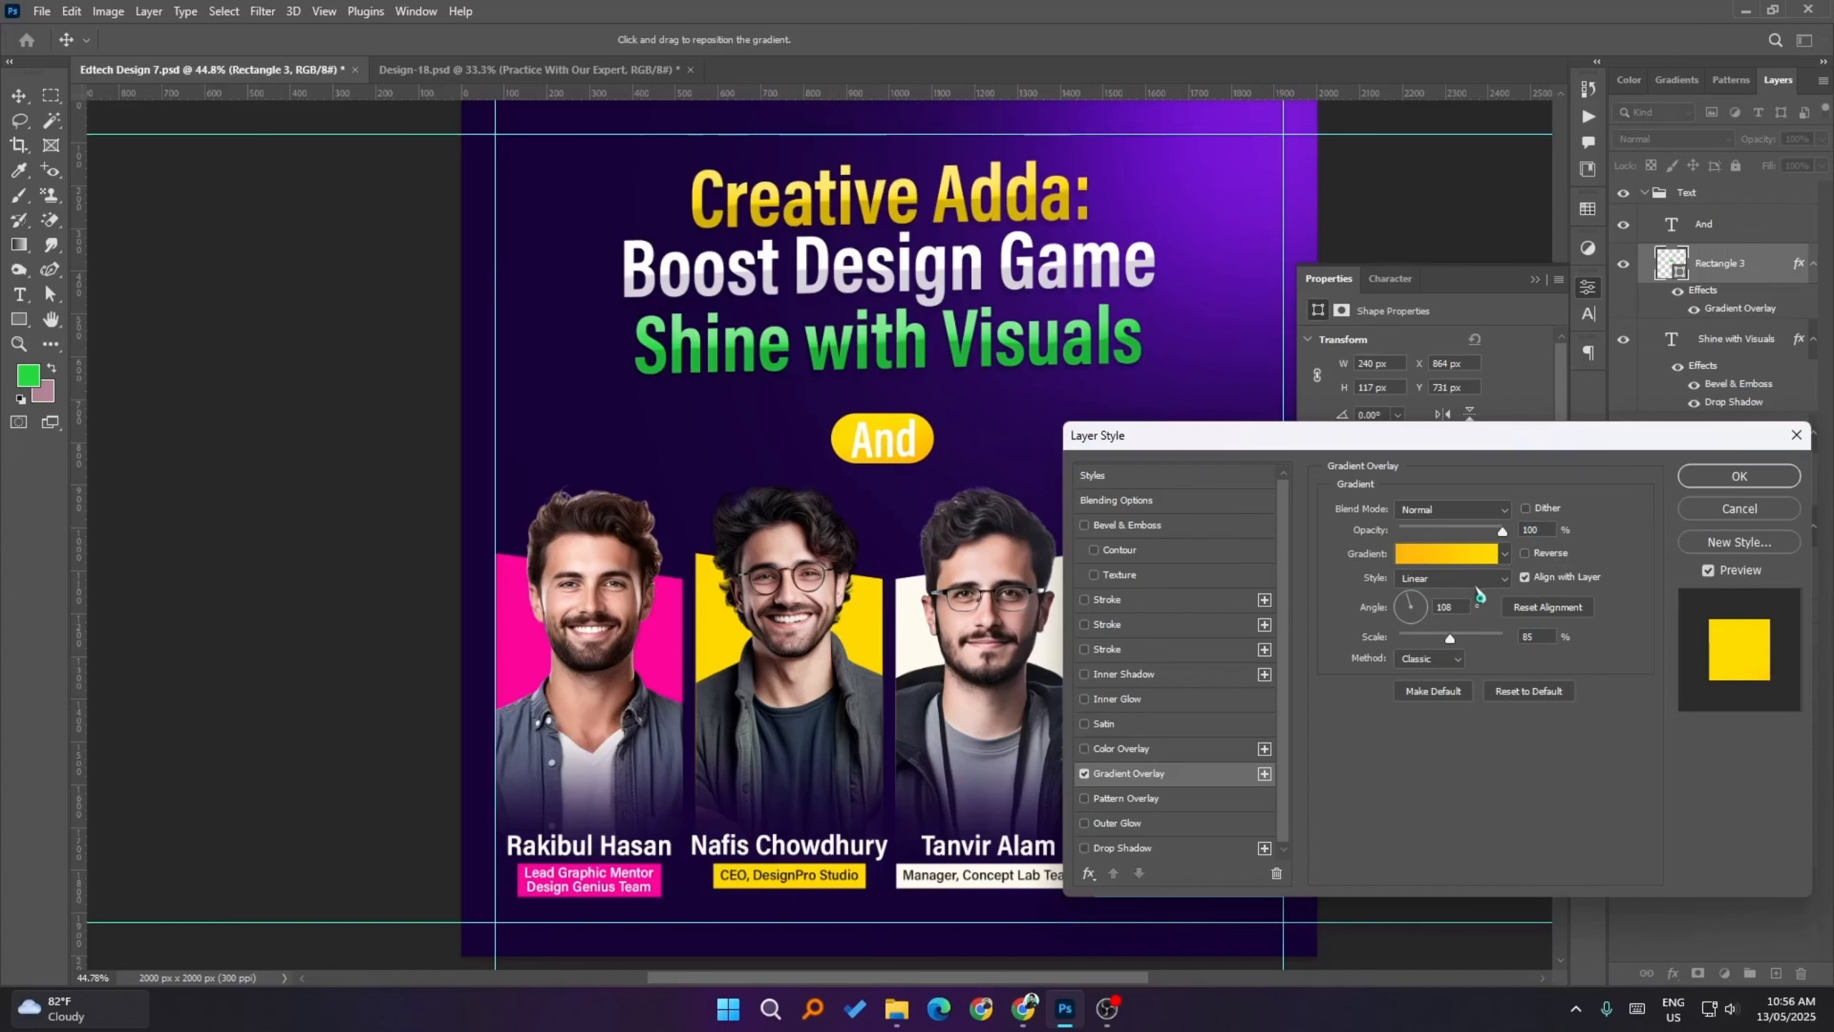
# - Choose the pink-to-purple gradient preset after trying blue and purple-magenta ones
pyautogui.click(1446, 553)
pyautogui.scroll(-3, 1462, 578)
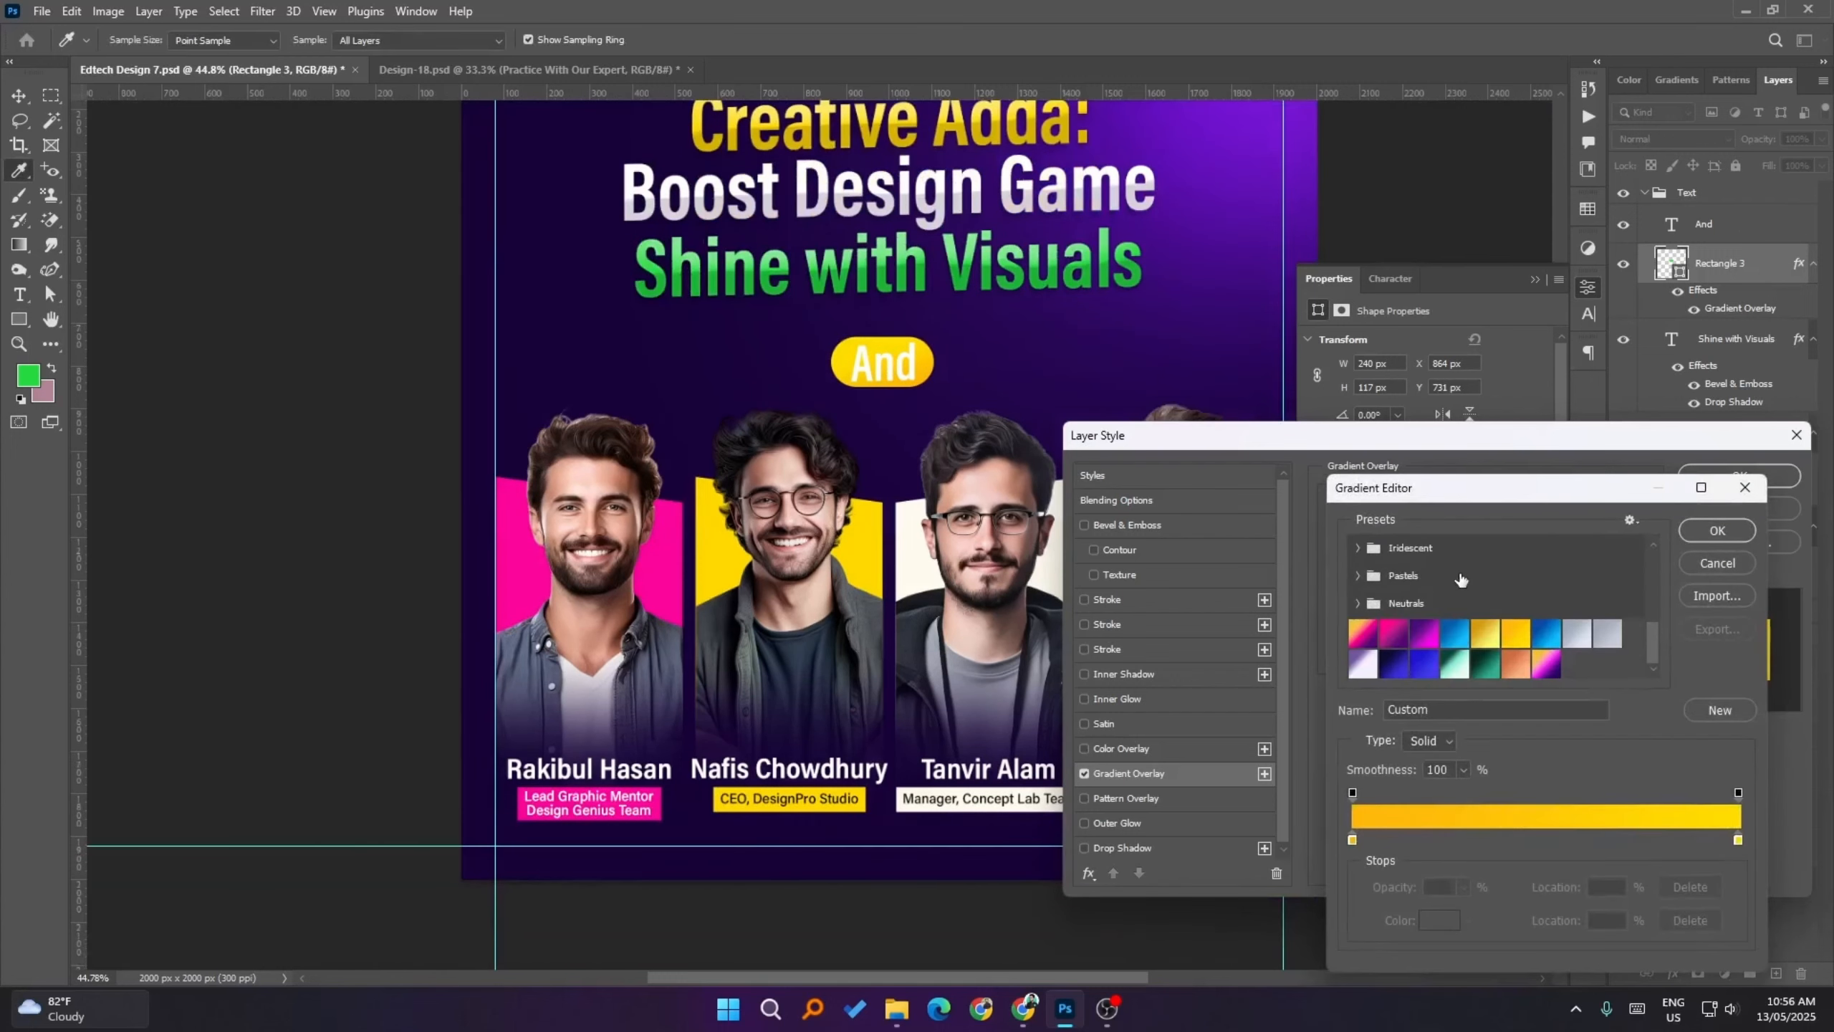
pyautogui.click(1456, 643)
pyautogui.scroll(6, 726, 490)
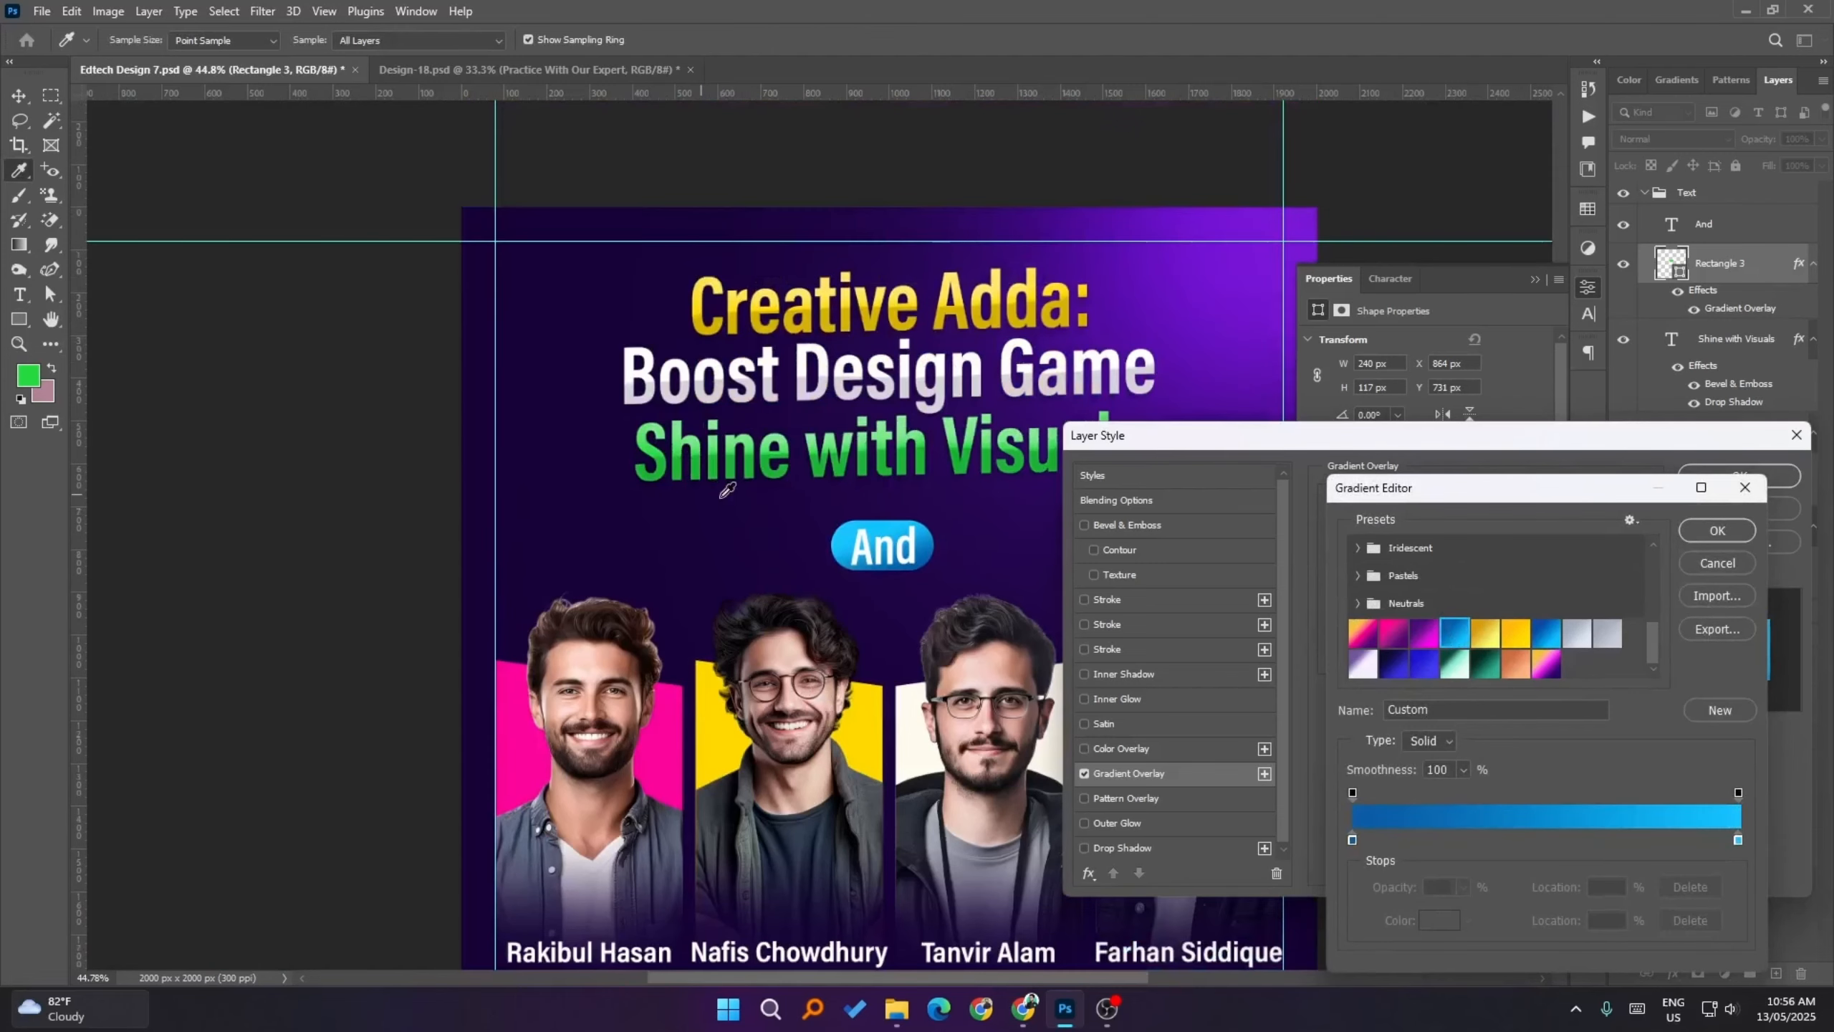
pyautogui.click(1426, 634)
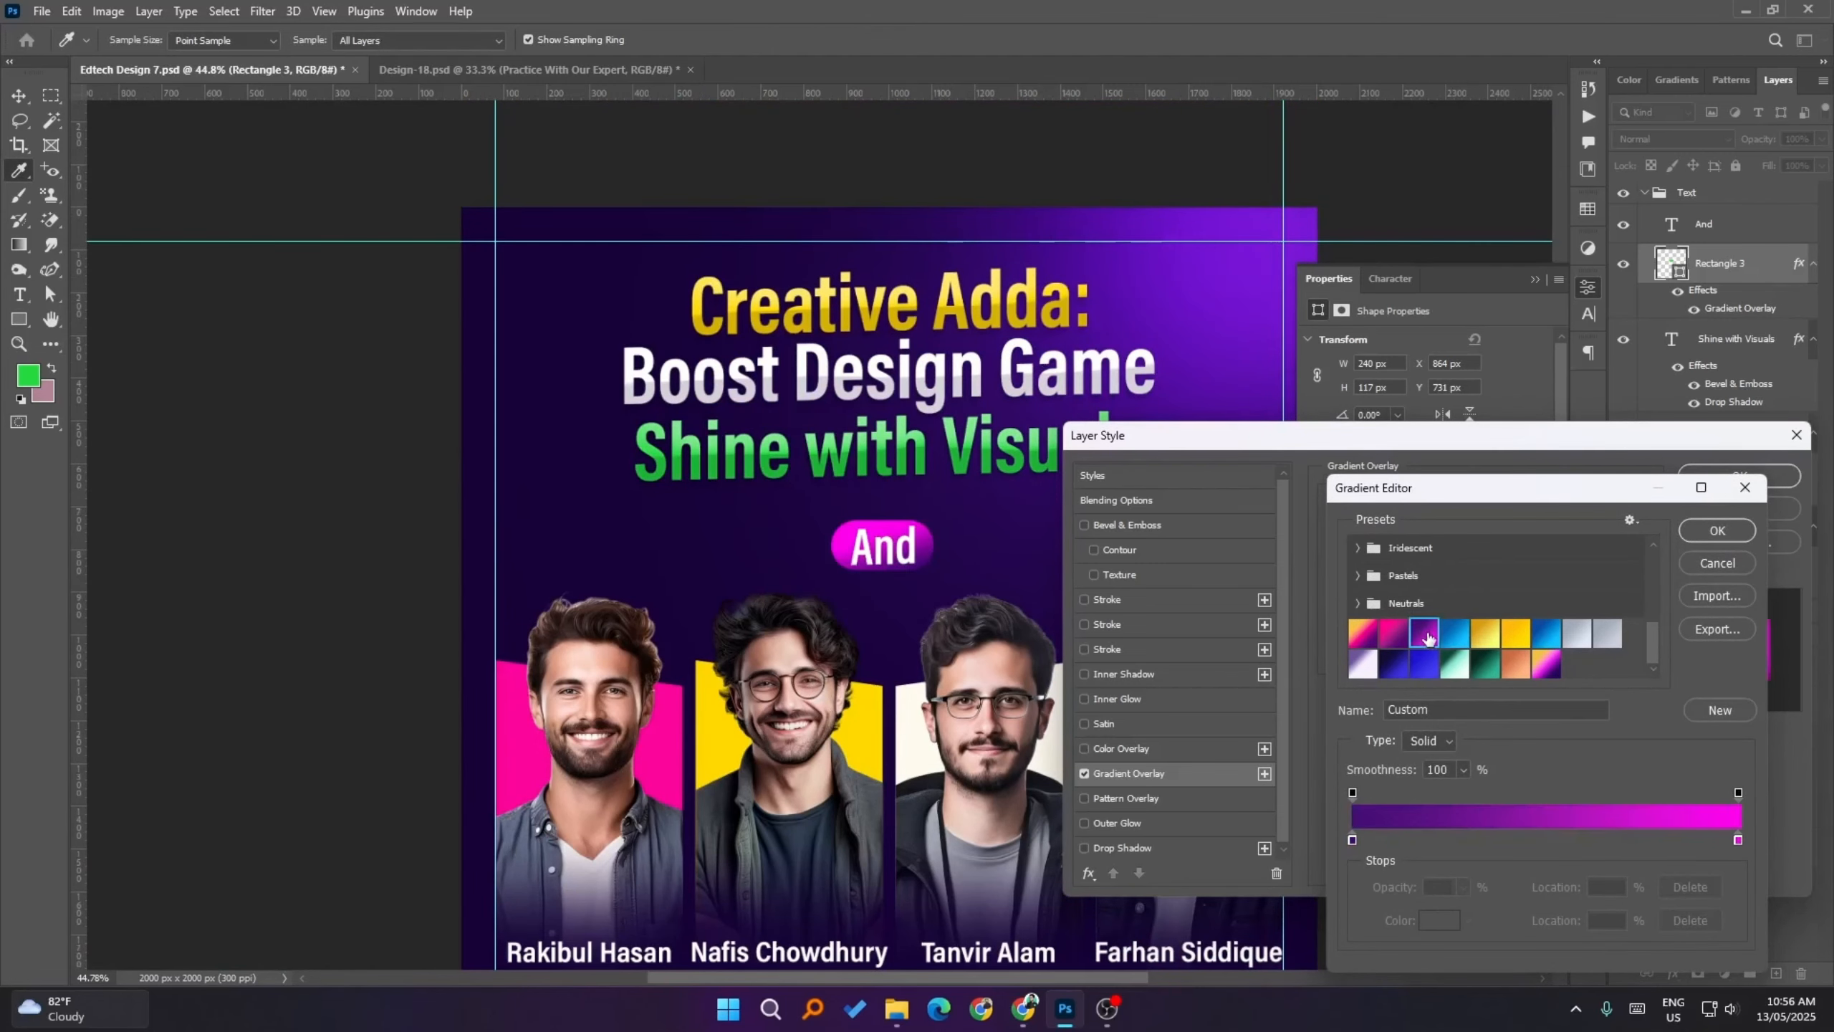
pyautogui.click(1391, 627)
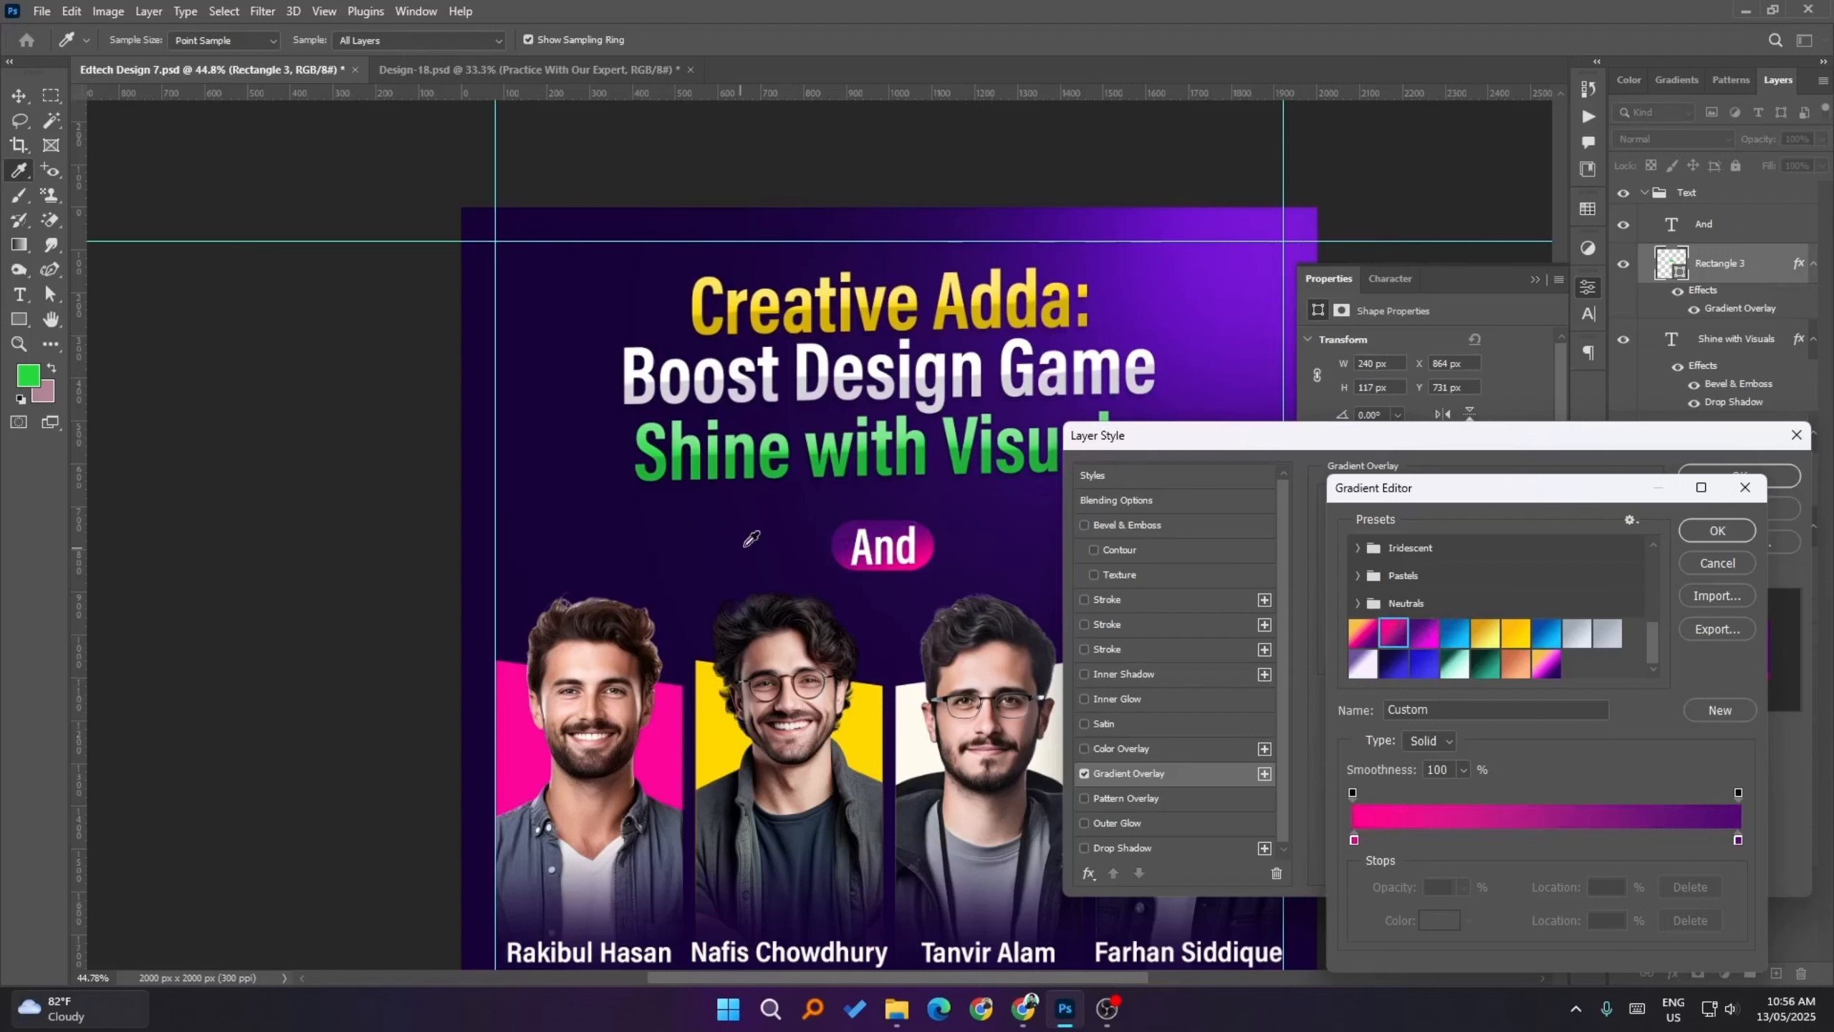
# - Set the right gradient stop to the background purple #170238, keeping the pink #fc059c stop
pyautogui.click(1739, 840)
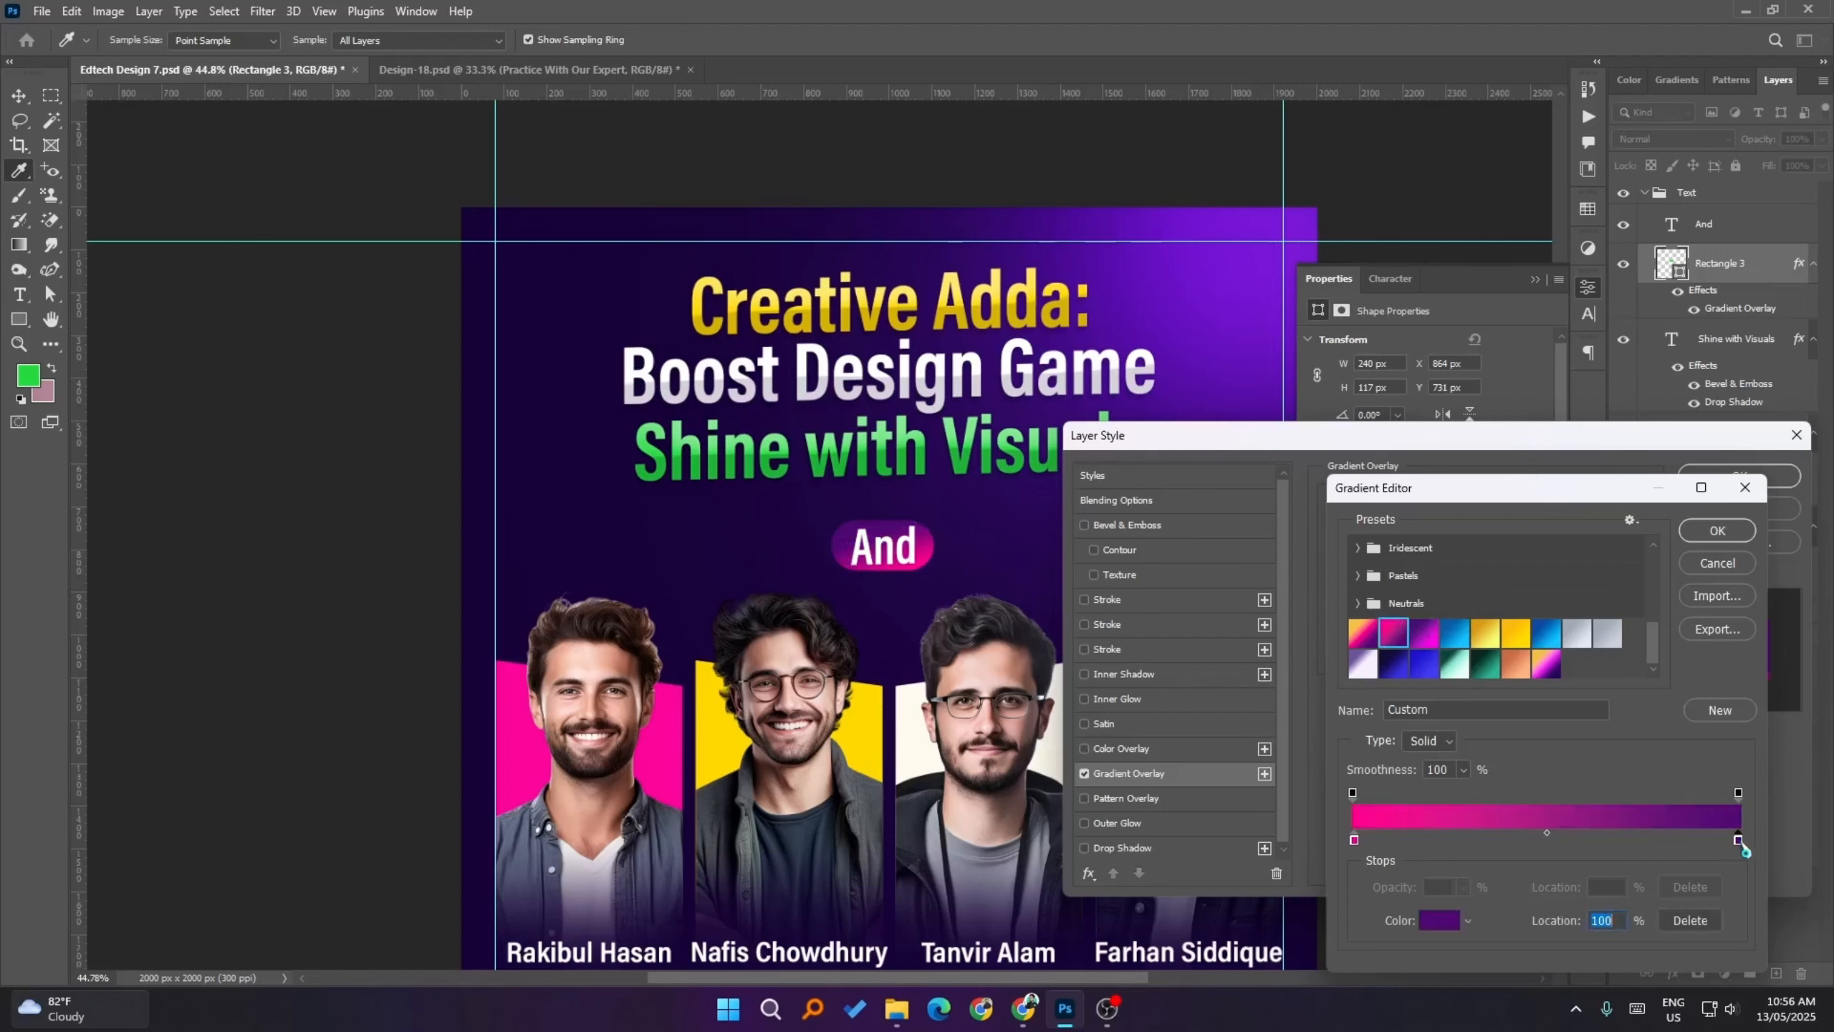
pyautogui.click(1445, 925)
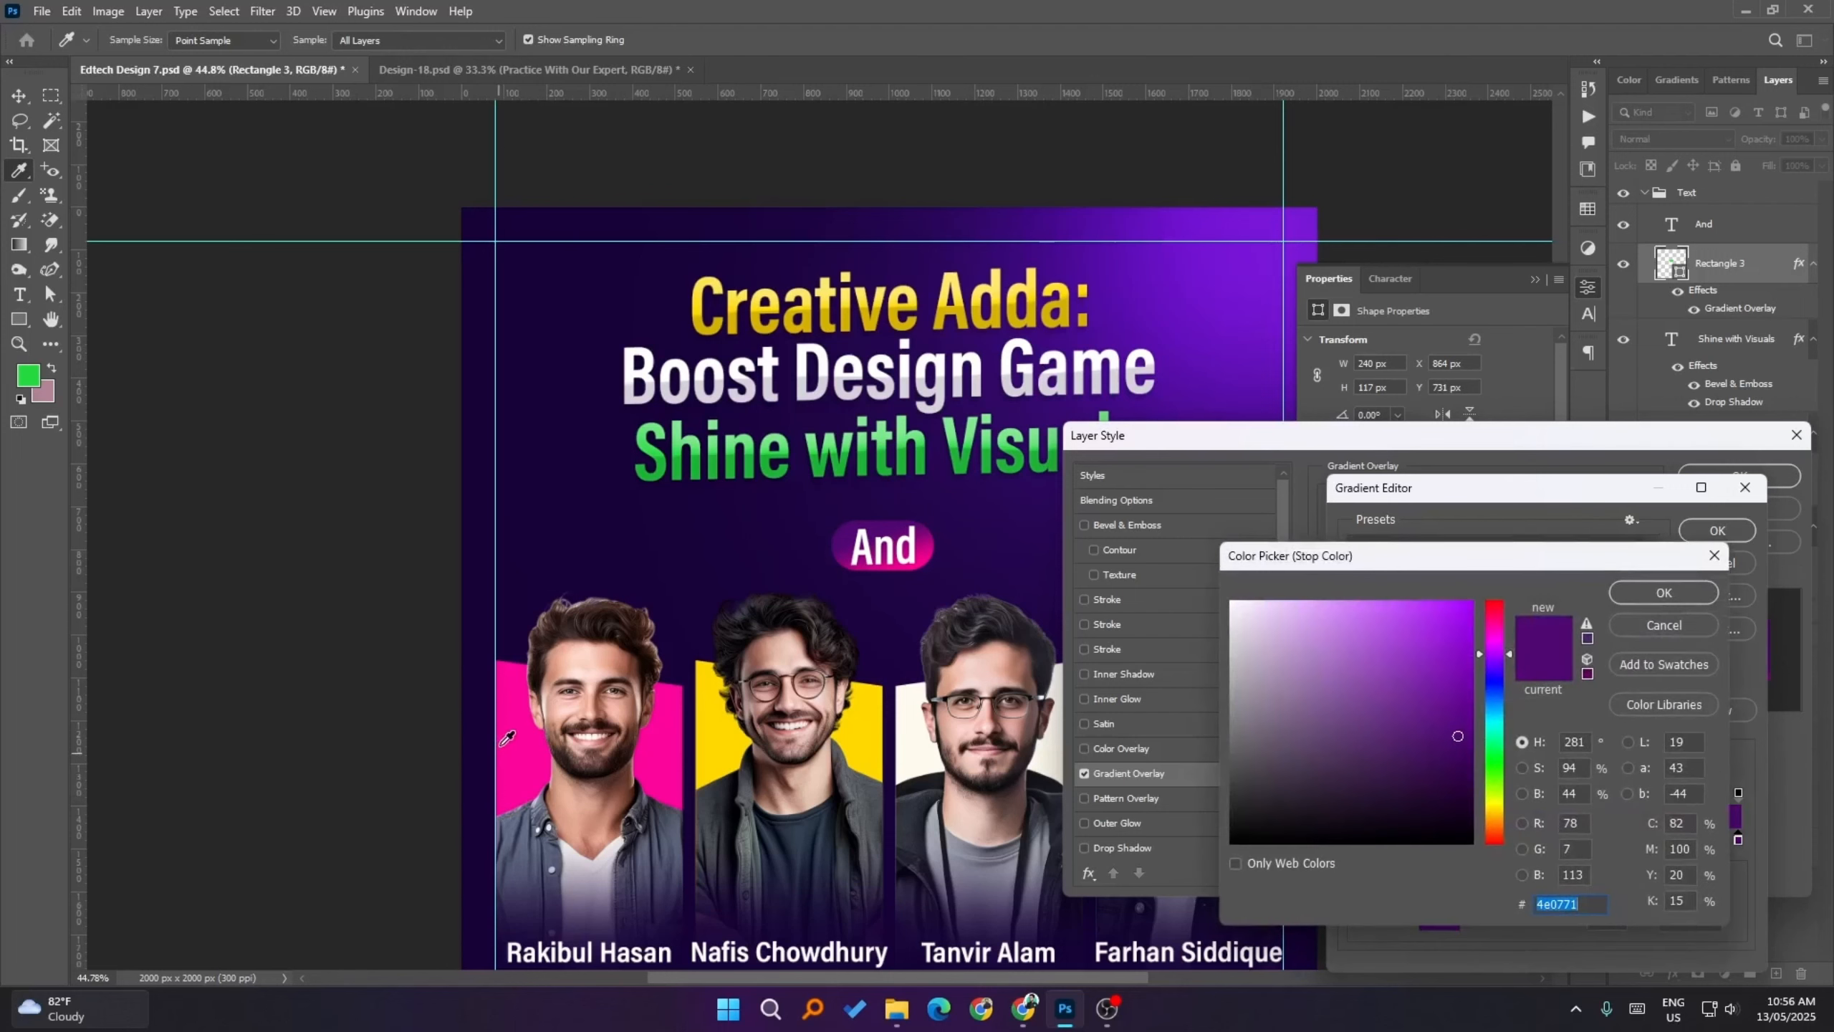
pyautogui.click(550, 493)
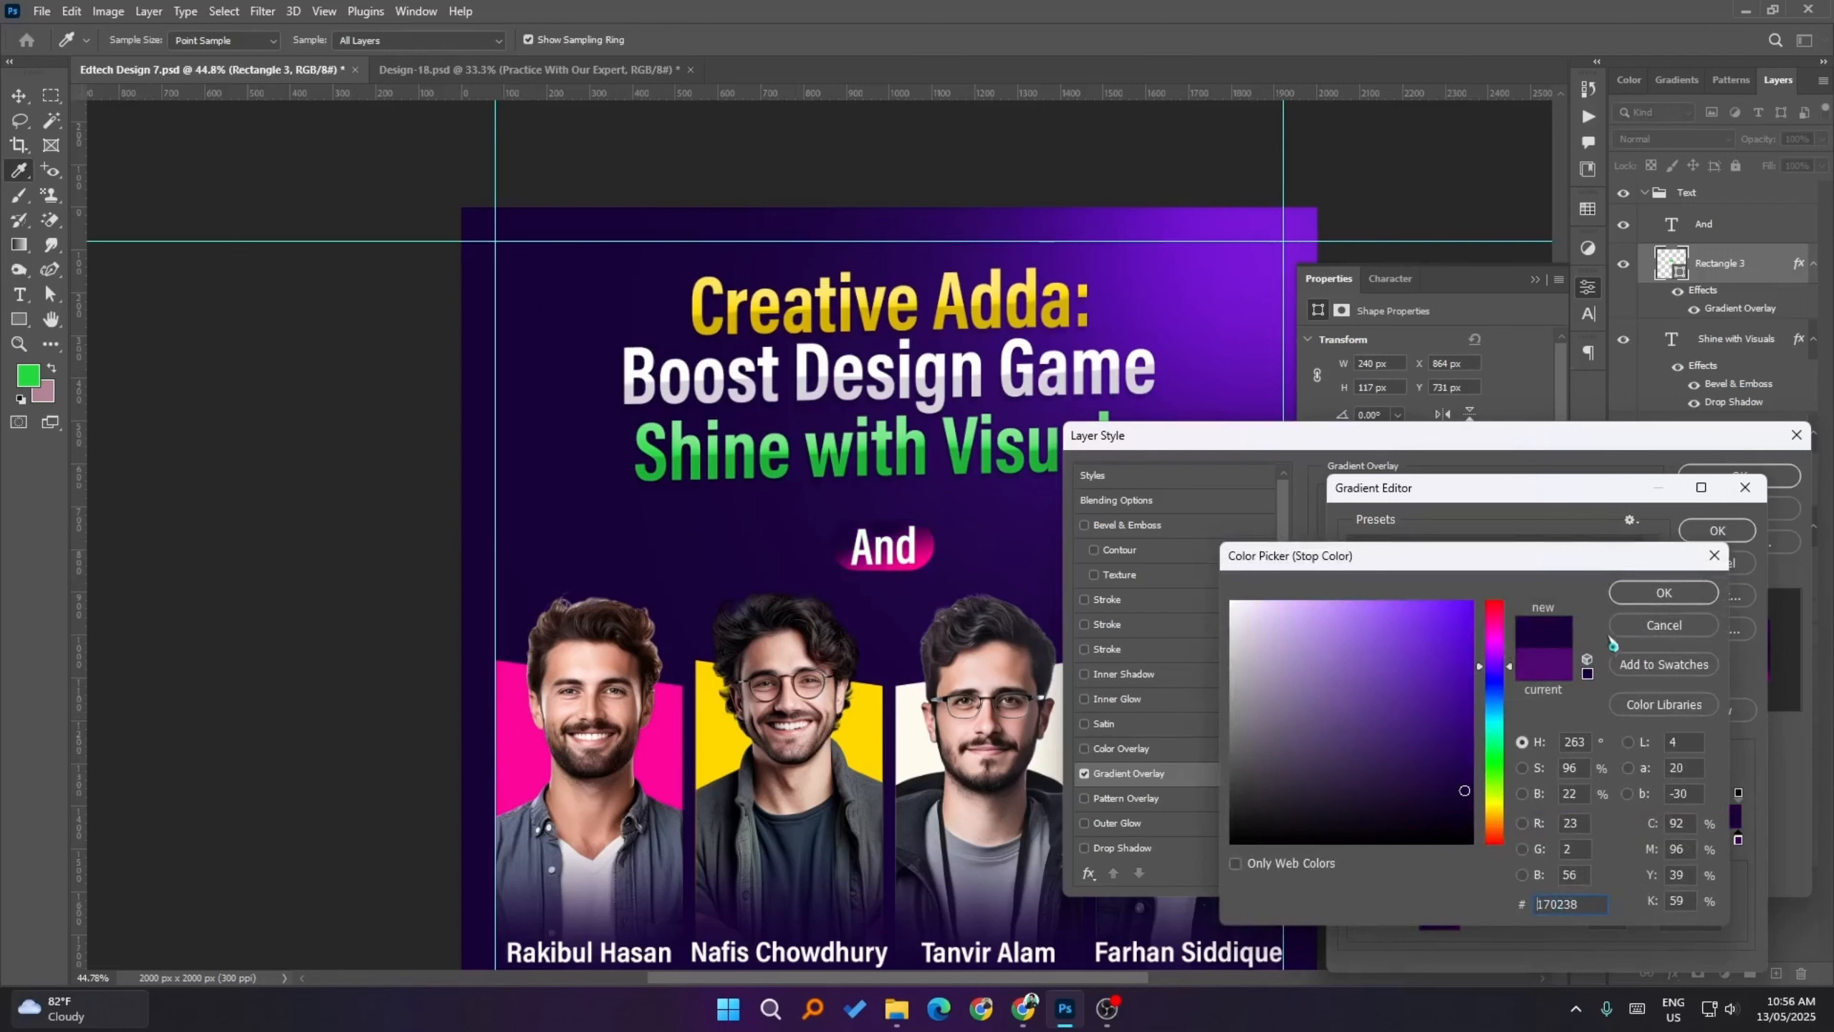
pyautogui.click(1664, 593)
pyautogui.click(1355, 841)
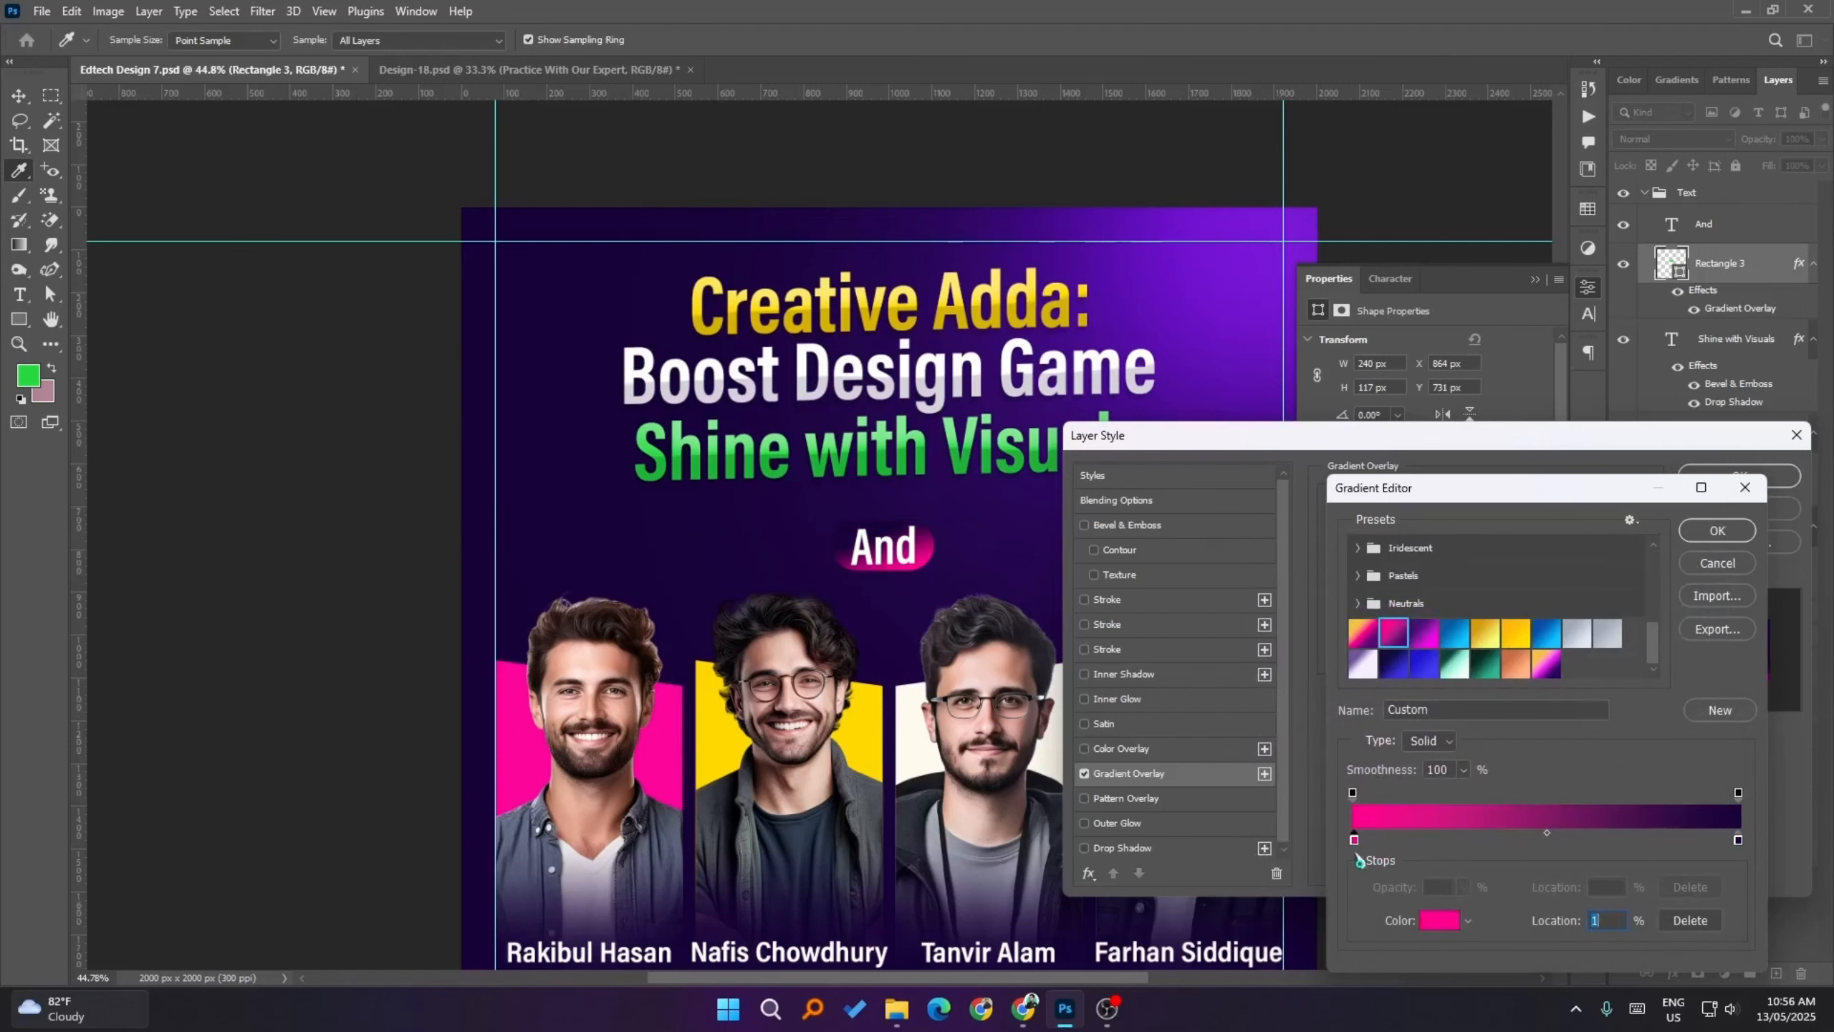
pyautogui.click(1440, 924)
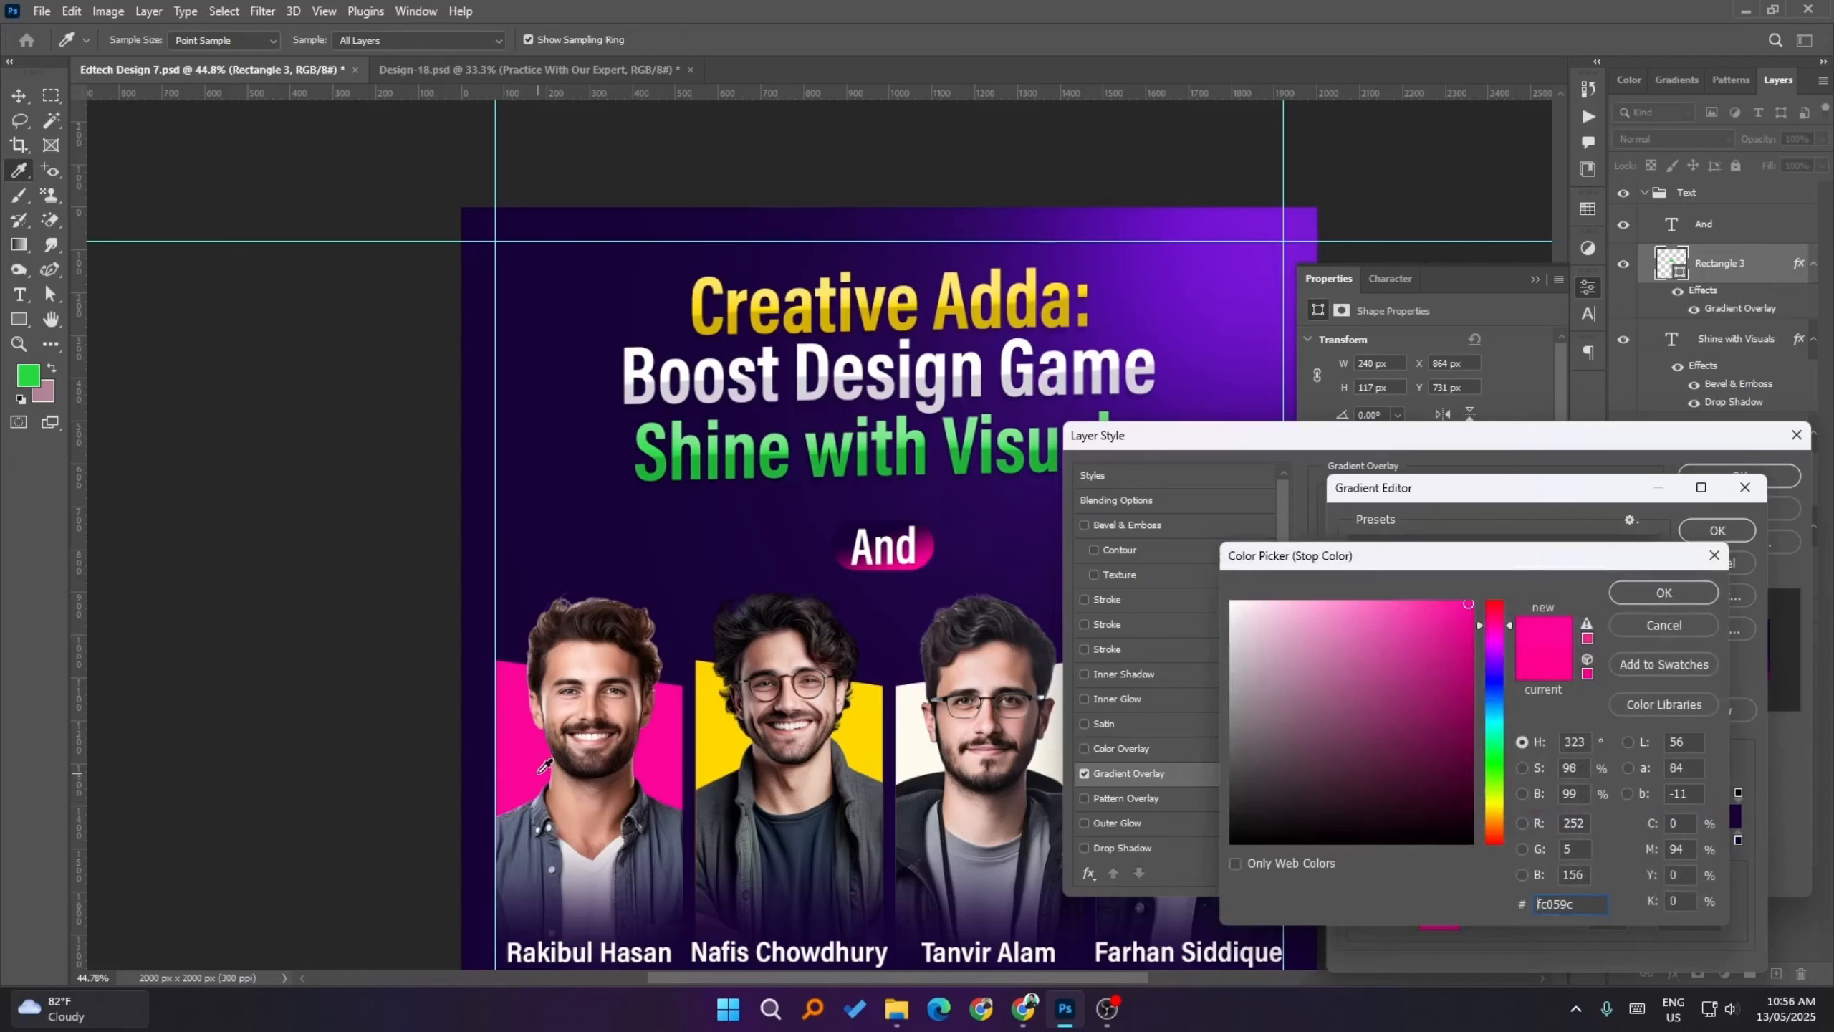
pyautogui.click(1664, 591)
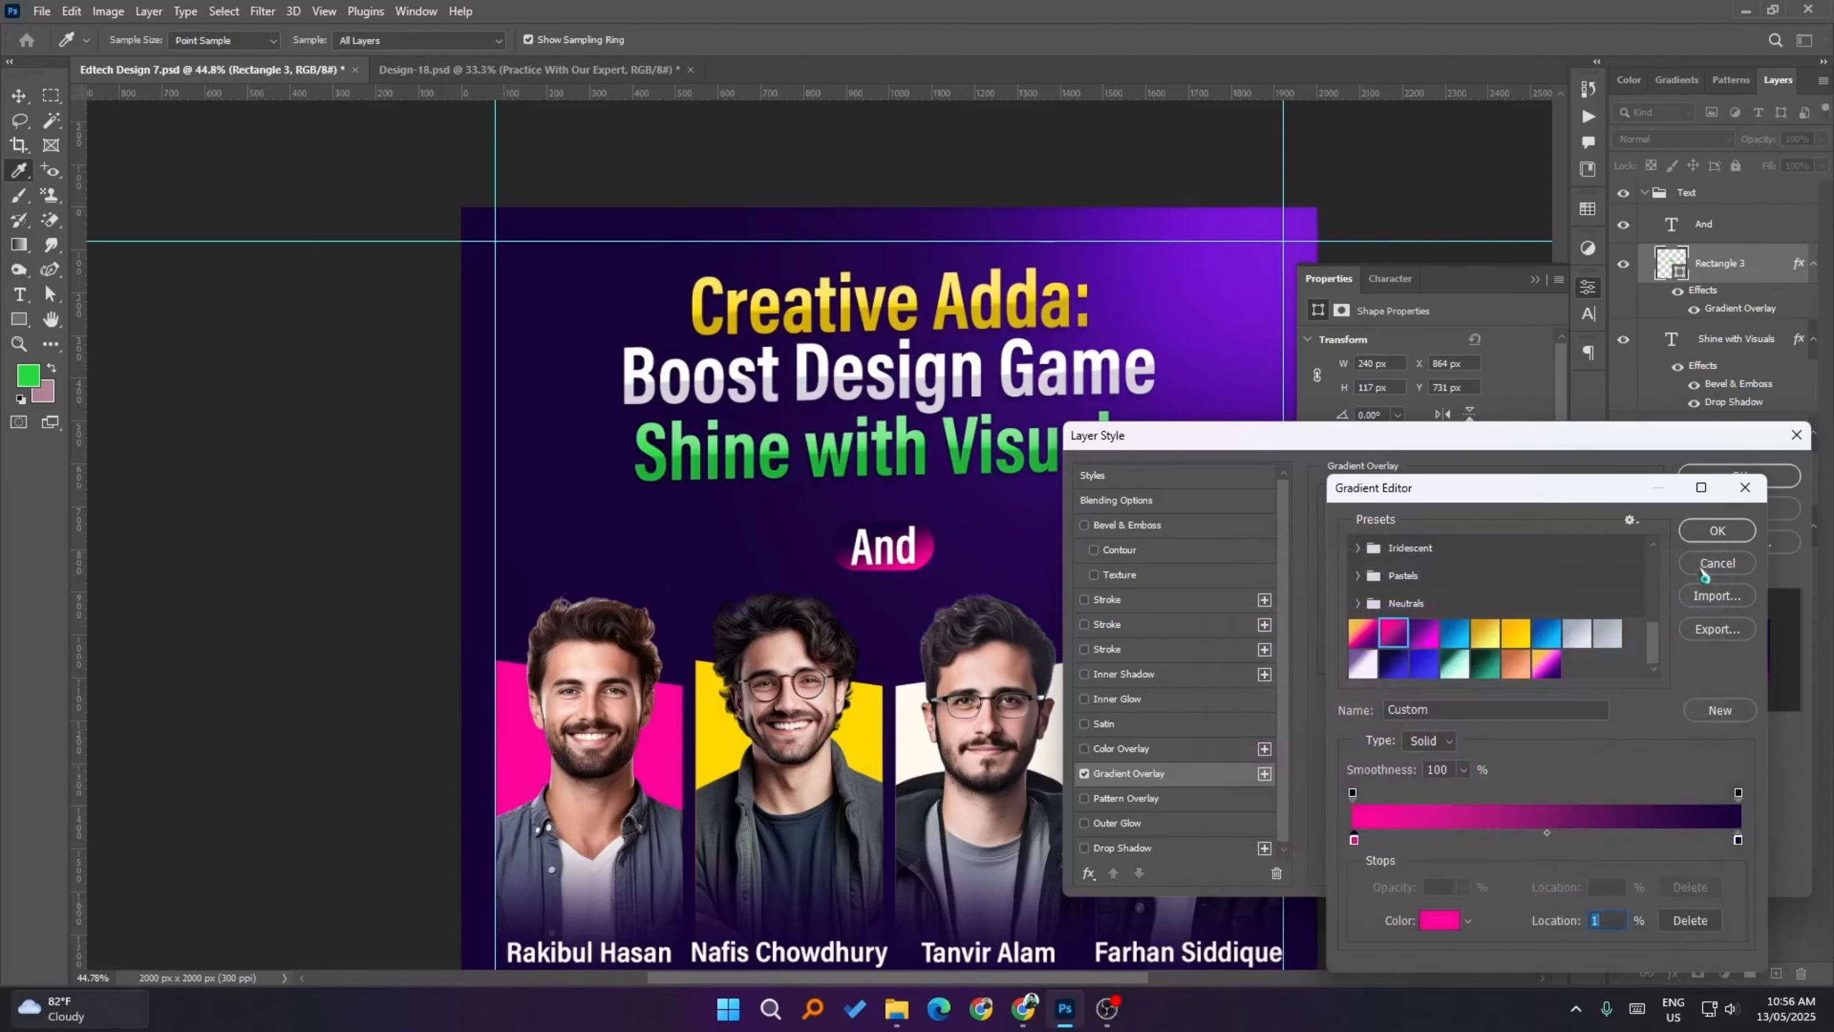
pyautogui.click(1718, 531)
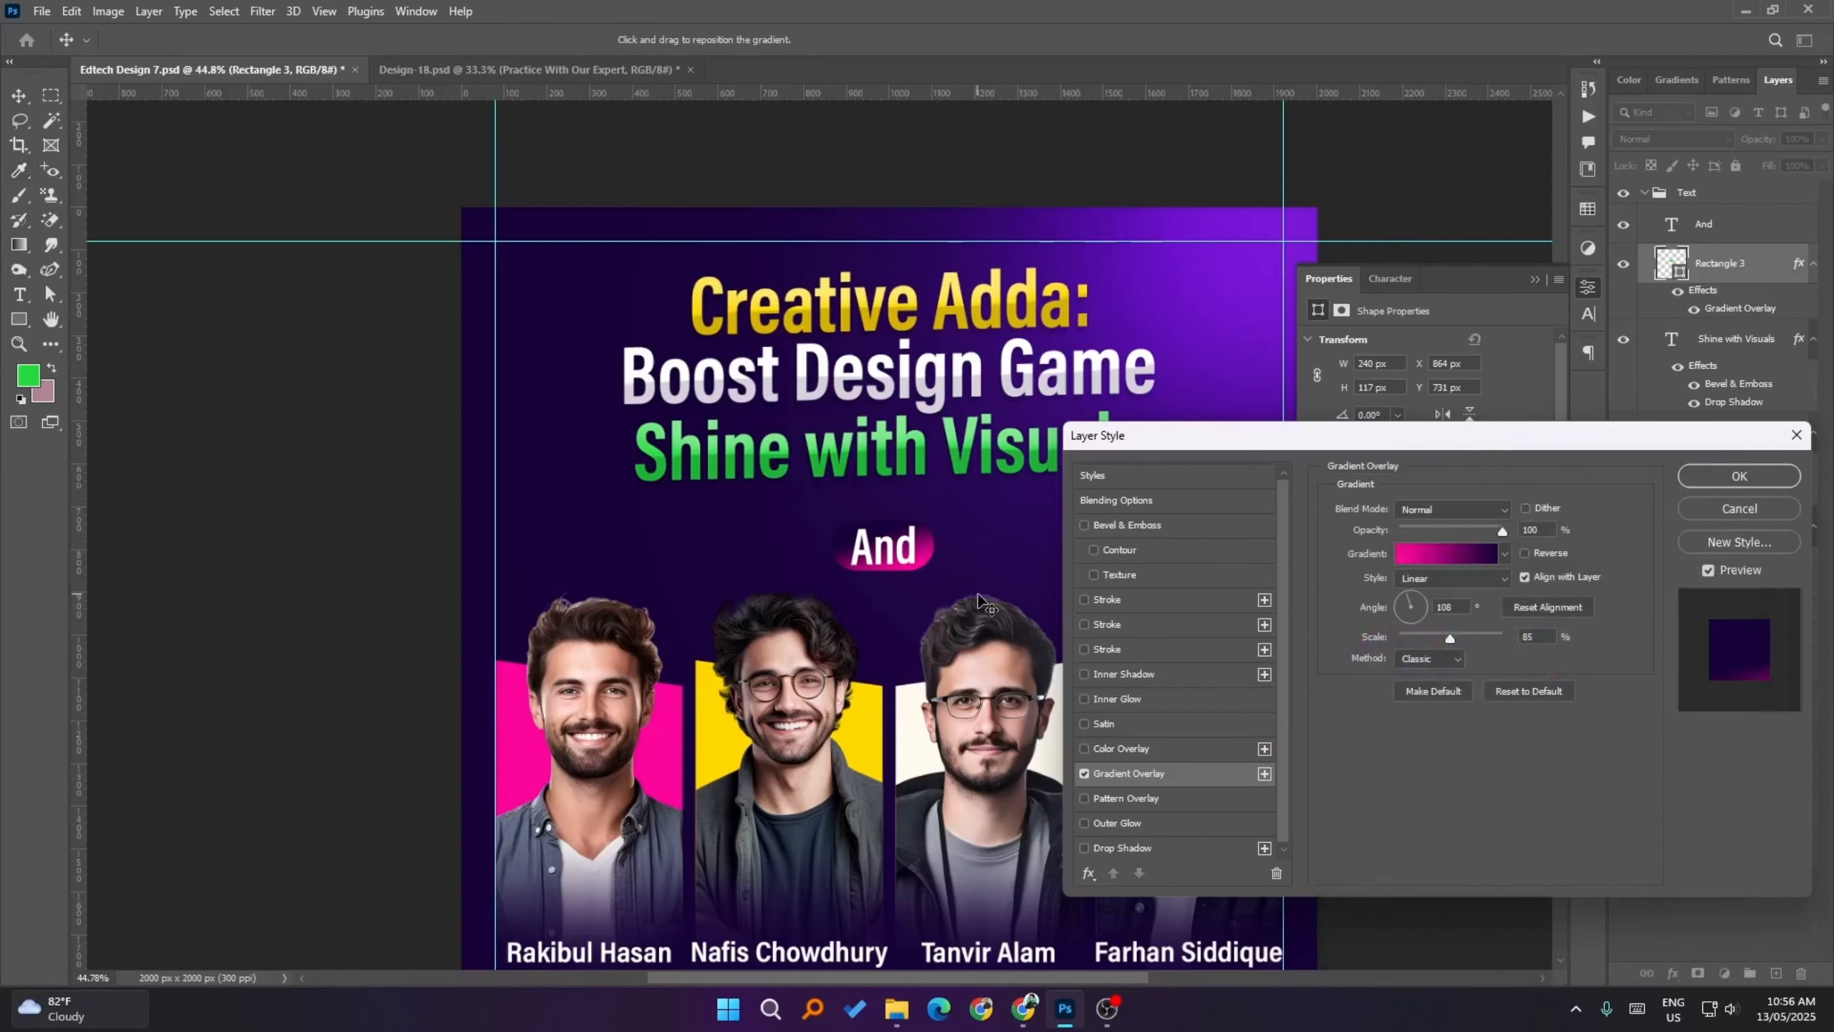
# - Reverse the badge gradient, scale it to 122% and unalign it from the layer
pyautogui.click(1547, 563)
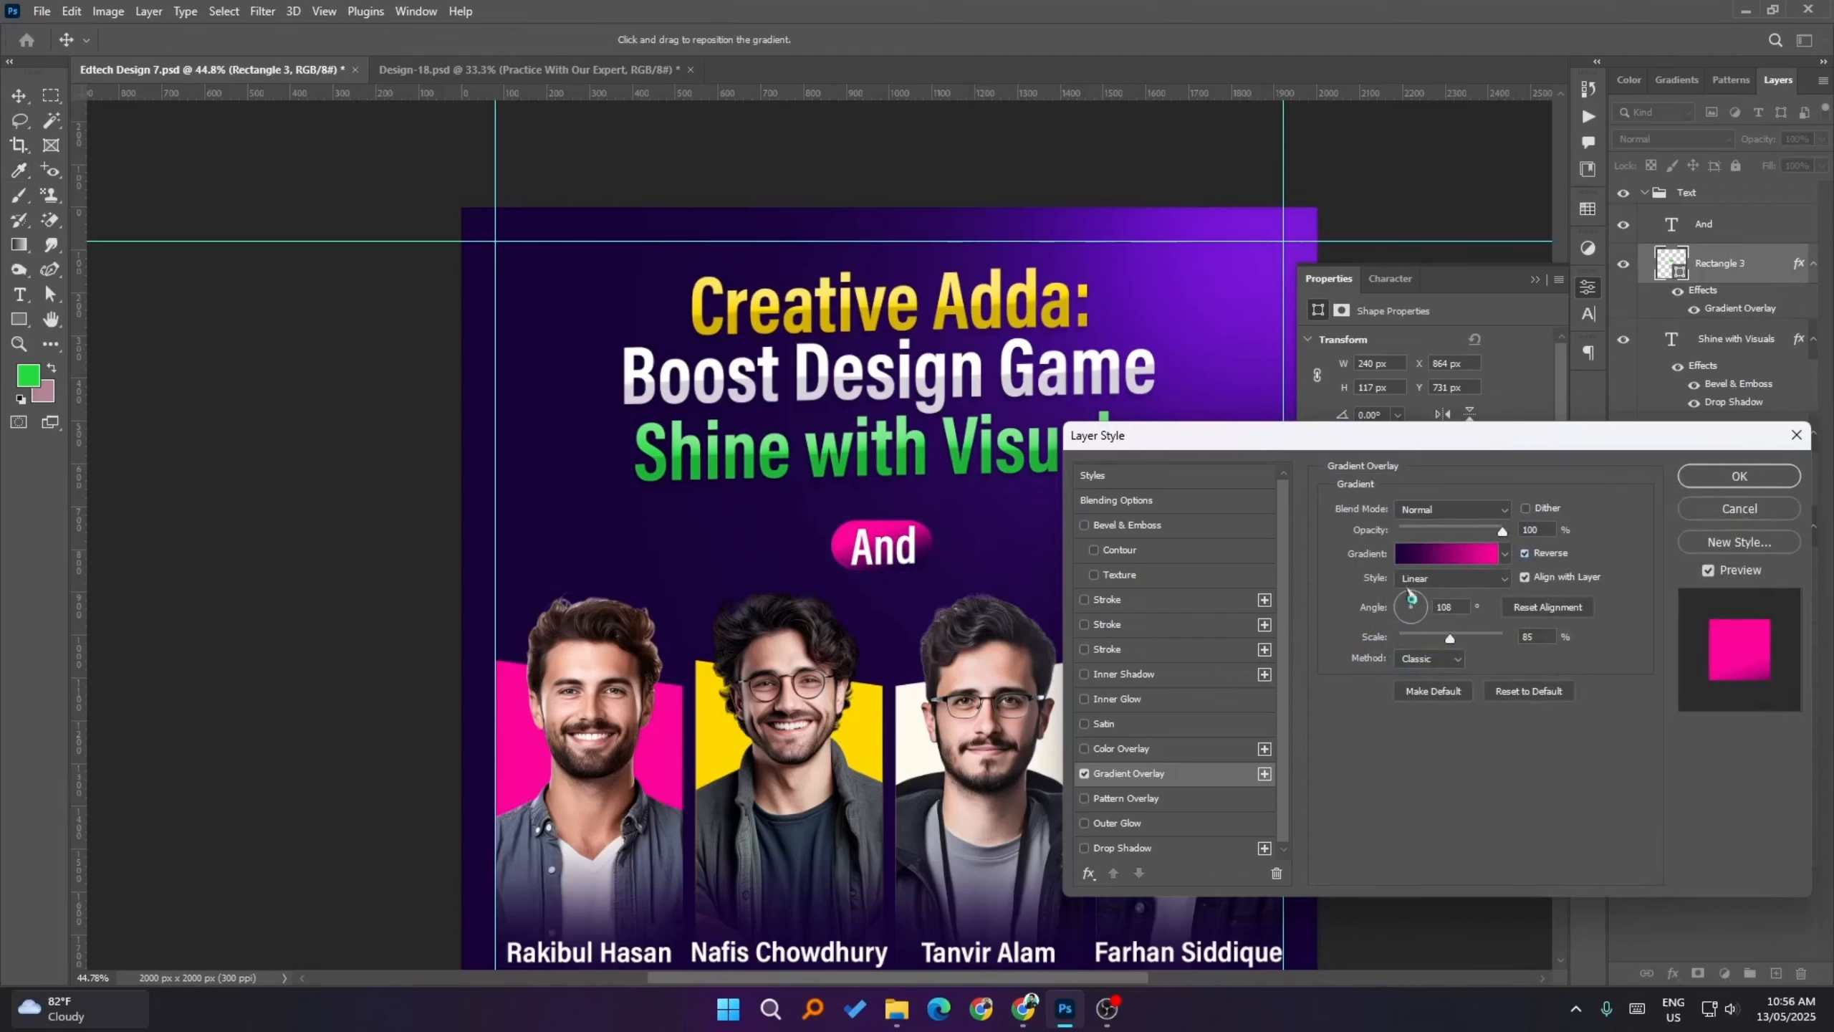
pyautogui.moveTo(1450, 638); pyautogui.dragTo(1482, 642)
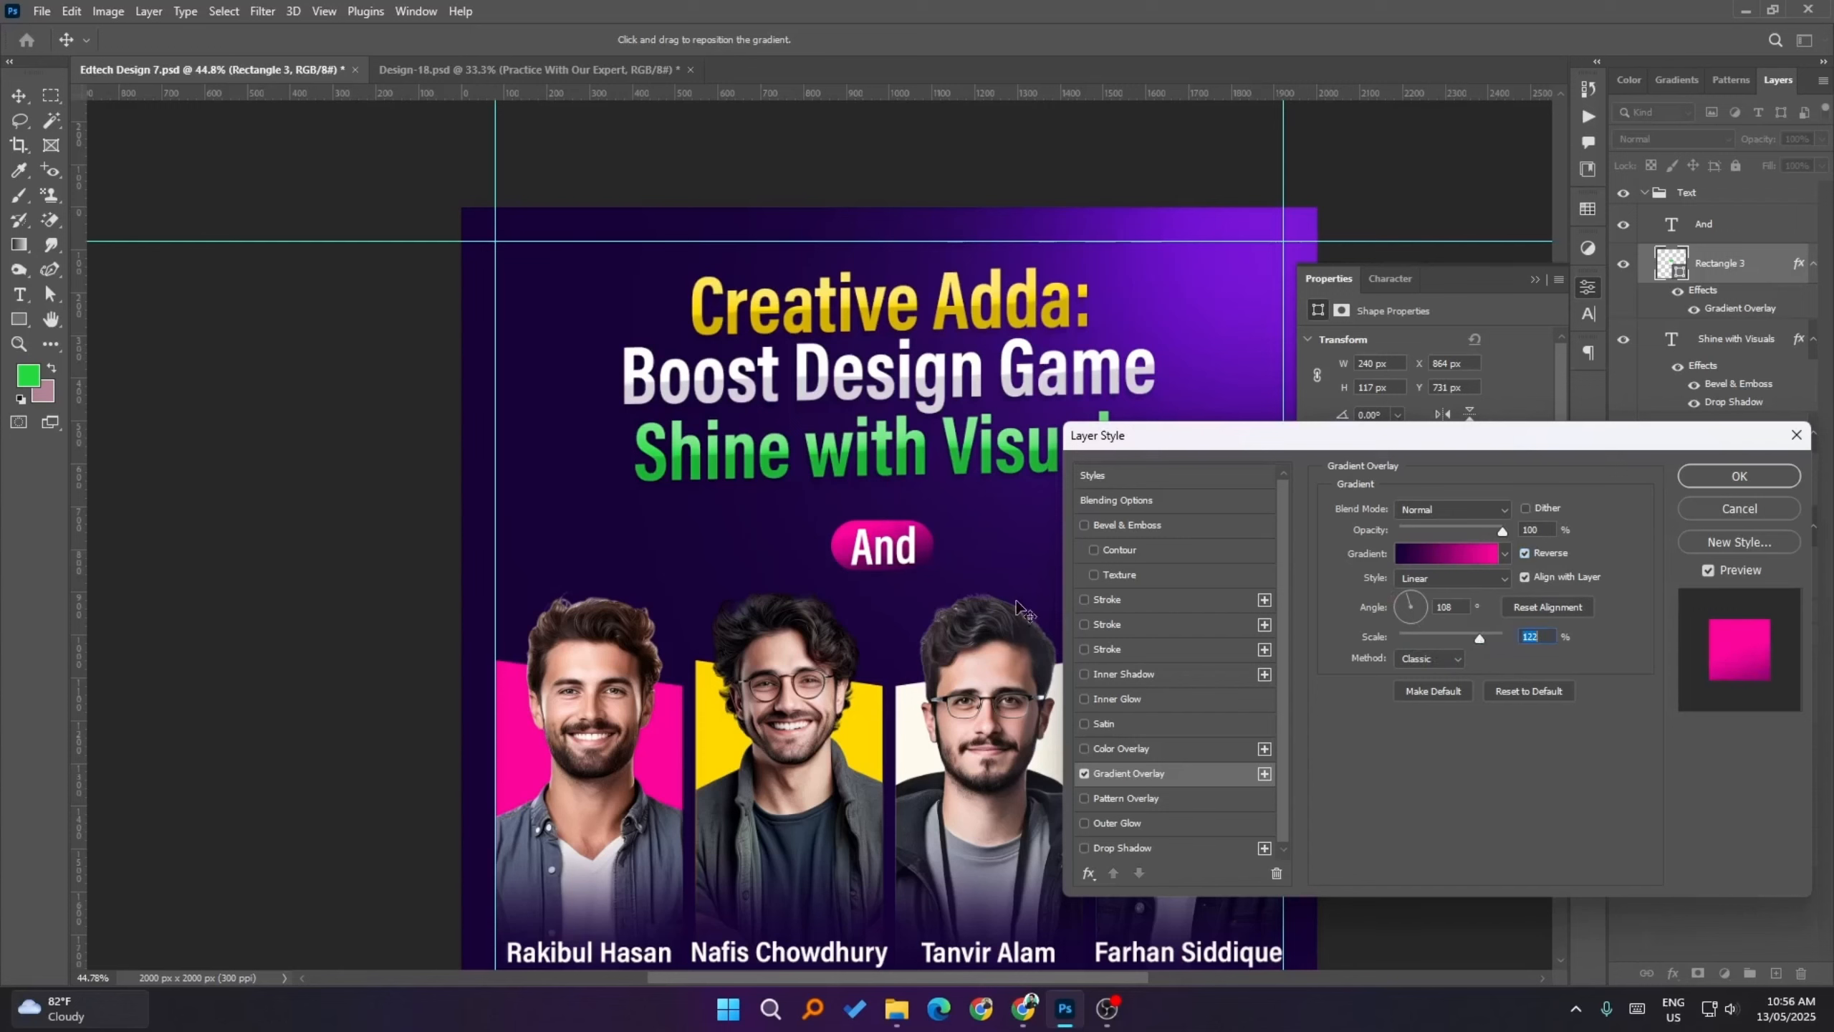
pyautogui.click(1556, 582)
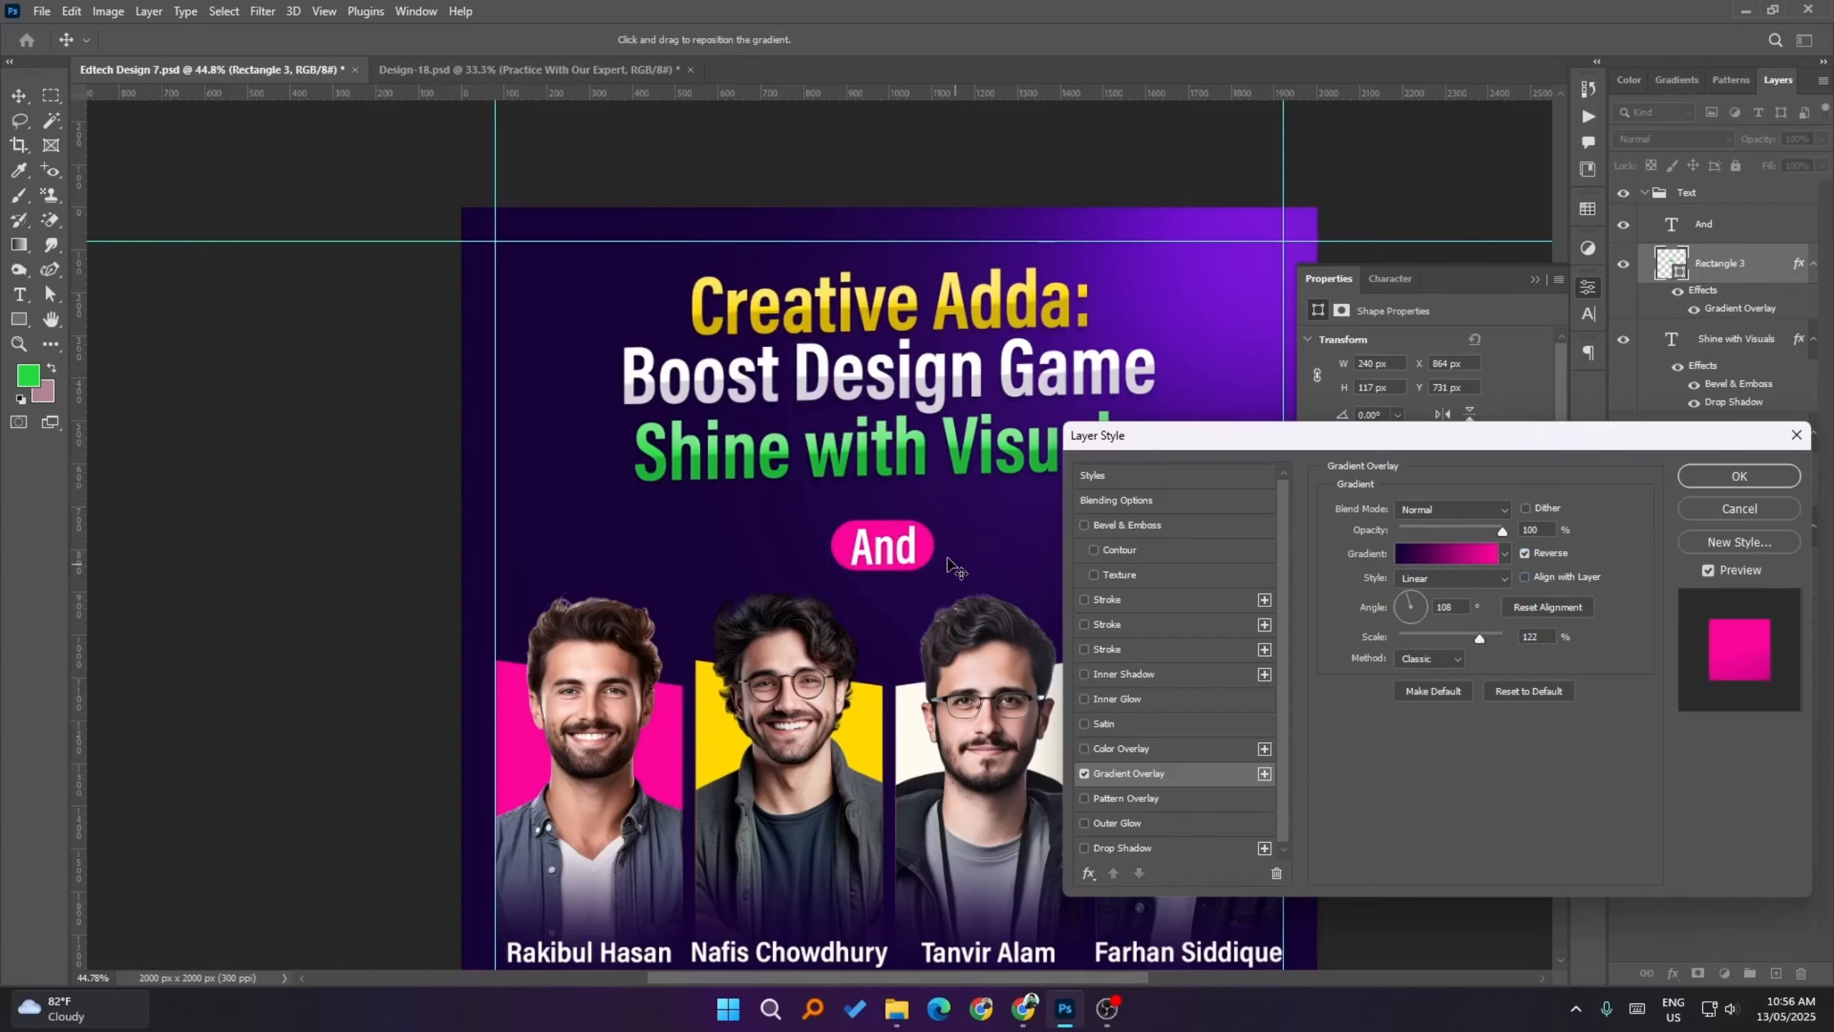
pyautogui.moveTo(913, 544); pyautogui.dragTo(875, 497)
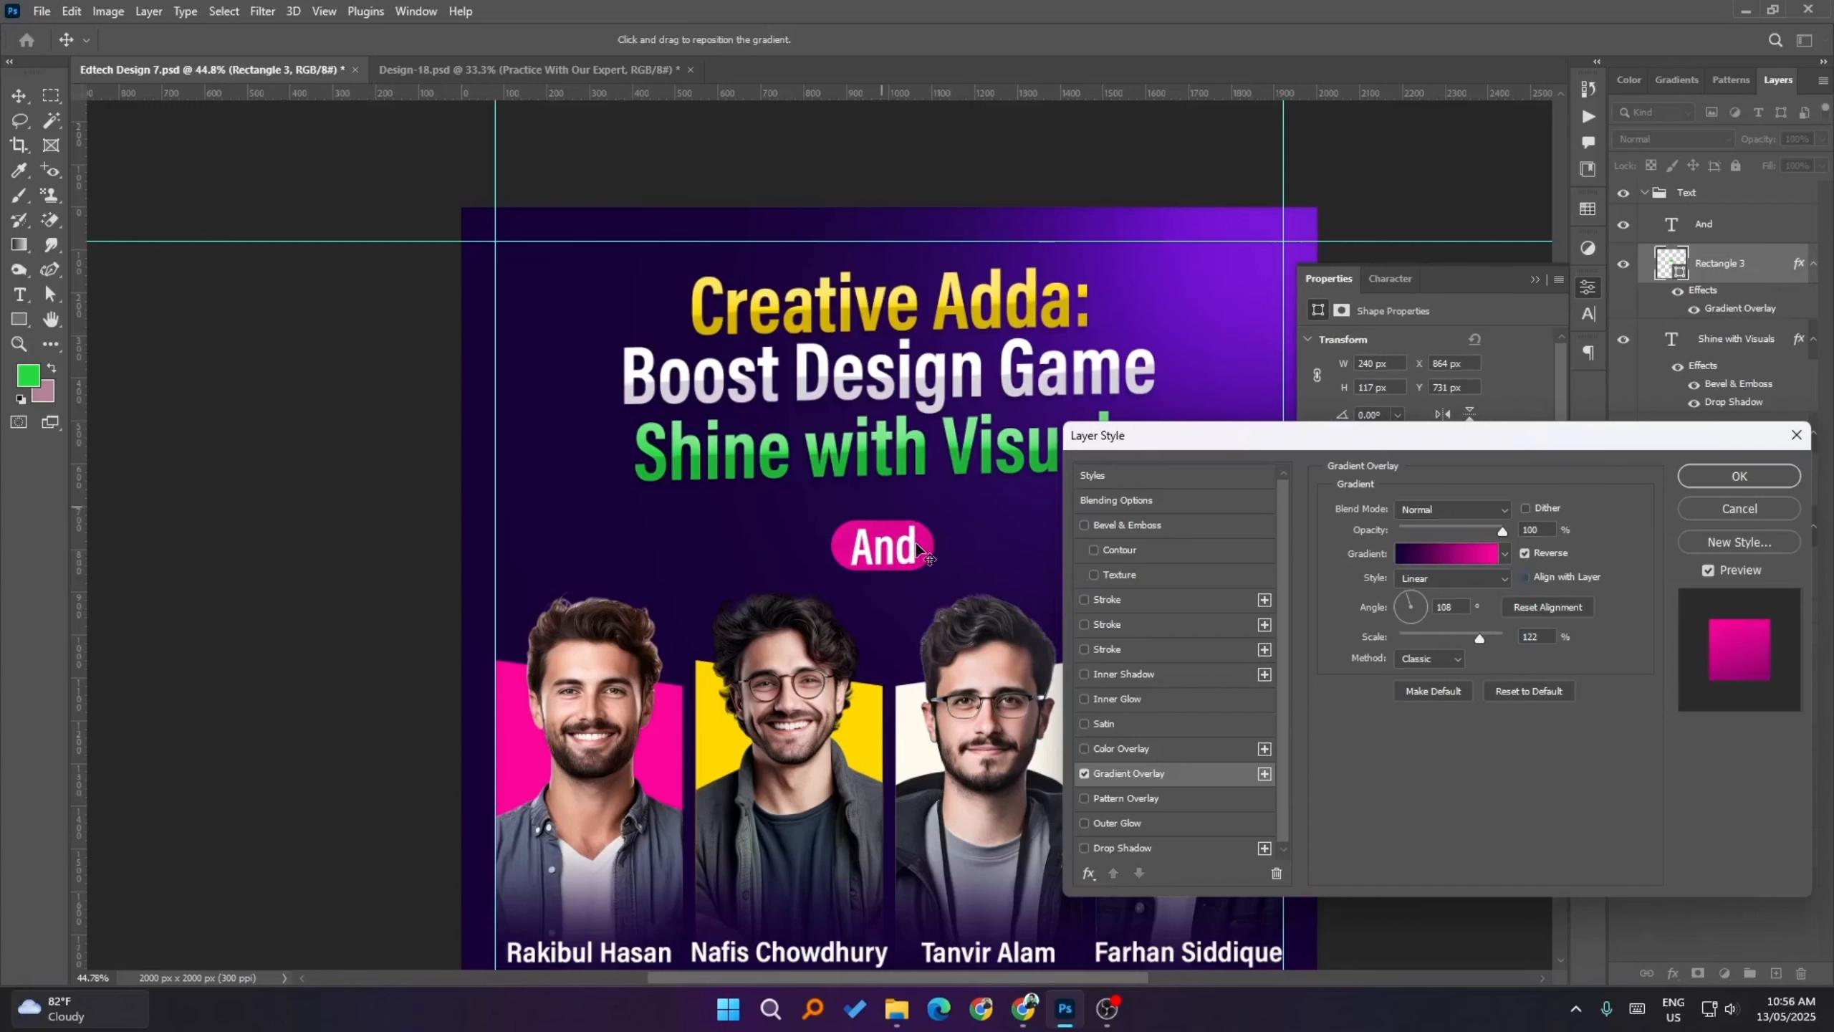
# - Test gradient scales and positions, then realign with the layer at 116% scale
pyautogui.moveTo(1478, 642); pyautogui.dragTo(1396, 643)
pyautogui.moveTo(876, 484); pyautogui.dragTo(918, 572)
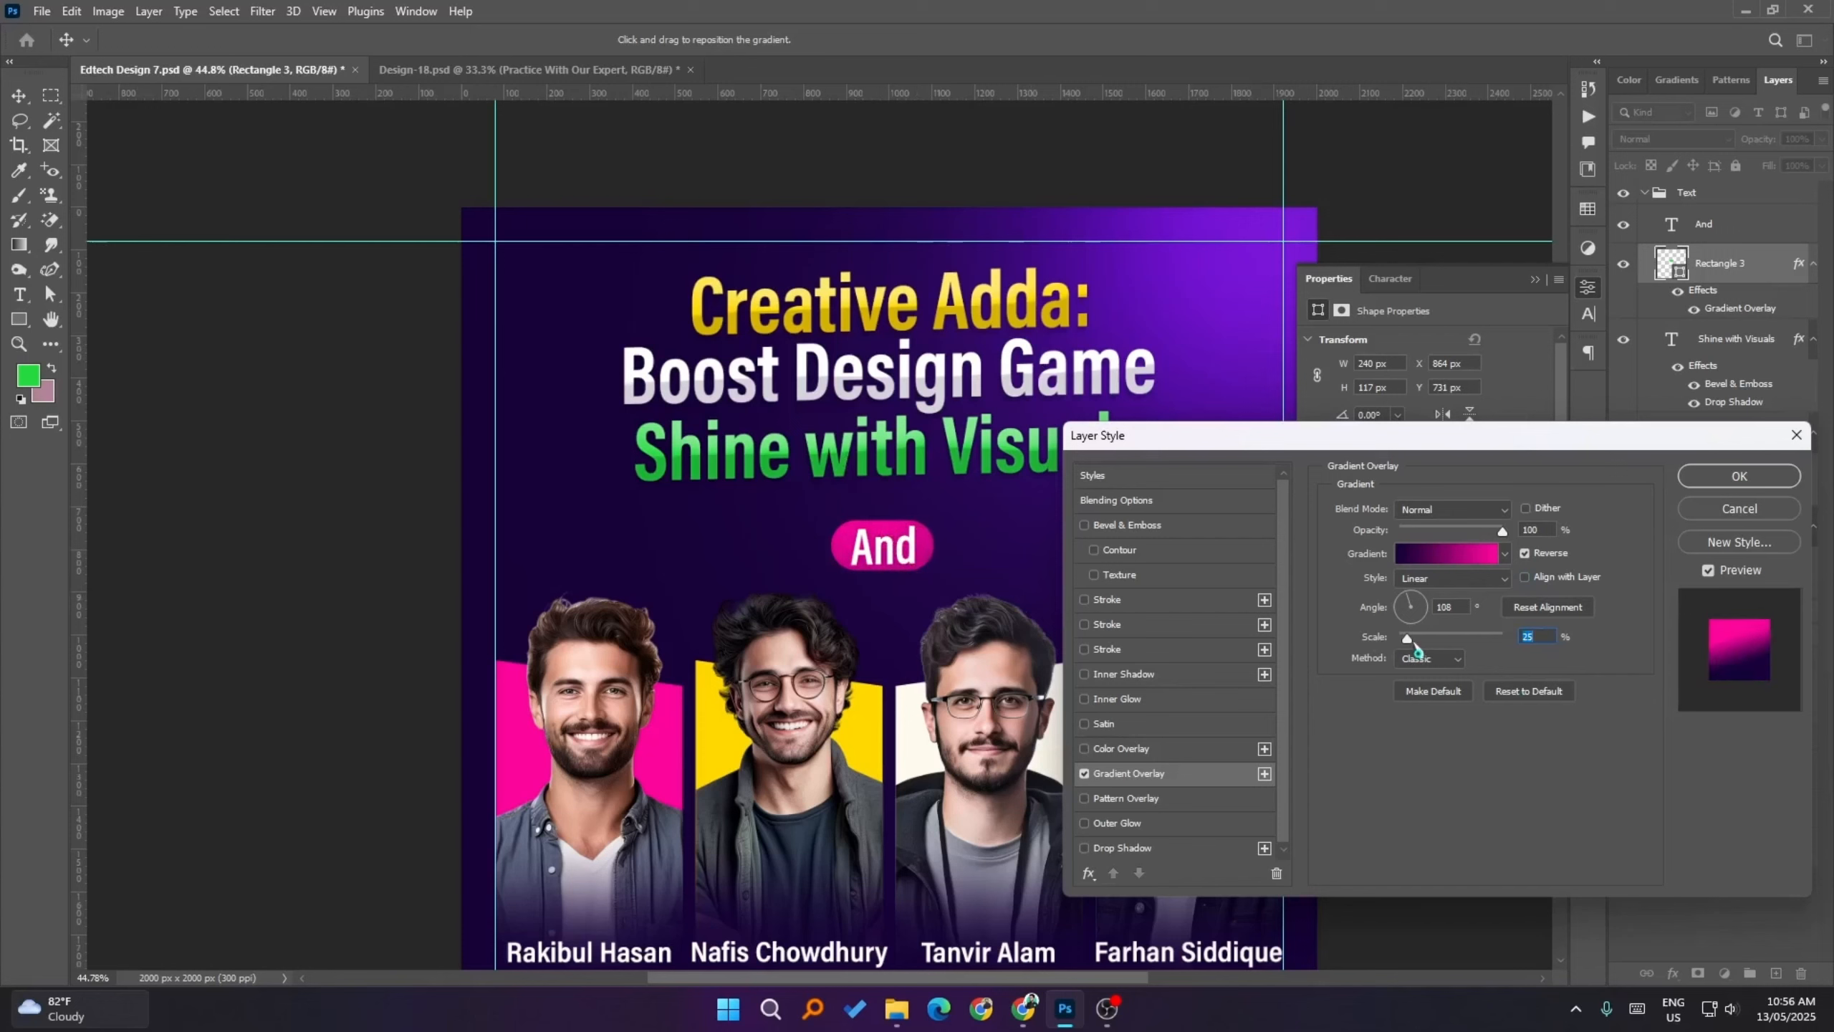
pyautogui.moveTo(1409, 641); pyautogui.dragTo(1399, 641)
pyautogui.moveTo(960, 618); pyautogui.dragTo(915, 587)
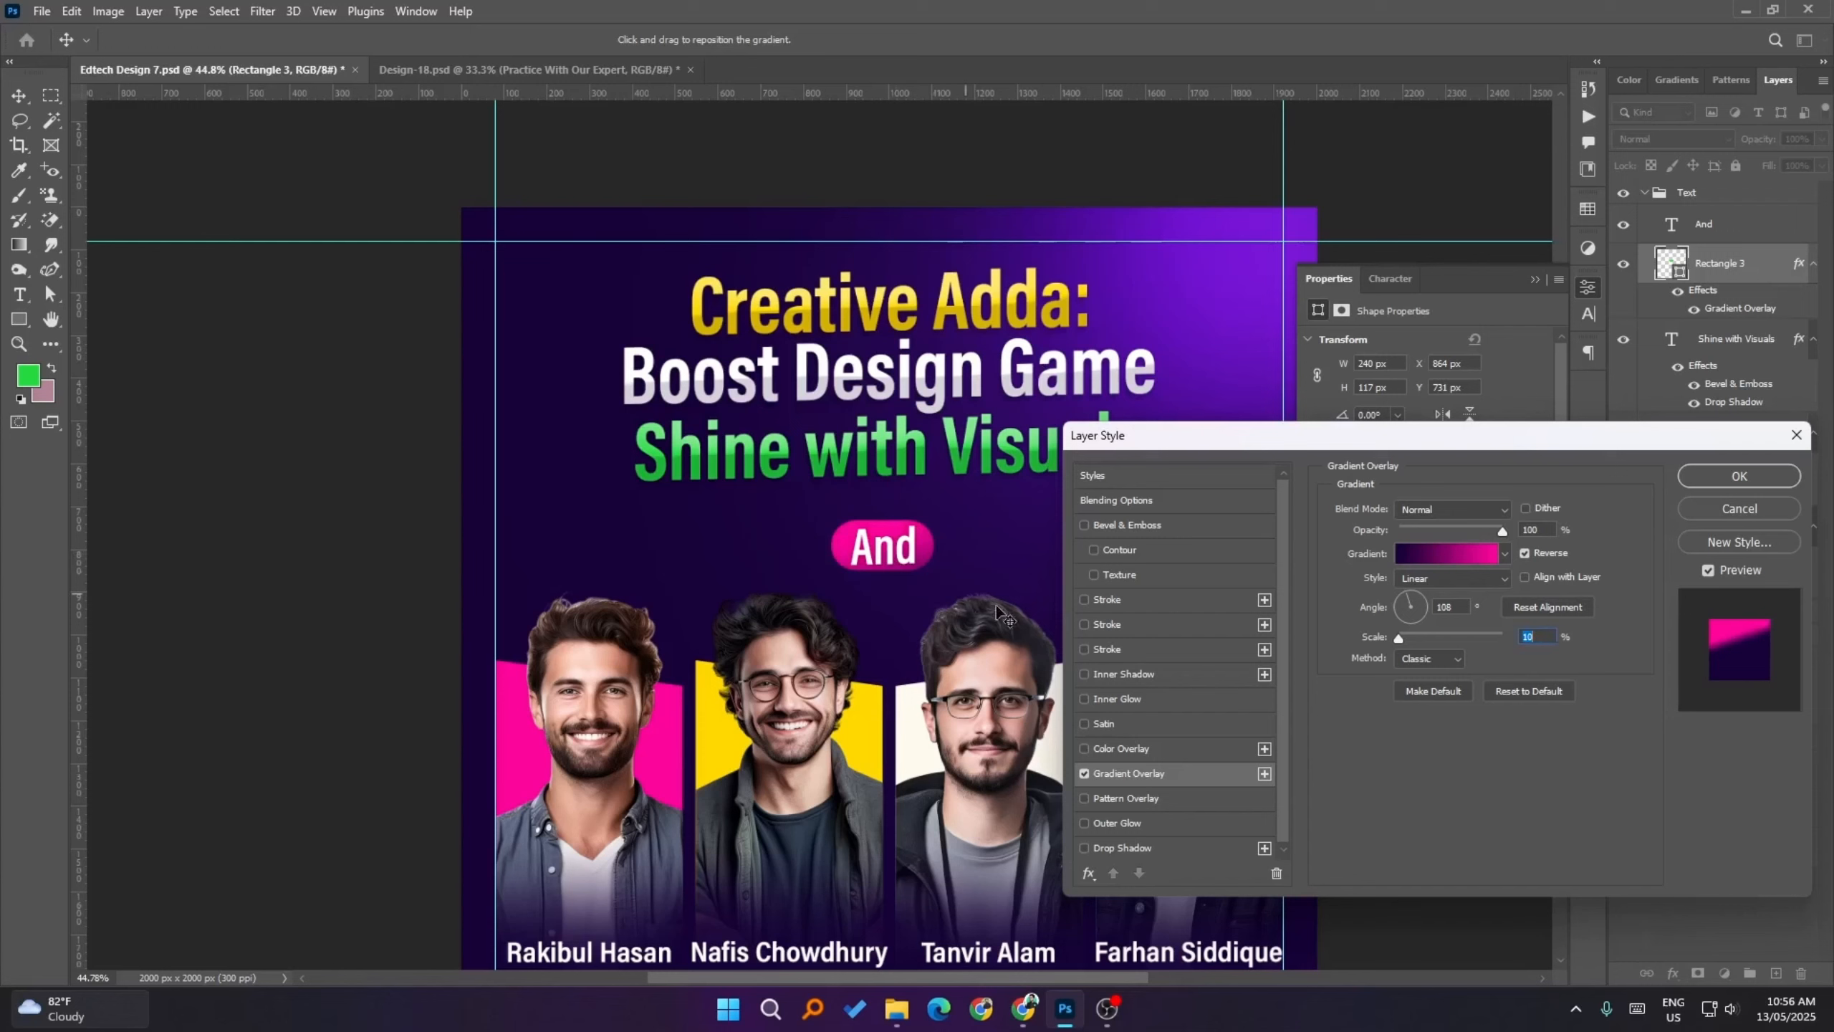
pyautogui.click(1542, 585)
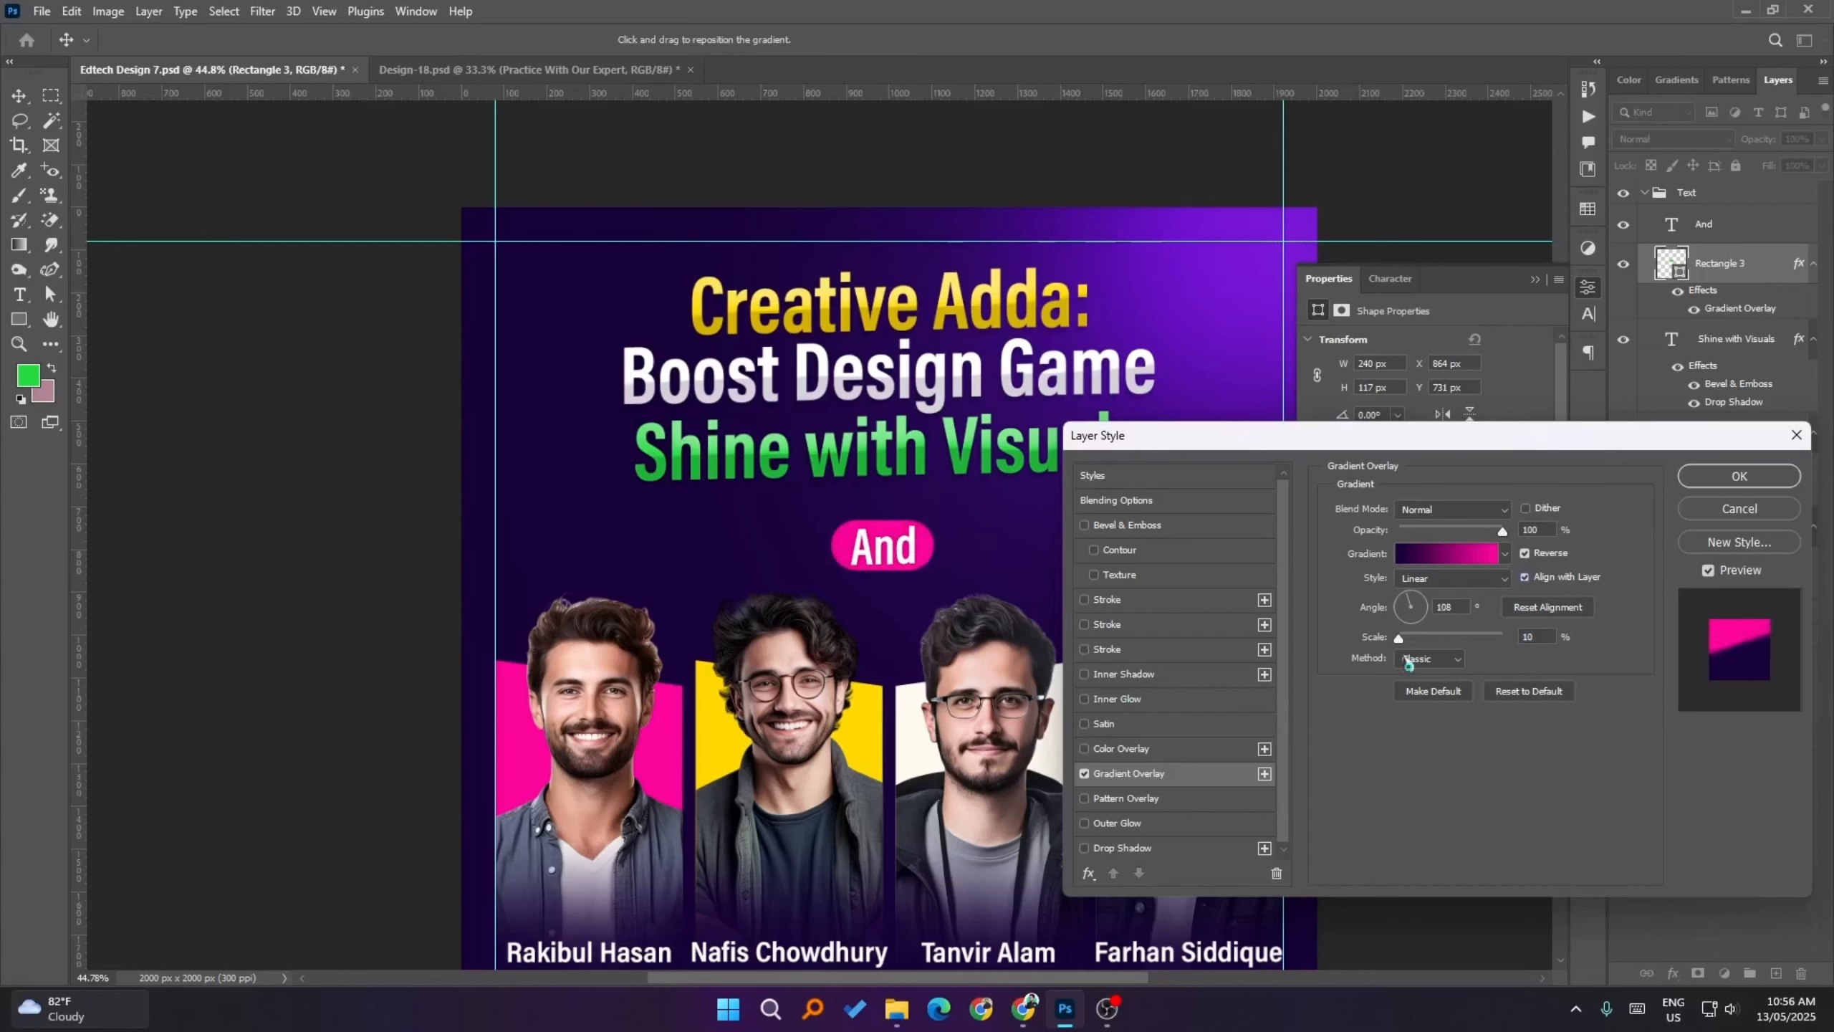
pyautogui.moveTo(1398, 637); pyautogui.dragTo(1475, 639)
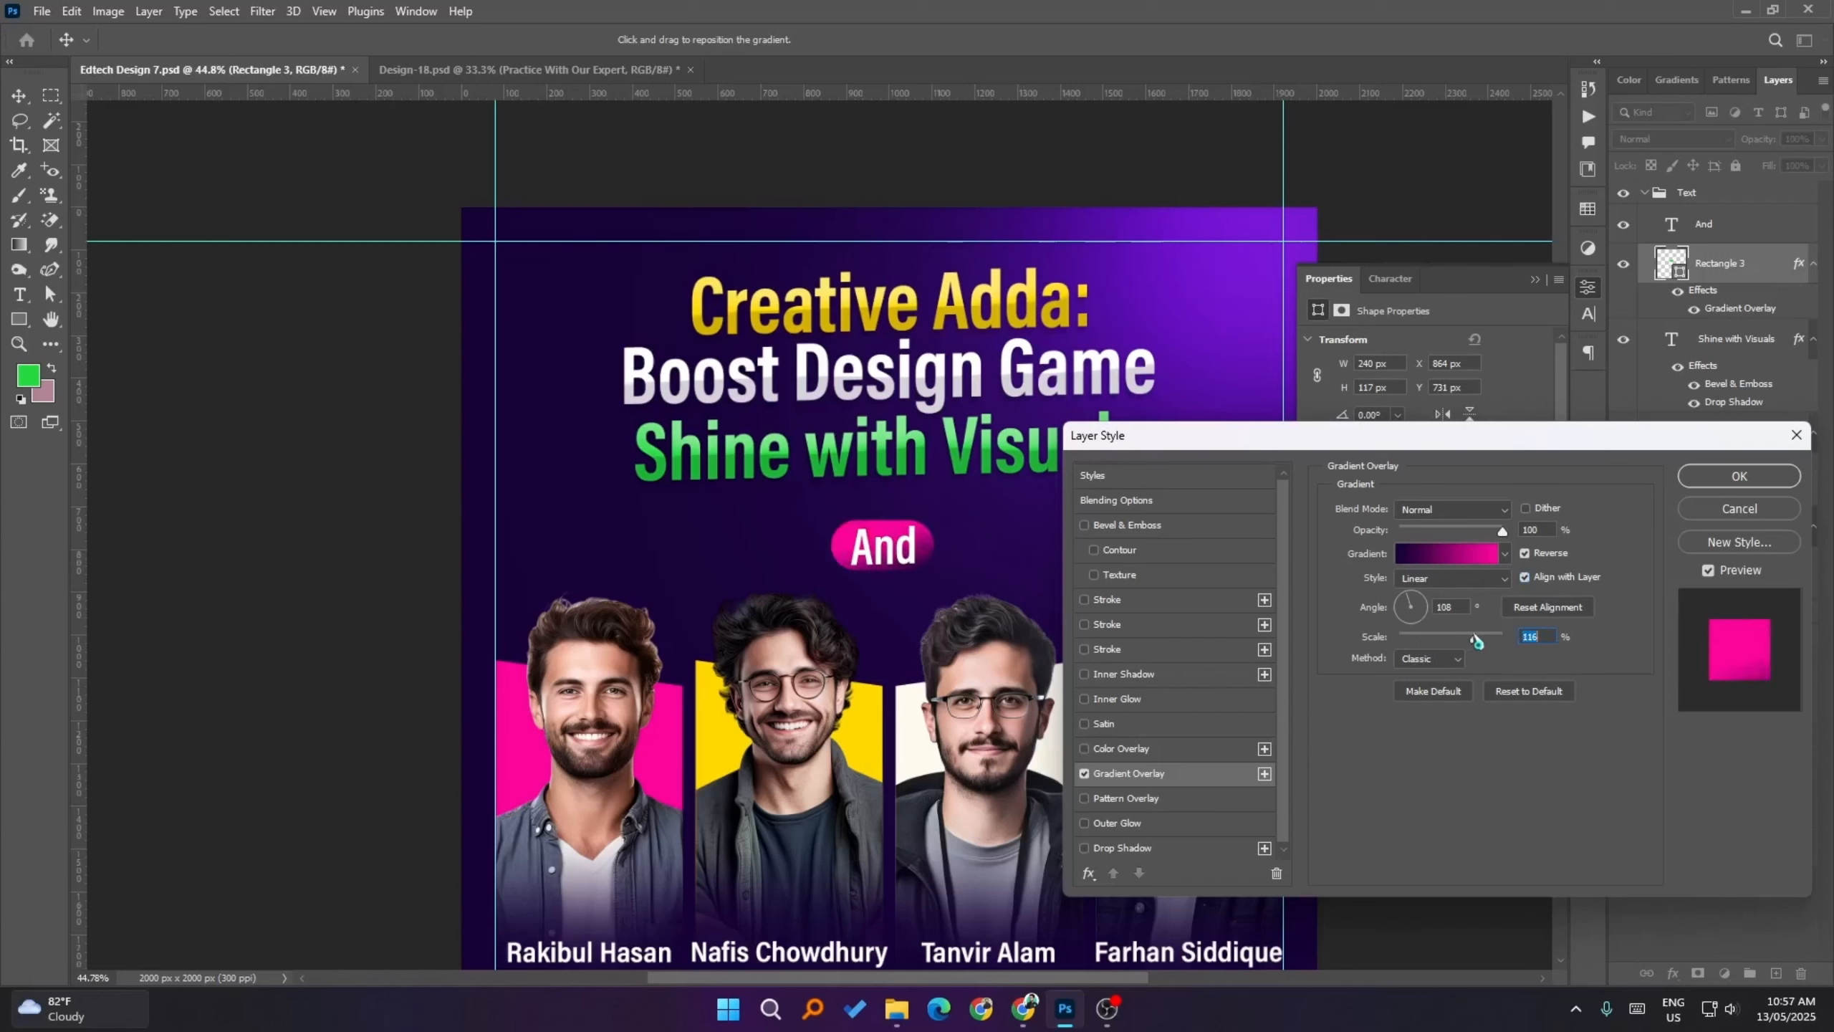
pyautogui.click(897, 564)
# - Add an inner shadow to the And pill with a white colour and reposition it
pyautogui.click(1122, 674)
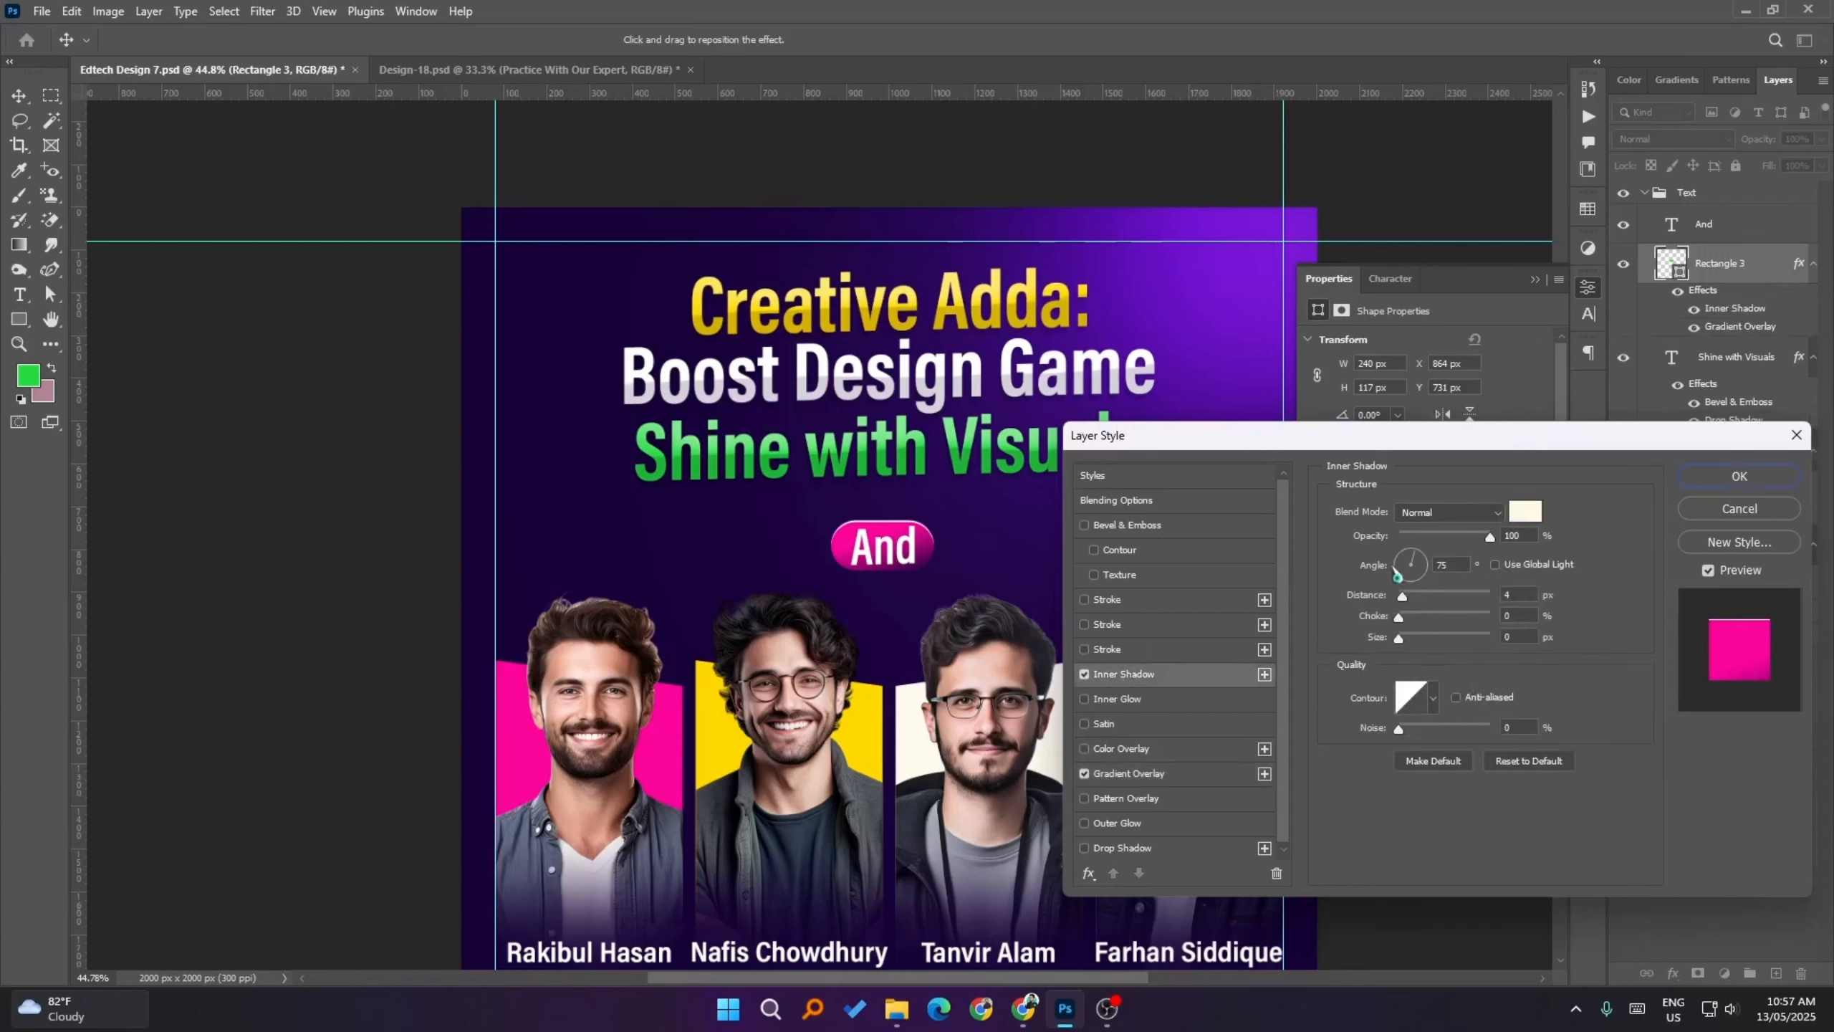
pyautogui.moveTo(919, 576); pyautogui.dragTo(892, 555)
pyautogui.click(1525, 511)
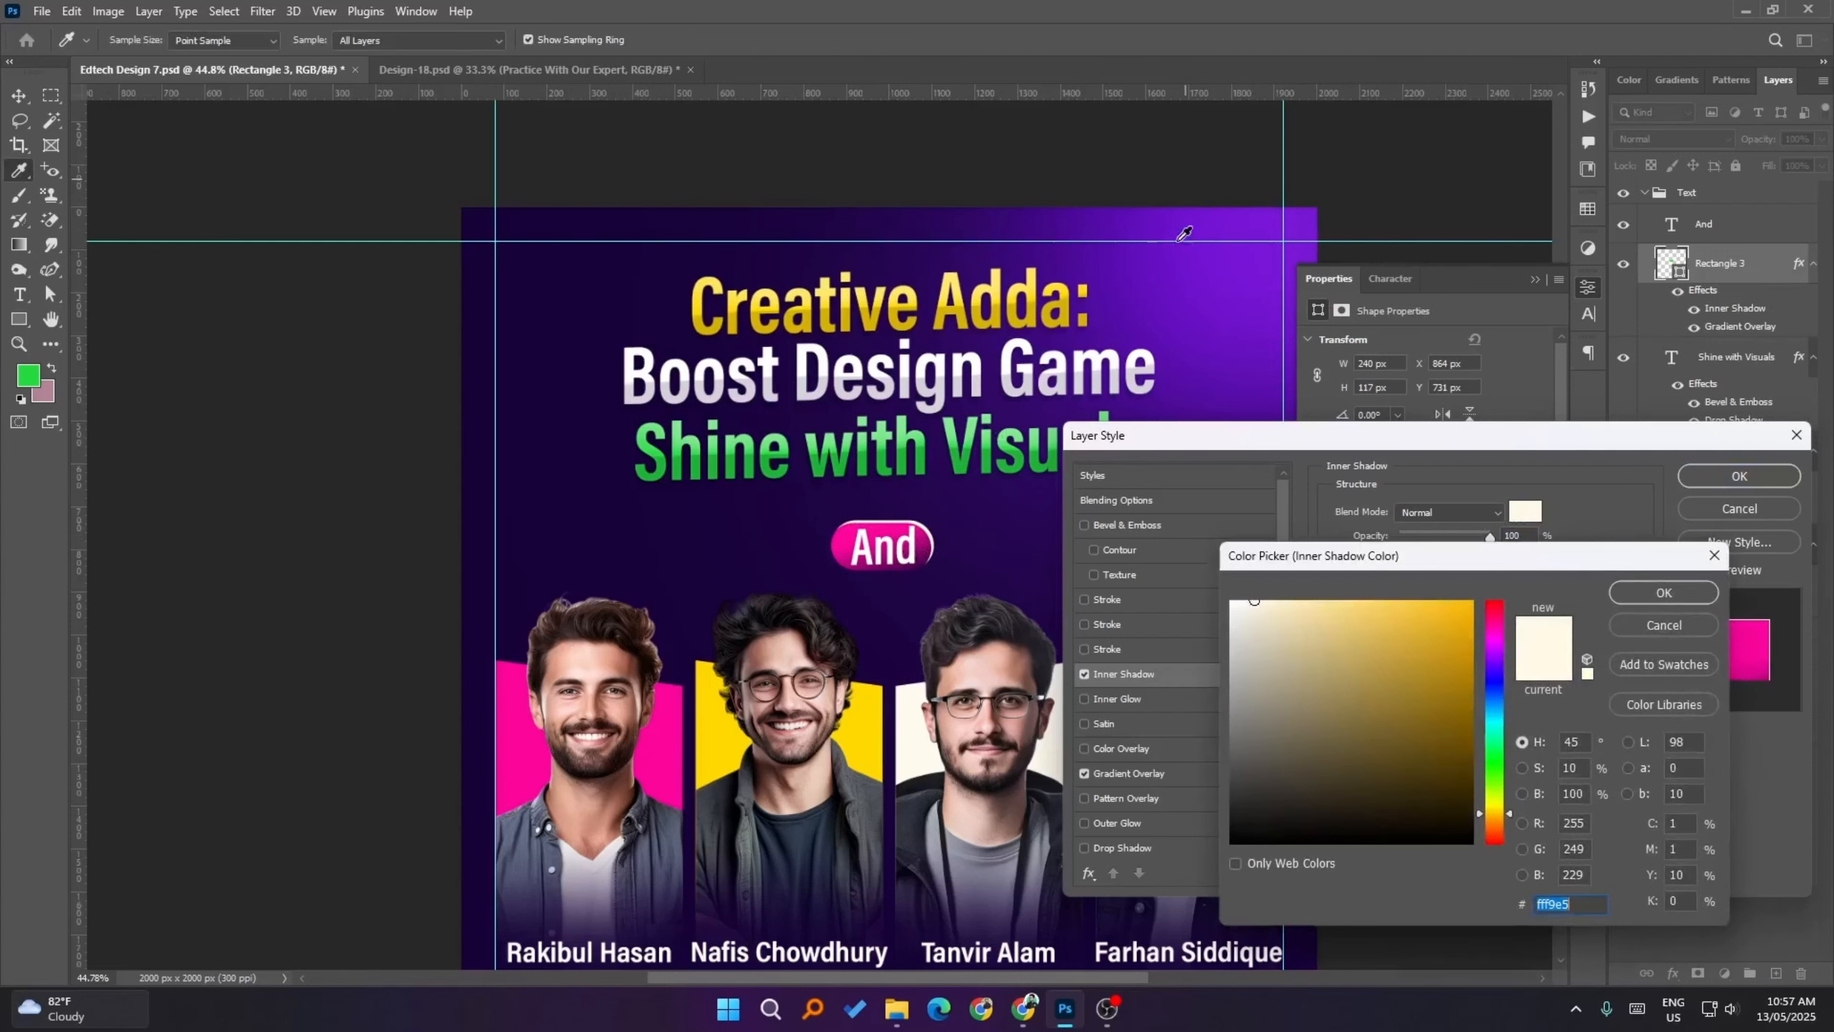
pyautogui.click(1264, 600)
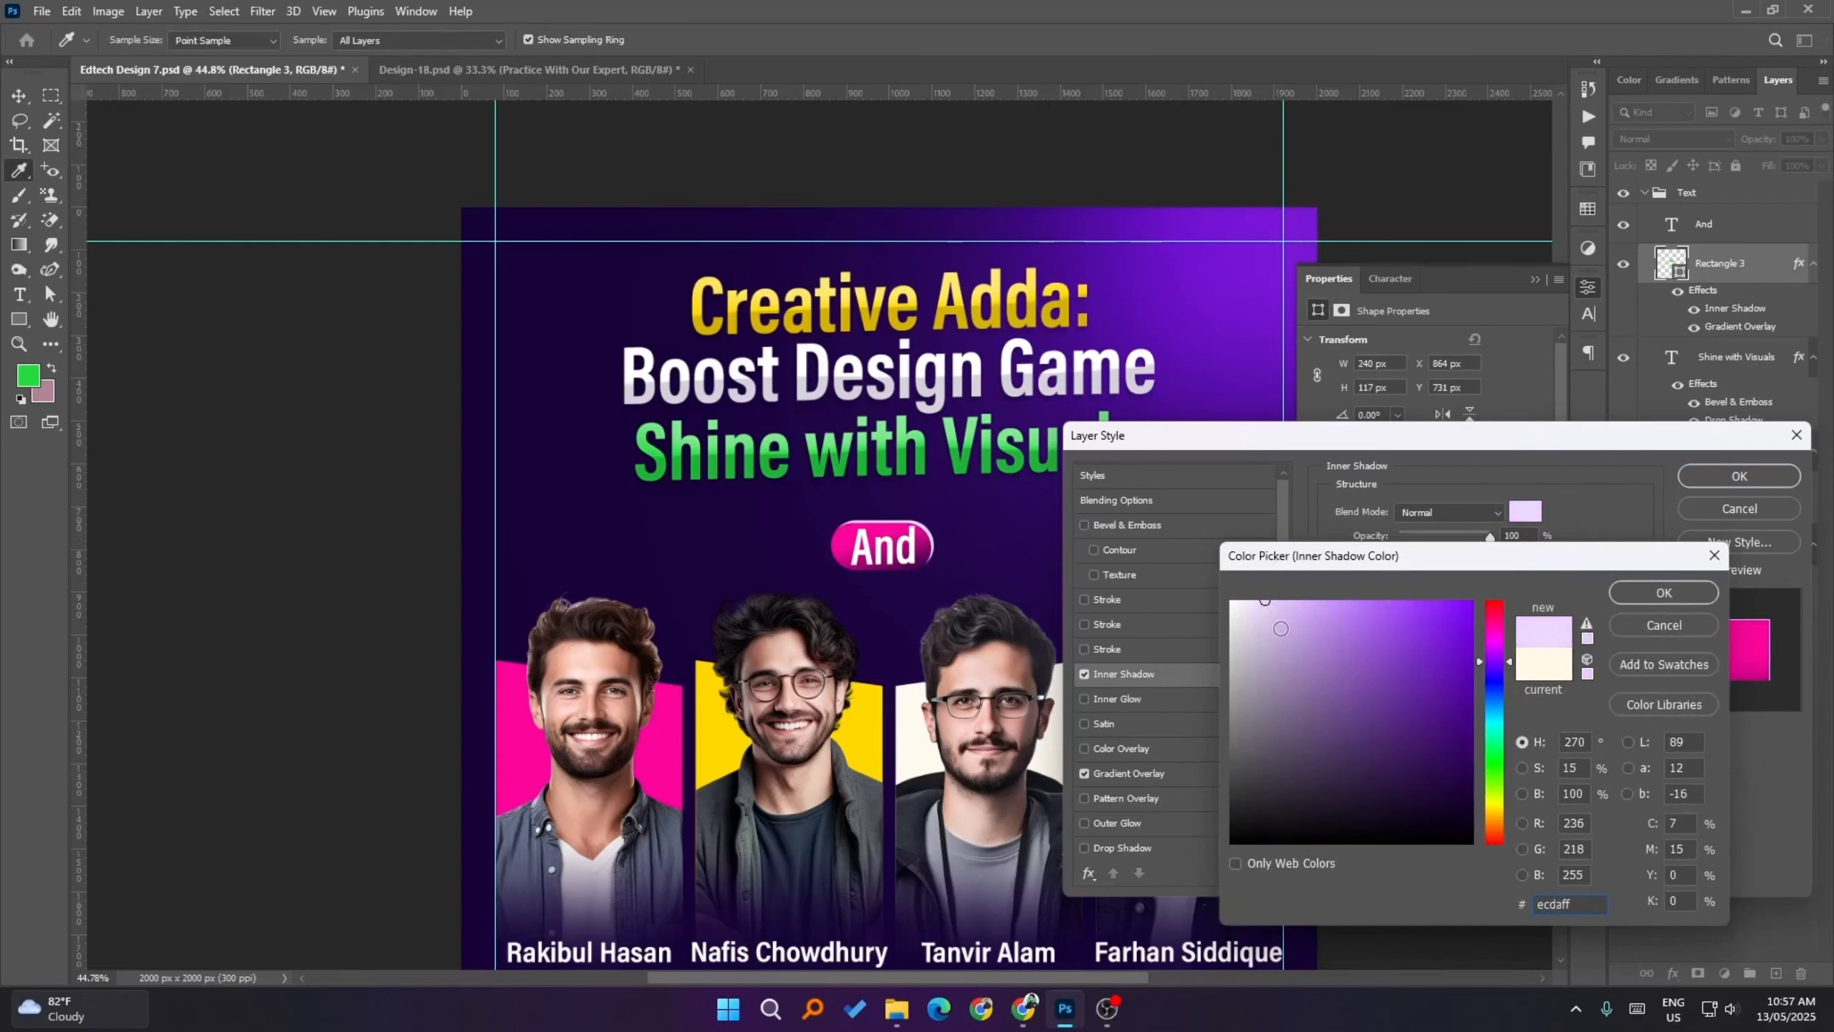
pyautogui.moveTo(1278, 621); pyautogui.dragTo(1233, 578)
pyautogui.click(1664, 592)
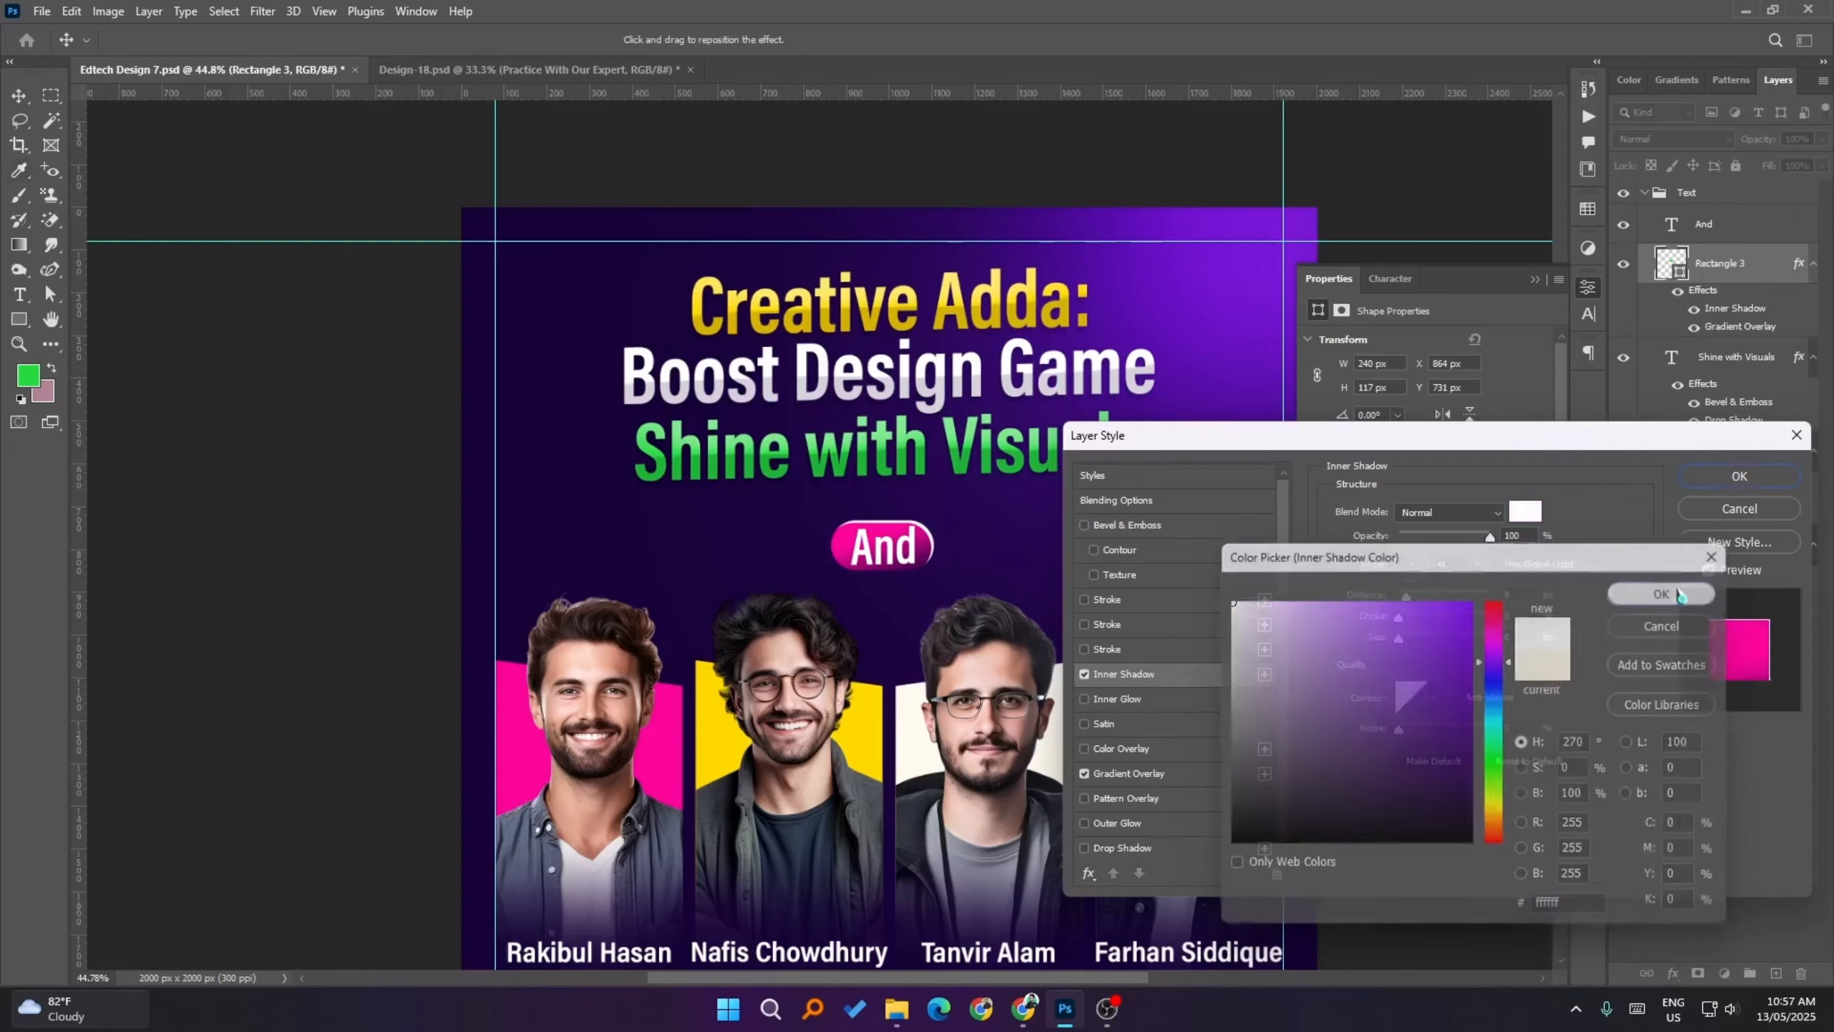
pyautogui.moveTo(900, 558); pyautogui.dragTo(896, 553)
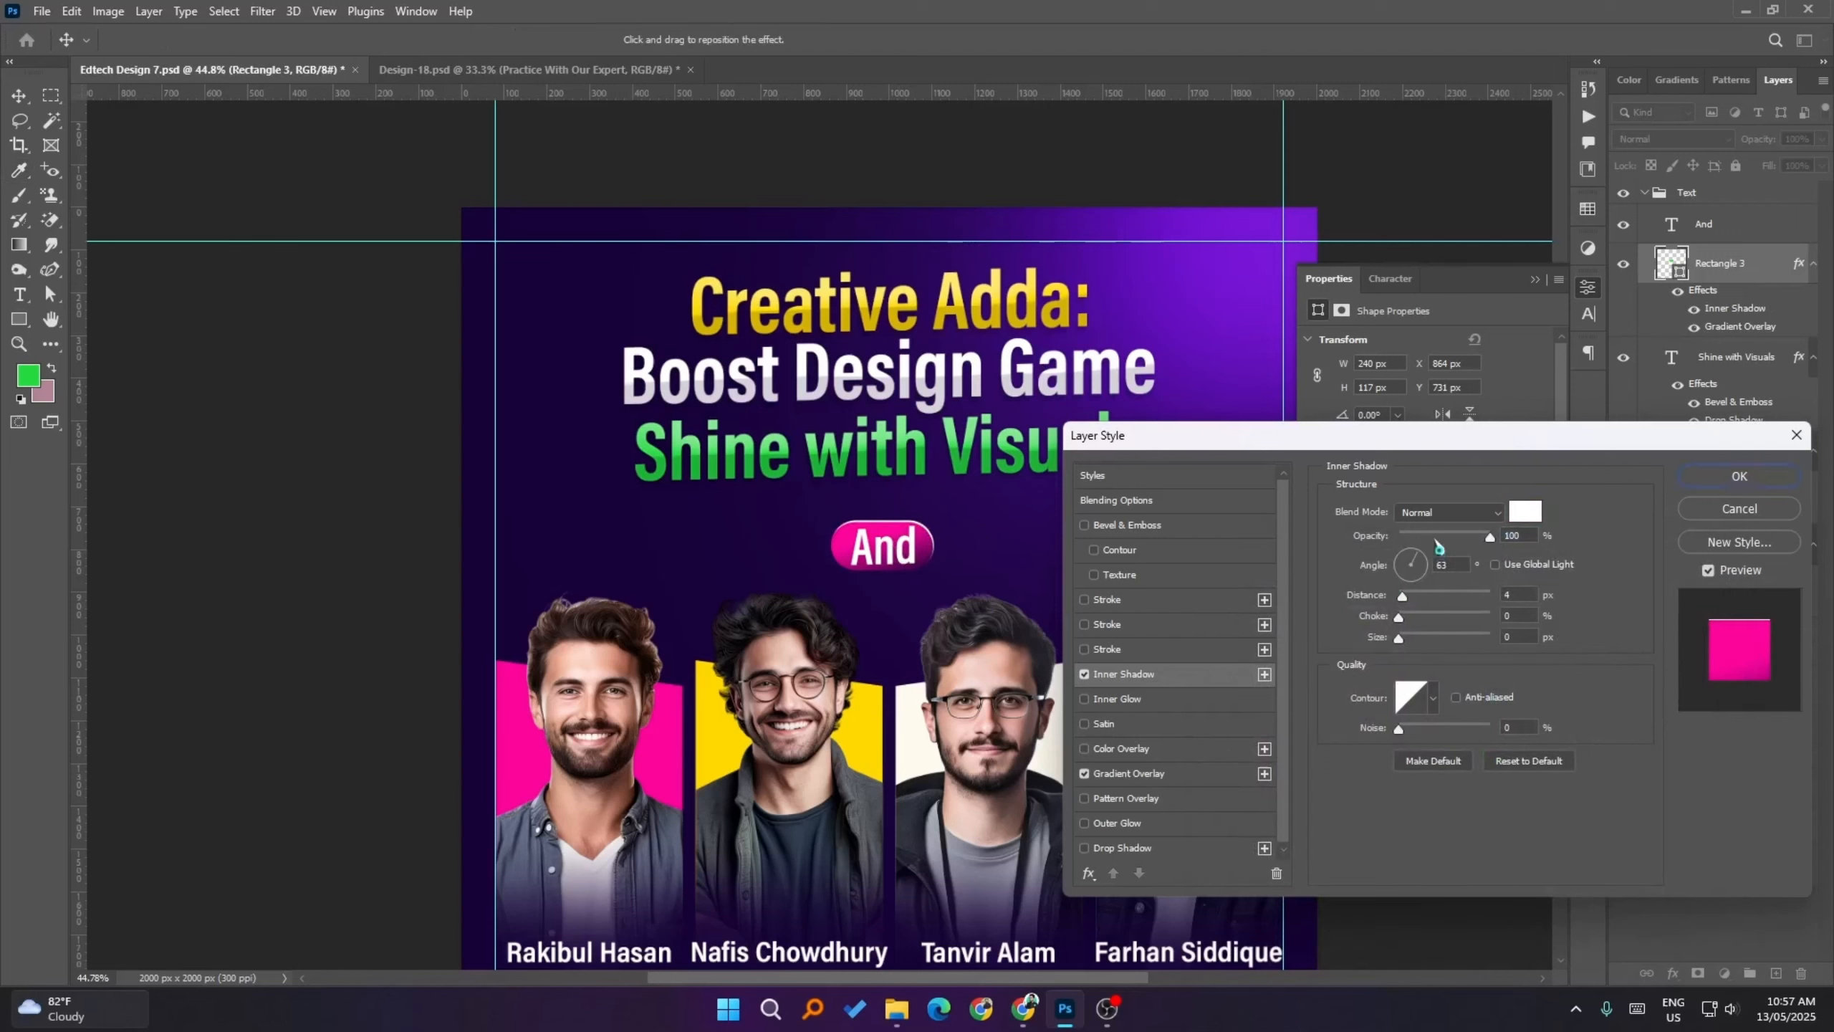
# - Try Color Dodge, Screen, Overlay, Soft Light and Vivid Light, settling on Linear Dodge (Add)
pyautogui.click(1450, 514)
pyautogui.click(1444, 682)
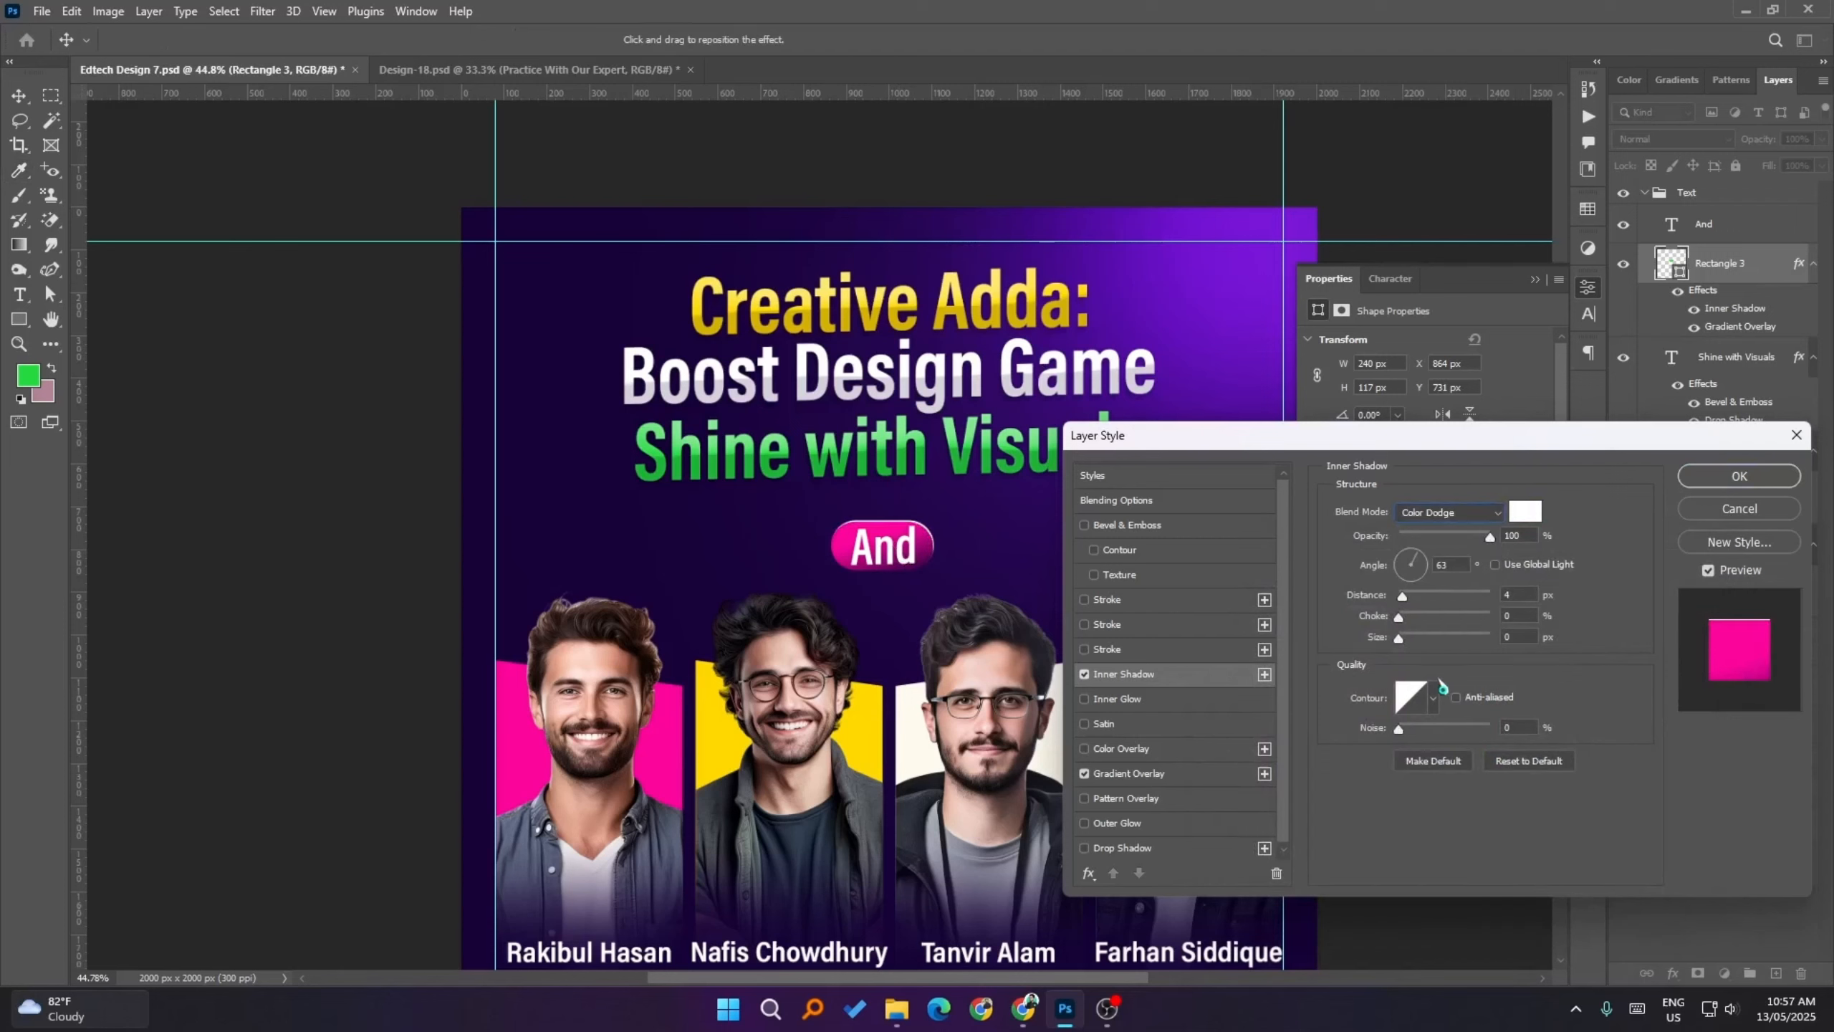
pyautogui.click(1473, 514)
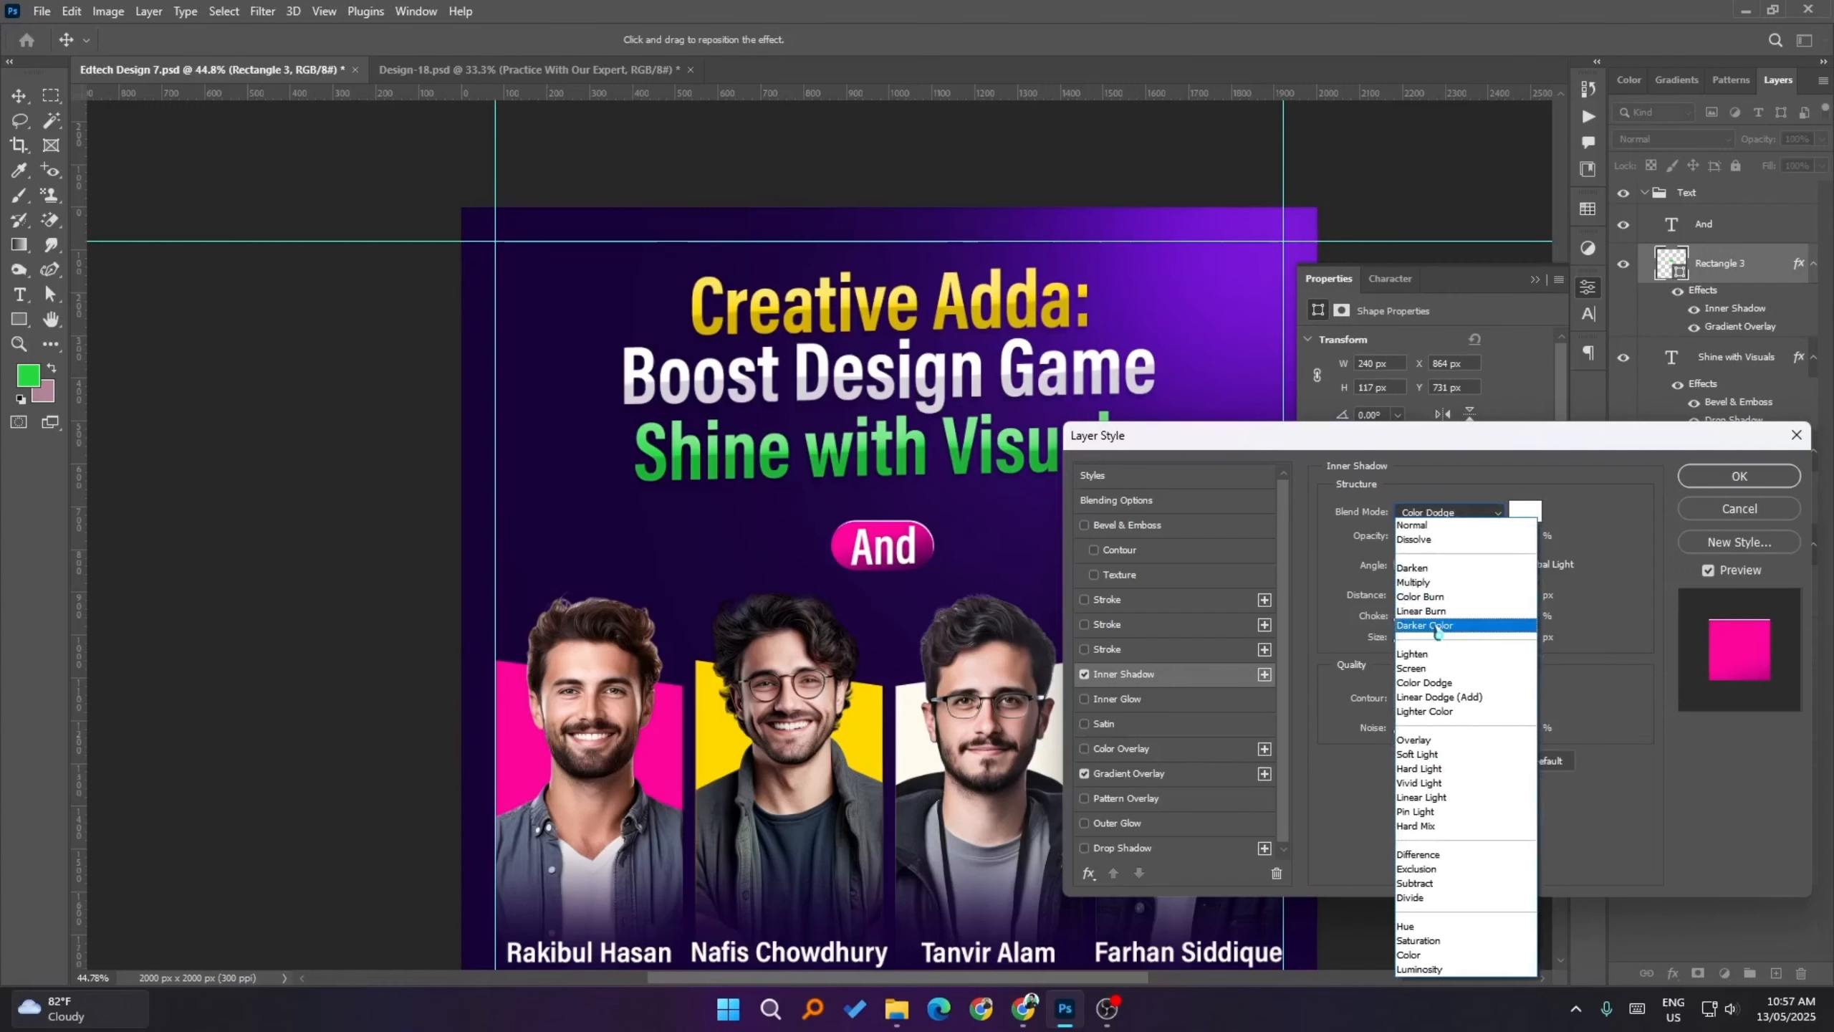
pyautogui.click(1419, 669)
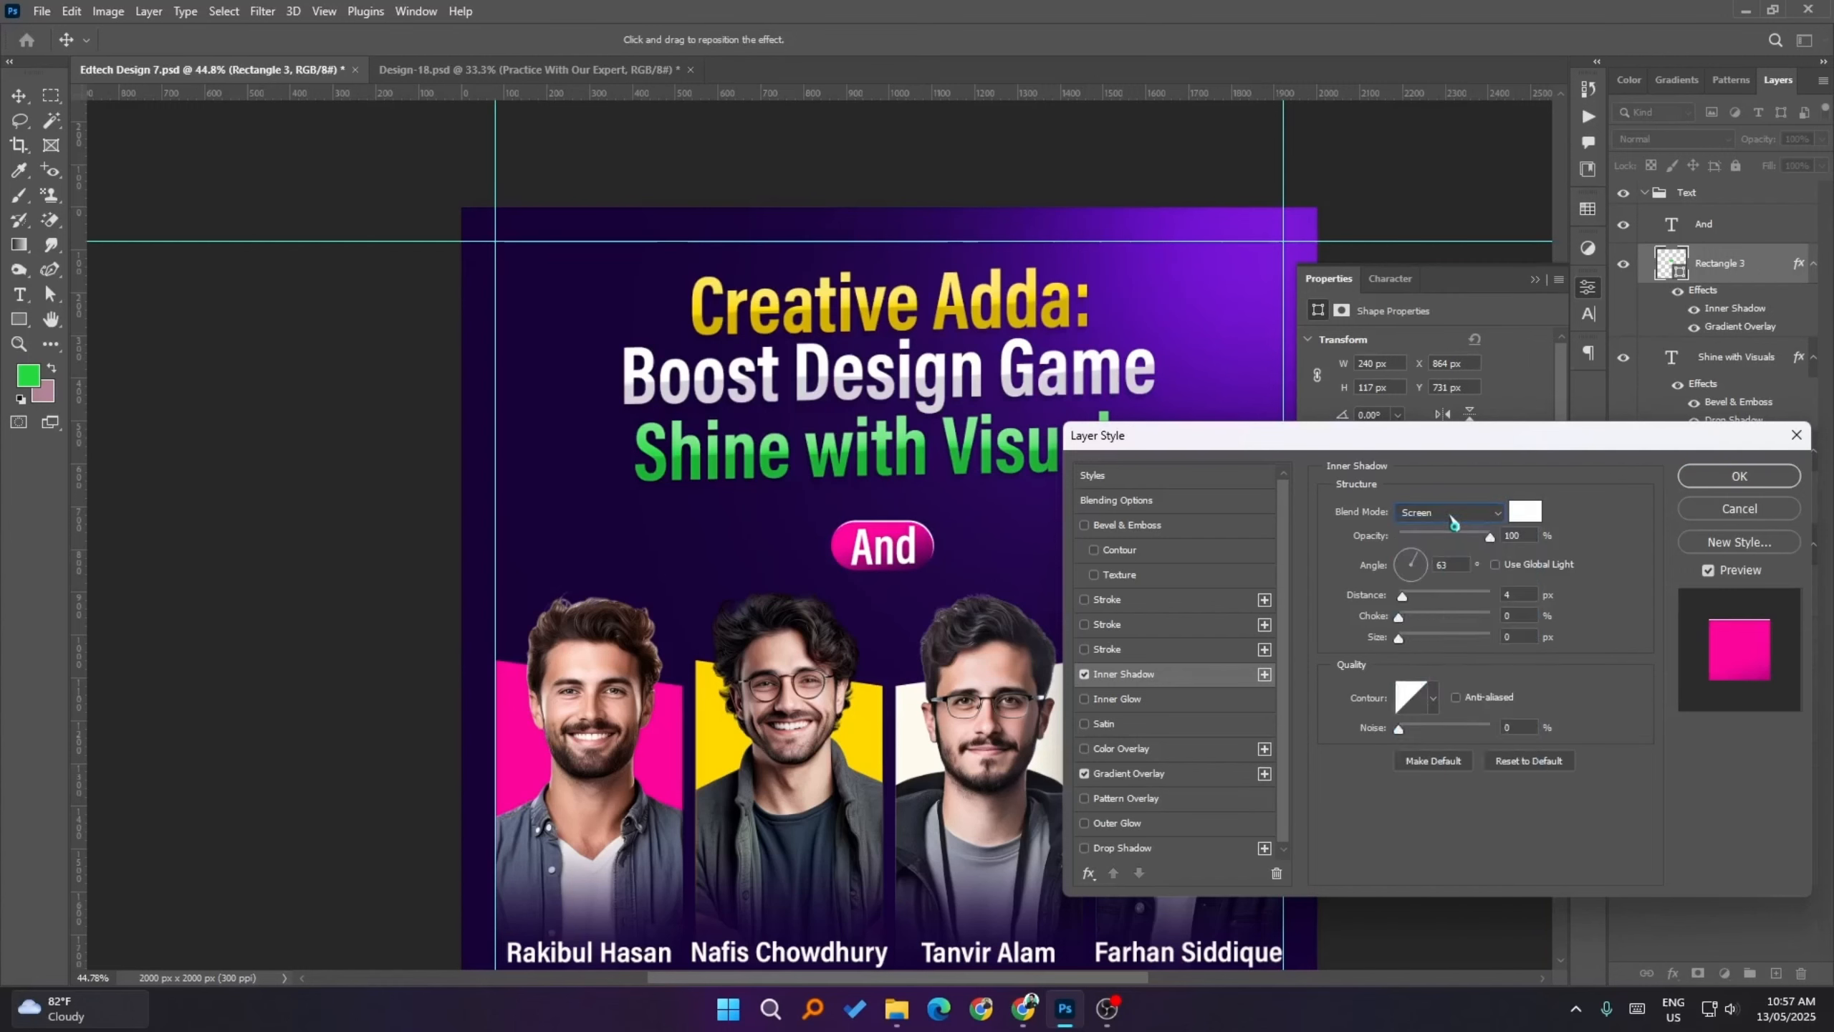
pyautogui.click(1453, 519)
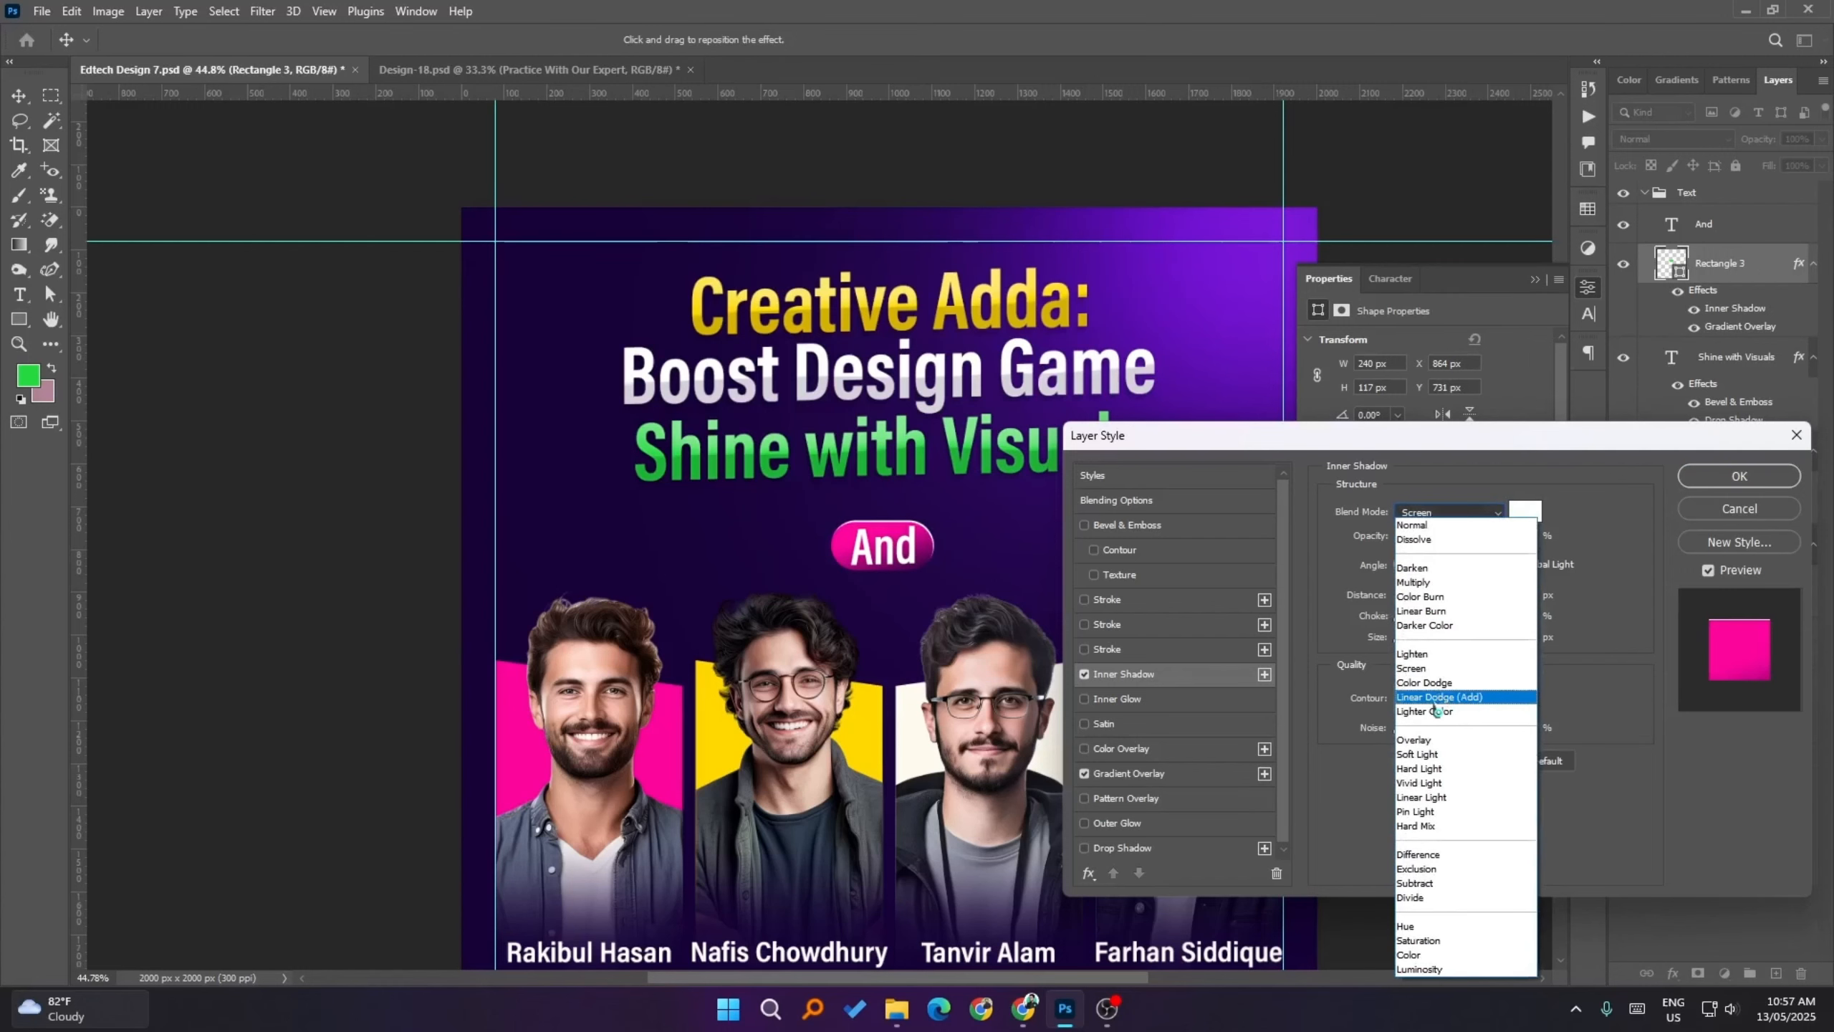
pyautogui.click(1429, 742)
pyautogui.click(1459, 514)
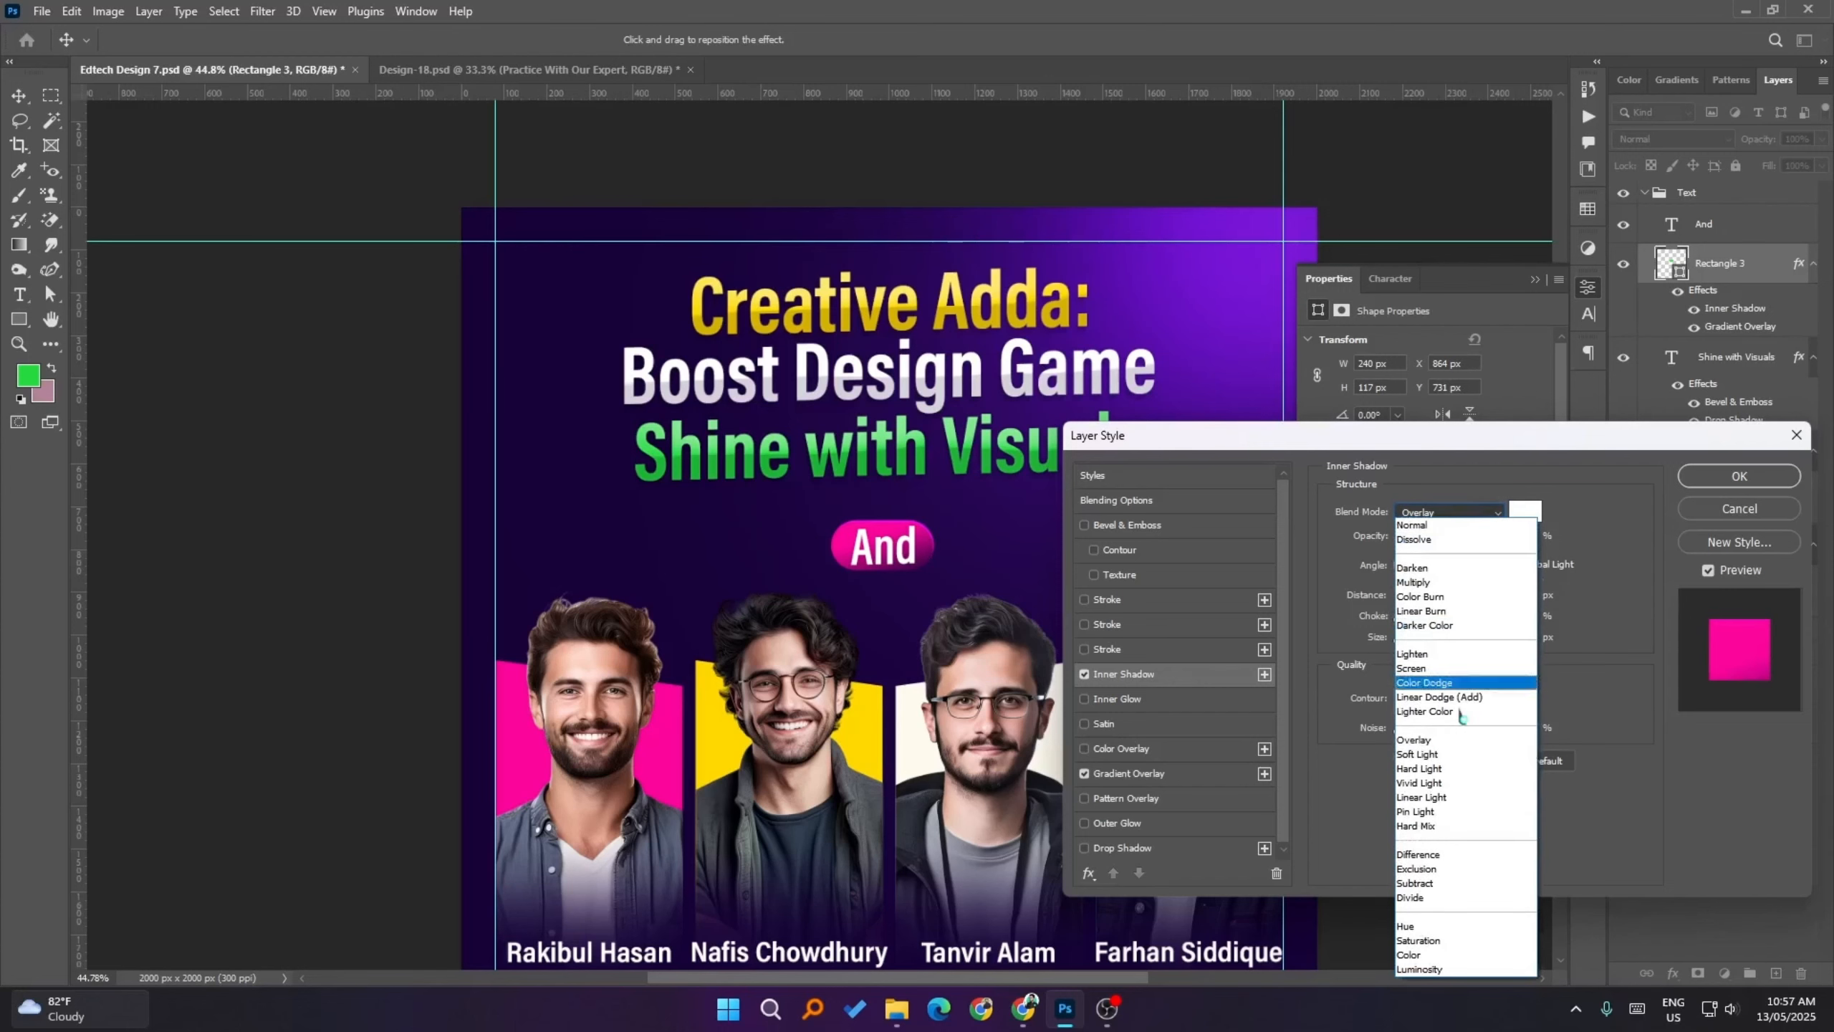
pyautogui.click(1444, 757)
pyautogui.click(1466, 515)
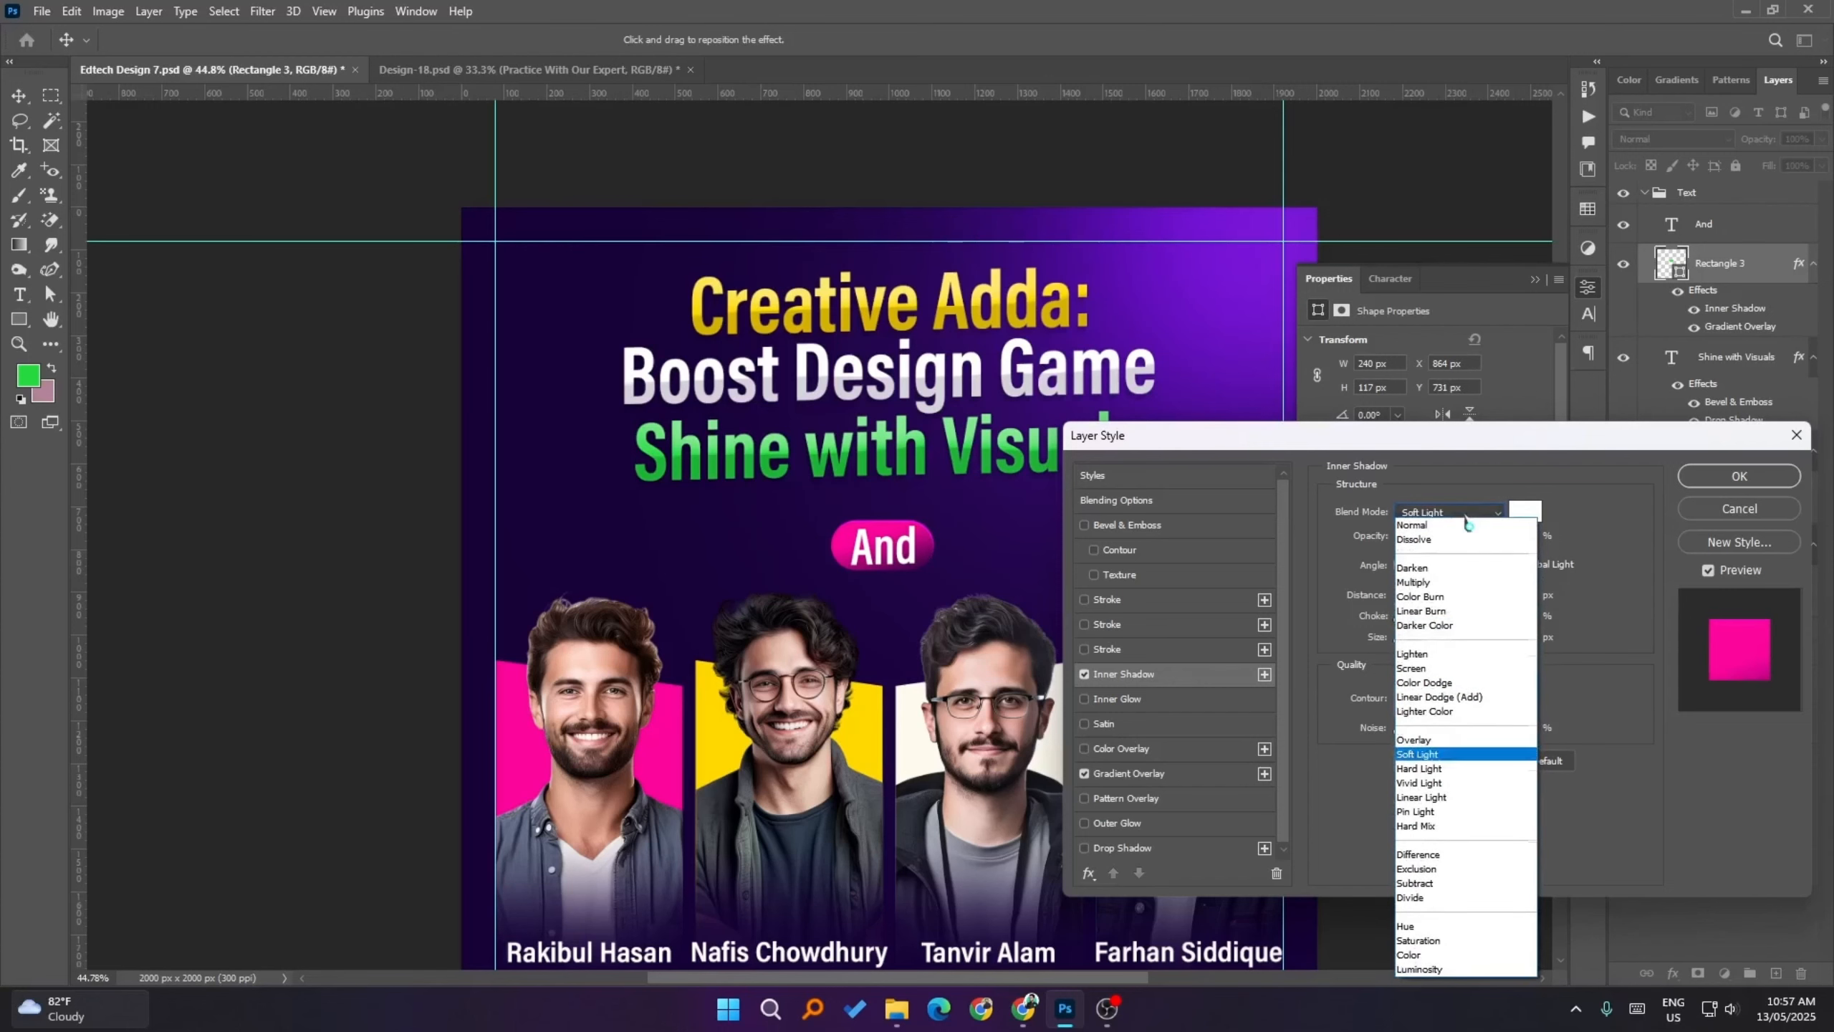
pyautogui.click(1466, 786)
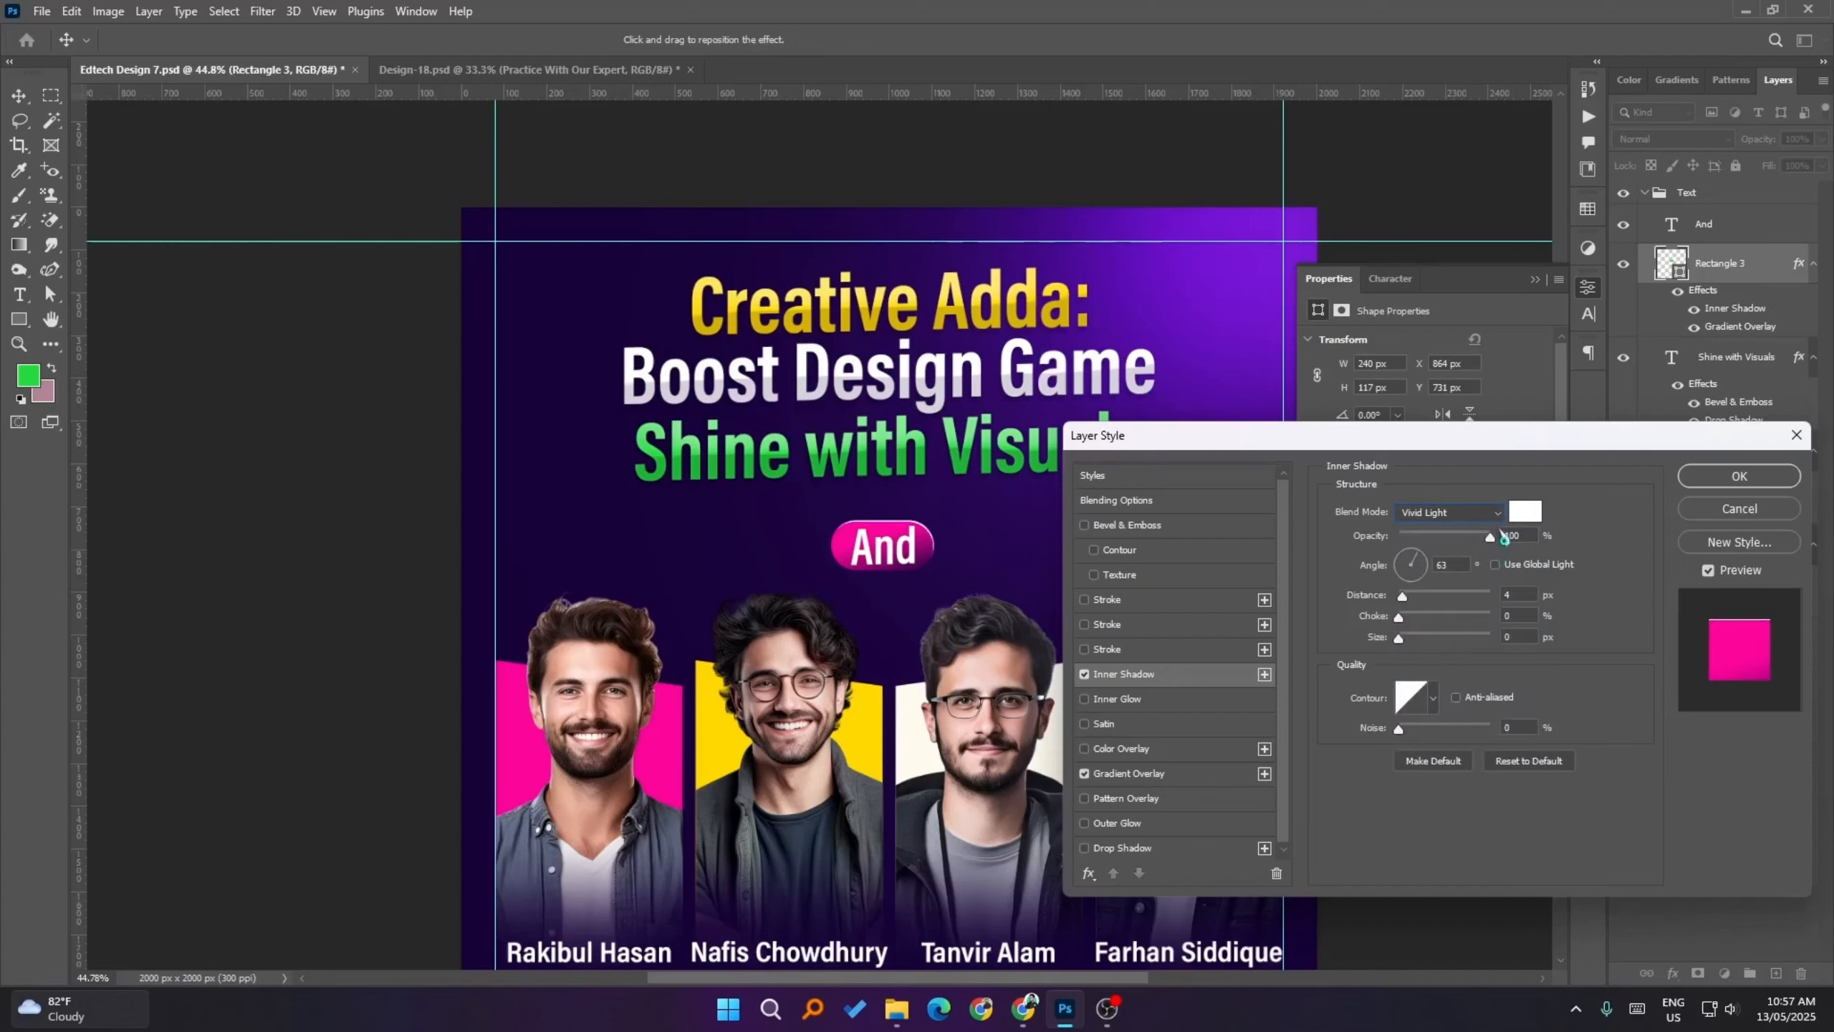
pyautogui.click(1476, 513)
pyautogui.click(1456, 698)
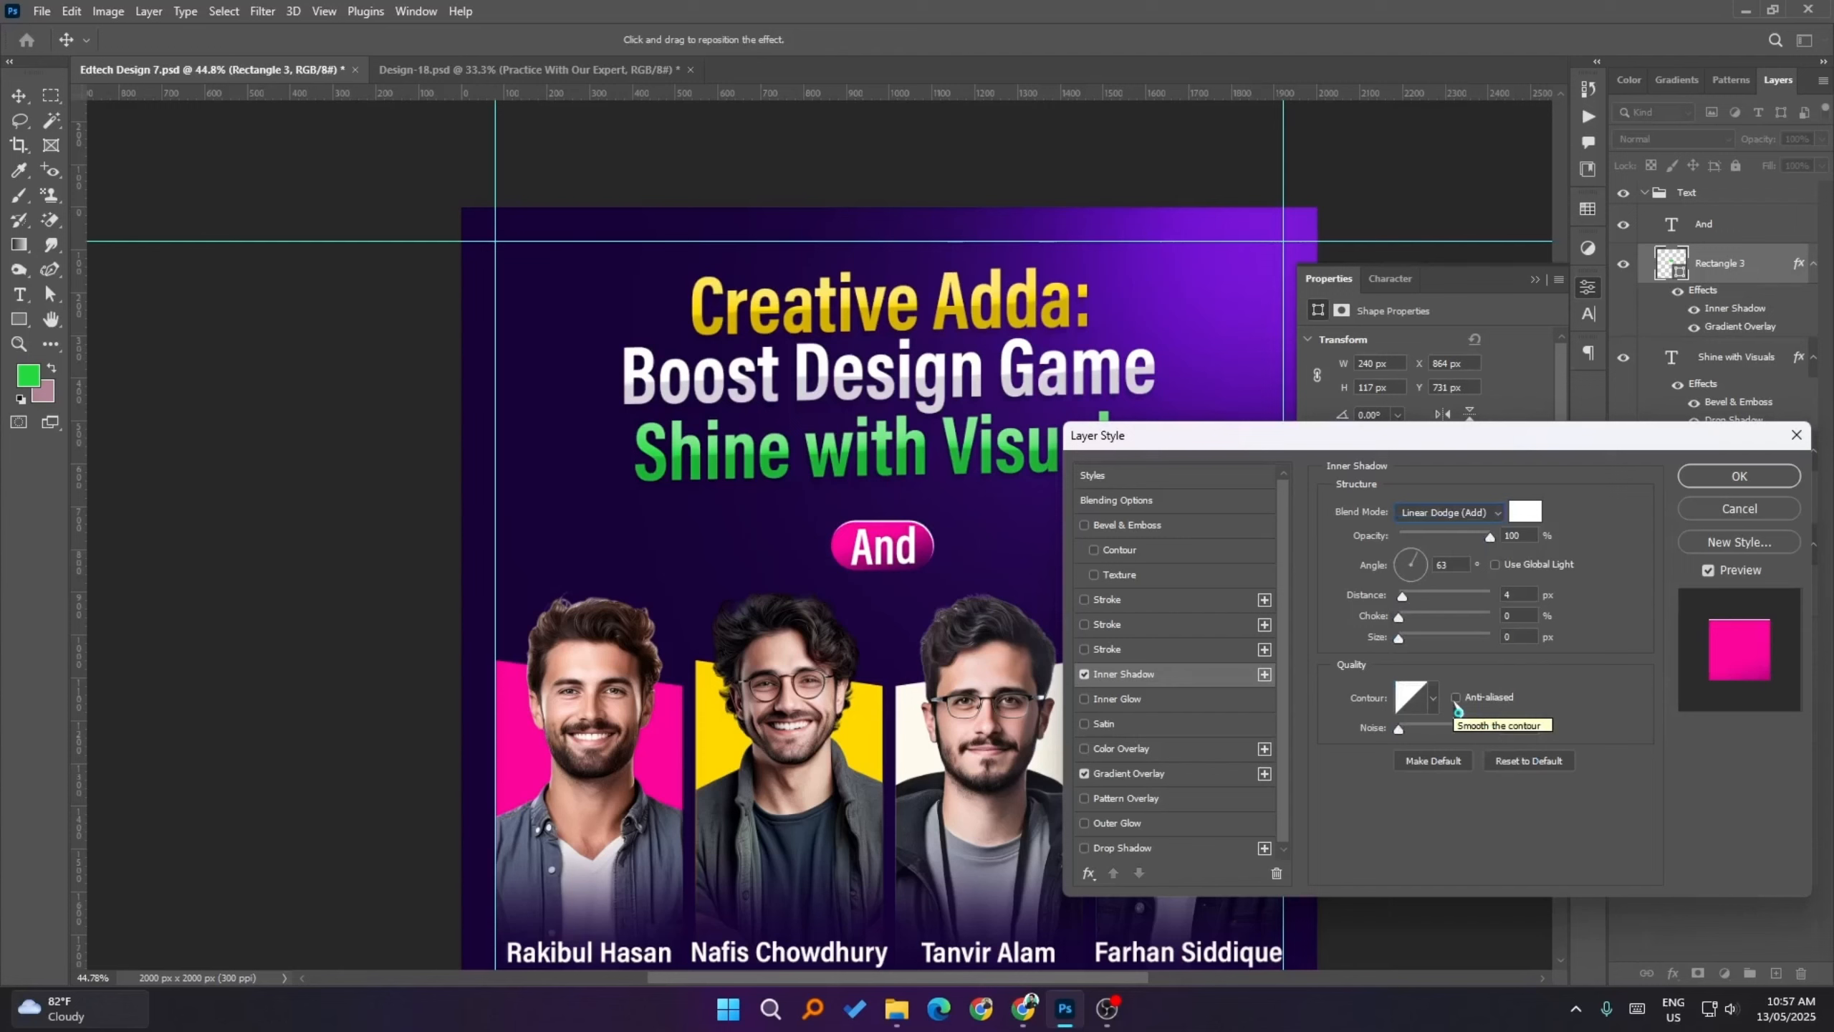
# - Sample the flyer's pink panel as the shadow colour, set 88% opacity, and enlarge its size
pyautogui.click(1525, 511)
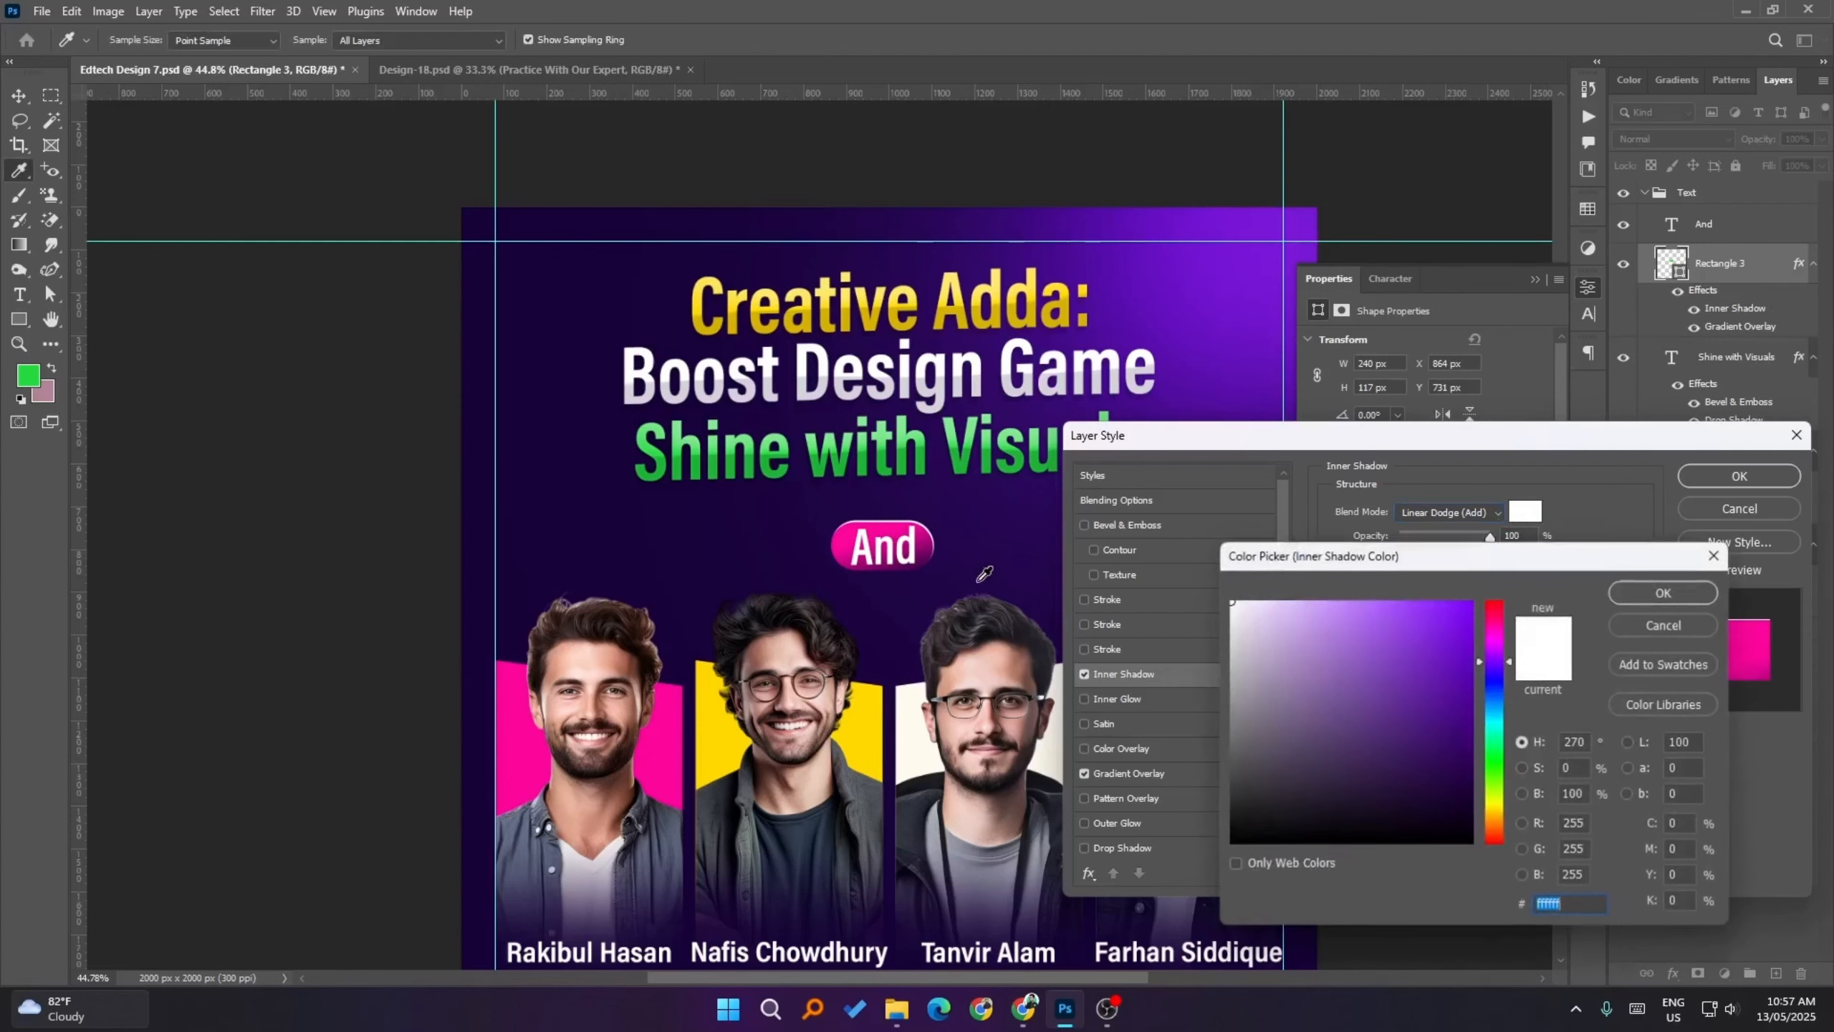
pyautogui.click(662, 731)
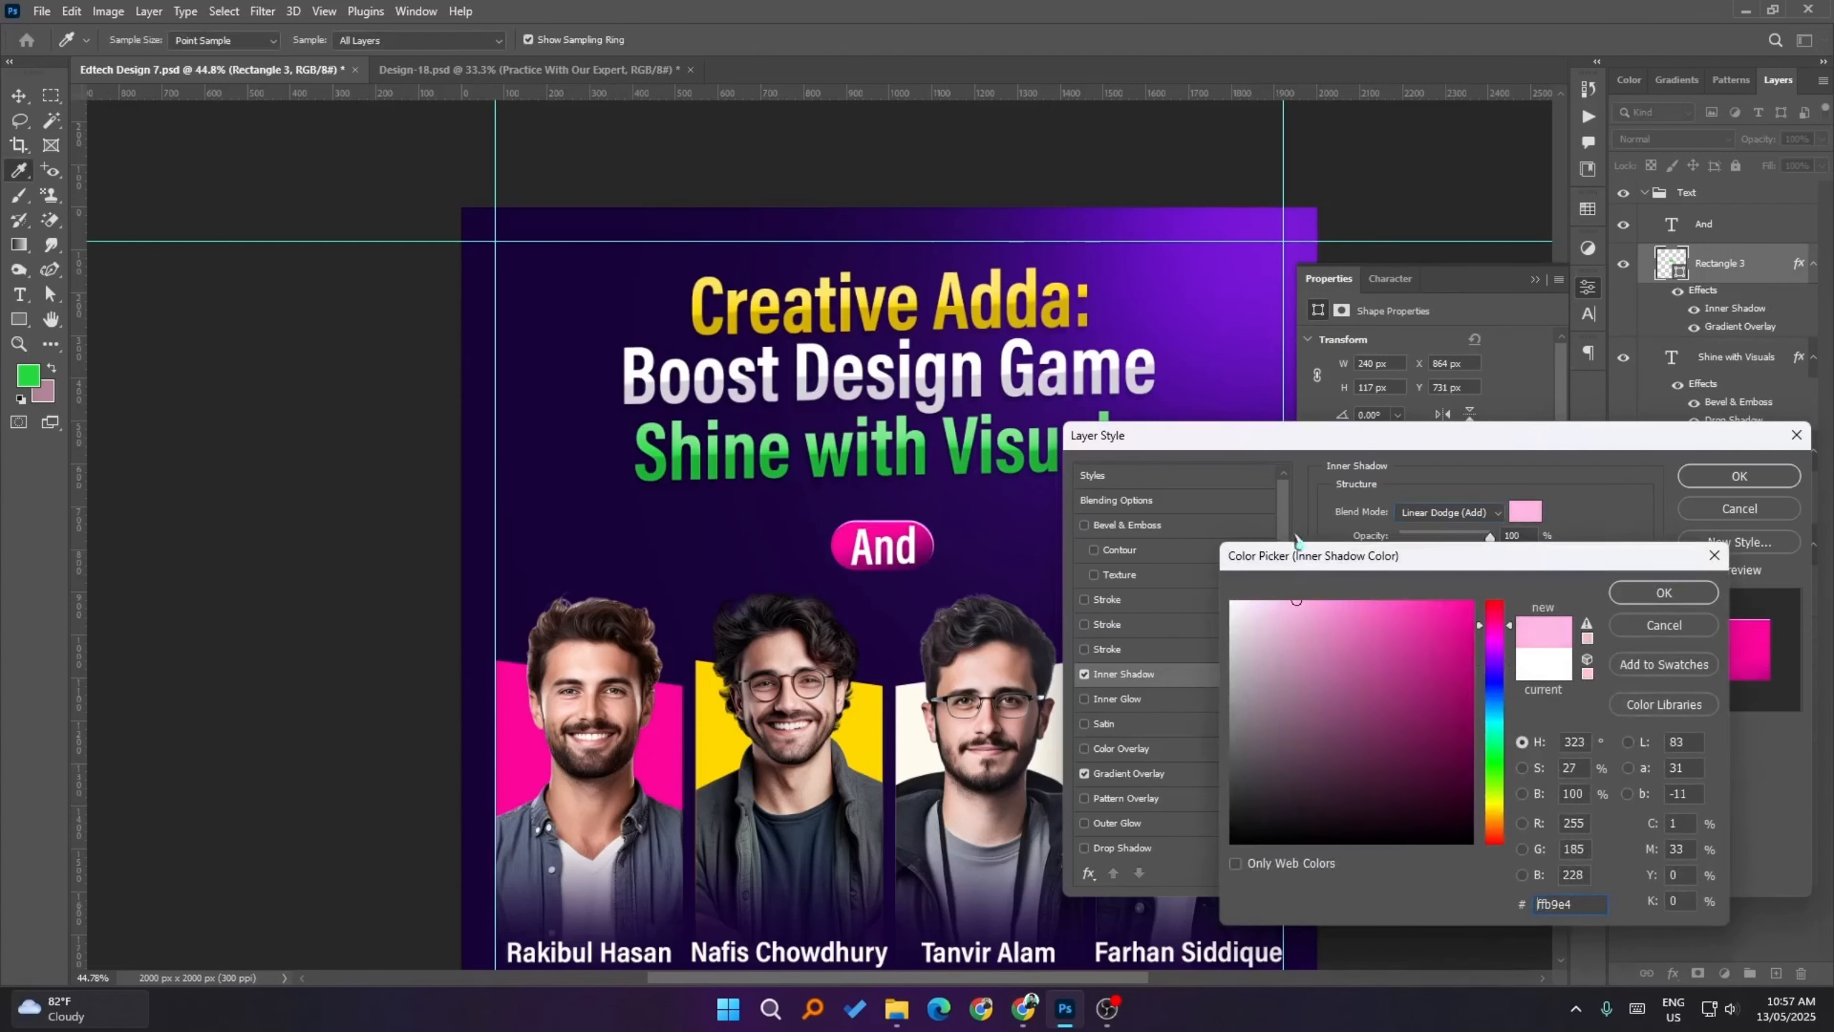
pyautogui.click(1657, 597)
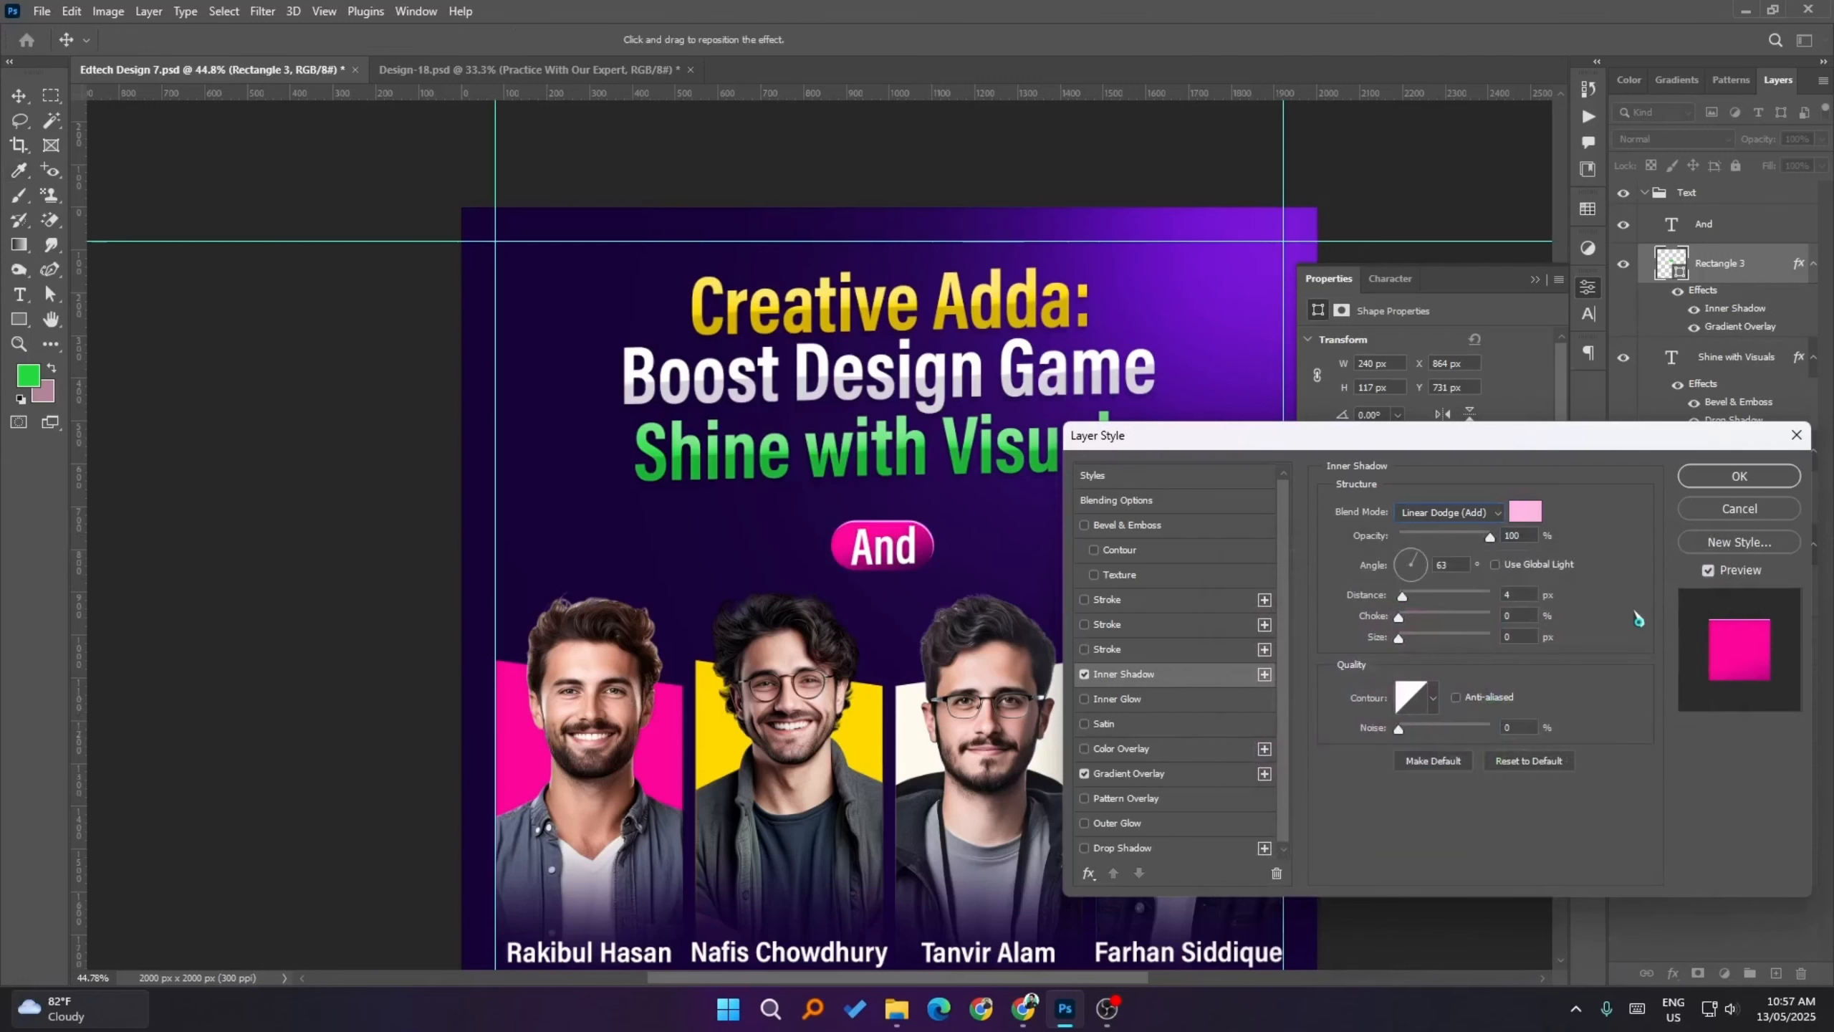
pyautogui.moveTo(1482, 540); pyautogui.dragTo(1478, 535)
pyautogui.moveTo(1406, 648); pyautogui.dragTo(1410, 648)
# - Apply the inner shadow style and reselect the pink And pill
pyautogui.click(1734, 477)
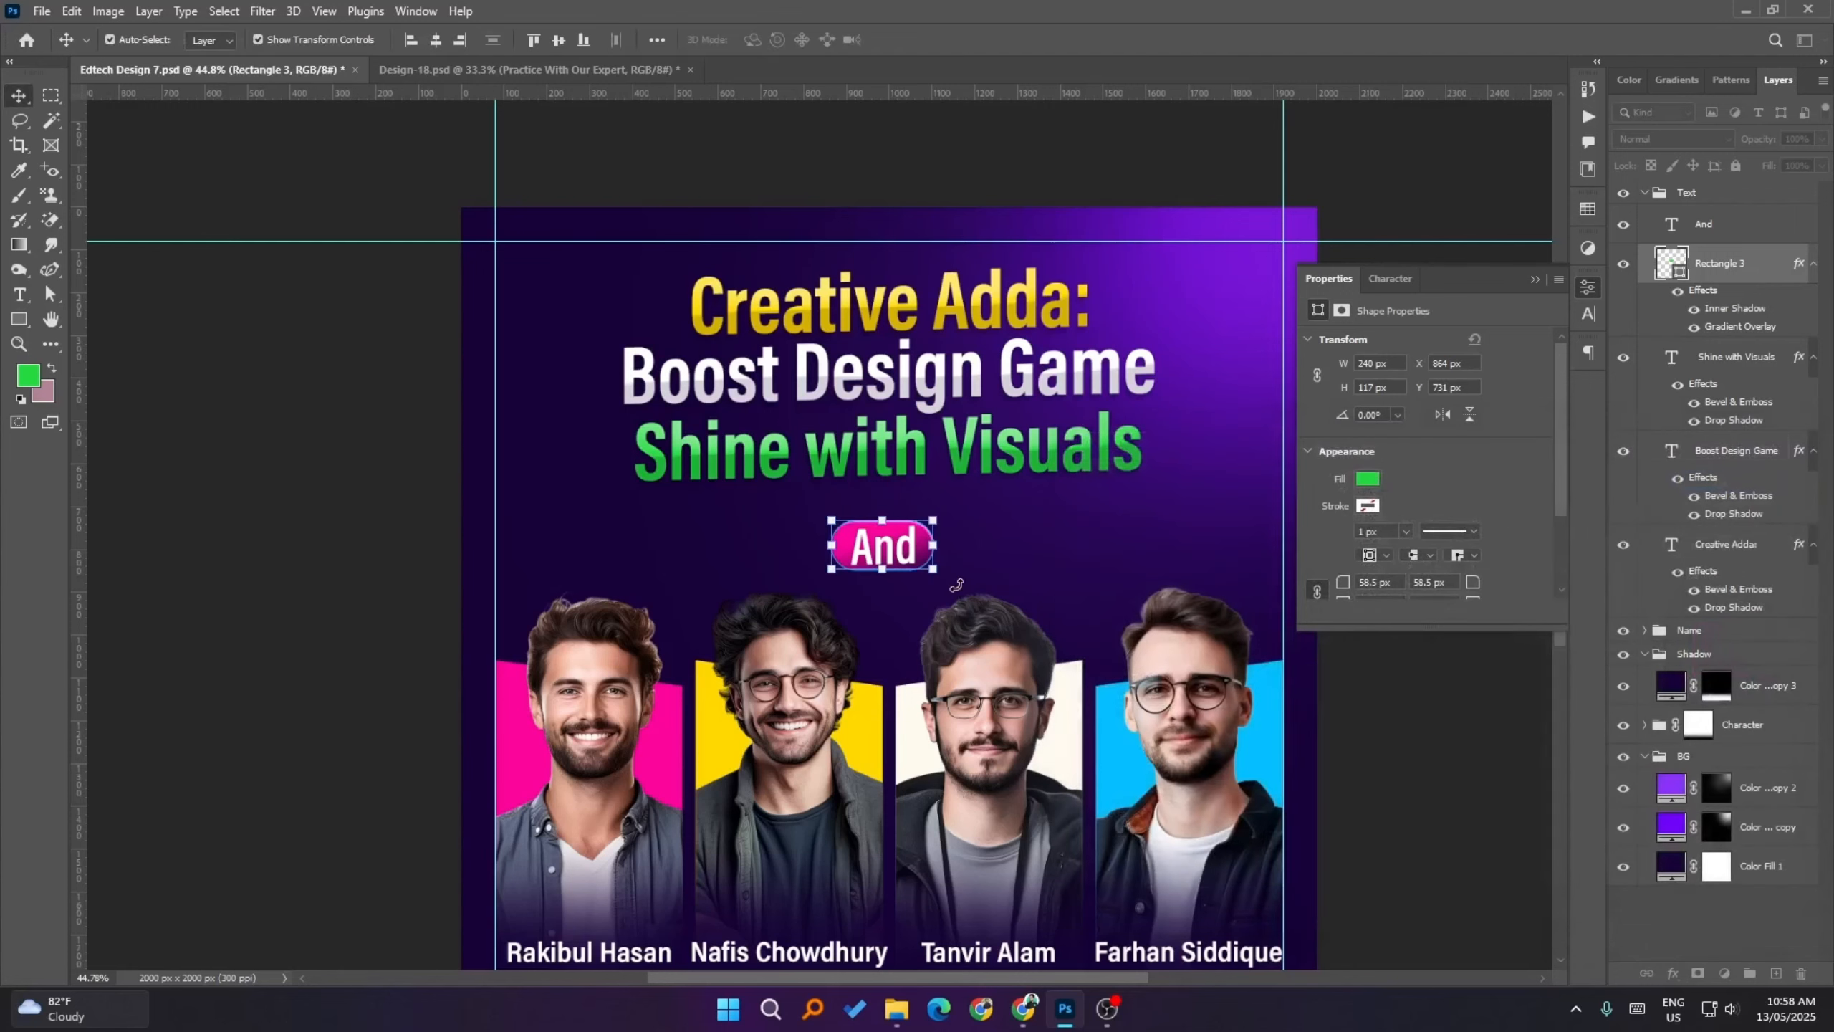
pyautogui.click(1394, 748)
pyautogui.click(928, 557)
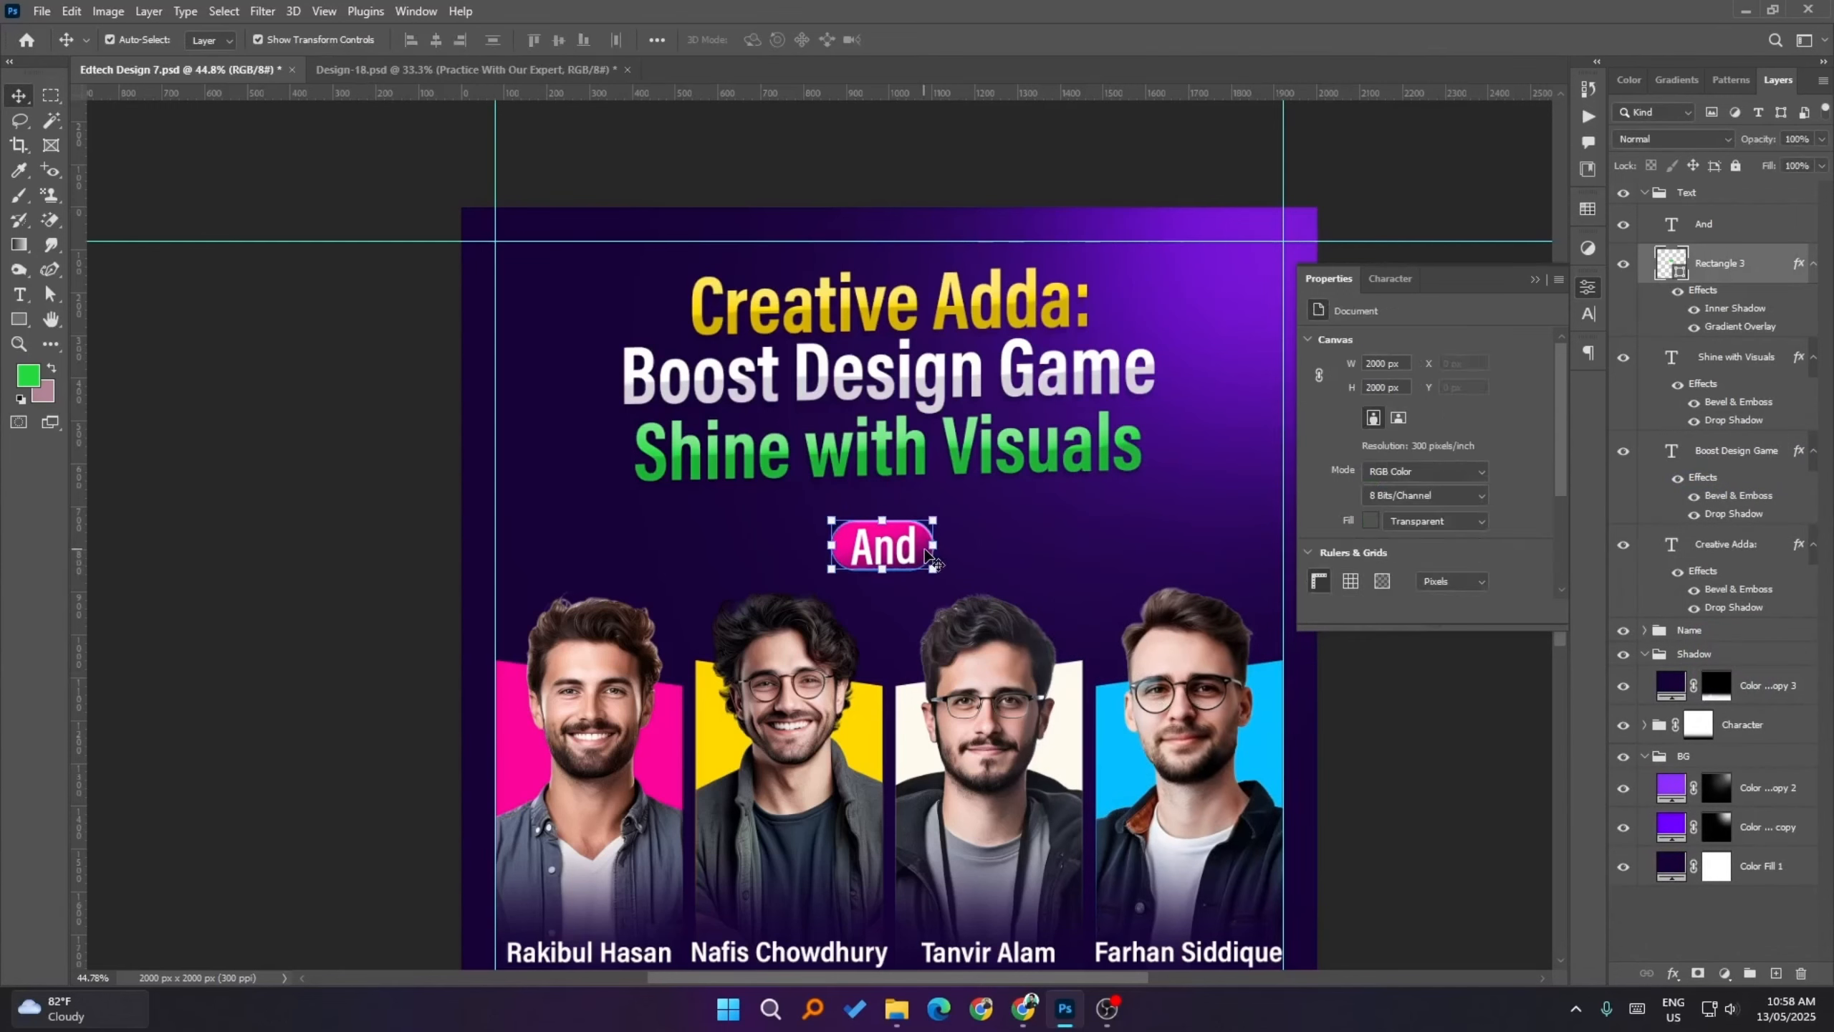
# - Turn the pill's Gradient Overlay angle to 55° and select the And text alongside it
pyautogui.doubleClick(1735, 309)
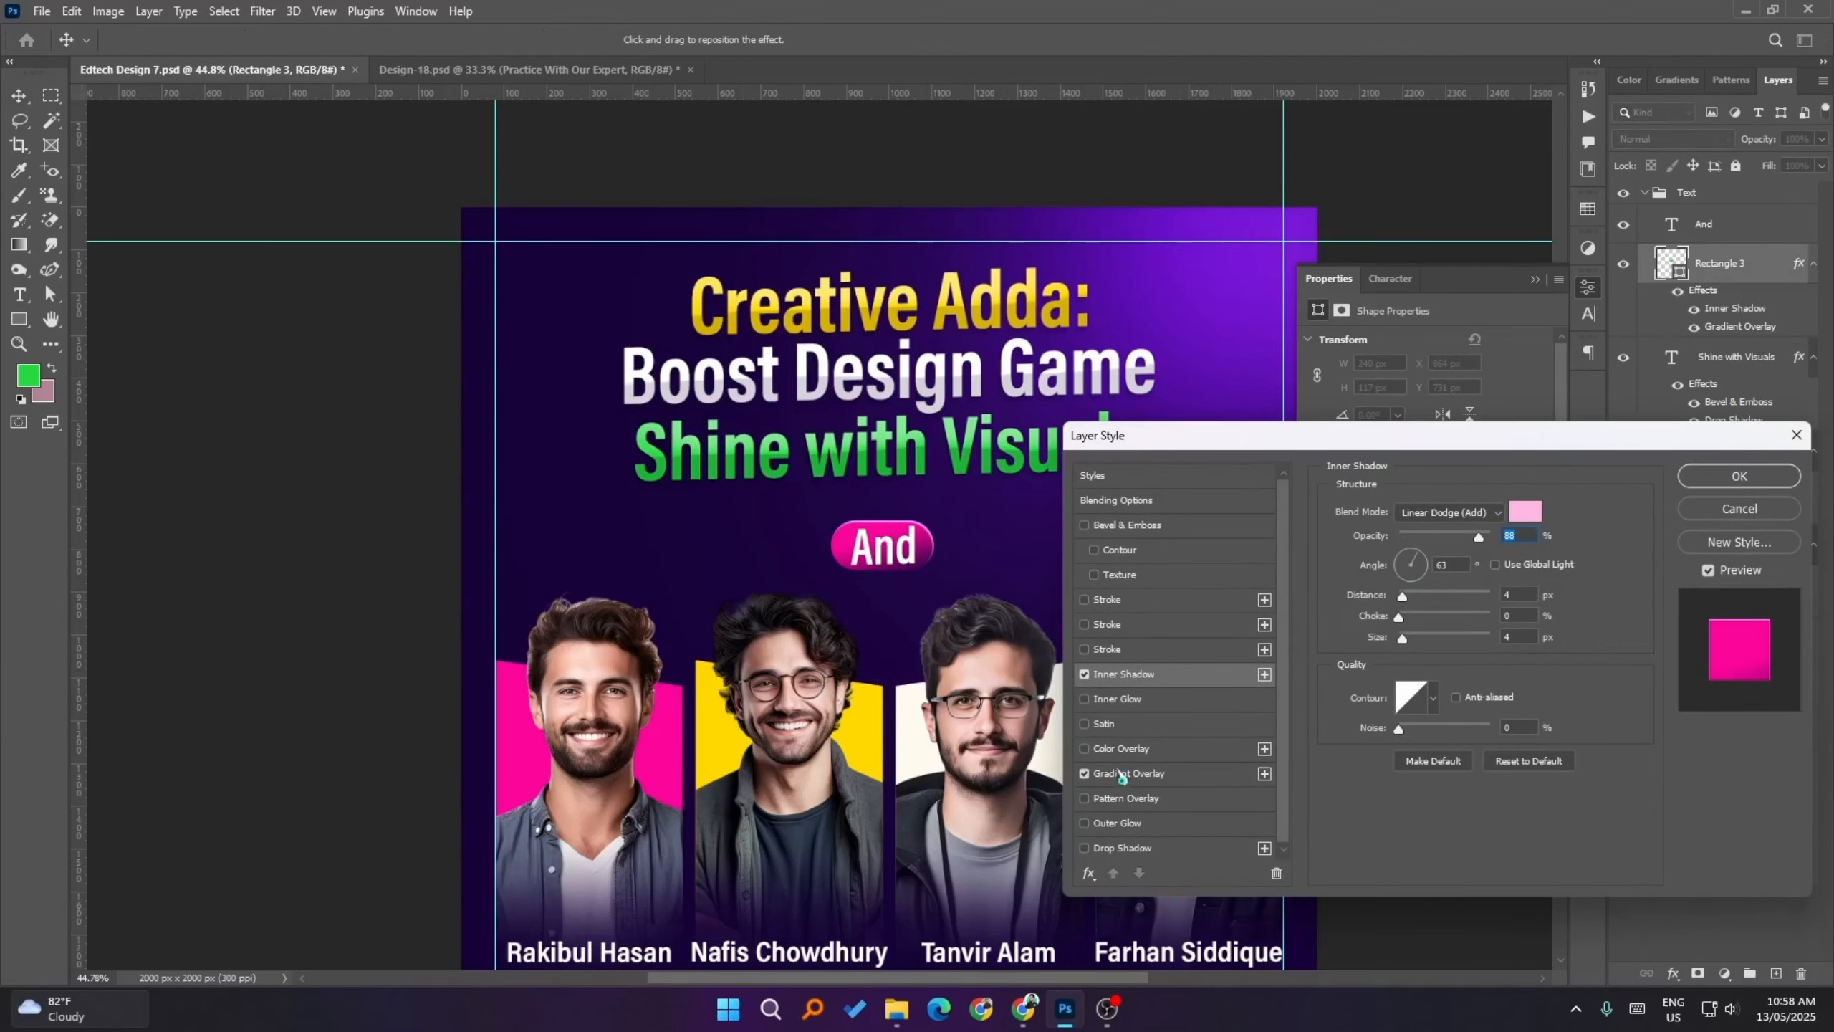
pyautogui.click(1124, 780)
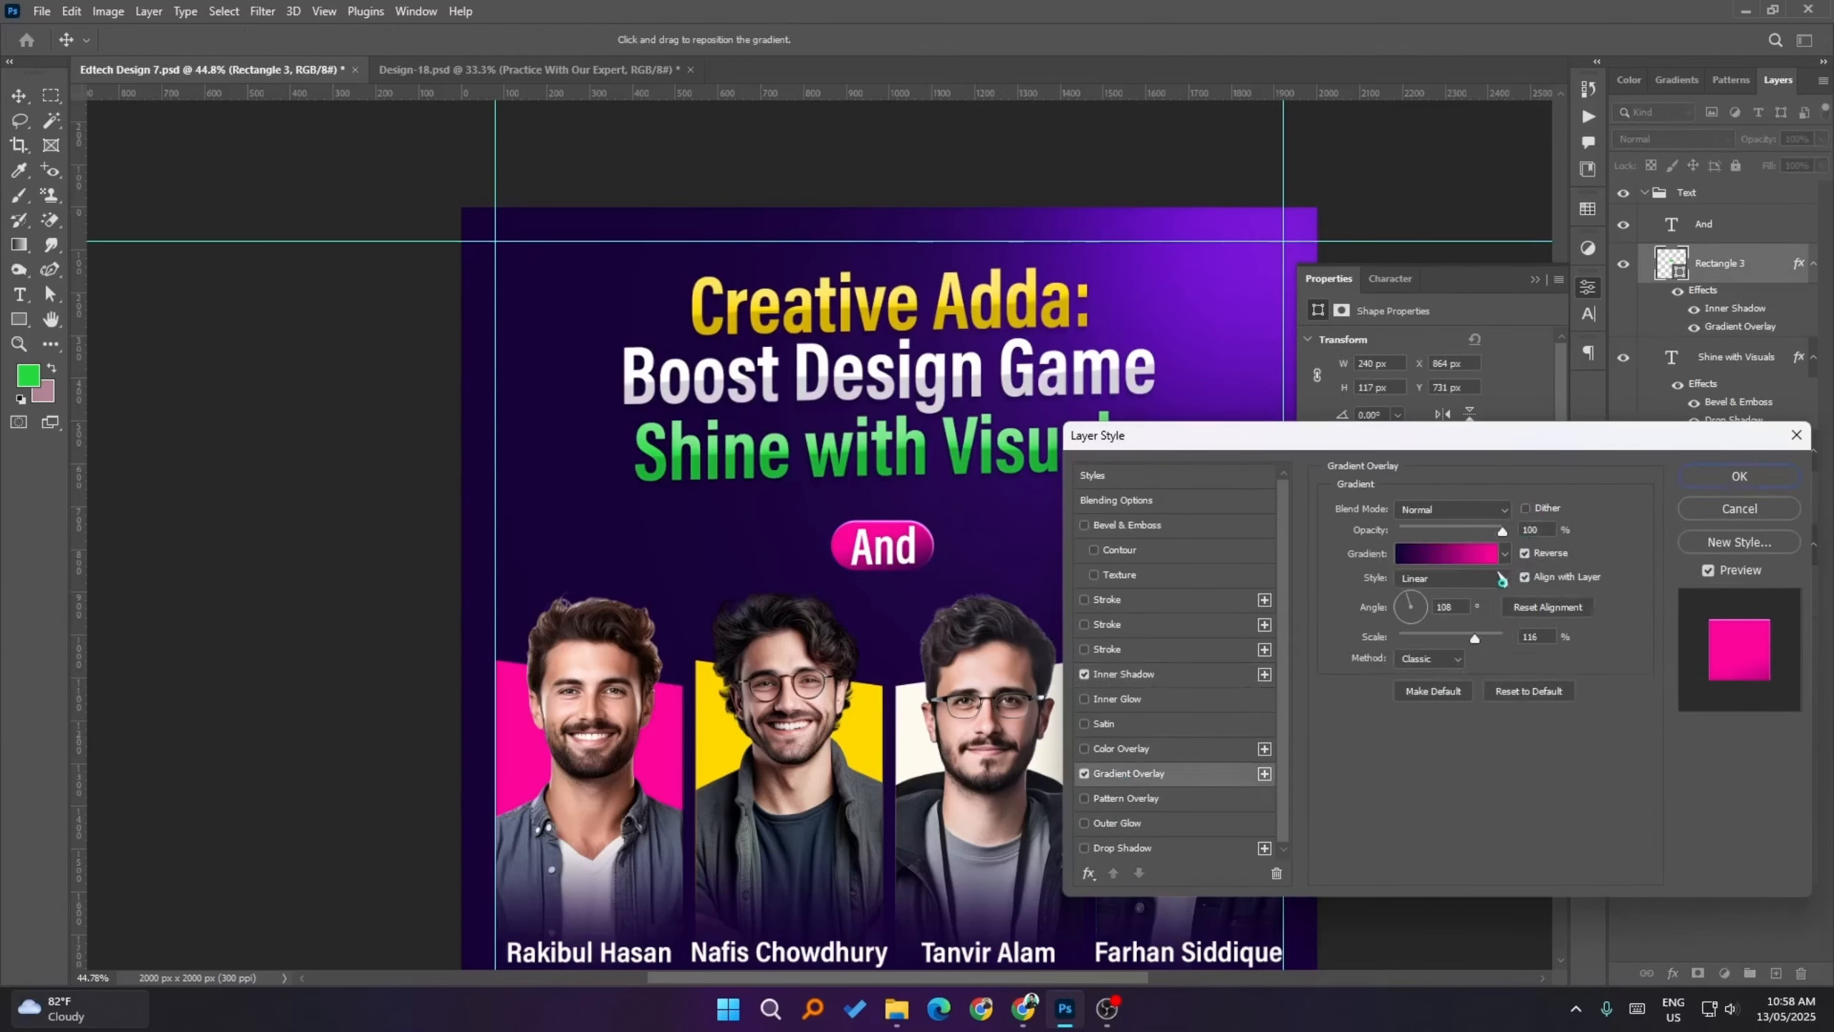
pyautogui.moveTo(1411, 607); pyautogui.dragTo(1428, 585)
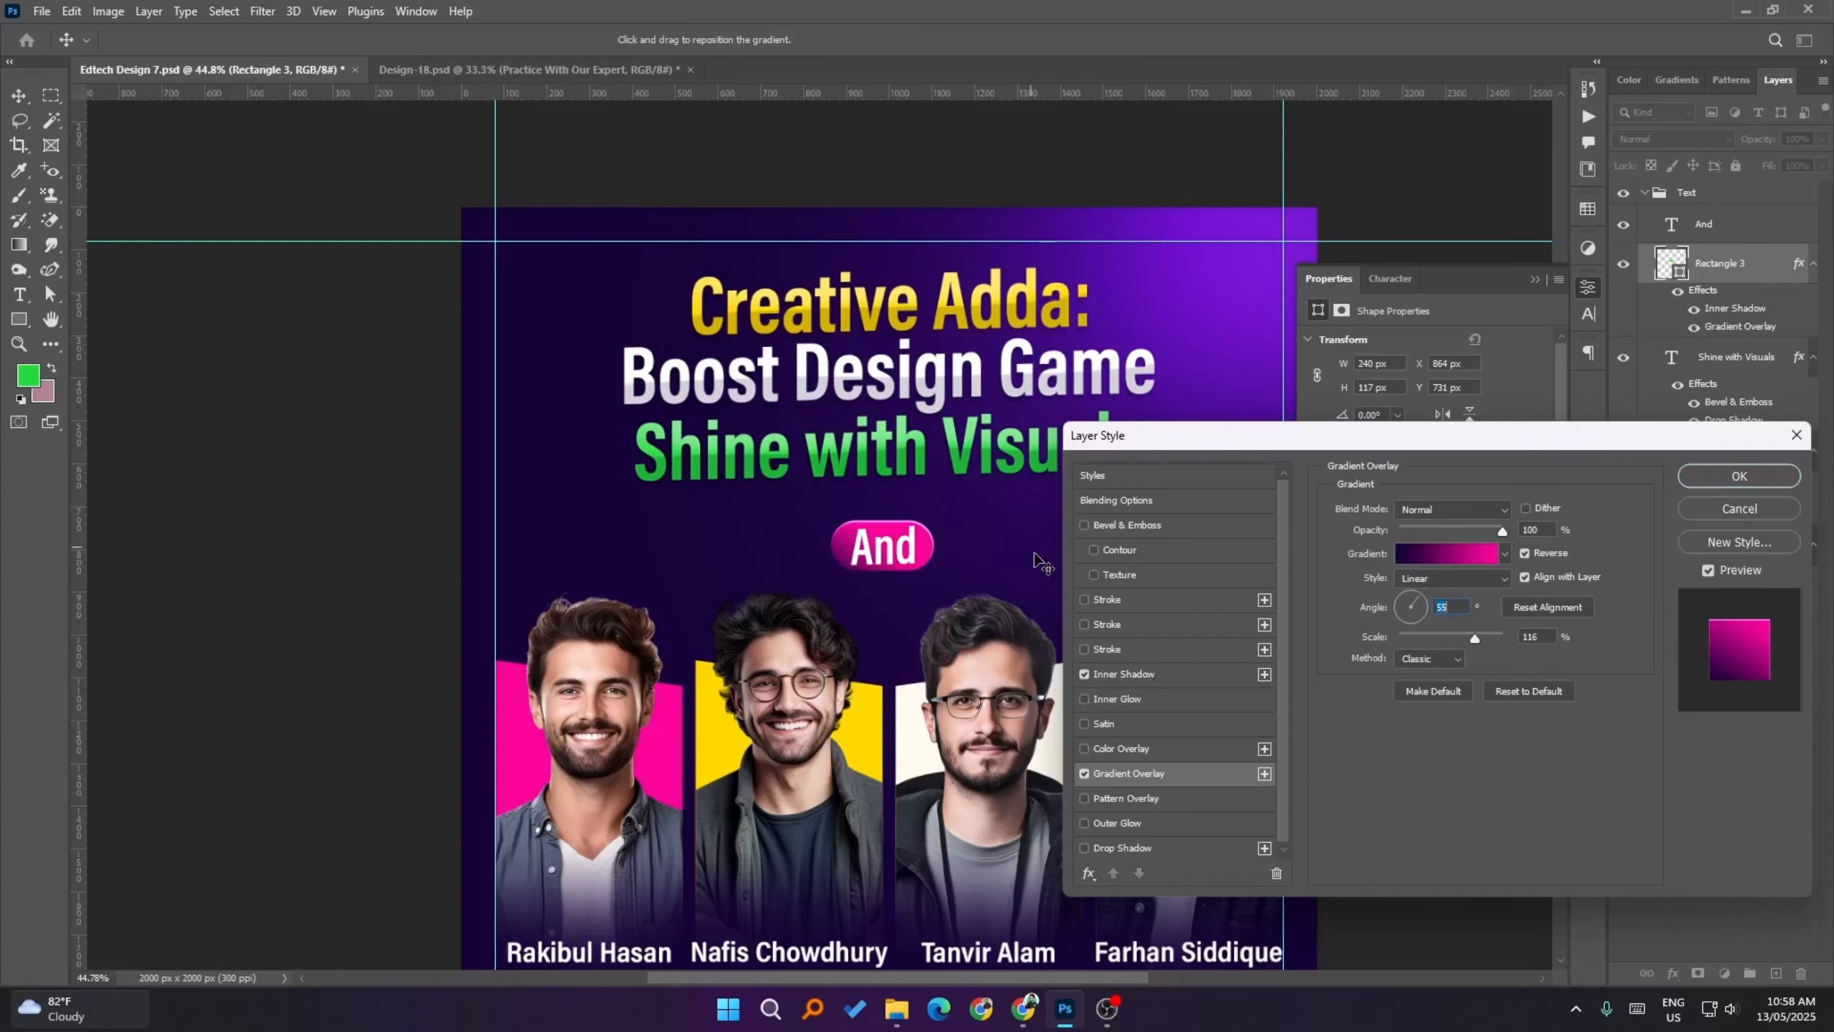
pyautogui.click(1698, 484)
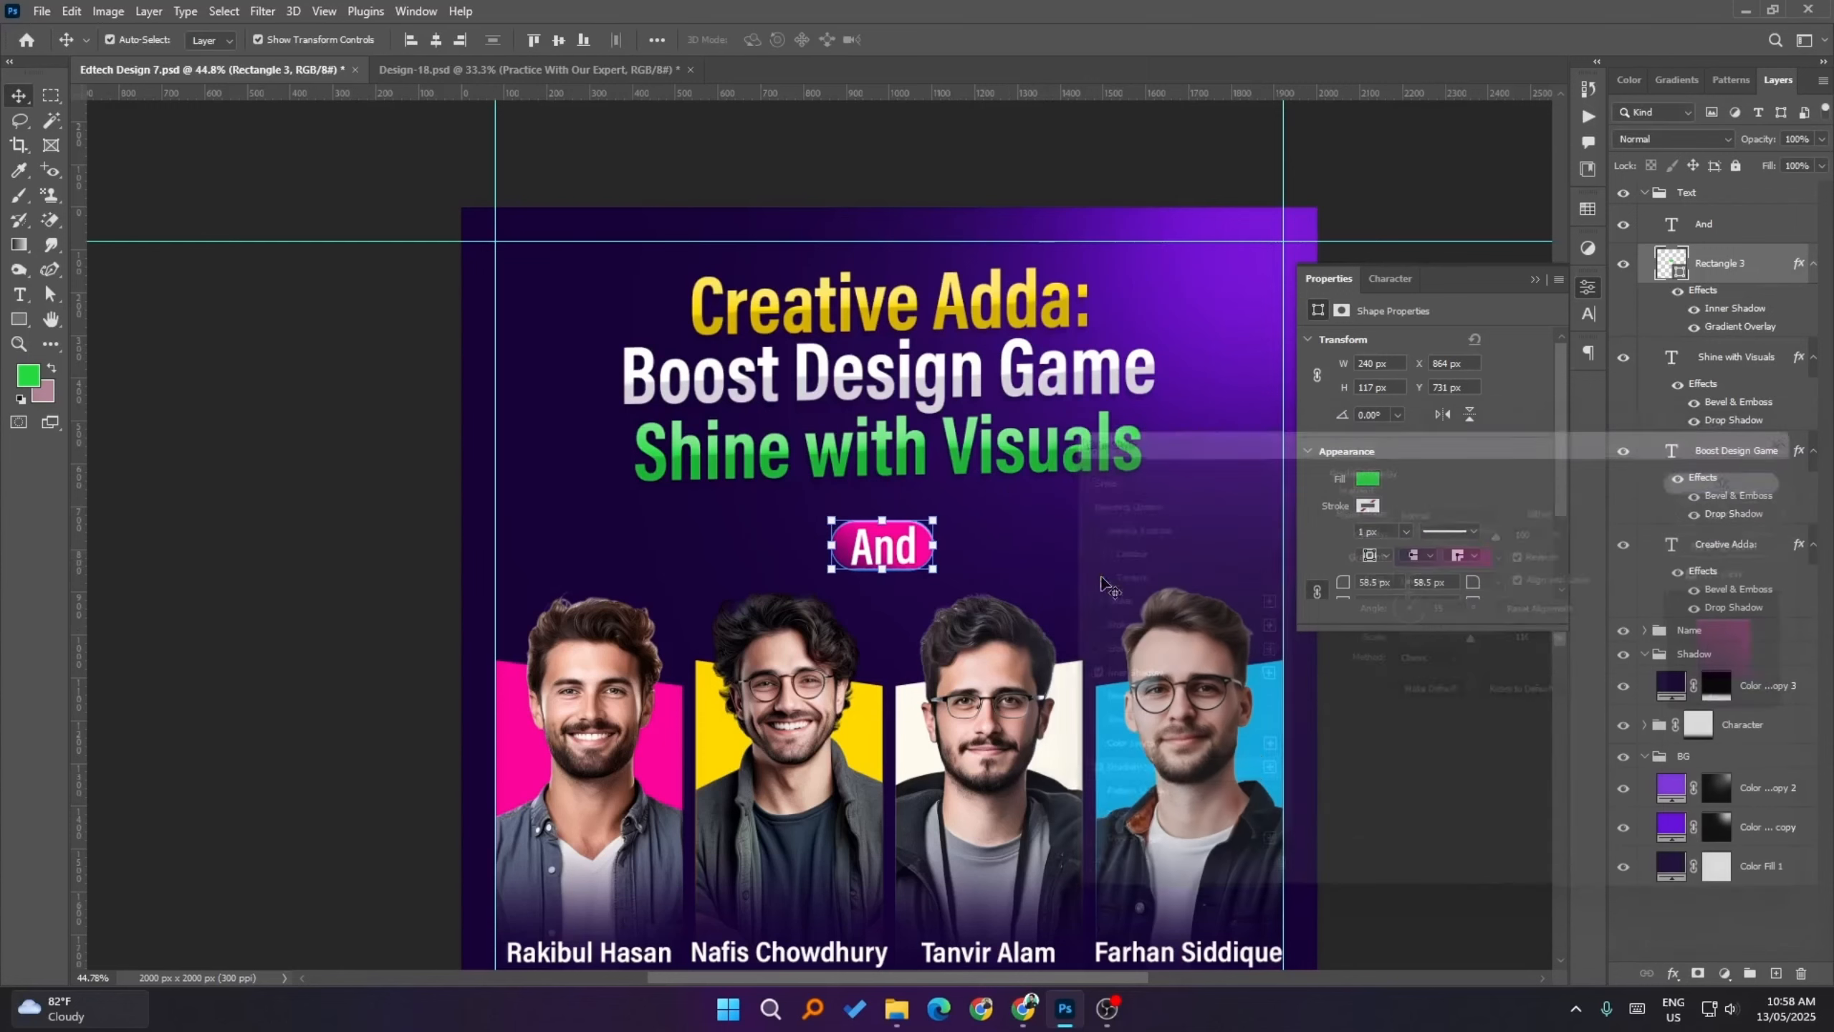
pyautogui.keyDown('shift'); pyautogui.click(1742, 233); pyautogui.keyUp('shift')
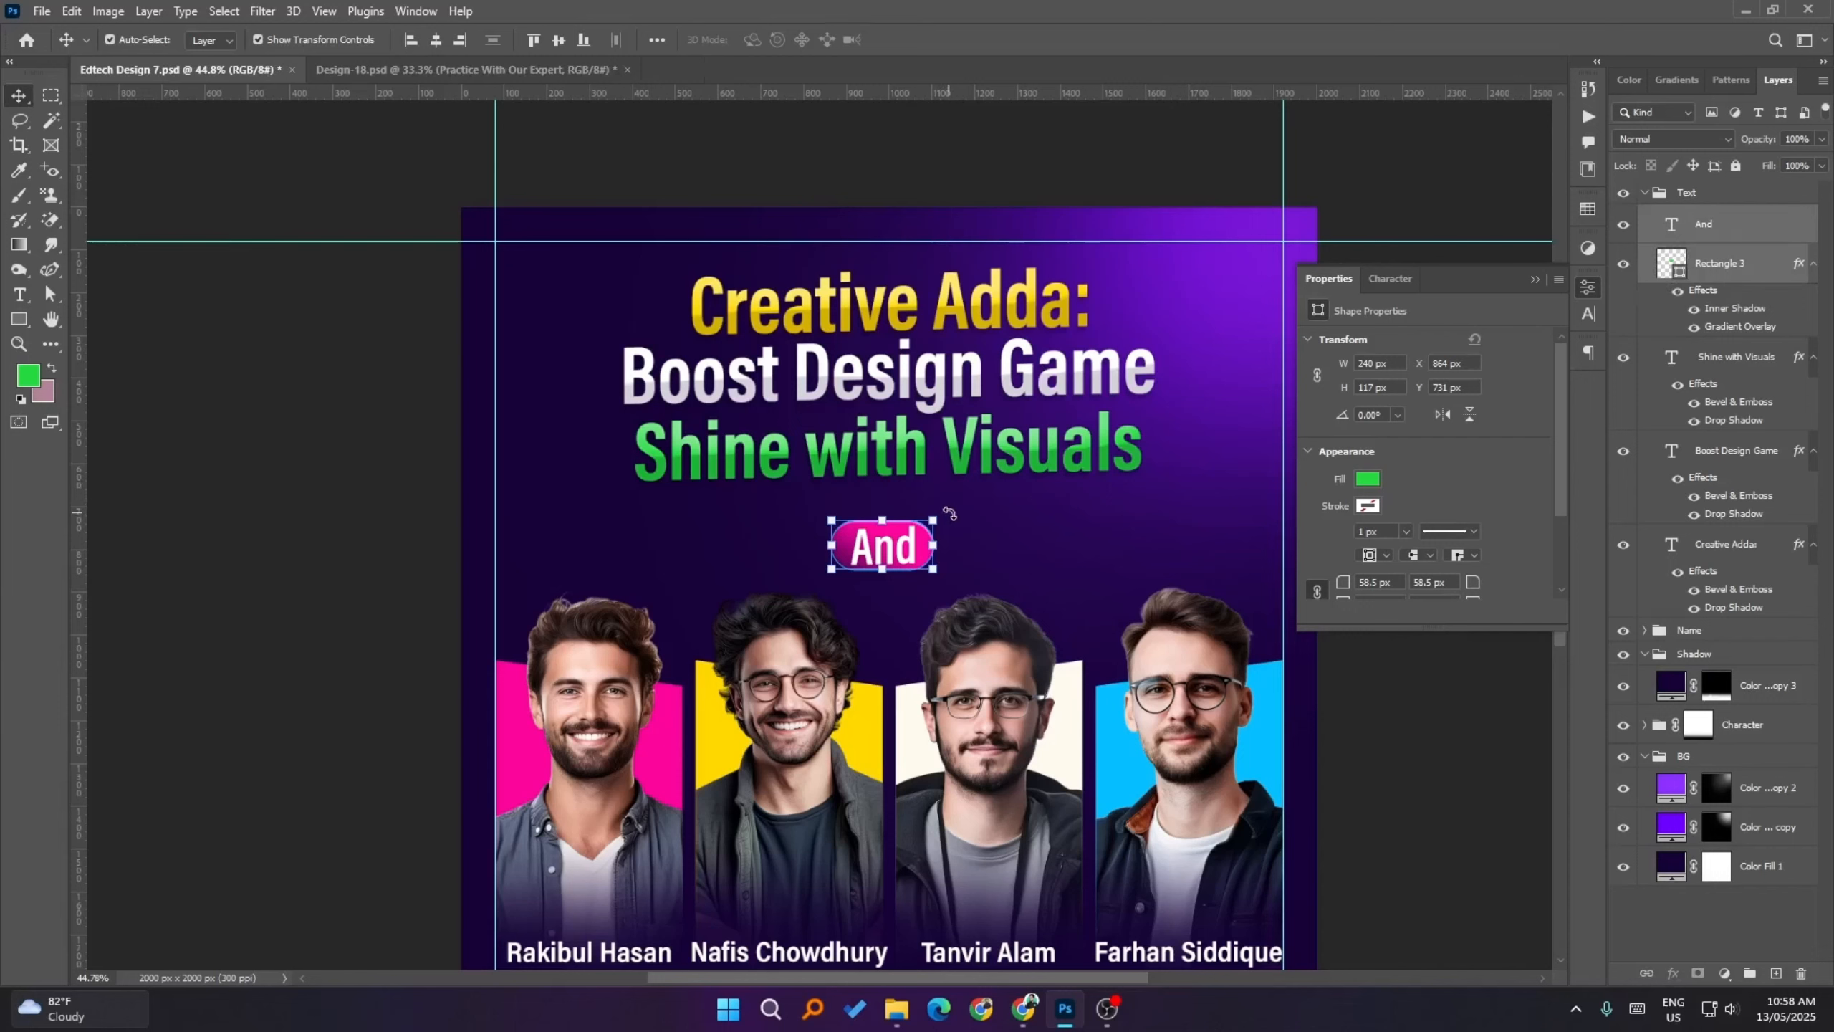
# - Rotate the And badge about 14° and place it between the headline lines
pyautogui.moveTo(951, 513); pyautogui.dragTo(1141, 409)
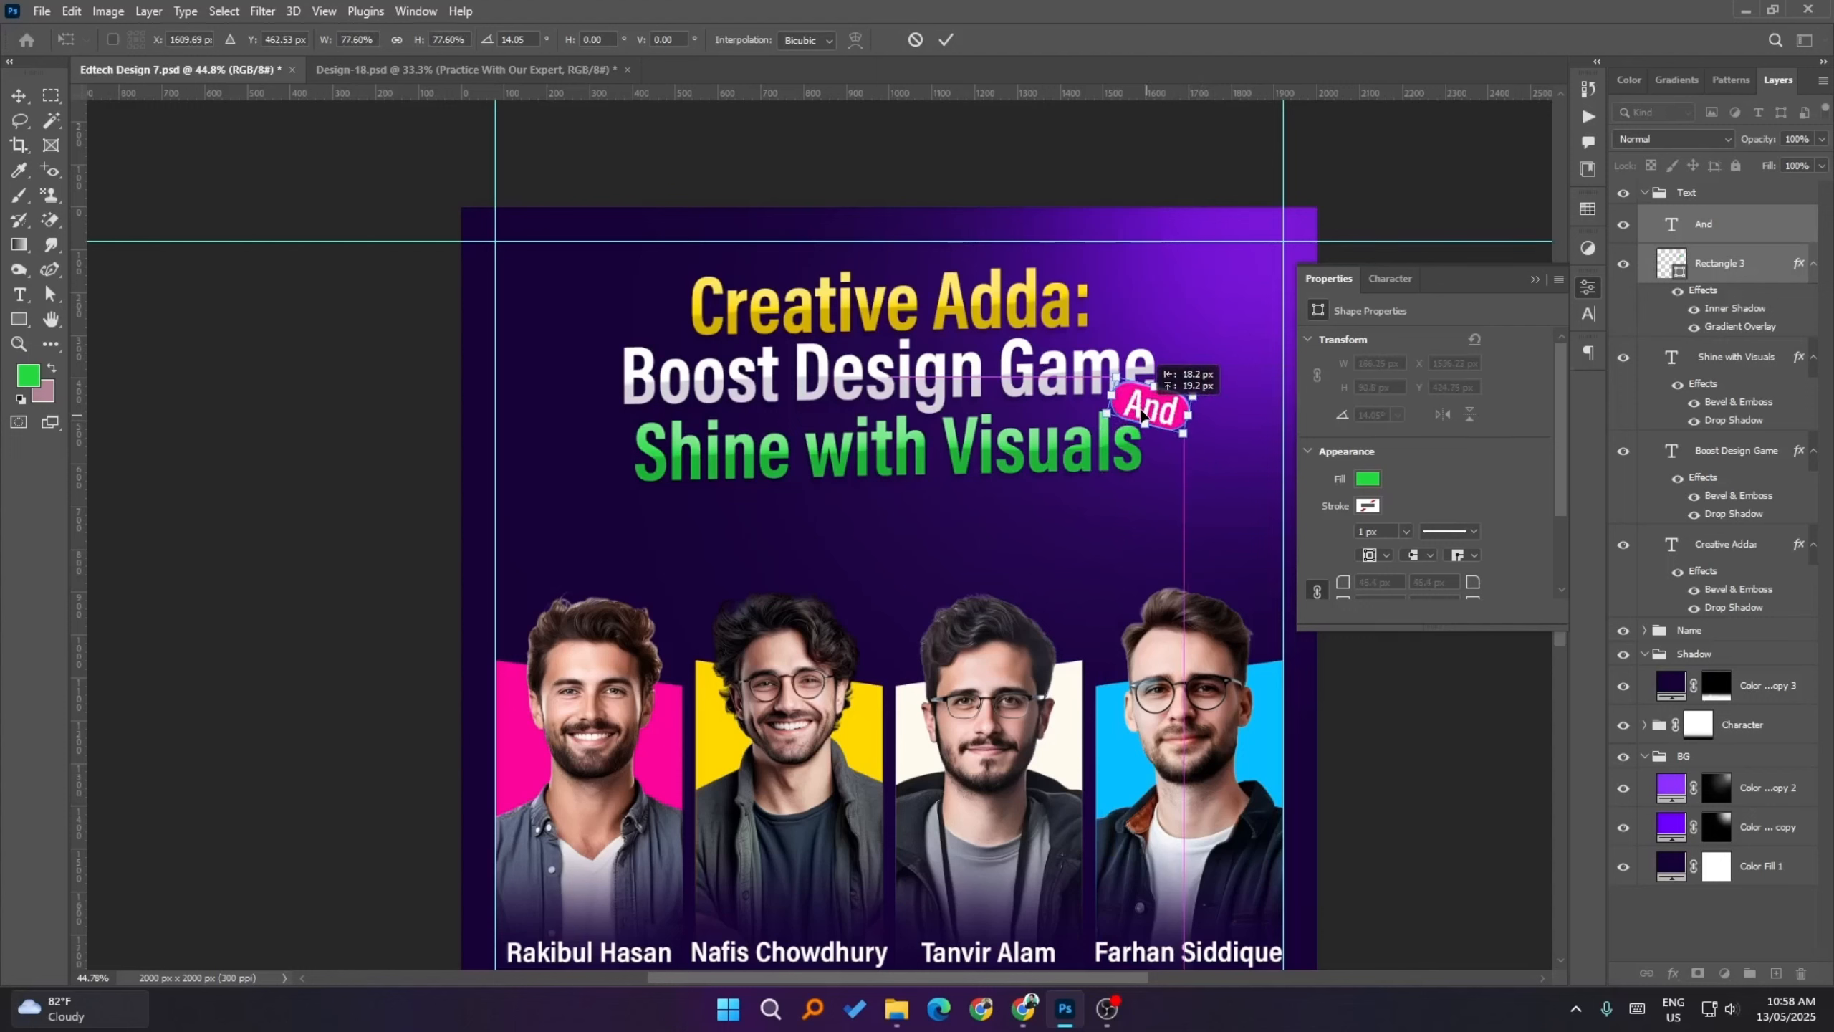
pyautogui.moveTo(1141, 412); pyautogui.dragTo(1145, 422)
pyautogui.press('Return')
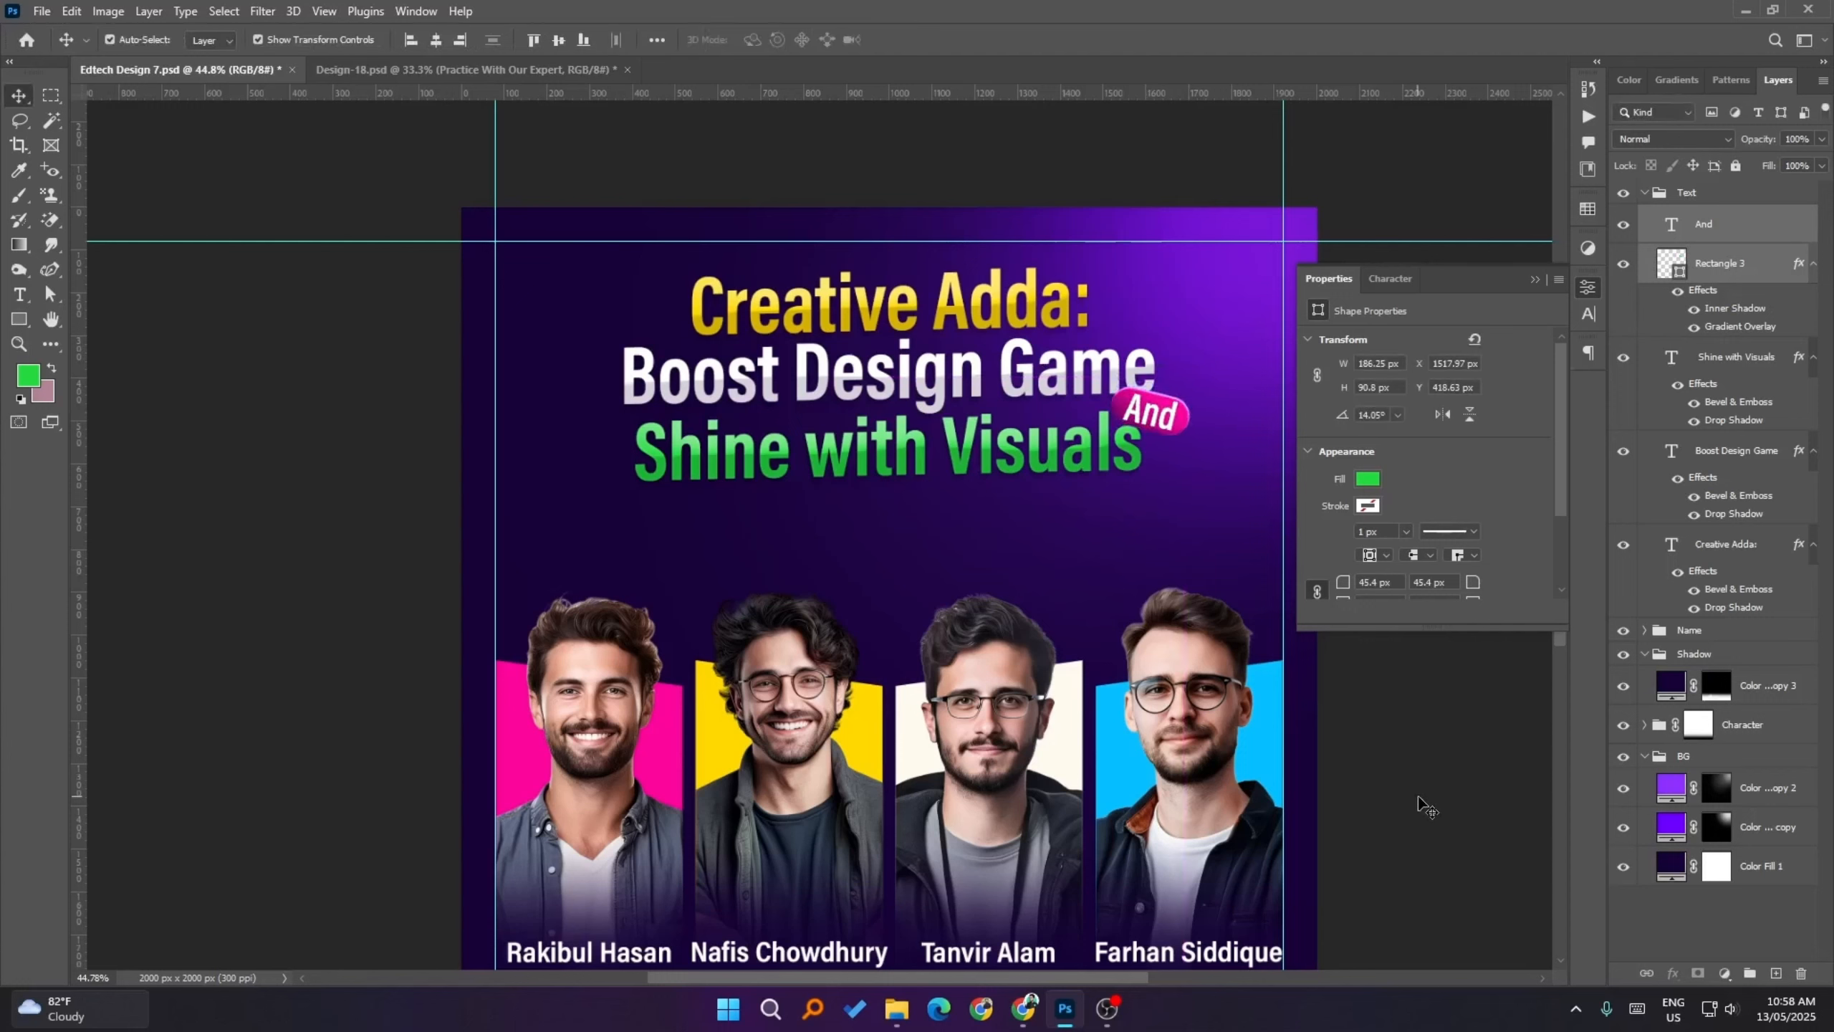
pyautogui.click(1421, 798)
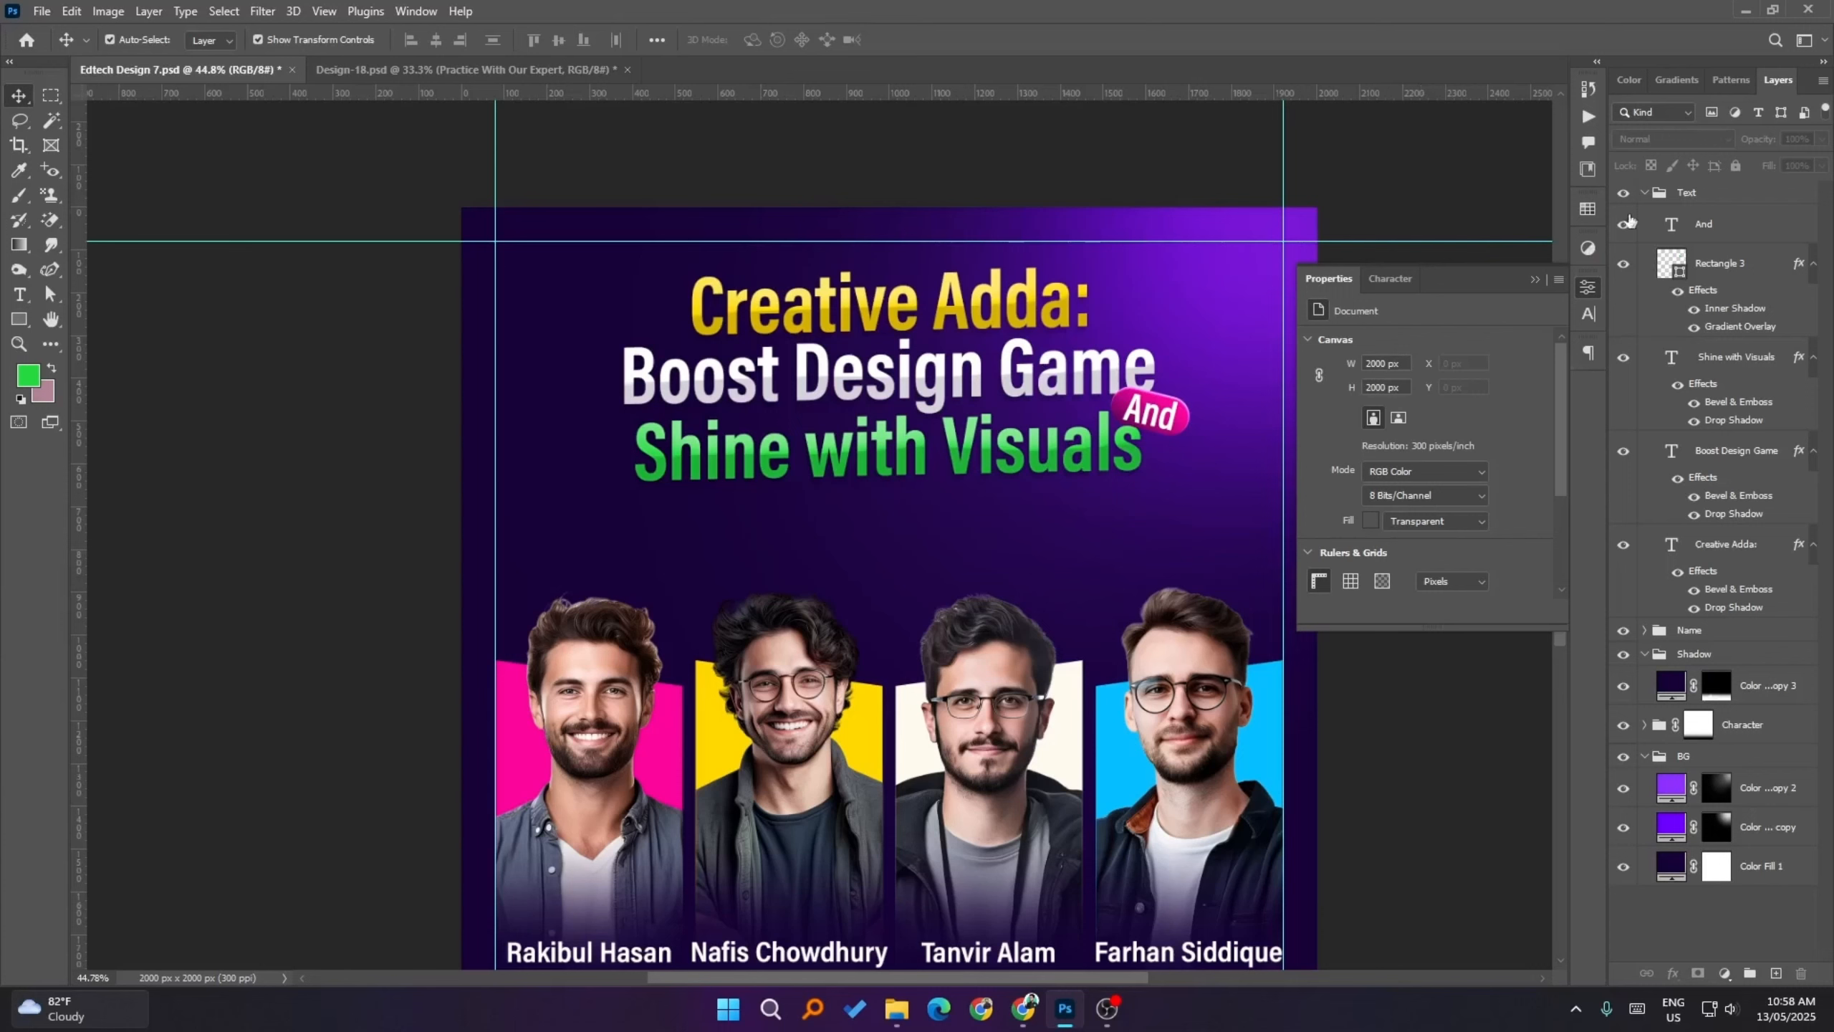
# - Scale the pill and And text together to about 114%, nudging the badge slightly left
pyautogui.click(1722, 254)
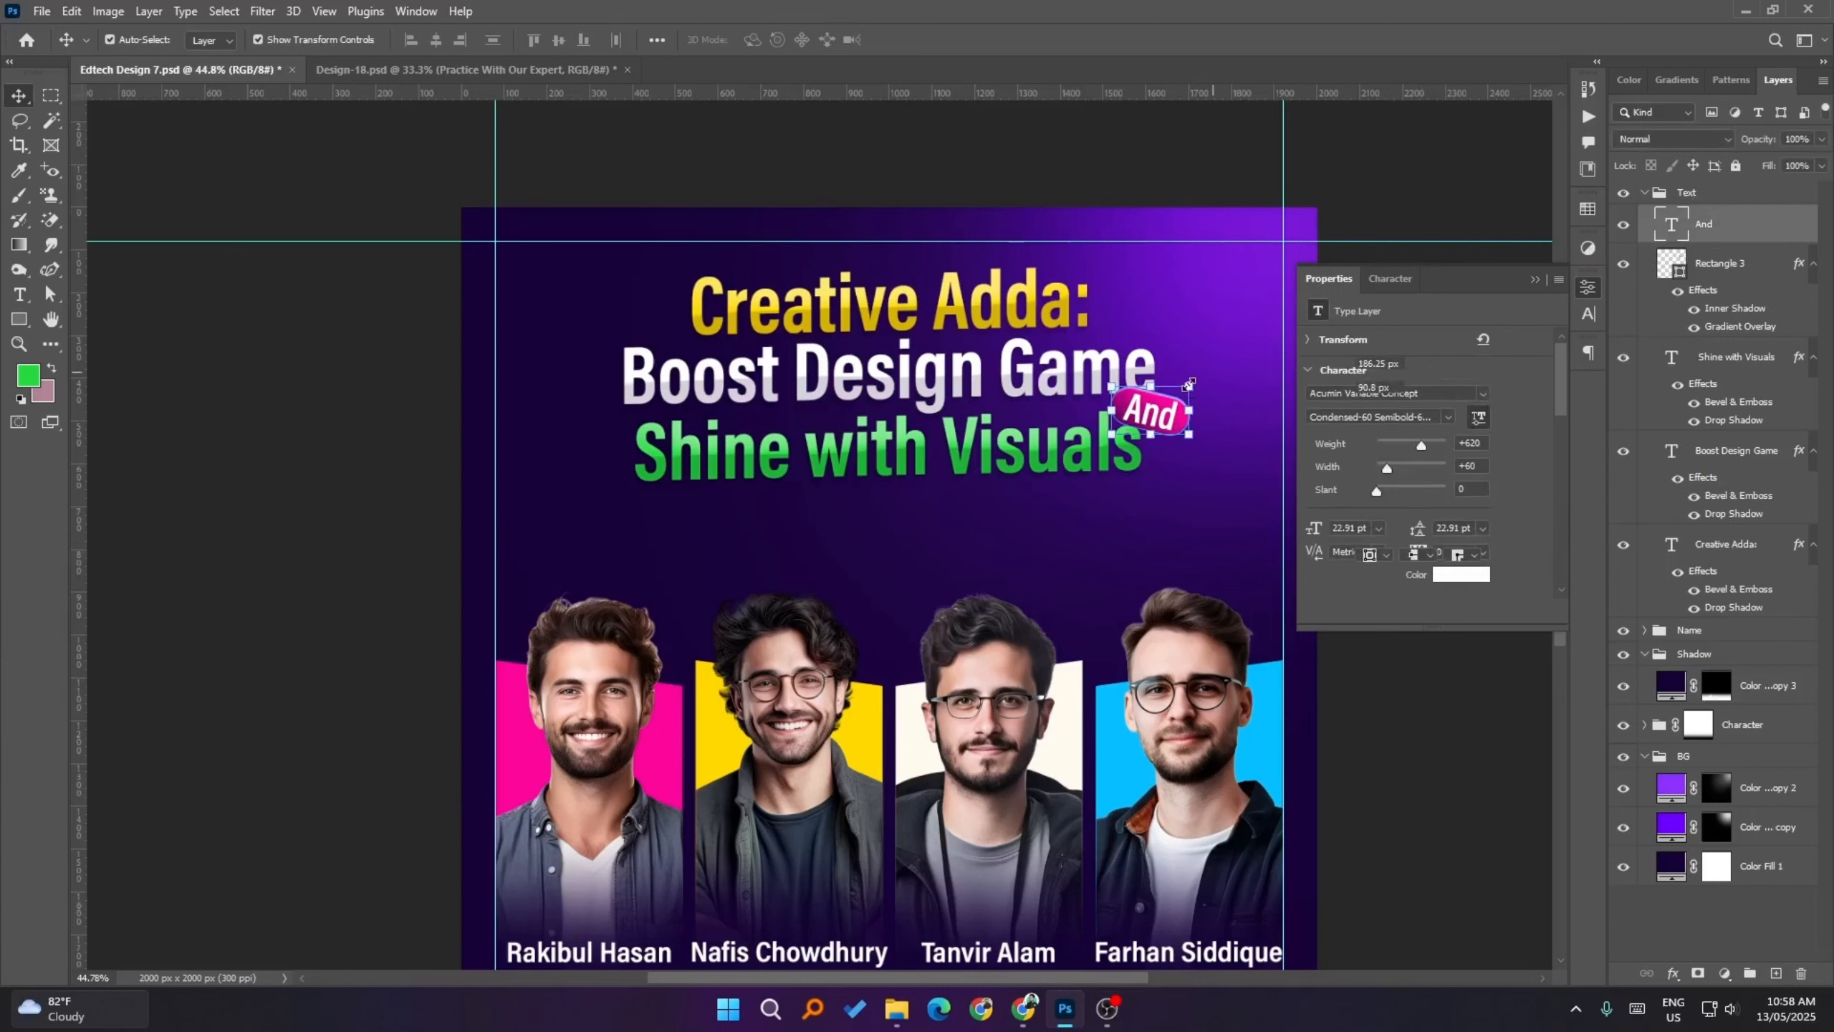
pyautogui.moveTo(1188, 384); pyautogui.dragTo(1193, 380)
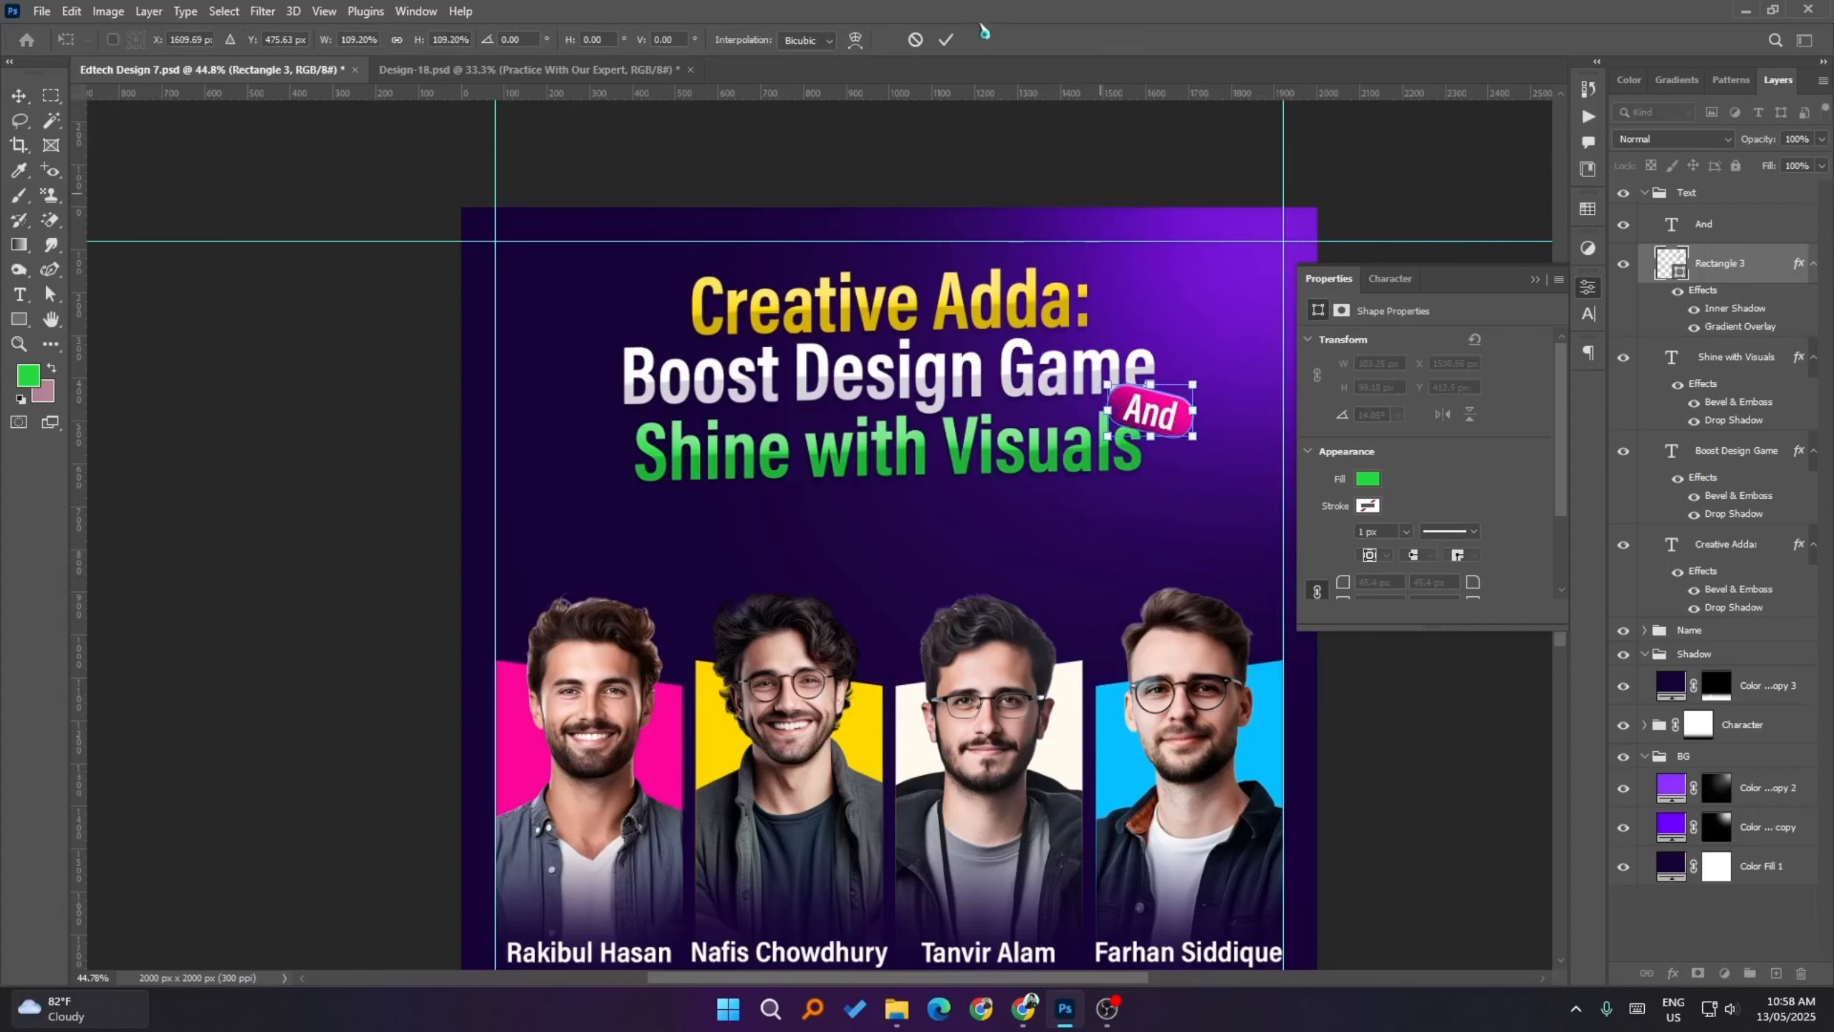
pyautogui.click(913, 40)
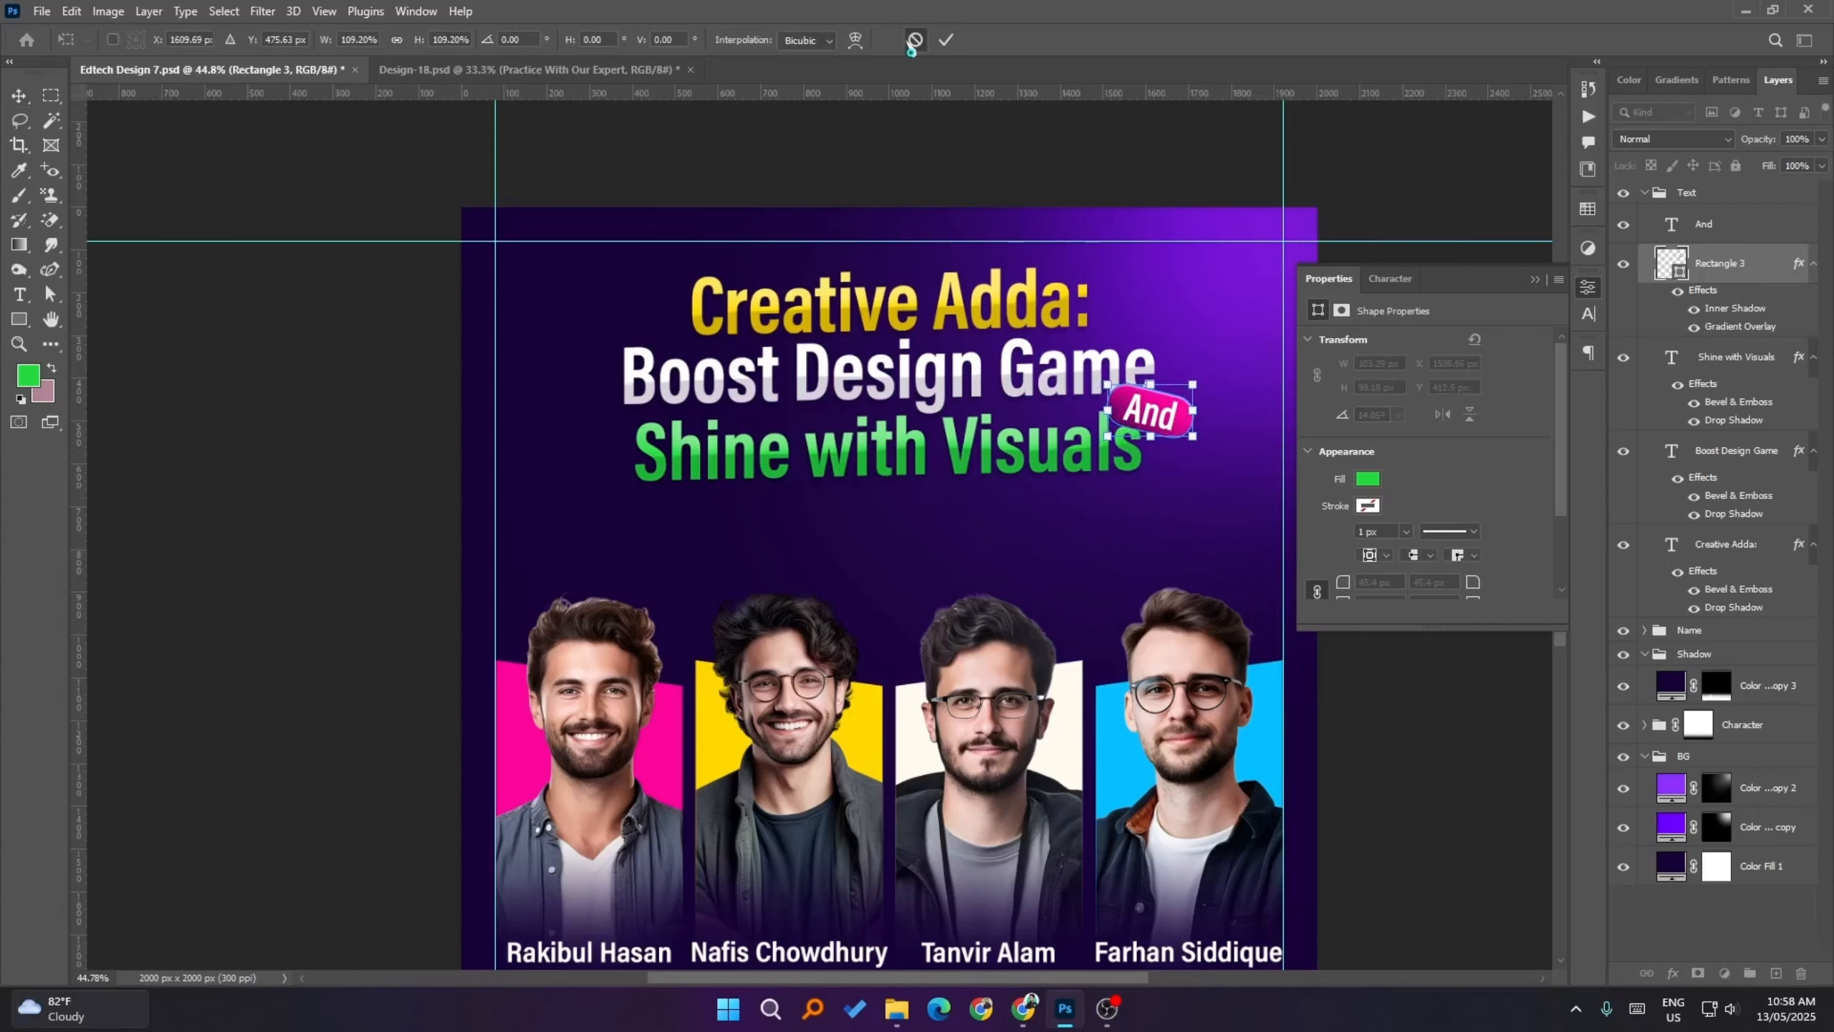
pyautogui.keyDown('shift'); pyautogui.click(1735, 237); pyautogui.keyUp('shift')
pyautogui.hotkey('ctrl', 't')
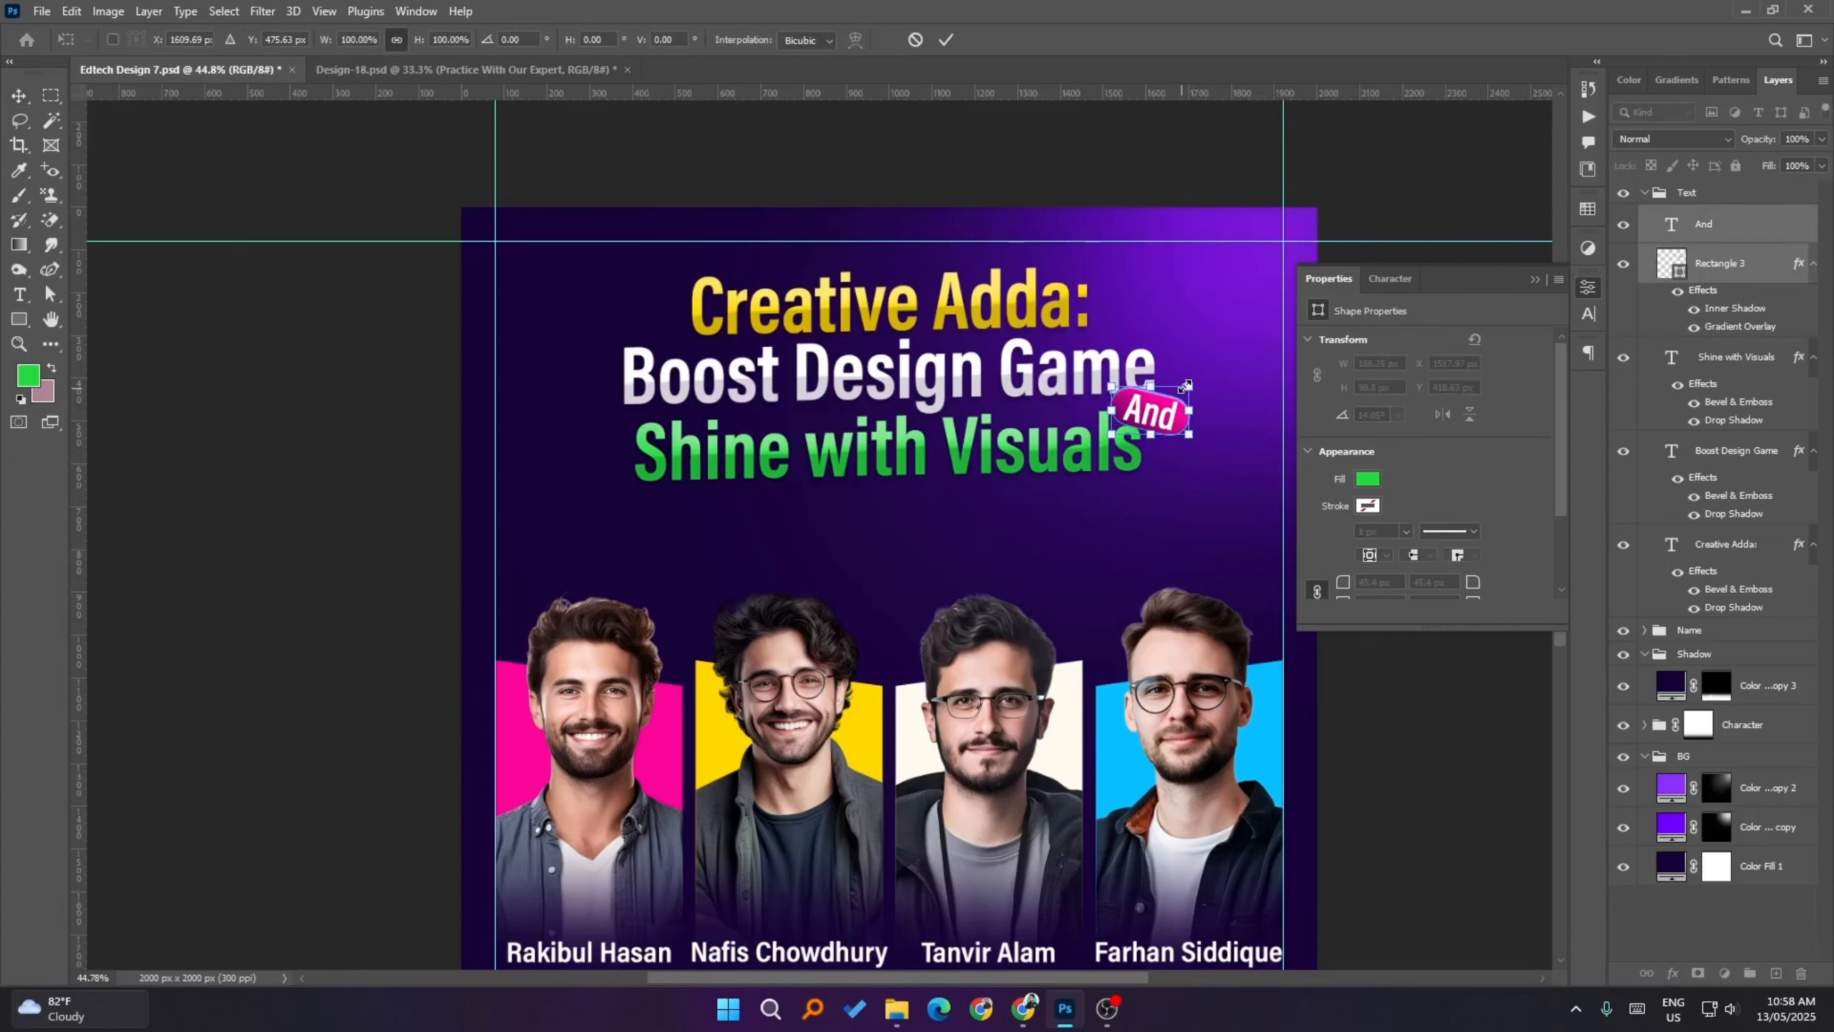
pyautogui.moveTo(1186, 386); pyautogui.dragTo(1190, 383)
pyautogui.hotkey('shift', 'Left')
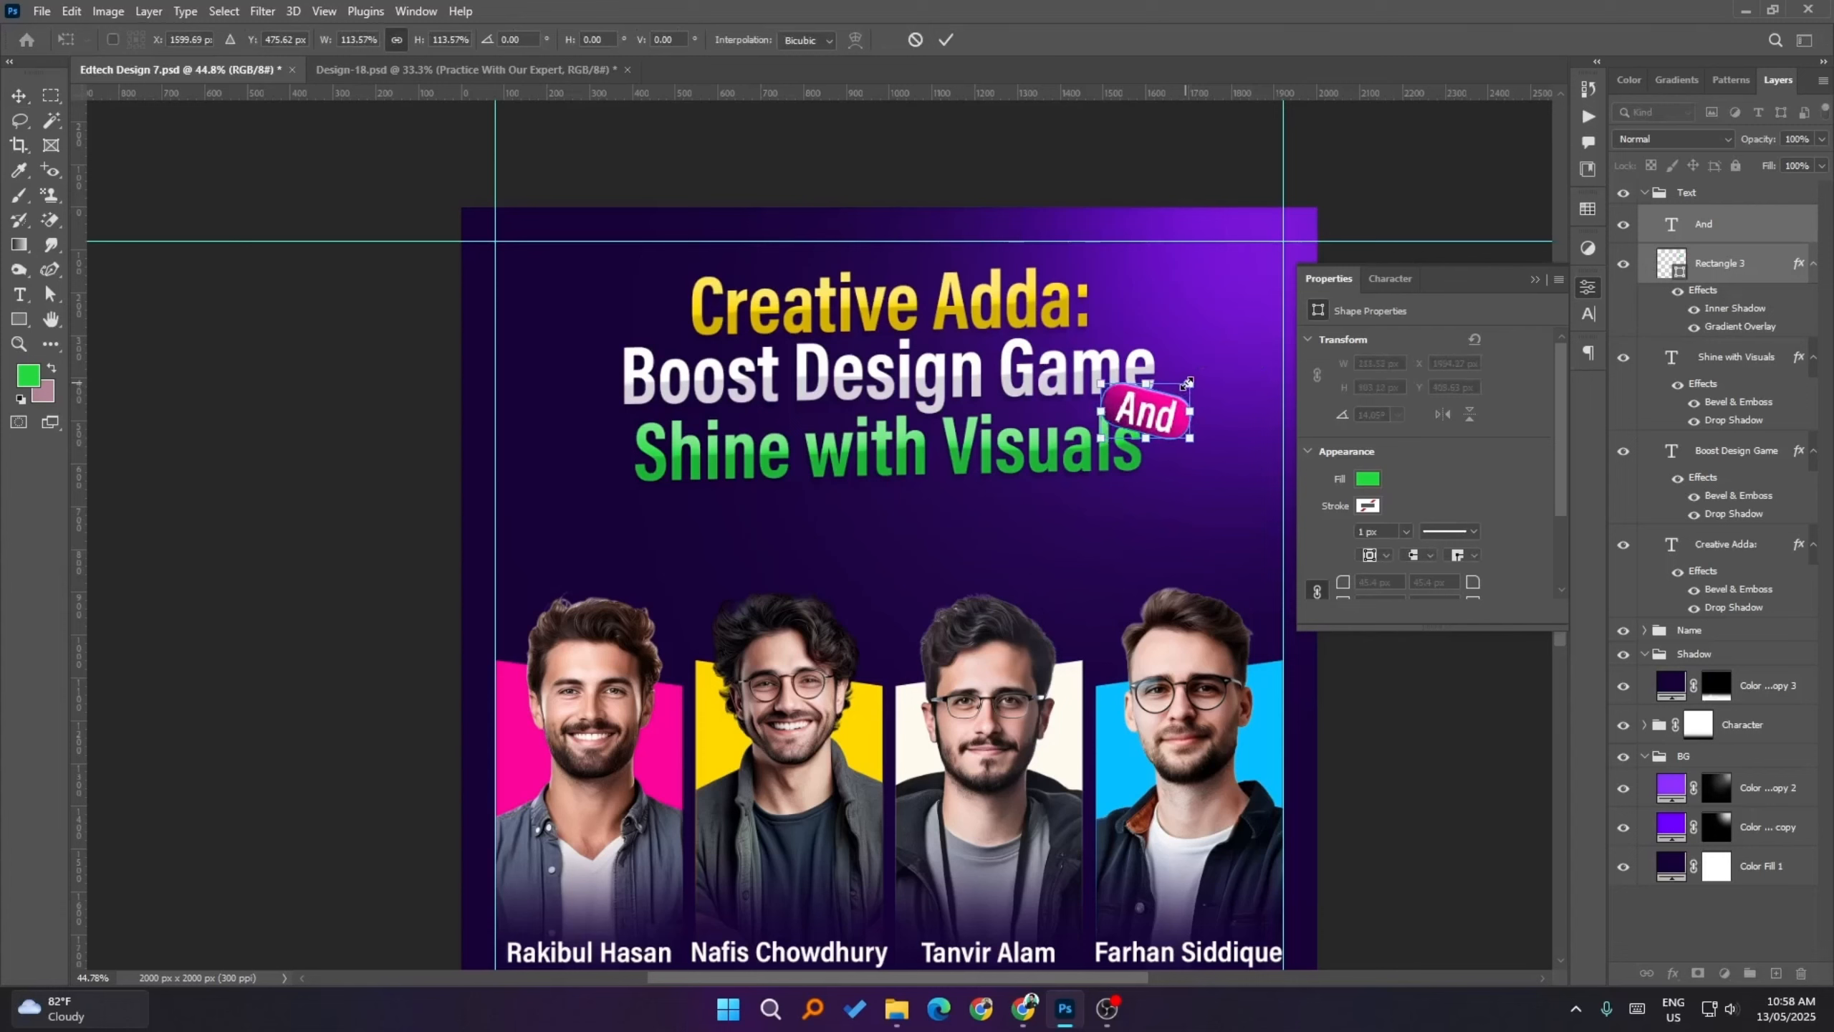
pyautogui.press('Return')
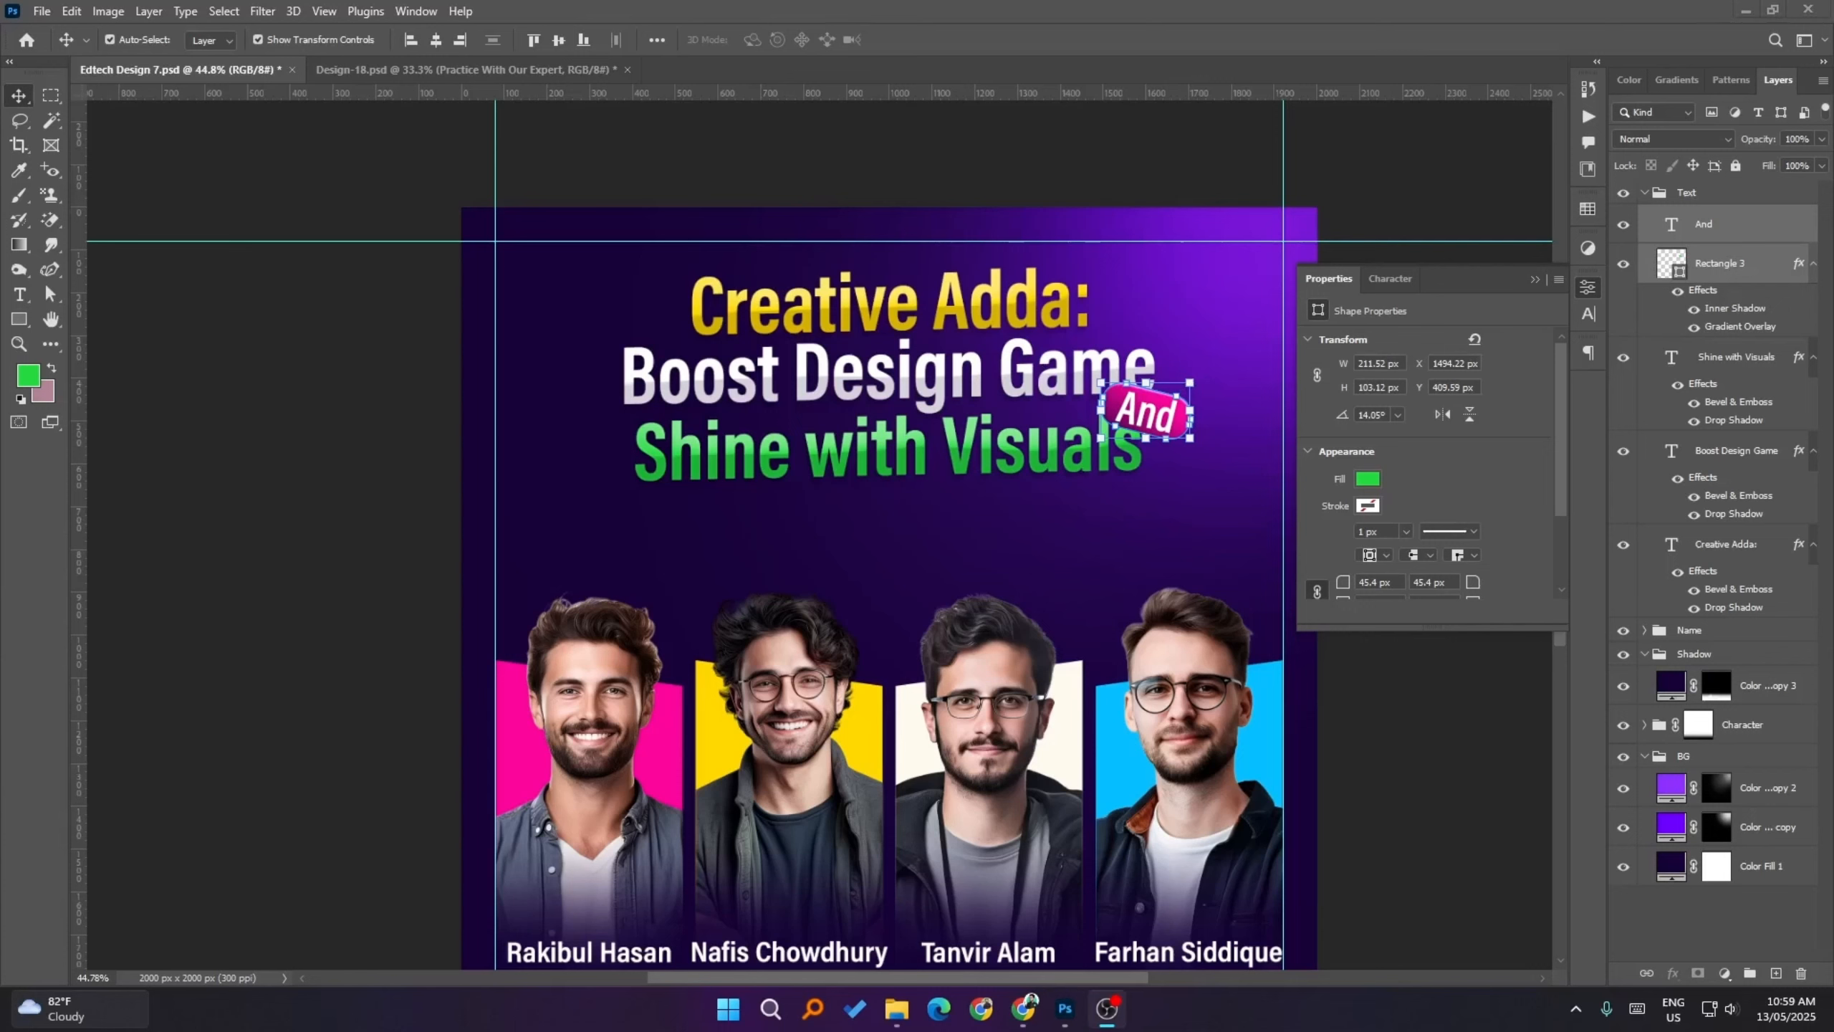
pyautogui.click(1413, 836)
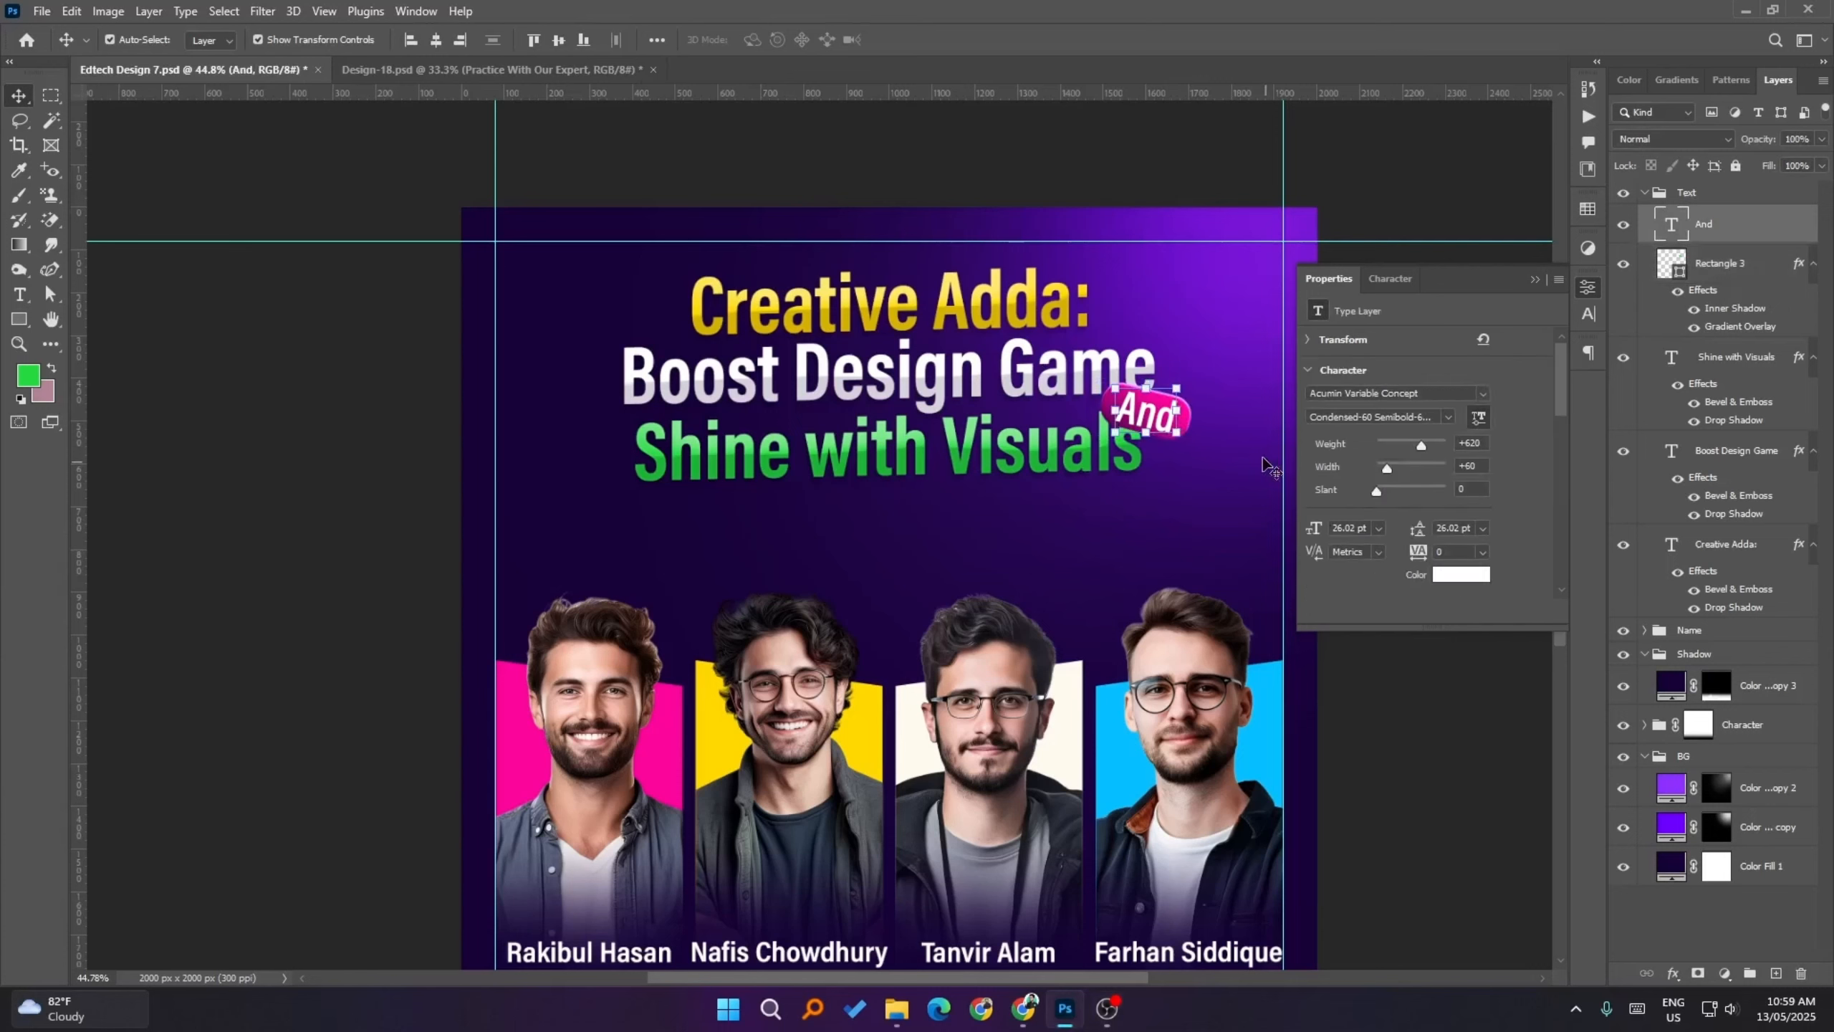
# - Set the pink pill's corner radius to 50 px
pyautogui.click(1733, 270)
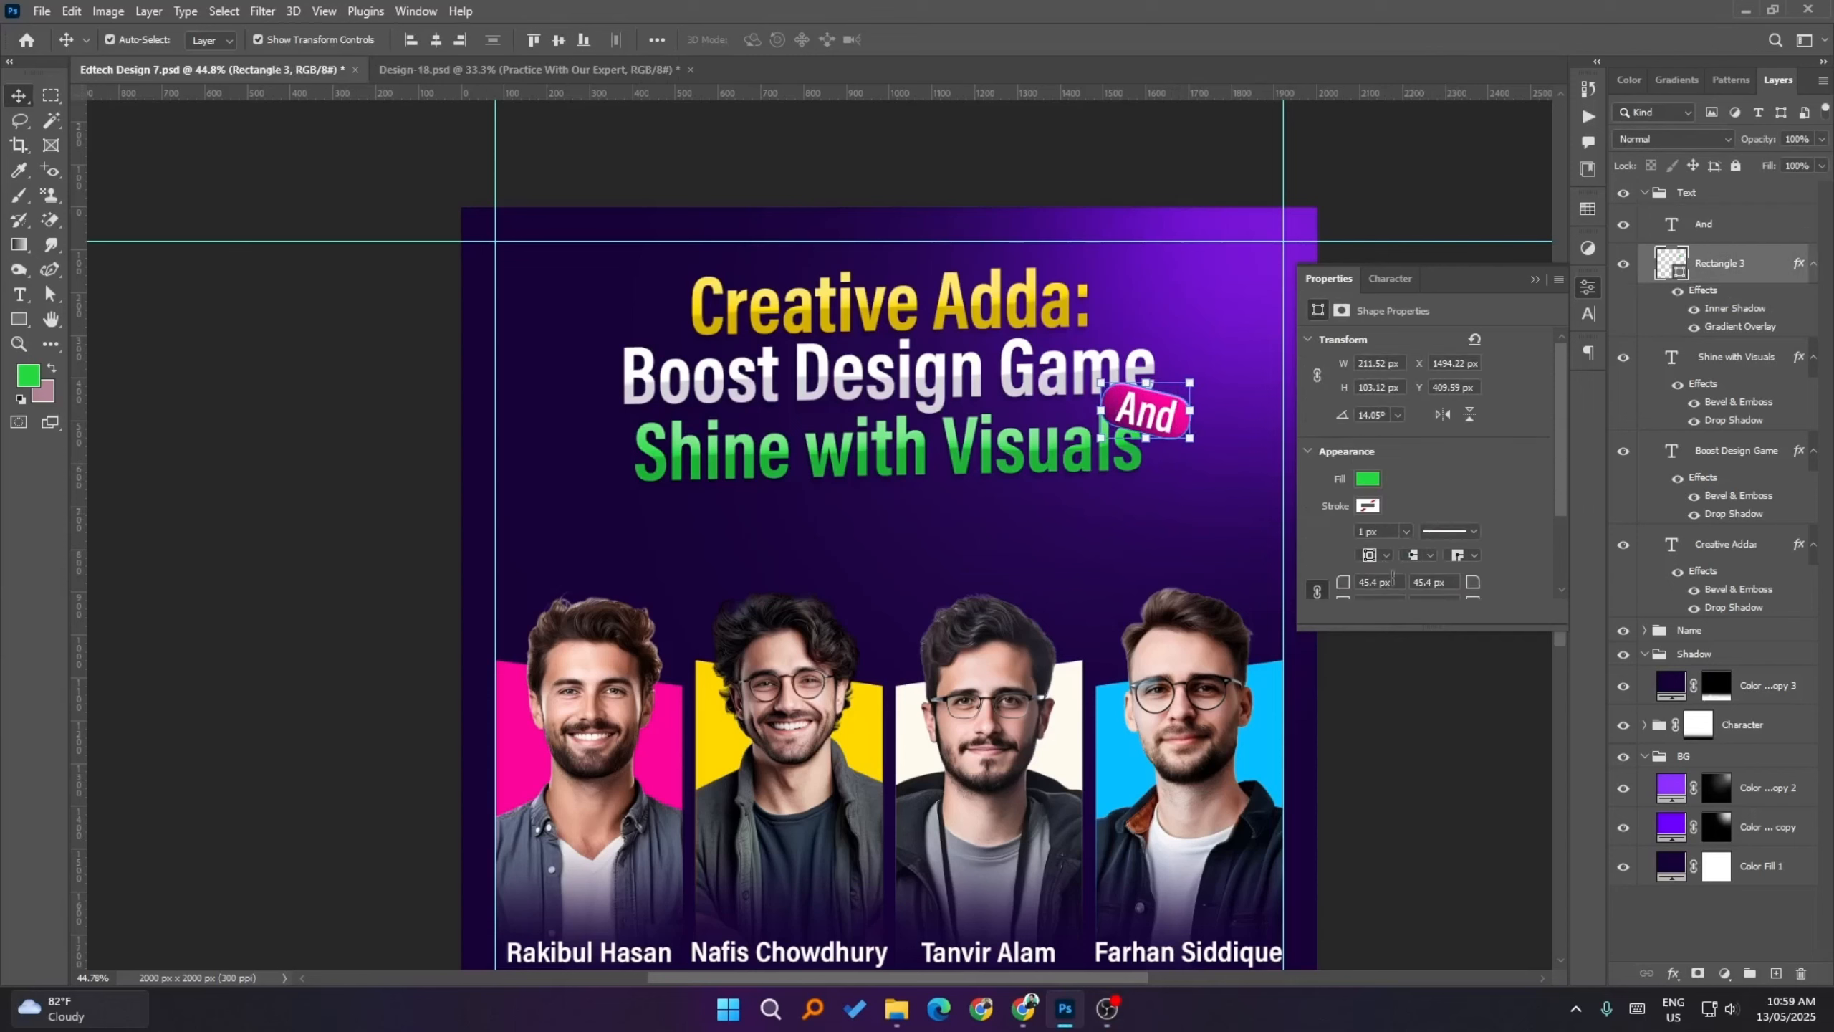
pyautogui.click(1391, 582)
pyautogui.write('50')
pyautogui.press('Return')
pyautogui.click(1355, 772)
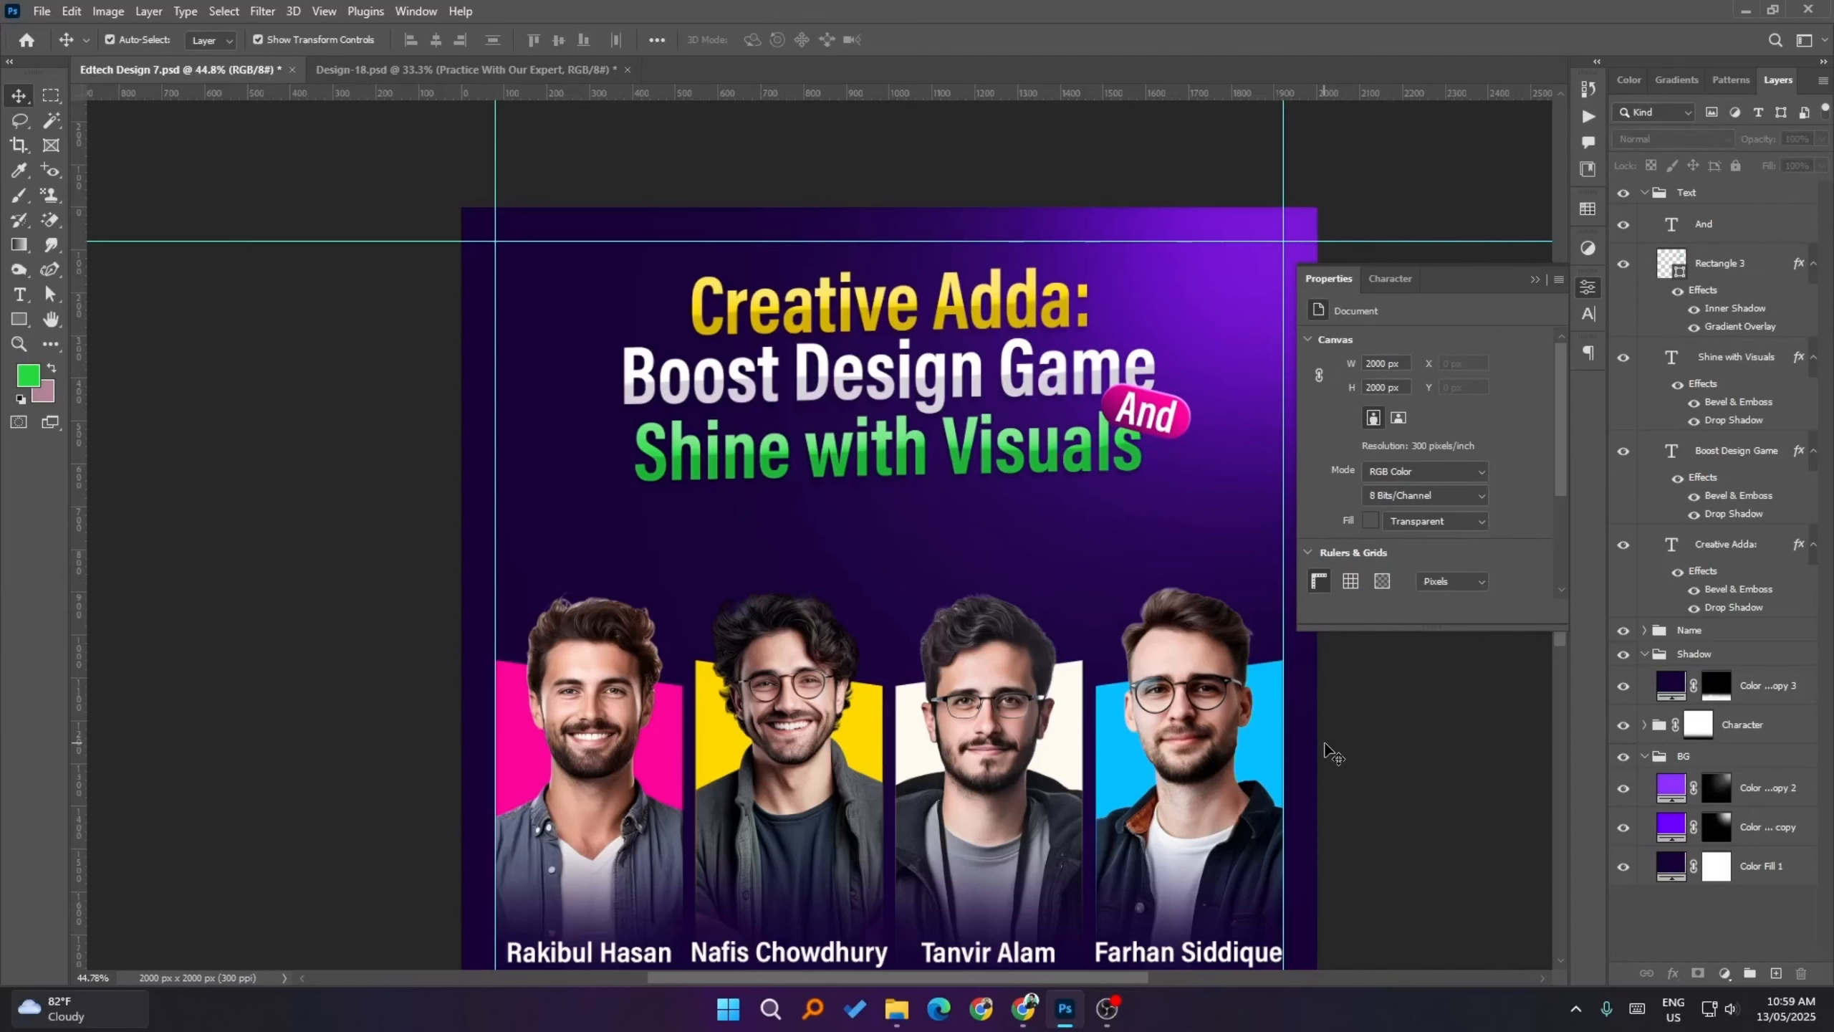
# - Shrink the And text to 24 pt and centre it horizontally and vertically in the pill
pyautogui.scroll(5, 1182, 445)
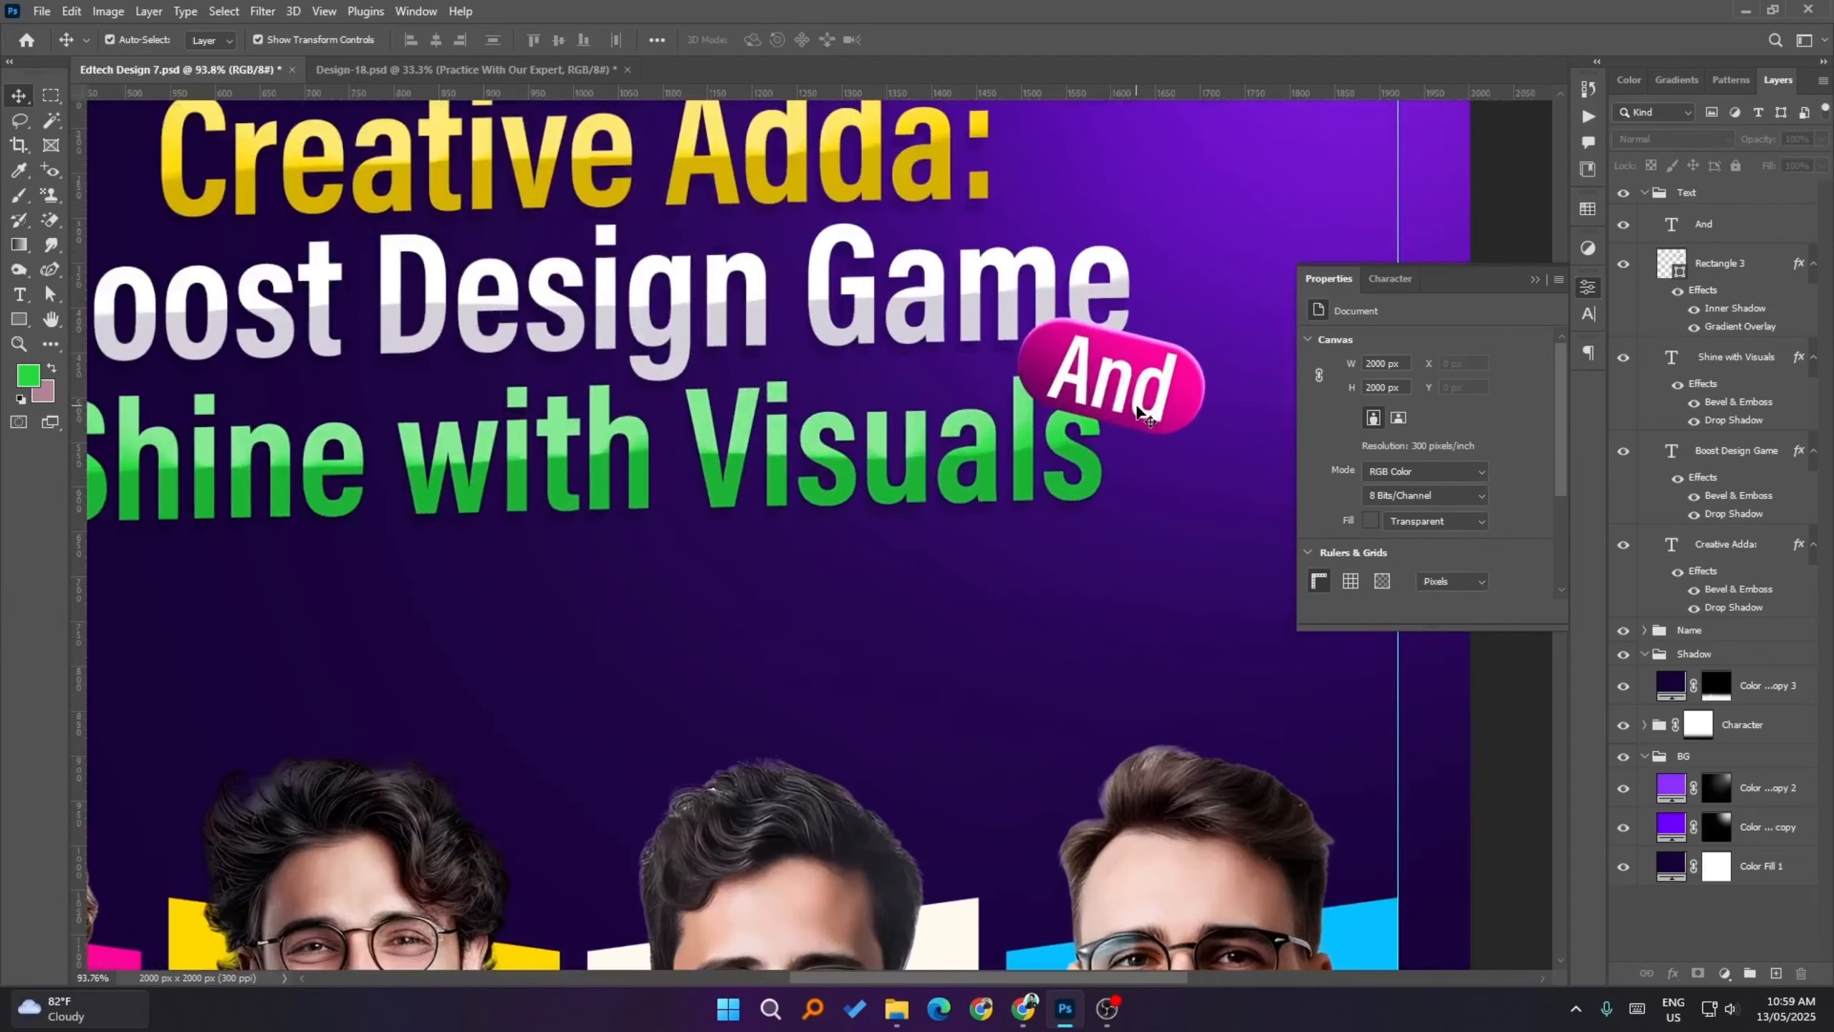
pyautogui.click(1126, 383)
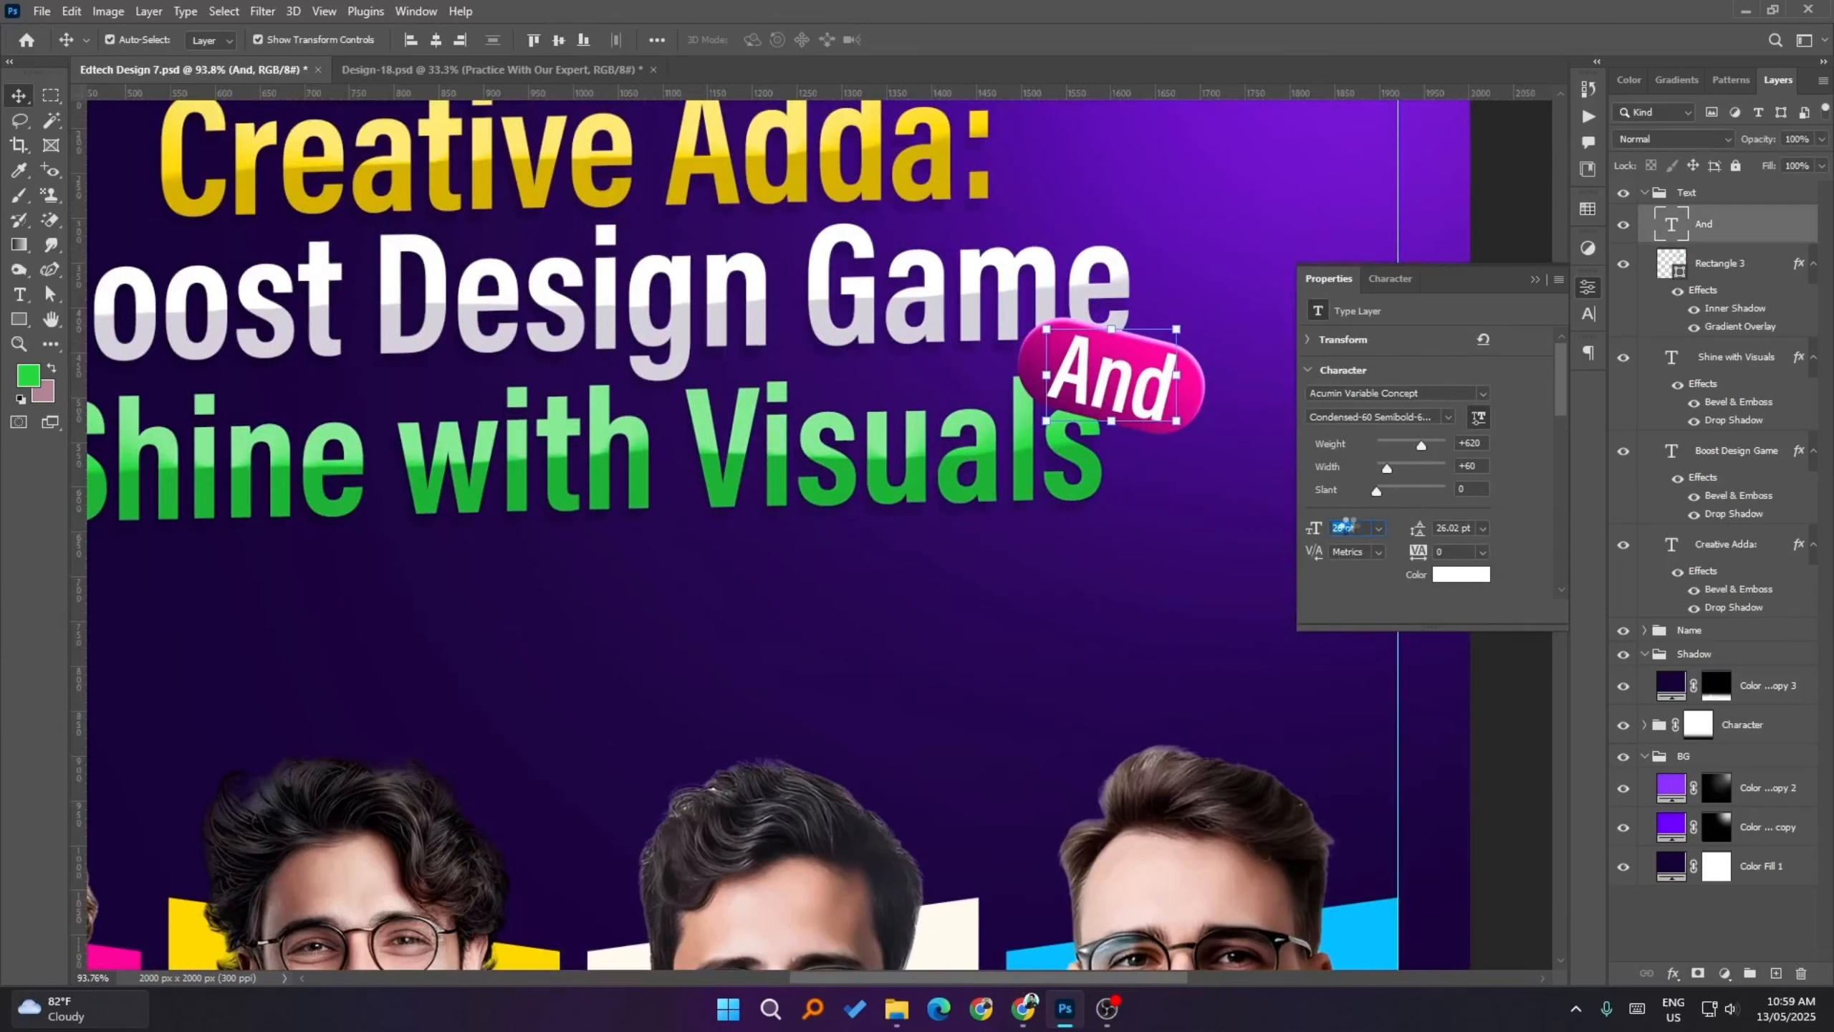
pyautogui.press('Down')
pyautogui.press('Down')
pyautogui.click(1462, 723)
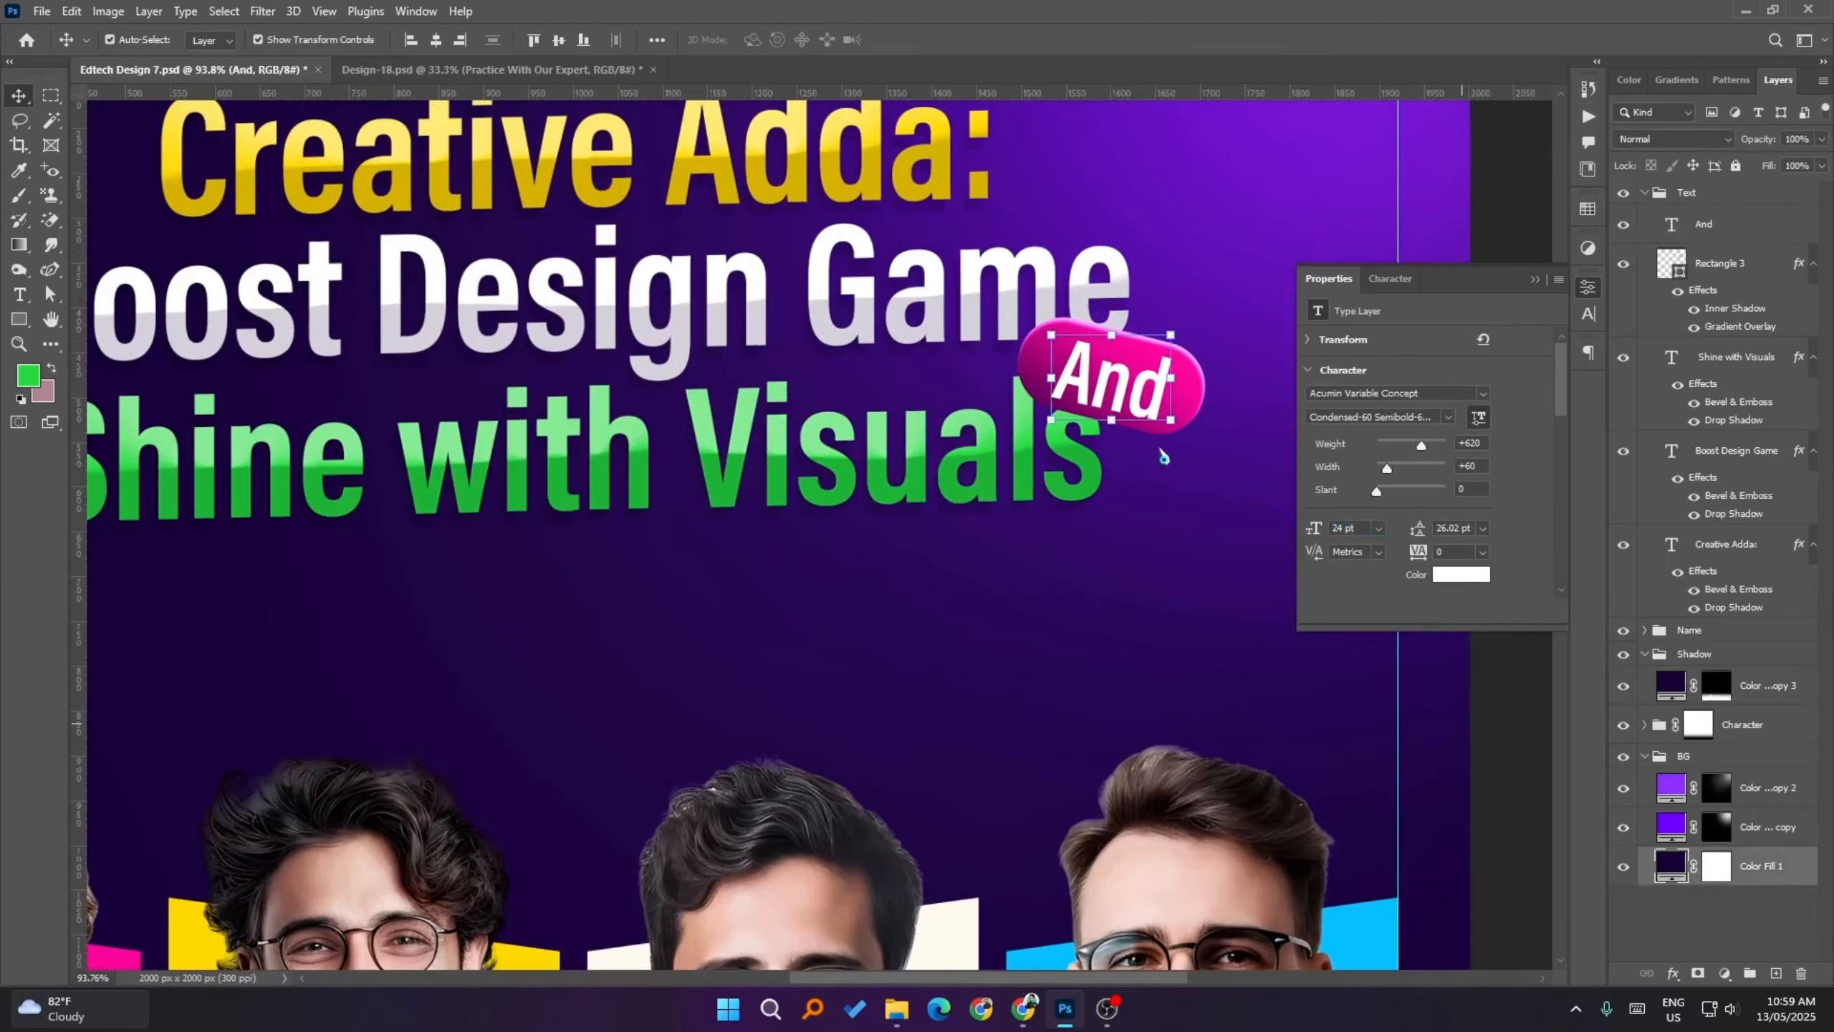
pyautogui.click(1165, 420)
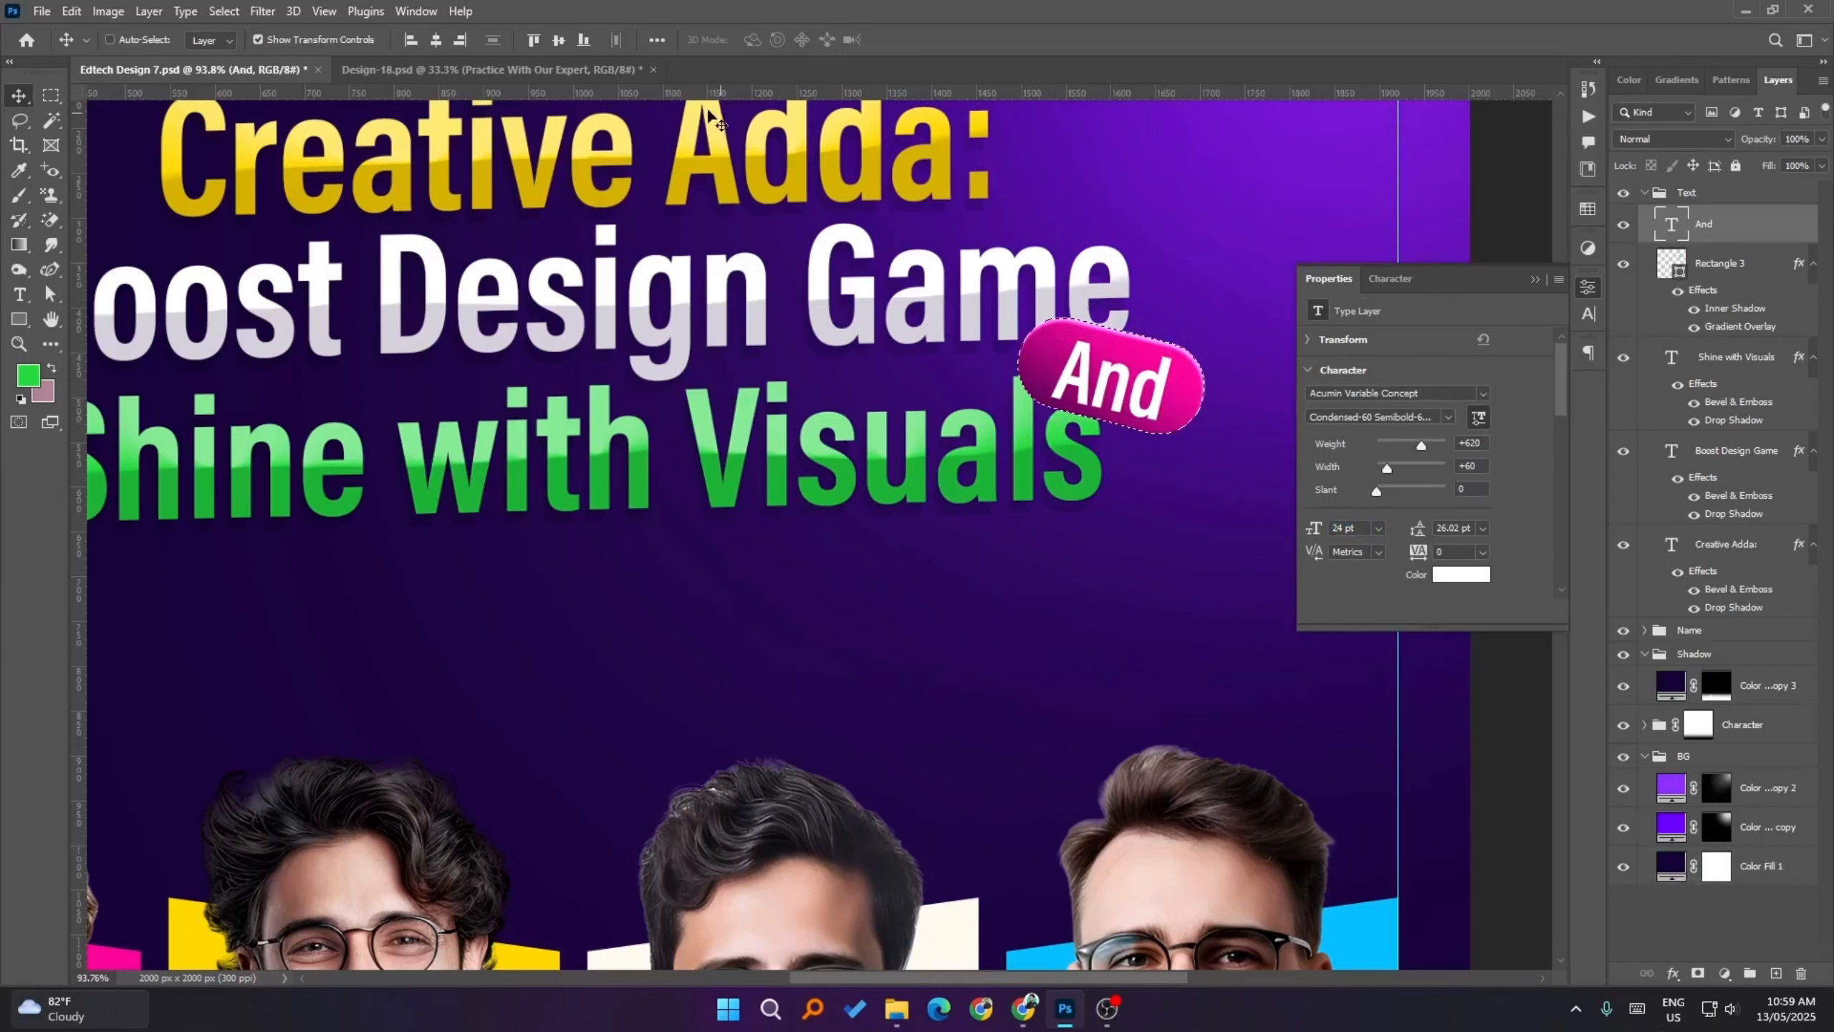
pyautogui.click(436, 41)
pyautogui.click(559, 41)
pyautogui.hotkey('ctrl', 'd')
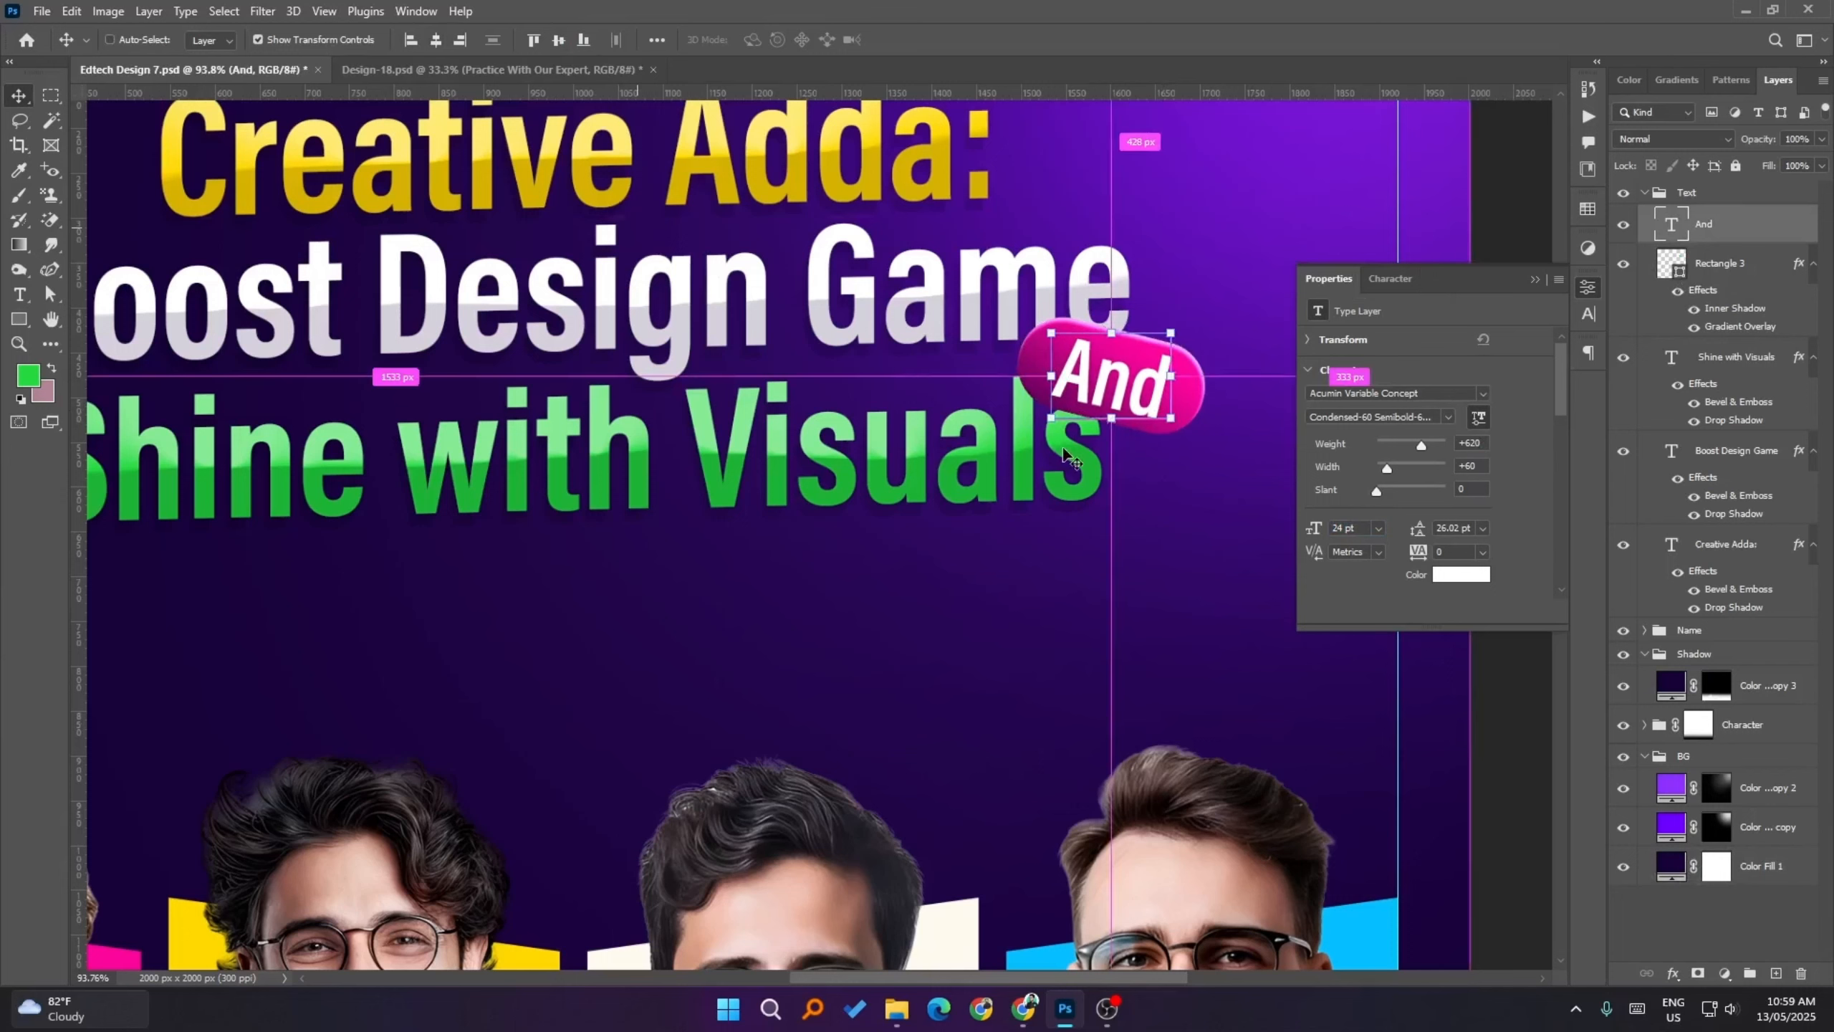
# - Skew the And text to follow the pill's tilt and nudge it up slightly
pyautogui.click(1171, 374)
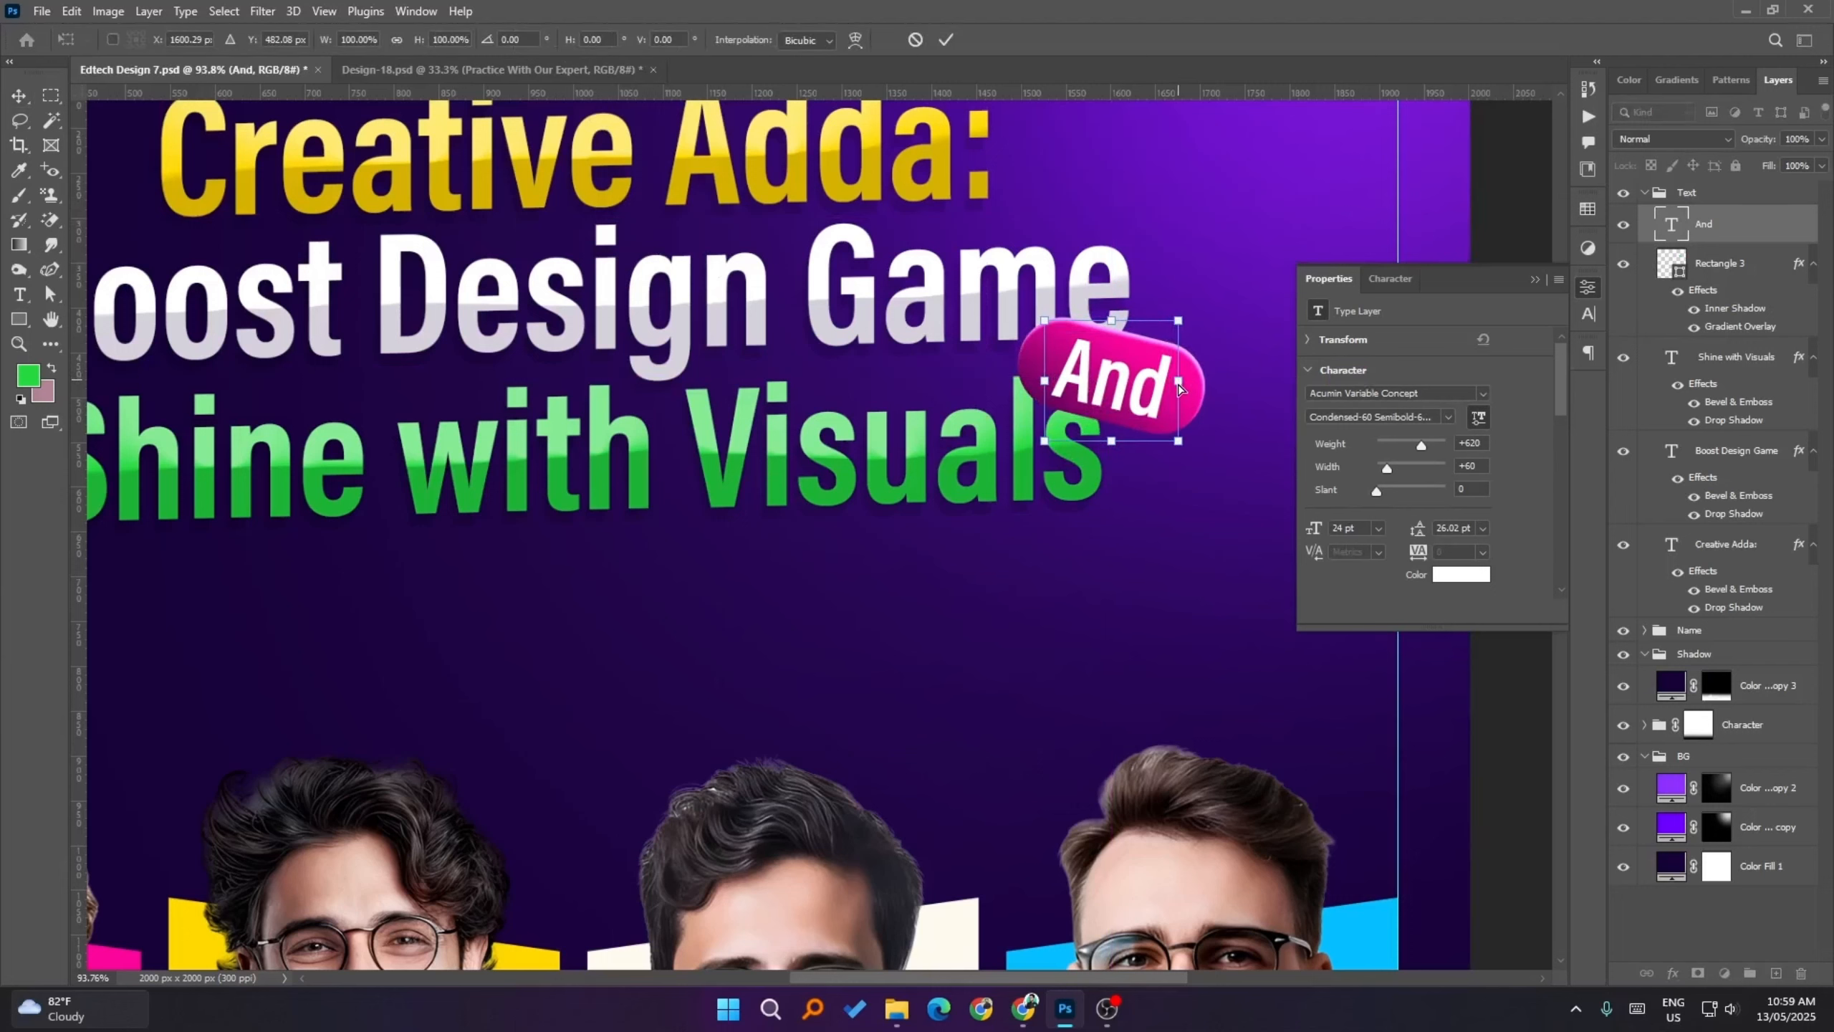
pyautogui.moveTo(1178, 384); pyautogui.dragTo(1178, 384)
pyautogui.click(946, 39)
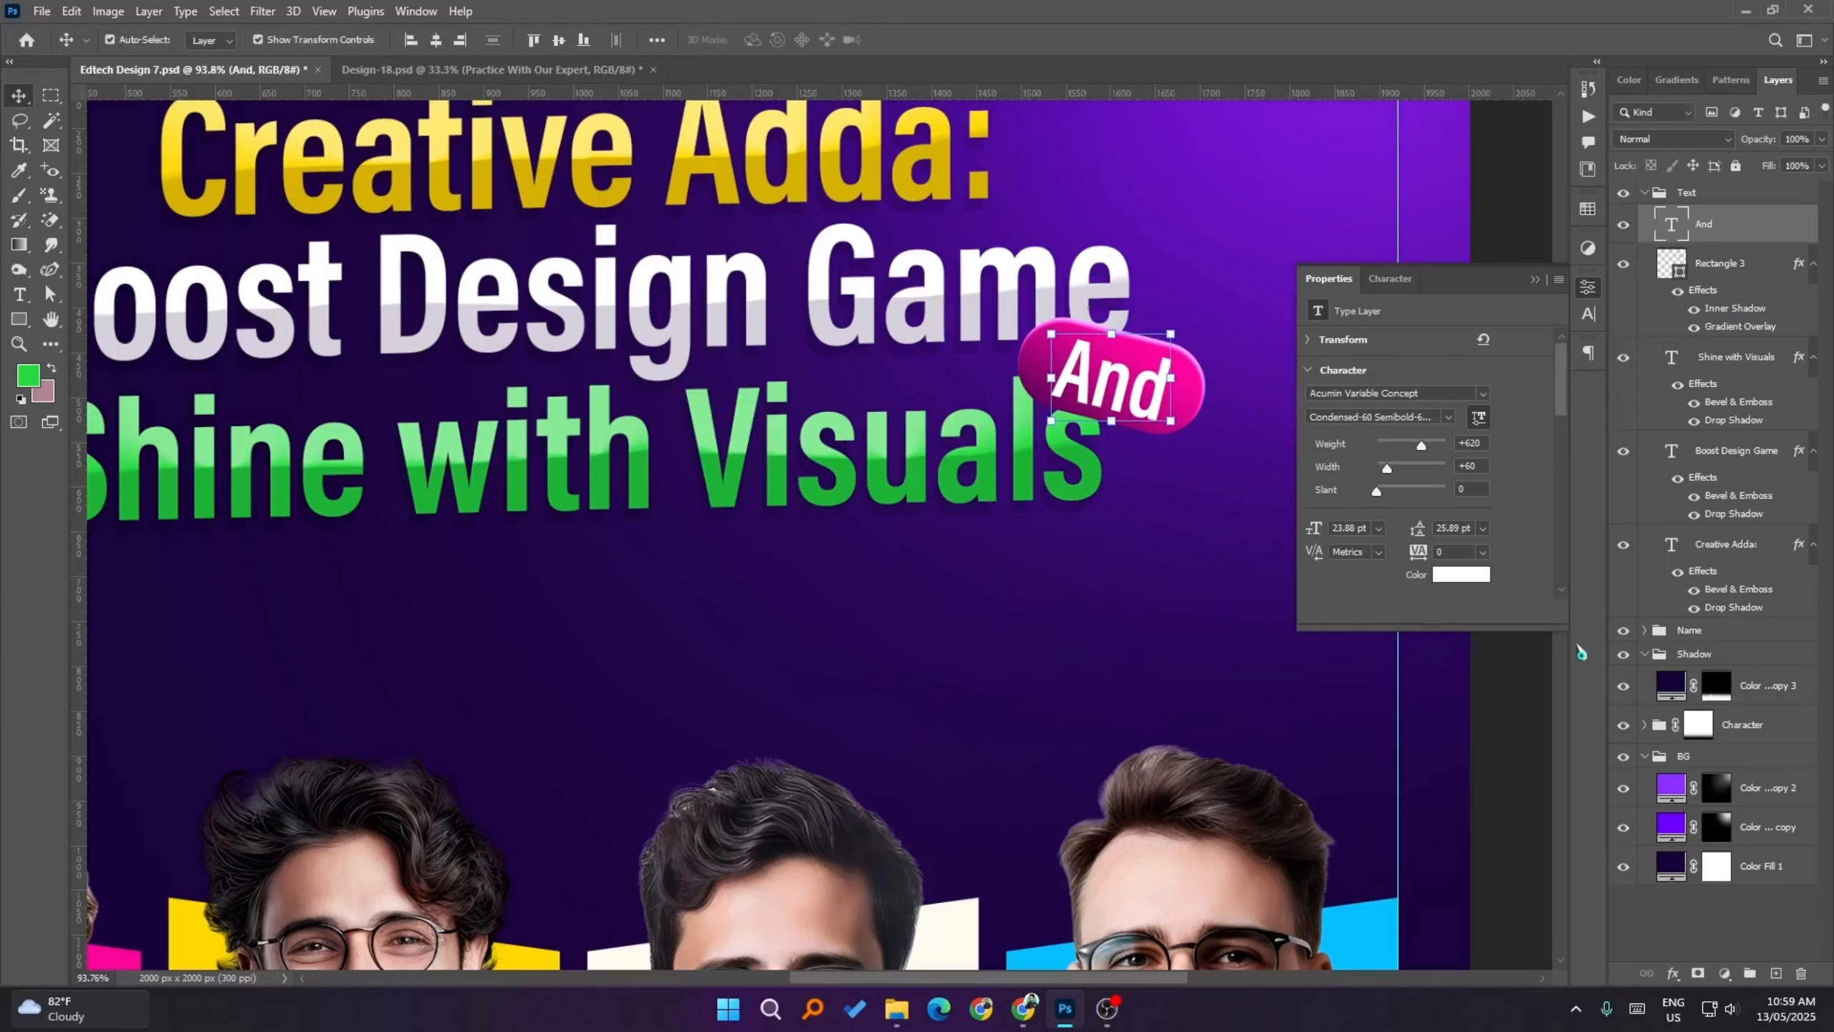
pyautogui.press('Up')
pyautogui.press('Up')
pyautogui.press('Up')
pyautogui.press('Up')
pyautogui.press('Up')
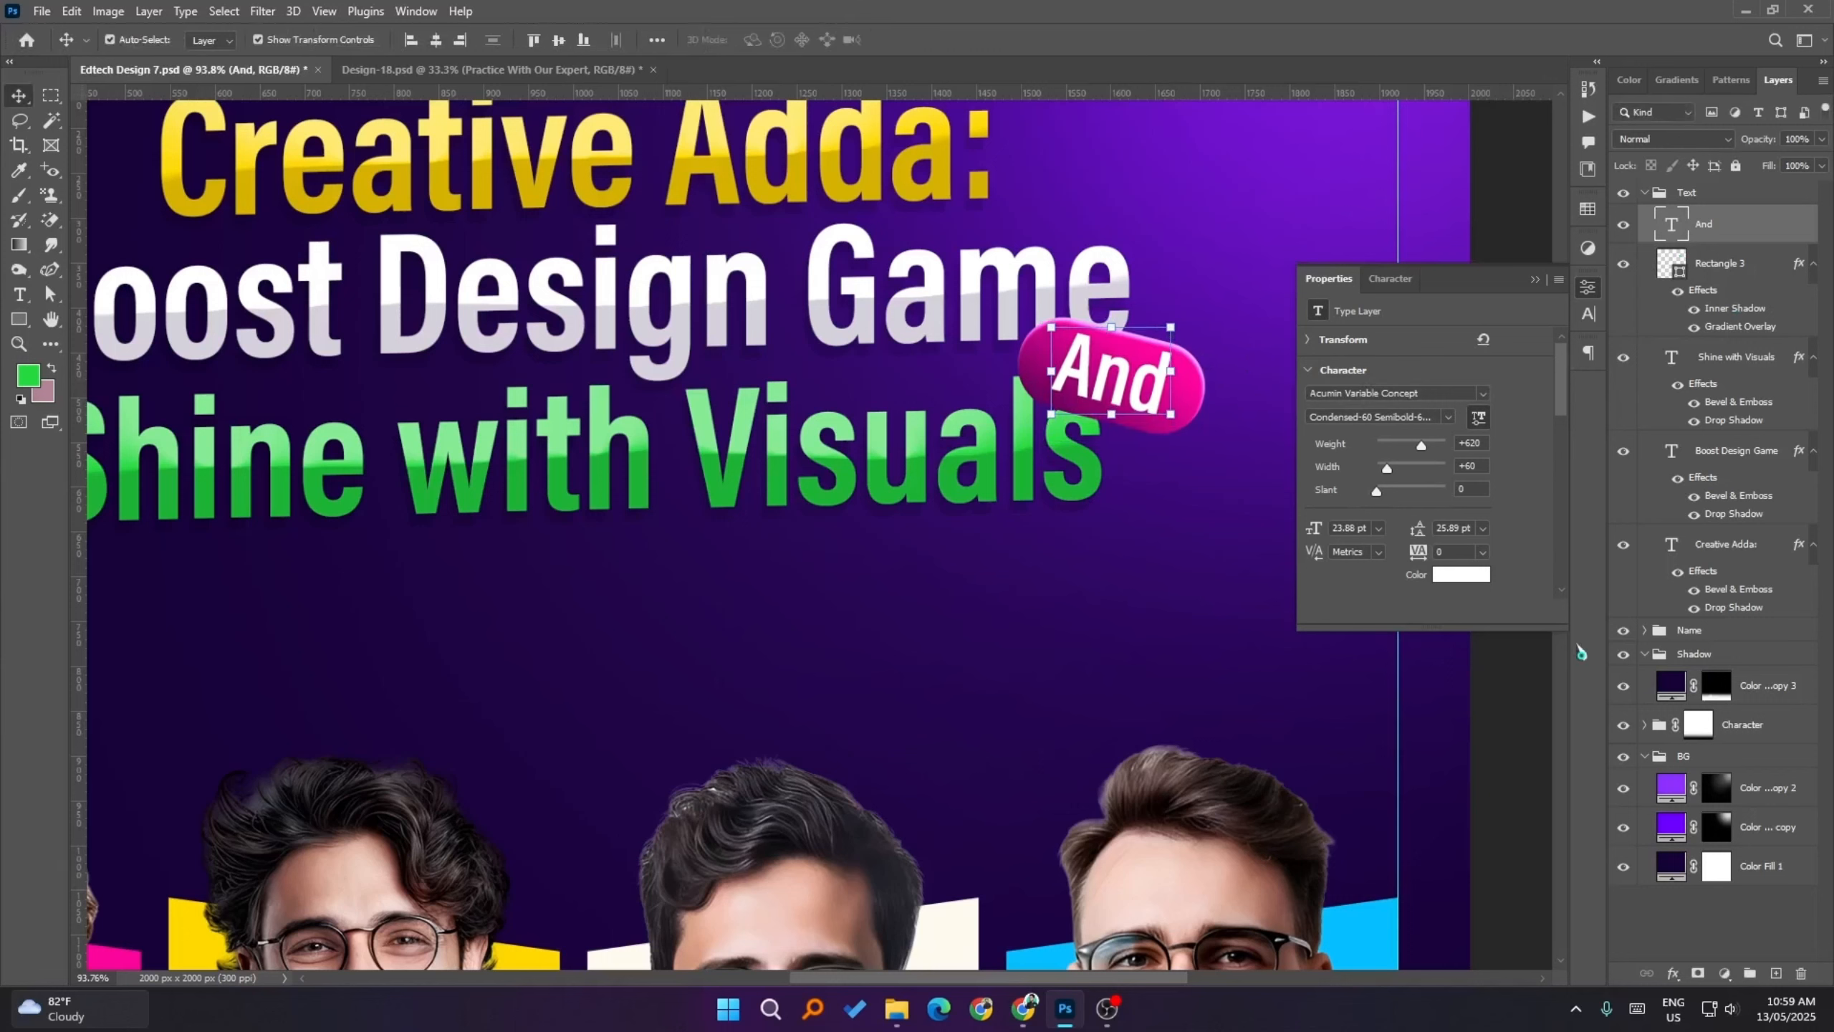
pyautogui.scroll(-5, 1413, 666)
pyautogui.click(1490, 765)
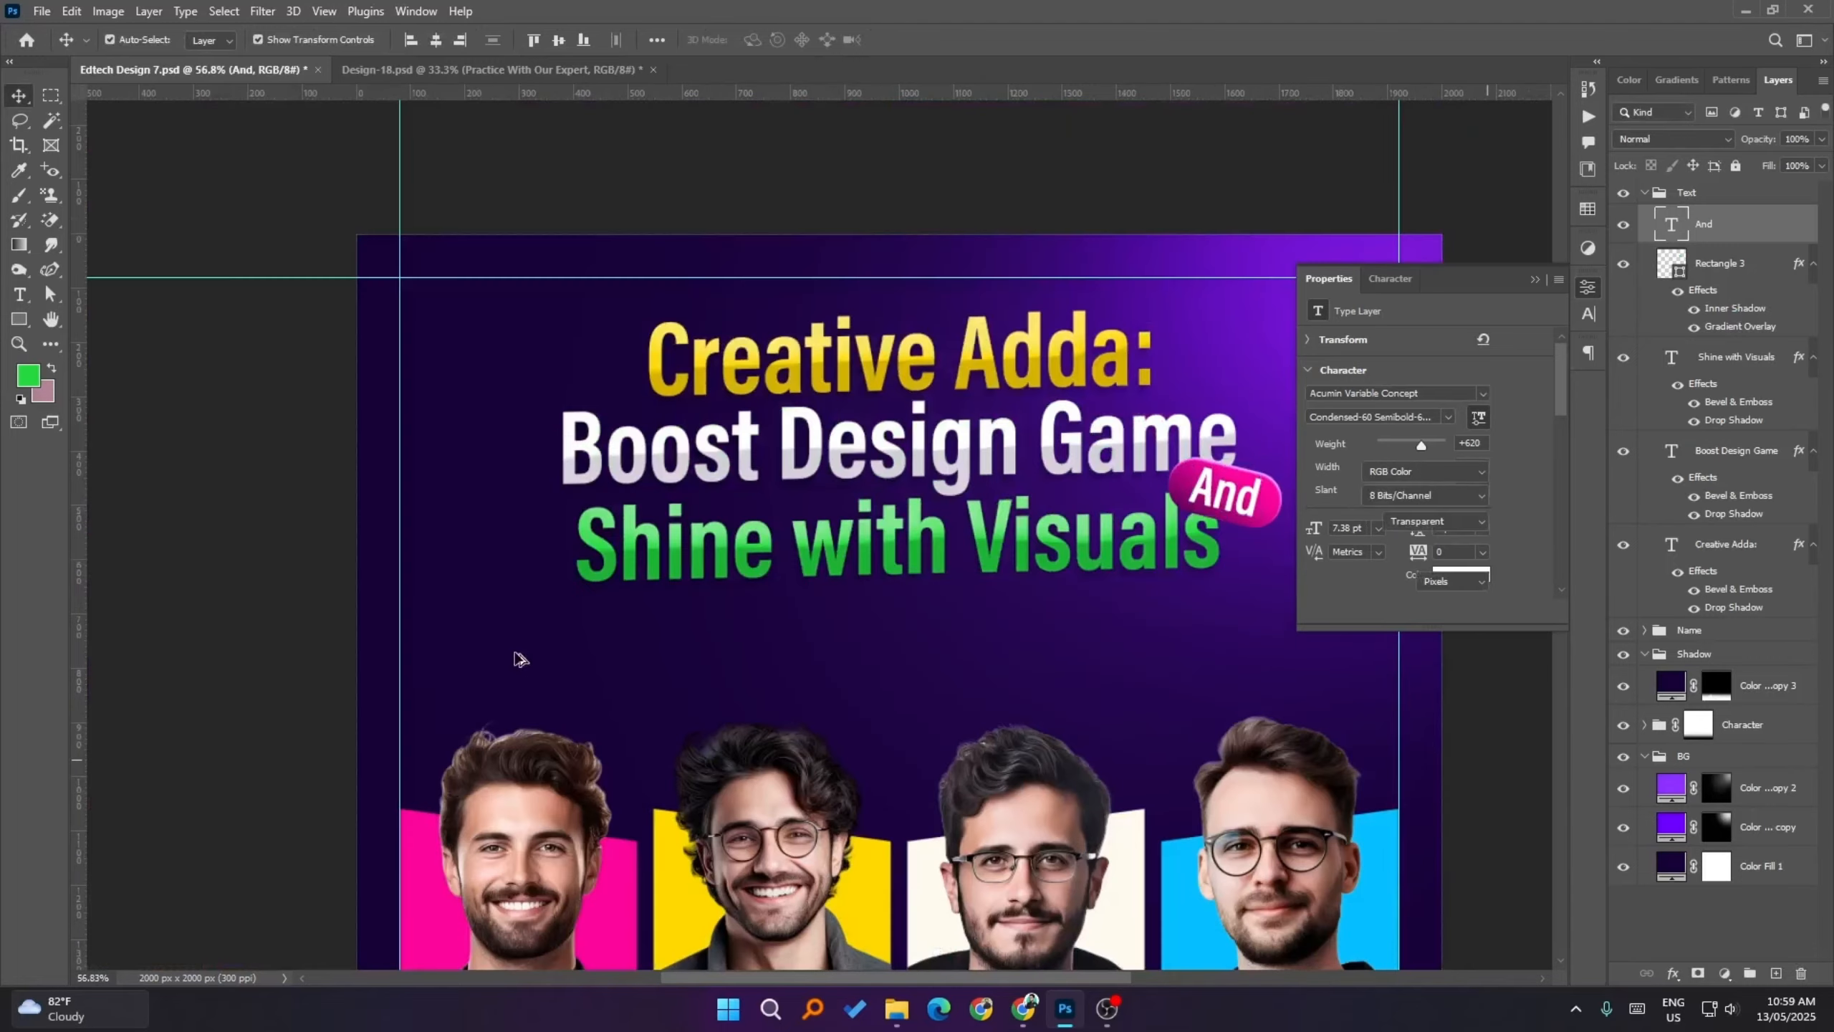
# - Stretch the And text to fill more of the badge, then select the badge
pyautogui.scroll(-4, 516, 654)
pyautogui.scroll(4, 1066, 618)
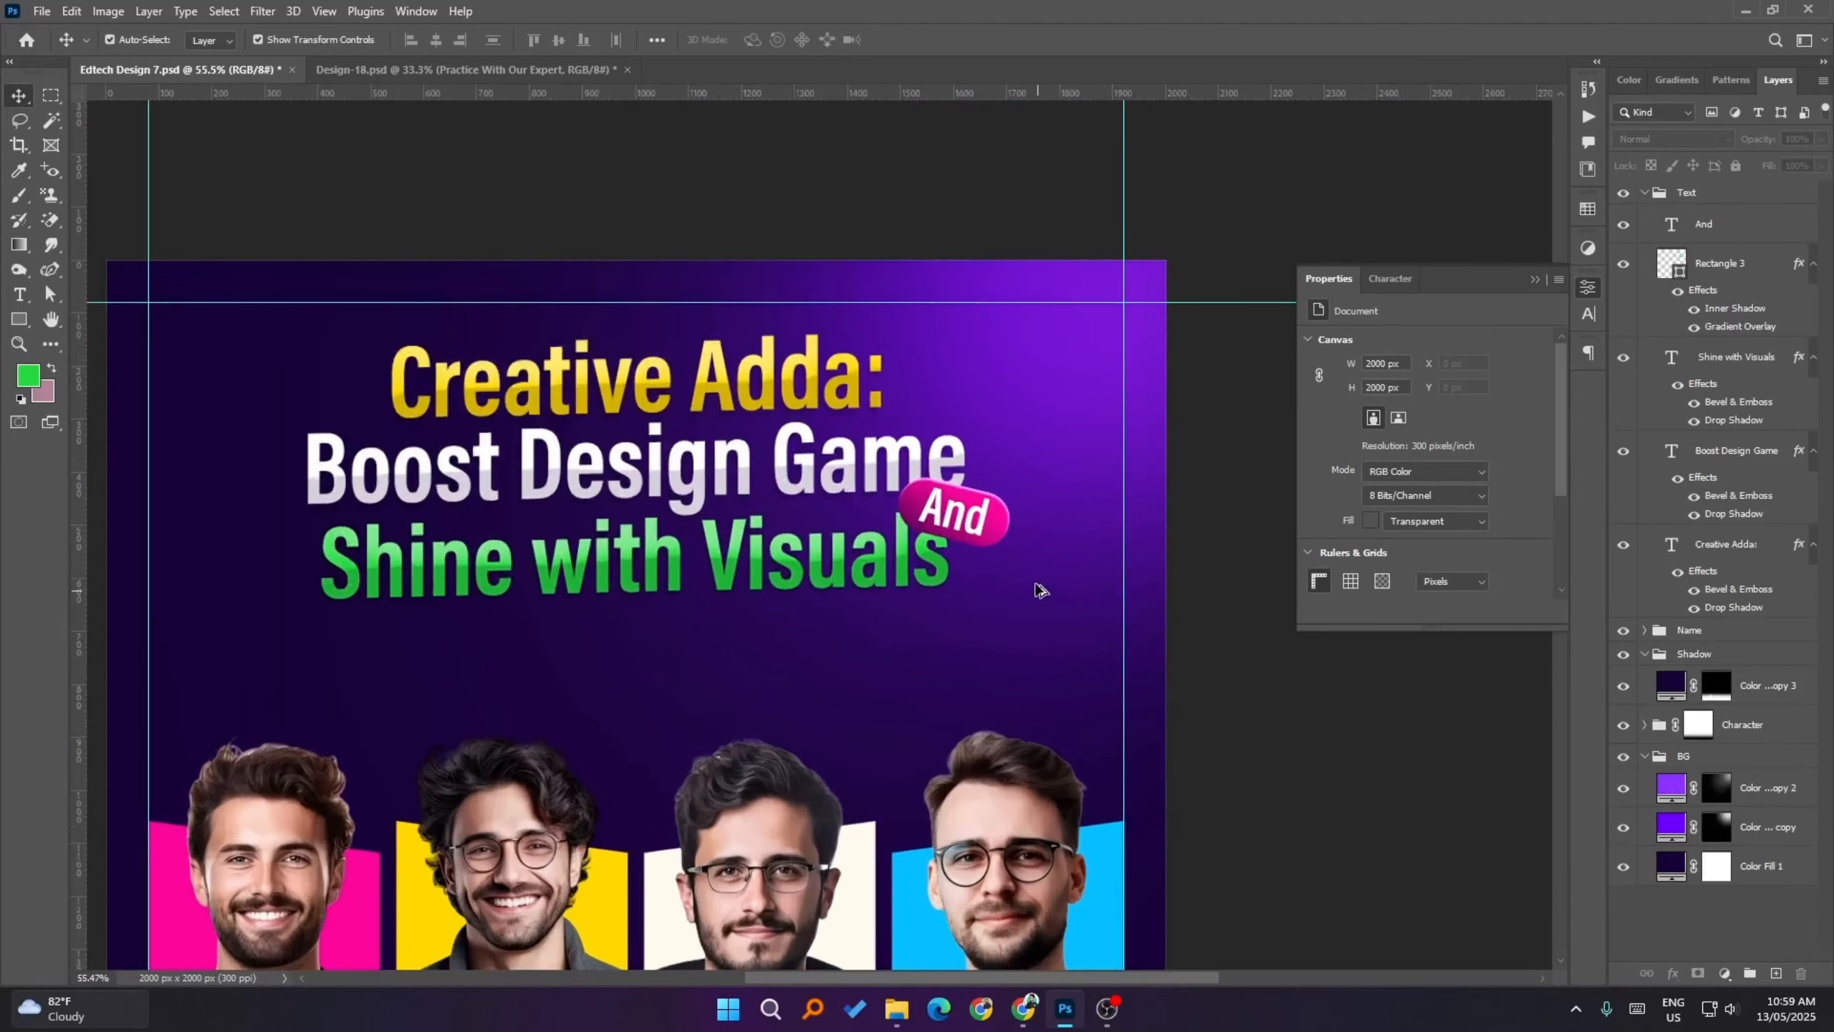
pyautogui.scroll(3, 1033, 513)
pyautogui.click(966, 492)
pyautogui.scroll(4, 948, 483)
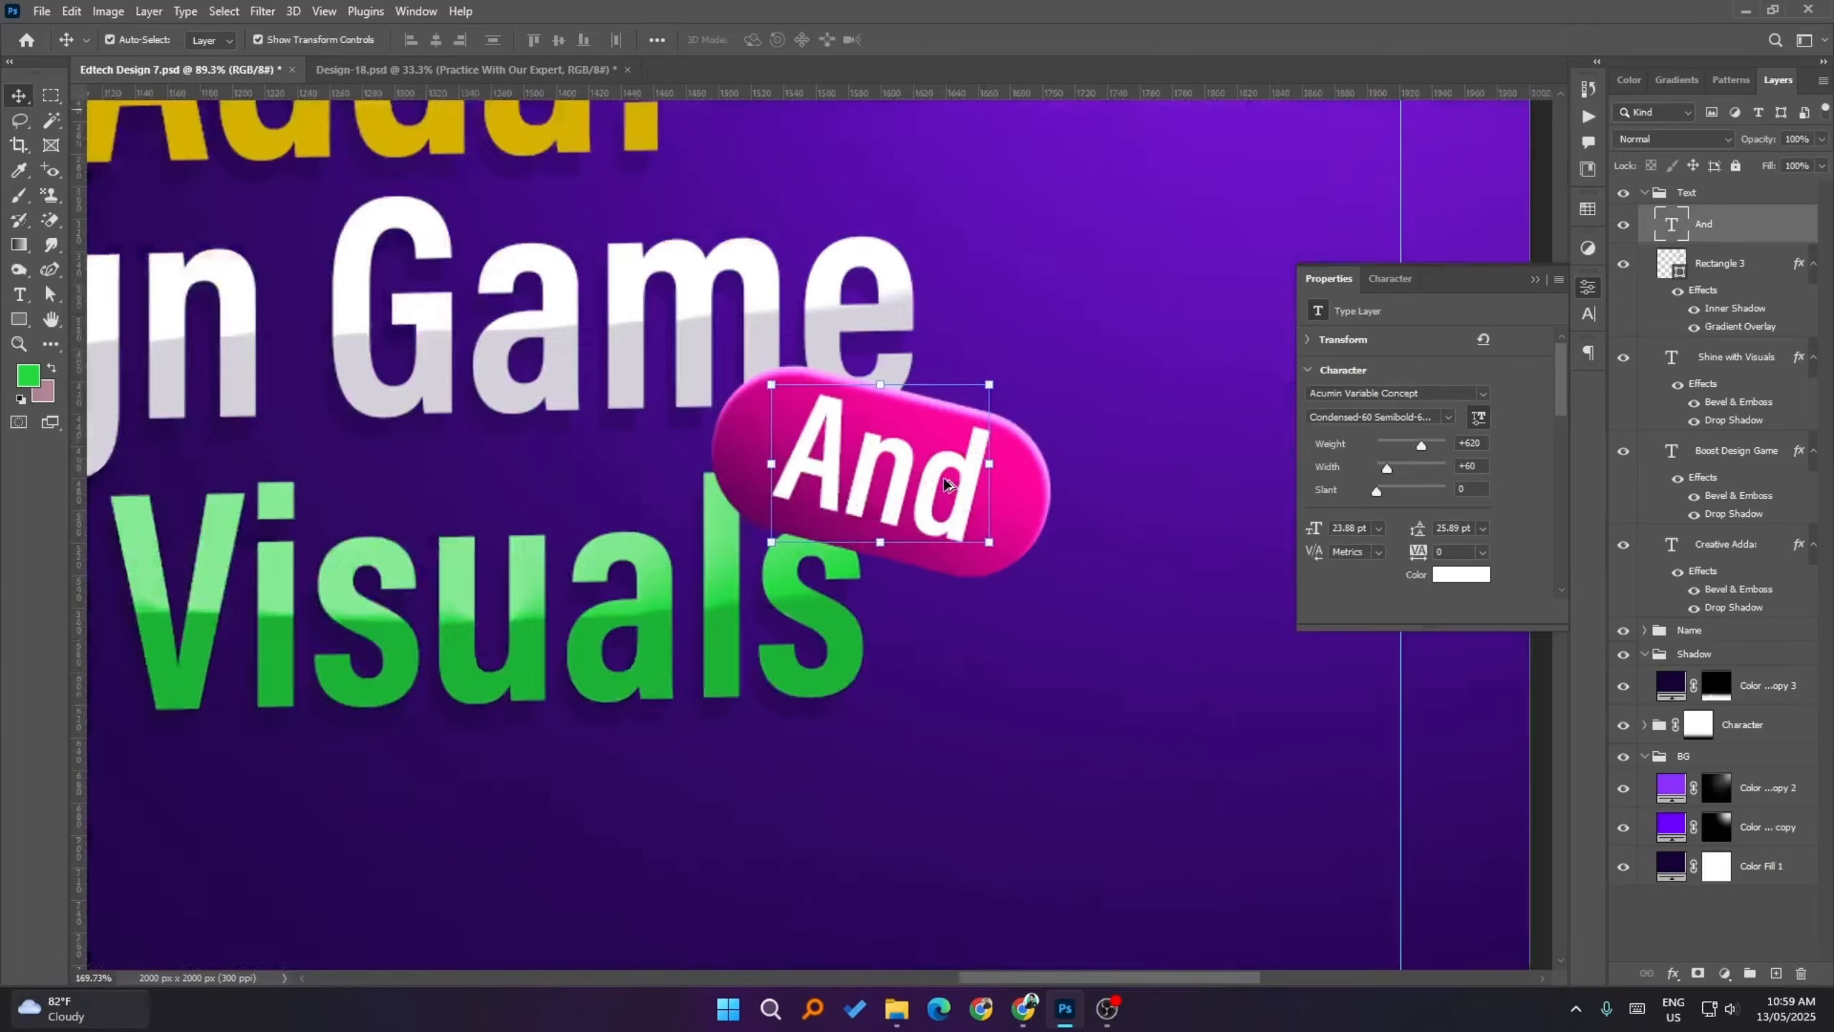
pyautogui.scroll(2, 948, 483)
pyautogui.moveTo(1009, 460); pyautogui.dragTo(1029, 477)
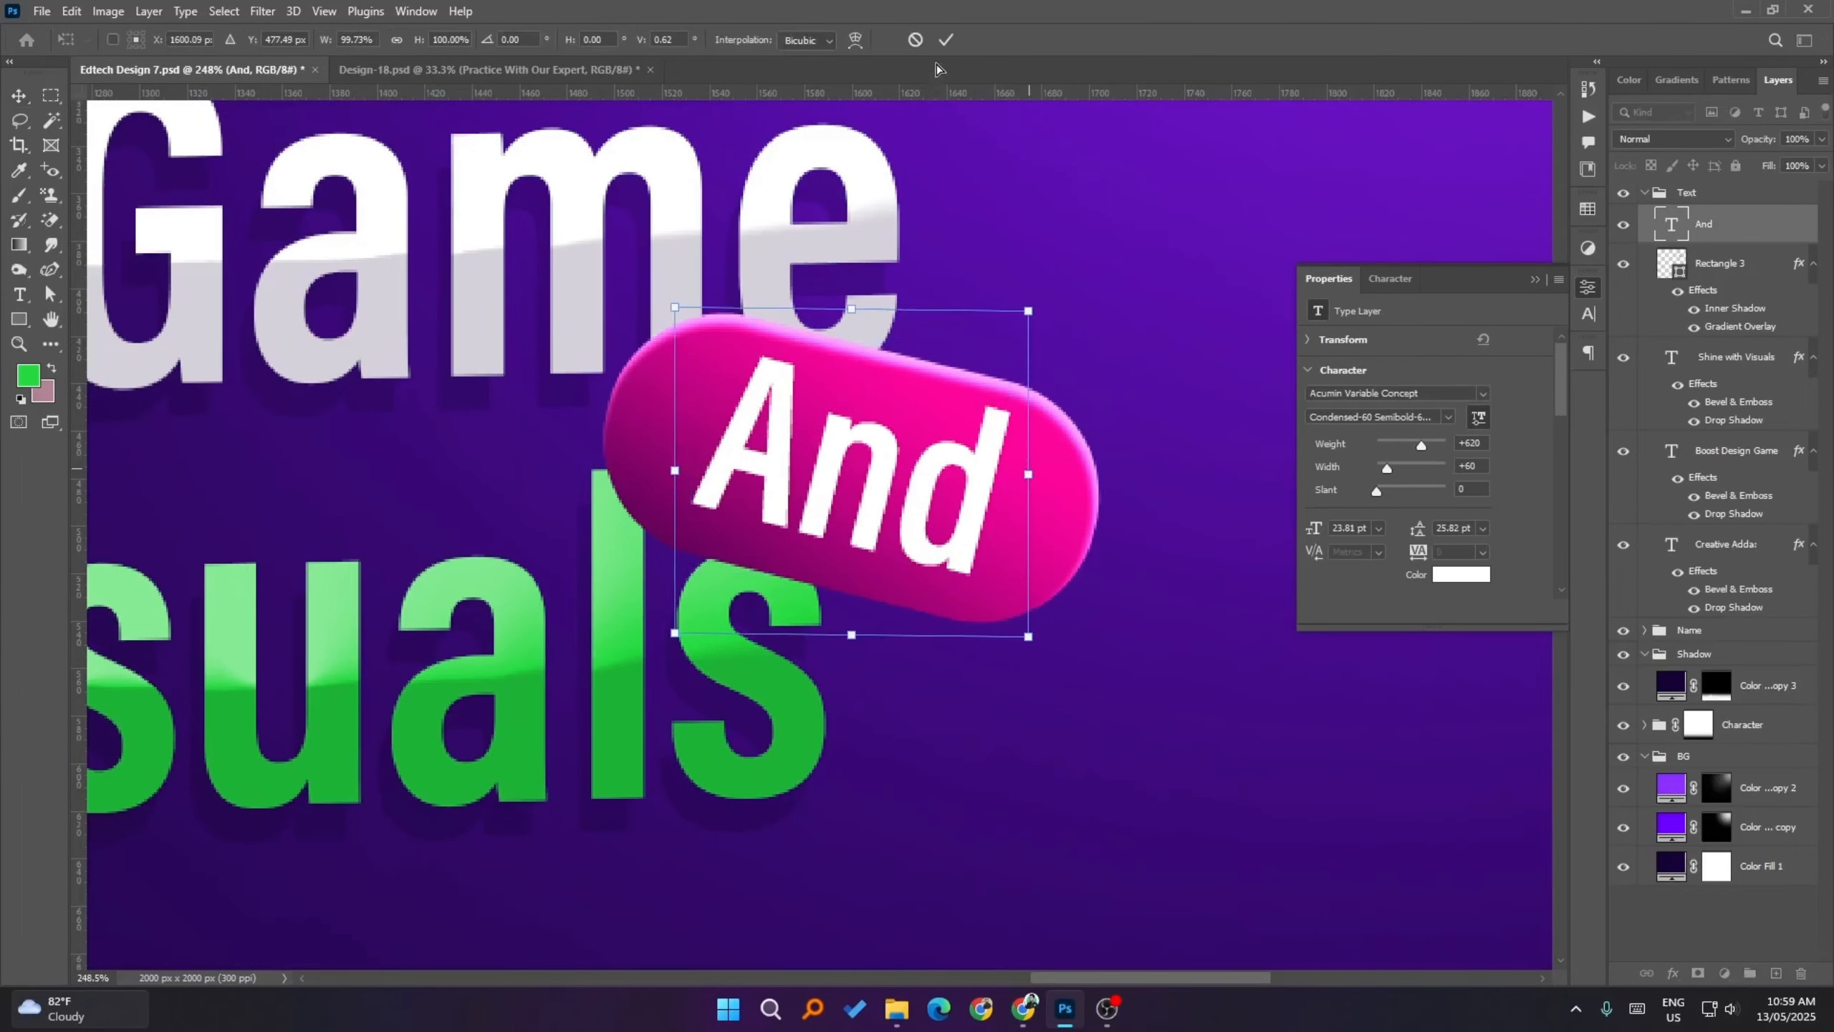
pyautogui.click(946, 39)
pyautogui.scroll(-2, 717, 462)
pyautogui.scroll(-3, 717, 462)
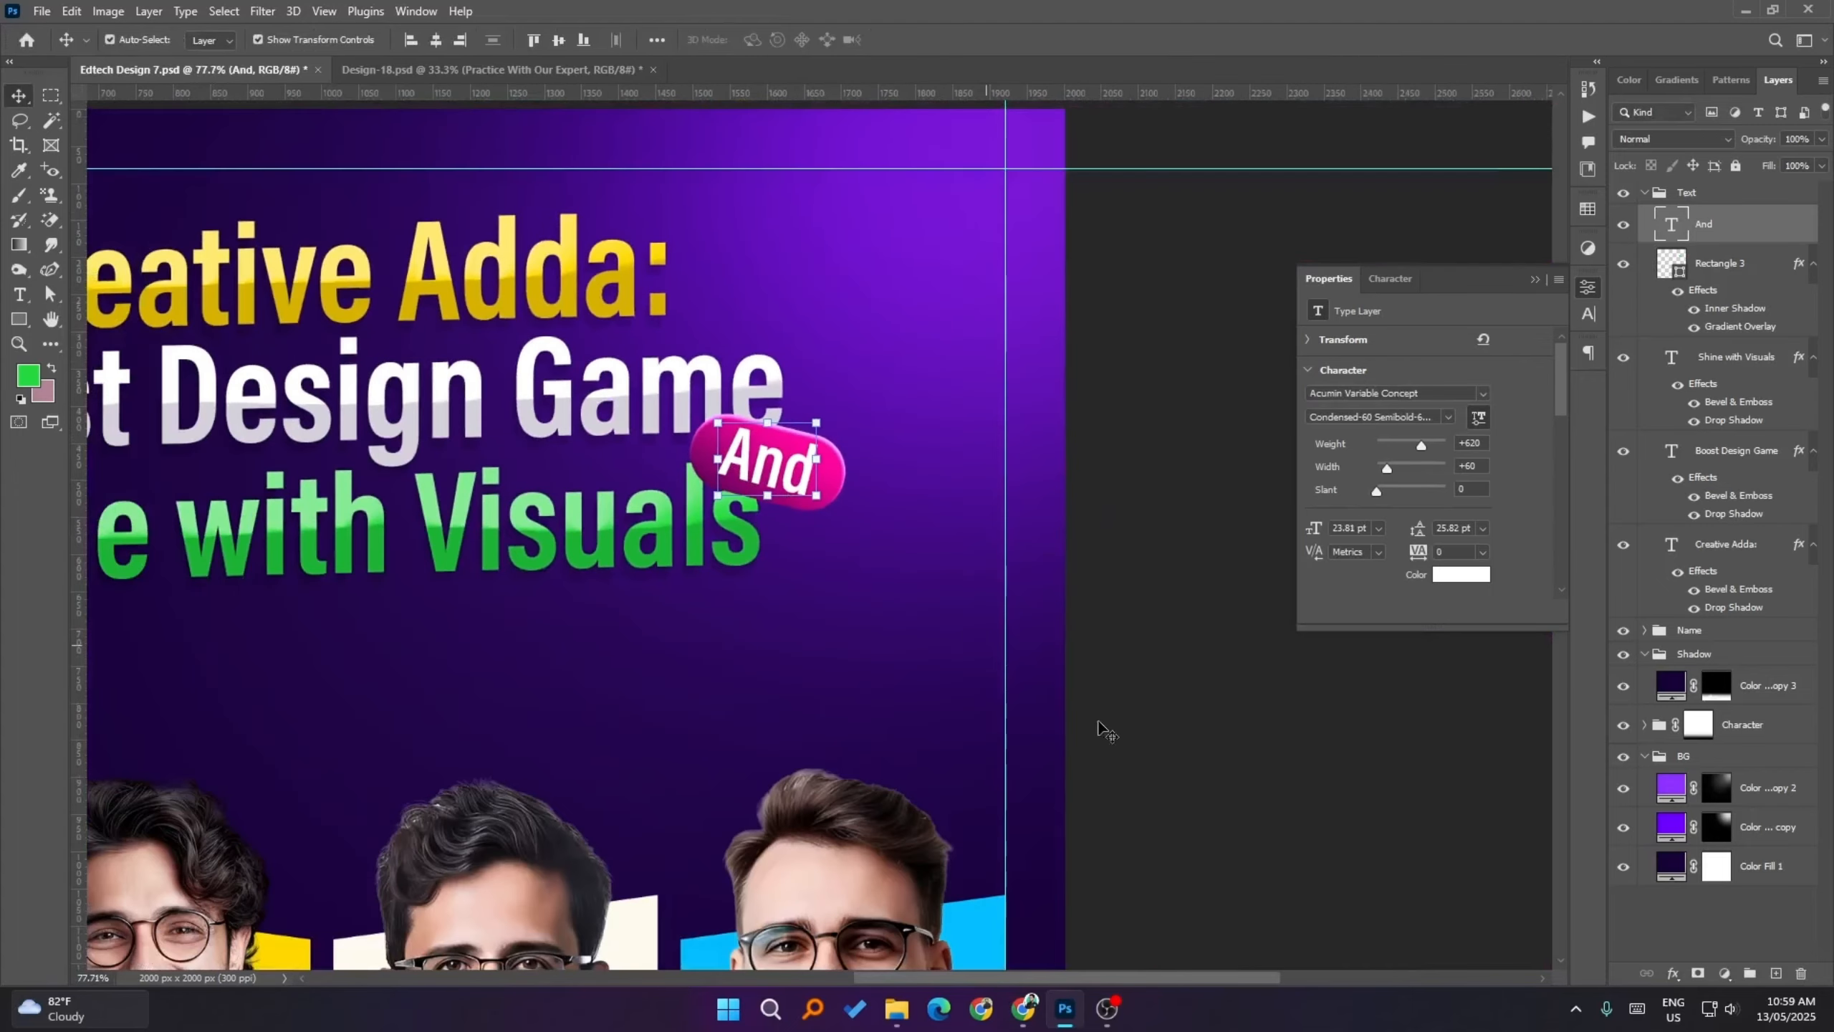
pyautogui.scroll(-1, 1300, 768)
pyautogui.click(1292, 764)
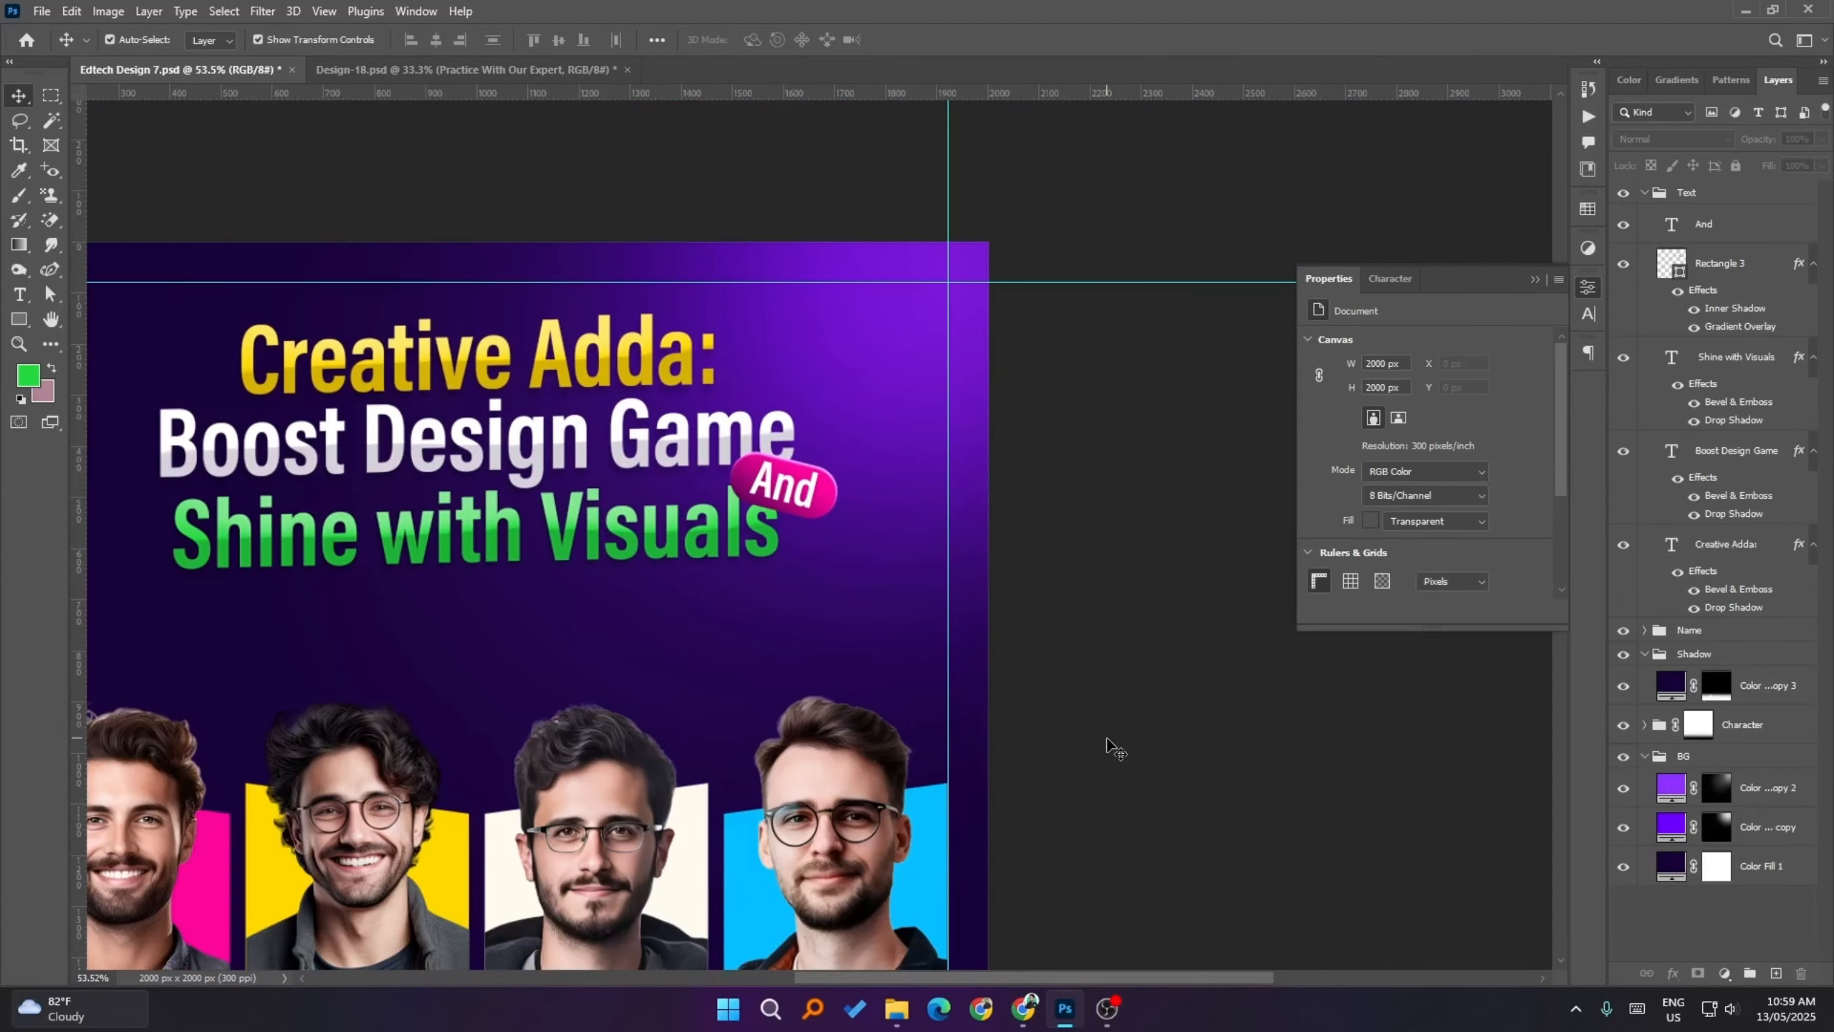
pyautogui.scroll(-2, 1105, 746)
pyautogui.click(831, 459)
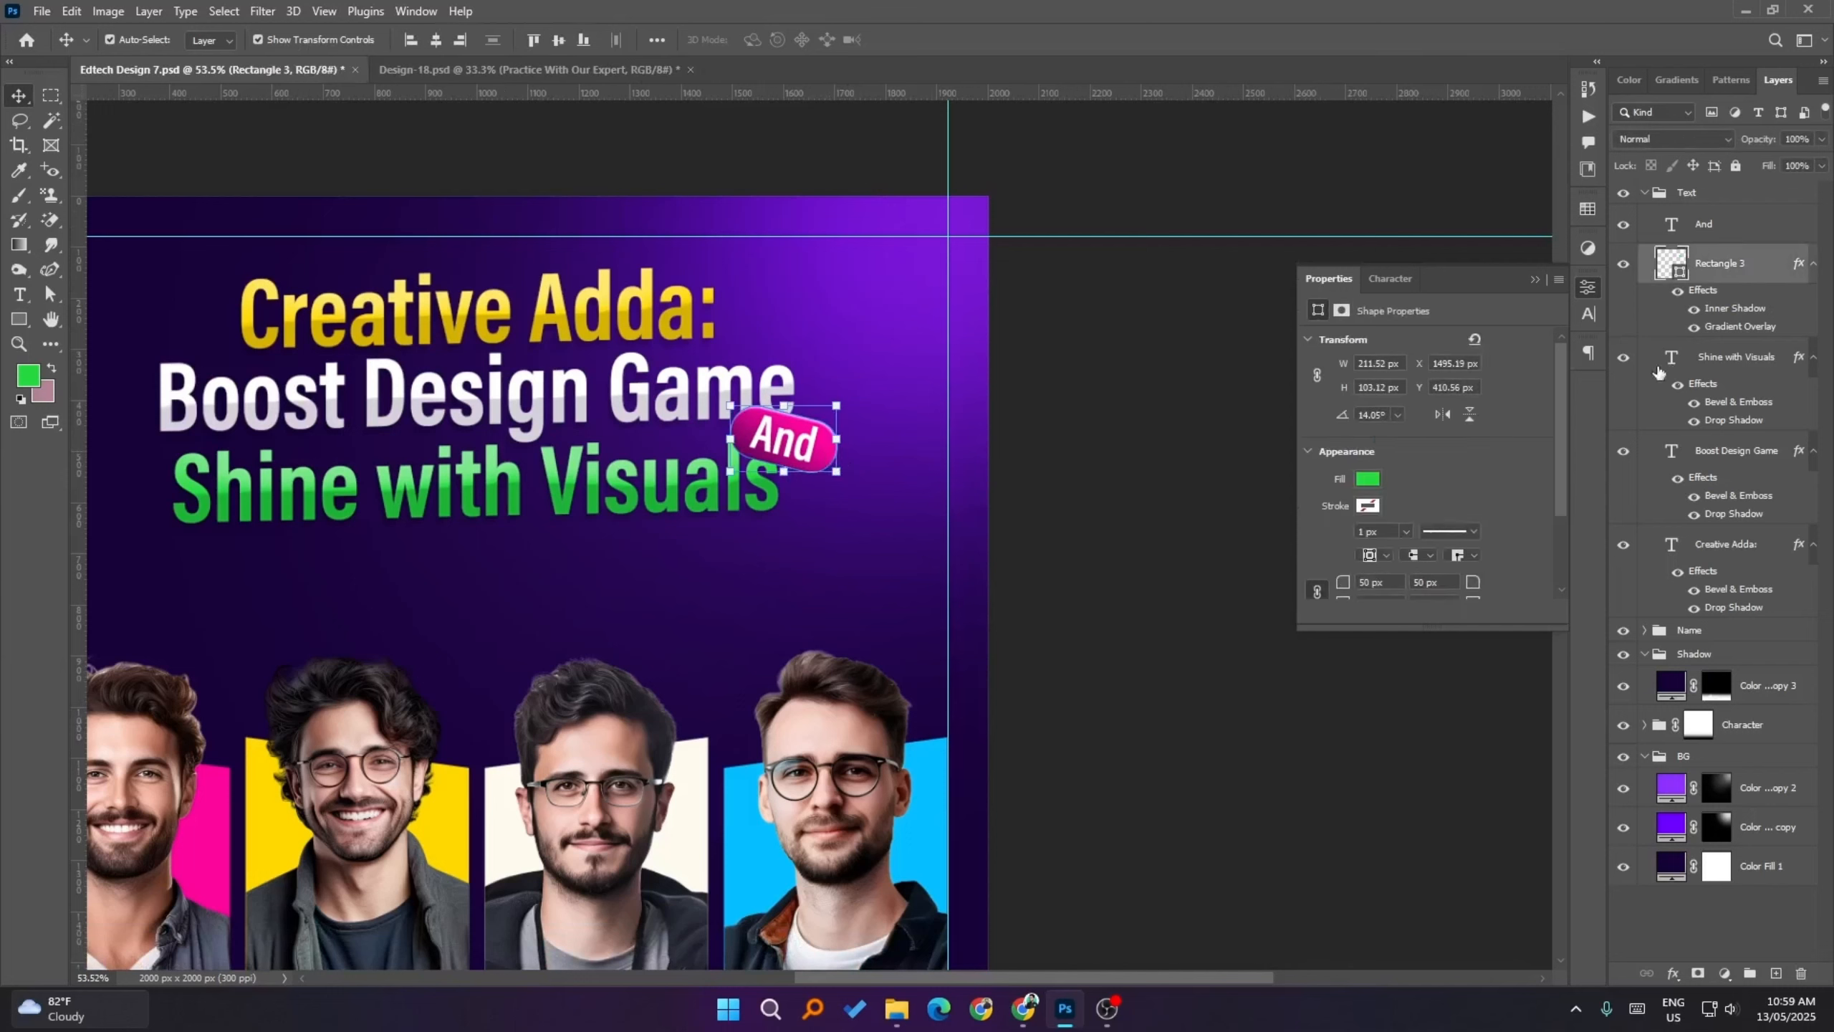
# - Drag the badge's gradient overlay to shift its colour toward pink
pyautogui.doubleClick(1755, 327)
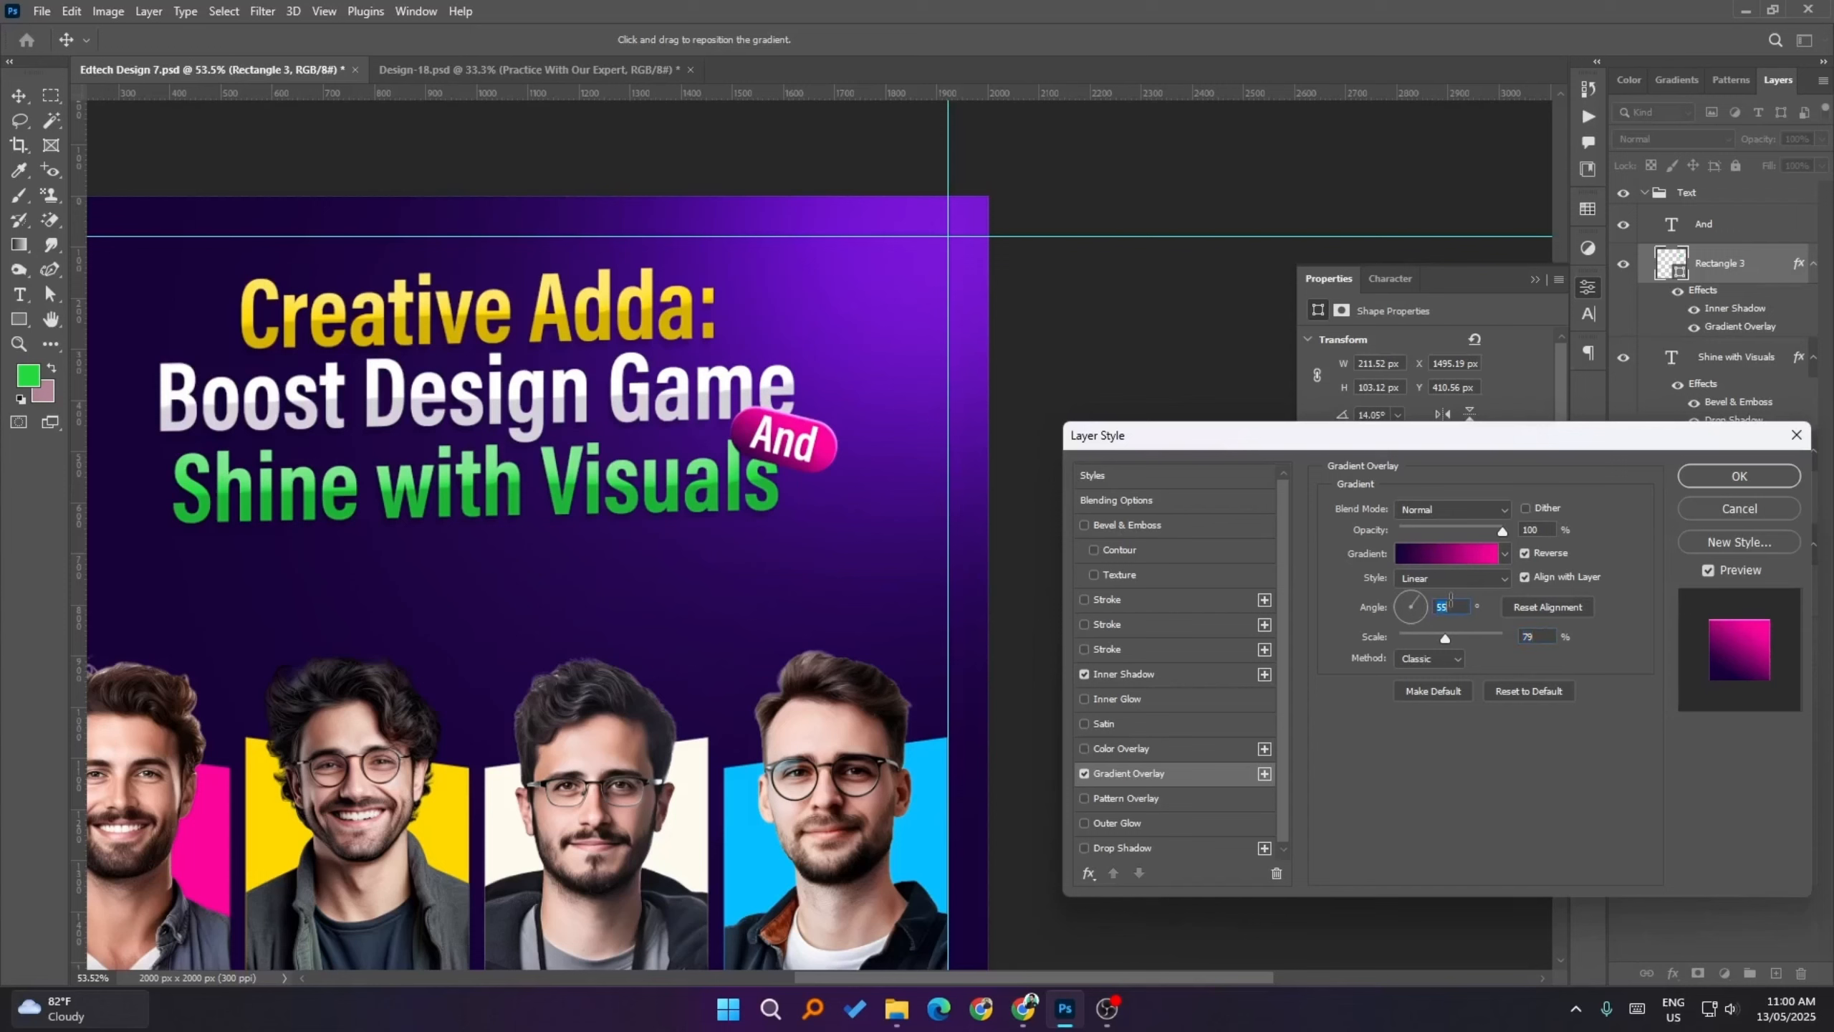
pyautogui.scroll(7, 1450, 599)
pyautogui.moveTo(758, 420); pyautogui.dragTo(758, 431)
# - Lower the badge's inner shadow opacity to 29% and apply the style
pyautogui.click(1155, 674)
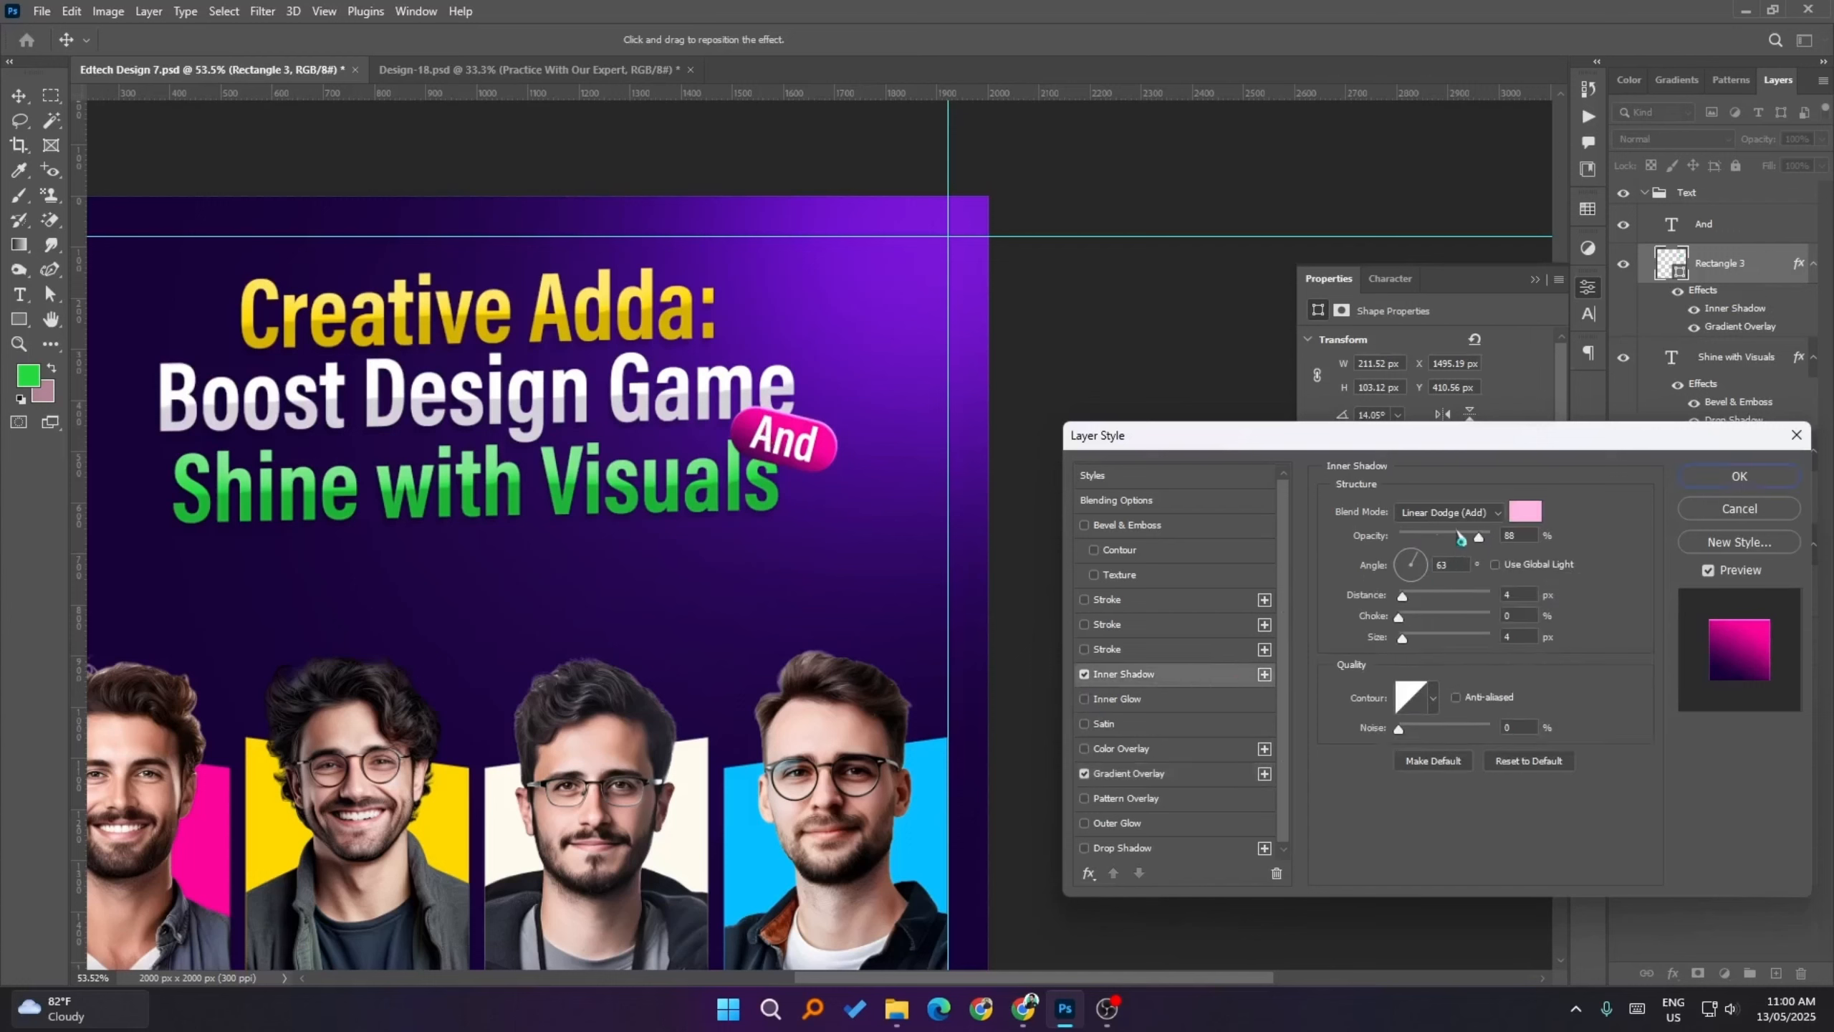
pyautogui.moveTo(1460, 538); pyautogui.dragTo(1424, 540)
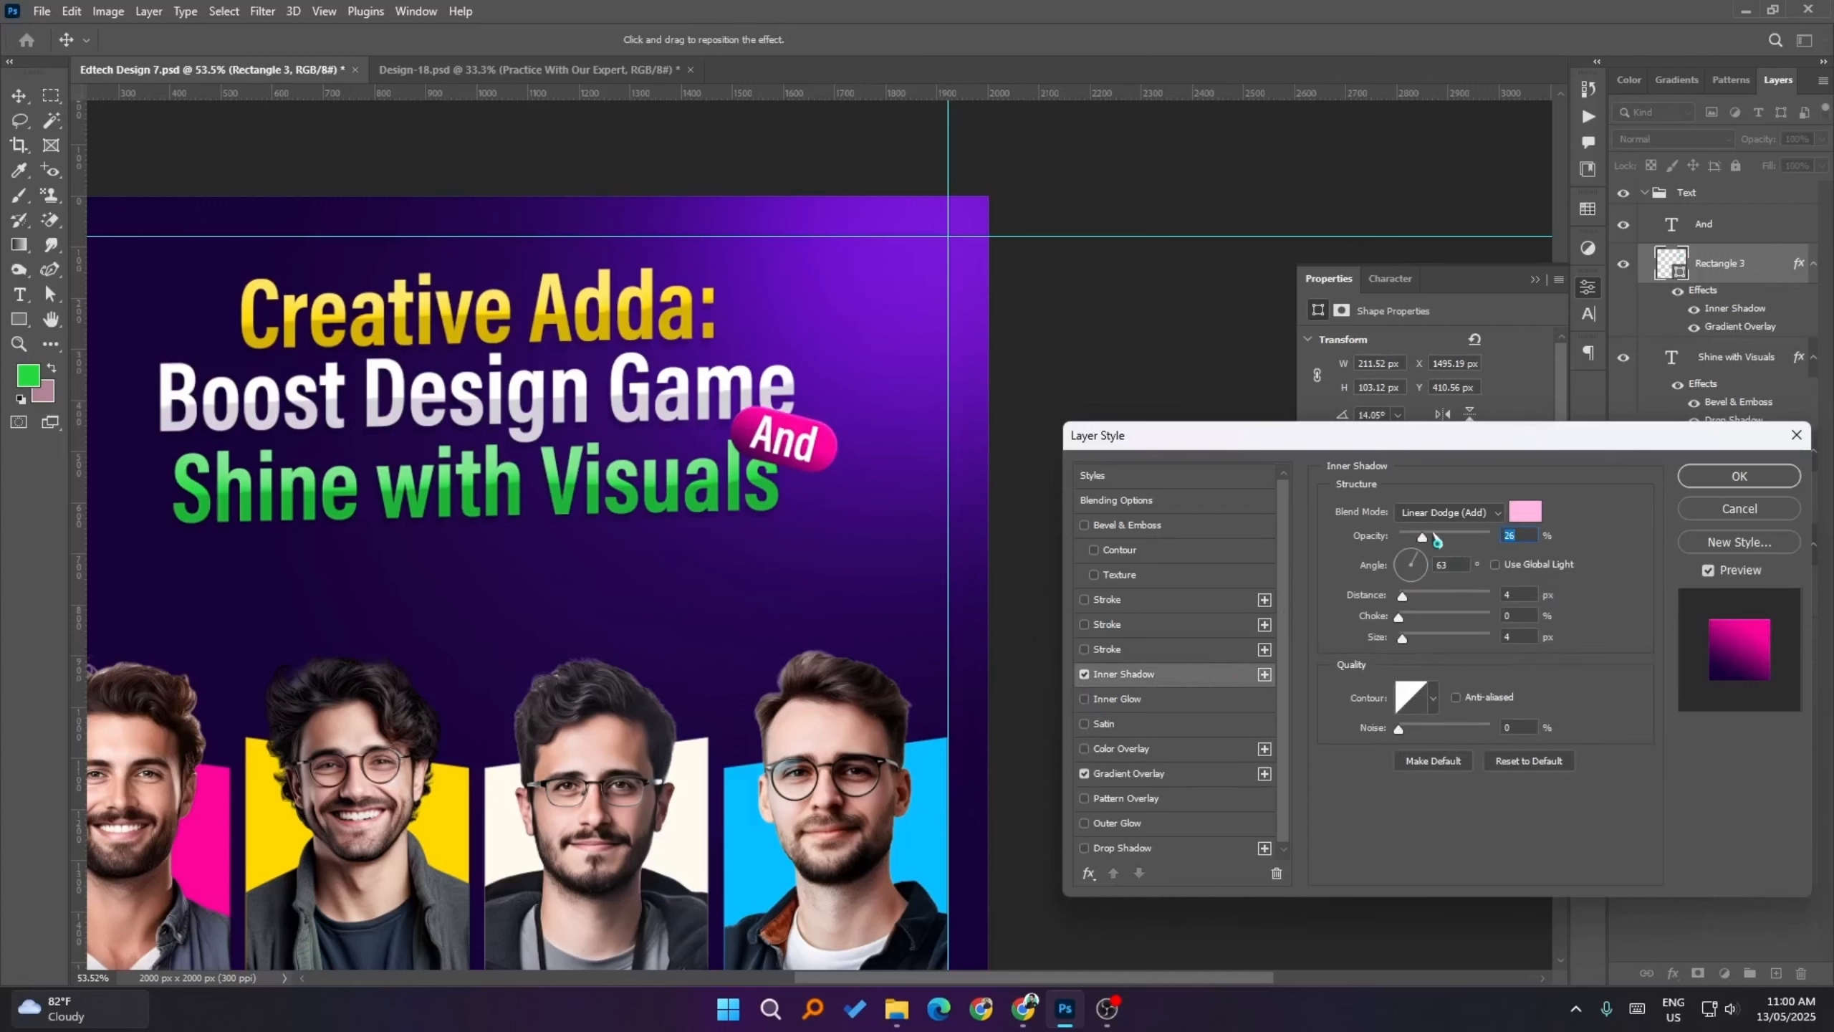
pyautogui.moveTo(1439, 535); pyautogui.dragTo(1439, 535)
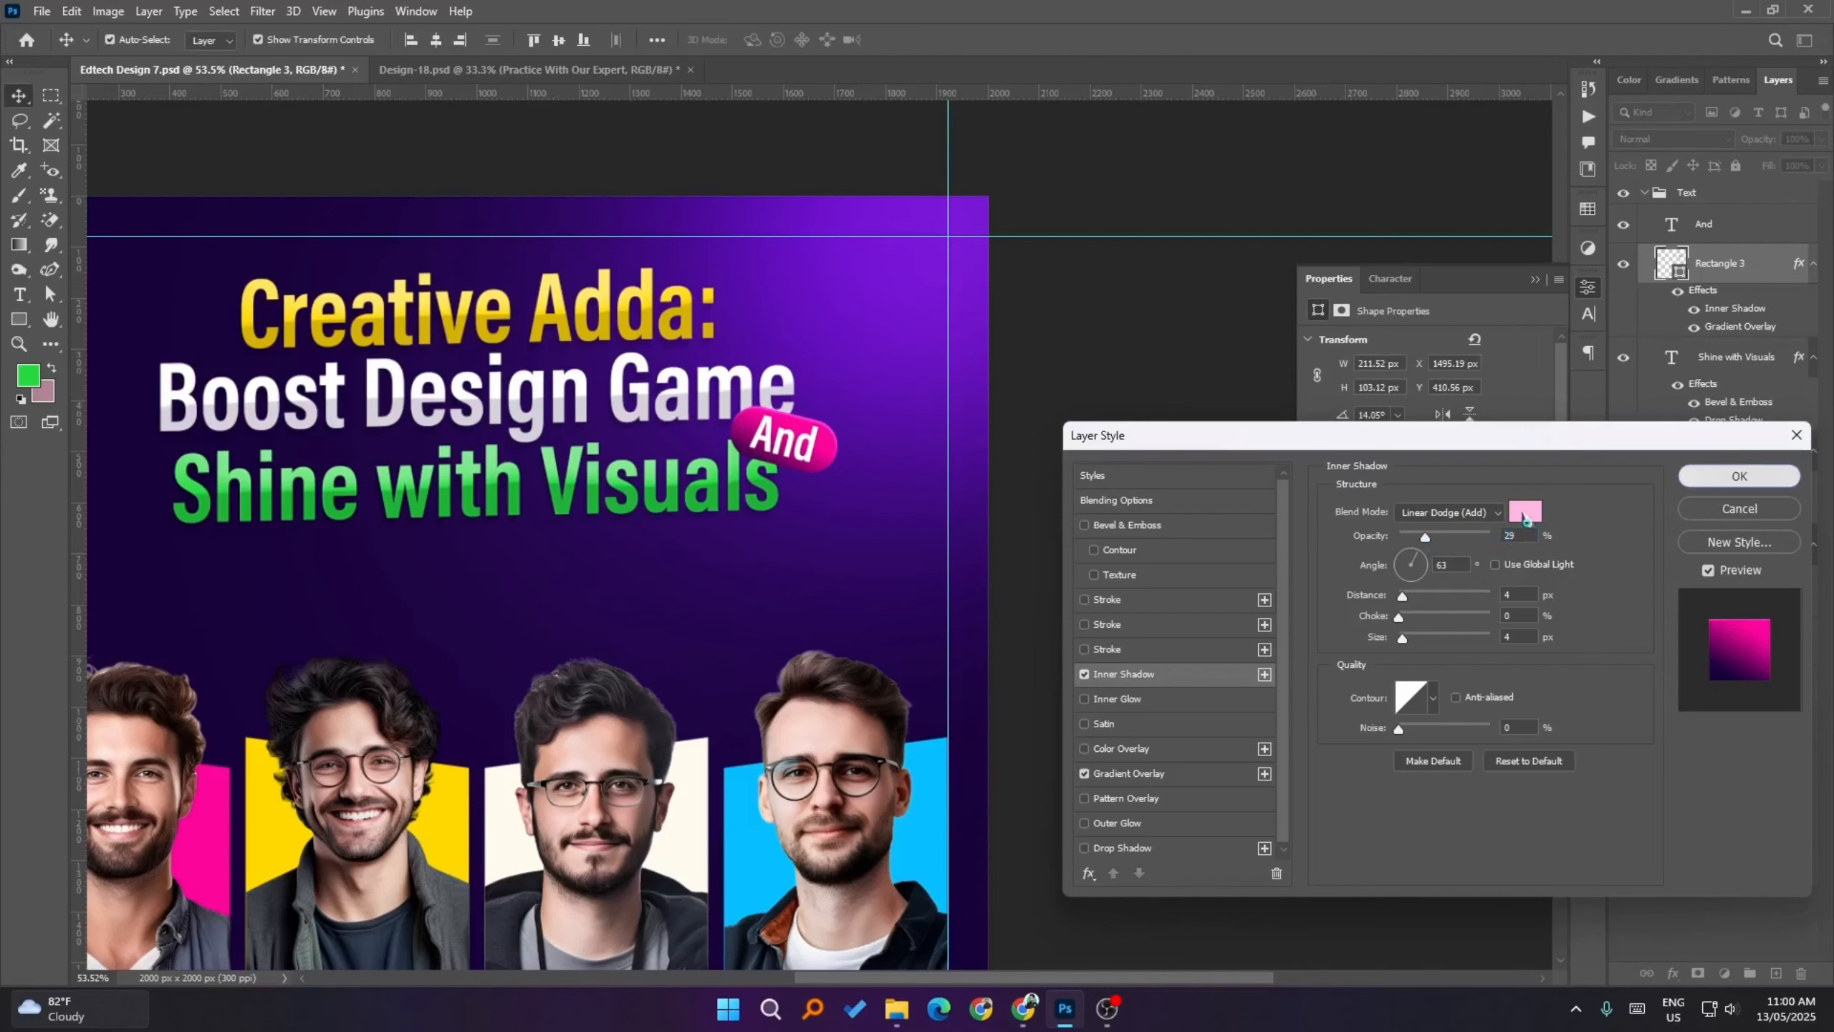
pyautogui.click(1736, 477)
# - Check the Shine with Visuals headline line, then reselect the pink And badge
pyautogui.click(1159, 682)
pyautogui.scroll(-3, 1149, 477)
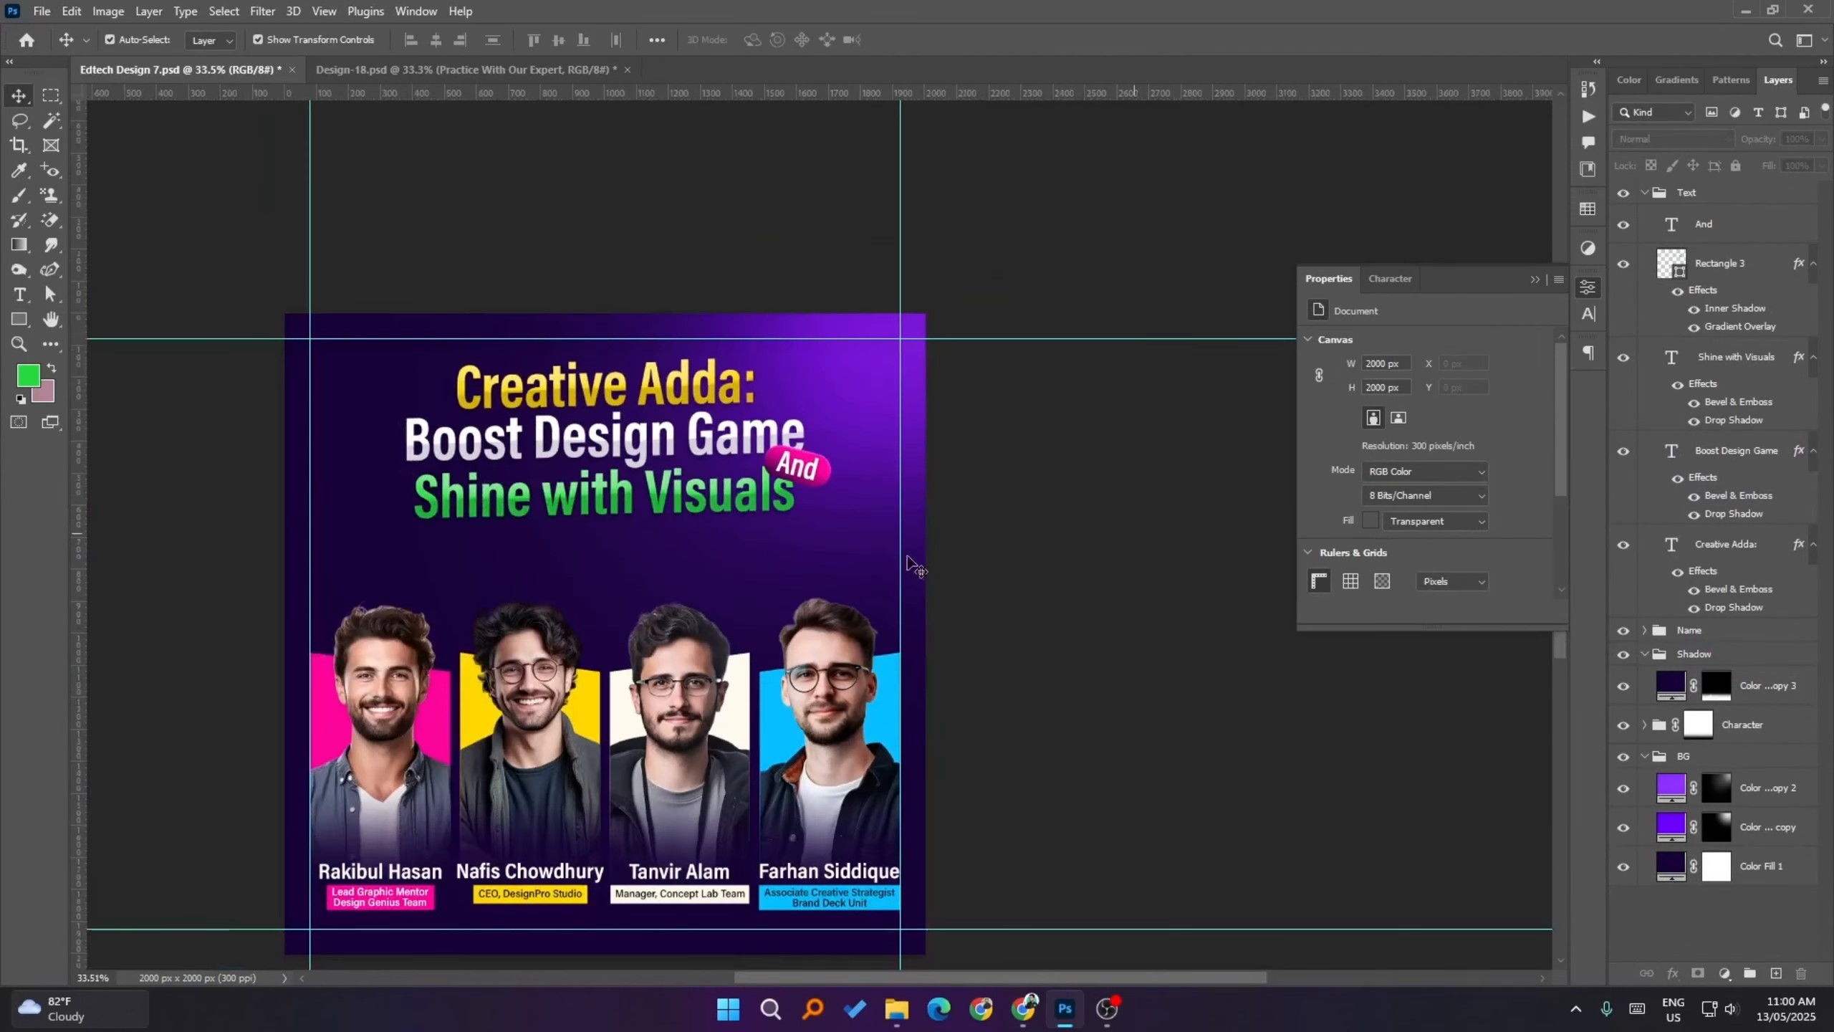
pyautogui.click(670, 501)
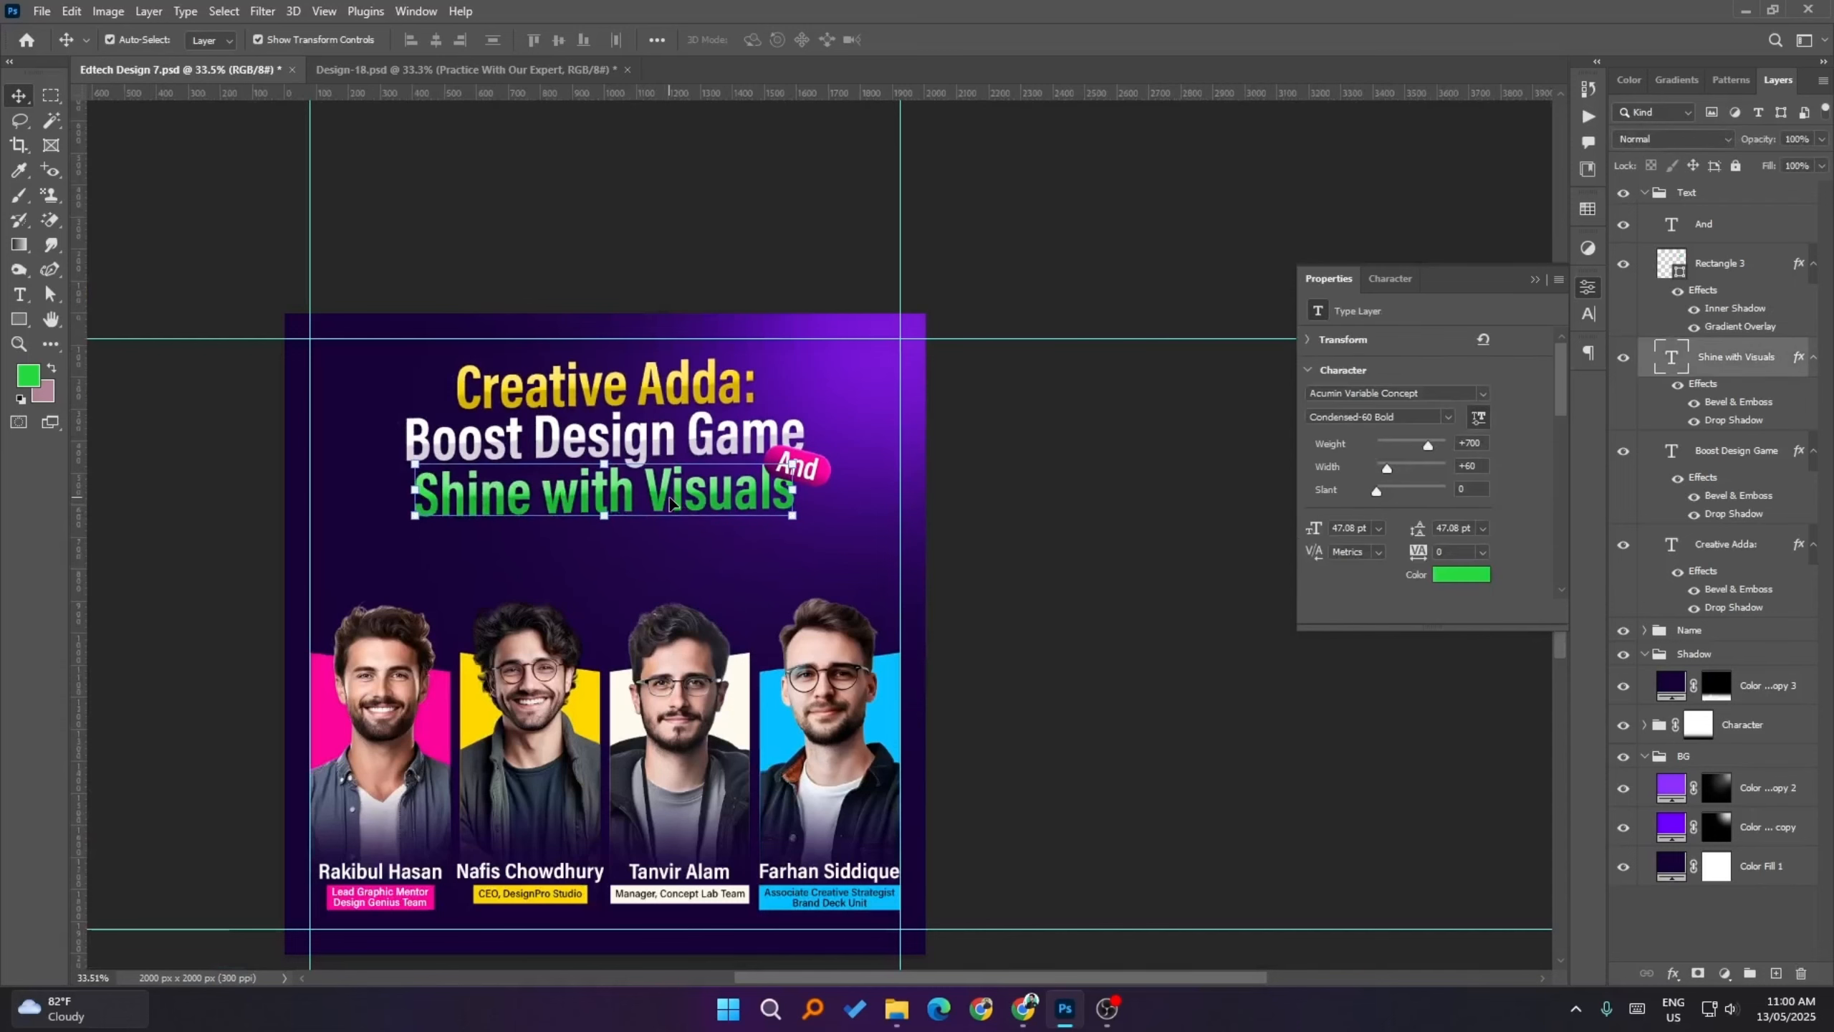
pyautogui.click(1001, 576)
pyautogui.scroll(8, 725, 470)
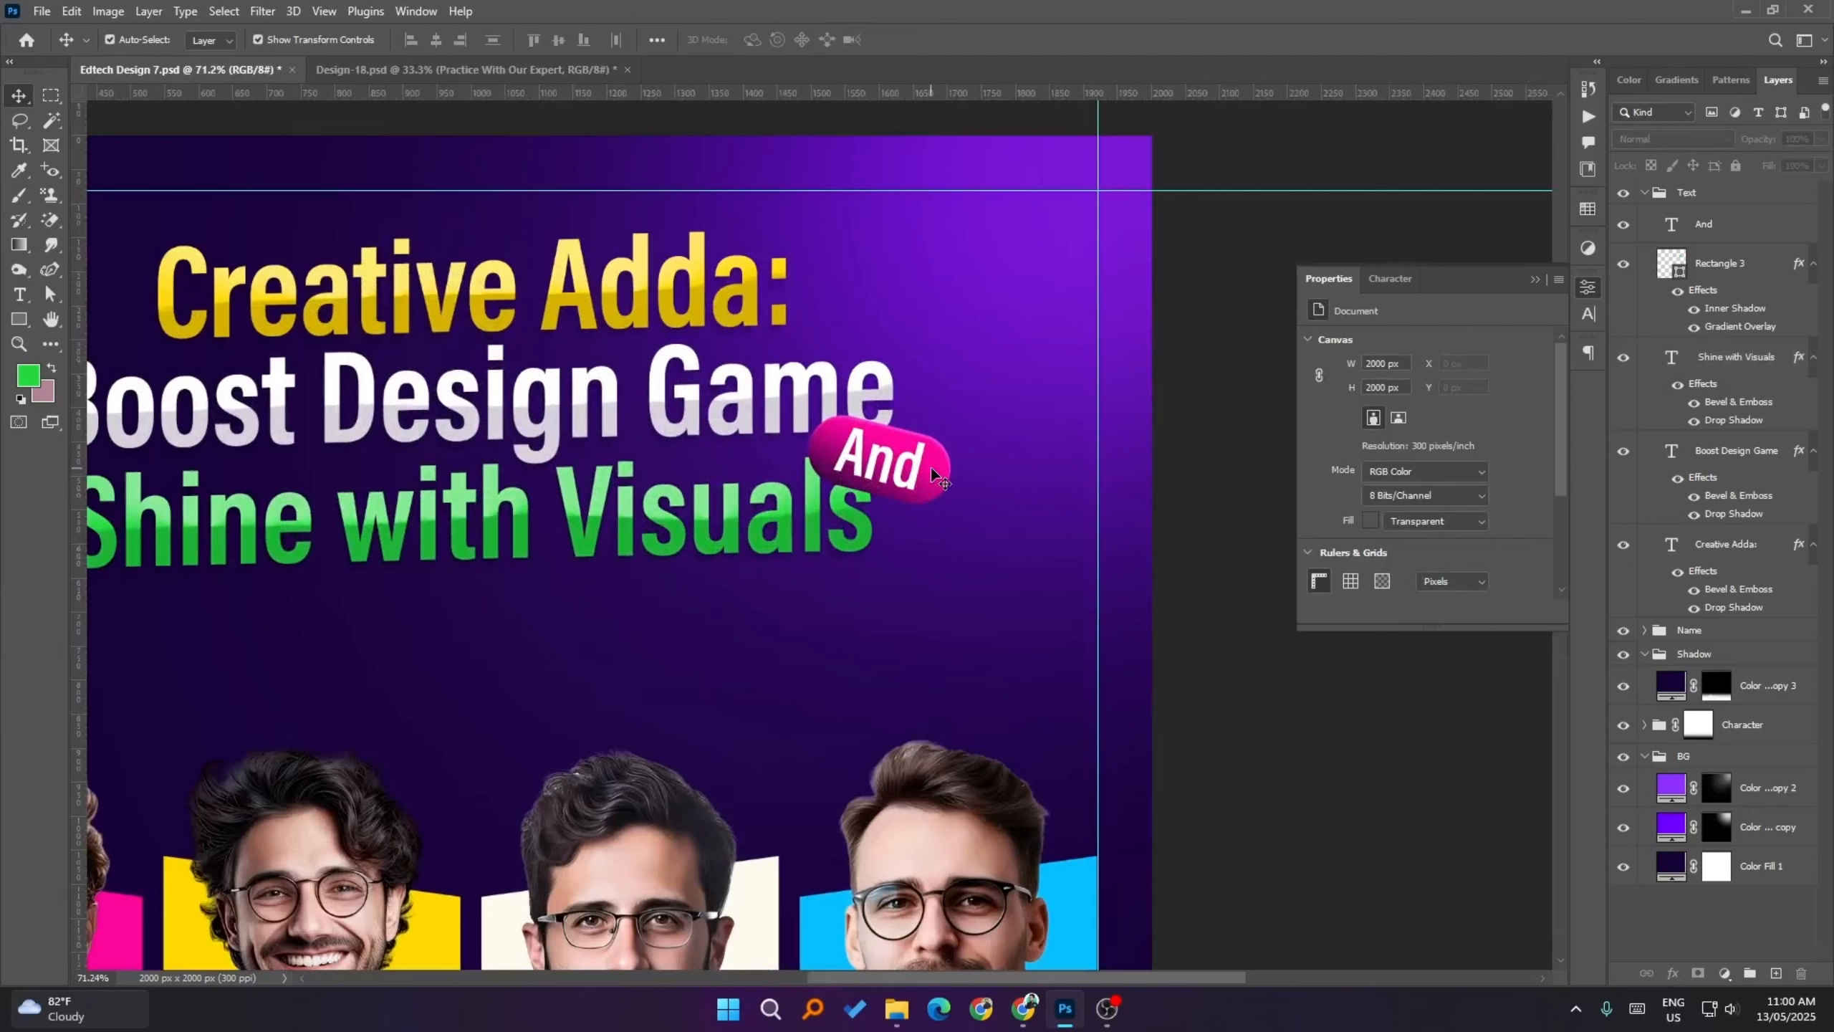
pyautogui.click(937, 477)
# - Add a first drop shadow to the badge at 35% opacity, moved closer at a new angle
pyautogui.doubleClick(1737, 329)
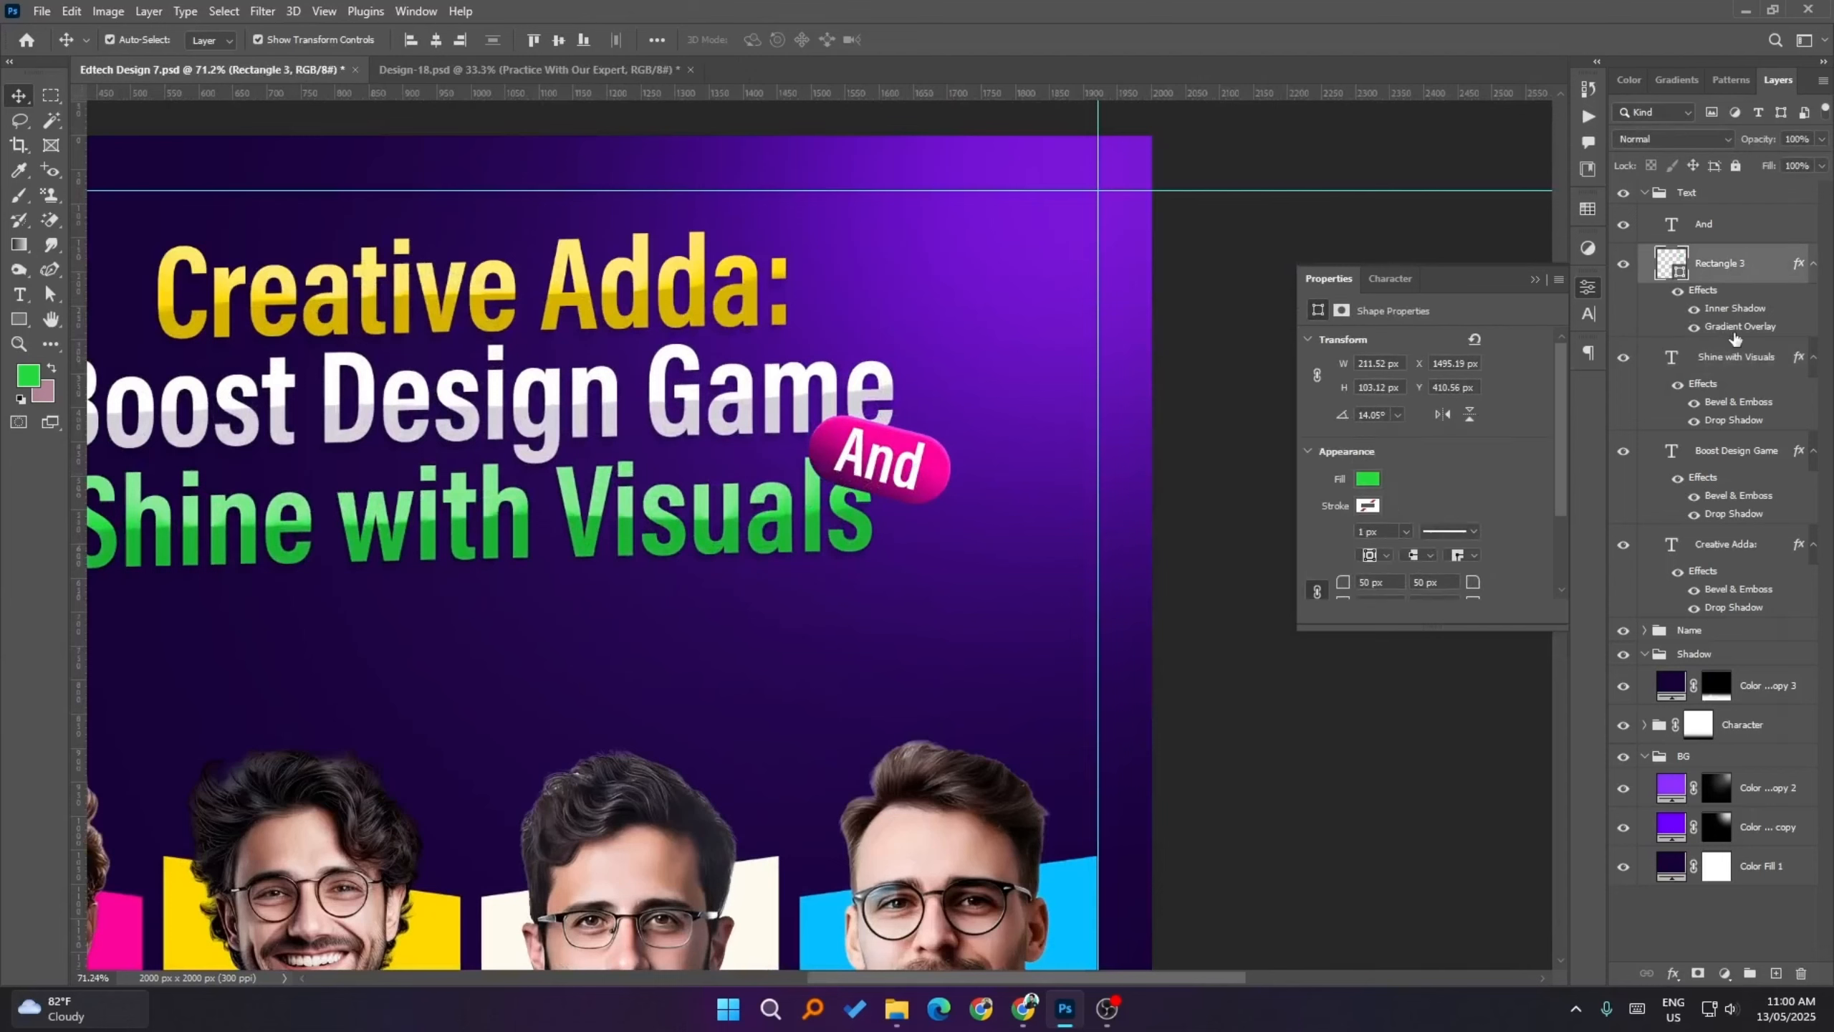
pyautogui.click(1123, 849)
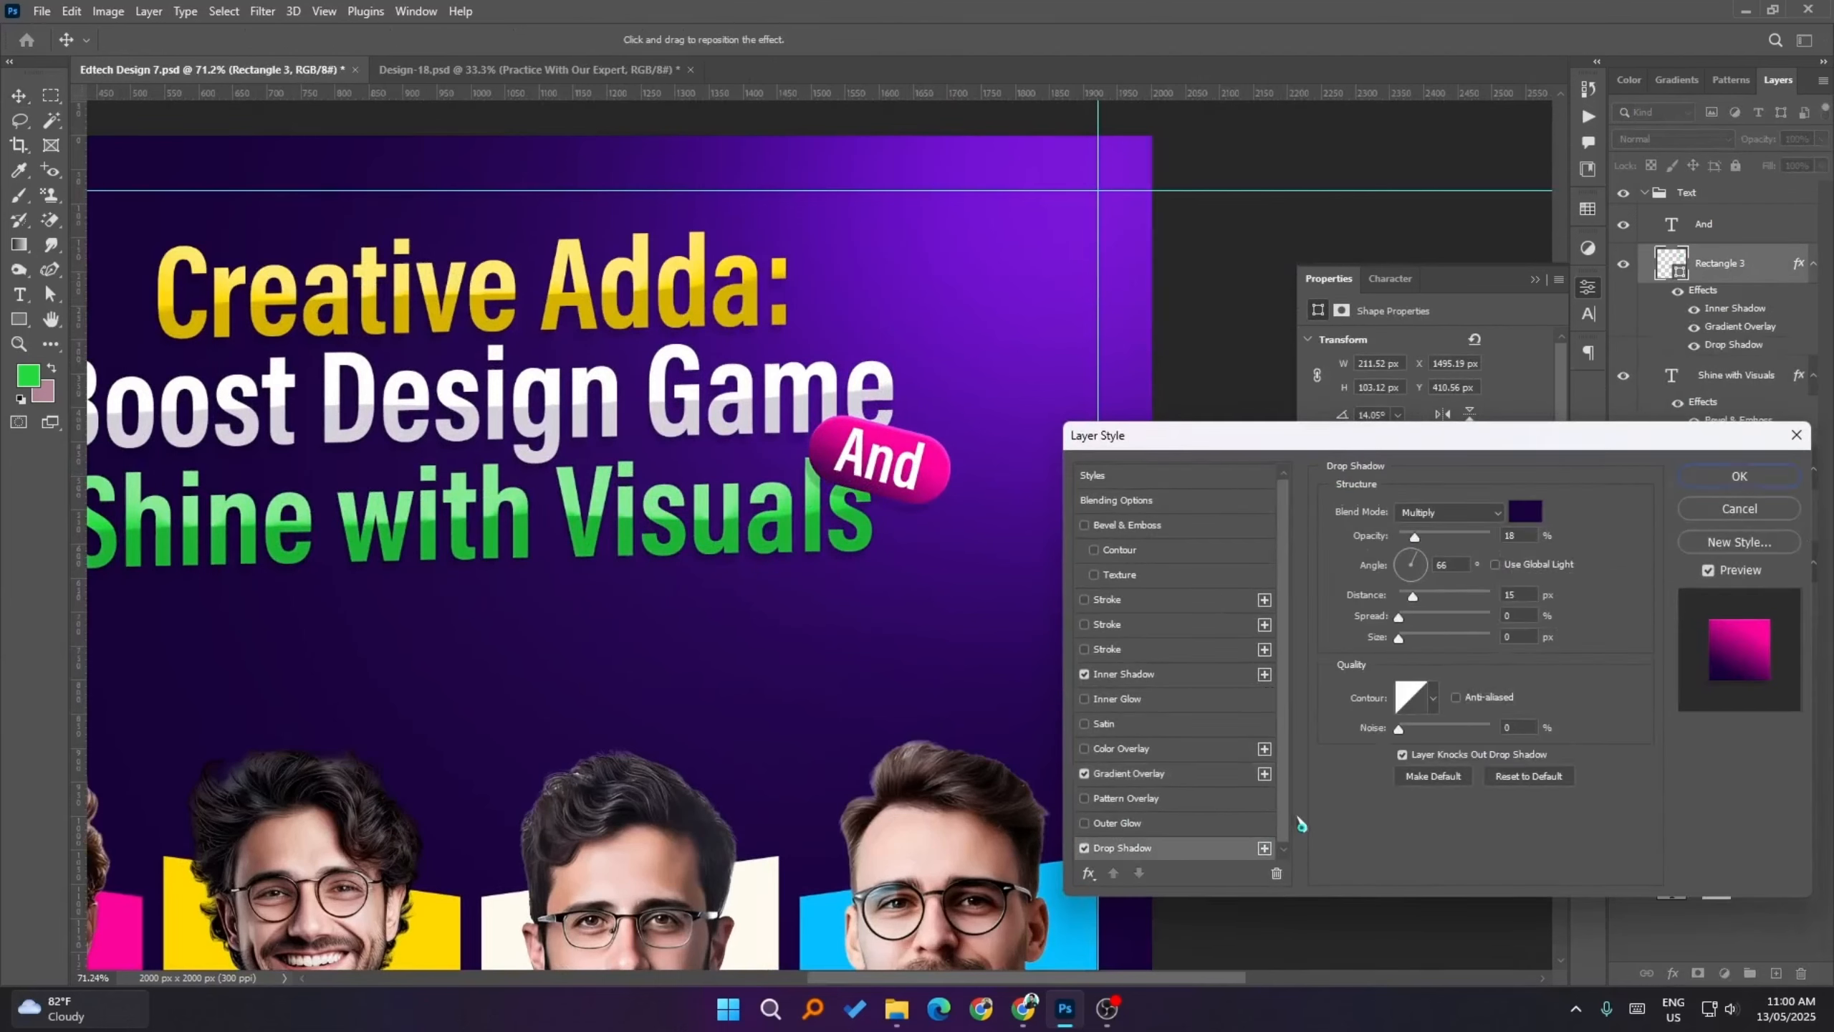
pyautogui.moveTo(883, 506); pyautogui.dragTo(877, 500)
pyautogui.moveTo(1428, 540); pyautogui.dragTo(1432, 541)
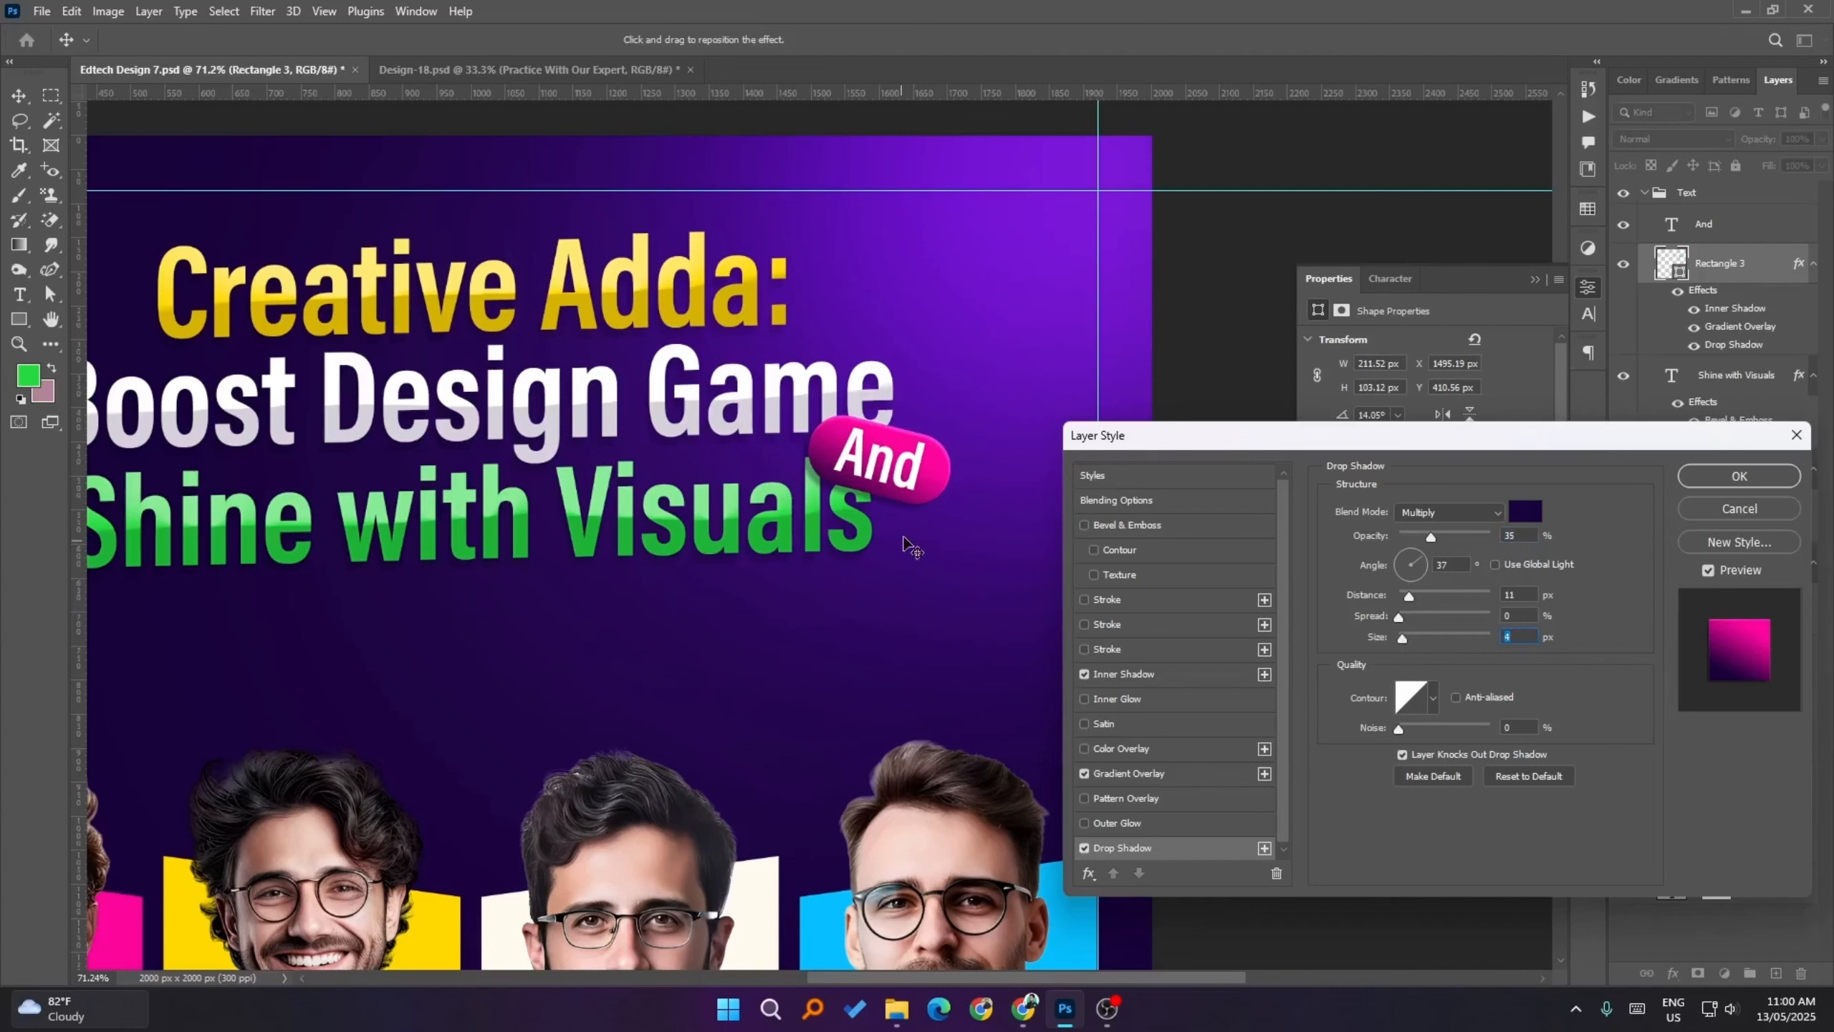
pyautogui.moveTo(912, 549); pyautogui.dragTo(855, 499)
# - Add a second, fainter drop shadow at 14% opacity, -48°, 10 px distance, and apply
pyautogui.click(1263, 848)
pyautogui.click(1193, 856)
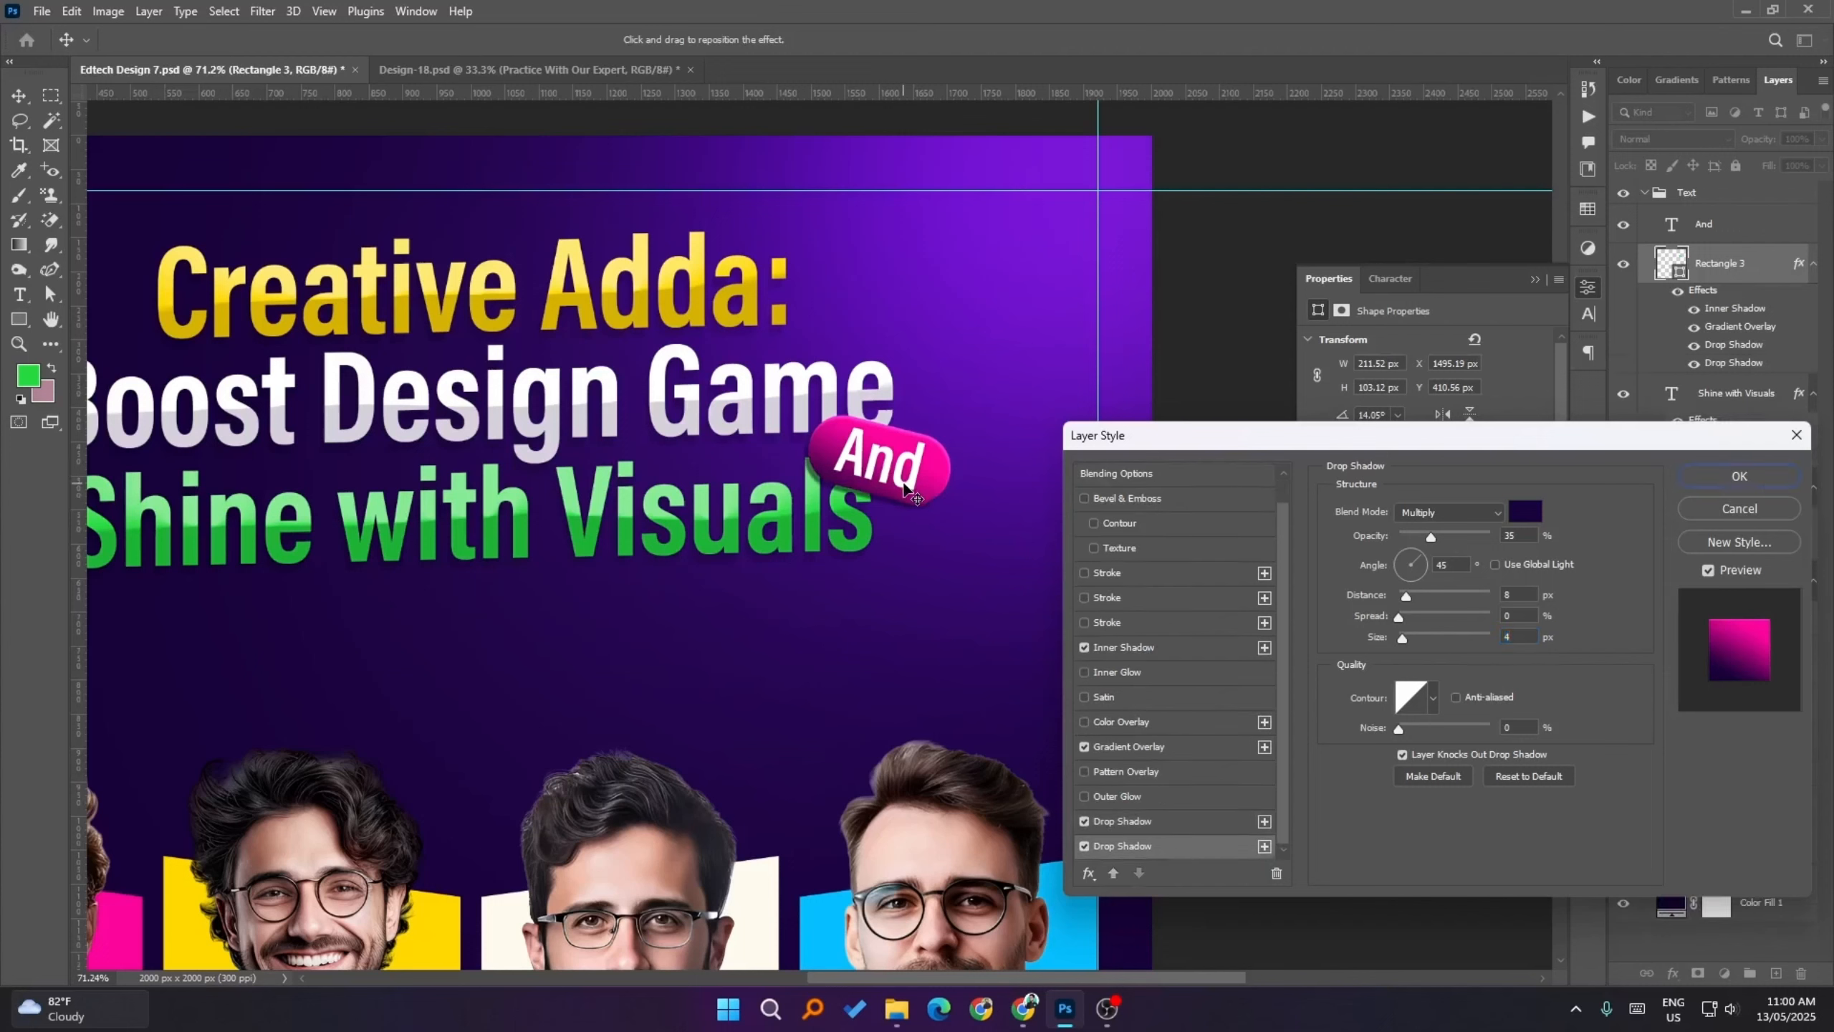
pyautogui.moveTo(906, 492); pyautogui.dragTo(897, 474)
pyautogui.moveTo(1430, 537); pyautogui.dragTo(1410, 540)
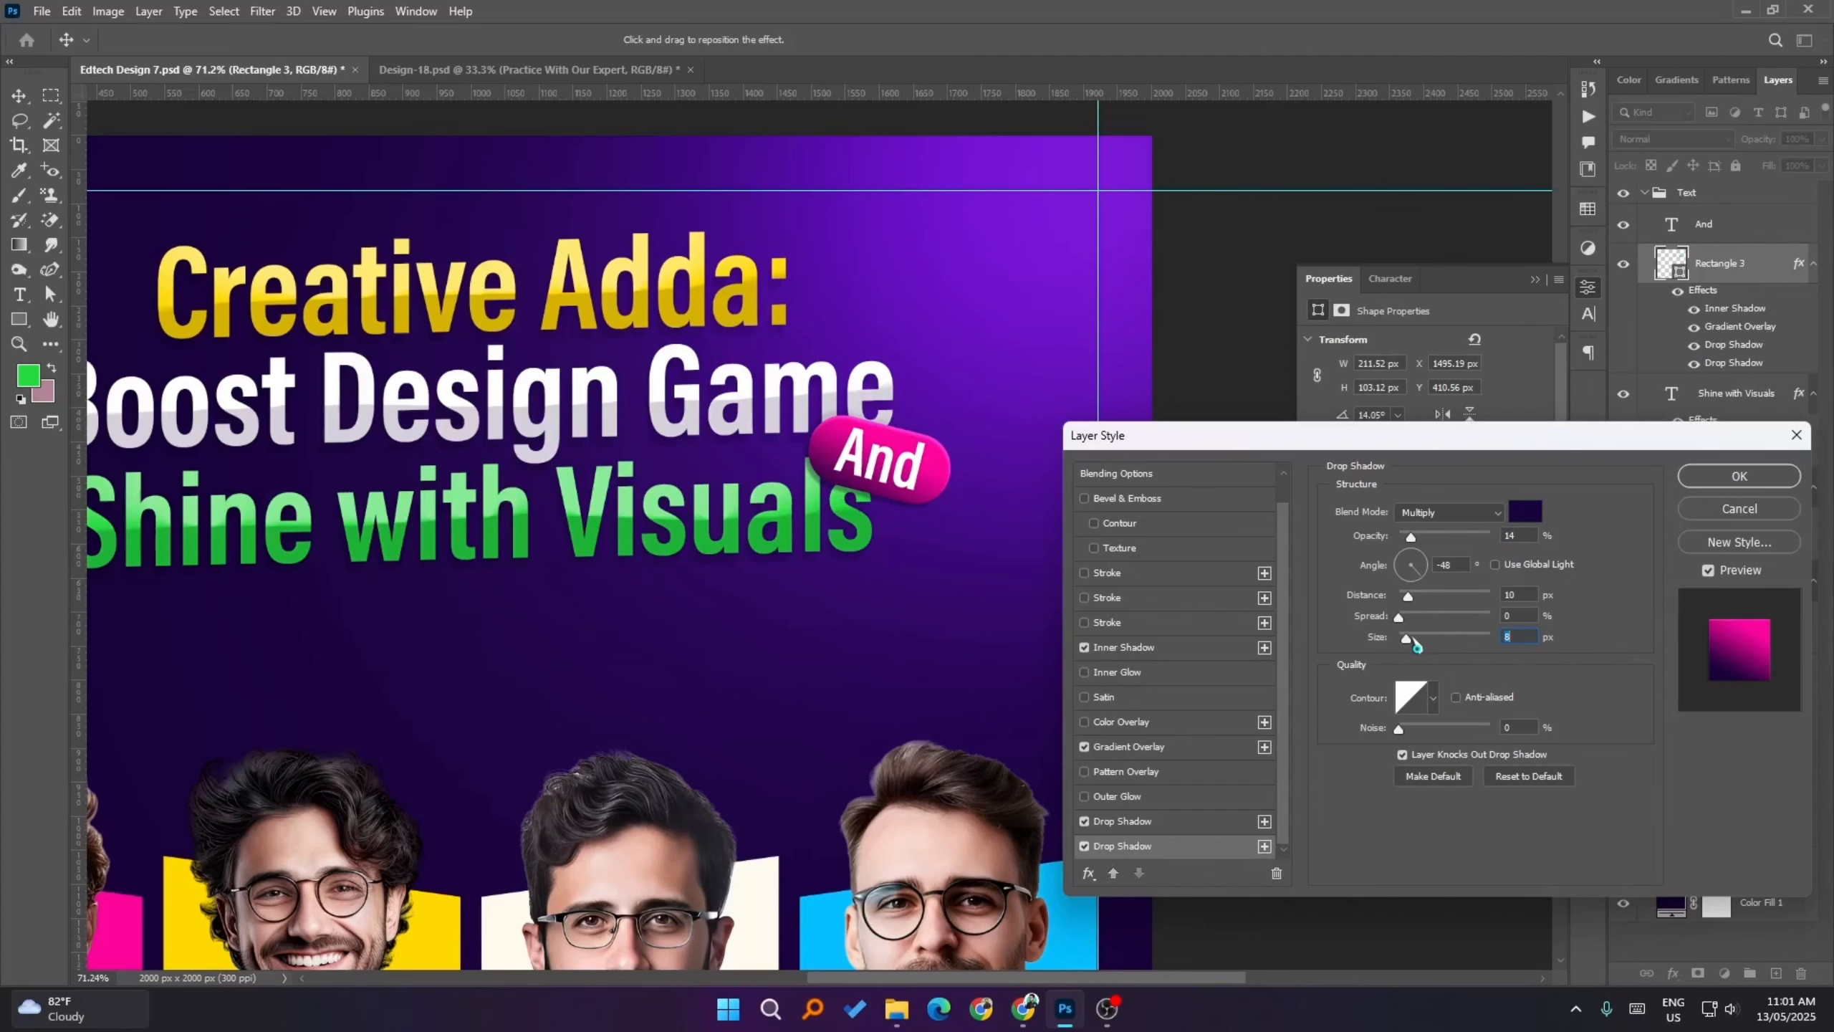
pyautogui.click(1727, 478)
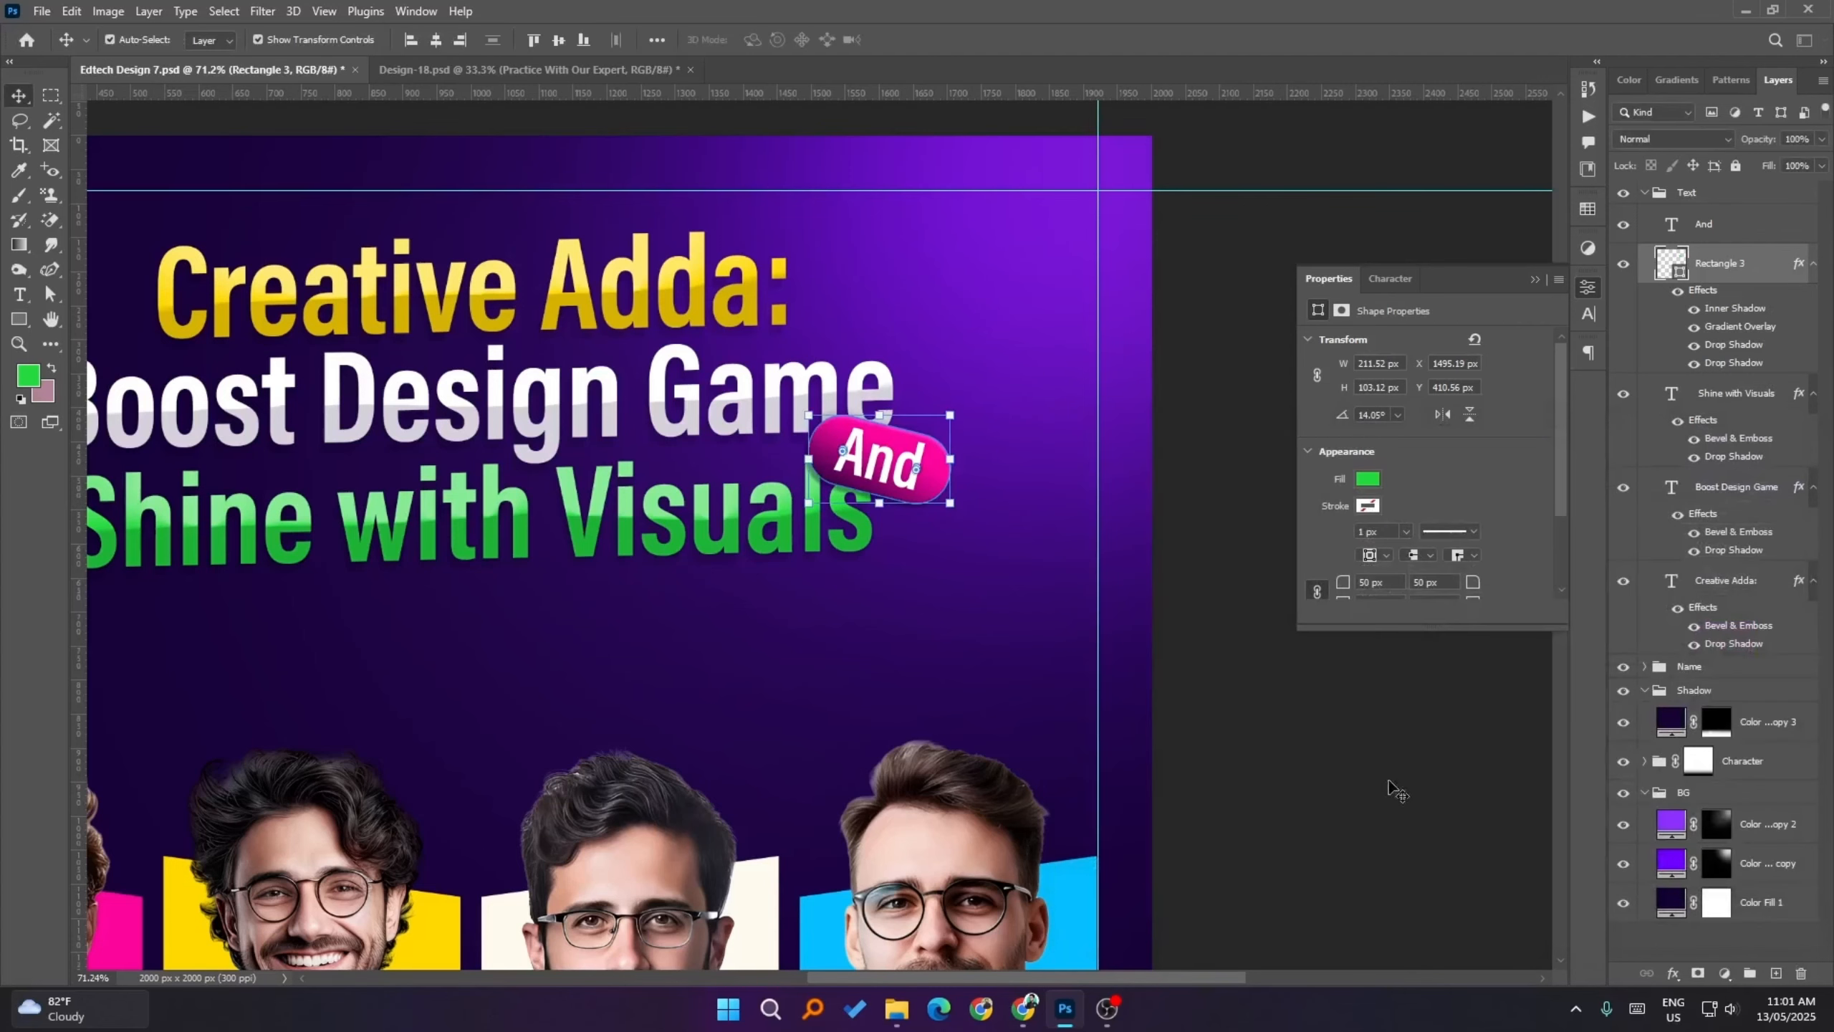
pyautogui.click(1224, 688)
# - In Design-18, select the Zoom Session Date & Time group
pyautogui.scroll(-3, 1156, 659)
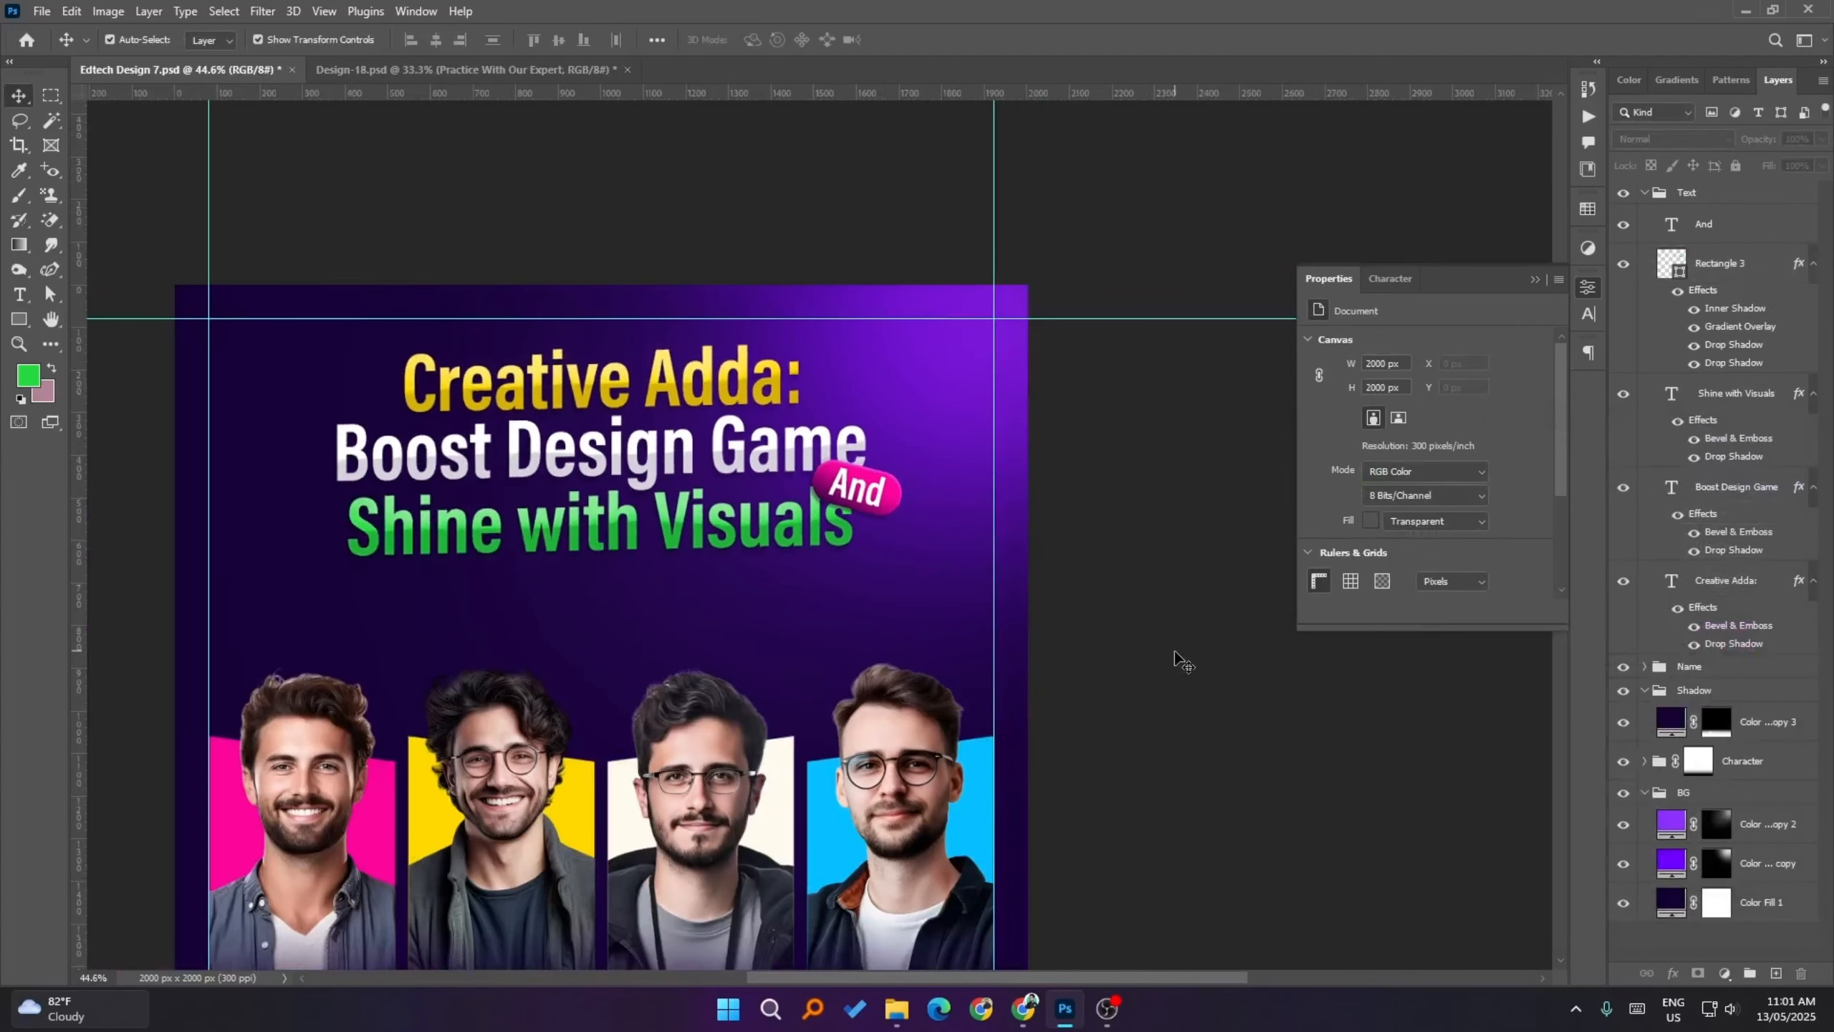
pyautogui.scroll(-2, 1106, 655)
pyautogui.scroll(2, 523, 518)
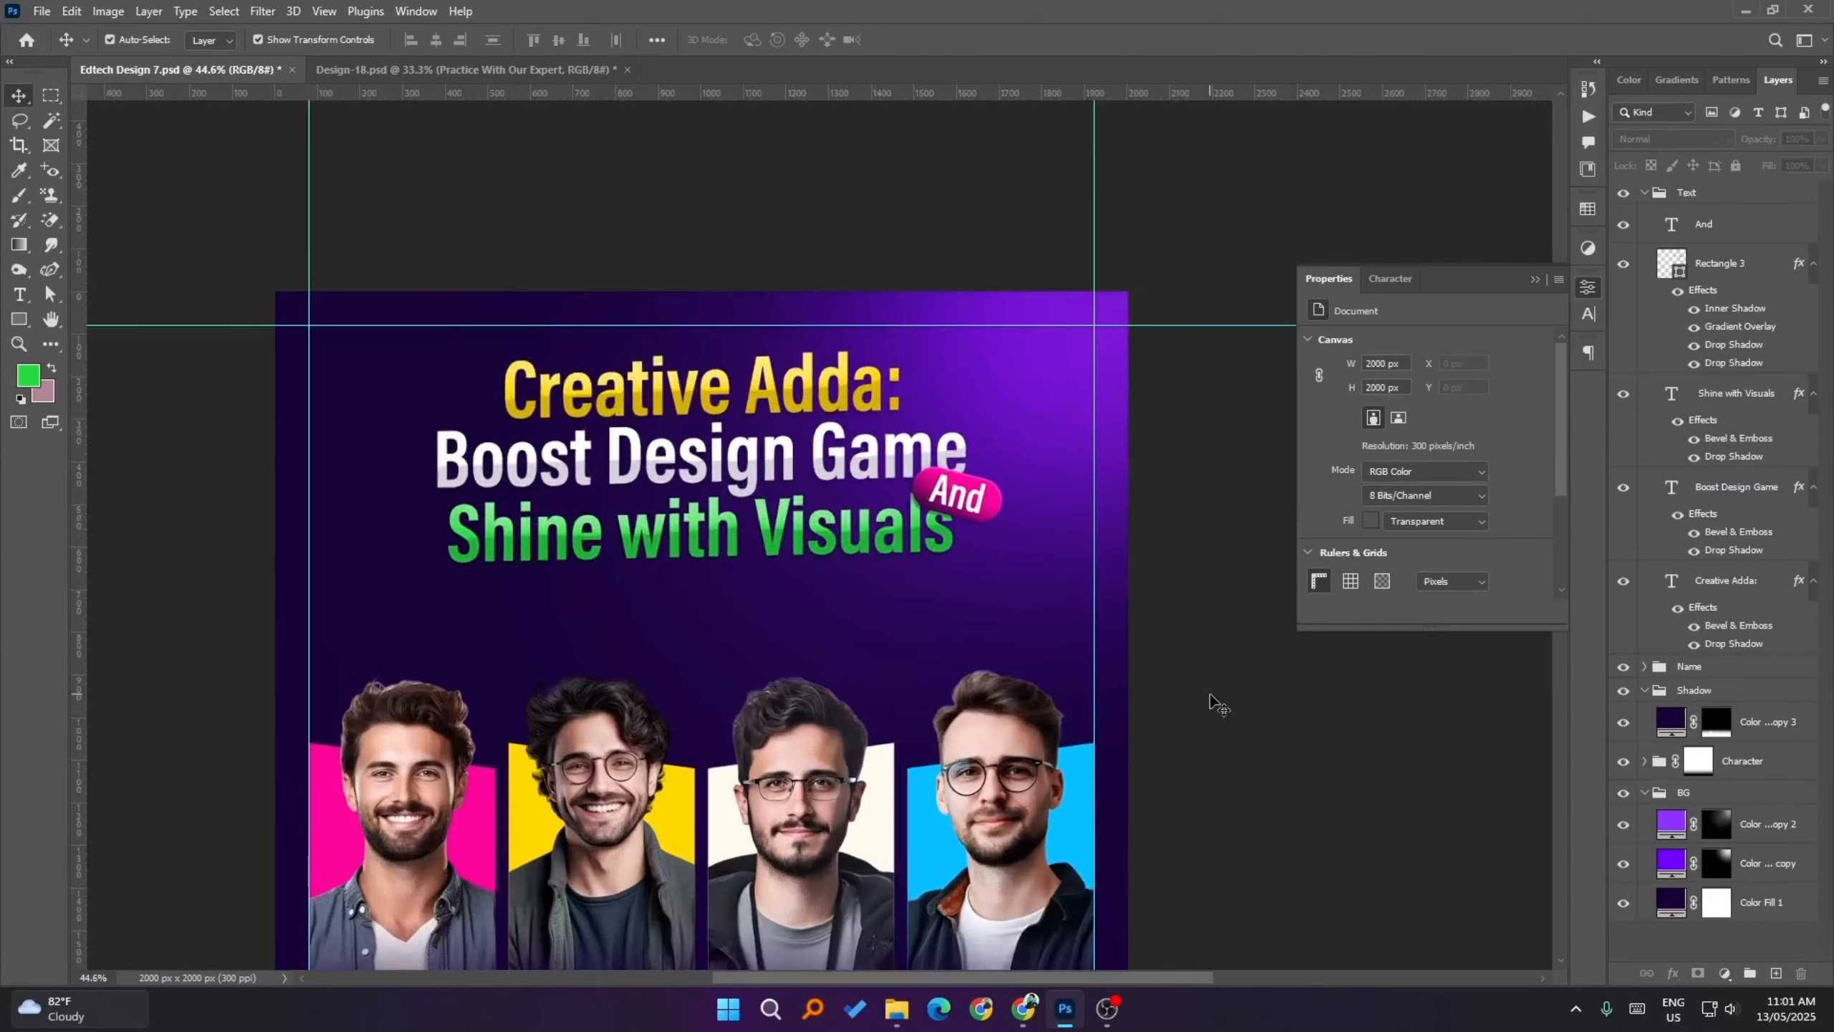
pyautogui.click(748, 402)
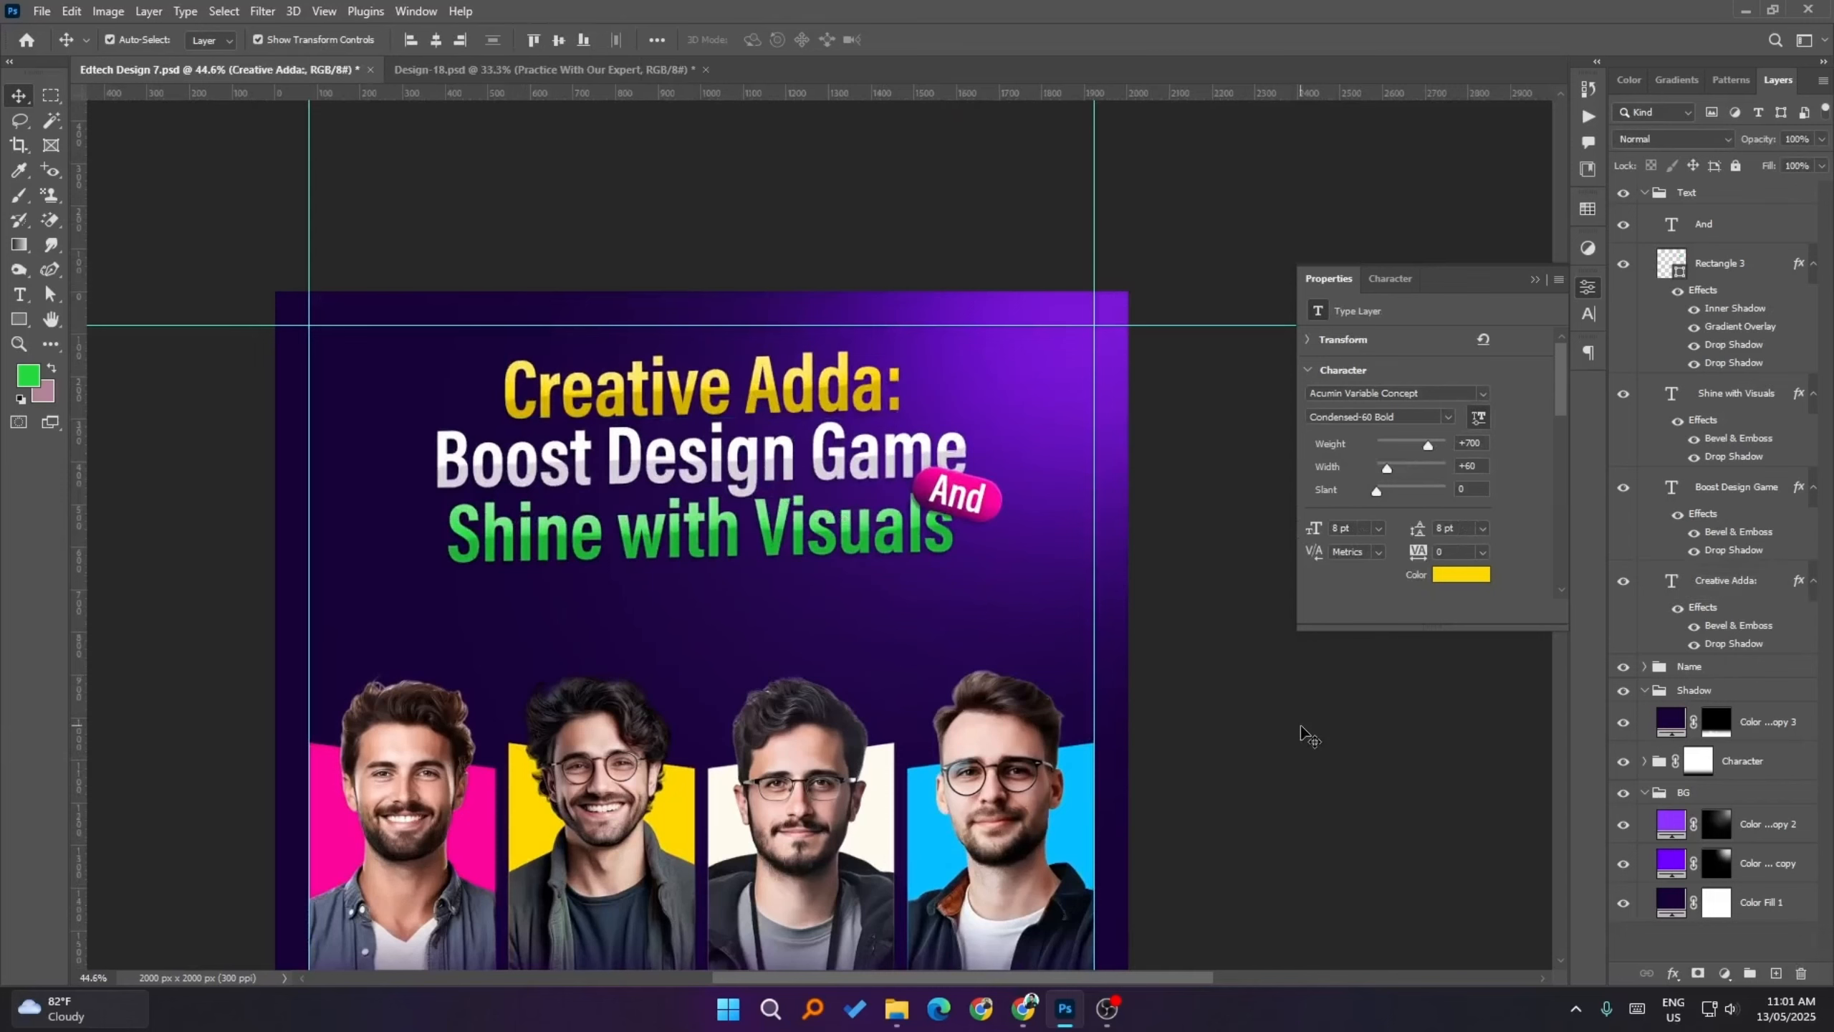
pyautogui.hotkey('ctrl', 'Tab')
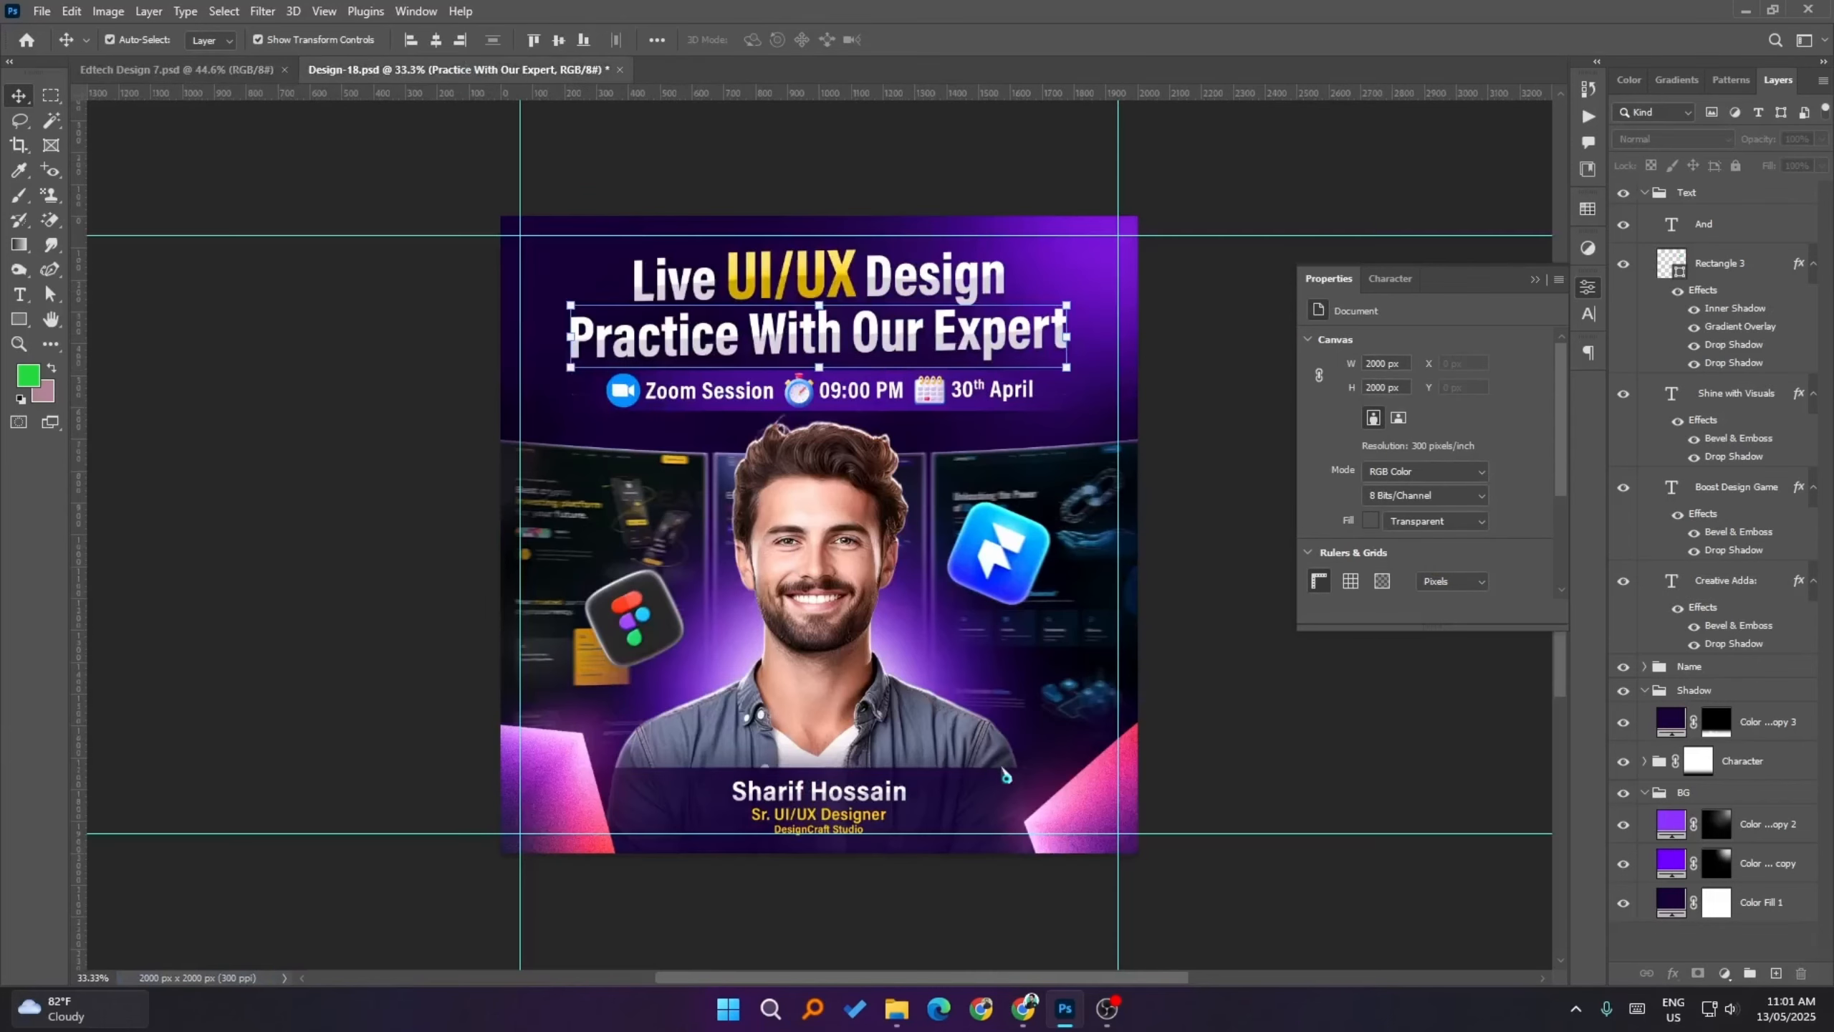
pyautogui.scroll(-2, 803, 351)
pyautogui.click(704, 336)
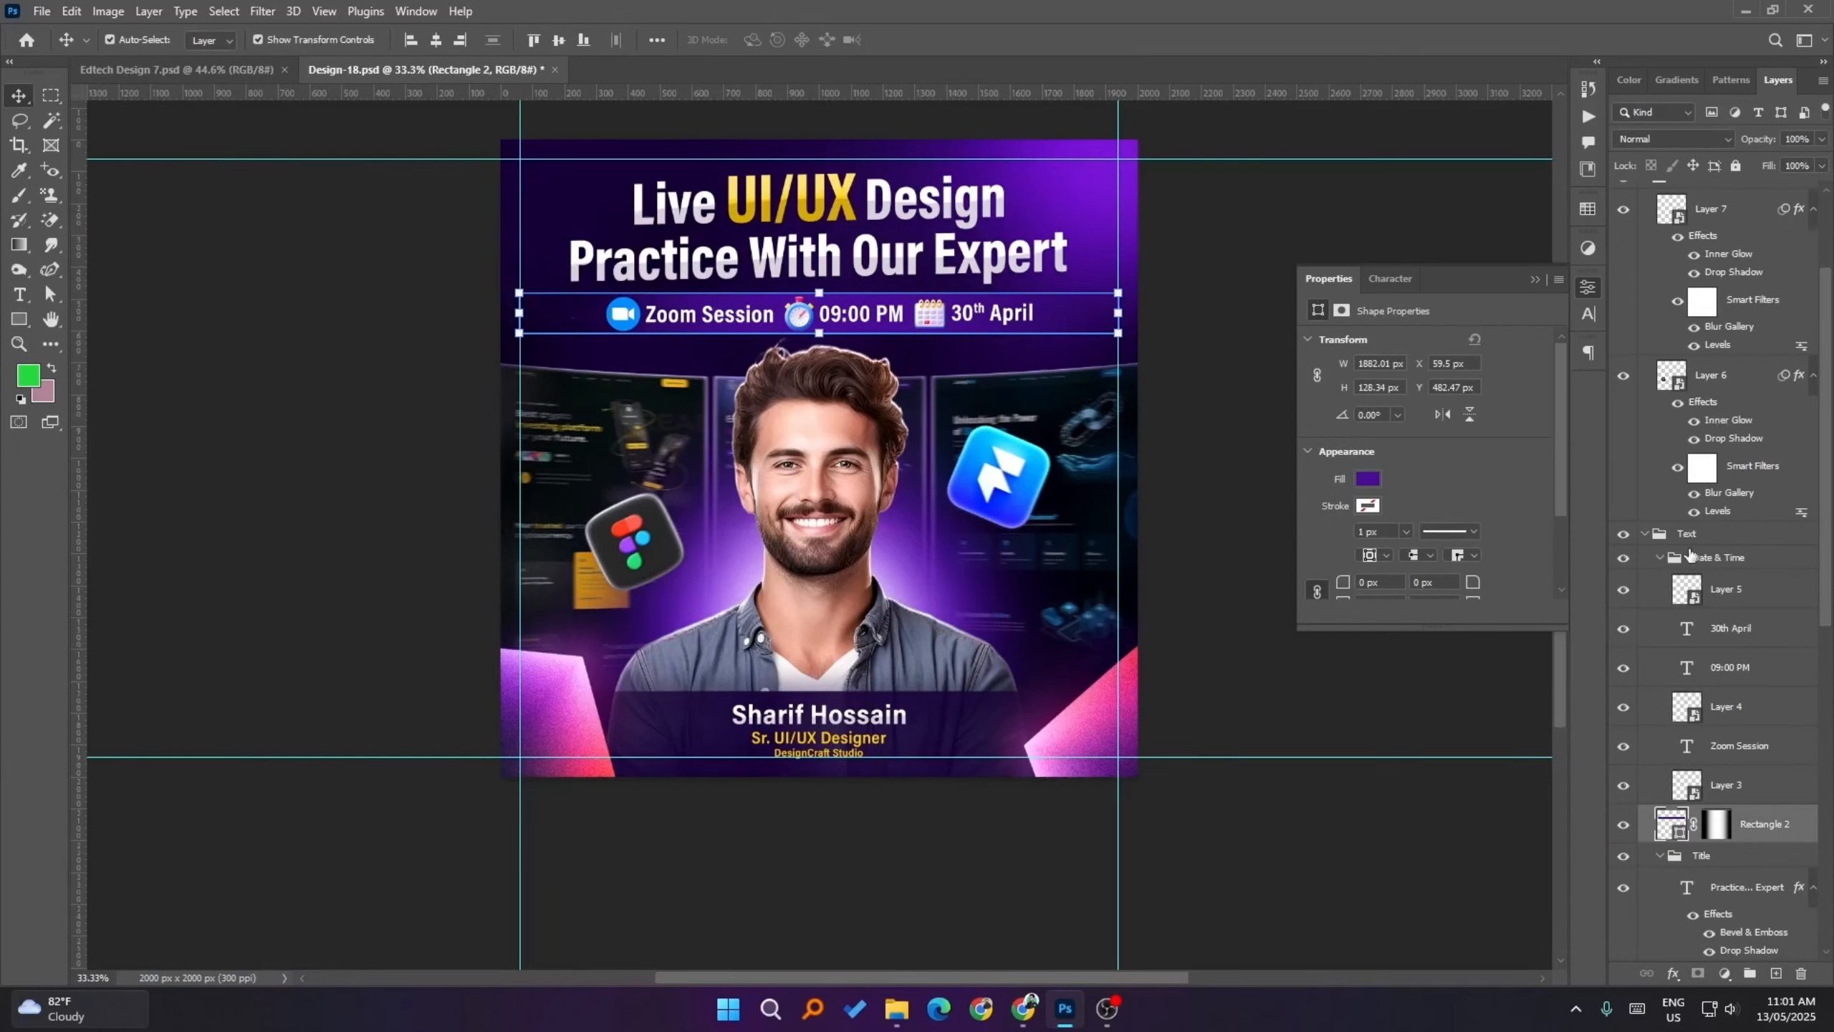
pyautogui.click(1715, 558)
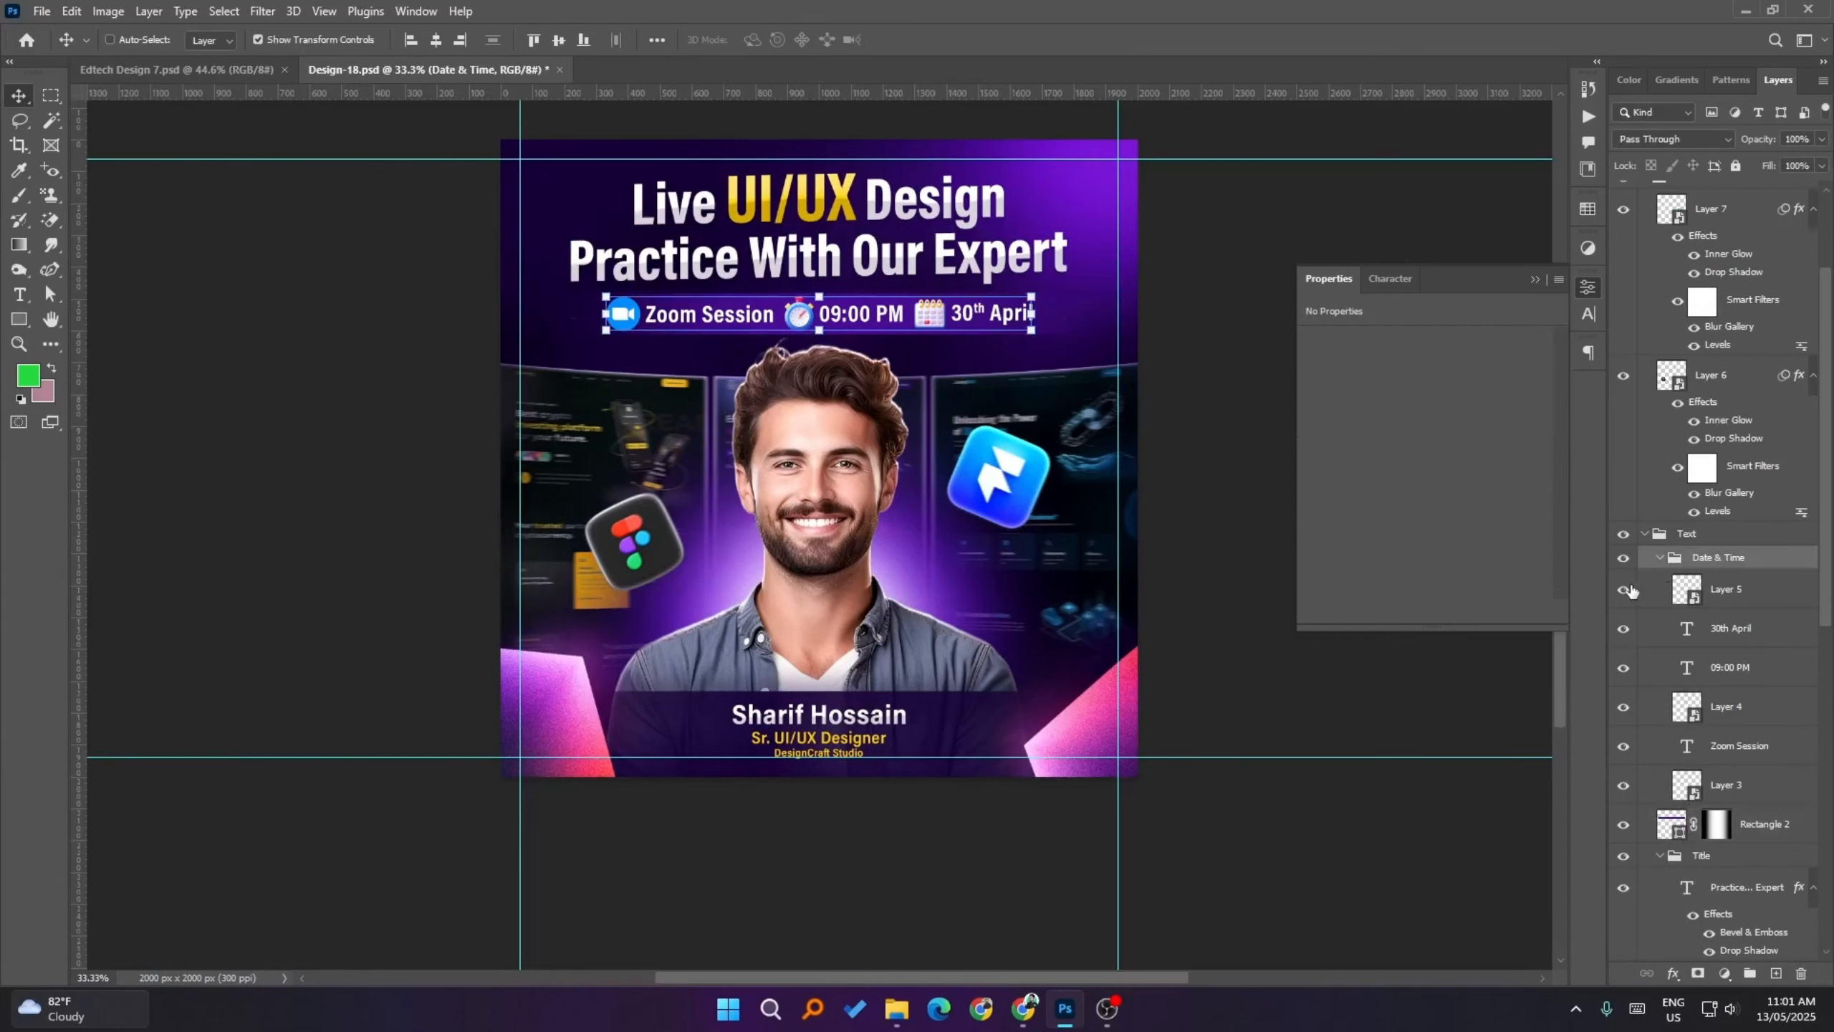
# - Paste the Date & Time group above the And layer in the team flyer and nudge it up
pyautogui.click(262, 71)
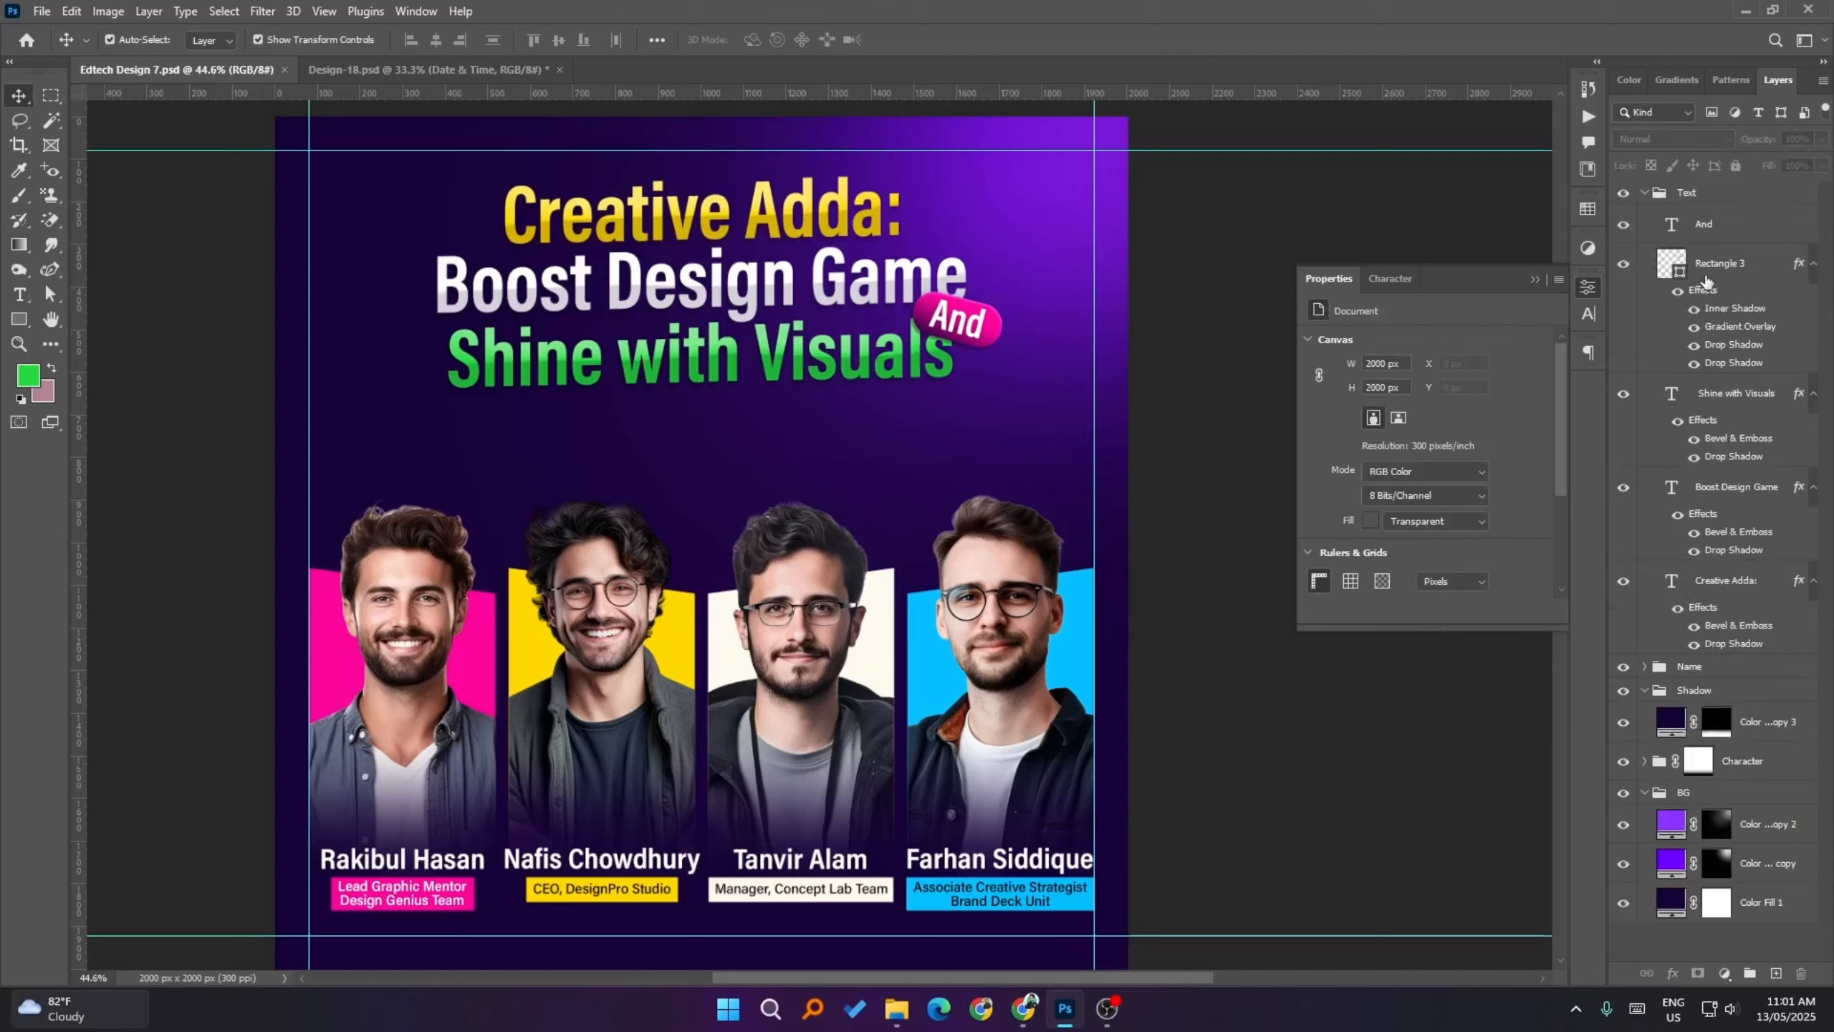
pyautogui.click(1717, 229)
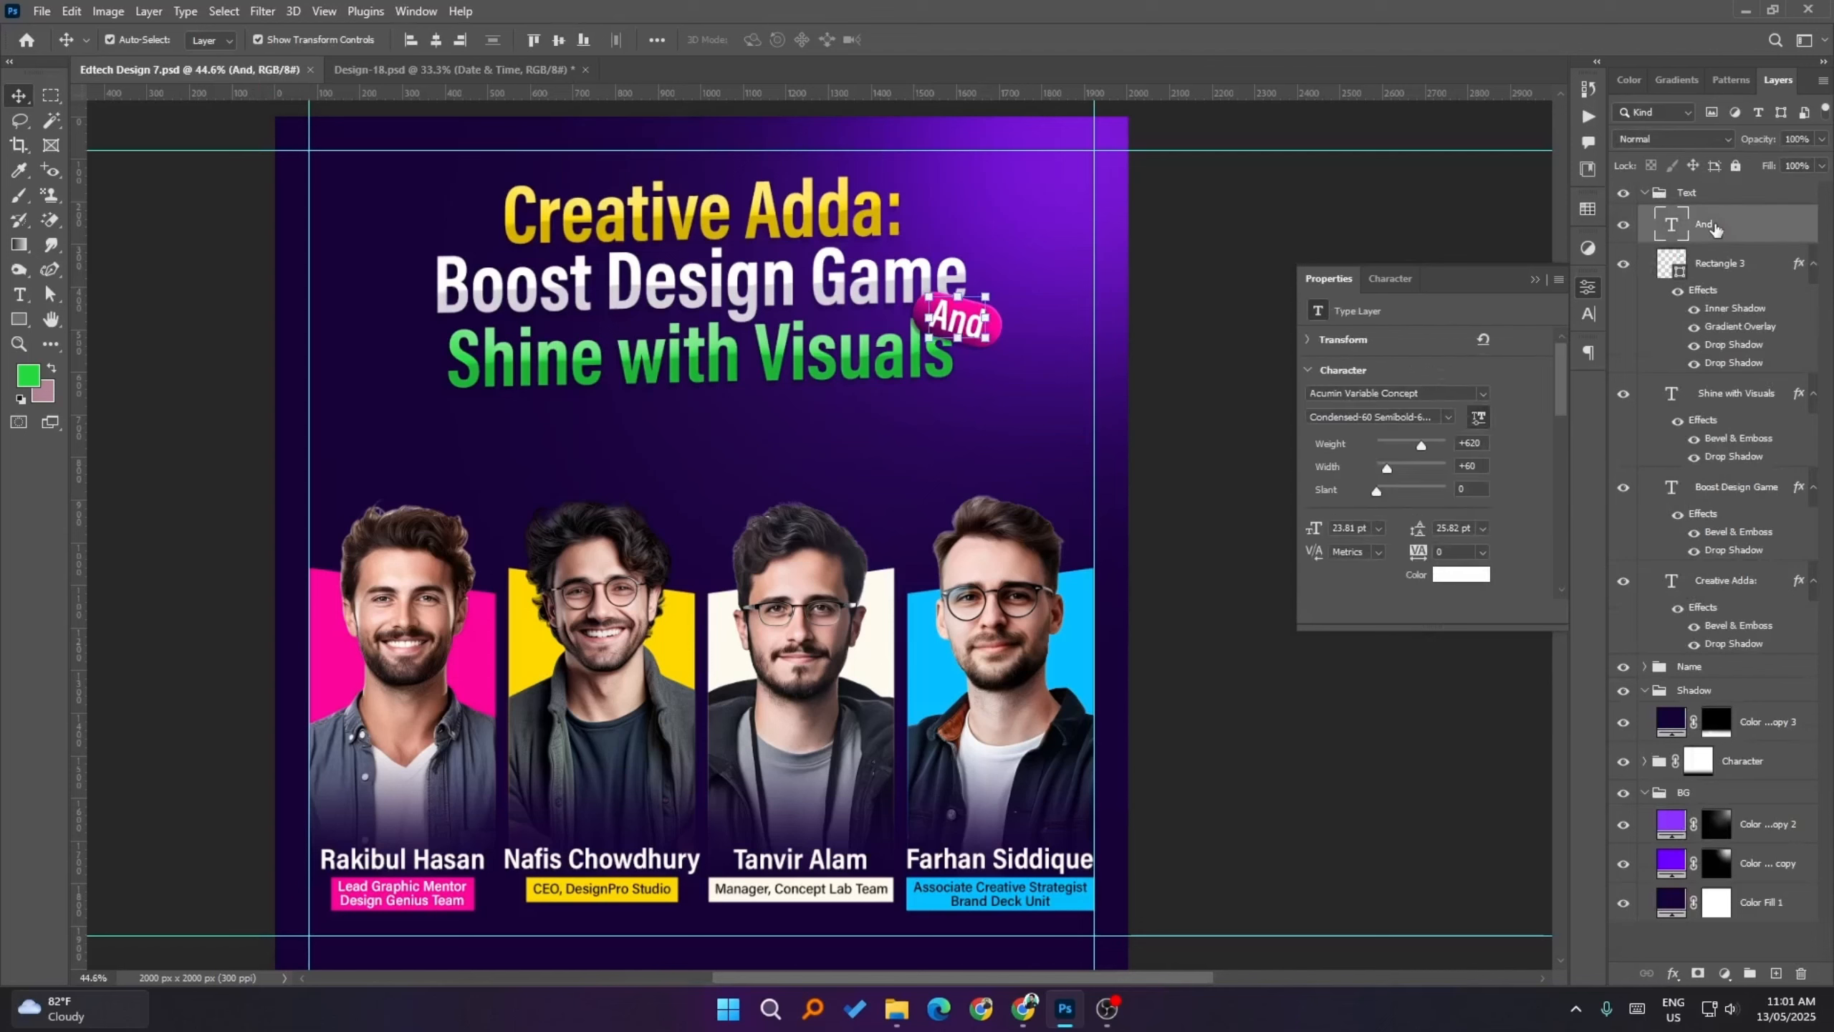
pyautogui.hotkey('ctrl', 'v')
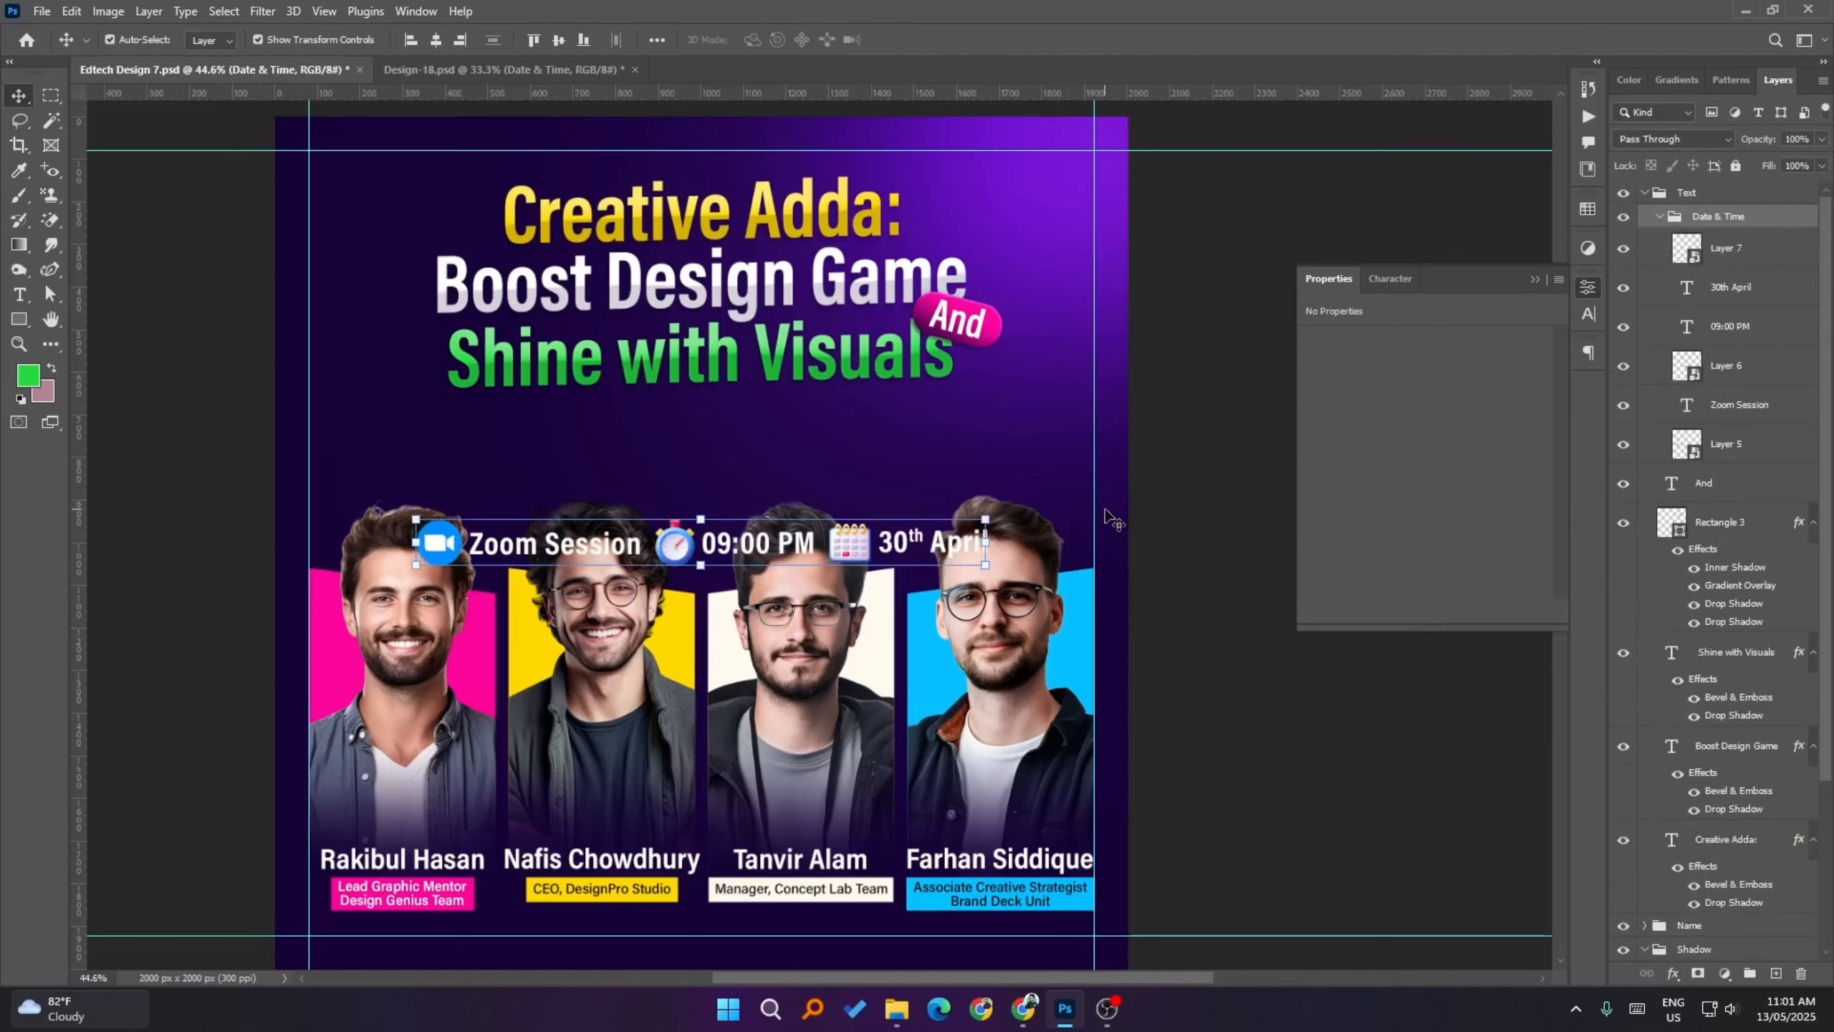
pyautogui.hotkey('shift', 'Up')
pyautogui.hotkey('shift', 'Up')
pyautogui.hotkey('shift', 'Up')
pyautogui.hotkey('shift', 'Up')
pyautogui.hotkey('shift', 'Up')
pyautogui.hotkey('shift', 'Up')
pyautogui.hotkey('shift', 'Up')
pyautogui.hotkey('shift', 'Up')
pyautogui.hotkey('shift', 'Up')
pyautogui.hotkey('shift', 'Up')
pyautogui.hotkey('shift', 'Up')
pyautogui.hotkey('shift', 'Up')
pyautogui.hotkey('shift', 'Up')
pyautogui.hotkey('shift', 'Up')
pyautogui.hotkey('shift', 'Up')
pyautogui.hotkey('shift', 'Up')
pyautogui.hotkey('shift', 'Up')
pyautogui.hotkey('shift', 'Up')
pyautogui.hotkey('shift', 'Up')
pyautogui.hotkey('shift', 'Up')
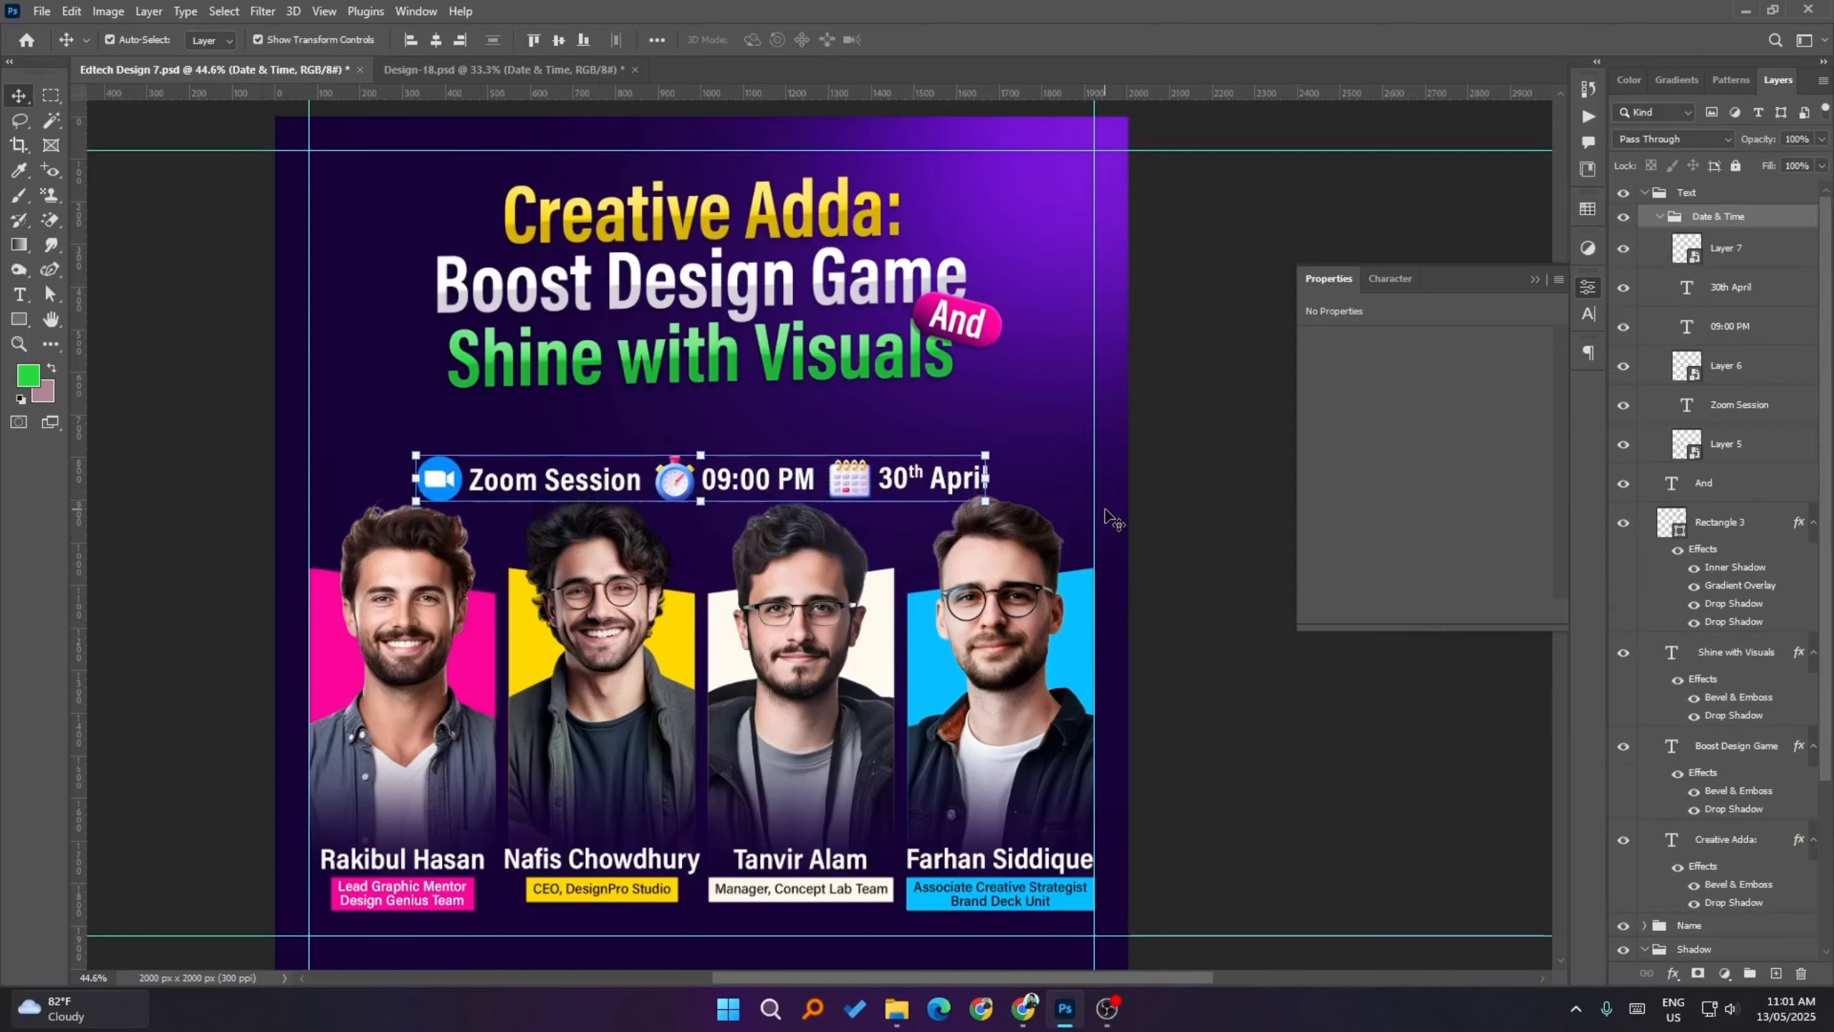
pyautogui.hotkey('shift', 'Up')
pyautogui.hotkey('shift', 'Up')
pyautogui.hotkey('shift', 'Up')
pyautogui.hotkey('shift', 'Up')
pyautogui.hotkey('shift', 'Up')
pyautogui.hotkey('shift', 'Up')
pyautogui.hotkey('shift', 'Up')
pyautogui.hotkey('shift', 'Up')
pyautogui.hotkey('shift', 'Up')
pyautogui.hotkey('shift', 'Up')
pyautogui.hotkey('shift', 'Up')
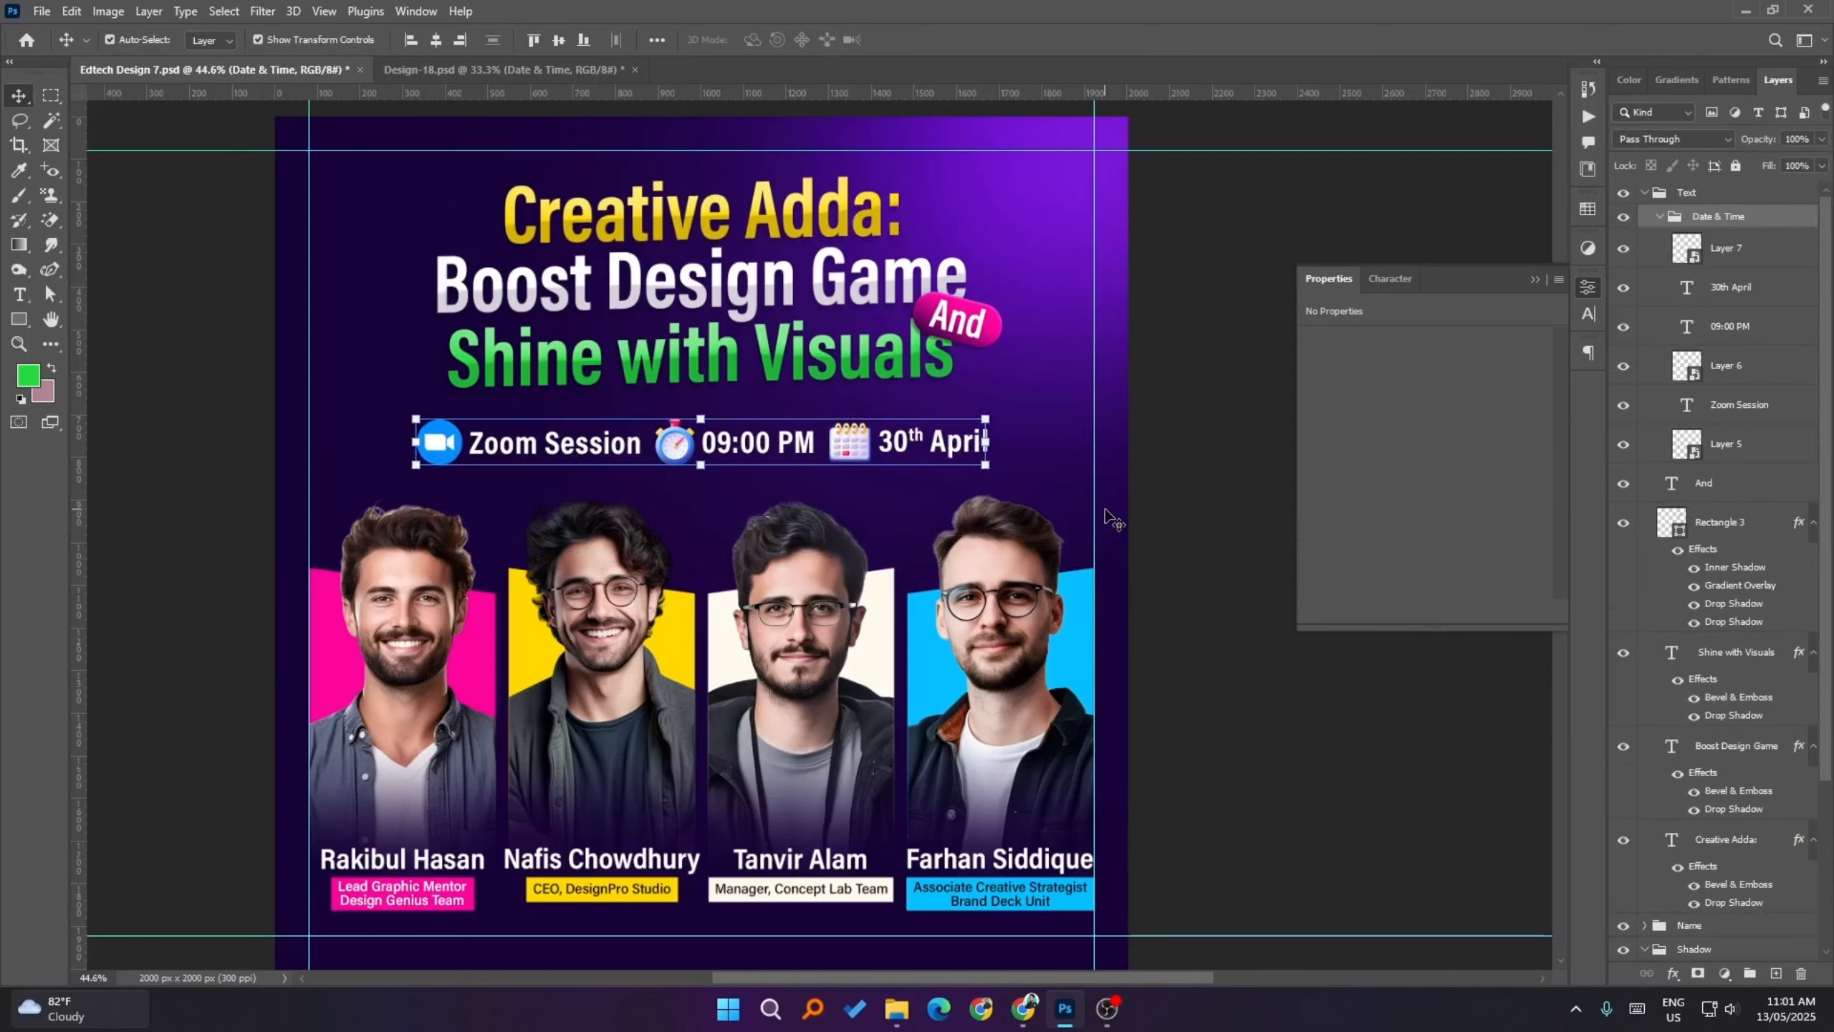
# - Undo the nudges and delete the pasted Date & Time group
pyautogui.click(1225, 702)
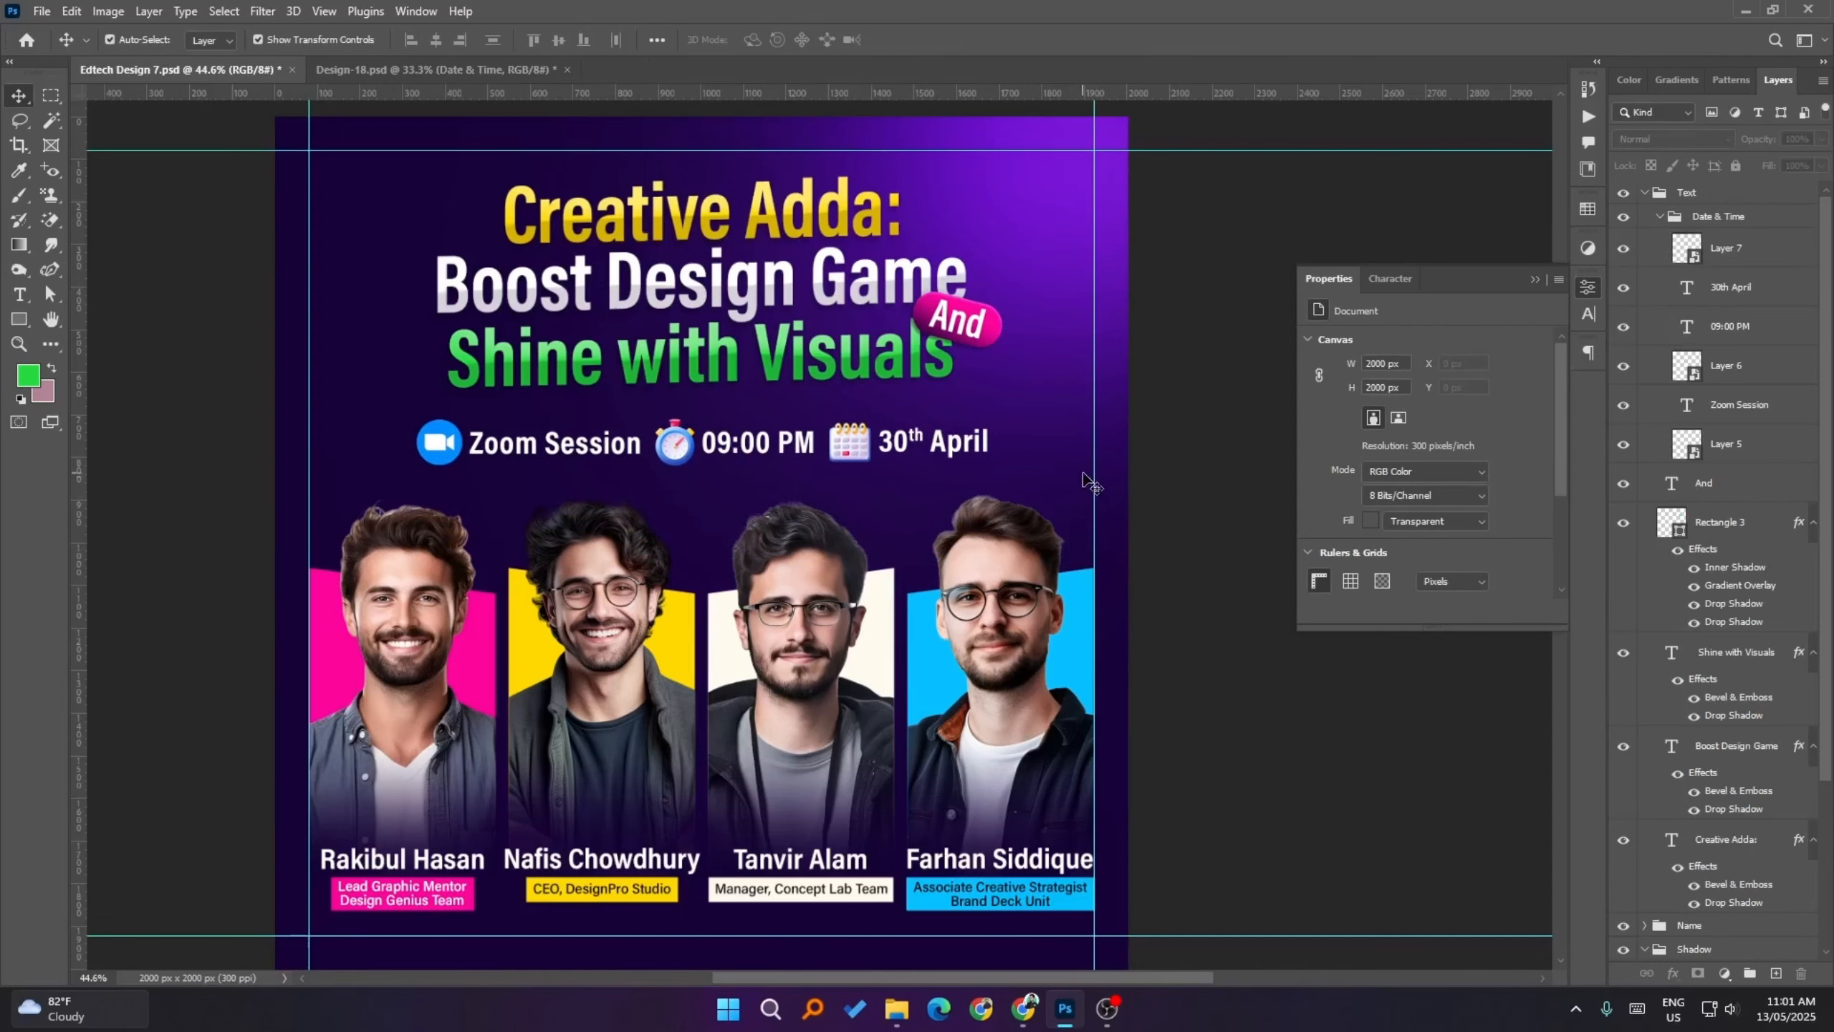
pyautogui.hotkey('ctrl', 'z')
pyautogui.click(1732, 227)
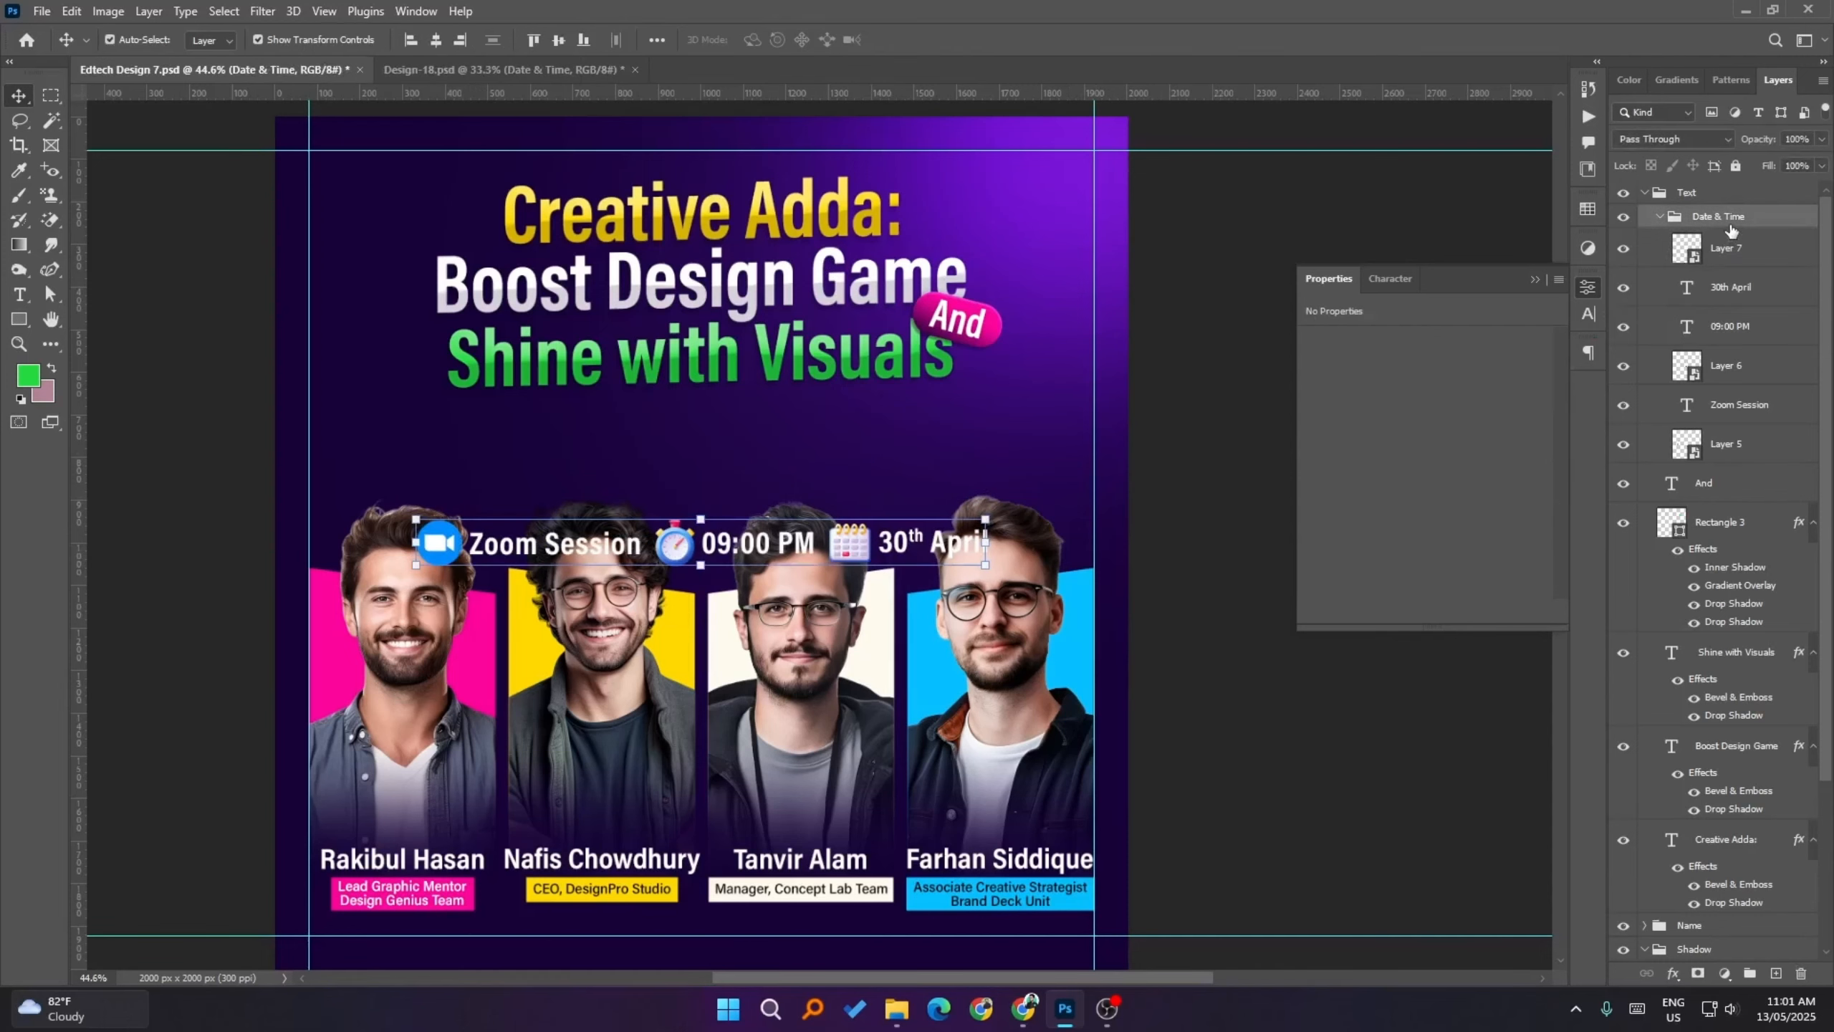
pyautogui.press('Delete')
# - Paste all date and time bar layers from Design-18 into the Edtech Design 7 flyer
pyautogui.click(466, 74)
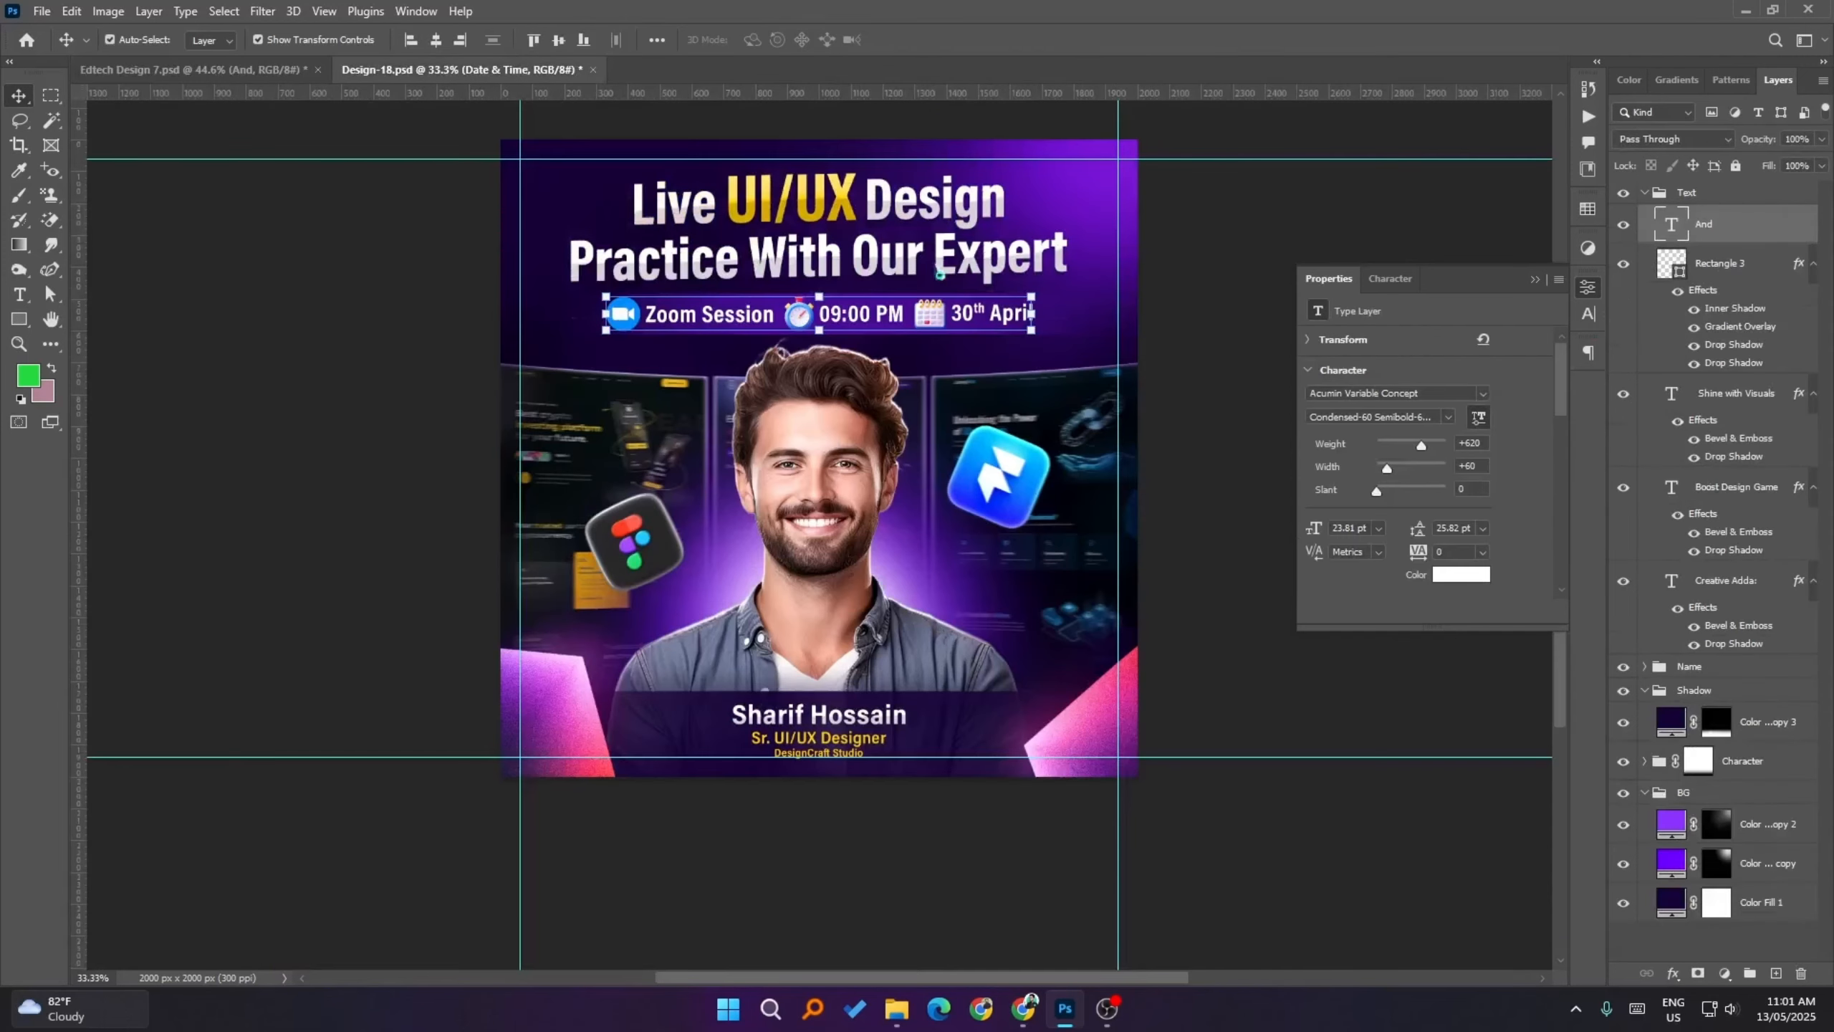
pyautogui.scroll(-2, 1740, 766)
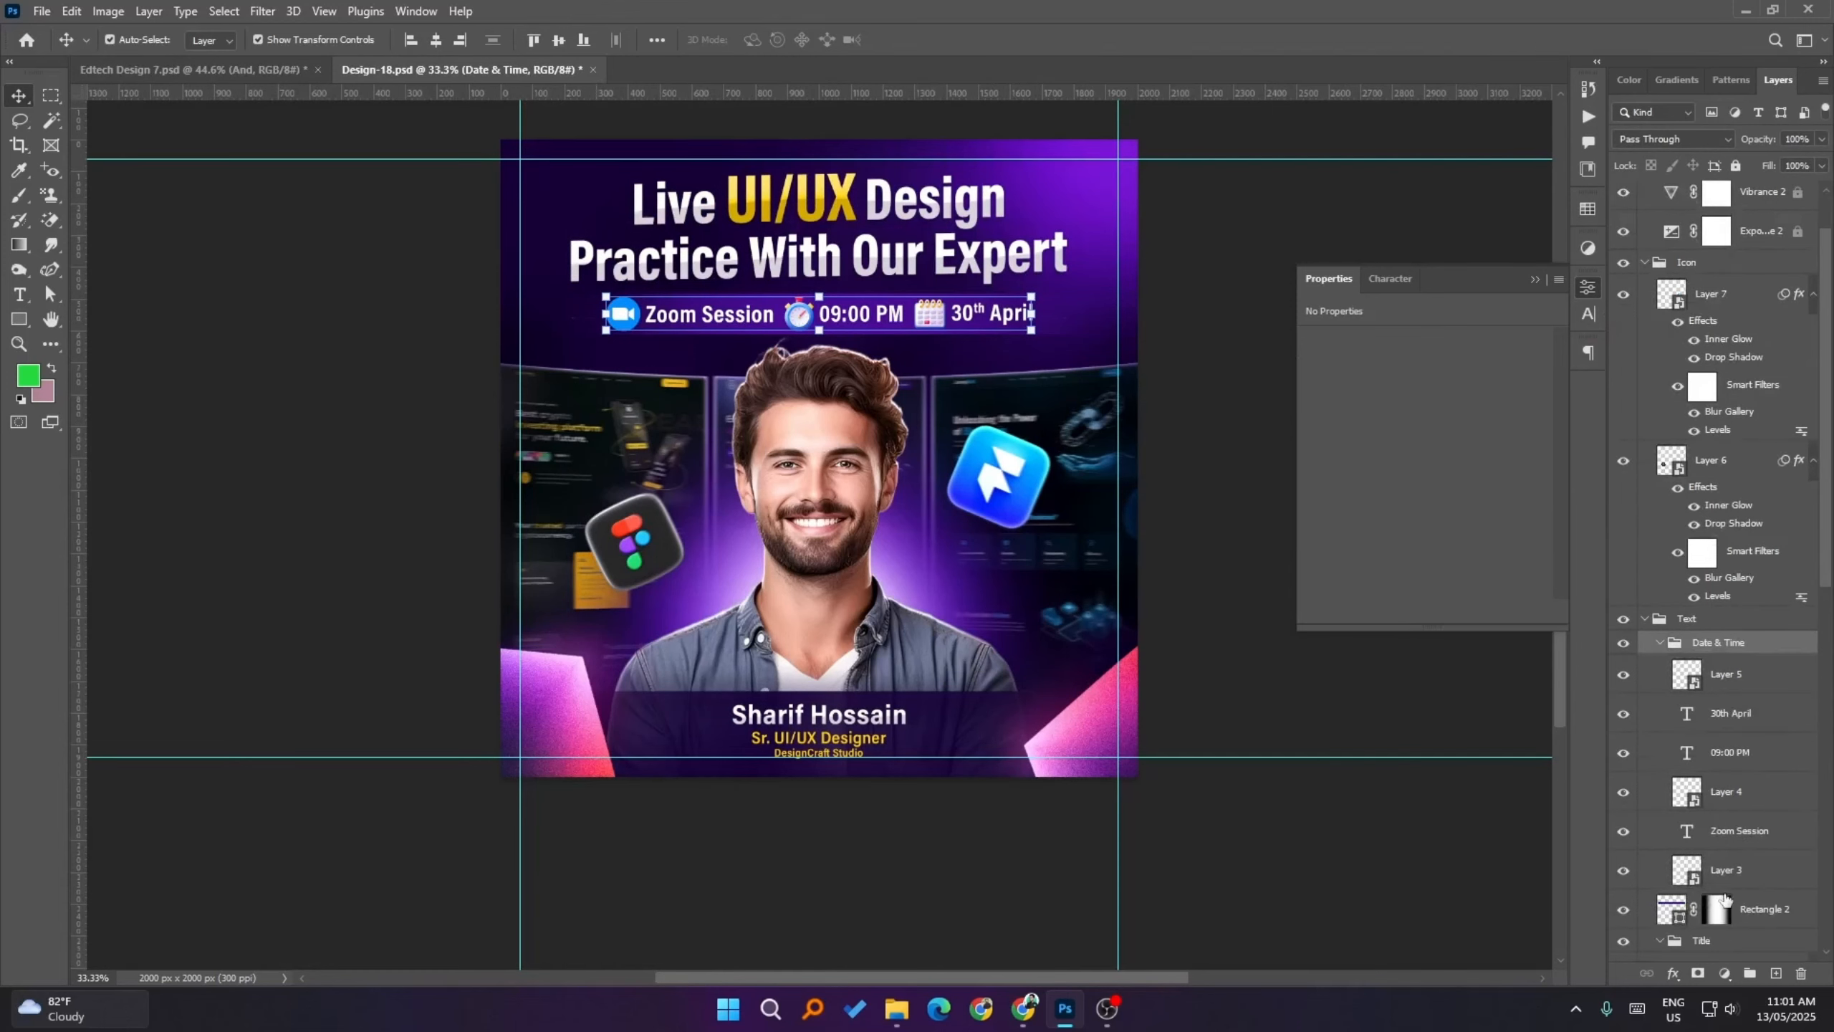
pyautogui.keyDown('shift'); pyautogui.click(1737, 924); pyautogui.keyUp('shift')
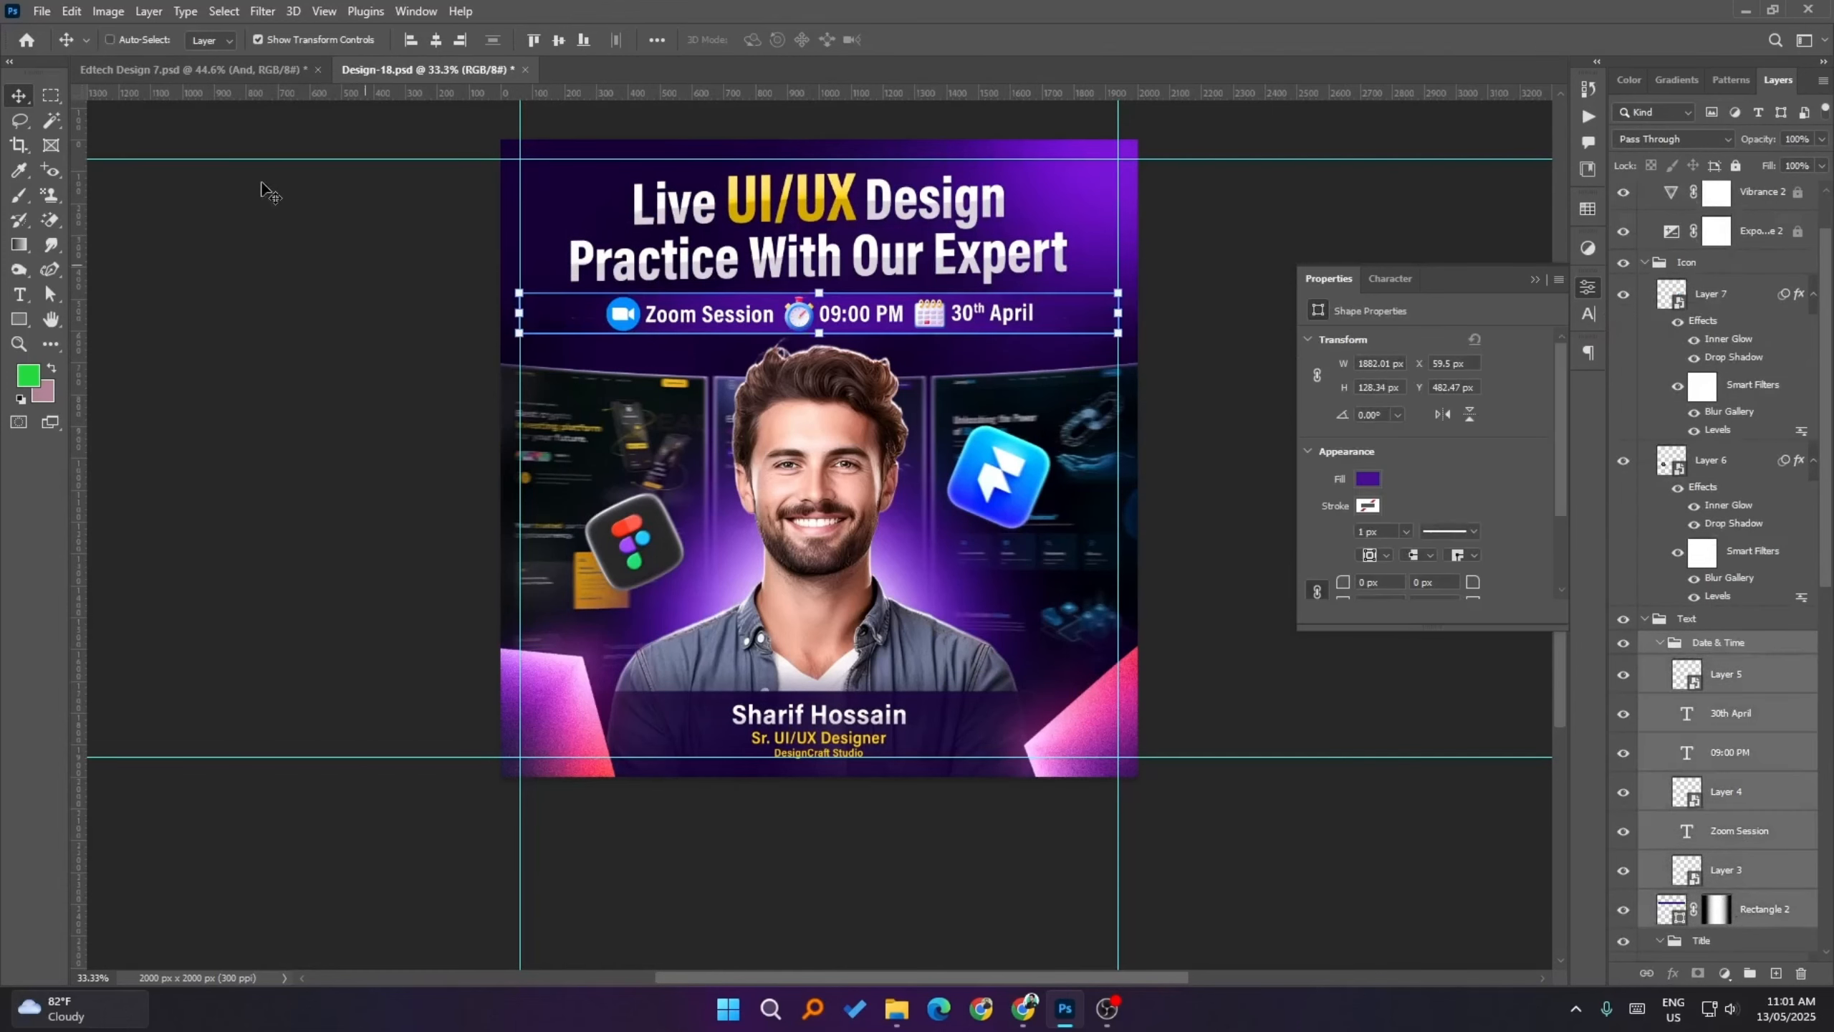
pyautogui.click(209, 69)
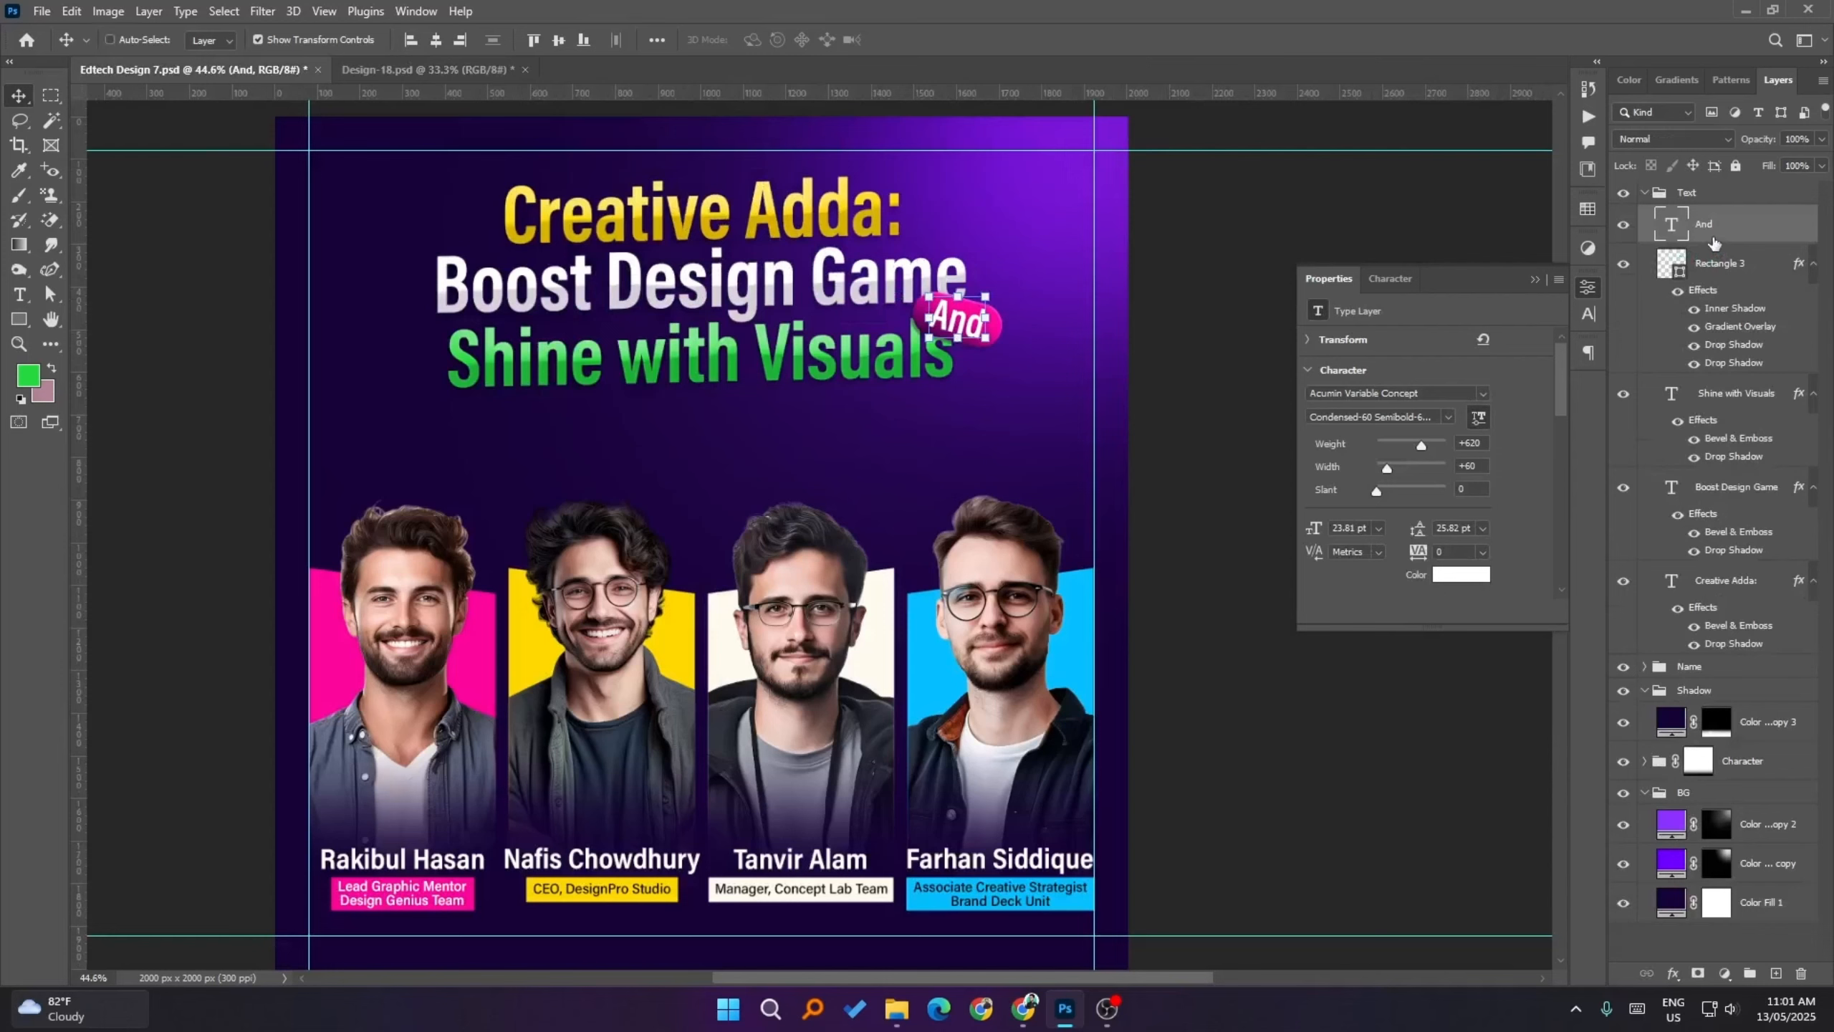
pyautogui.hotkey('ctrl', 'v')
# - Raise the bar beneath the headline and scale it to about 94%, 1768.72 px wide
pyautogui.hotkey('shift', 'Up')
pyautogui.hotkey('shift', 'Up')
pyautogui.hotkey('shift', 'Up')
pyautogui.hotkey('shift', 'Up')
pyautogui.hotkey('shift', 'Up')
pyautogui.hotkey('shift', 'Up')
pyautogui.hotkey('shift', 'Up')
pyautogui.hotkey('shift', 'Up')
pyautogui.hotkey('shift', 'Up')
pyautogui.hotkey('shift', 'Up')
pyautogui.hotkey('shift', 'Up')
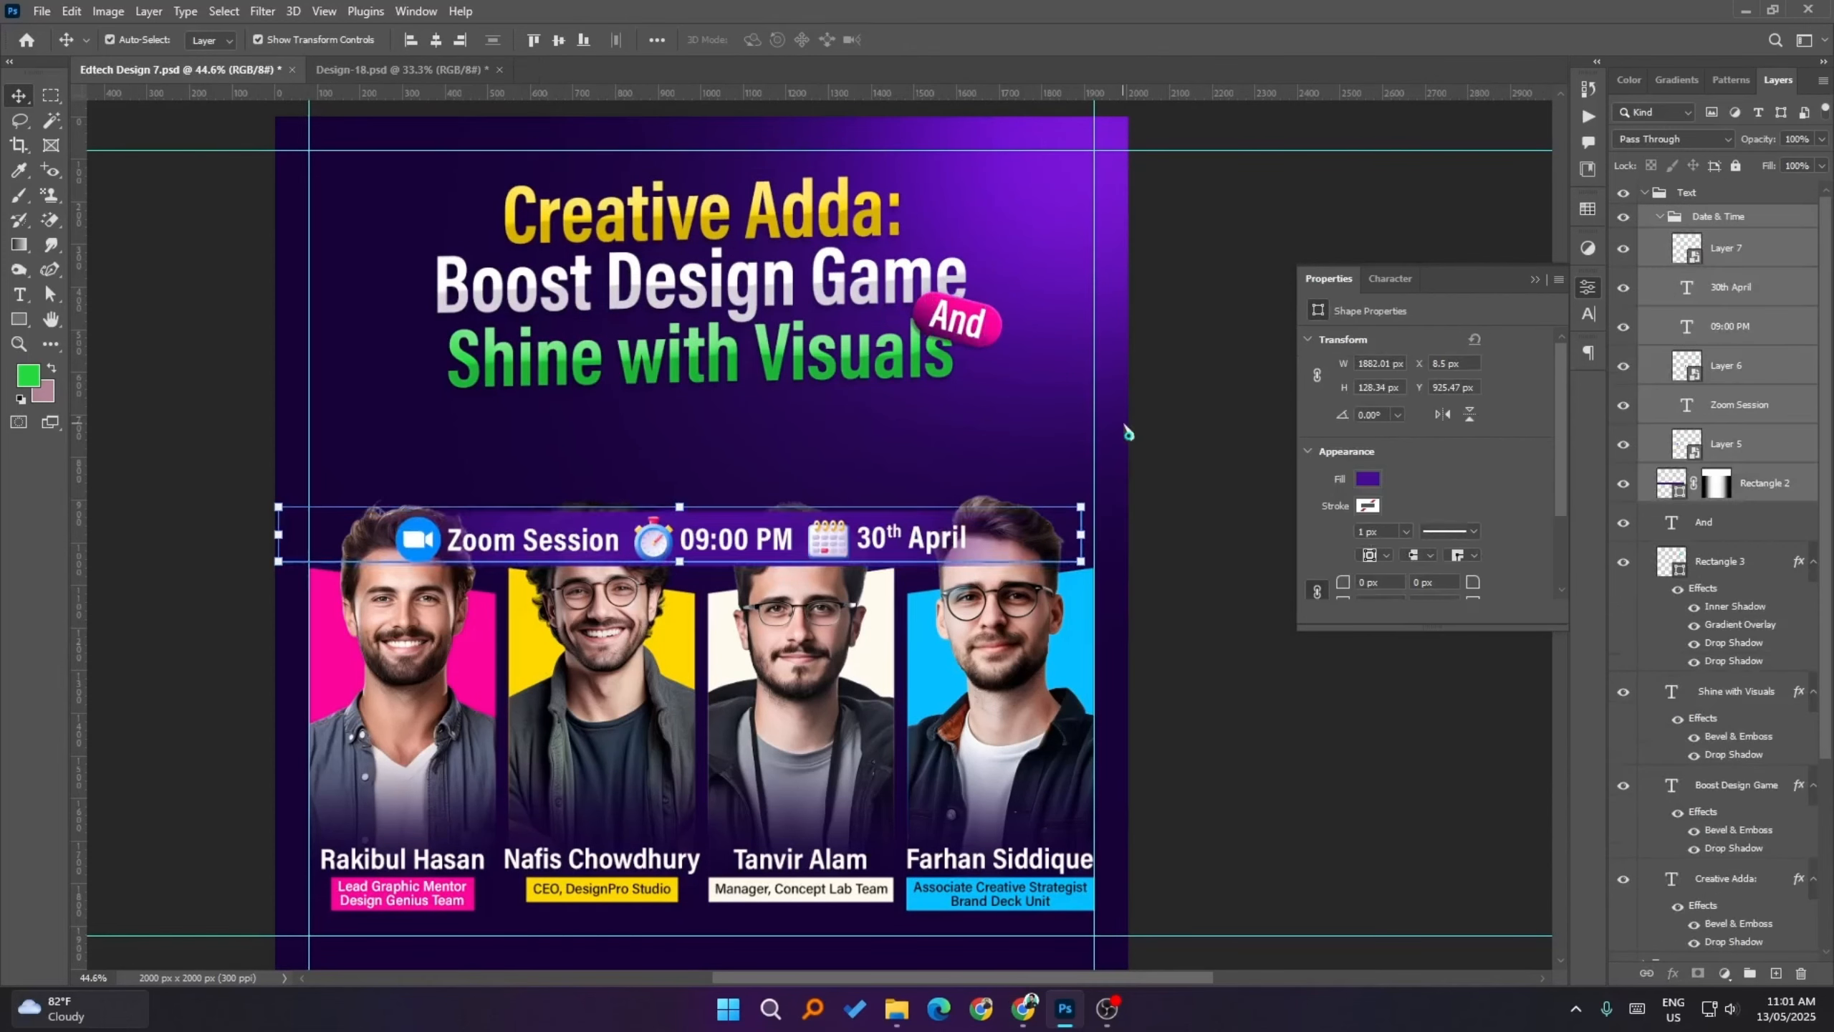
pyautogui.hotkey('shift', 'Up')
pyautogui.hotkey('shift', 'Up')
pyautogui.hotkey('shift', 'Up')
pyautogui.hotkey('shift', 'Up')
pyautogui.hotkey('shift', 'Up')
pyautogui.hotkey('shift', 'Up')
pyautogui.hotkey('shift', 'Up')
pyautogui.hotkey('shift', 'Up')
pyautogui.hotkey('shift', 'Up')
pyautogui.hotkey('shift', 'Up')
pyautogui.hotkey('shift', 'Up')
pyautogui.hotkey('shift', 'Up')
pyautogui.hotkey('shift', 'Up')
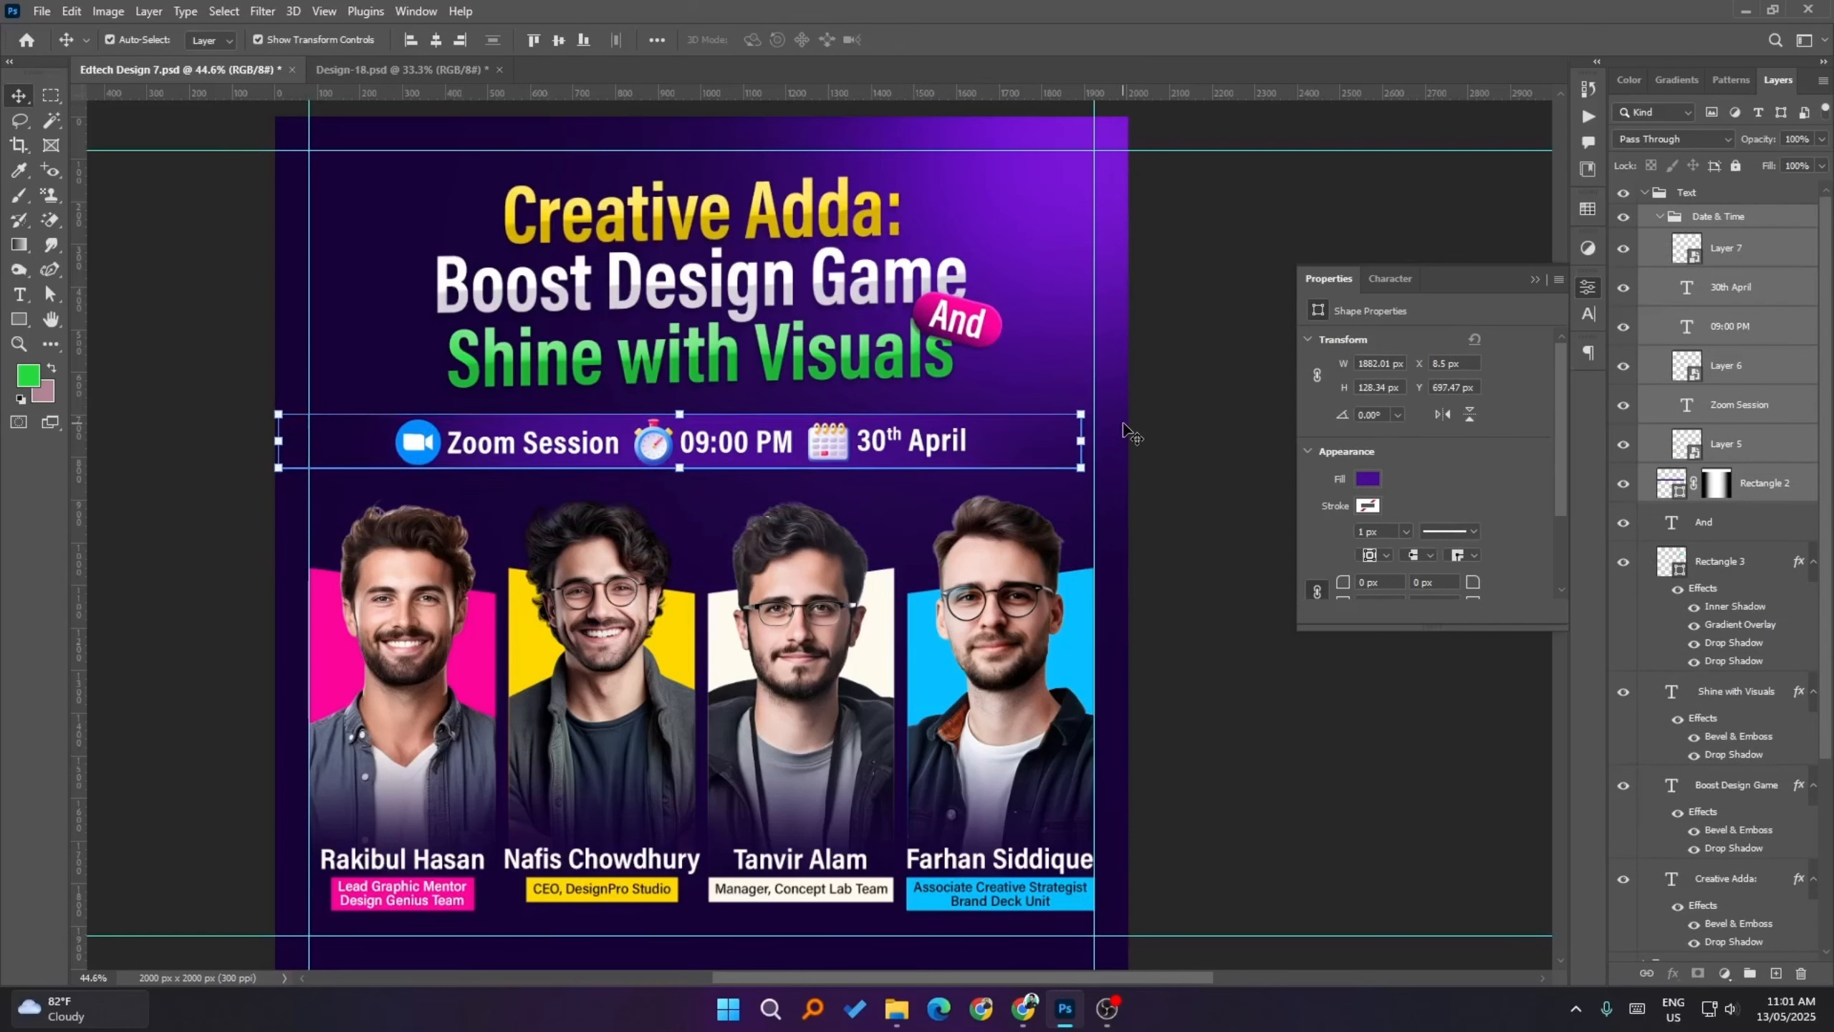
pyautogui.press('Down')
pyautogui.press('Down')
pyautogui.press('Down')
pyautogui.press('Down')
pyautogui.moveTo(1086, 414); pyautogui.dragTo(1056, 418)
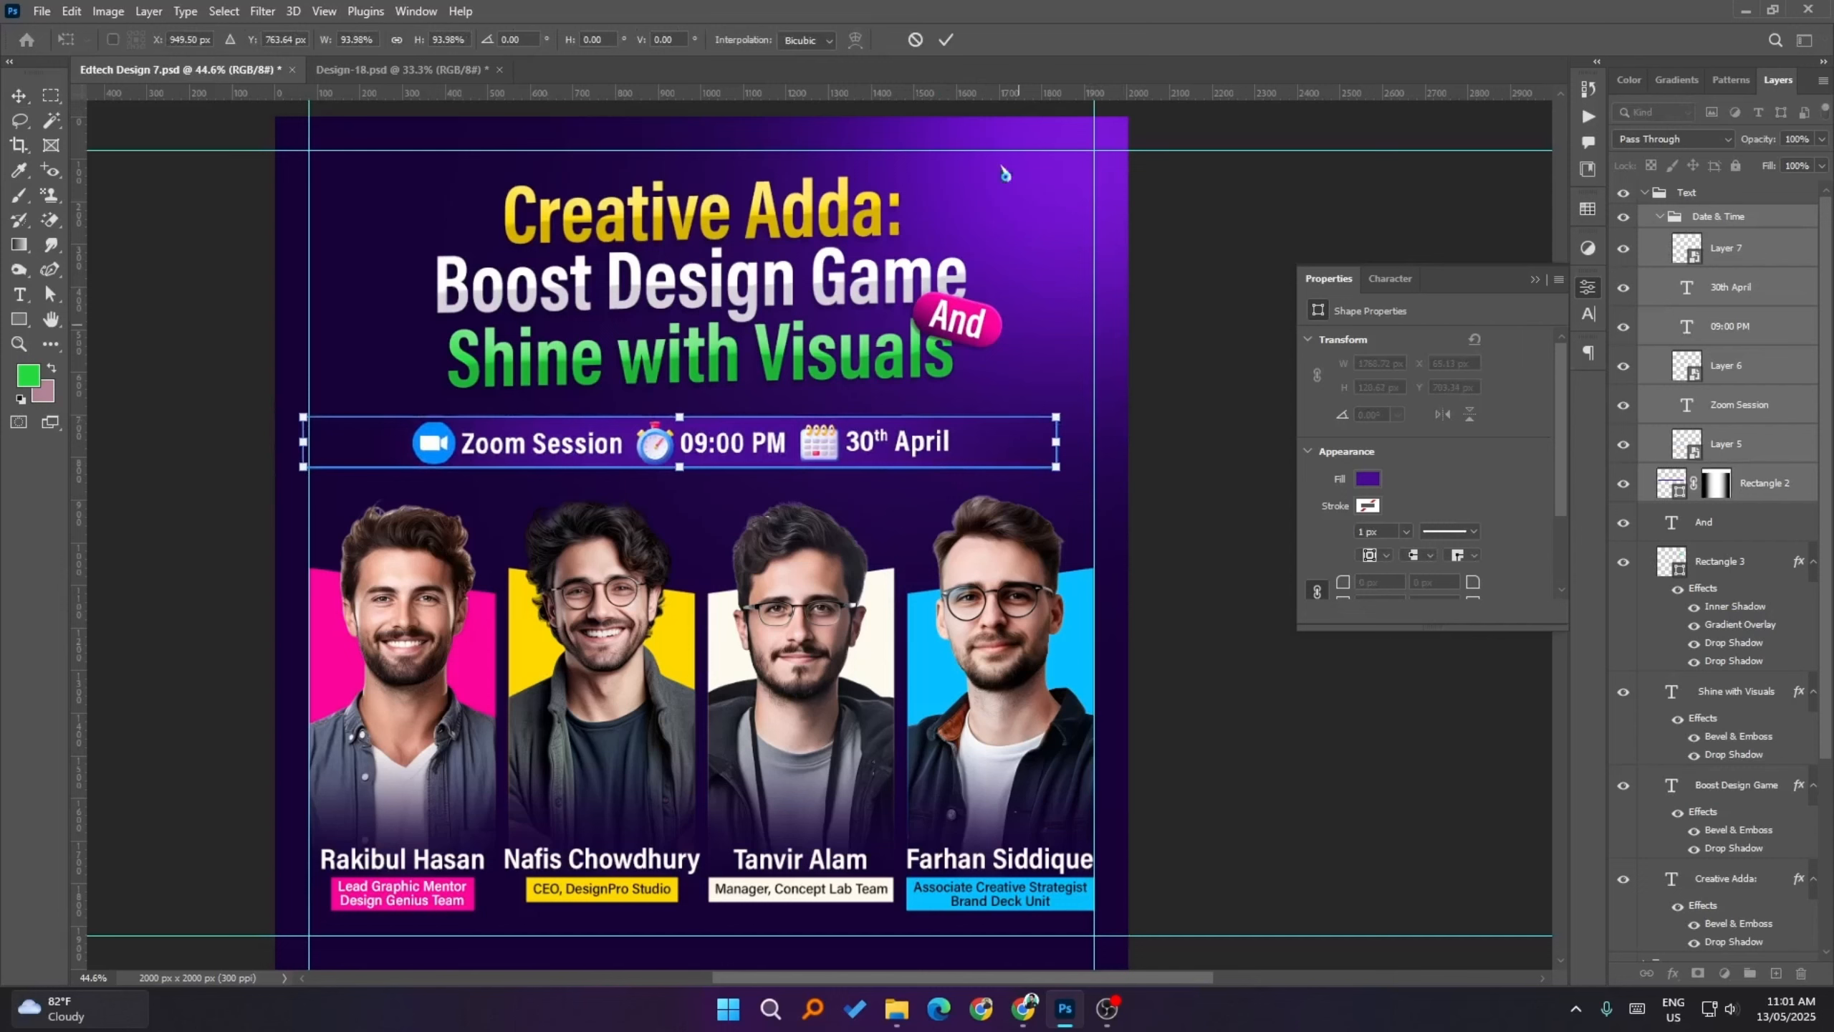
pyautogui.click(947, 41)
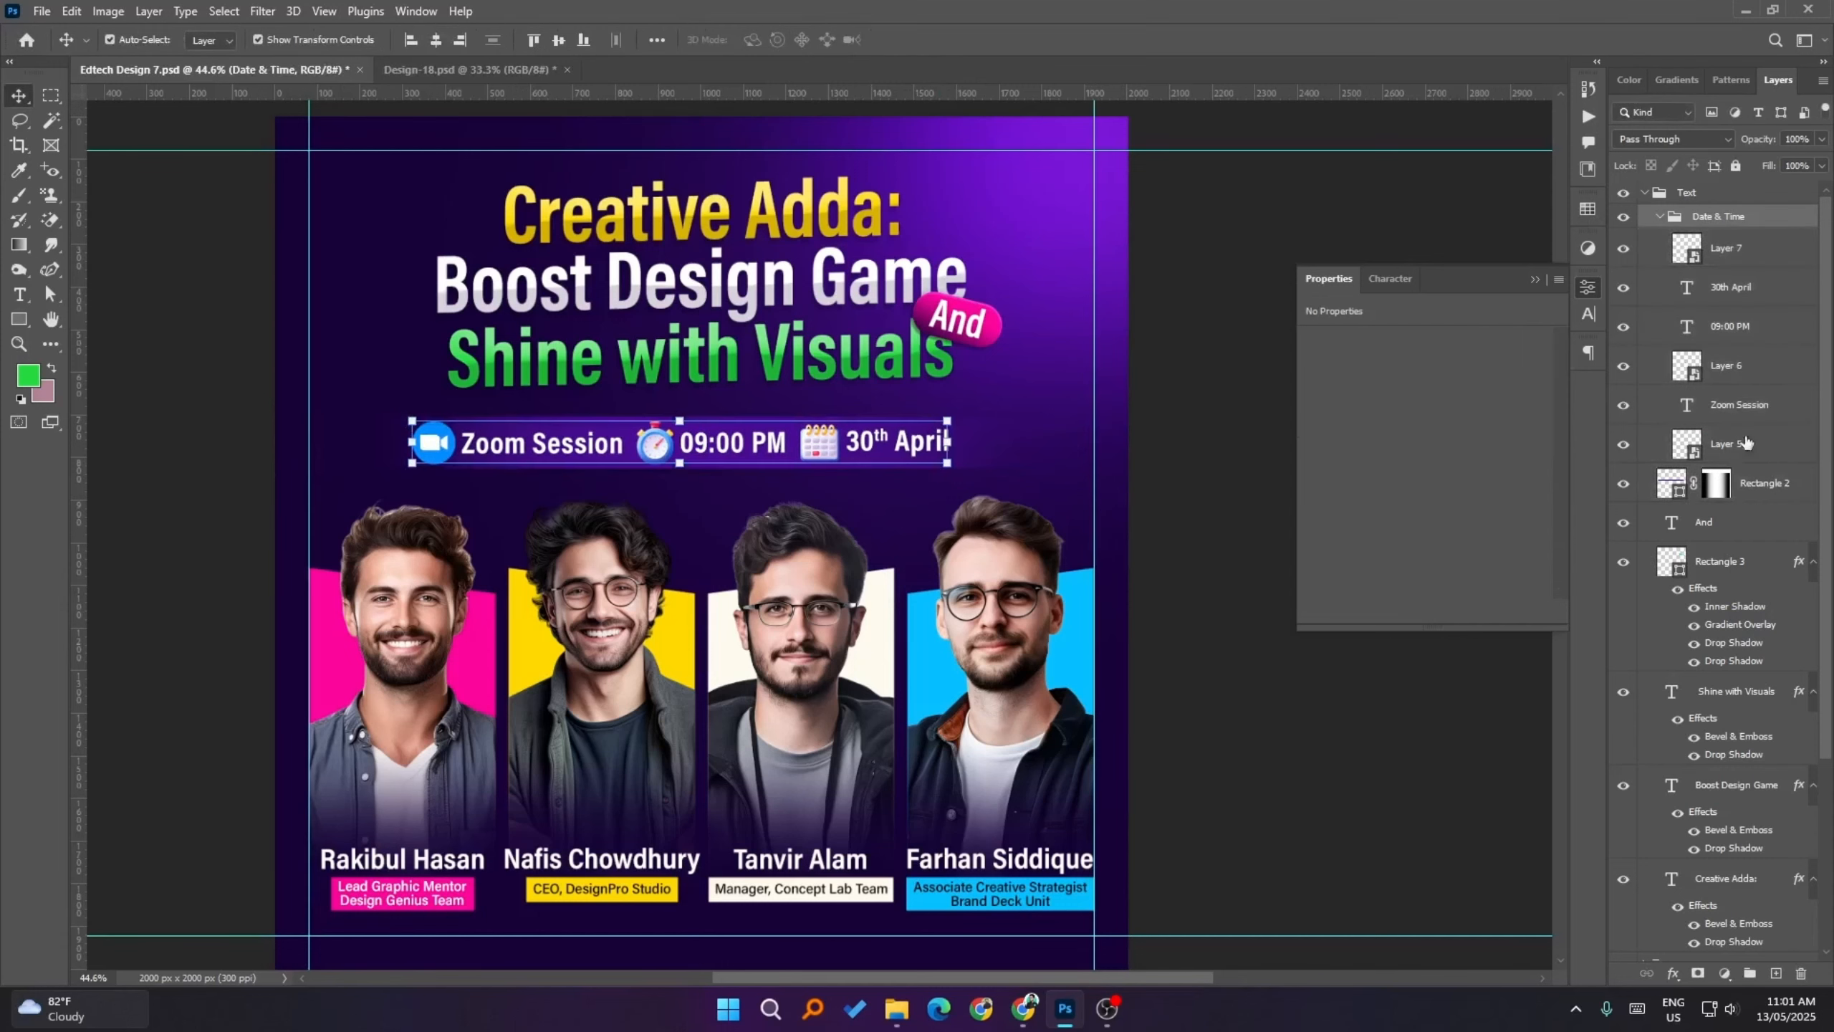
pyautogui.click(1753, 486)
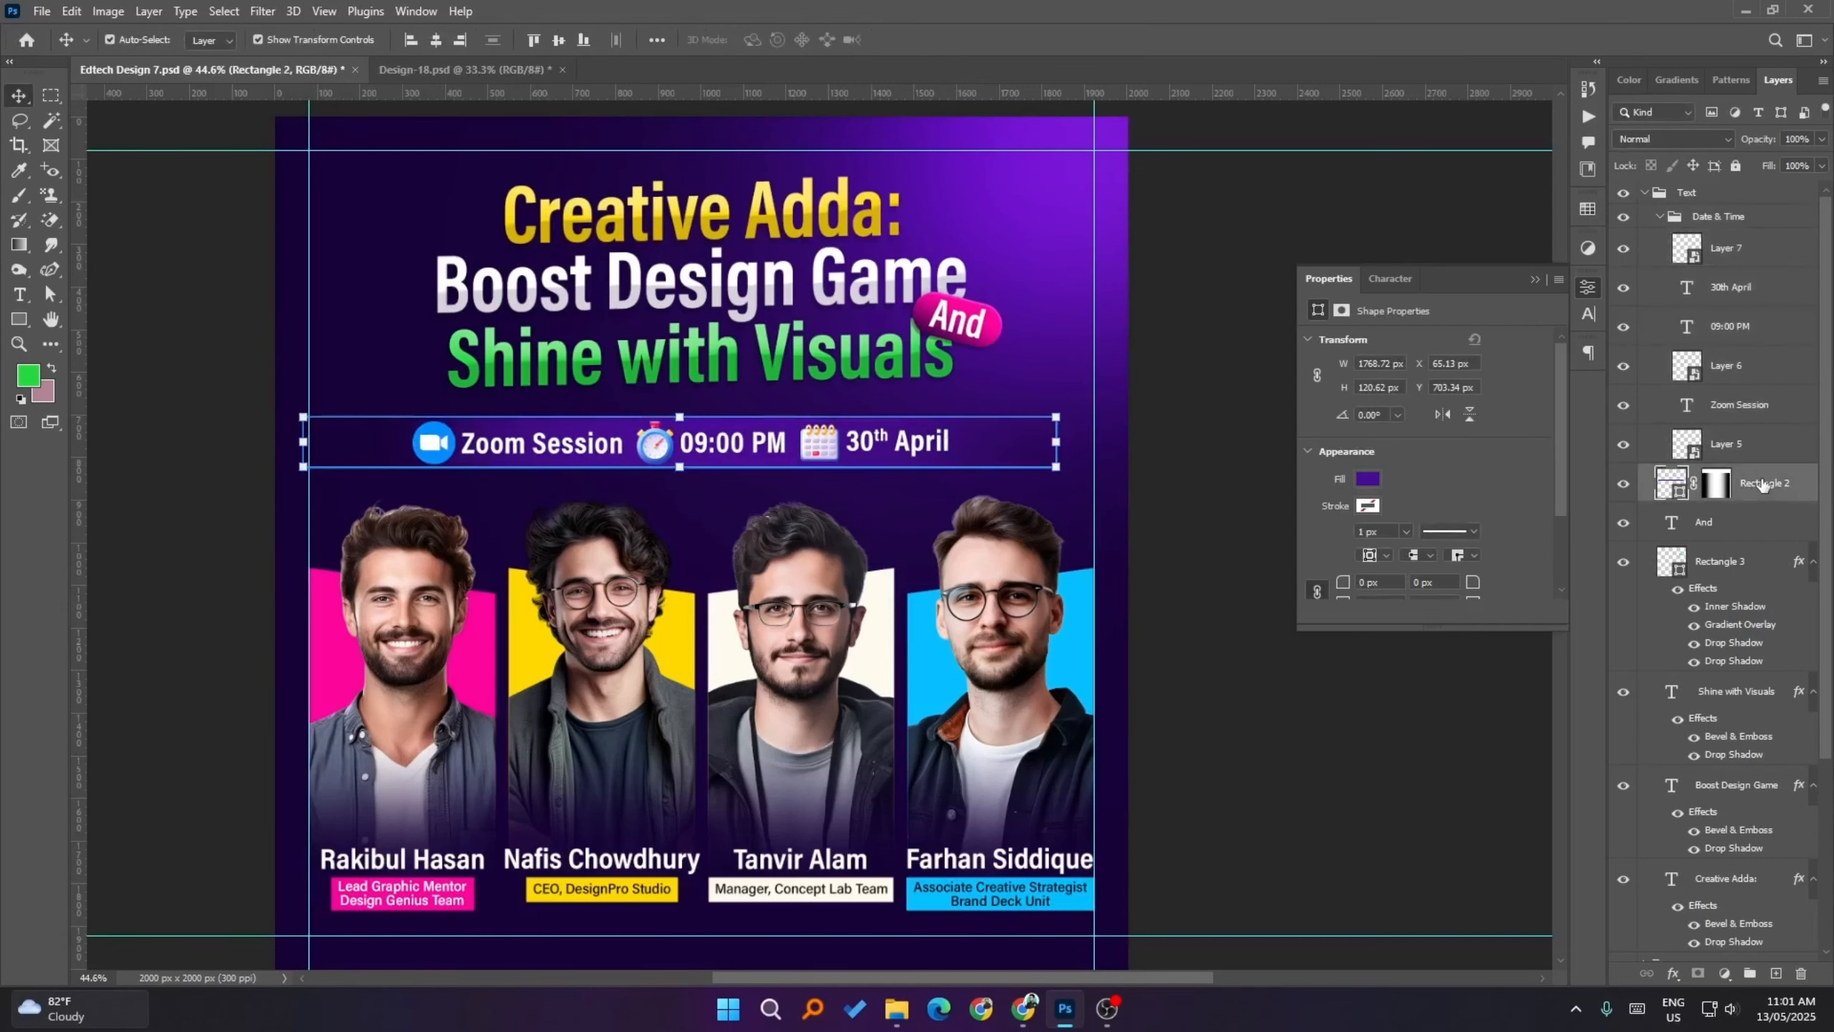
# - With Auto-Select set to Group, centre the Date & Time bar horizontally and nudge it into place
pyautogui.click(1714, 230)
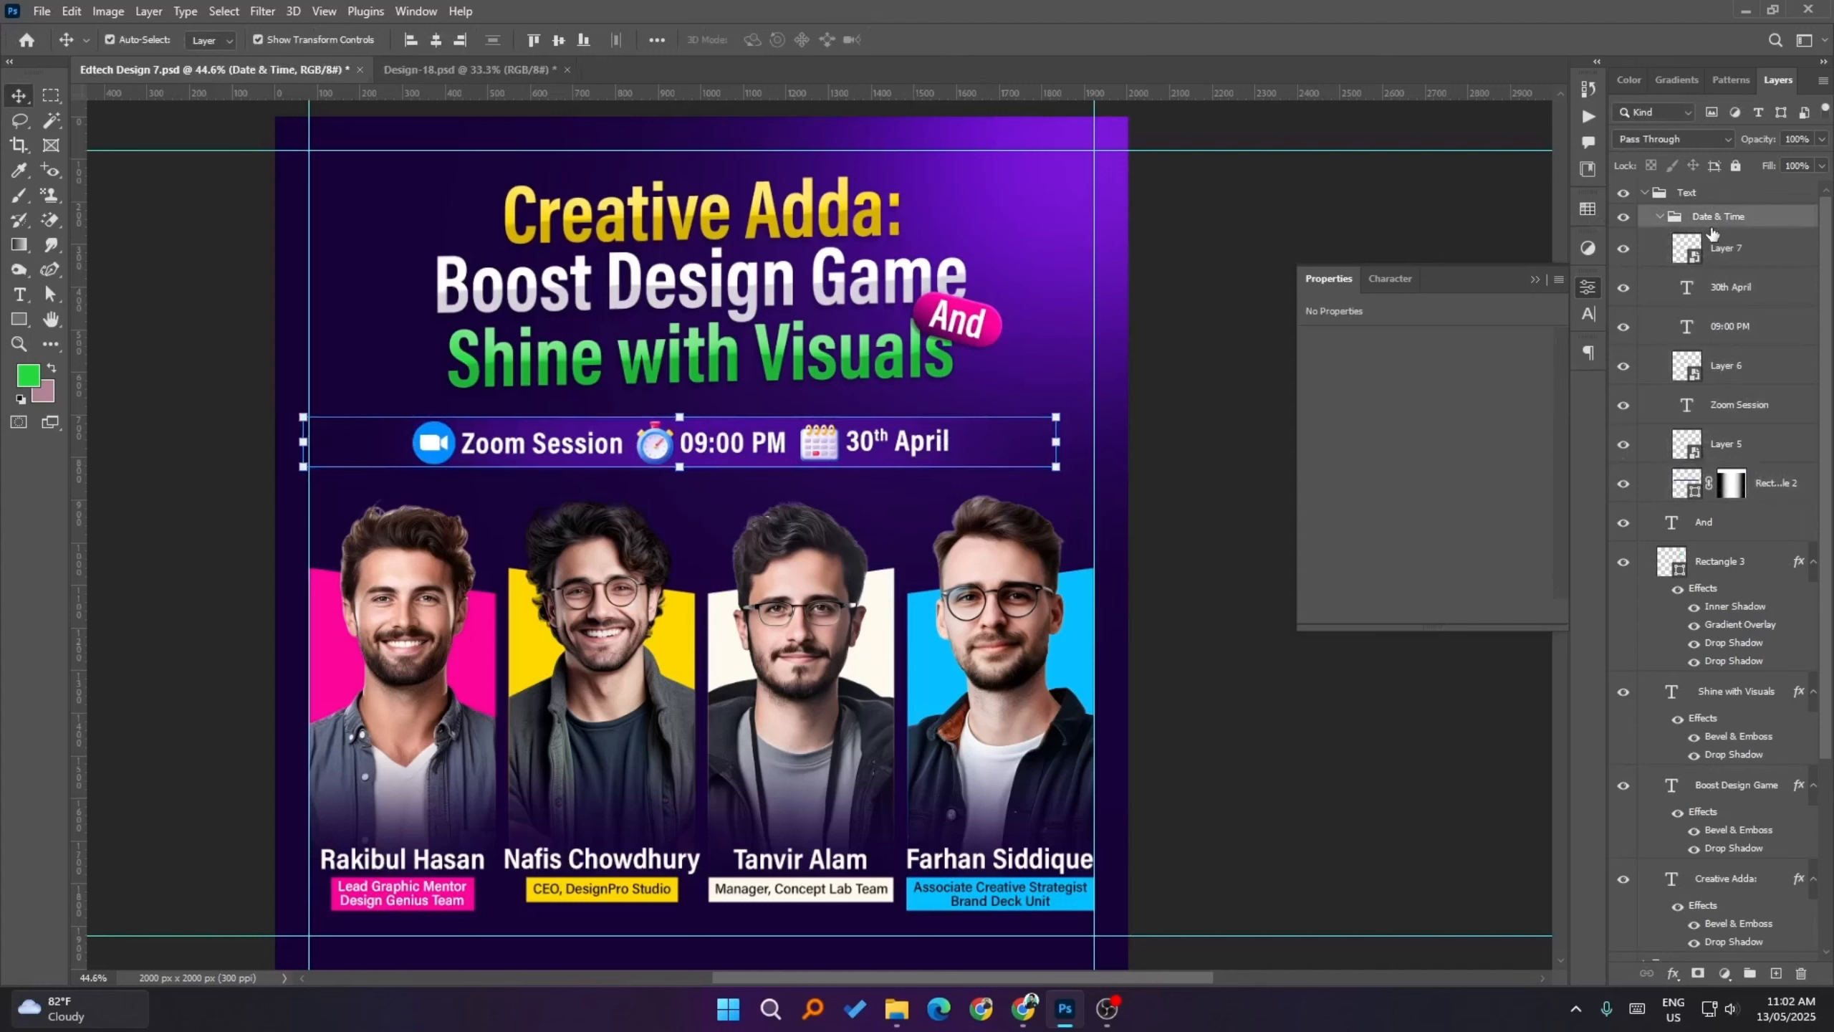
pyautogui.click(207, 42)
pyautogui.click(209, 60)
pyautogui.click(435, 40)
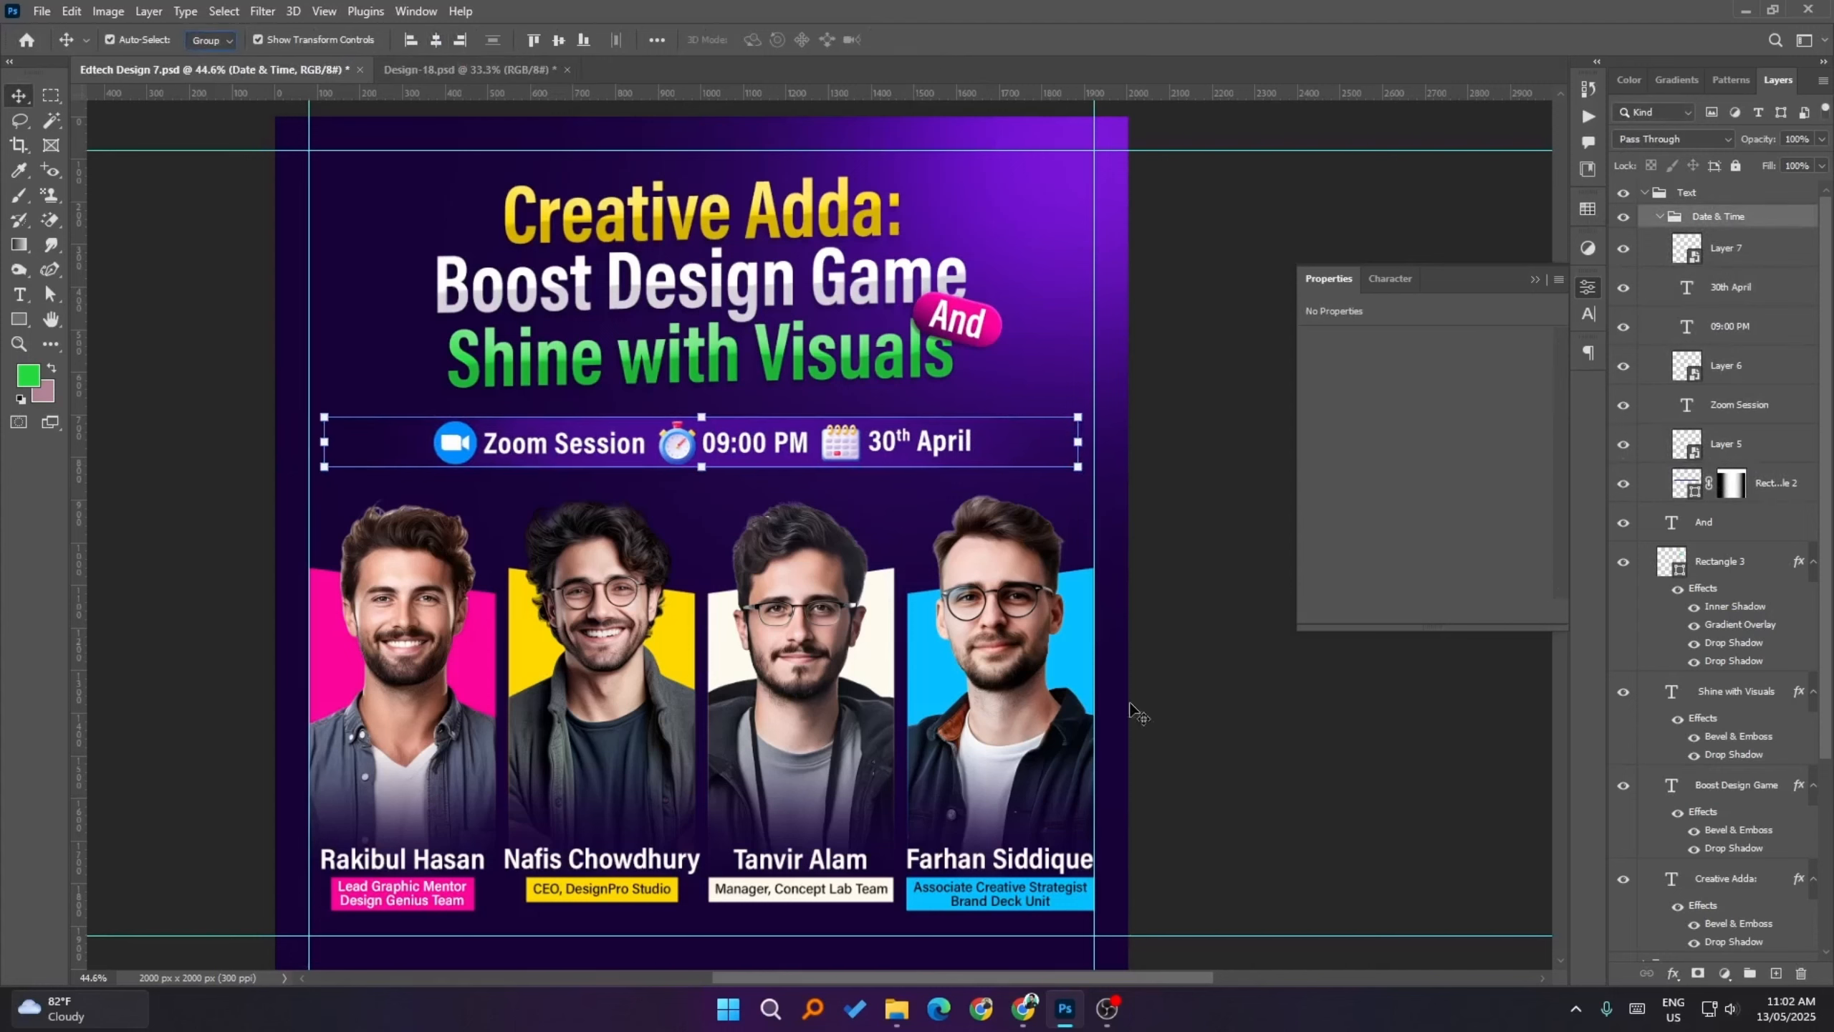
pyautogui.click(1374, 741)
pyautogui.click(1697, 227)
pyautogui.click(995, 422)
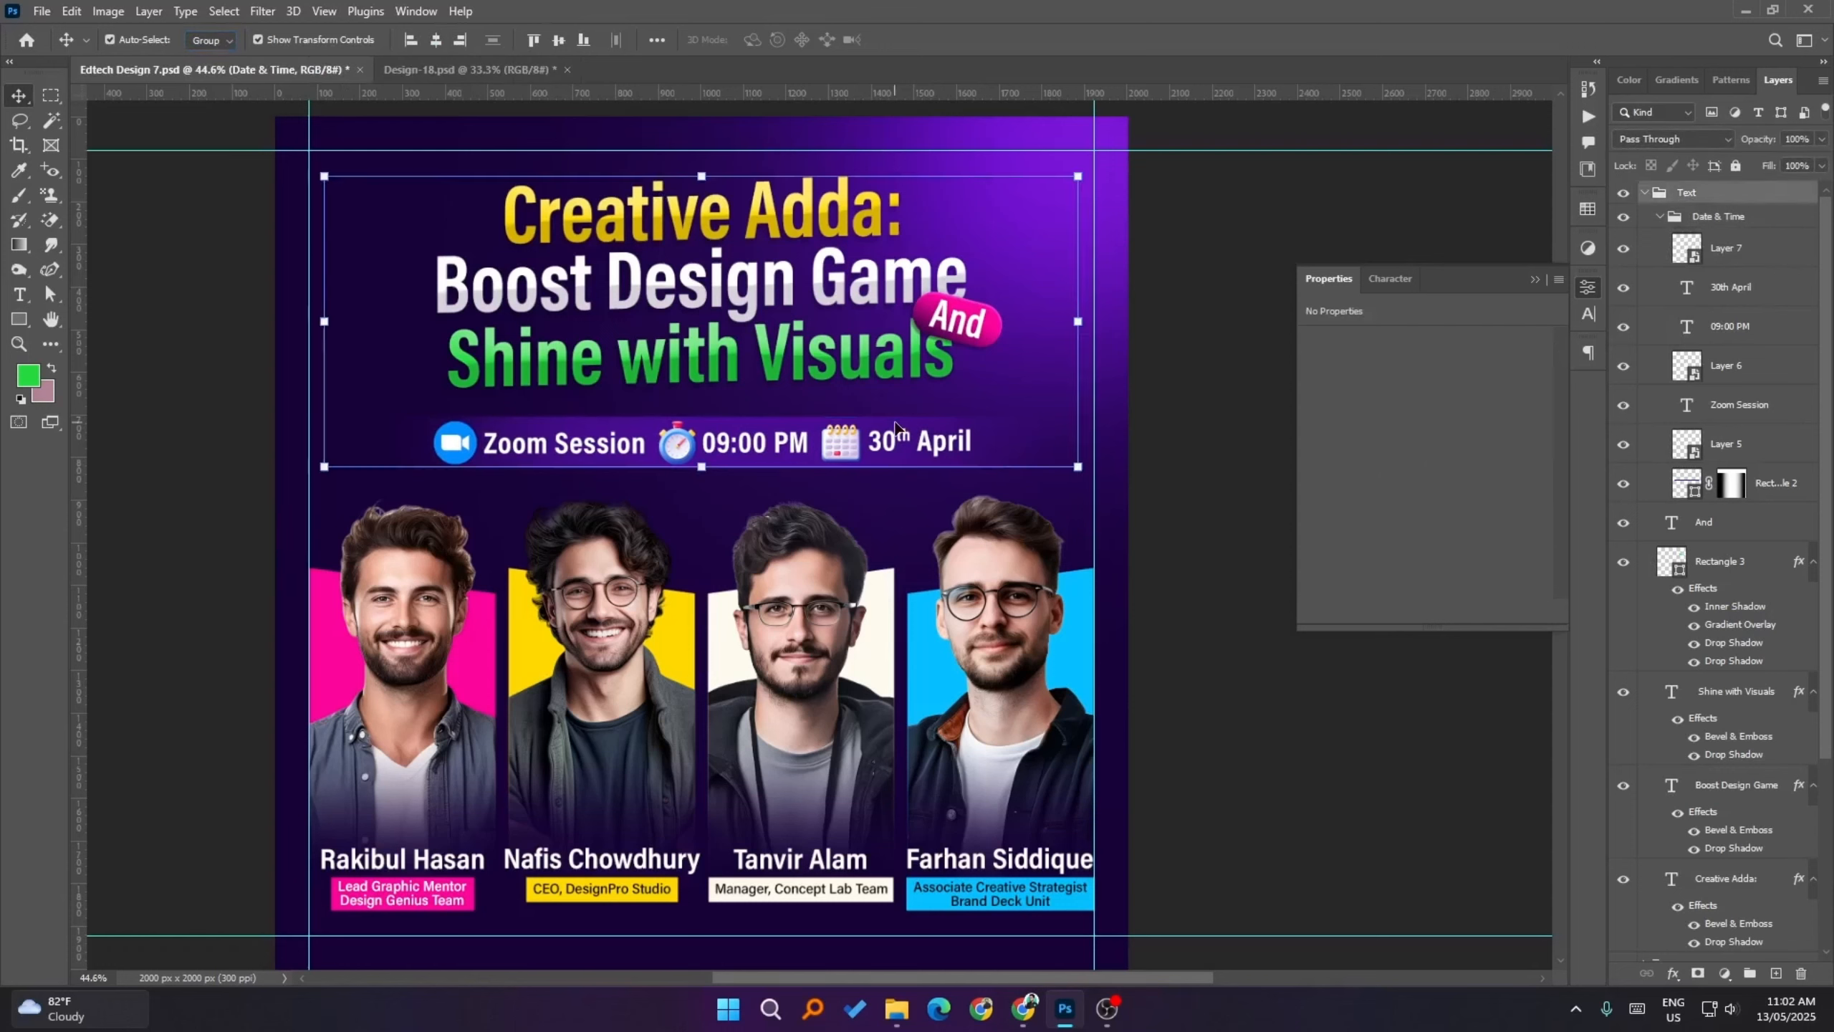
pyautogui.click(1773, 221)
pyautogui.hotkey('shift', 'Up')
pyautogui.hotkey('shift', 'Up')
pyautogui.hotkey('shift', 'Up')
pyautogui.hotkey('shift', 'Up')
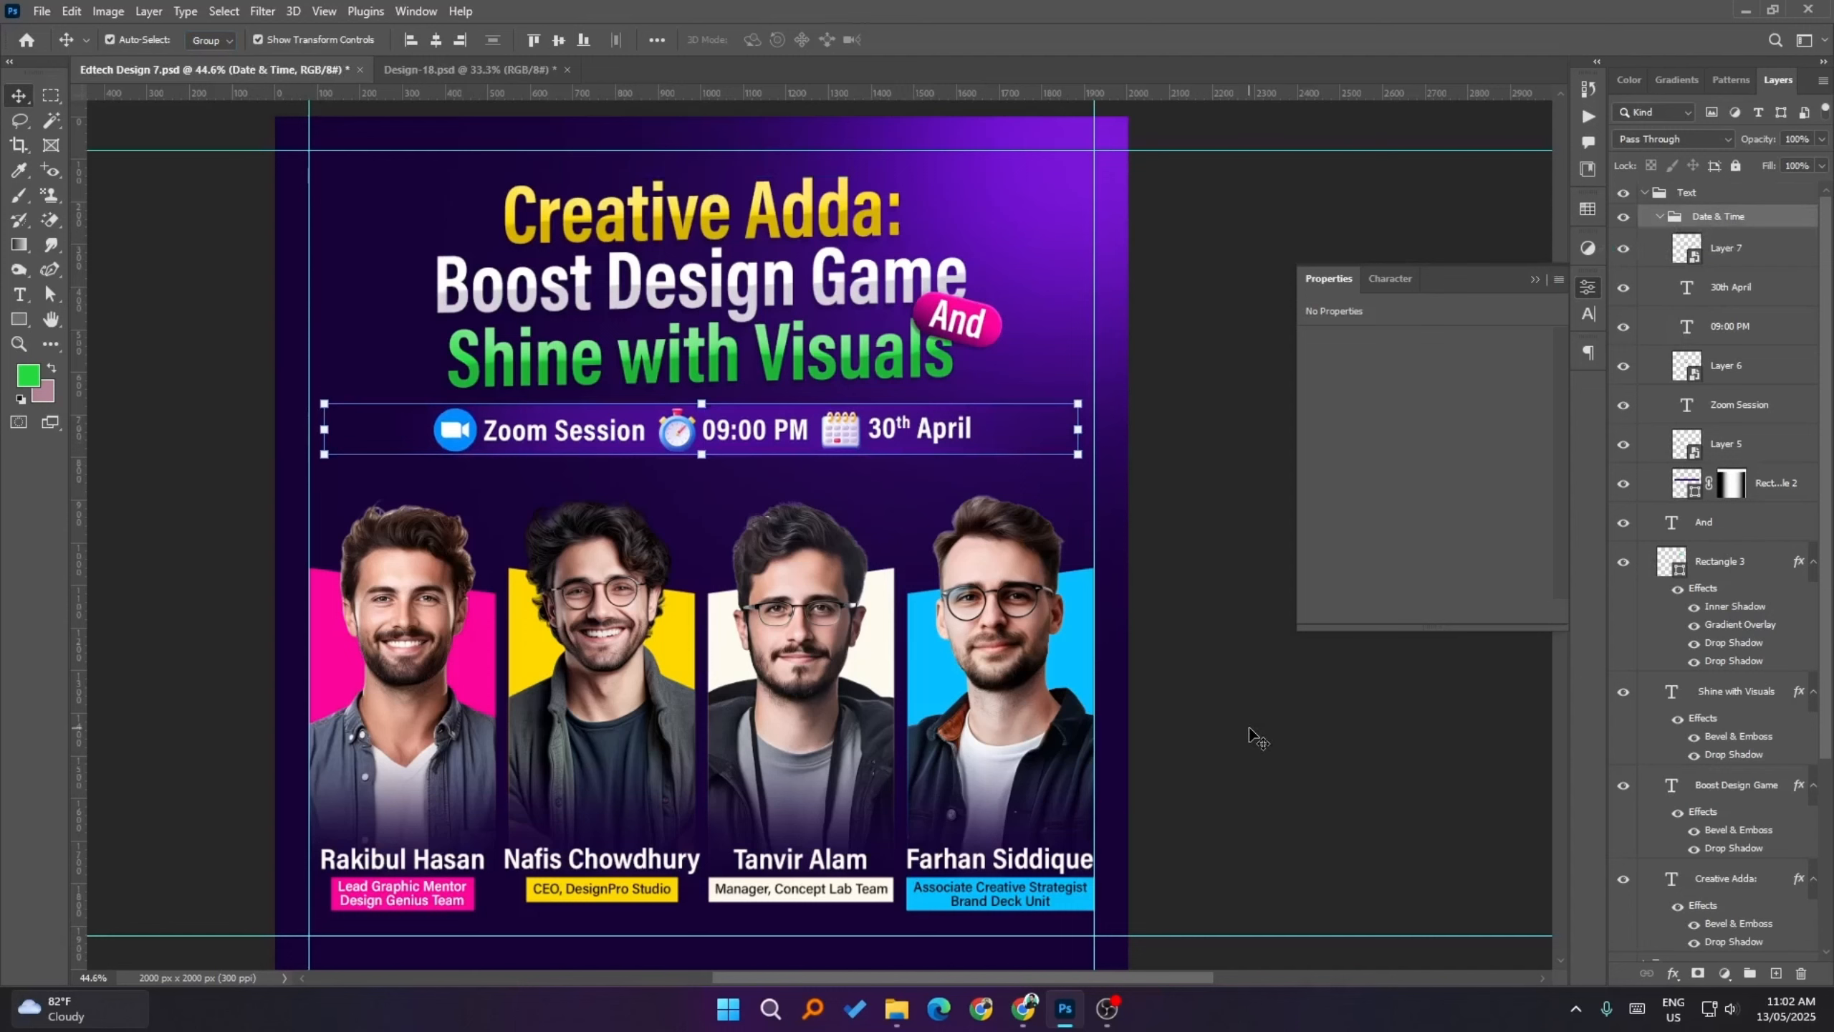
pyautogui.hotkey('shift', 'Down')
pyautogui.hotkey('shift', 'Down')
# - Run and commit a Free Transform on the Text group holding the headline and date bar
pyautogui.click(1277, 867)
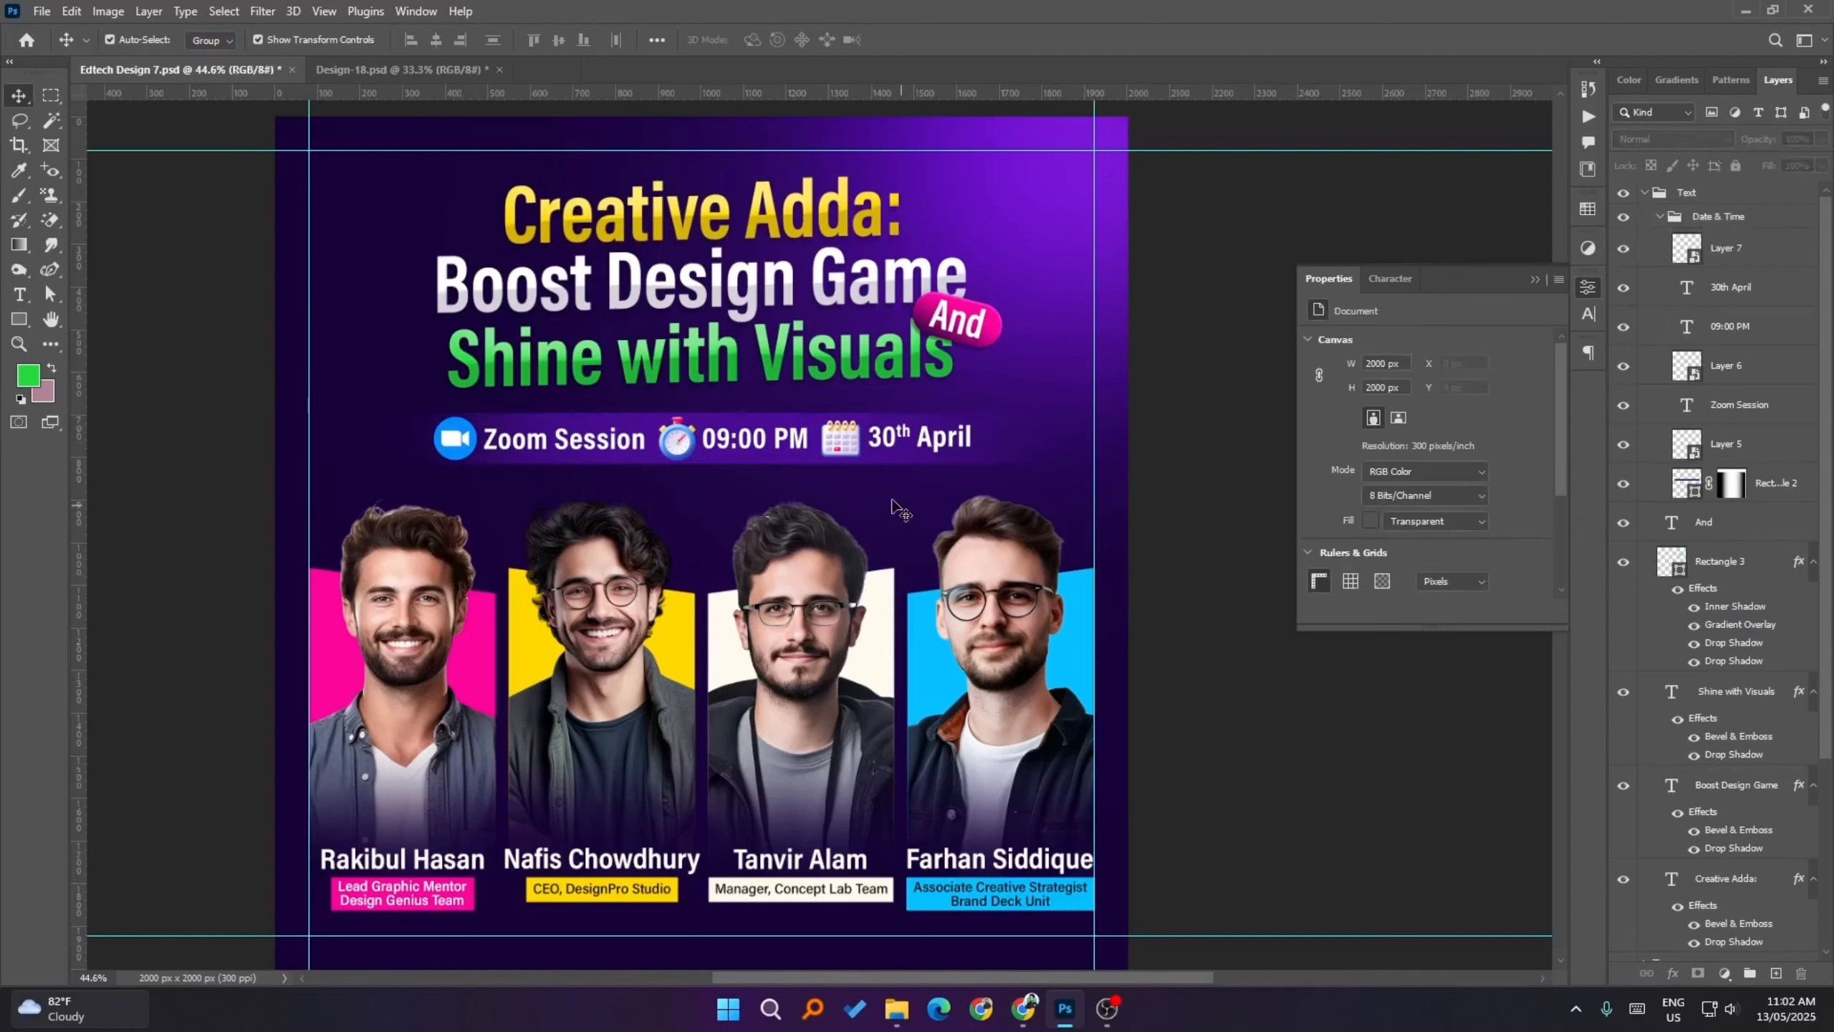
pyautogui.click(793, 237)
pyautogui.hotkey('ctrl', 't')
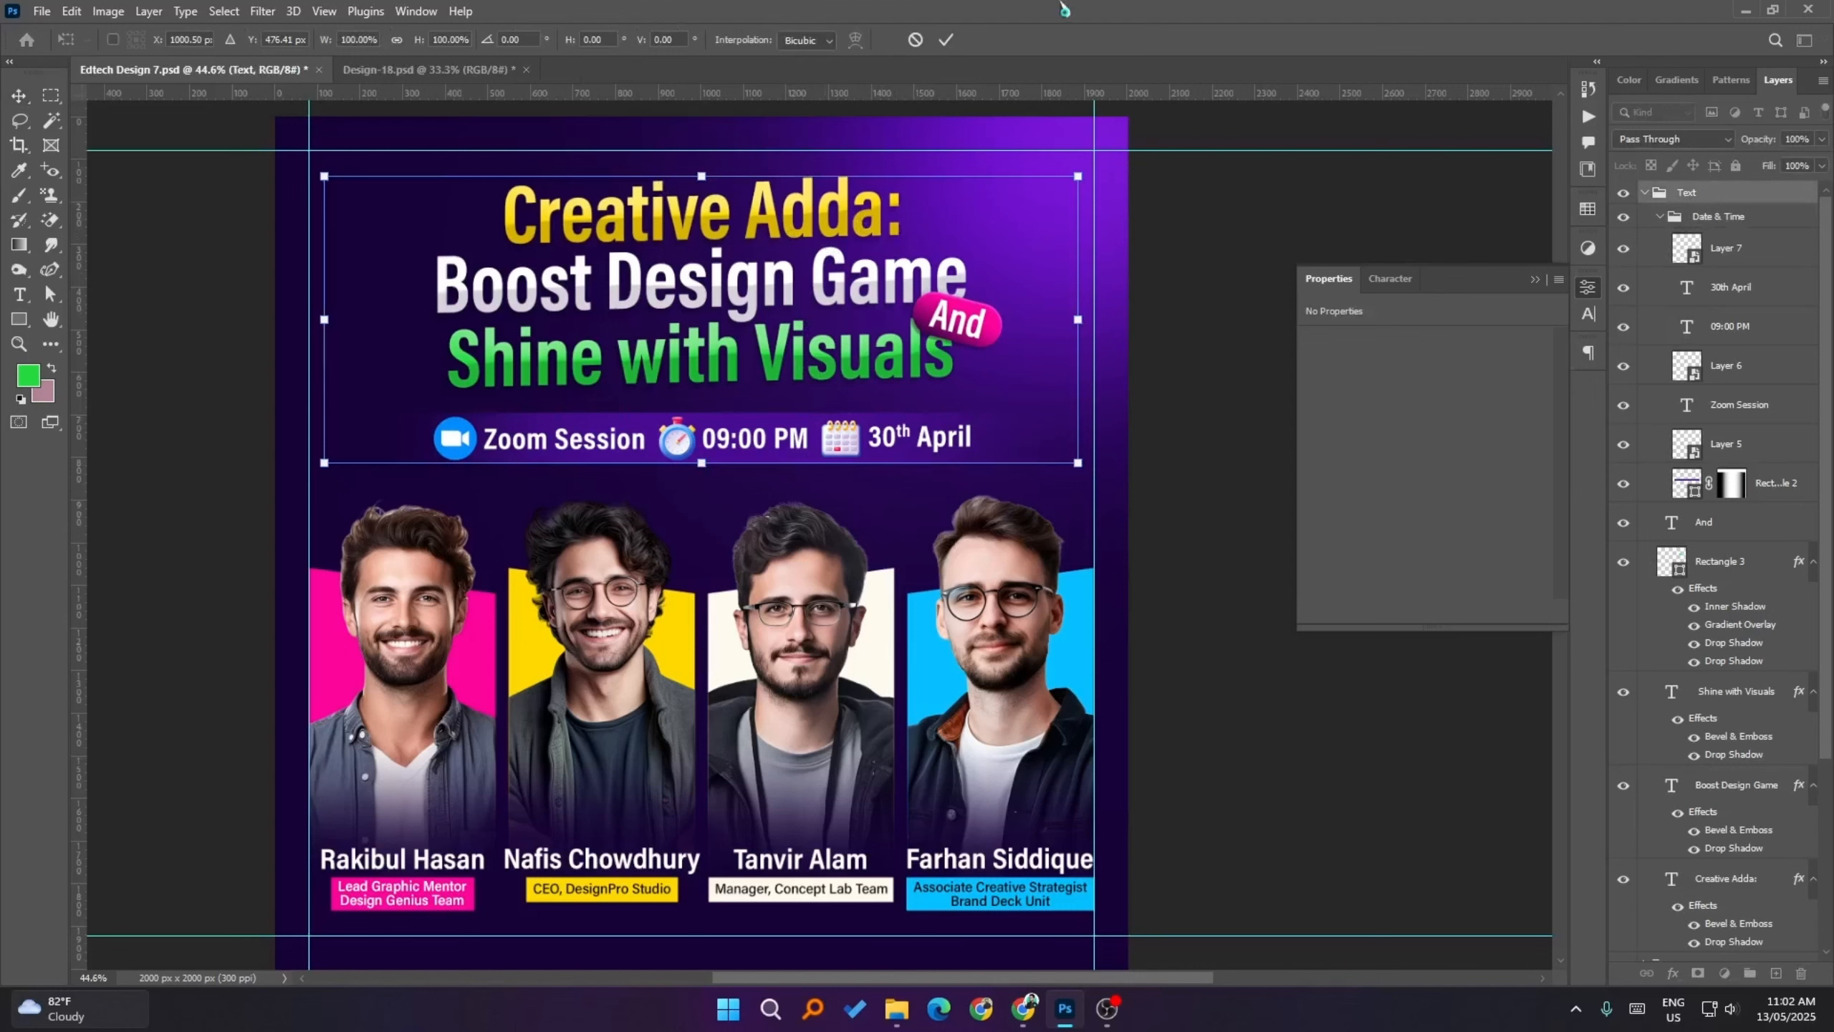
pyautogui.click(946, 40)
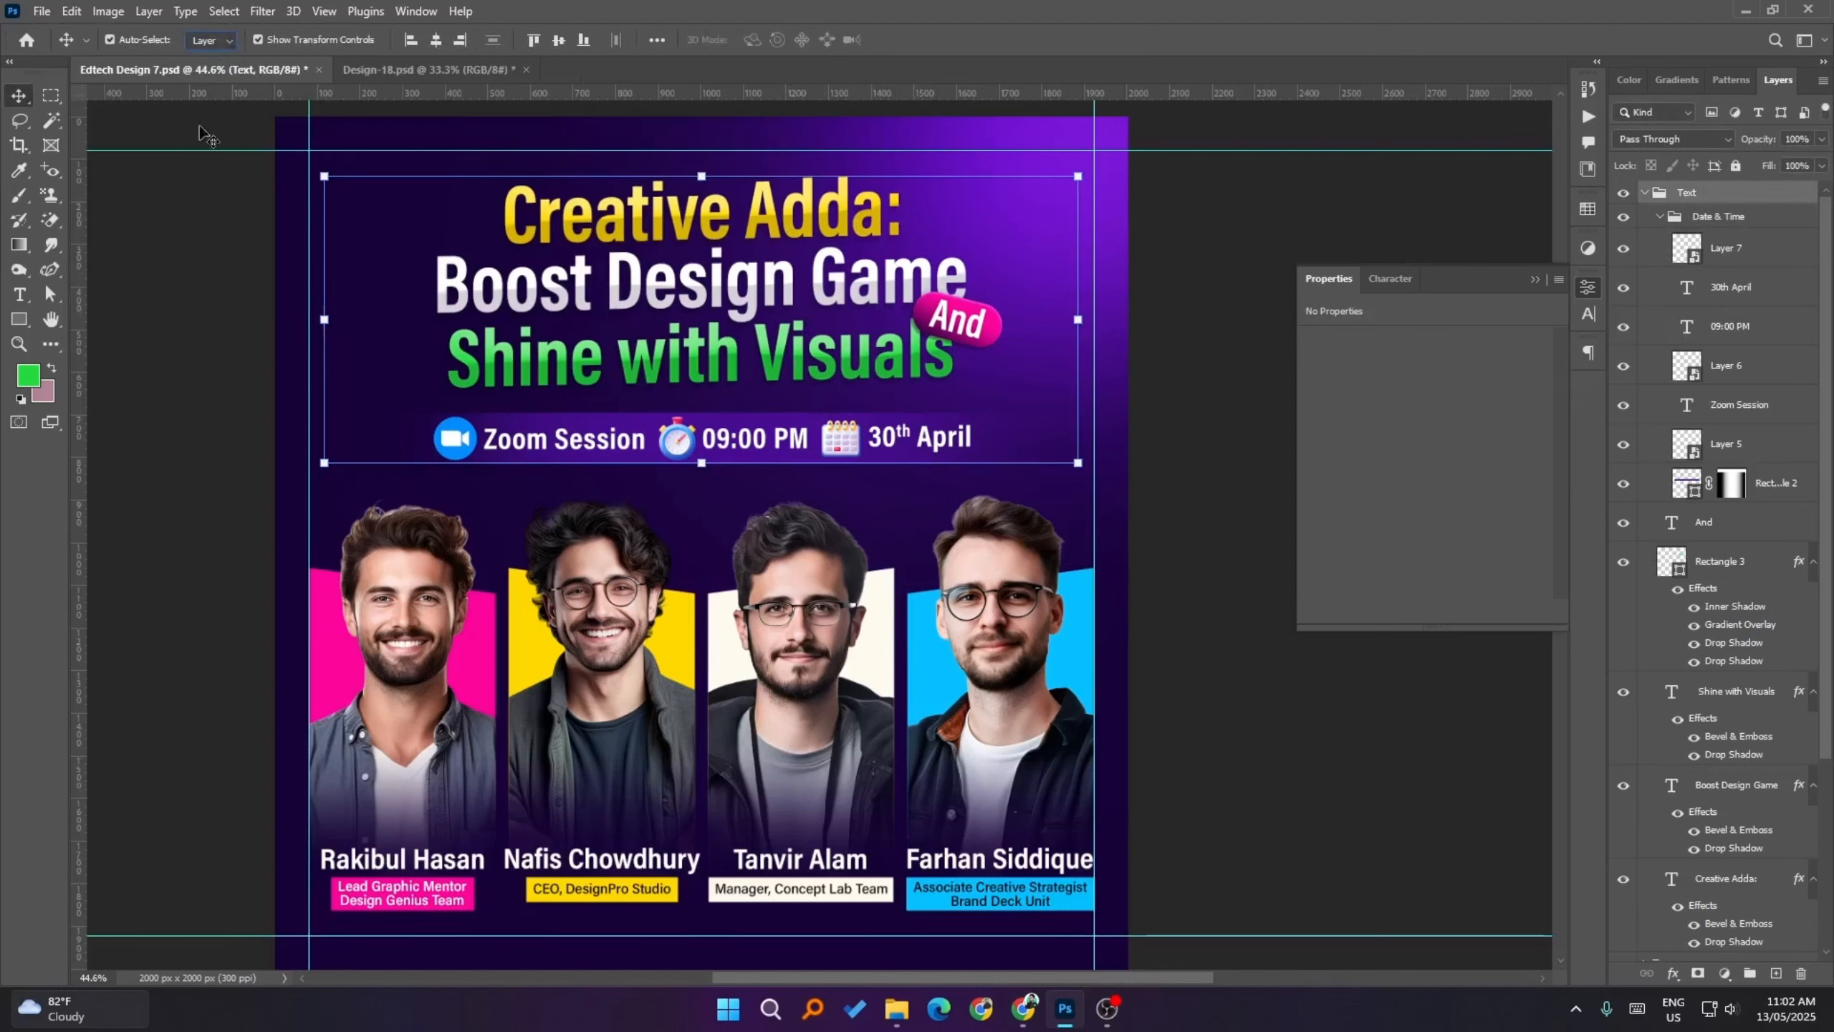
# - Group the layers from And through the Creative Adda headline into Group 4
pyautogui.click(650, 213)
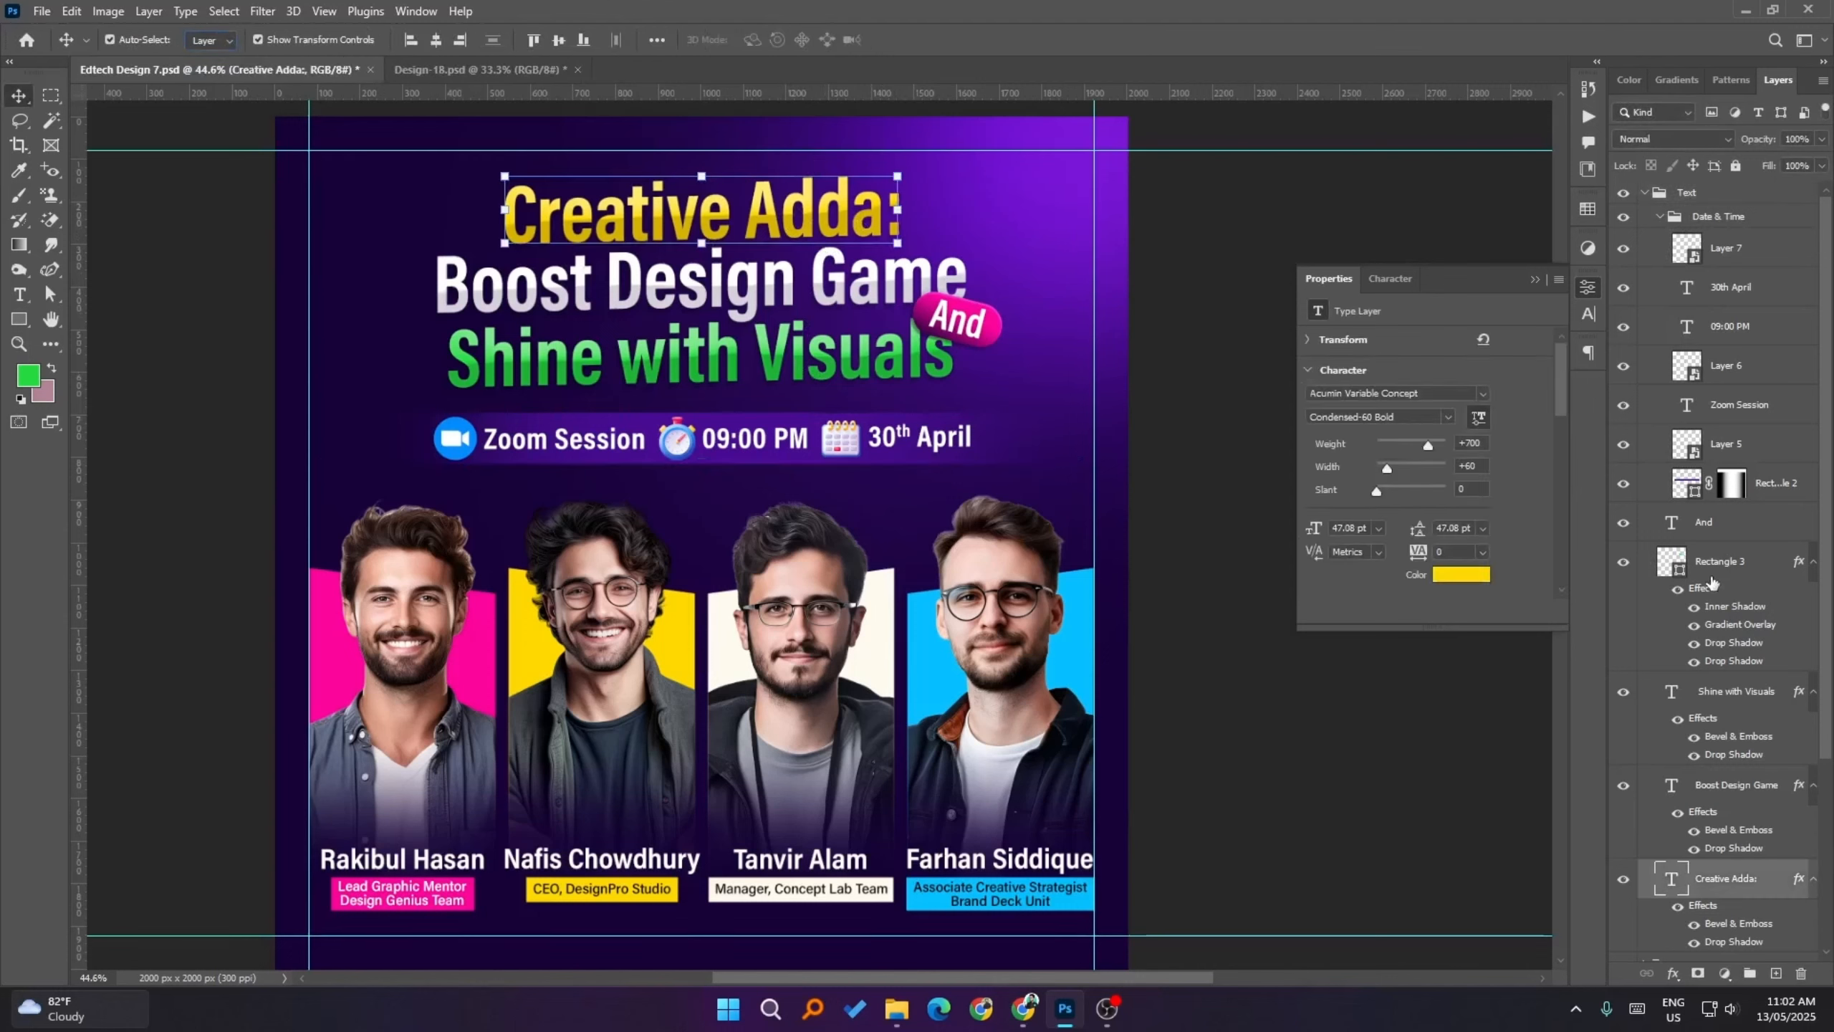
pyautogui.click(1711, 540)
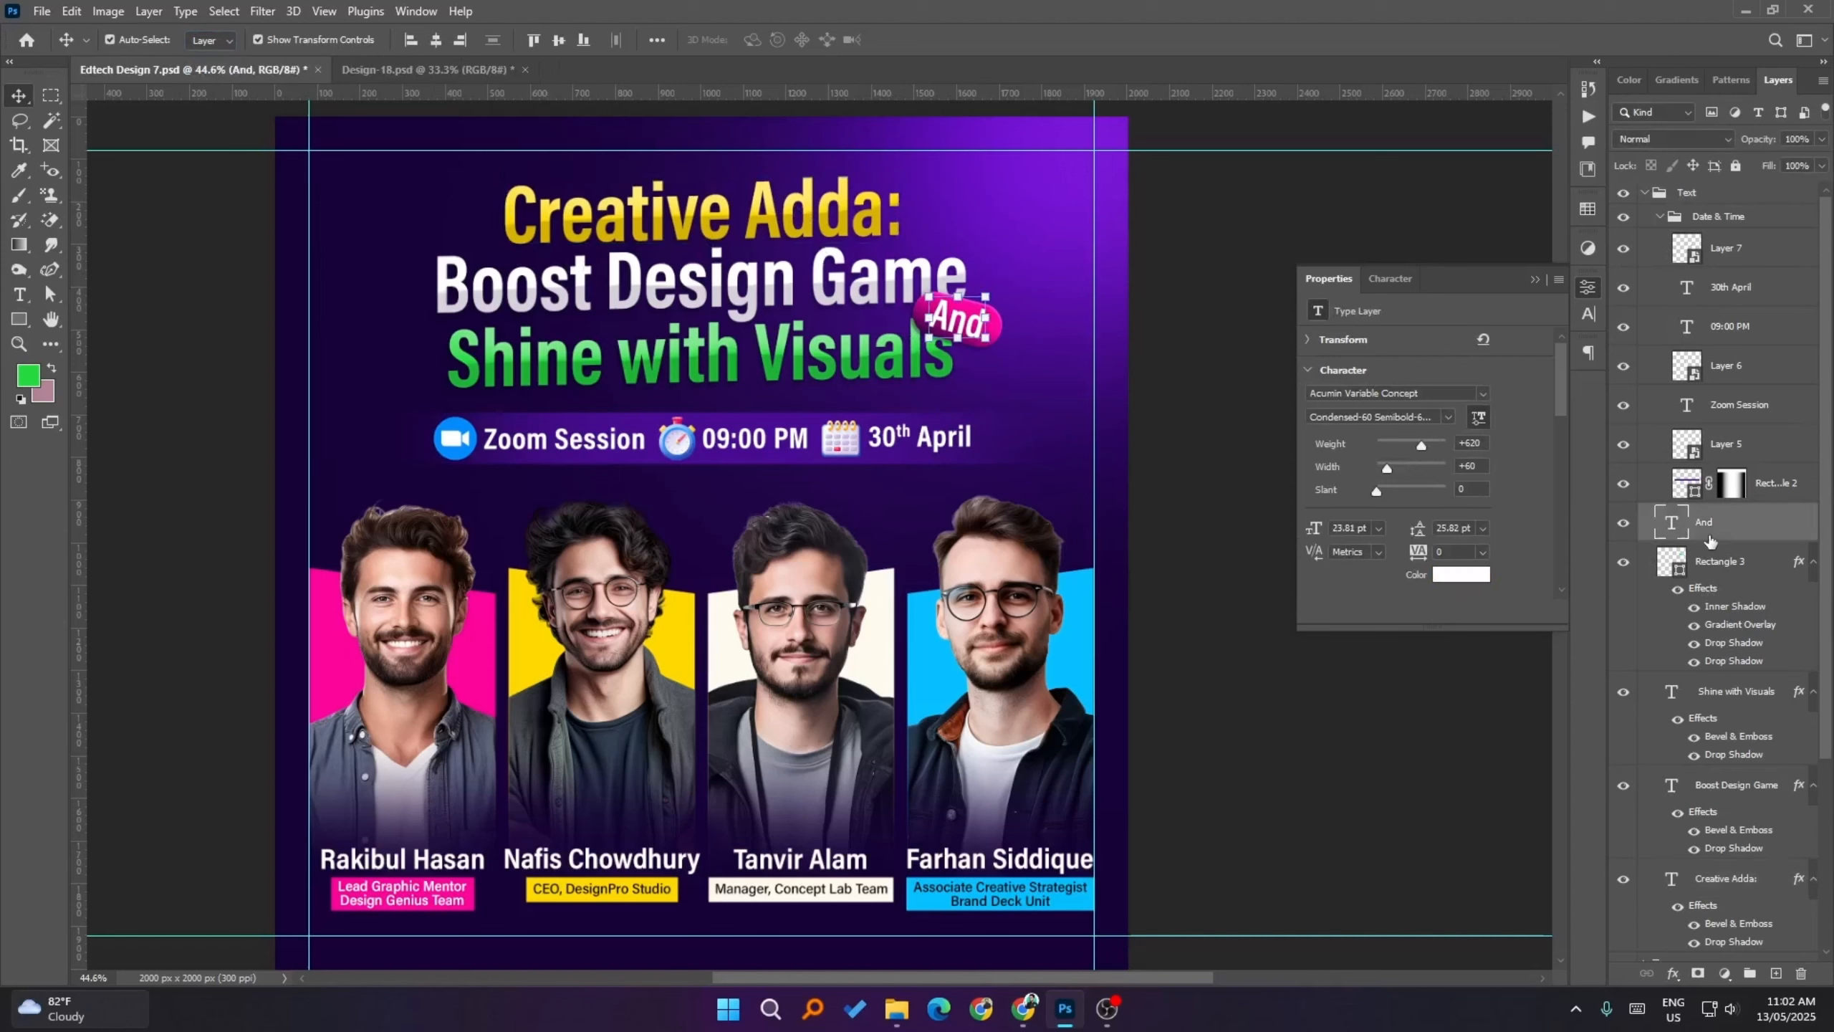
pyautogui.scroll(-3, 1711, 541)
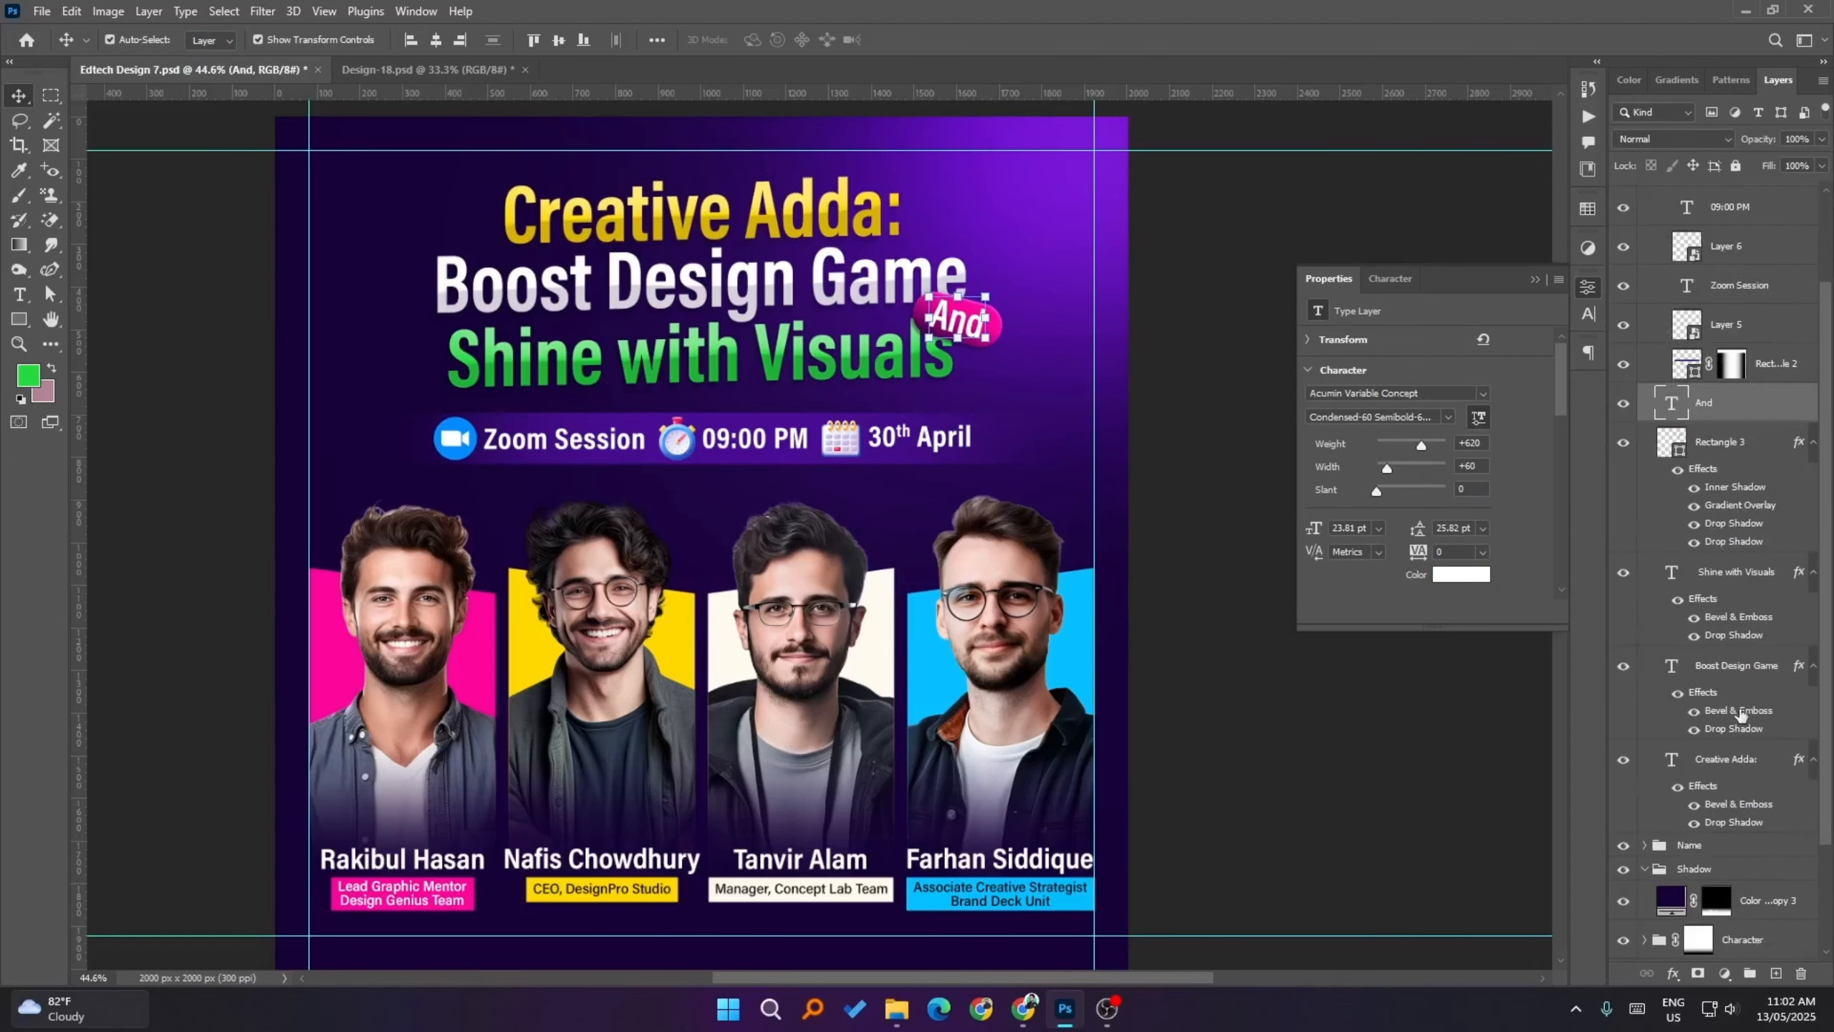
pyautogui.keyDown('shift'); pyautogui.click(1730, 773); pyautogui.keyUp('shift')
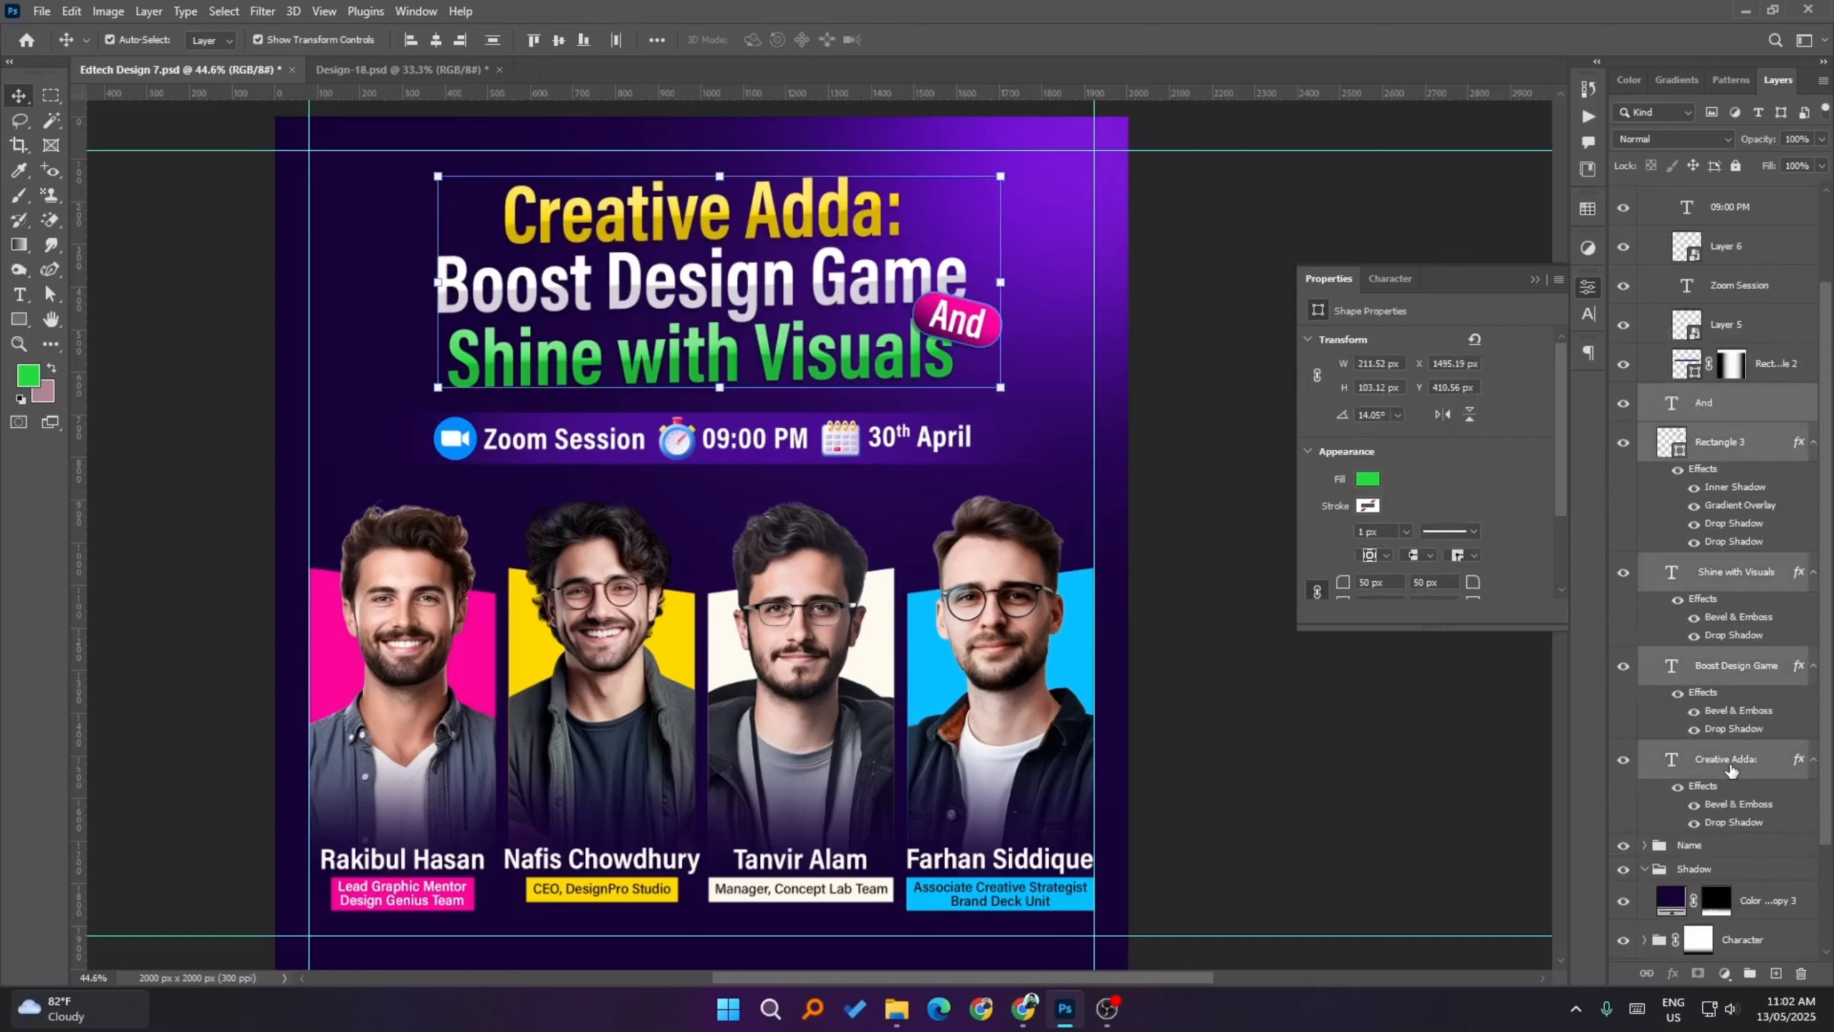
pyautogui.hotkey('ctrl', 'g')
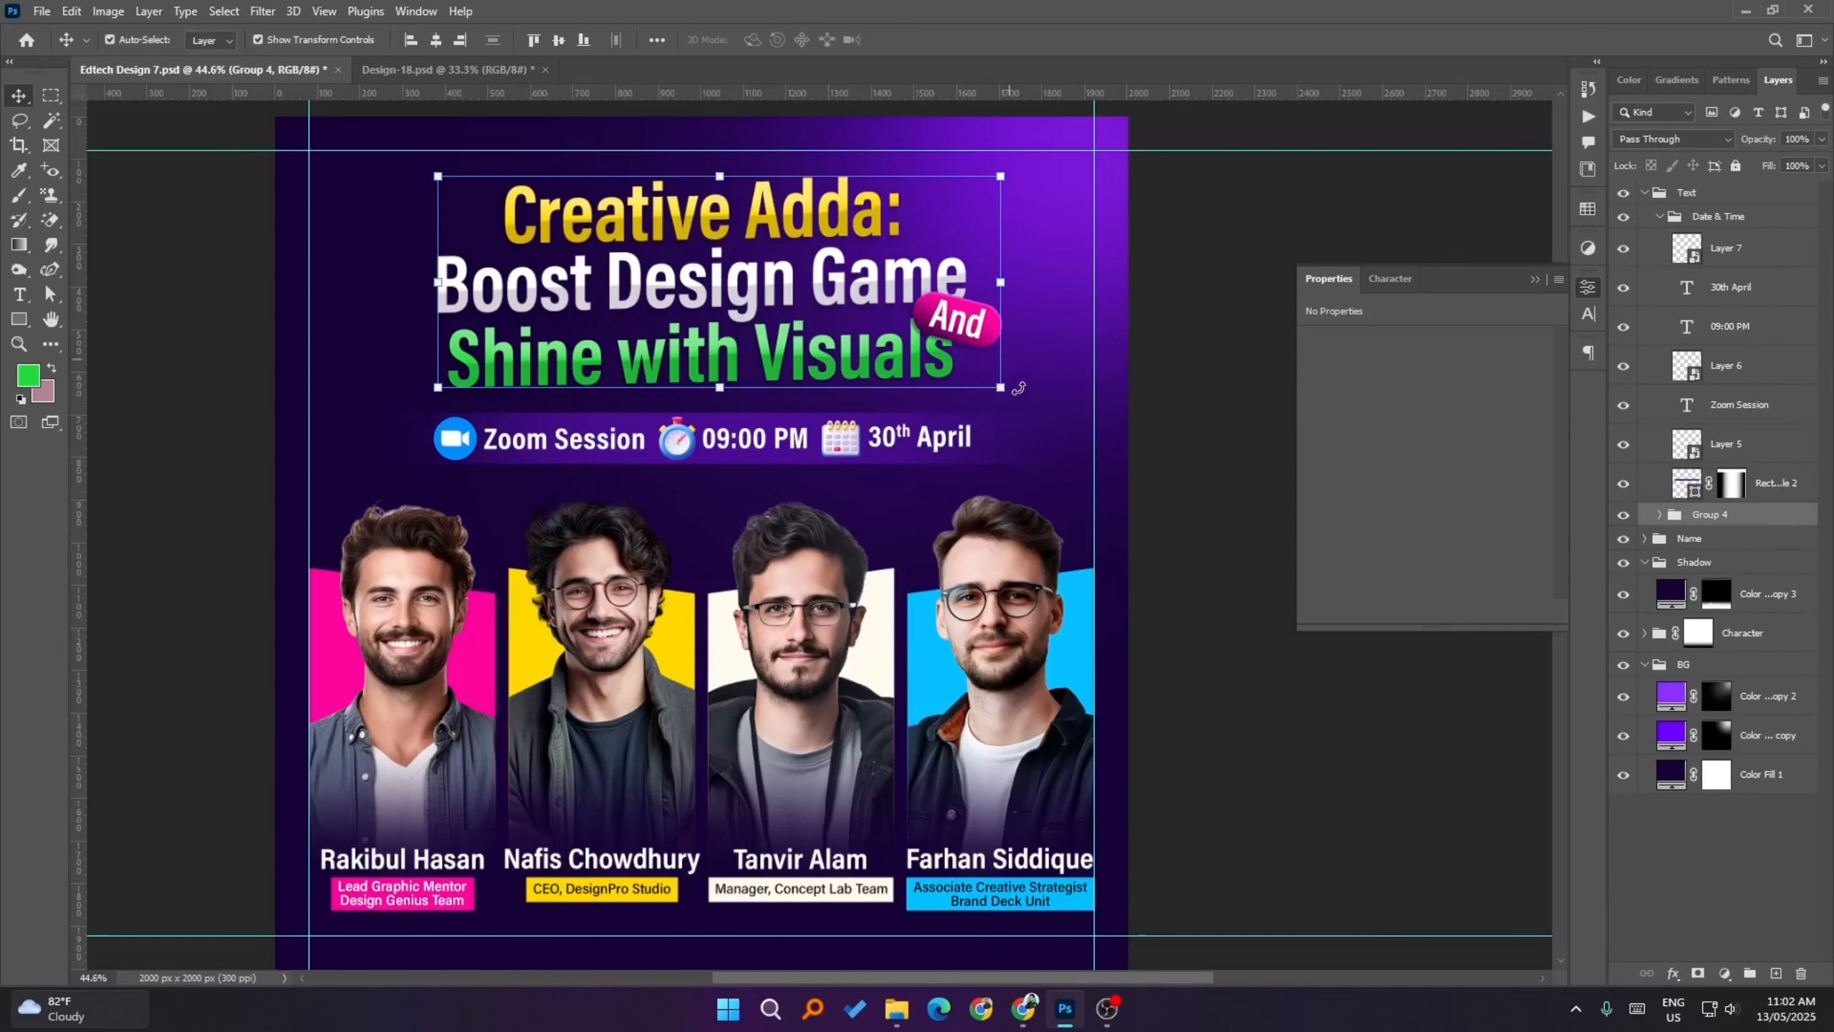
# - Shrink the headline group slightly about its centre and confirm the resize
pyautogui.moveTo(1000, 390); pyautogui.dragTo(991, 383)
pyautogui.click(945, 40)
pyautogui.scroll(-3, 1172, 639)
pyautogui.click(1172, 639)
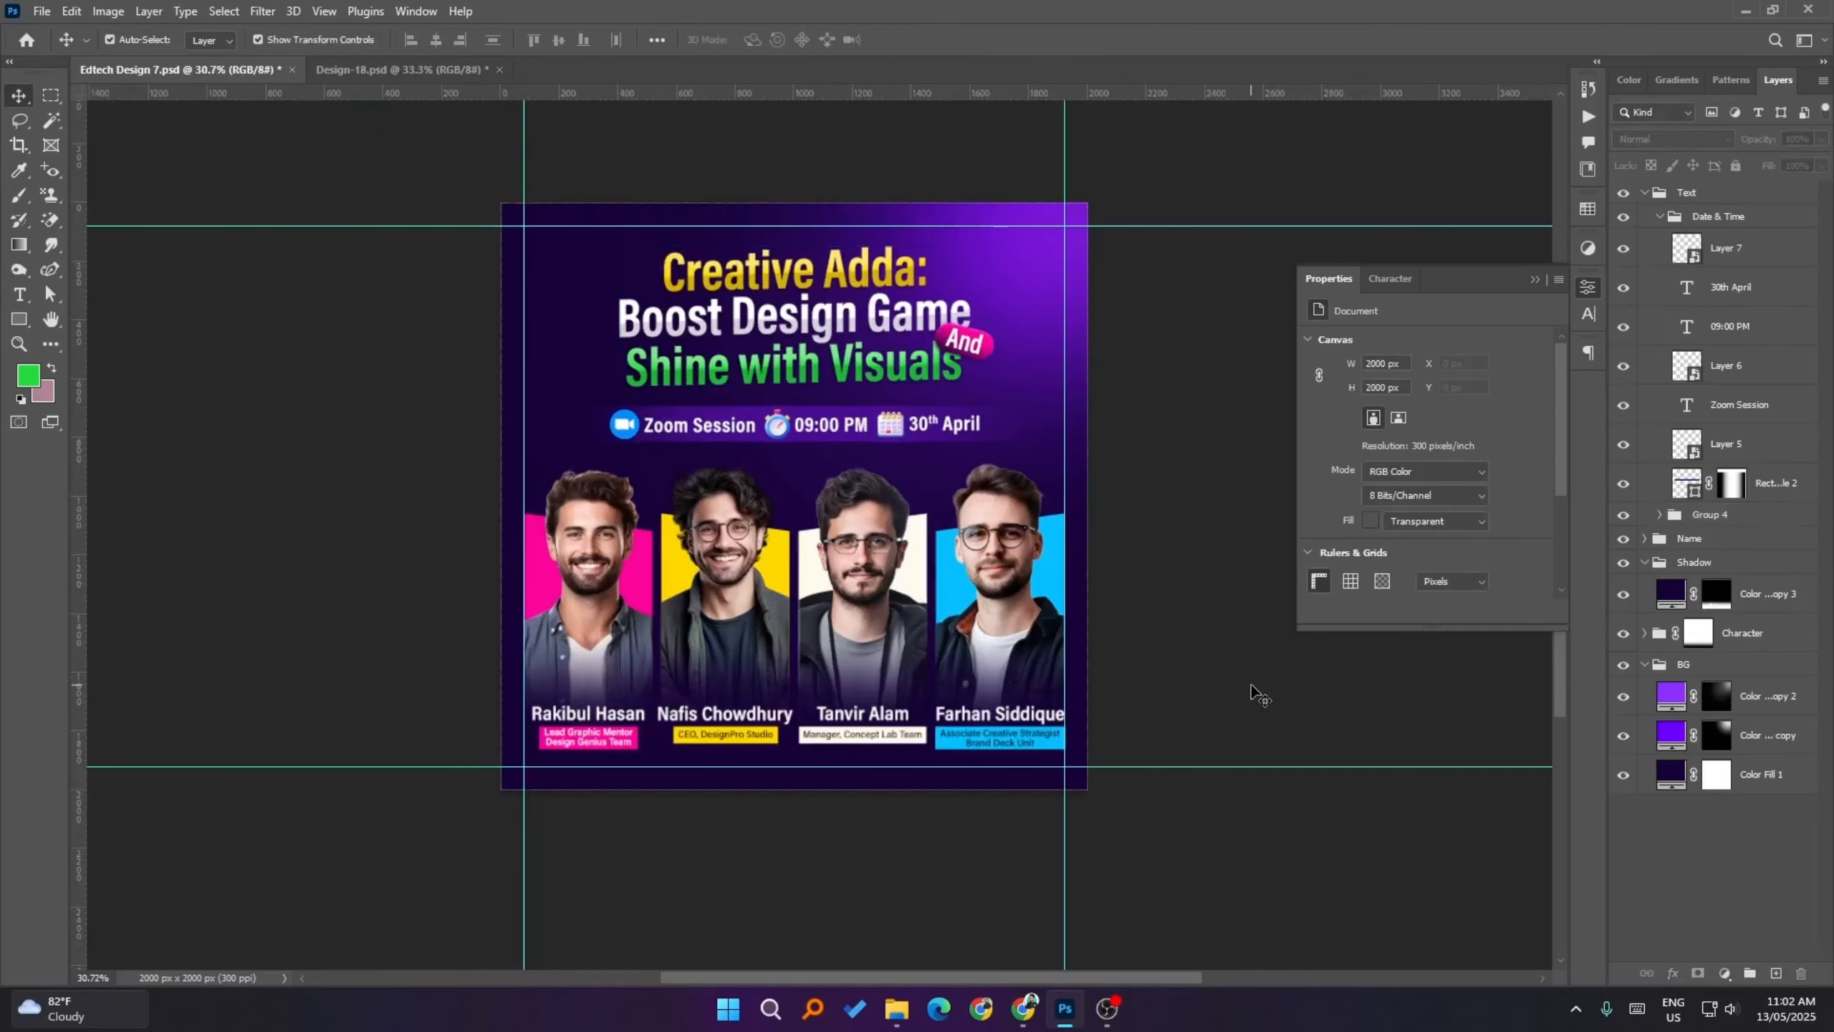
# - Select the Creative Adda, Boost Design Game and Shine with Visuals headline lines to inspect them
pyautogui.click(844, 281)
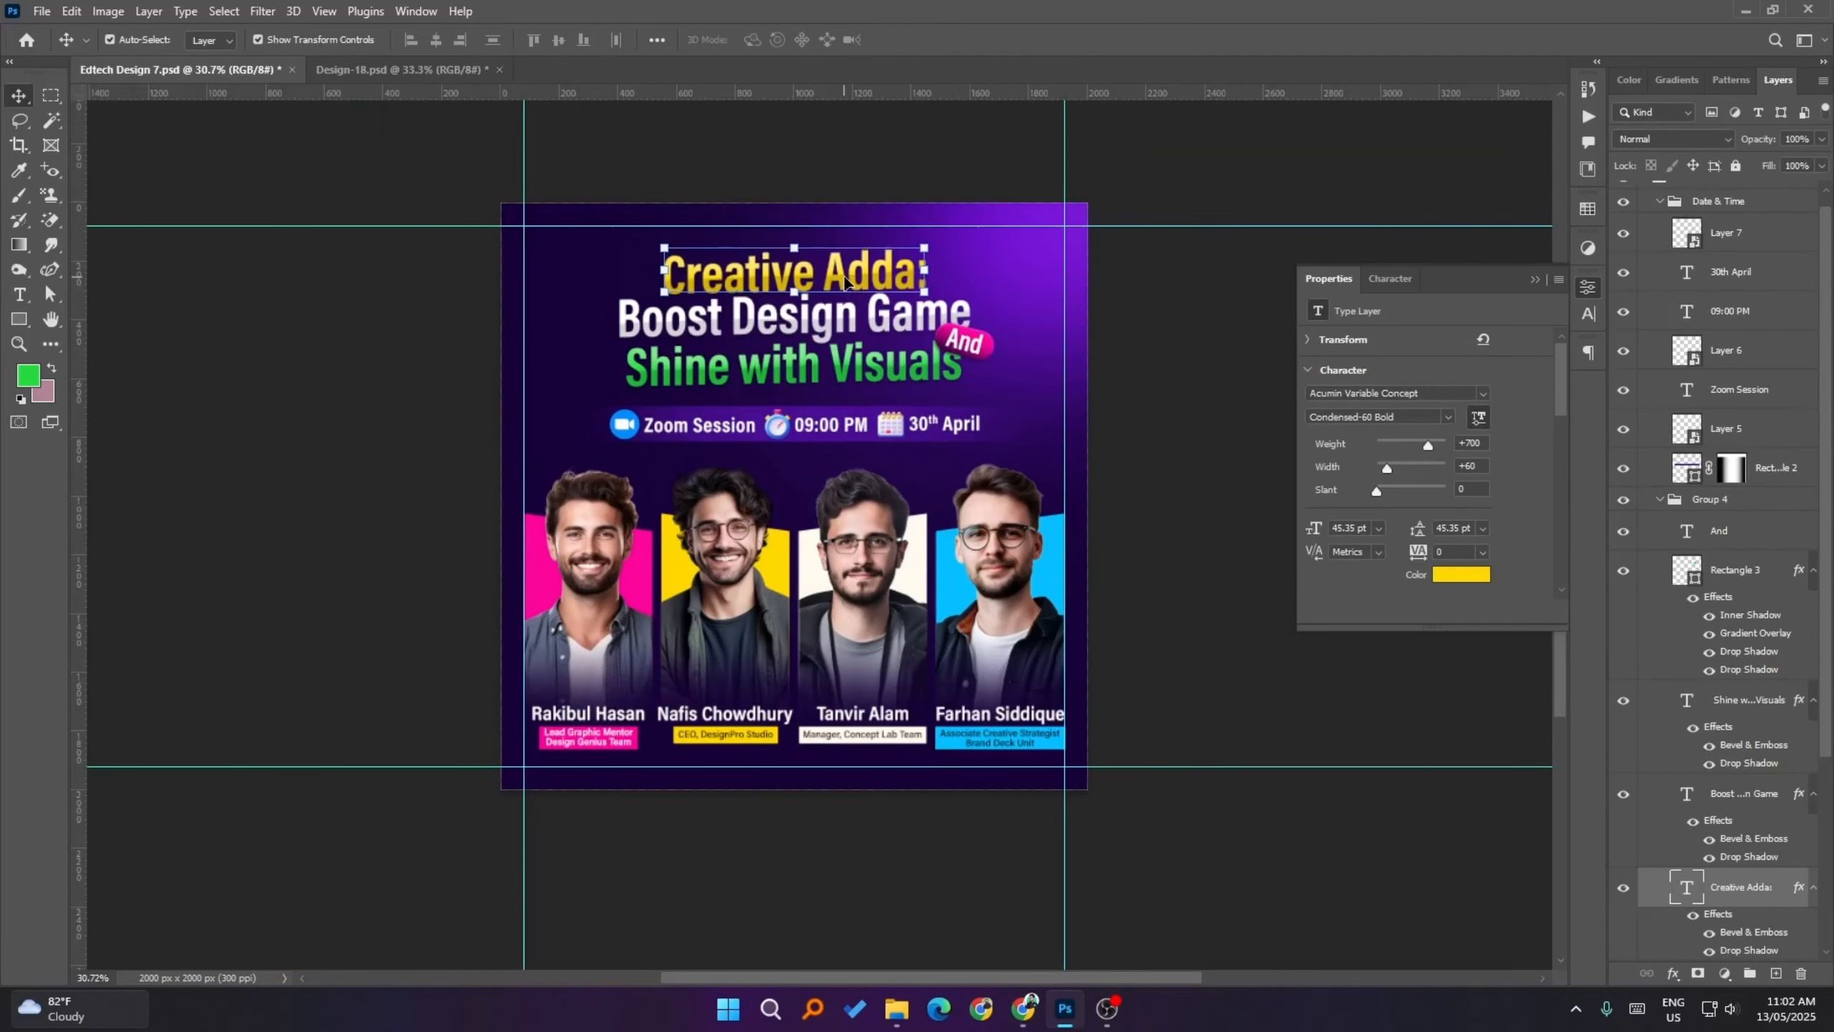
pyautogui.click(875, 379)
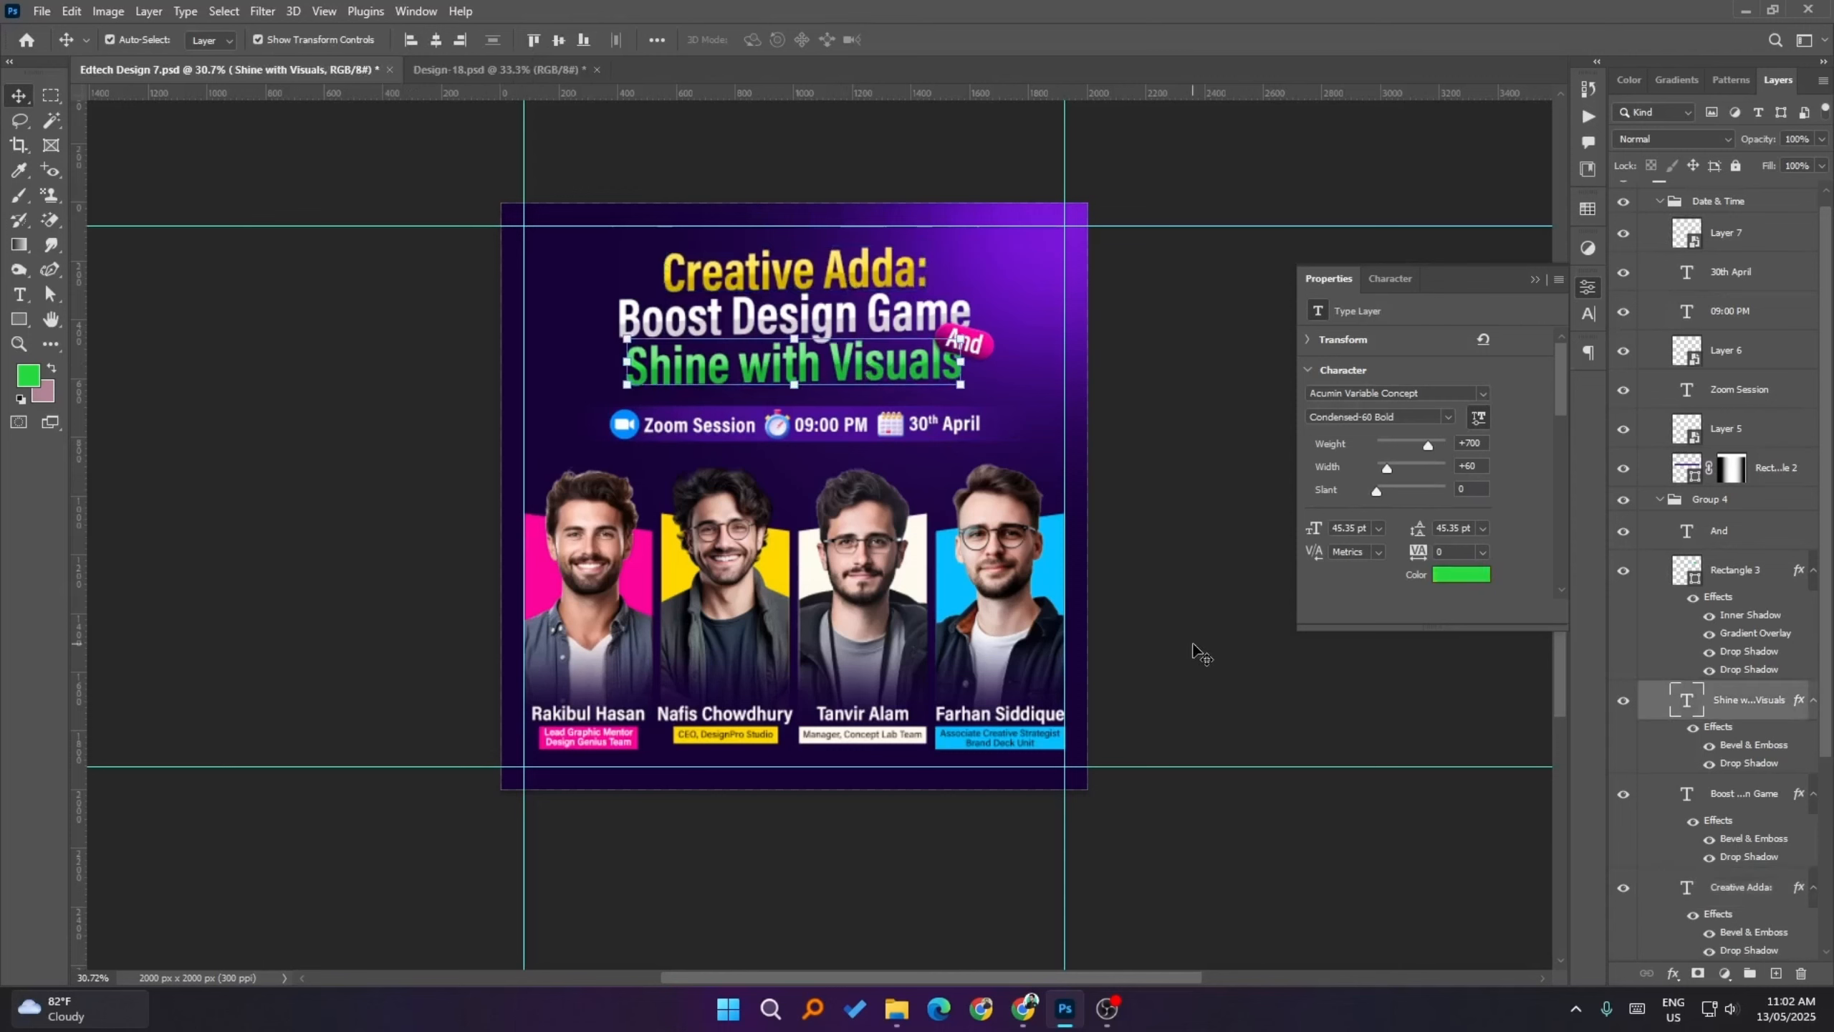
pyautogui.click(195, 492)
pyautogui.click(864, 322)
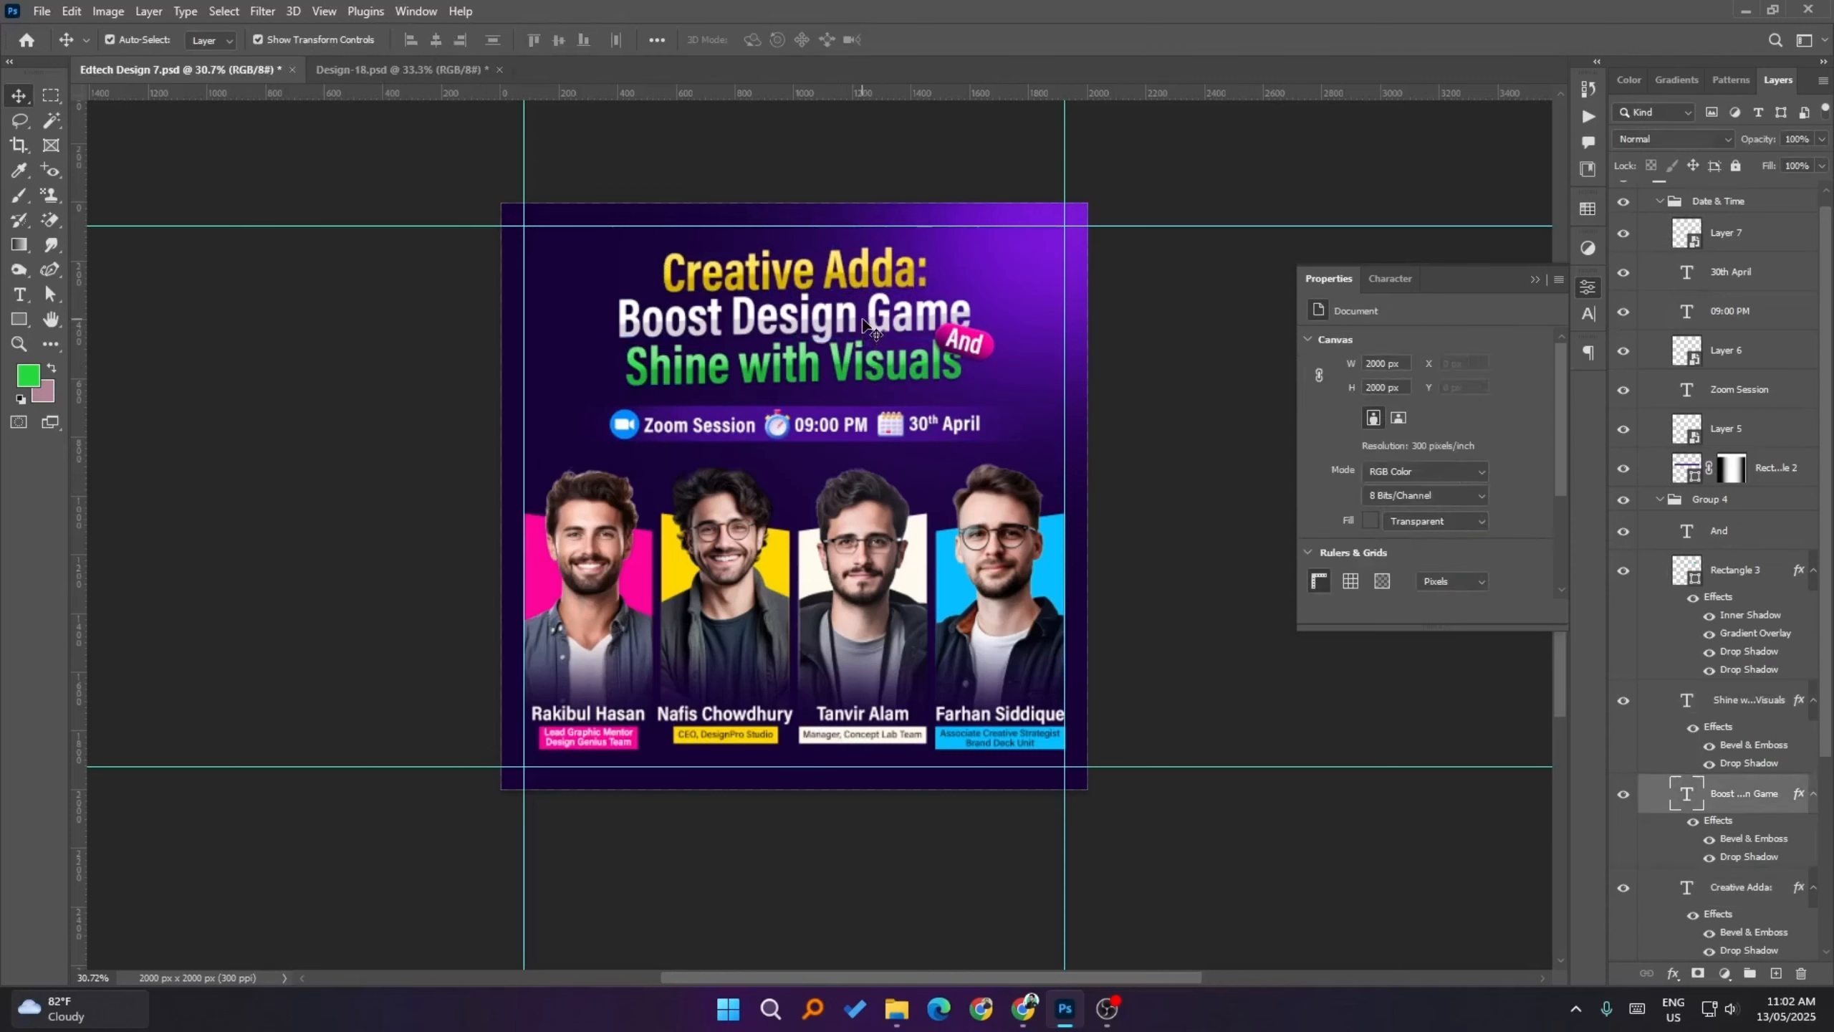
pyautogui.click(1729, 703)
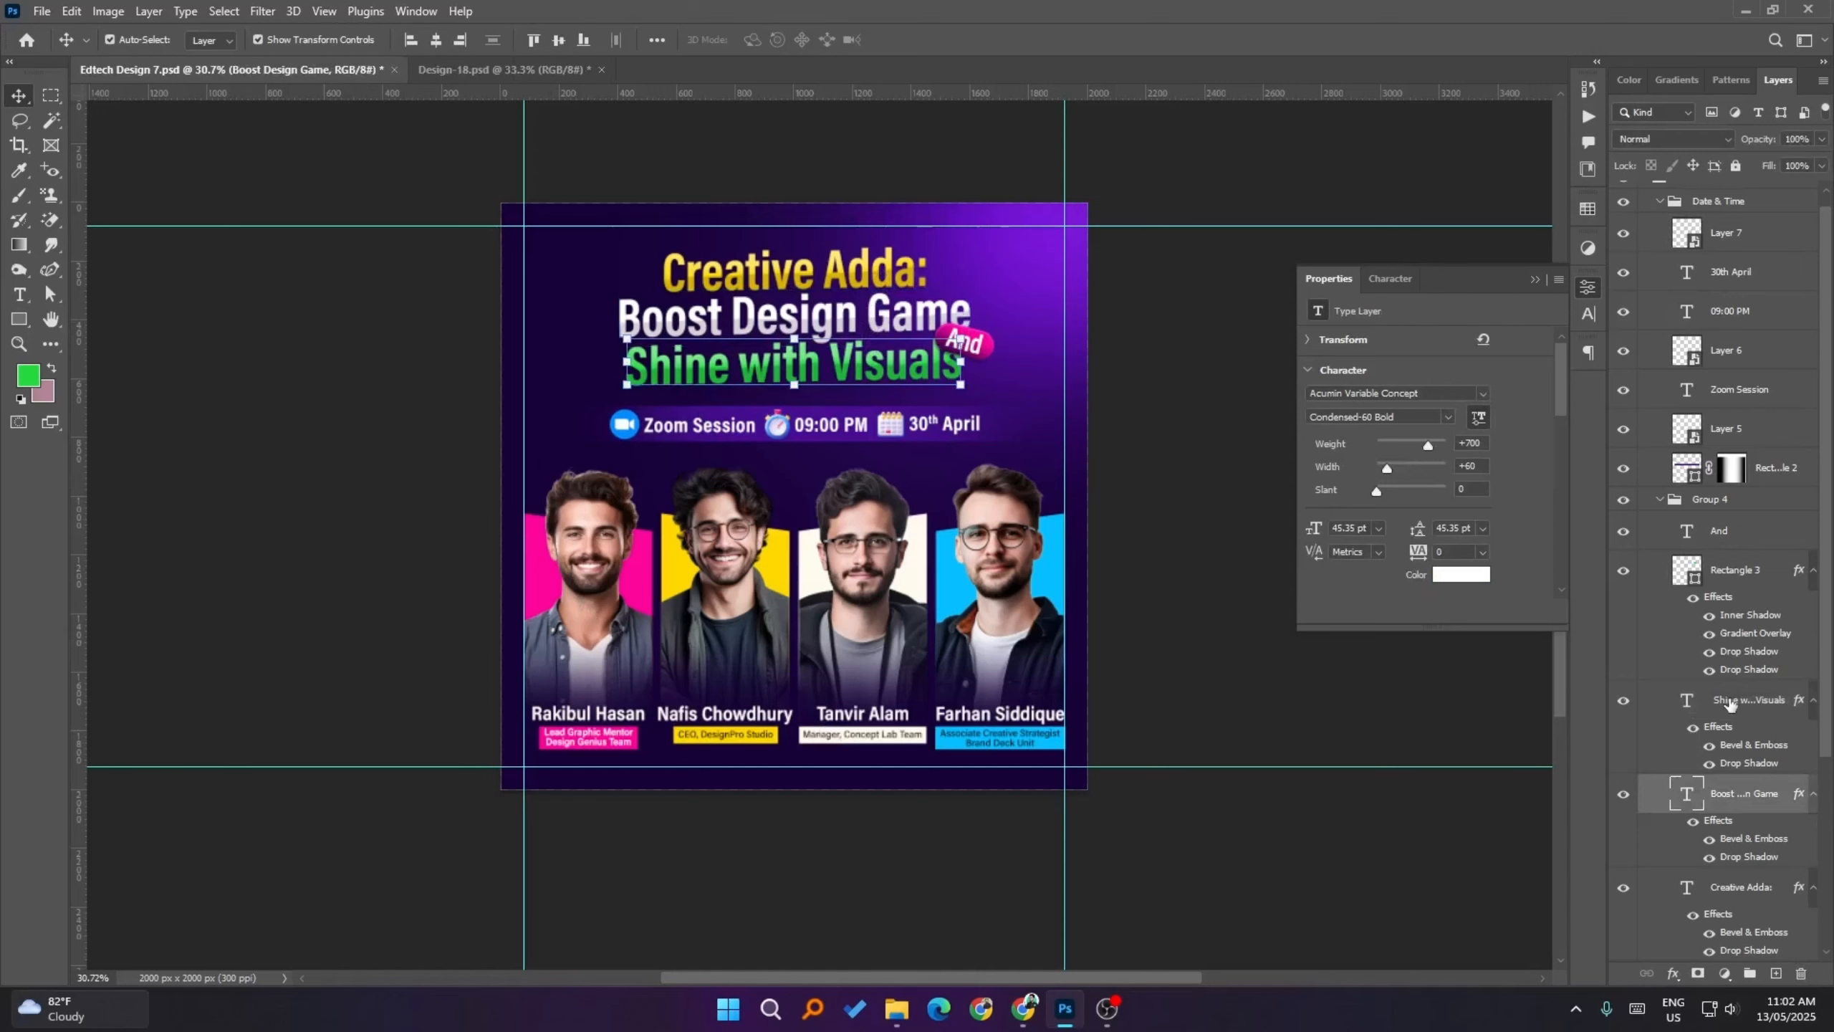
pyautogui.scroll(-2, 1754, 824)
pyautogui.keyDown('shift'); pyautogui.click(1744, 814); pyautogui.keyUp('shift')
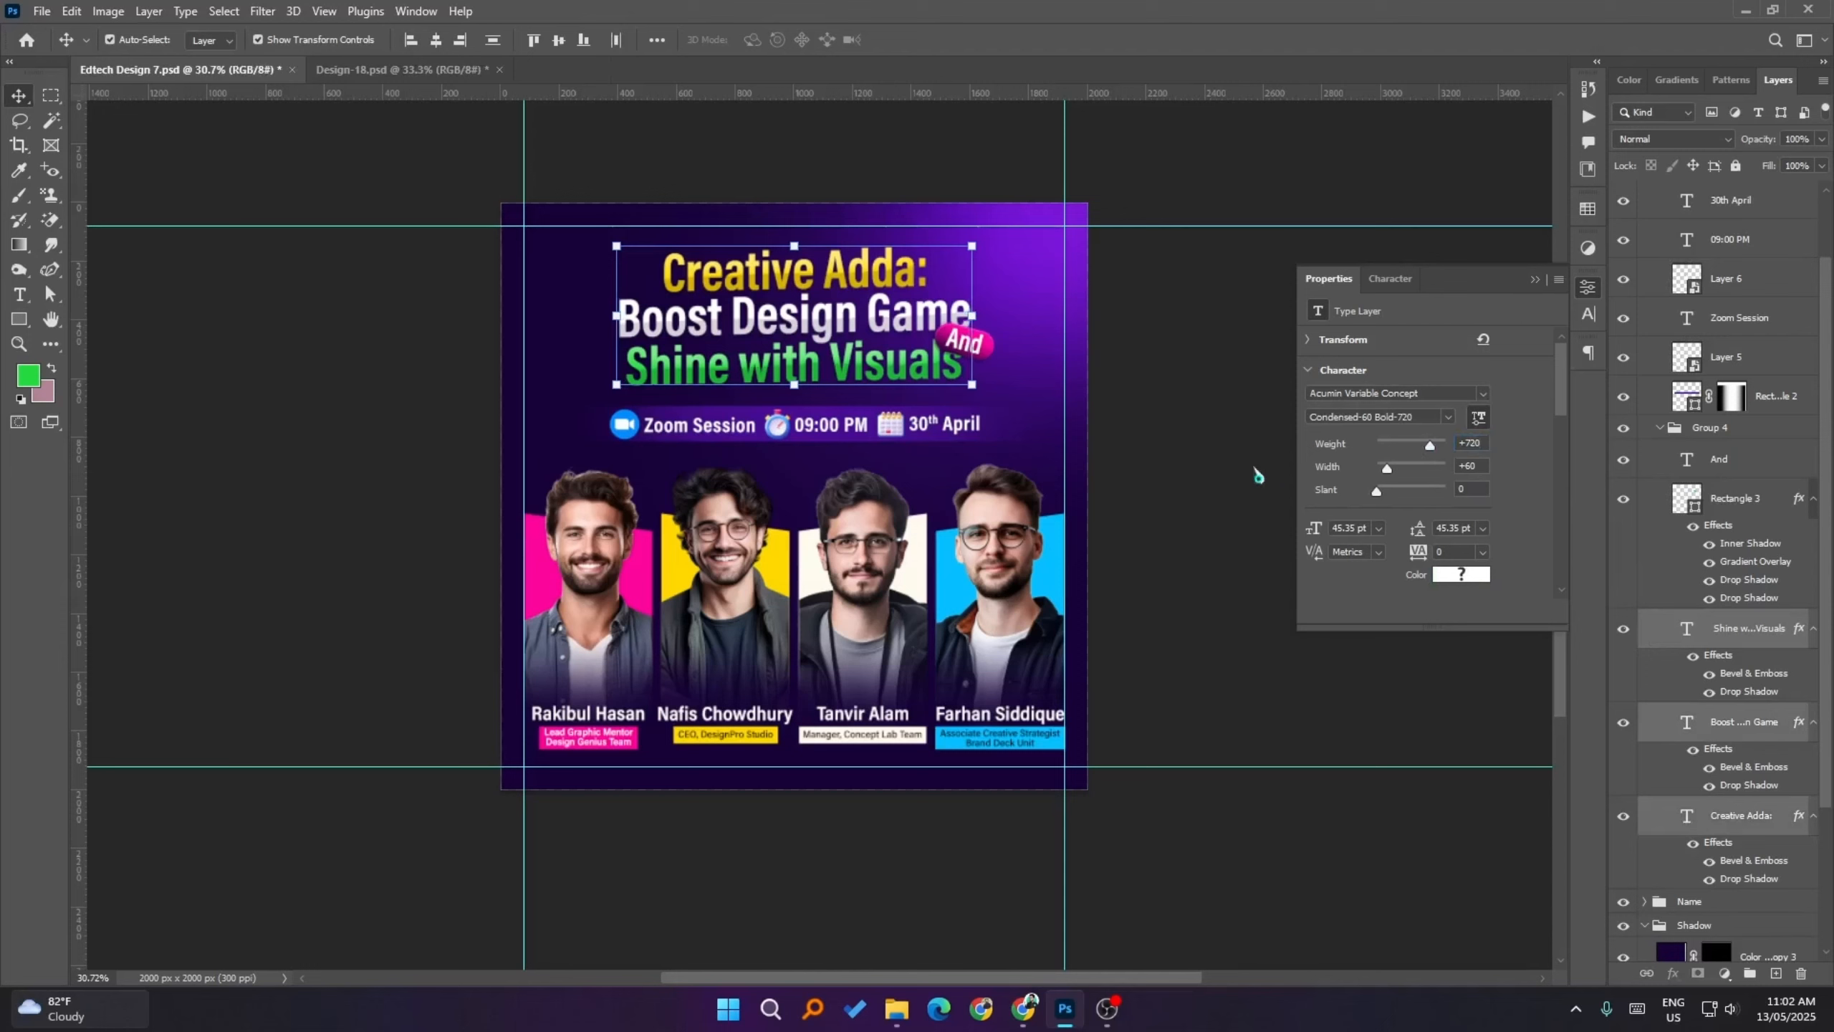
pyautogui.click(1200, 464)
pyautogui.click(843, 285)
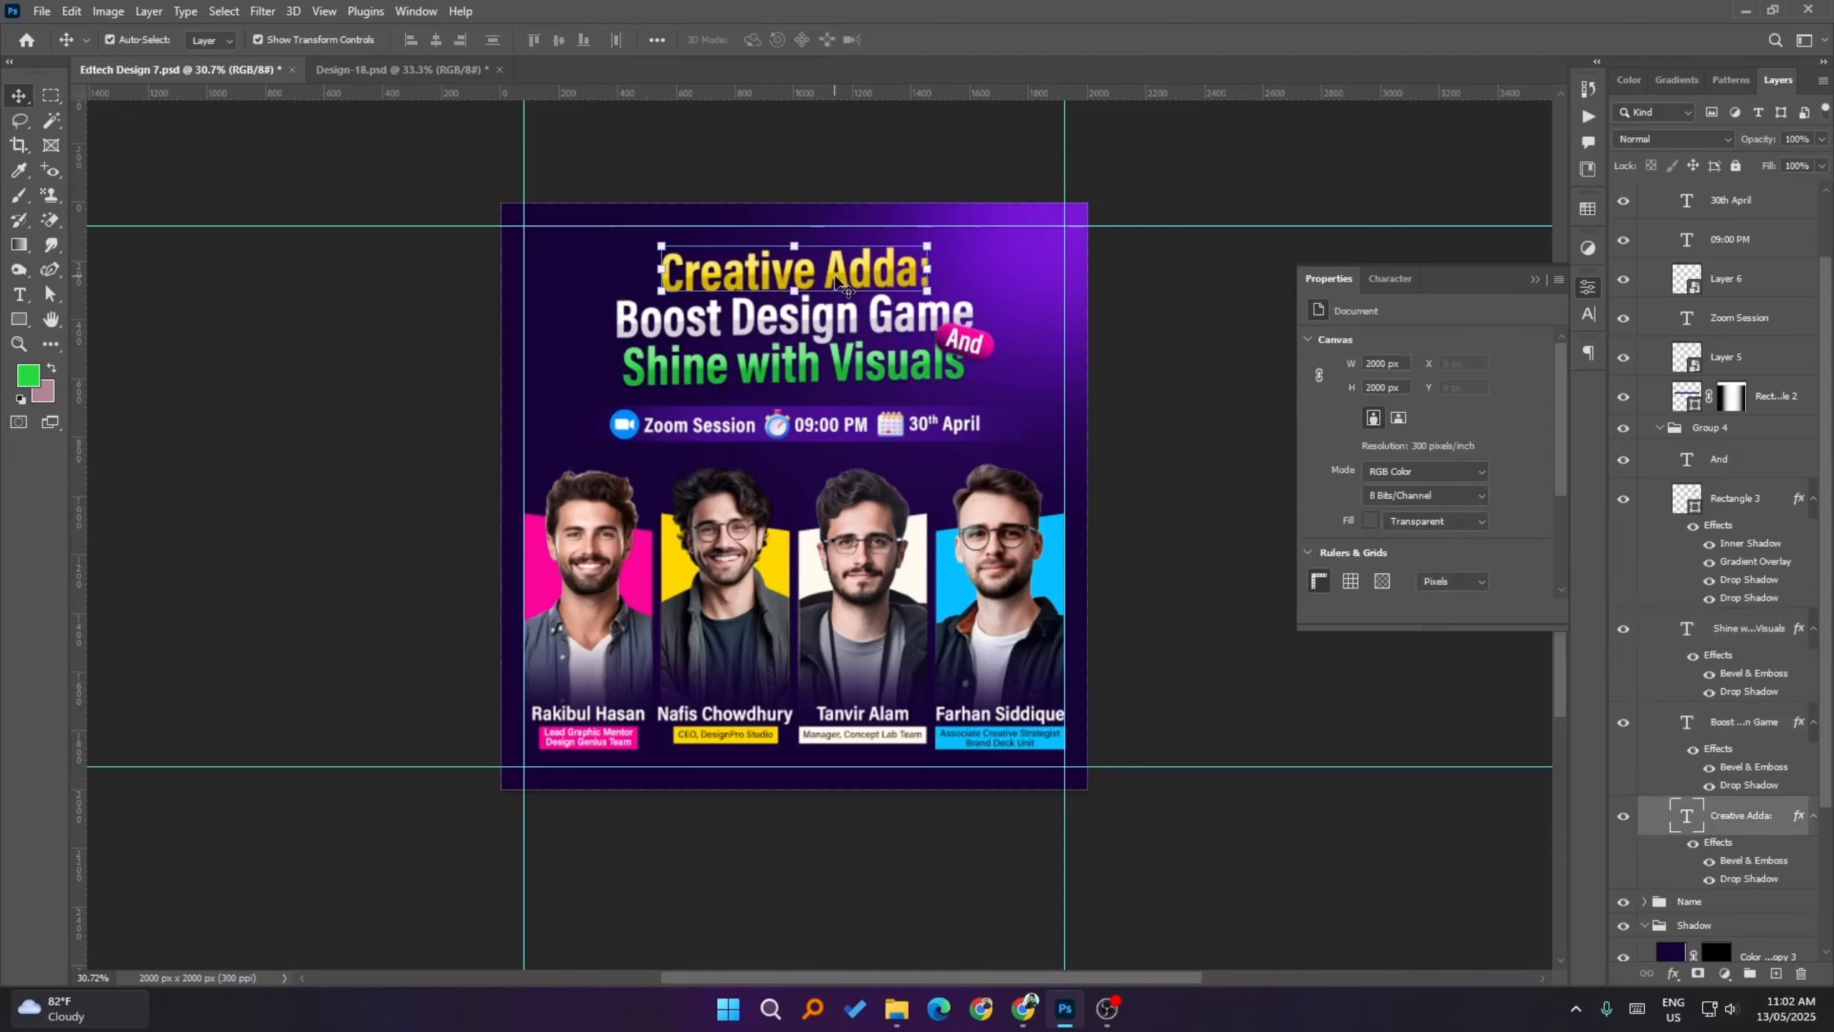
pyautogui.click(1167, 297)
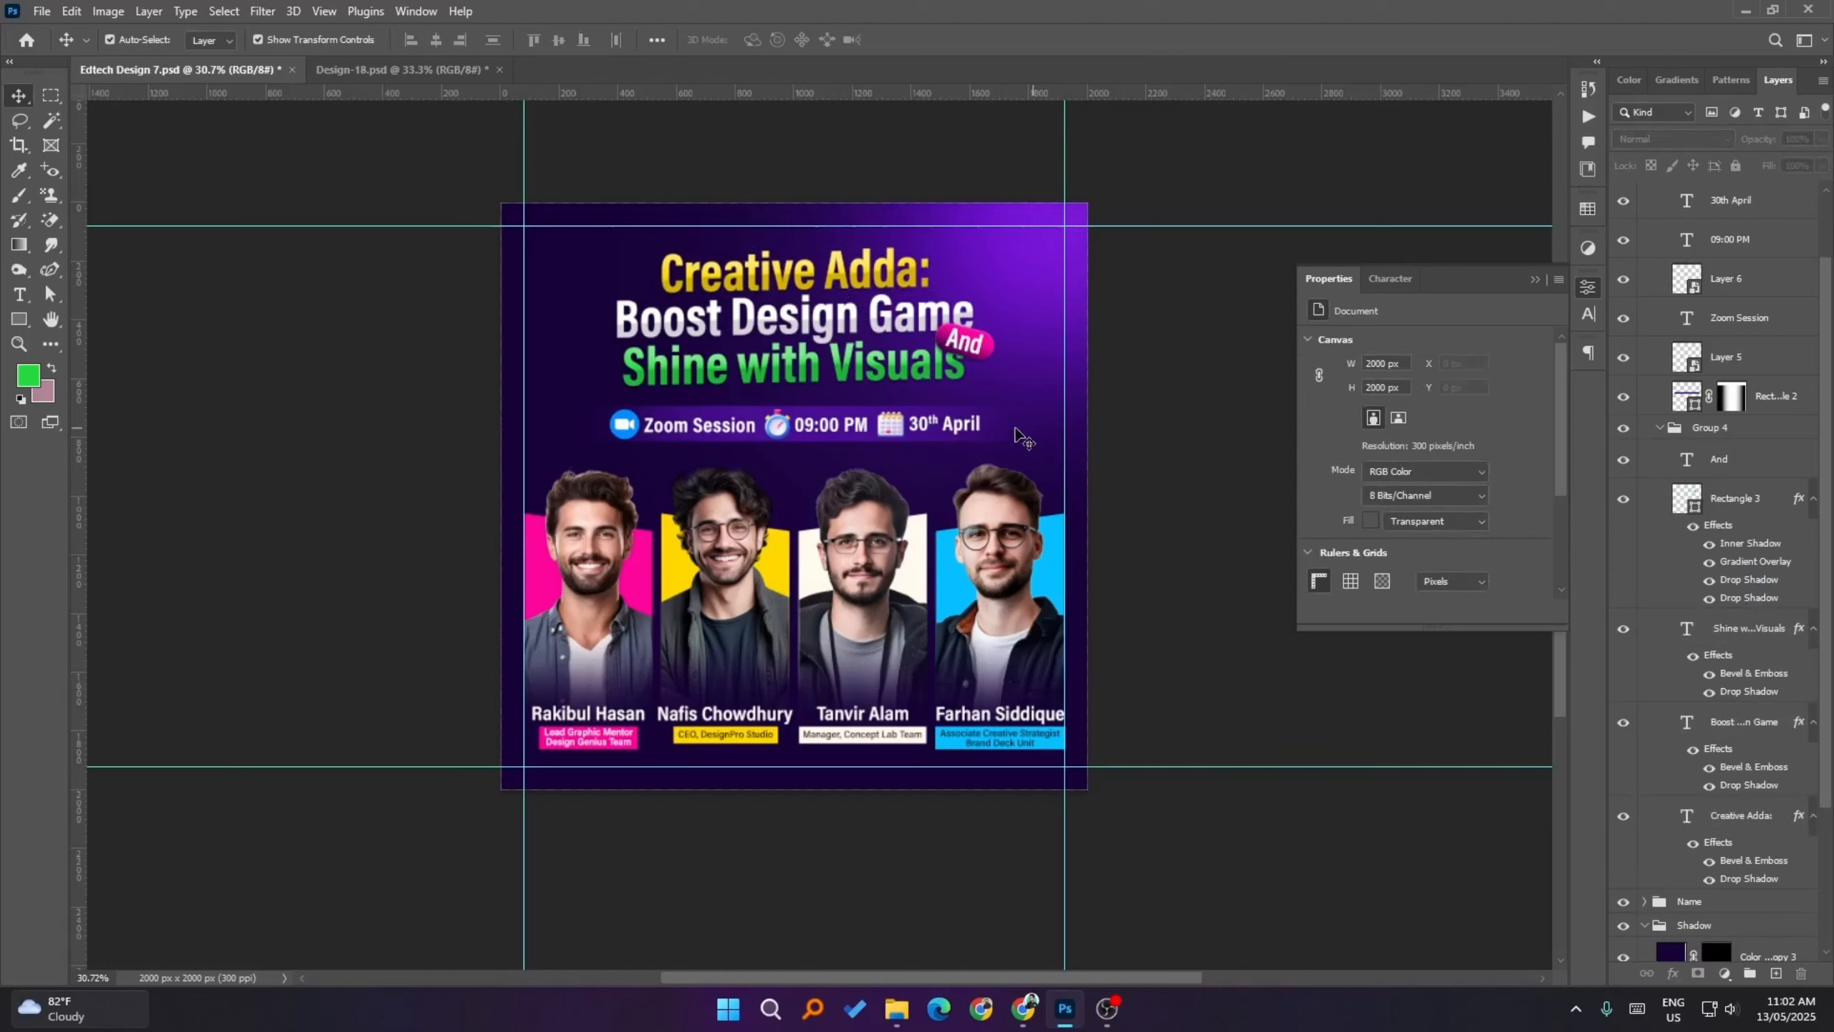
# - Enlarge headline Group 4 to about 105% and confirm
pyautogui.click(1735, 434)
pyautogui.moveTo(996, 251); pyautogui.dragTo(1011, 253)
pyautogui.click(946, 41)
pyautogui.click(1276, 538)
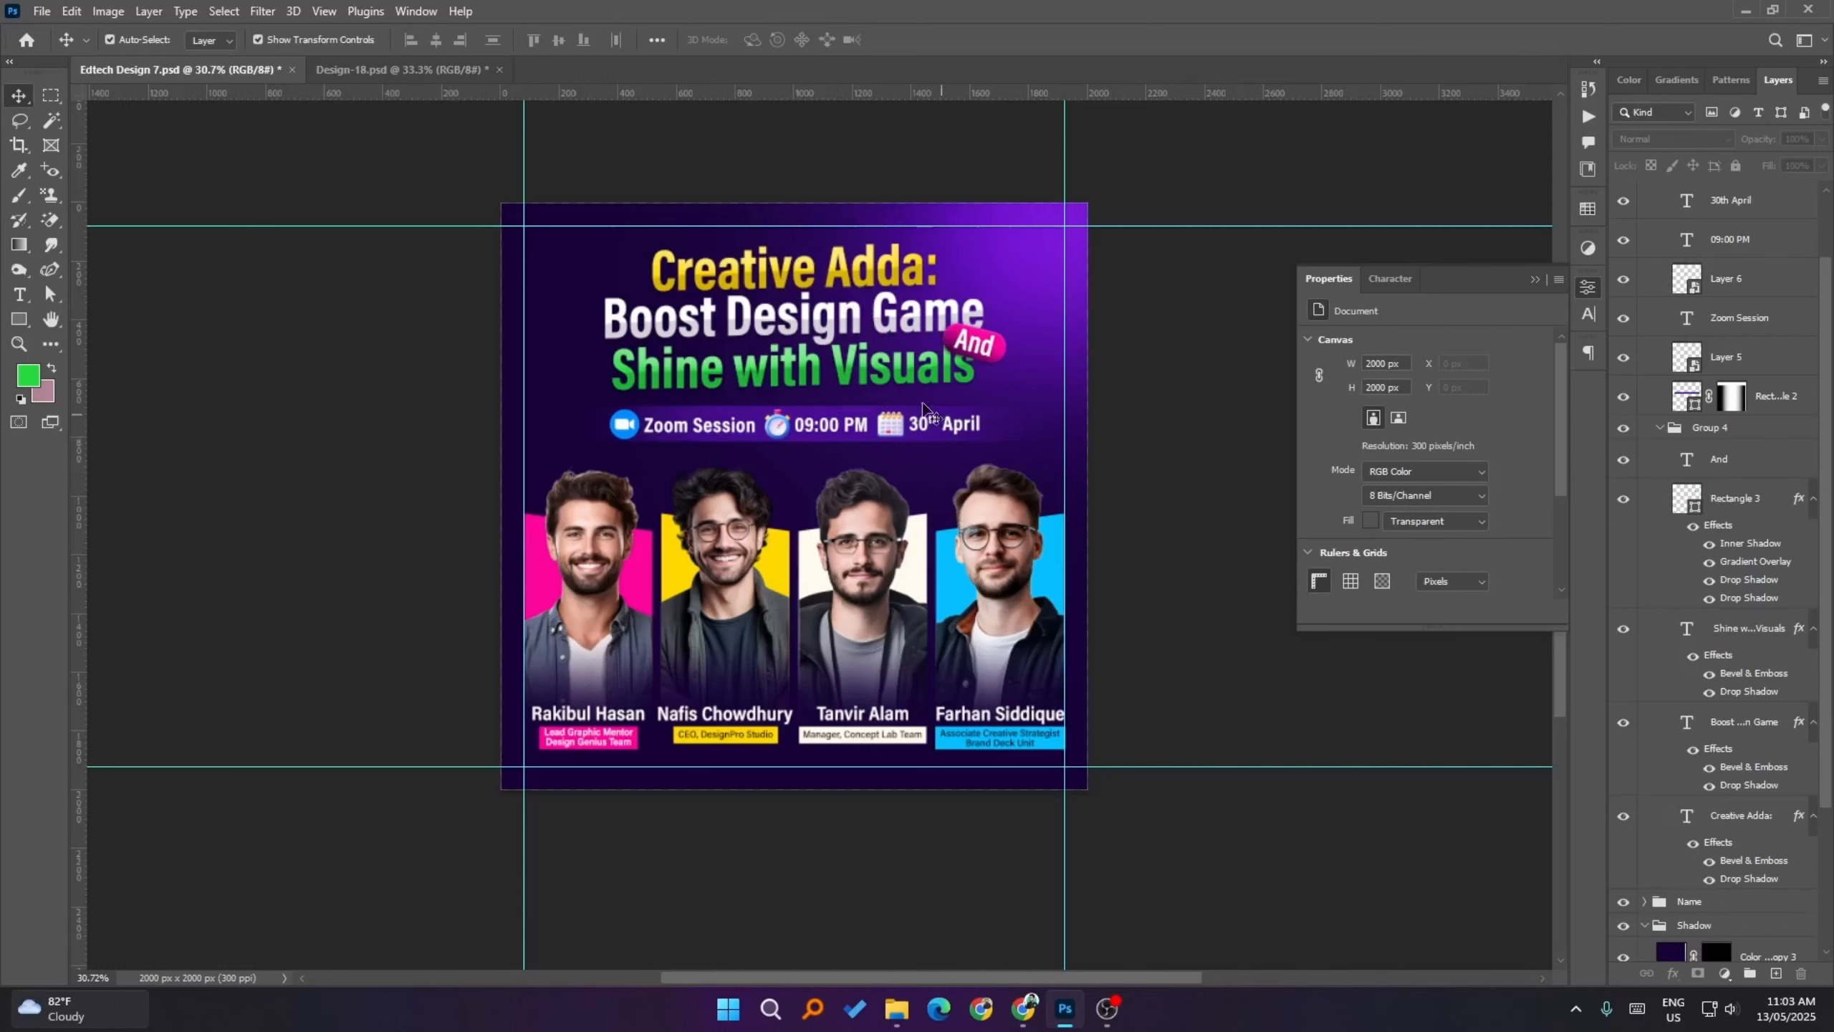
# - Check the Boost Design Game line's bold condensed Acumin Variable Concept settings, then deselect
pyautogui.click(872, 363)
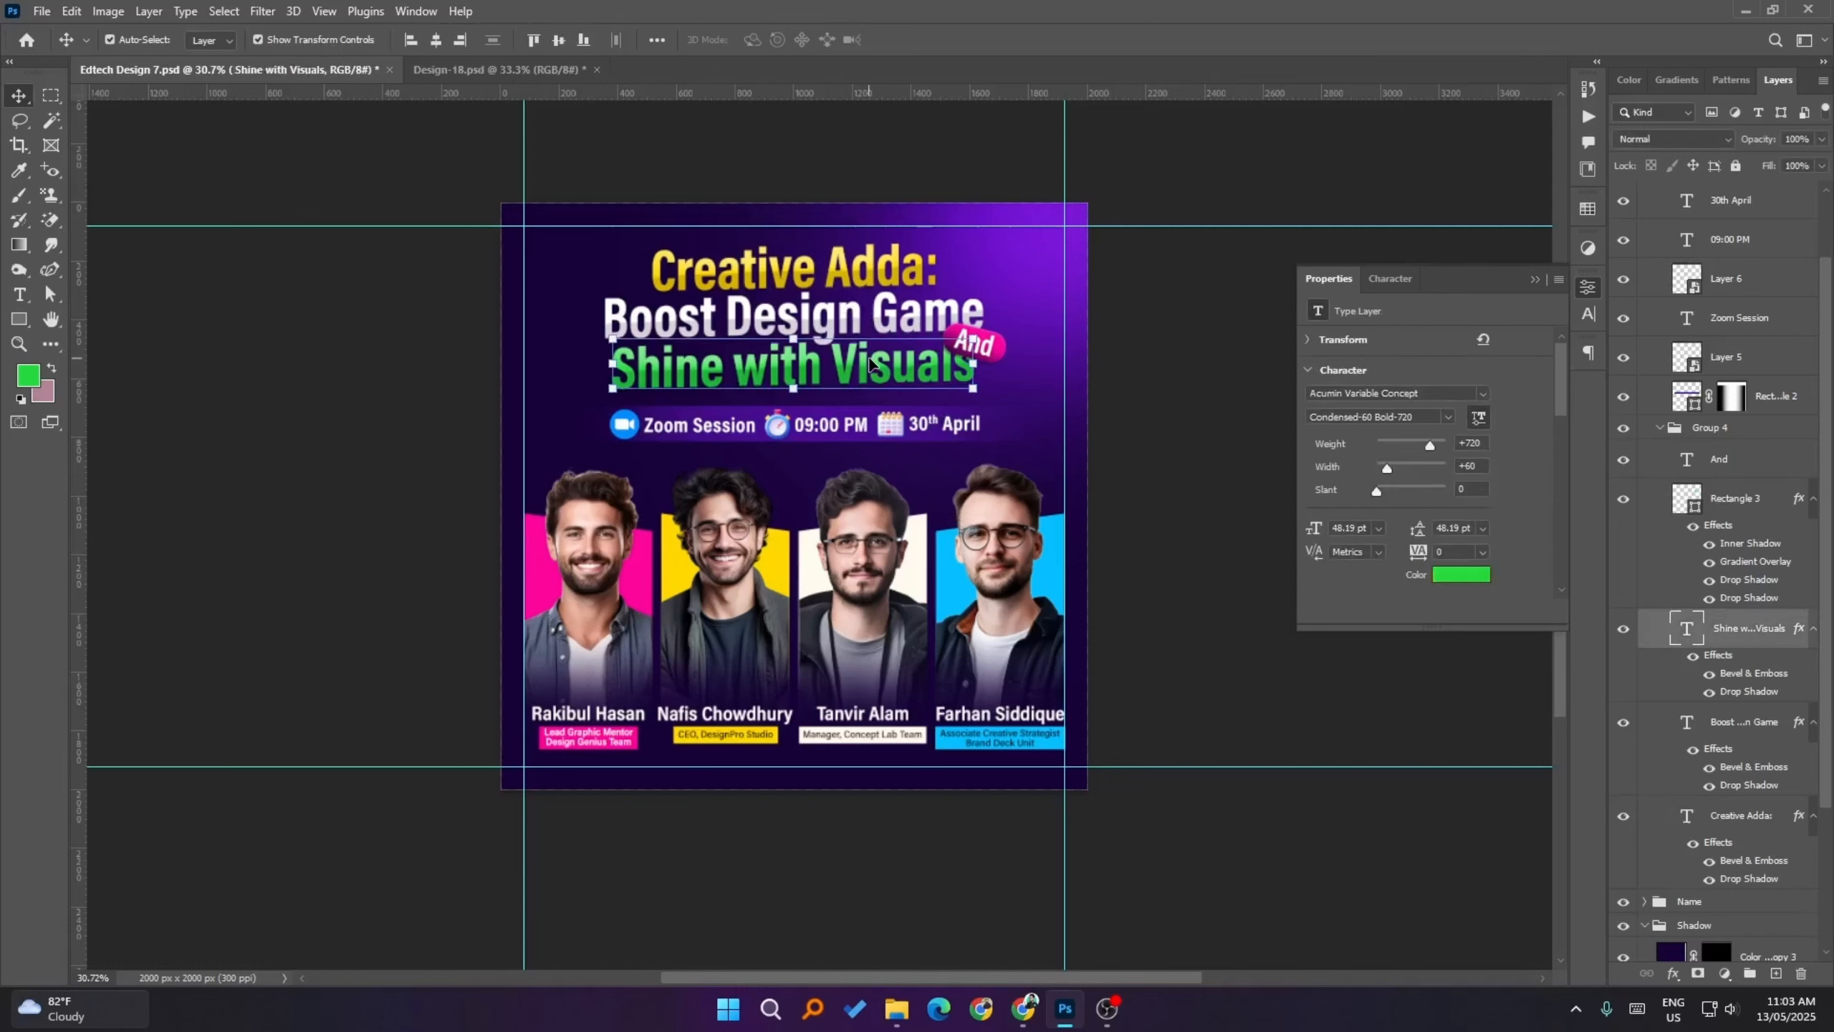
pyautogui.click(1228, 361)
pyautogui.click(931, 318)
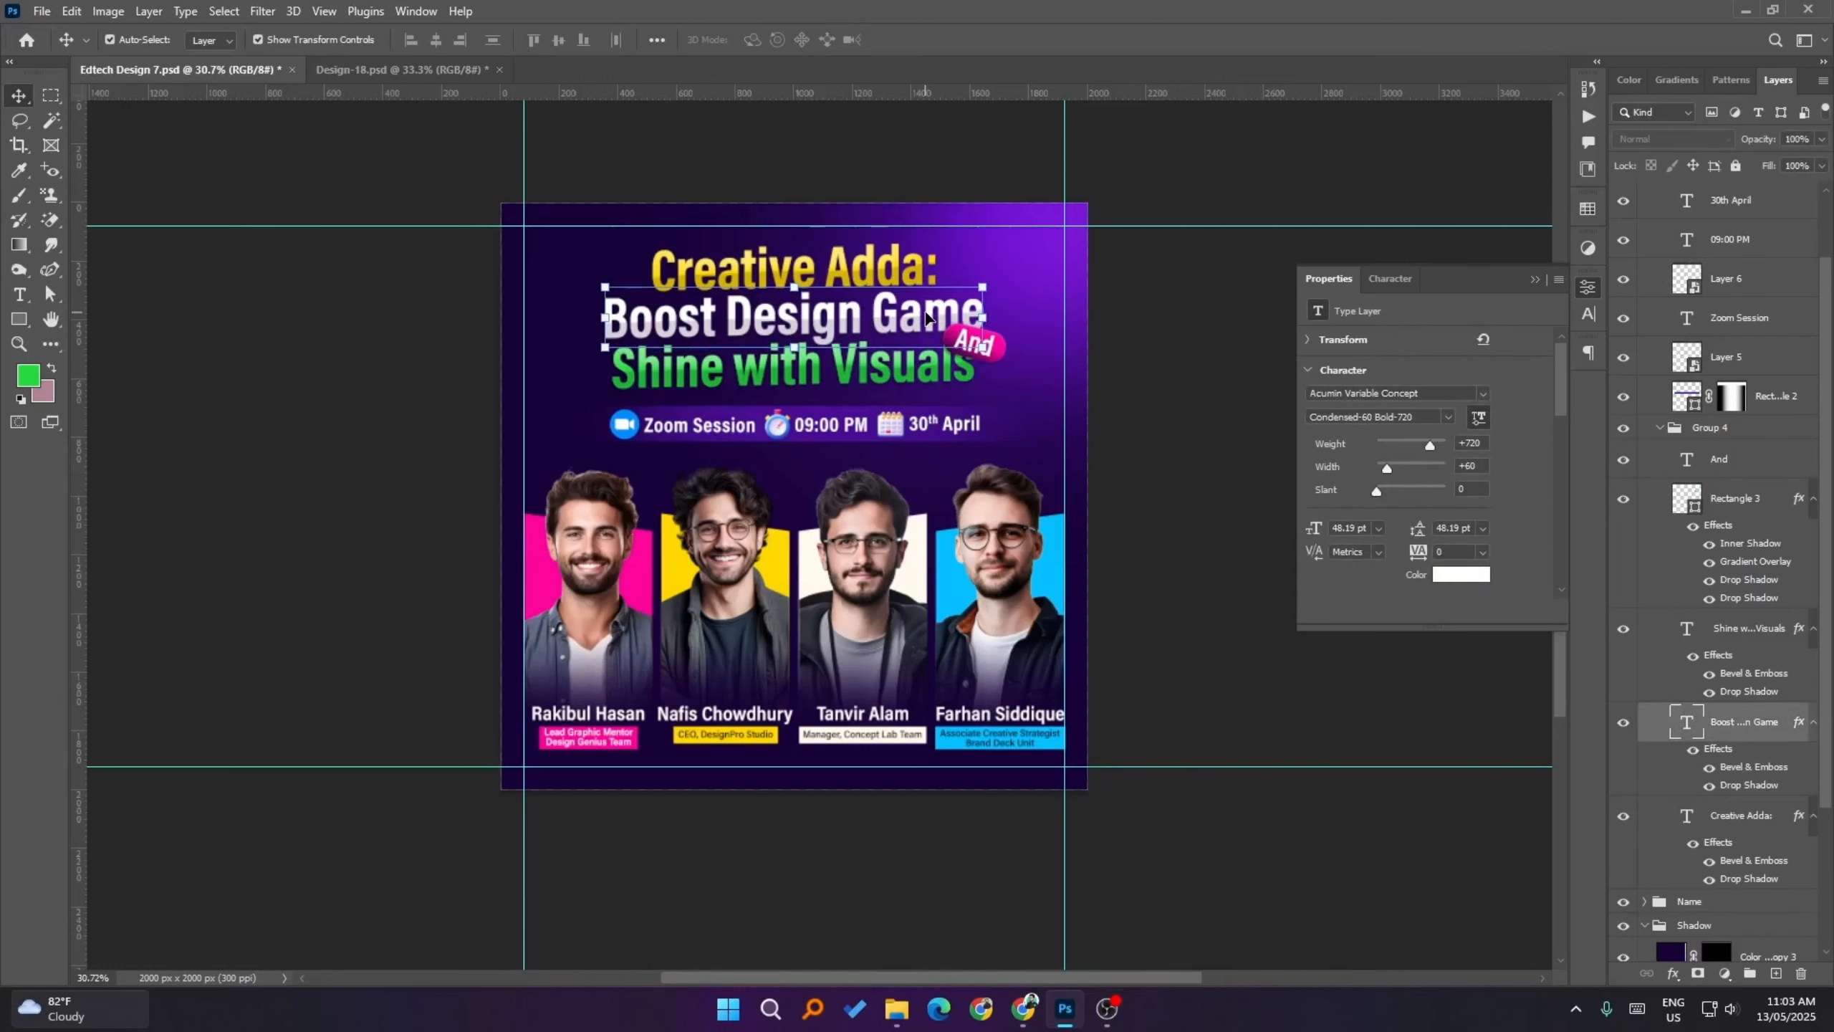
pyautogui.click(1202, 302)
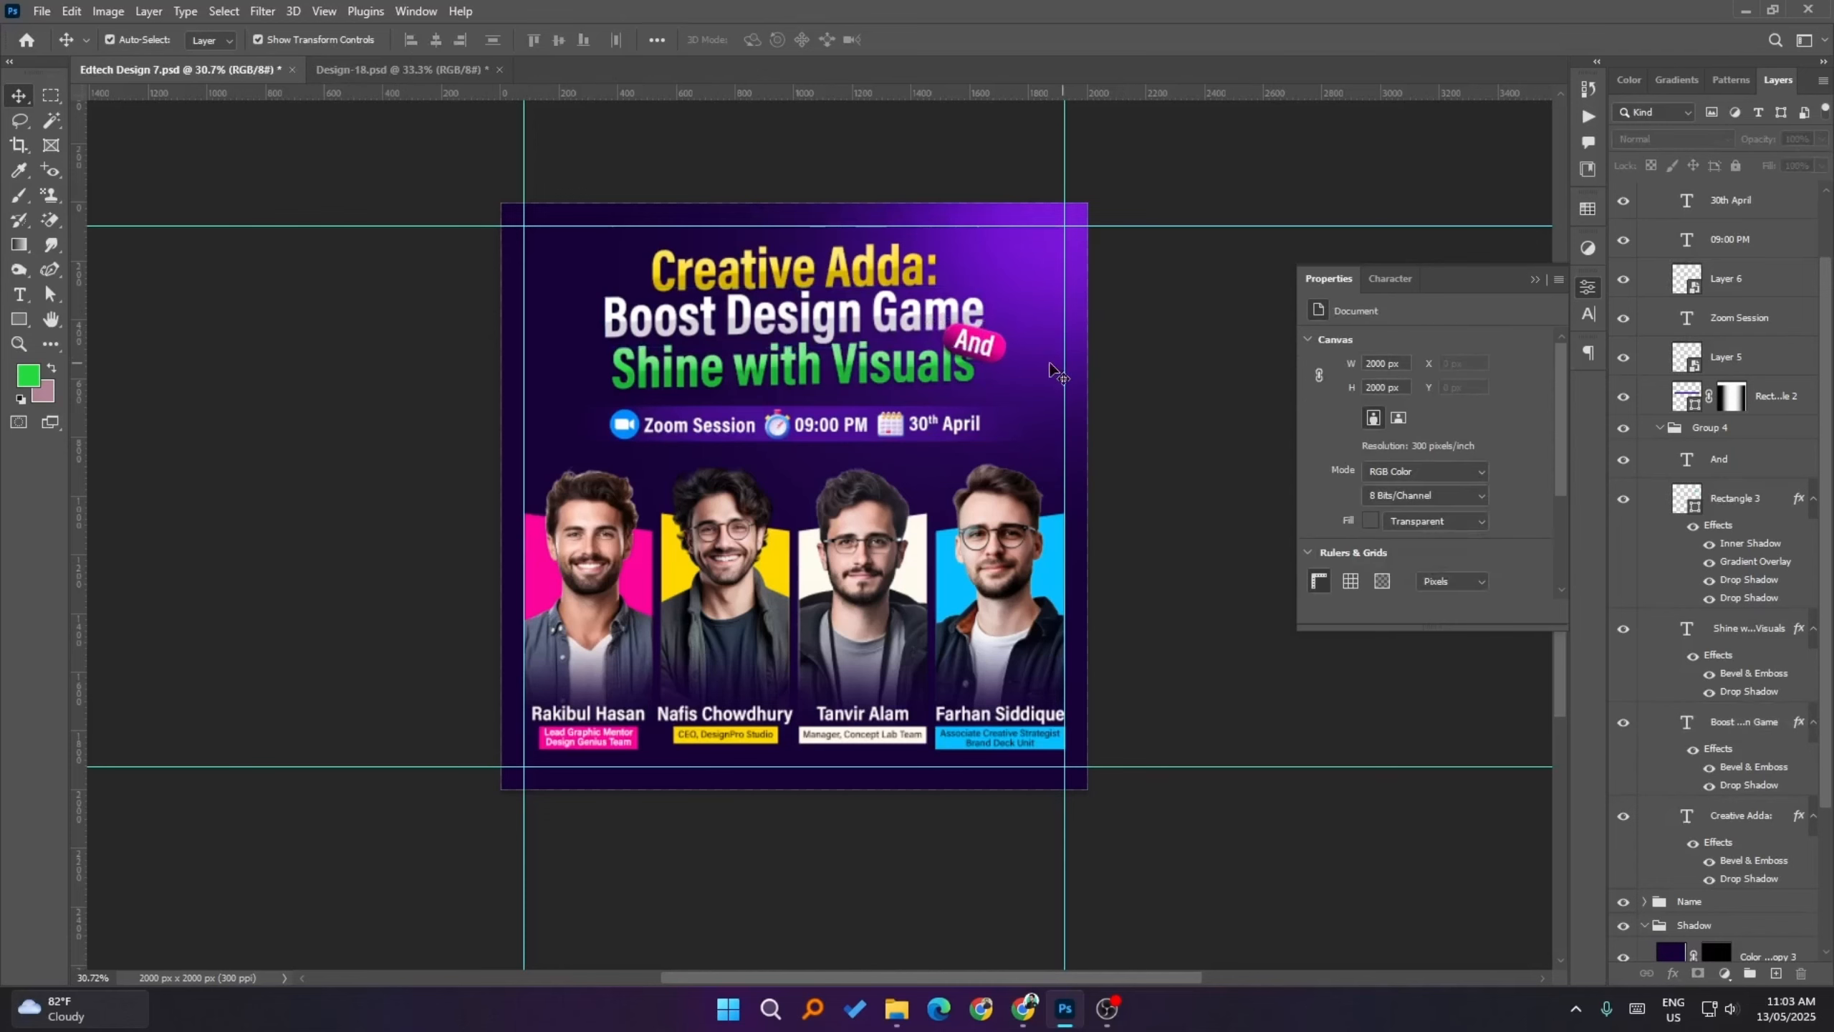
# - Select the pink badge with its And text, undoing an accidental text shift
pyautogui.scroll(5, 1018, 356)
pyautogui.click(960, 368)
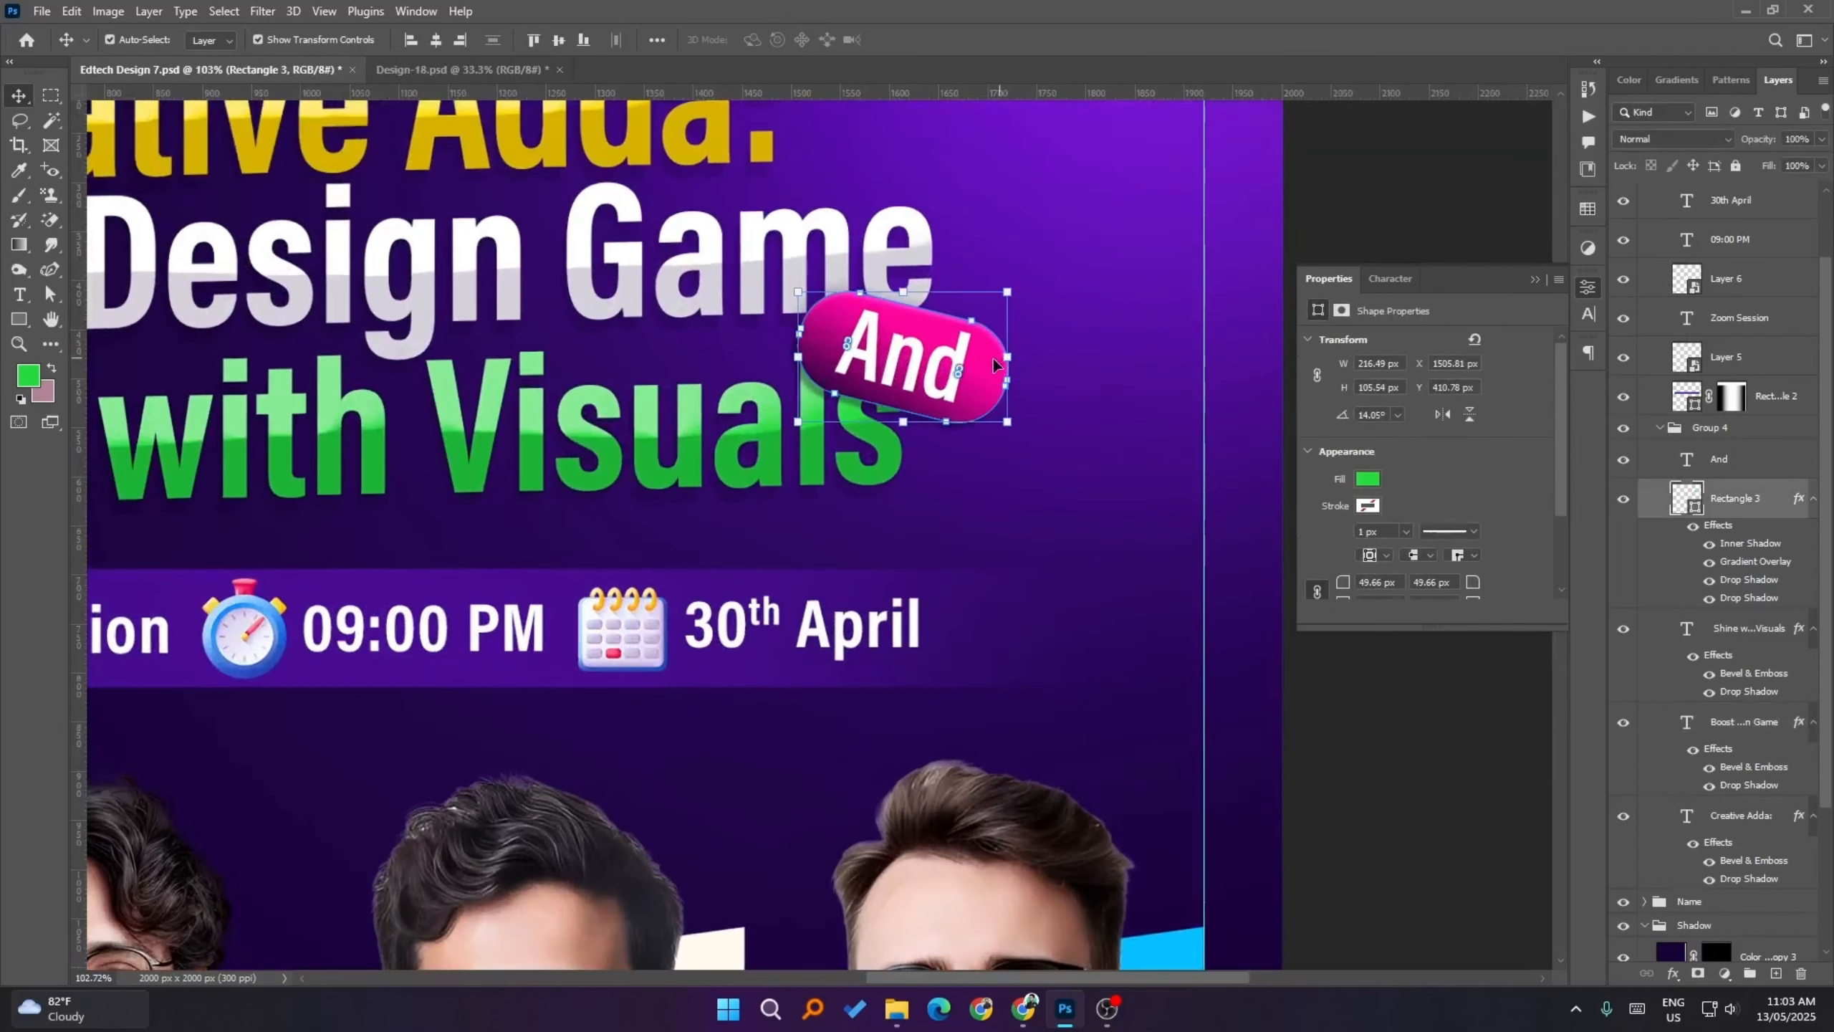
pyautogui.moveTo(952, 348); pyautogui.dragTo(981, 343)
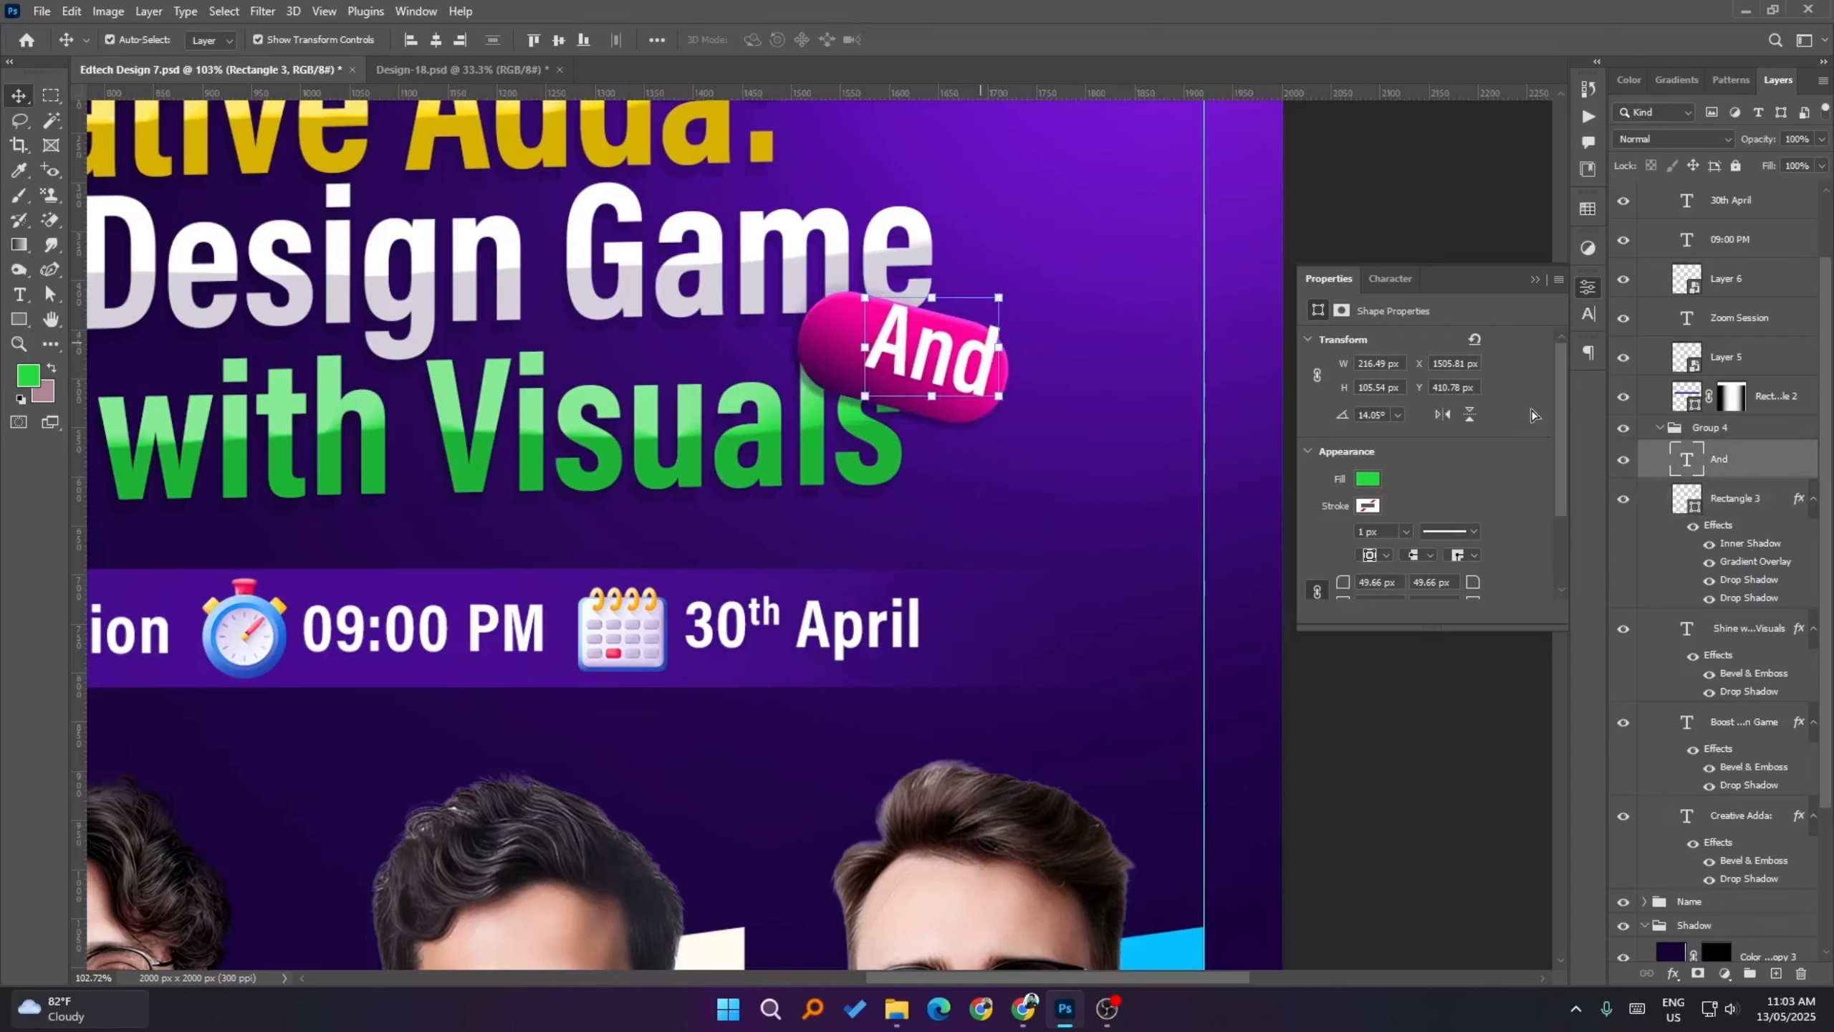
pyautogui.keyDown('shift'); pyautogui.click(1729, 512); pyautogui.keyUp('shift')
pyautogui.hotkey('ctrl', 'z')
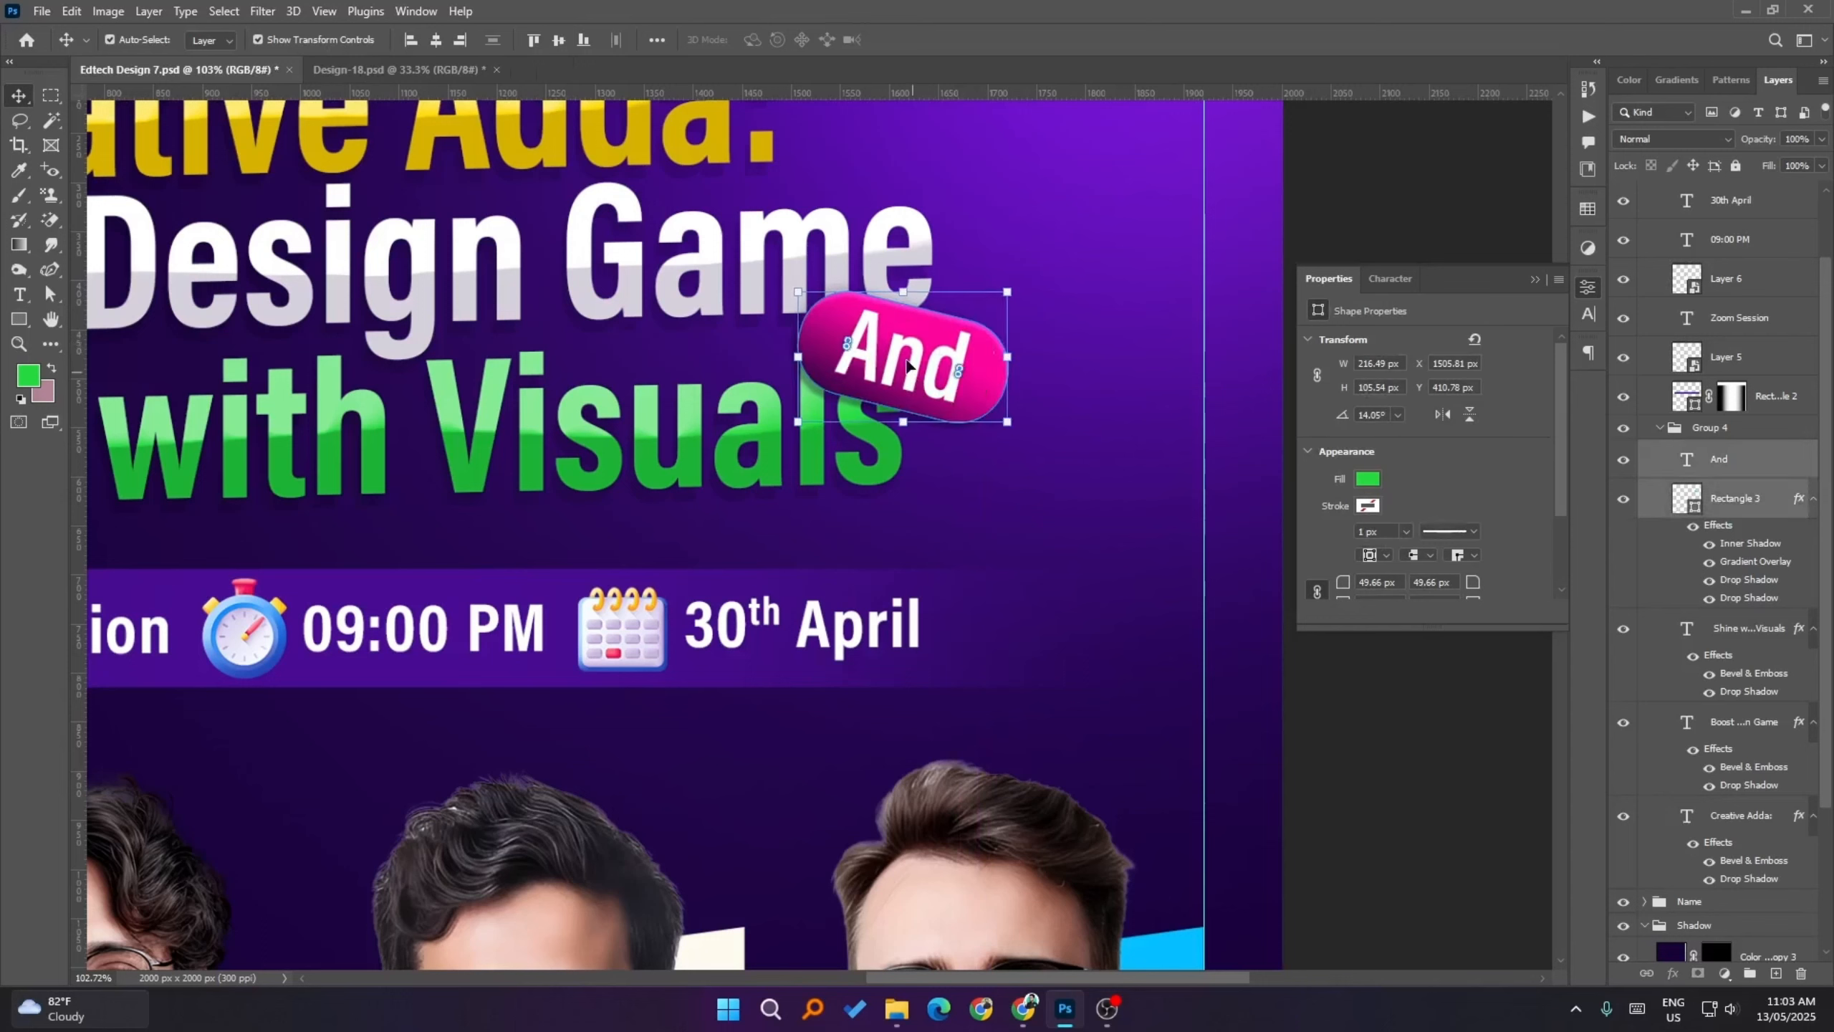
# - Scale the And badge to about 93% and move it up-left against Boost Design Game
pyautogui.moveTo(1008, 293); pyautogui.dragTo(1003, 294)
pyautogui.moveTo(938, 362); pyautogui.dragTo(953, 354)
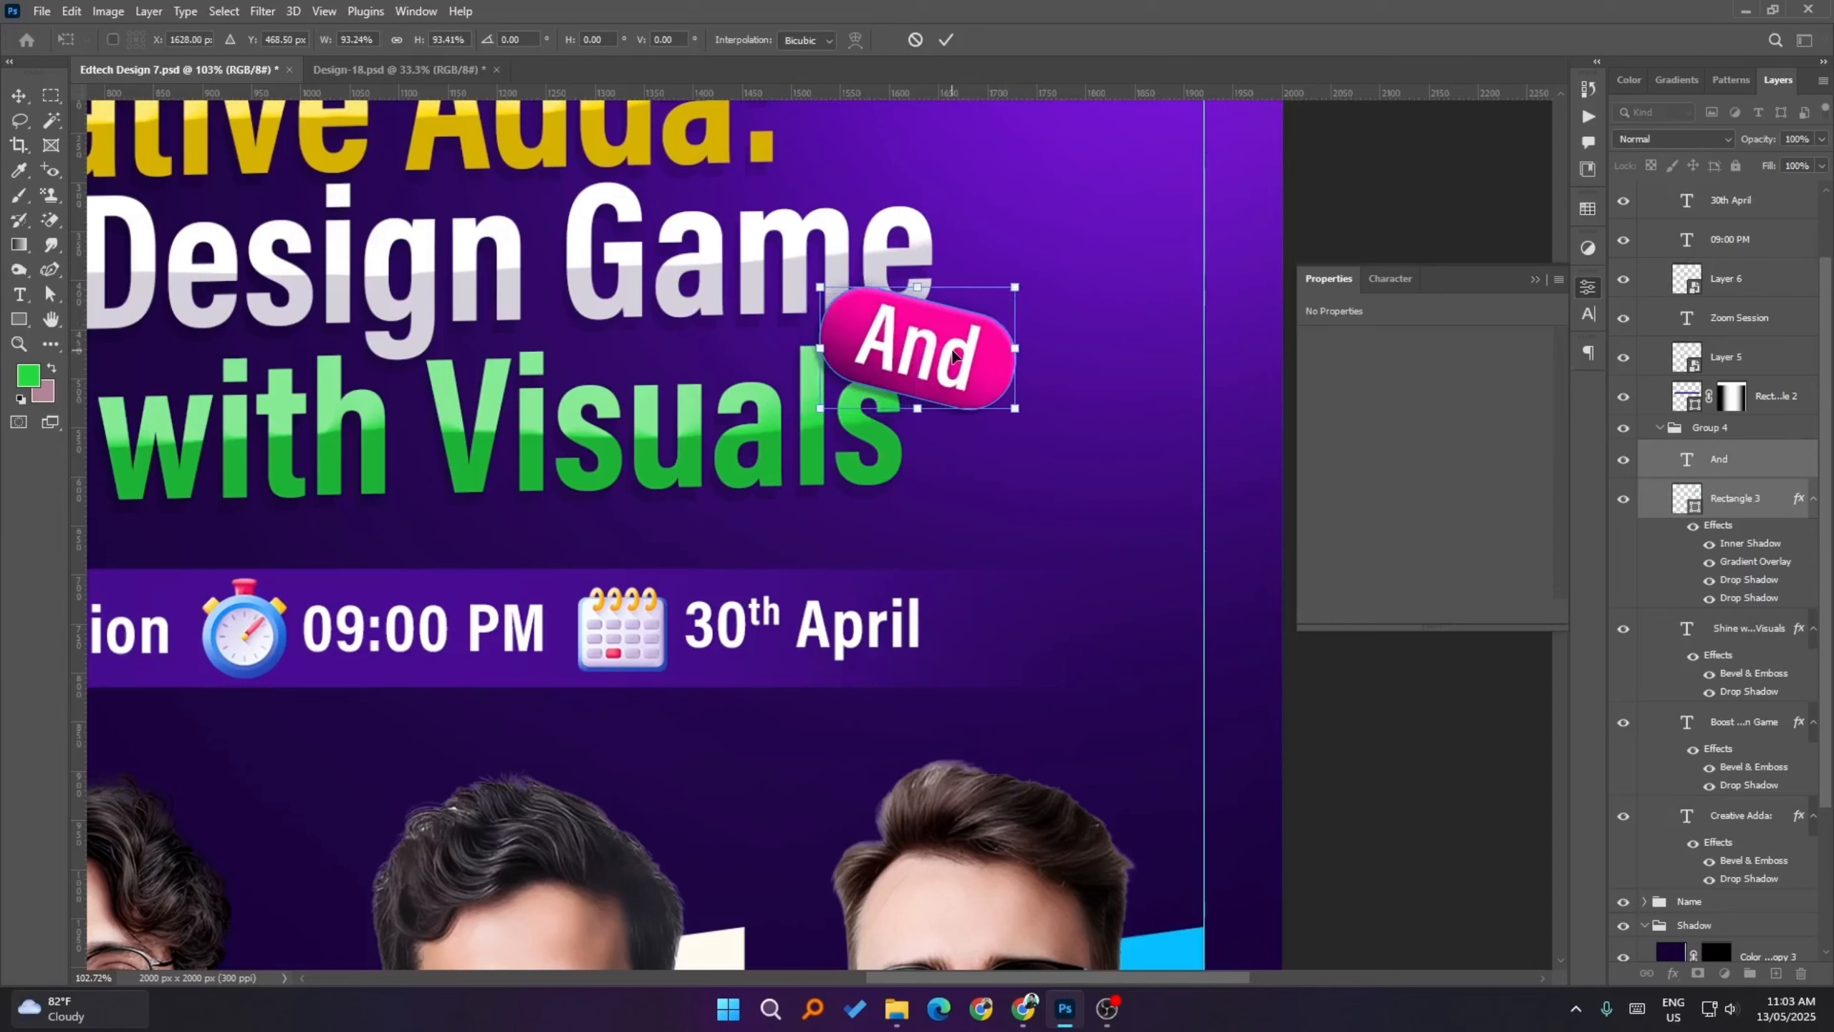
pyautogui.press('Left')
pyautogui.press('Left')
pyautogui.press('Left')
pyautogui.press('Left')
pyautogui.press('Left')
pyautogui.press('Left')
pyautogui.press('Left')
pyautogui.press('Left')
pyautogui.press('Left')
pyautogui.press('Left')
pyautogui.press('Left')
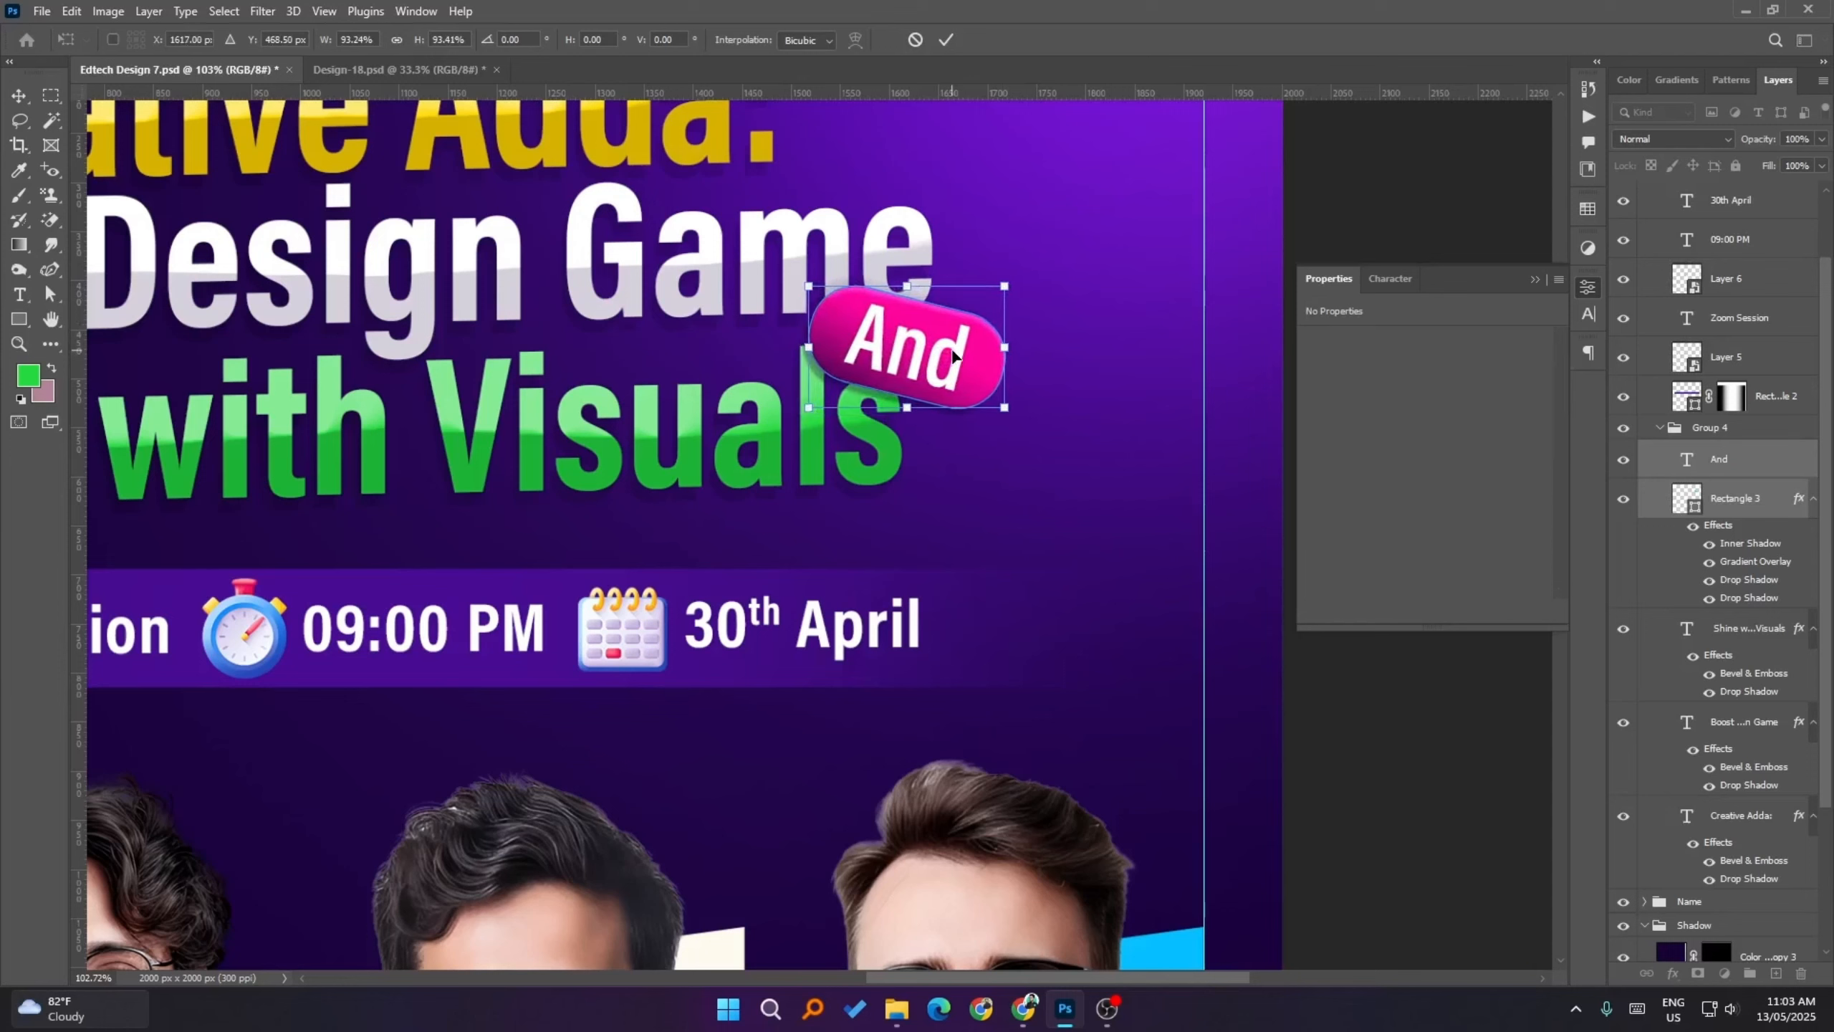
pyautogui.press('Up')
pyautogui.press('Up')
pyautogui.press('Left')
pyautogui.press('Left')
pyautogui.press('Left')
pyautogui.press('Return')
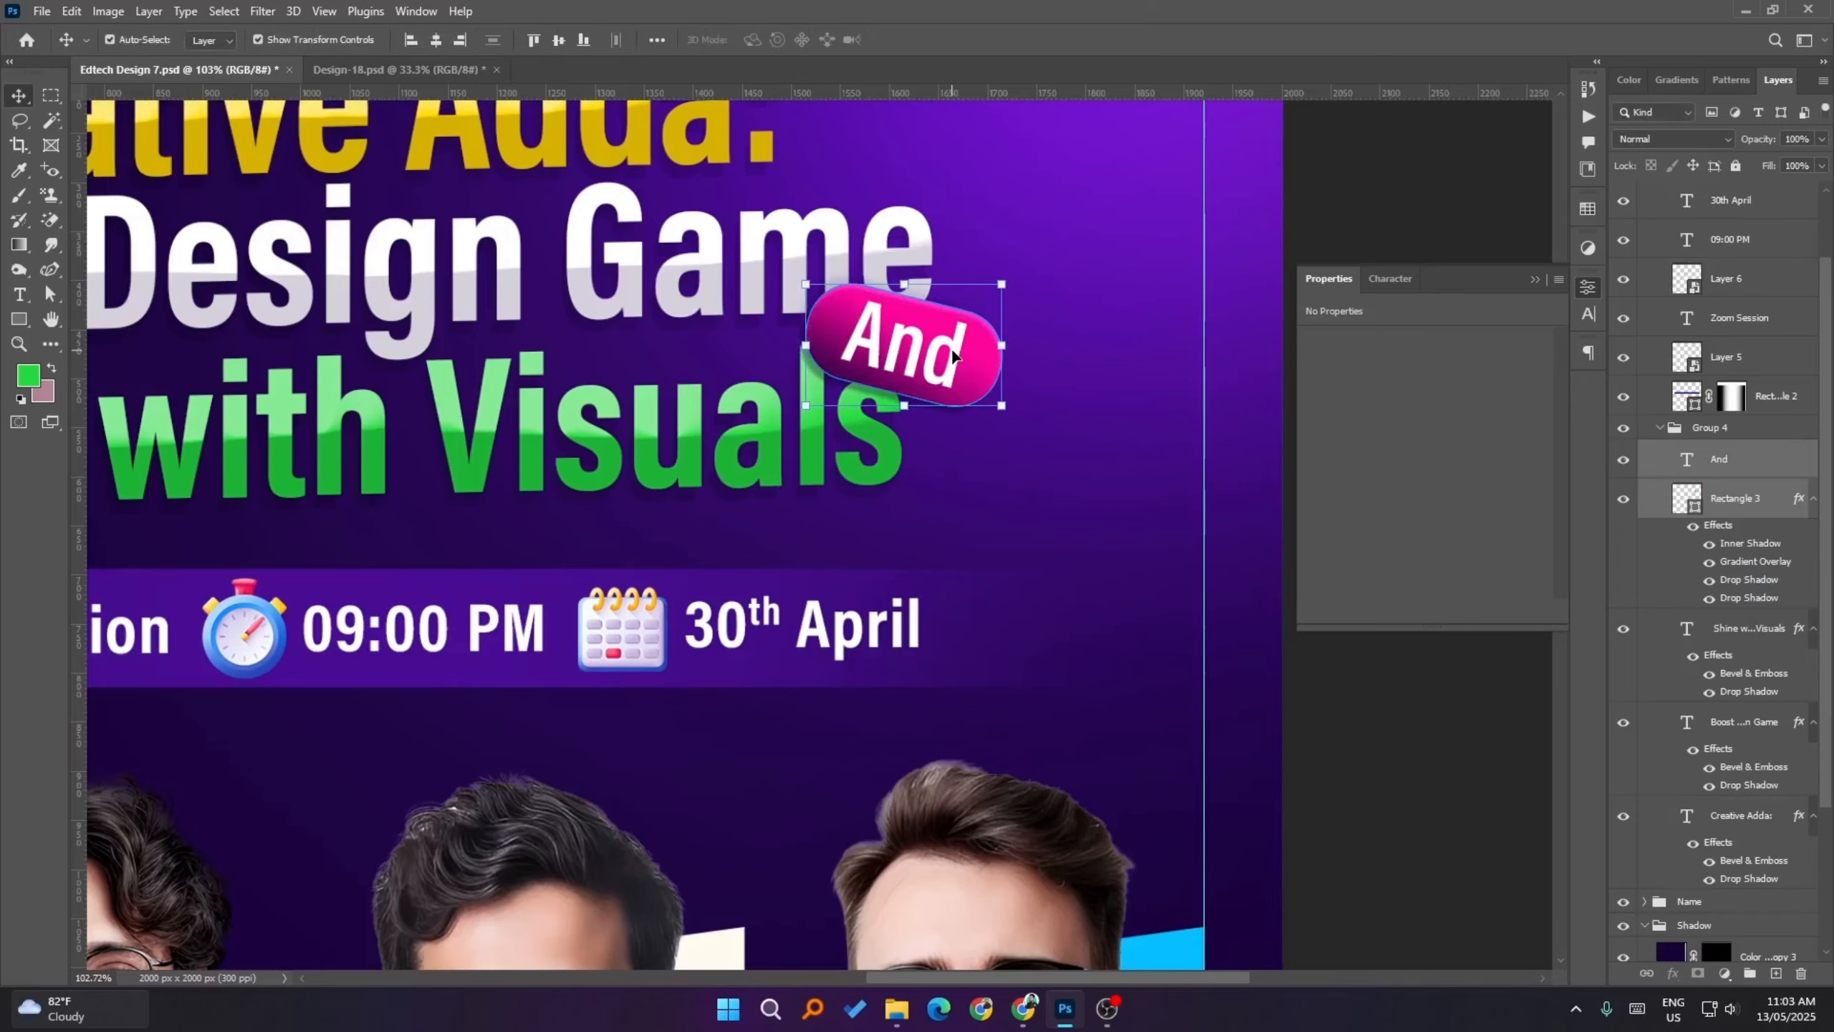
pyautogui.scroll(-2, 1009, 462)
pyautogui.click(1401, 732)
pyautogui.scroll(-2, 1230, 674)
pyautogui.scroll(-1, 1218, 665)
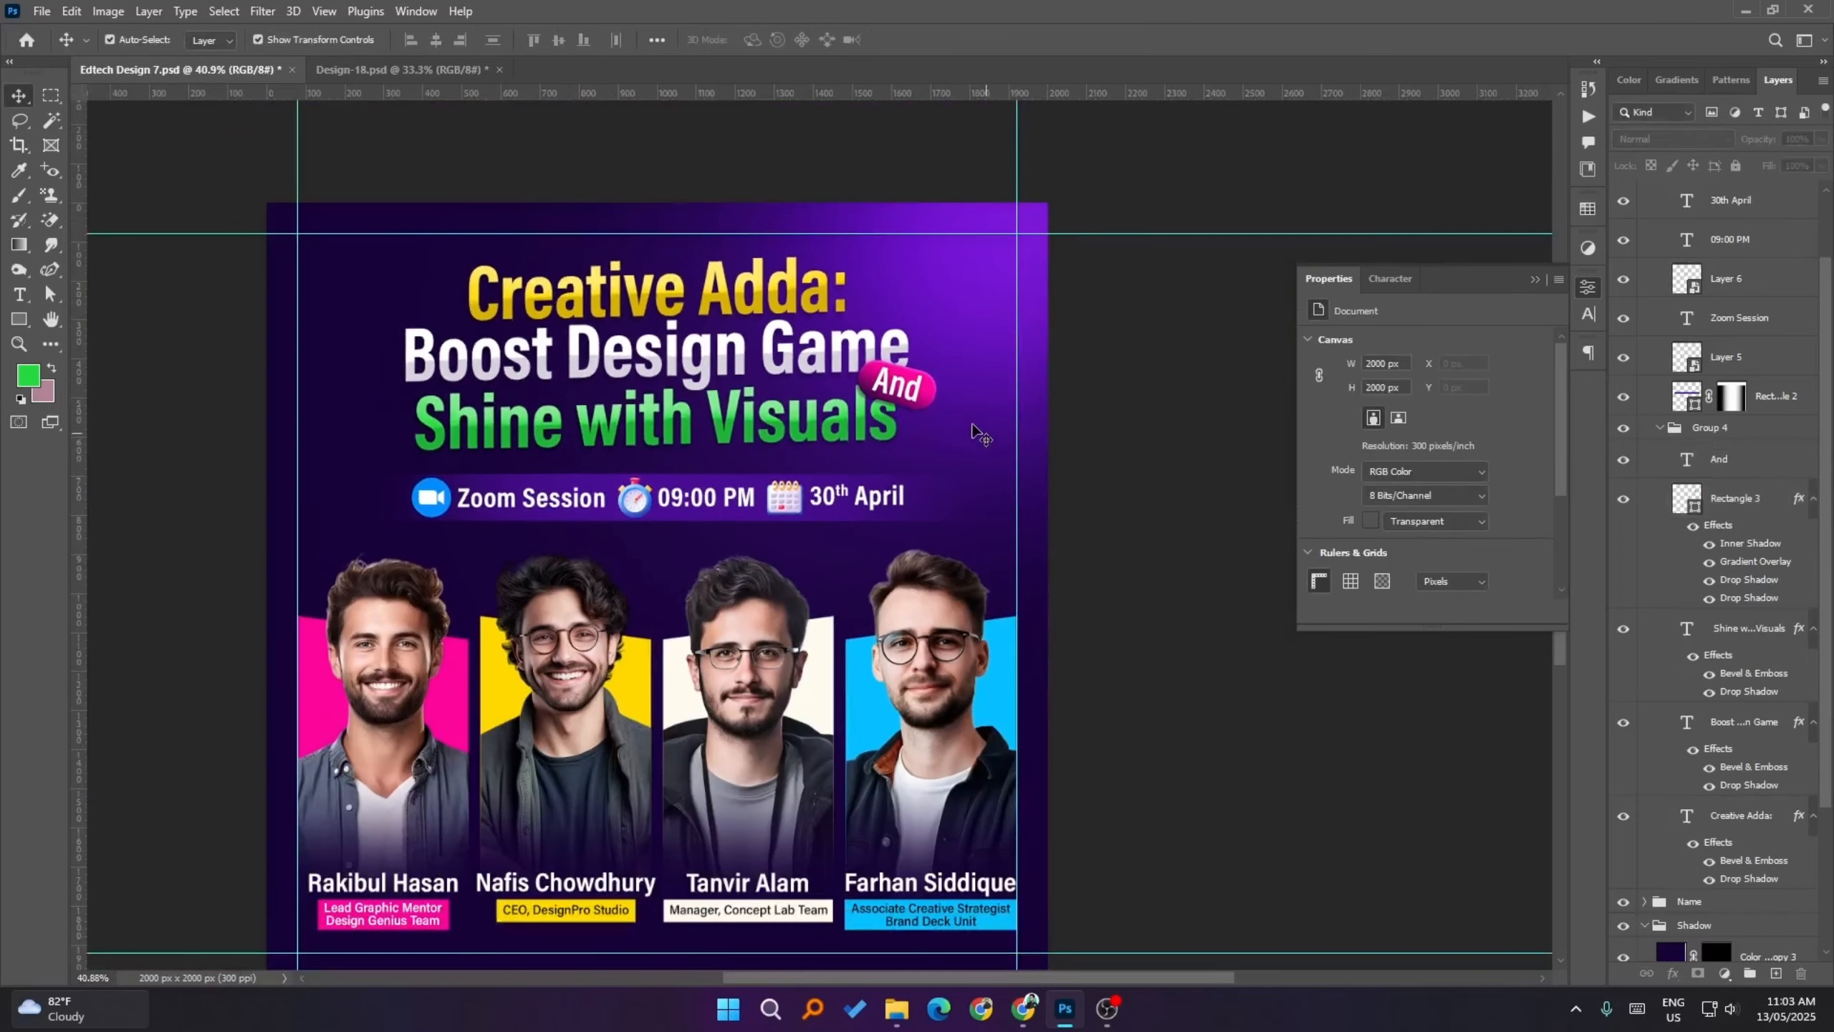
# - Change the left stop of the badge's gradient overlay to bright pink ff2aac
pyautogui.click(936, 396)
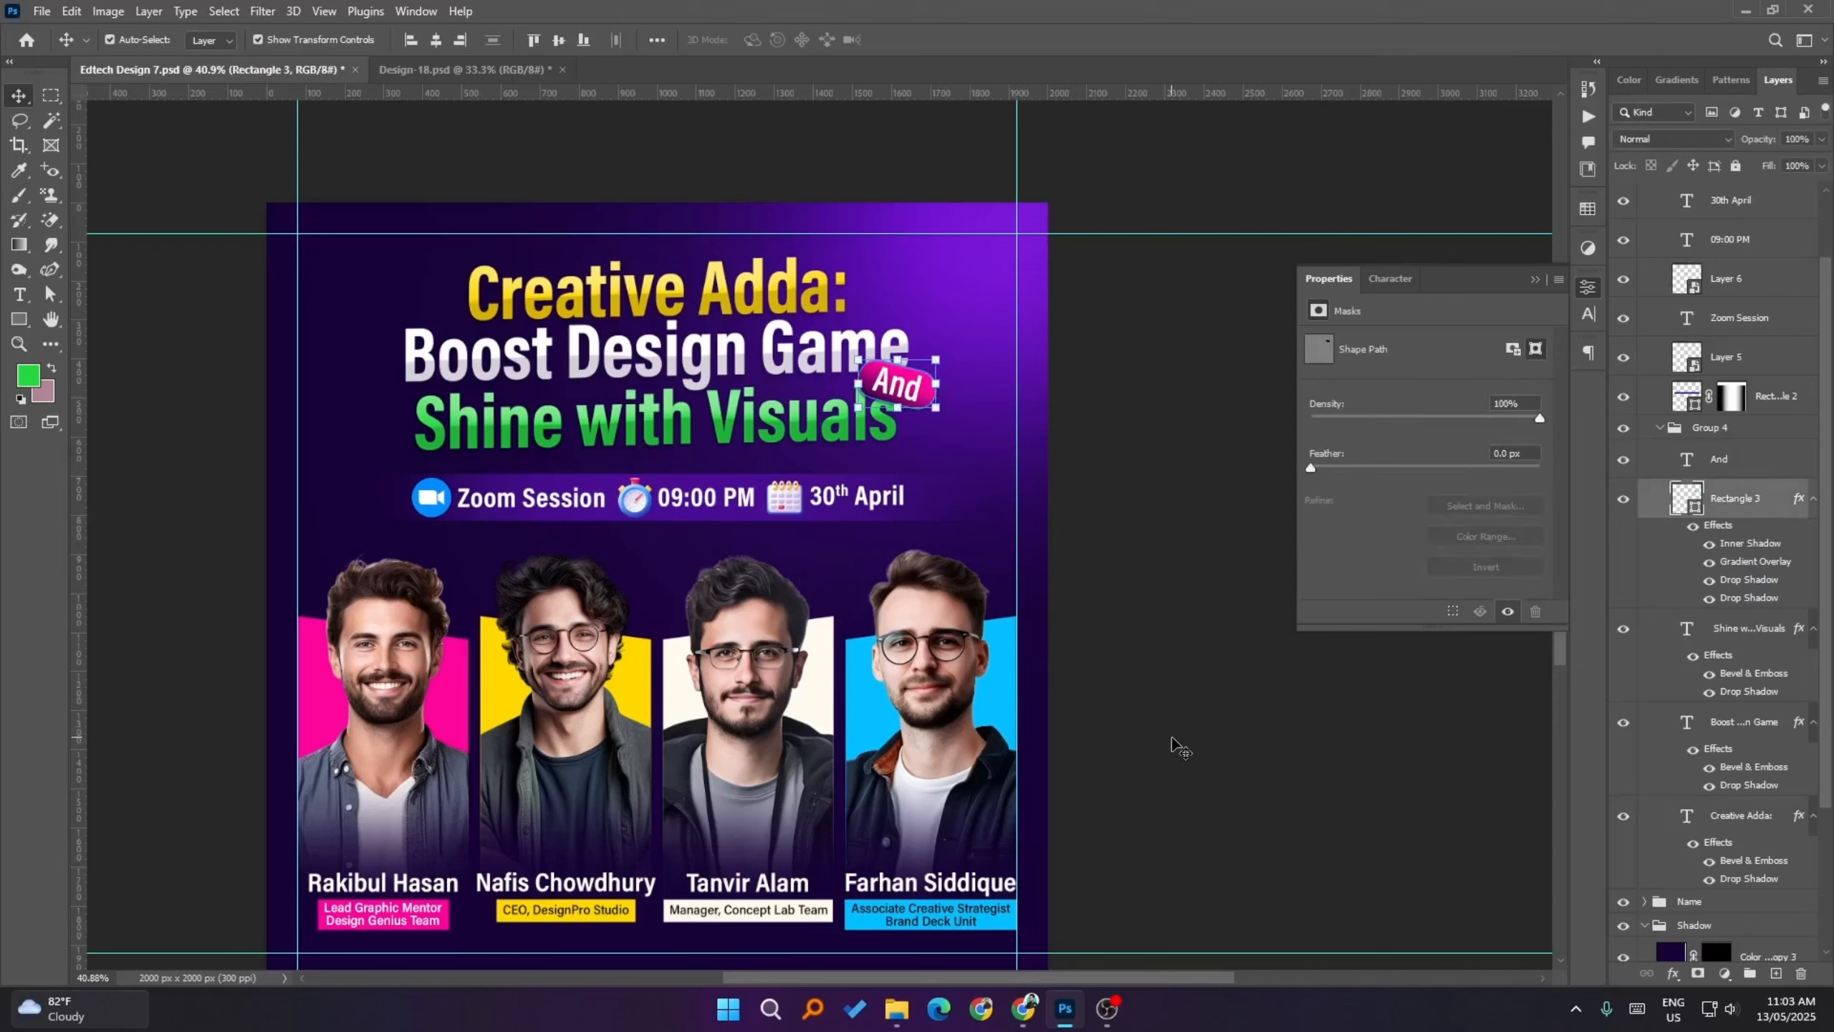
pyautogui.doubleClick(1749, 562)
pyautogui.click(1478, 549)
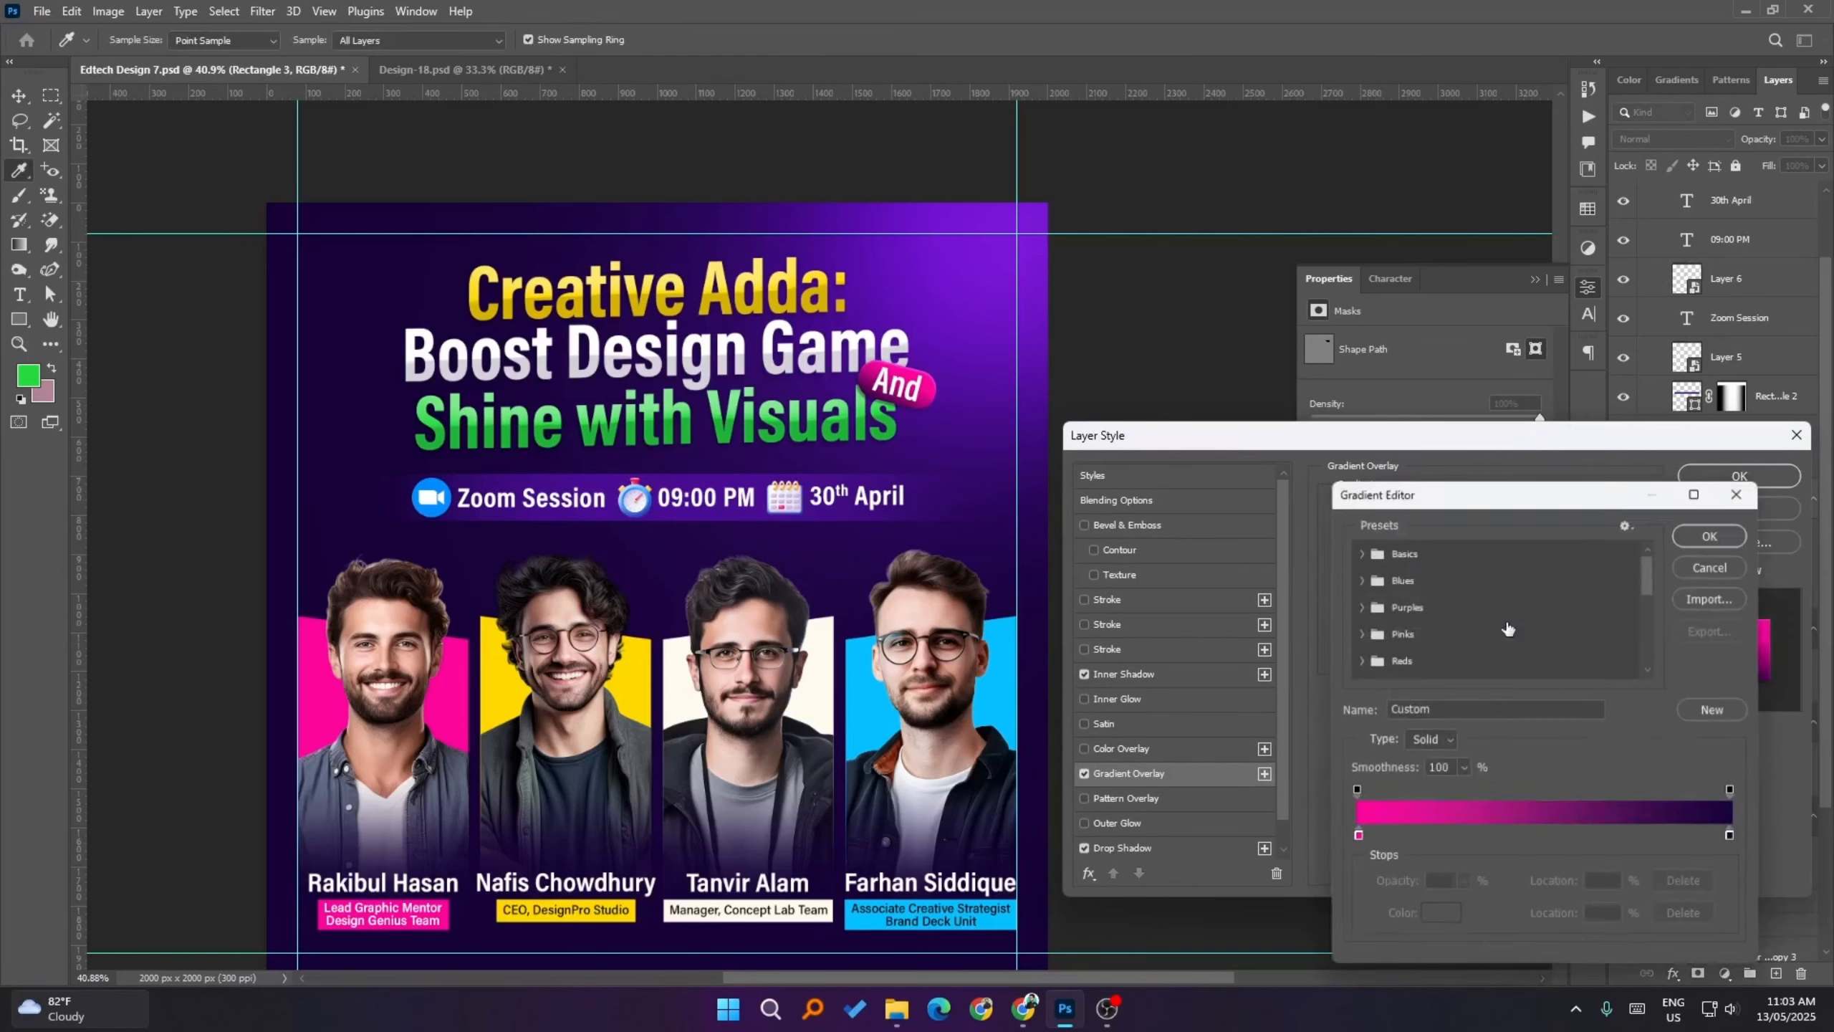
pyautogui.click(1355, 842)
pyautogui.click(1440, 921)
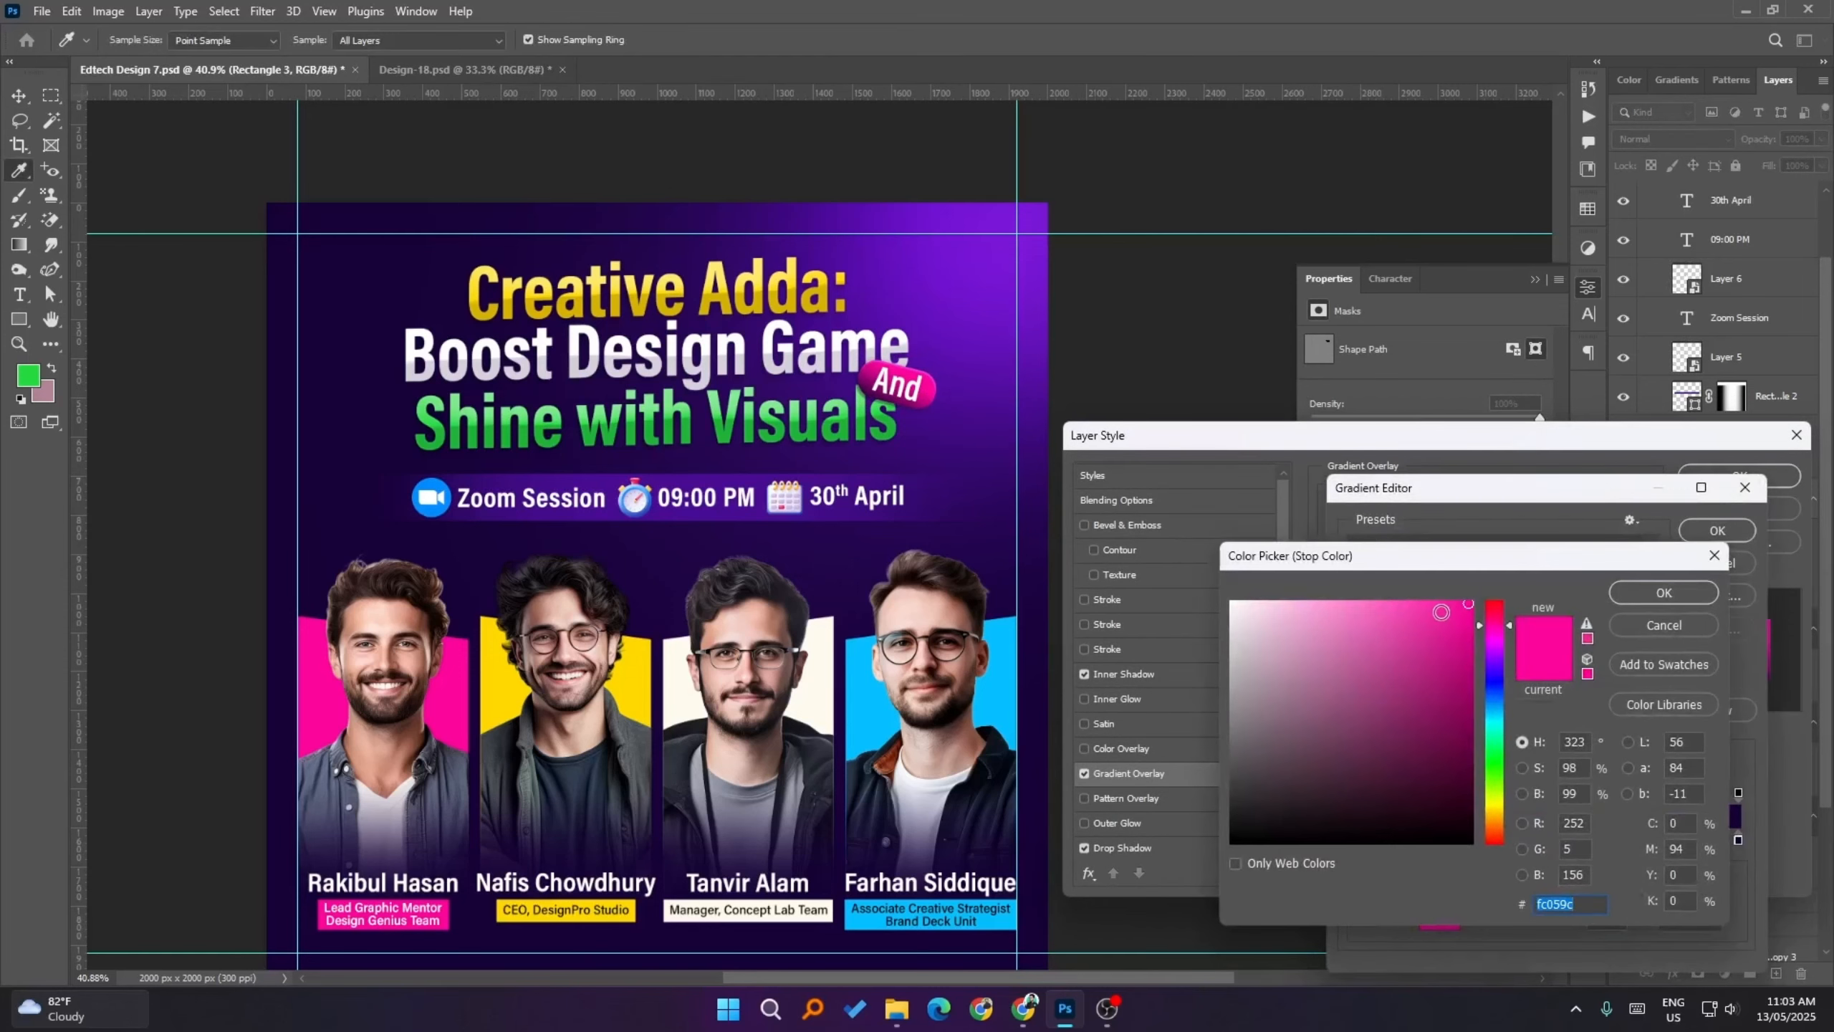
pyautogui.moveTo(1440, 611); pyautogui.dragTo(1438, 587)
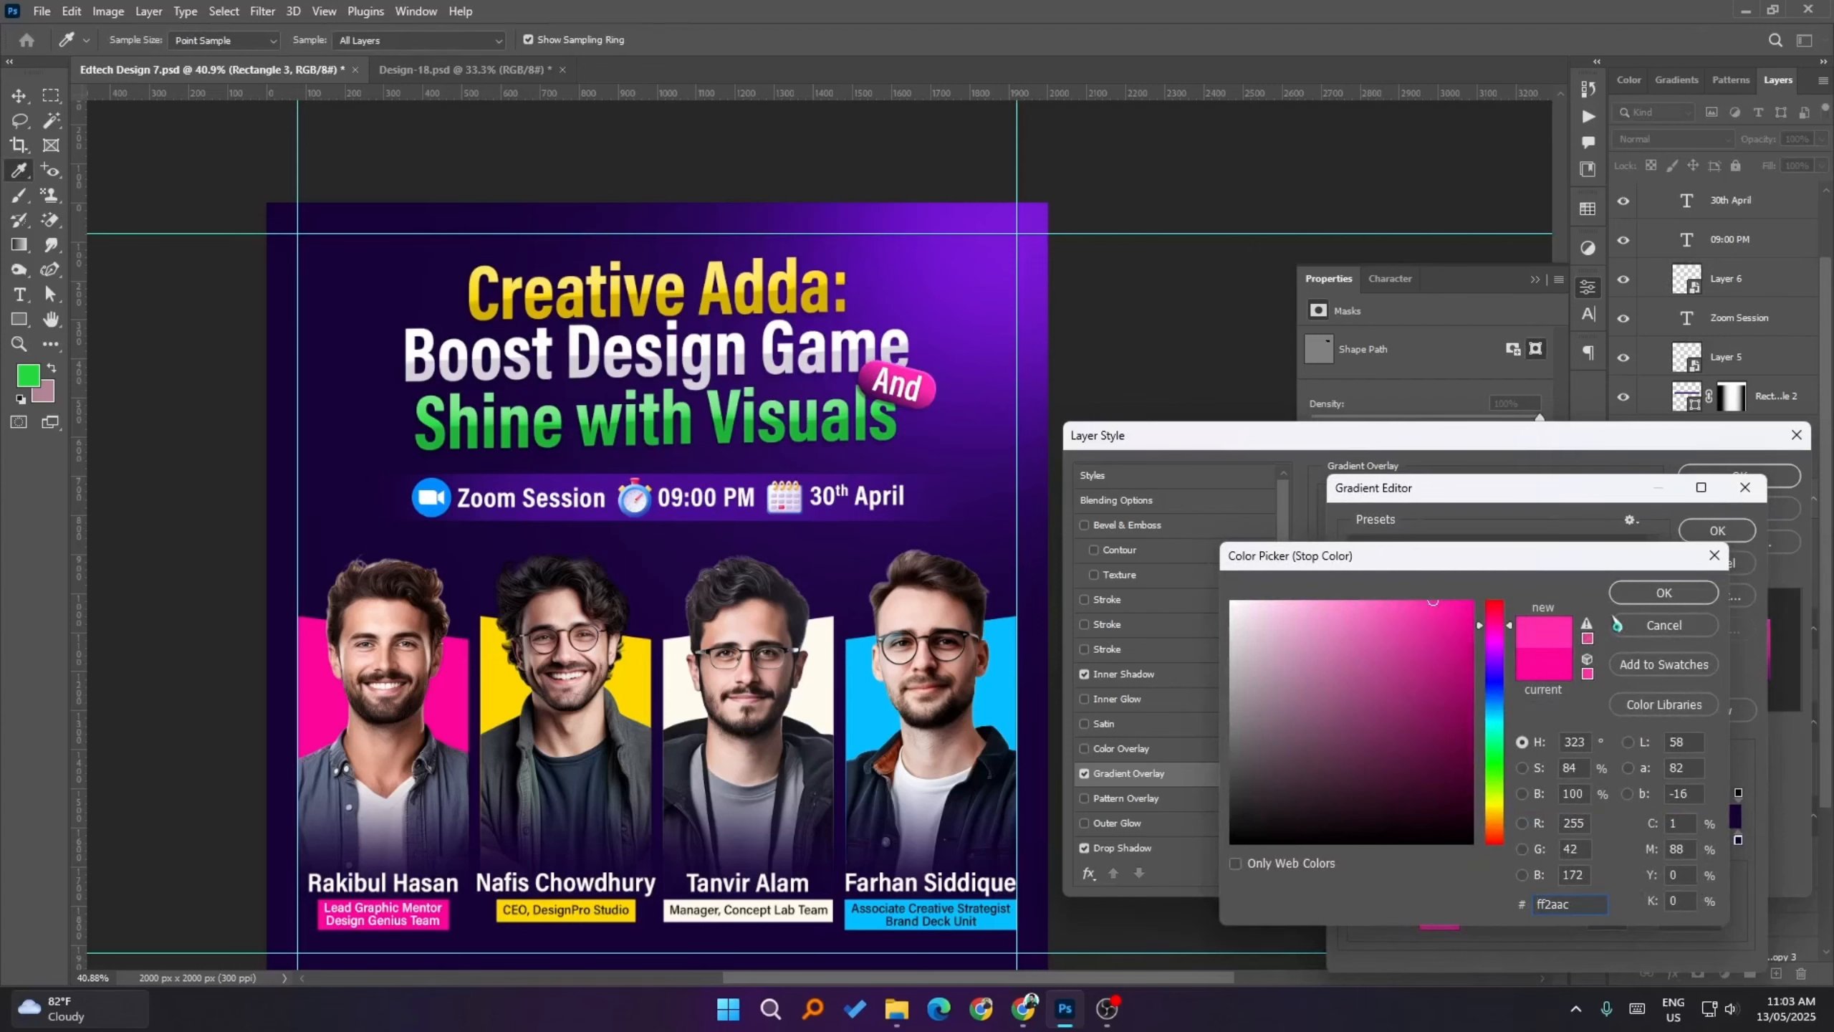
pyautogui.click(1663, 593)
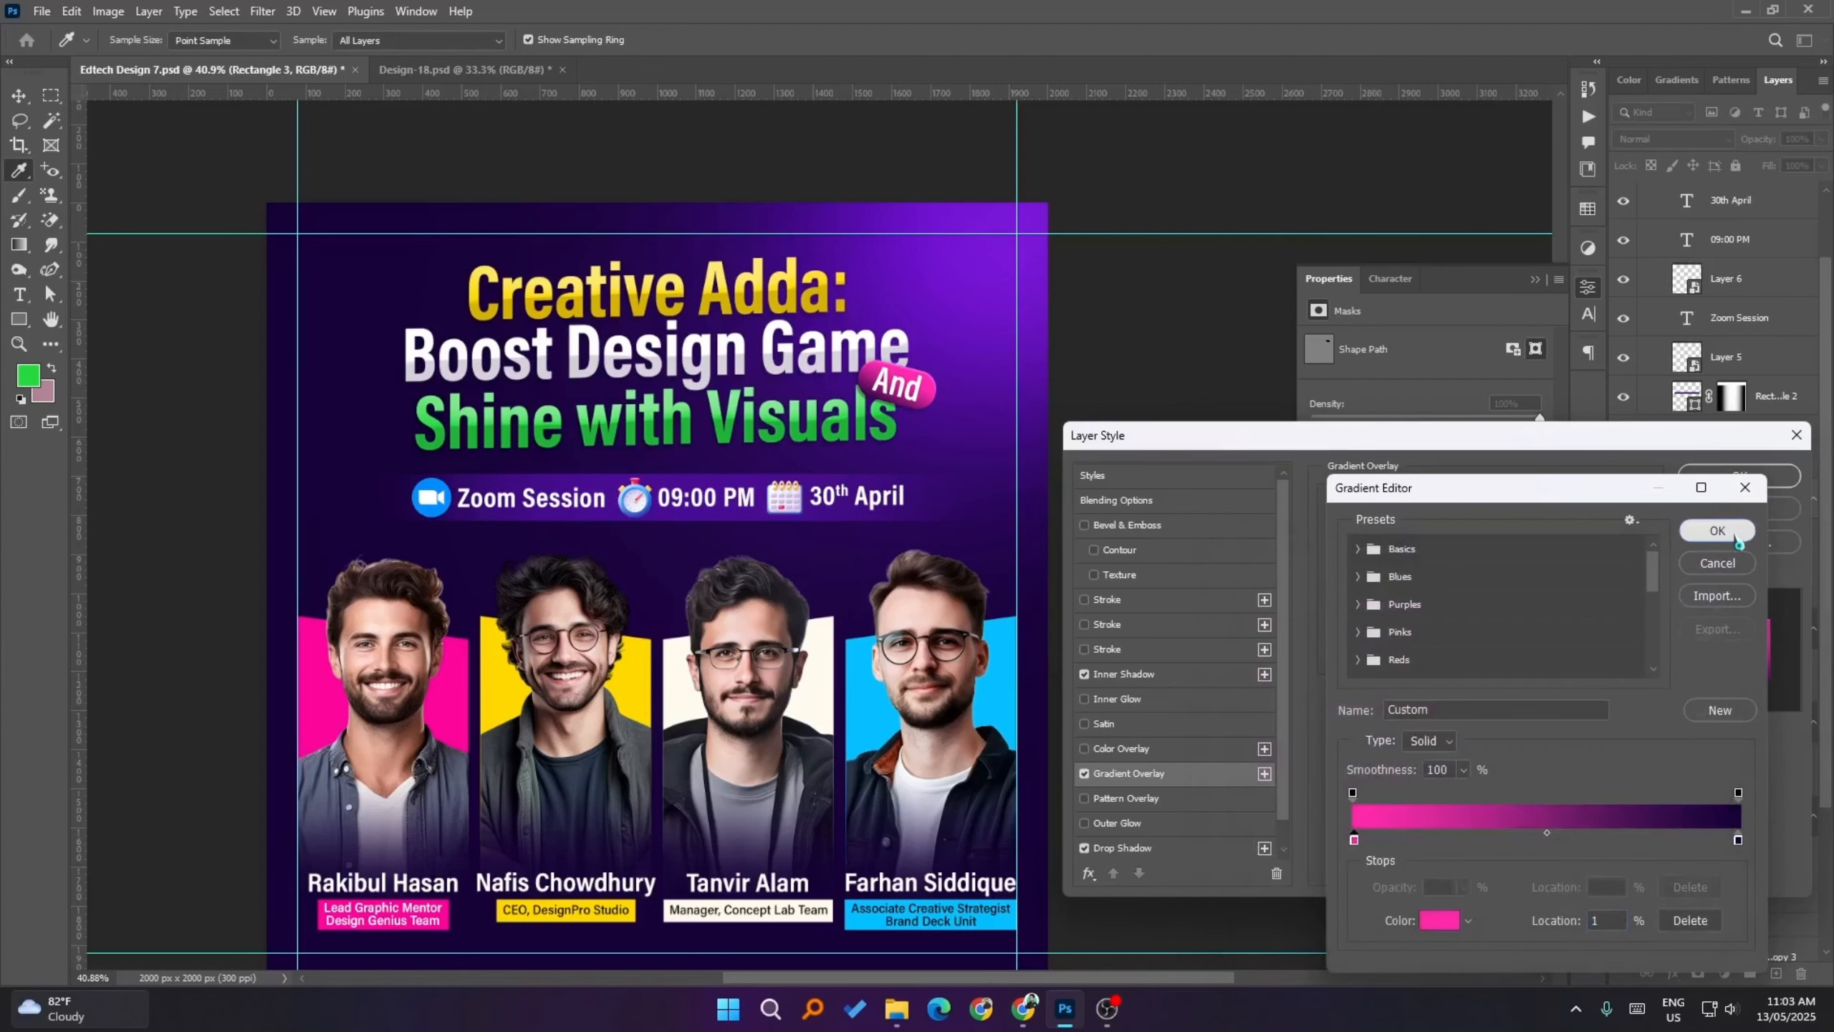
pyautogui.click(1733, 534)
# - Set the right gradient stop to dark purple 230b48, apply the style and save the flyer
pyautogui.click(1430, 556)
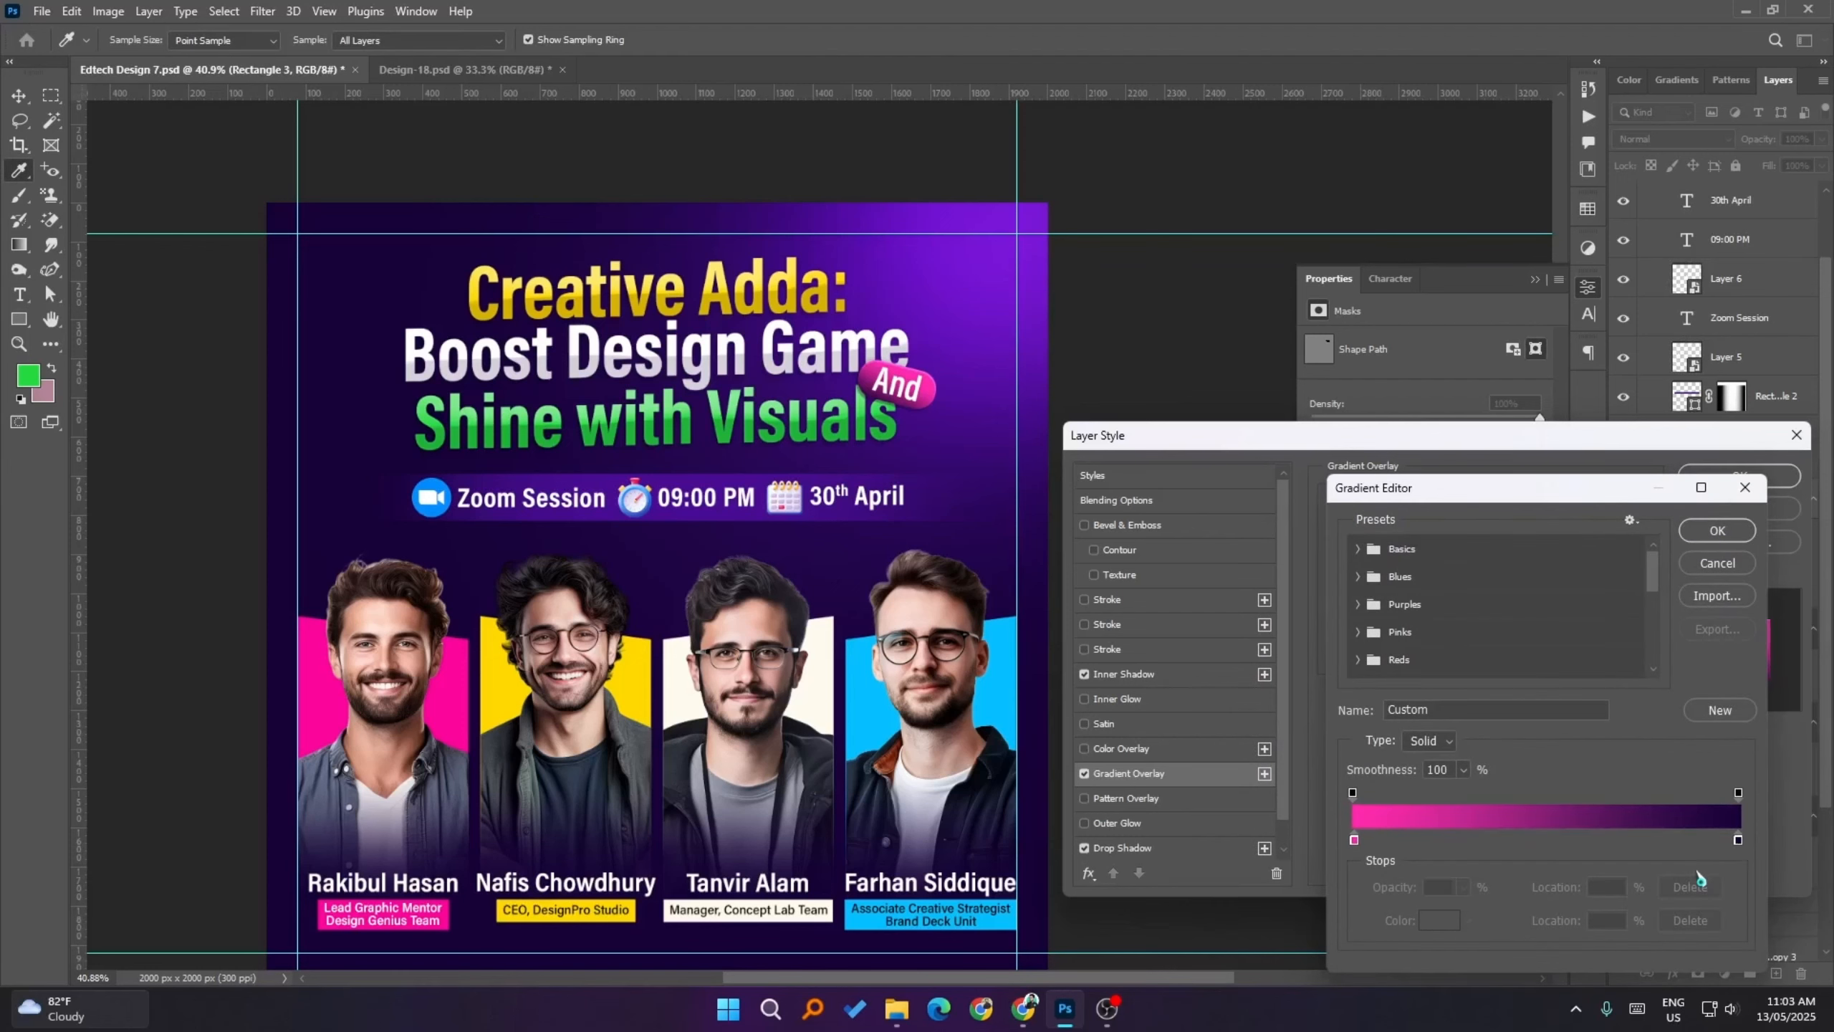
pyautogui.click(1739, 842)
pyautogui.click(1440, 920)
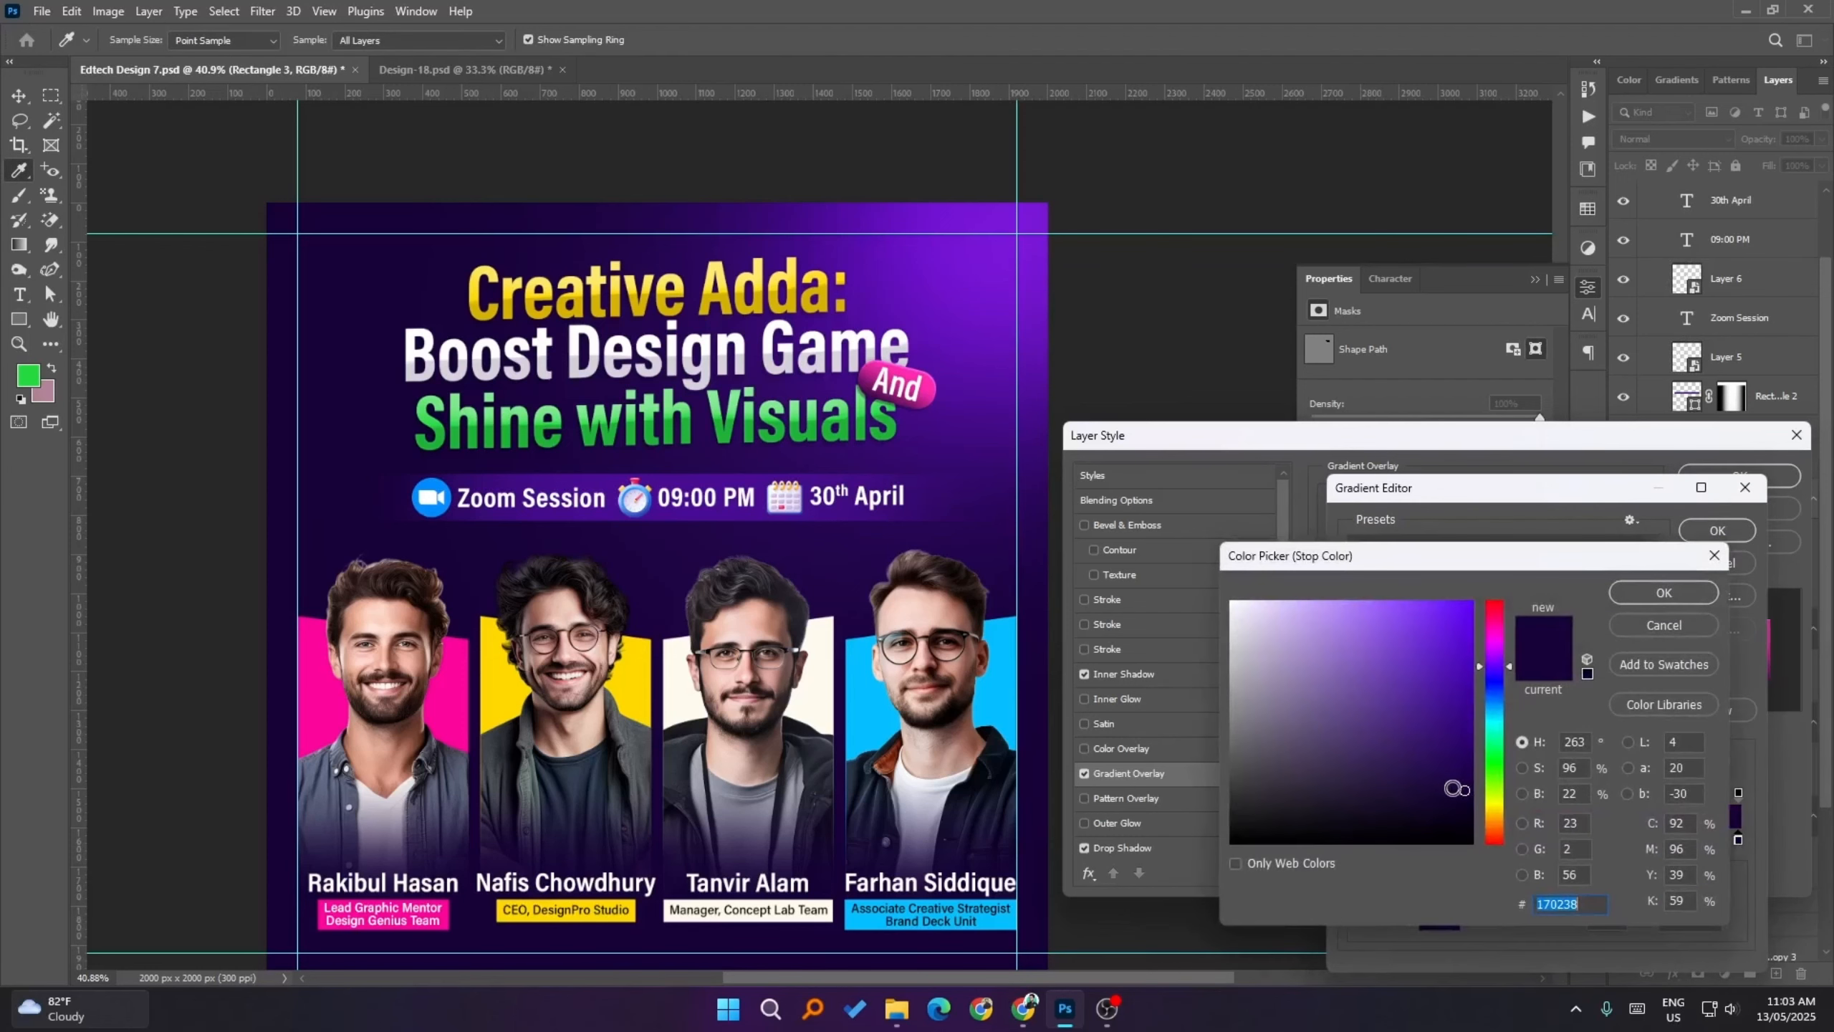
pyautogui.click(1436, 775)
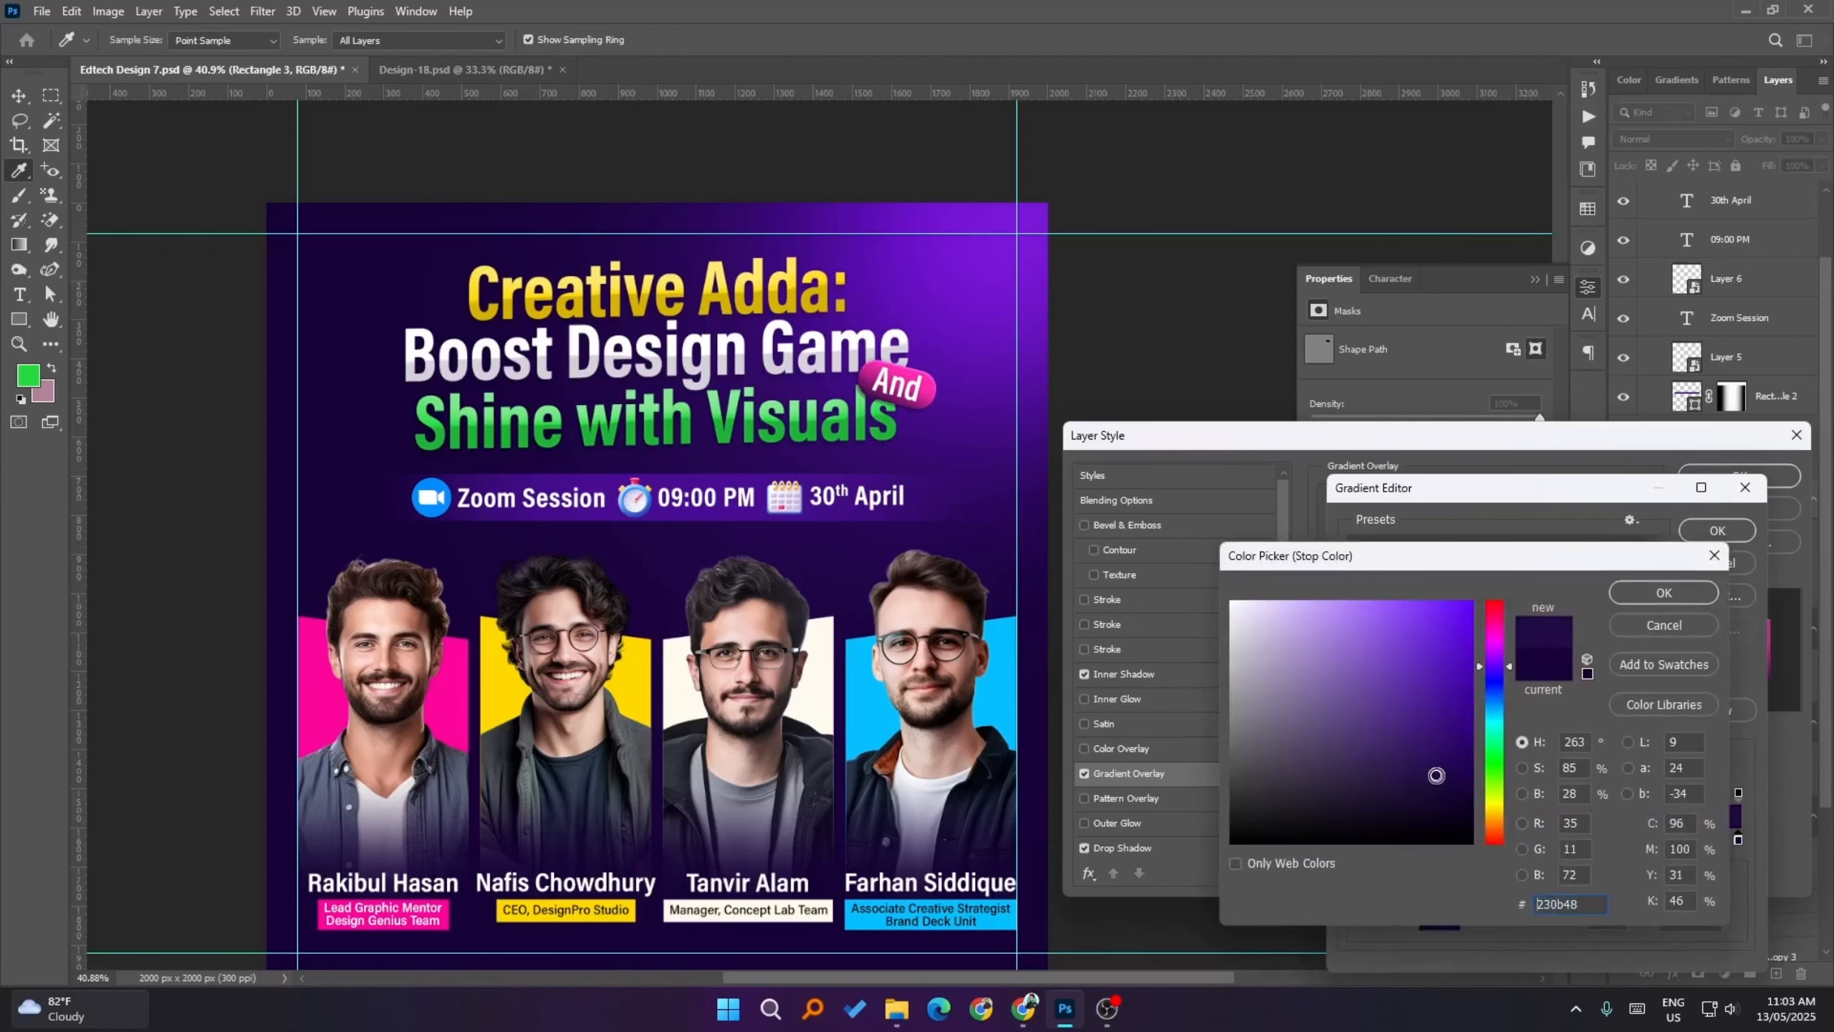
pyautogui.click(1664, 594)
pyautogui.click(1717, 530)
pyautogui.click(1739, 477)
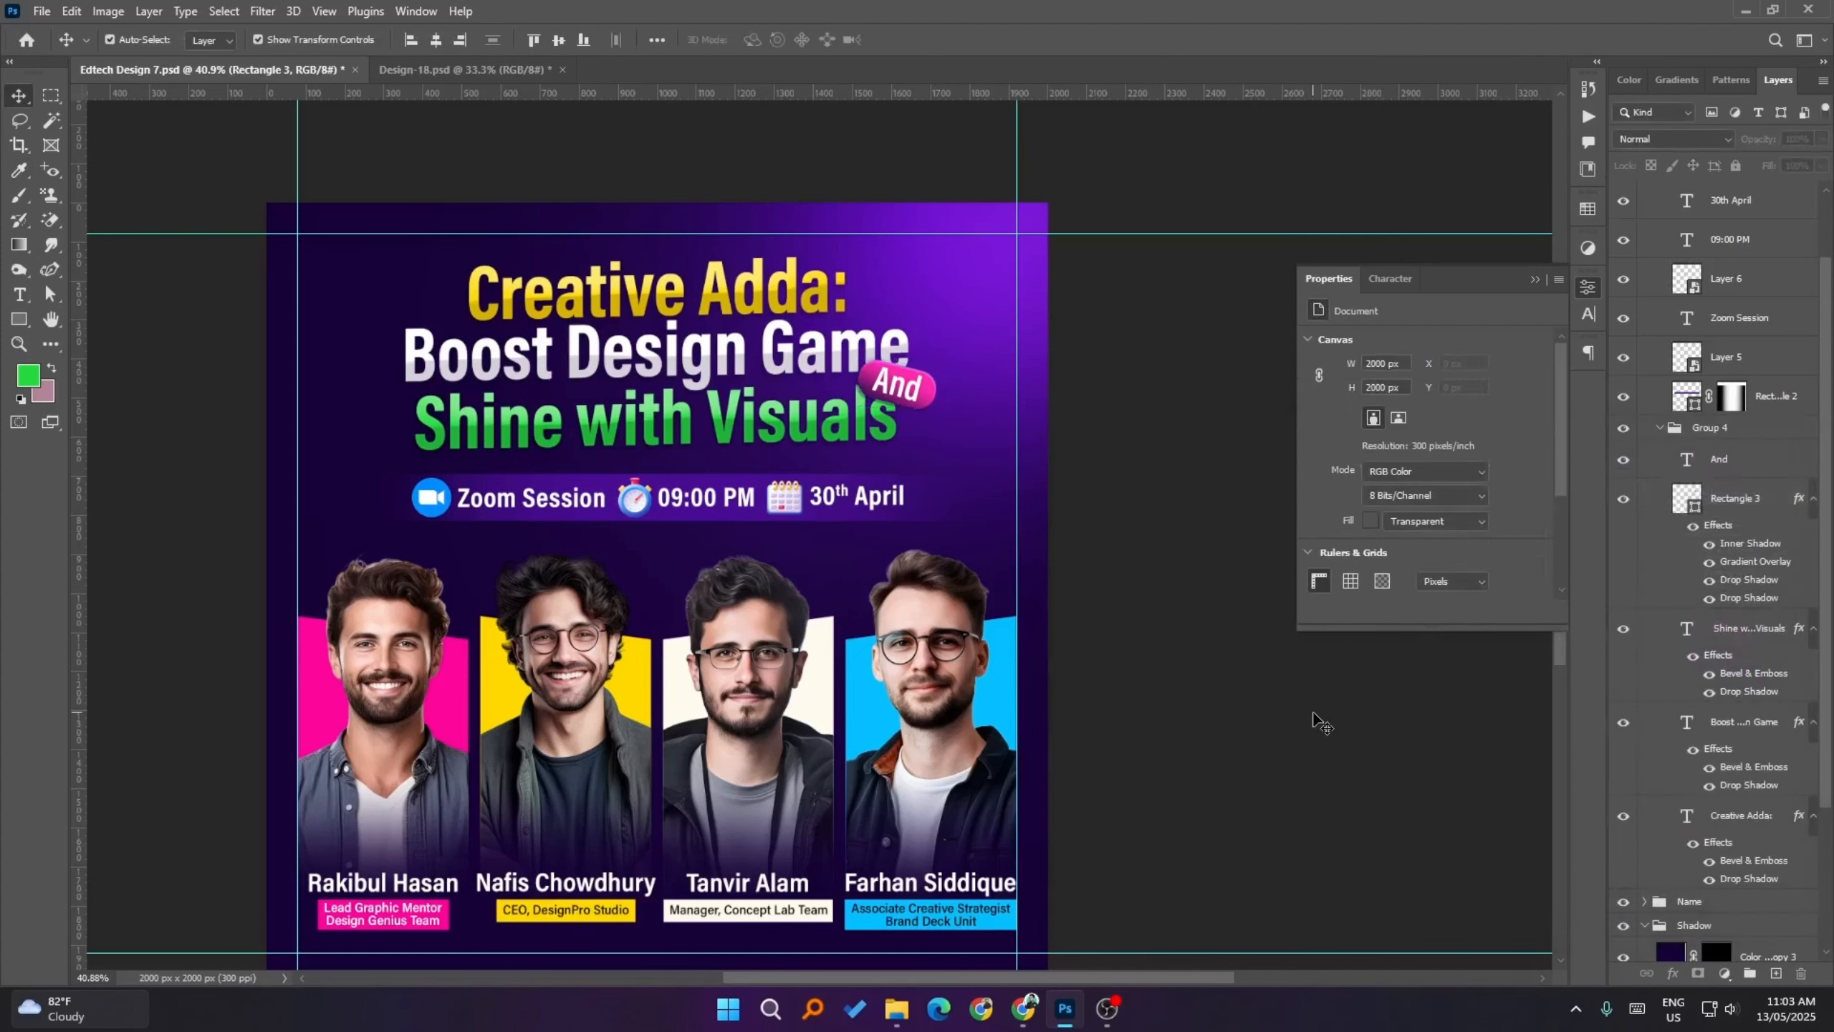
pyautogui.click(1312, 713)
pyautogui.hotkey('ctrl', 's')
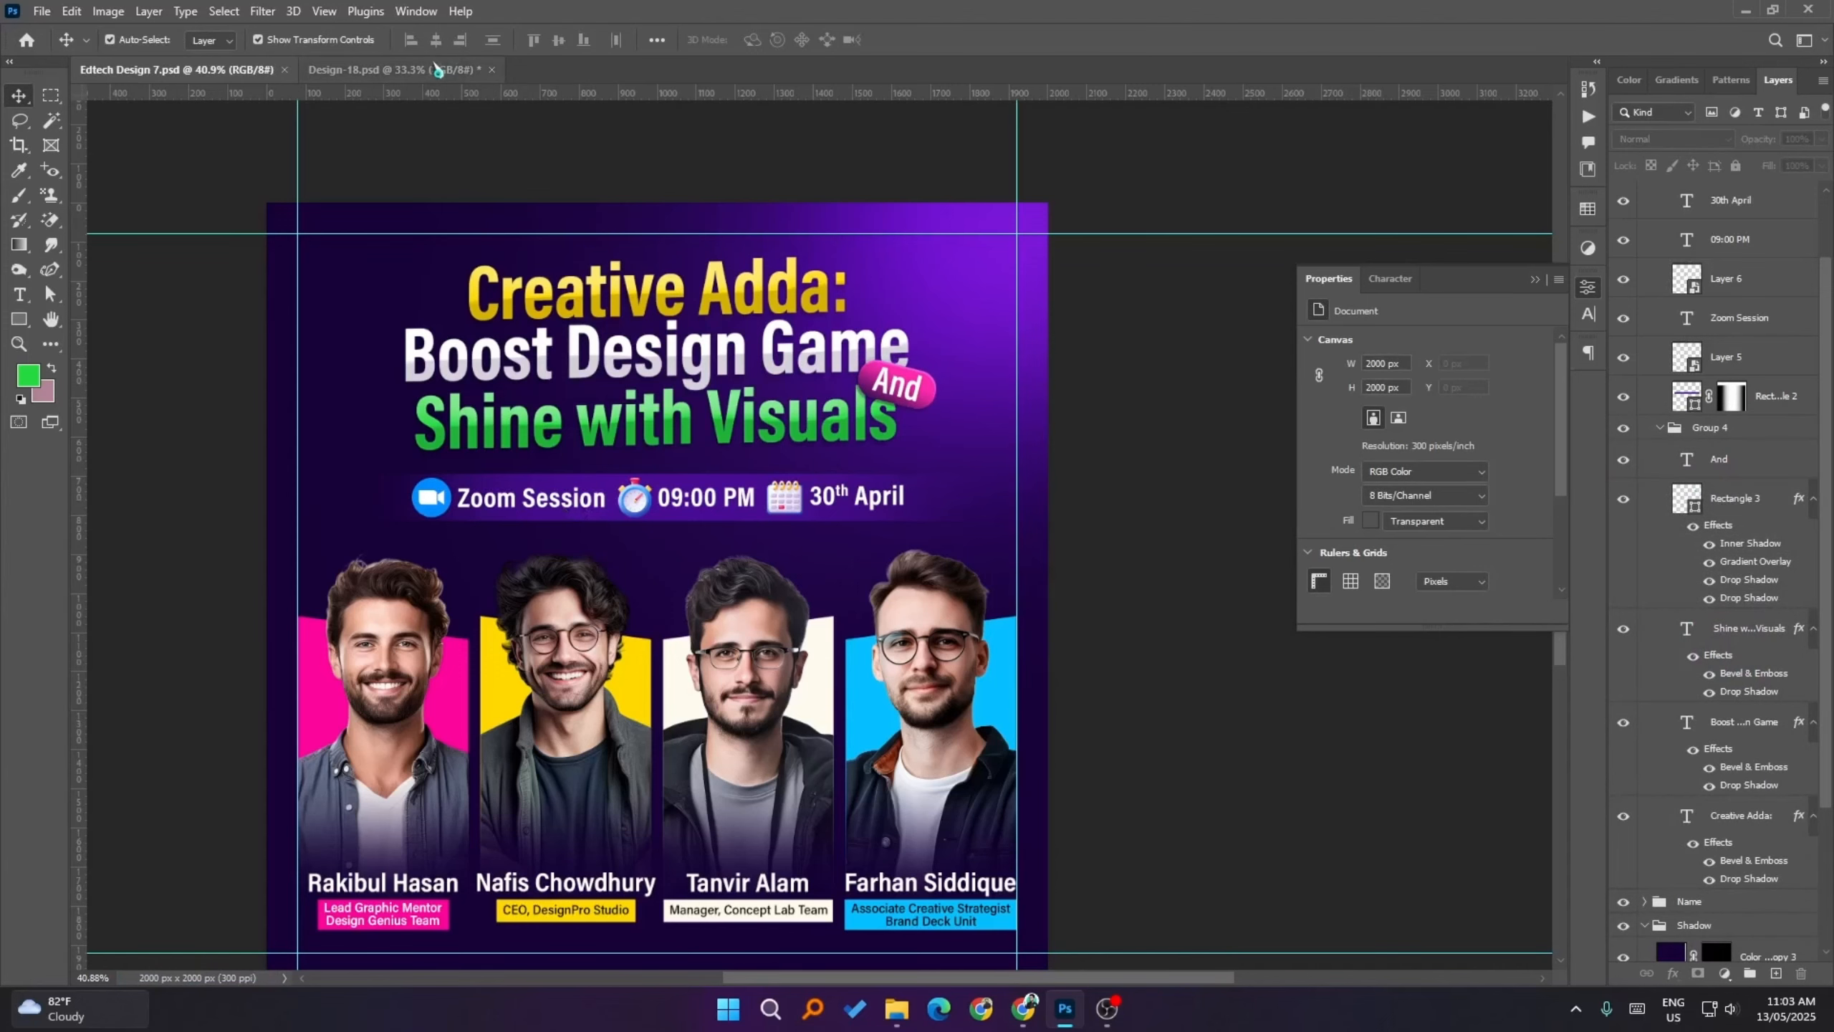
pyautogui.rightClick(435, 70)
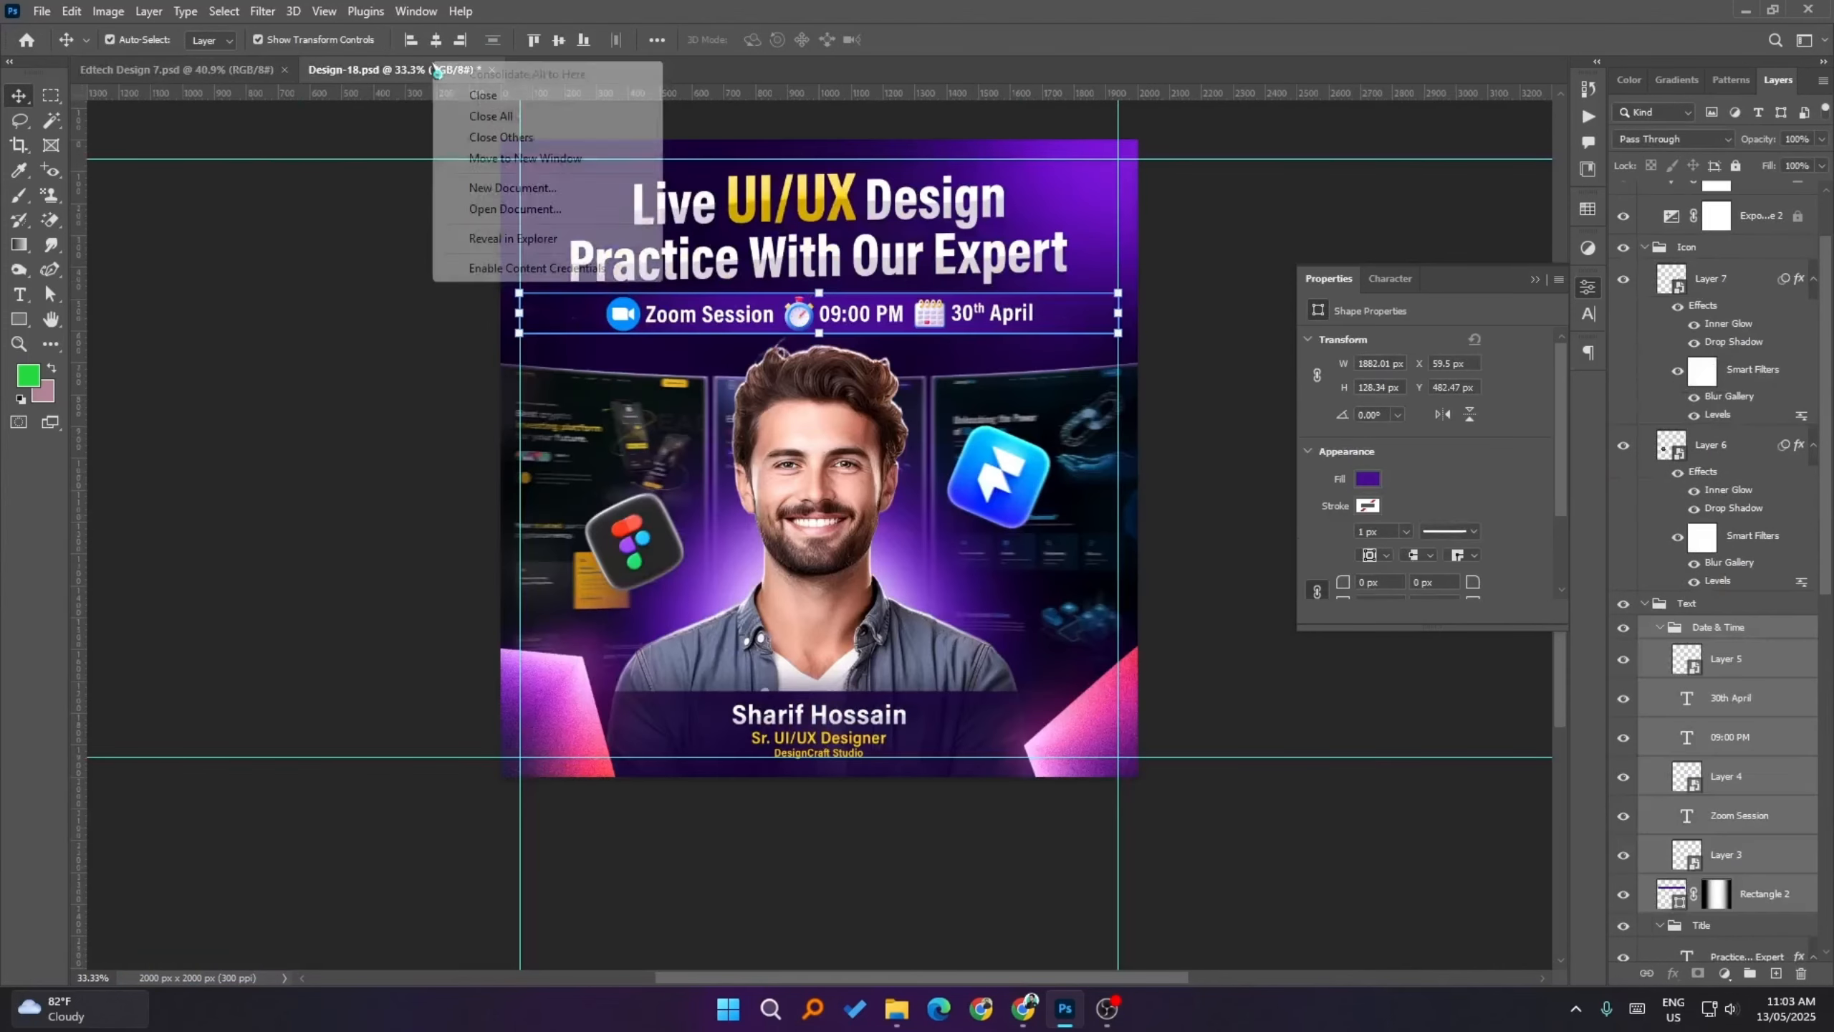
# - Close the Design-18 document without saving changes
pyautogui.click(482, 96)
pyautogui.click(910, 374)
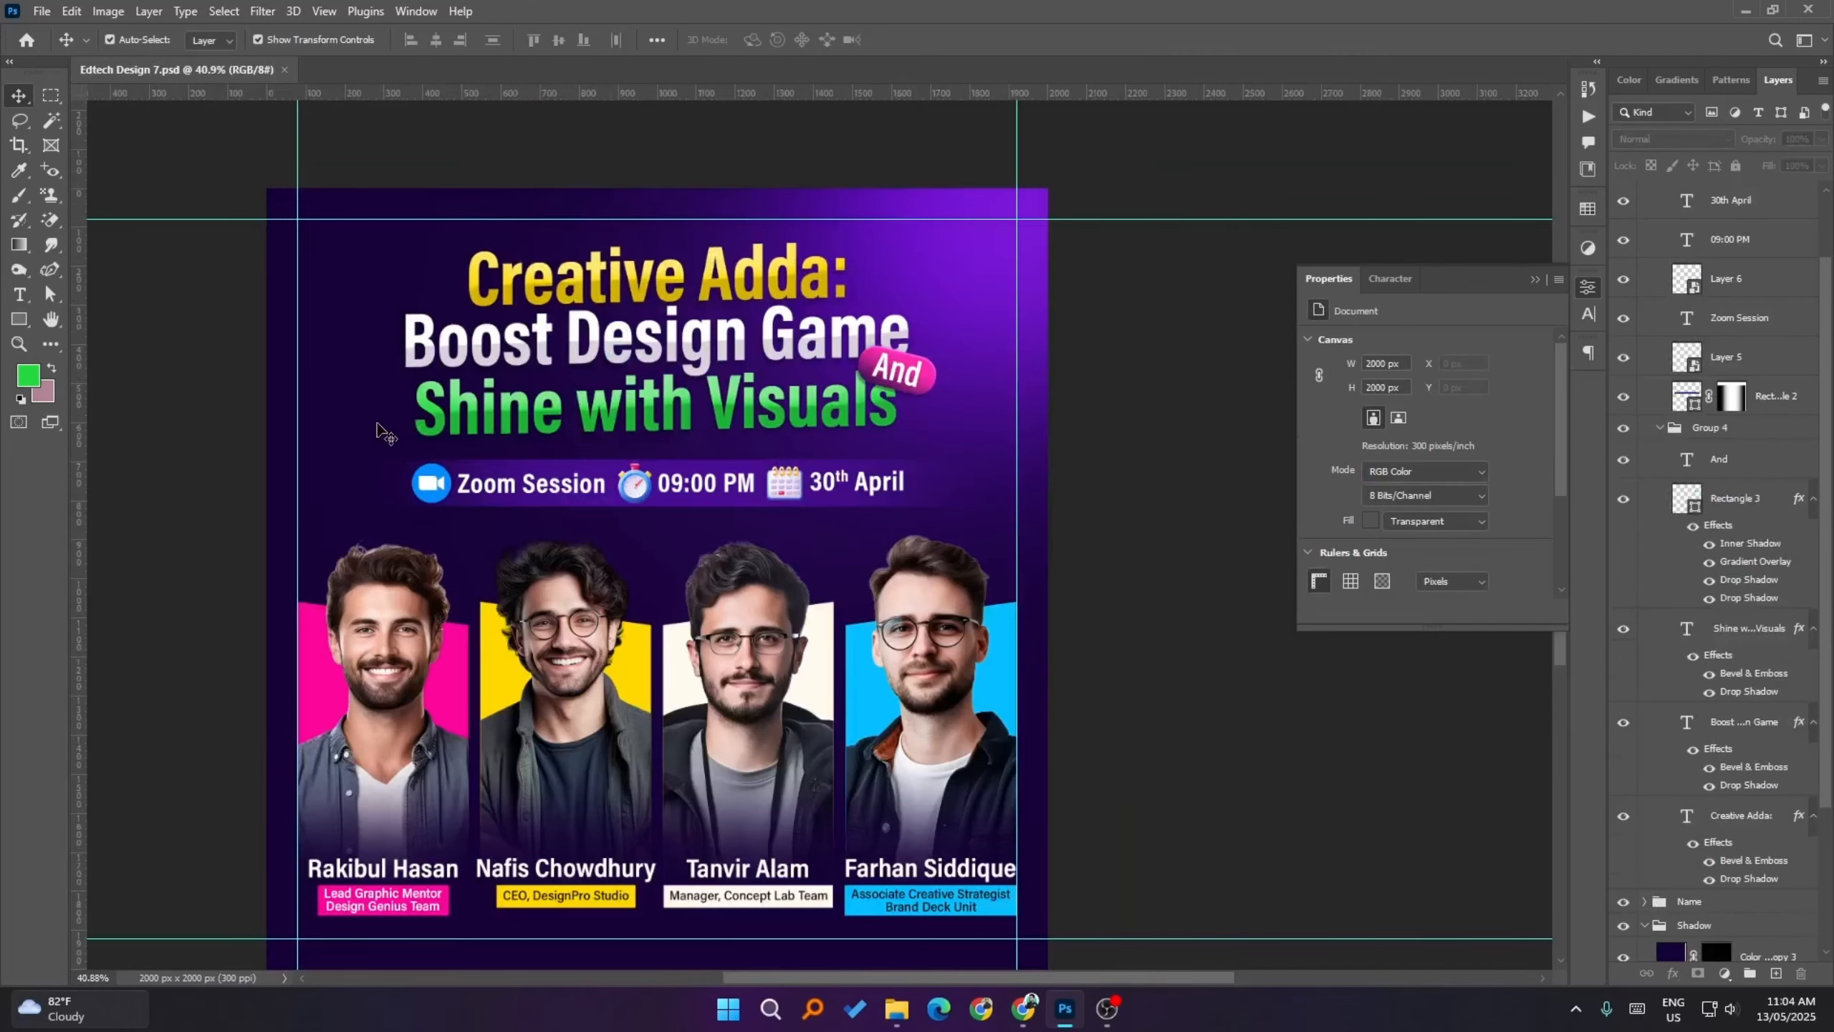
pyautogui.scroll(-2, 1135, 602)
pyautogui.scroll(-1, 1004, 561)
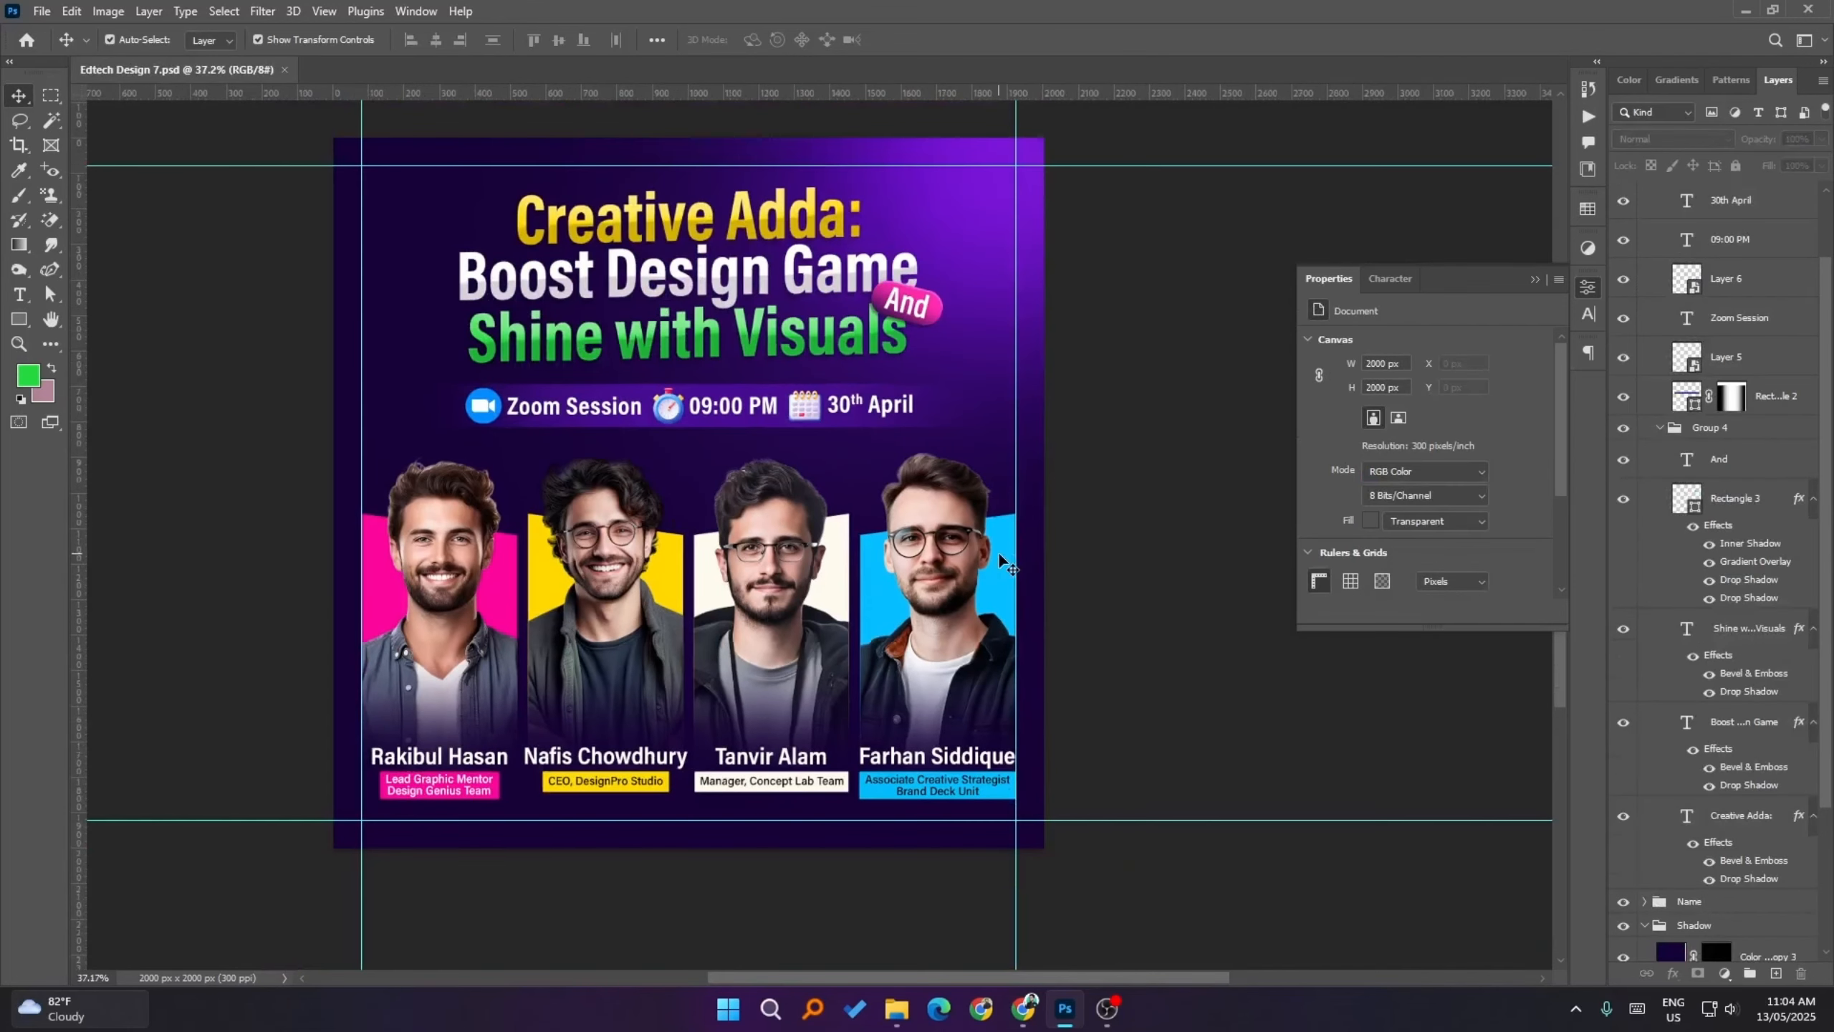
pyautogui.press('ctrl')
# - Extract the social media icons zip with 7-Zip and open ggggb_165.jpg
pyautogui.hotkey('ctrl', 'o')
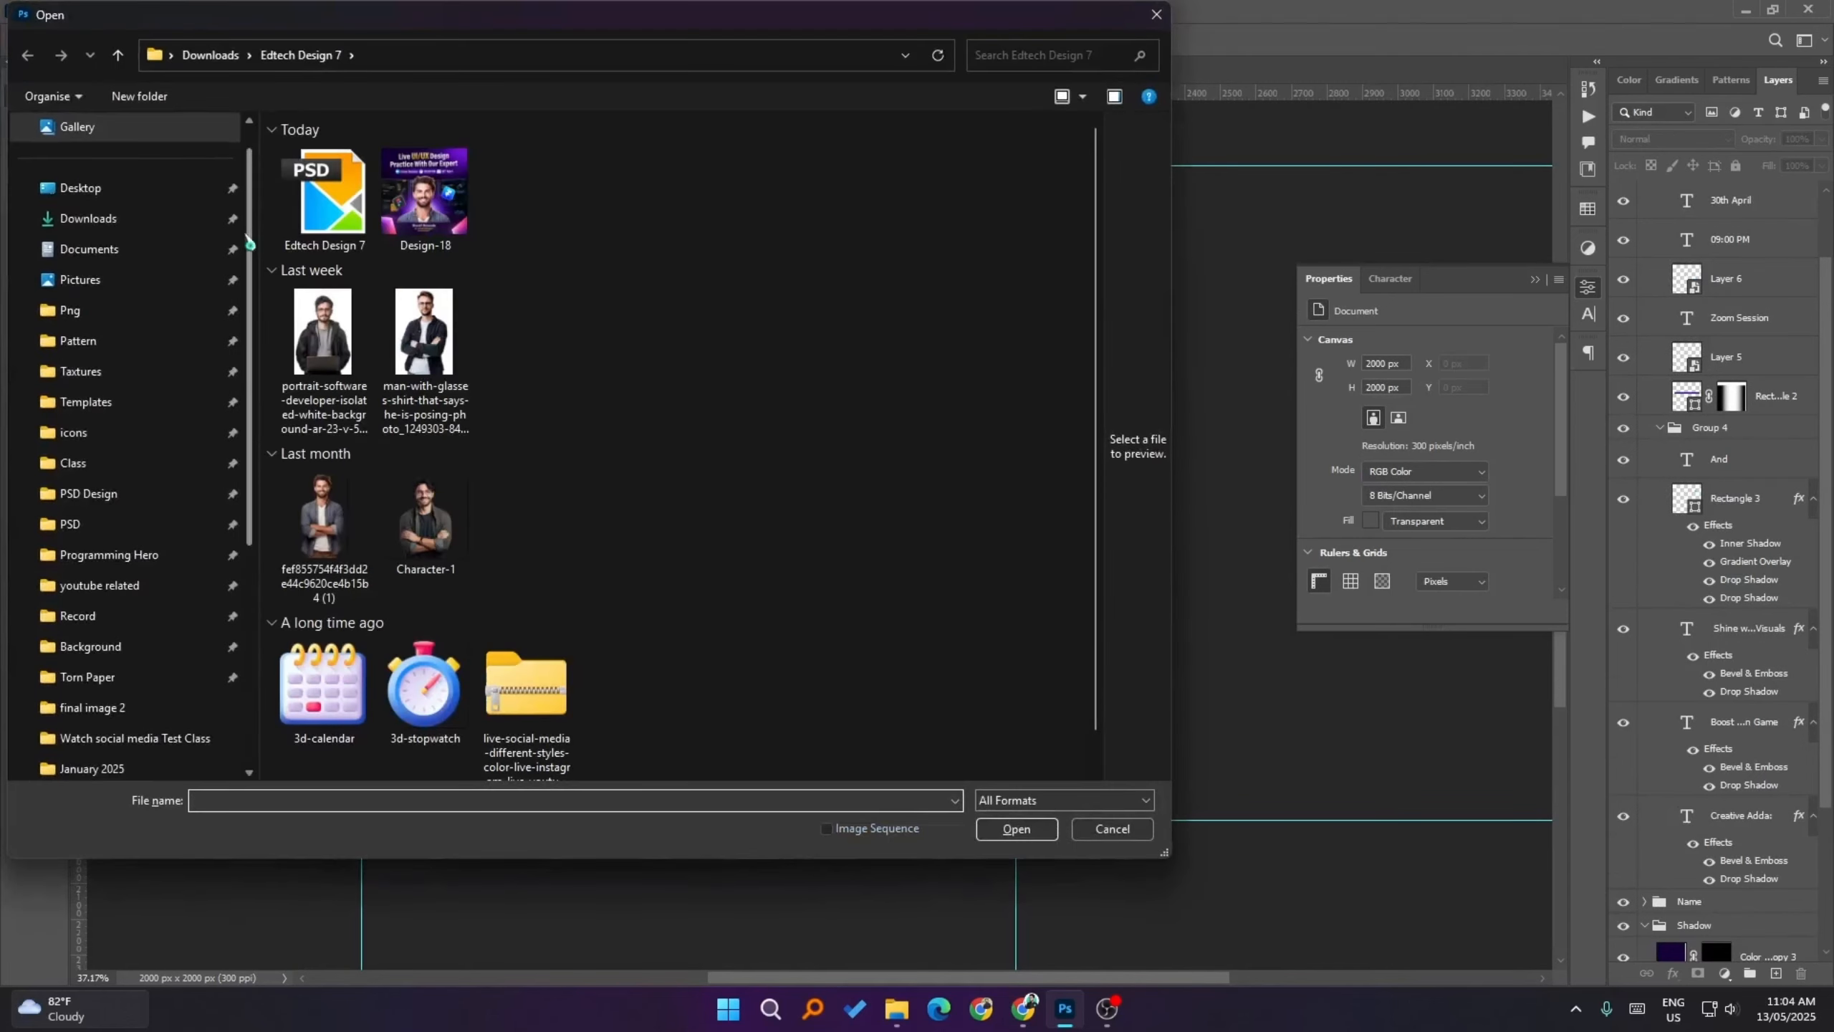
pyautogui.scroll(-1, 561, 582)
pyautogui.rightClick(542, 672)
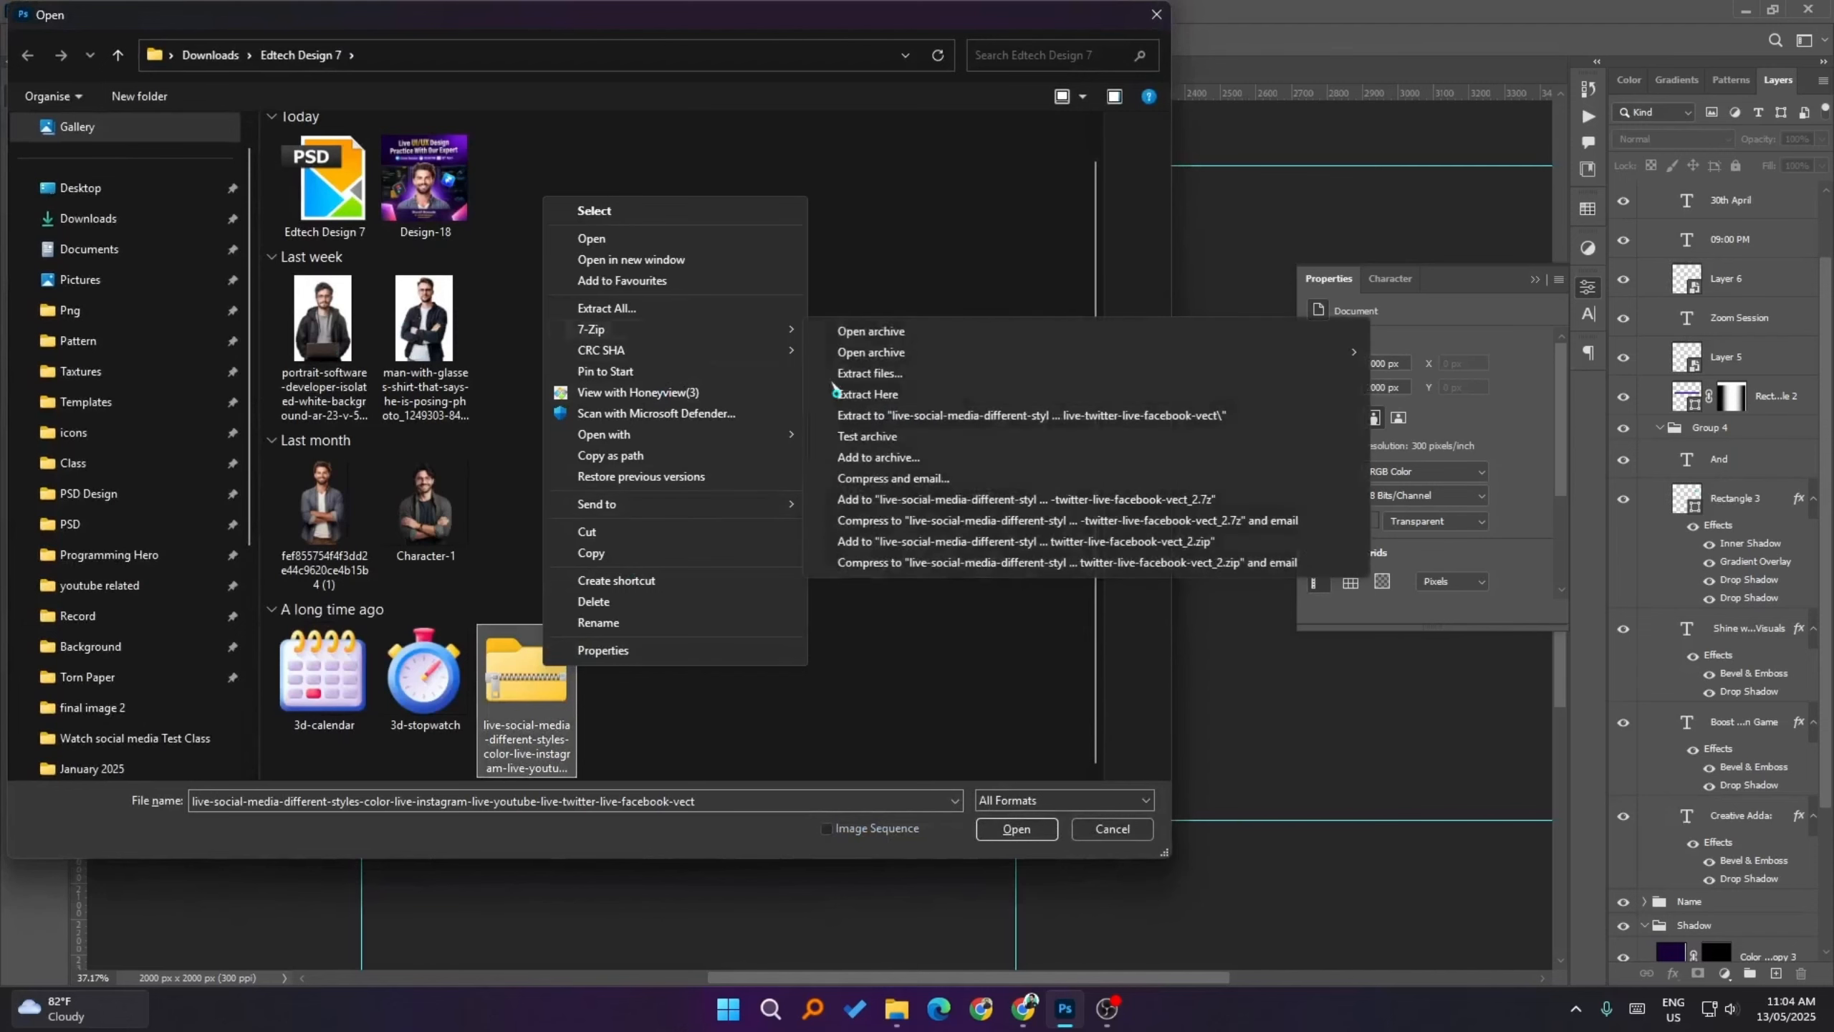
pyautogui.click(931, 416)
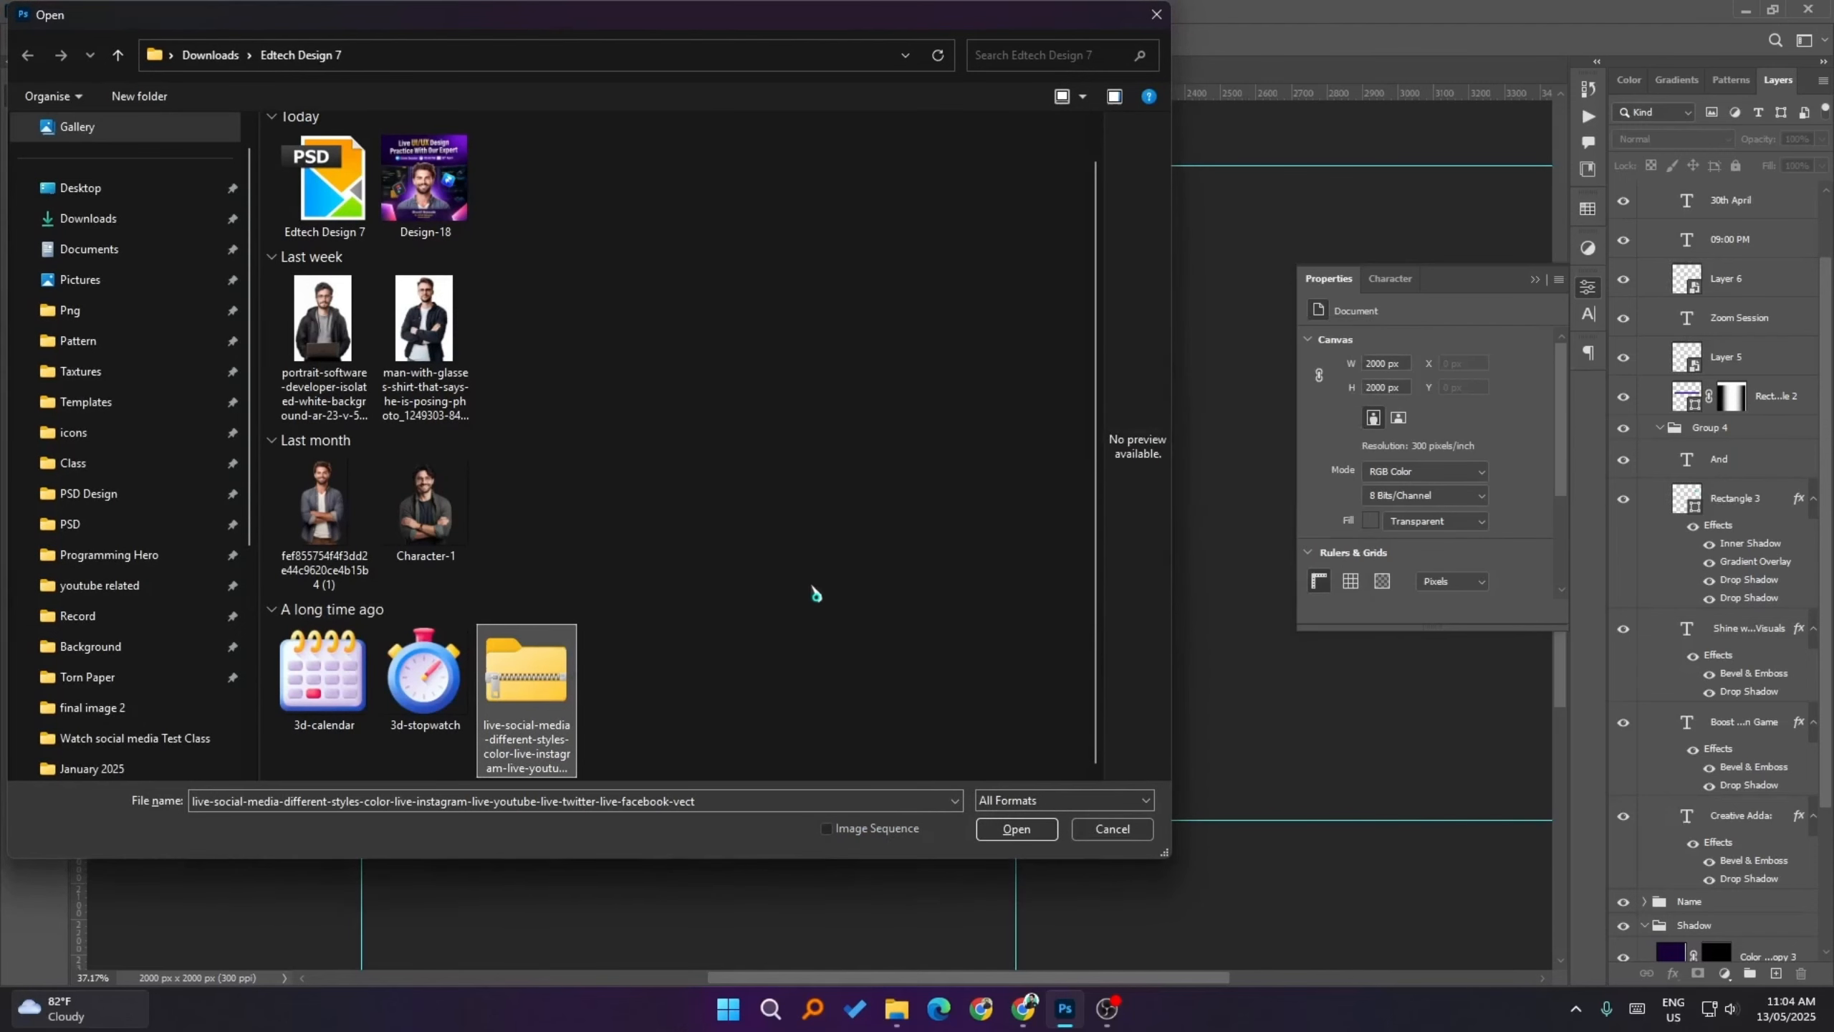
pyautogui.doubleClick(513, 148)
pyautogui.rightClick(326, 207)
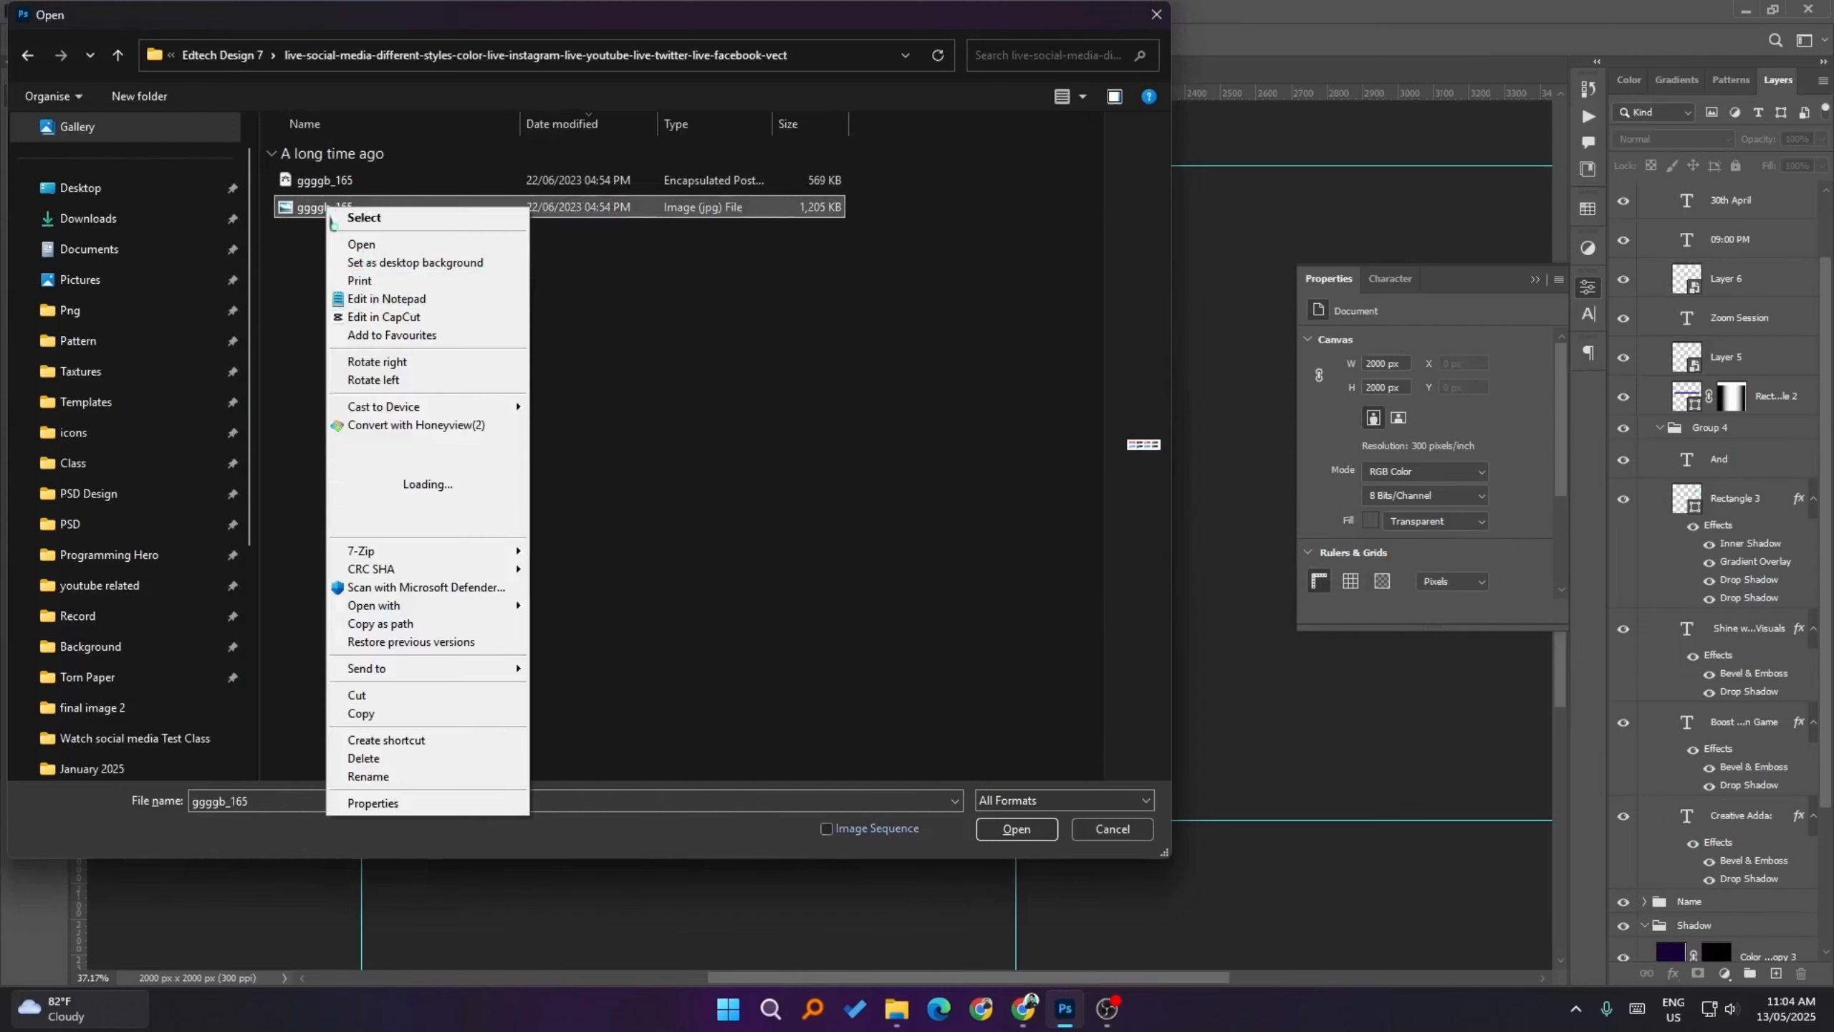
pyautogui.click(419, 451)
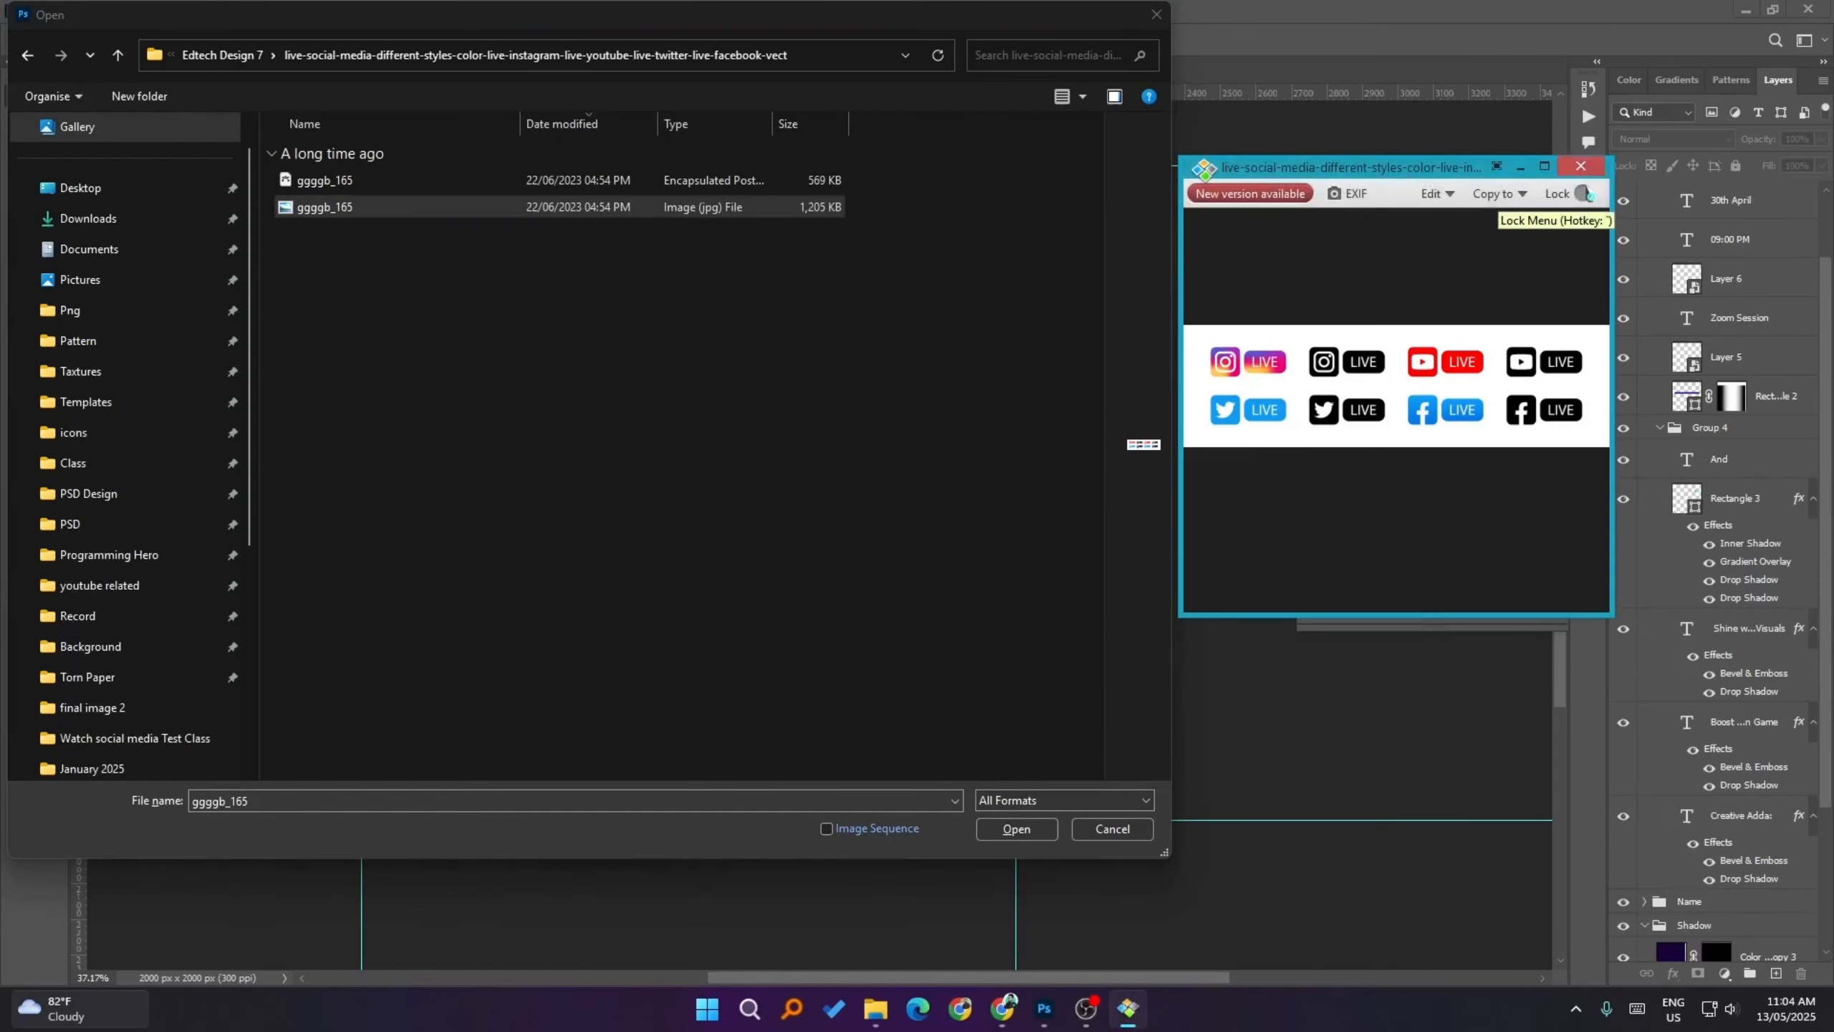
pyautogui.click(1585, 165)
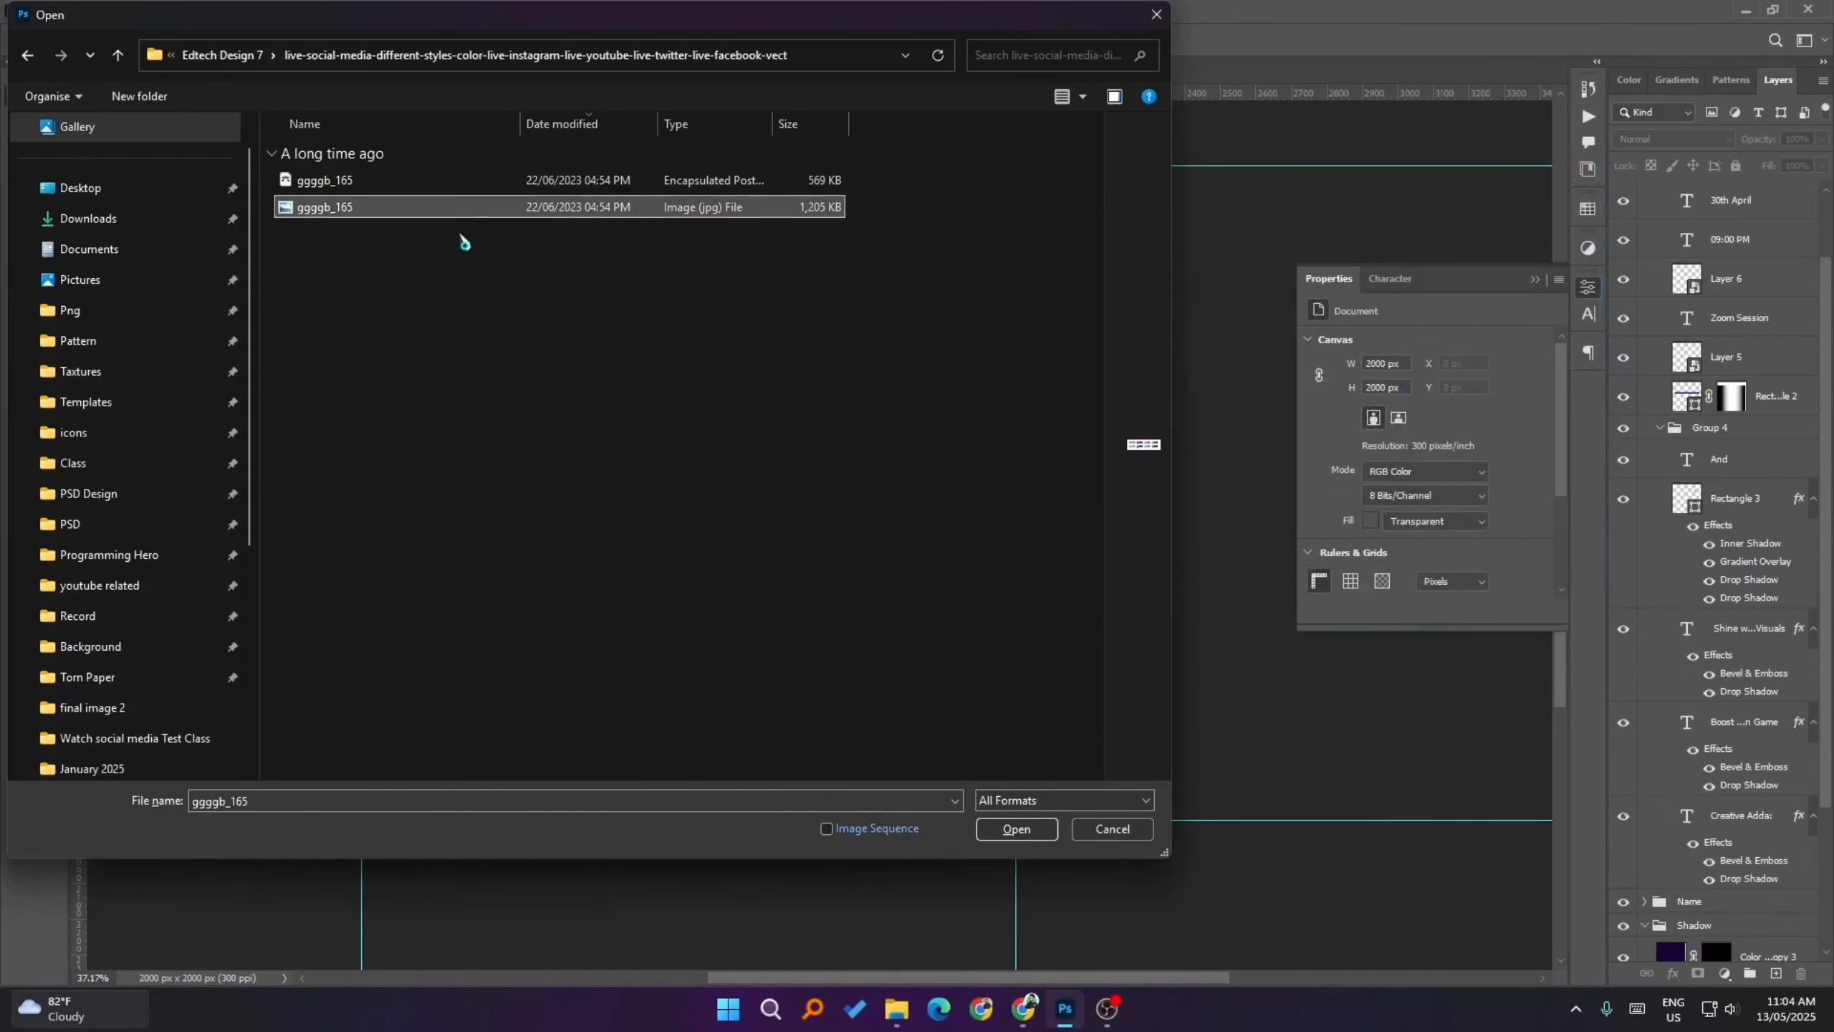
pyautogui.doubleClick(348, 209)
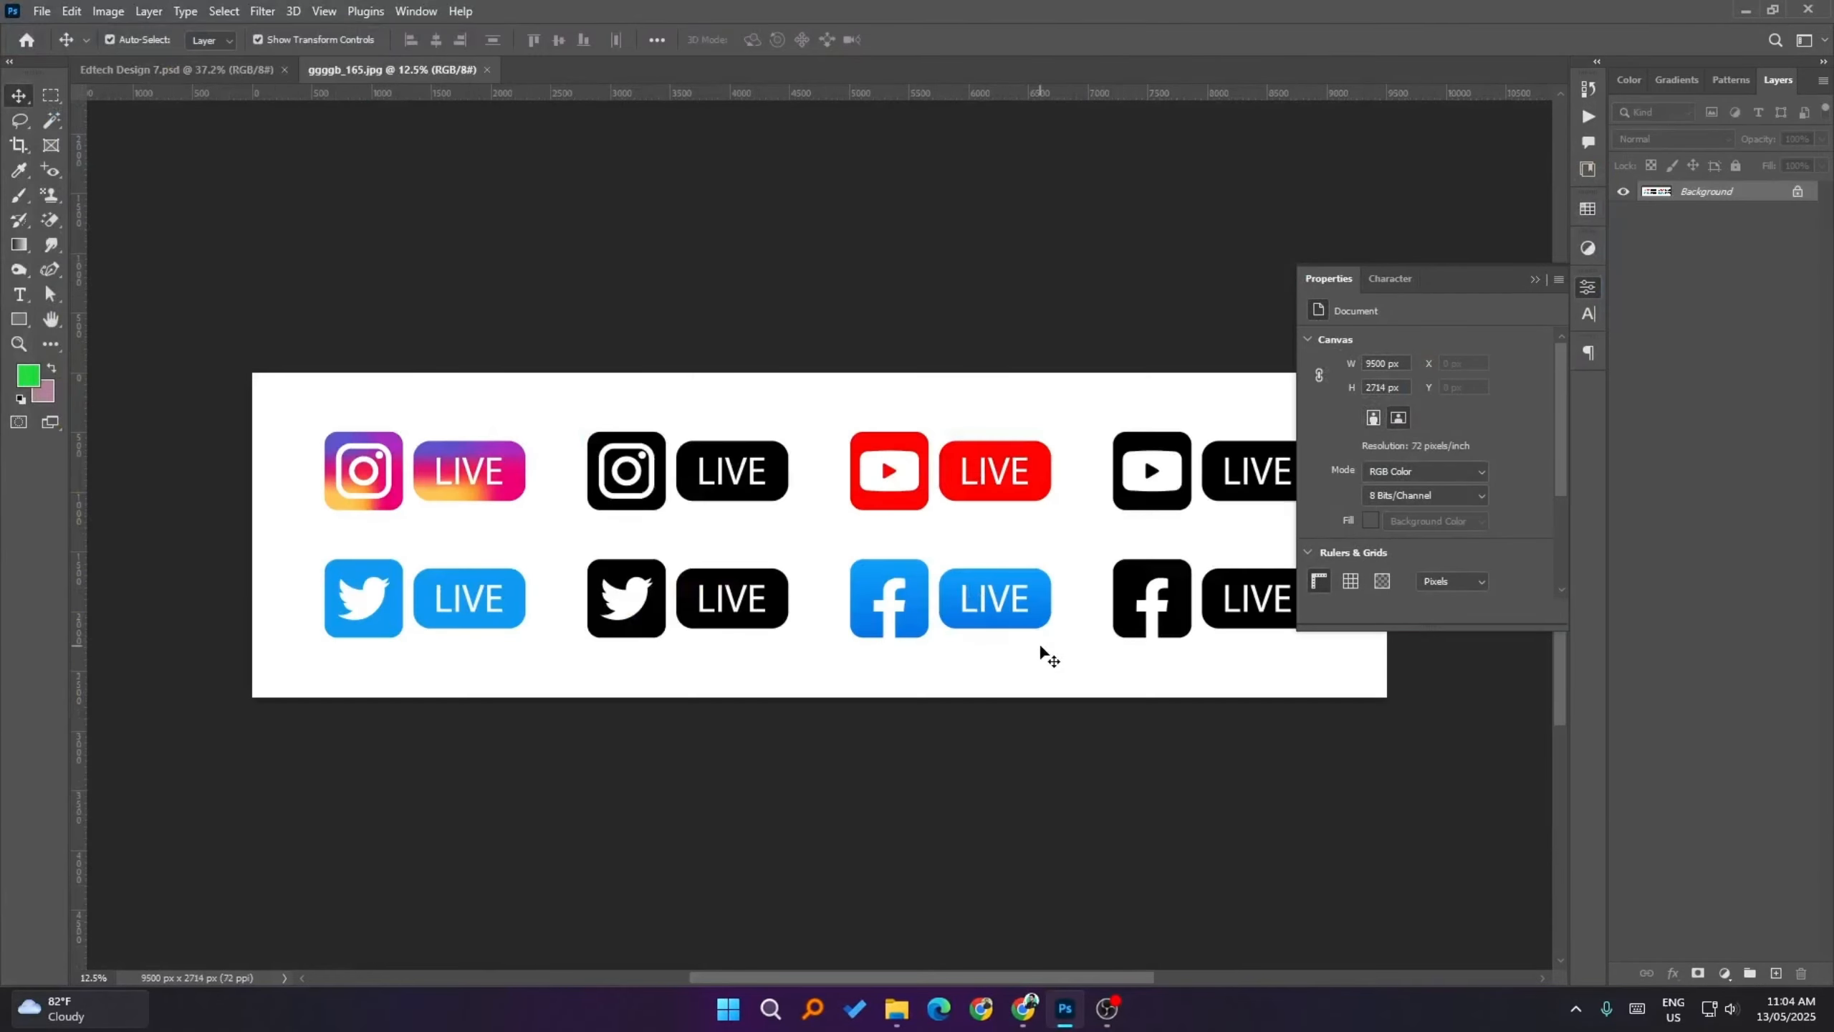
# - Copy a rectangle around the Facebook LIVE icons to Layer 1 and hide the Background
pyautogui.scroll(6, 880, 582)
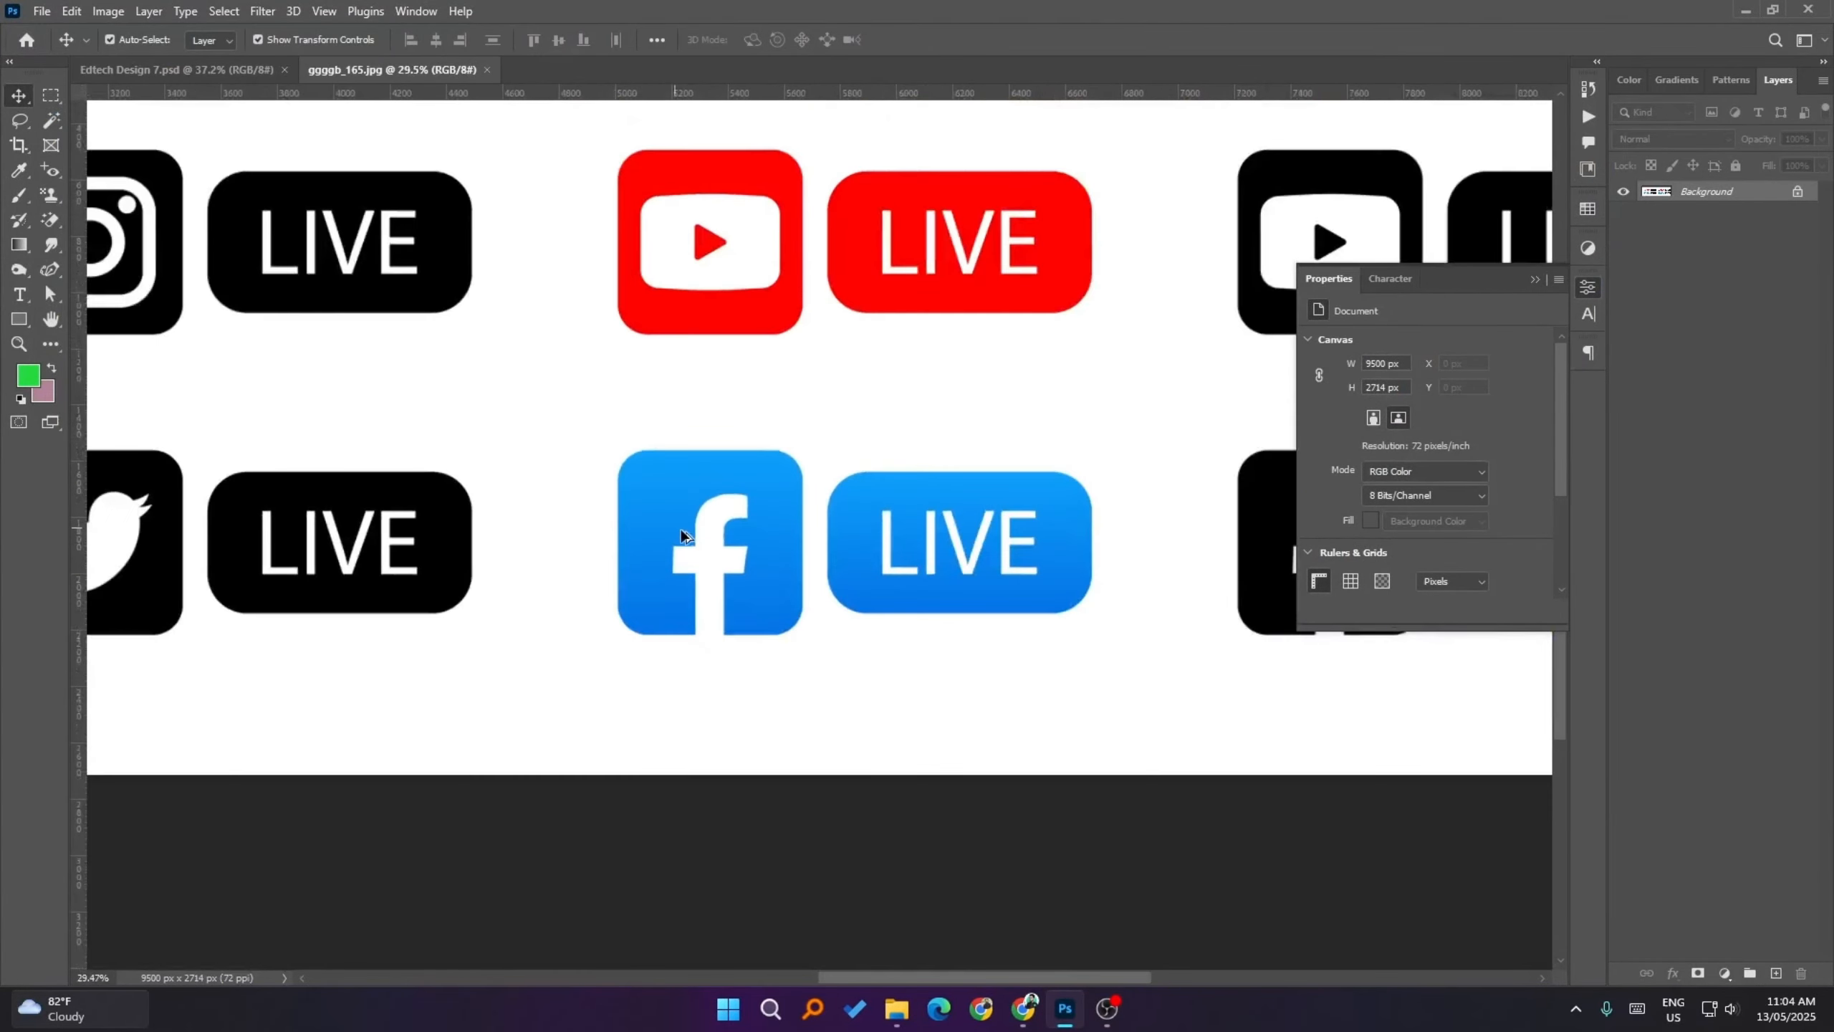
pyautogui.scroll(-3, 683, 531)
pyautogui.scroll(-2, 686, 520)
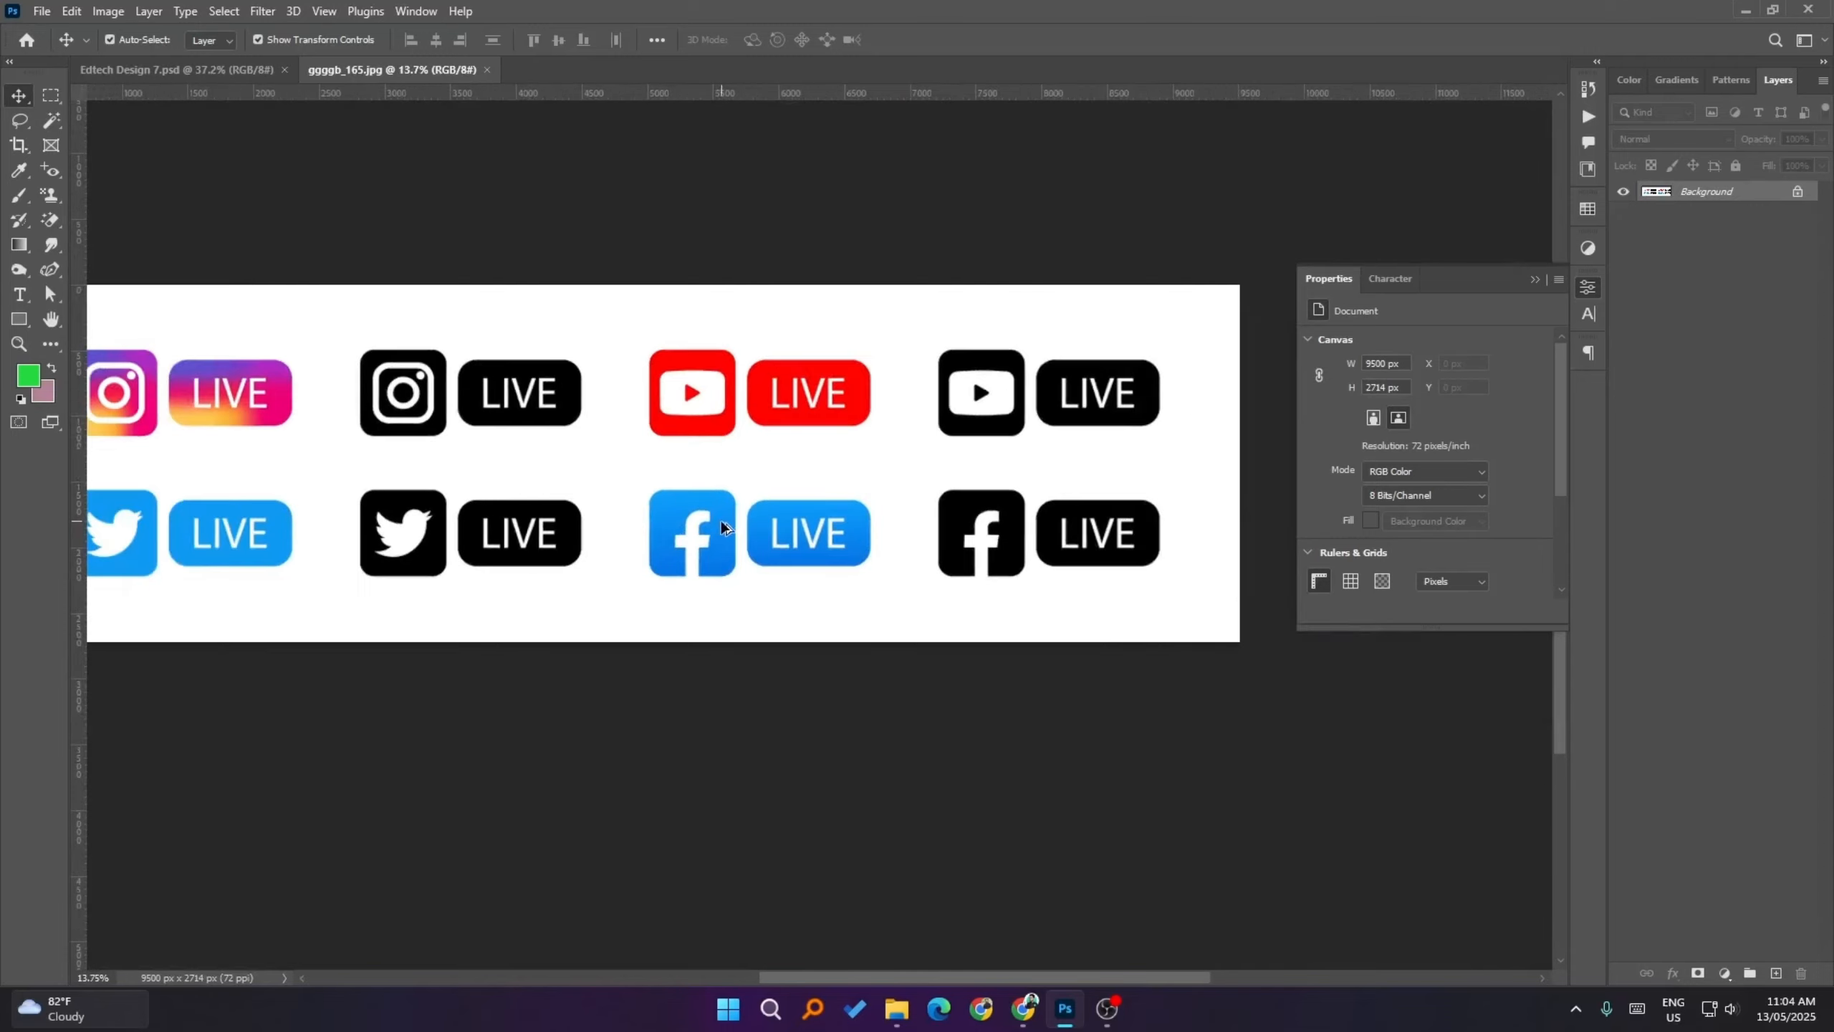
pyautogui.scroll(4, 715, 520)
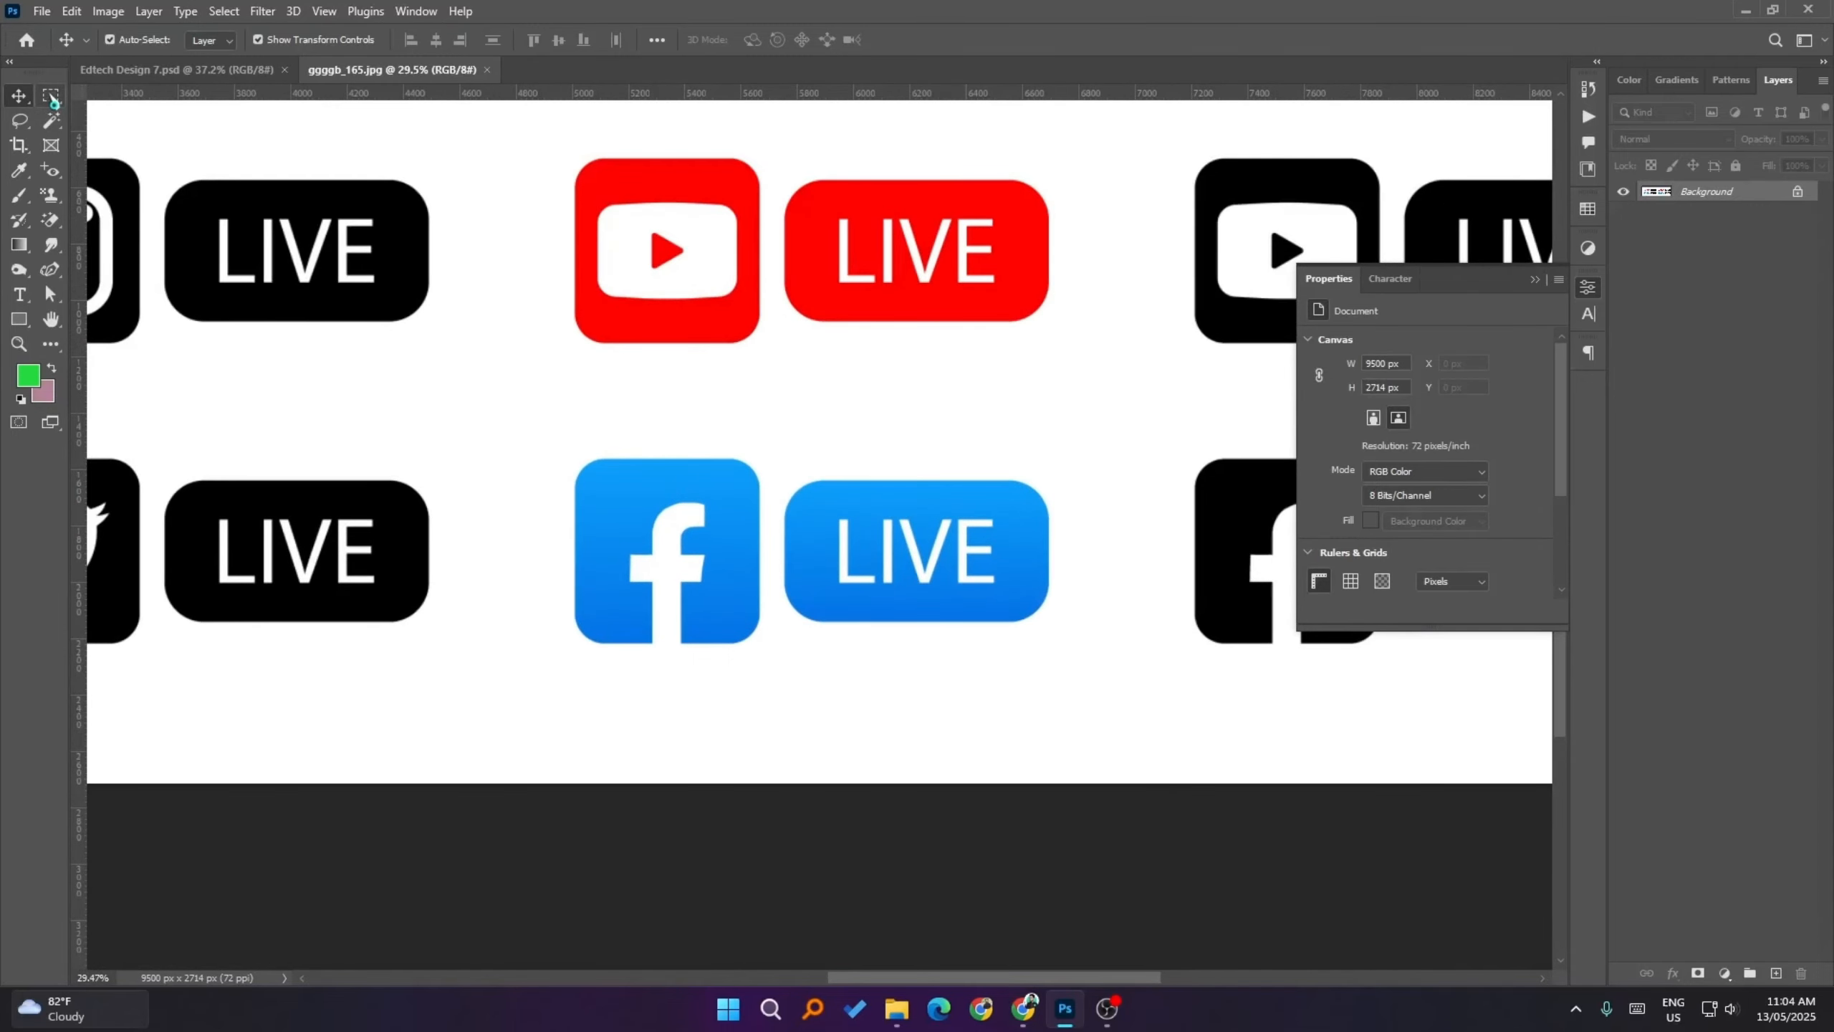
pyautogui.click(51, 96)
pyautogui.moveTo(511, 410); pyautogui.dragTo(1141, 713)
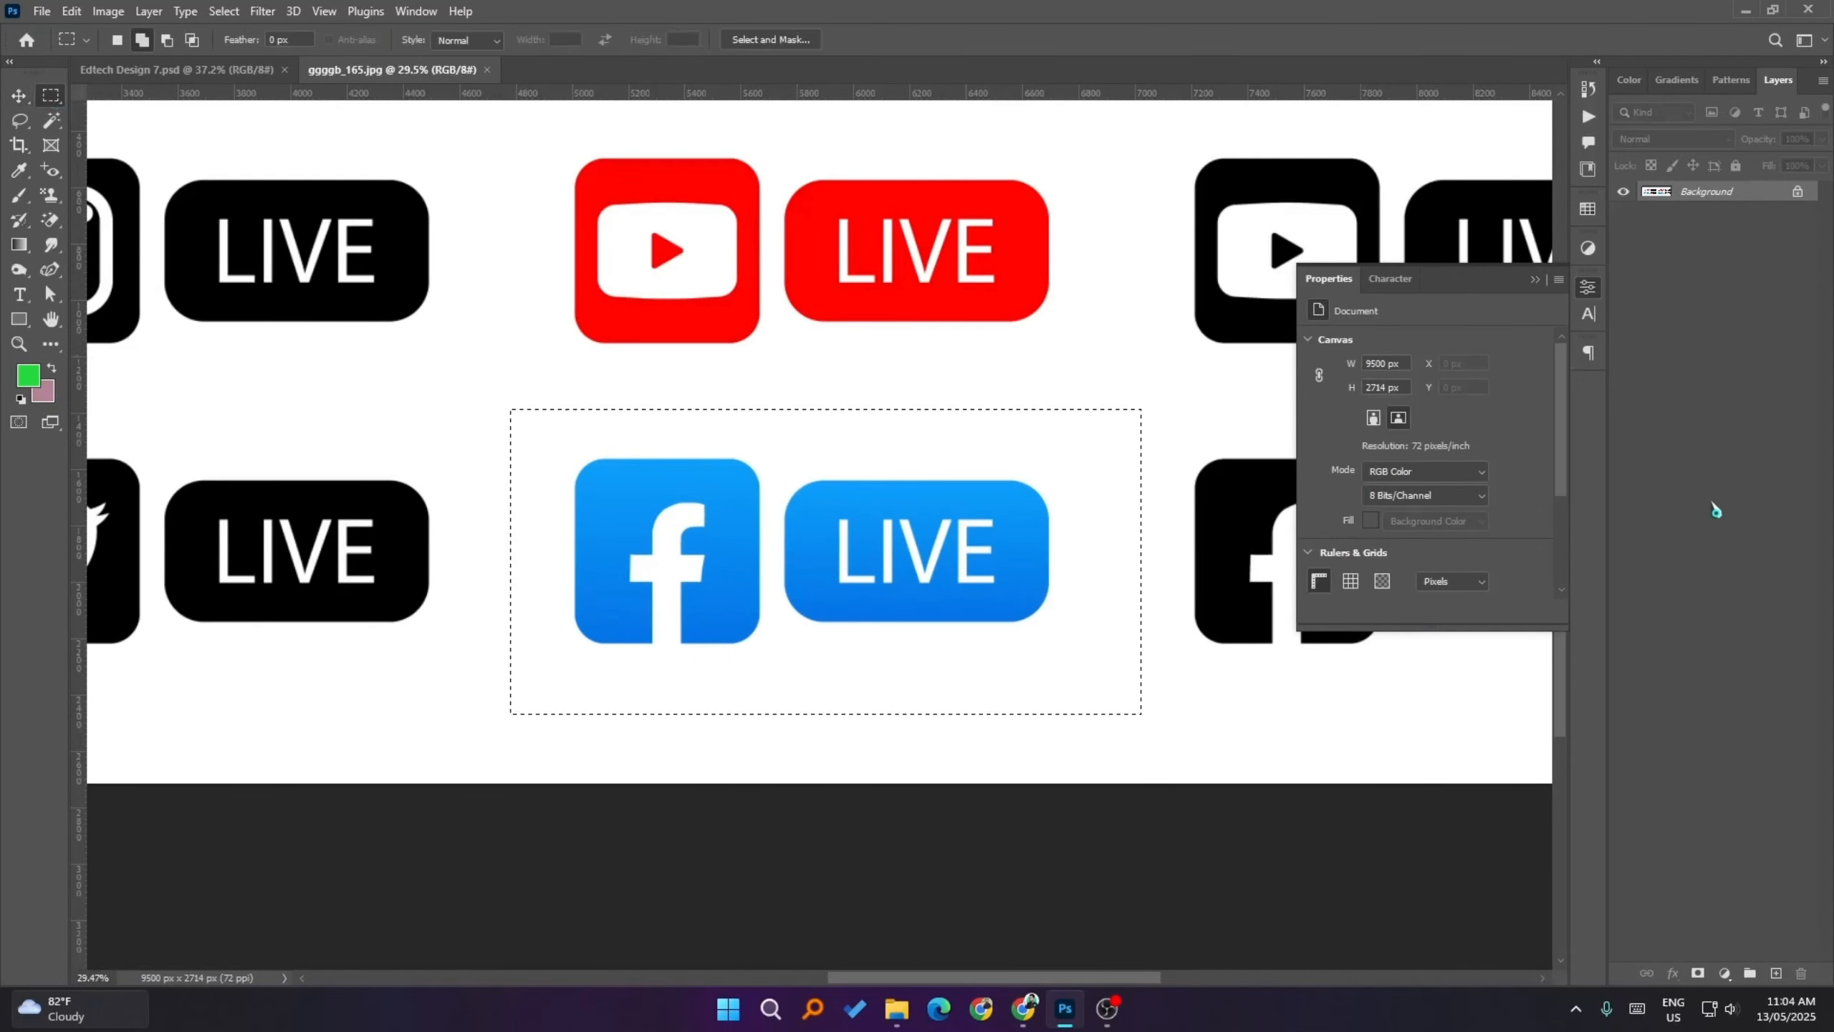
pyautogui.hotkey('ctrl', 'j')
pyautogui.click(1624, 213)
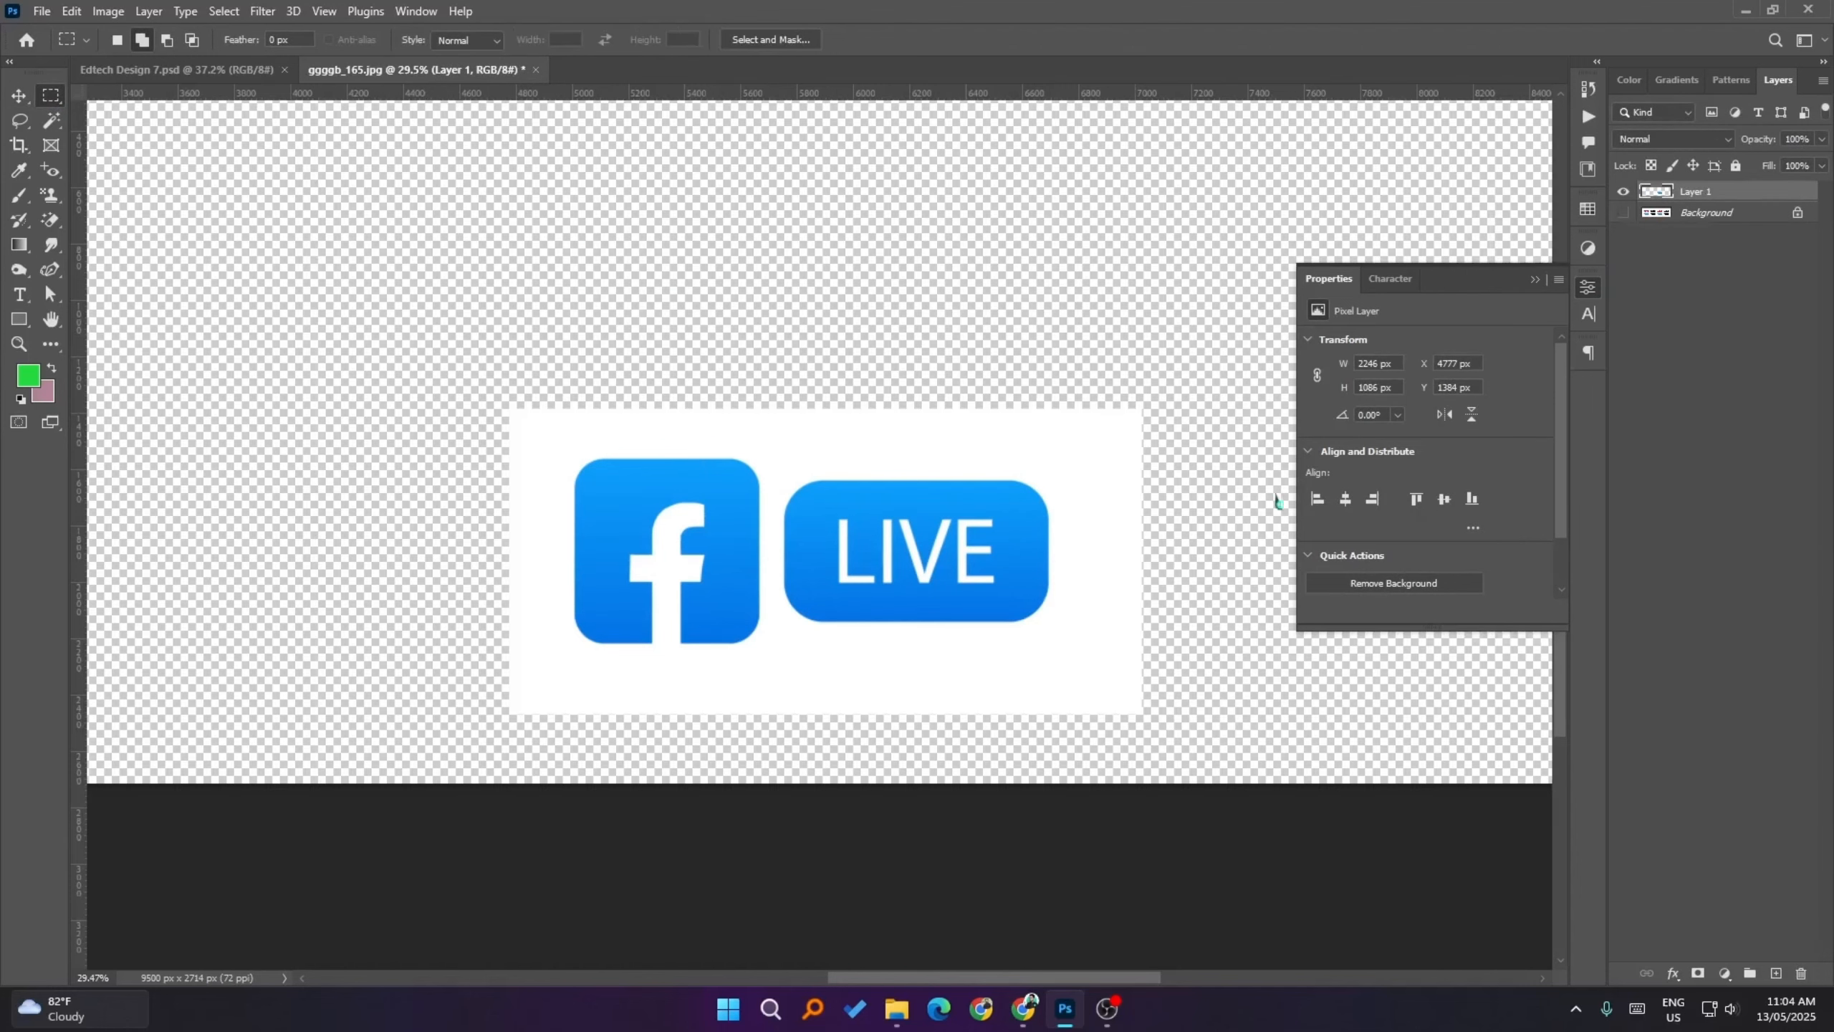
# - Try erasing the white background with the Magic Eraser, then undo both attempts
pyautogui.rightClick(51, 221)
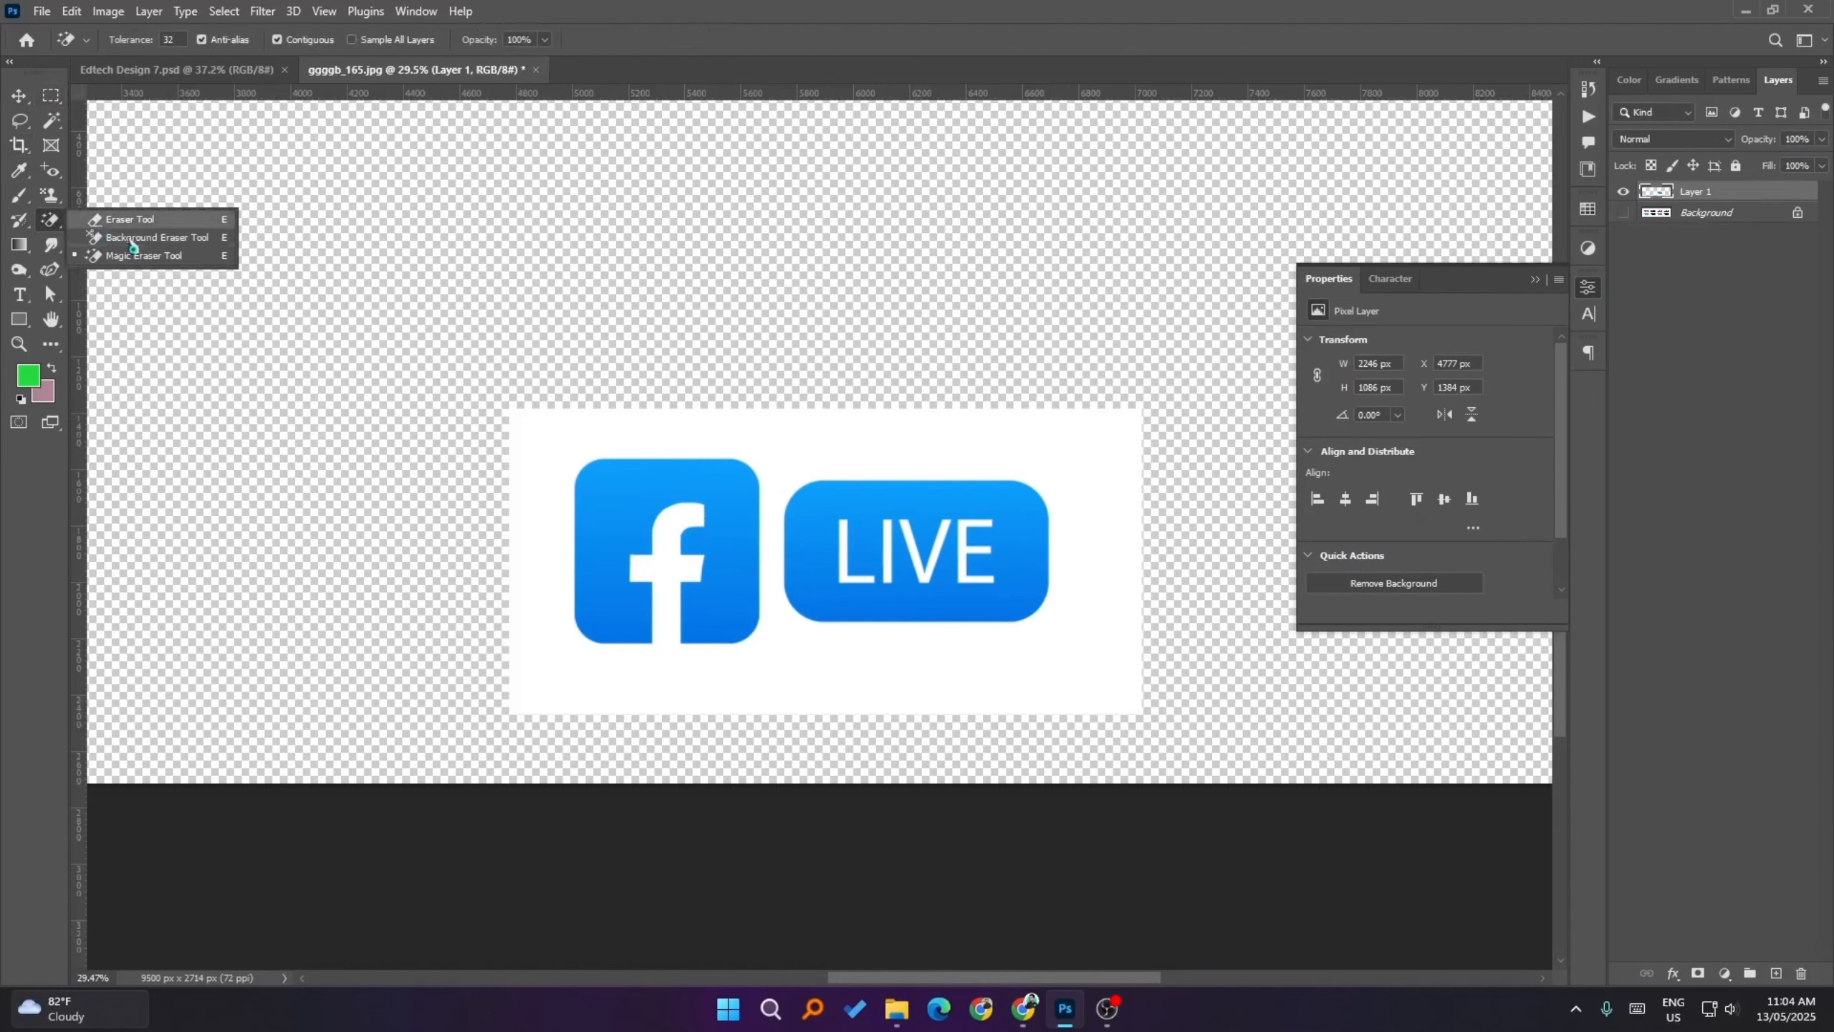
pyautogui.click(166, 250)
pyautogui.click(837, 444)
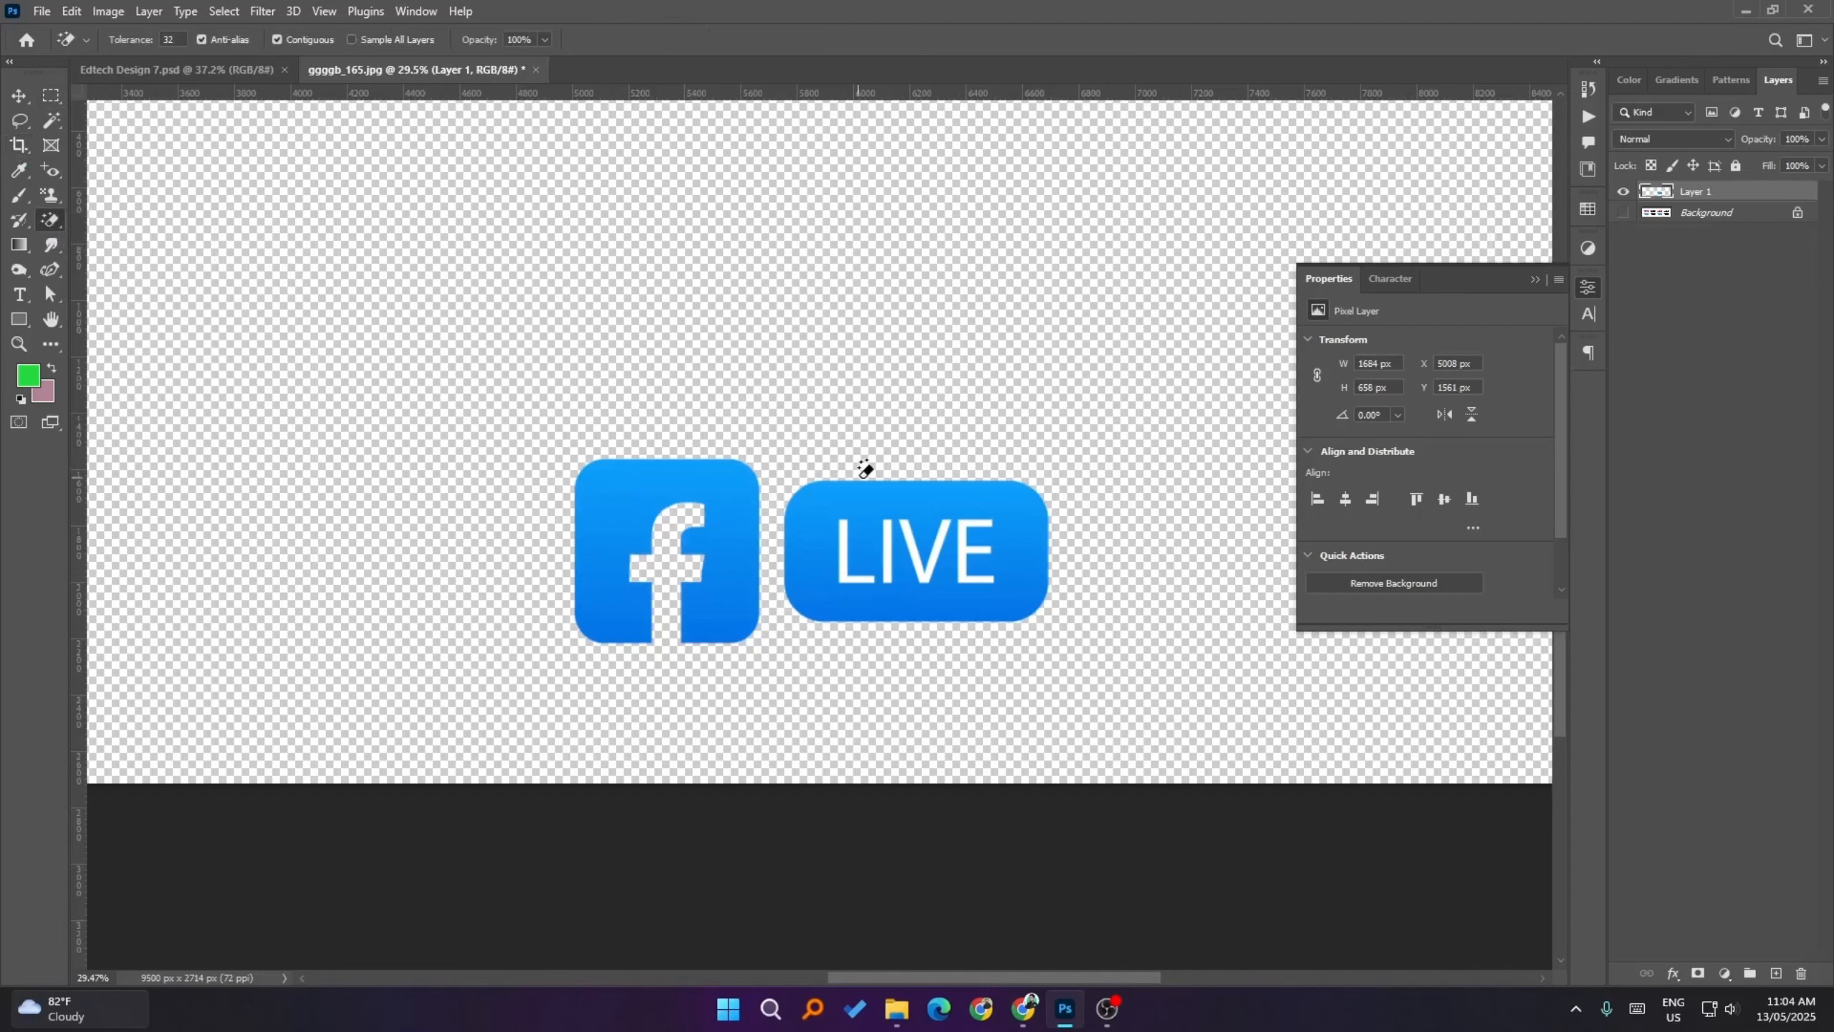
pyautogui.hotkey('ctrl', 'z')
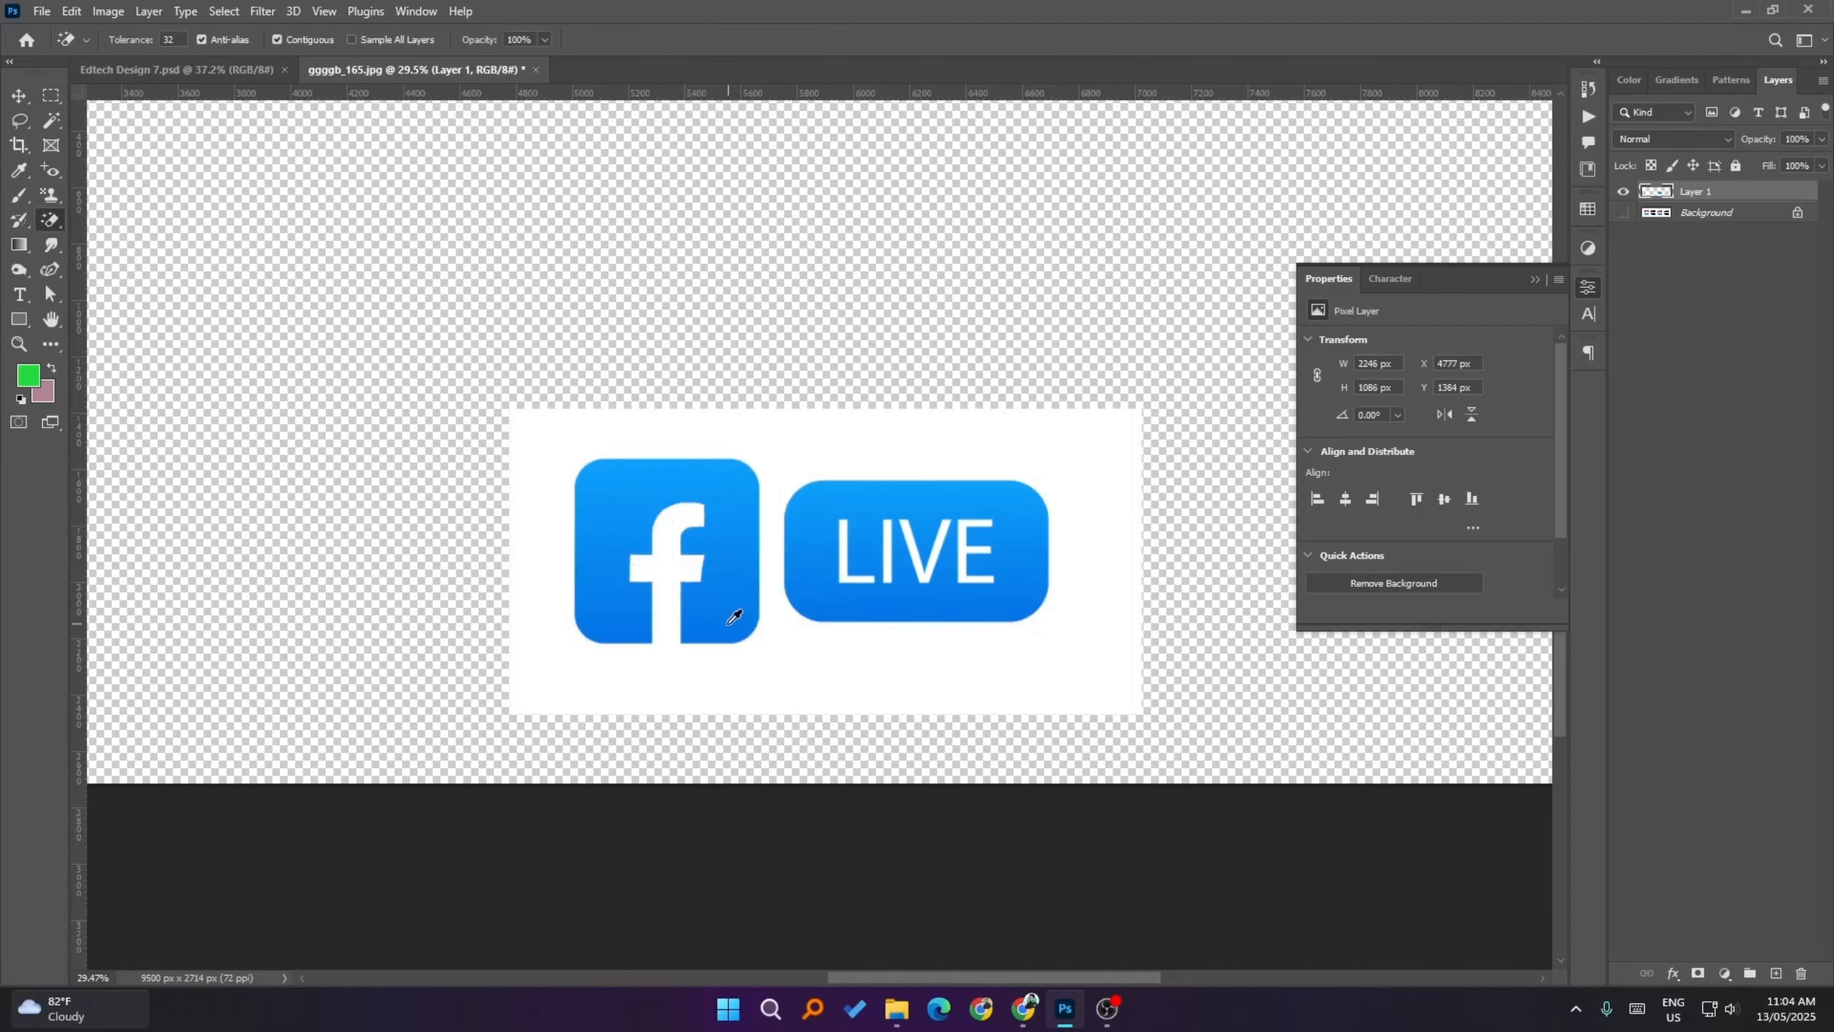
pyautogui.scroll(3, 729, 614)
pyautogui.scroll(2, 633, 677)
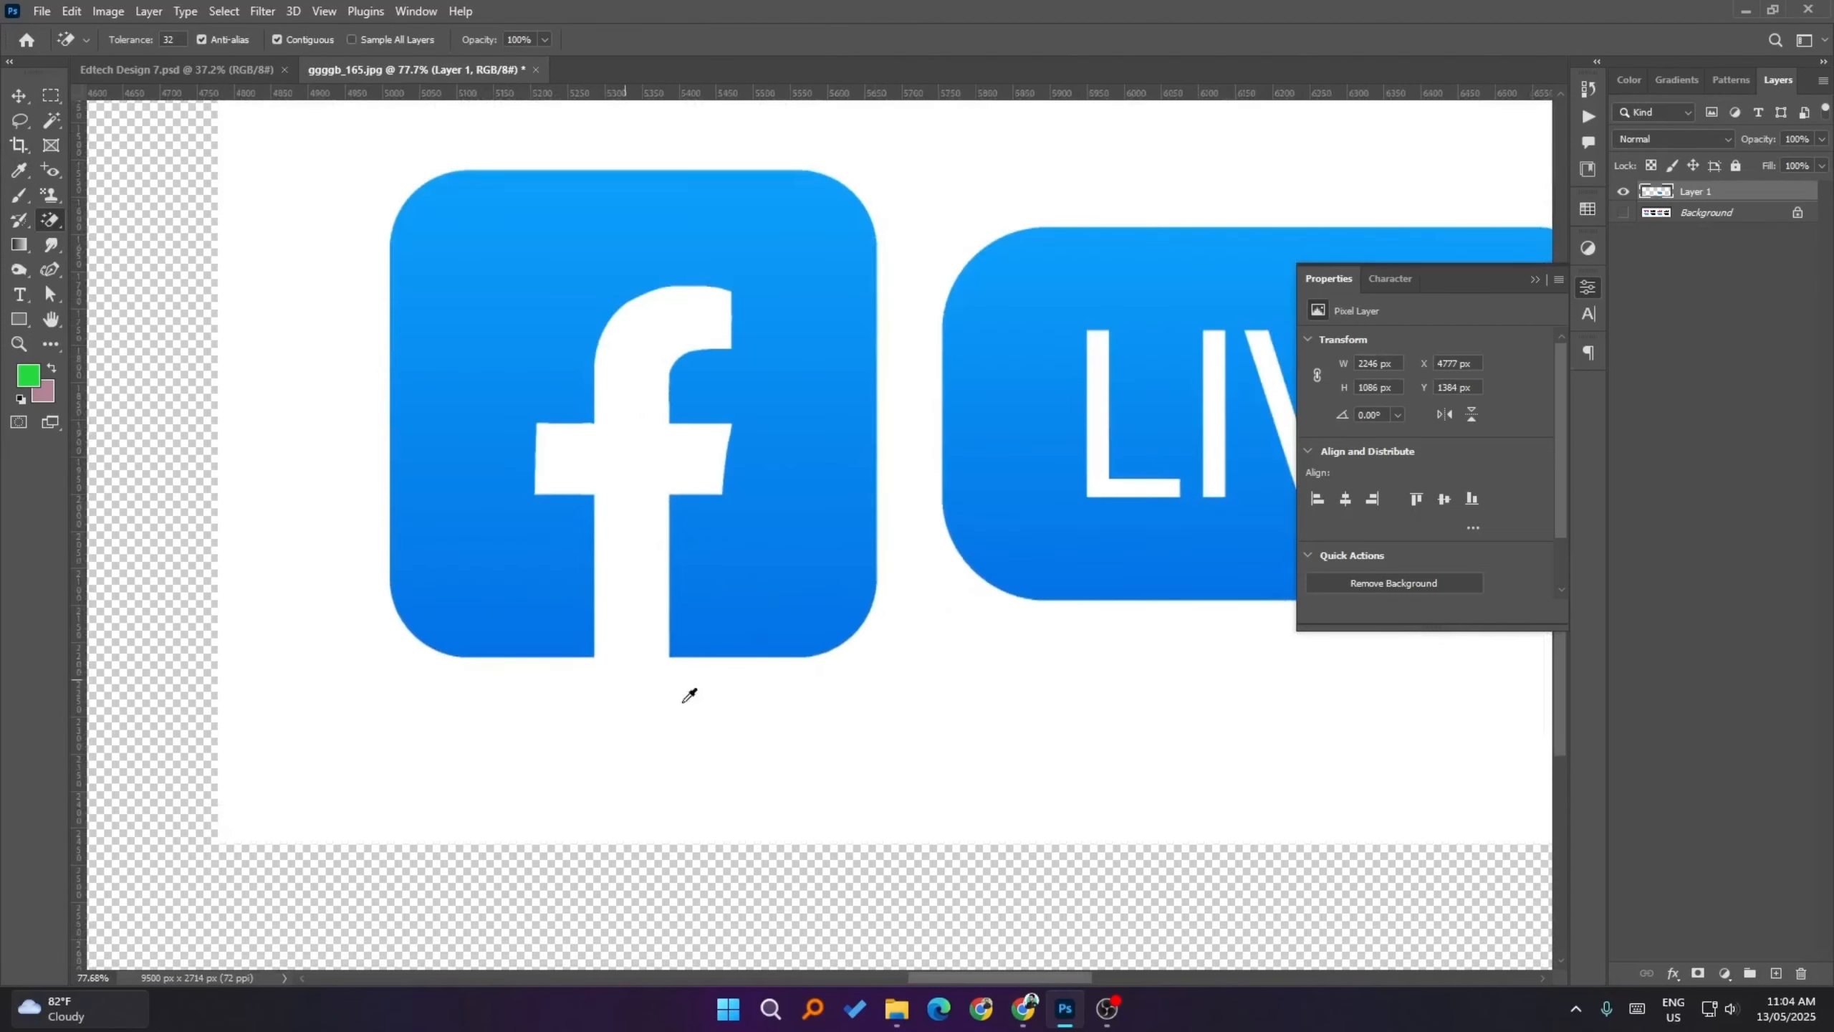
pyautogui.click(856, 730)
pyautogui.scroll(-2, 622, 684)
pyautogui.hotkey('ctrl', 'z')
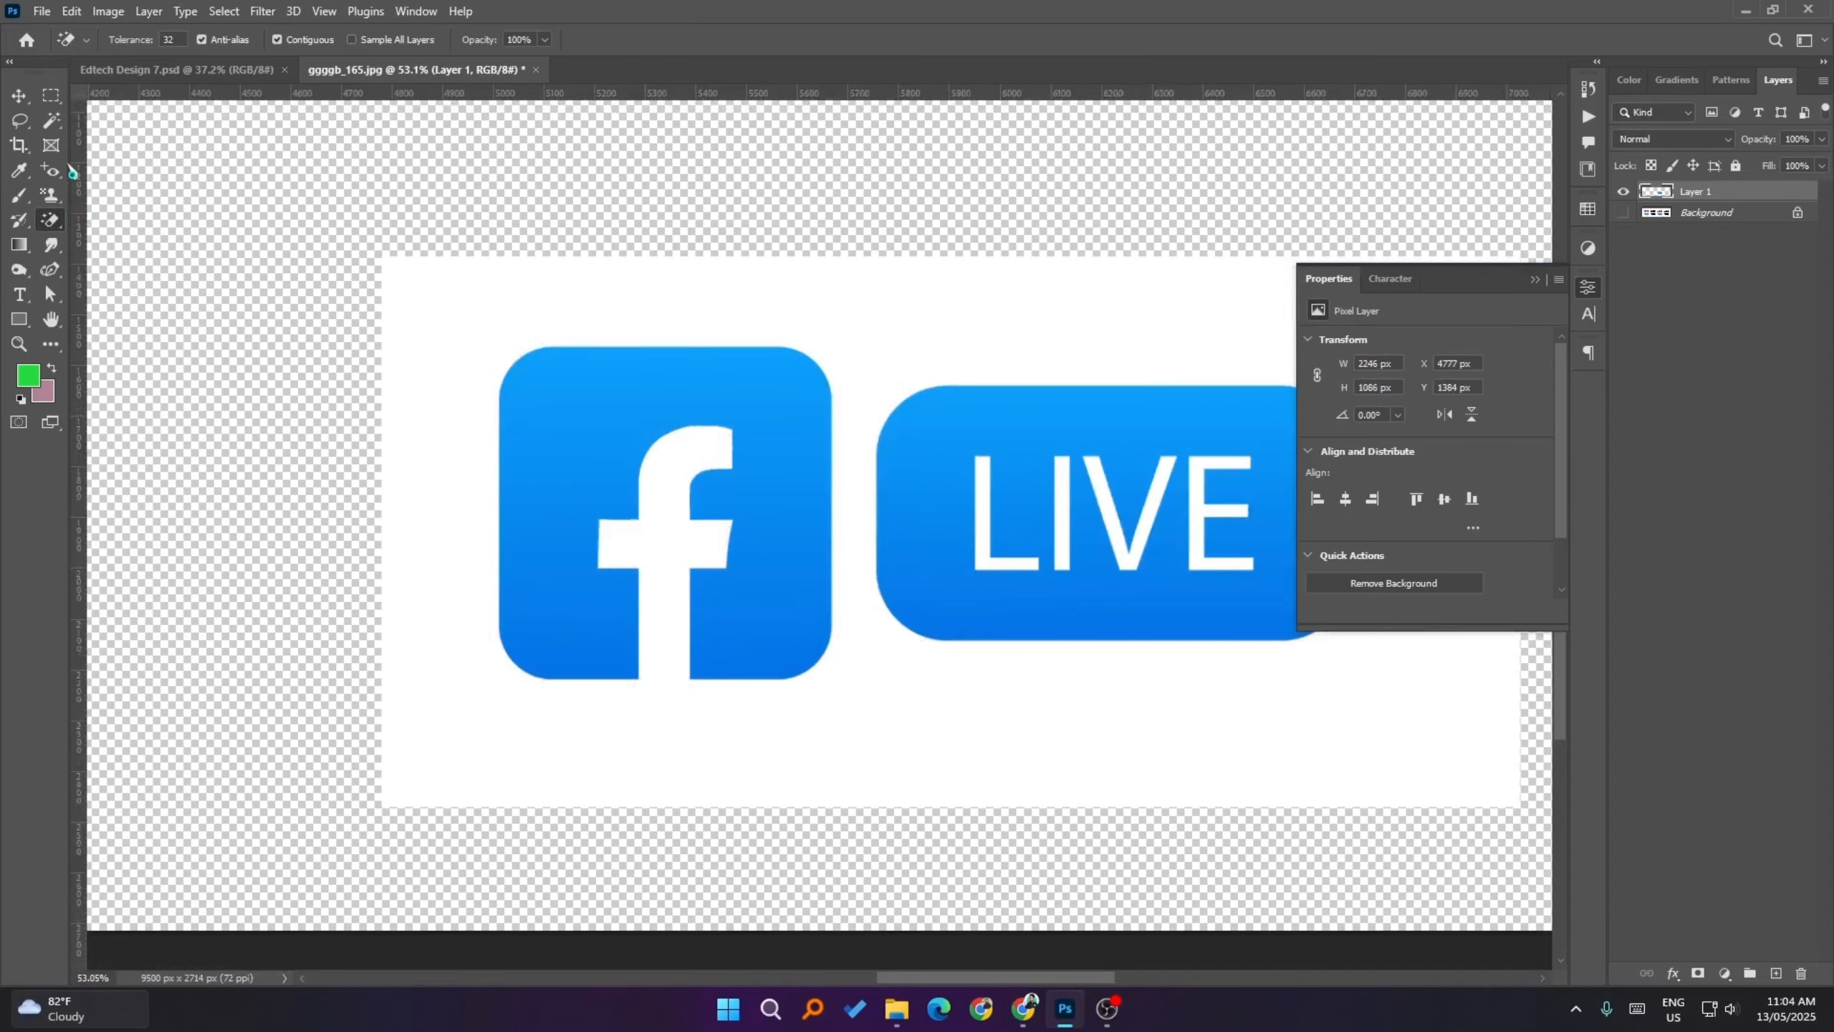
pyautogui.click(48, 97)
# - Select the blue Facebook square with the Magic Wand and add the white f with Quick Selection
pyautogui.click(51, 120)
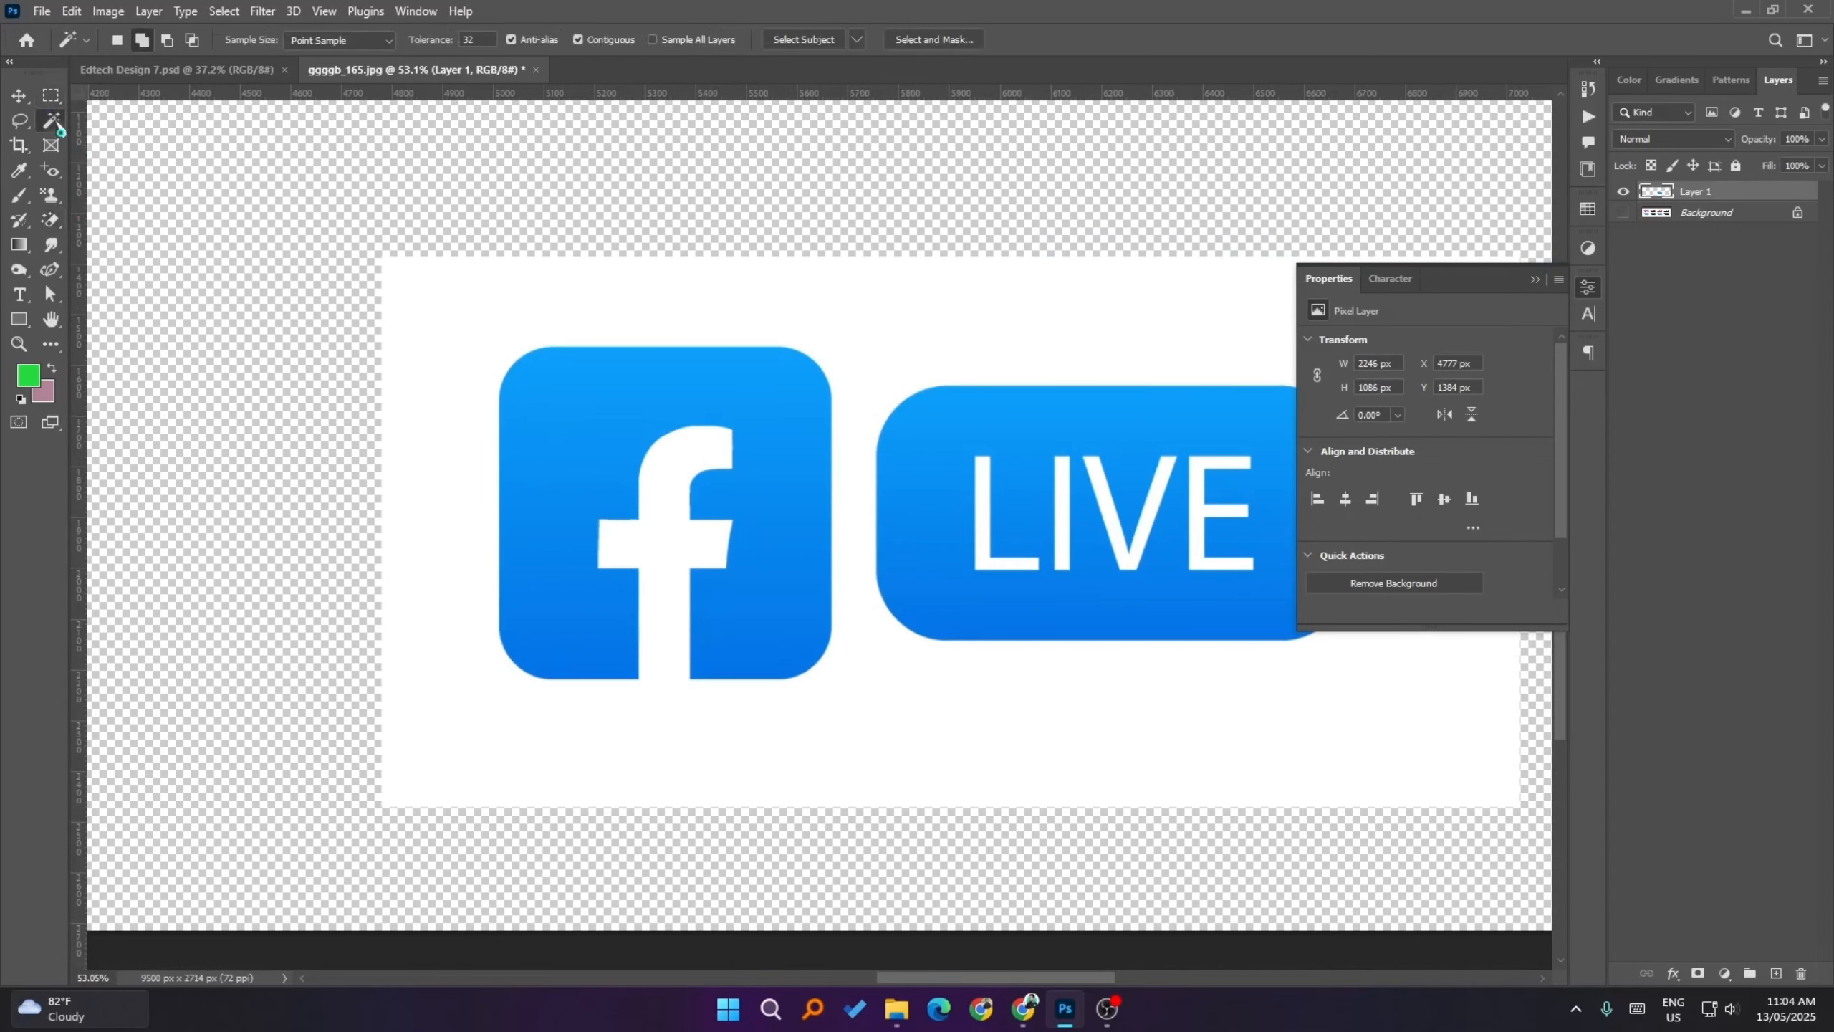
pyautogui.click(636, 452)
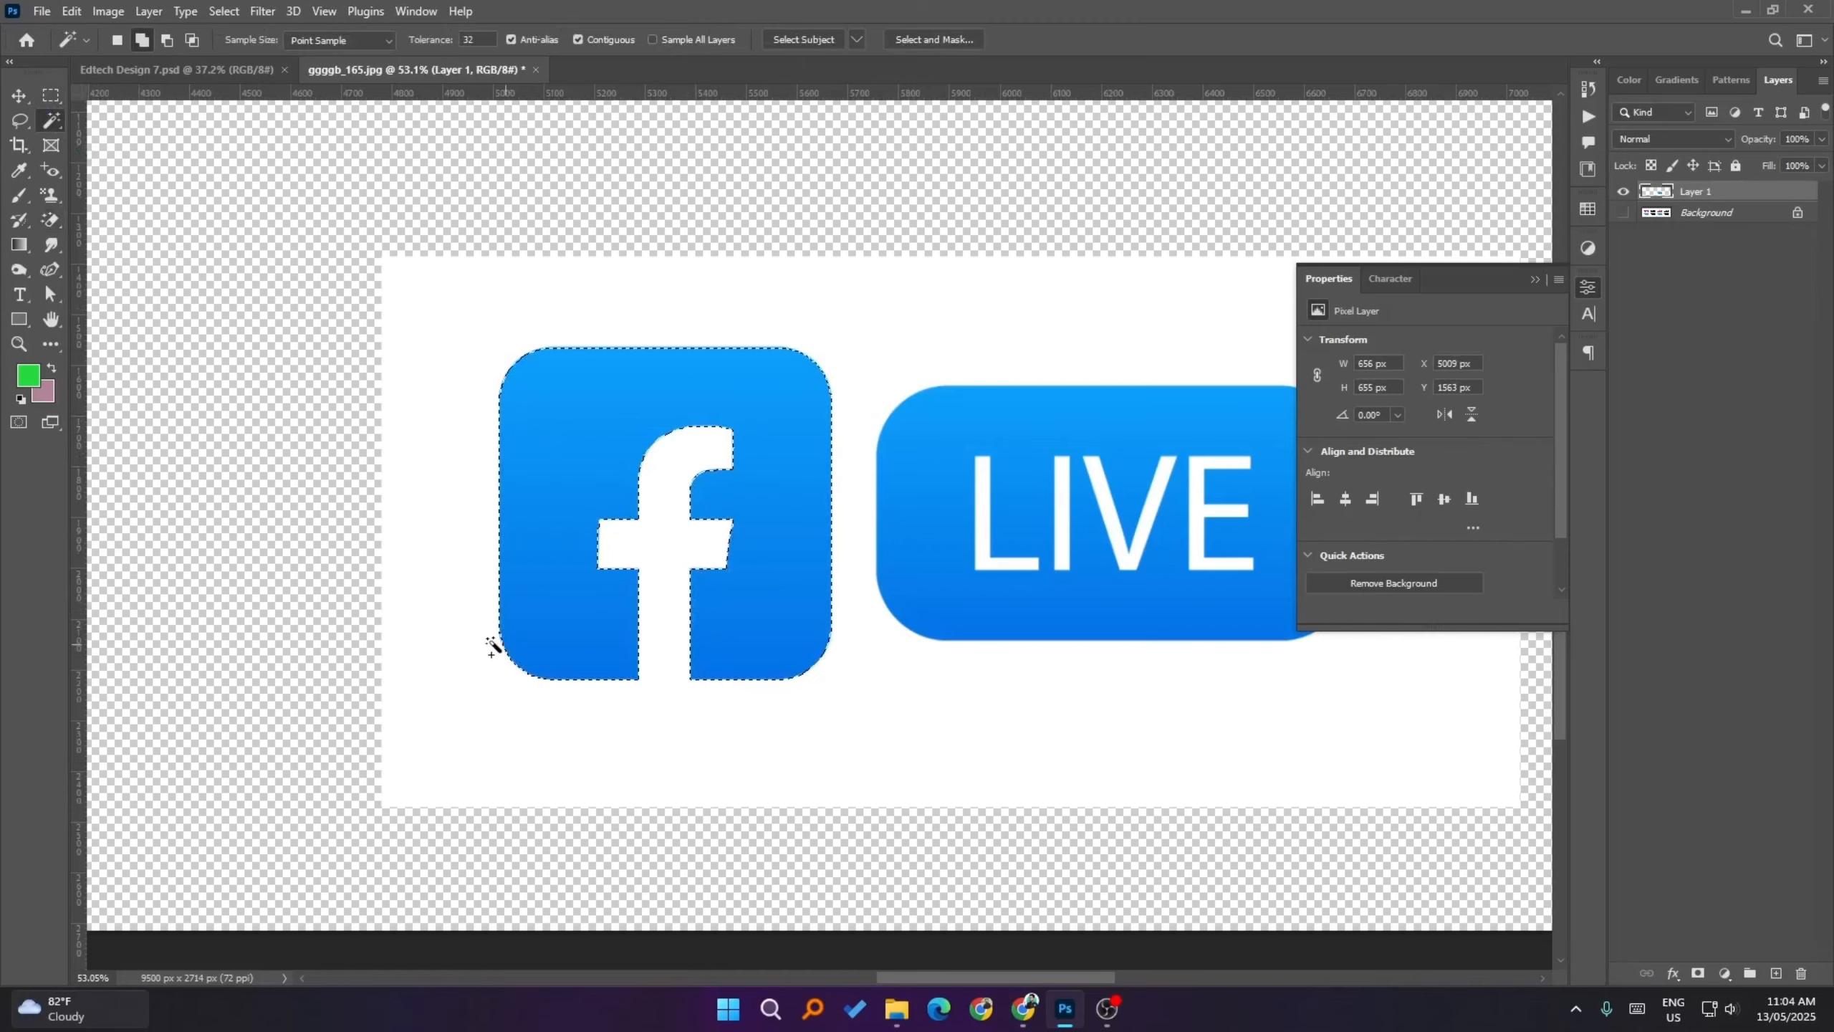
pyautogui.scroll(-2, 491, 647)
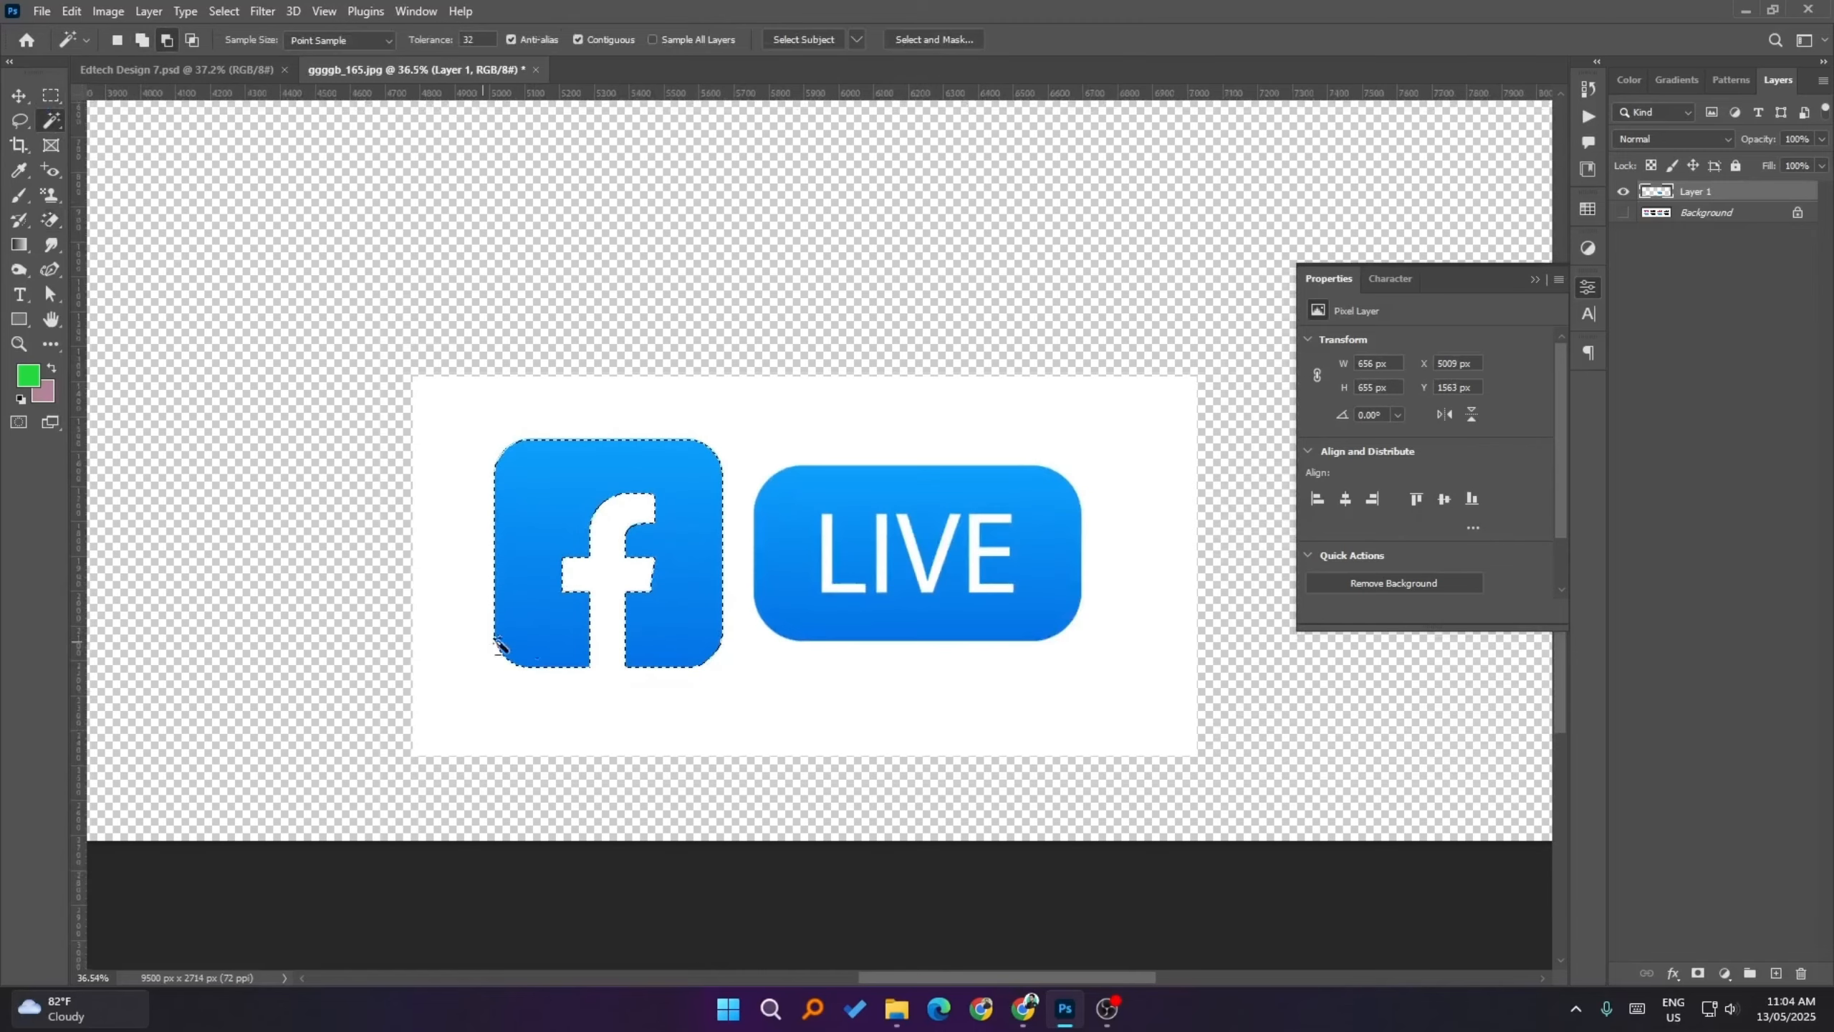
pyautogui.rightClick(50, 124)
pyautogui.click(122, 144)
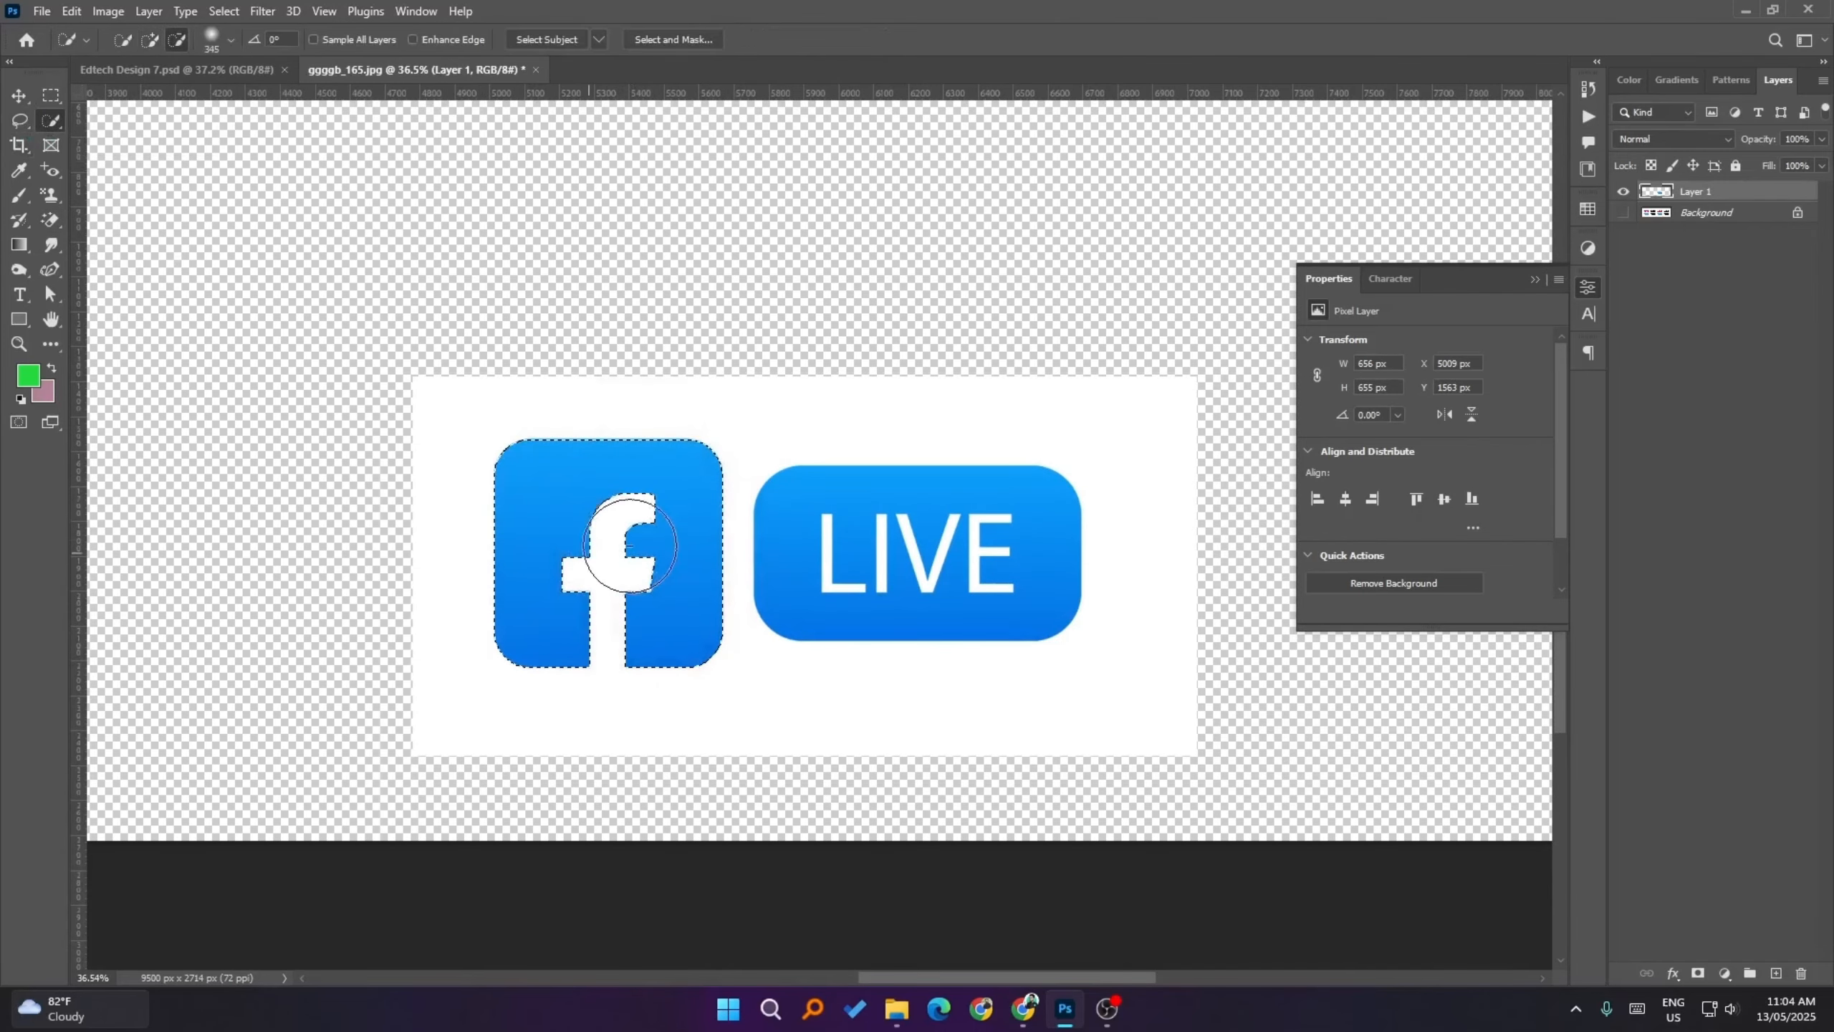
pyautogui.moveTo(630, 546)
pyautogui.mouseDown()
pyautogui.moveTo(600, 578)
pyautogui.moveTo(615, 593)
pyautogui.mouseUp()
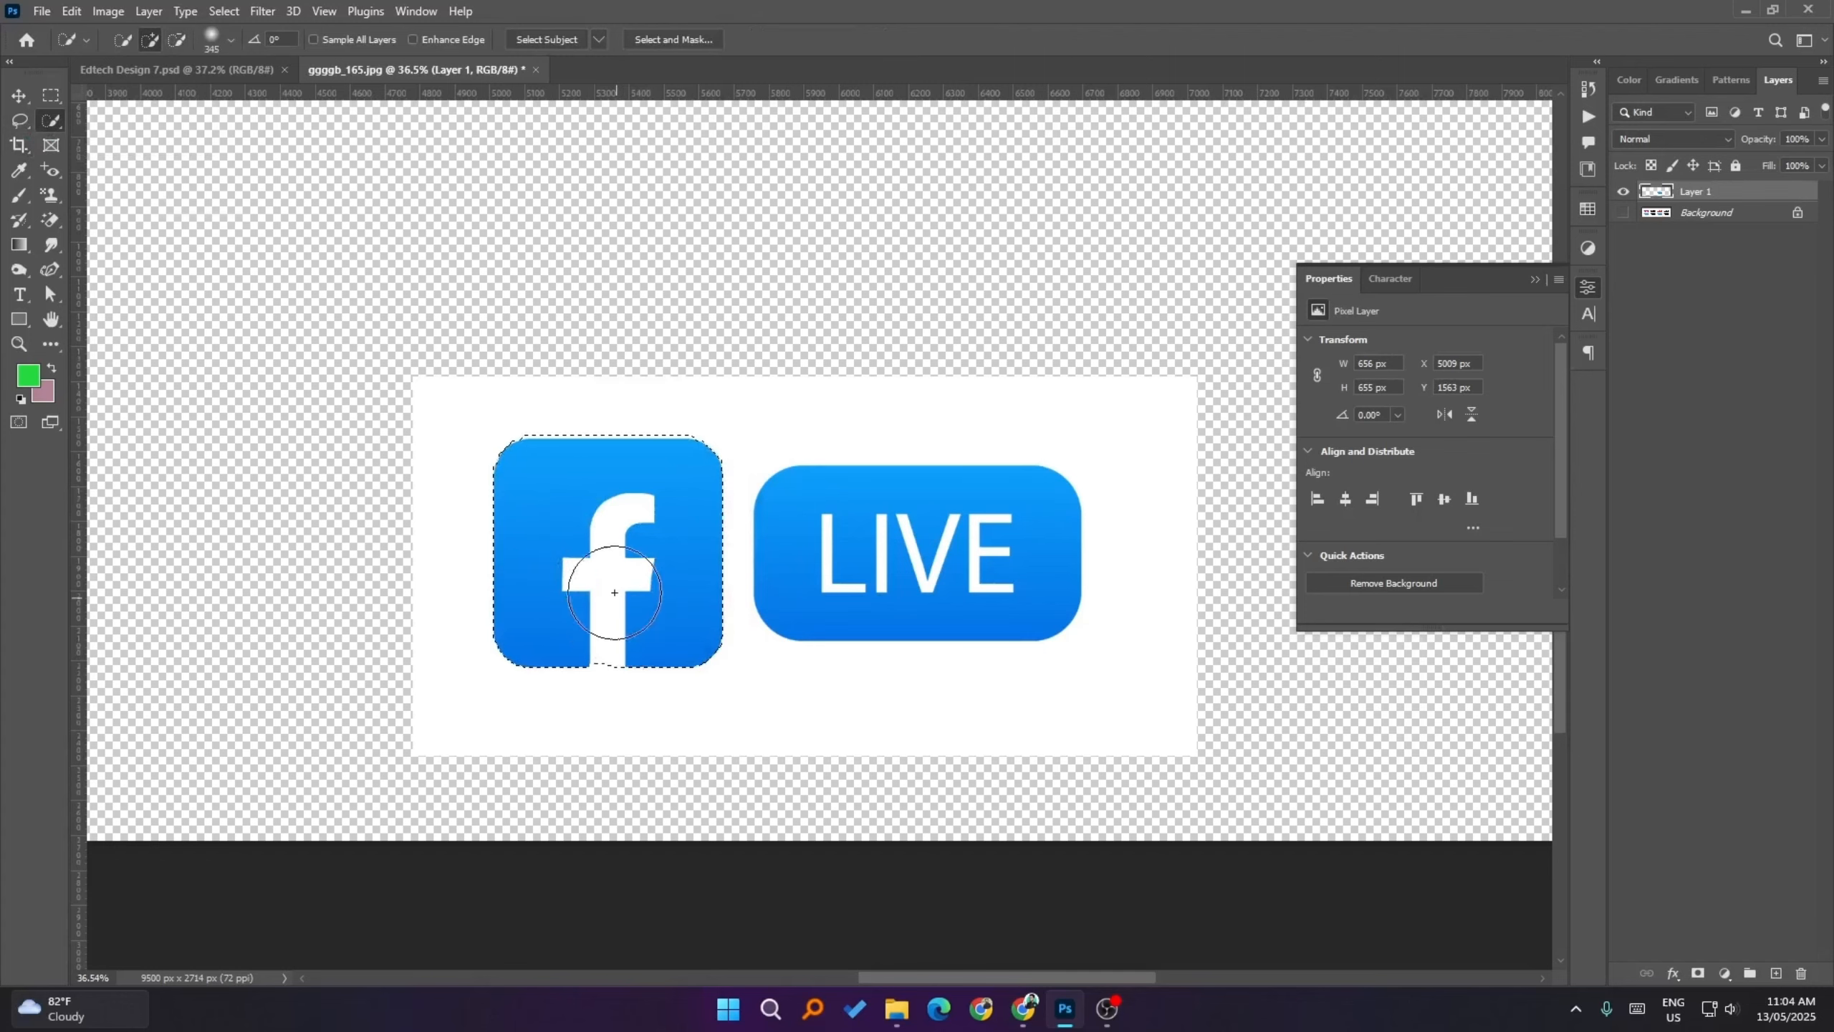
pyautogui.scroll(10, 577, 672)
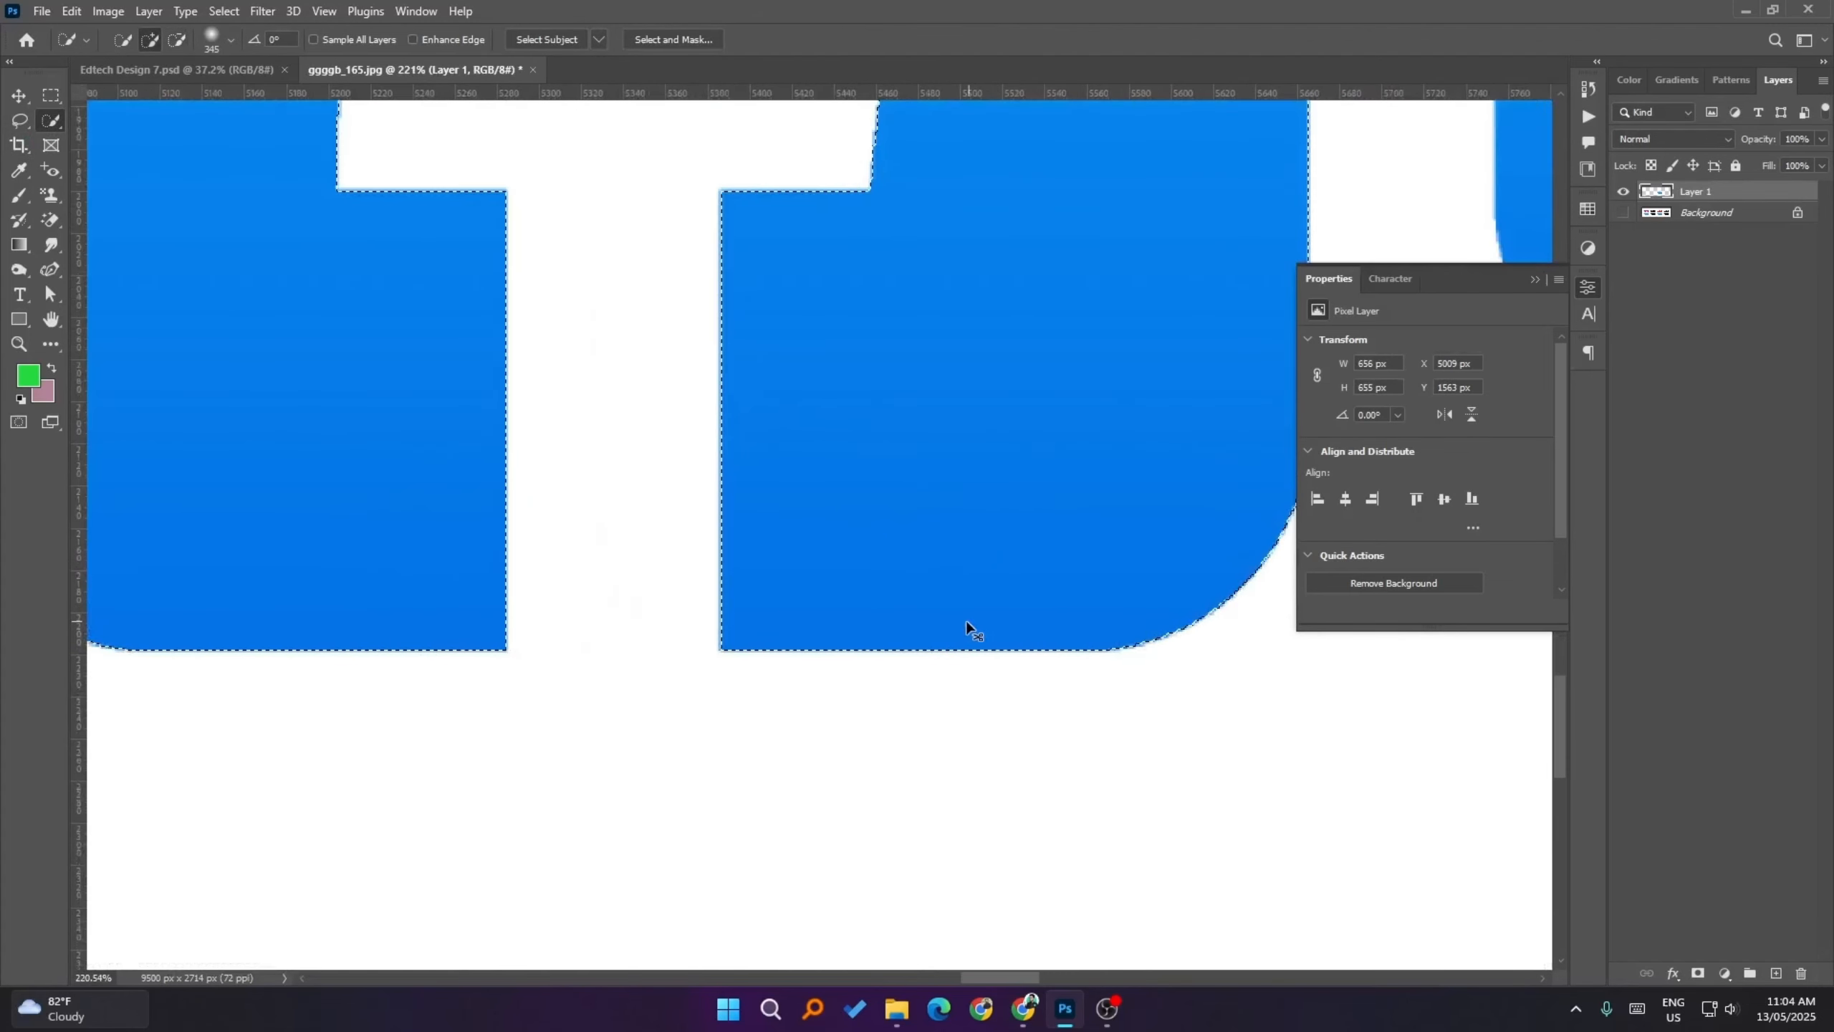
pyautogui.scroll(-5, 754, 714)
# - Try subtracting and intersecting a marquee rectangle with the logo selection, undoing each
pyautogui.click(51, 100)
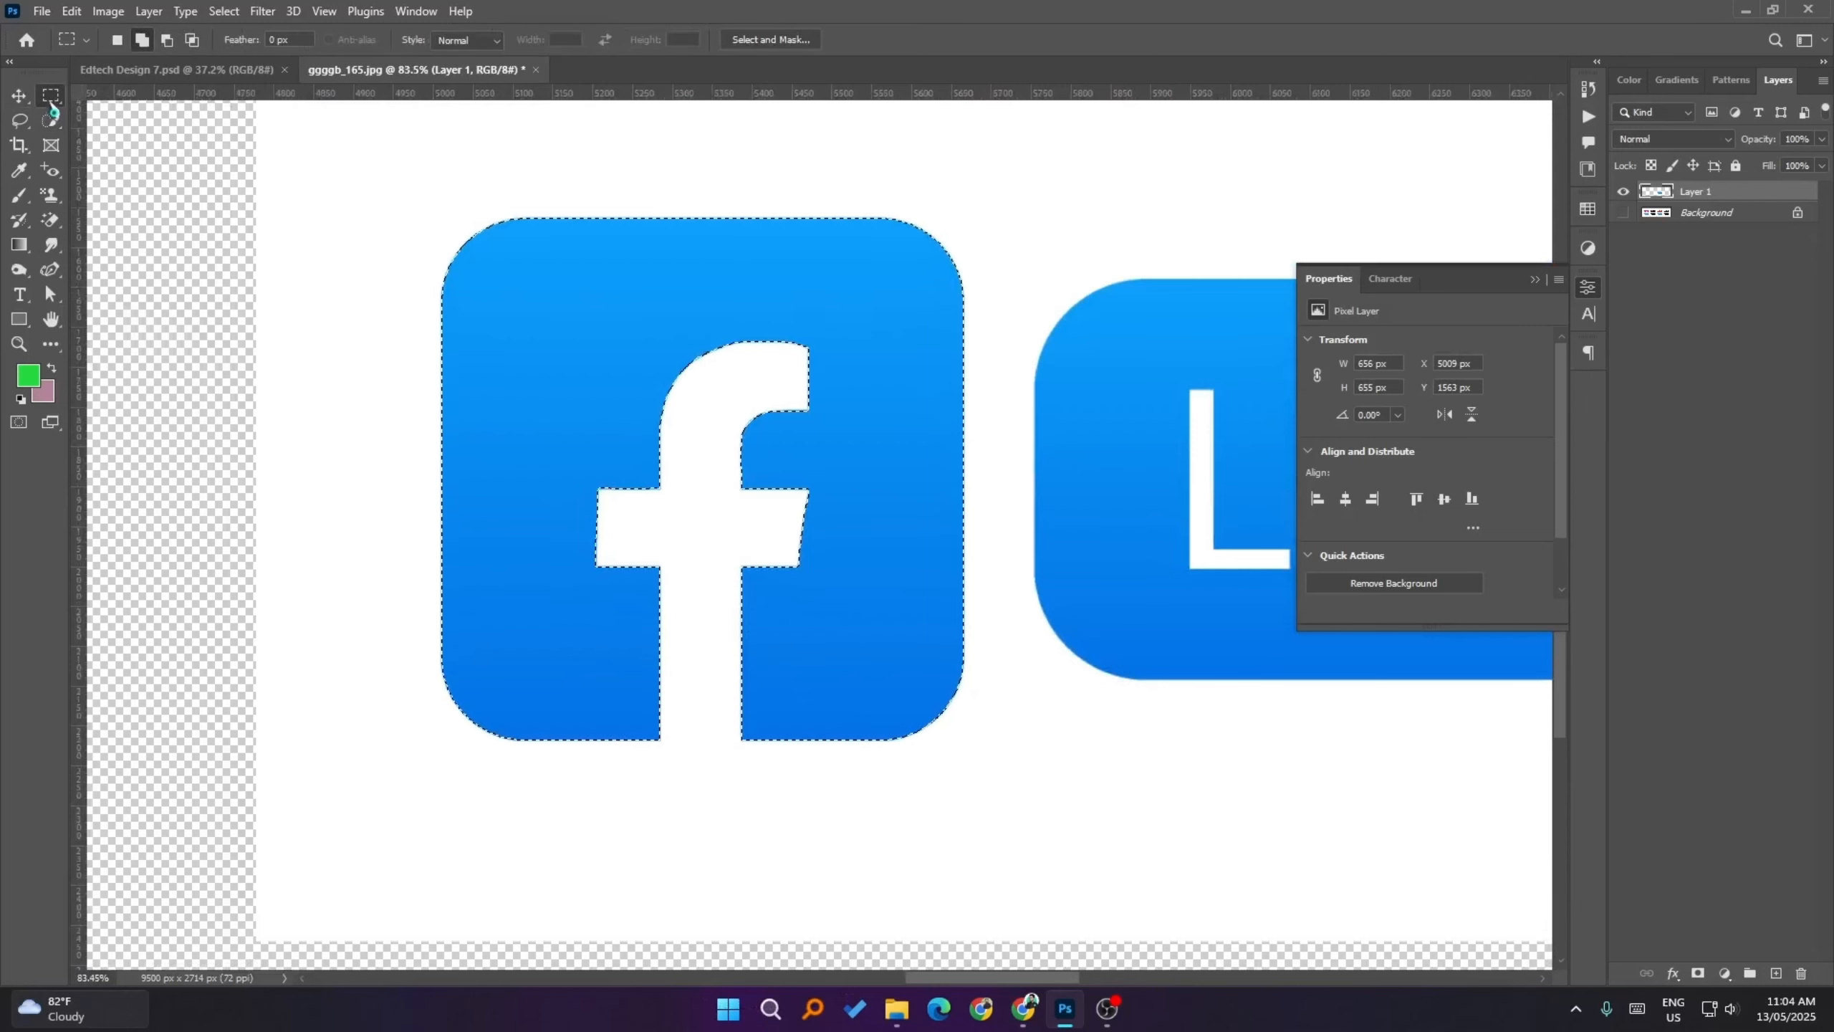
pyautogui.press('alt')
pyautogui.moveTo(556, 288); pyautogui.dragTo(908, 741)
pyautogui.hotkey('ctrl', 'z')
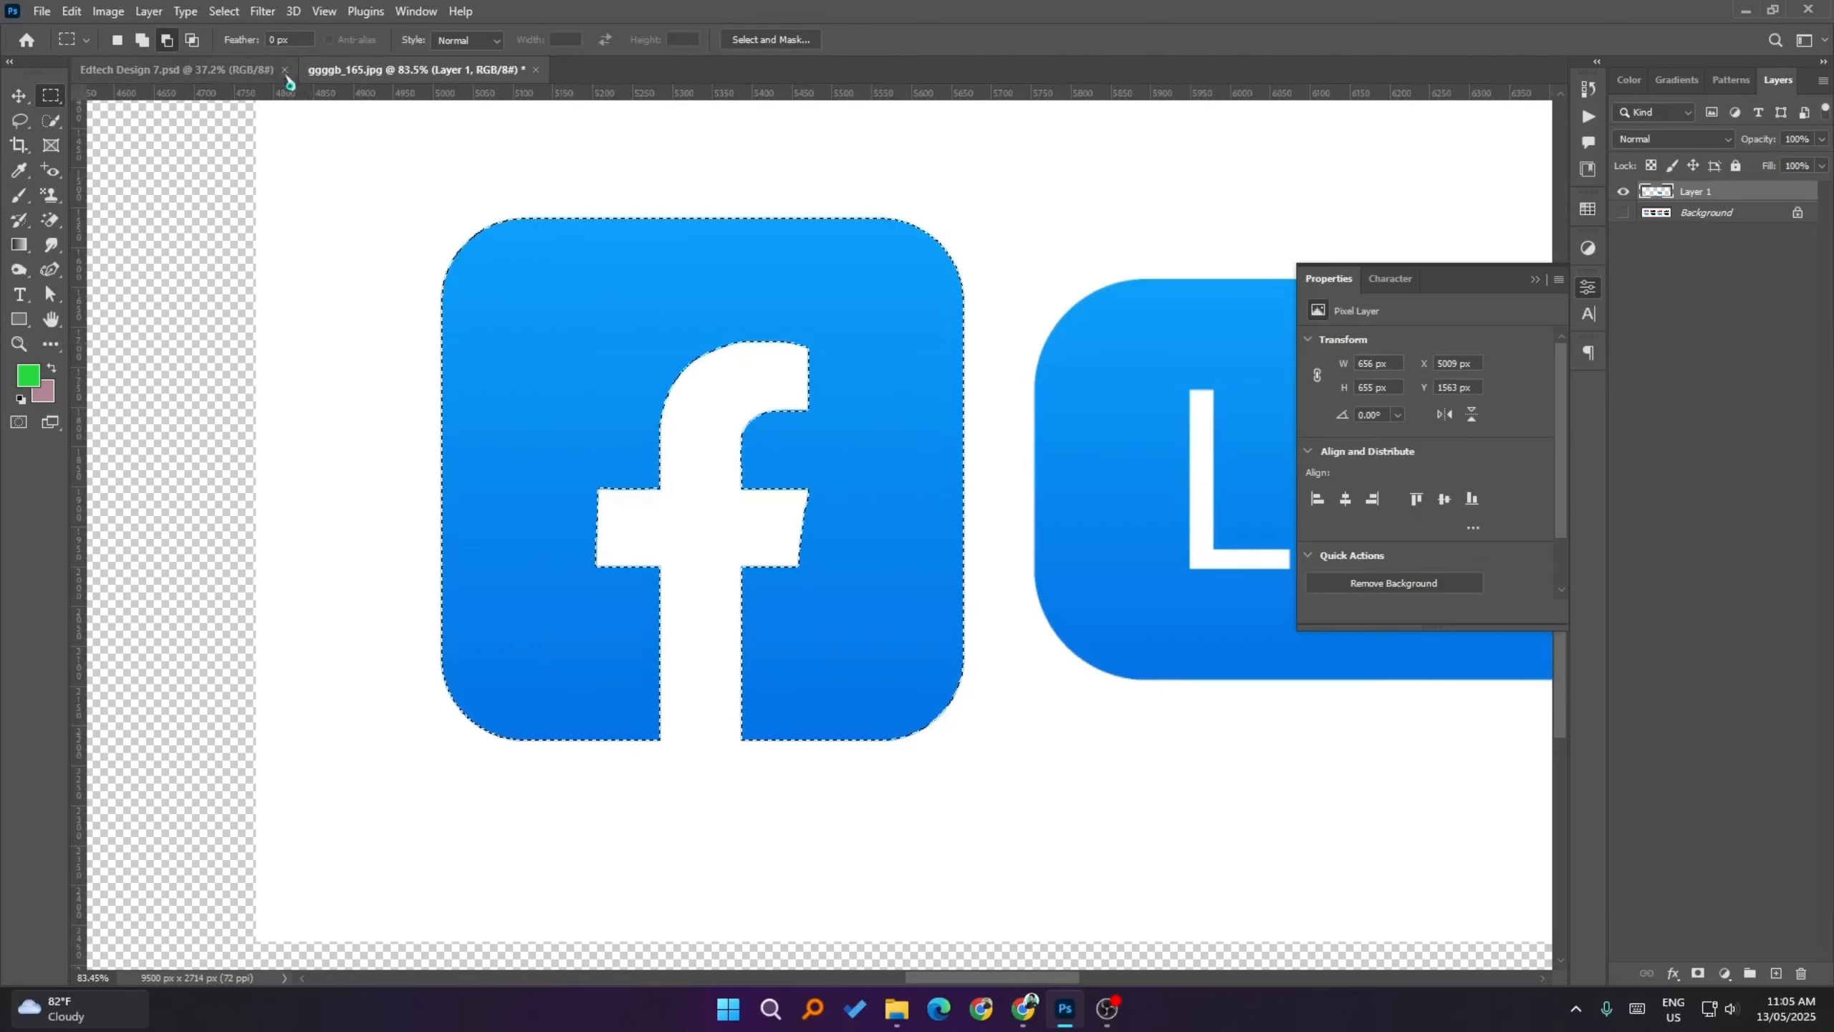
pyautogui.click(192, 39)
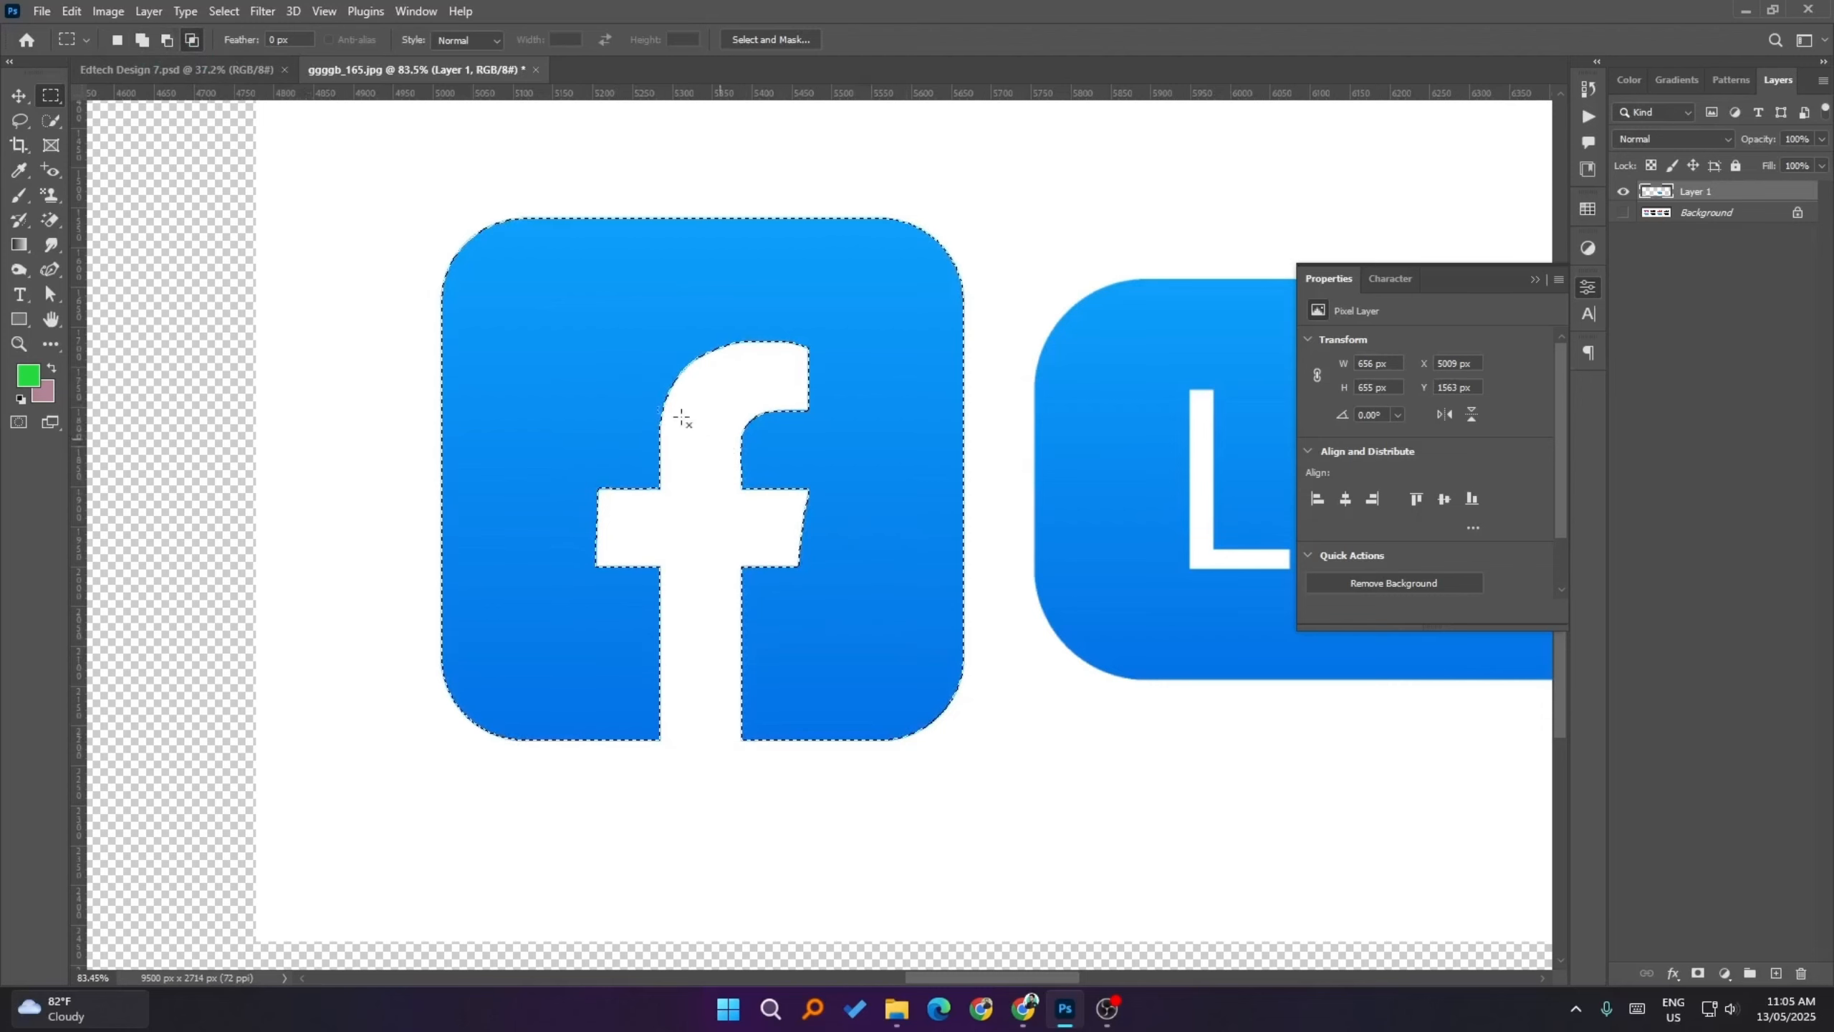
pyautogui.moveTo(514, 321); pyautogui.dragTo(927, 730)
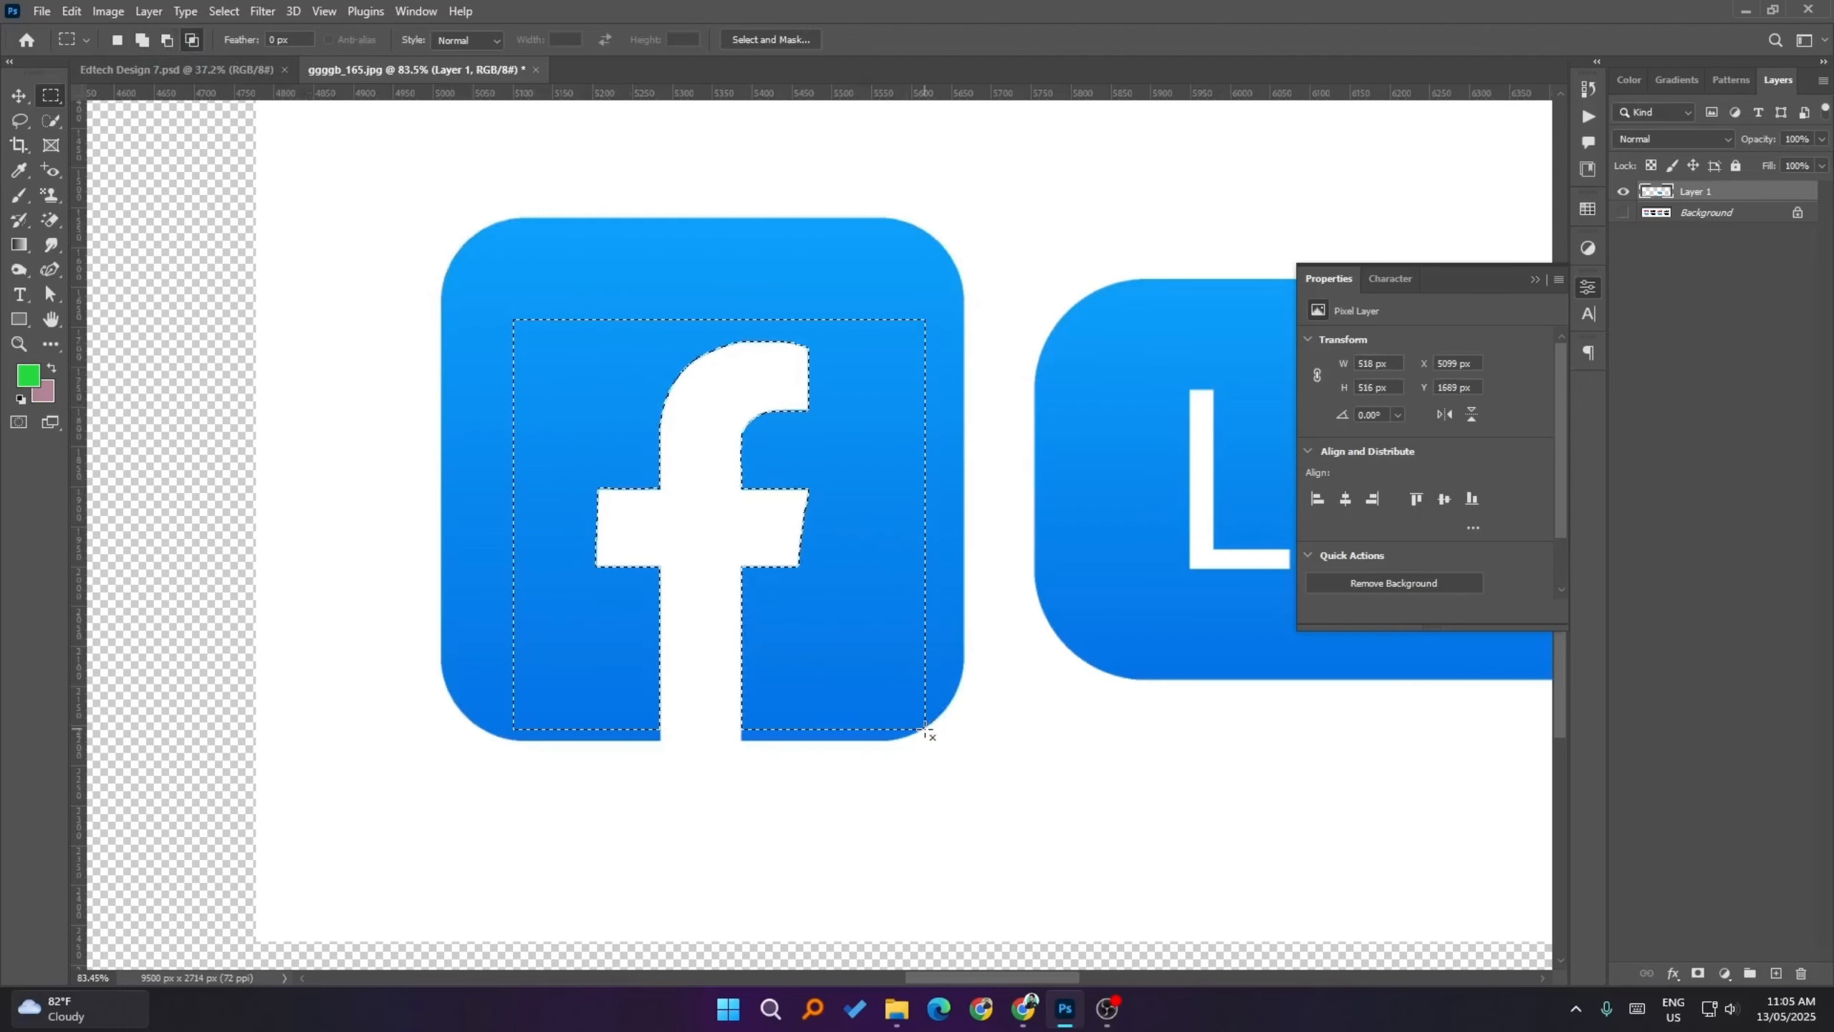
pyautogui.hotkey('ctrl', 'z')
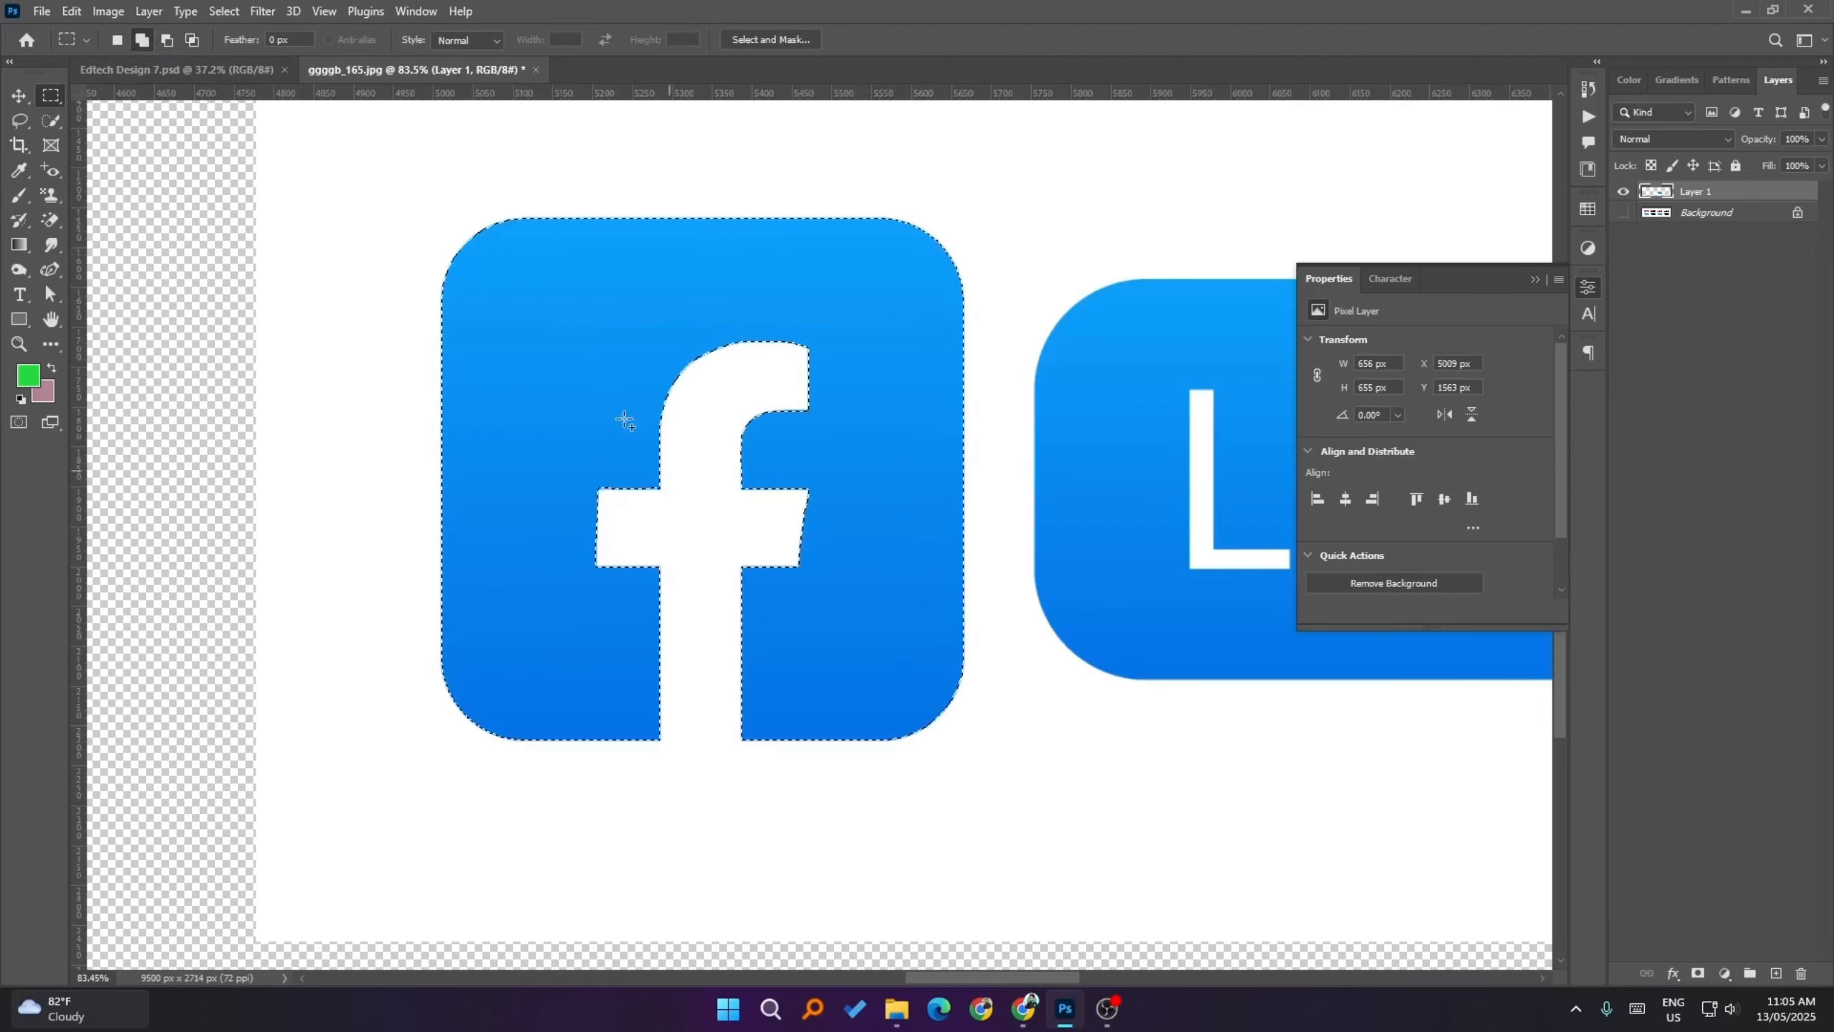
# - Draw a marquee over the whole logo square and extend it to include the f stem's base
pyautogui.moveTo(536, 320); pyautogui.dragTo(955, 764)
pyautogui.scroll(4, 733, 737)
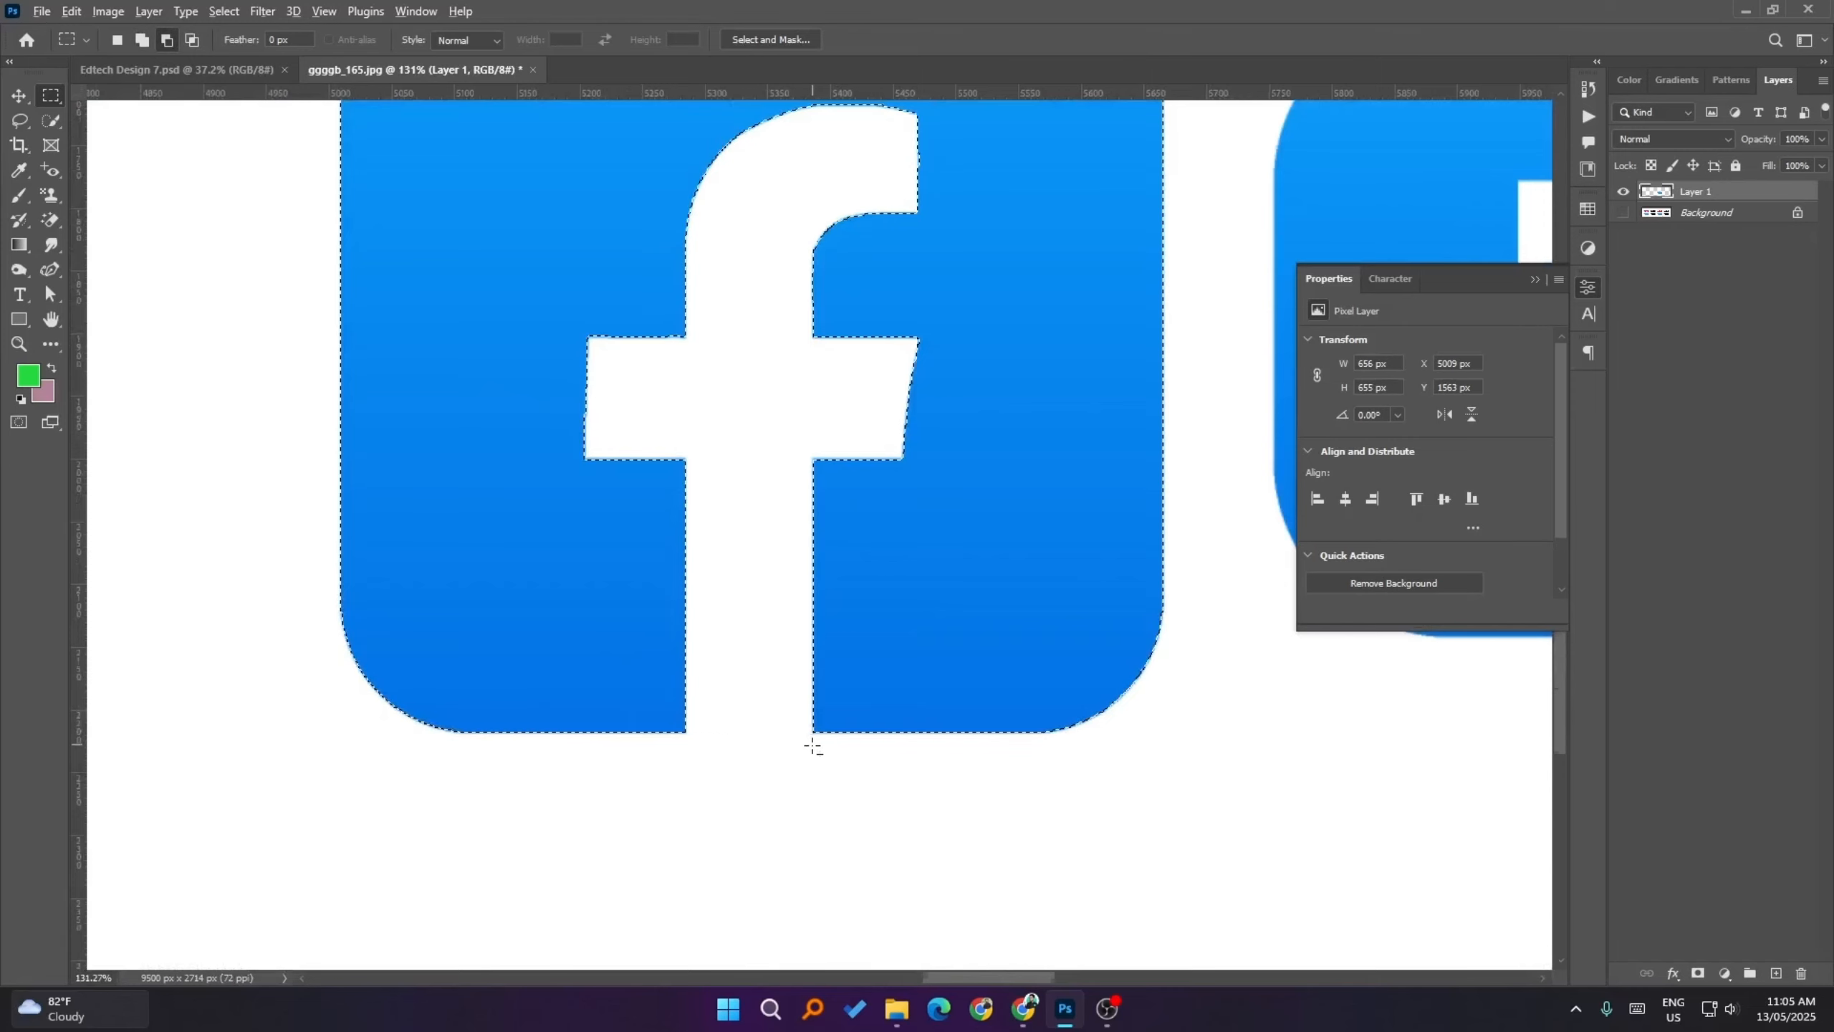
pyautogui.scroll(-1, 815, 730)
pyautogui.moveTo(576, 219); pyautogui.dragTo(952, 735)
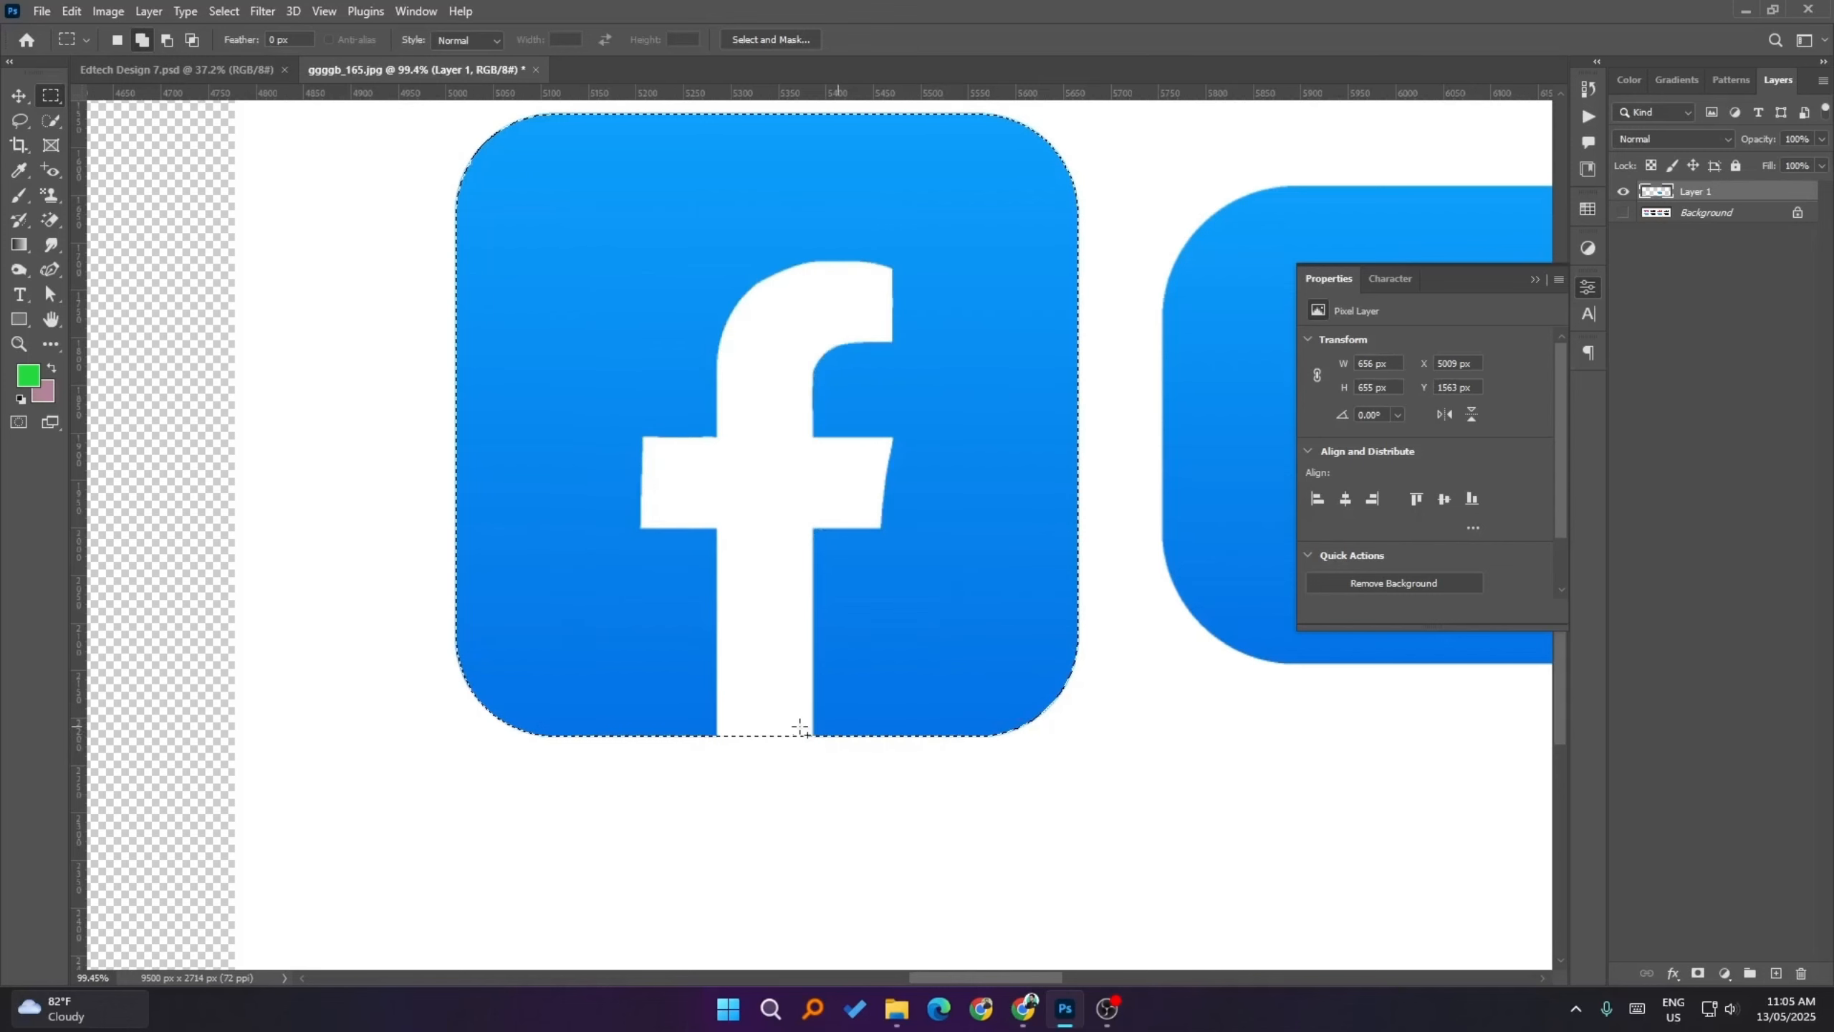
pyautogui.scroll(-5, 800, 727)
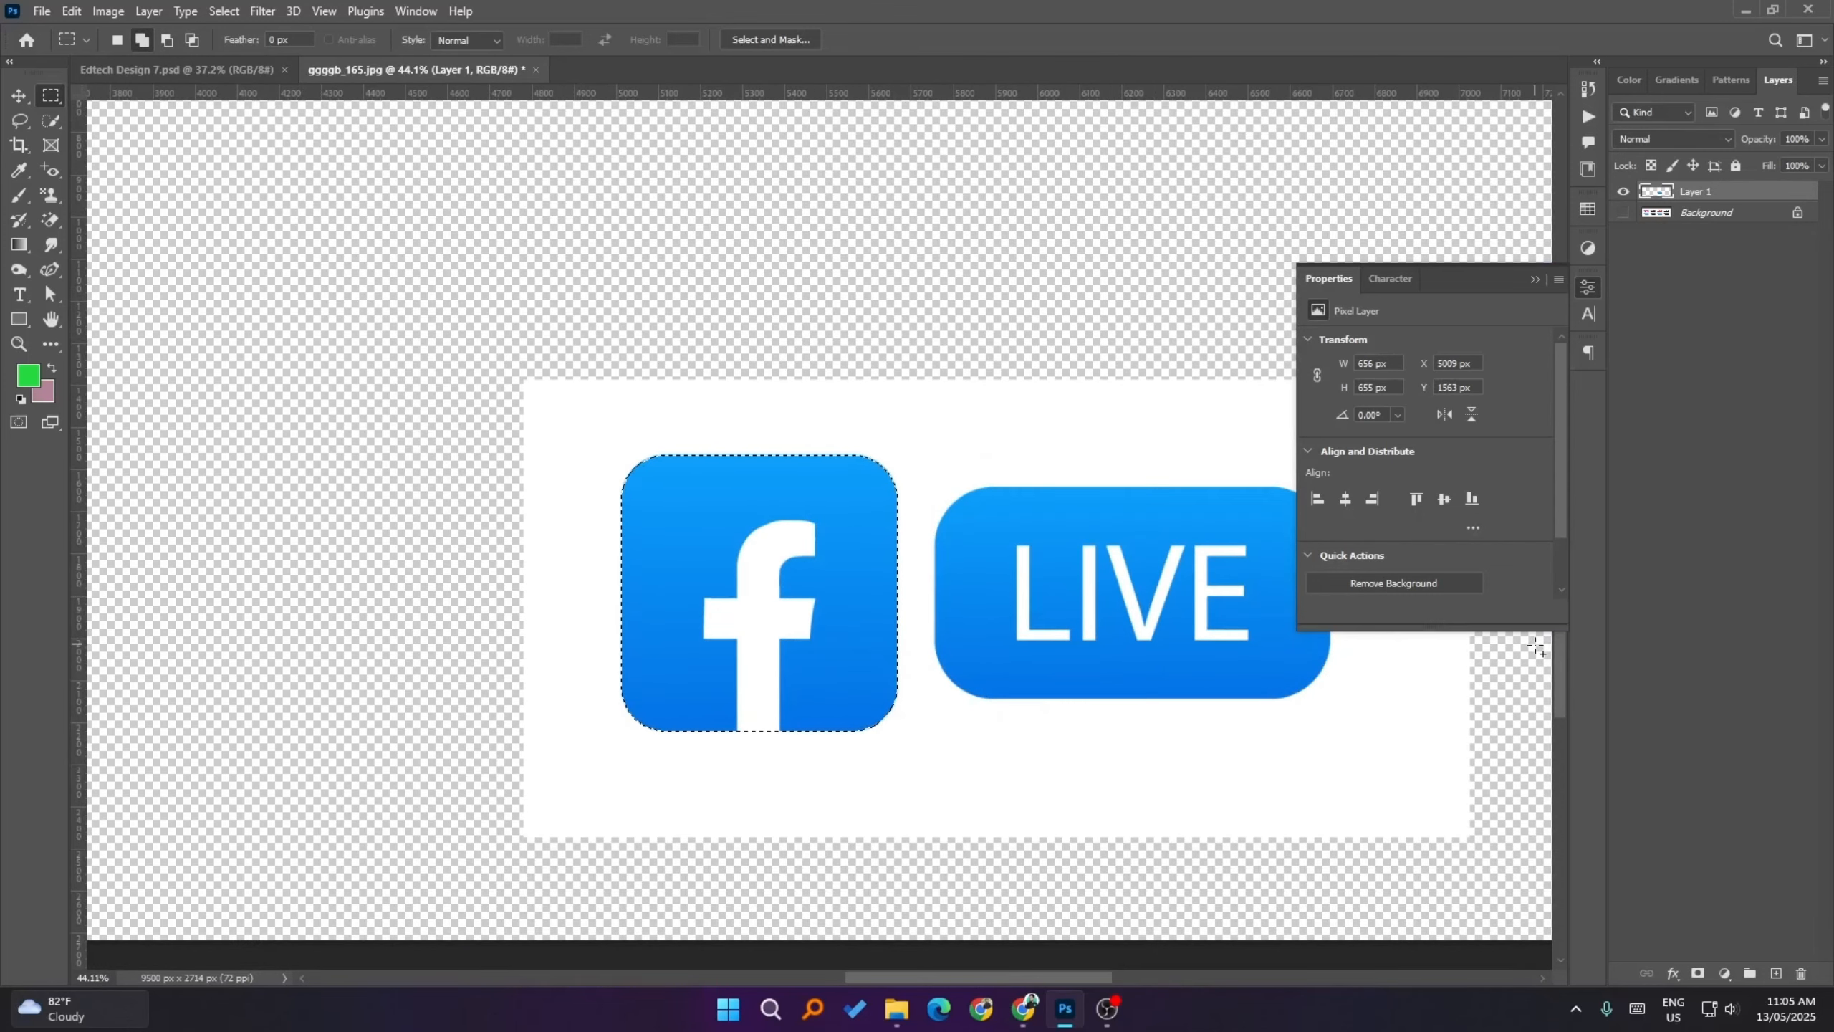
pyautogui.scroll(-2, 1536, 648)
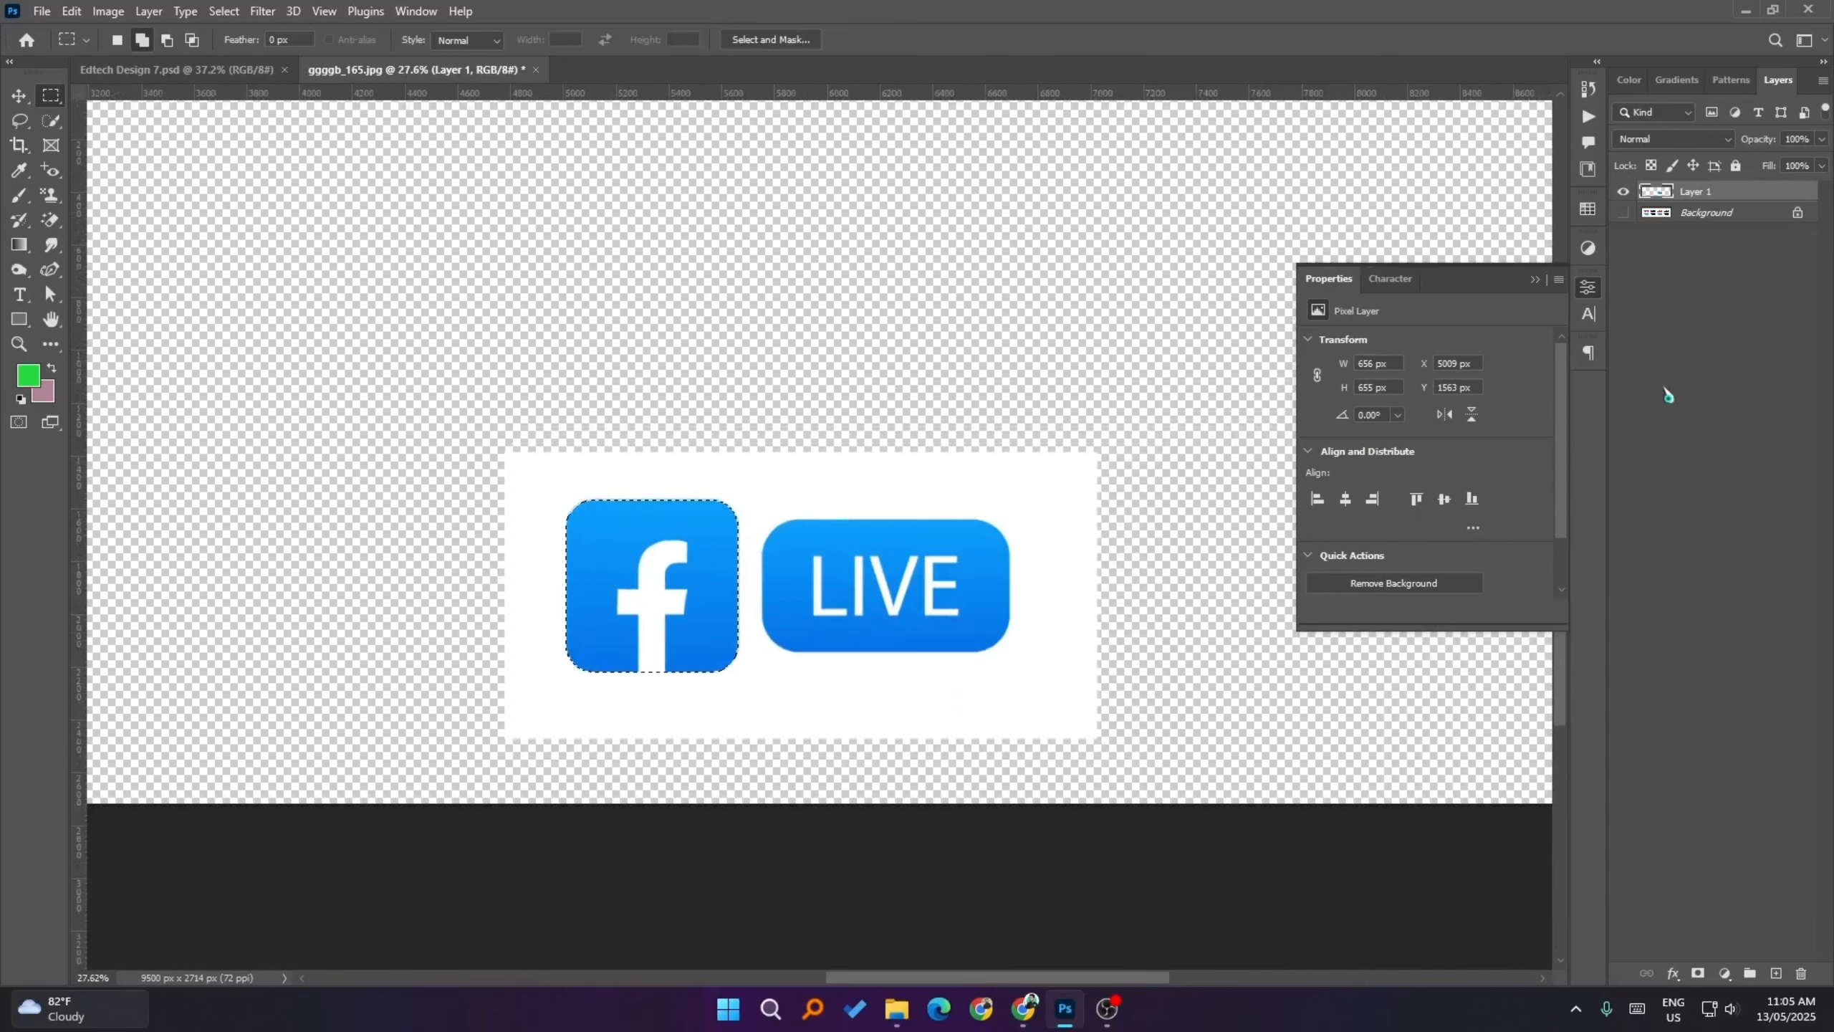
# - Add a layer mask from the logo selection, then undo it
pyautogui.click(1701, 975)
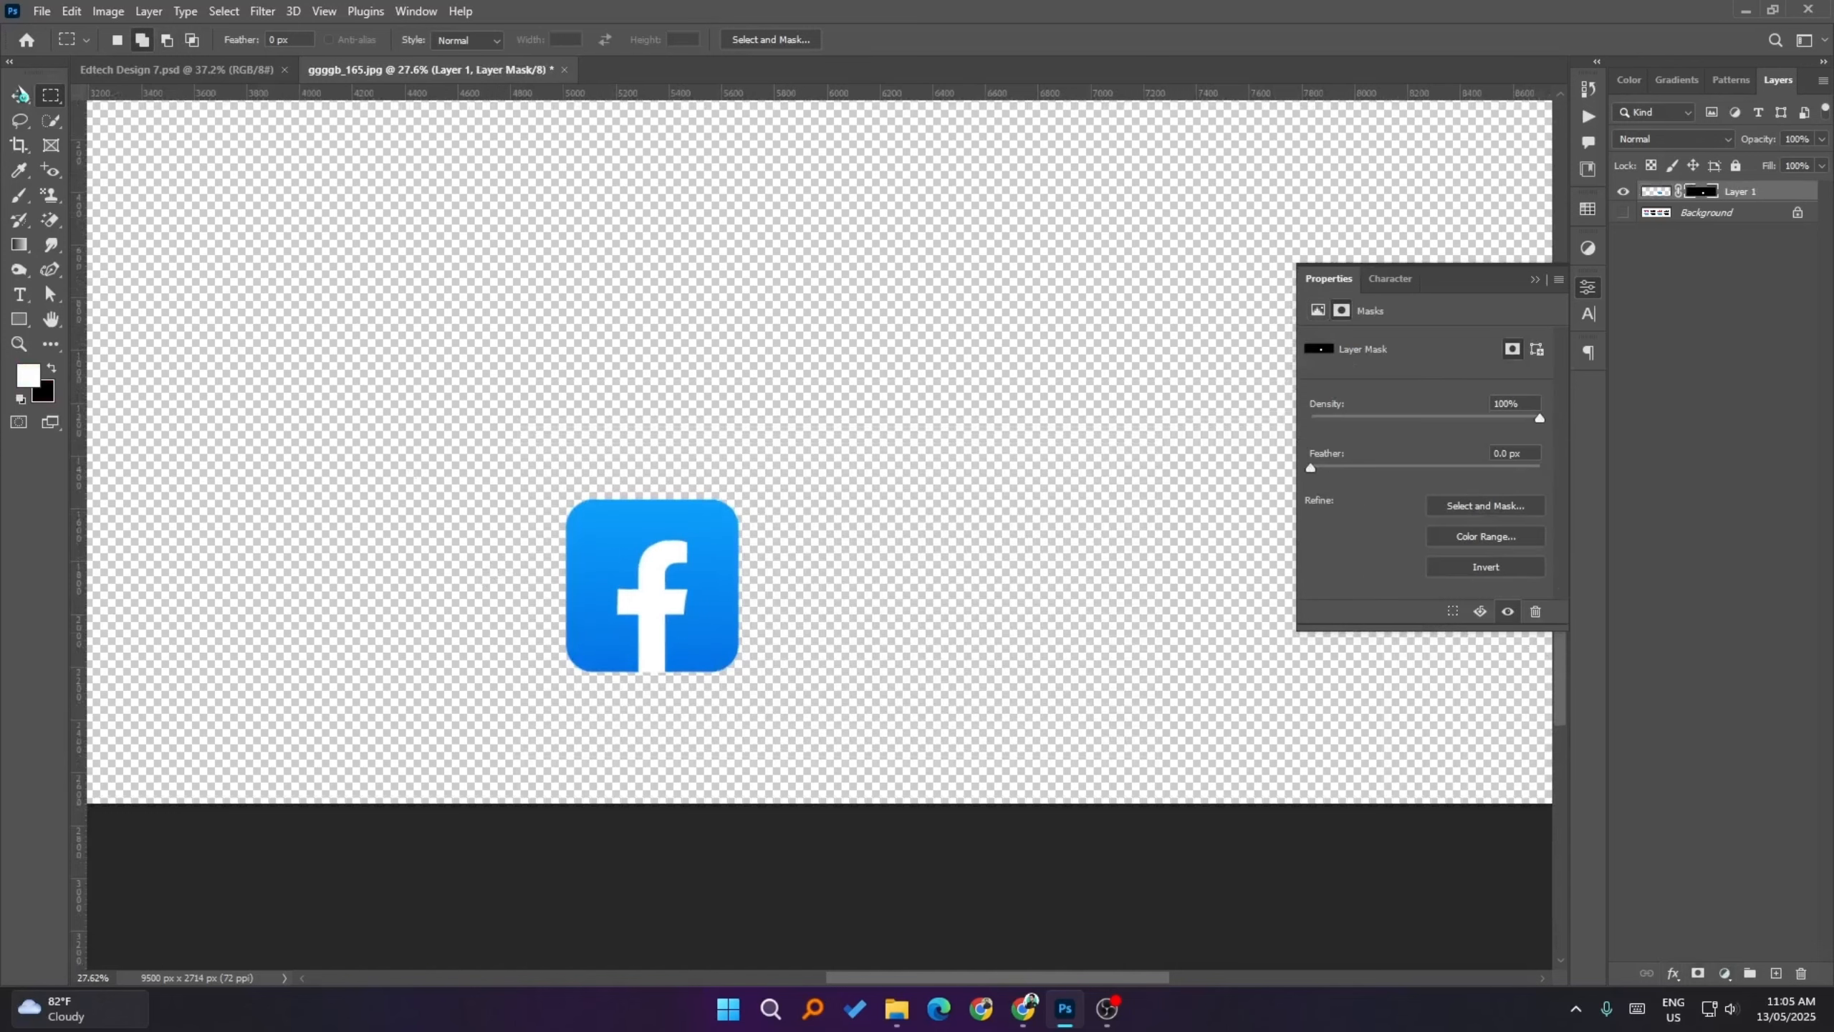
pyautogui.press('v')
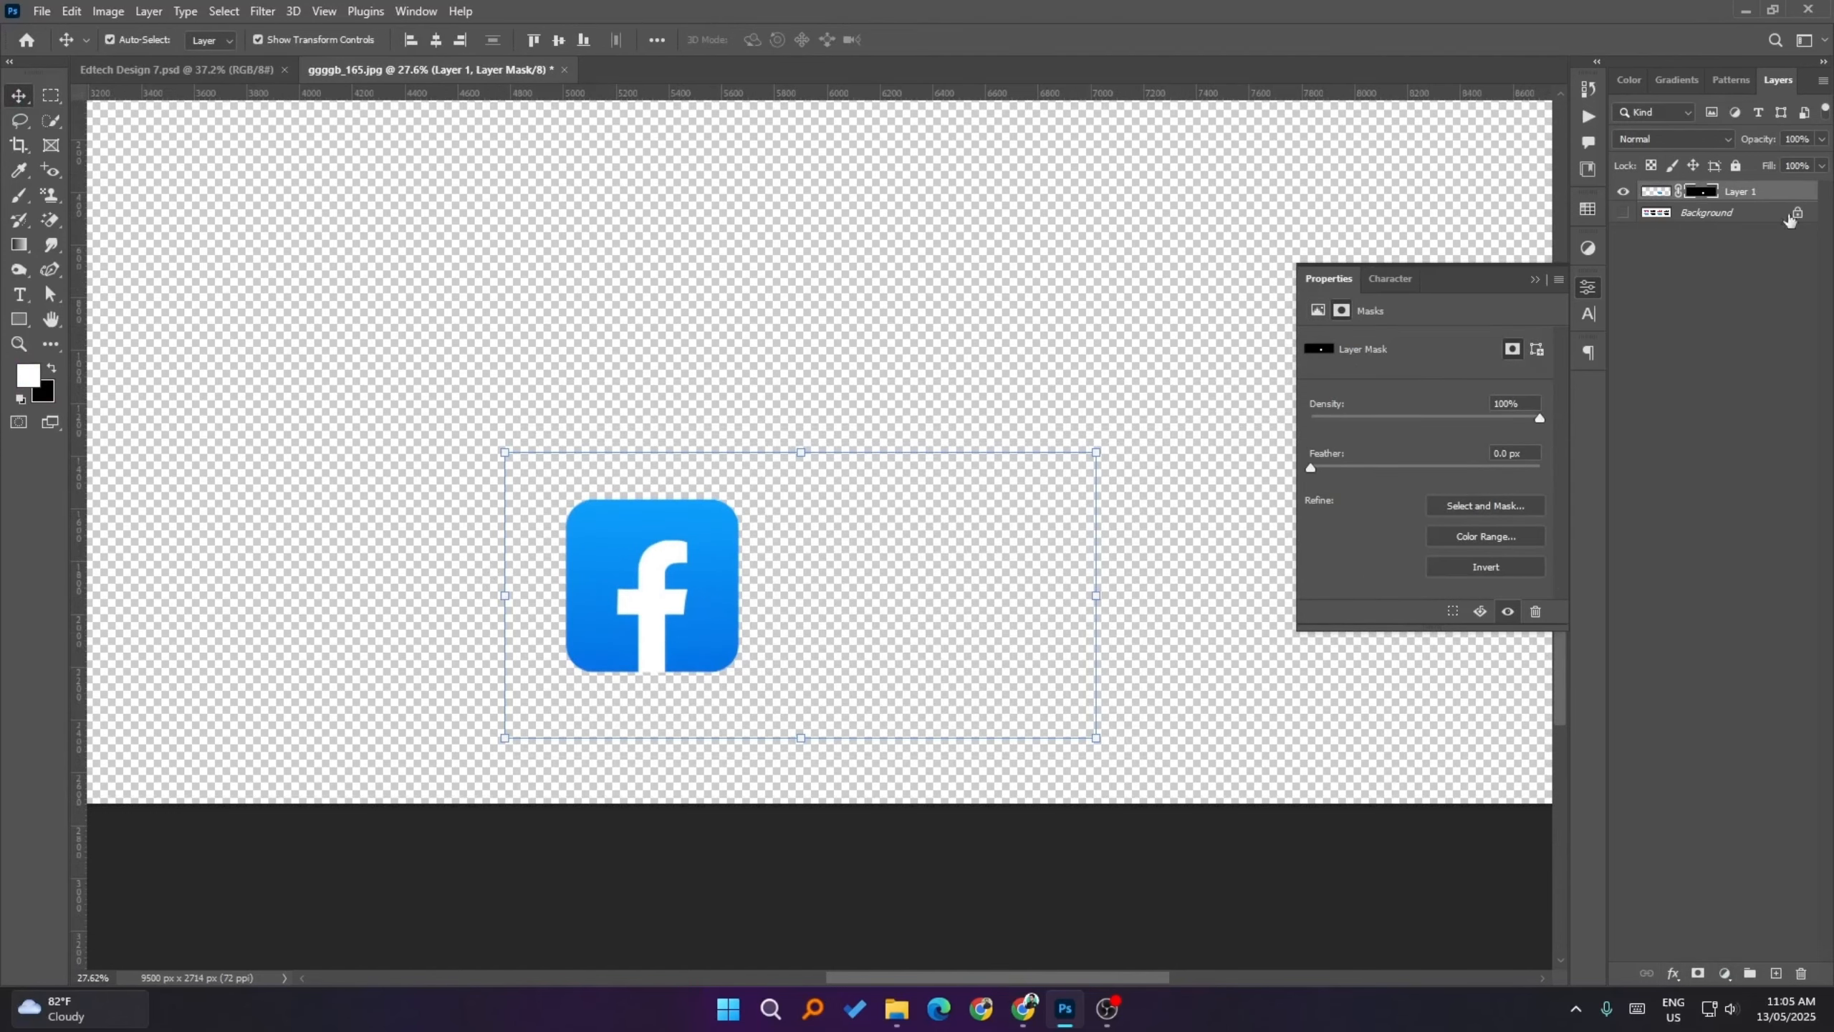
pyautogui.hotkey('ctrl', 'z')
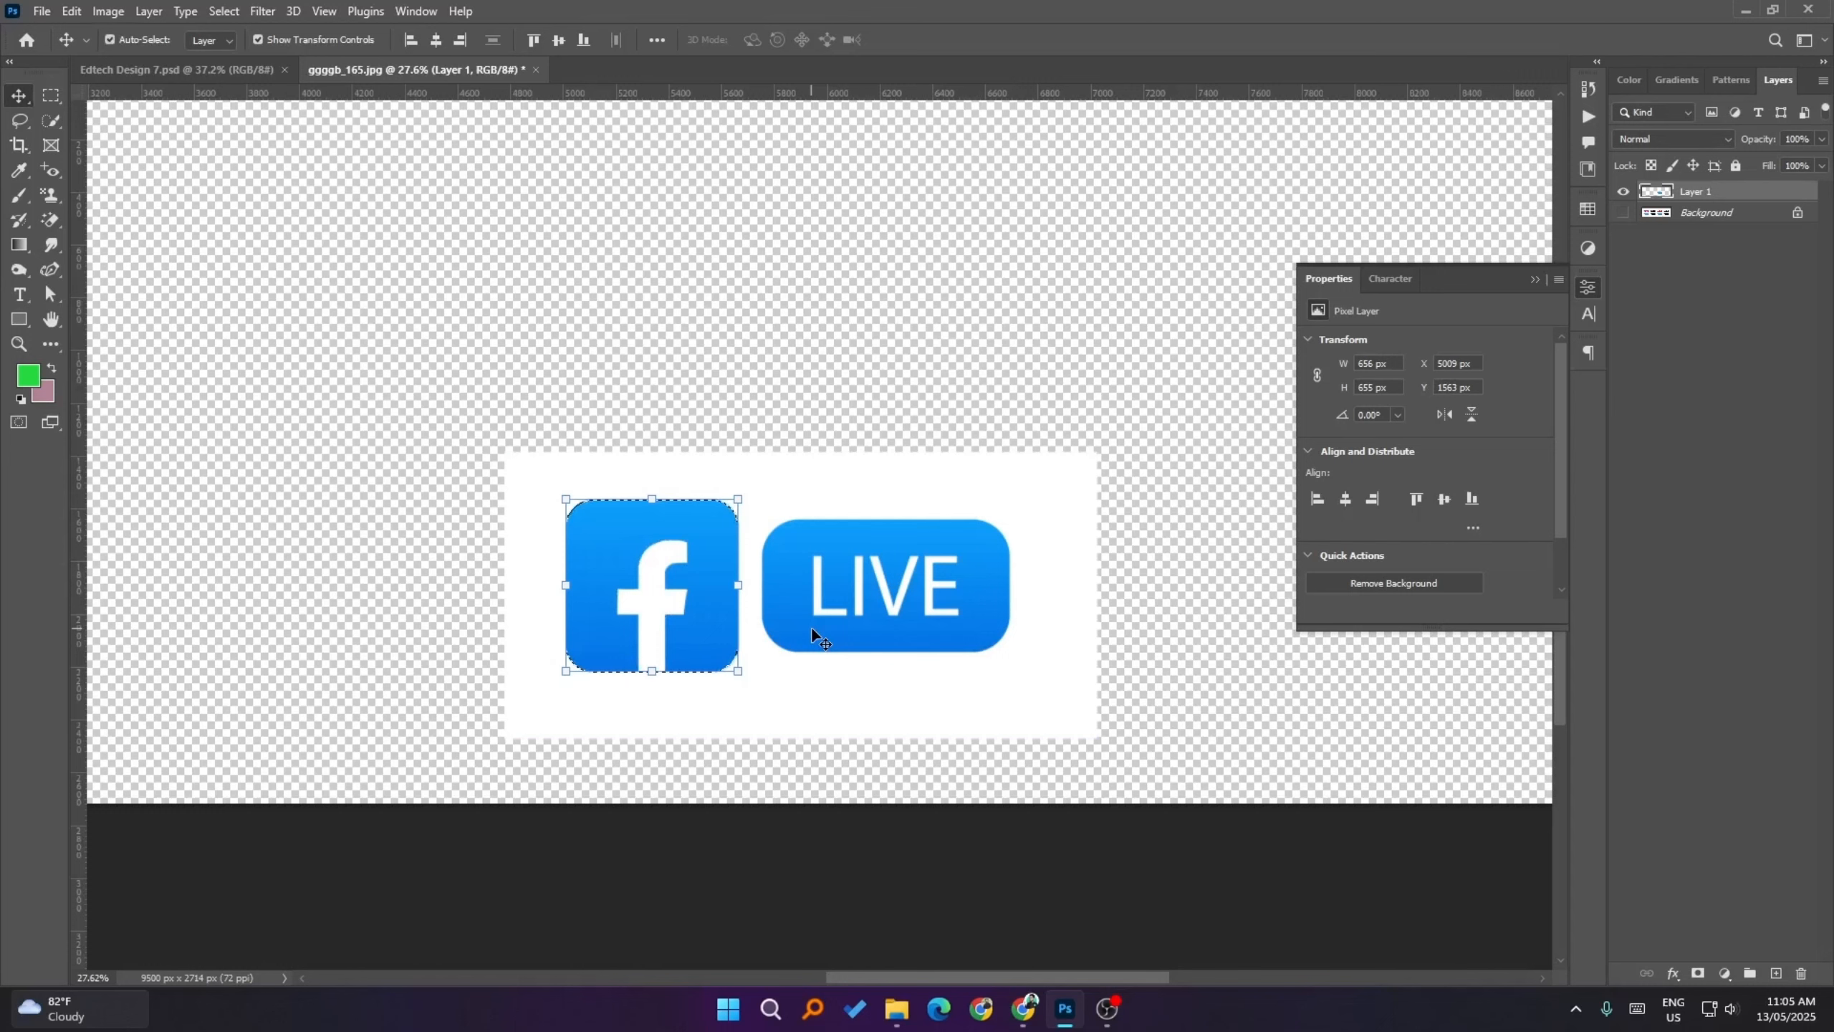
# - Copy the f logo to its own layer, hide Layer 1, make it a smart object, and return to Edtech Design 7.psd
pyautogui.hotkey('ctrl', 'j')
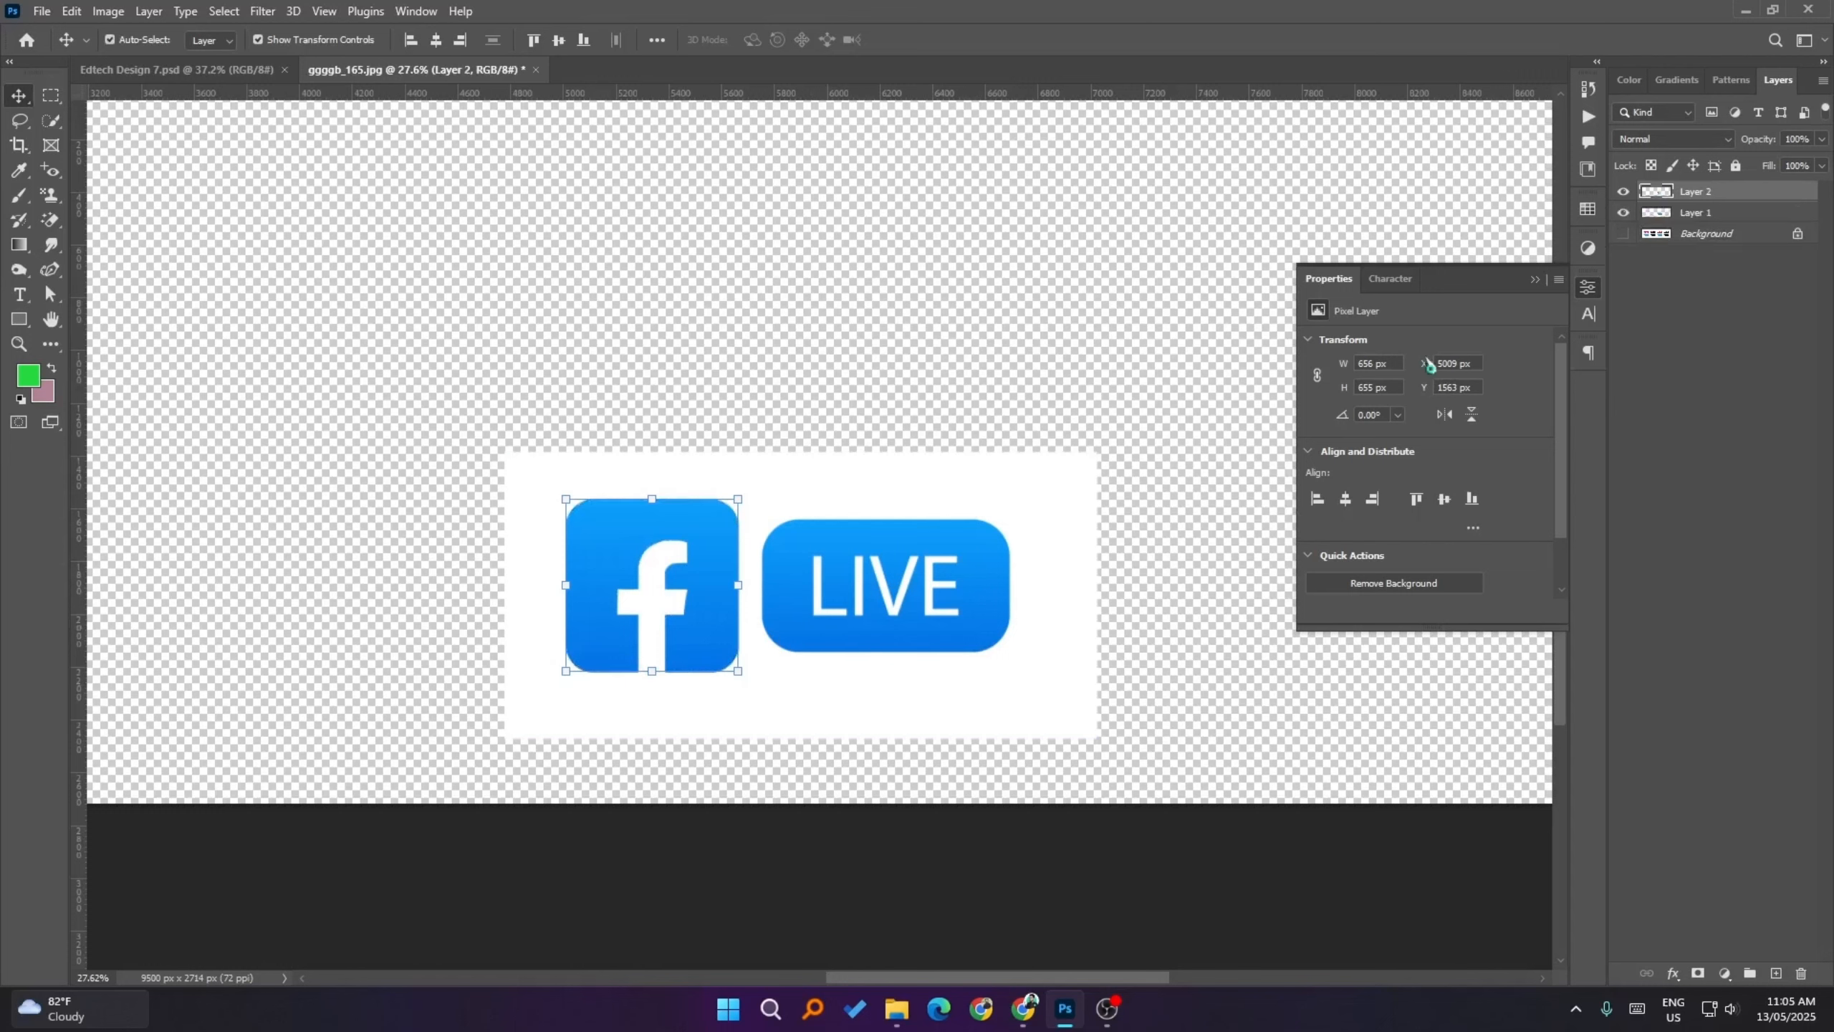
pyautogui.click(1623, 213)
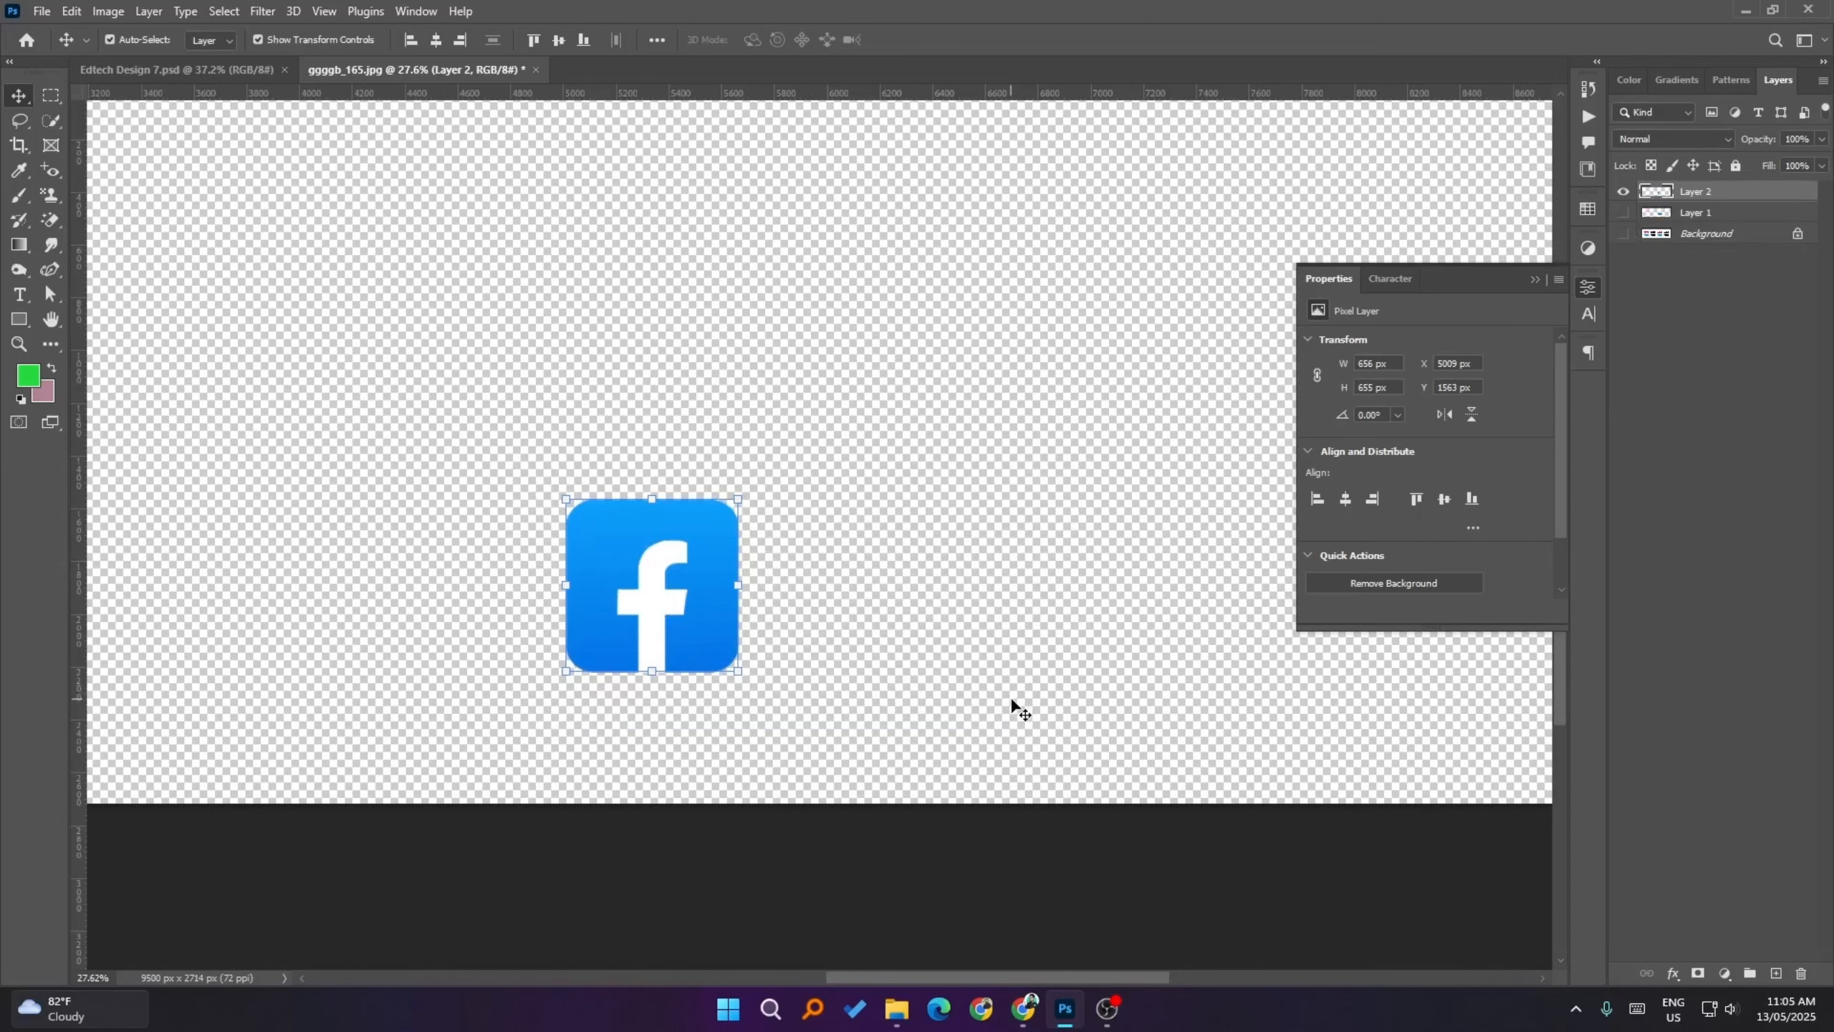
pyautogui.press('F2')
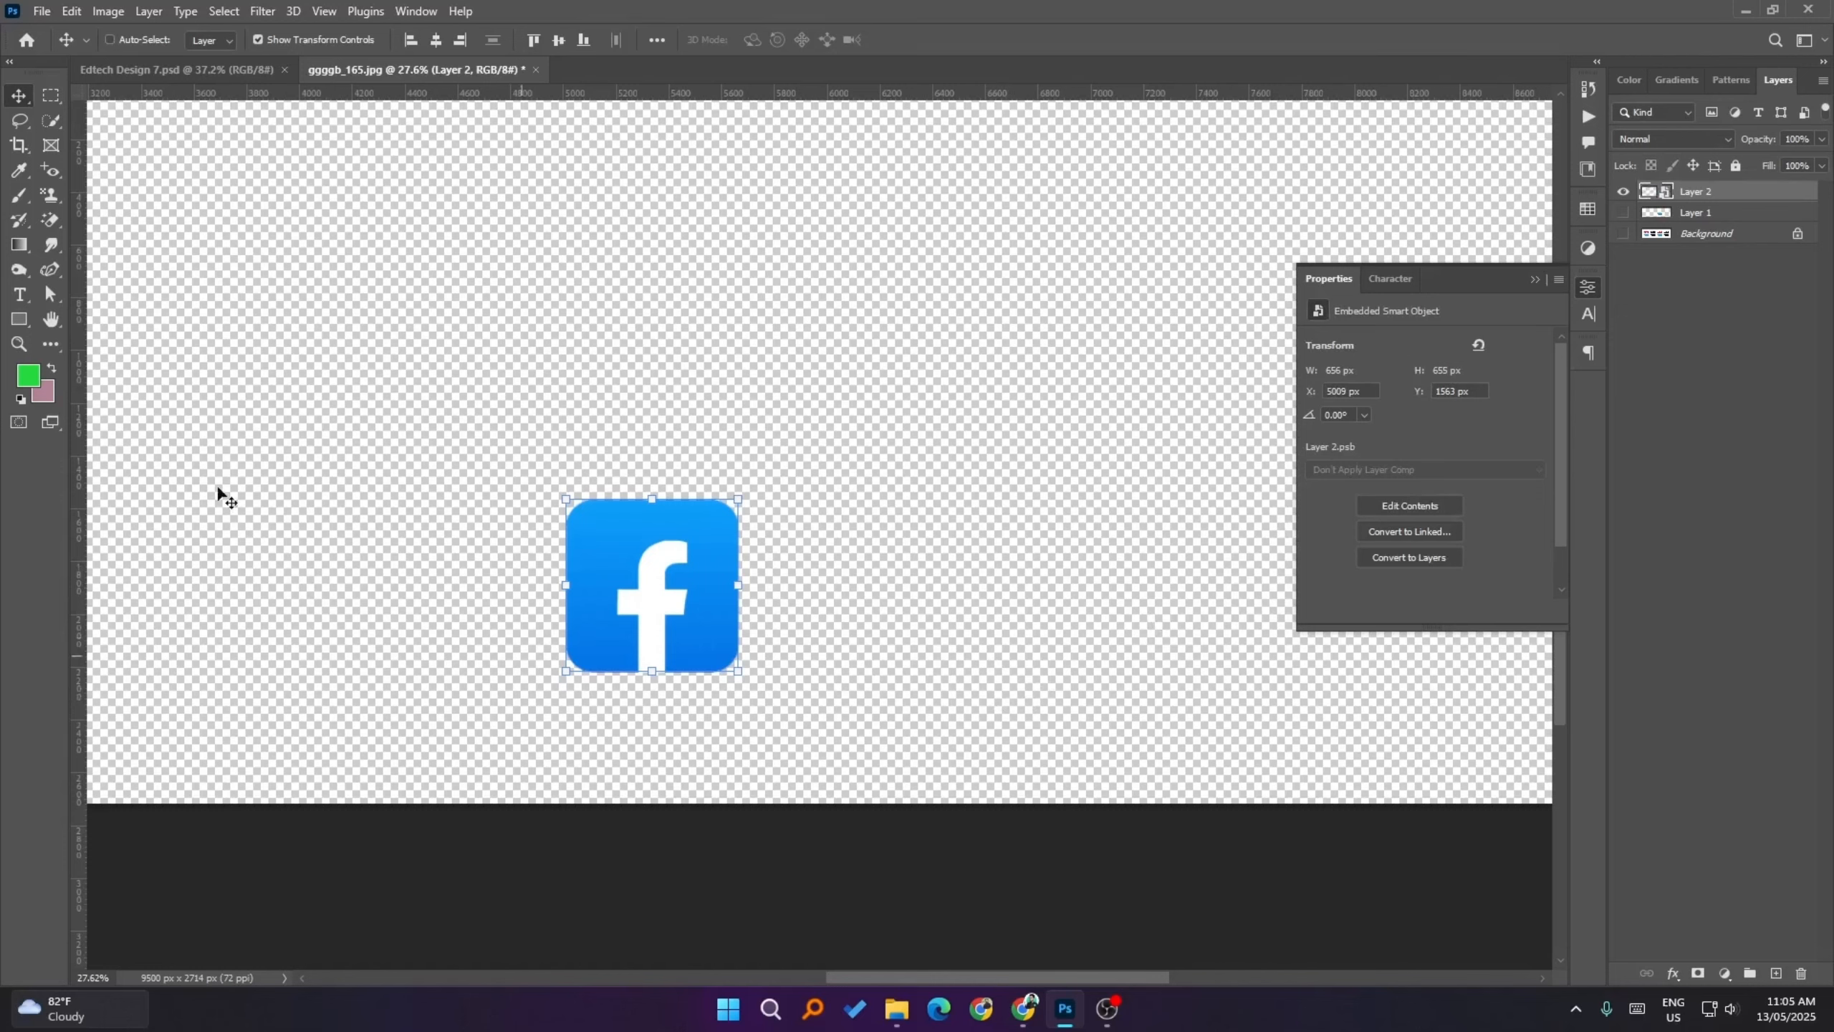
pyautogui.click(165, 73)
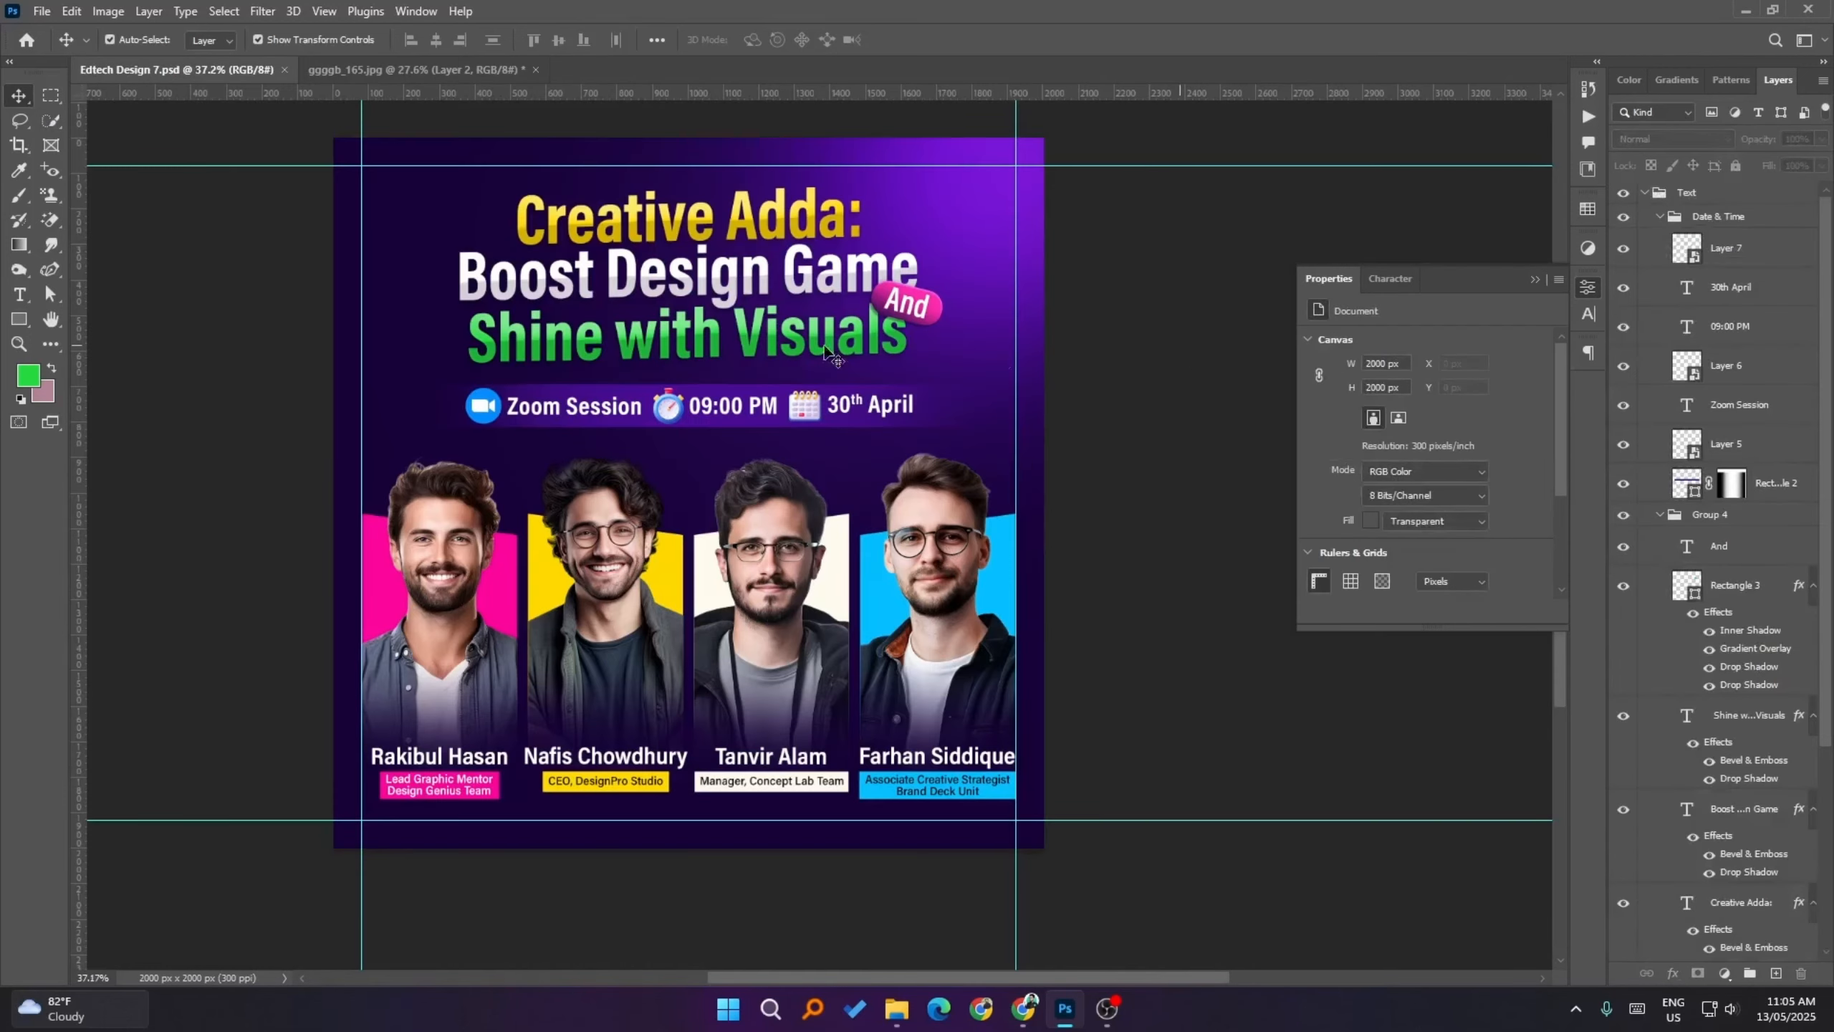
# - Paste the Facebook logo above the Zoom icon layer, cancelling the resize
pyautogui.click(485, 406)
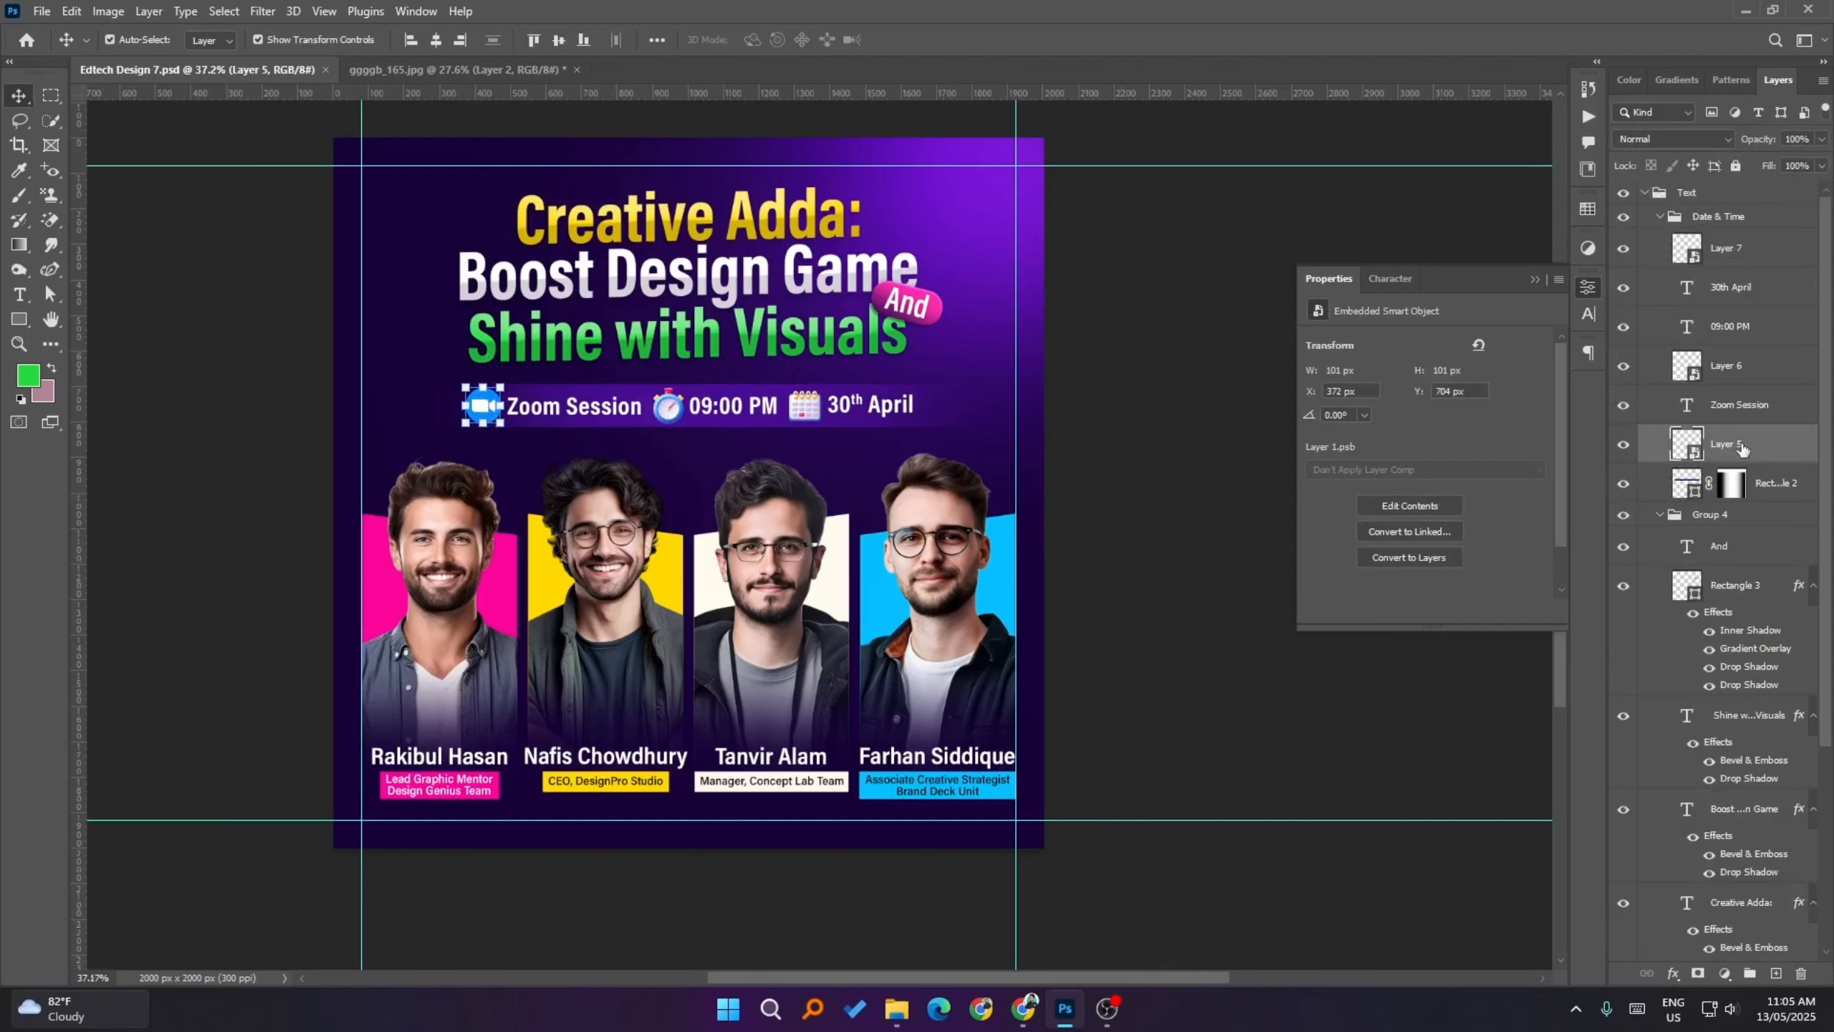
pyautogui.hotkey('ctrl', 'v')
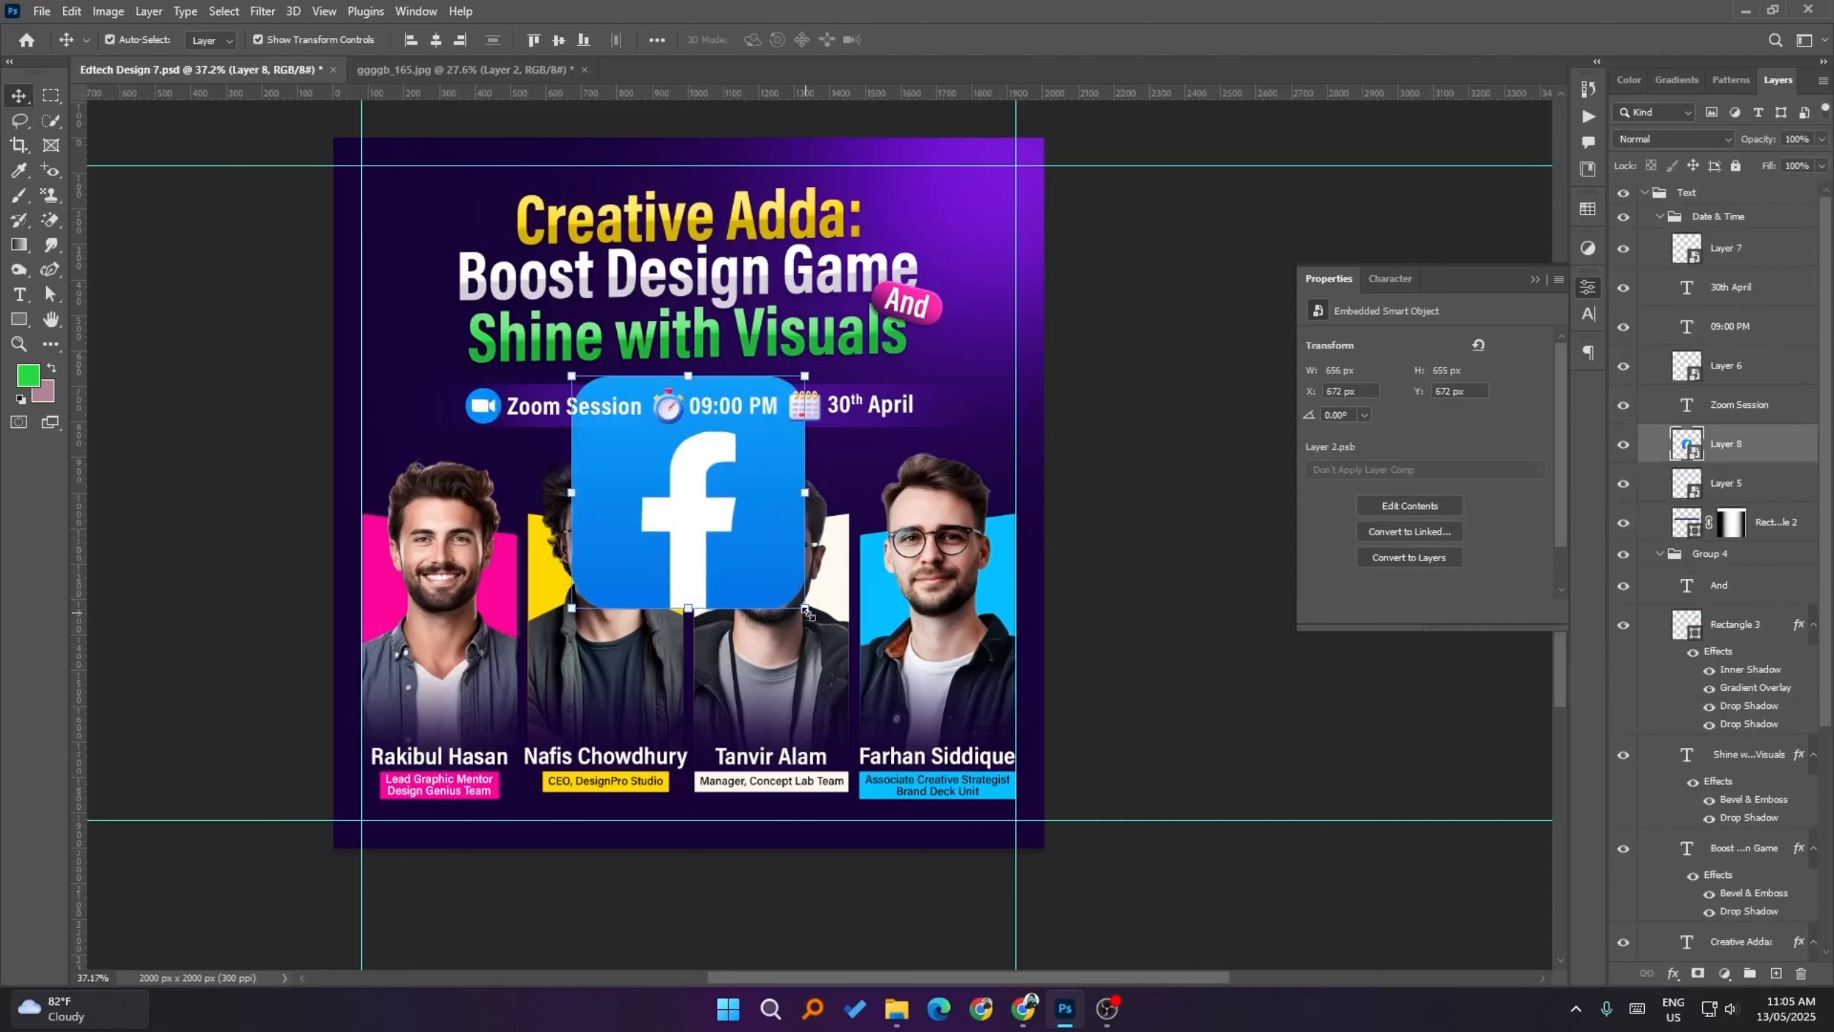
pyautogui.moveTo(810, 610); pyautogui.dragTo(789, 597)
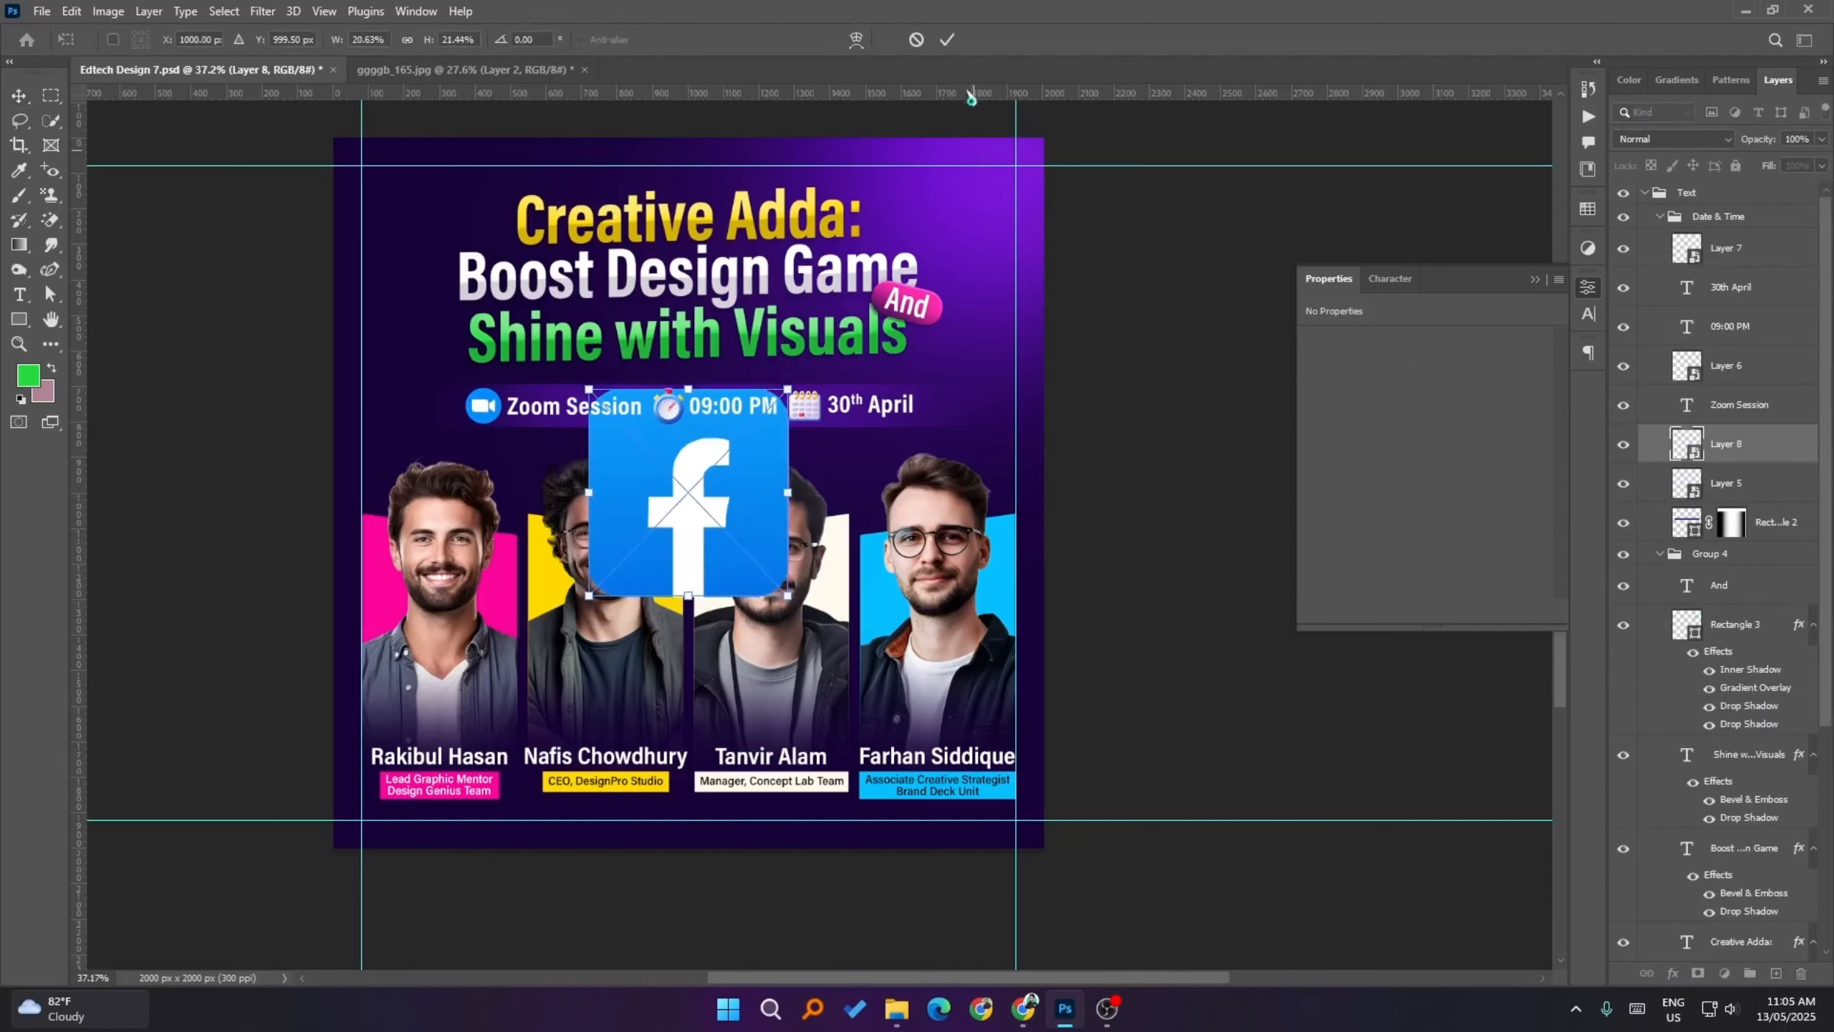
pyautogui.click(916, 40)
# - Move the logo left and down over the portraits, then draw a wide rectangle across the middle portraits
pyautogui.click(1172, 569)
pyautogui.scroll(3, 671, 489)
pyautogui.moveTo(796, 475); pyautogui.dragTo(582, 566)
pyautogui.click(1309, 673)
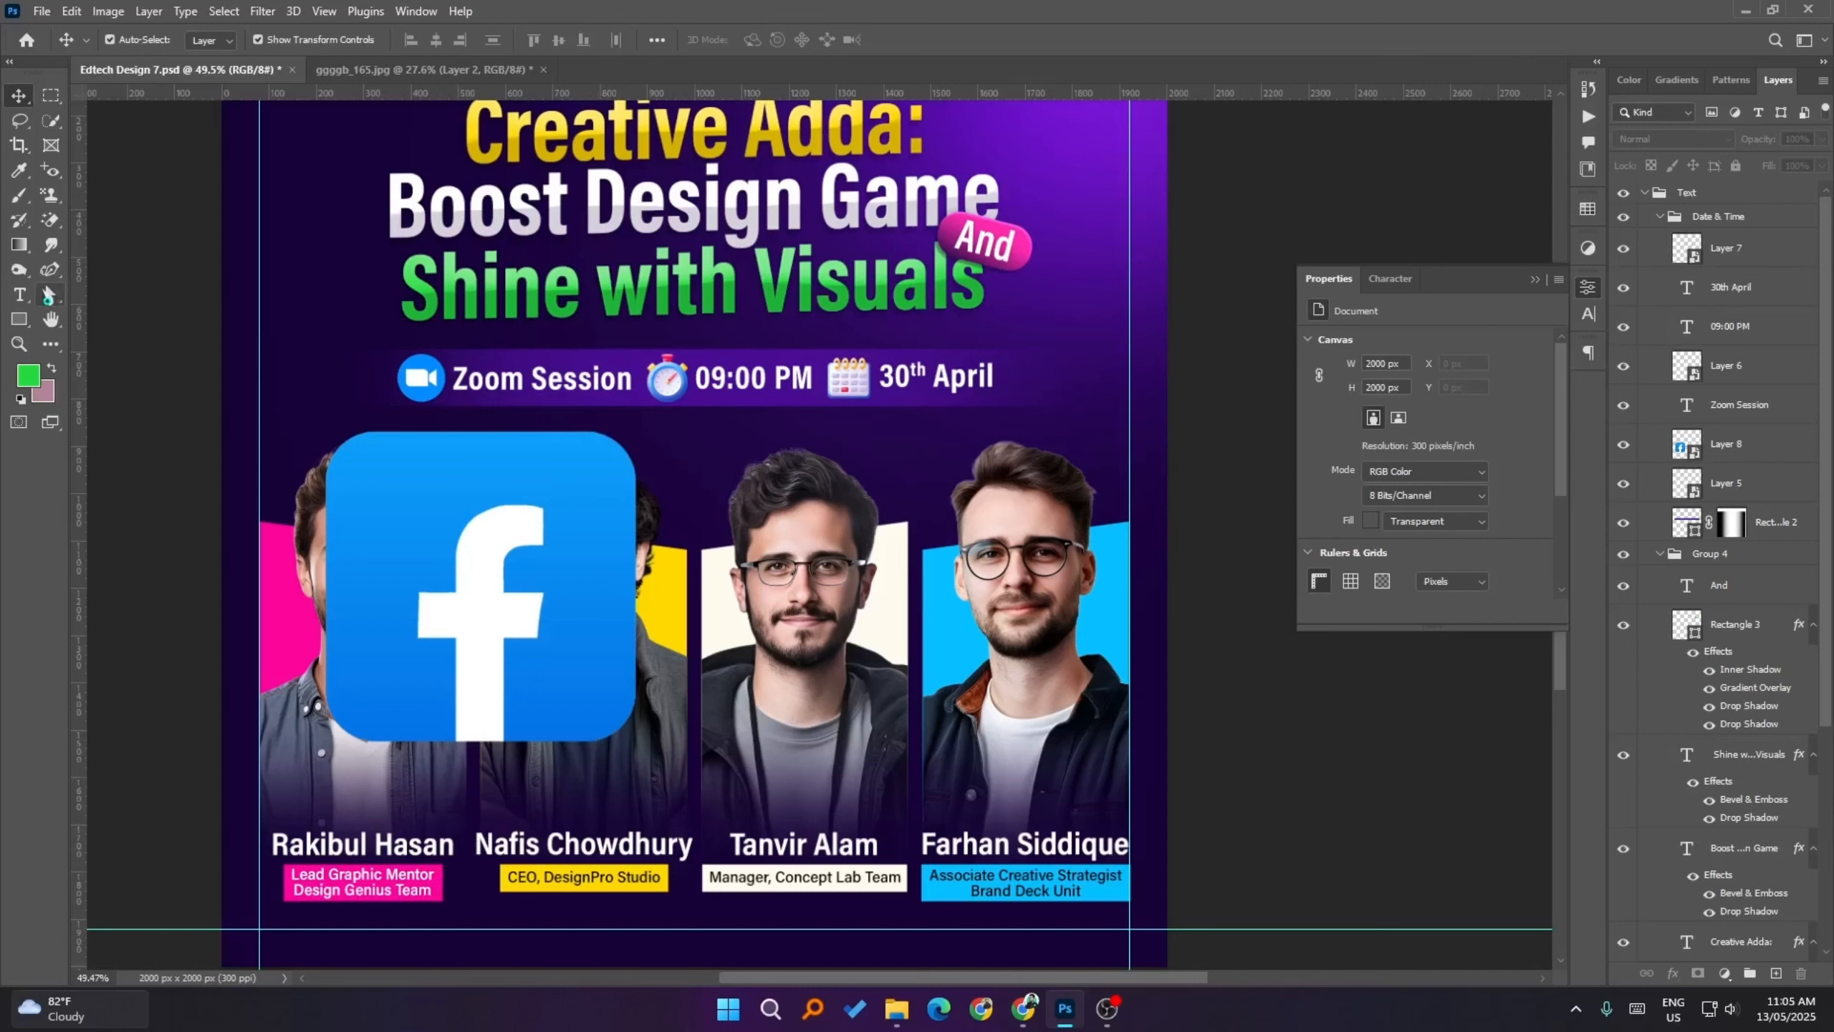
pyautogui.click(19, 319)
pyautogui.moveTo(608, 475); pyautogui.dragTo(1094, 698)
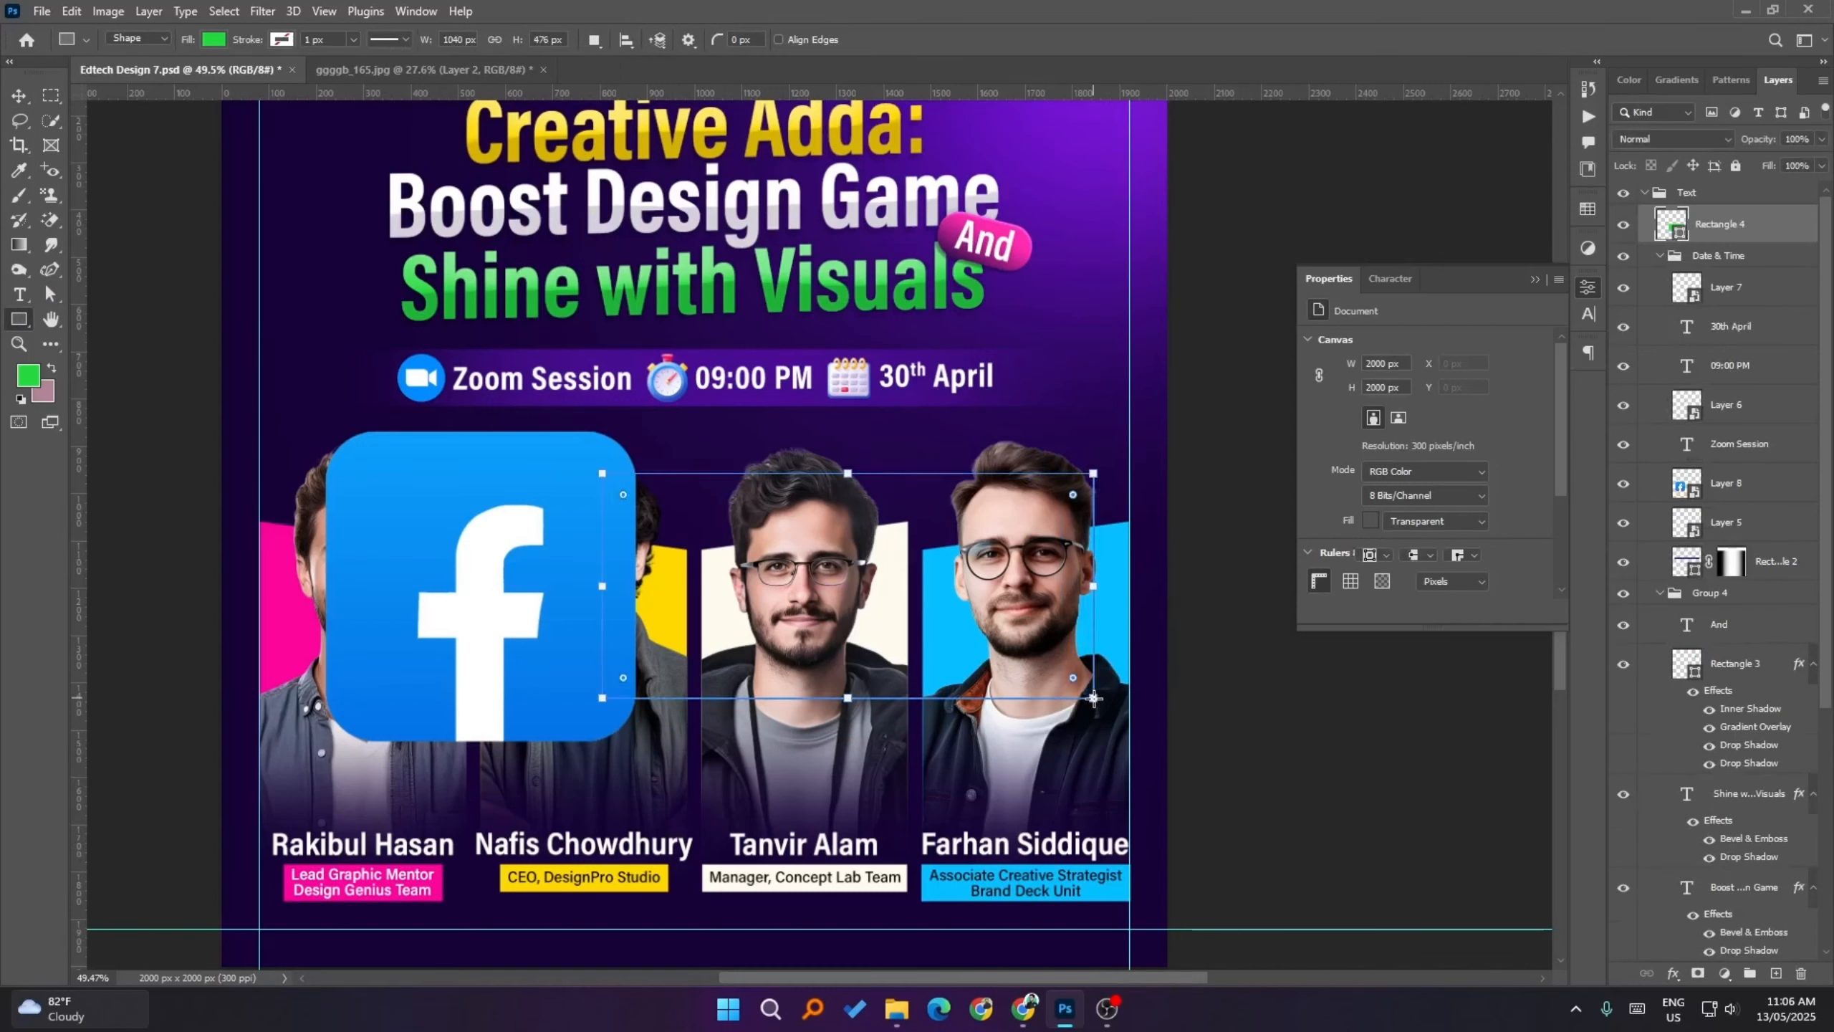
# - Try sampling the And badge's pink for the rectangle fill, then cancel
pyautogui.doubleClick(1682, 233)
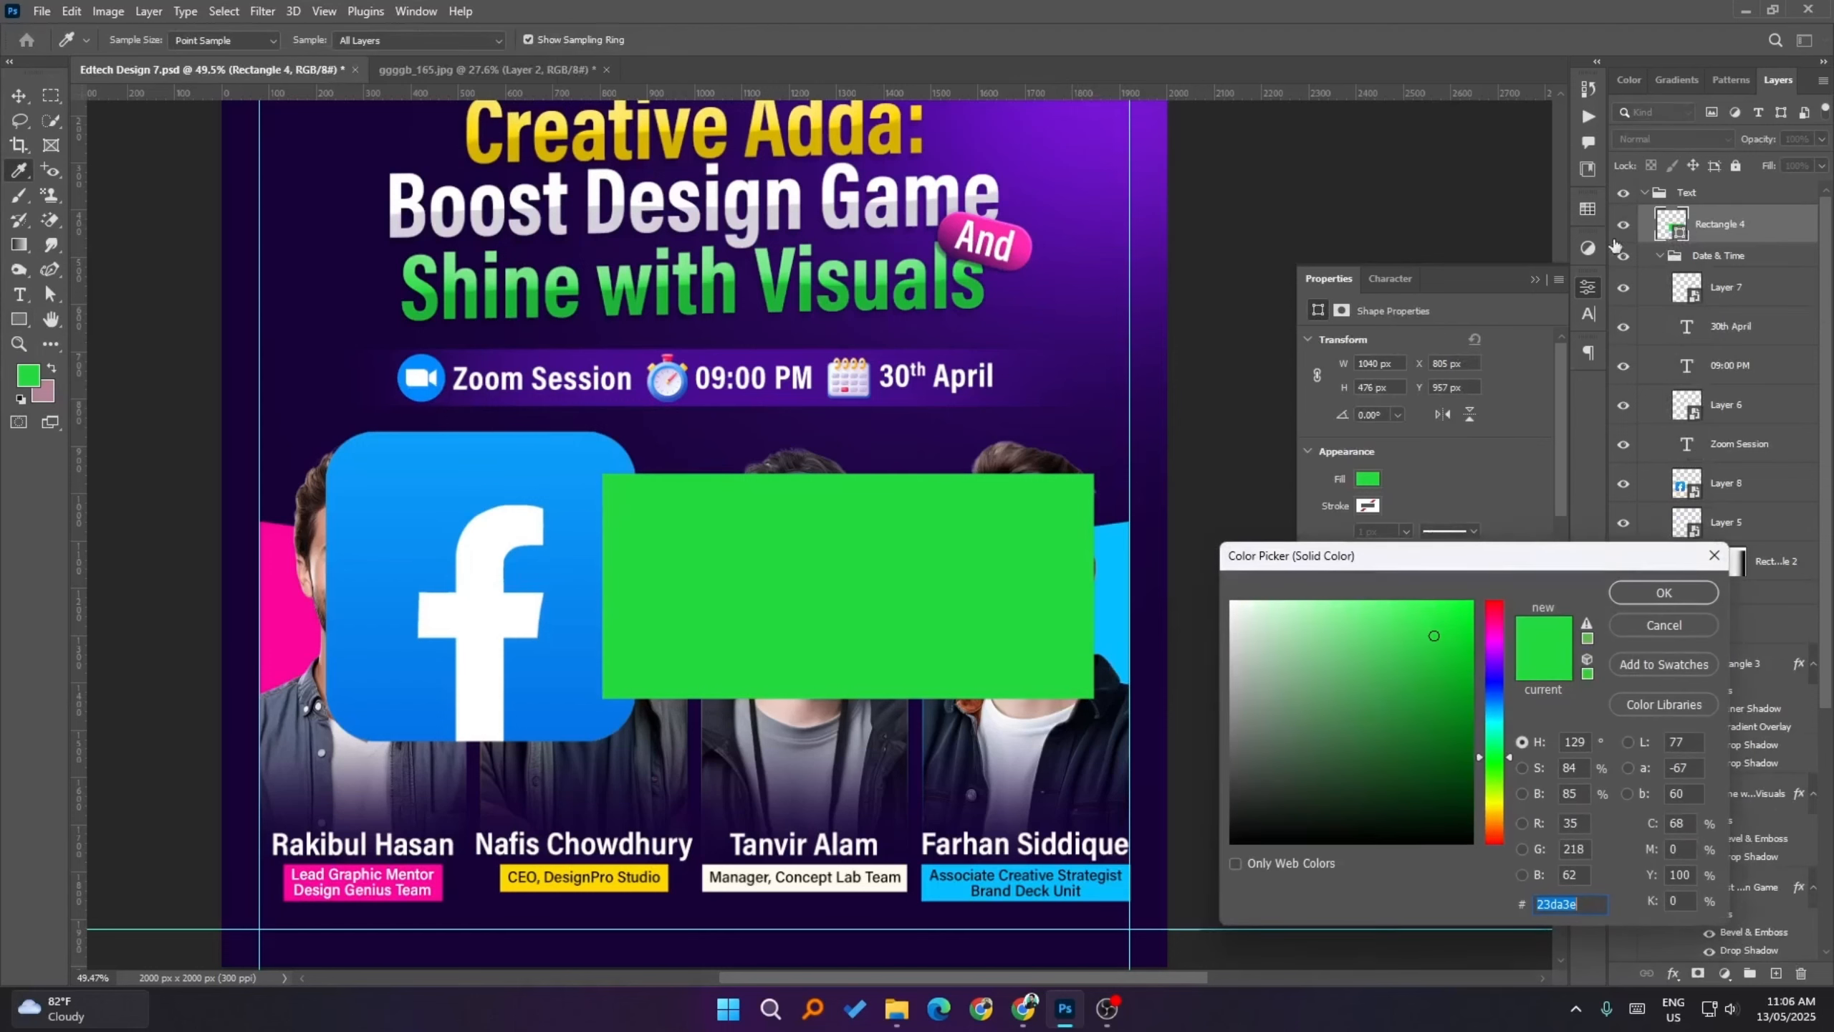
pyautogui.click(1029, 245)
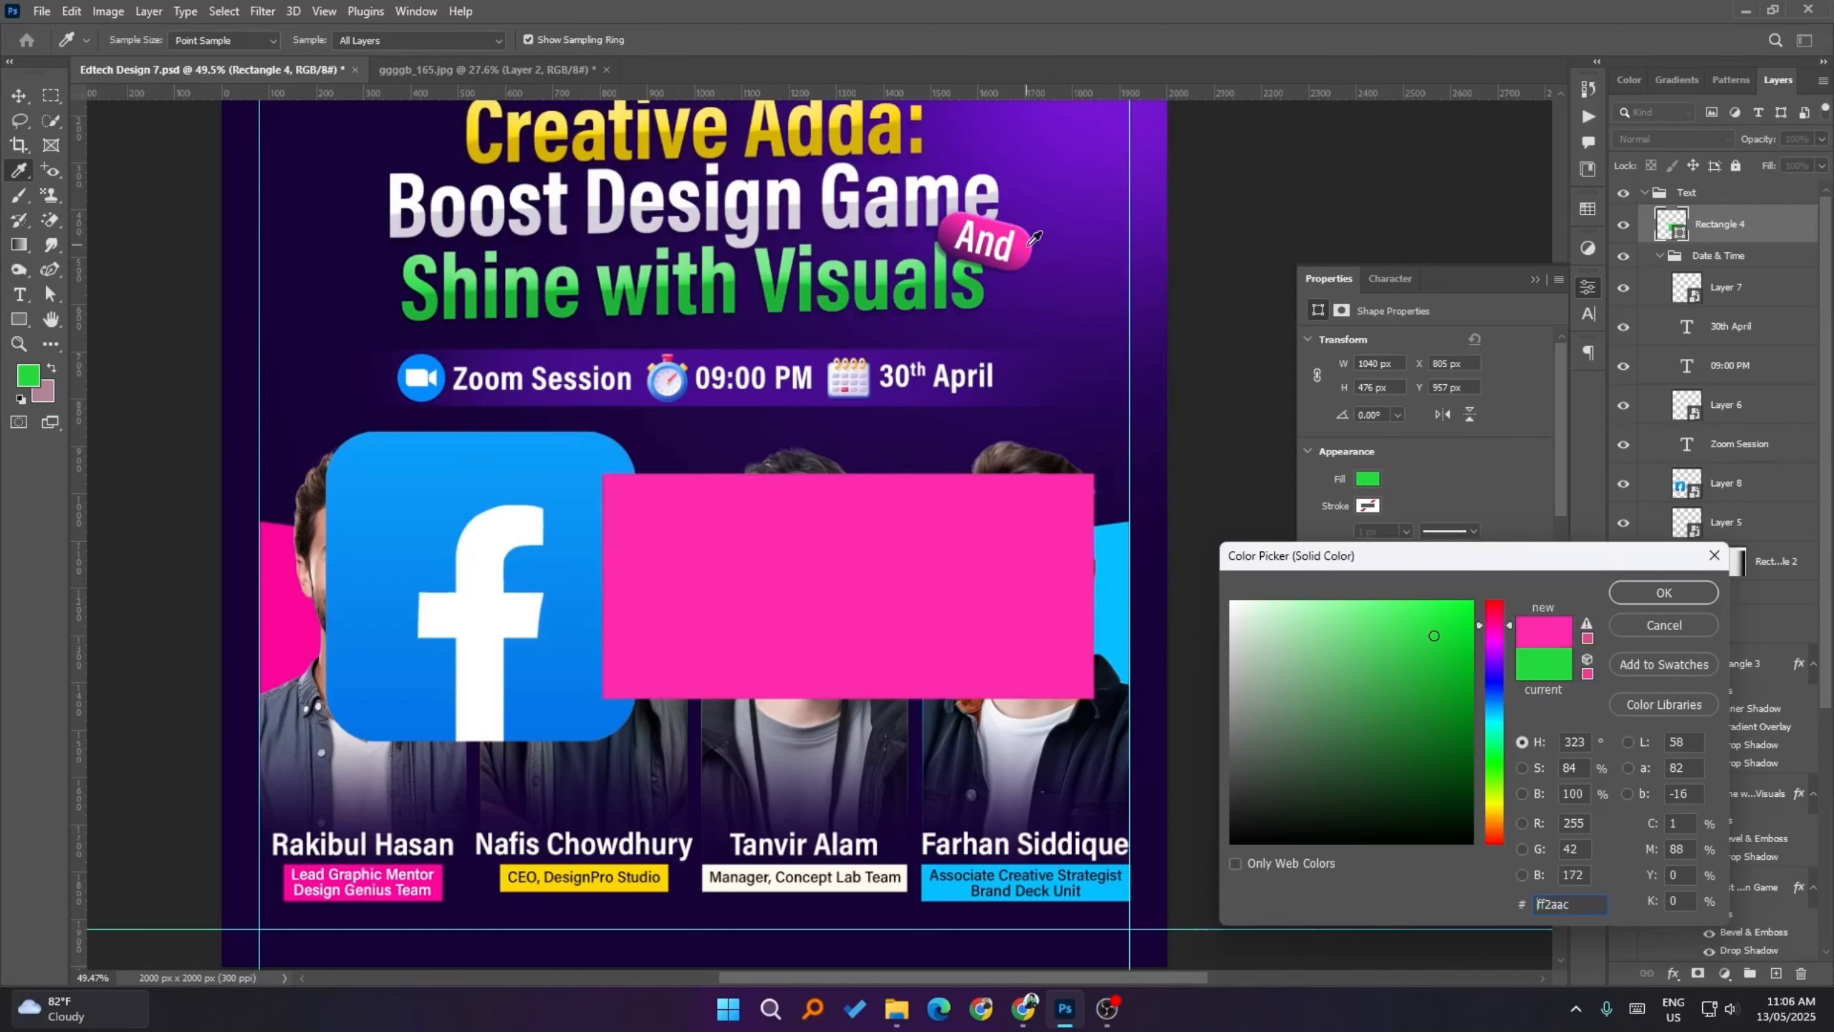
pyautogui.click(1714, 555)
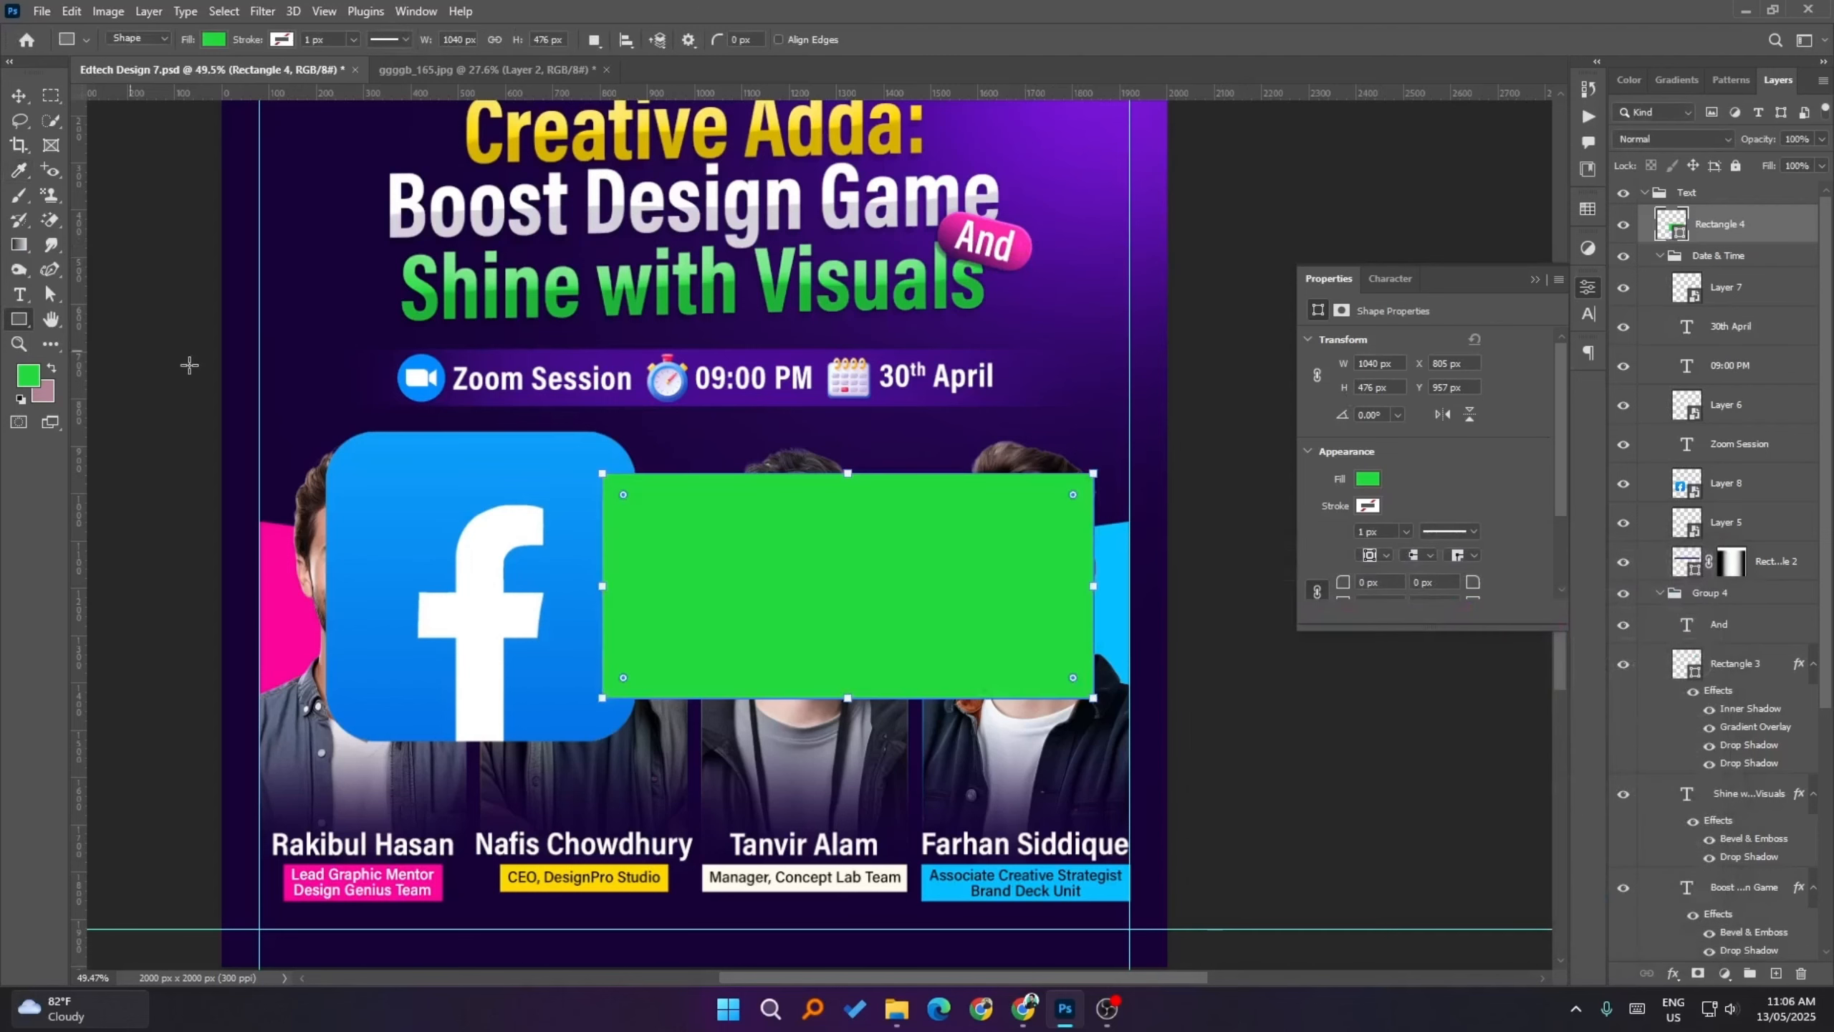
# - Copy the And pill's layer style and open Blending Options for the green rectangle
pyautogui.press('v')
pyautogui.click(1024, 262)
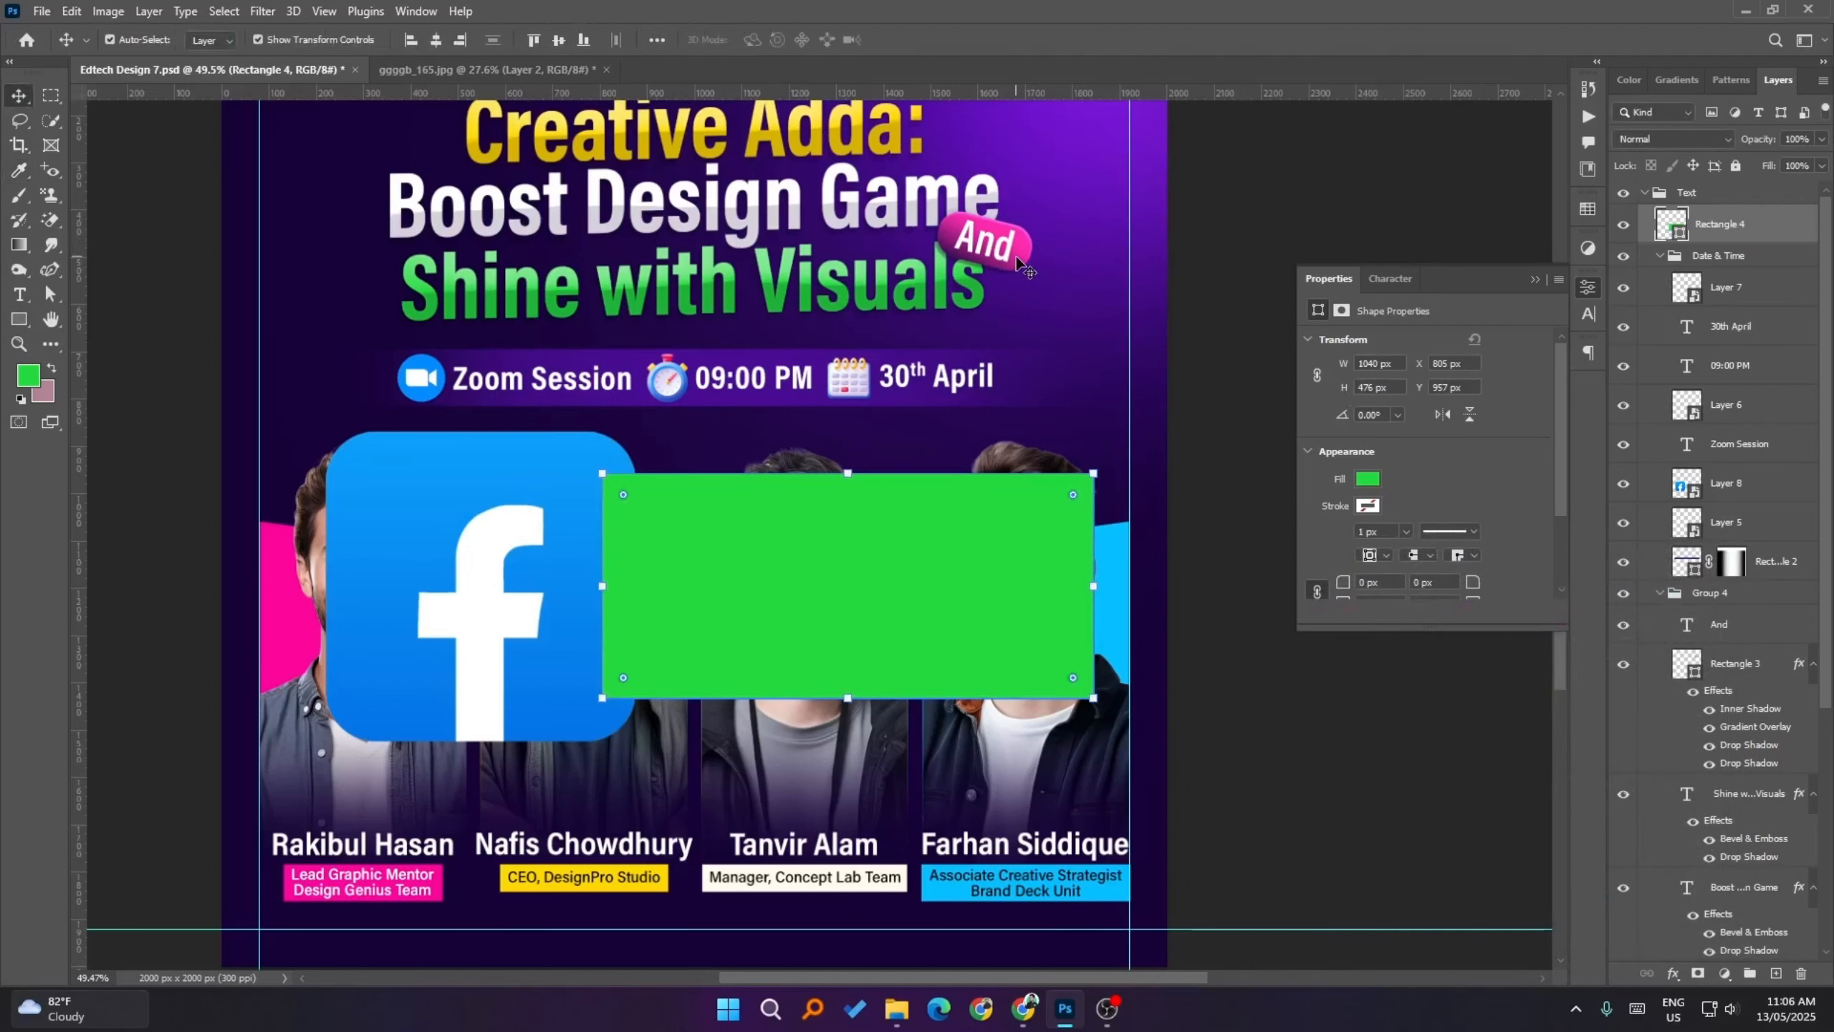
pyautogui.rightClick(1745, 668)
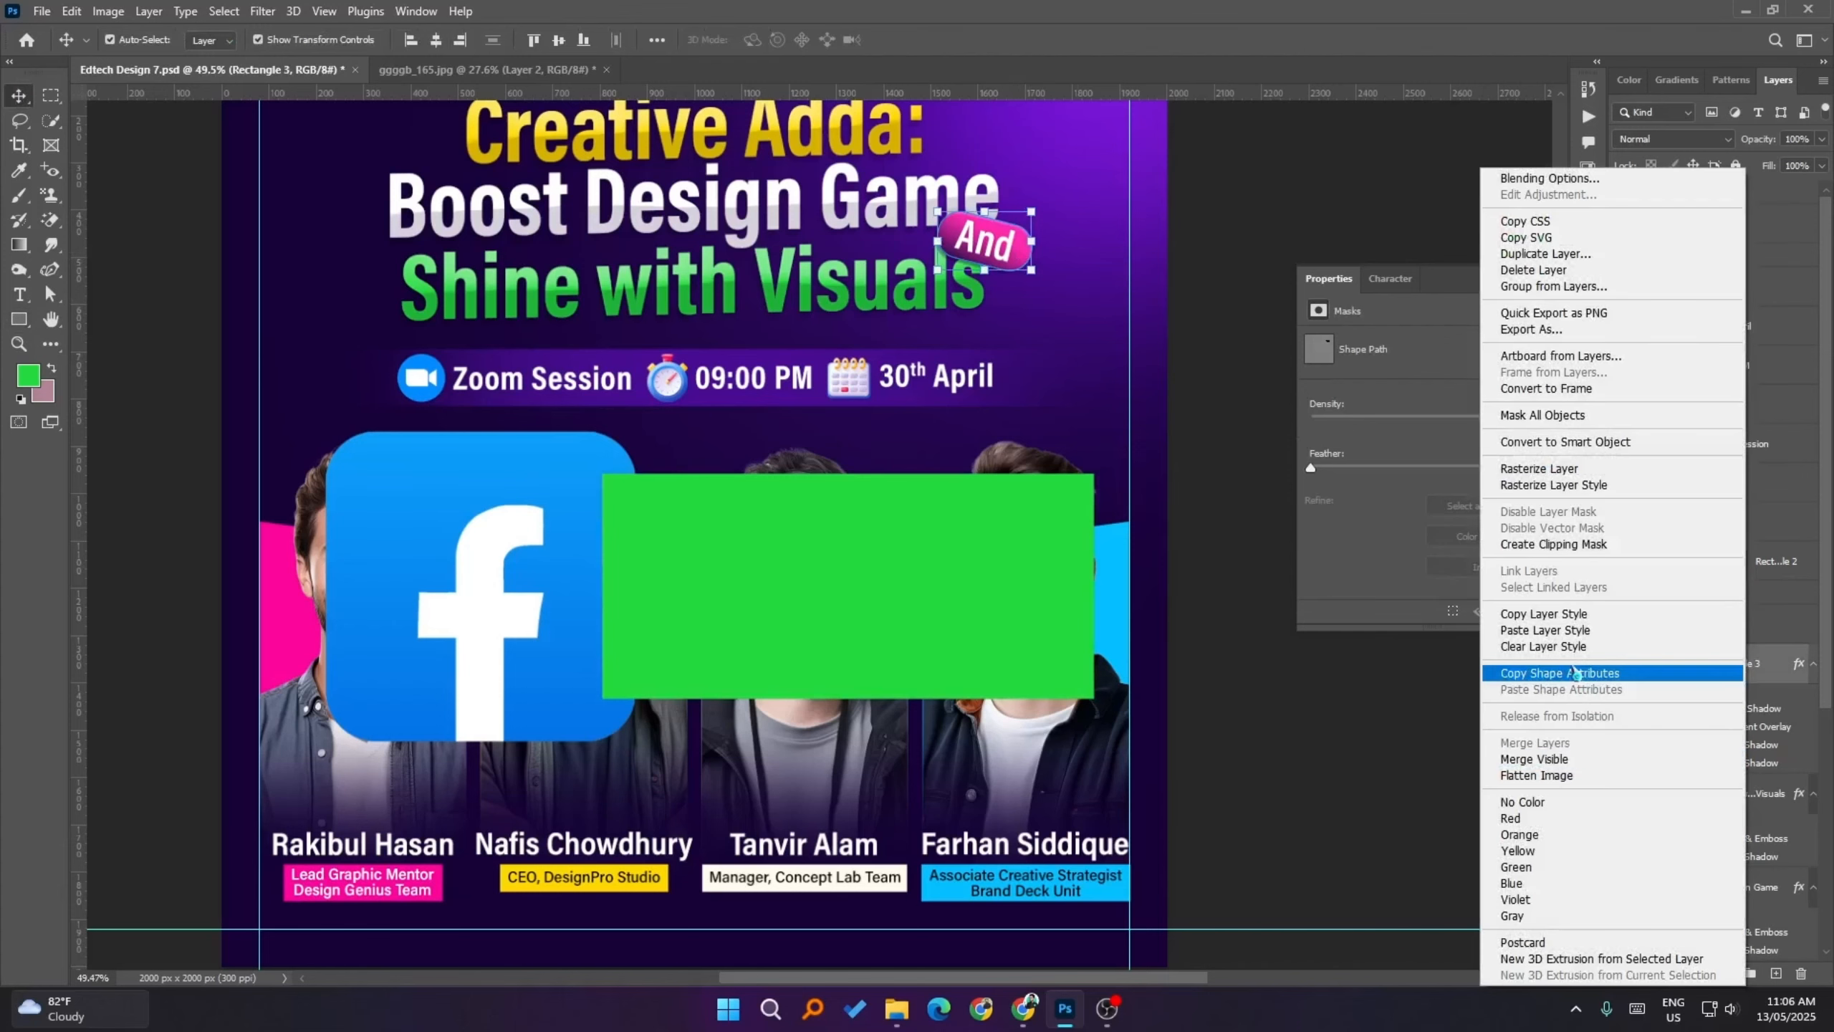
pyautogui.click(1534, 615)
pyautogui.click(965, 600)
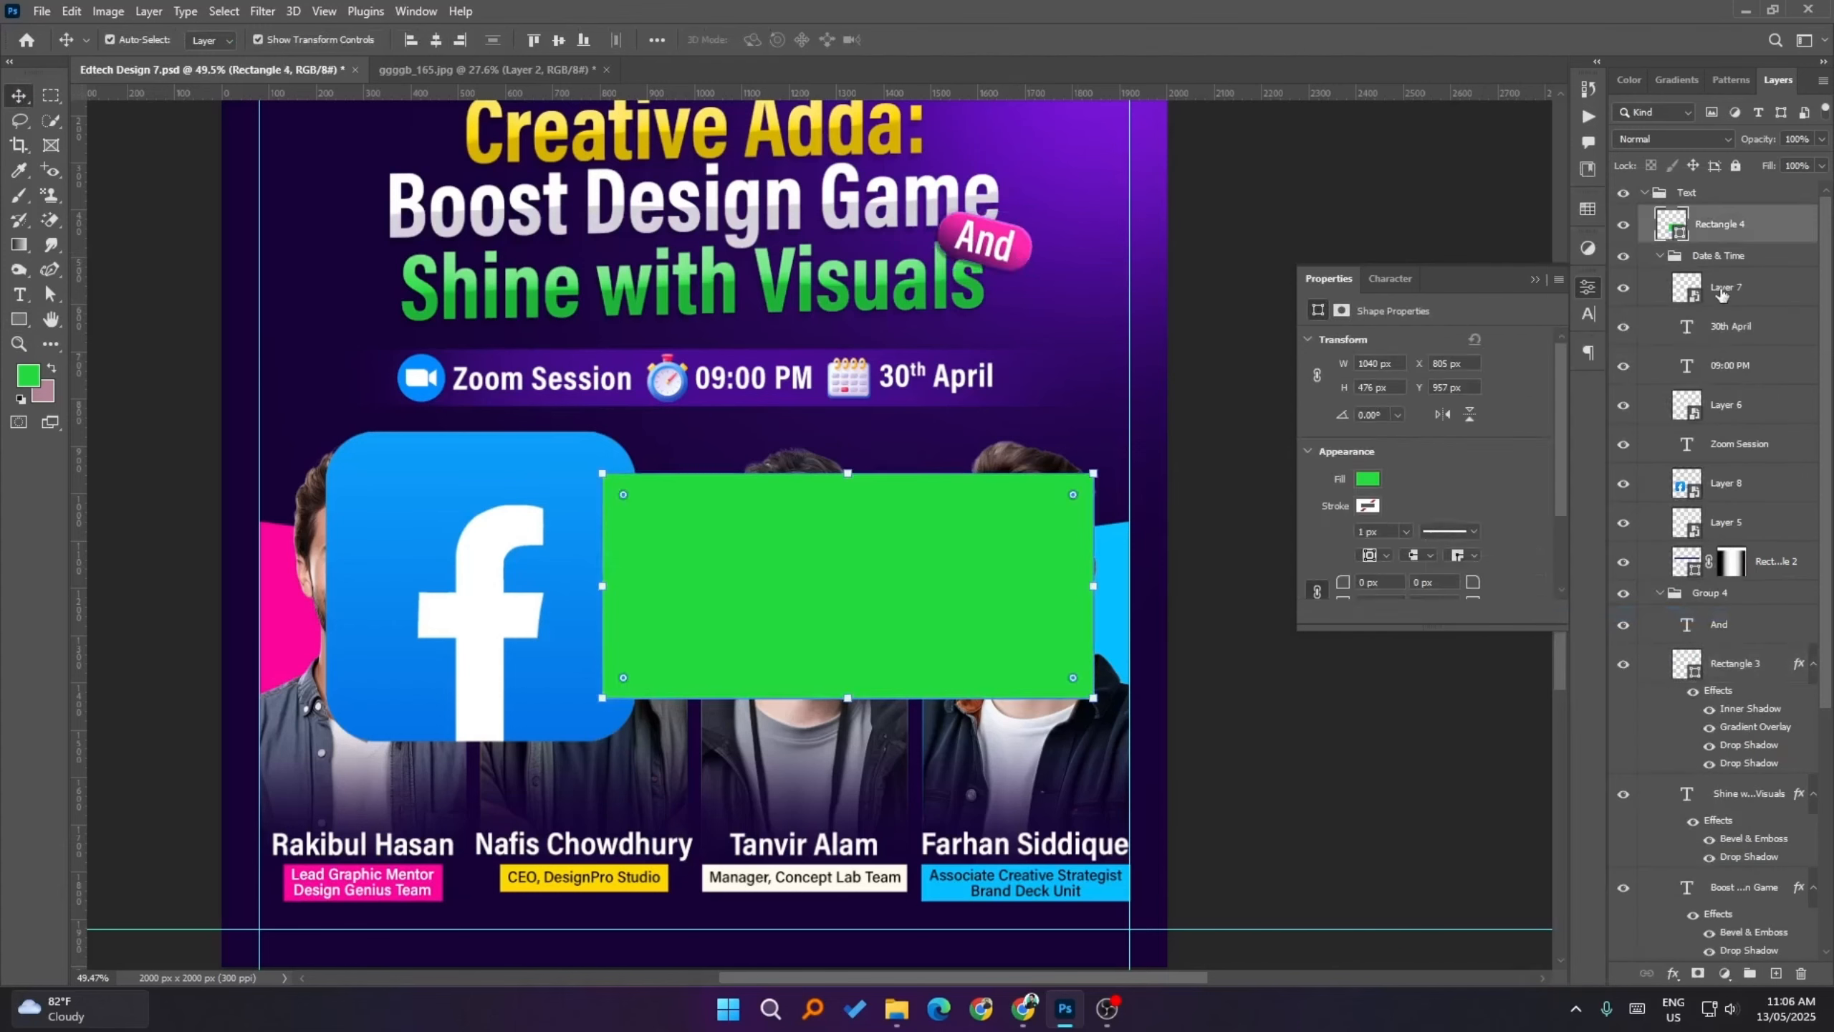
pyautogui.rightClick(1727, 230)
pyautogui.click(1550, 180)
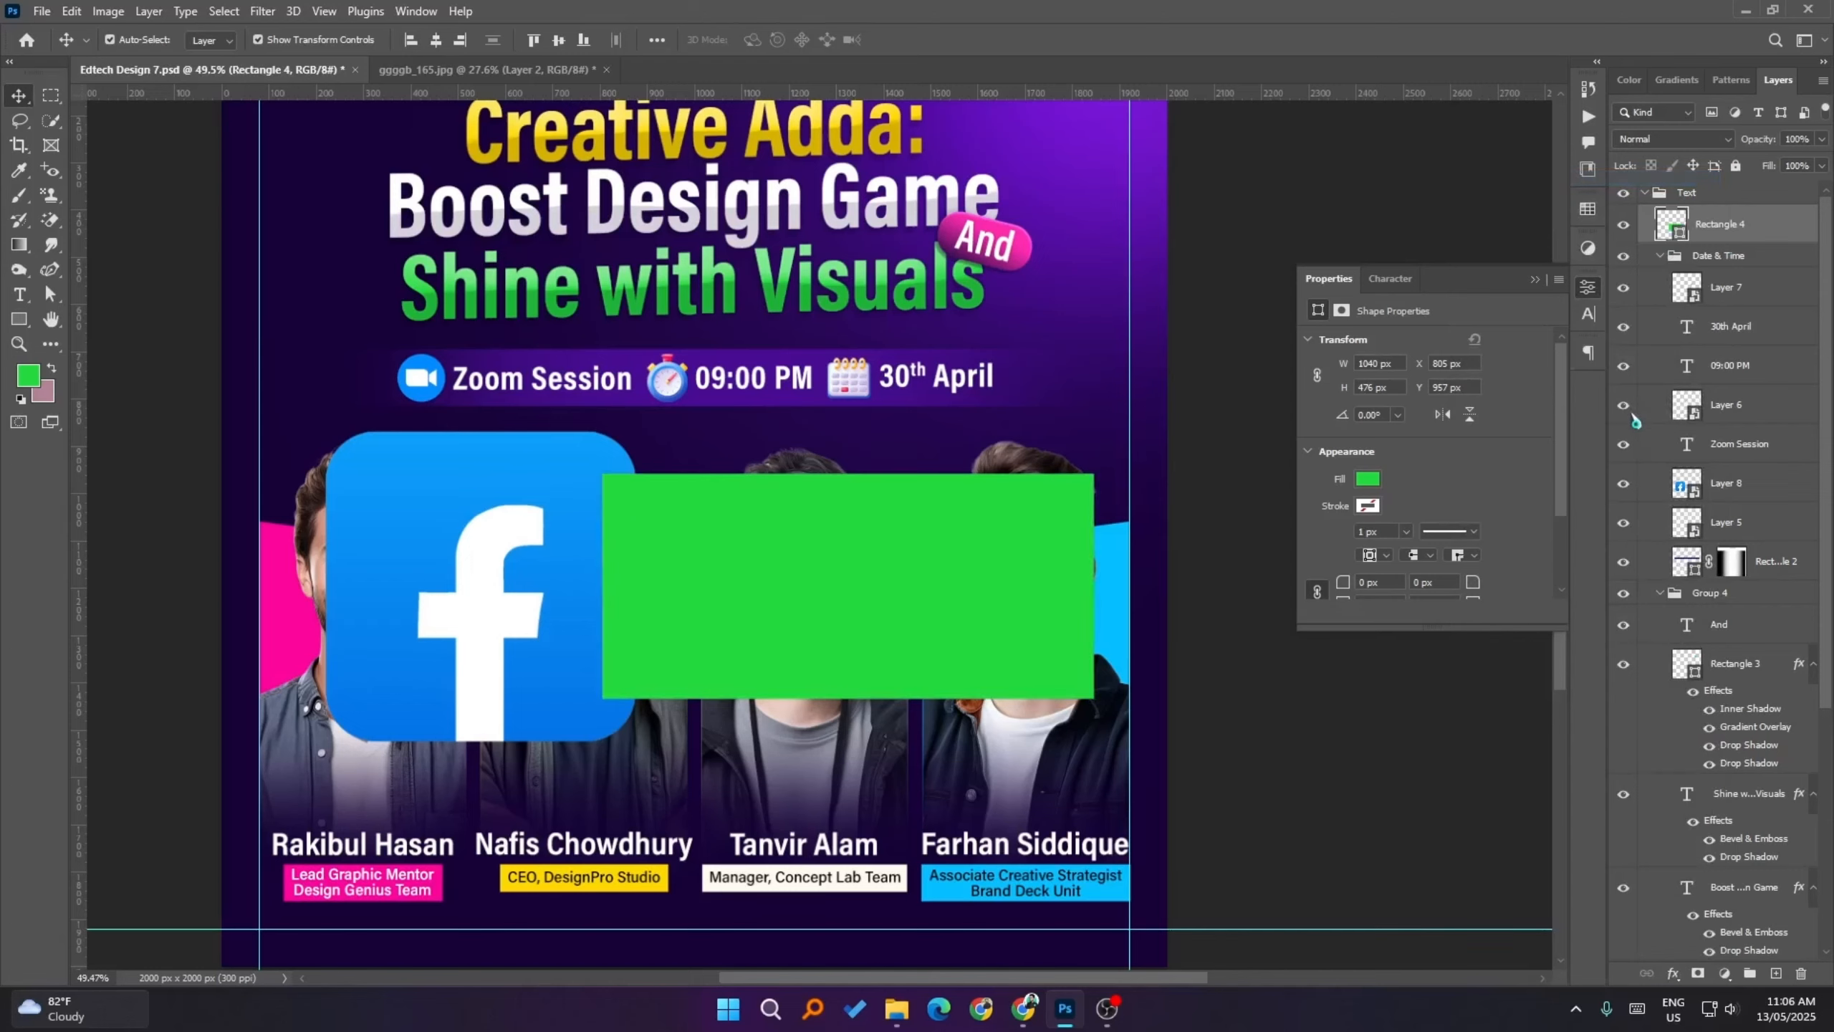
# - Add a Gradient Overlay at a 90° angle and reposition it within the rectangle
pyautogui.click(1120, 777)
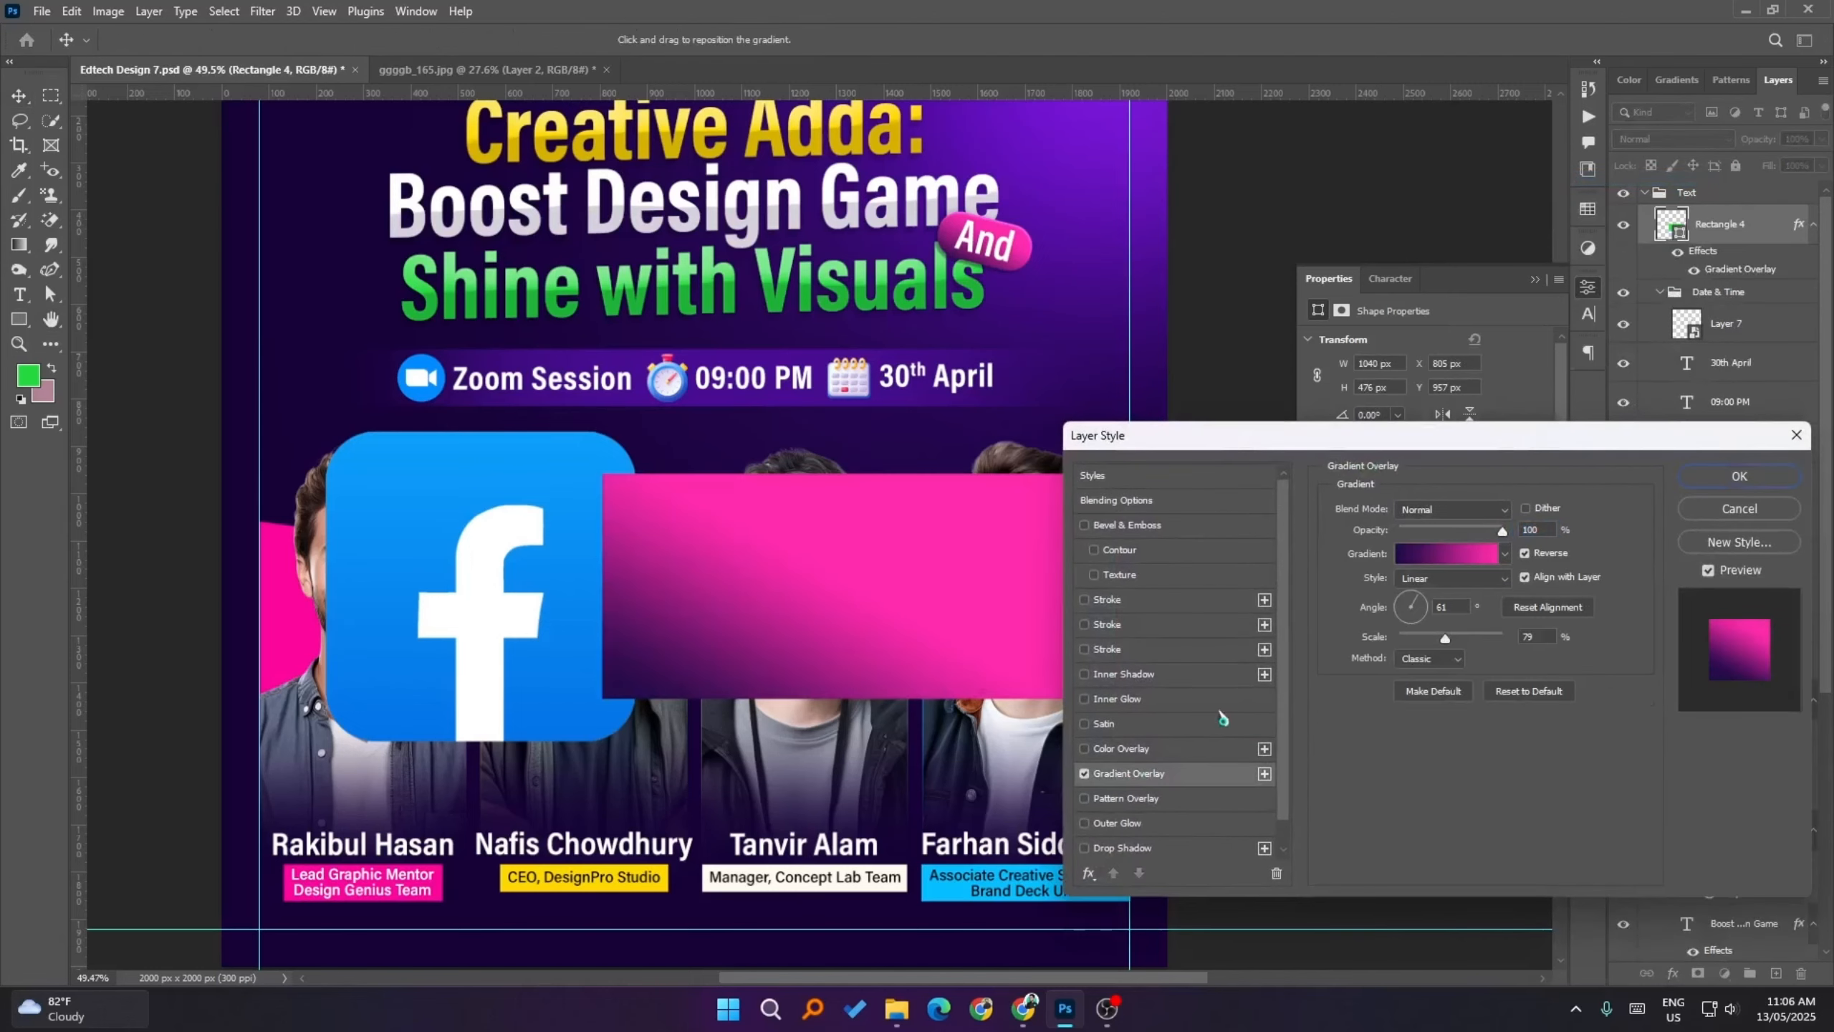
pyautogui.moveTo(1276, 436); pyautogui.dragTo(1478, 435)
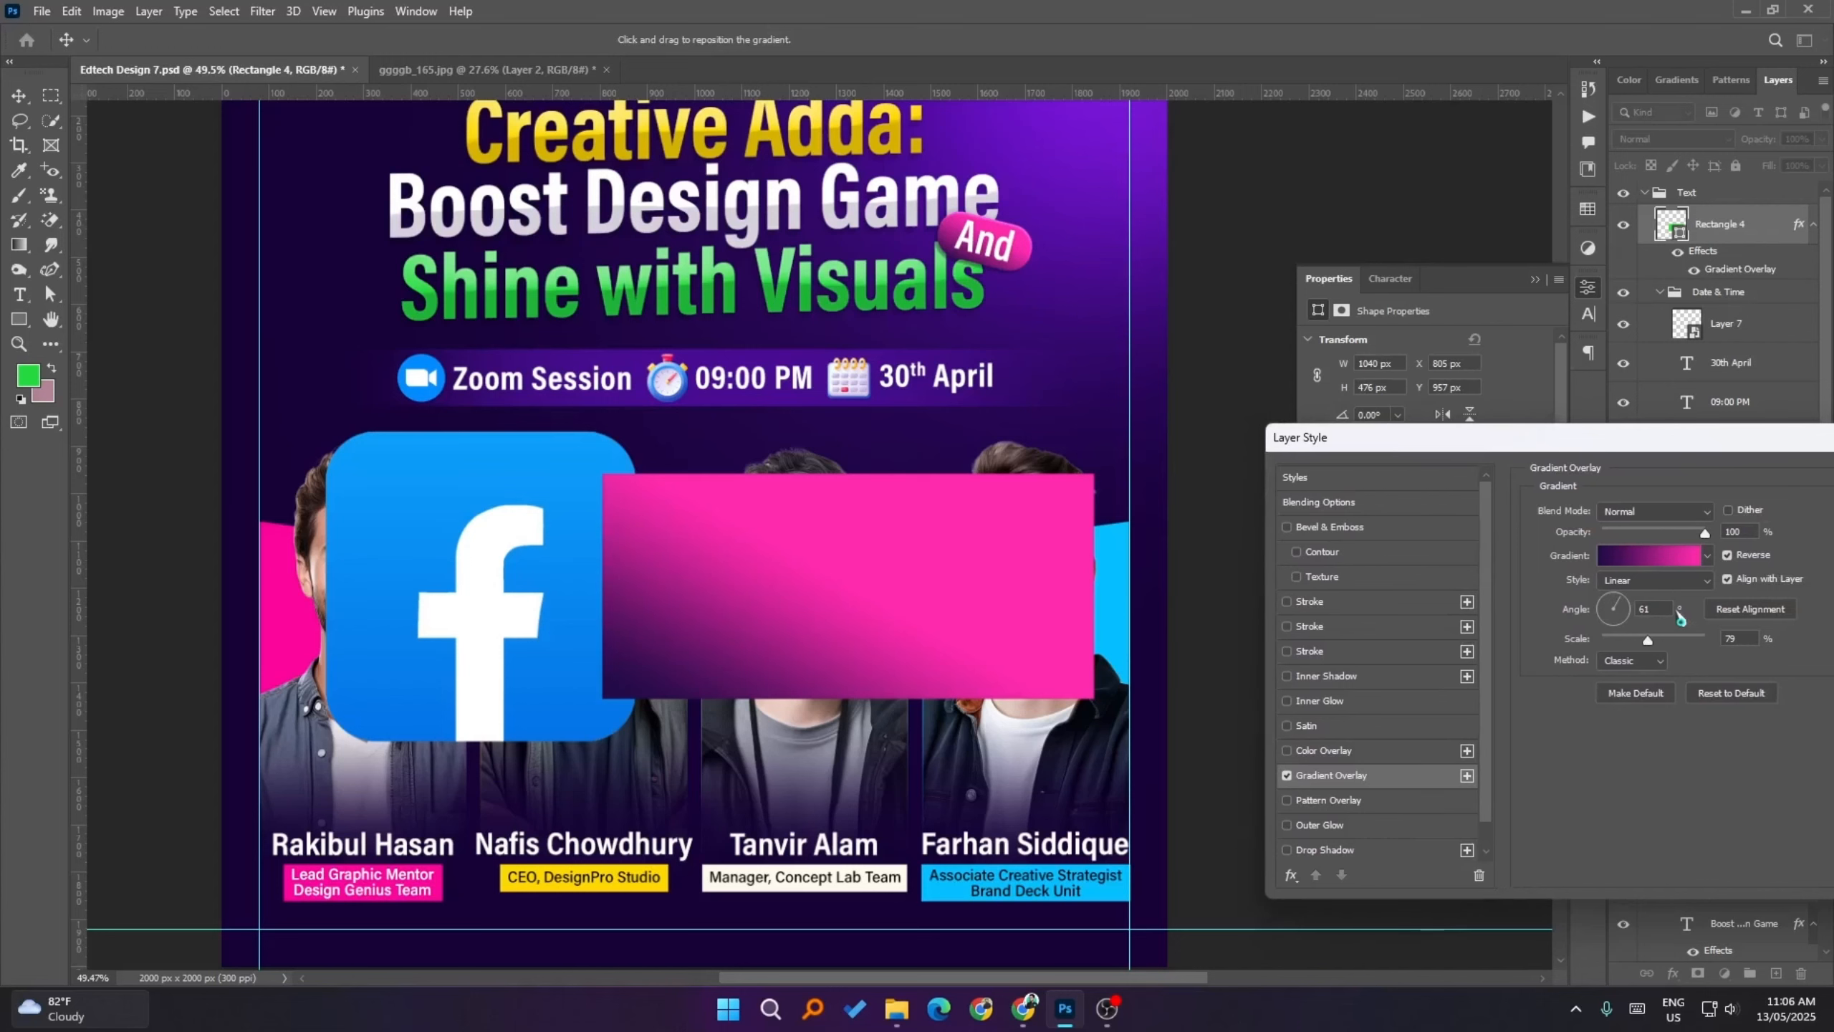
pyautogui.write('90')
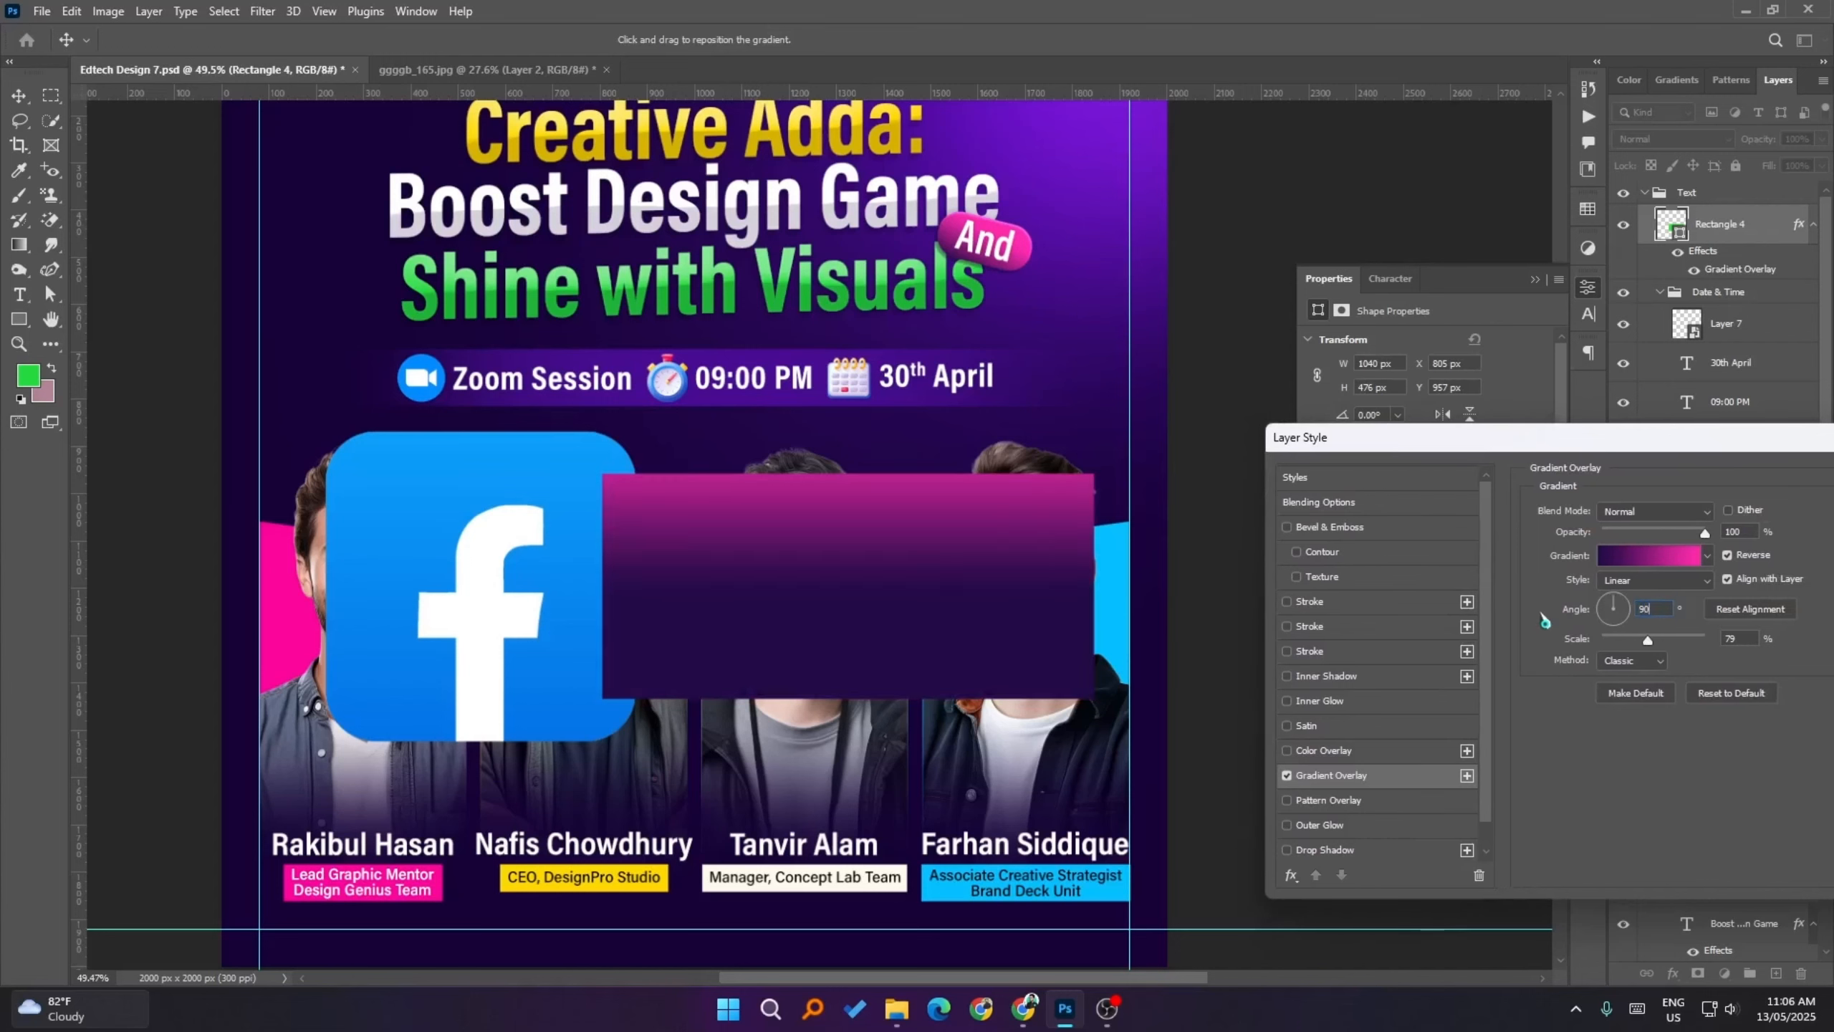
pyautogui.moveTo(951, 621); pyautogui.dragTo(951, 667)
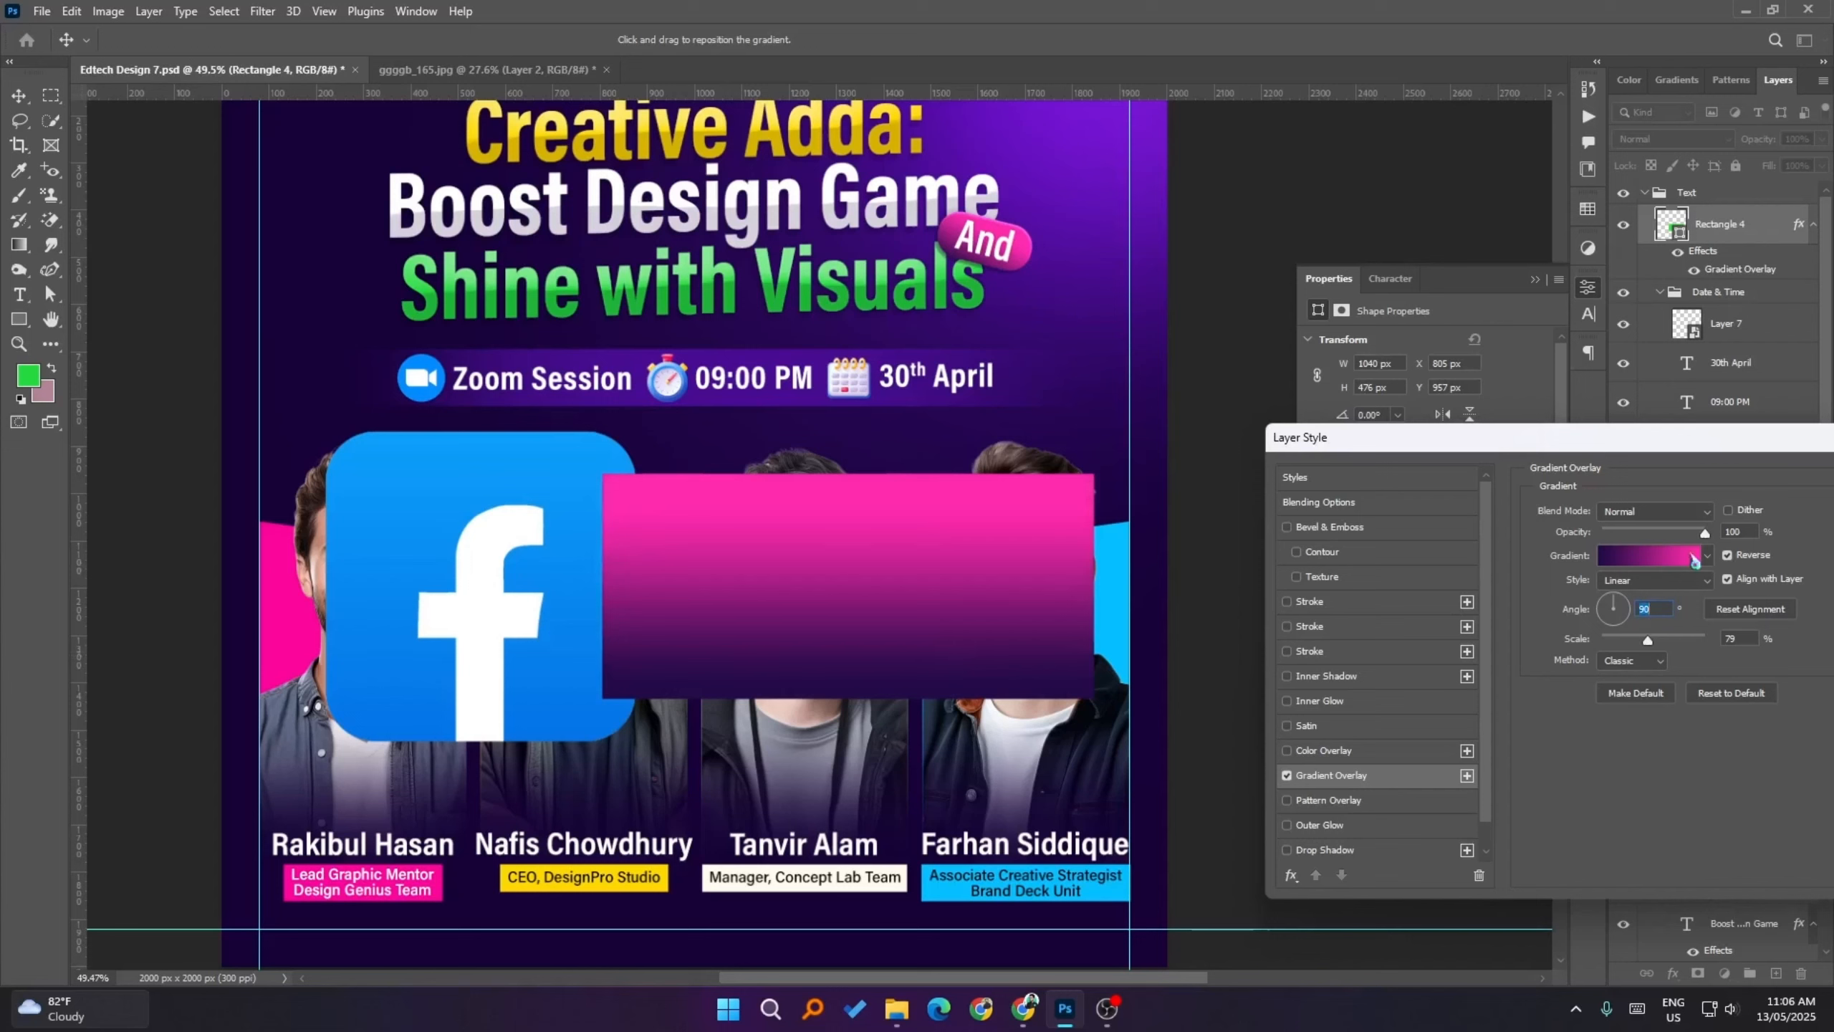
# - Set the gradient's dark end stop to a deep red-brown
pyautogui.click(1650, 556)
pyautogui.click(1738, 840)
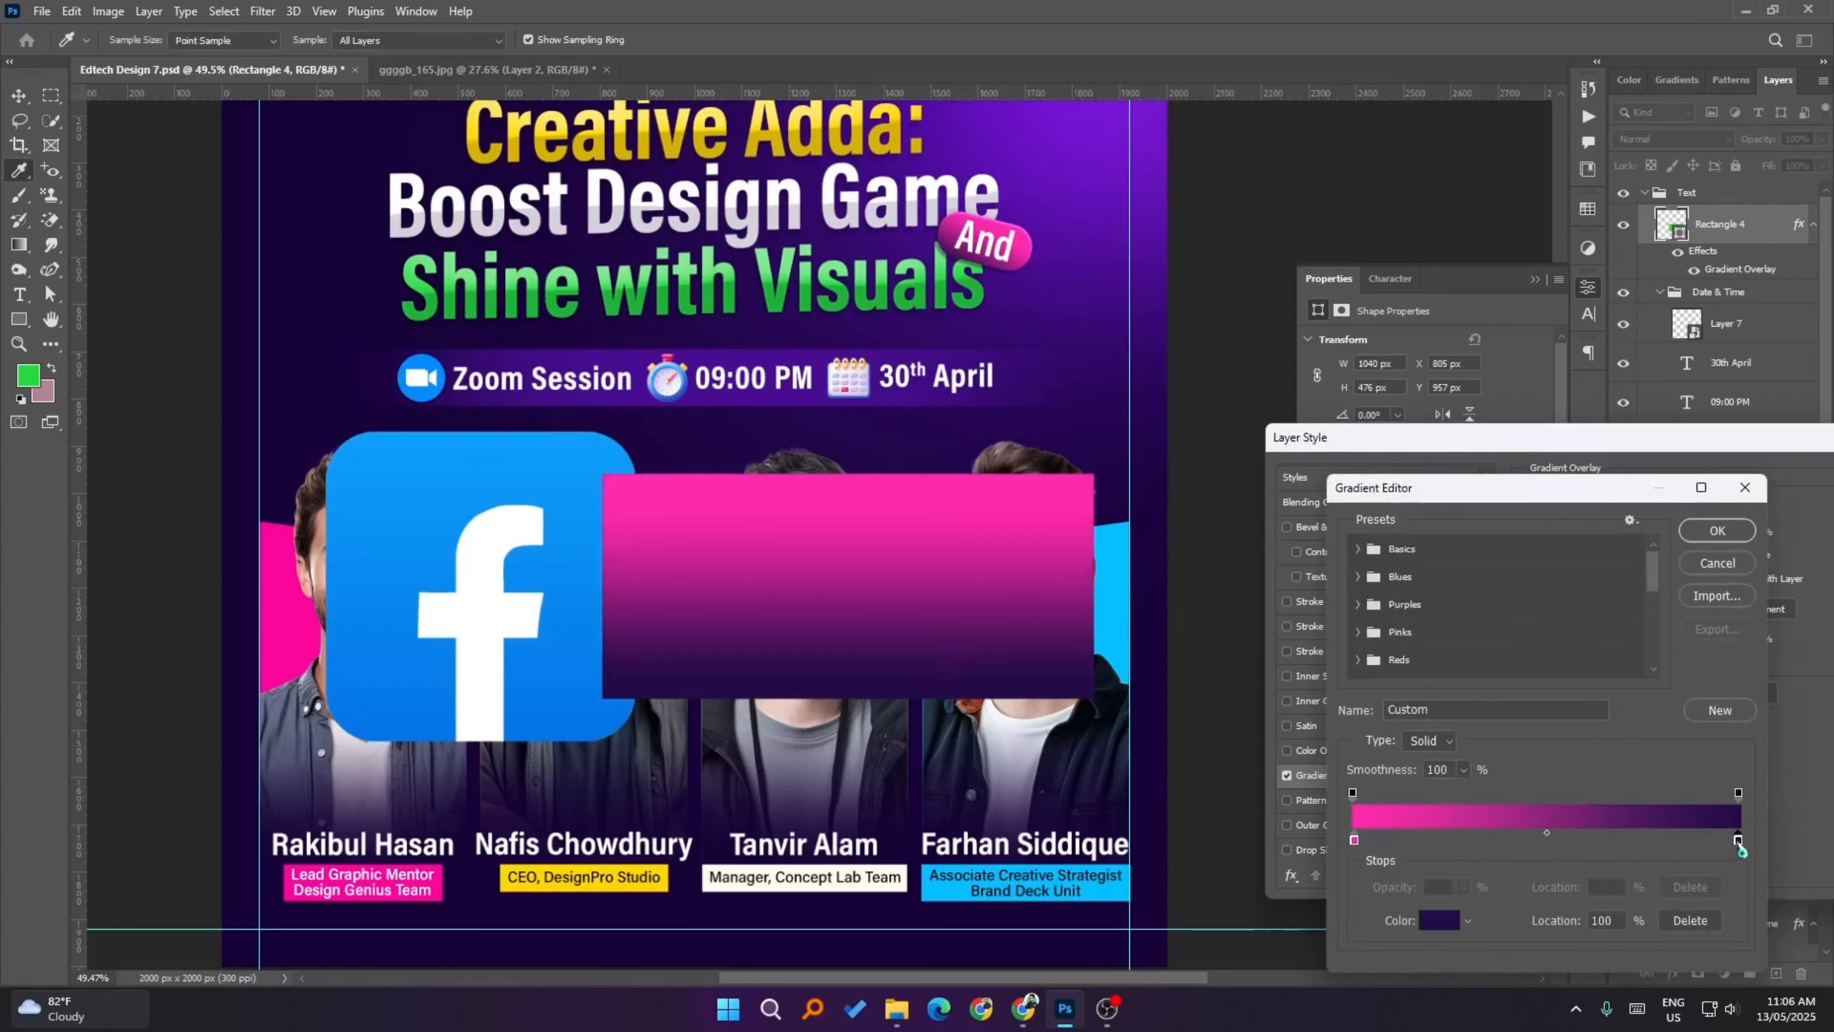
pyautogui.click(1439, 920)
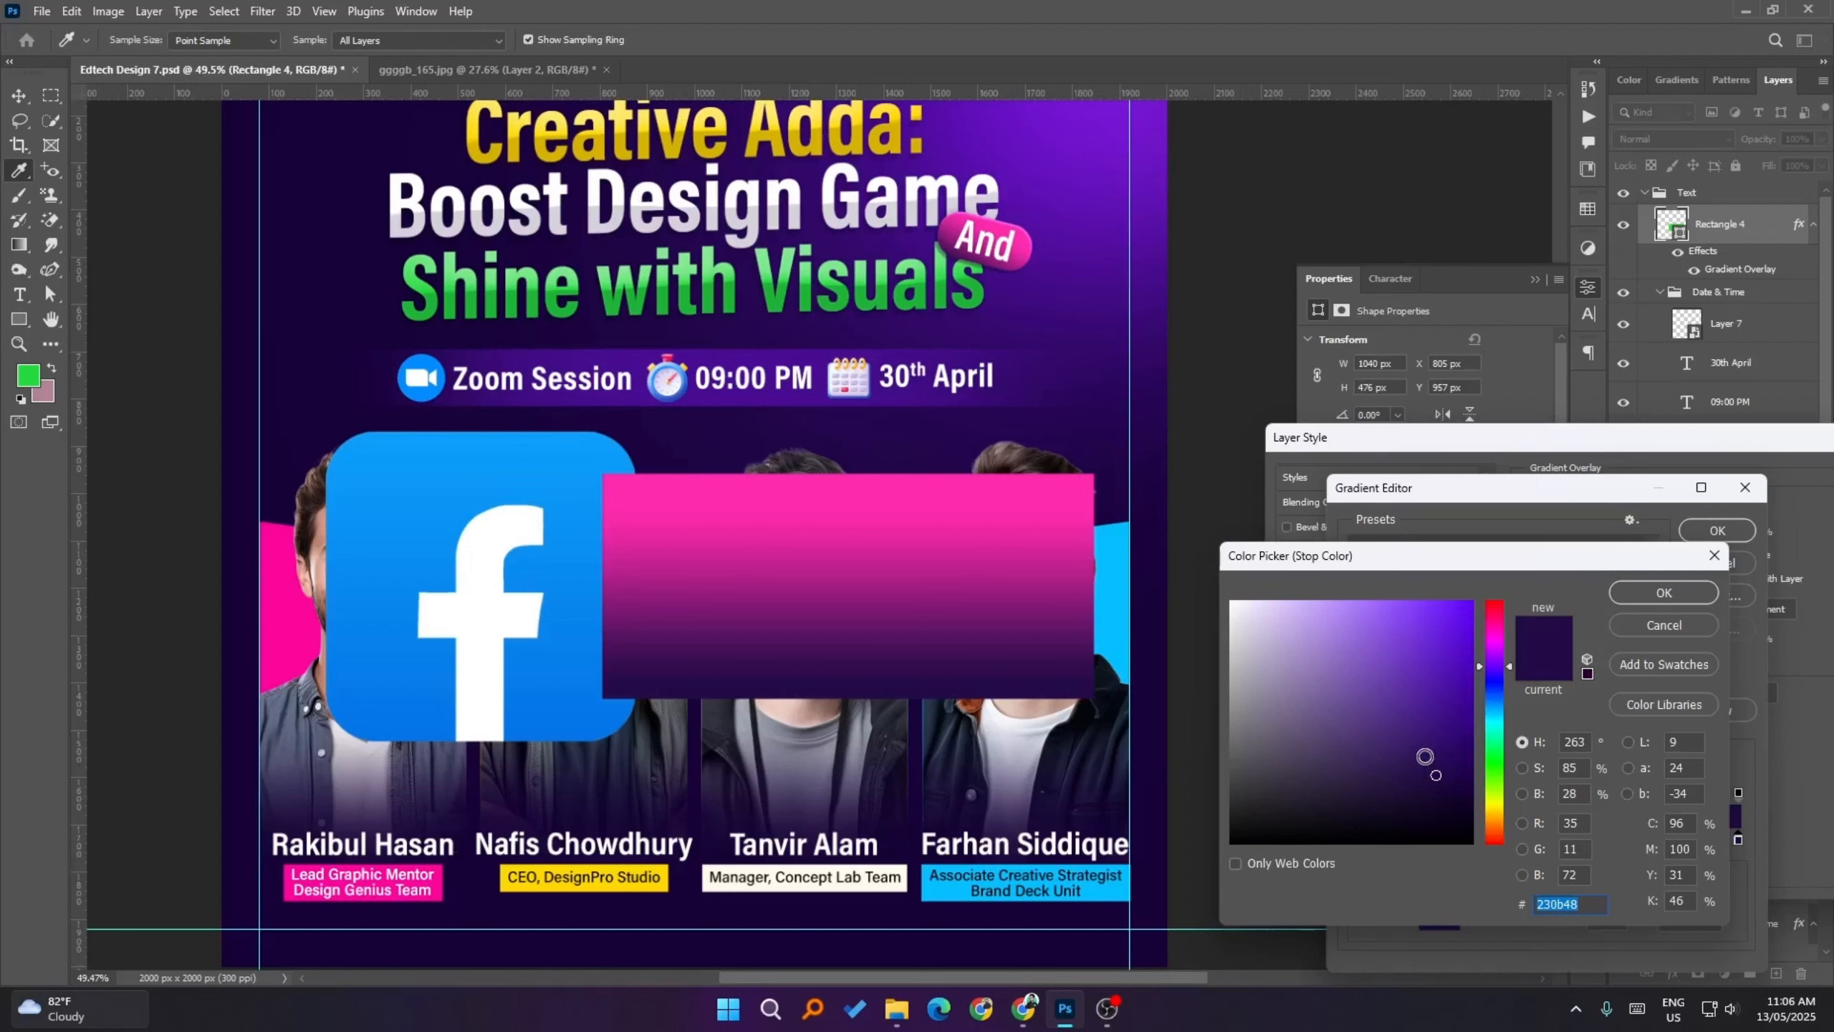
pyautogui.moveTo(1509, 667); pyautogui.dragTo(1508, 600)
pyautogui.moveTo(1282, 822); pyautogui.dragTo(1329, 788)
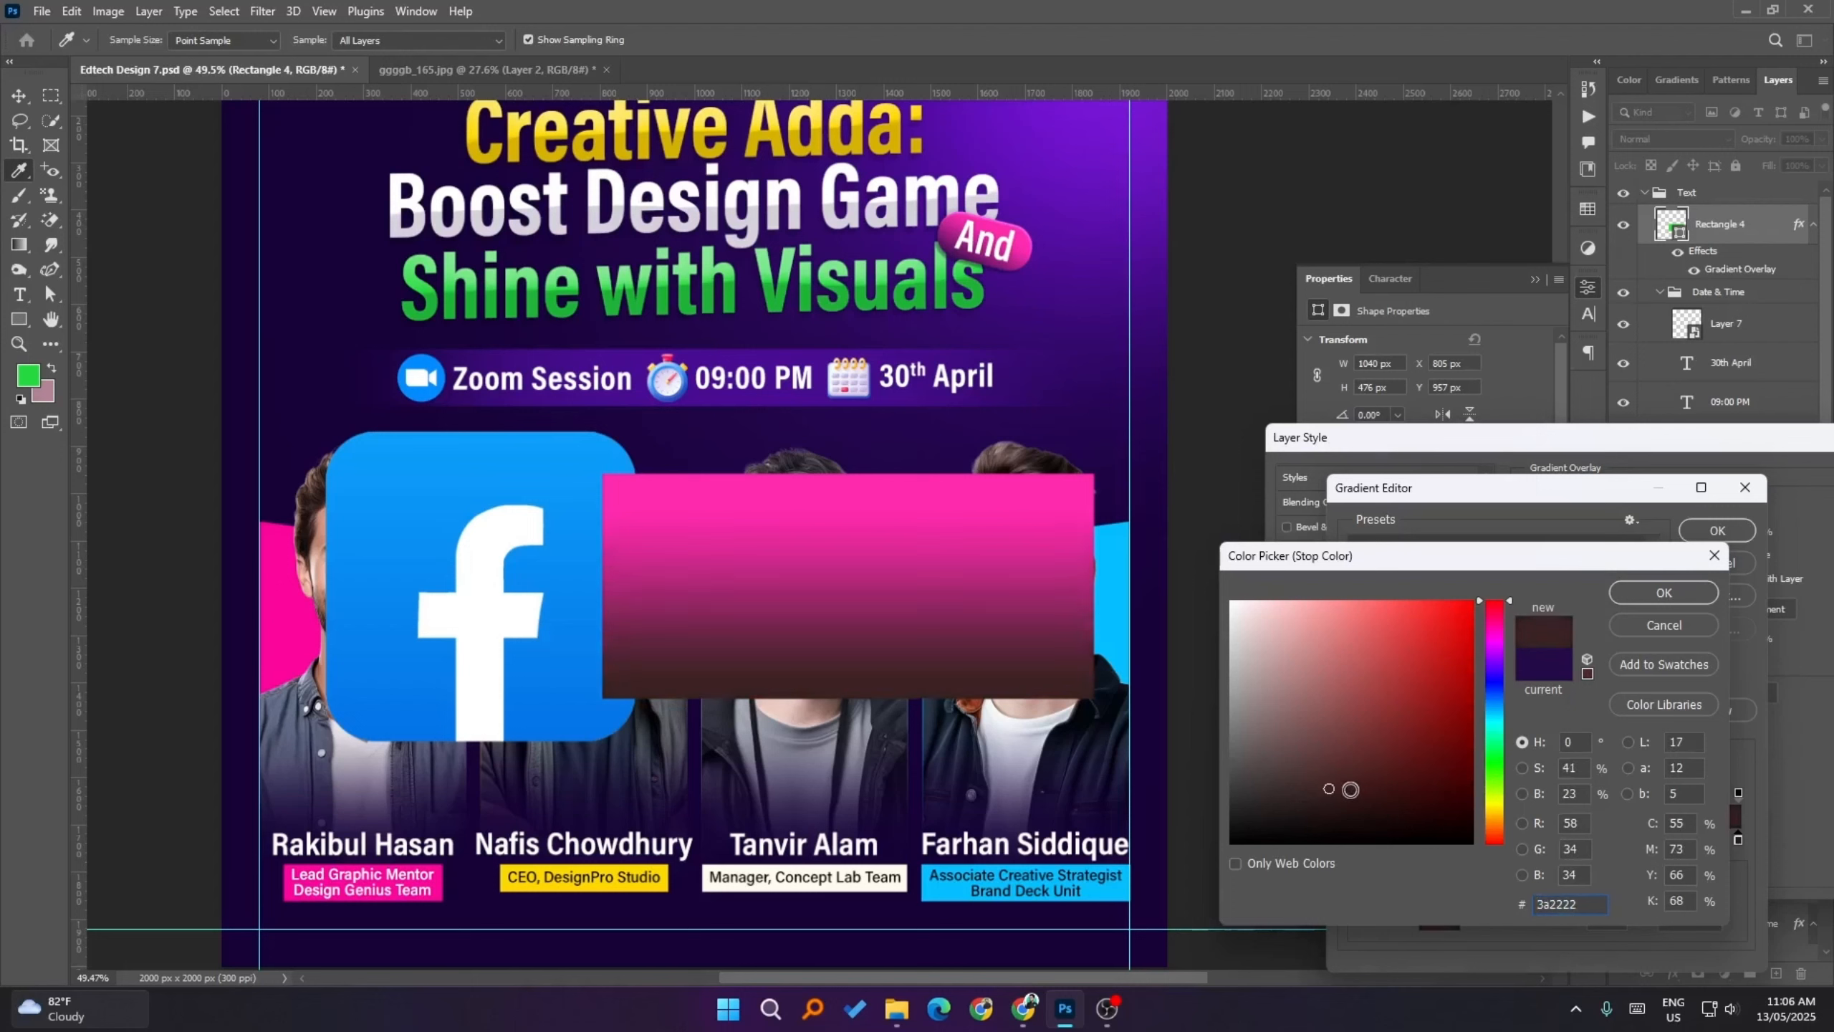
pyautogui.moveTo(1350, 789); pyautogui.dragTo(1382, 794)
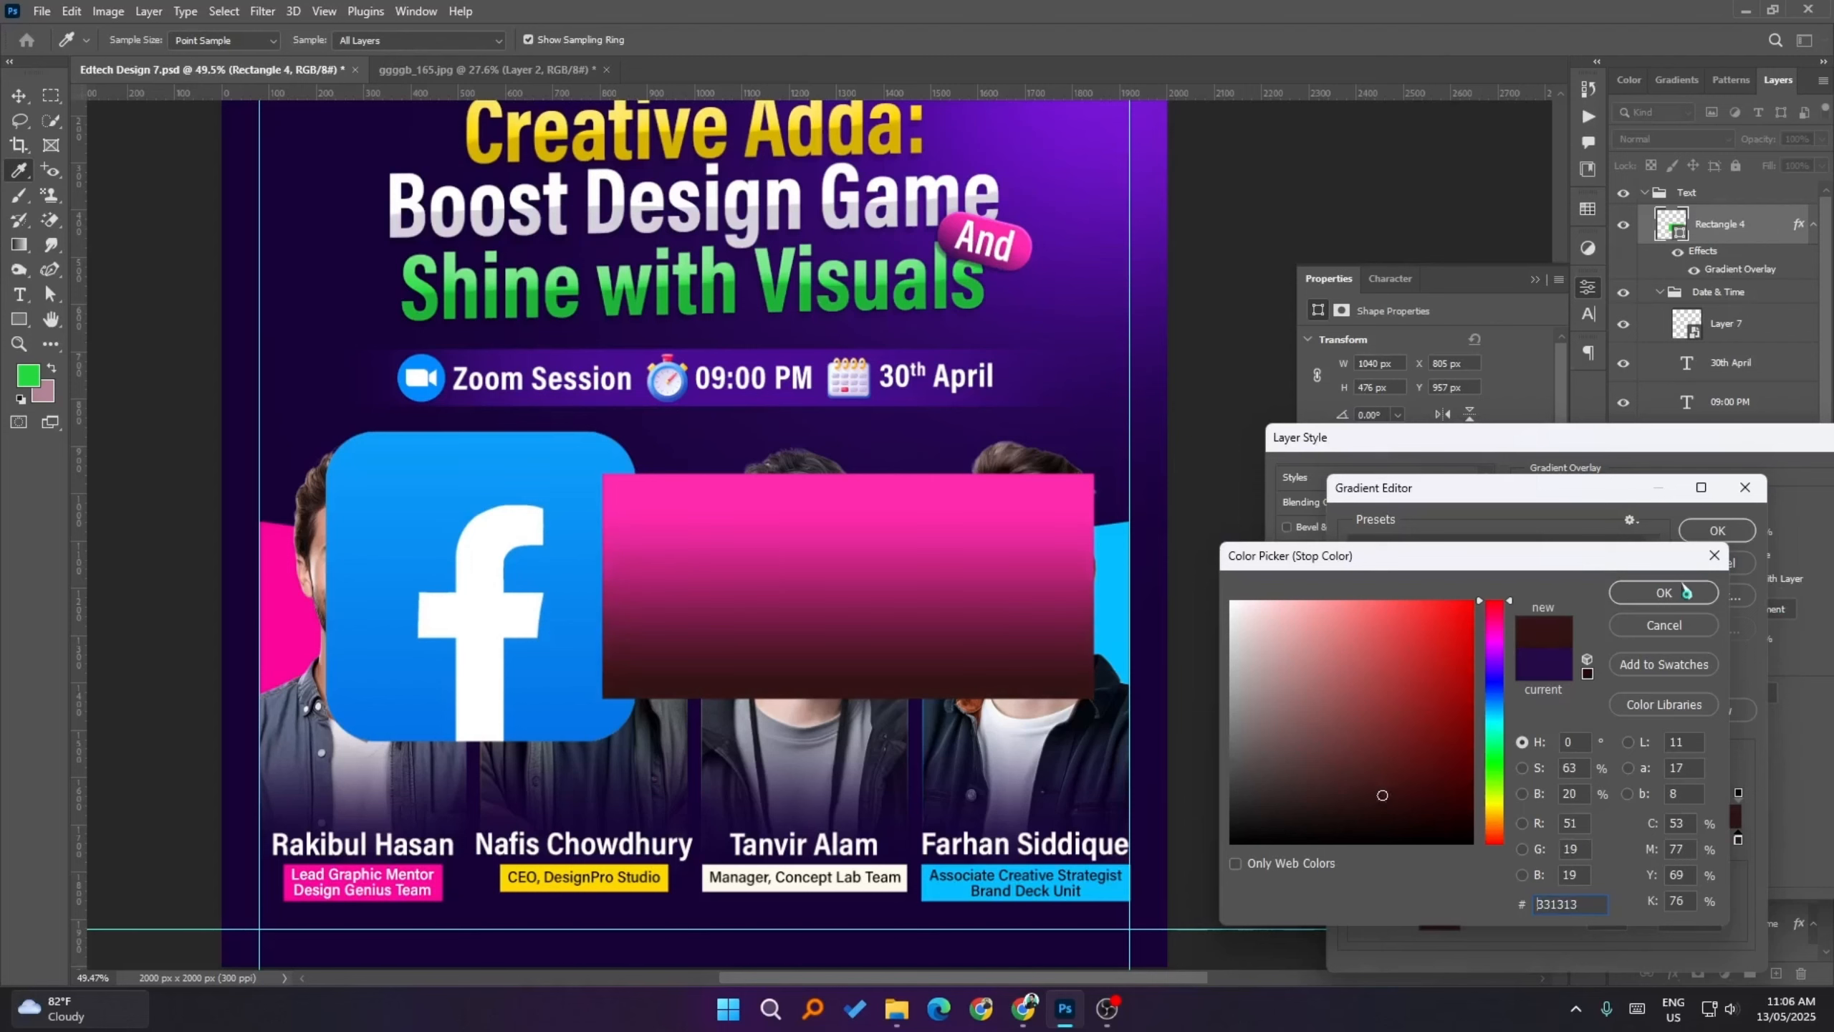
pyautogui.click(1675, 592)
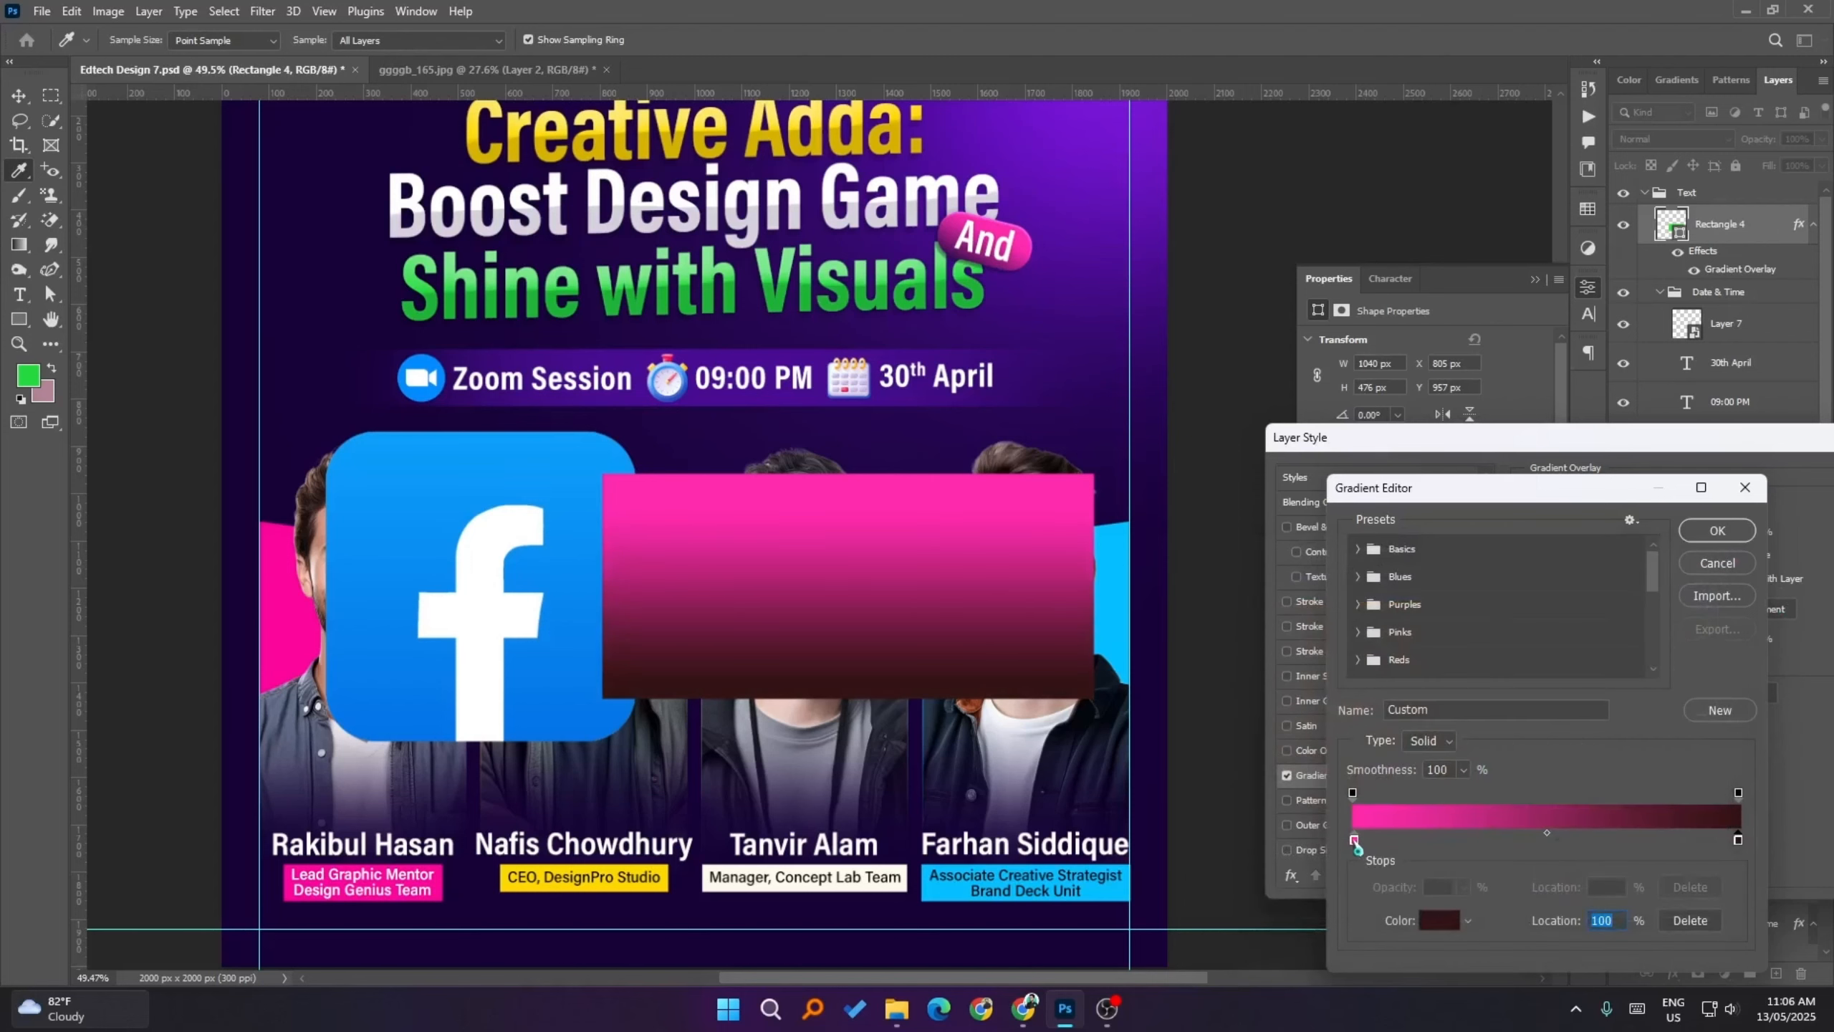
# - Recolour the other gradient stop, settling on a magenta pink
pyautogui.click(1354, 840)
pyautogui.click(1437, 921)
pyautogui.moveTo(1509, 641); pyautogui.dragTo(1489, 600)
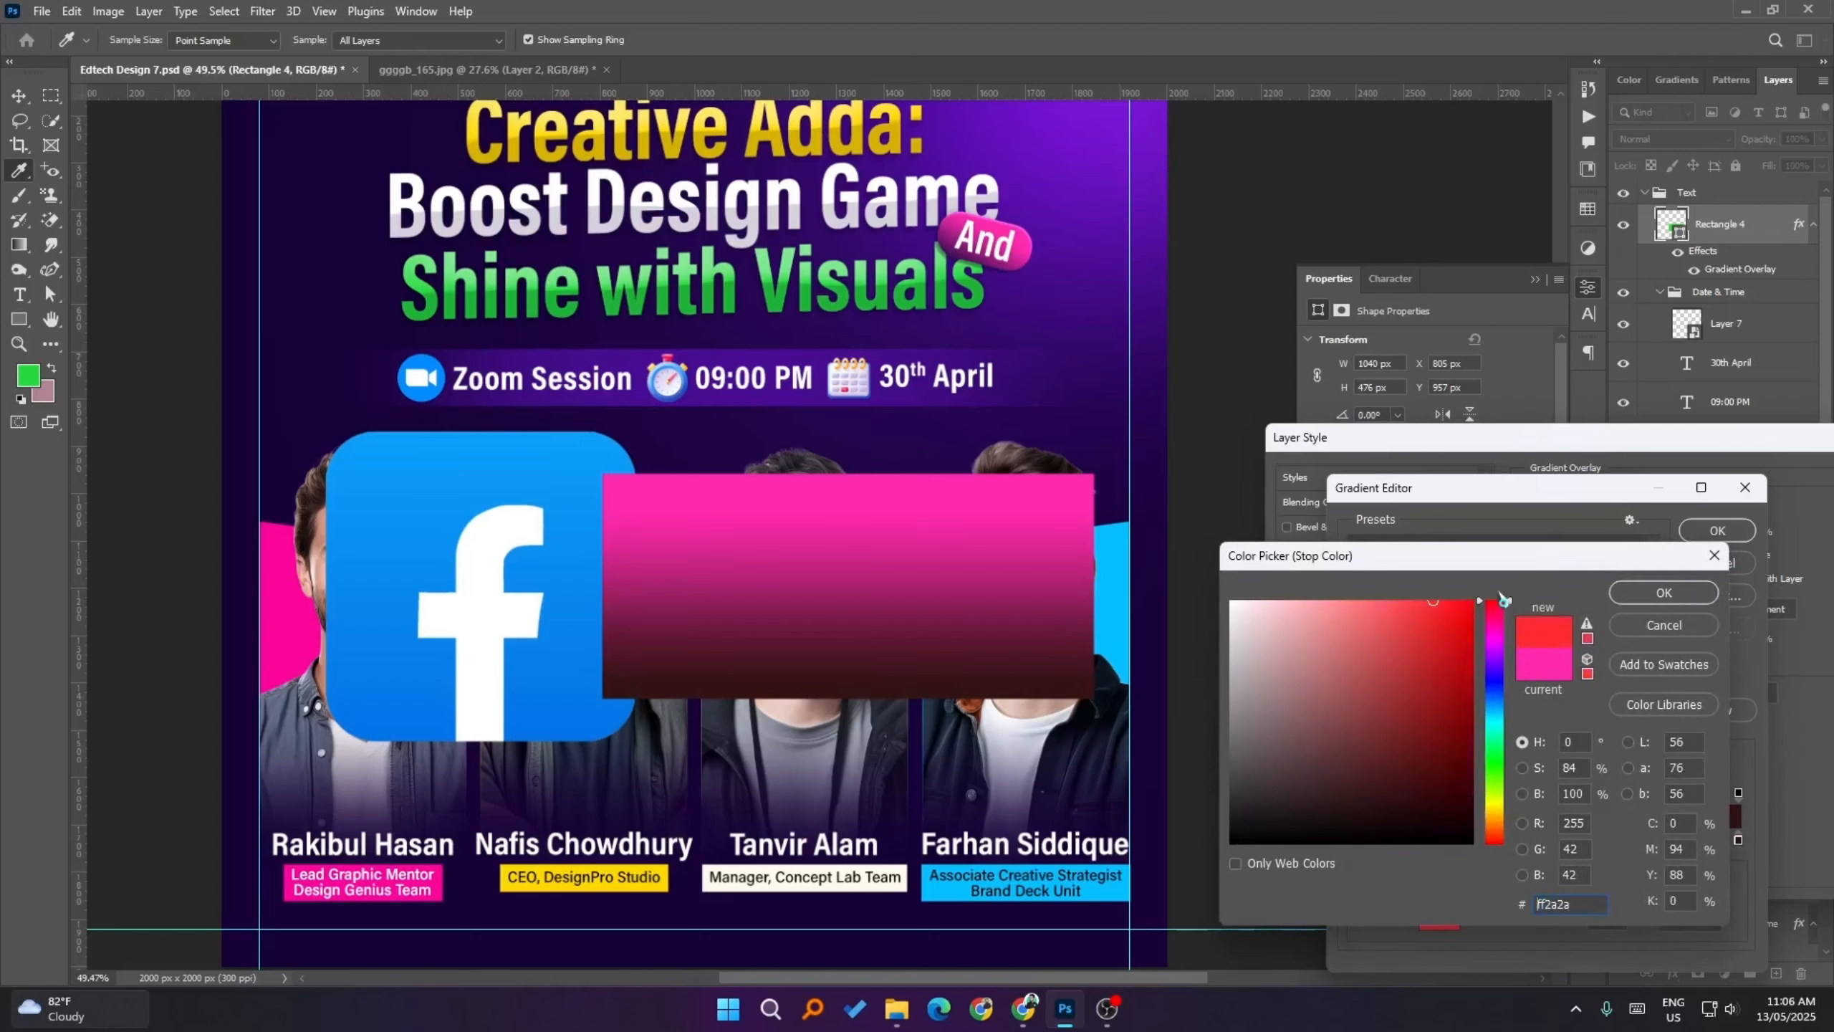
pyautogui.moveTo(1428, 692)
pyautogui.mouseDown()
pyautogui.moveTo(1394, 658)
pyautogui.moveTo(1500, 612)
pyautogui.mouseUp()
pyautogui.click(1503, 842)
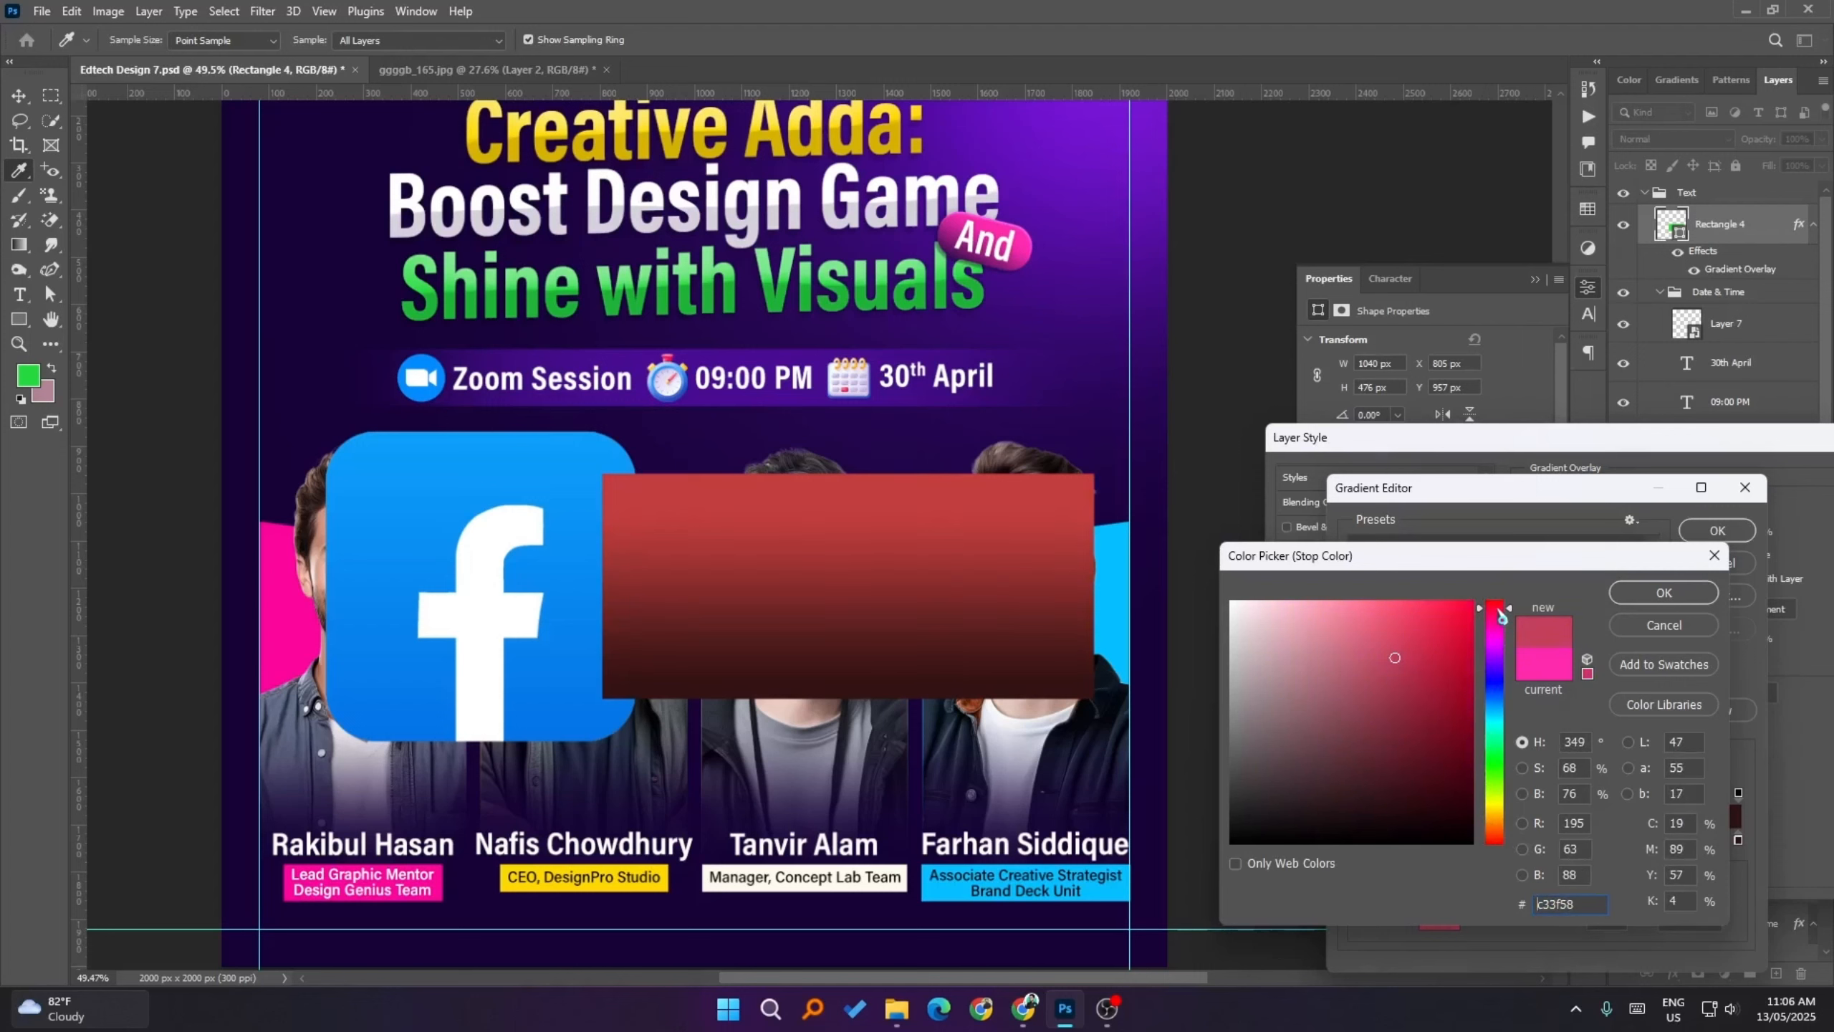
pyautogui.moveTo(1400, 661)
pyautogui.mouseDown()
pyautogui.moveTo(1413, 674)
pyautogui.moveTo(1399, 614)
pyautogui.moveTo(1428, 641)
pyautogui.moveTo(1432, 602)
pyautogui.mouseUp()
pyautogui.click(1662, 594)
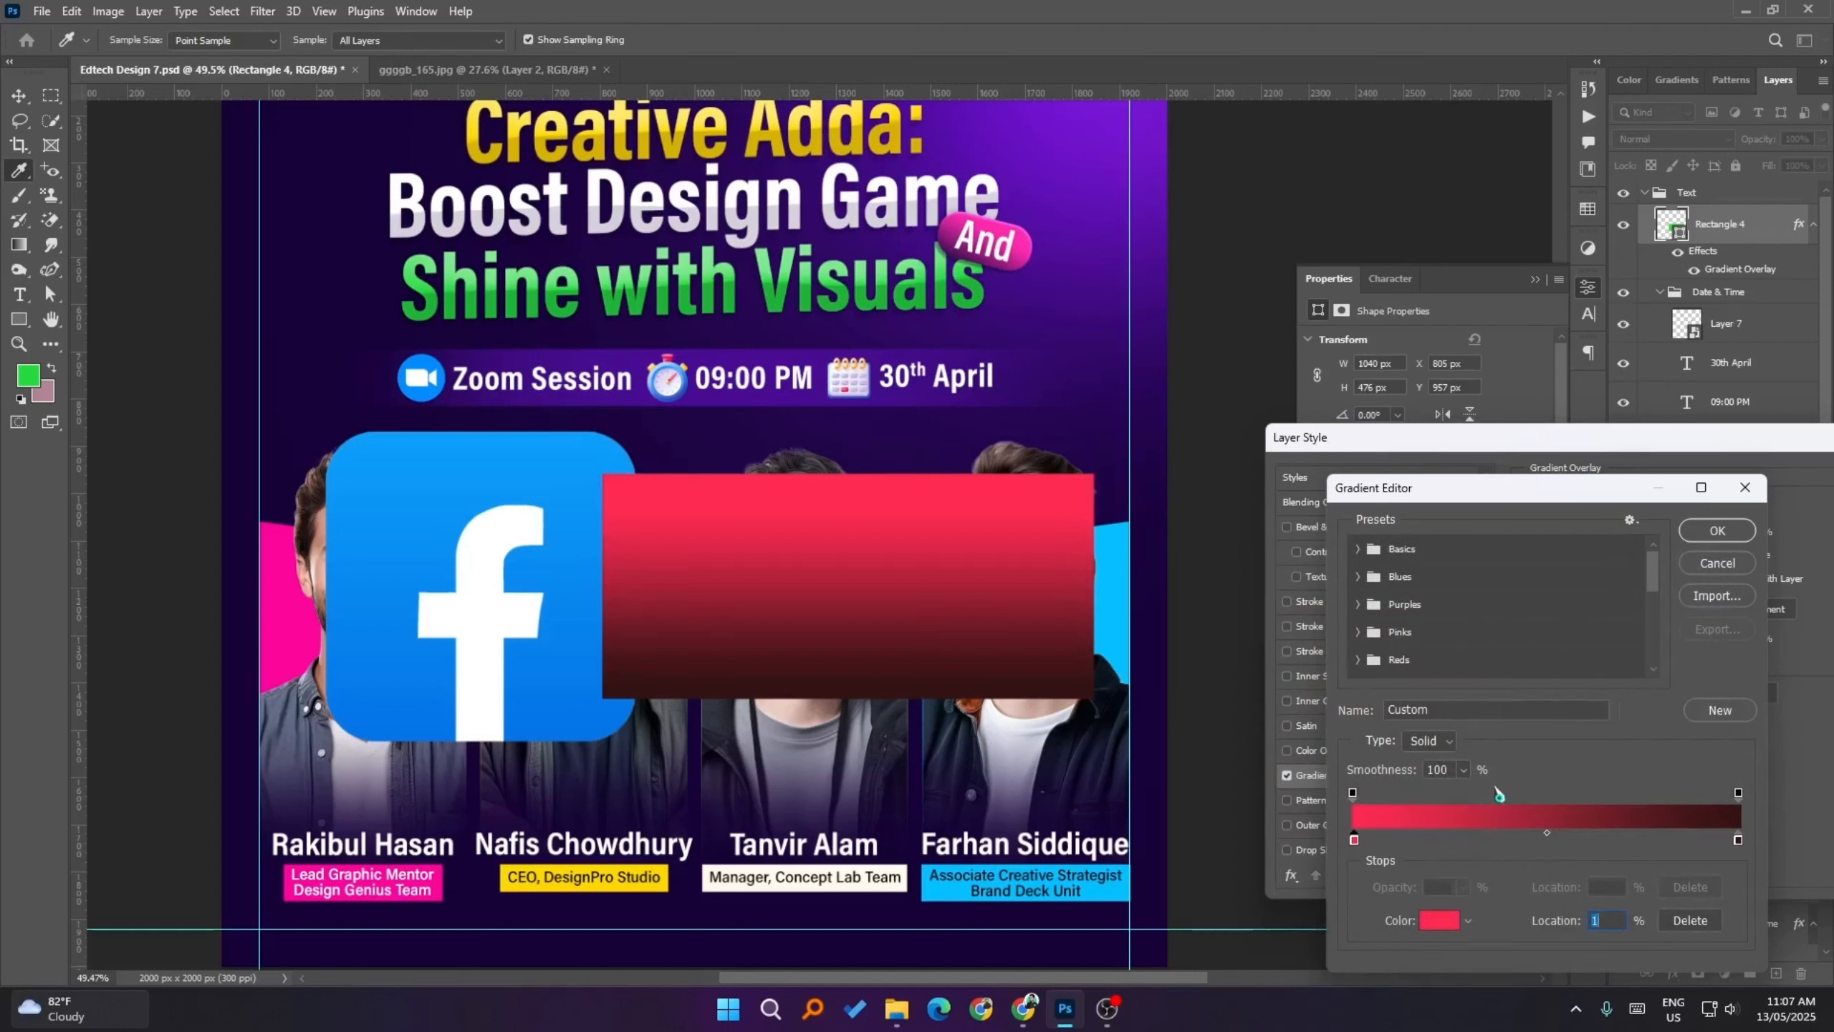
pyautogui.click(1439, 919)
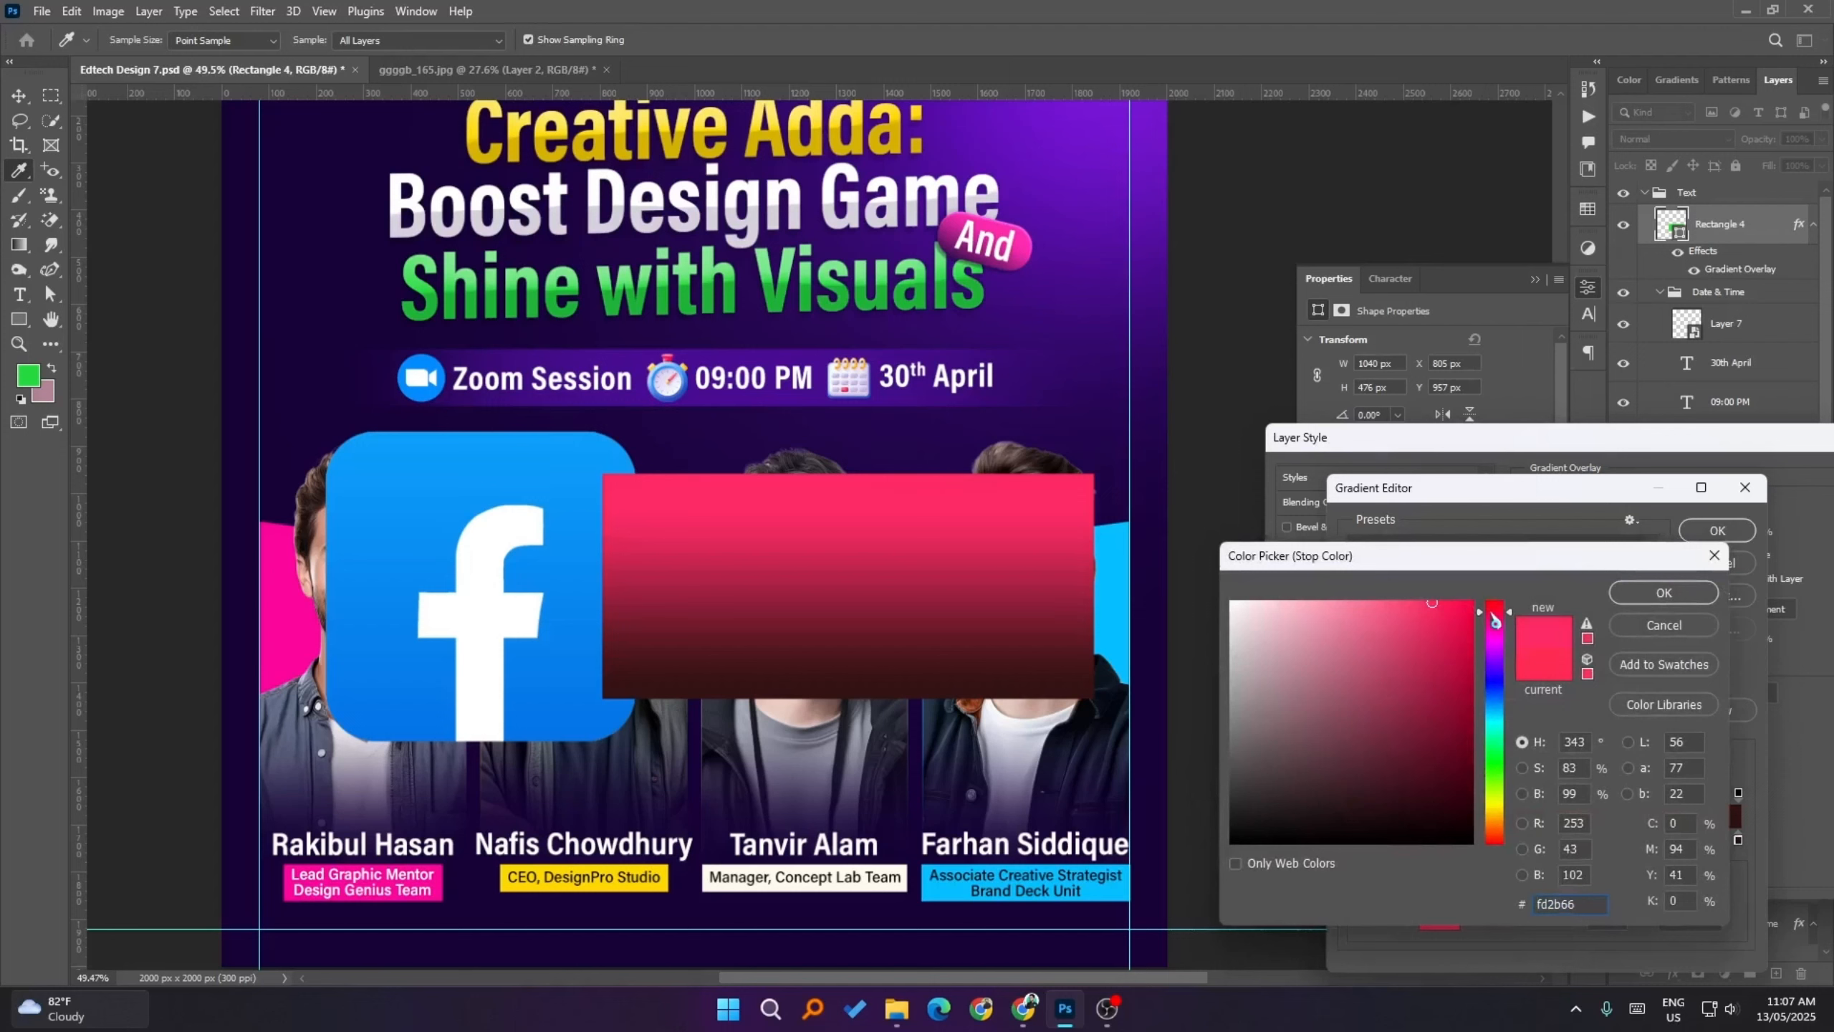
pyautogui.moveTo(1491, 619); pyautogui.dragTo(1496, 627)
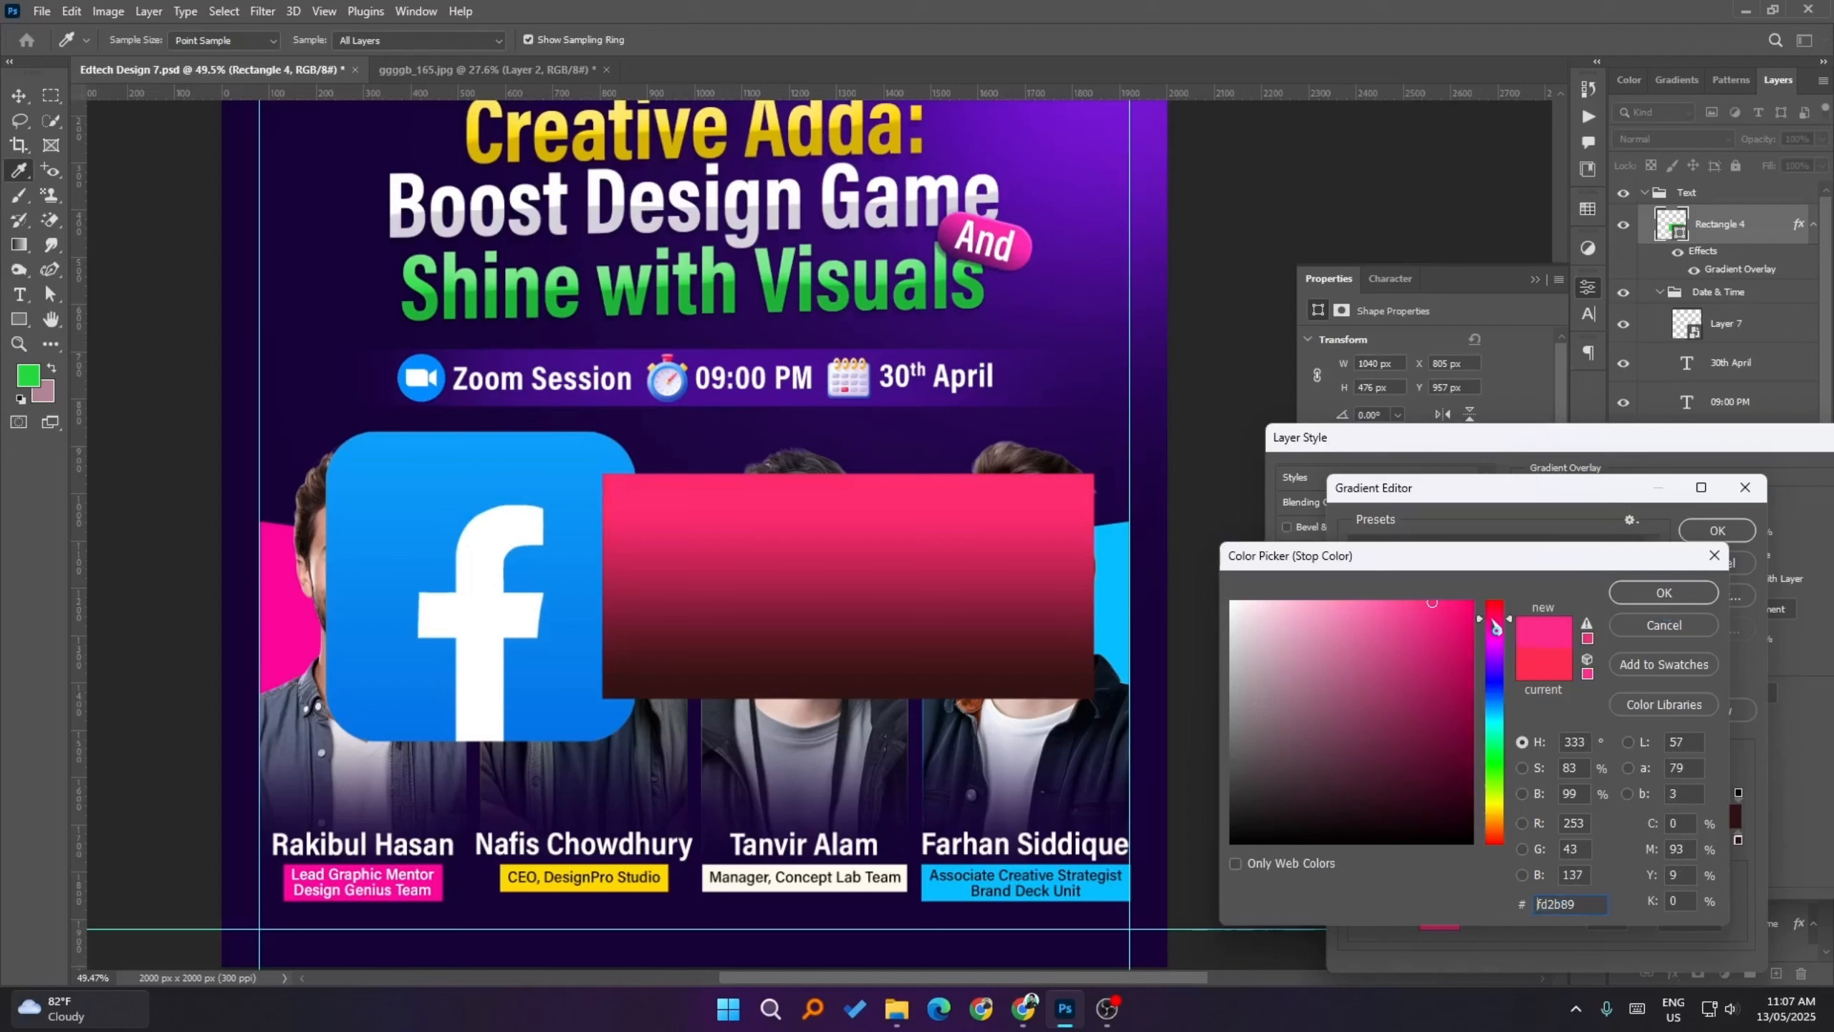
pyautogui.click(1663, 592)
# - Shift the dark stop toward purple maroon, confirm the gradient, nudge it down, and apply
pyautogui.click(1740, 845)
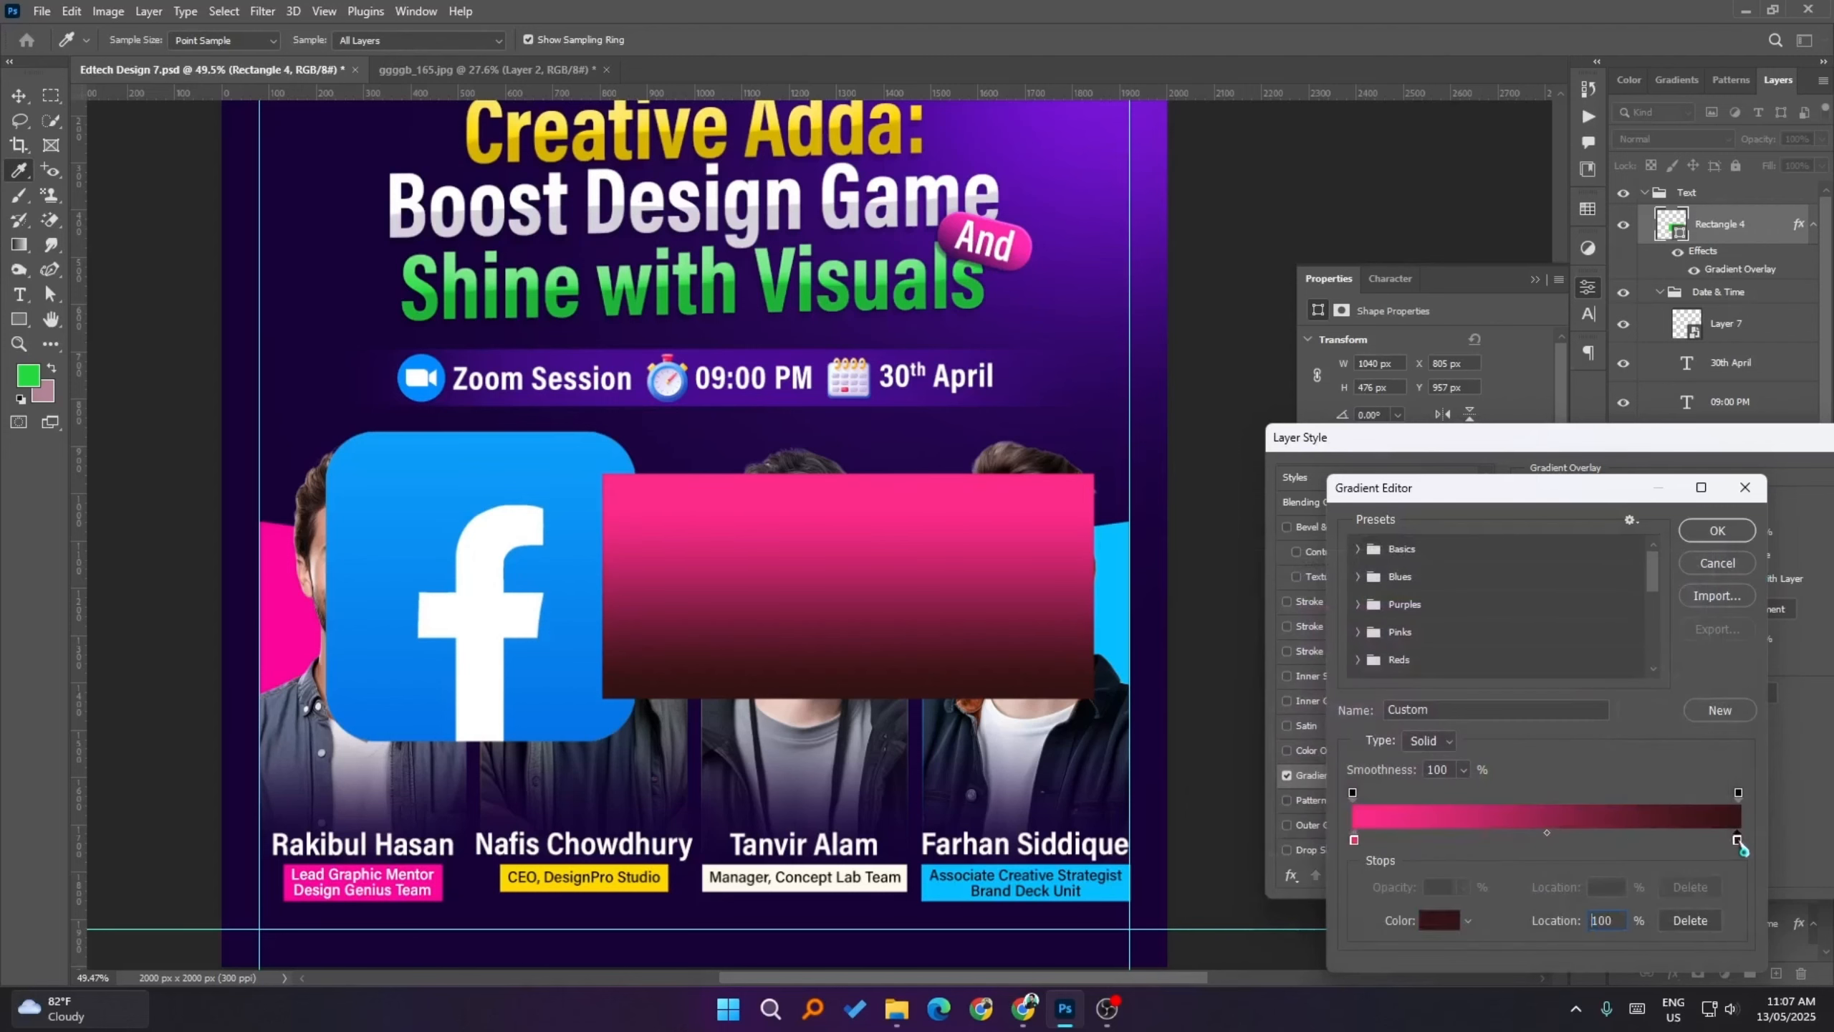
pyautogui.click(1439, 920)
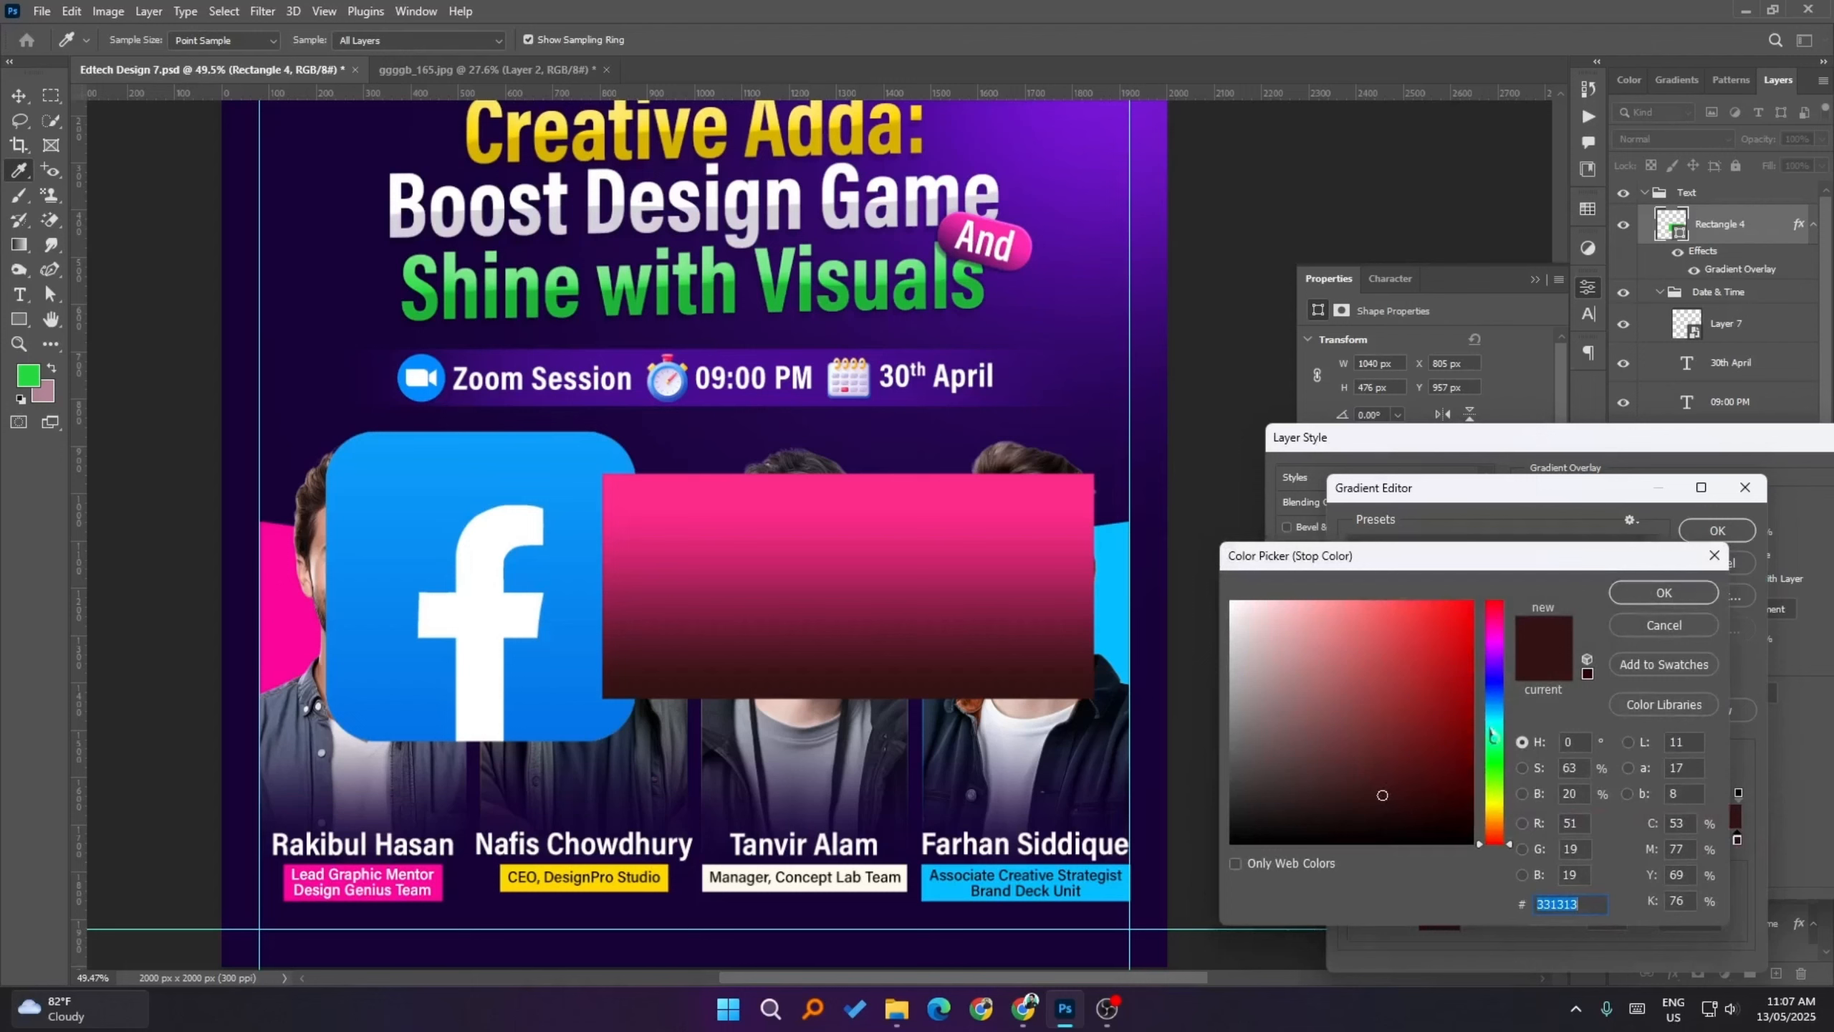
pyautogui.click(1495, 616)
pyautogui.moveTo(1497, 617); pyautogui.dragTo(1511, 616)
pyautogui.click(1655, 600)
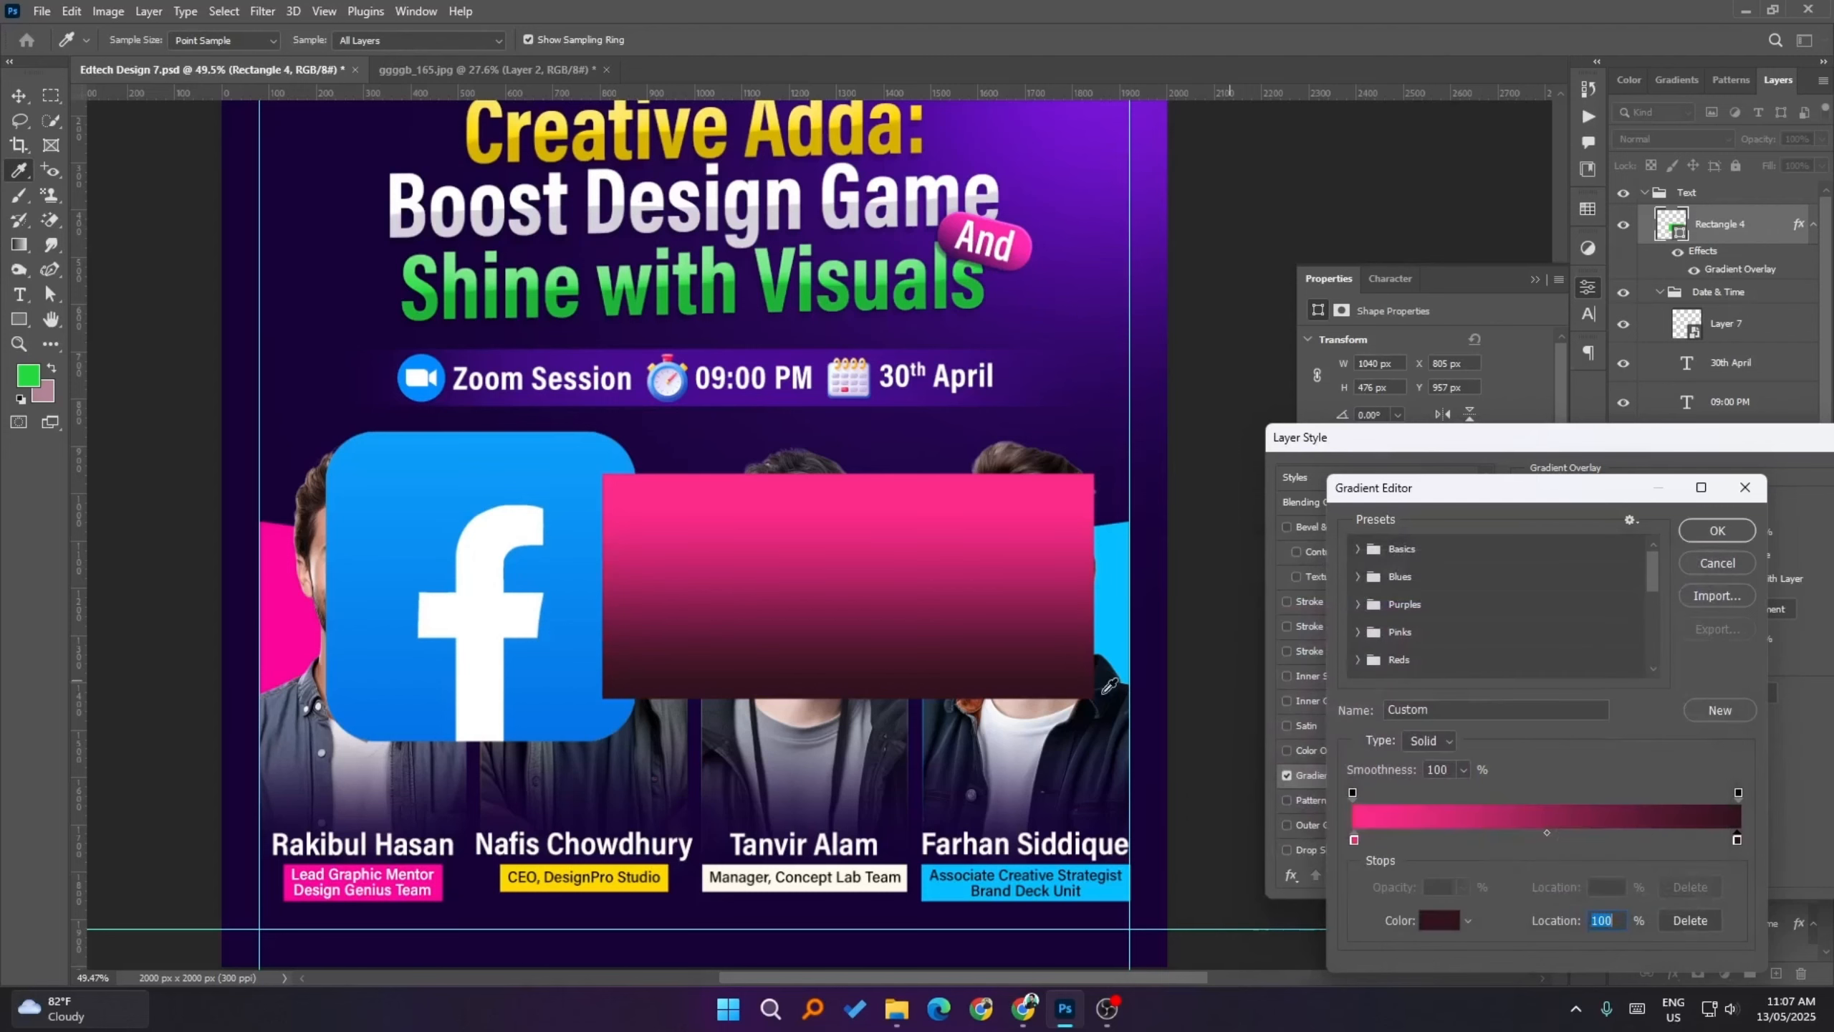
pyautogui.click(1717, 531)
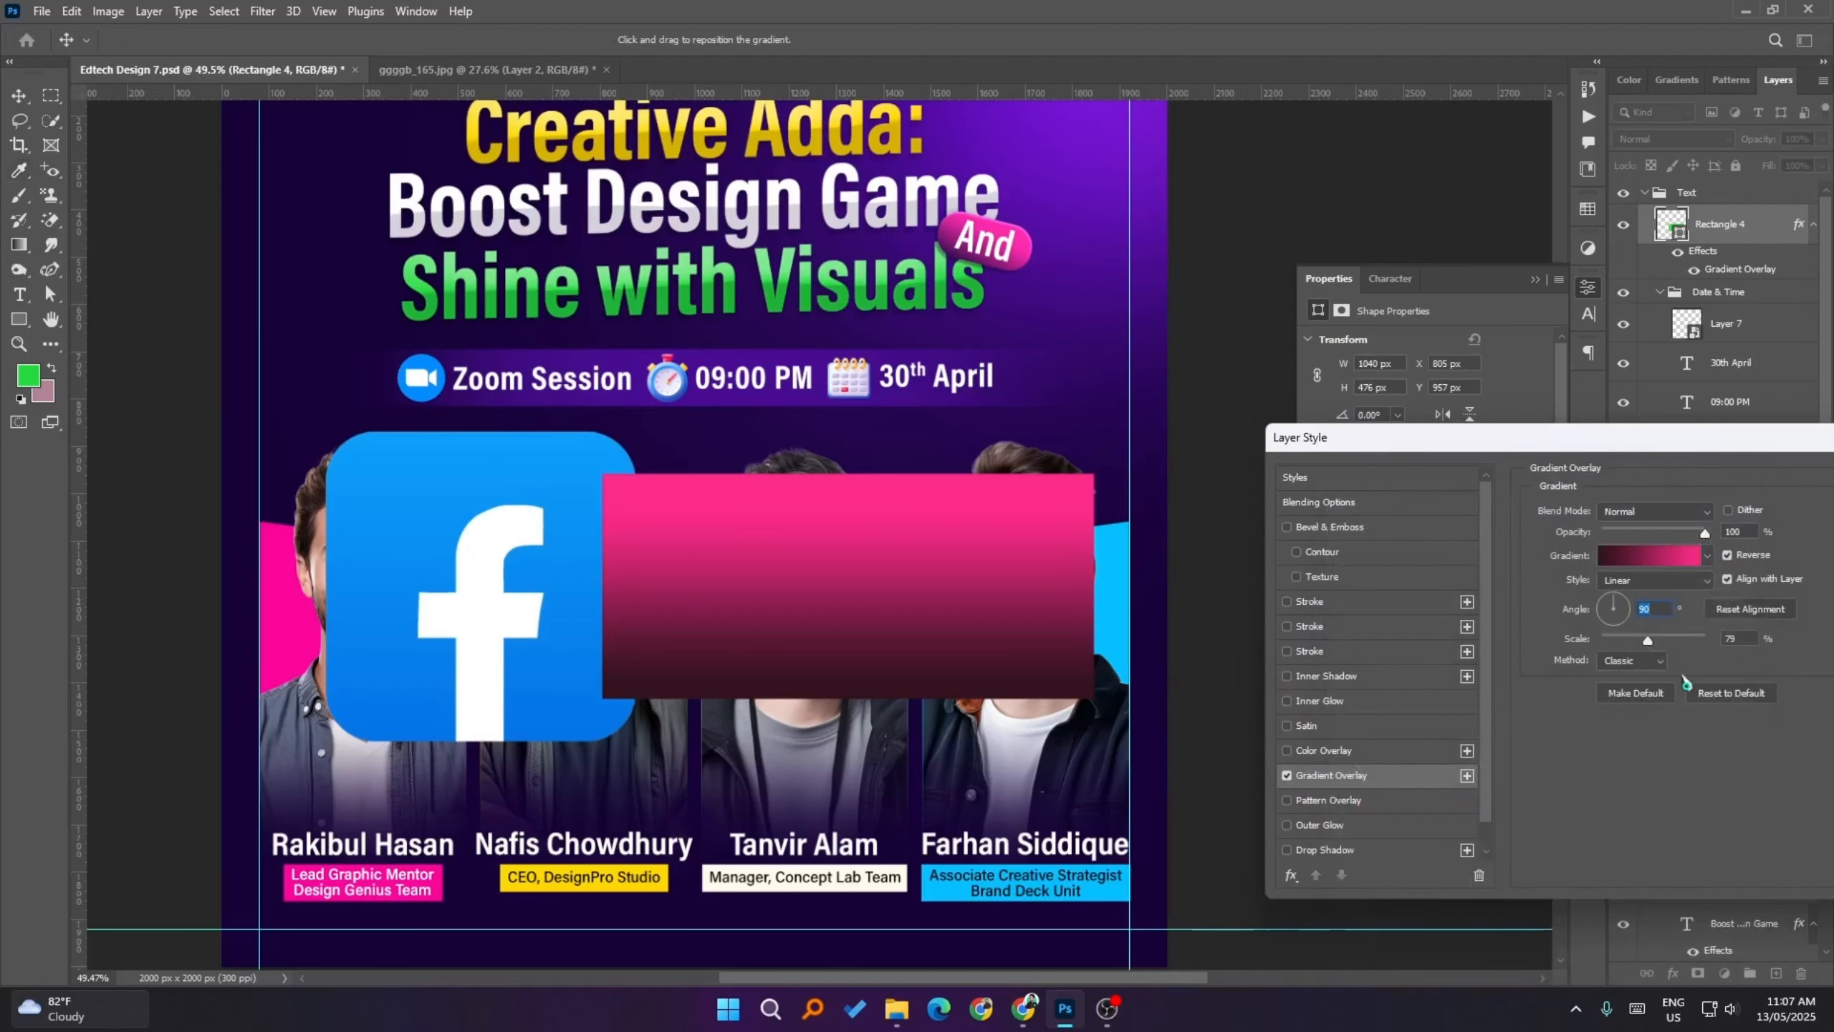
pyautogui.moveTo(858, 640); pyautogui.dragTo(860, 710)
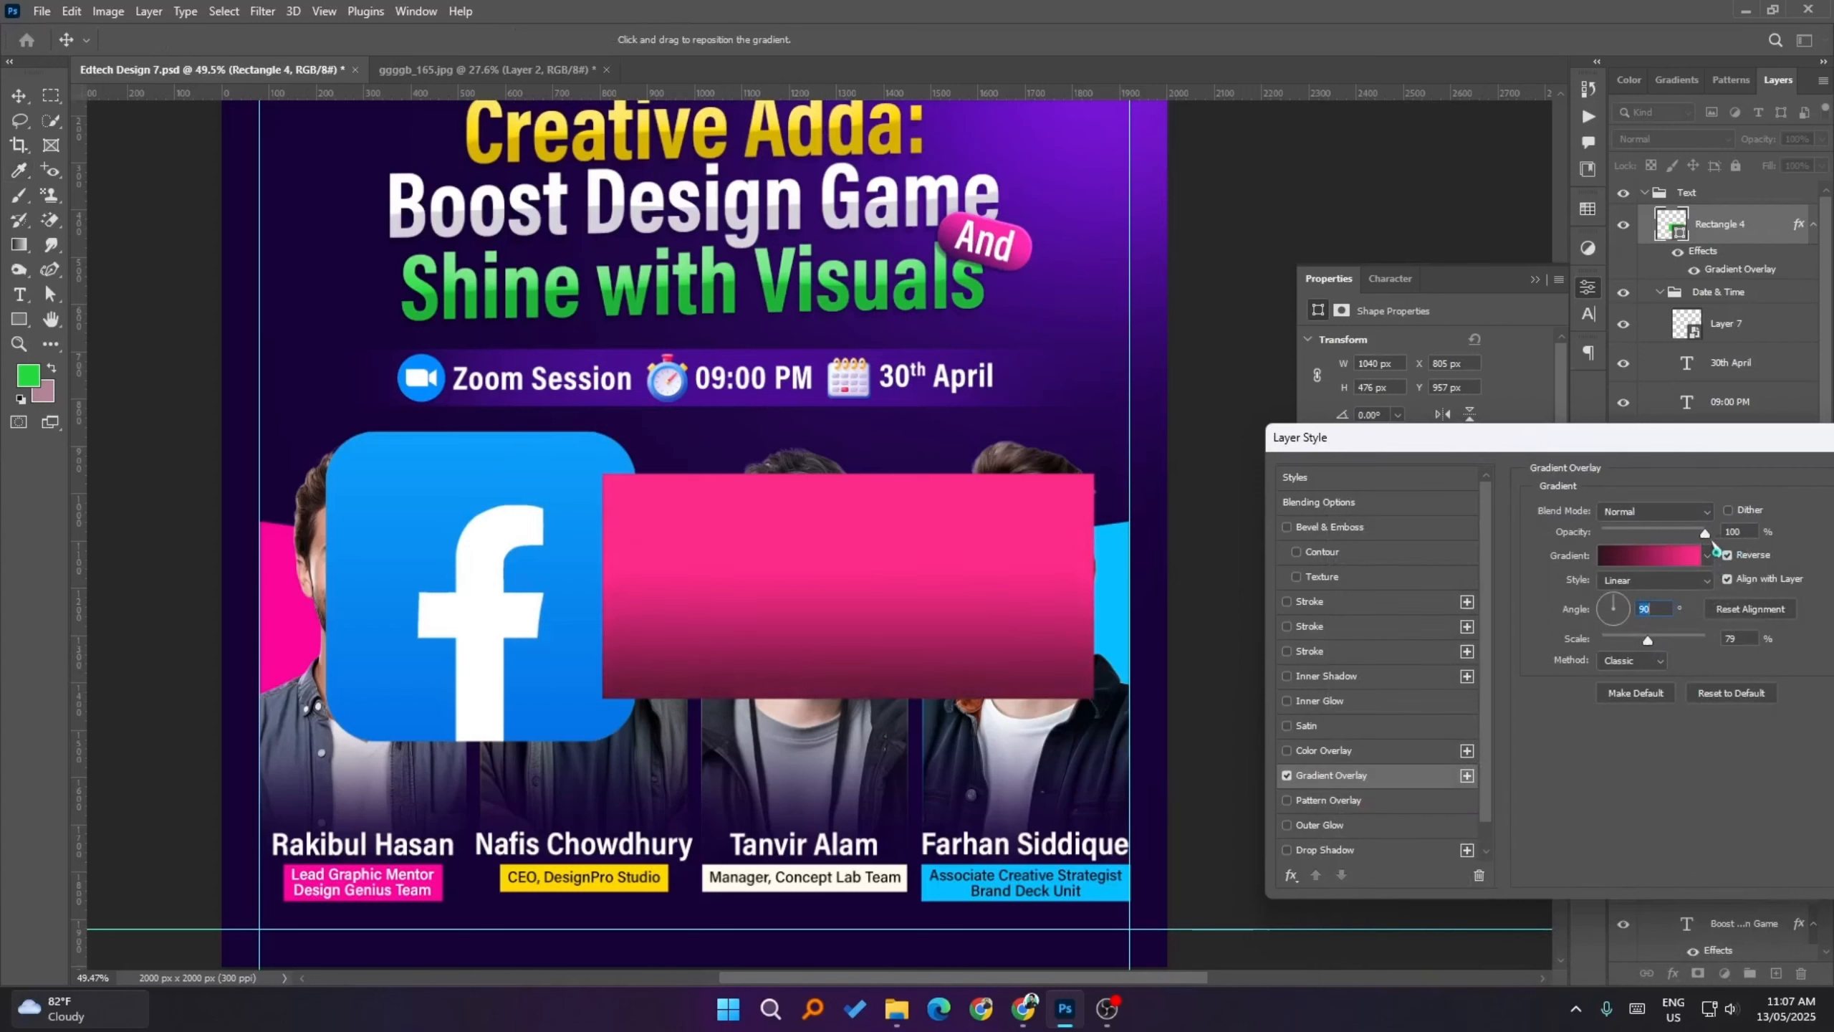
pyautogui.press('Return')
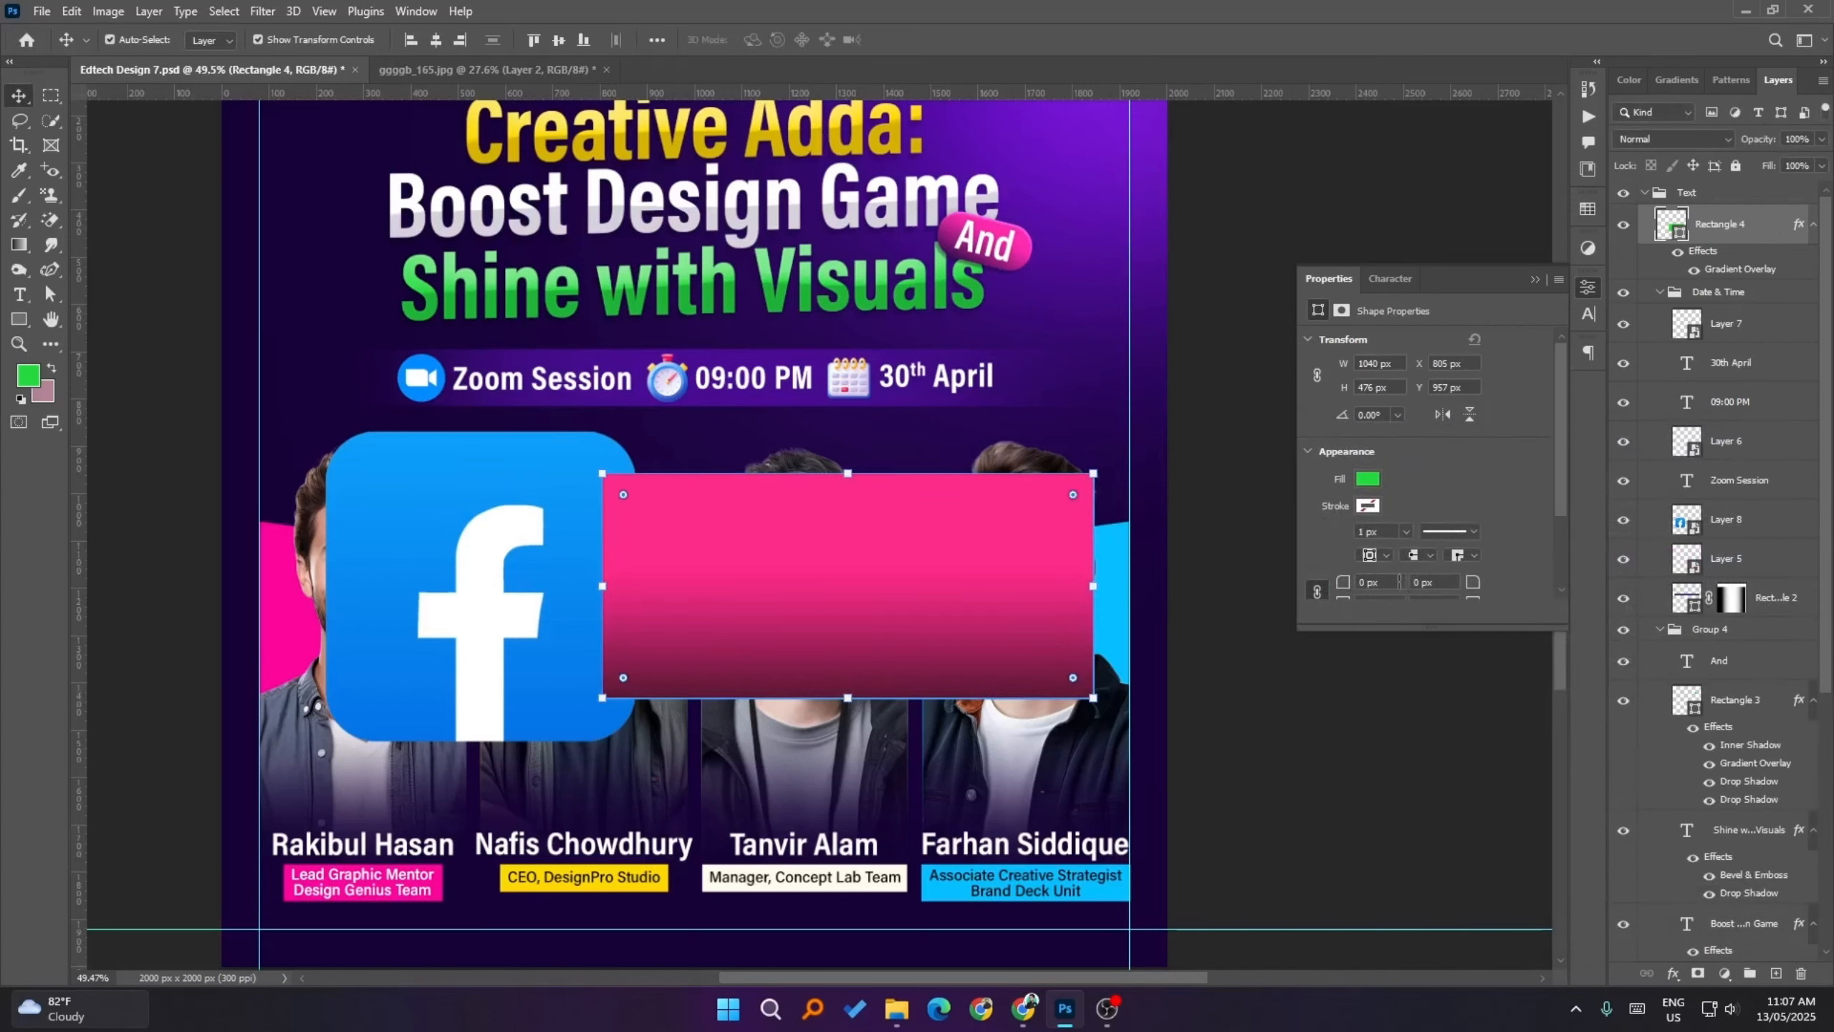
# - Round the pink bar's corners, first to 20 px, then to 40 px
pyautogui.click(1399, 582)
pyautogui.write('20')
pyautogui.press('Return')
pyautogui.write('40')
pyautogui.press('Return')
# - Move the Facebook icon layer above the pink bar in the layer stack
pyautogui.moveTo(1715, 209); pyautogui.dragTo(1726, 344)
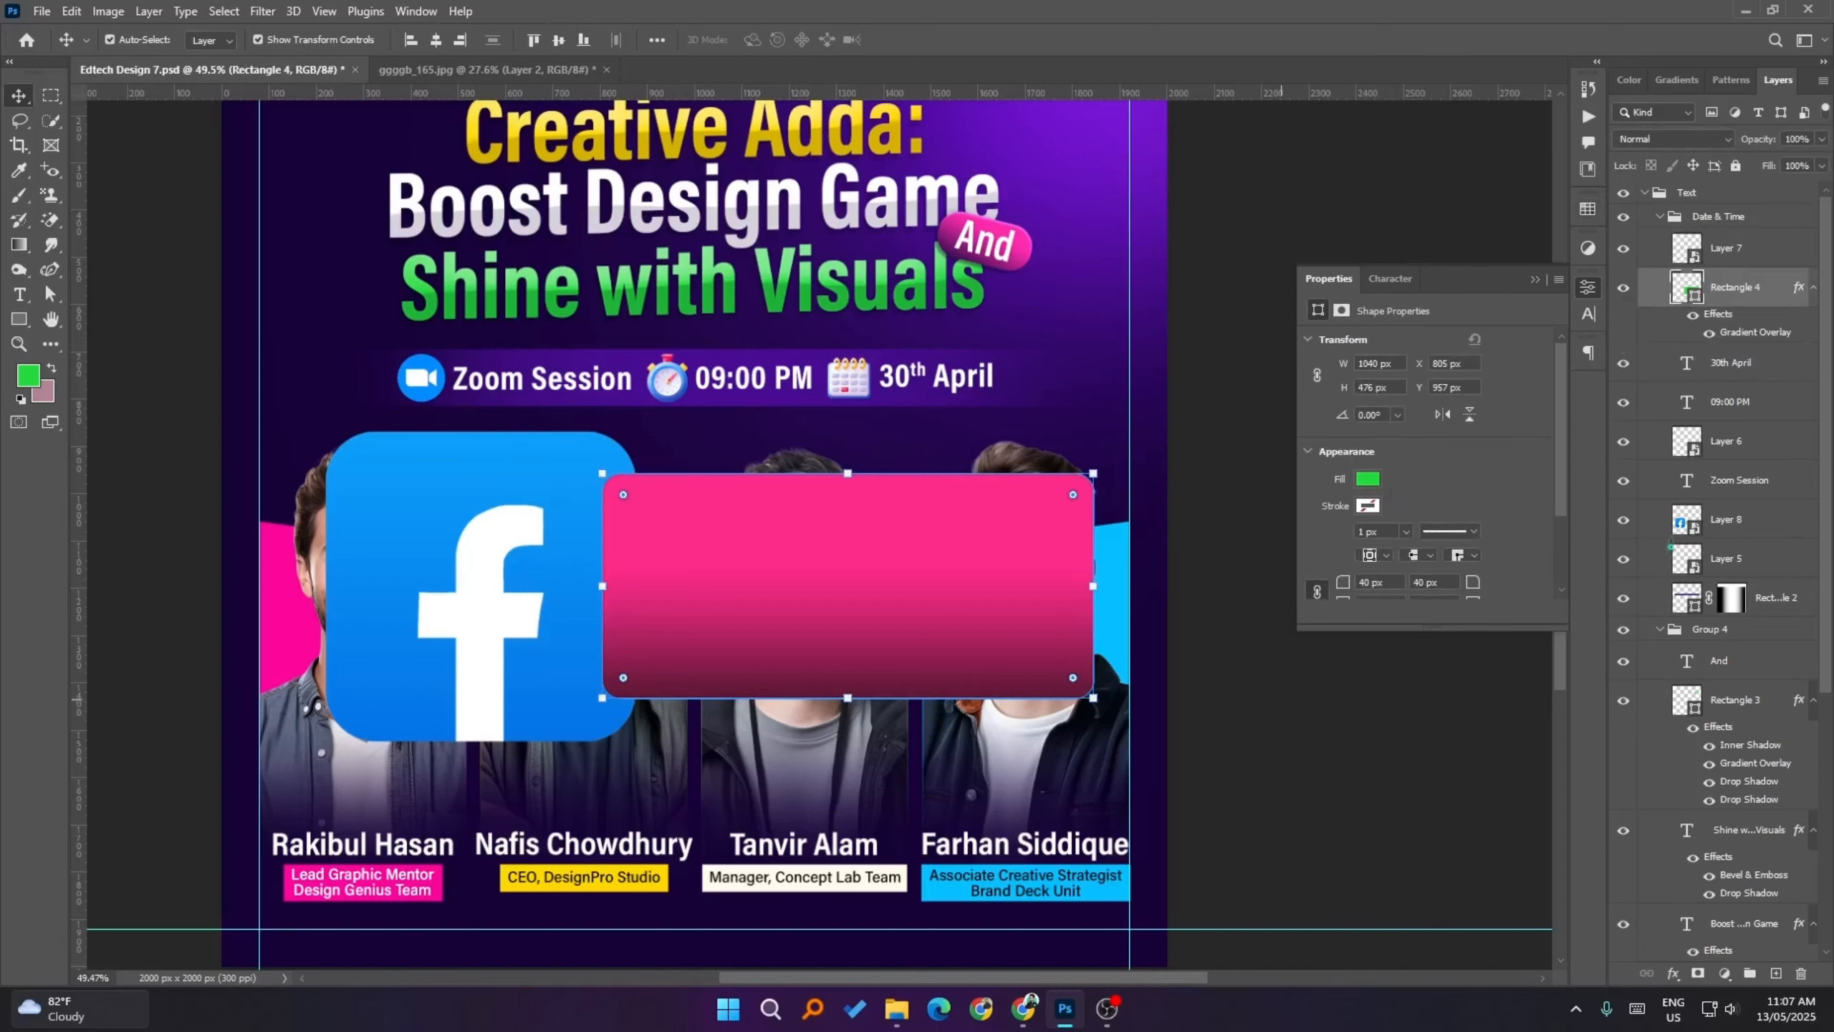
pyautogui.hotkey('ctrl', 'z')
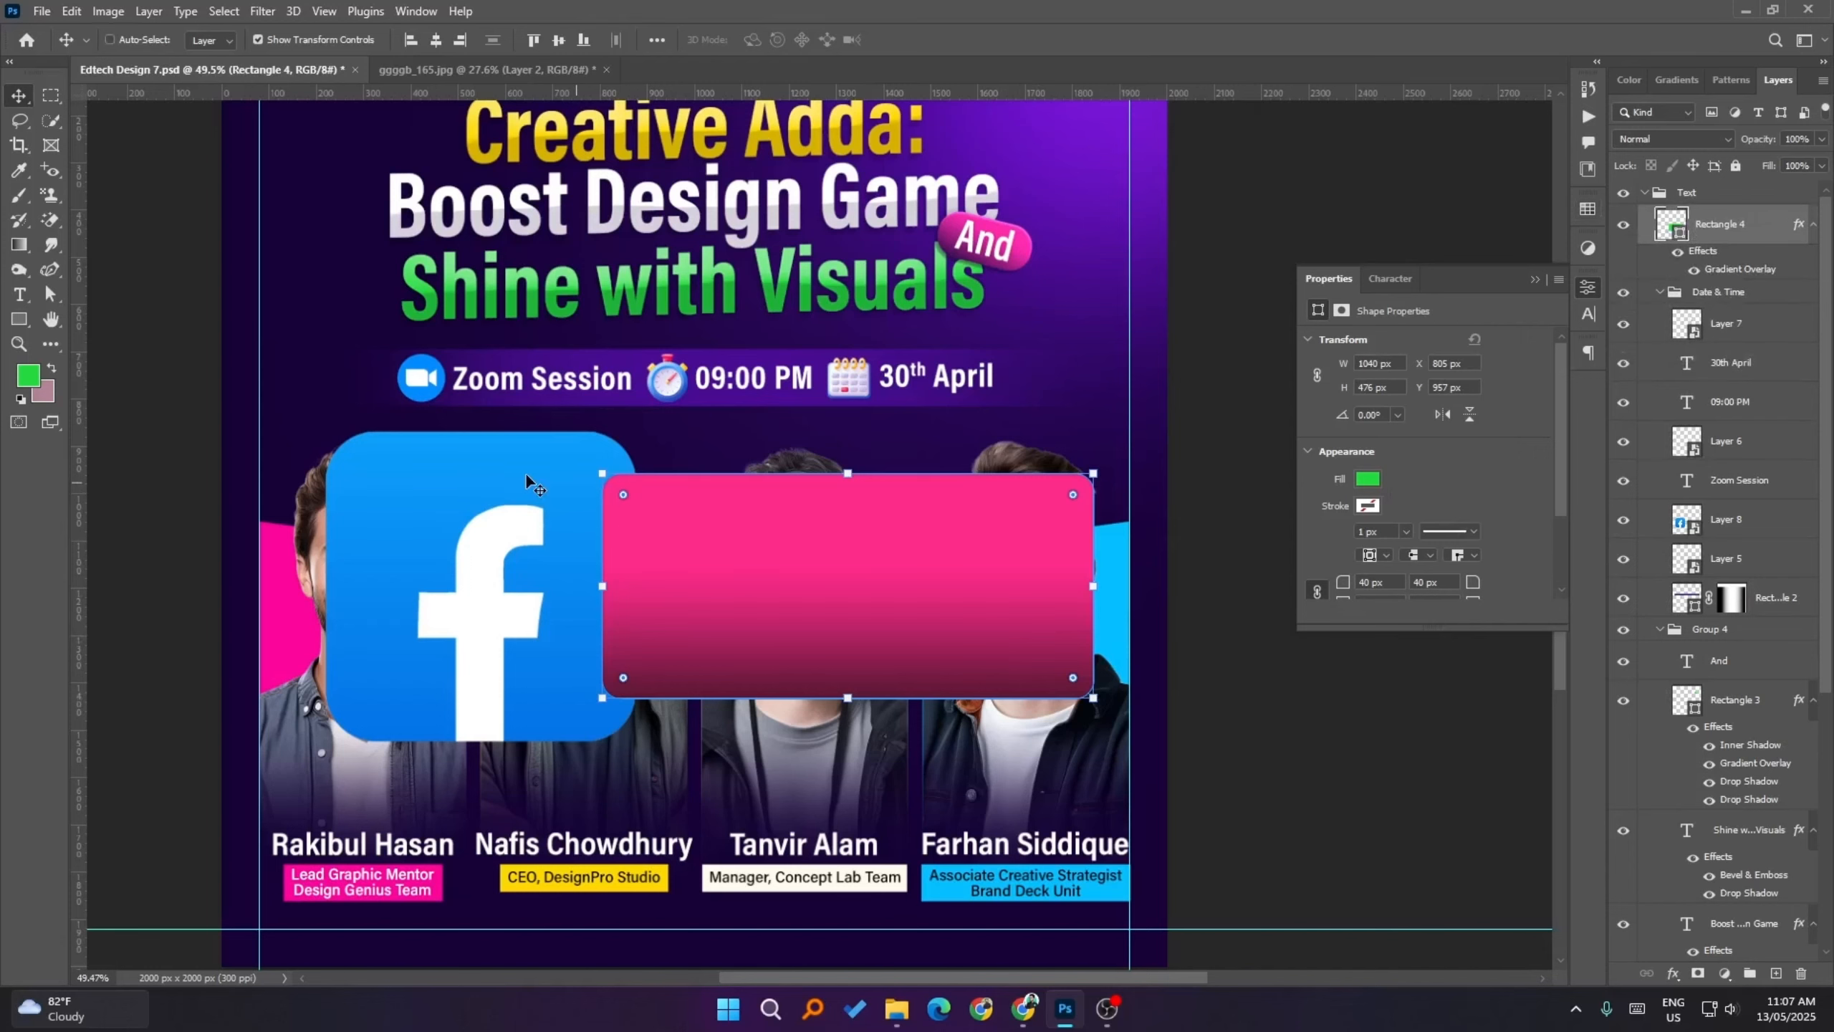
pyautogui.click(524, 472)
pyautogui.moveTo(1730, 524); pyautogui.dragTo(1719, 213)
pyautogui.click(1301, 739)
# - Duplicate the second portrait's name caption and place the copy in the pink bar's centre
pyautogui.scroll(-2, 785, 639)
pyautogui.click(879, 597)
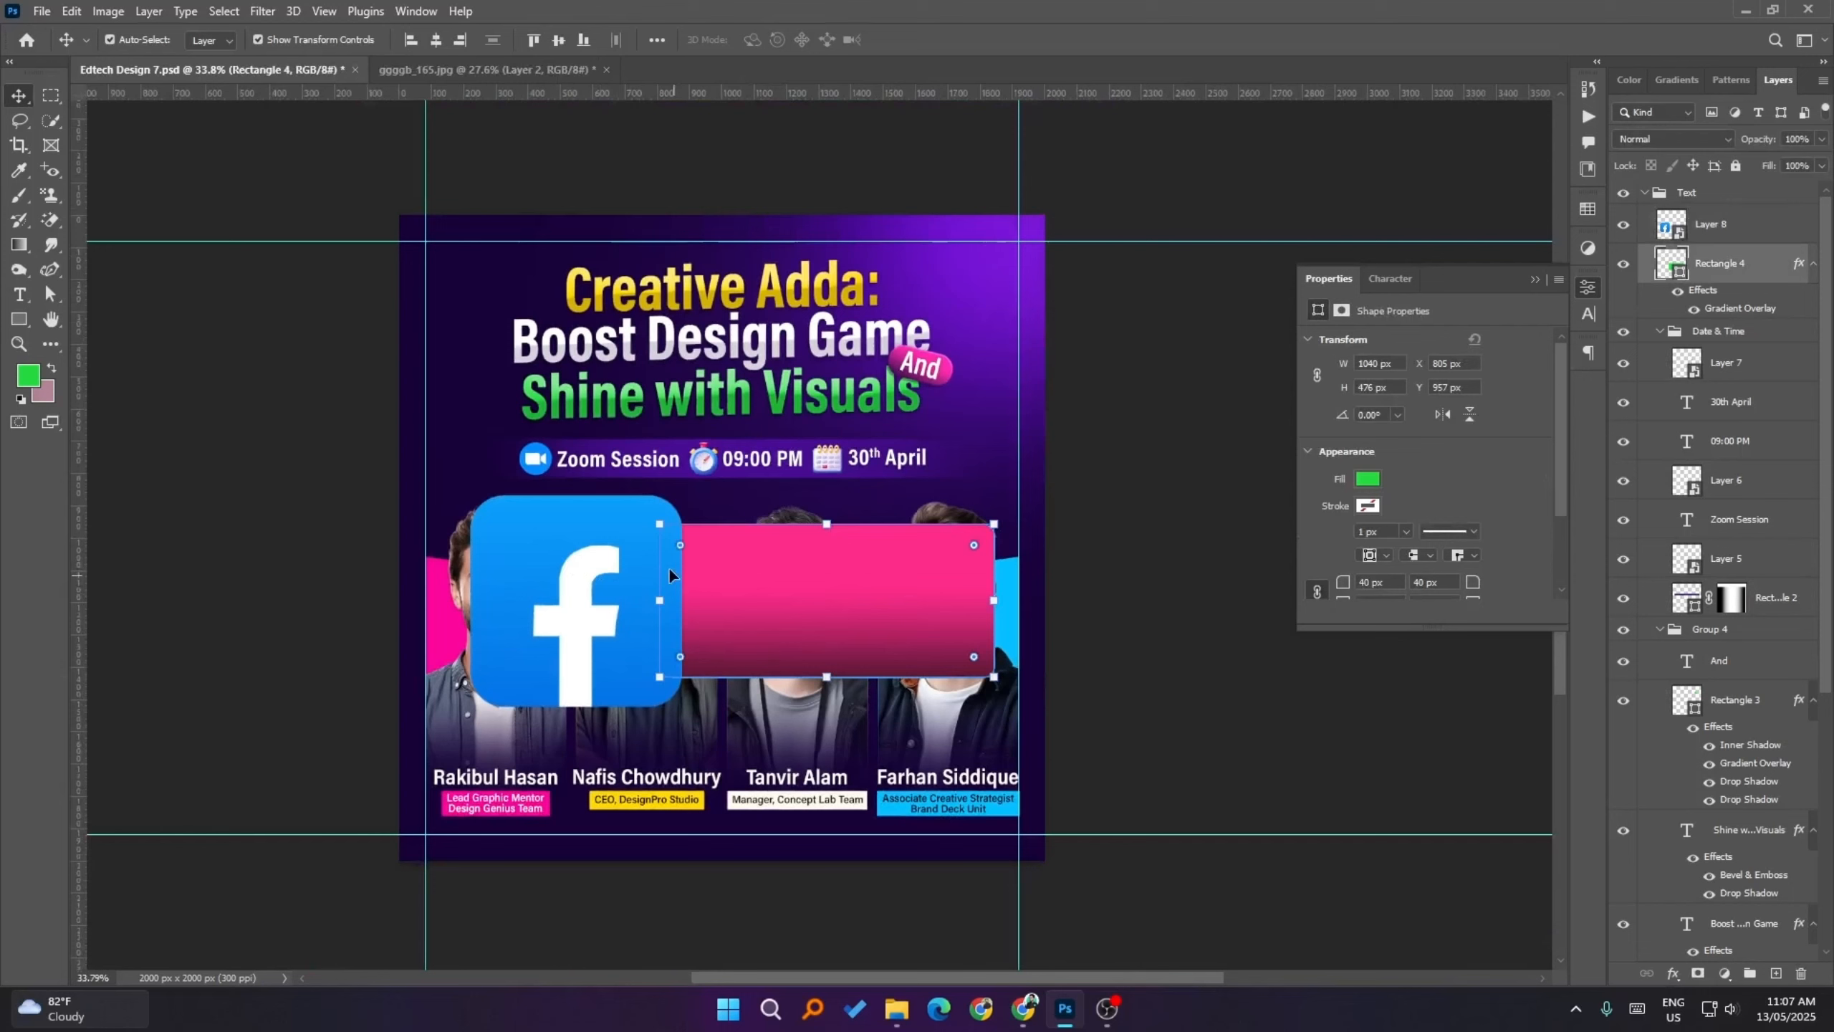
pyautogui.click(1213, 752)
pyautogui.click(698, 354)
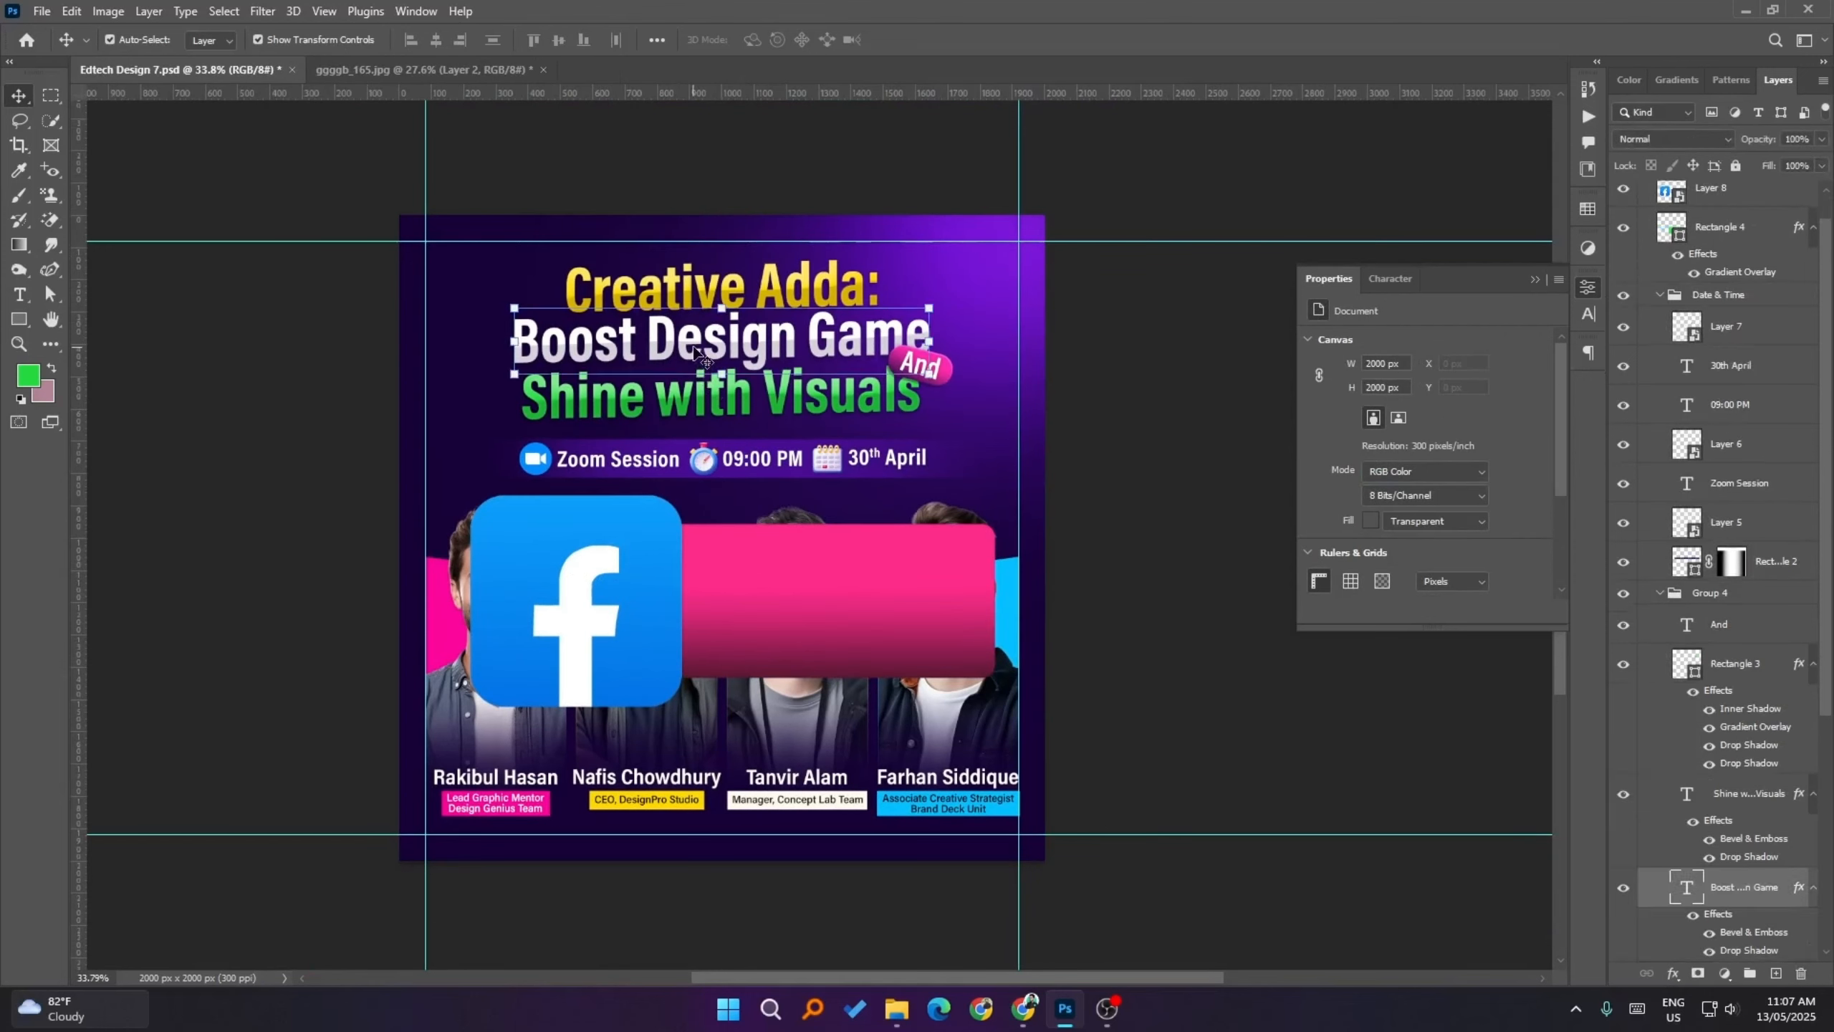
pyautogui.click(1158, 798)
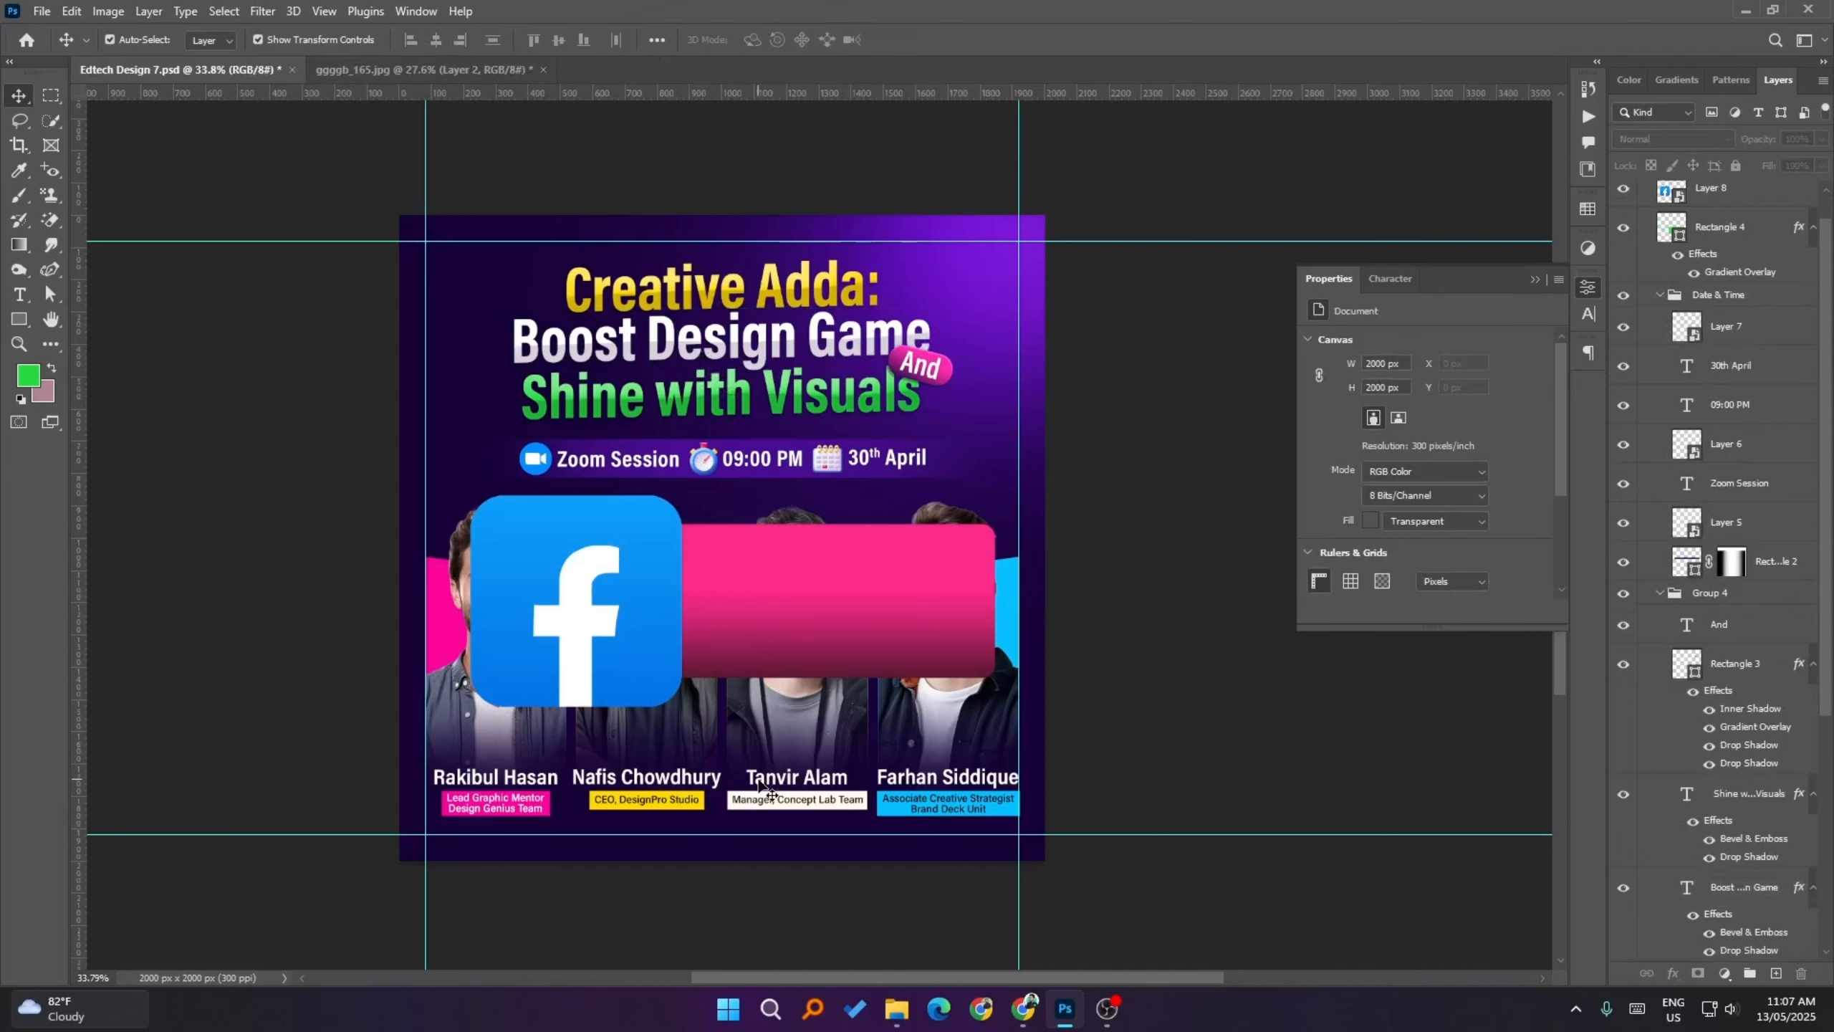
pyautogui.click(682, 784)
pyautogui.moveTo(675, 784); pyautogui.dragTo(788, 509)
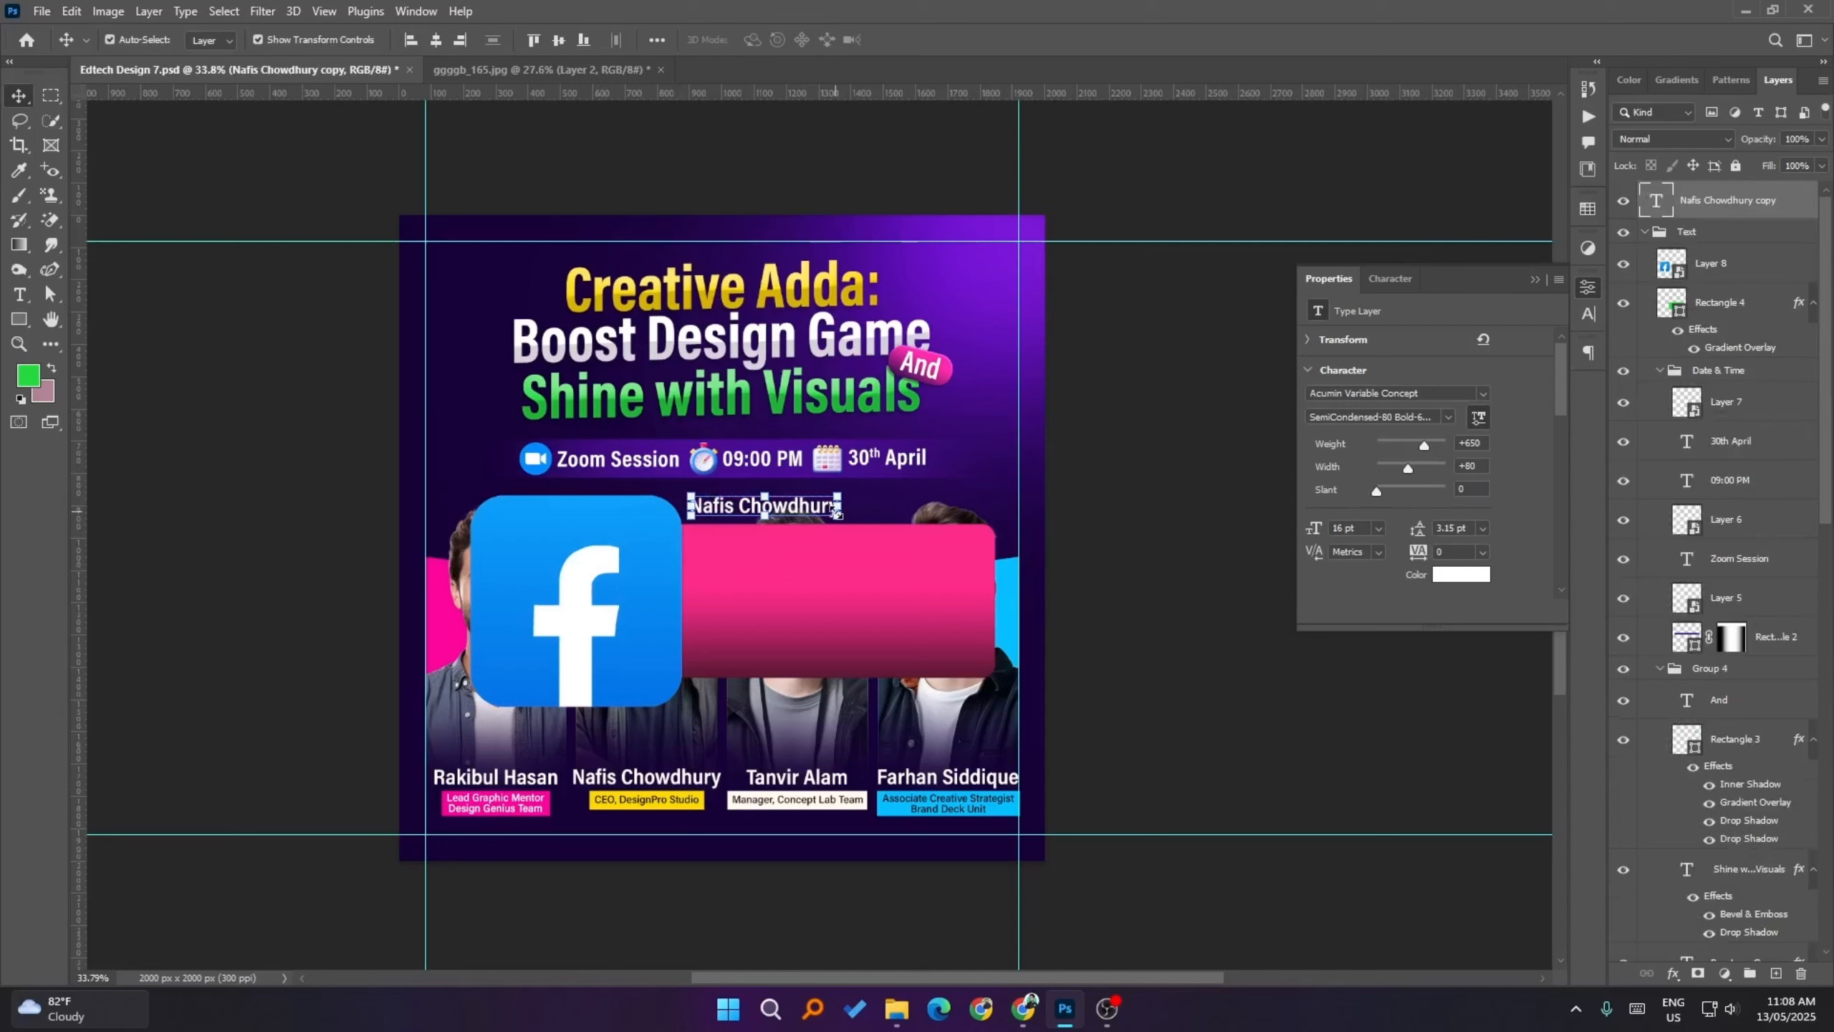
pyautogui.moveTo(838, 513); pyautogui.dragTo(1157, 610)
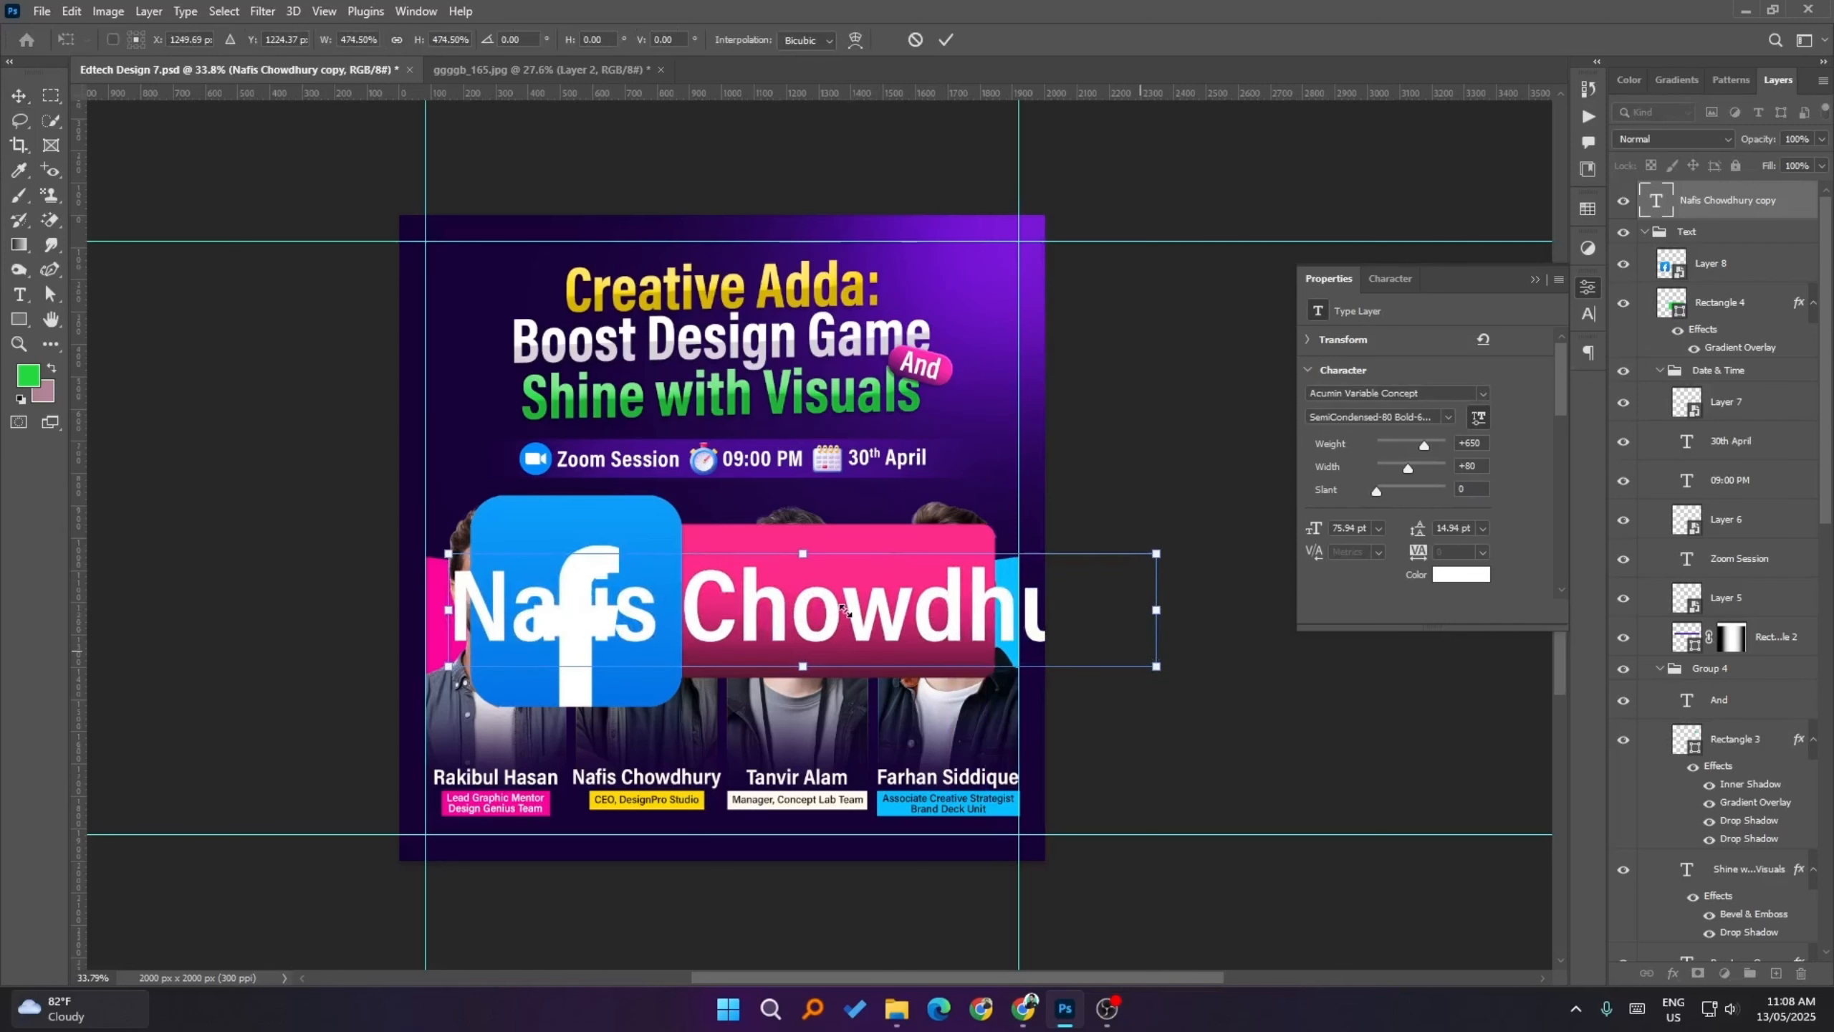
# - Replace the copied caption's text with 'Live'
pyautogui.press('Return')
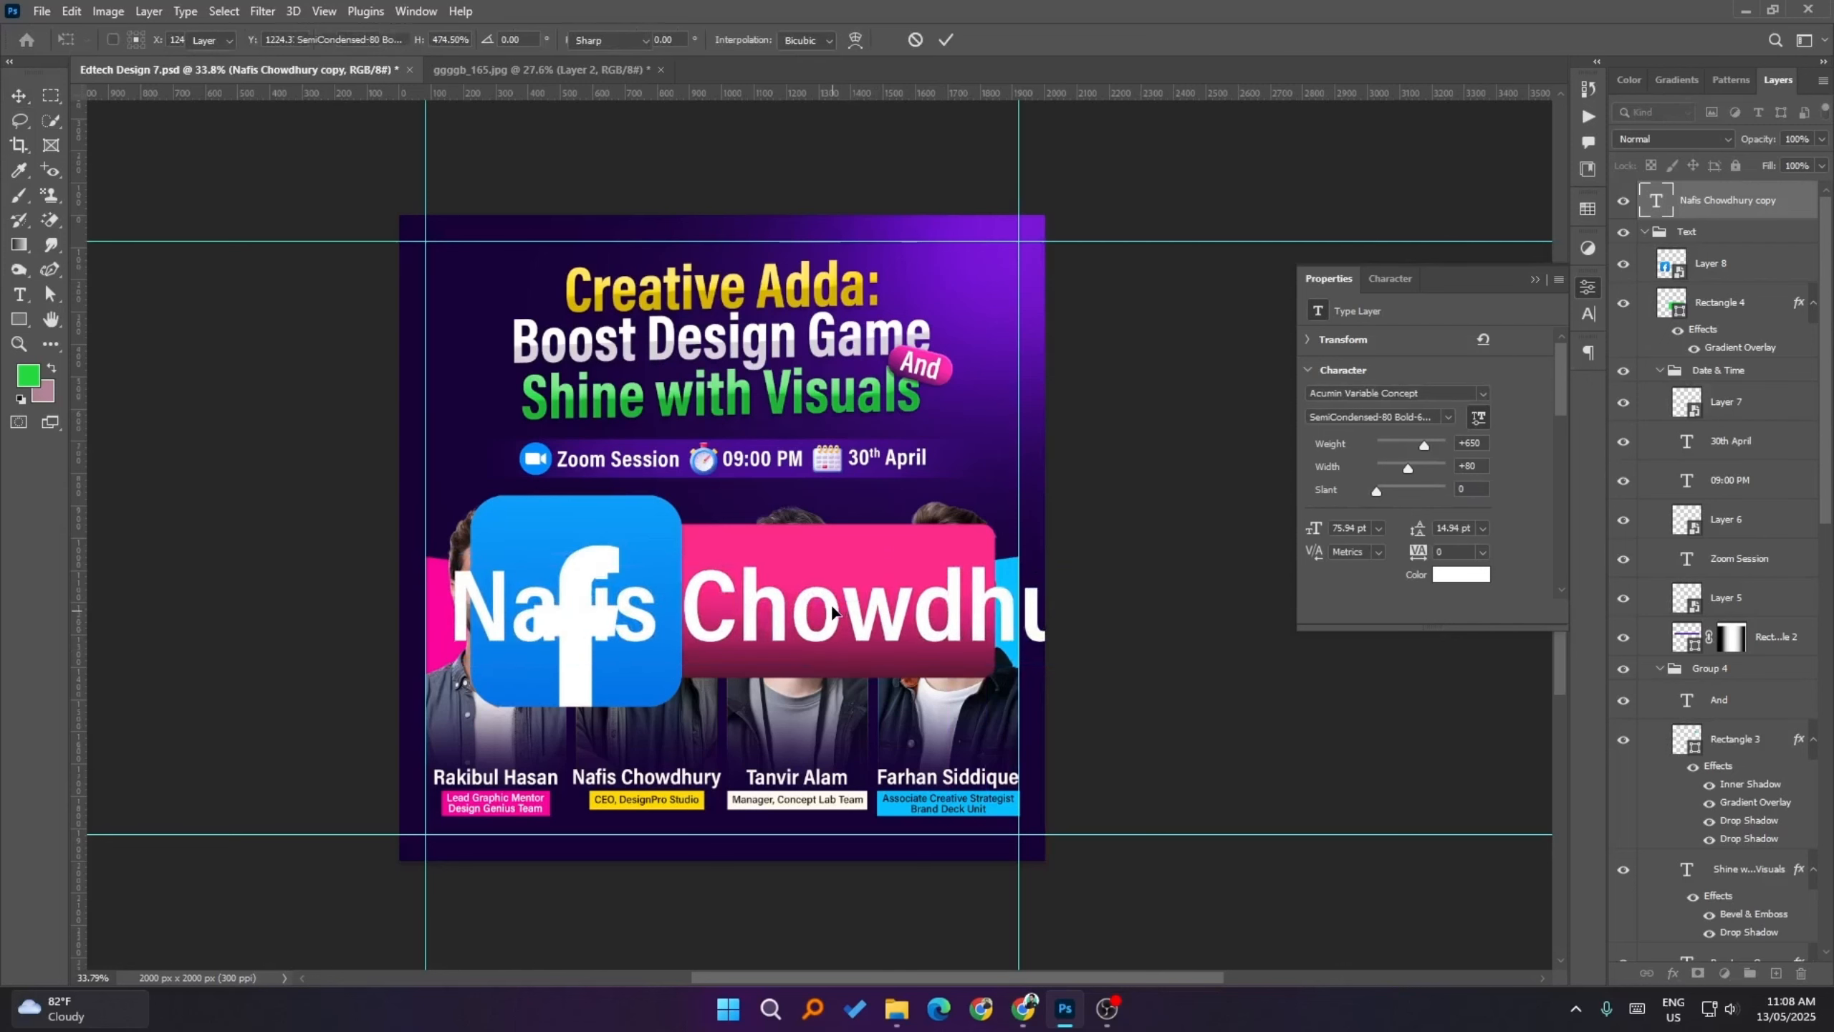
pyautogui.doubleClick(836, 613)
pyautogui.click(837, 612)
pyautogui.tripleClick(797, 608)
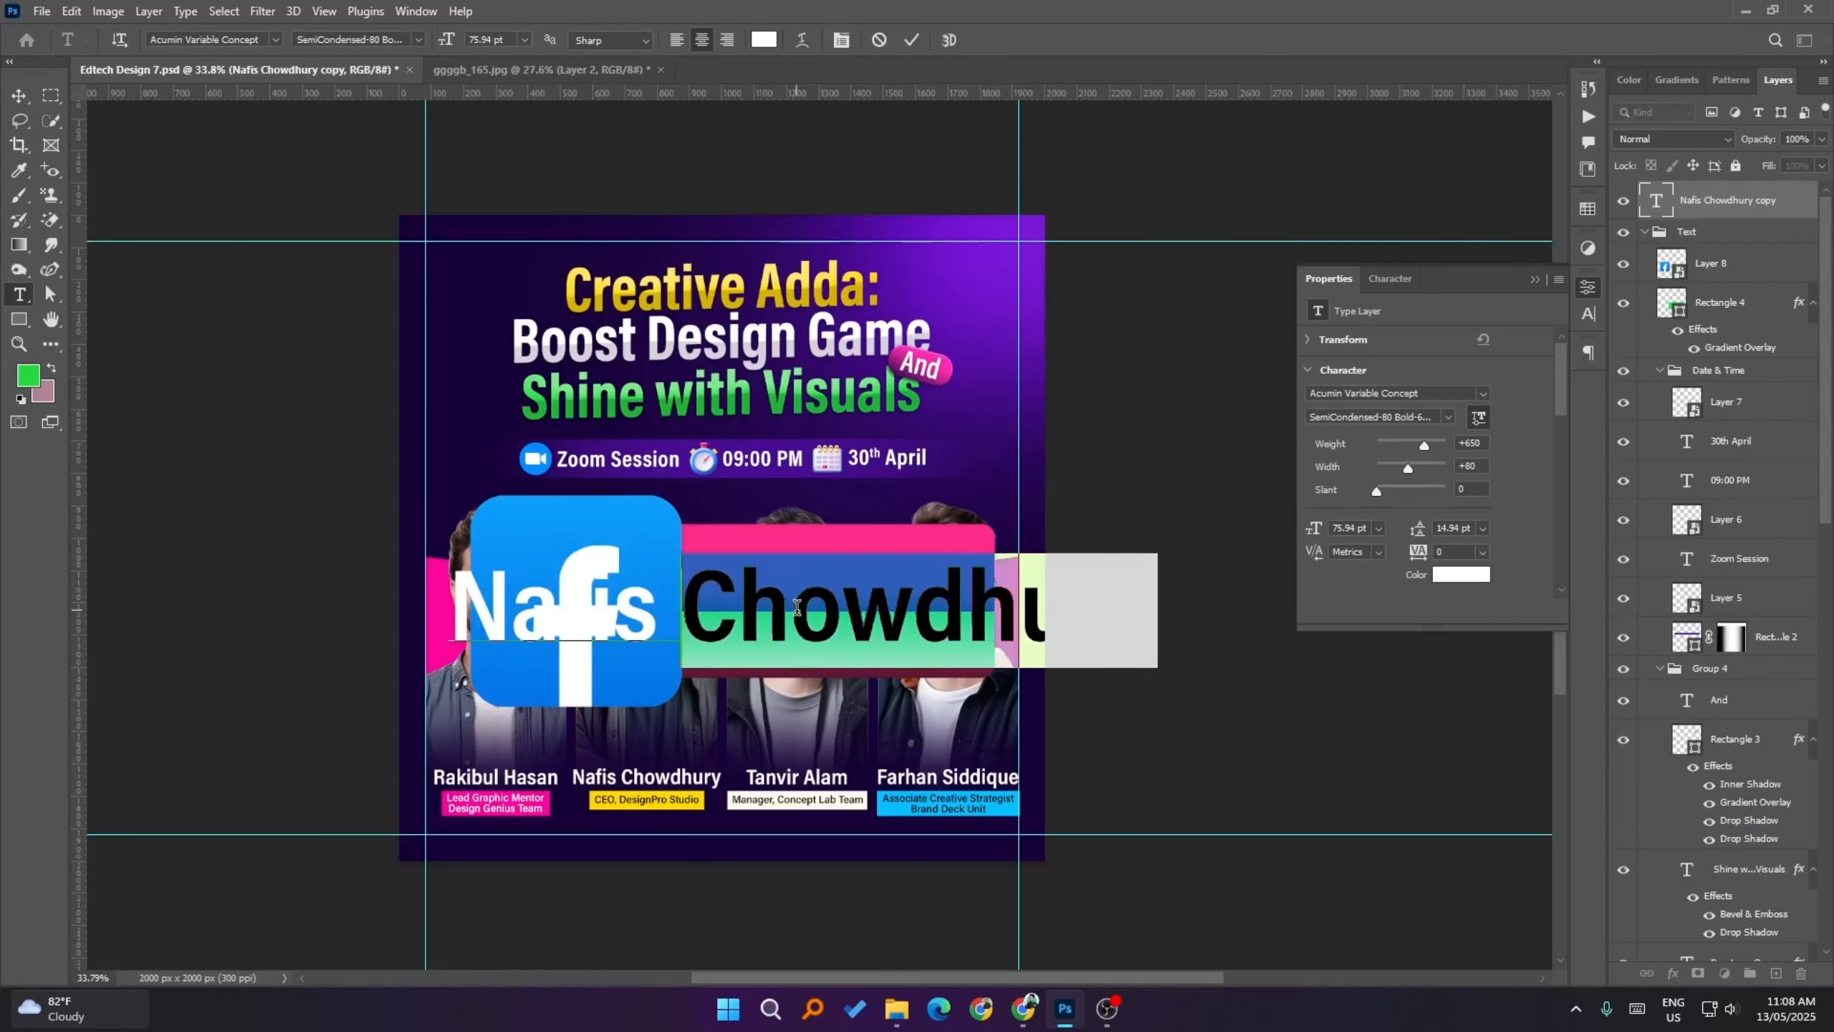
pyautogui.click(797, 608)
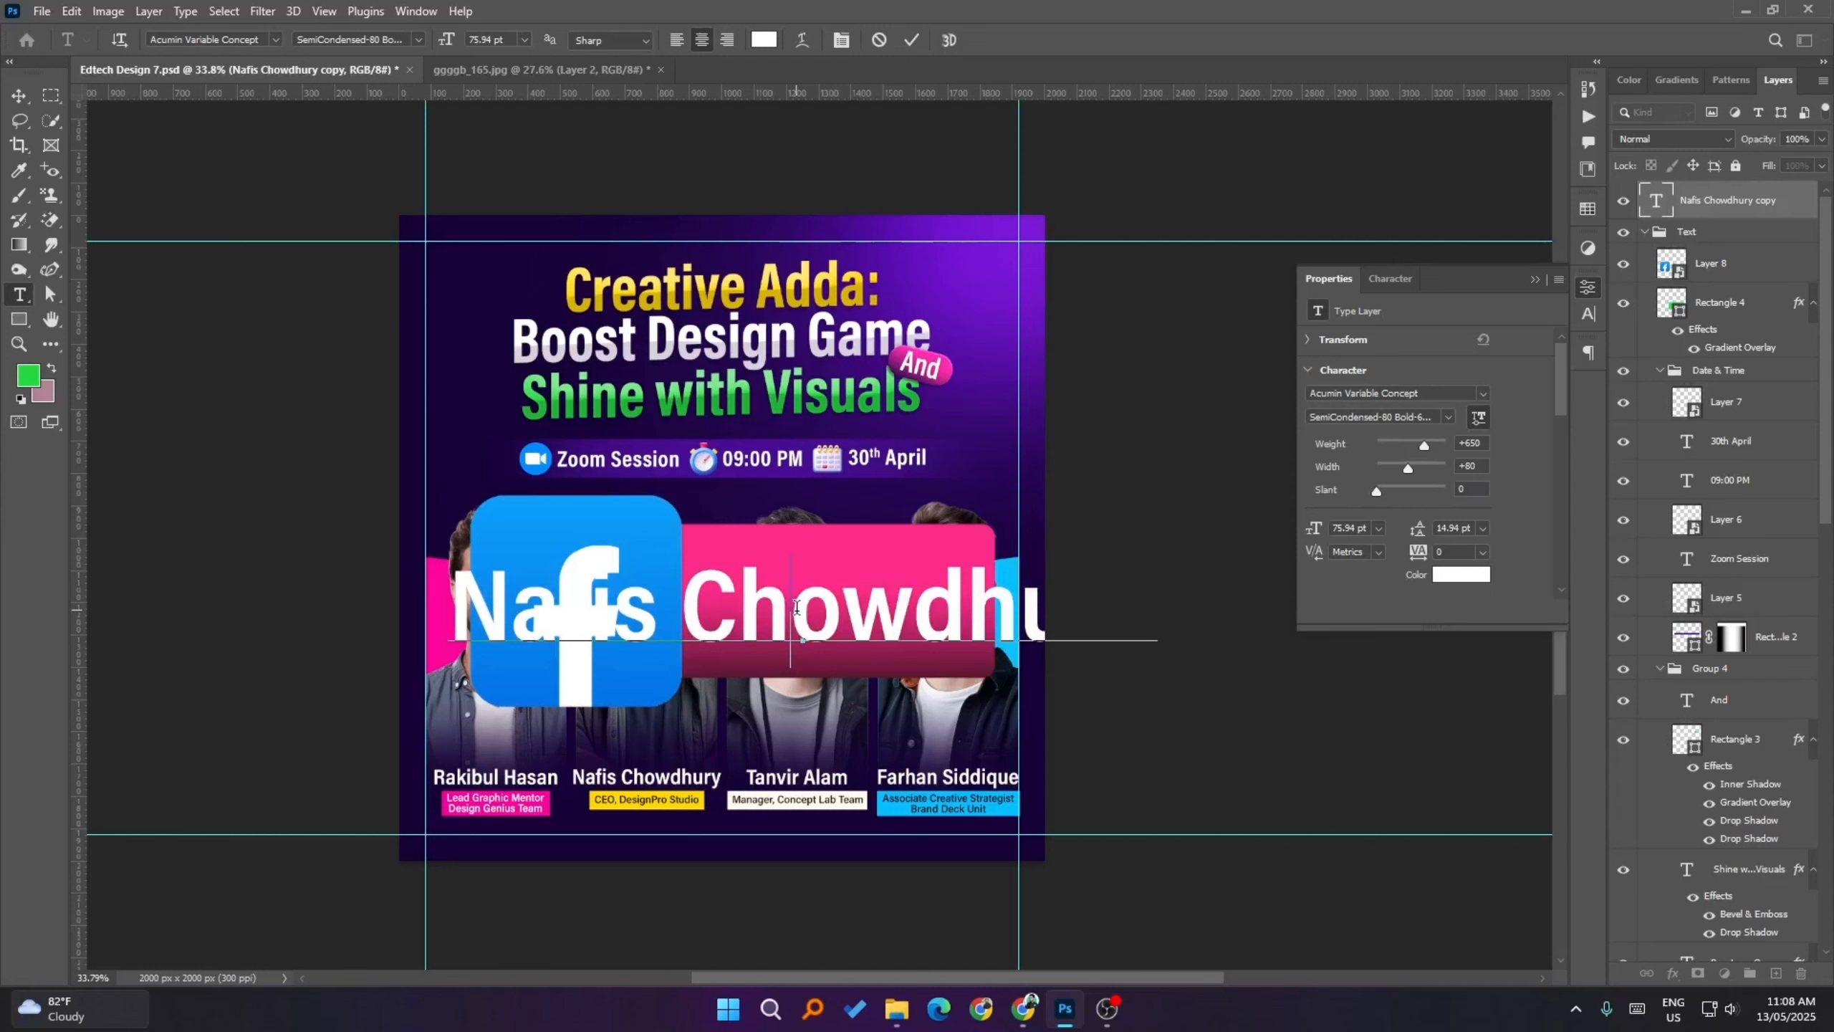
pyautogui.doubleClick(797, 607)
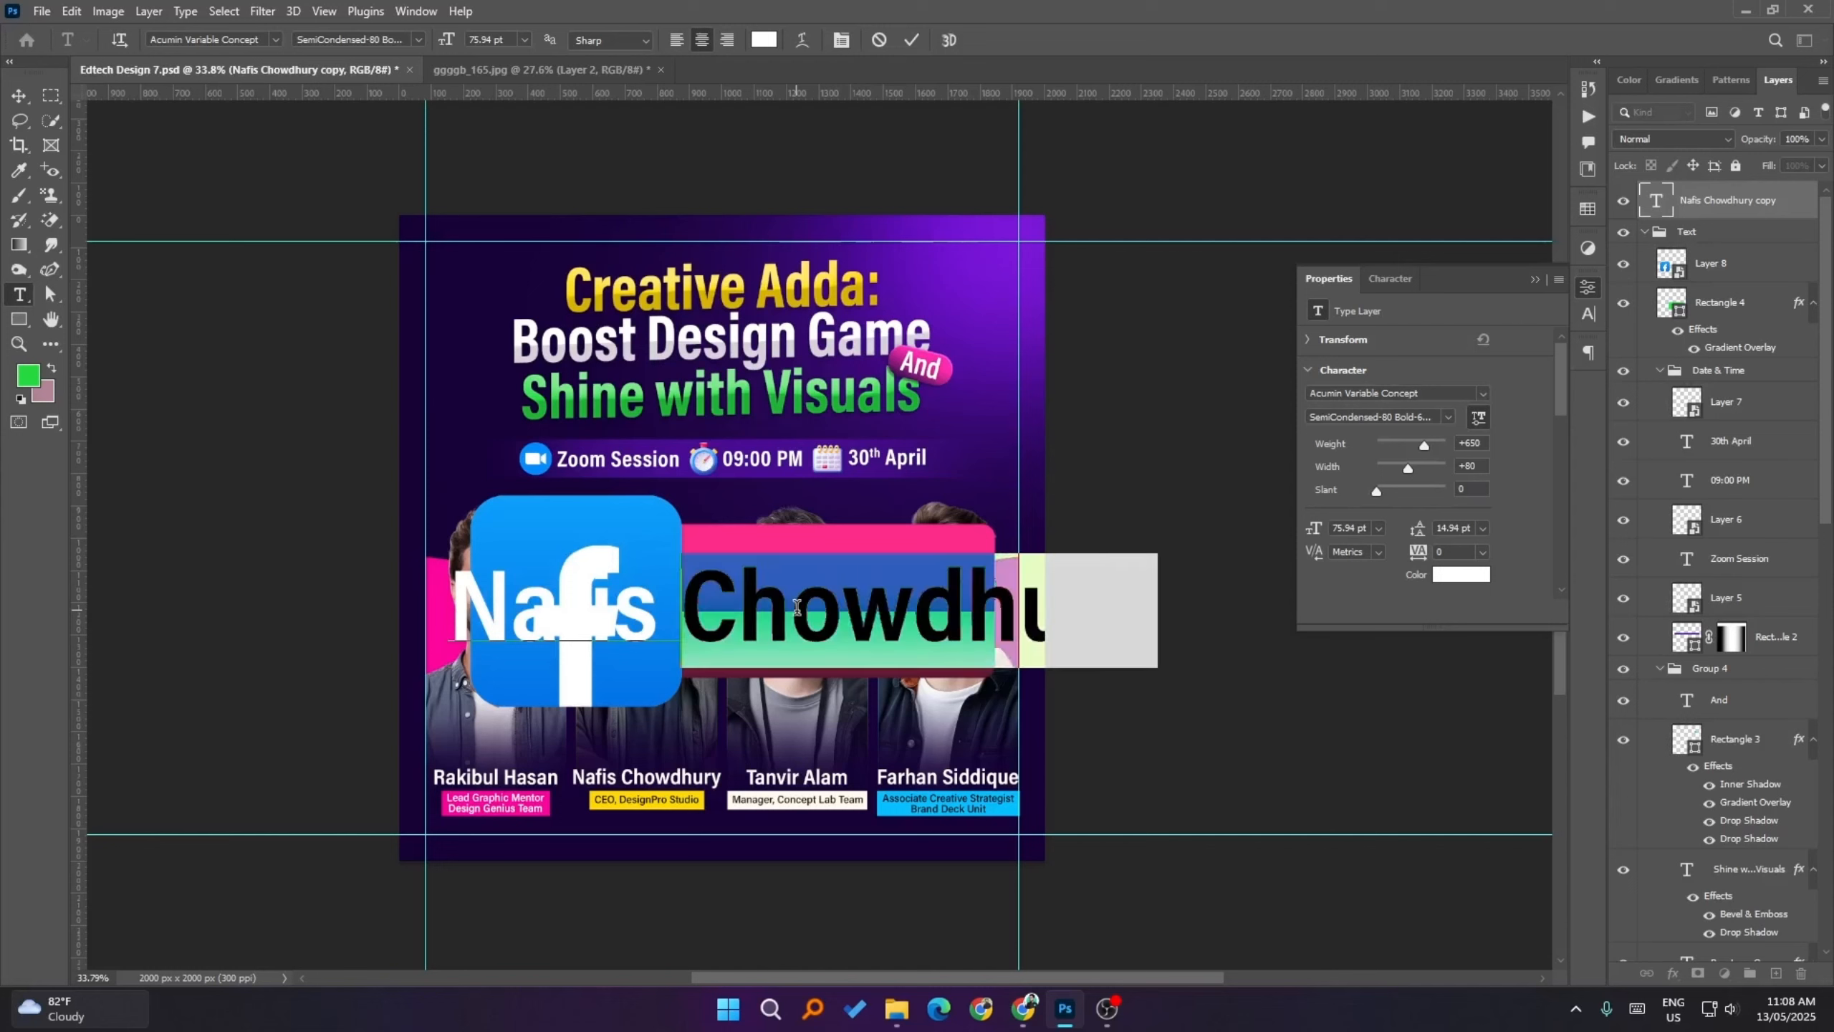
pyautogui.press('BackSpace')
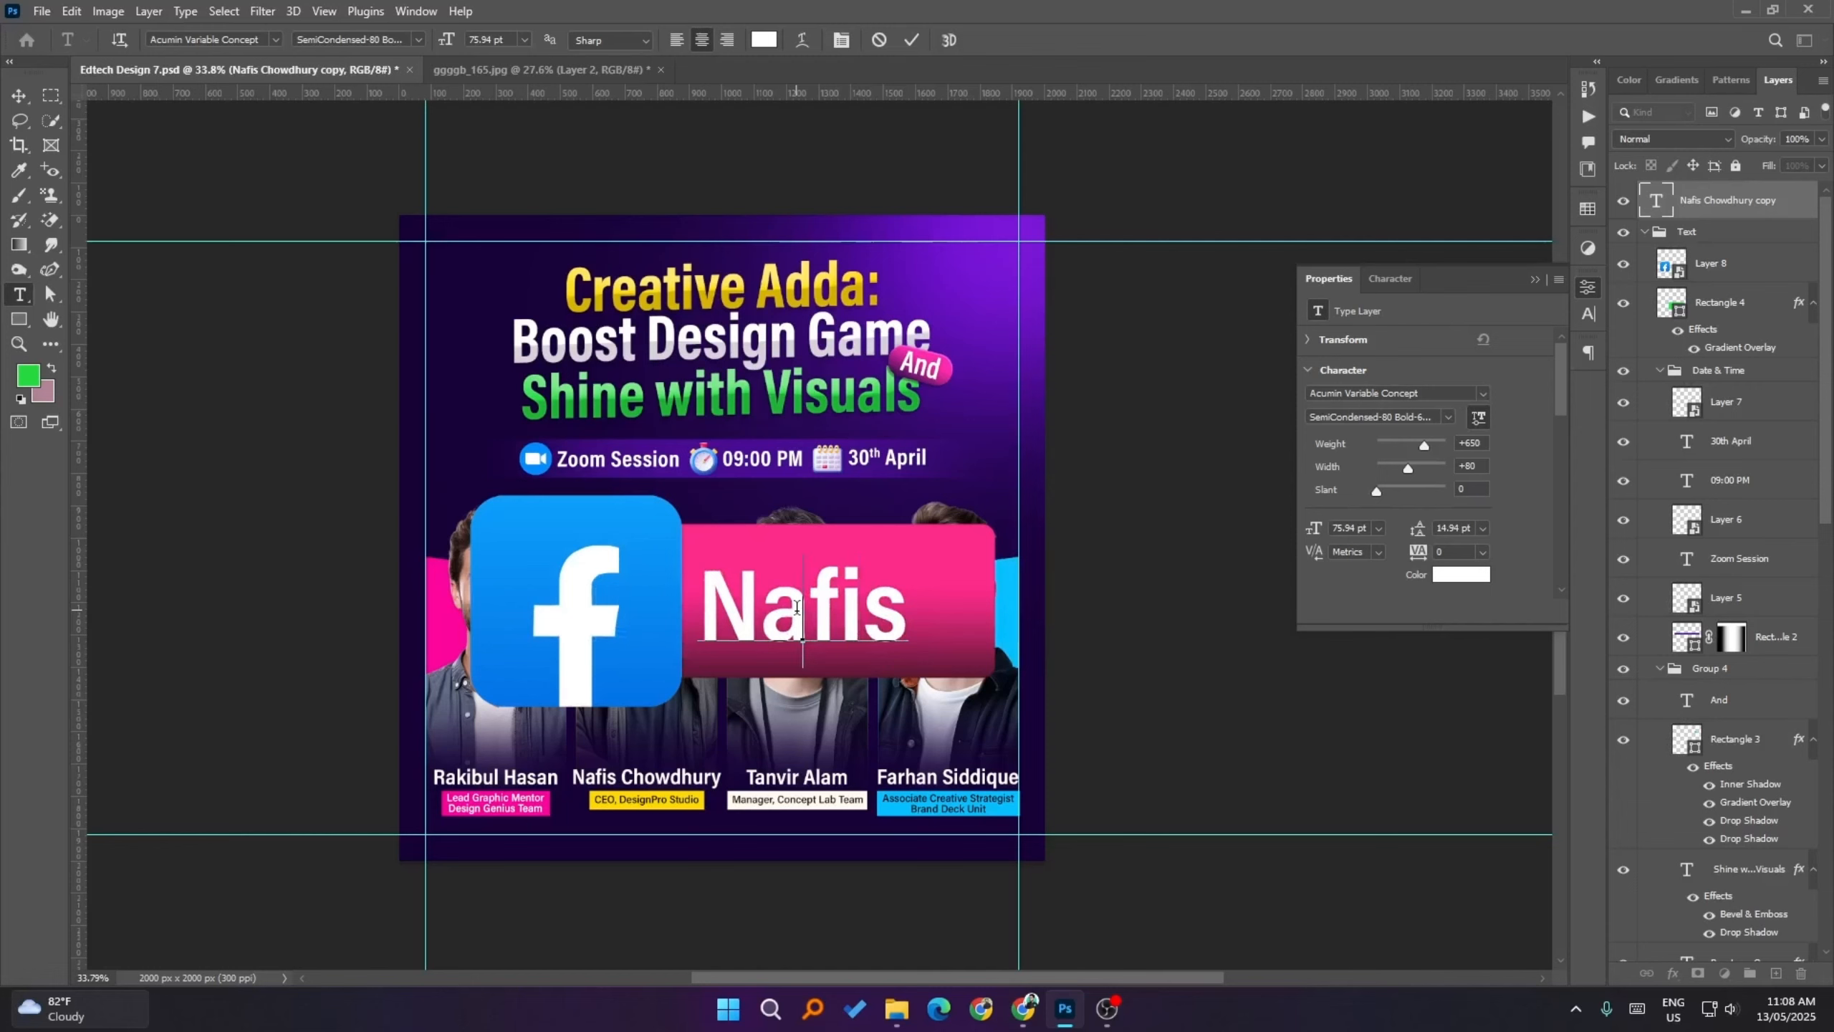
pyautogui.hotkey('ctrl', 'a')
pyautogui.write('Li')
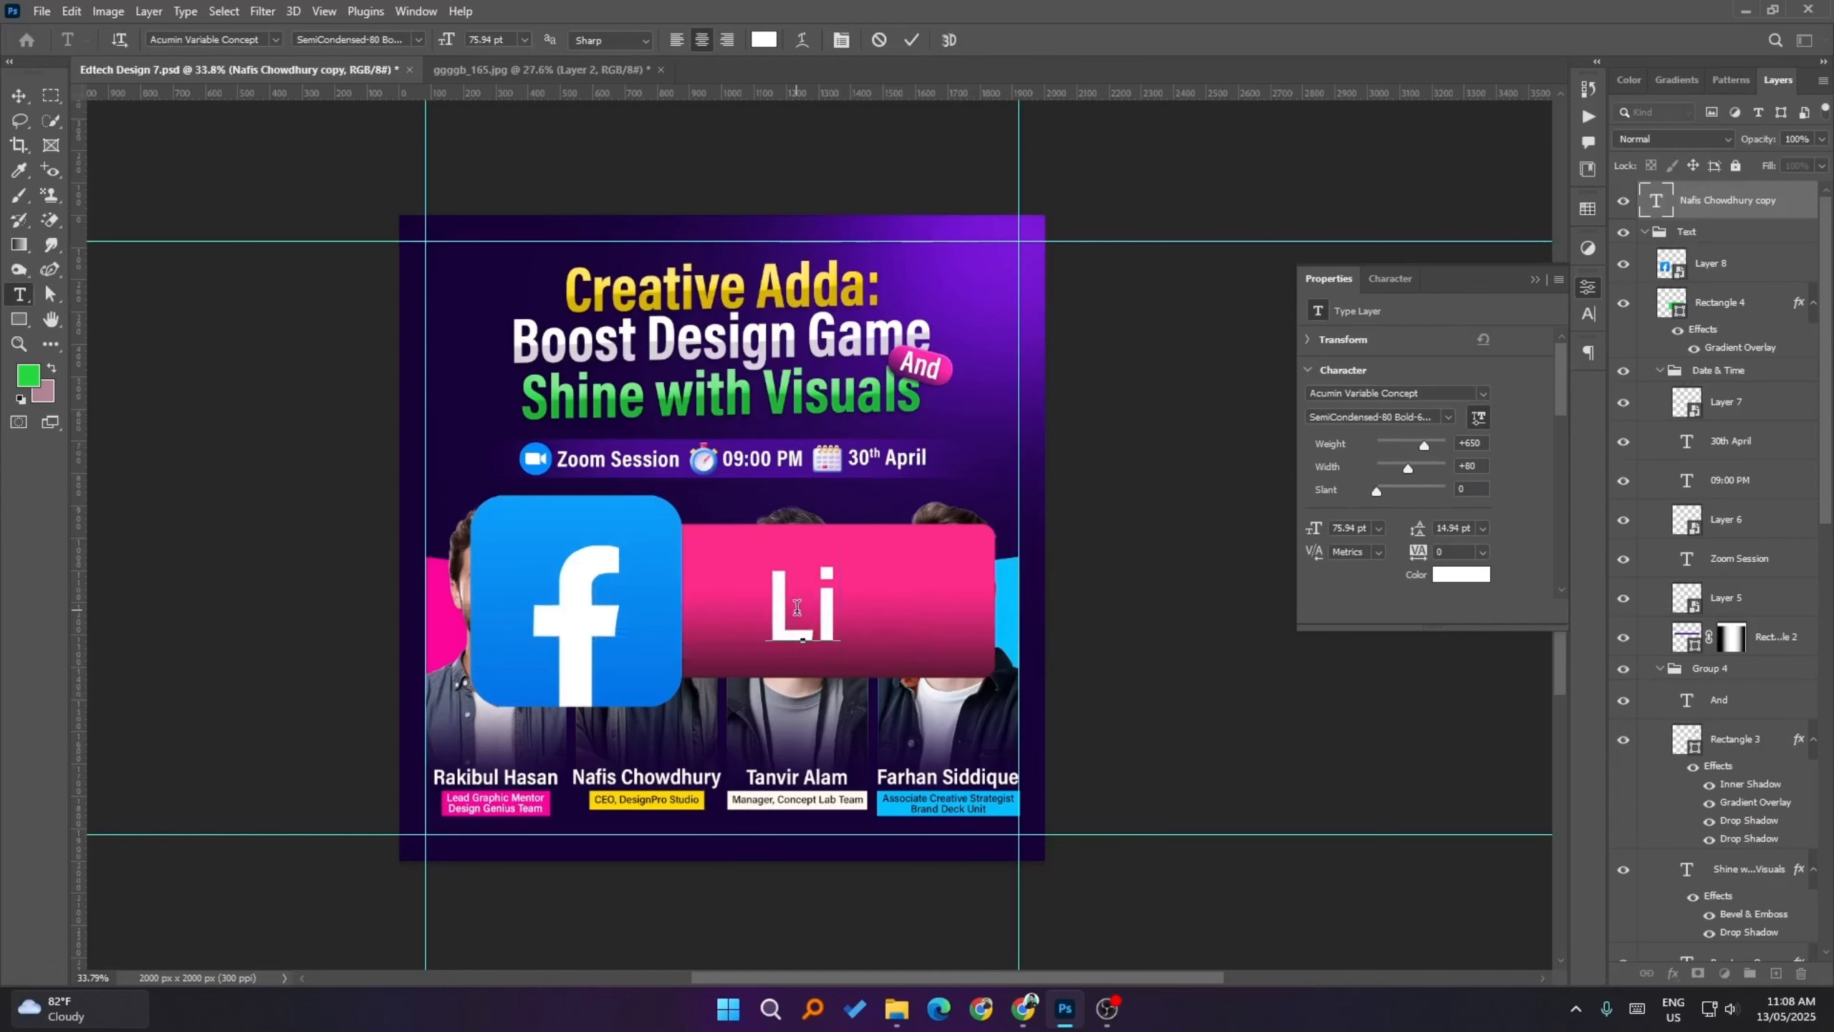
pyautogui.write('ve')
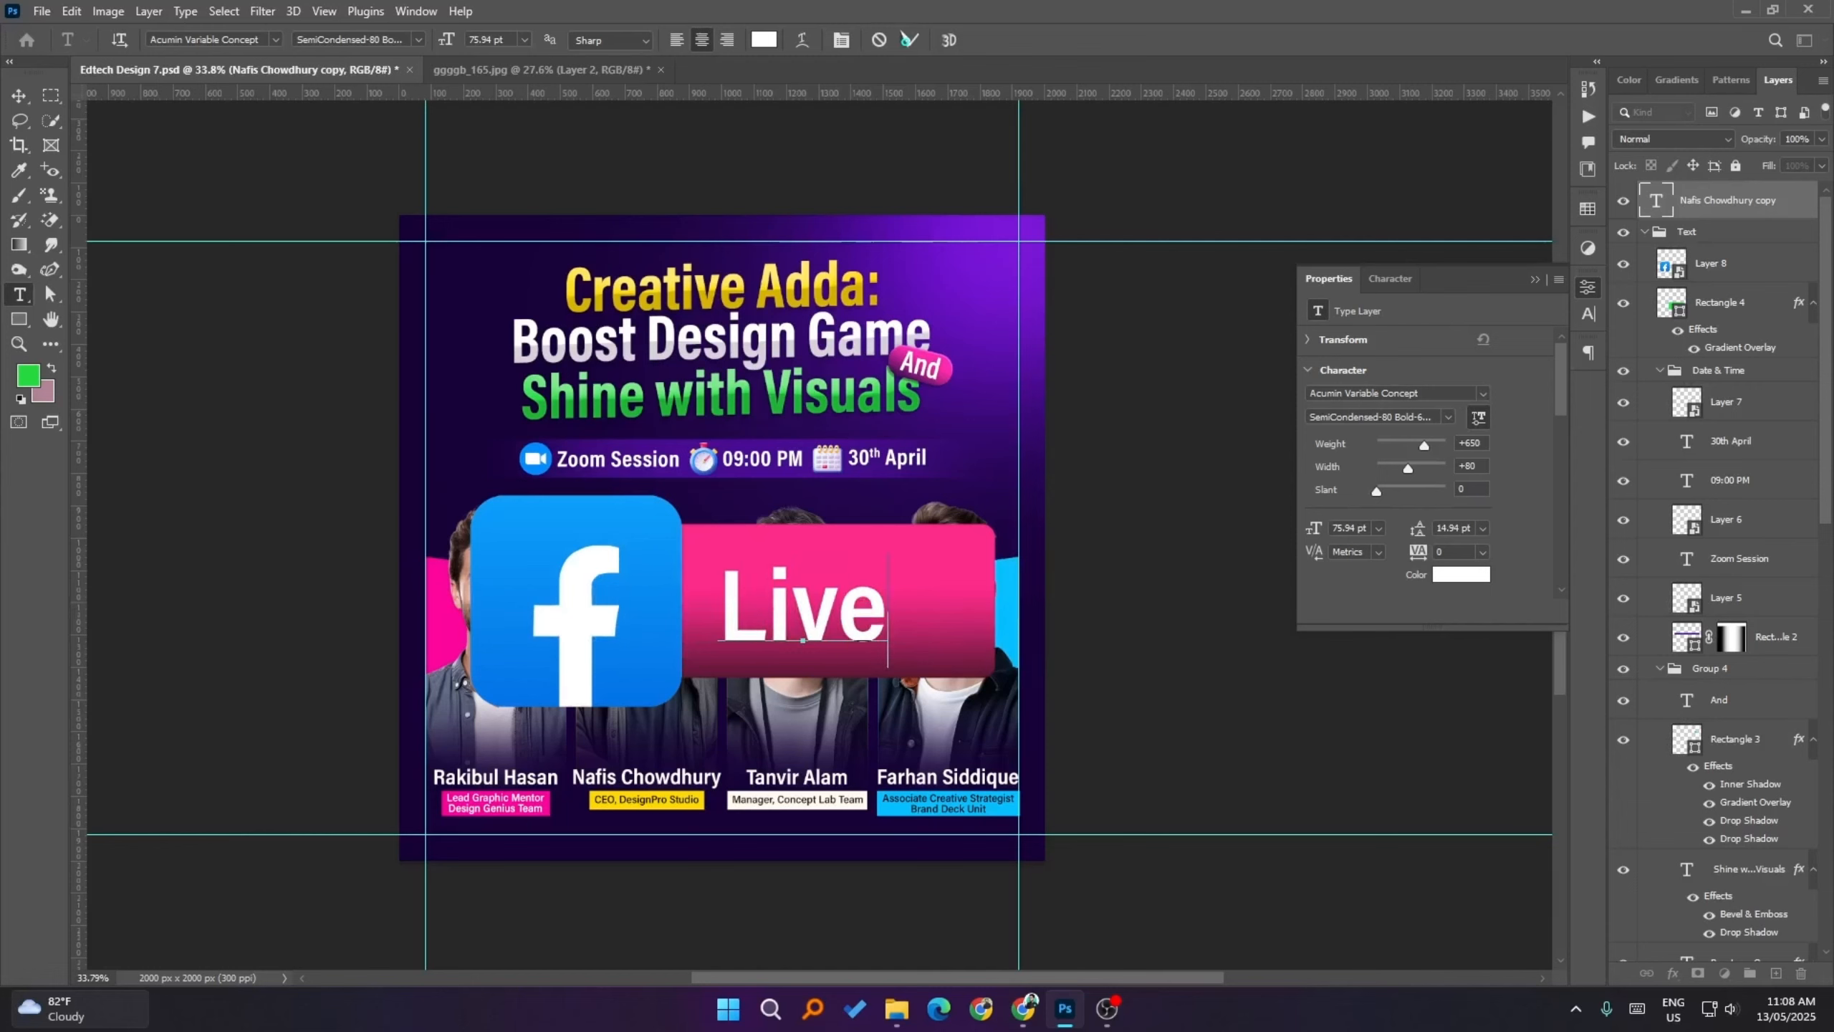
pyautogui.click(911, 39)
# - Nudge the Live text into place and enlarge it to about 134%
pyautogui.press('v')
pyautogui.click(1193, 607)
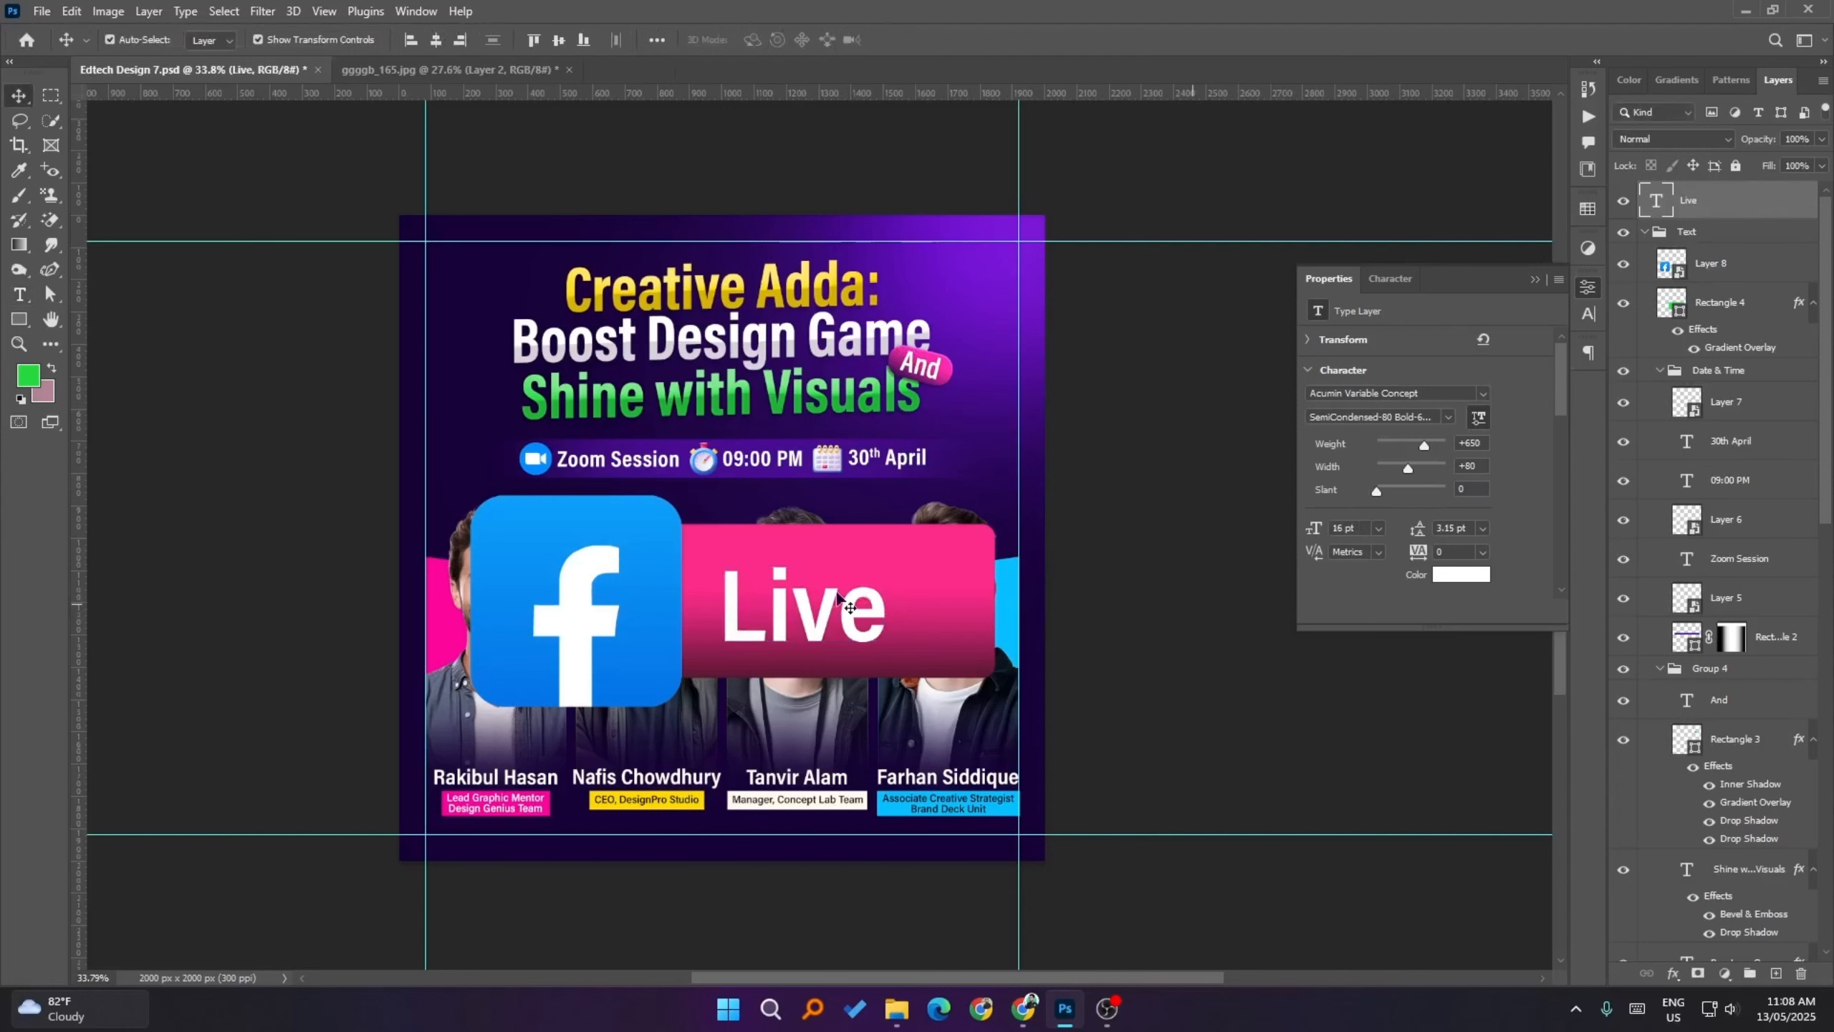
pyautogui.moveTo(813, 601); pyautogui.dragTo(841, 598)
pyautogui.click(944, 556)
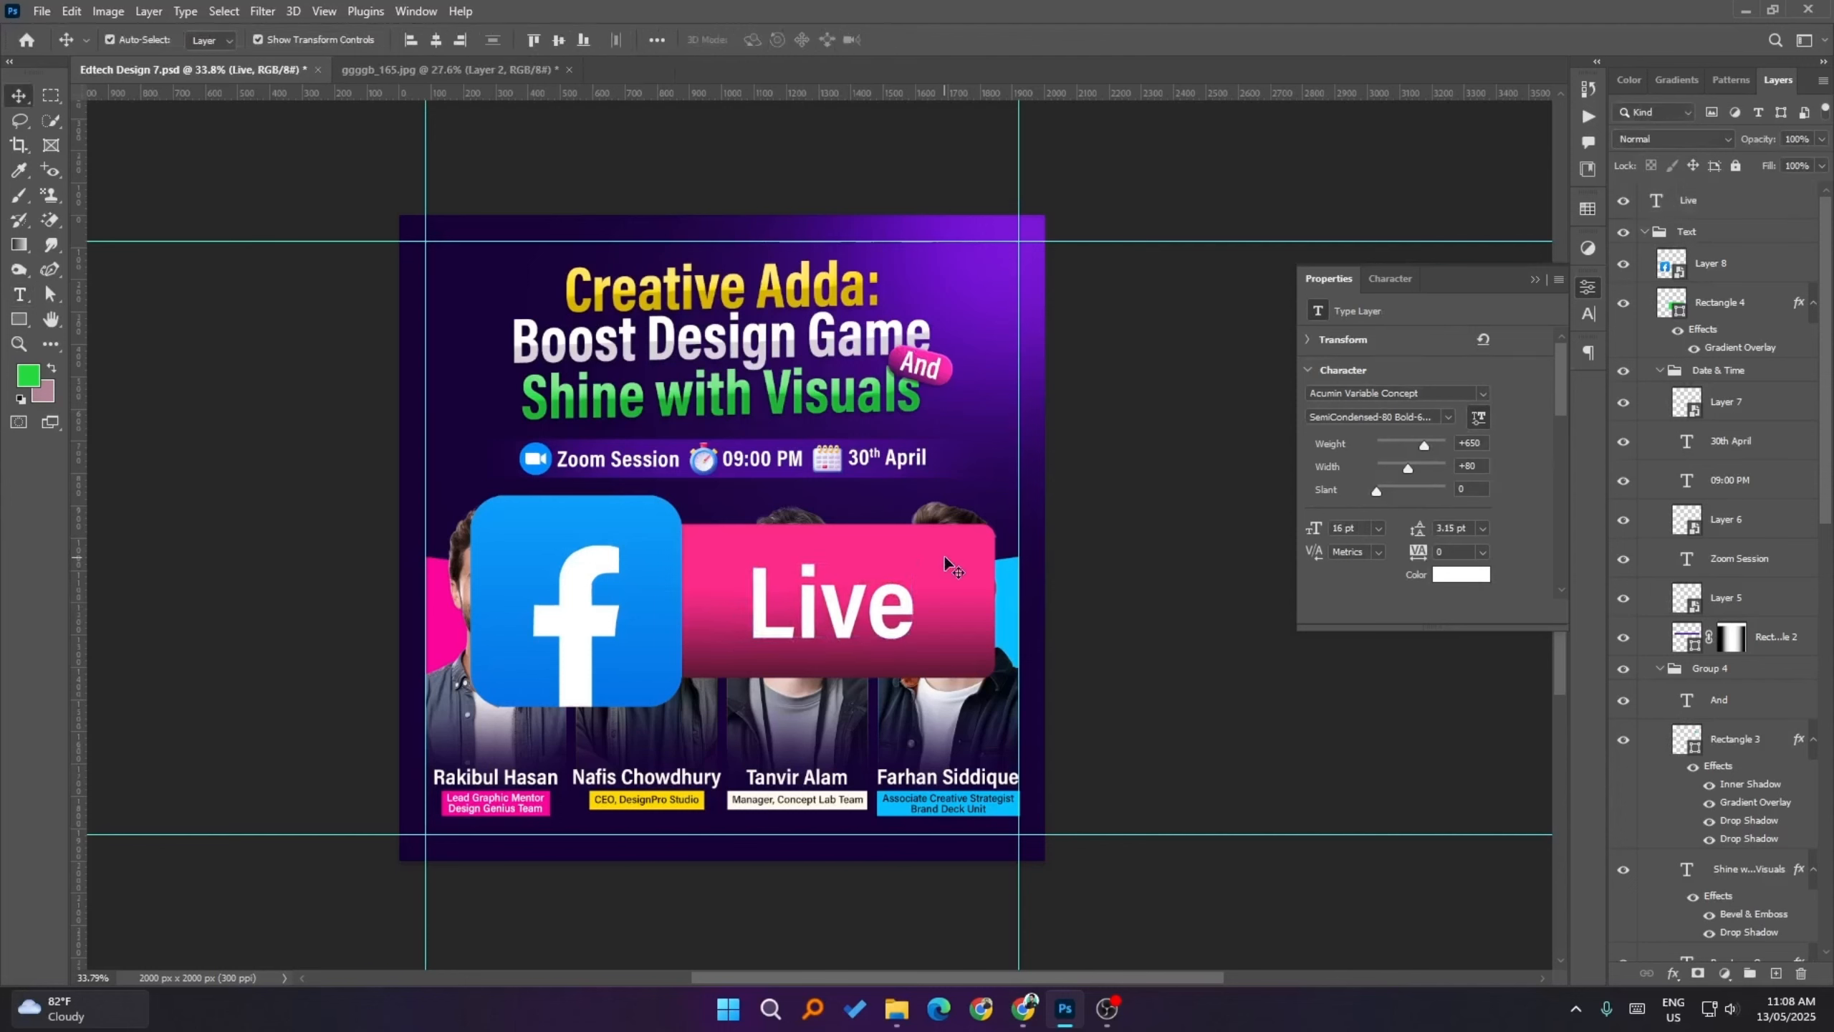
pyautogui.click(912, 602)
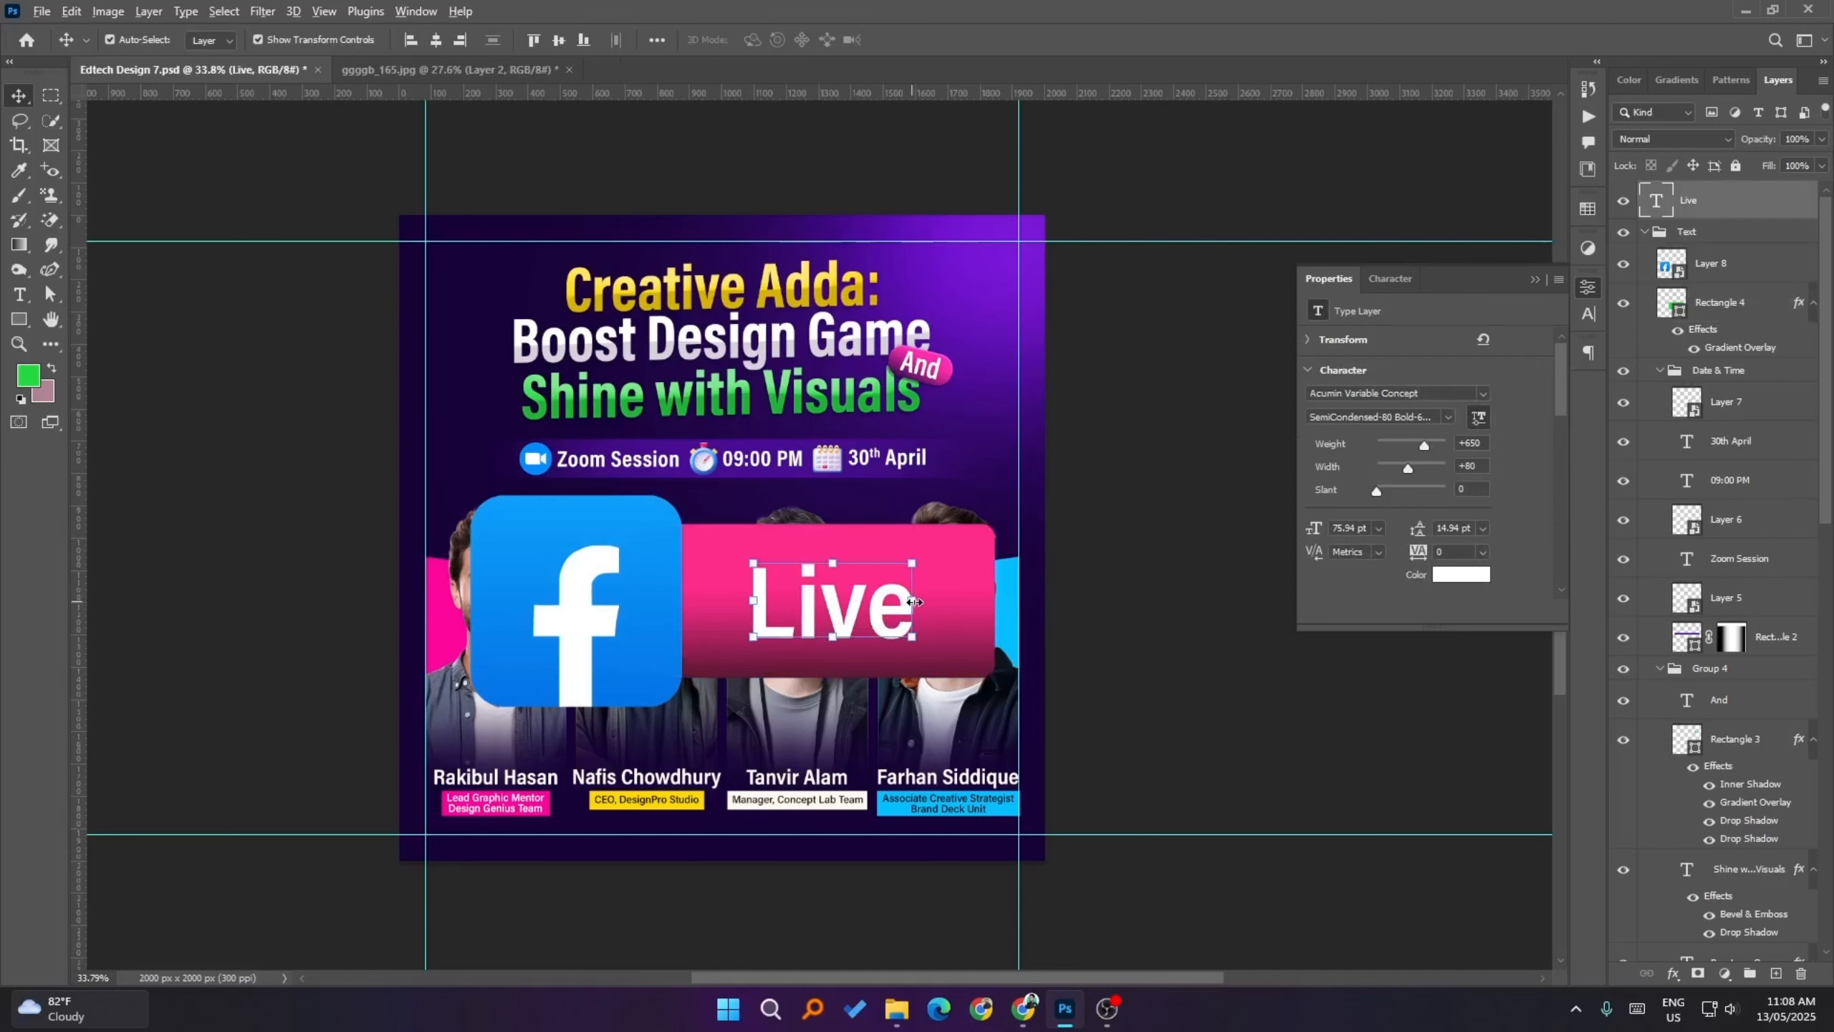
pyautogui.moveTo(913, 600); pyautogui.dragTo(935, 608)
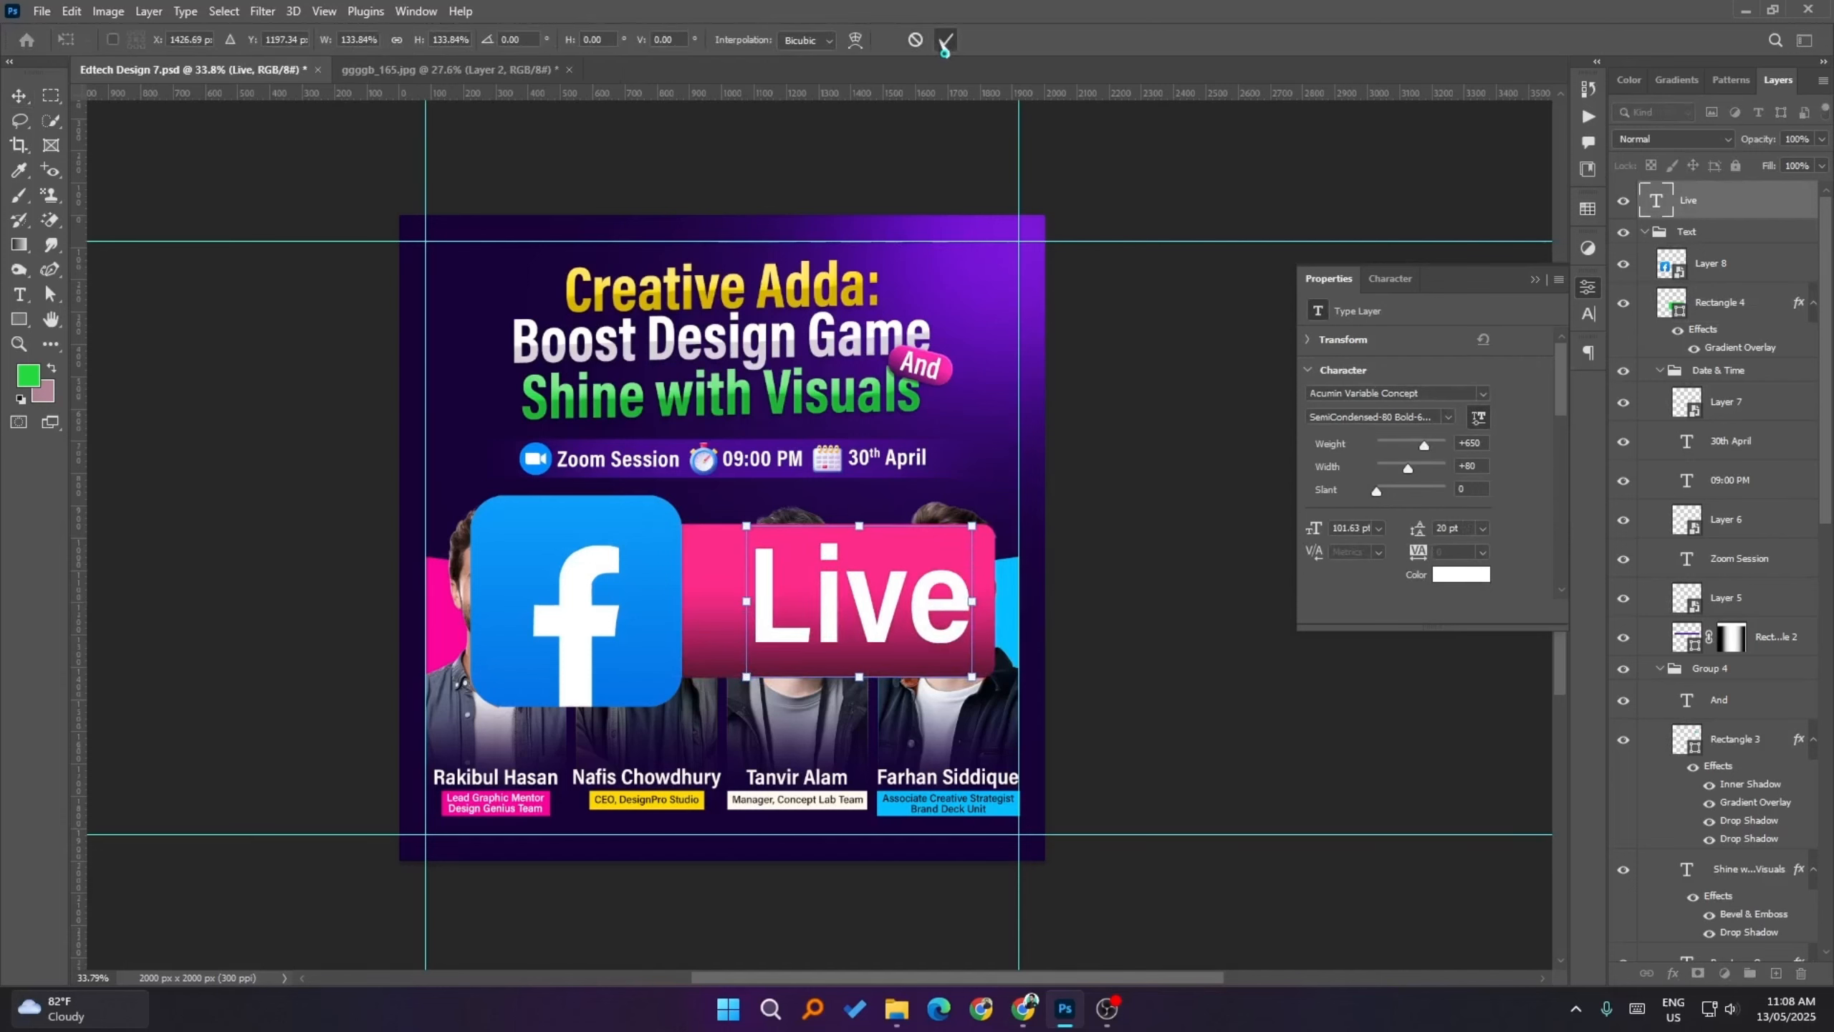
pyautogui.click(945, 39)
pyautogui.click(1179, 602)
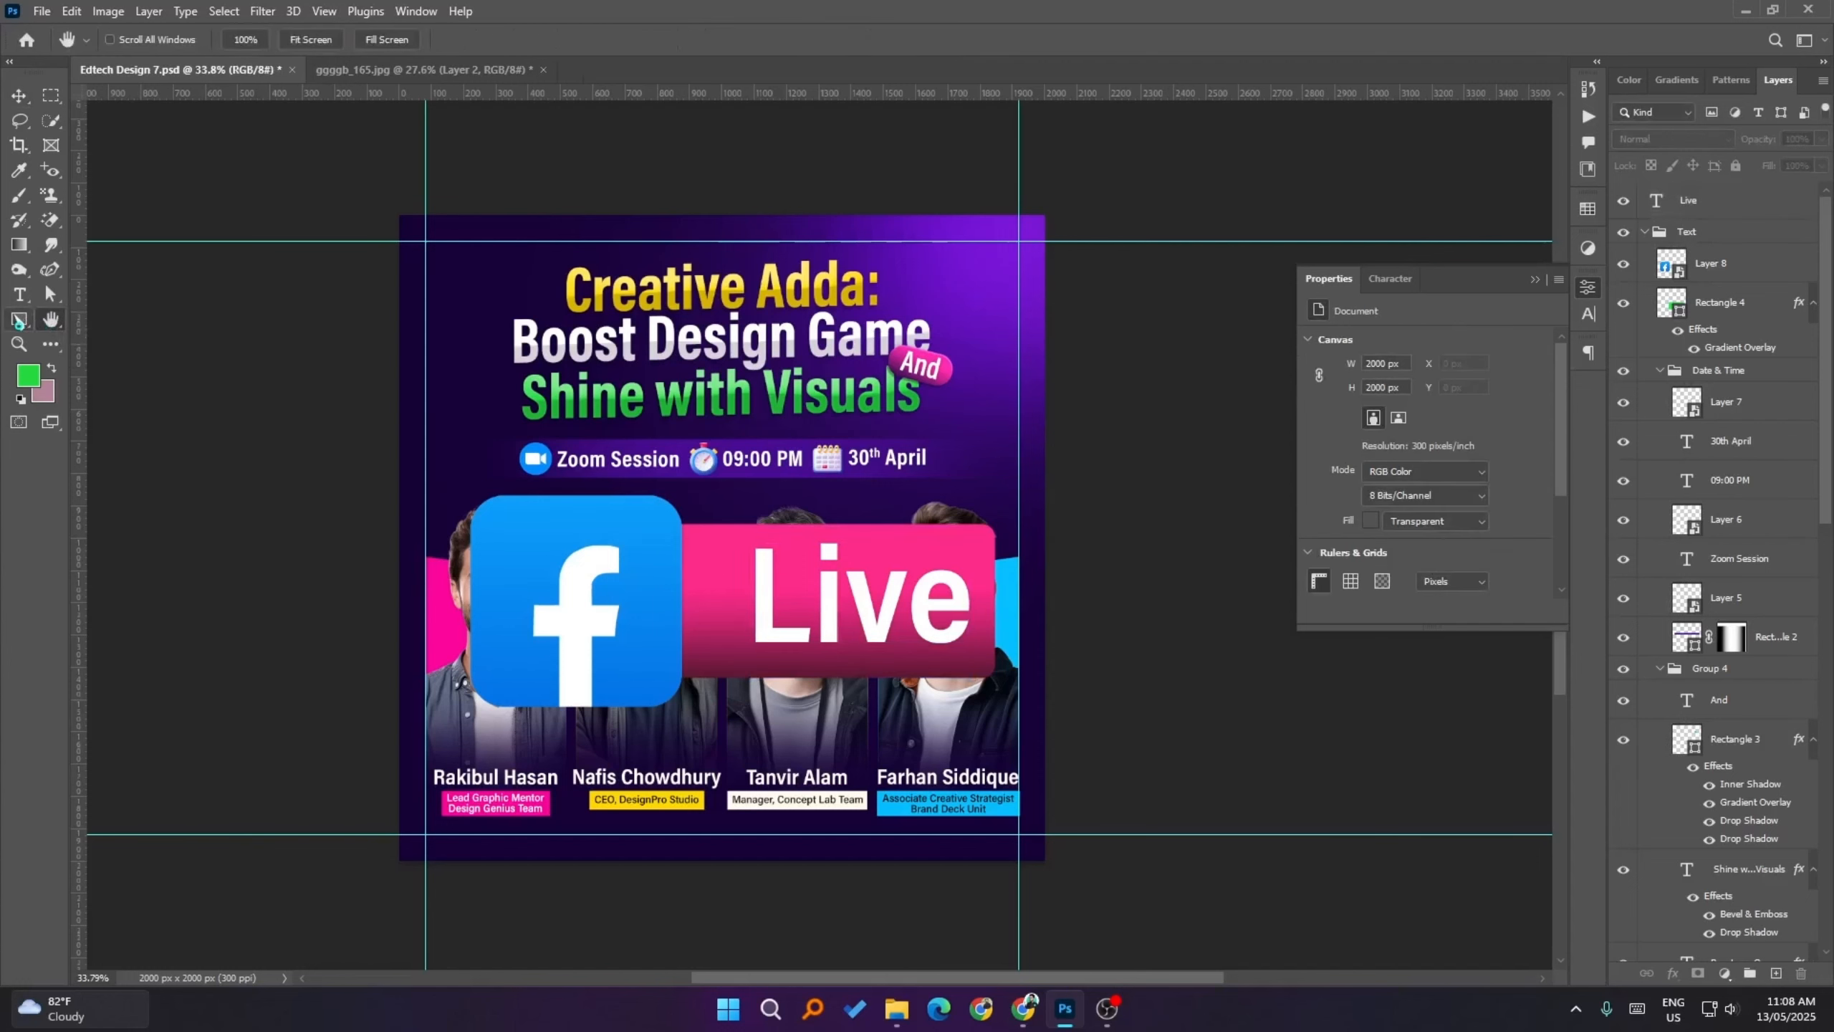
# - Draw a white circle to the left of the Live text
pyautogui.rightClick(23, 321)
pyautogui.click(108, 339)
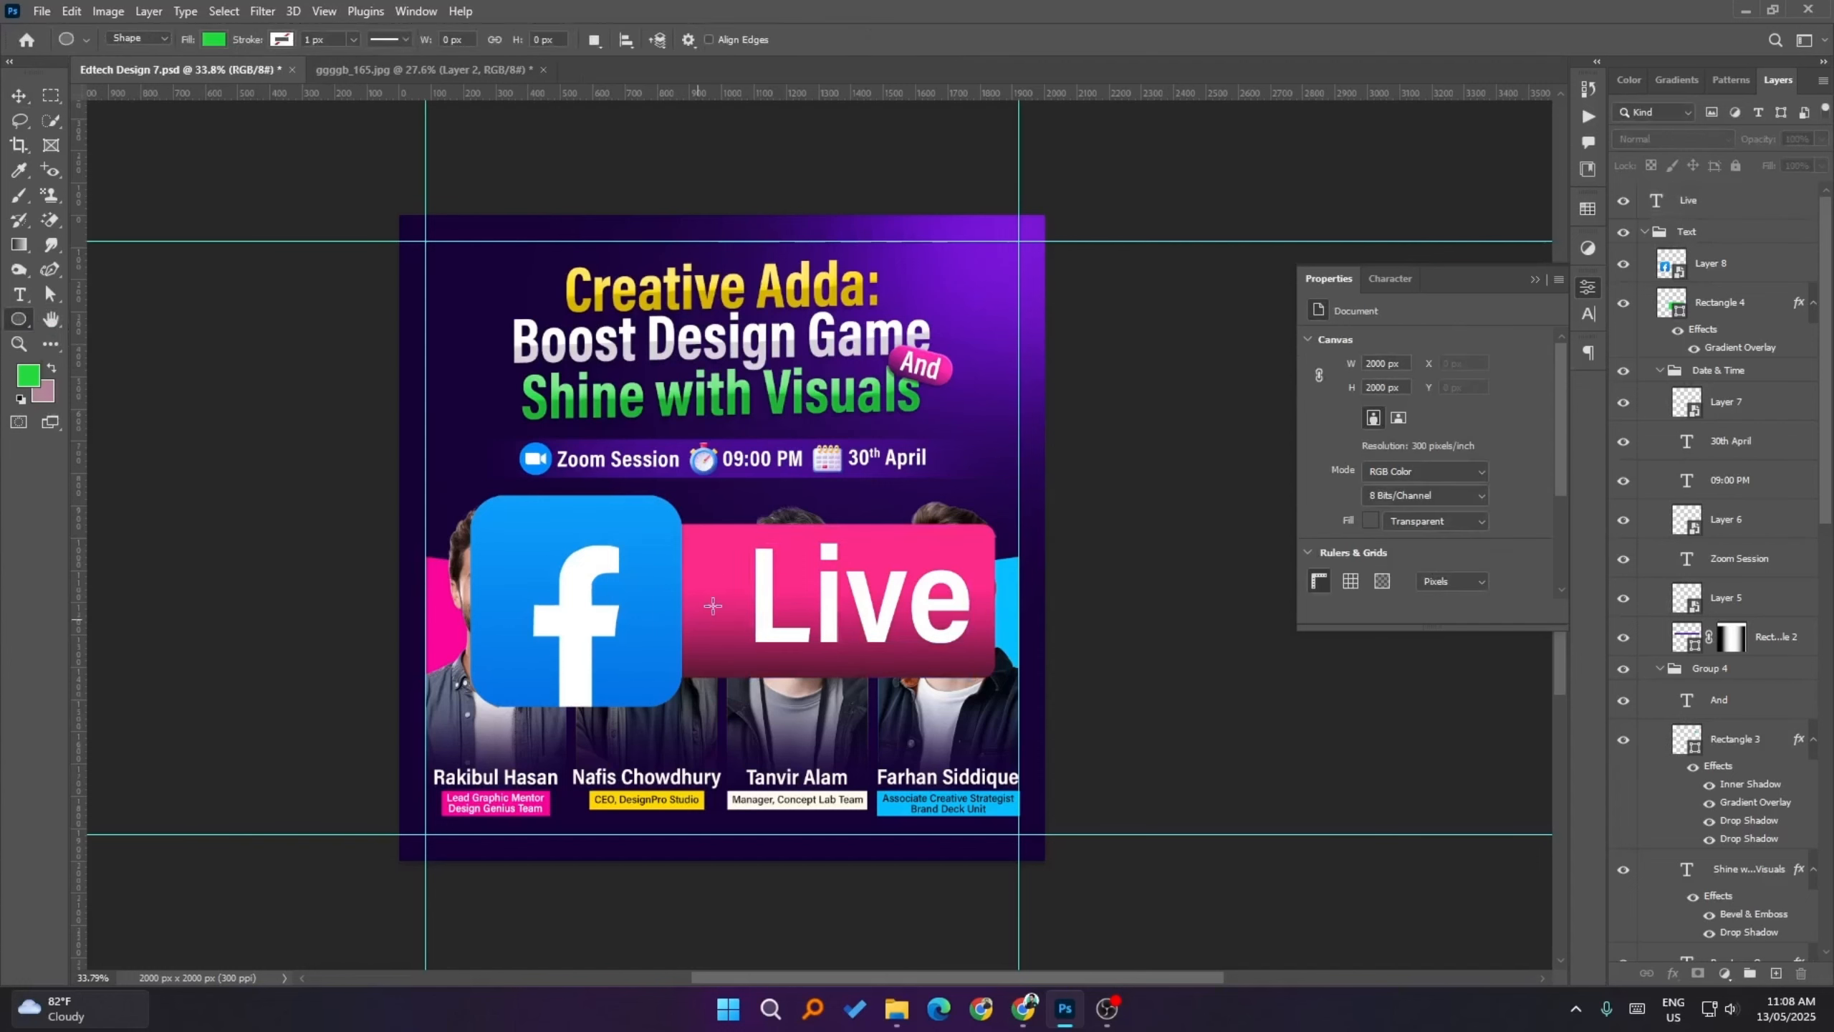
pyautogui.moveTo(717, 605); pyautogui.dragTo(728, 613)
pyautogui.hotkey('alt', 'shift')
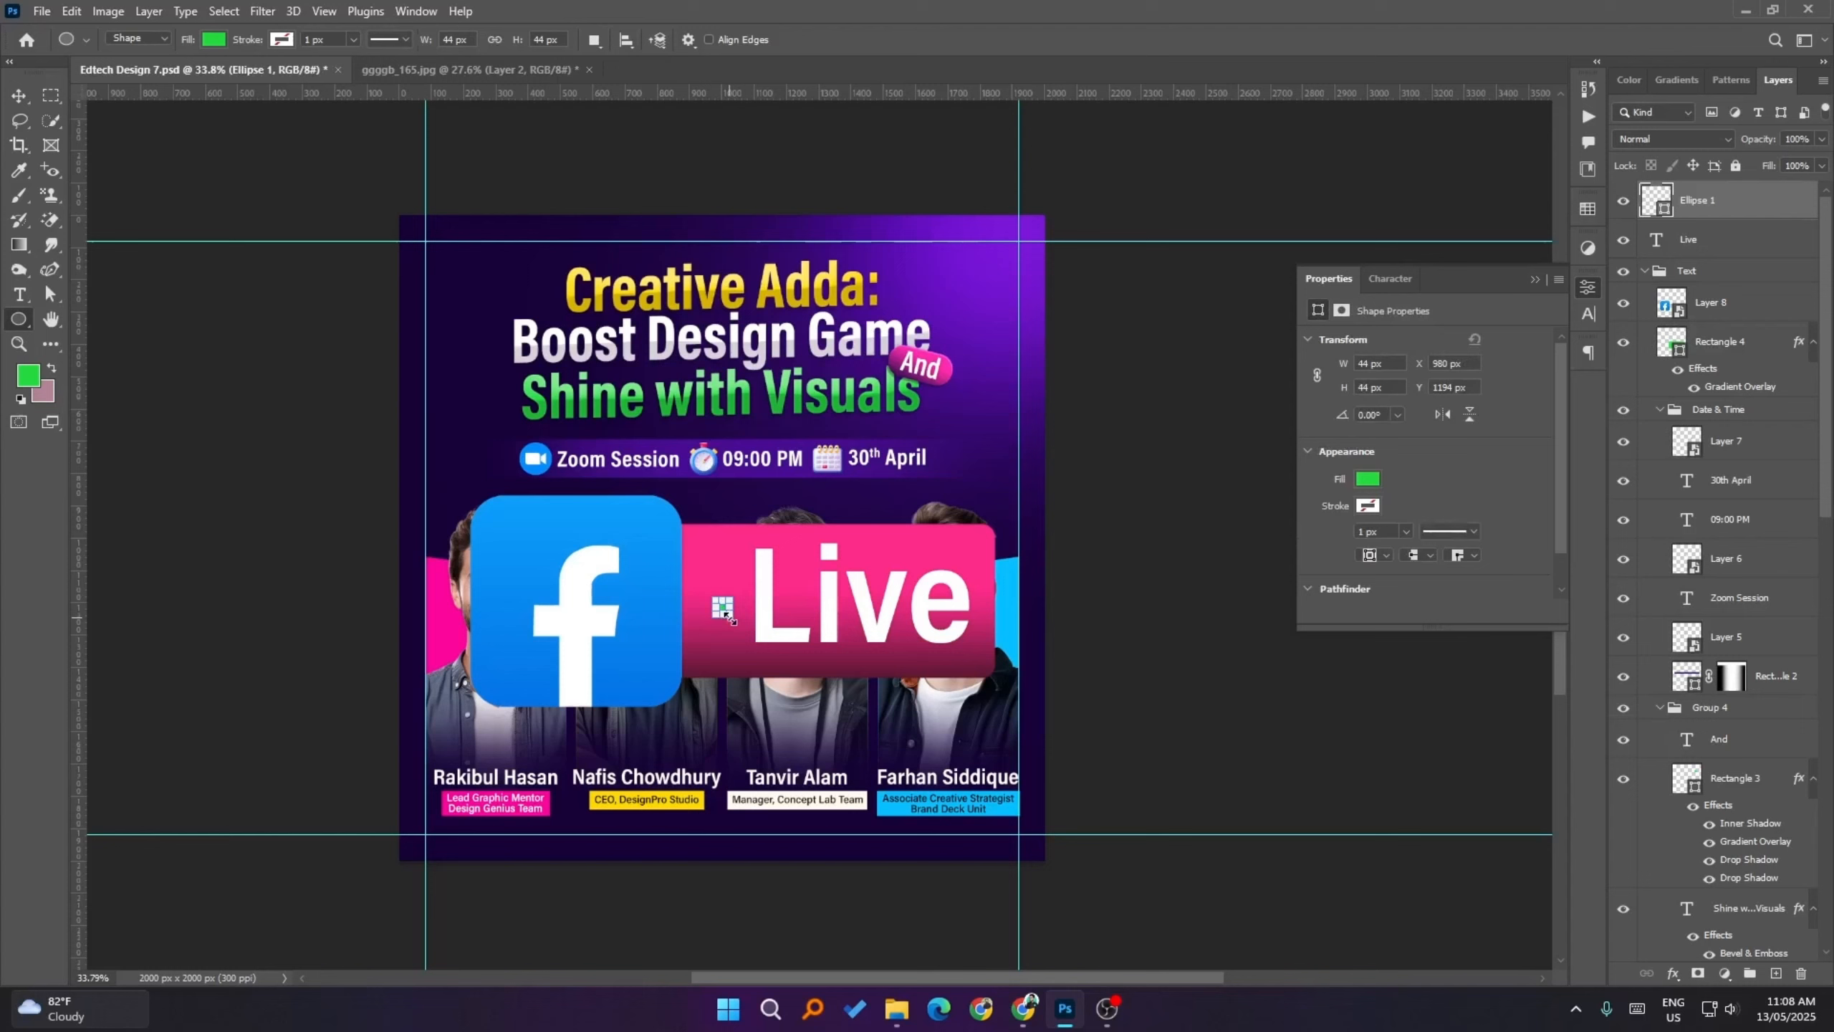
pyautogui.doubleClick(1664, 210)
pyautogui.click(751, 609)
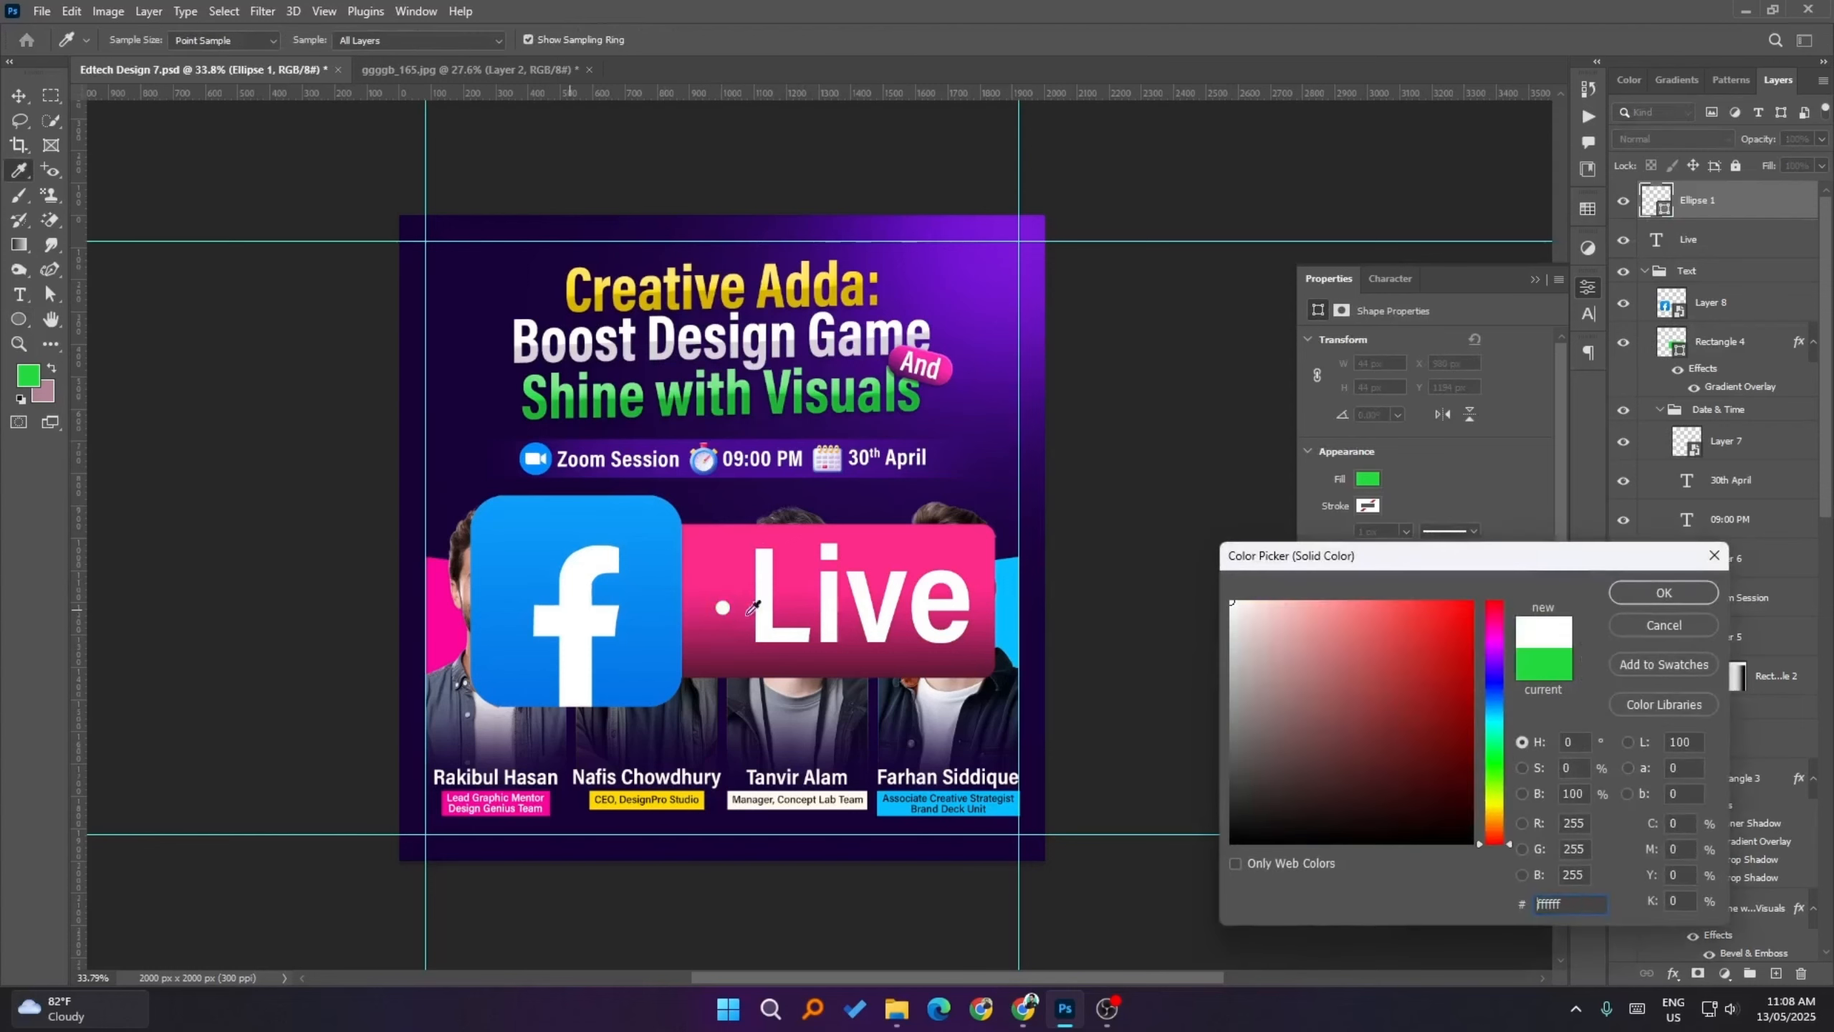
pyautogui.click(1664, 594)
pyautogui.moveTo(730, 615); pyautogui.dragTo(743, 629)
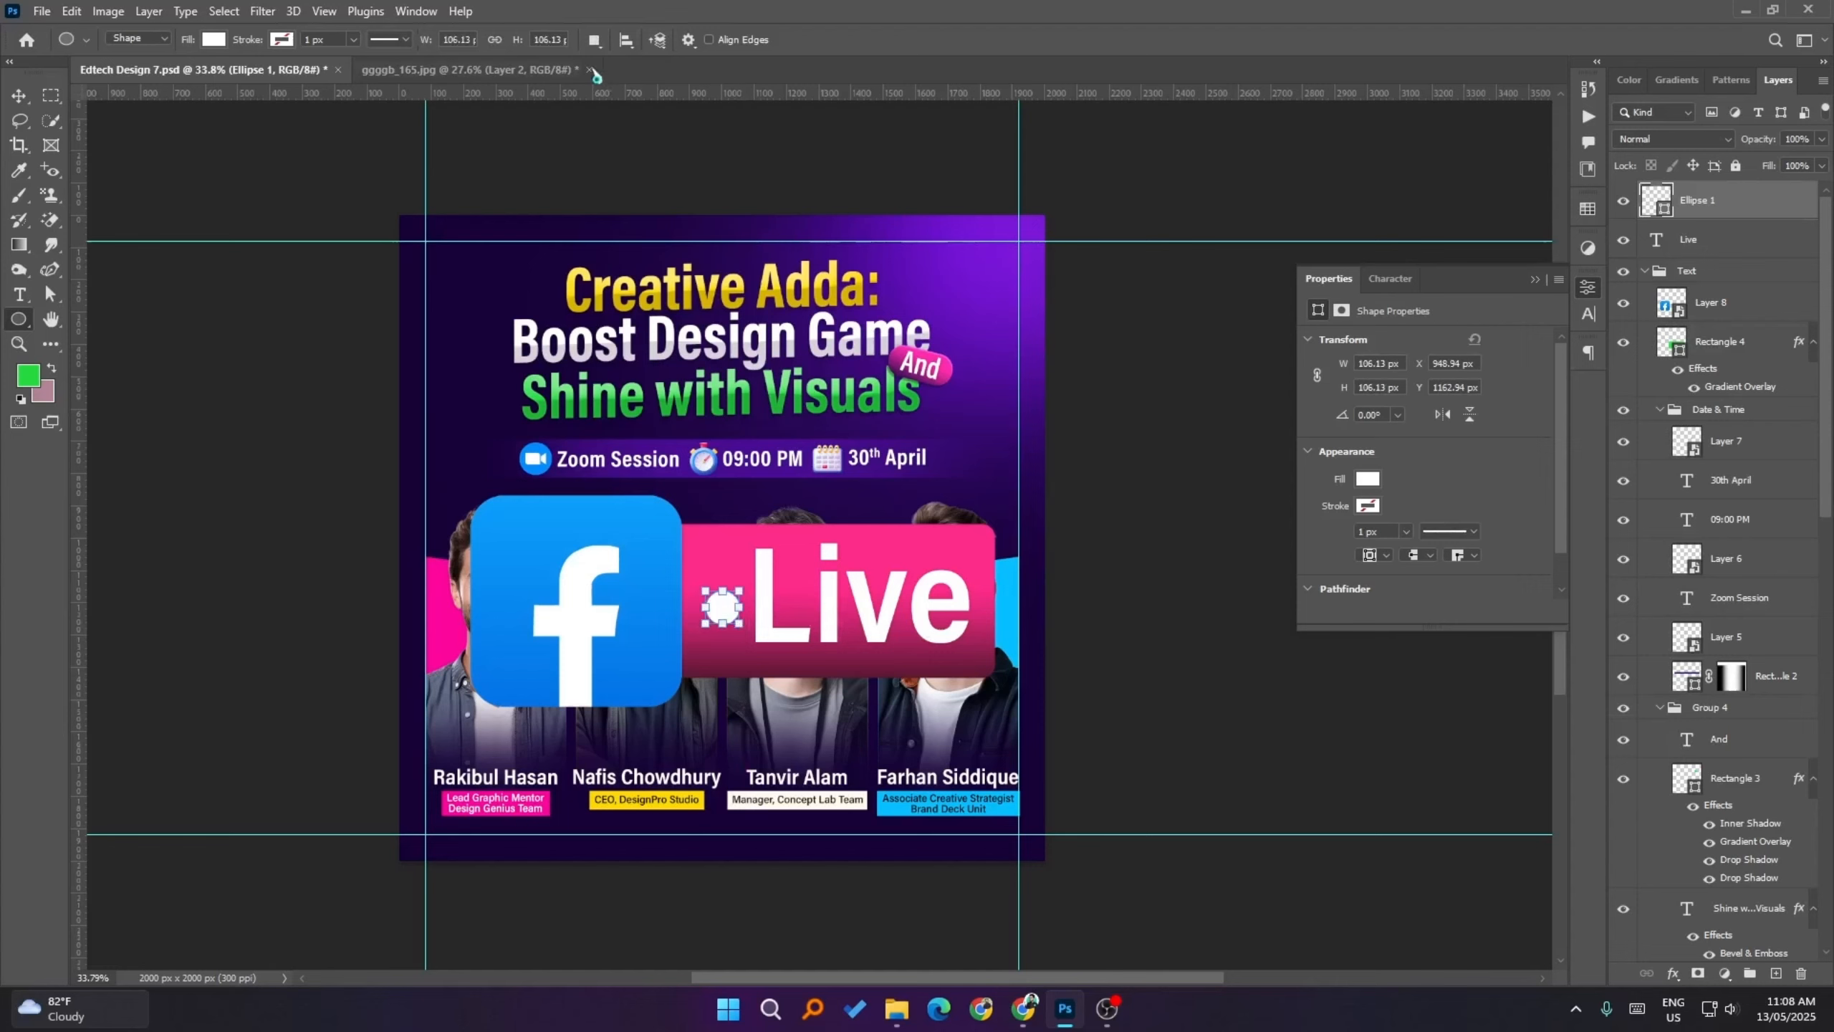
# - Centre the white dot vertically on the pink bar and nudge it 10 px left
pyautogui.keyDown('ctrl'); pyautogui.click(1670, 342); pyautogui.keyUp('ctrl')
pyautogui.press('v')
pyautogui.click(560, 41)
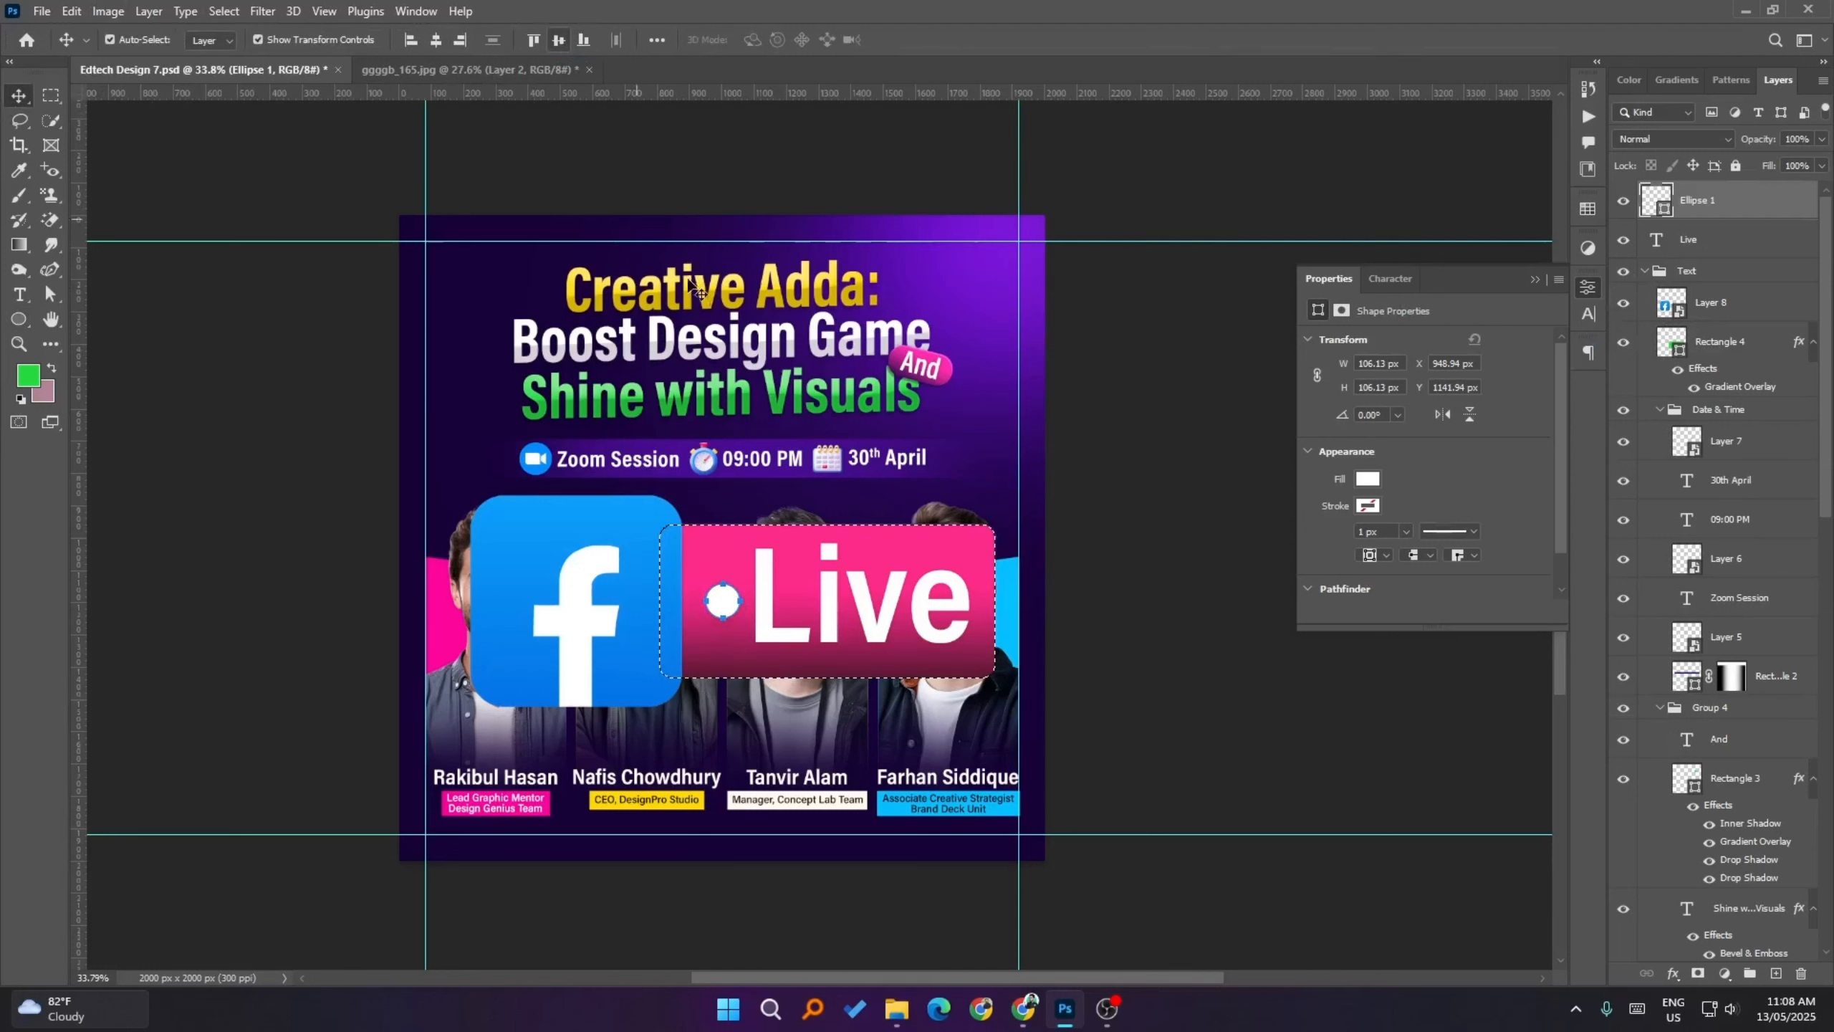
pyautogui.hotkey('ctrl', 'd')
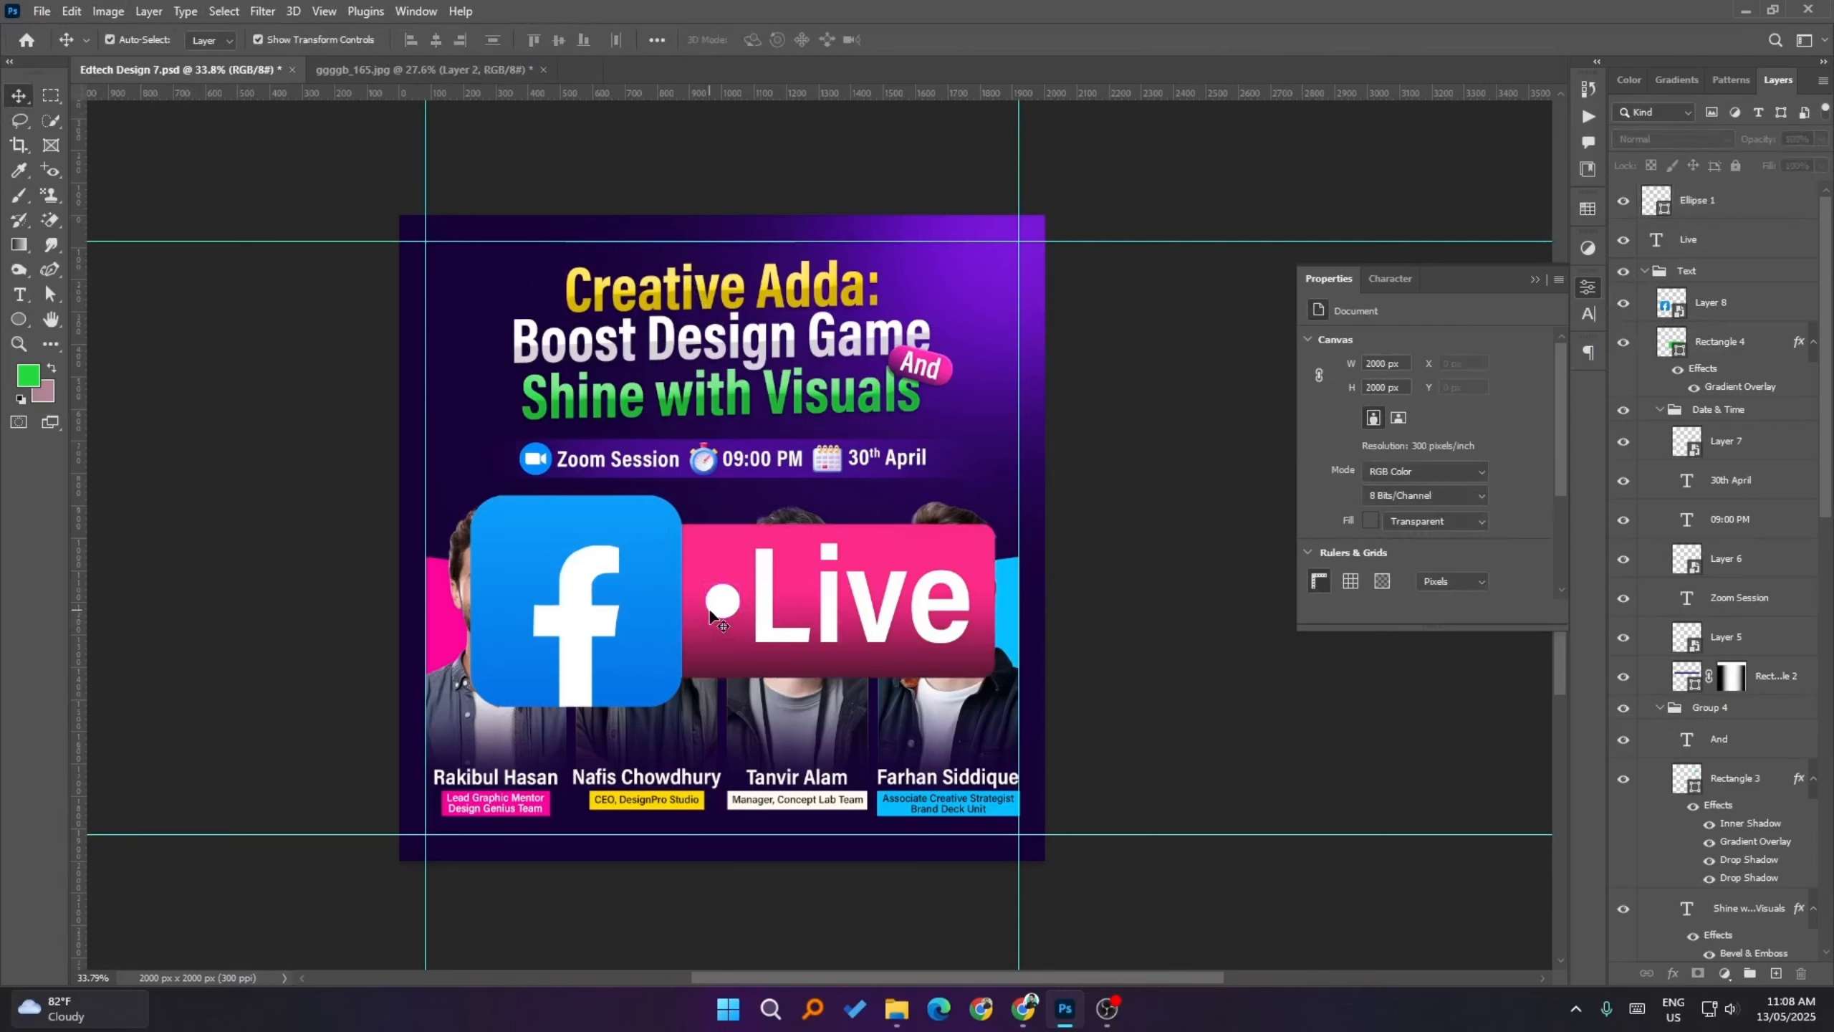
pyautogui.hotkey('shift', 'Left')
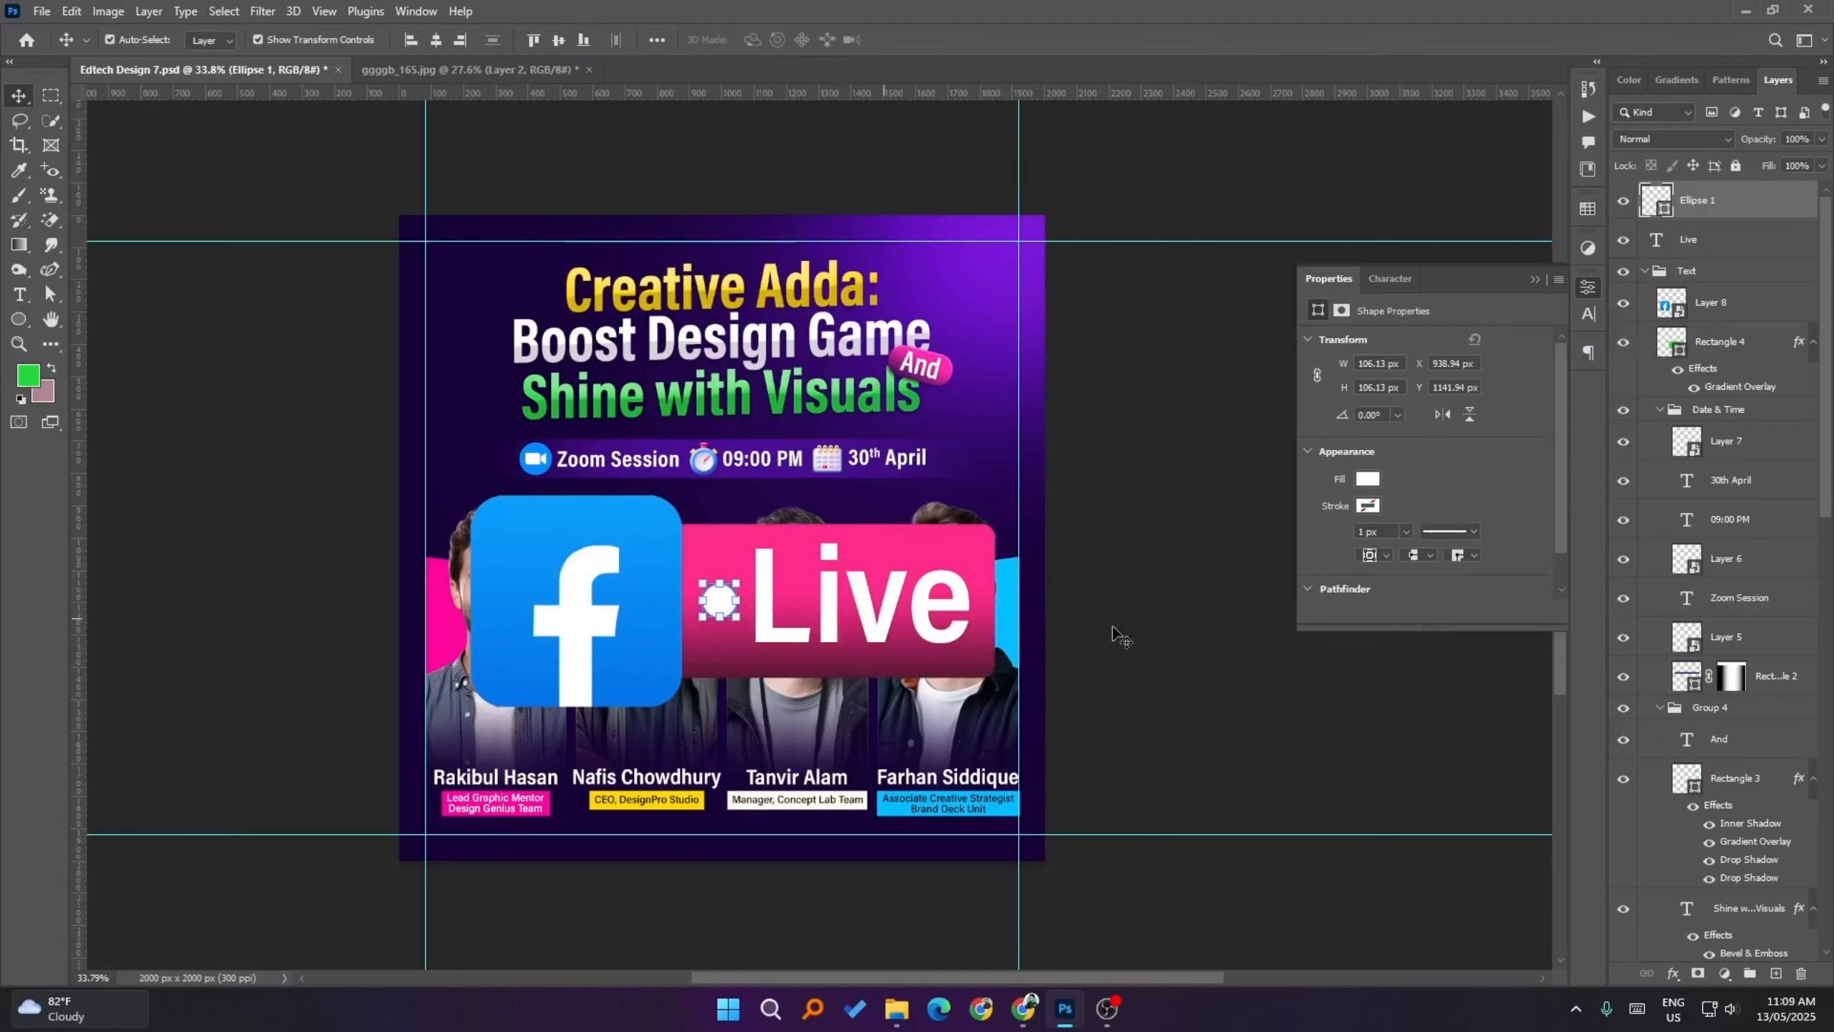
pyautogui.click(1328, 668)
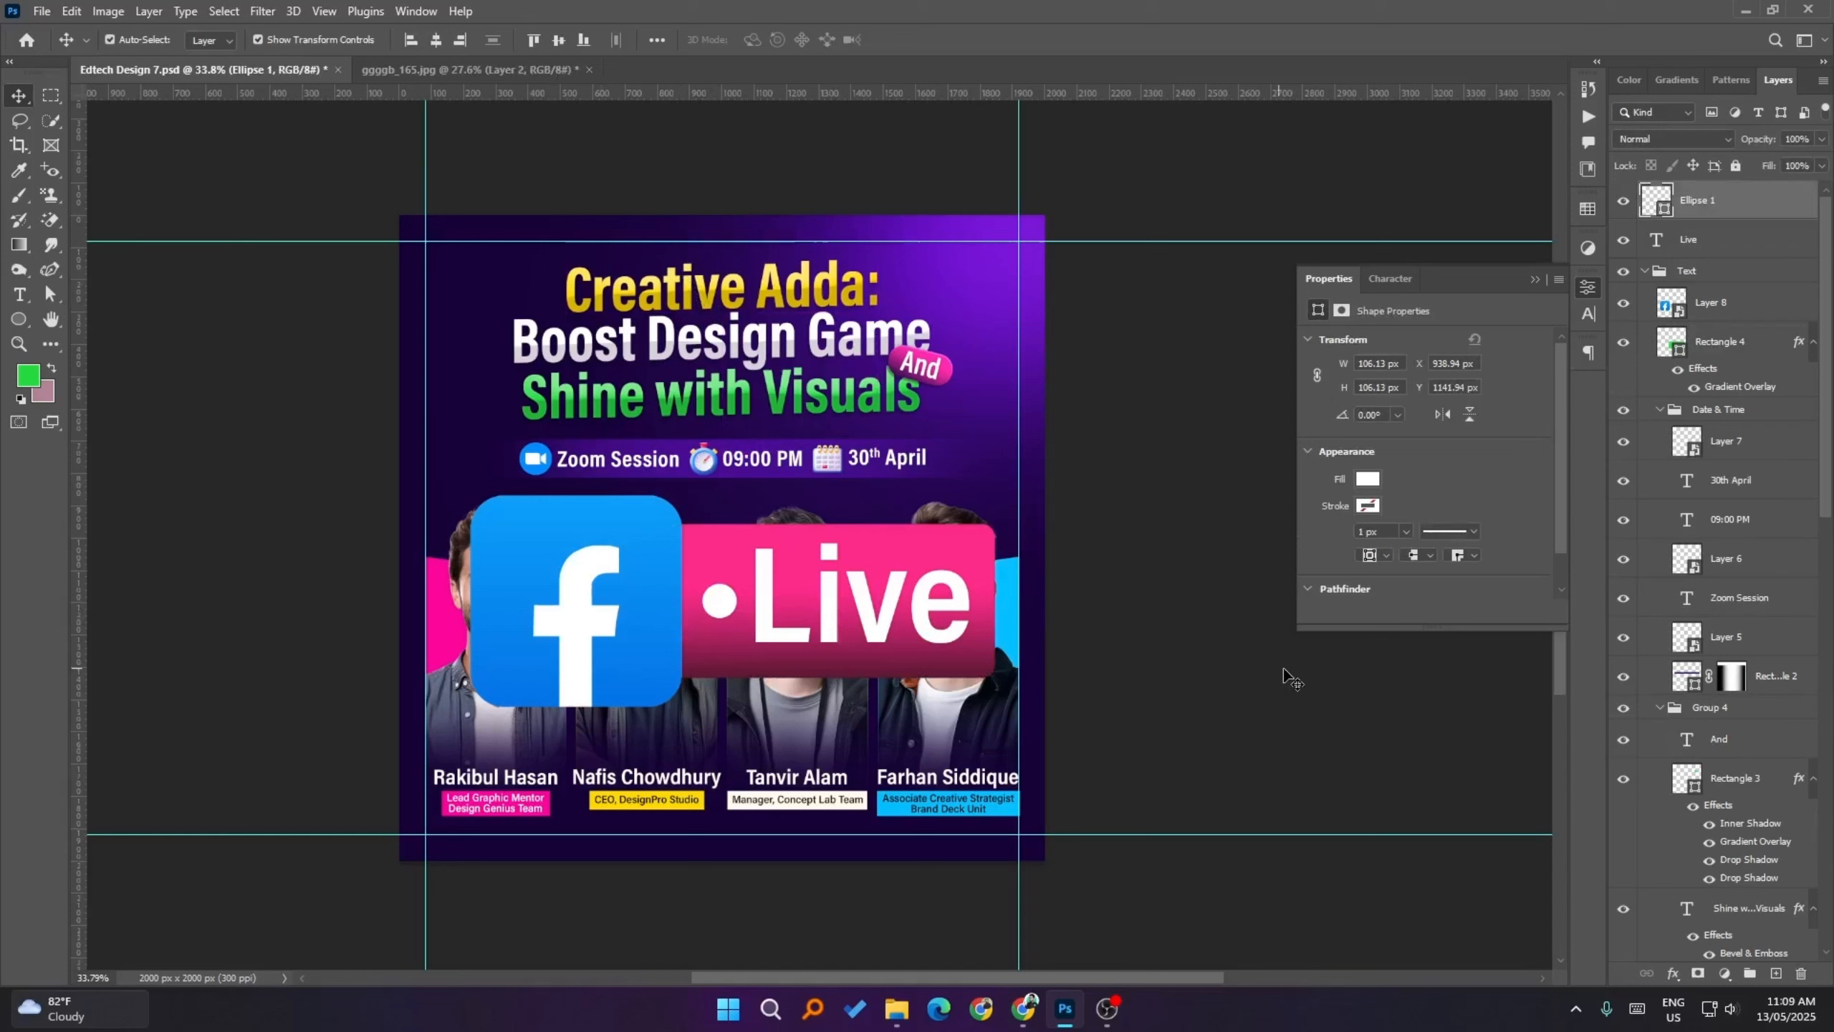
# - Shrink the pink bar slightly, nudge the Live text, and select it with the dot
pyautogui.click(968, 553)
pyautogui.moveTo(993, 527); pyautogui.dragTo(987, 529)
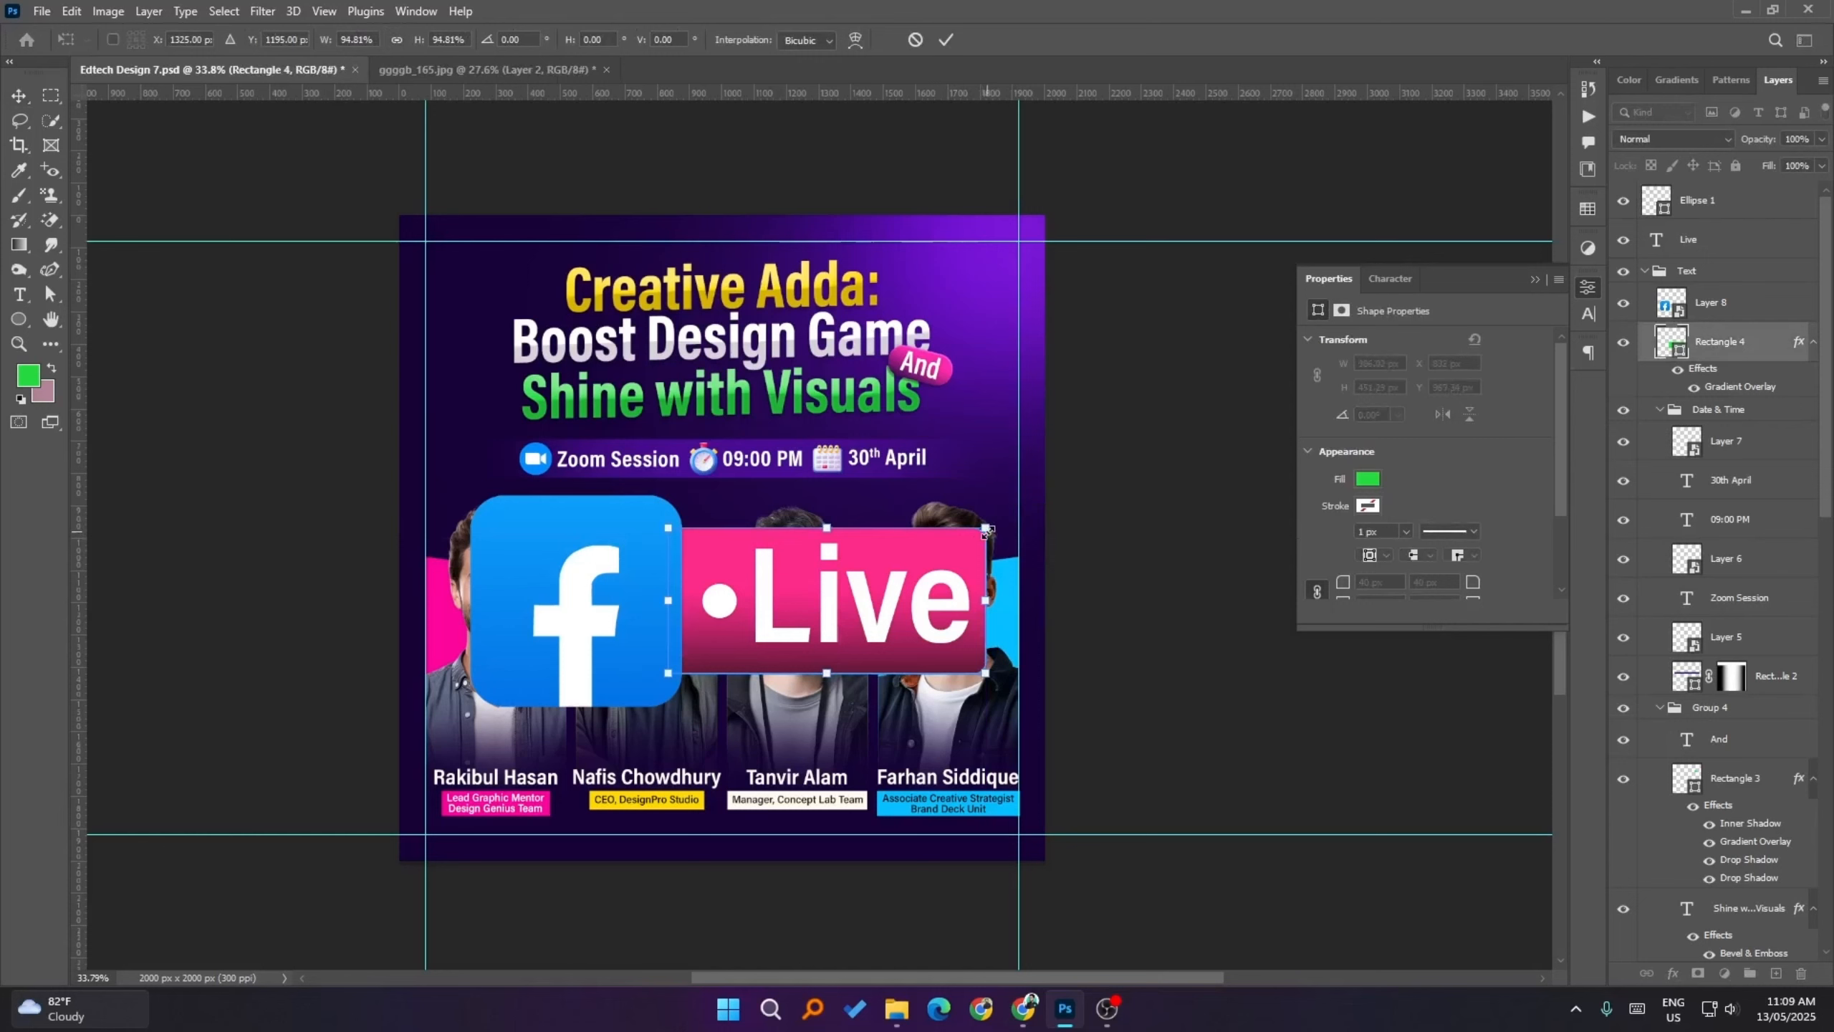
pyautogui.click(946, 39)
pyautogui.click(928, 618)
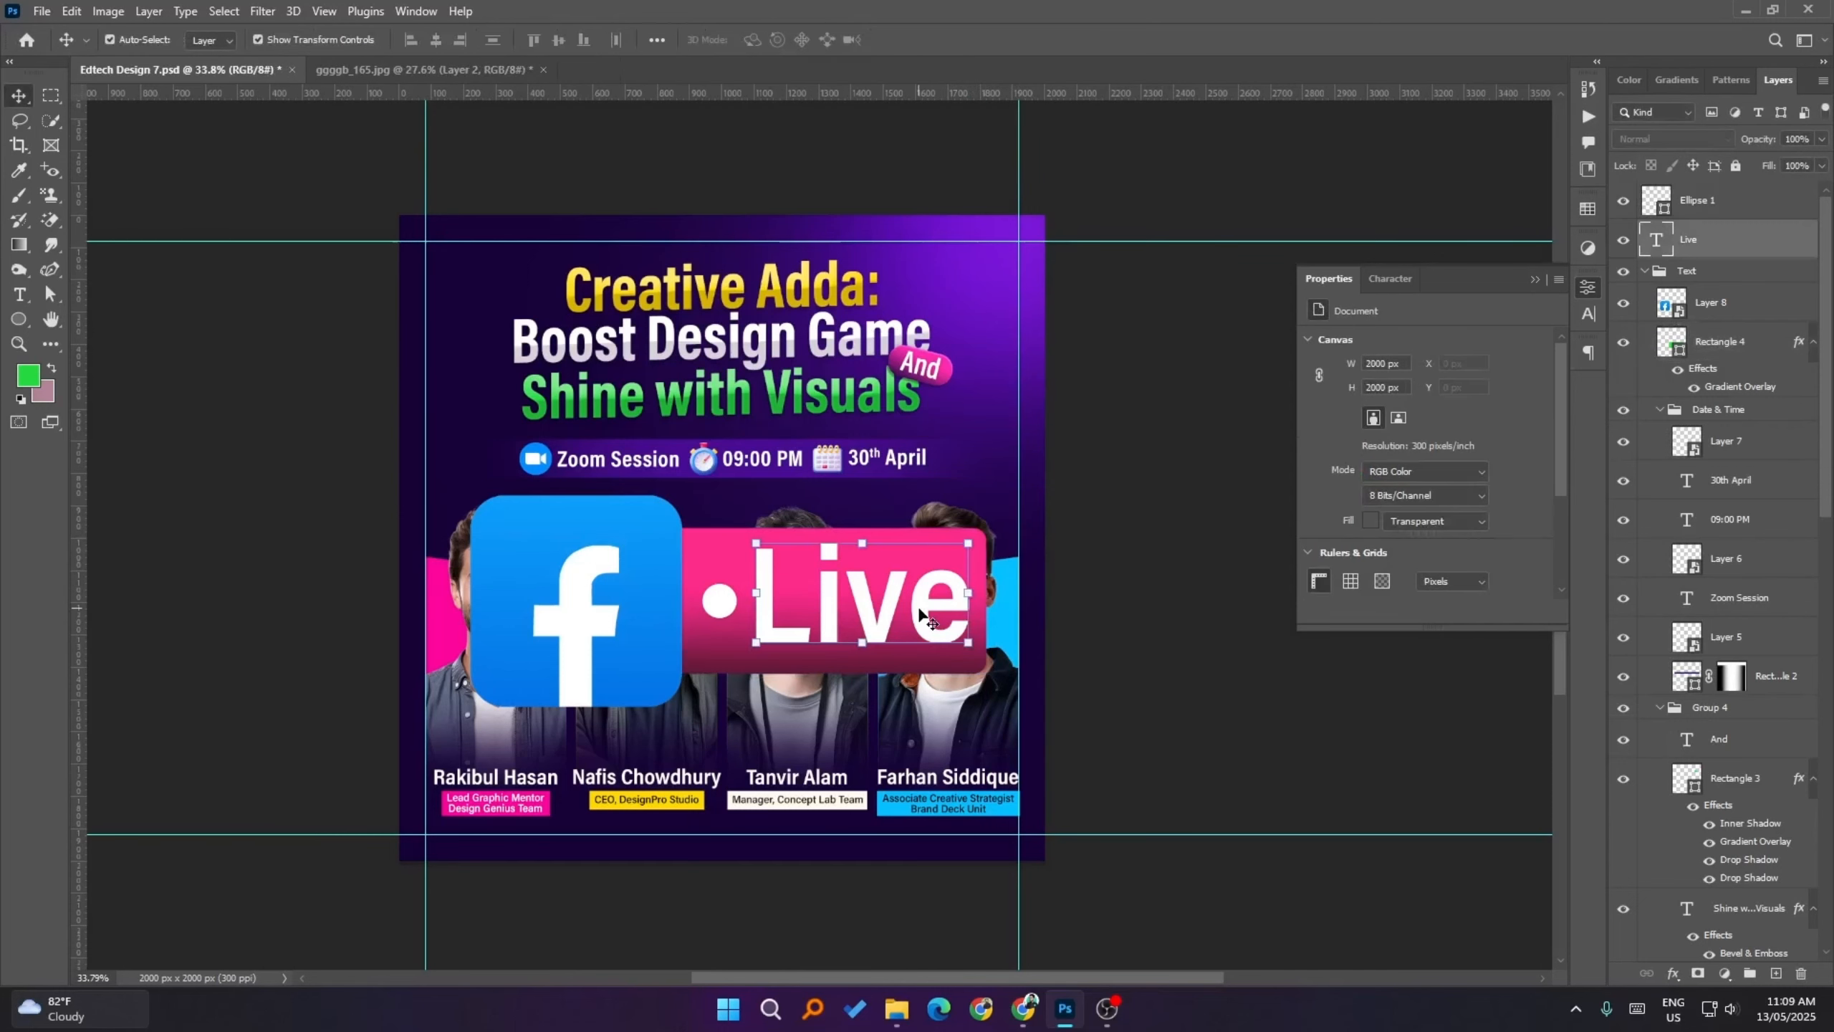
pyautogui.press('Left')
pyautogui.press('Left')
pyautogui.press('Left')
pyautogui.press('Left')
pyautogui.press('Left')
pyautogui.press('Left')
pyautogui.press('Down')
pyautogui.press('Down')
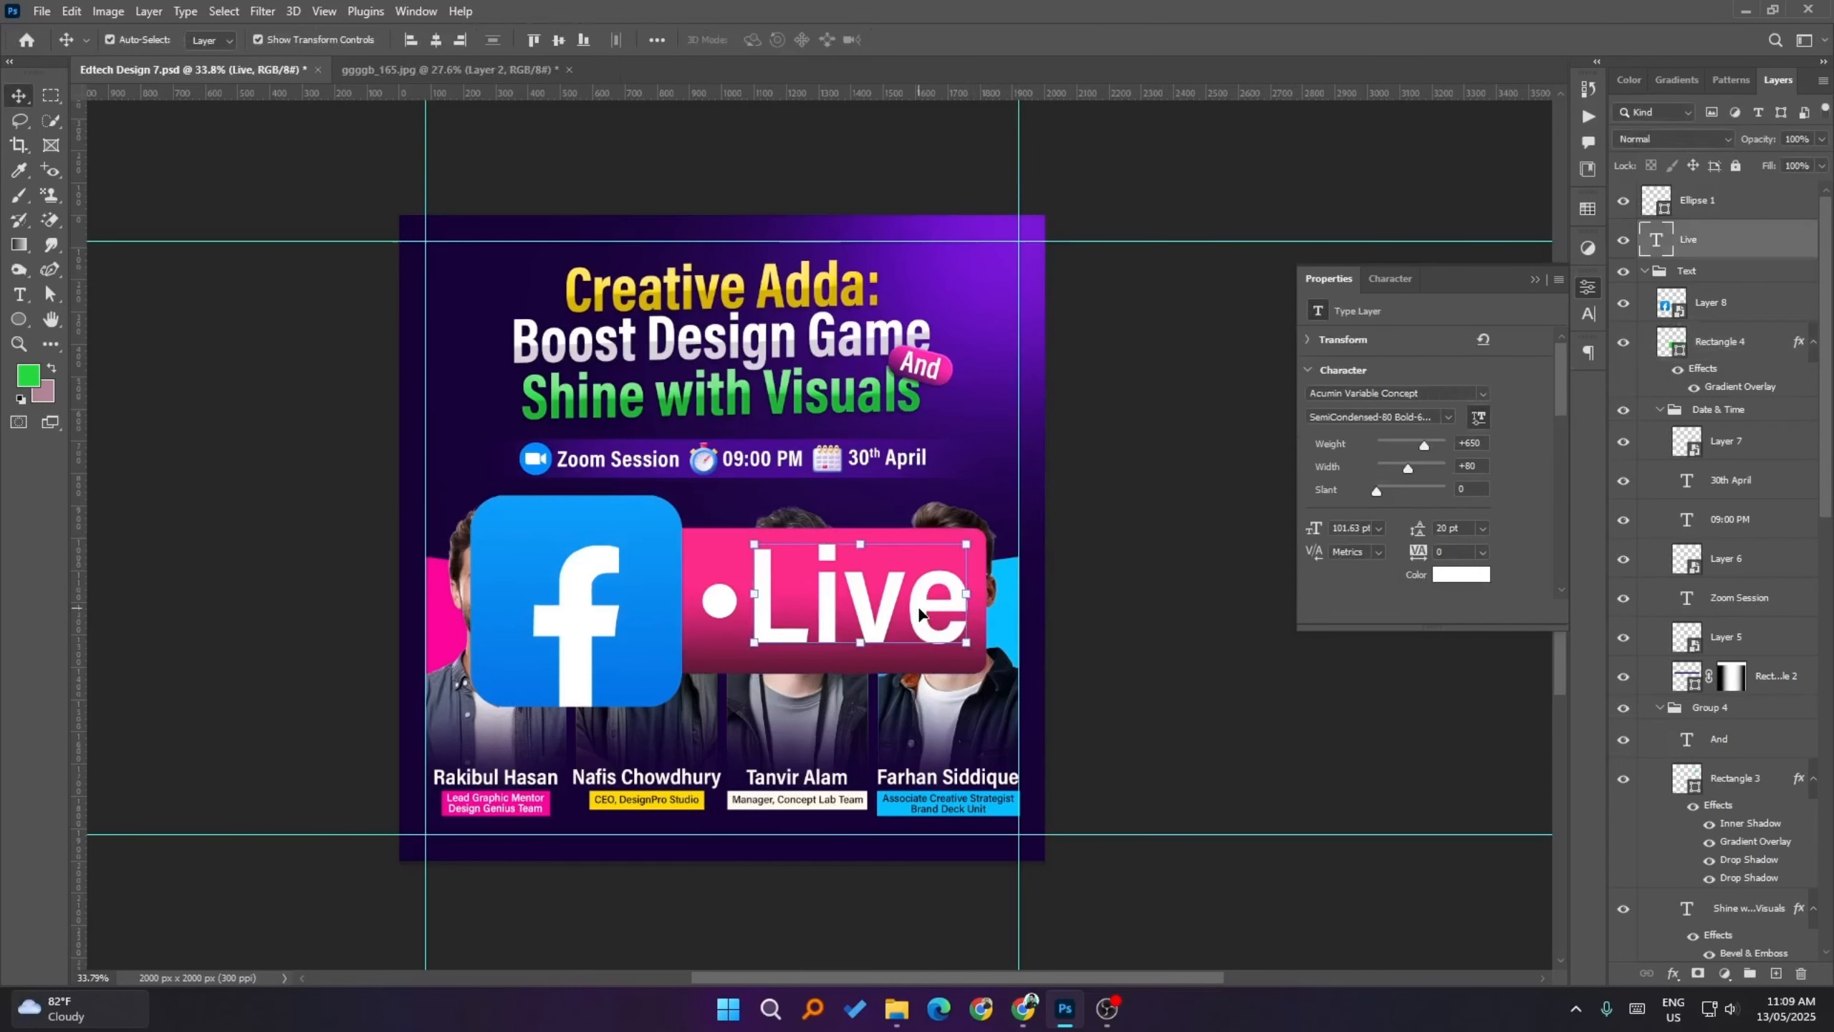
pyautogui.keyDown('shift'); pyautogui.click(720, 599); pyautogui.keyUp('shift')
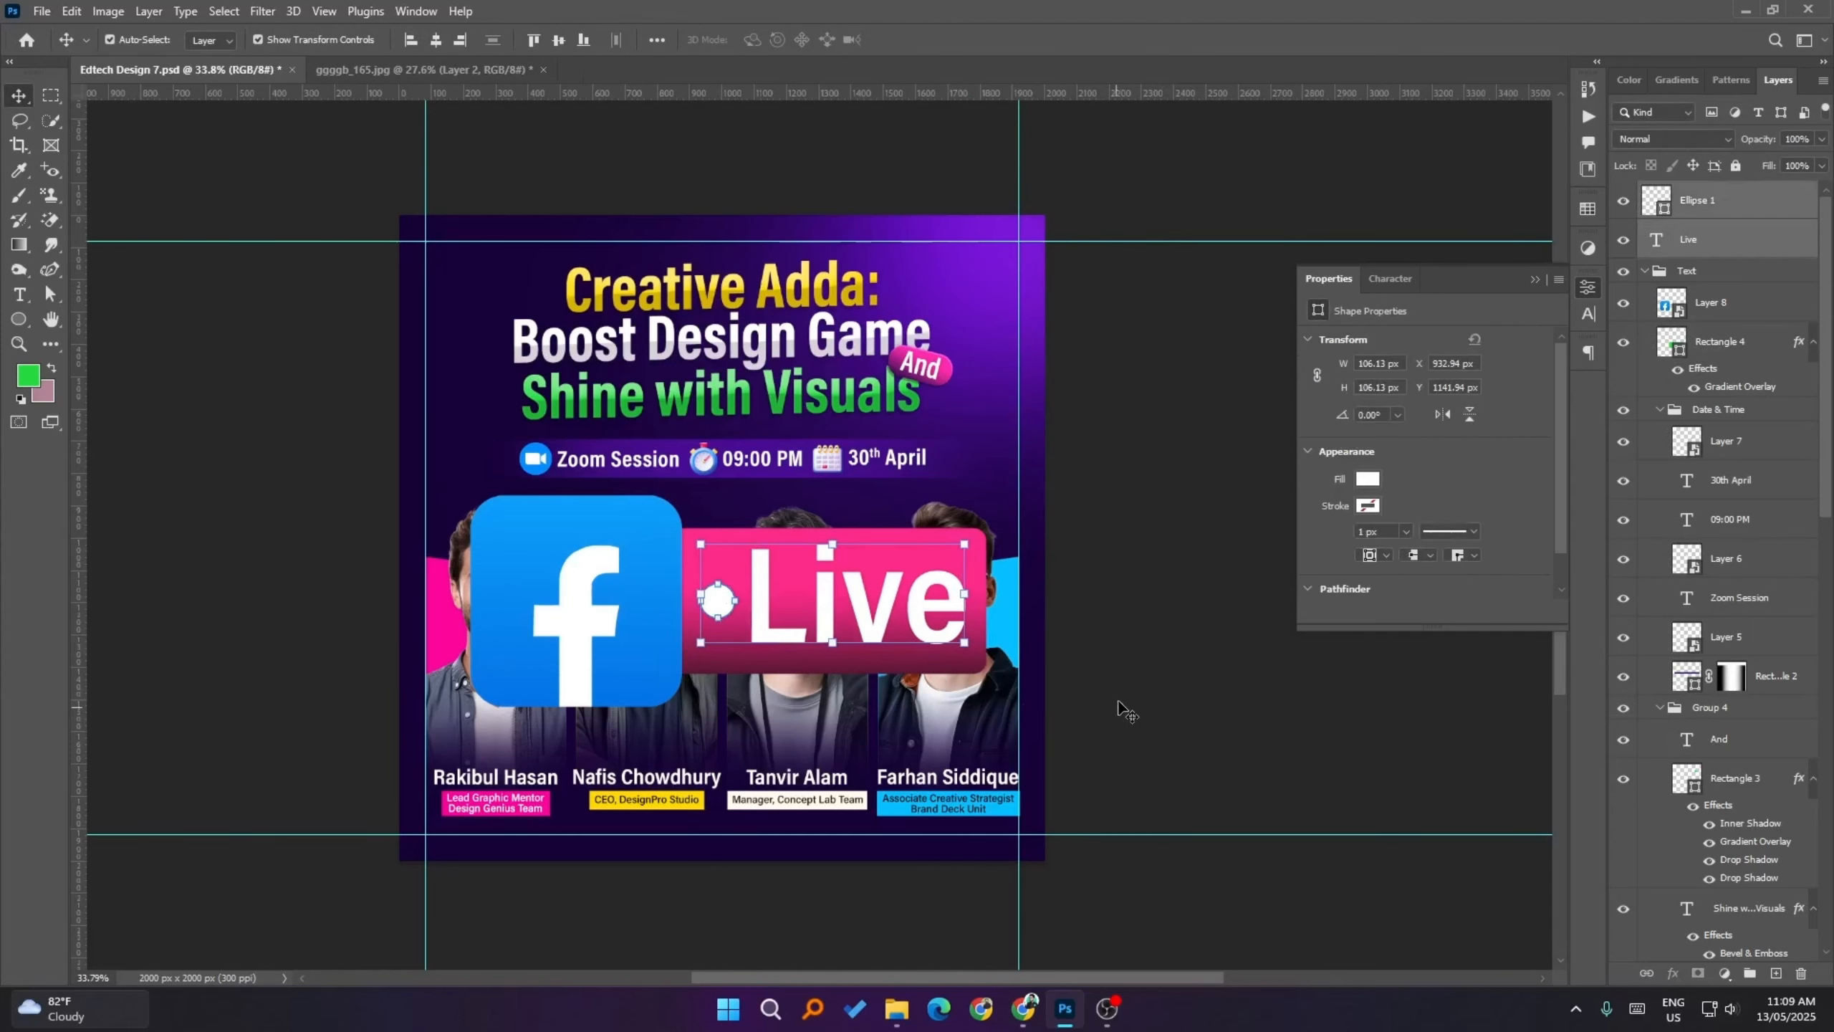
# - Group the Facebook logo, white dot, Live text and pink bar layers
pyautogui.click(1089, 656)
pyautogui.scroll(-3, 1009, 614)
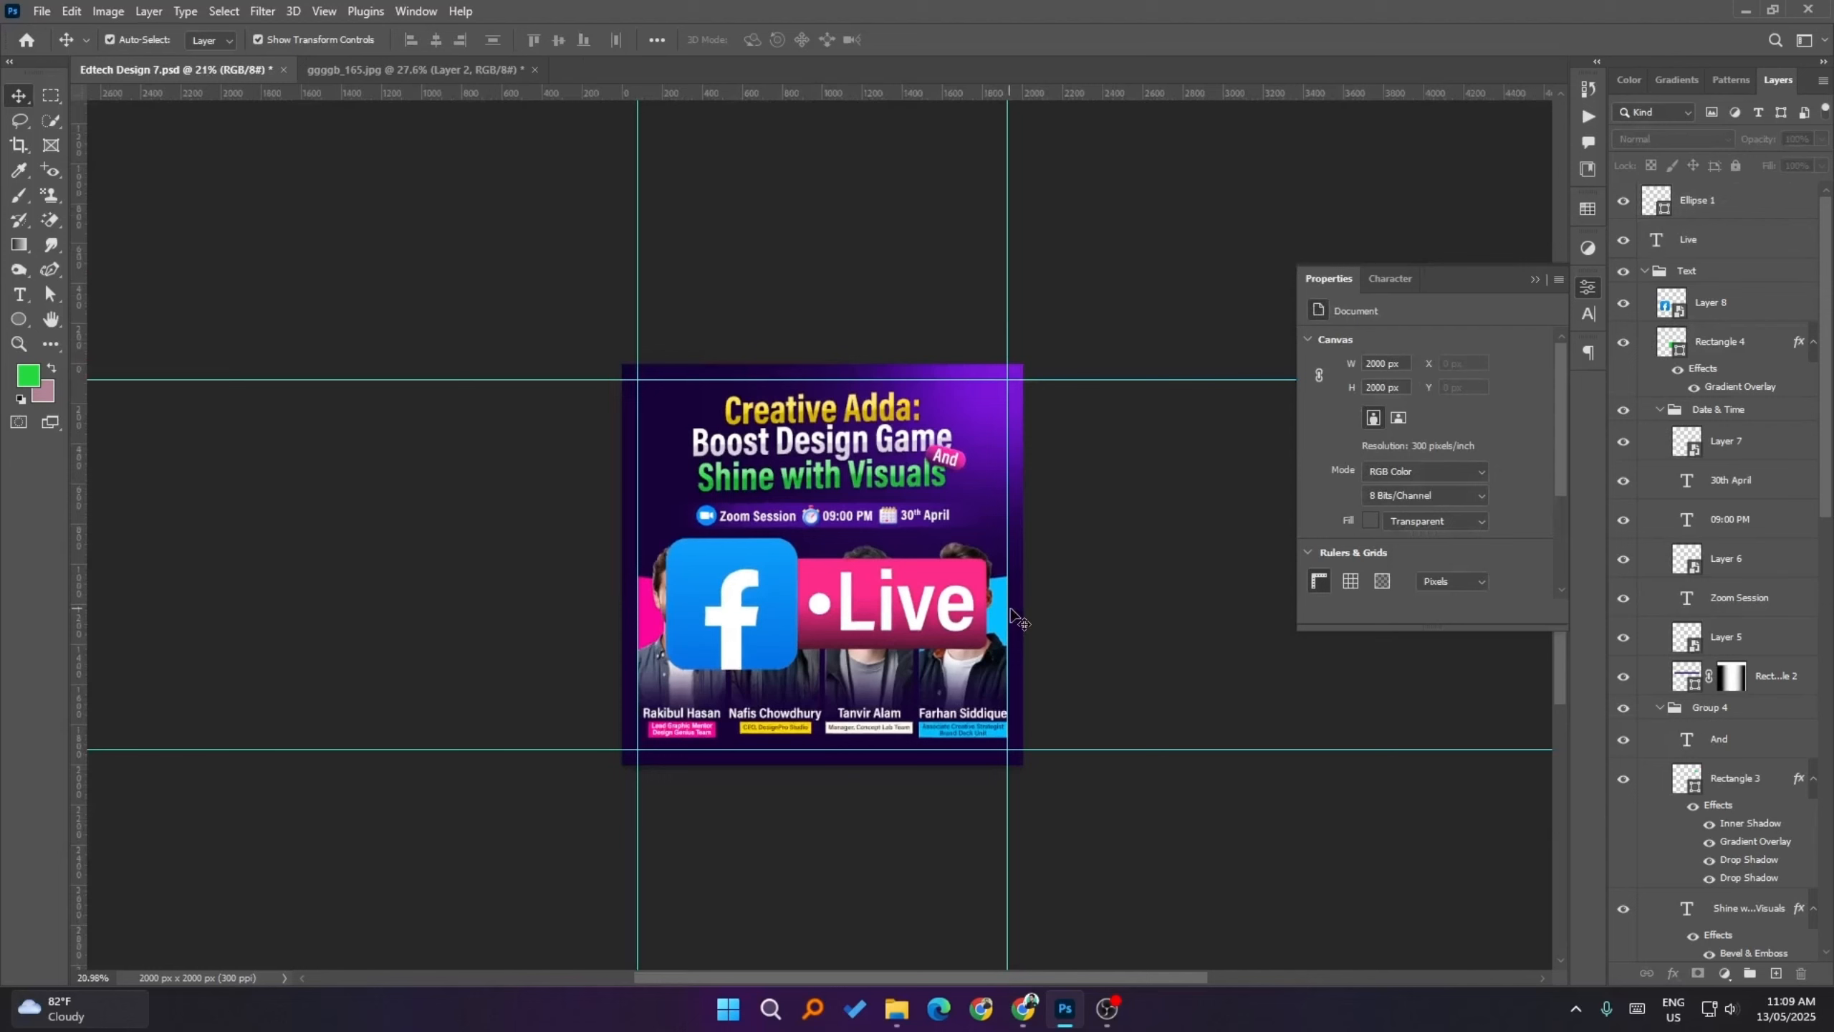
pyautogui.click(1710, 304)
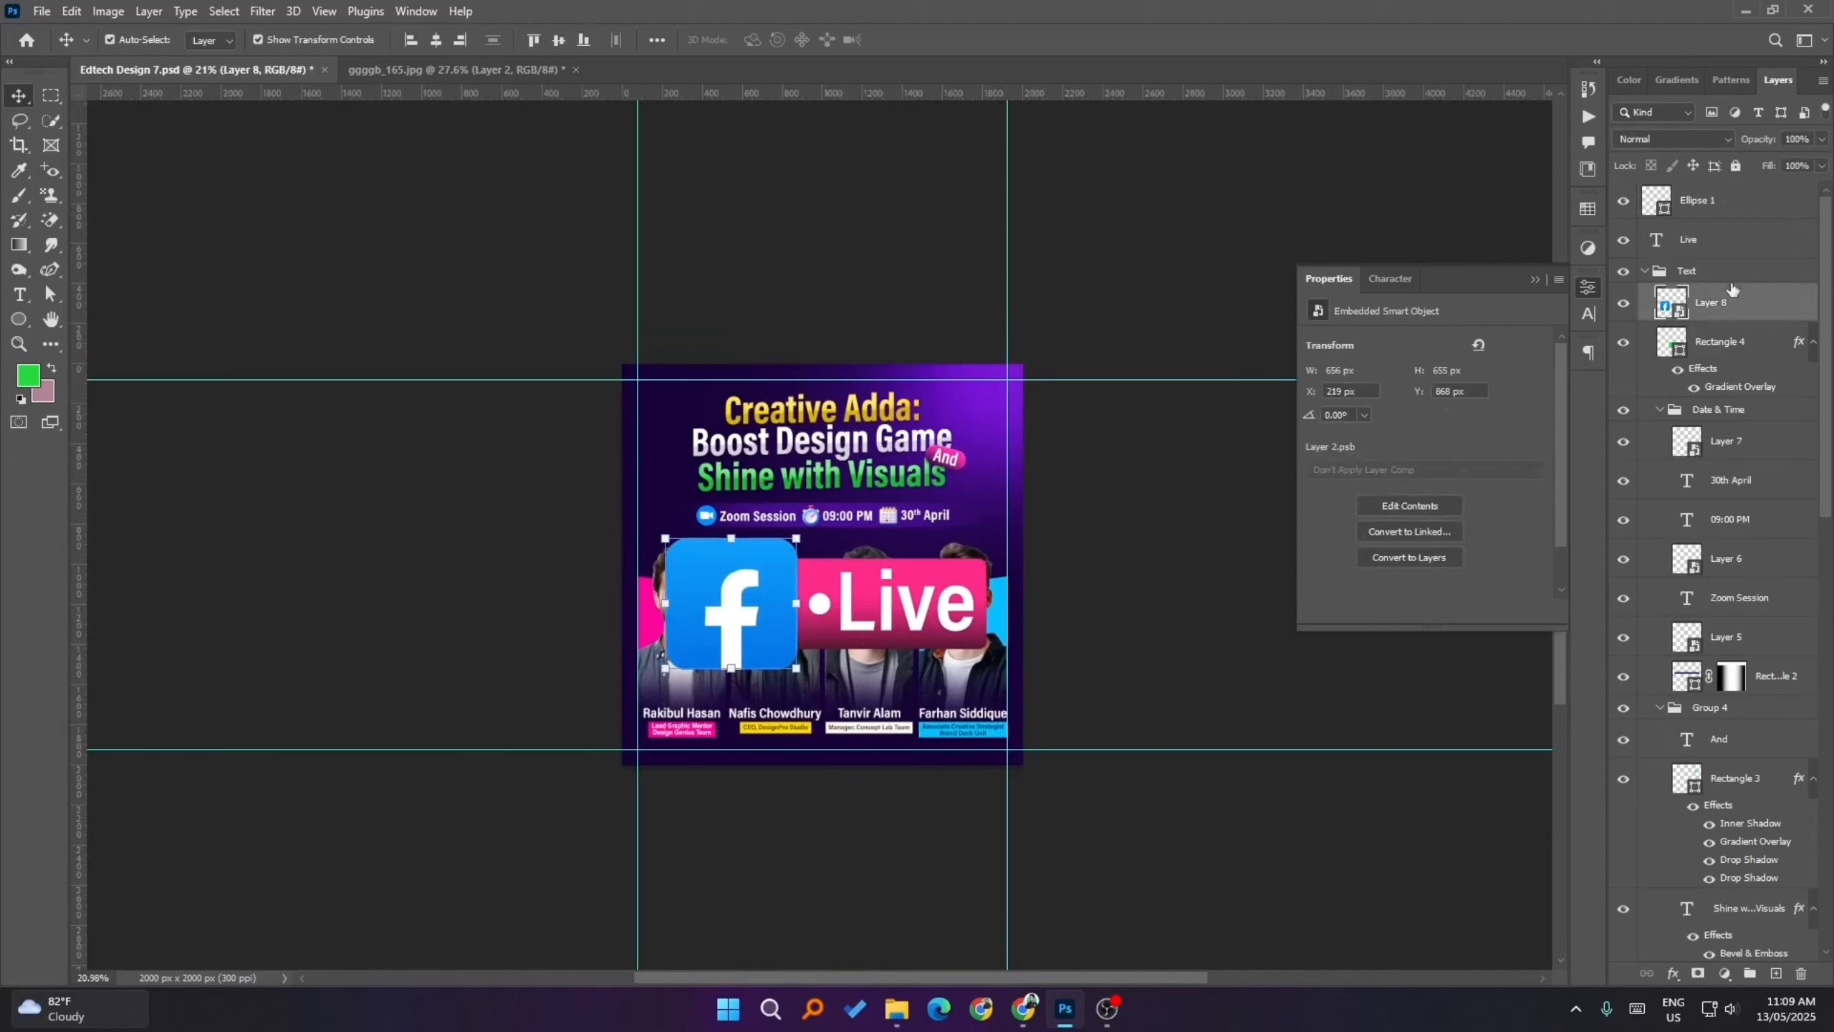
pyautogui.click(1711, 217)
pyautogui.keyDown('shift'); pyautogui.click(1702, 245); pyautogui.keyUp('shift')
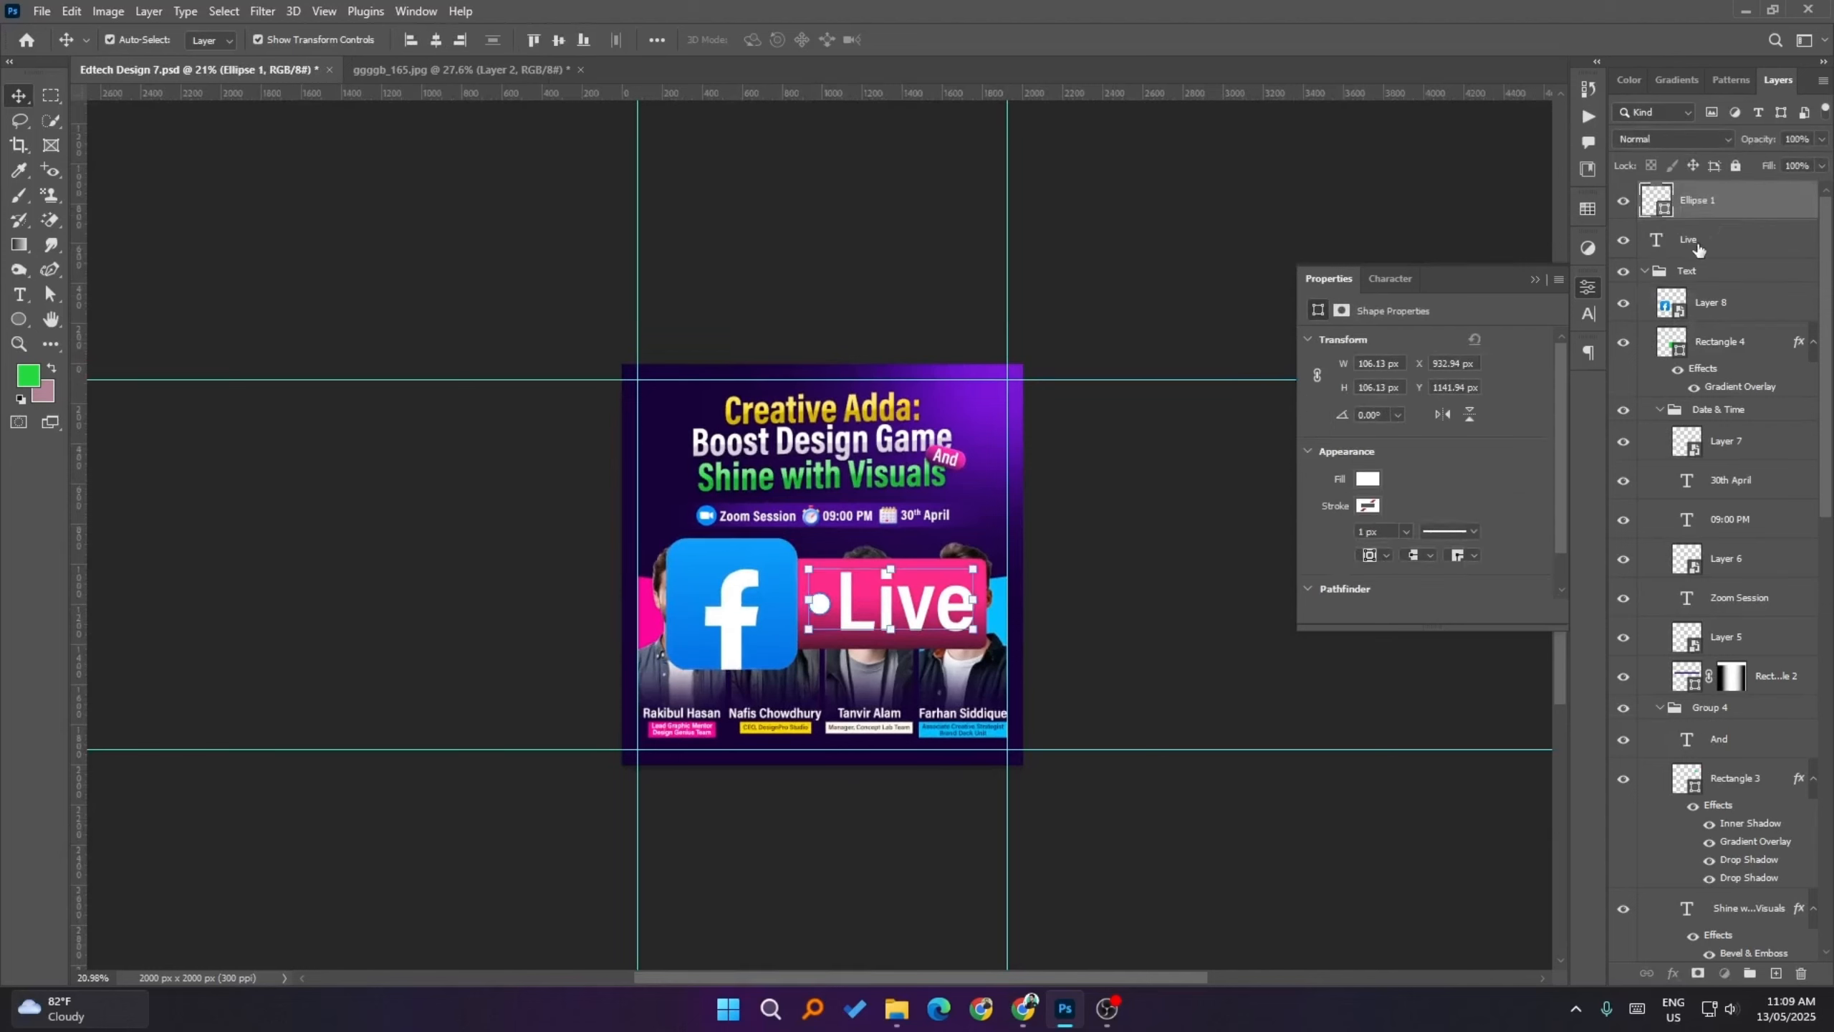
pyautogui.moveTo(1702, 245); pyautogui.dragTo(1710, 281)
pyautogui.keyDown('shift'); pyautogui.click(1719, 354); pyautogui.keyUp('shift')
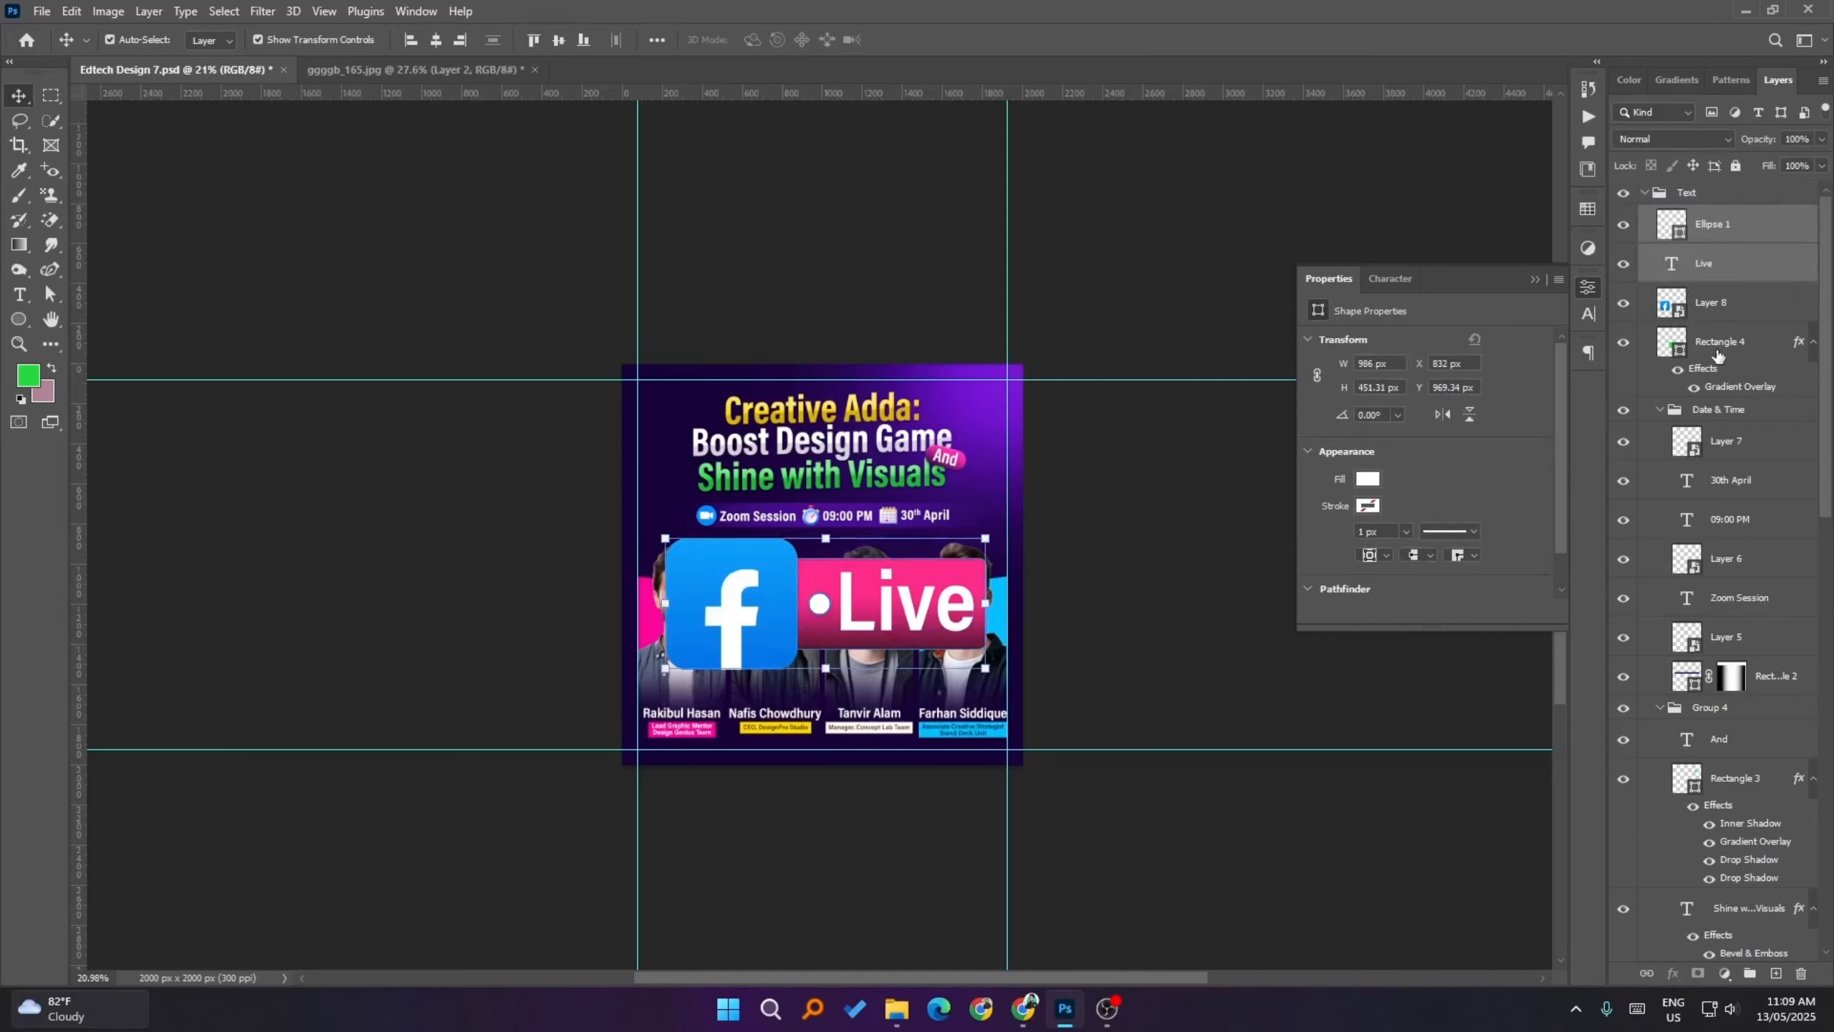
pyautogui.hotkey('ctrl', 'g')
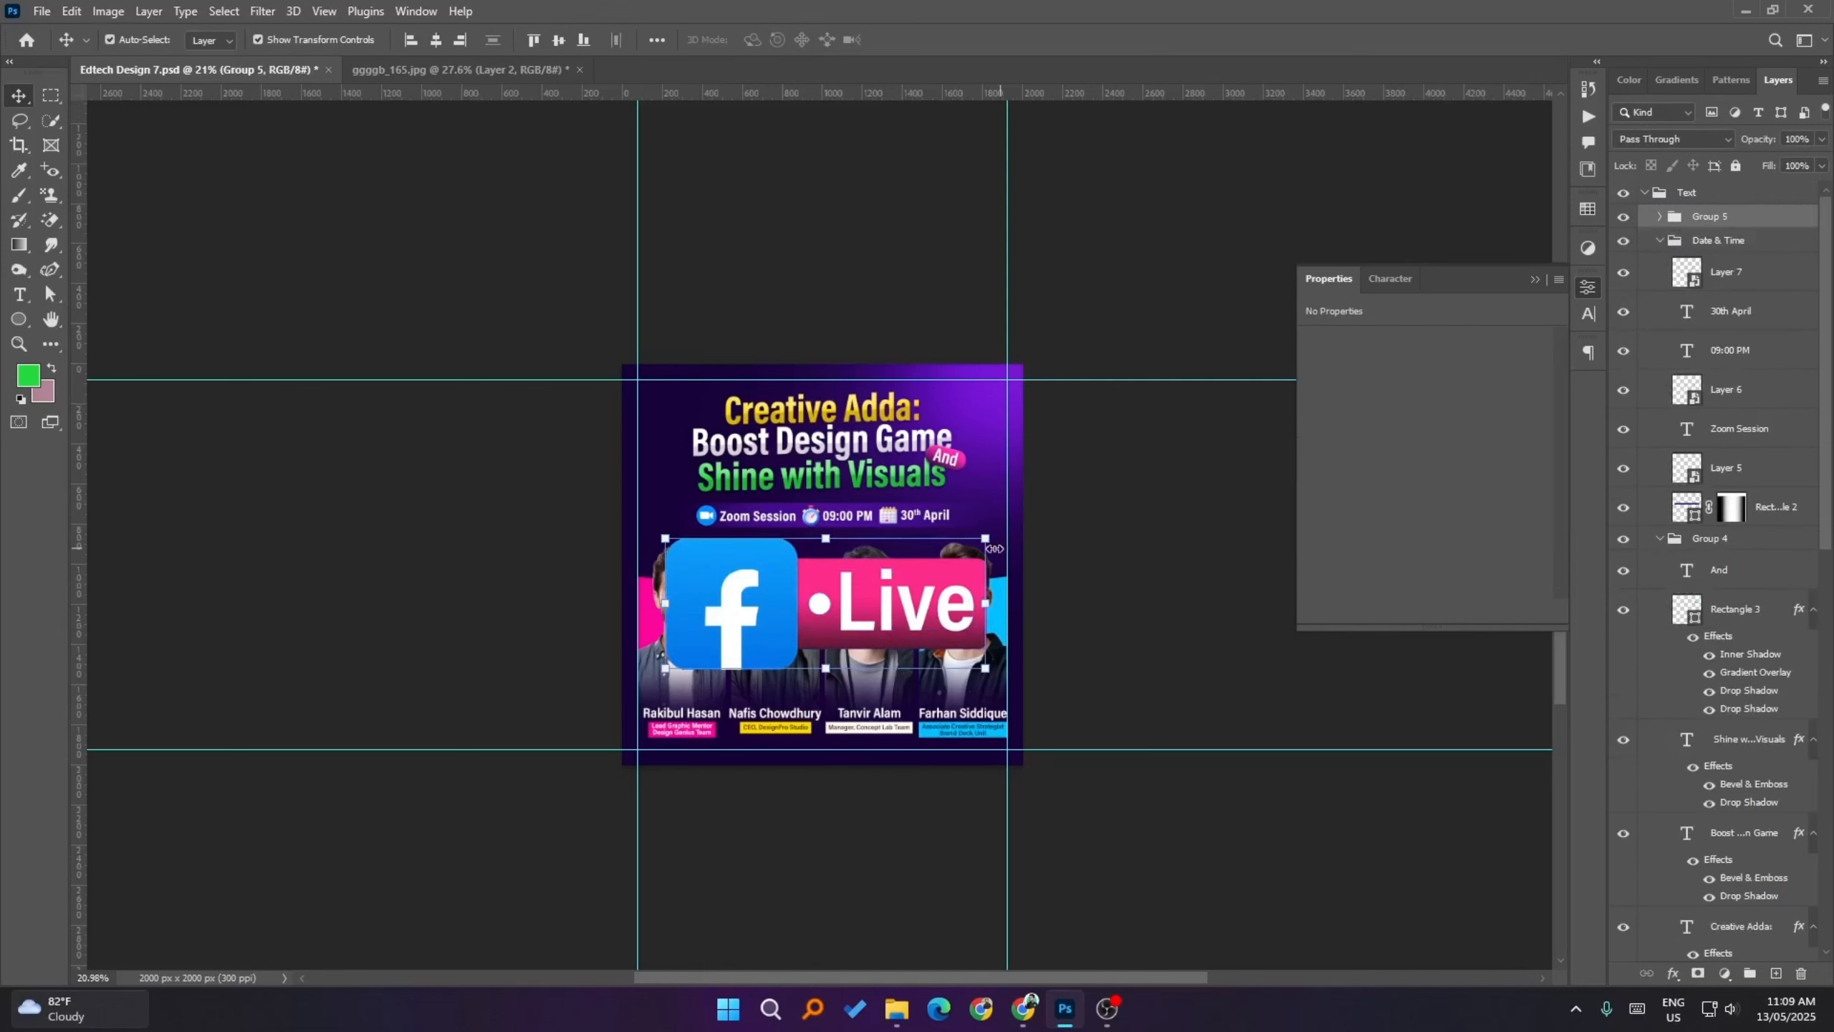
# - Scale the badge group down to about 37.65% over the middle portraits
pyautogui.hotkey('ctrl', 't')
pyautogui.moveTo(986, 538); pyautogui.dragTo(946, 576)
pyautogui.moveTo(900, 583); pyautogui.dragTo(873, 593)
pyautogui.press('Return')
pyautogui.click(1253, 644)
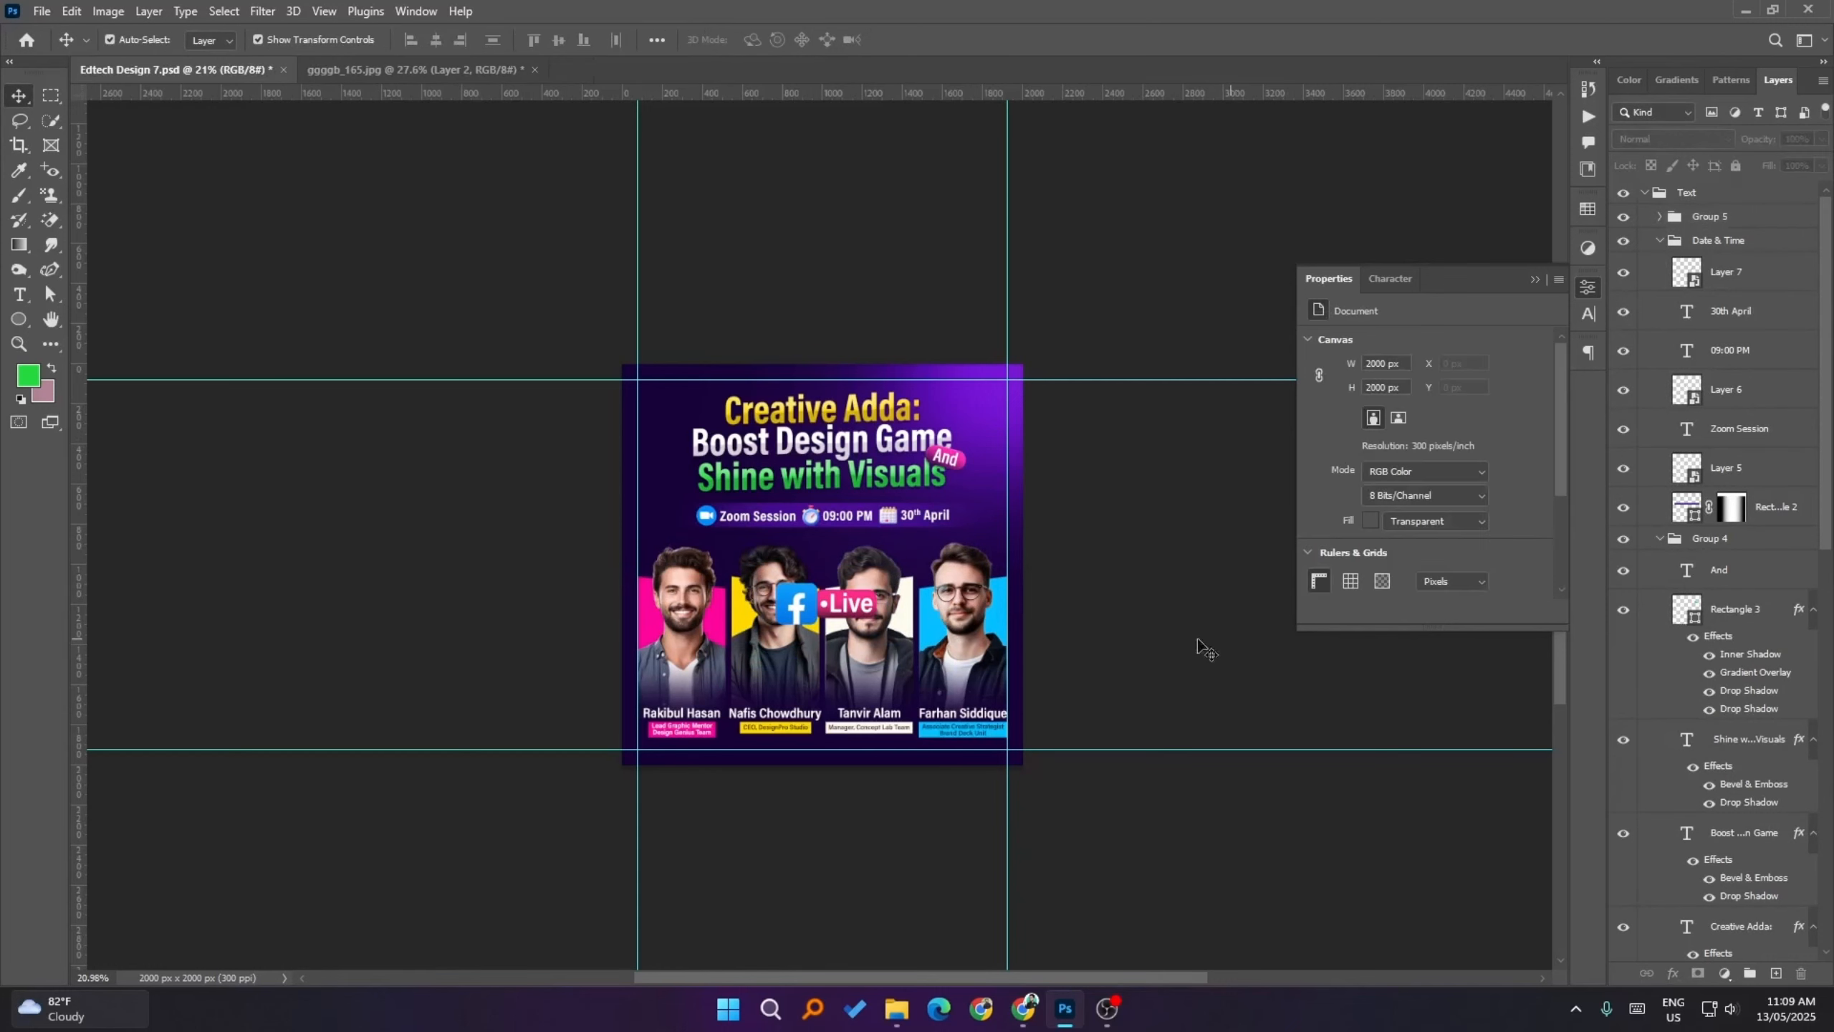
pyautogui.scroll(10, 911, 600)
# - Set the badge text to All Caps LIVE and lower its font size slightly
pyautogui.scroll(-3, 804, 614)
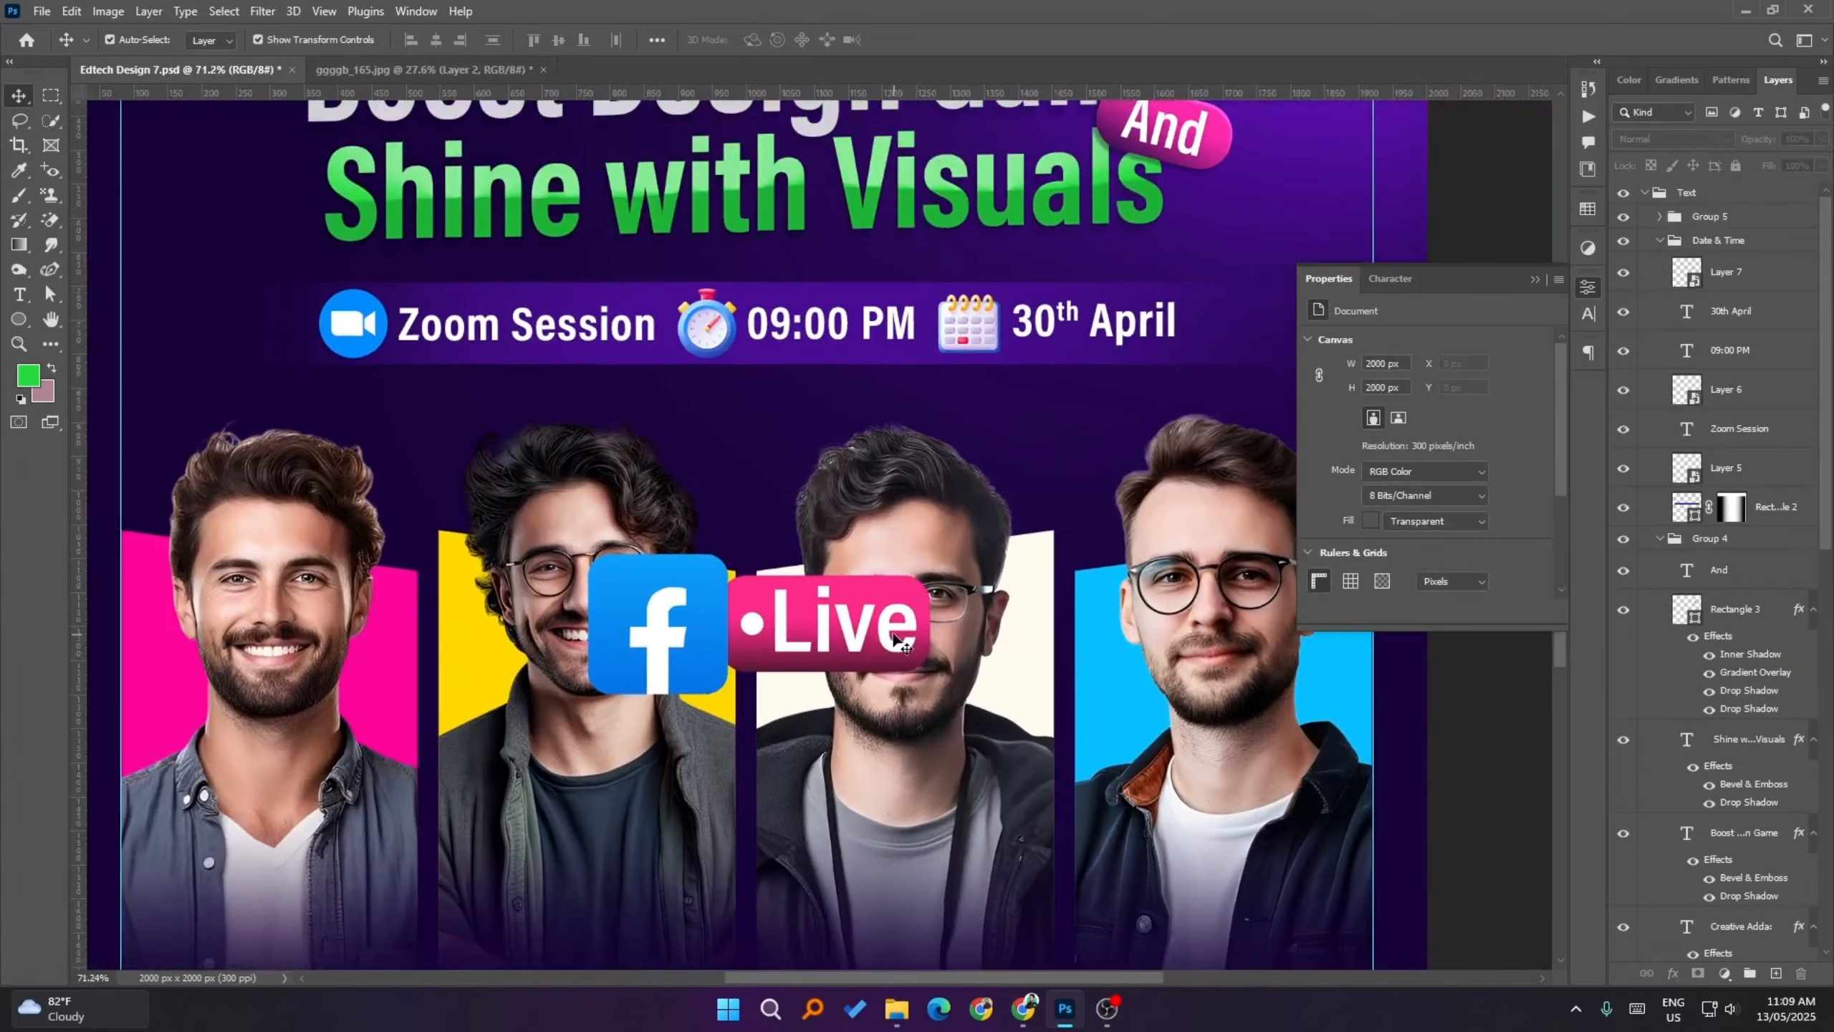
pyautogui.click(804, 614)
pyautogui.click(1589, 313)
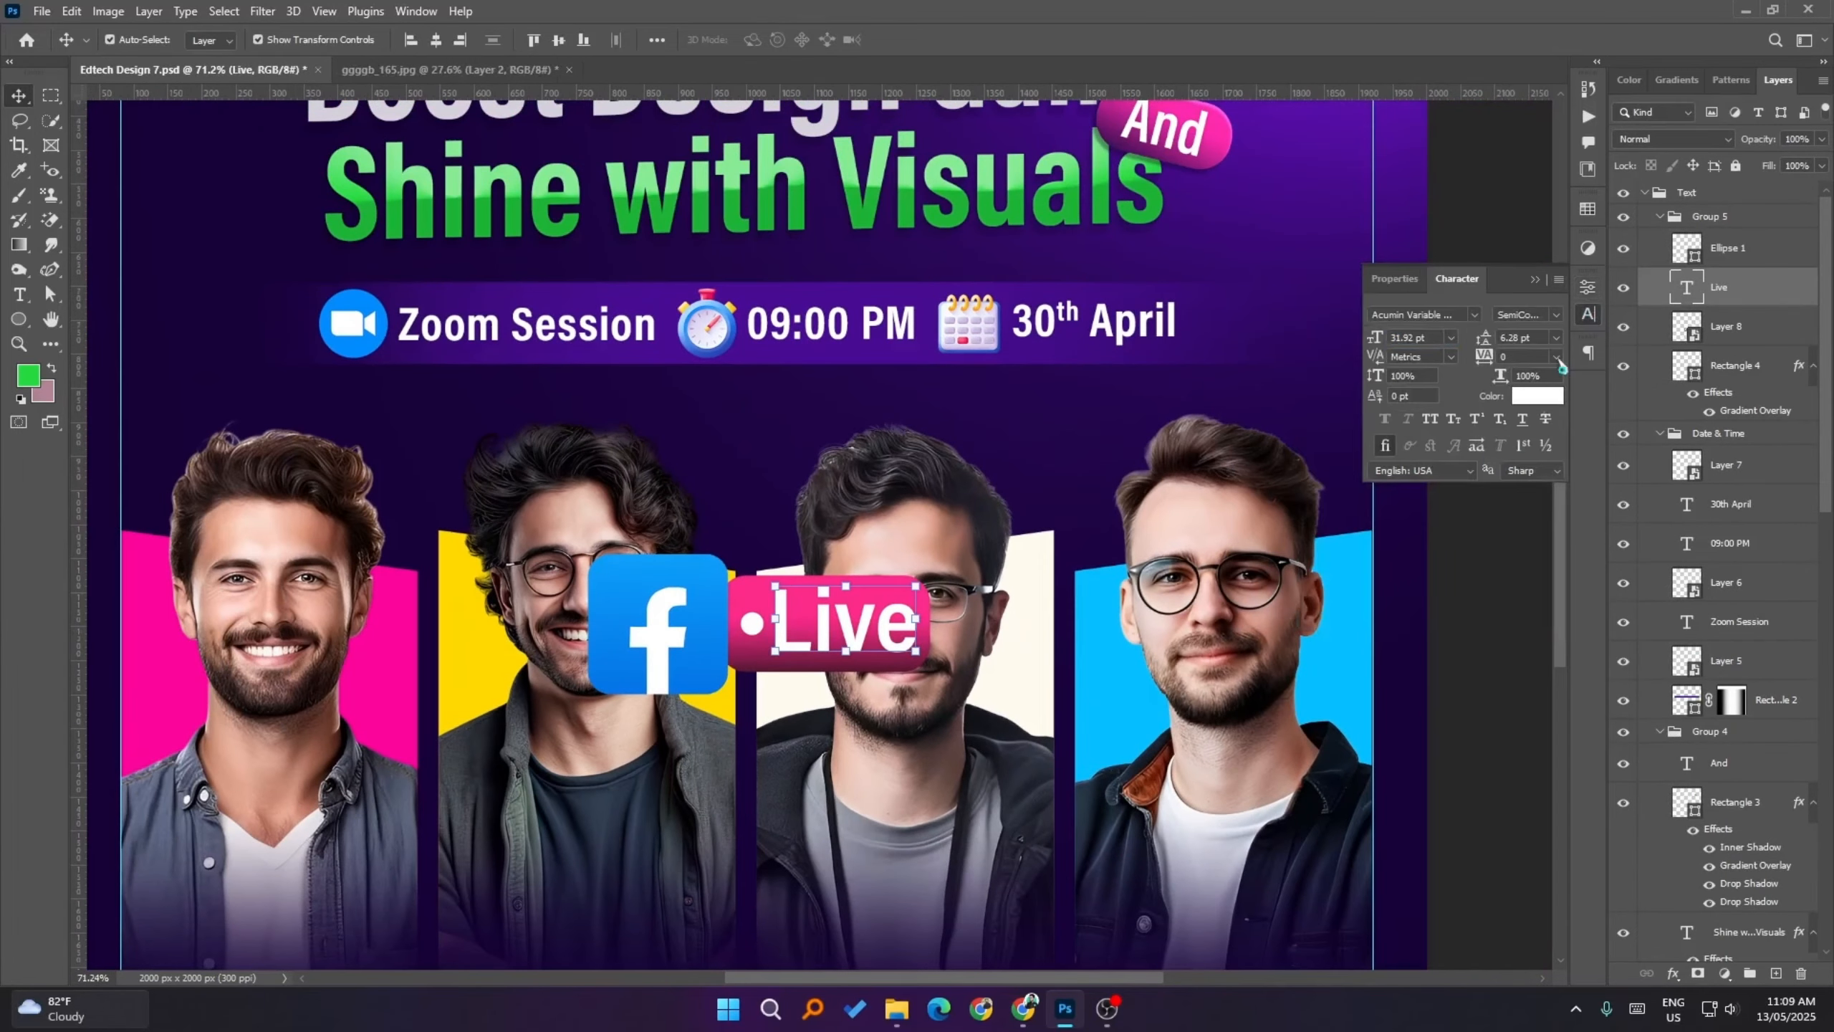
pyautogui.click(1430, 419)
pyautogui.click(1498, 698)
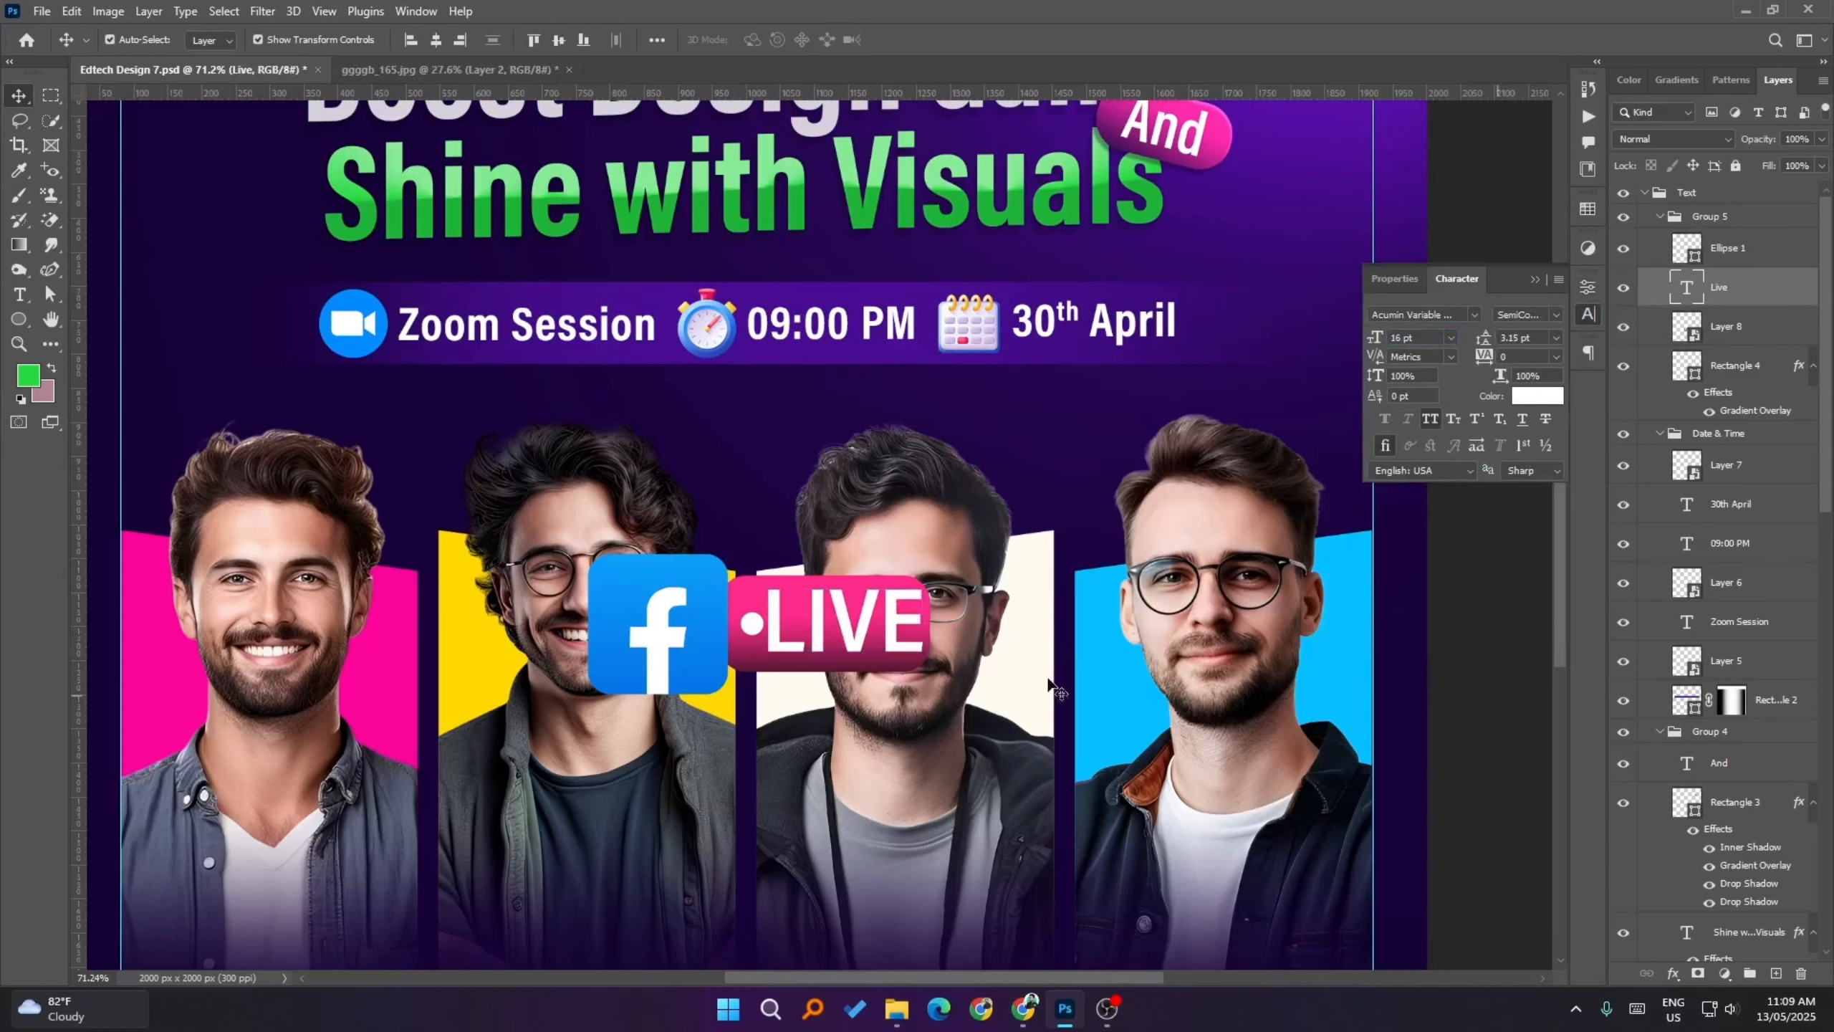
pyautogui.click(904, 627)
pyautogui.press('Down')
pyautogui.press('Down')
pyautogui.press('Down')
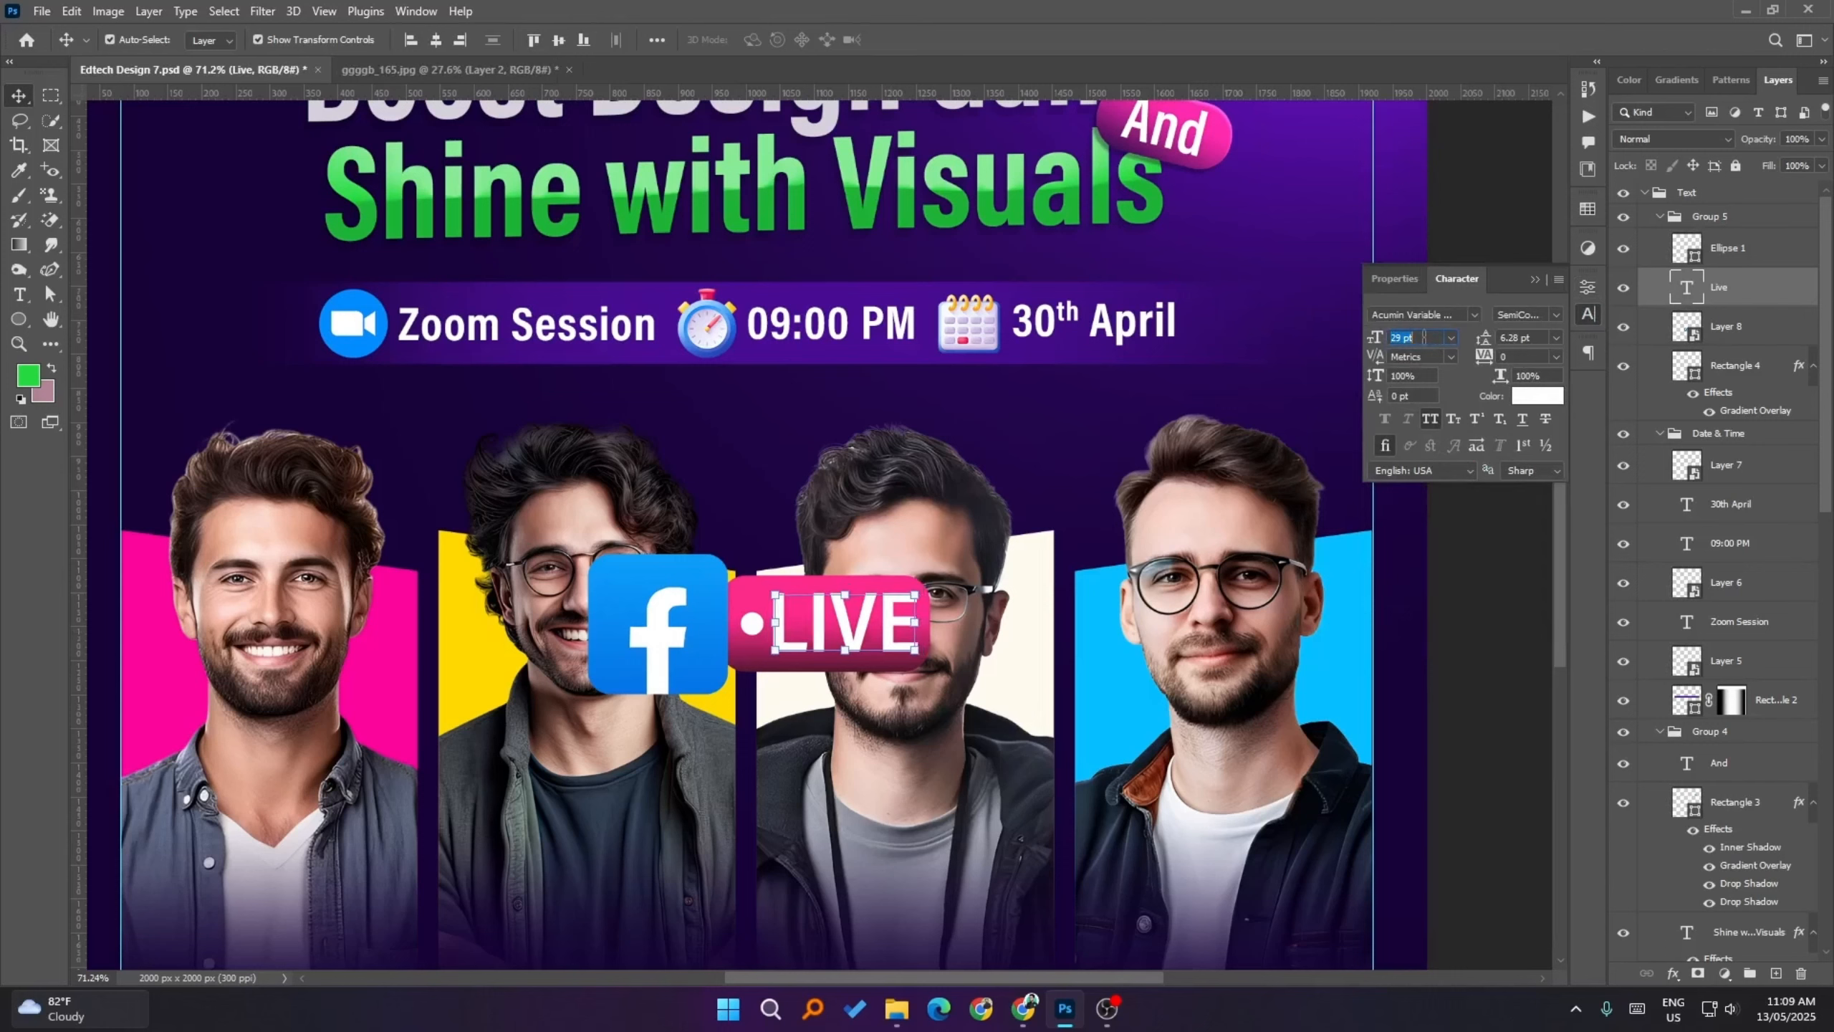
pyautogui.click(1492, 598)
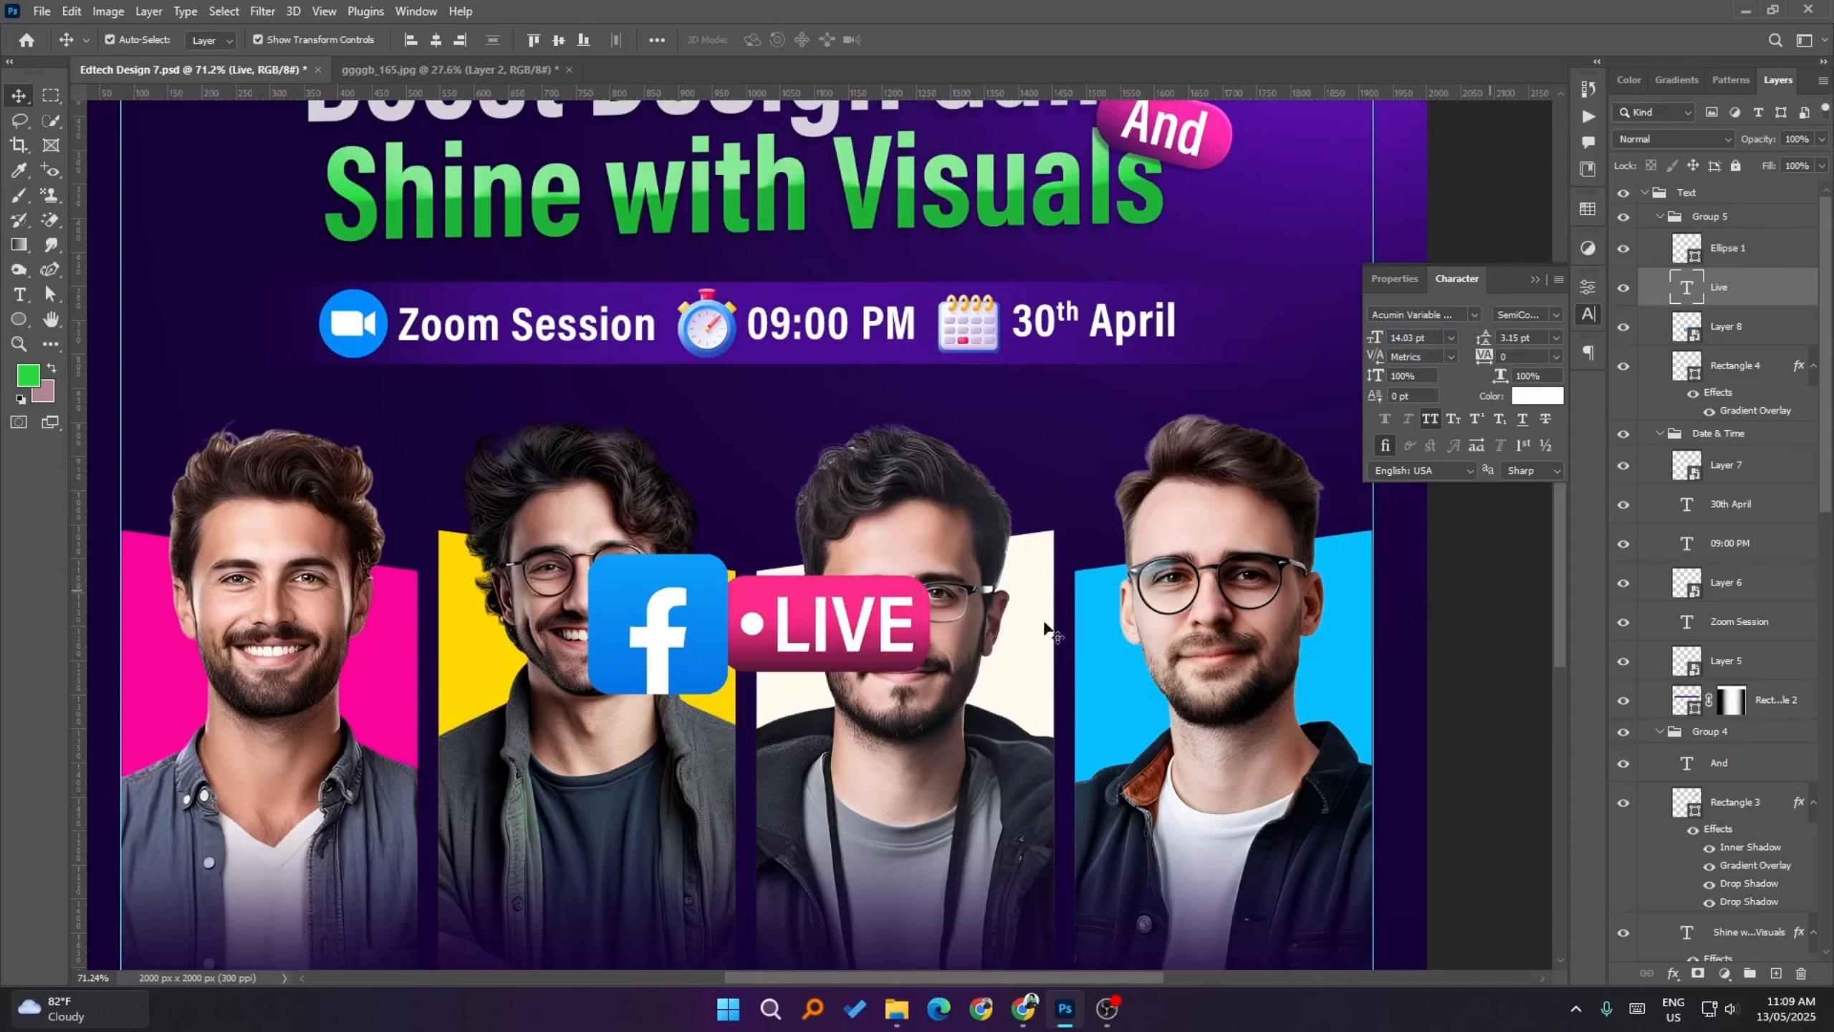
pyautogui.click(843, 634)
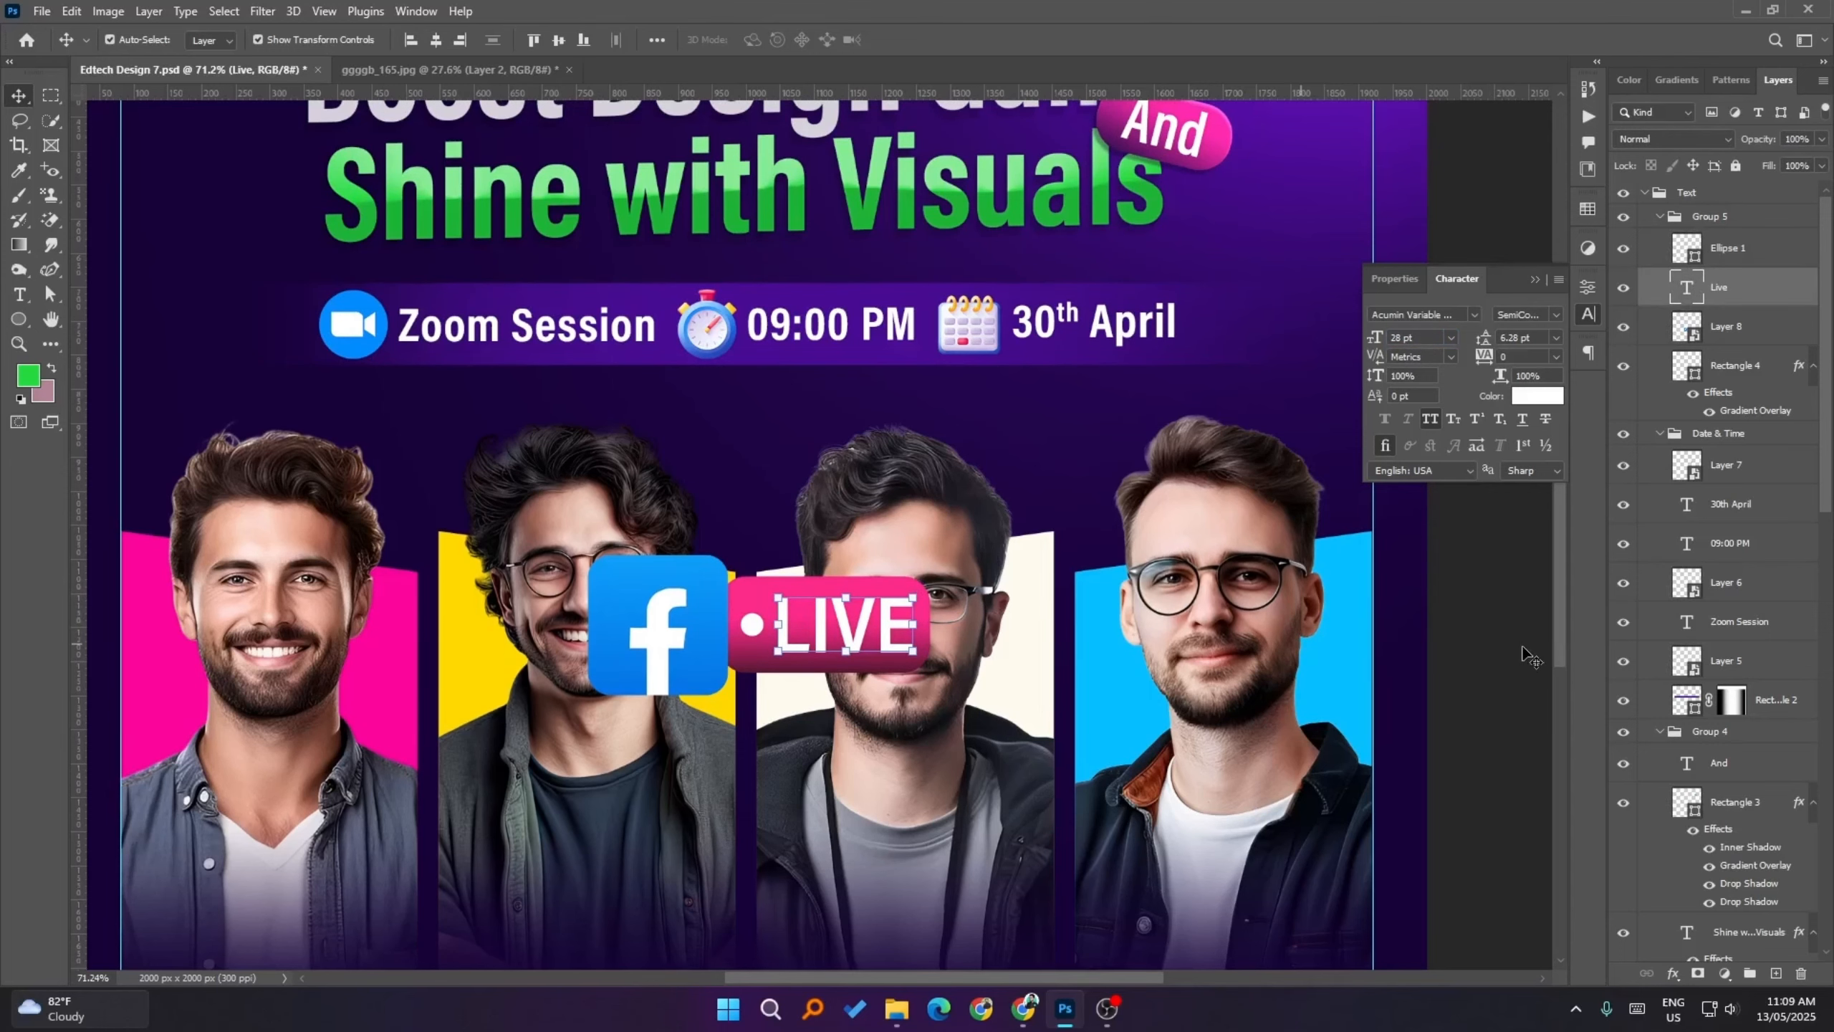
pyautogui.click(1439, 629)
# - Round the pink LIVE bar's (Rectangle 4) corners to a 30 px radius
pyautogui.click(912, 591)
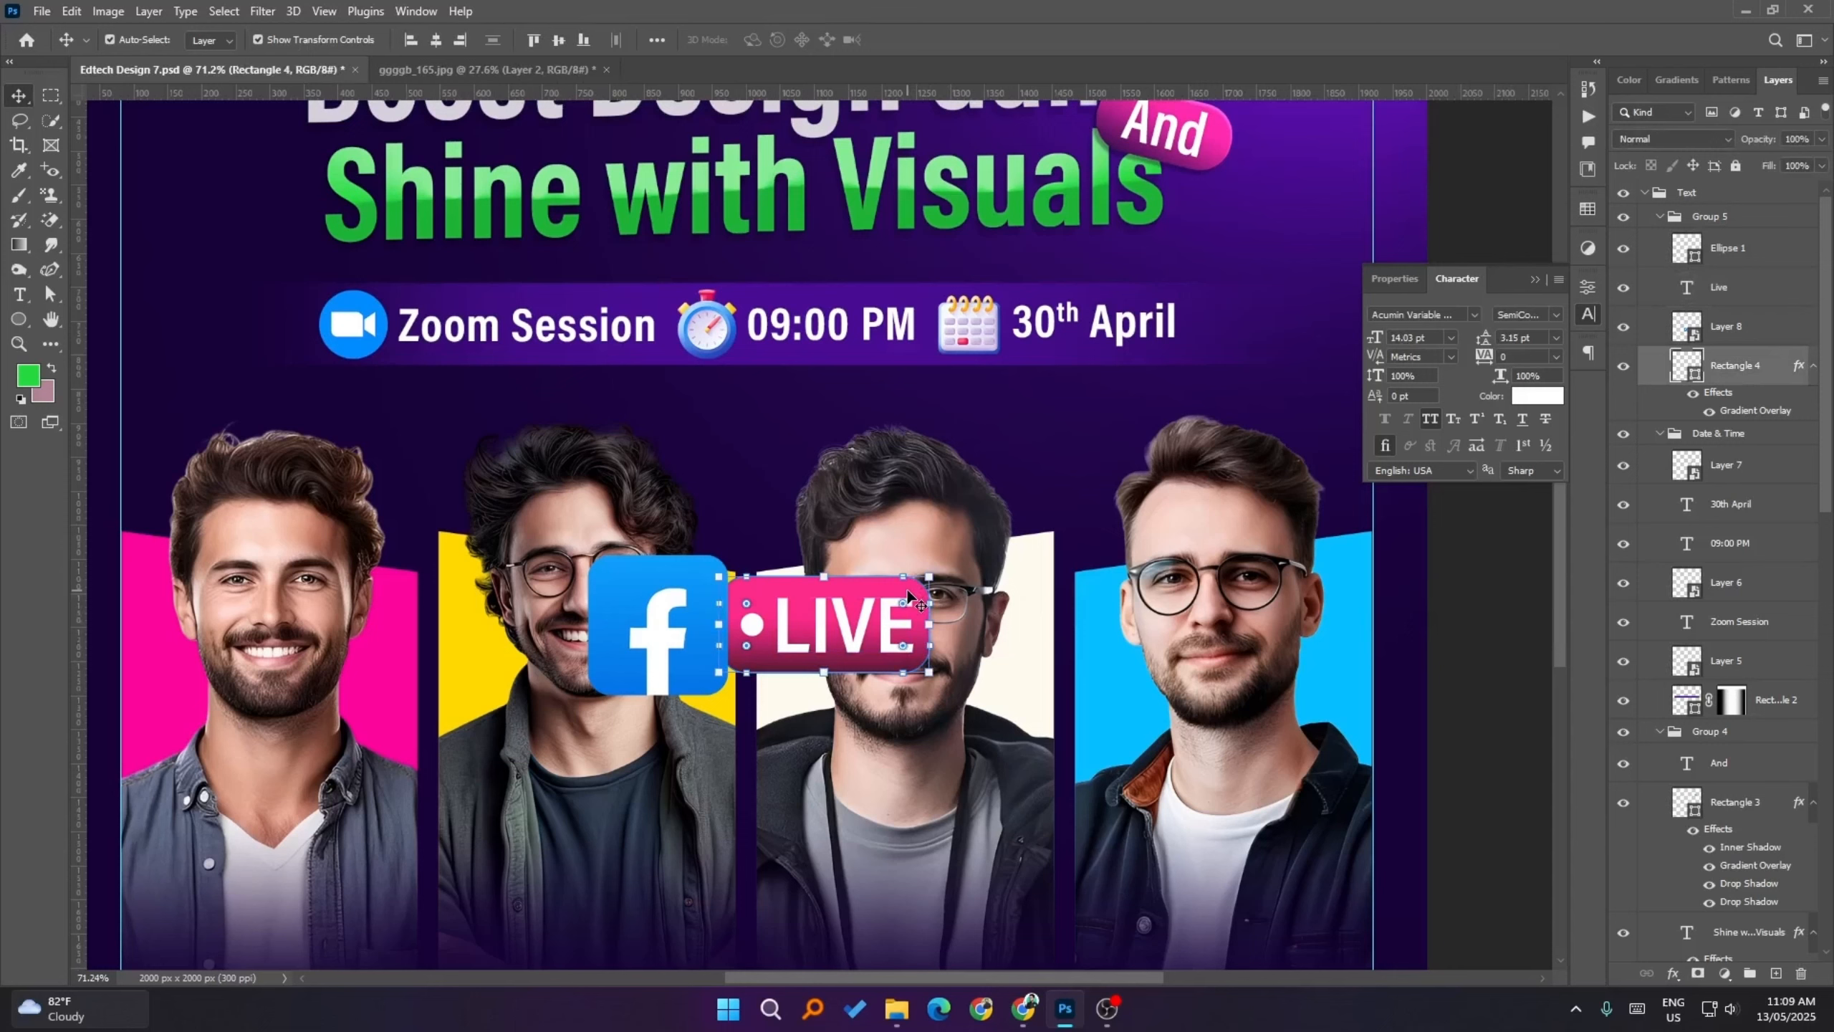
pyautogui.press('a')
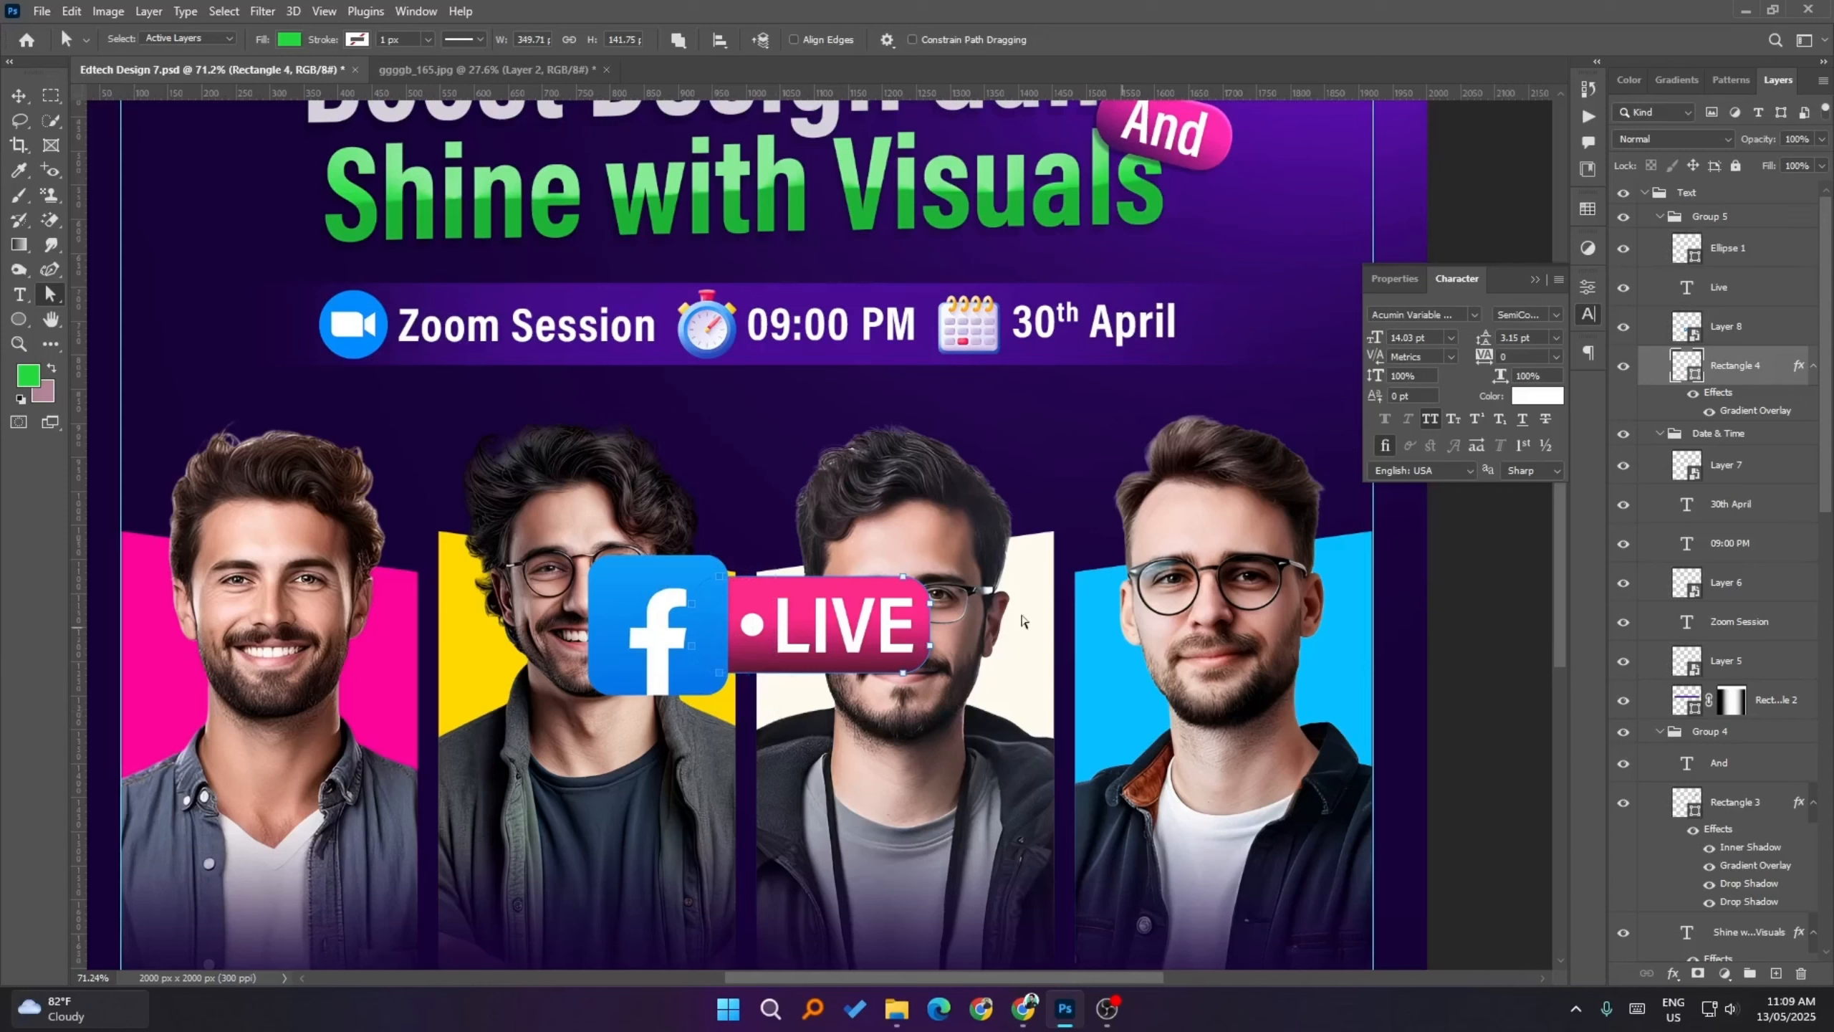
pyautogui.click(19, 94)
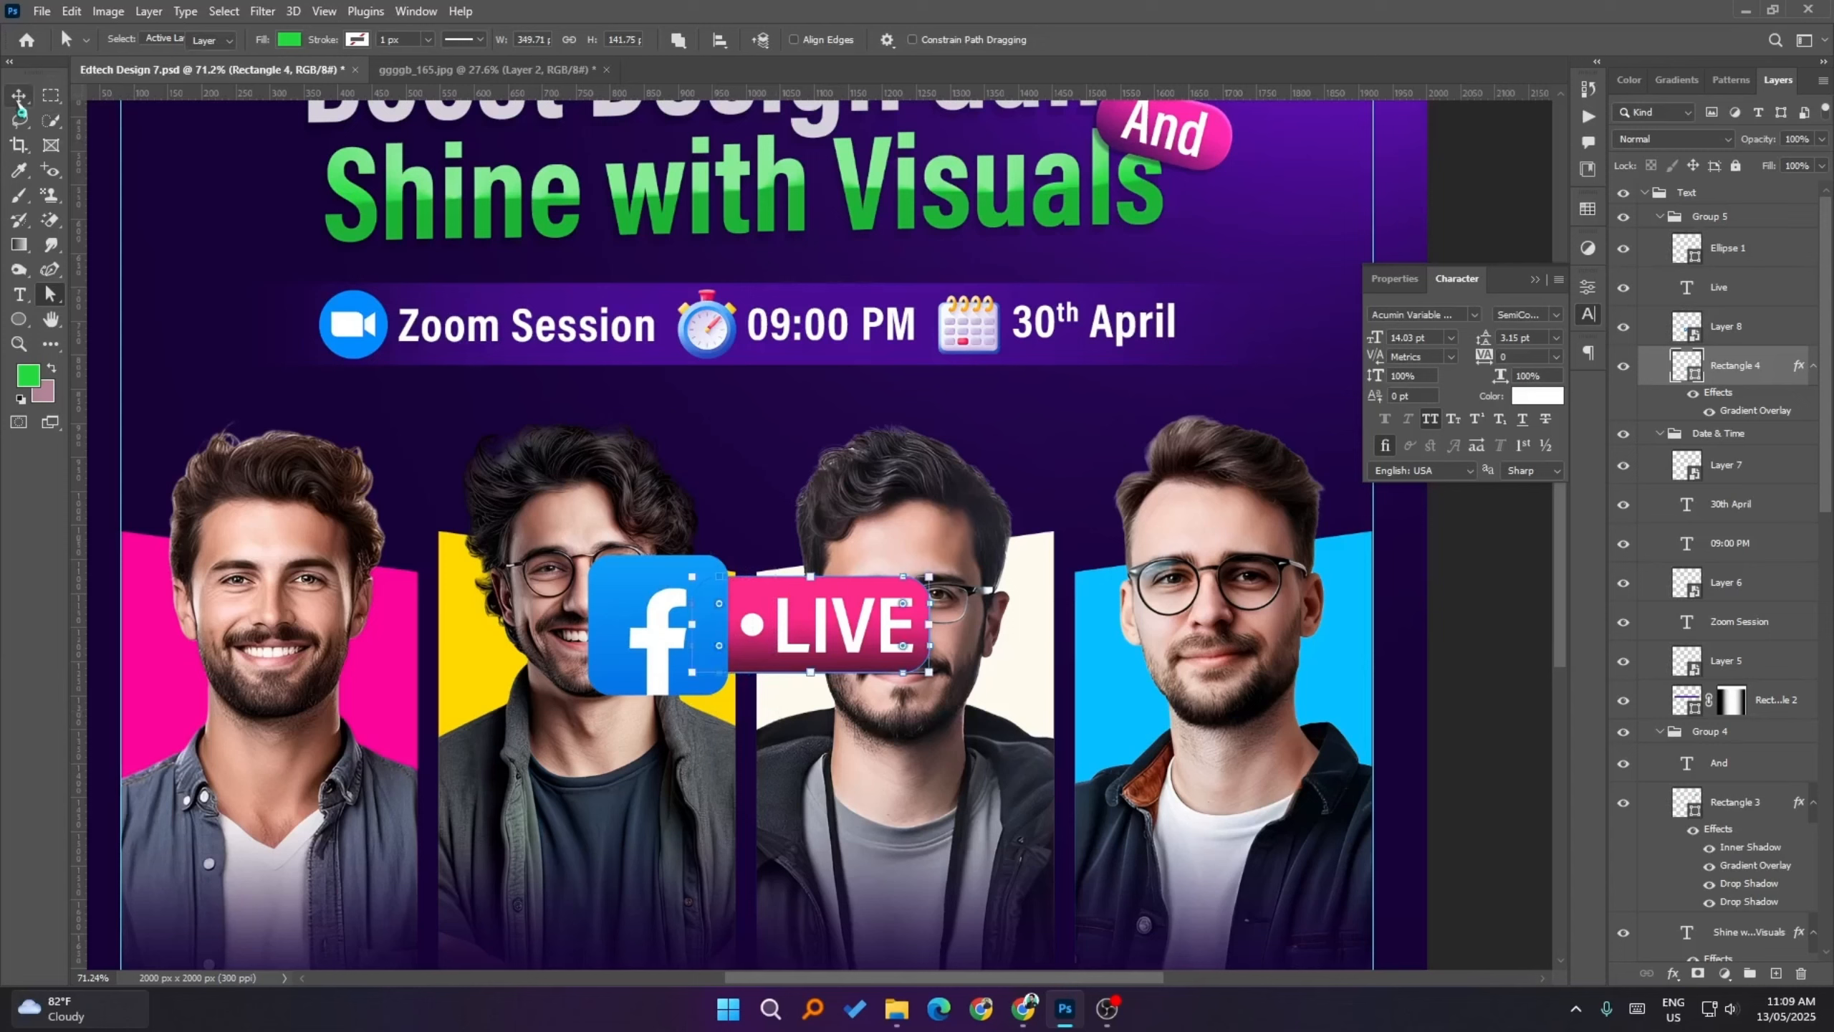
pyautogui.click(1590, 287)
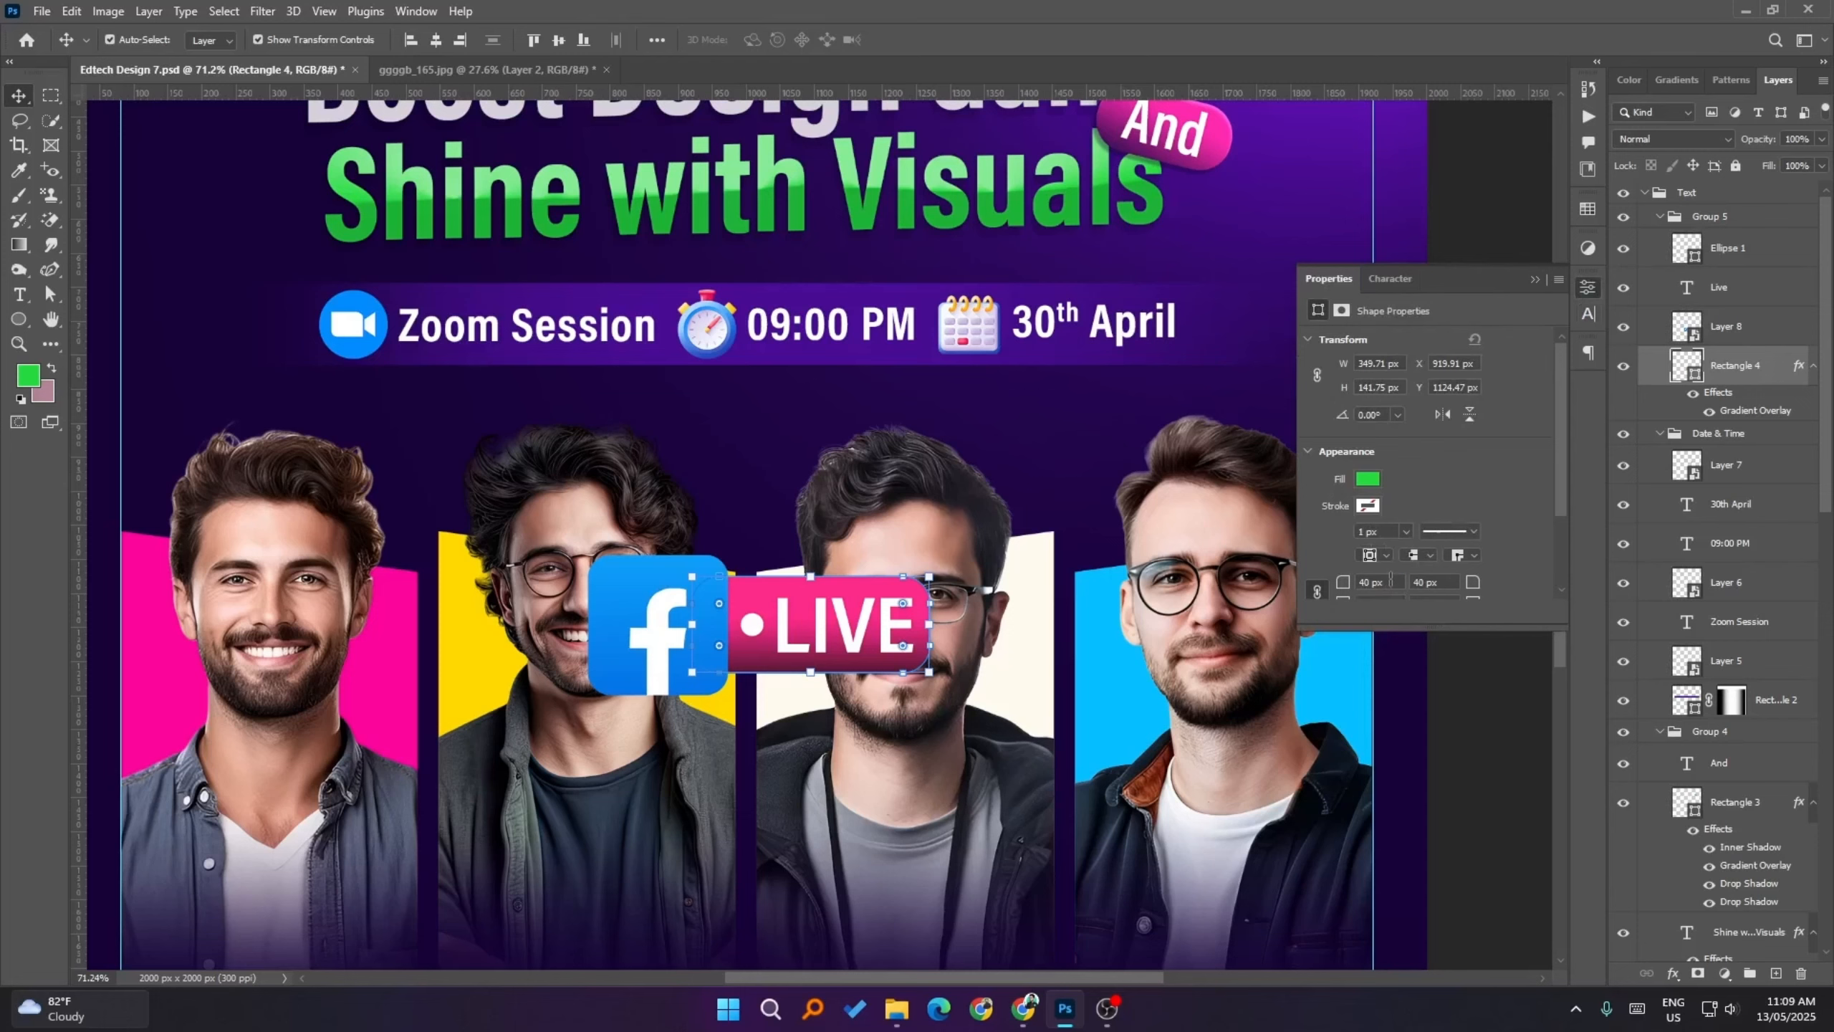
pyautogui.click(1371, 582)
pyautogui.press('Return')
pyautogui.click(1510, 757)
pyautogui.scroll(-3, 967, 599)
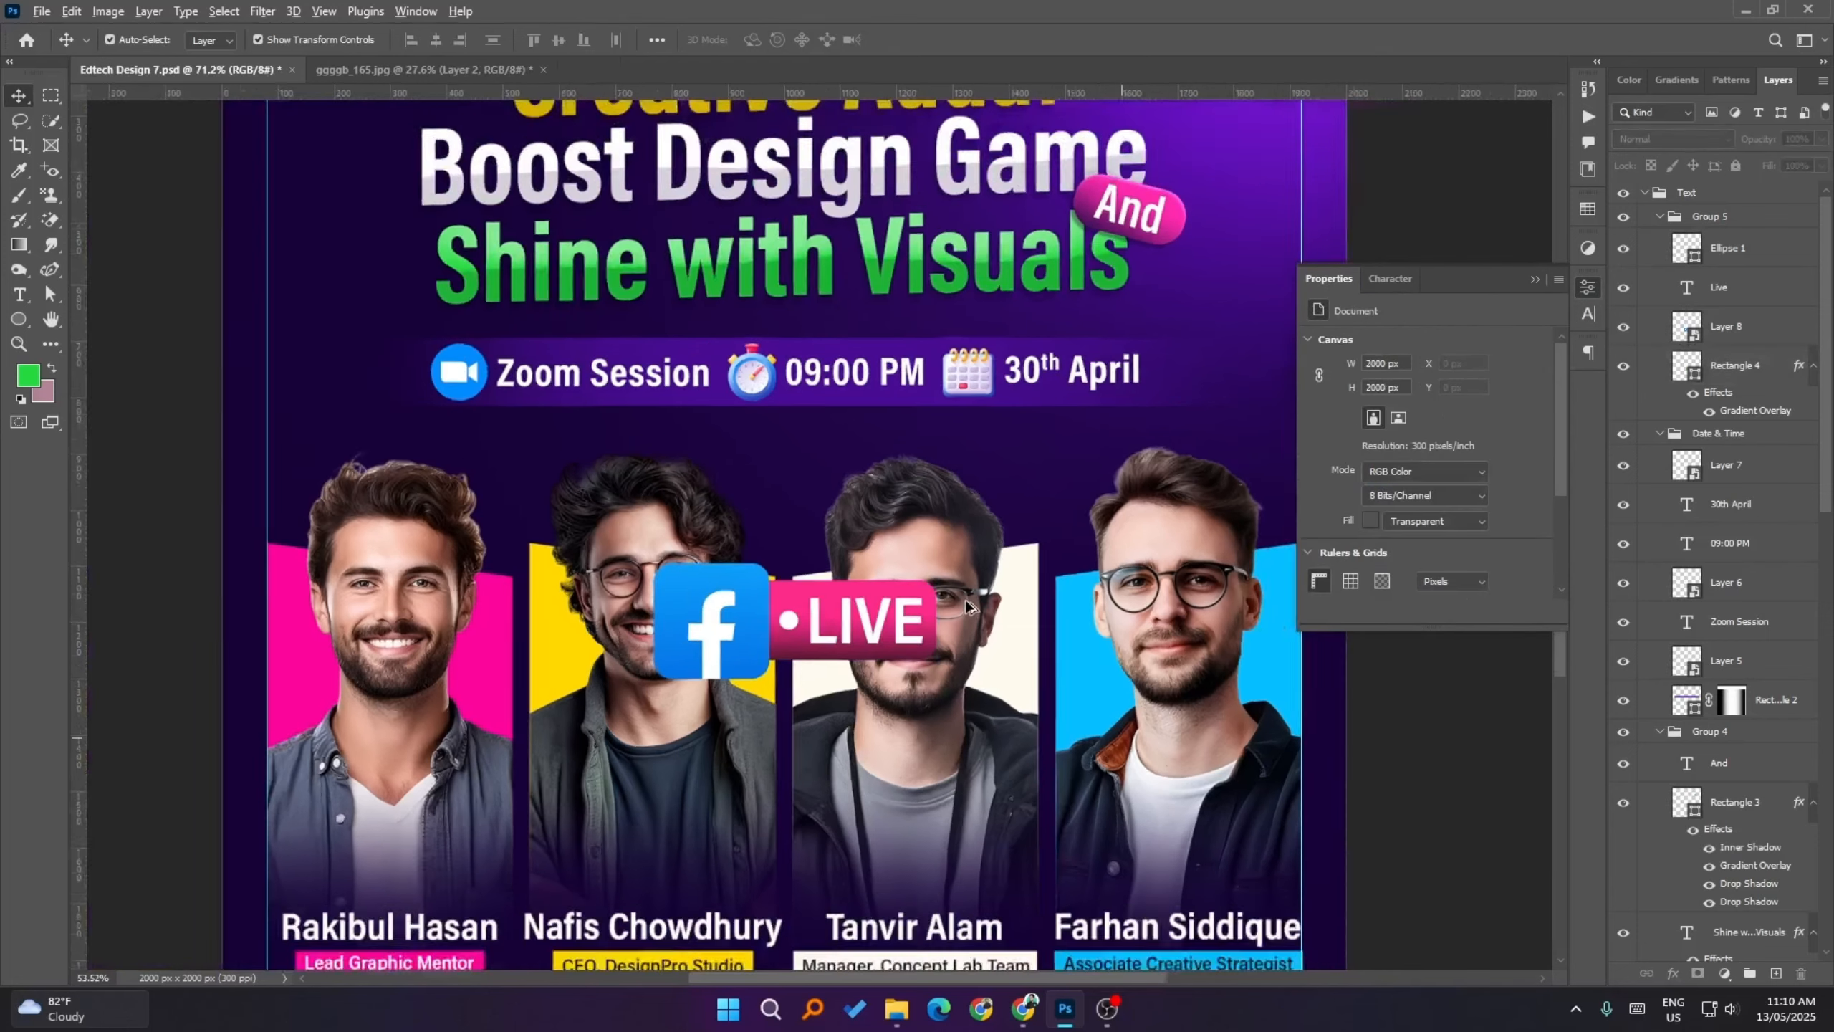
pyautogui.scroll(-1, 968, 605)
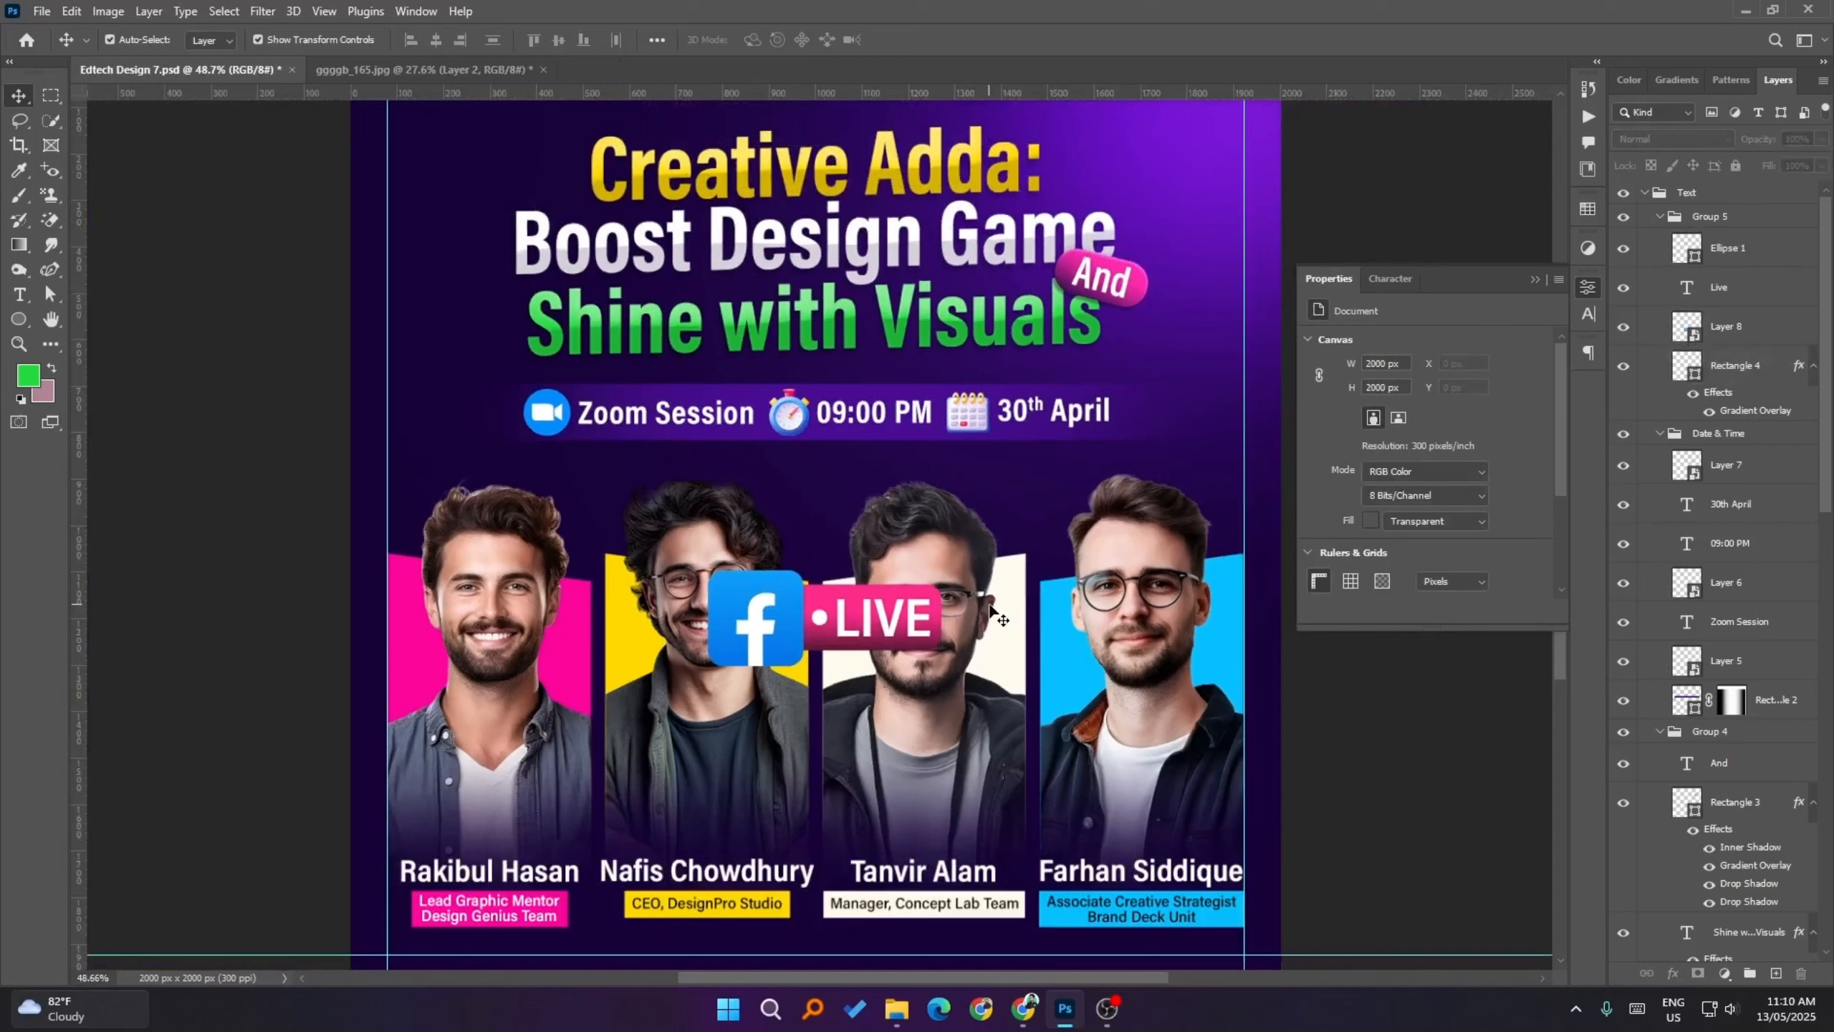
# - Change the pink bar's Gradient Overlay left colour stop to warmer pink fd2b70
pyautogui.click(941, 607)
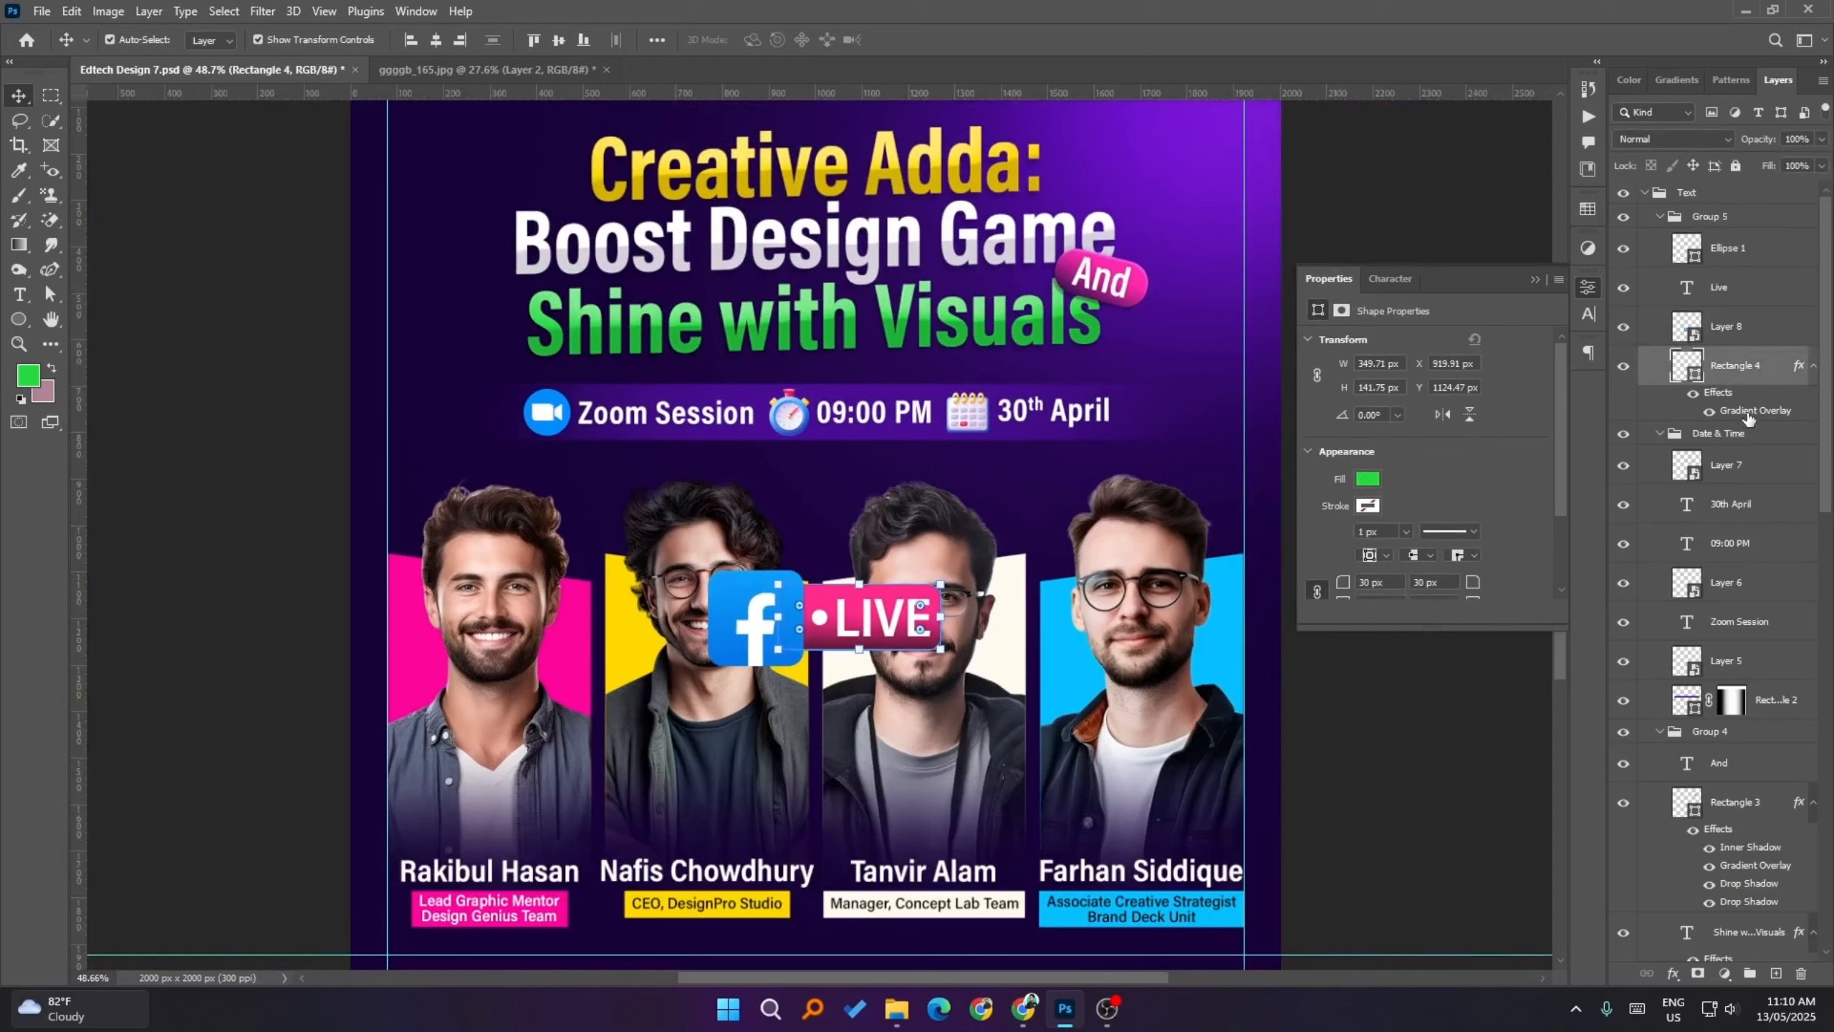
pyautogui.doubleClick(1745, 415)
pyautogui.click(1437, 542)
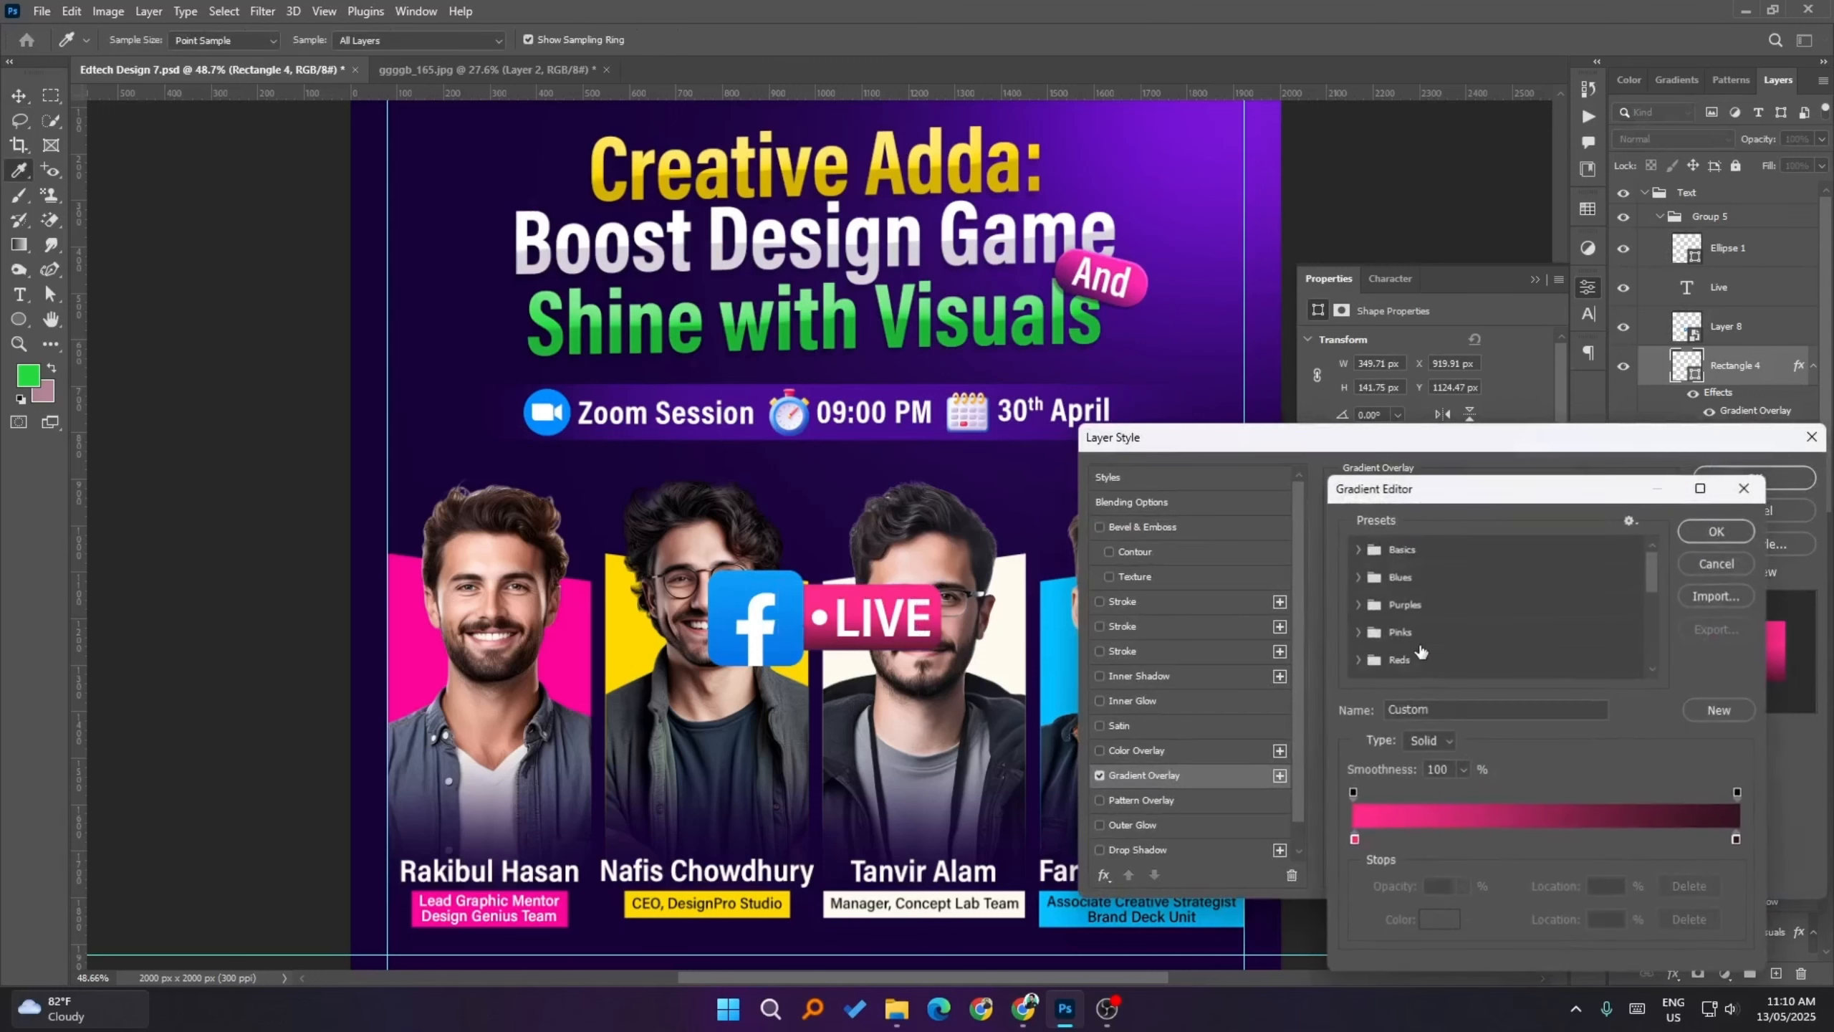
pyautogui.click(1355, 842)
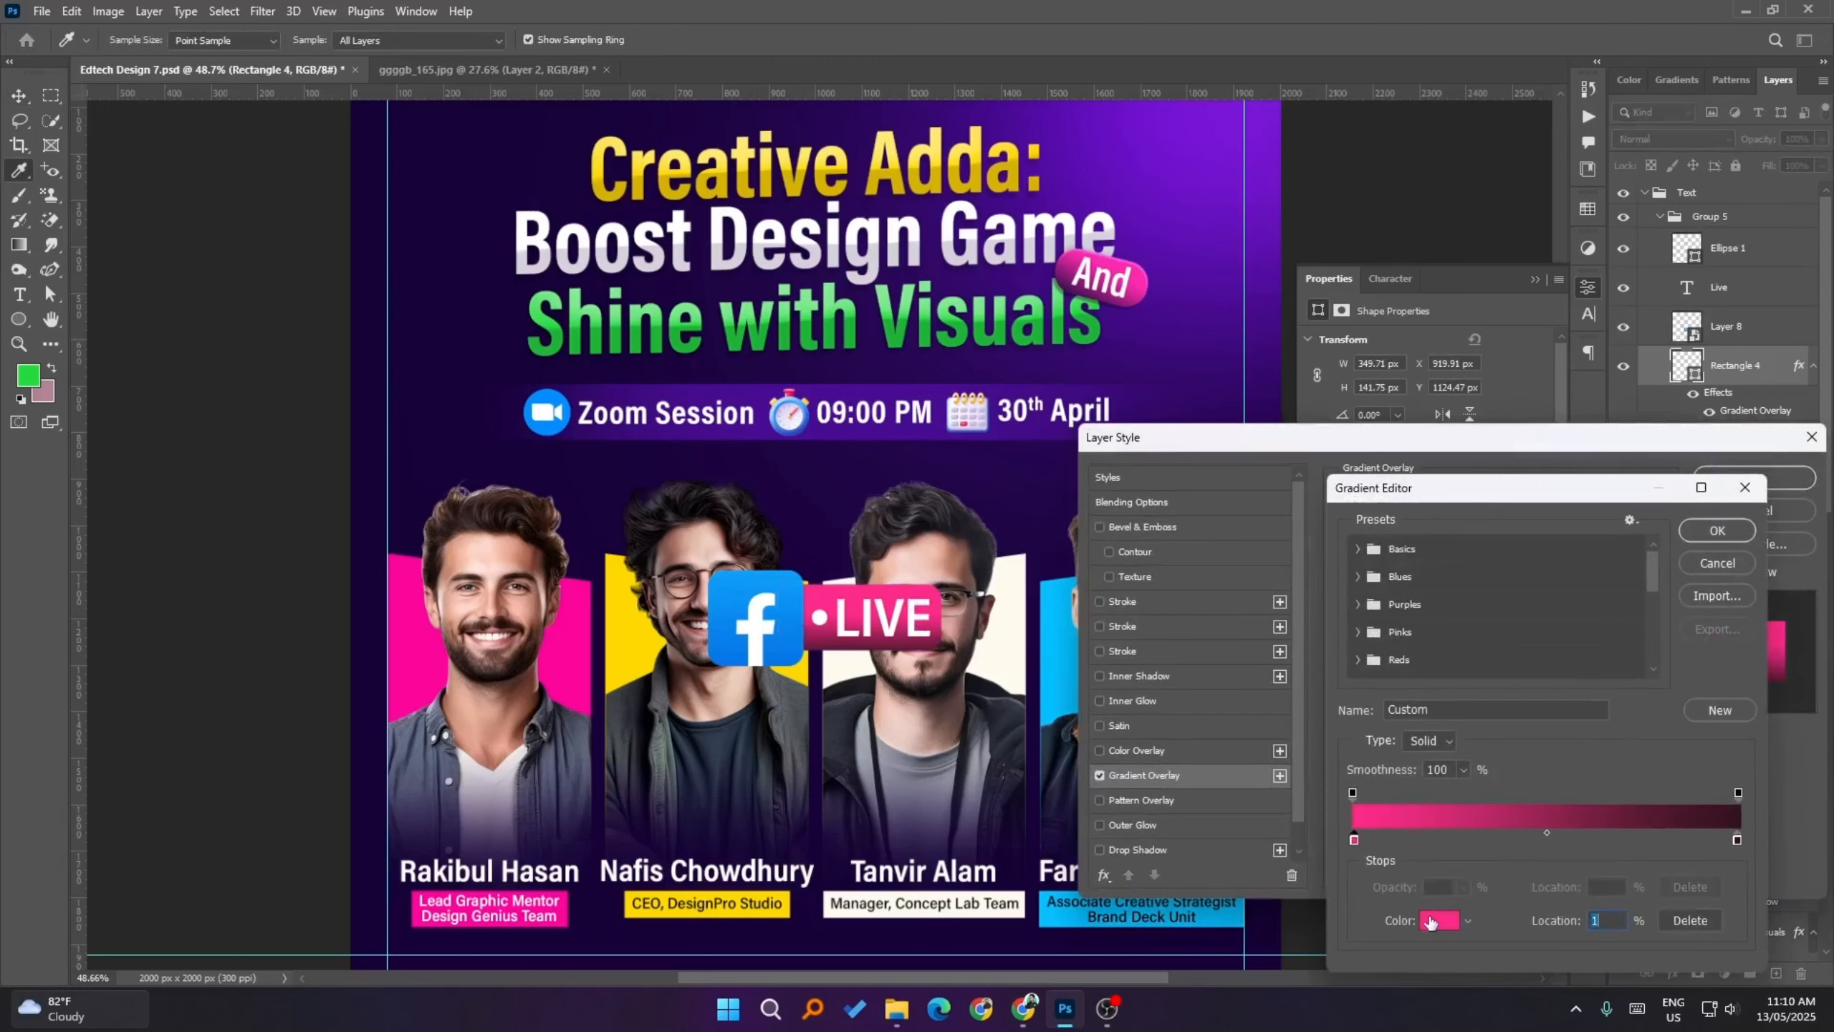
pyautogui.click(1434, 921)
pyautogui.moveTo(1501, 621); pyautogui.dragTo(1502, 614)
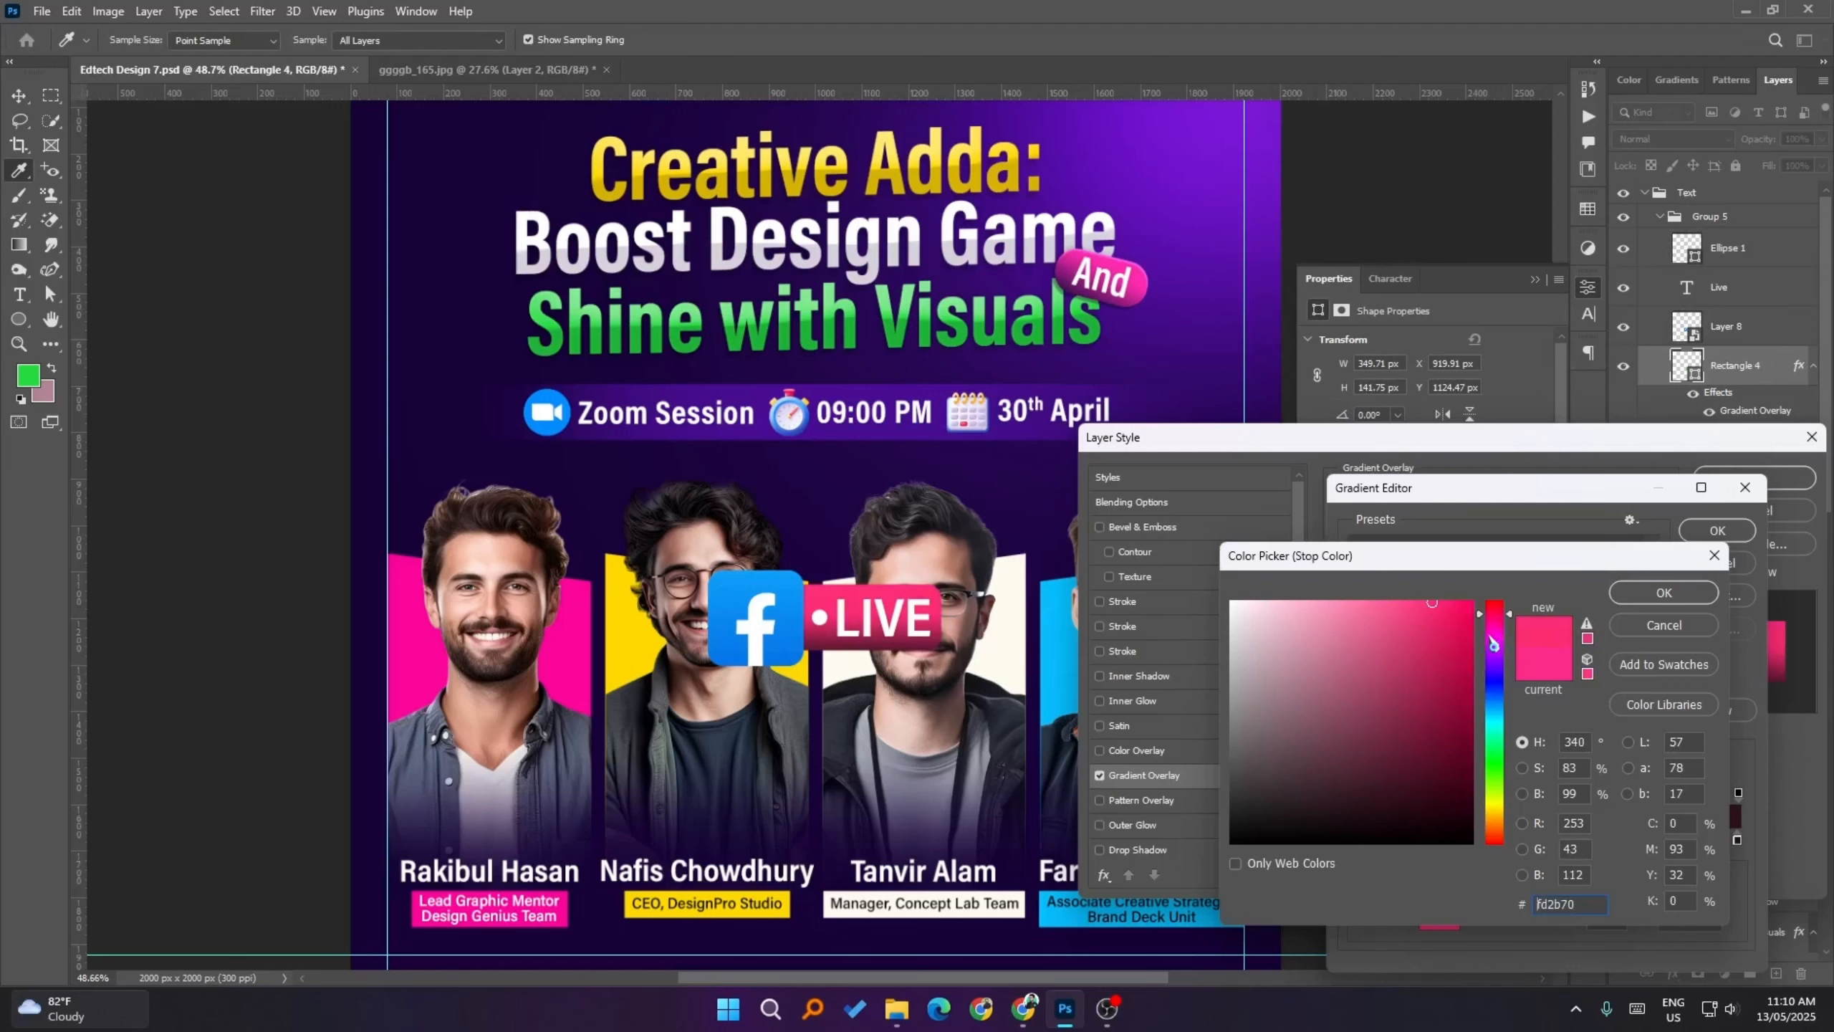
pyautogui.click(1664, 594)
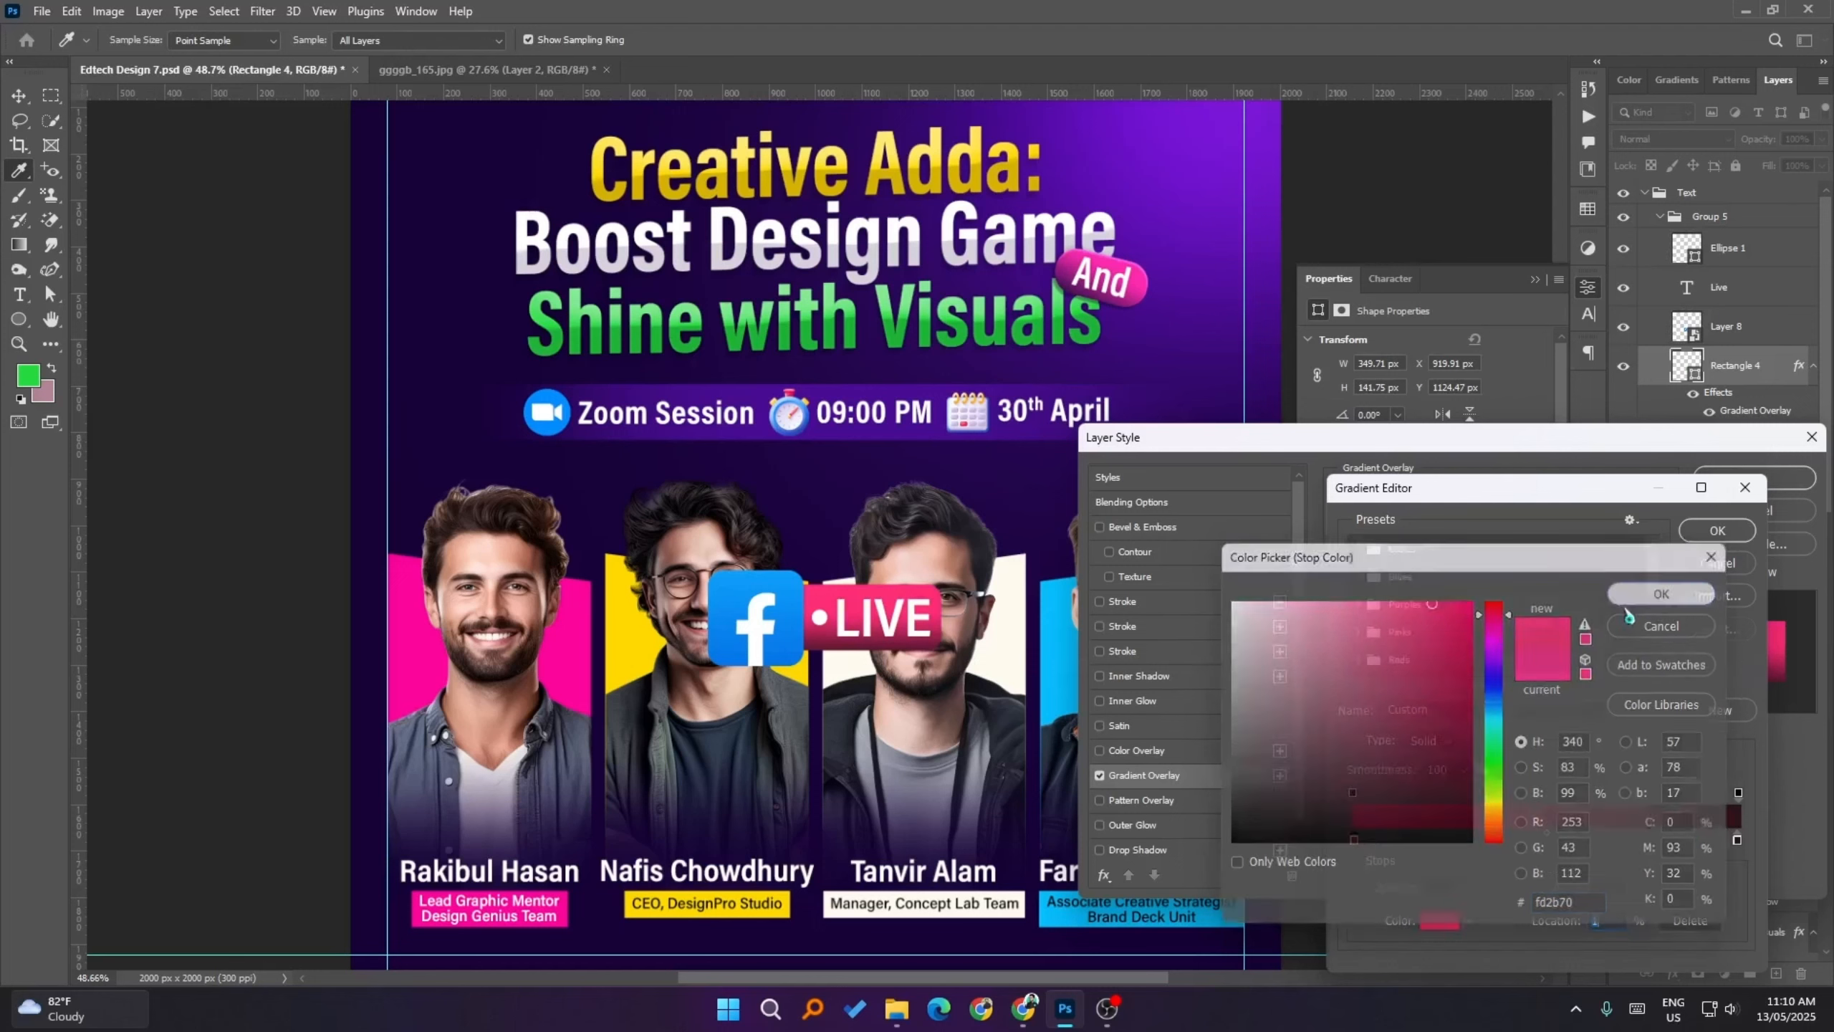
pyautogui.click(1725, 536)
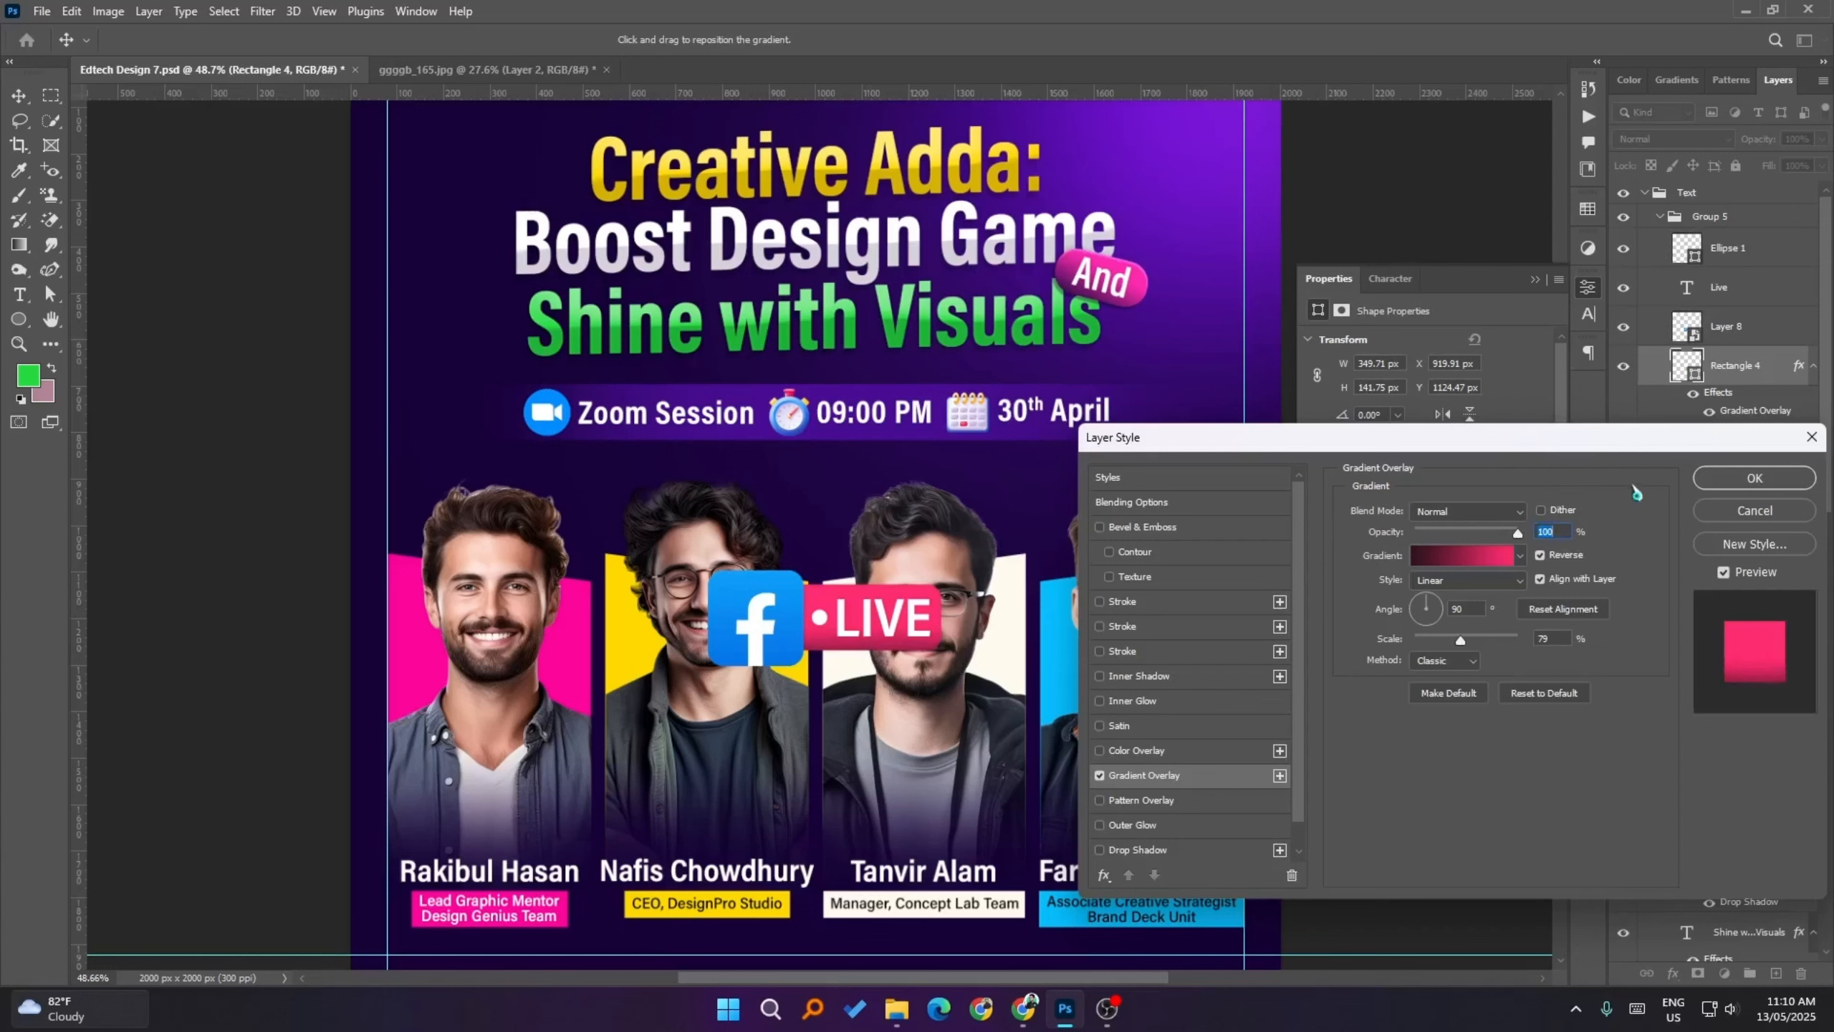
pyautogui.click(1754, 477)
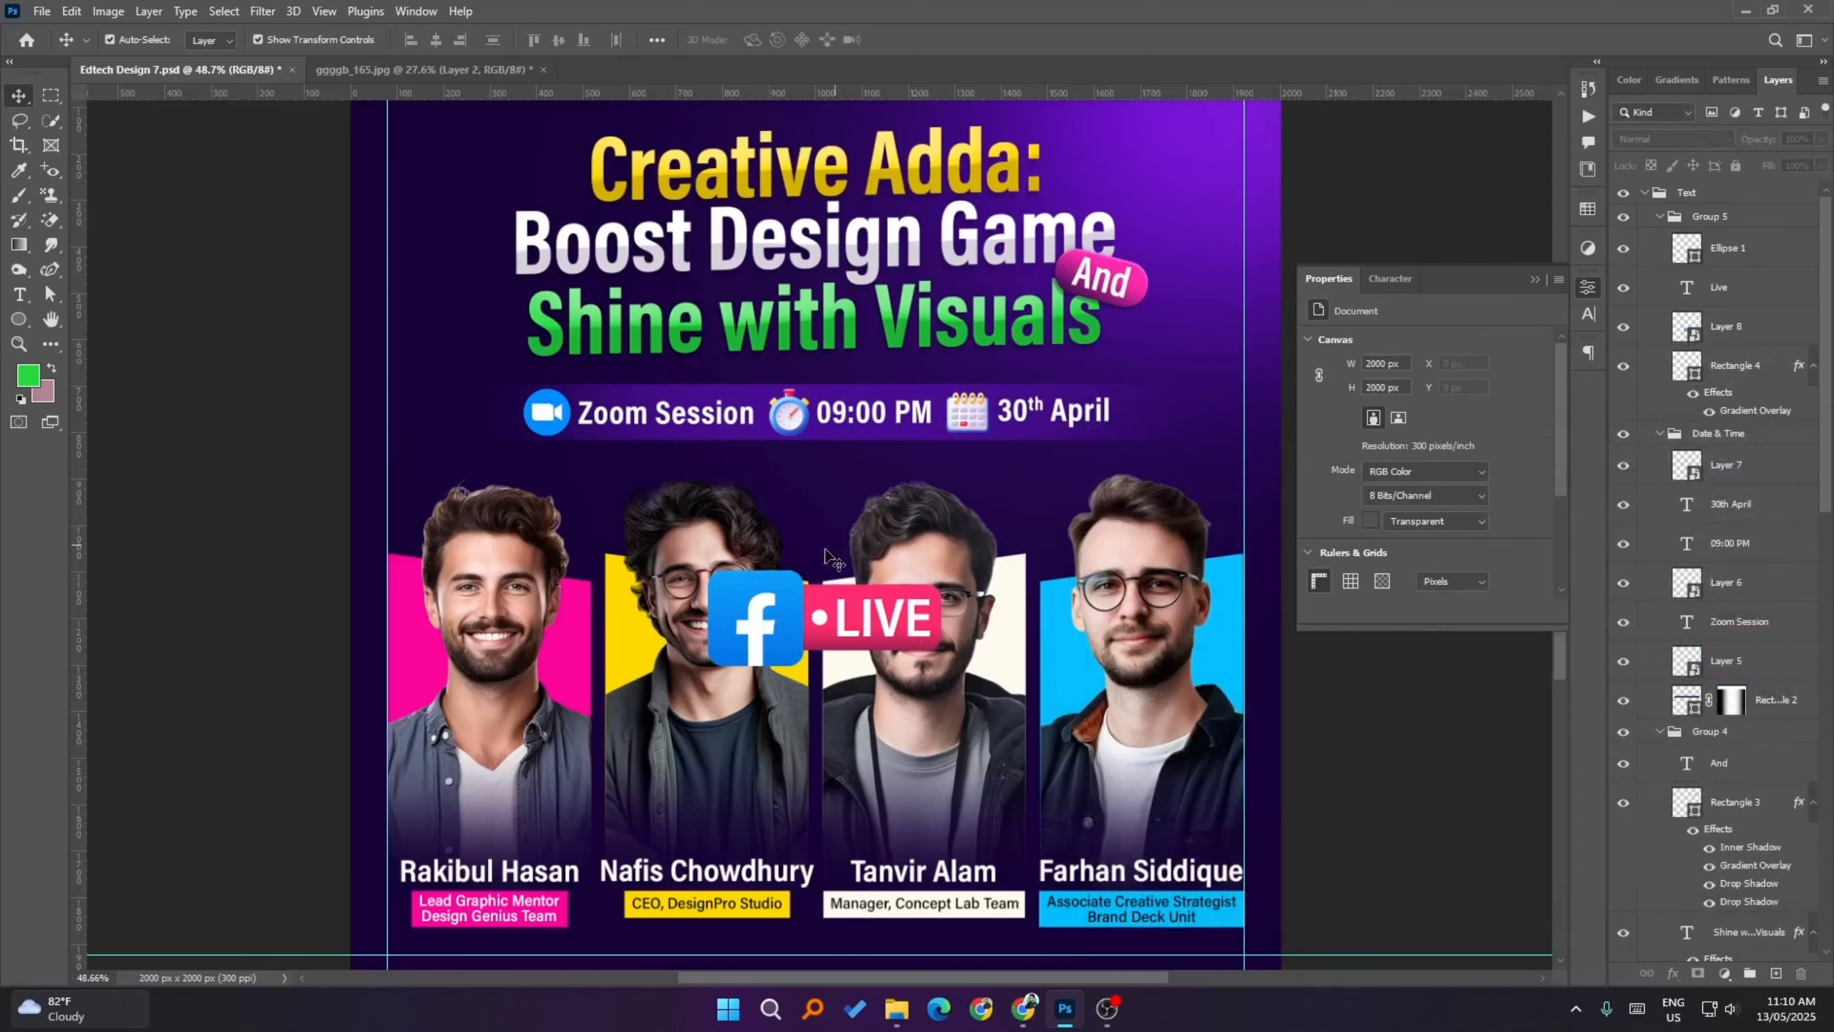
# - Add a Bevel & Emboss layer style to the Facebook logo layer
pyautogui.click(765, 593)
pyautogui.rightClick(1736, 336)
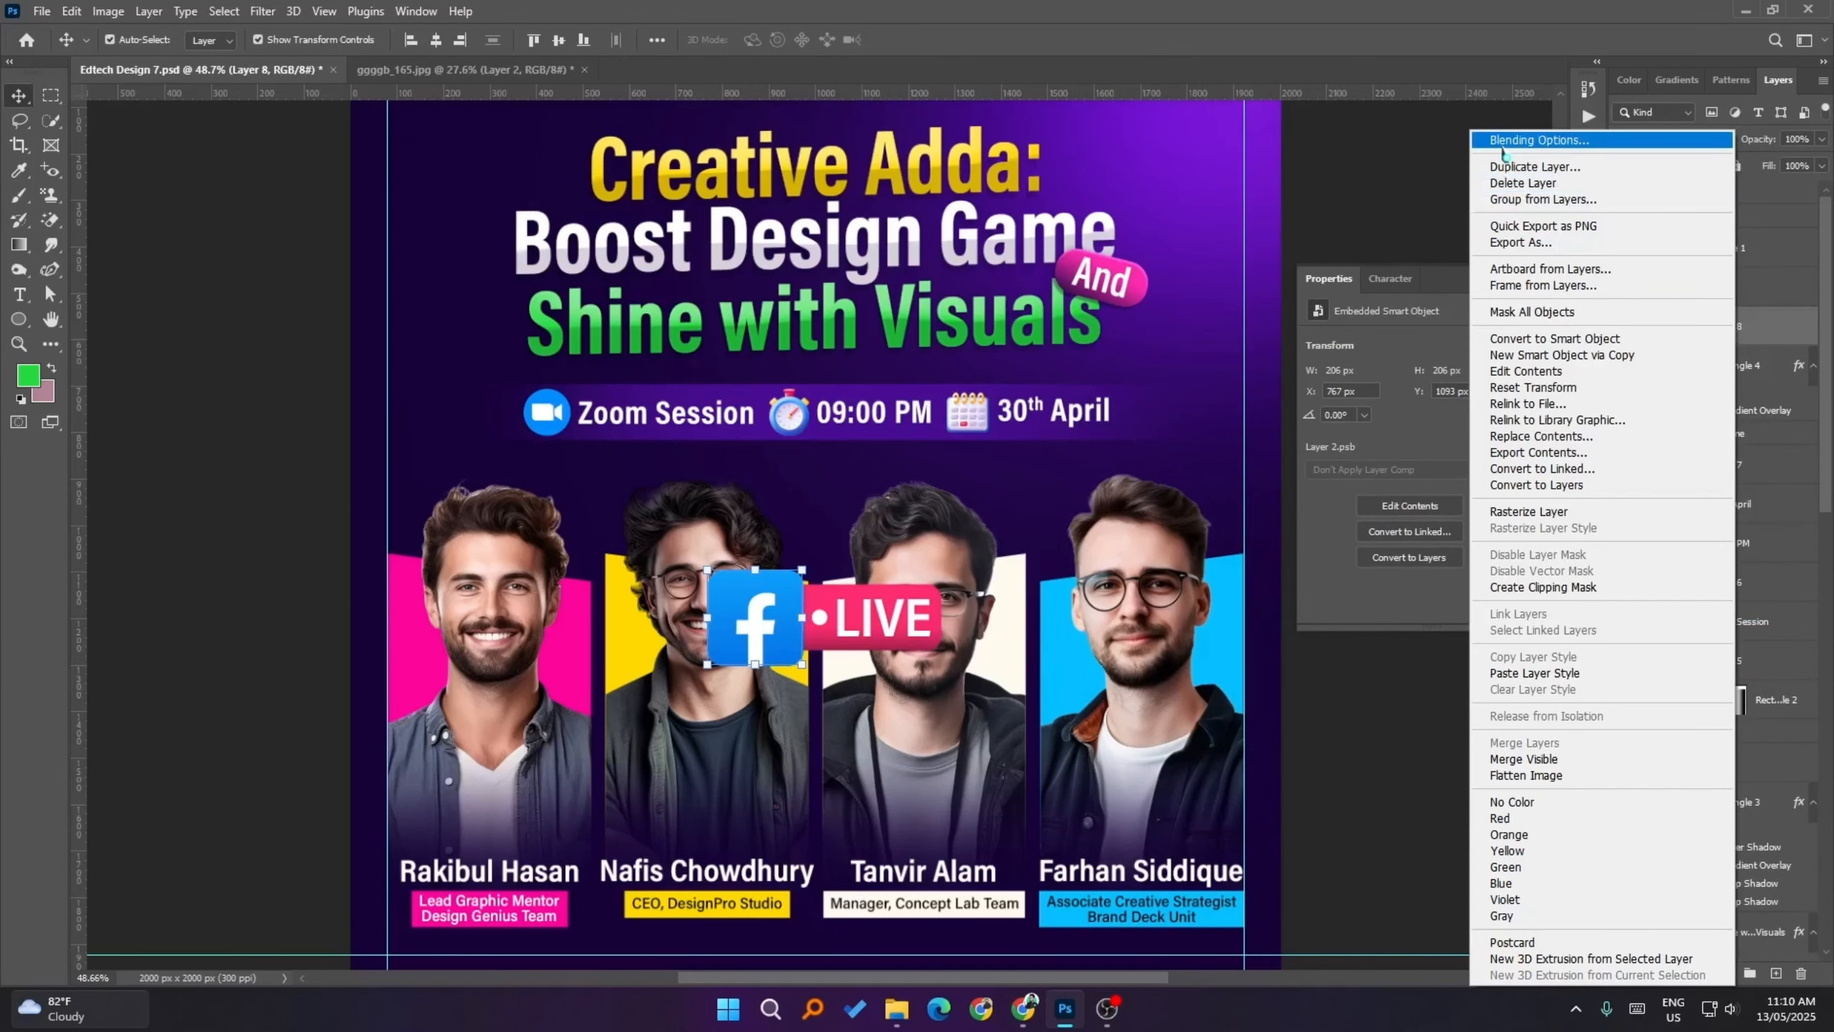
pyautogui.click(1538, 140)
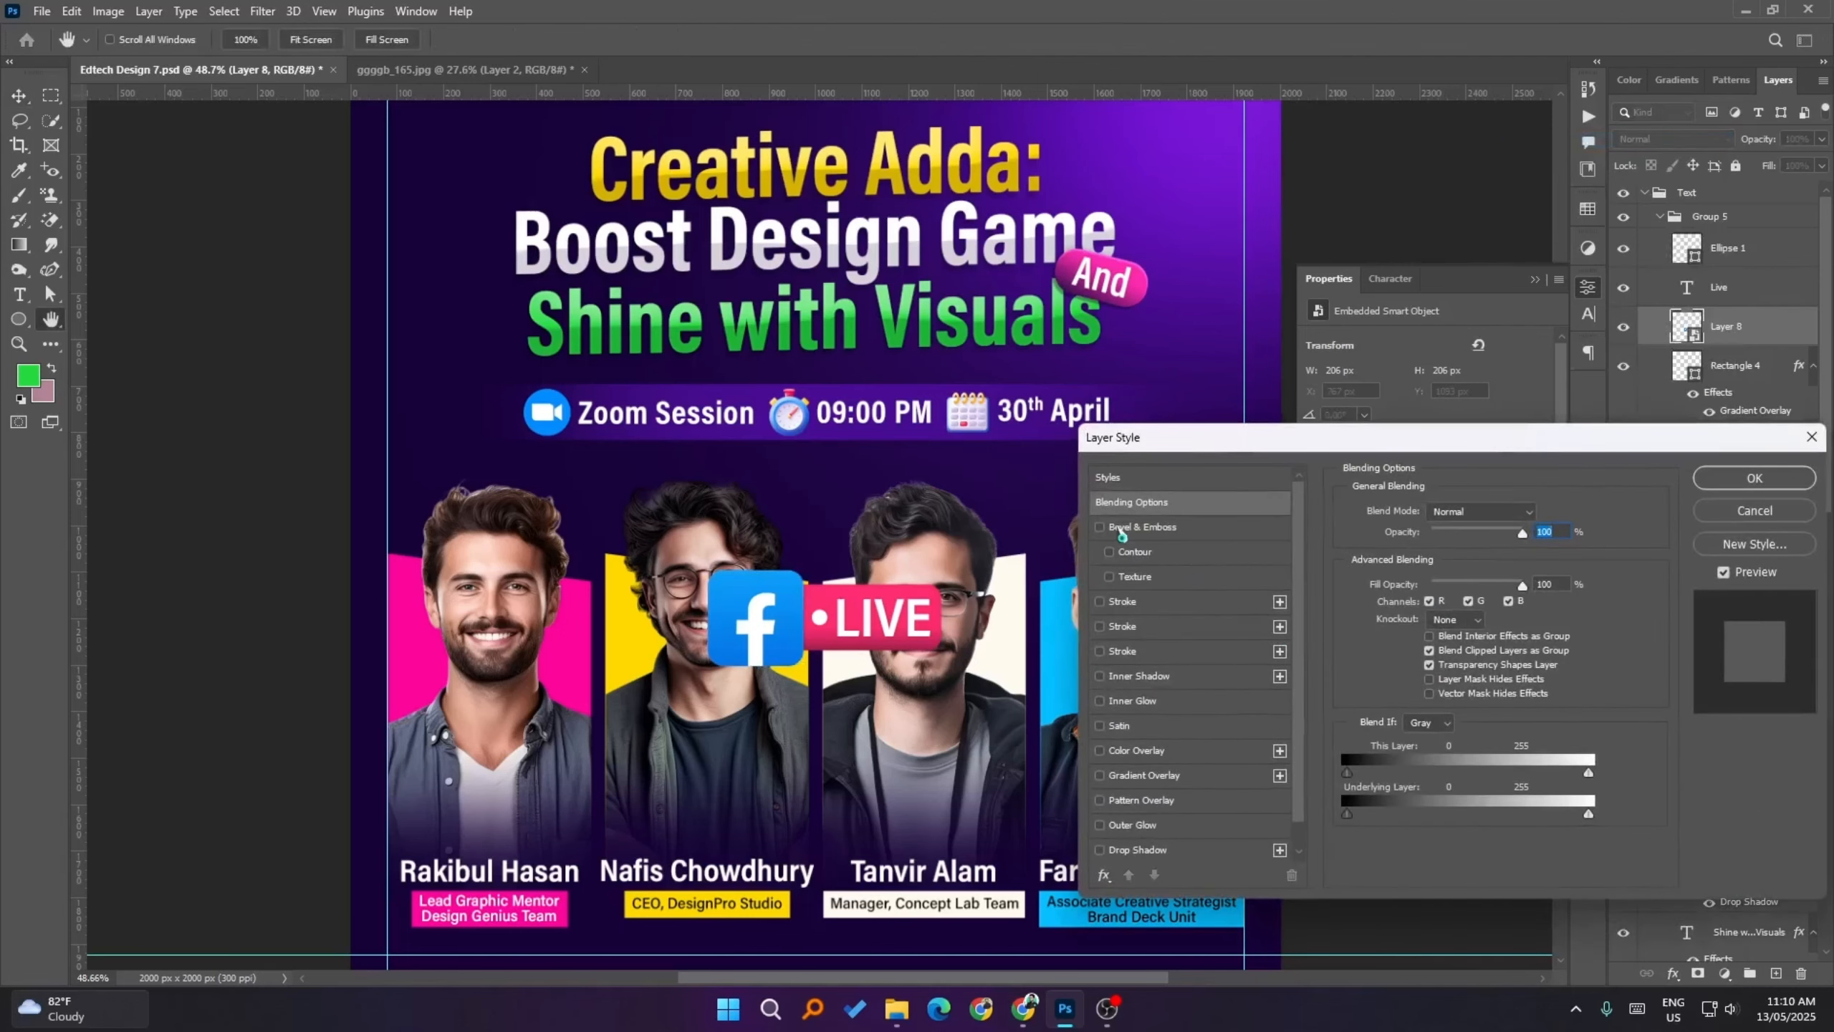
pyautogui.click(1121, 534)
pyautogui.moveTo(1511, 554); pyautogui.dragTo(1437, 599)
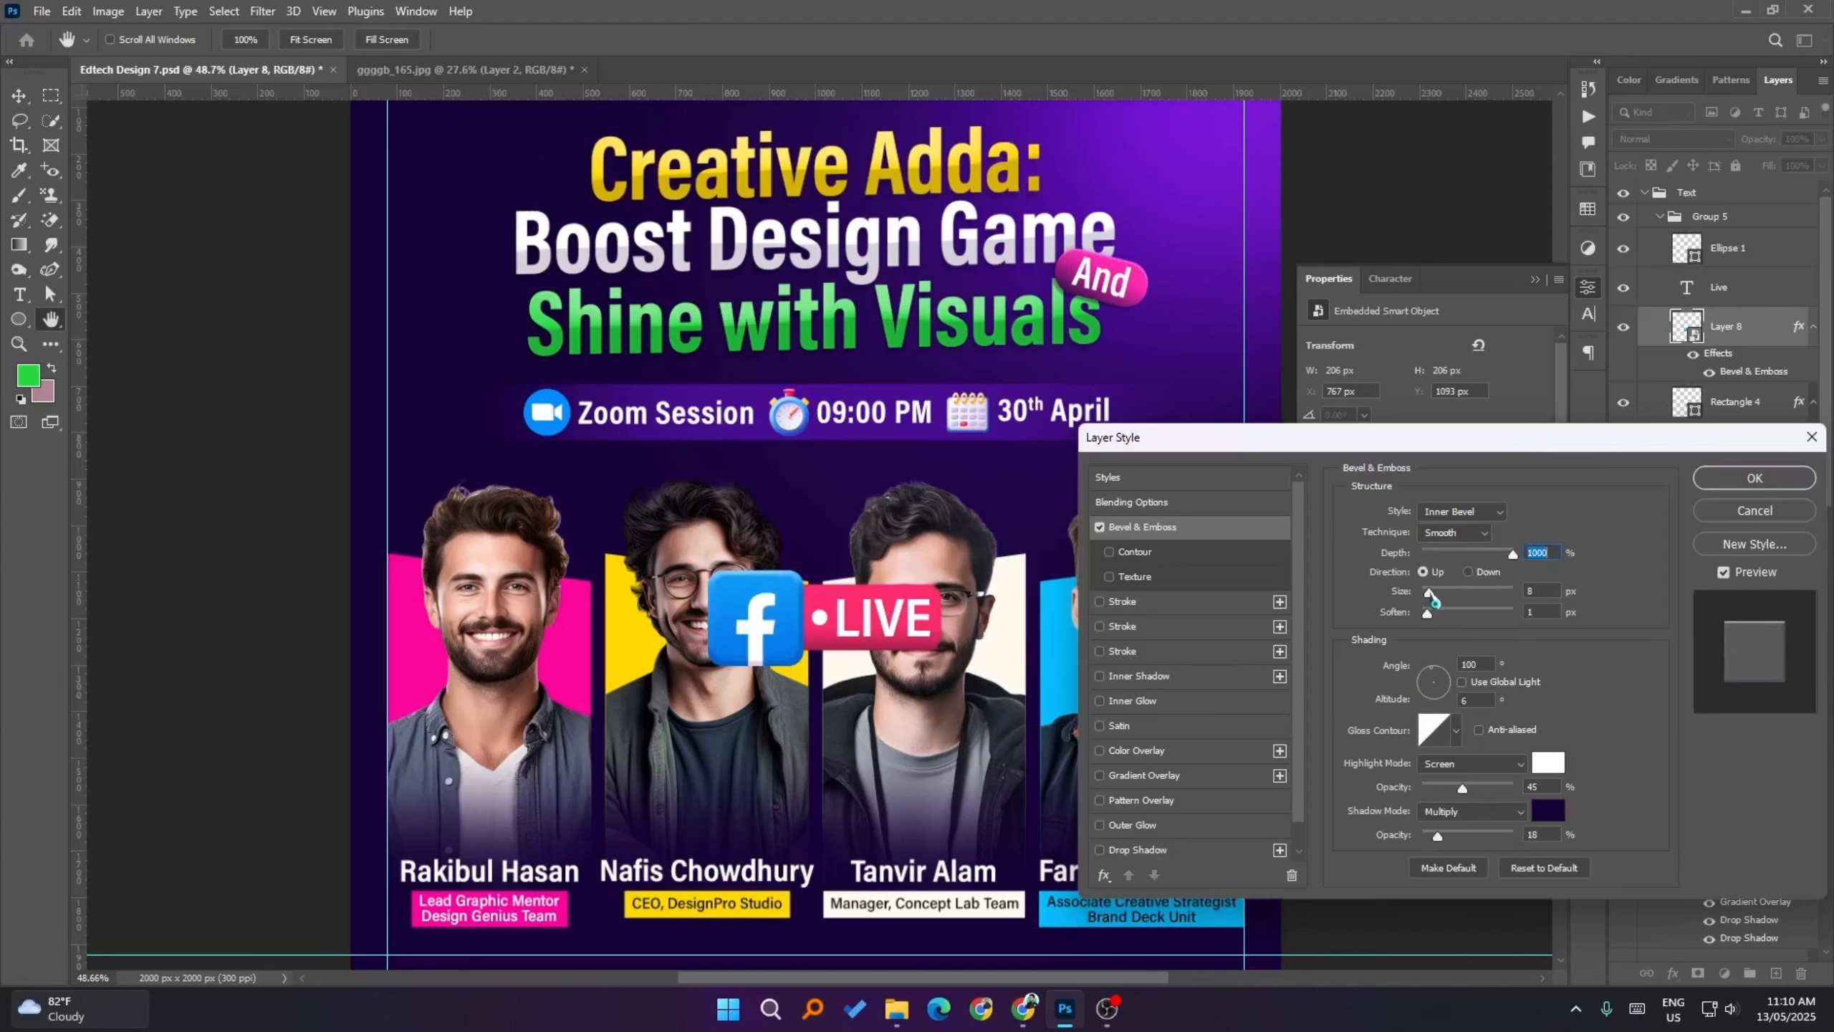
# - Enable Contour on the bevel and settle on a gentle curved contour preset
pyautogui.click(1110, 552)
pyautogui.click(1426, 519)
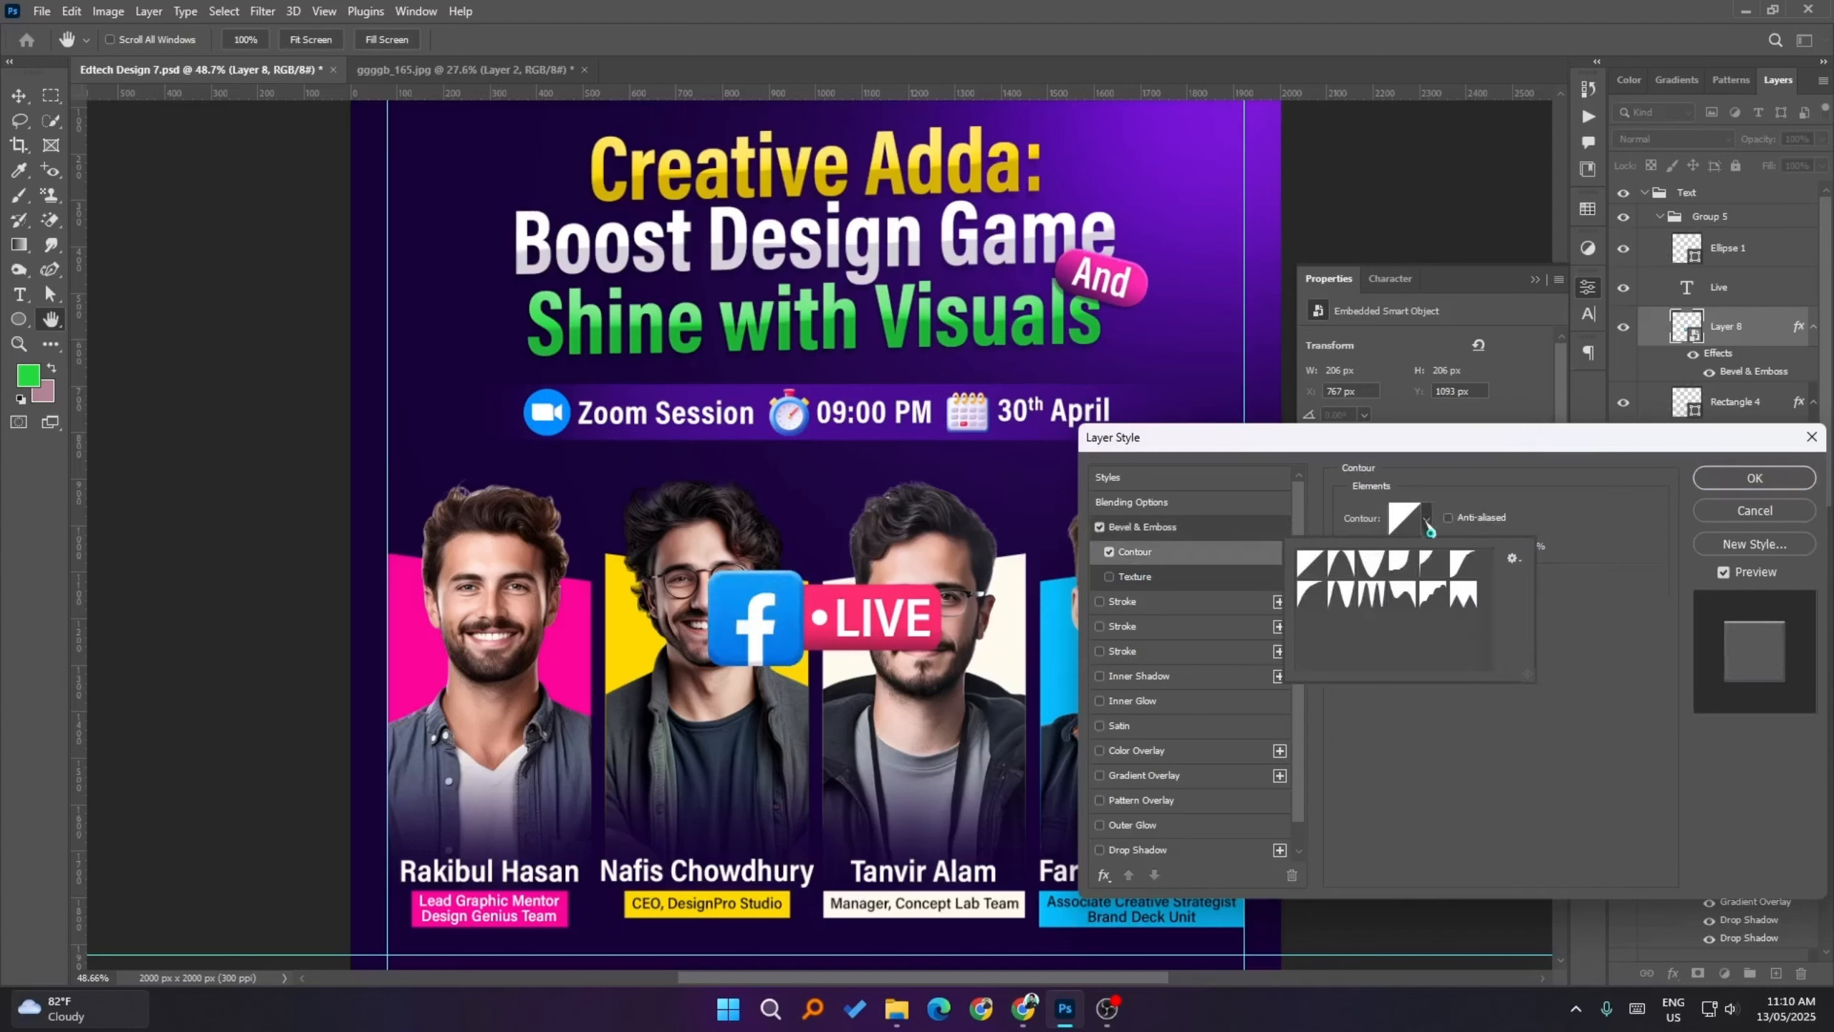
pyautogui.click(1398, 563)
pyautogui.click(1376, 567)
pyautogui.click(1432, 594)
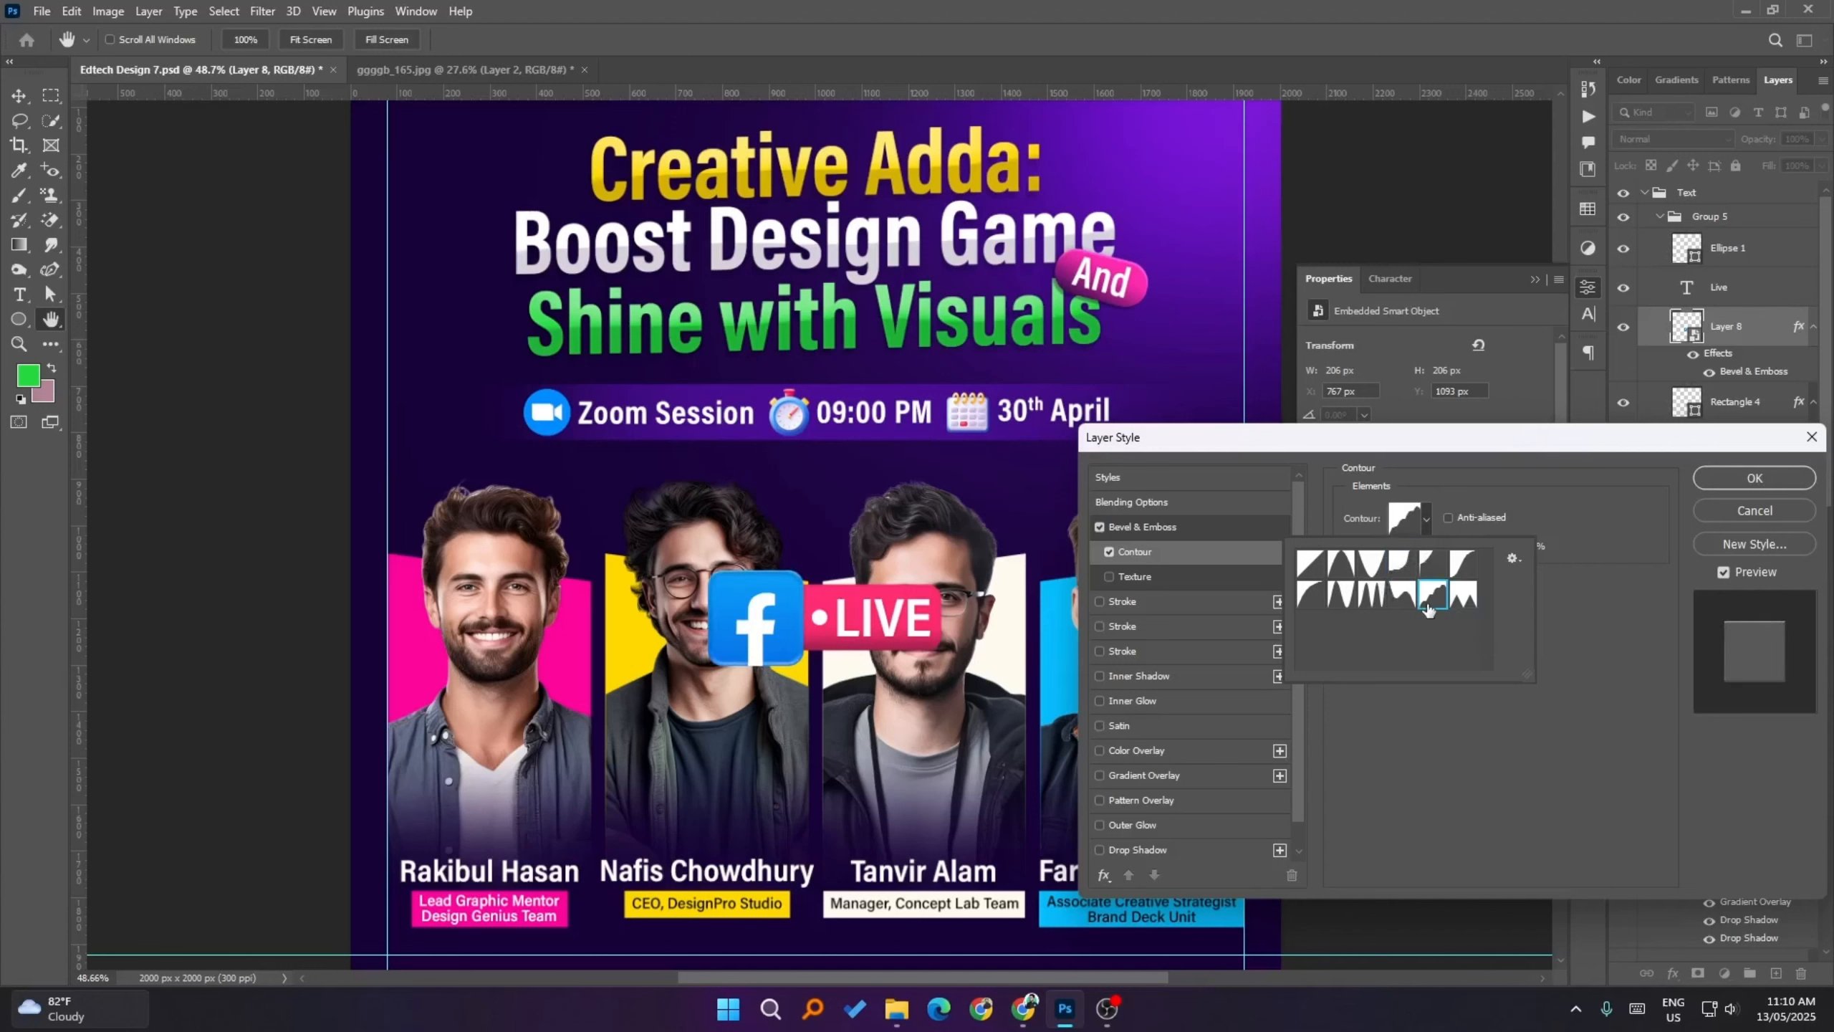
pyautogui.click(1402, 595)
pyautogui.click(1371, 595)
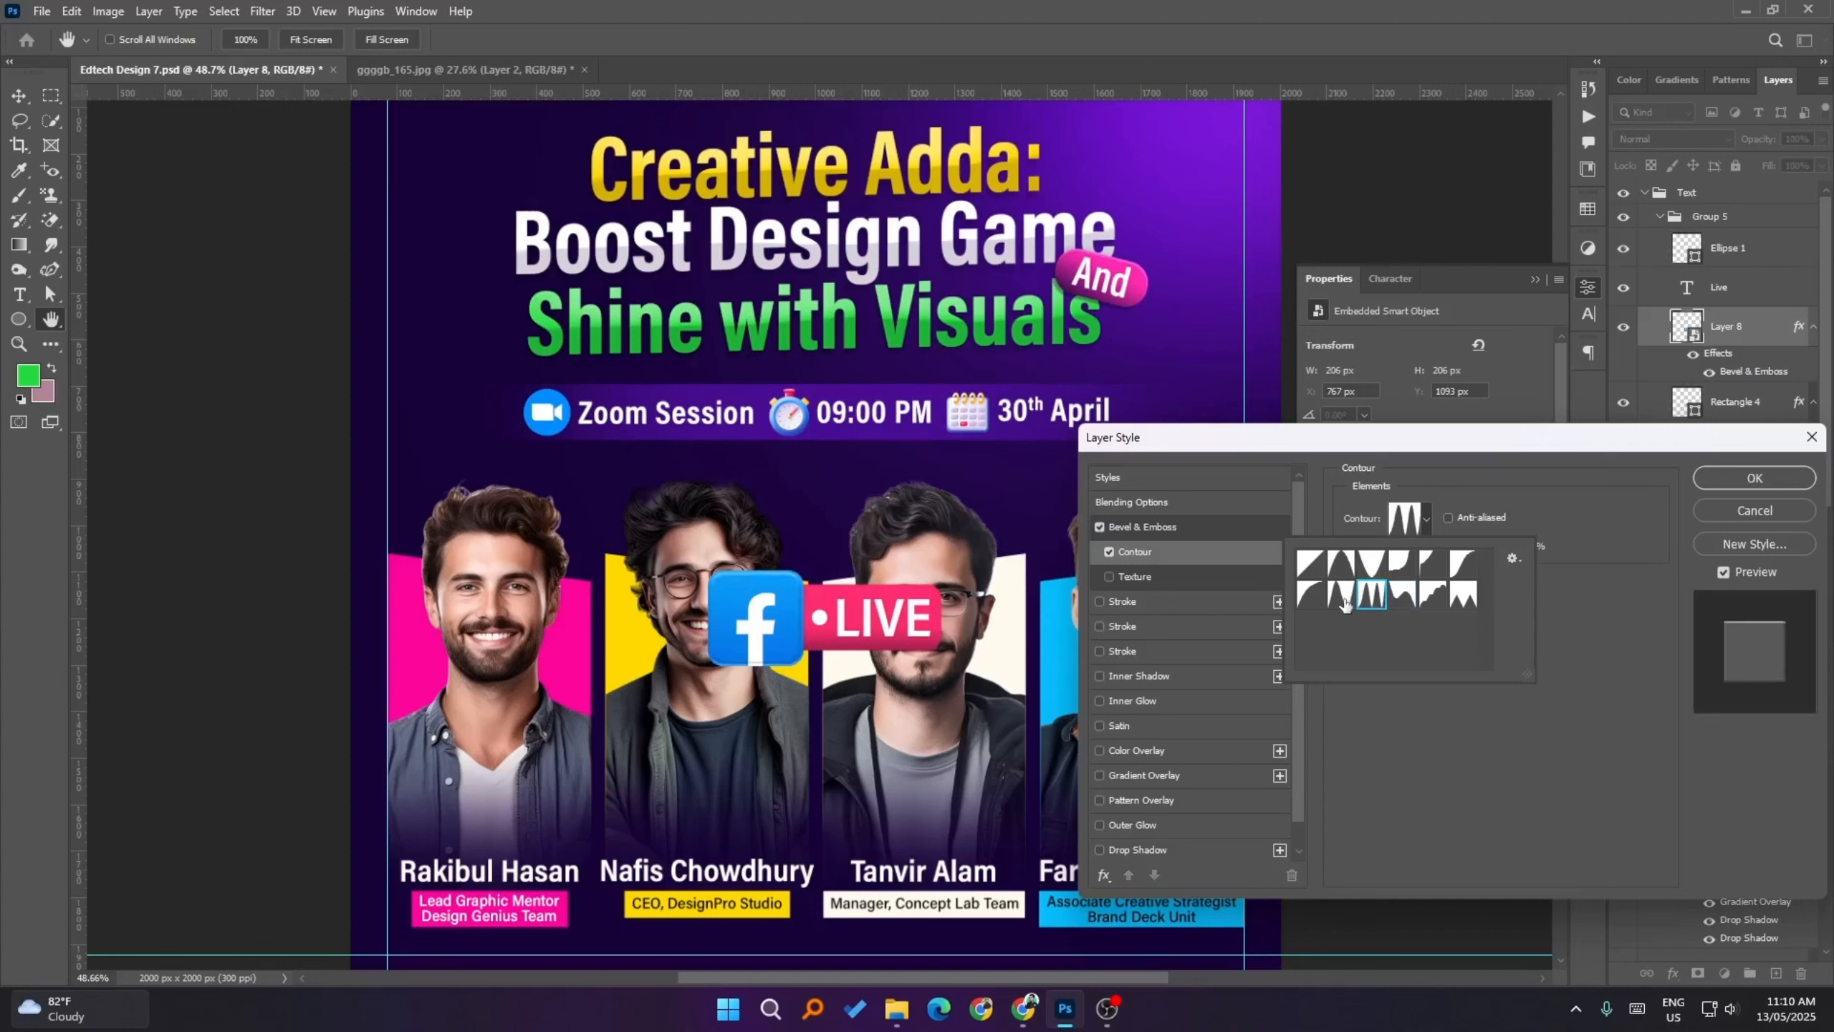
pyautogui.click(1340, 598)
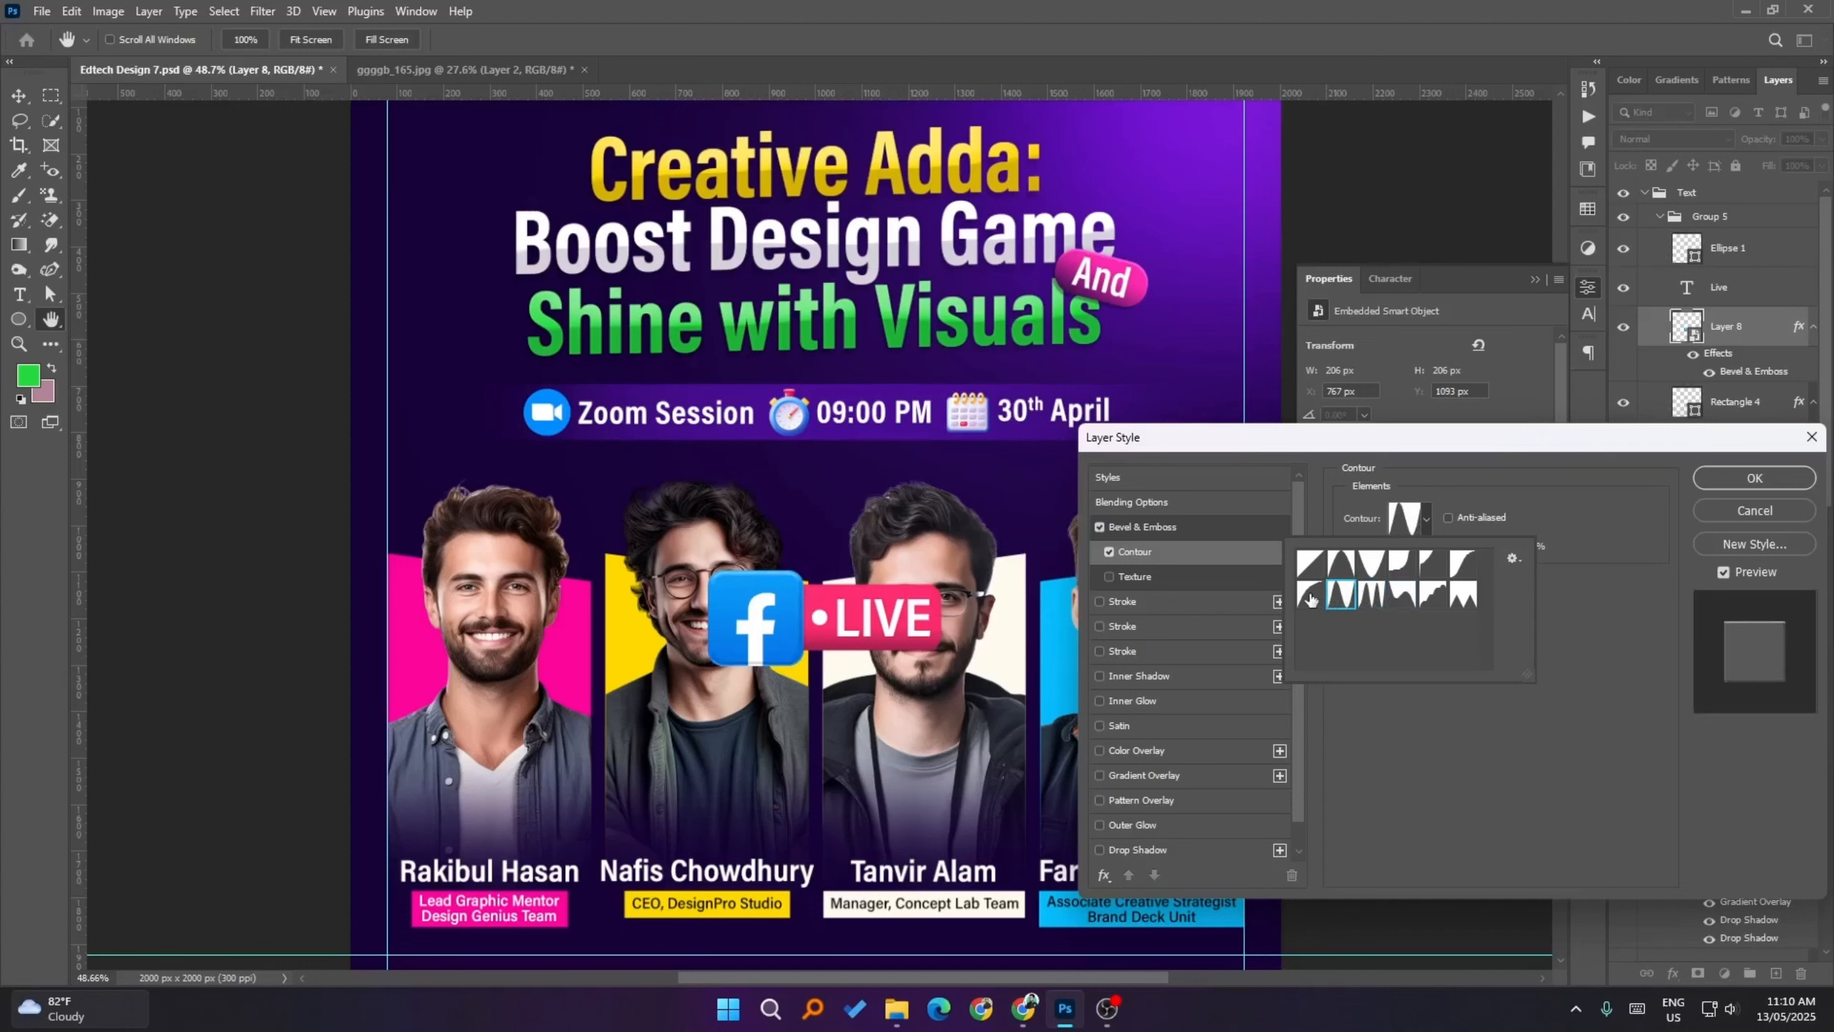
pyautogui.click(1310, 596)
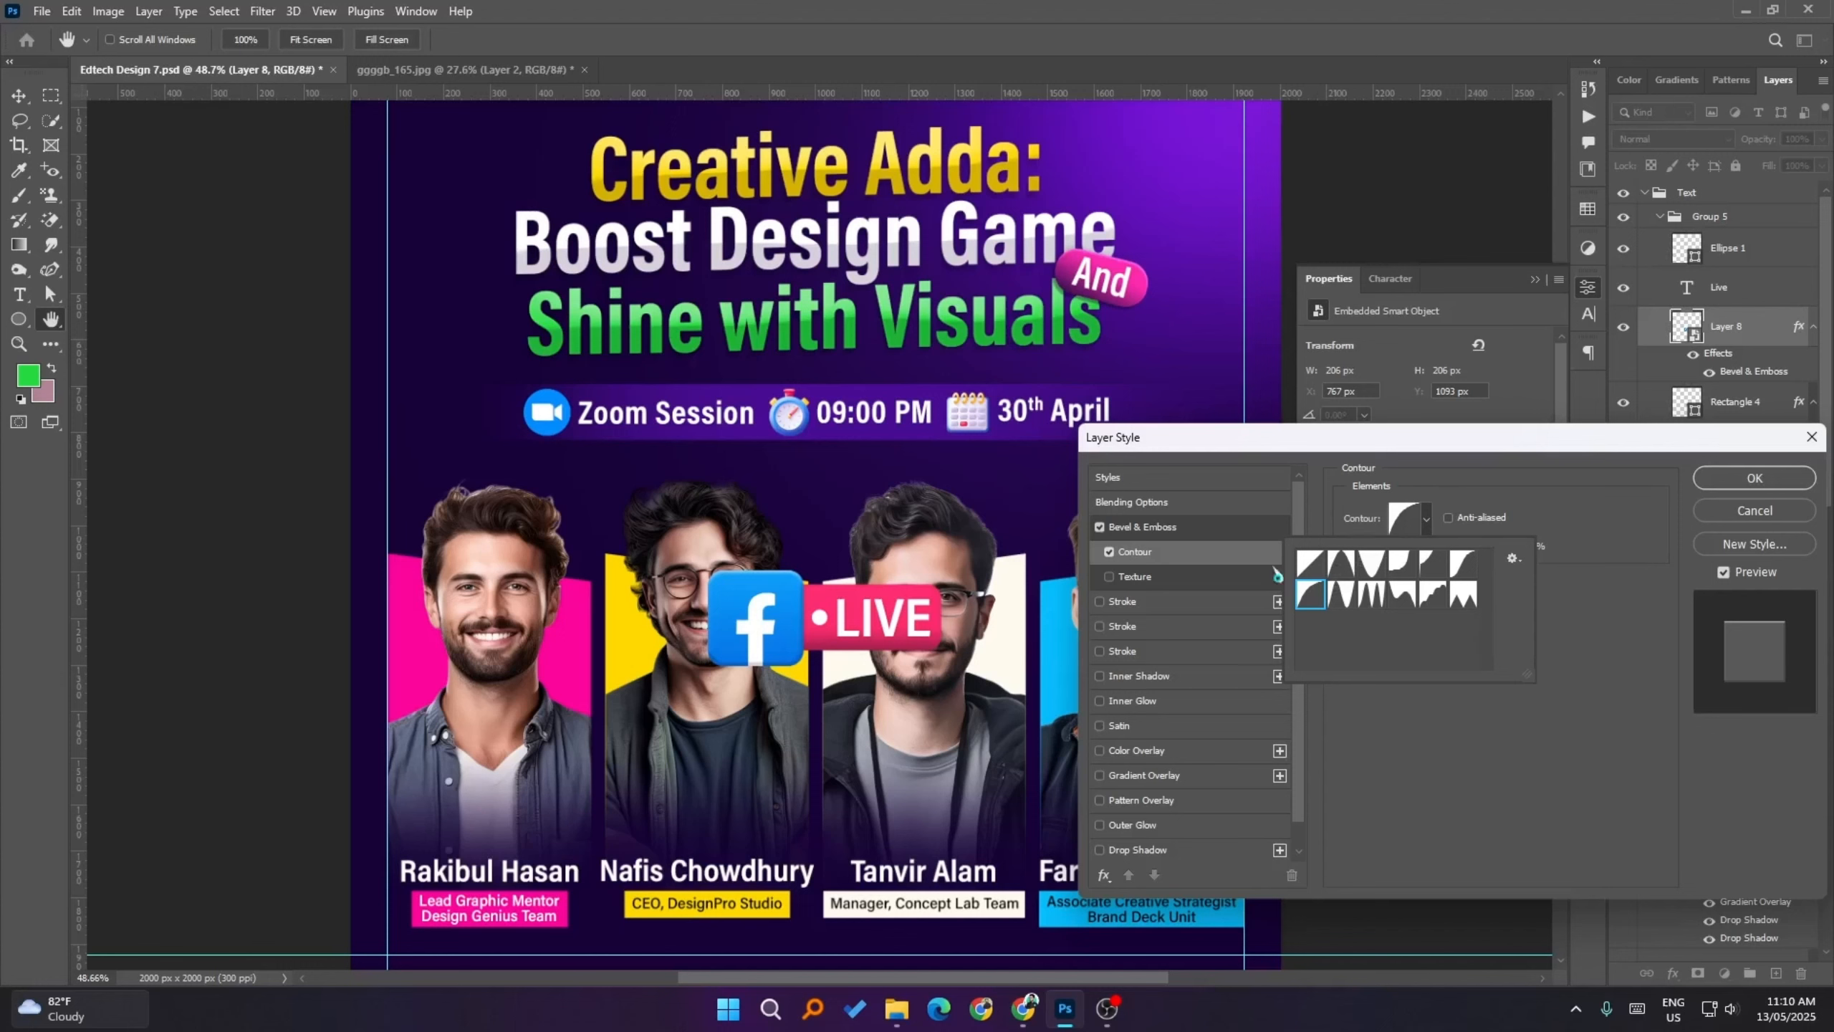
# - Set the bevel depth to 667% and reduce its size and softening
pyautogui.click(1169, 529)
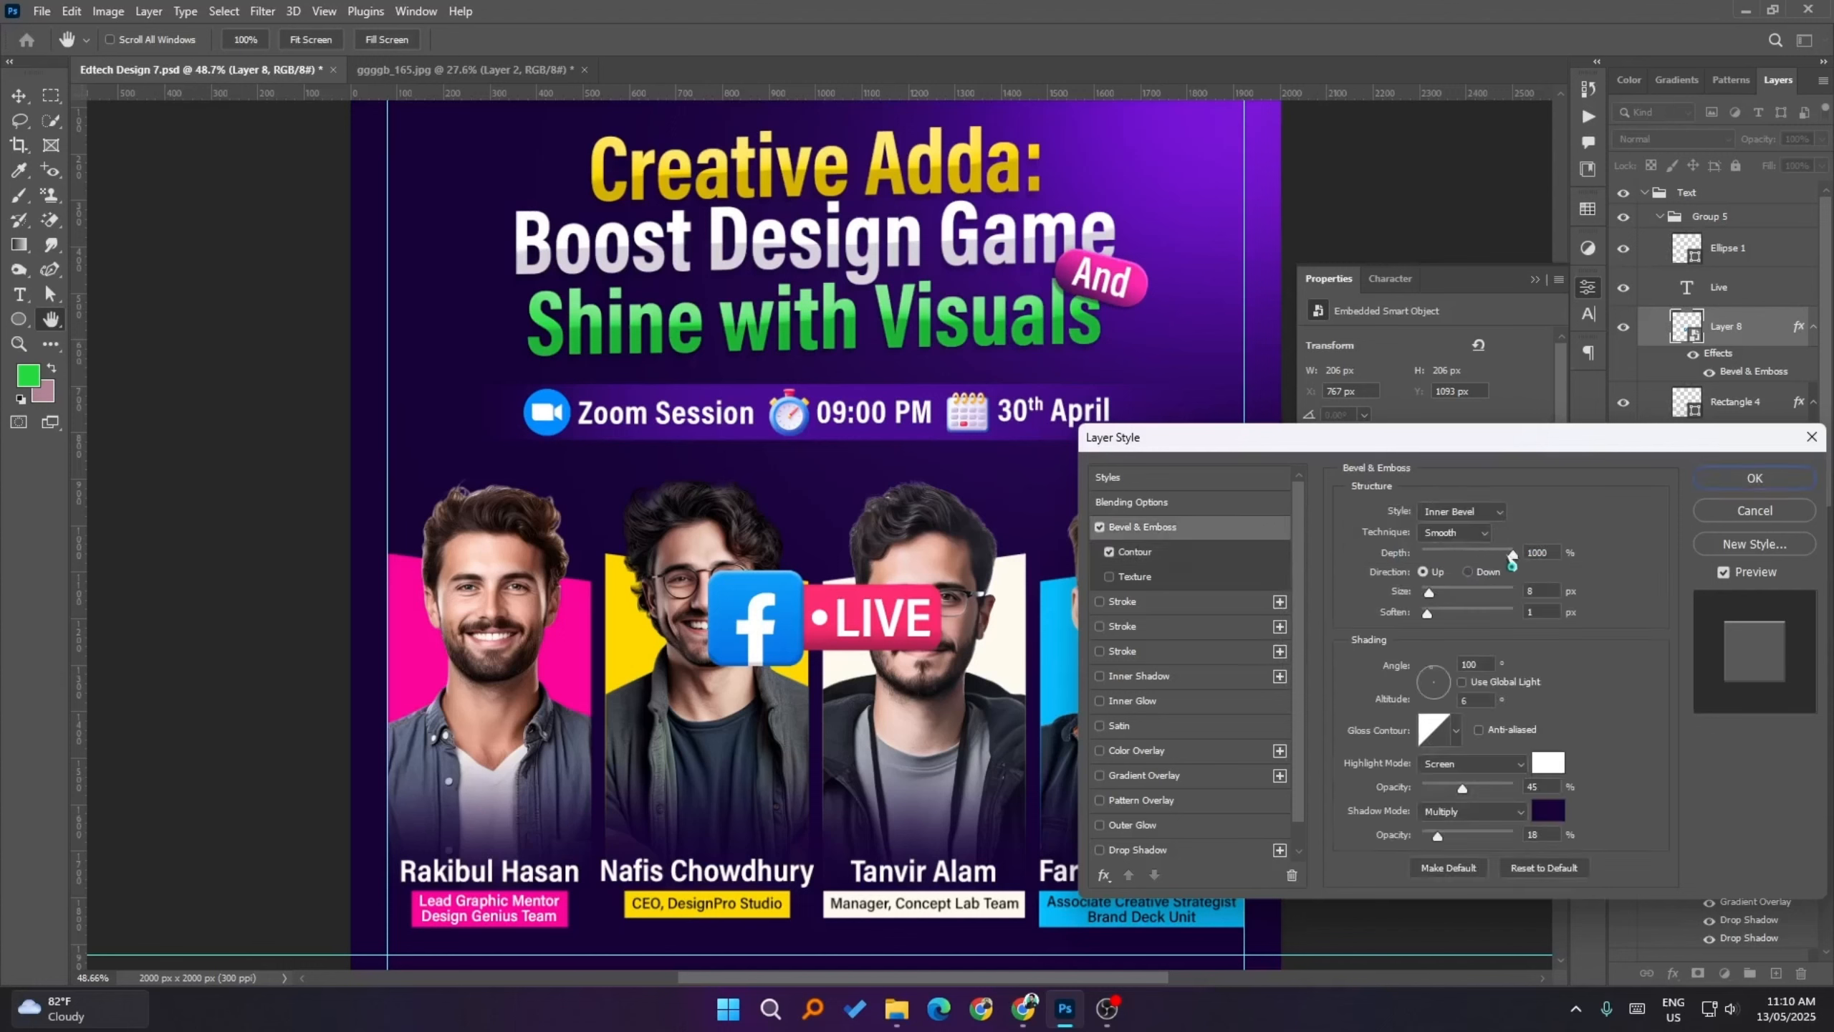
pyautogui.moveTo(1510, 556); pyautogui.dragTo(1713, 632)
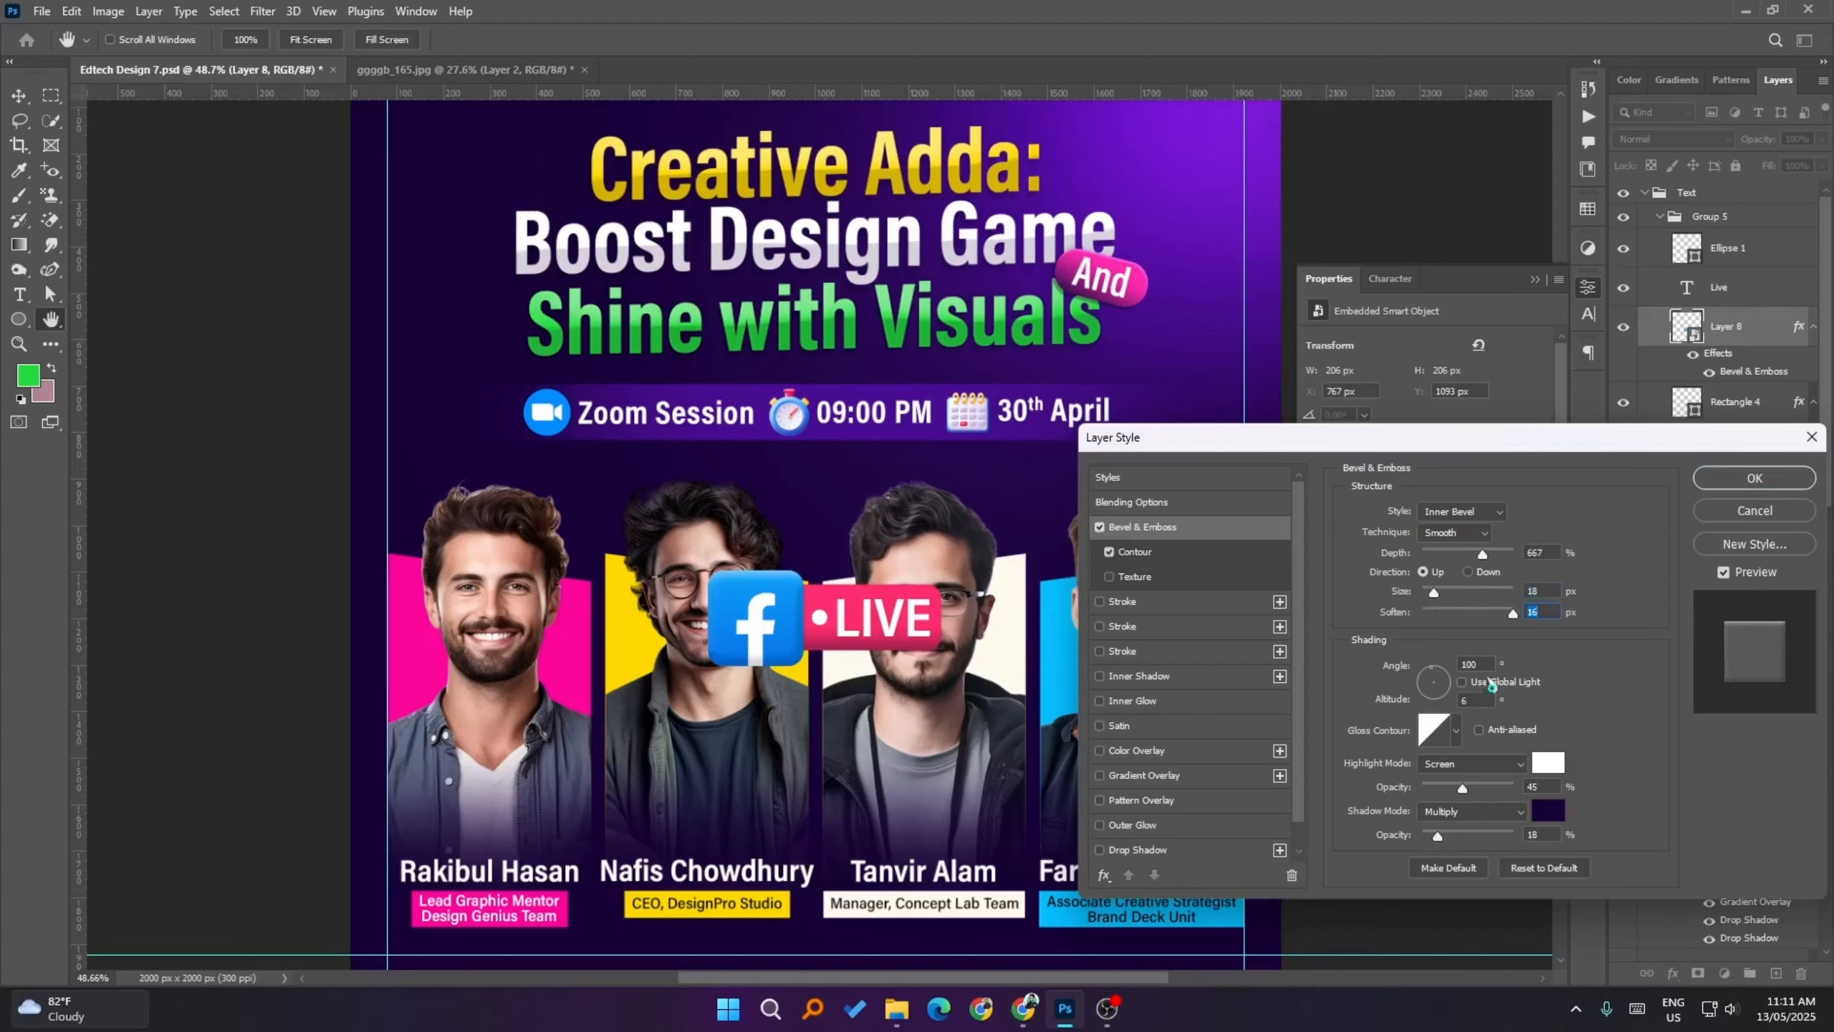
pyautogui.moveTo(1512, 613); pyautogui.dragTo(1431, 595)
# - Apply the bevel, then scale the Facebook LIVE badge group down to fit the info bar
pyautogui.click(1737, 486)
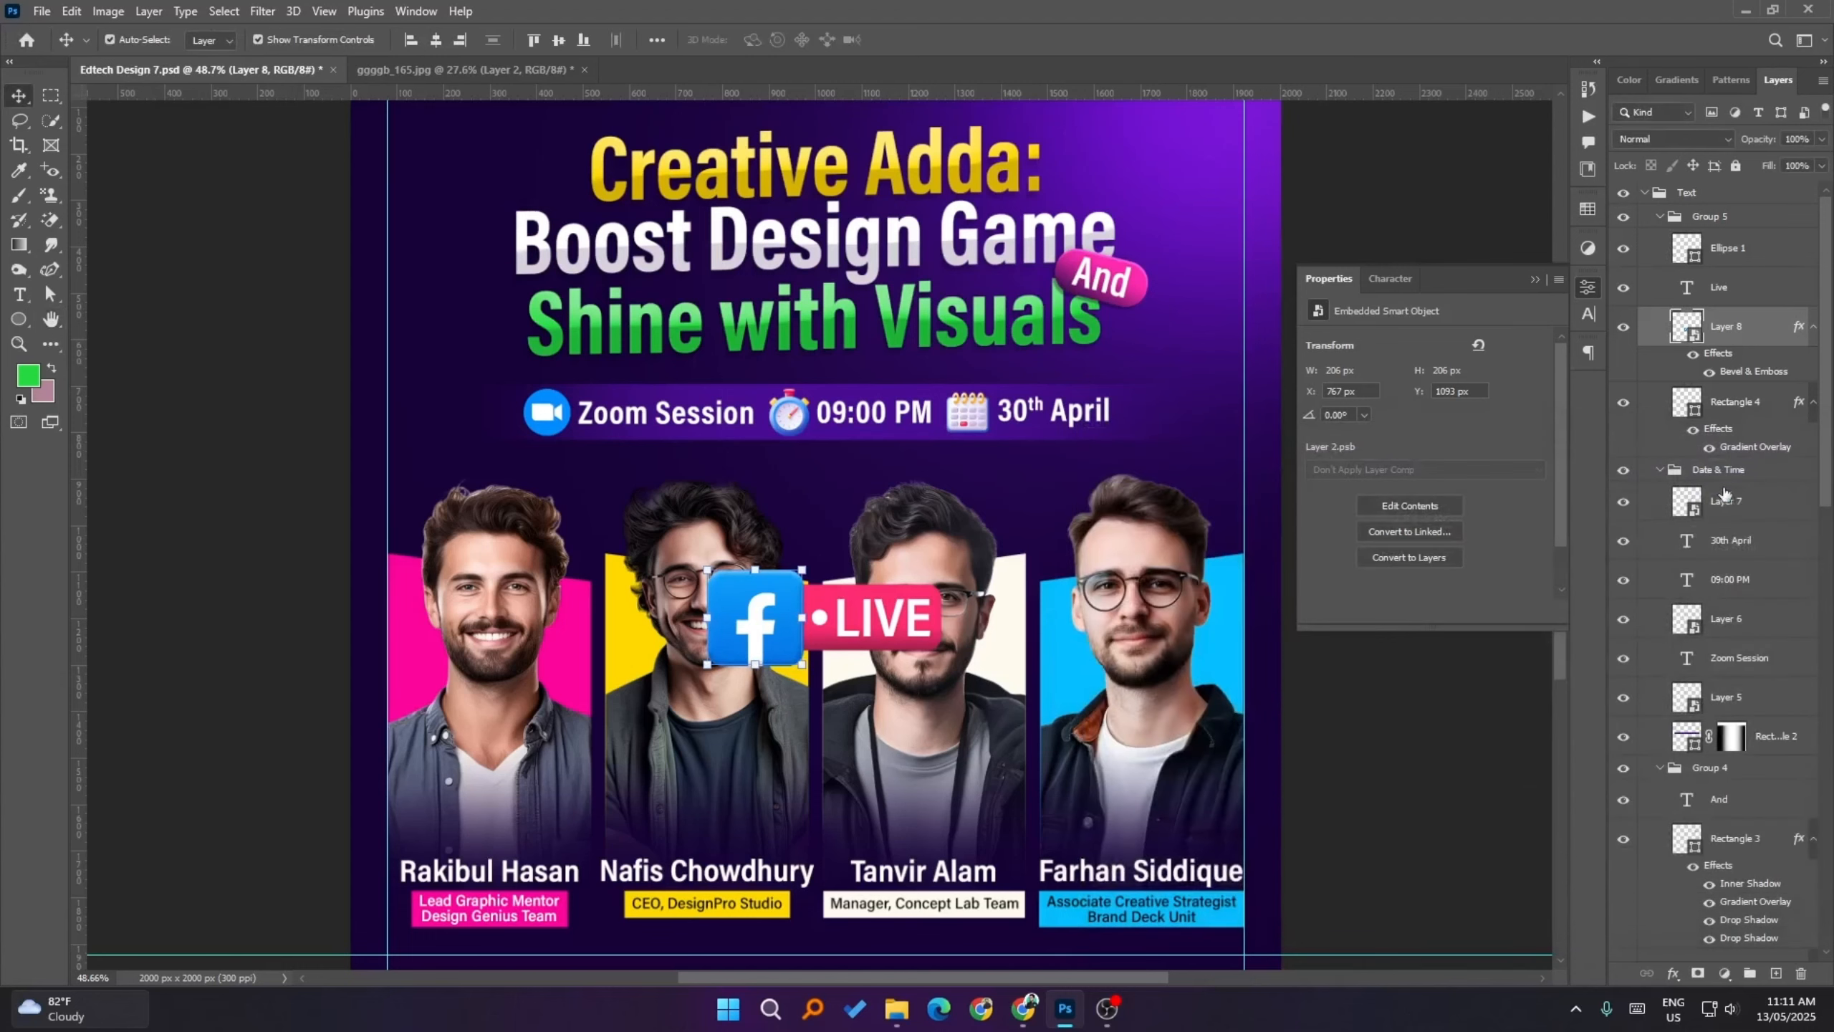
pyautogui.click(1455, 782)
pyautogui.click(1714, 260)
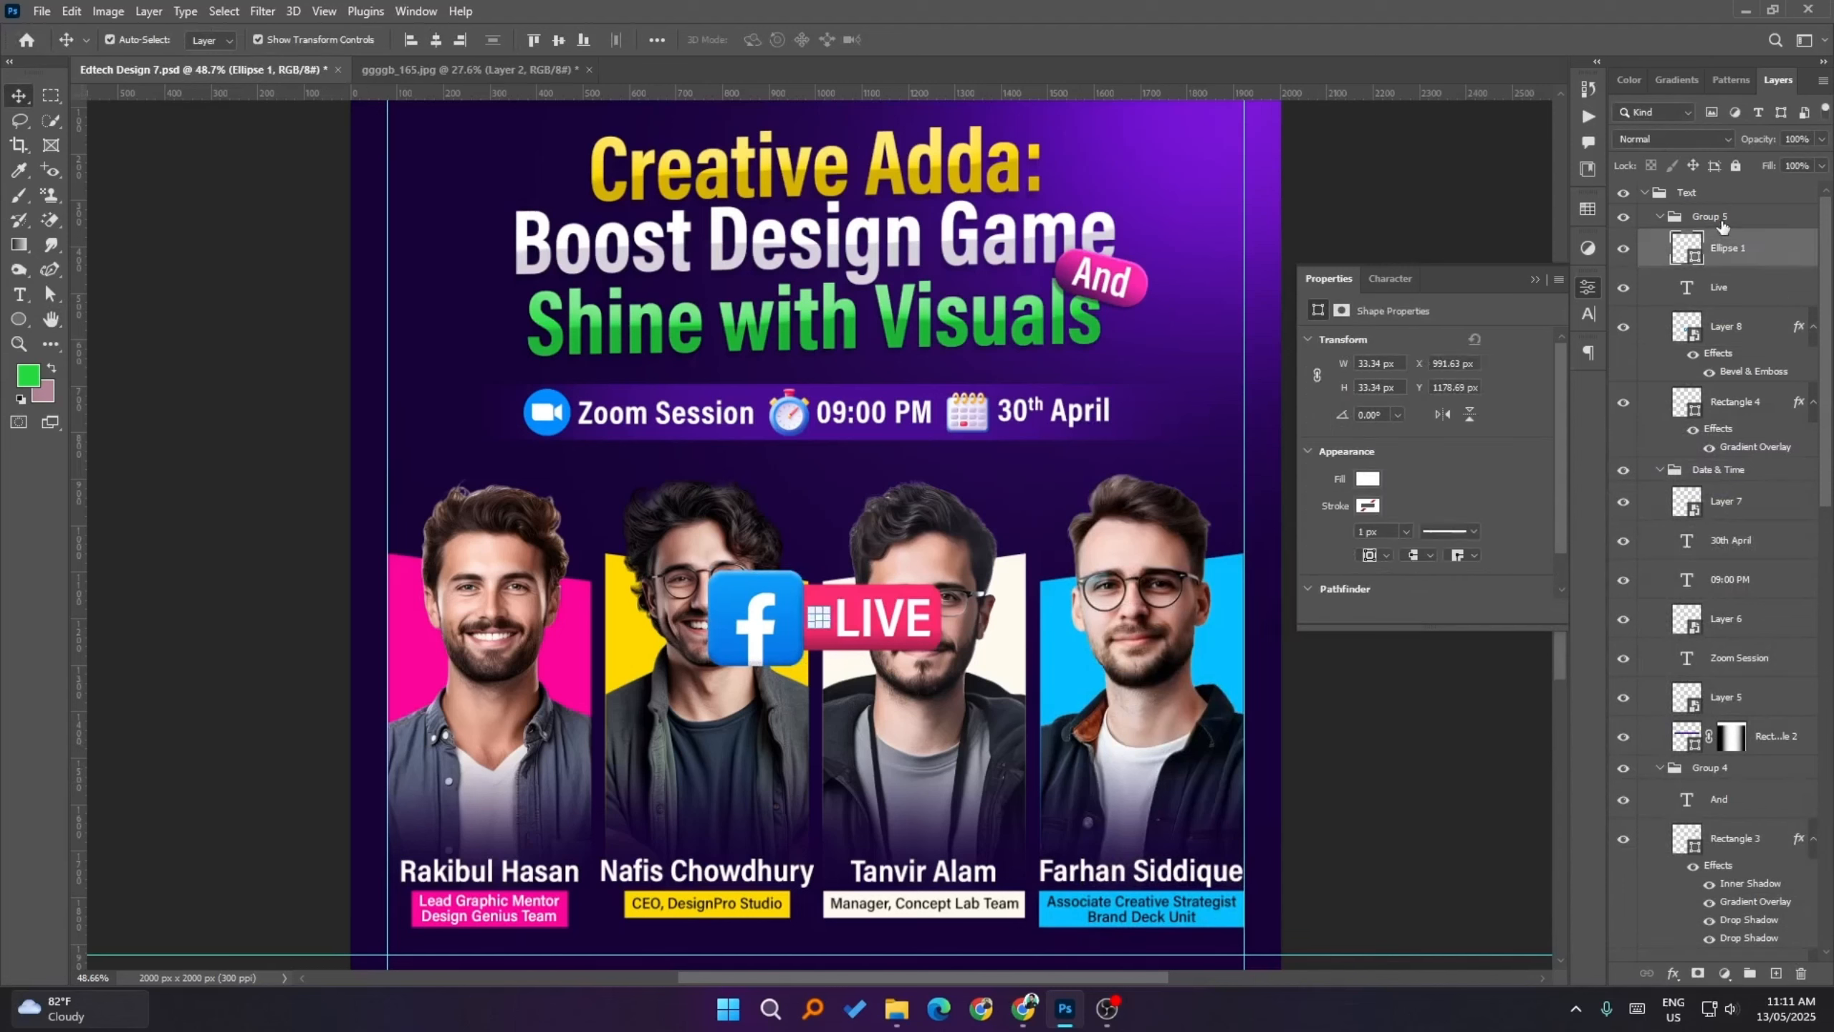
pyautogui.click(1709, 216)
pyautogui.click(920, 625)
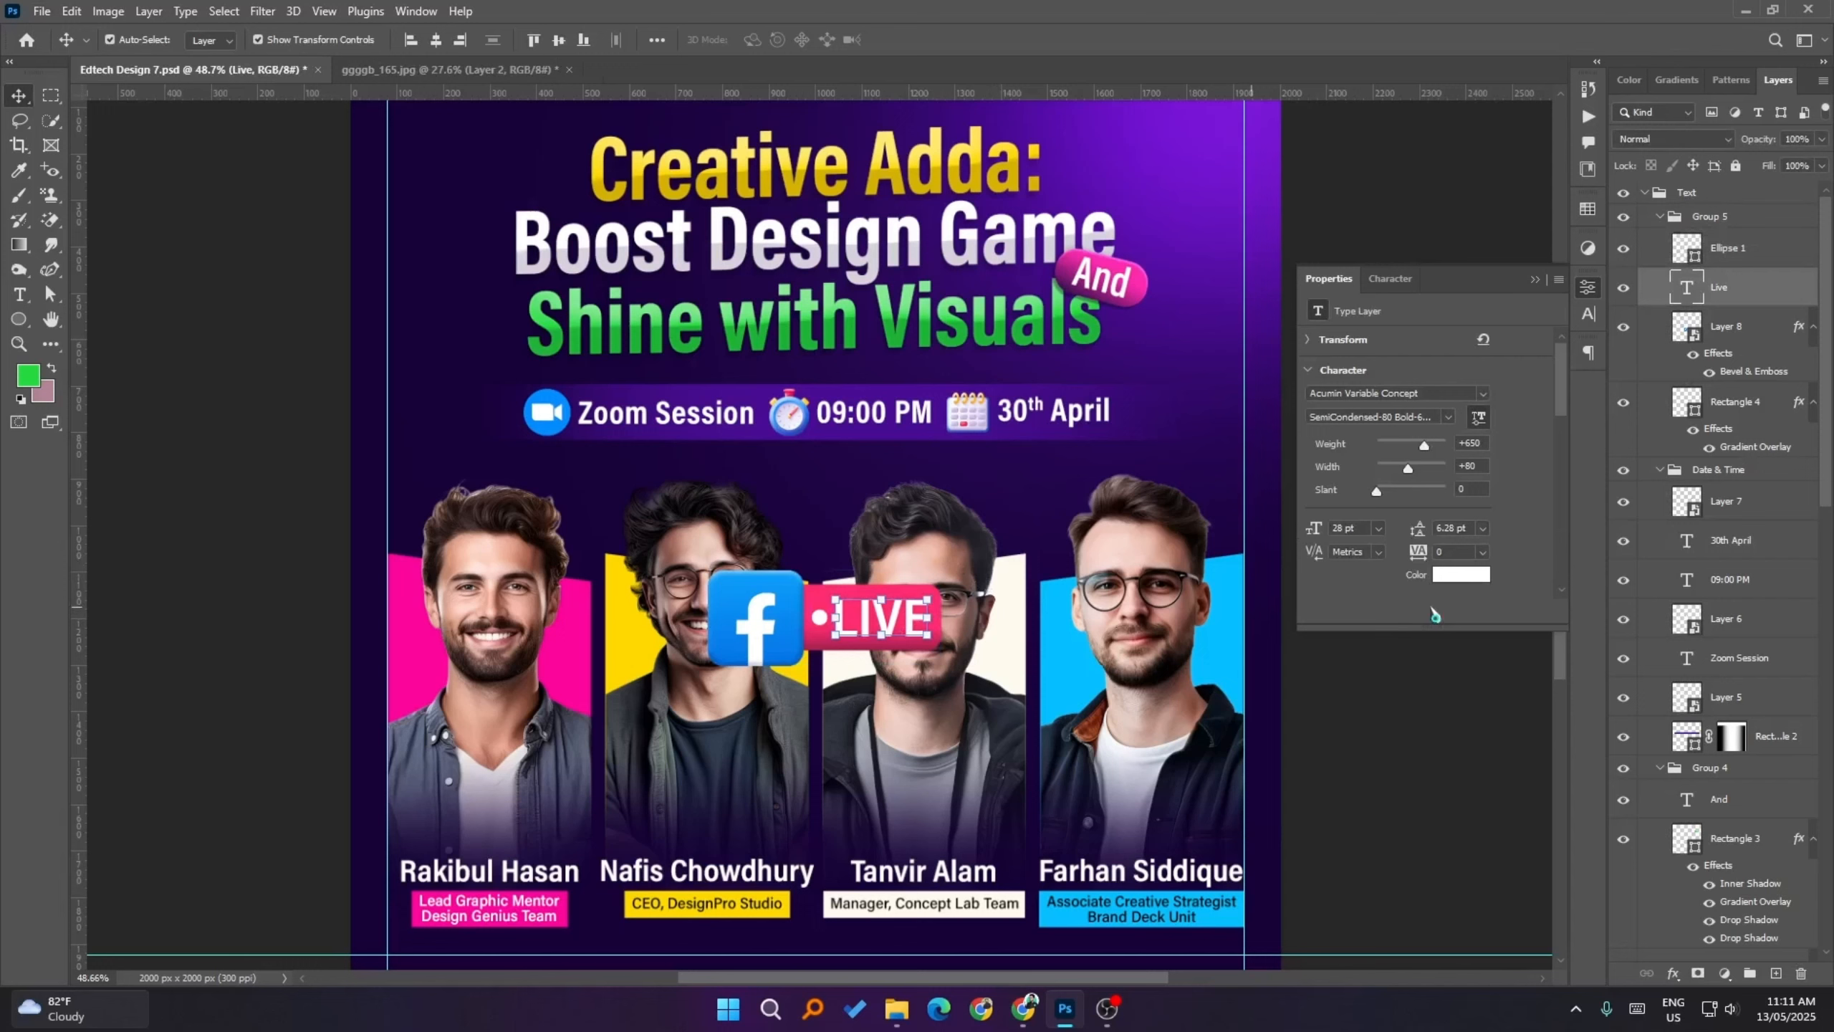
pyautogui.click(1745, 262)
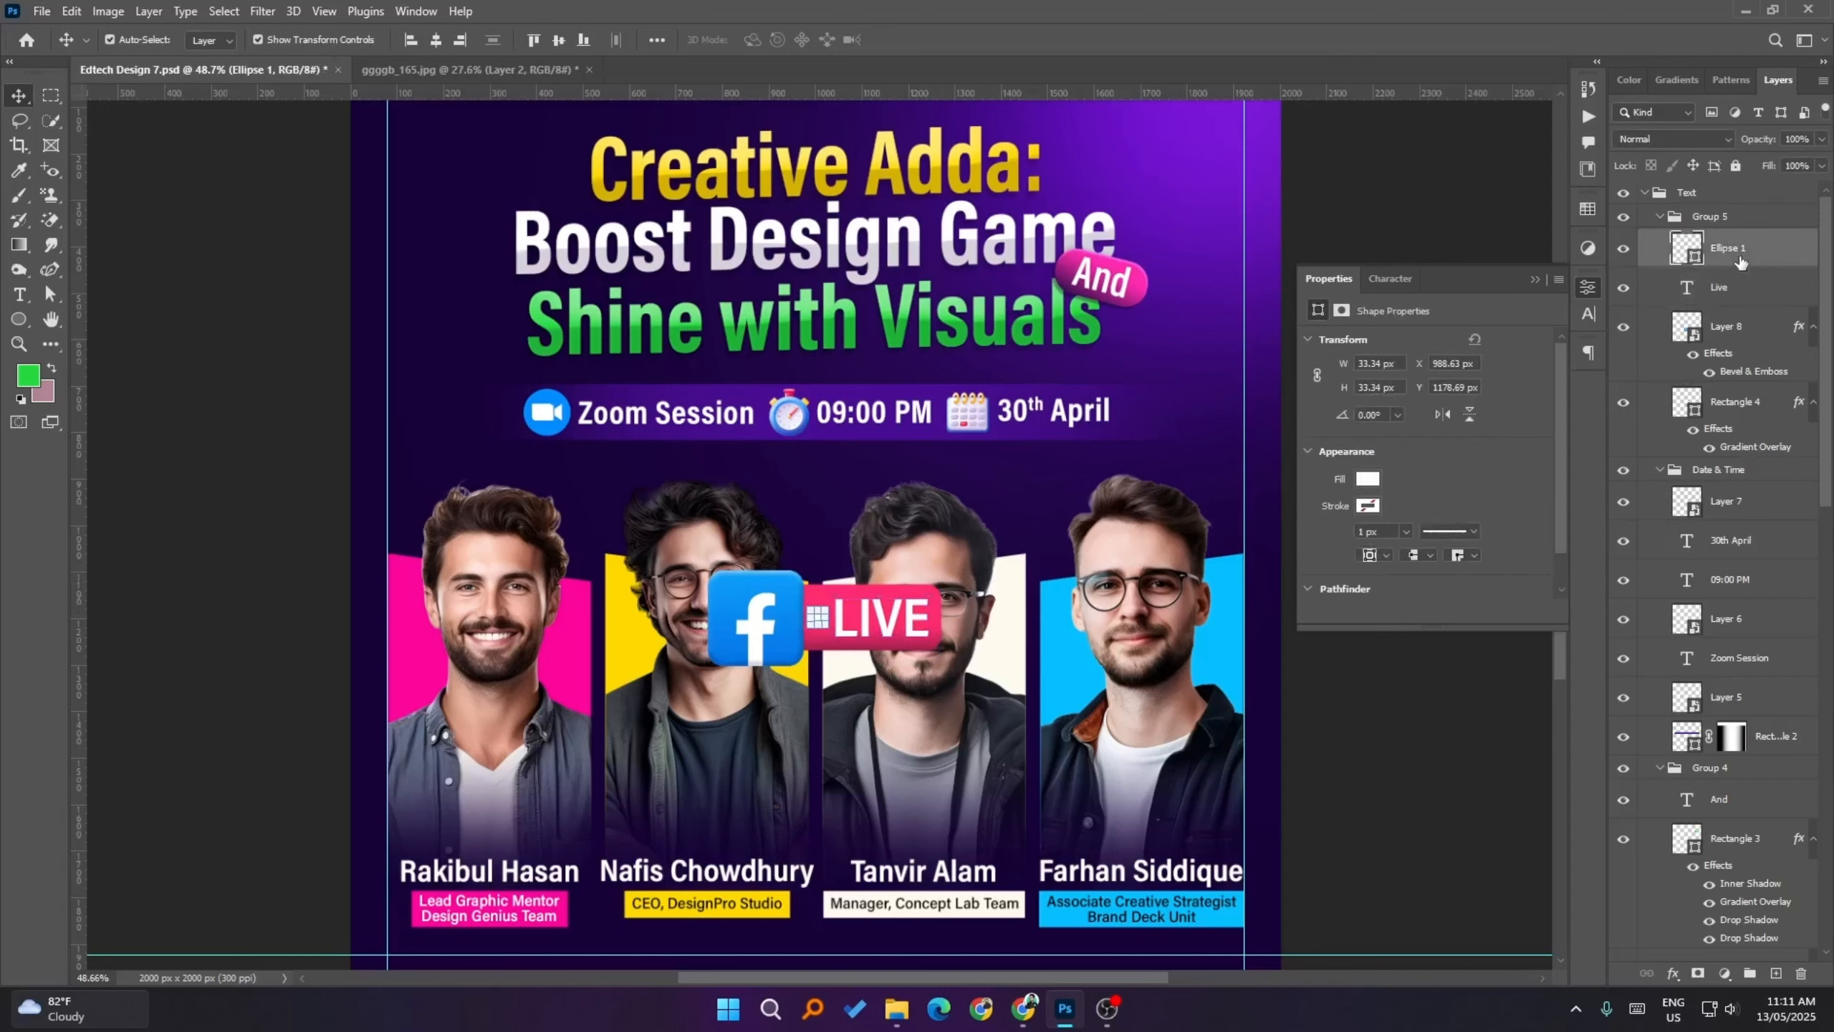
pyautogui.click(1719, 217)
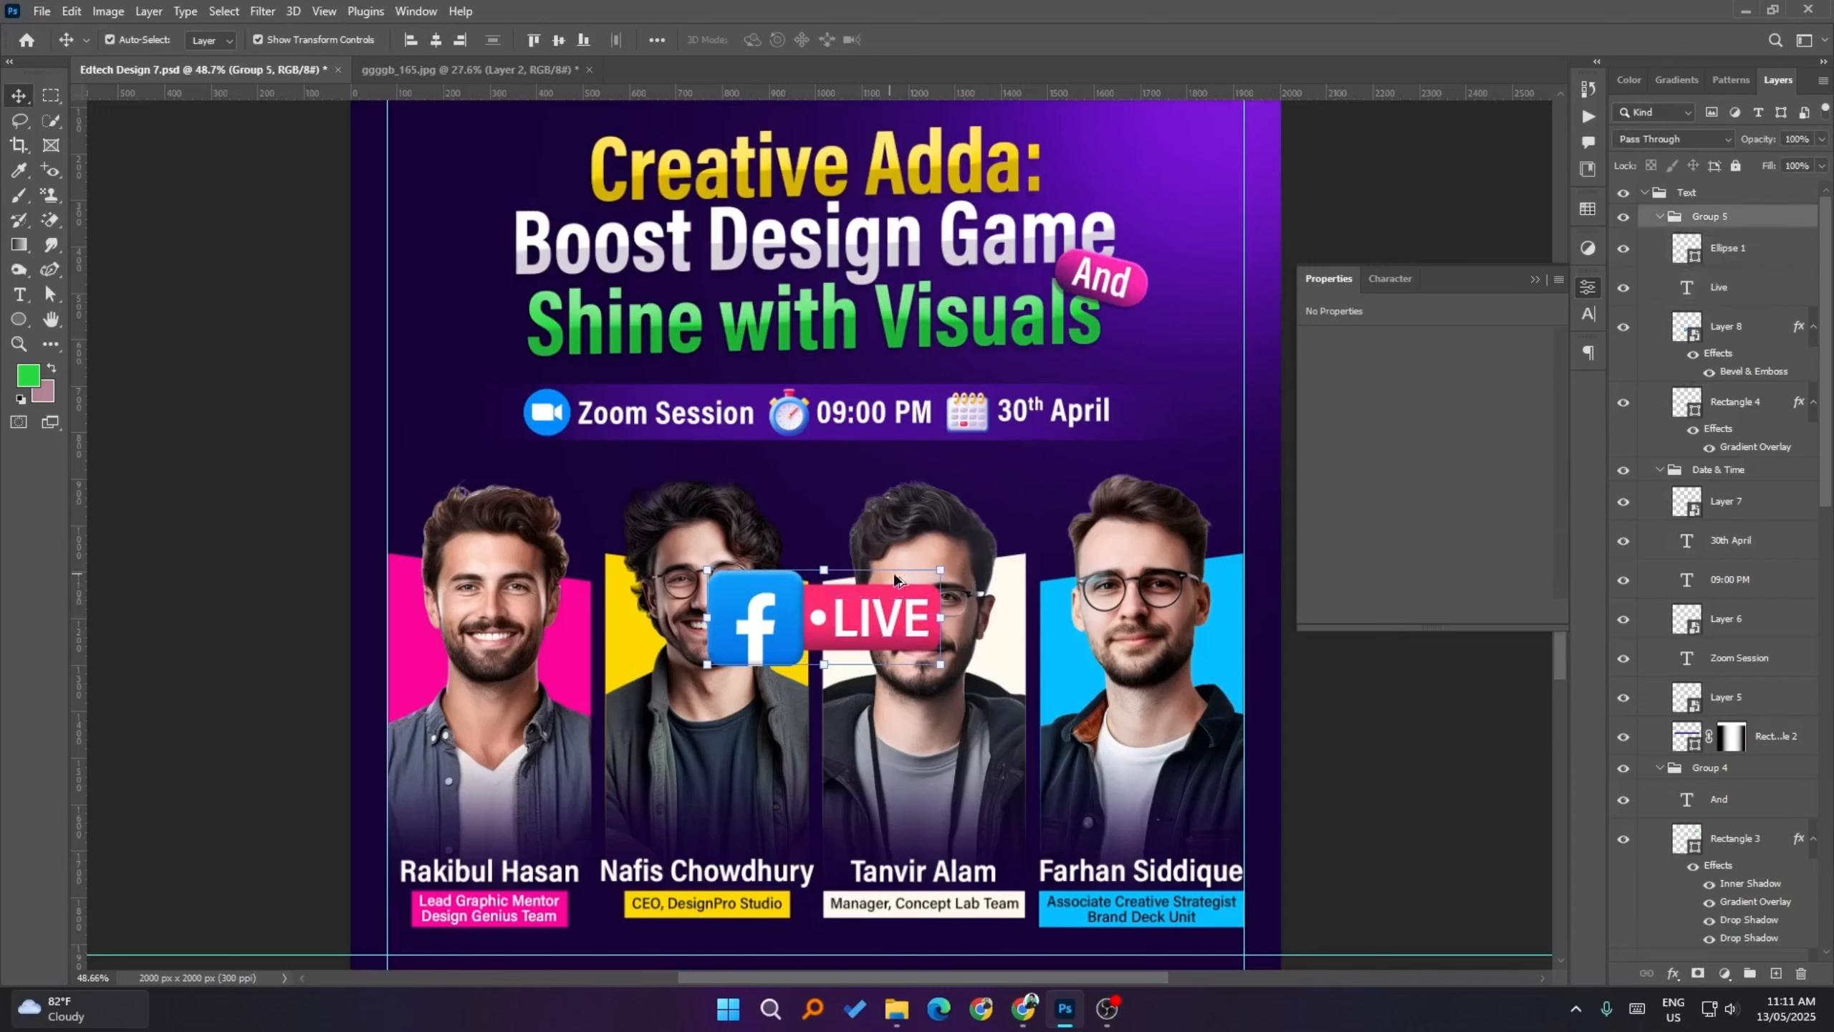
pyautogui.moveTo(930, 571); pyautogui.dragTo(613, 423)
pyautogui.hotkey('ctrl', 'z')
pyautogui.click(1736, 218)
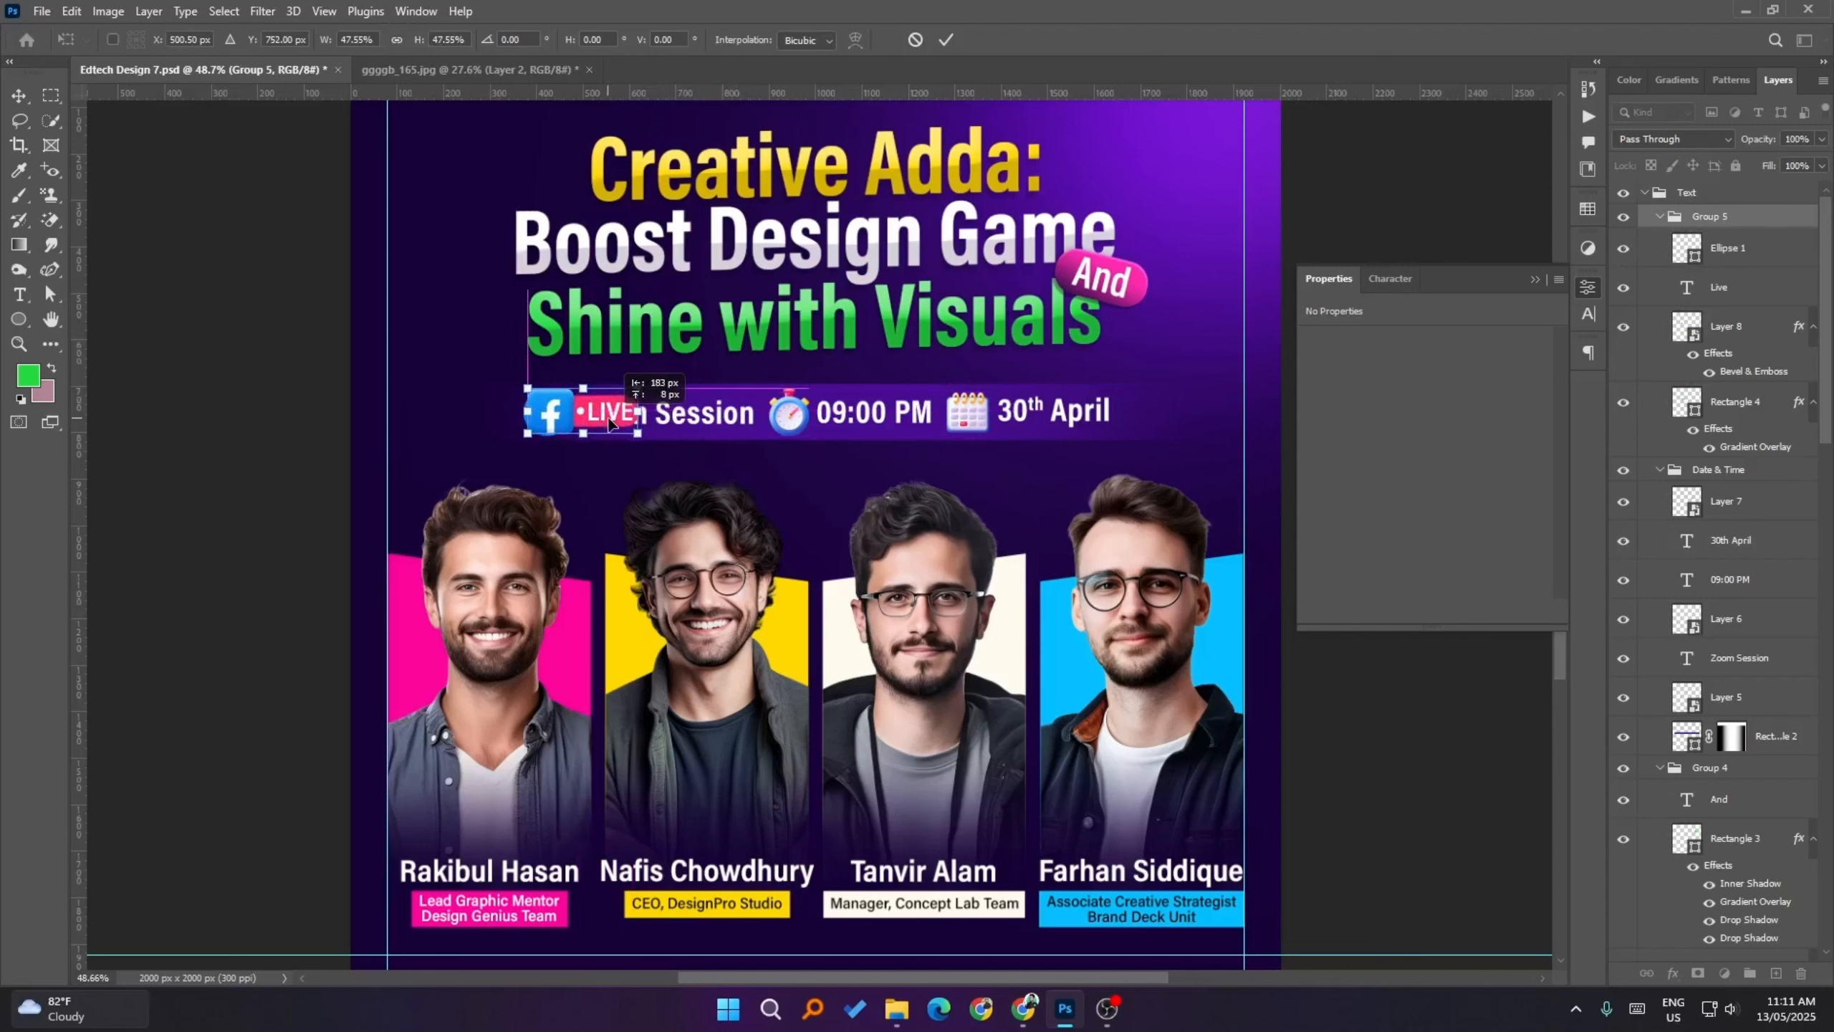
pyautogui.press('Return')
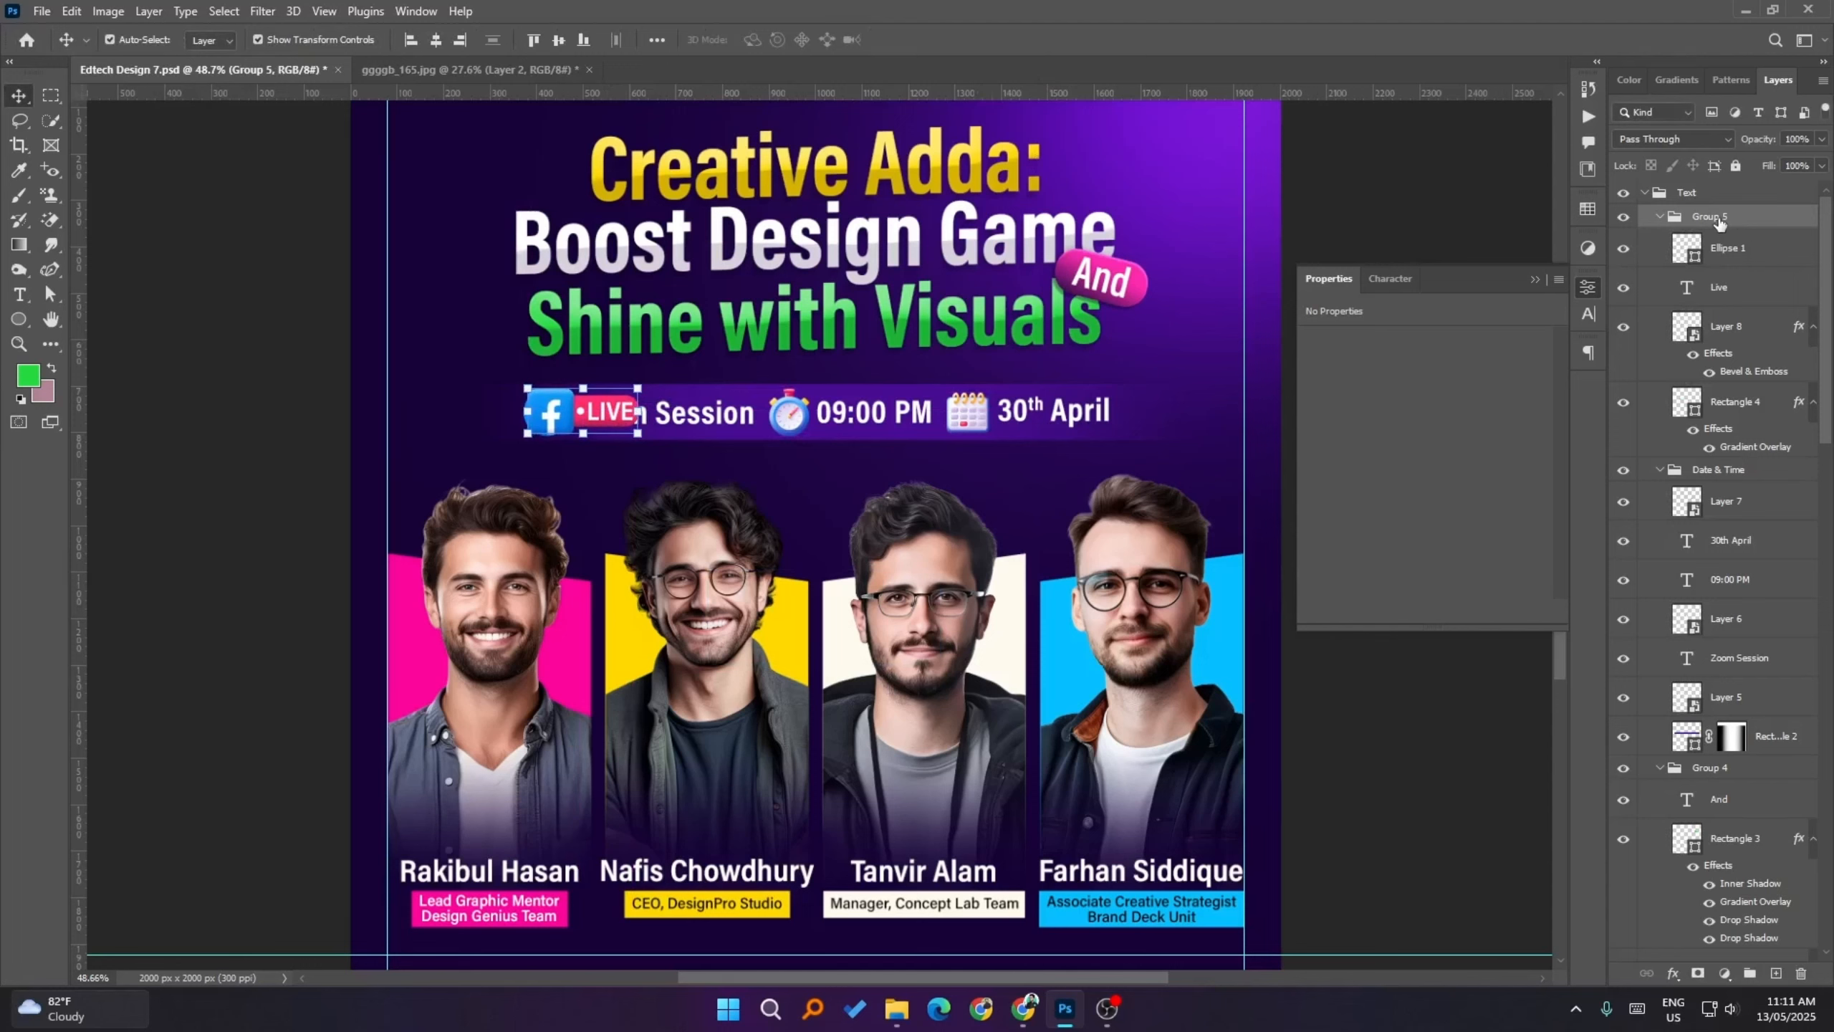
# - Move the badge group into Date & Time and delete the Zoom Session text
pyautogui.moveTo(1719, 224); pyautogui.dragTo(1720, 479)
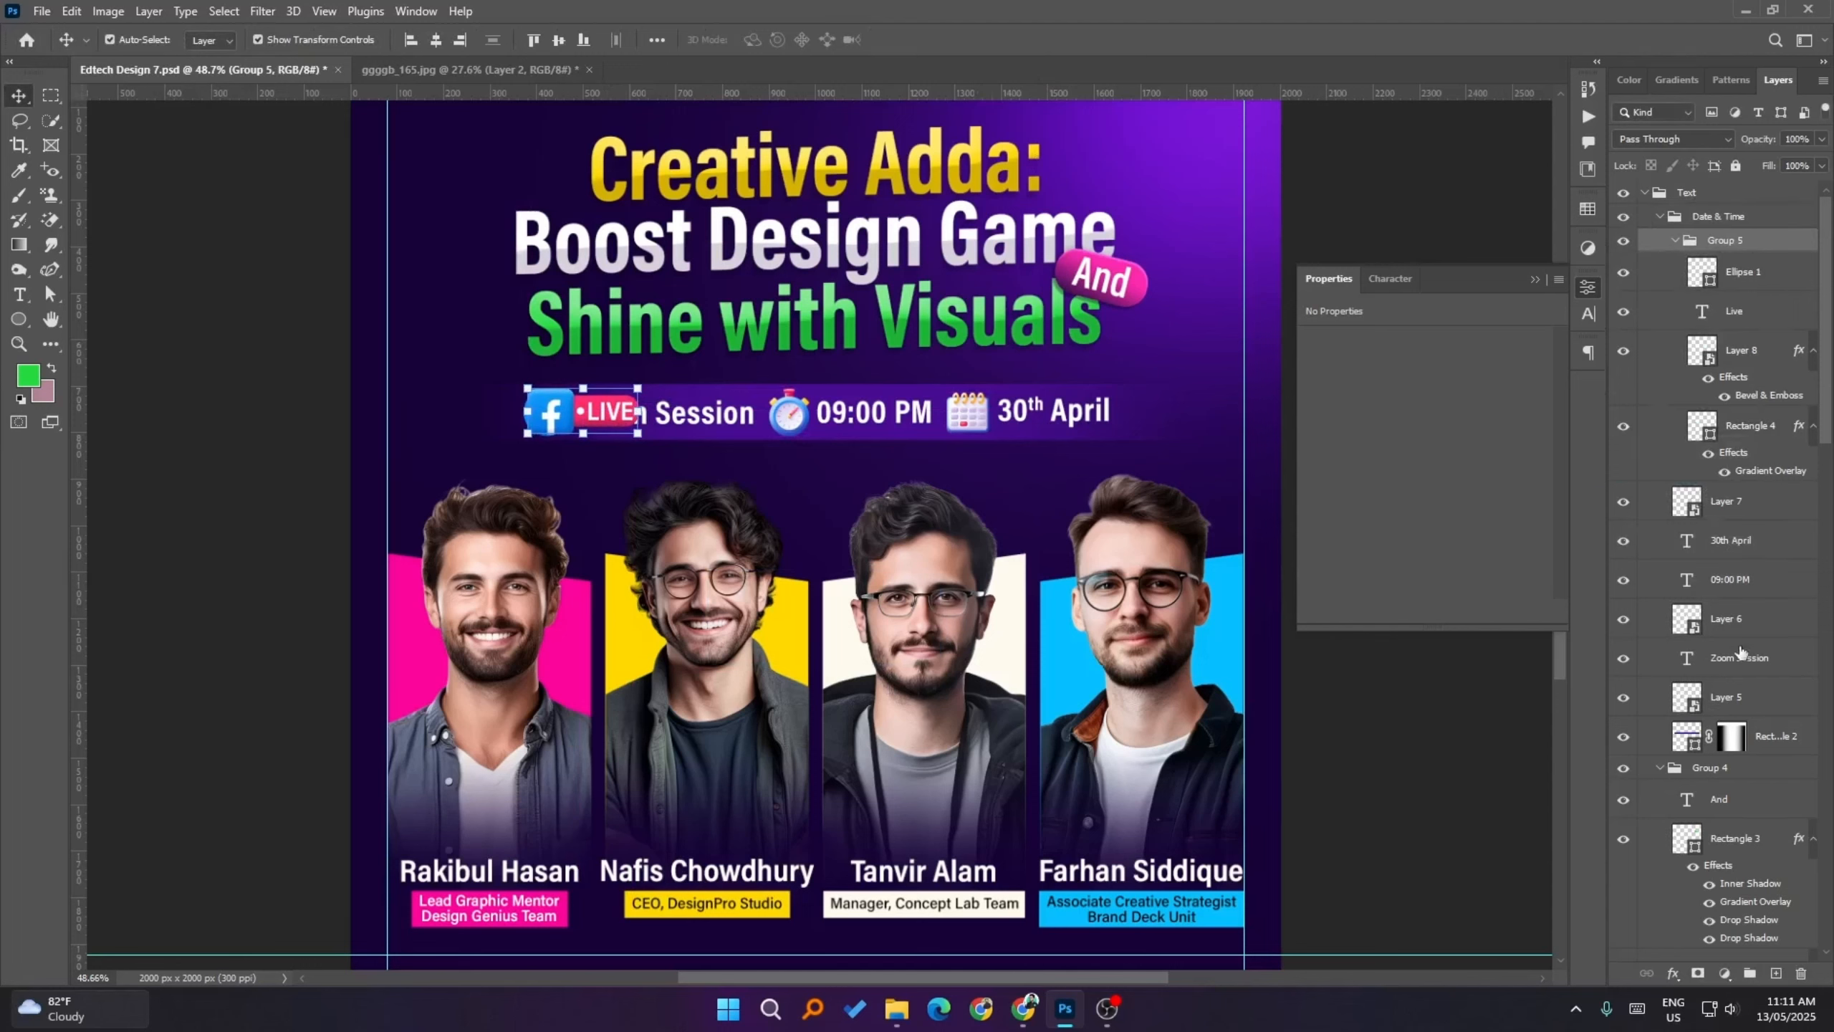
pyautogui.click(1746, 666)
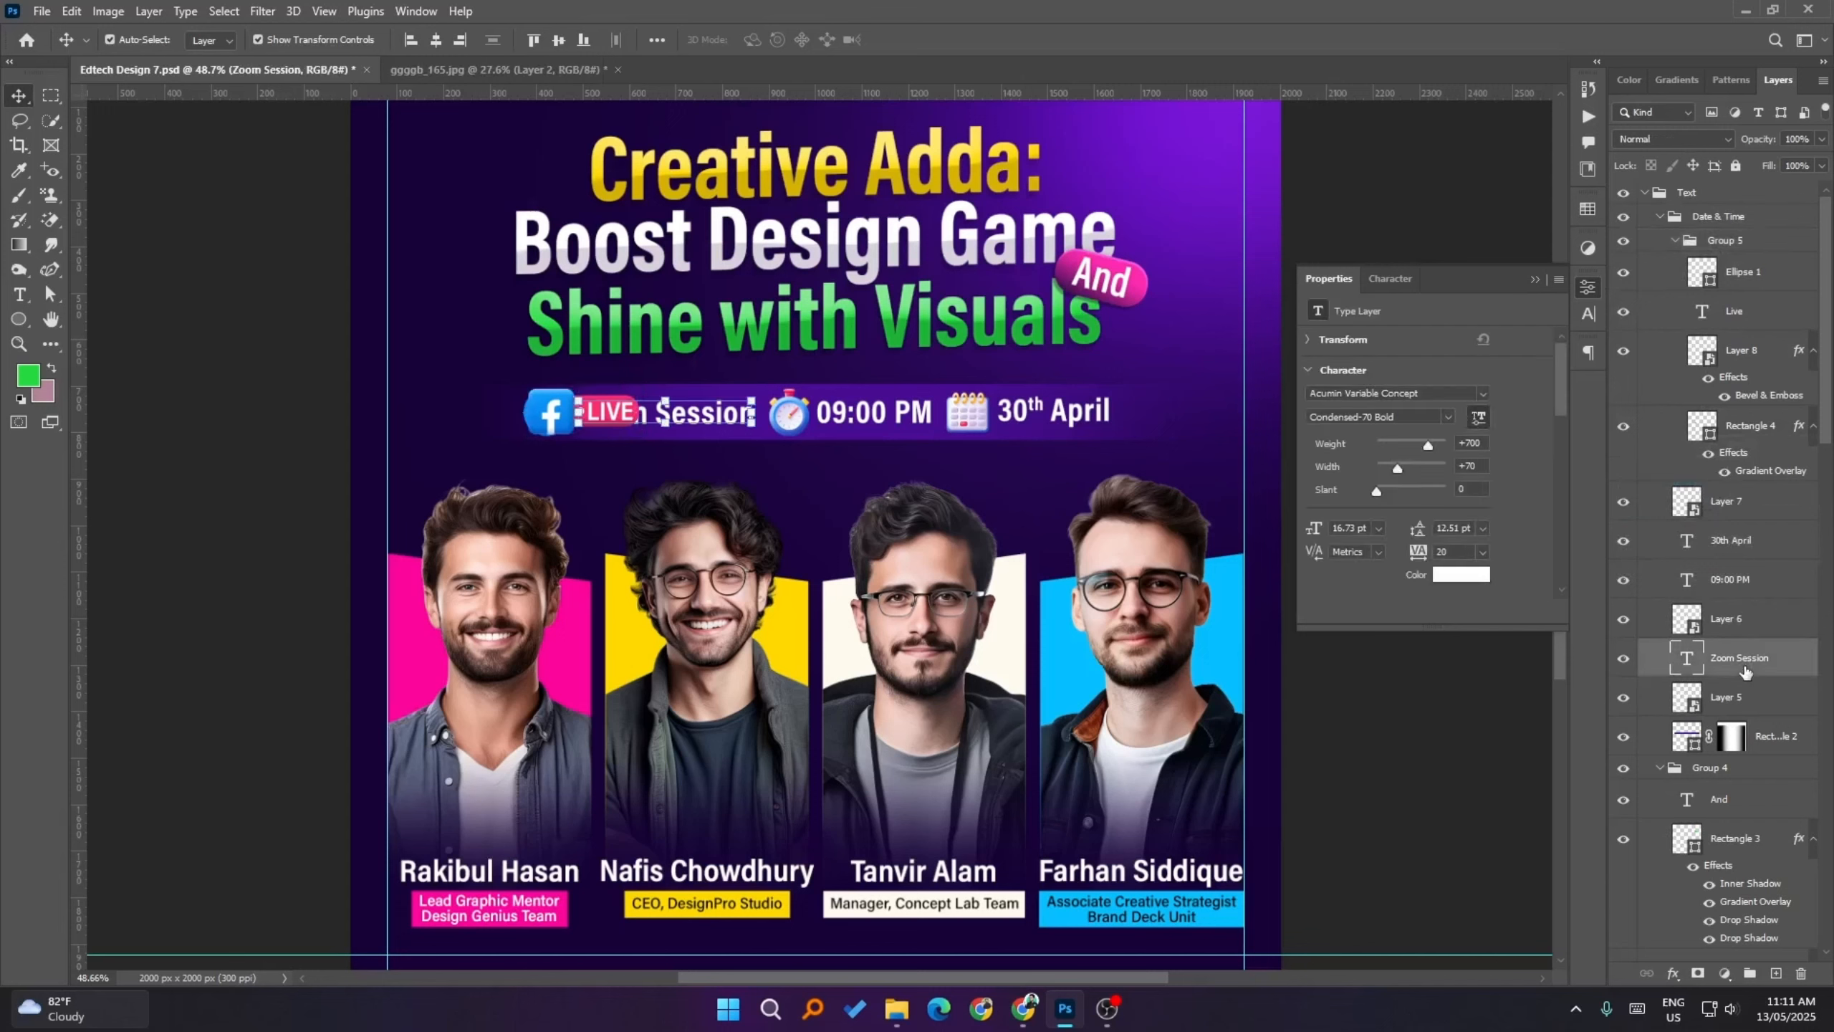
pyautogui.press('Delete')
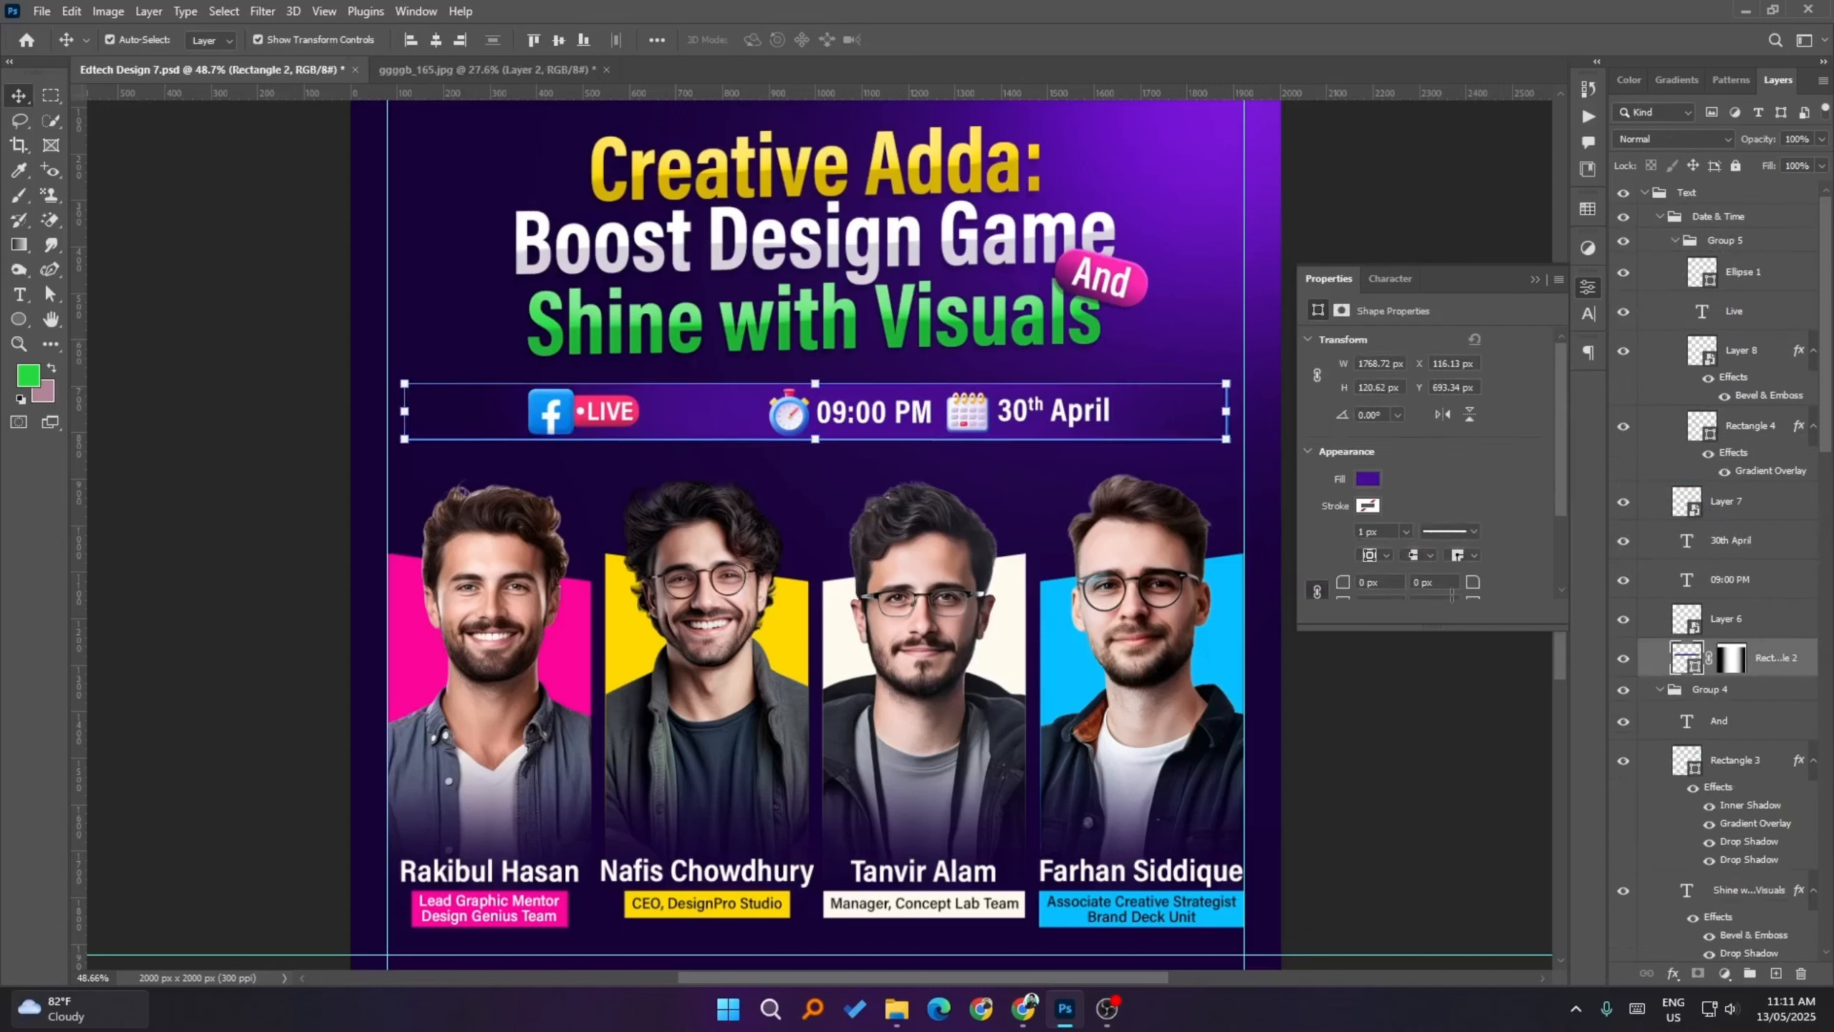
# - Nudge the Facebook LIVE badge along the info bar to sit beside the clock
pyautogui.click(1403, 806)
pyautogui.click(634, 420)
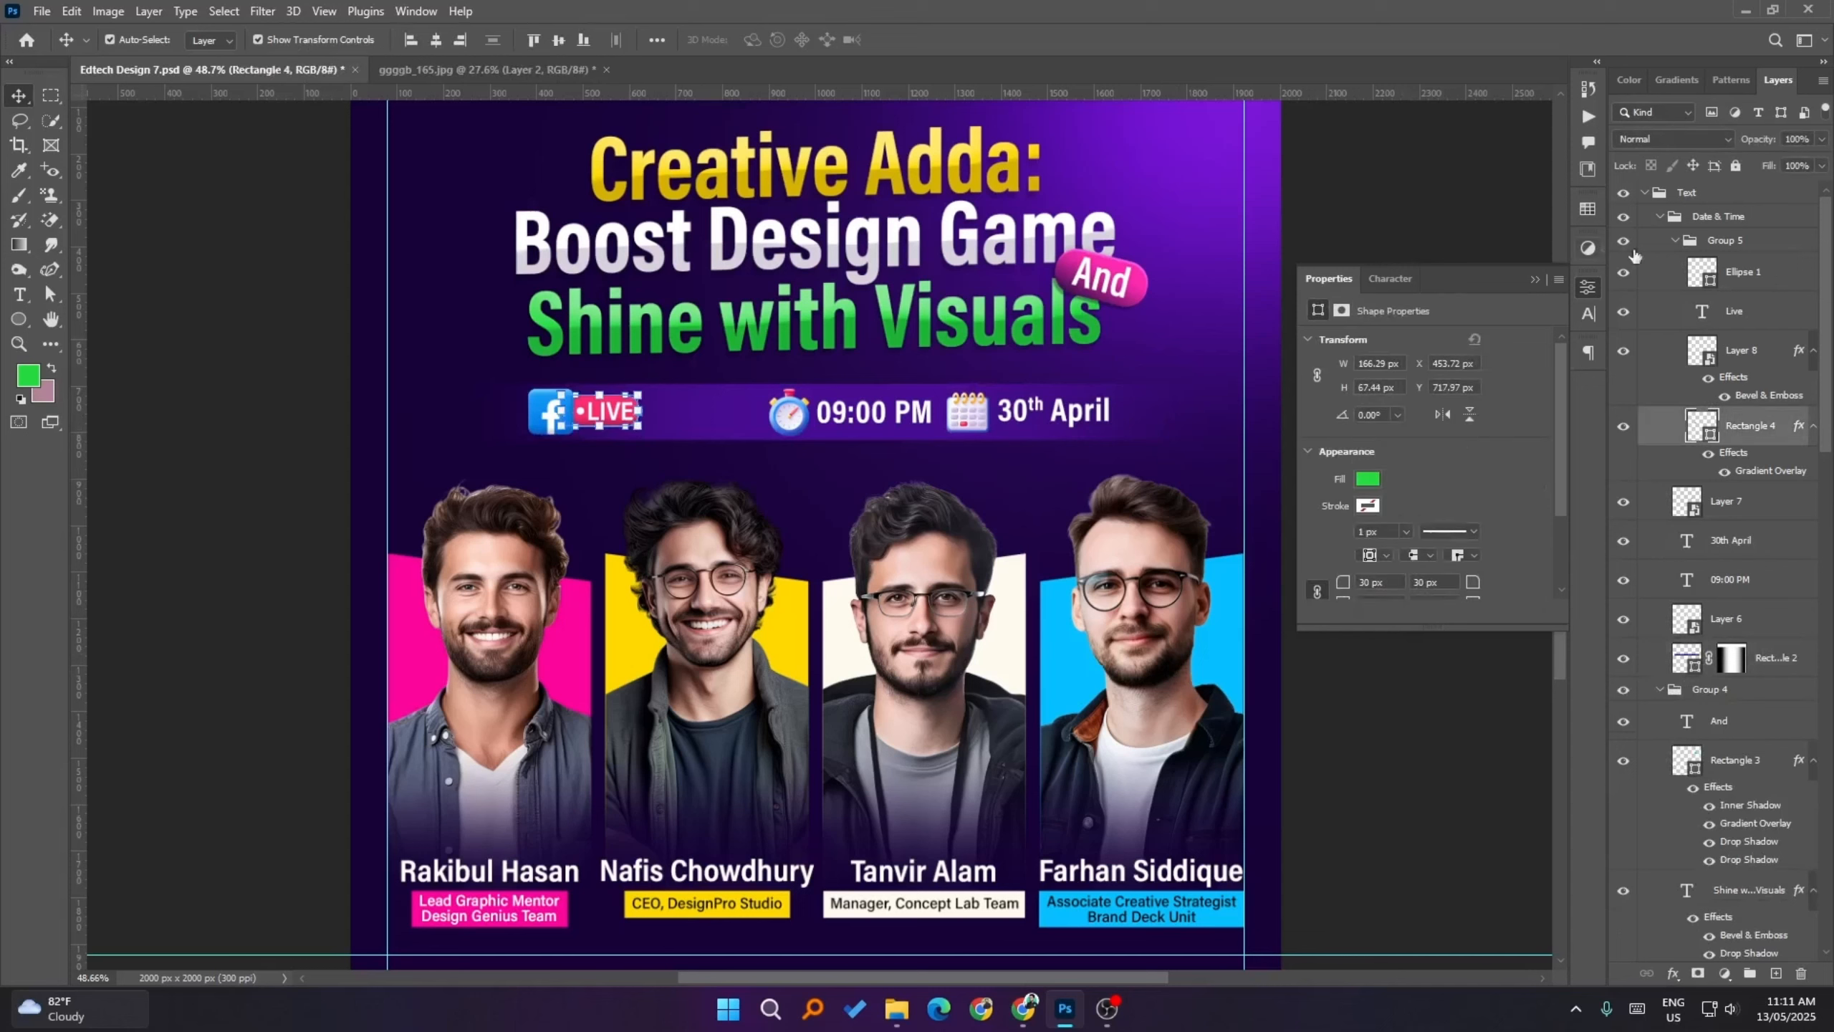
pyautogui.click(1737, 243)
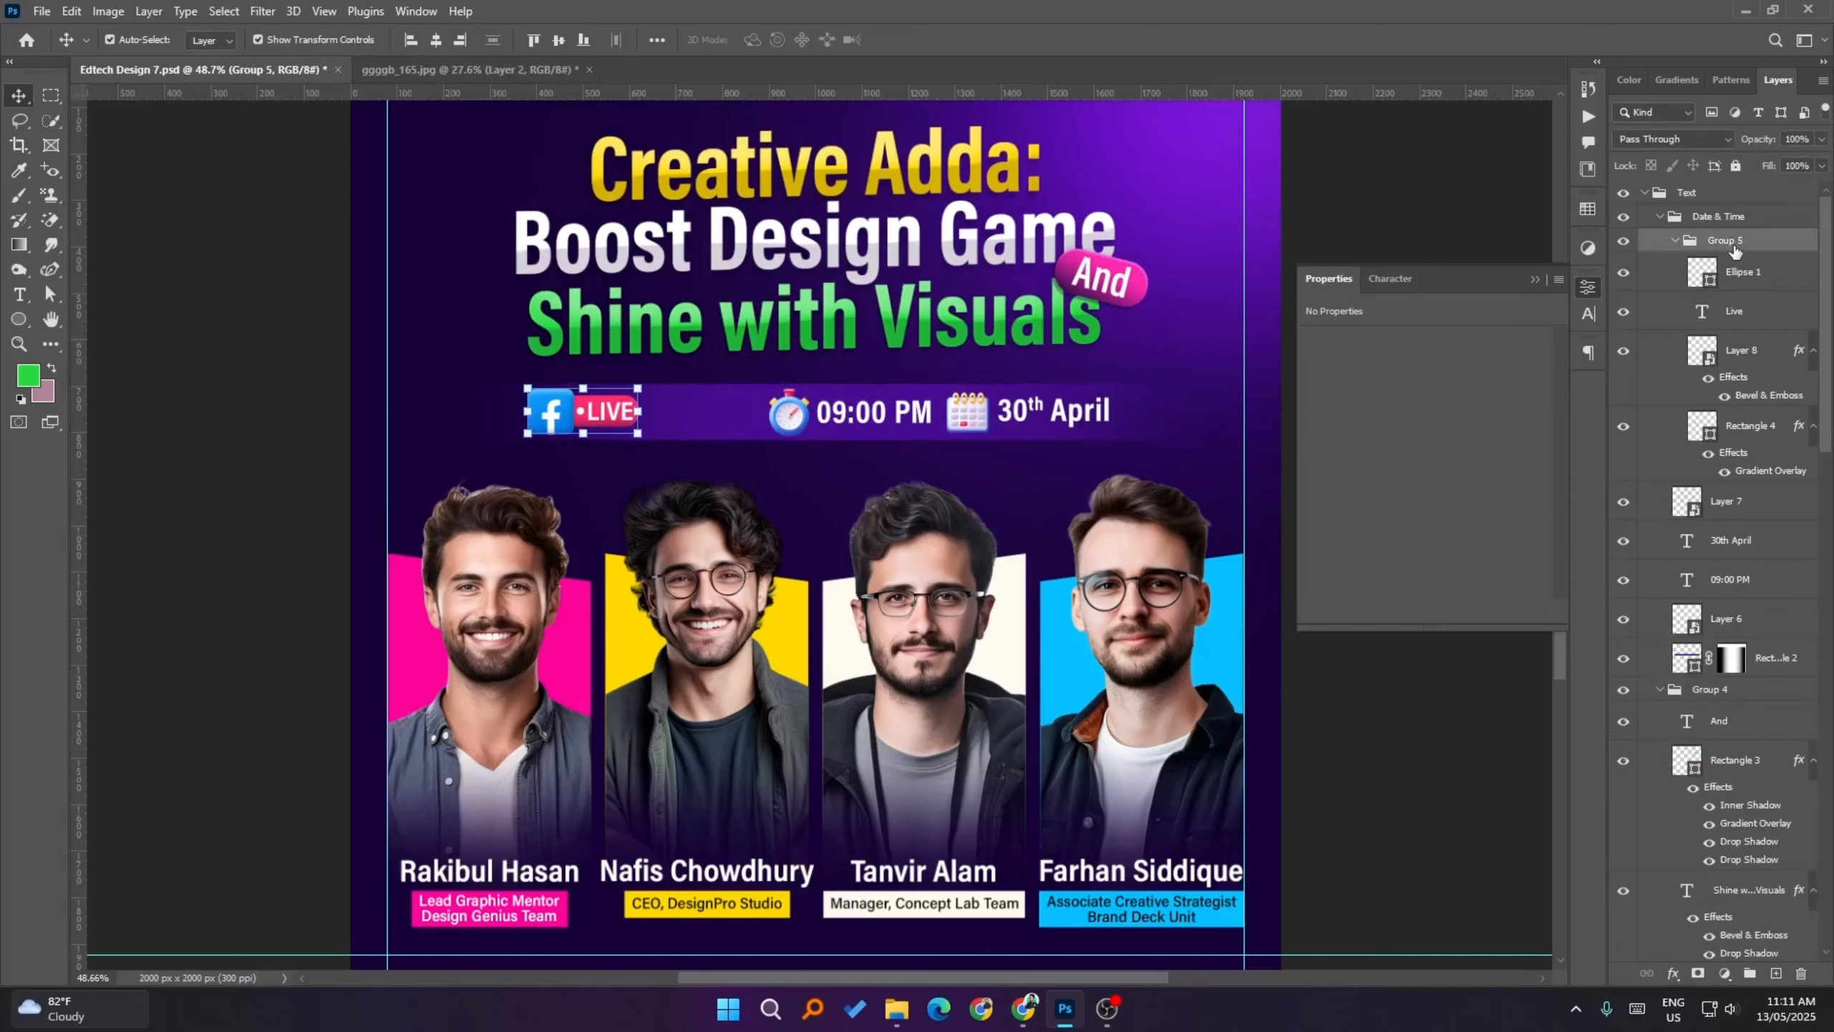
pyautogui.hotkey('shift', 'Right')
pyautogui.hotkey('shift', 'Right')
pyautogui.hotkey('shift', 'Right')
pyautogui.hotkey('shift', 'Right')
pyautogui.hotkey('shift', 'Right')
pyautogui.hotkey('shift', 'Right')
pyautogui.hotkey('shift', 'Right')
pyautogui.hotkey('shift', 'Right')
pyautogui.hotkey('shift', 'Right')
pyautogui.hotkey('shift', 'Right')
pyautogui.hotkey('shift', 'Right')
pyautogui.hotkey('shift', 'Right')
pyautogui.hotkey('shift', 'Right')
pyautogui.hotkey('shift', 'Right')
pyautogui.hotkey('shift', 'Right')
pyautogui.hotkey('shift', 'Right')
pyautogui.hotkey('shift', 'Right')
pyautogui.hotkey('shift', 'Right')
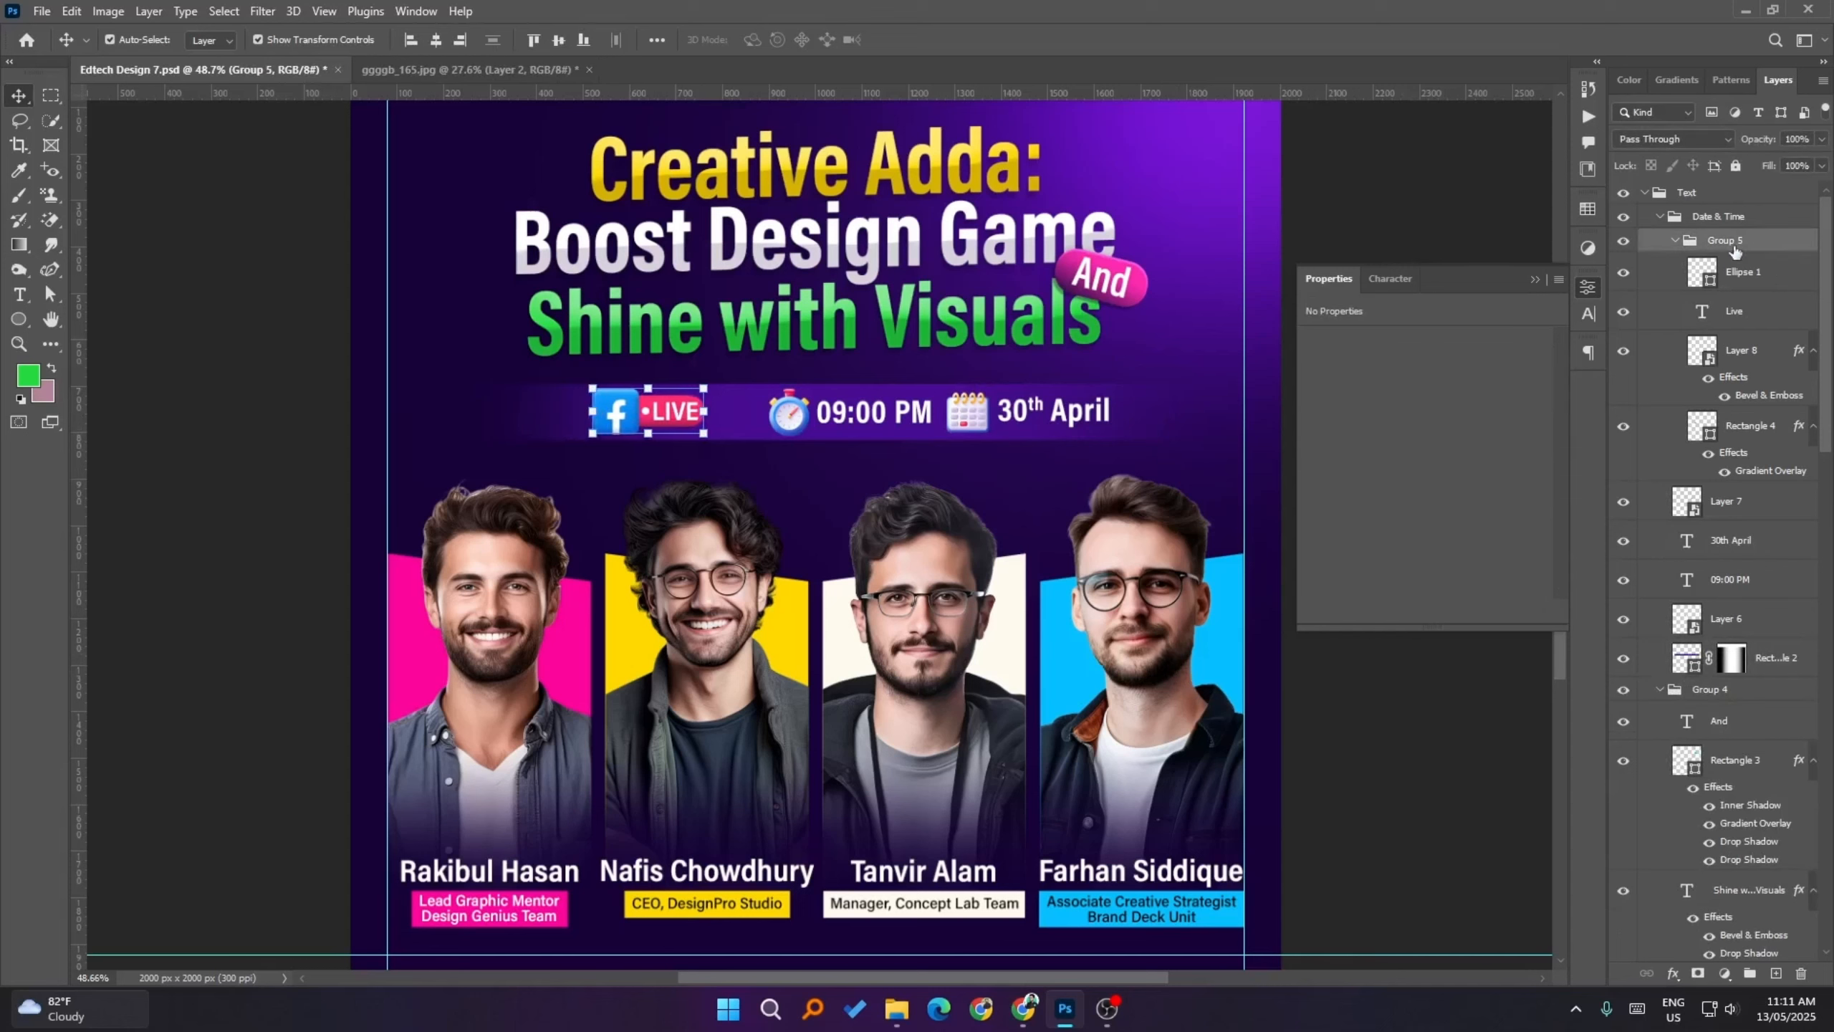
pyautogui.hotkey('shift', 'Right')
pyautogui.hotkey('shift', 'Right')
pyautogui.hotkey('shift', 'Right')
pyautogui.hotkey('shift', 'Right')
pyautogui.hotkey('shift', 'Right')
pyautogui.hotkey('shift', 'Right')
pyautogui.hotkey('shift', 'Right')
pyautogui.hotkey('shift', 'Right')
pyautogui.hotkey('shift', 'Right')
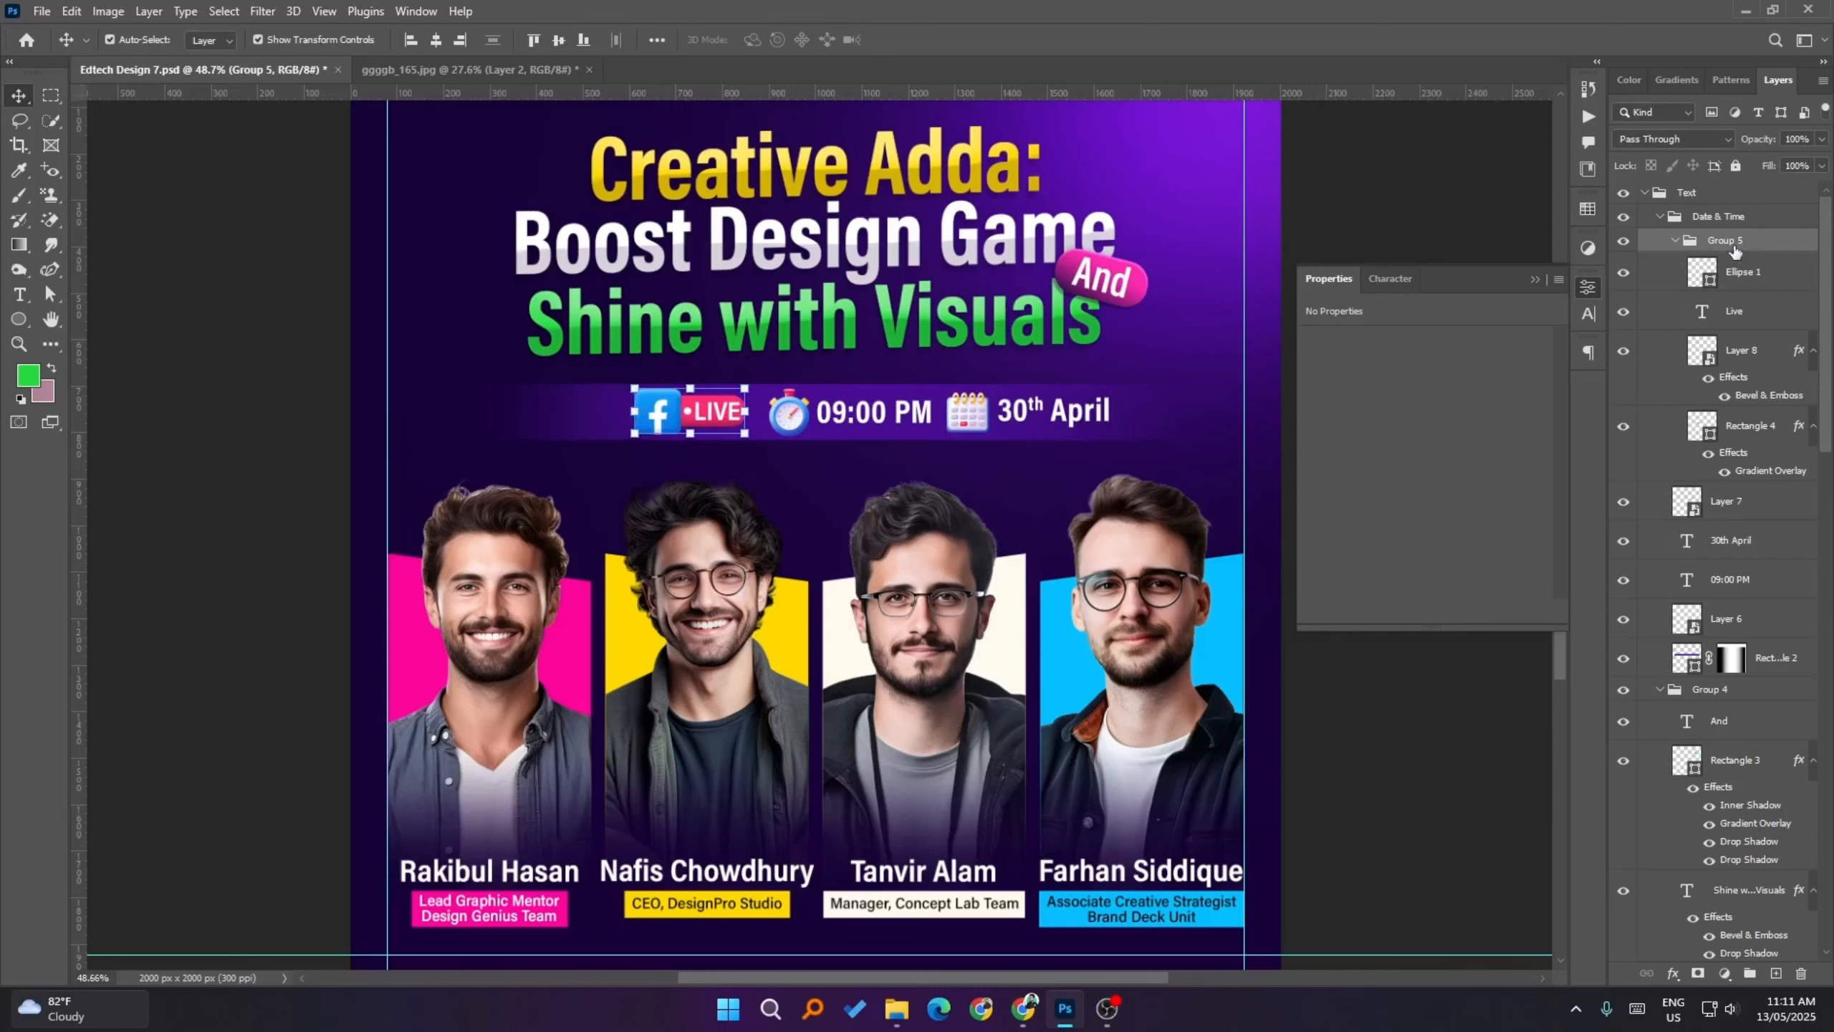
pyautogui.hotkey('shift', 'Right')
pyautogui.hotkey('shift', 'Right')
pyautogui.hotkey('shift', 'Right')
pyautogui.hotkey('shift', 'Right')
pyautogui.hotkey('shift', 'Right')
pyautogui.hotkey('shift', 'Right')
pyautogui.hotkey('shift', 'Right')
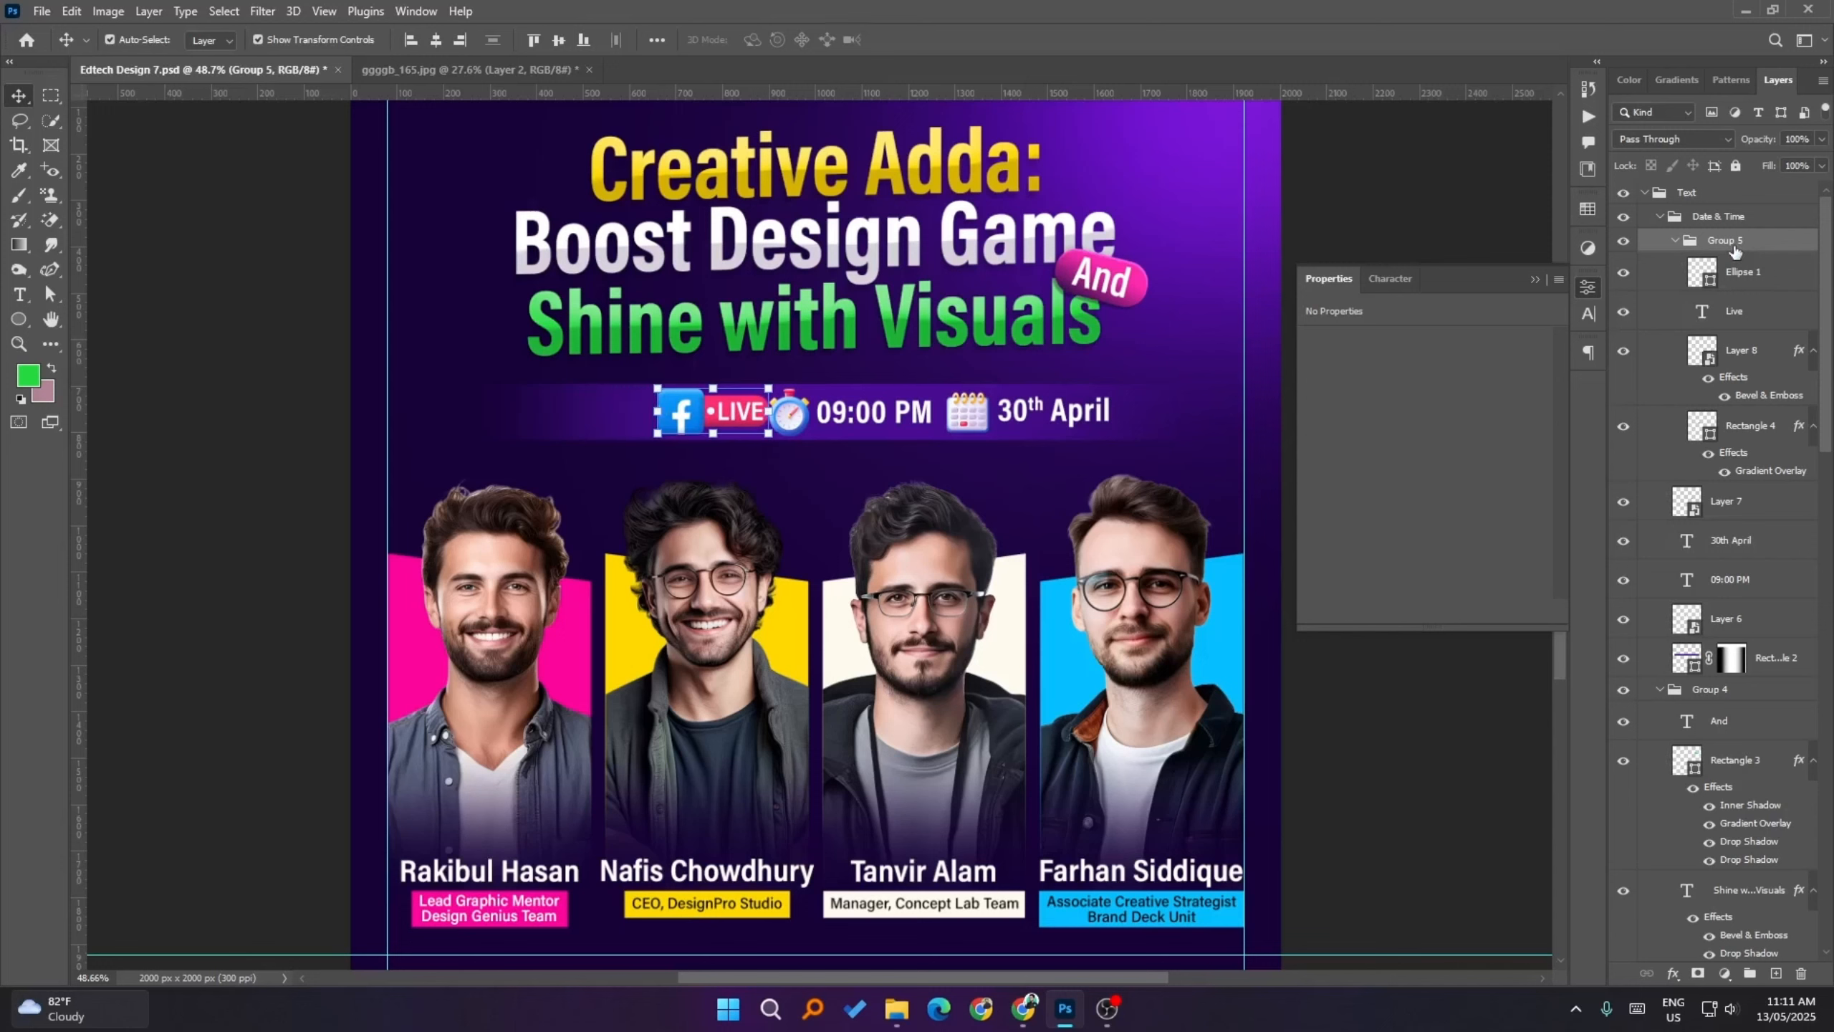
pyautogui.hotkey('shift', 'Left')
pyautogui.hotkey('shift', 'Left')
pyautogui.hotkey('shift', 'Left')
pyautogui.hotkey('shift', 'Left')
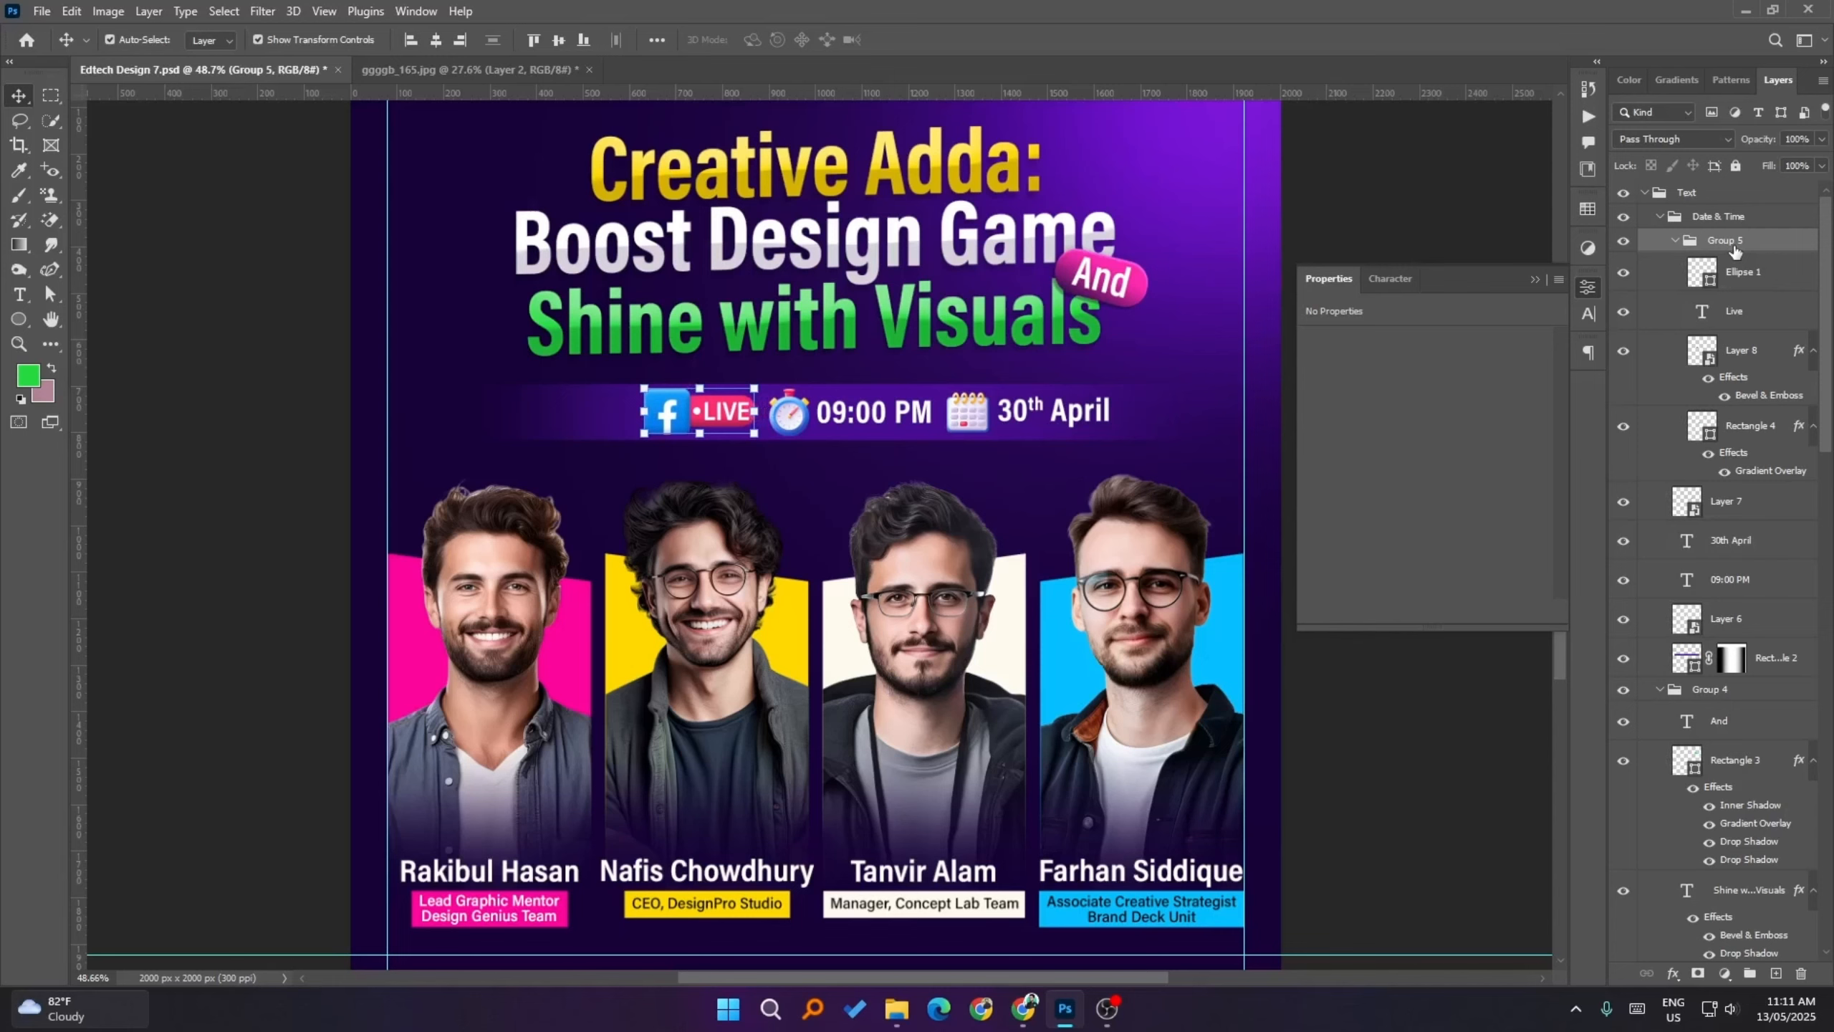
pyautogui.click(697, 411)
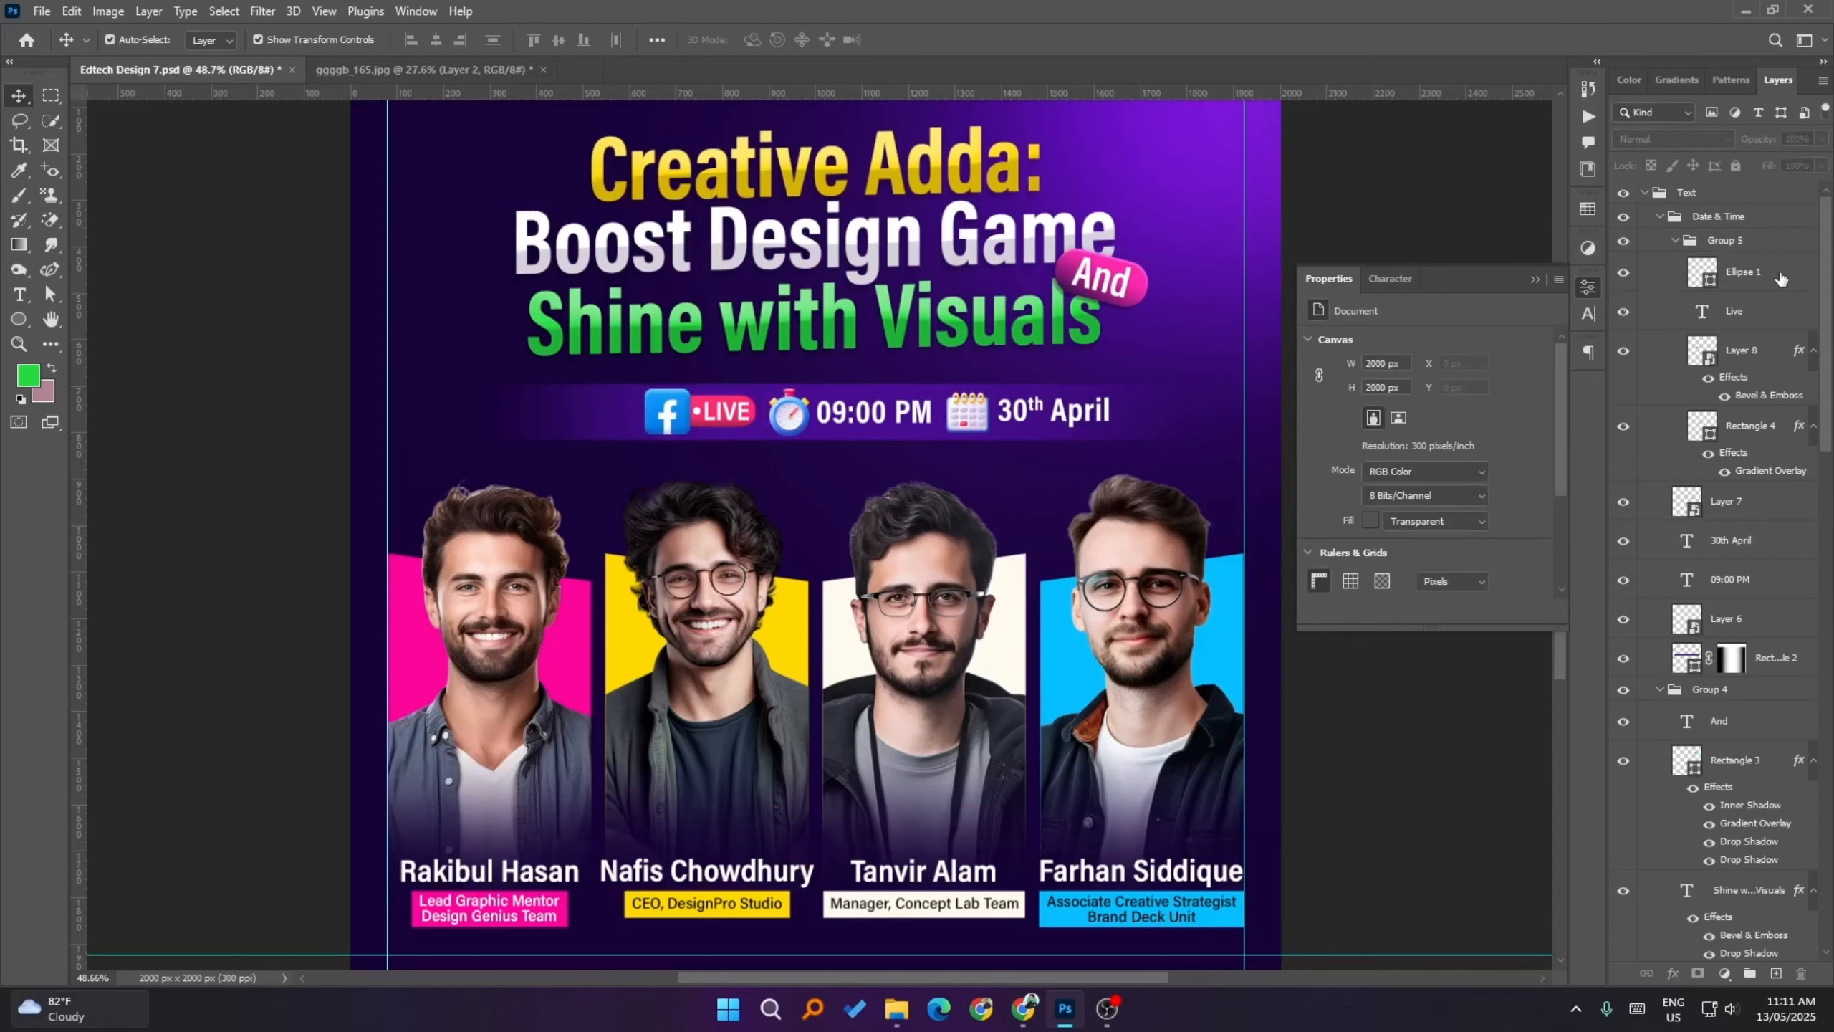
# - Change the LIVE pill's corner radius from 30 px to 10 px
pyautogui.scroll(5, 752, 456)
pyautogui.click(826, 375)
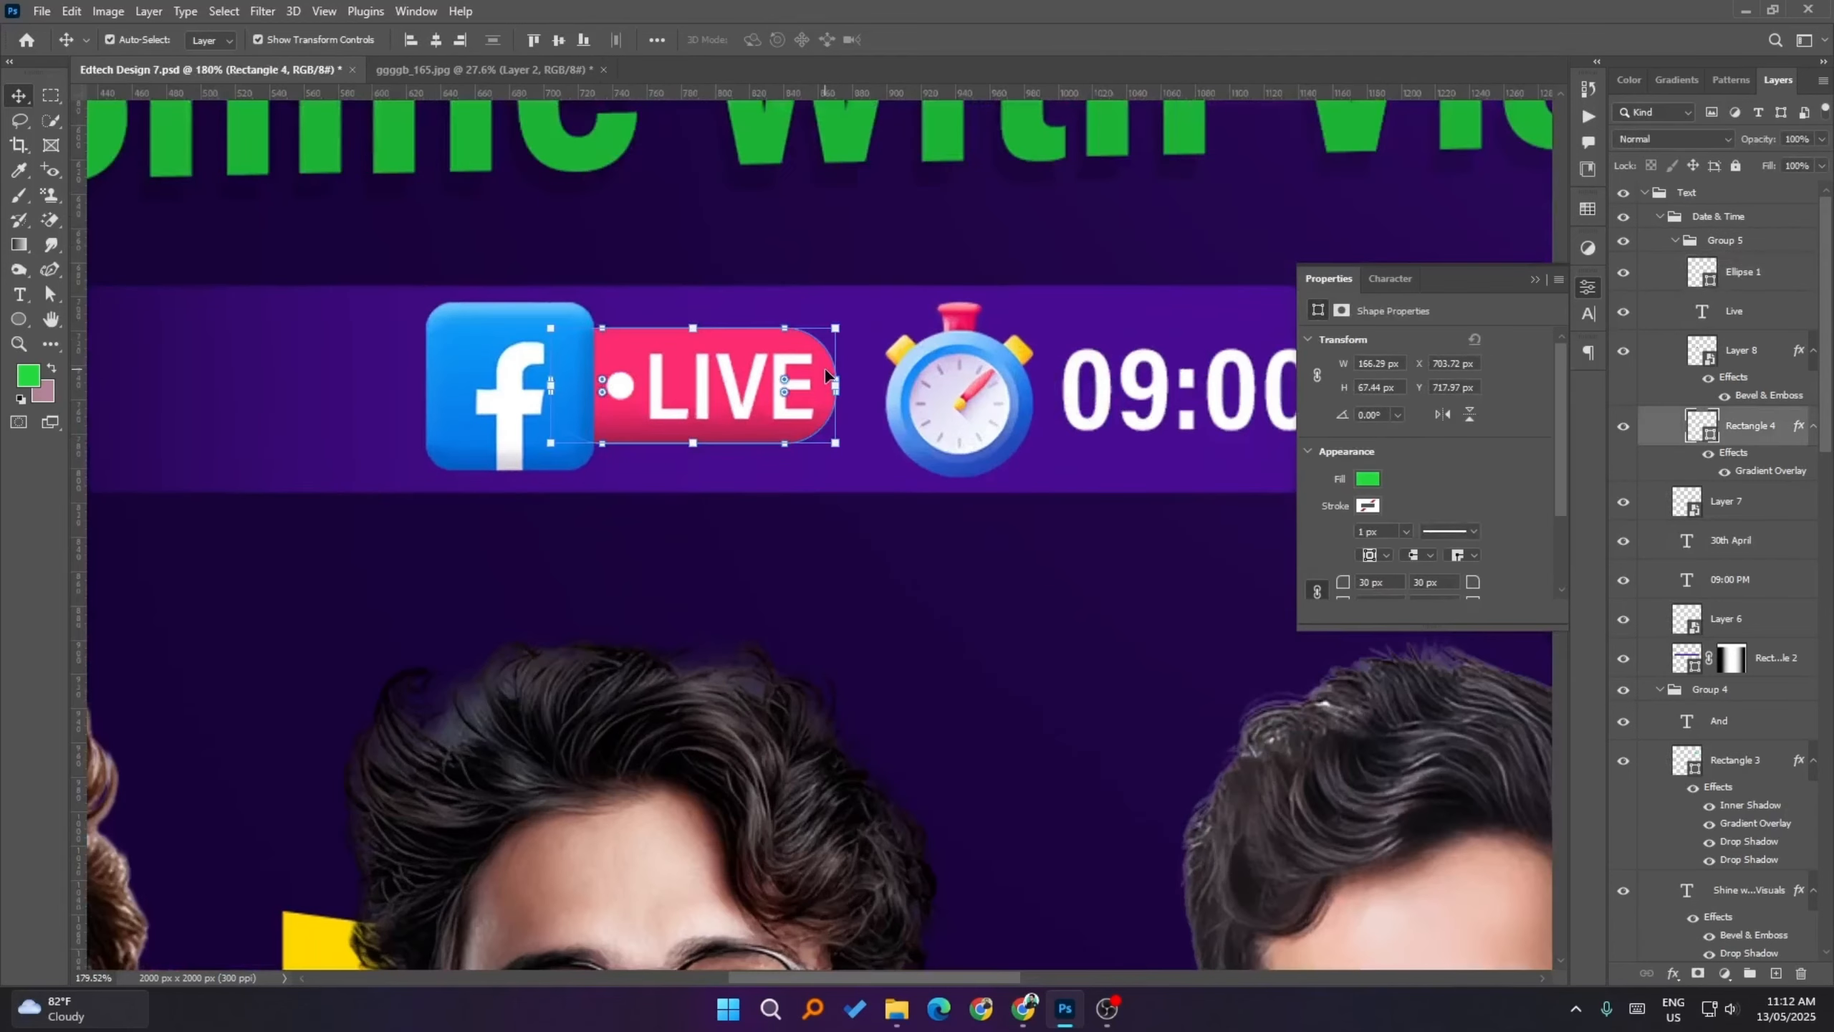
pyautogui.scroll(-2, 742, 466)
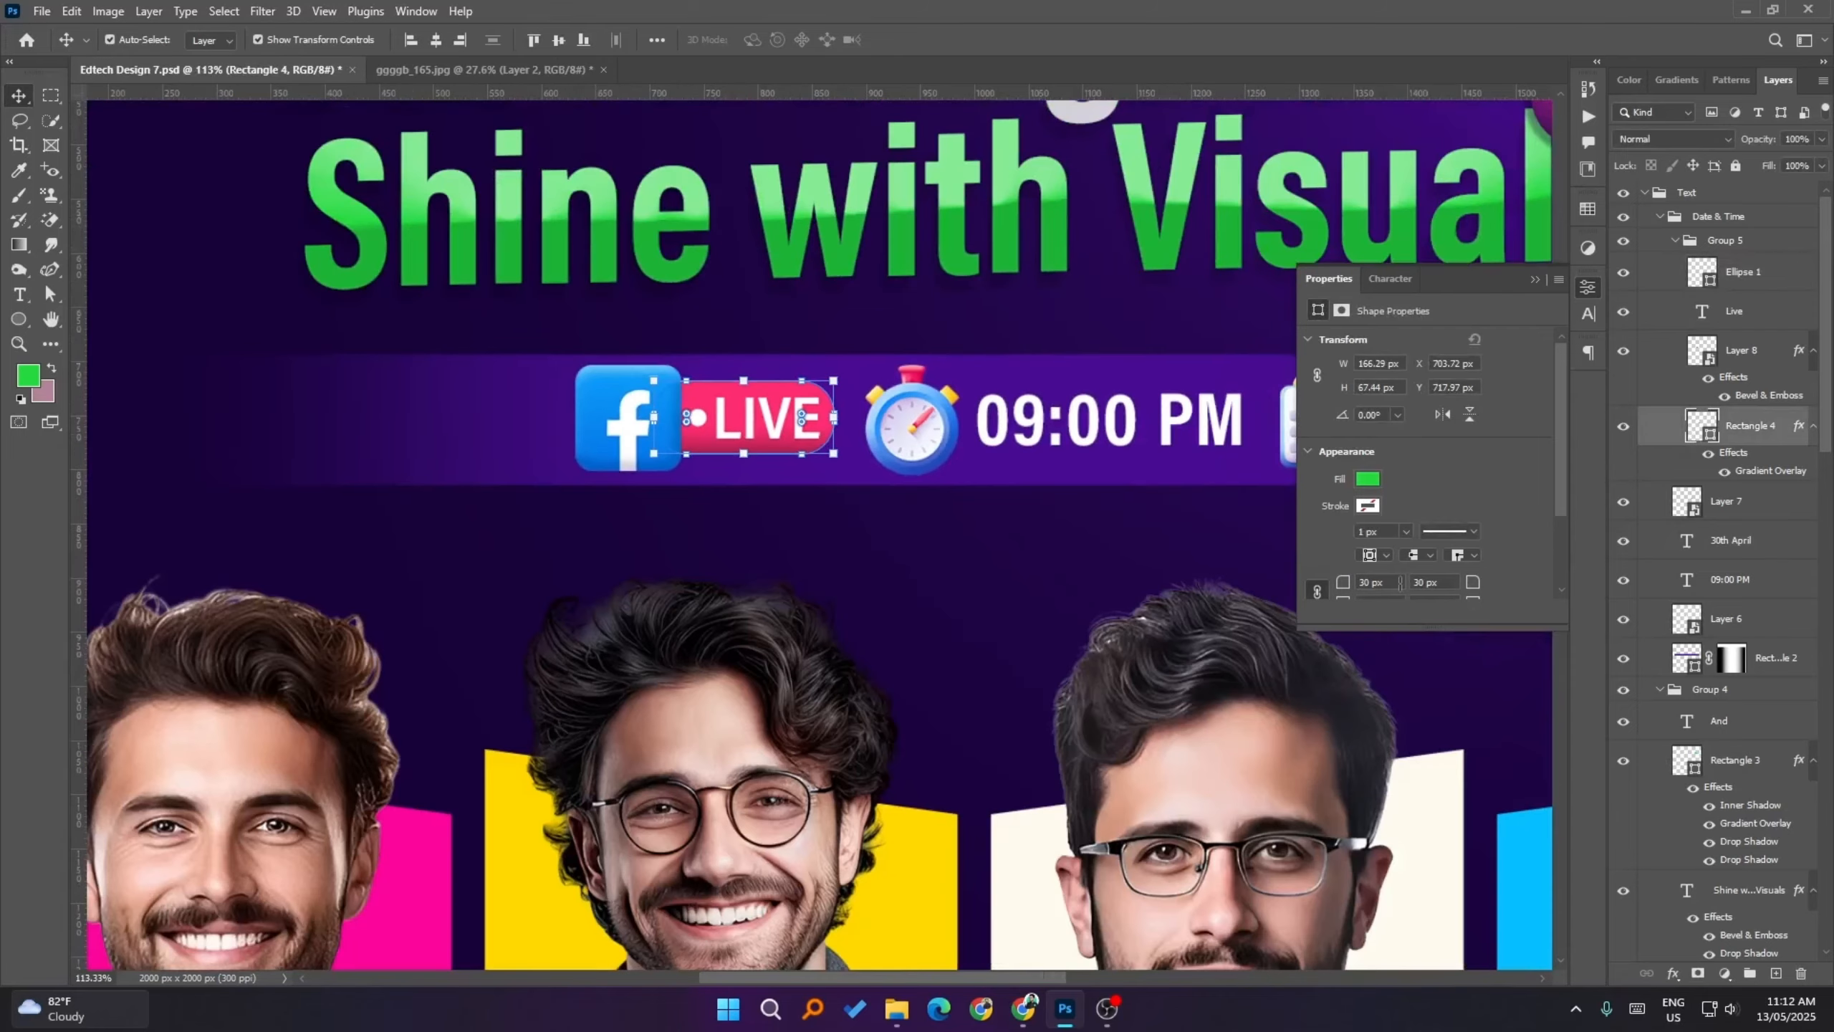
pyautogui.click(1395, 583)
pyautogui.write('10')
pyautogui.press('Return')
pyautogui.scroll(-2, 850, 568)
pyautogui.scroll(-1, 747, 531)
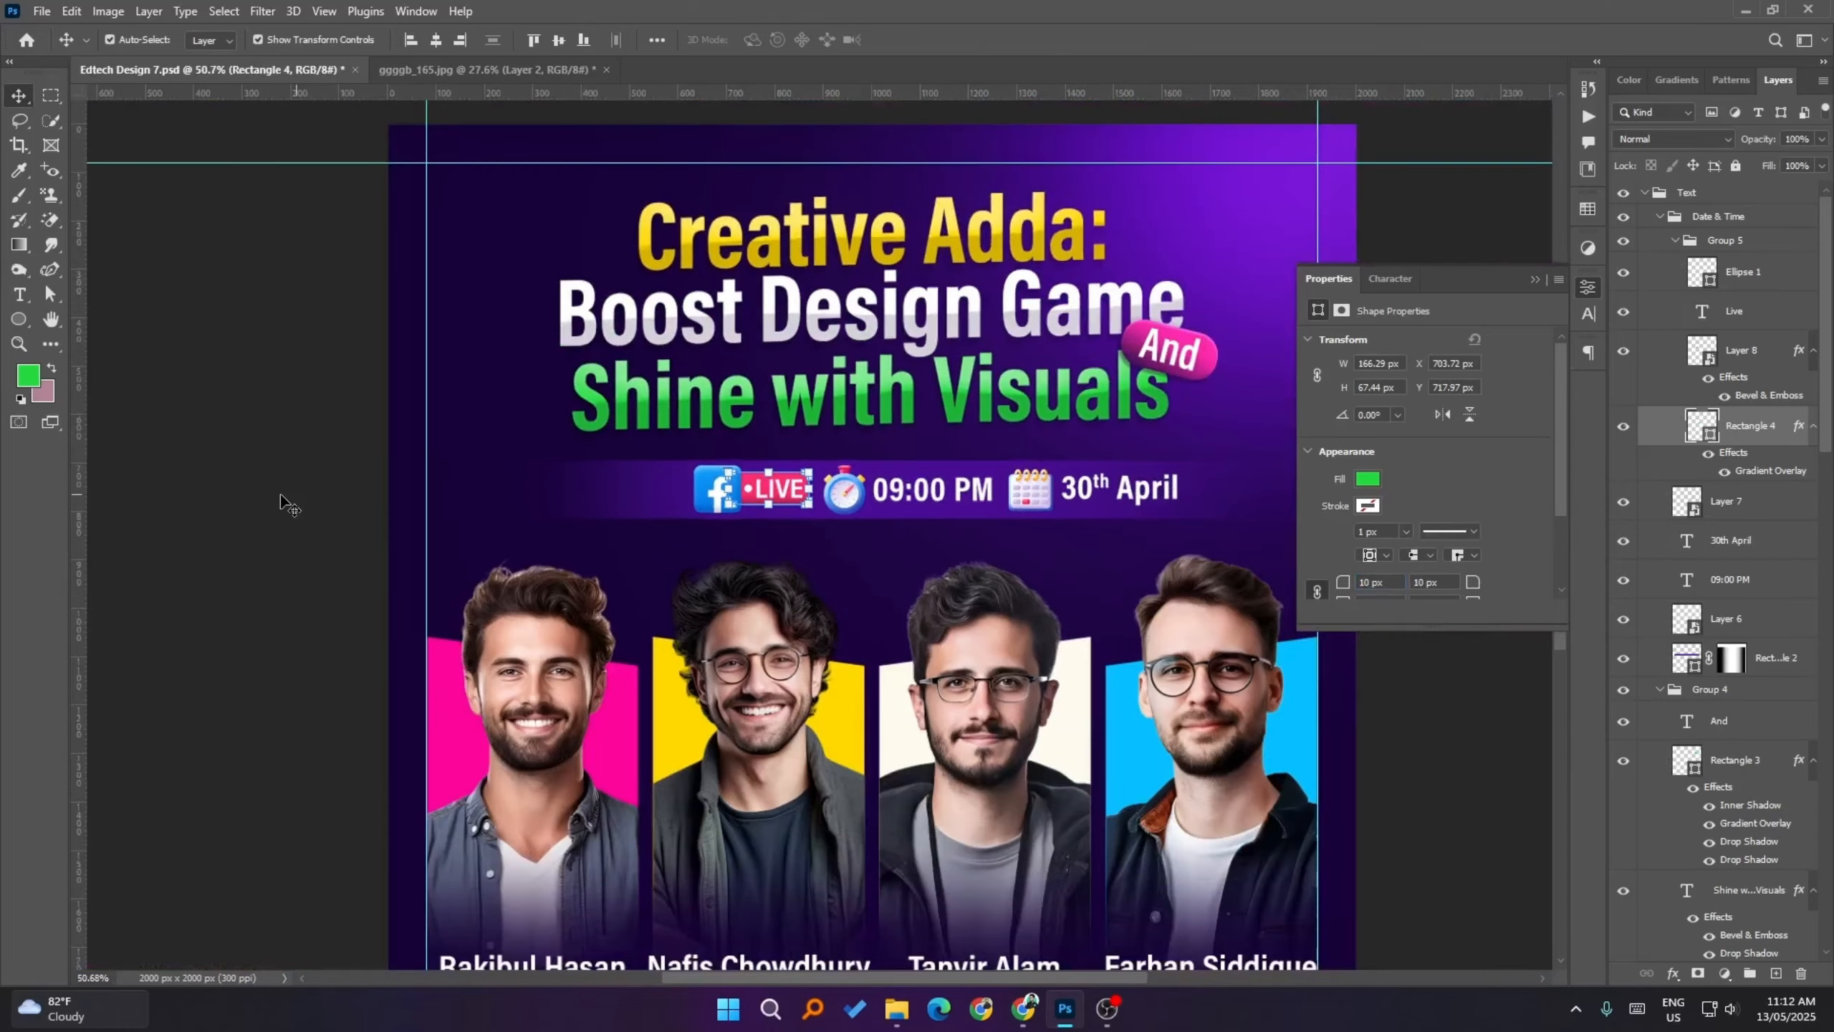
pyautogui.click(287, 504)
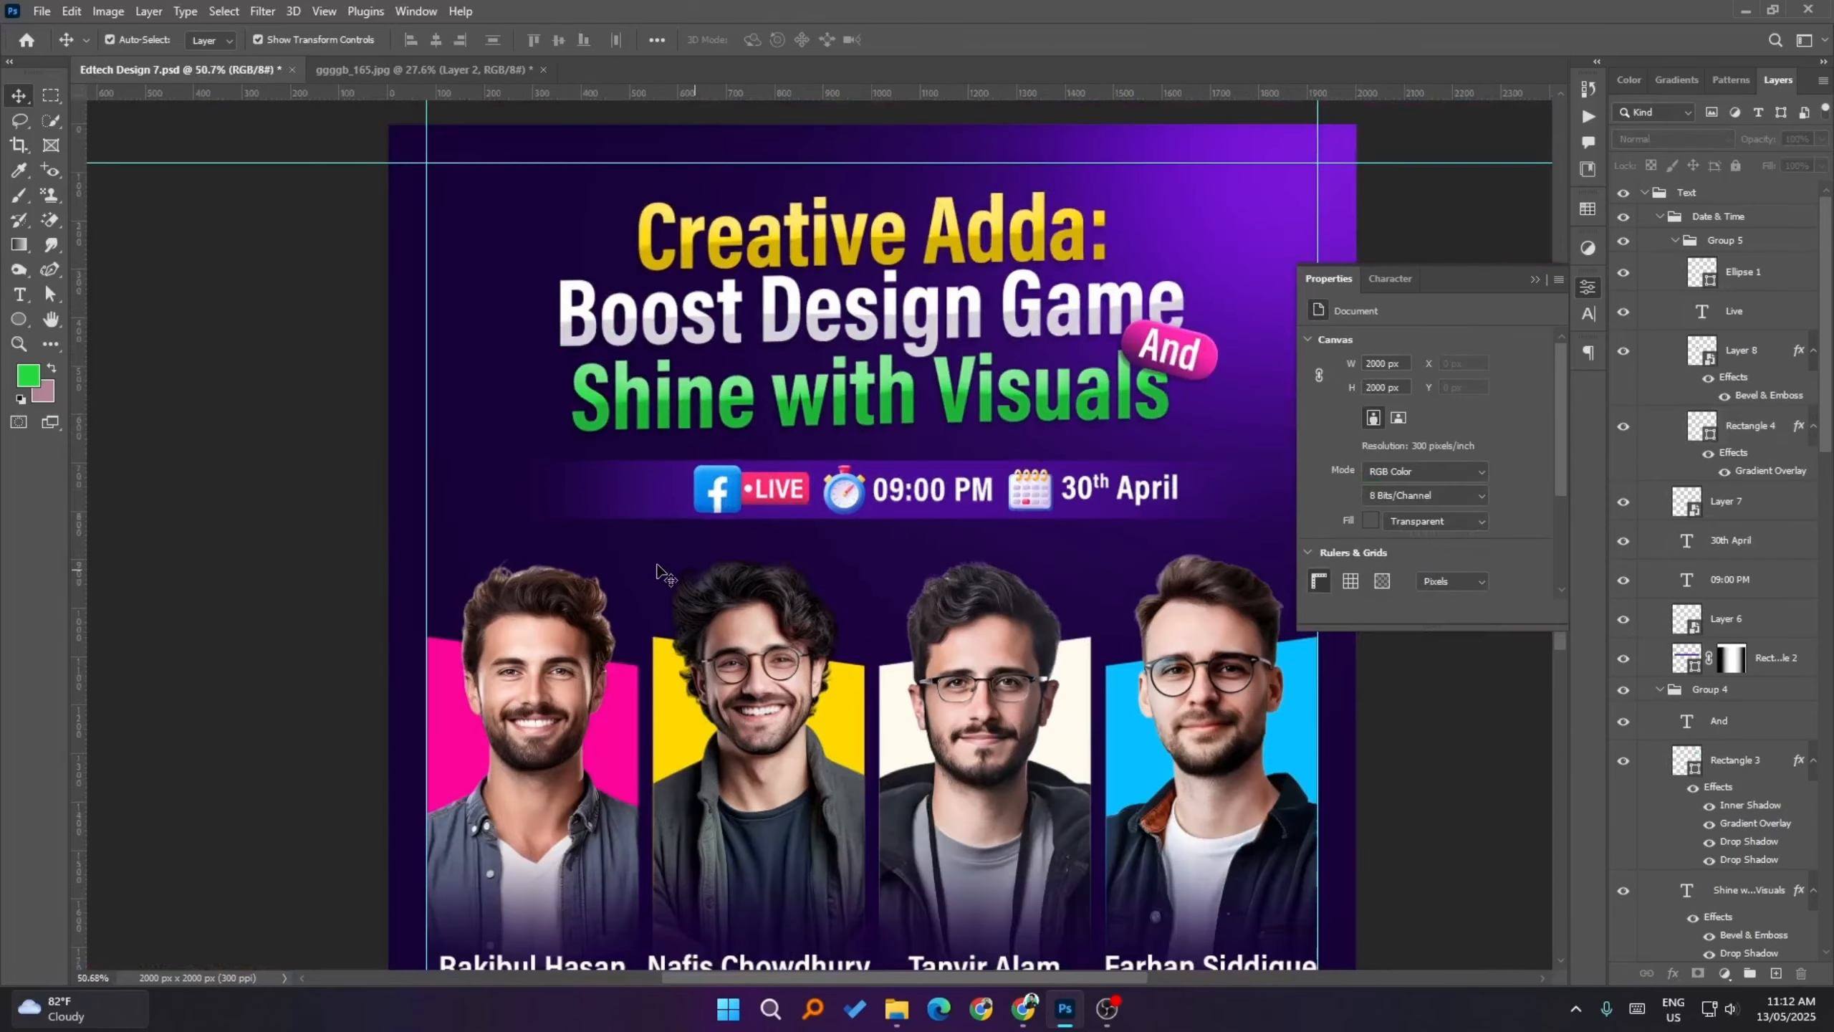
pyautogui.scroll(-1, 610, 538)
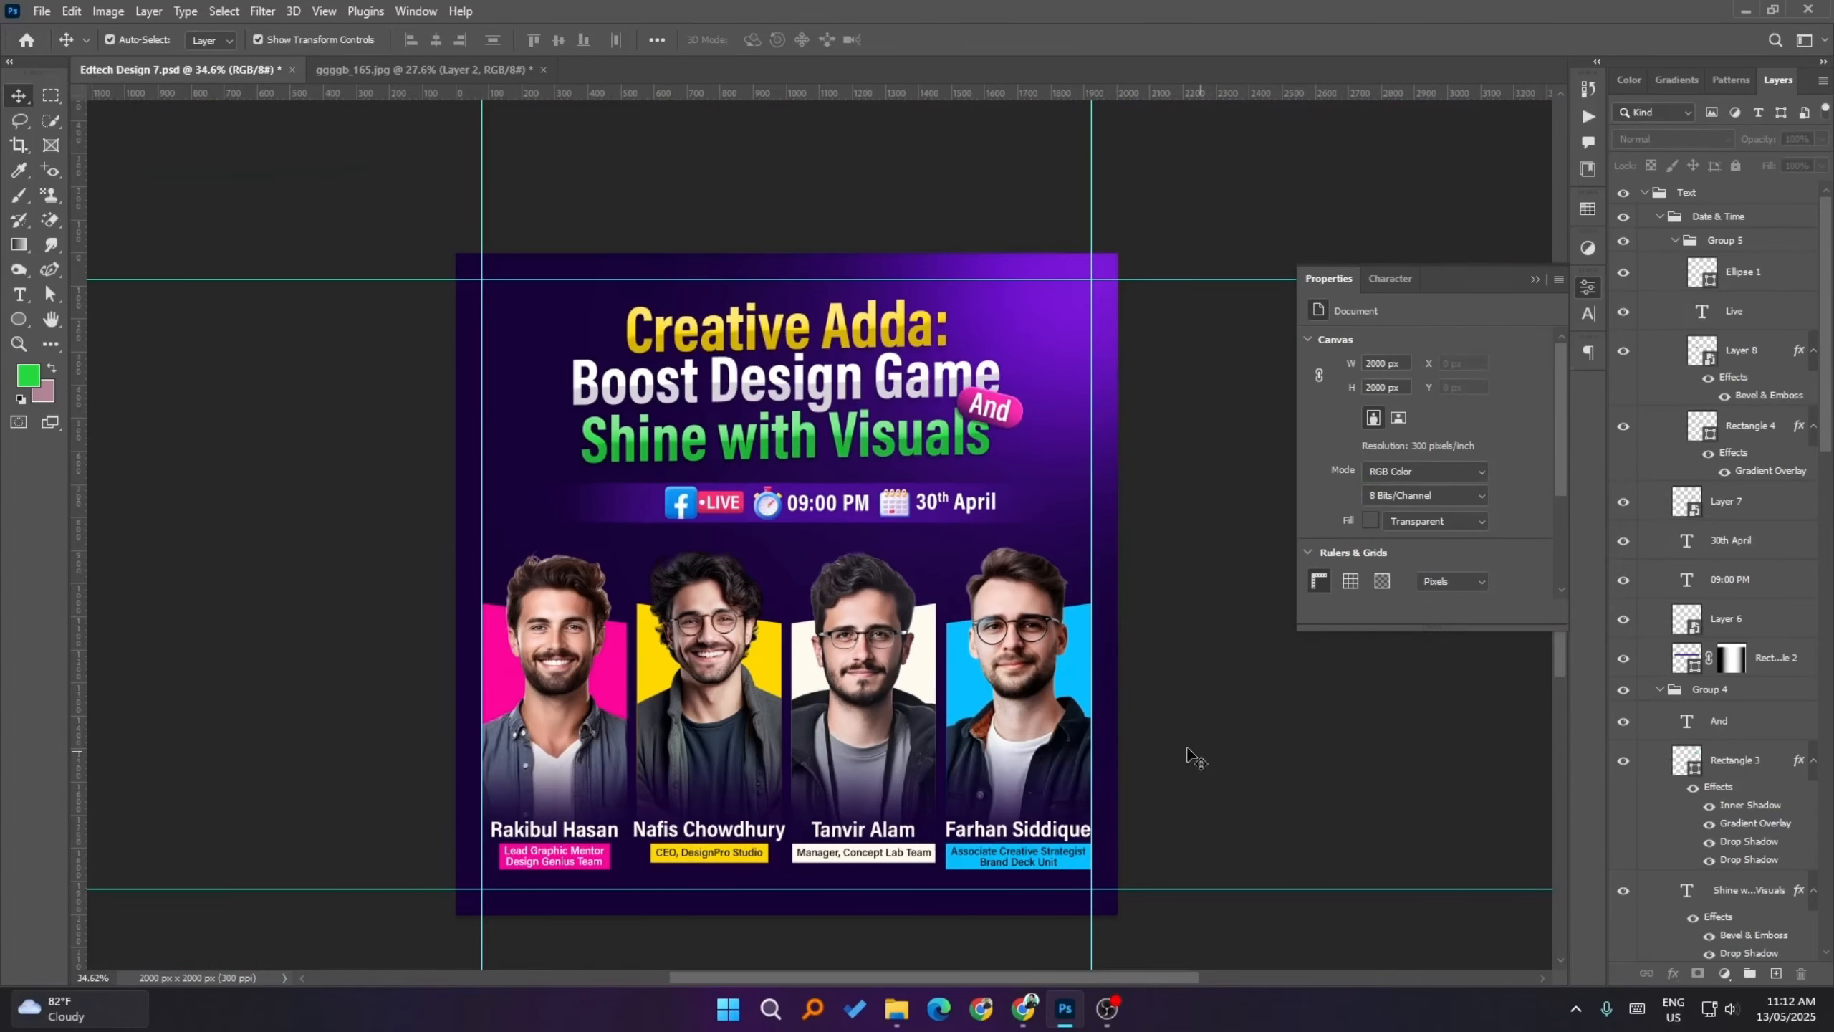
pyautogui.click(693, 517)
pyautogui.scroll(5, 695, 518)
pyautogui.scroll(-2, 751, 535)
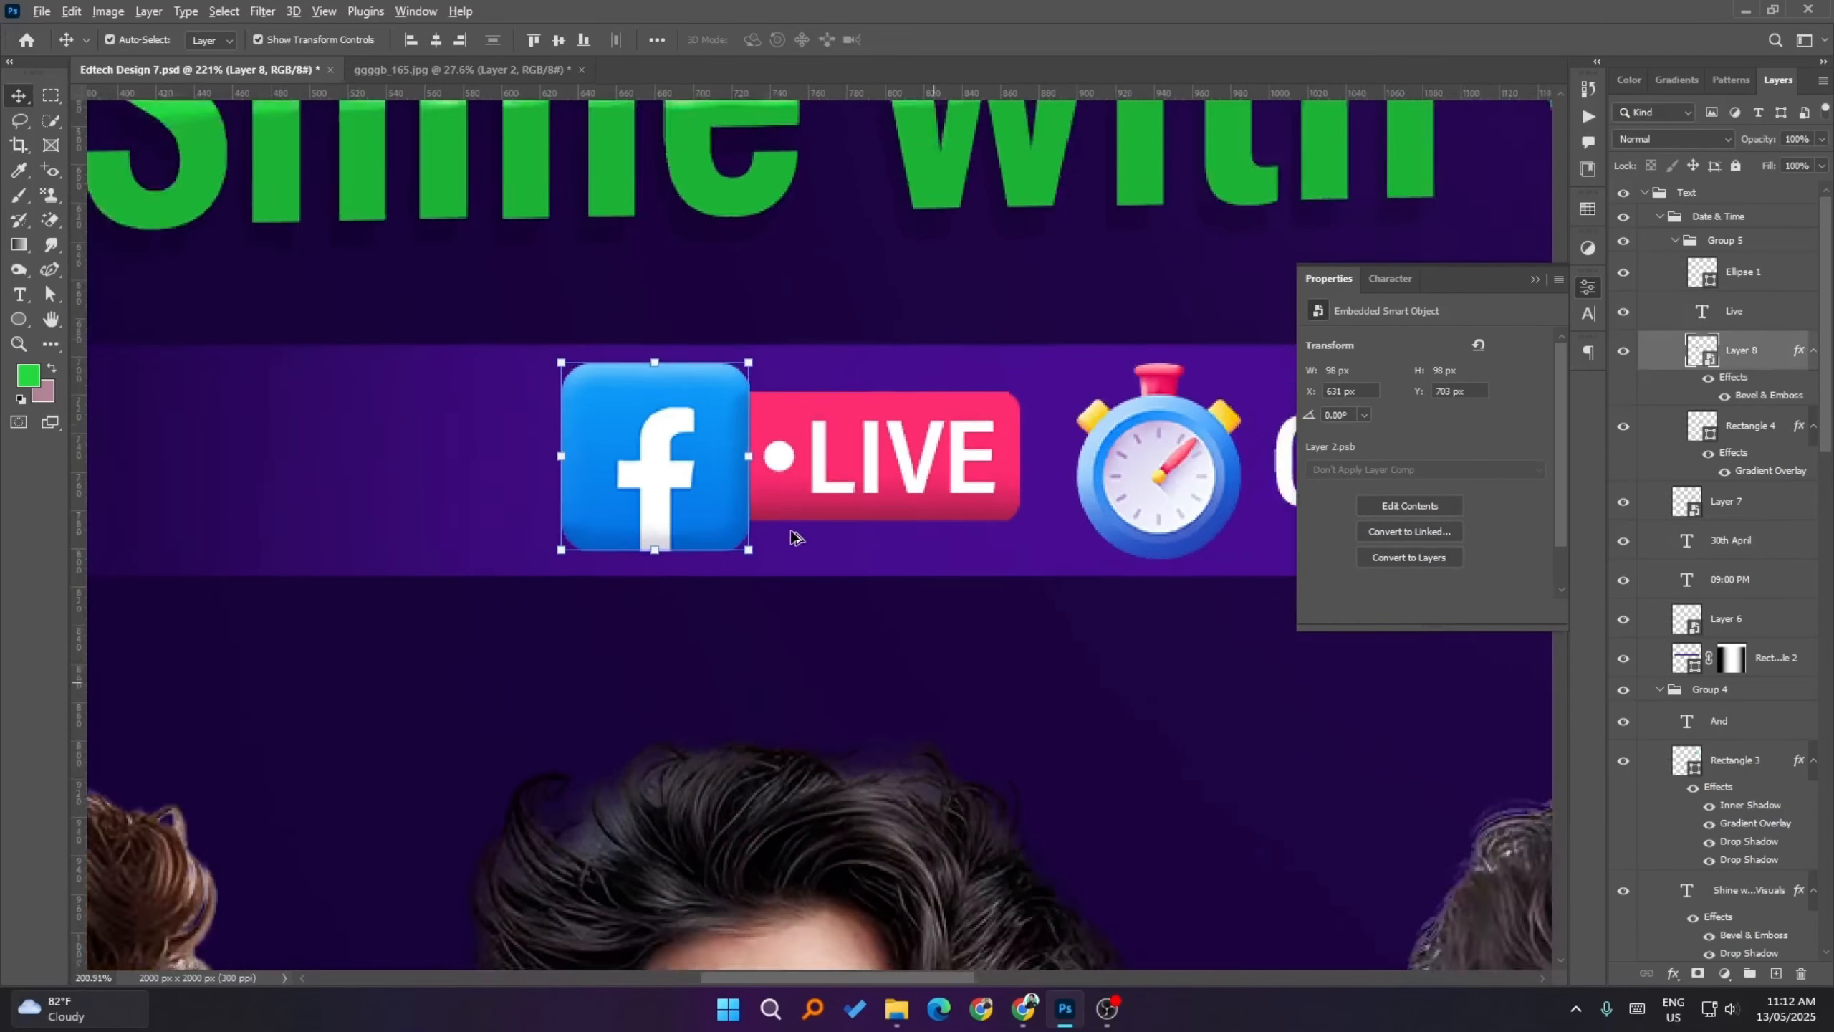
# - Give the Facebook icon a faint Normal-mode drop shadow at 8% opacity, 4 px distance
pyautogui.doubleClick(1772, 396)
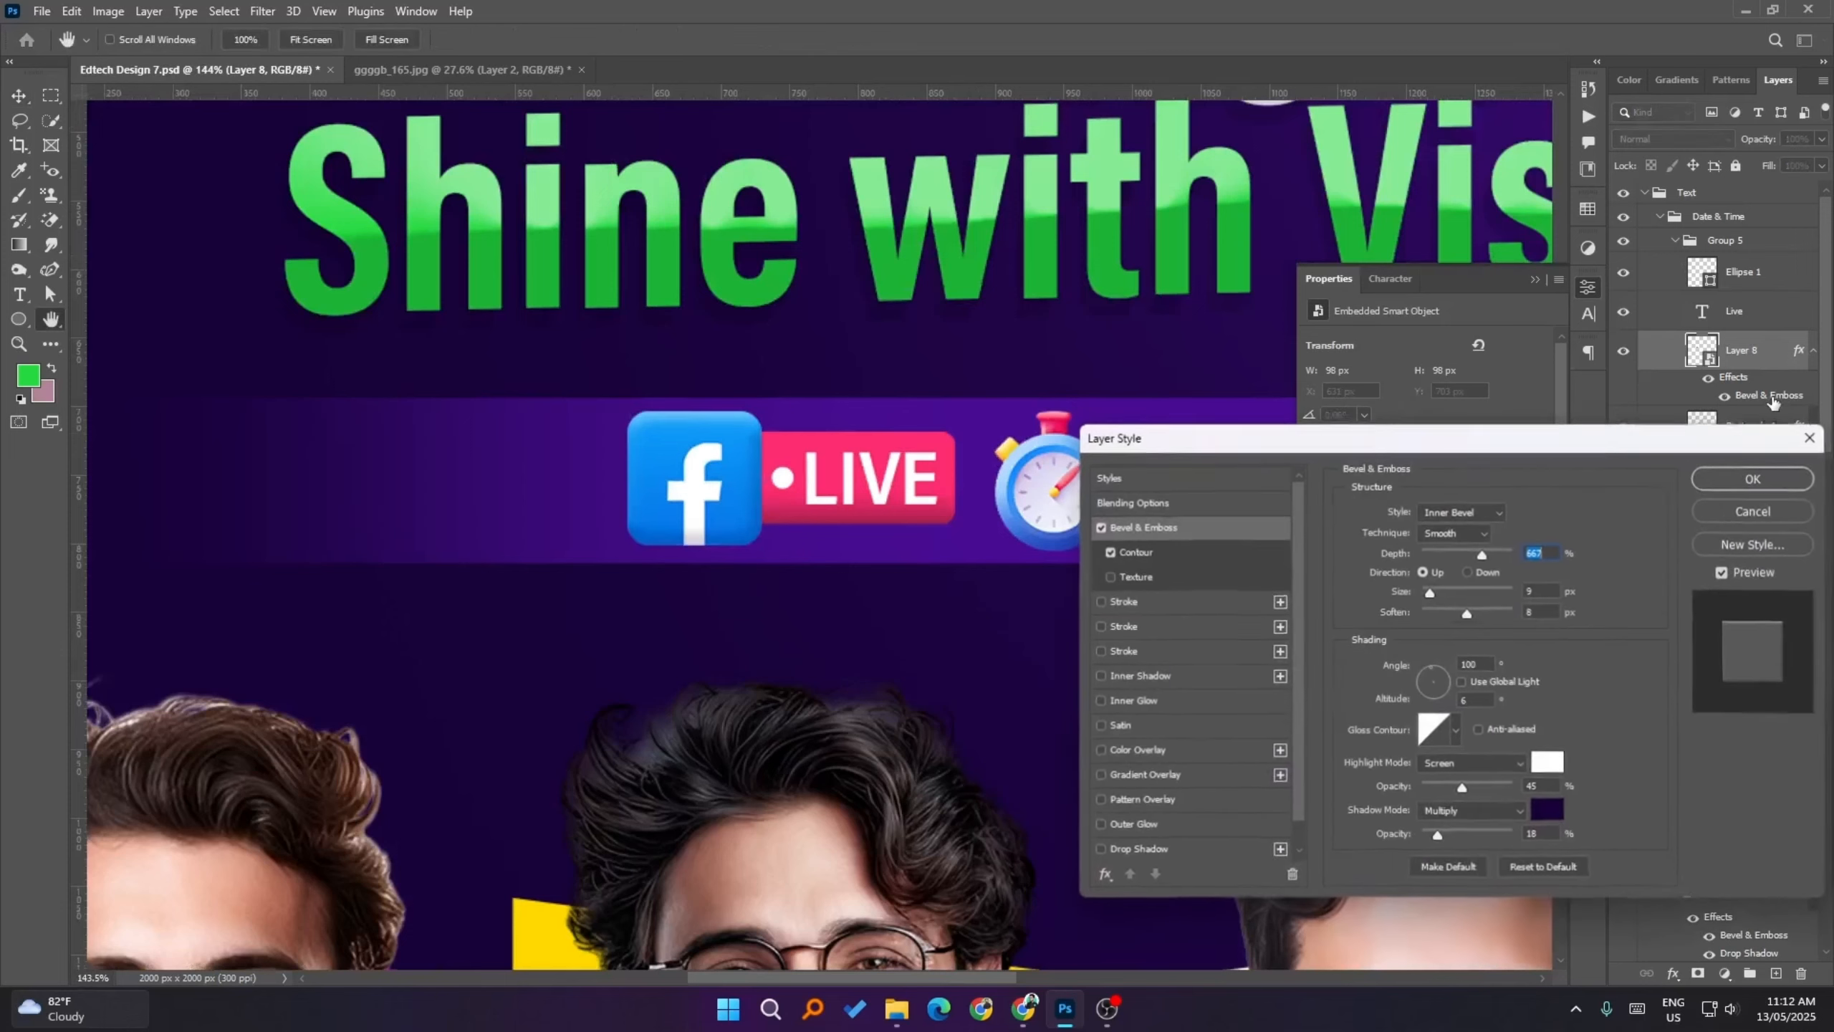
pyautogui.click(1134, 851)
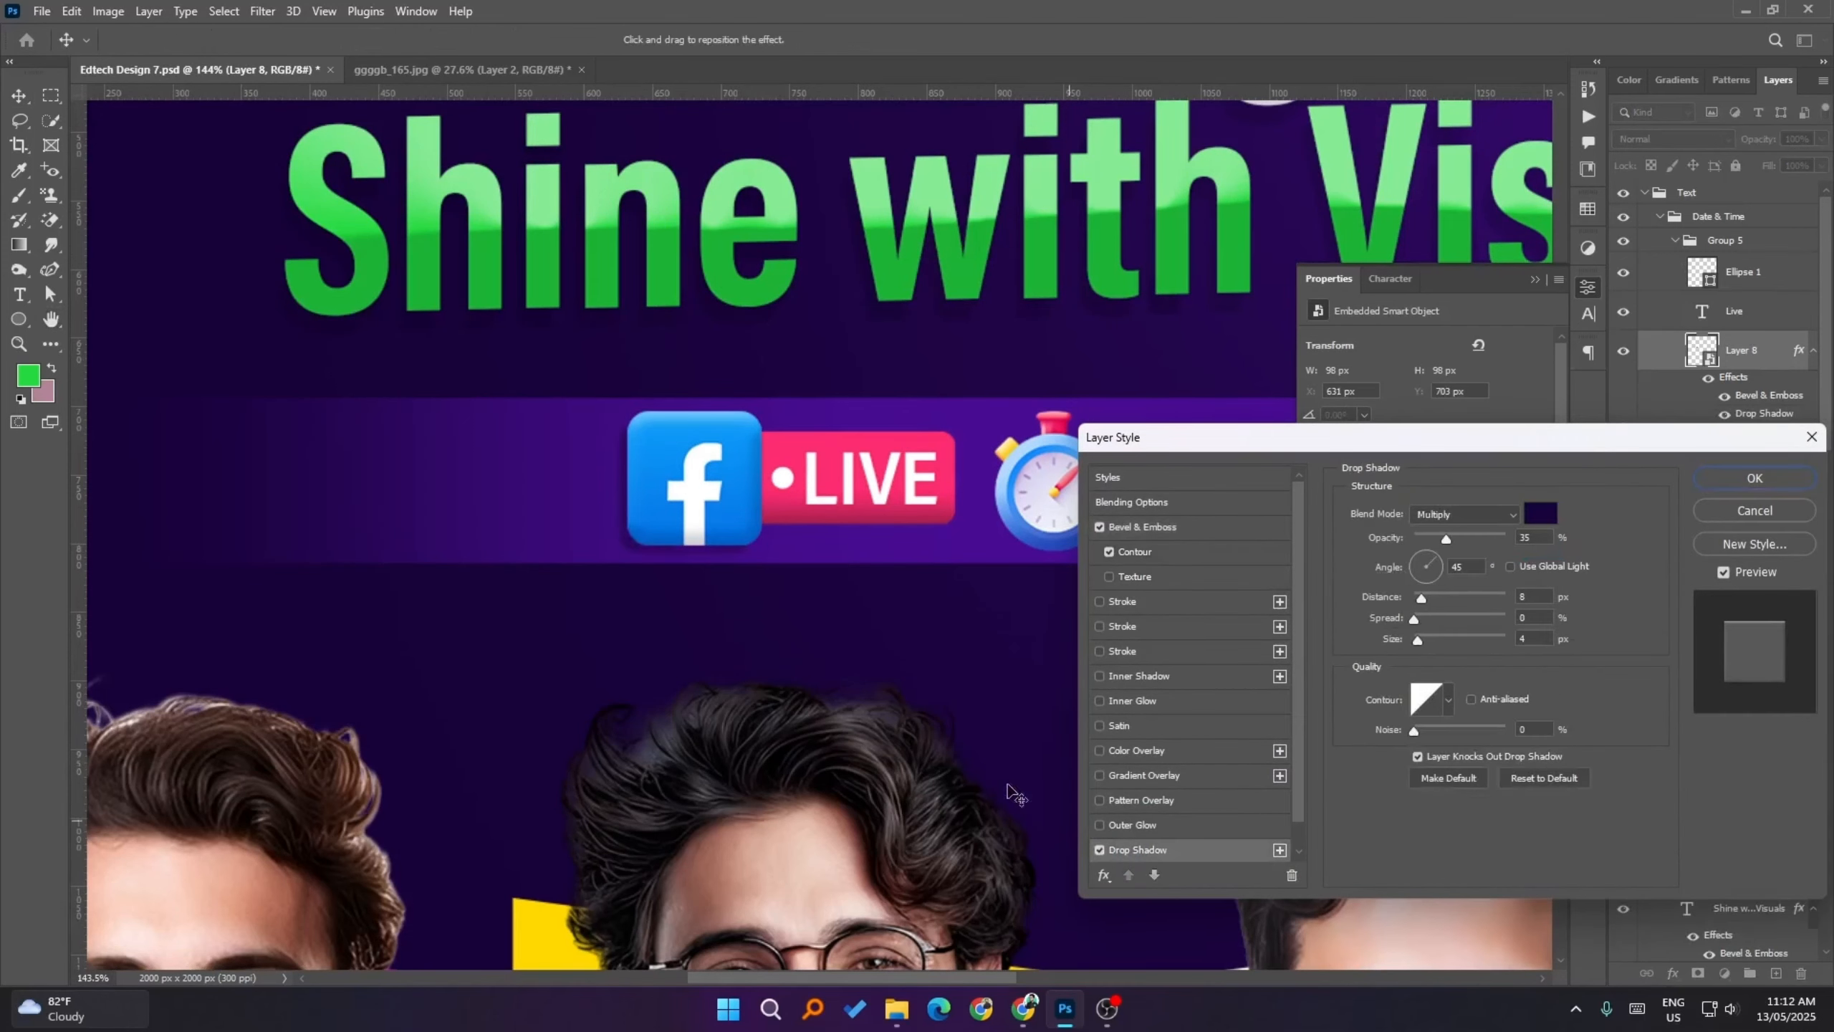
pyautogui.moveTo(722, 535); pyautogui.dragTo(728, 518)
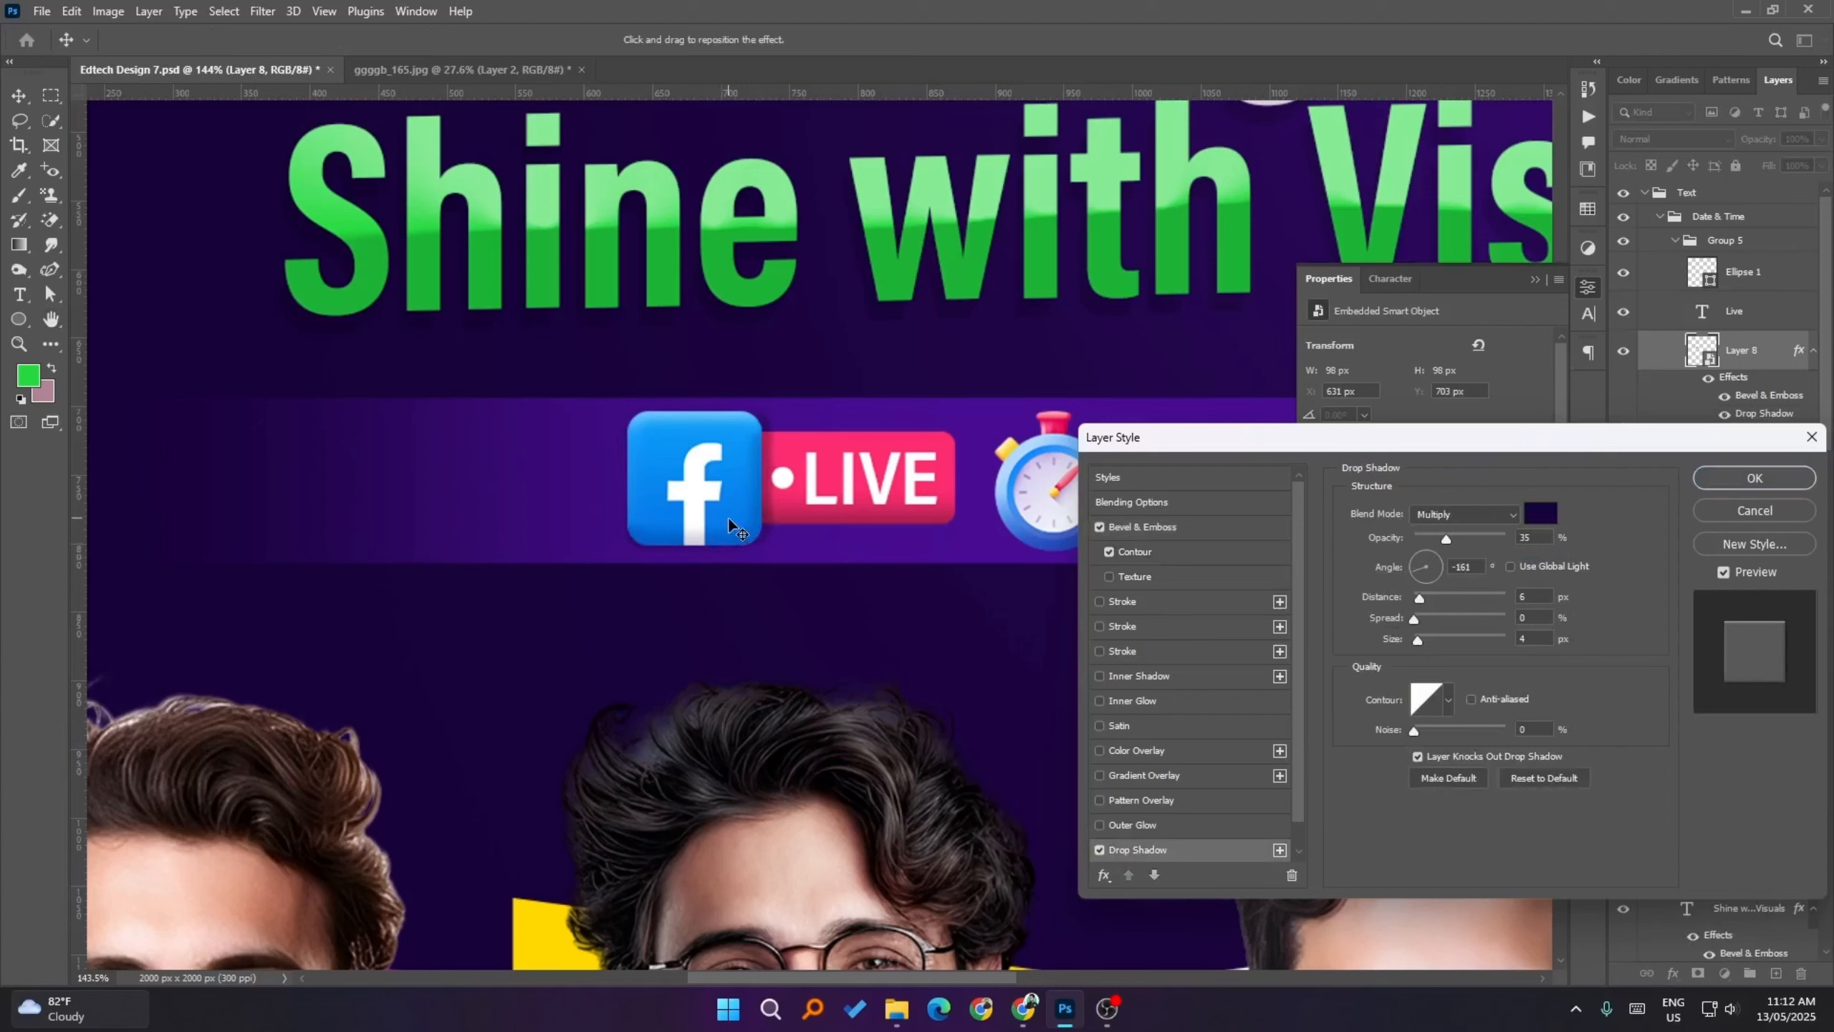
pyautogui.click(1423, 538)
pyautogui.press('Down')
pyautogui.click(1446, 517)
pyautogui.click(1442, 534)
pyautogui.click(1726, 478)
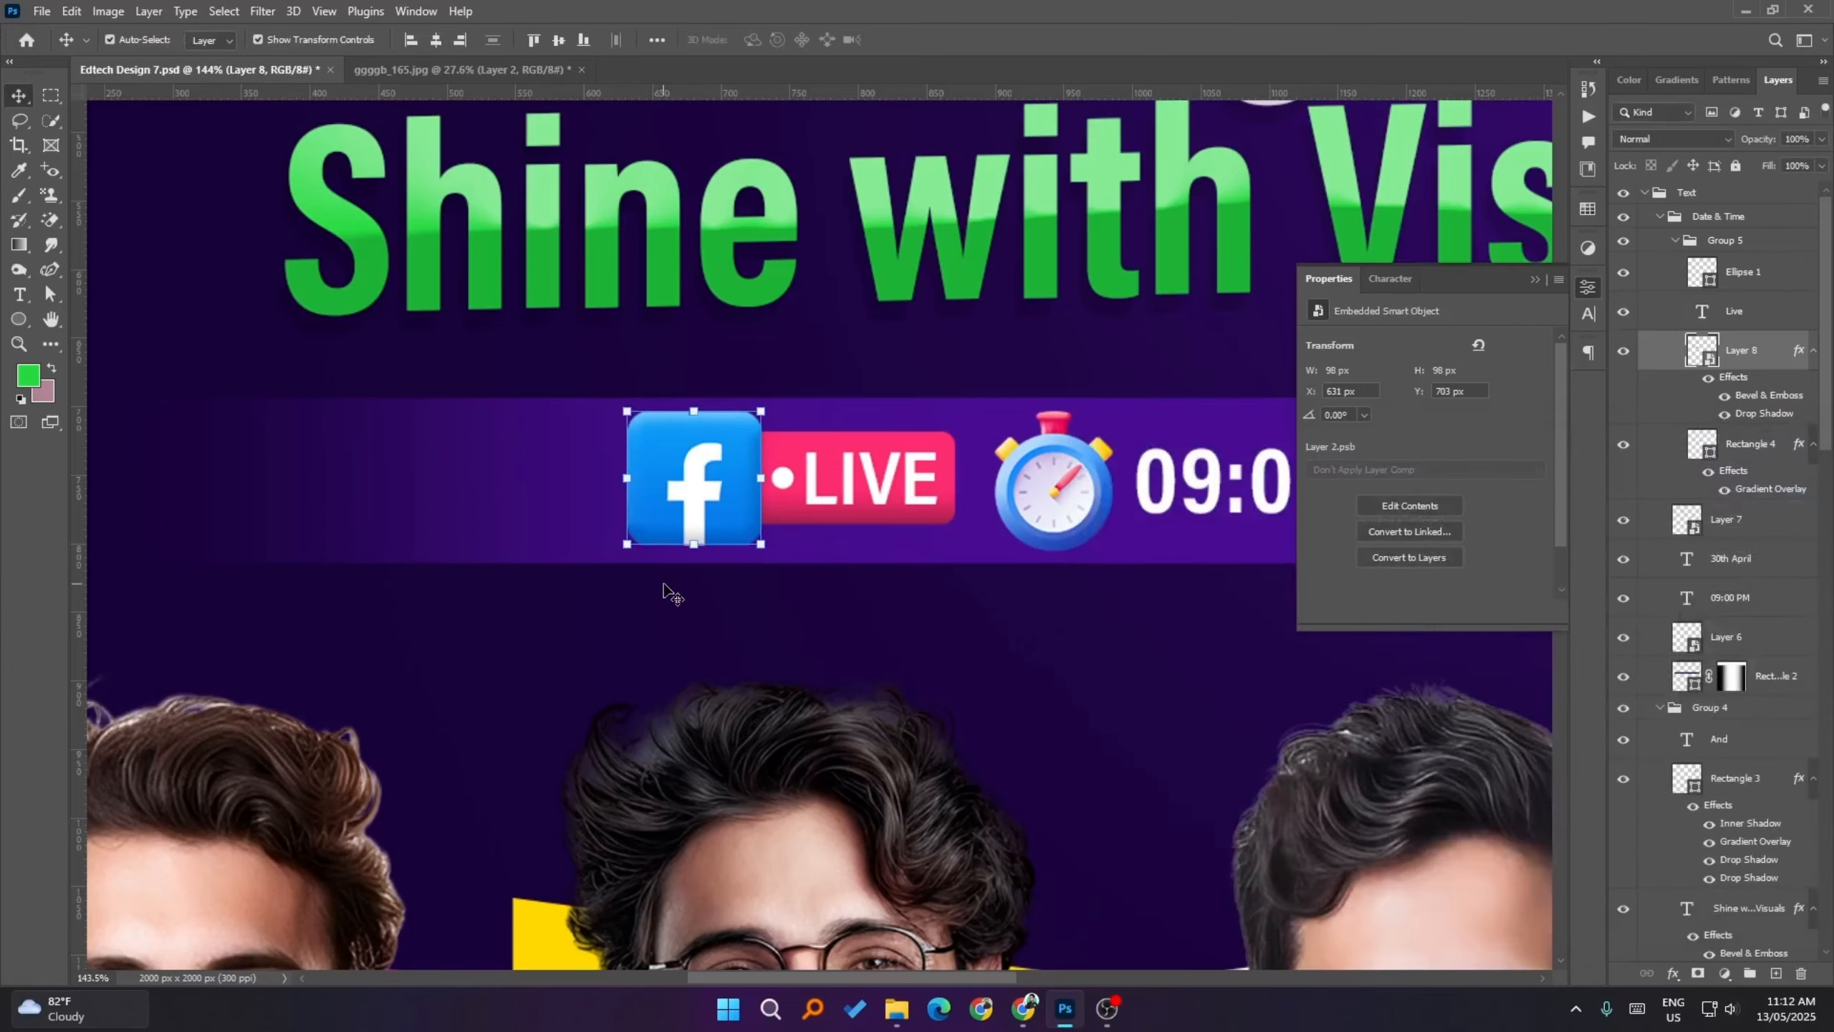
pyautogui.scroll(-5, 667, 586)
# - Nudge the Facebook LIVE badge left while checking the spacing around it
pyautogui.click(267, 509)
pyautogui.scroll(-2, 322, 521)
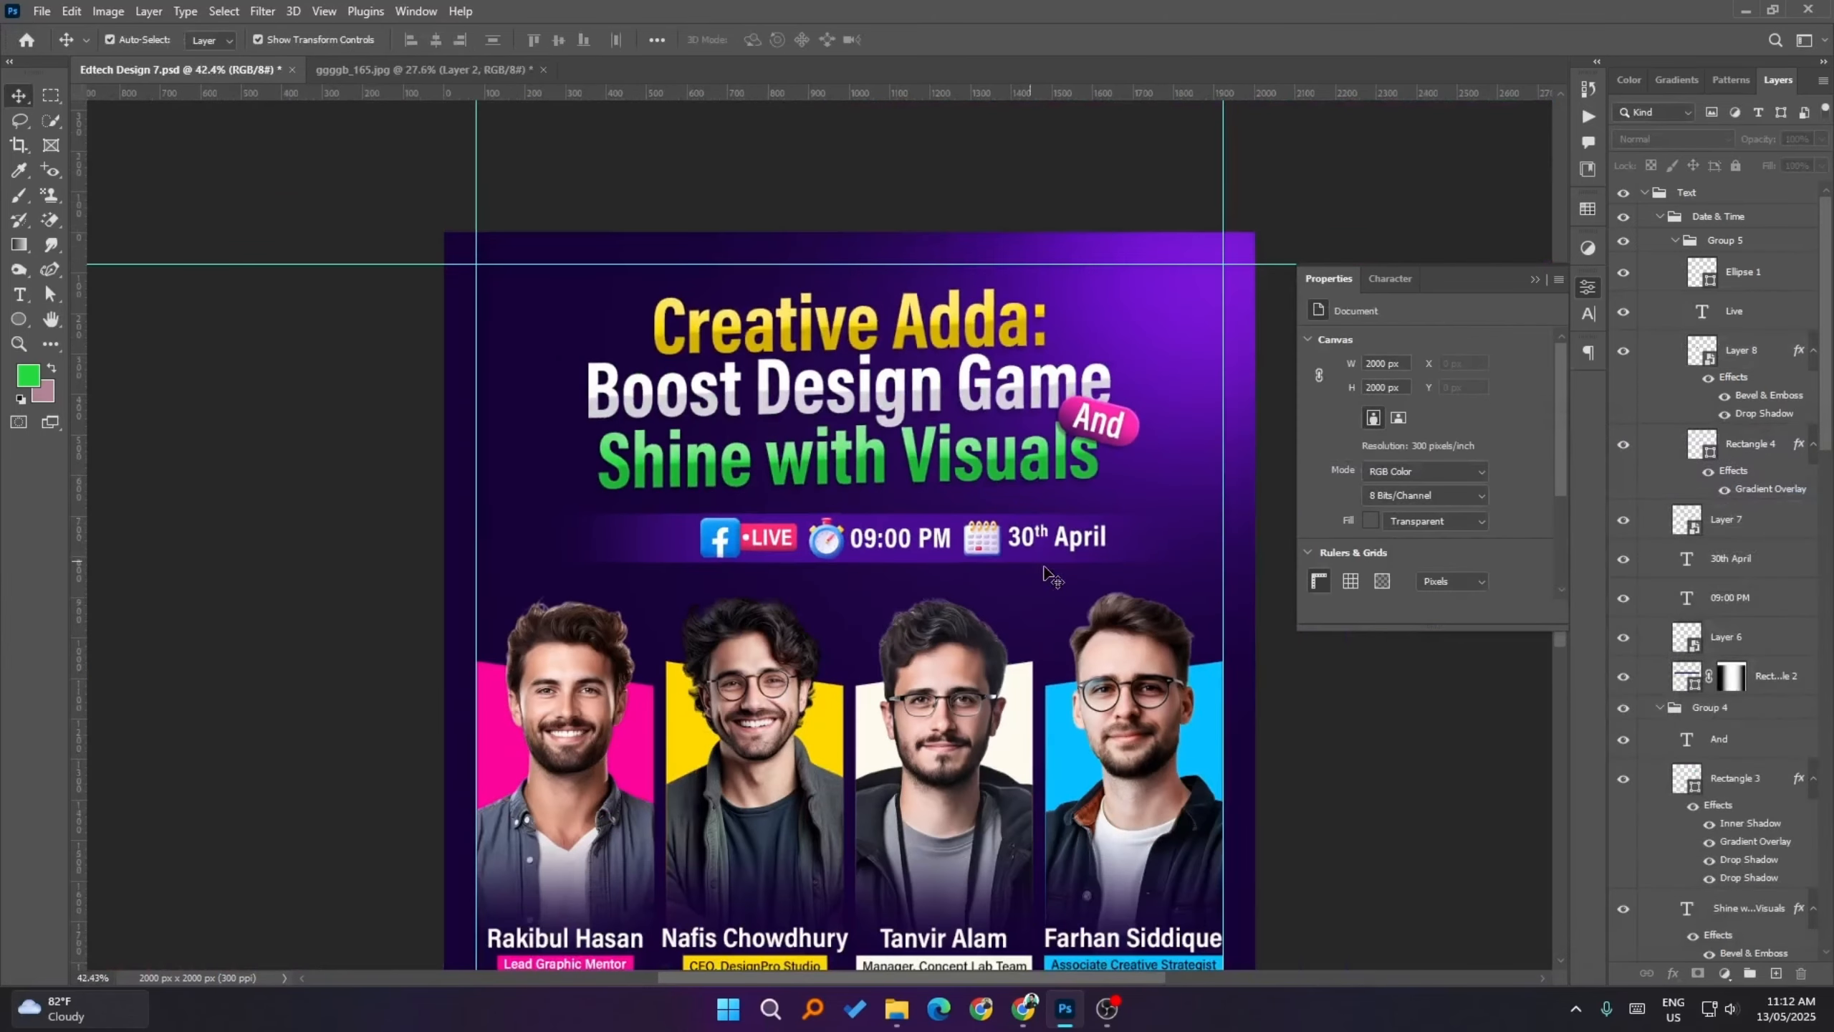
pyautogui.scroll(-1, 858, 665)
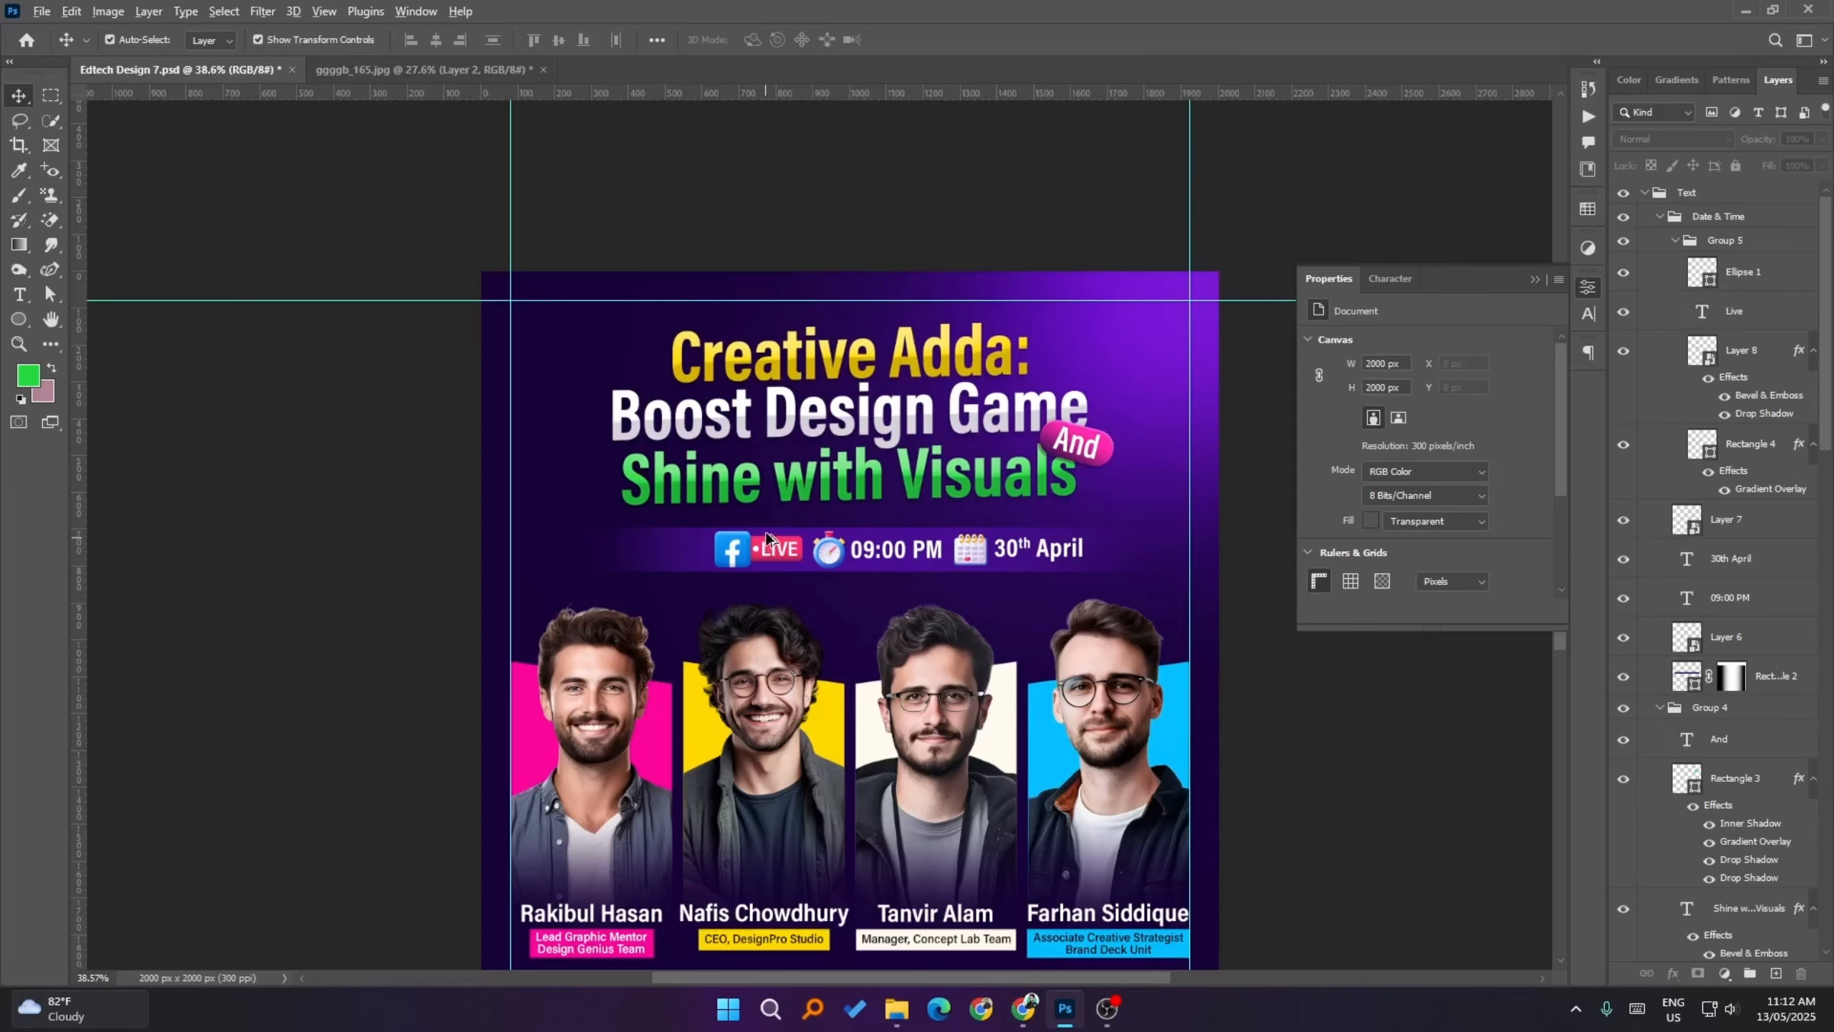
pyautogui.scroll(5, 774, 542)
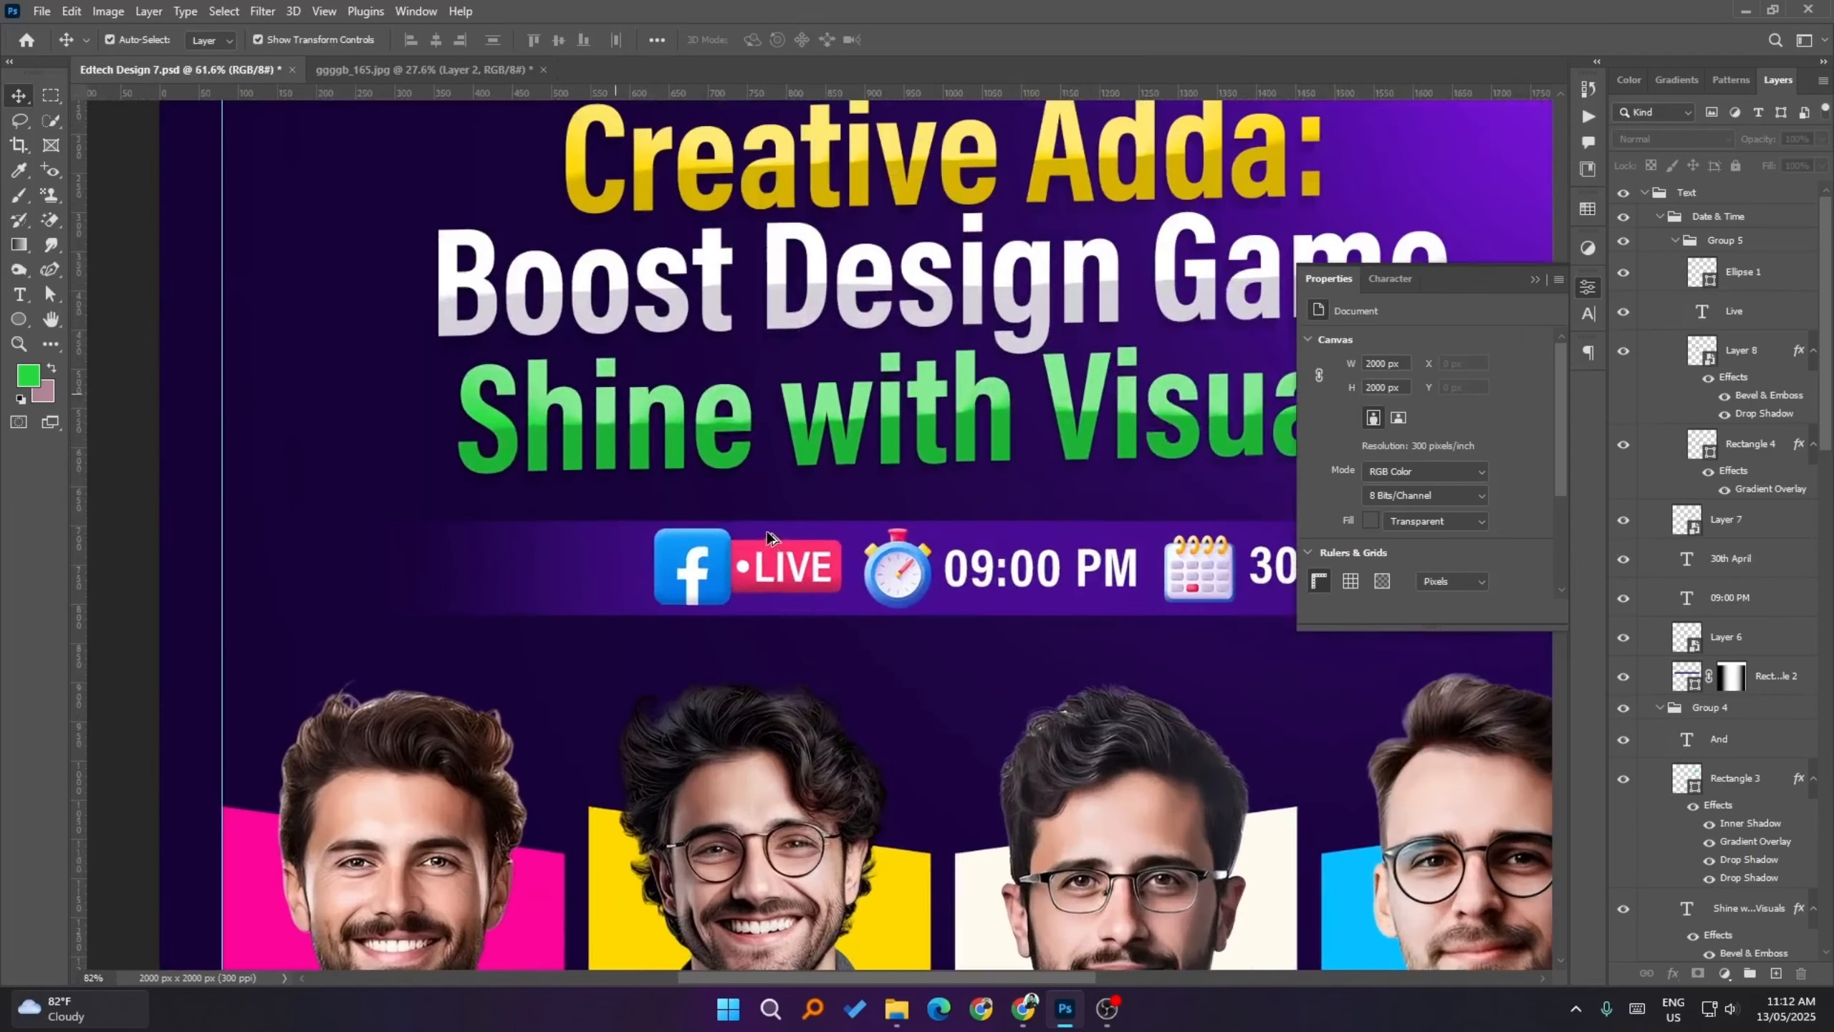
pyautogui.click(1727, 243)
pyautogui.hotkey('shift', 'Right')
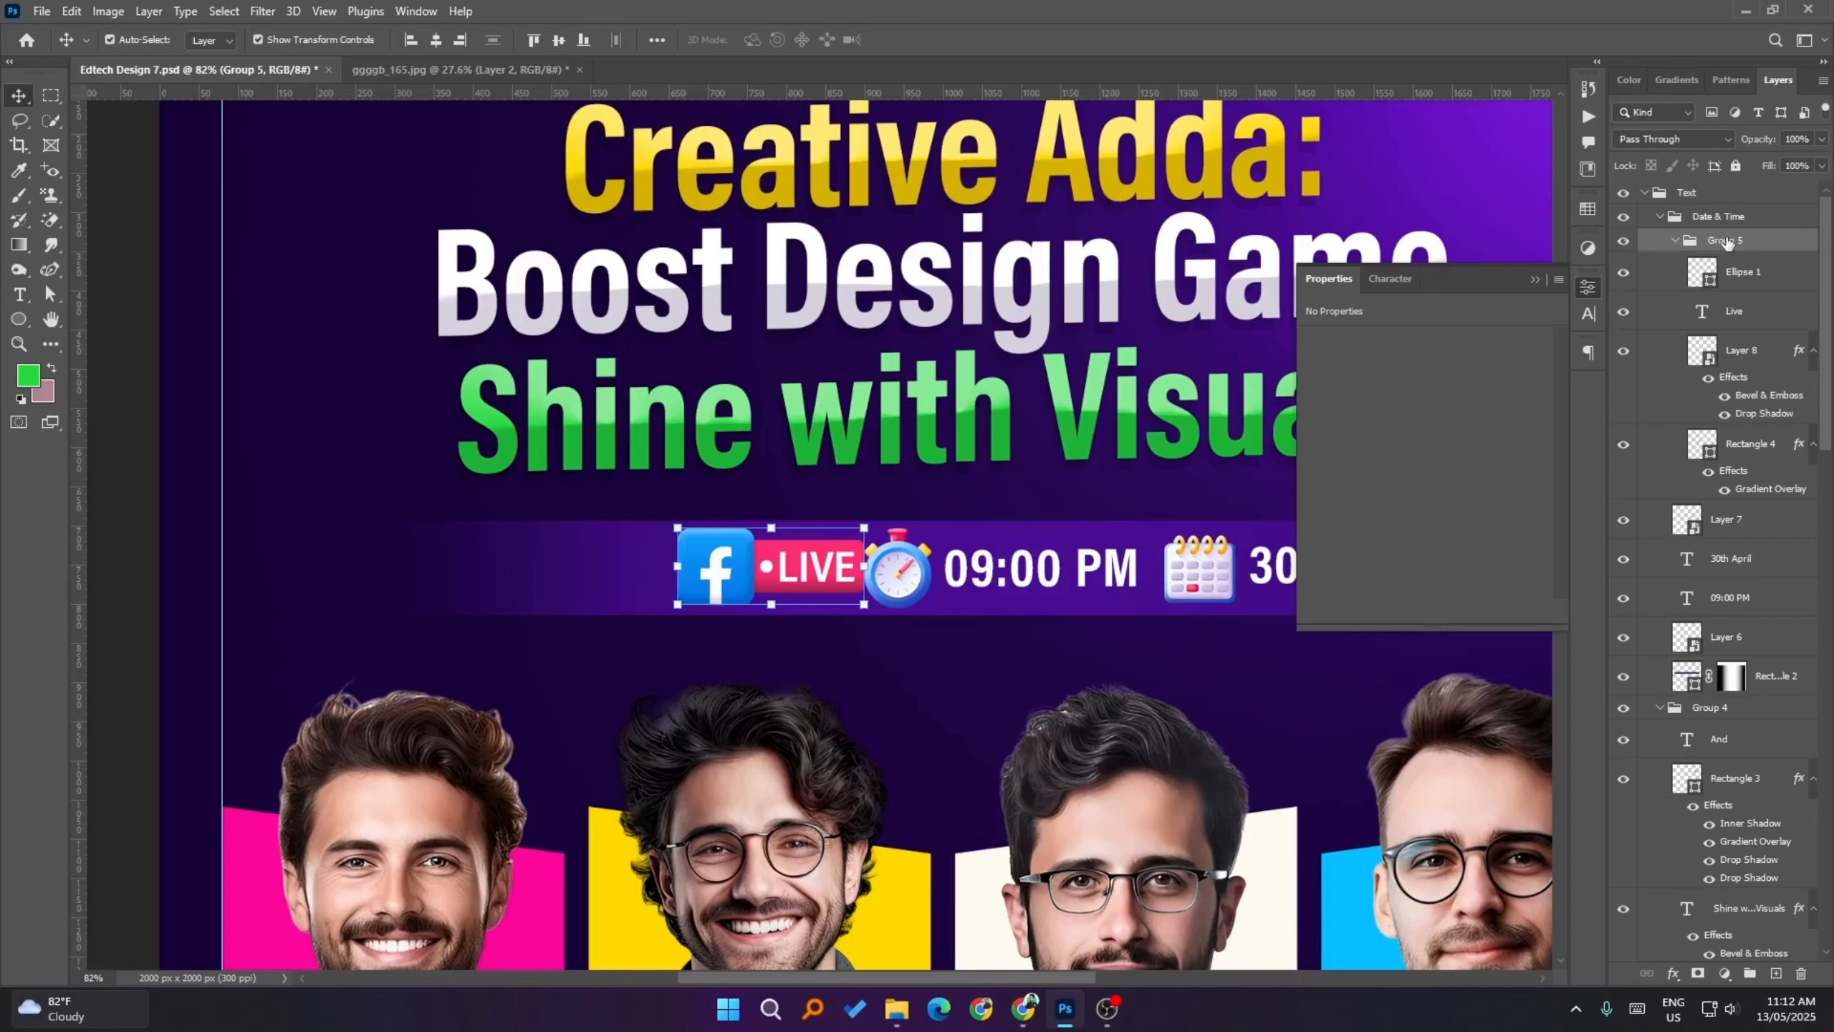
pyautogui.press('ctrl')
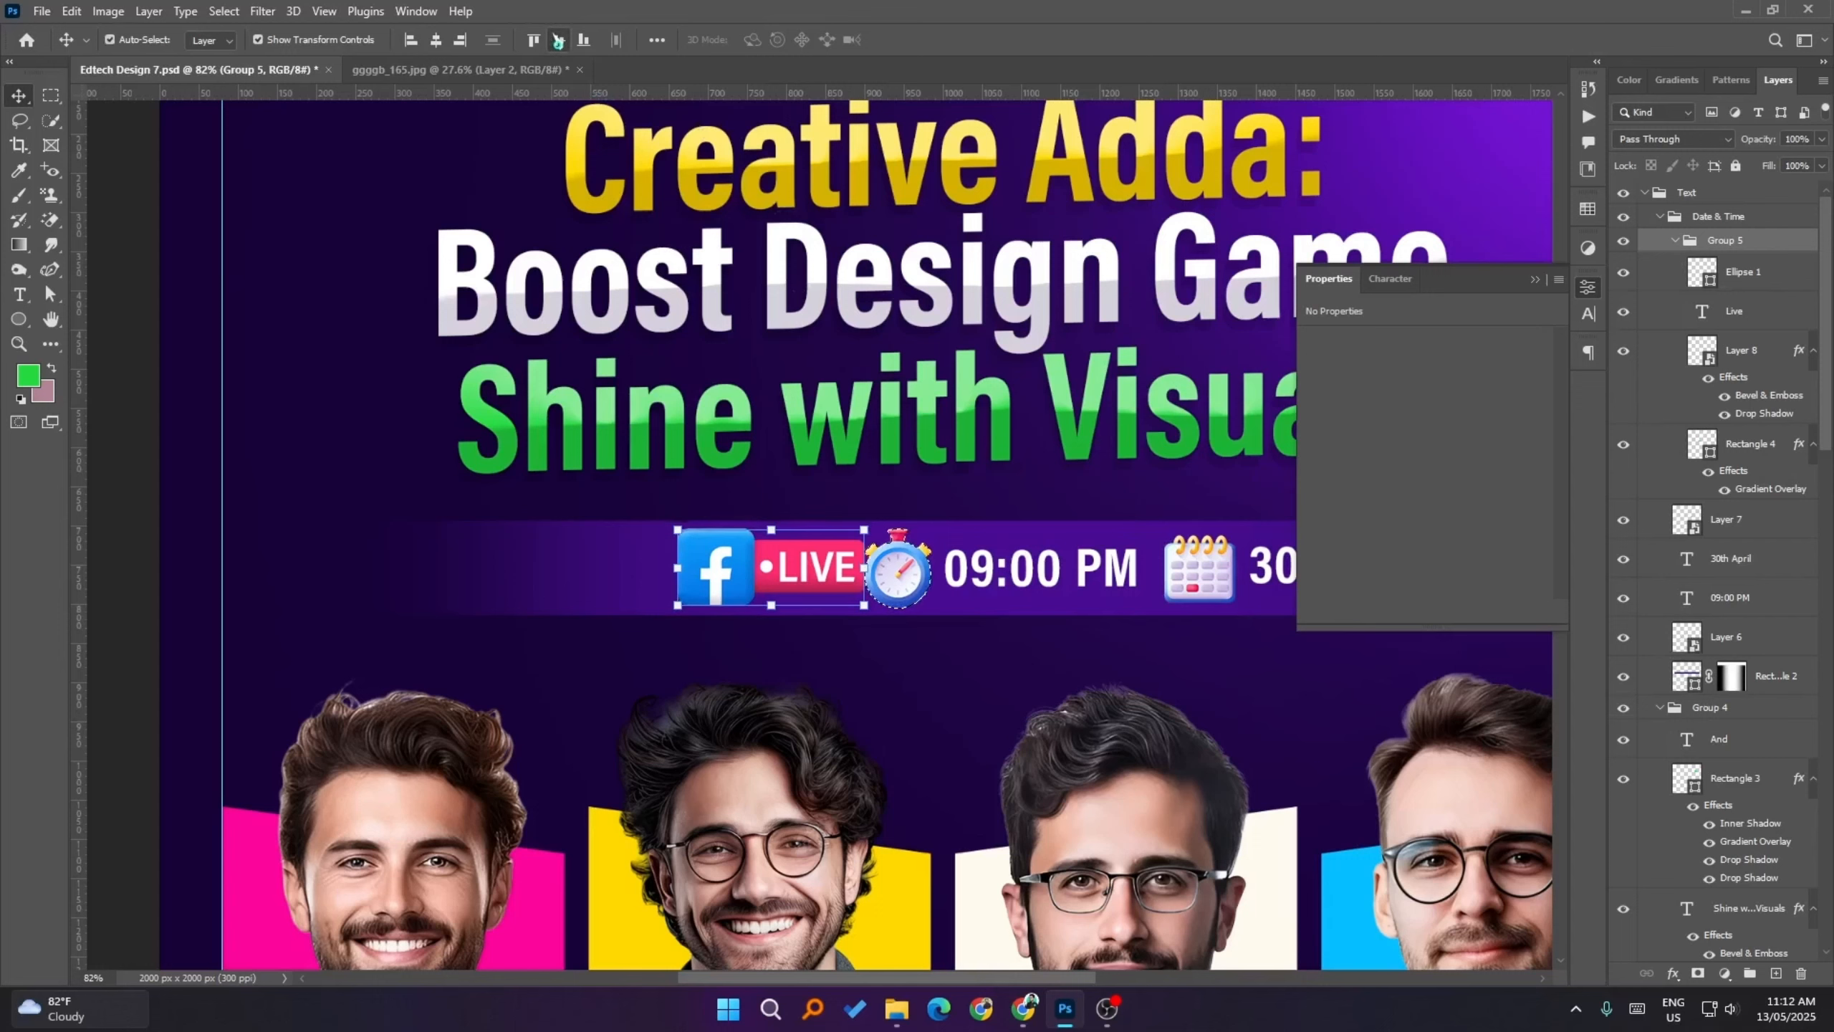
pyautogui.press('ctrl')
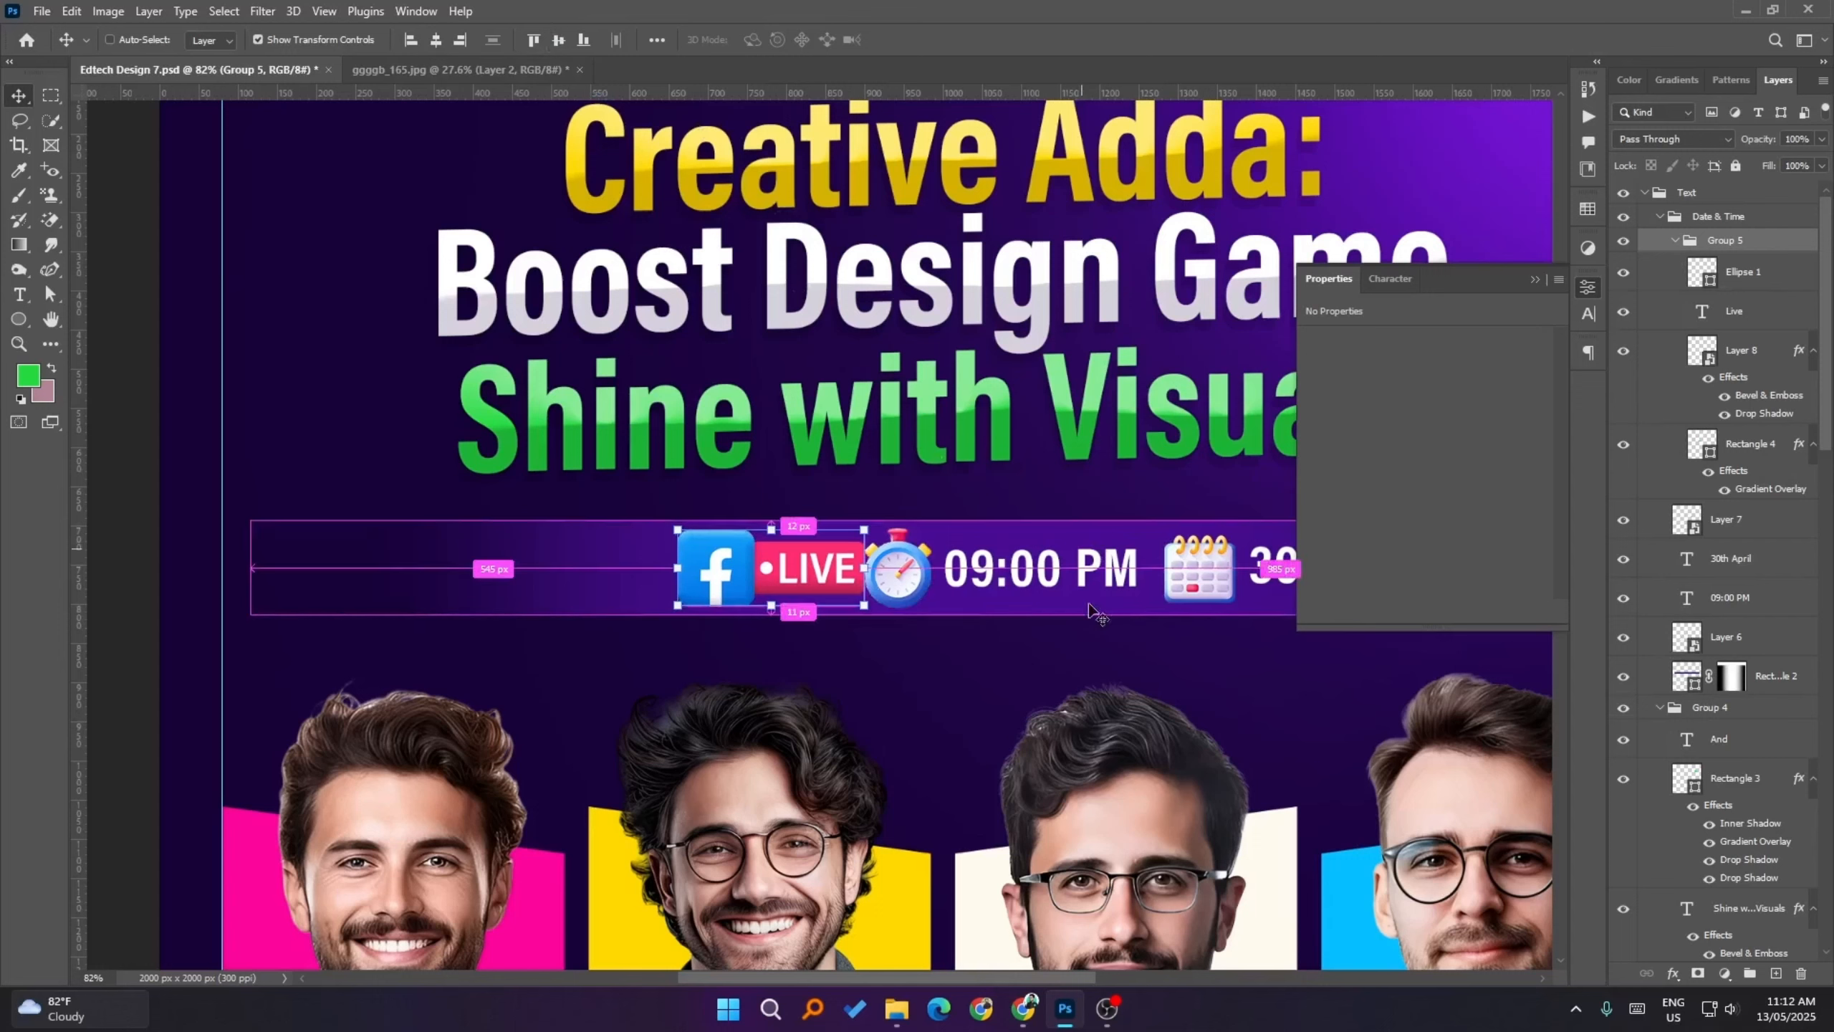
pyautogui.hotkey('shift', 'Left')
pyautogui.hotkey('shift', 'Left')
pyautogui.hotkey('shift', 'Left')
pyautogui.hotkey('shift', 'Left')
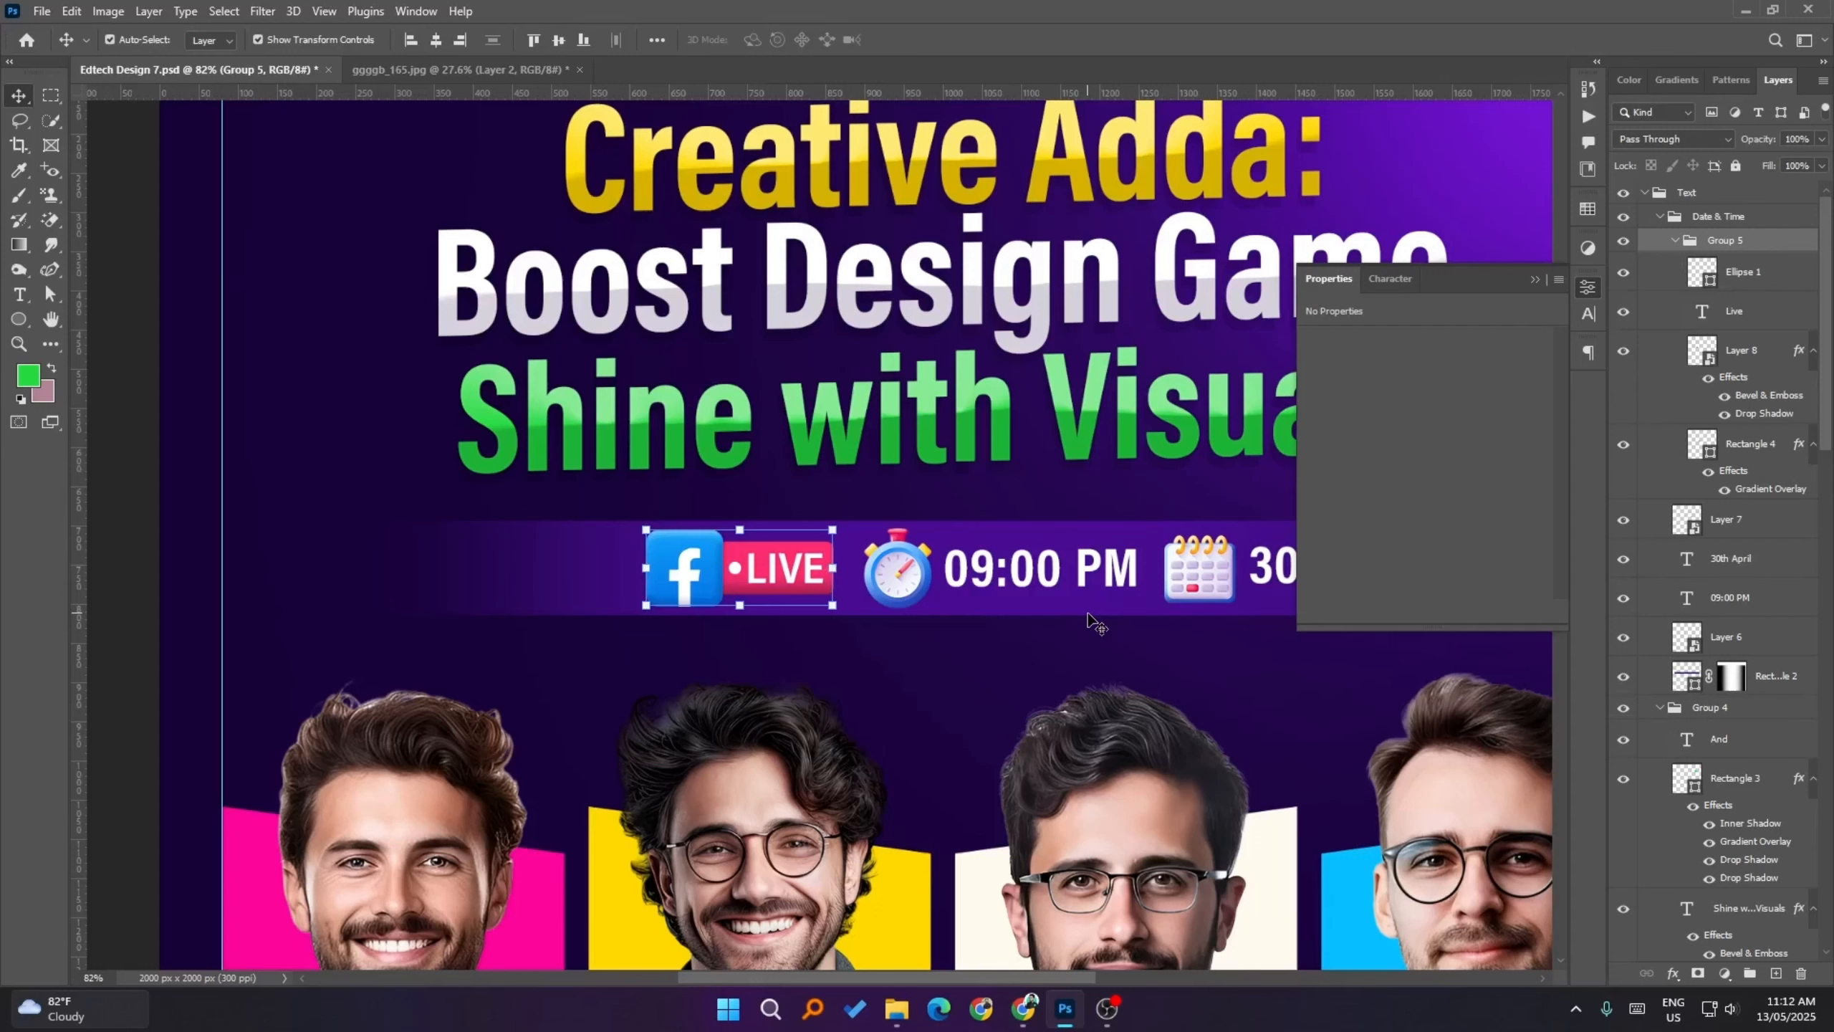
pyautogui.hotkey('shift', 'Left')
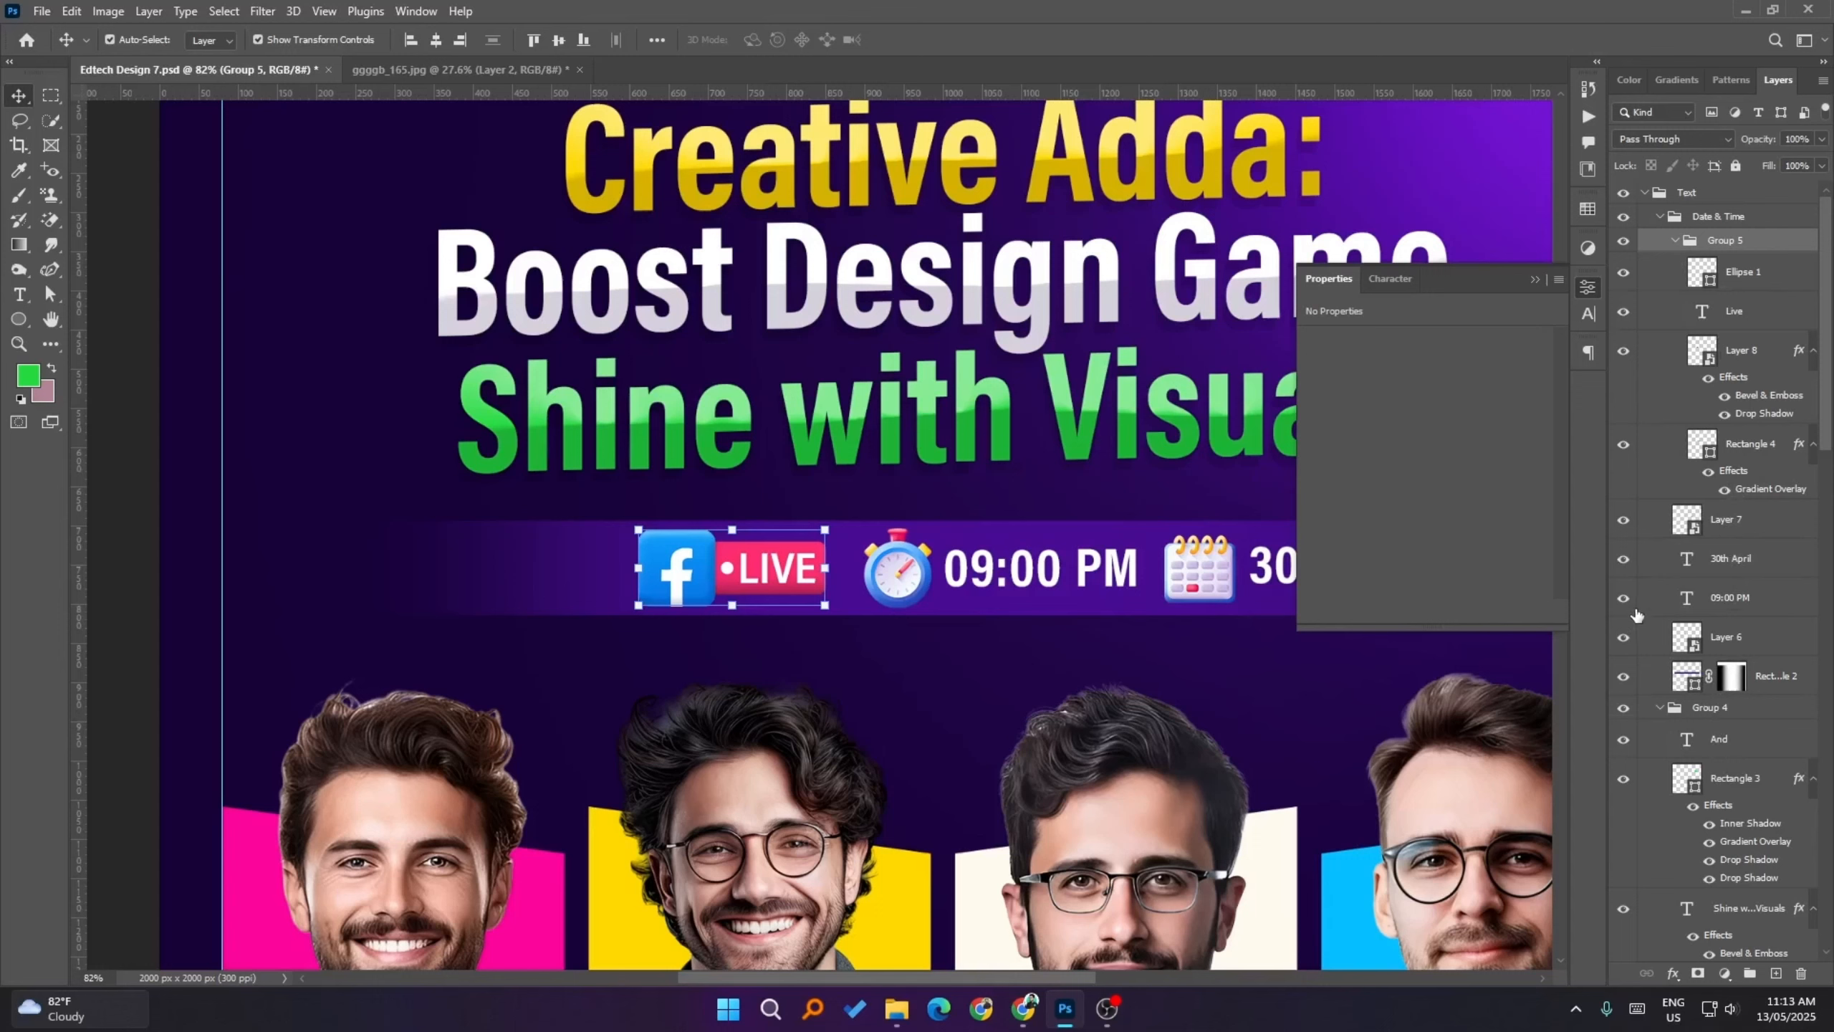
# - Shift the badge, stopwatch and 09:00 PM together to close the gap before 30th April
pyautogui.click(1734, 526)
pyautogui.click(1724, 635)
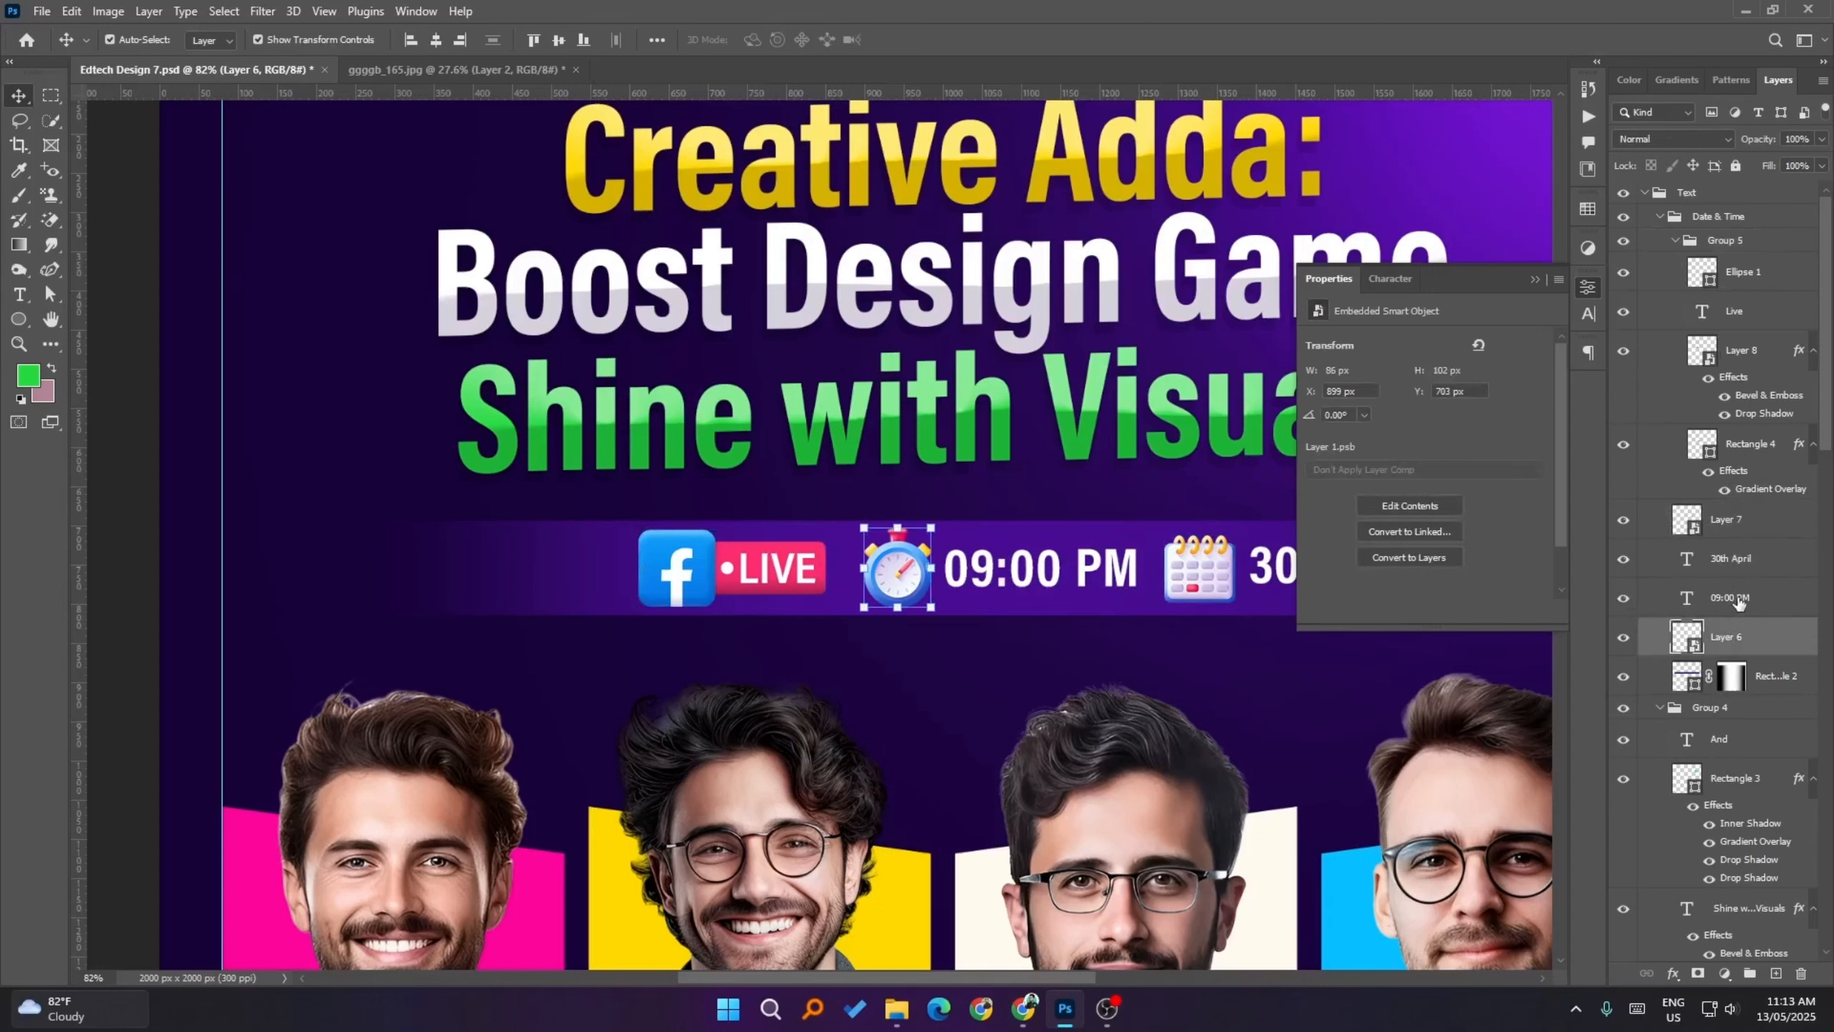
pyautogui.keyDown('ctrl'); pyautogui.click(1737, 599); pyautogui.keyUp('ctrl')
pyautogui.keyDown('ctrl'); pyautogui.click(1725, 241); pyautogui.keyUp('ctrl')
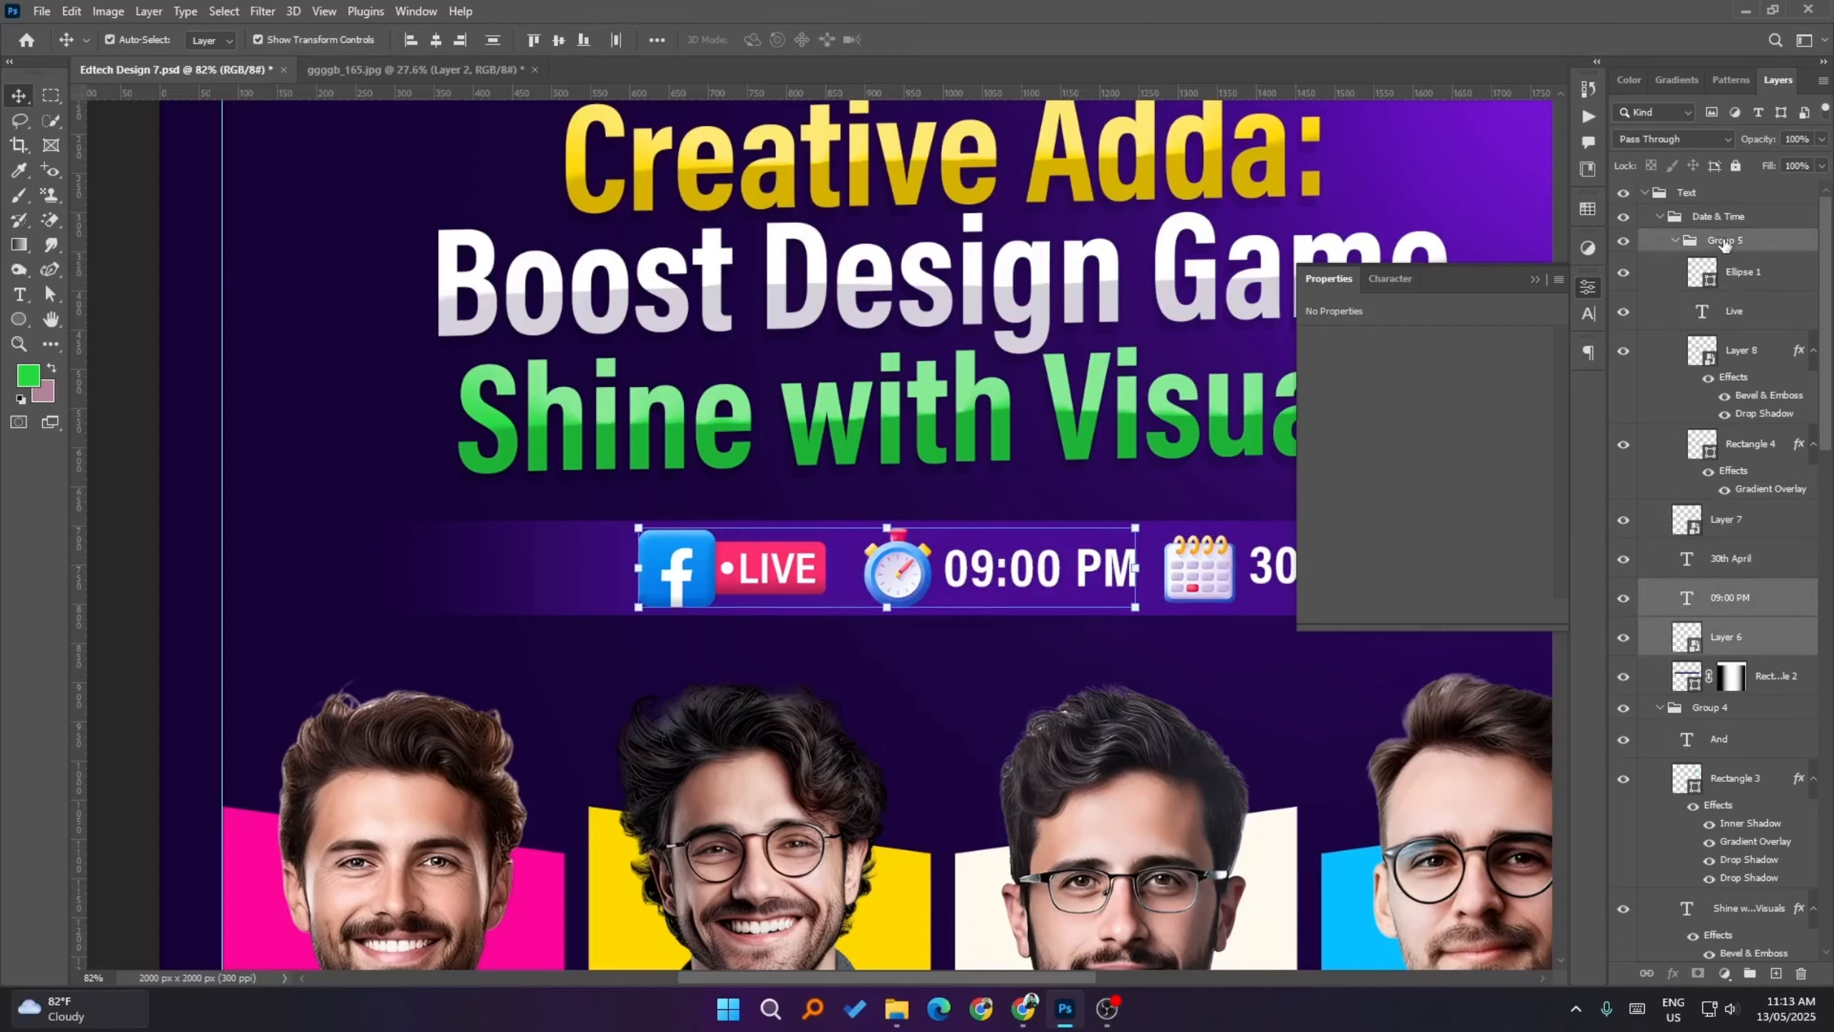
pyautogui.hotkey('shift', 'Right')
pyautogui.hotkey('shift', 'Right')
pyautogui.hotkey('shift', 'Right')
pyautogui.hotkey('shift', 'Right')
pyautogui.hotkey('shift', 'Right')
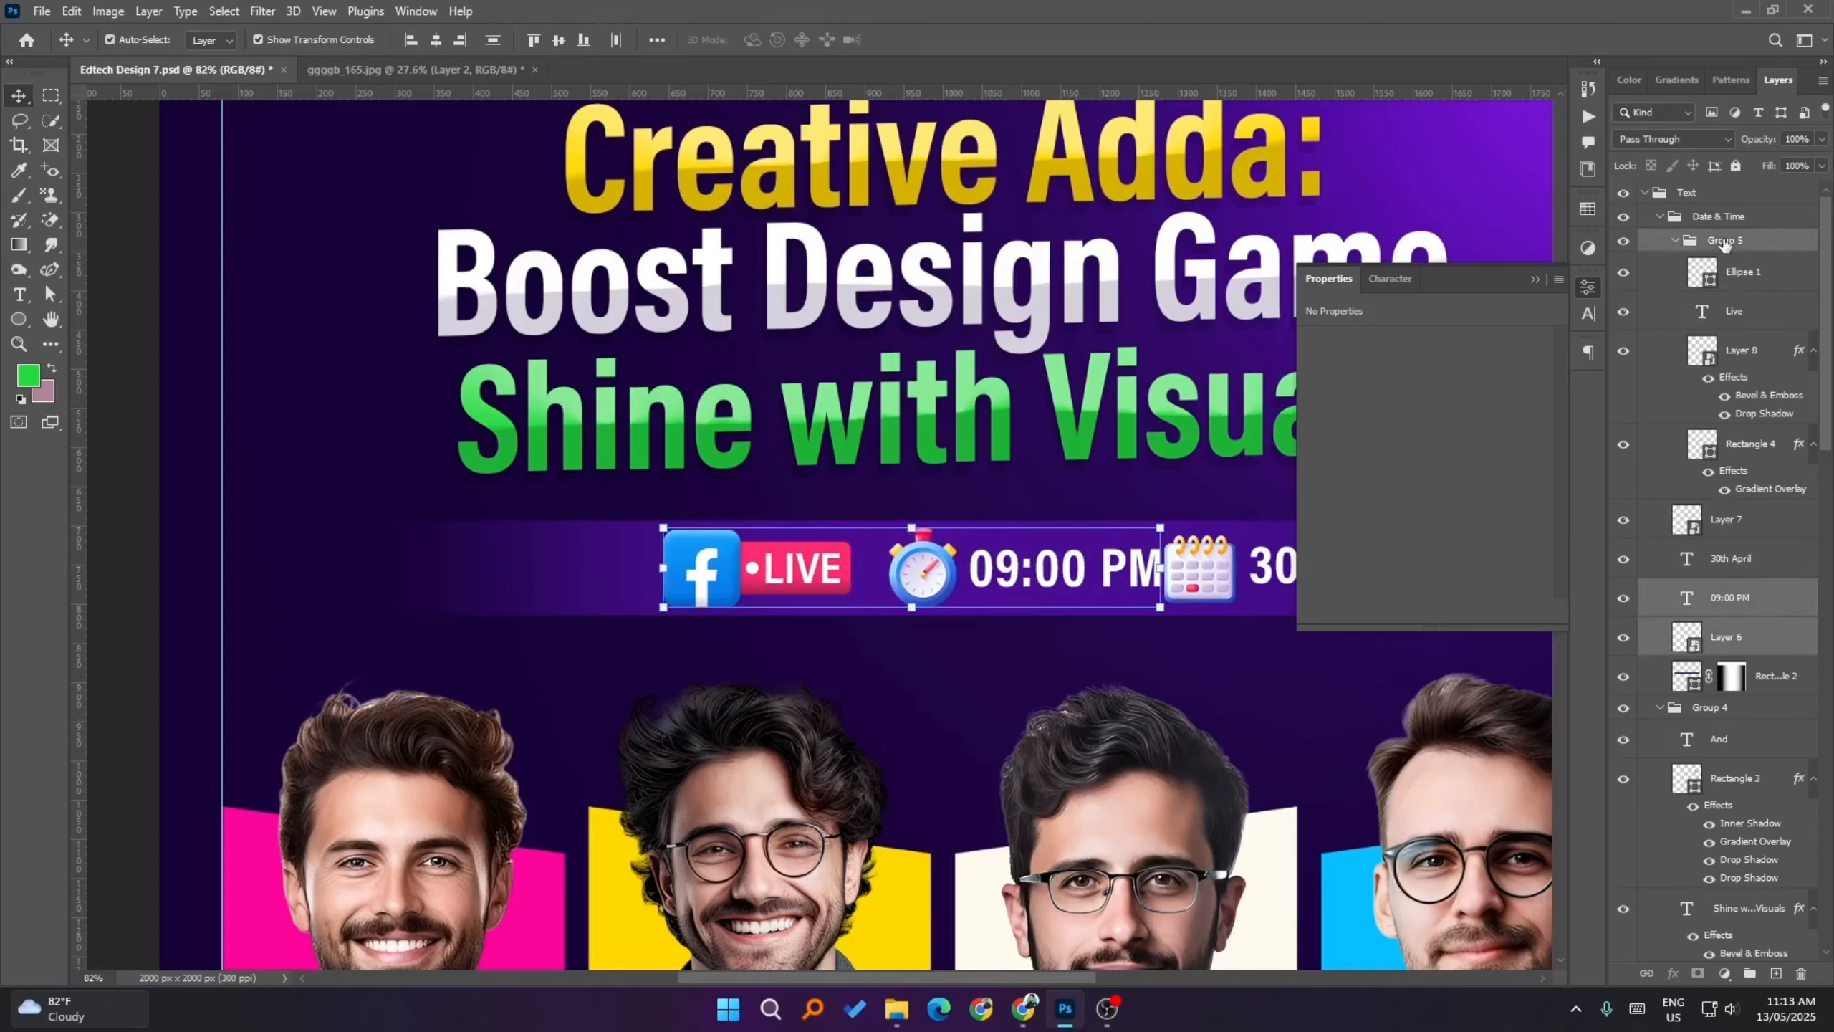
pyautogui.hotkey('shift', 'Left')
pyautogui.hotkey('shift', 'Left')
pyautogui.hotkey('shift', 'Left')
pyautogui.hotkey('shift', 'Left')
pyautogui.hotkey('shift', 'Left')
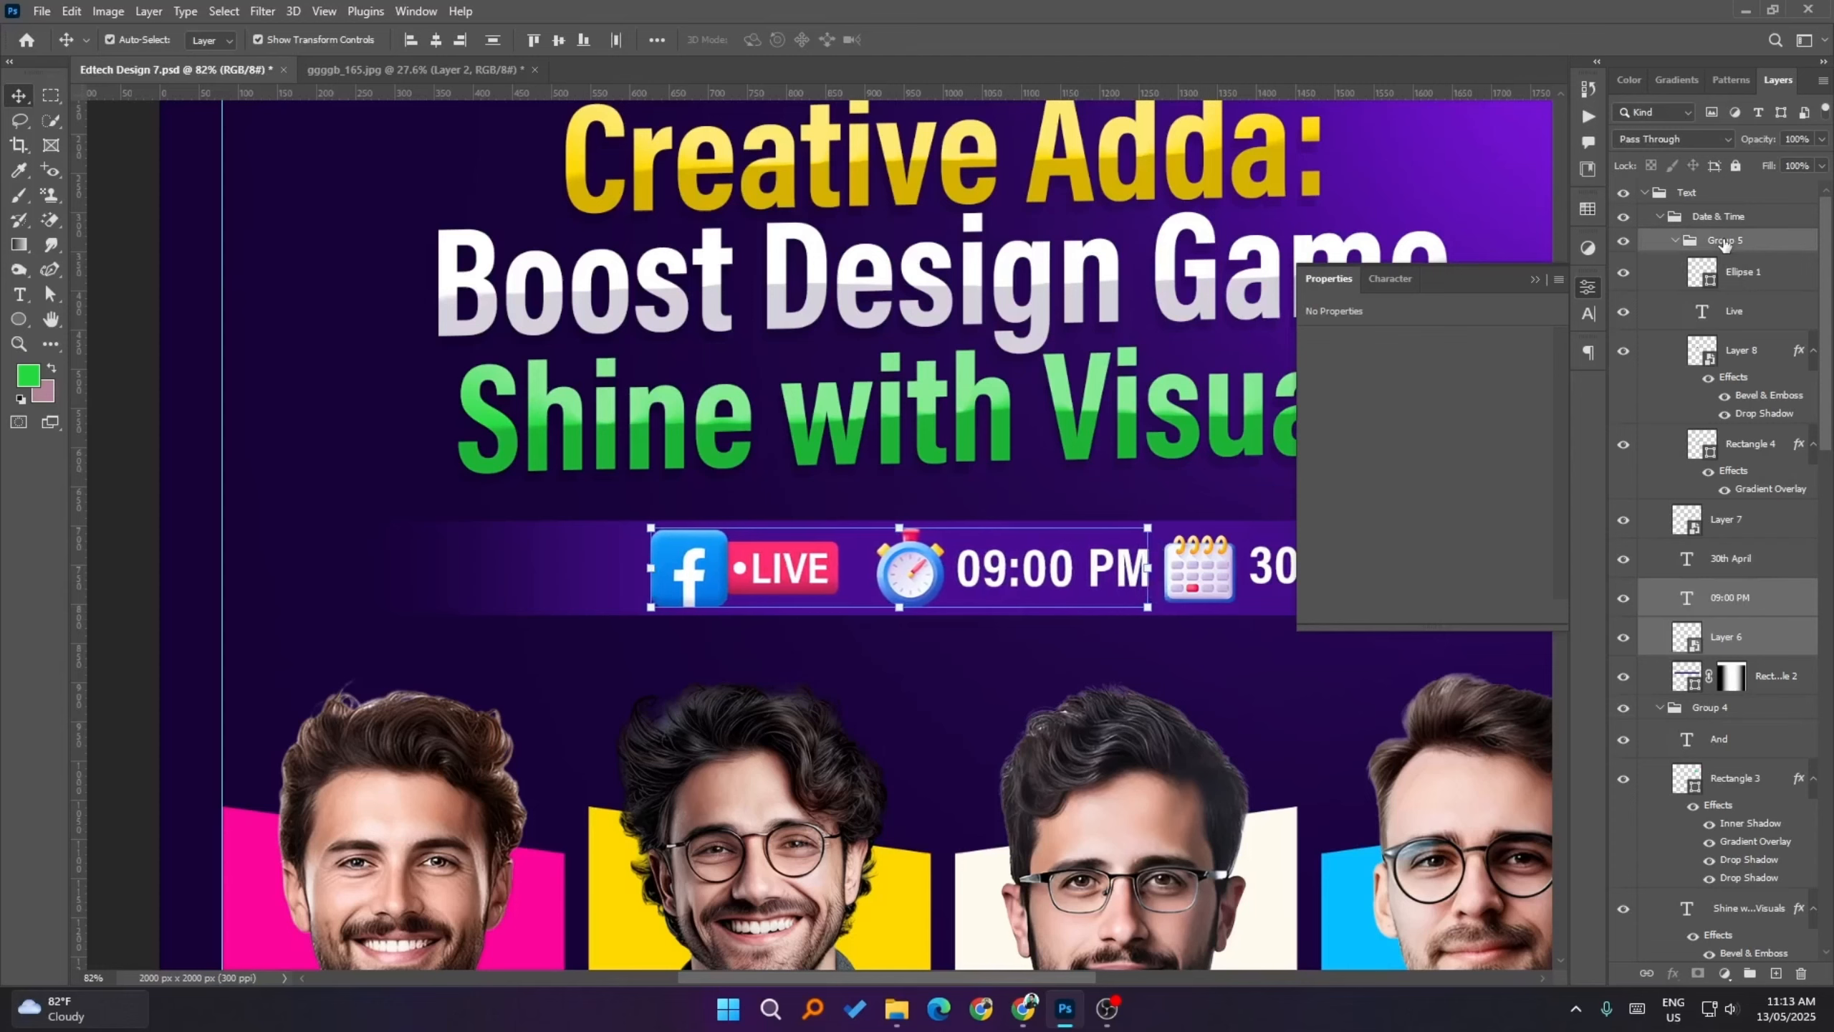
pyautogui.hotkey('shift', 'Left')
pyautogui.hotkey('ctrl', '0')
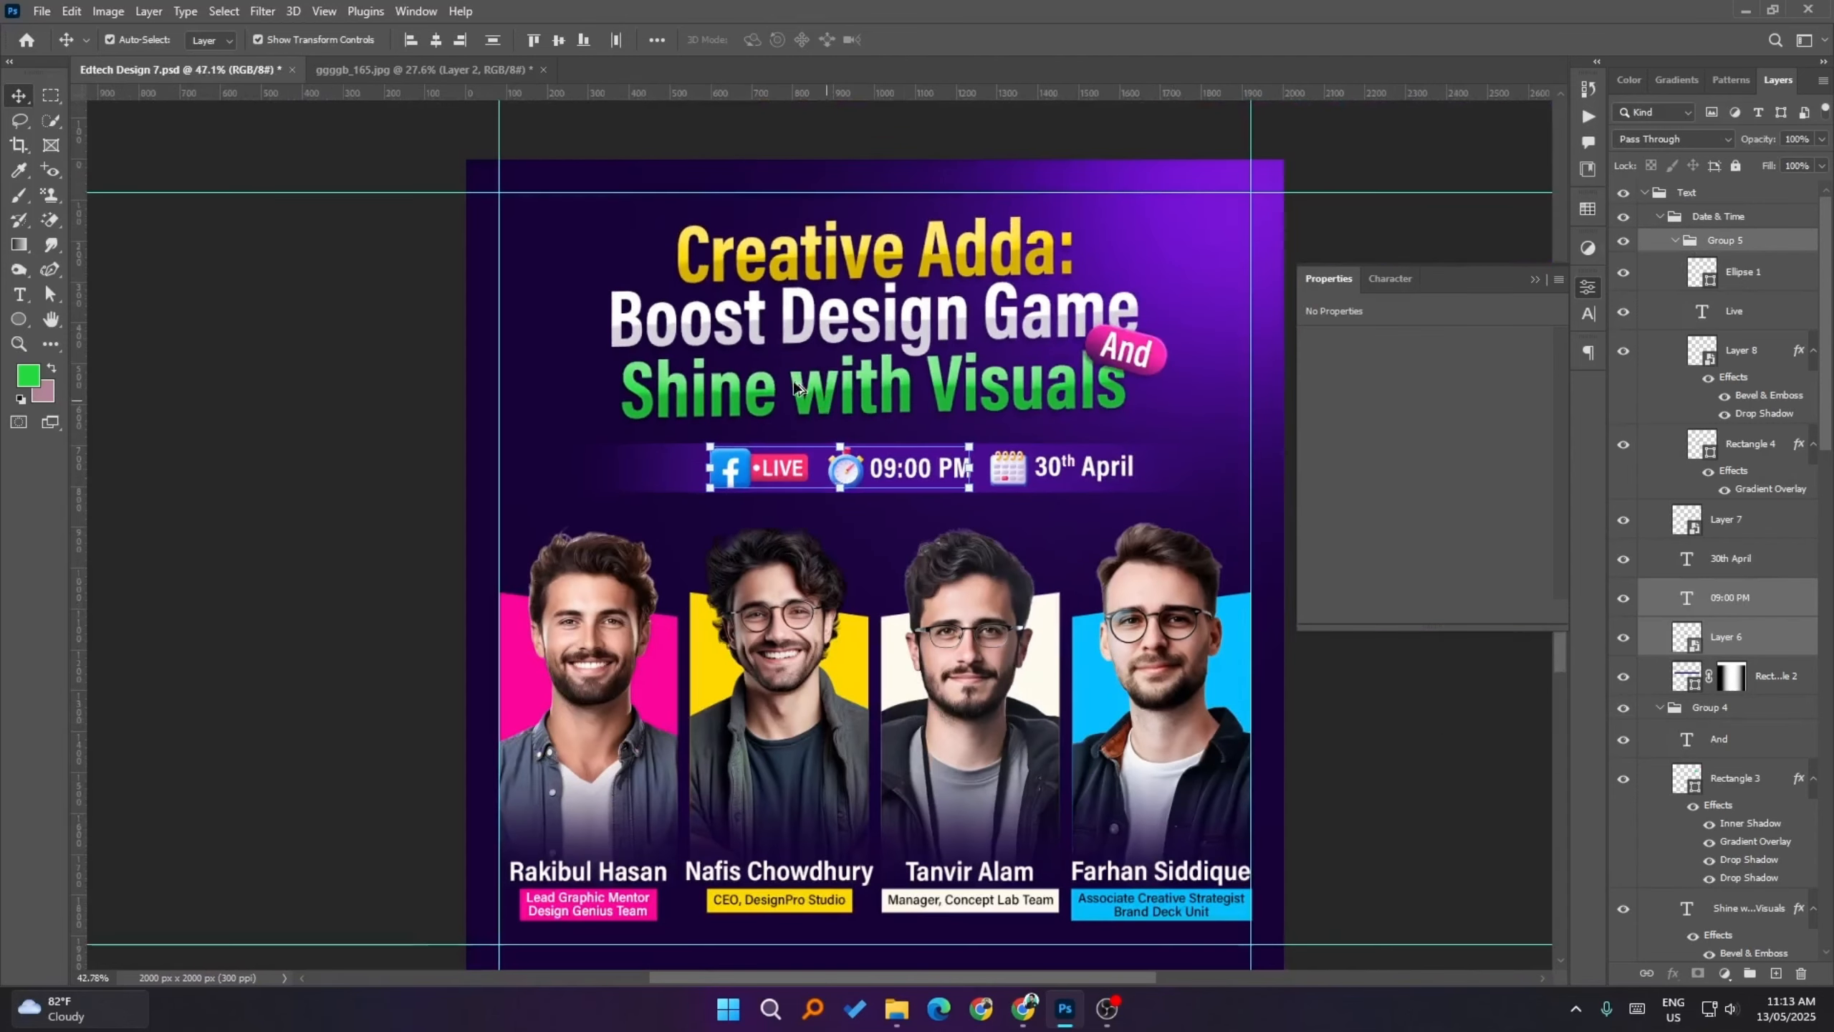
# - Centre the Date & Time group horizontally on the flyer with Auto-Select set to Group
pyautogui.click(1736, 219)
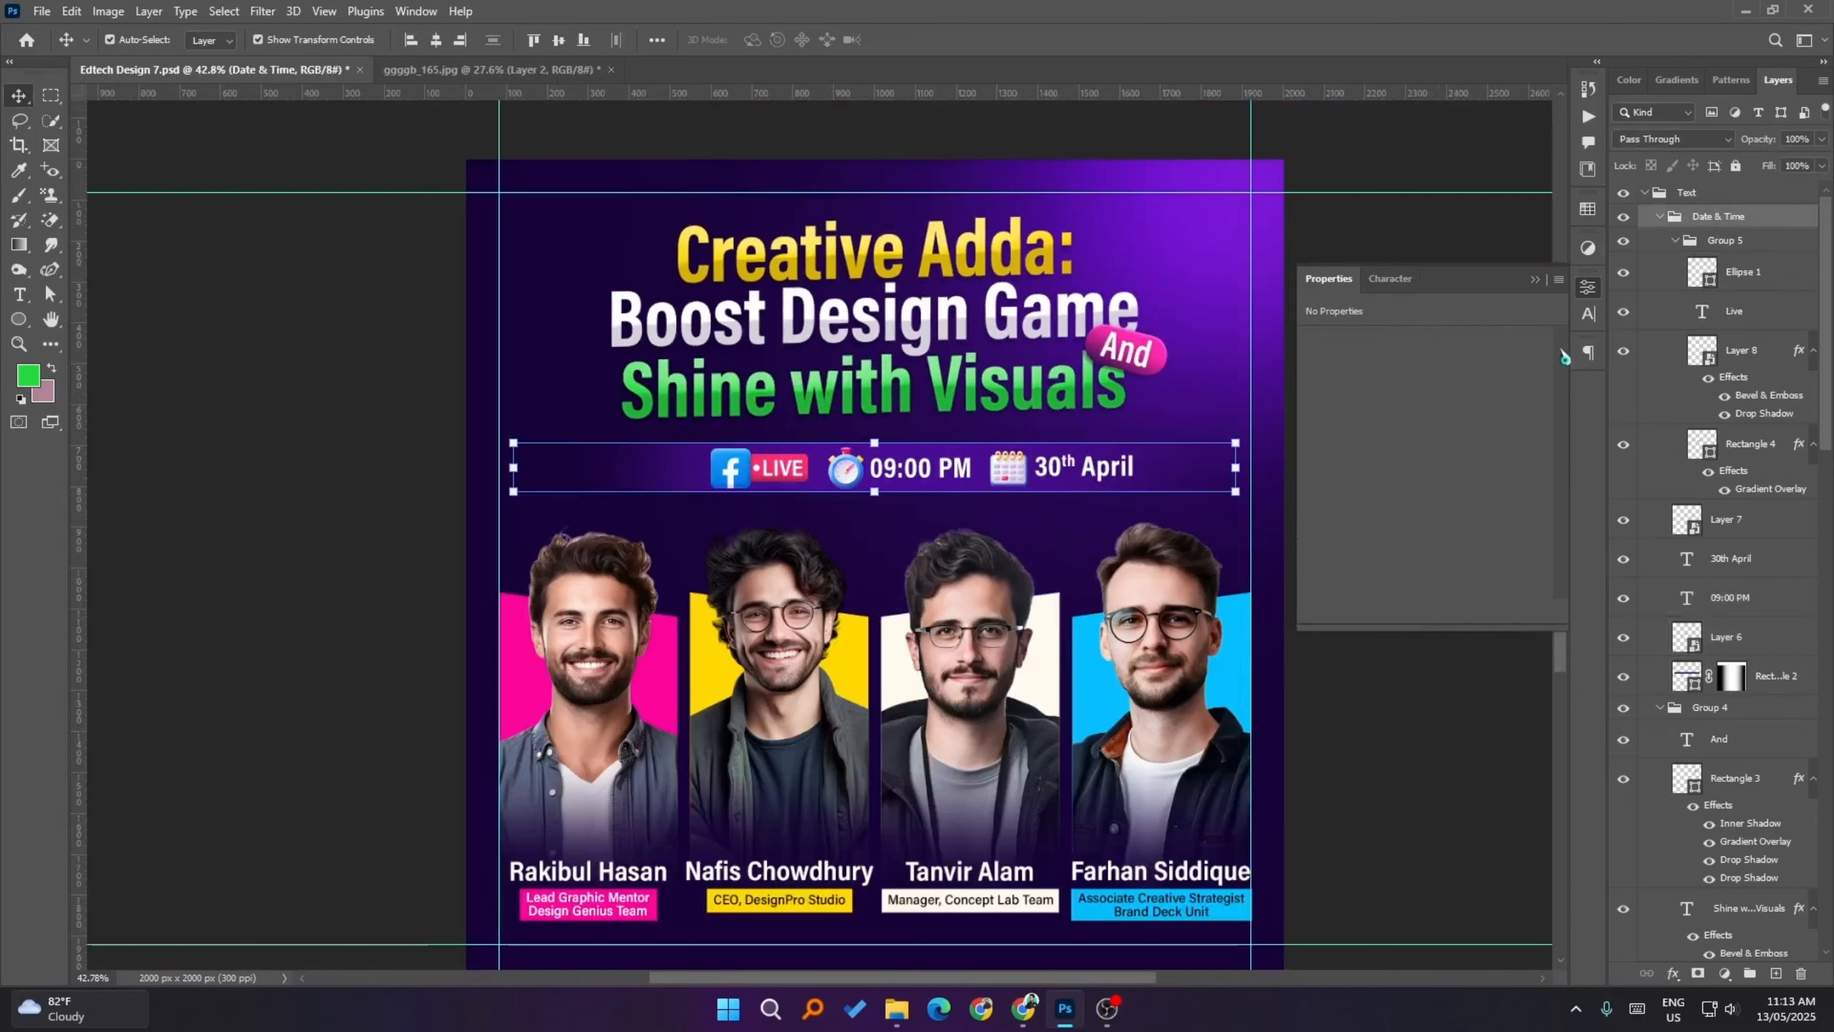
pyautogui.click(1778, 675)
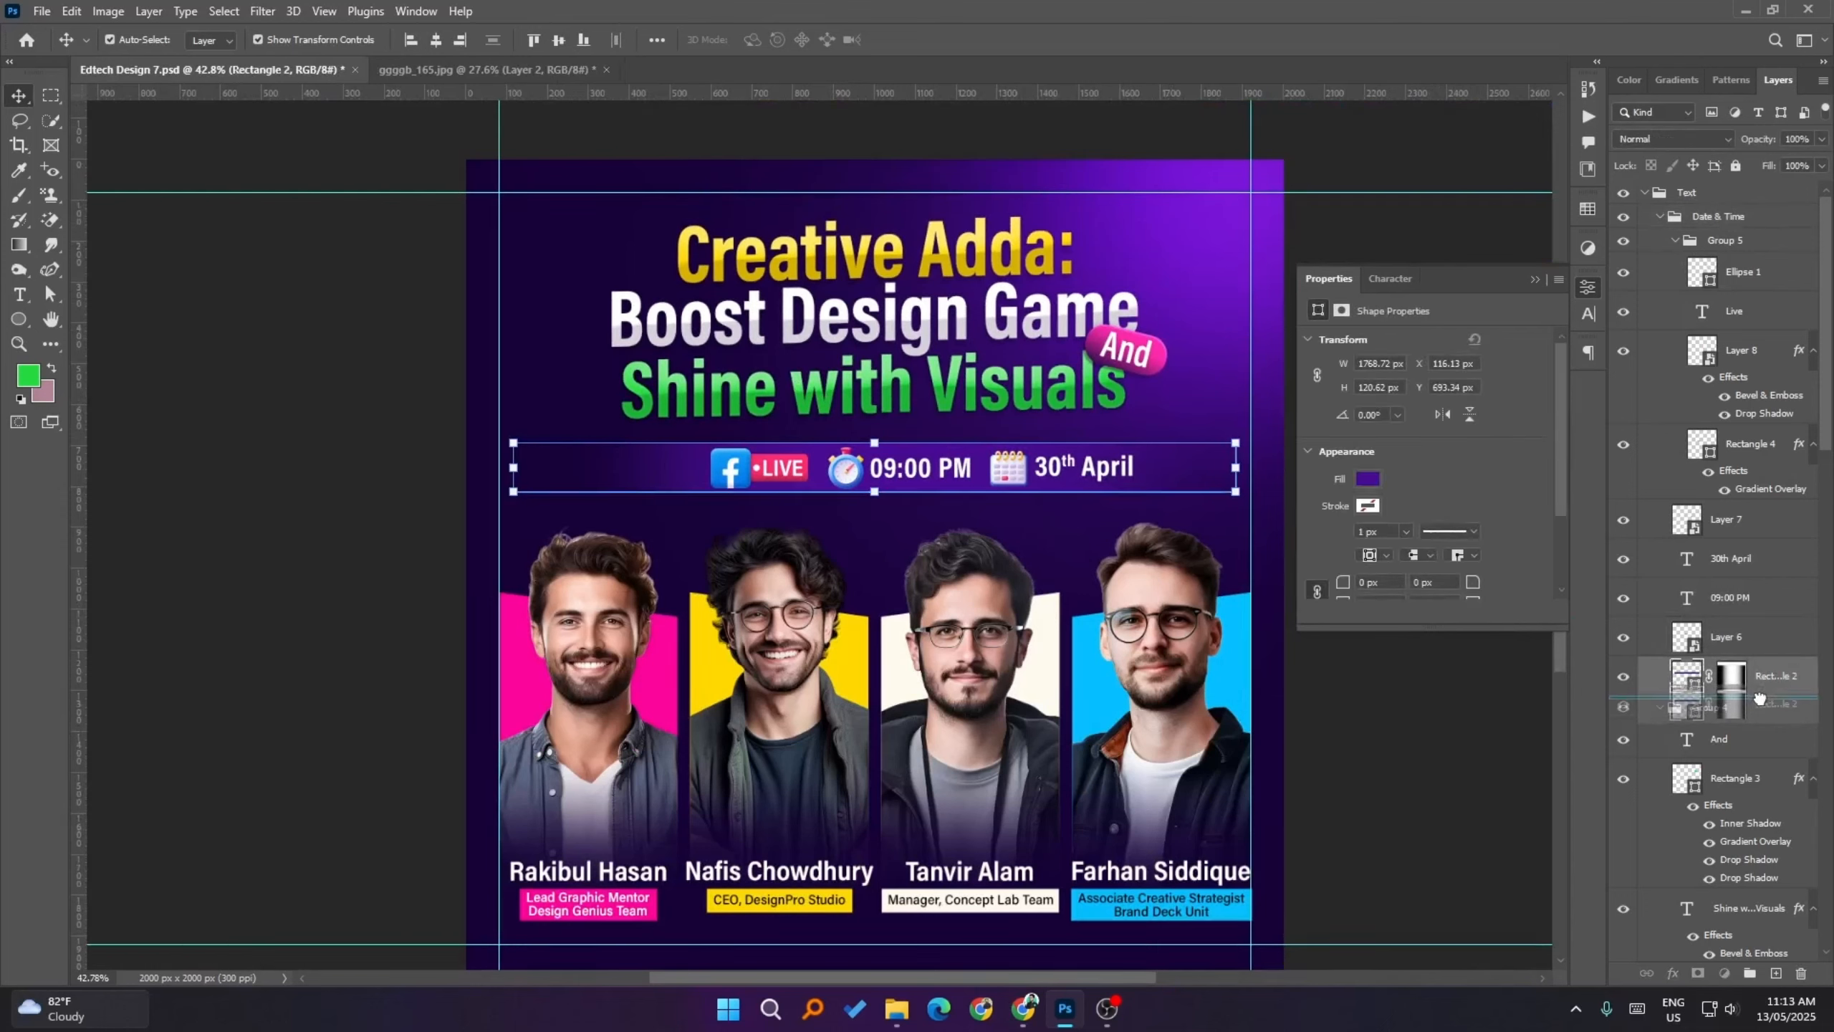
pyautogui.click(1747, 221)
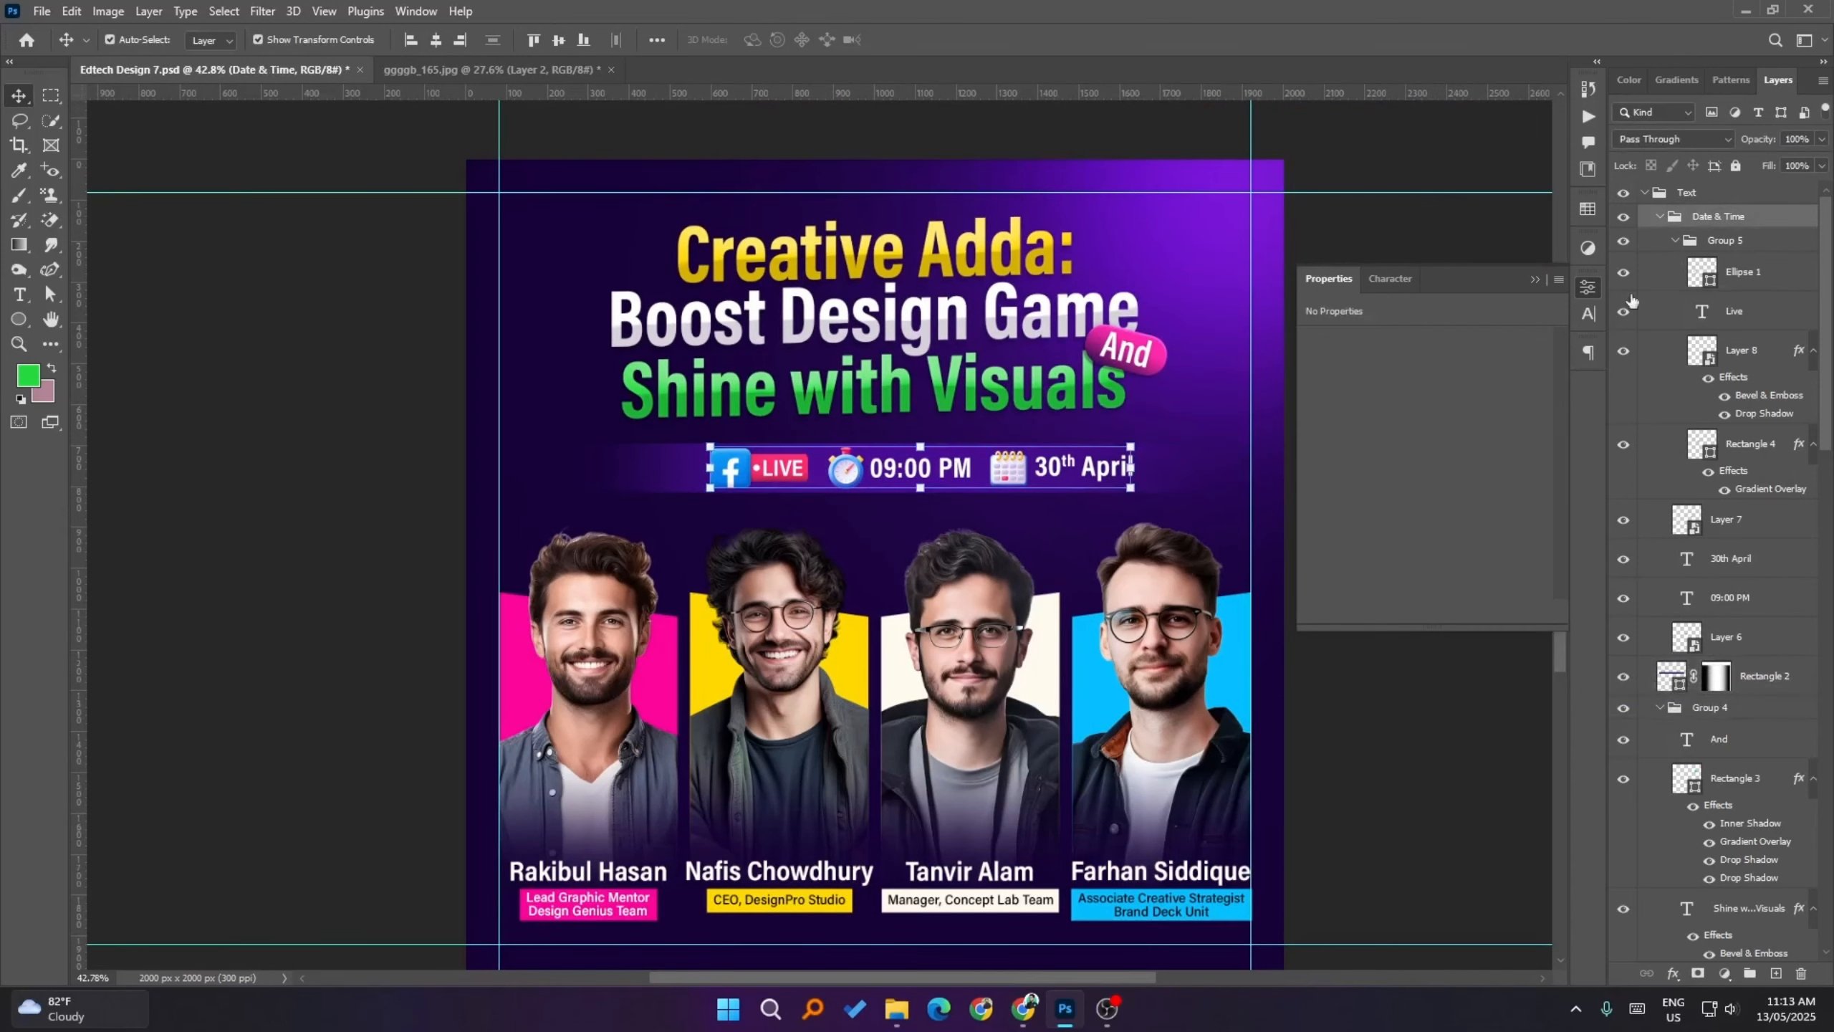
pyautogui.click(210, 40)
pyautogui.click(204, 67)
pyautogui.click(436, 40)
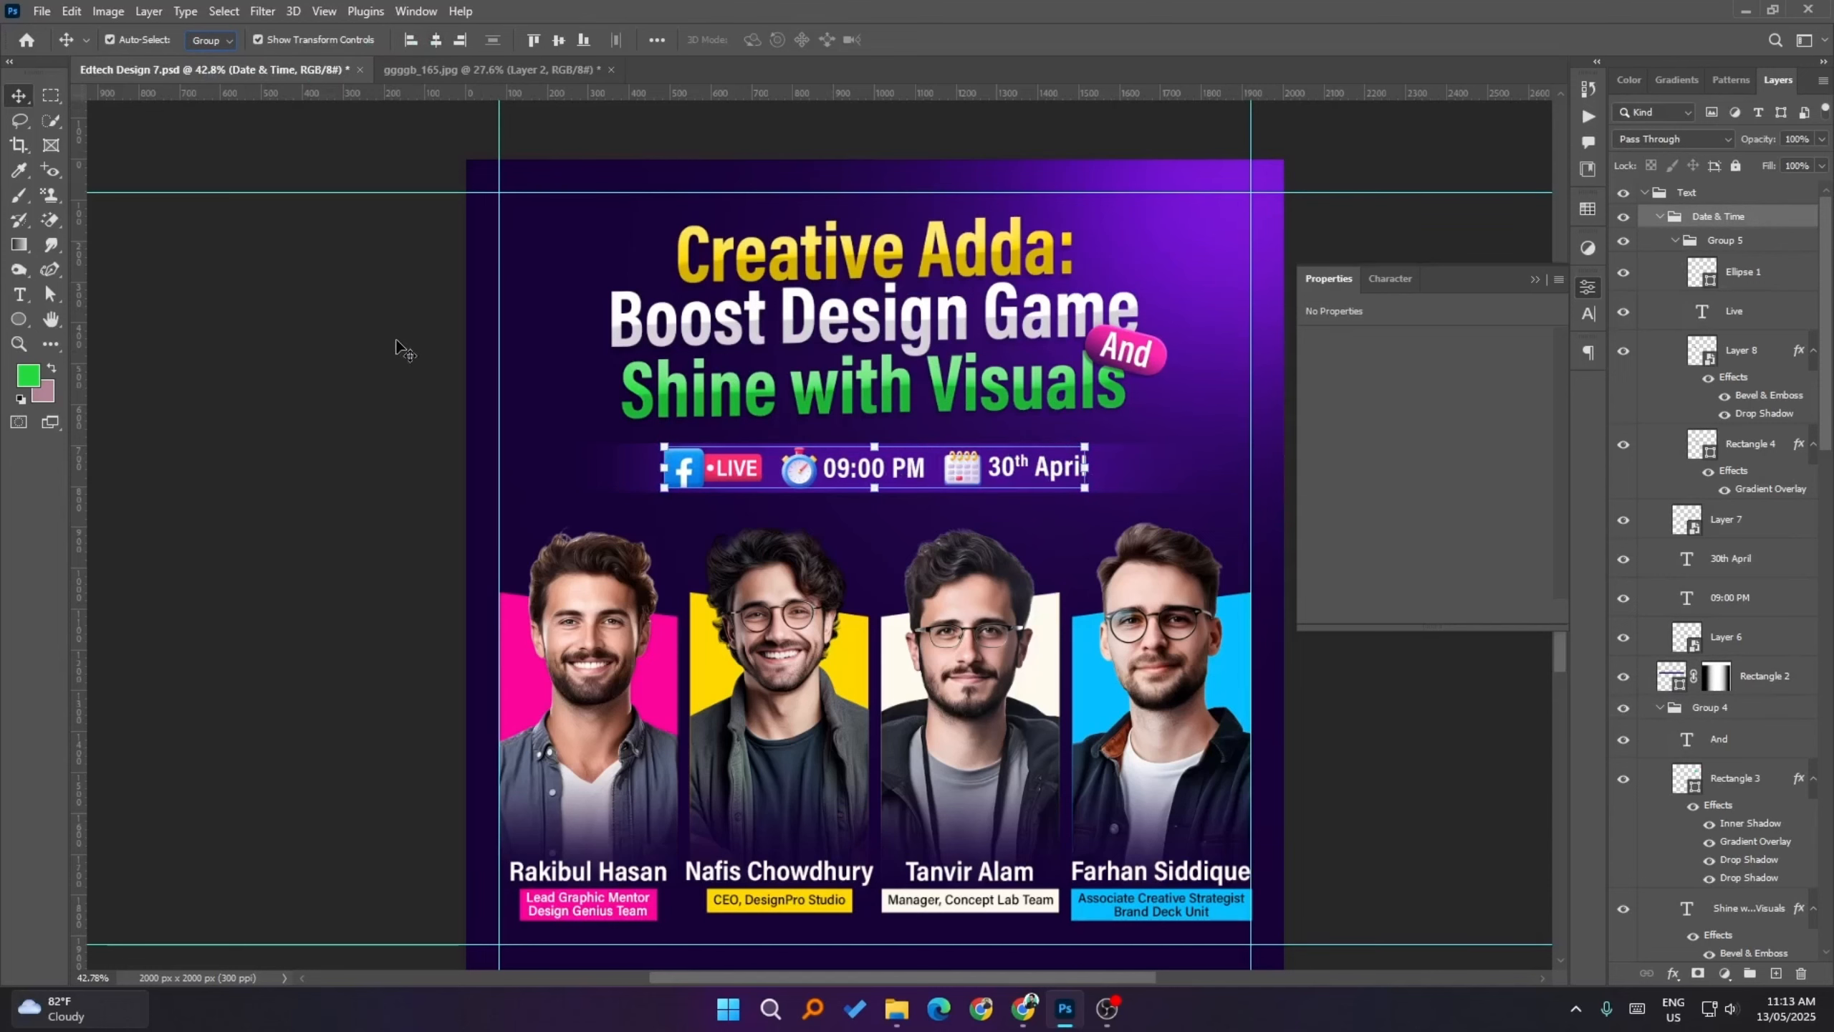
pyautogui.click(361, 397)
# - Switch Auto-Select back to Layer and select the info bar's background rectangle
pyautogui.click(1143, 471)
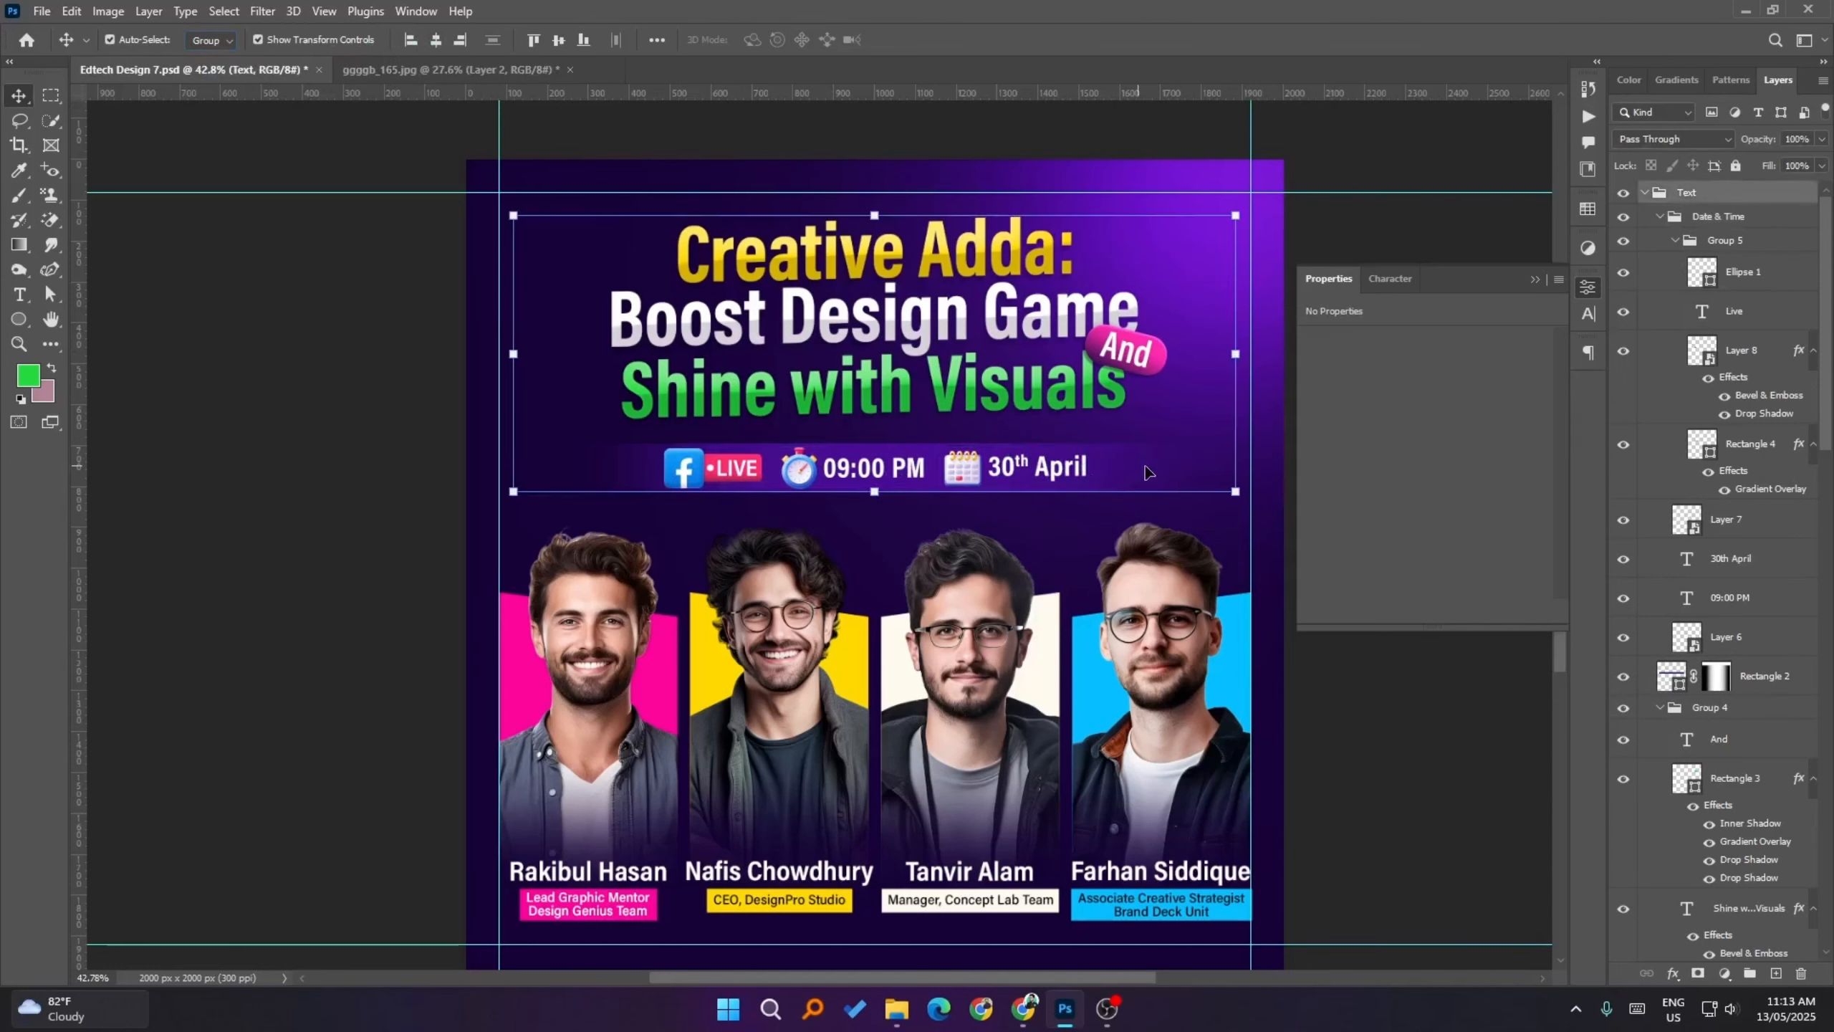
pyautogui.click(210, 40)
pyautogui.click(205, 71)
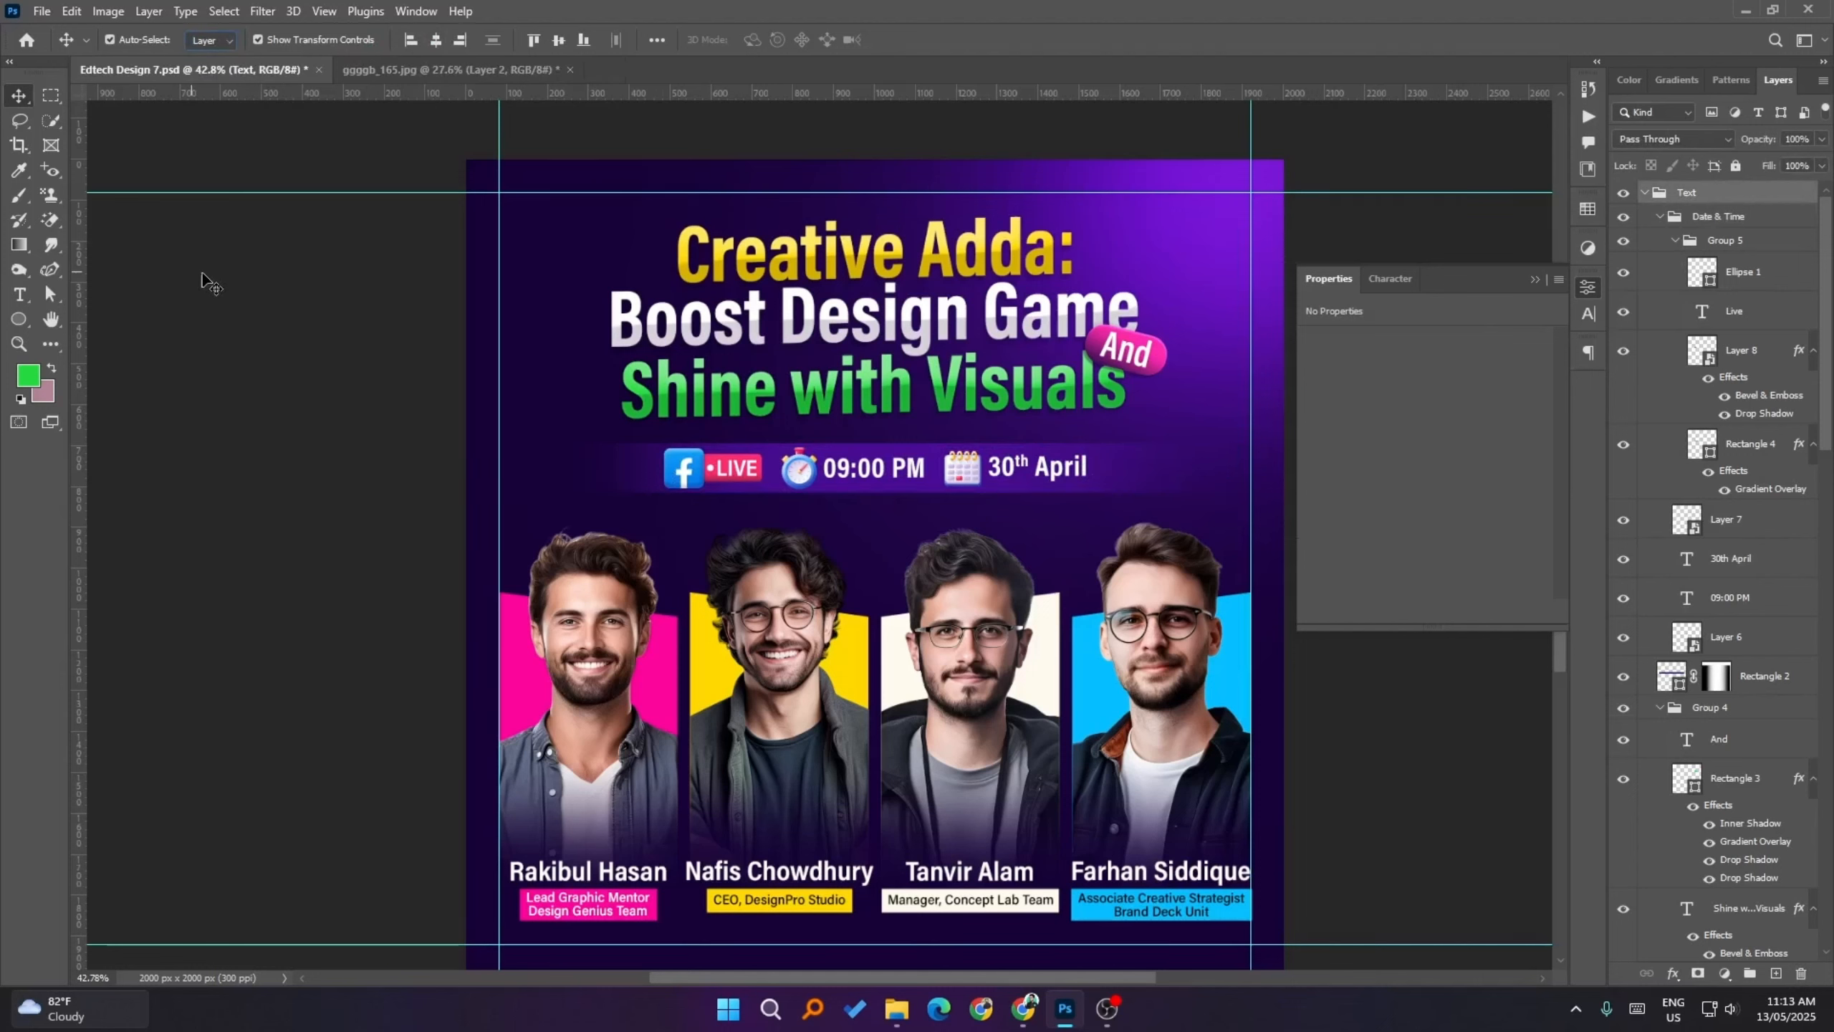
pyautogui.click(1133, 477)
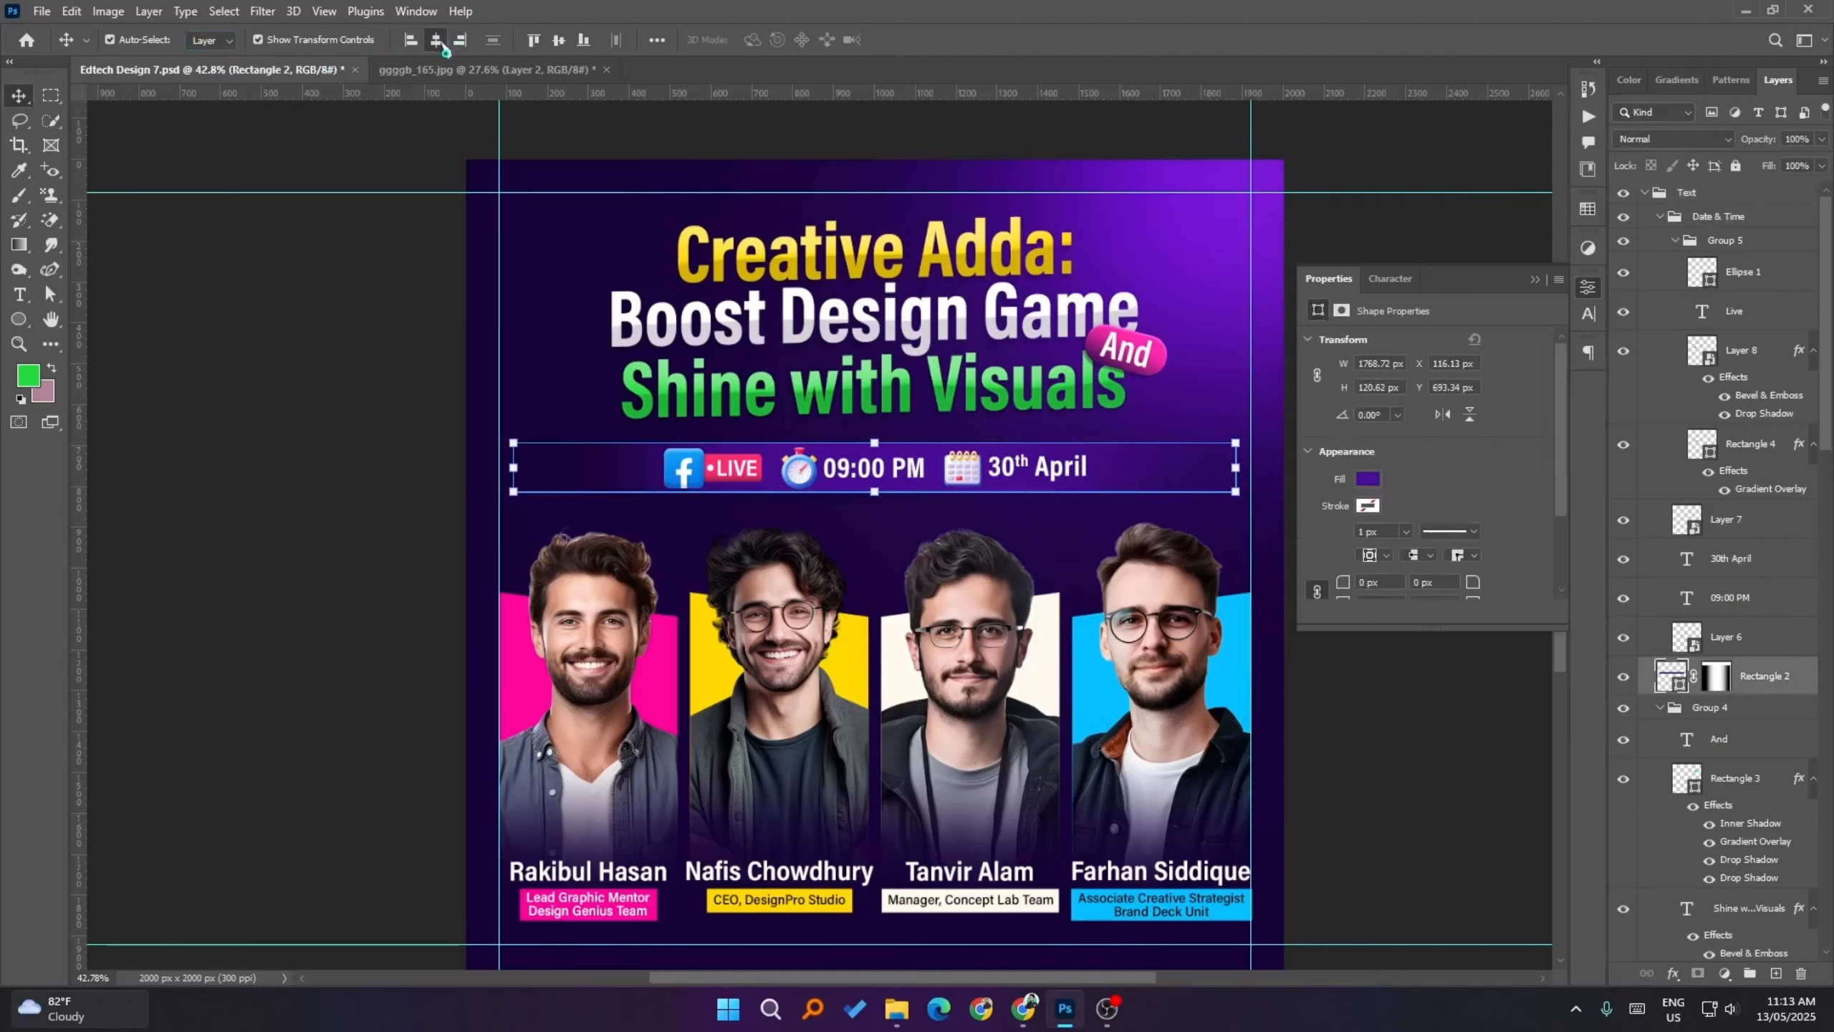
pyautogui.click(296, 257)
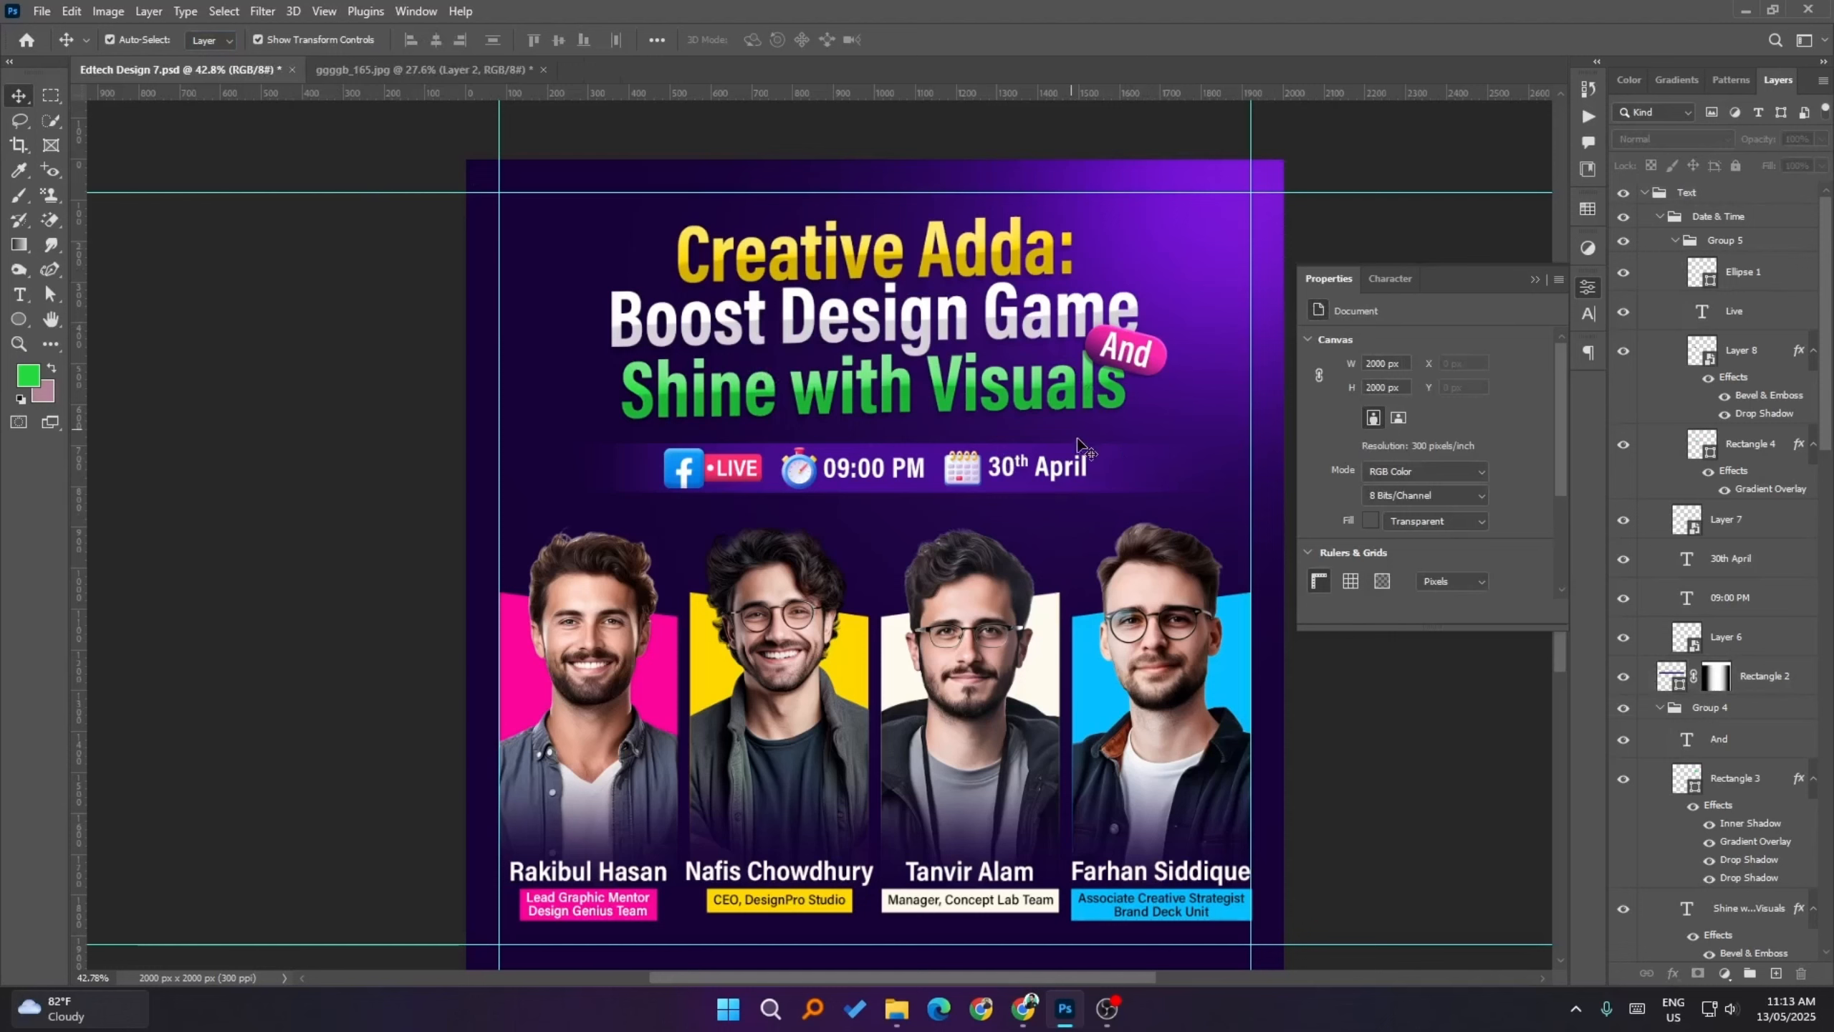
pyautogui.click(1159, 474)
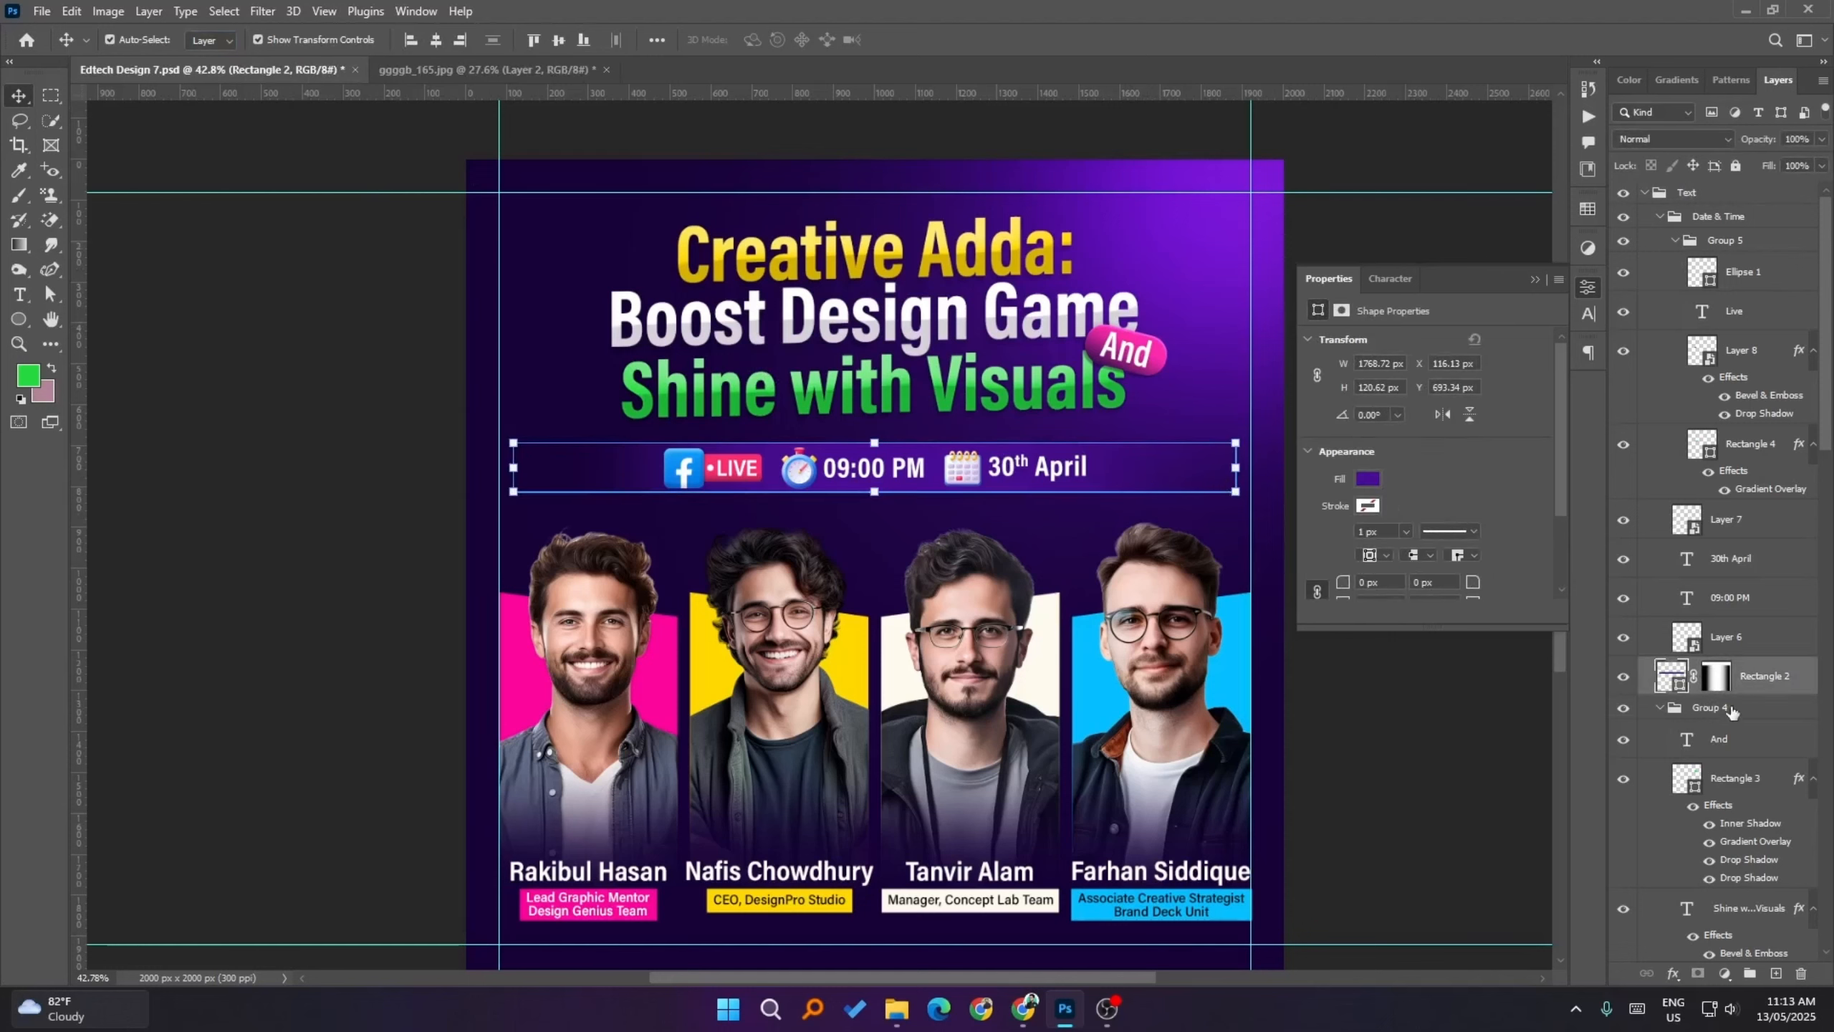
# - Delete Rectangle 2's gradient mask and add a fresh white layer mask
pyautogui.click(1717, 675)
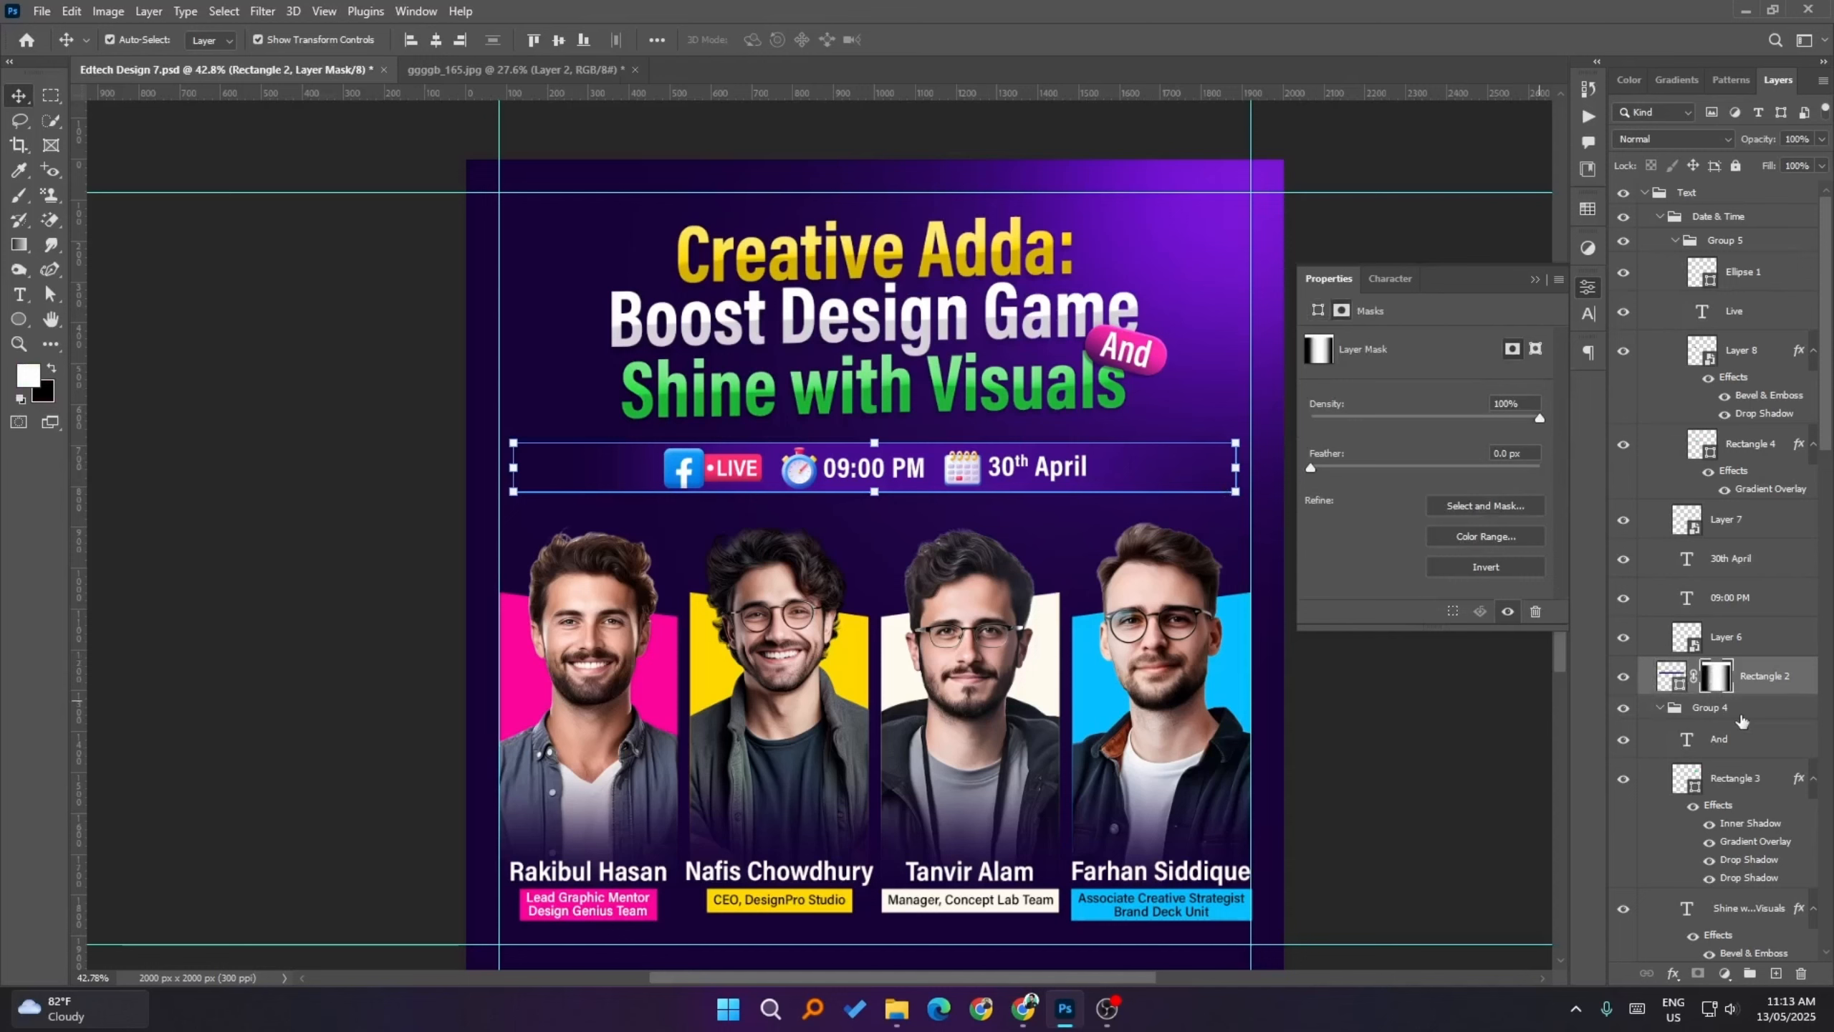
pyautogui.click(224, 440)
pyautogui.click(1121, 482)
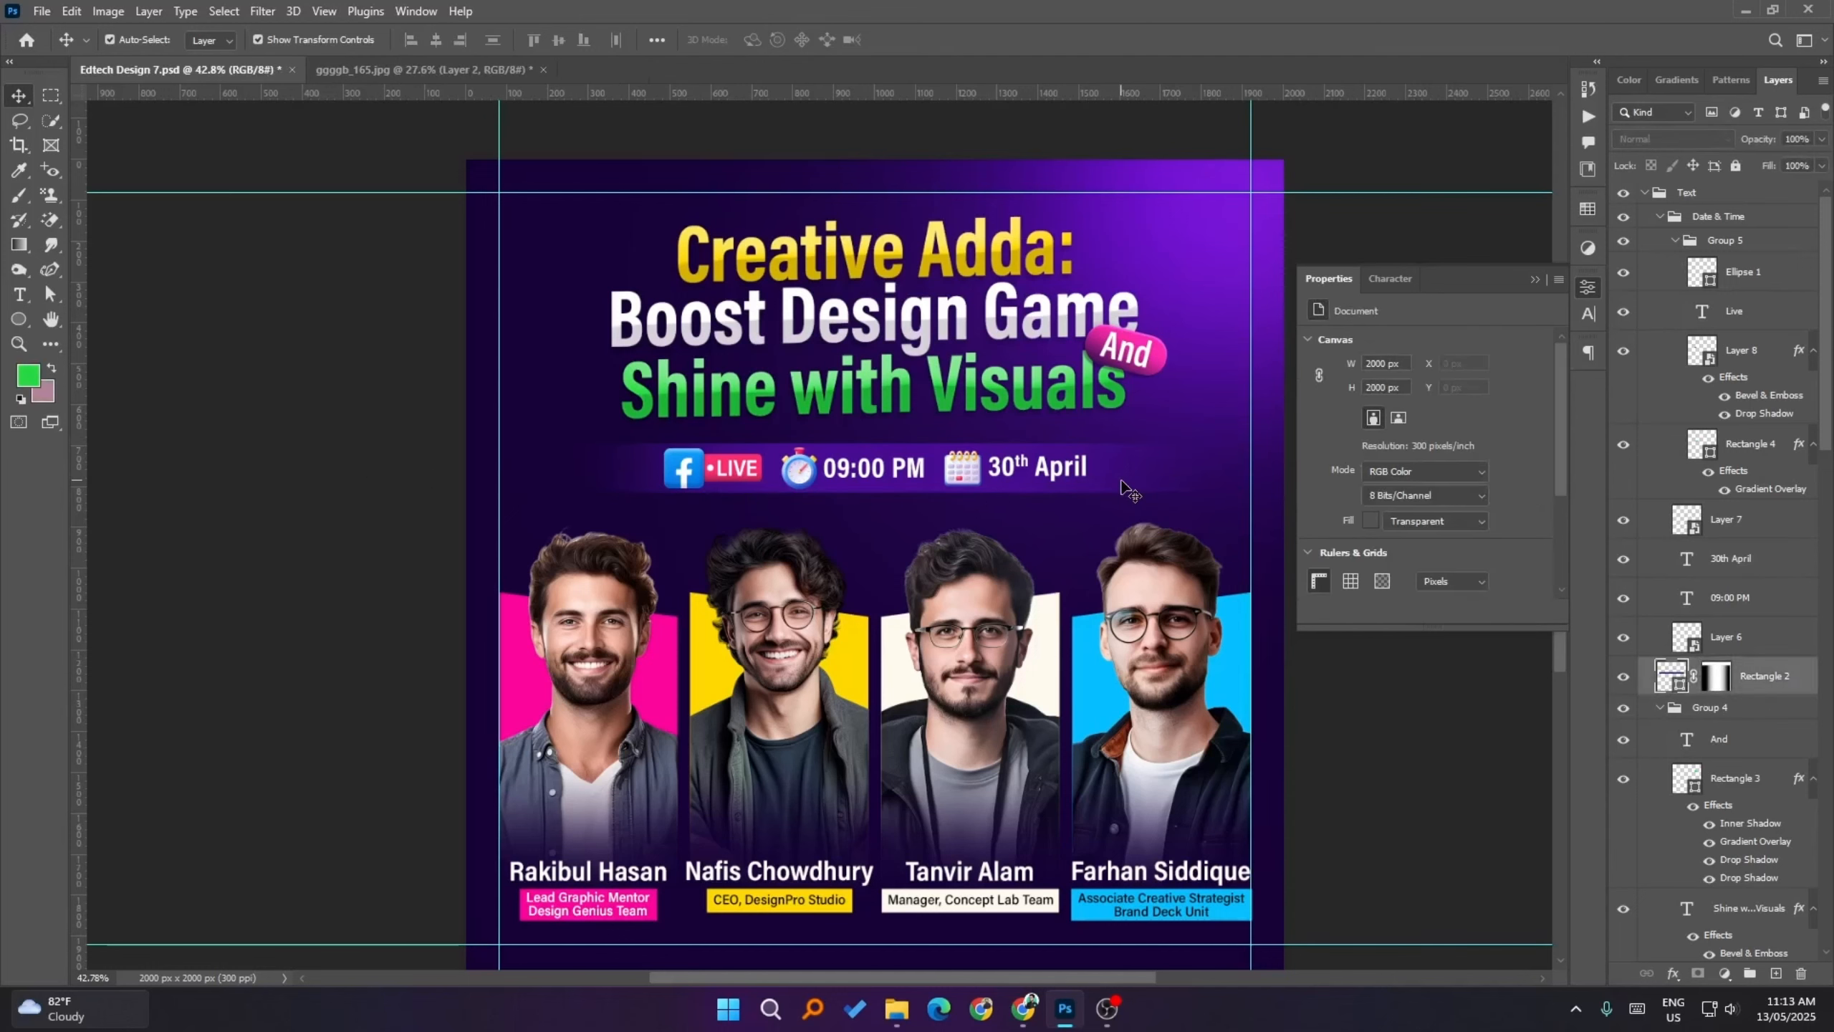
pyautogui.click(1717, 678)
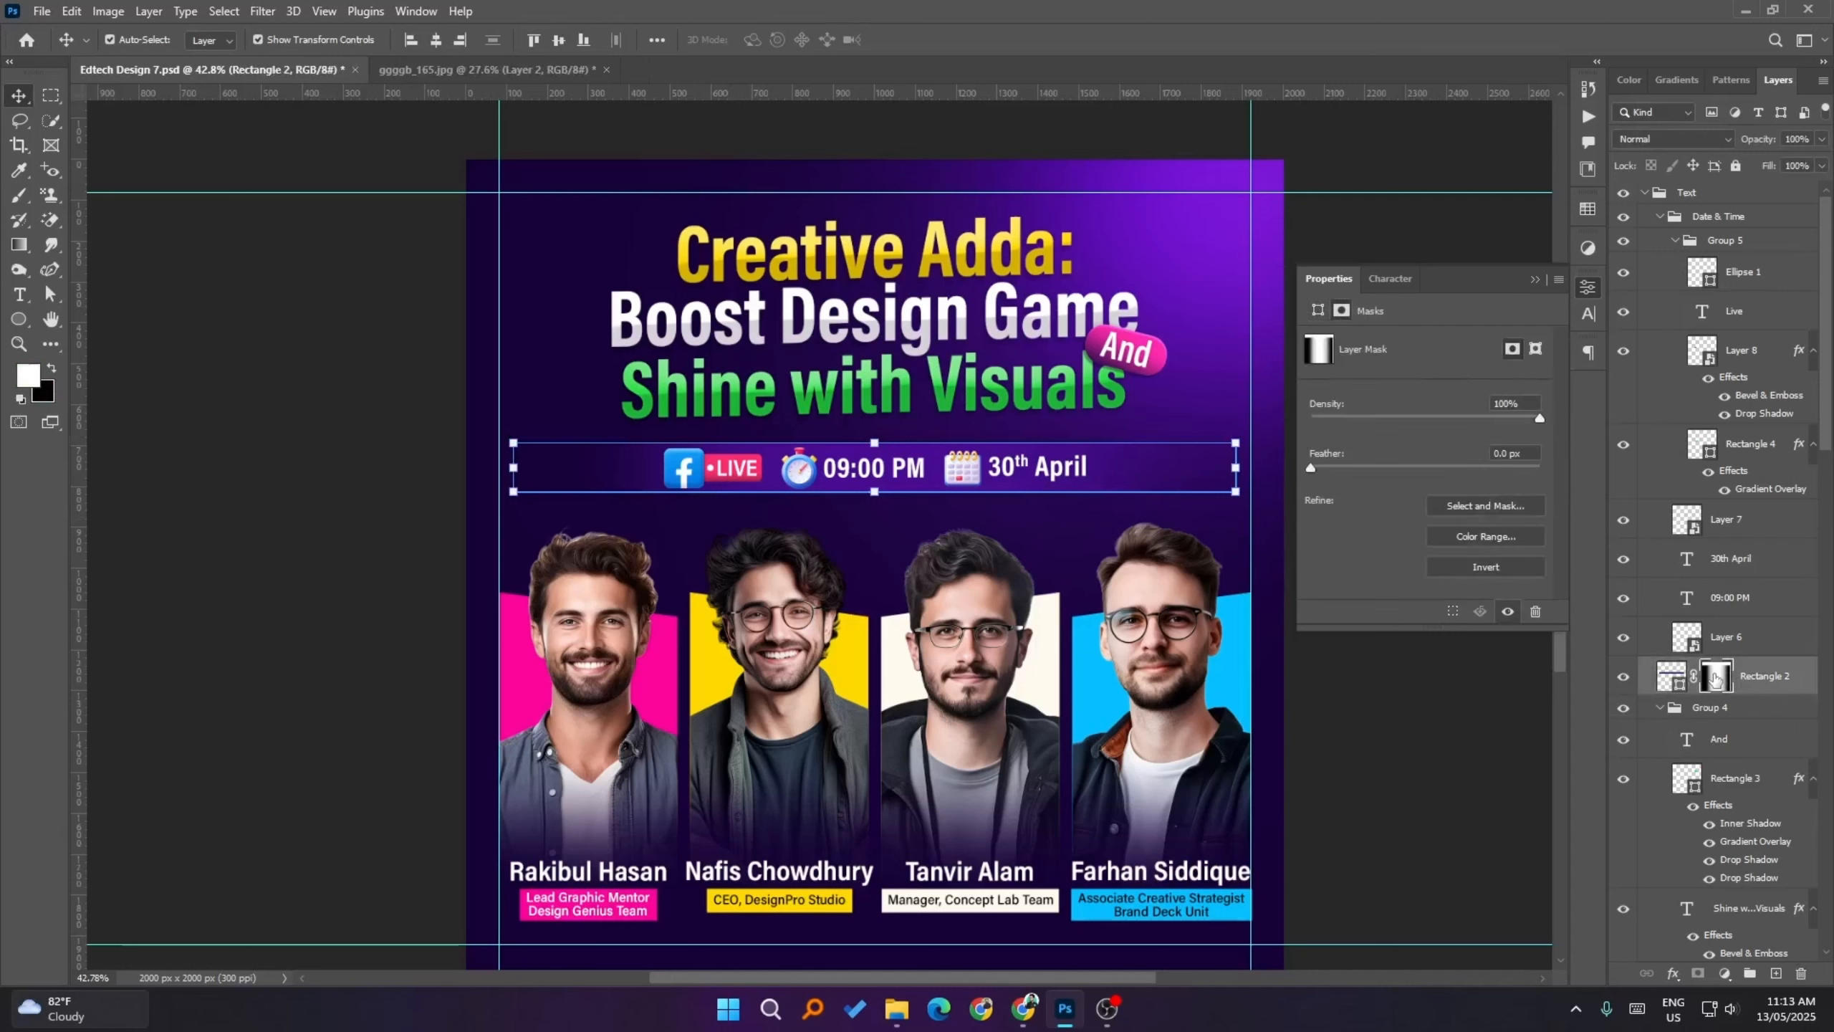
pyautogui.rightClick(1718, 679)
pyautogui.click(1574, 710)
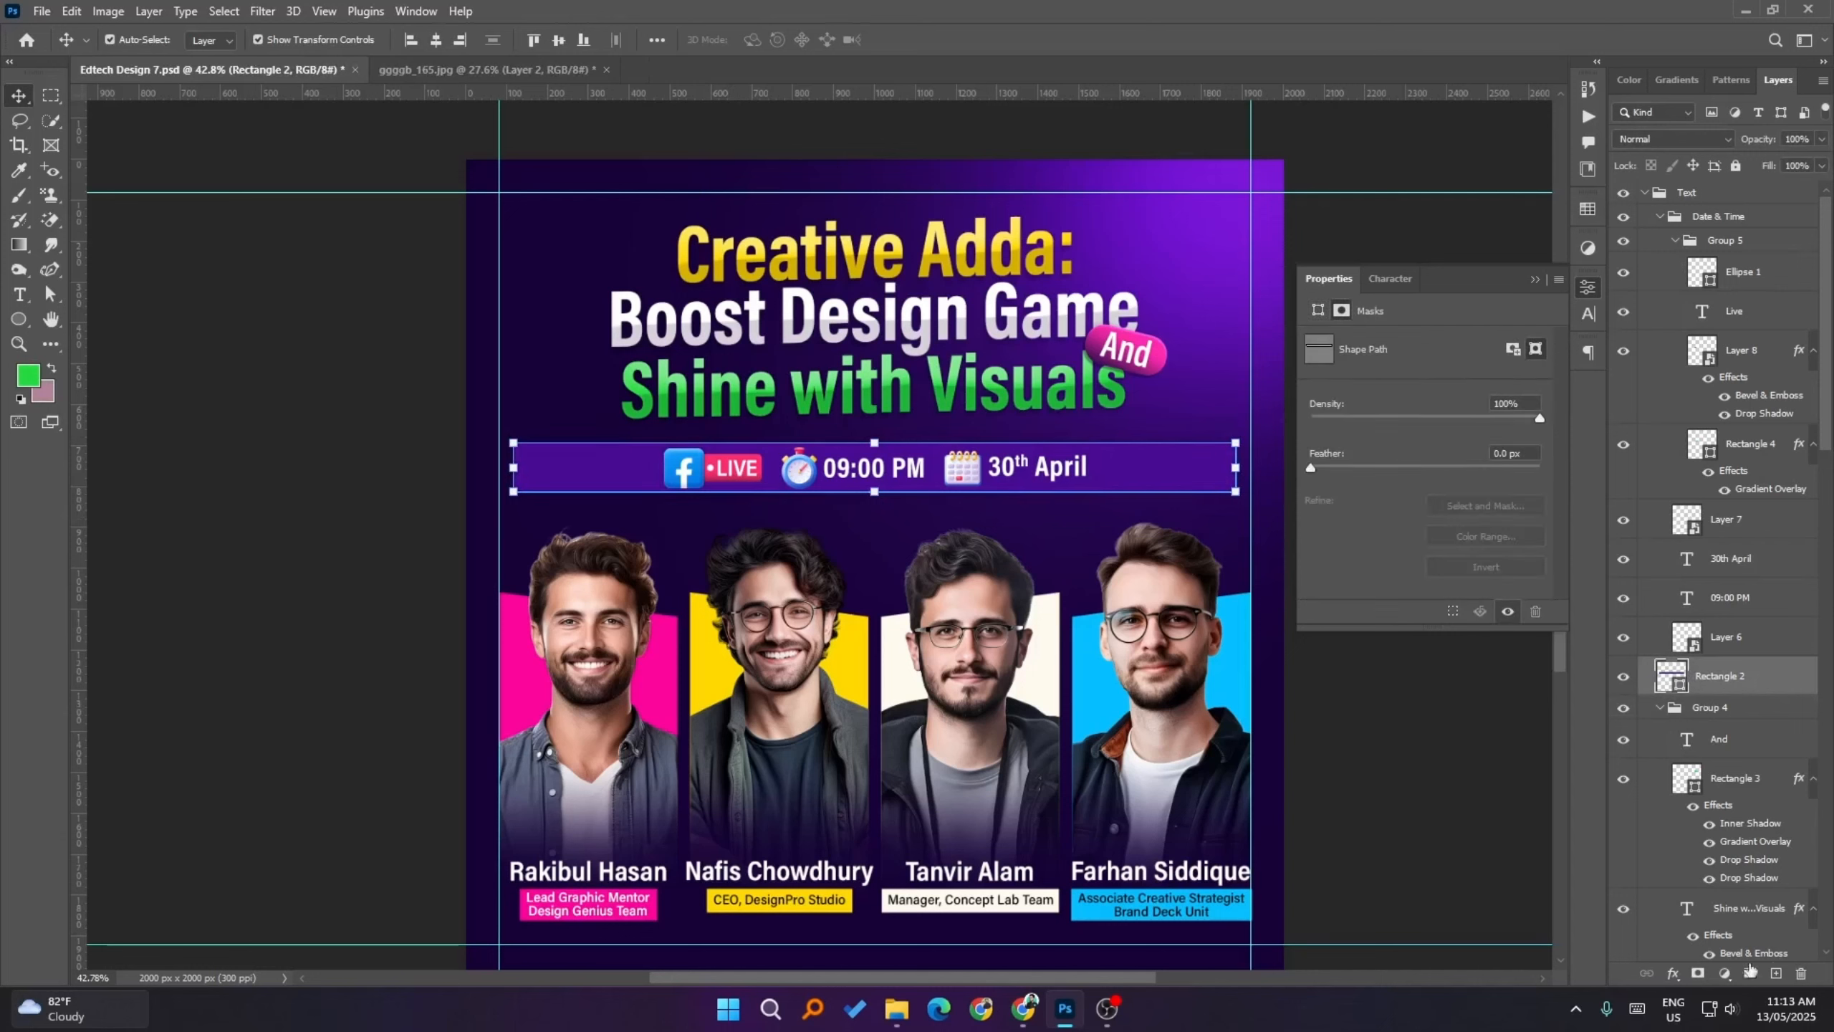
pyautogui.click(1698, 973)
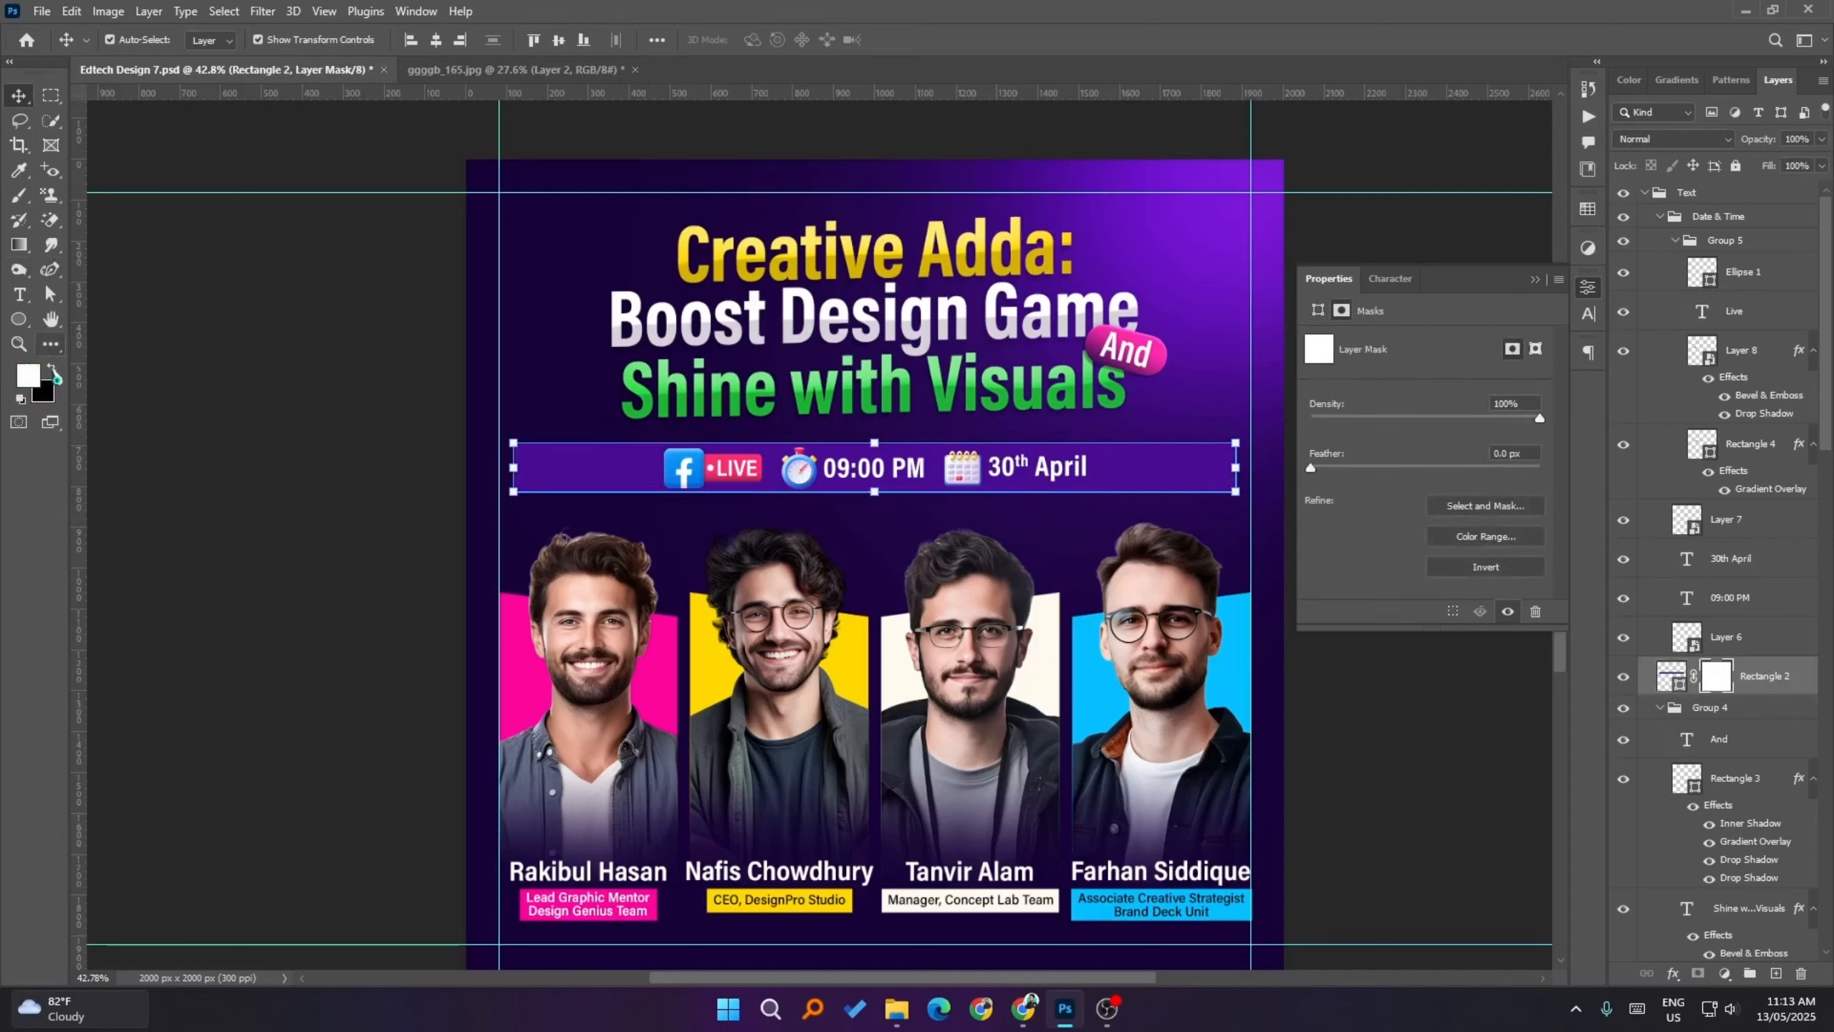
# - Fade out both ends of the purple info bar's mask with a full-opacity black gradient
pyautogui.click(53, 370)
pyautogui.click(27, 244)
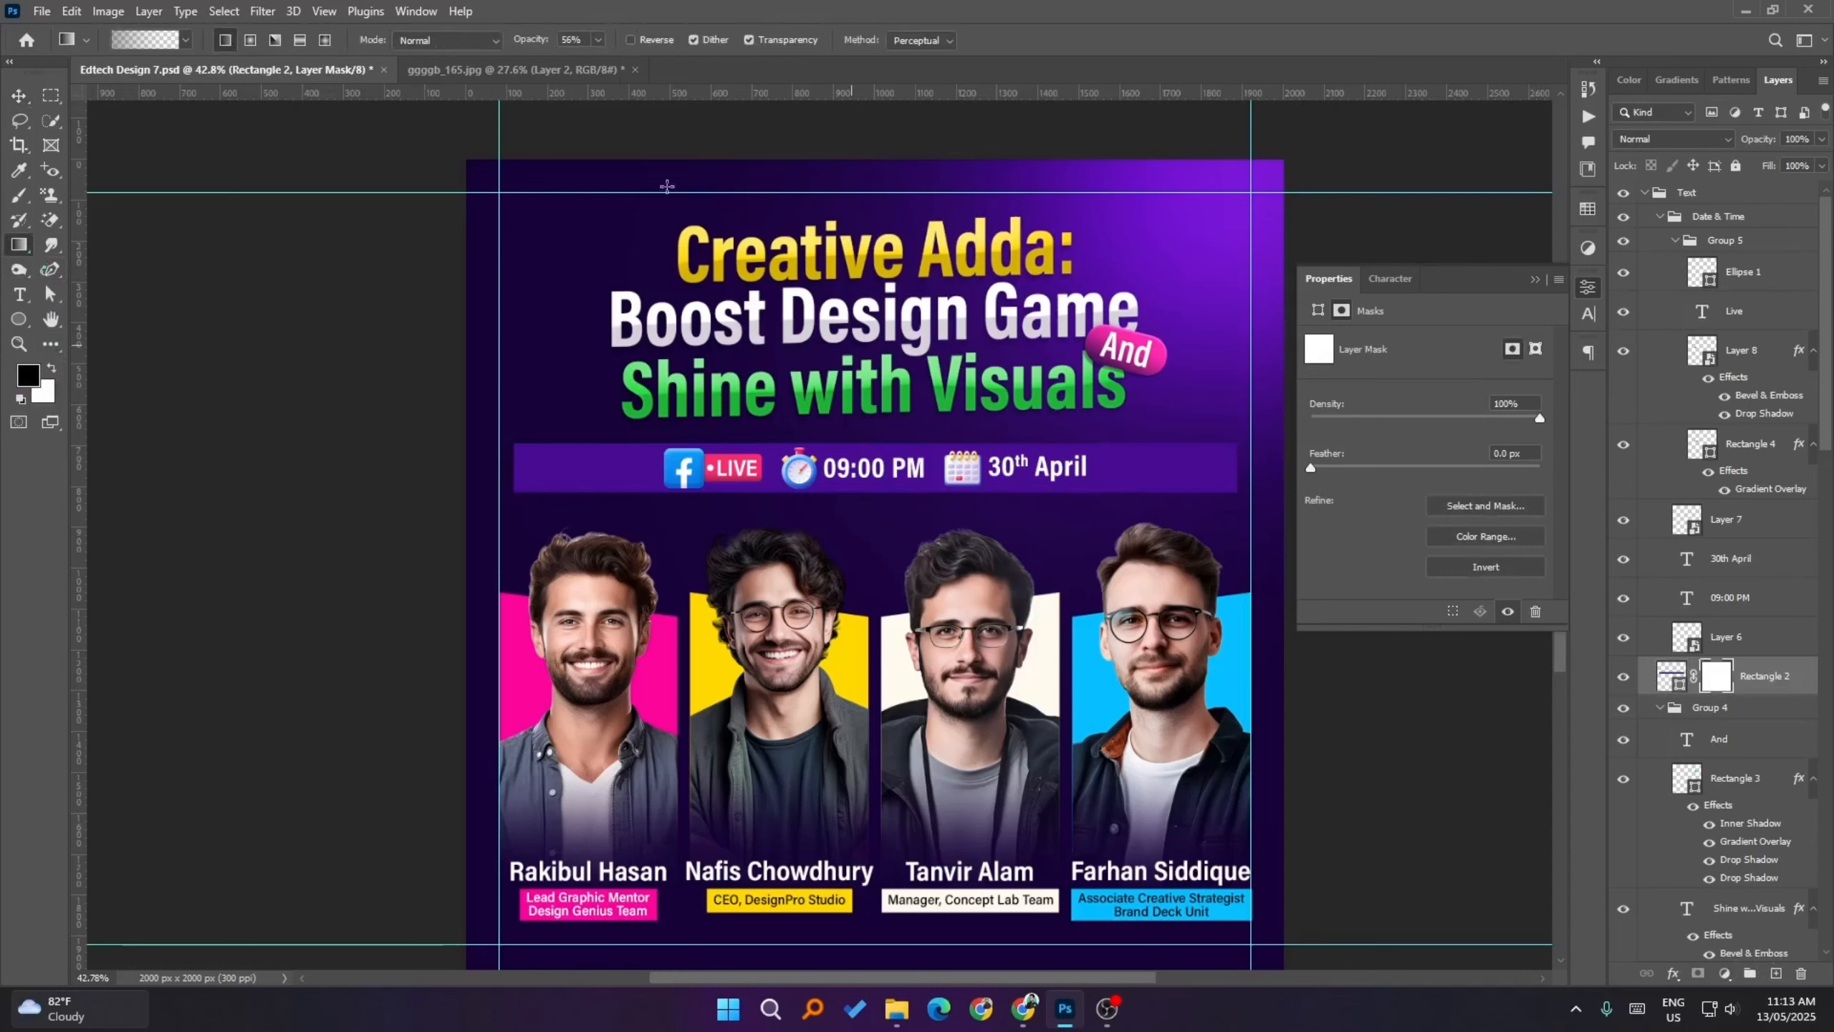
pyautogui.moveTo(533, 42); pyautogui.dragTo(765, 50)
pyautogui.moveTo(1248, 466); pyautogui.dragTo(1005, 452)
pyautogui.moveTo(518, 469); pyautogui.dragTo(777, 487)
pyautogui.moveTo(519, 455); pyautogui.dragTo(745, 461)
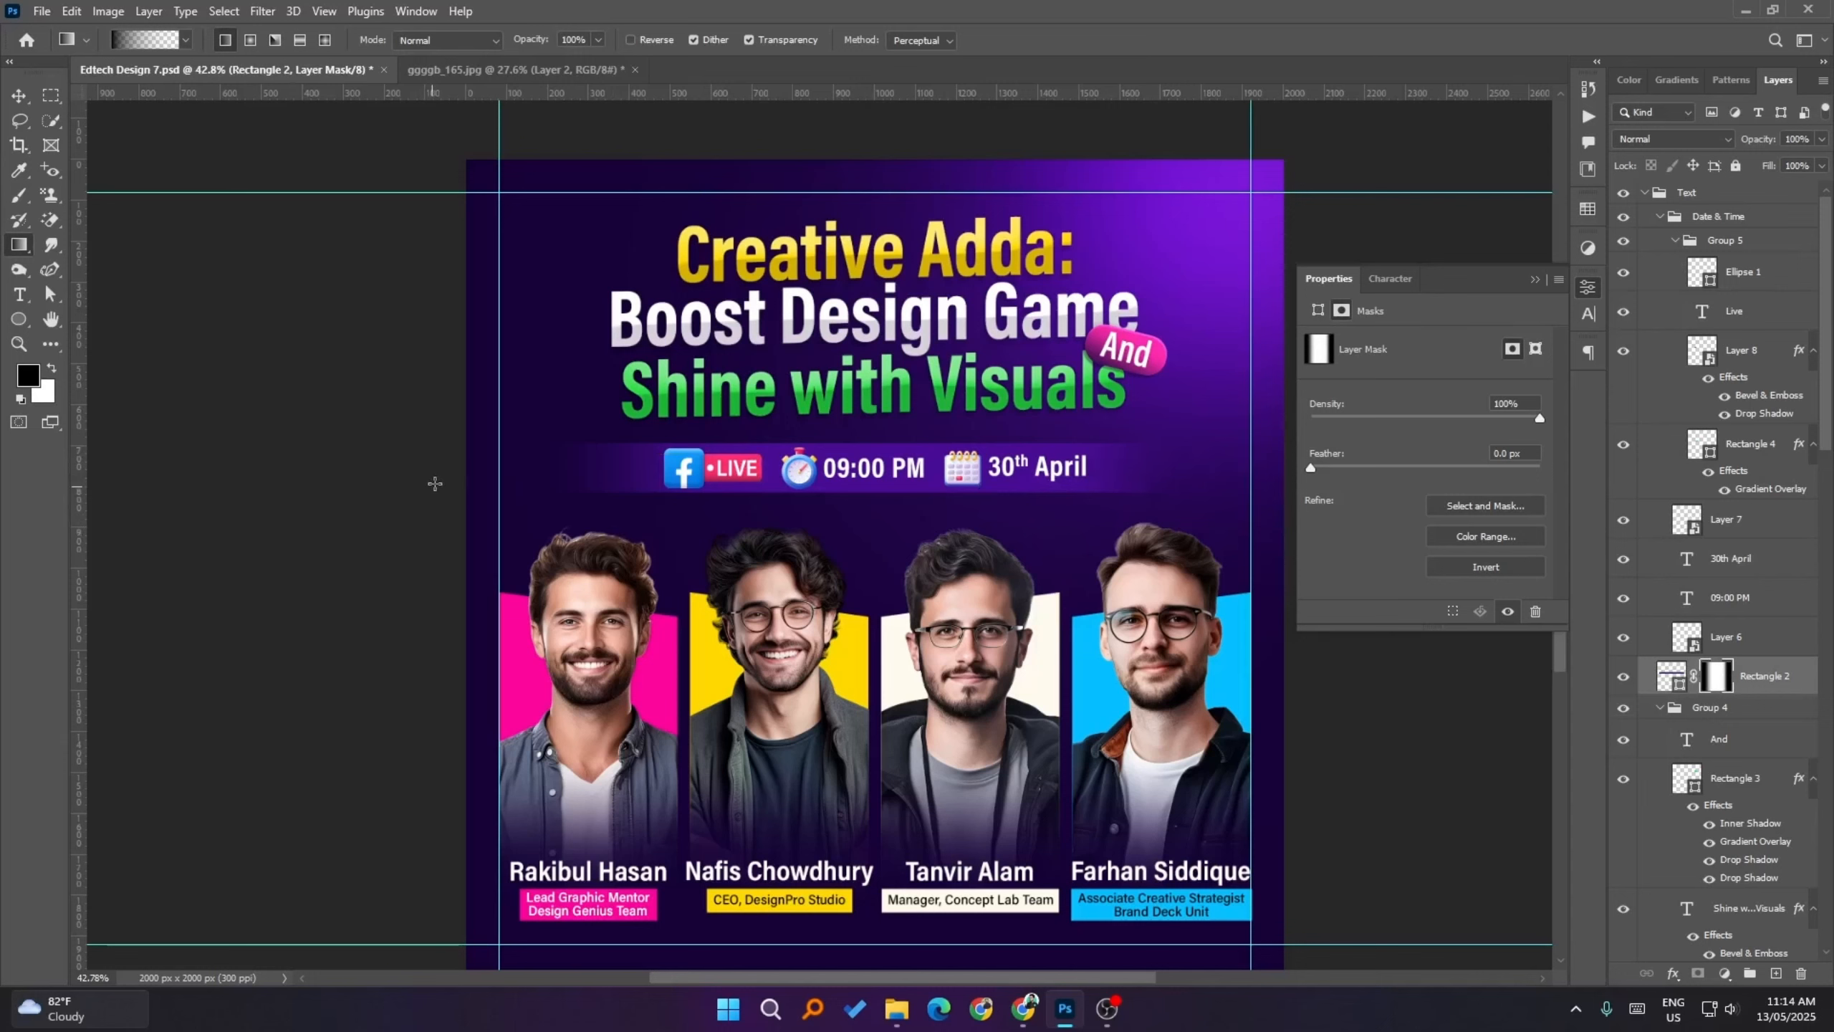
# - Scale the Date & Time info bar down slightly about its centre
pyautogui.click(18, 95)
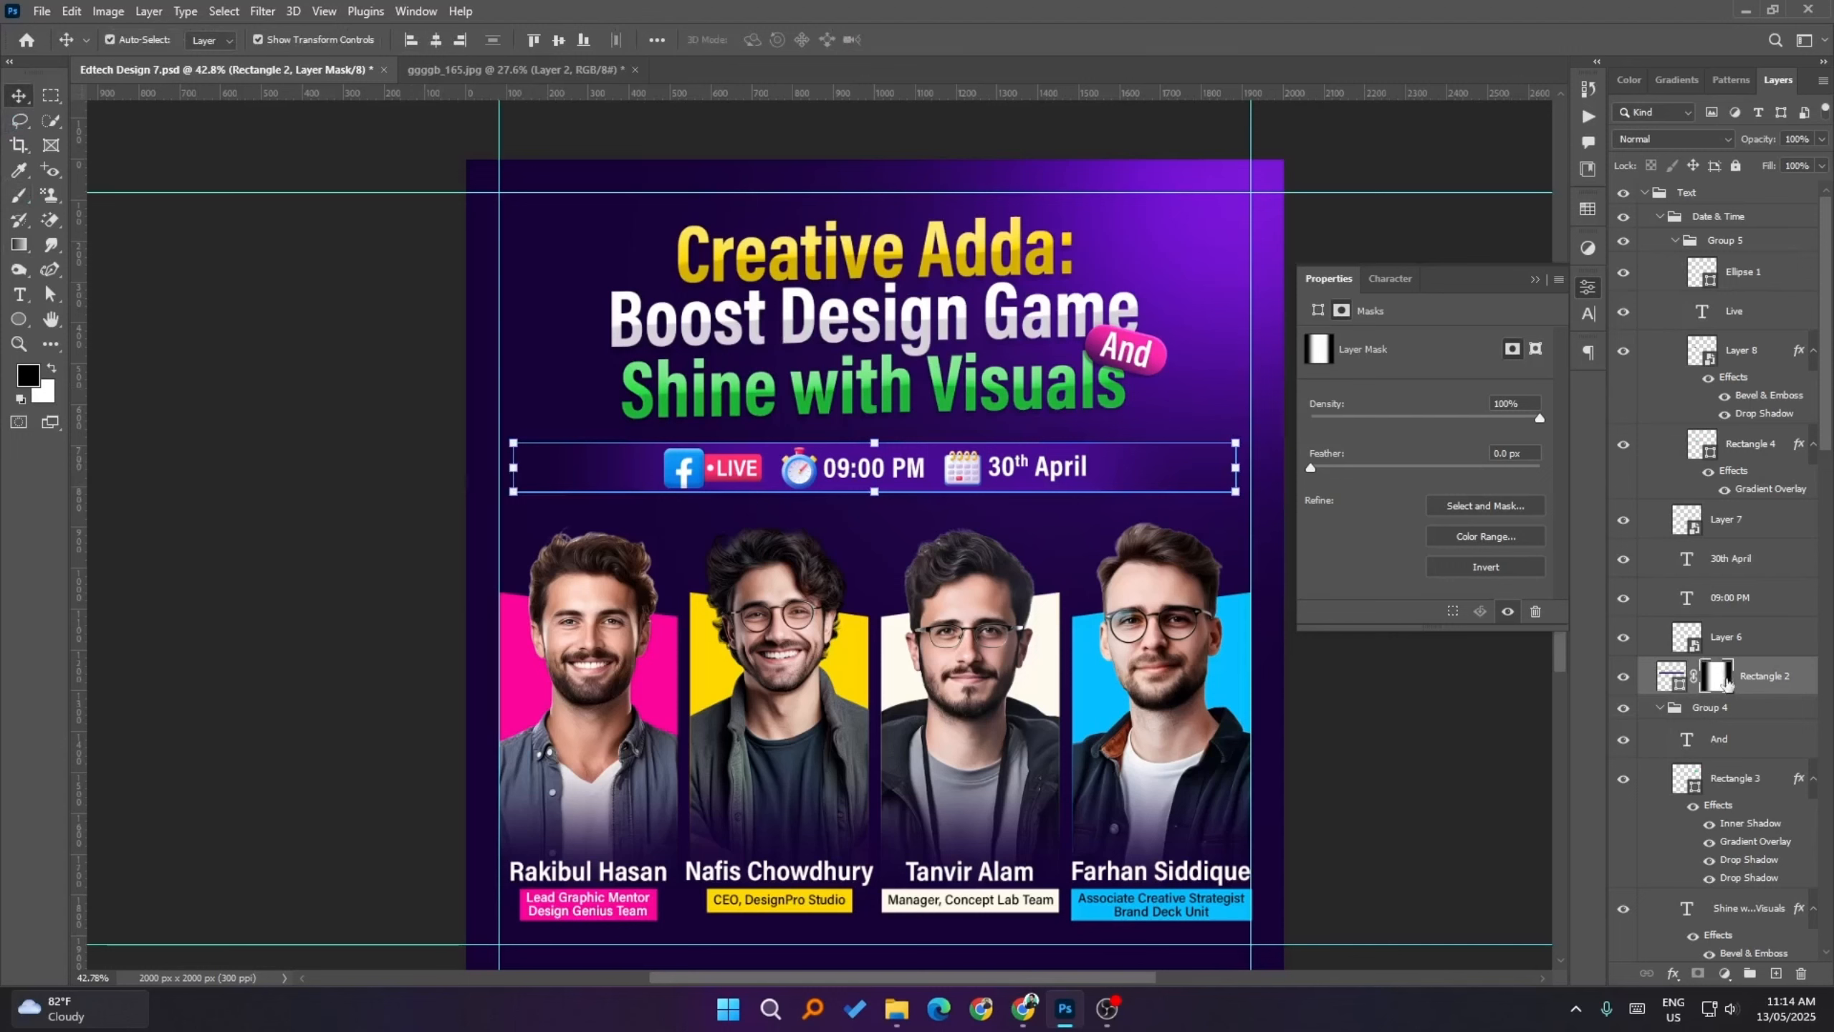
pyautogui.click(1739, 227)
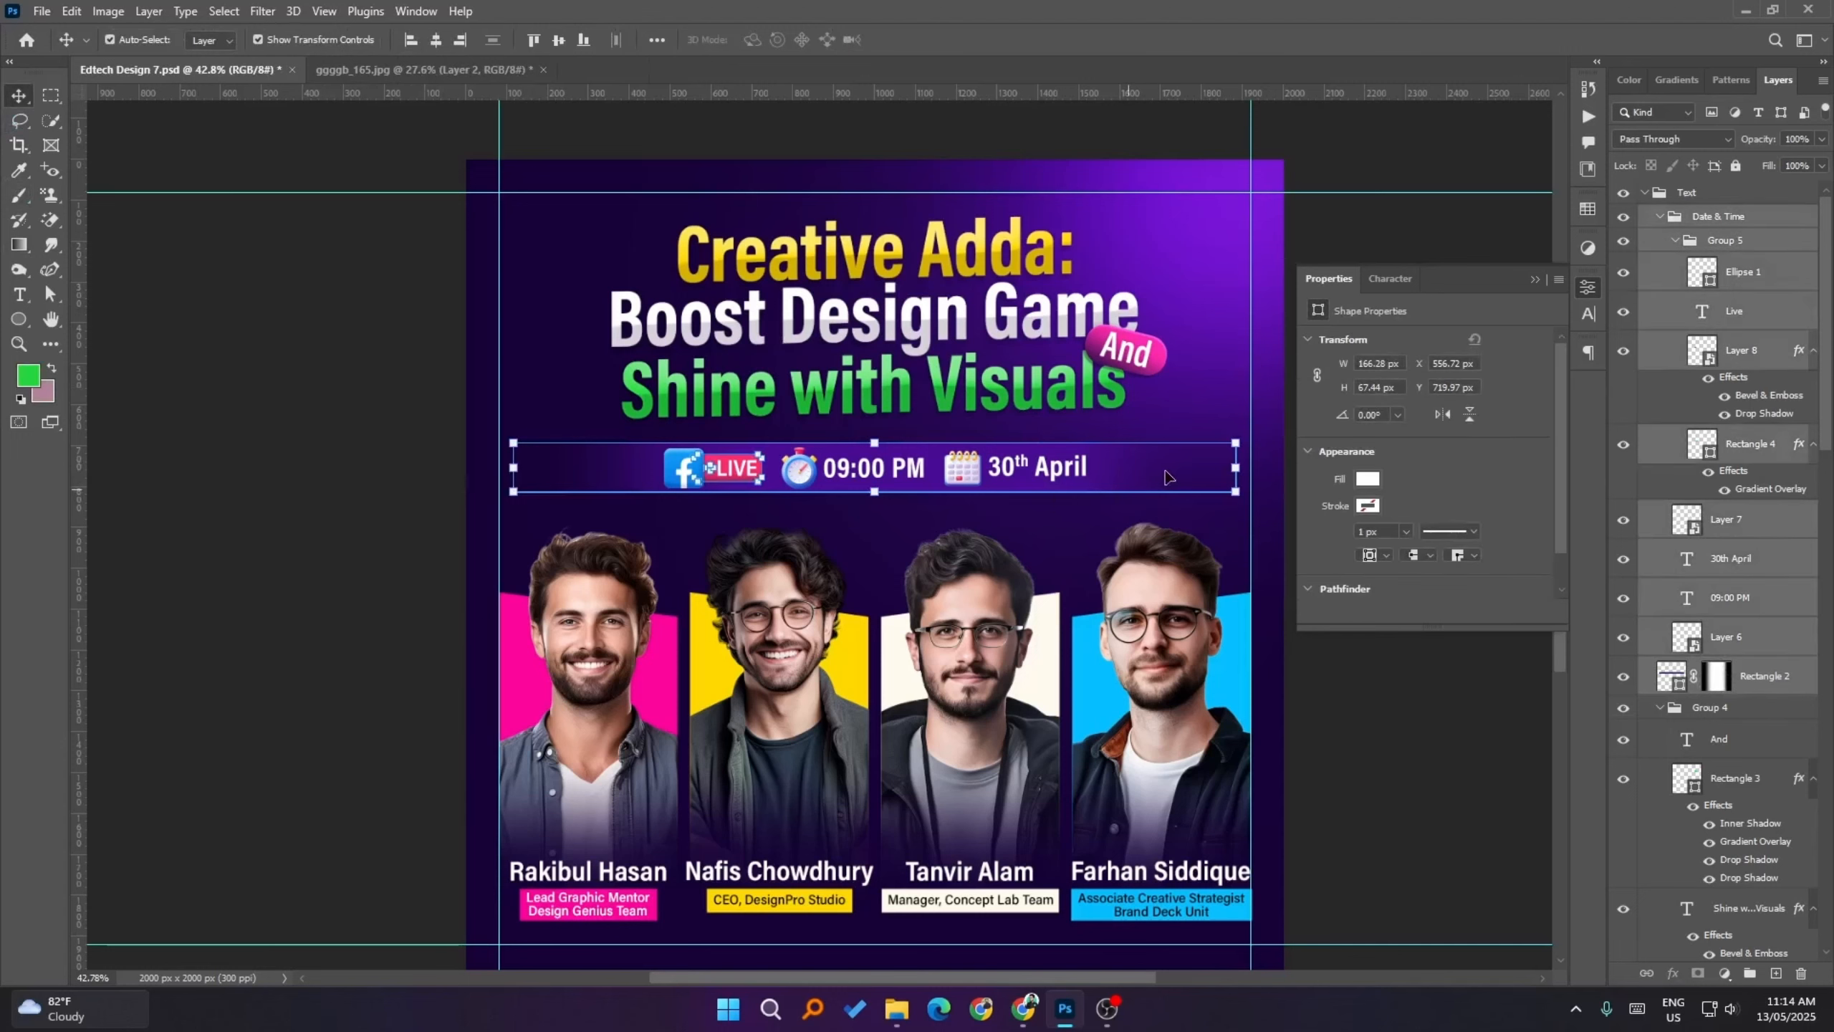
pyautogui.click(1233, 442)
pyautogui.moveTo(1228, 443); pyautogui.dragTo(1213, 444)
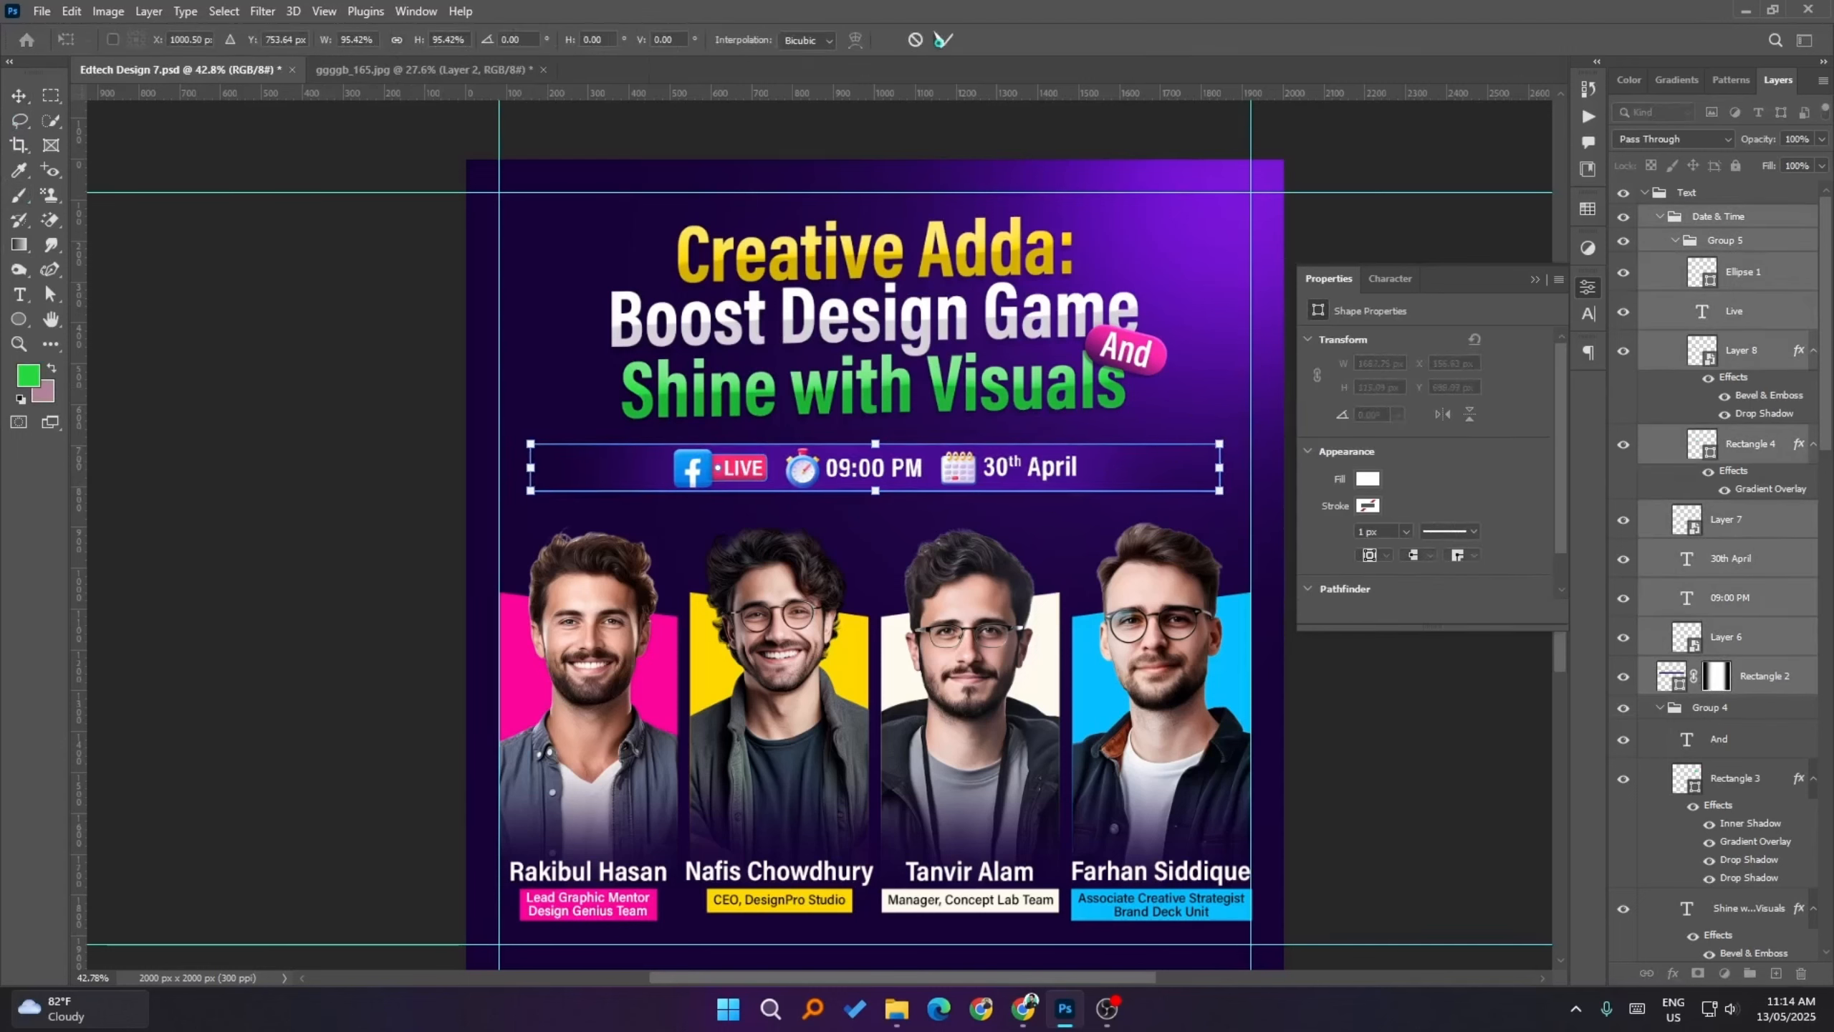
pyautogui.click(945, 40)
# - Deselect the bar, reframe the view of the whole flyer, and save it
pyautogui.keyDown('ctrl'); pyautogui.click(1328, 790); pyautogui.keyUp('ctrl')
pyautogui.scroll(-3, 1211, 542)
pyautogui.moveTo(1040, 524); pyautogui.dragTo(1058, 613)
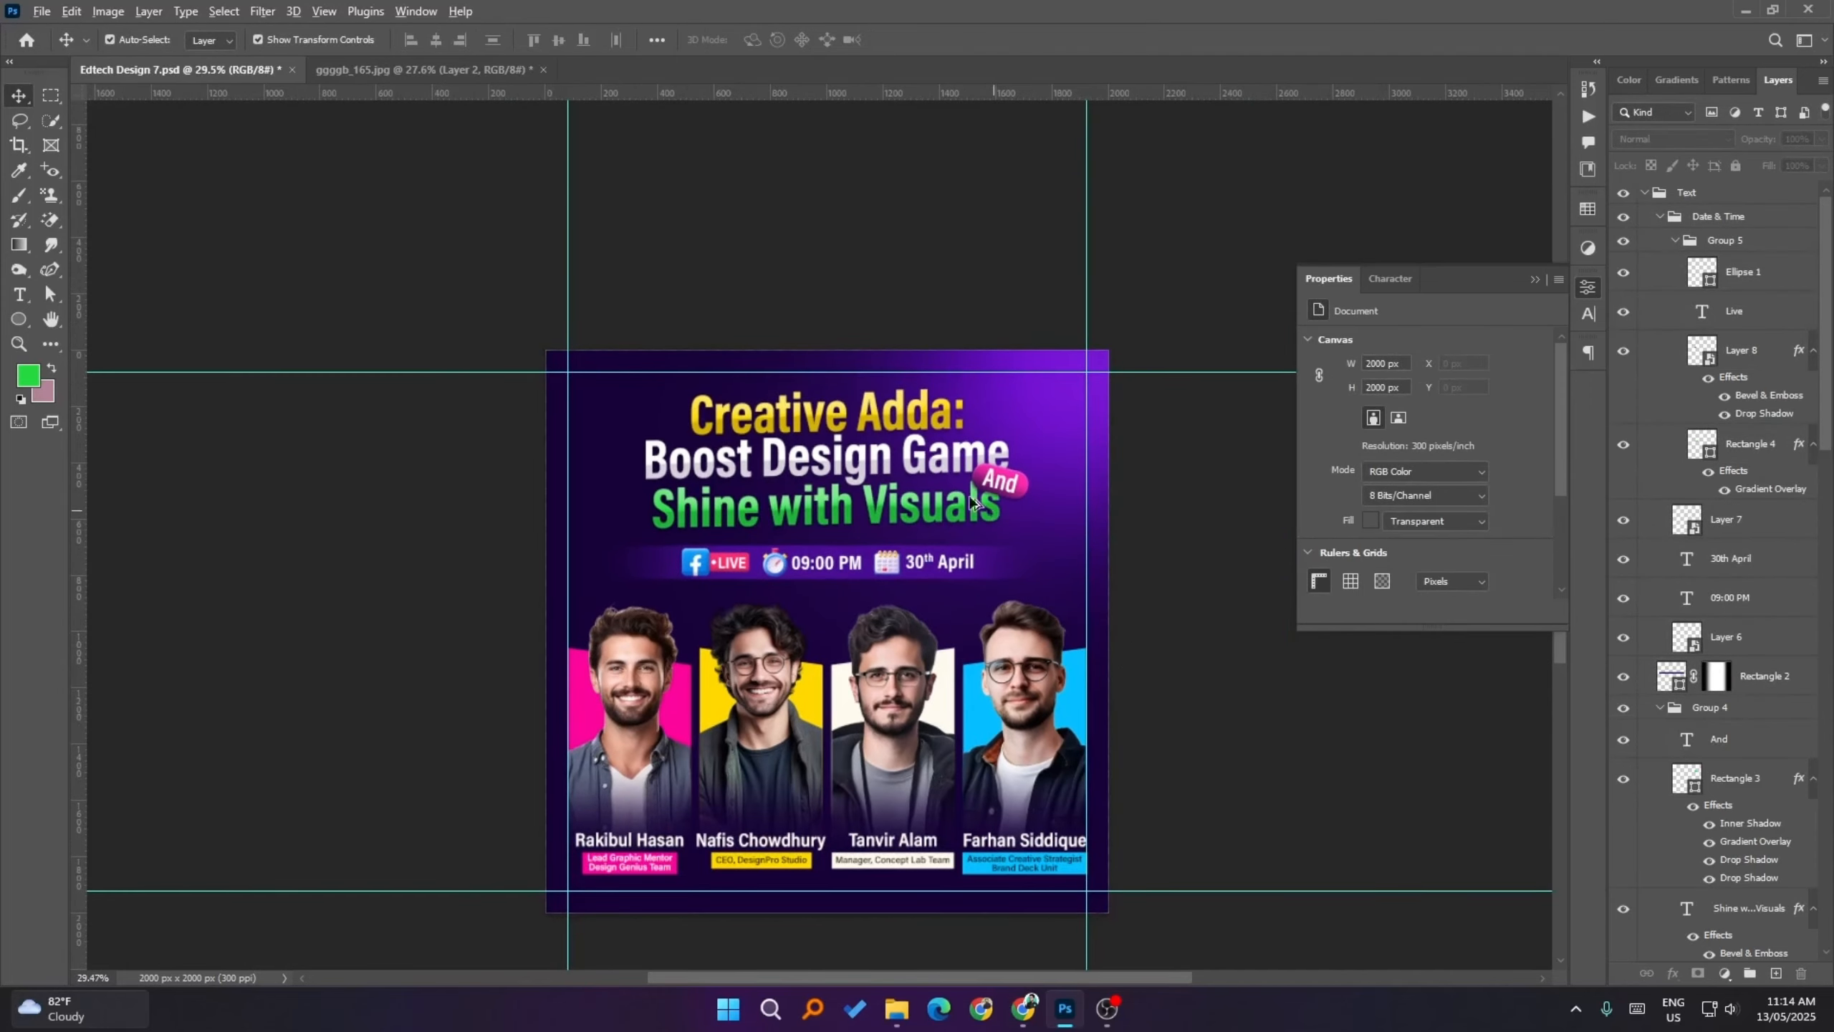
pyautogui.scroll(4, 968, 496)
pyautogui.scroll(-3, 901, 498)
pyautogui.scroll(-2, 1069, 592)
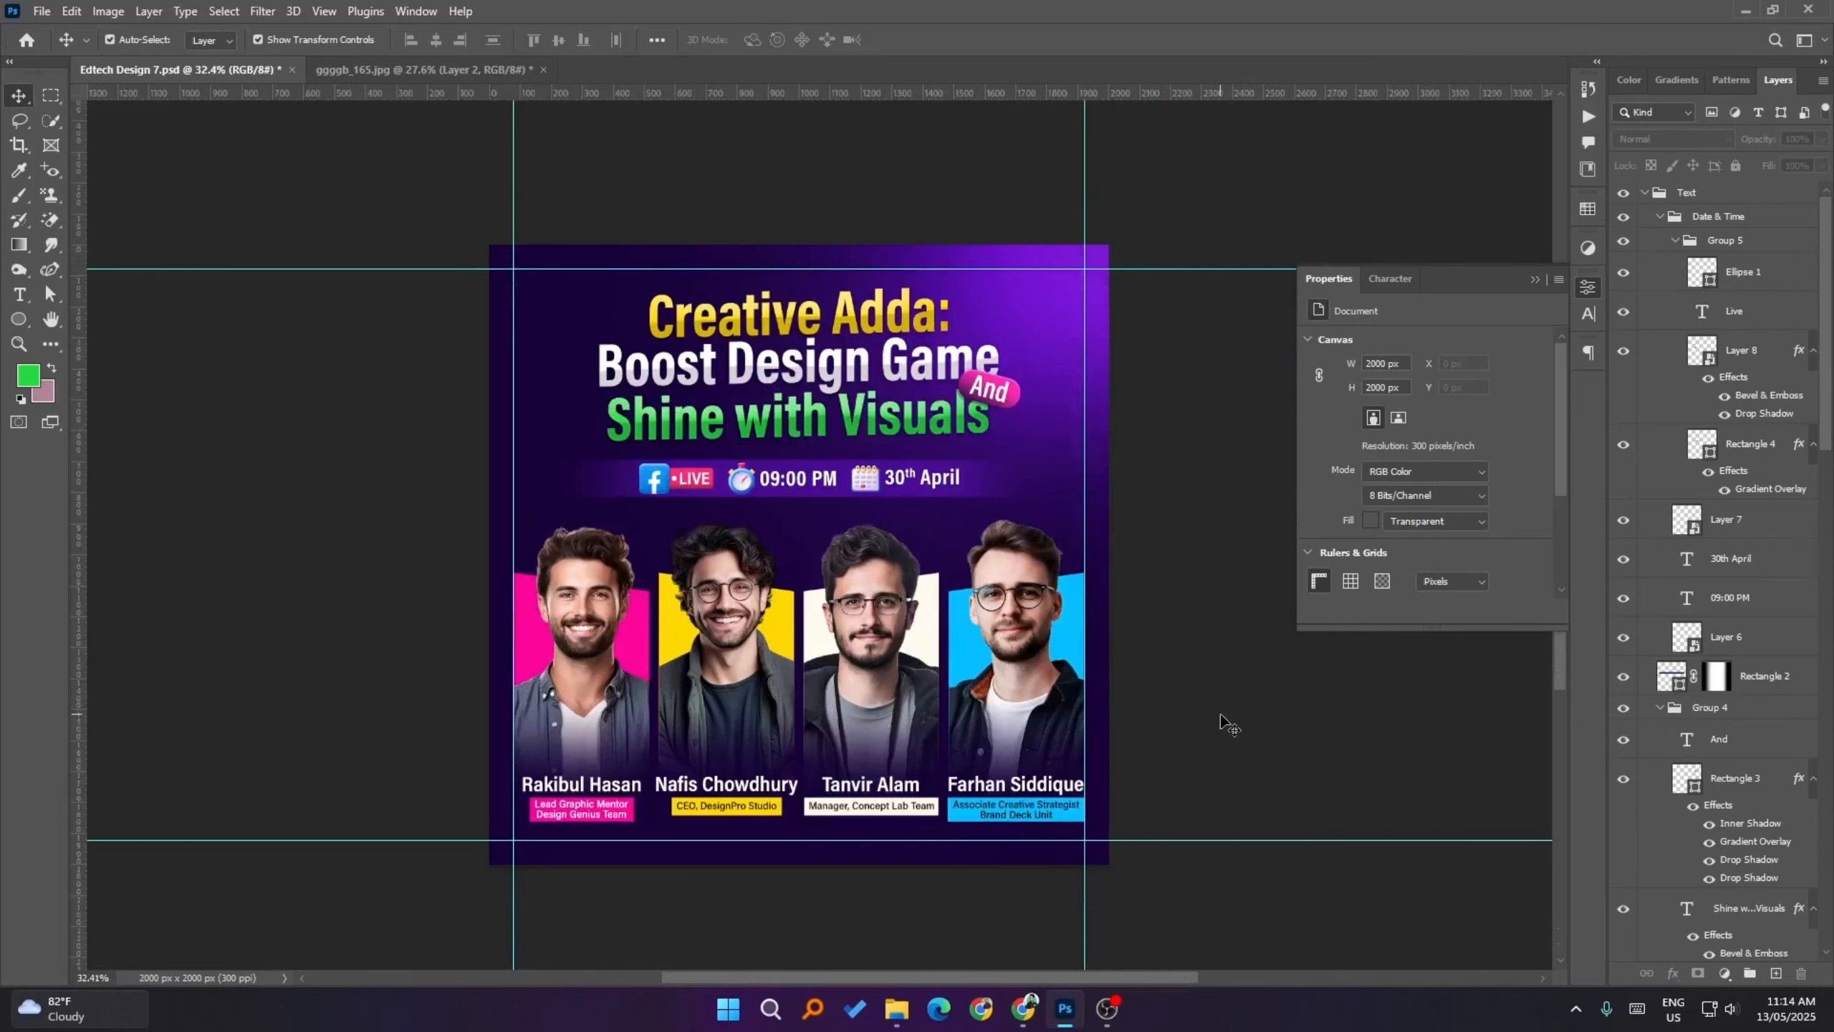
pyautogui.hotkey('ctrl', 's')
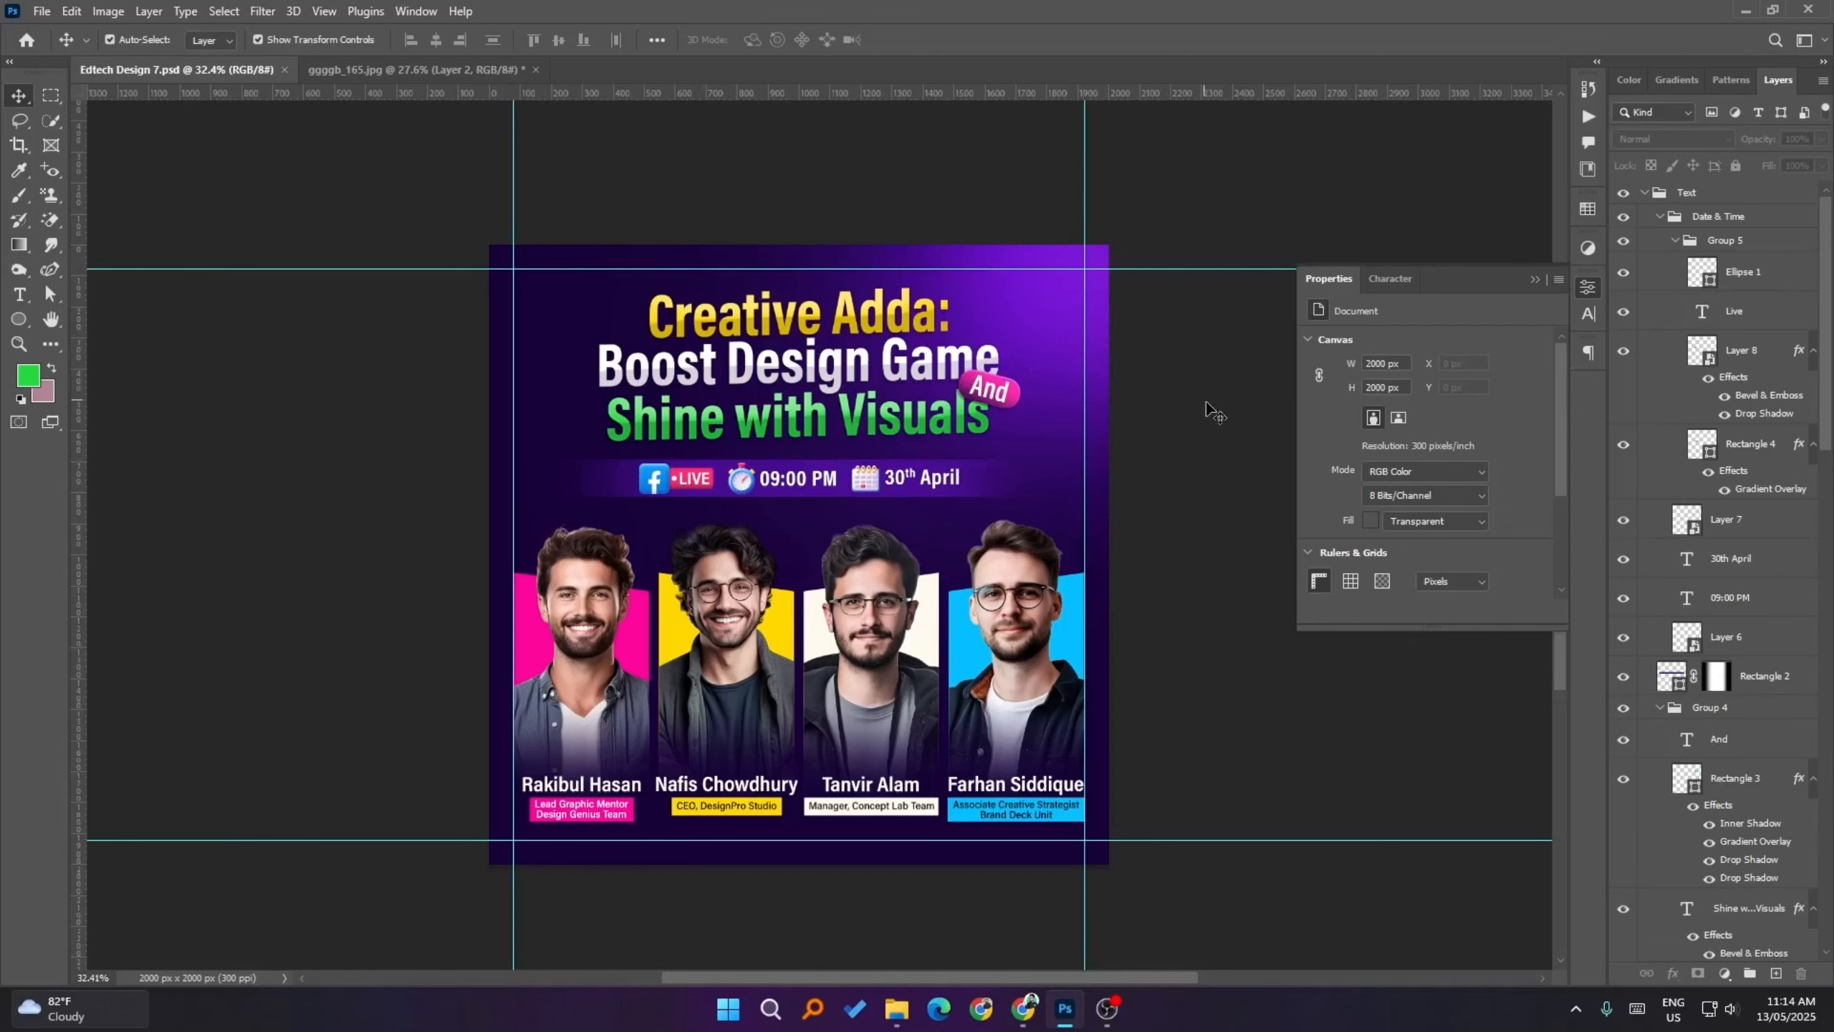
# - Close the Facebook icon image ggggb_165.jpg without saving its changes
pyautogui.click(415, 69)
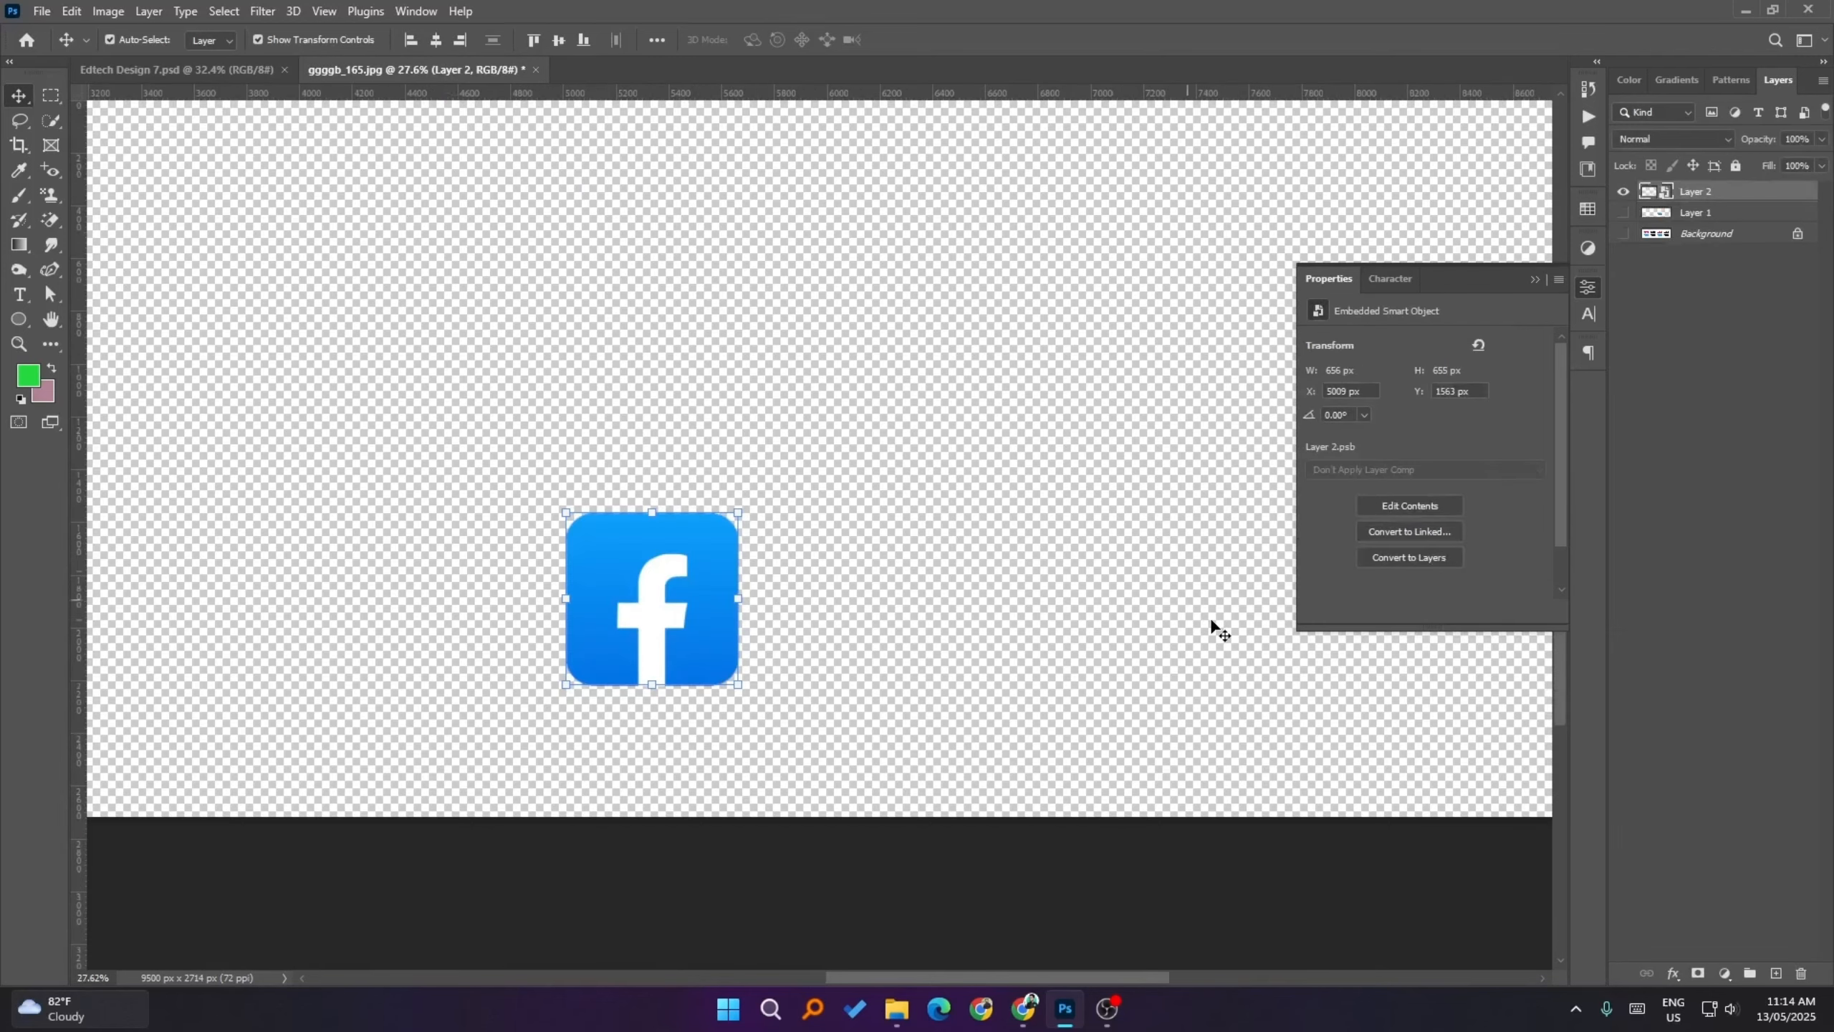
pyautogui.rightClick(460, 74)
pyautogui.click(478, 112)
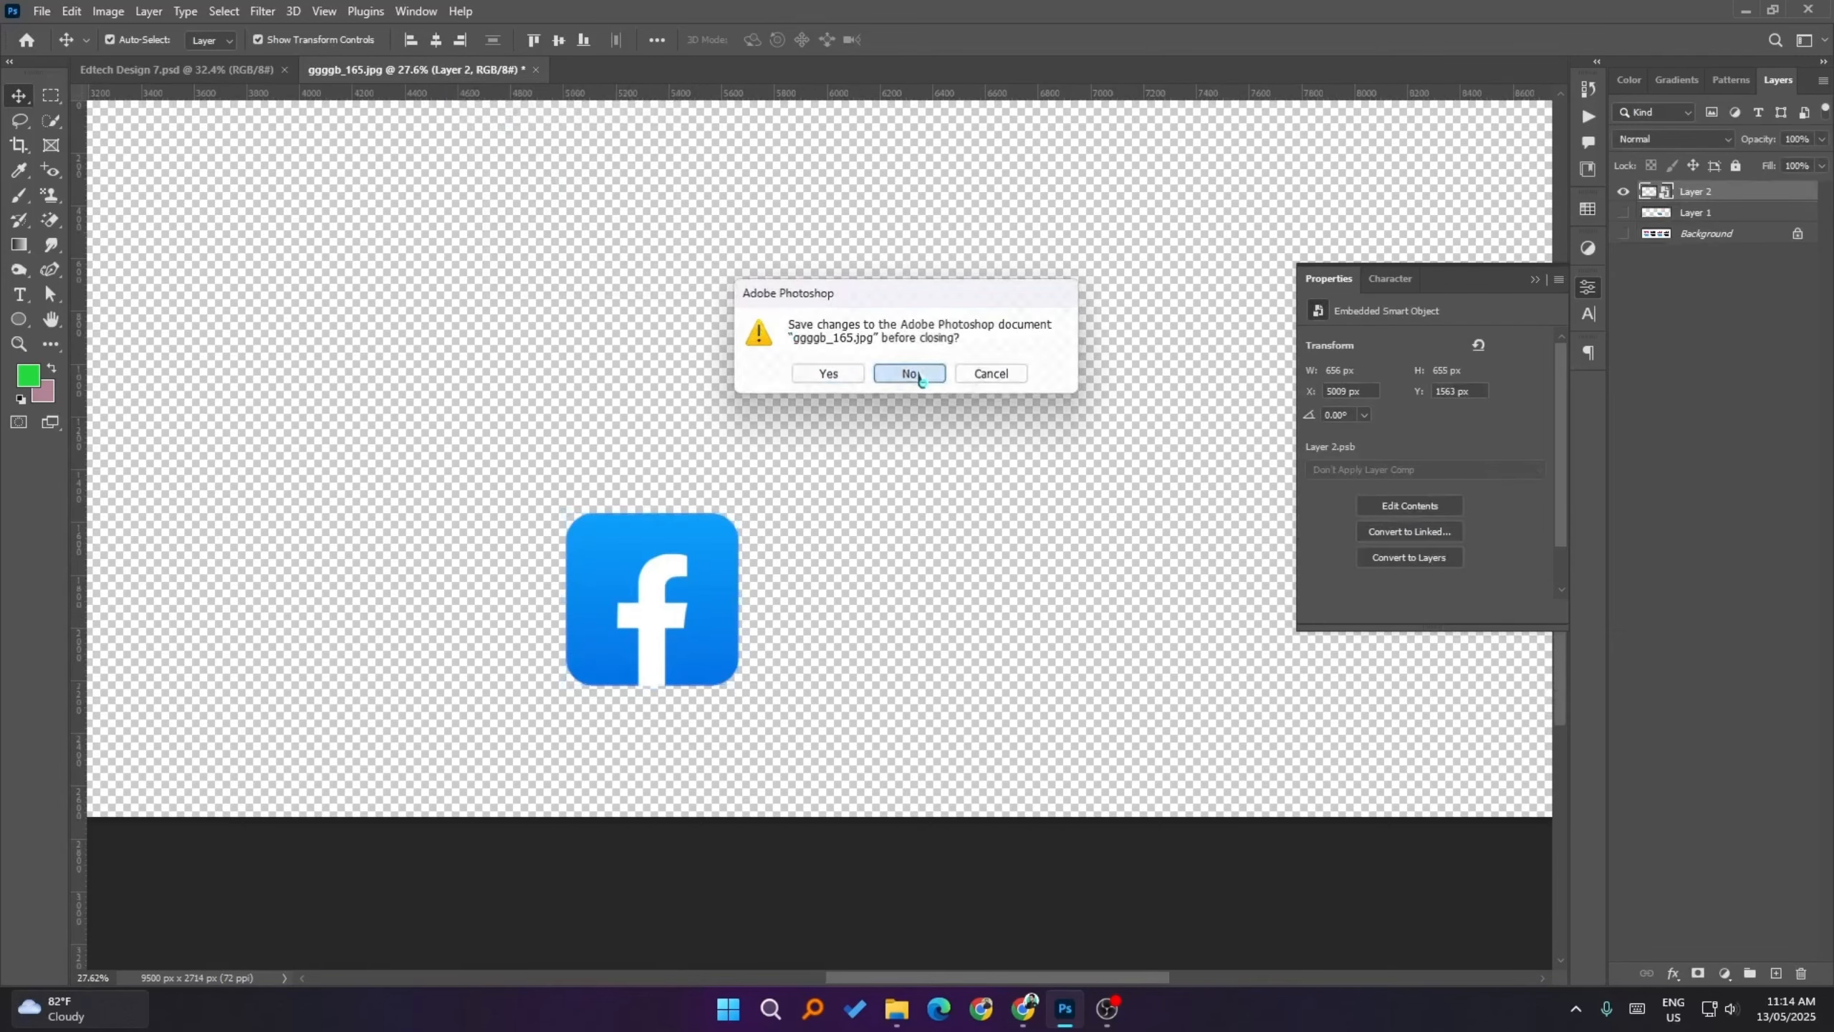
pyautogui.click(910, 373)
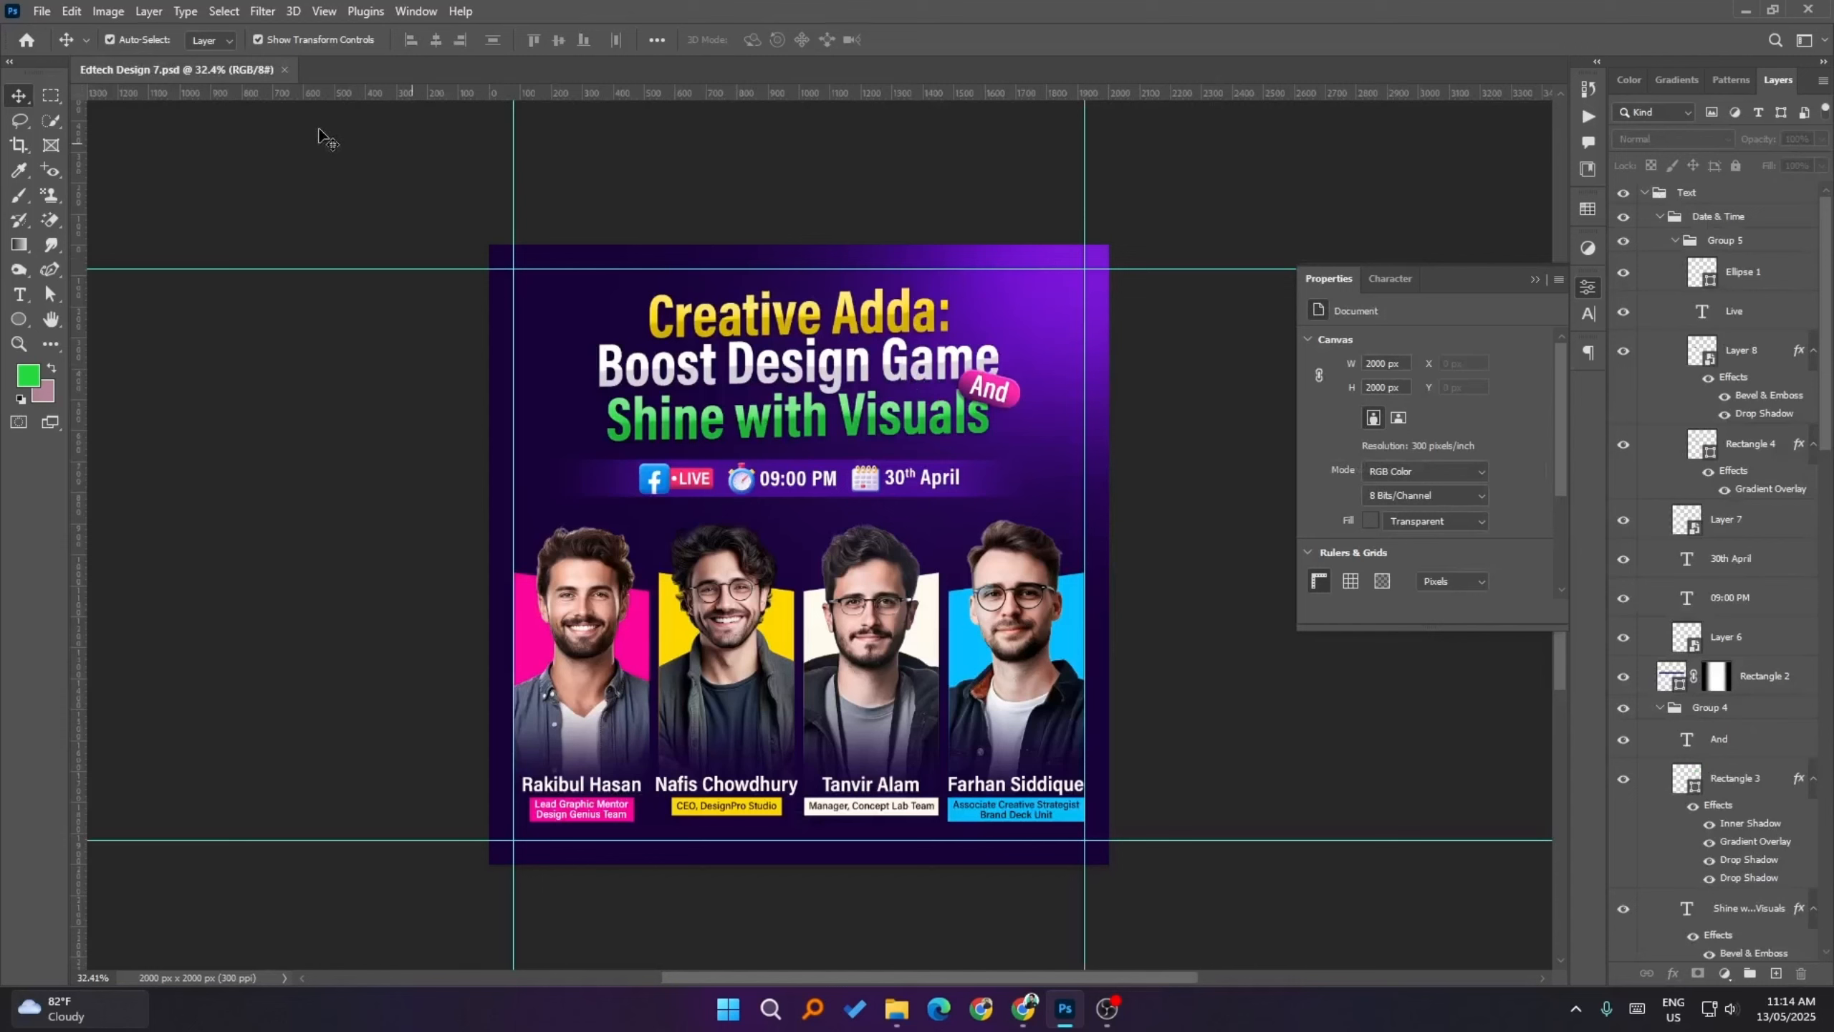
# - Open the recent flattened Design-18.jpg, then close it again
pyautogui.click(41, 10)
pyautogui.moveTo(134, 124)
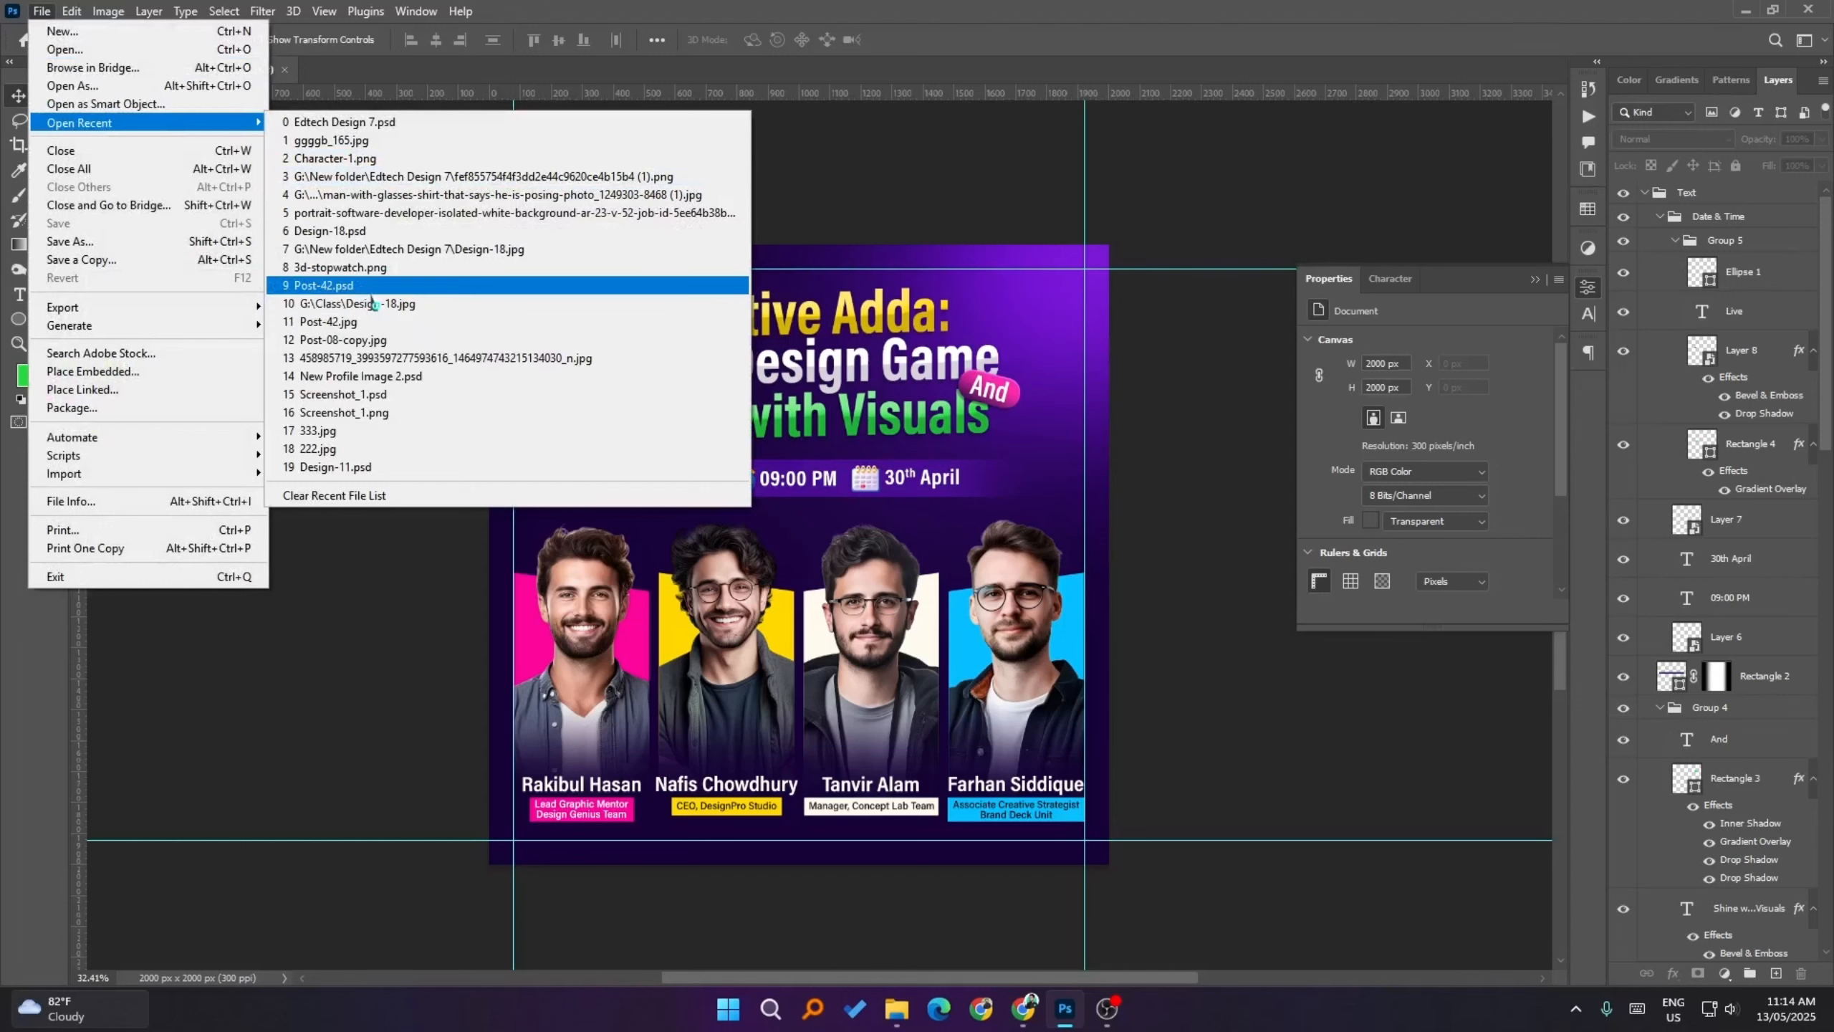
pyautogui.click(363, 253)
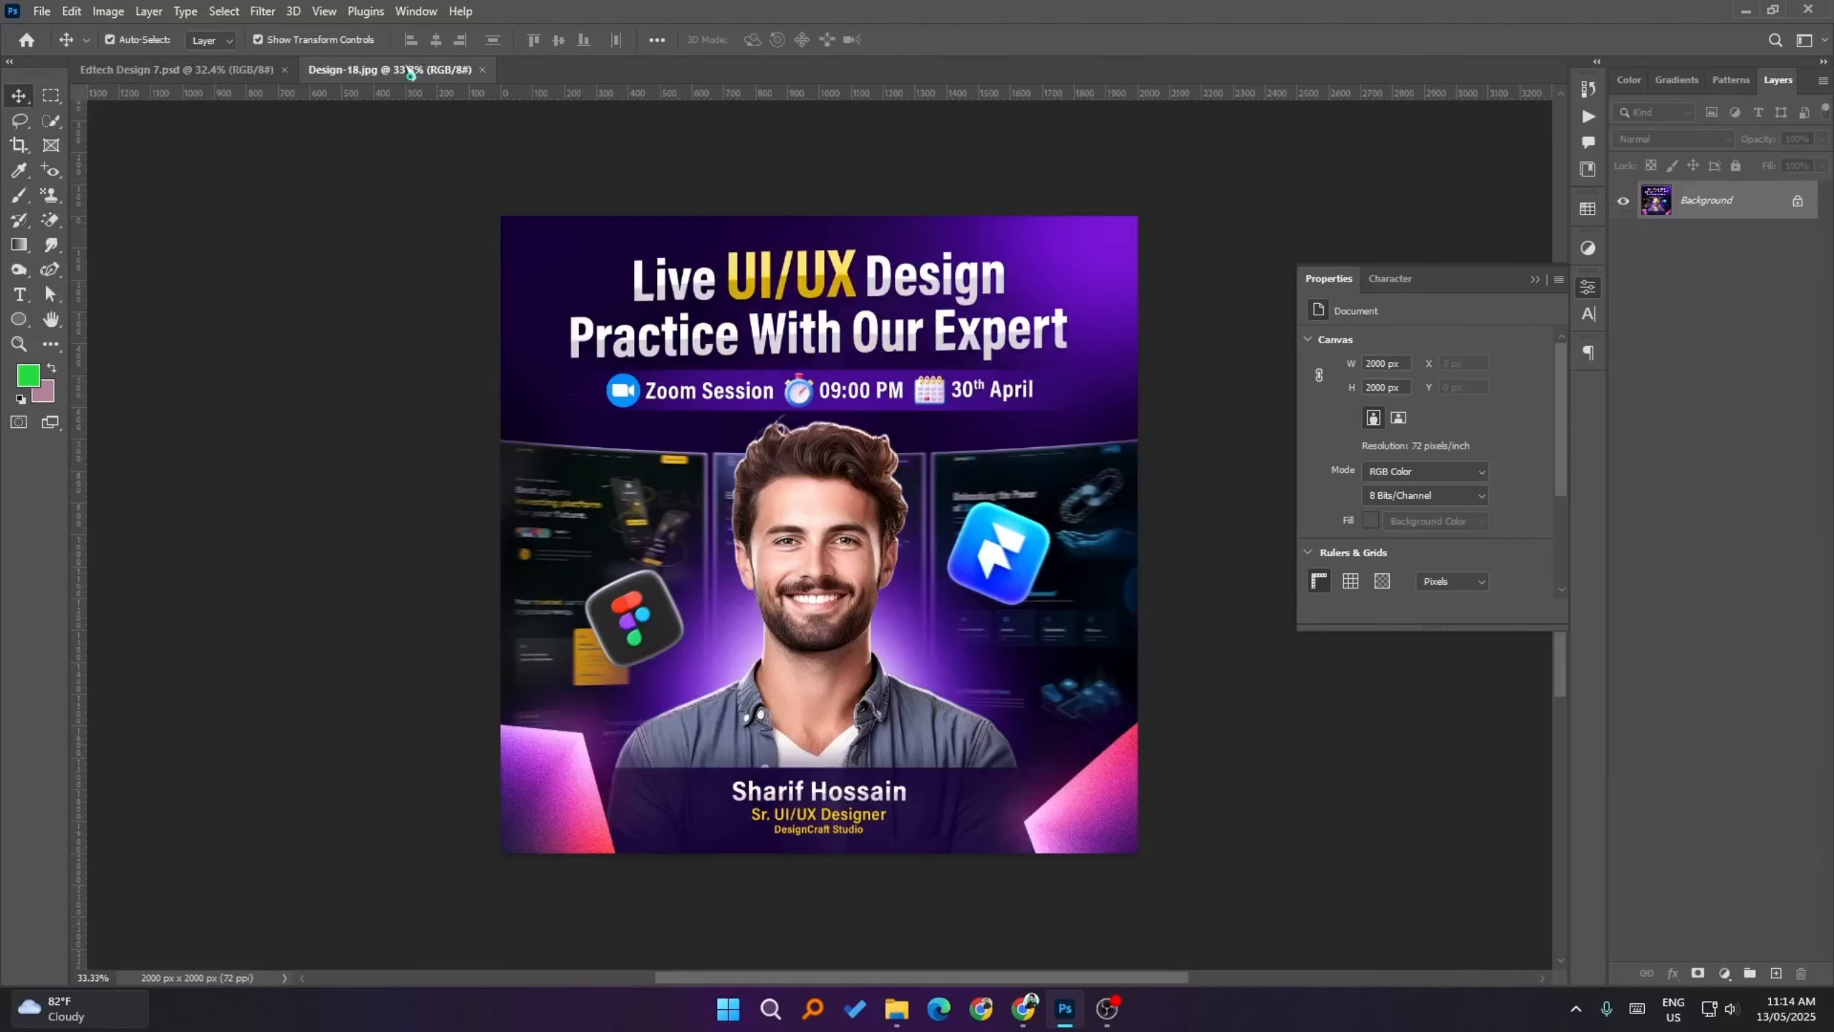
pyautogui.rightClick(410, 72)
pyautogui.click(472, 97)
# - Open the layered Design-18.psd poster from the Class folder
pyautogui.hotkey('ctrl', 'o')
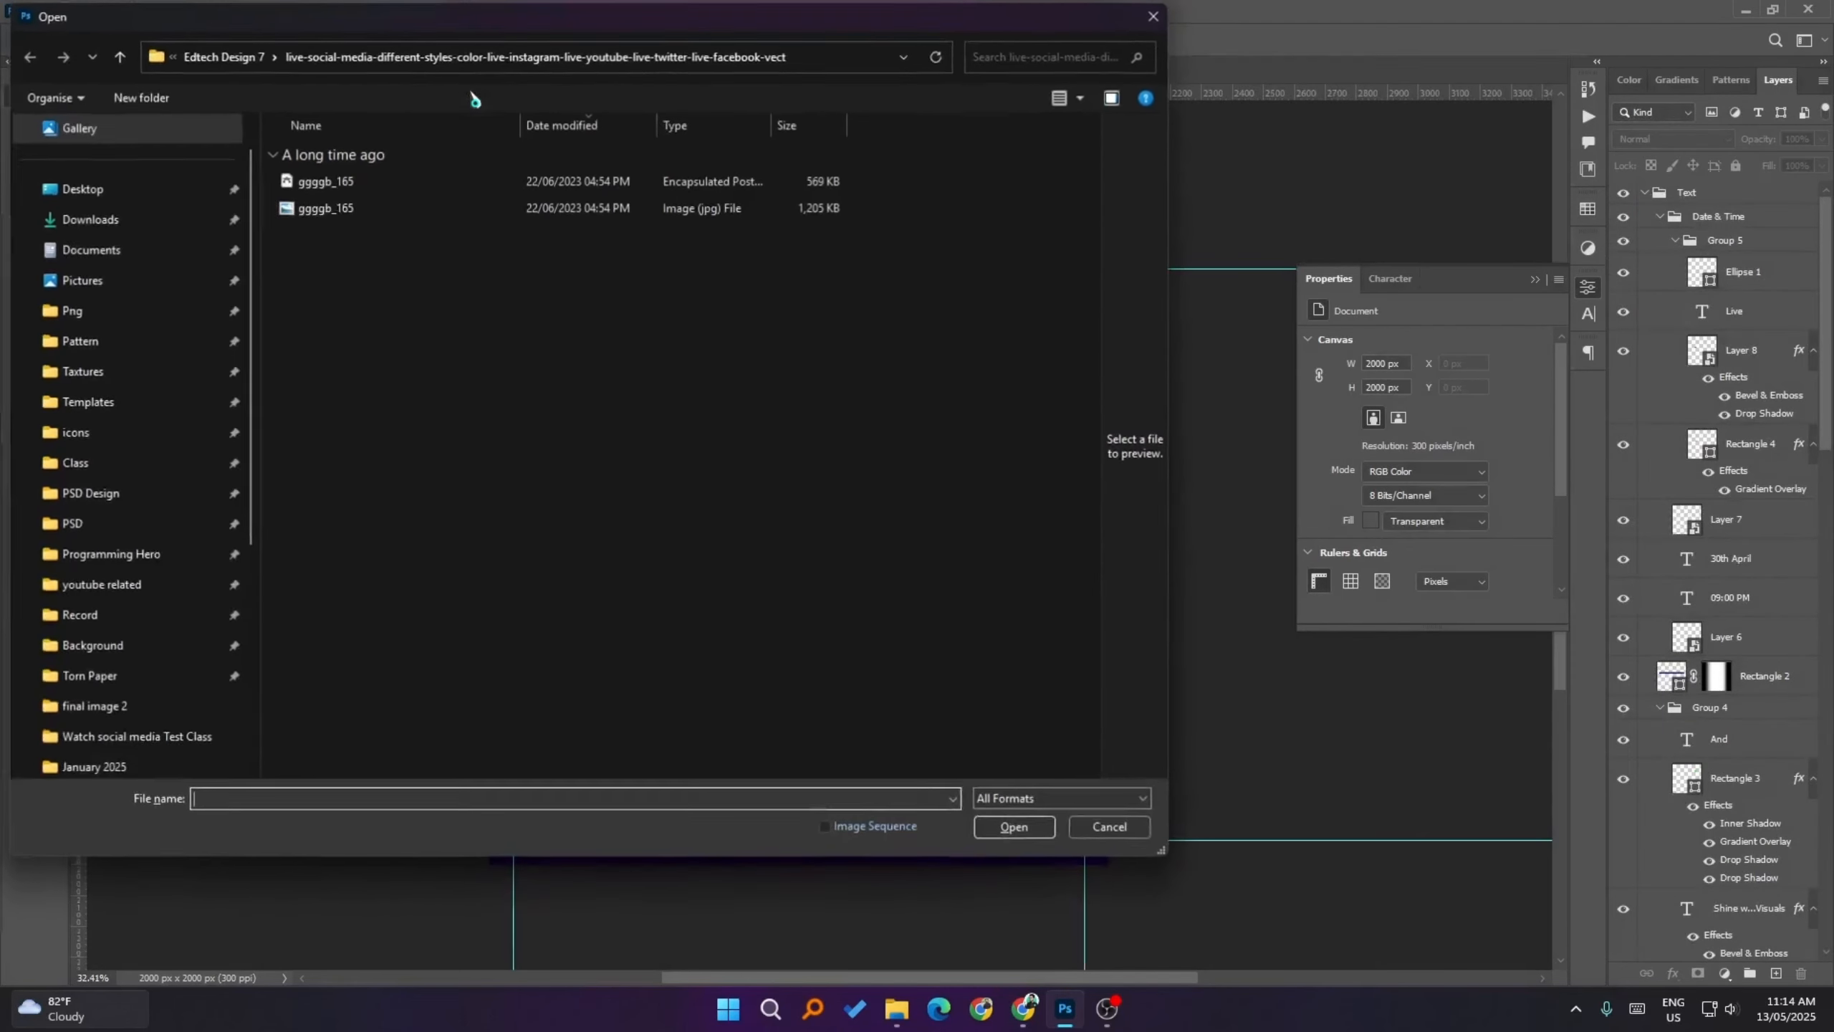
pyautogui.click(209, 468)
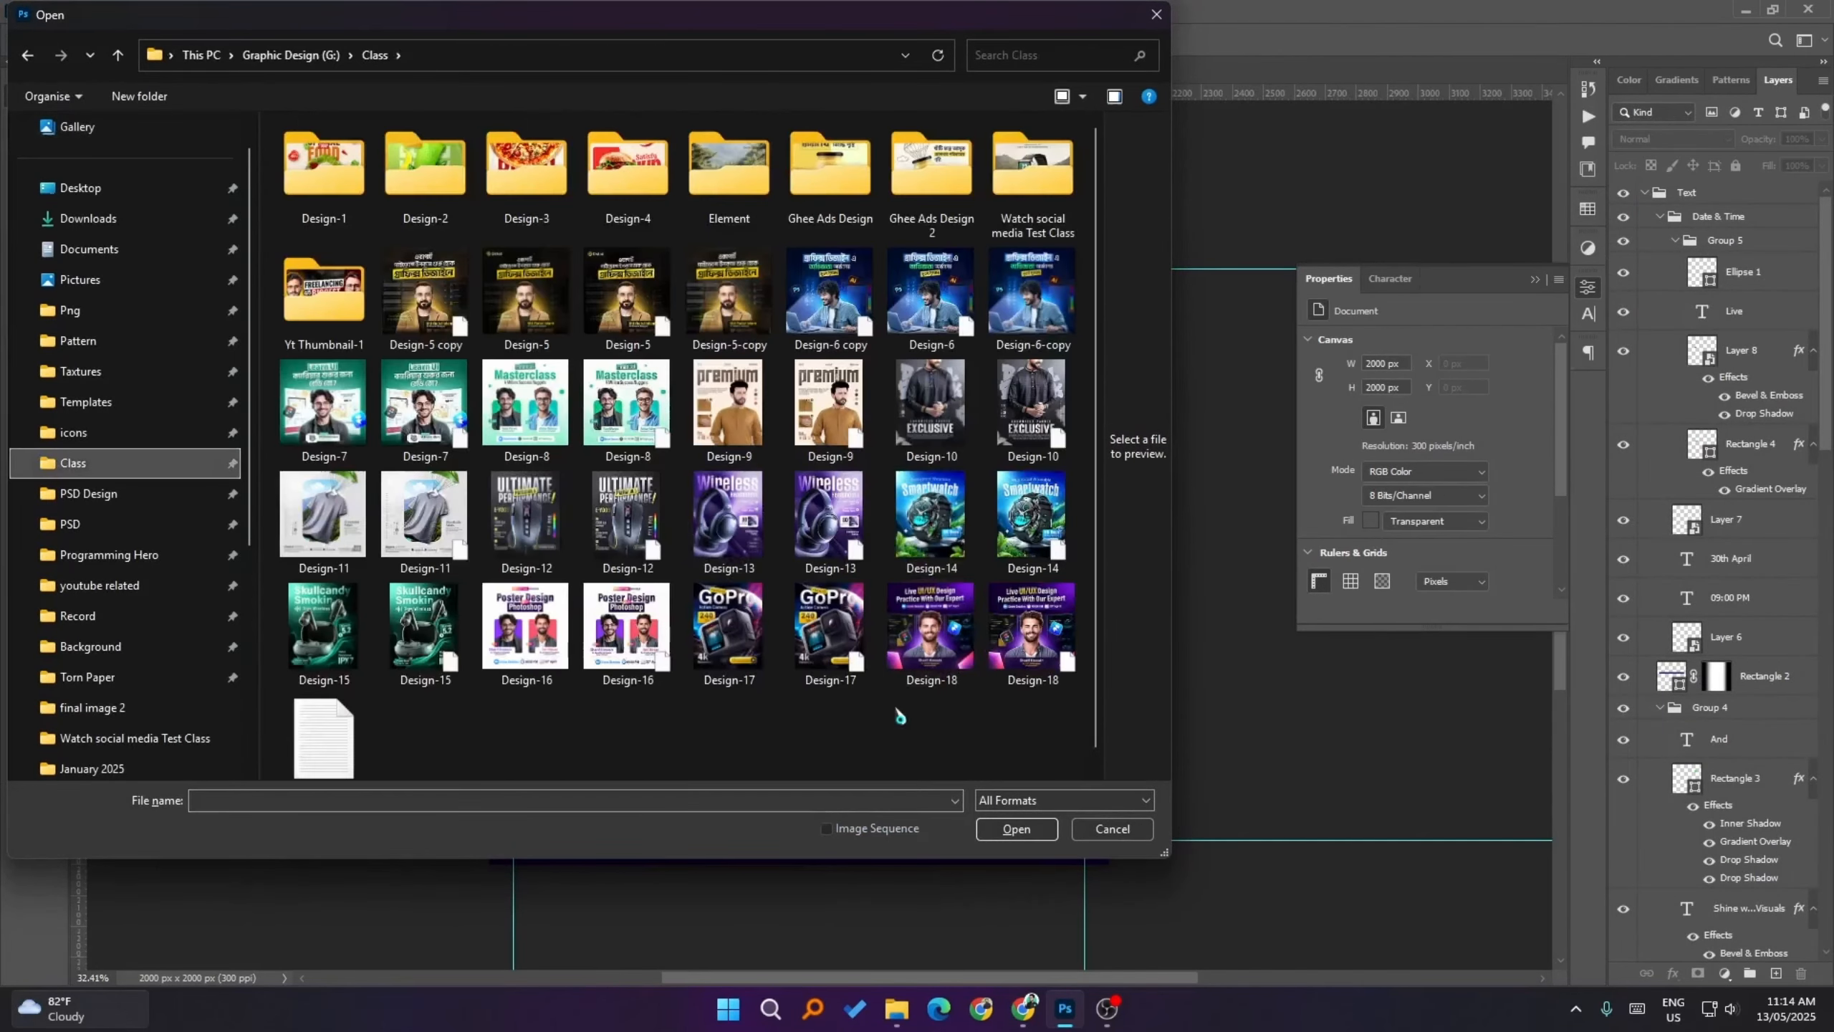
pyautogui.doubleClick(1032, 636)
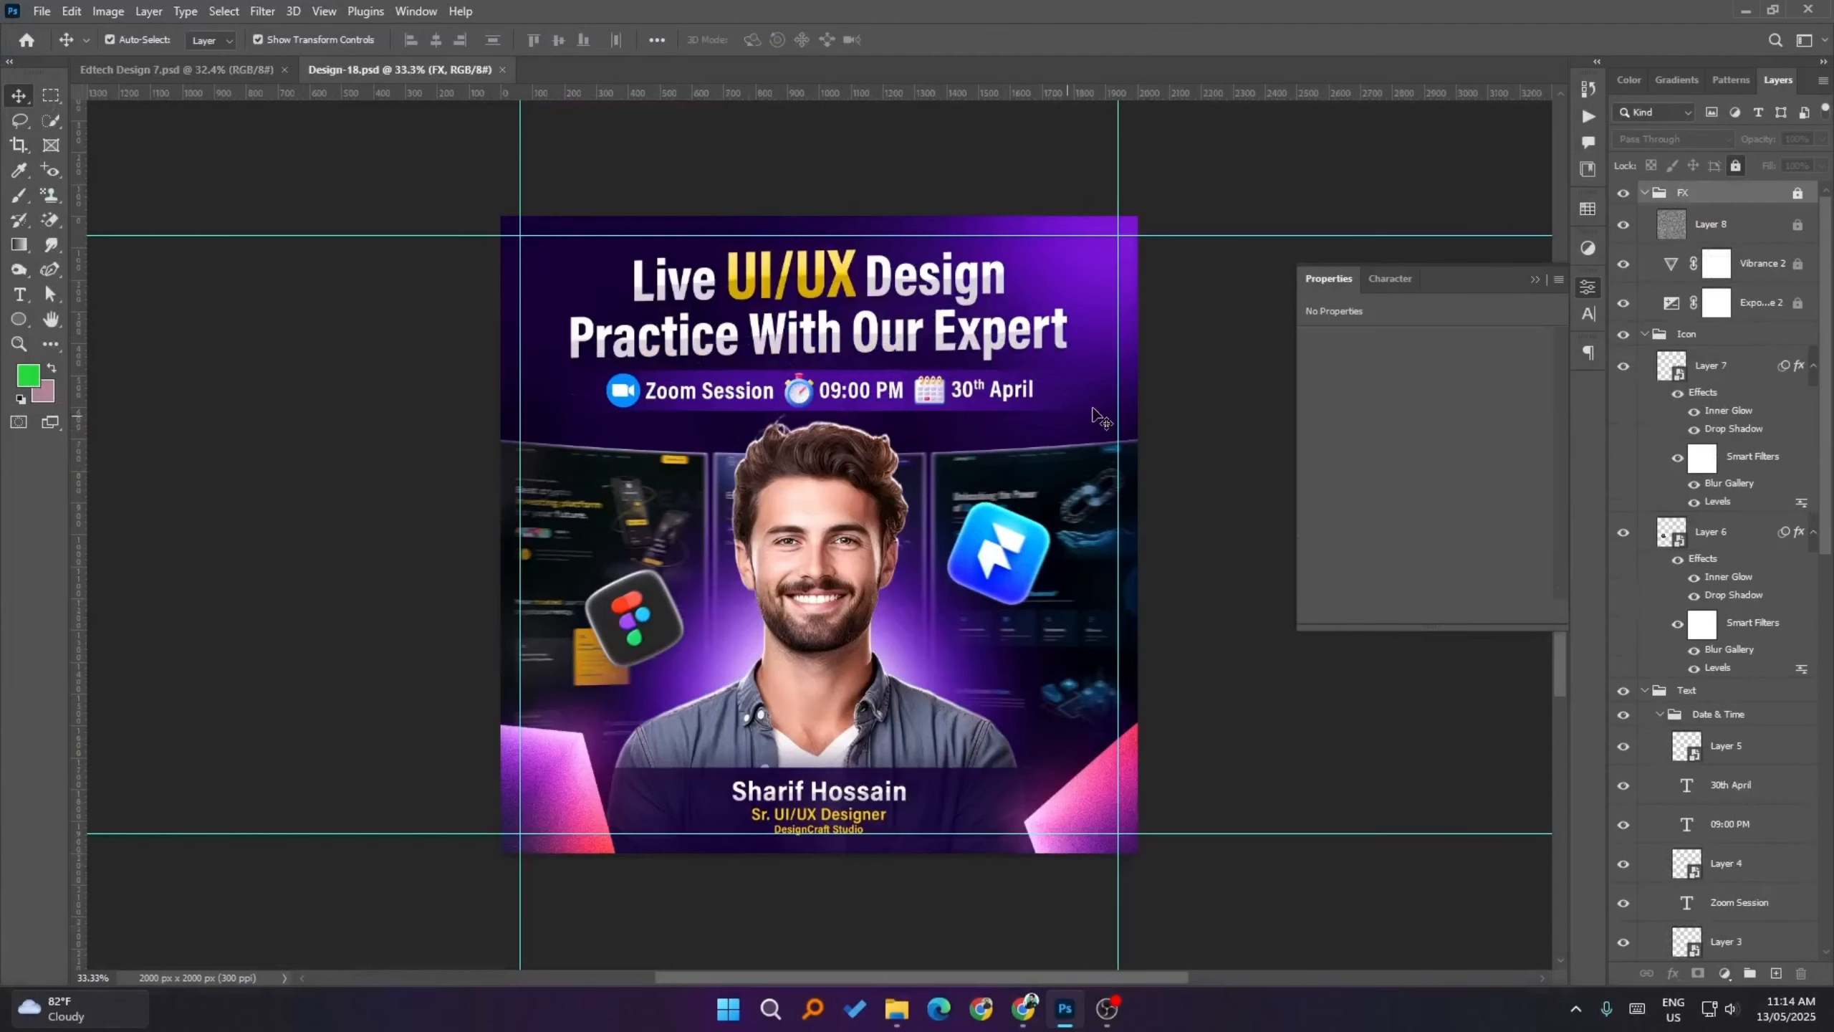
# - Toggle Layer 2, Group 2 and Color Fill 2 visibility to identify the Reflect Shape group's pink shapes
pyautogui.click(1101, 750)
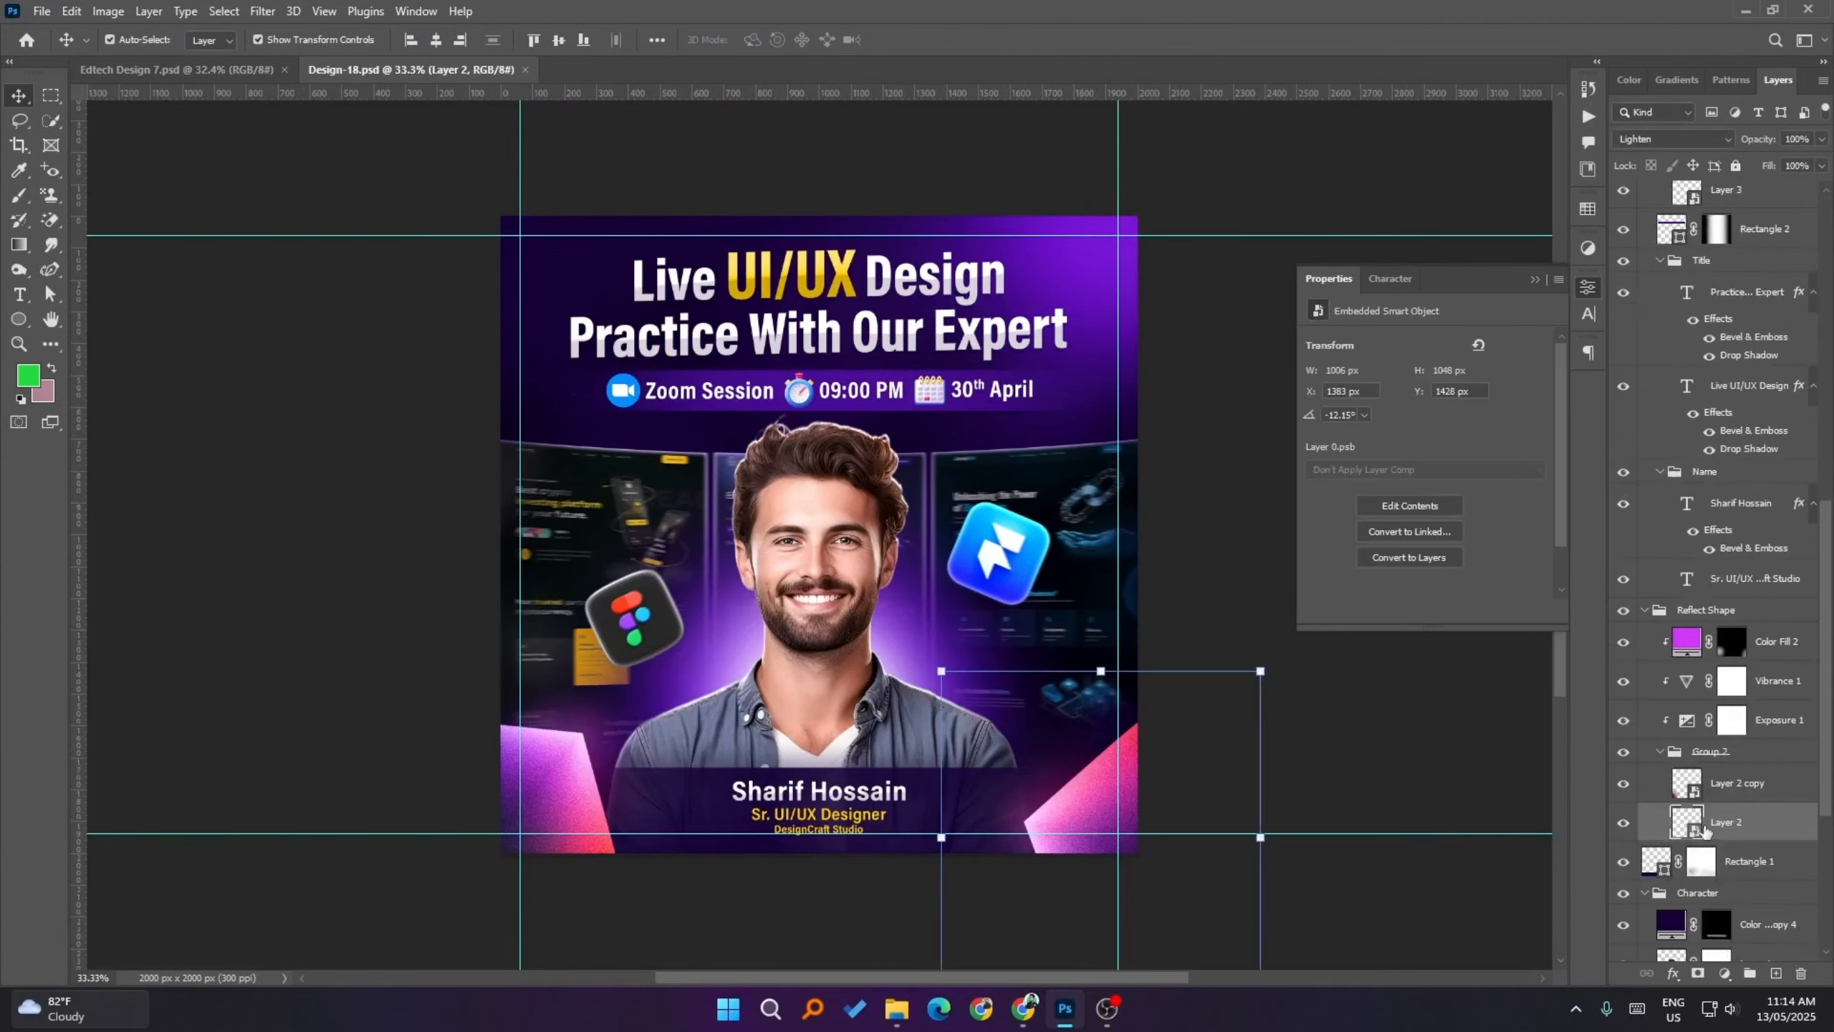
pyautogui.click(1623, 822)
pyautogui.click(1623, 822)
pyautogui.click(1625, 753)
pyautogui.click(1624, 753)
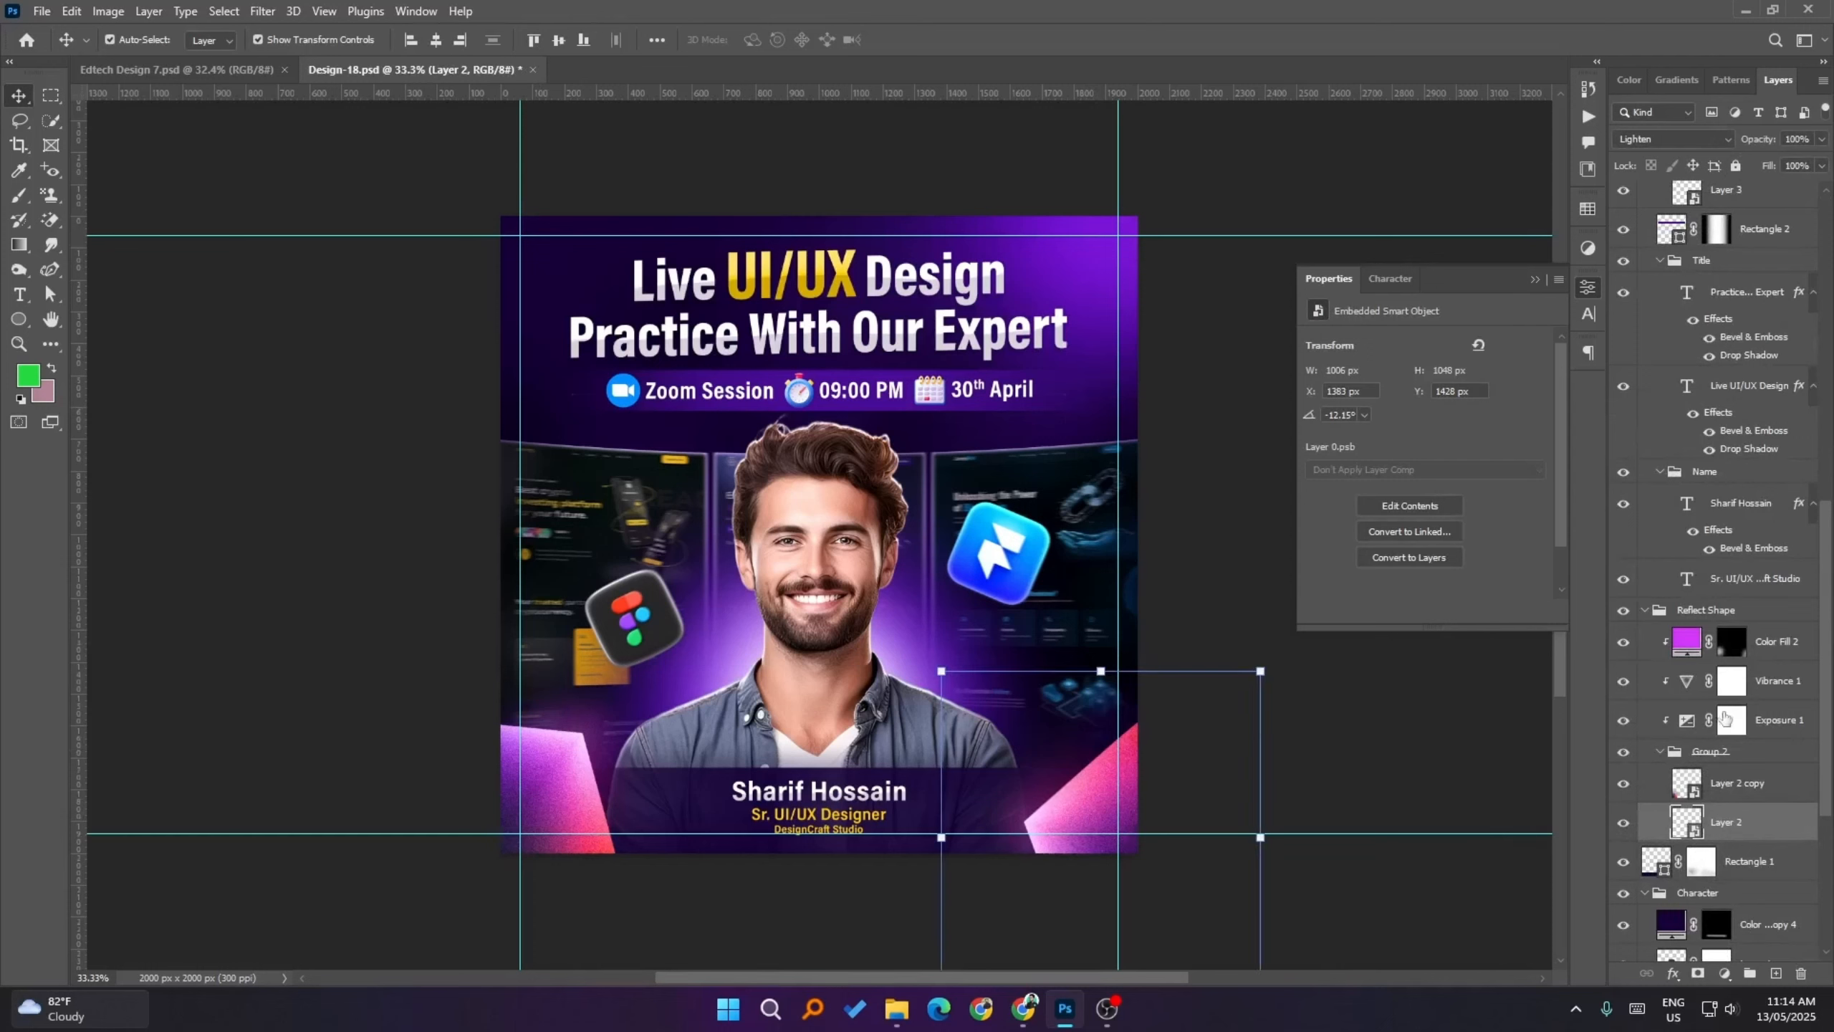
pyautogui.click(1691, 614)
pyautogui.click(1623, 641)
pyautogui.click(1623, 641)
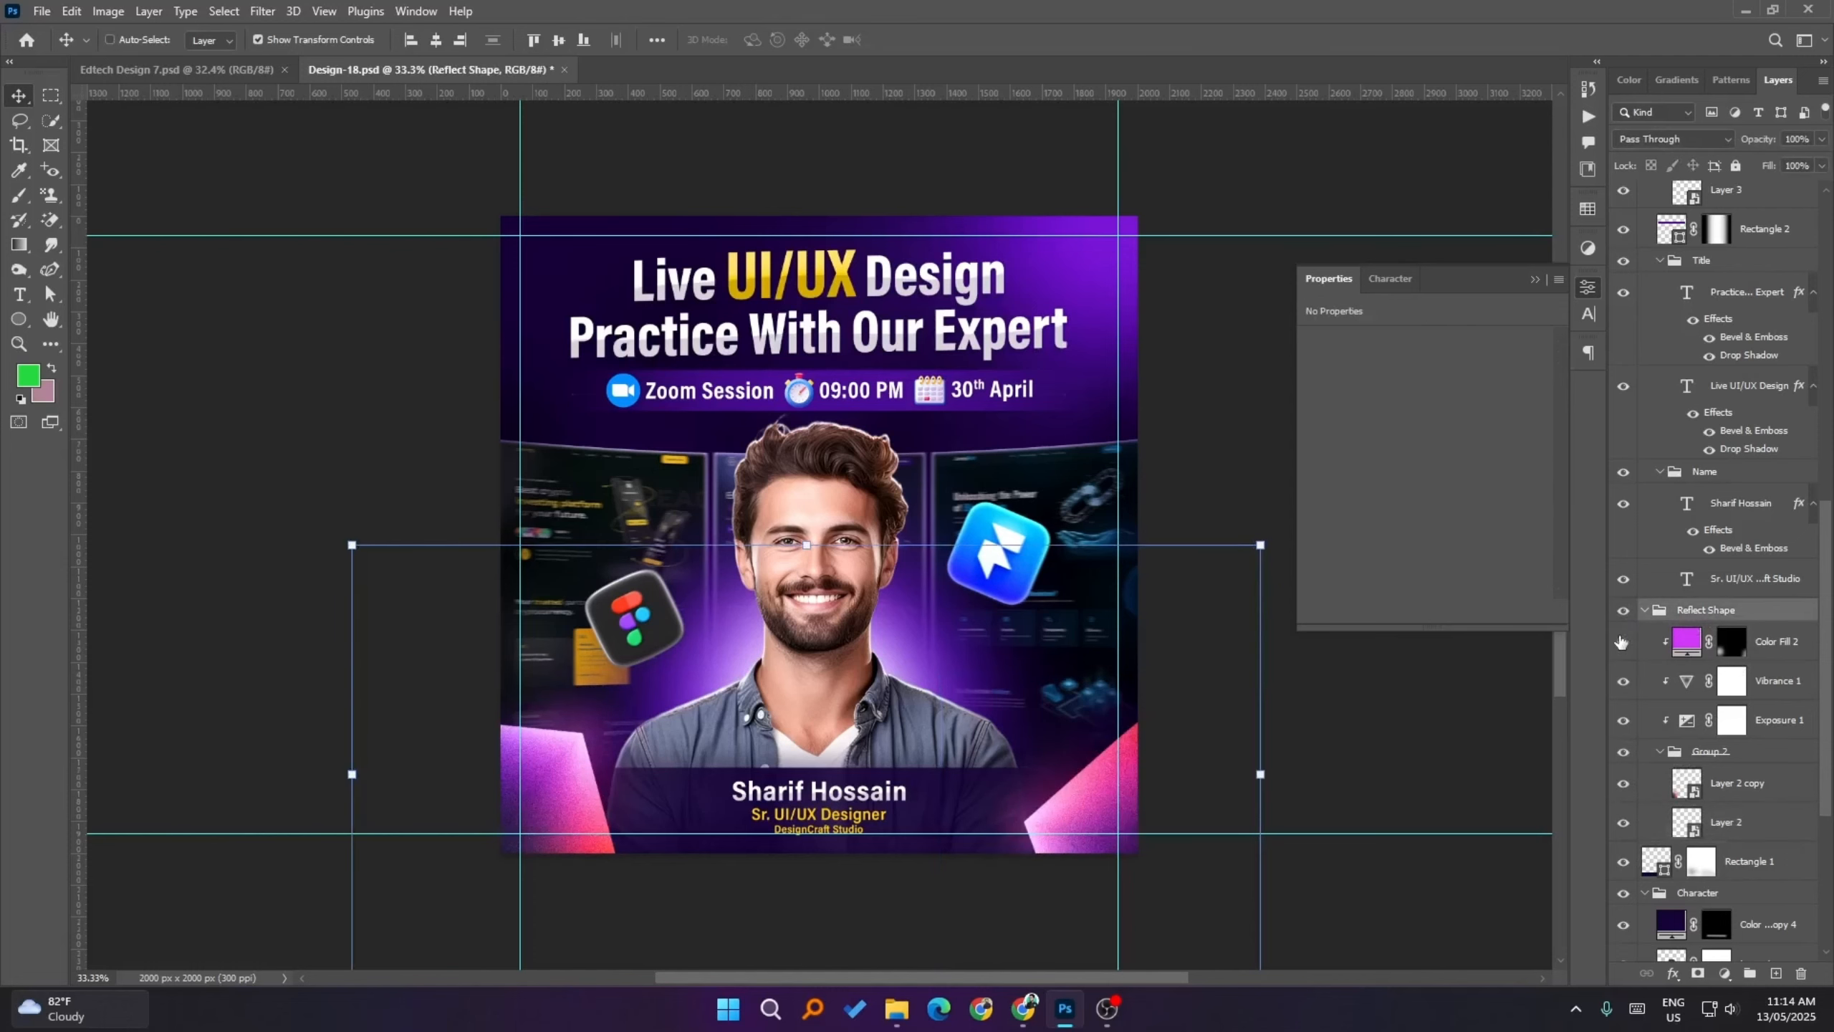
# - Paste the Reflect Shape group into Edtech Design 7 above the top background fill layer
pyautogui.click(185, 76)
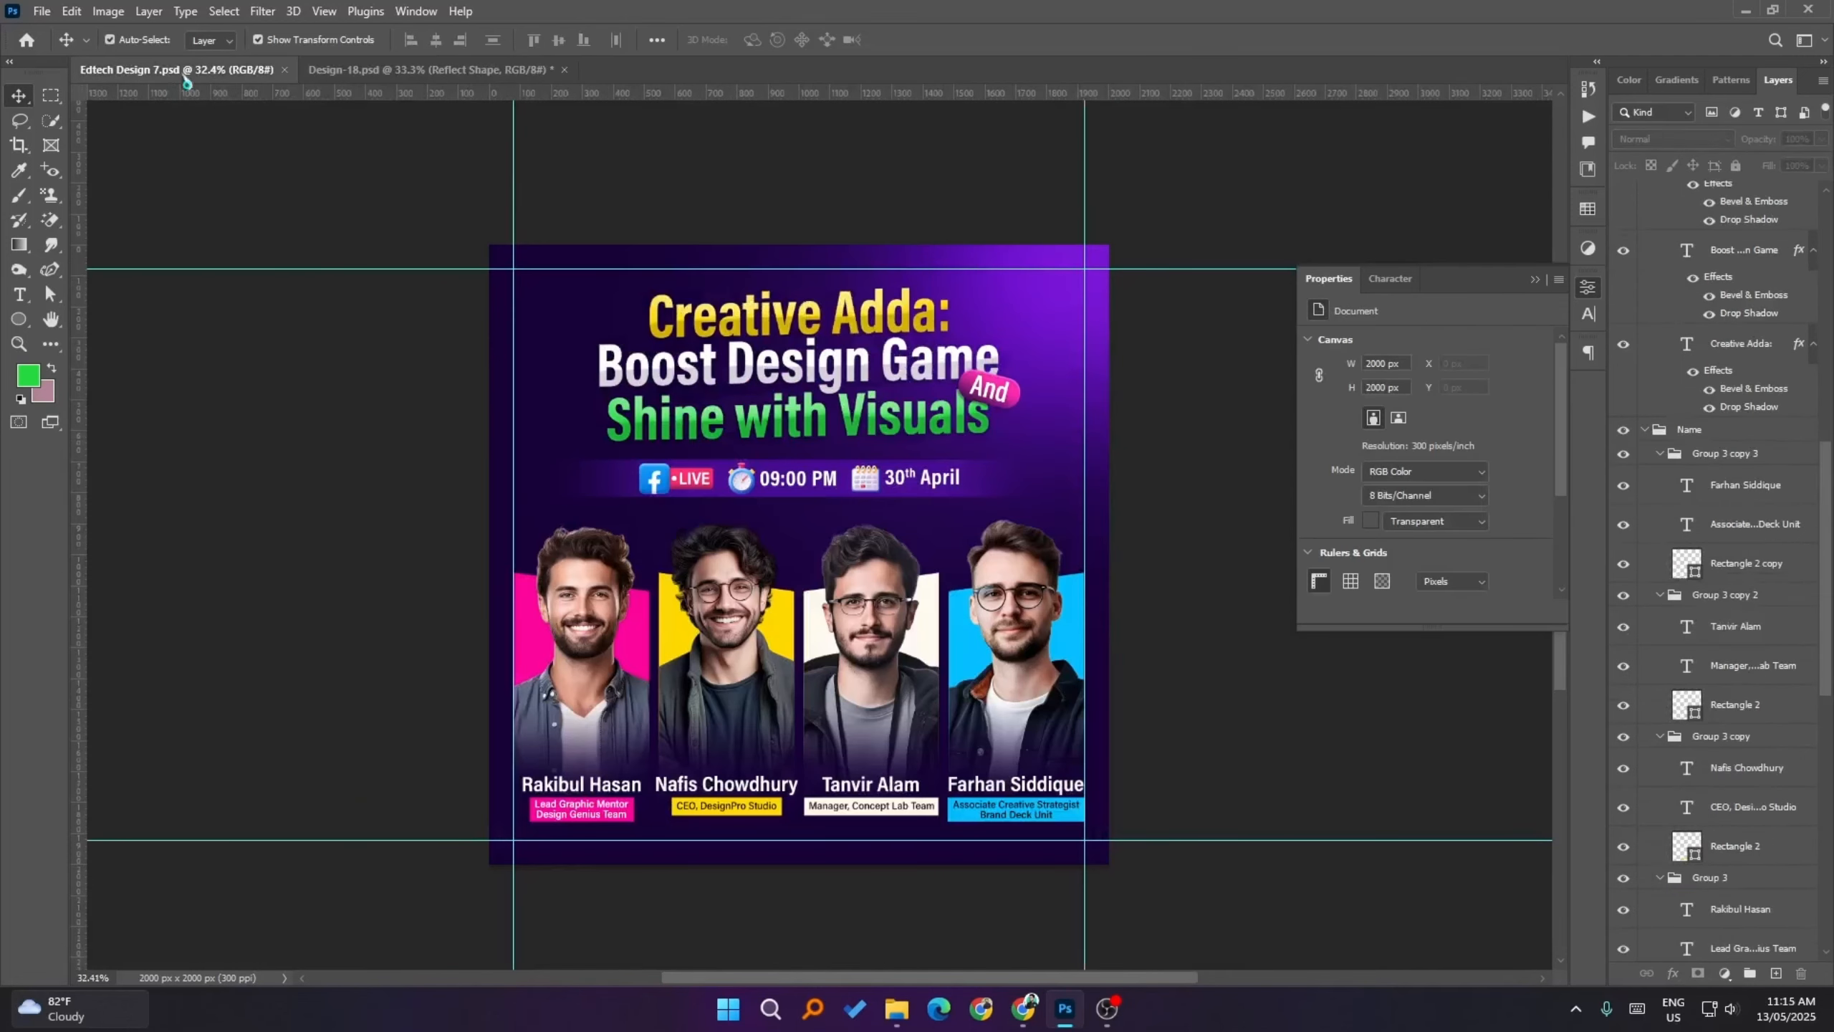
pyautogui.scroll(10, 1653, 231)
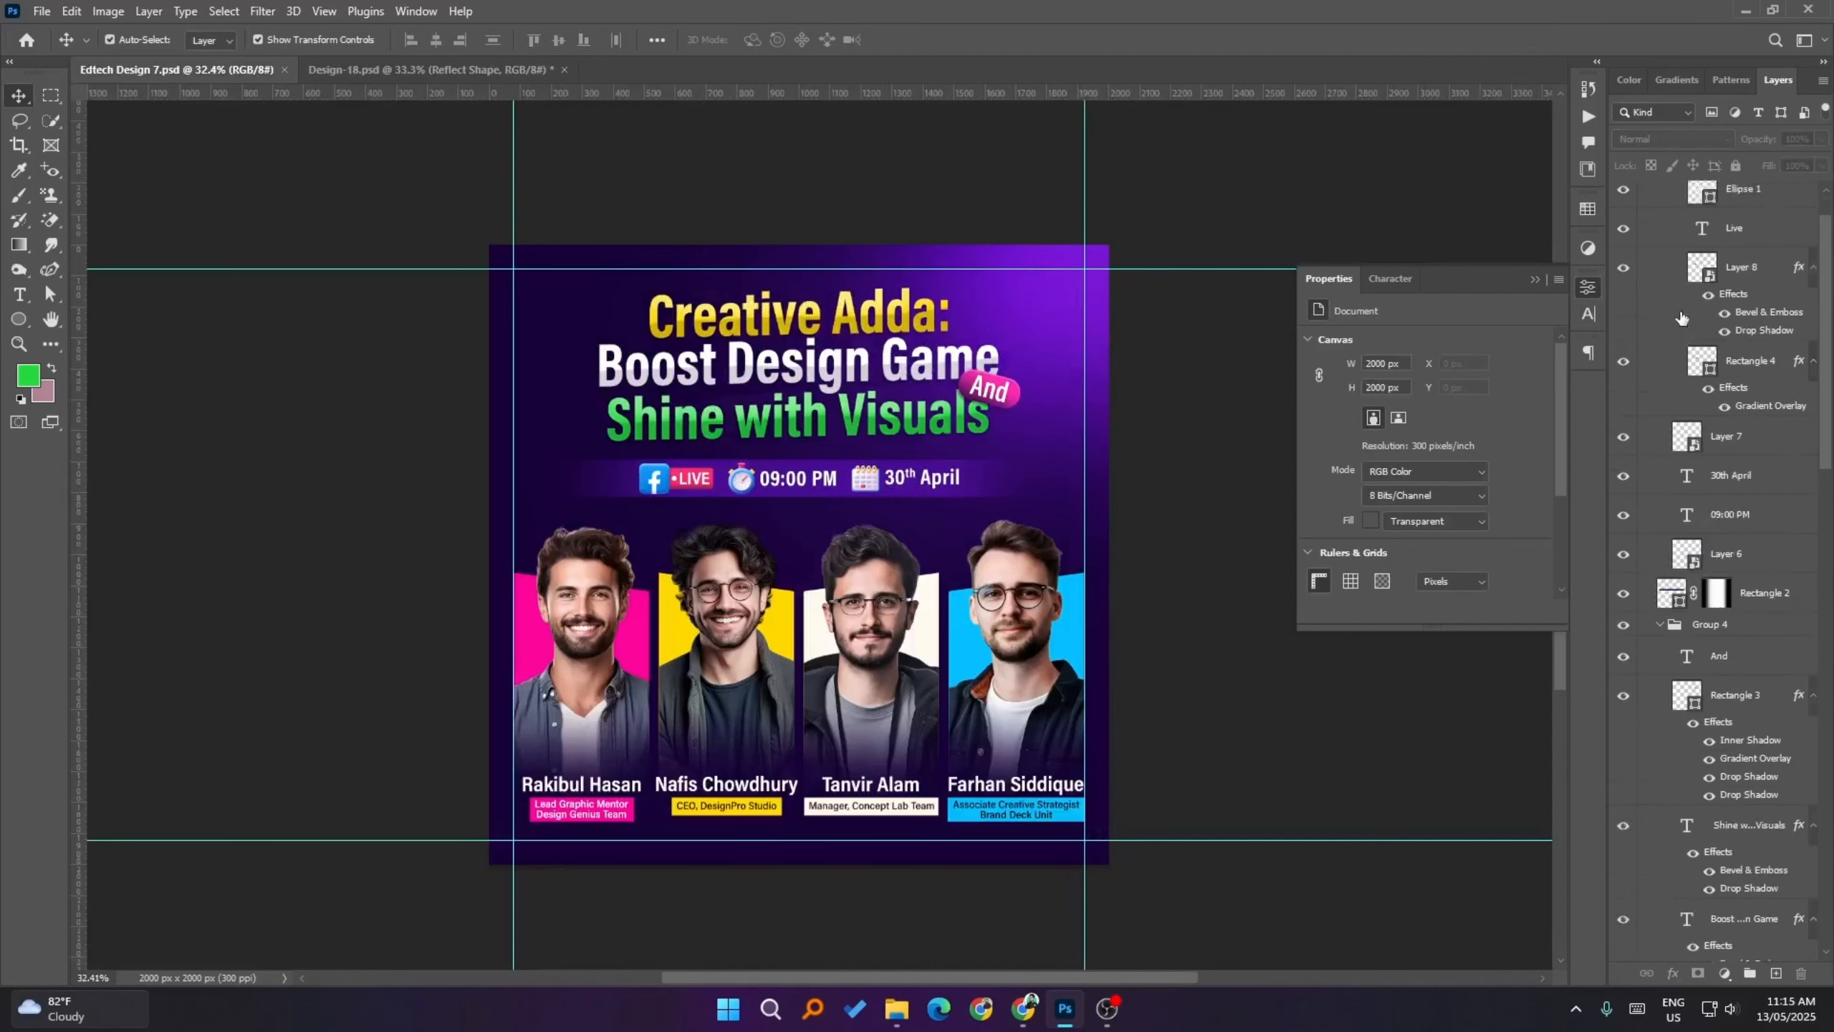
pyautogui.click(1644, 193)
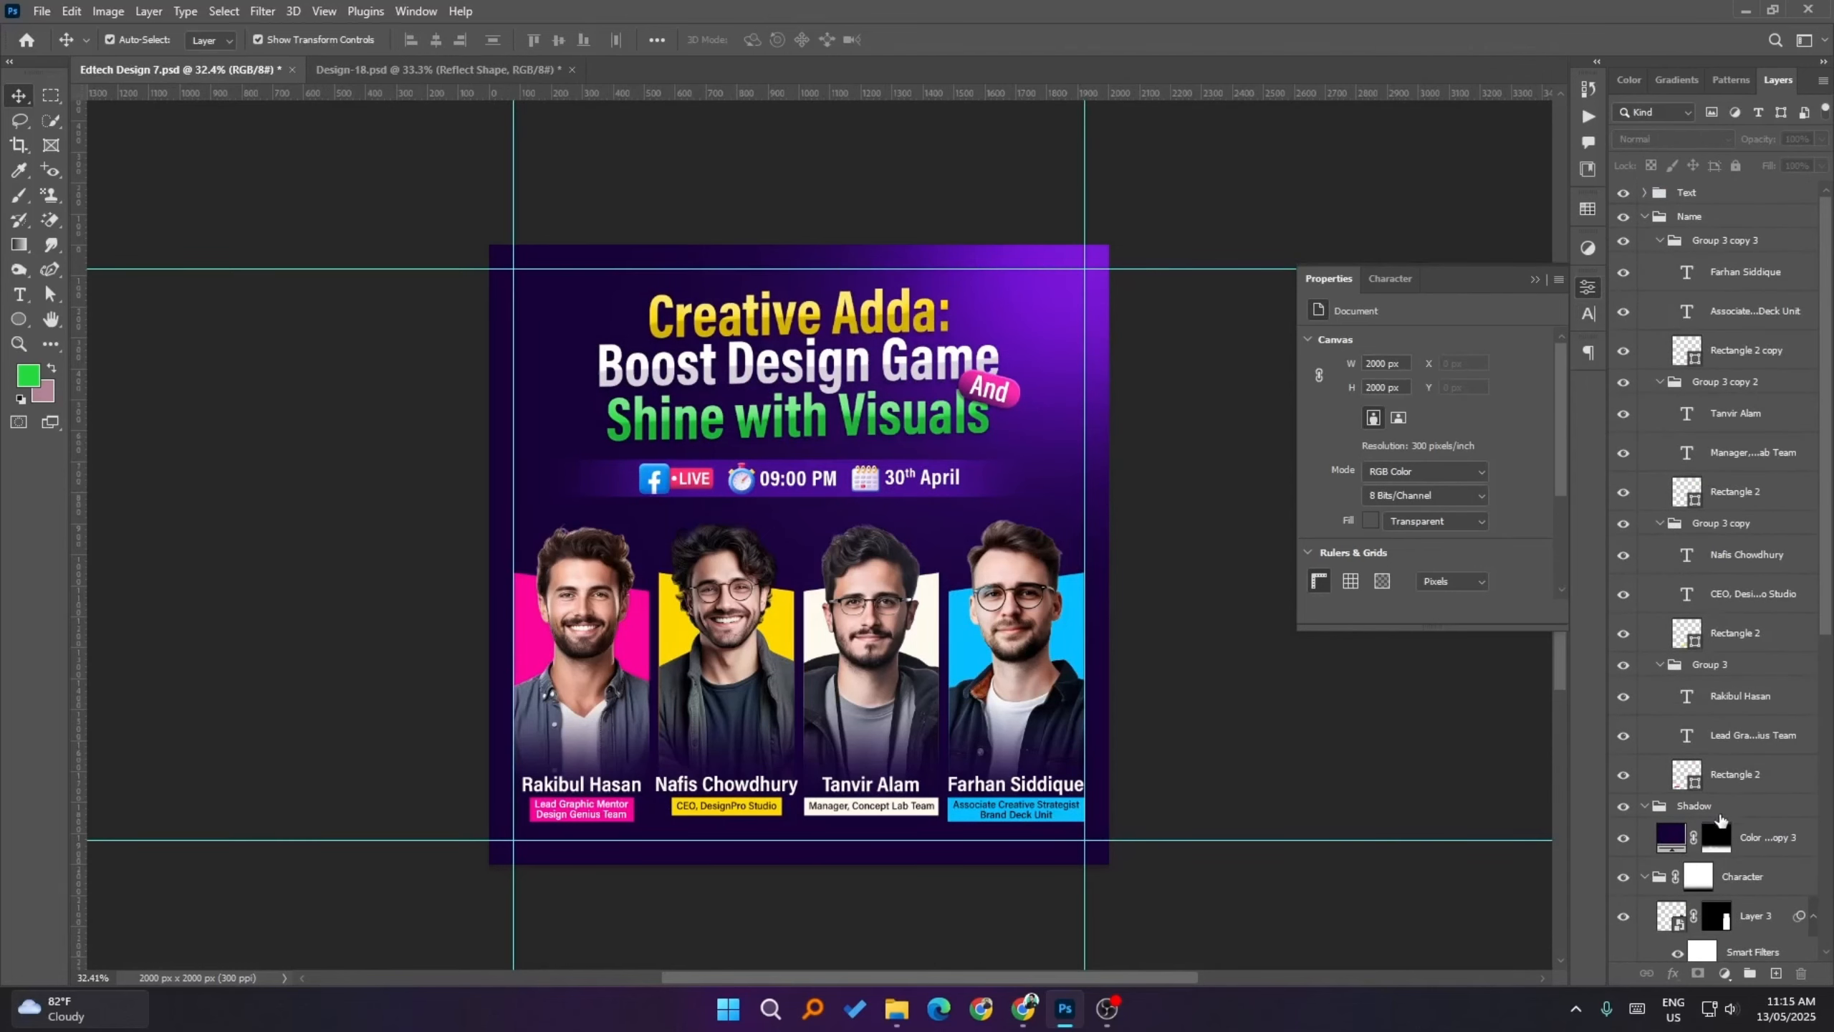
pyautogui.scroll(-8, 1756, 904)
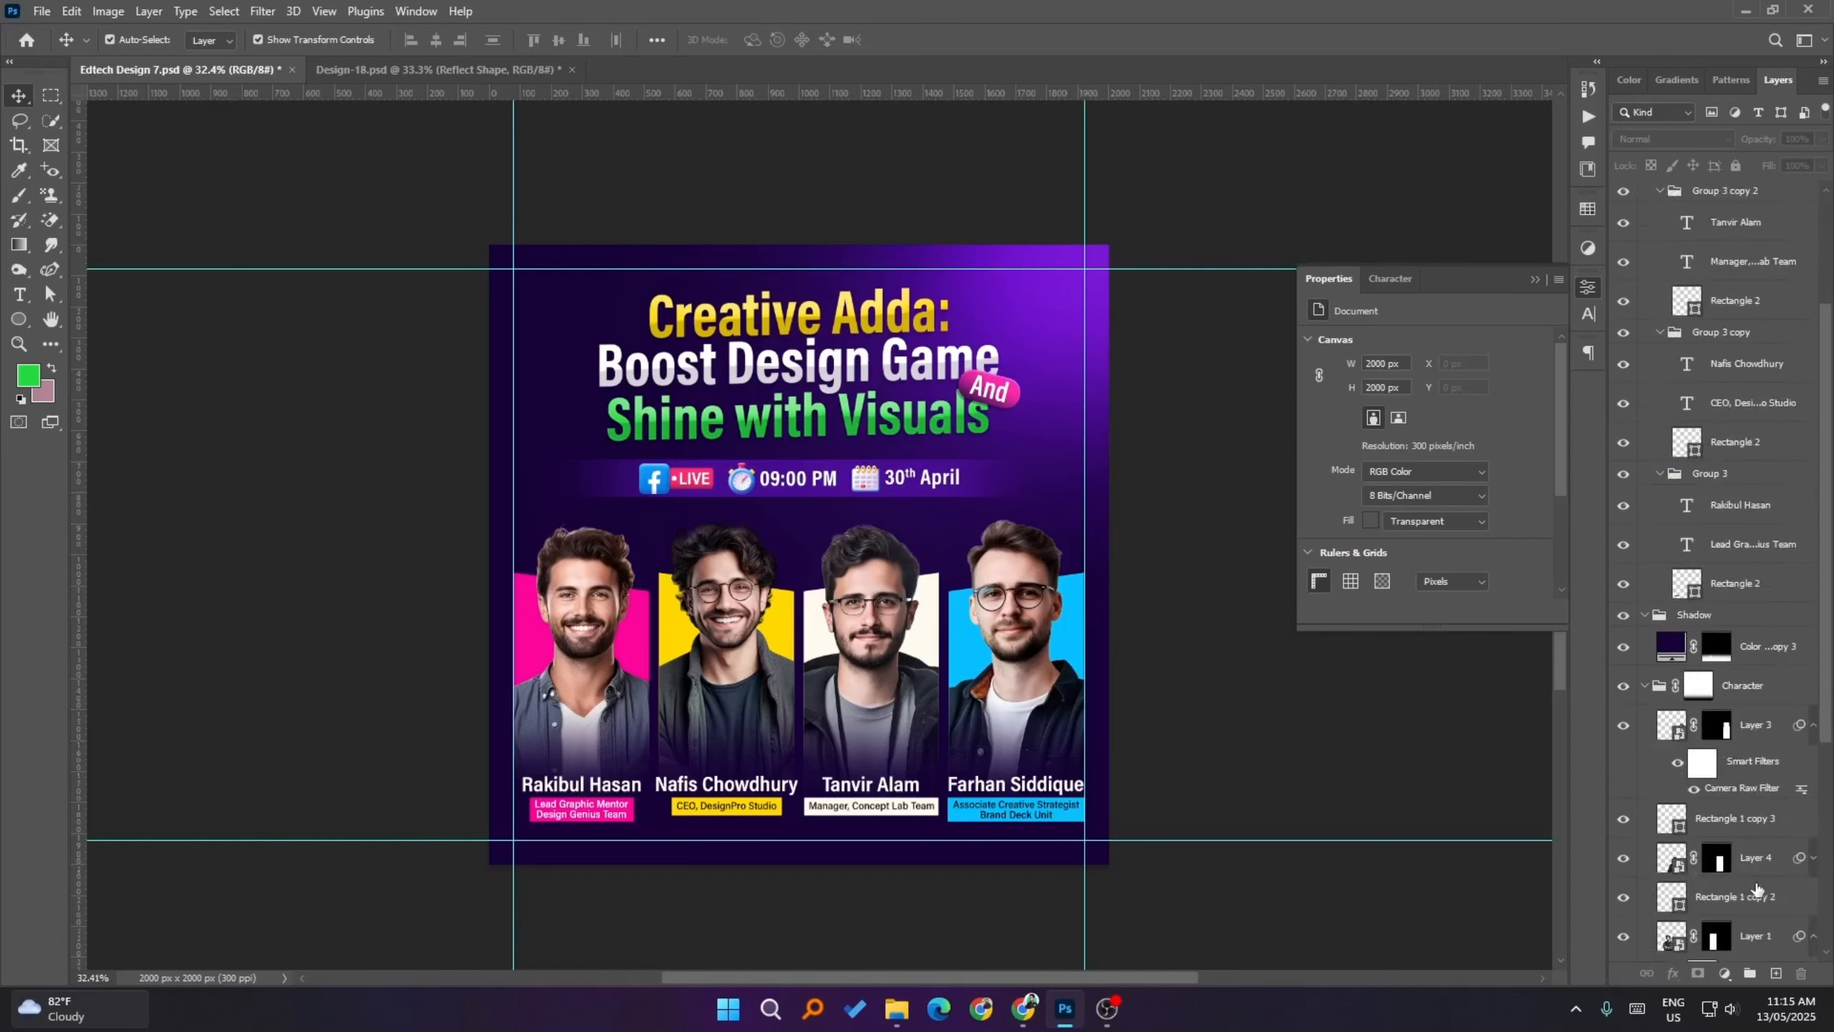
pyautogui.click(1755, 871)
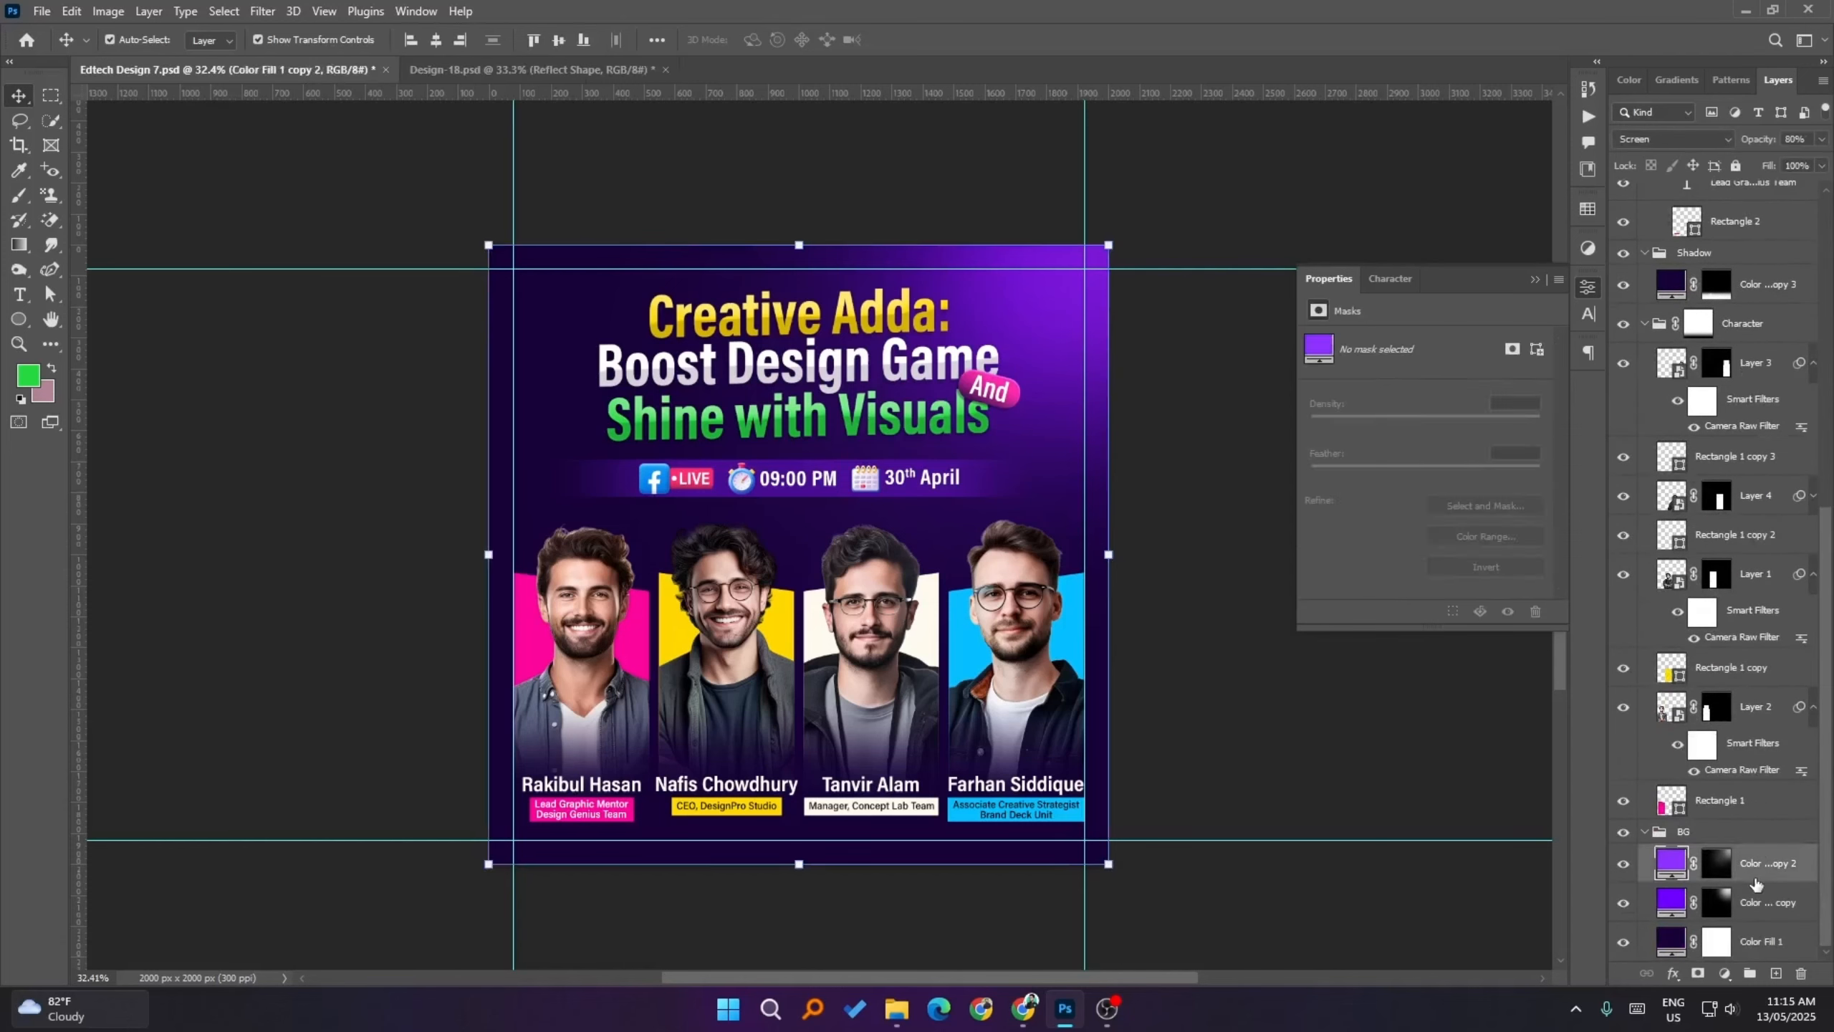
pyautogui.hotkey('ctrl', 'v')
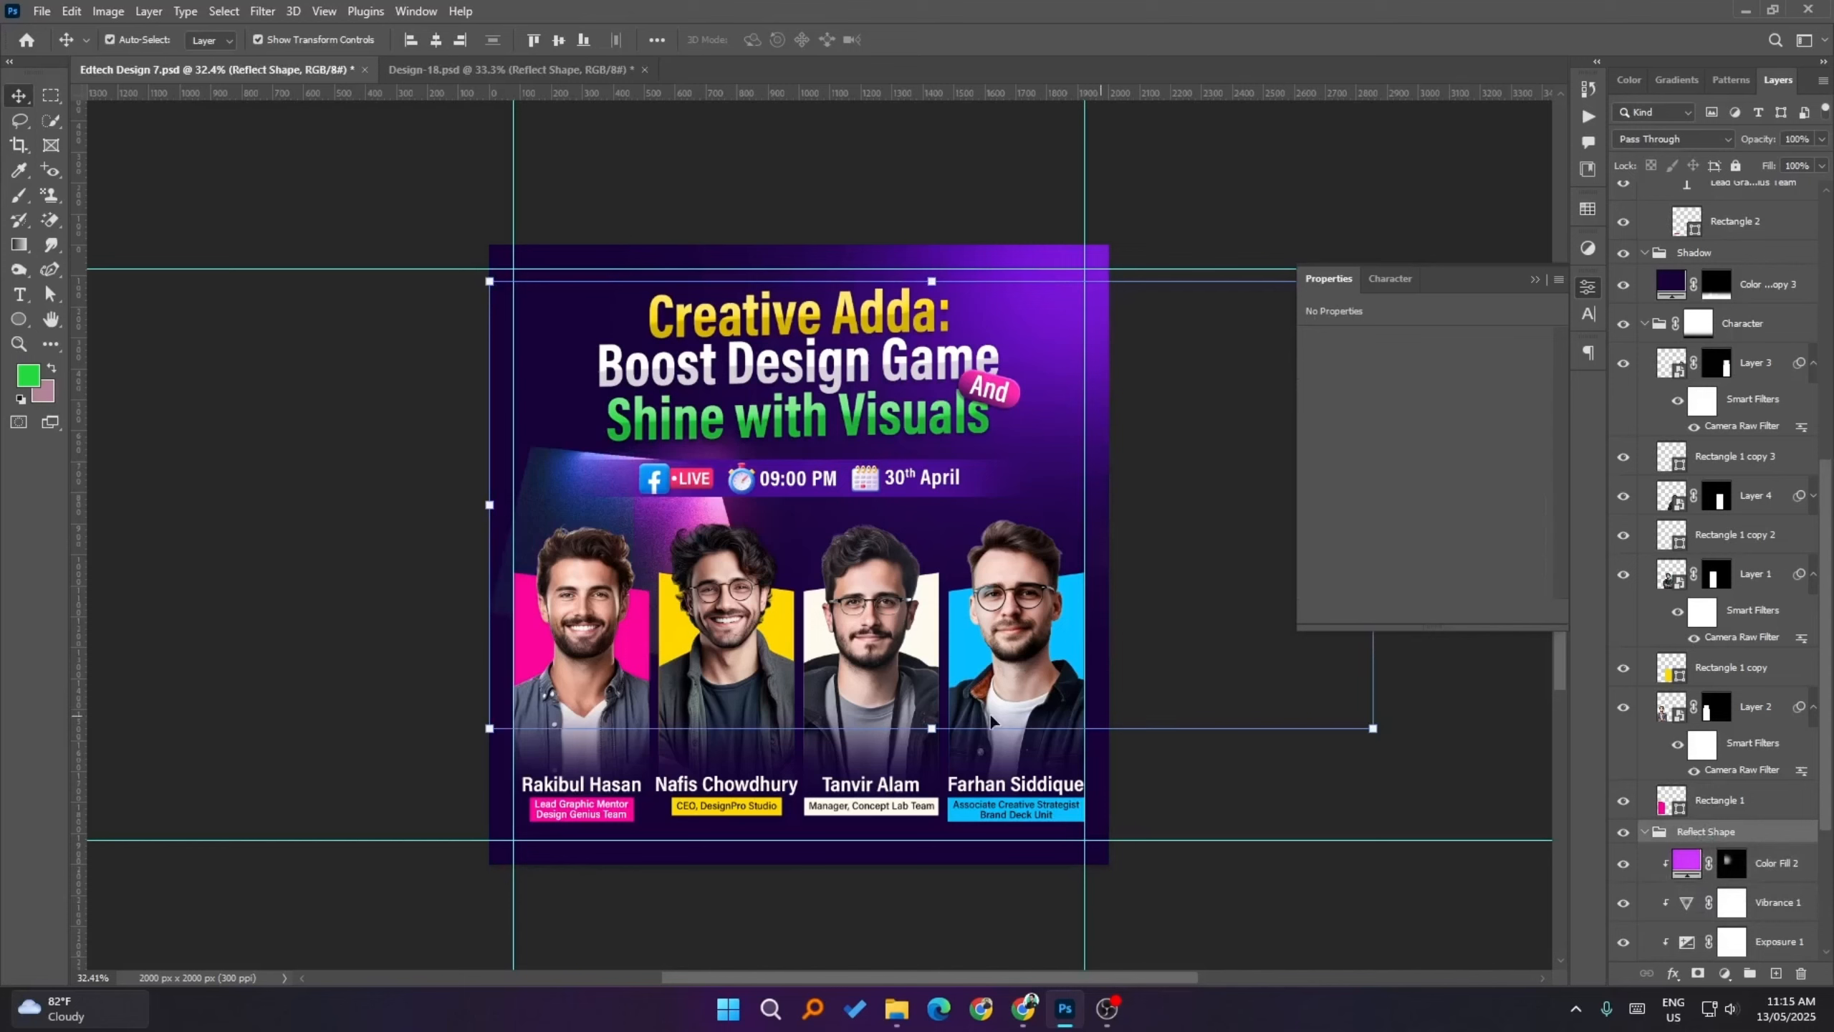
# - Shift the pasted shapes left and down and hide the Color Fill 2 layer
pyautogui.hotkey('ctrl', 't')
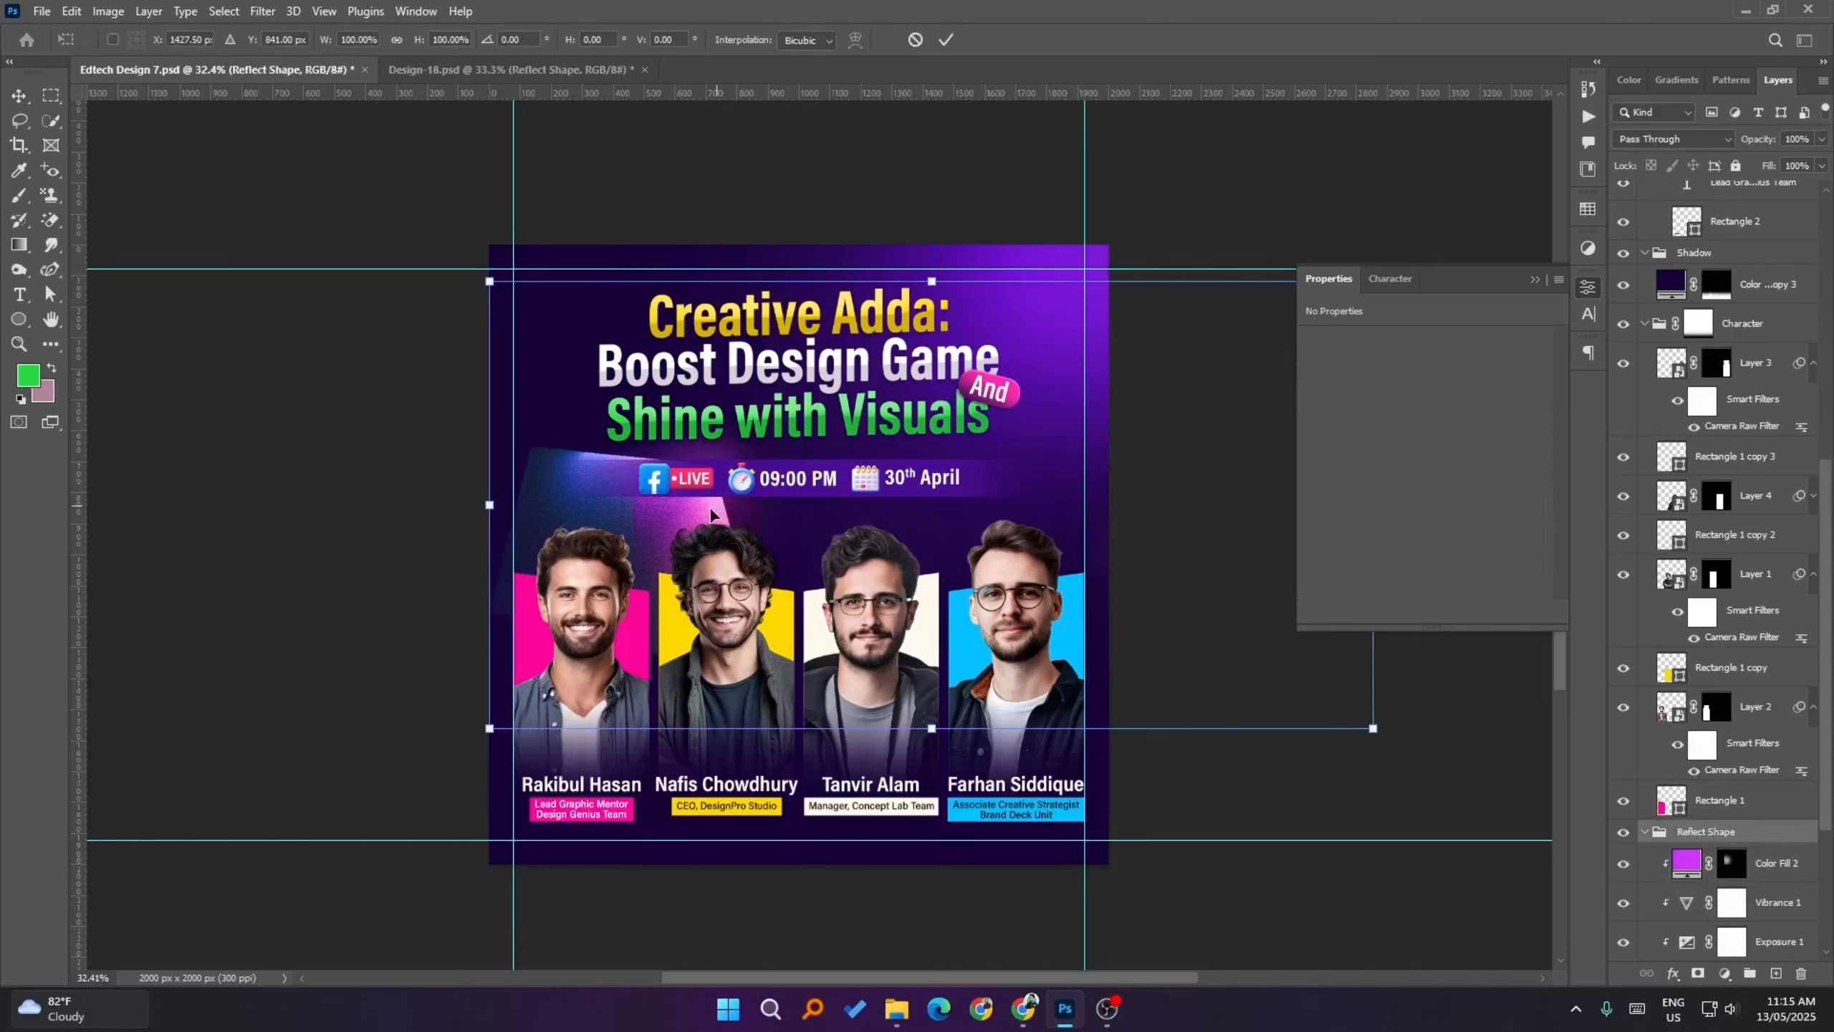
pyautogui.moveTo(711, 512); pyautogui.dragTo(633, 438)
pyautogui.click(1732, 858)
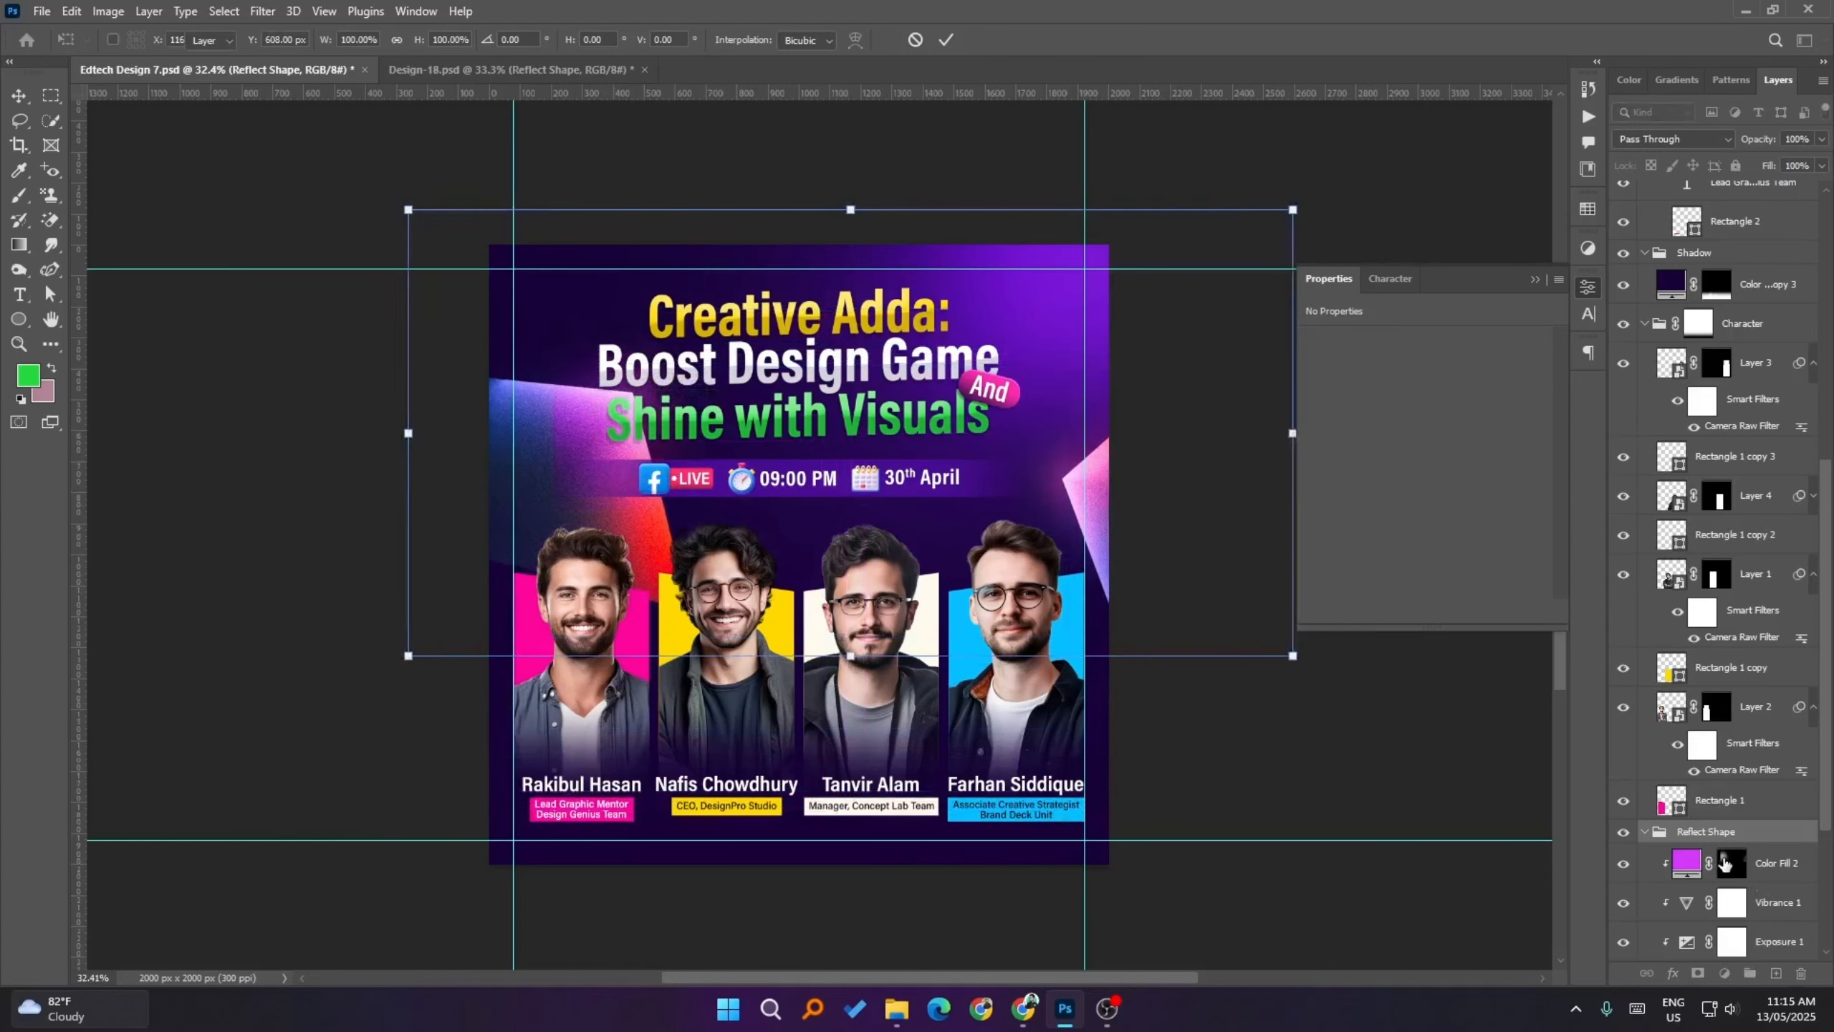
pyautogui.click(1623, 863)
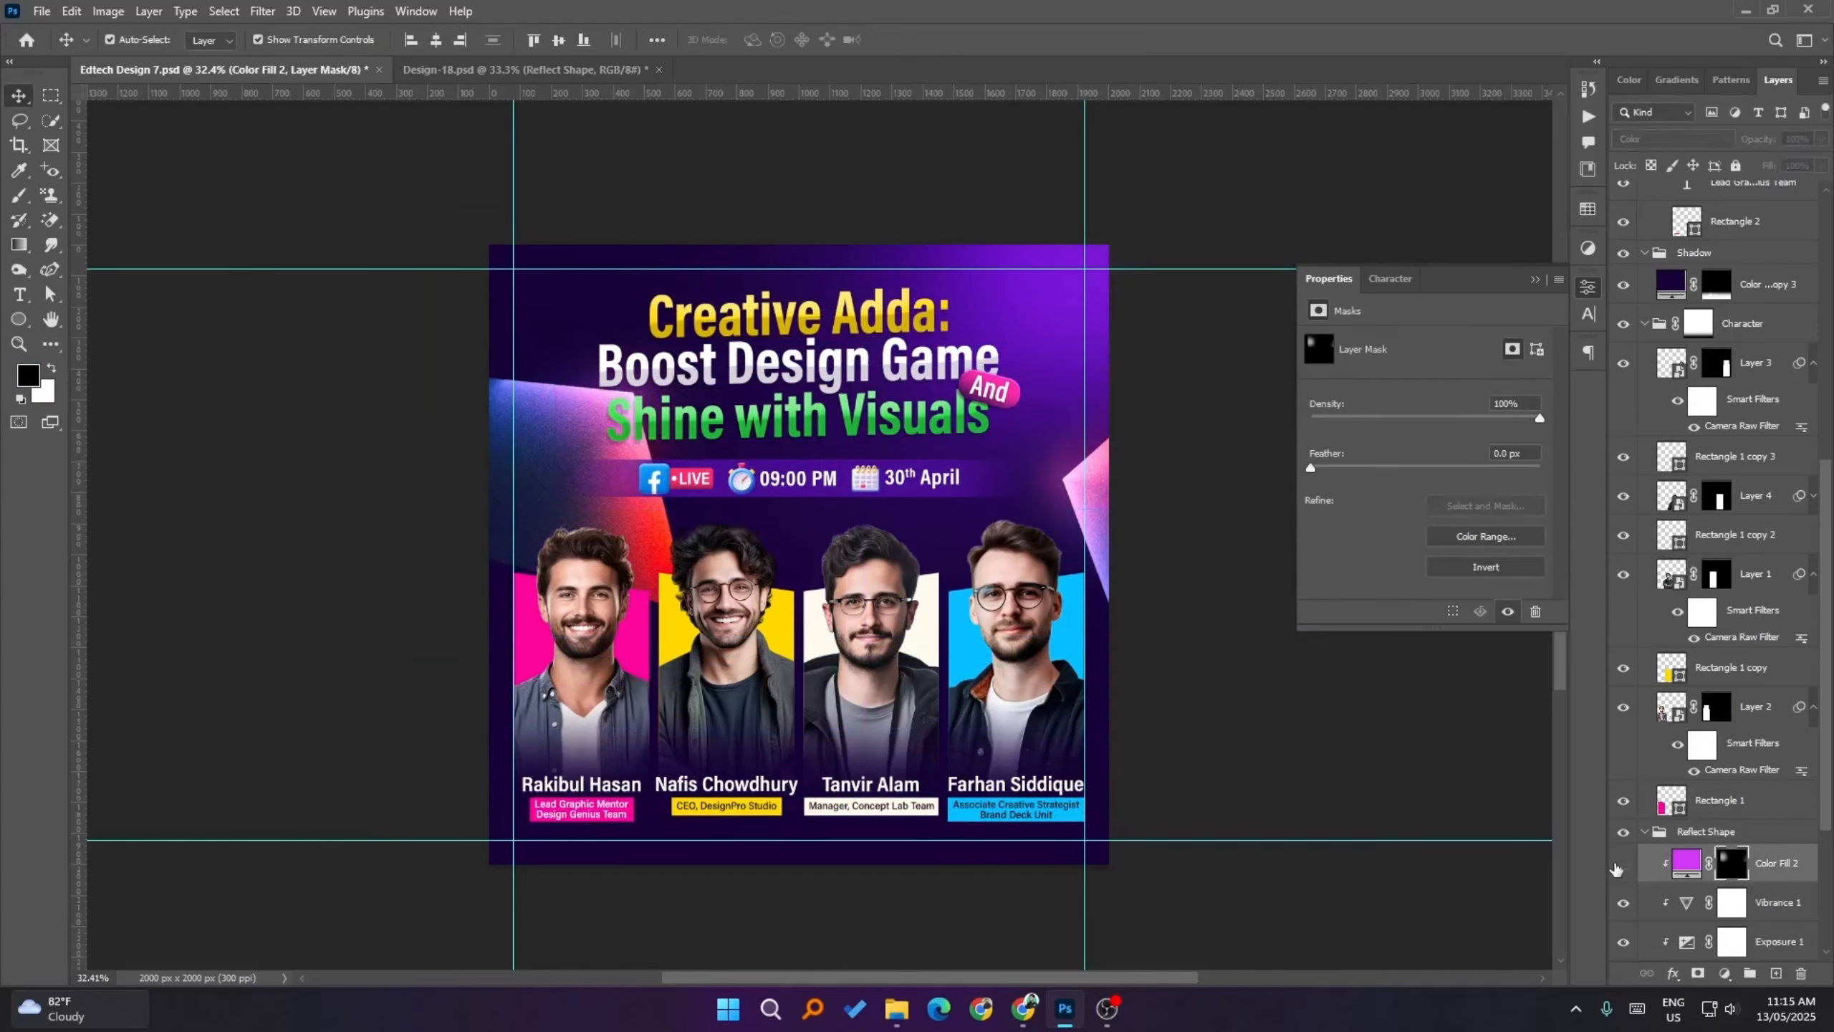
pyautogui.scroll(-2, 1704, 866)
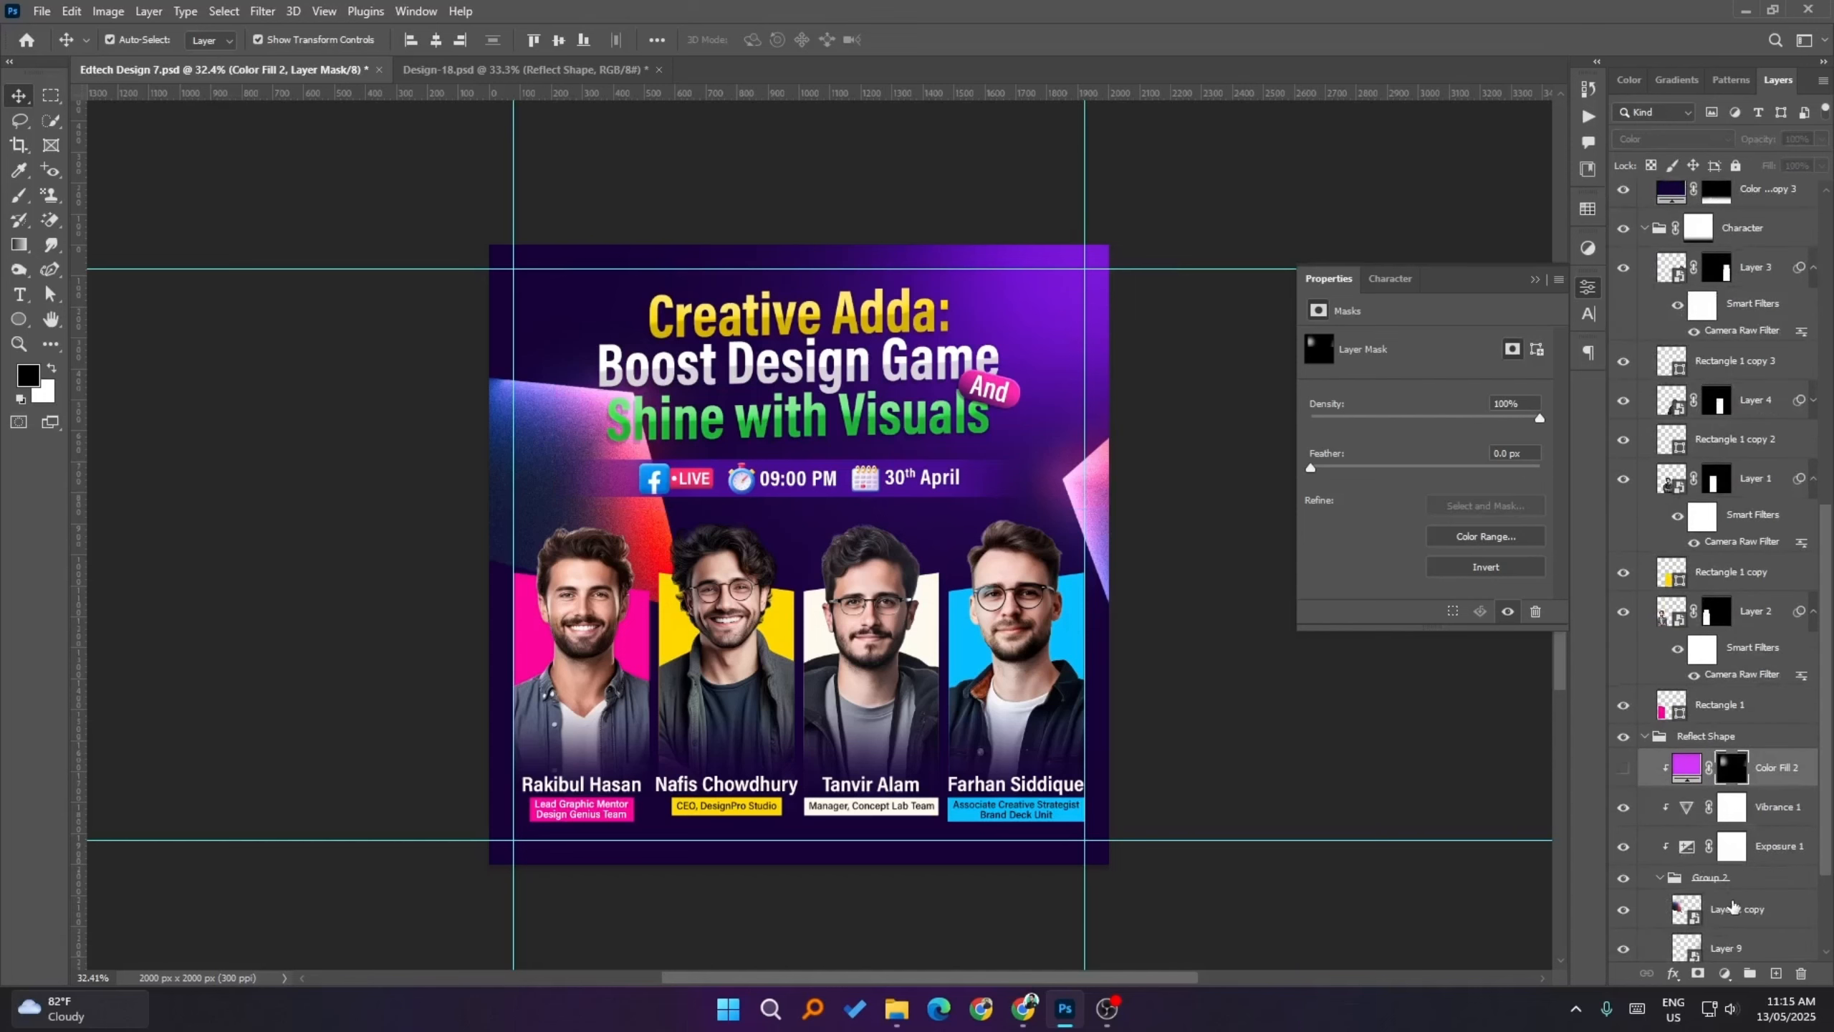
pyautogui.click(1733, 907)
pyautogui.scroll(-3, 1735, 867)
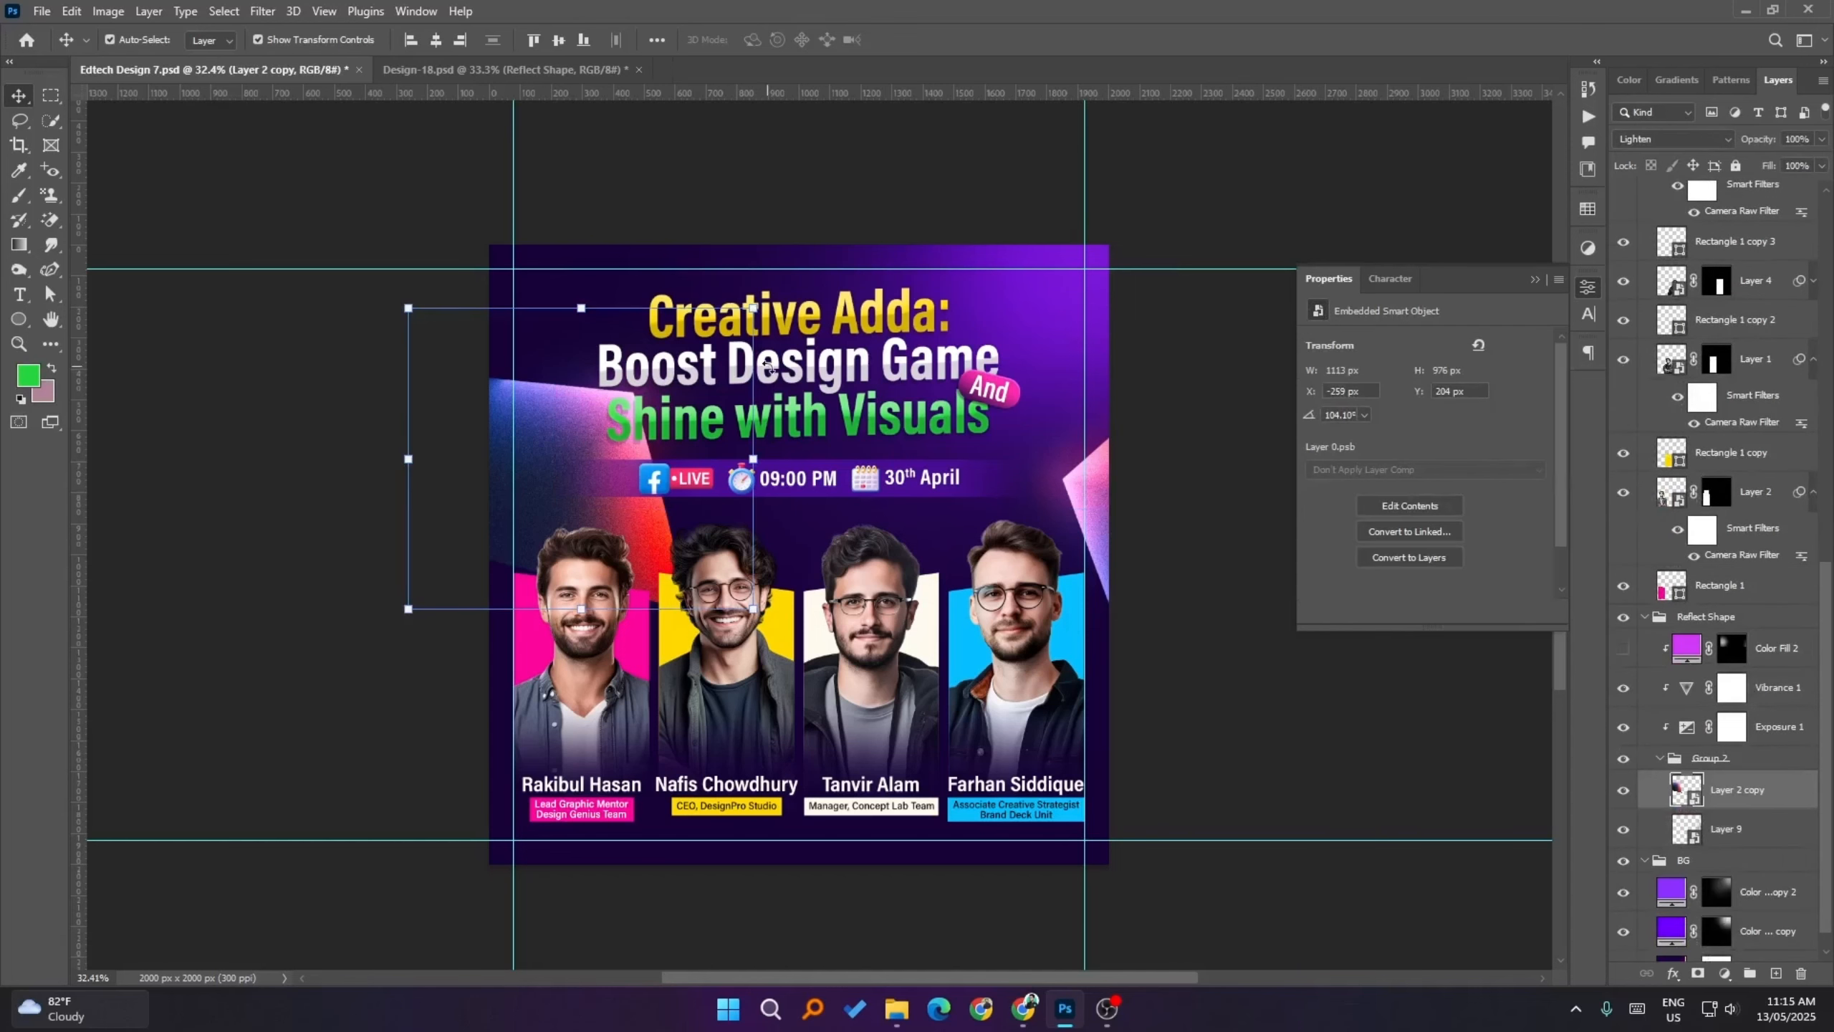
# - Rotate the Layer 2 copy pink shape to about -173° and place it top-left
pyautogui.moveTo(765, 295); pyautogui.dragTo(476, 253)
pyautogui.moveTo(671, 442); pyautogui.dragTo(605, 361)
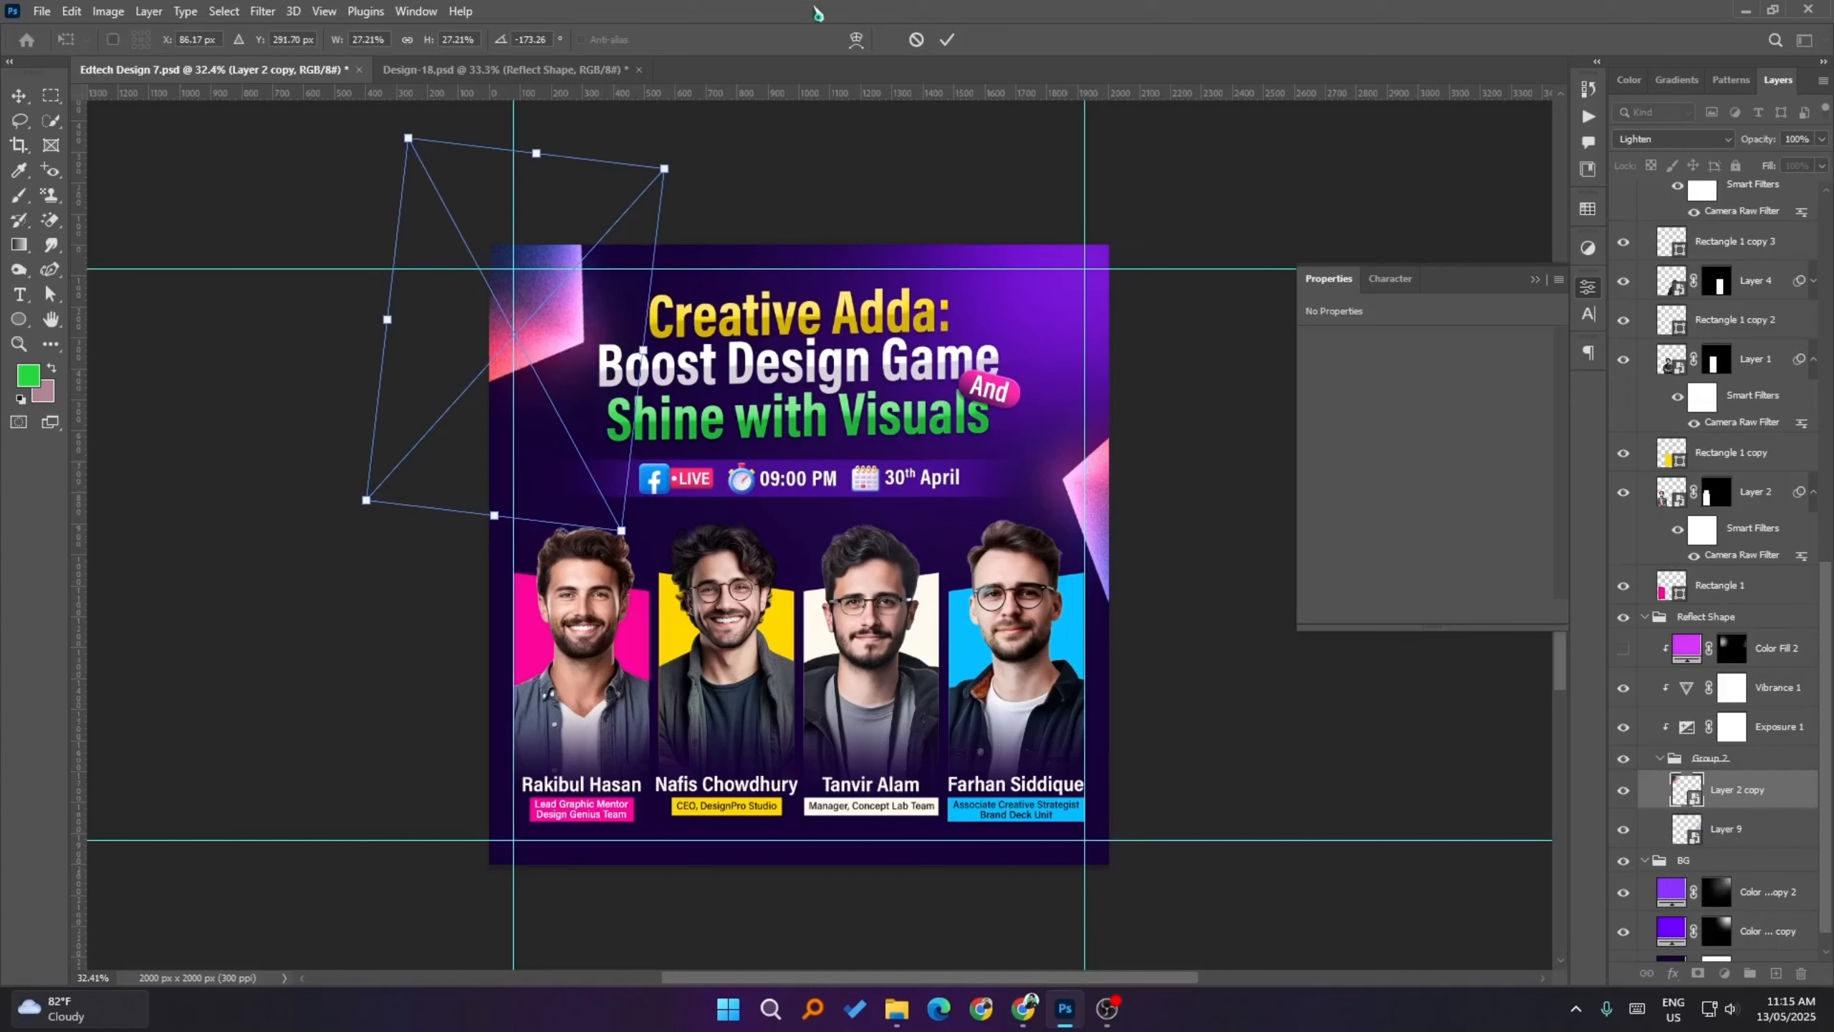
pyautogui.click(946, 39)
pyautogui.click(1170, 311)
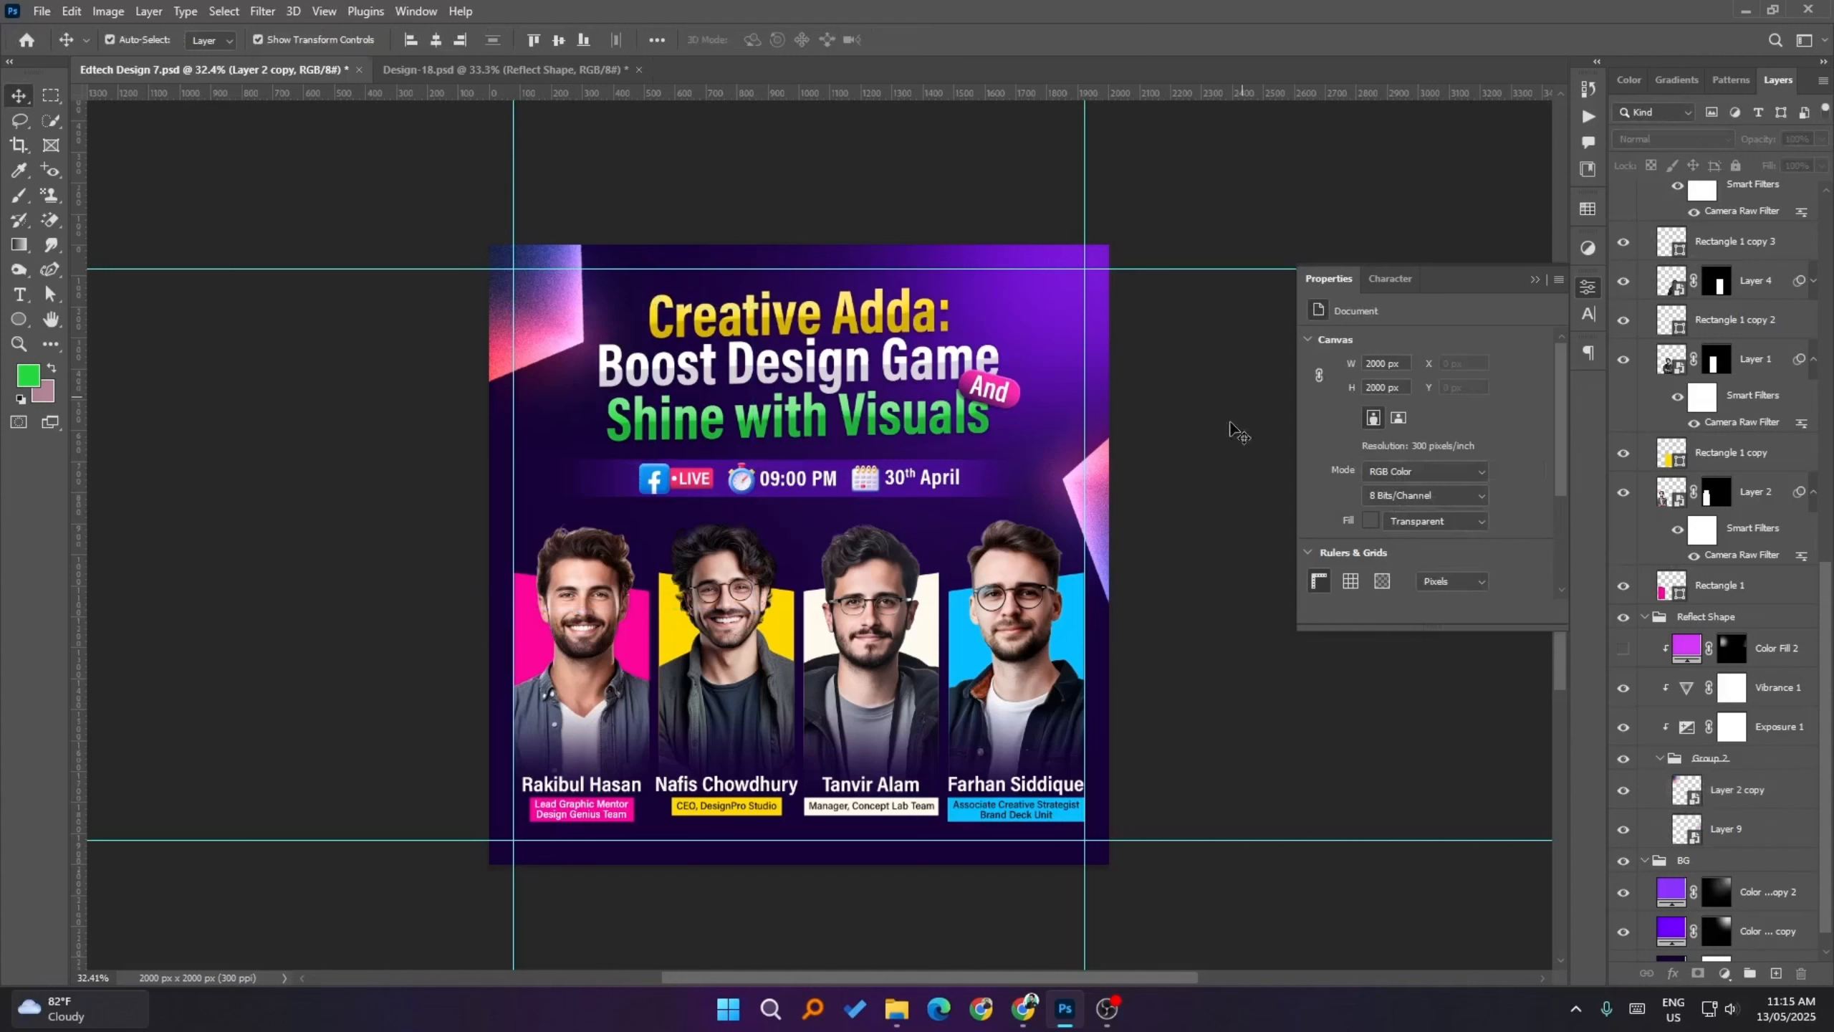
# - Rotate Layer 9's pink shape and move it to the flyer's right edge
pyautogui.click(1096, 490)
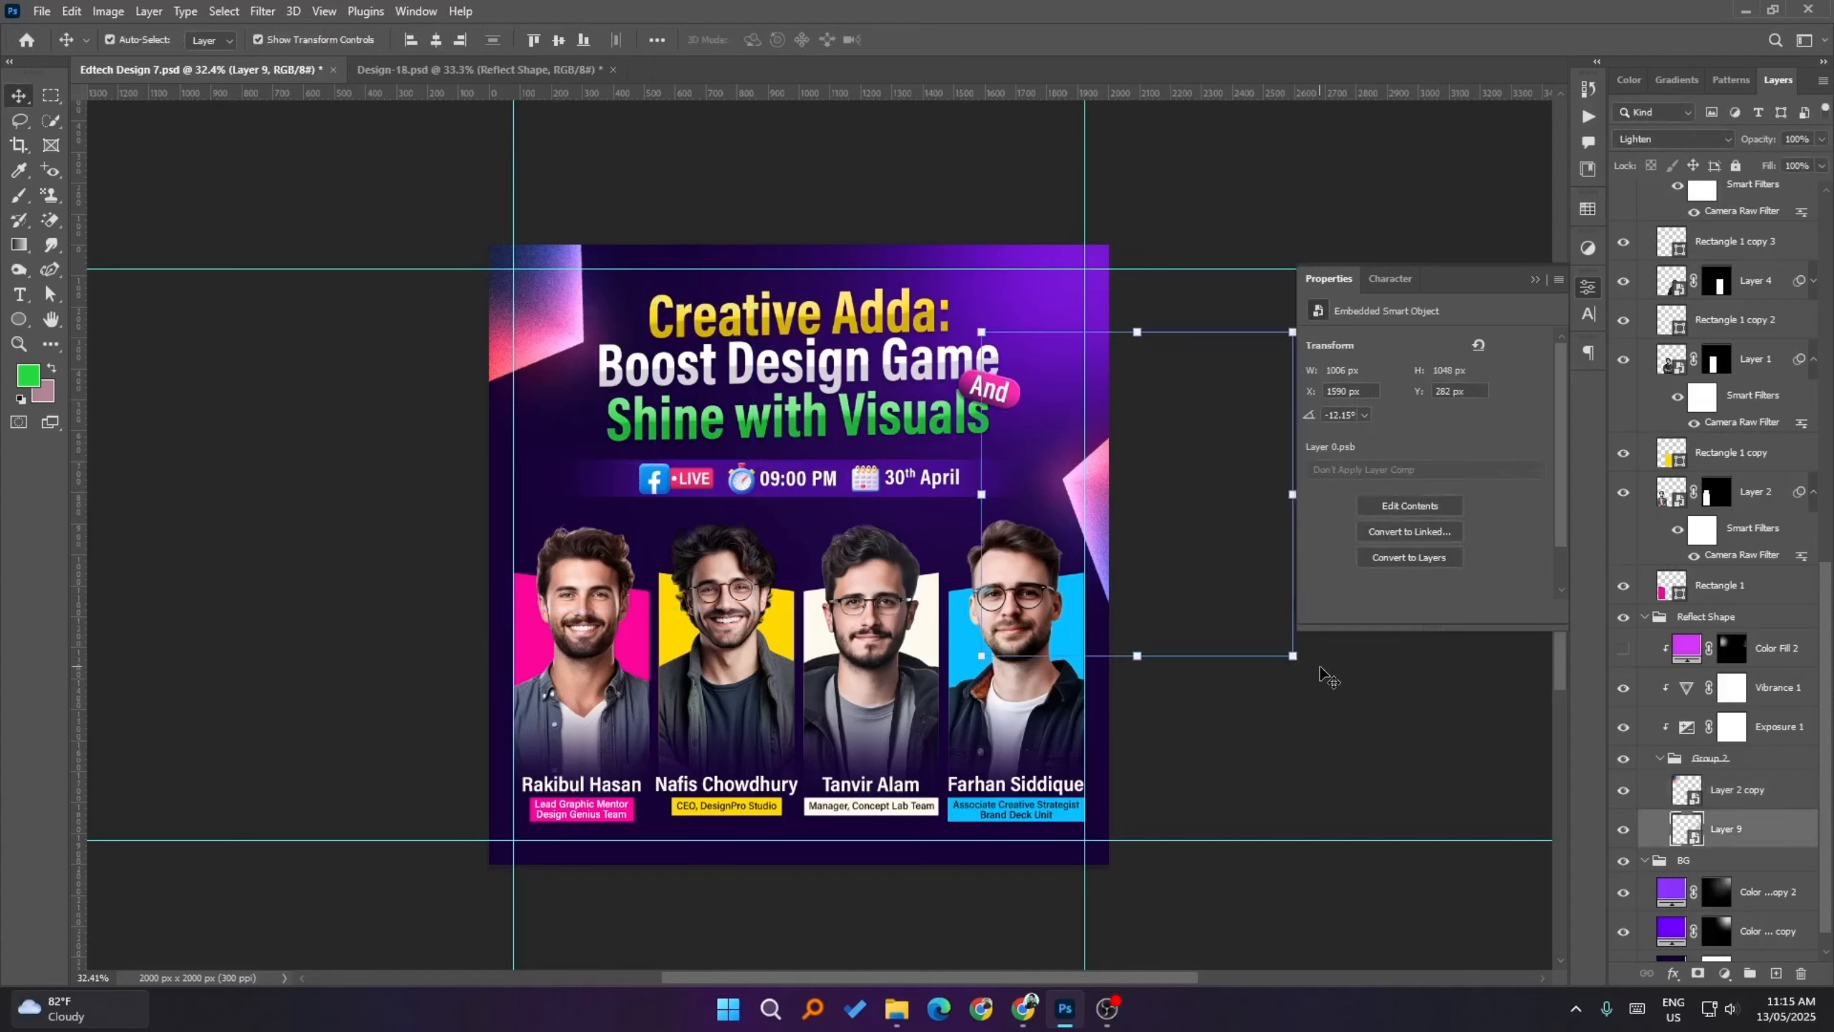
pyautogui.moveTo(1312, 671); pyautogui.dragTo(1321, 621)
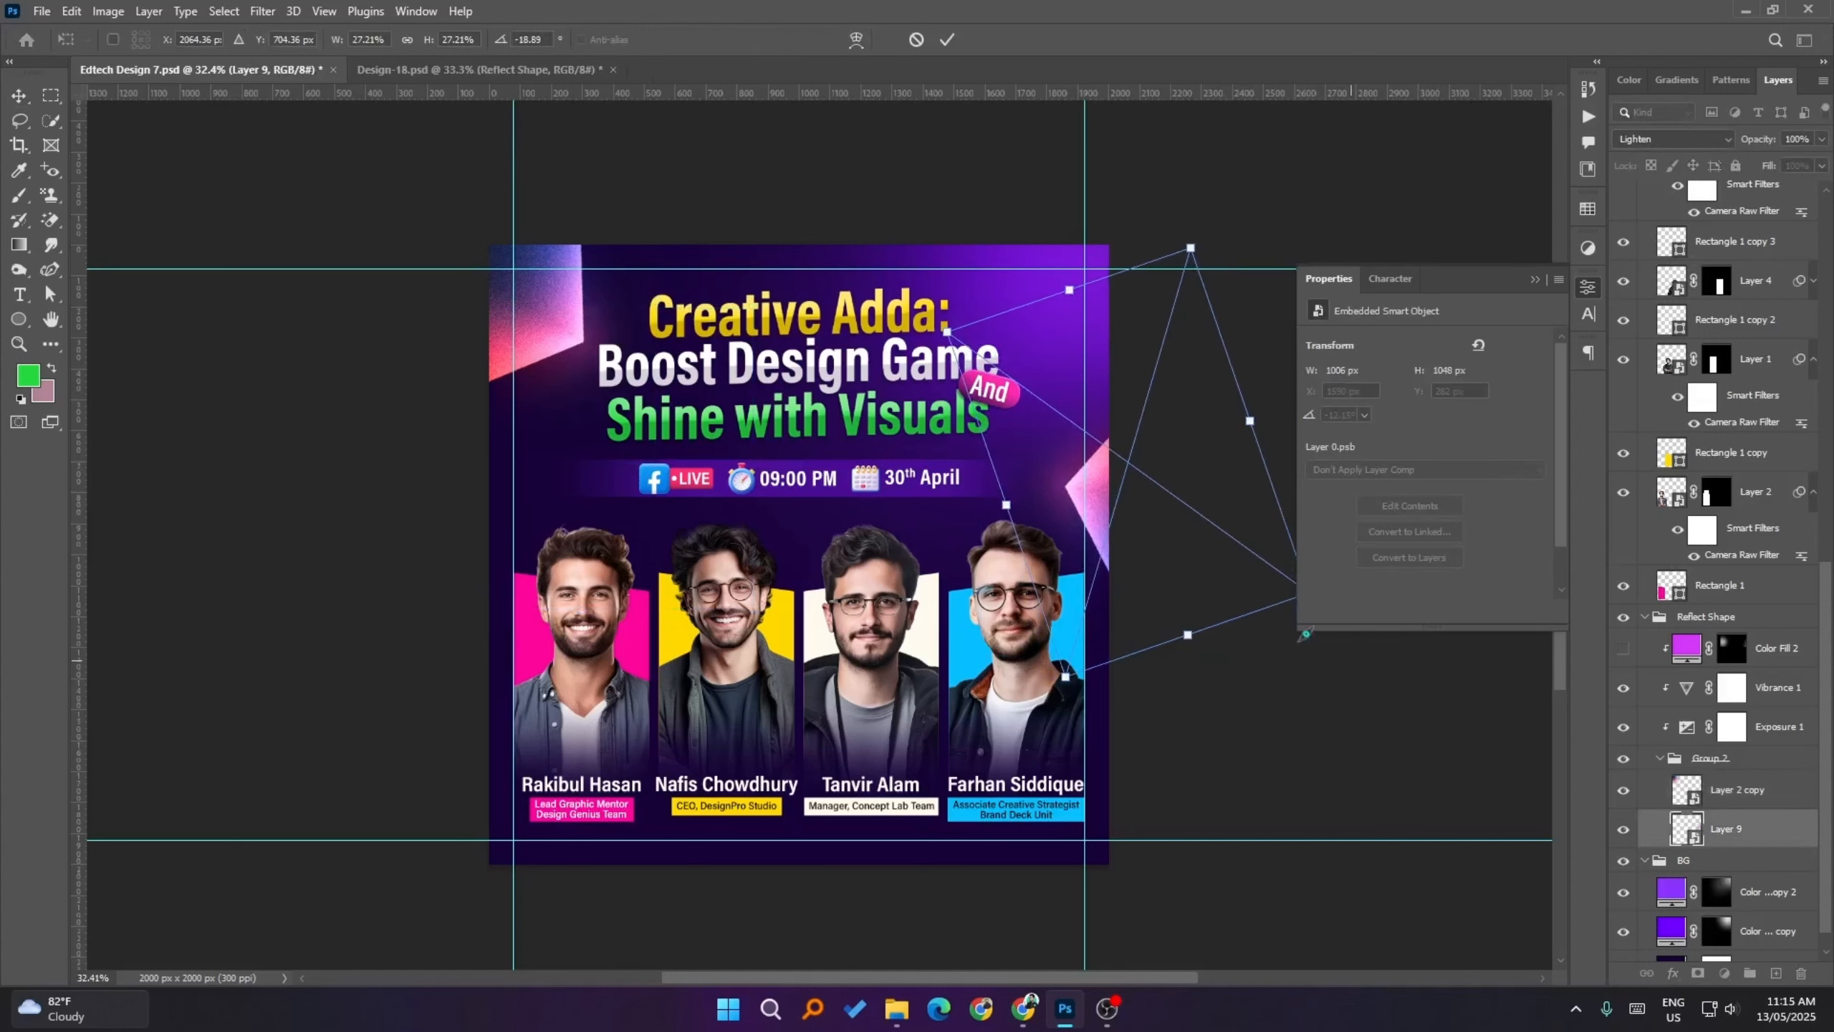
pyautogui.moveTo(1129, 462); pyautogui.dragTo(1126, 420)
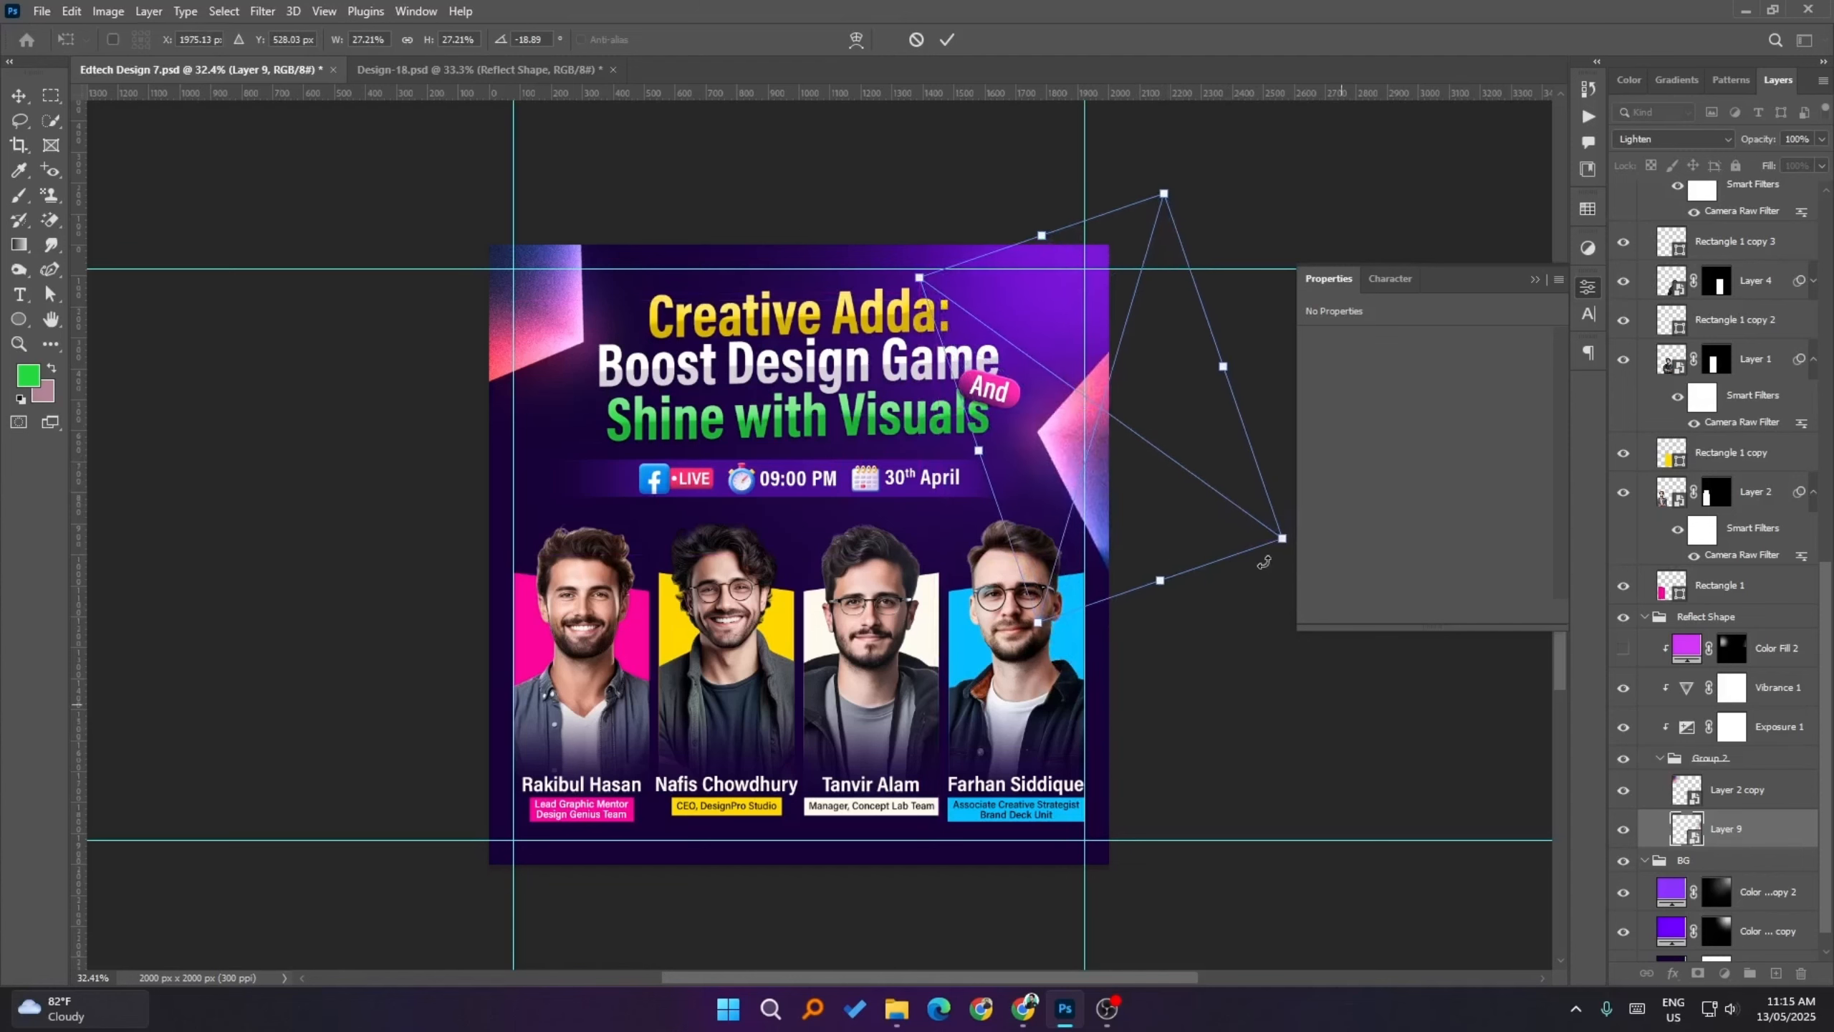
pyautogui.click(947, 38)
pyautogui.click(567, 332)
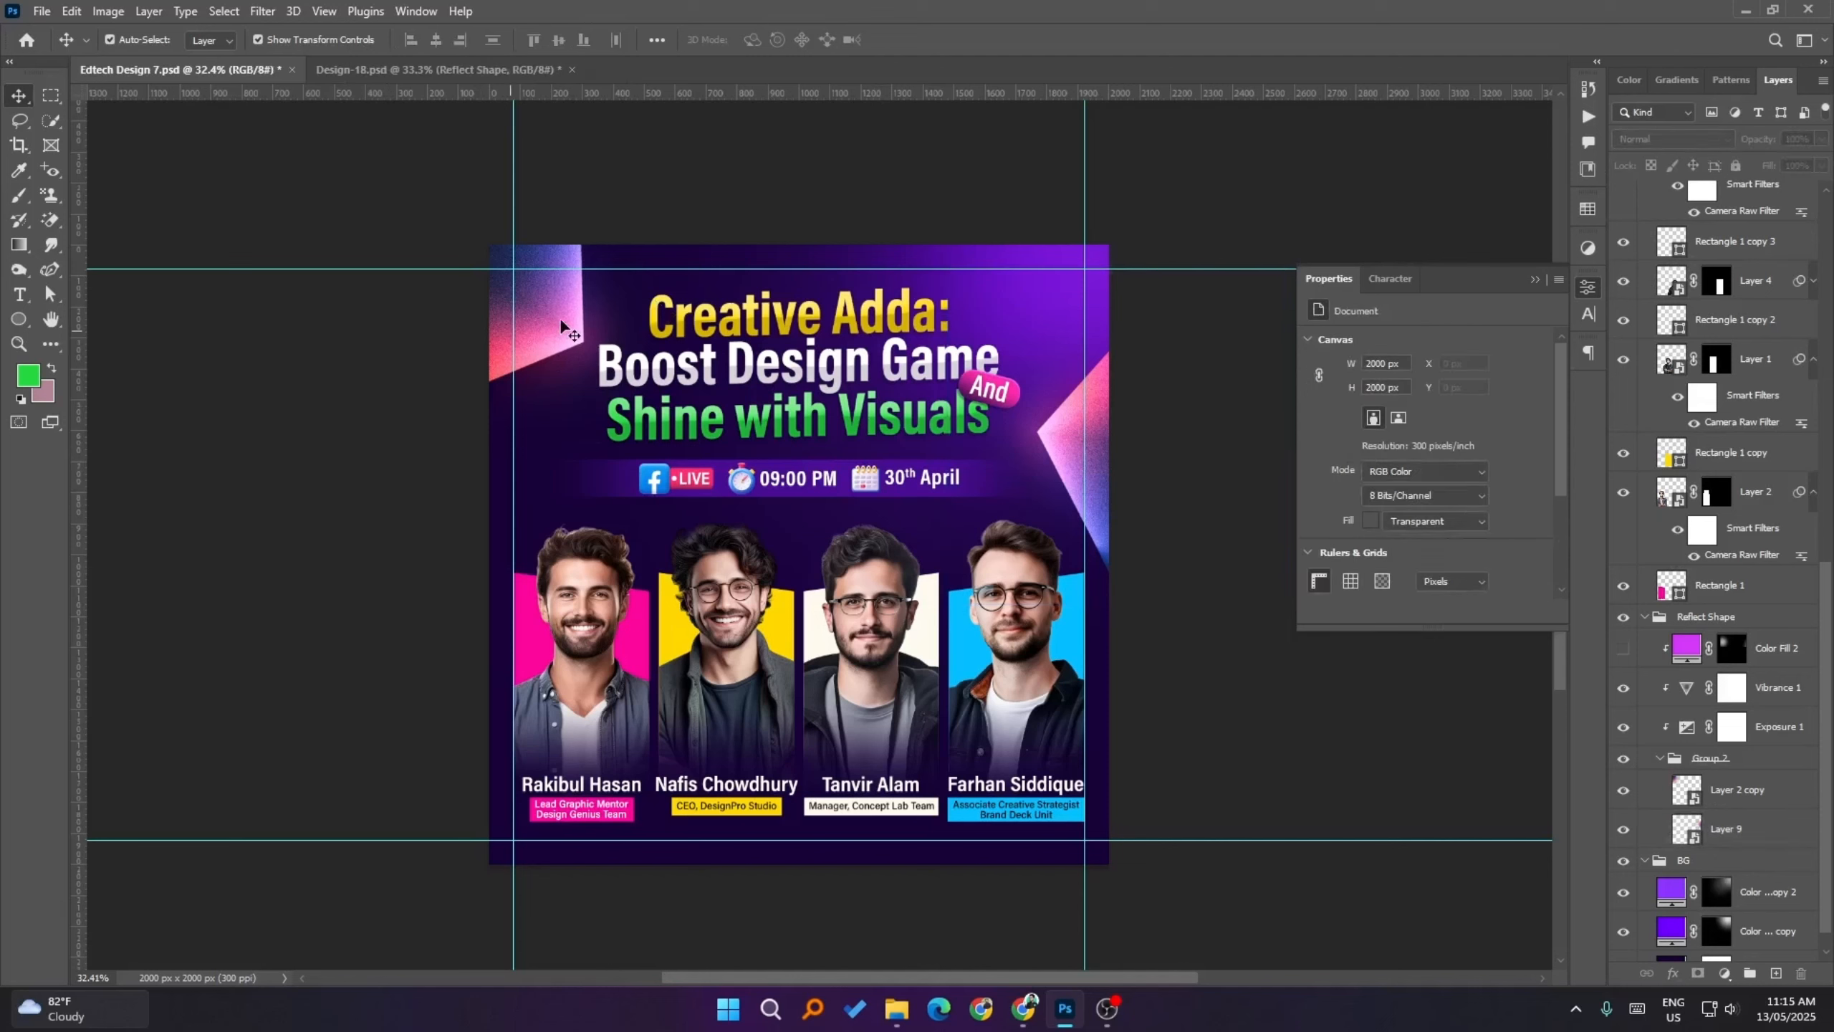
# - Shift the top-left pink shape left and down and refine its rotation
pyautogui.moveTo(566, 333); pyautogui.dragTo(546, 380)
pyautogui.moveTo(652, 179); pyautogui.dragTo(615, 148)
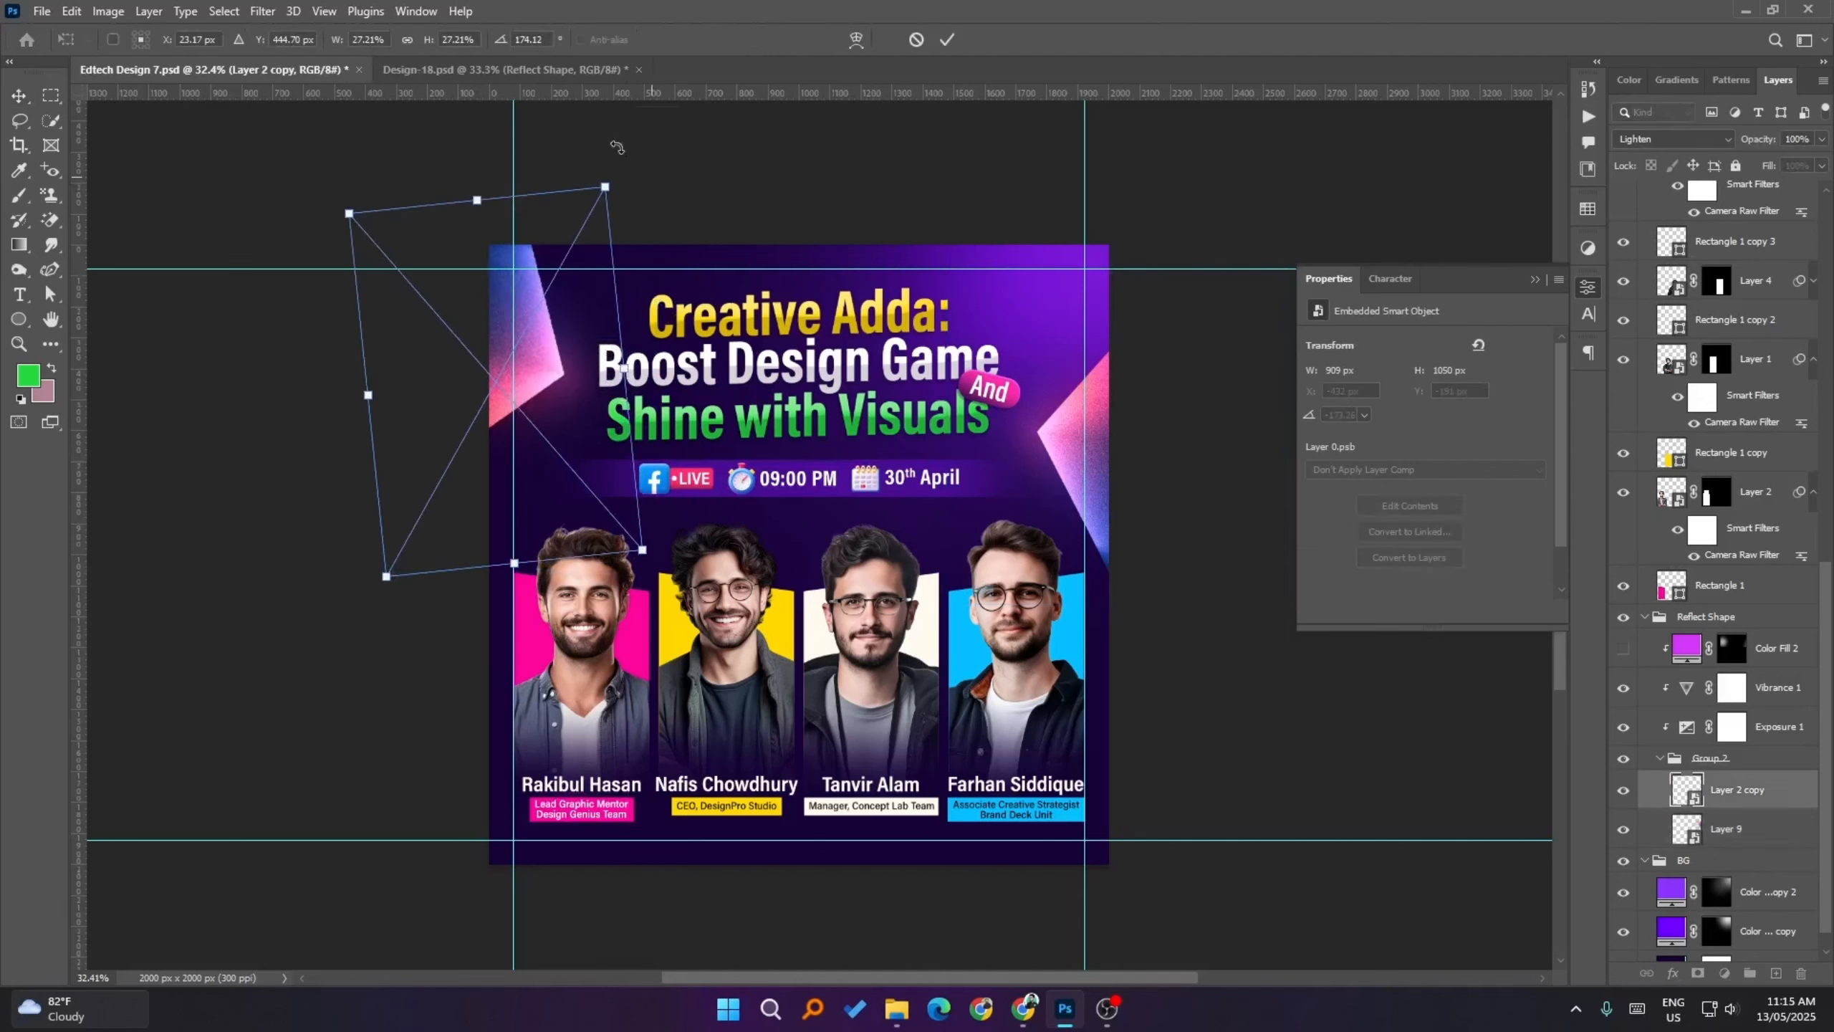
pyautogui.click(1227, 729)
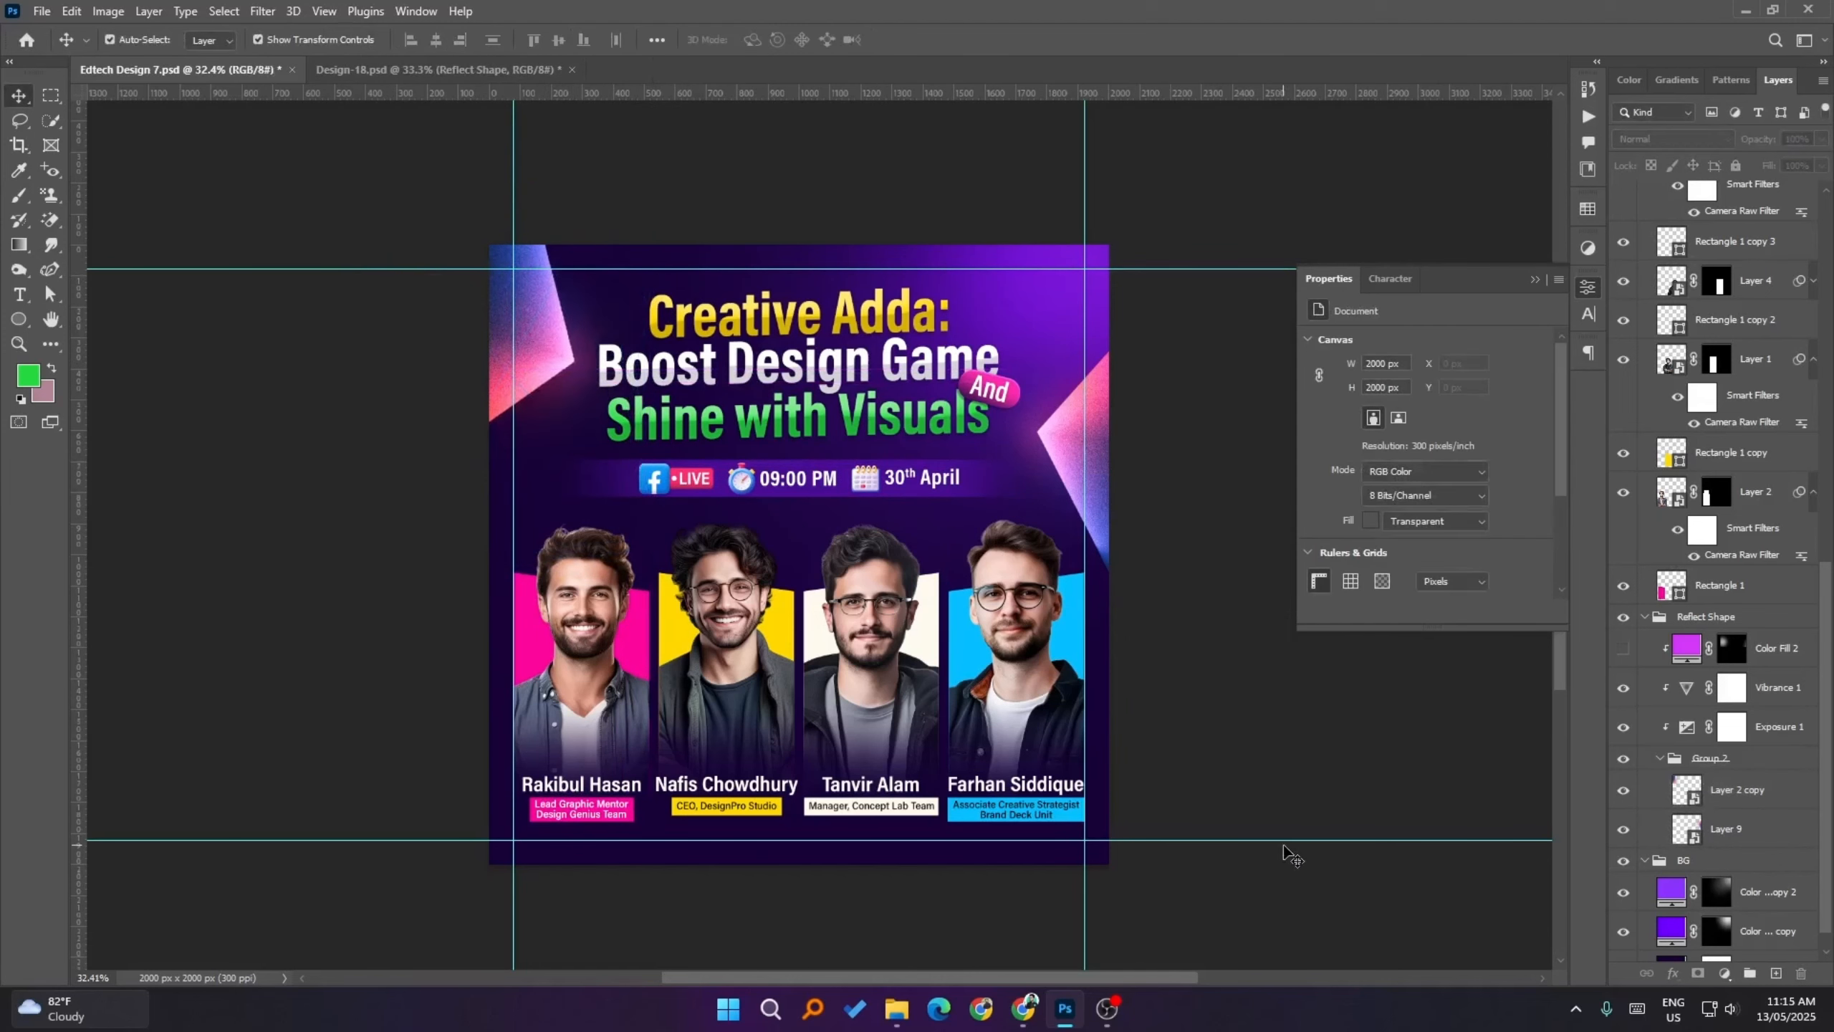
pyautogui.click(575, 324)
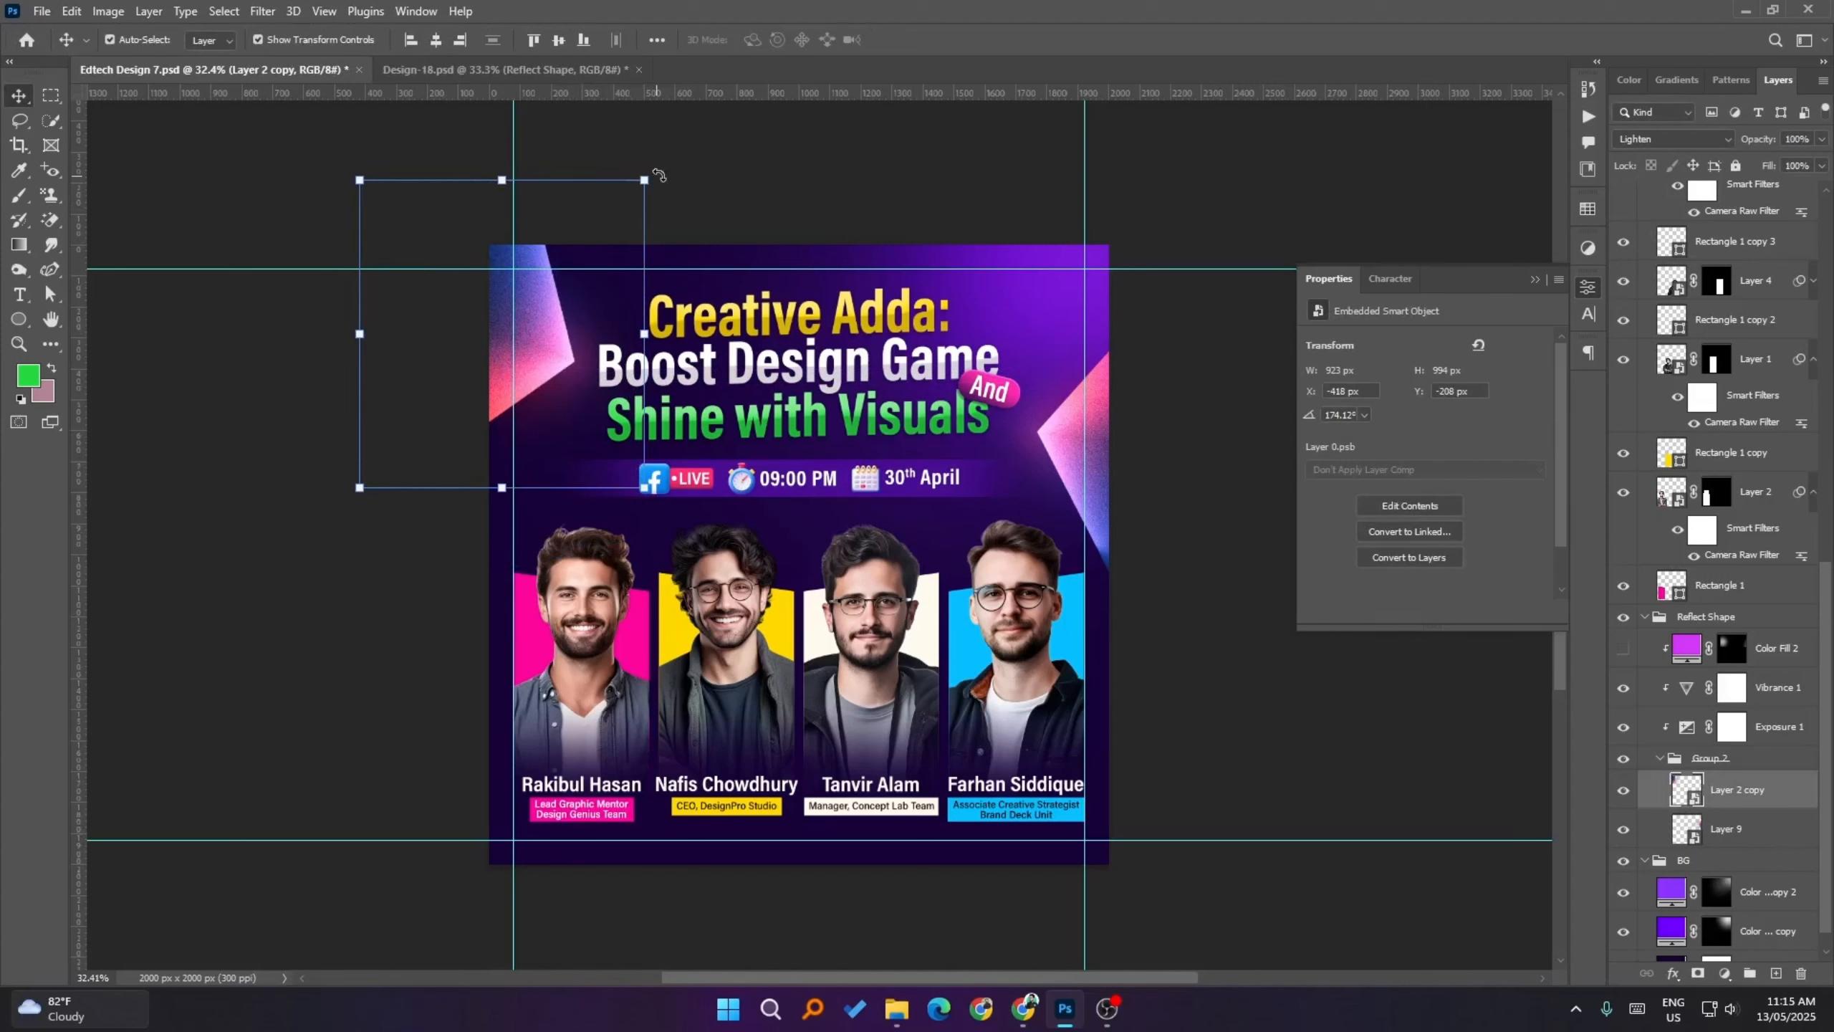
pyautogui.moveTo(660, 175); pyautogui.dragTo(737, 189)
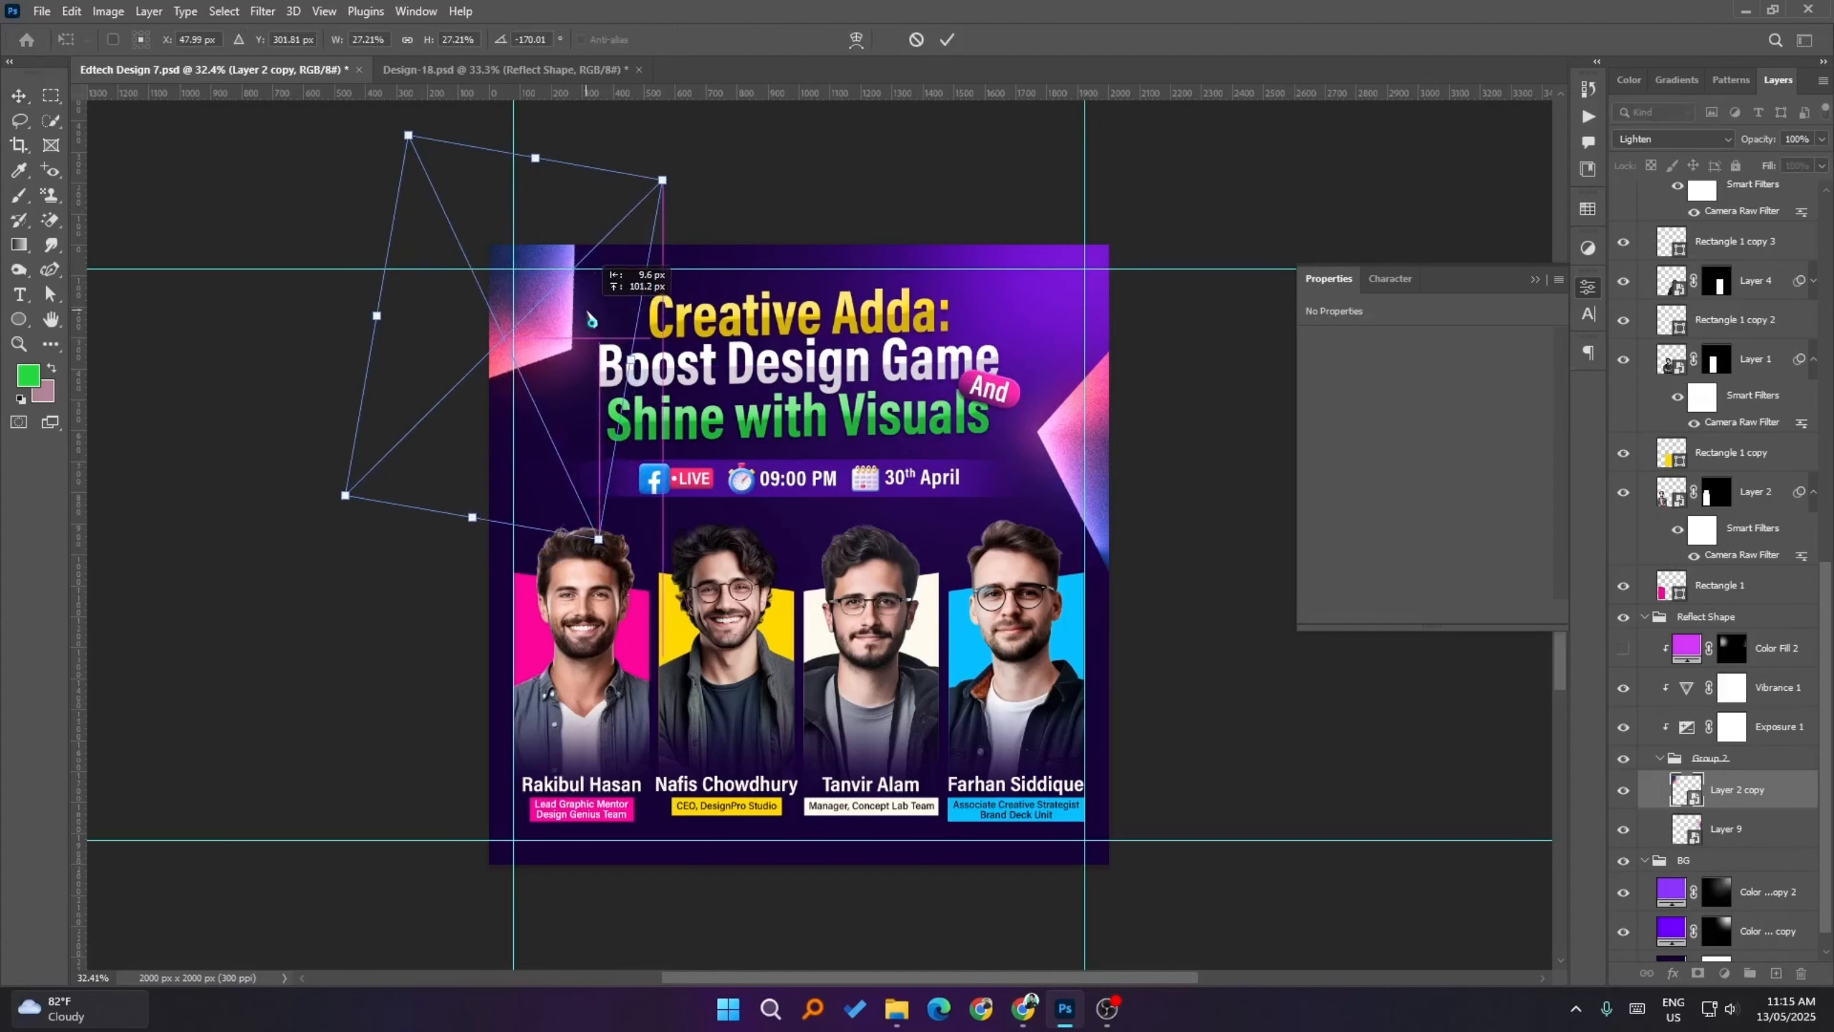
pyautogui.click(946, 39)
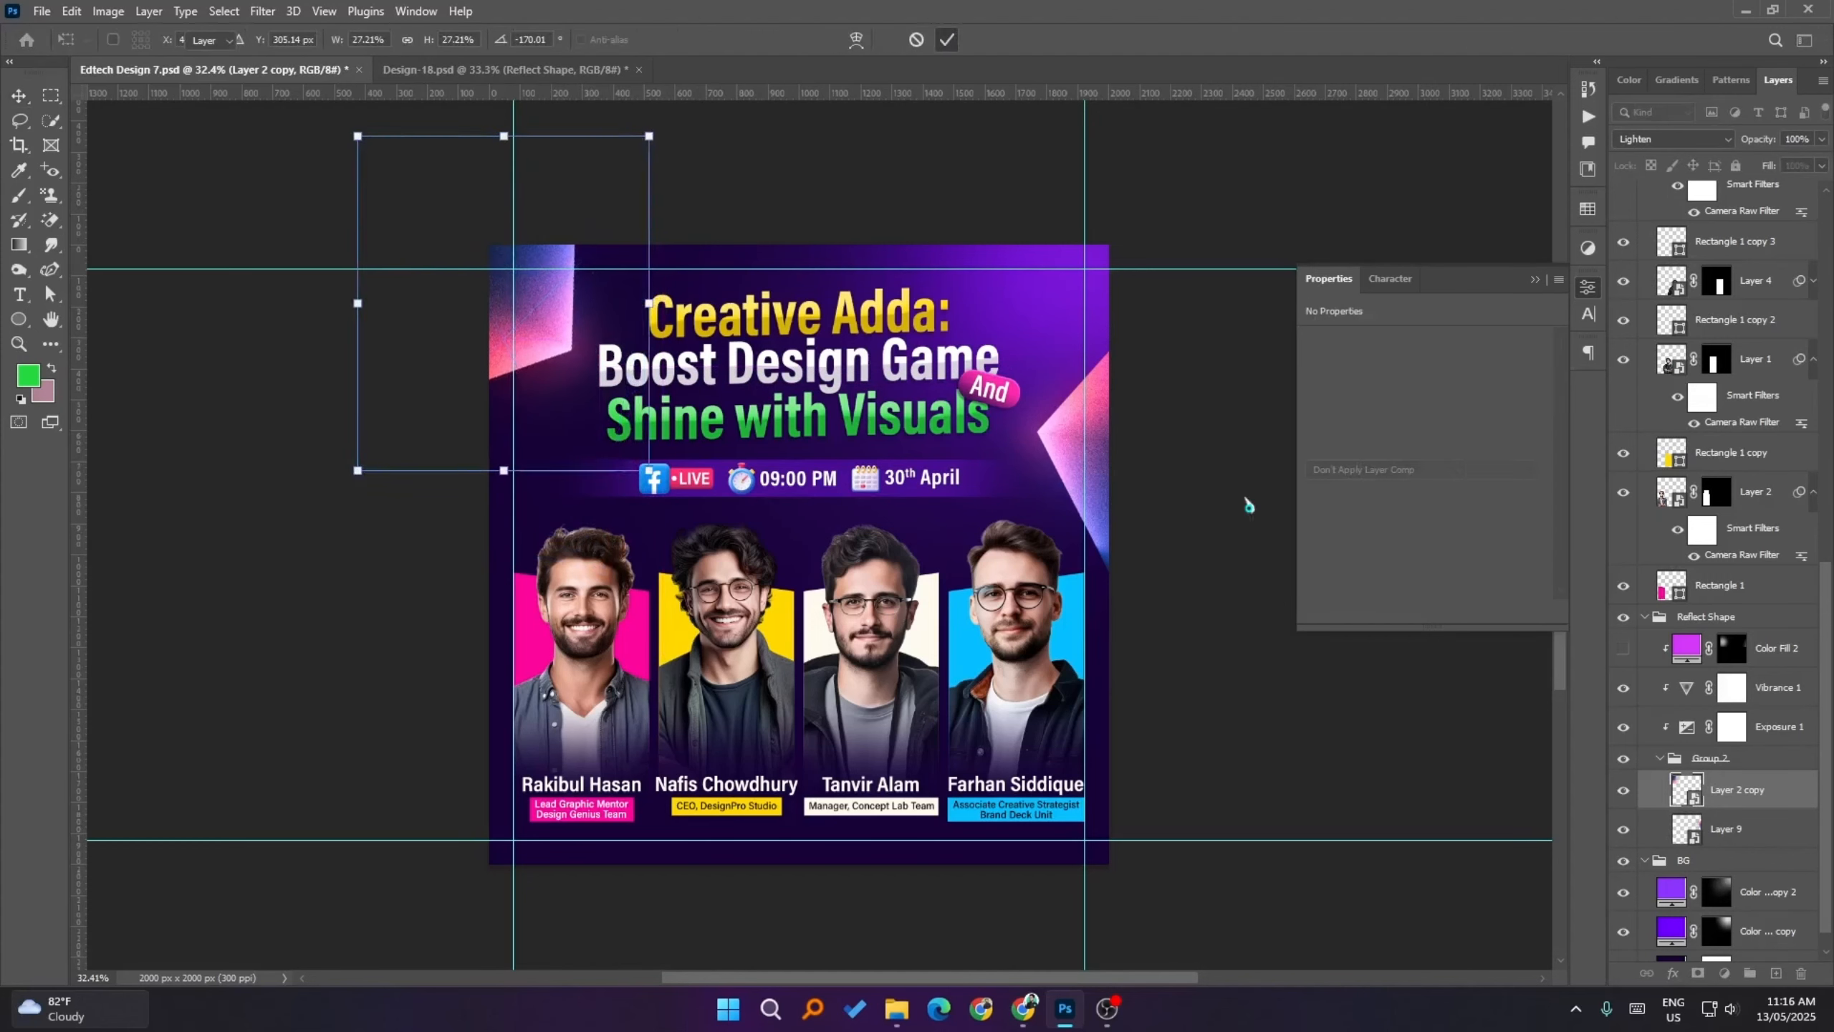
# - Rotate the right-edge pink shape to about -27.92°
pyautogui.click(1121, 445)
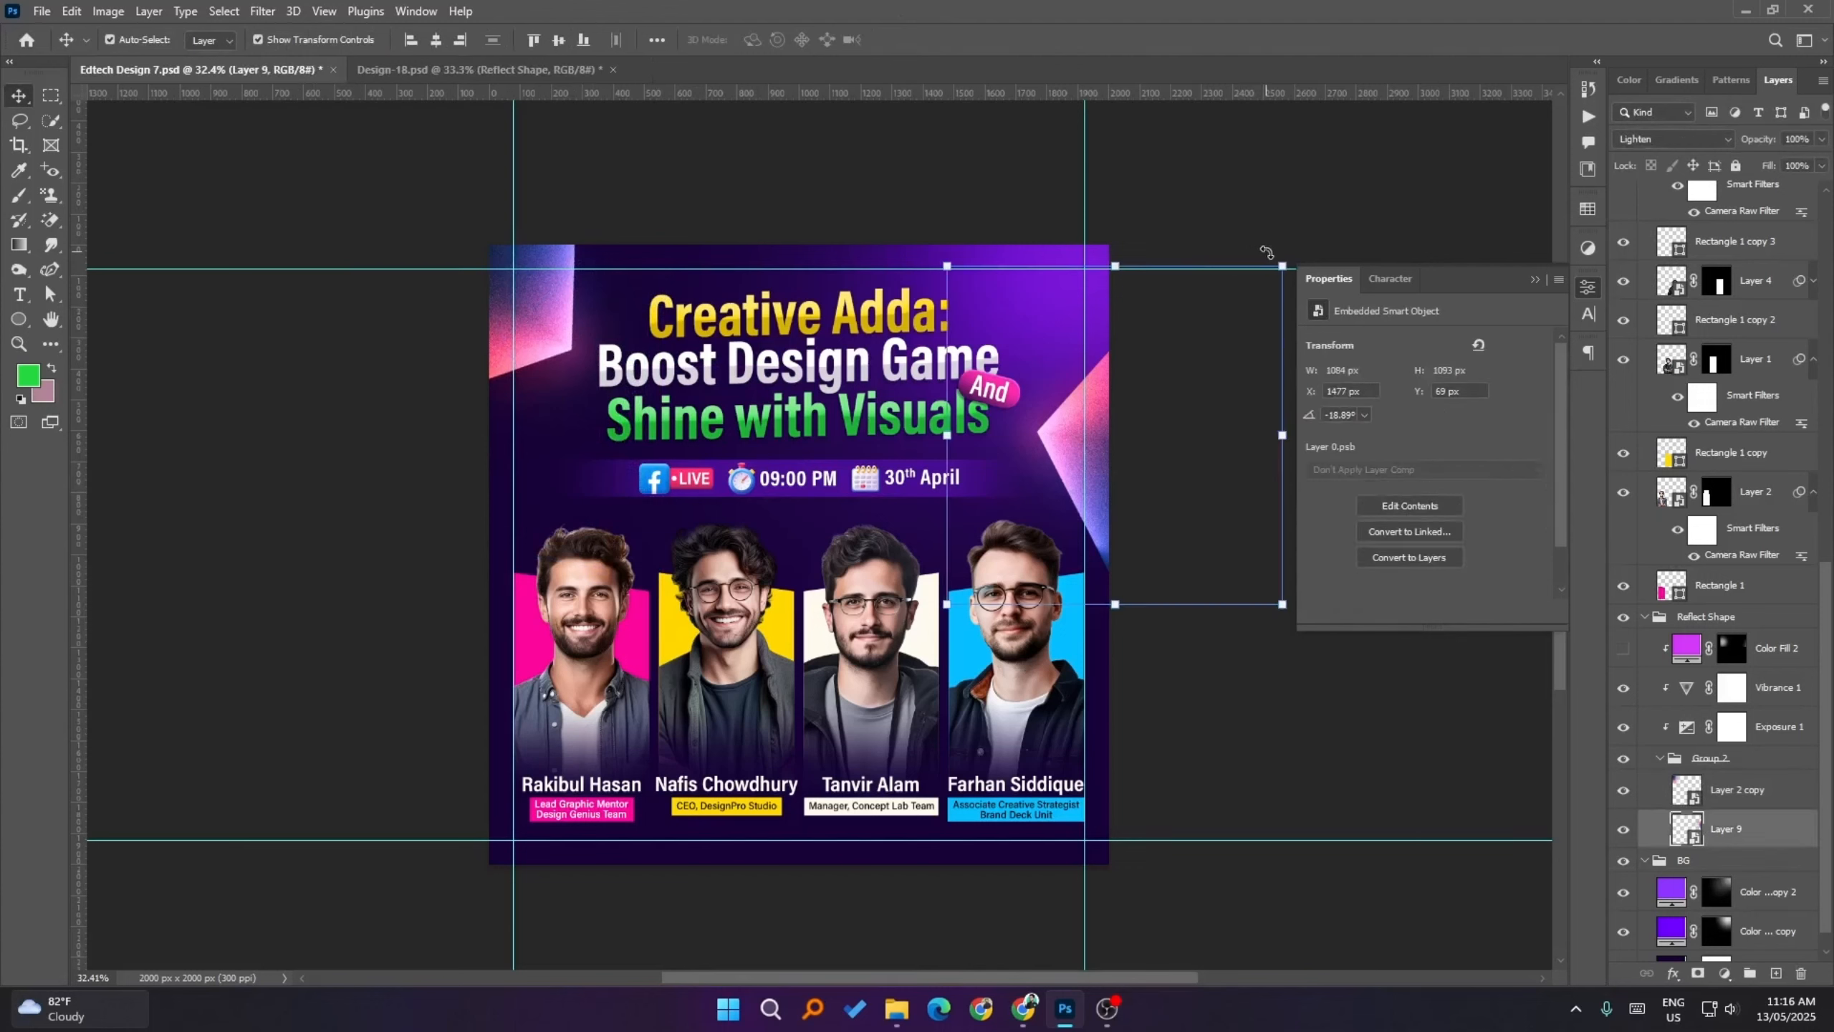
pyautogui.moveTo(1275, 253); pyautogui.dragTo(1265, 246)
pyautogui.moveTo(1249, 230); pyautogui.dragTo(1254, 237)
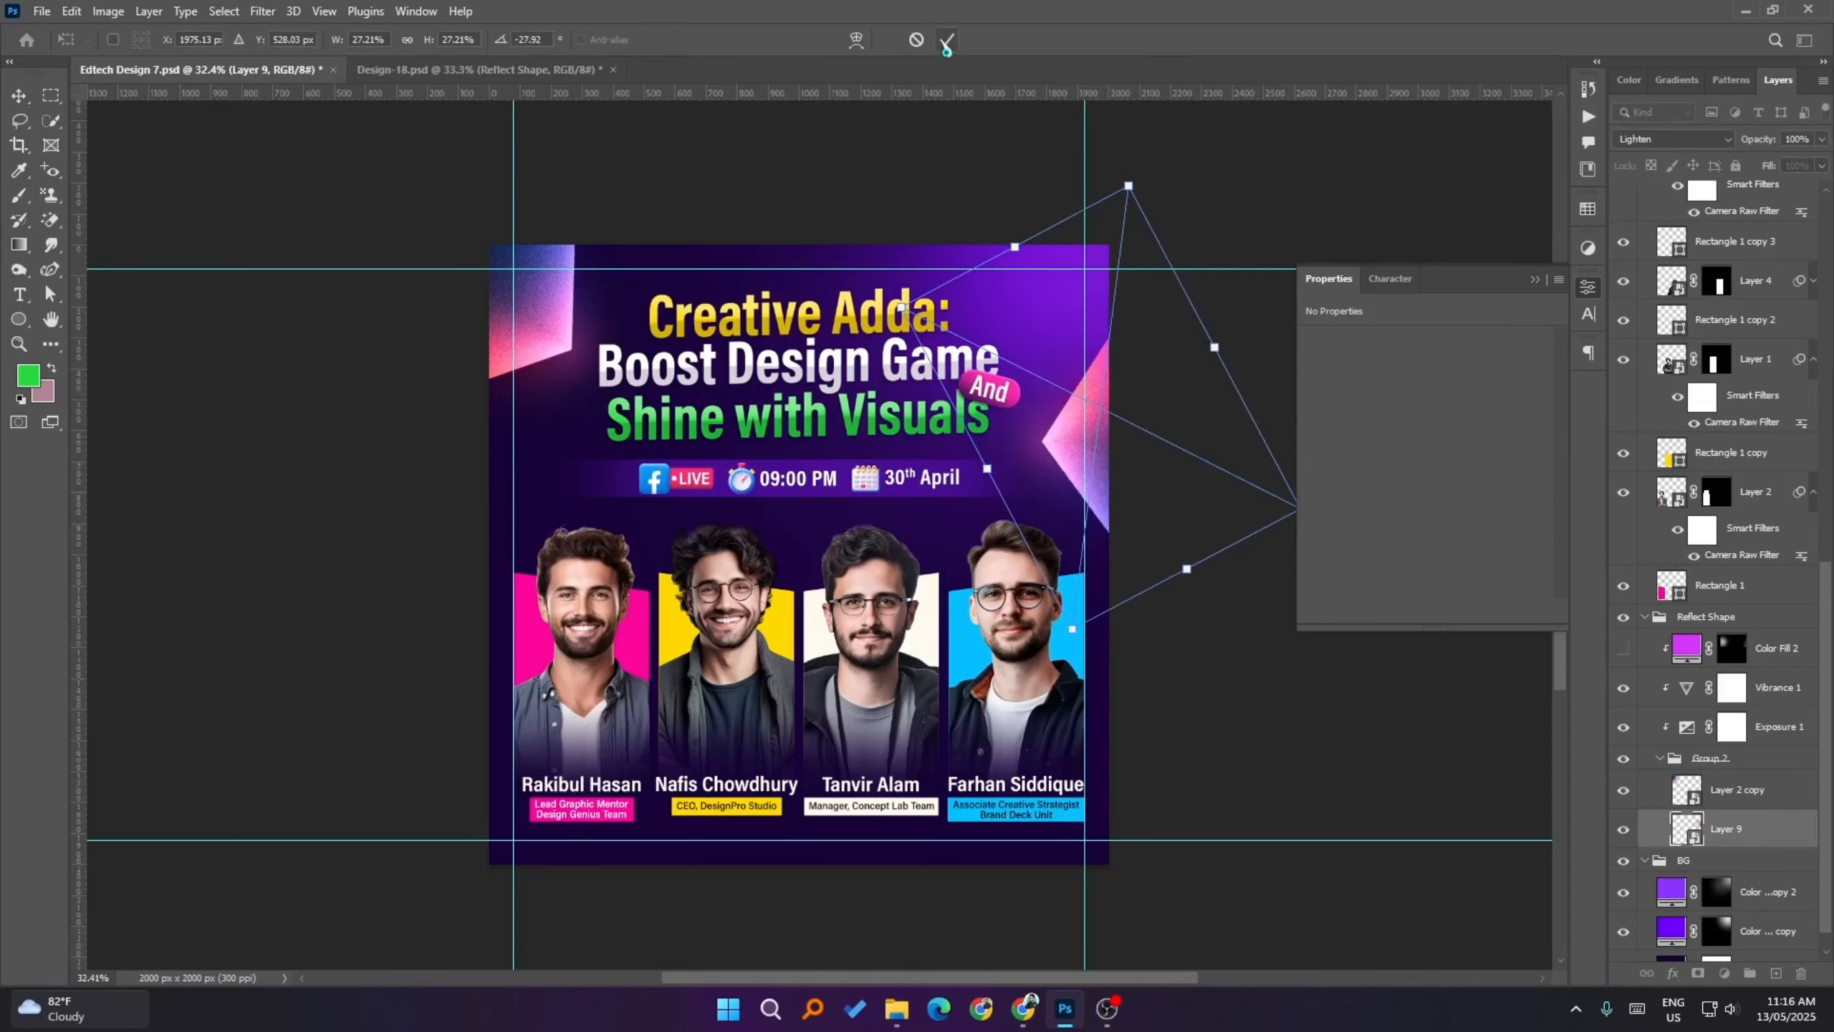
pyautogui.click(946, 39)
pyautogui.click(296, 521)
# - Nudge the top-left shape slightly lower with arrow keys, then deselect it
pyautogui.click(563, 317)
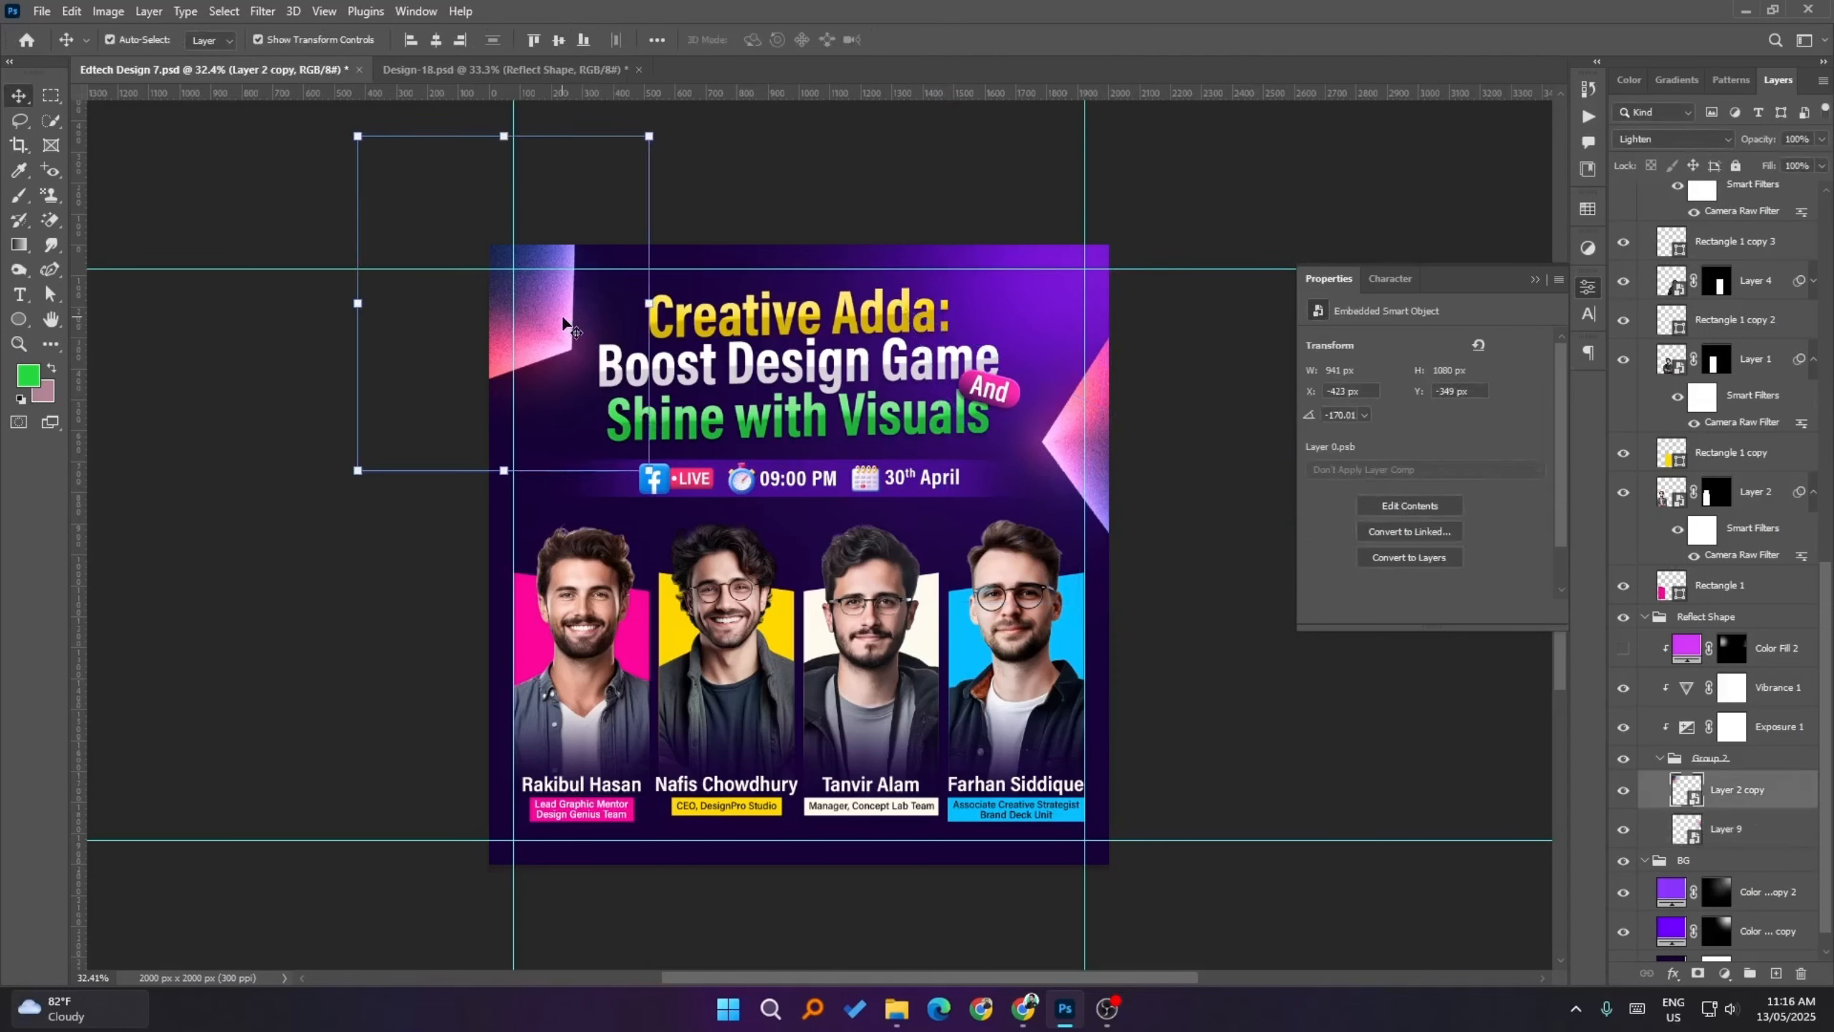
pyautogui.hotkey('shift', 'Down')
pyautogui.hotkey('shift', 'Right')
pyautogui.hotkey('shift', 'Right')
pyautogui.hotkey('shift', 'Down')
pyautogui.hotkey('shift', 'Left')
pyautogui.hotkey('shift', 'Left')
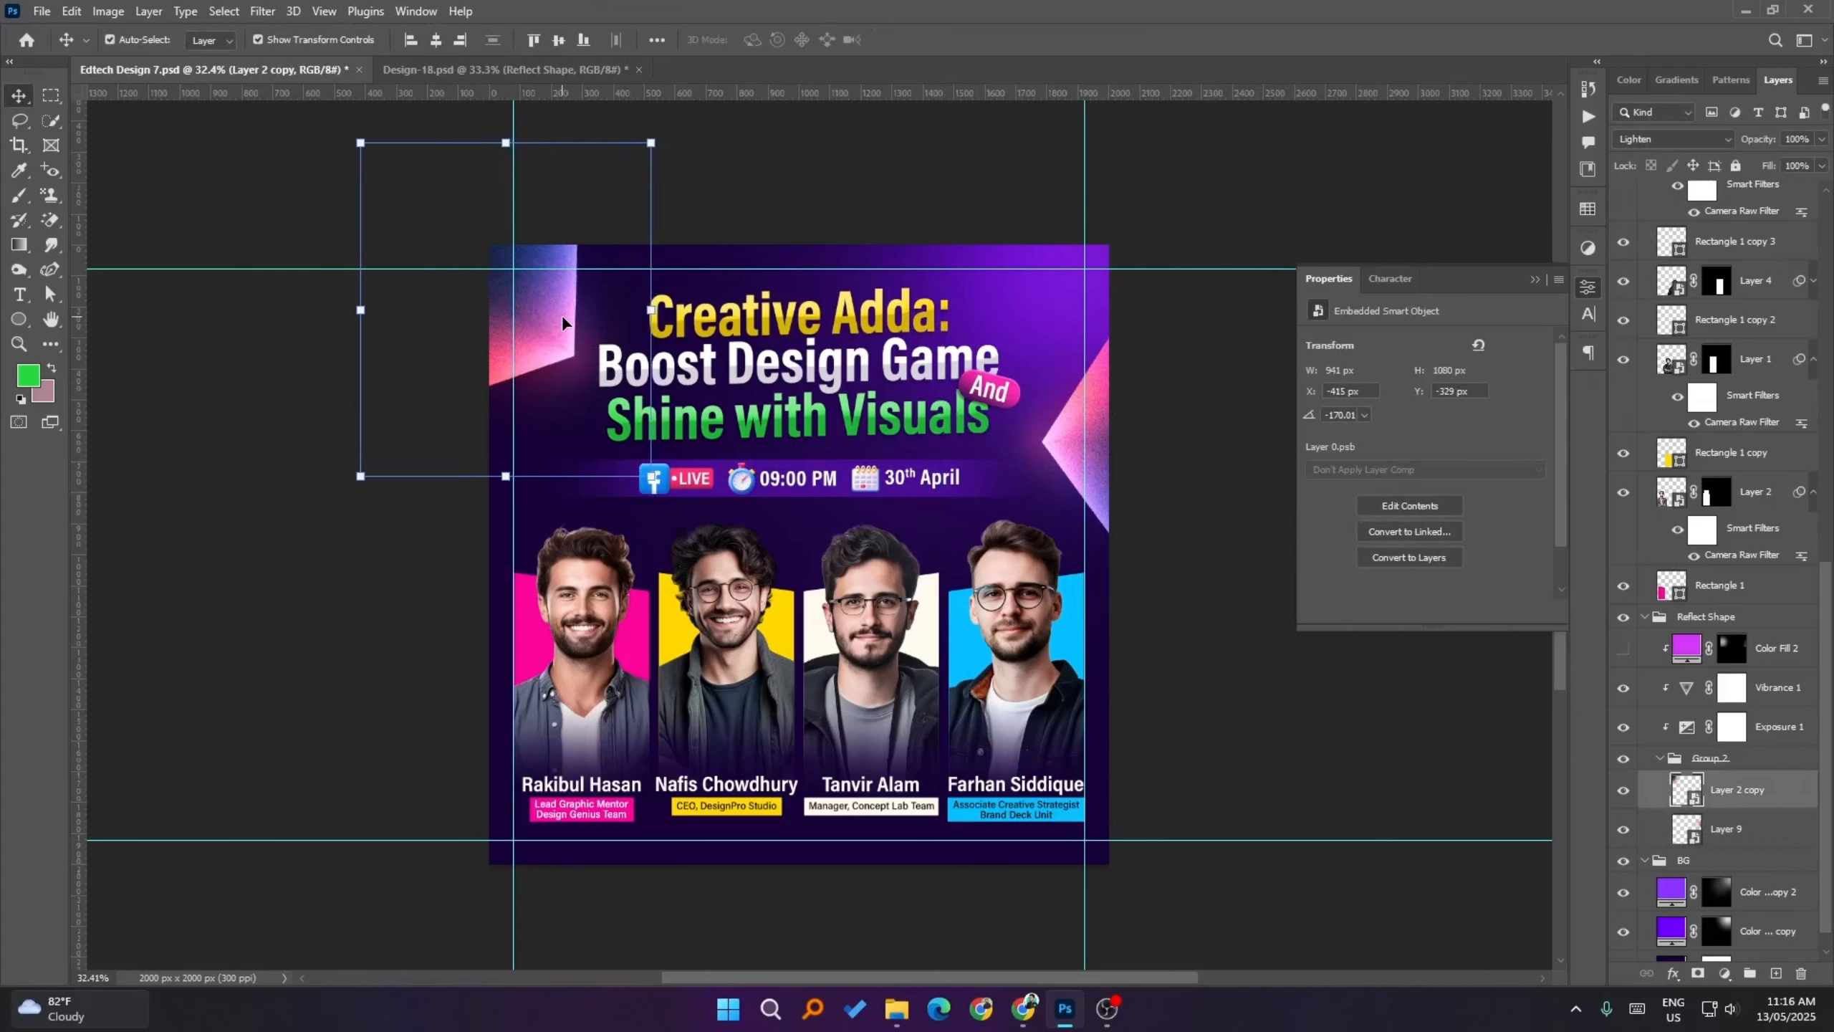
pyautogui.hotkey('shift', 'Down')
pyautogui.press('Up')
pyautogui.press('Up')
pyautogui.press('Up')
pyautogui.press('Up')
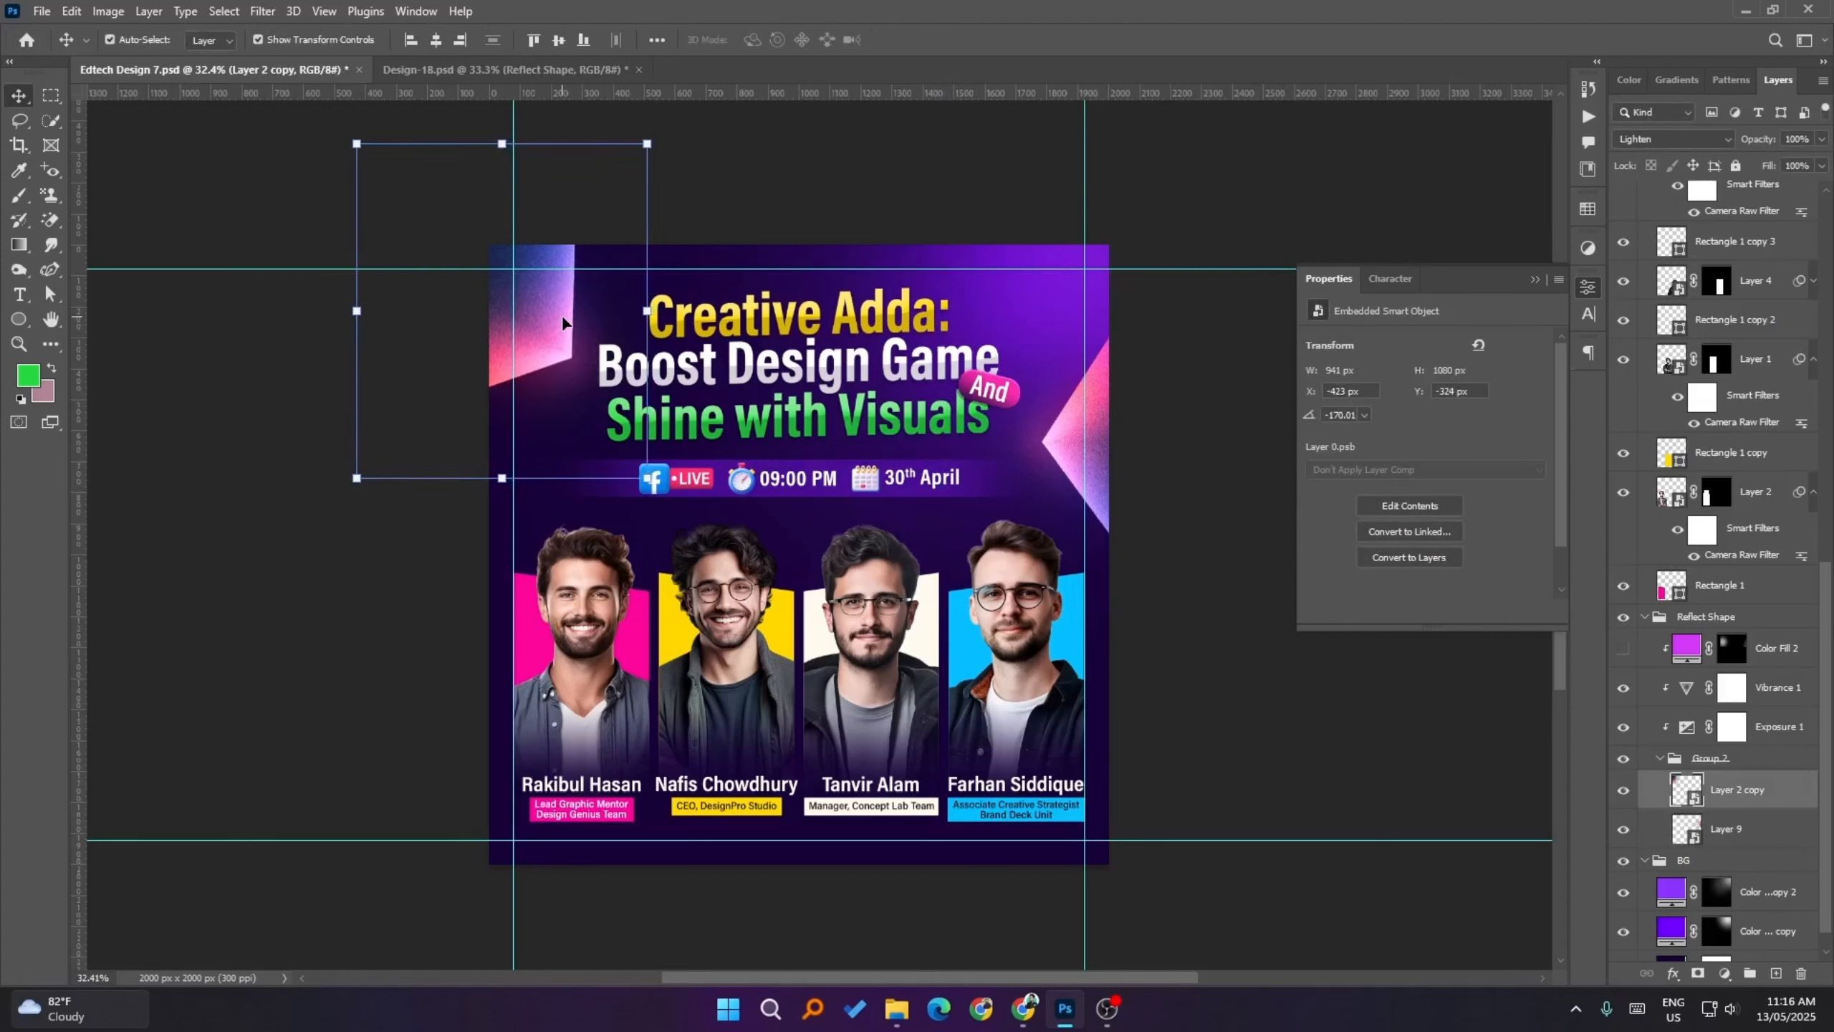
pyautogui.press('Left')
pyautogui.click(1303, 695)
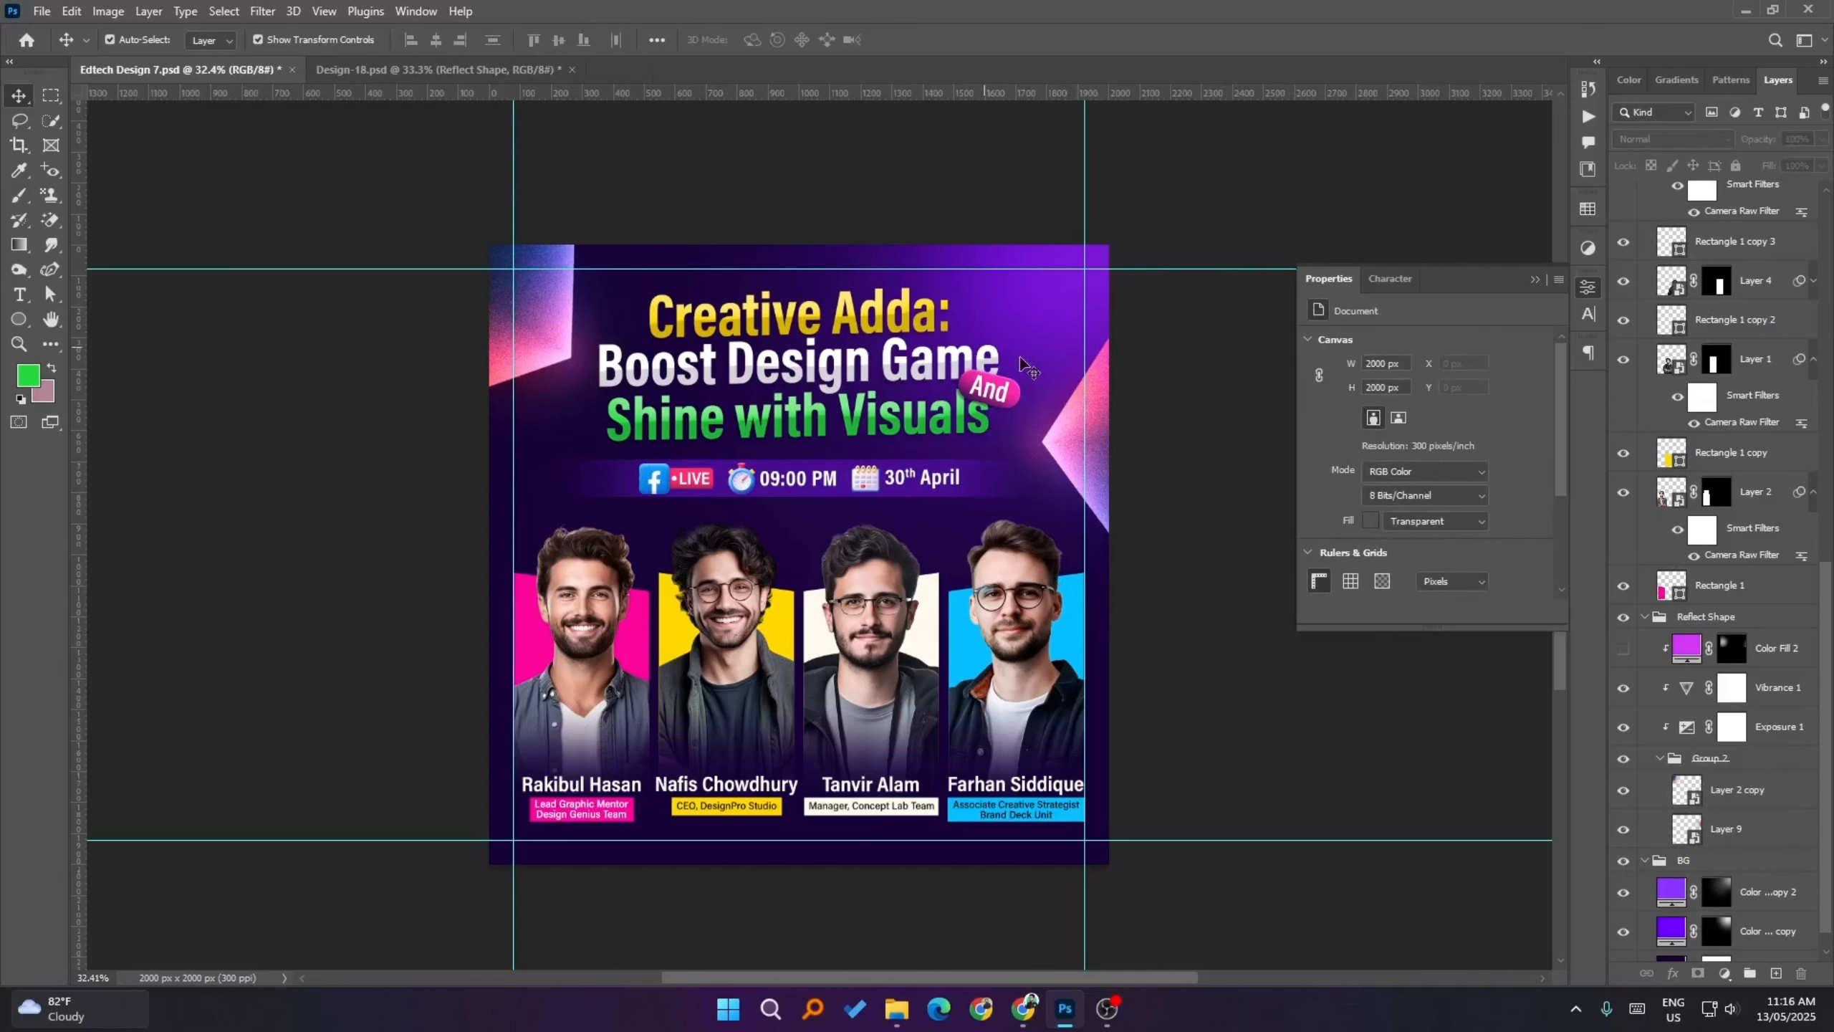
# - Flip the right-edge pink shape (Layer 9) vertically and move it down the edge
pyautogui.click(1096, 486)
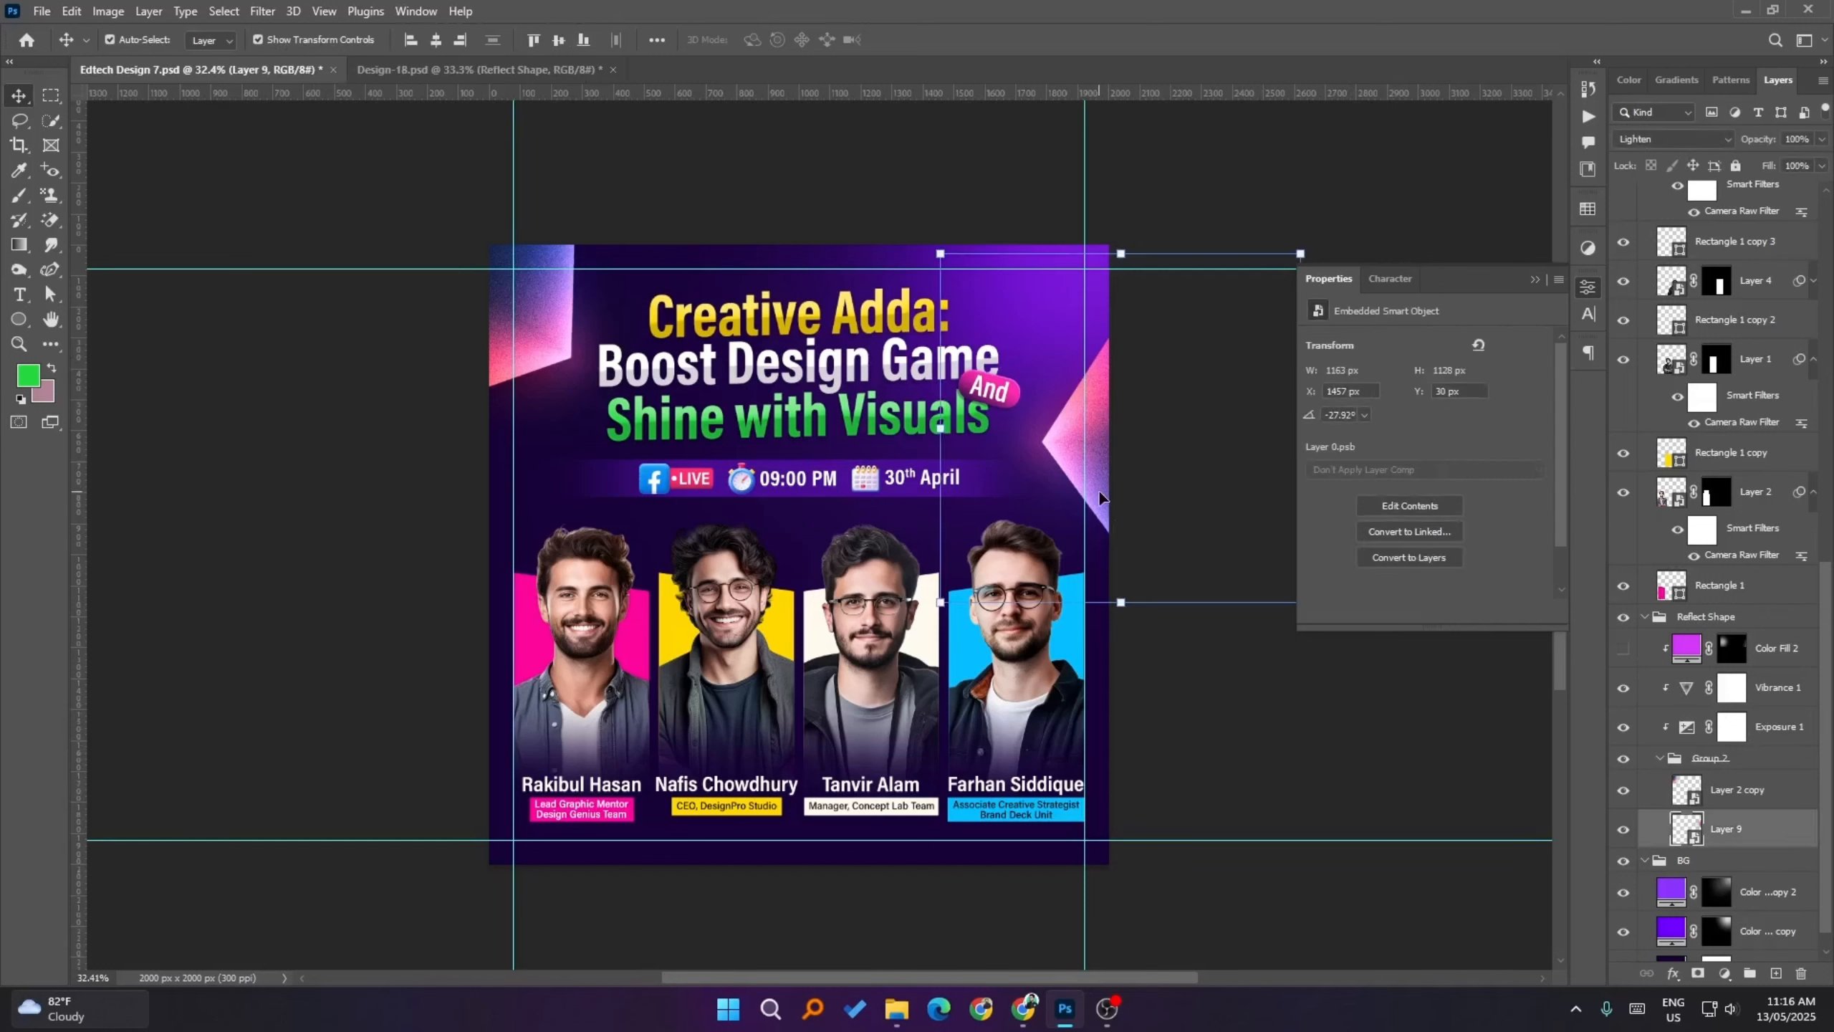
pyautogui.hotkey('ctrl', 't')
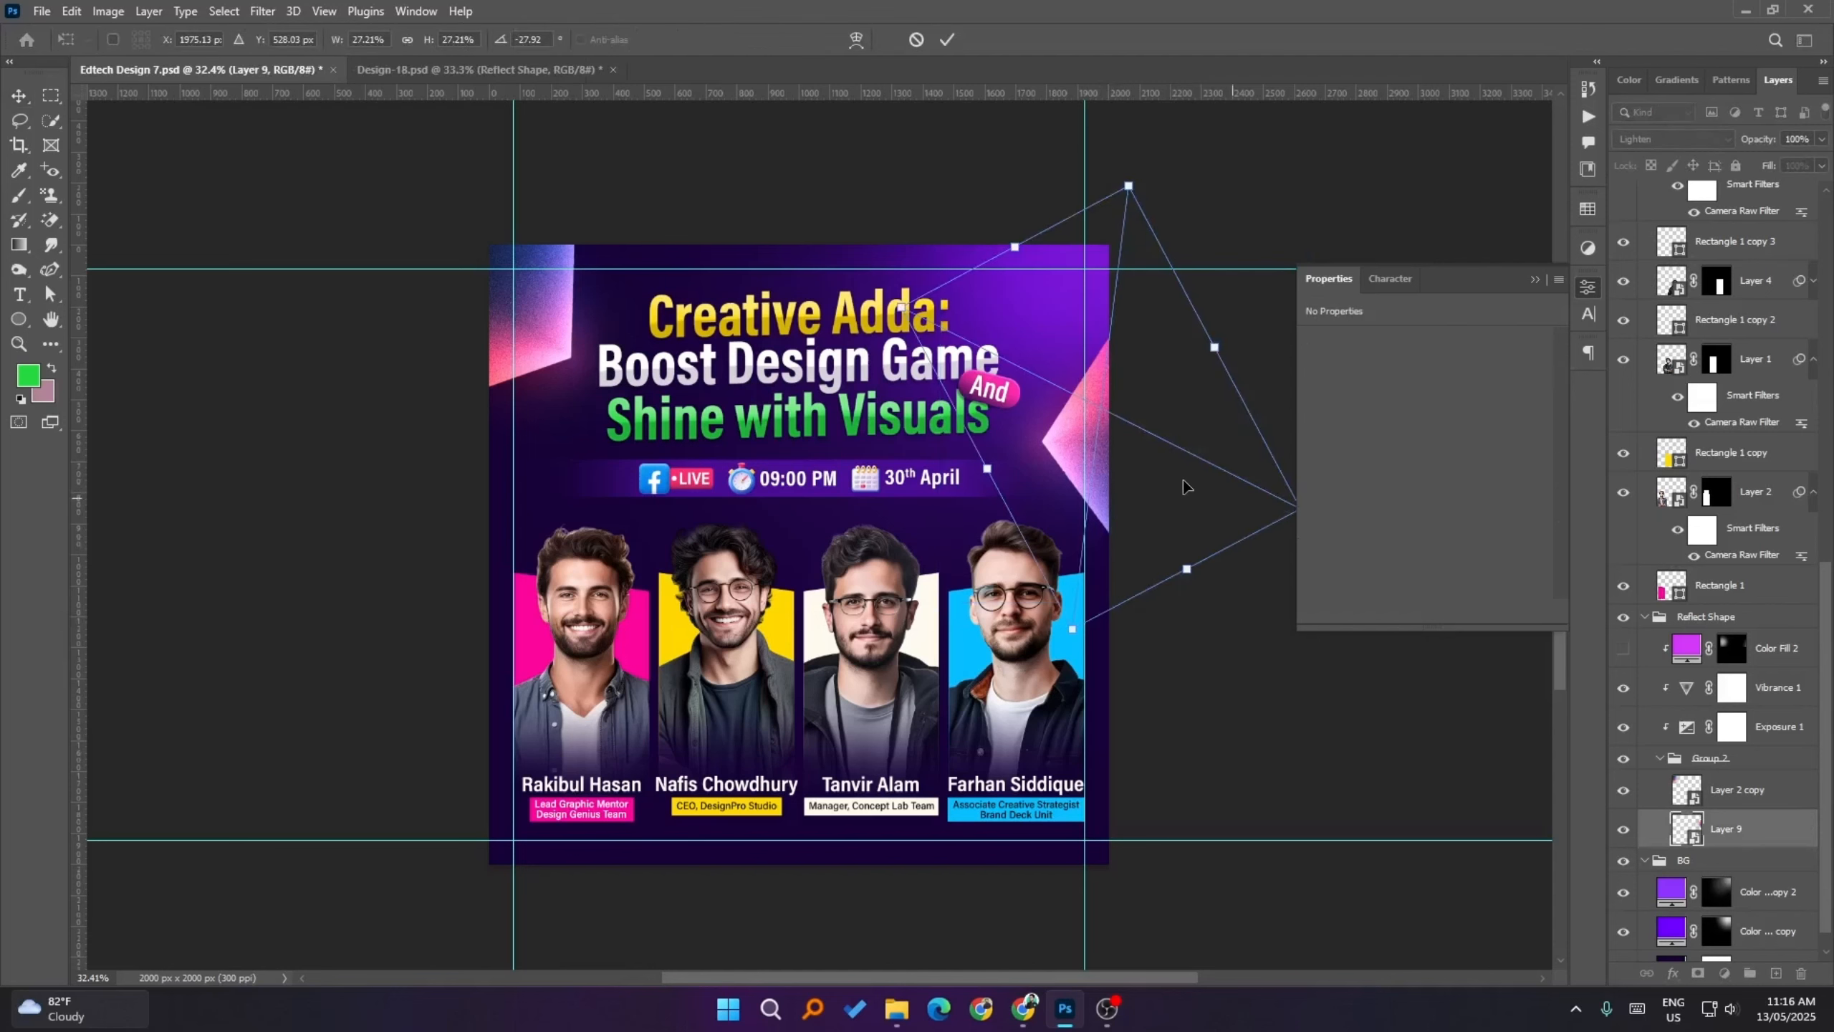
pyautogui.rightClick(1094, 453)
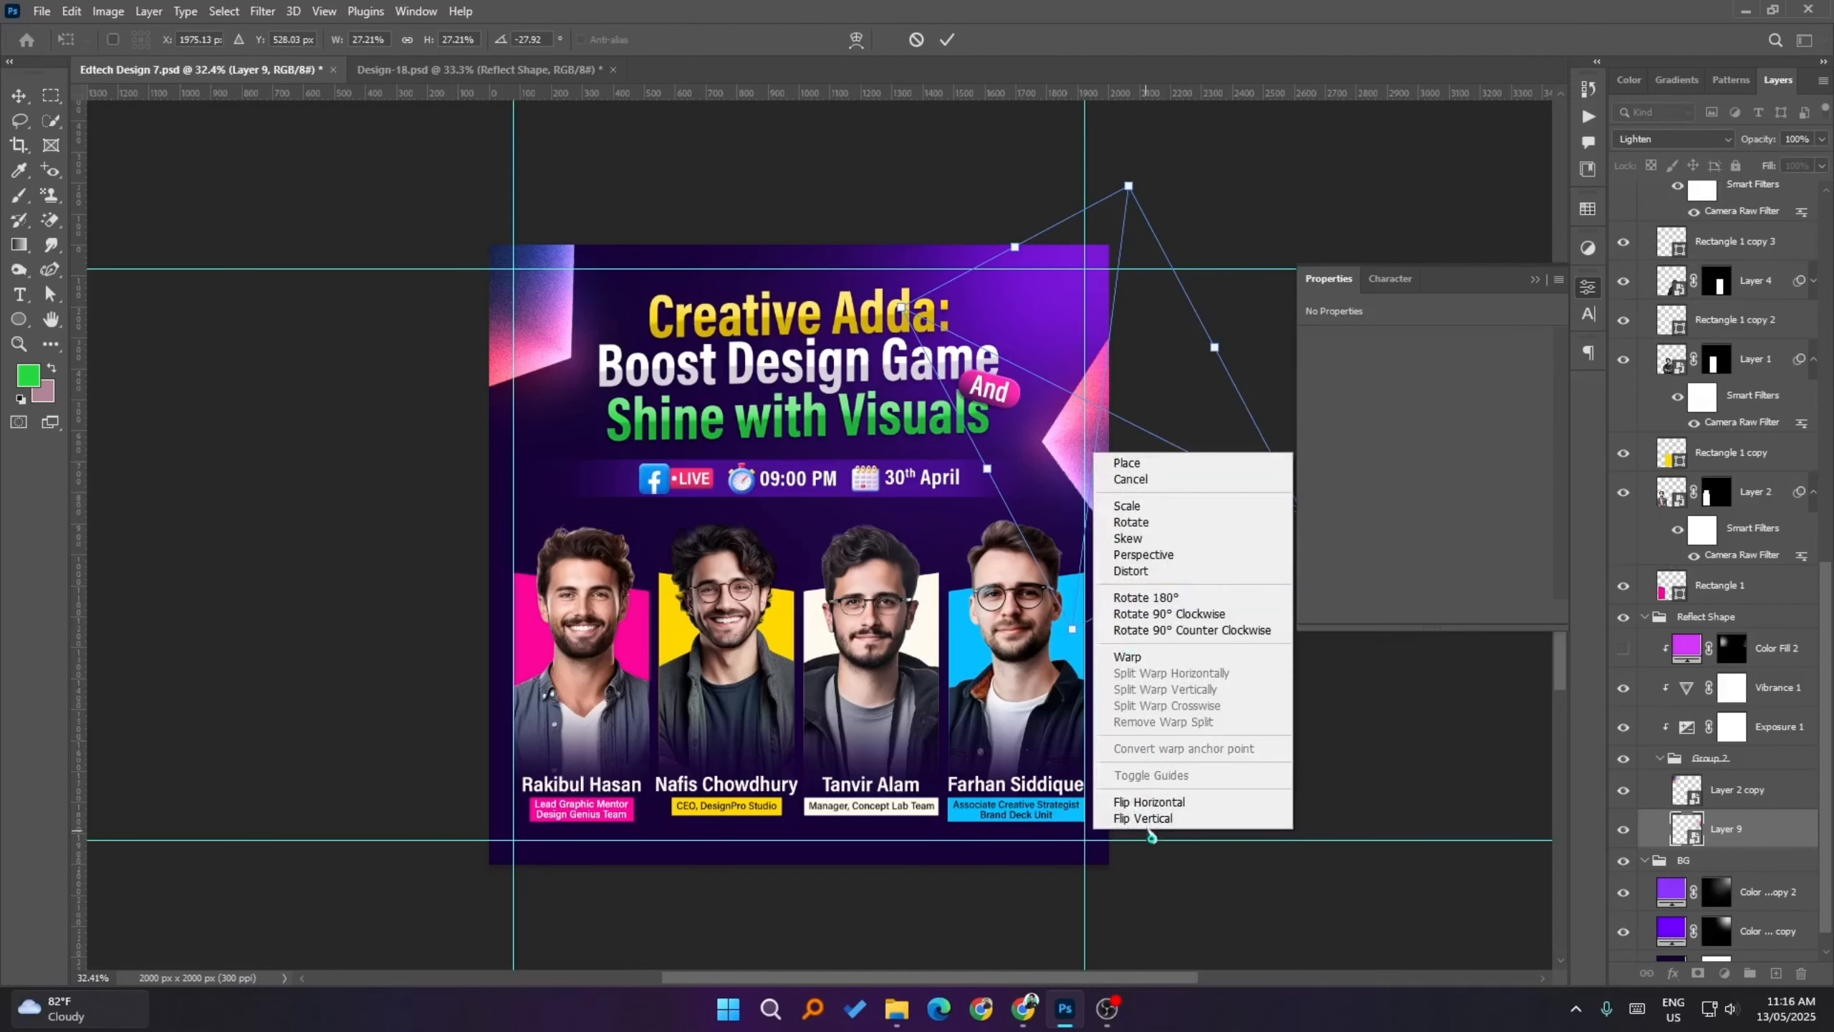
pyautogui.click(1153, 819)
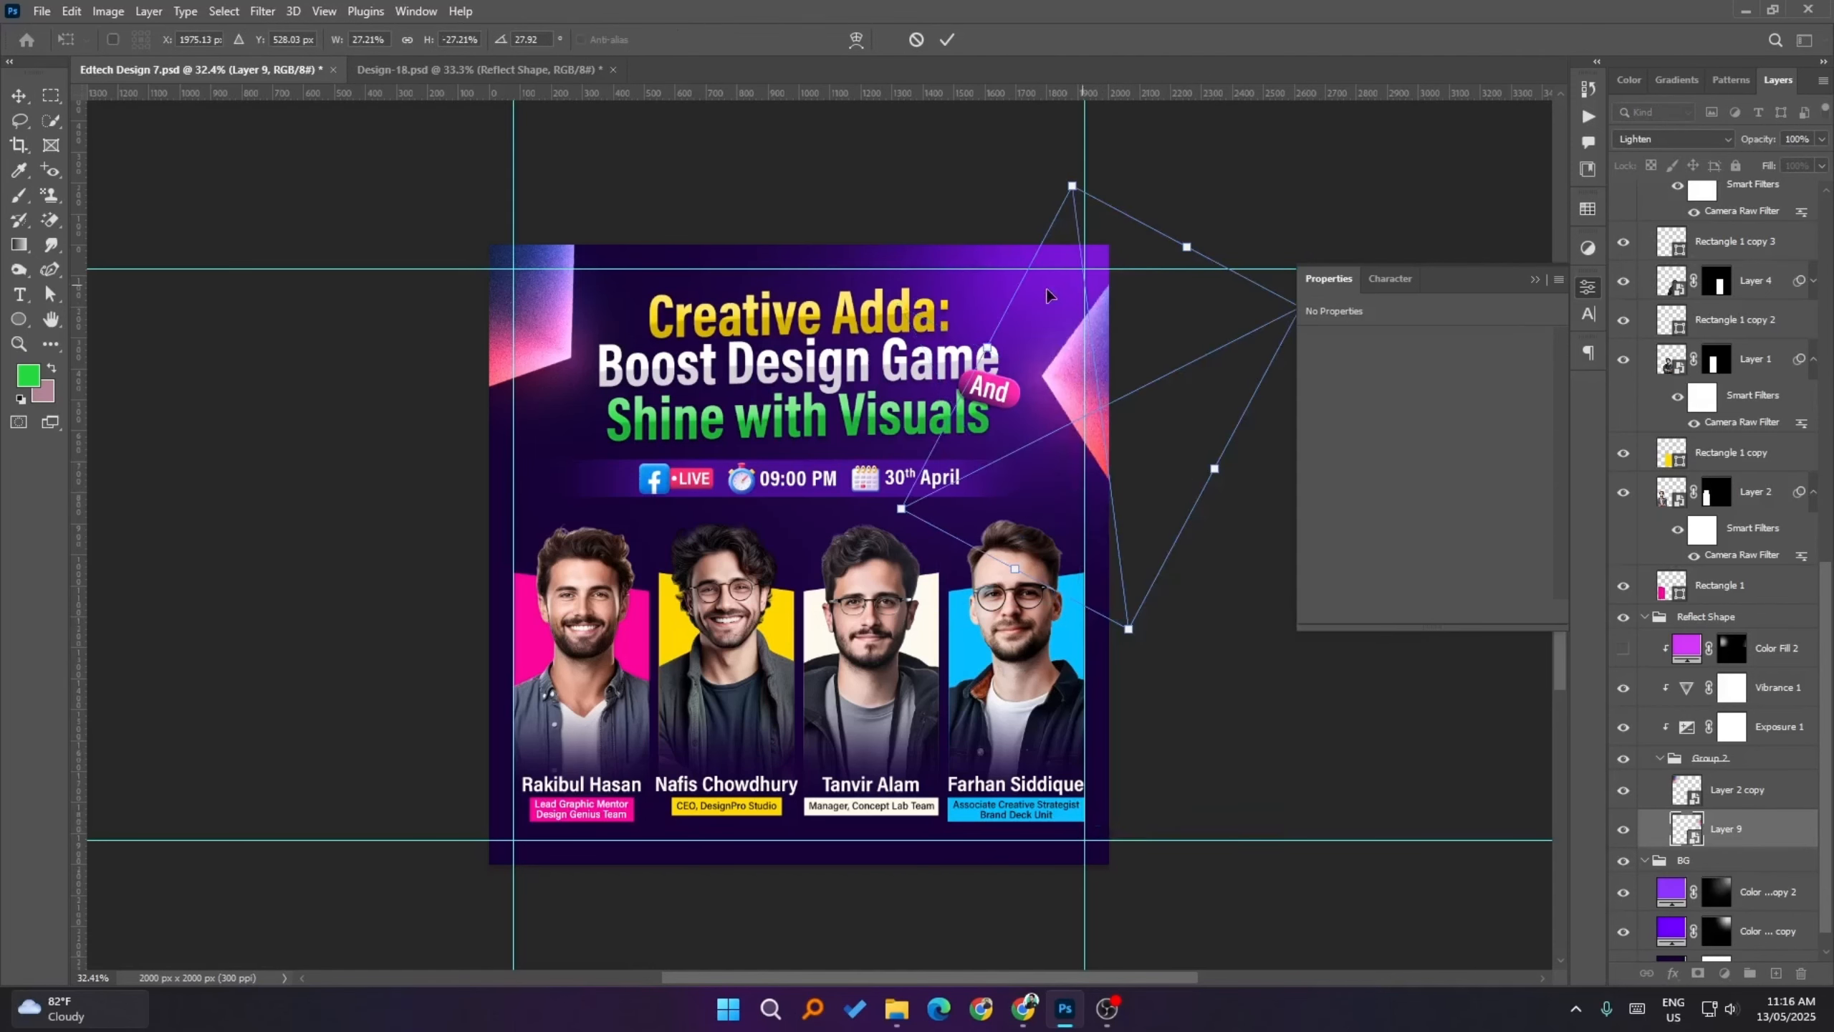
pyautogui.moveTo(1099, 370); pyautogui.dragTo(1103, 446)
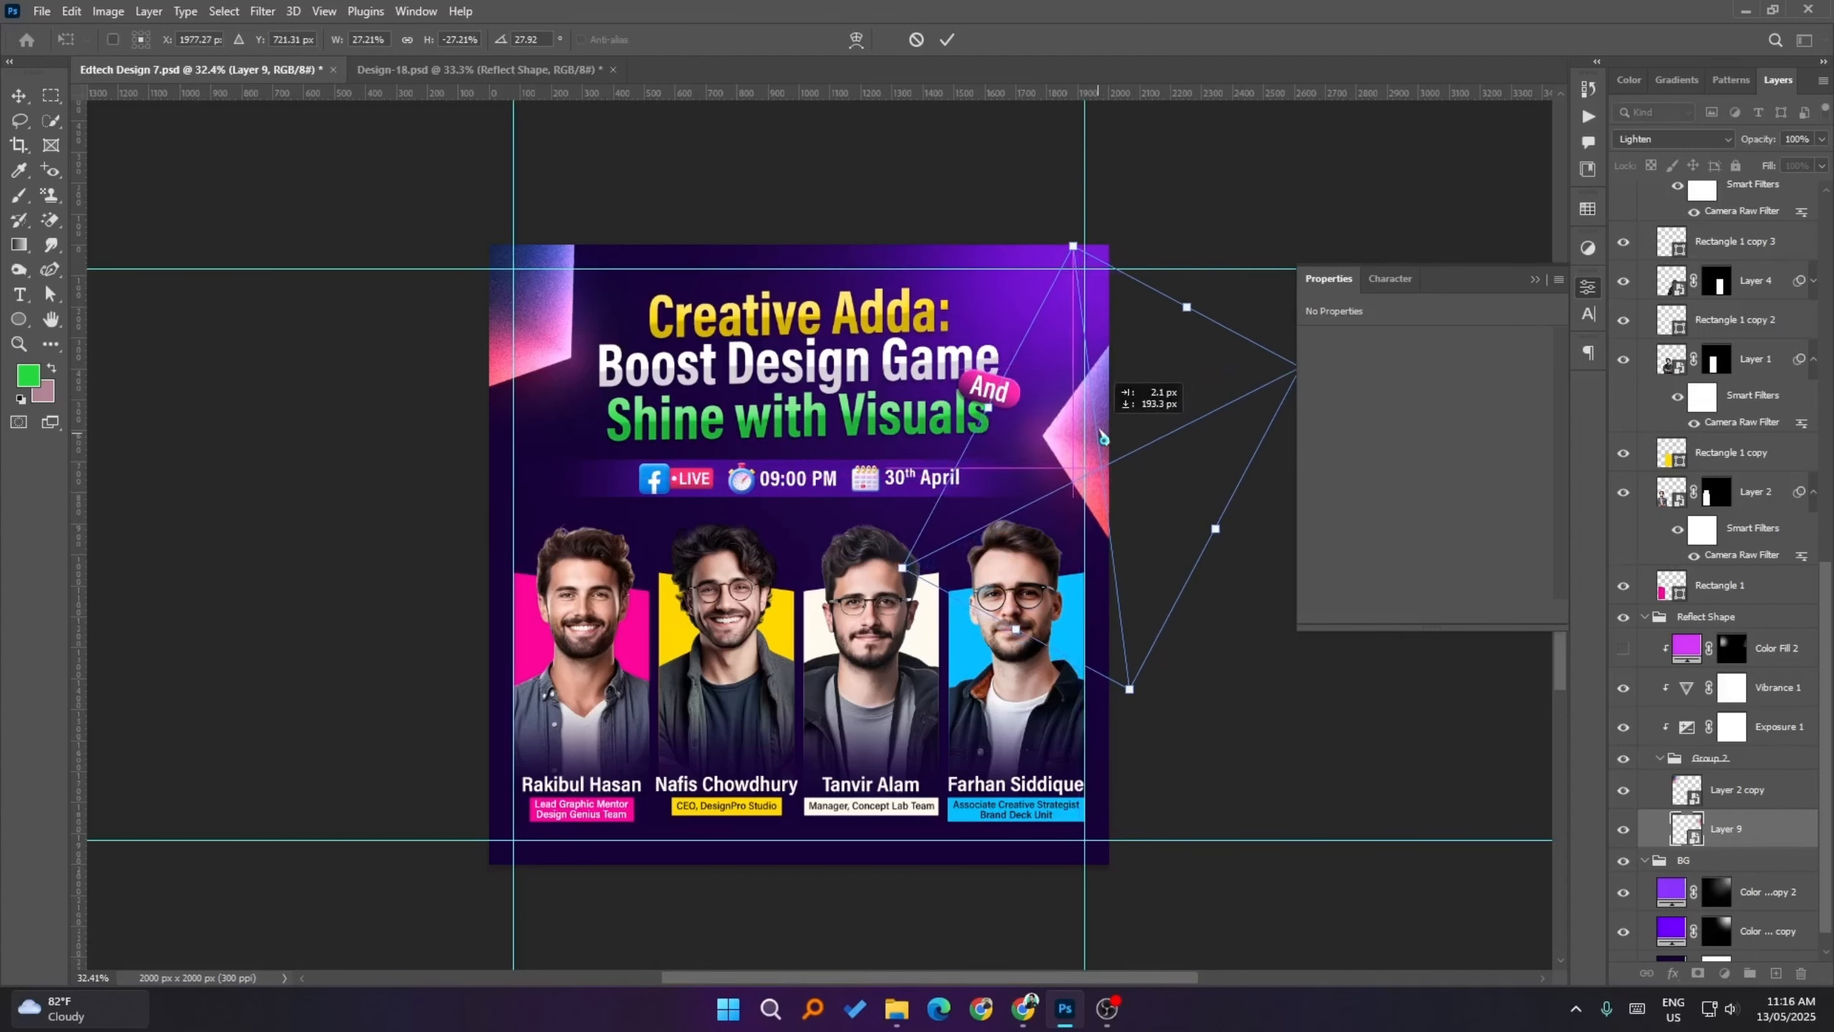
pyautogui.click(946, 39)
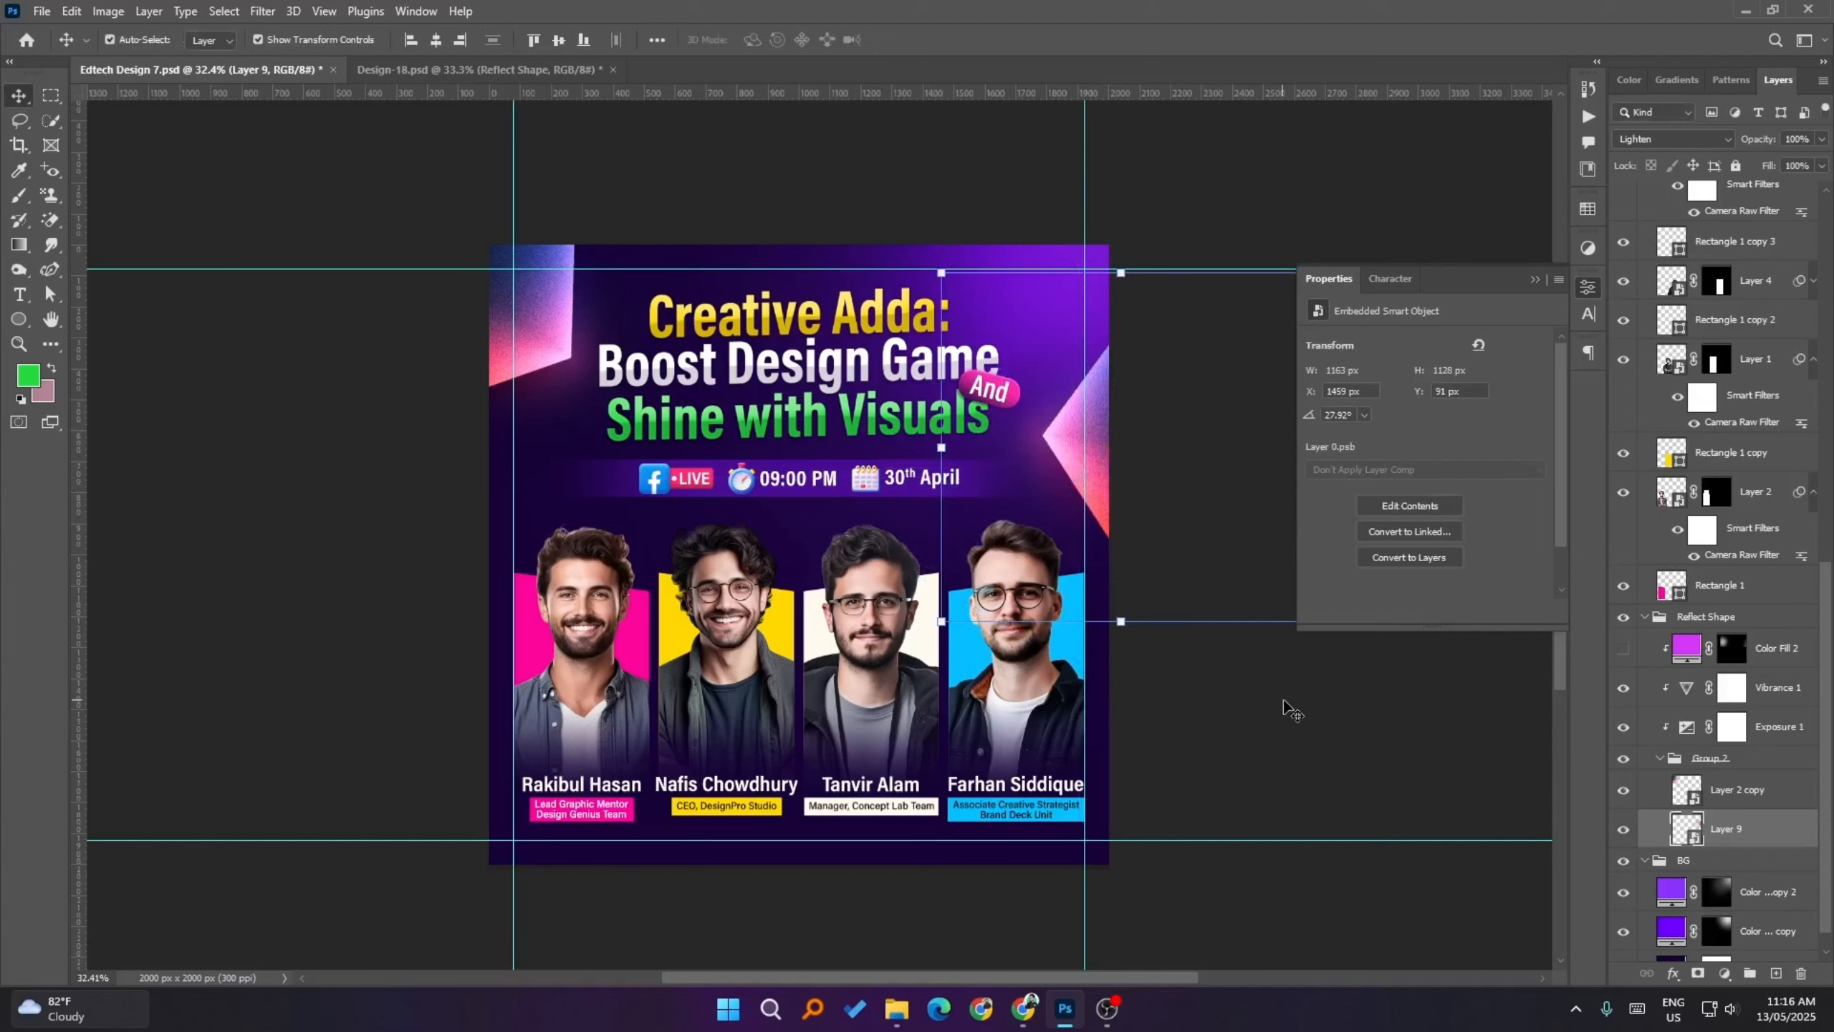
# - Rotate the right-edge shape to about 23.5° and save the flyer
pyautogui.hotkey('shift', 'Left')
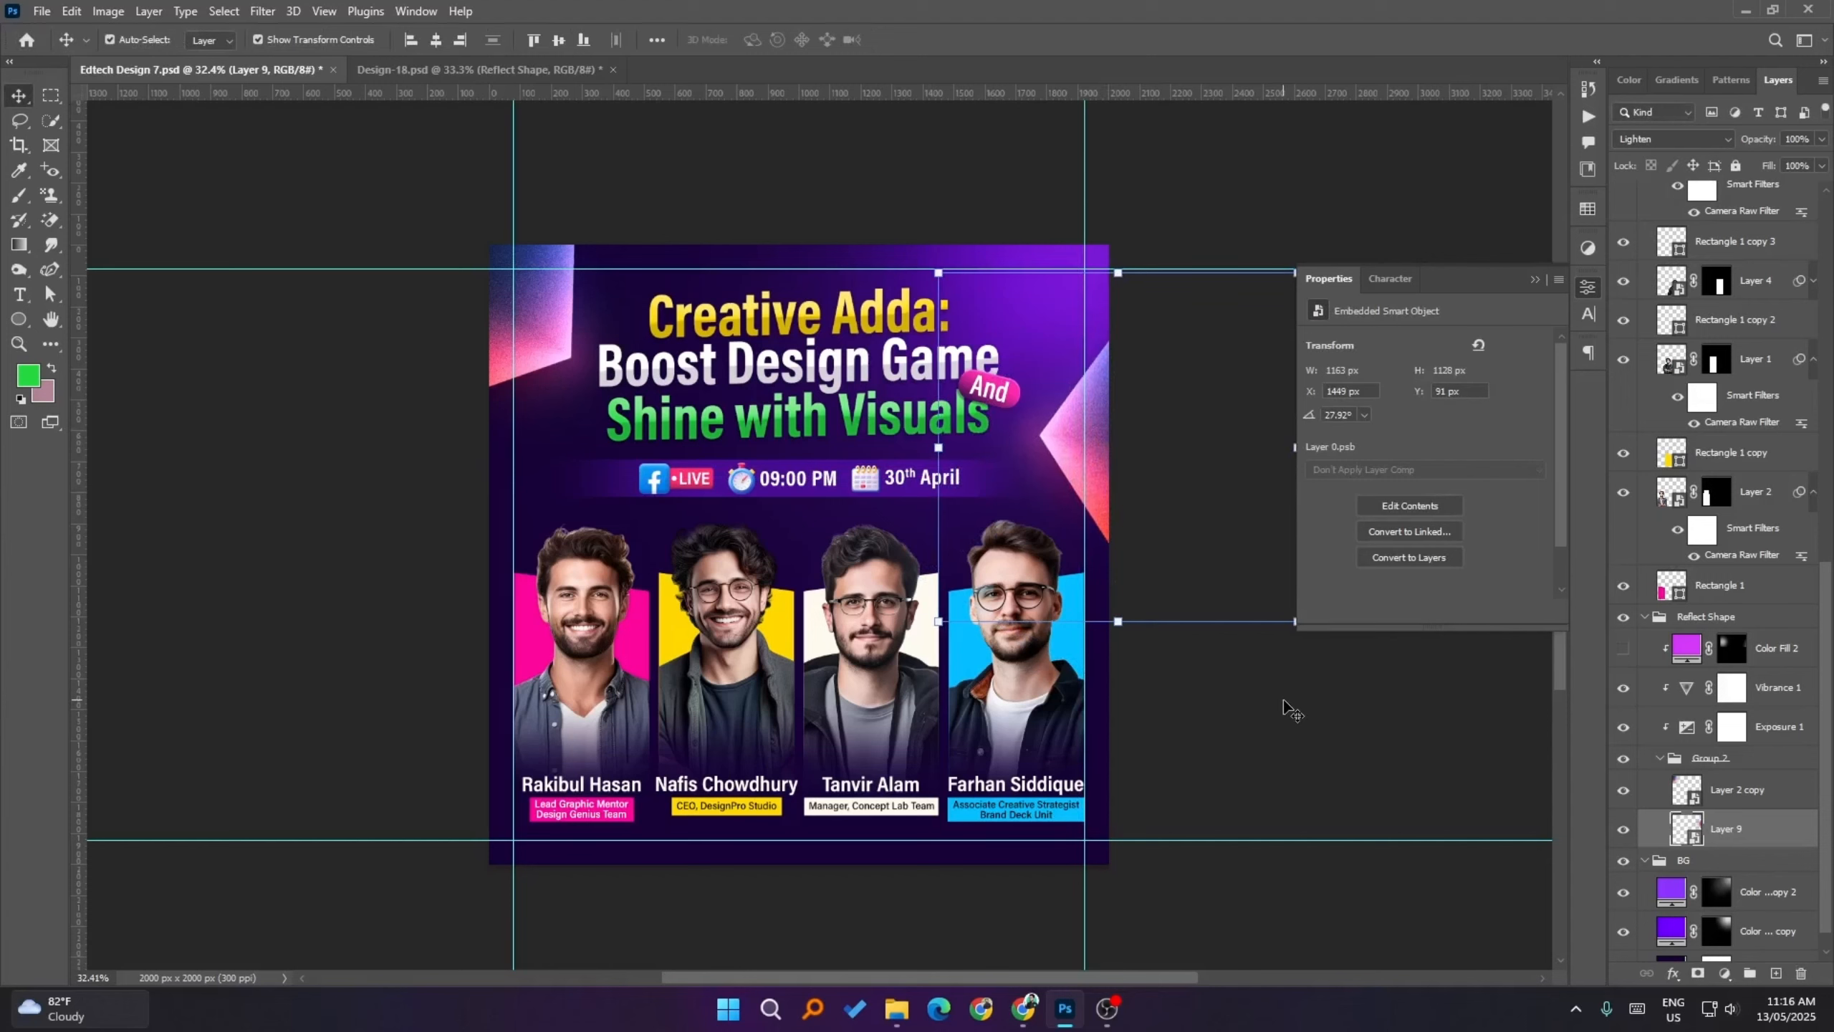
pyautogui.moveTo(1131, 254); pyautogui.dragTo(1158, 200)
pyautogui.click(947, 38)
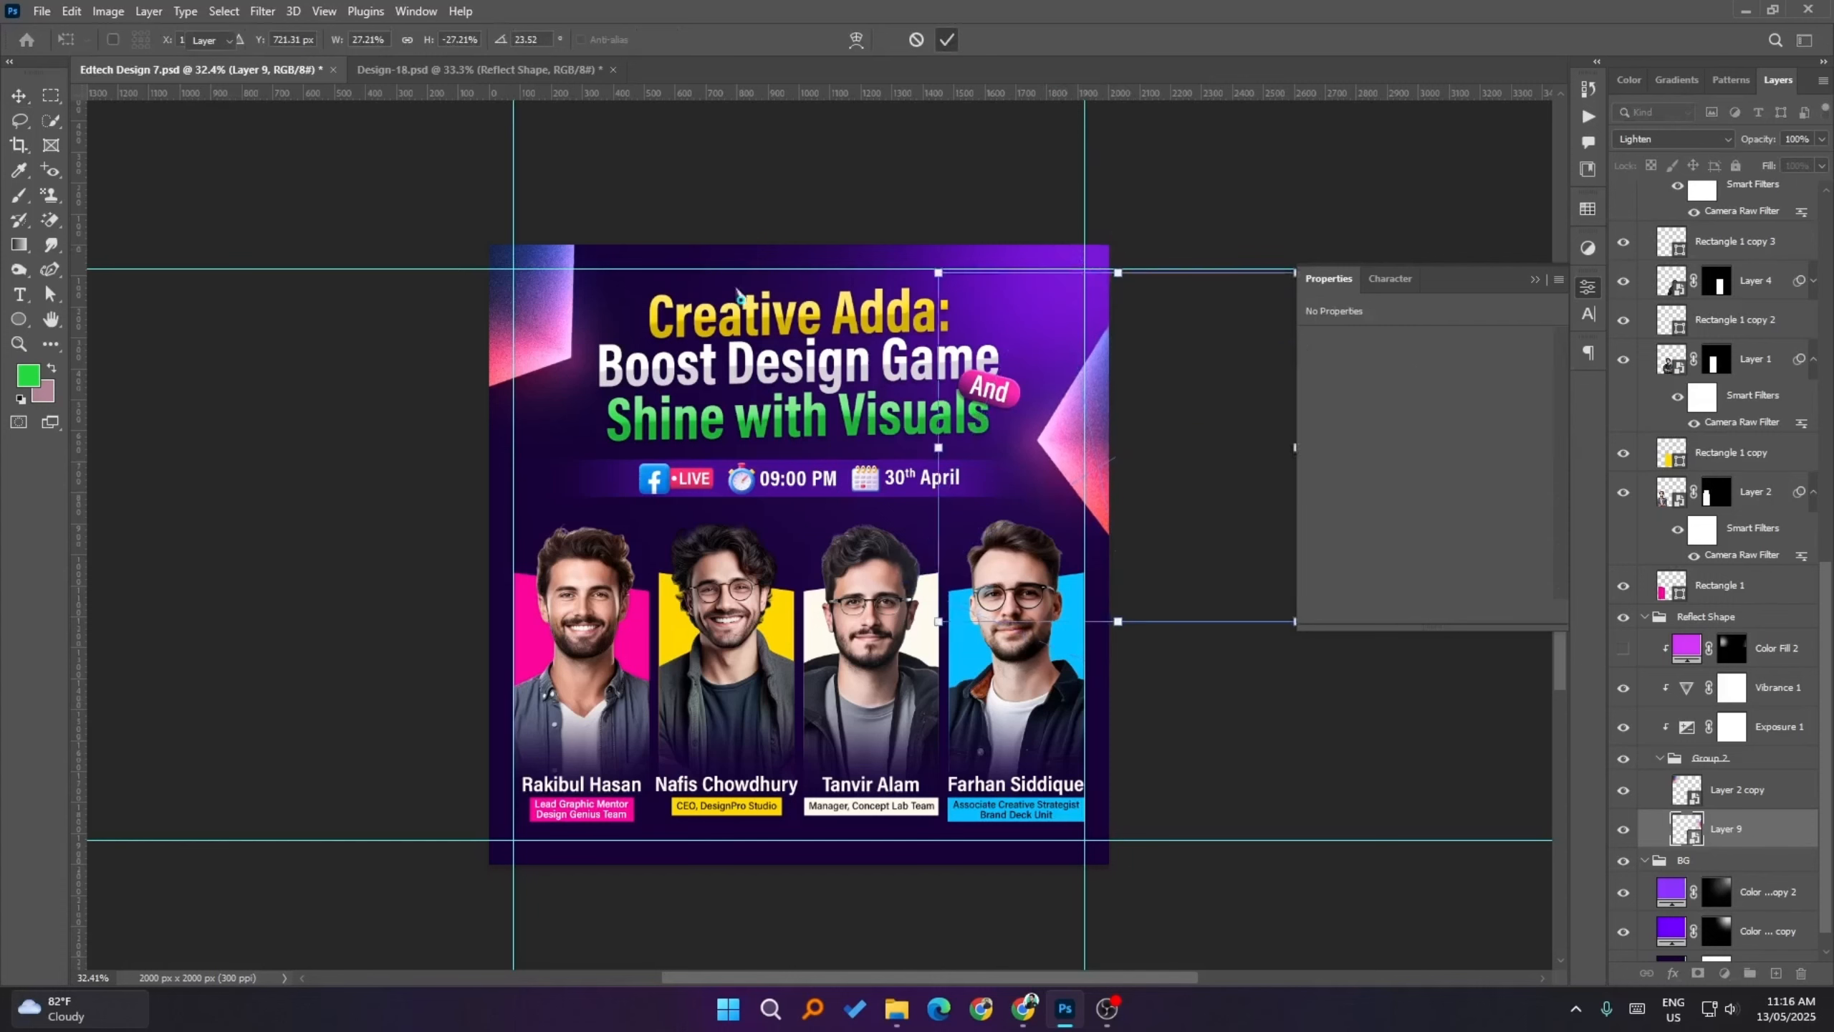
pyautogui.click(387, 497)
pyautogui.click(579, 311)
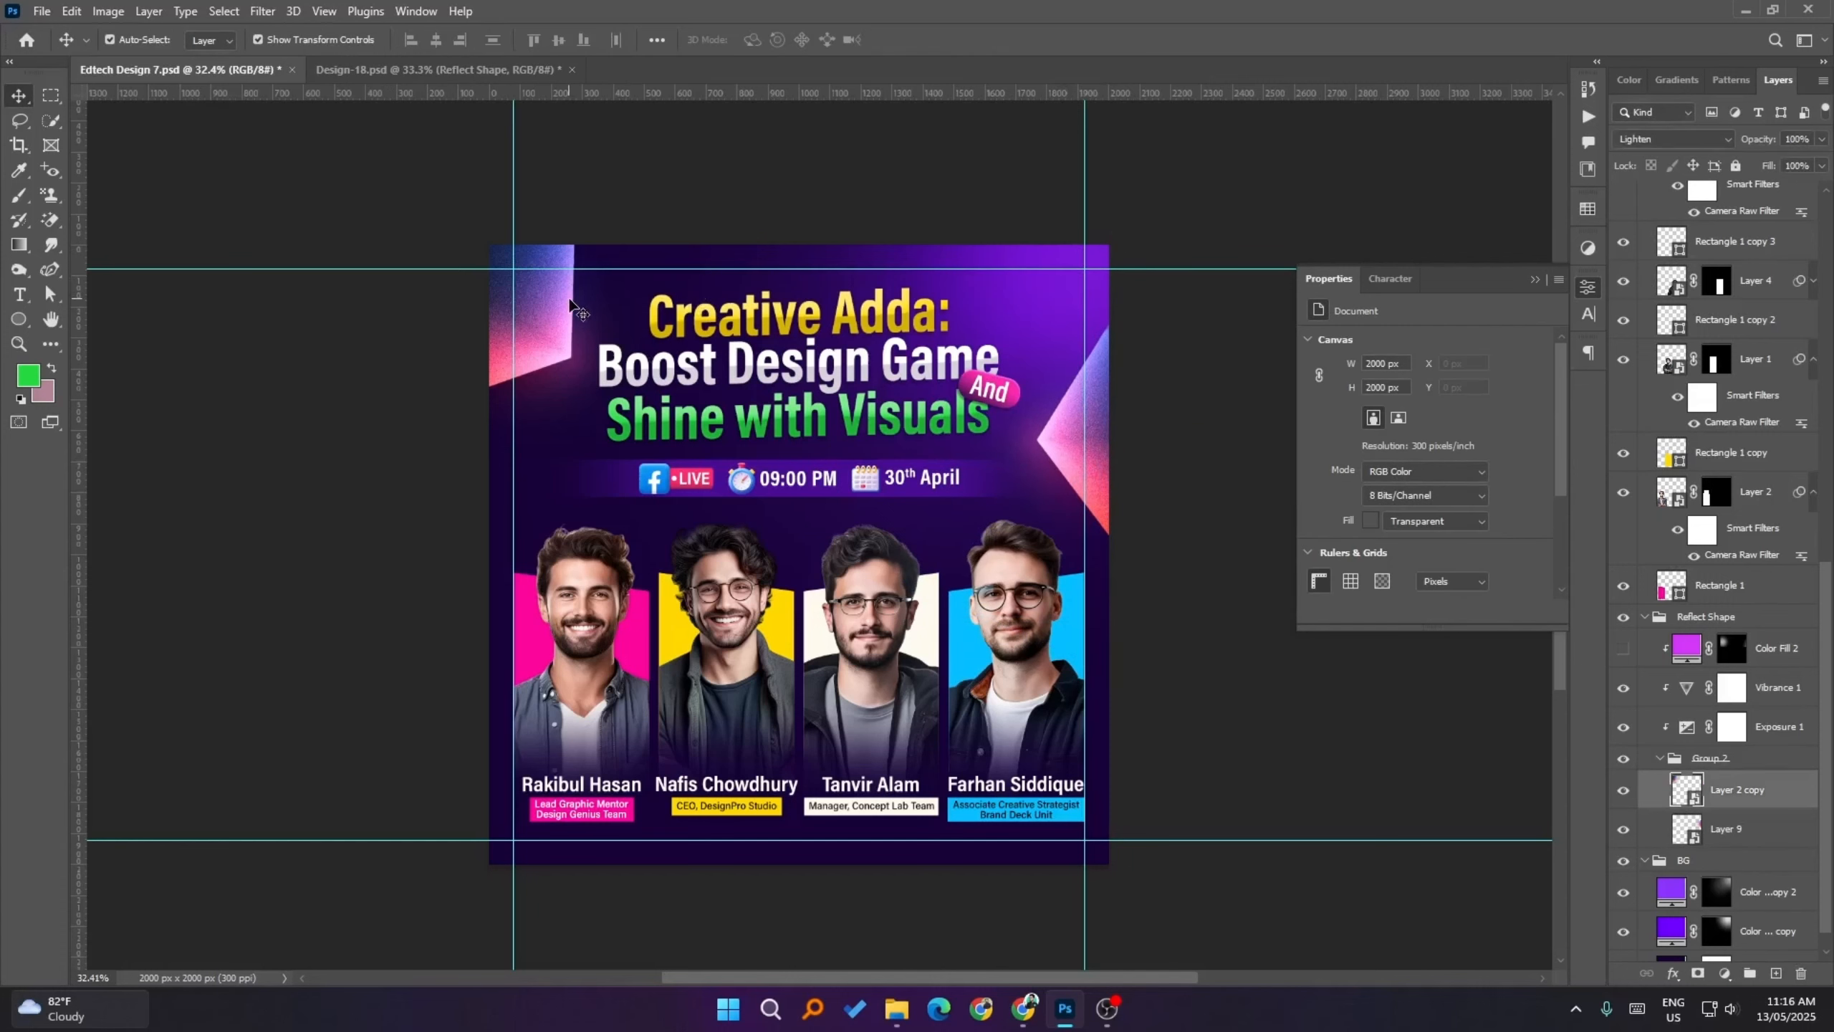
pyautogui.click(839, 169)
pyautogui.hotkey('ctrl', 's')
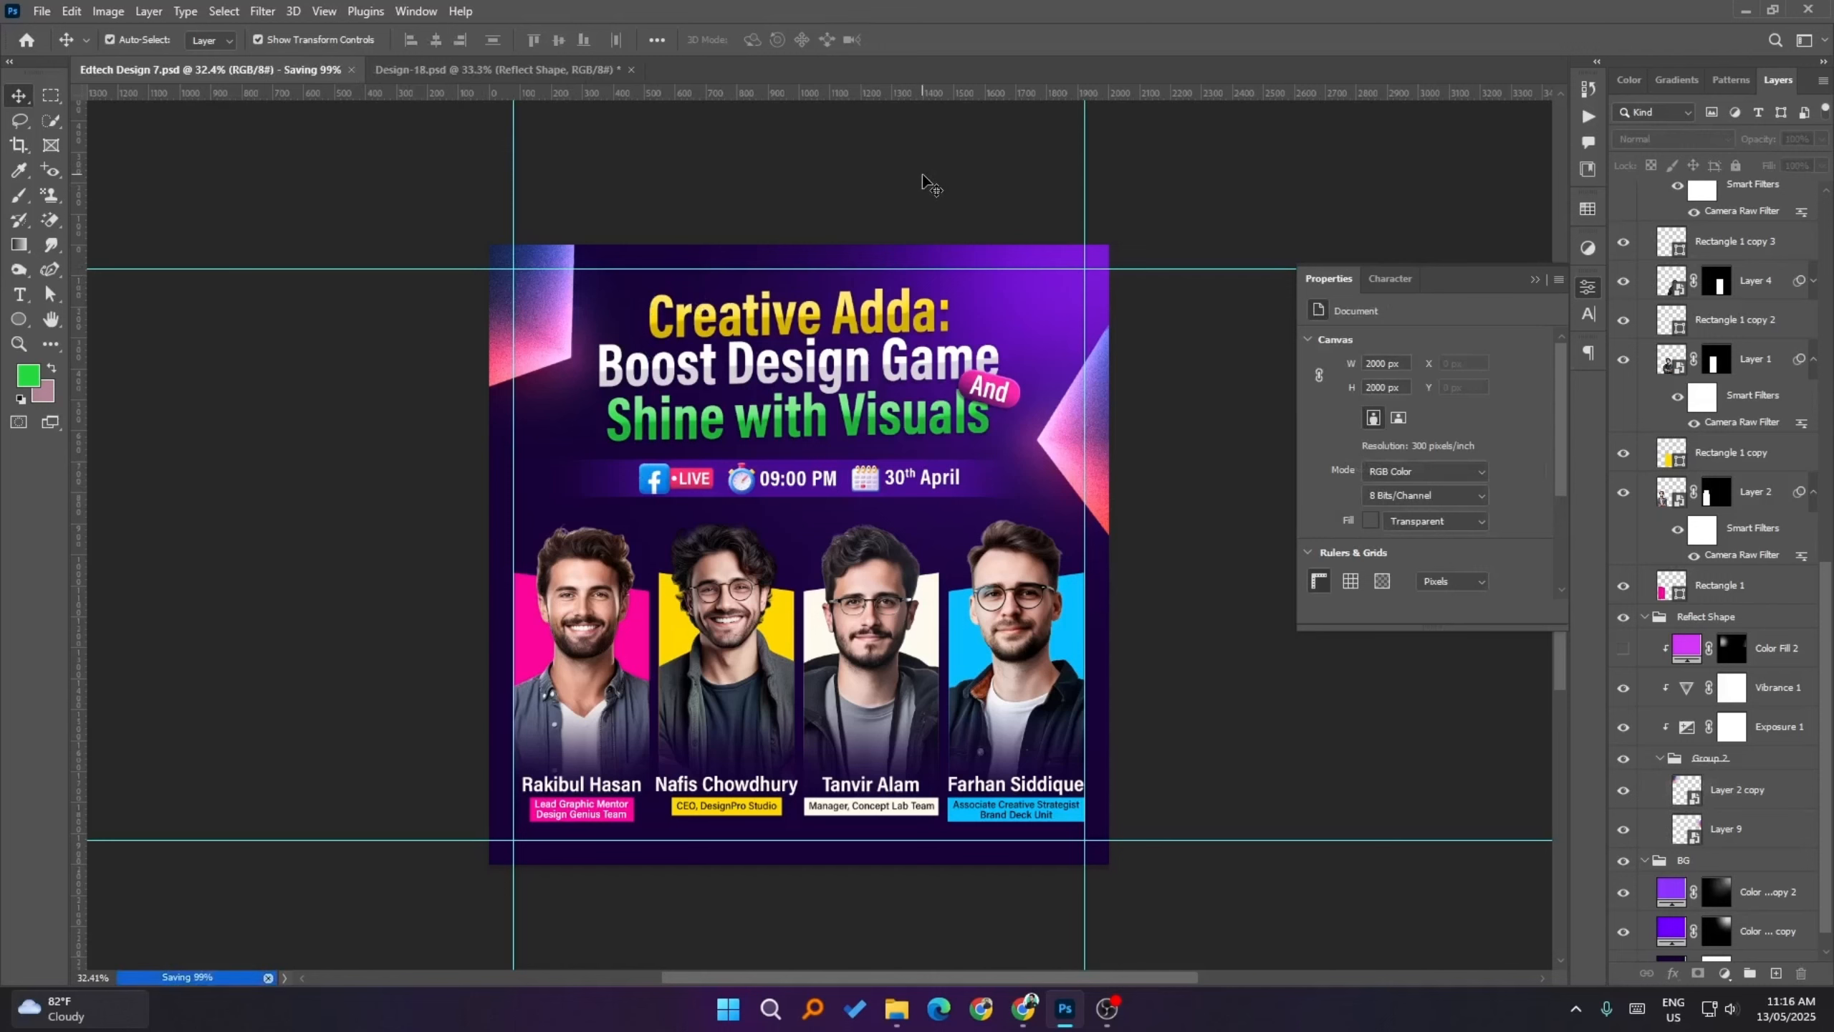
# - Nudge the top-left shape left and toggle the guides to preview the flyer
pyautogui.click(533, 318)
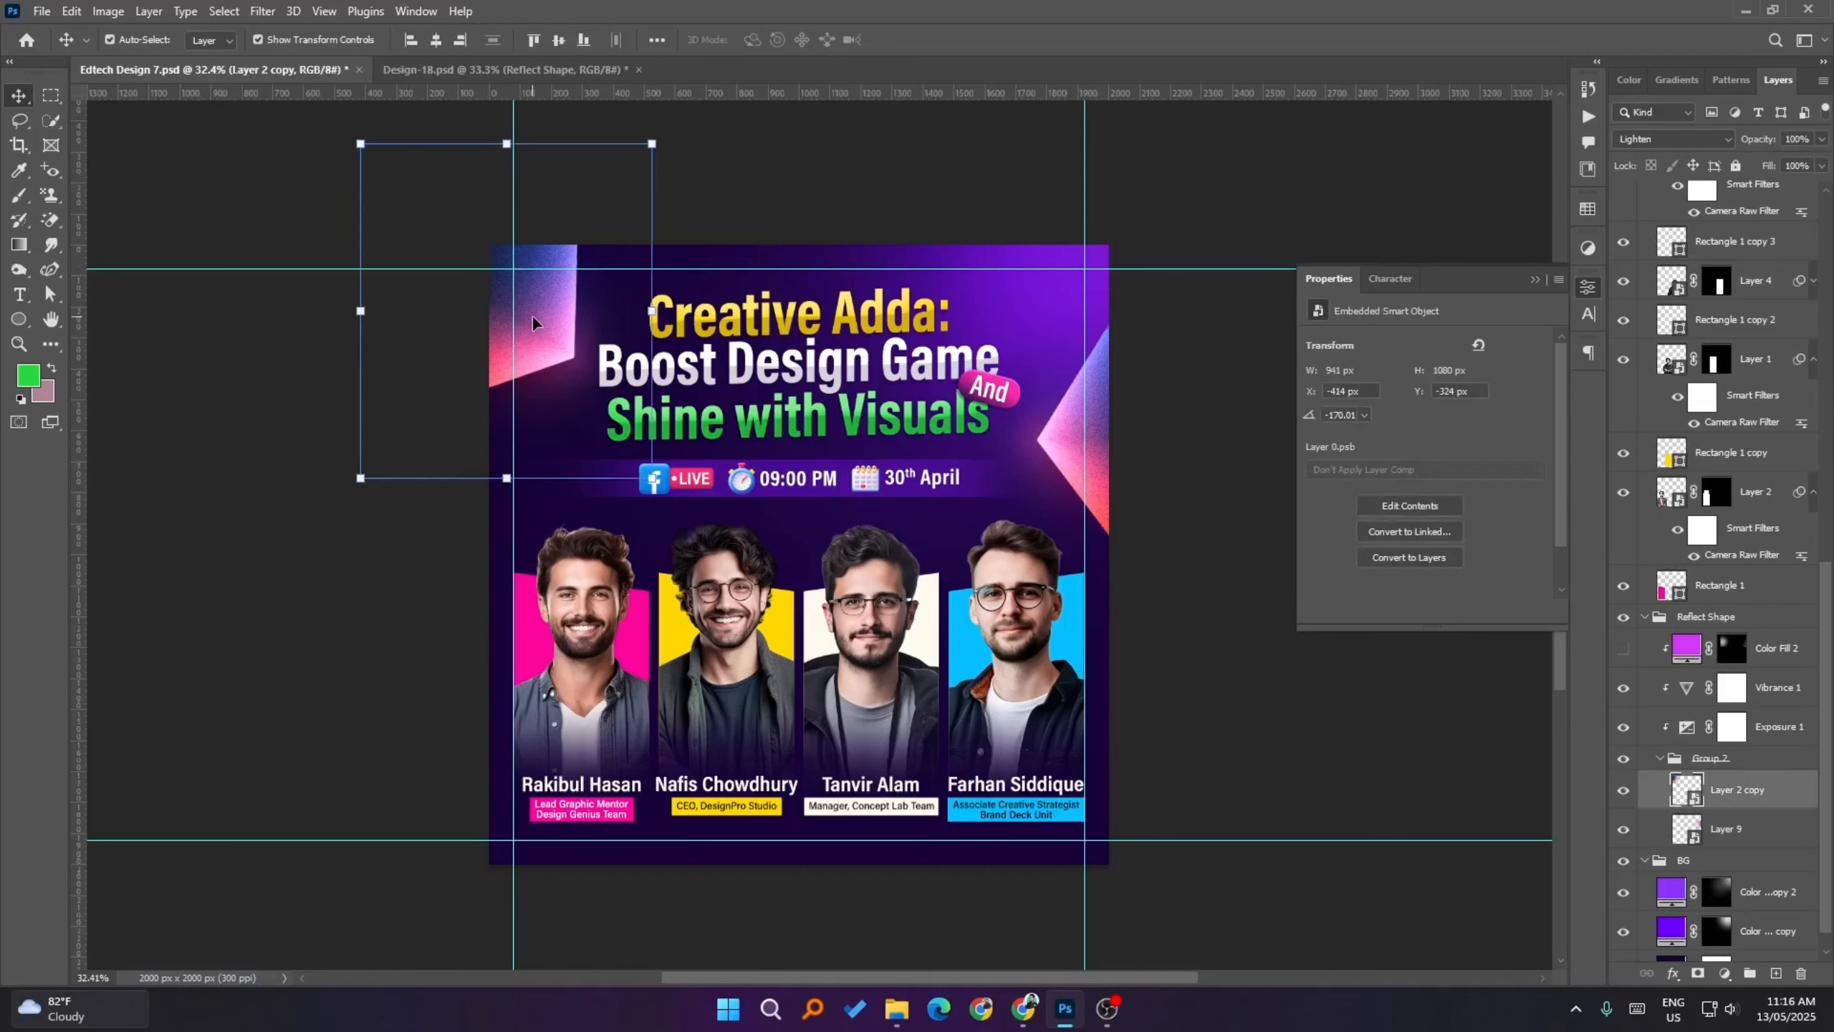
pyautogui.press('Left')
pyautogui.press('Left')
pyautogui.press('Left')
pyautogui.press('Left')
pyautogui.click(1183, 589)
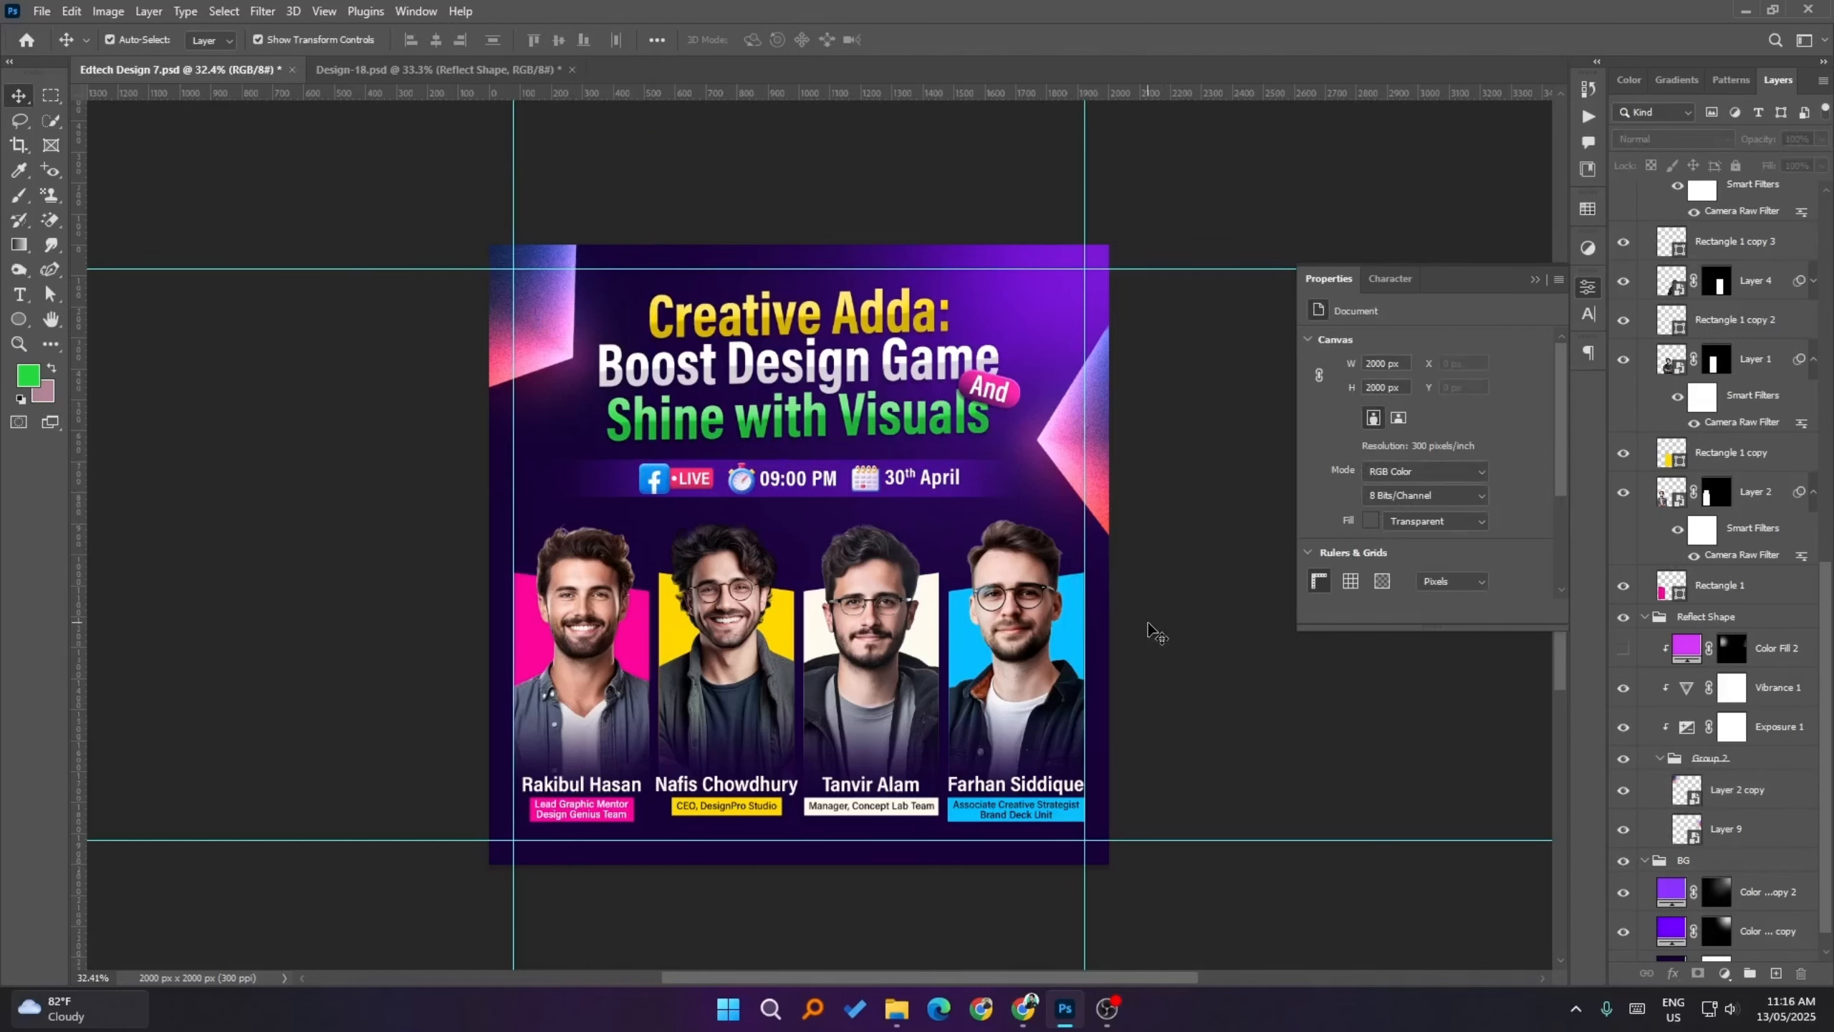
pyautogui.hotkey('ctrl', ';')
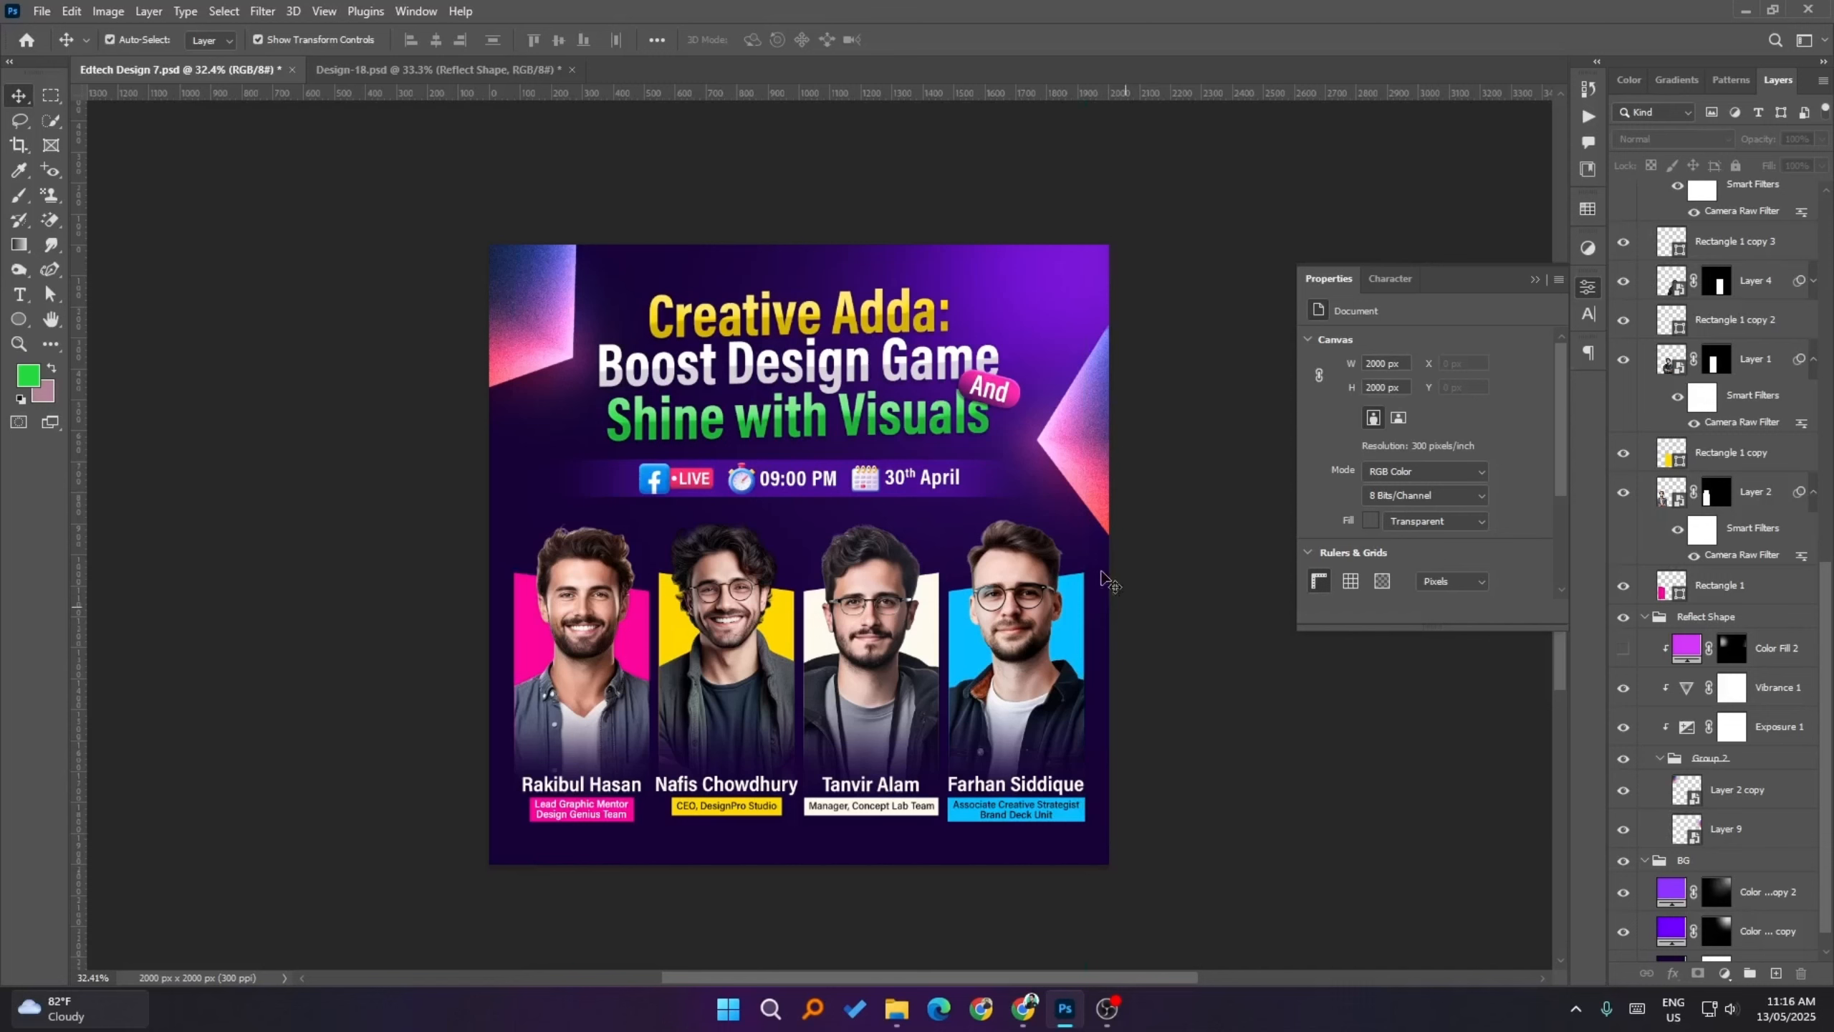
pyautogui.click(1090, 442)
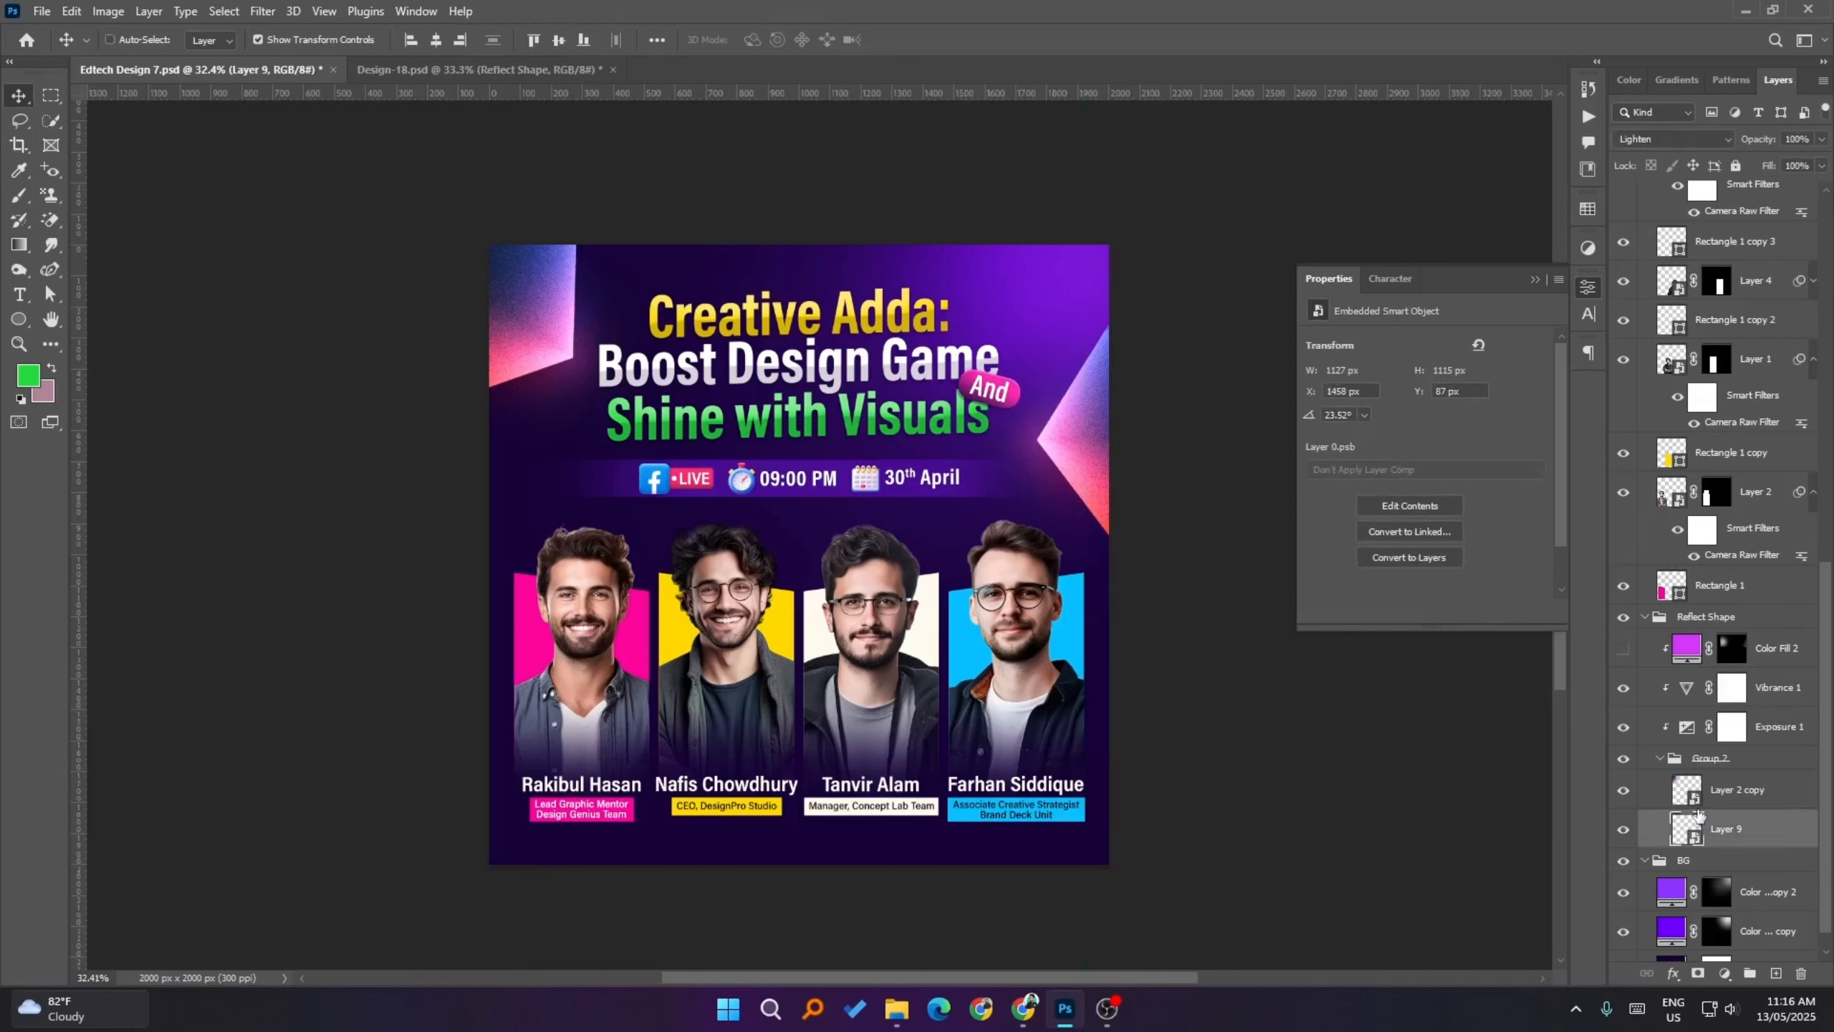
pyautogui.hotkey('ctrl', 'h')
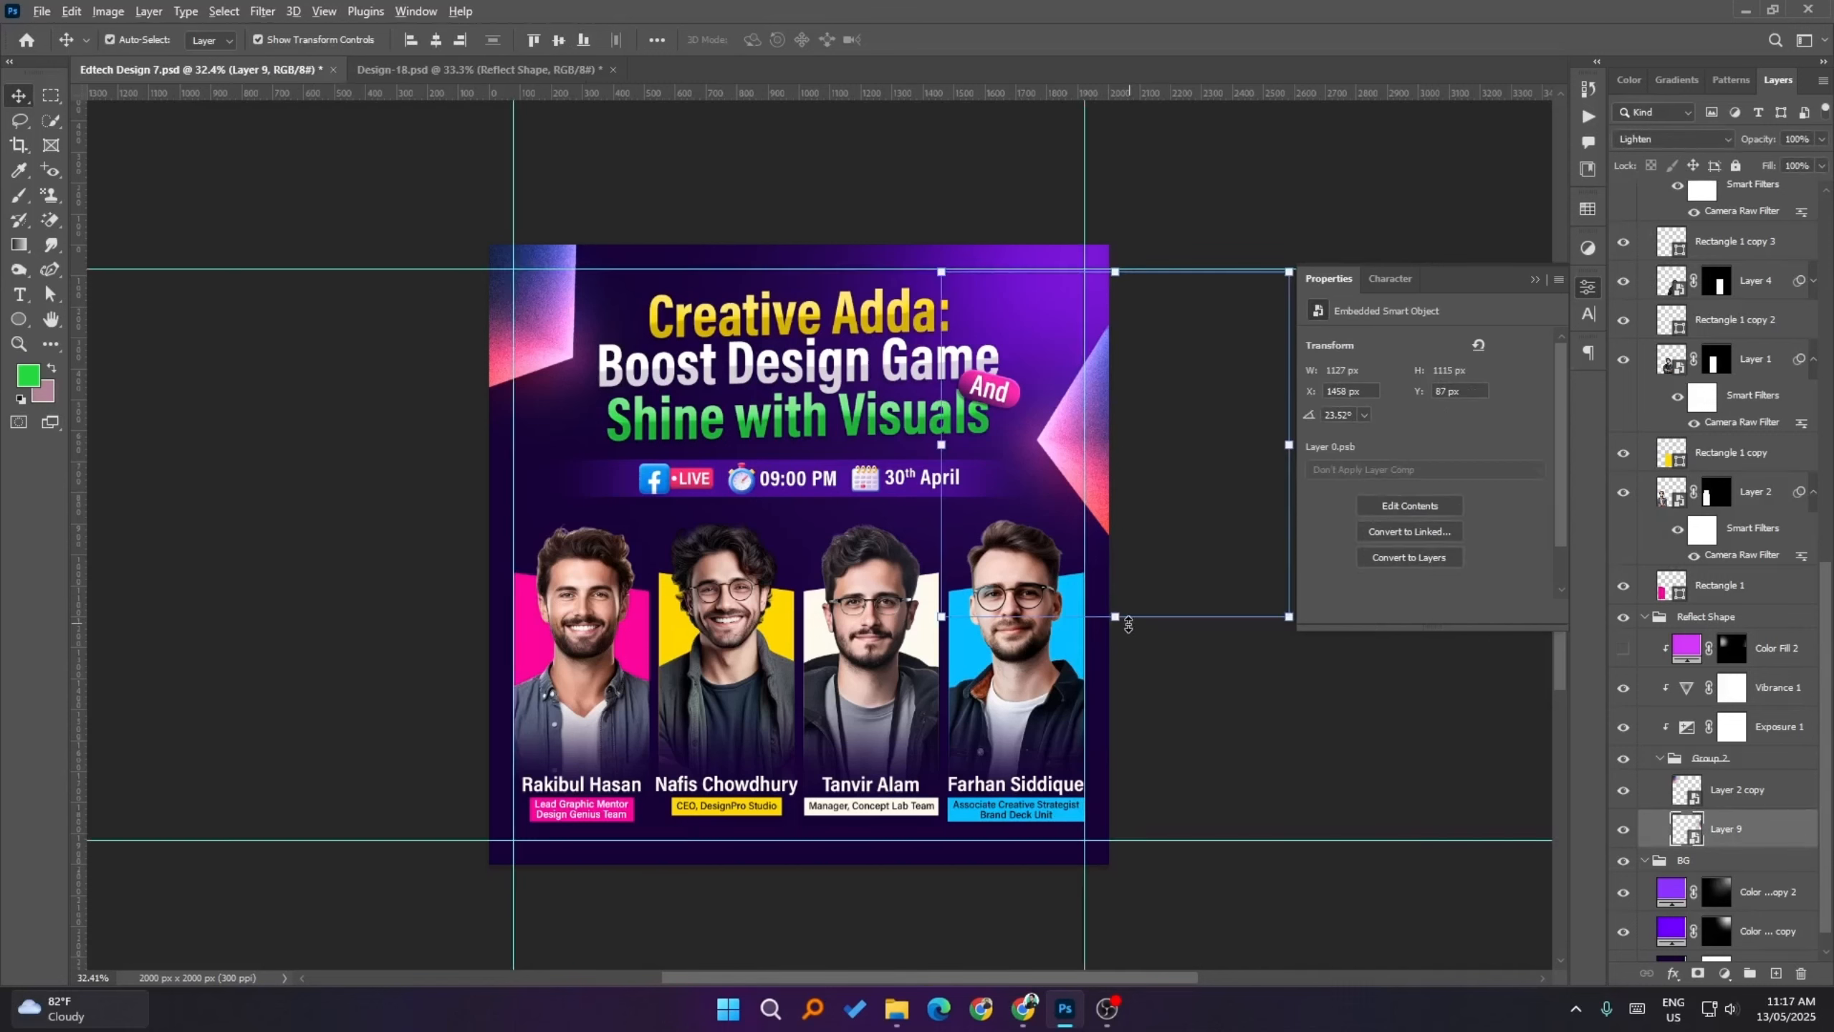
# - Discard an accidental resize and move the right-edge shape down with two Shift+Down nudges
pyautogui.moveTo(1112, 624); pyautogui.dragTo(1041, 602)
pyautogui.click(919, 41)
pyautogui.click(946, 40)
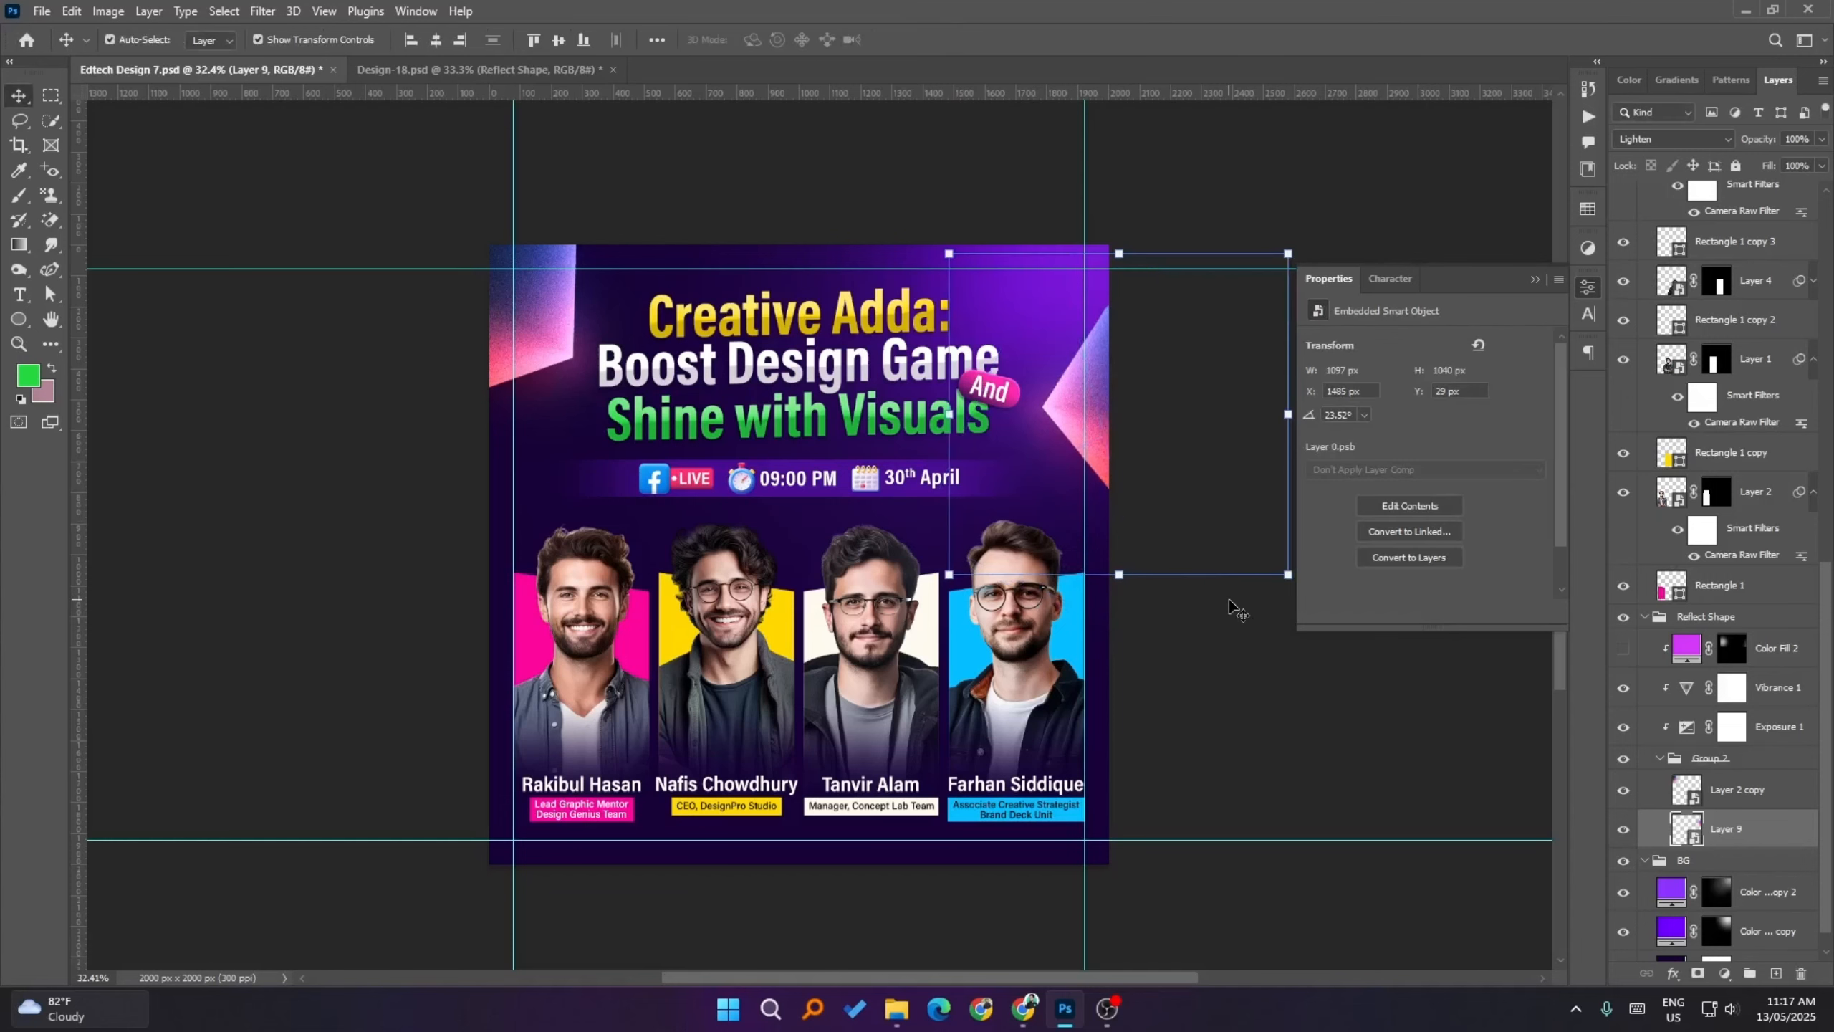
pyautogui.hotkey('shift', 'Down')
pyautogui.hotkey('shift', 'Down')
pyautogui.hotkey('shift', 'Down')
pyautogui.hotkey('shift', 'Down')
pyautogui.hotkey('shift', 'Down')
pyautogui.hotkey('shift', 'Down')
pyautogui.hotkey('shift', 'Down')
pyautogui.hotkey('shift', 'Down')
pyautogui.hotkey('shift', 'Down')
pyautogui.hotkey('shift', 'Down')
pyautogui.hotkey('shift', 'Down')
pyautogui.hotkey('shift', 'Down')
pyautogui.hotkey('shift', 'Down')
pyautogui.hotkey('shift', 'Down')
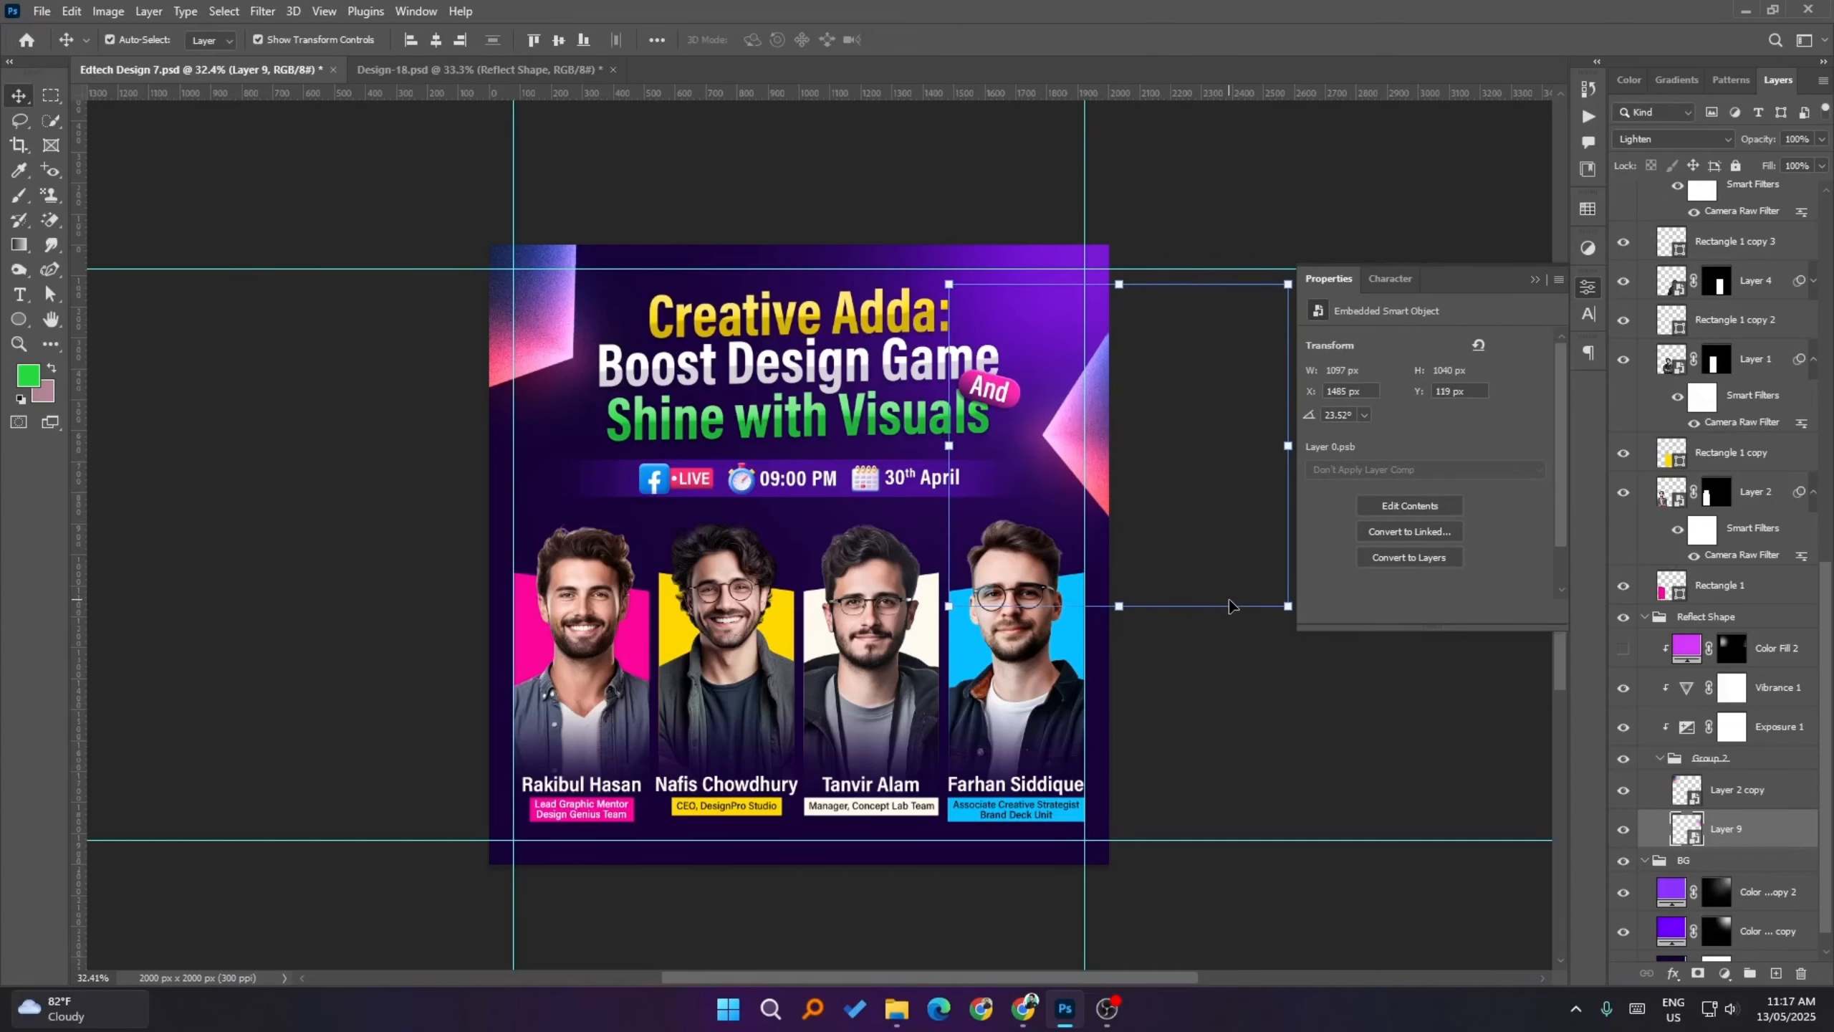
pyautogui.hotkey('shift', 'Down')
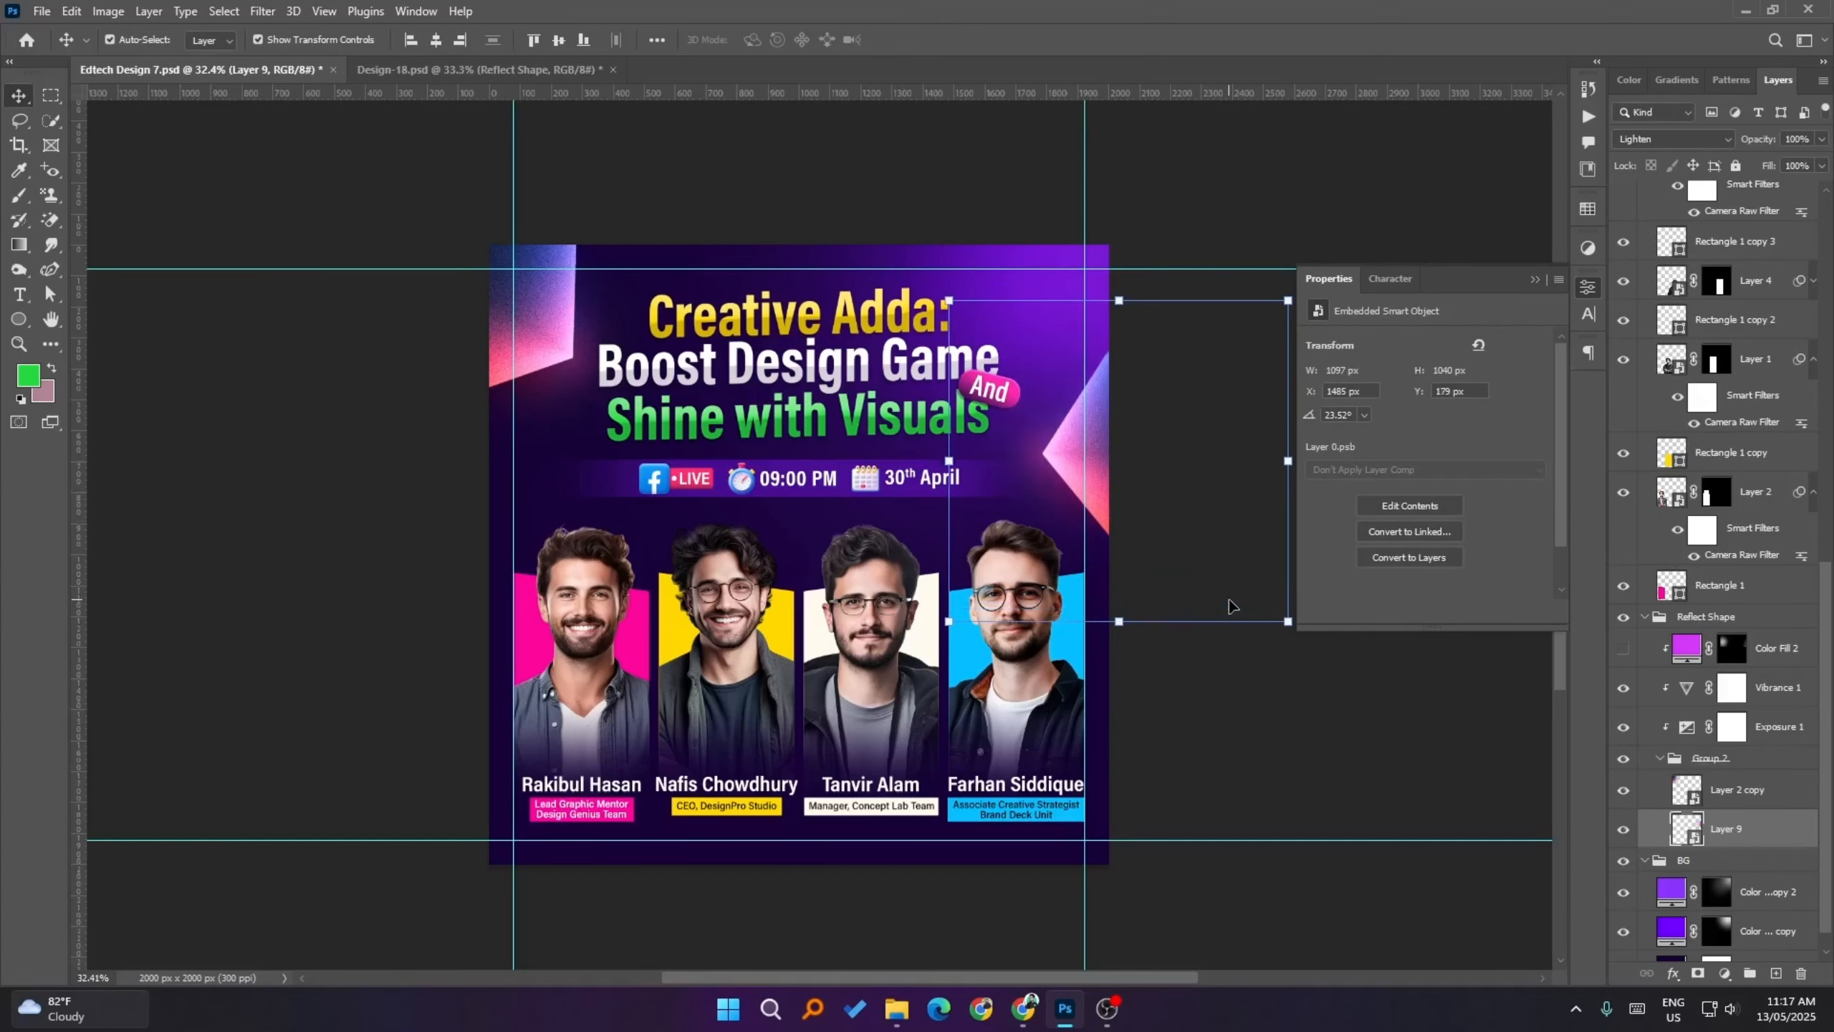
pyautogui.click(1310, 696)
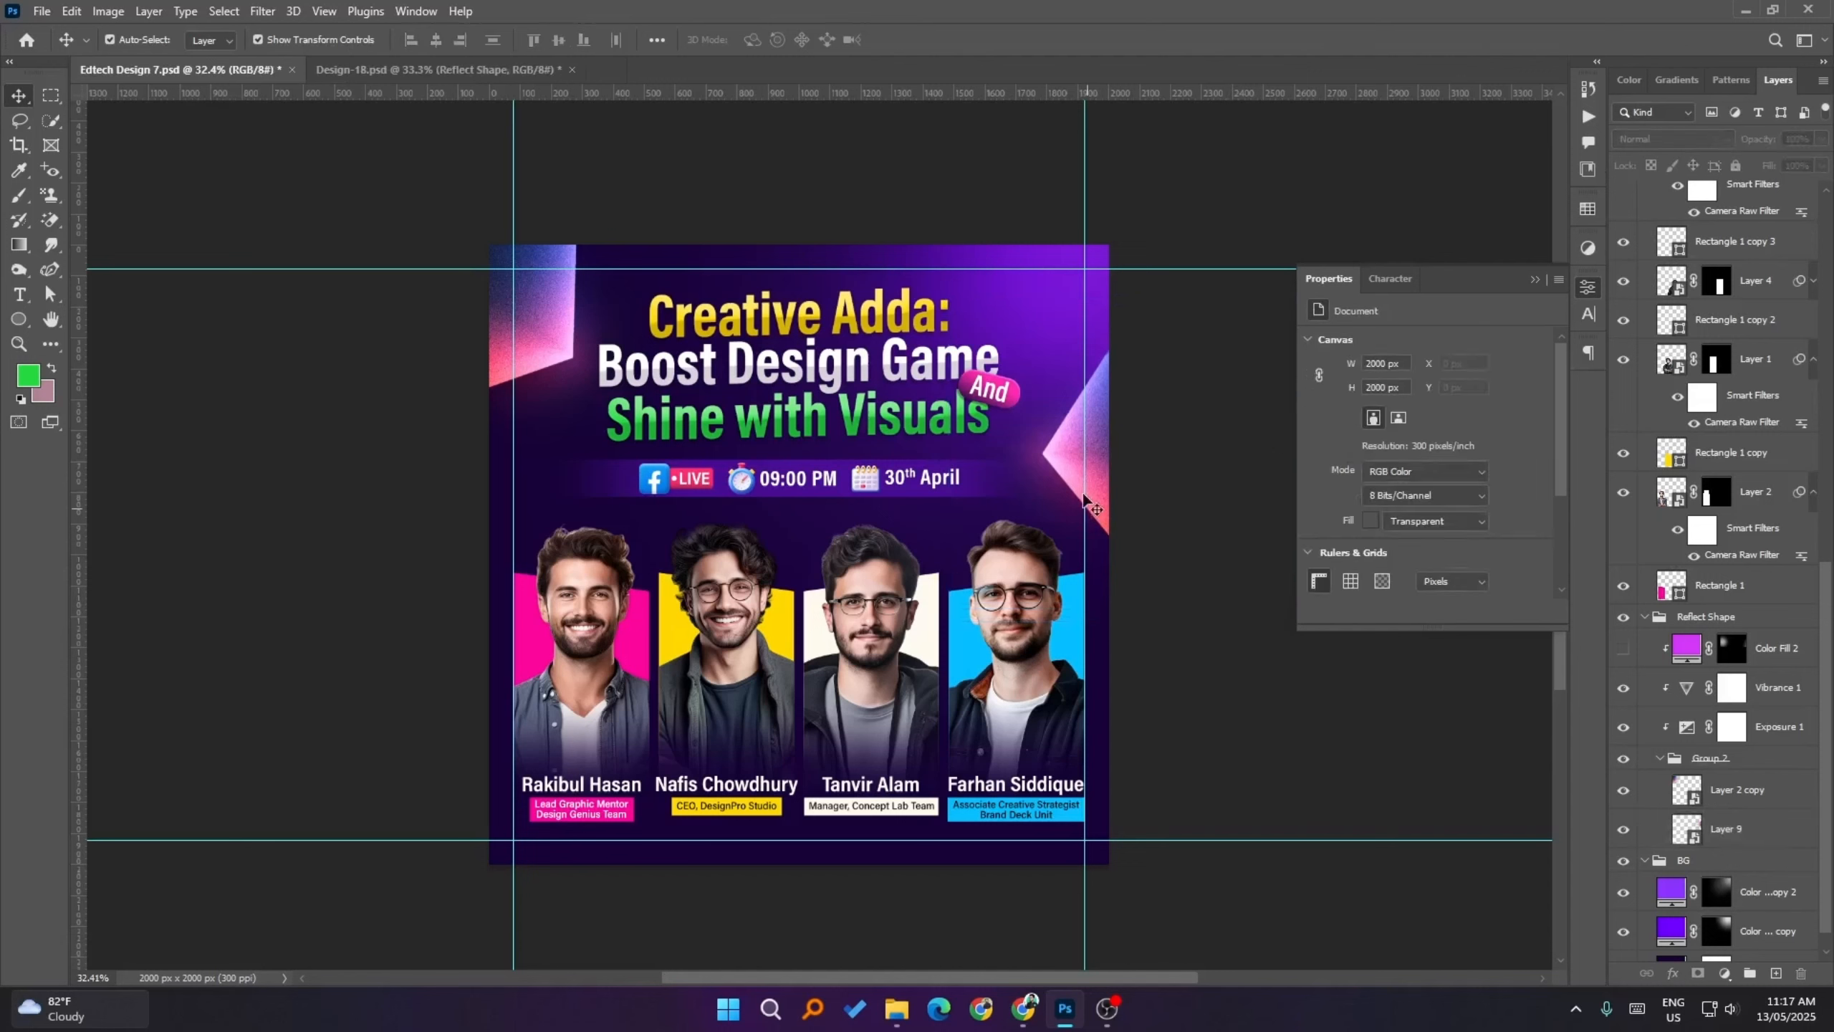
# - Rotate the right pink triangle to about 32°, enlarge it slightly, and nudge it into place
pyautogui.click(1090, 453)
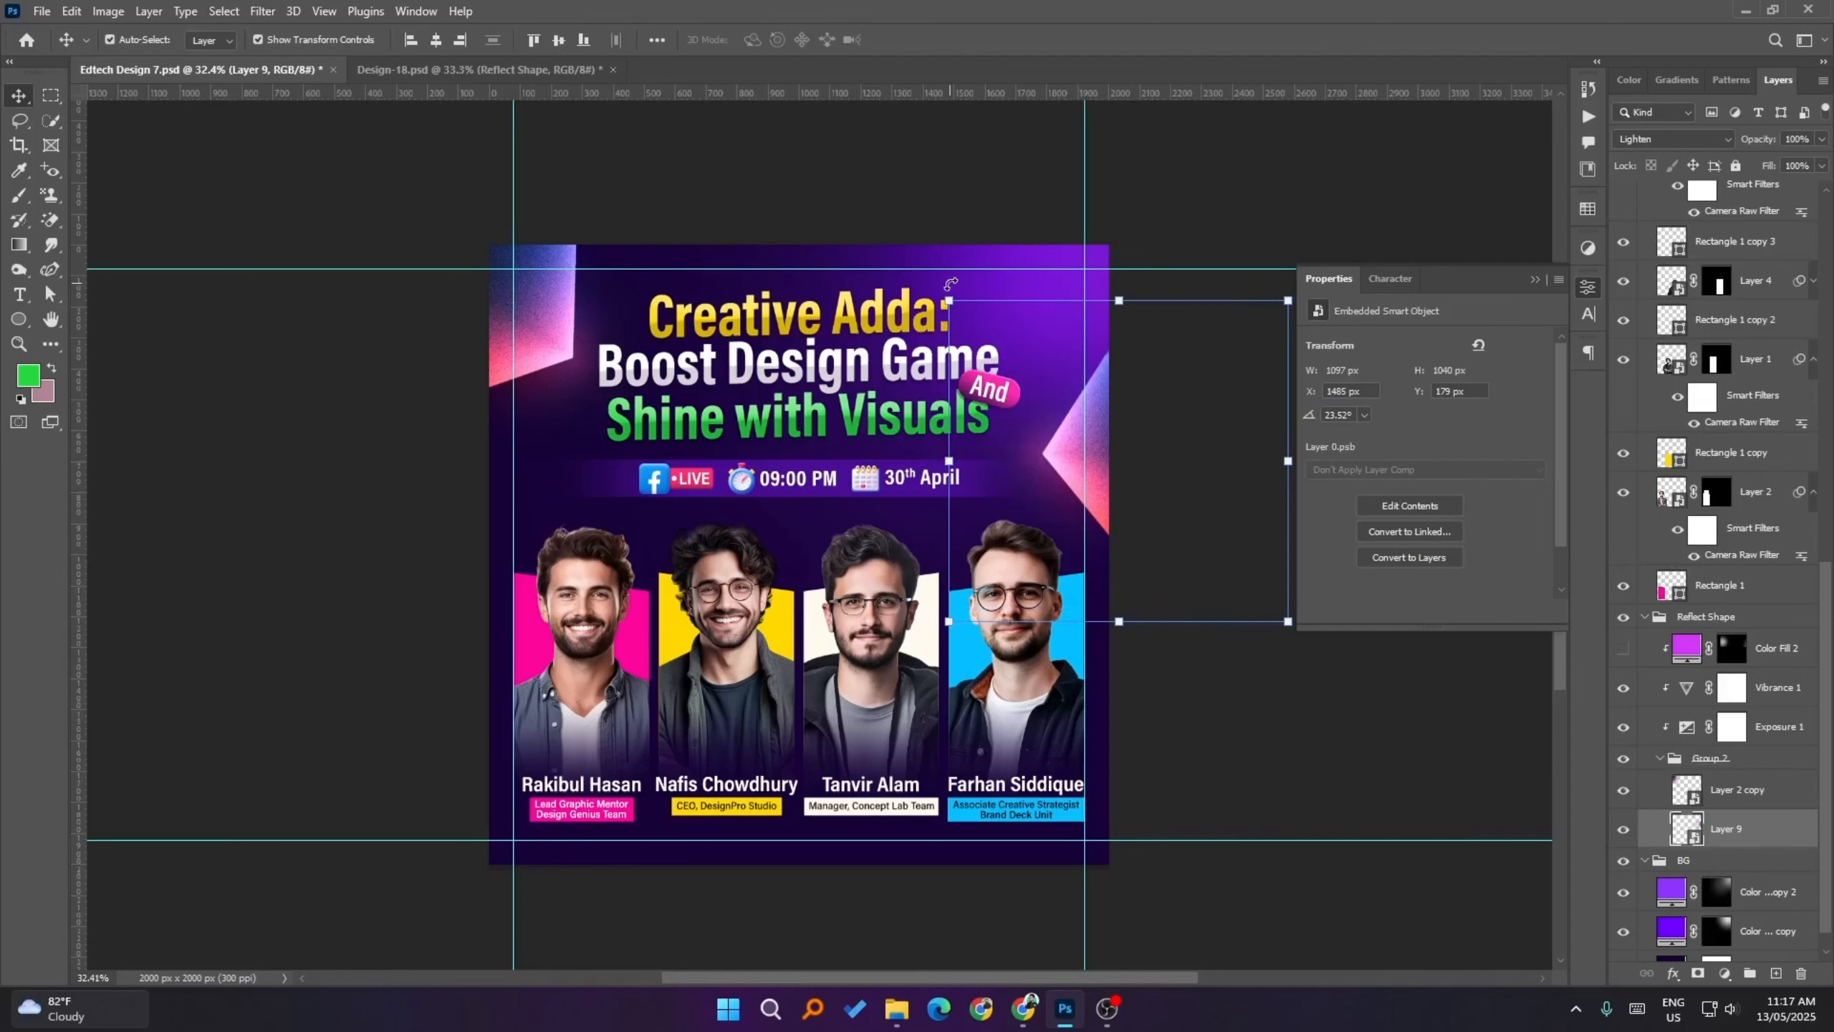
pyautogui.moveTo(950, 283)
pyautogui.mouseDown()
pyautogui.moveTo(991, 279)
pyautogui.moveTo(958, 267)
pyautogui.mouseUp()
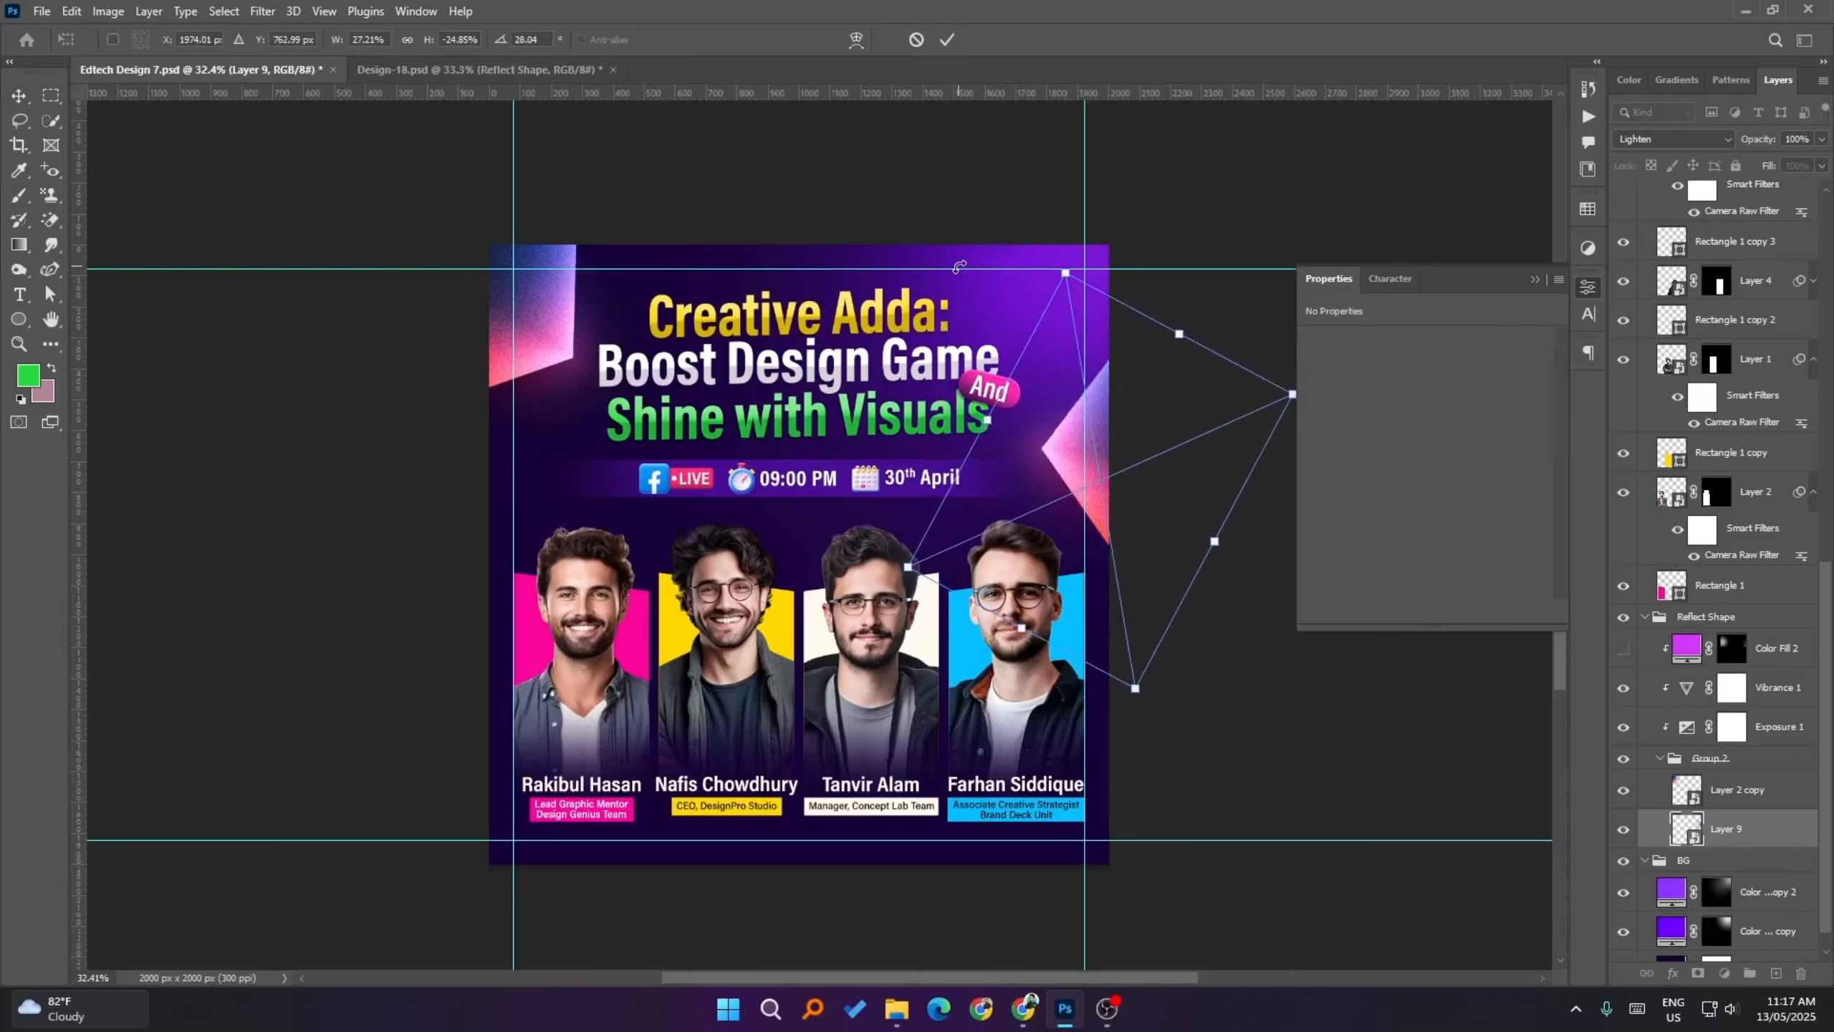
pyautogui.press('Up')
pyautogui.press('Up')
pyautogui.press('Up')
pyautogui.press('Up')
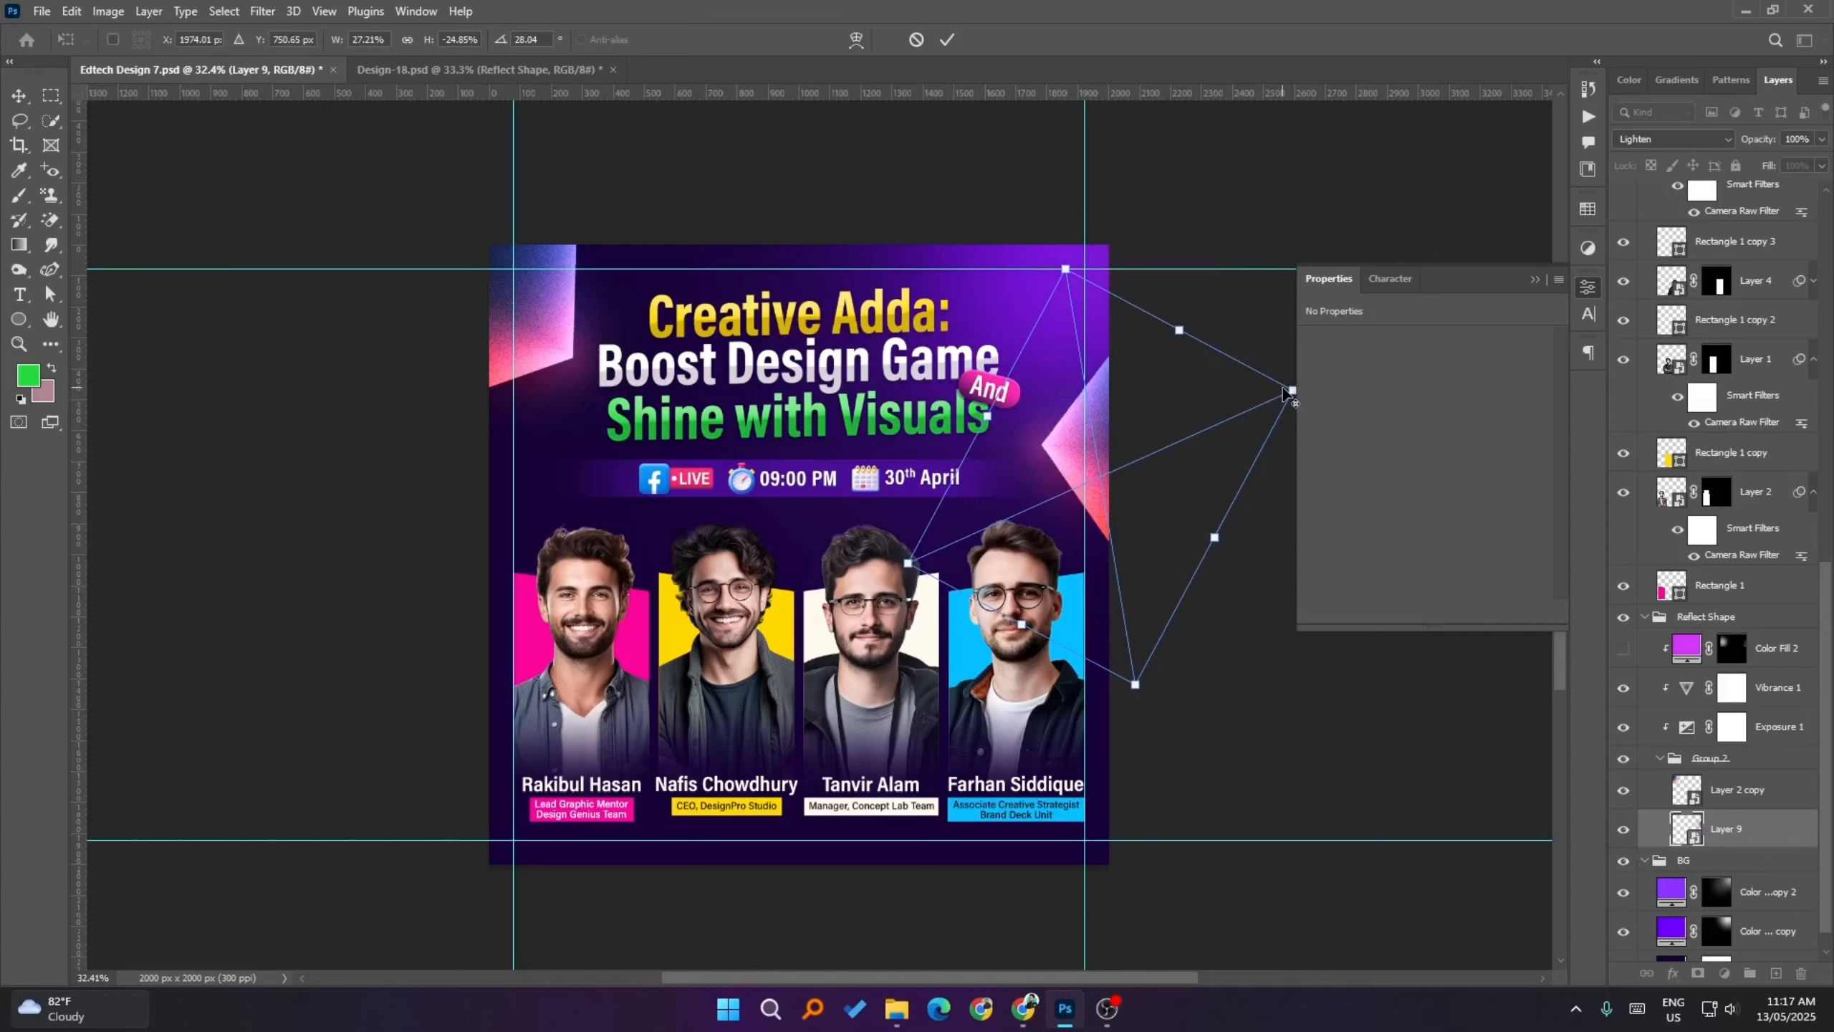
pyautogui.moveTo(1051, 267); pyautogui.dragTo(1052, 258)
pyautogui.click(945, 38)
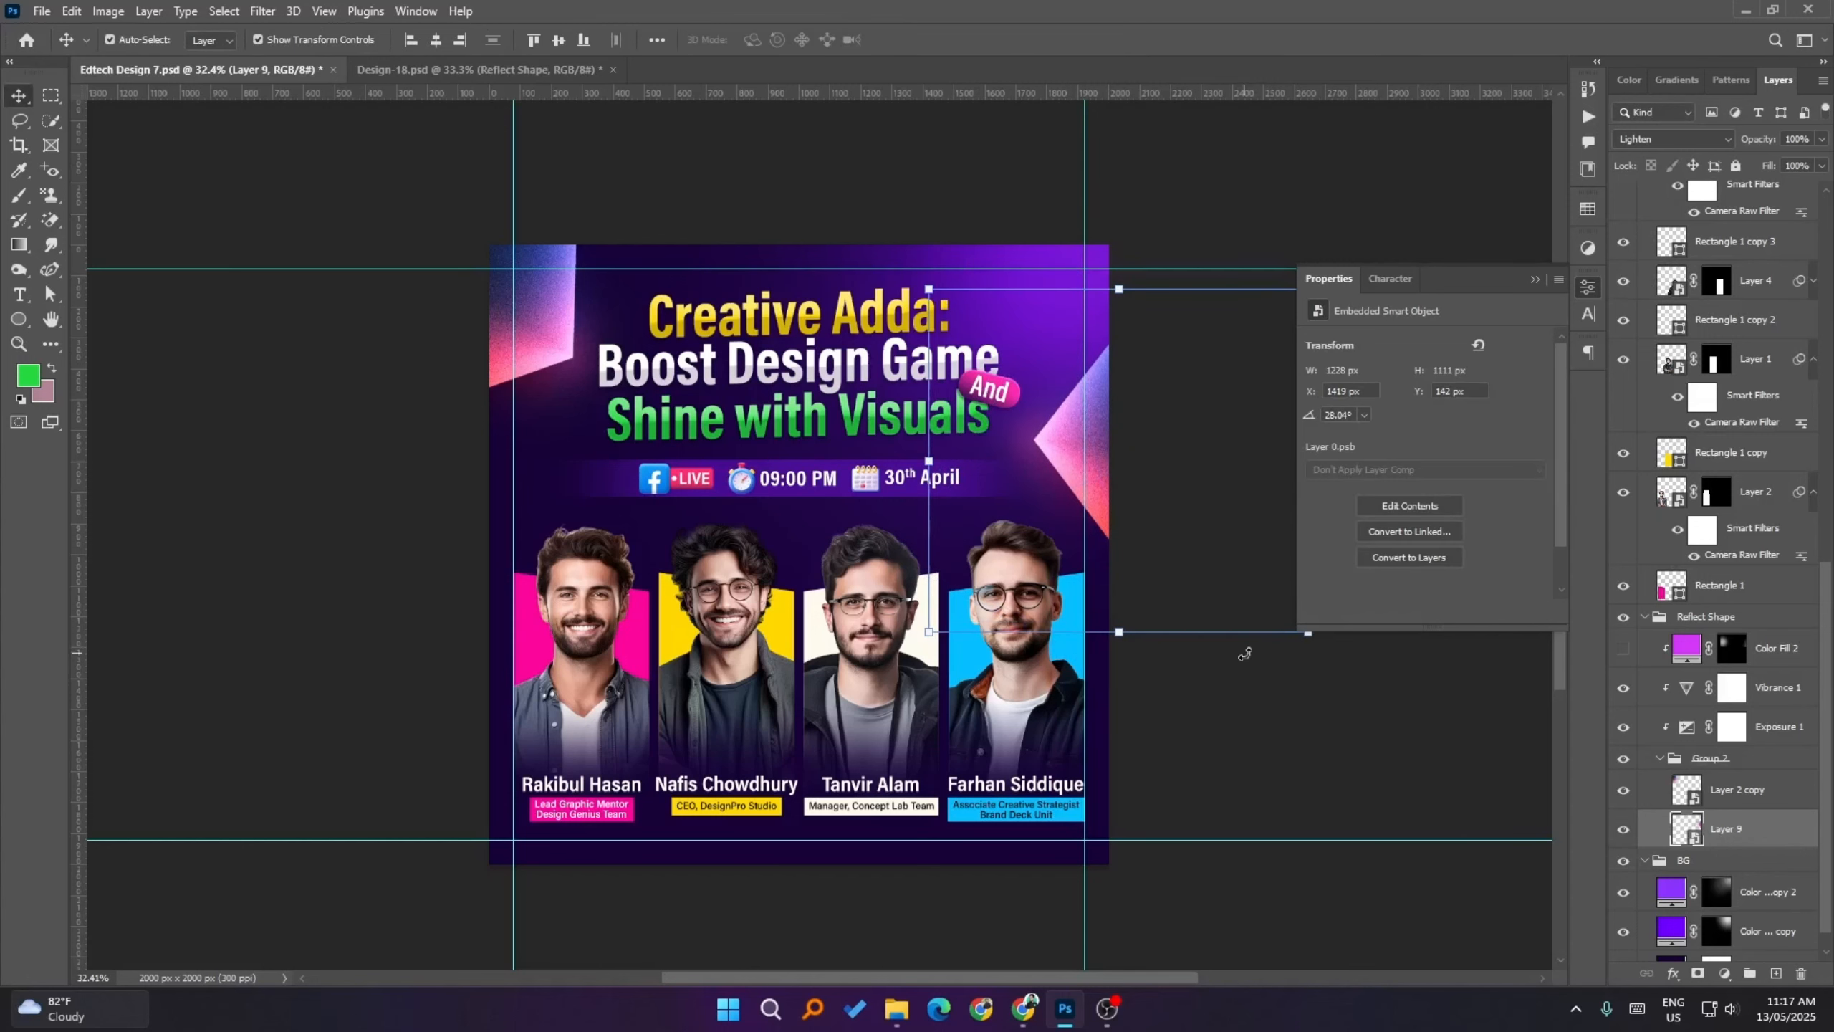
pyautogui.press('Down')
pyautogui.press('Down')
pyautogui.press('Down')
pyautogui.press('Down')
pyautogui.press('Down')
pyautogui.press('Right')
pyautogui.press('Right')
pyautogui.press('Right')
pyautogui.press('Right')
pyautogui.press('Right')
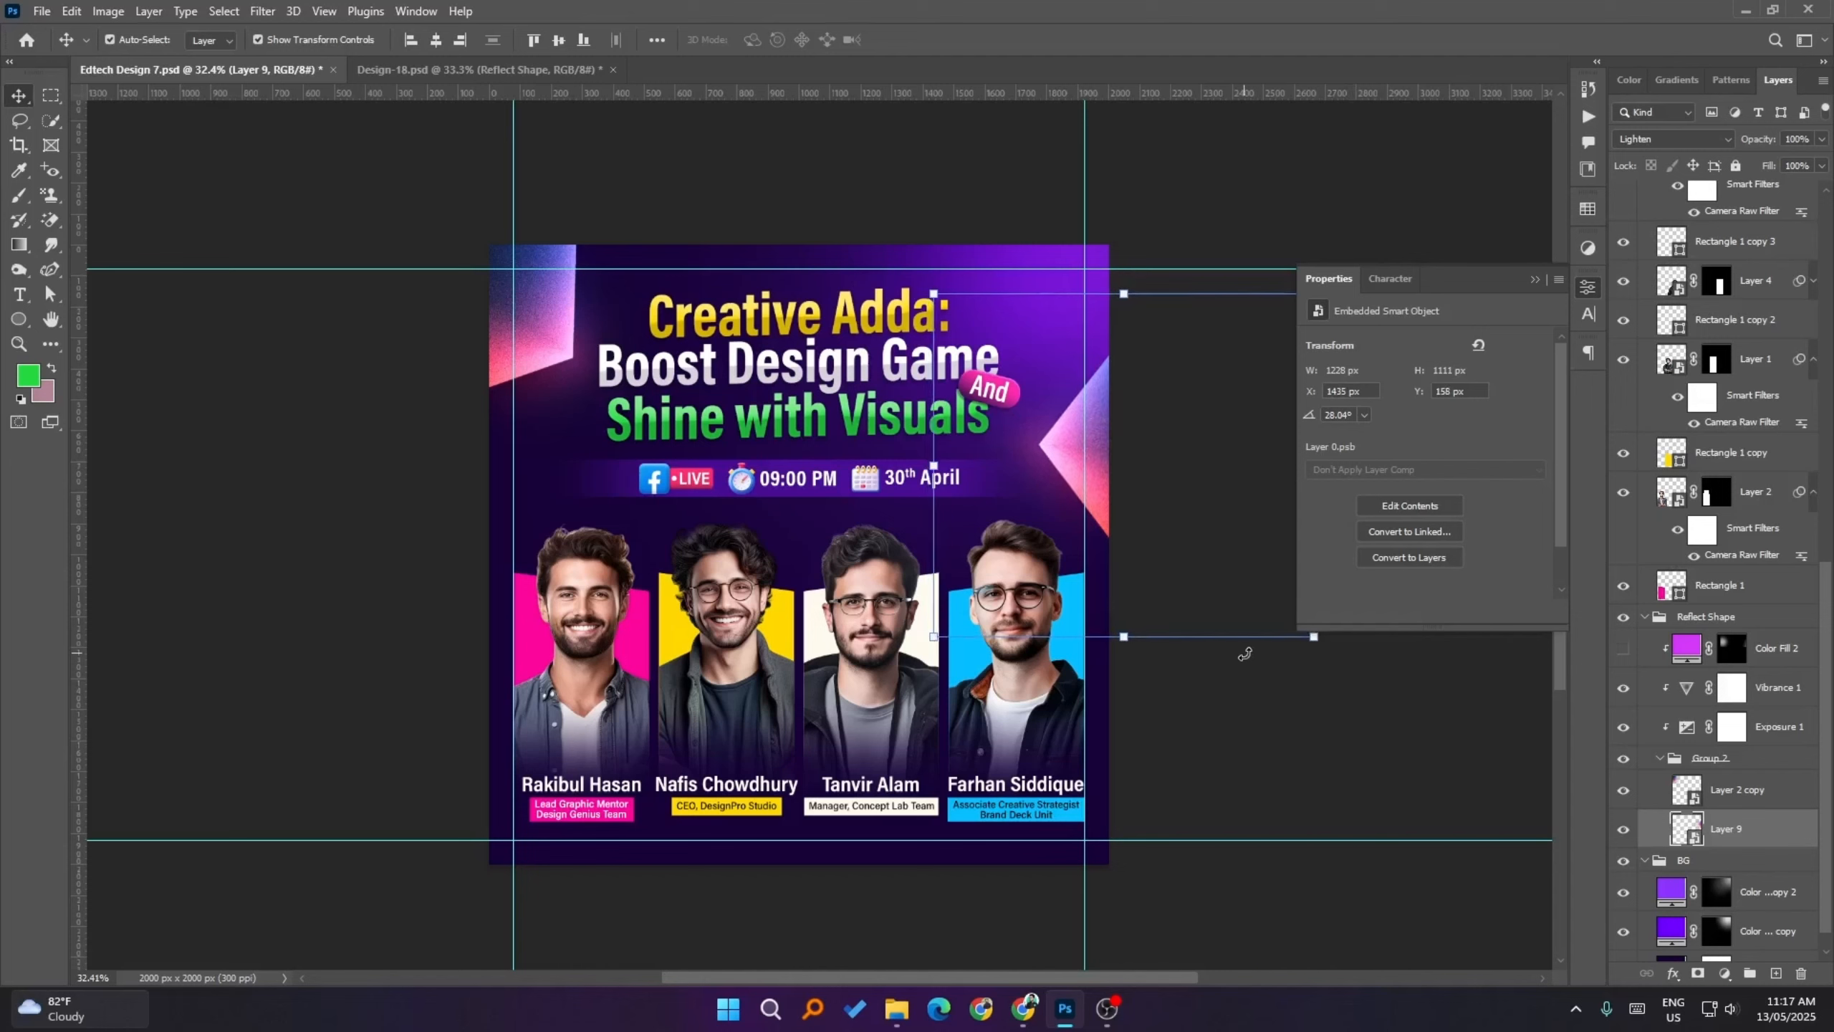
pyautogui.press('Left')
pyautogui.press('Left')
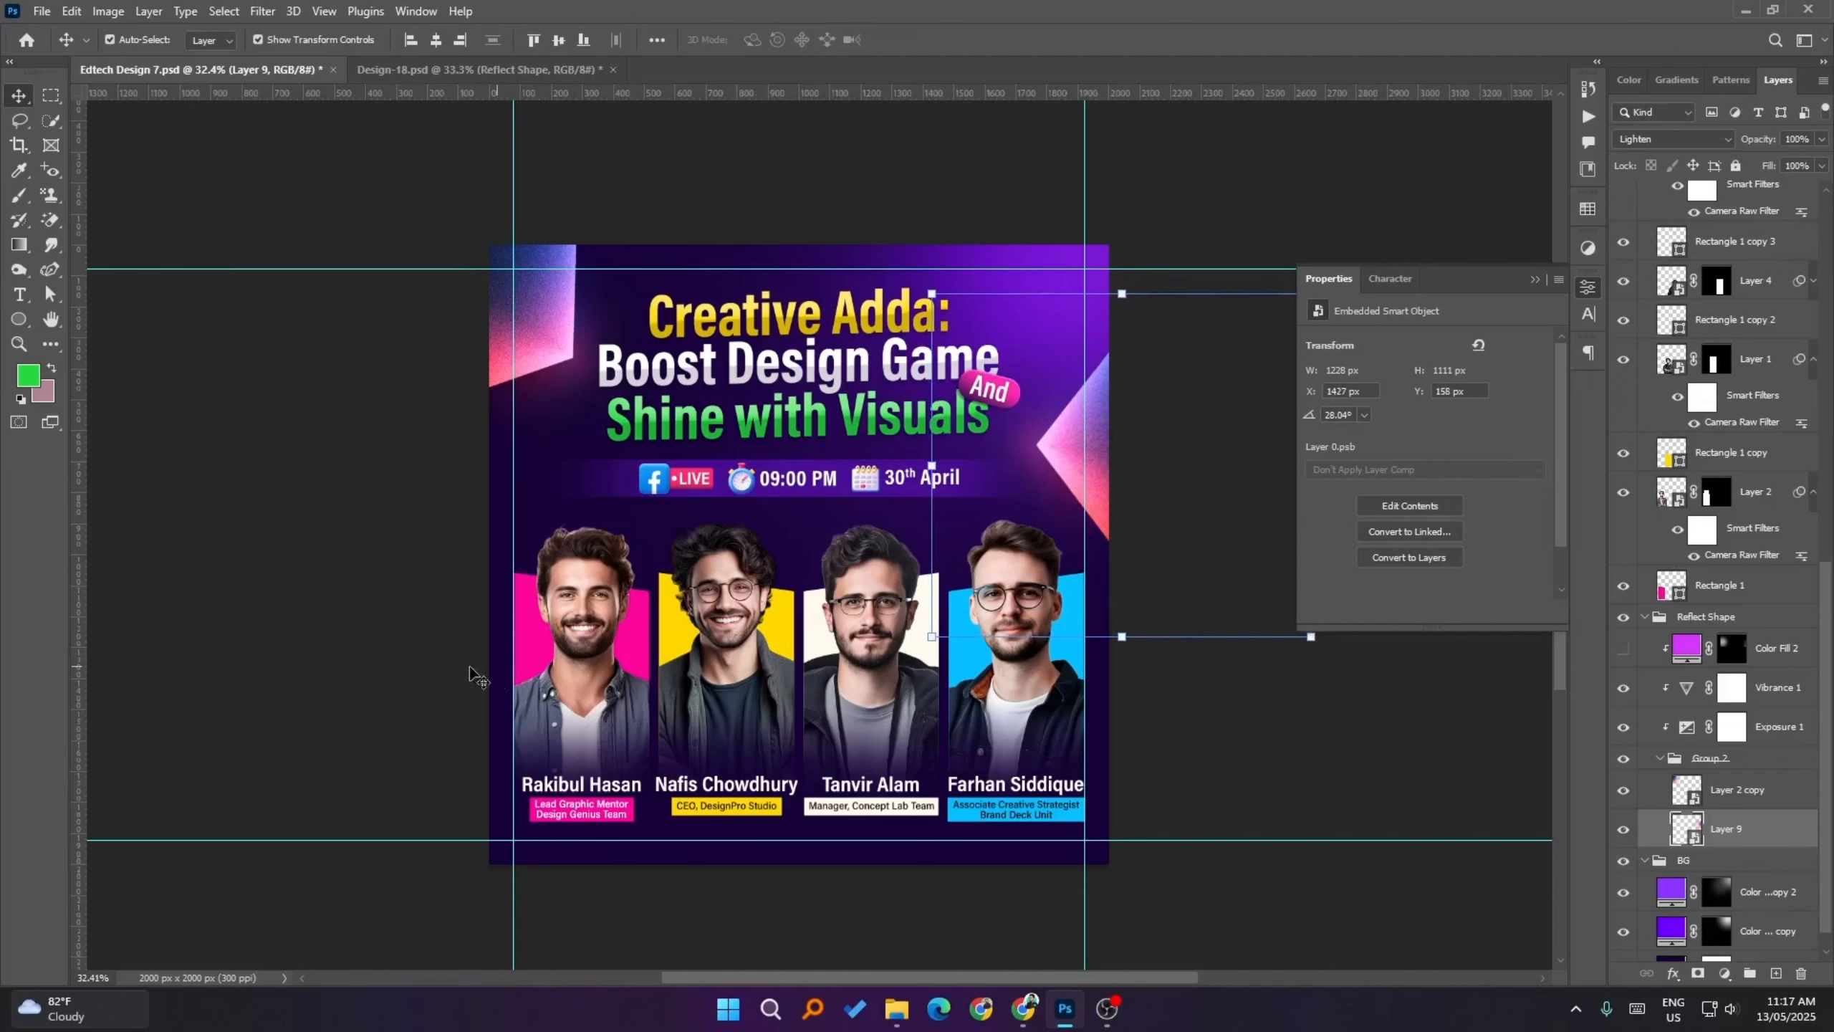
pyautogui.click(262, 585)
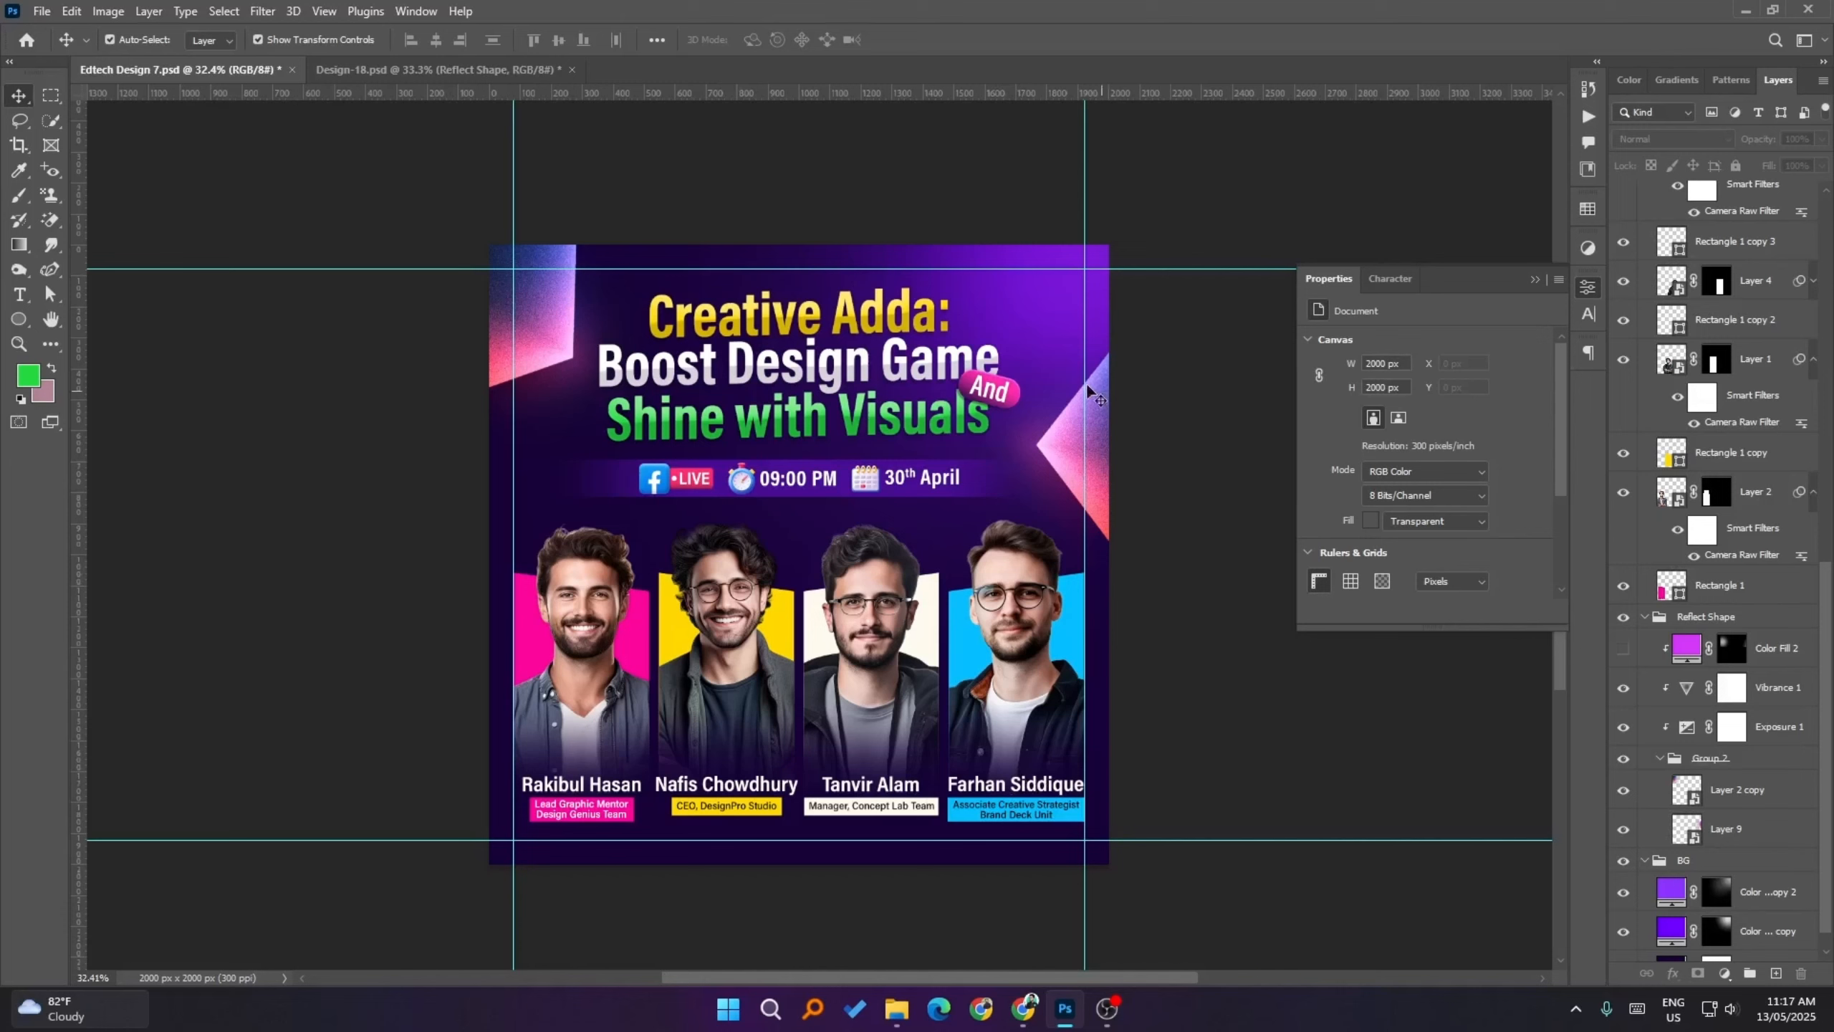
pyautogui.click(795, 315)
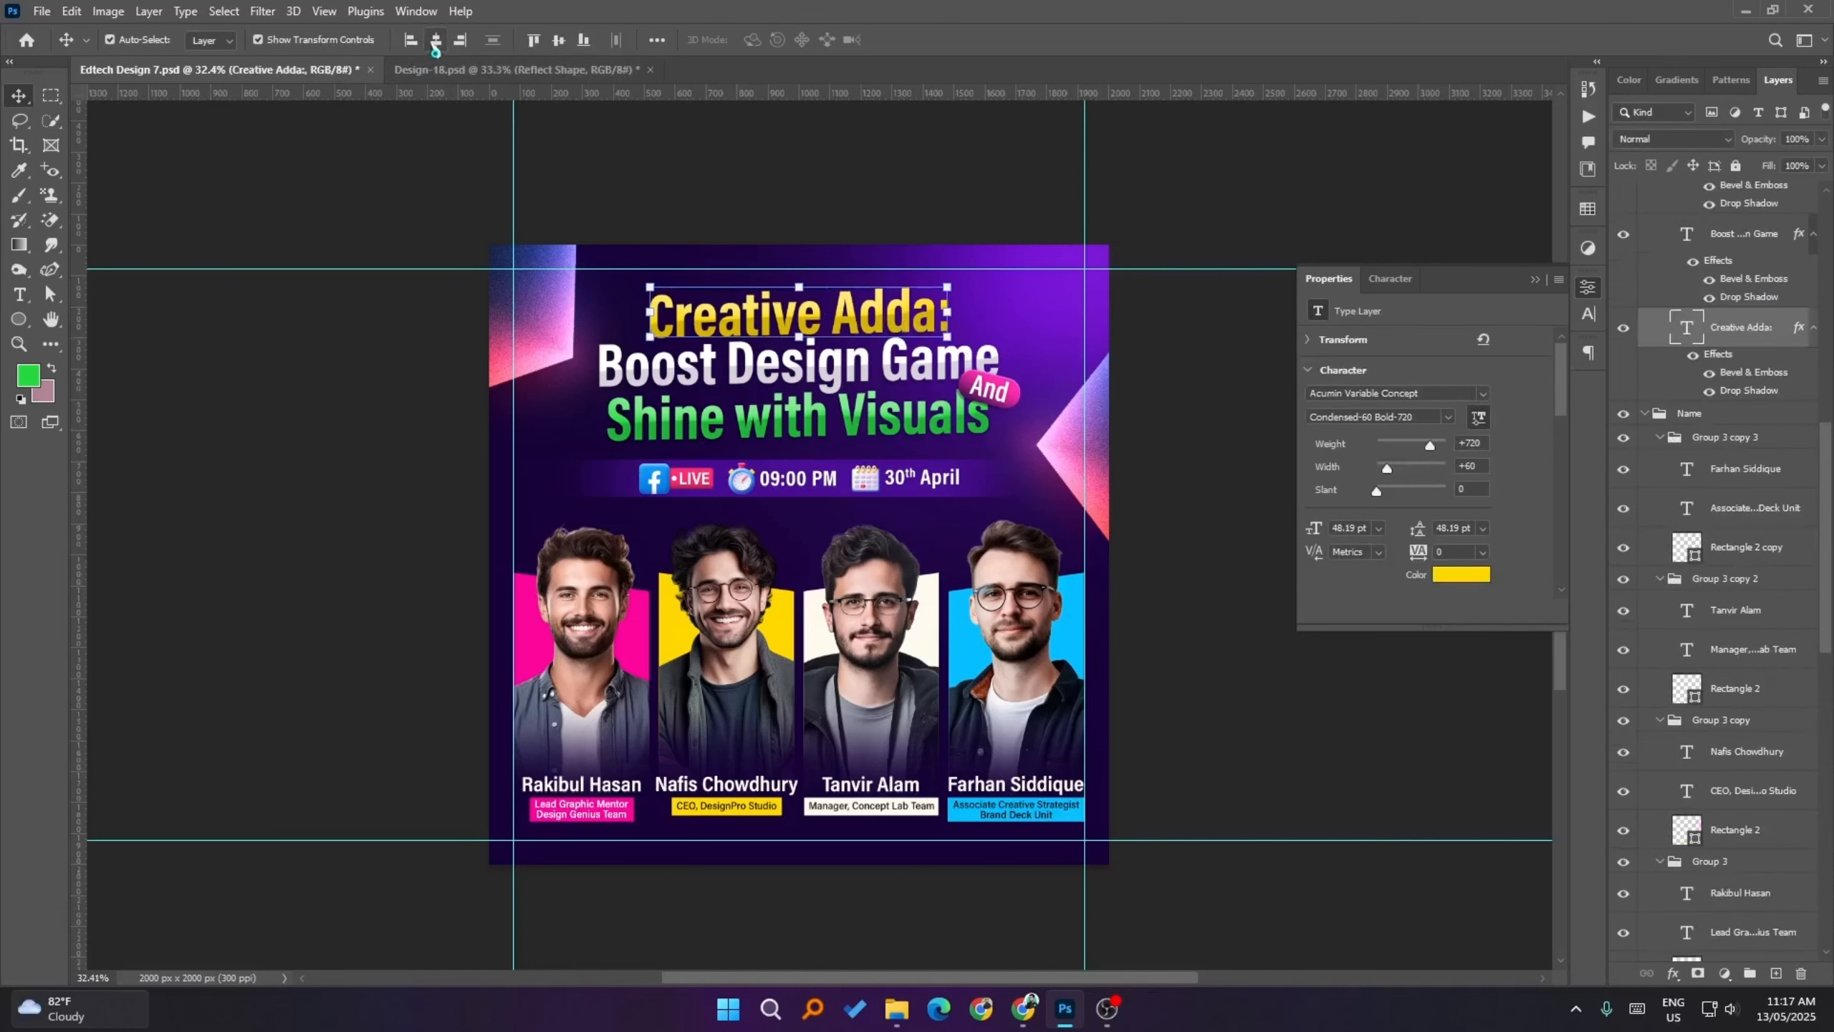
pyautogui.click(307, 282)
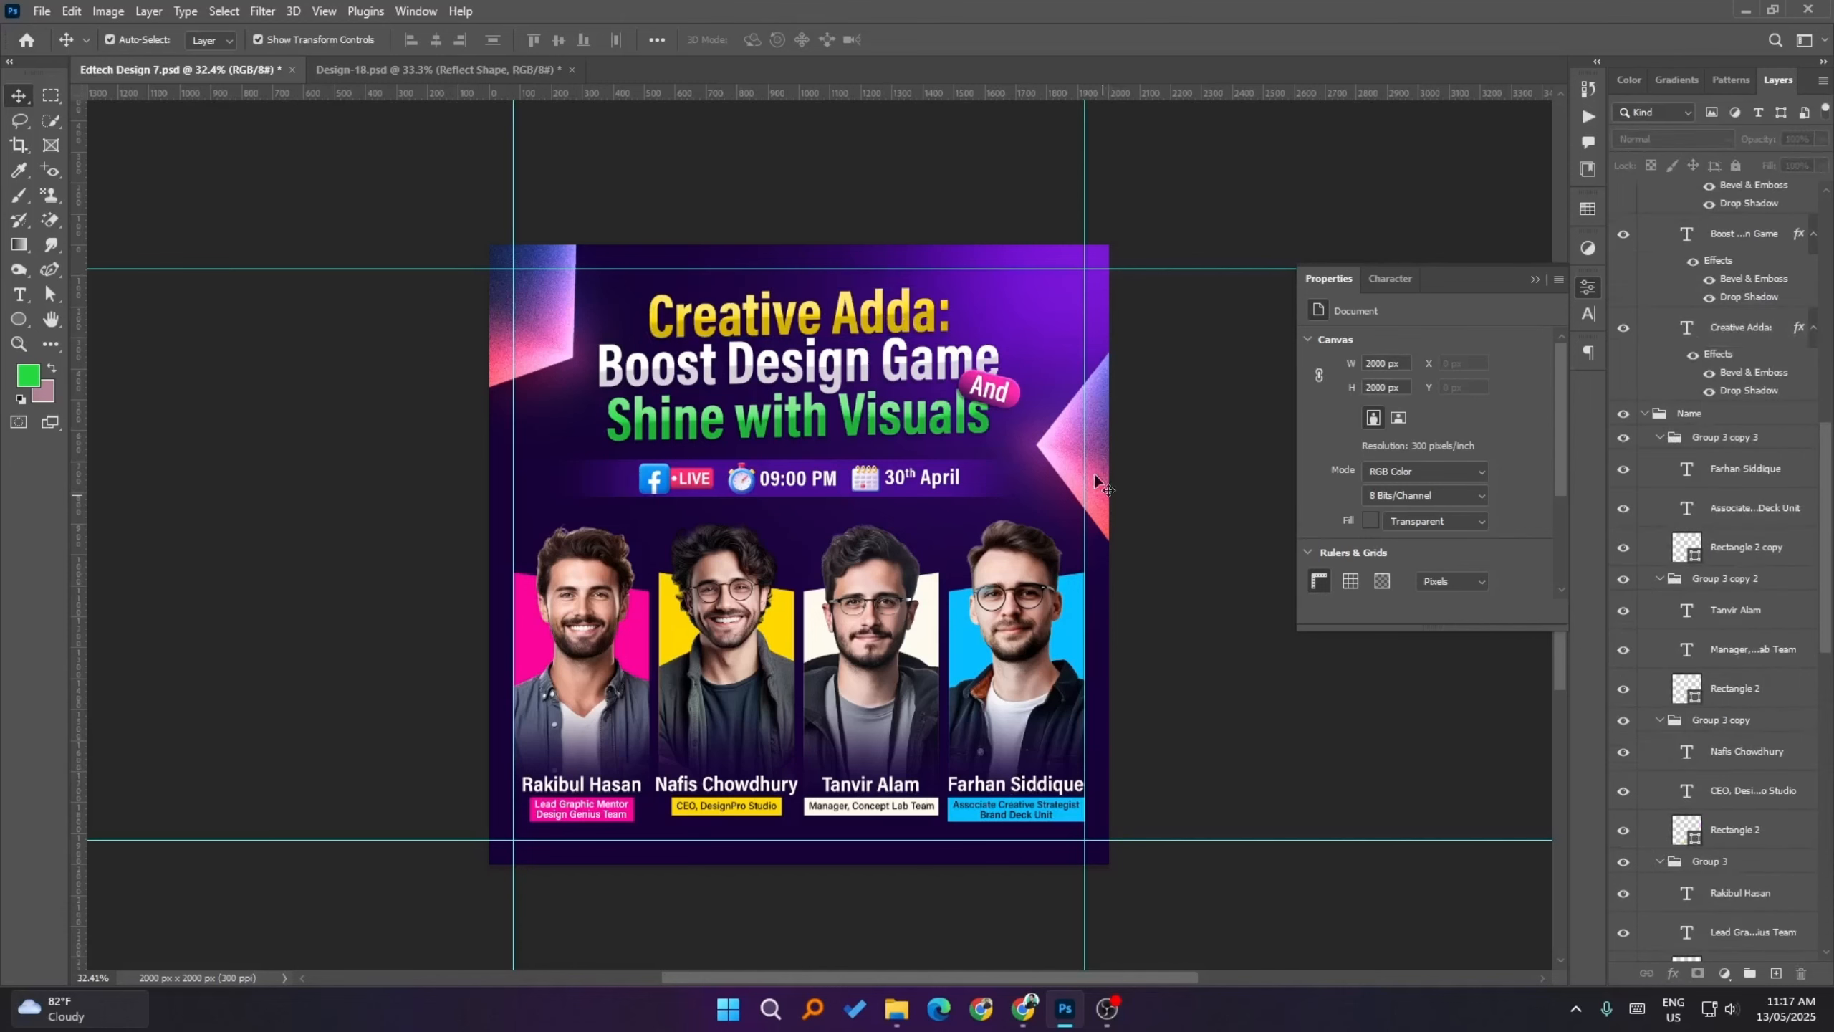
pyautogui.click(1085, 441)
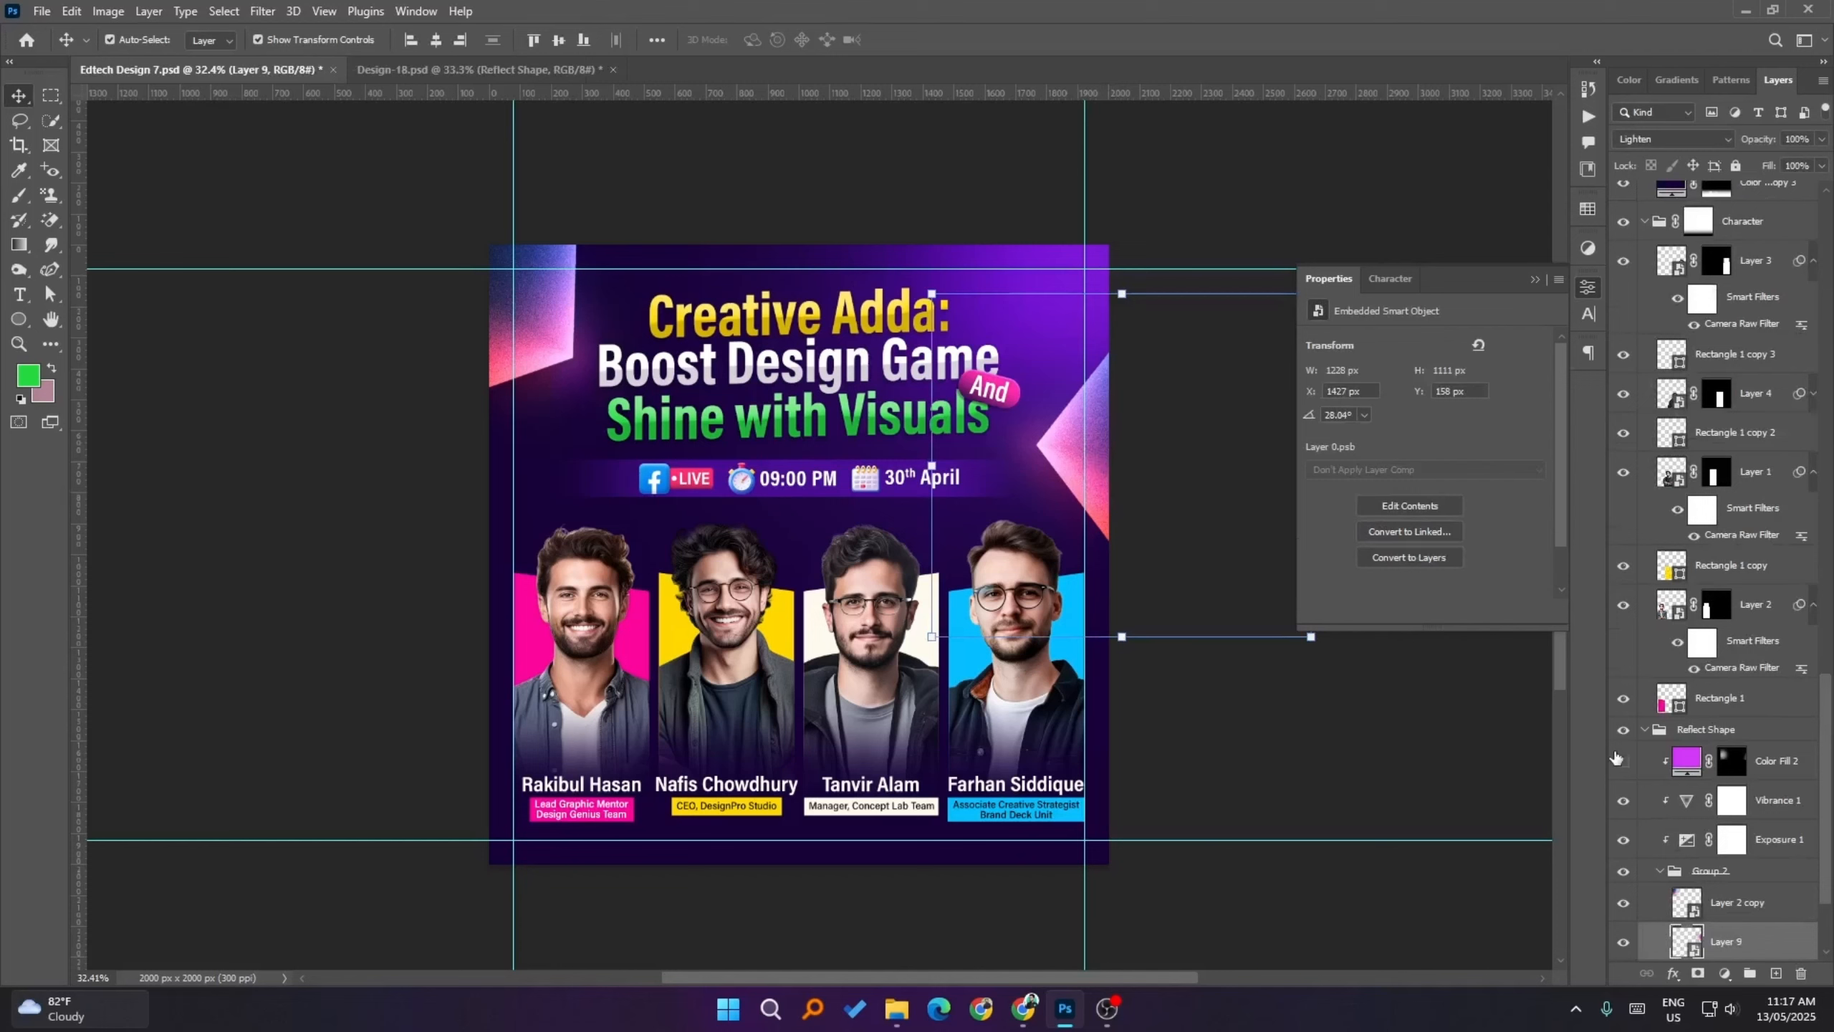
# - Replace Color Fill 2's mask with a new black mask and turn the tint back on
pyautogui.rightClick(1723, 767)
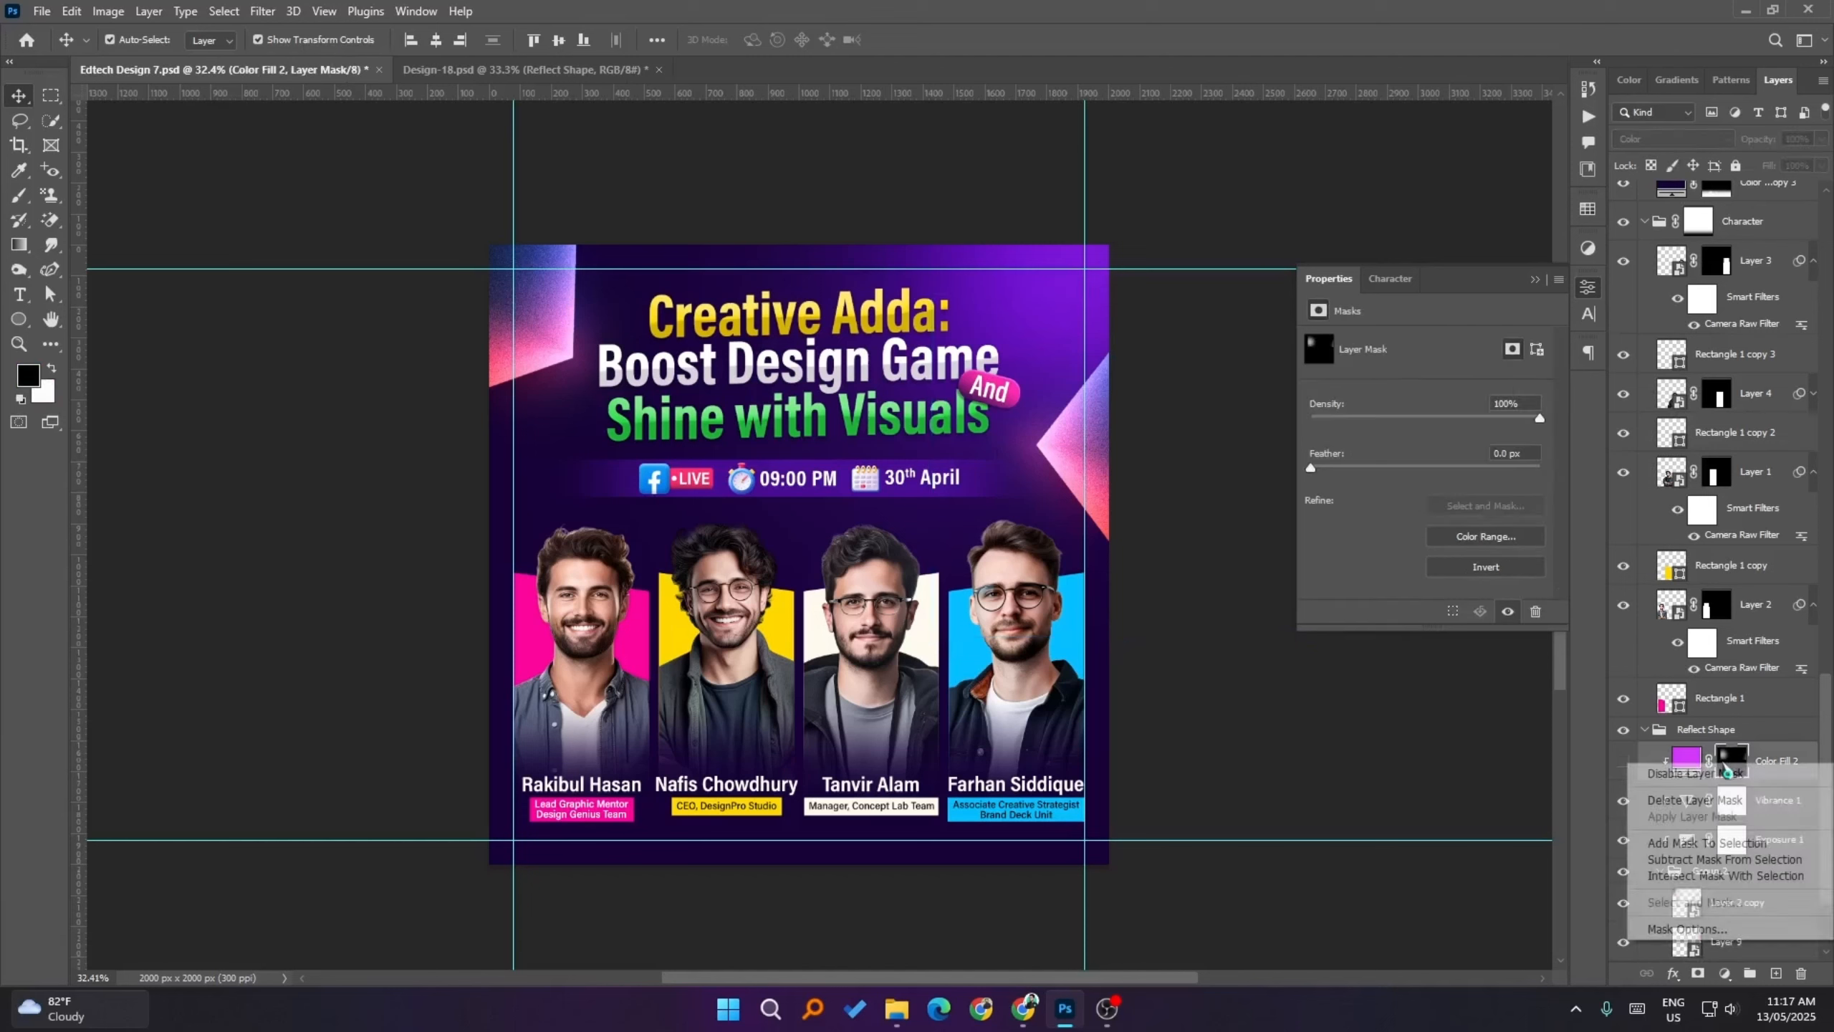
pyautogui.click(1724, 799)
pyautogui.click(1624, 761)
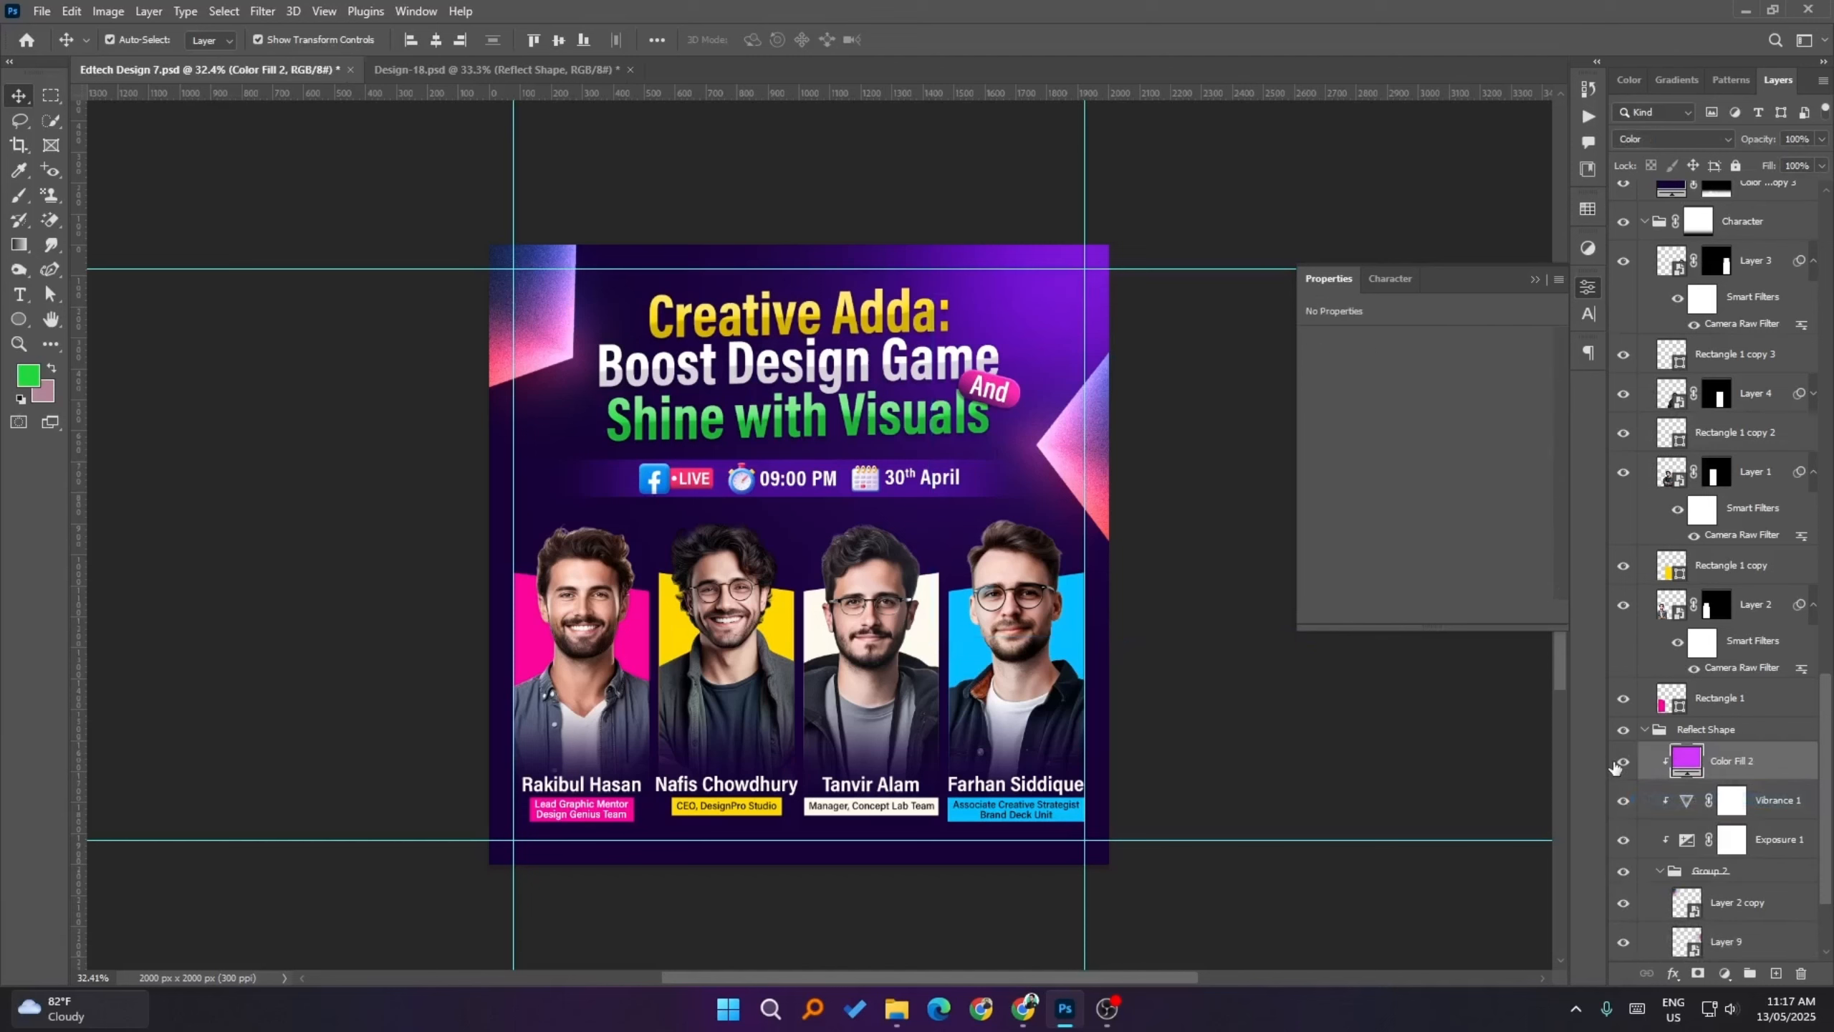
pyautogui.keyDown('alt'); pyautogui.click(1690, 977); pyautogui.keyUp('alt')
pyautogui.press('d')
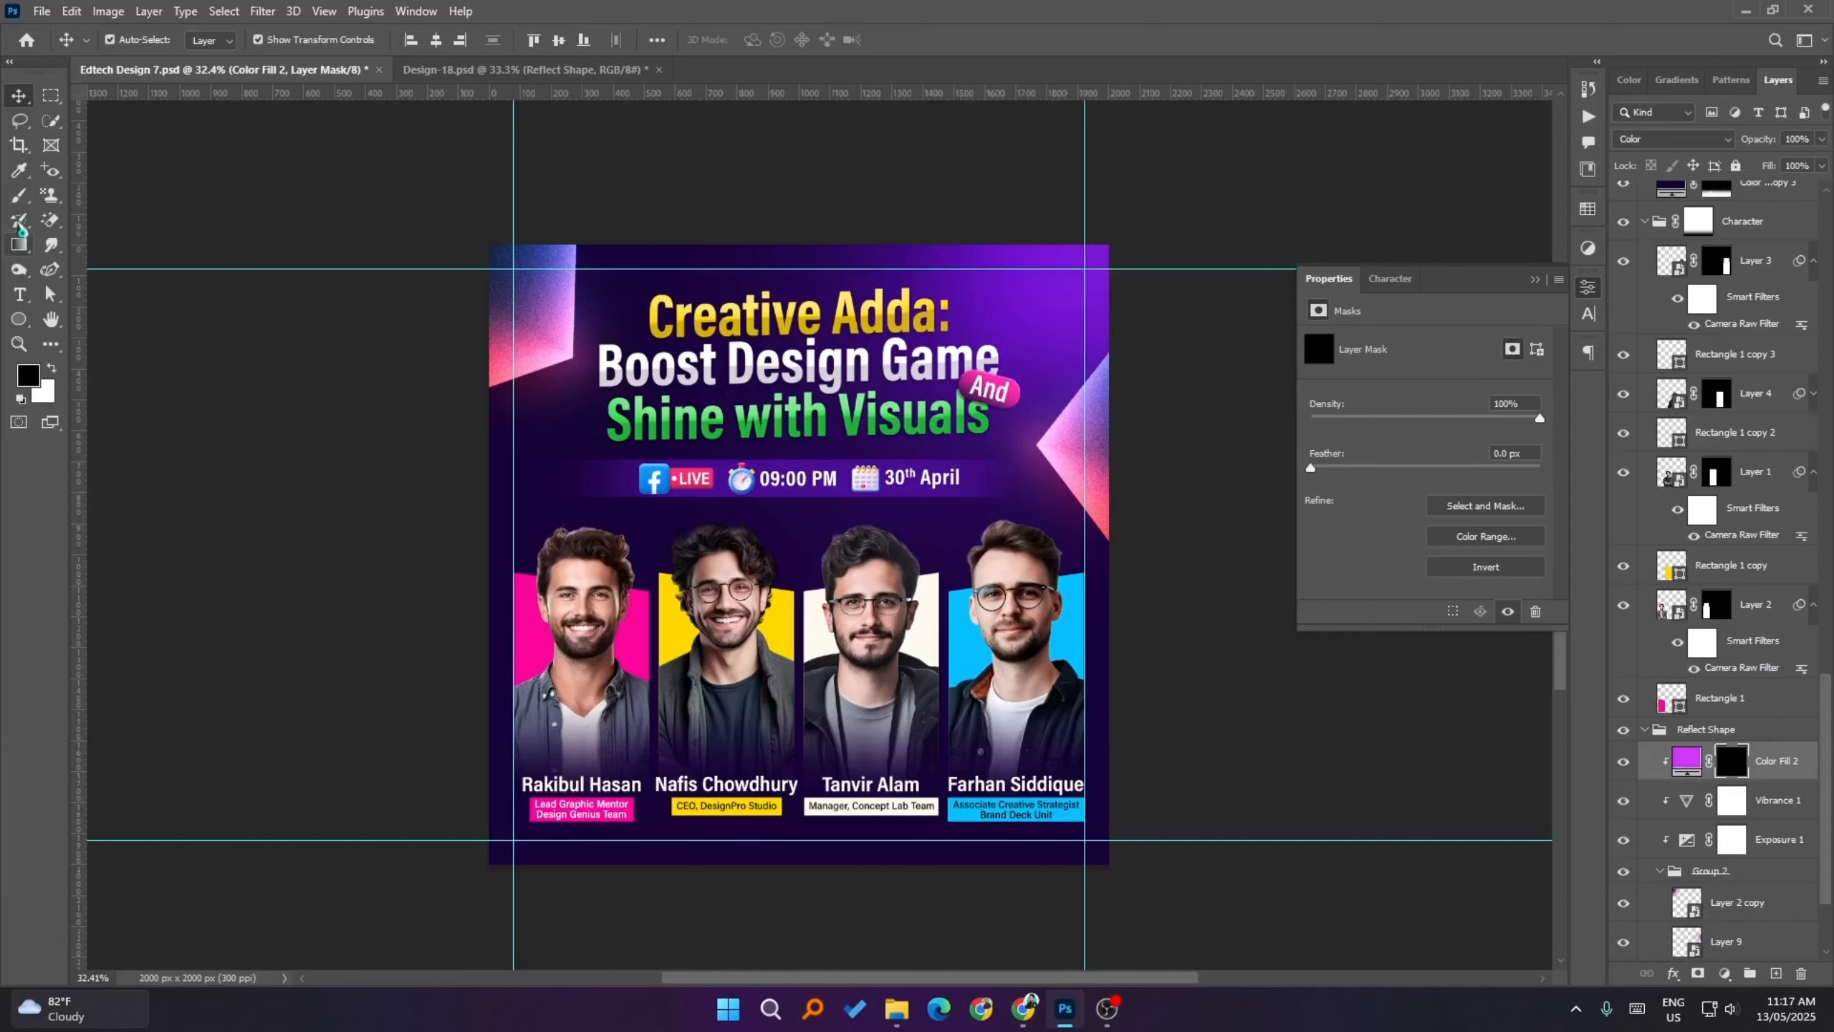
# - Paint white with a 544 px brush over the top-left shape to reveal the purple tint
pyautogui.click(19, 195)
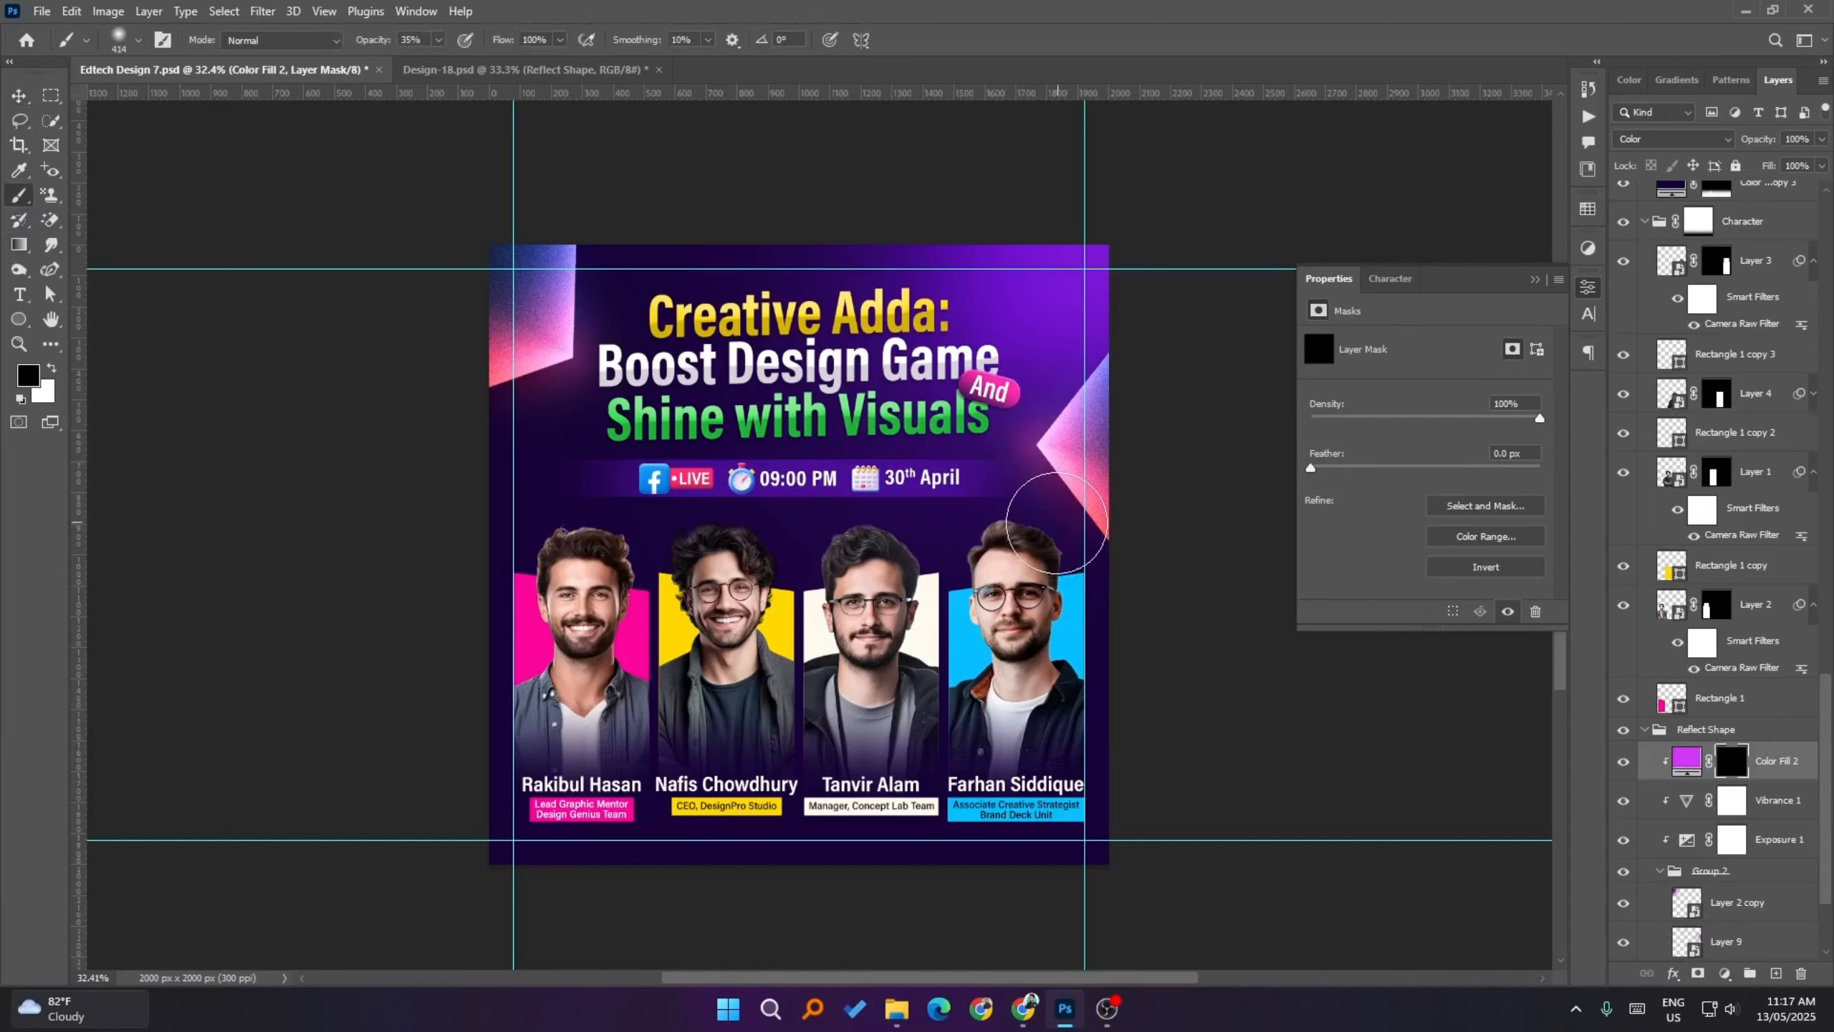
pyautogui.press('x')
pyautogui.moveTo(1035, 446)
pyautogui.mouseDown()
pyautogui.moveTo(1066, 446)
pyautogui.moveTo(1105, 390)
pyautogui.moveTo(1106, 512)
pyautogui.mouseUp()
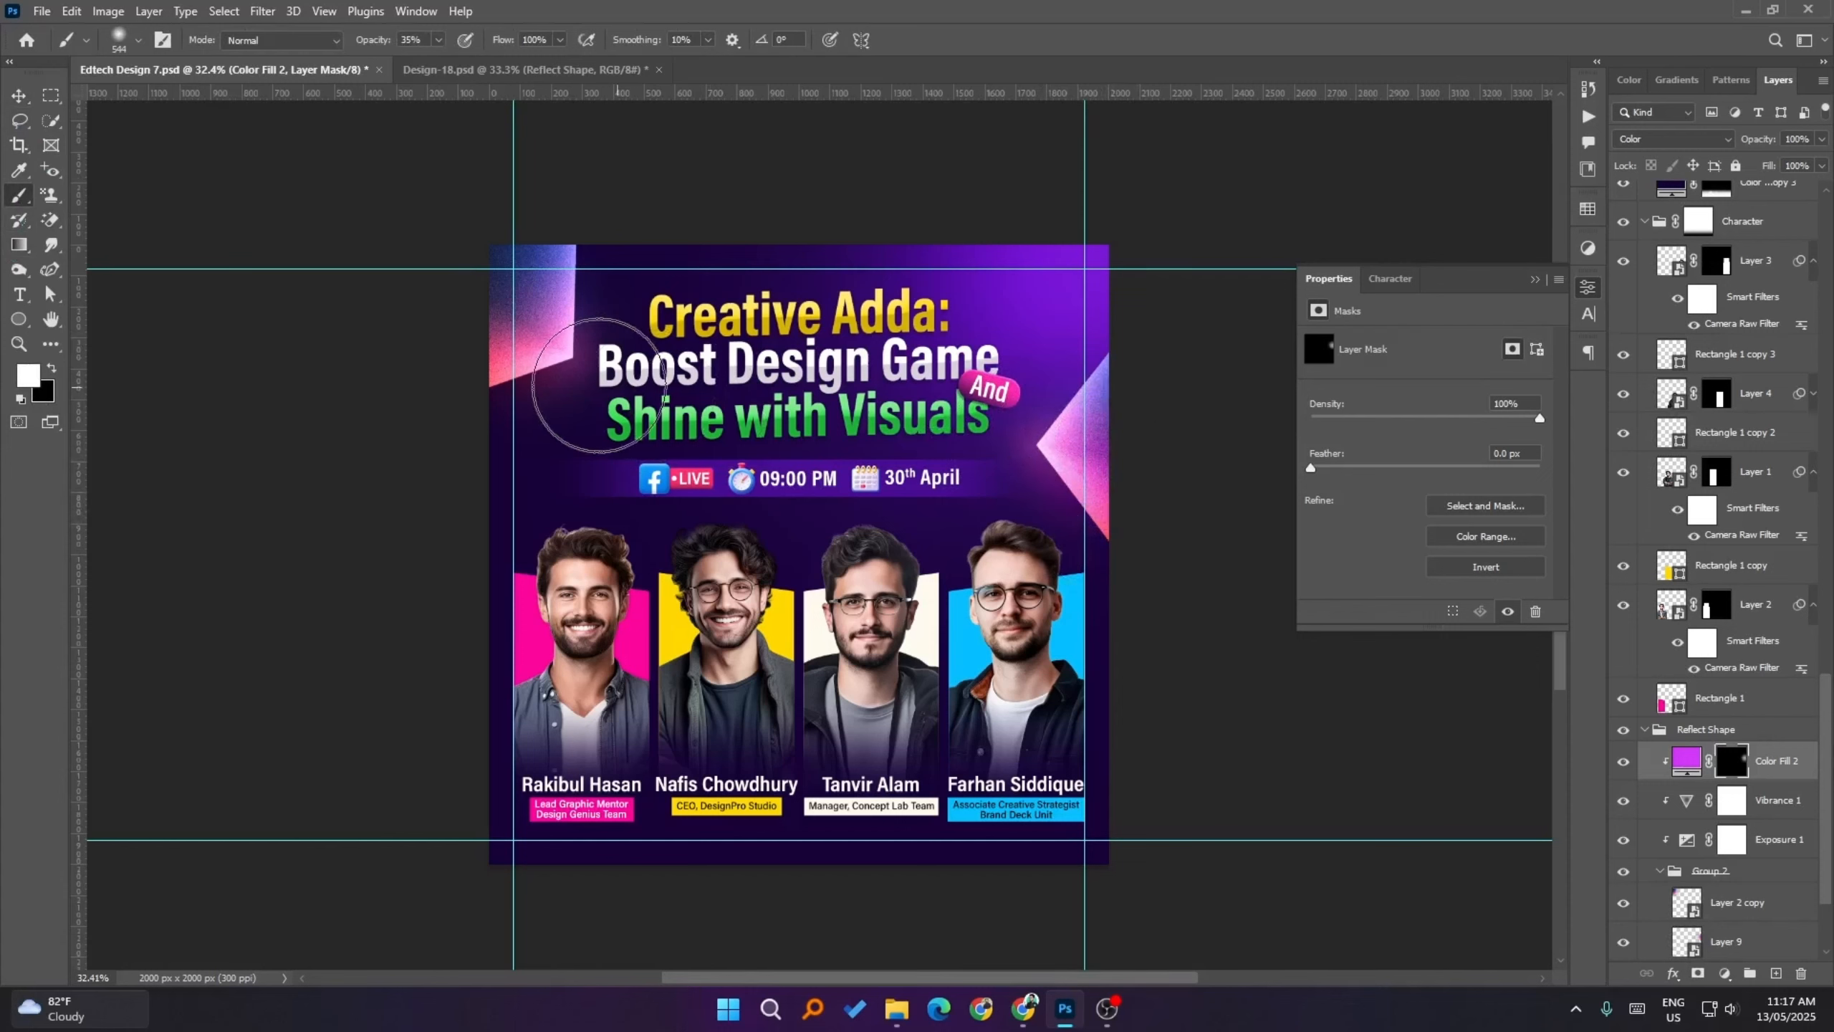
pyautogui.click(493, 367)
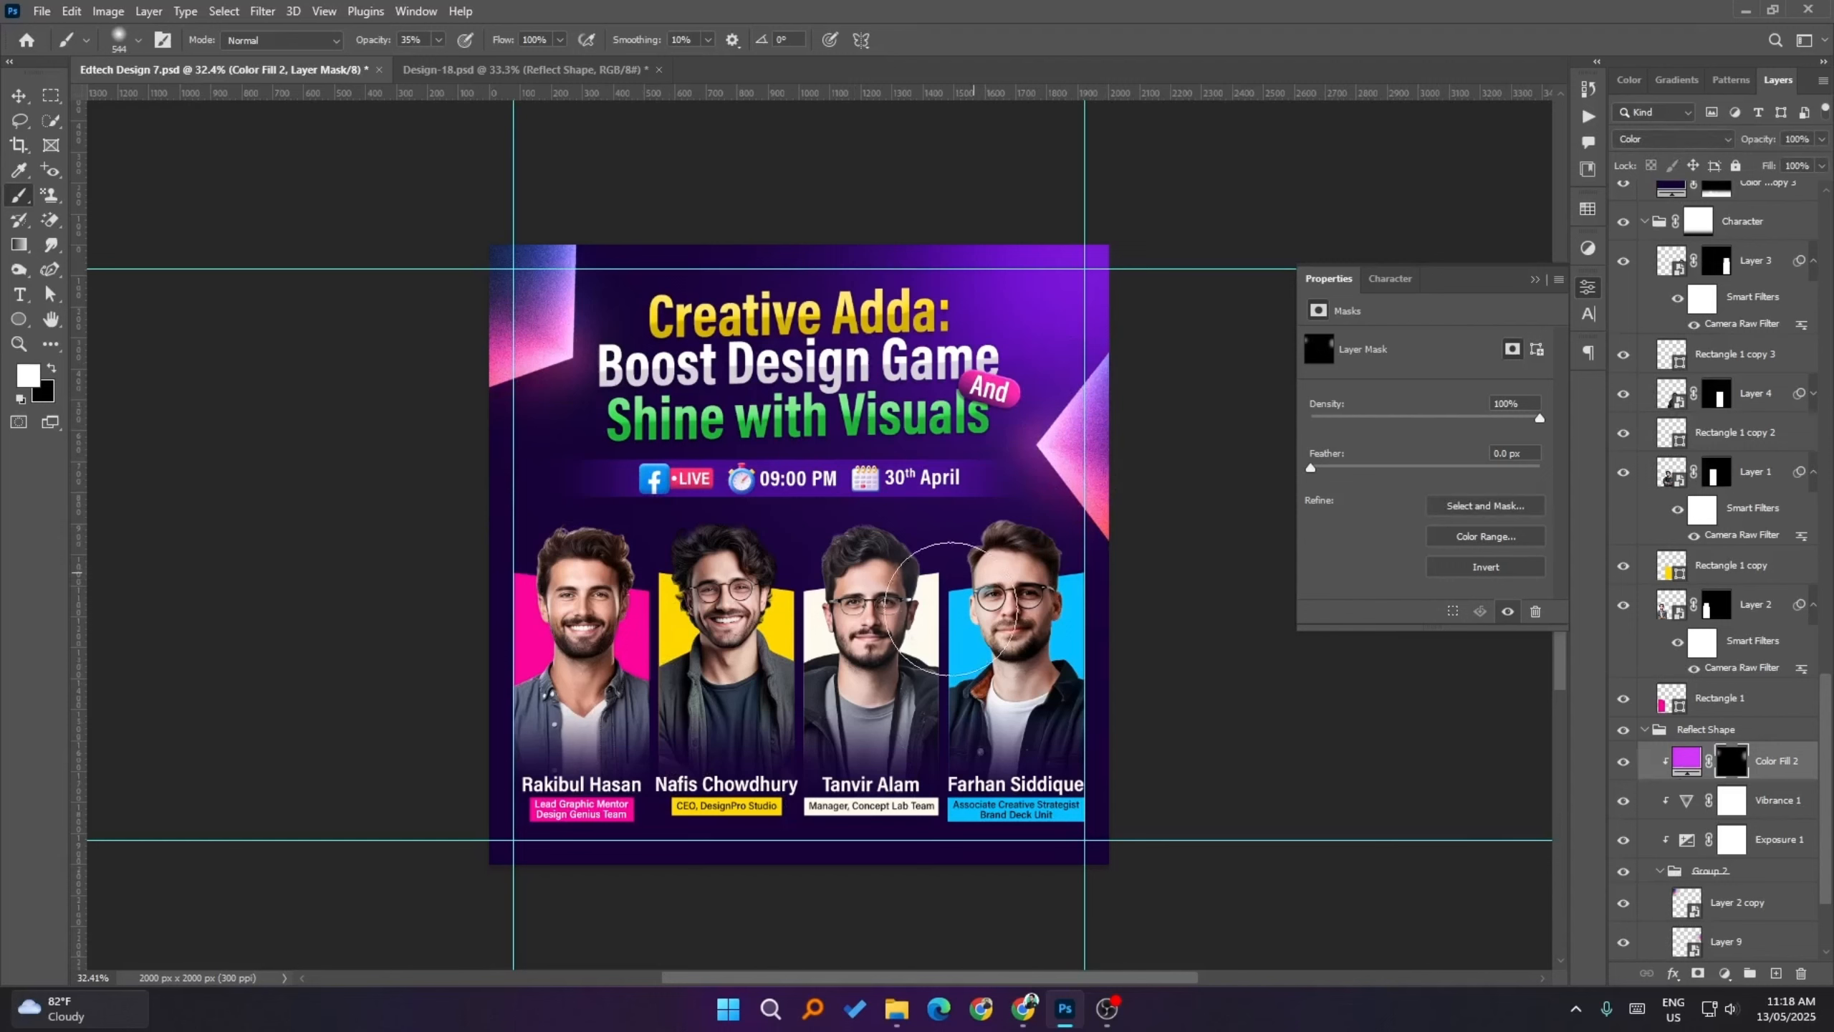
pyautogui.click(19, 95)
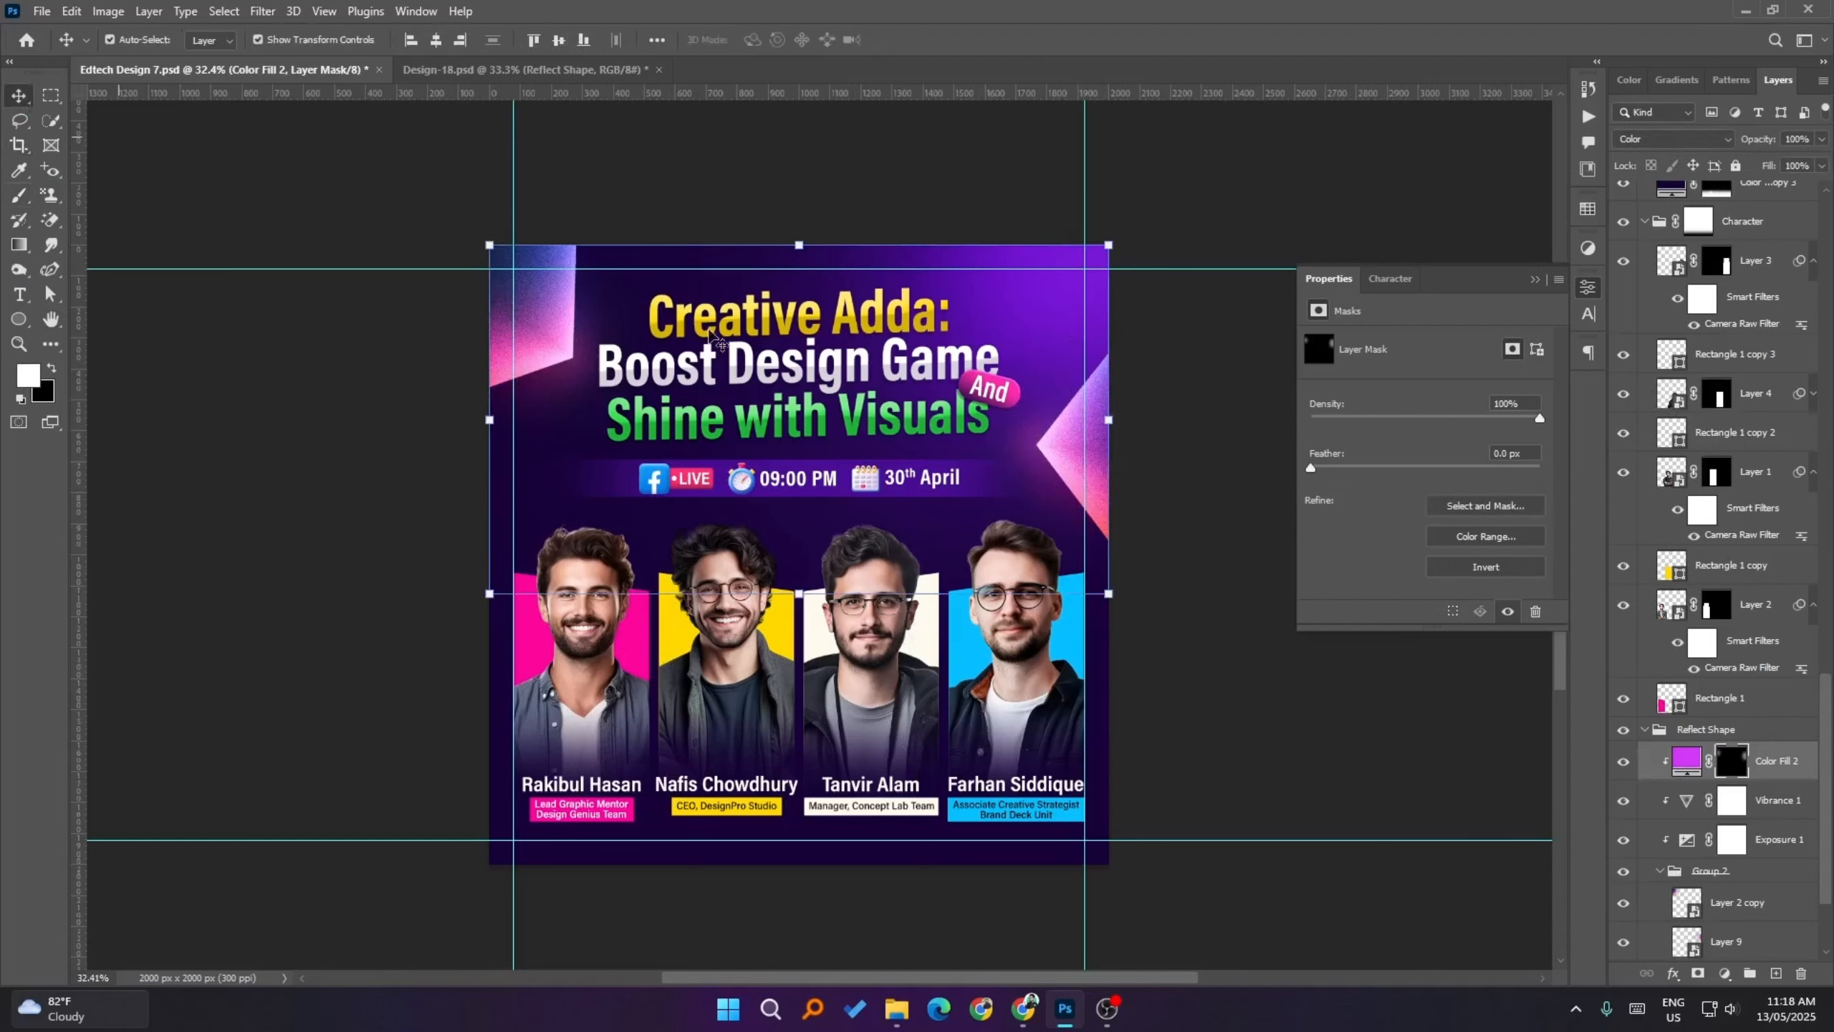
pyautogui.click(1757, 808)
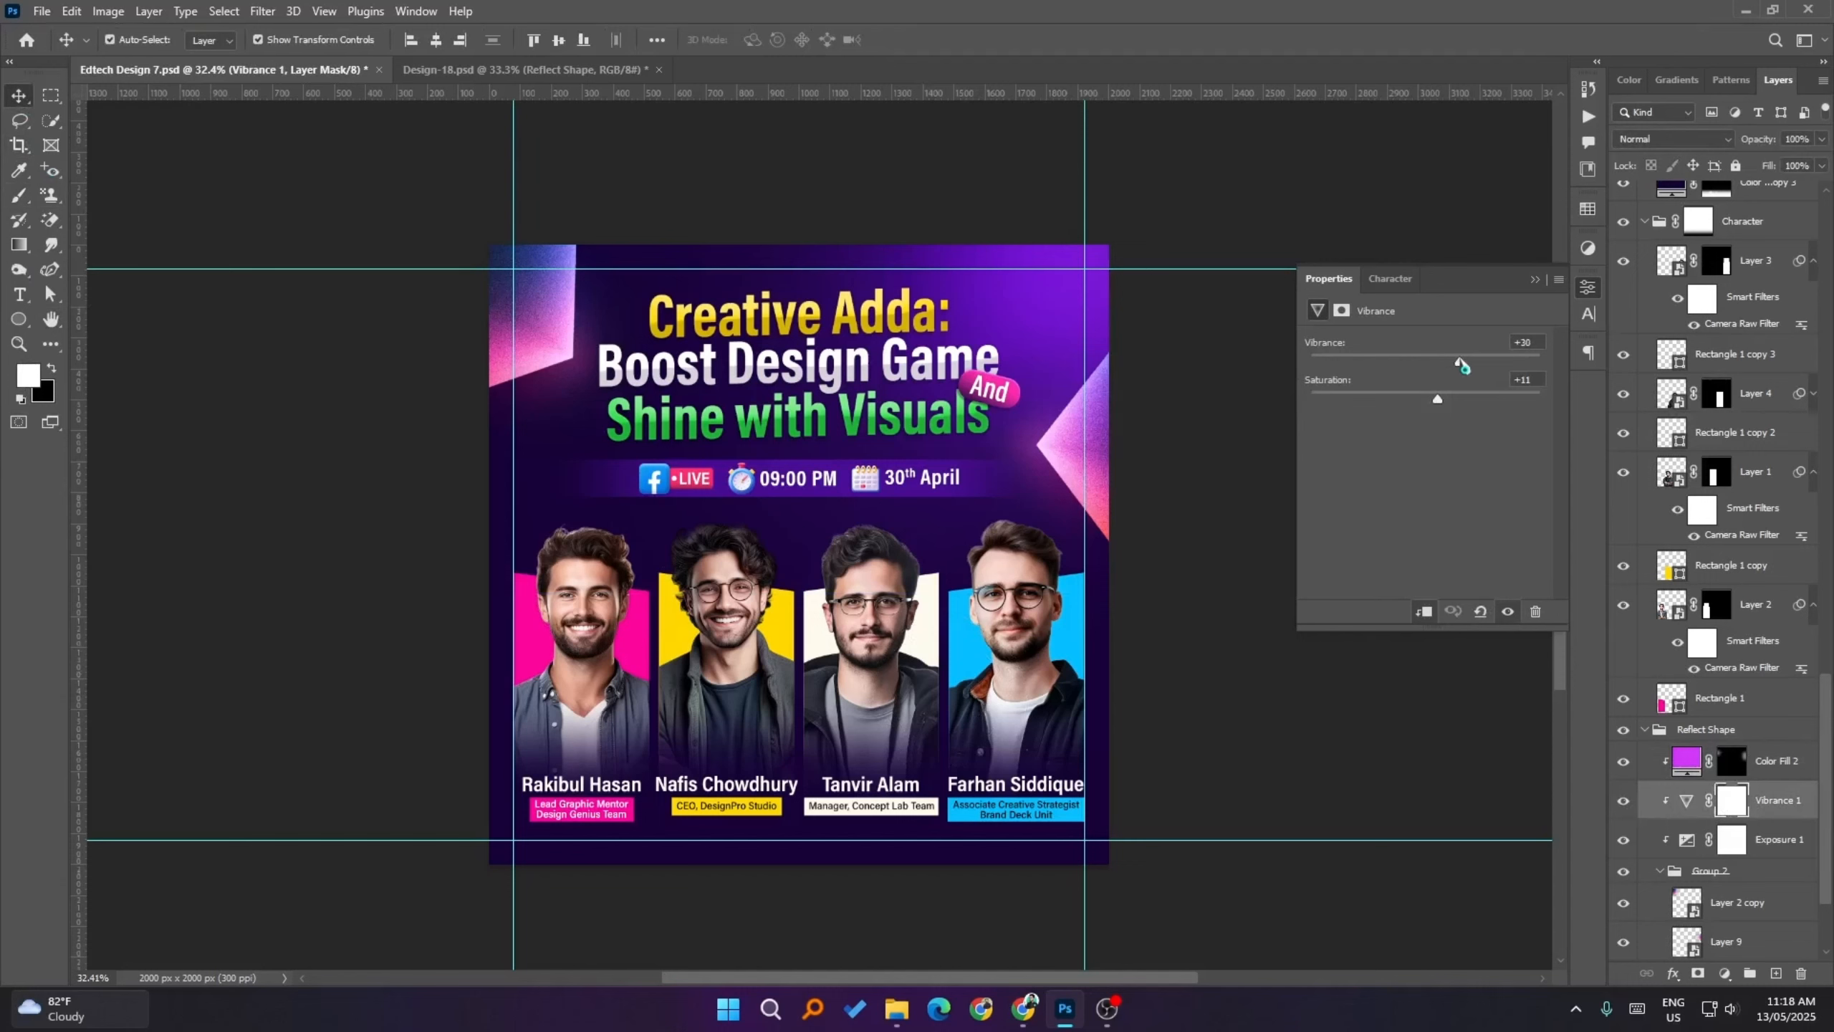
# - Raise Vibrance 1 from +23 to +28 and lower Exposure 1's gamma from 0.90 to 0.80
pyautogui.moveTo(1453, 366); pyautogui.dragTo(1391, 403)
pyautogui.click(1811, 851)
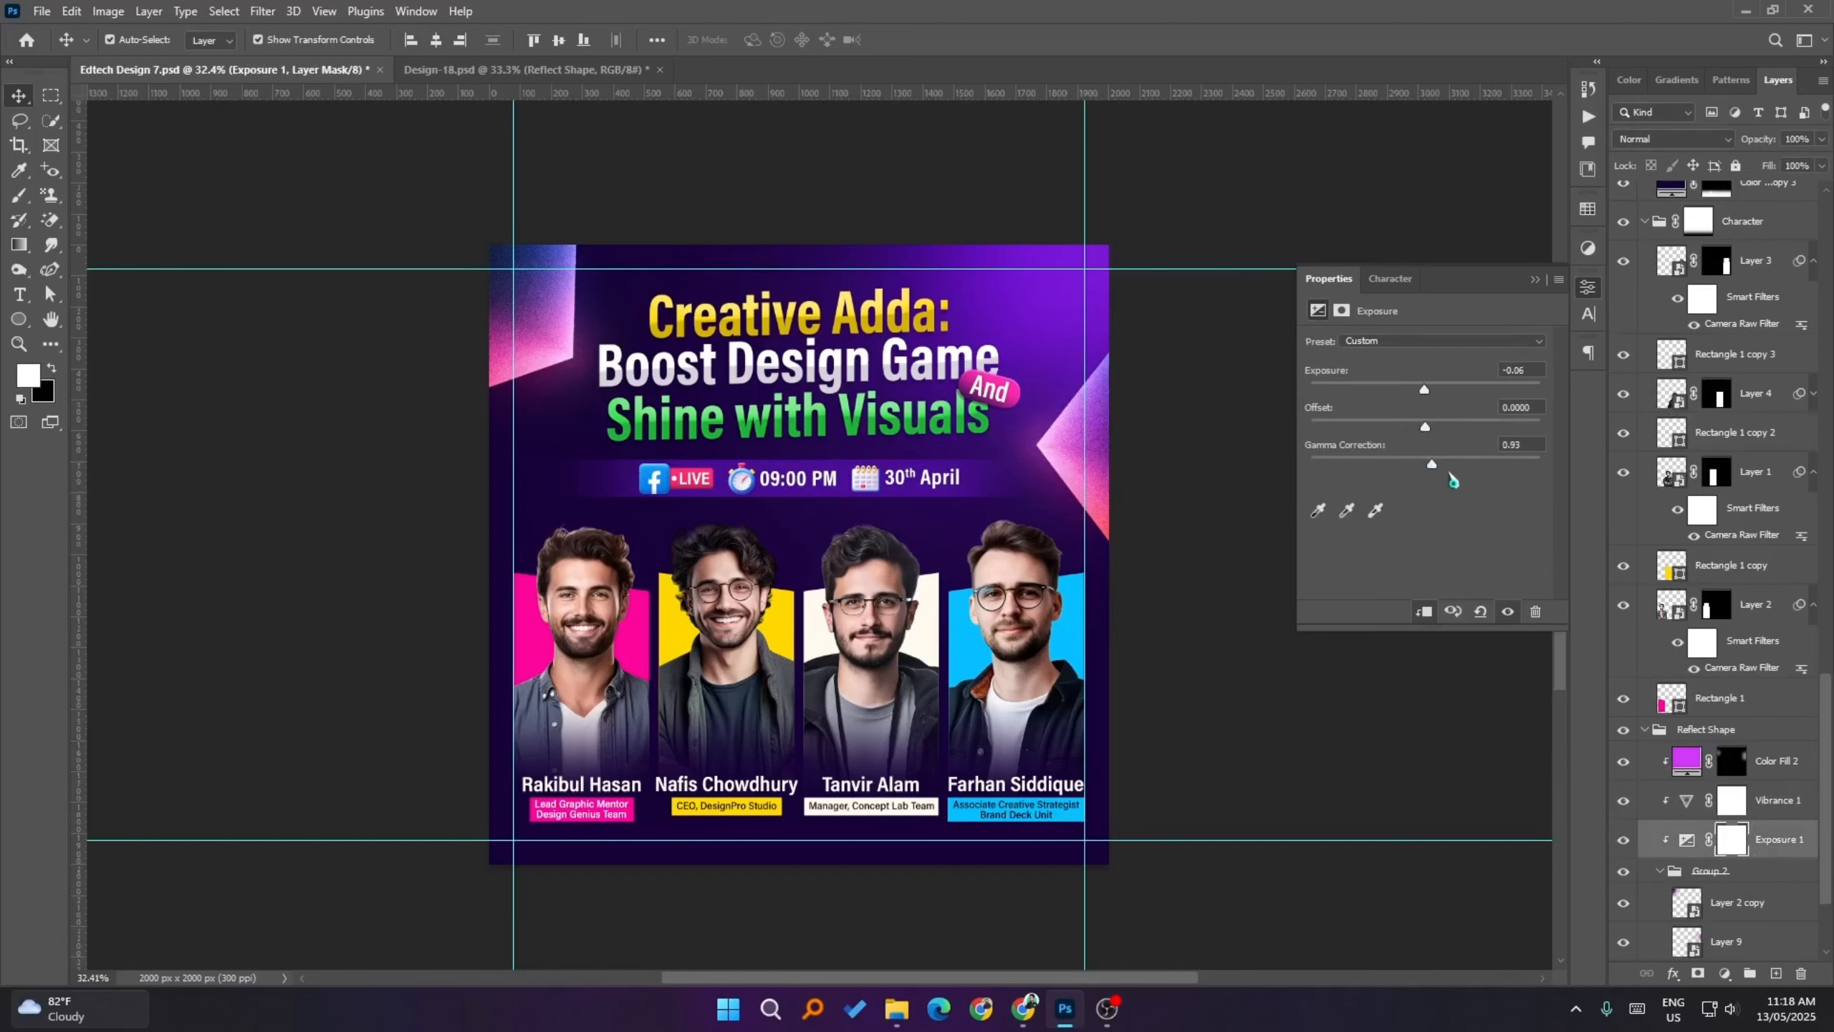
pyautogui.moveTo(1436, 465); pyautogui.dragTo(1444, 465)
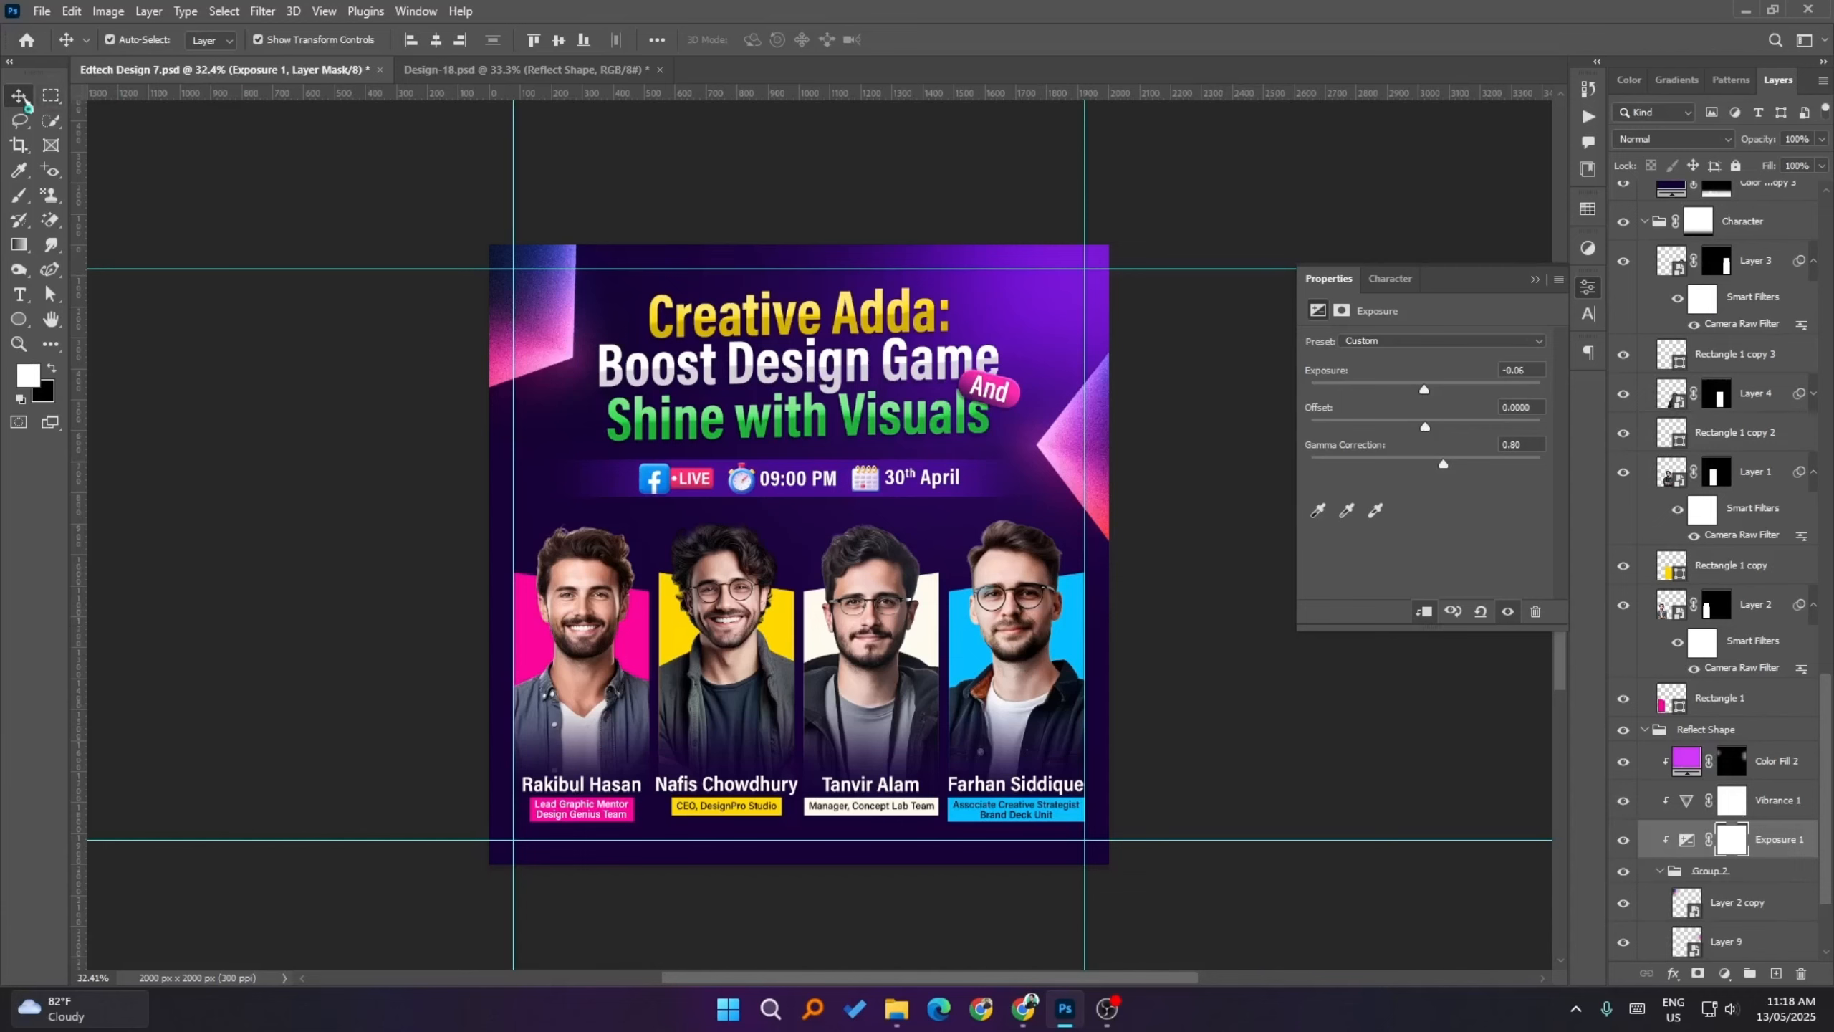
# - Glance at Design-18.psd, then return to the Edtech Design 7 flyer with guides hidden
pyautogui.click(558, 75)
pyautogui.rightClick(558, 75)
pyautogui.click(346, 417)
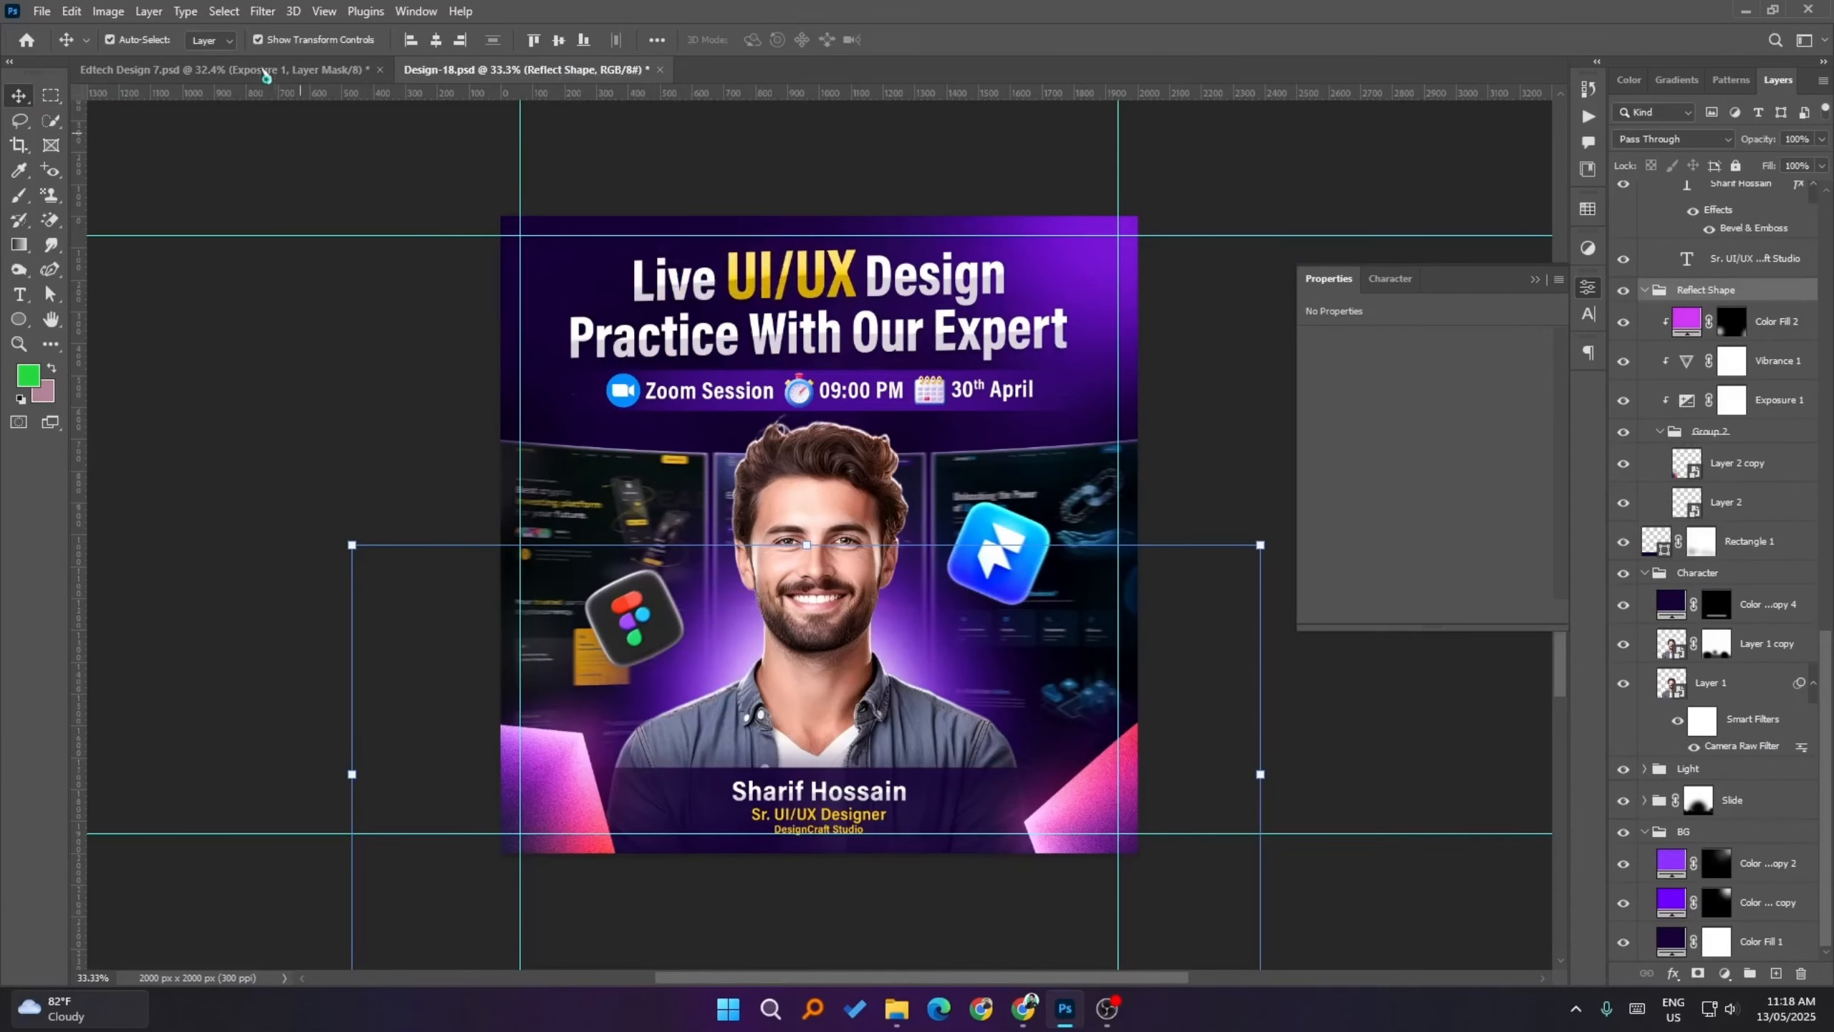
pyautogui.click(267, 71)
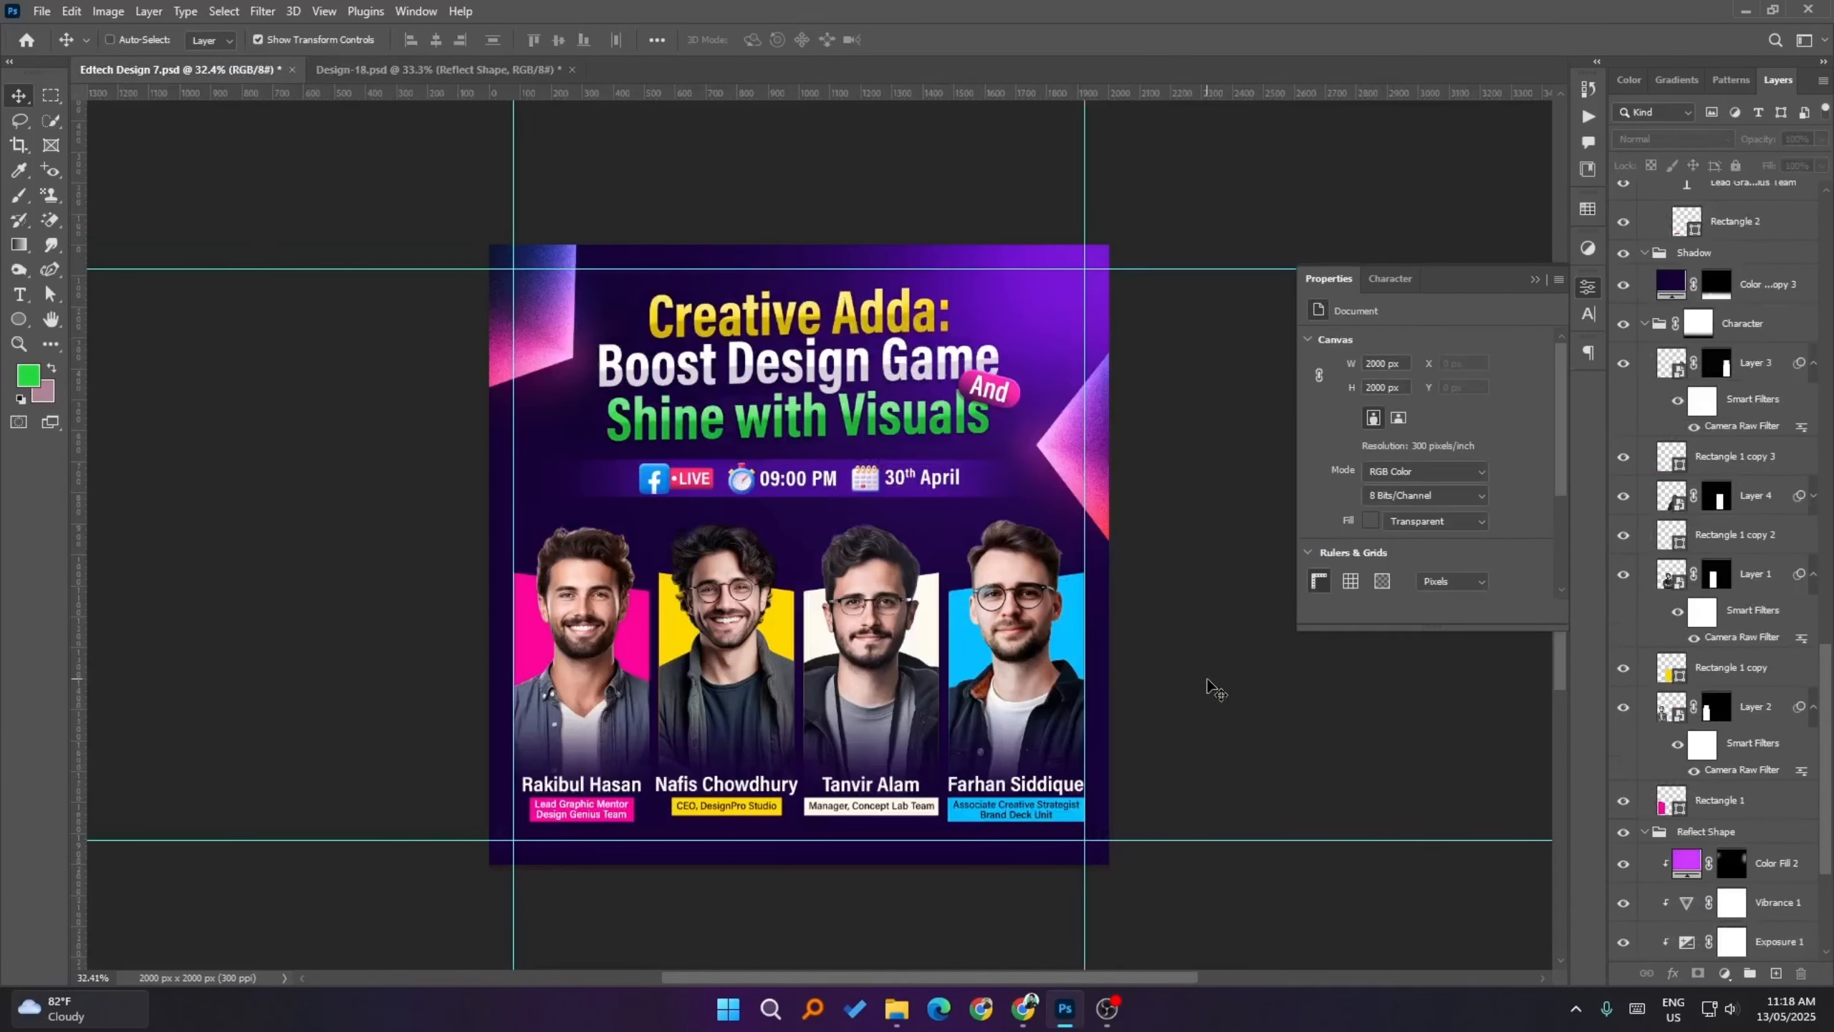
pyautogui.hotkey('ctrl', ';')
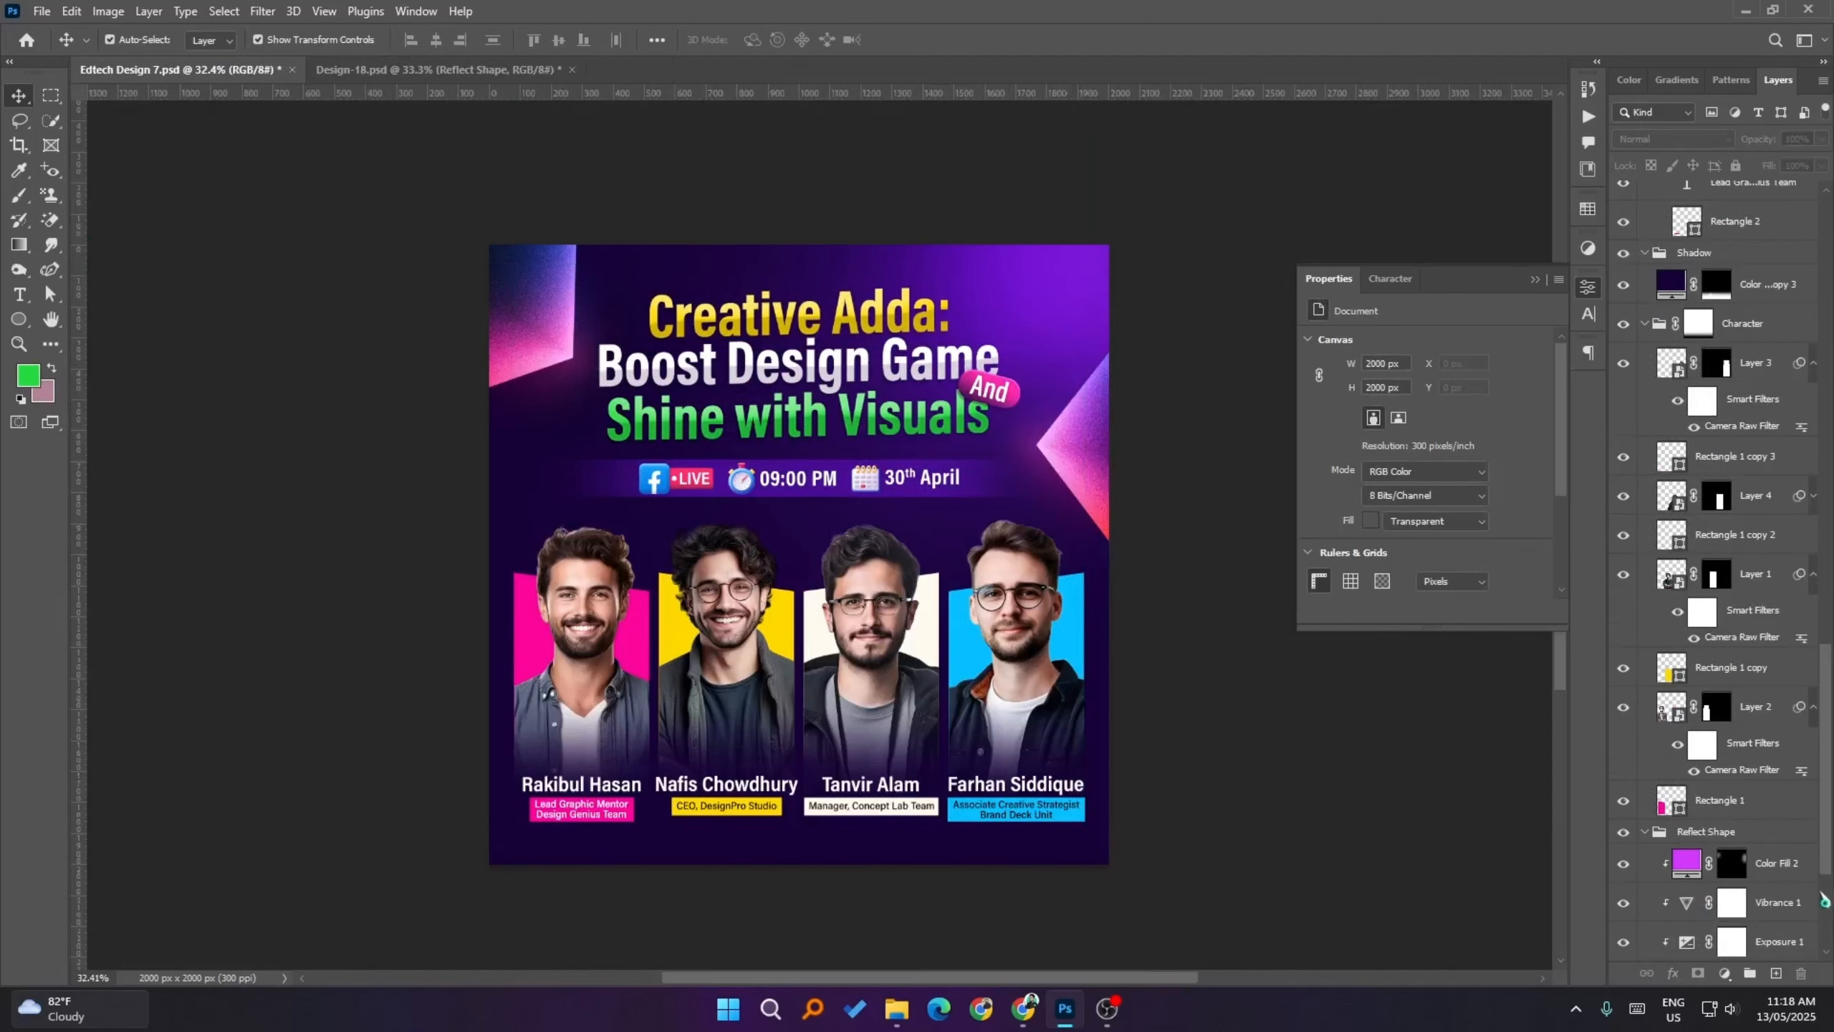
# - Select the Color Fill 1 copy 3 mask and toggle the shadow fill to check its effect
pyautogui.click(1777, 864)
pyautogui.scroll(-5, 1781, 874)
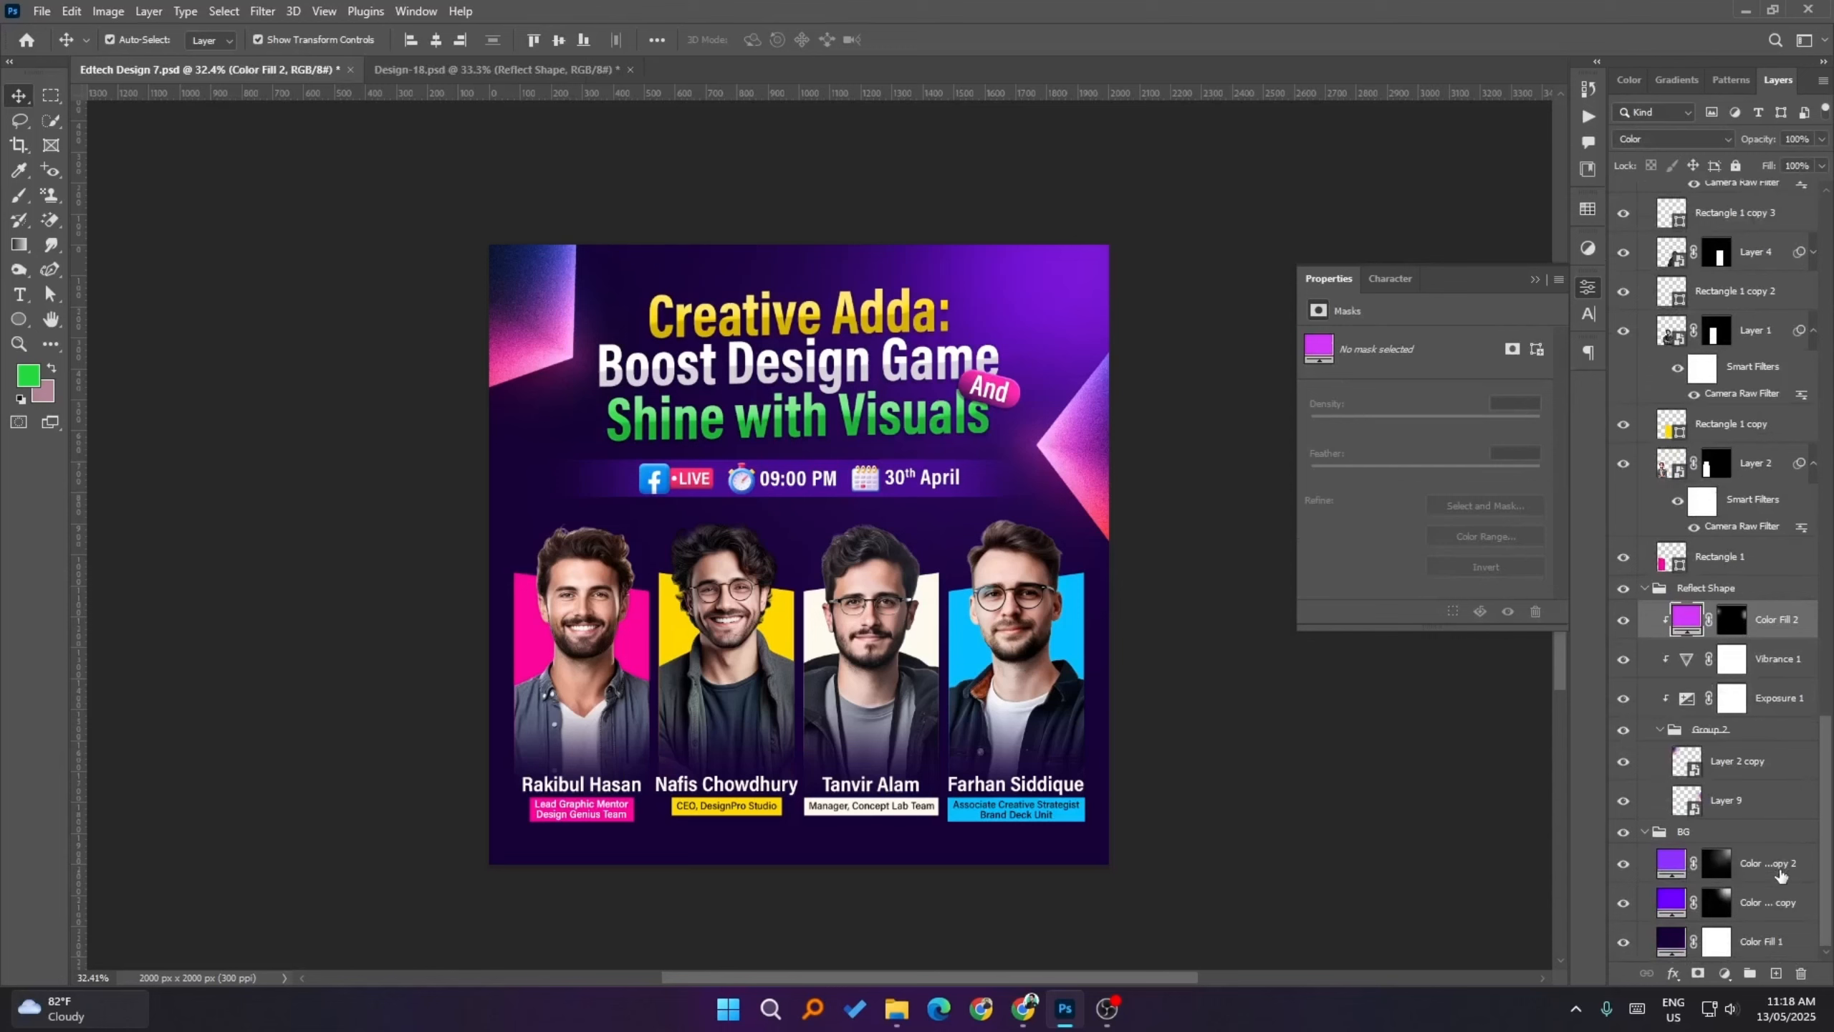
pyautogui.scroll(8, 1781, 874)
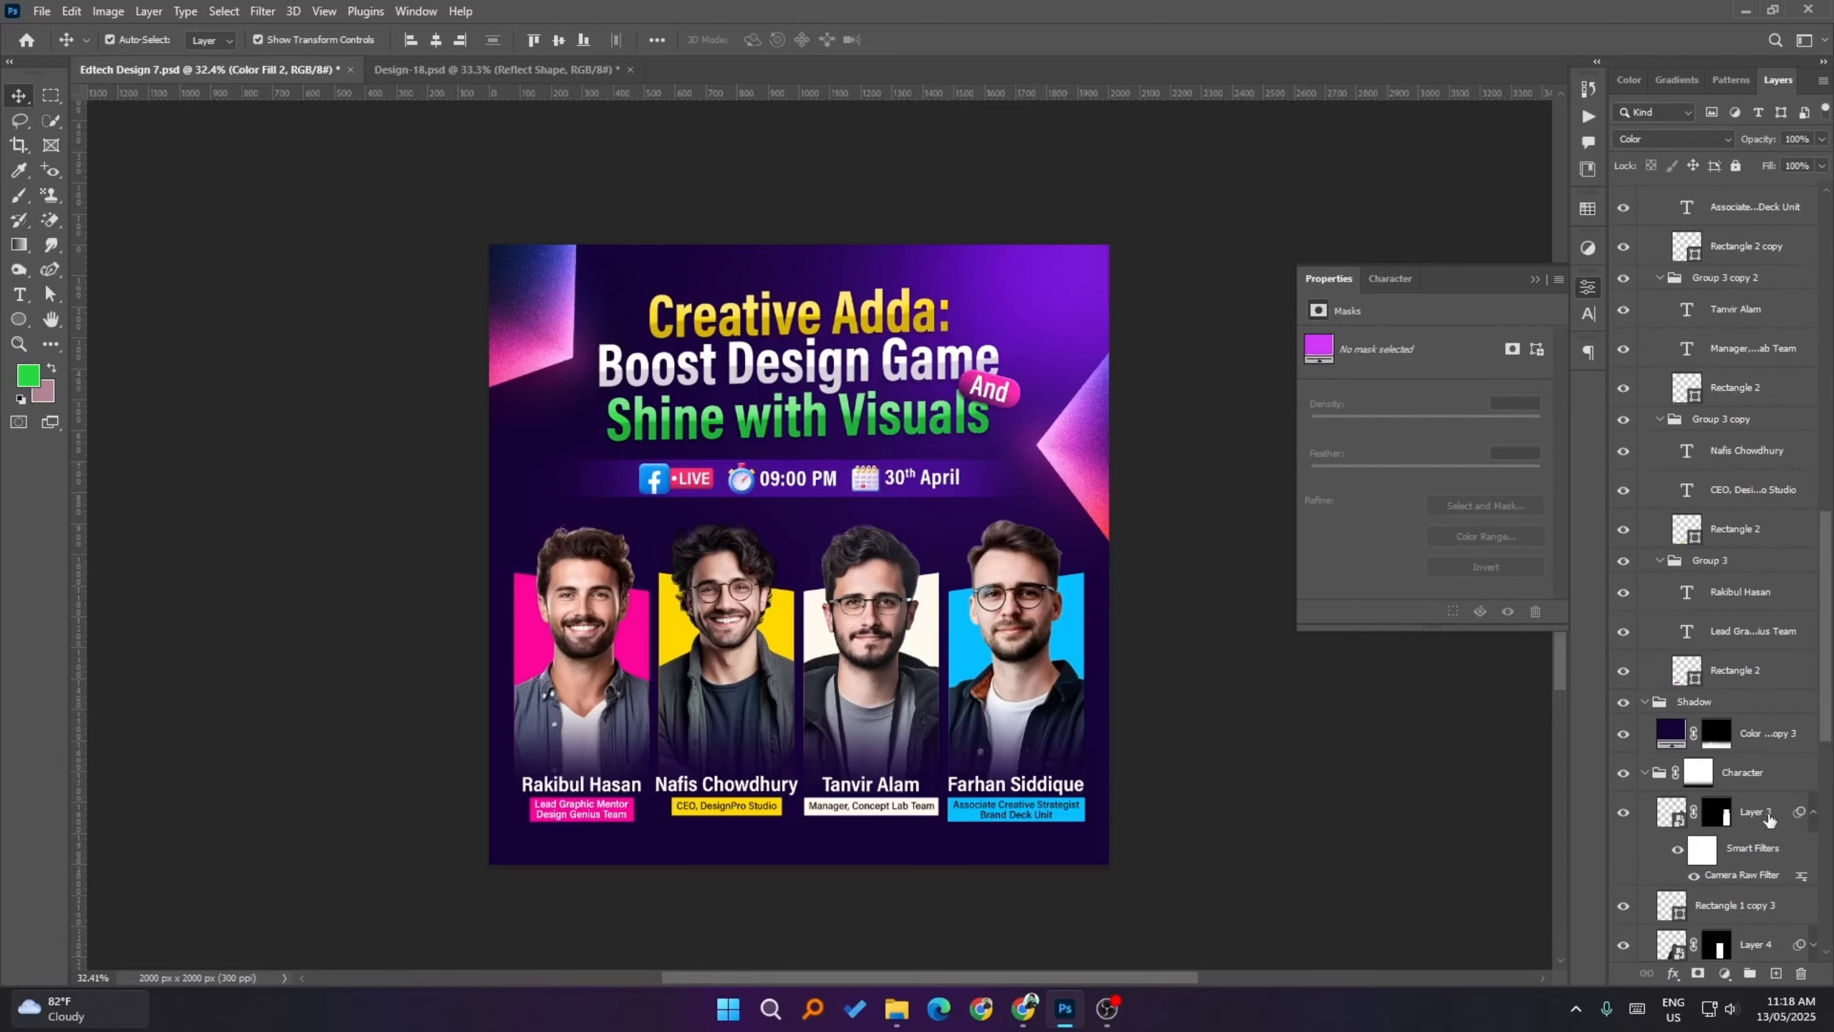
pyautogui.click(1717, 736)
pyautogui.click(1622, 734)
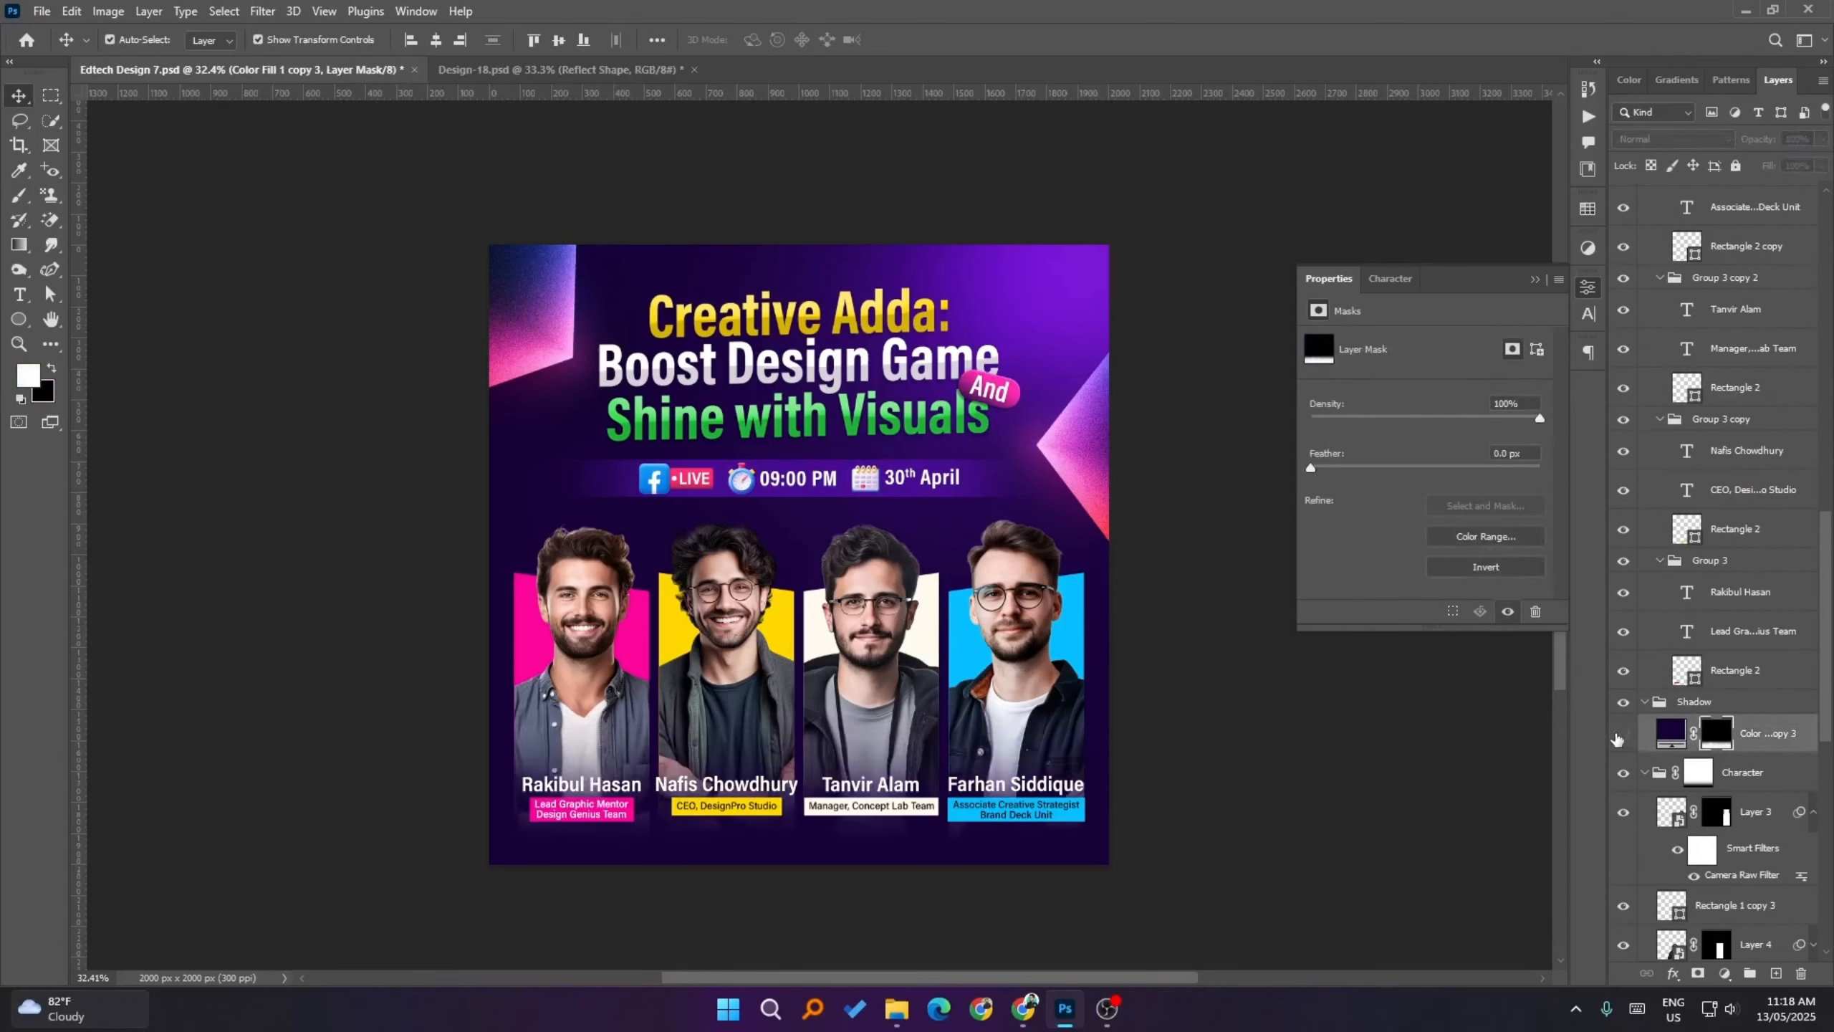
pyautogui.click(1622, 734)
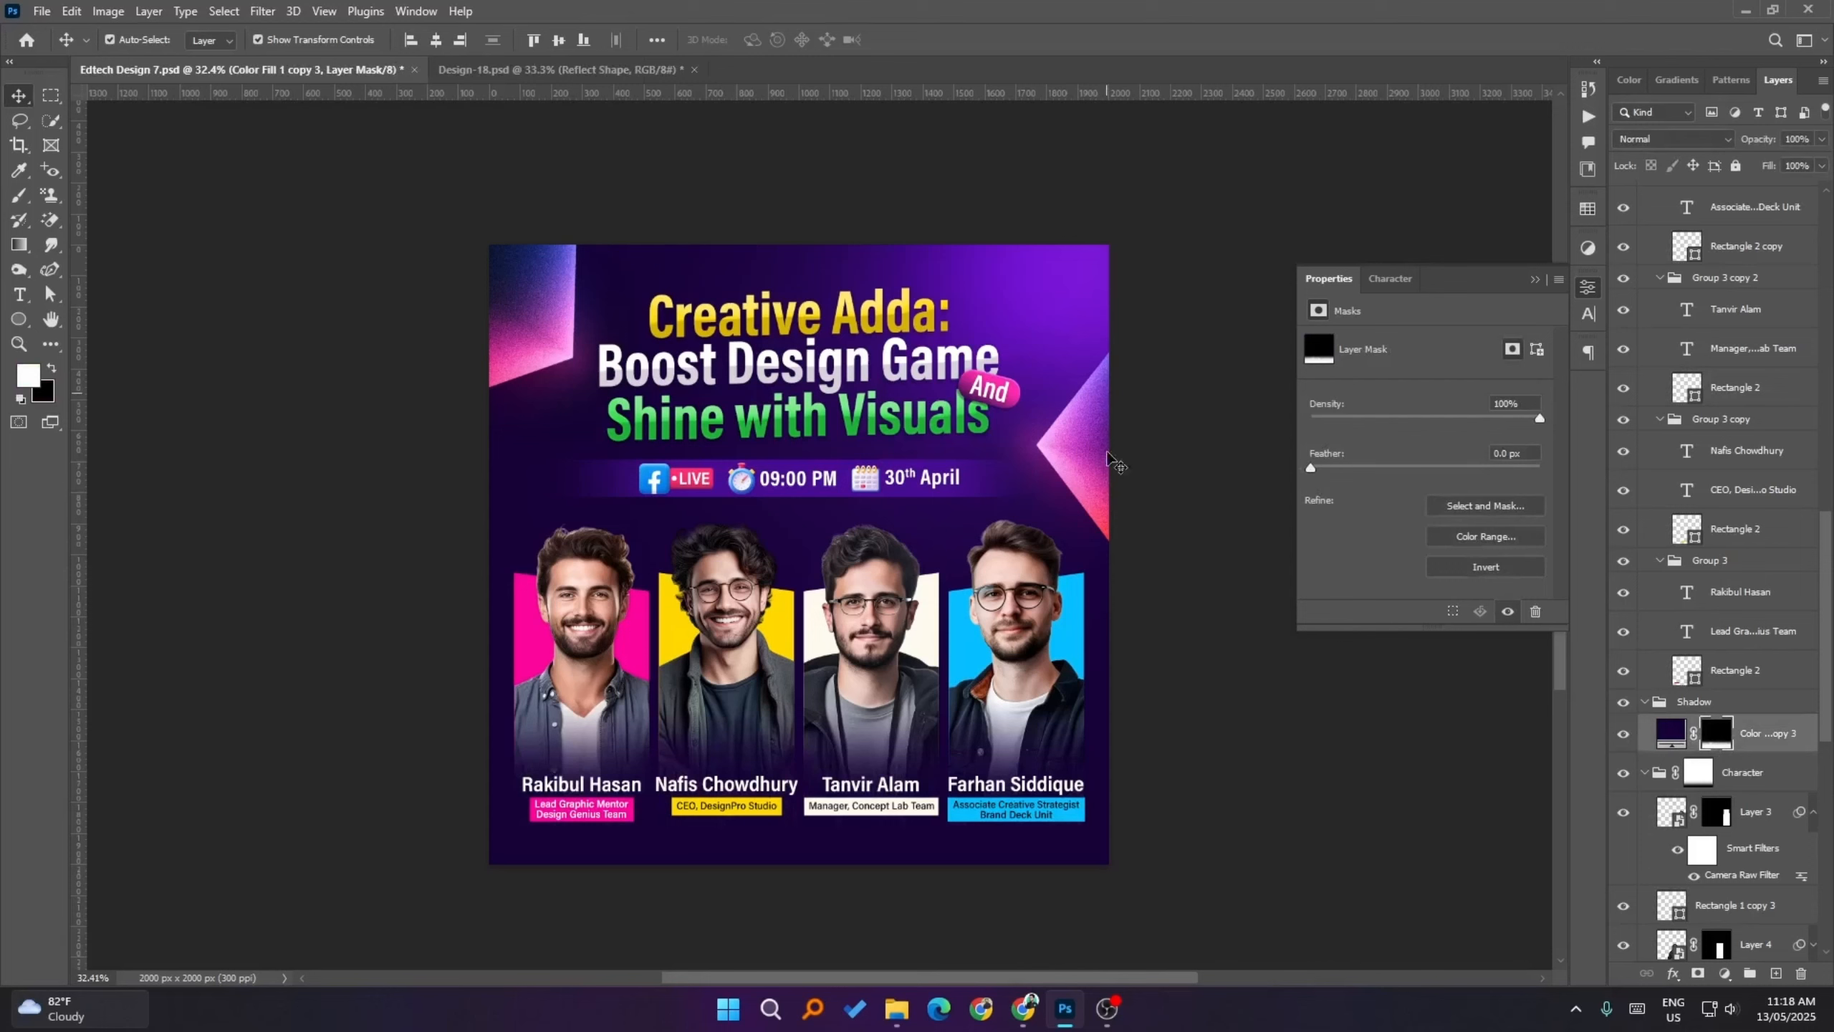
# - Switch to the Brush tool and shrink it from 544 to 334 px
pyautogui.press('b')
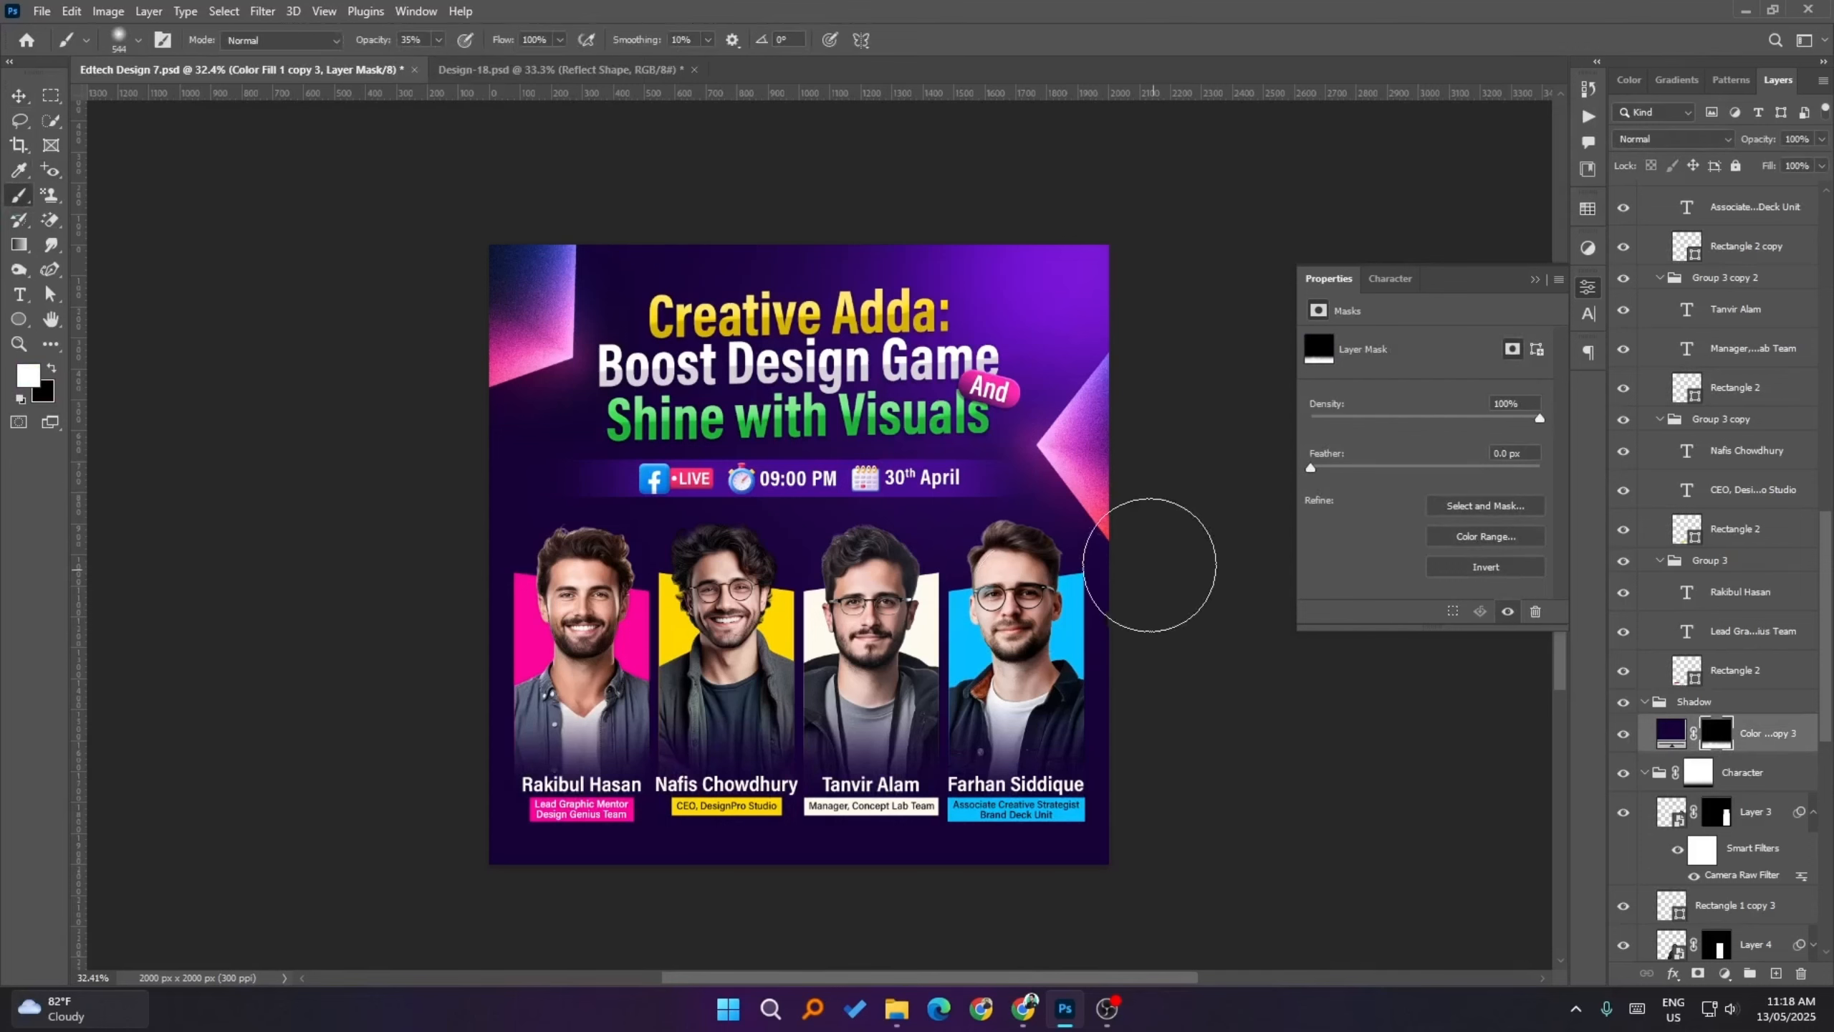
pyautogui.rightClick(972, 543)
pyautogui.moveTo(898, 514); pyautogui.dragTo(849, 515)
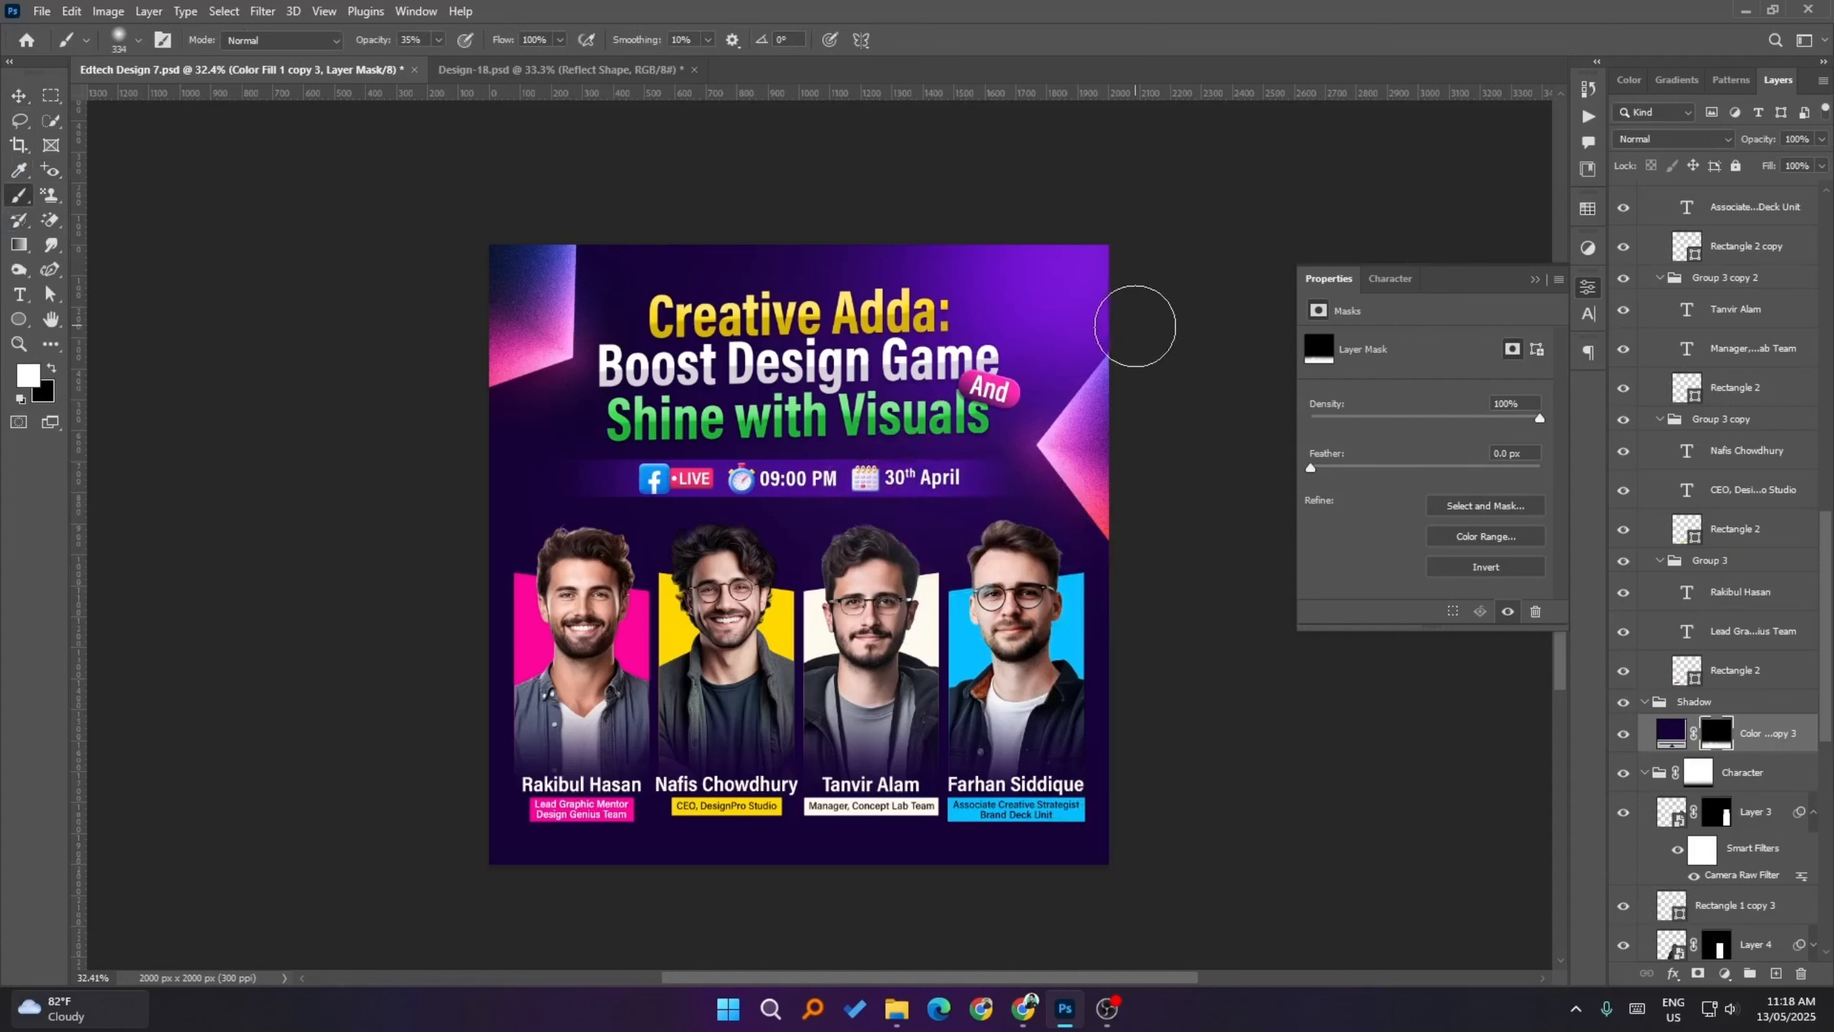
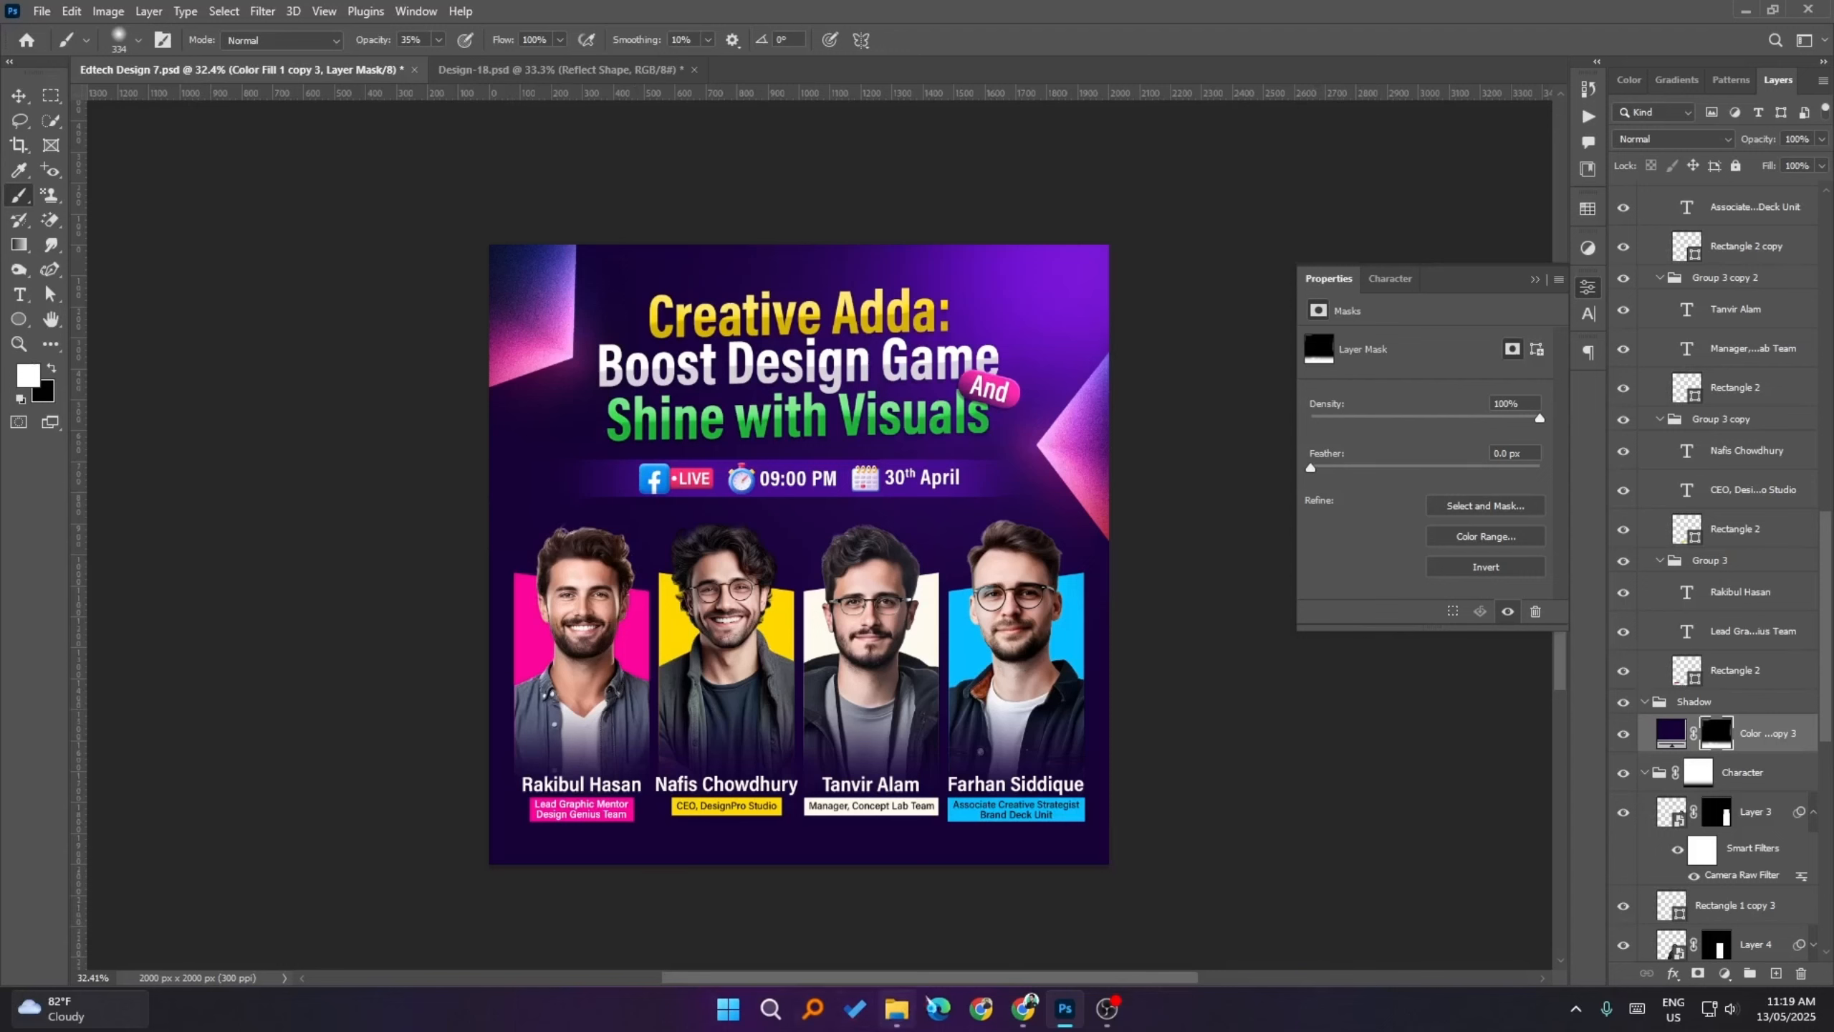
# - Save the flyer and toggle the shadow under the names off and on to compare
pyautogui.hotkey('ctrl', 's')
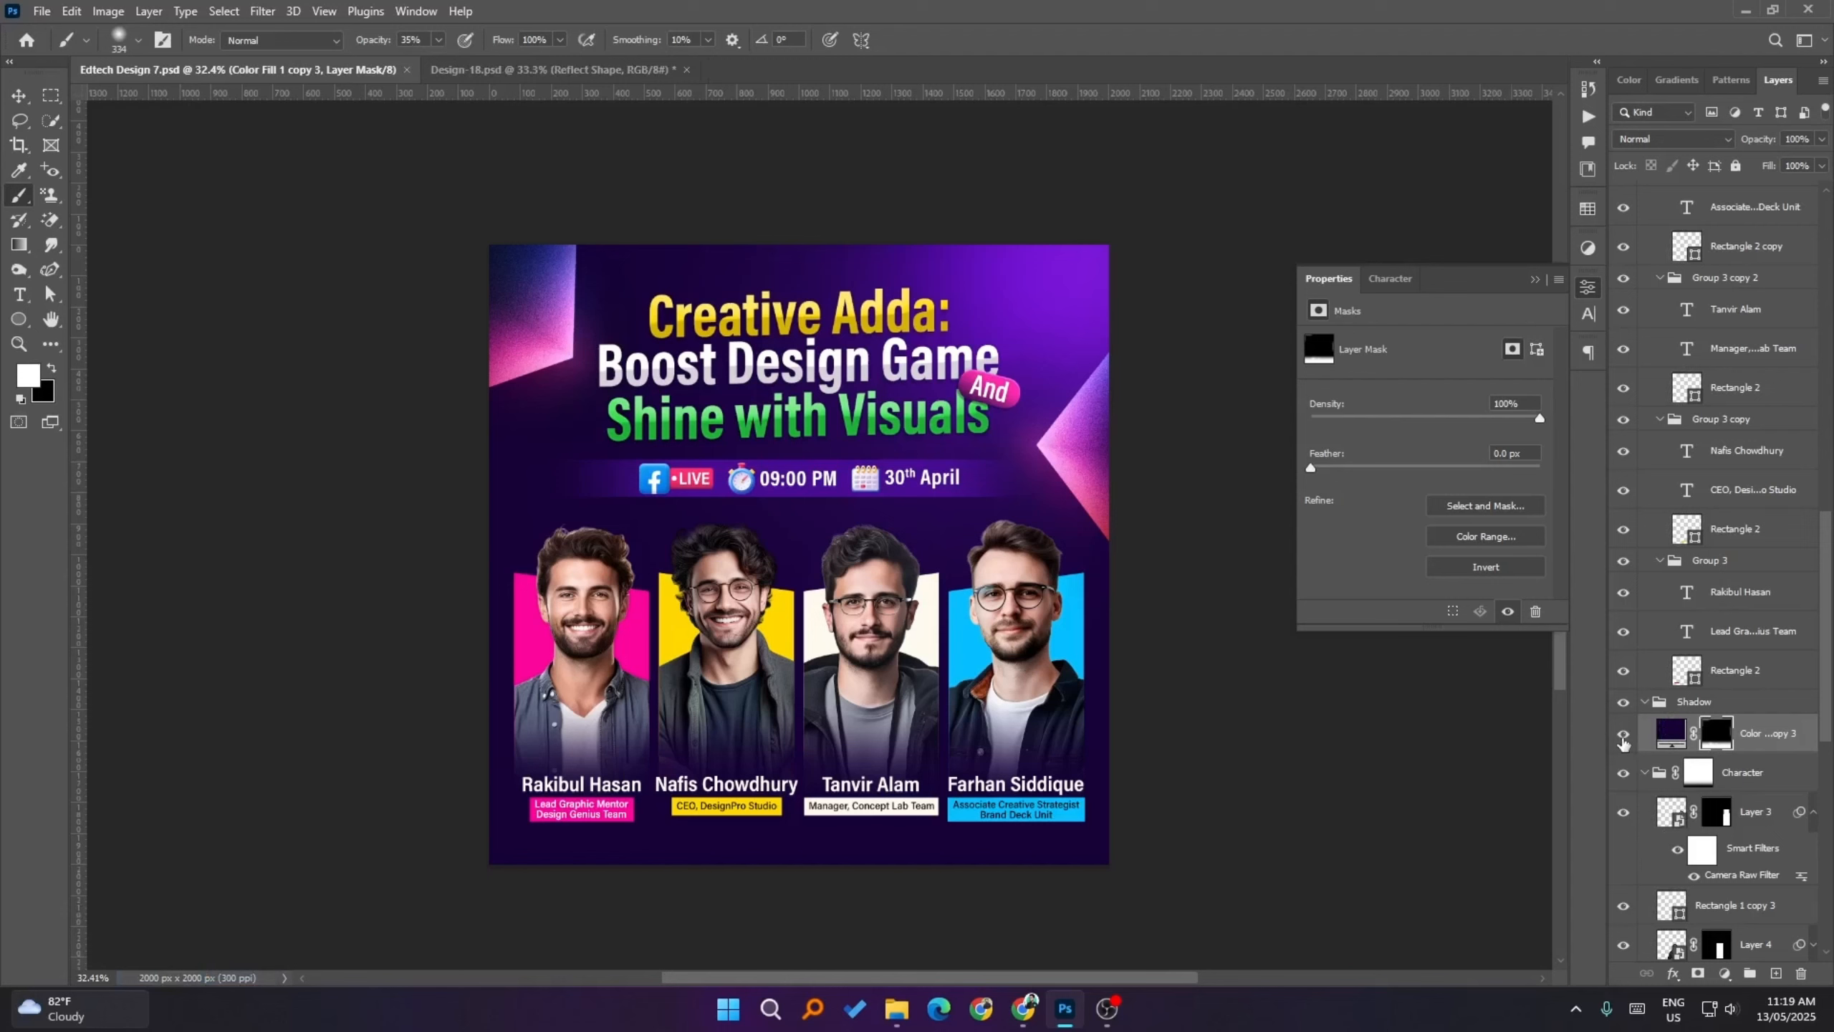
pyautogui.click(1623, 734)
pyautogui.click(1623, 734)
pyautogui.click(1624, 733)
pyautogui.click(1624, 734)
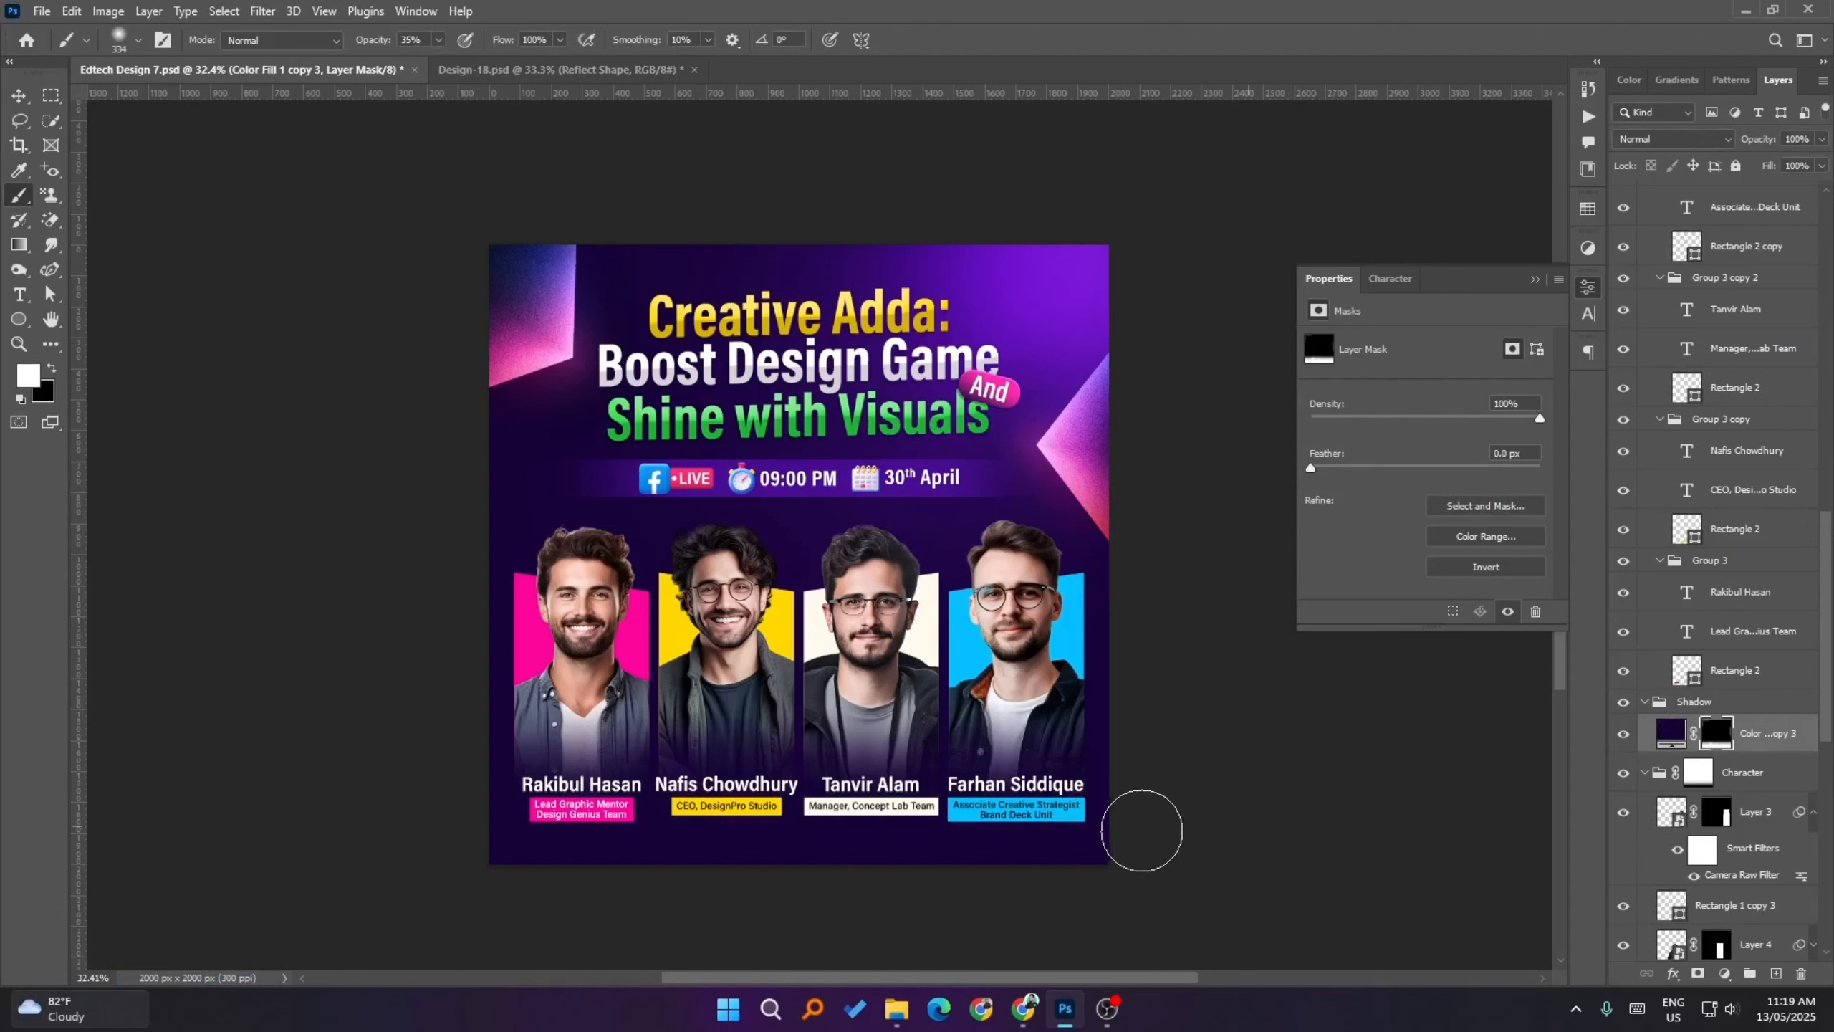
# - Show the guides and scale the Group 4 headline group up to about 102%
pyautogui.click(18, 94)
pyautogui.click(451, 532)
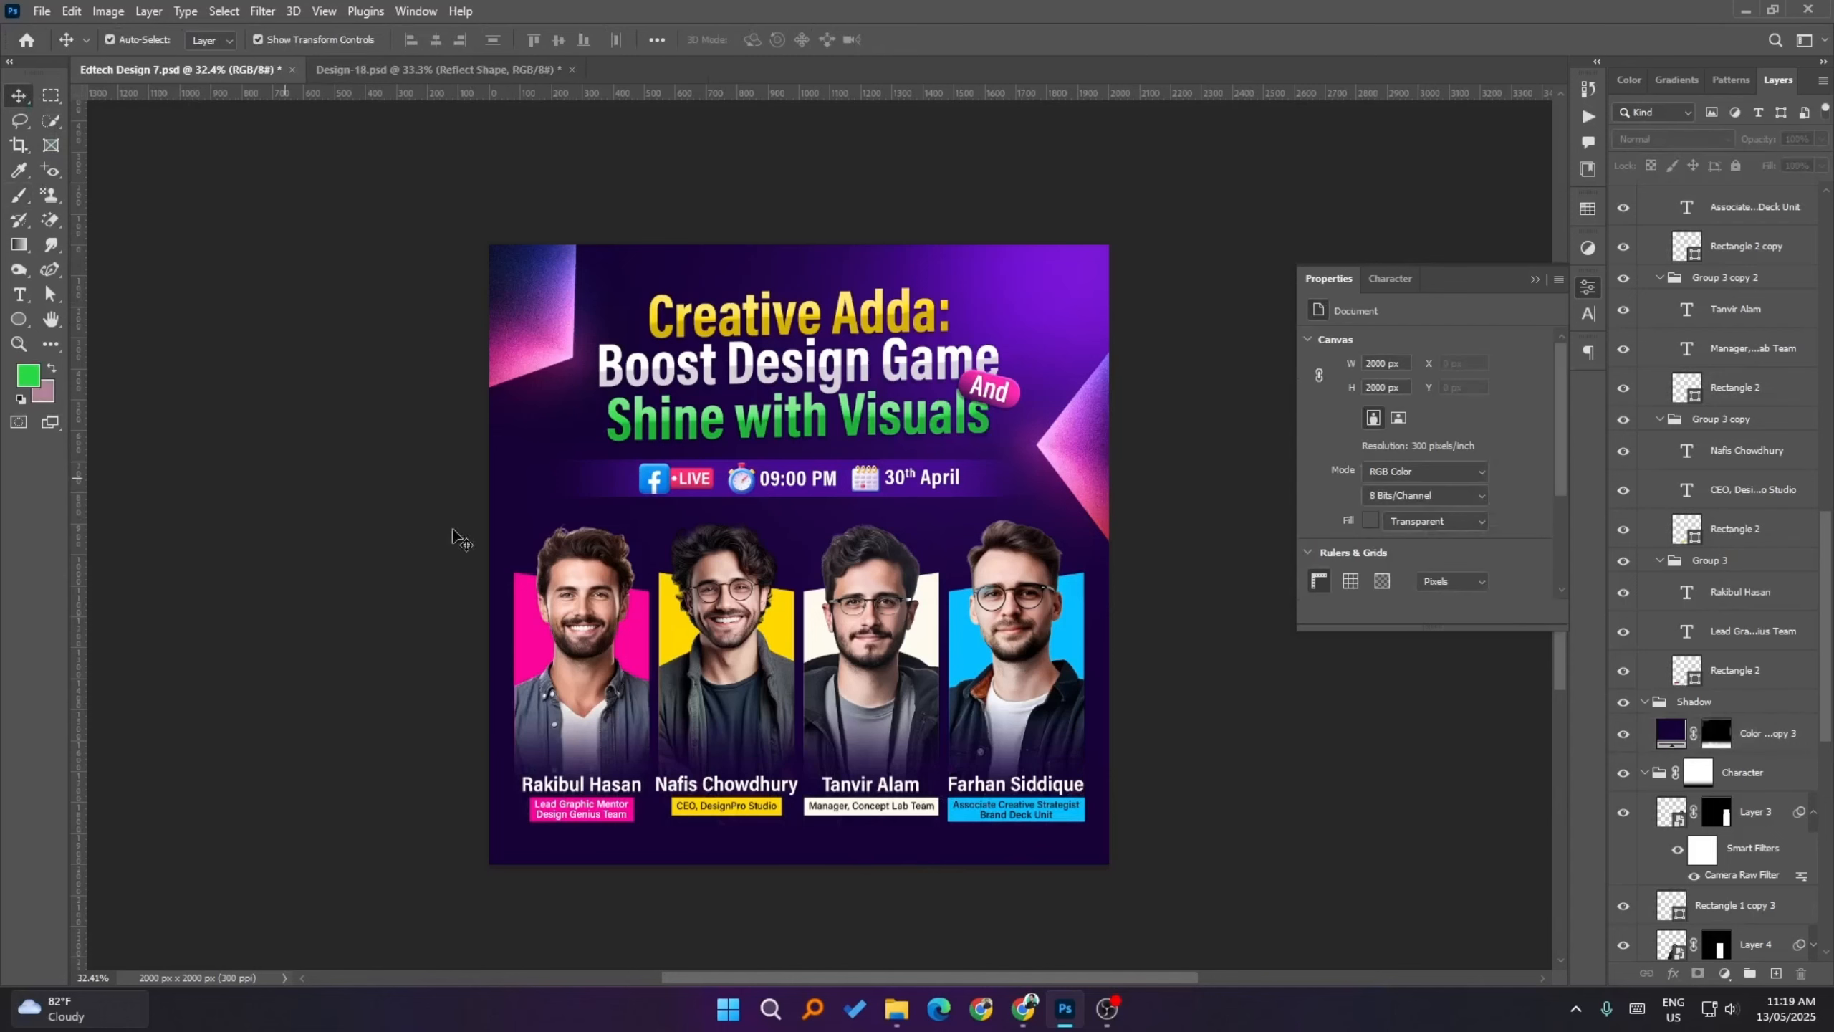
pyautogui.click(794, 334)
pyautogui.scroll(5, 1719, 281)
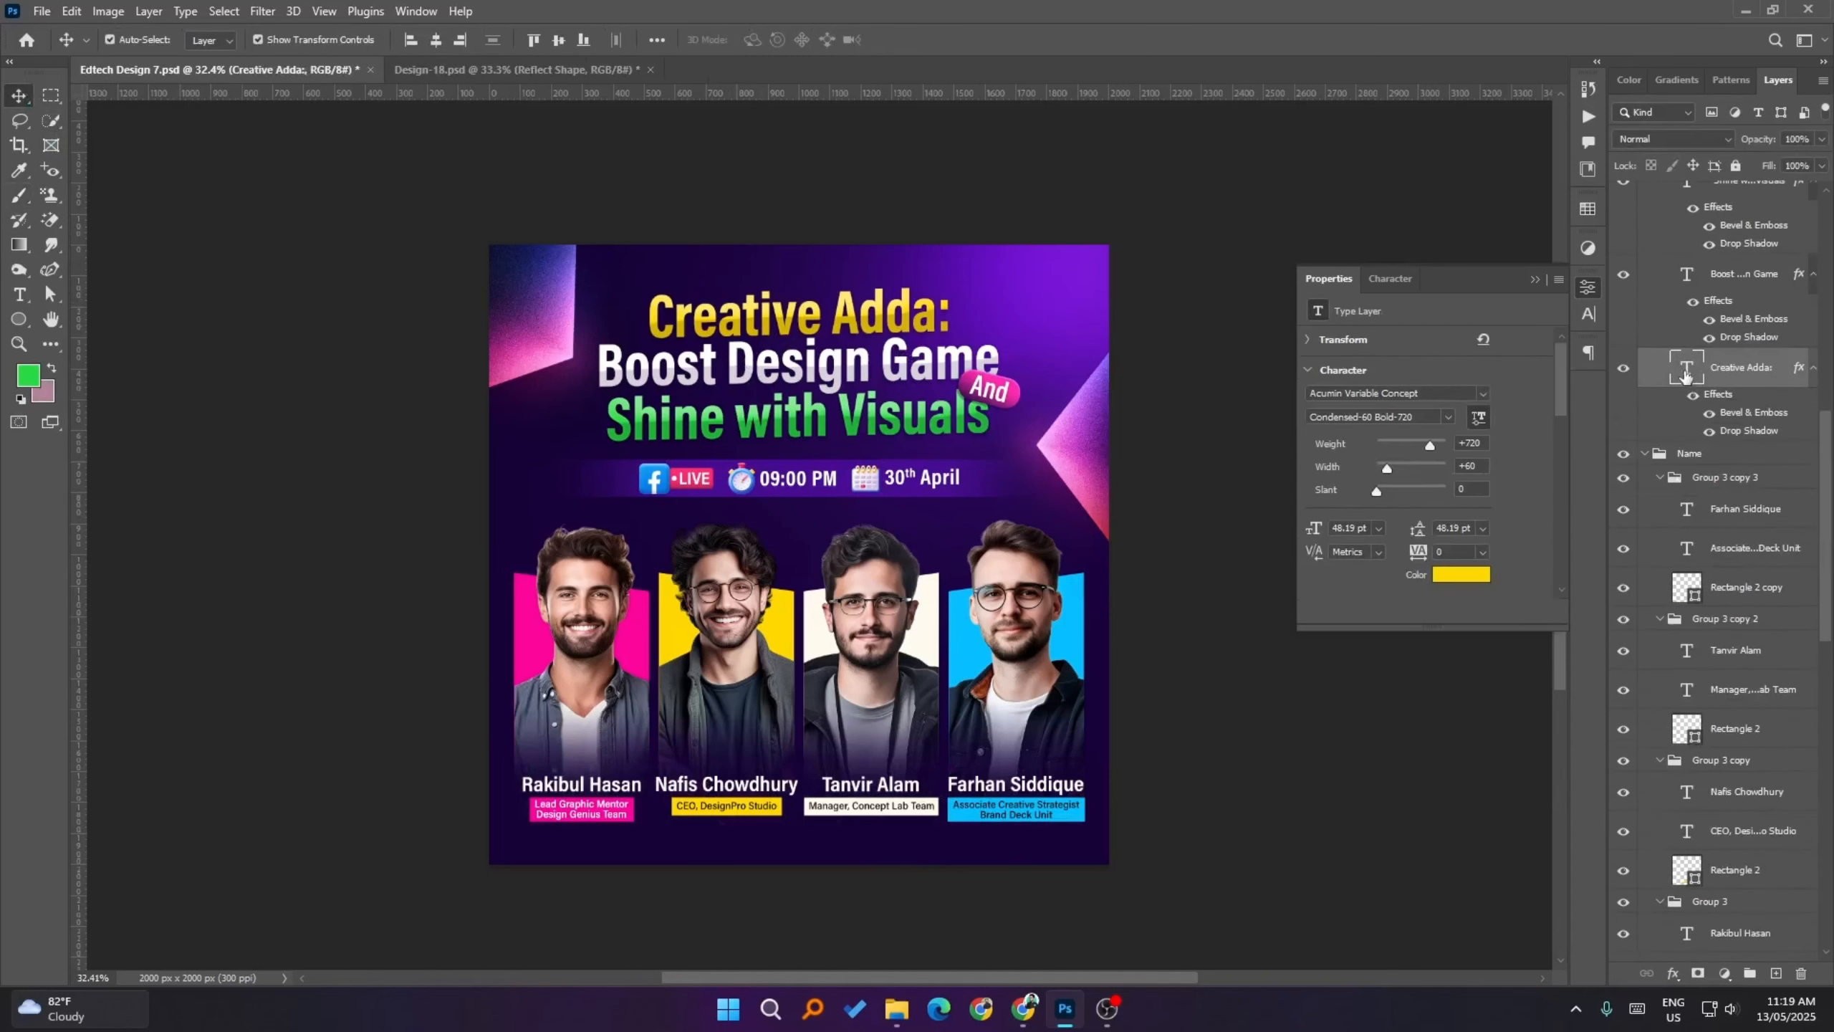
pyautogui.scroll(3, 1733, 220)
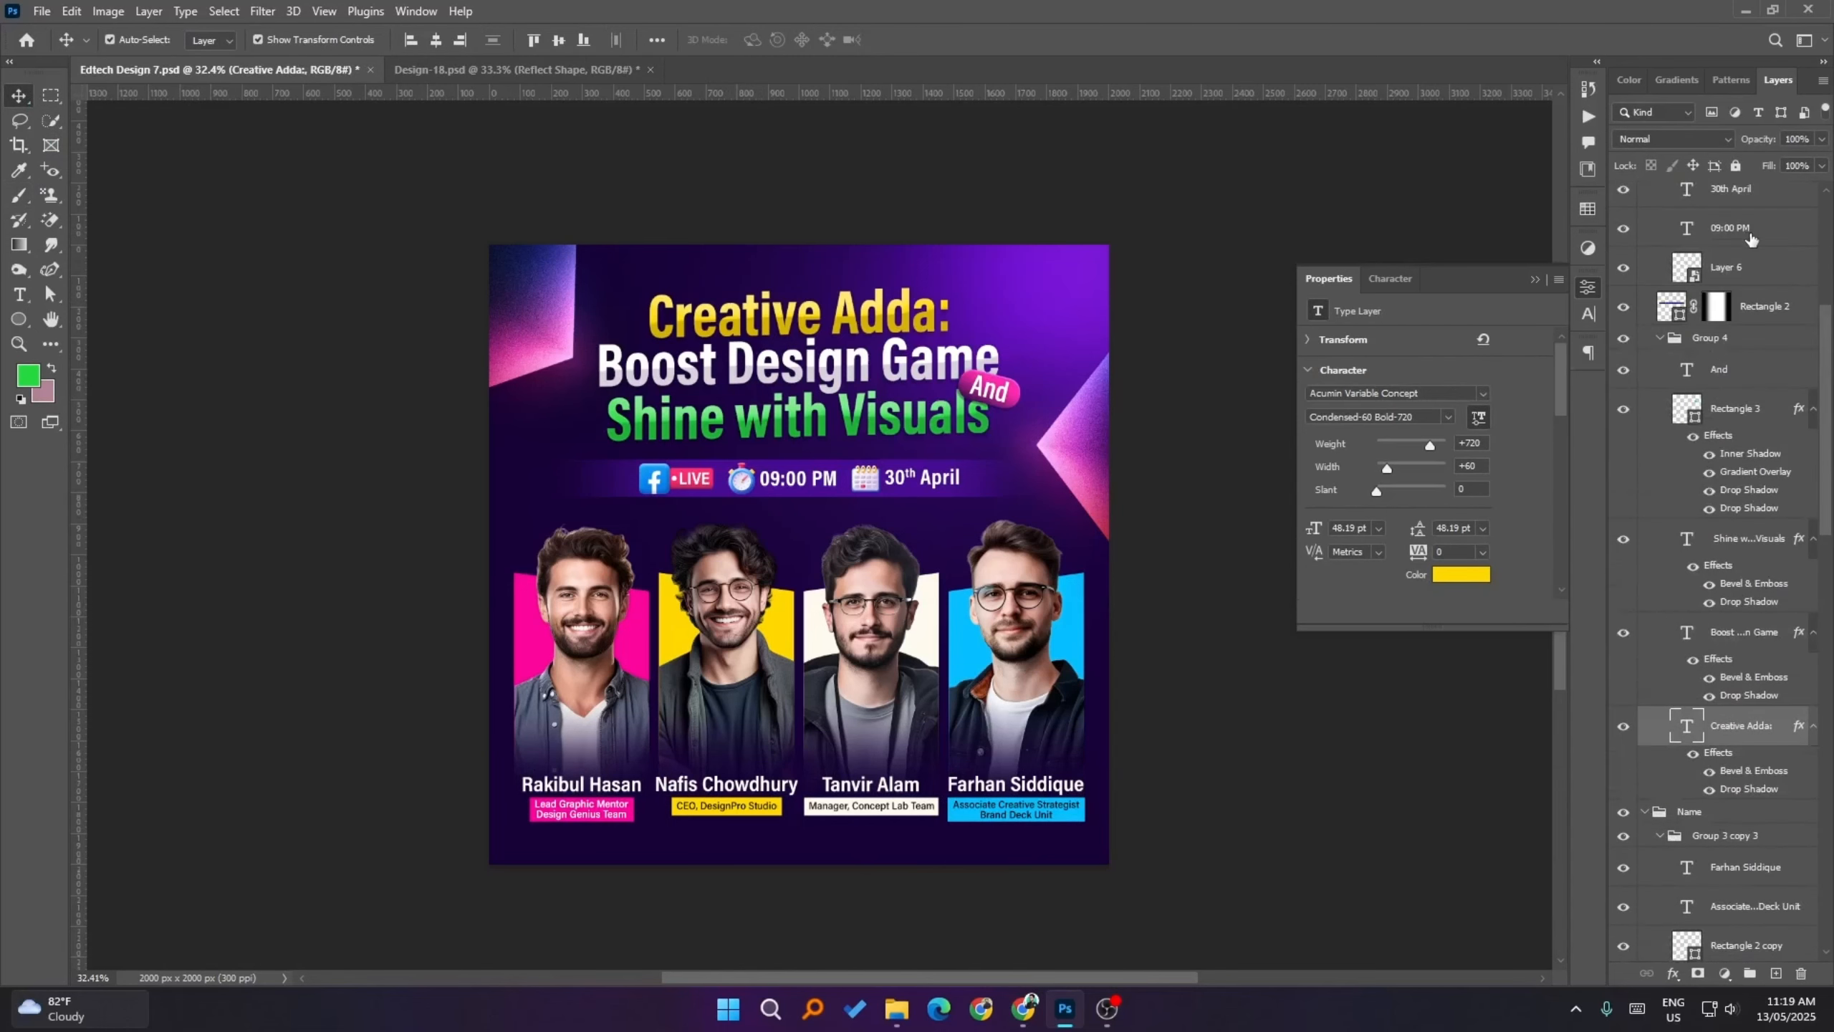
pyautogui.click(1739, 342)
pyautogui.hotkey('ctrl', 'h')
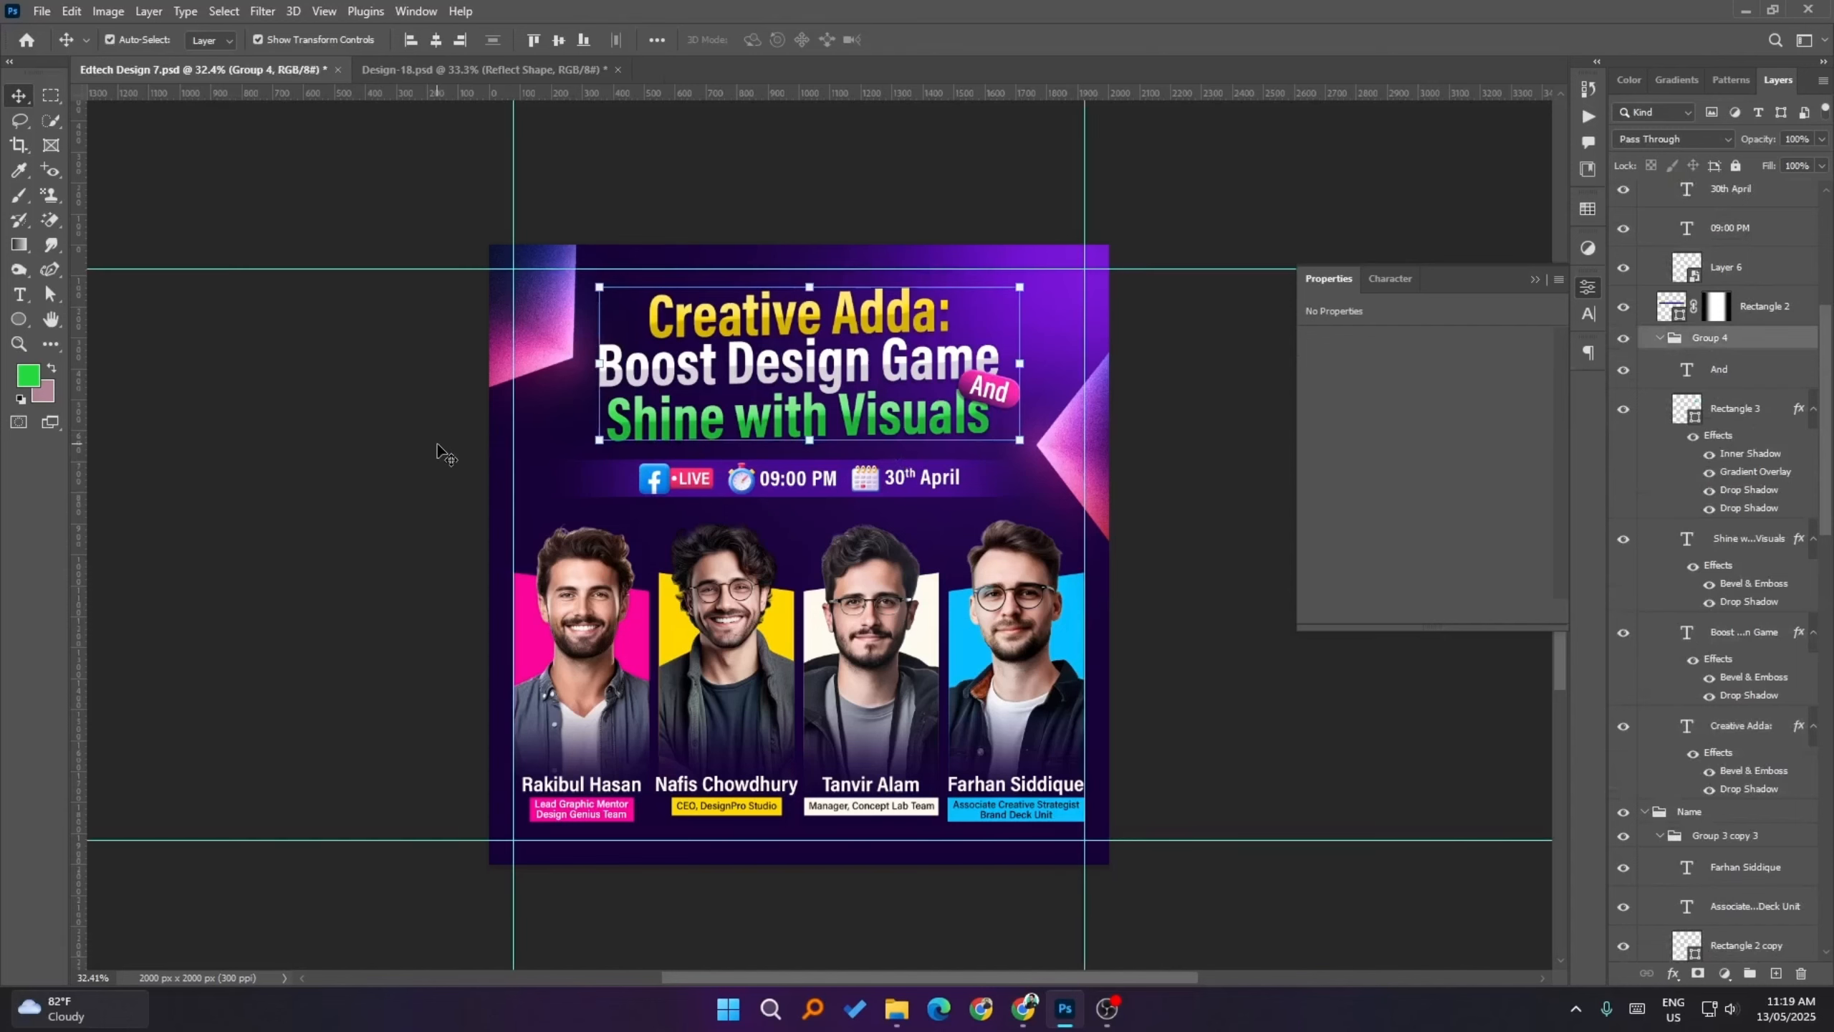
pyautogui.scroll(2, 1000, 318)
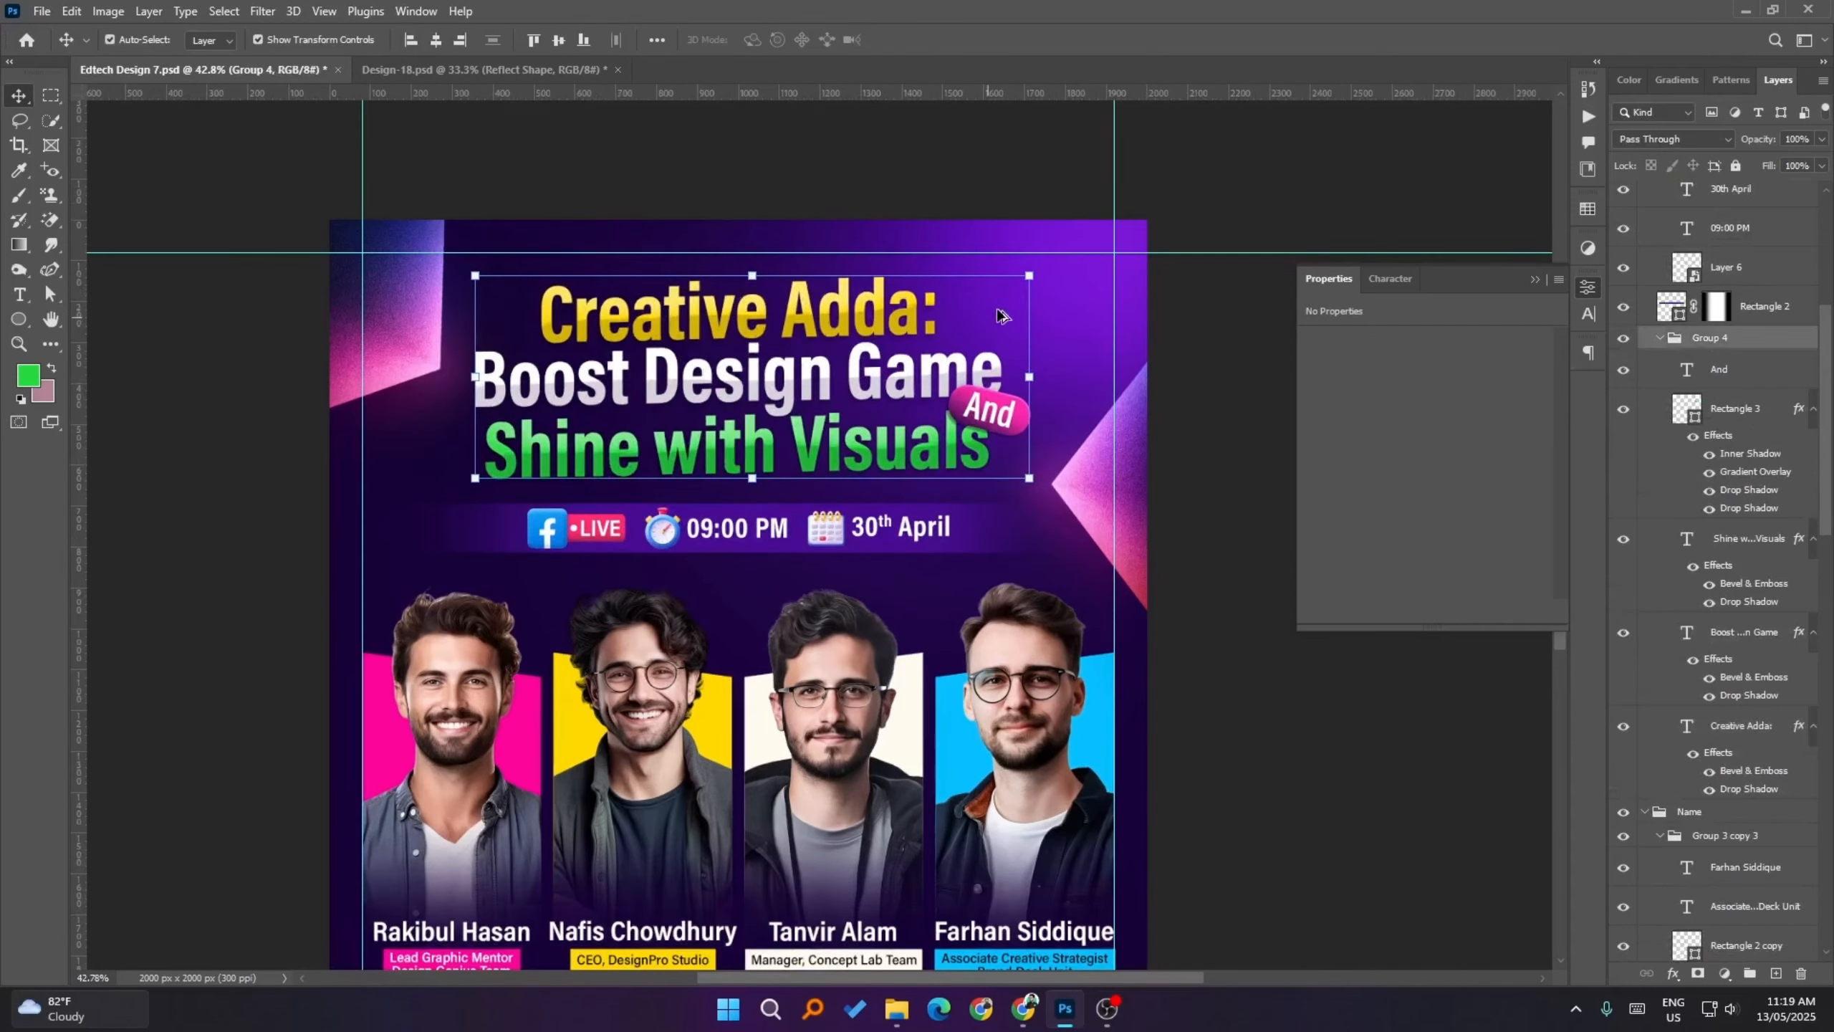
pyautogui.moveTo(1029, 275); pyautogui.dragTo(1032, 275)
pyautogui.click(946, 42)
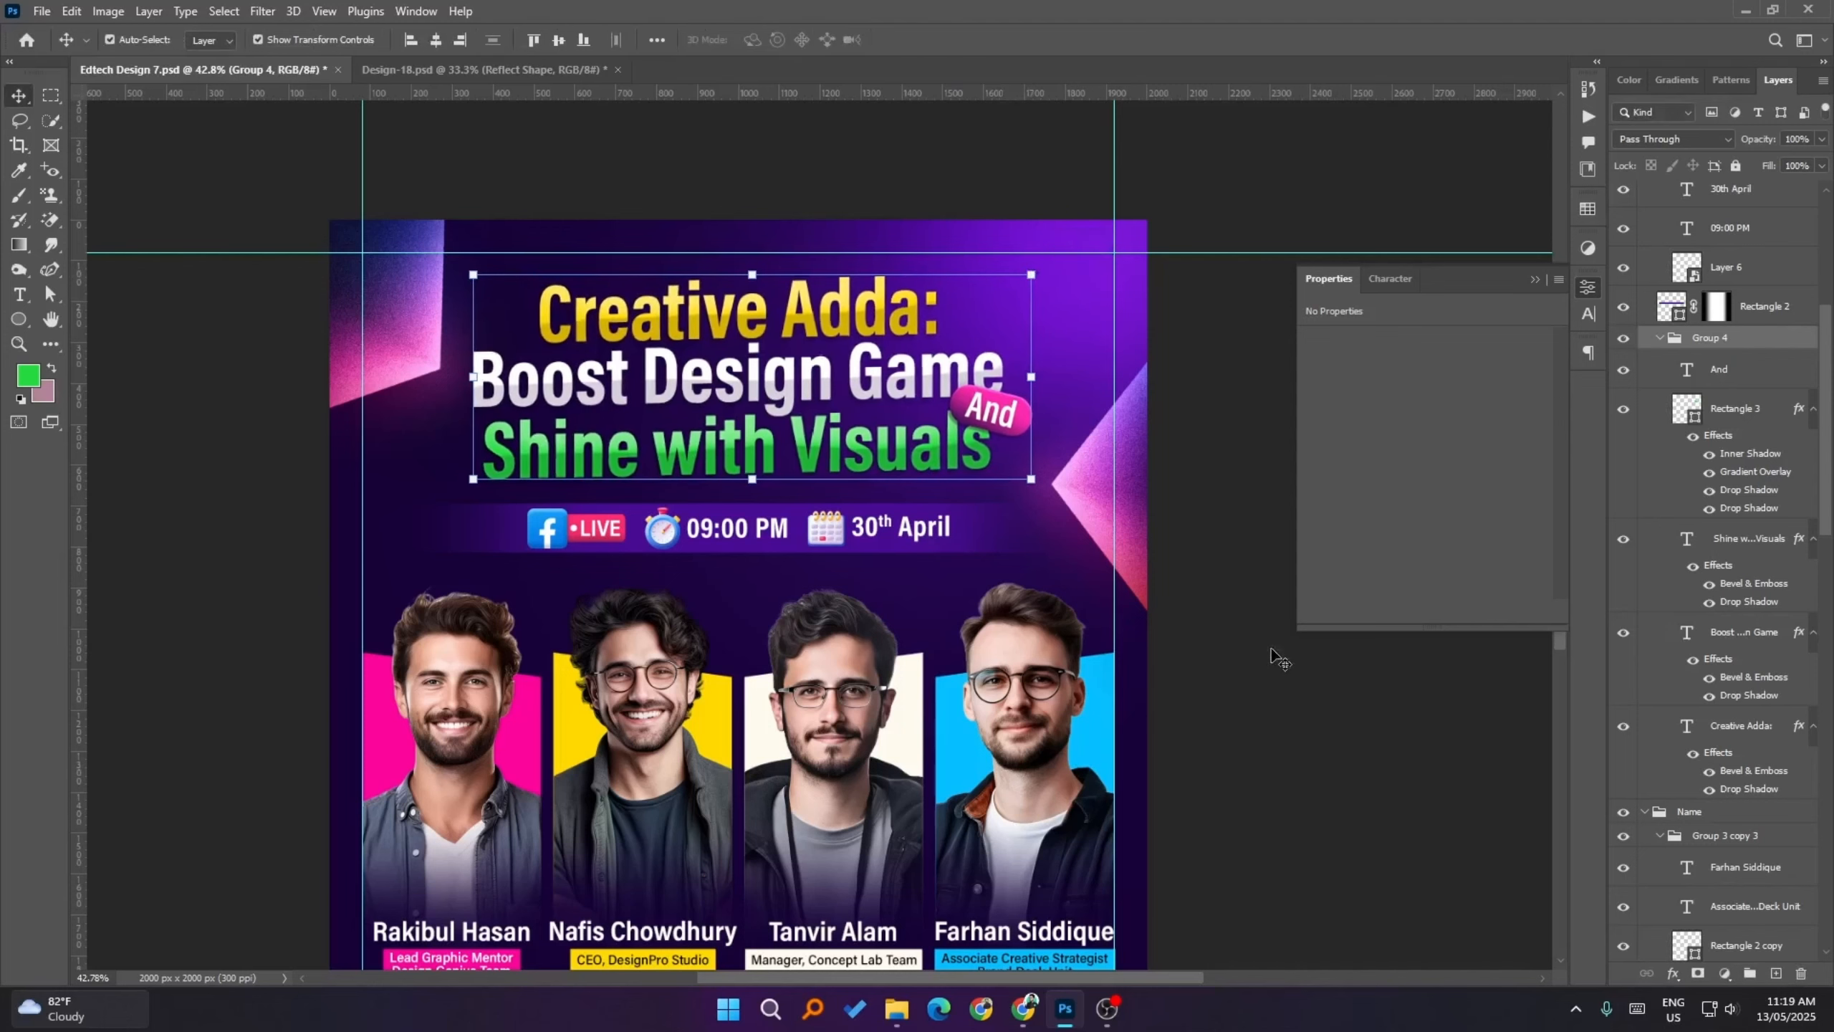
pyautogui.click(1277, 658)
# - Save the flyer with the slightly enlarged headline
pyautogui.scroll(-2, 830, 552)
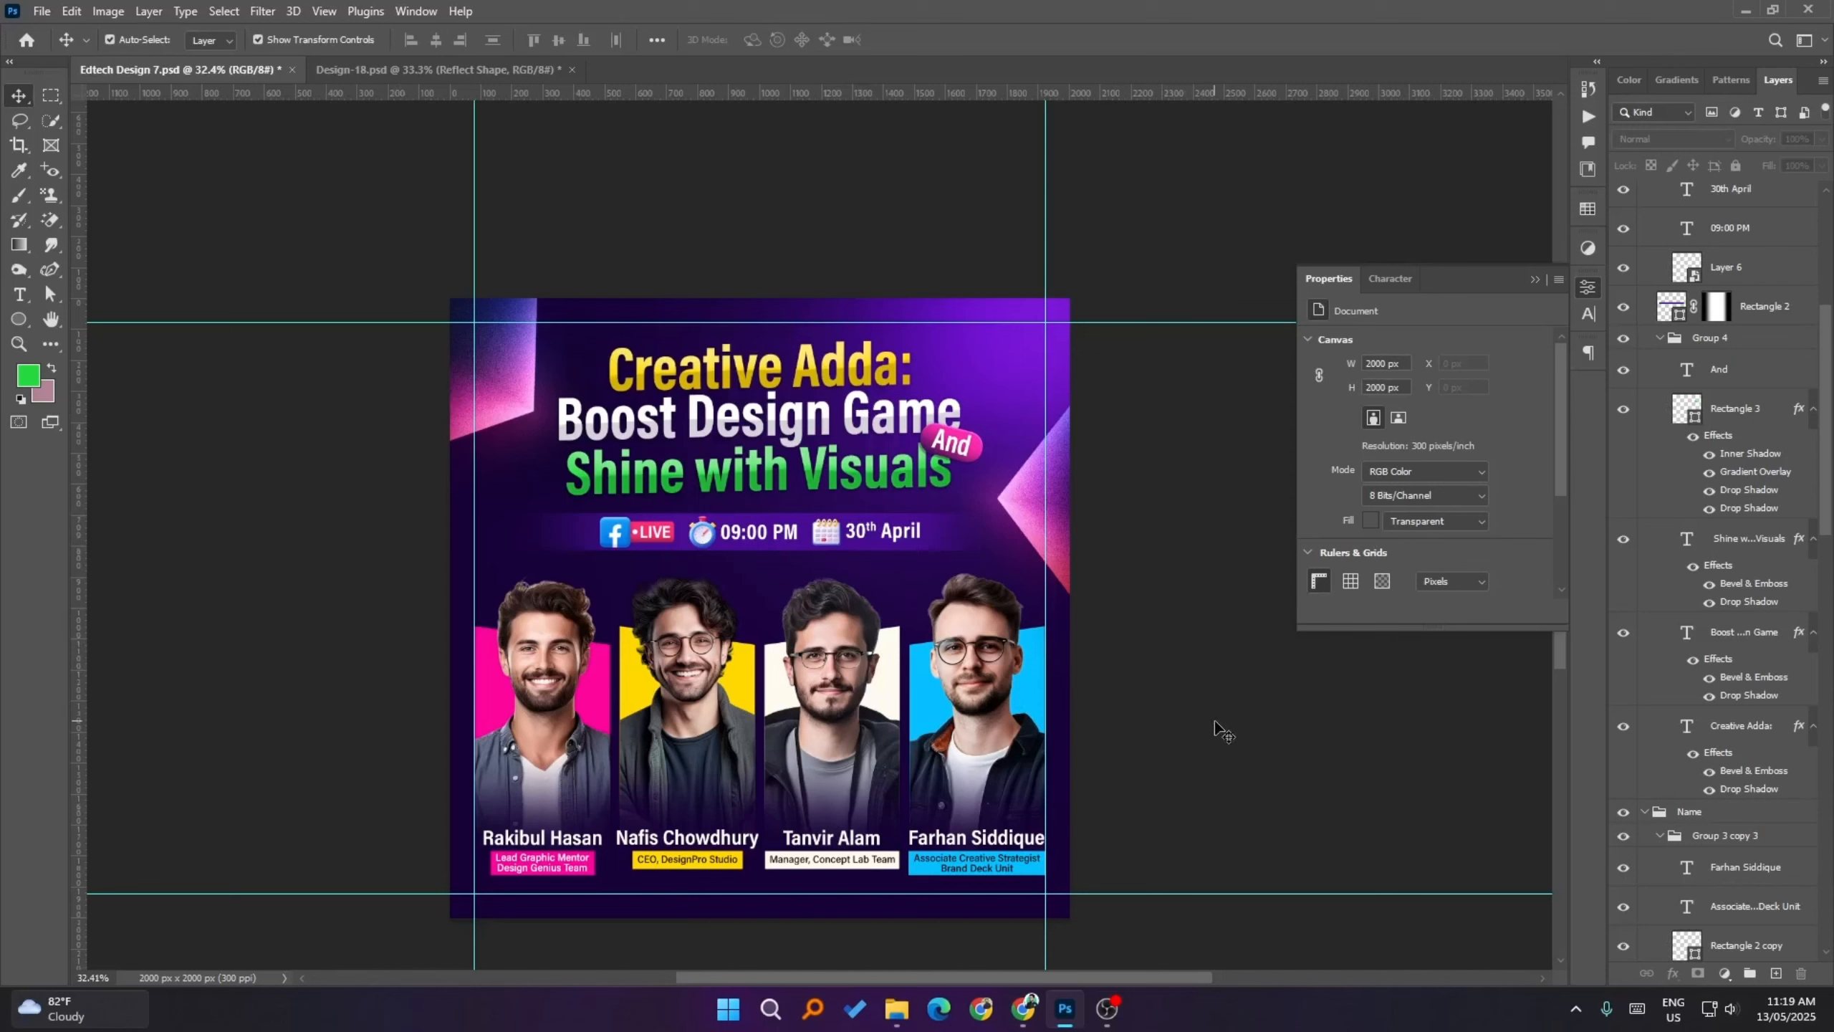
pyautogui.hotkey('ctrl', 's')
pyautogui.scroll(-15, 1637, 777)
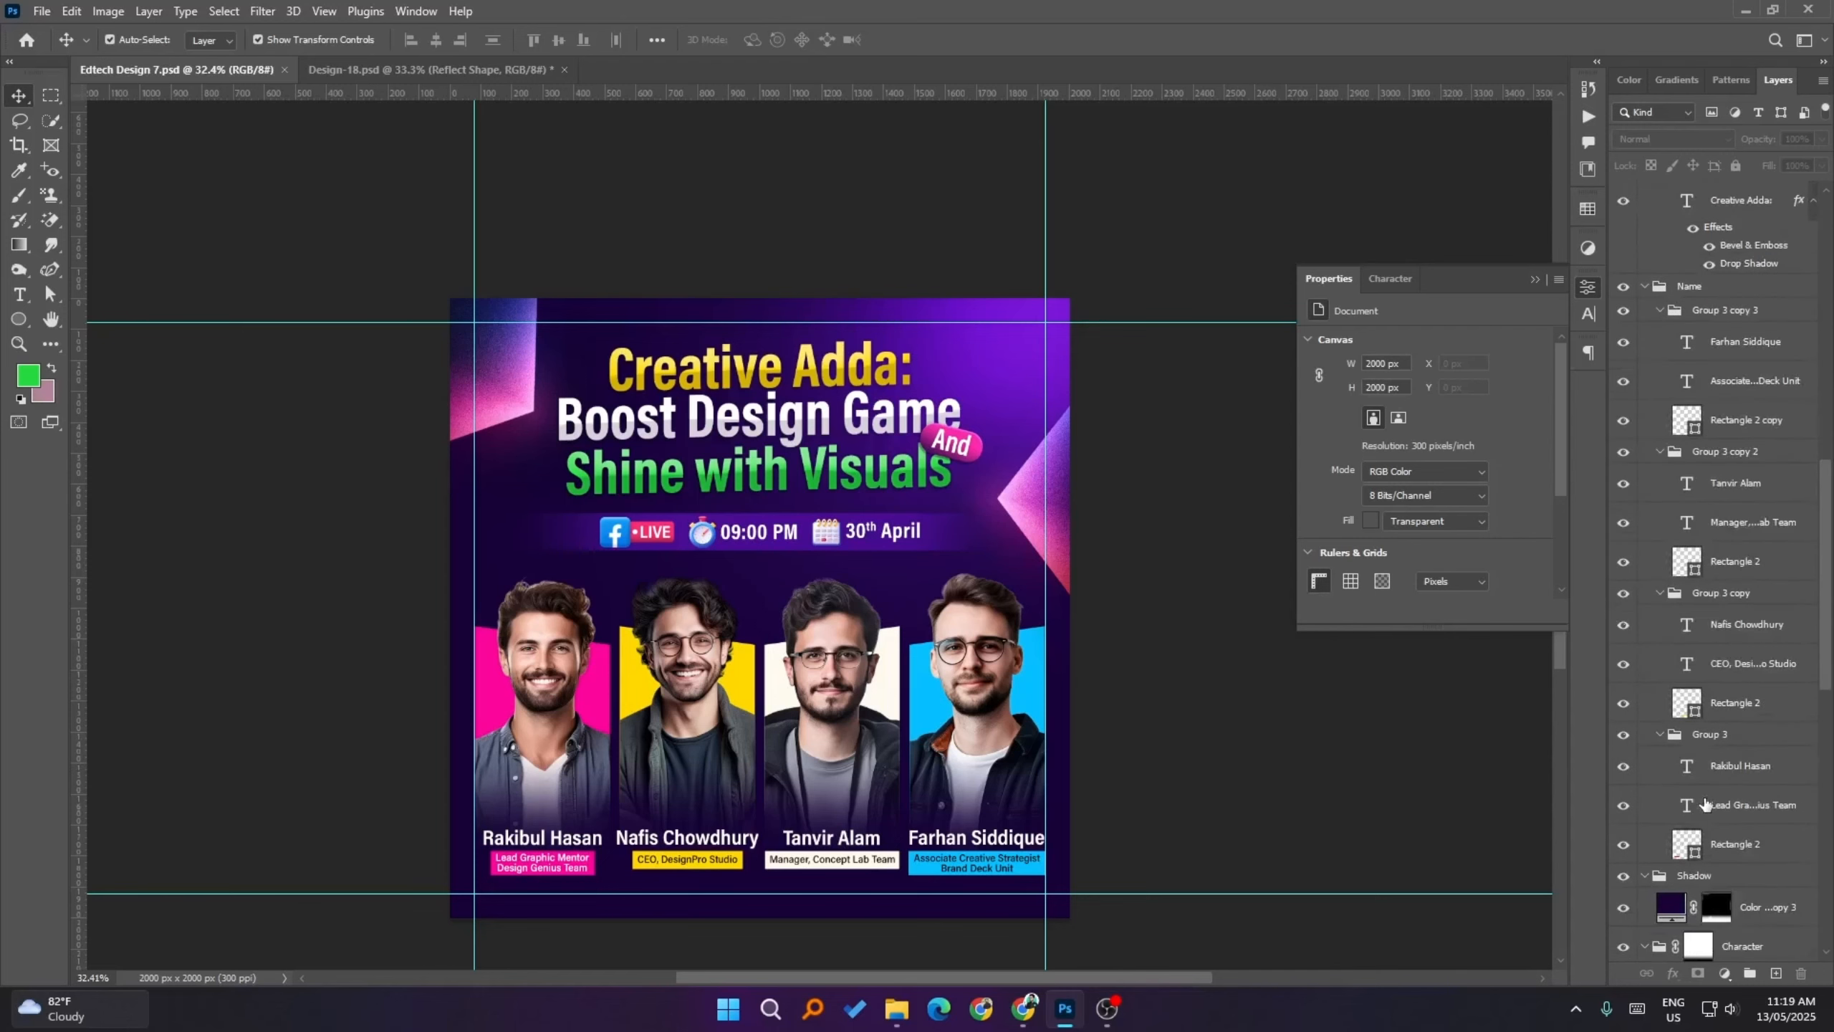
pyautogui.scroll(-5, 1722, 814)
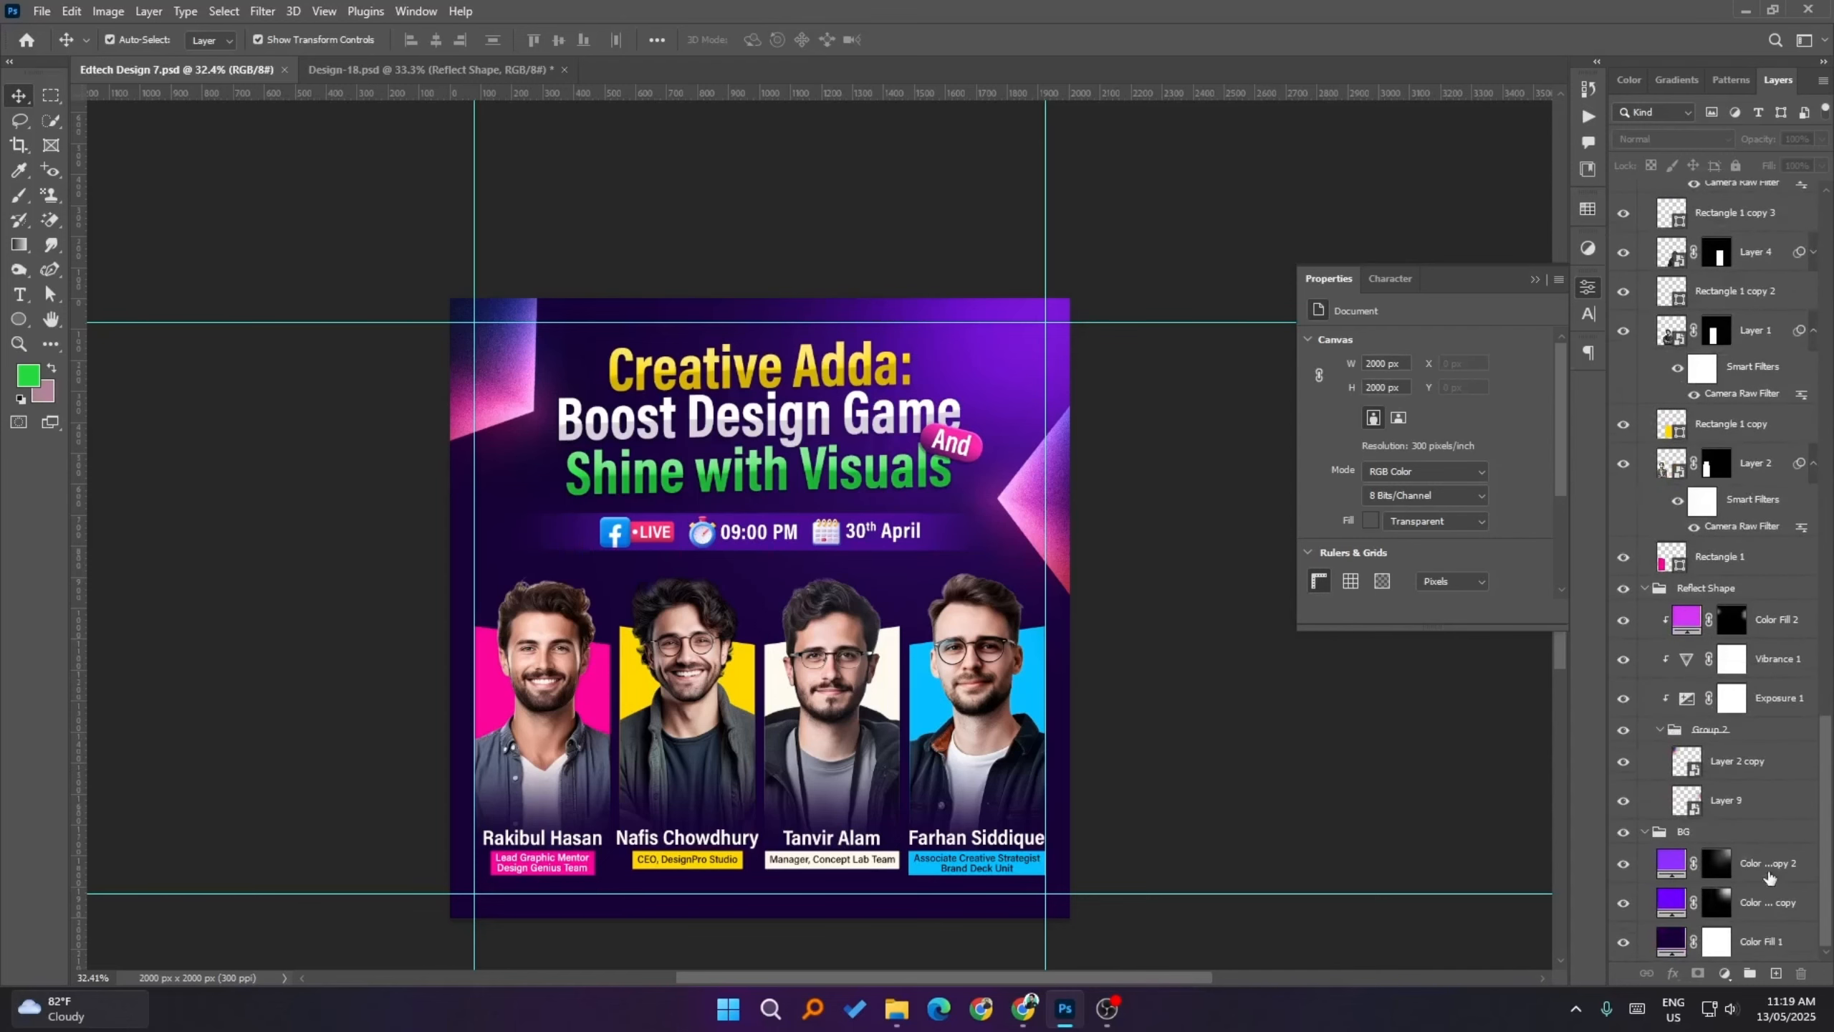
# - Duplicate Color Fill 1 to the top of the BG group and invert its mask to hide it
pyautogui.click(1765, 943)
pyautogui.hotkey('ctrl', 'j')
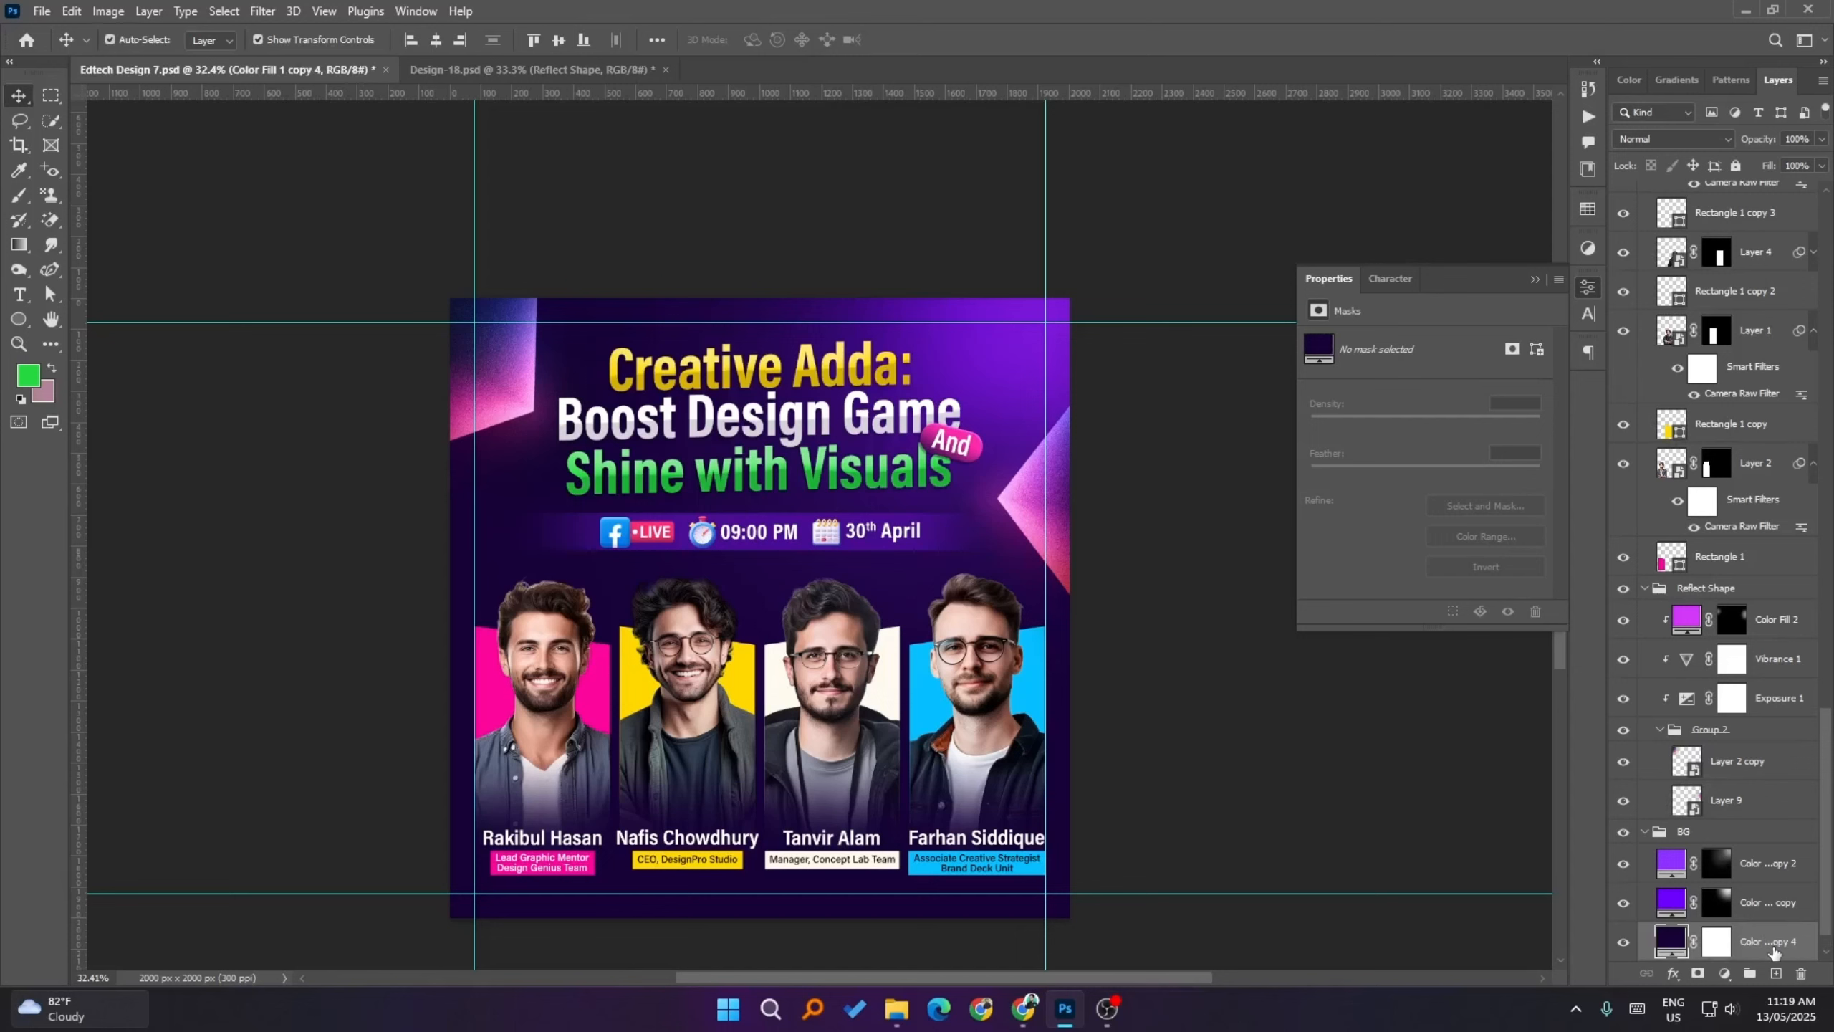
pyautogui.moveTo(1772, 952); pyautogui.dragTo(1720, 875)
pyautogui.click(1718, 865)
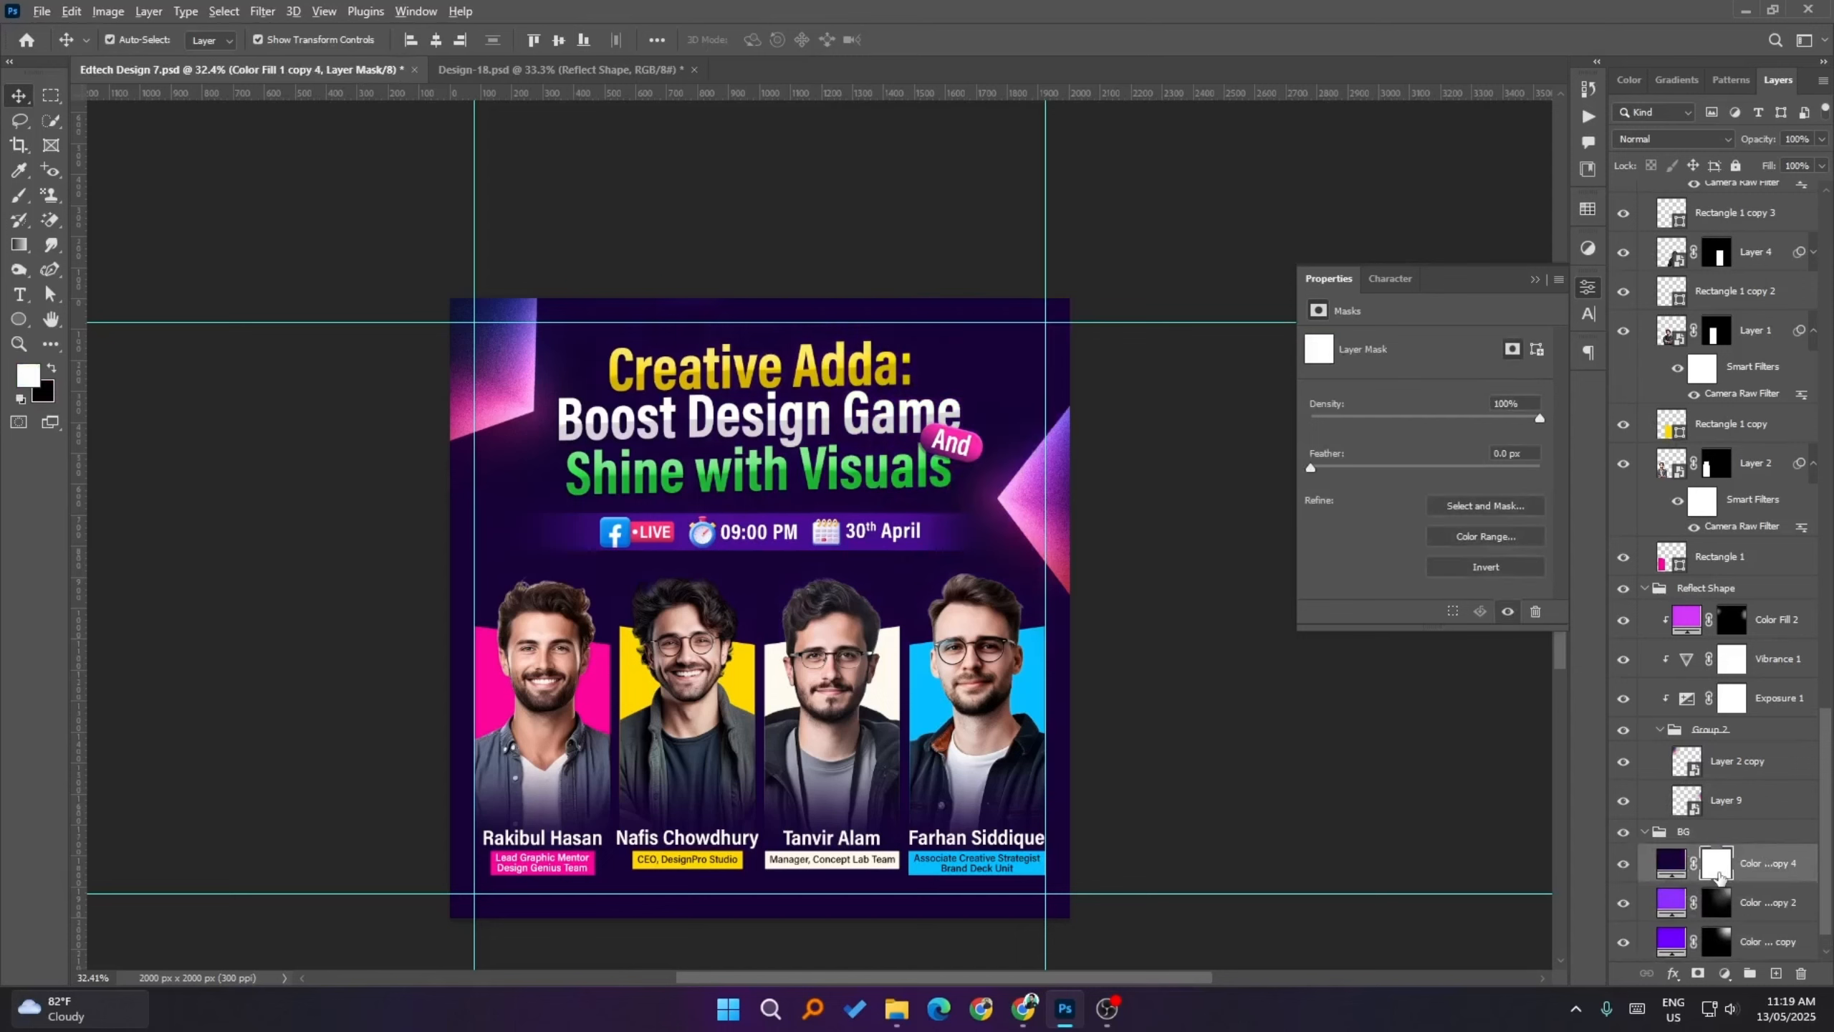
pyautogui.hotkey('alt', 'i')
pyautogui.press('Escape')
pyautogui.hotkey('ctrl', 'i')
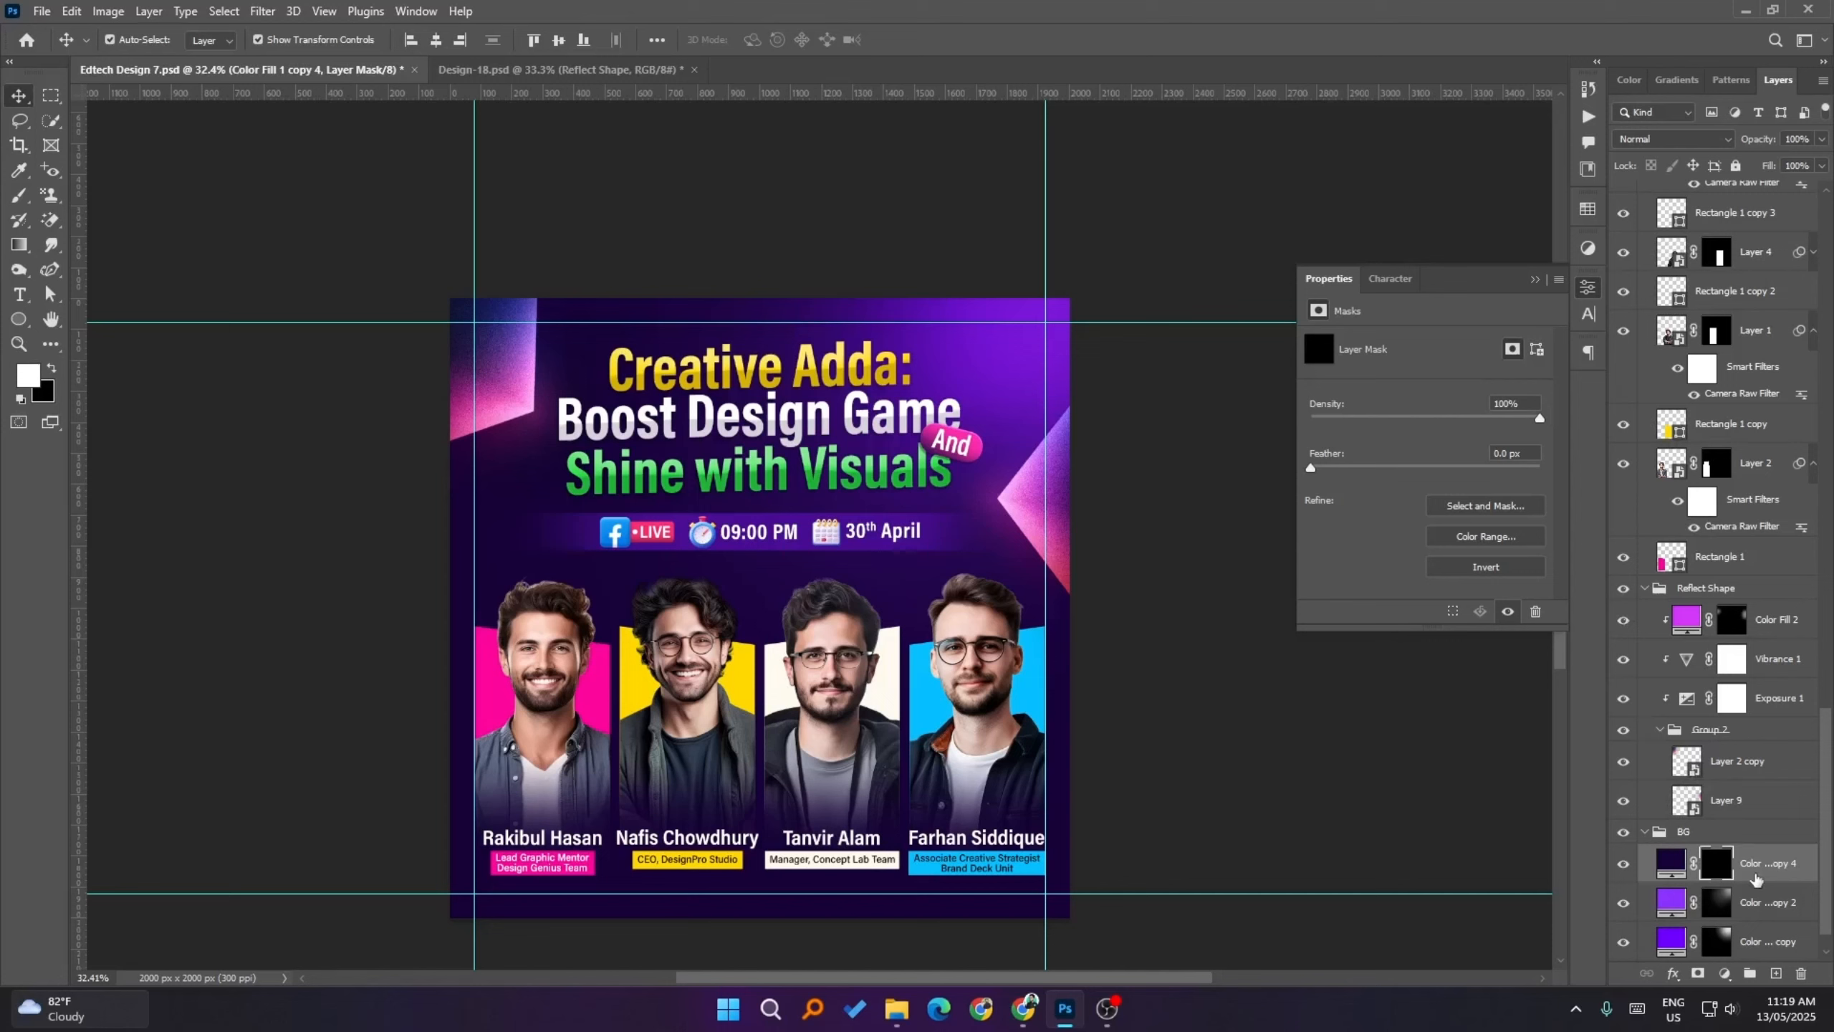
# - Set the fill copy to Multiply and paint a soft brush dab into its mask at 11% opacity
pyautogui.click(1668, 138)
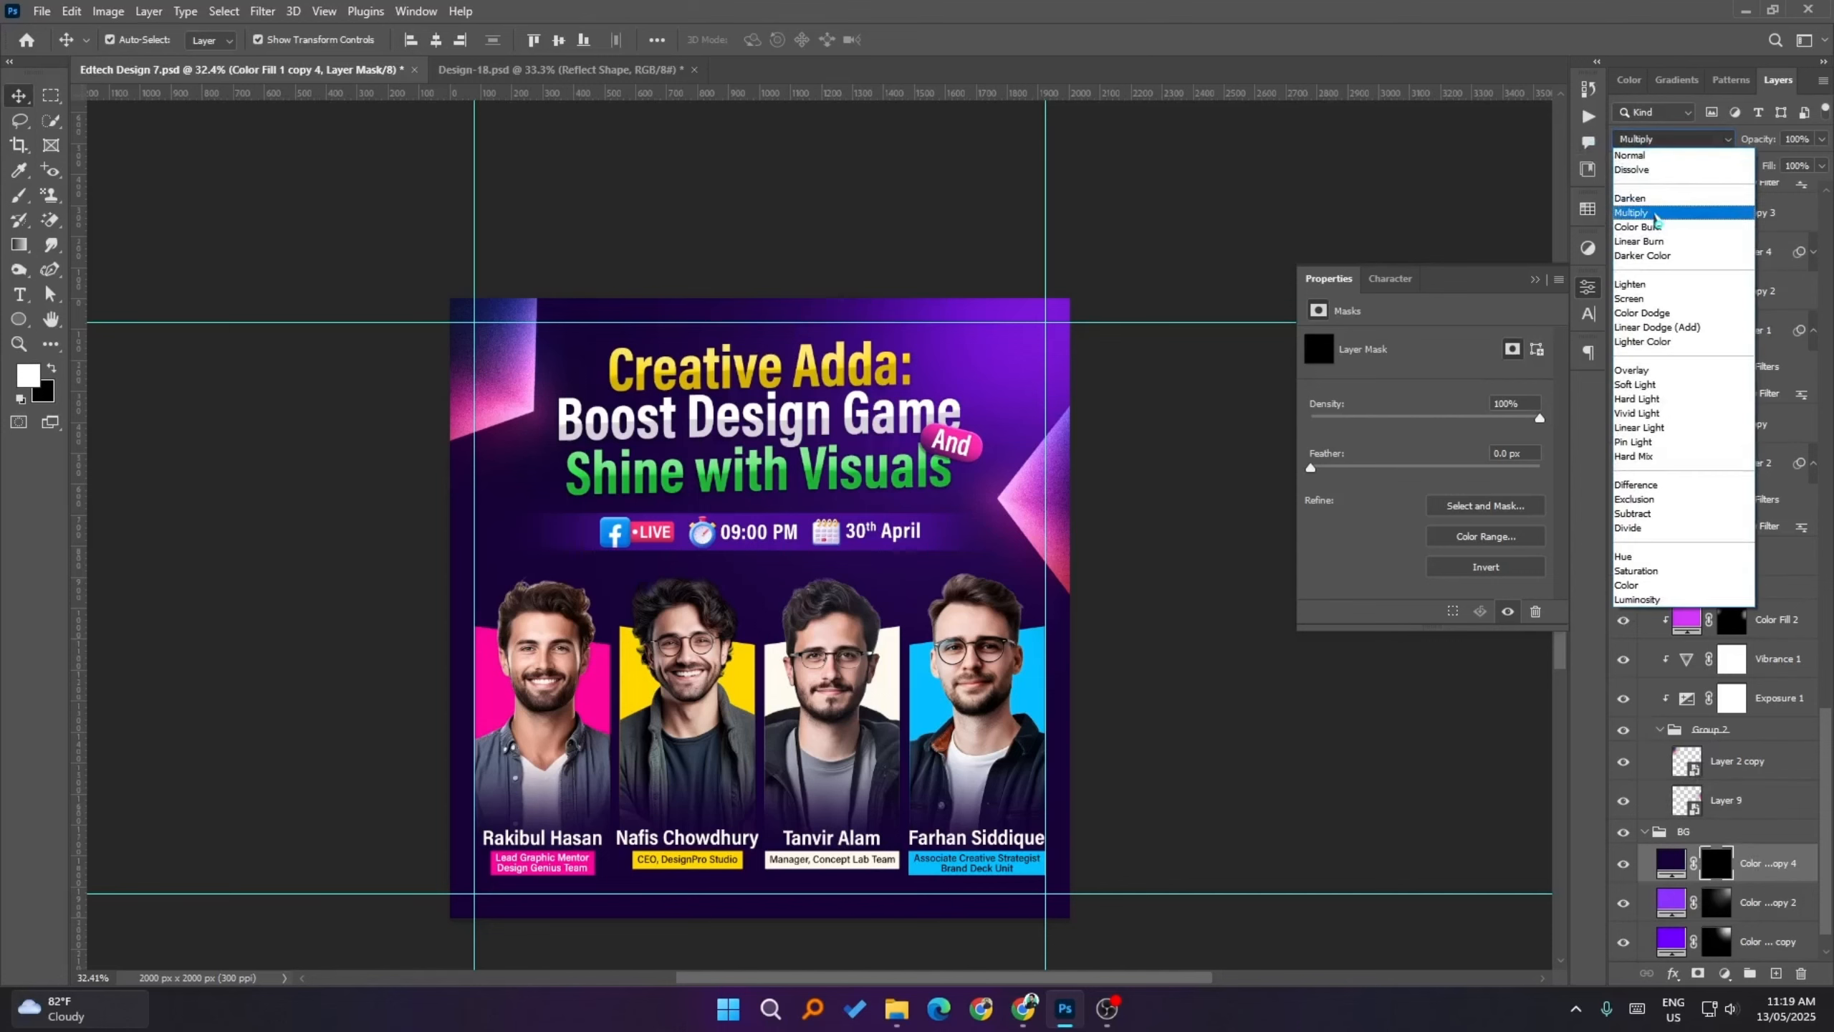
pyautogui.click(1653, 193)
pyautogui.click(20, 195)
pyautogui.moveTo(702, 440)
pyautogui.keyDown('alt'); pyautogui.mouseDown()
pyautogui.moveTo(812, 434)
pyautogui.moveTo(795, 434)
pyautogui.mouseUp(); pyautogui.keyUp('alt')
pyautogui.click(834, 434)
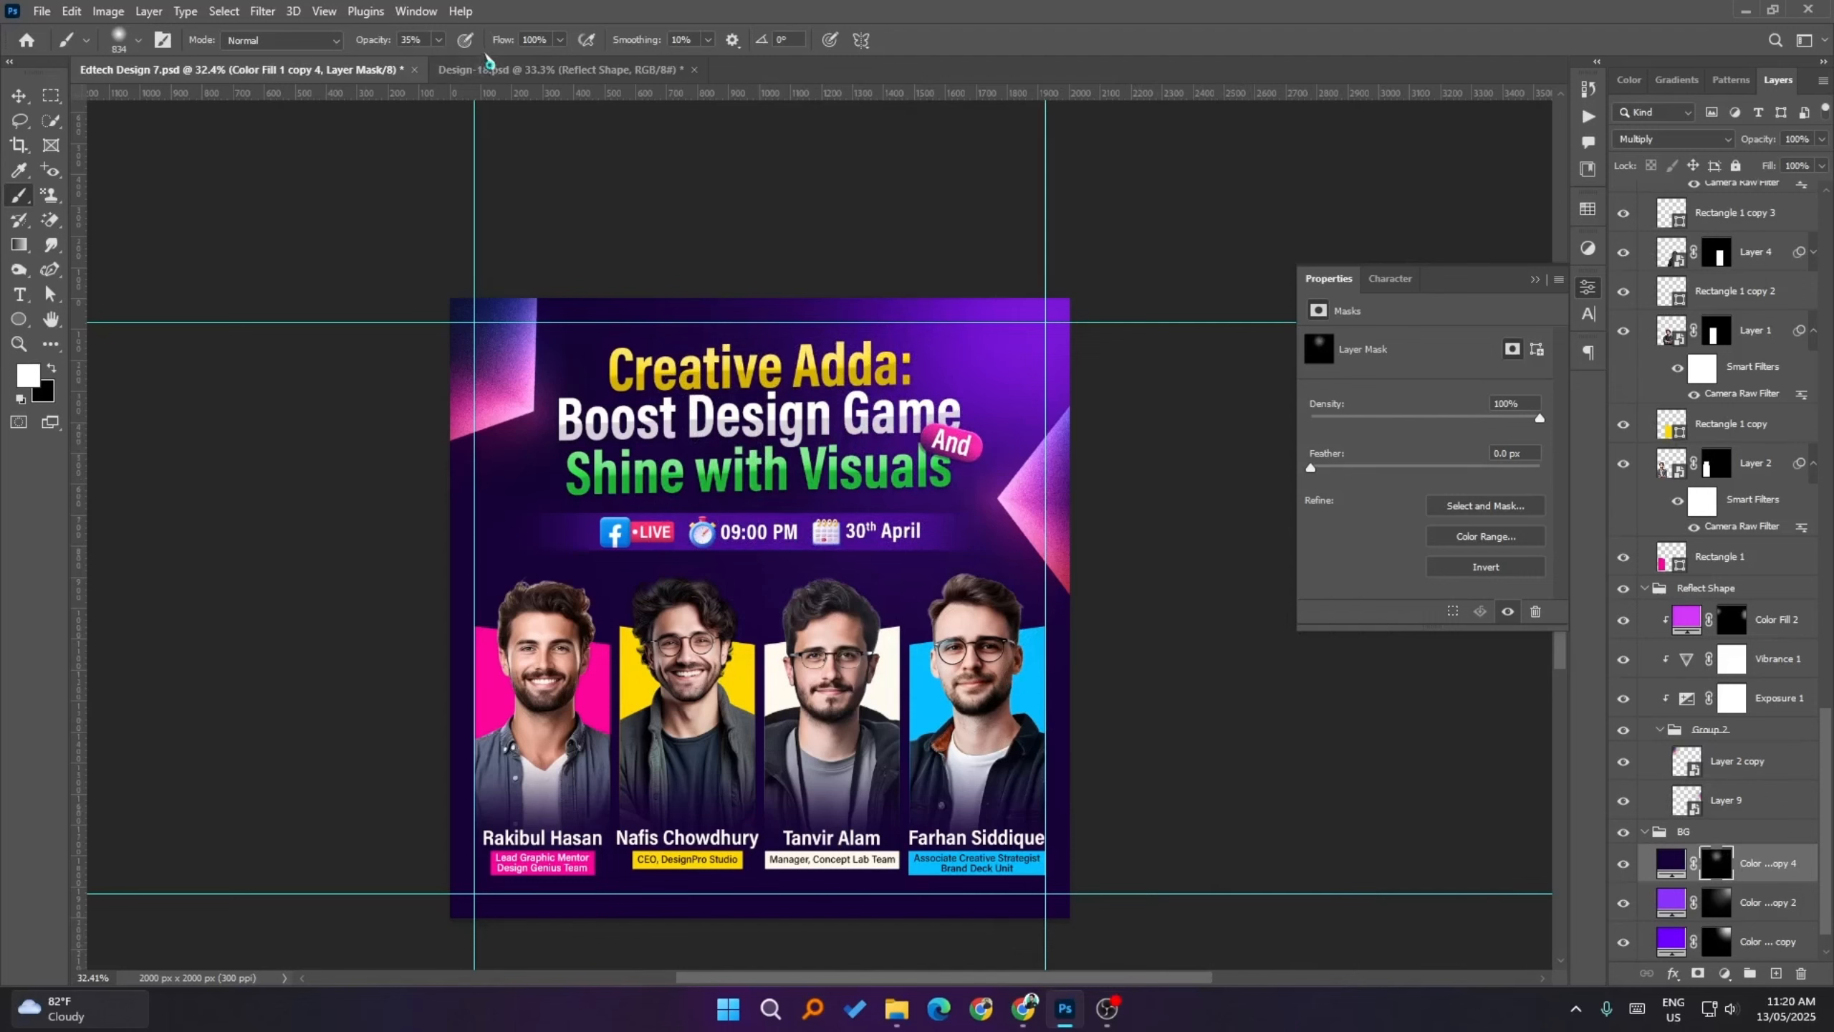
pyautogui.moveTo(385, 45); pyautogui.dragTo(359, 47)
# - Scale the Group 4 headline group to about 103.4%, then hide the guides
pyautogui.click(19, 94)
pyautogui.click(744, 368)
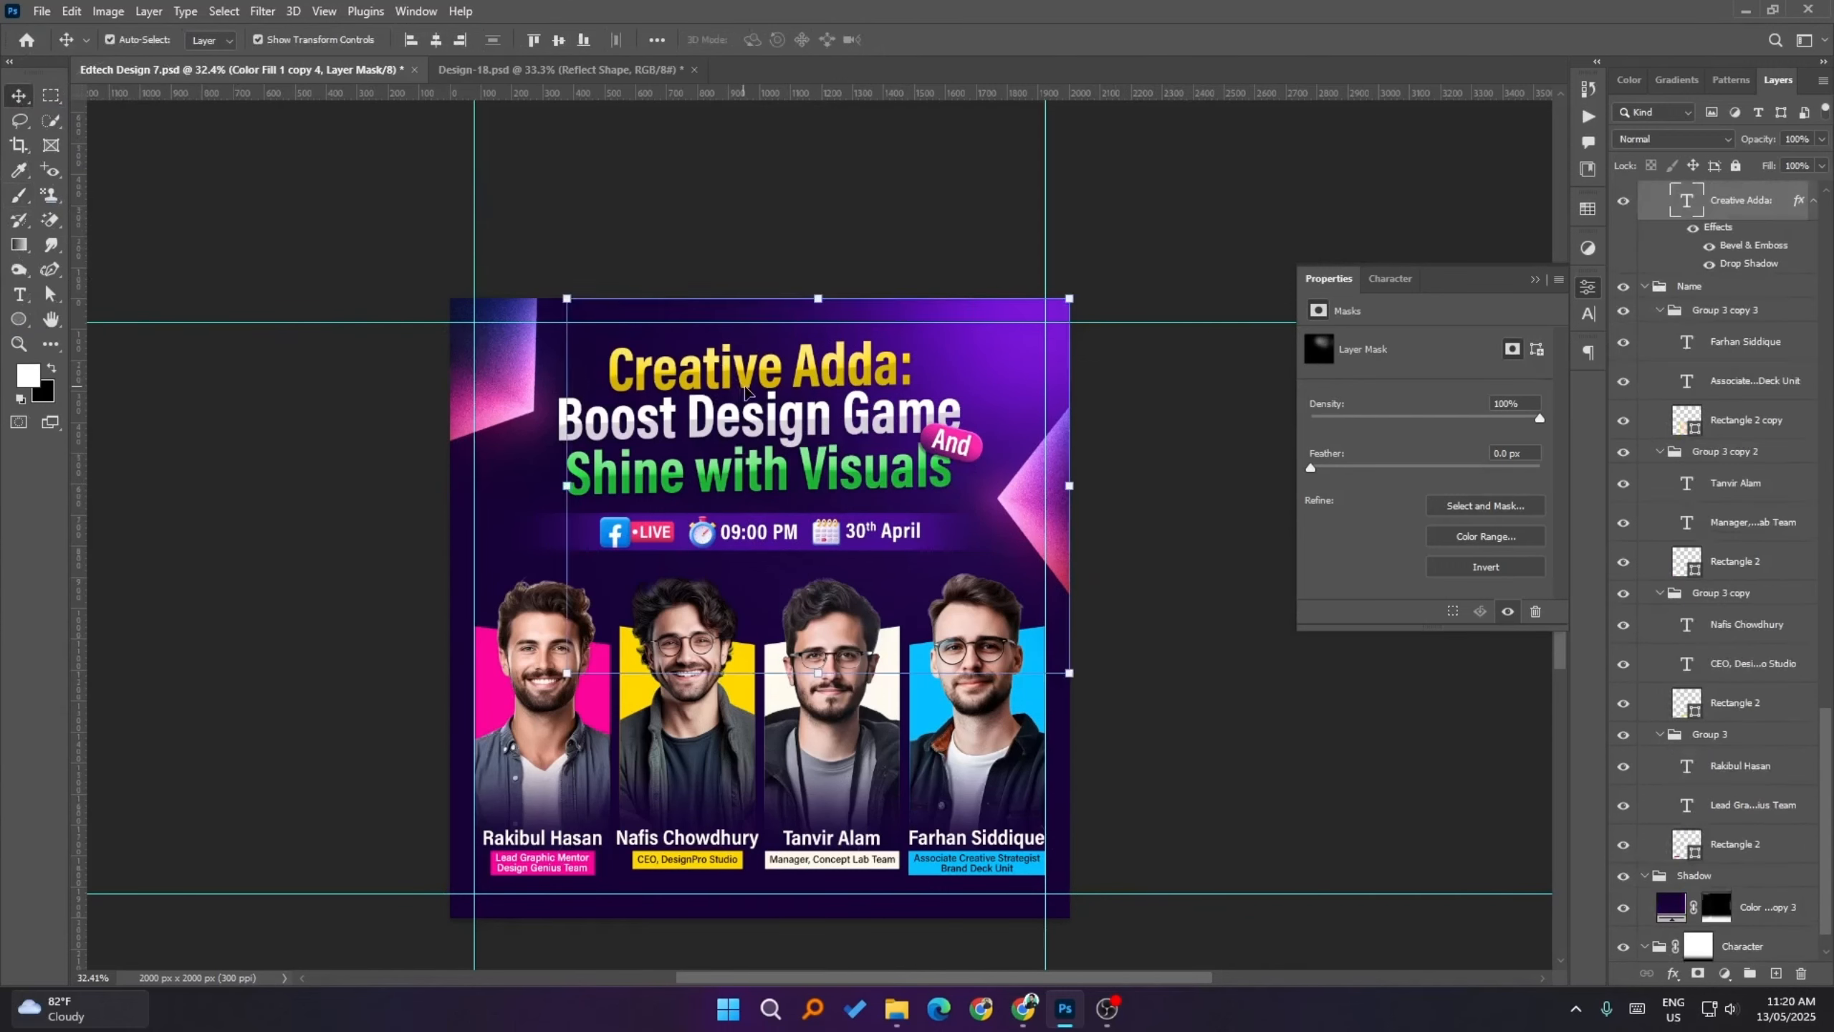
pyautogui.scroll(10, 1705, 307)
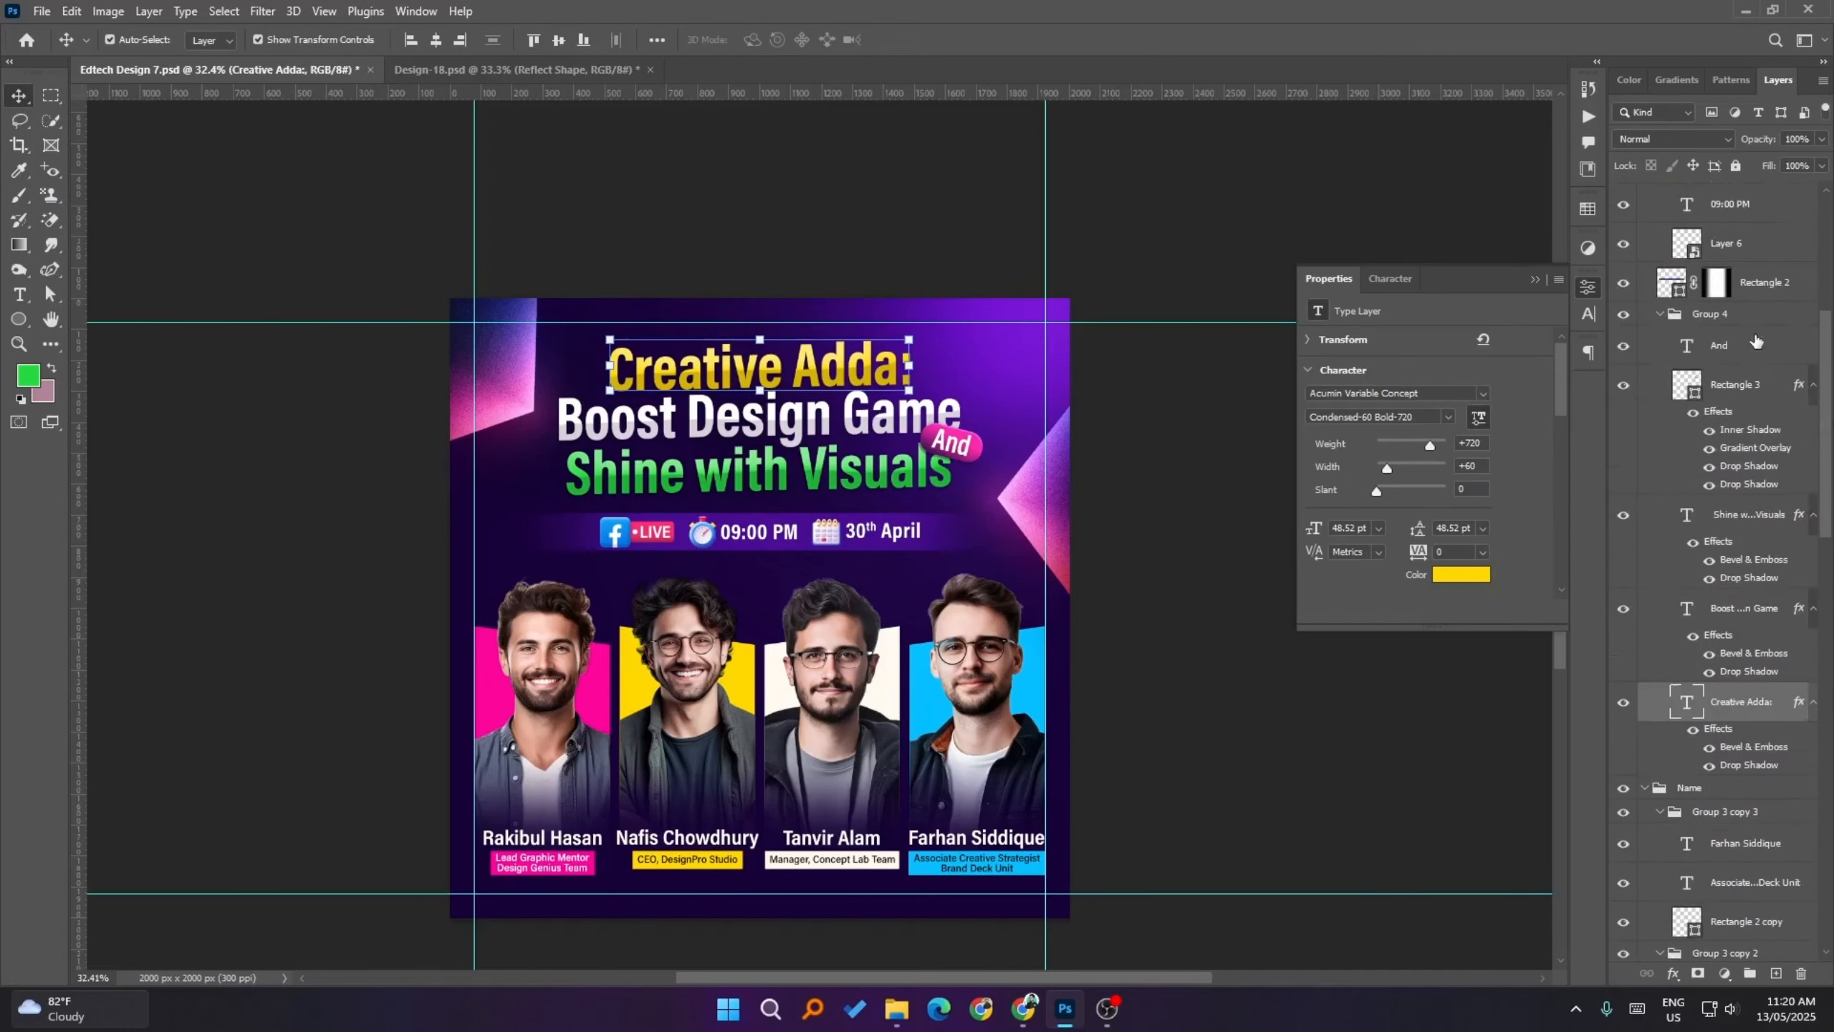
pyautogui.click(1730, 316)
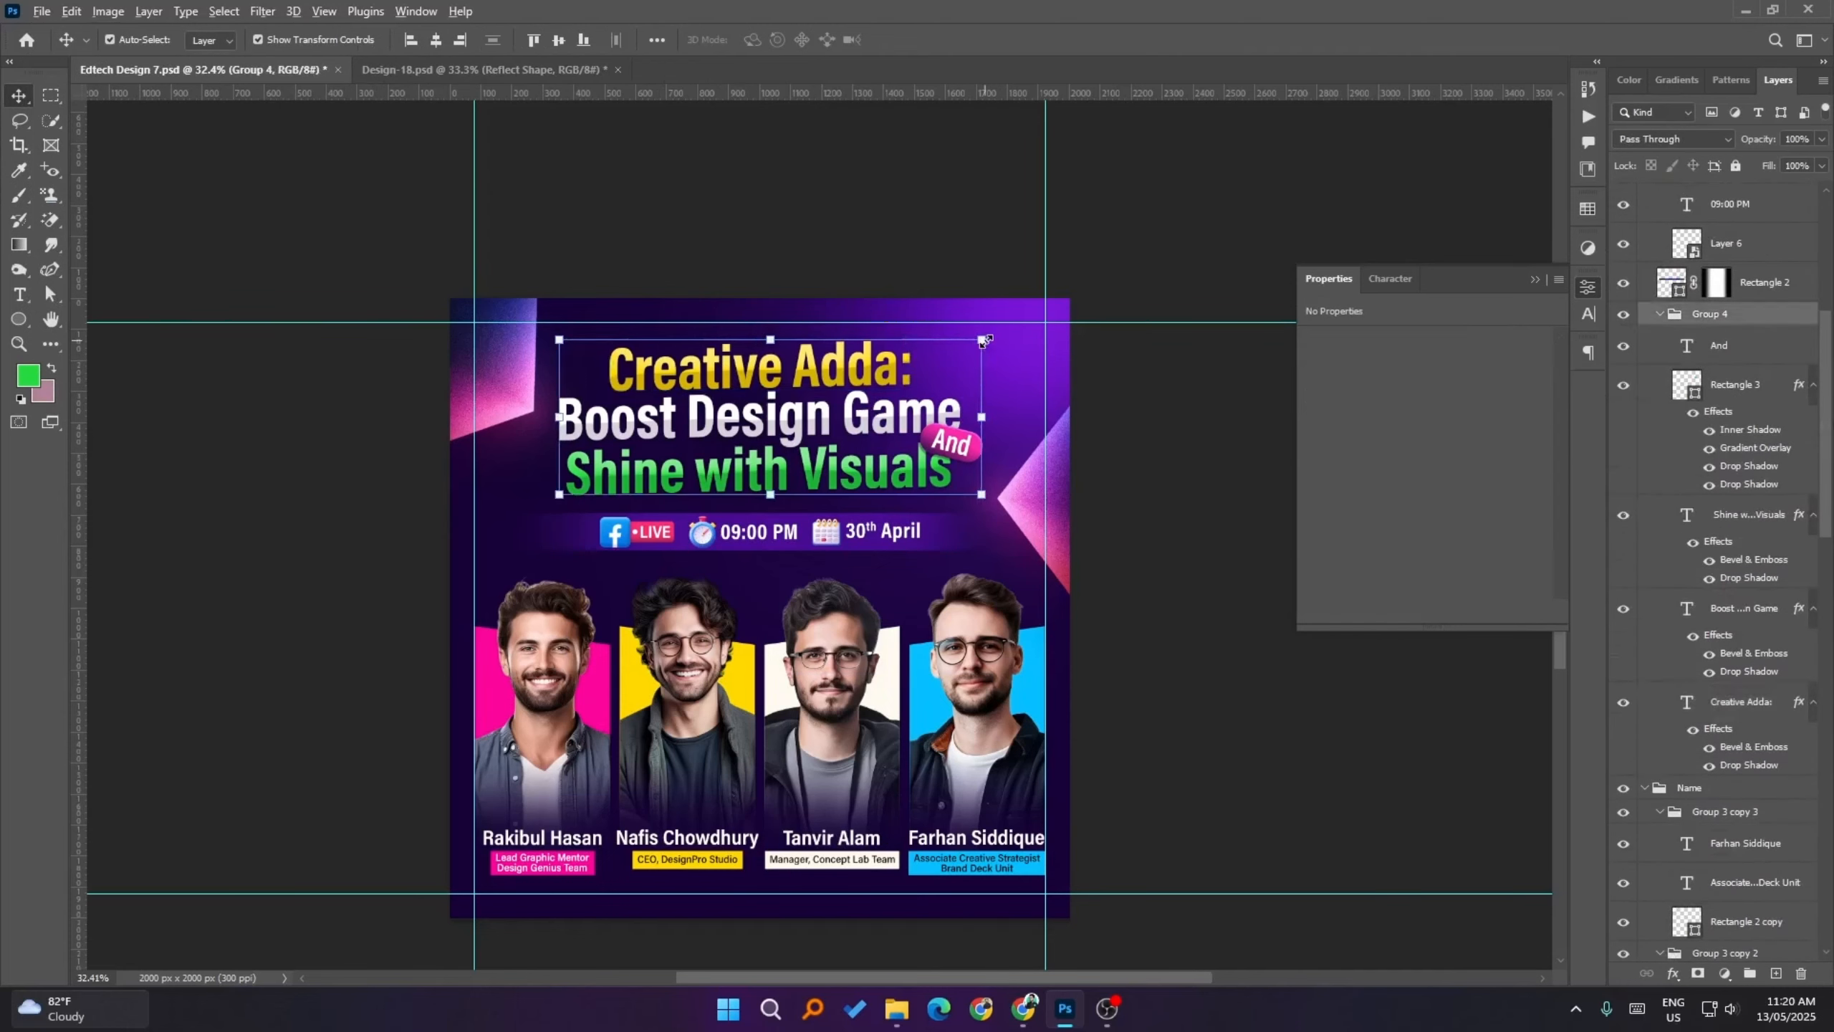
pyautogui.moveTo(984, 341); pyautogui.dragTo(992, 335)
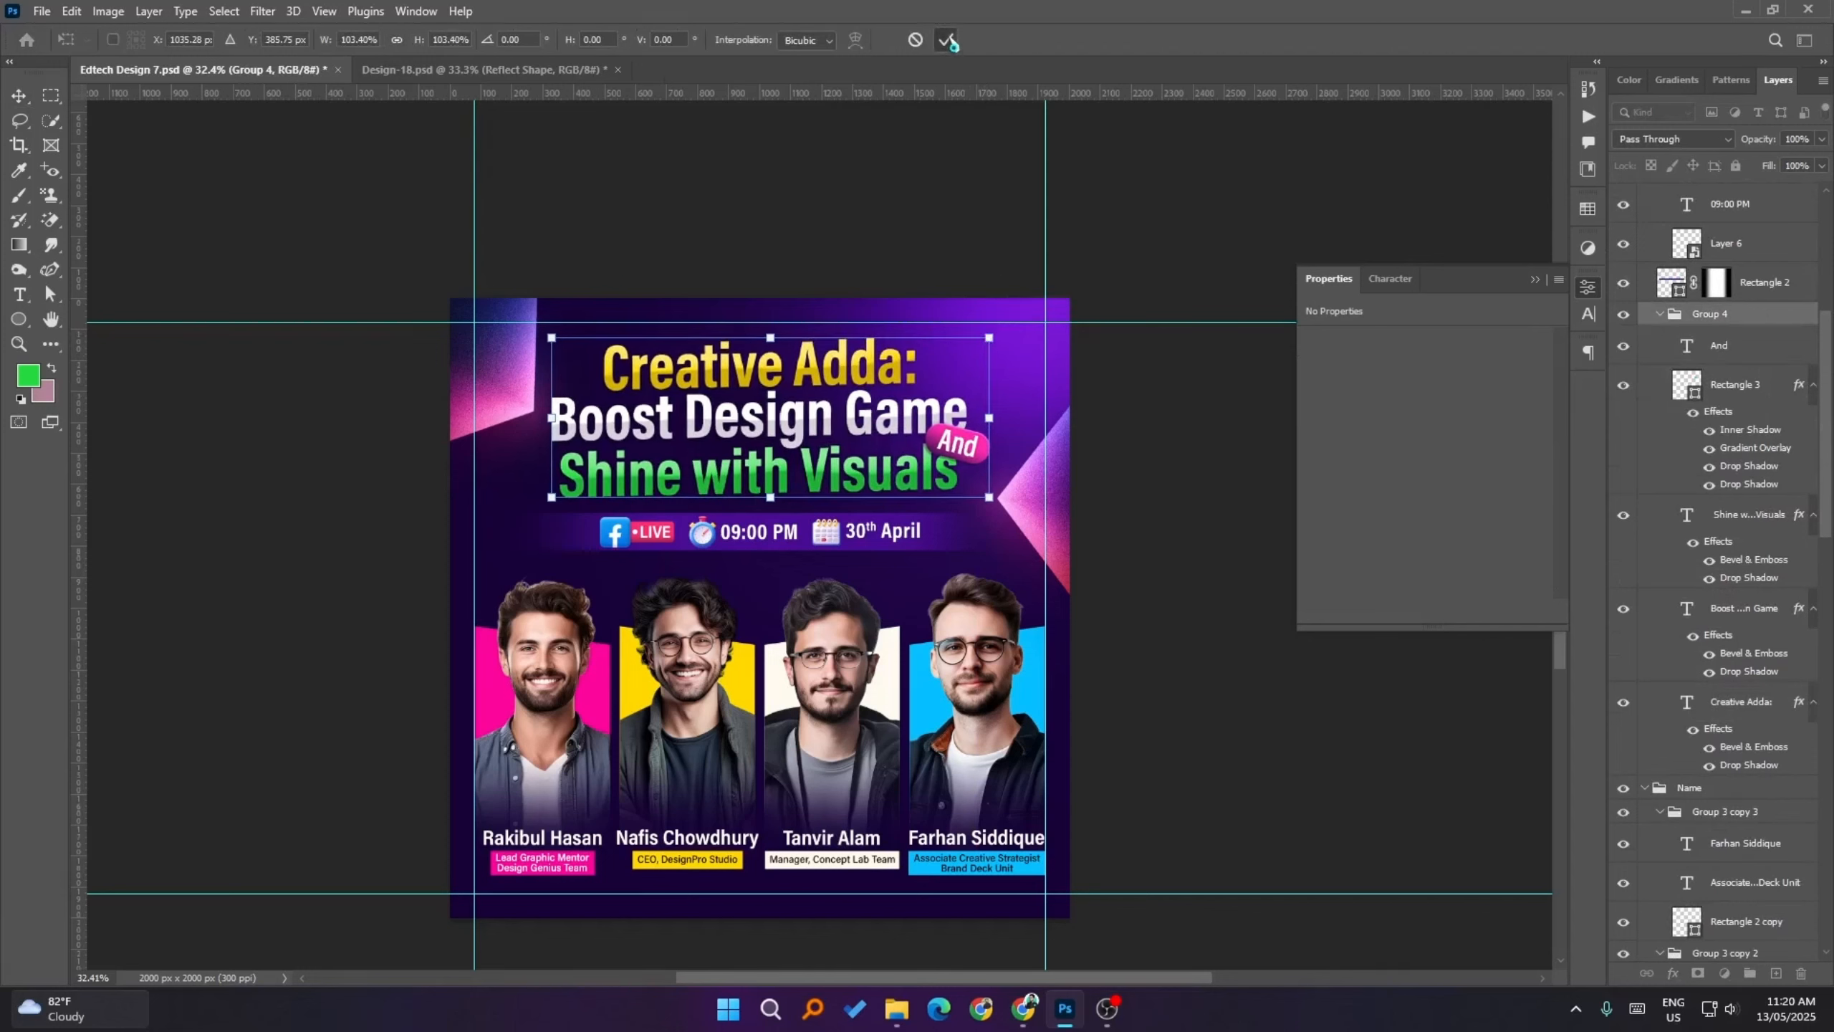
pyautogui.click(948, 41)
pyautogui.click(1215, 527)
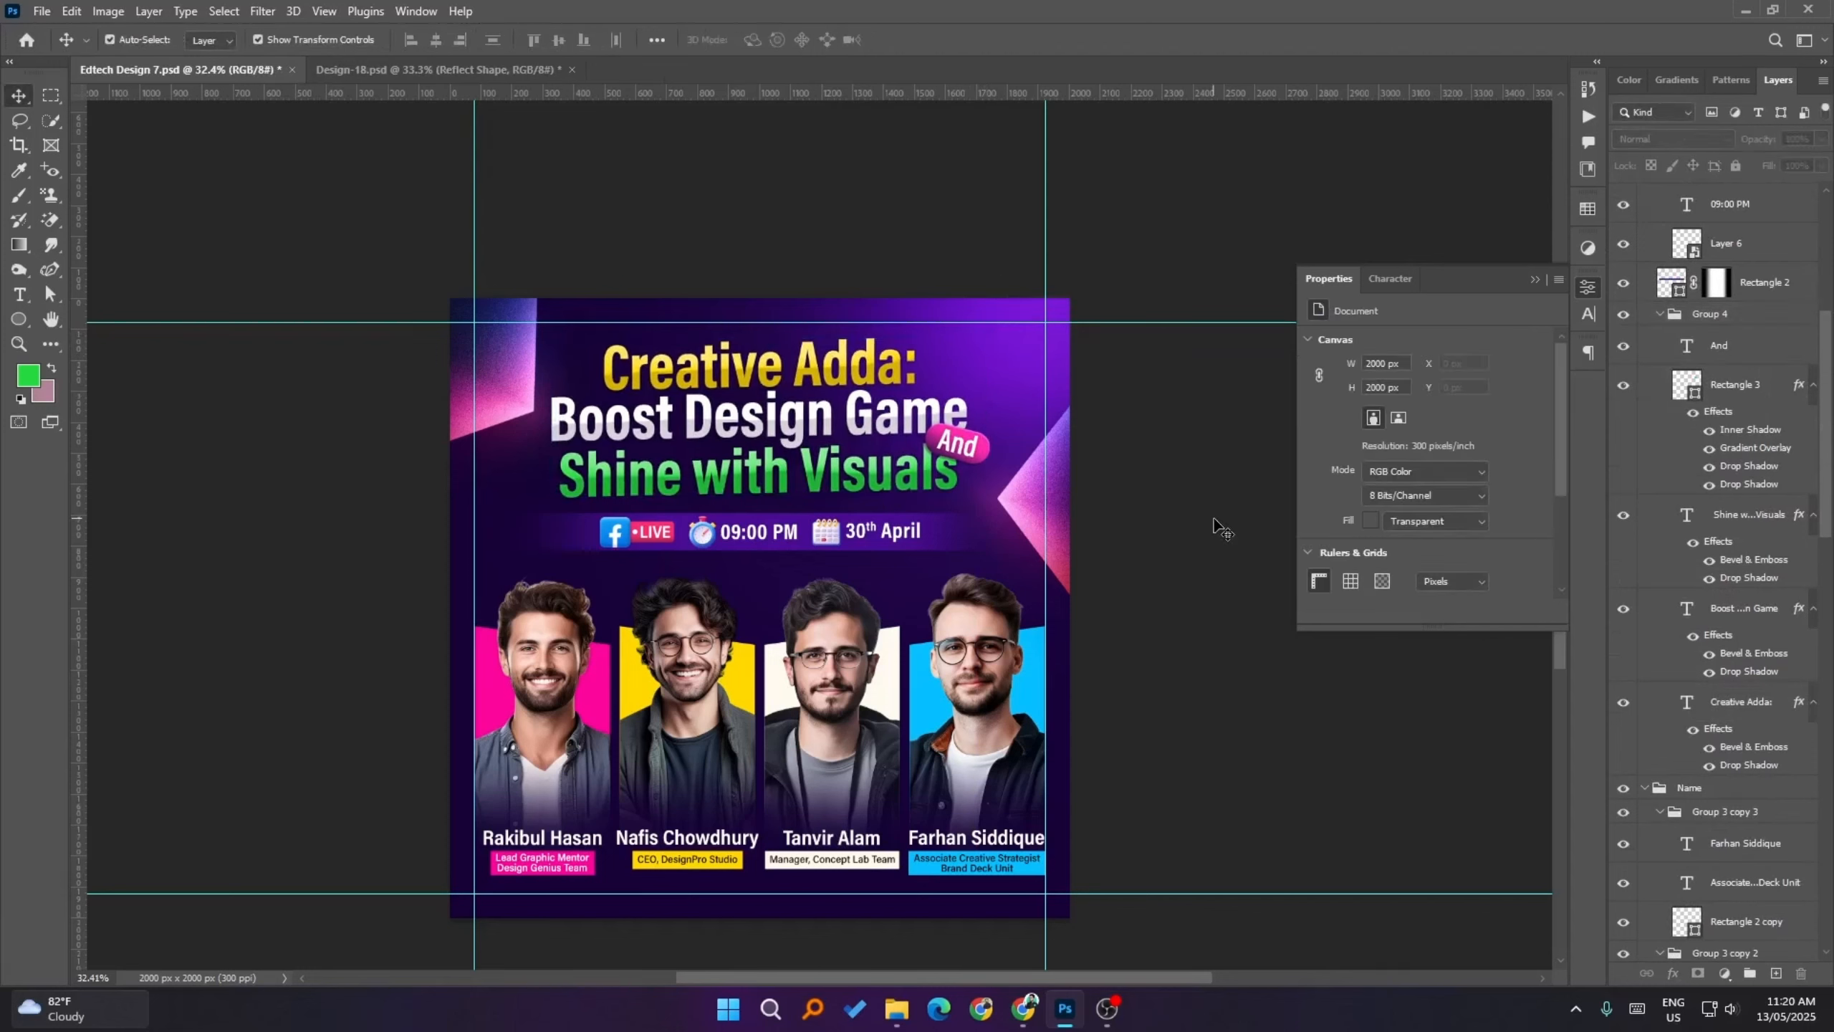
pyautogui.hotkey('ctrl', ';')
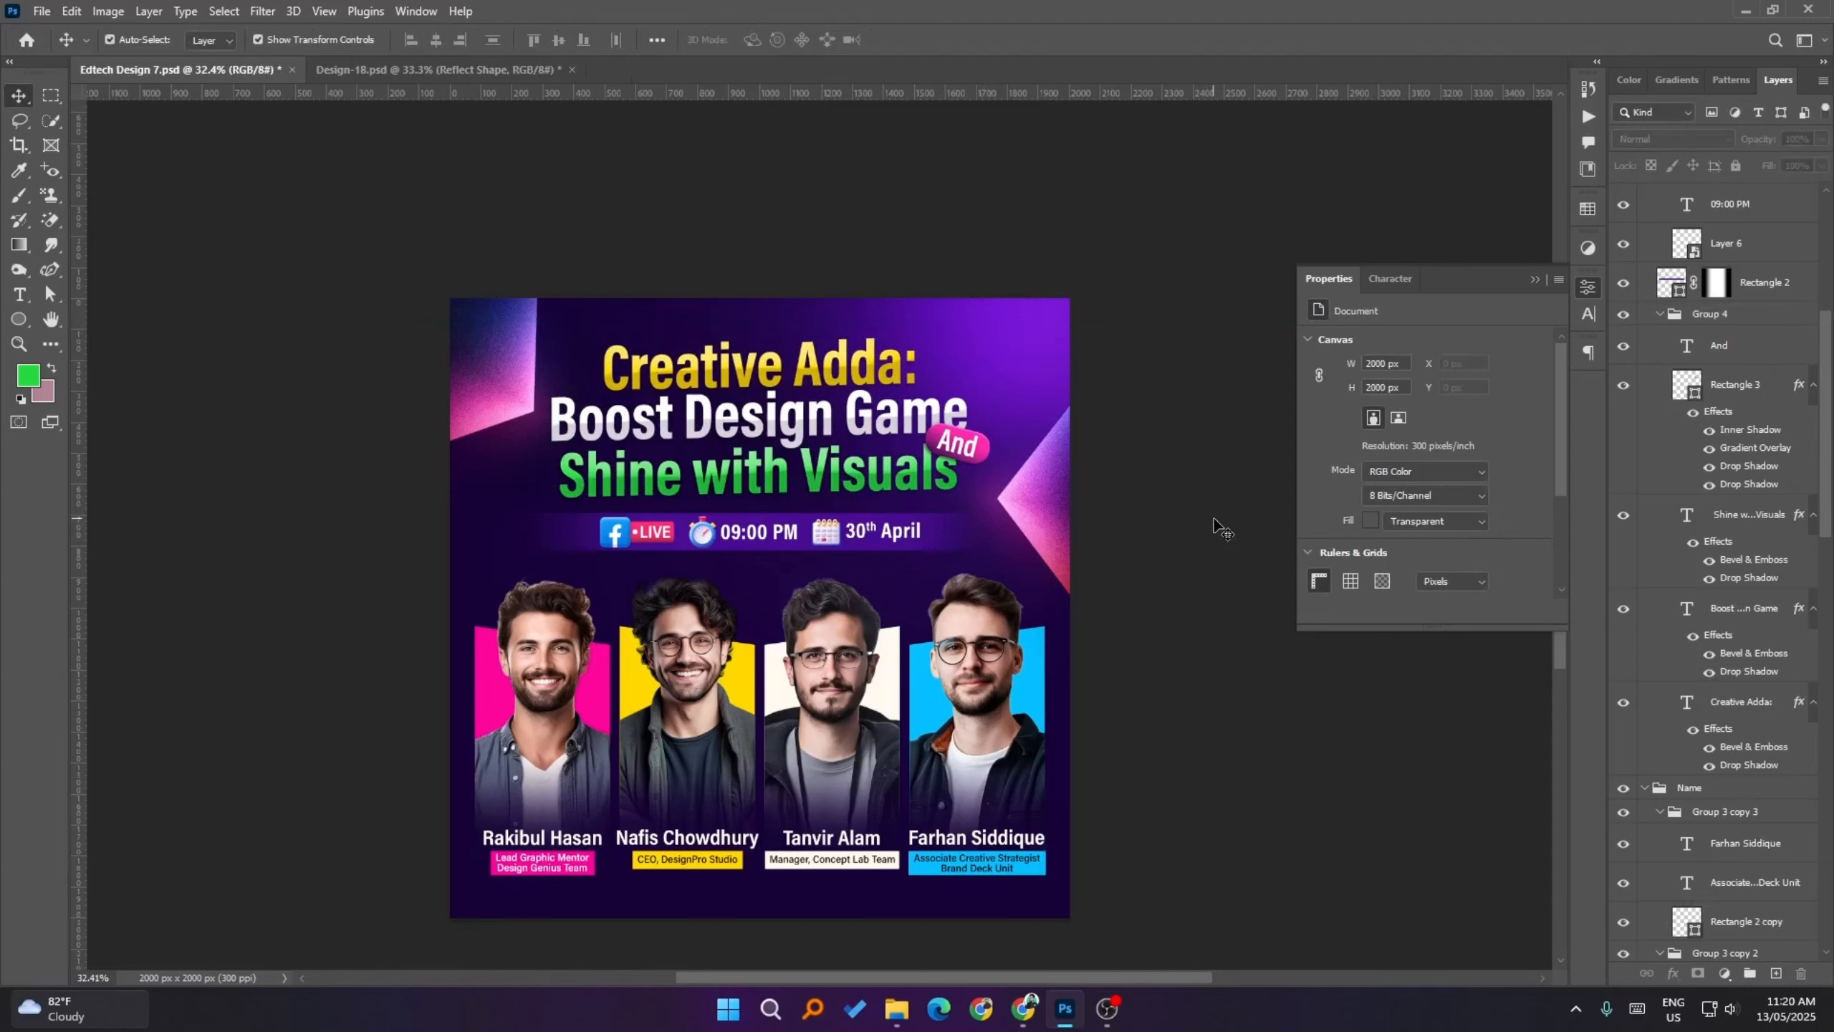
# - Show the guides and nudge the top-left reflect shape, Layer 2 copy, left and up
pyautogui.keyDown('ctrl'); pyautogui.click(533, 379); pyautogui.keyUp('ctrl')
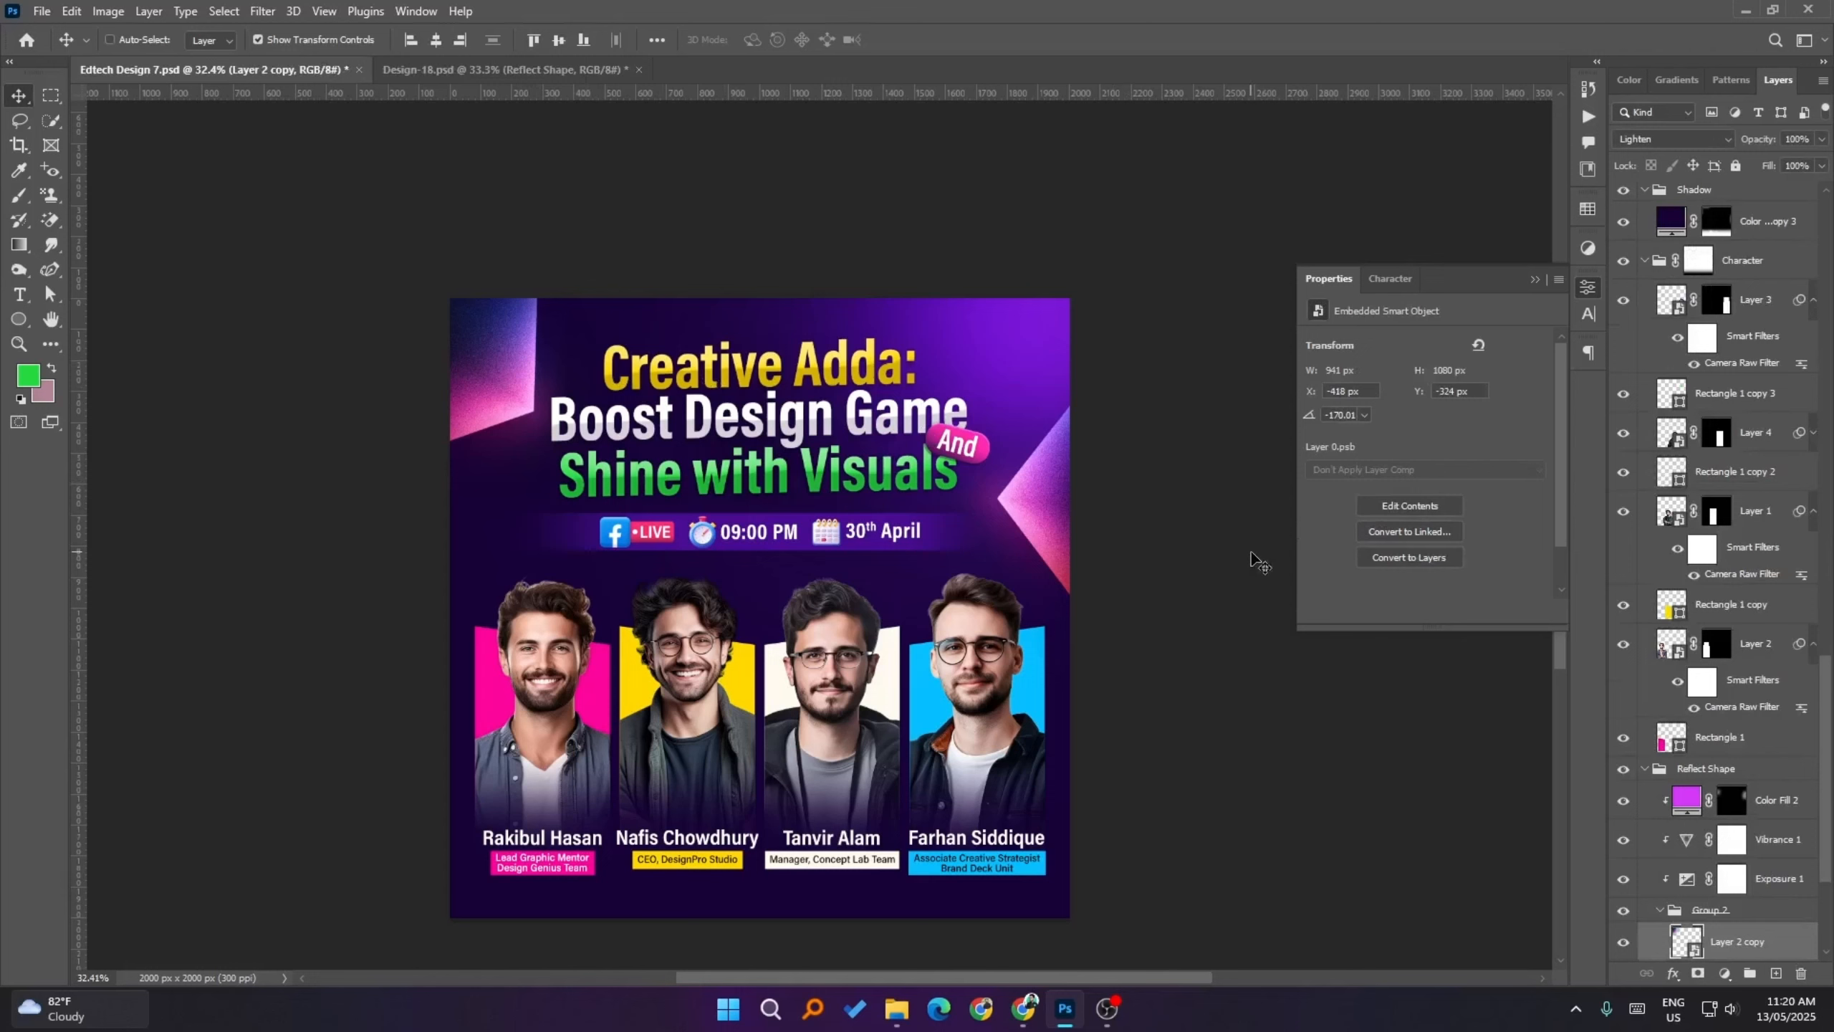
pyautogui.hotkey('ctrl', 'h')
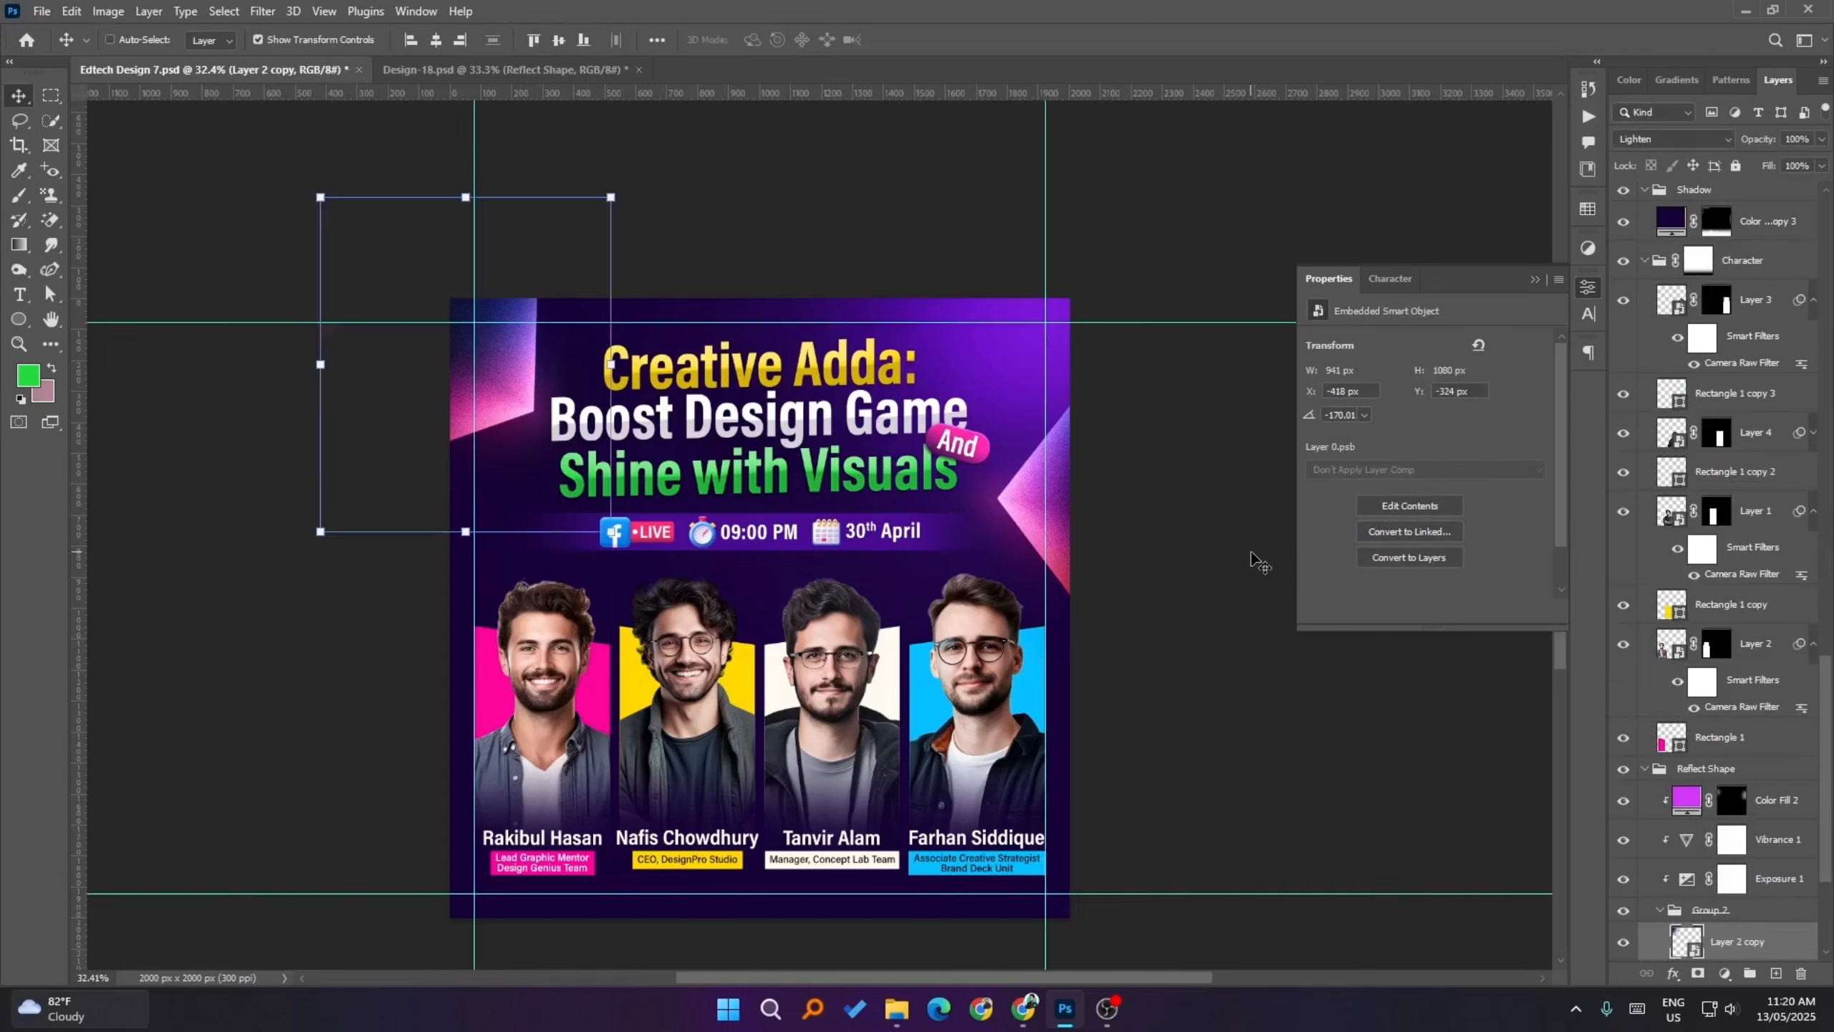
pyautogui.scroll(-3, 1724, 853)
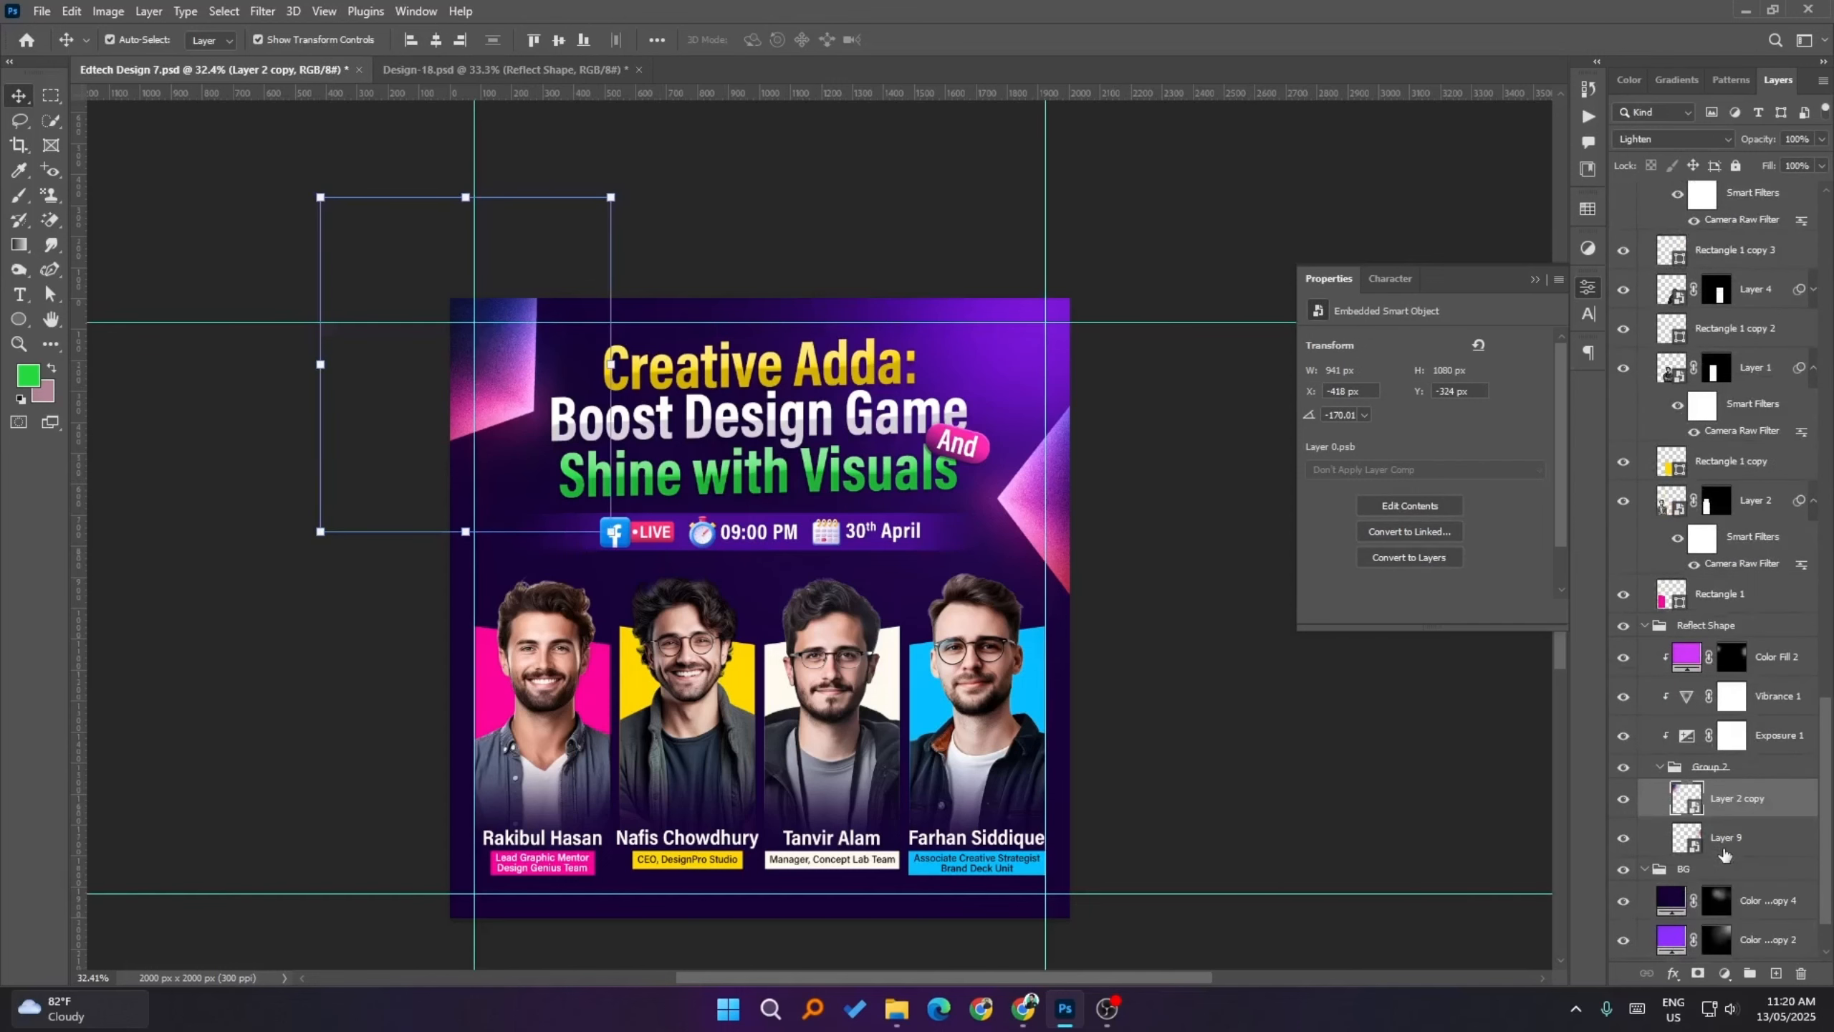
pyautogui.hotkey('shift', 'Left')
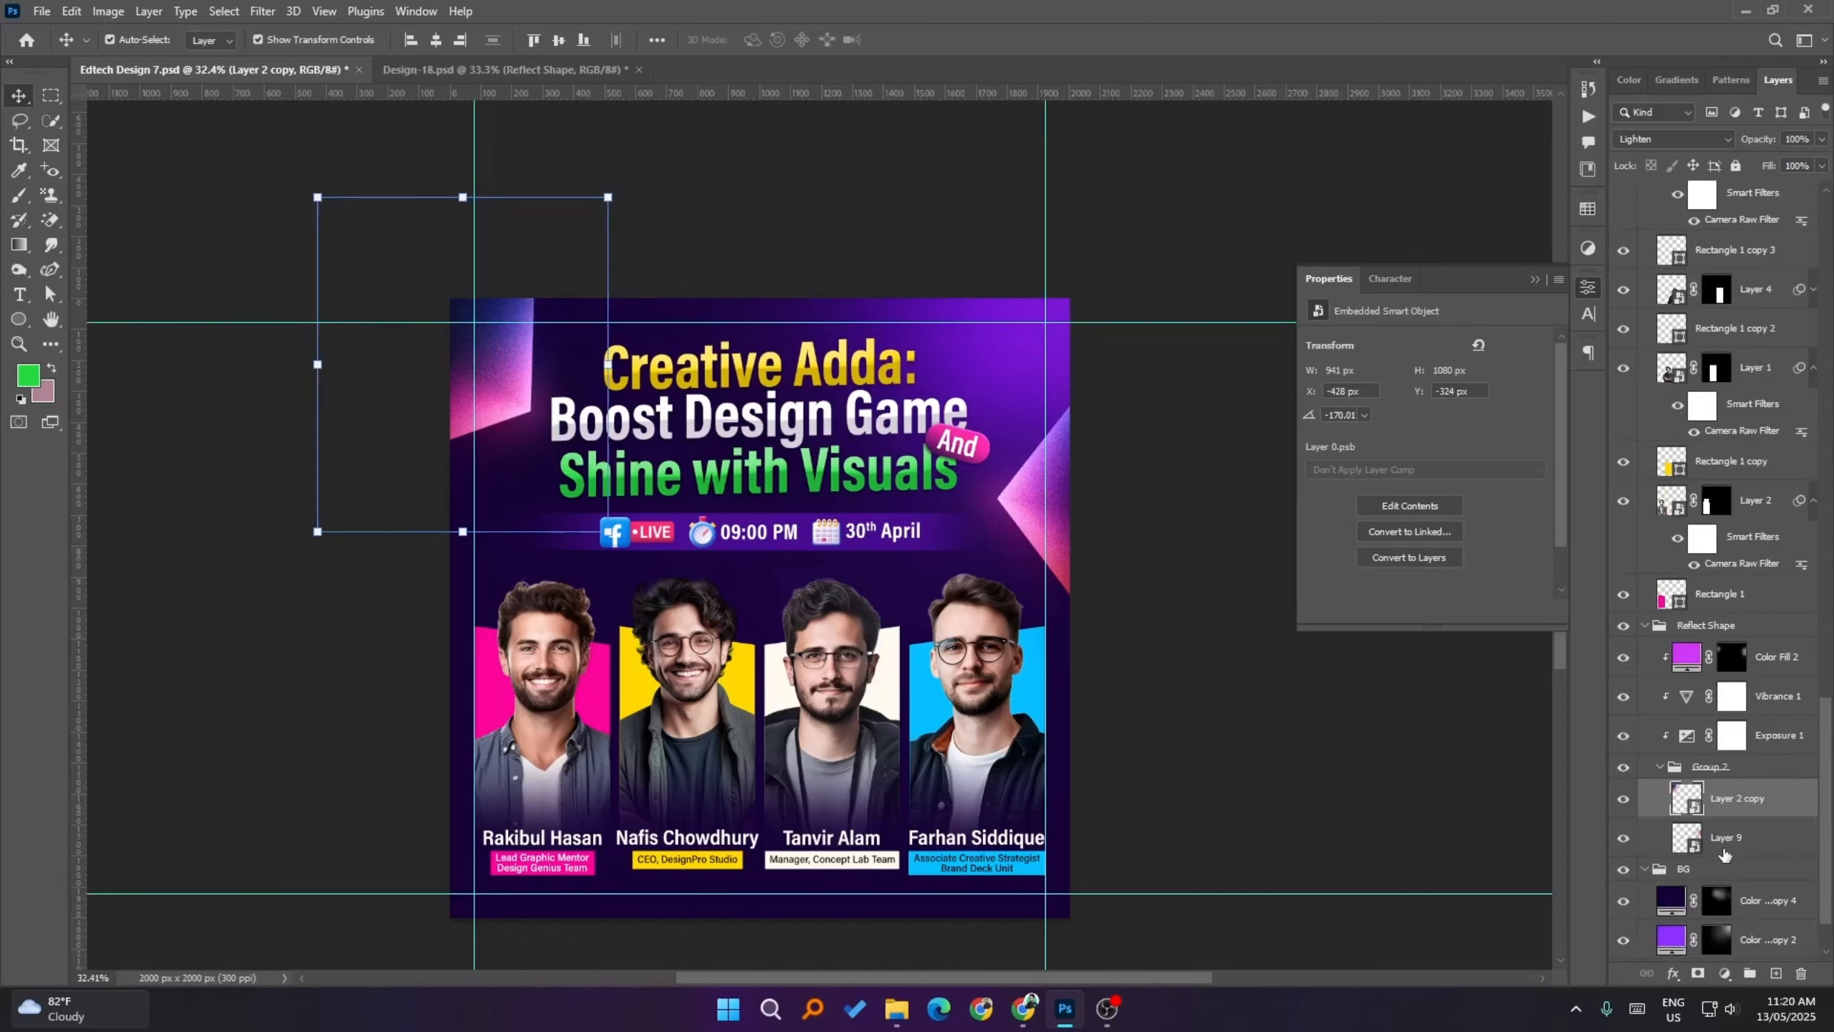
pyautogui.hotkey('shift', 'Up')
pyautogui.hotkey('shift', 'Up')
pyautogui.hotkey('shift', 'Up')
pyautogui.press('Right')
pyautogui.press('Right')
pyautogui.press('Right')
pyautogui.press('Right')
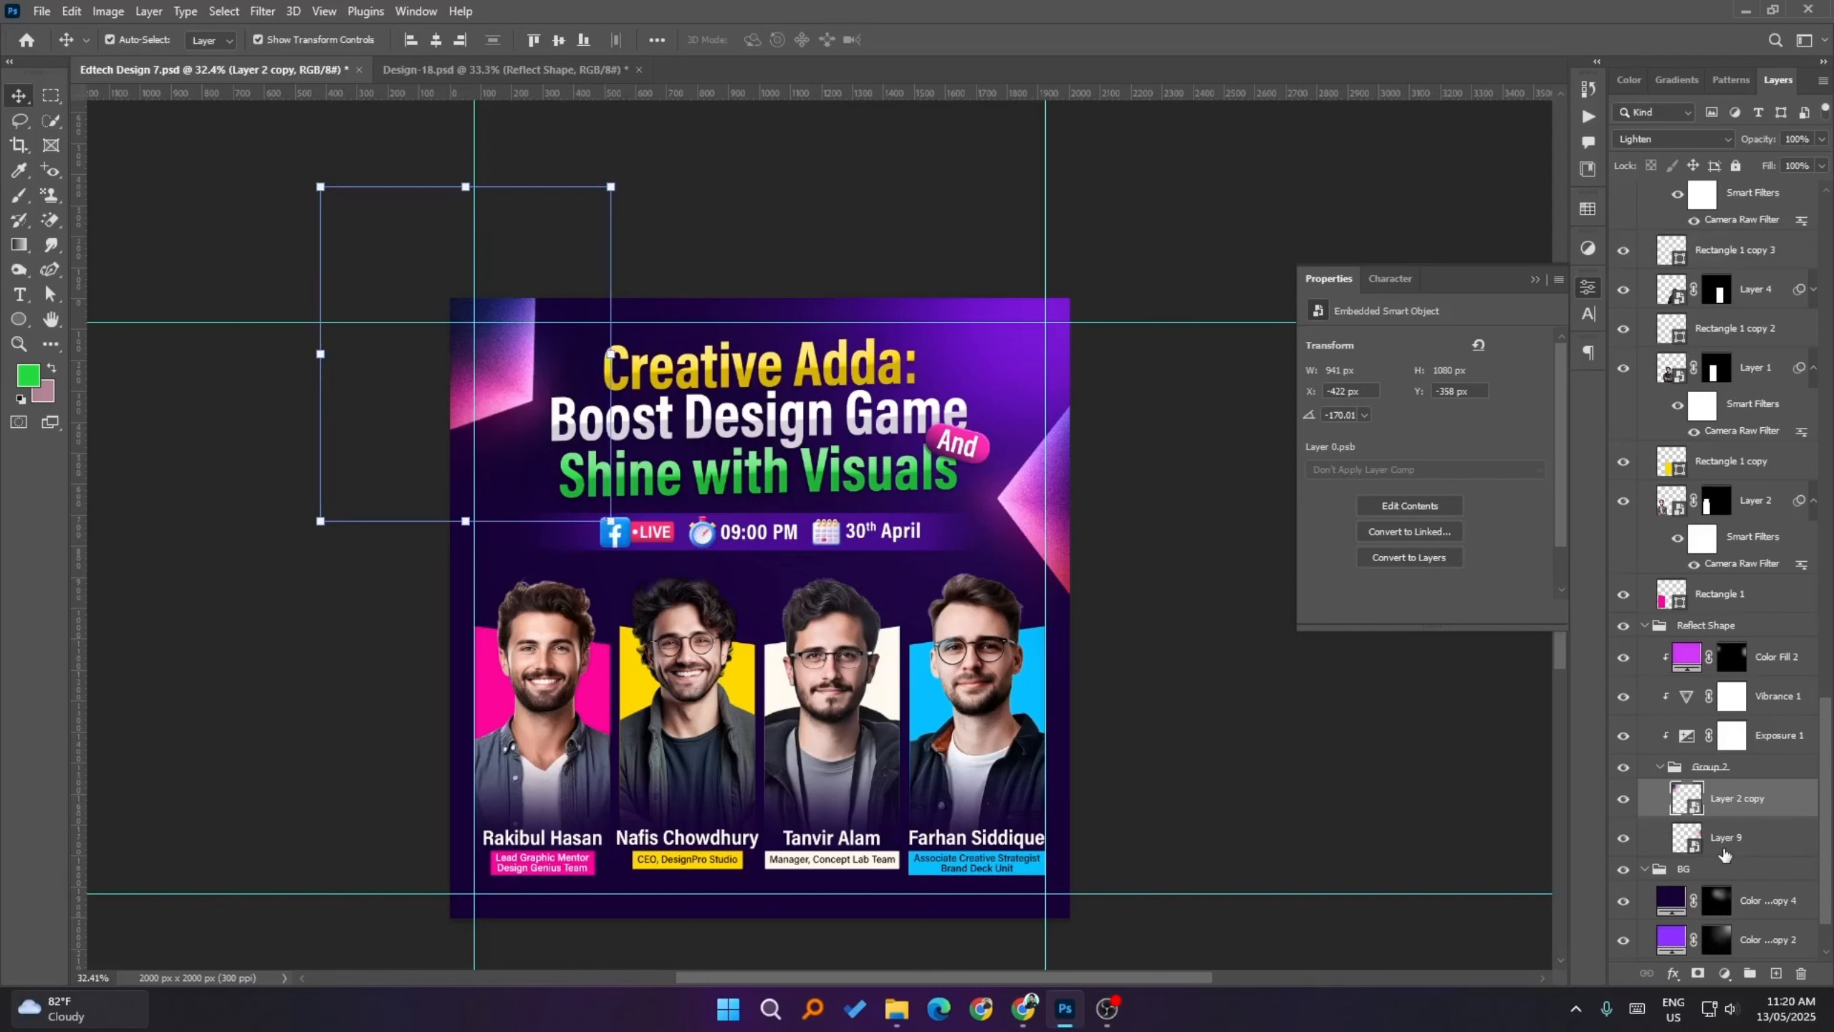
pyautogui.click(1400, 869)
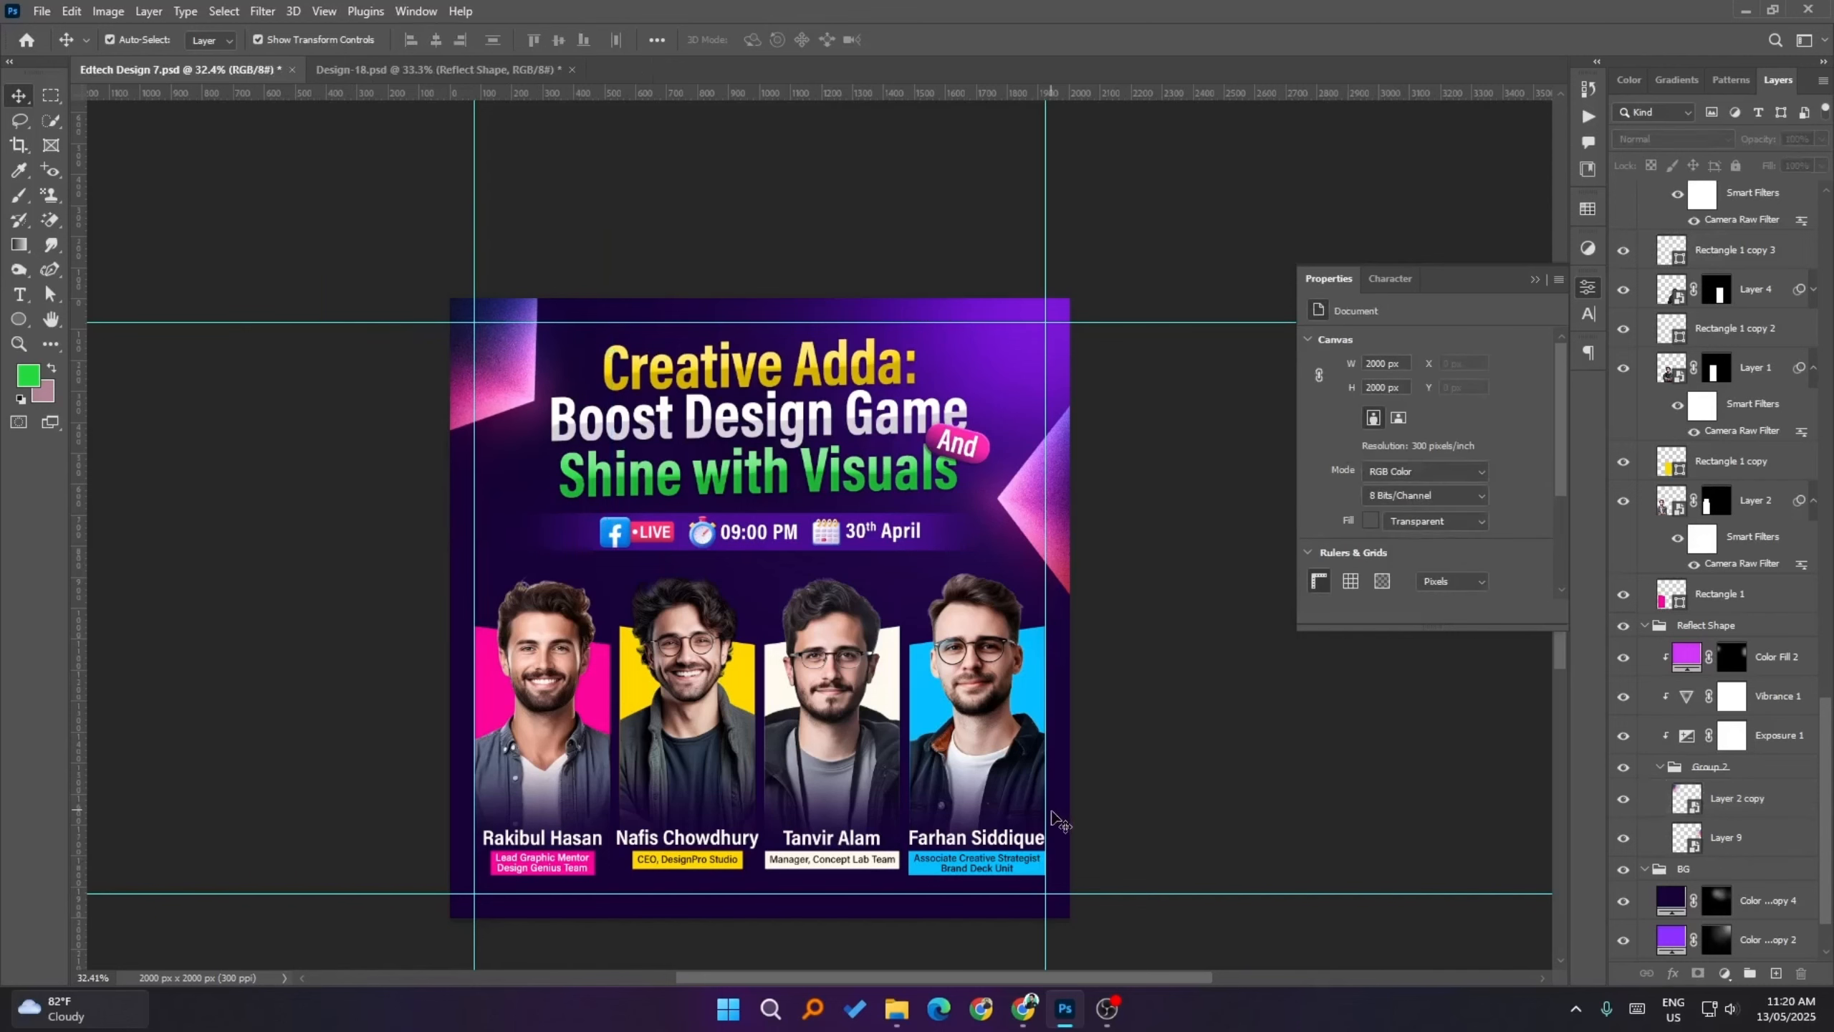
pyautogui.click(526, 407)
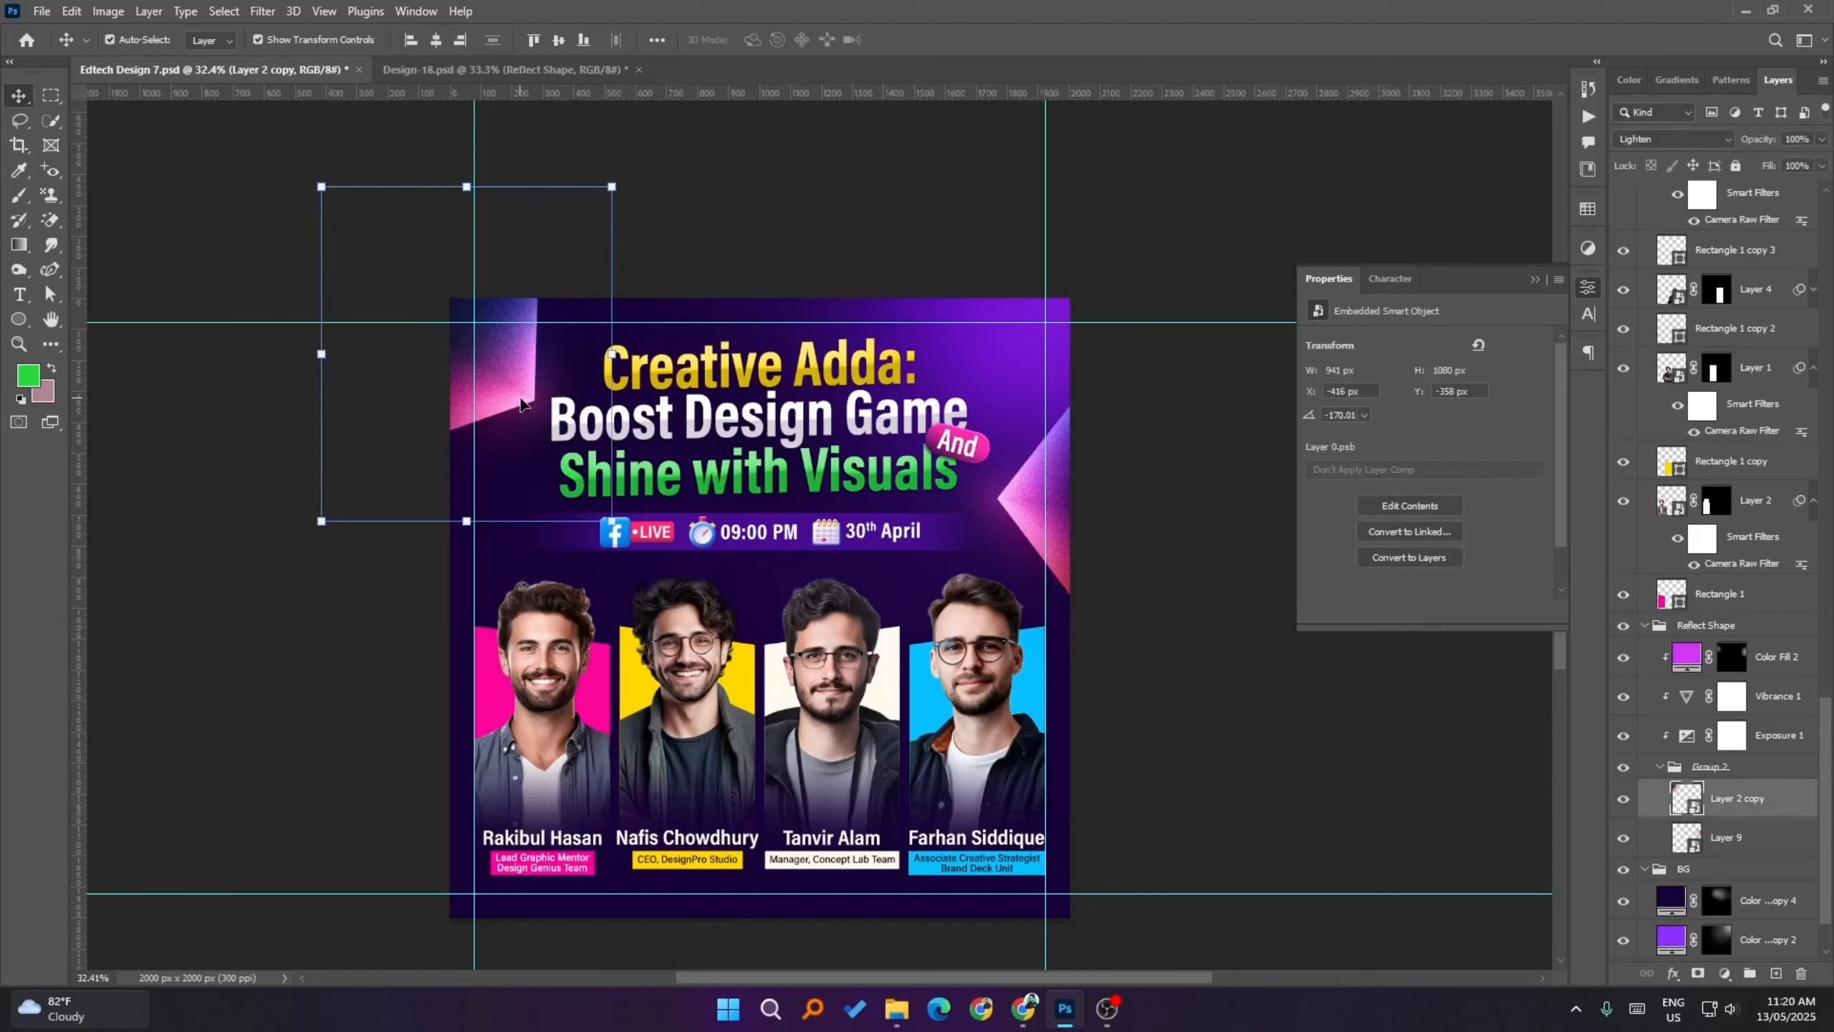
pyautogui.click(1190, 709)
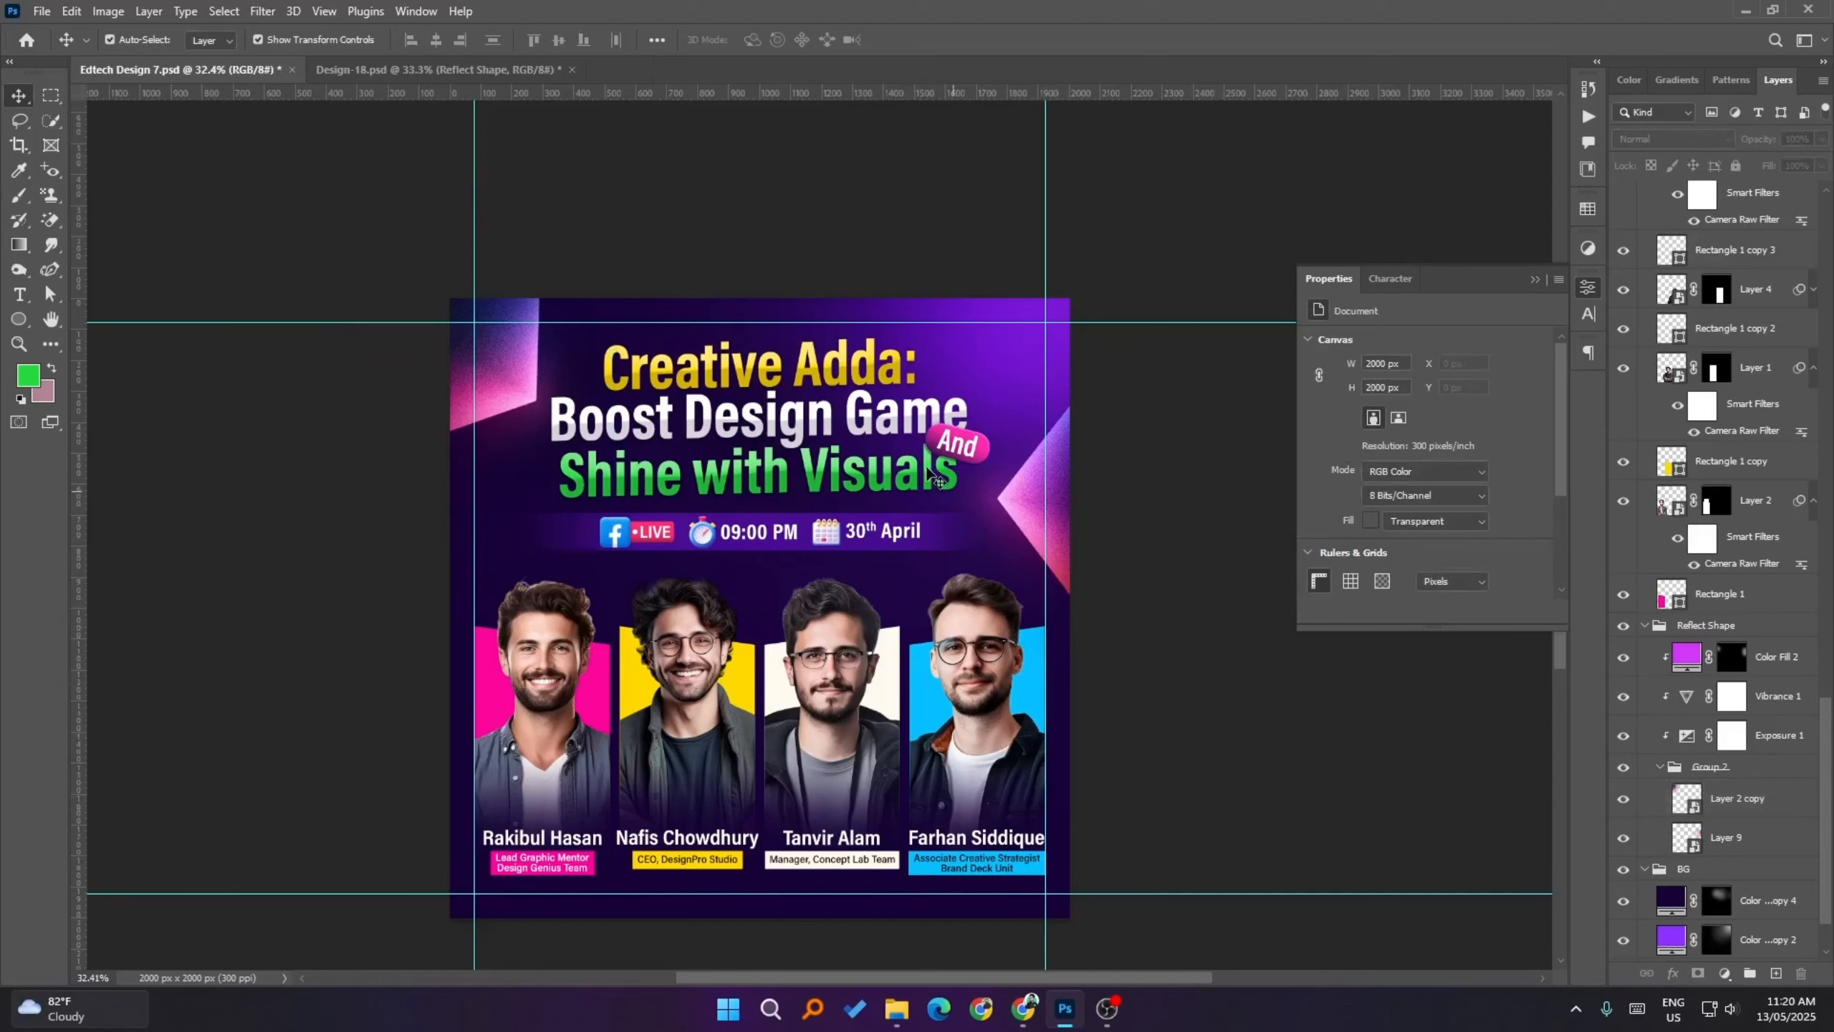
# - Centre the Boost Design Game line horizontally, save, and hide the guides
pyautogui.click(854, 406)
pyautogui.click(438, 40)
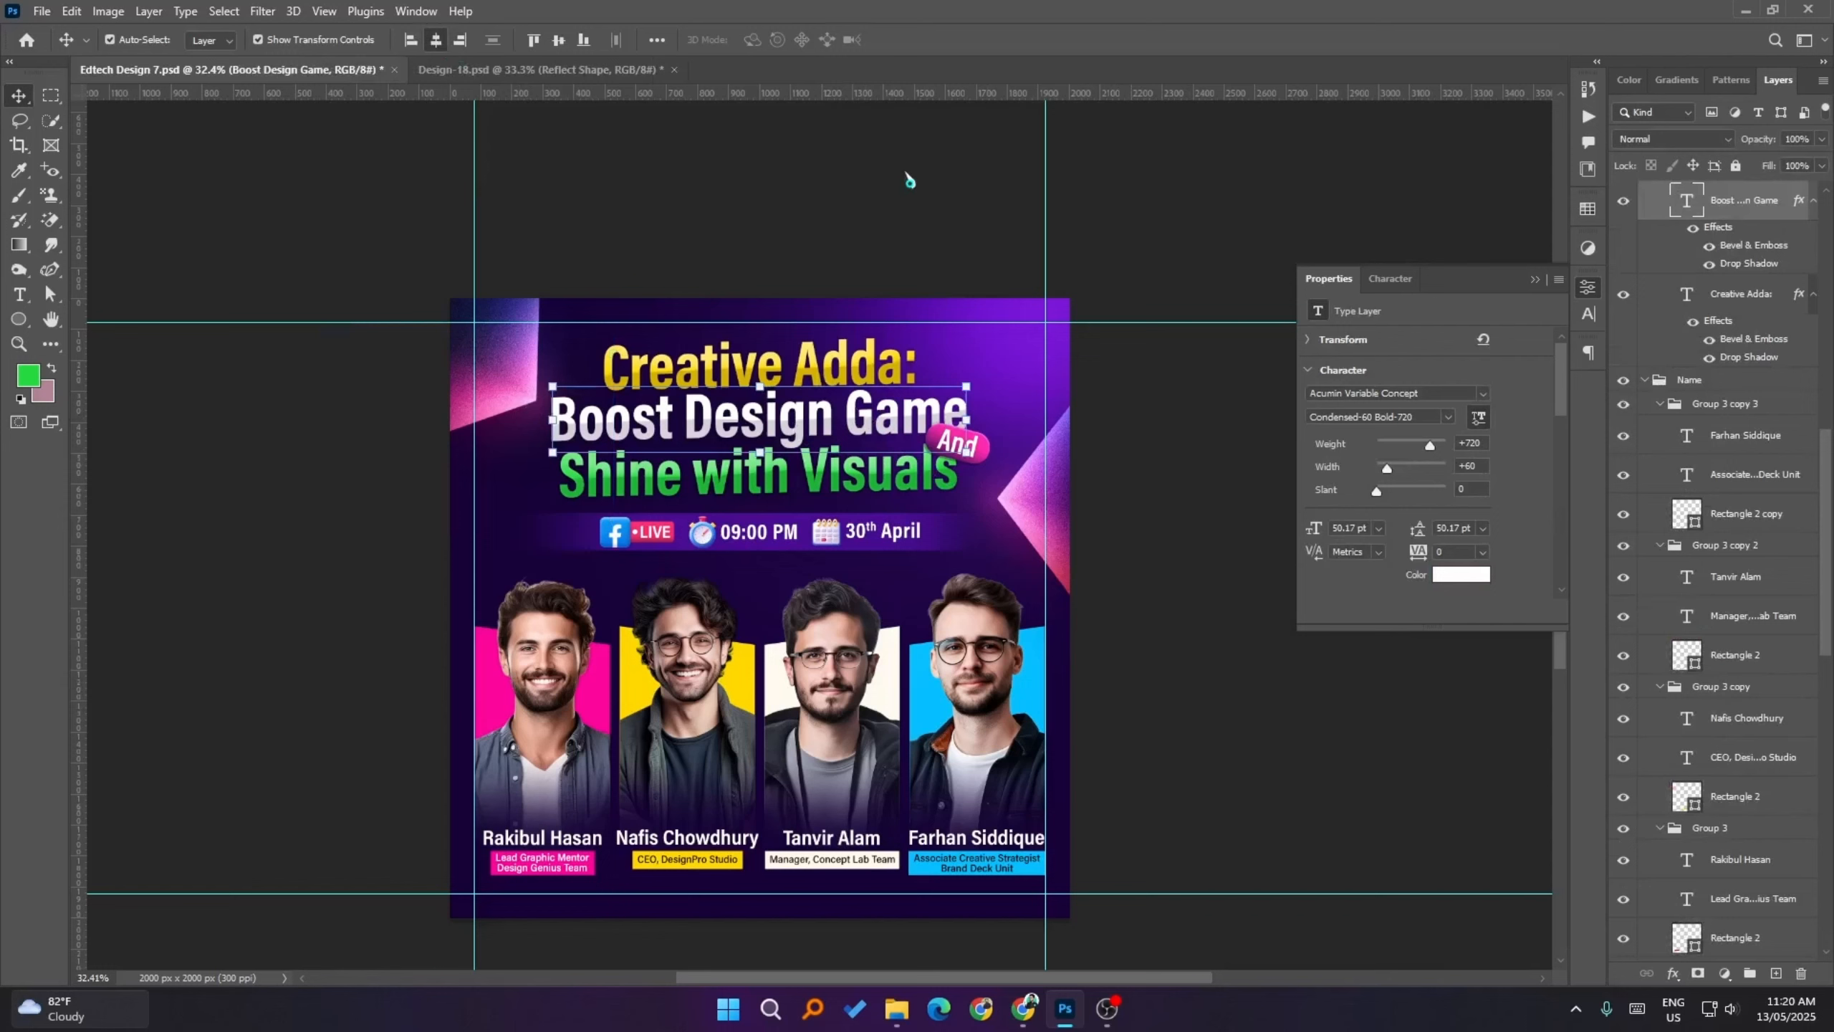
pyautogui.click(903, 184)
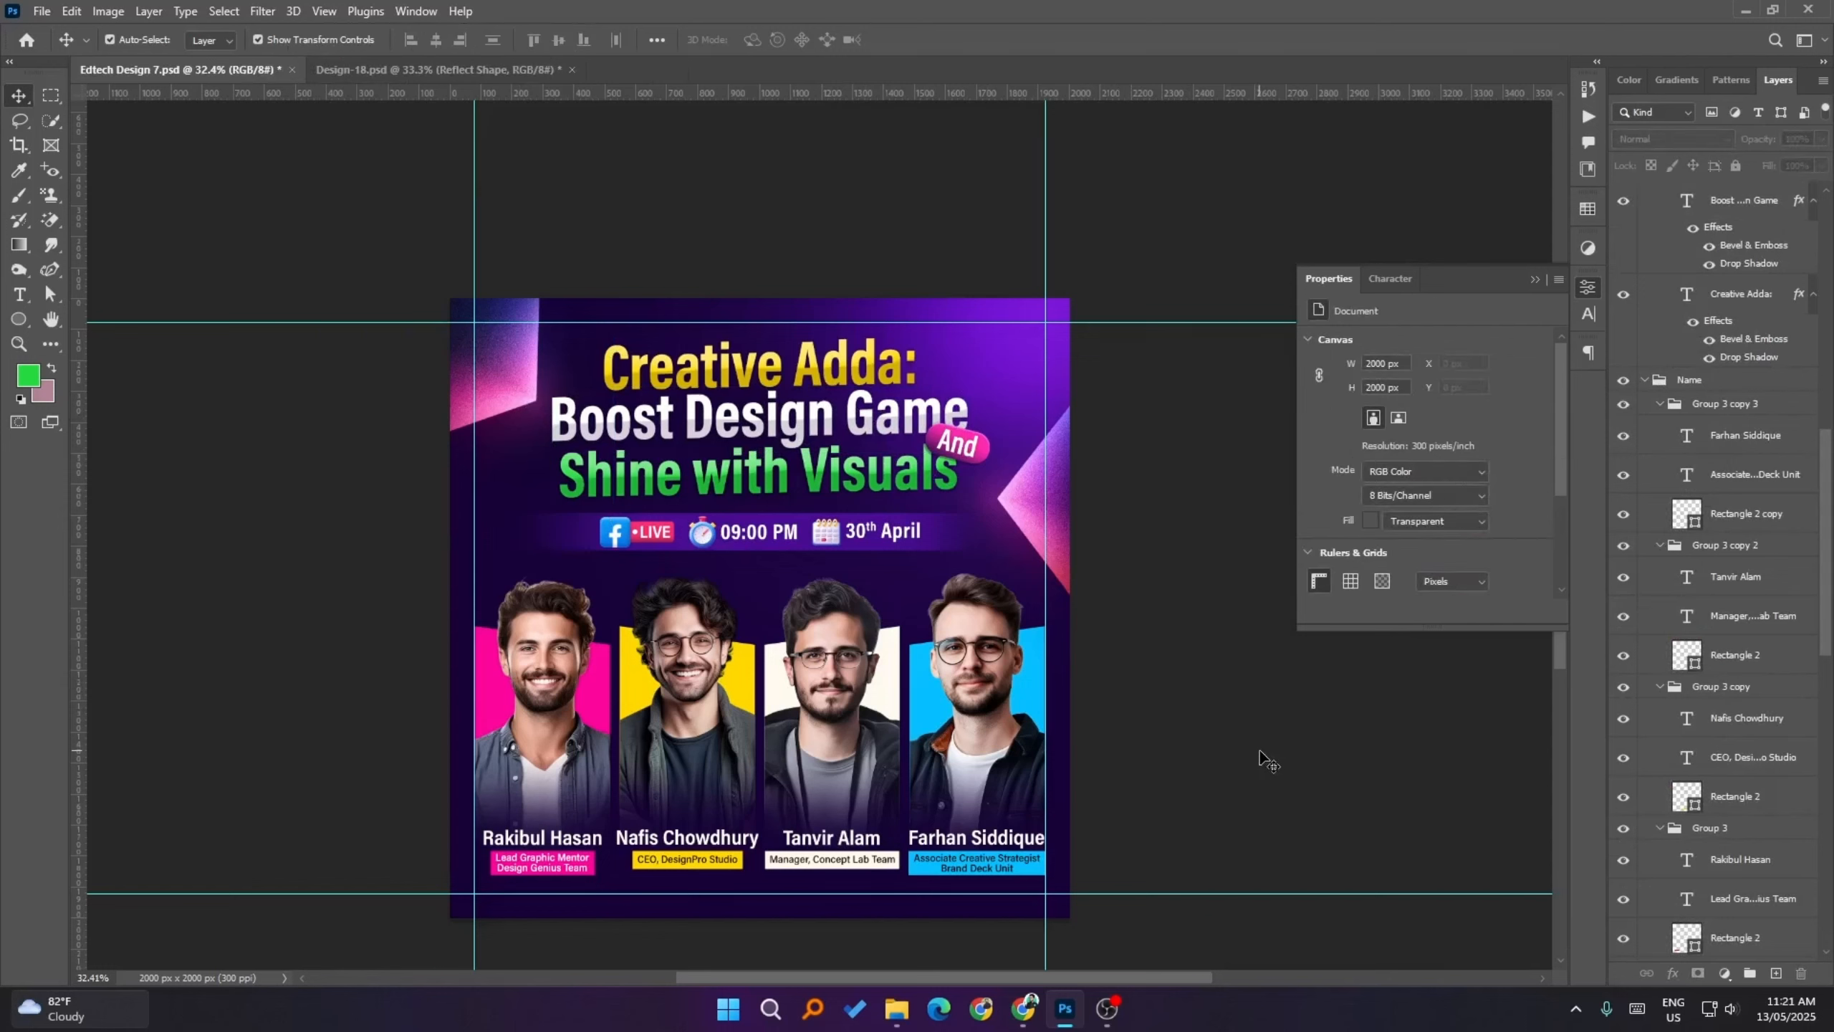
pyautogui.hotkey('ctrl', 's')
pyautogui.hotkey('ctrl', ';')
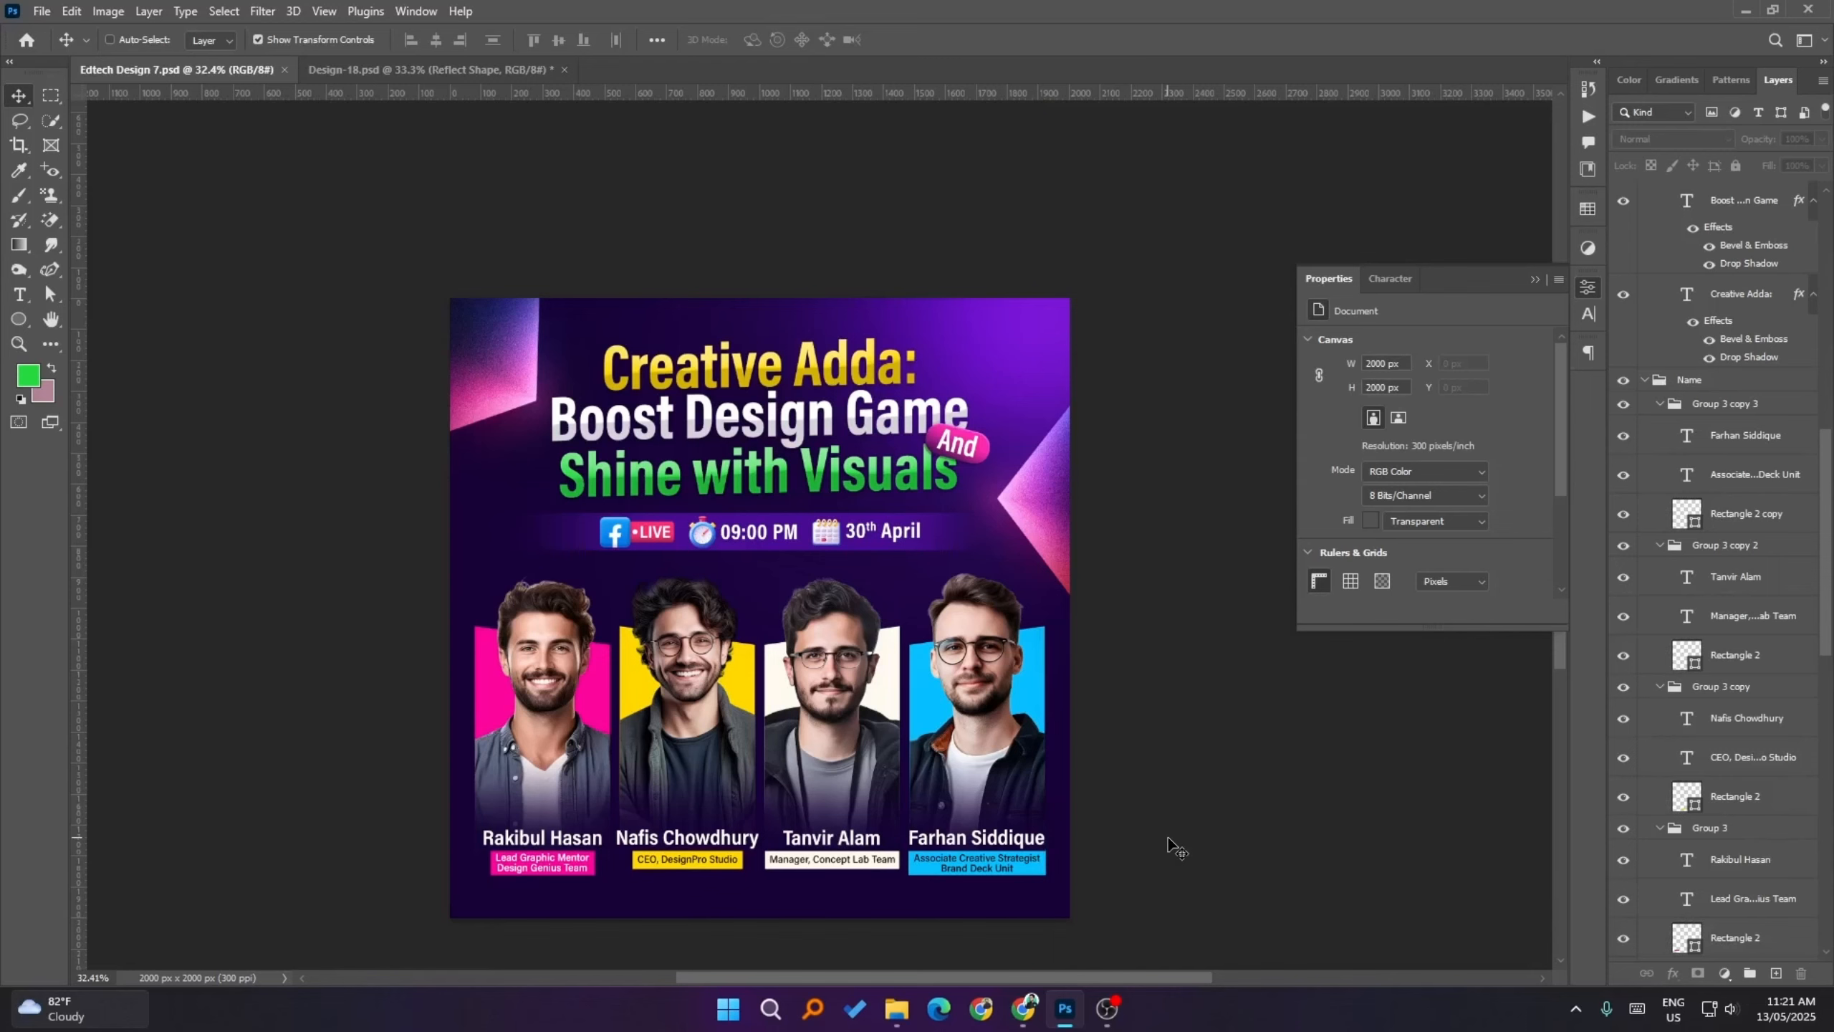
pyautogui.hotkey('ctrl', ';')
# - Copy the layer style from the Boost Design Game headline layer
pyautogui.scroll(3, 636, 841)
pyautogui.scroll(1, 636, 842)
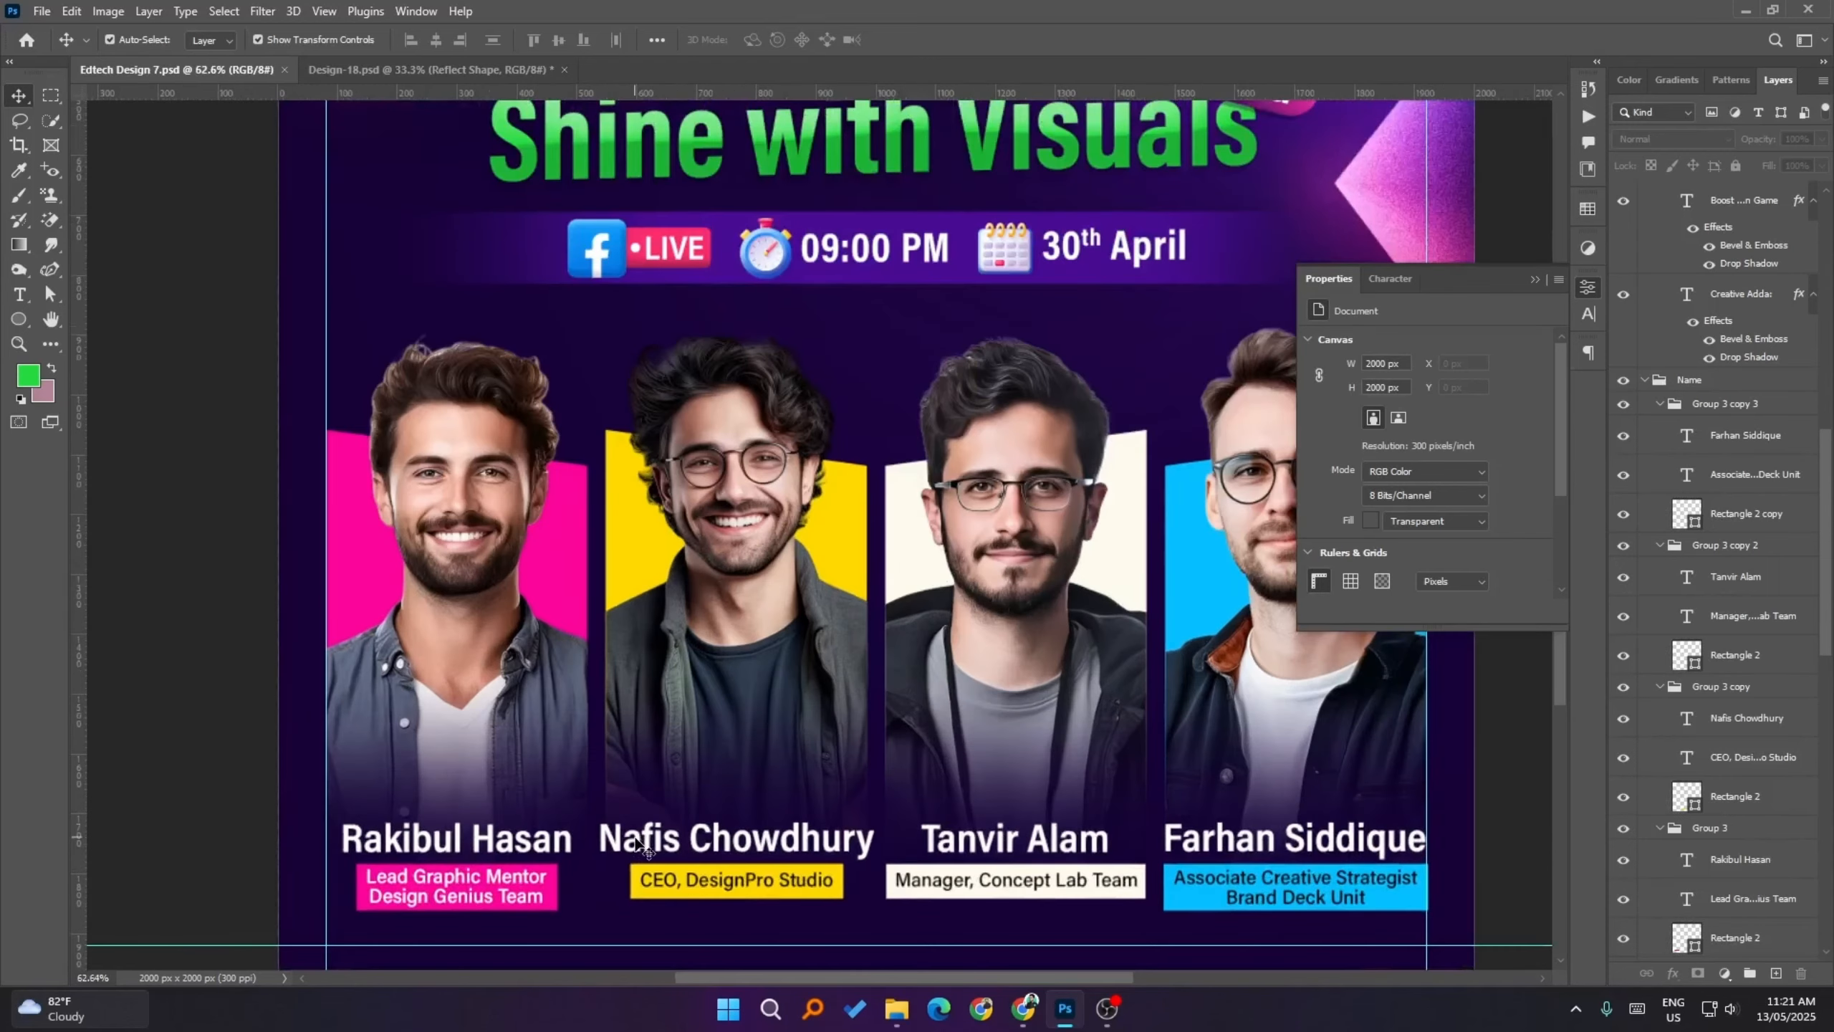
pyautogui.scroll(-1, 576, 806)
pyautogui.scroll(1, 640, 744)
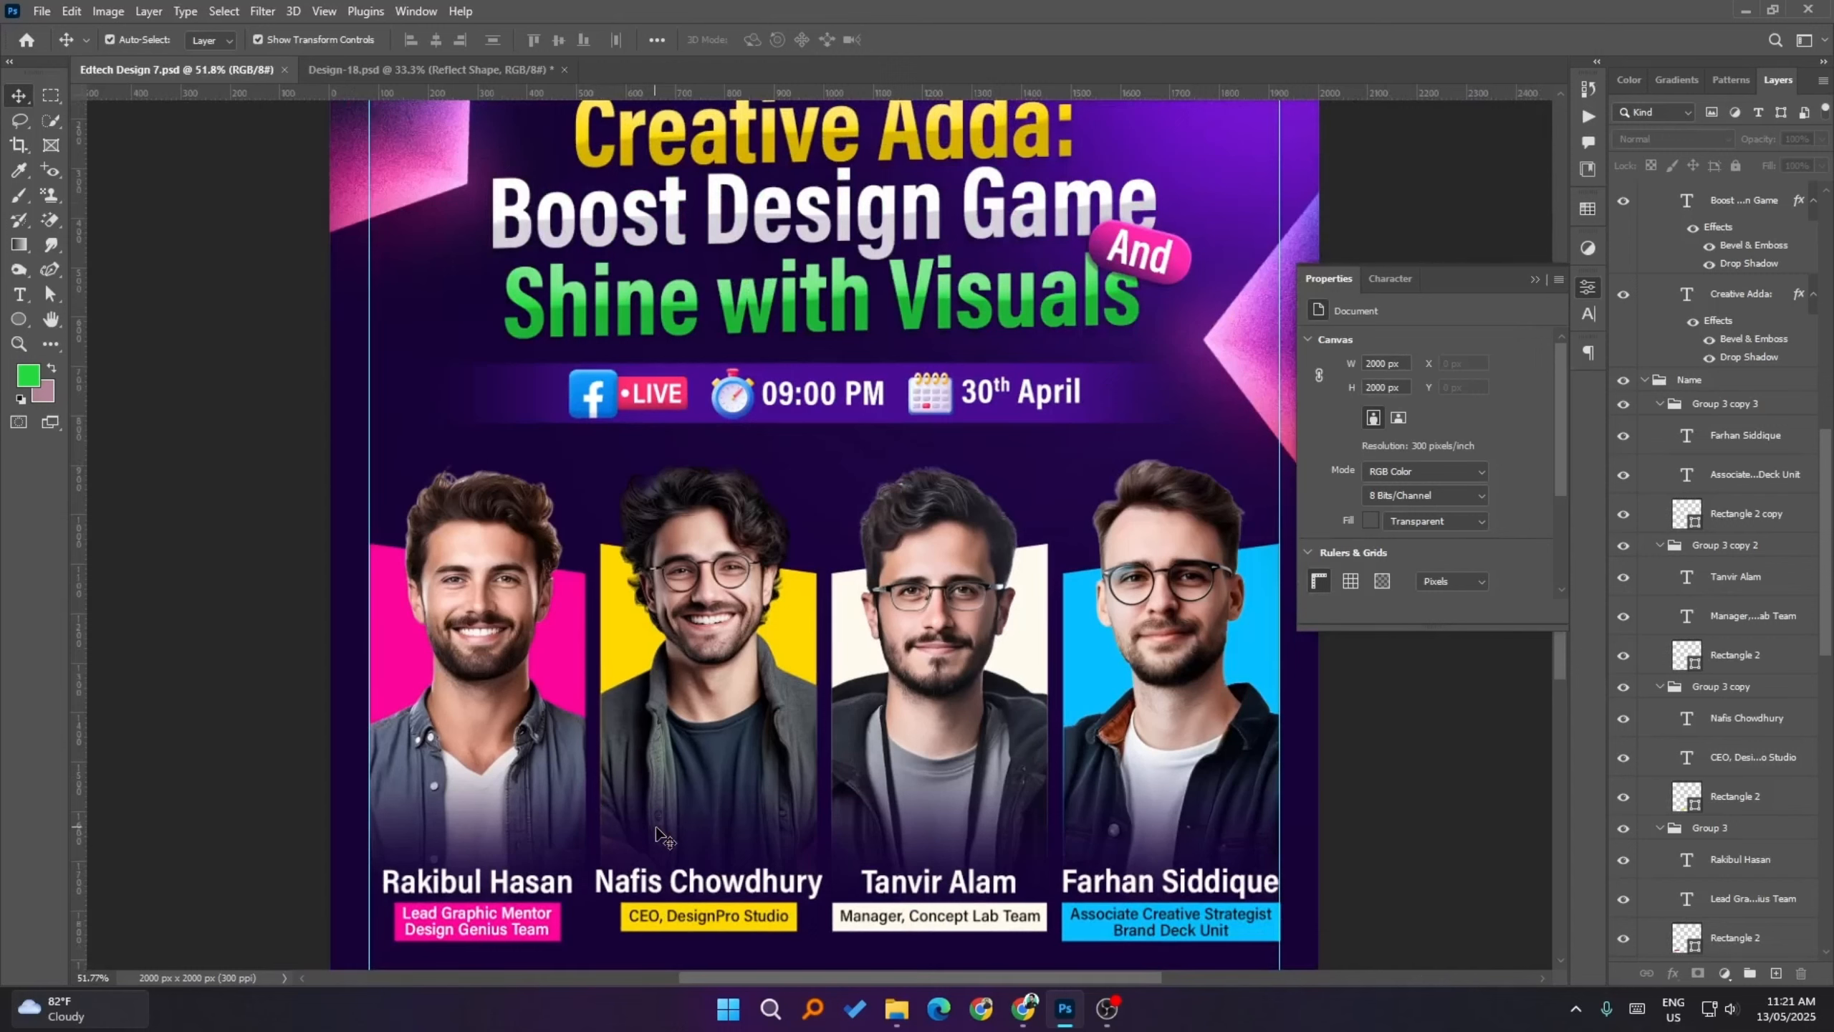
pyautogui.click(474, 892)
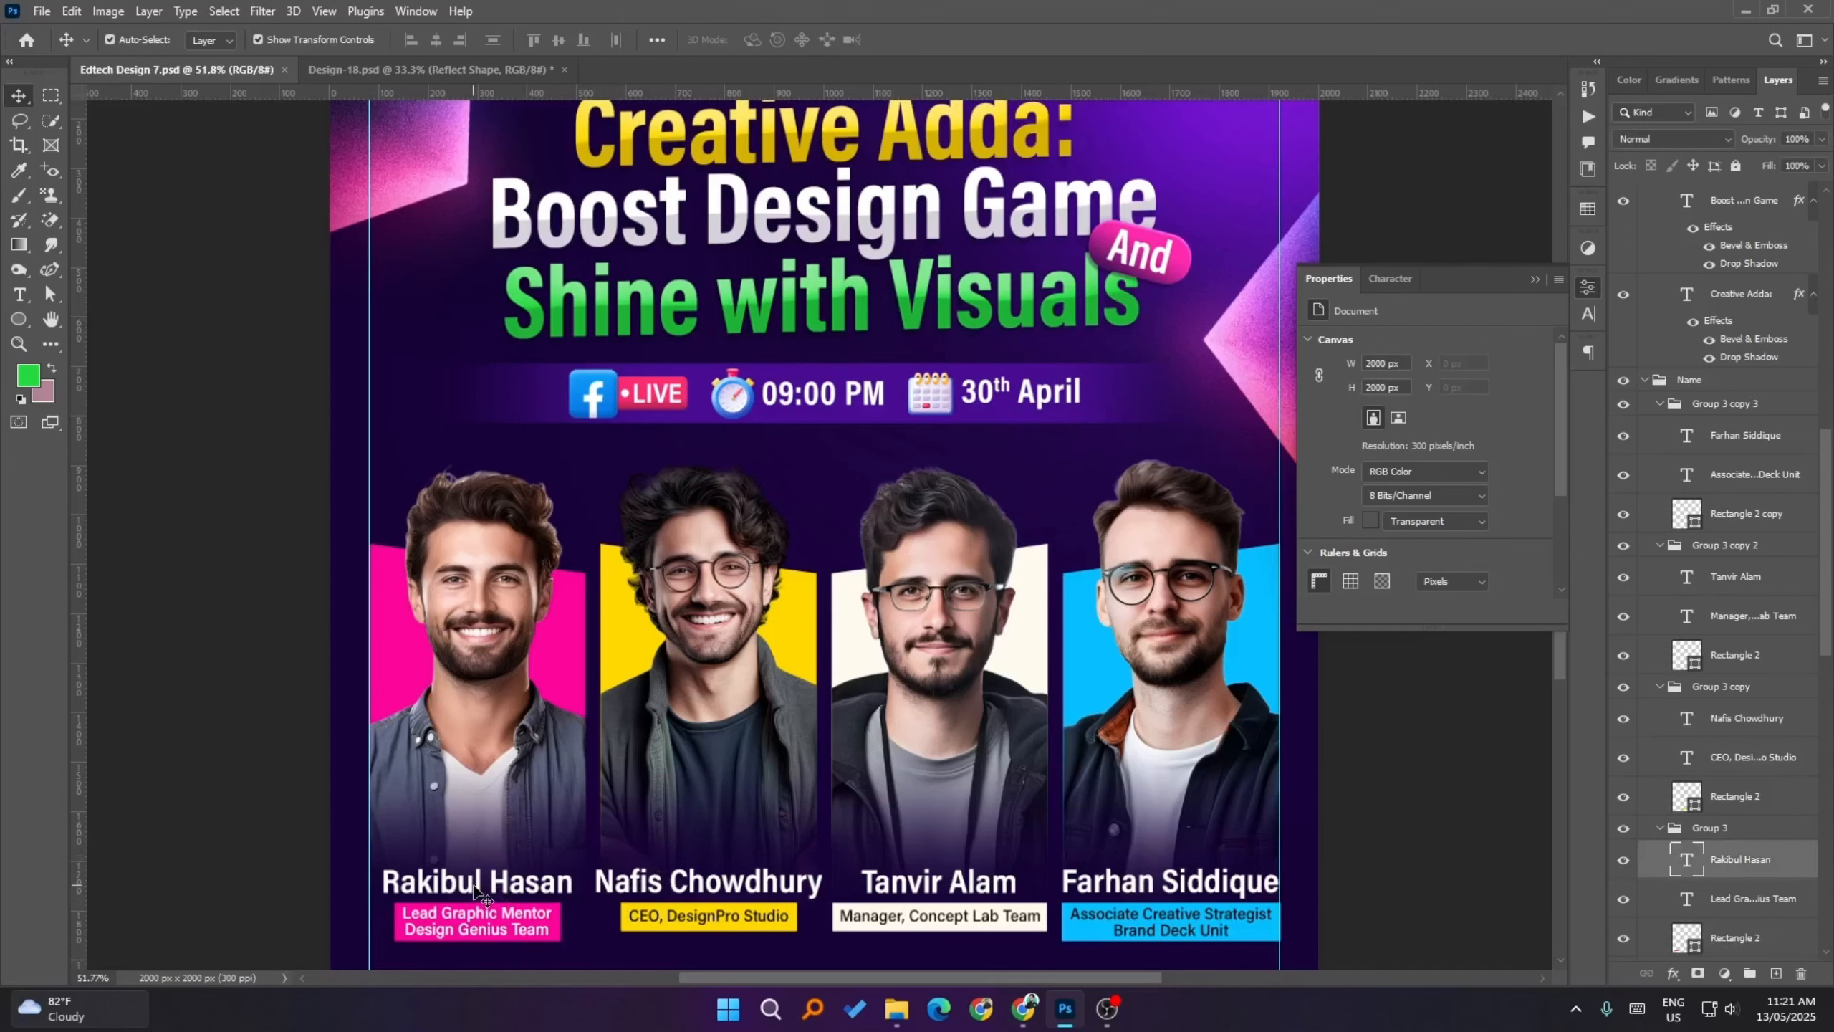
pyautogui.scroll(1, 859, 296)
pyautogui.click(850, 250)
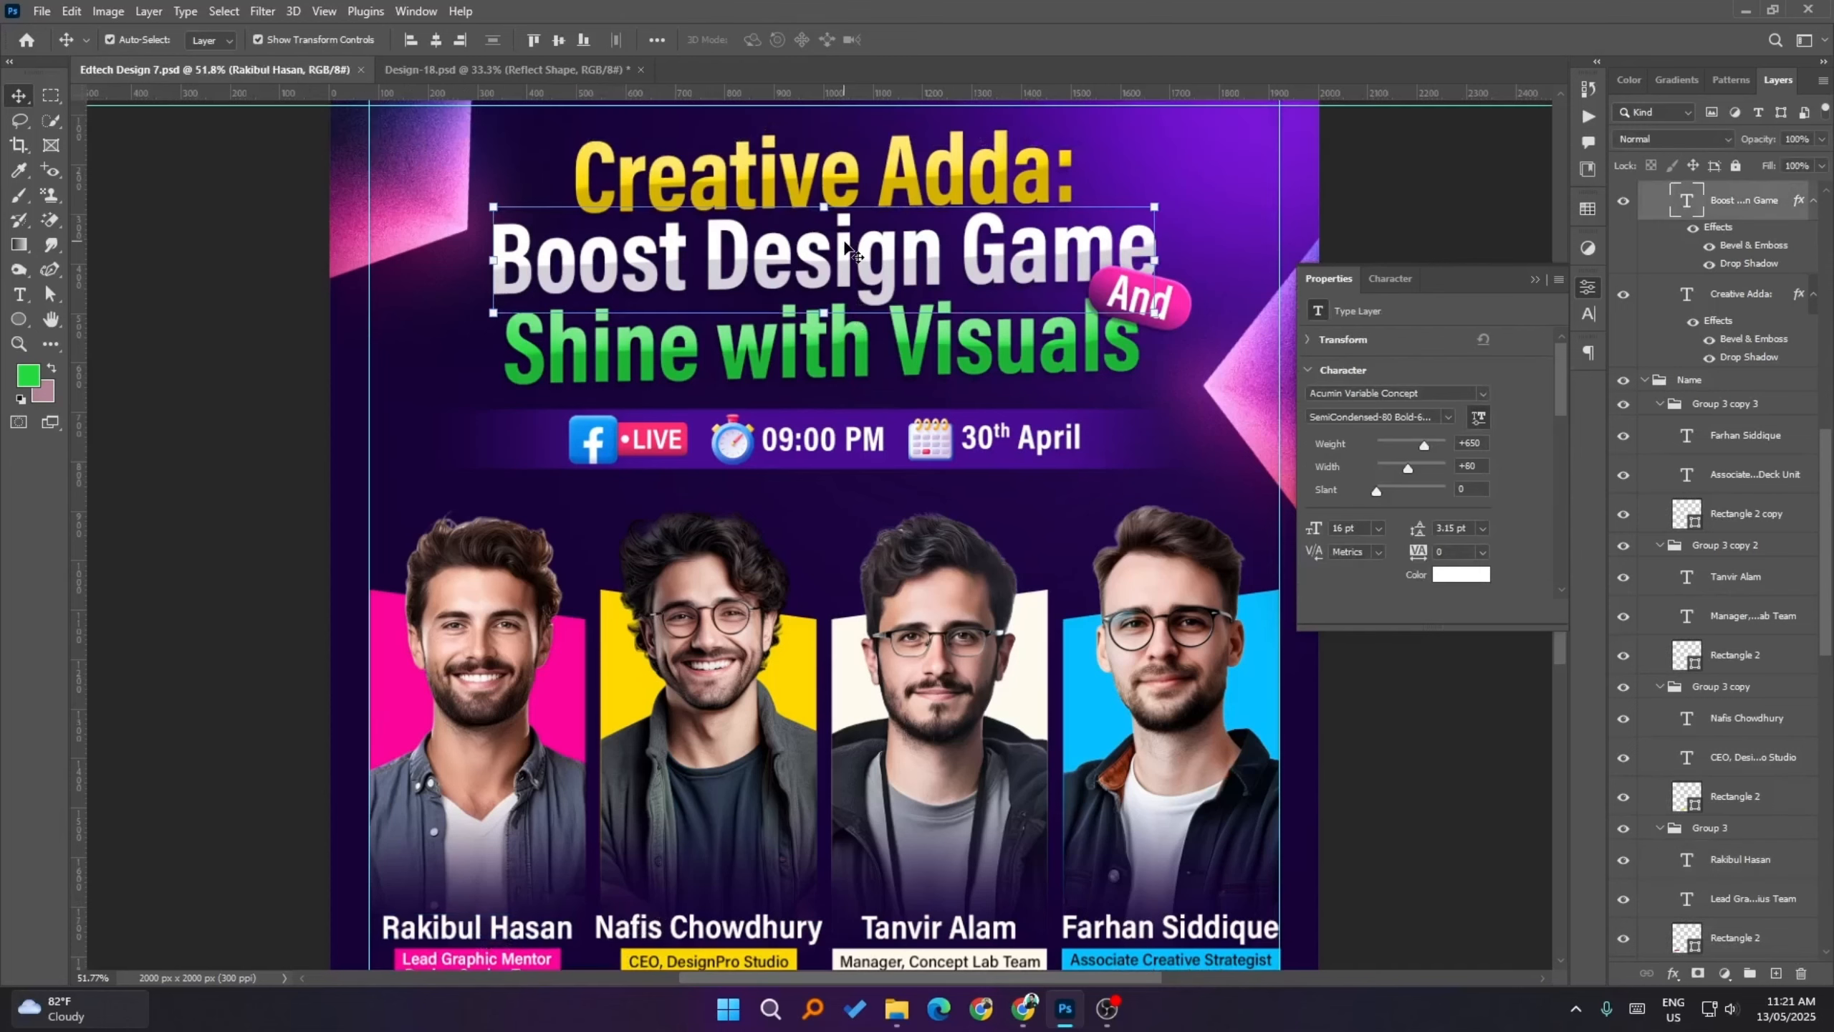
pyautogui.rightClick(1723, 200)
pyautogui.click(1574, 755)
# - Paste that style onto the four speaker name layers and save the flyer
pyautogui.scroll(-3, 1137, 791)
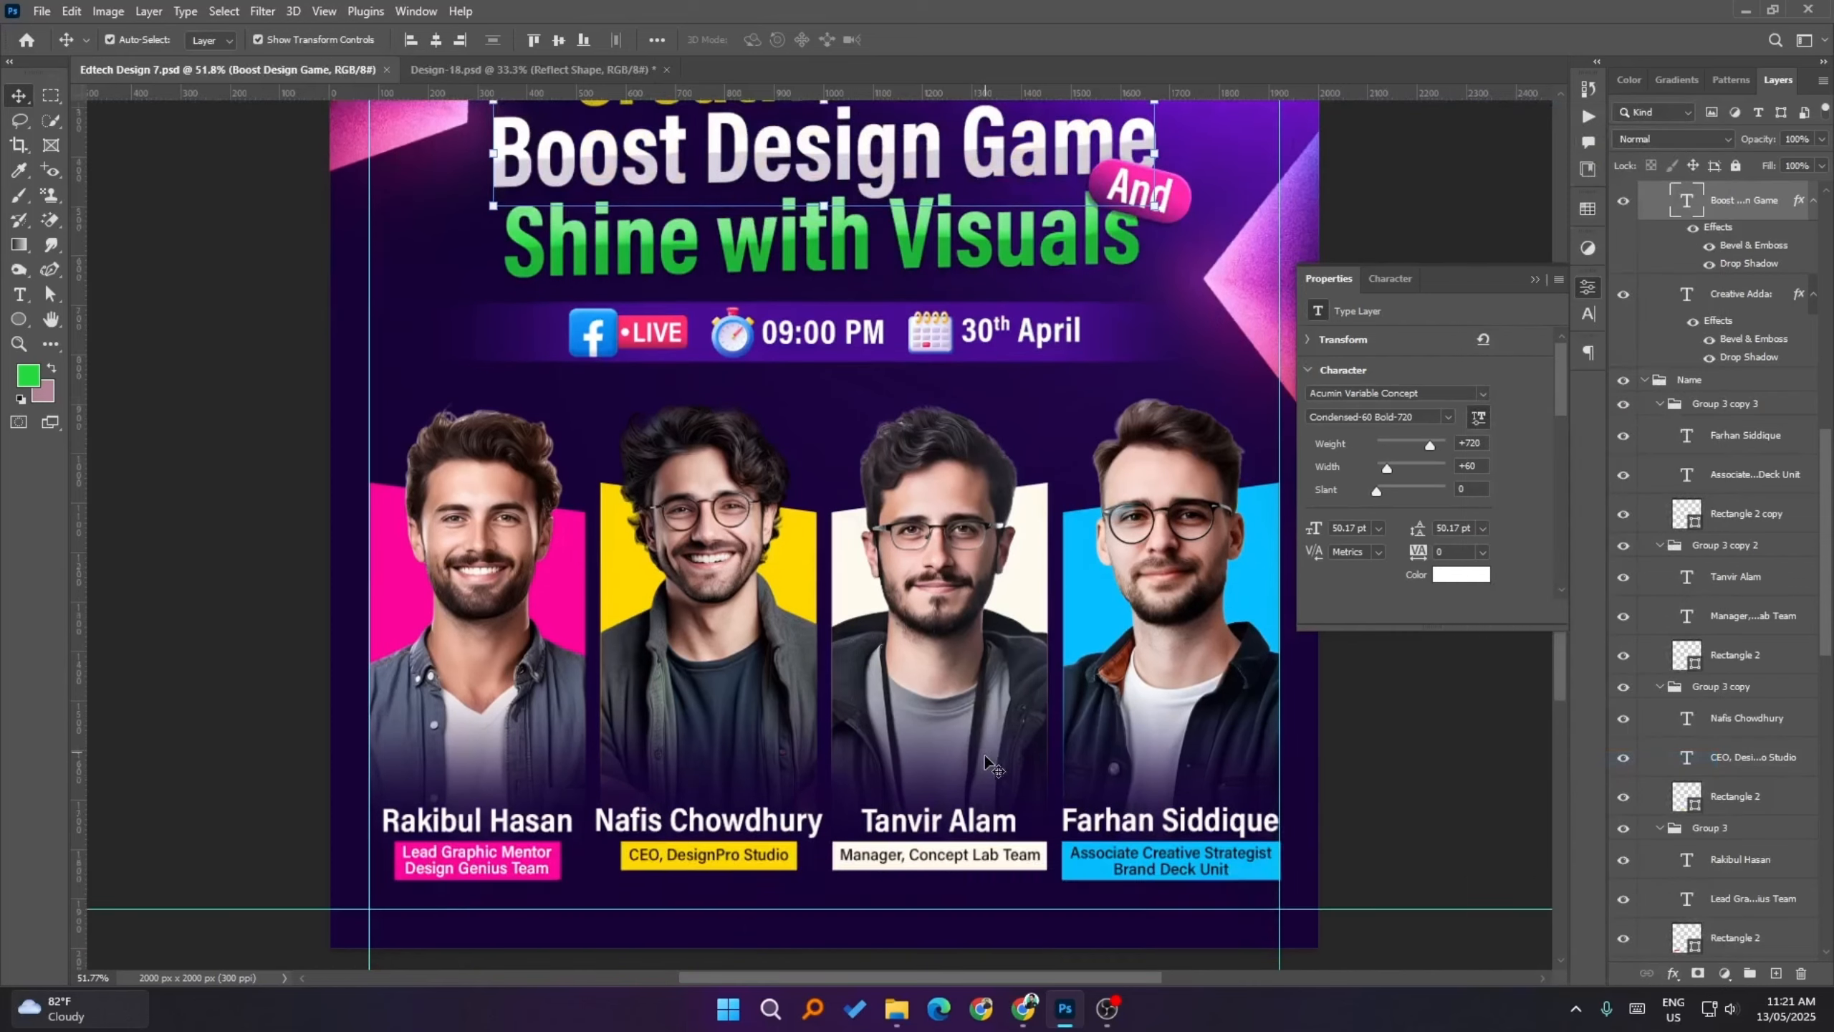
pyautogui.click(1136, 790)
pyautogui.keyDown('shift'); pyautogui.click(956, 801); pyautogui.keyUp('shift')
pyautogui.keyDown('shift'); pyautogui.click(713, 802); pyautogui.keyUp('shift')
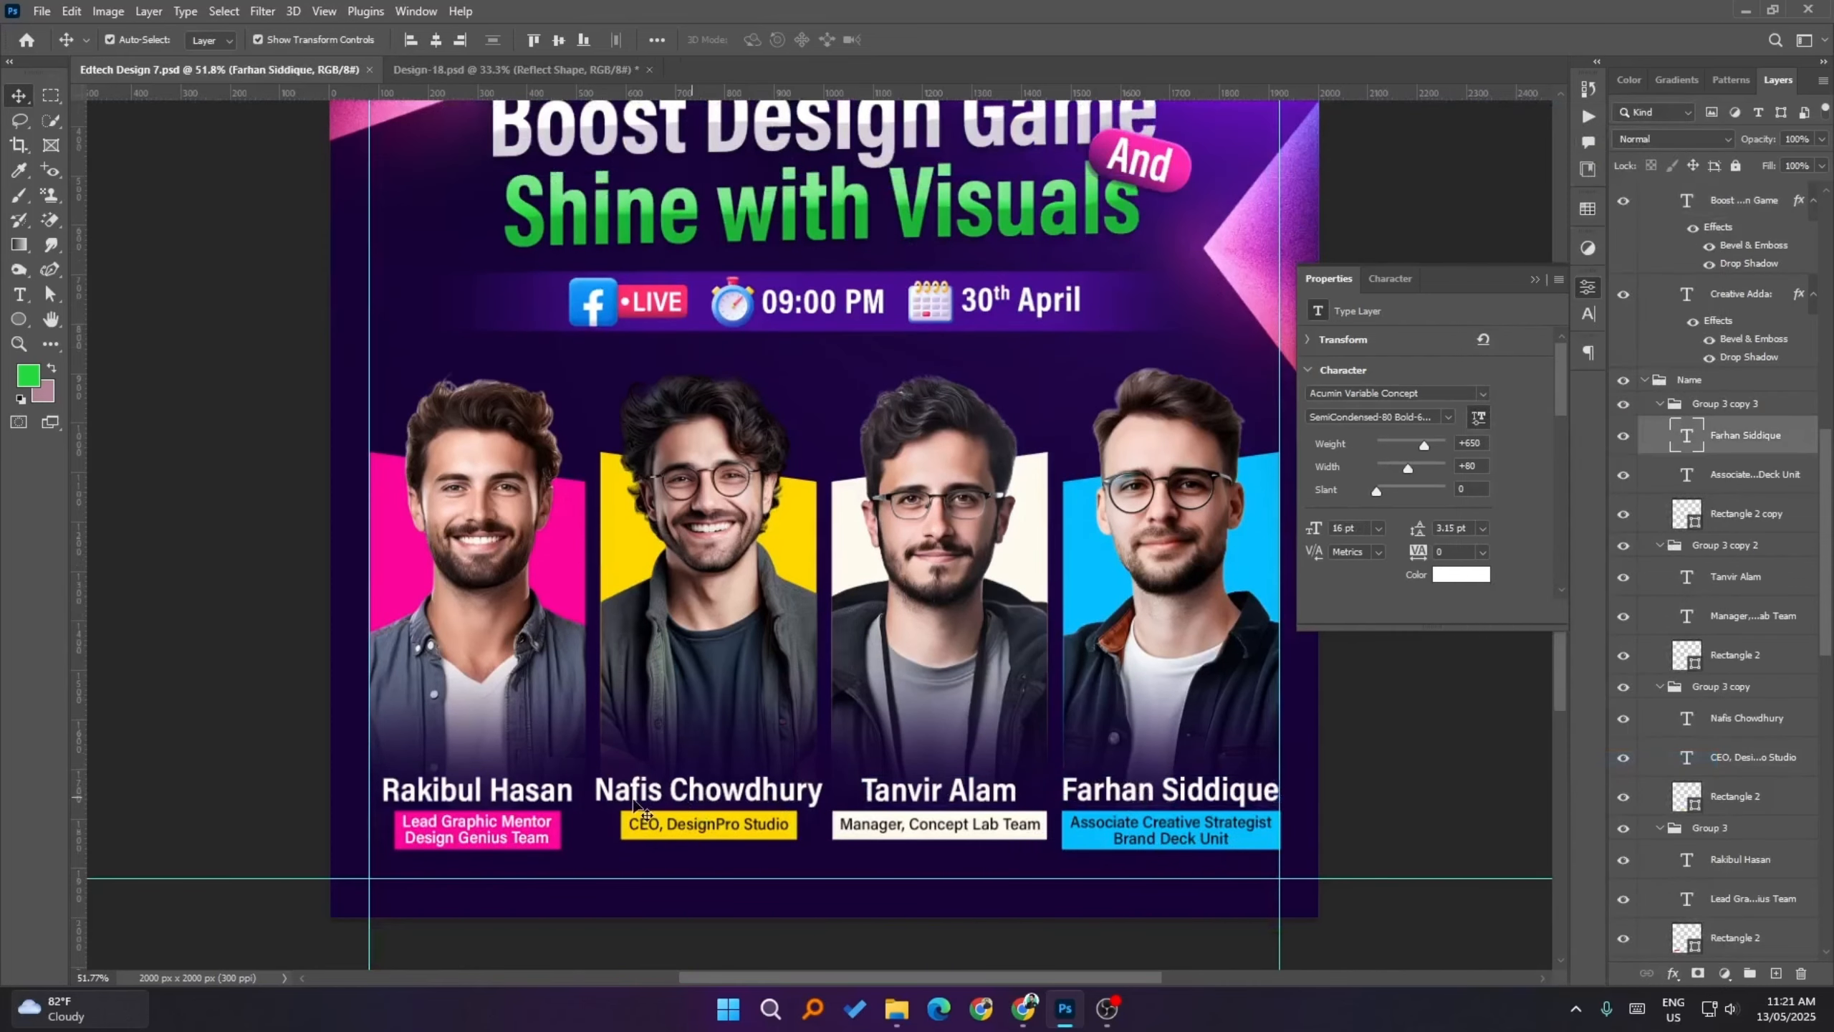
pyautogui.keyDown('shift'); pyautogui.click(451, 798); pyautogui.keyUp('shift')
pyautogui.rightClick(1736, 731)
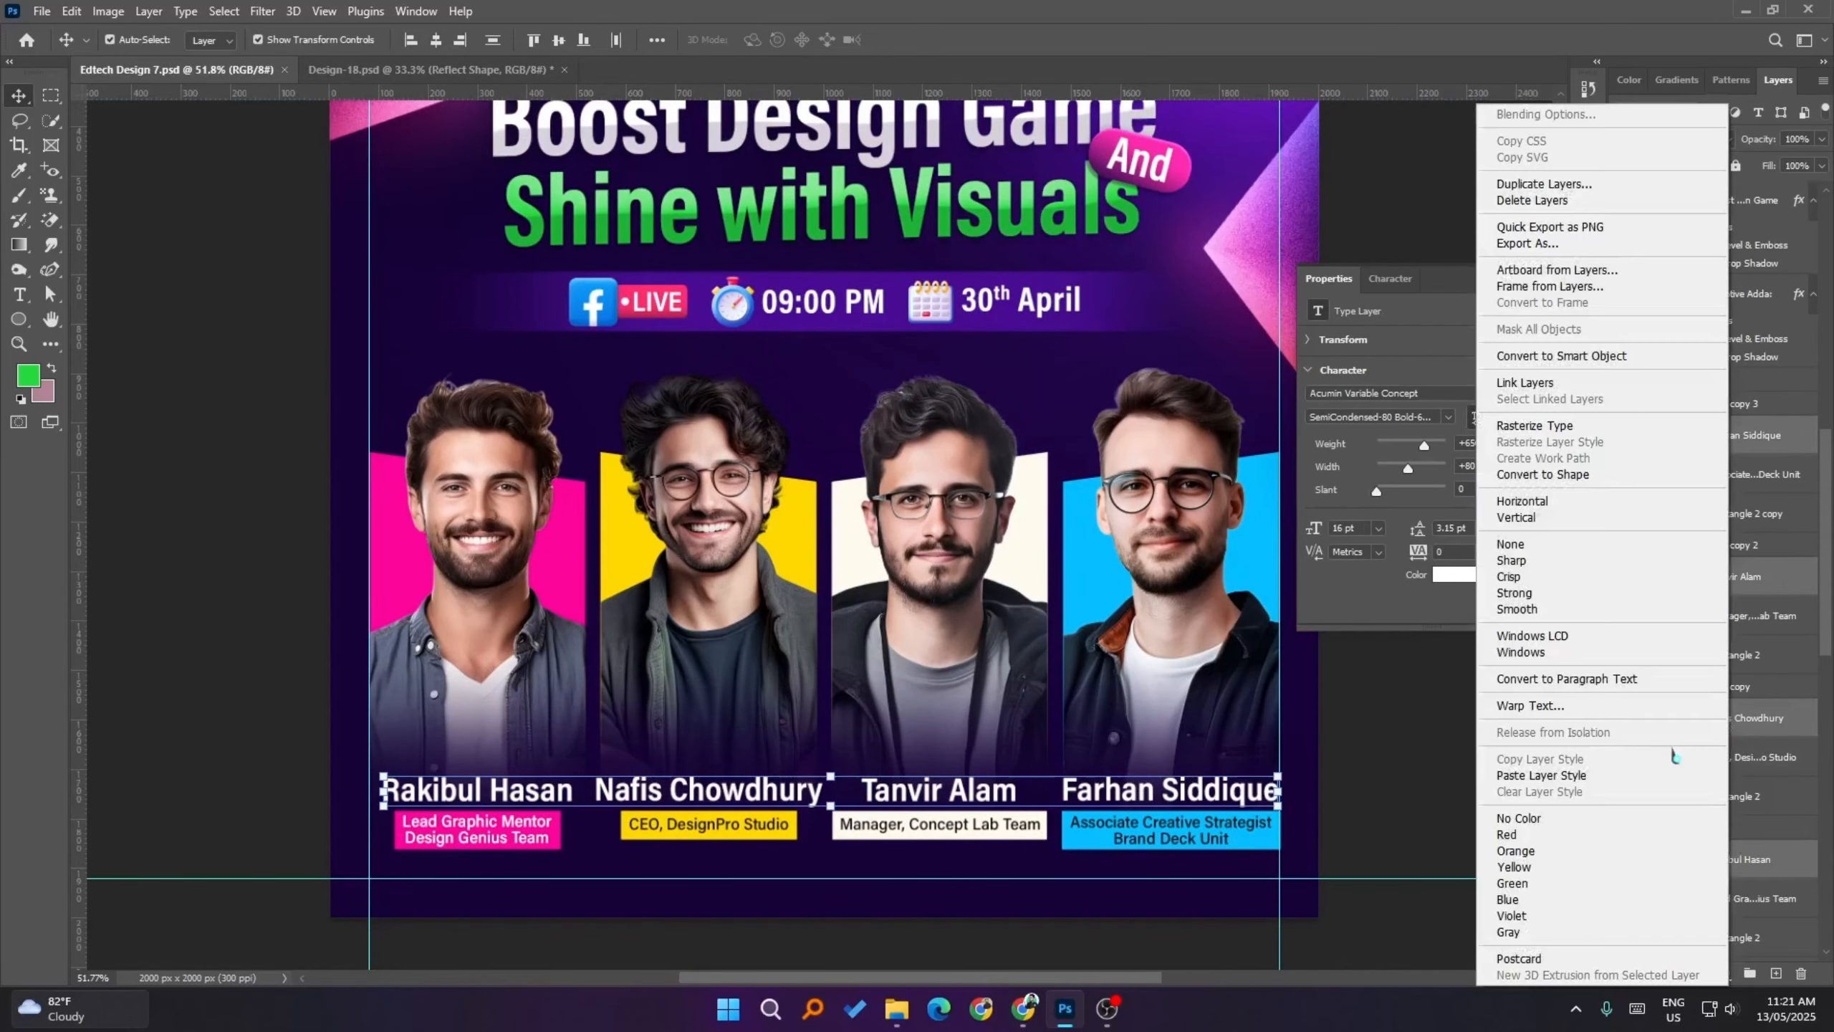
pyautogui.click(1519, 775)
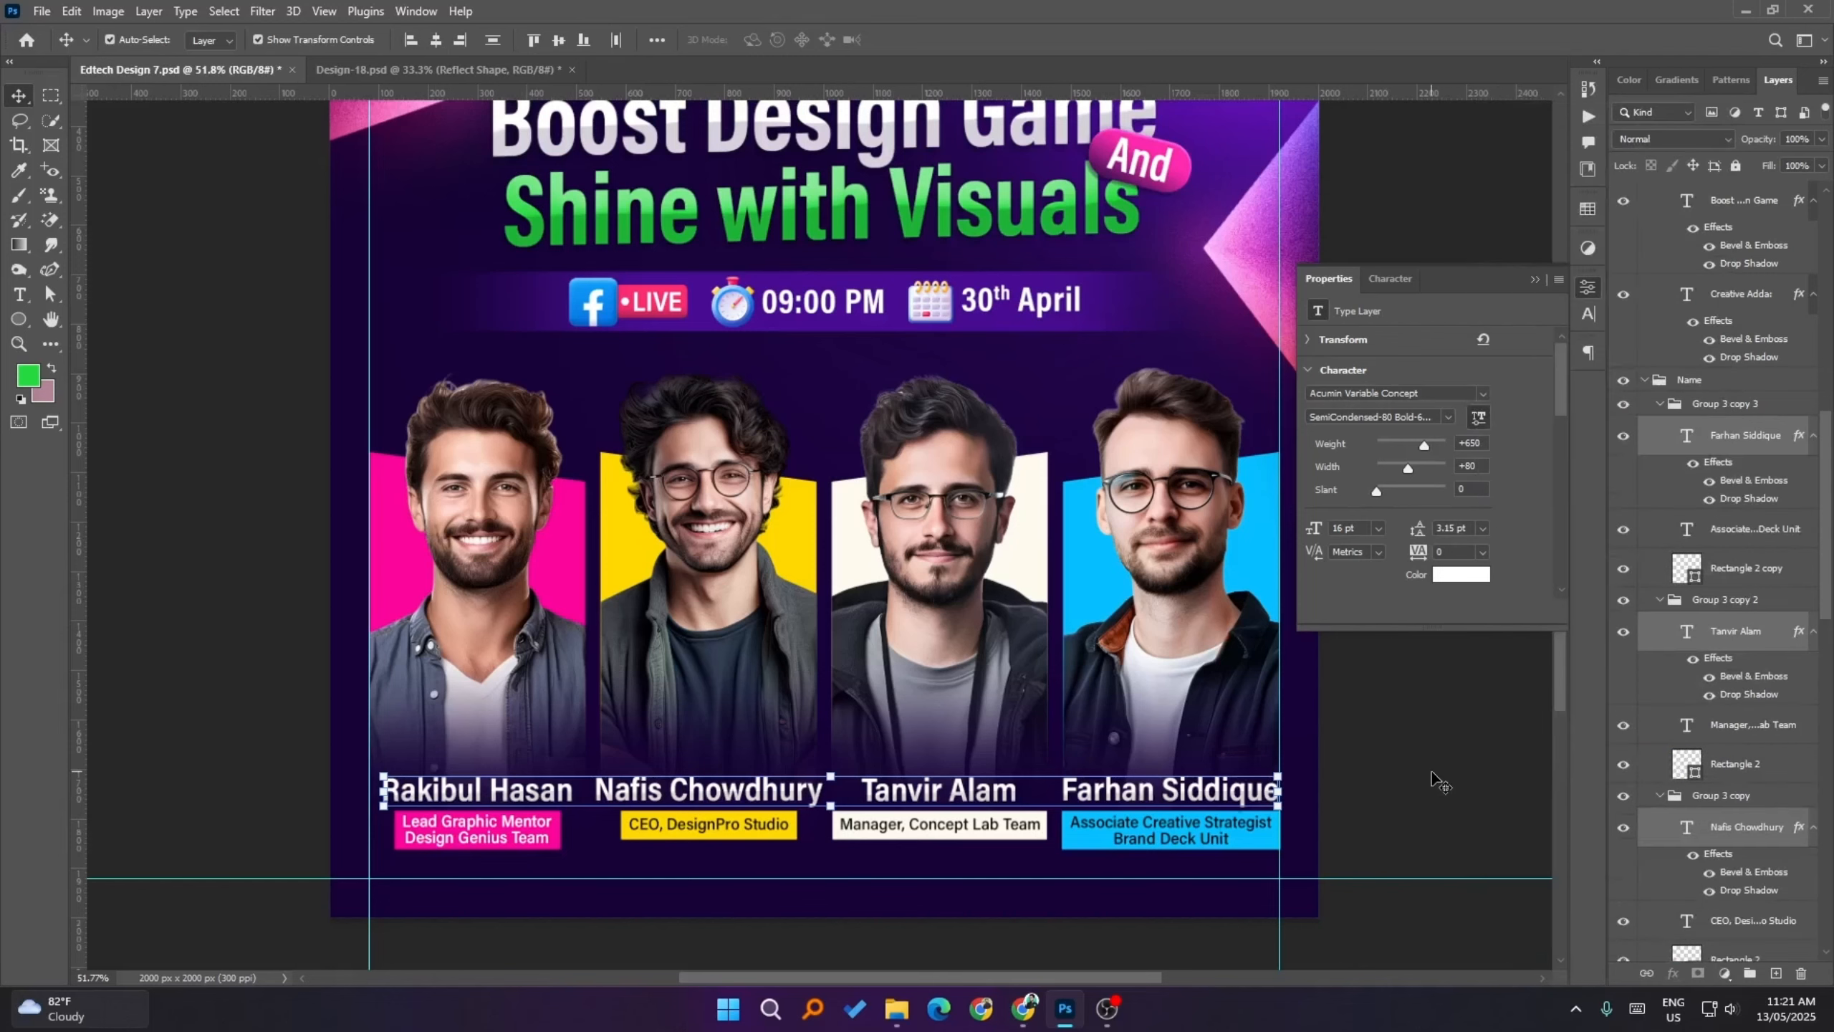
pyautogui.click(1466, 771)
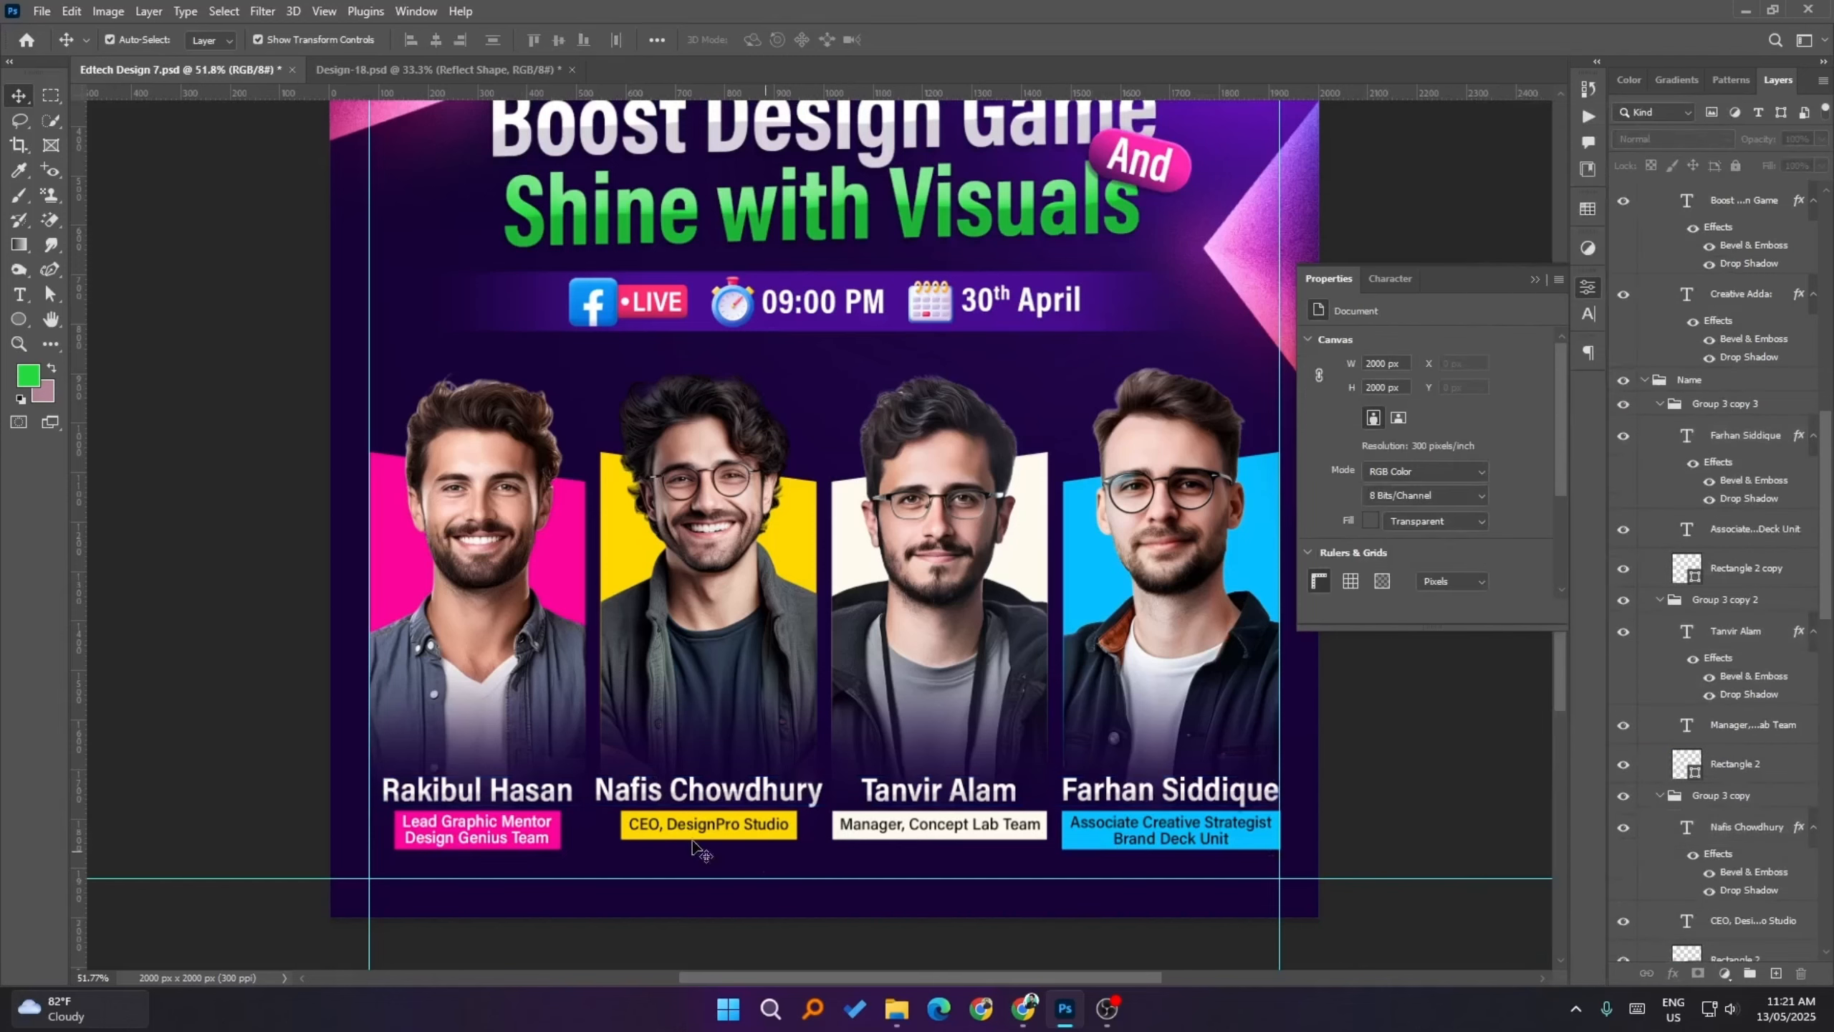
pyautogui.keyDown('alt'); pyautogui.scroll(-2, 563, 794); pyautogui.keyUp('alt')
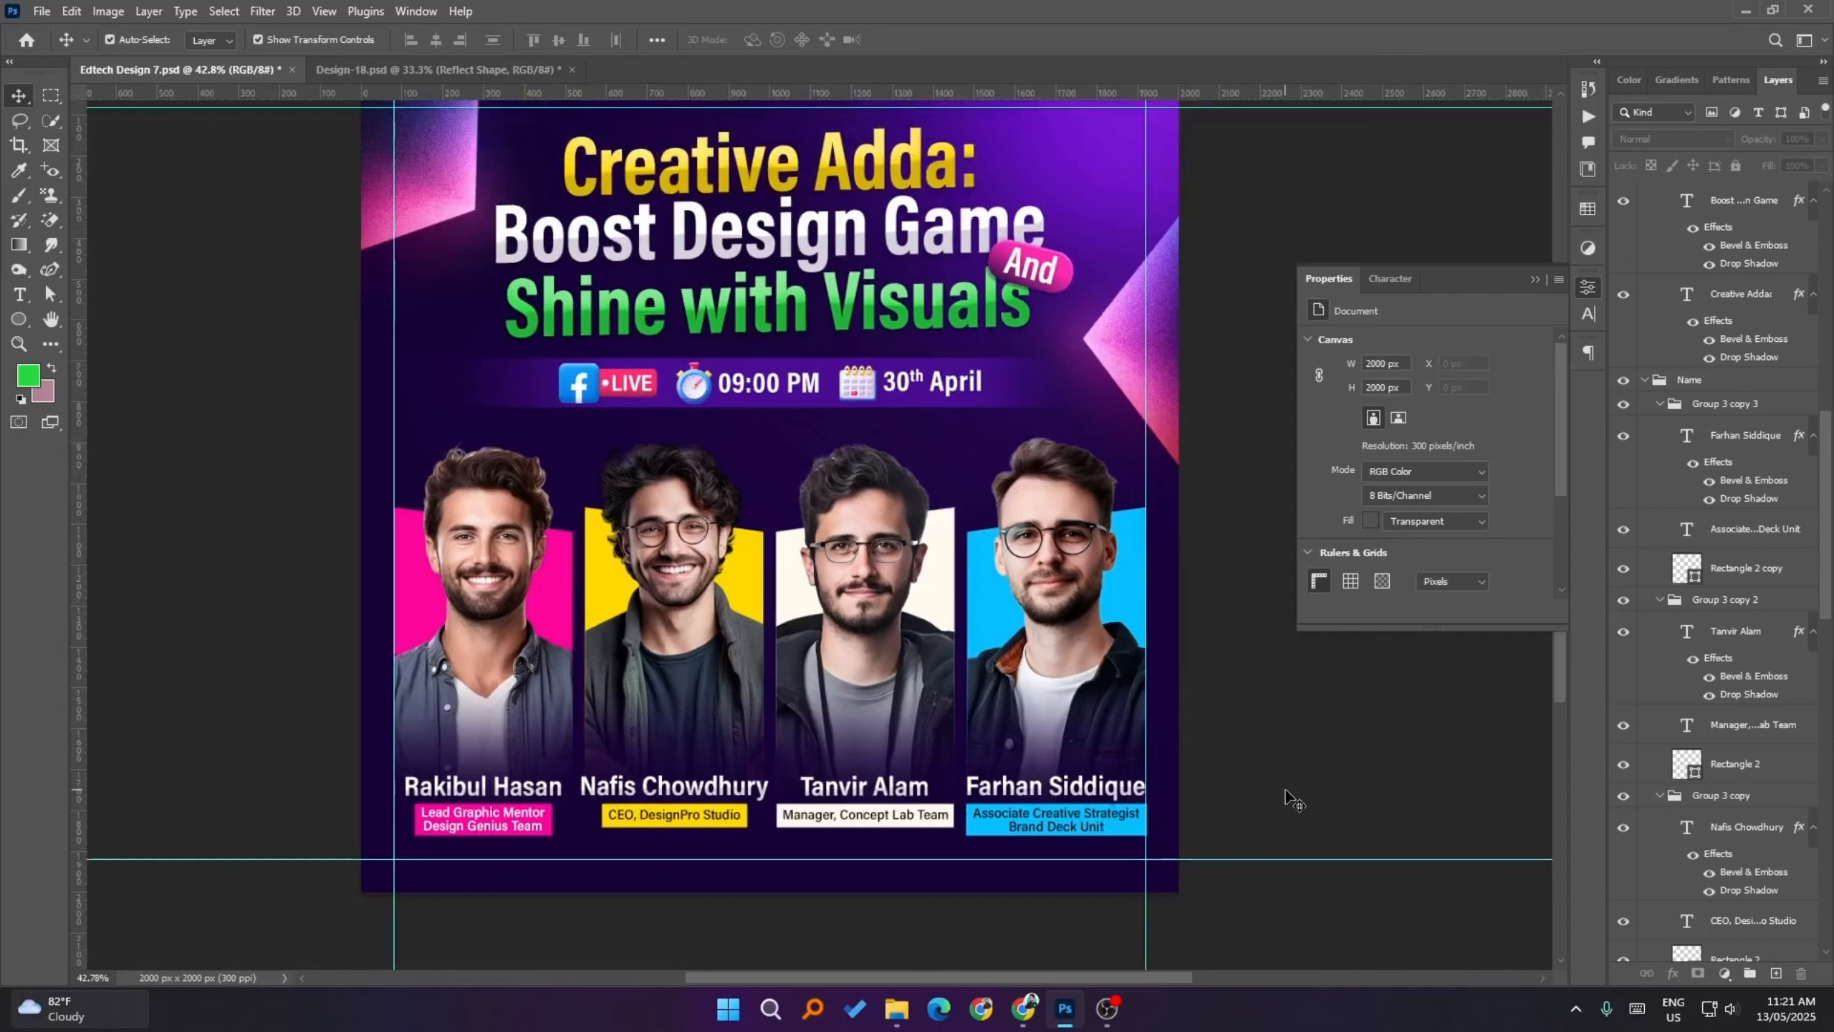
pyautogui.hotkey('ctrl', 's')
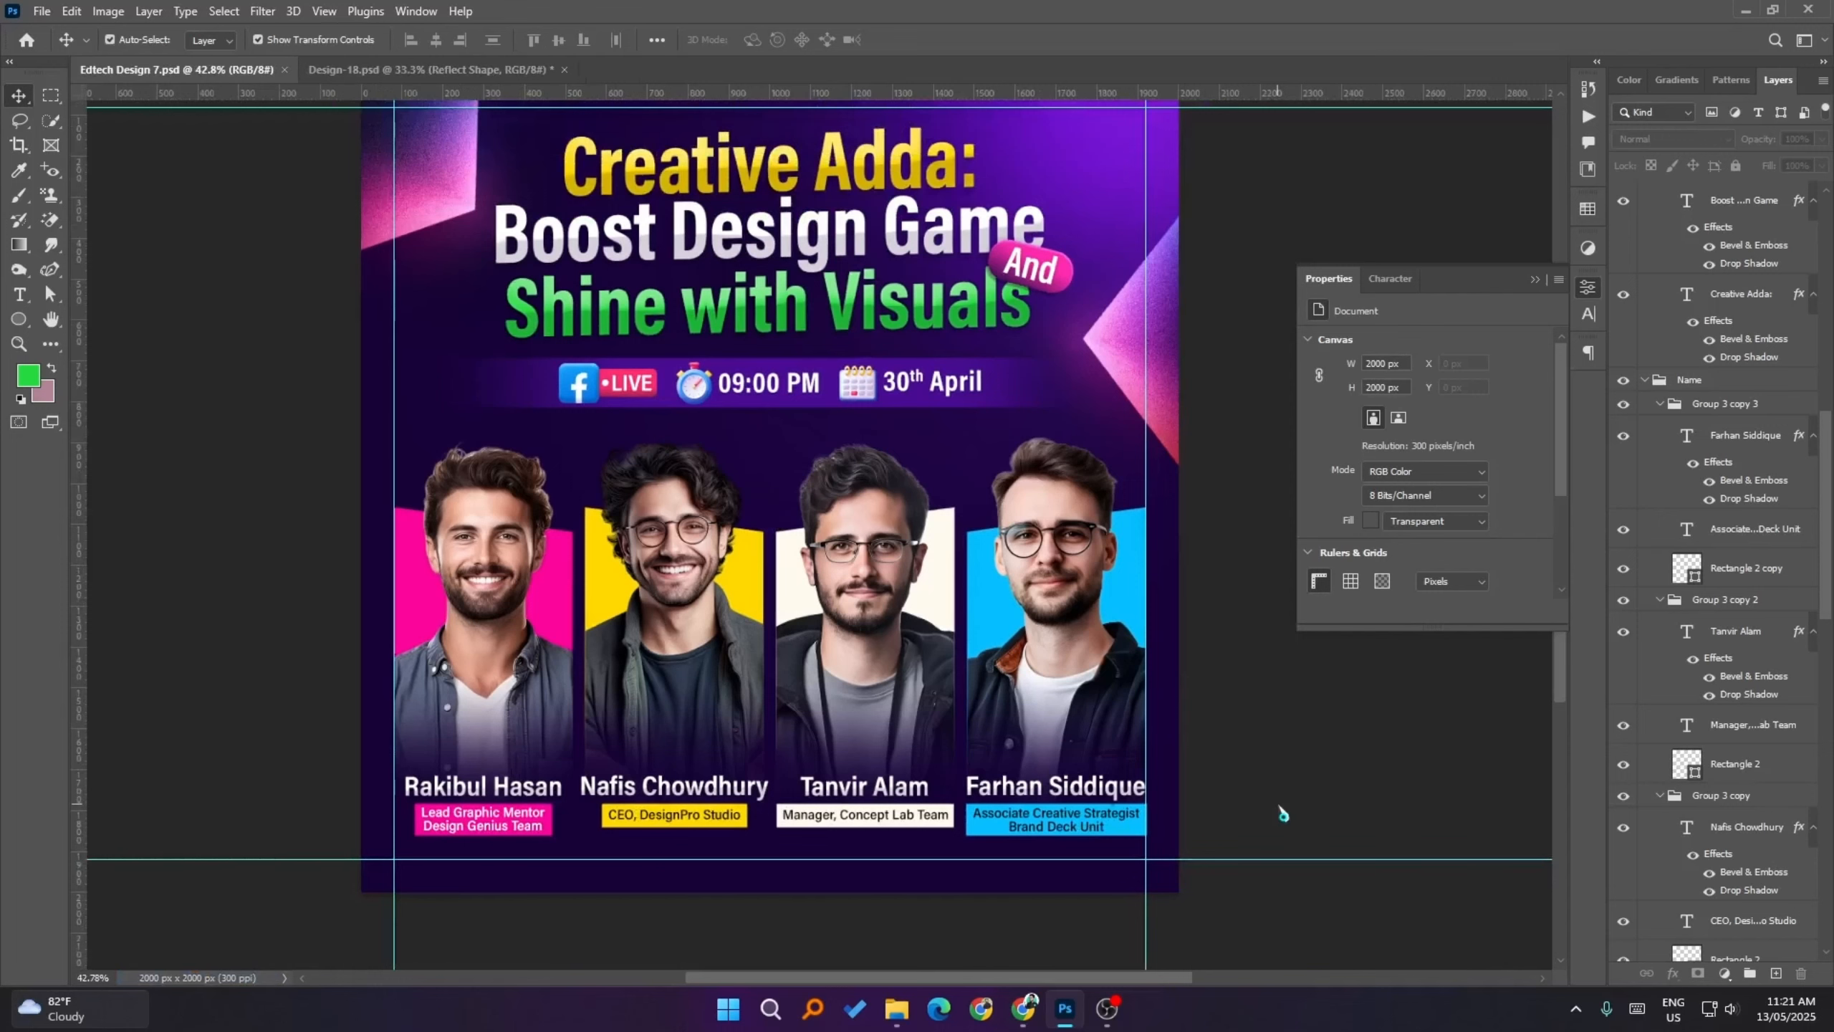
pyautogui.scroll(2, 662, 753)
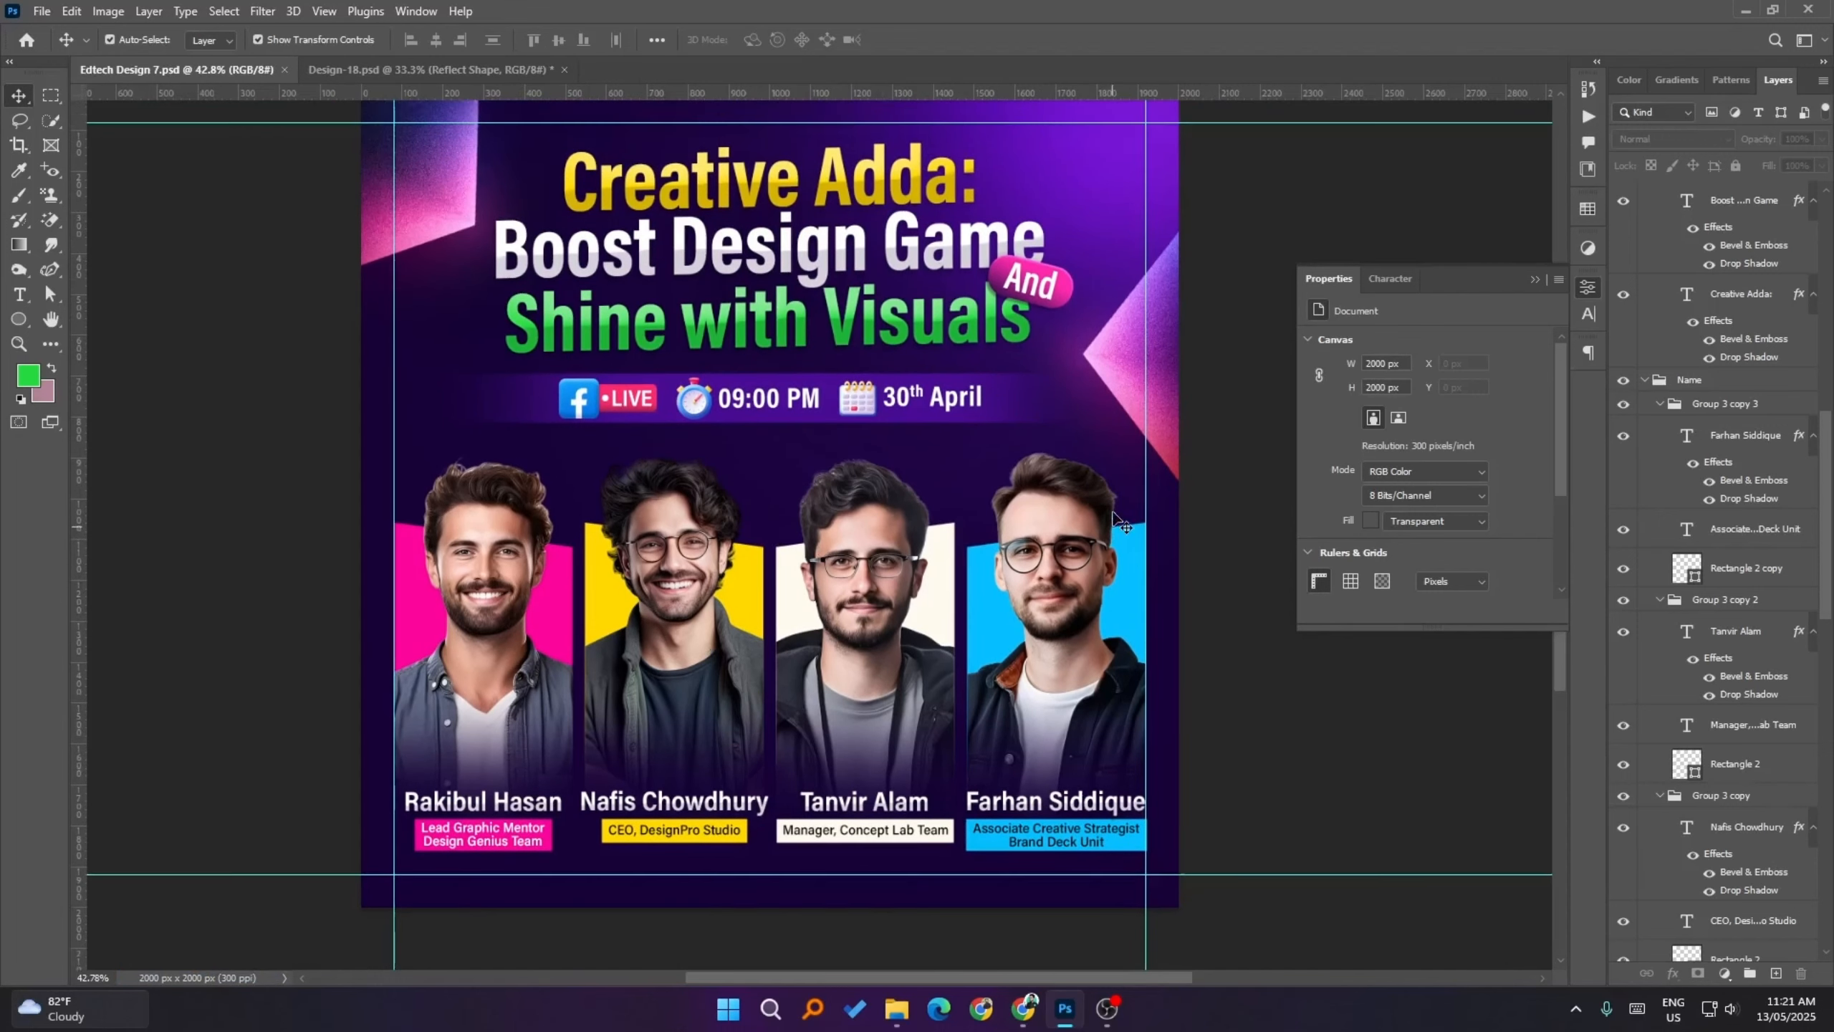
# - Draw a trial white rectangle above the second speaker's name, then delete it
pyautogui.rightClick(19, 318)
pyautogui.click(87, 324)
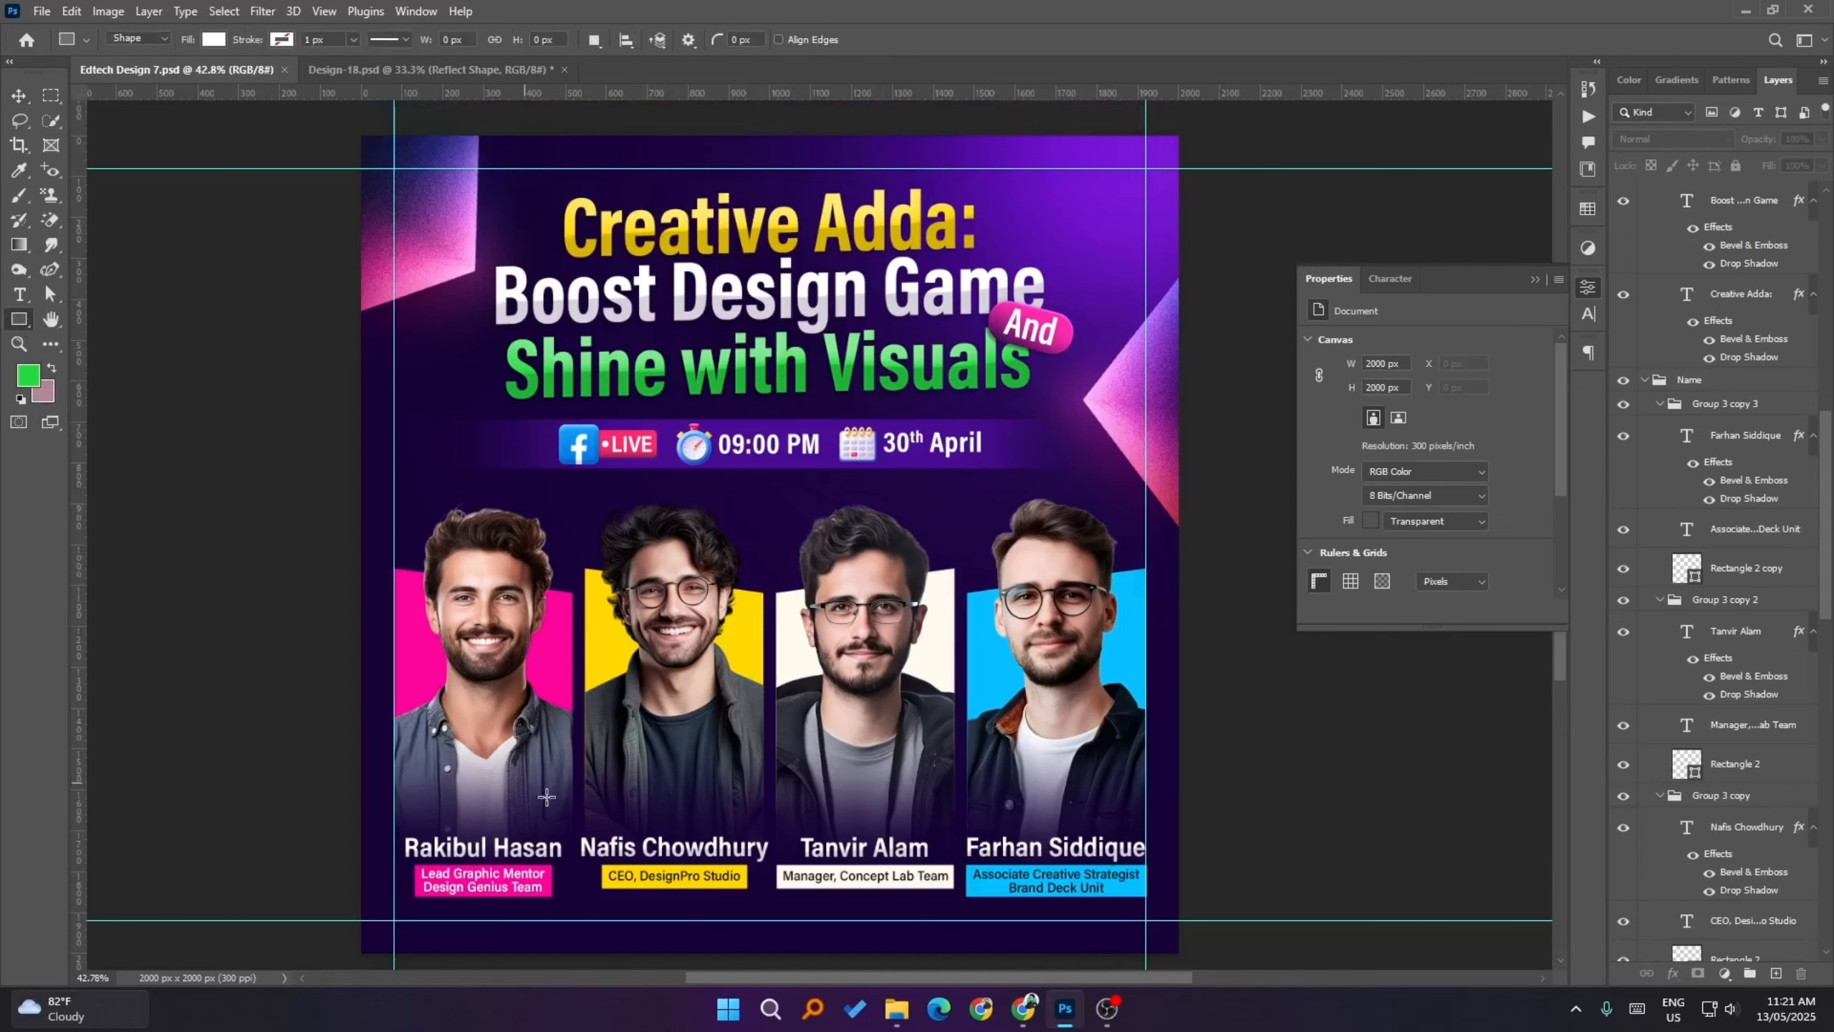
pyautogui.scroll(-2, 599, 751)
pyautogui.scroll(5, 600, 752)
pyautogui.moveTo(560, 776); pyautogui.dragTo(678, 822)
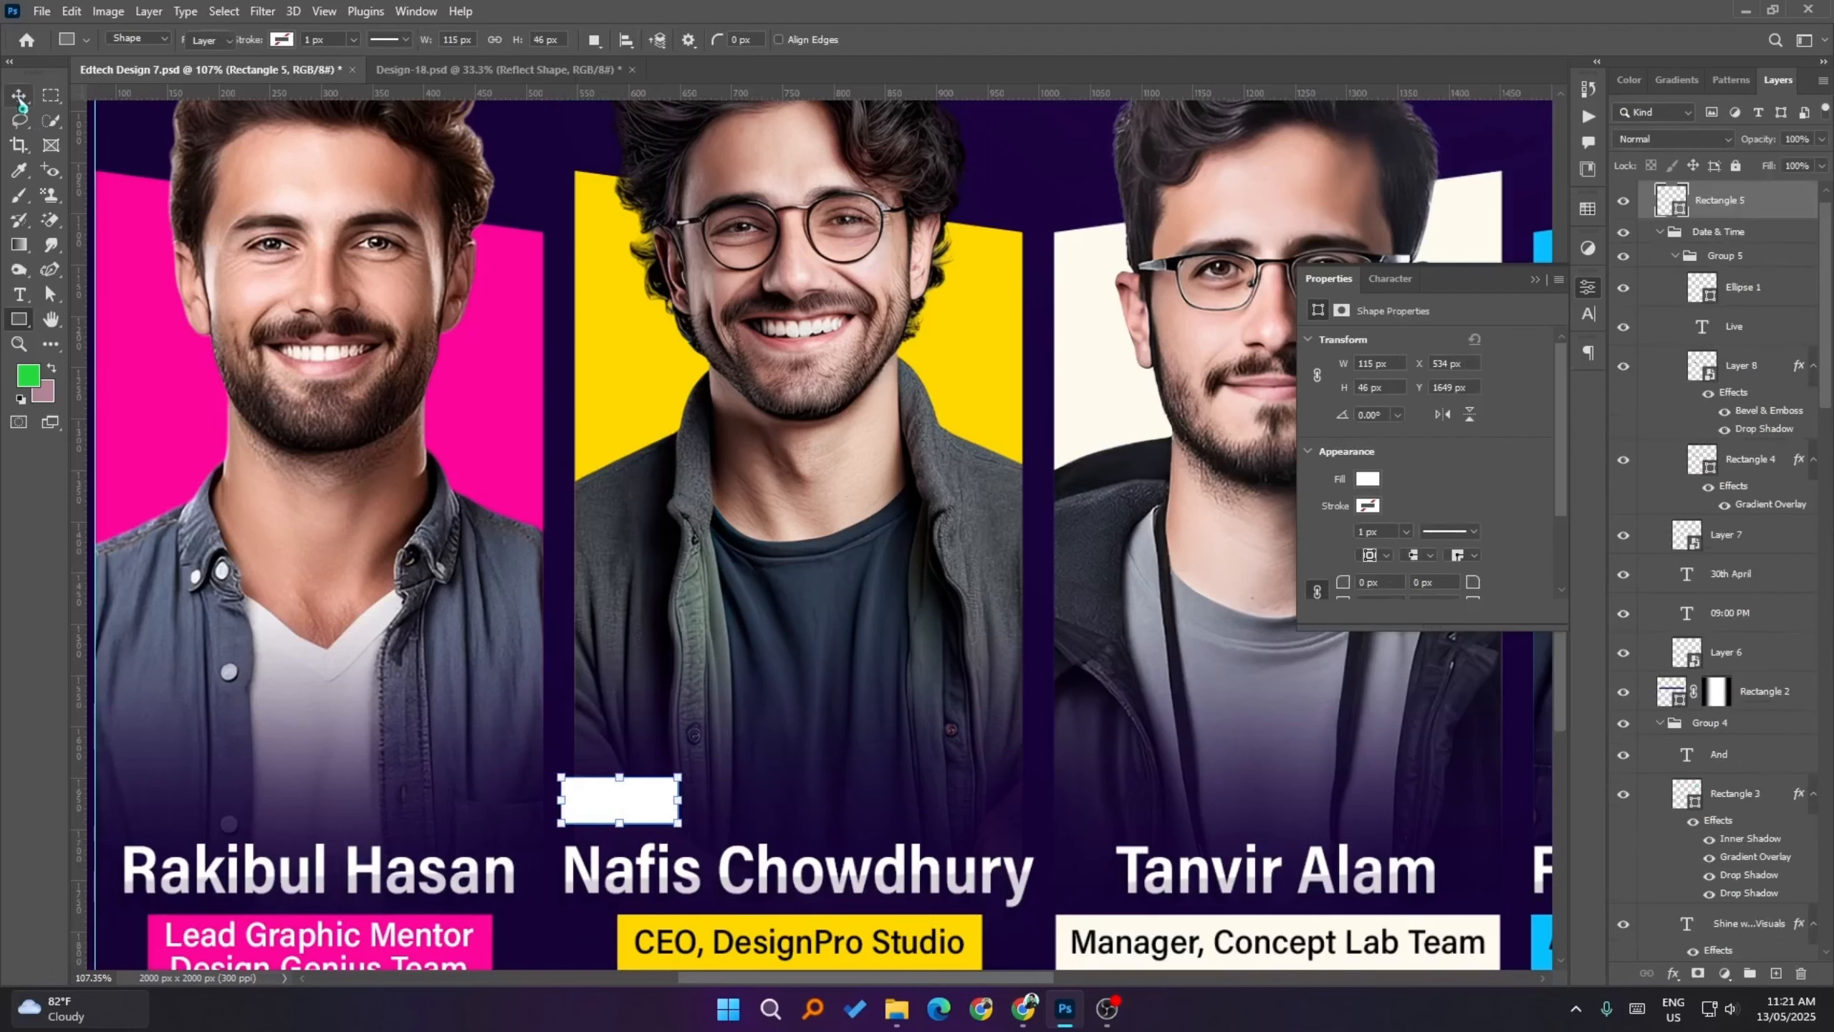
pyautogui.click(18, 94)
pyautogui.scroll(-3, 675, 802)
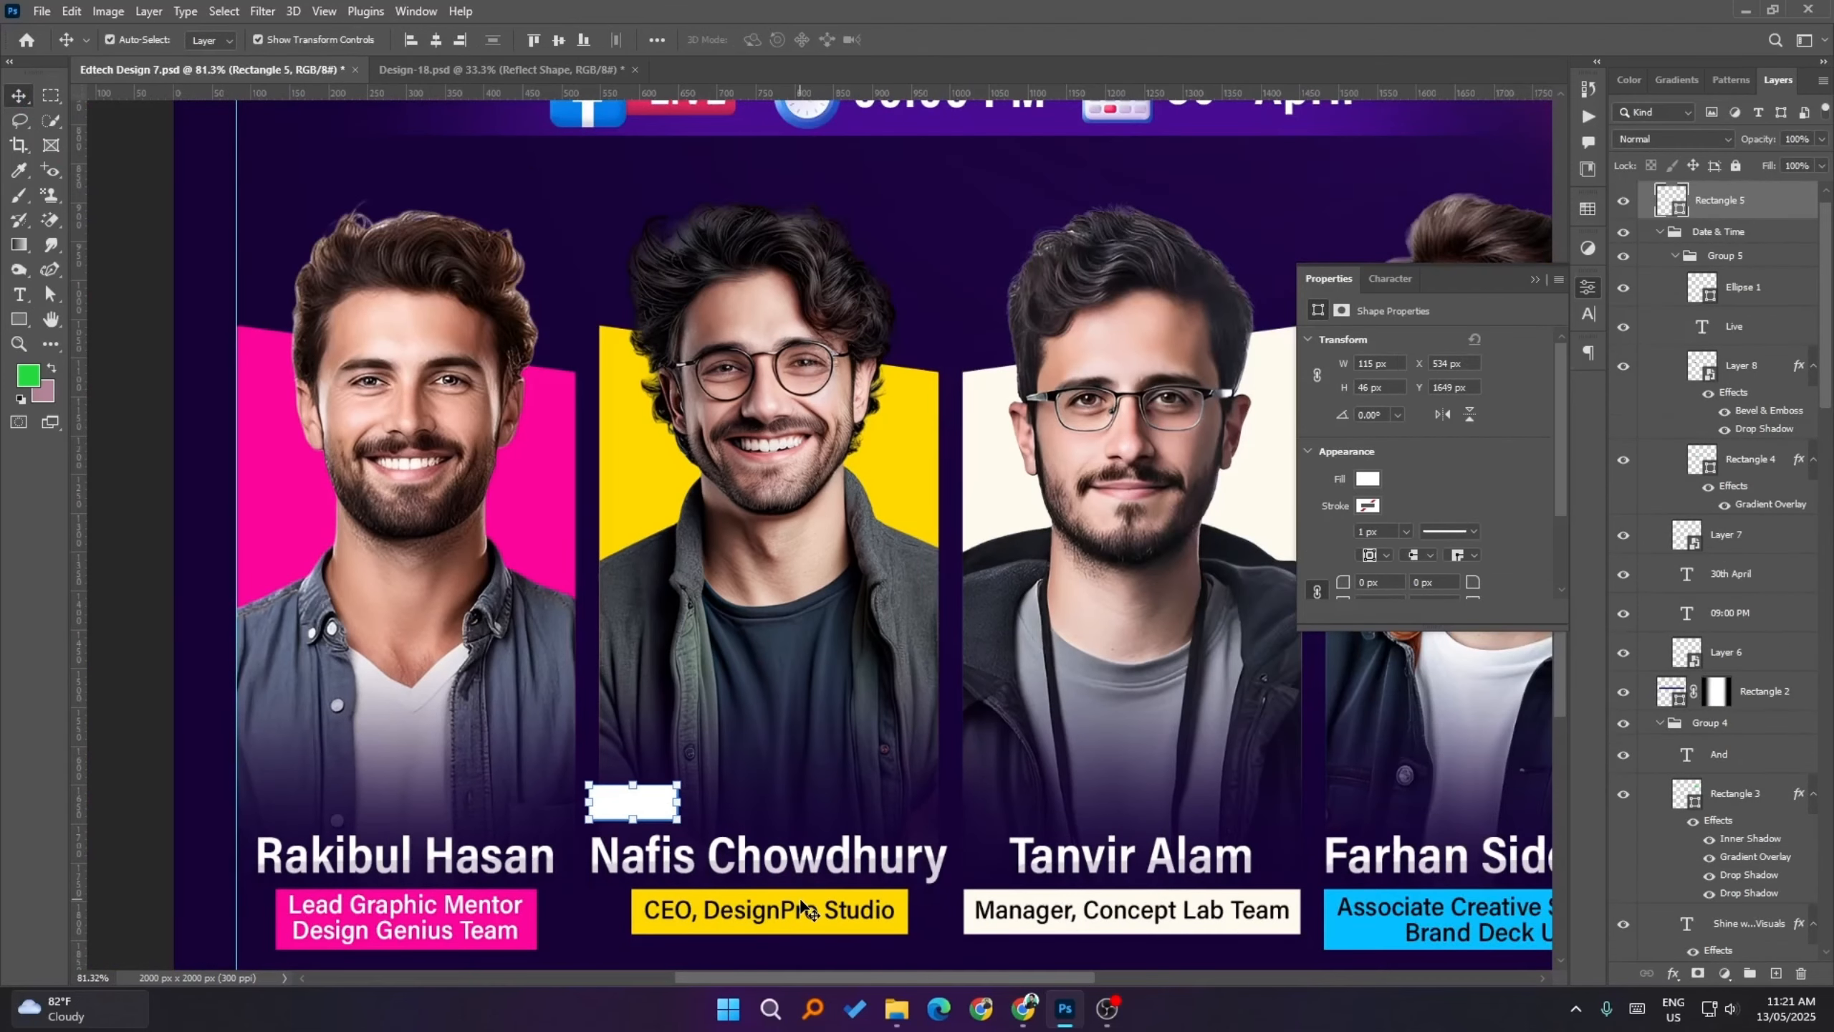
pyautogui.click(823, 911)
pyautogui.click(645, 819)
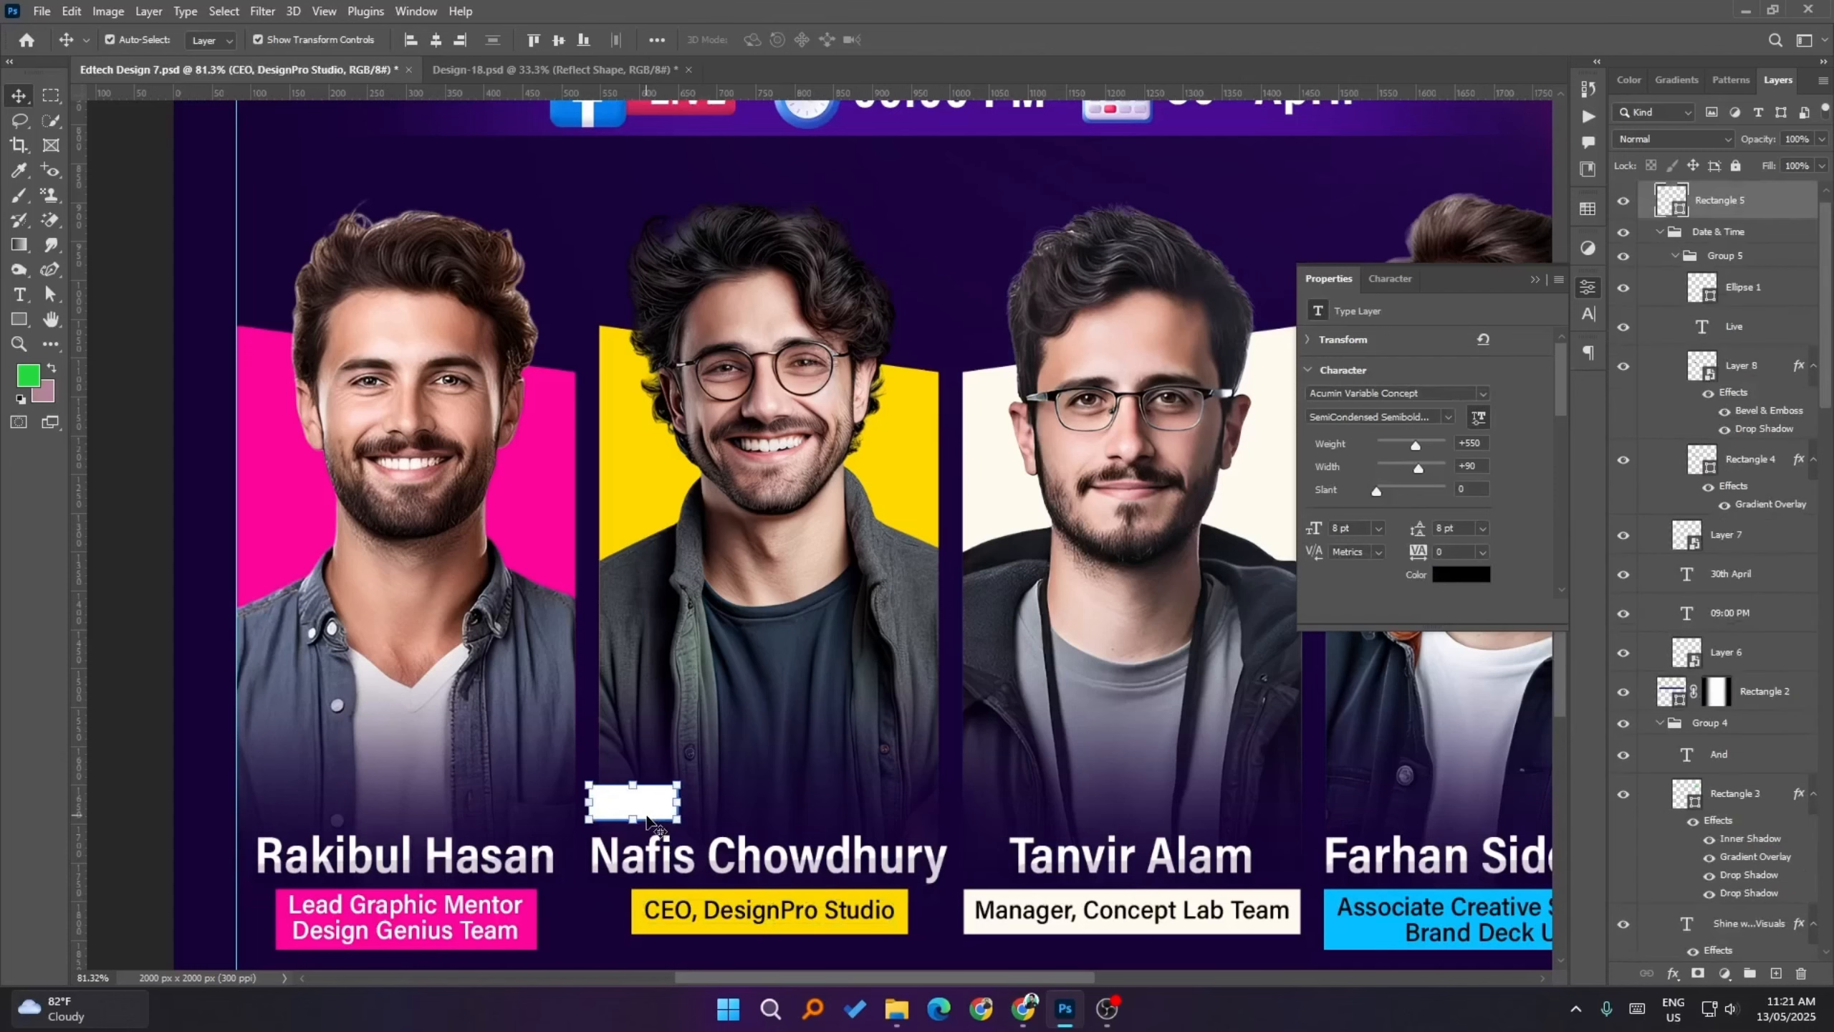
pyautogui.press('Delete')
# - Duplicate the yellow CEO, DesignPro Studio box and text above the name, into the Text group
pyautogui.click(903, 910)
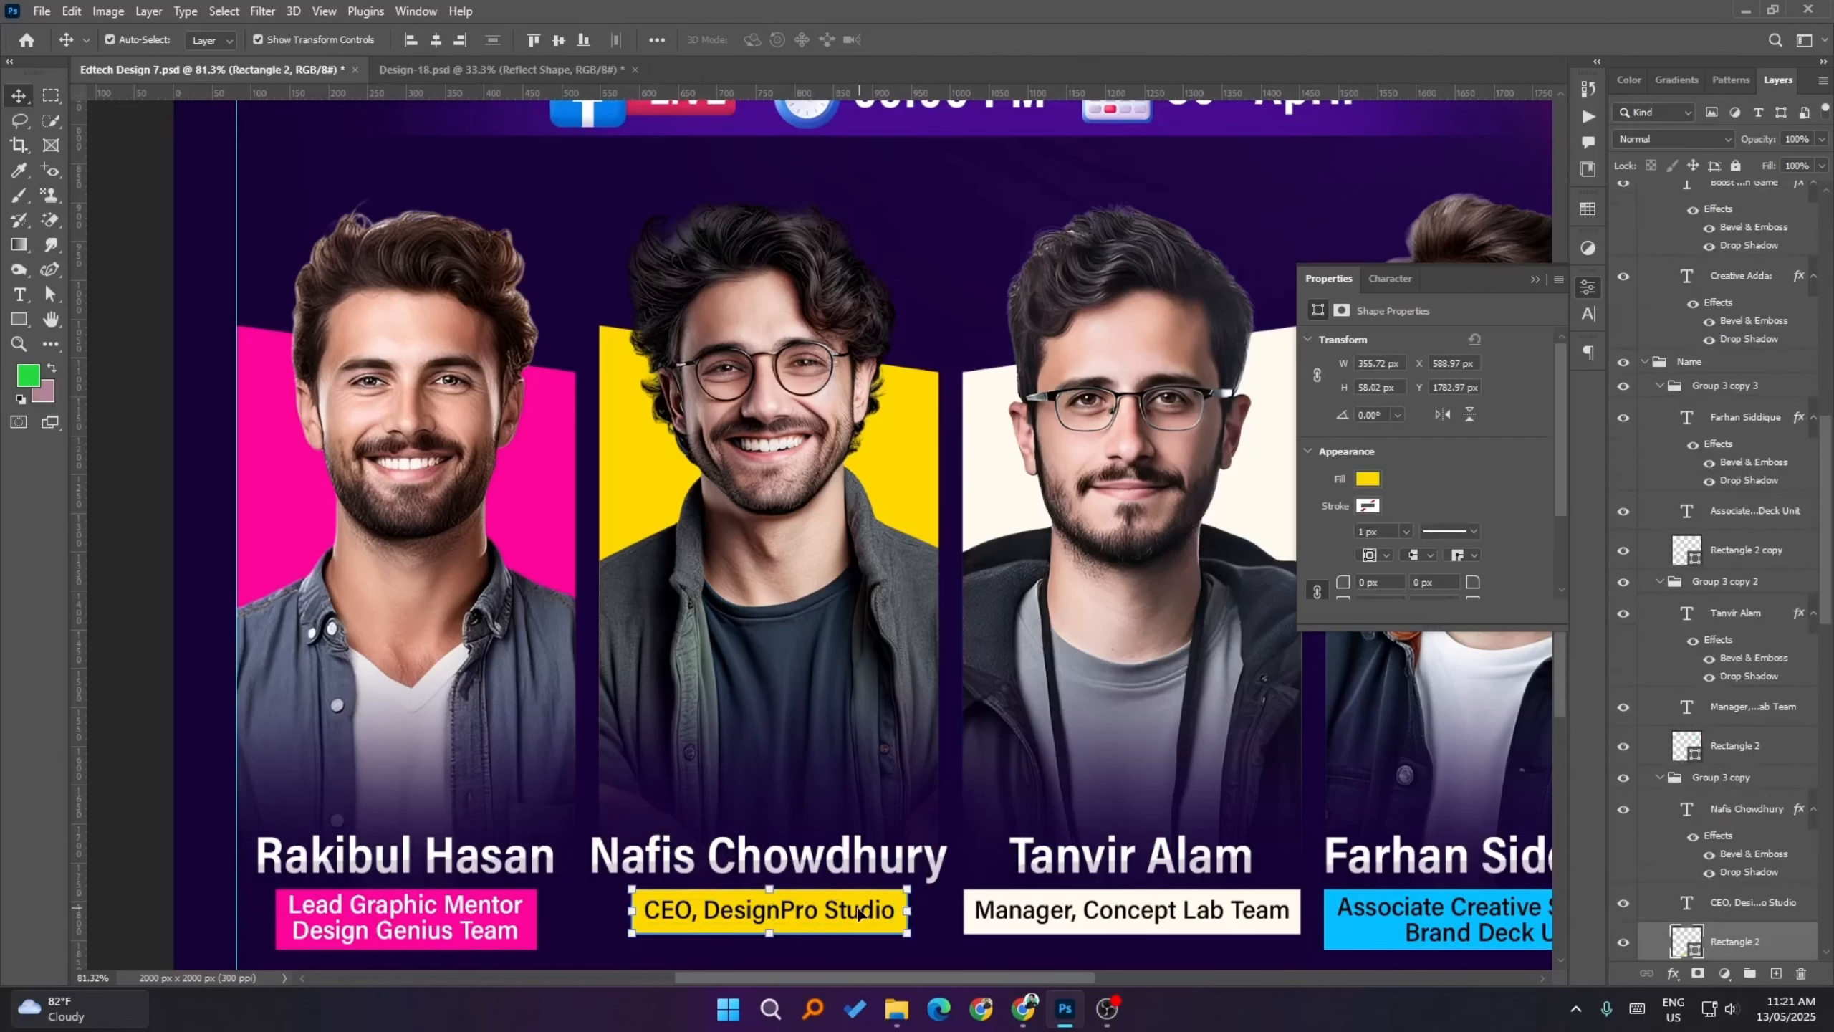
pyautogui.moveTo(831, 918); pyautogui.dragTo(751, 780)
pyautogui.click(806, 812)
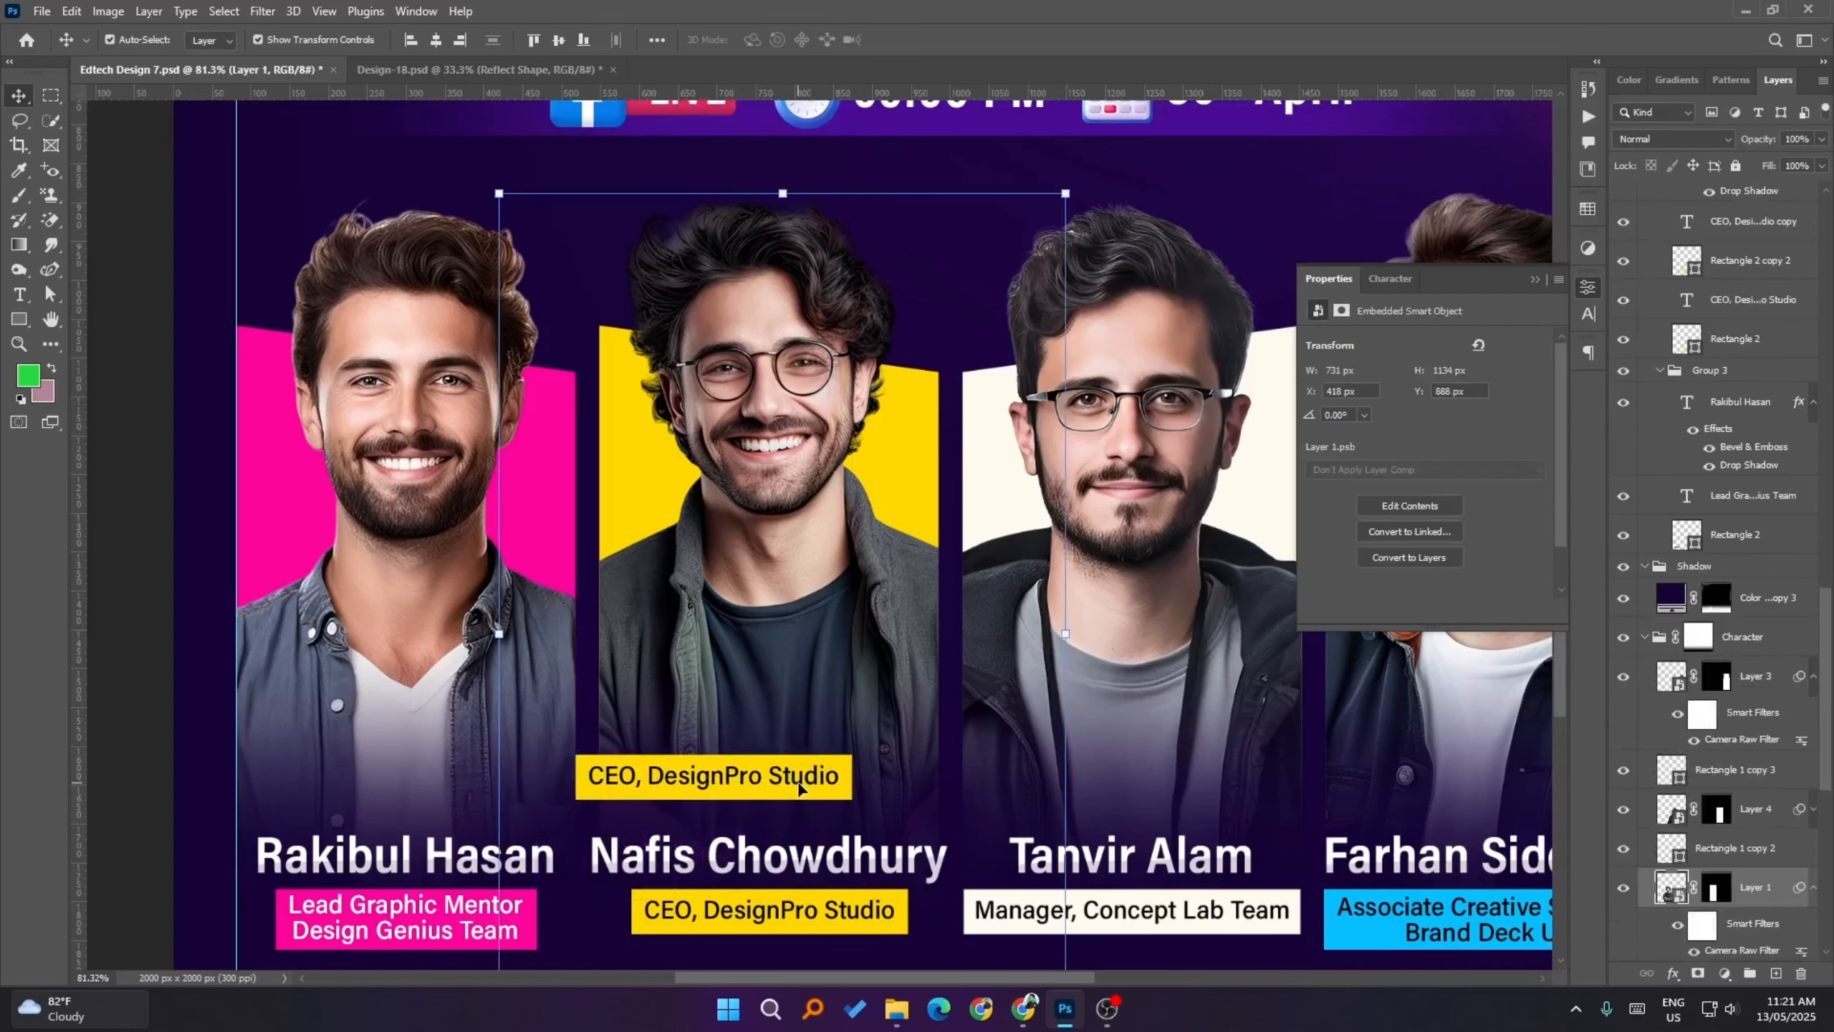
pyautogui.click(791, 774)
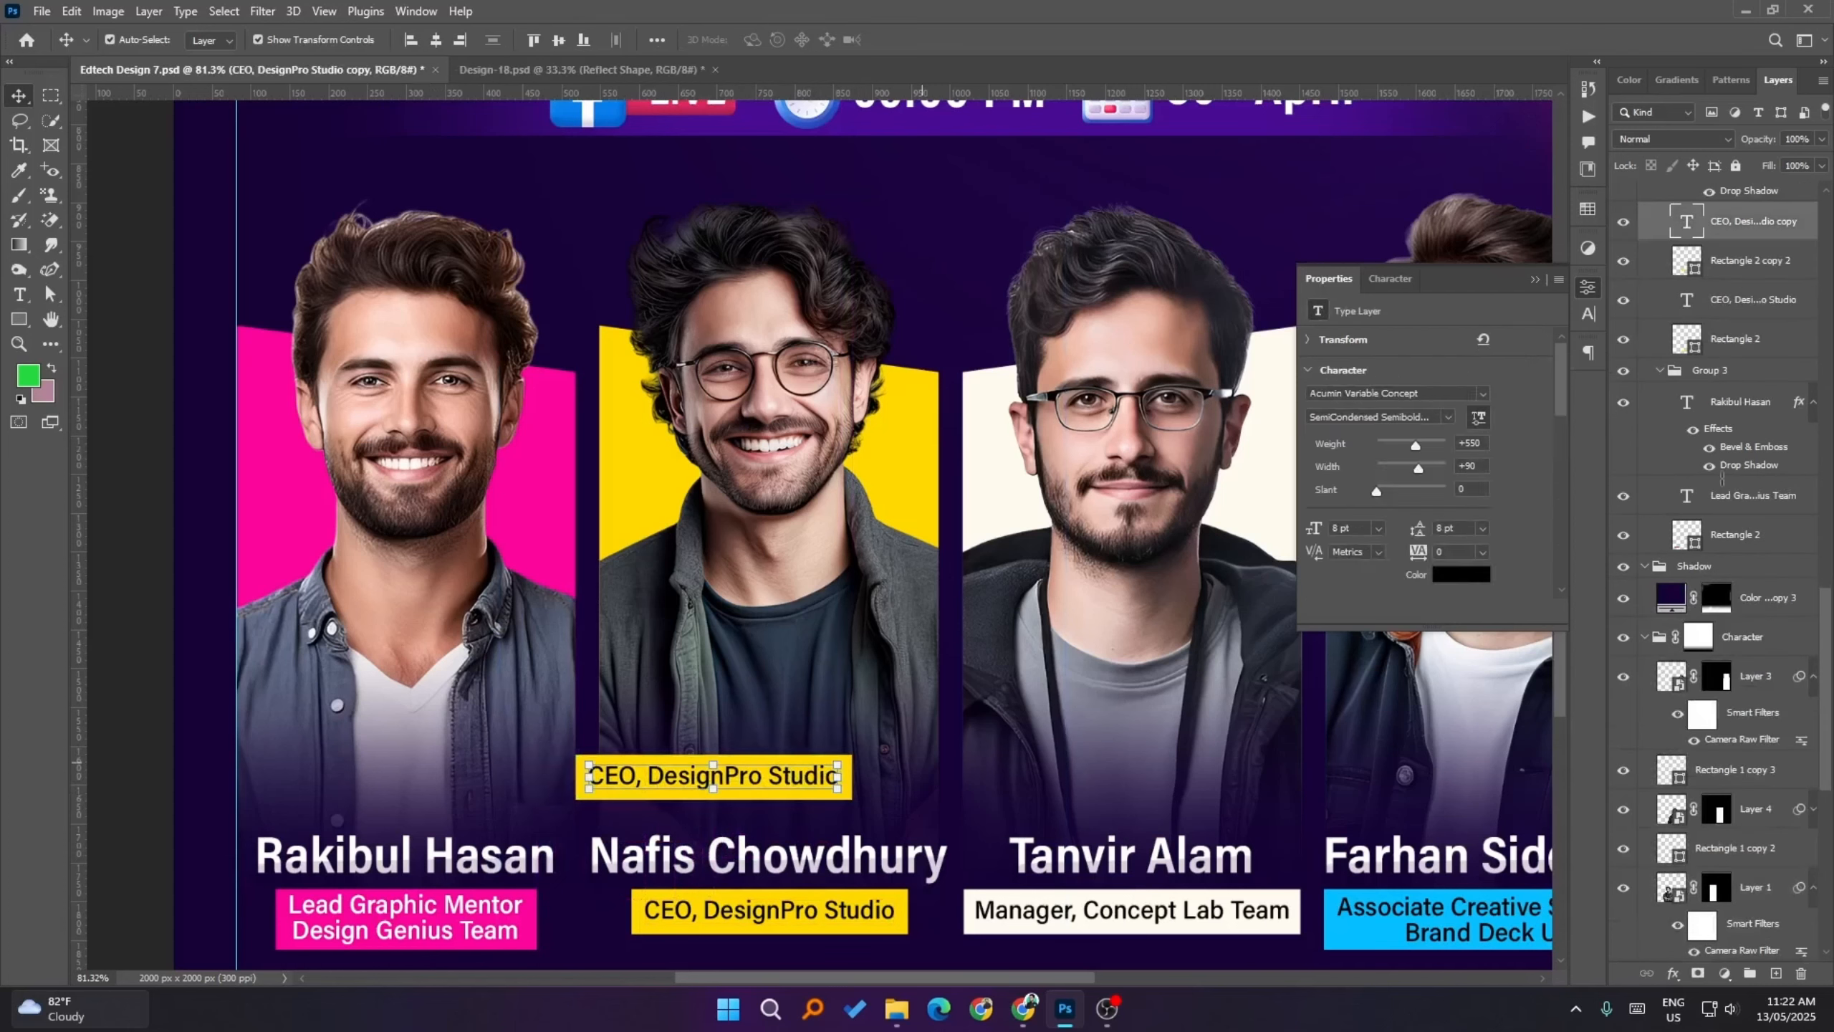
pyautogui.keyDown('shift'); pyautogui.click(1733, 261); pyautogui.keyUp('shift')
pyautogui.scroll(10, 1769, 578)
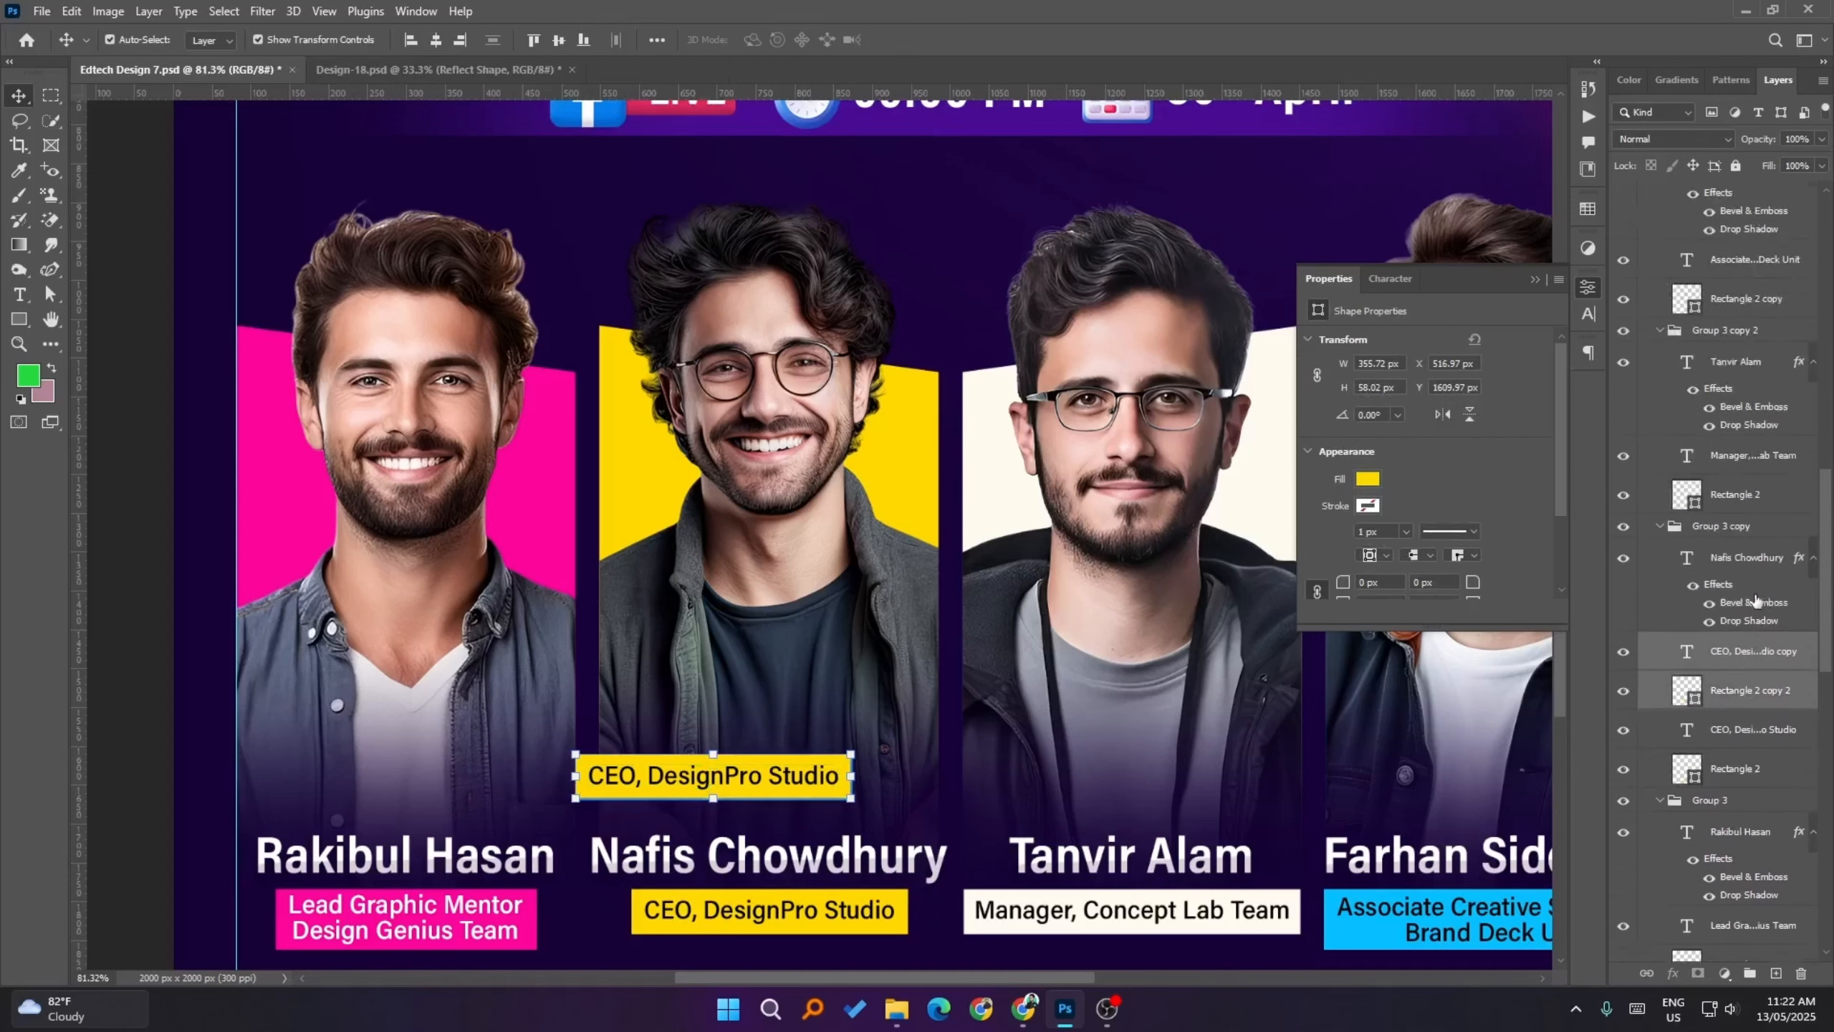
pyautogui.scroll(-10, 1786, 722)
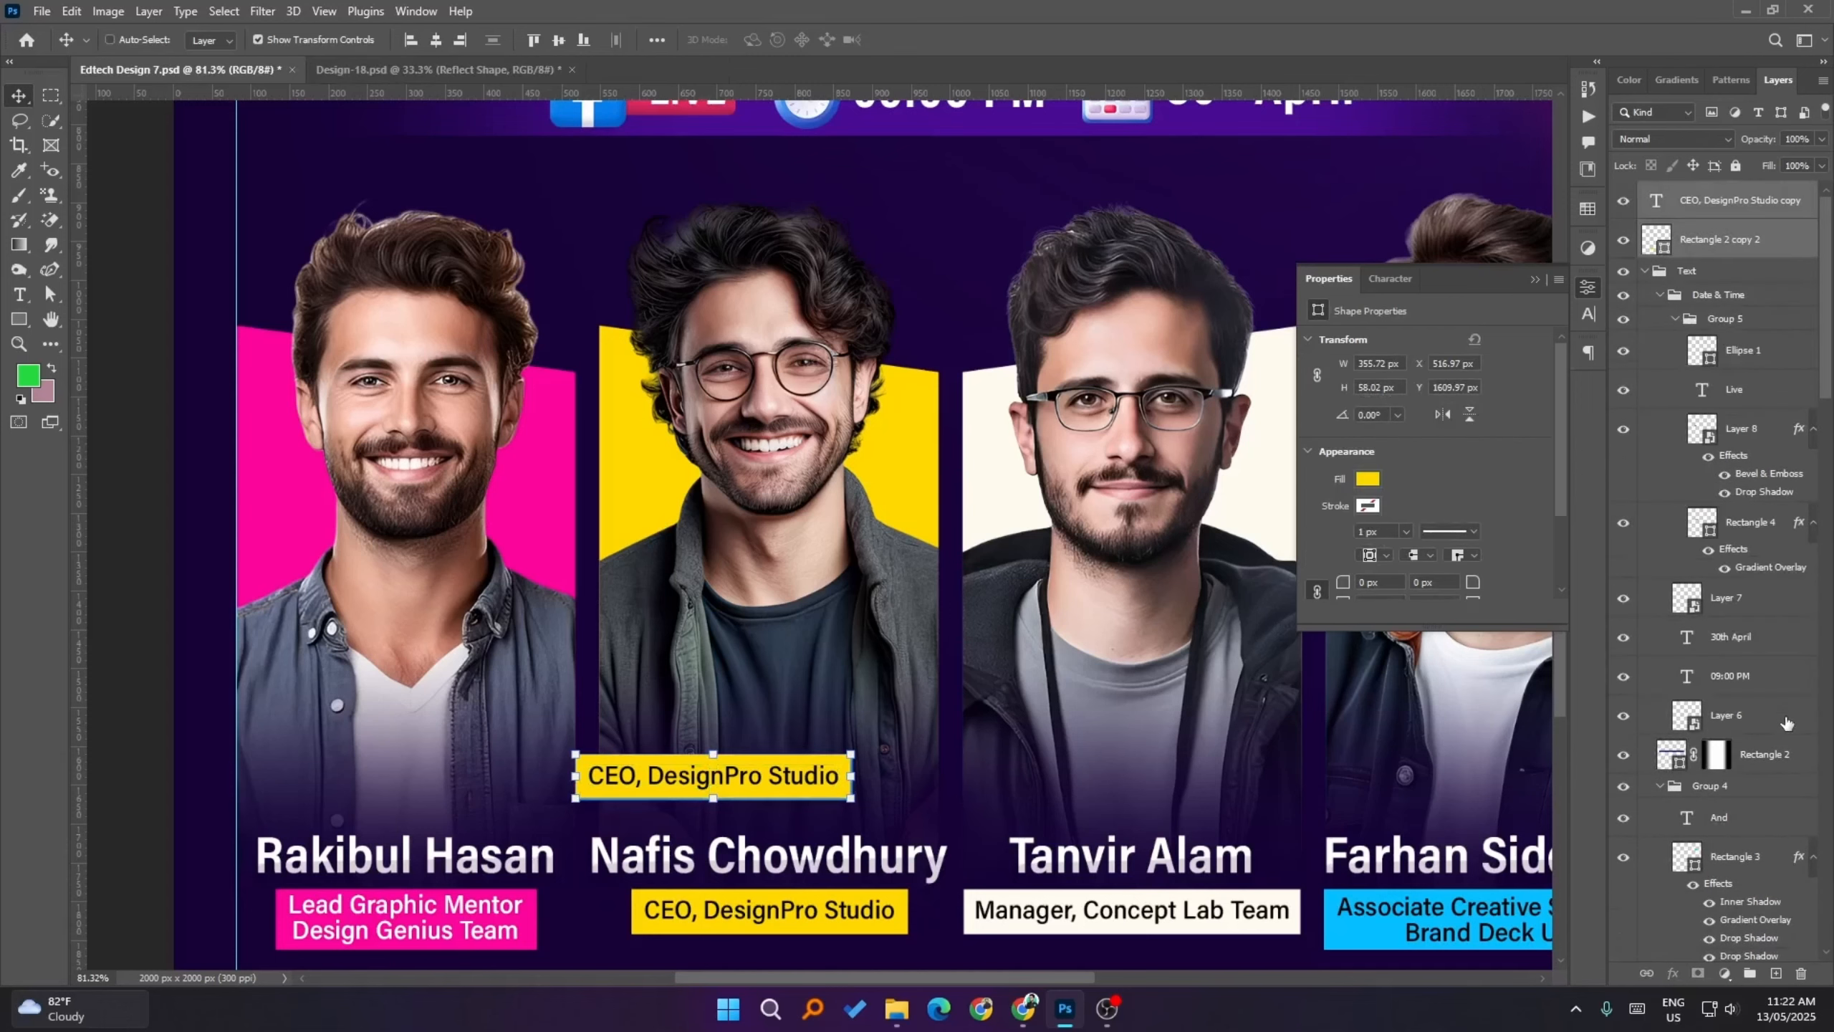
pyautogui.moveTo(1727, 238); pyautogui.dragTo(1711, 272)
# - Give the copied yellow box a 50 corner radius and centre the label text on it
pyautogui.click(854, 760)
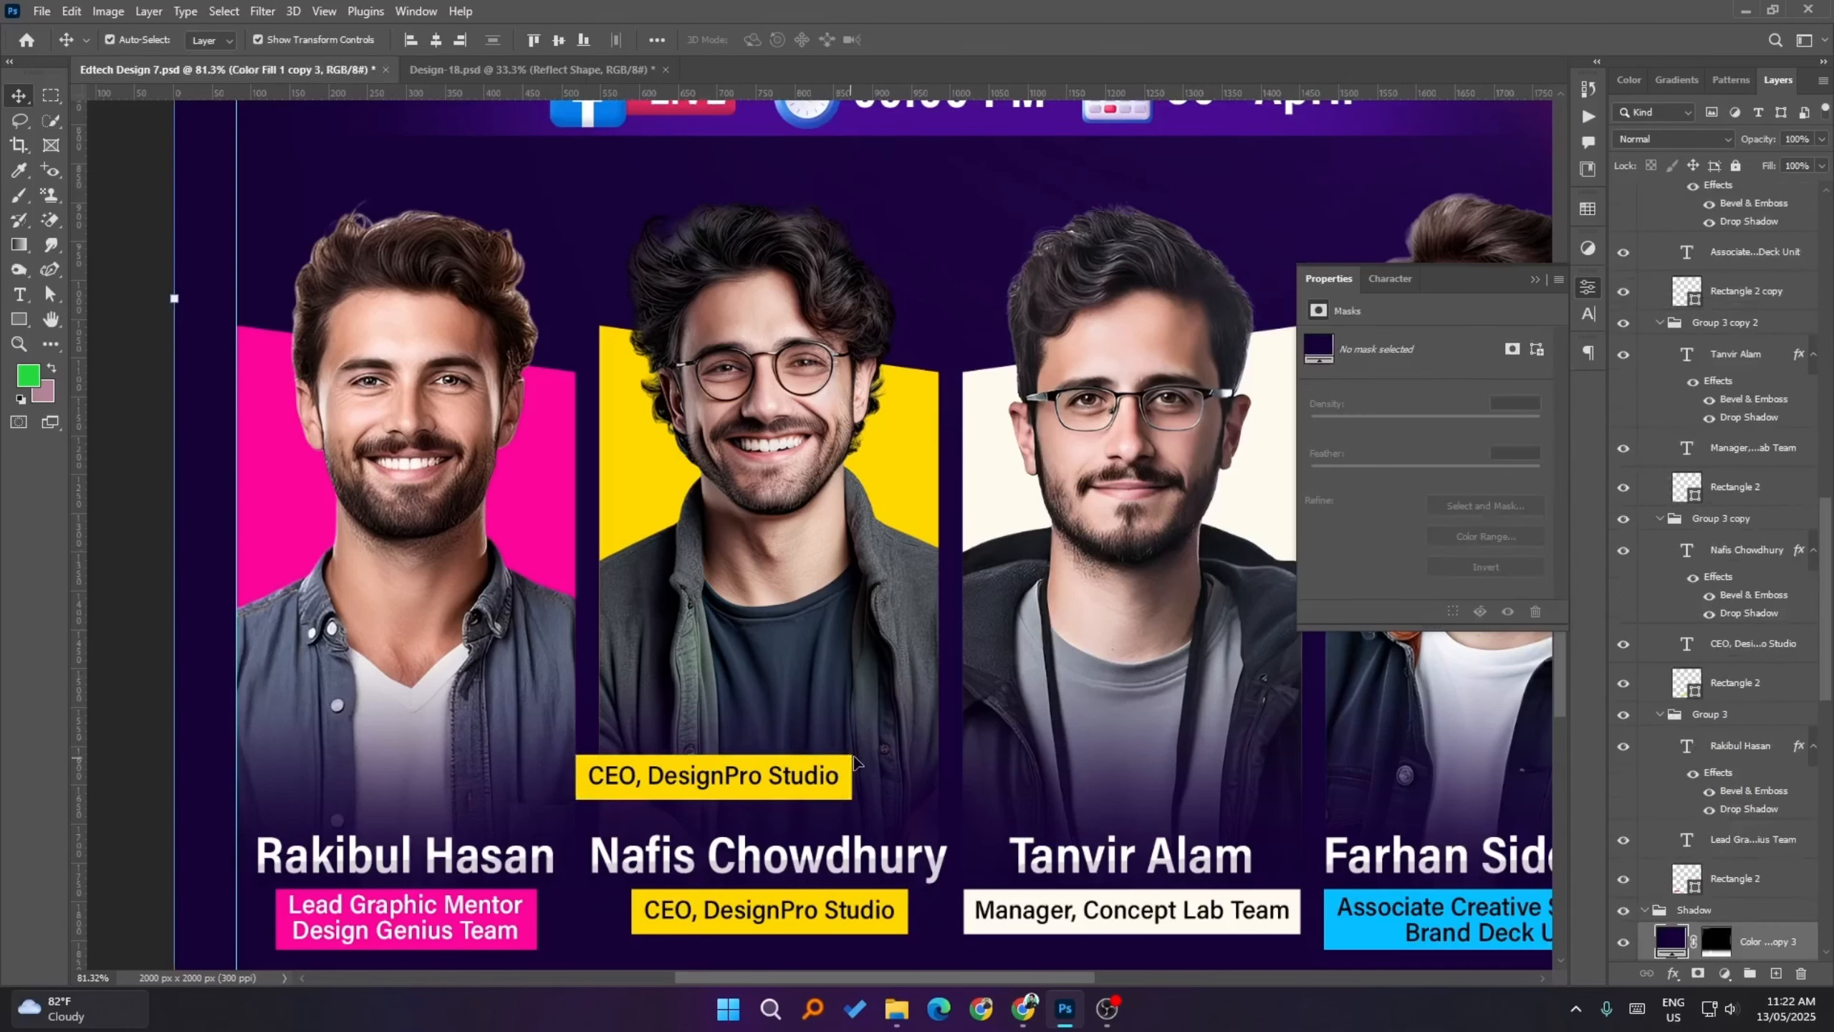
pyautogui.click(847, 766)
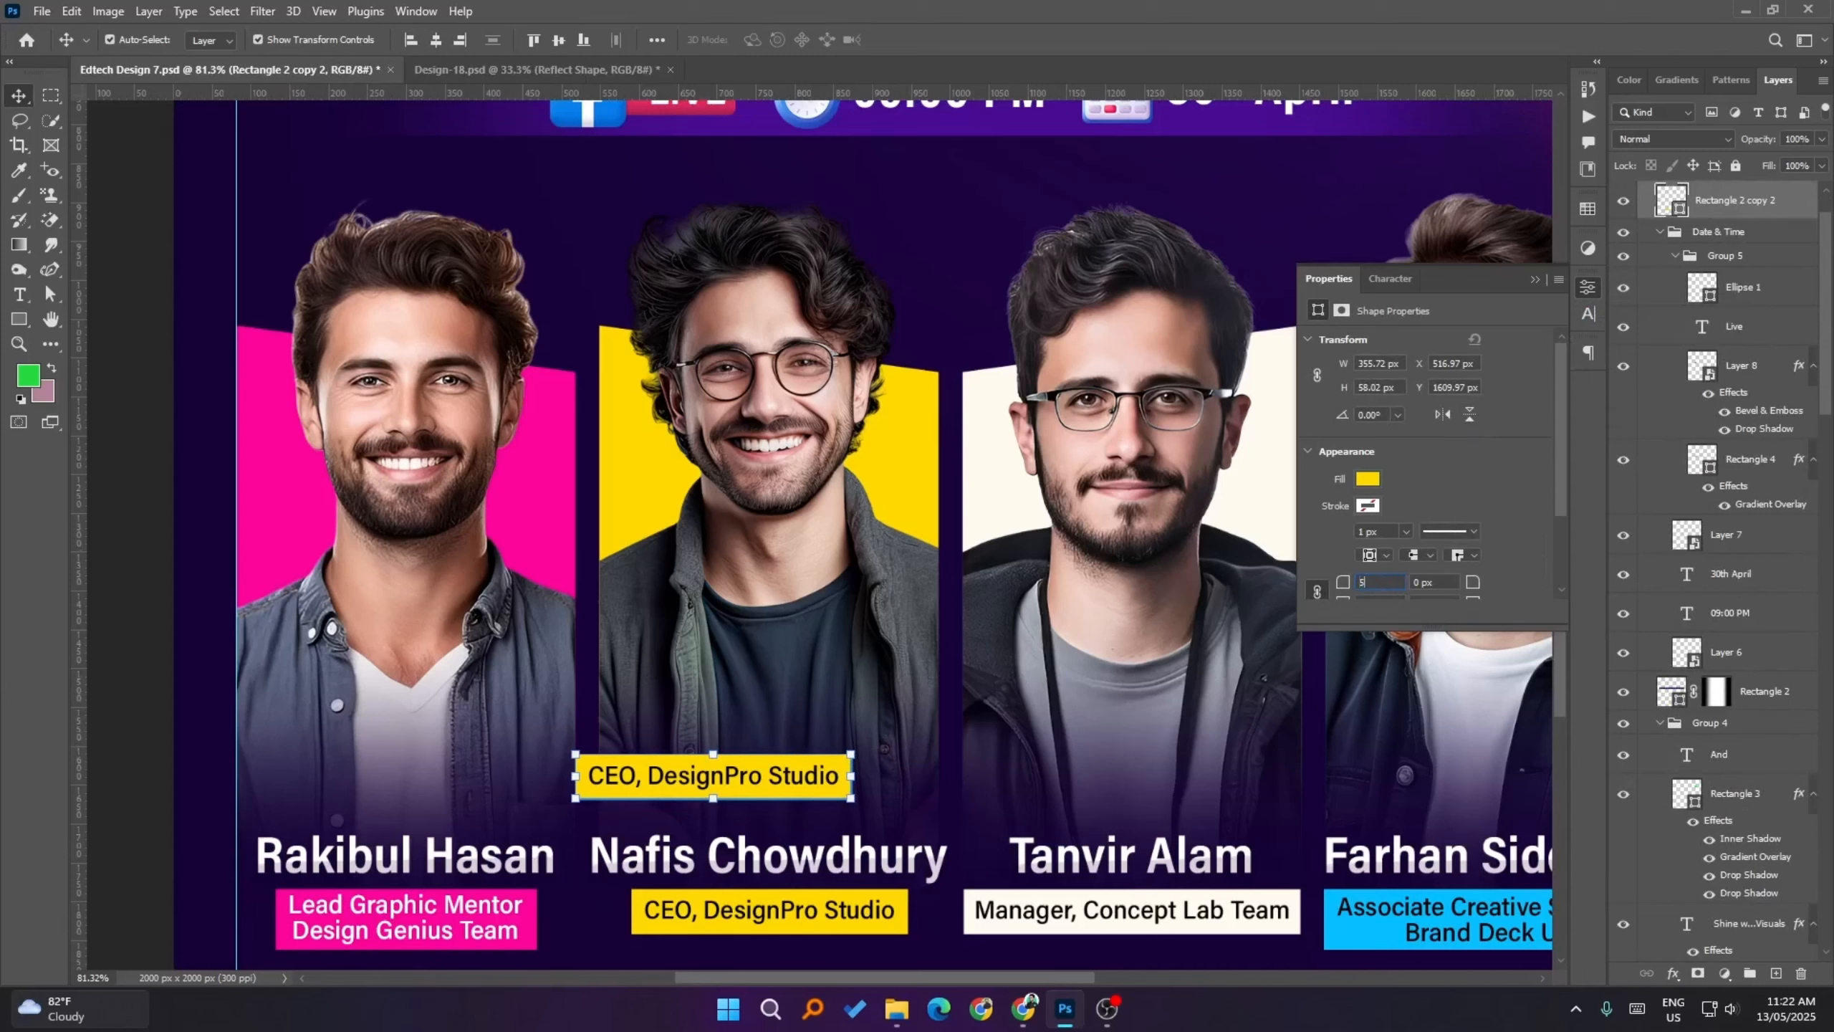
pyautogui.write('50')
pyautogui.press('Return')
pyautogui.click(864, 912)
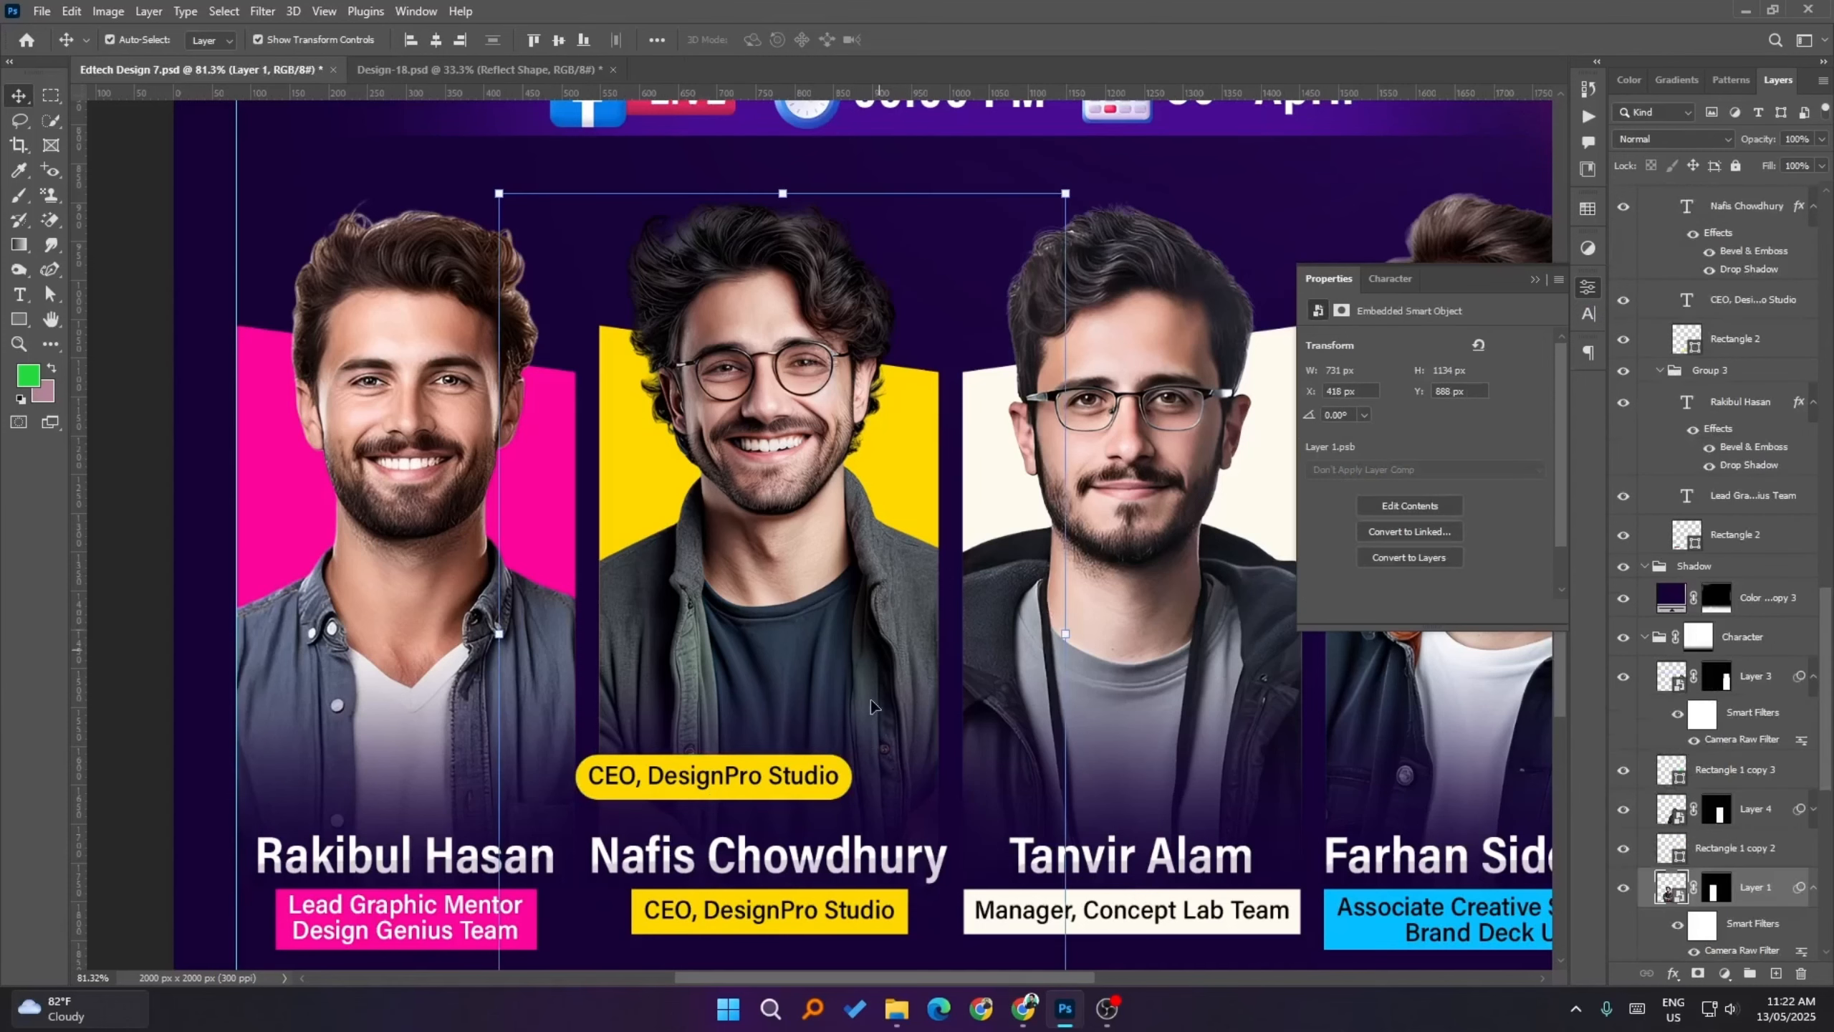
pyautogui.moveTo(864, 912); pyautogui.dragTo(808, 780)
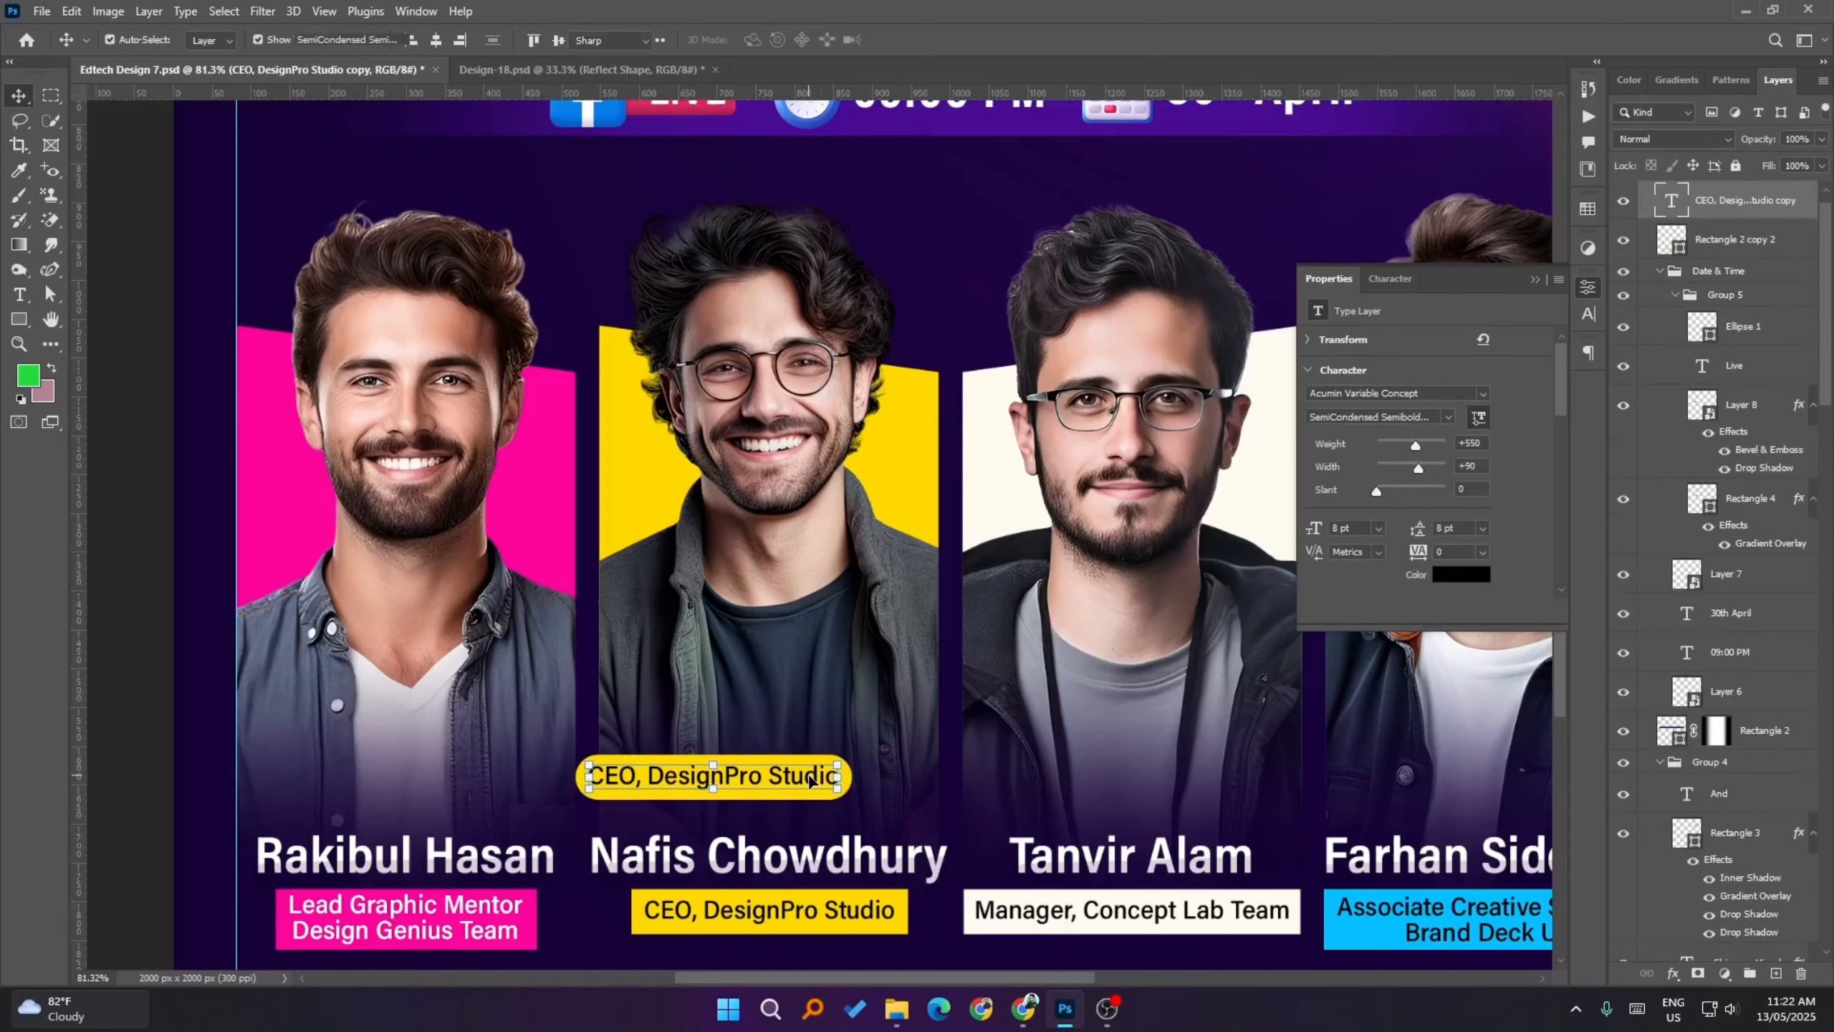
# - Change the copied badge text to 'Host'
pyautogui.doubleClick(806, 772)
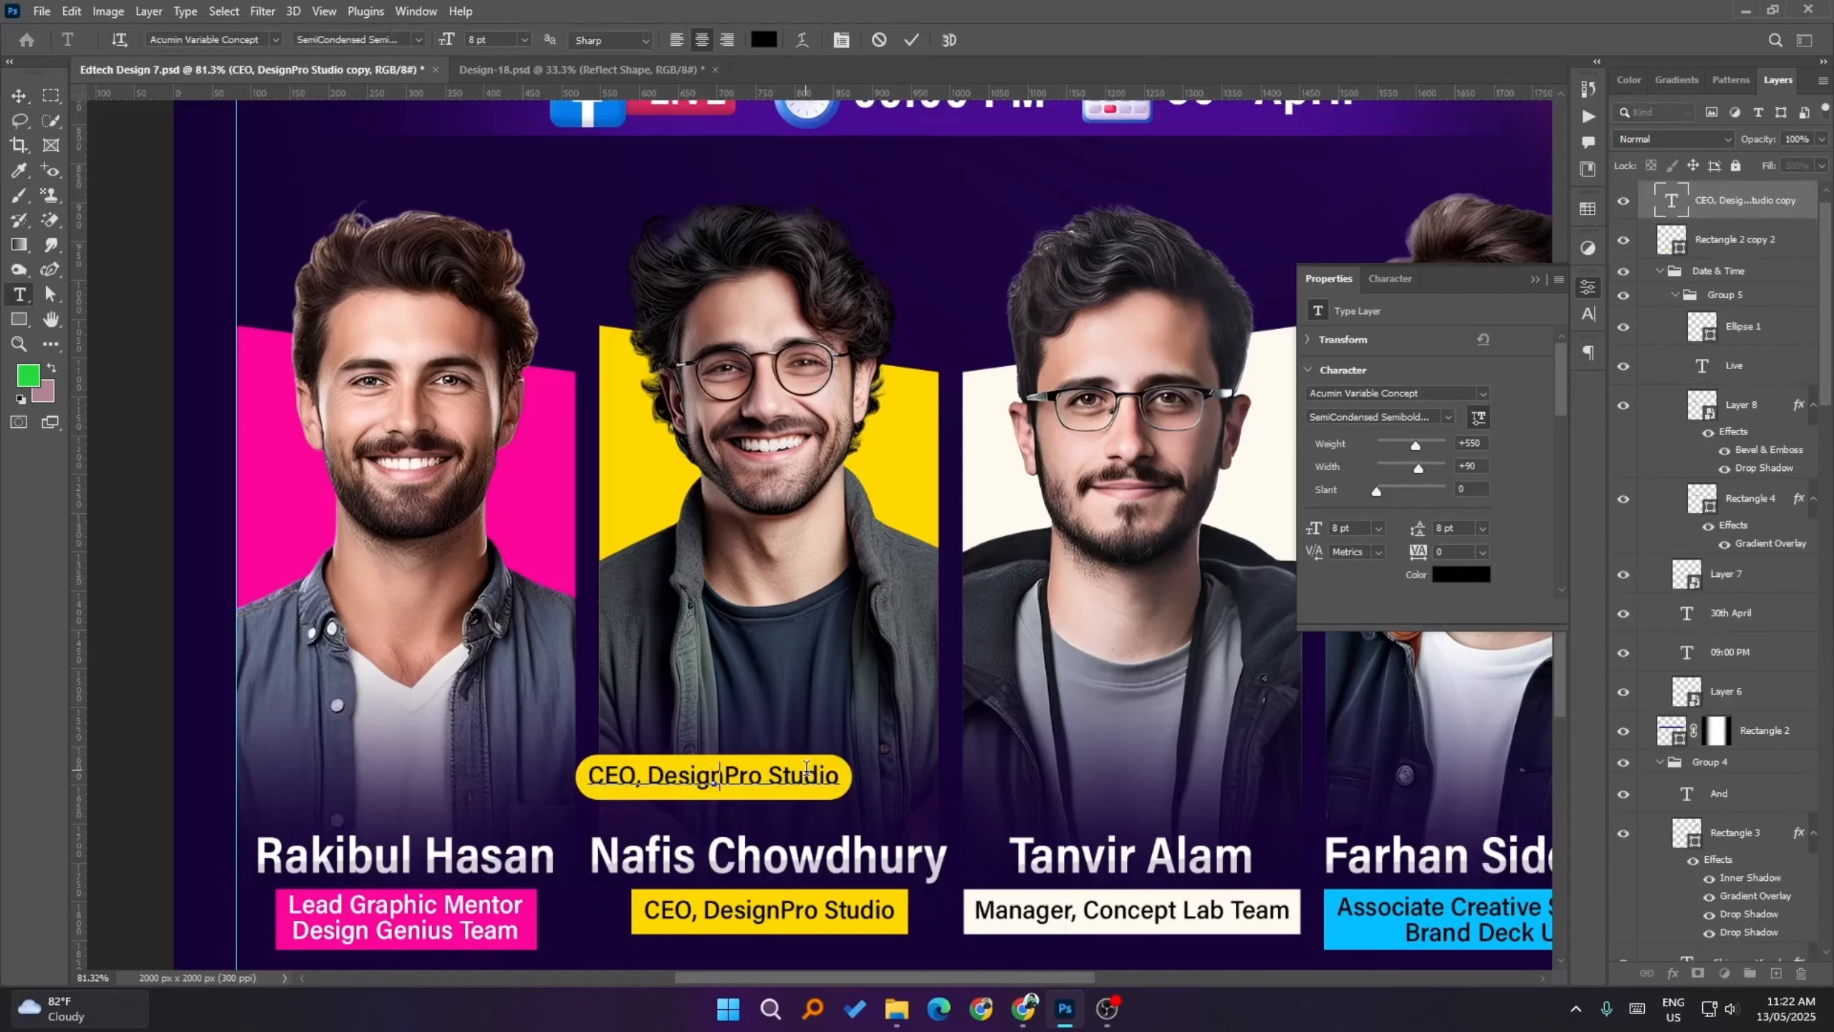
pyautogui.write('LH')
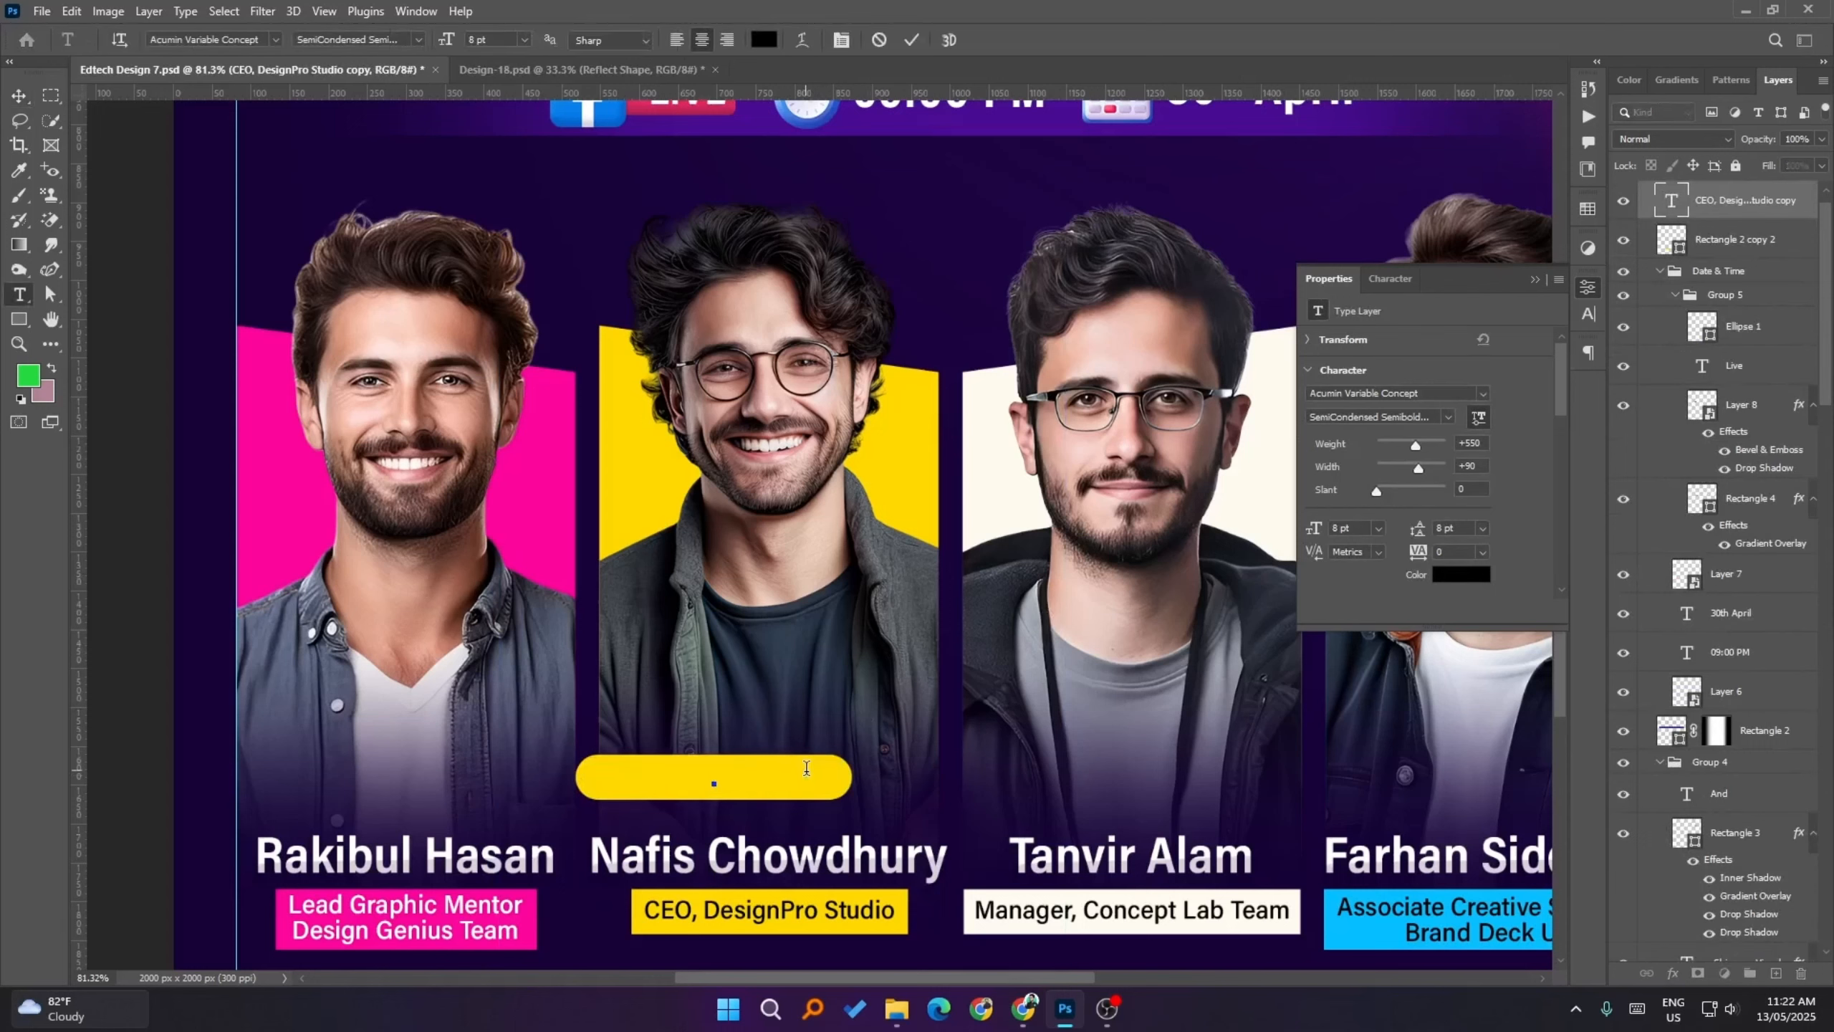
pyautogui.press('BackSpace')
pyautogui.write('Host')
pyautogui.click(912, 39)
pyautogui.press('v')
# - Set the Host label to 10 pt and raise its weight to +650
pyautogui.click(1351, 528)
pyautogui.press('Up')
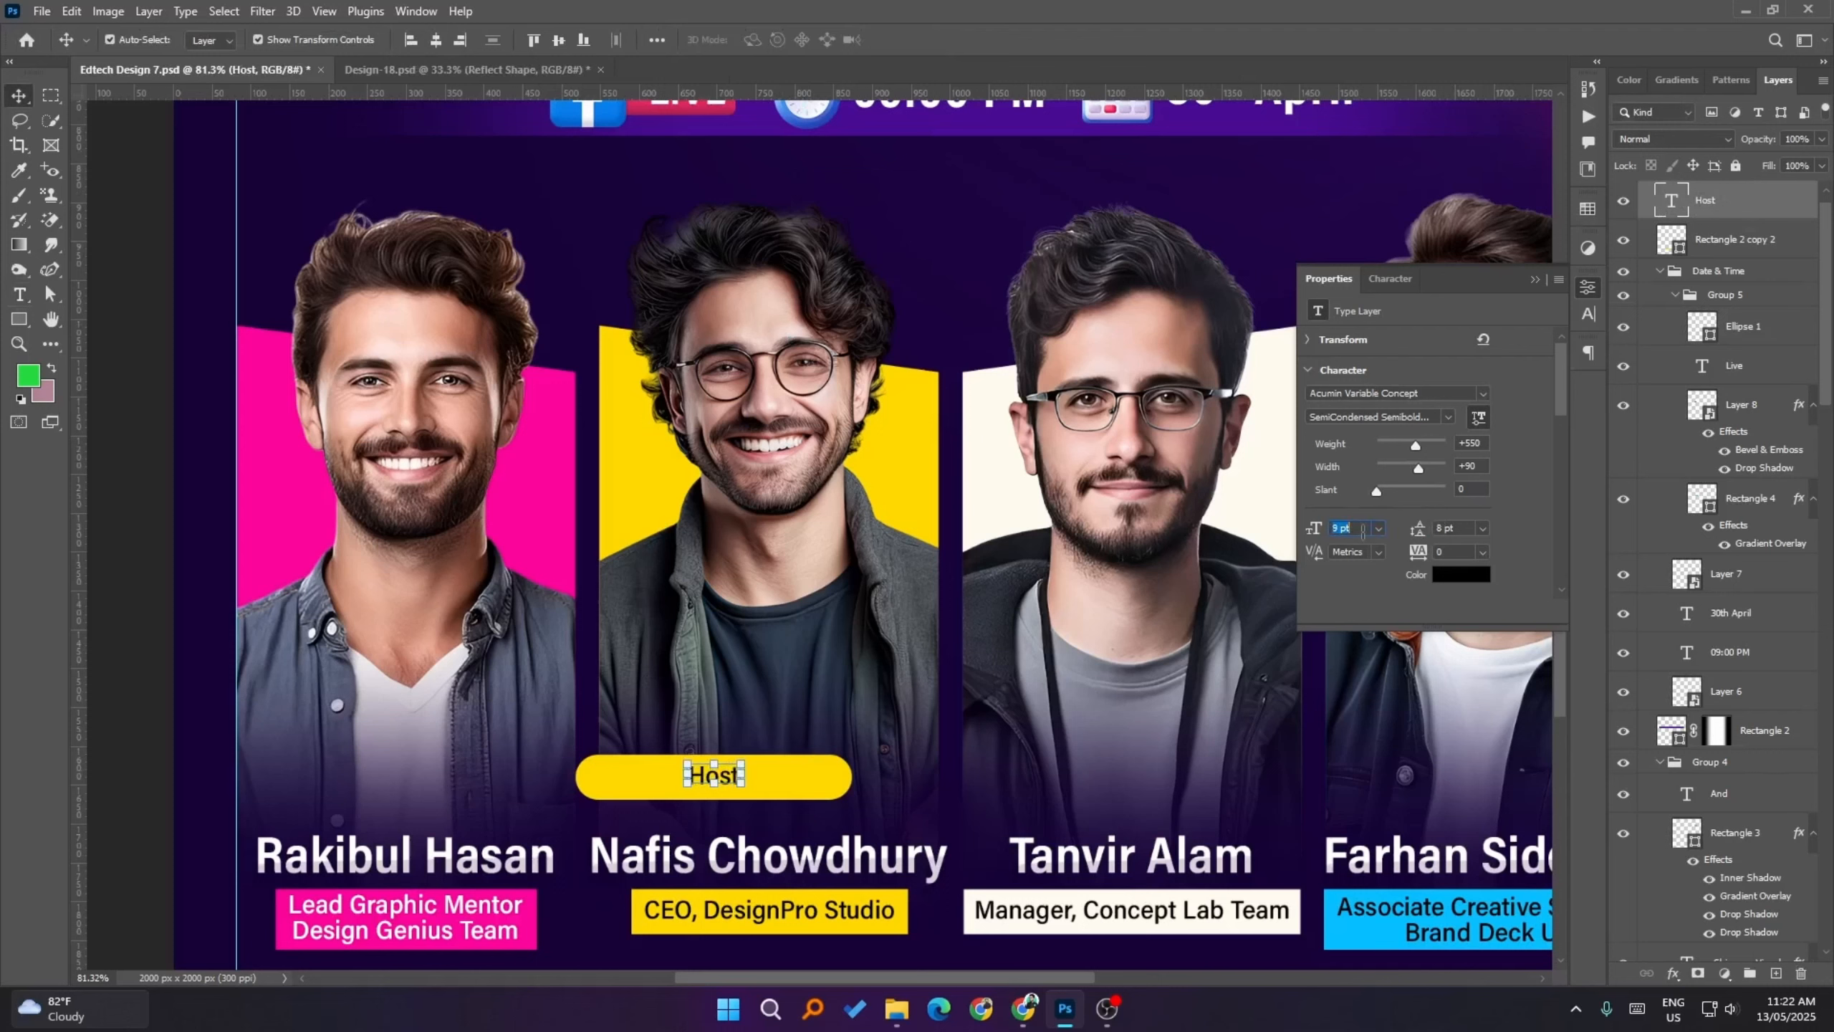
pyautogui.press('Up')
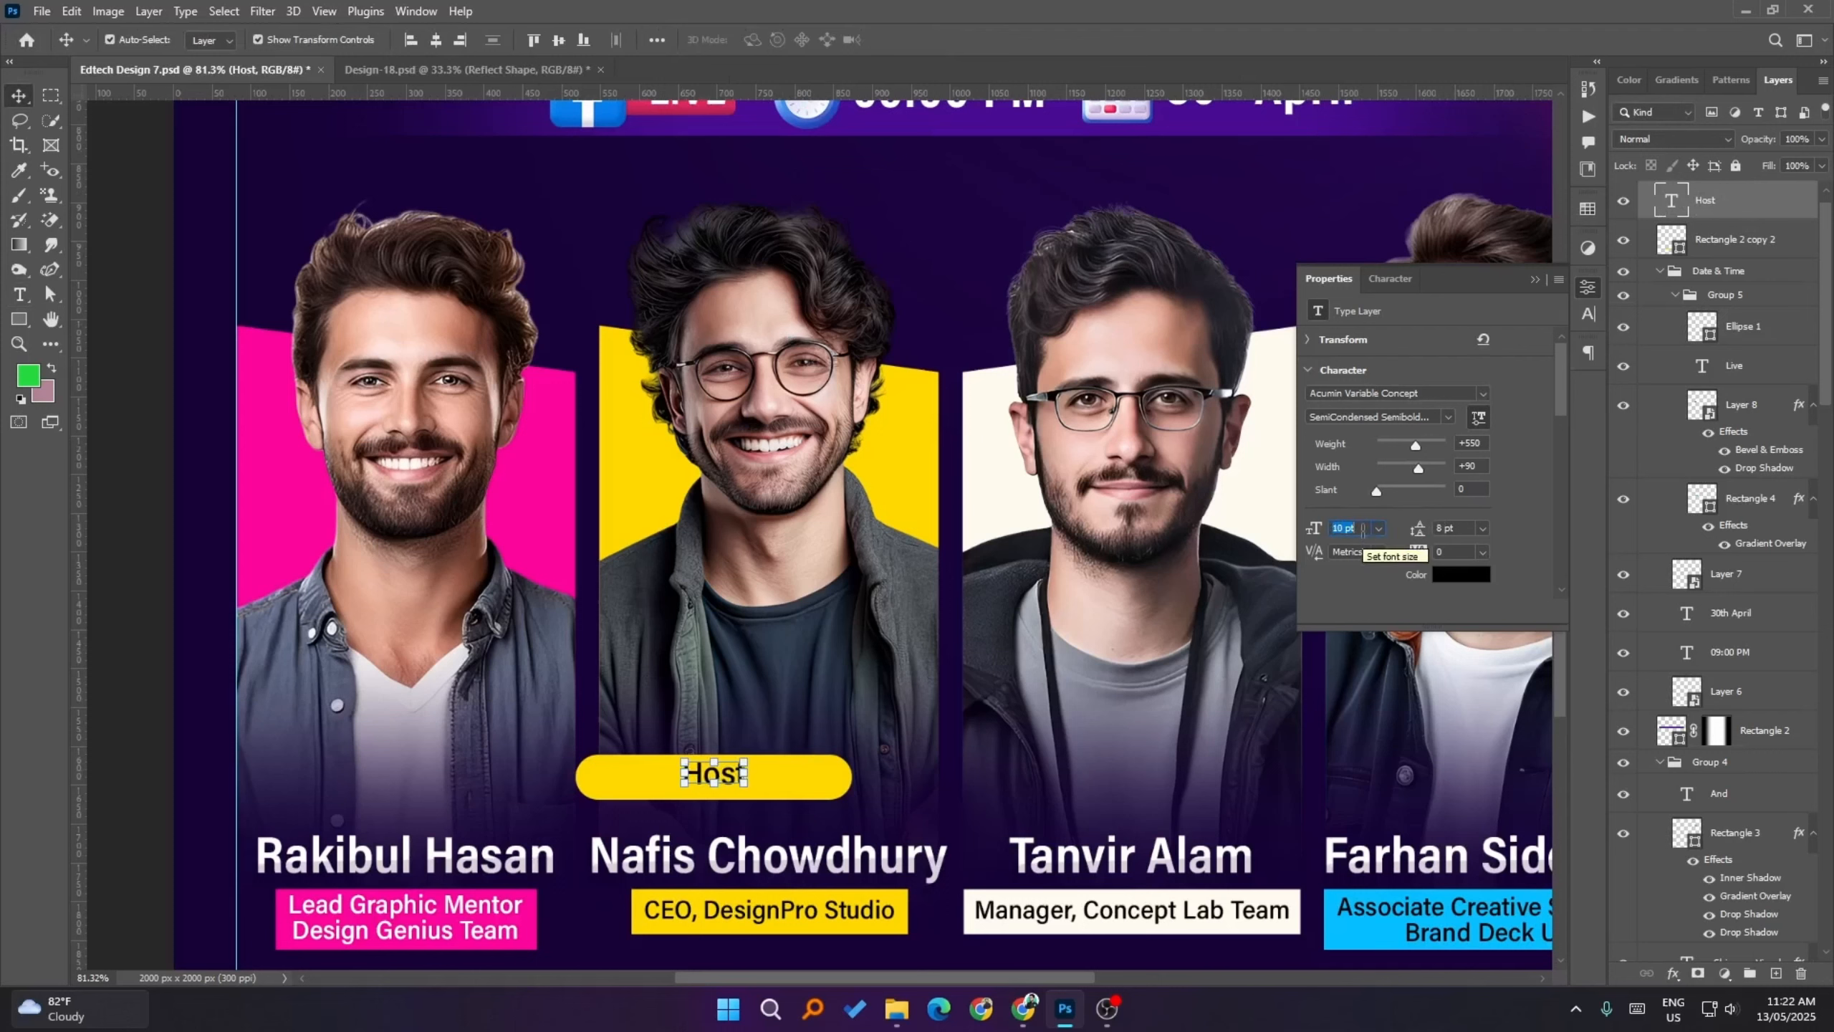
pyautogui.click(1445, 443)
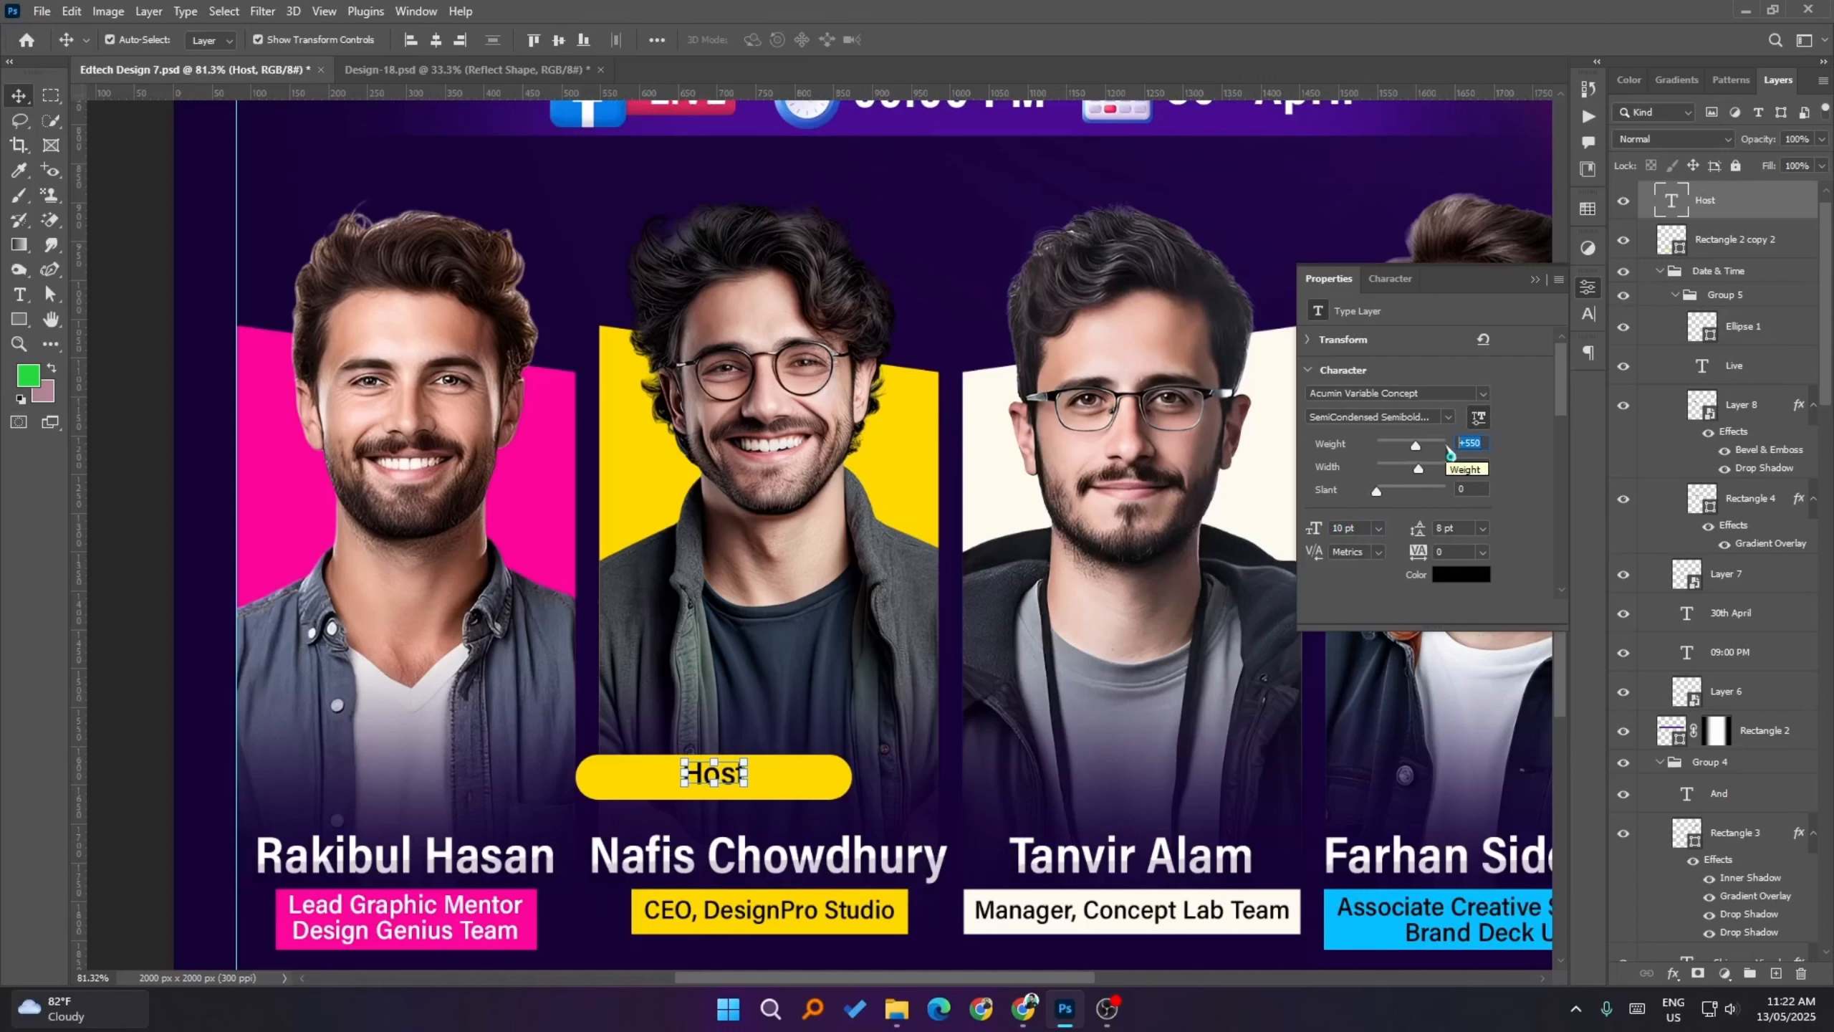
pyautogui.write('6')
# - Vertically centre the Host text on the yellow pill using the pill's outline selection
pyautogui.click(799, 705)
pyautogui.click(721, 769)
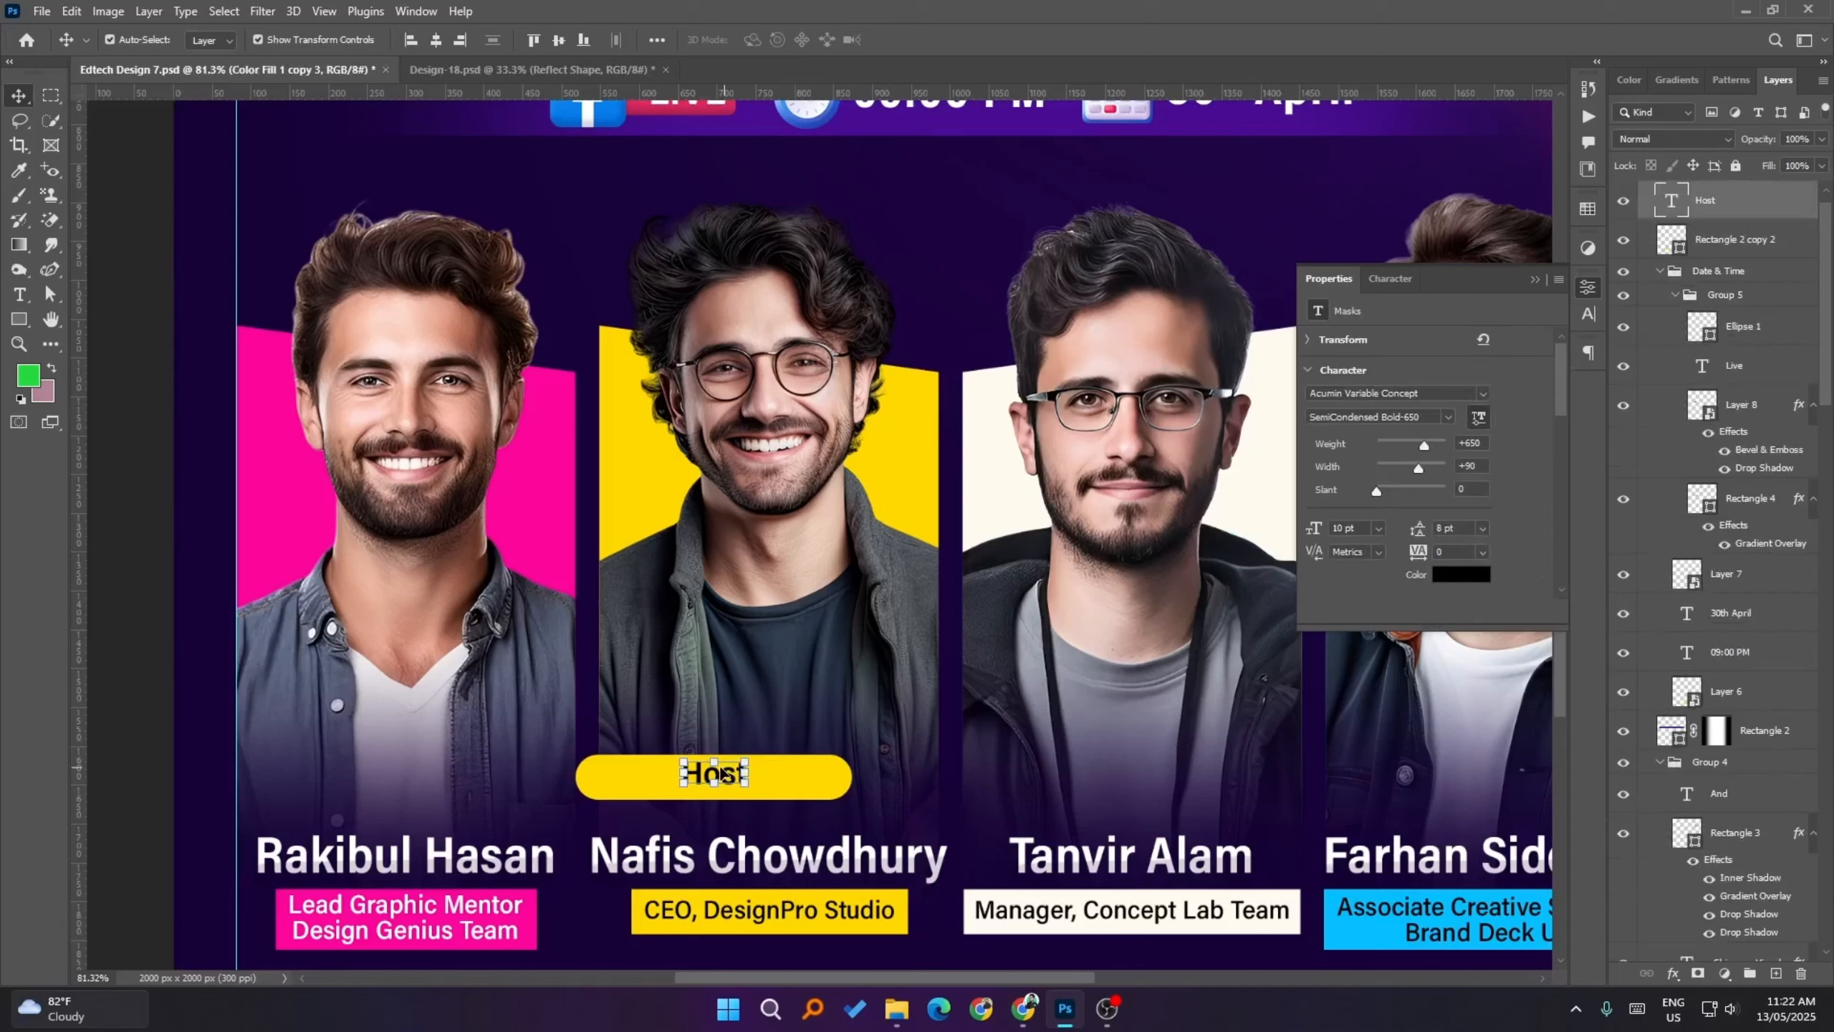
pyautogui.keyDown('ctrl'); pyautogui.click(1666, 244); pyautogui.keyUp('ctrl')
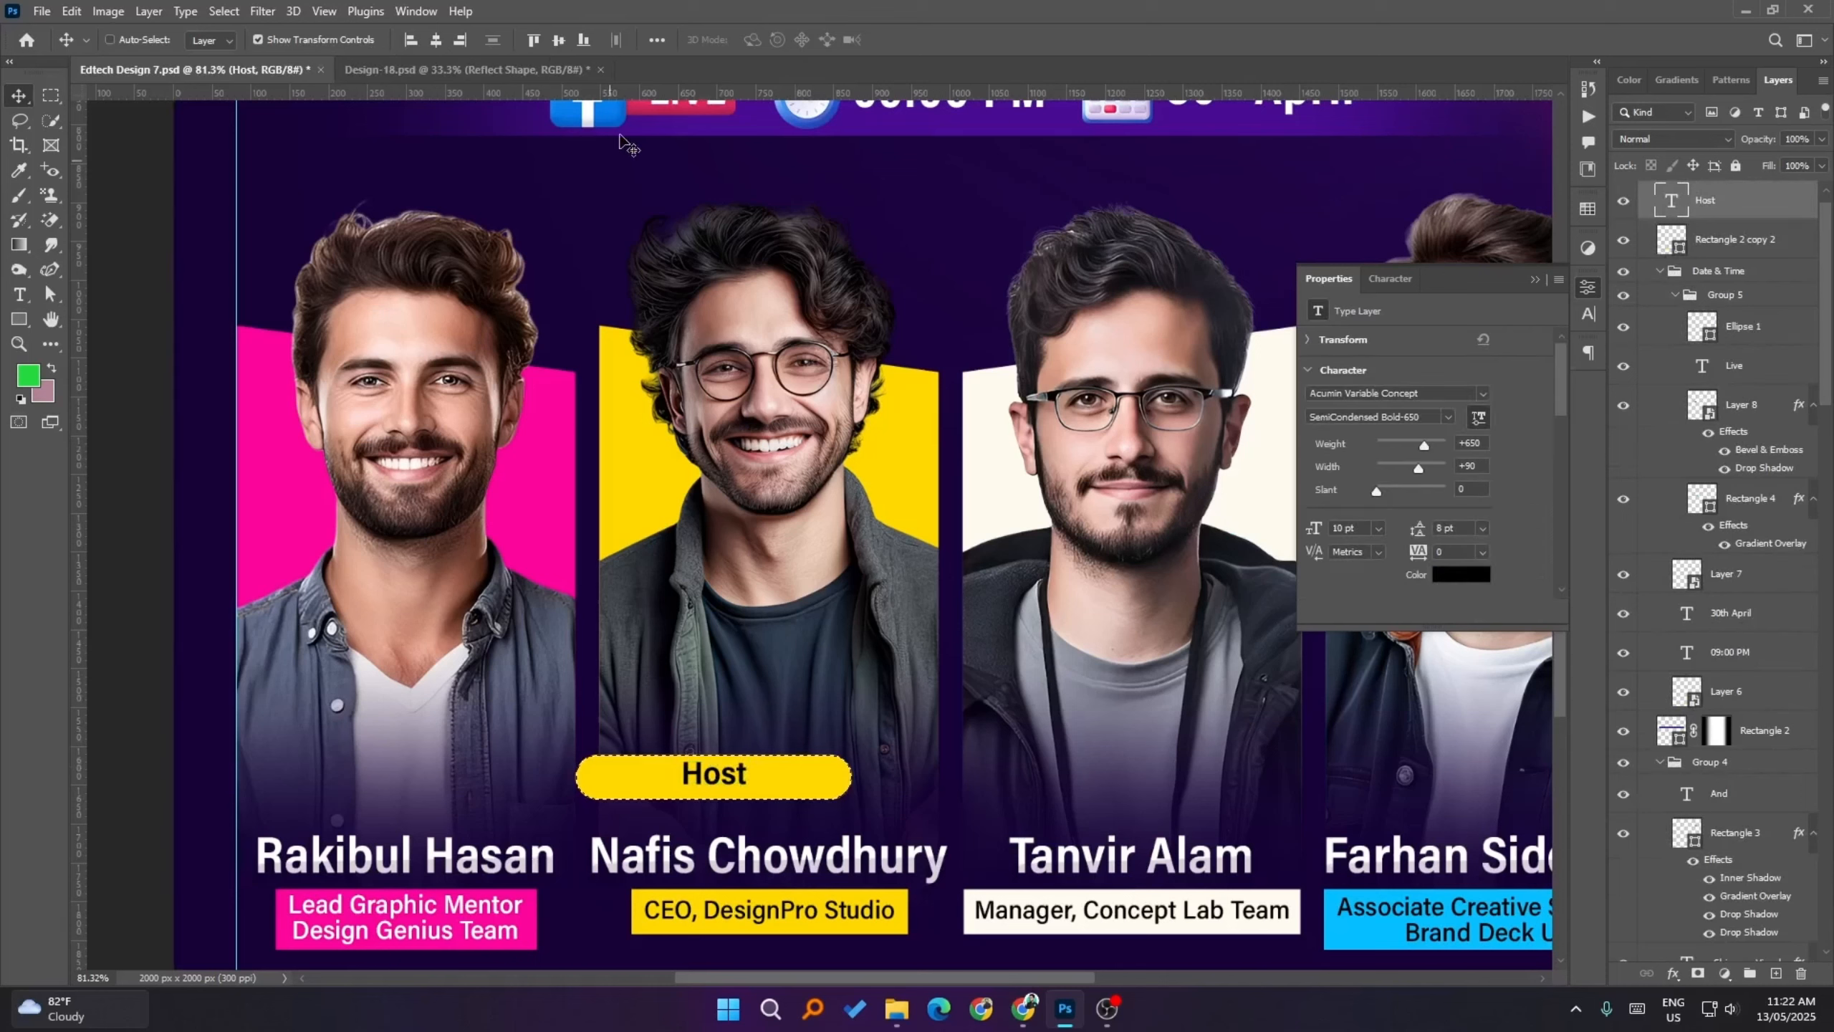
pyautogui.click(560, 40)
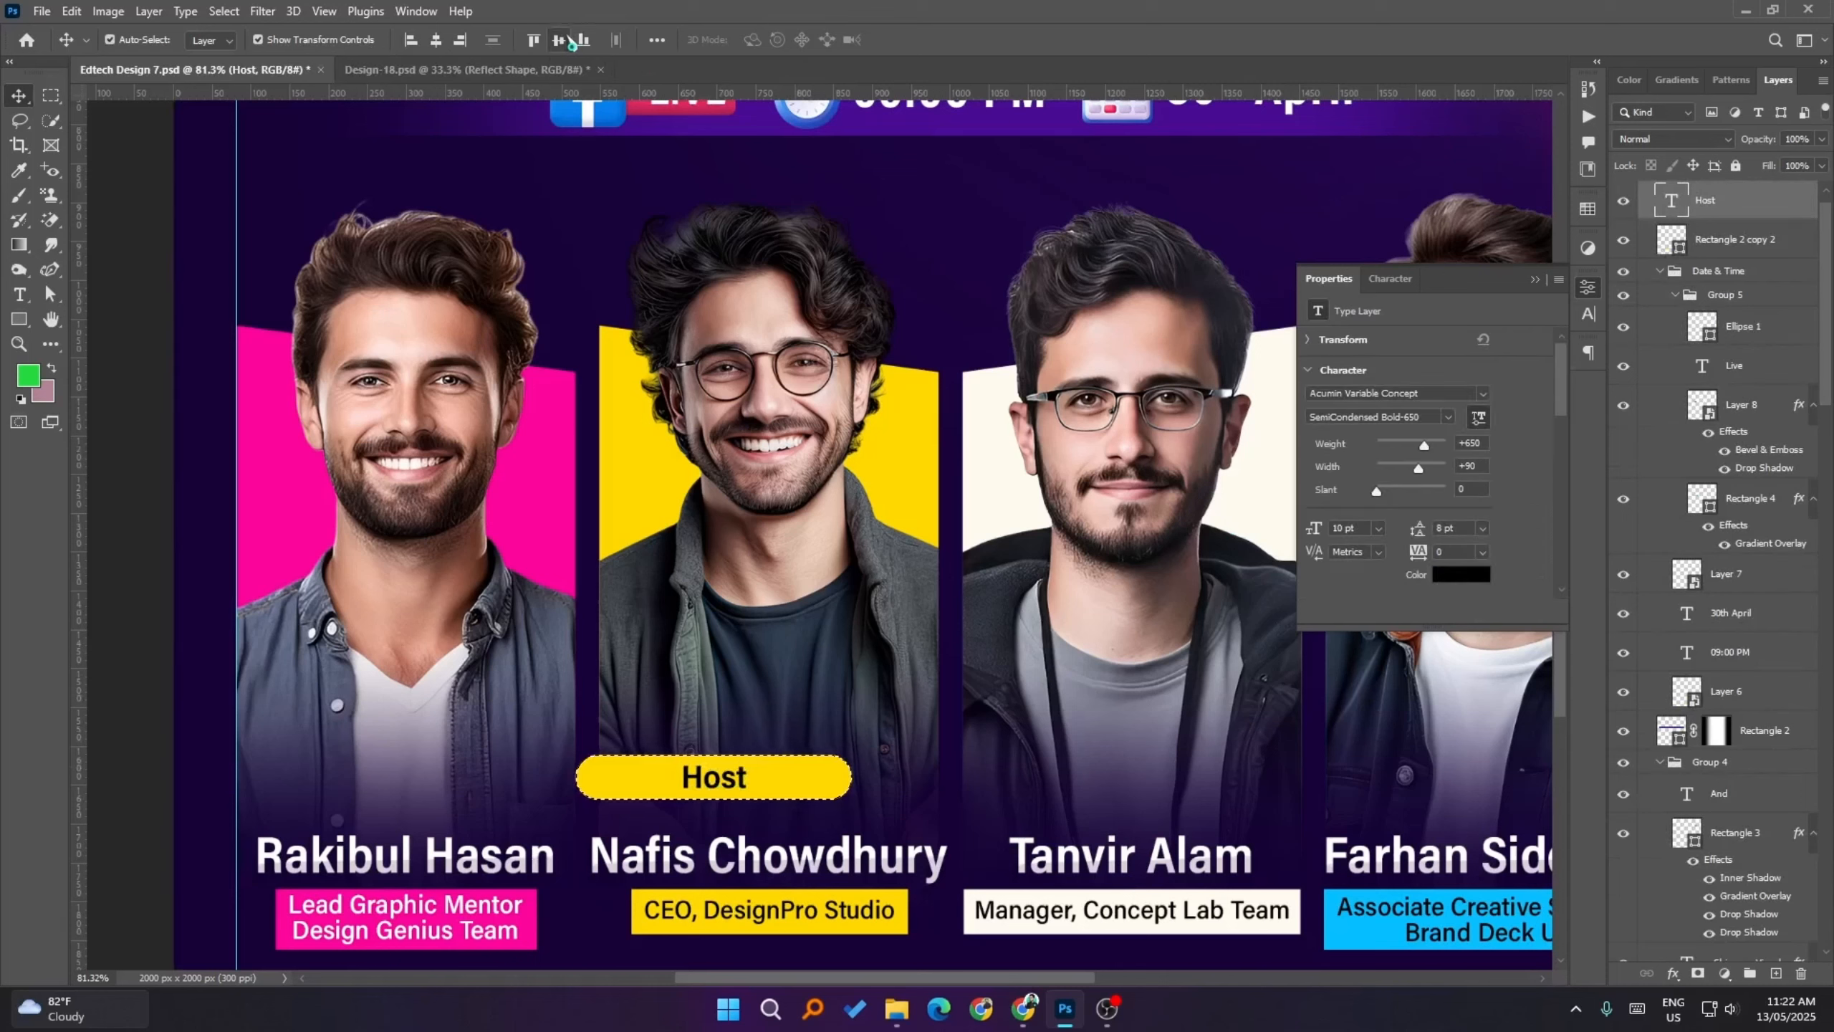
pyautogui.hotkey('ctrl', 'd')
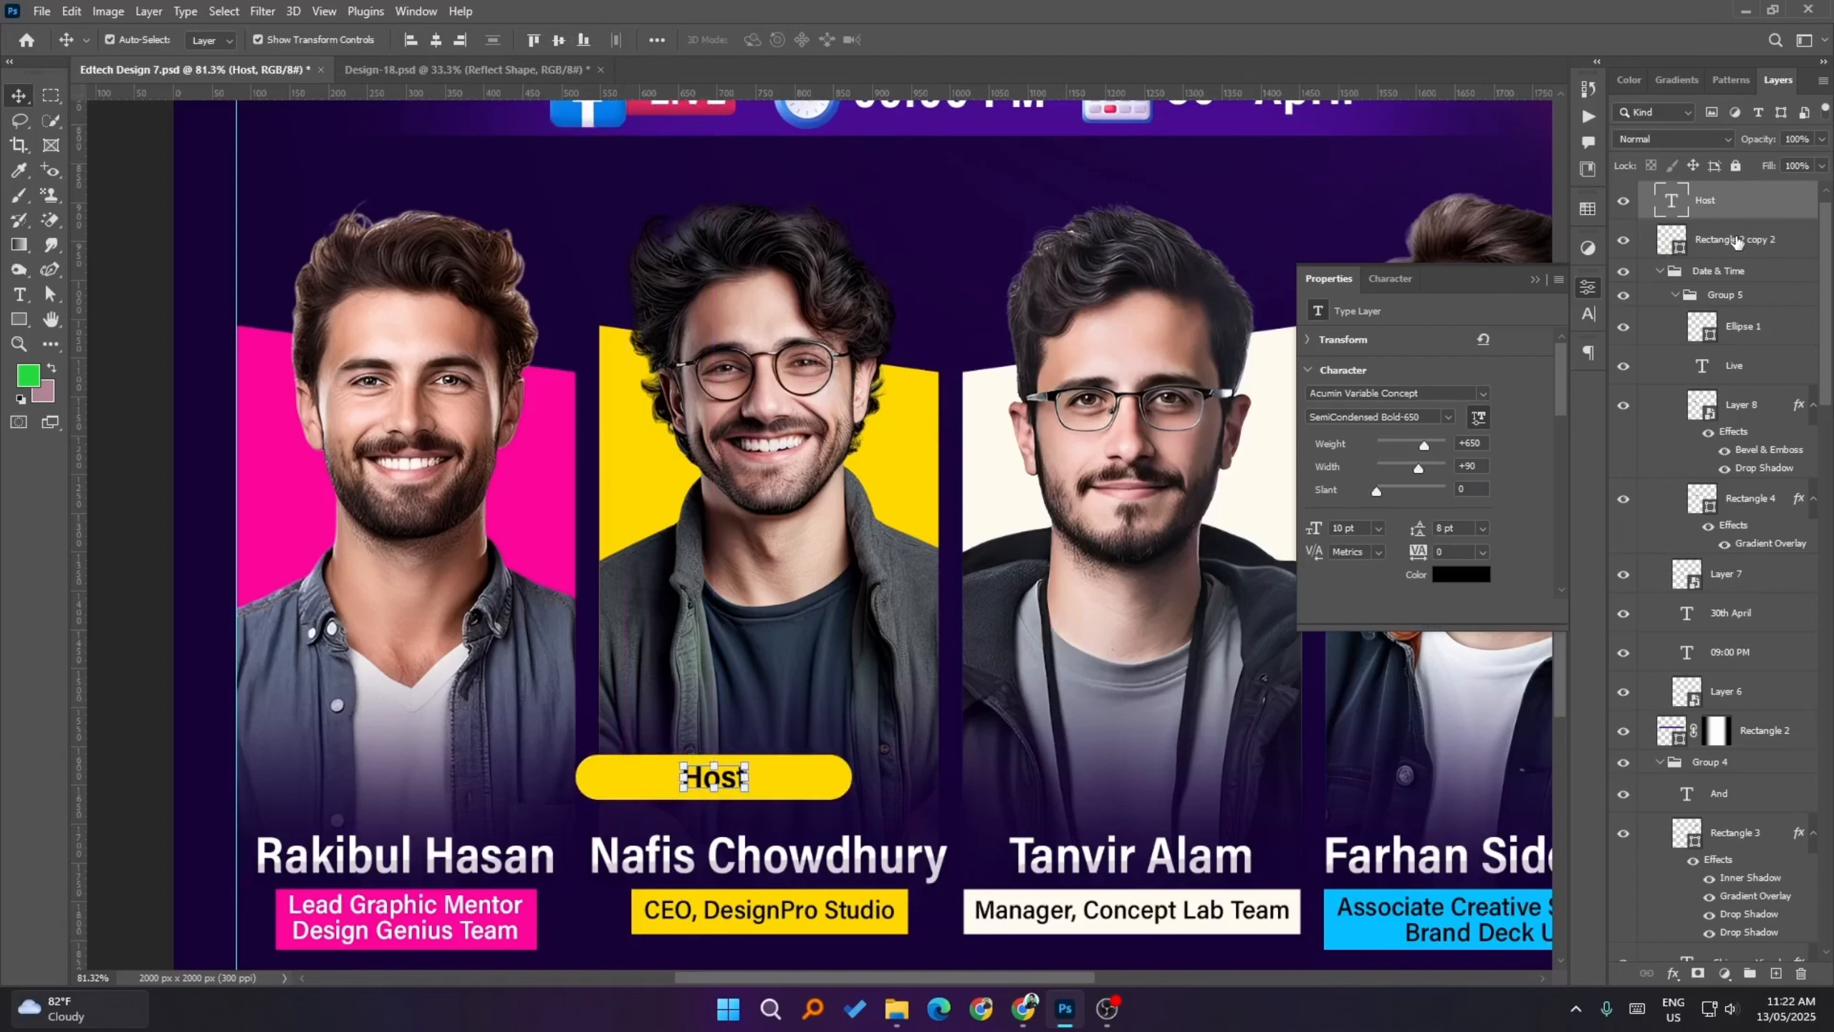
pyautogui.click(1736, 241)
# - Narrow the yellow Host pill by nudging its right and left anchors inward to about 145.72 px
pyautogui.press('a')
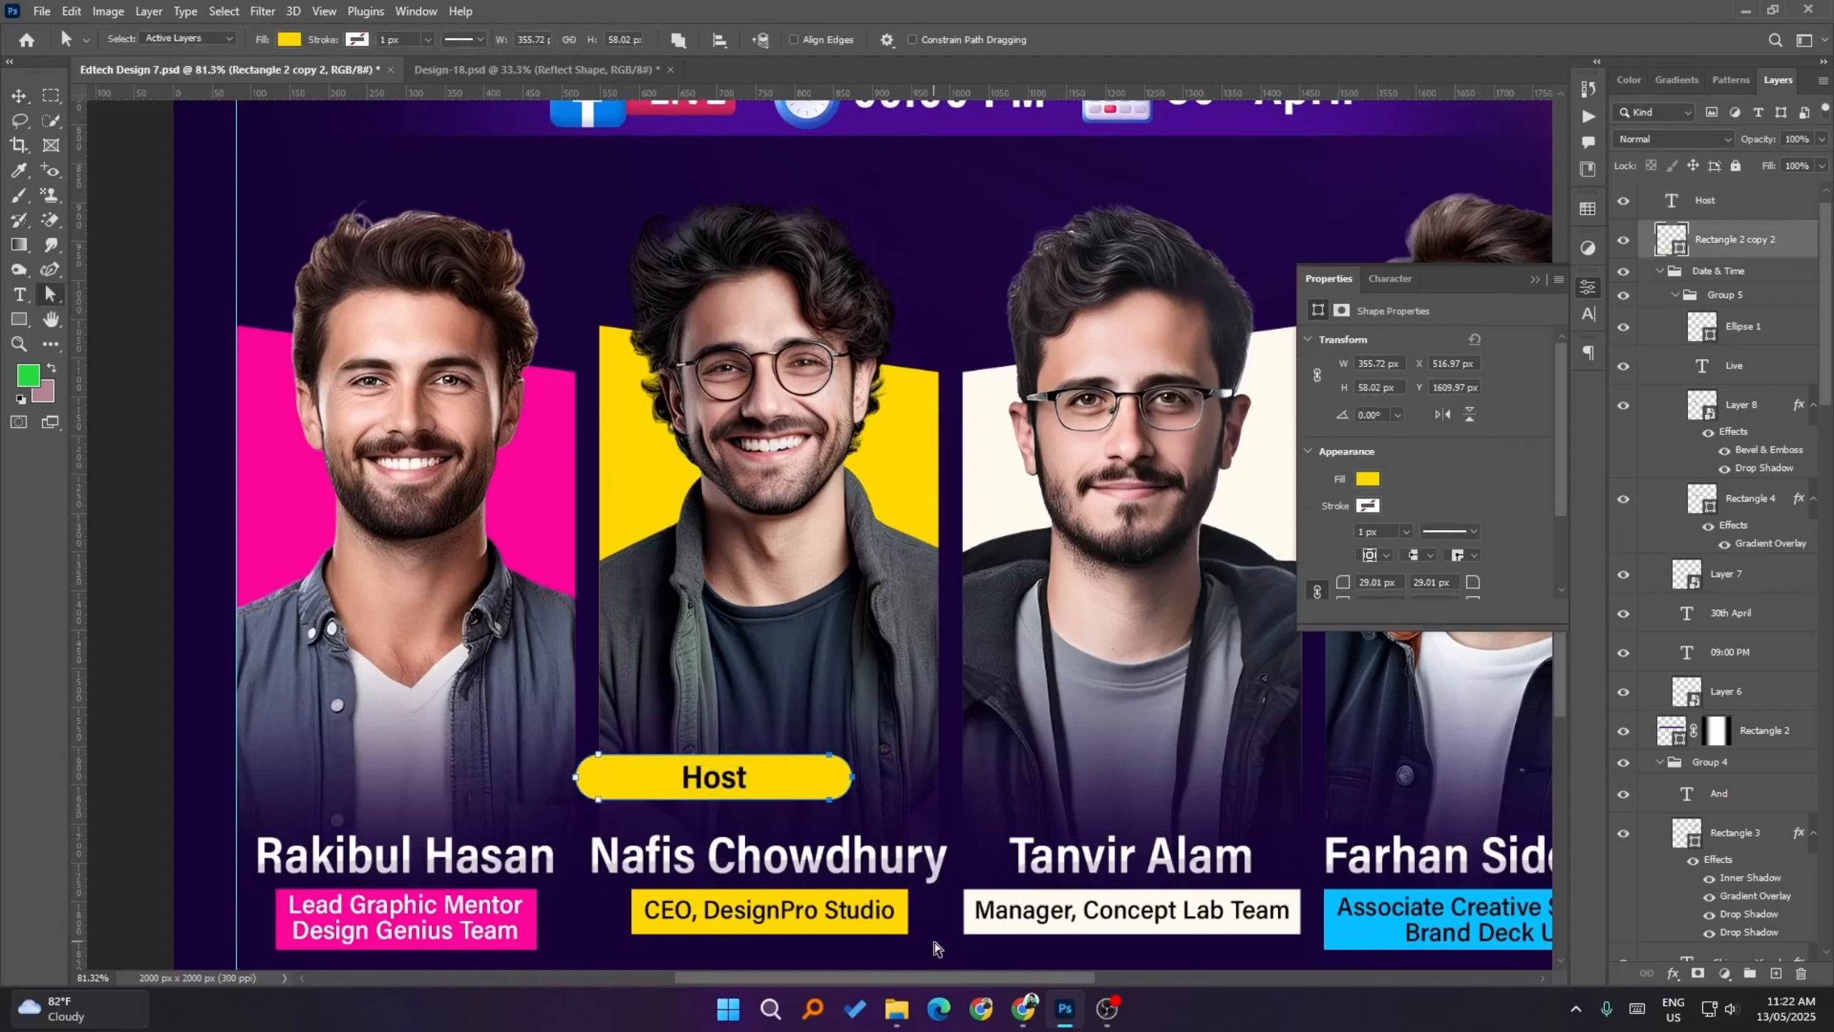
pyautogui.hotkey('shift', 'Left')
pyautogui.hotkey('shift', 'Left')
pyautogui.hotkey('shift', 'Left')
pyautogui.hotkey('shift', 'Left')
pyautogui.hotkey('shift', 'Left')
pyautogui.hotkey('shift', 'Left')
pyautogui.hotkey('shift', 'Left')
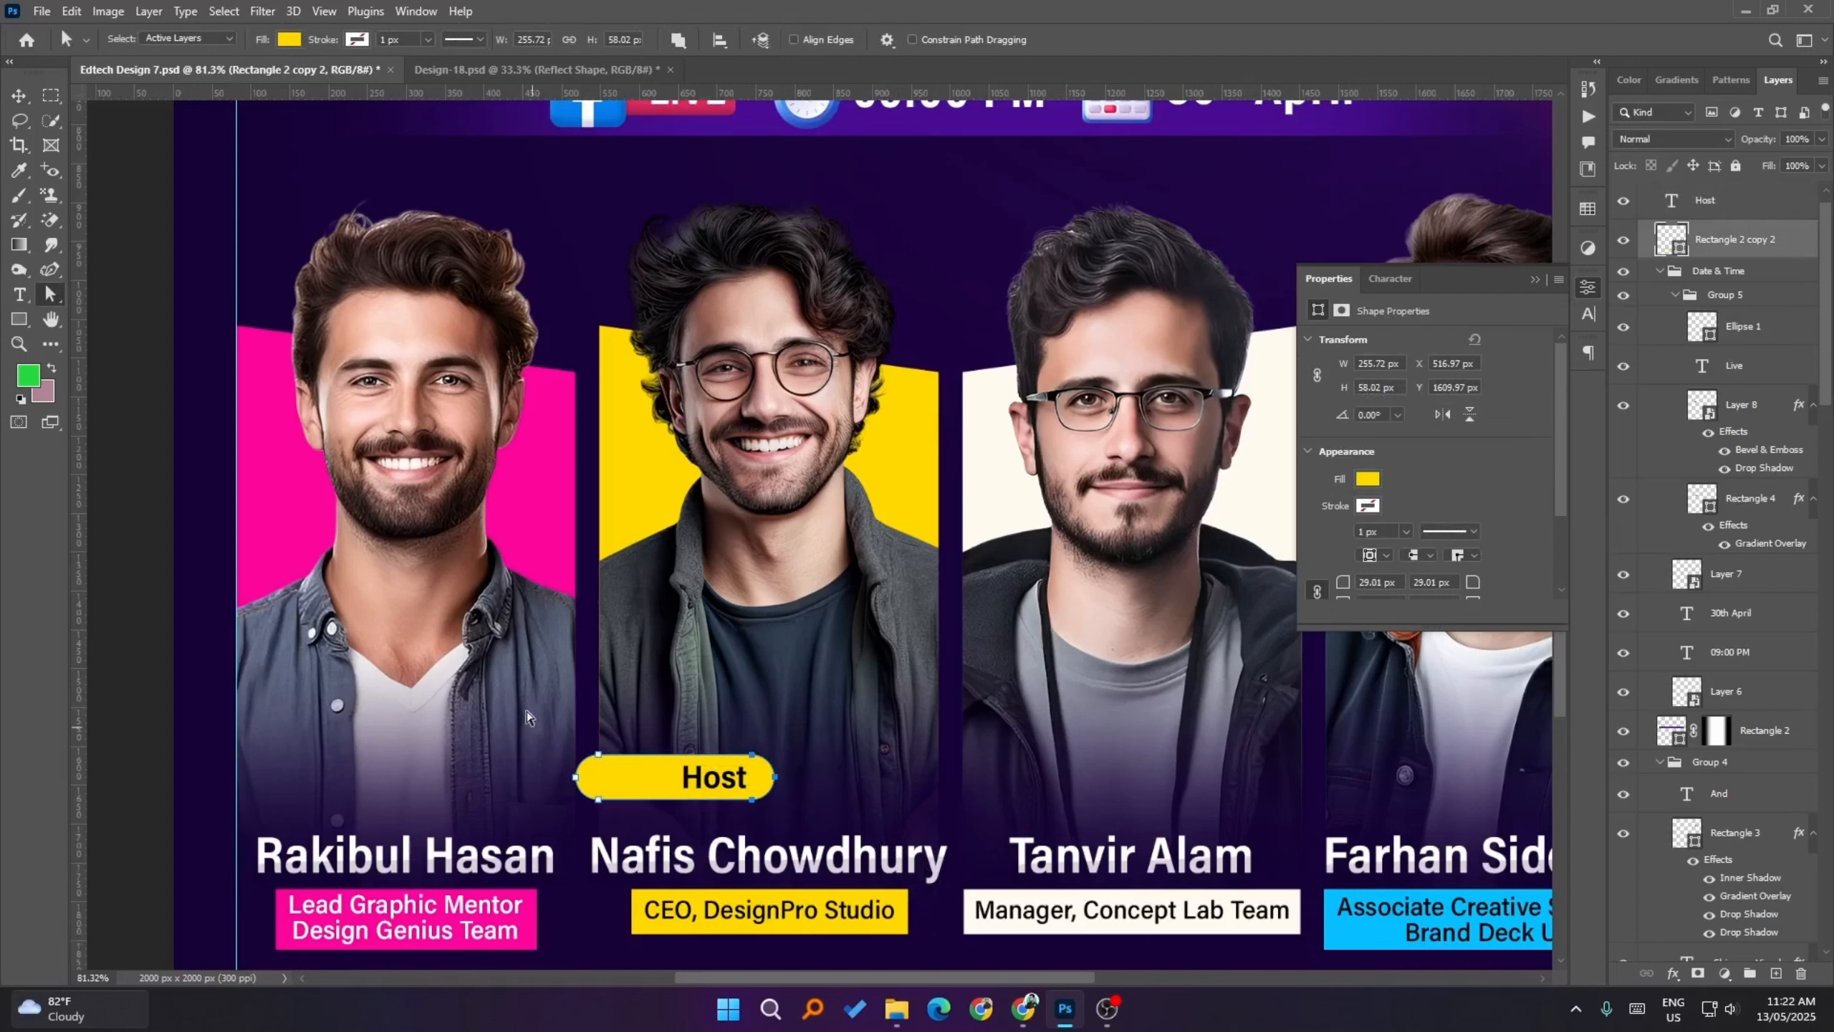
pyautogui.moveTo(527, 716); pyautogui.dragTo(640, 854)
pyautogui.hotkey('shift', 'Right')
pyautogui.hotkey('shift', 'Right')
pyautogui.hotkey('shift', 'Right')
pyautogui.hotkey('shift', 'Right')
pyautogui.hotkey('shift', 'Right')
pyautogui.hotkey('shift', 'Right')
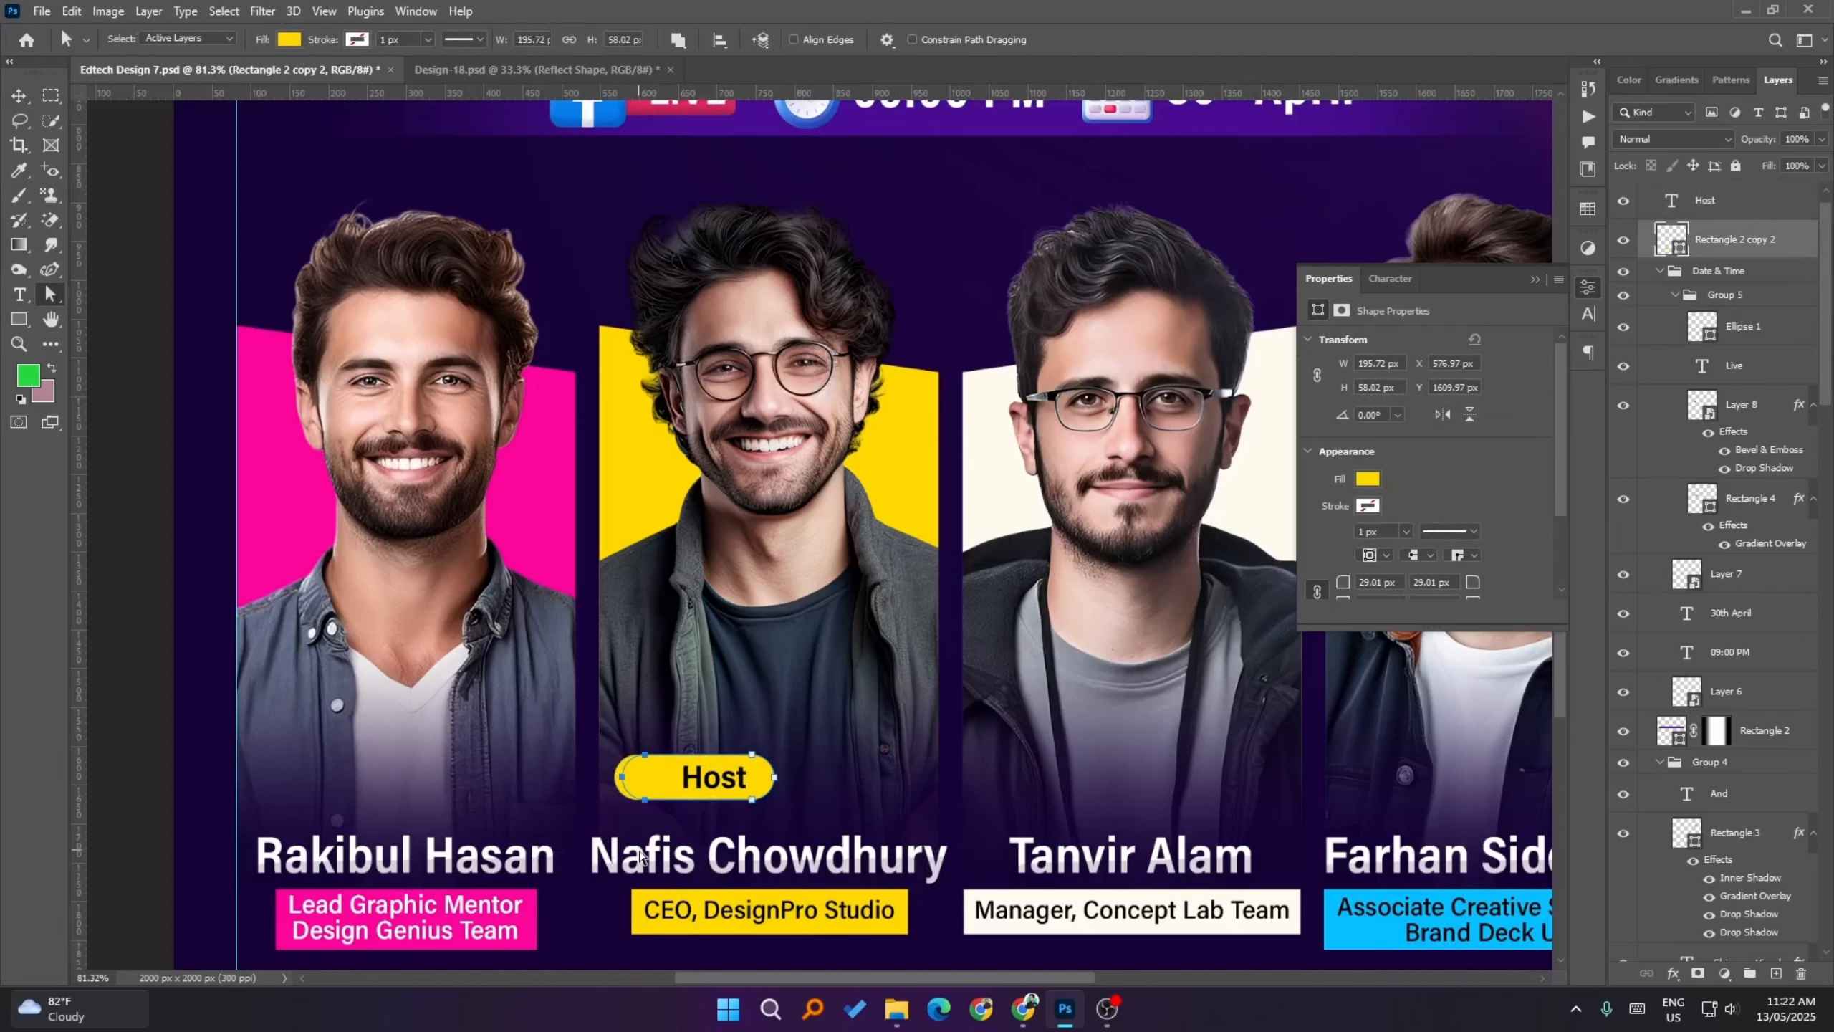
pyautogui.hotkey('shift', 'Right')
pyautogui.hotkey('shift', 'Right')
pyautogui.hotkey('shift', 'Right')
pyautogui.hotkey('shift', 'Right')
pyautogui.hotkey('shift', 'Right')
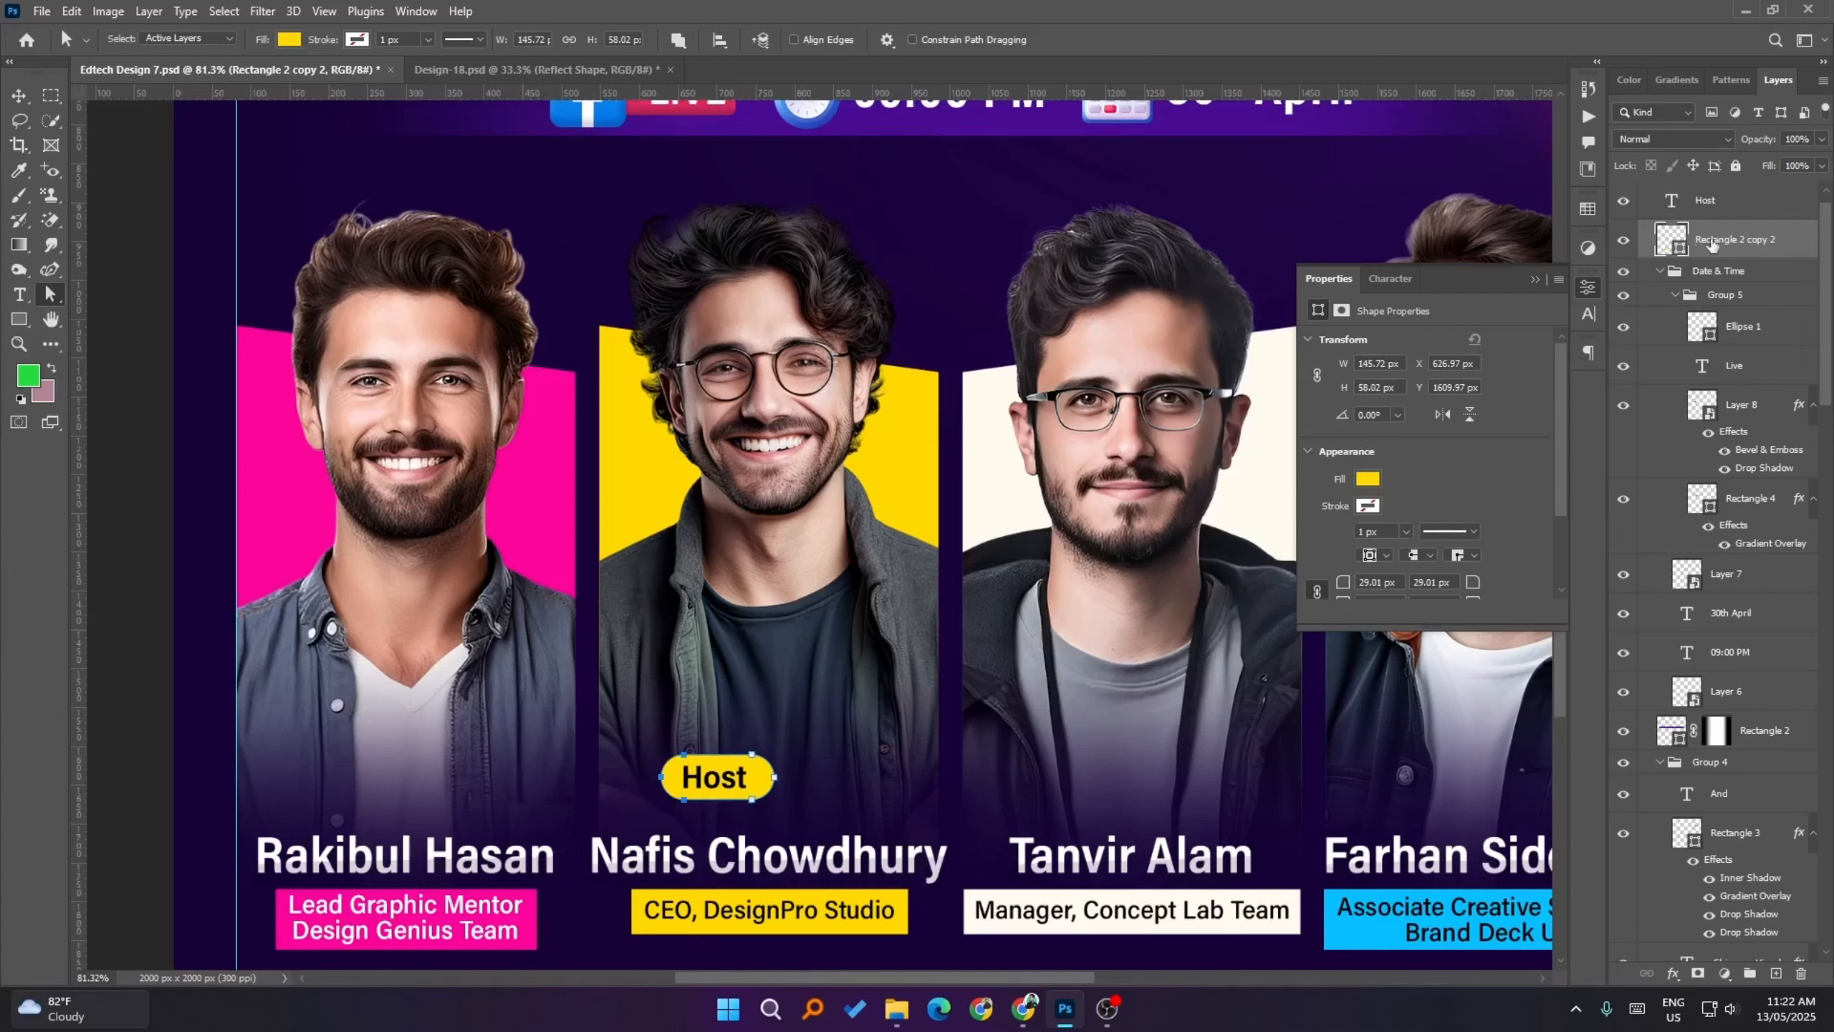
# - Load the pill outline as a selection and centre the Host text on it, then clear the selection
pyautogui.keyDown('ctrl'); pyautogui.click(1672, 238); pyautogui.keyUp('ctrl')
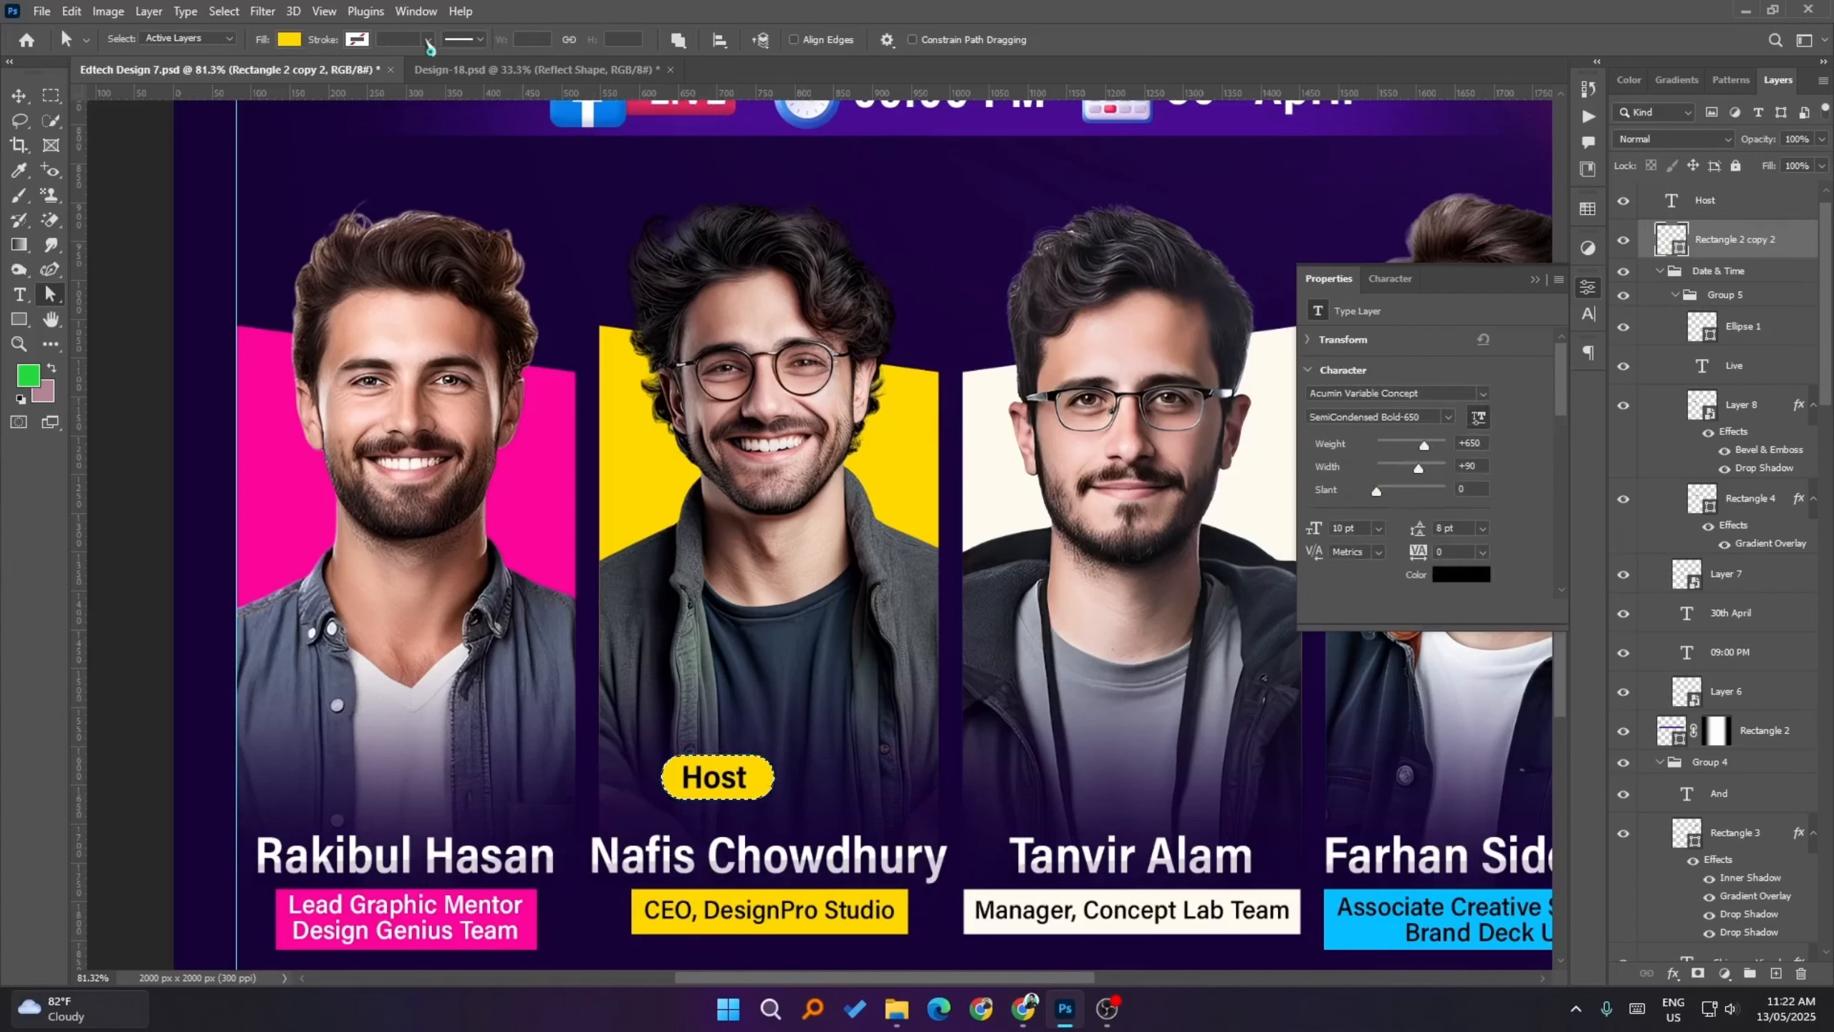
pyautogui.hotkey('alt', ']')
pyautogui.click(32, 95)
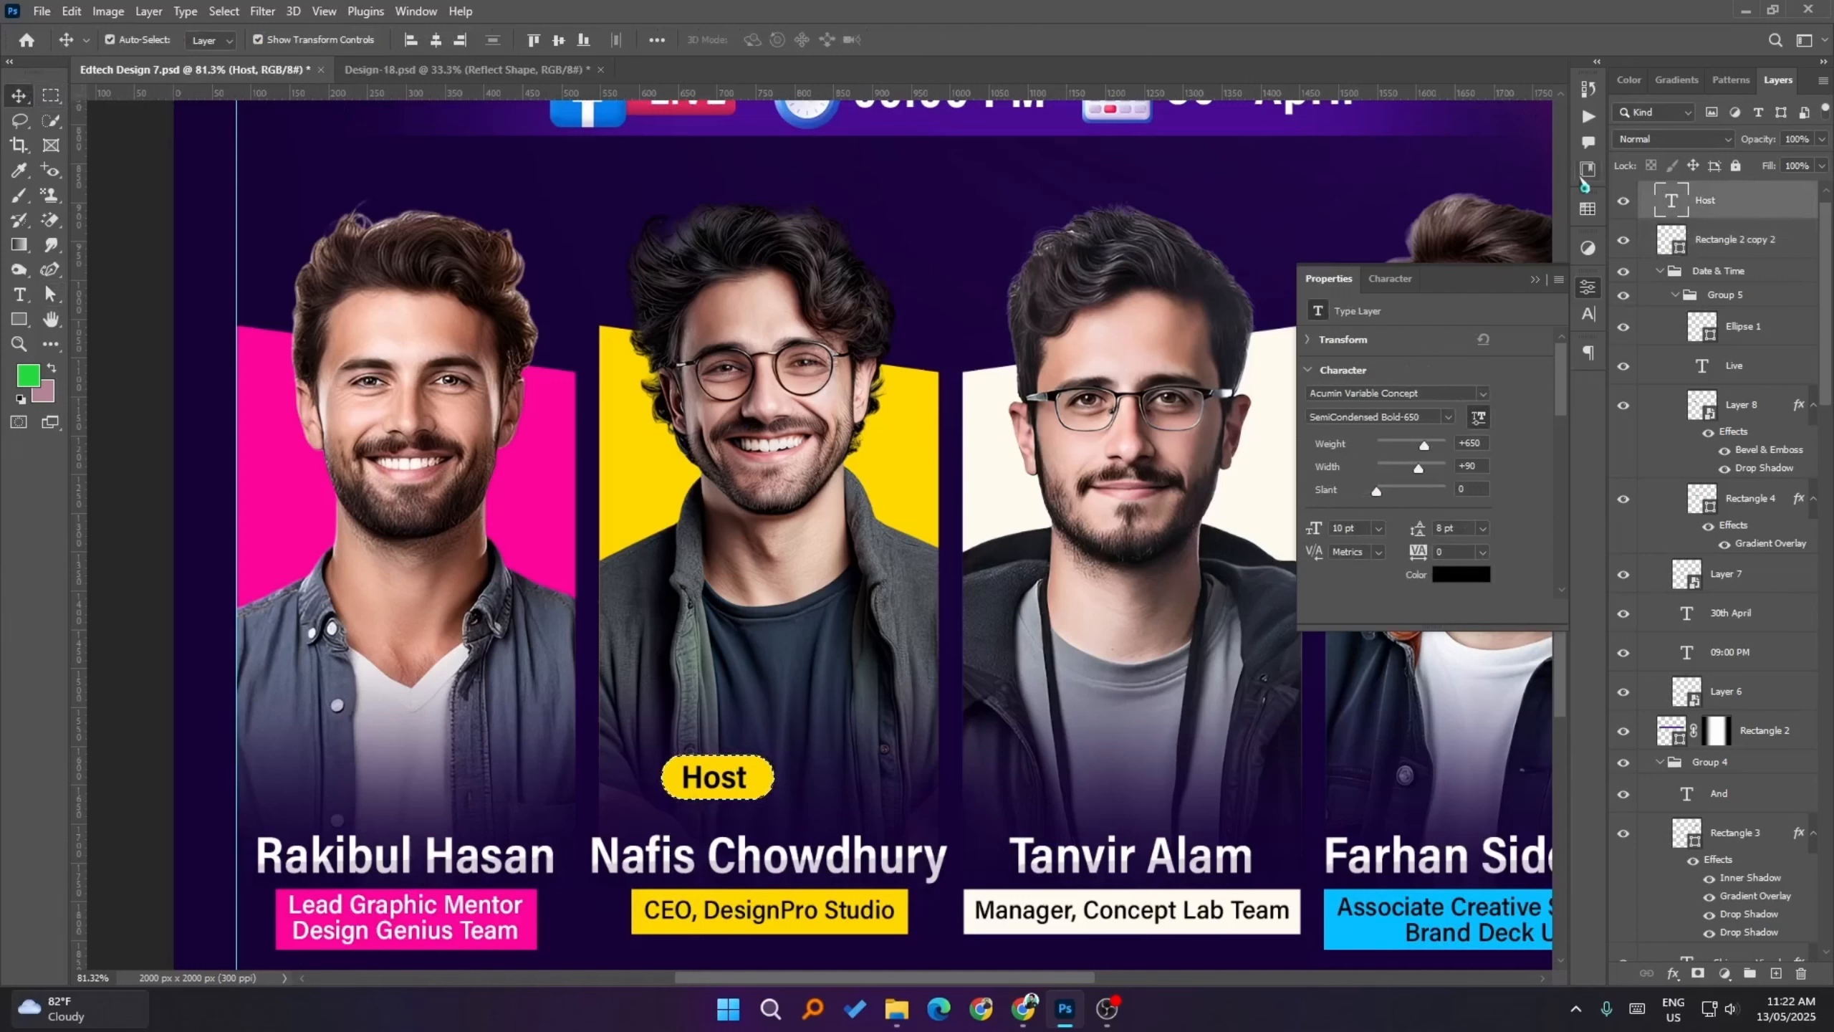
pyautogui.click(561, 44)
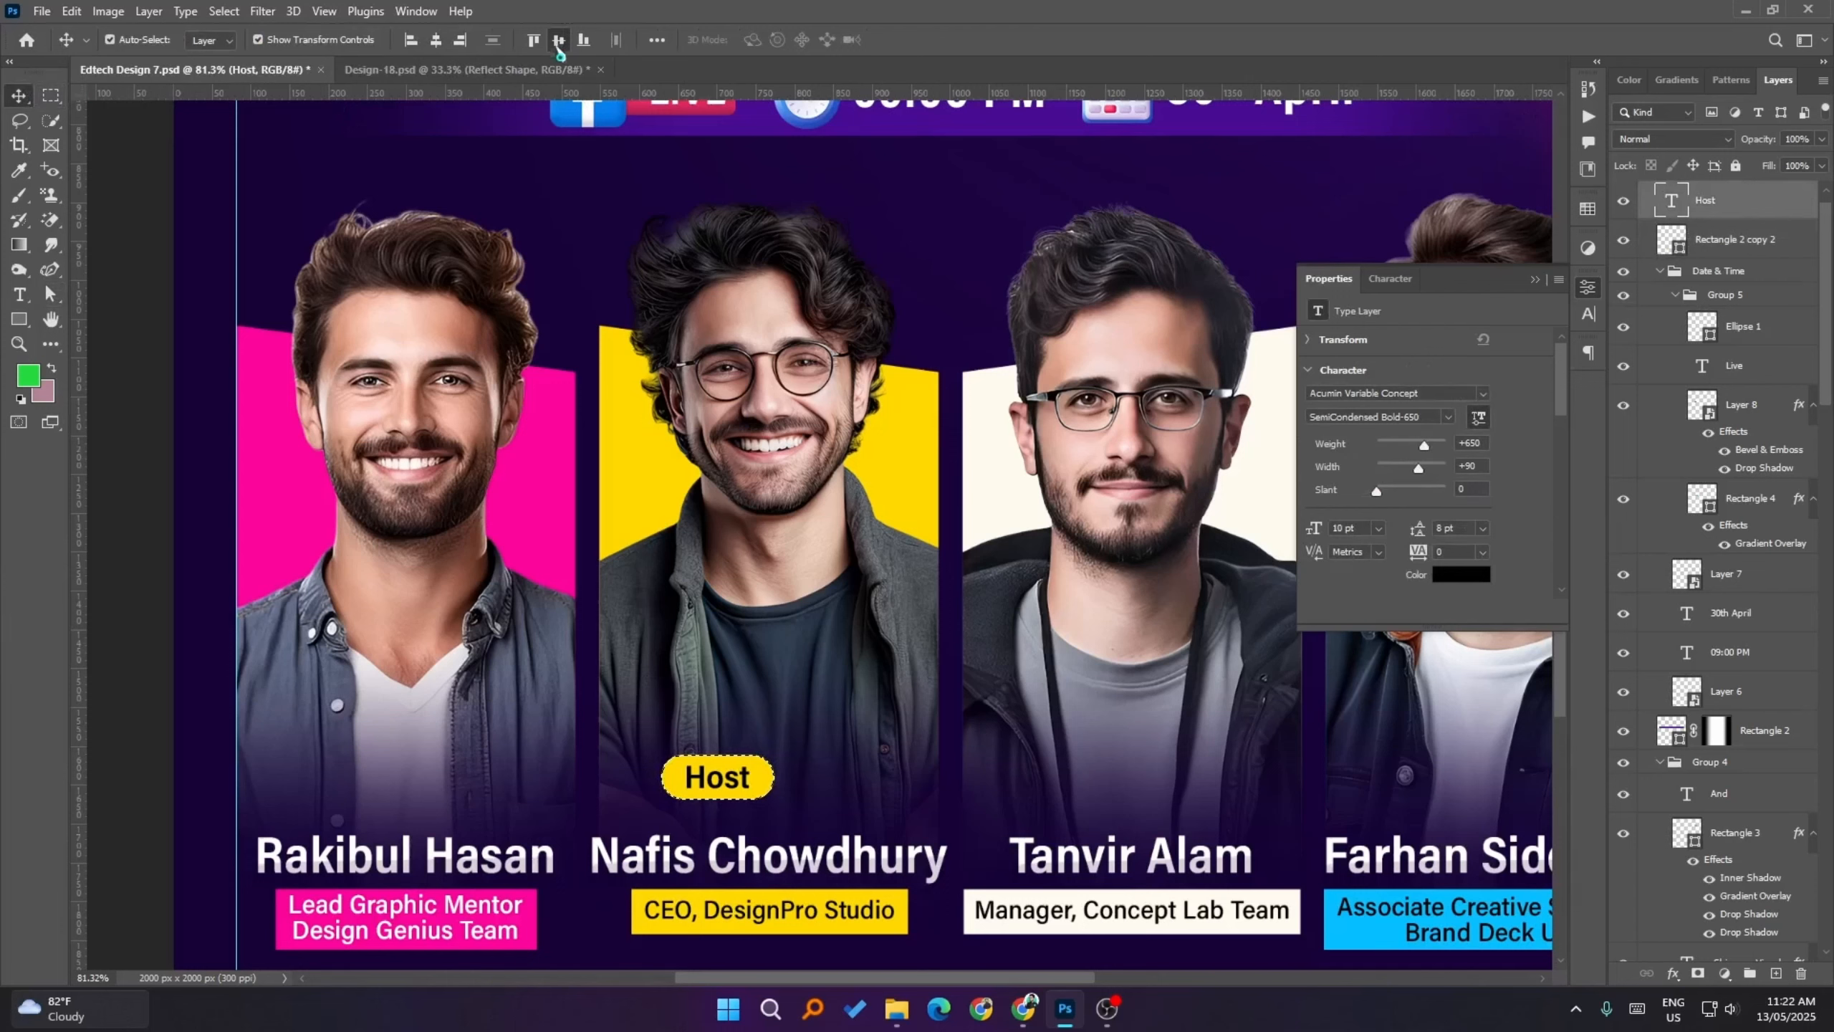
pyautogui.hotkey('ctrl', 'f')
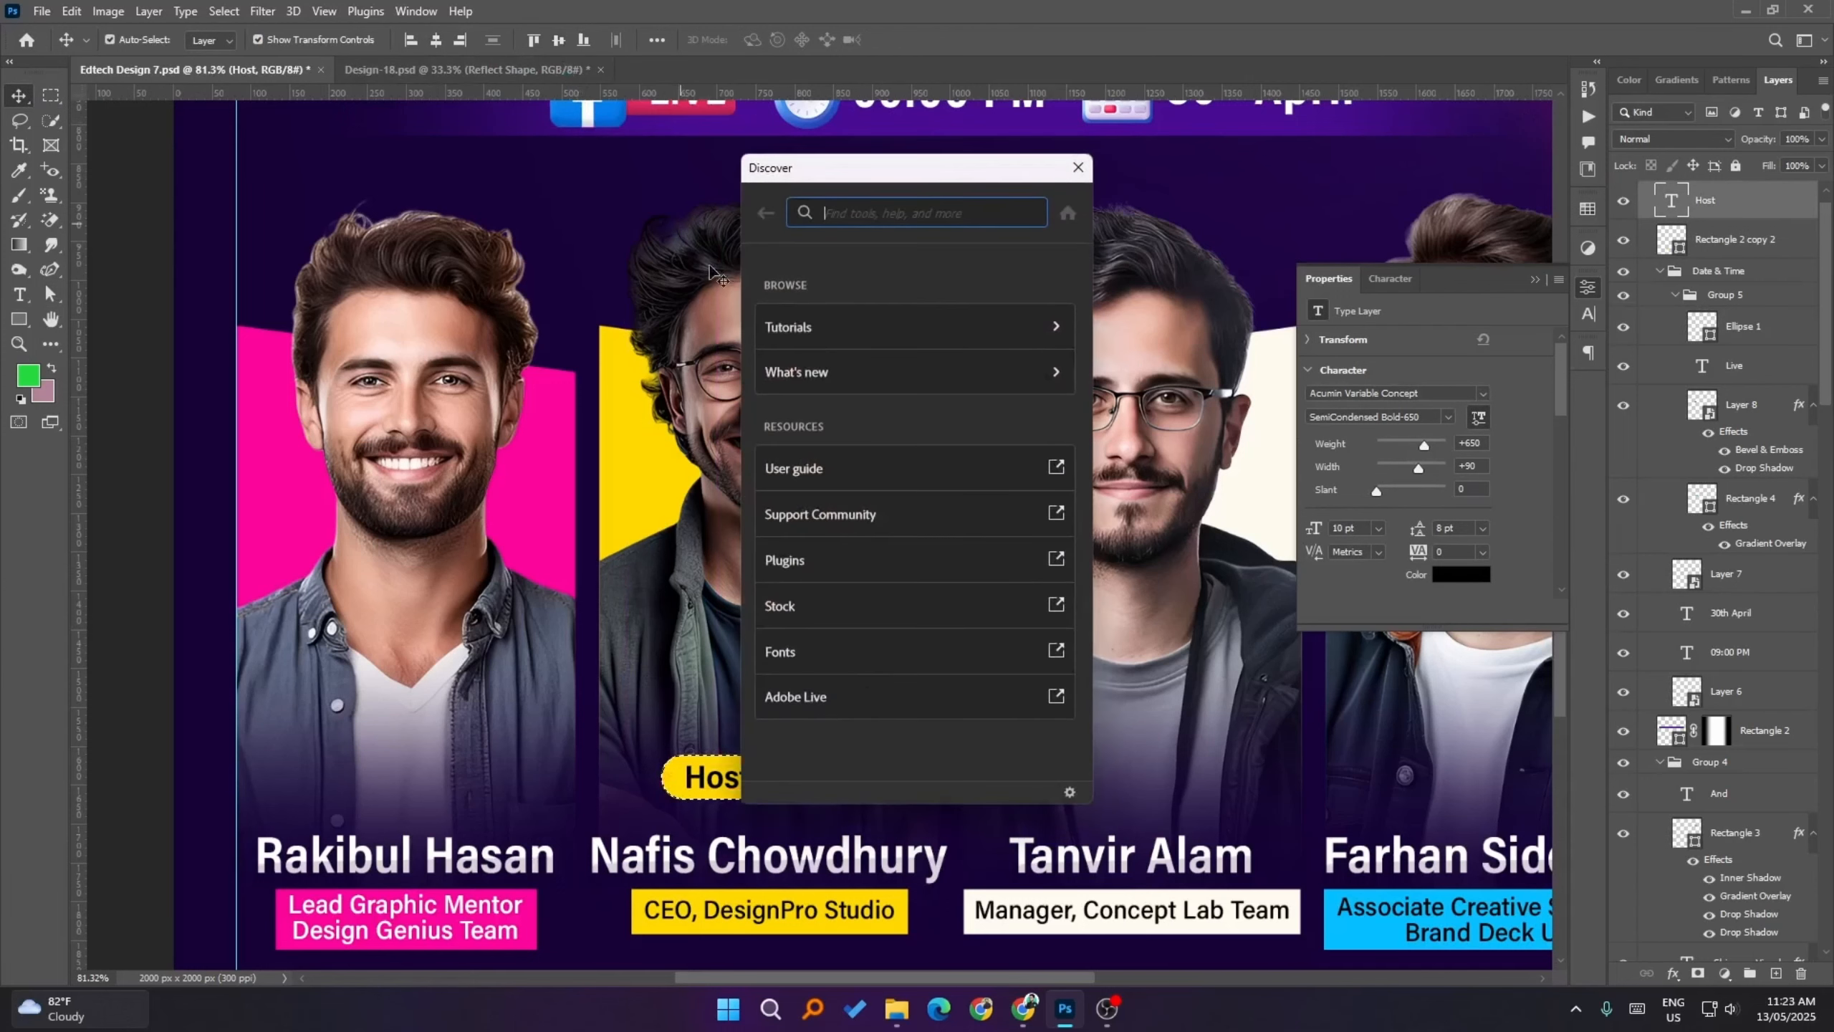
pyautogui.click(1078, 168)
pyautogui.hotkey('ctrl', 'd')
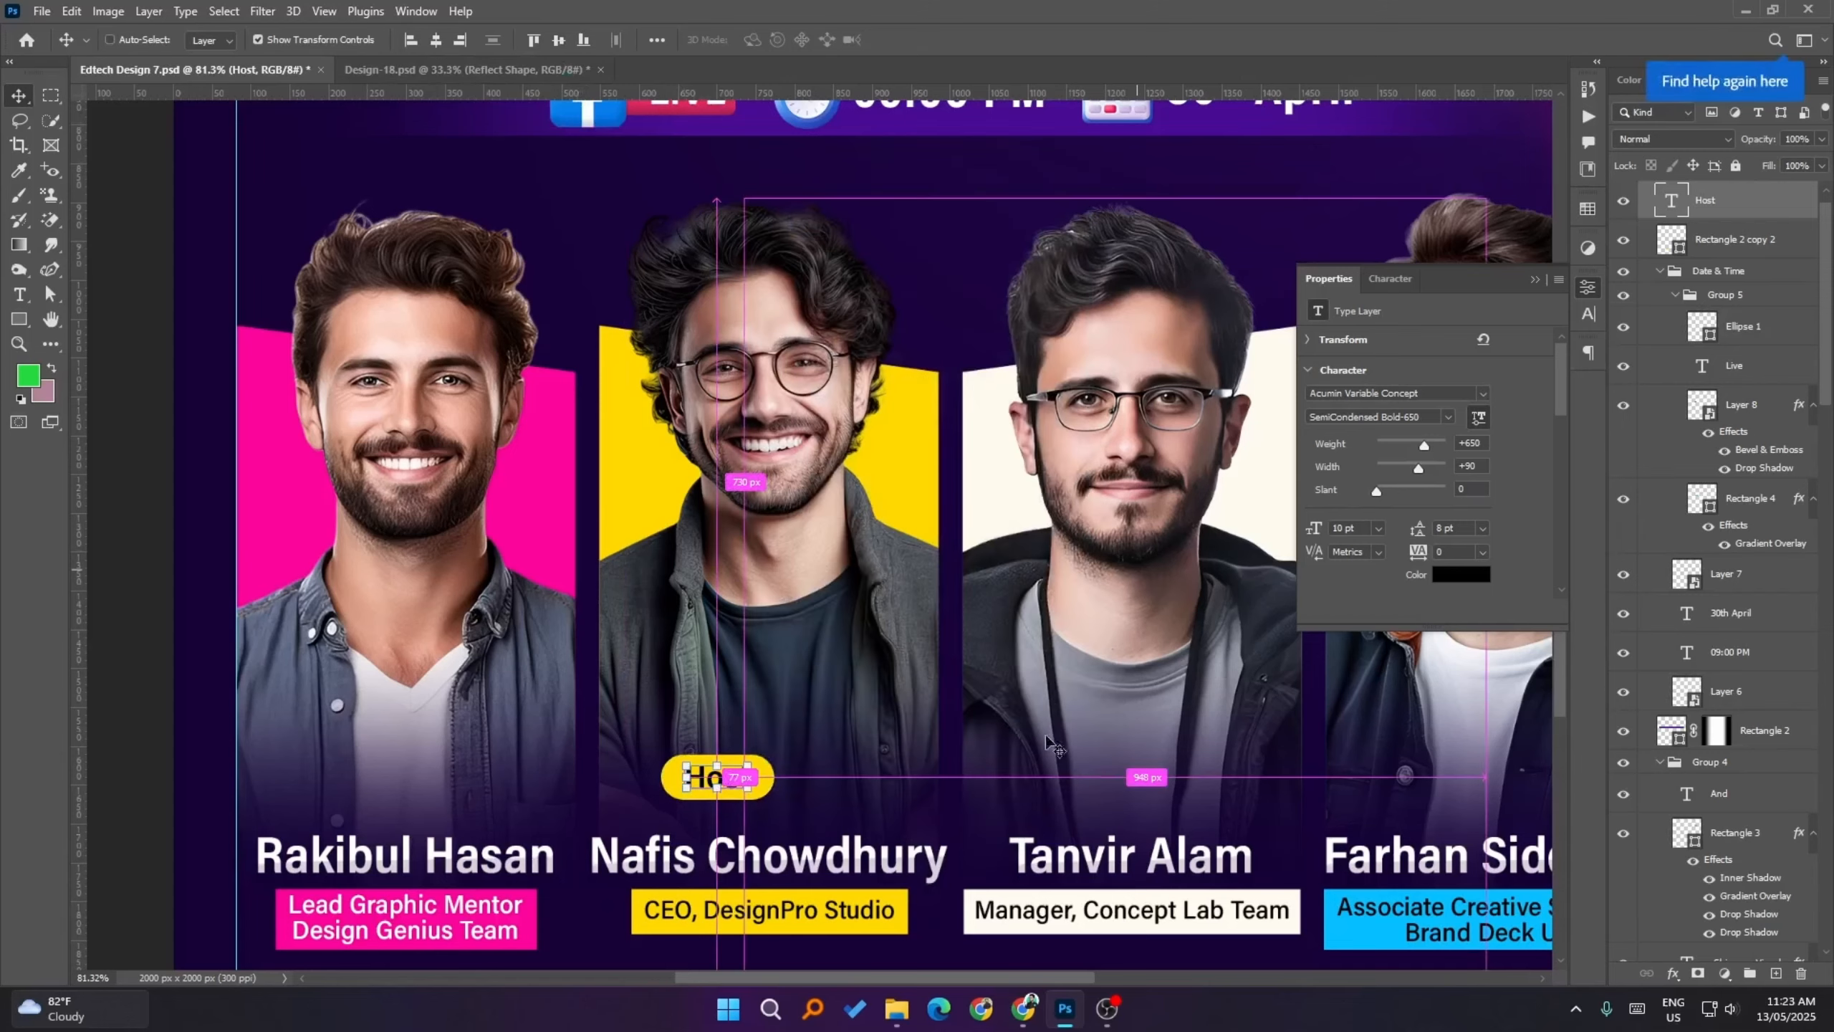
pyautogui.scroll(-3, 731, 578)
pyautogui.click(217, 638)
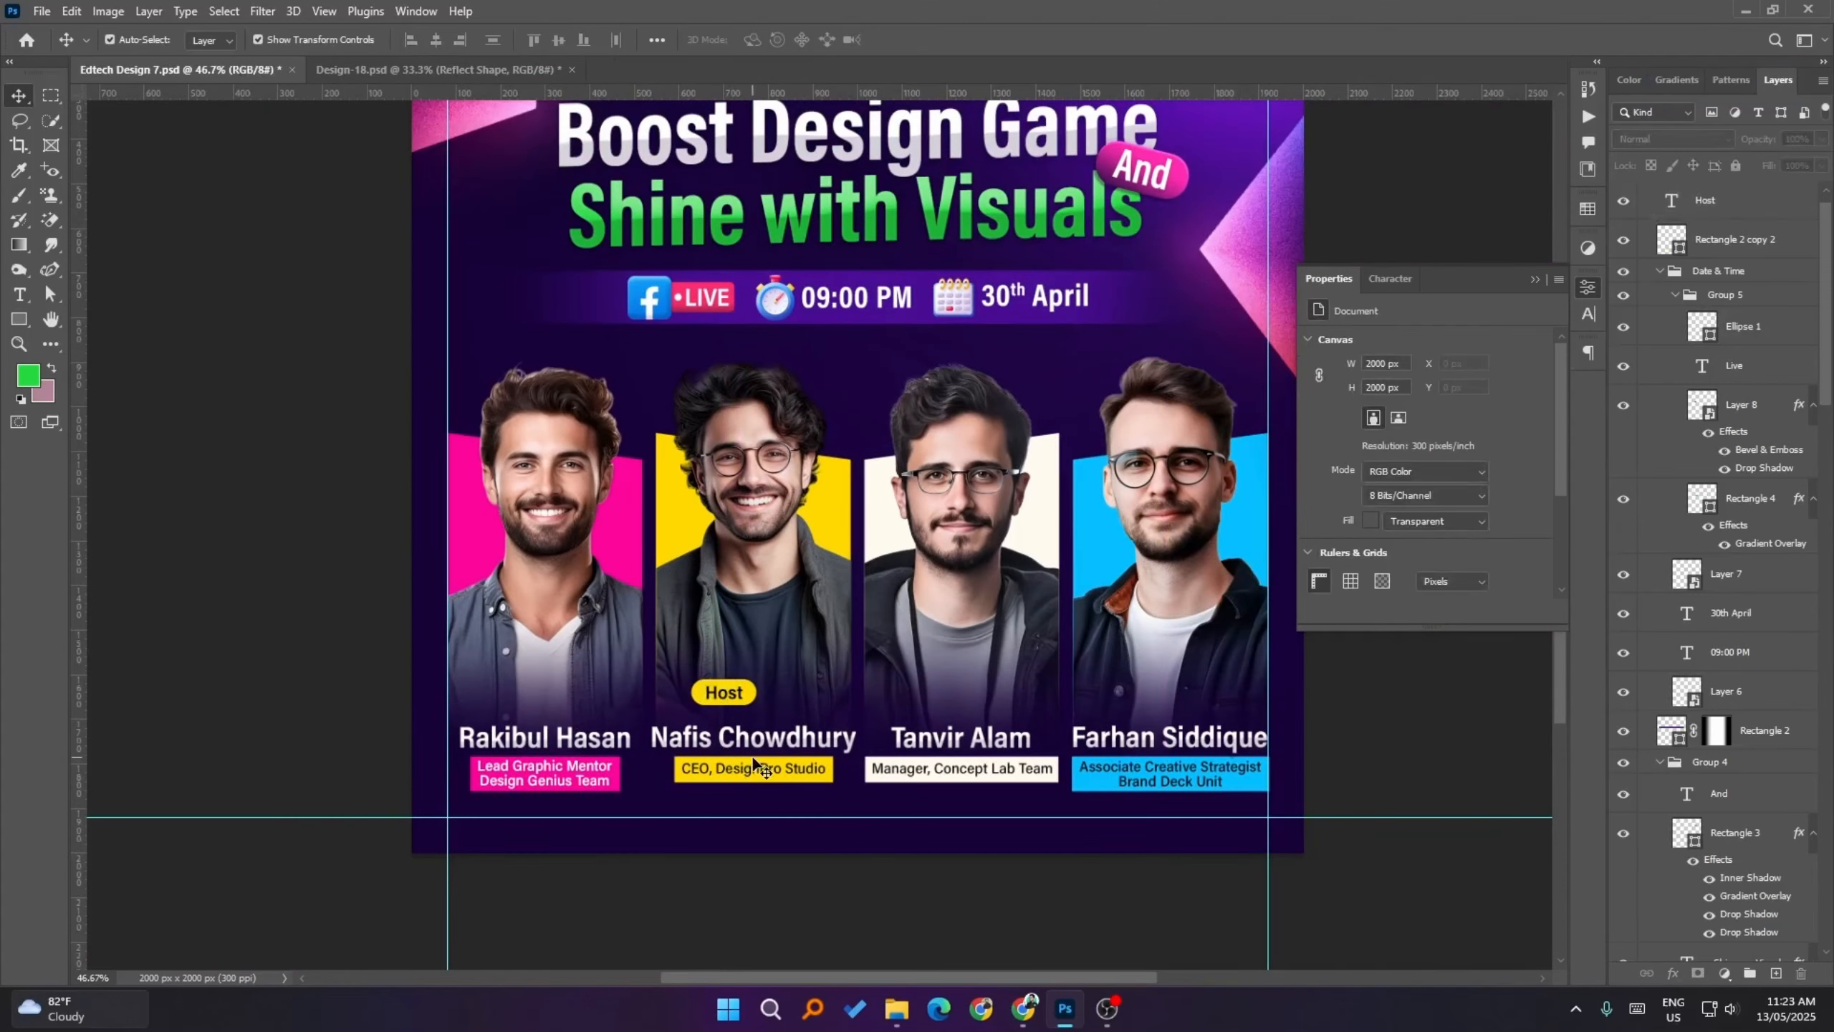
pyautogui.scroll(3, 695, 707)
# - Re-centre the Host text horizontally and vertically on the narrowed yellow pill and deselect
pyautogui.click(756, 695)
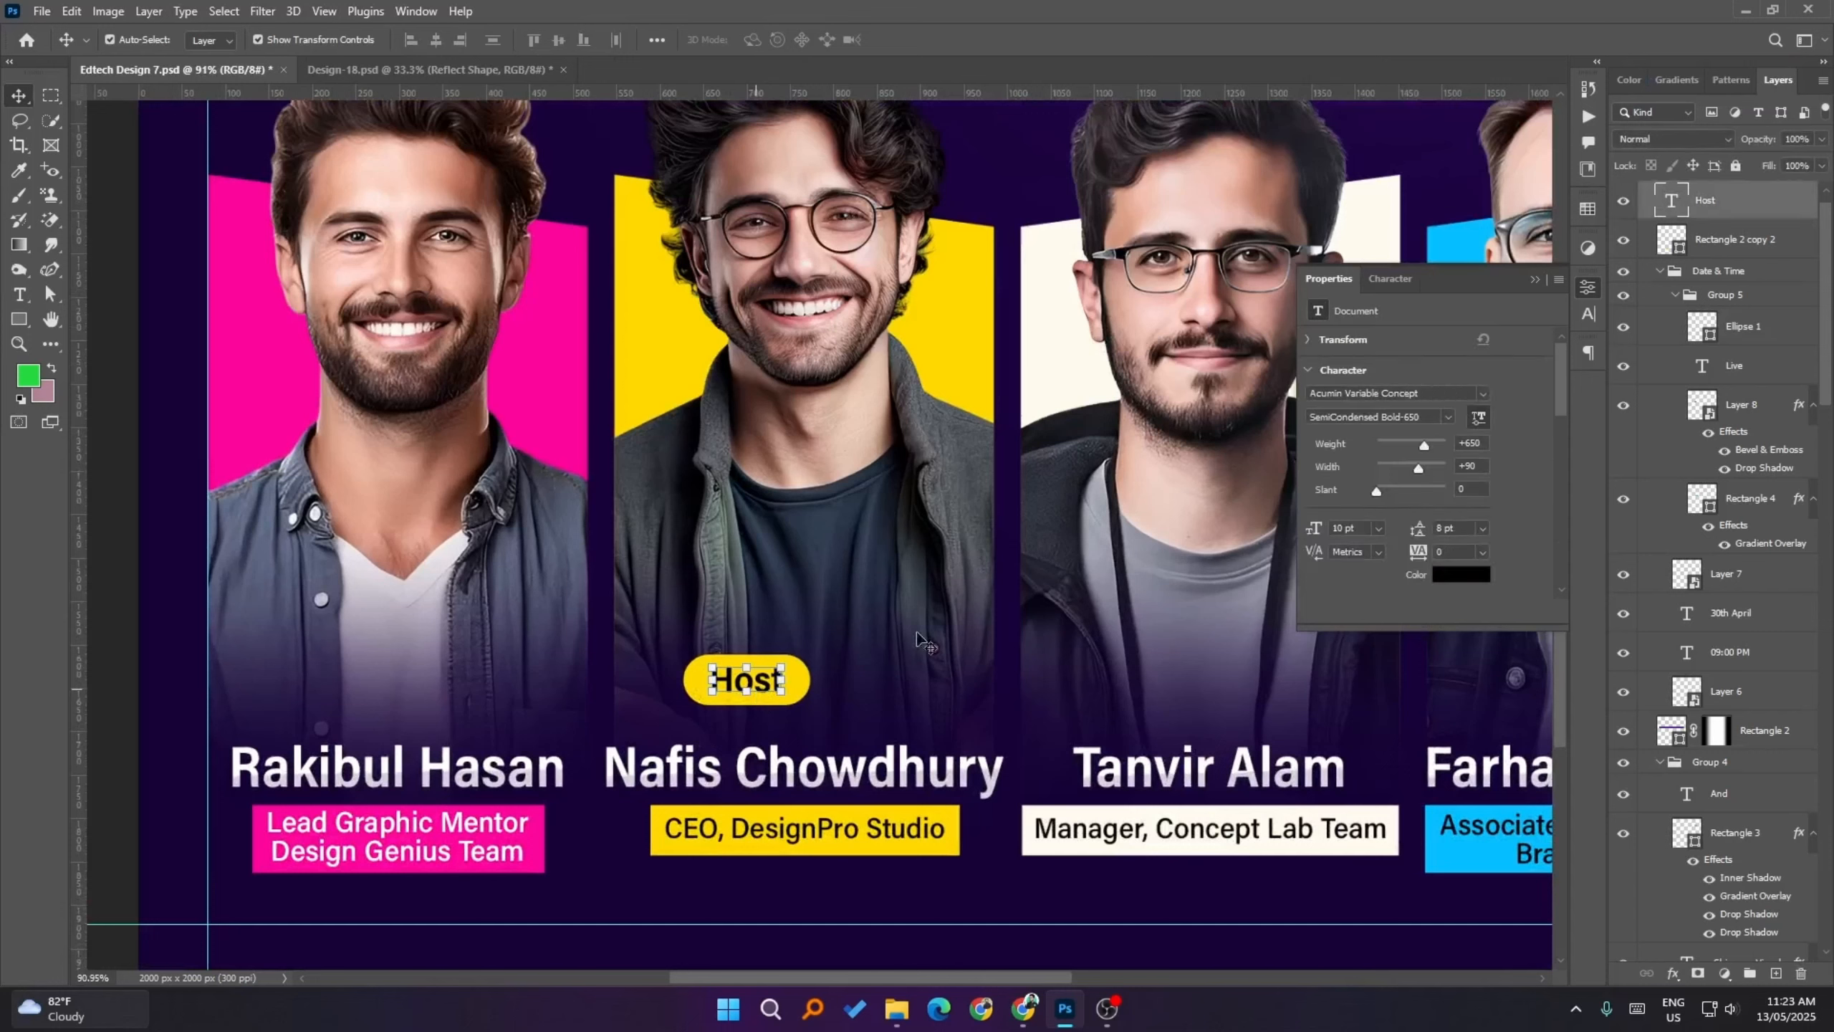
pyautogui.scroll(2, 1347, 527)
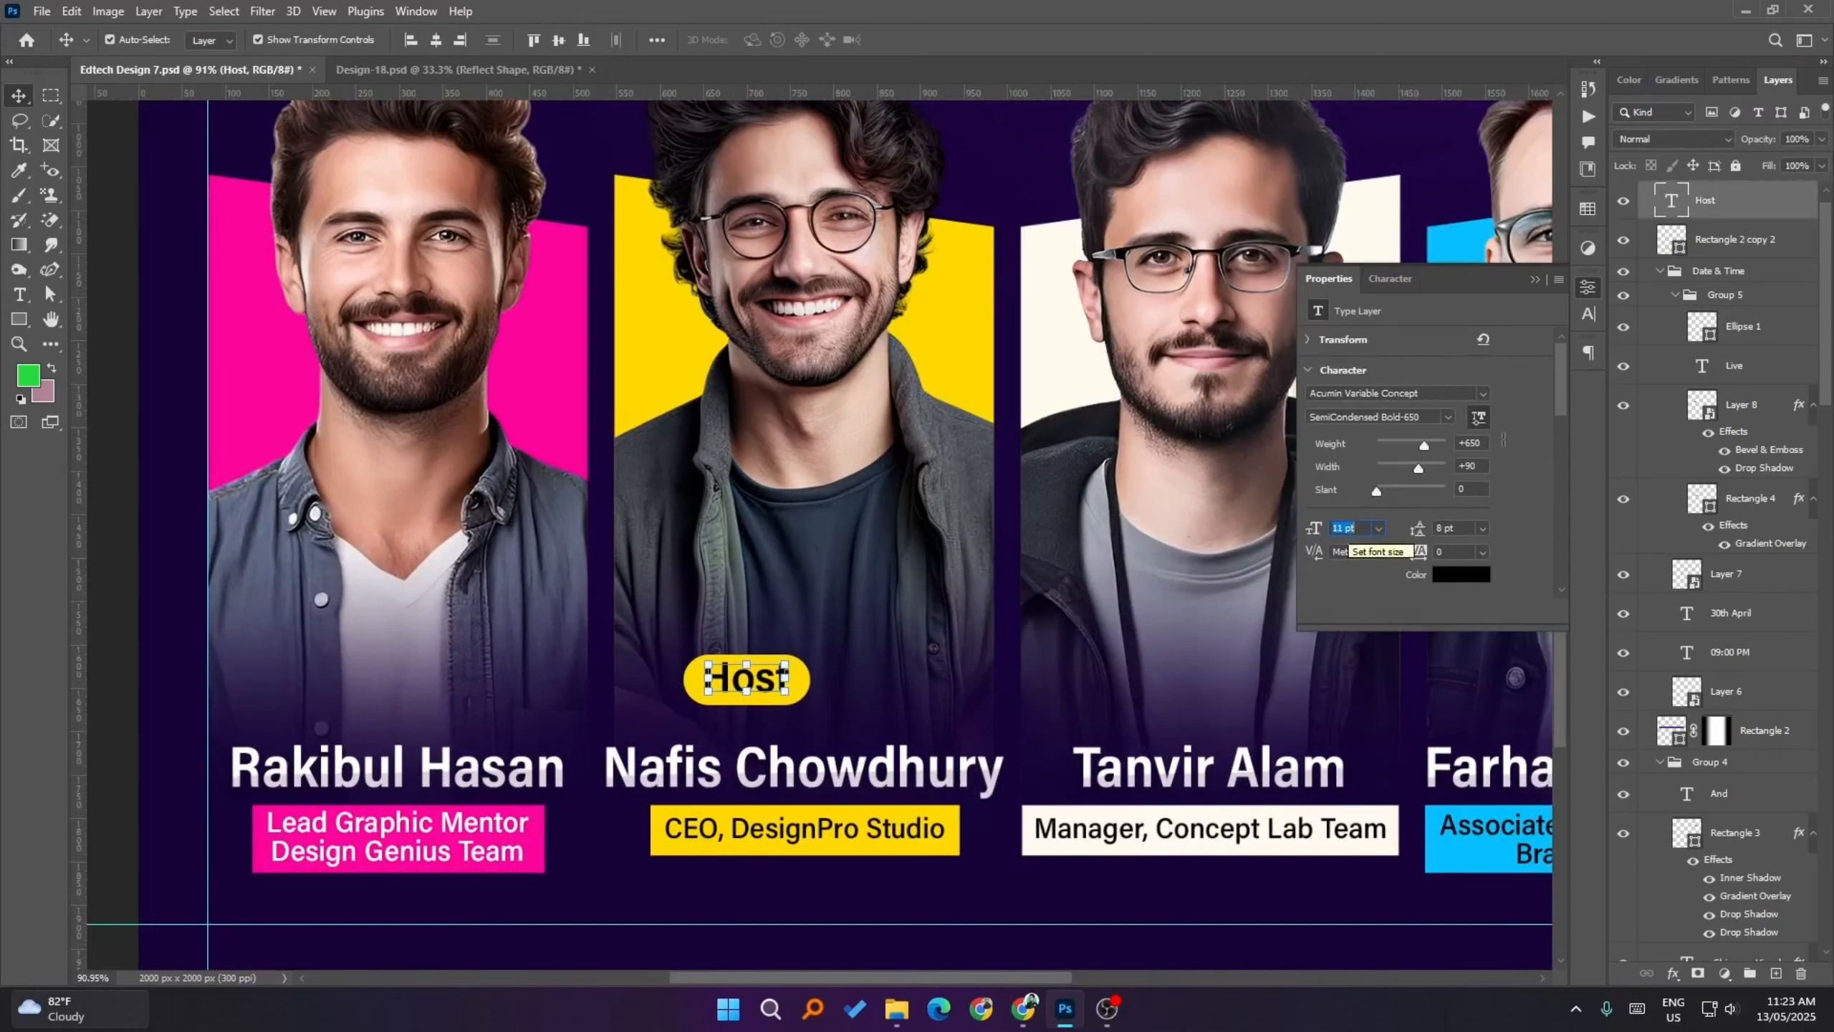
pyautogui.scroll(-1, 1350, 527)
pyautogui.keyDown('ctrl'); pyautogui.click(1663, 242); pyautogui.keyUp('ctrl')
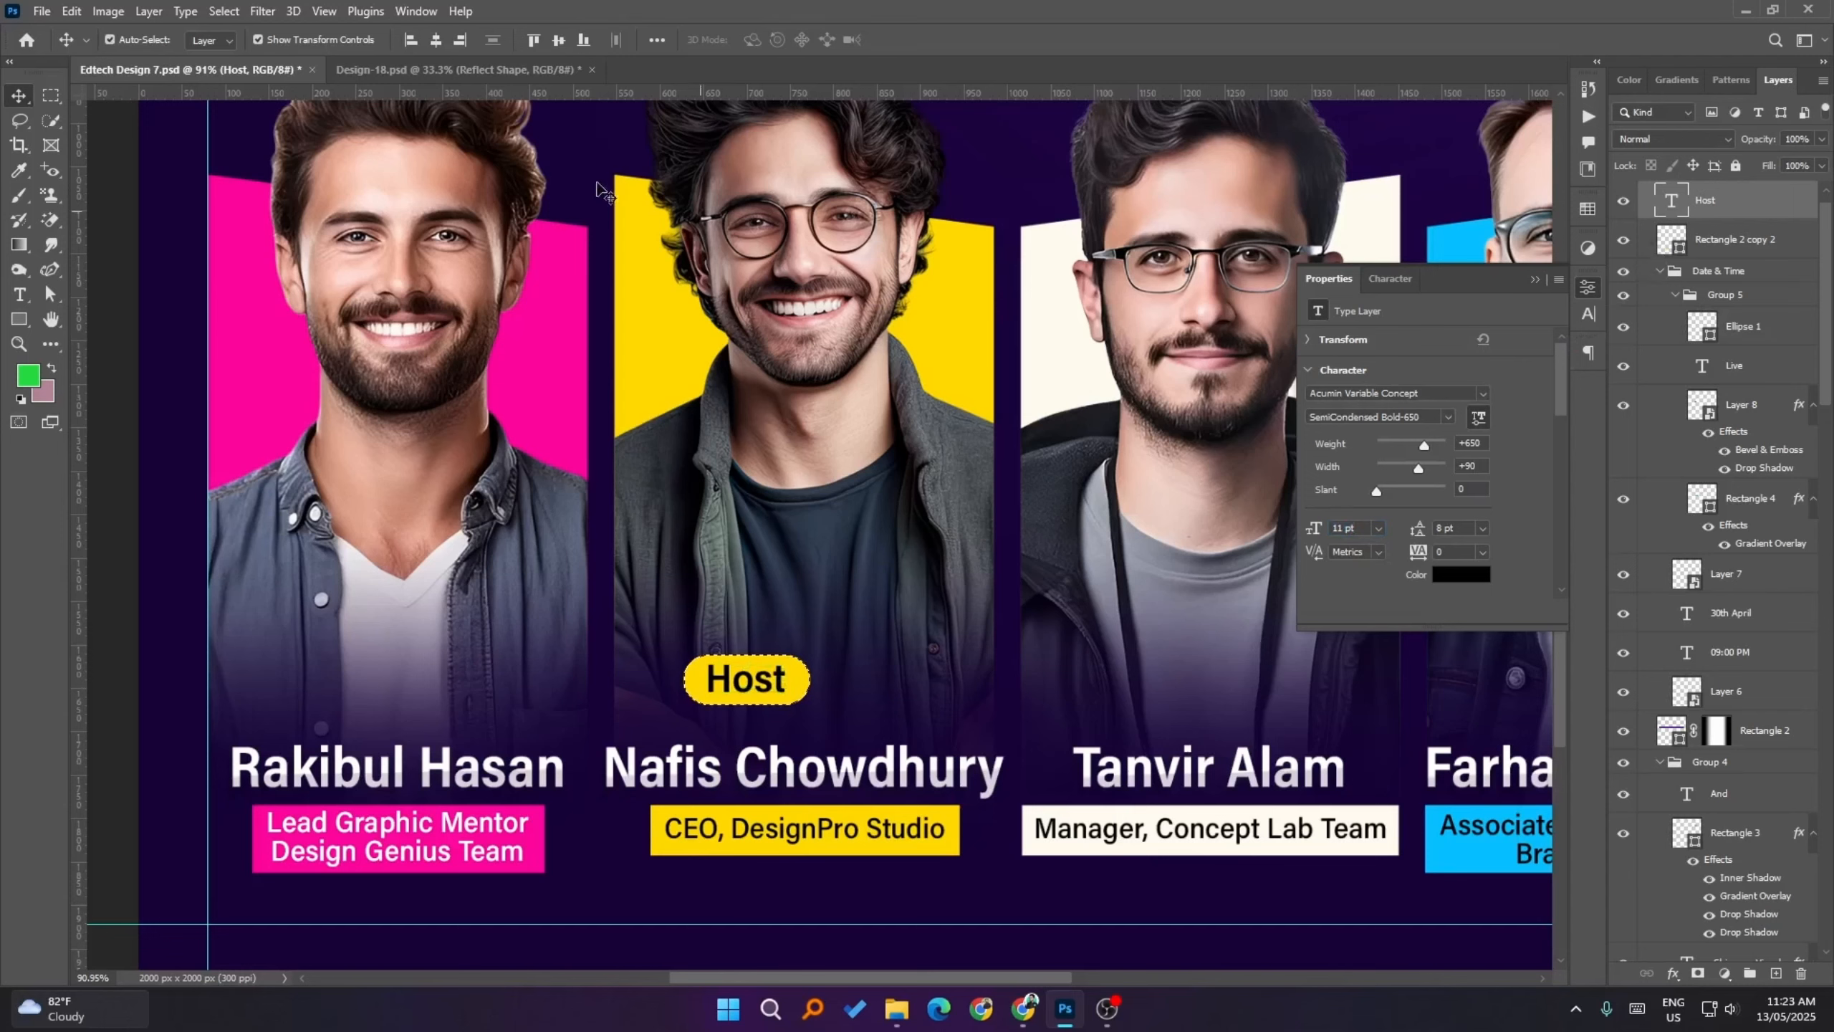
pyautogui.click(437, 41)
pyautogui.click(560, 42)
pyautogui.hotkey('ctrl', 'd')
pyautogui.scroll(-3, 919, 715)
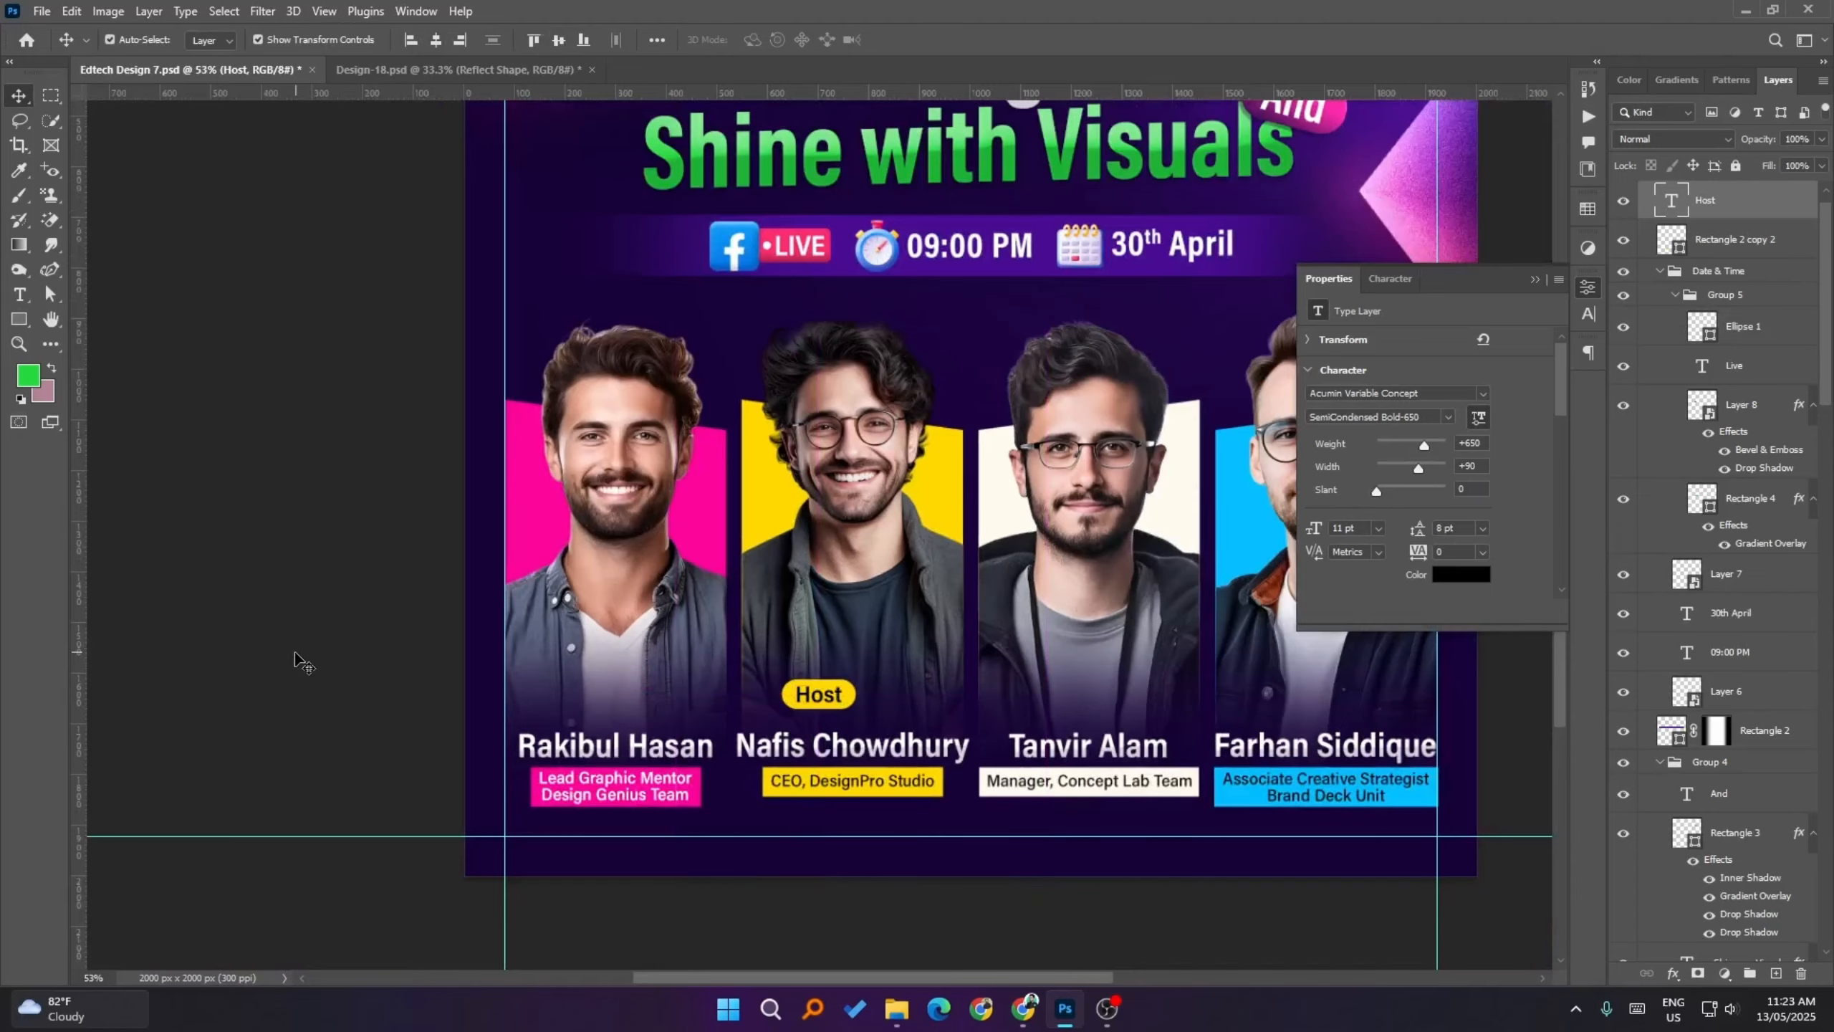
pyautogui.scroll(3, 861, 713)
pyautogui.click(1736, 240)
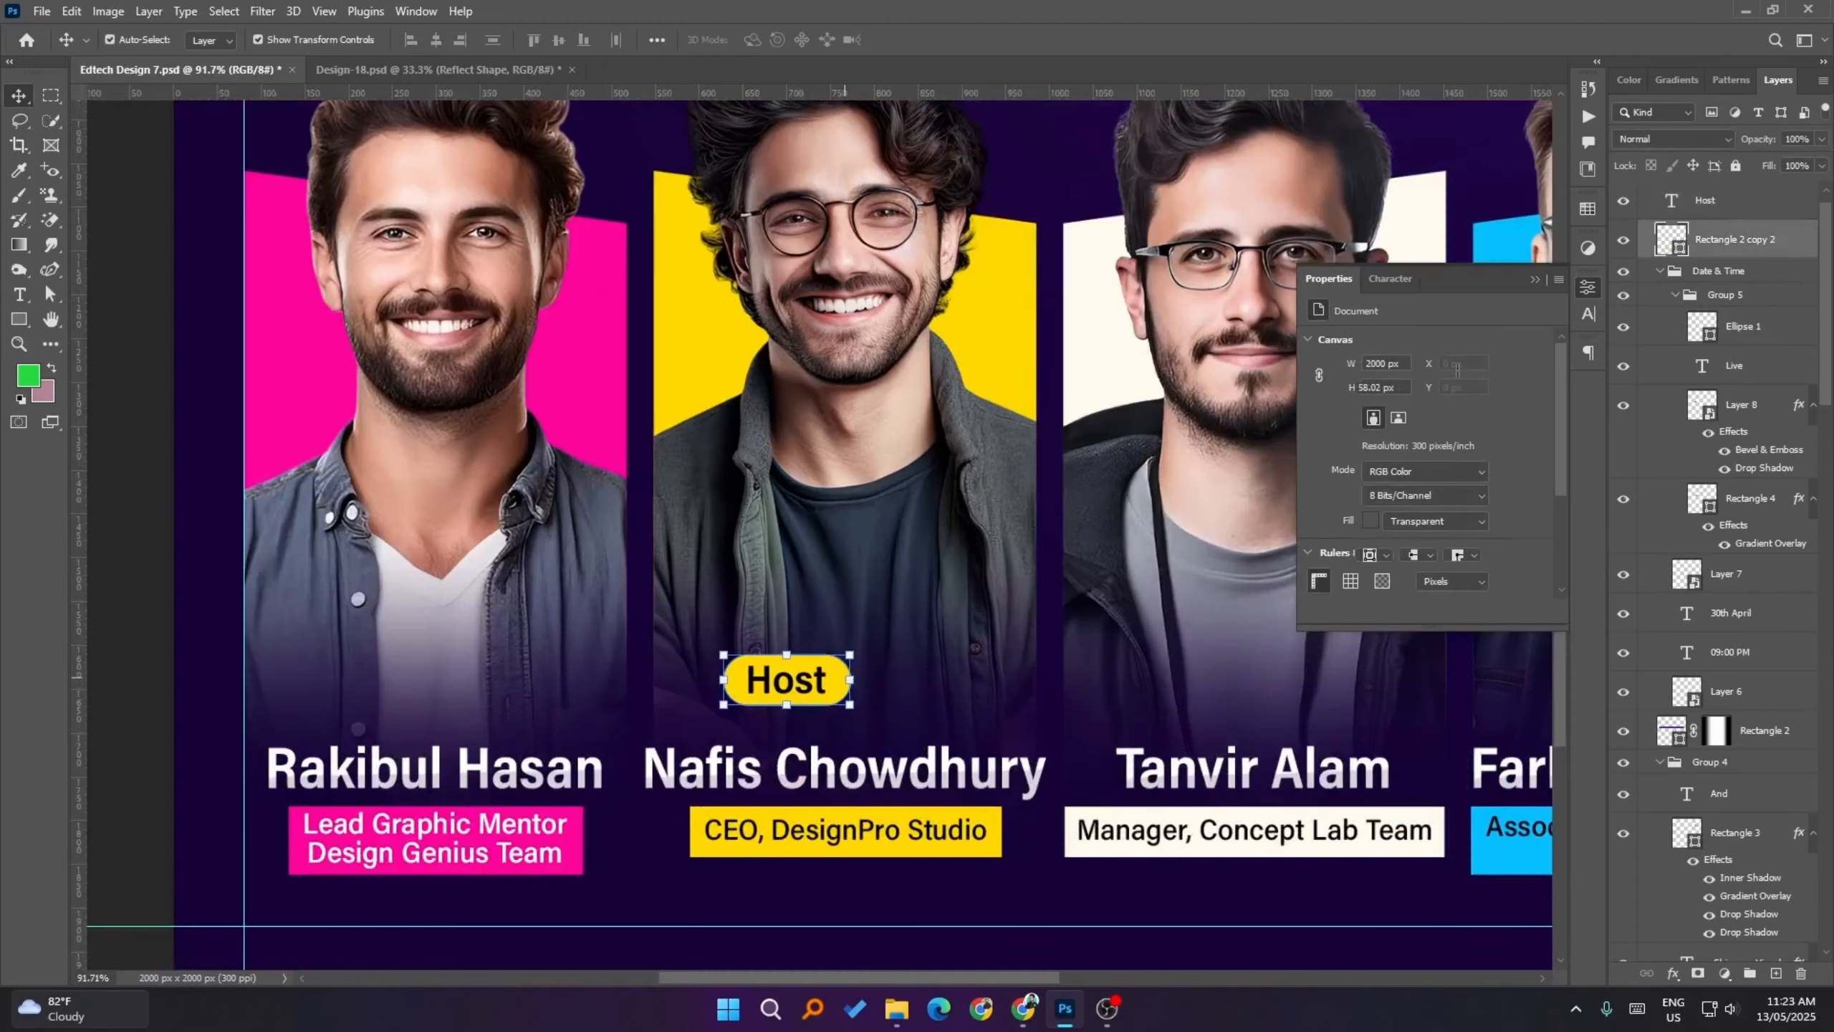
# - Add a yellow Gradient Overlay to the Host pill, unreversed, at scale 37, repositioned within the pill
pyautogui.rightClick(1740, 240)
pyautogui.click(1571, 187)
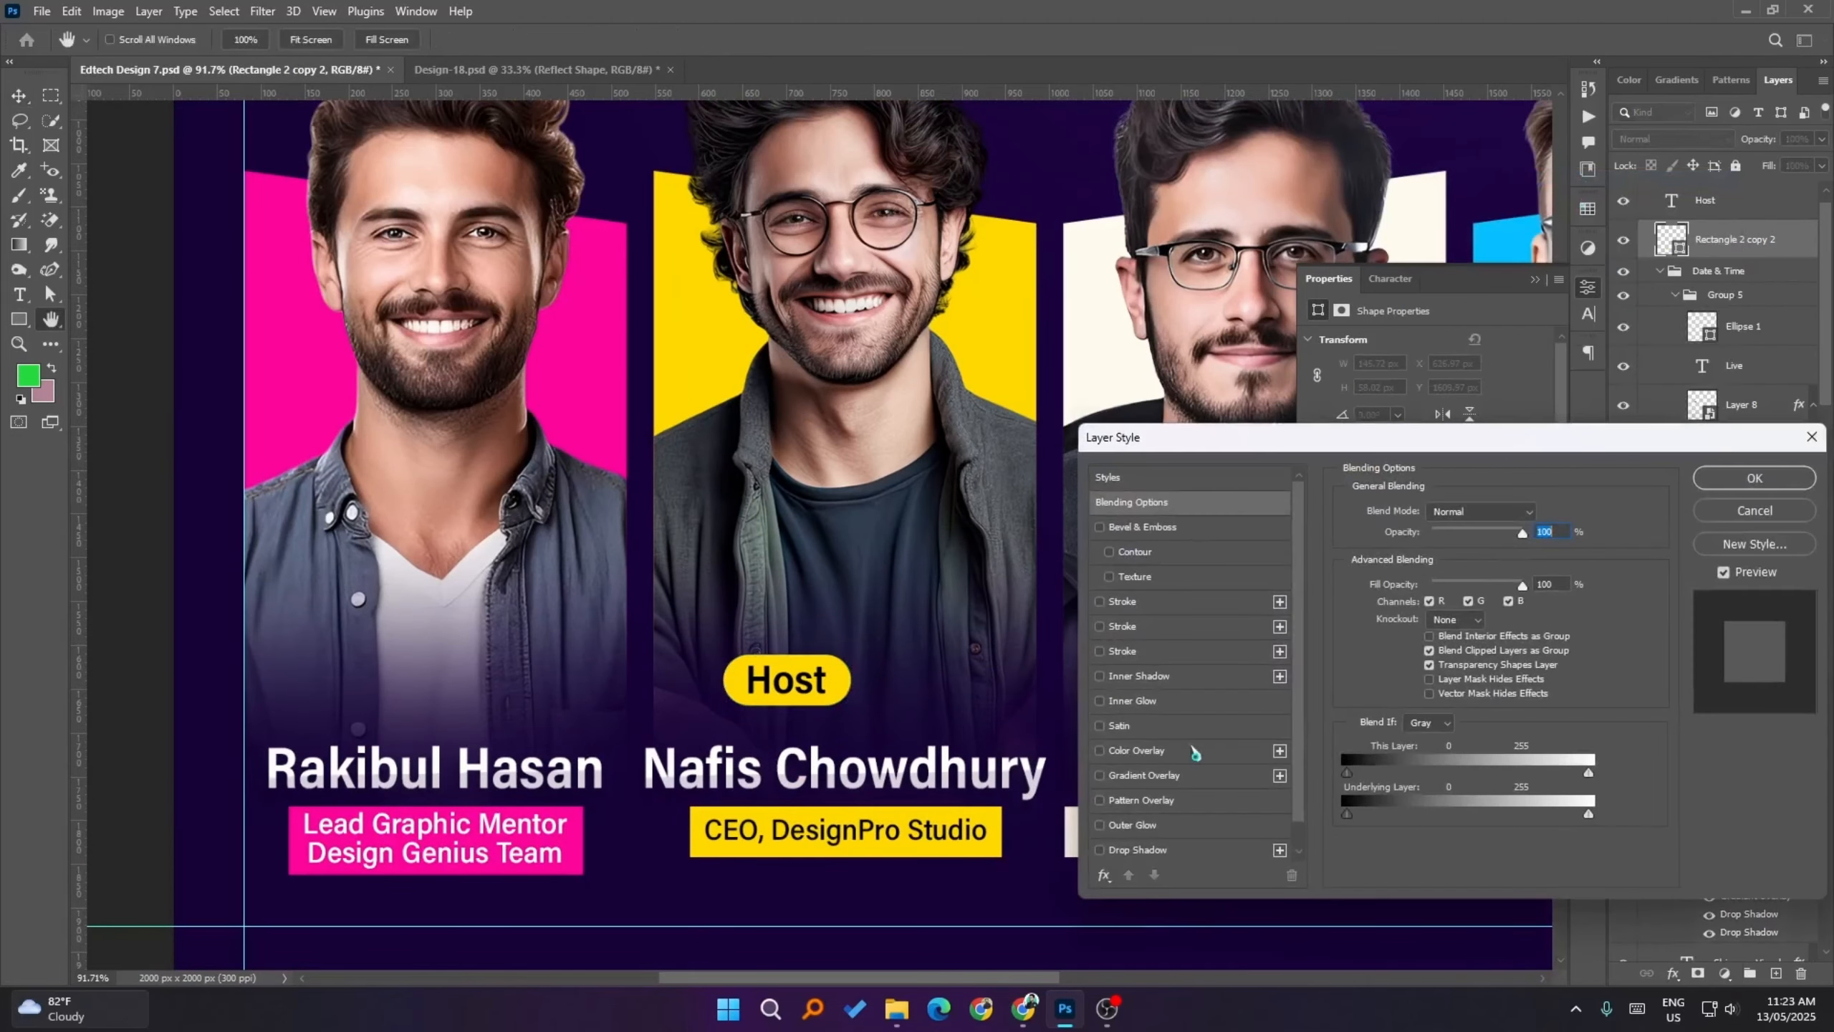
pyautogui.click(1138, 777)
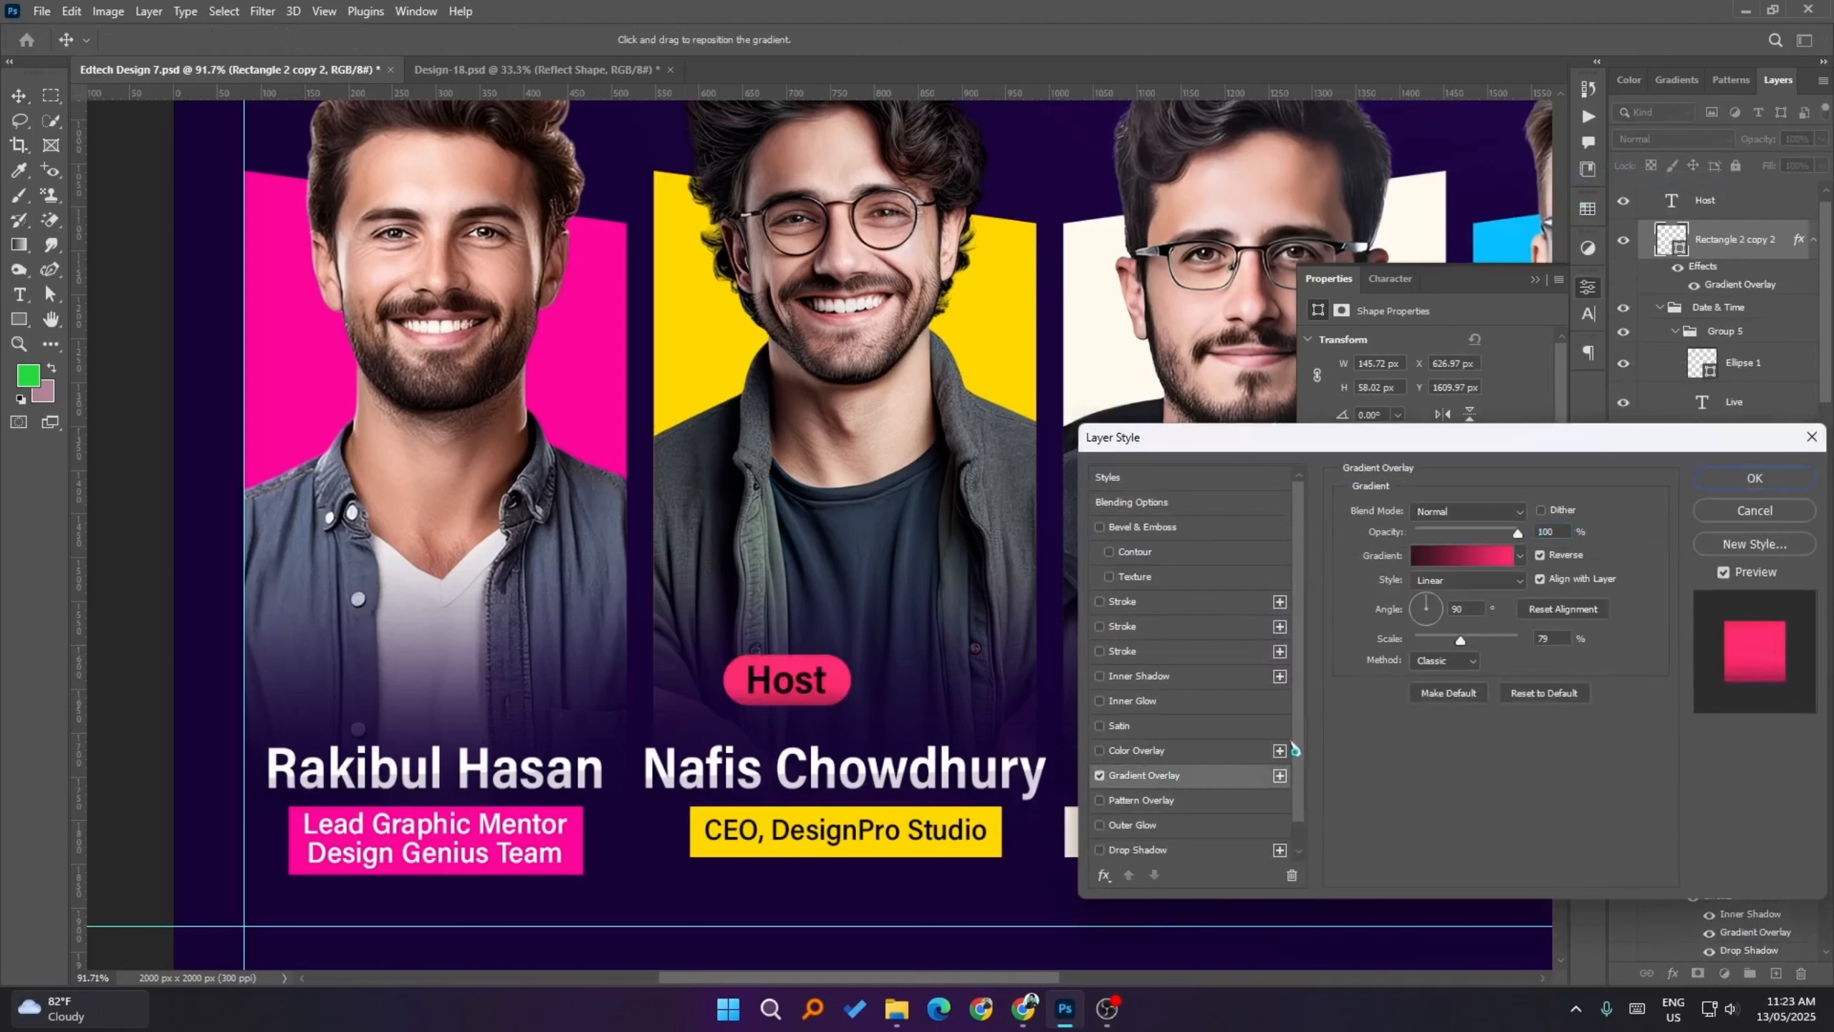
pyautogui.click(1522, 556)
pyautogui.click(1517, 625)
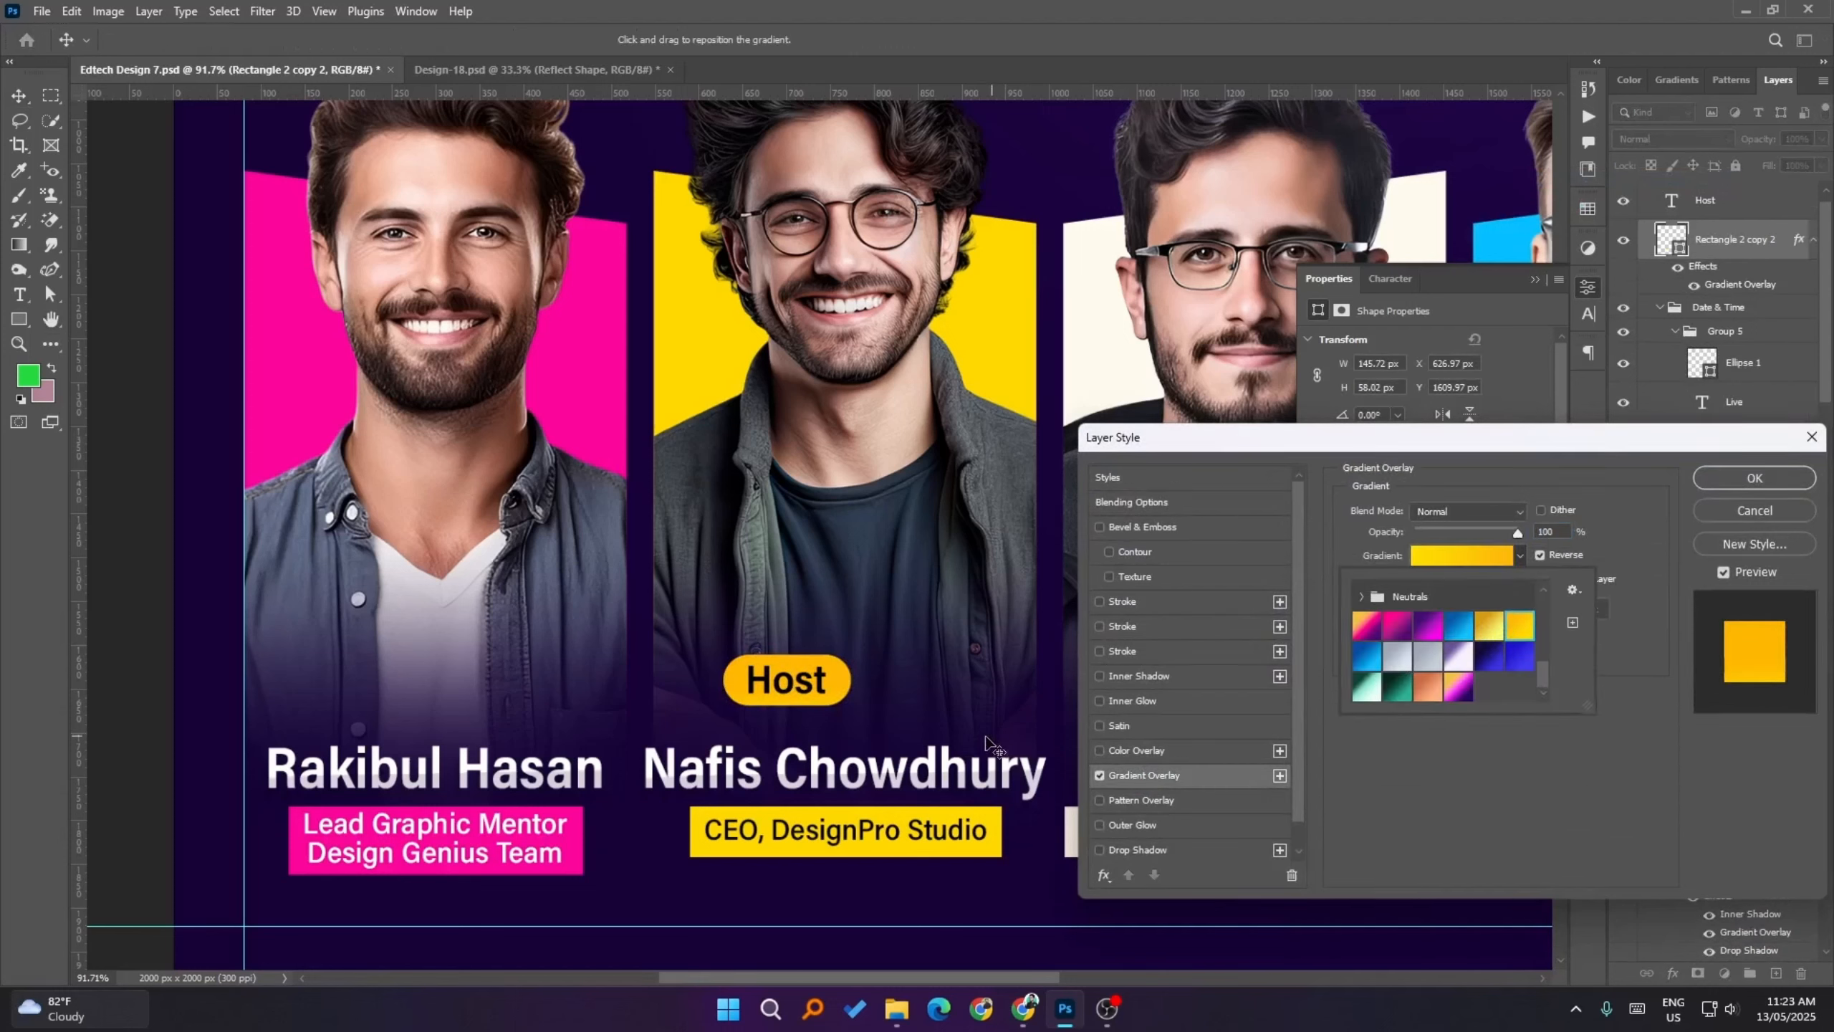
pyautogui.click(771, 705)
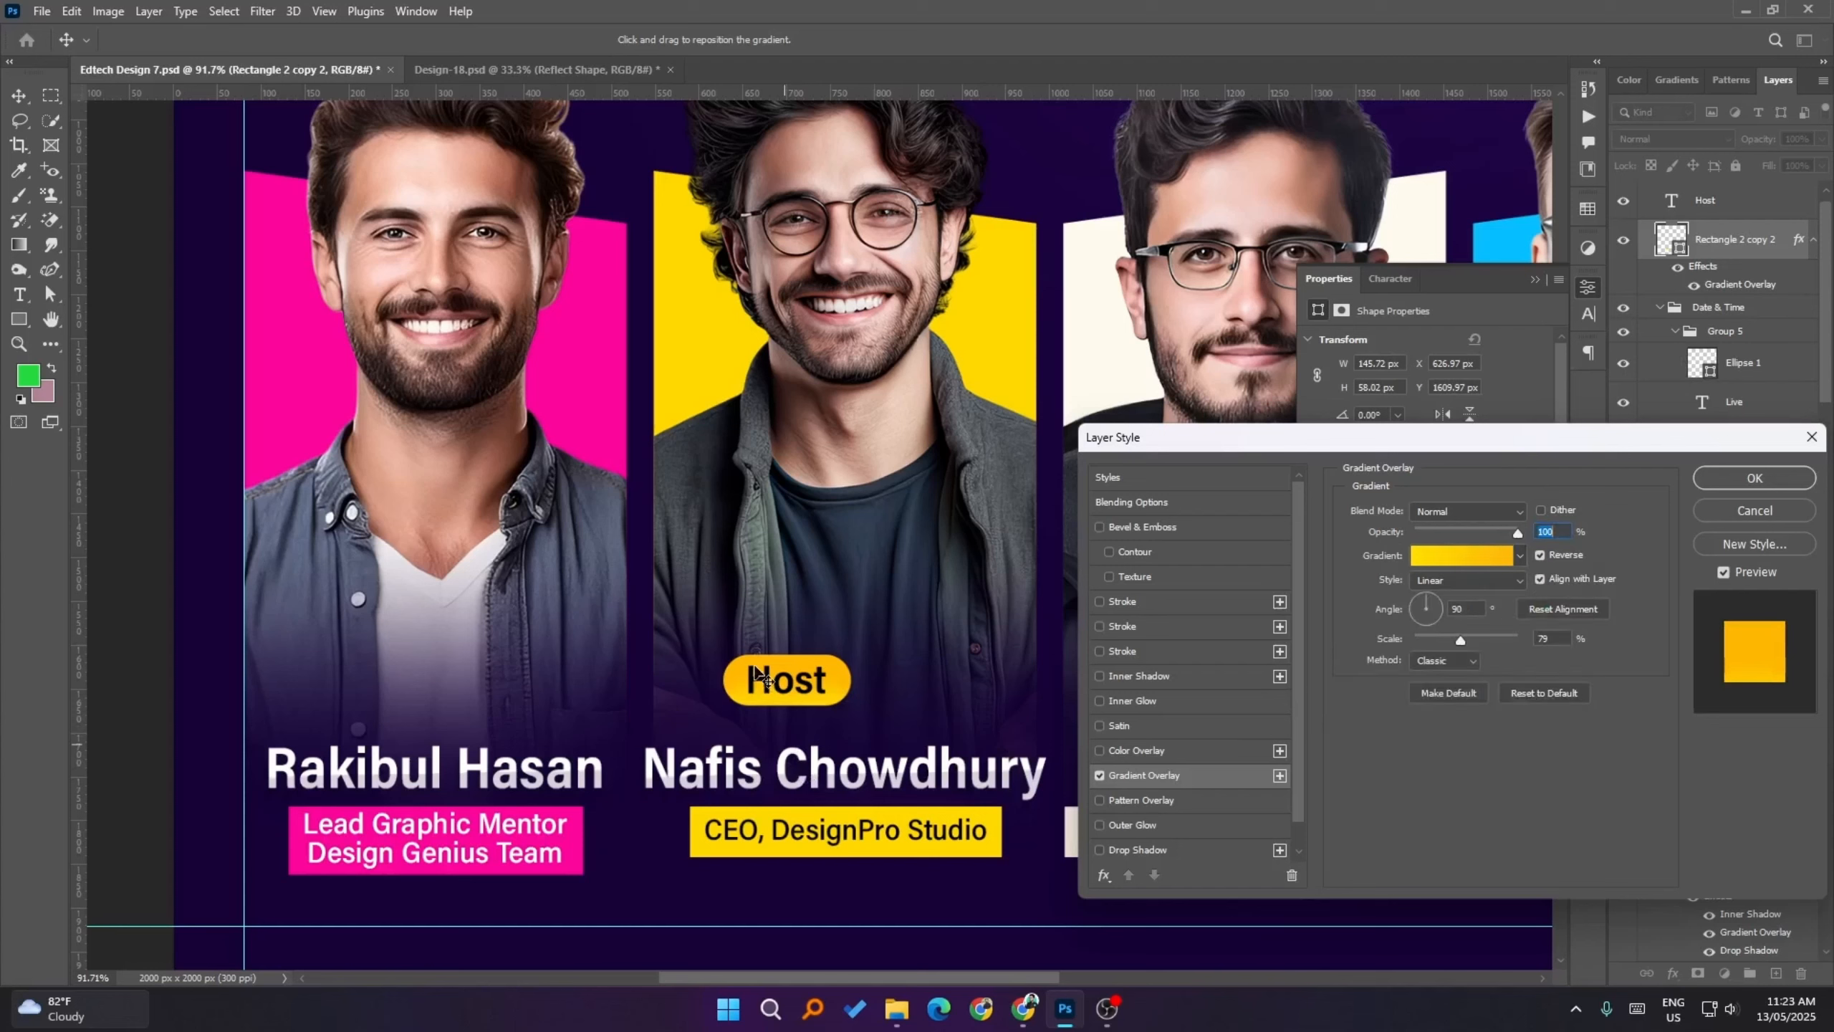
pyautogui.moveTo(757, 667); pyautogui.dragTo(812, 705)
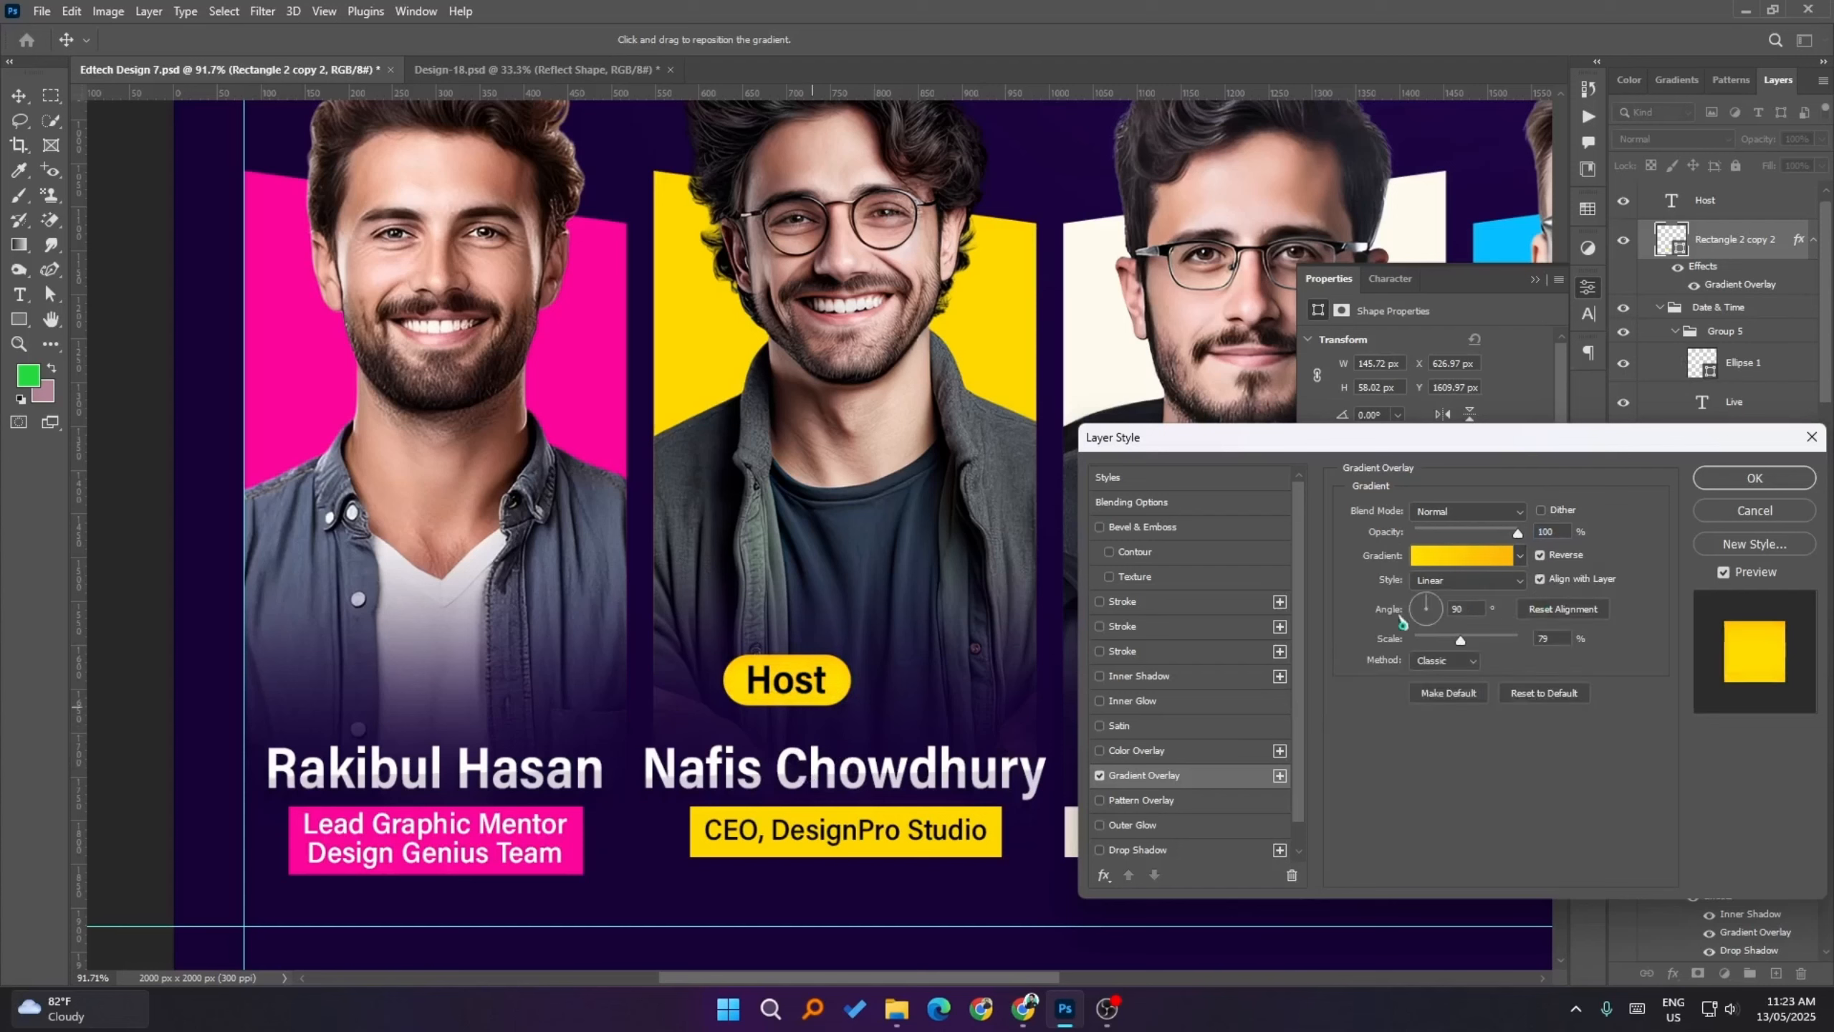
pyautogui.click(1559, 563)
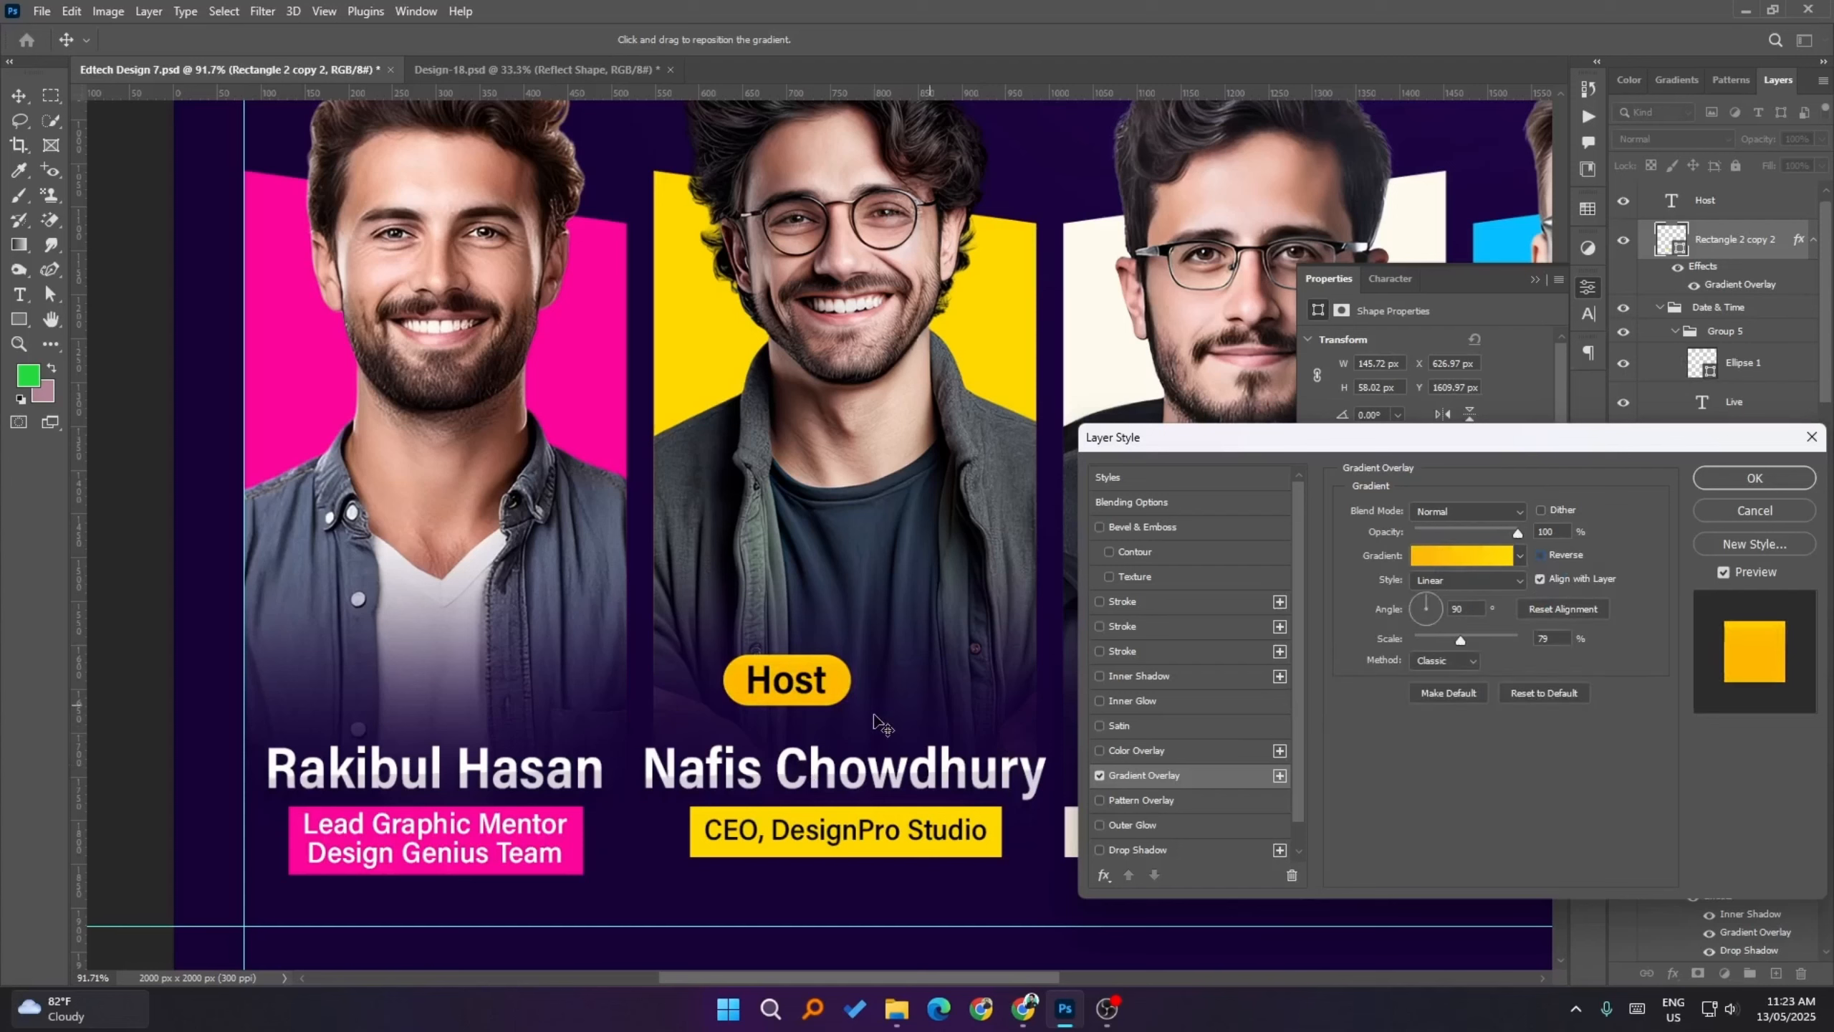
pyautogui.moveTo(870, 737); pyautogui.dragTo(876, 754)
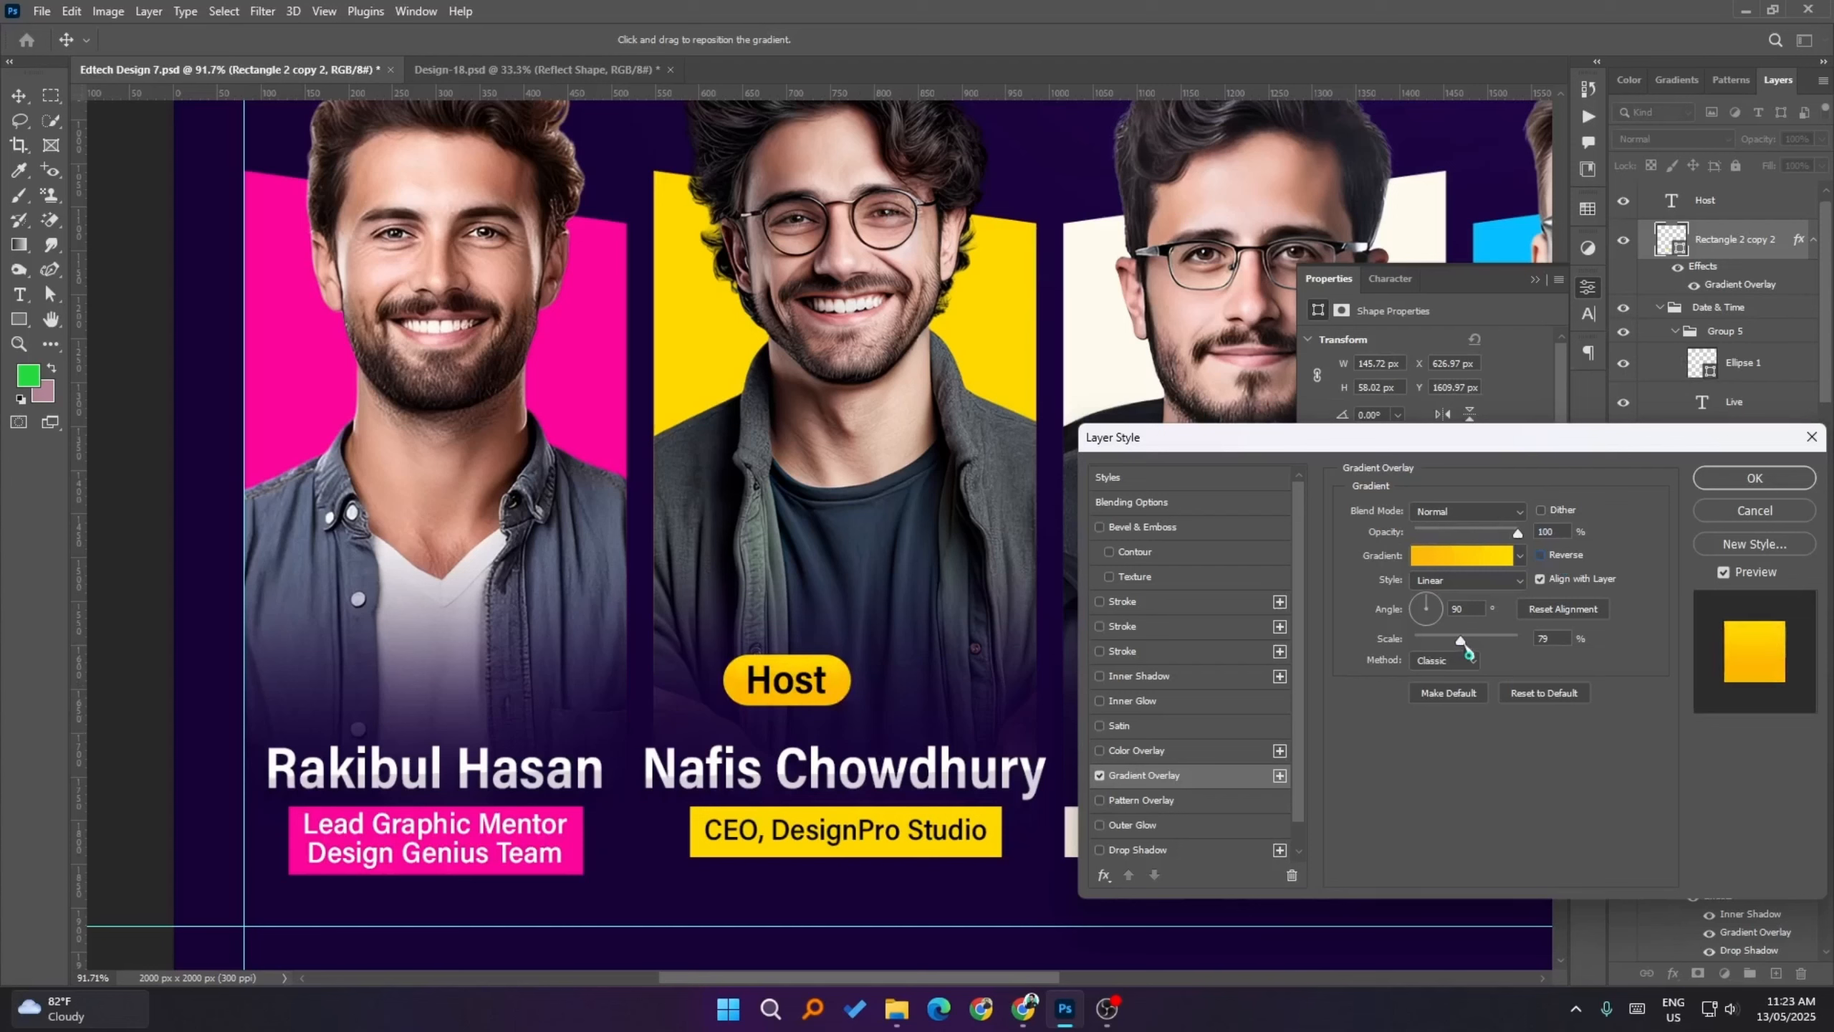
pyautogui.moveTo(1466, 651); pyautogui.dragTo(1434, 652)
pyautogui.moveTo(730, 709); pyautogui.dragTo(740, 719)
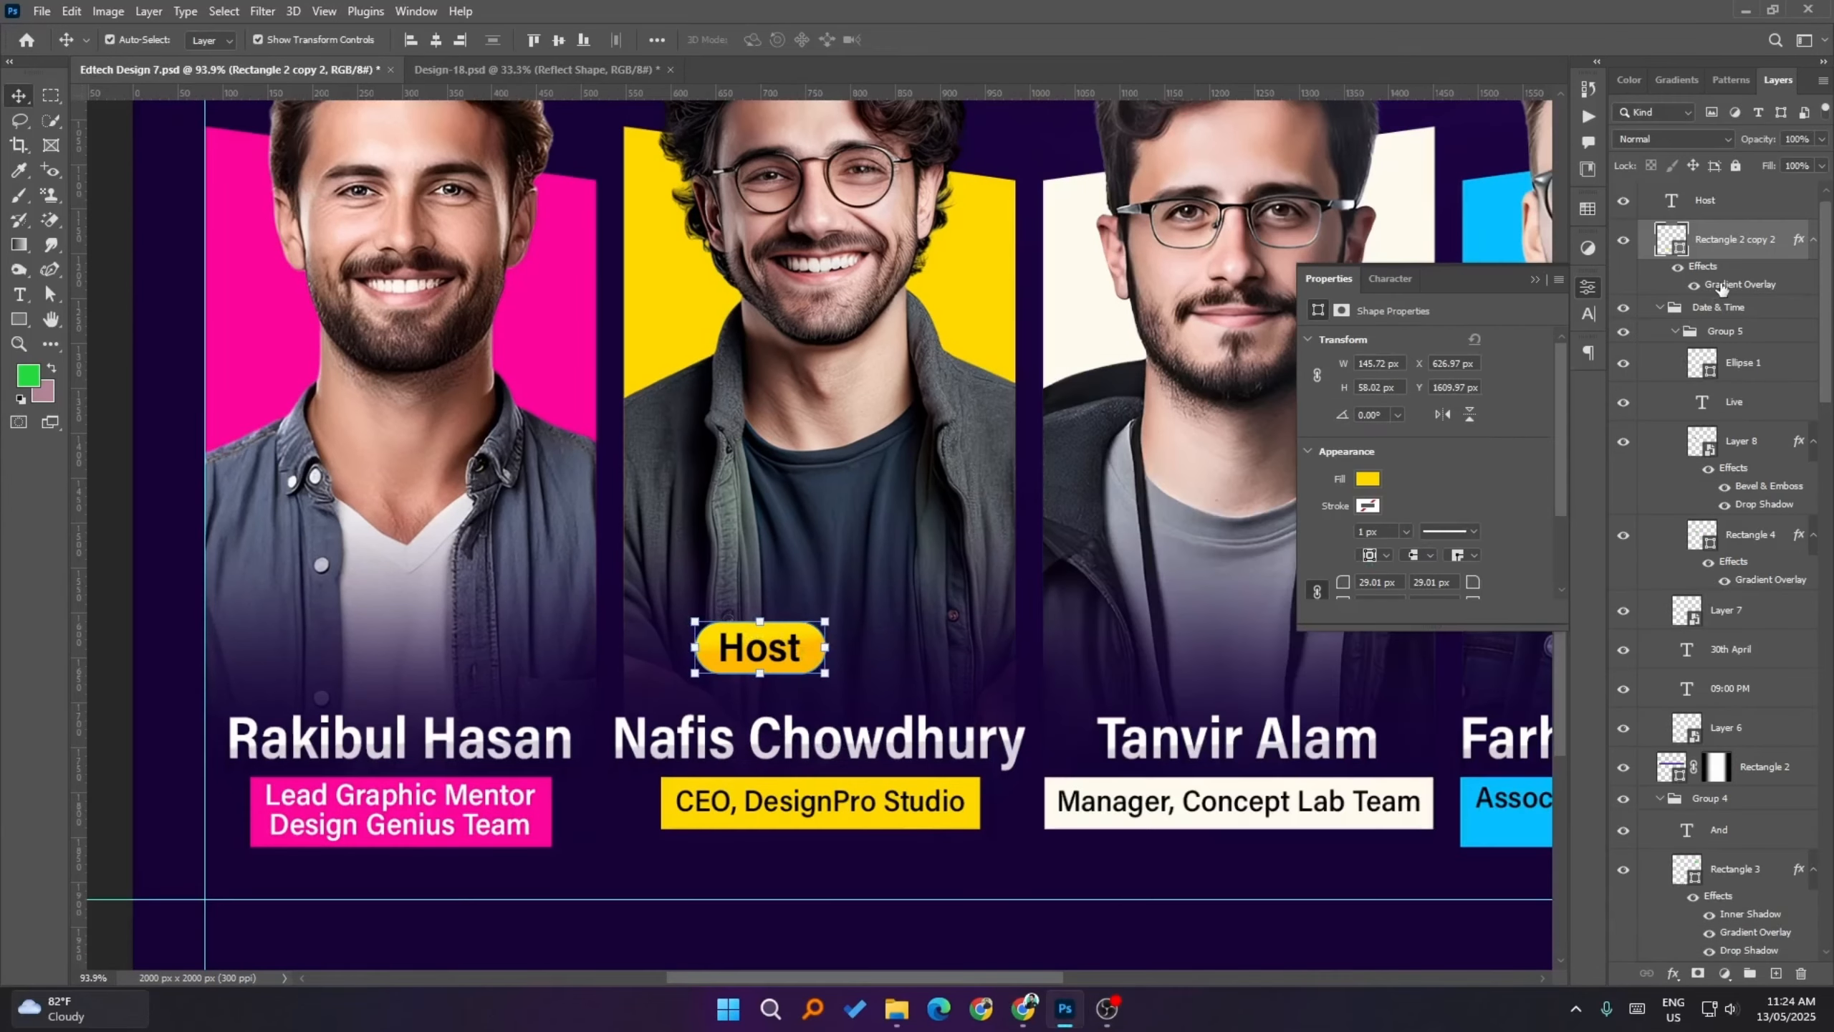
# - Change the gradient's left colour stop to golden yellow #f1b008 and apply the overlay
pyautogui.doubleClick(1722, 285)
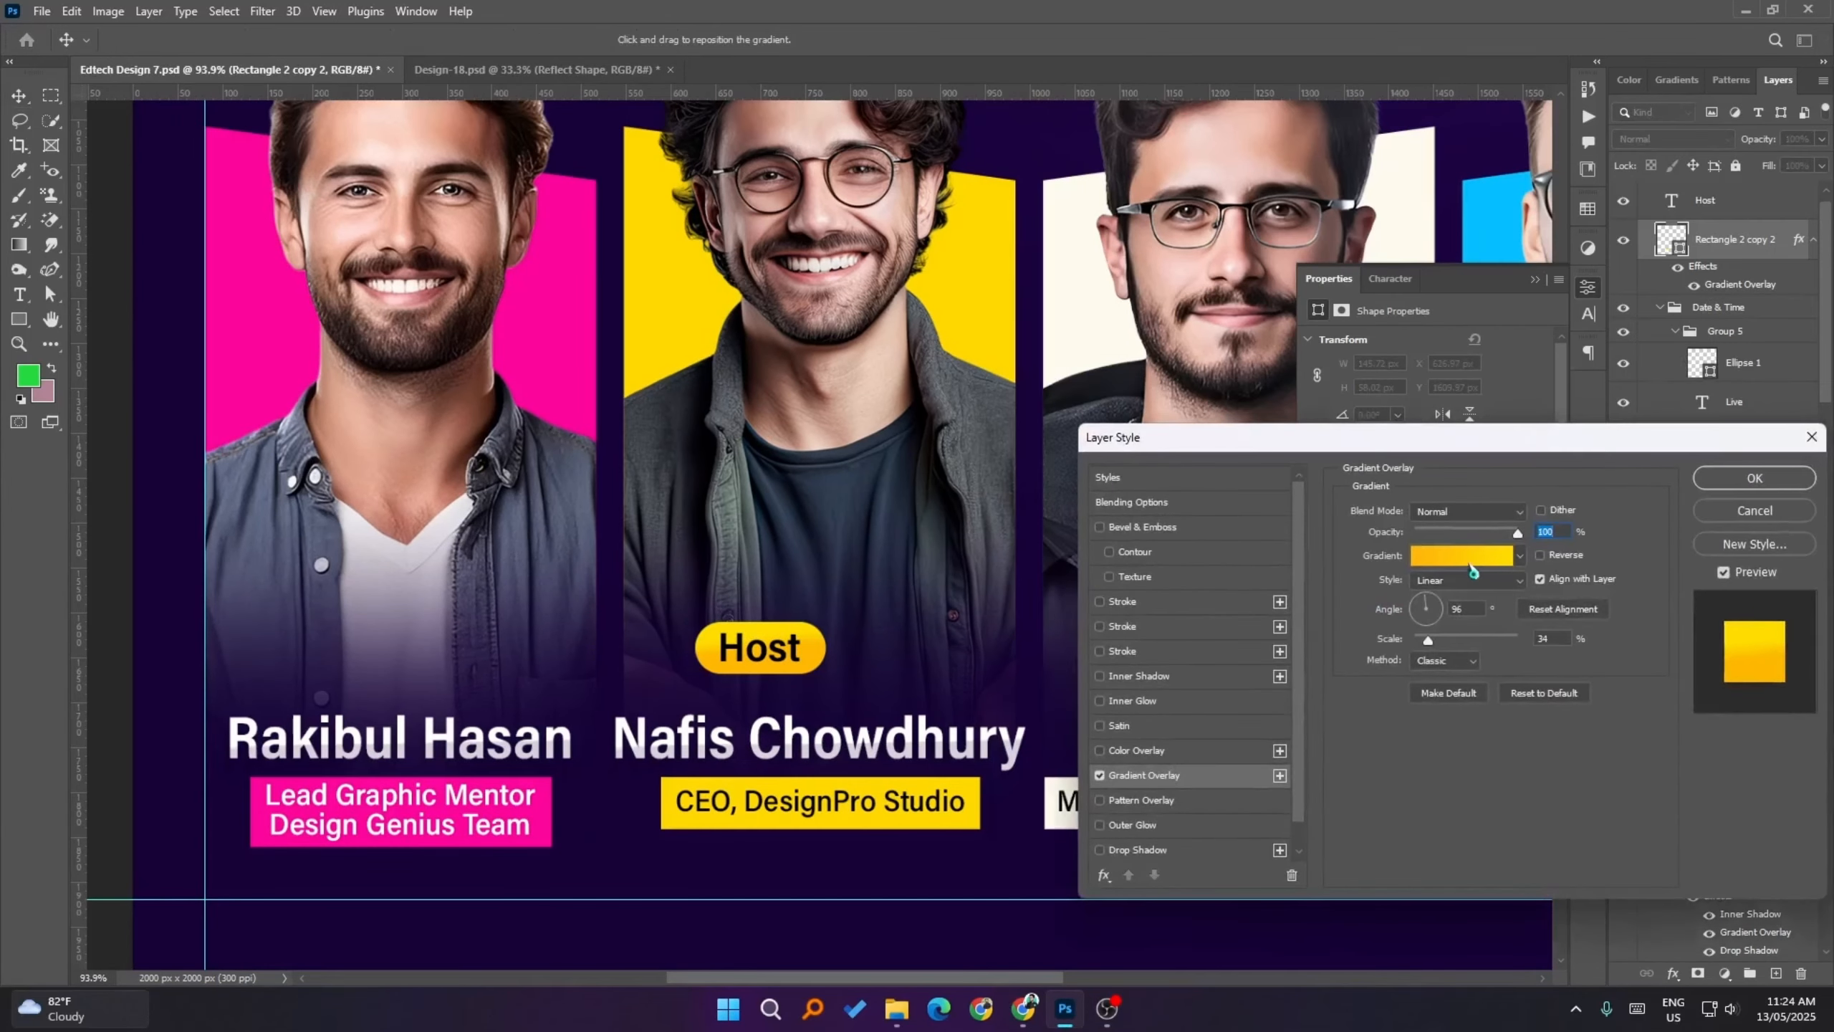
pyautogui.click(1469, 561)
pyautogui.click(1353, 840)
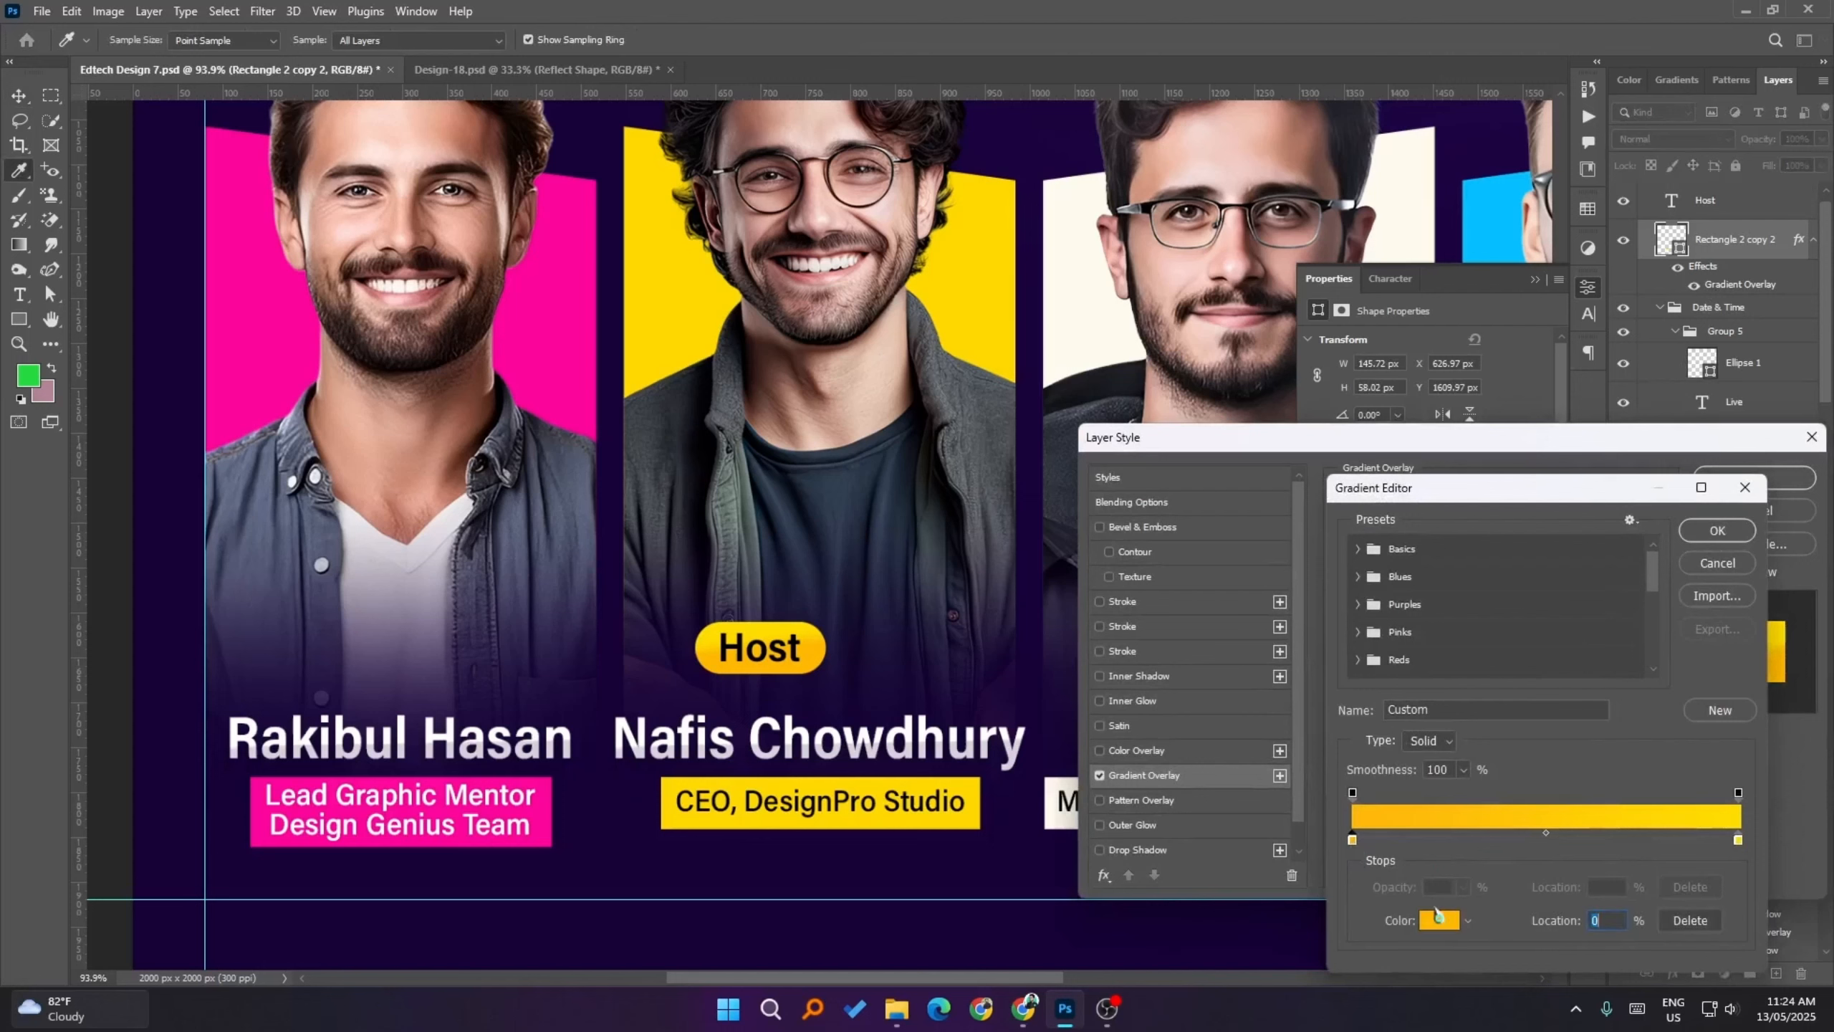
pyautogui.click(1439, 919)
pyautogui.click(1472, 621)
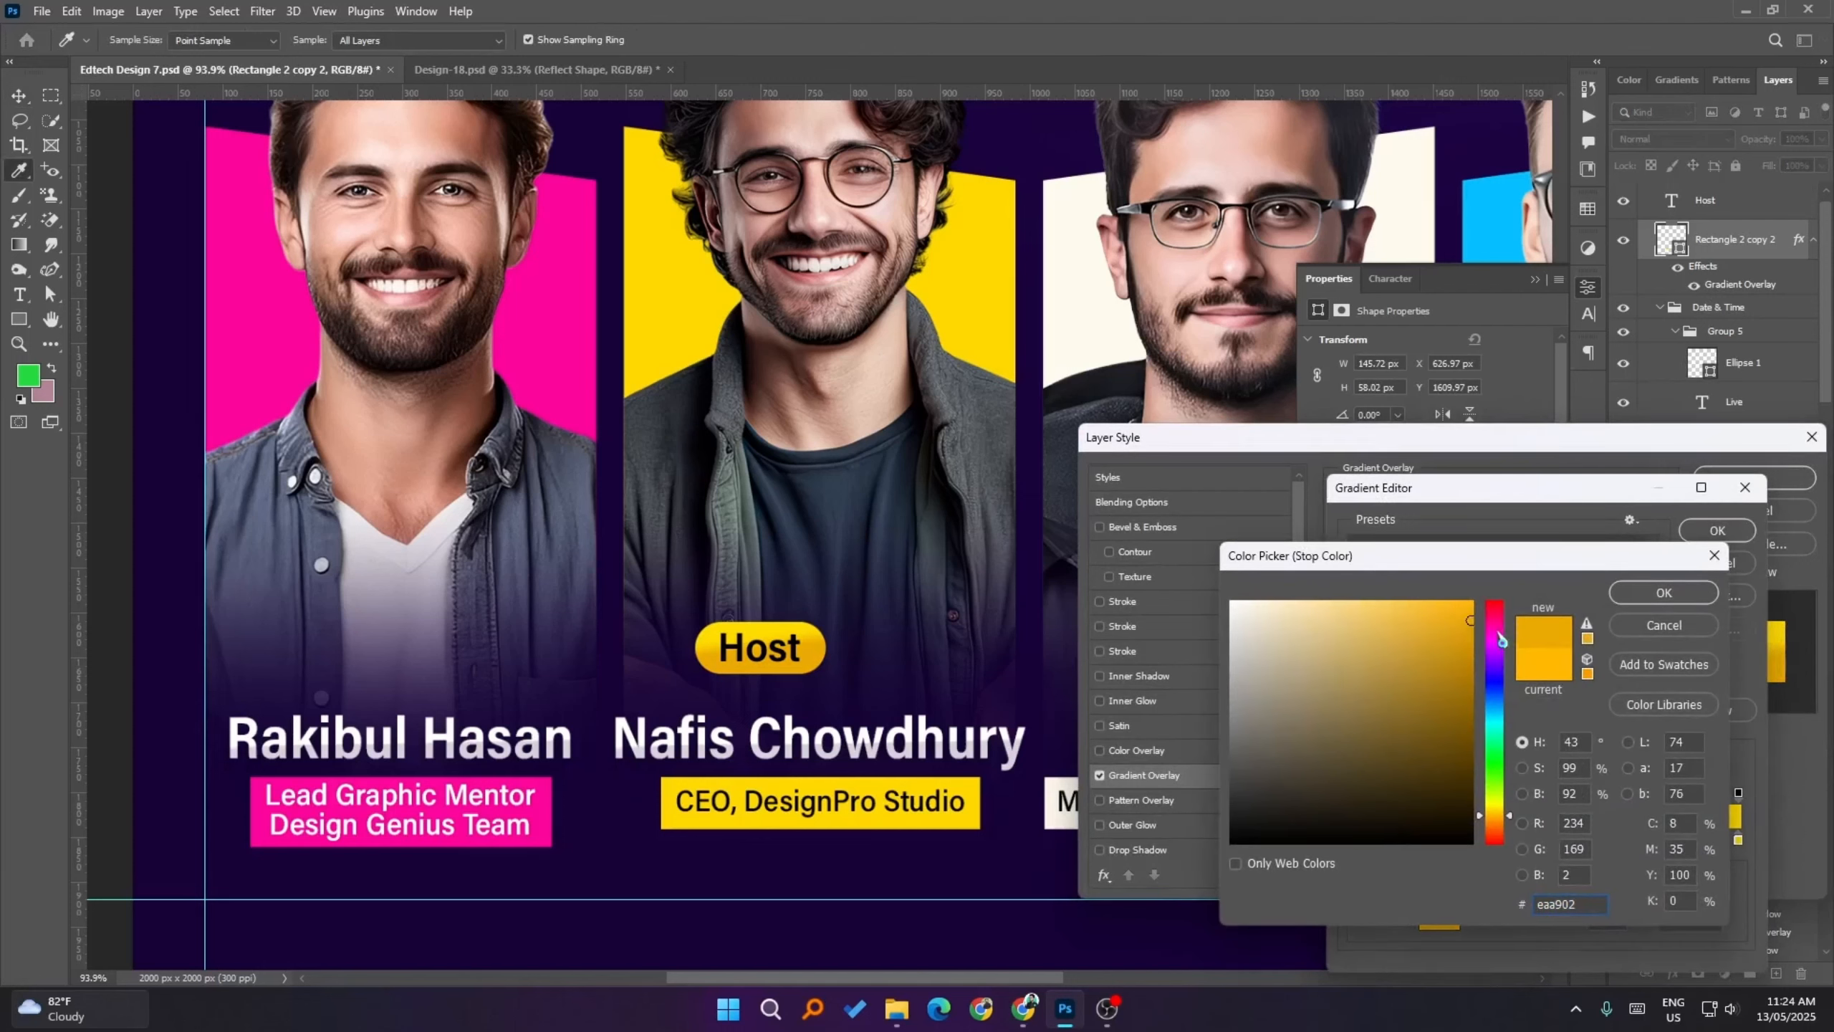
pyautogui.click(1465, 614)
pyautogui.click(1664, 593)
pyautogui.click(1717, 530)
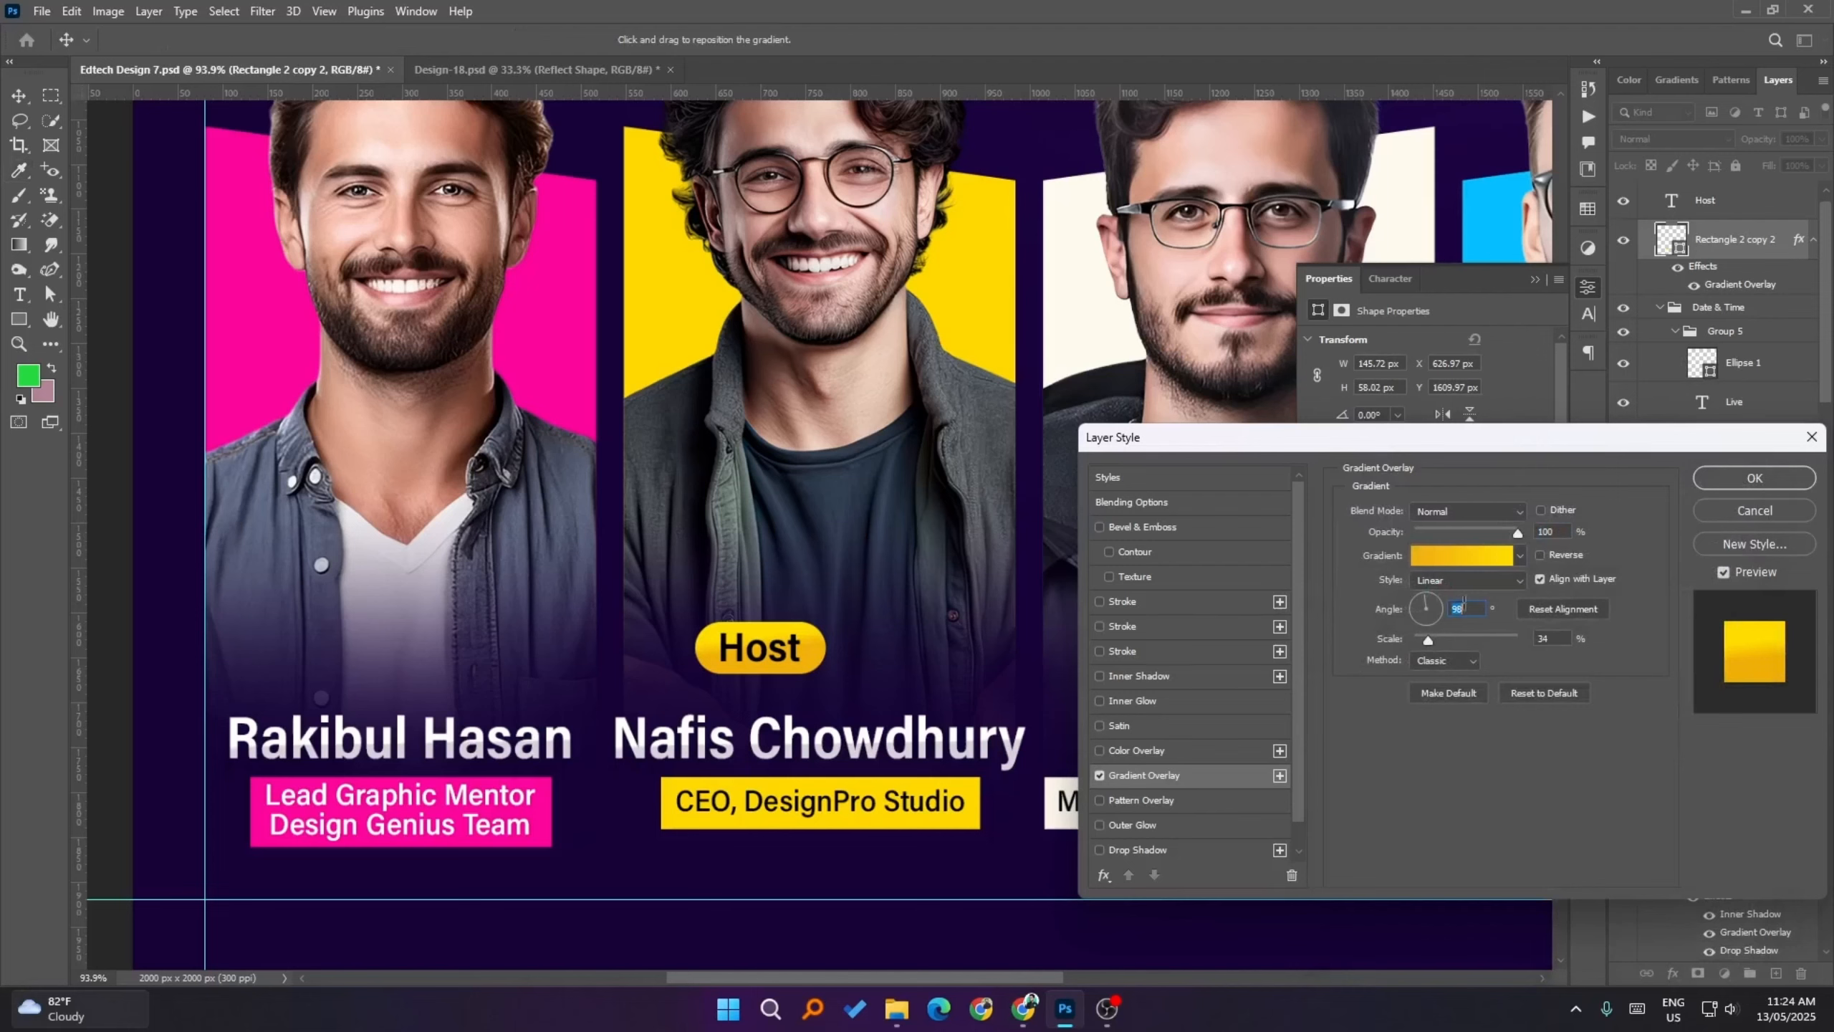
pyautogui.click(1753, 480)
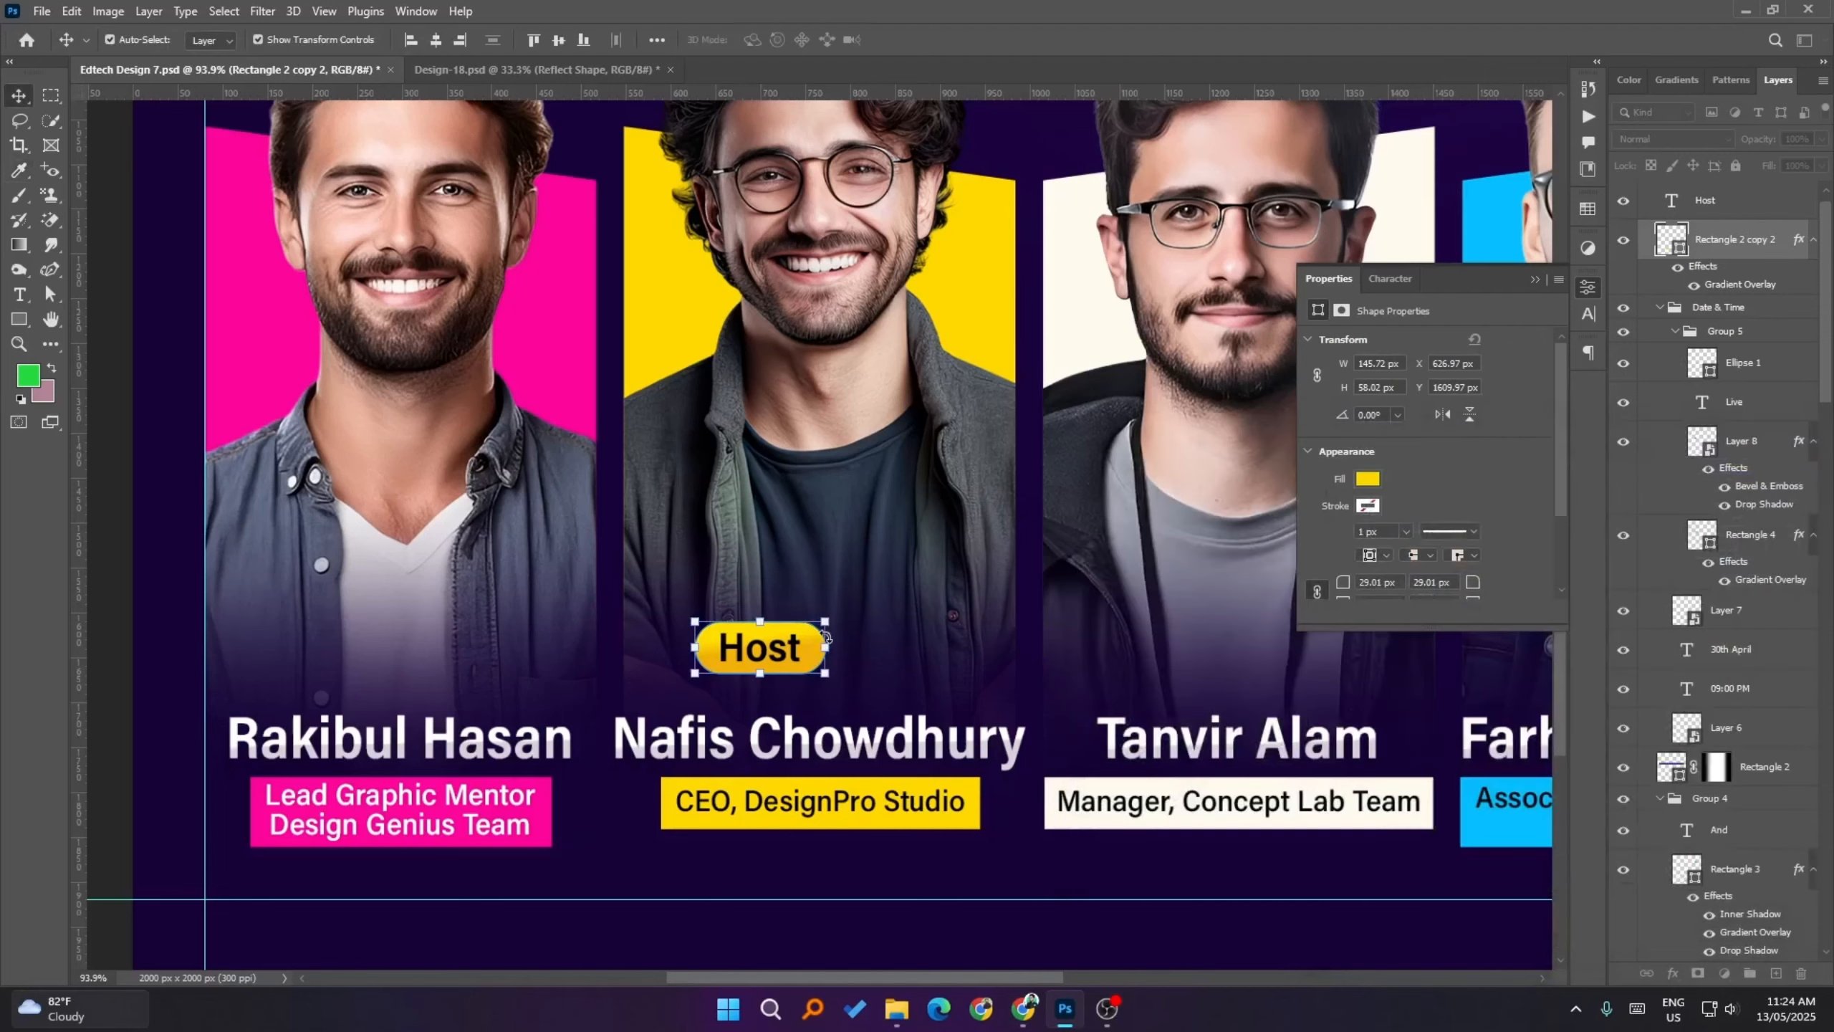
# - Adjust the Host pill's anchors so it ends up 144.72 px wide
pyautogui.click(178, 569)
pyautogui.scroll(-4, 903, 715)
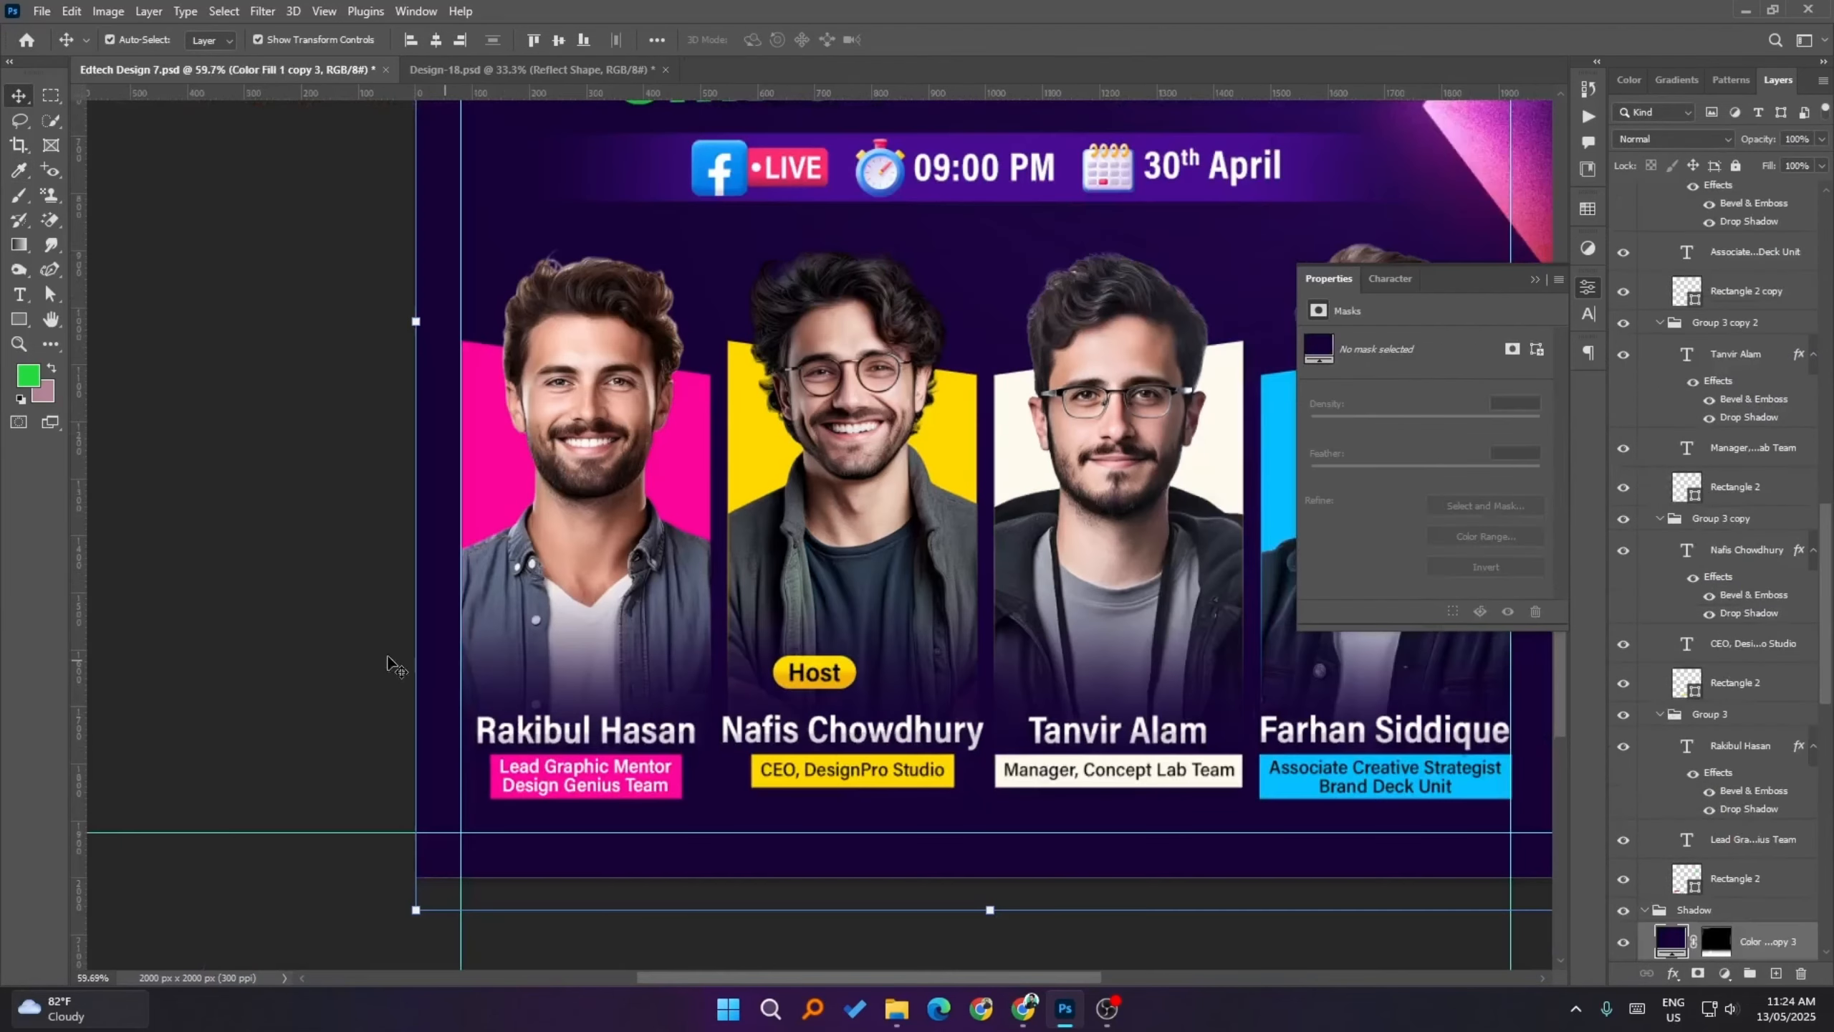
pyautogui.click(291, 651)
pyautogui.scroll(5, 456, 738)
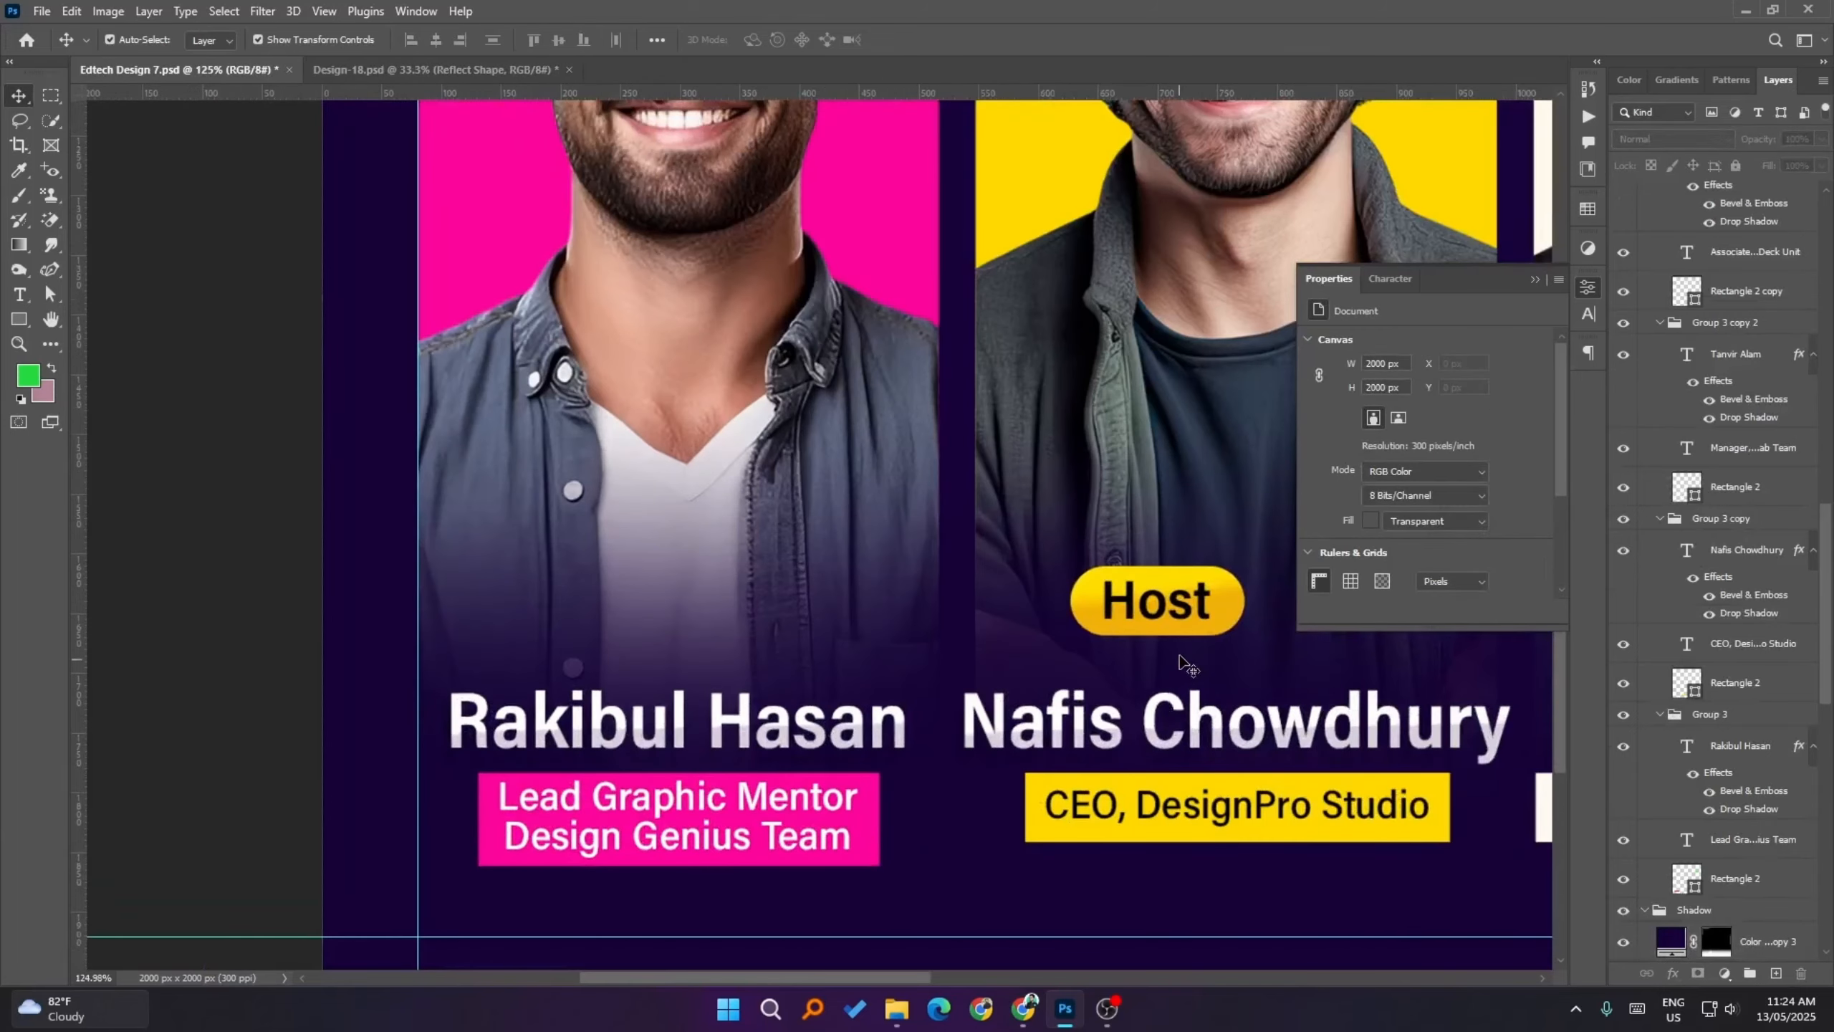
pyautogui.click(1209, 605)
pyautogui.press('a')
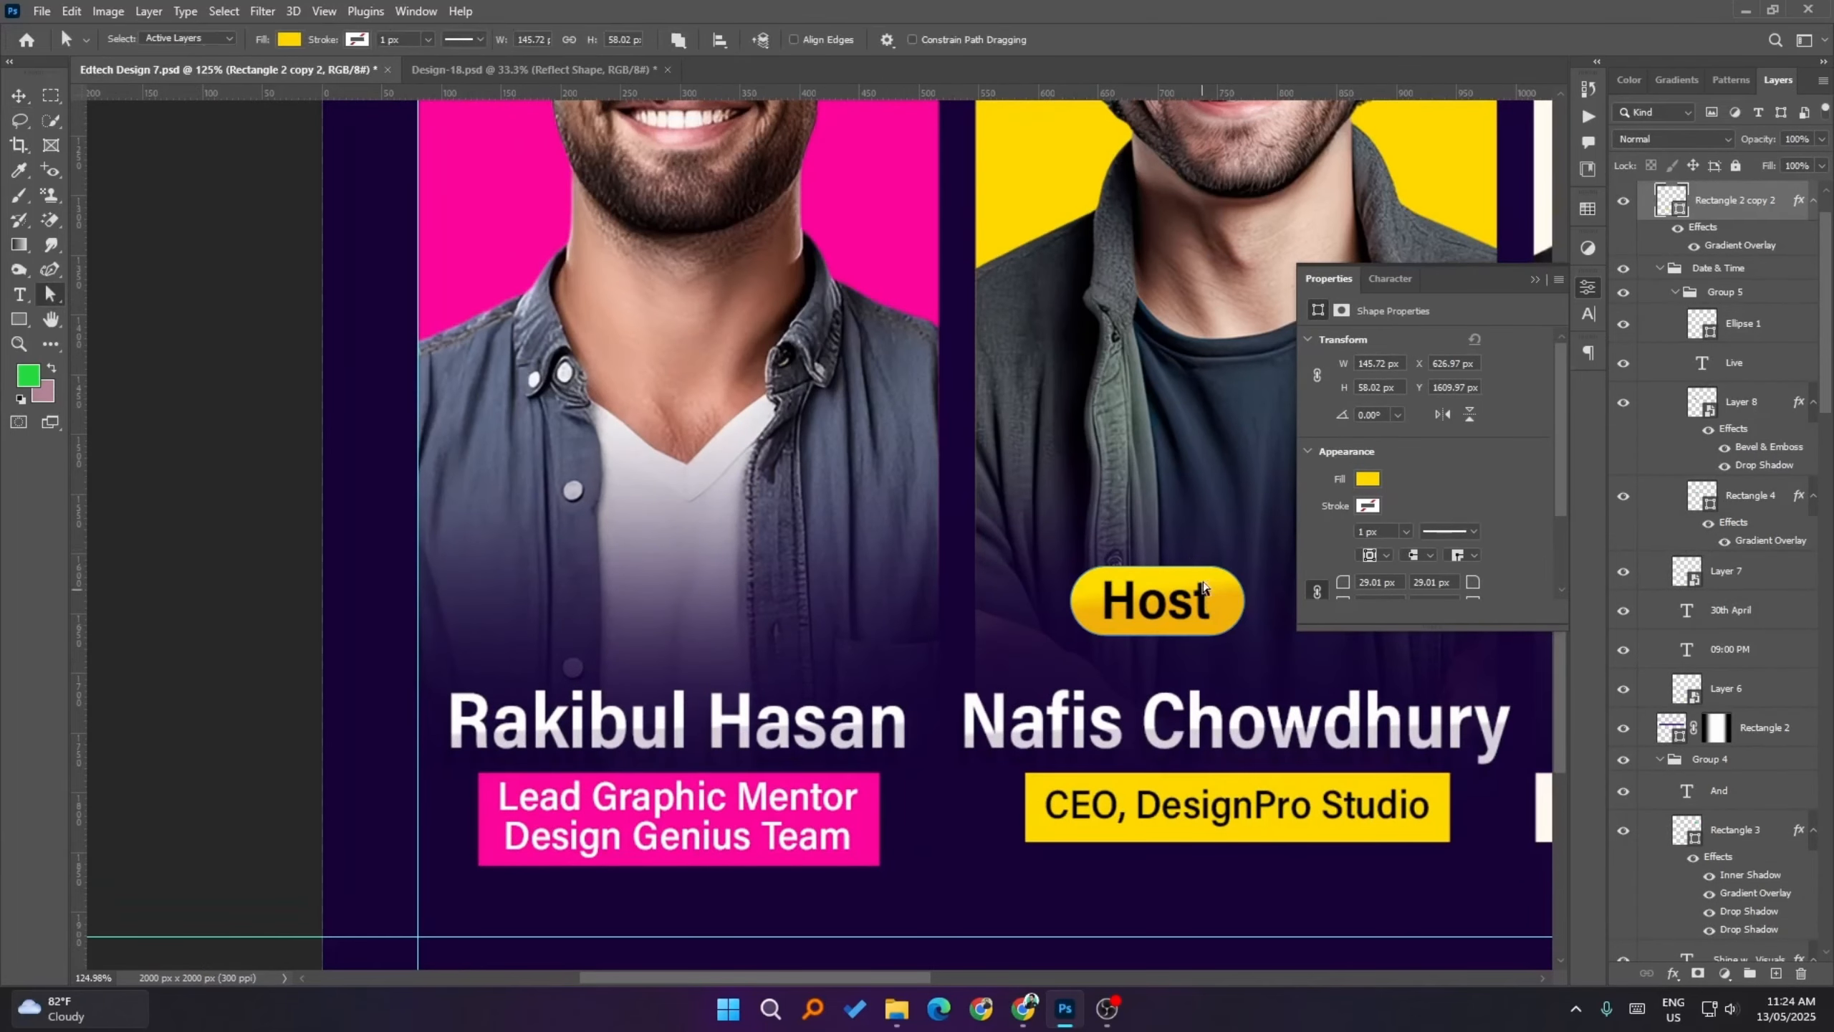
pyautogui.hotkey('shift', 'Left')
pyautogui.press('Right')
pyautogui.press('Right')
pyautogui.press('Right')
pyautogui.press('Right')
pyautogui.press('Right')
pyautogui.press('Right')
pyautogui.press('Right')
pyautogui.press('Right')
pyautogui.press('Right')
# - Select the Host text and its pill shape together and group them into Group 6
pyautogui.scroll(2, 1690, 284)
pyautogui.keyDown('ctrl'); pyautogui.click(1671, 264); pyautogui.keyUp('ctrl')
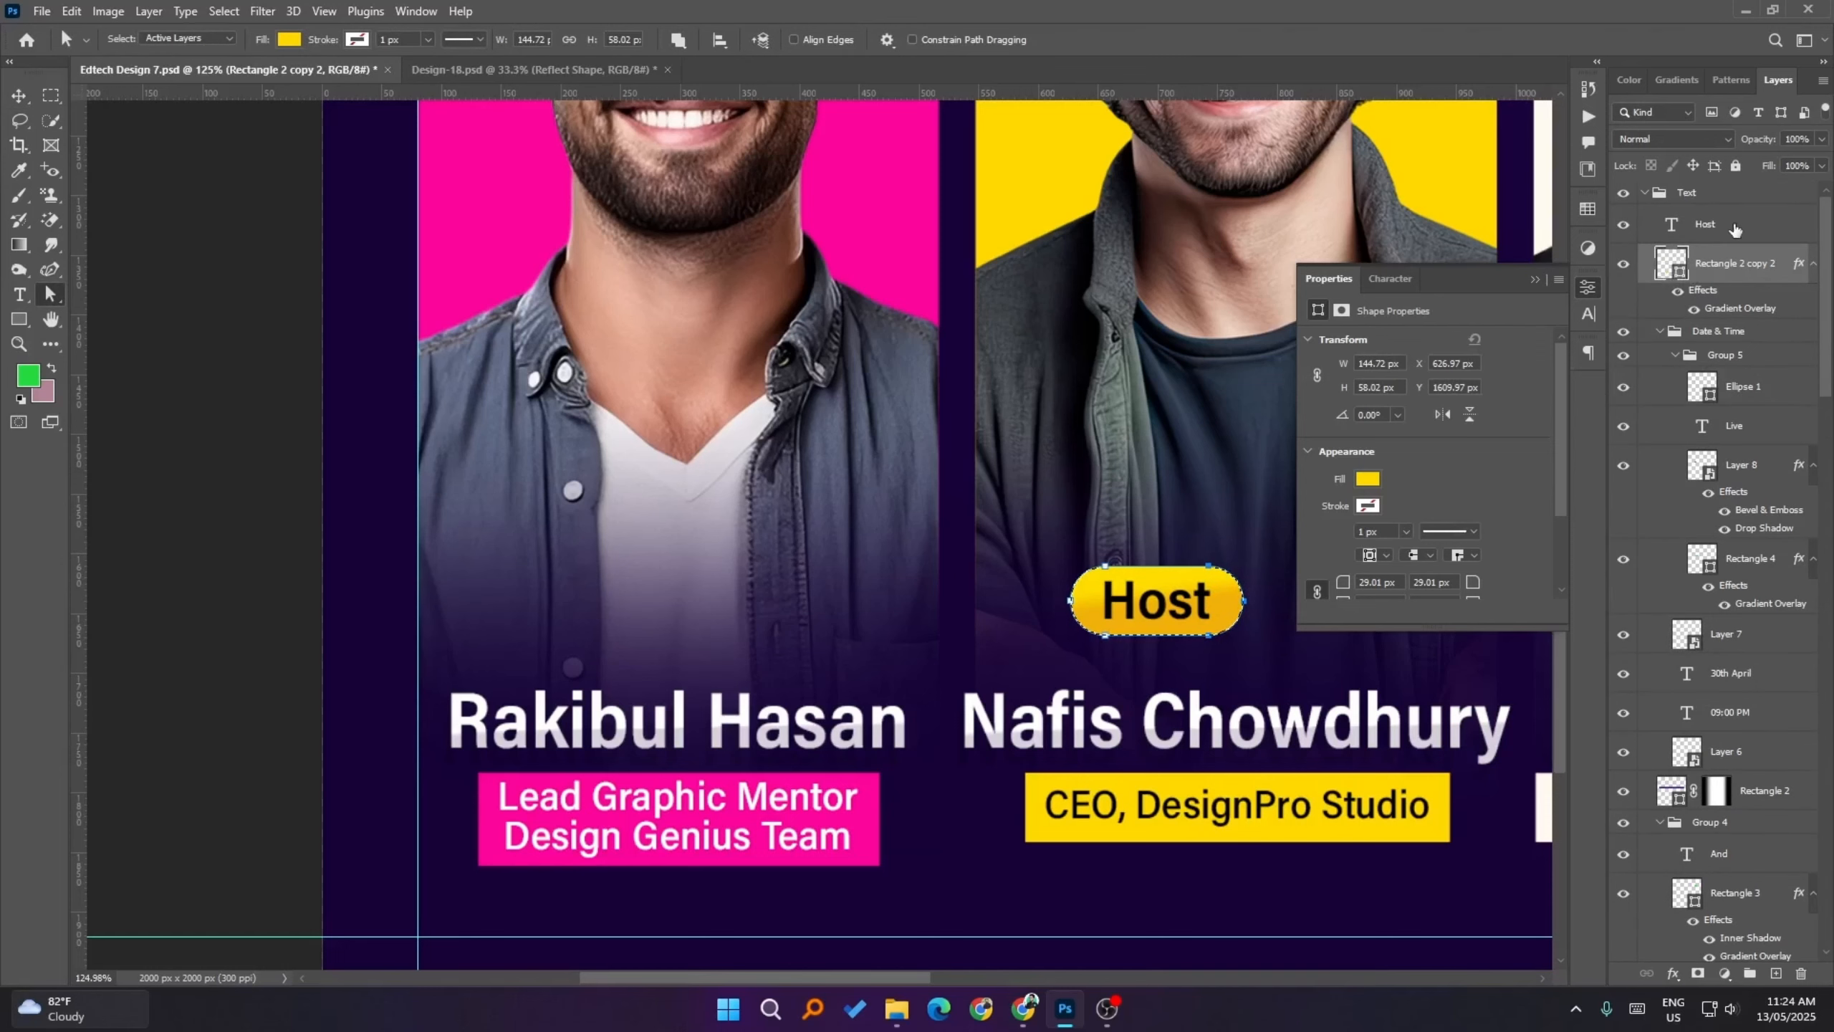
pyautogui.click(1734, 228)
pyautogui.press('v')
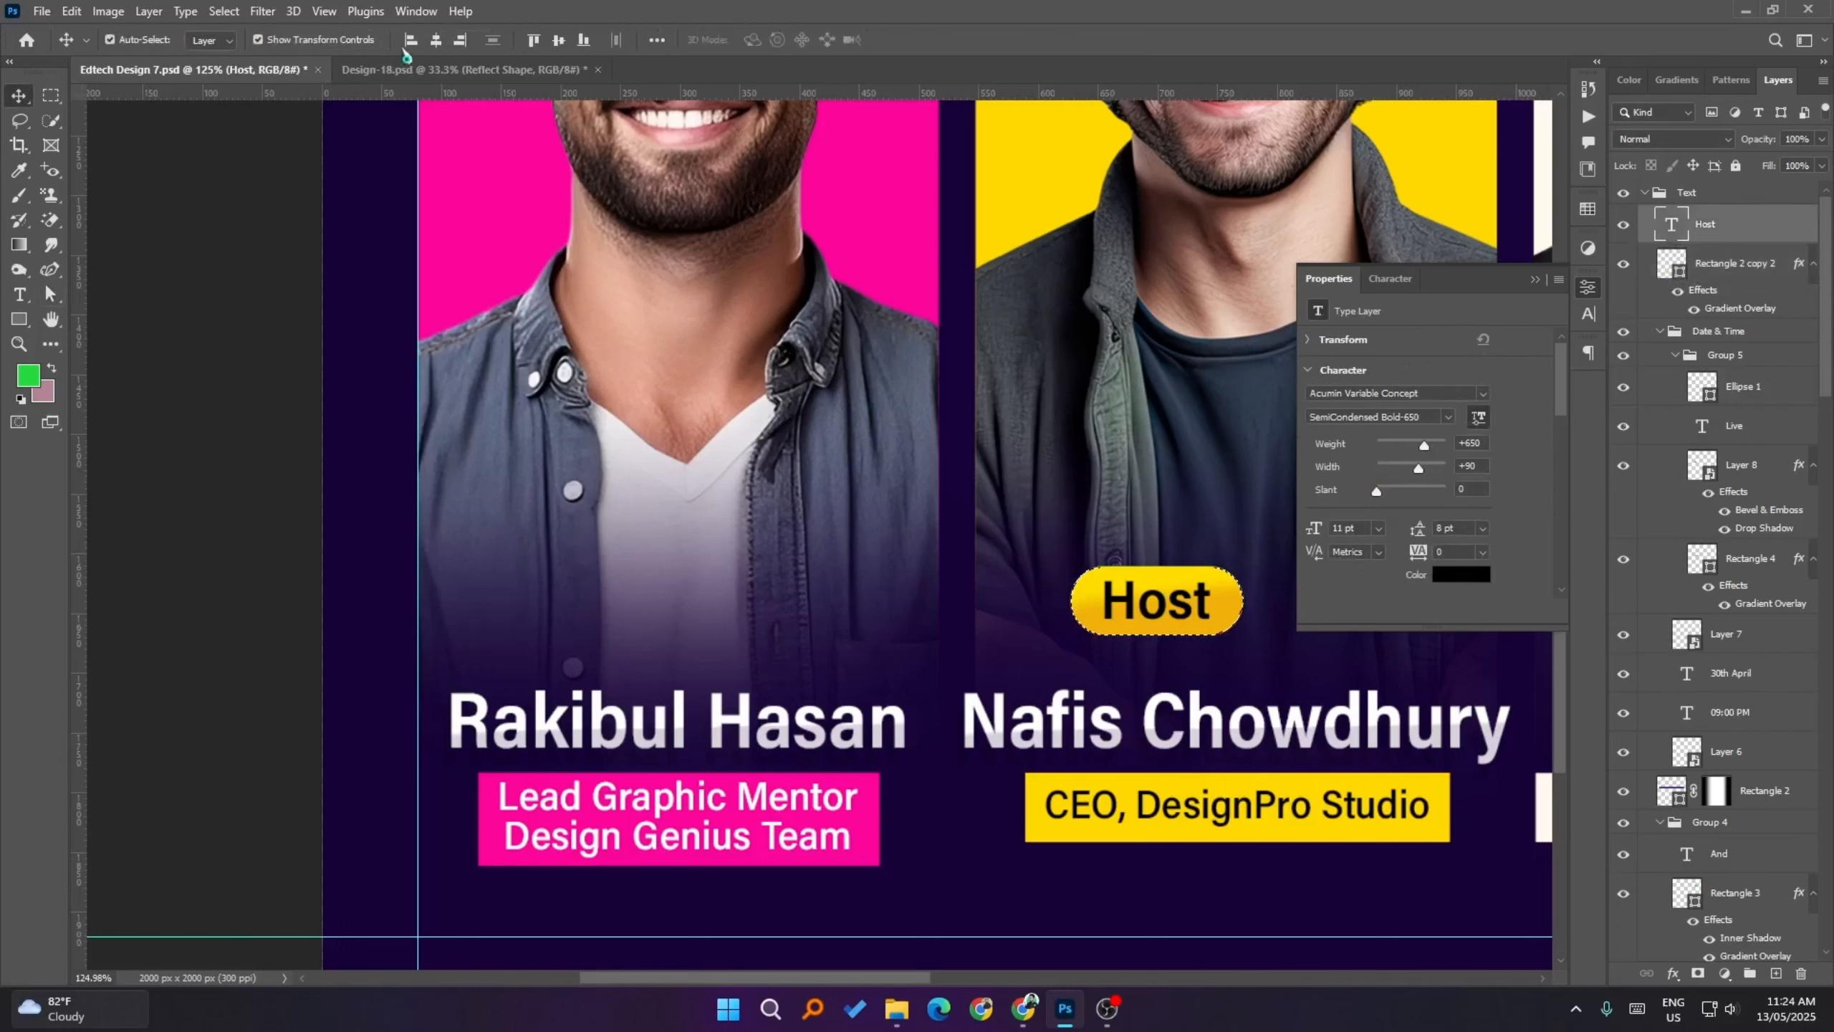
pyautogui.press('ctrl')
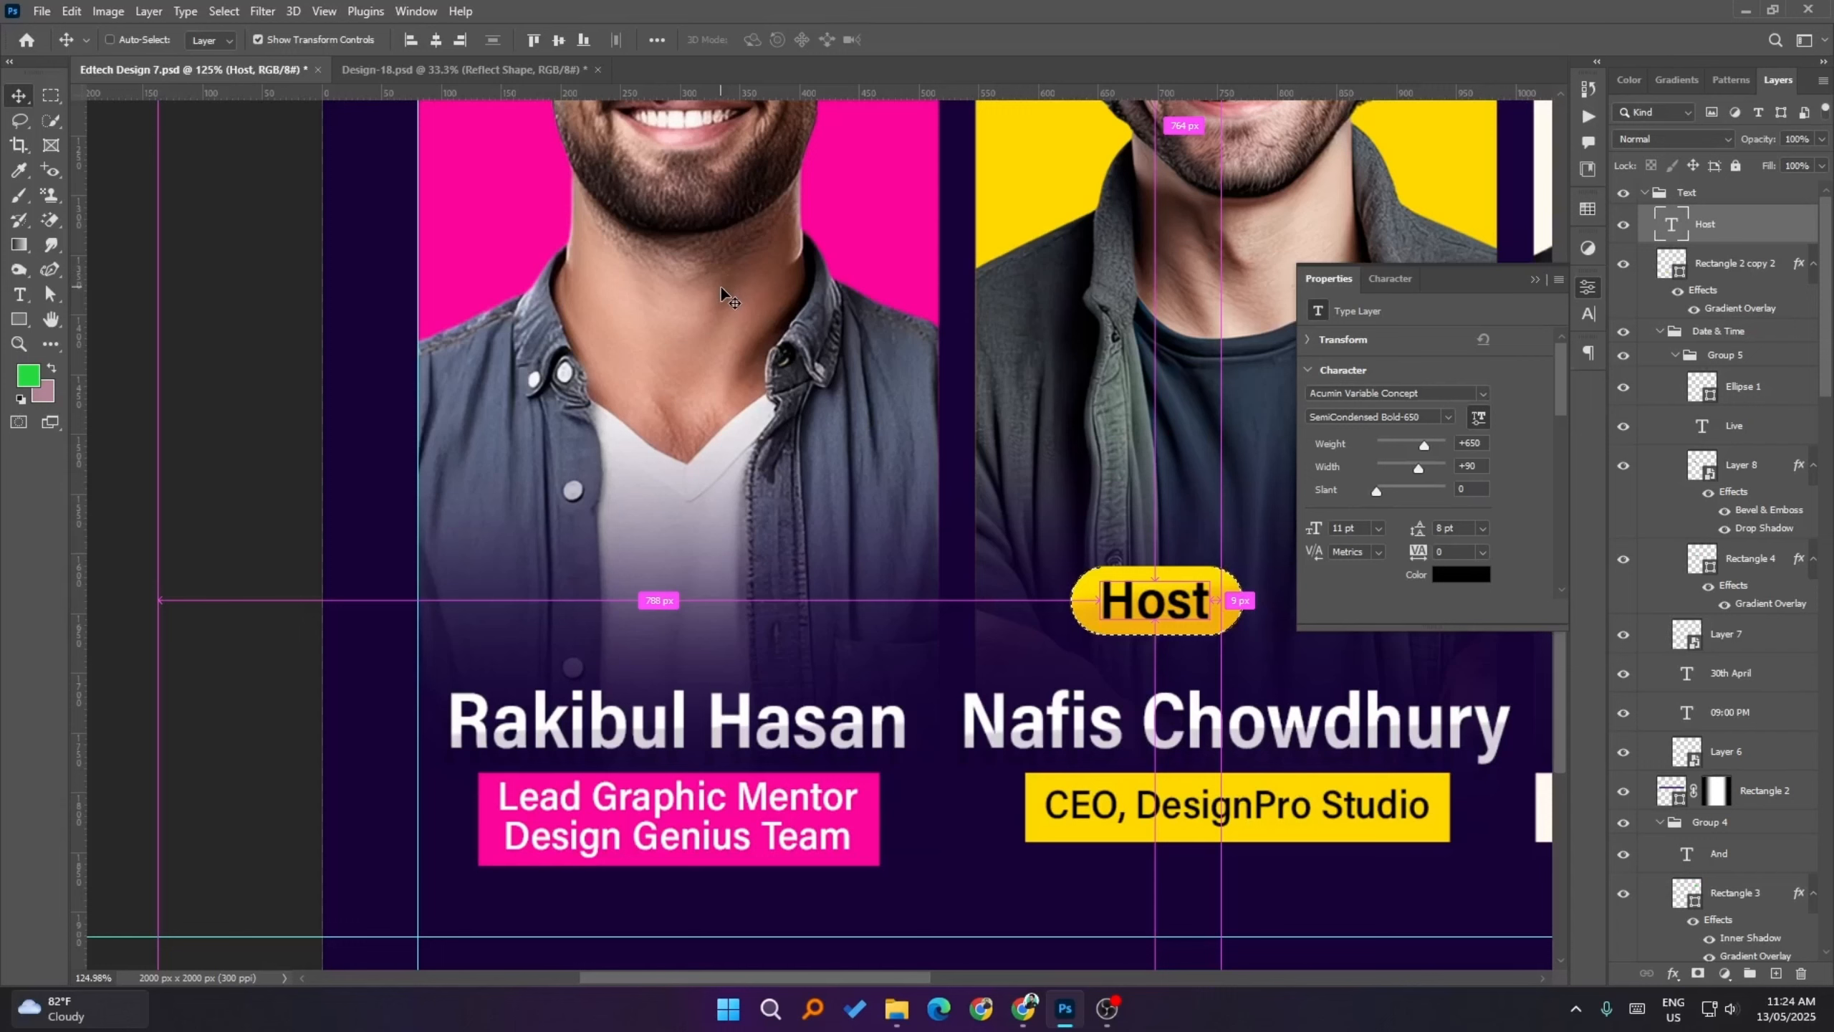
pyautogui.keyDown('ctrl'); pyautogui.click(1730, 266); pyautogui.keyUp('ctrl')
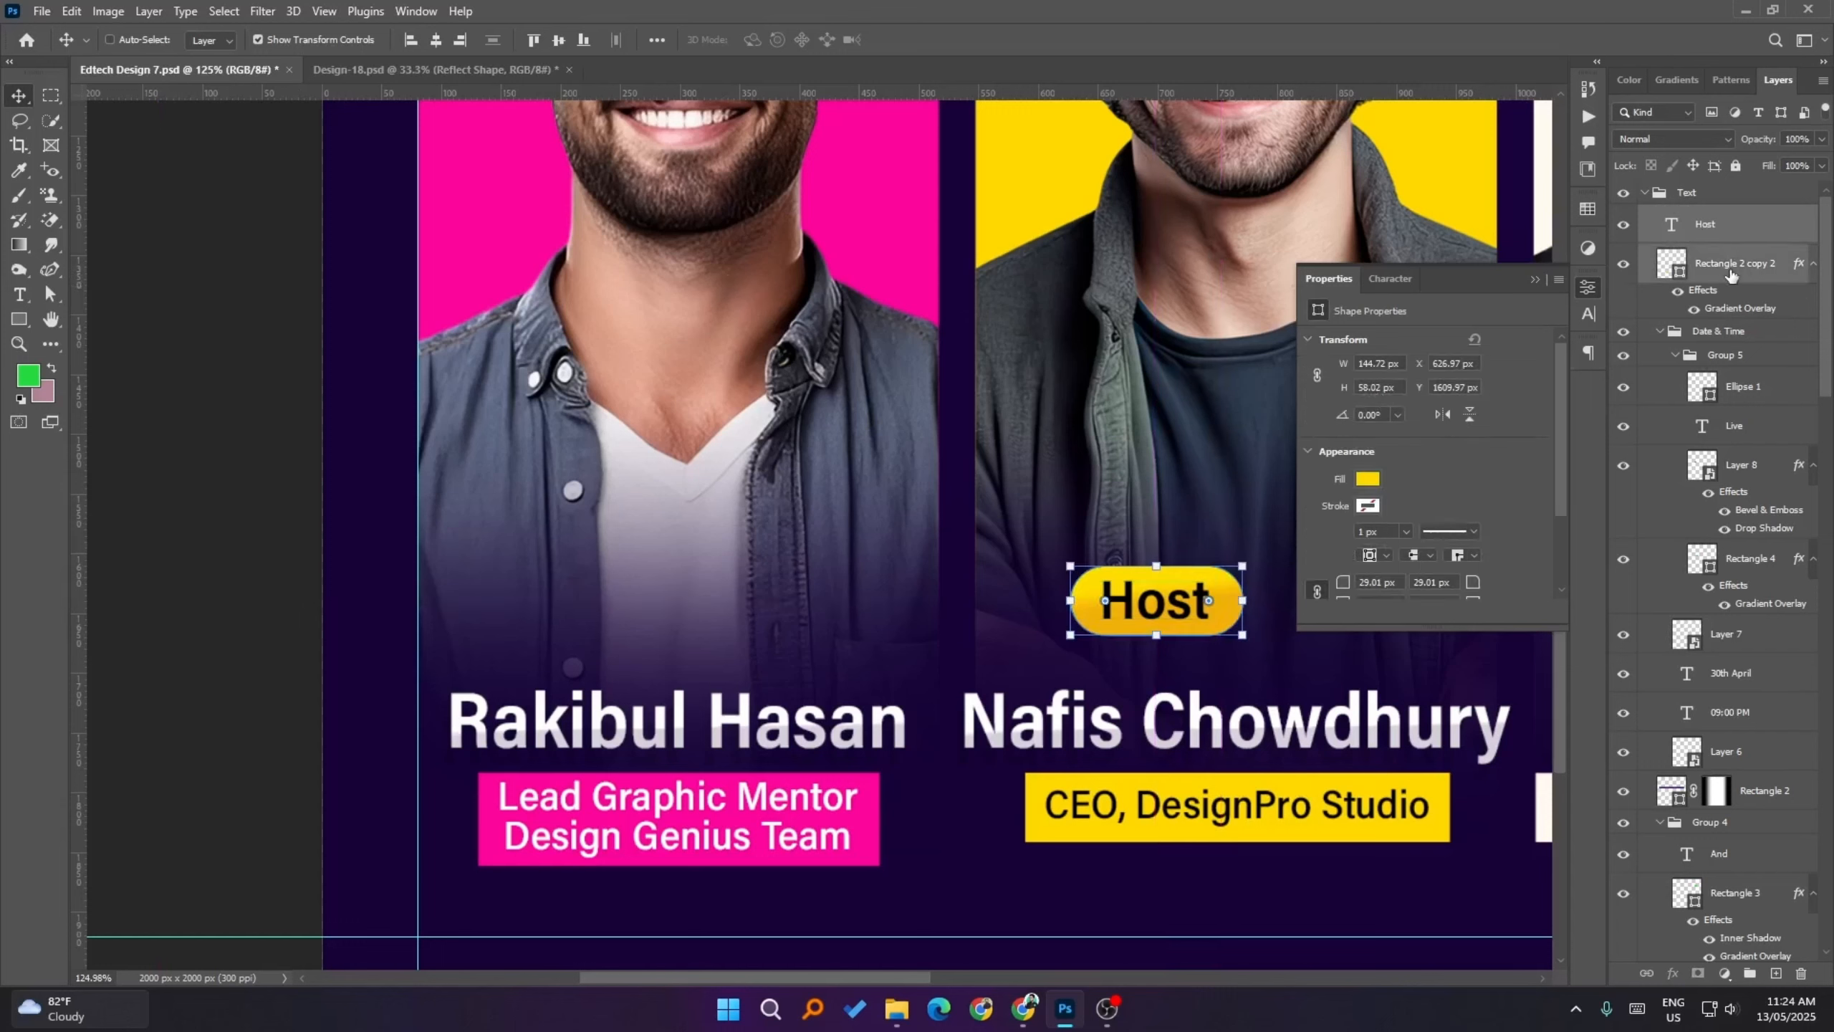
pyautogui.hotkey('ctrl', 'g')
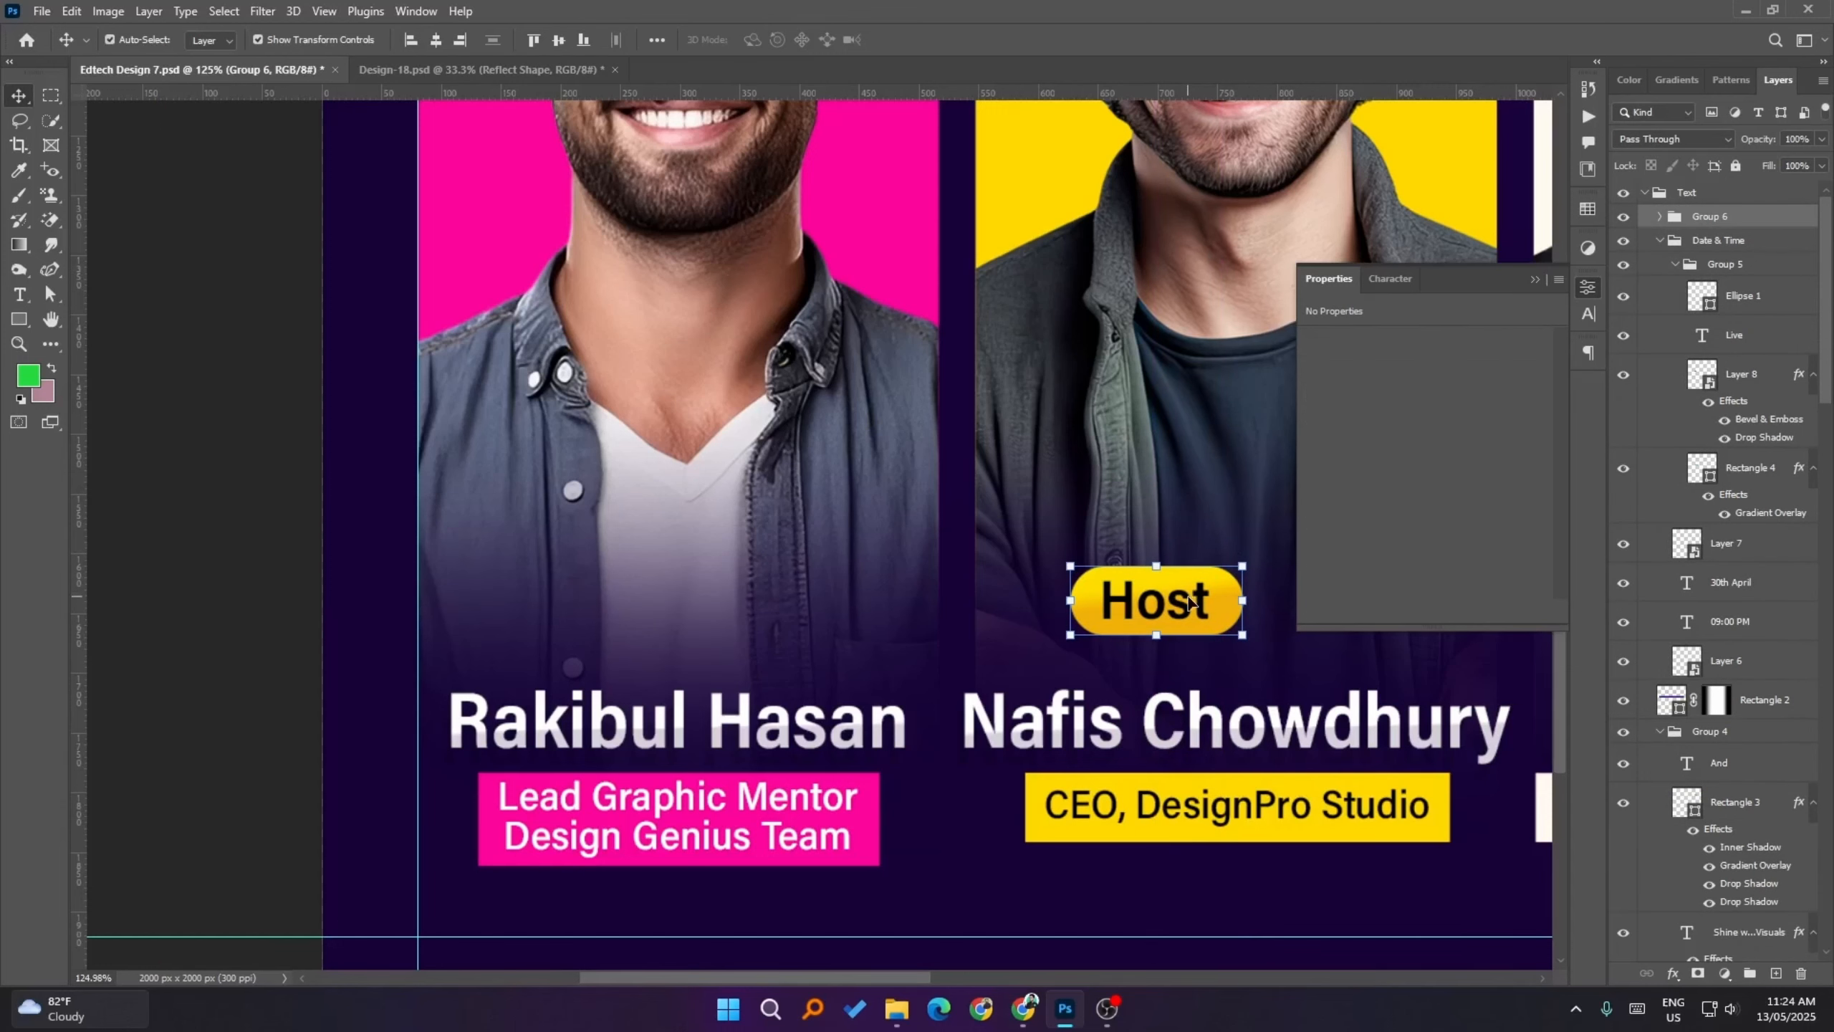
# - Move the Host badge group left and up to align with the start of the speaker's name
pyautogui.hotkey('ctrl', 't')
pyautogui.moveTo(1188, 601); pyautogui.dragTo(1076, 623)
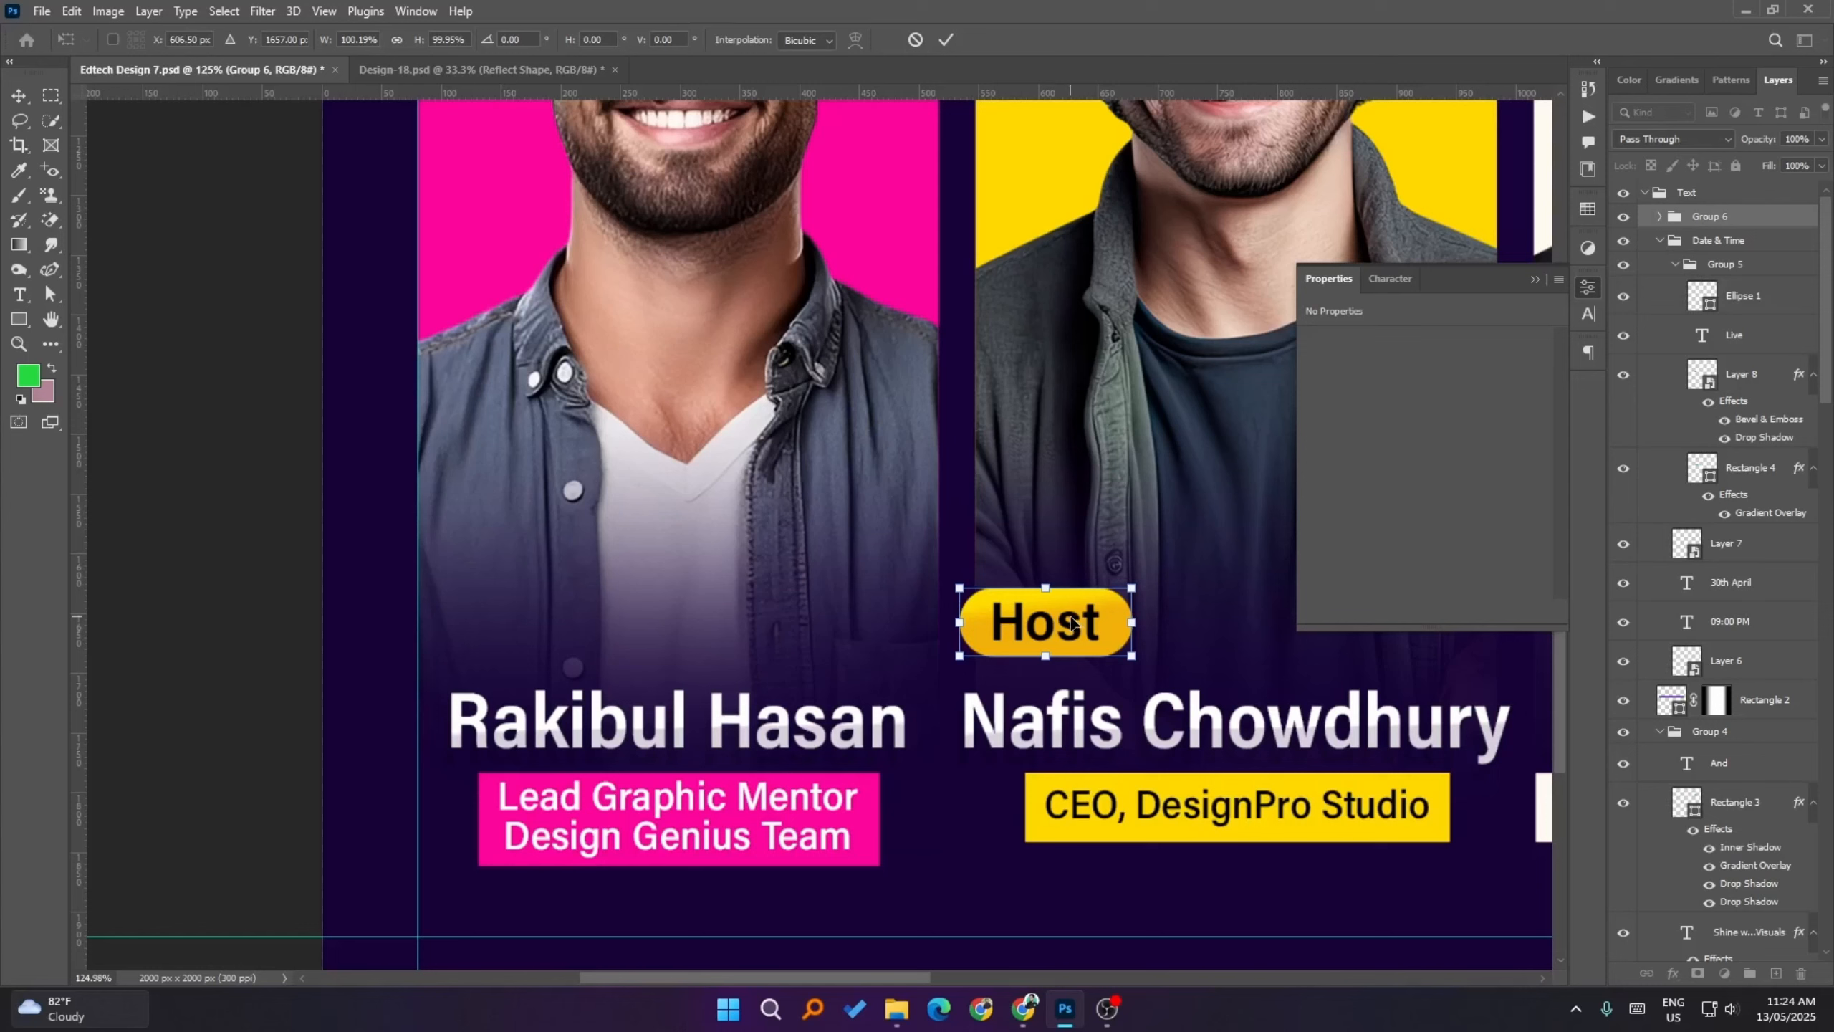
pyautogui.hotkey('shift', 'Left')
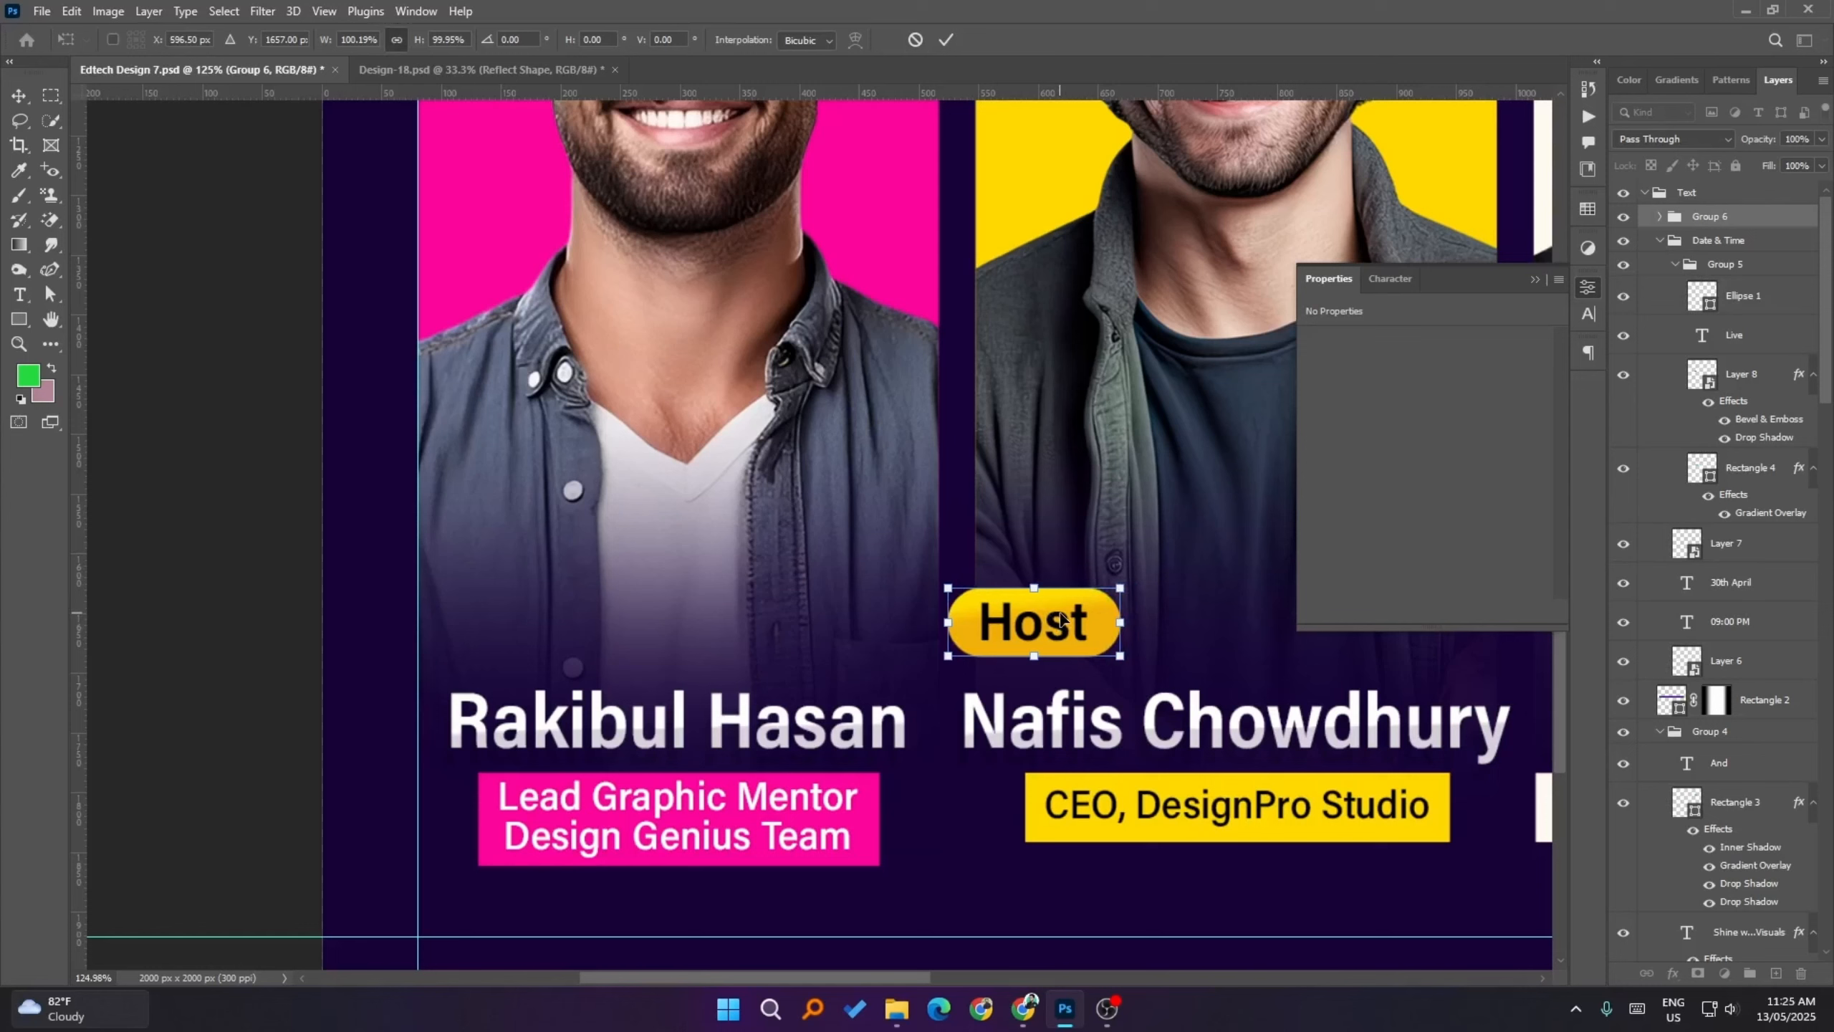
pyautogui.hotkey('shift', 'Up')
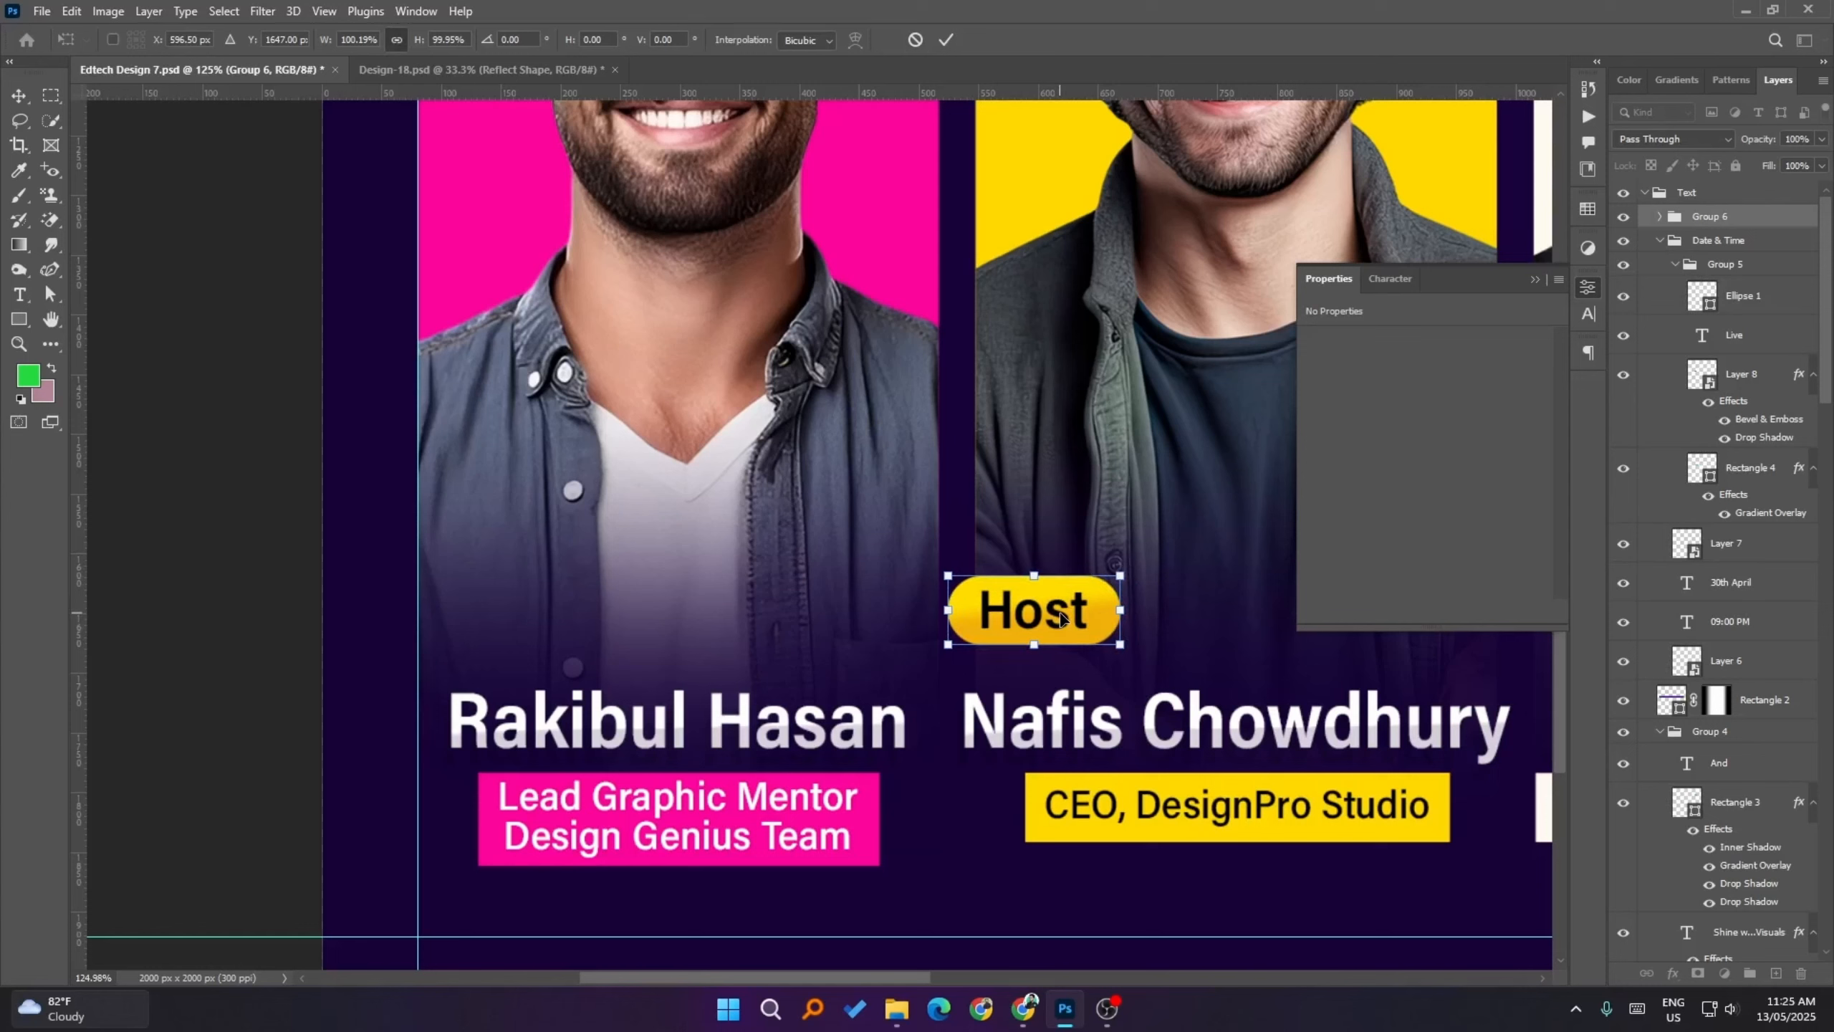
pyautogui.click(946, 39)
# - Select the Host badge group, Group 6, and duplicate it with Ctrl+J
pyautogui.click(234, 573)
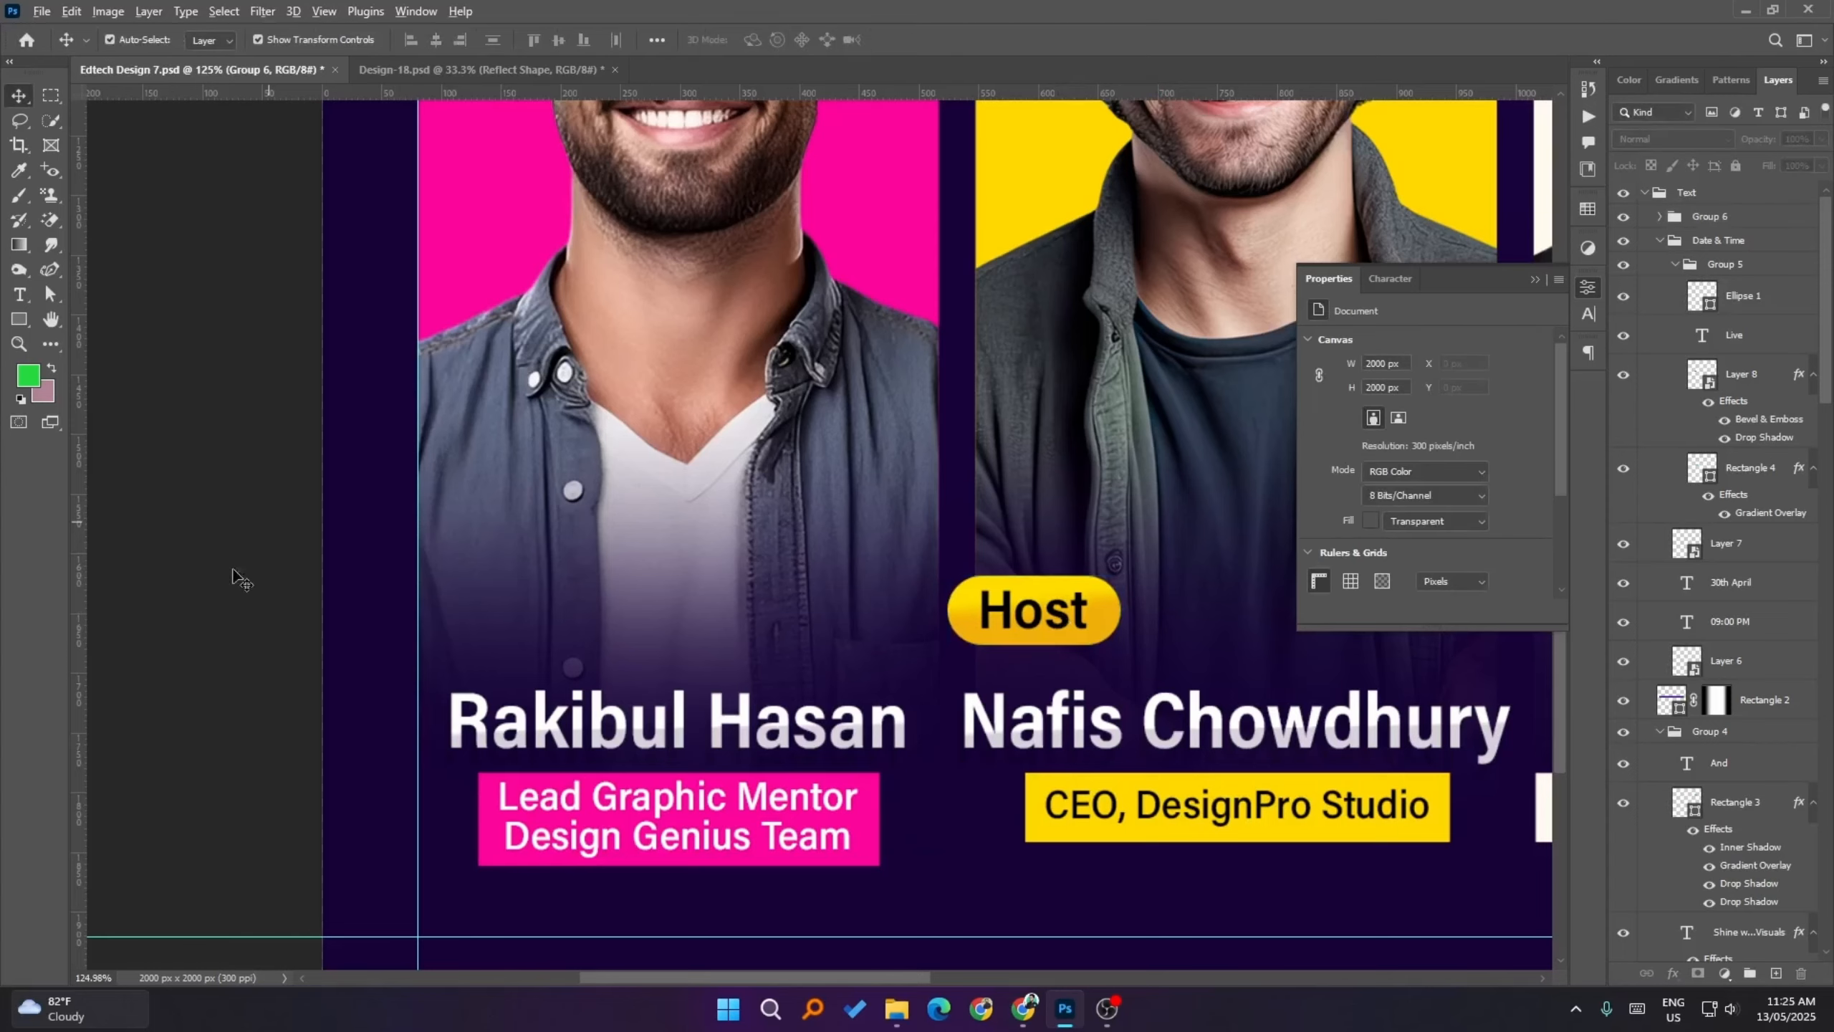
pyautogui.hotkey('ctrl', '-')
pyautogui.scroll(-2, 837, 715)
pyautogui.scroll(1, 859, 719)
pyautogui.scroll(-3, 890, 720)
pyautogui.scroll(1, 894, 729)
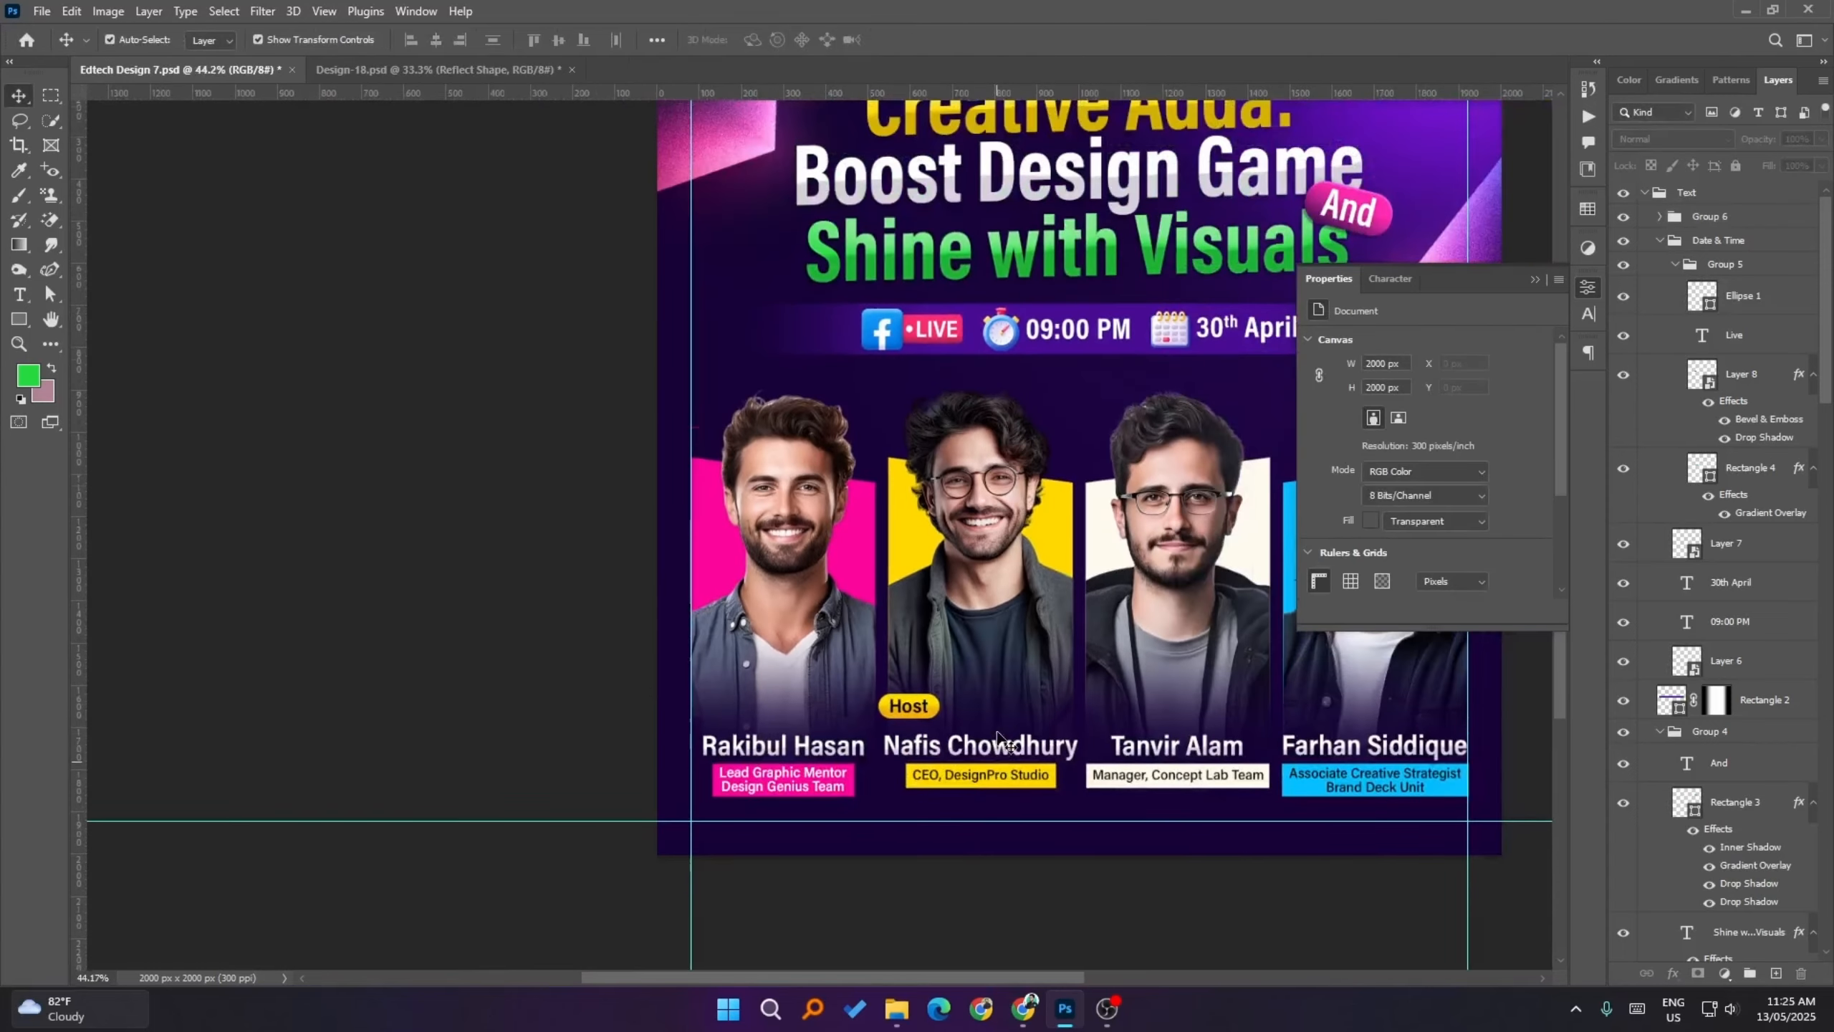
pyautogui.scroll(2, 809, 745)
pyautogui.scroll(-2, 1003, 716)
pyautogui.scroll(4, 818, 737)
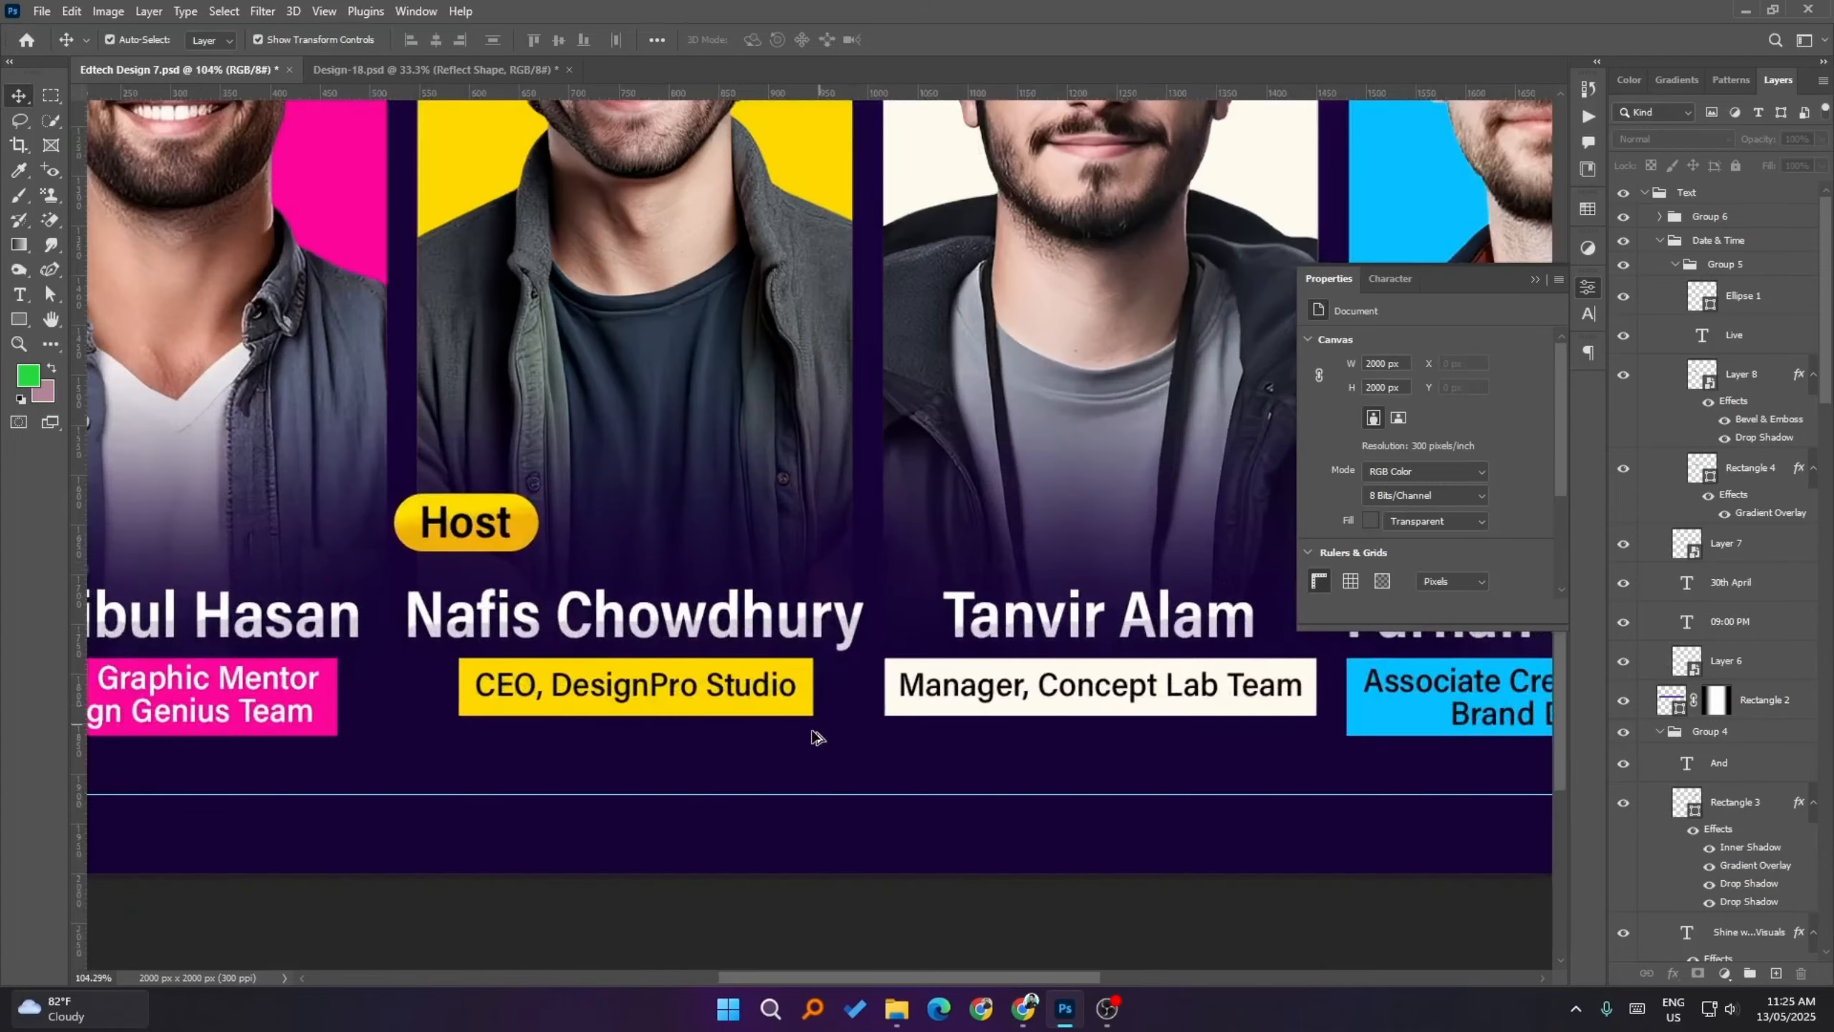
pyautogui.scroll(-3, 910, 519)
pyautogui.scroll(3, 831, 614)
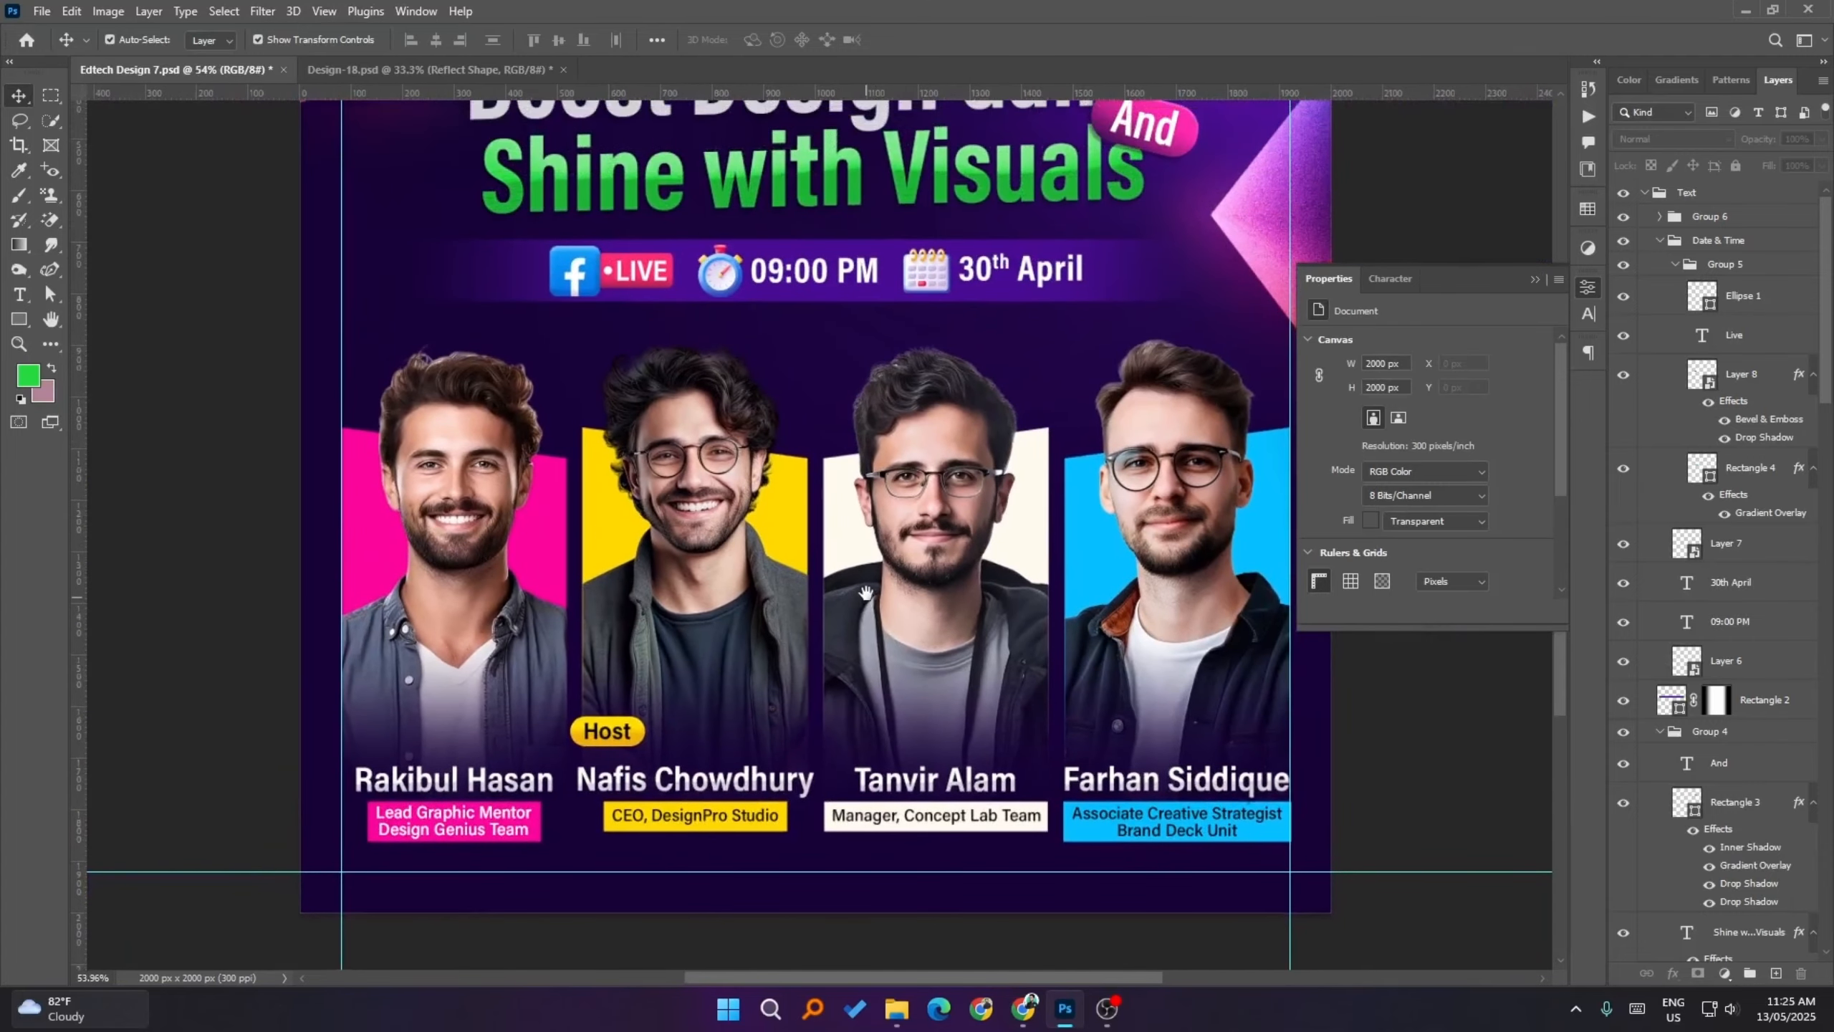
pyautogui.click(1706, 220)
pyautogui.hotkey('ctrl', 'j')
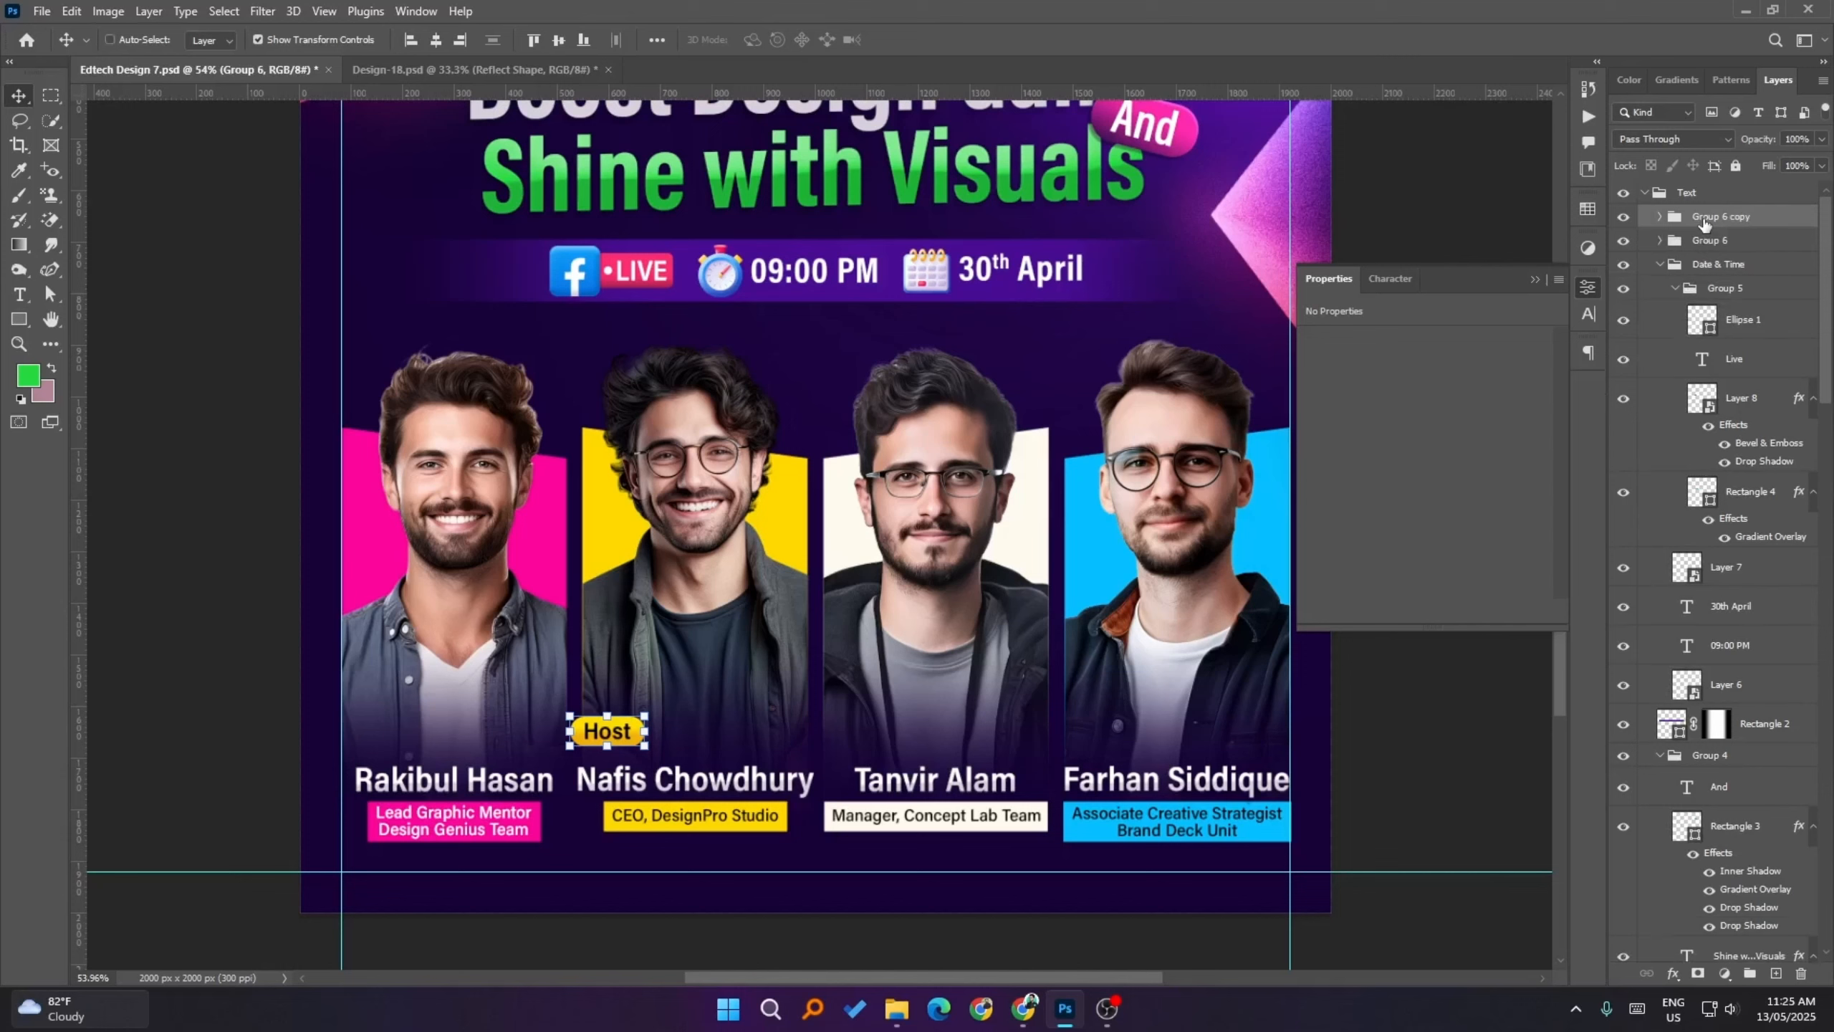
# - Slide the Group 6 copy left above the first speaker's name and commit the transform
pyautogui.hotkey('ctrl', 't')
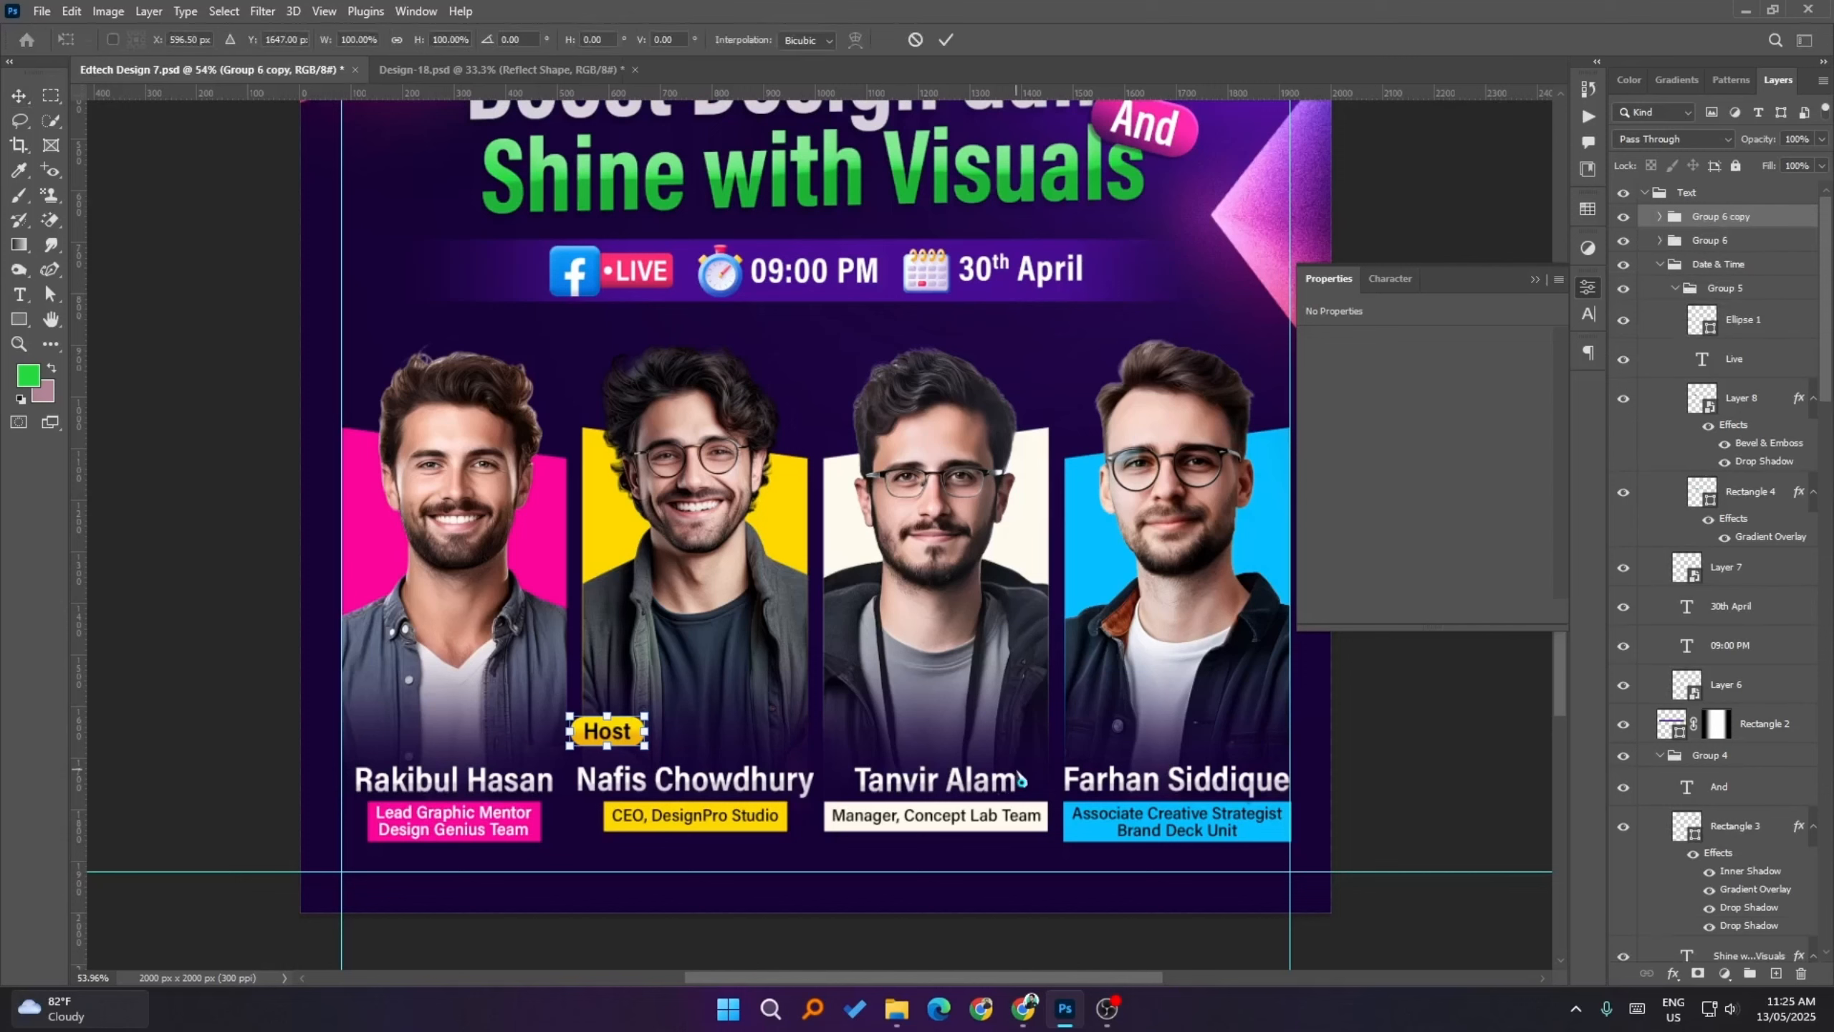
pyautogui.hotkey('shift', 'Left')
pyautogui.hotkey('shift', 'Left')
pyautogui.hotkey('shift', 'Left')
pyautogui.hotkey('shift', 'Left')
pyautogui.hotkey('shift', 'Left')
pyautogui.hotkey('shift', 'Left')
pyautogui.hotkey('shift', 'Left')
pyautogui.hotkey('shift', 'Left')
pyautogui.hotkey('shift', 'Left')
pyautogui.hotkey('shift', 'Left')
pyautogui.hotkey('shift', 'Left')
pyautogui.hotkey('shift', 'Left')
pyautogui.hotkey('shift', 'Left')
pyautogui.hotkey('shift', 'Left')
pyautogui.hotkey('shift', 'Left')
pyautogui.hotkey('shift', 'Left')
pyautogui.hotkey('shift', 'Left')
pyautogui.hotkey('shift', 'Left')
pyautogui.hotkey('shift', 'Left')
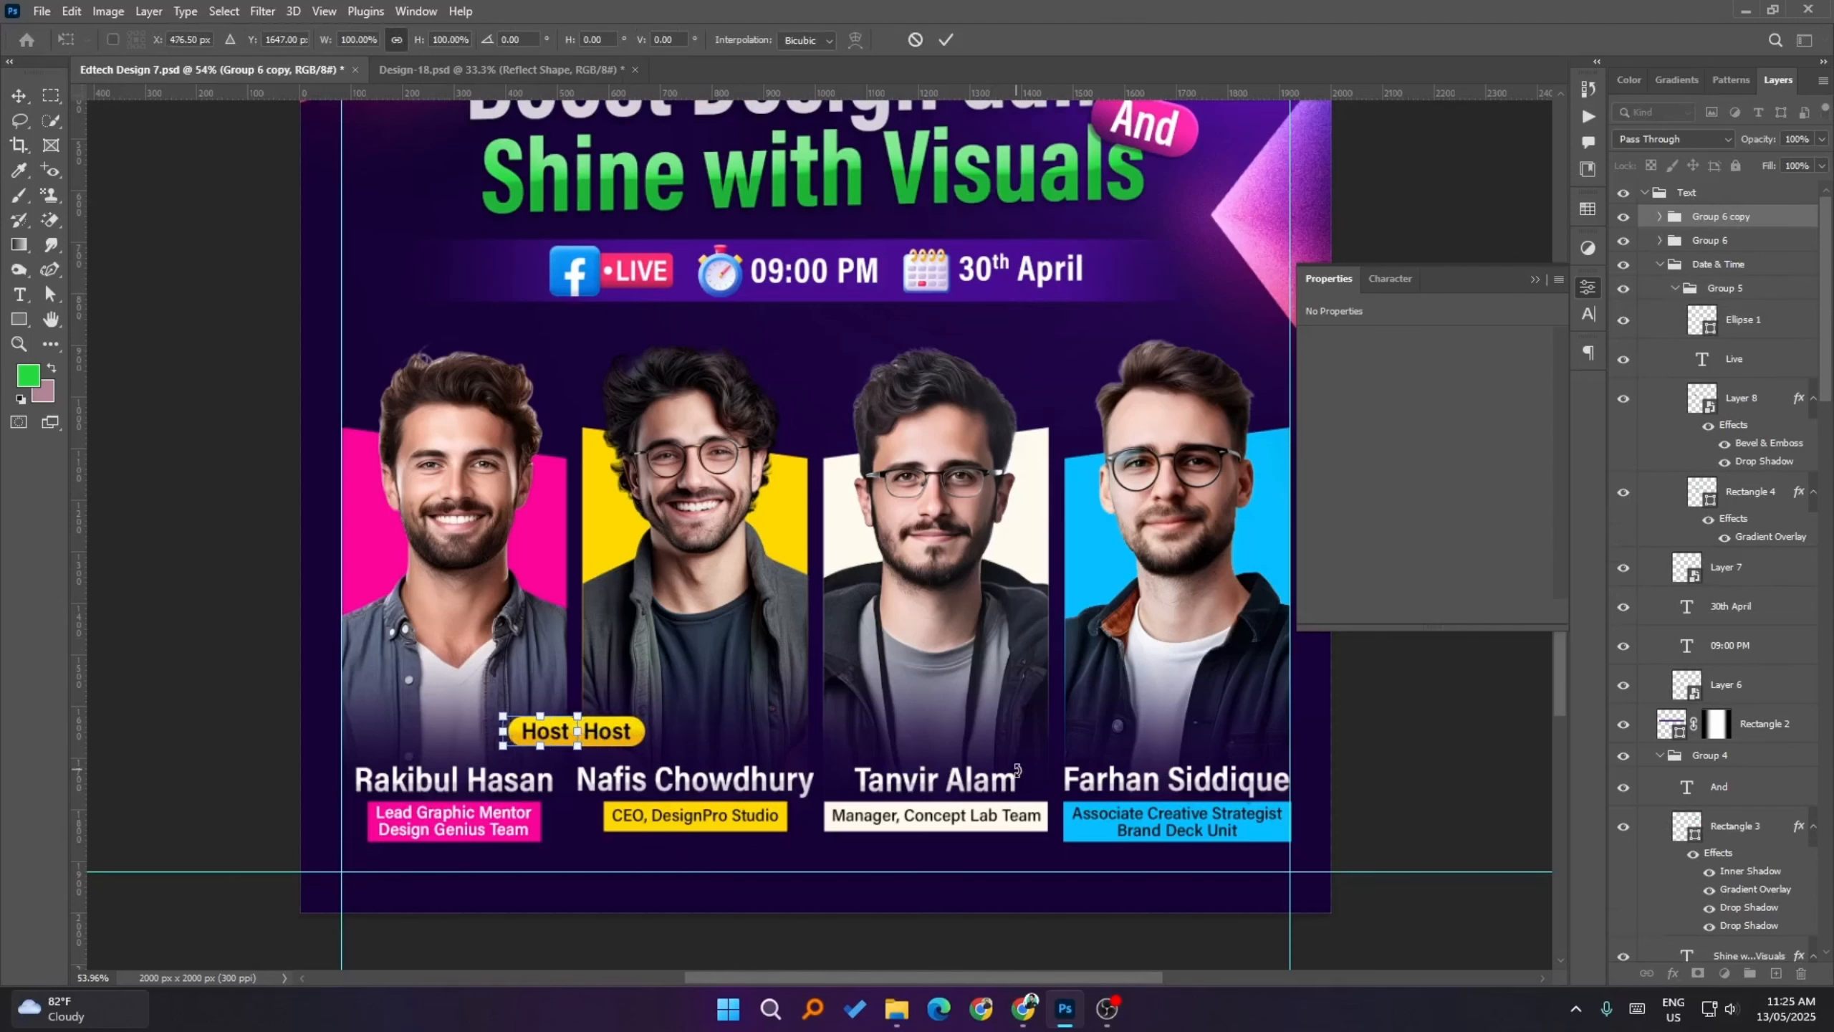
pyautogui.hotkey('shift', 'Left')
pyautogui.hotkey('shift', 'Left')
pyautogui.hotkey('shift', 'Left')
pyautogui.hotkey('shift', 'Left')
pyautogui.hotkey('shift', 'Left')
pyautogui.hotkey('shift', 'Left')
pyautogui.hotkey('shift', 'Left')
pyautogui.hotkey('shift', 'Left')
pyautogui.hotkey('shift', 'Left')
pyautogui.hotkey('shift', 'Left')
pyautogui.hotkey('shift', 'Left')
pyautogui.hotkey('shift', 'Left')
pyautogui.hotkey('shift', 'Left')
pyautogui.hotkey('shift', 'Left')
pyautogui.hotkey('shift', 'Left')
pyautogui.hotkey('shift', 'Left')
pyautogui.hotkey('shift', 'Left')
pyautogui.hotkey('shift', 'Left')
pyautogui.hotkey('shift', 'Left')
pyautogui.hotkey('shift', 'Left')
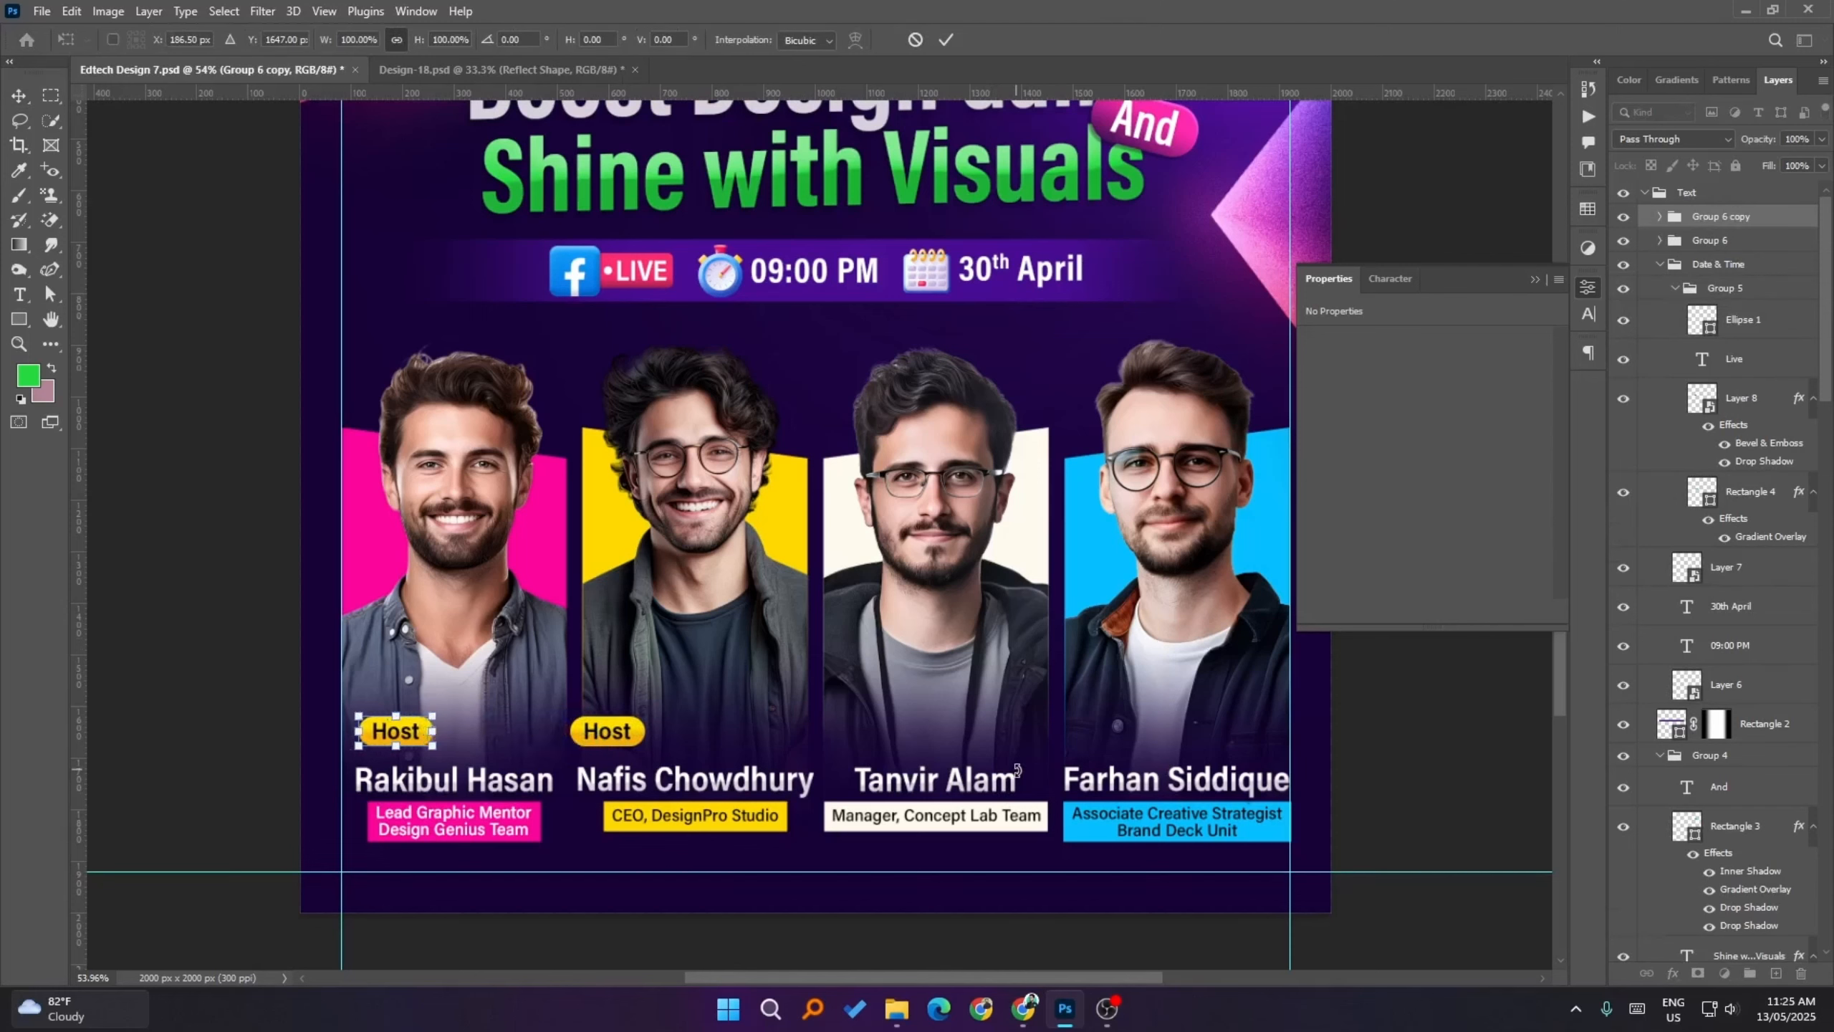
pyautogui.hotkey('shift', 'Left')
pyautogui.press('Left')
pyautogui.press('Left')
pyautogui.press('Left')
pyautogui.press('Left')
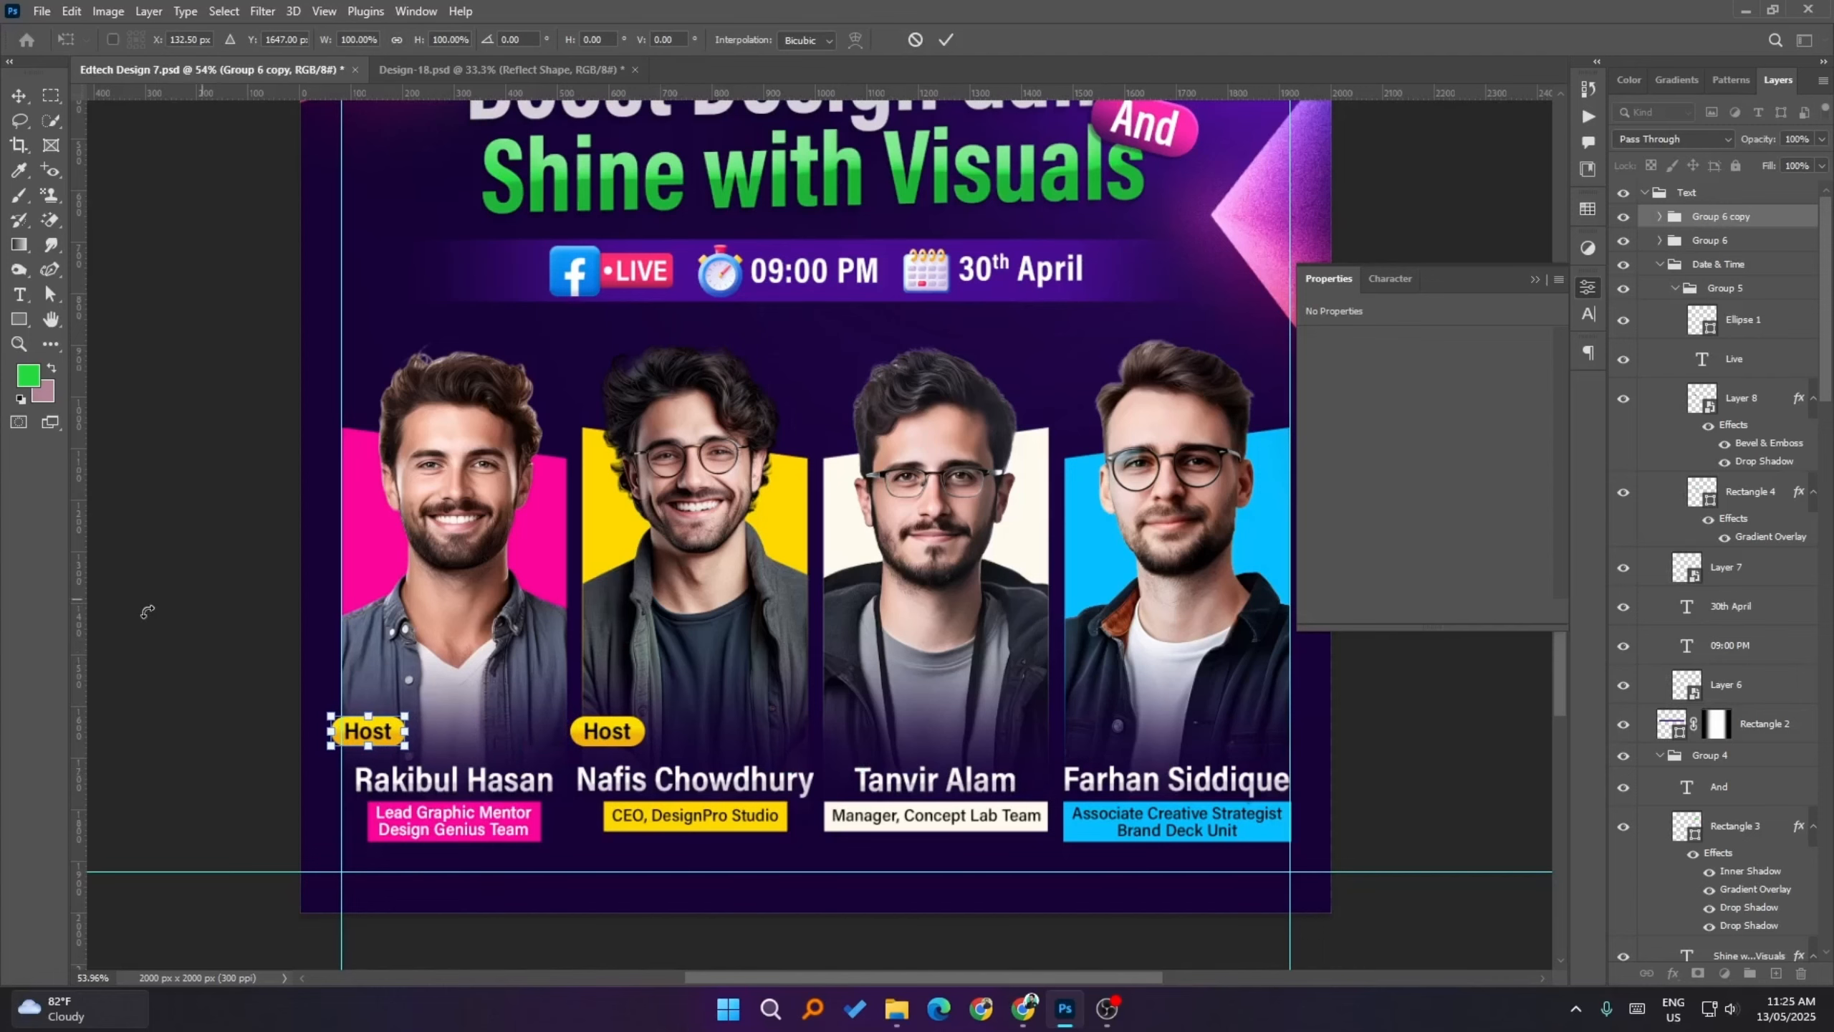
pyautogui.click(946, 39)
pyautogui.click(134, 676)
pyautogui.scroll(3, 346, 730)
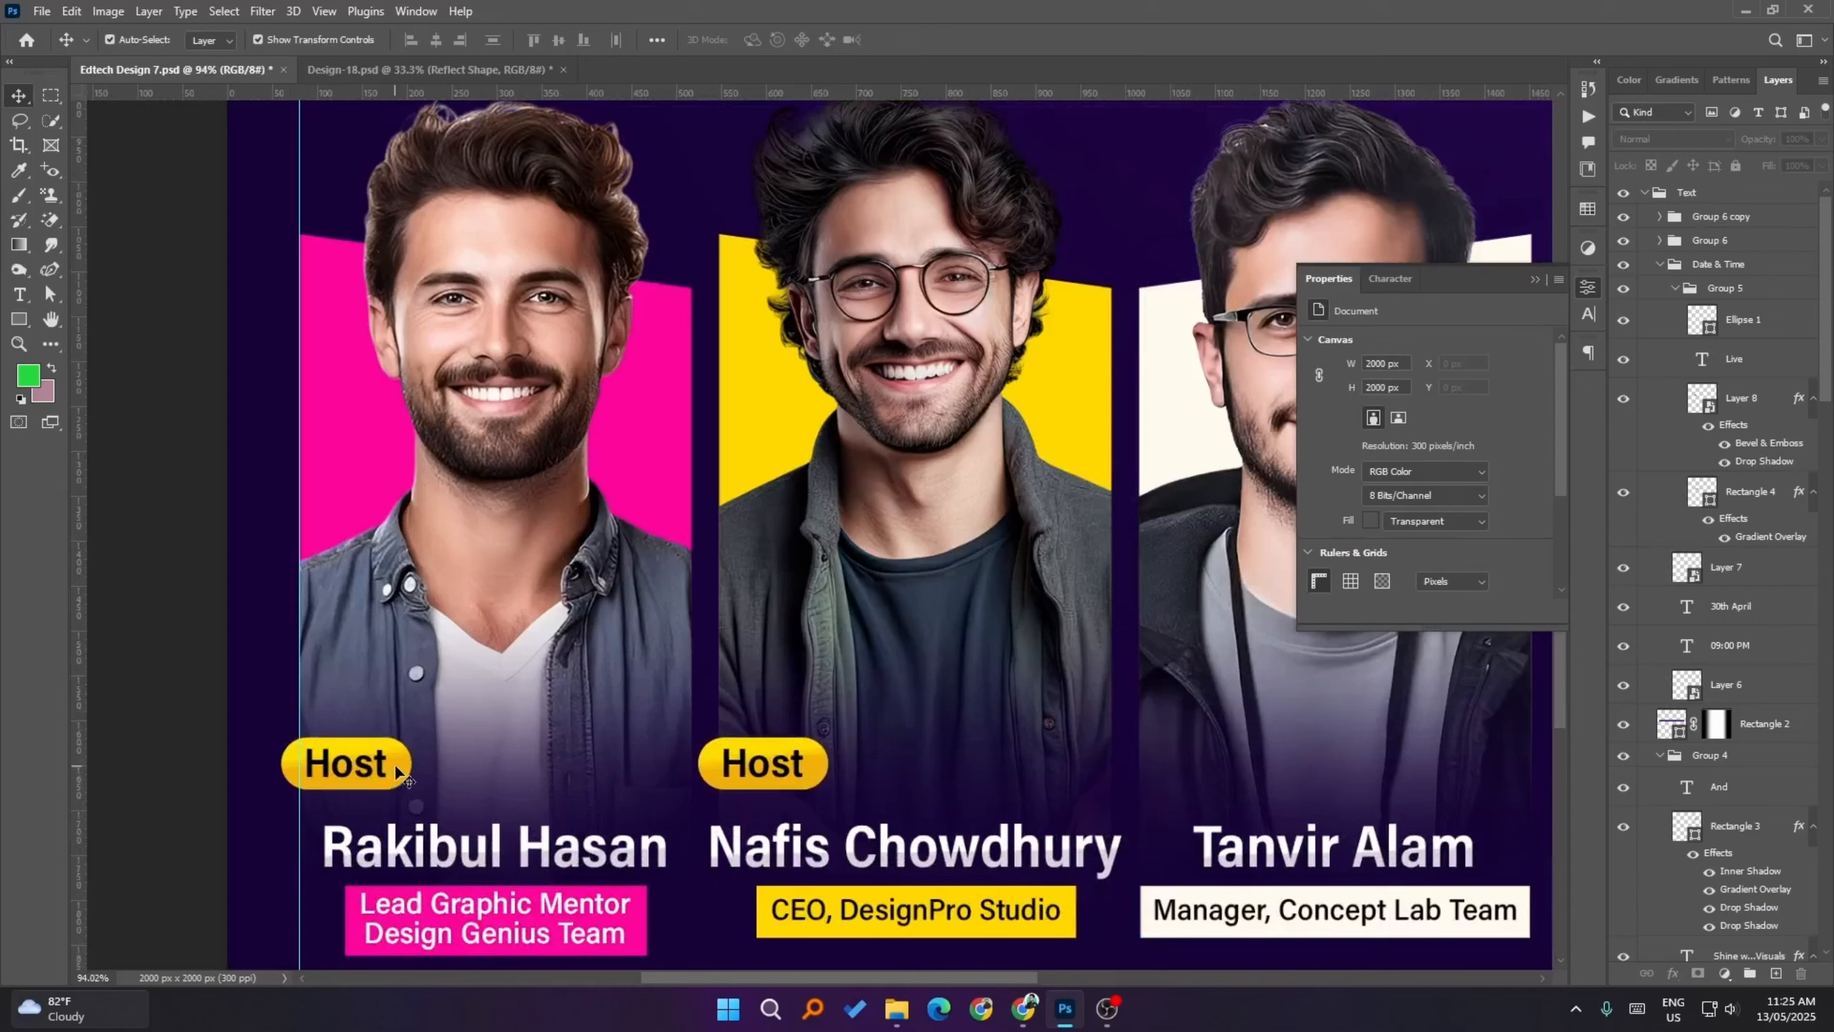
# - On the copied pill's gradient overlay, try a pink left stop sampled from the portrait backdrop
pyautogui.click(349, 764)
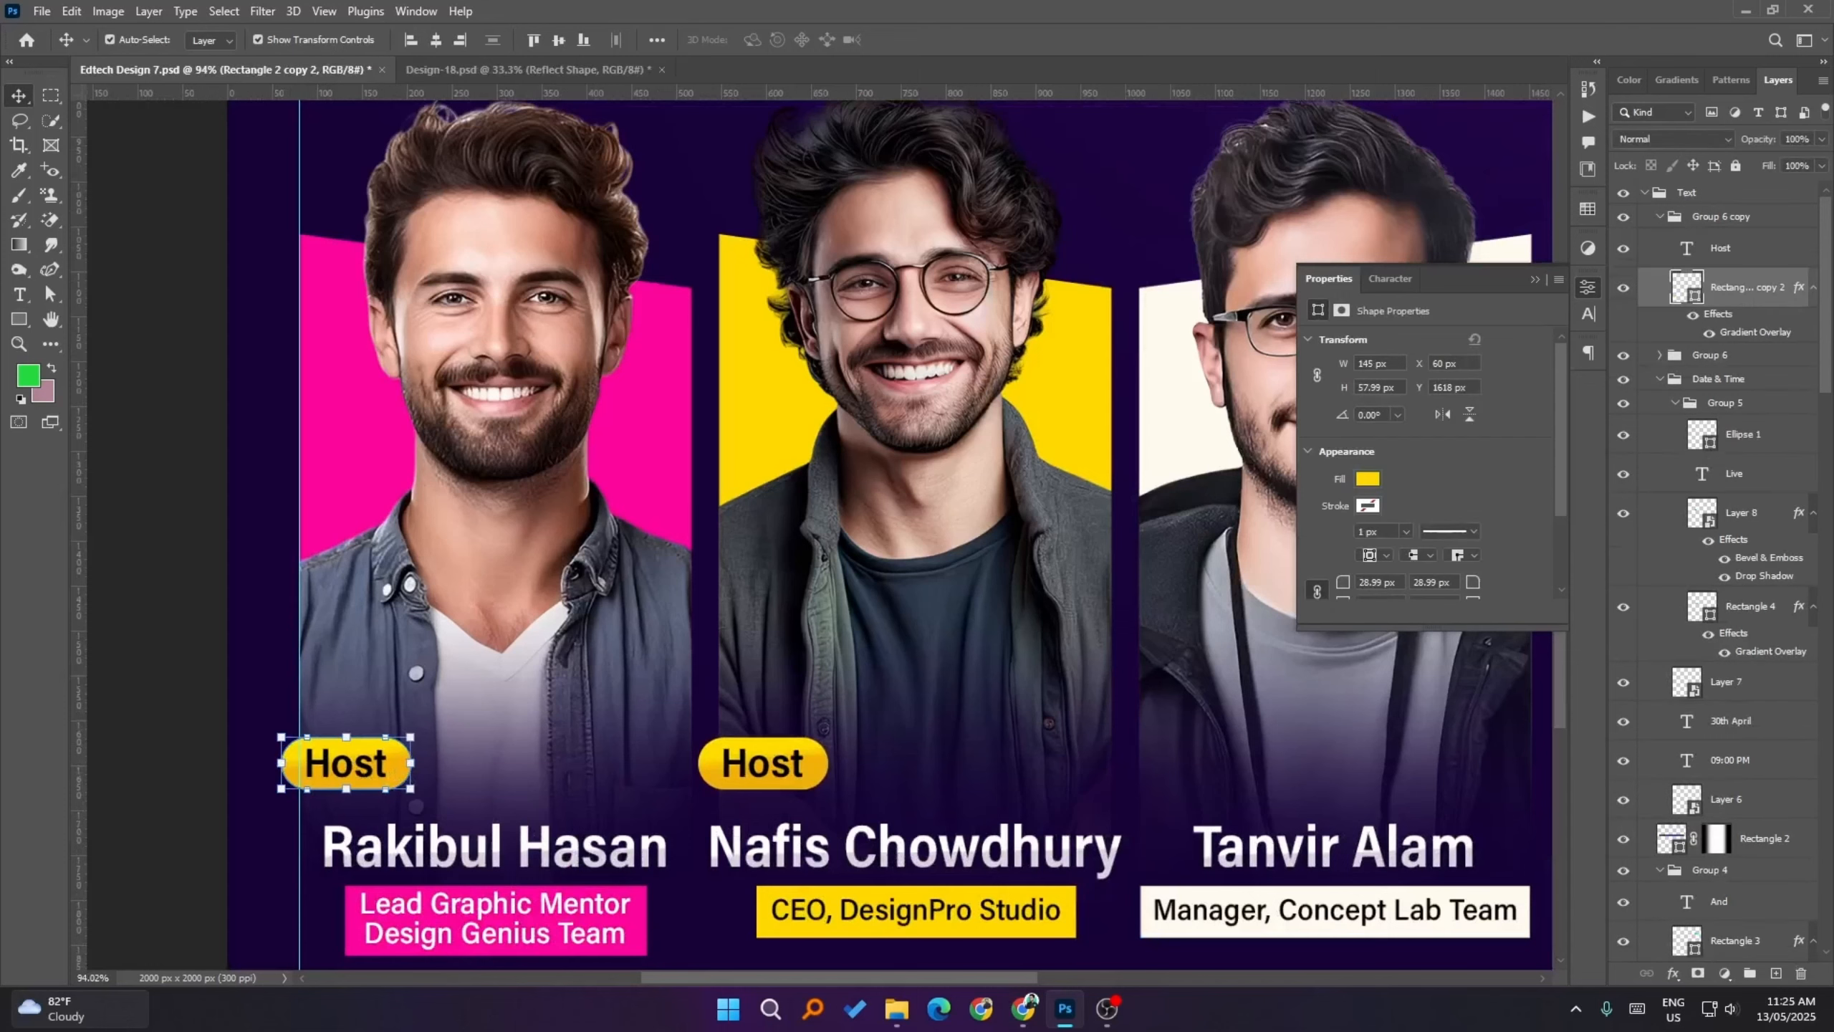
pyautogui.doubleClick(1753, 334)
pyautogui.click(1430, 563)
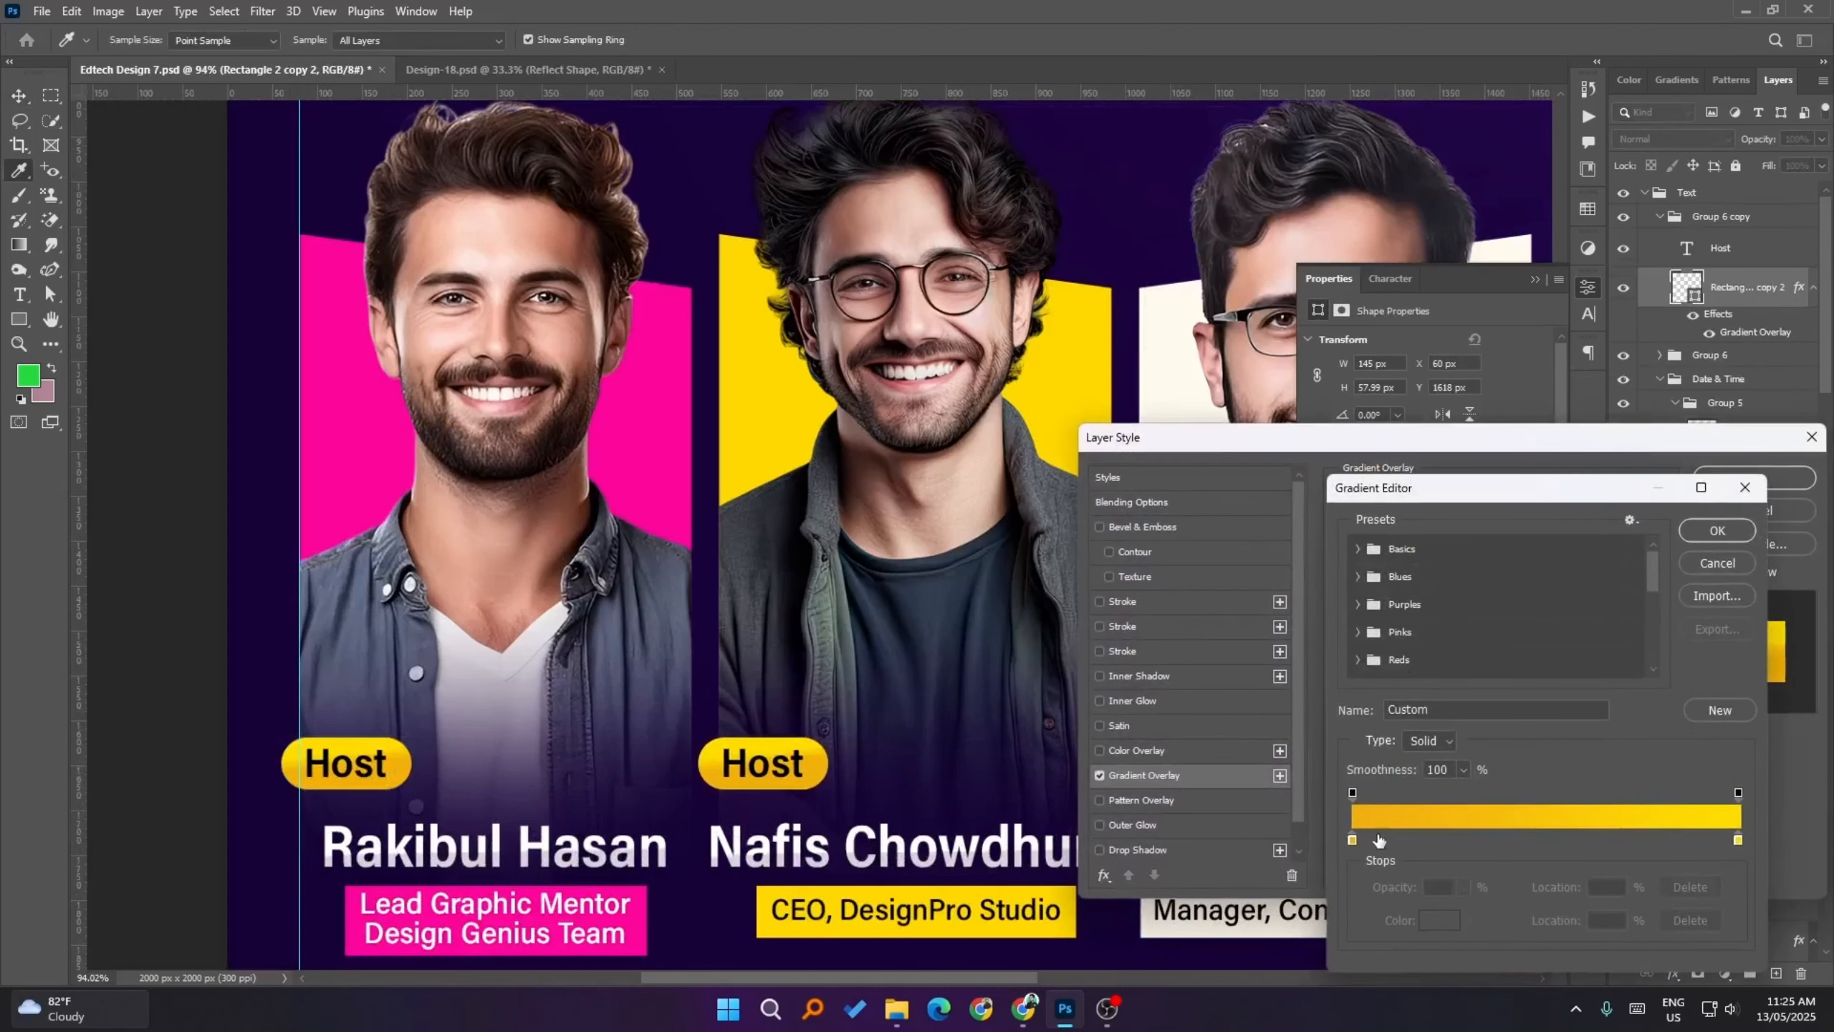
pyautogui.click(1352, 840)
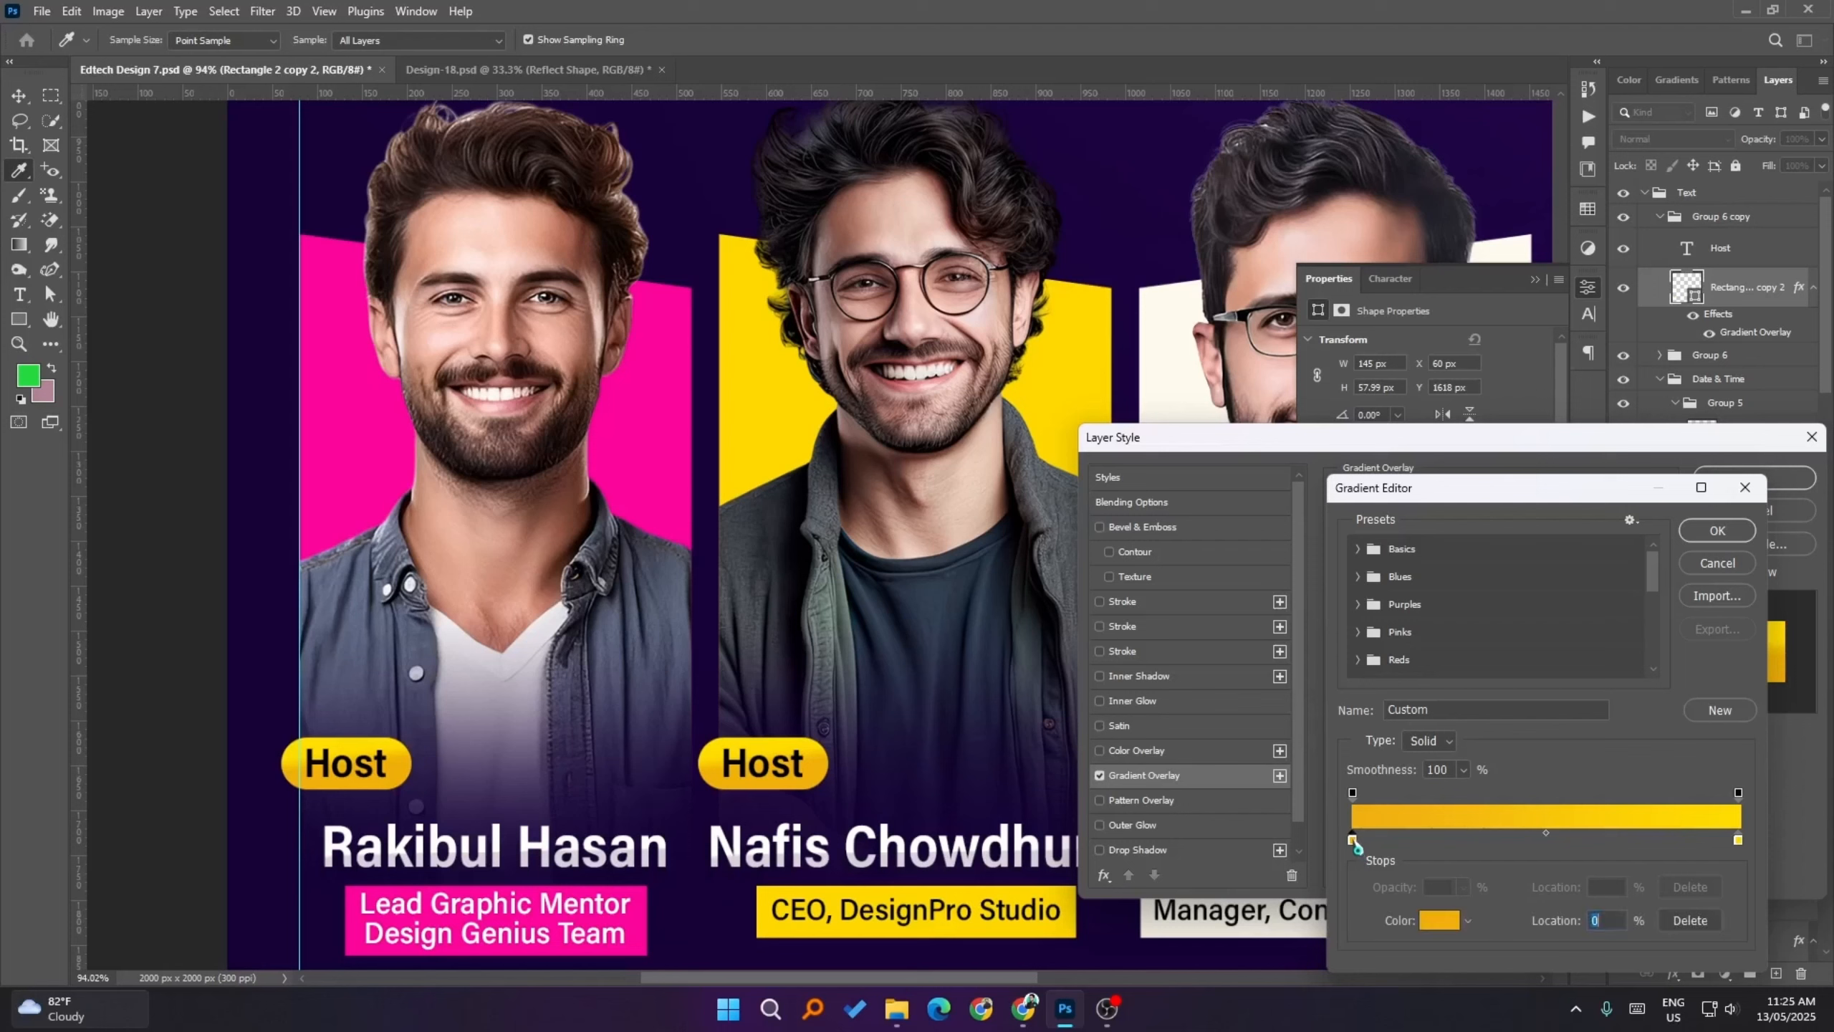
pyautogui.click(1439, 920)
pyautogui.click(652, 469)
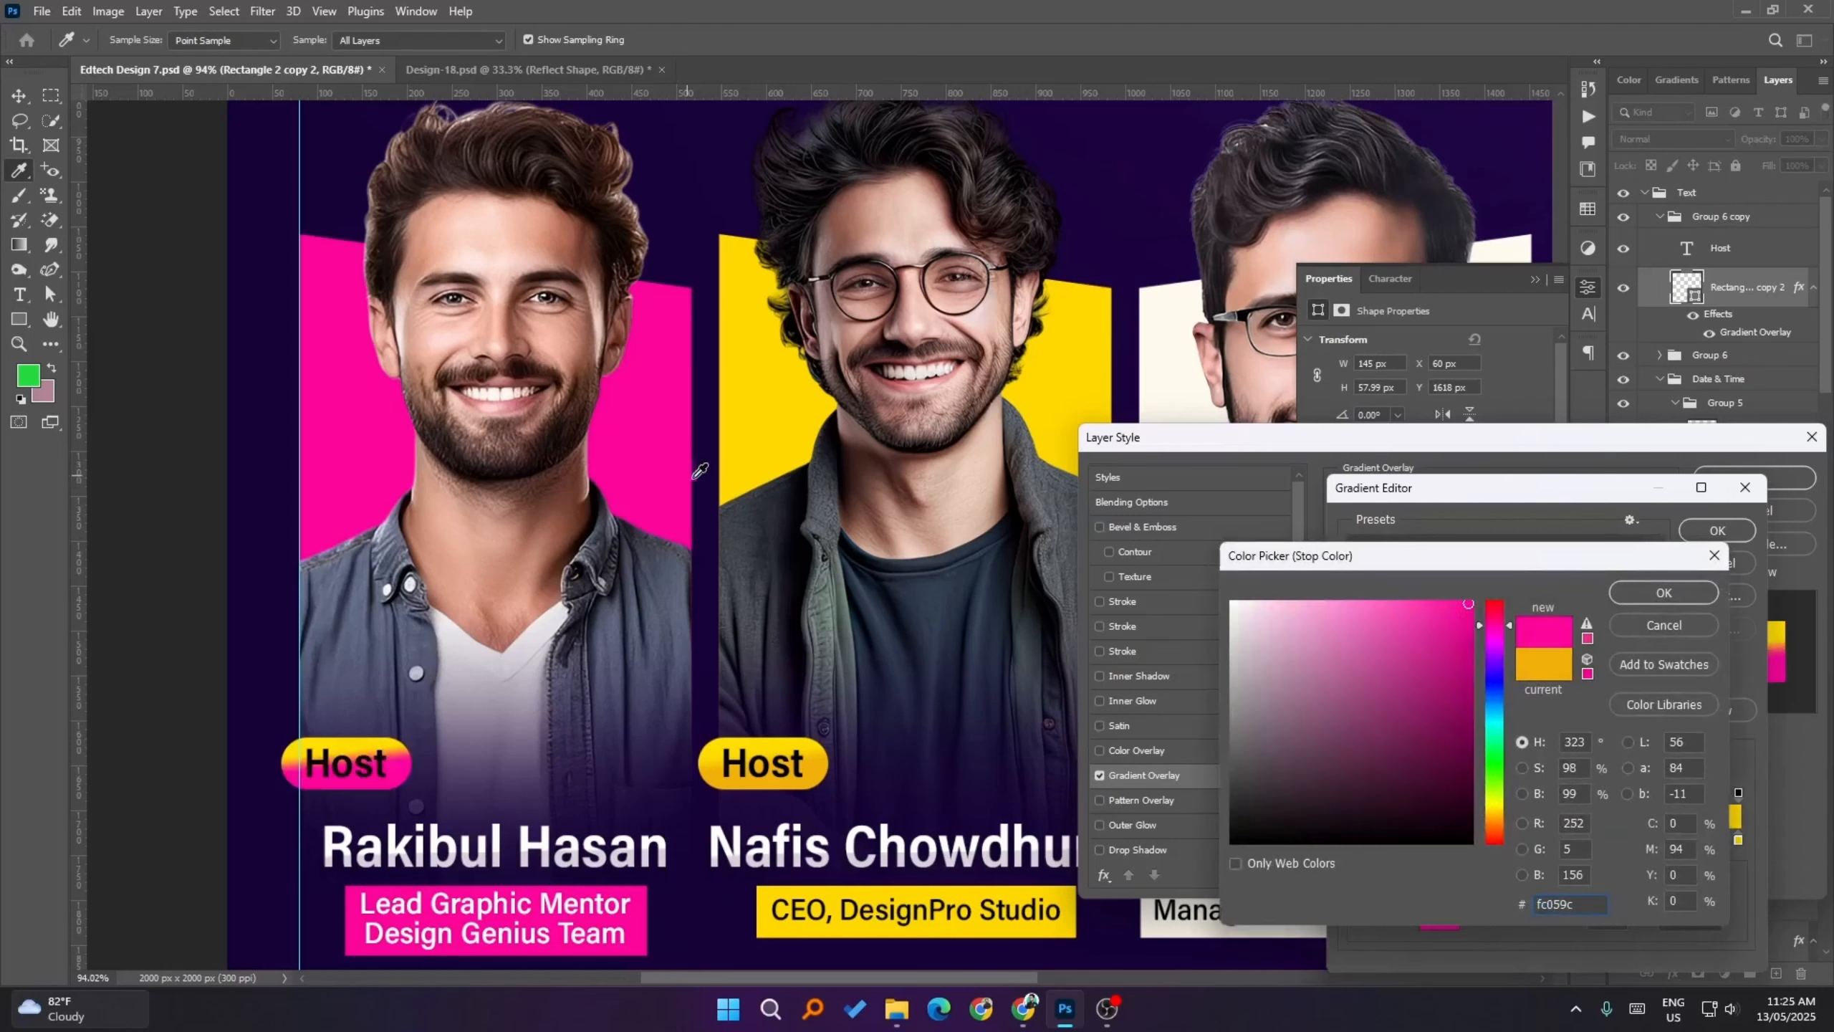
pyautogui.click(1689, 596)
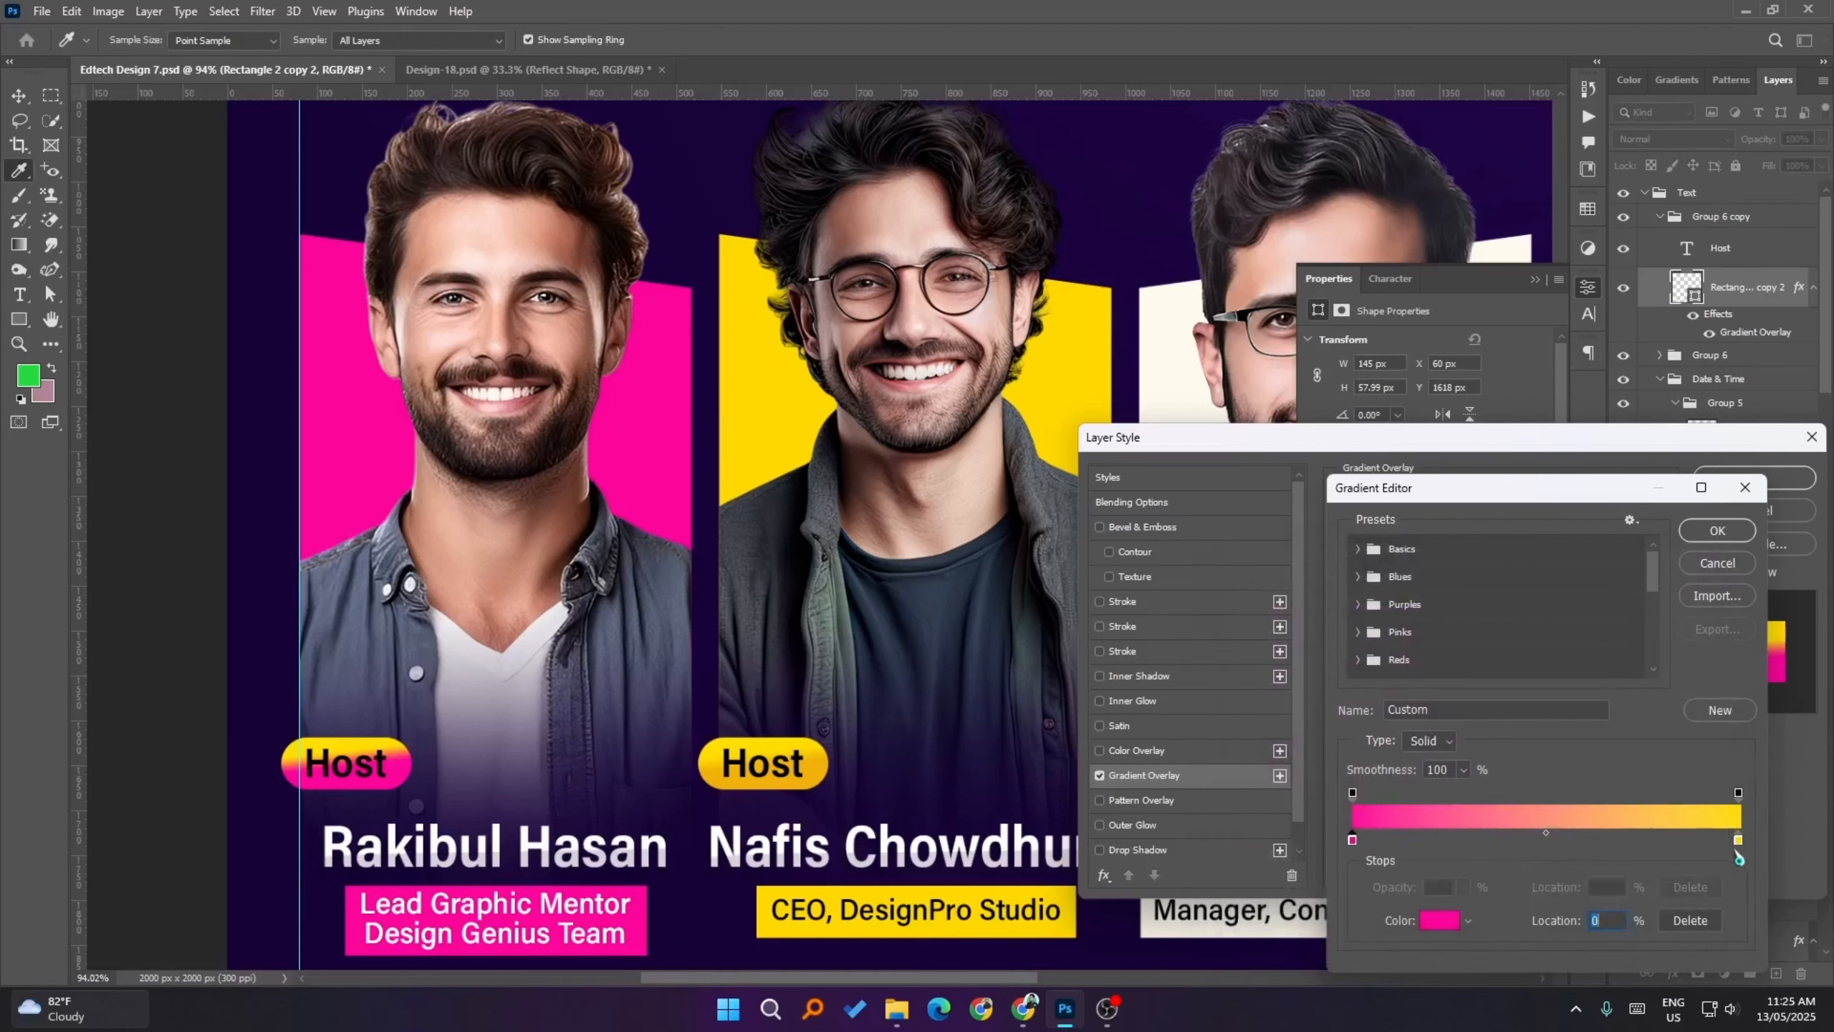
pyautogui.click(1737, 841)
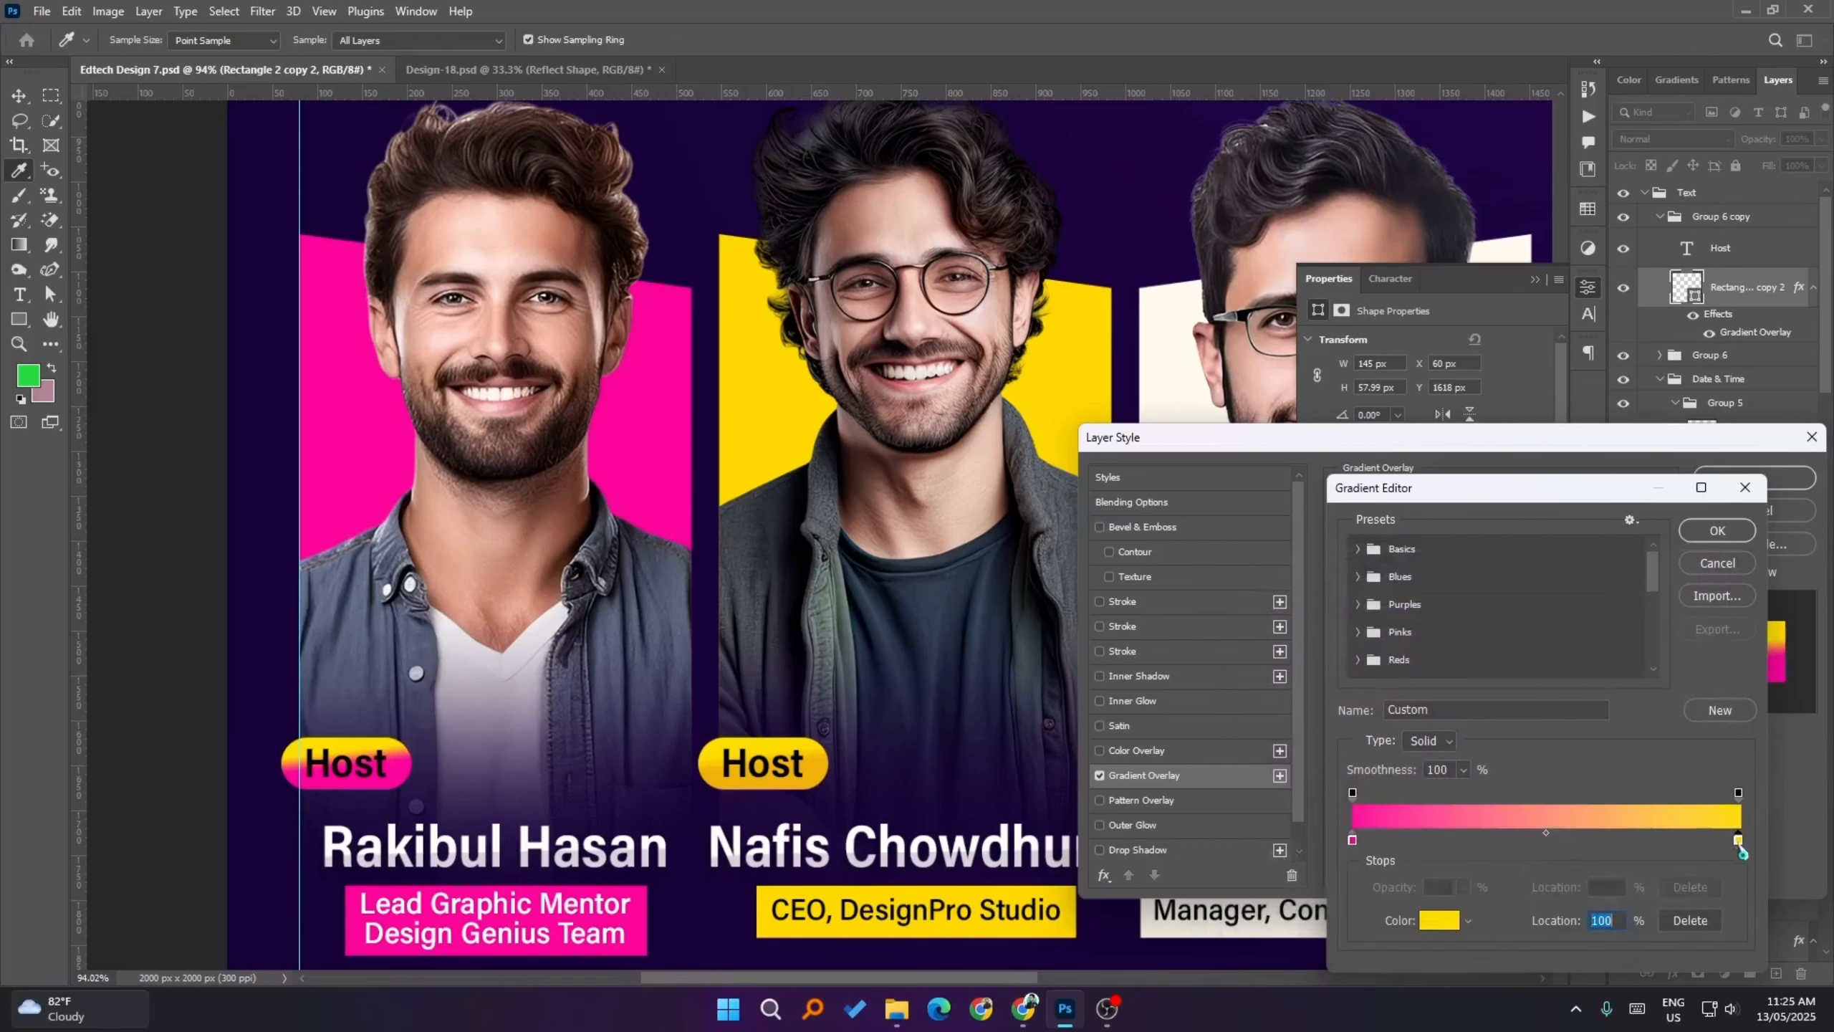
pyautogui.click(1450, 922)
# - Try a pink-to-purple preset, then cancel the Layer Style changes so the badge stays yellow
pyautogui.click(1715, 555)
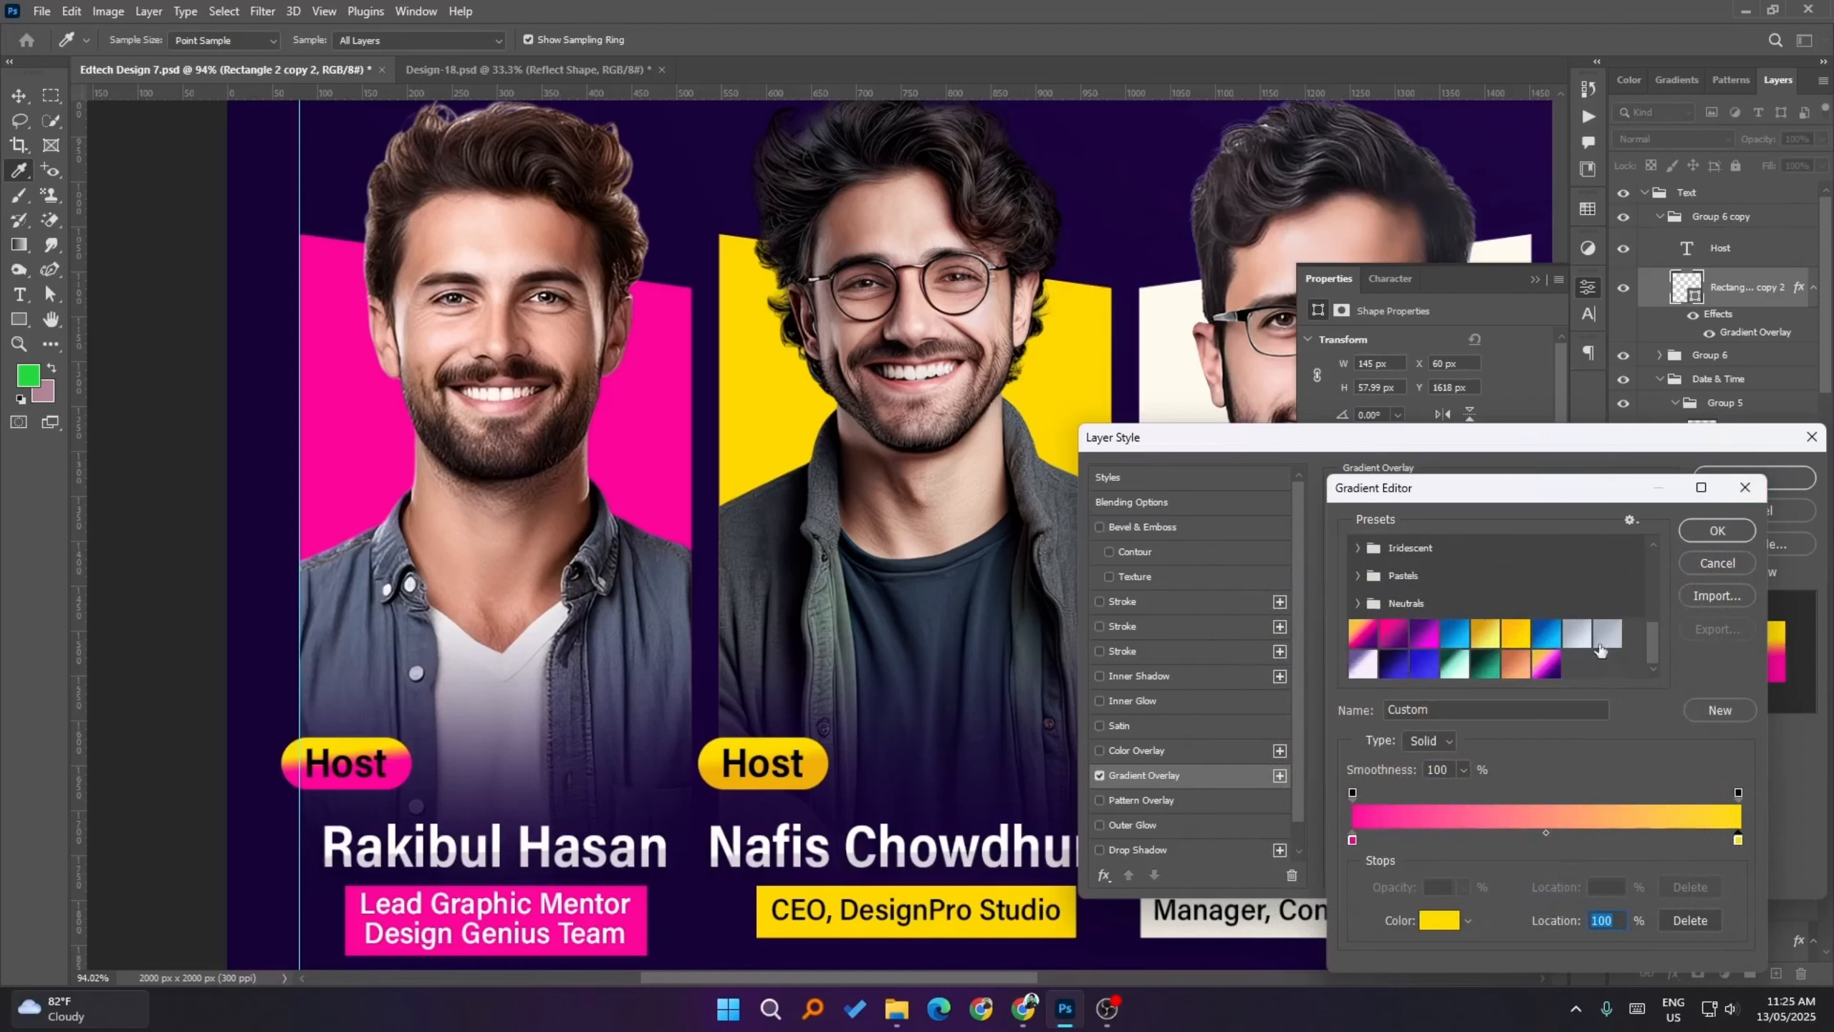
pyautogui.click(1415, 640)
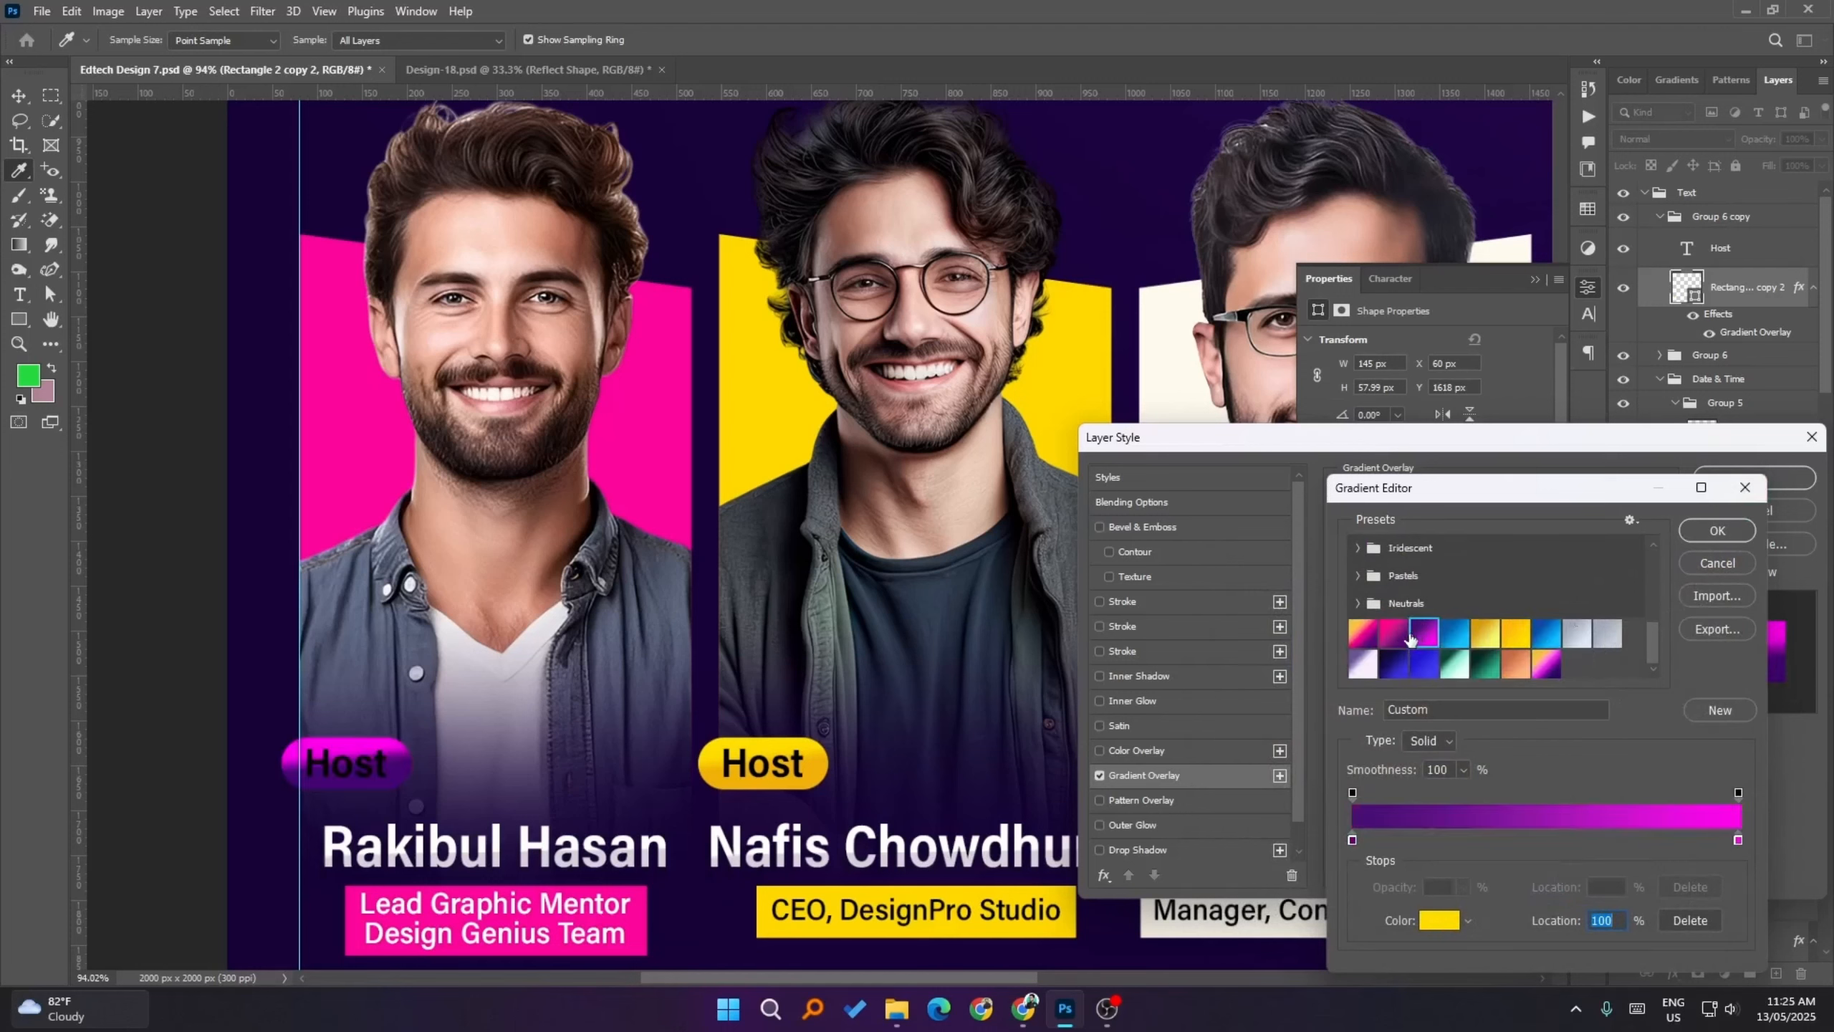
pyautogui.click(1399, 633)
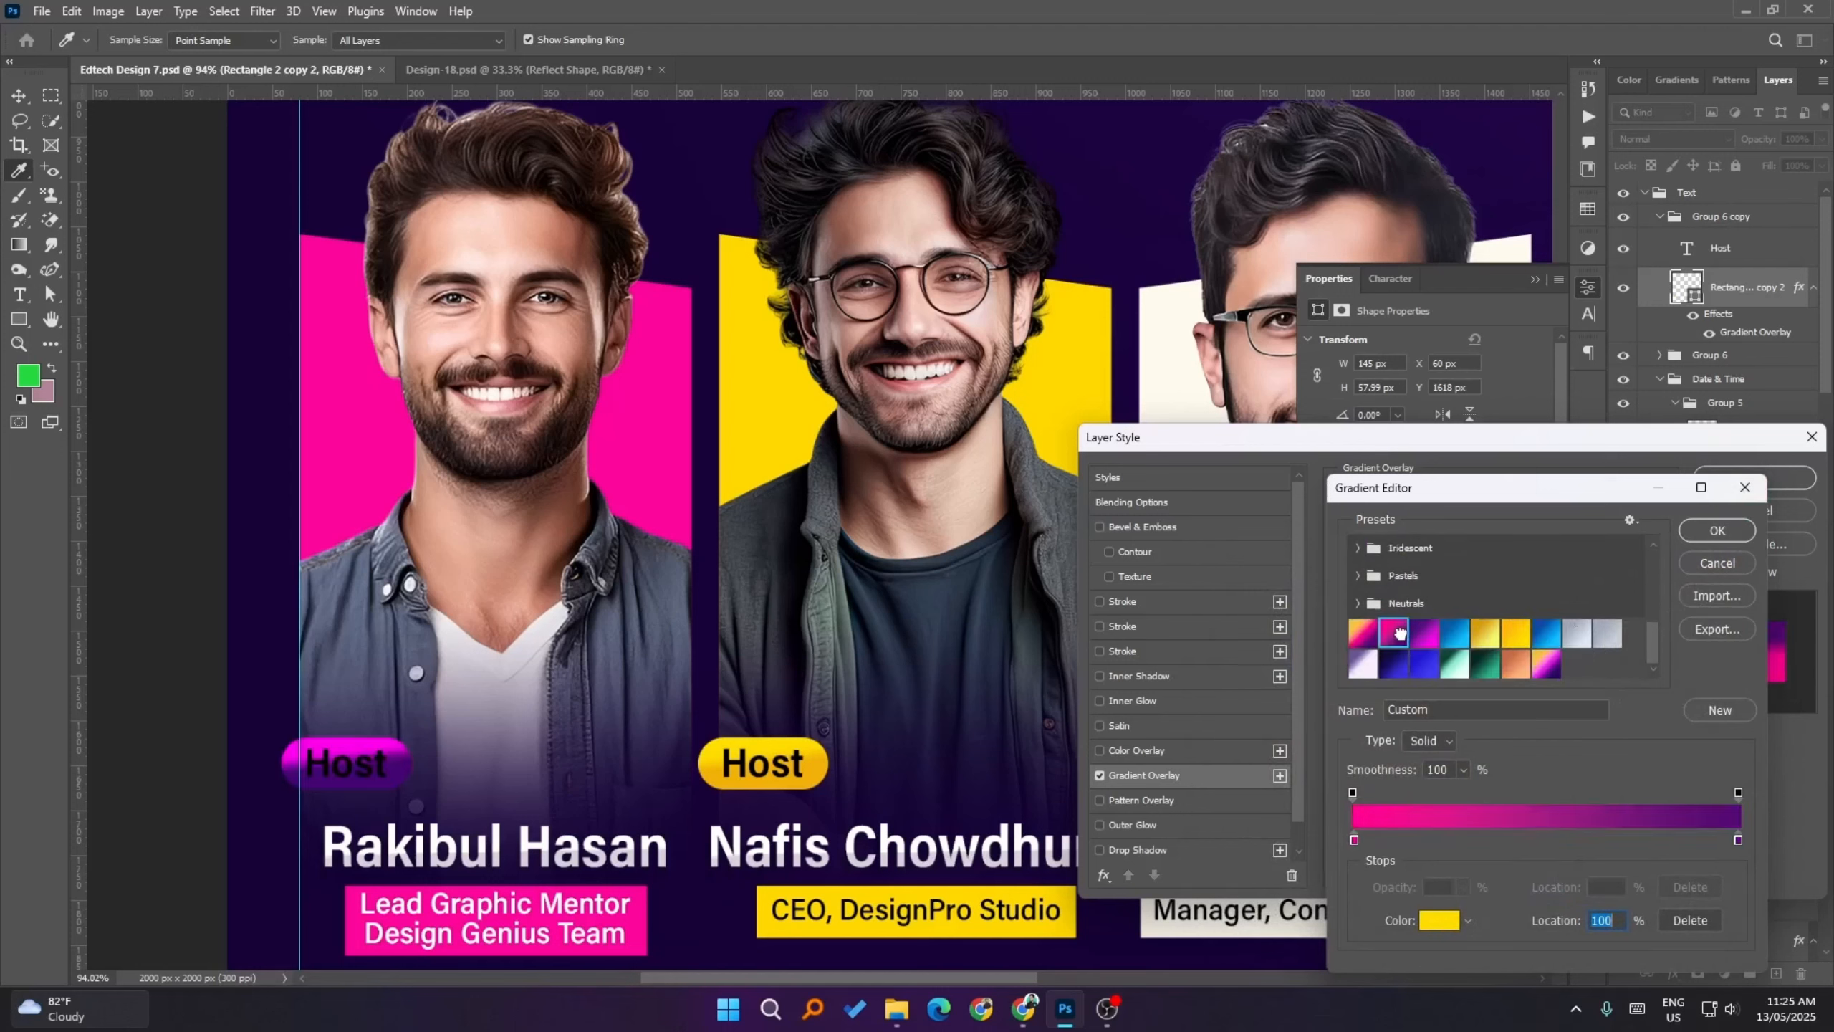
pyautogui.click(1745, 487)
pyautogui.click(1812, 436)
pyautogui.scroll(-6, 931, 704)
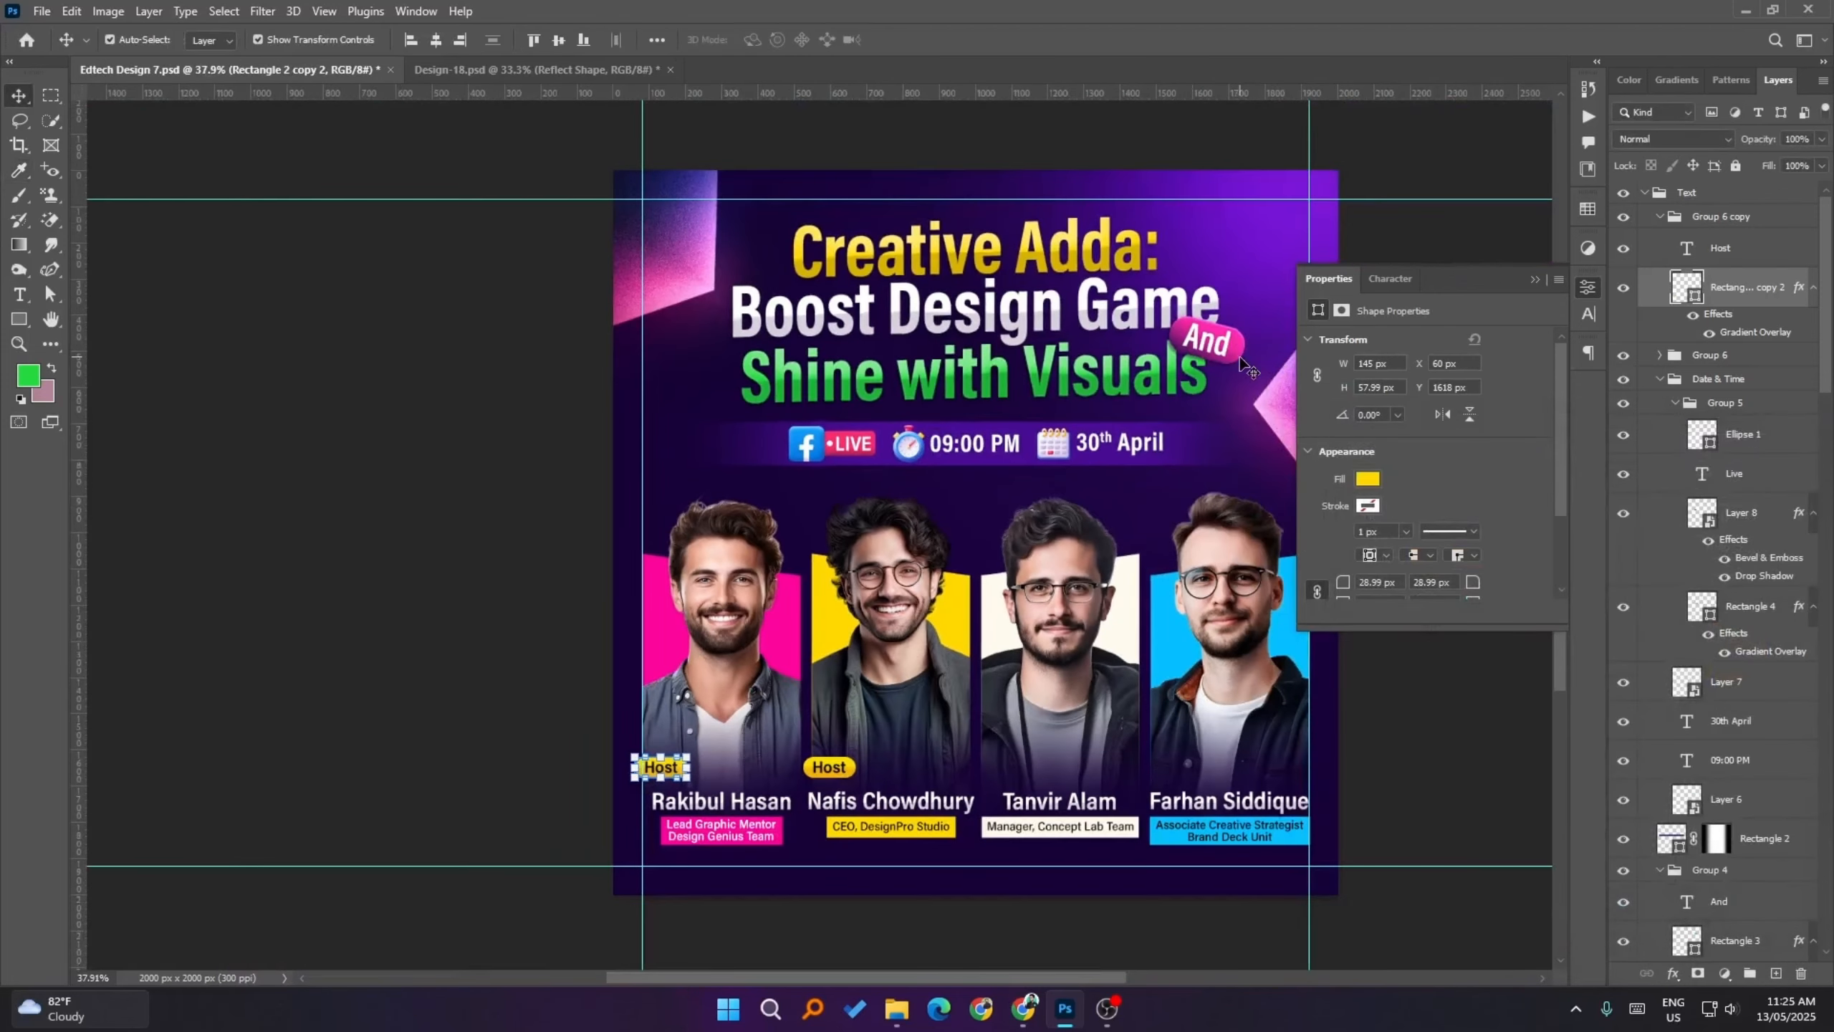
# - Inspect the pink And badge's Gradient Overlay settings without changing them
pyautogui.click(1243, 357)
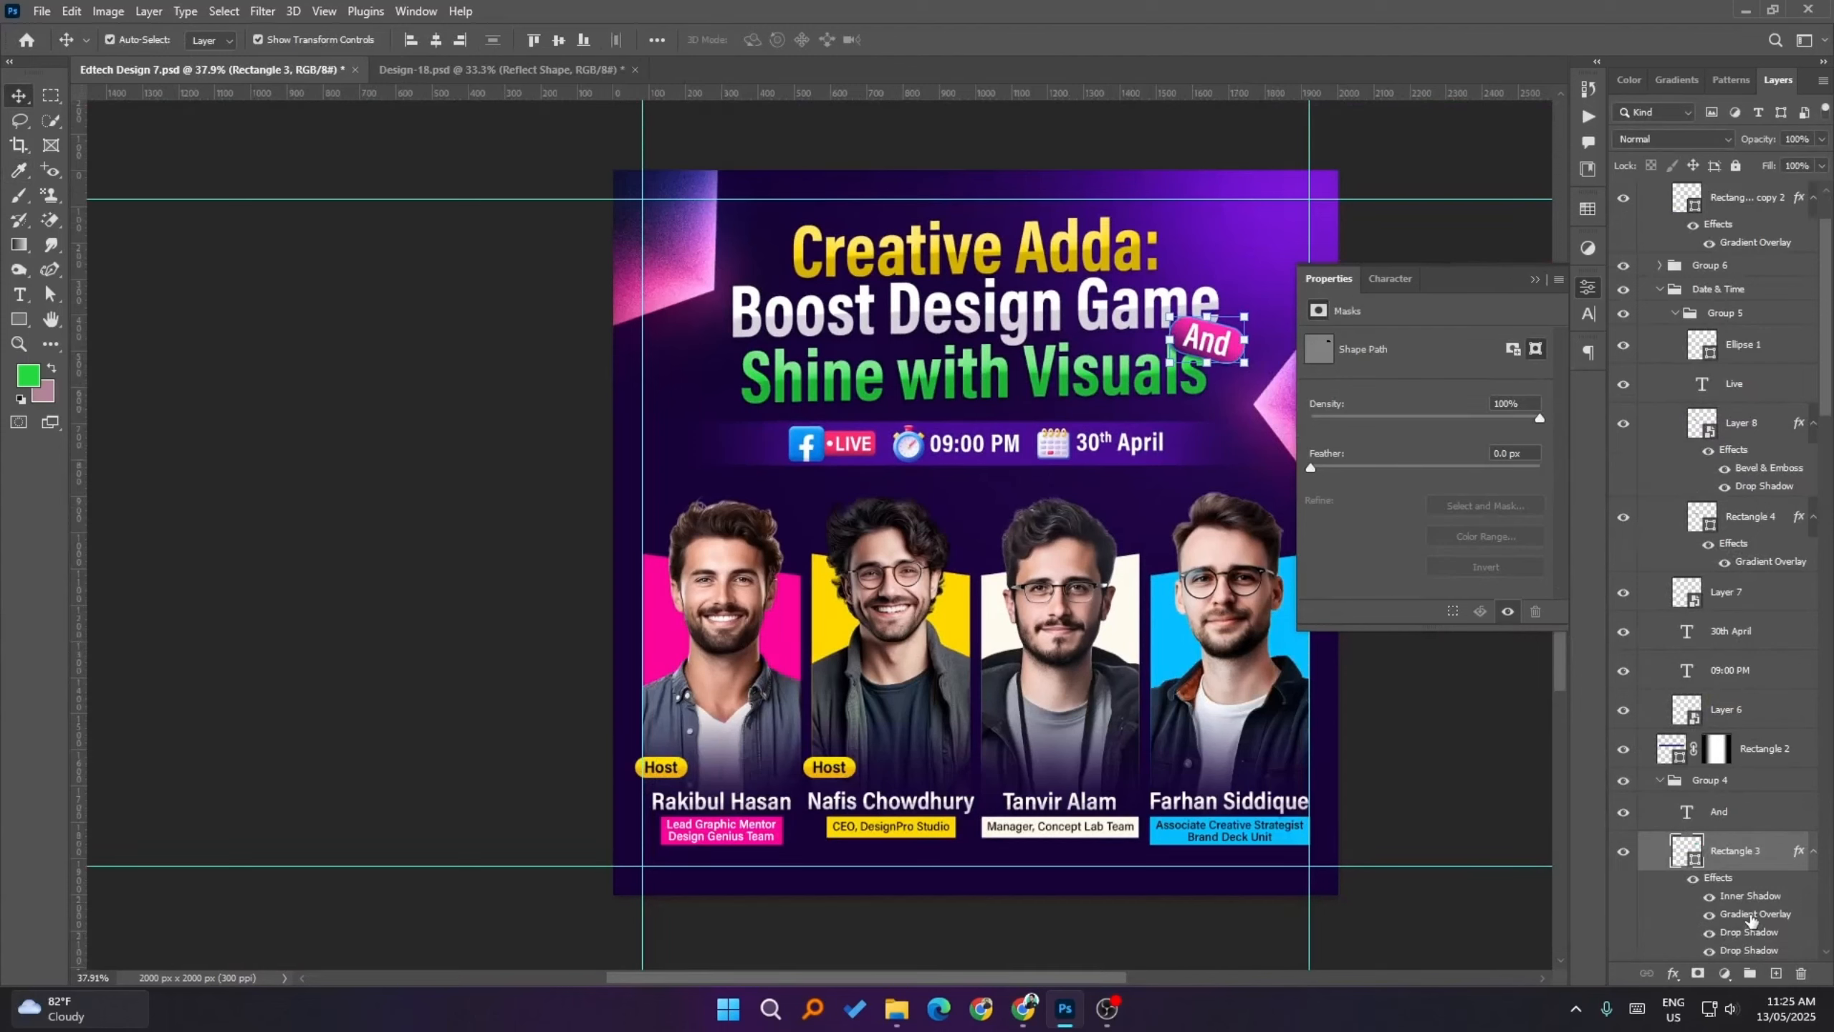
pyautogui.doubleClick(1750, 915)
pyautogui.click(1482, 566)
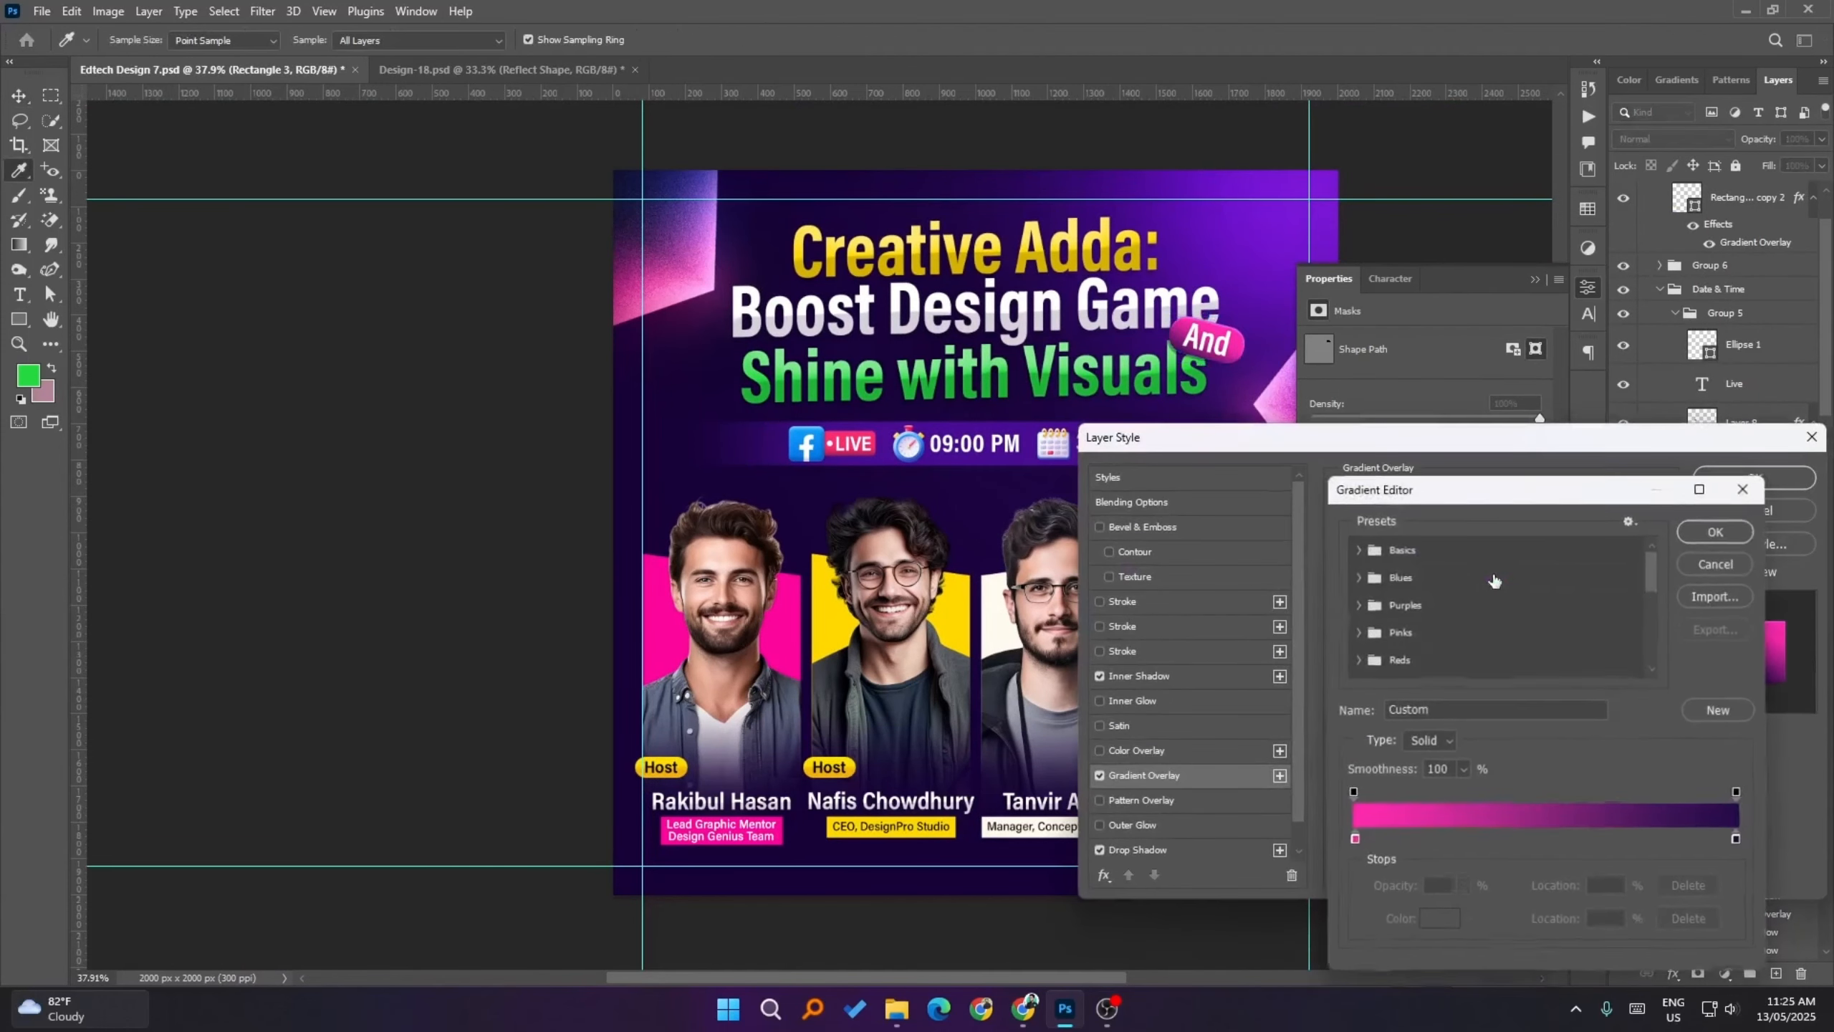
pyautogui.click(1715, 531)
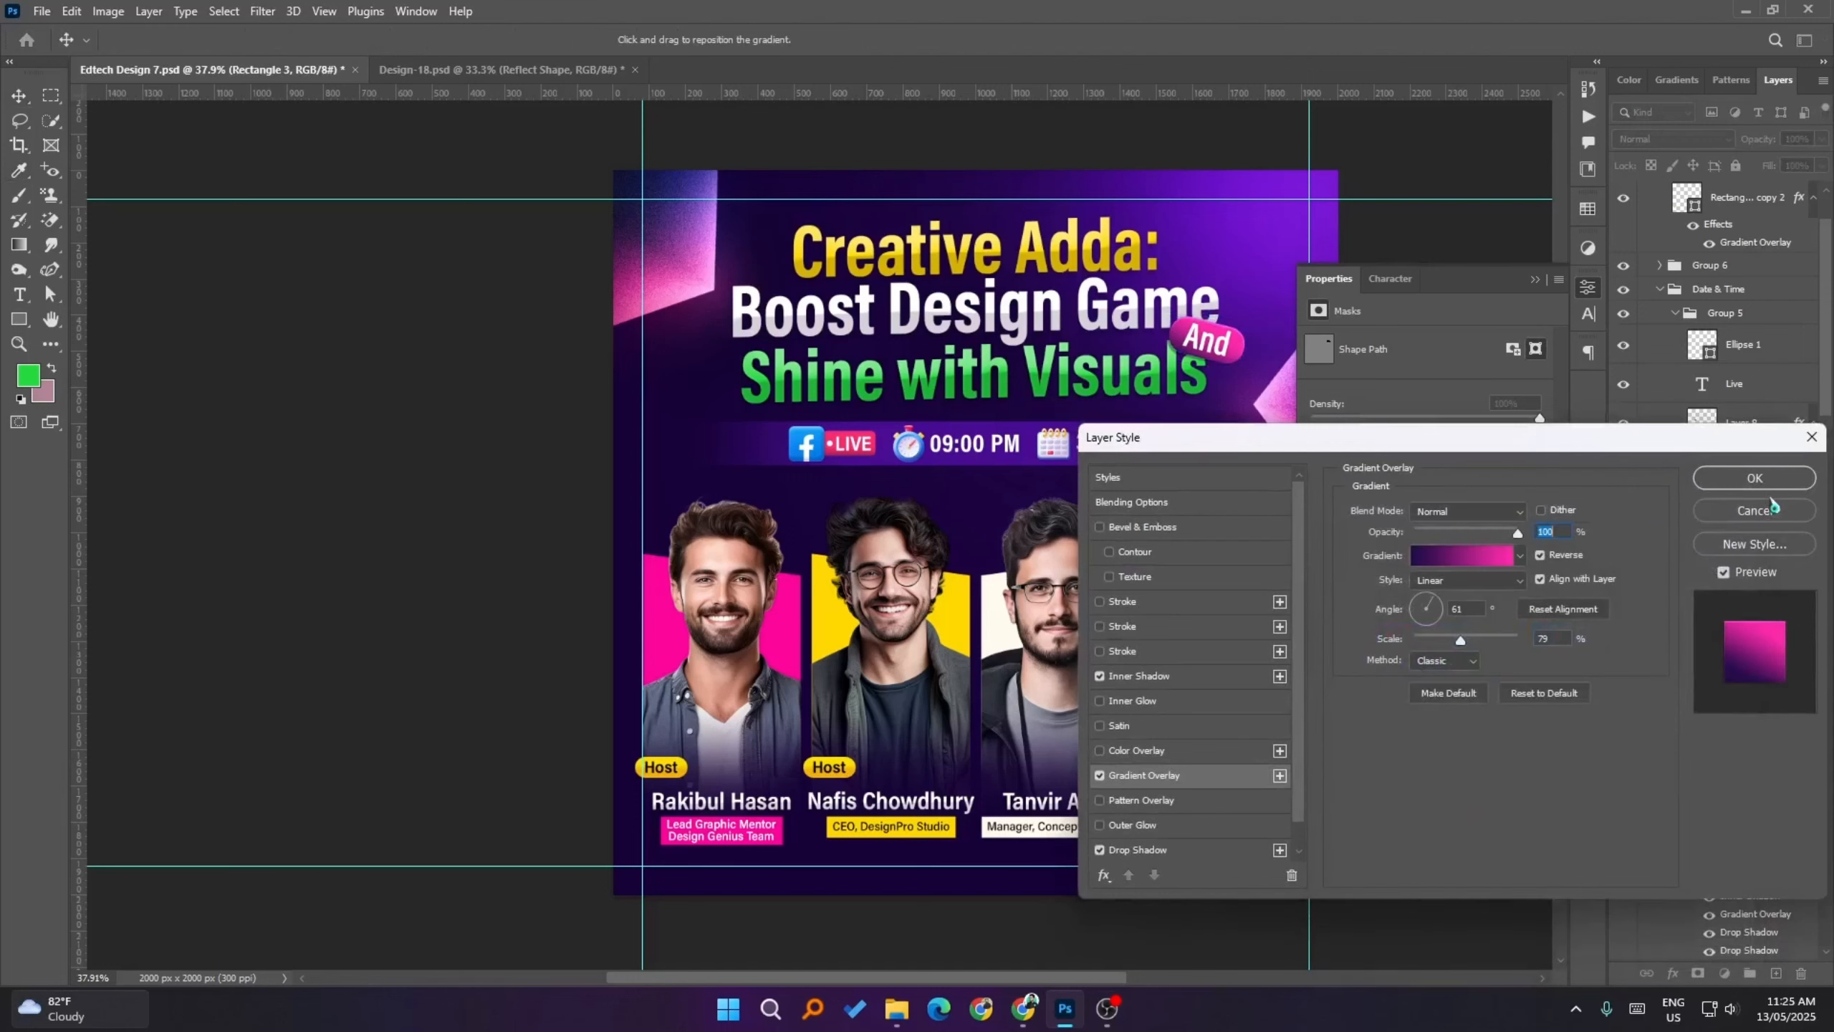
pyautogui.click(1811, 437)
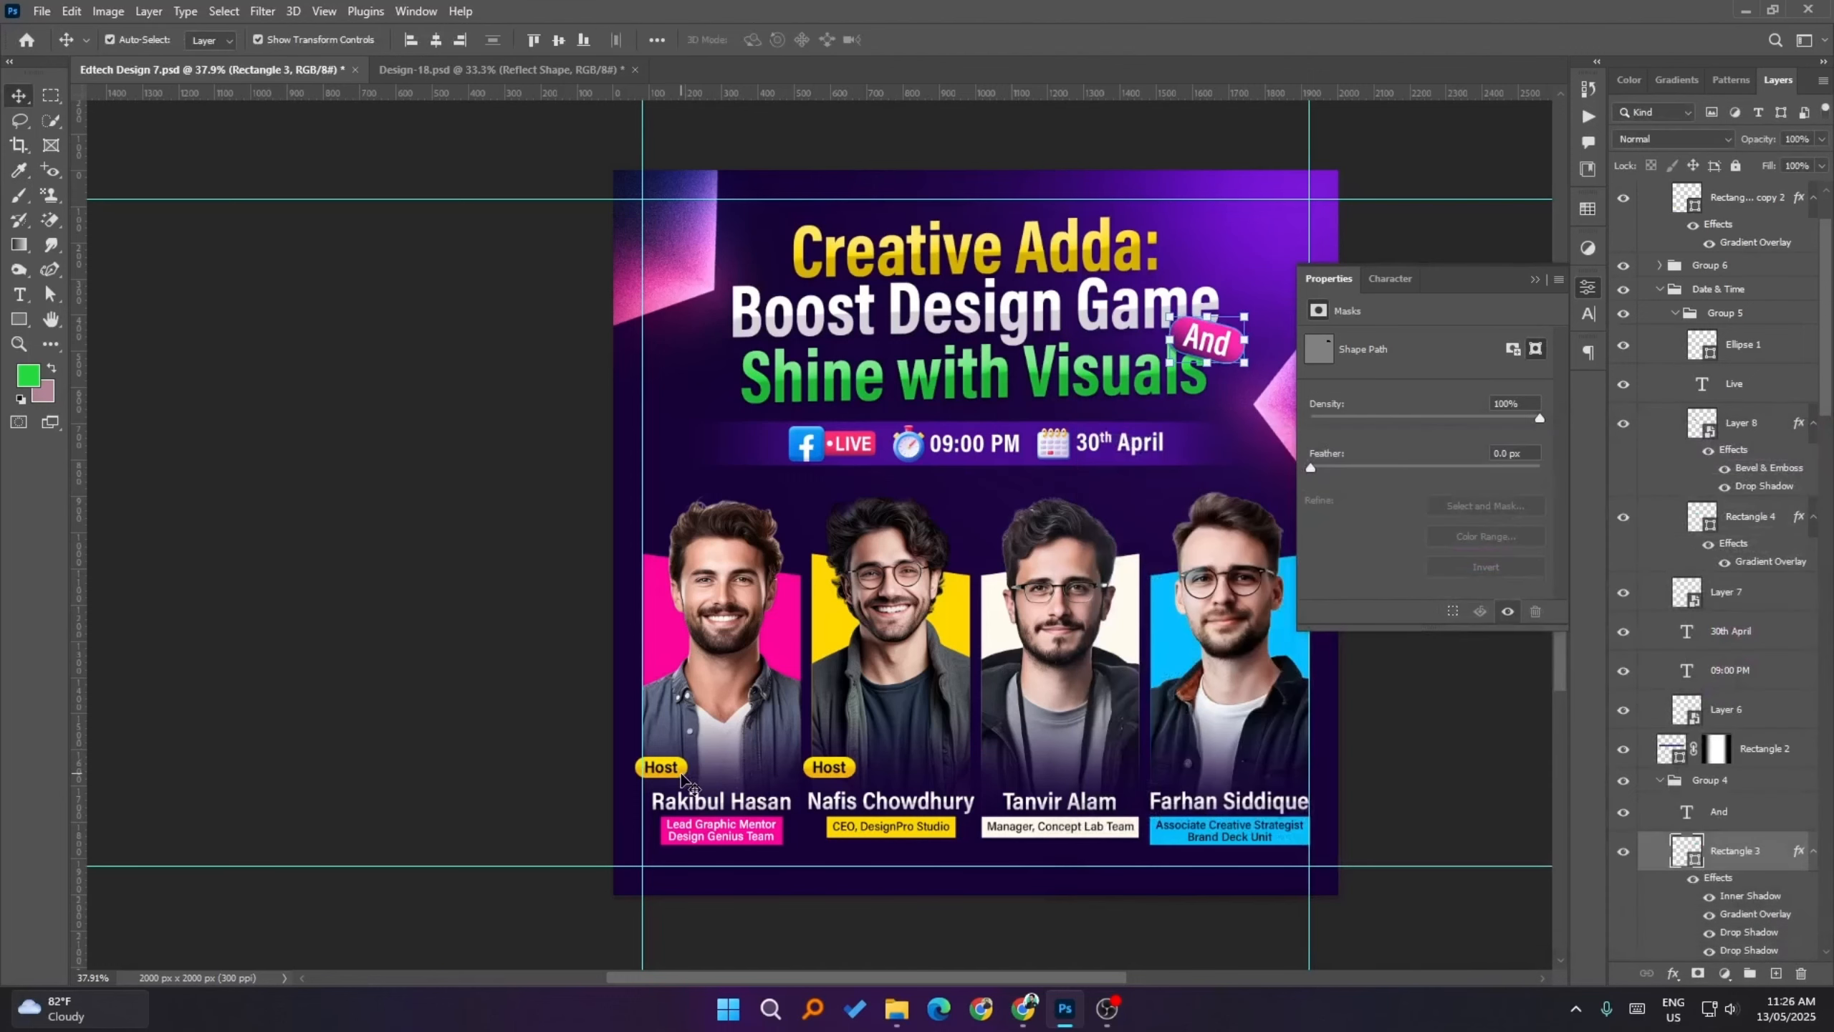
# - Give the first Host pill the pink-purple preset gradient at 54% scale, reversed, repositioned brighter
pyautogui.click(679, 771)
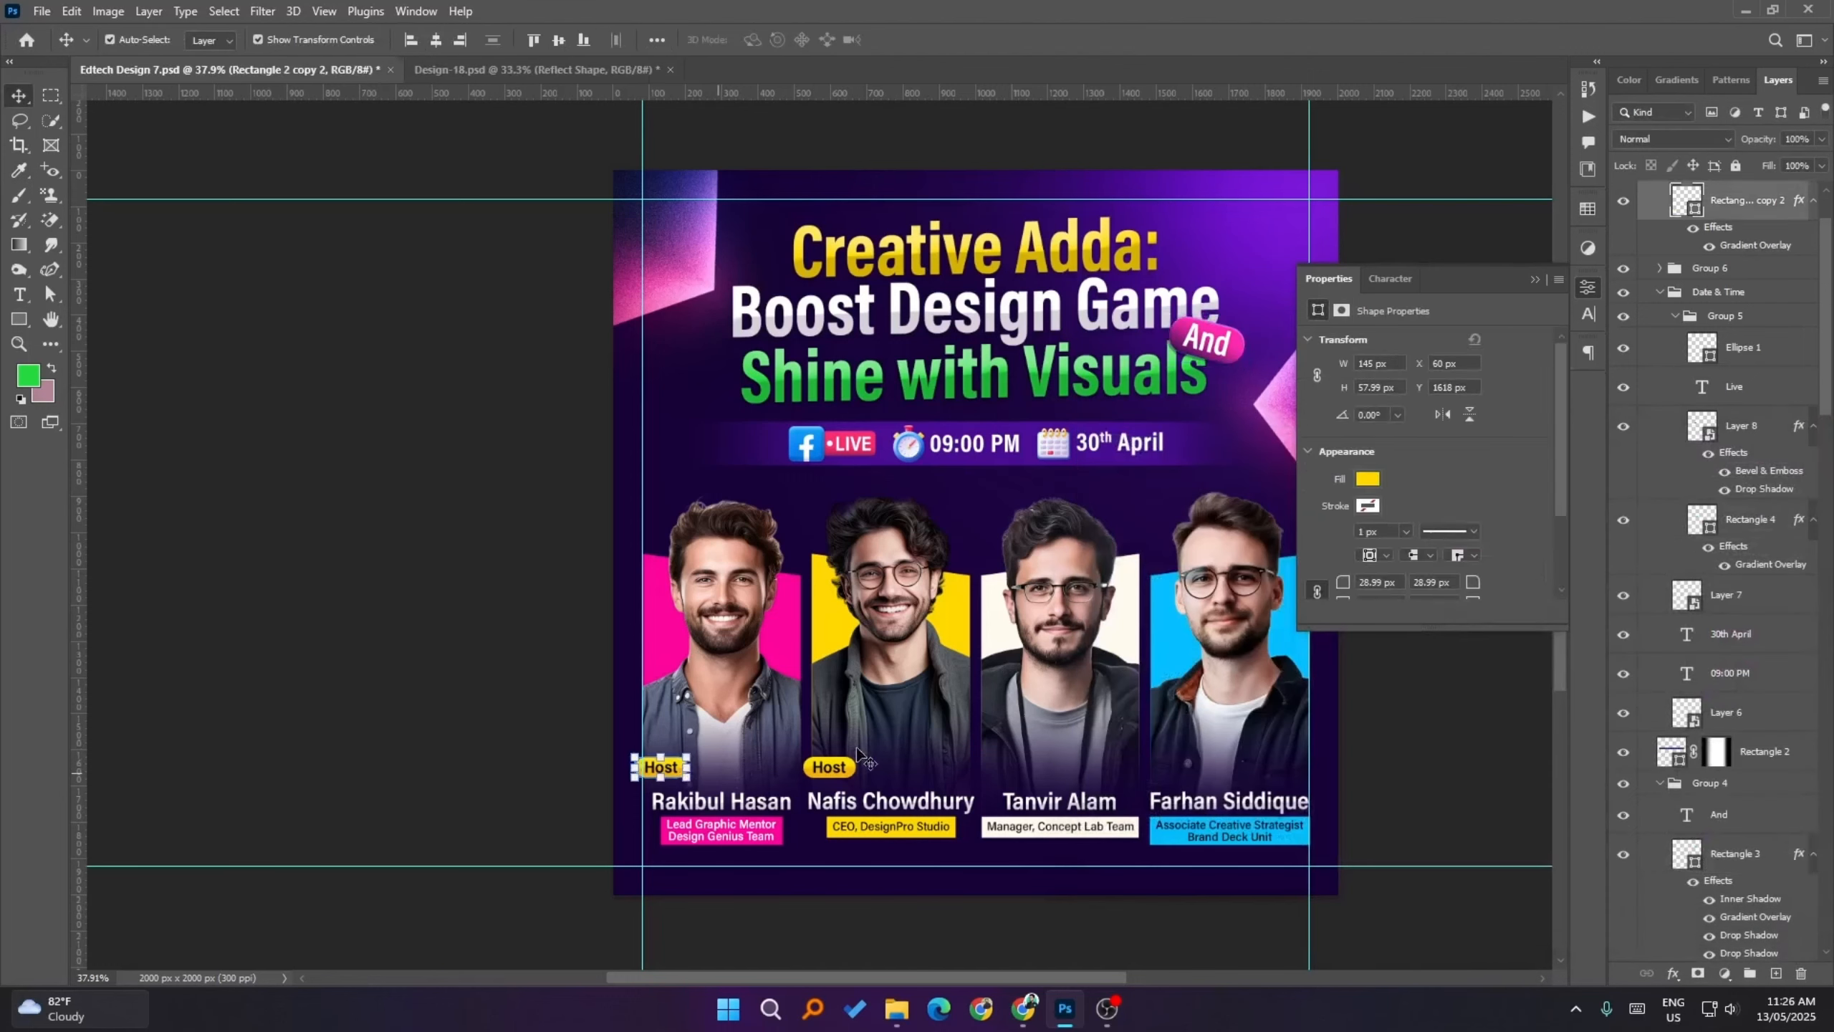
pyautogui.doubleClick(1736, 246)
pyautogui.click(1510, 565)
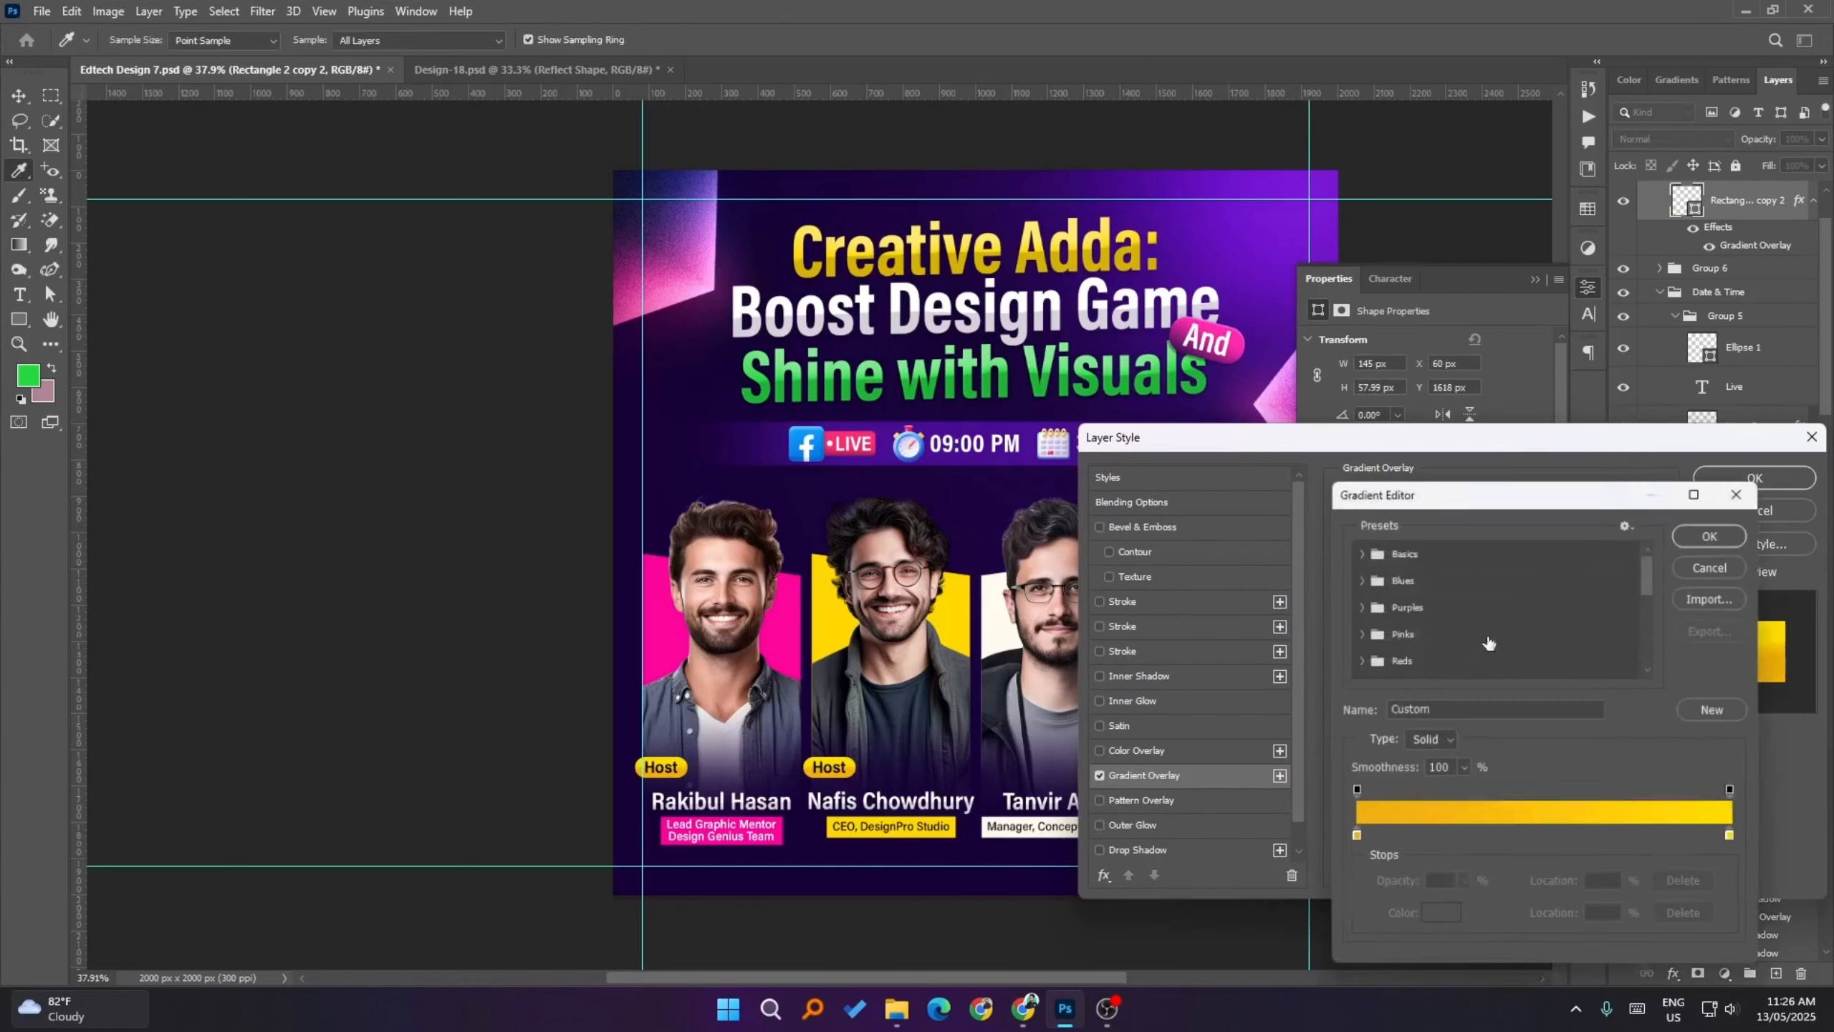
pyautogui.click(1579, 668)
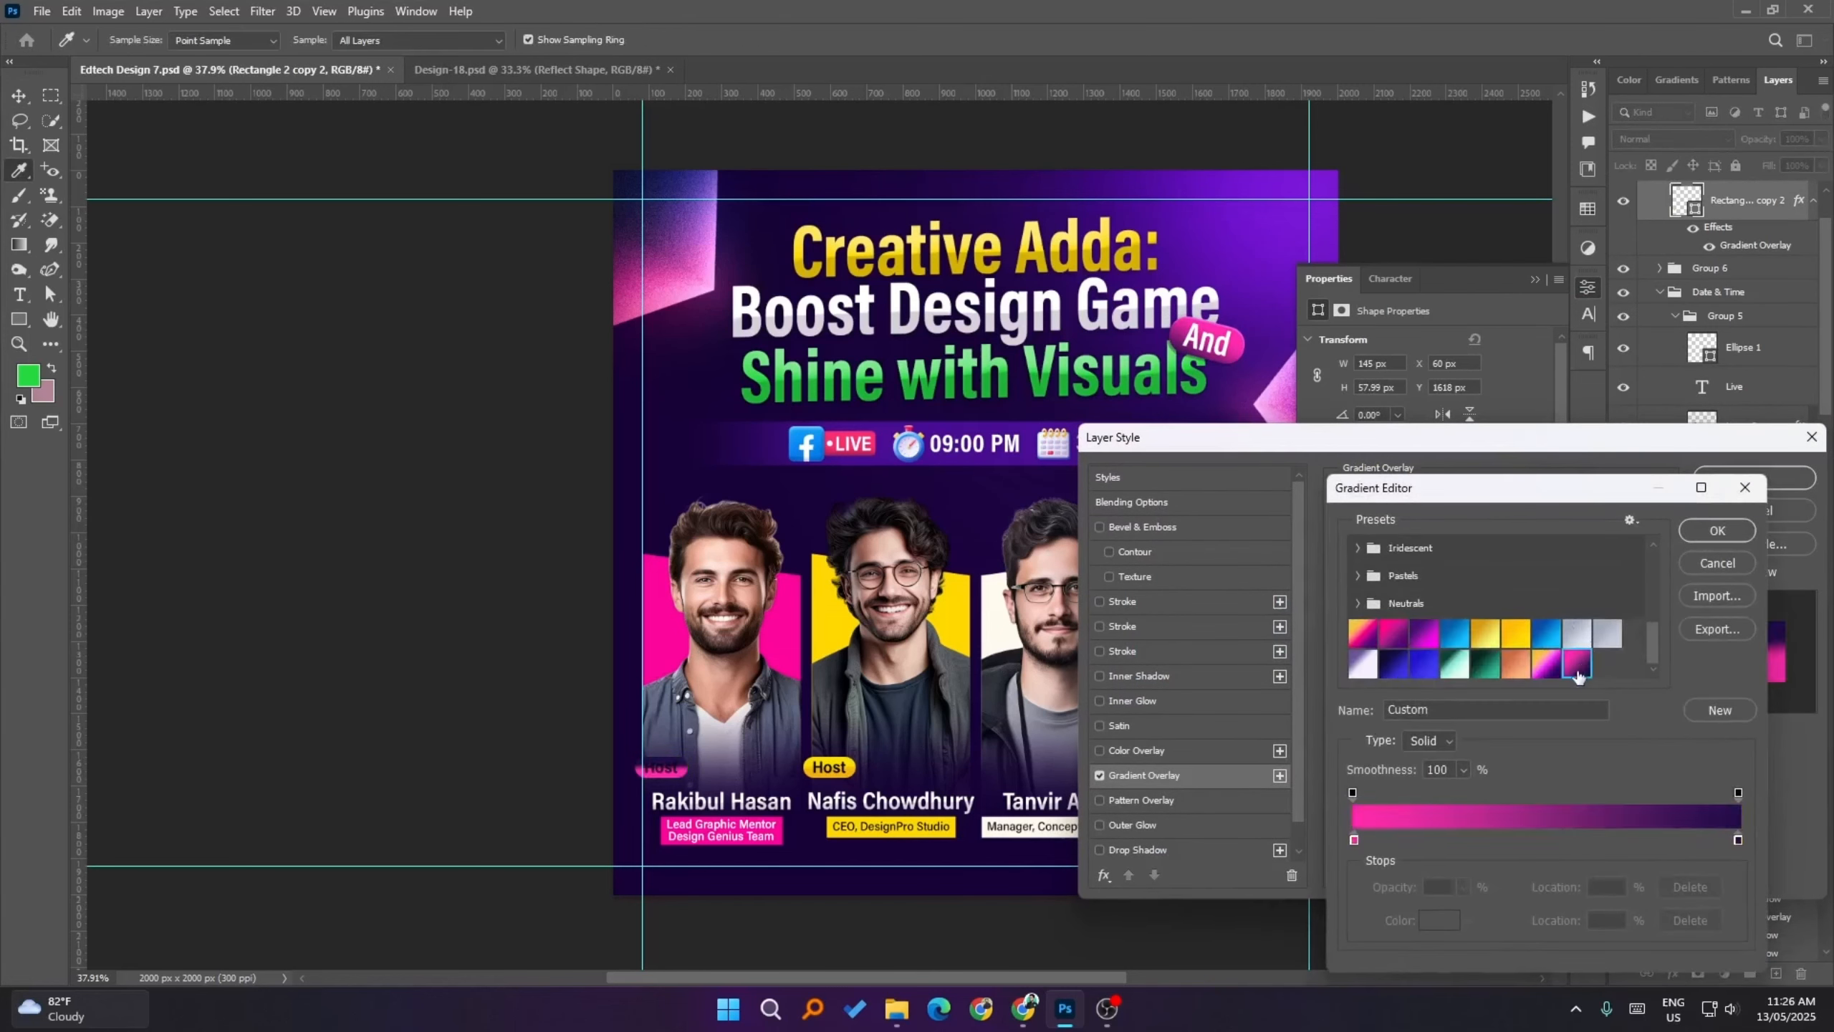
pyautogui.click(1724, 531)
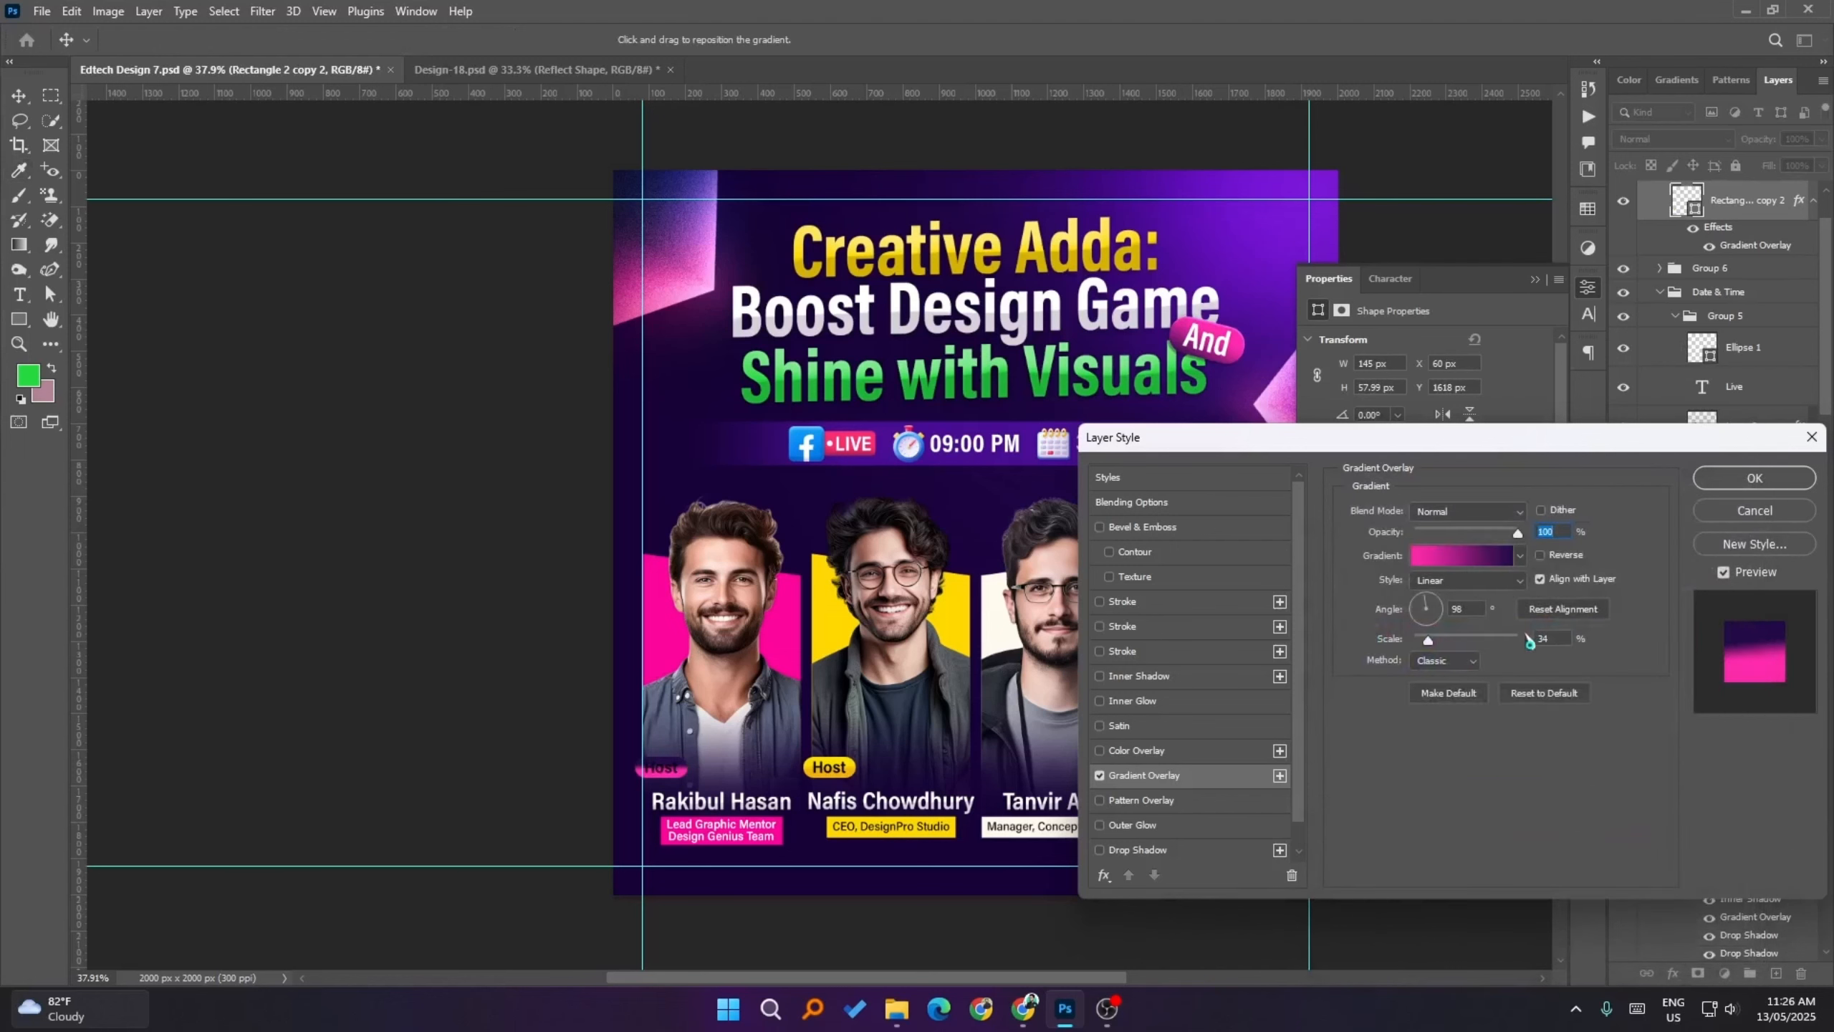
pyautogui.moveTo(1441, 642); pyautogui.dragTo(1463, 646)
pyautogui.click(1539, 555)
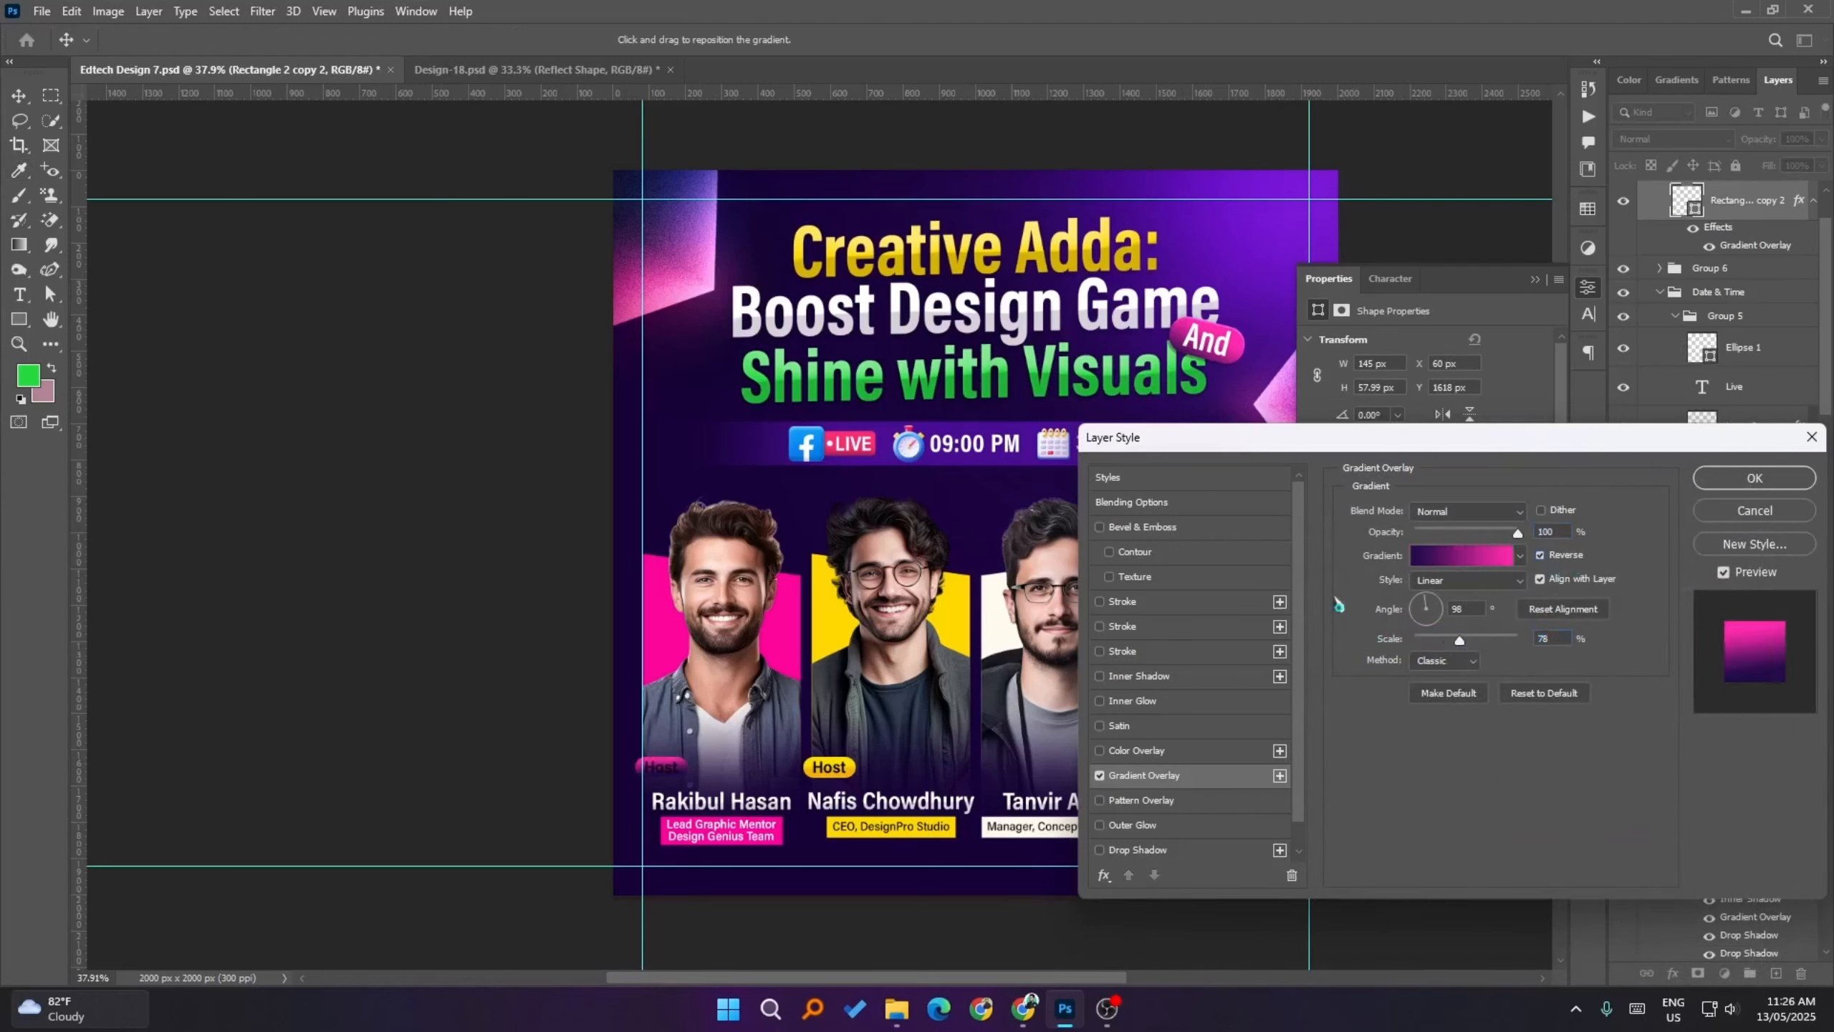
pyautogui.moveTo(726, 790); pyautogui.dragTo(724, 795)
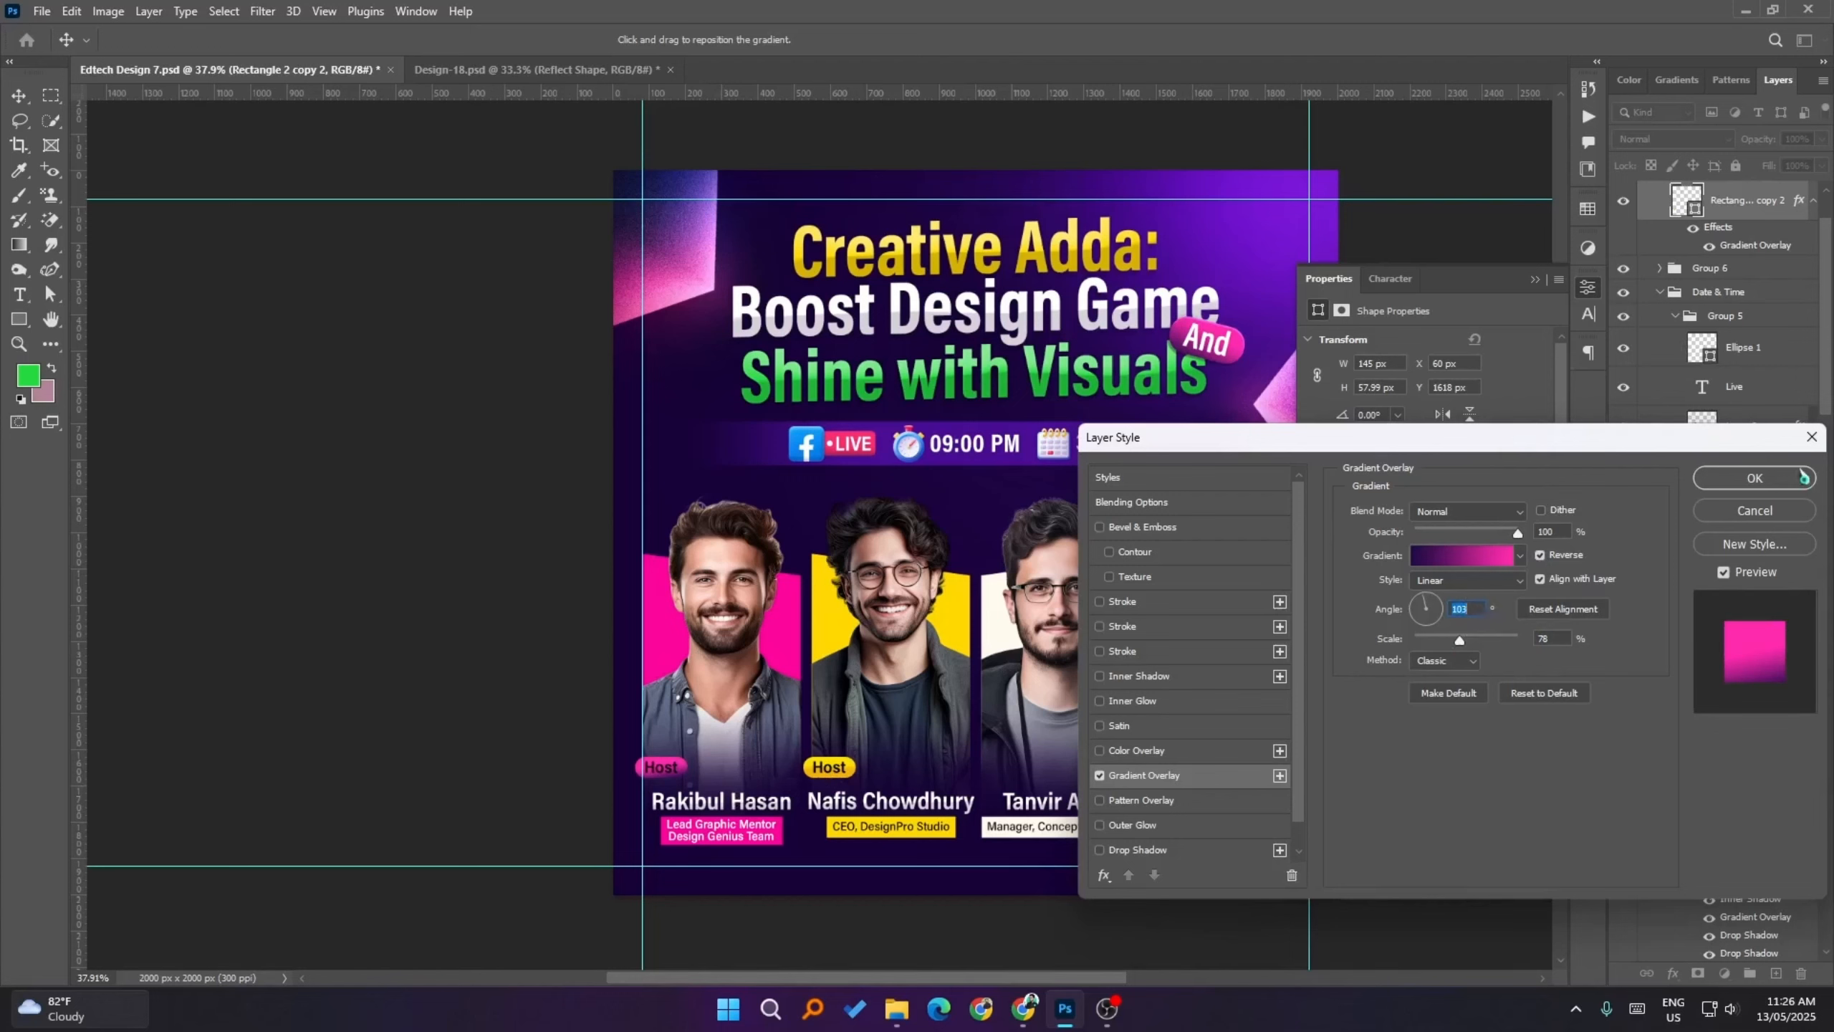
pyautogui.click(1754, 478)
# - Select the Host text layer and bring up its text colour picker
pyautogui.click(489, 701)
pyautogui.click(664, 768)
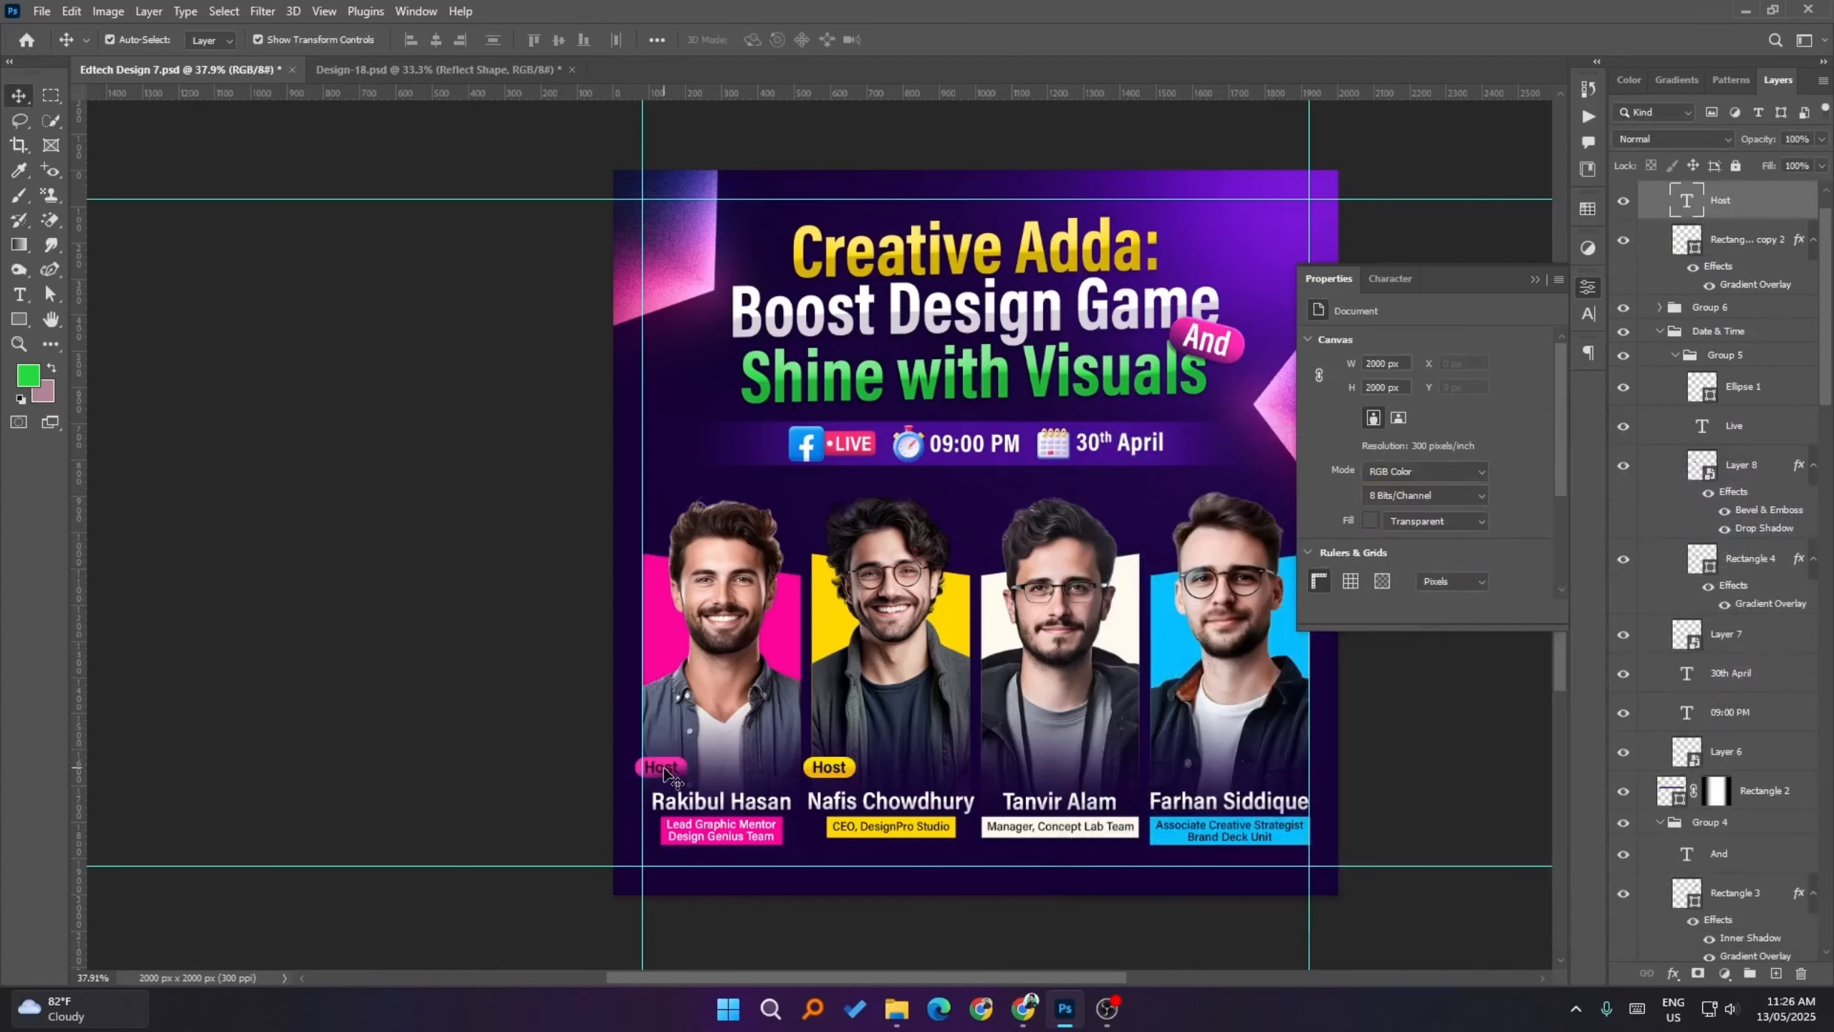
pyautogui.click(1453, 584)
# - Set the badge text colour to white (#ffffff)
pyautogui.write('ffffff')
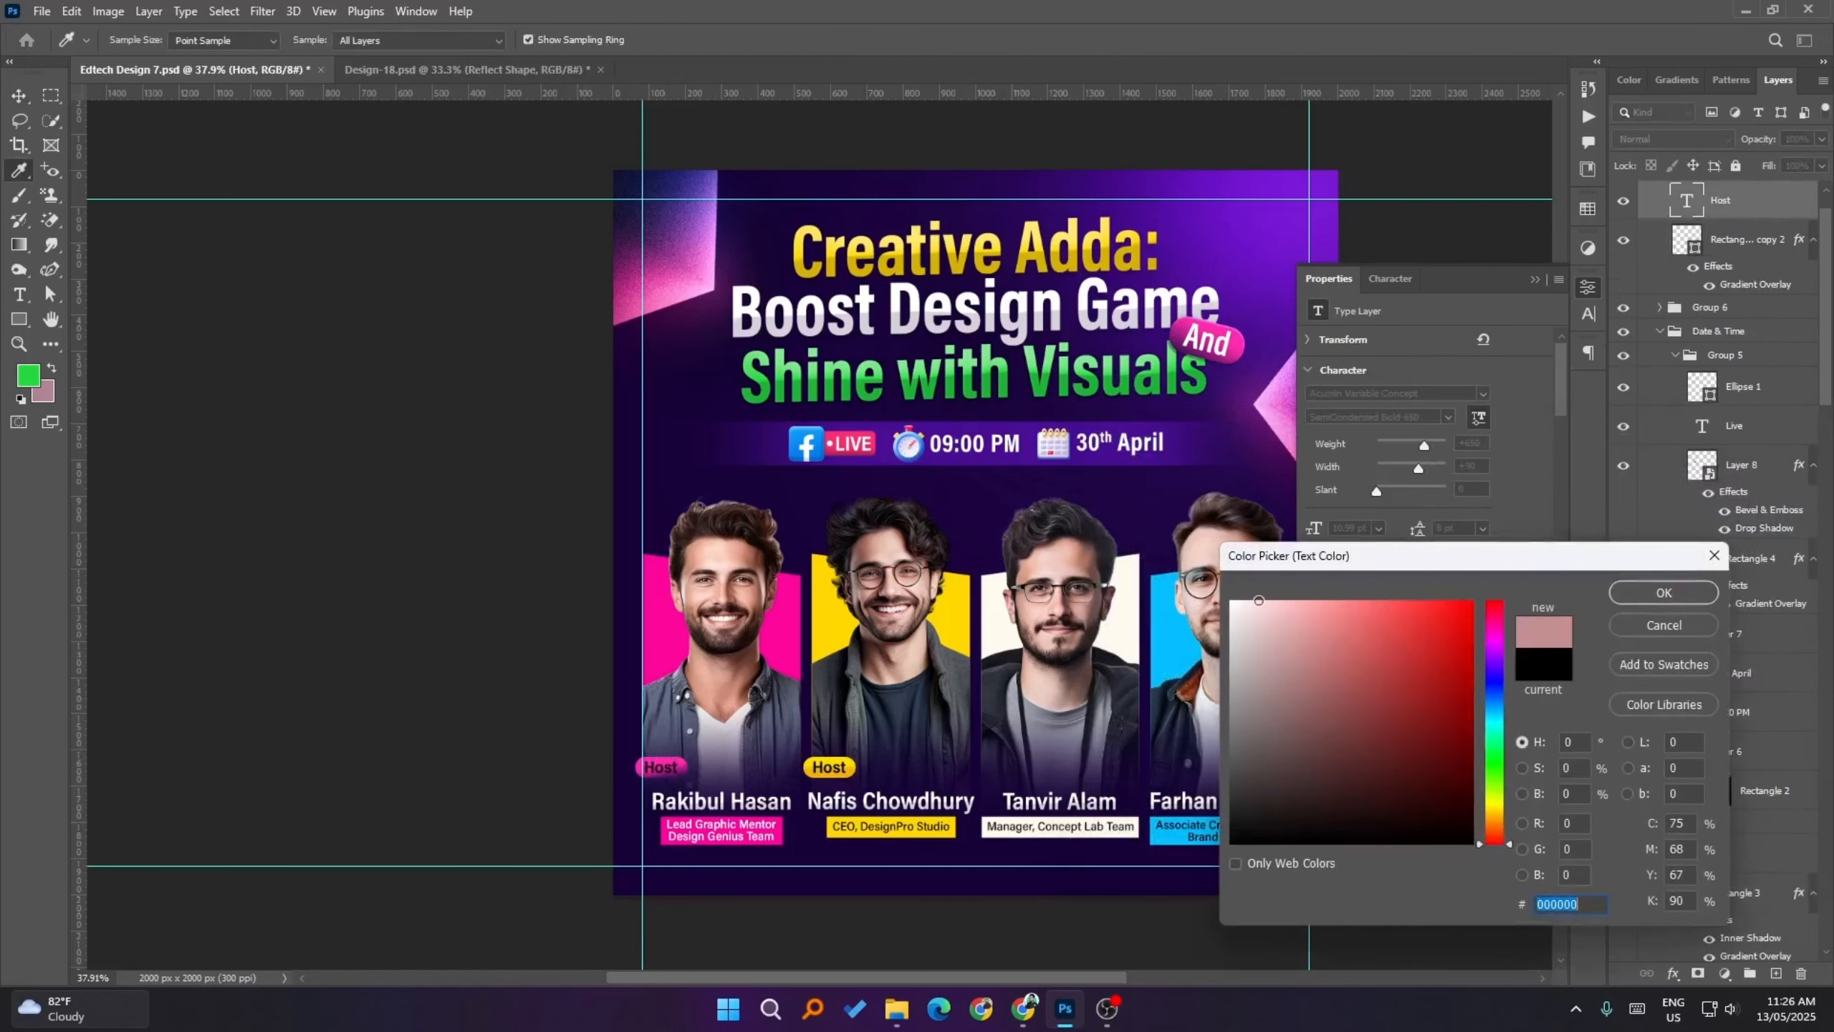
pyautogui.click(1618, 597)
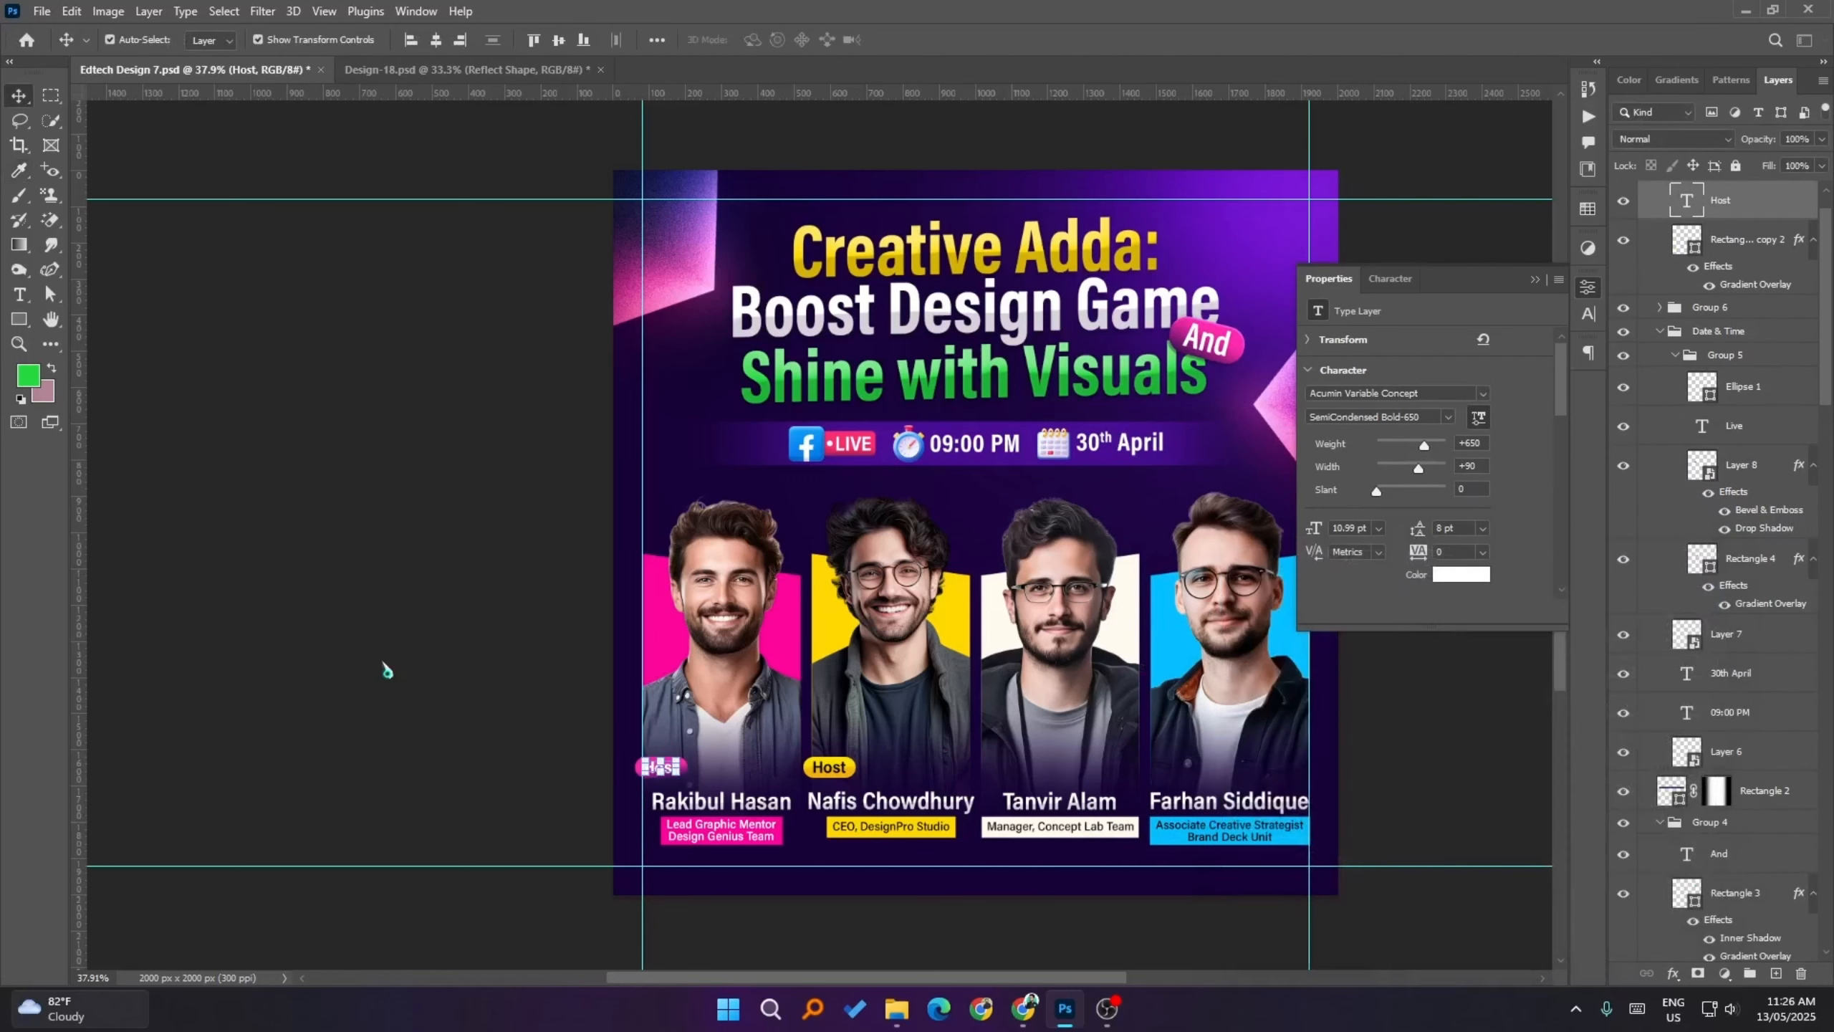
pyautogui.click(427, 682)
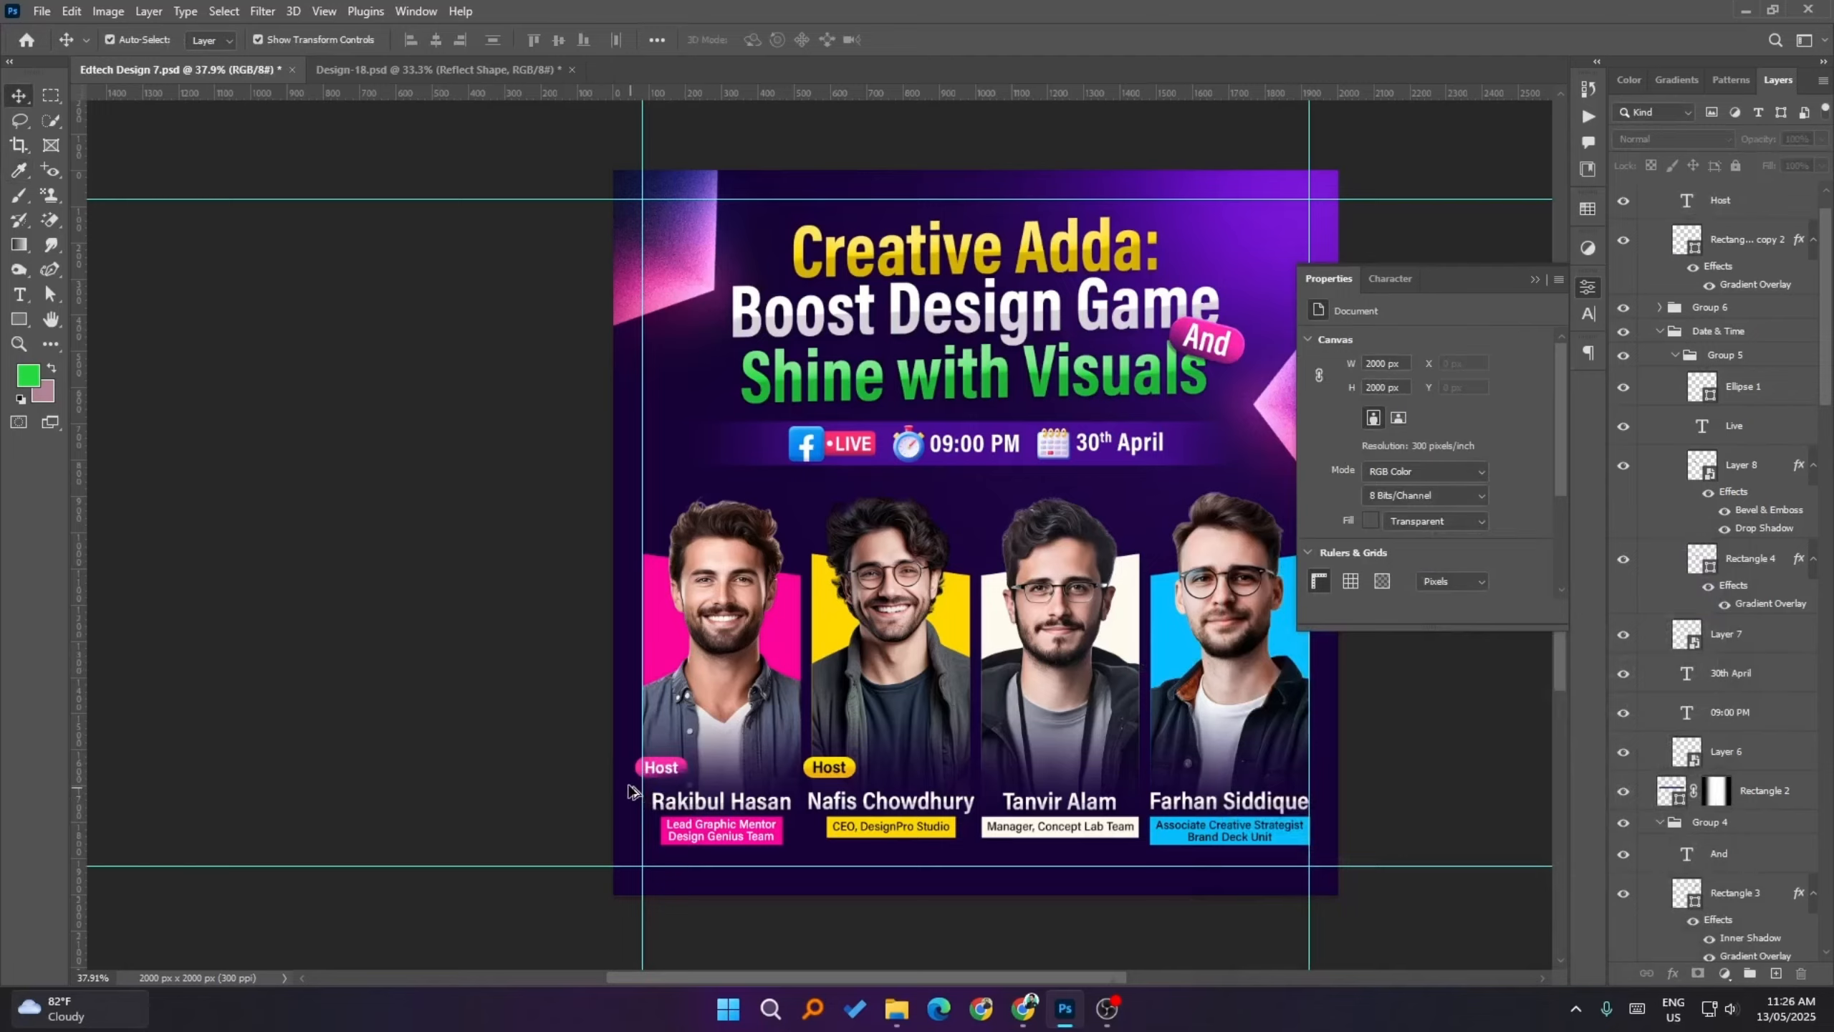
# - Change the left badge's label from Host to Guest
pyautogui.scroll(4, 626, 781)
pyautogui.click(735, 763)
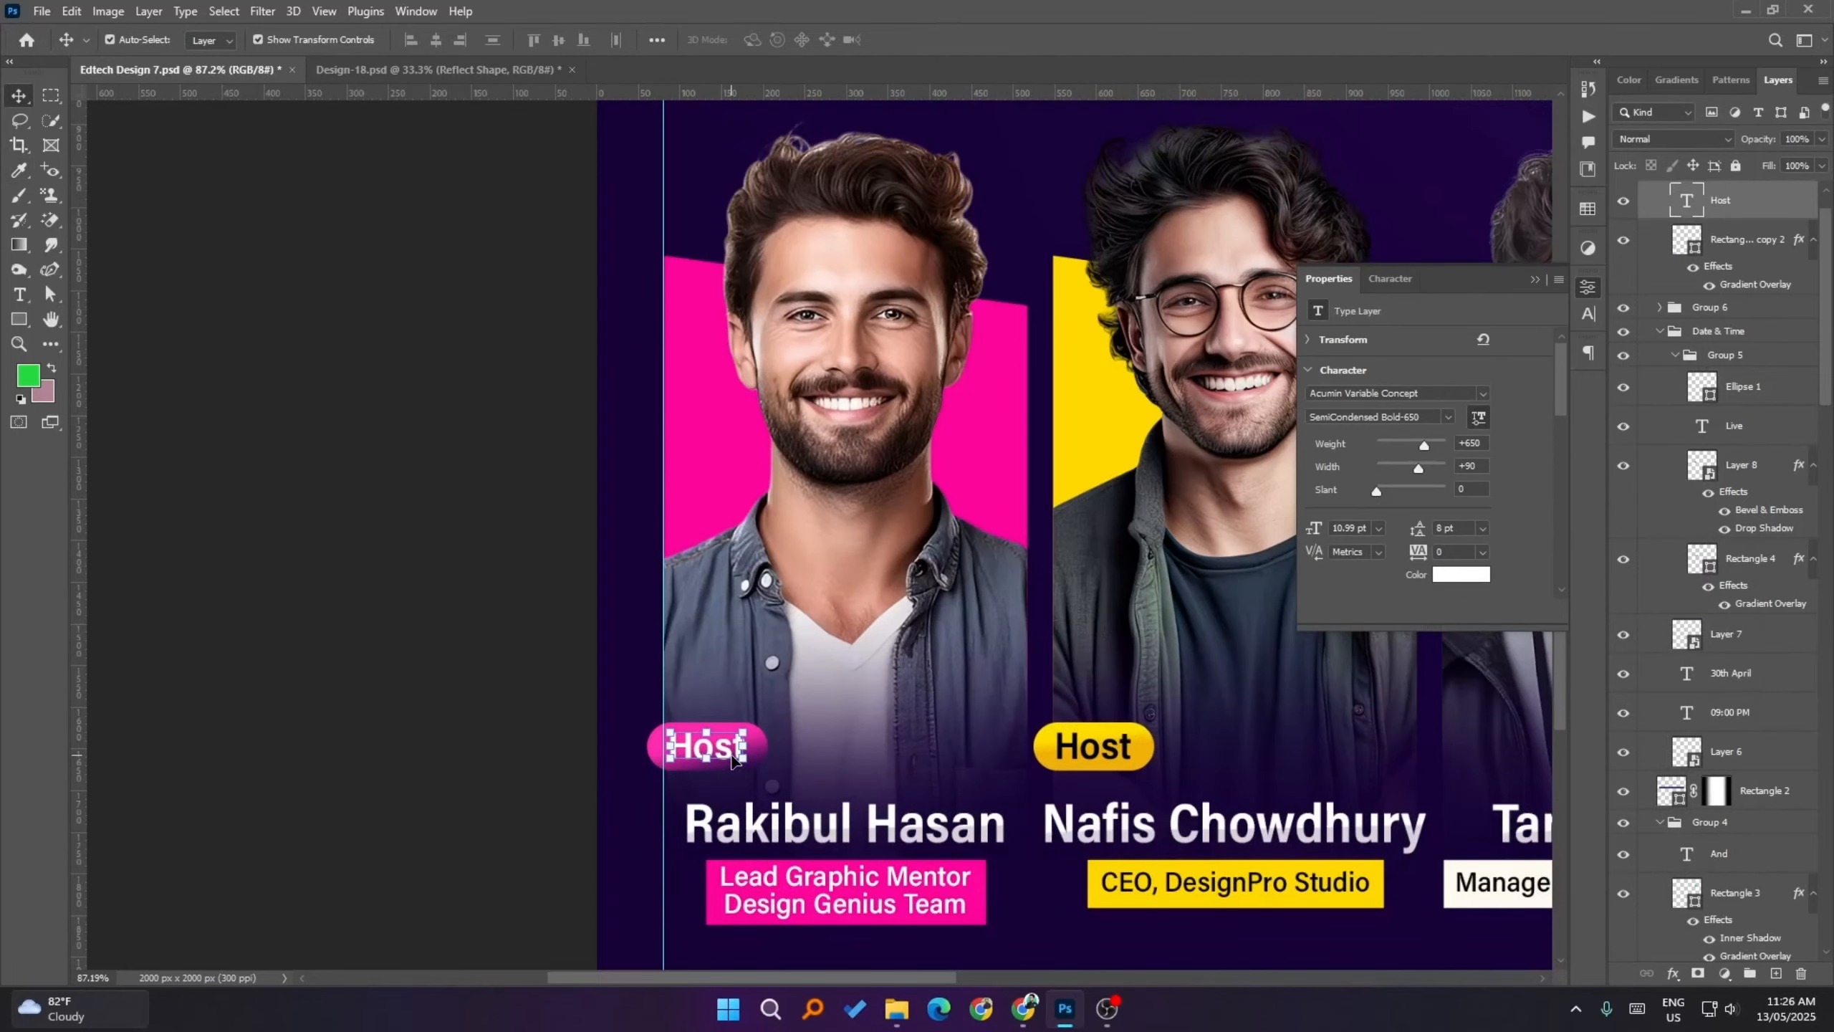
pyautogui.doubleClick(731, 755)
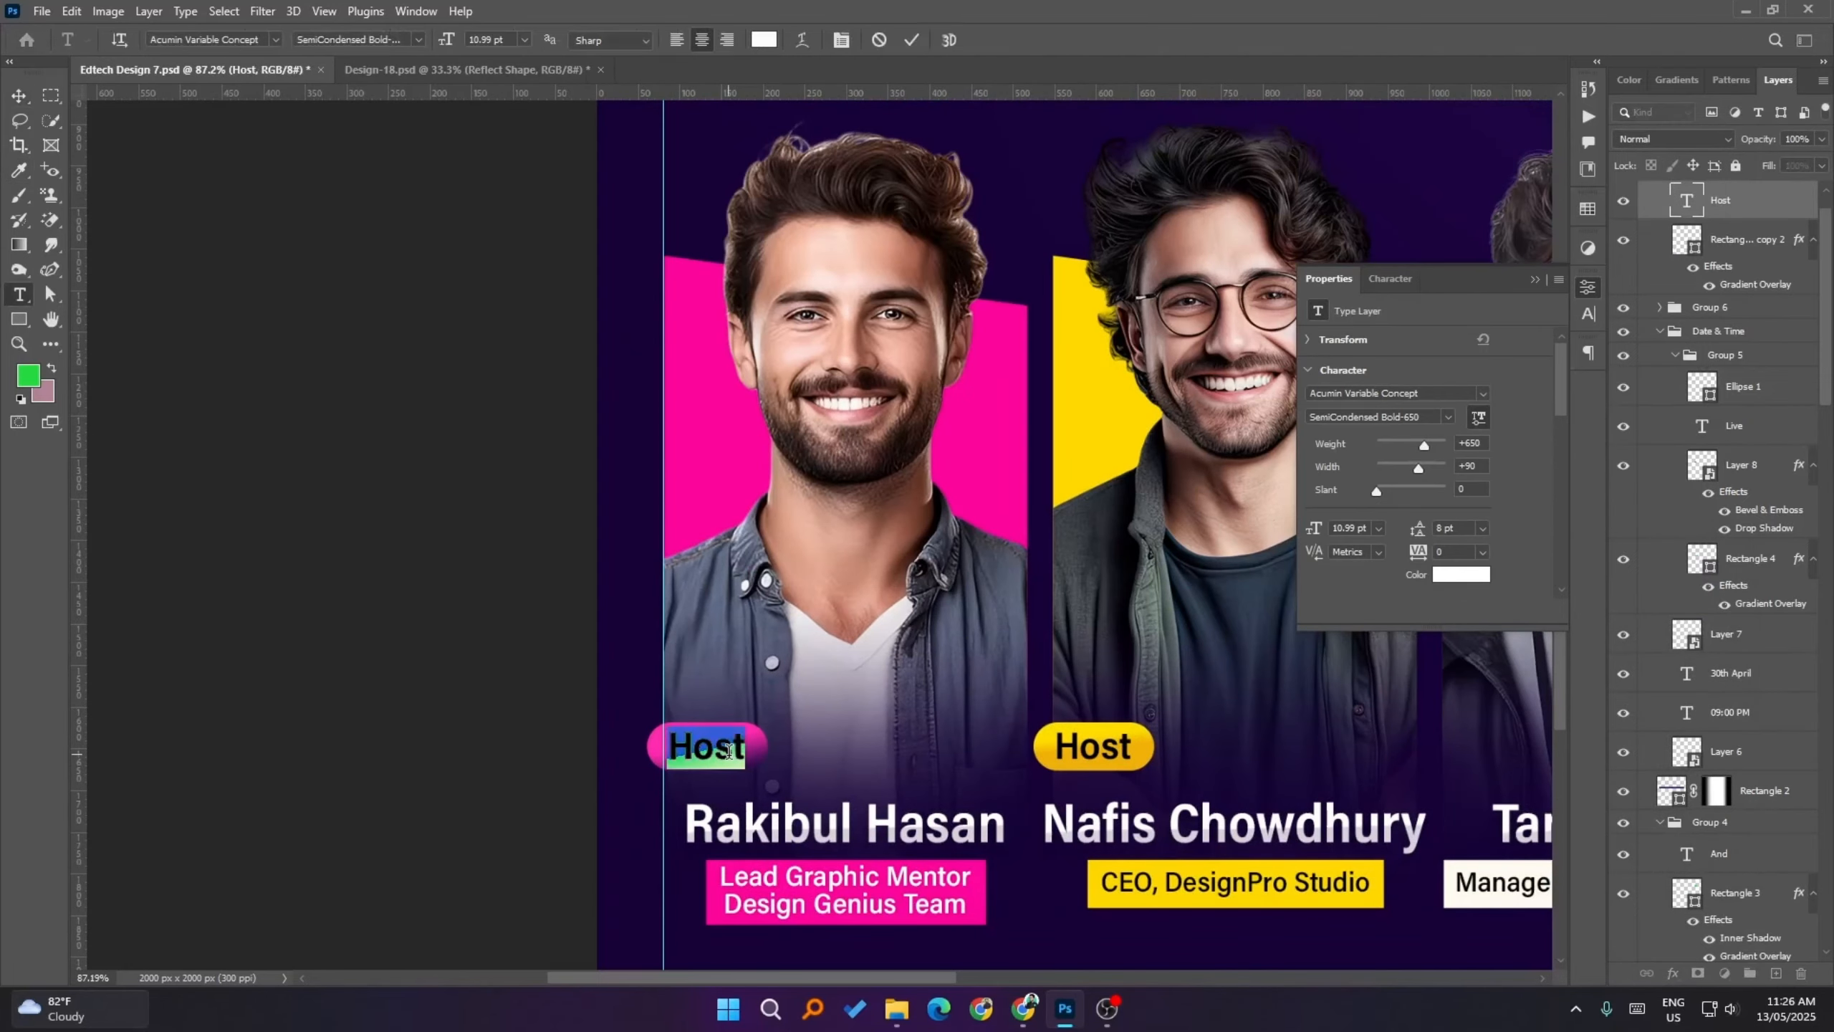
pyautogui.write('Guest')
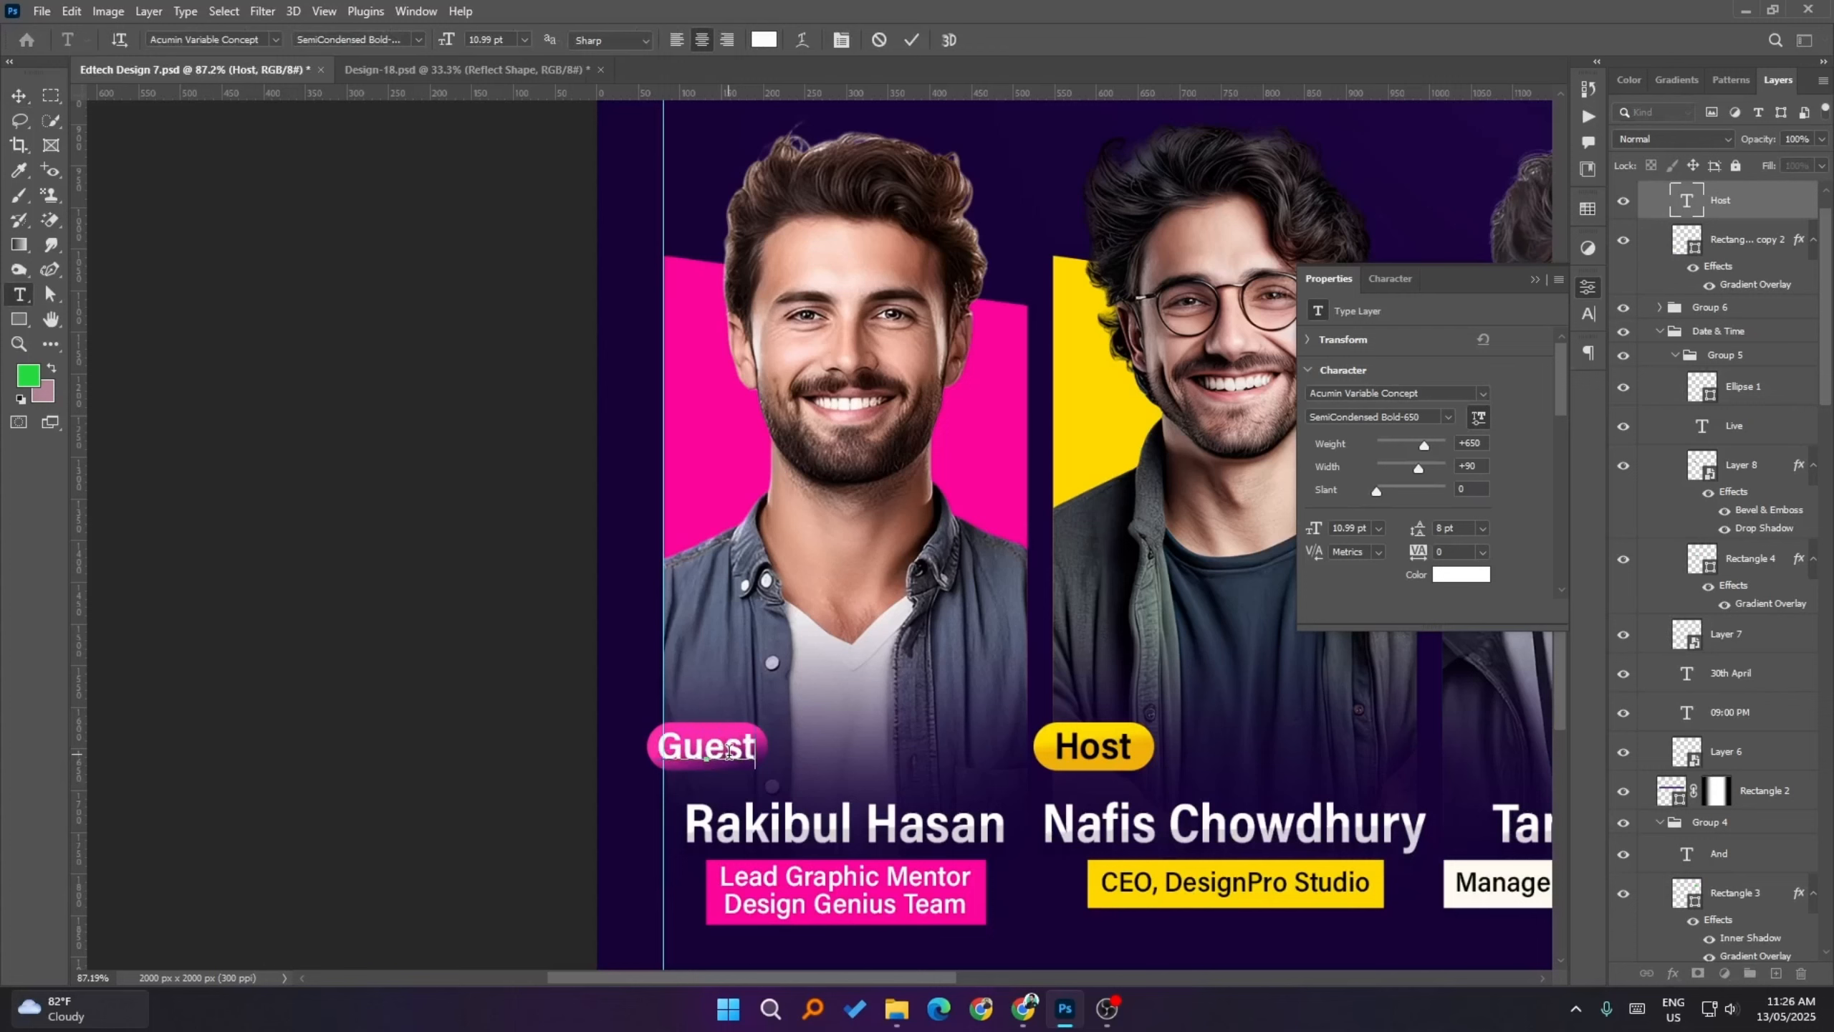
pyautogui.click(912, 40)
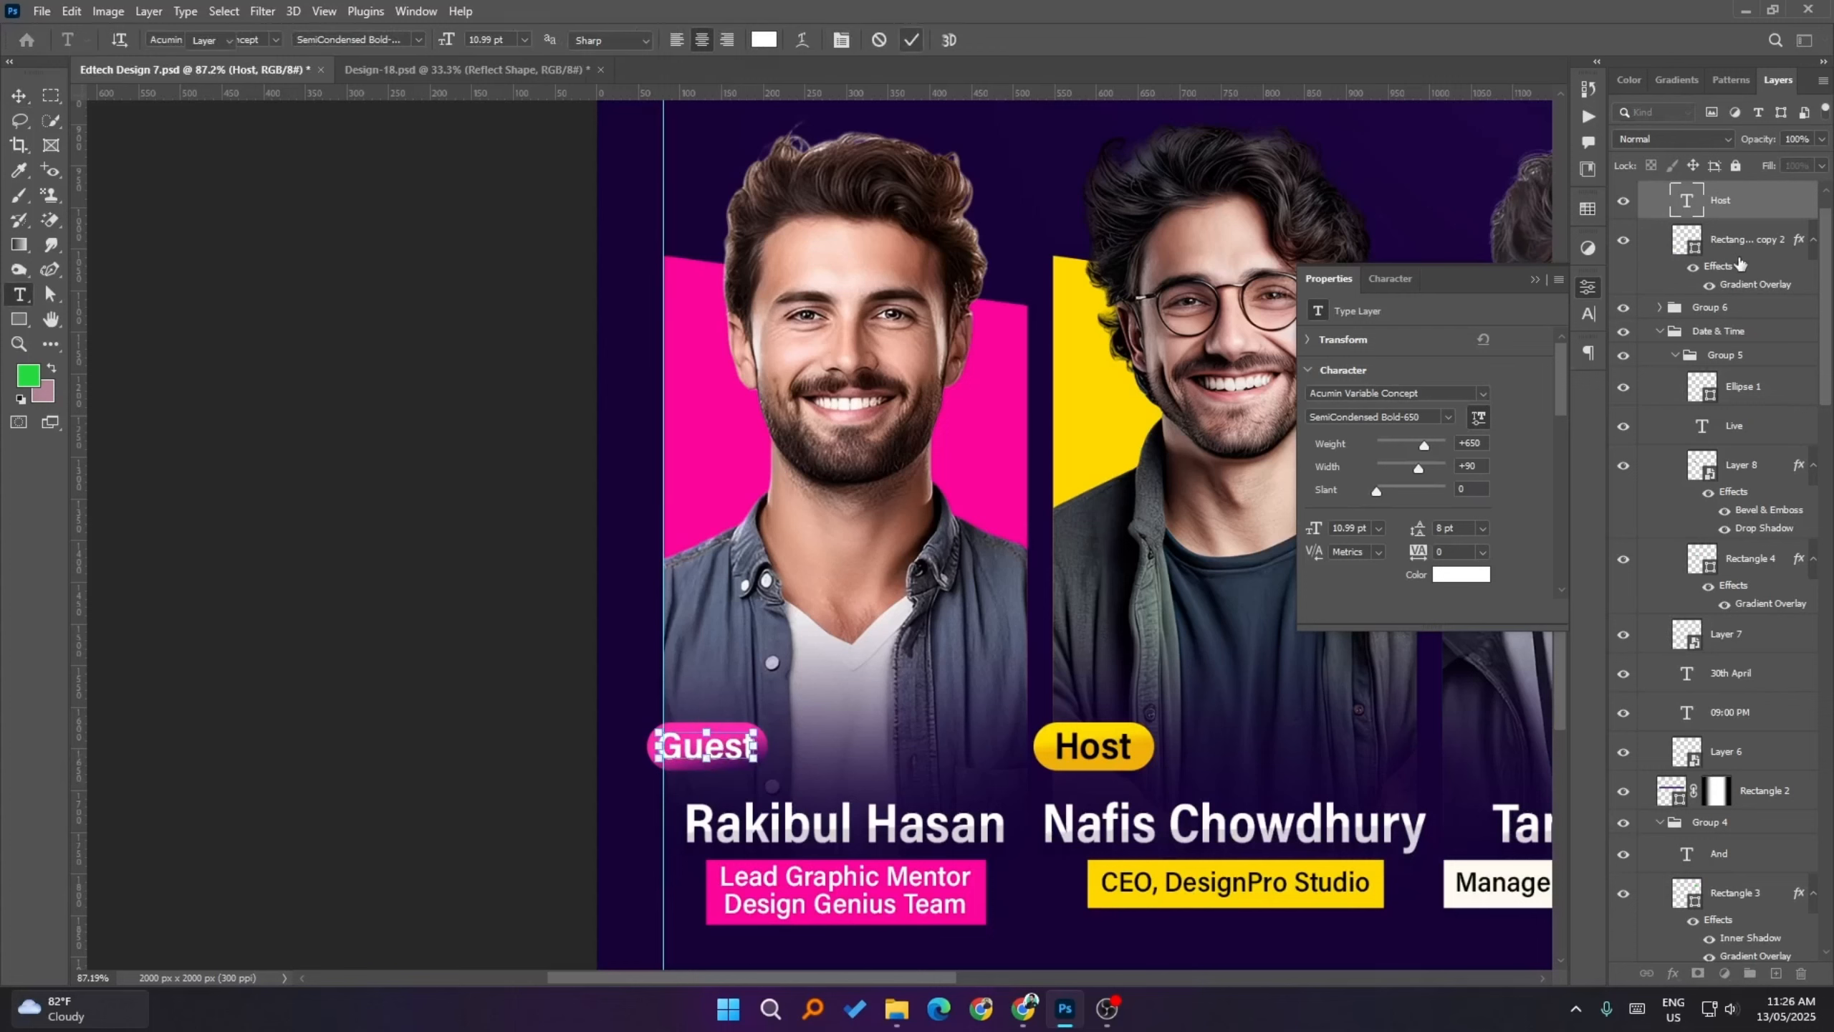
# - Stretch the pink pill 10 px wider by shifting its right-side anchor points
pyautogui.click(758, 725)
pyautogui.press('a')
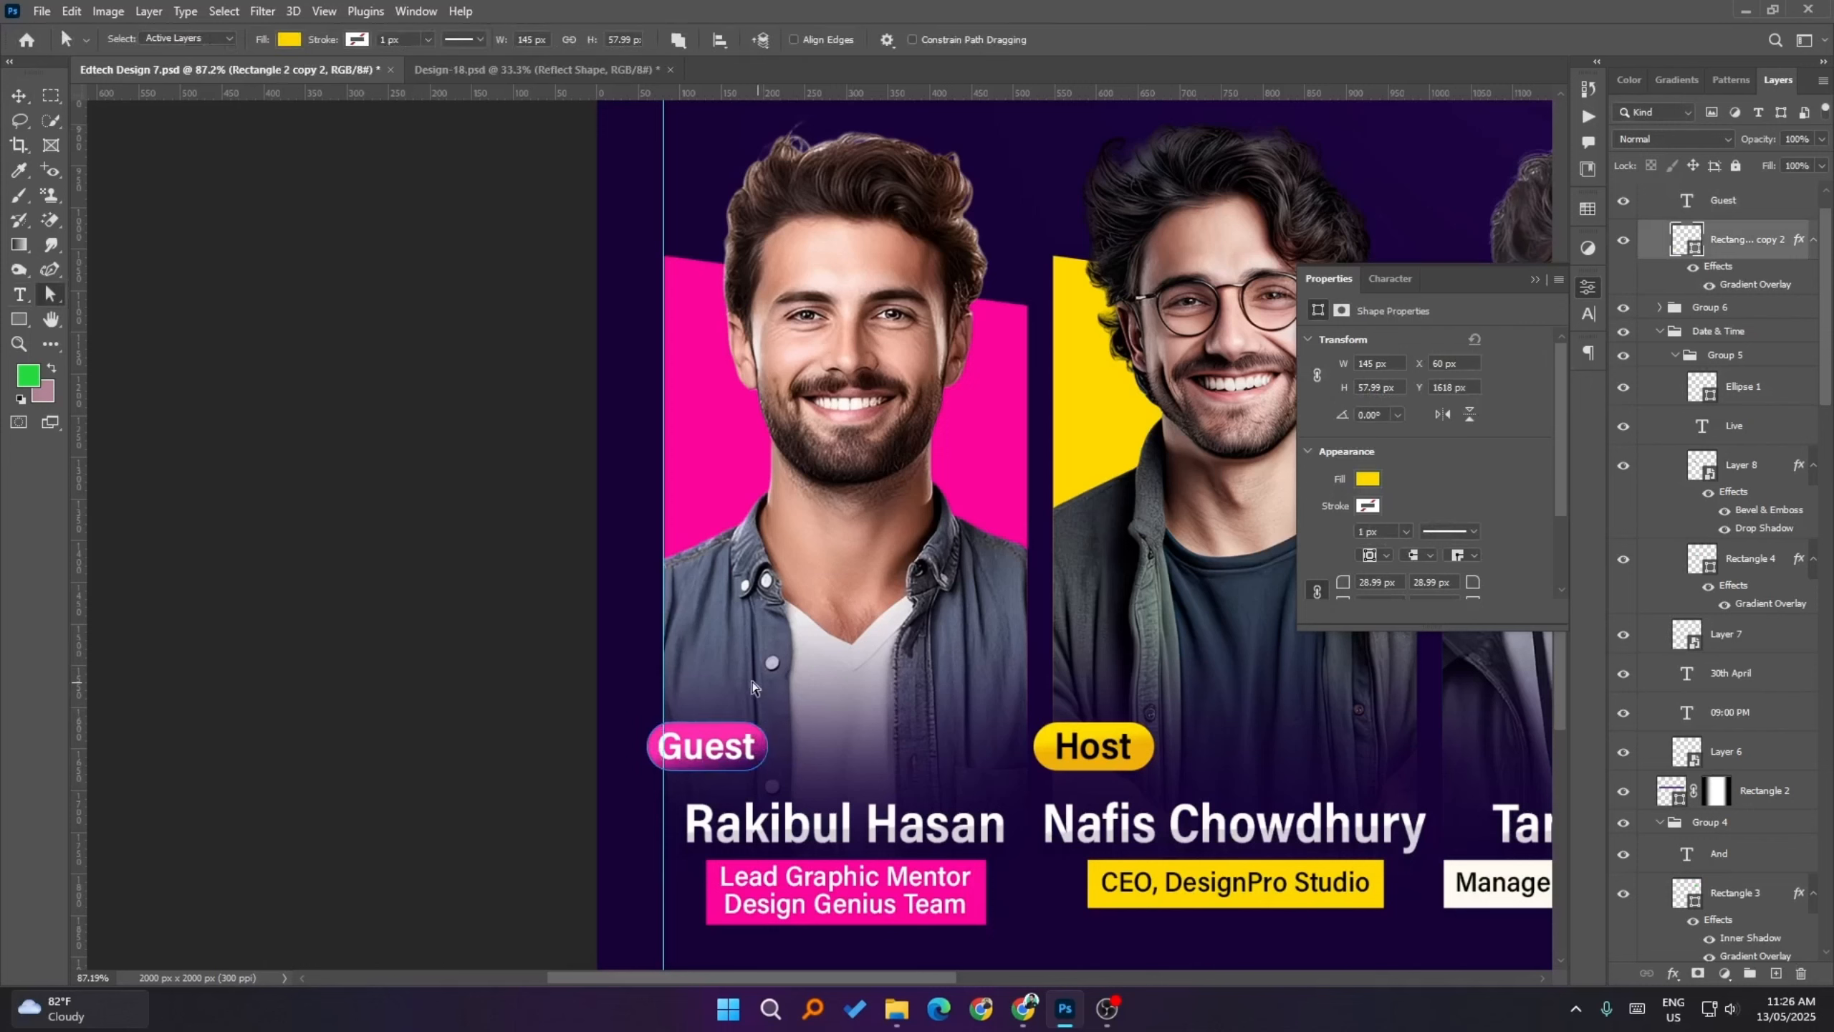
pyautogui.moveTo(725, 669); pyautogui.dragTo(824, 850)
pyautogui.hotkey('shift', 'Right')
pyautogui.hotkey('shift', 'Right')
# - Centre the Guest text horizontally on the pink pill
pyautogui.click(1704, 202)
pyautogui.click(18, 94)
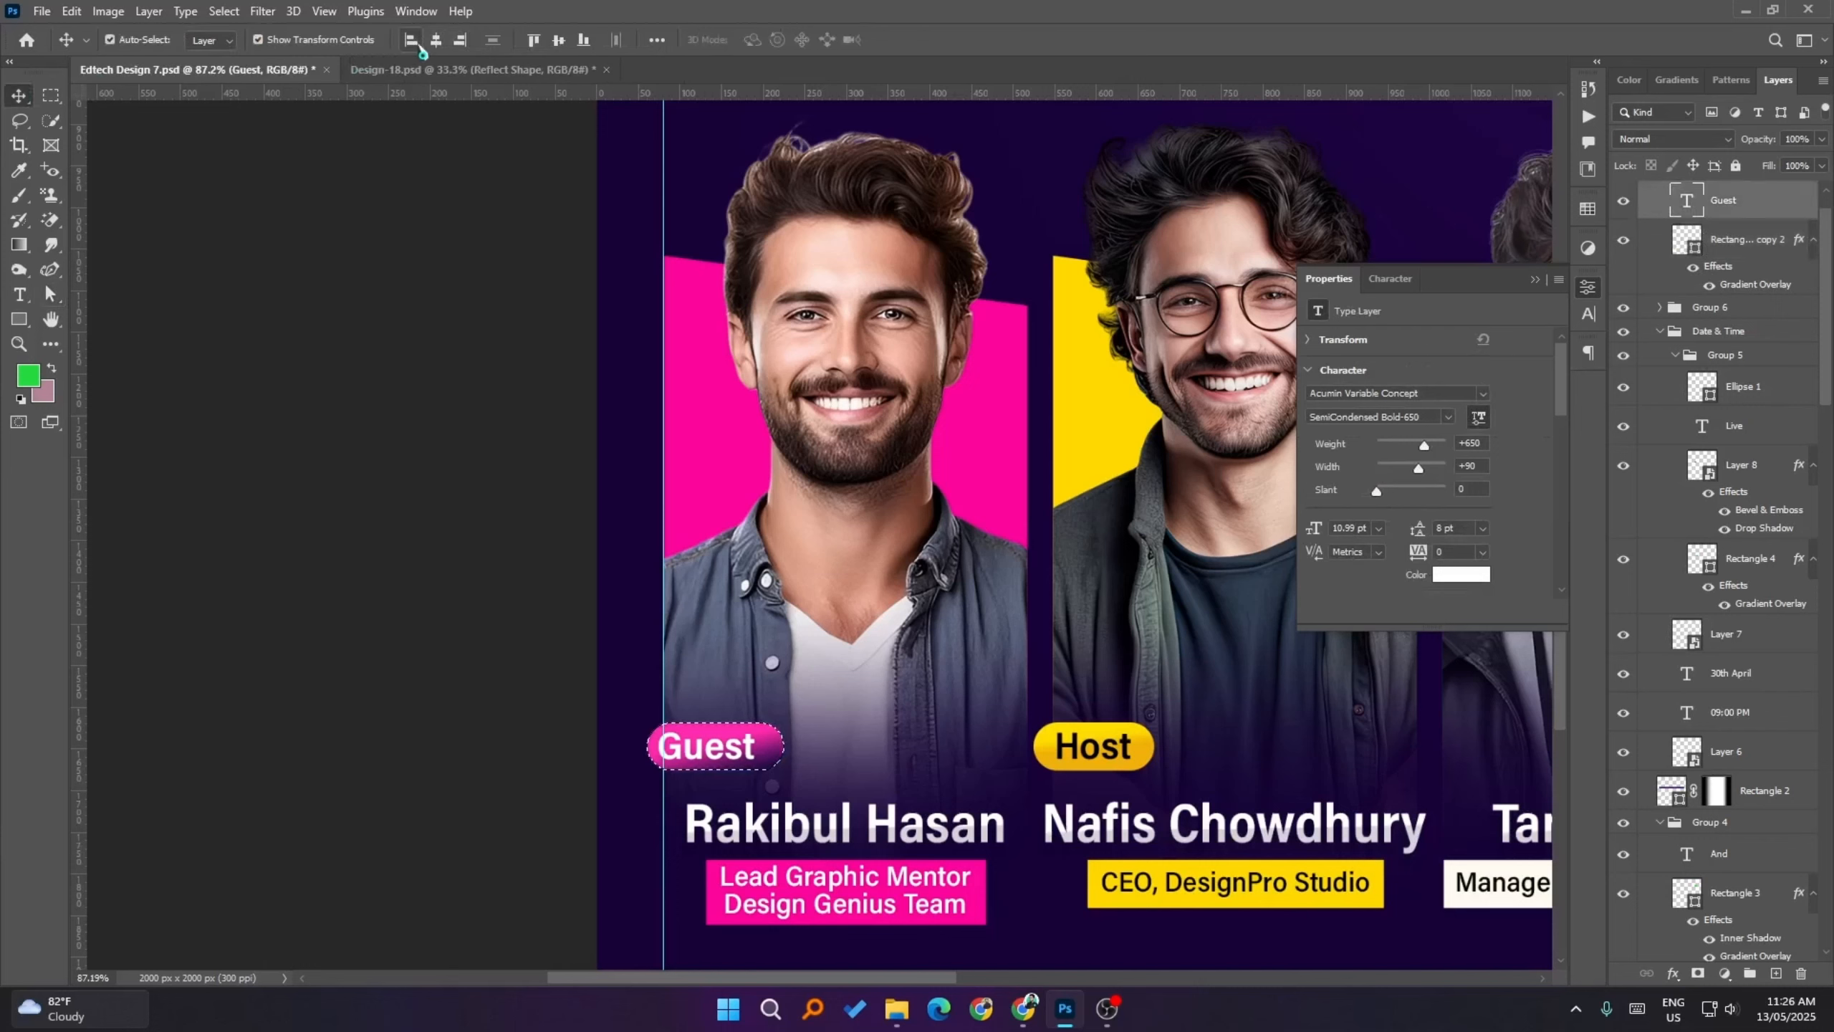
pyautogui.click(561, 43)
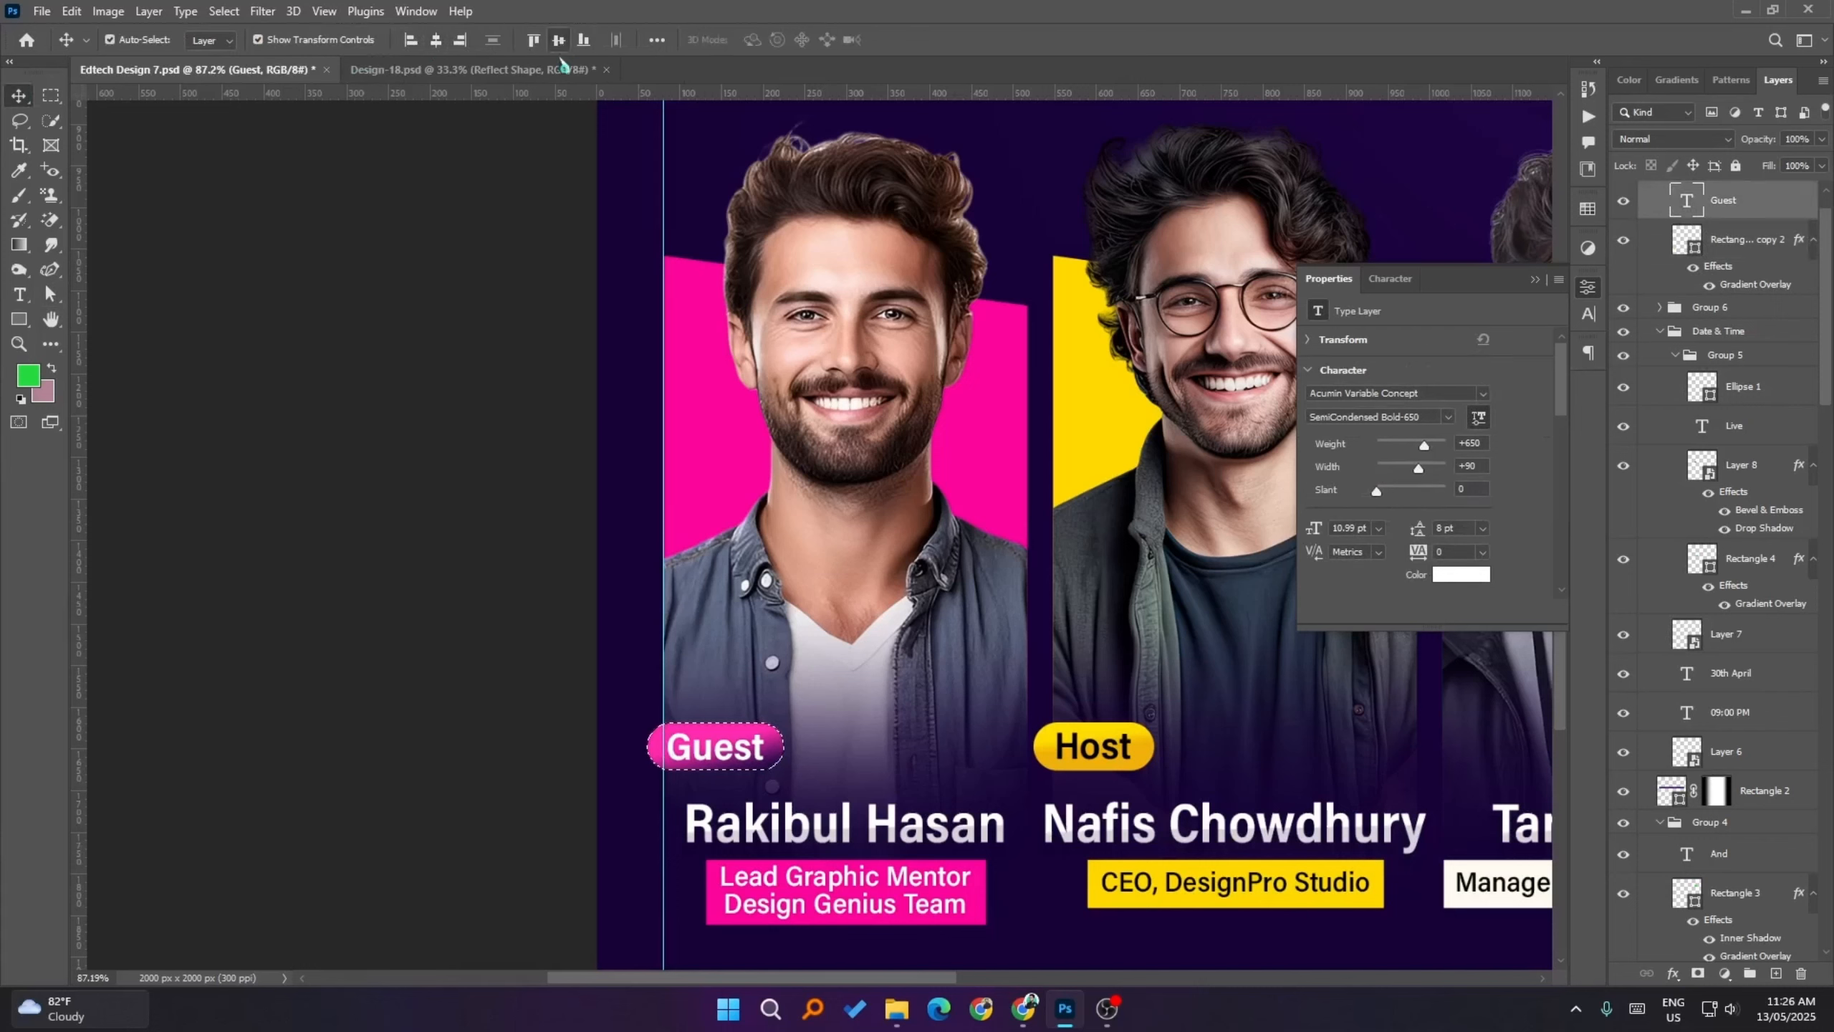
pyautogui.hotkey('ctrl', 'd')
pyautogui.scroll(-2, 506, 715)
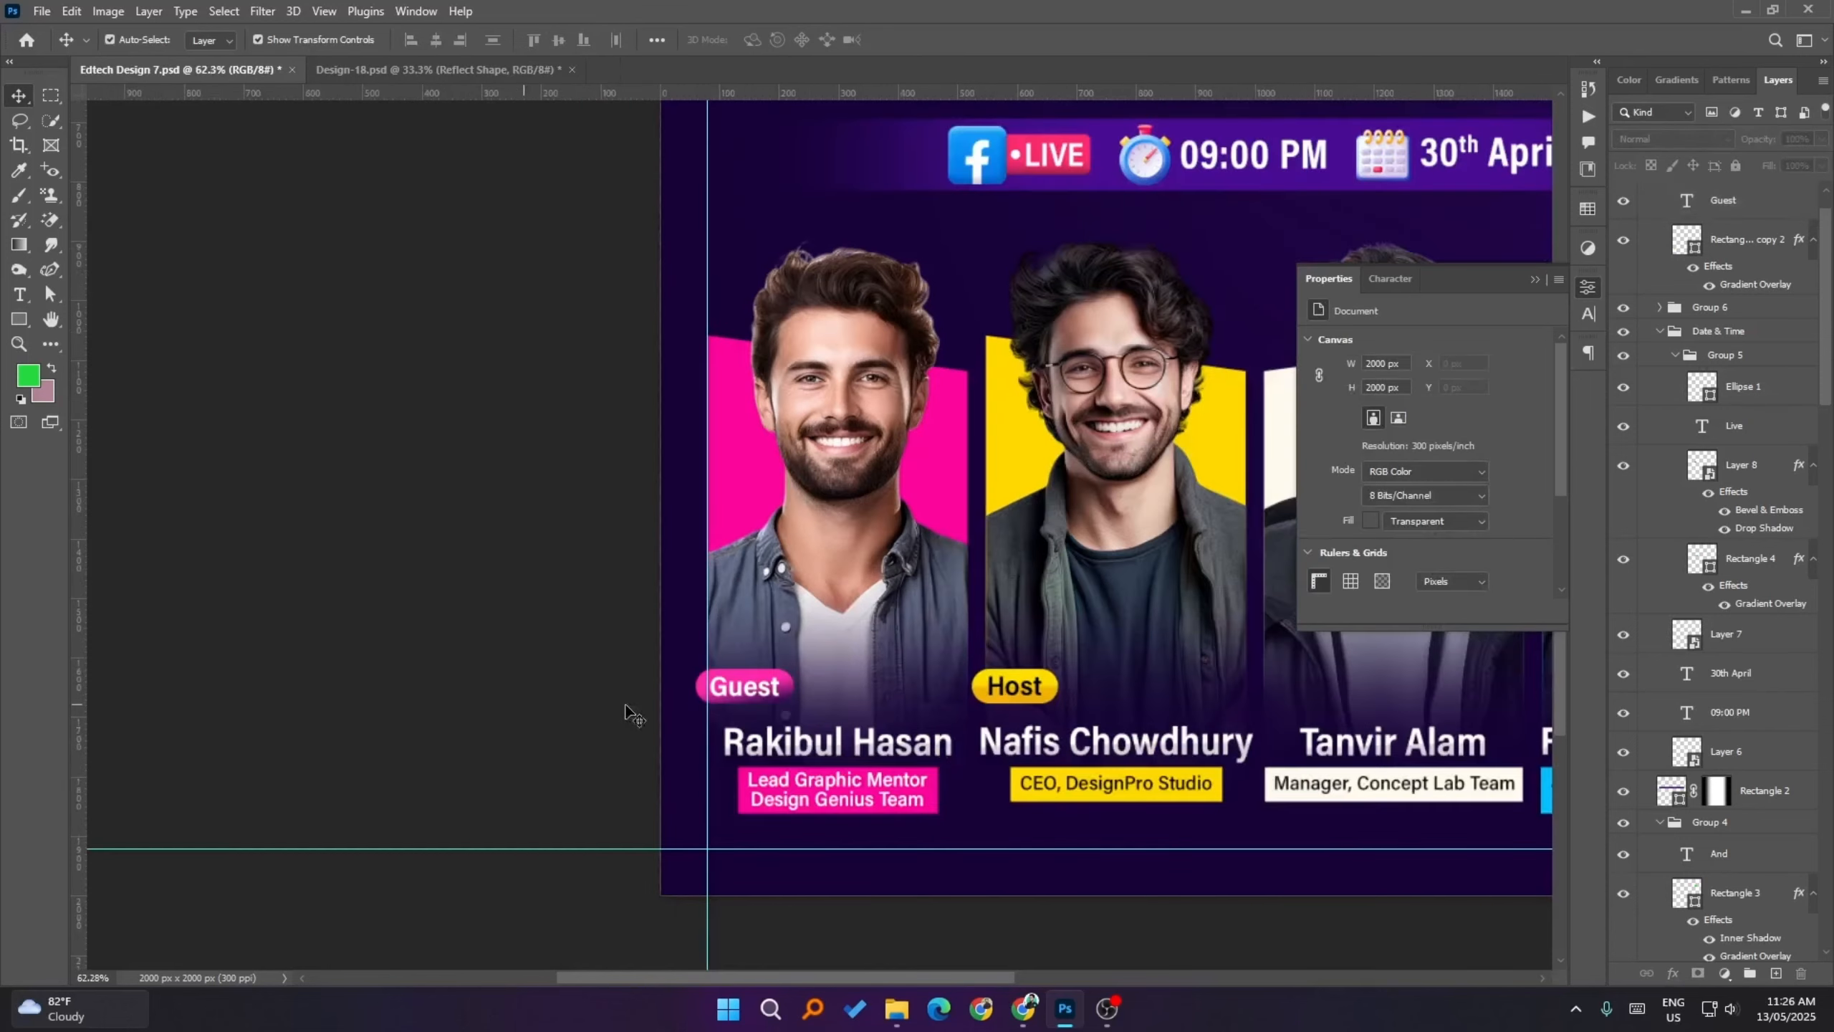
pyautogui.keyDown('ctrl'); pyautogui.click(745, 698); pyautogui.keyUp('ctrl')
pyautogui.keyDown('ctrl'); pyautogui.click(765, 690); pyautogui.keyUp('ctrl')
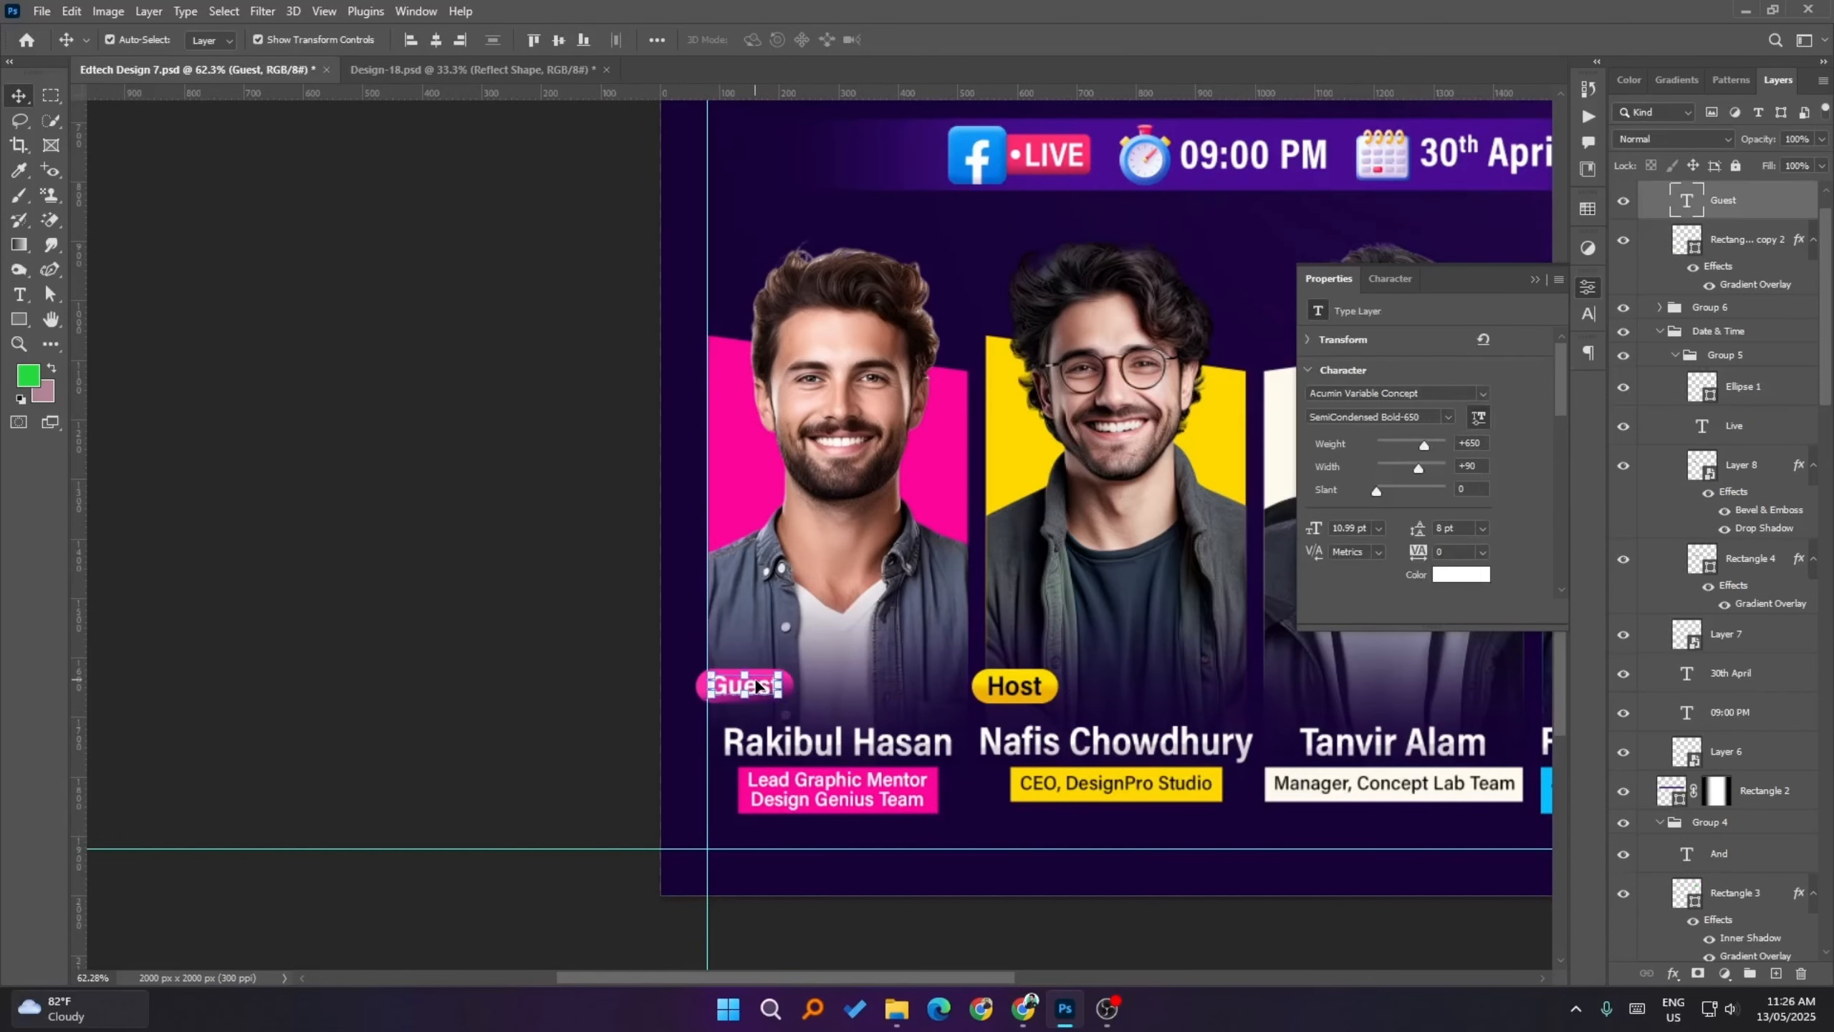
pyautogui.click(506, 665)
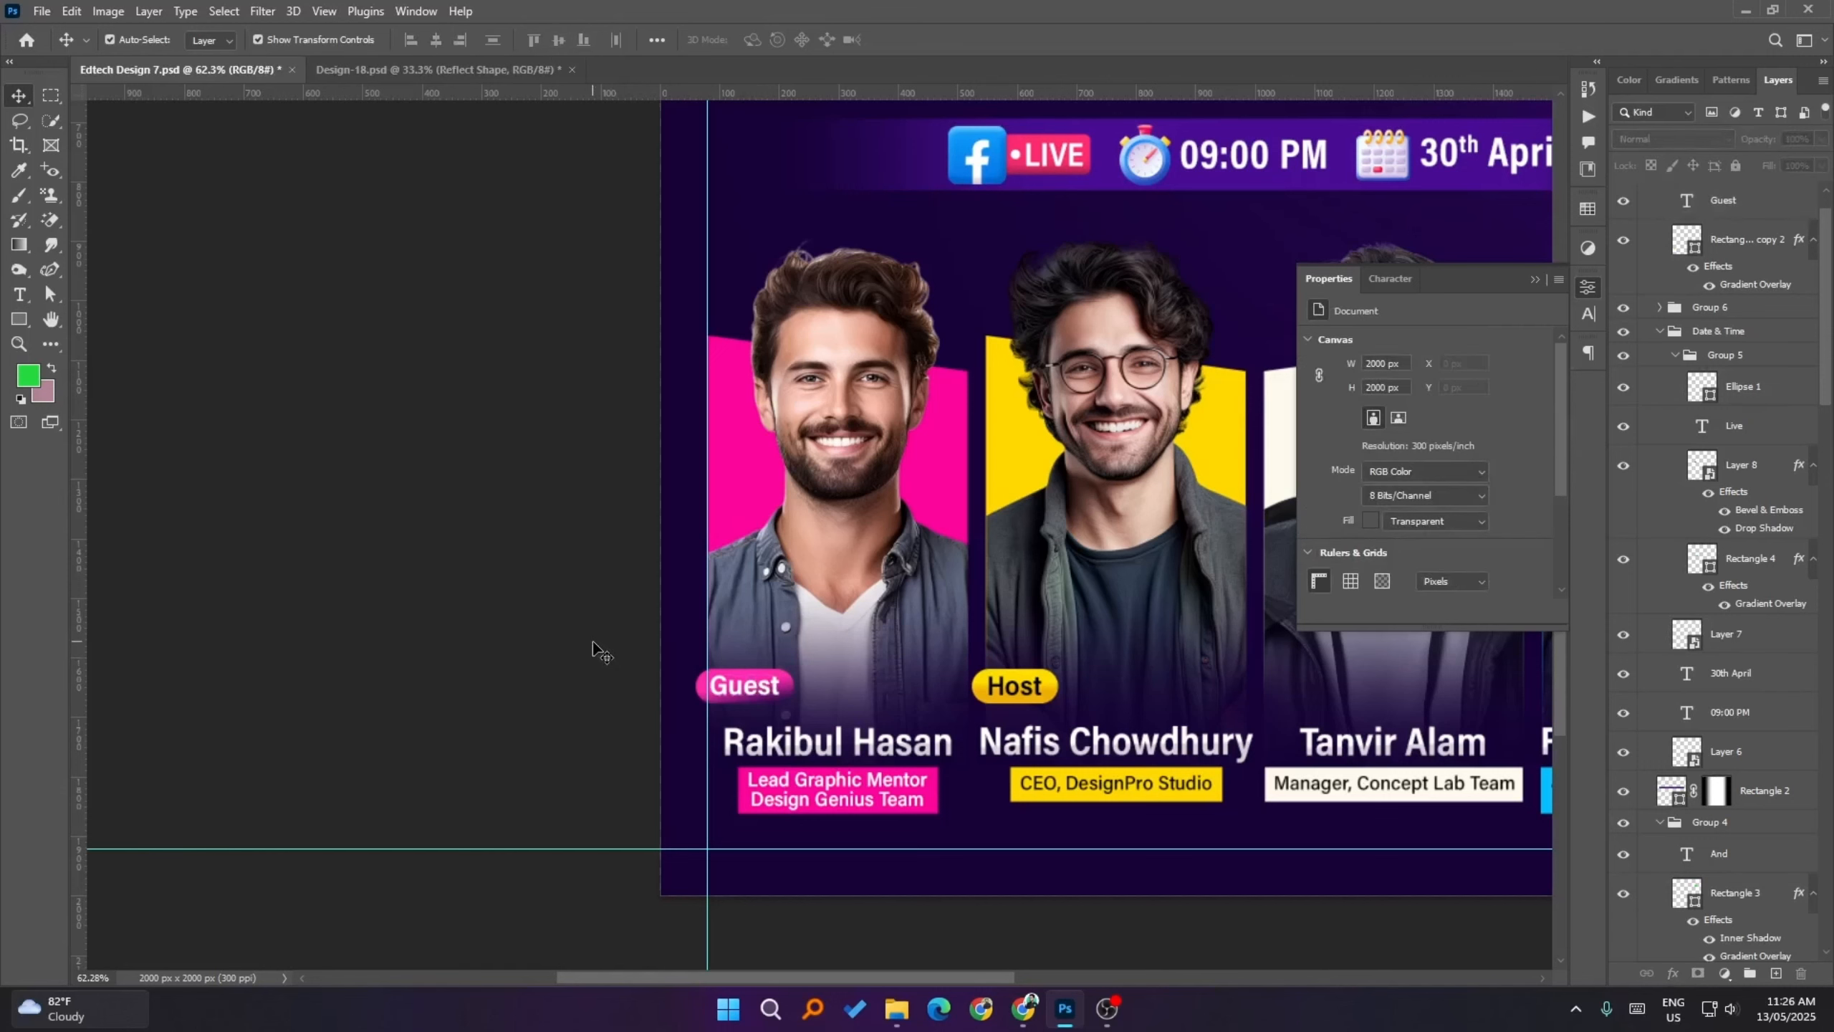
# - Hide the guides to preview the flyer, then show them again
pyautogui.scroll(-1, 550, 642)
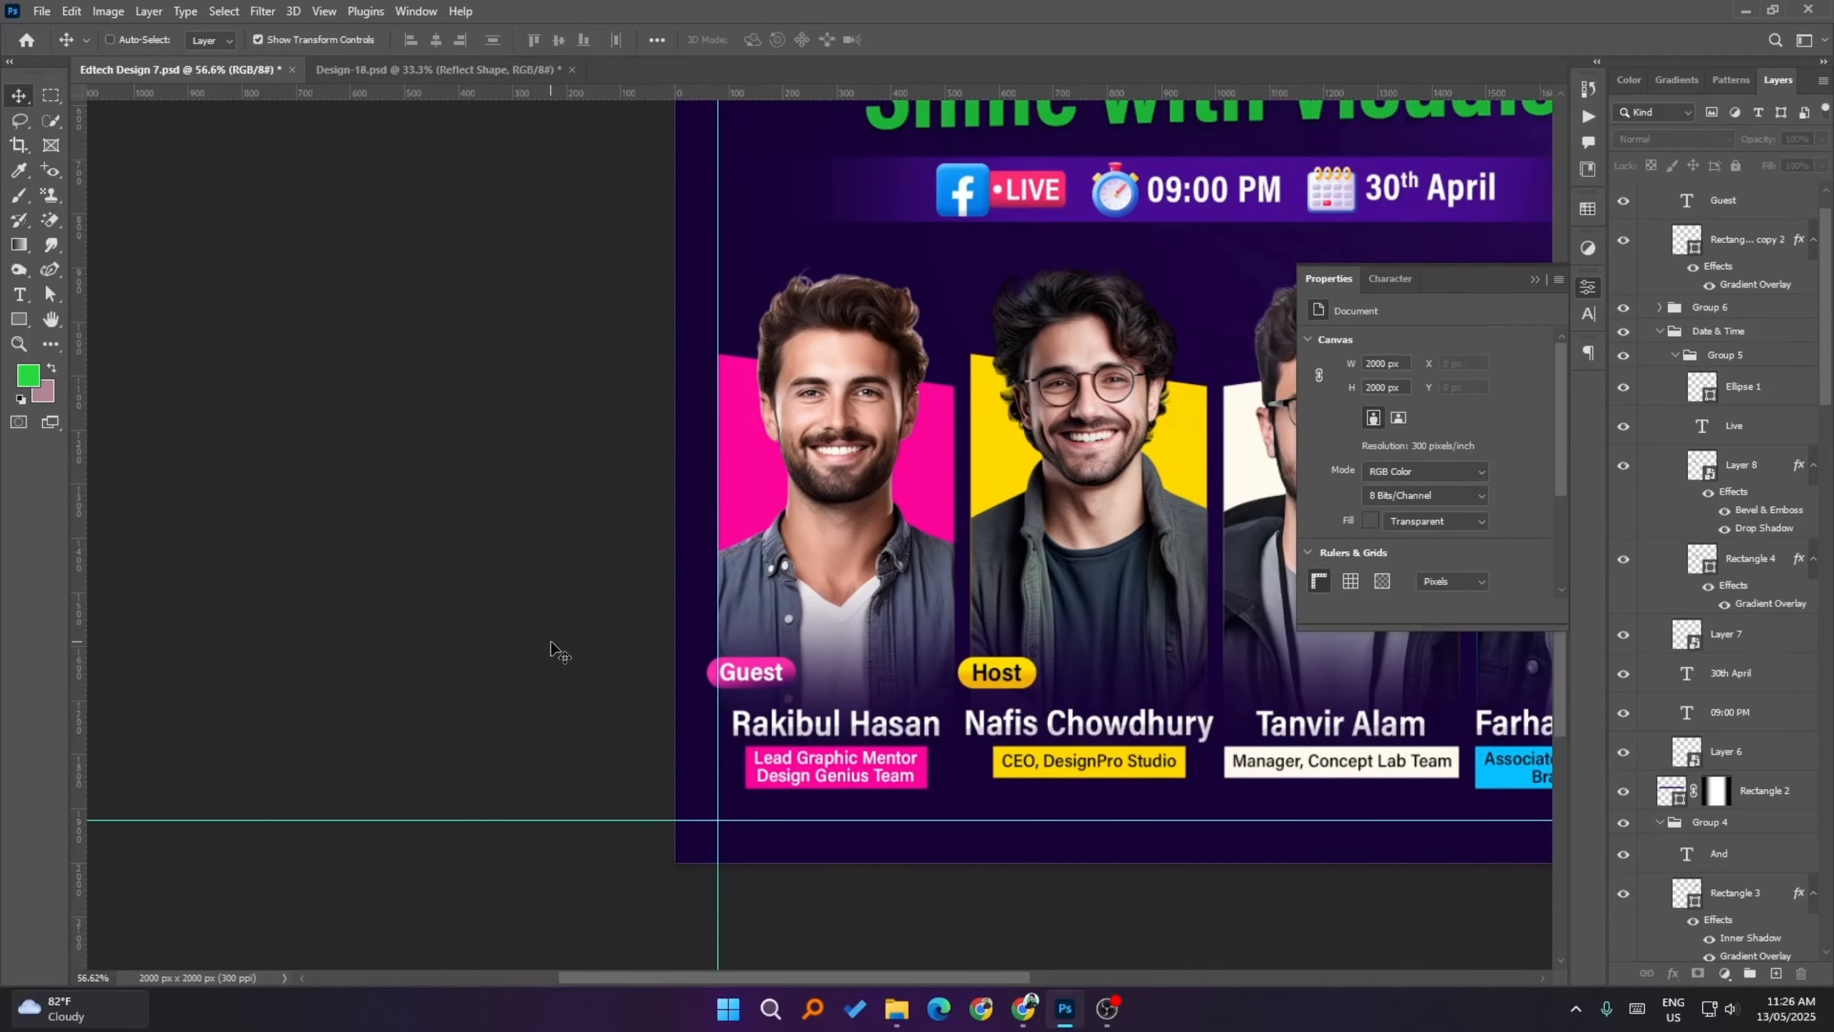
pyautogui.hotkey('ctrl', ';')
pyautogui.scroll(-4, 537, 645)
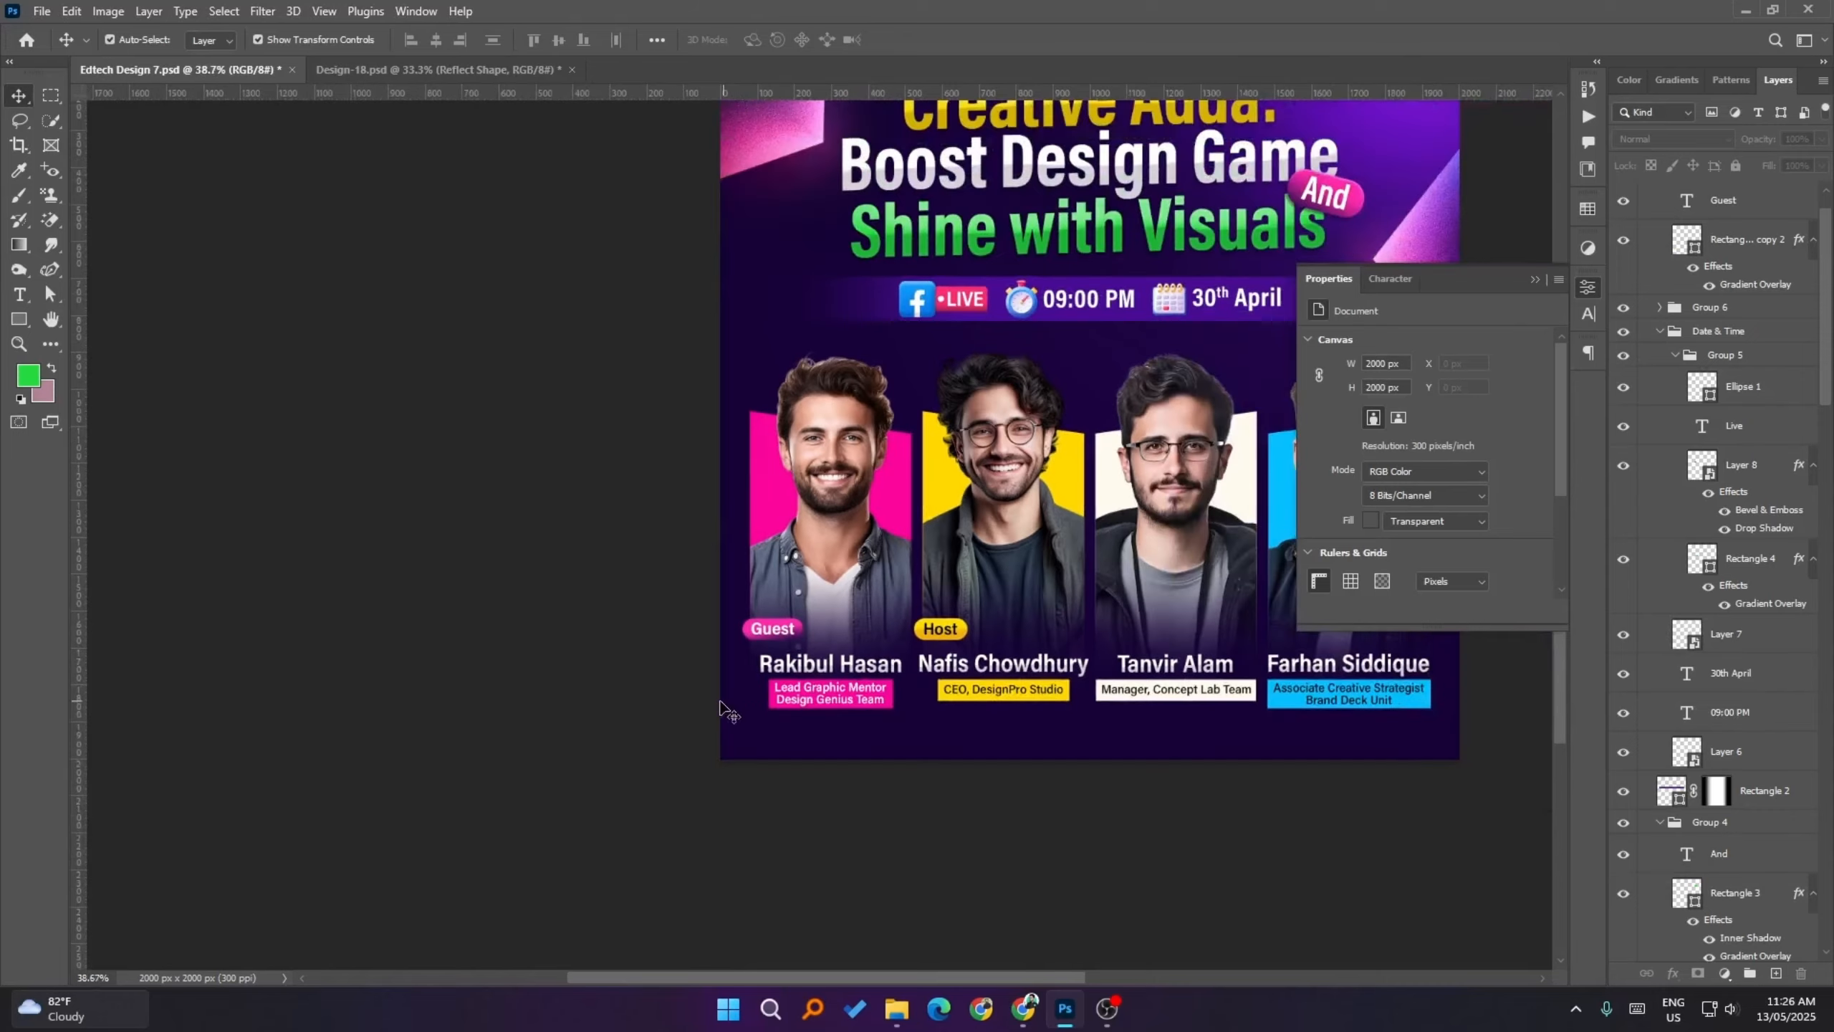
pyautogui.scroll(-2, 672, 692)
pyautogui.scroll(5, 1039, 782)
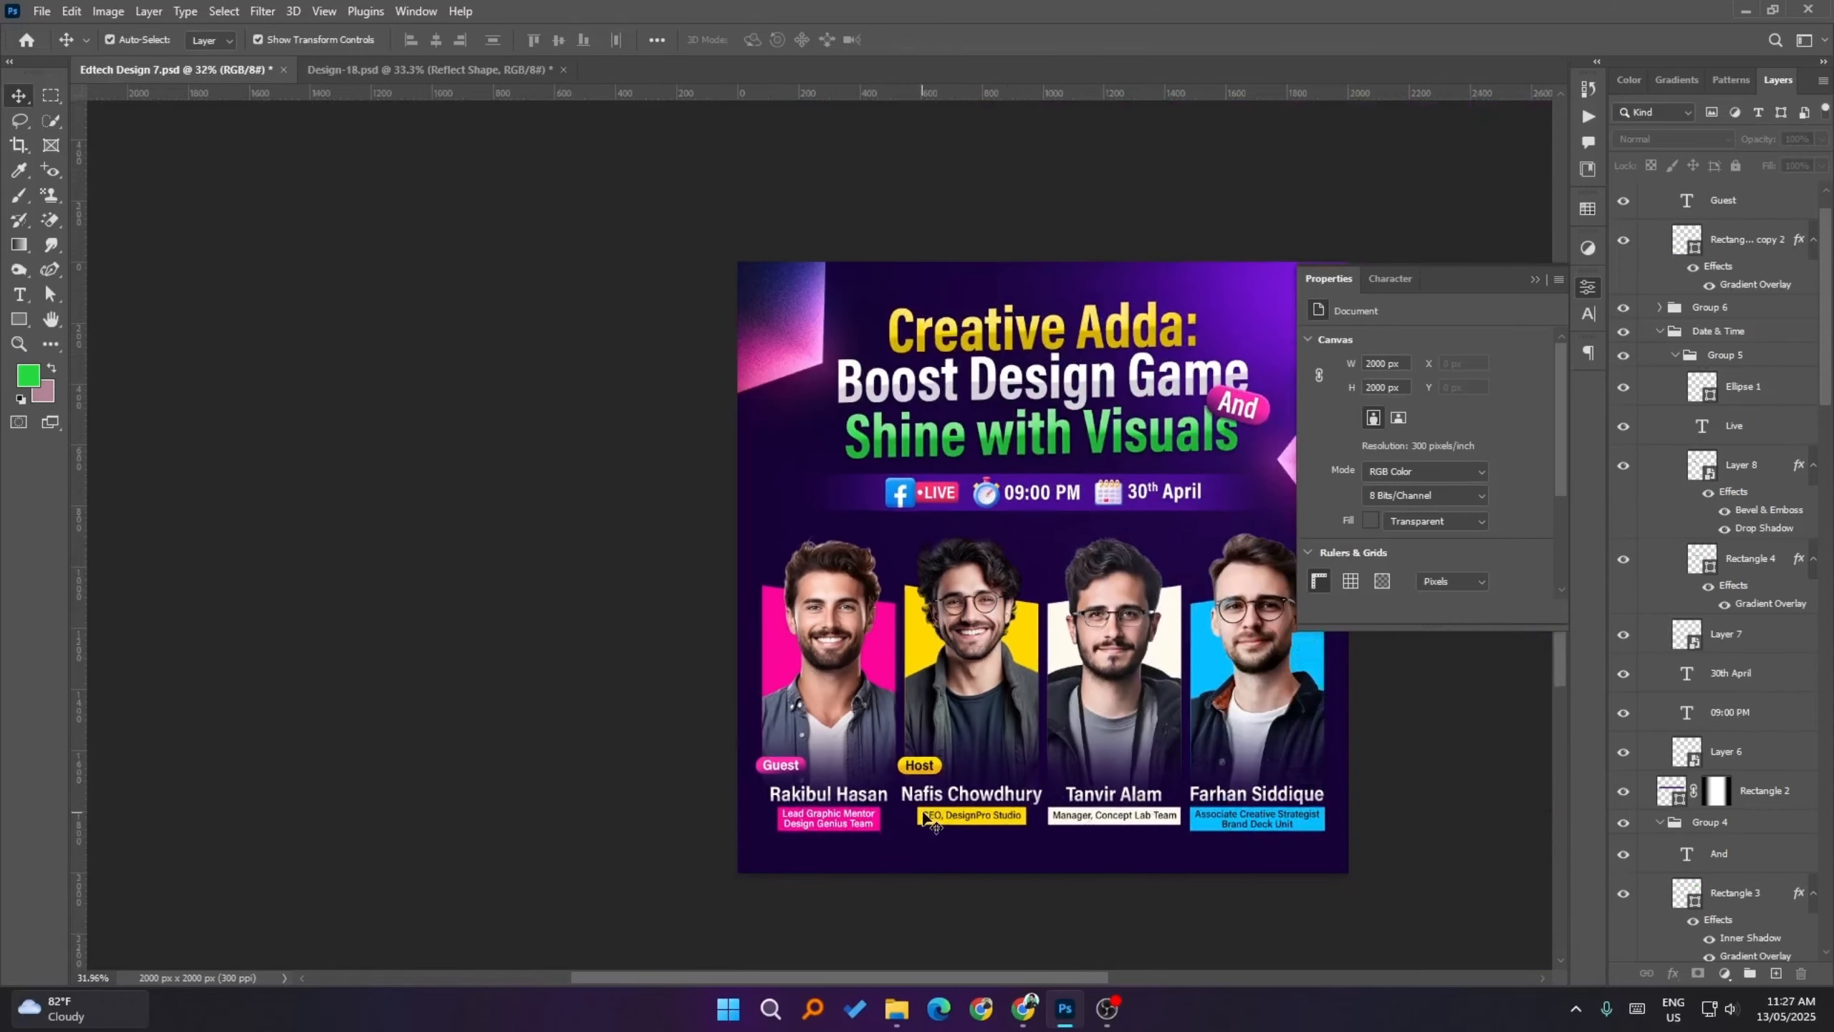
pyautogui.scroll(-1, 1047, 794)
pyautogui.scroll(7, 901, 756)
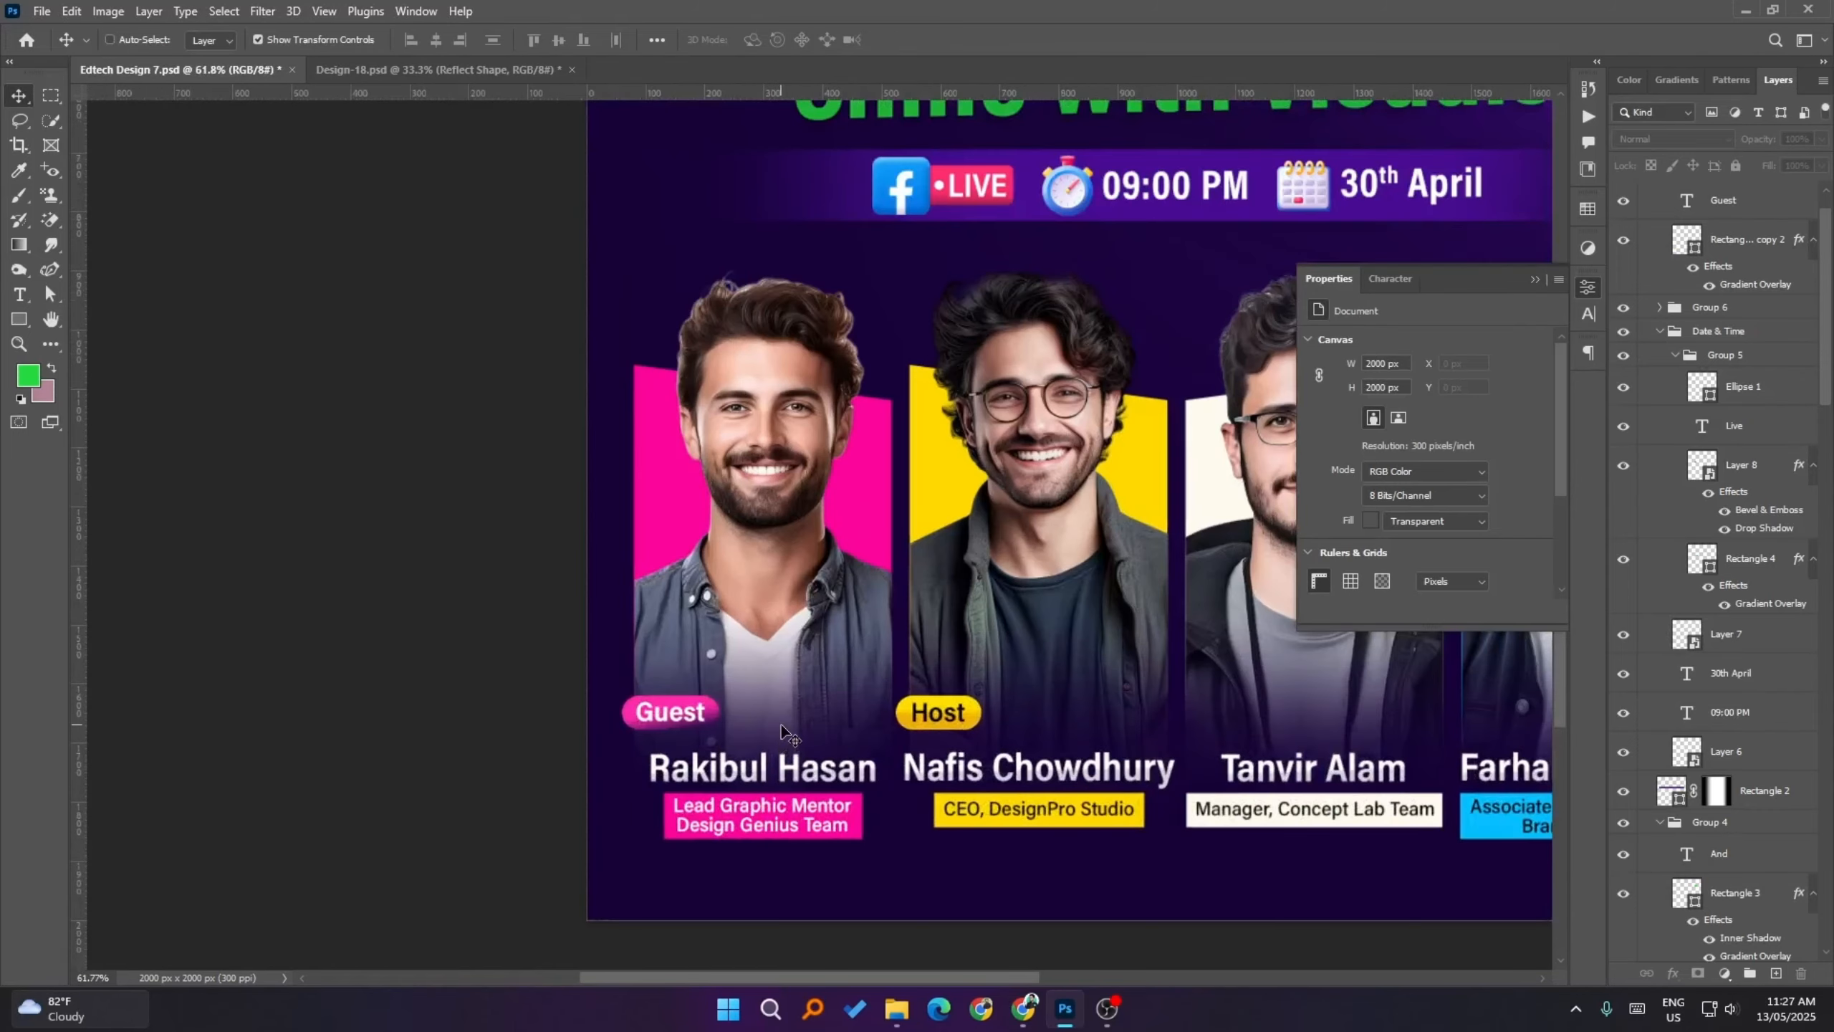
pyautogui.hotkey('ctrl', ';')
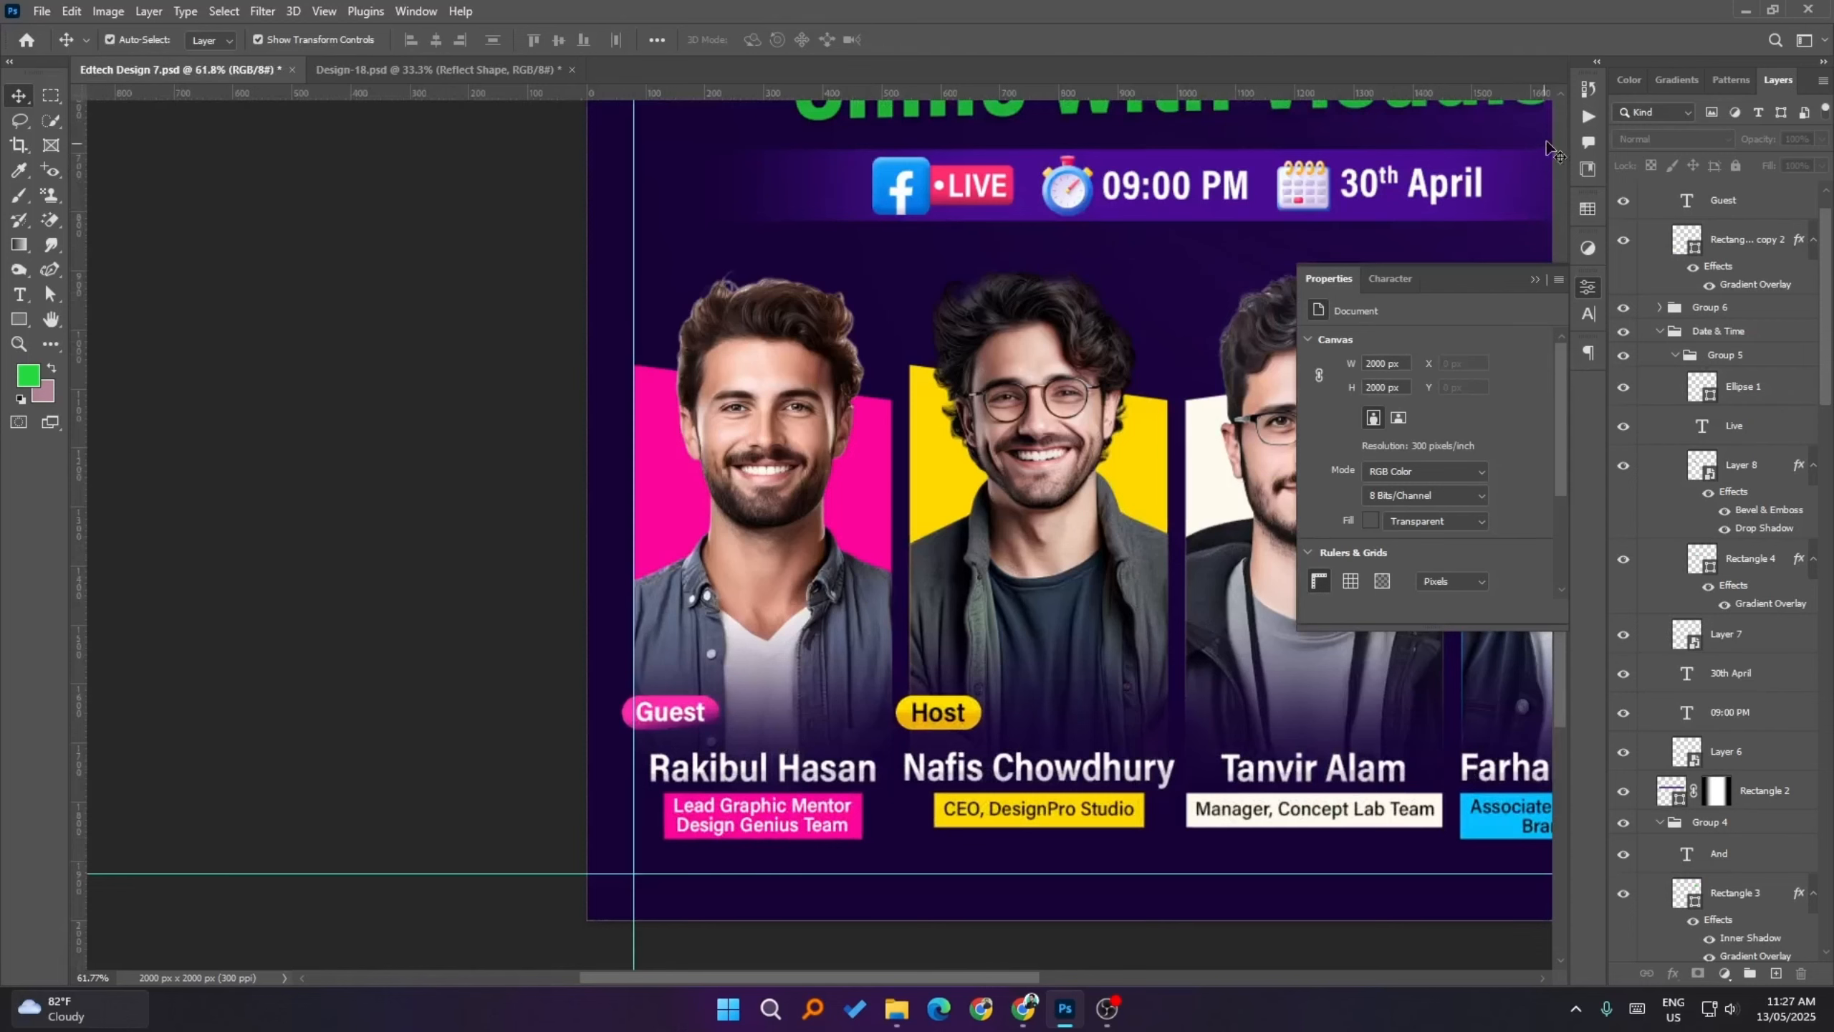
pyautogui.scroll(1, 1751, 232)
pyautogui.click(1745, 227)
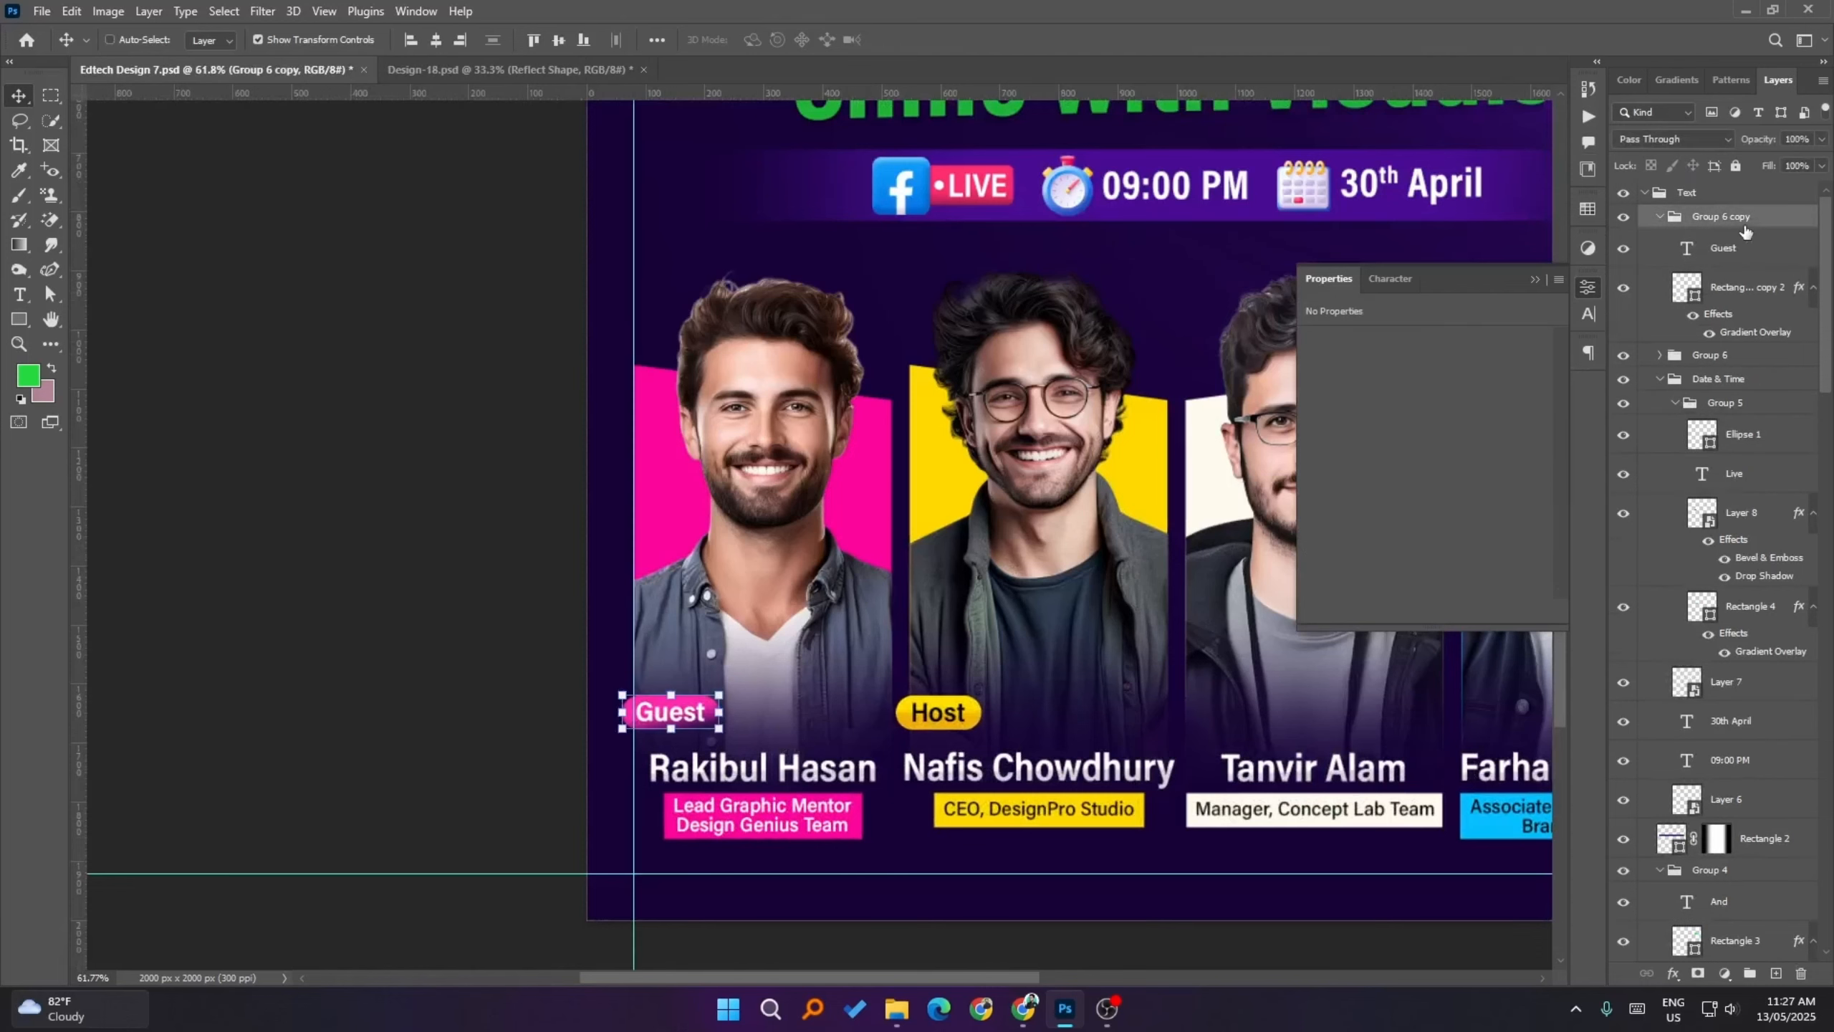
pyautogui.hotkey('ctrl', 'j')
pyautogui.scroll(-2, 730, 545)
pyautogui.hotkey('ctrl', 't')
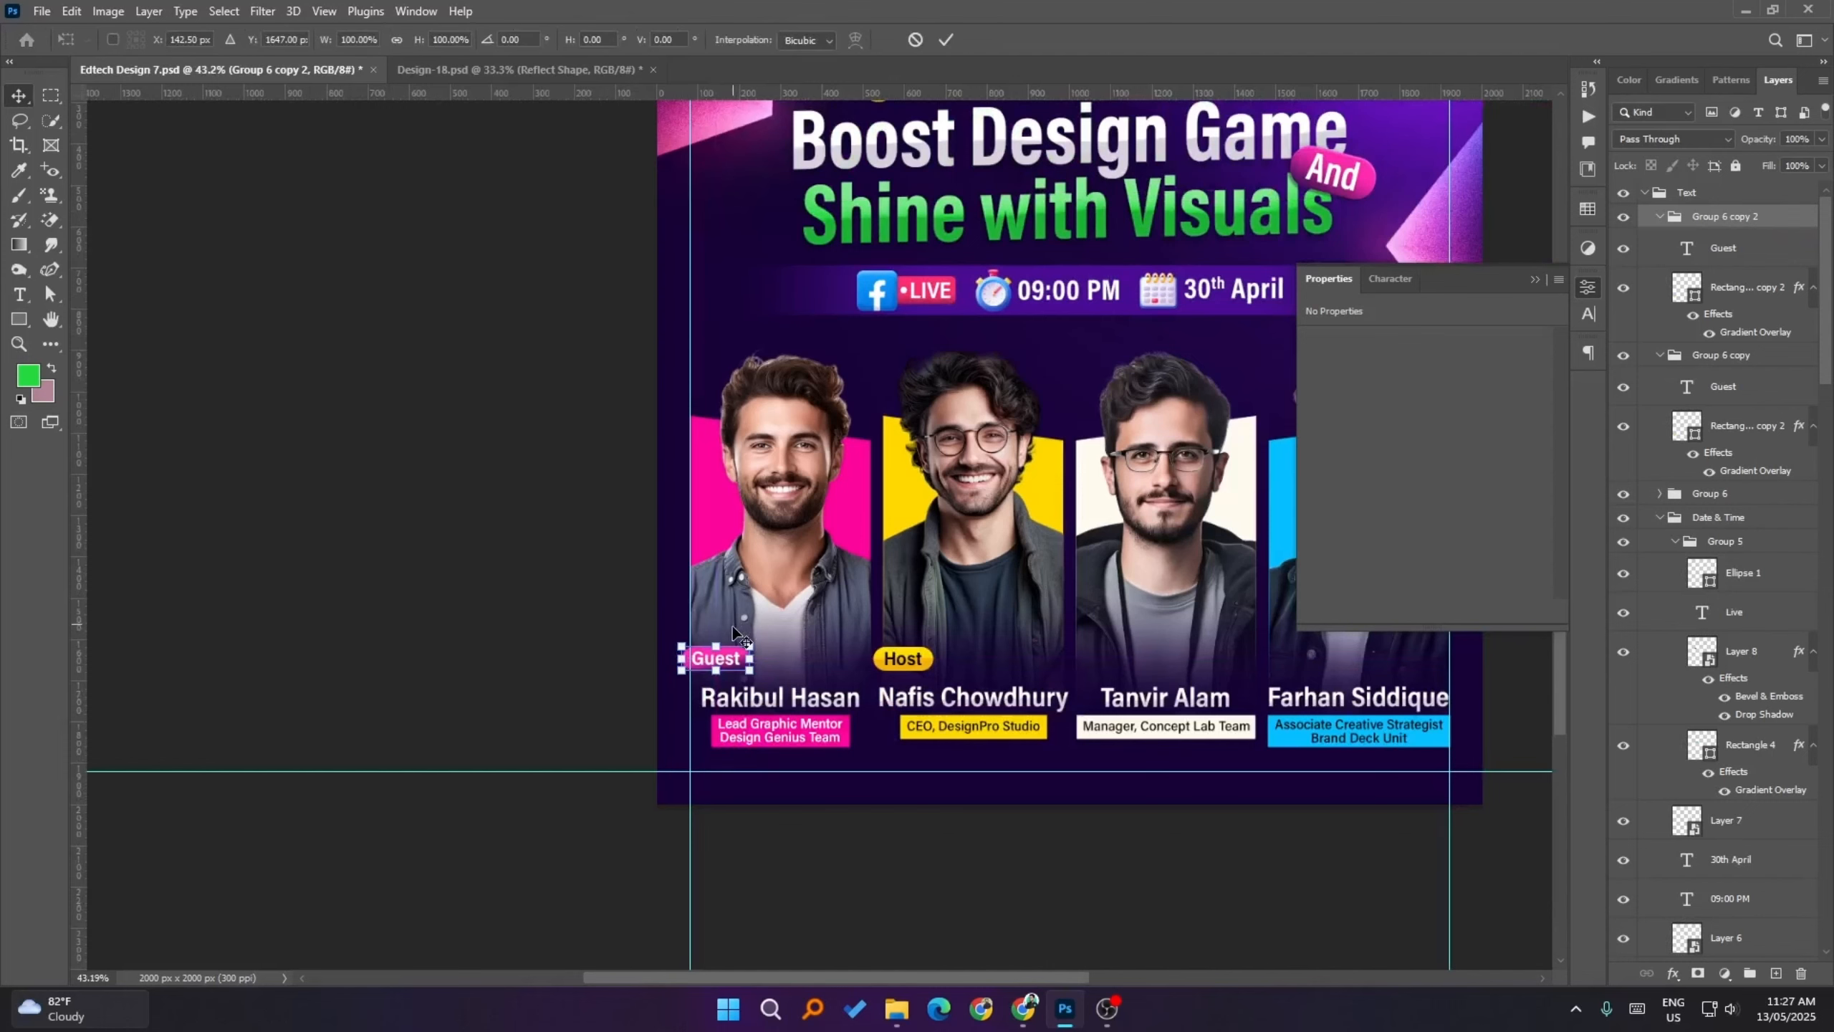
pyautogui.moveTo(735, 663); pyautogui.dragTo(1127, 665)
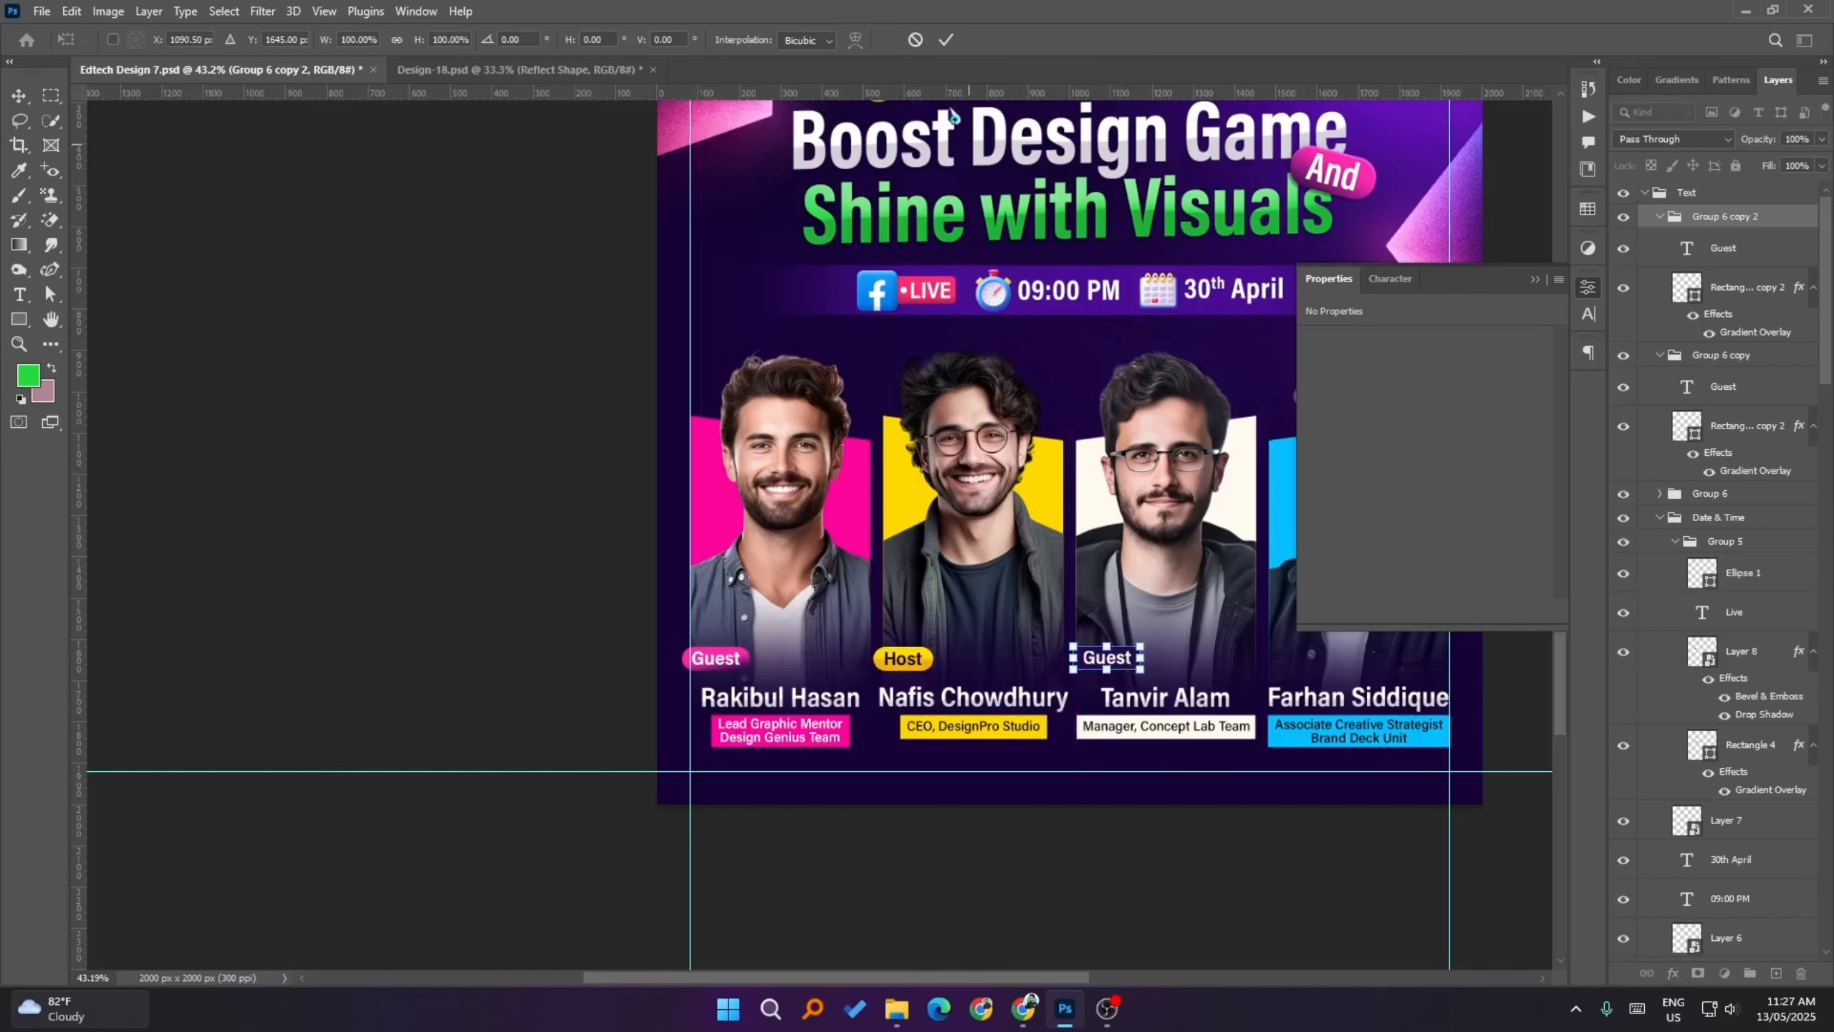
pyautogui.click(945, 40)
pyautogui.click(514, 395)
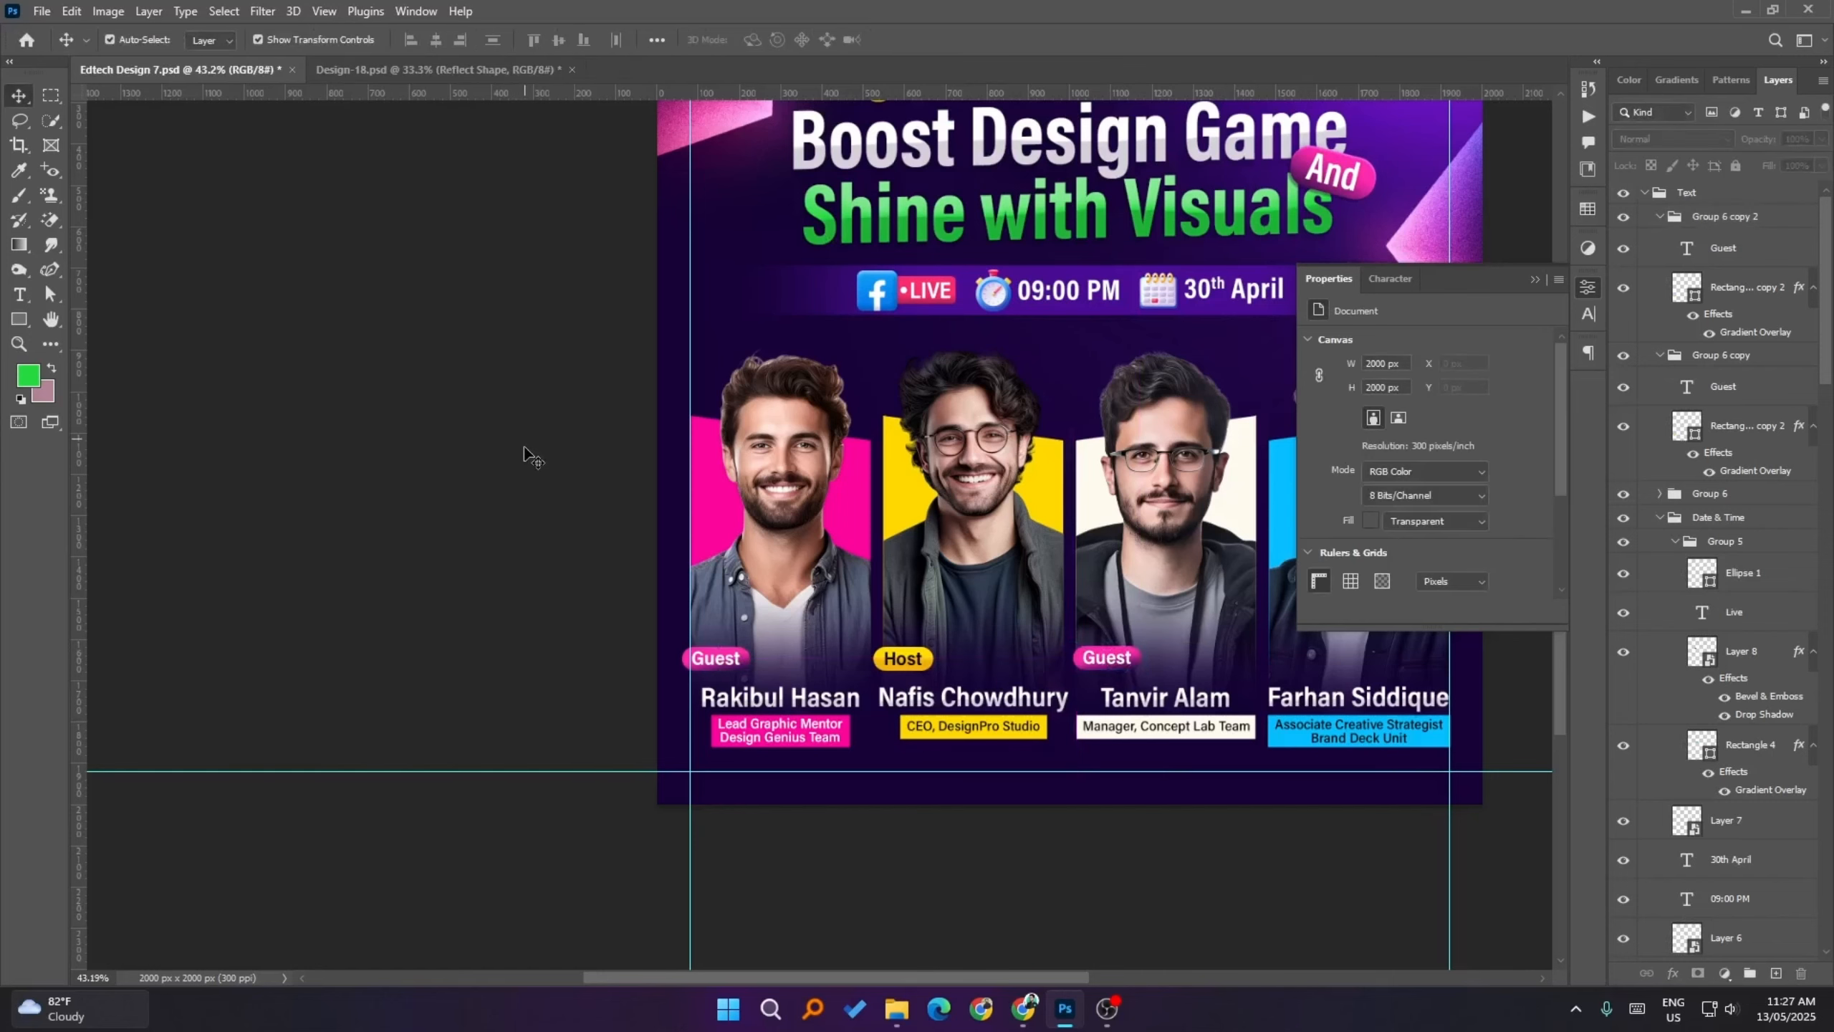
pyautogui.scroll(-2, 952, 361)
pyautogui.scroll(3, 1047, 601)
pyautogui.scroll(3, 1050, 609)
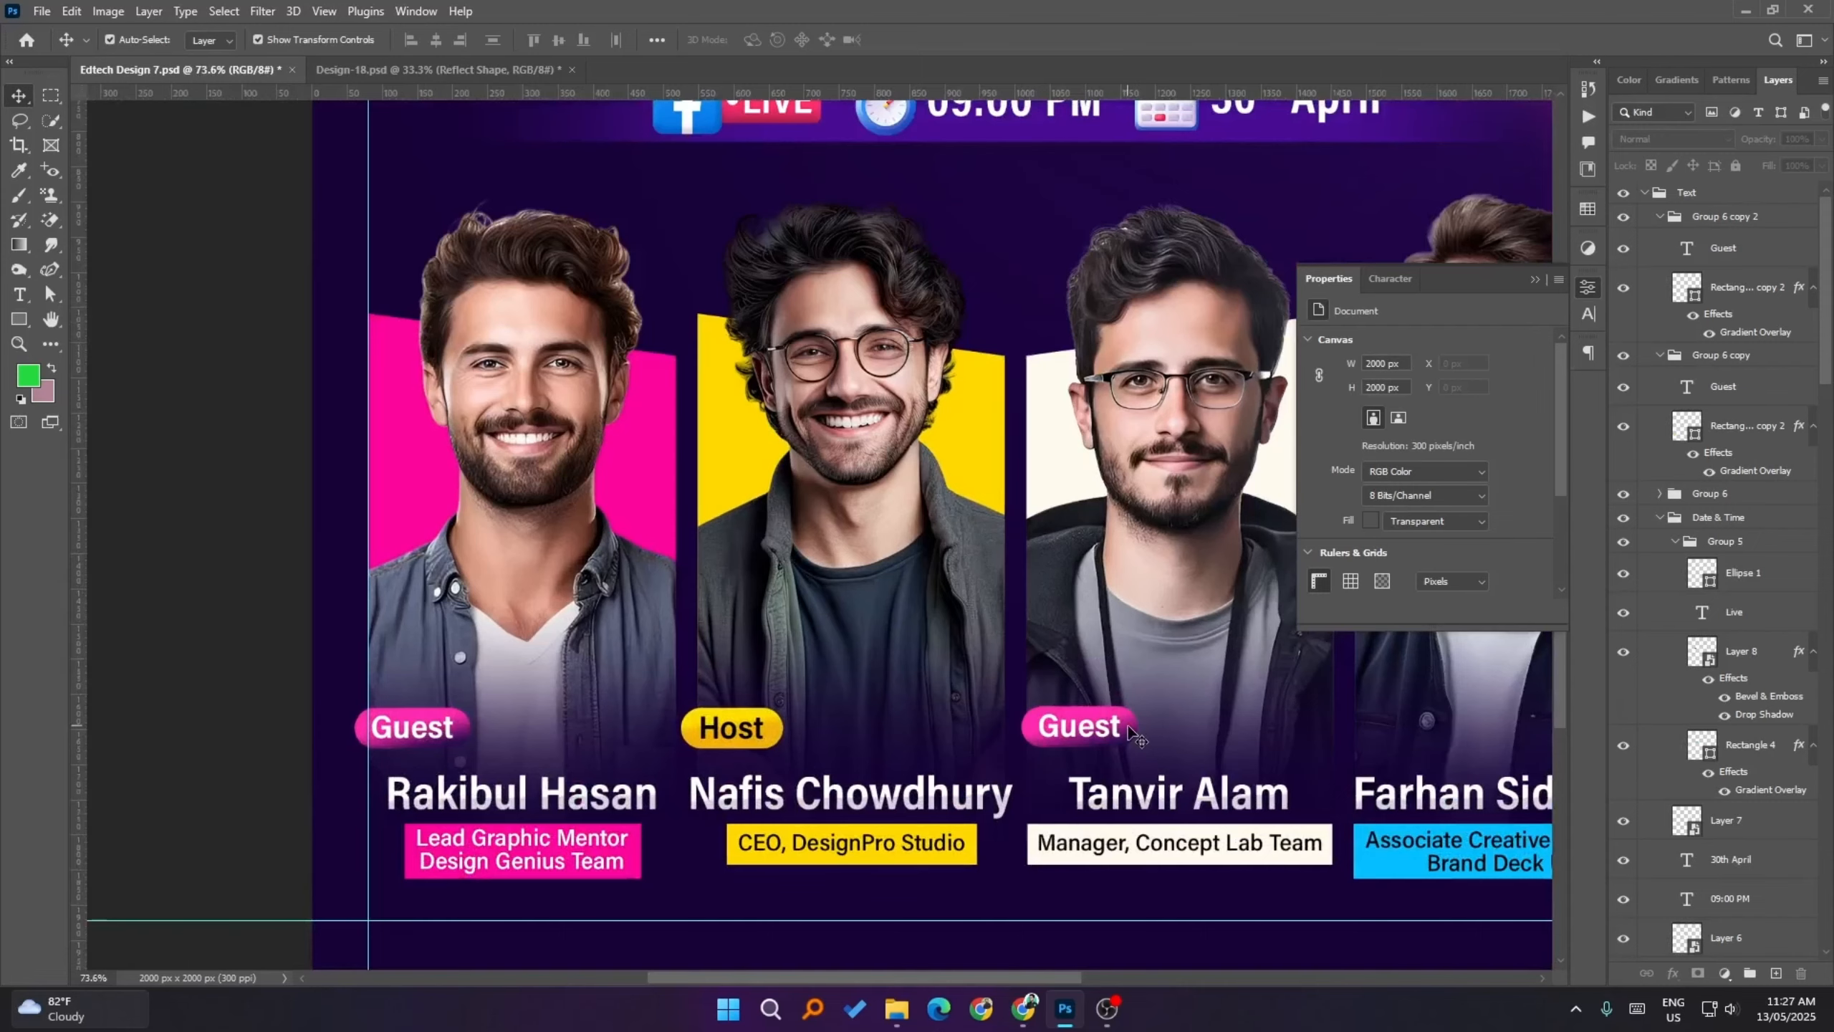
pyautogui.click(1083, 726)
pyautogui.scroll(-3, 1083, 725)
pyautogui.scroll(2, 1277, 442)
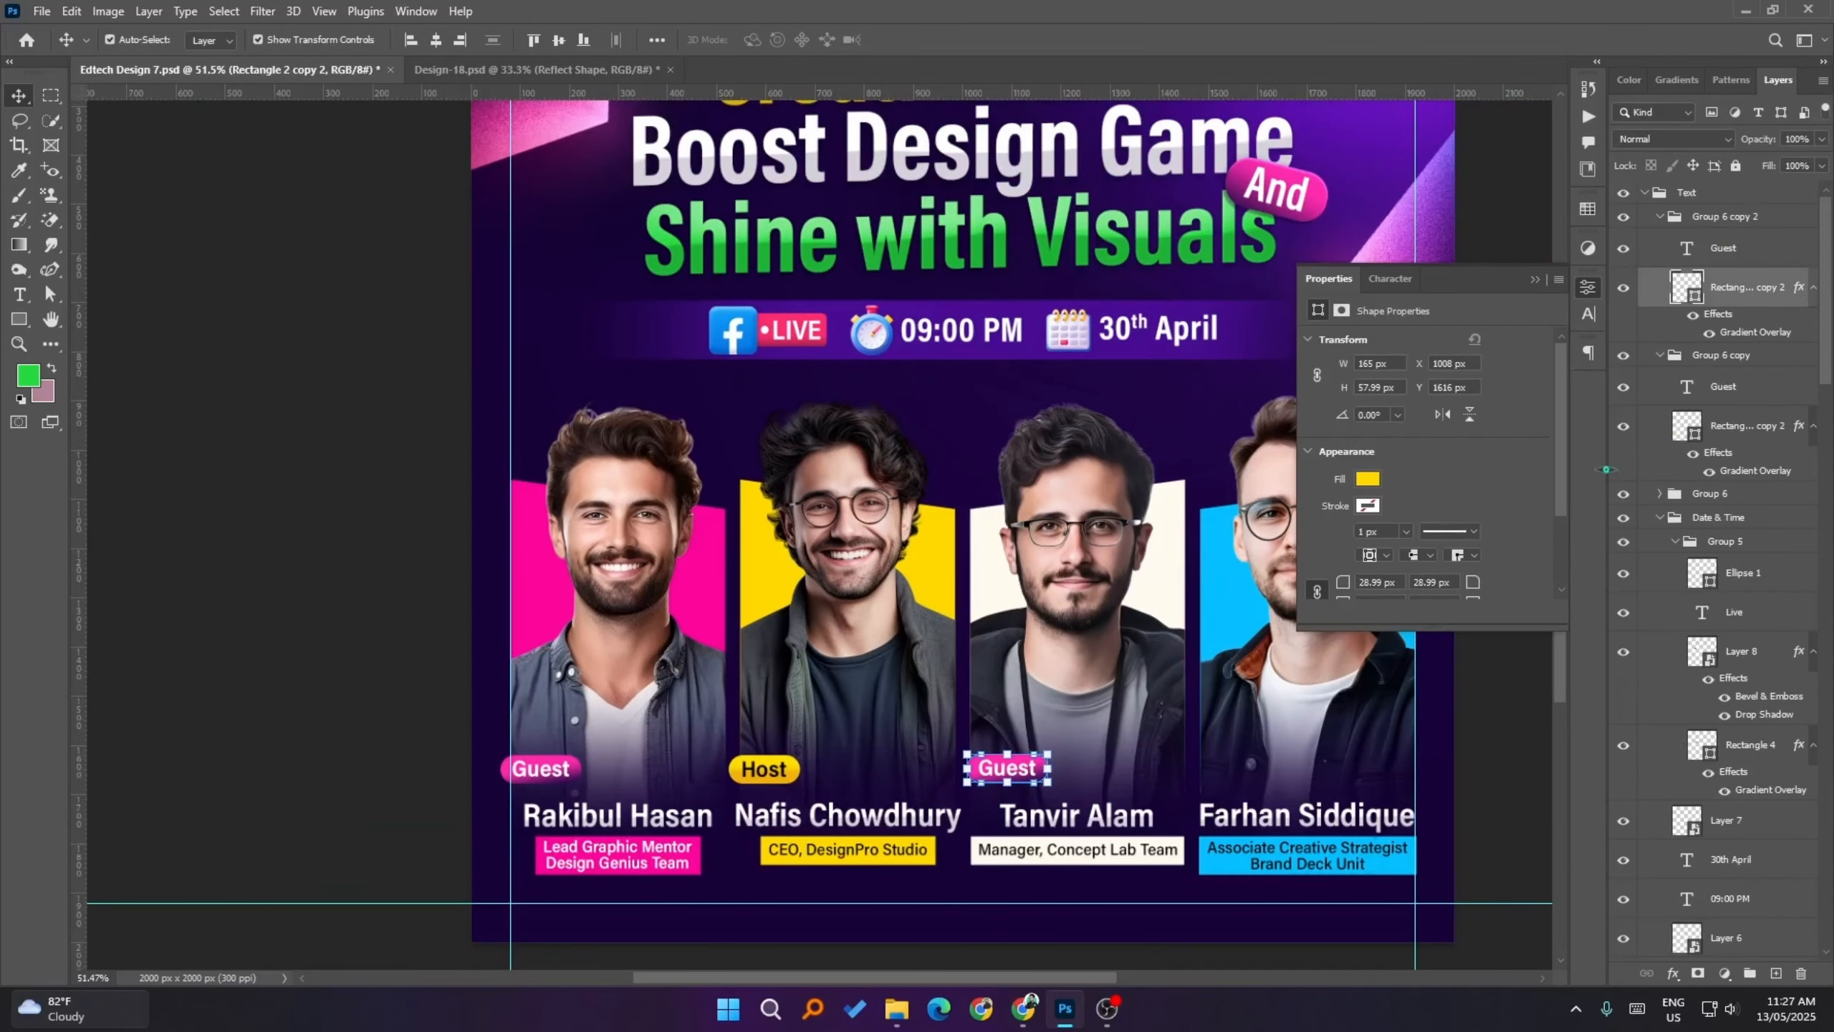
# - Give the badge a silver preset gradient overlay, Reverse off, scale 31%
pyautogui.doubleClick(1744, 333)
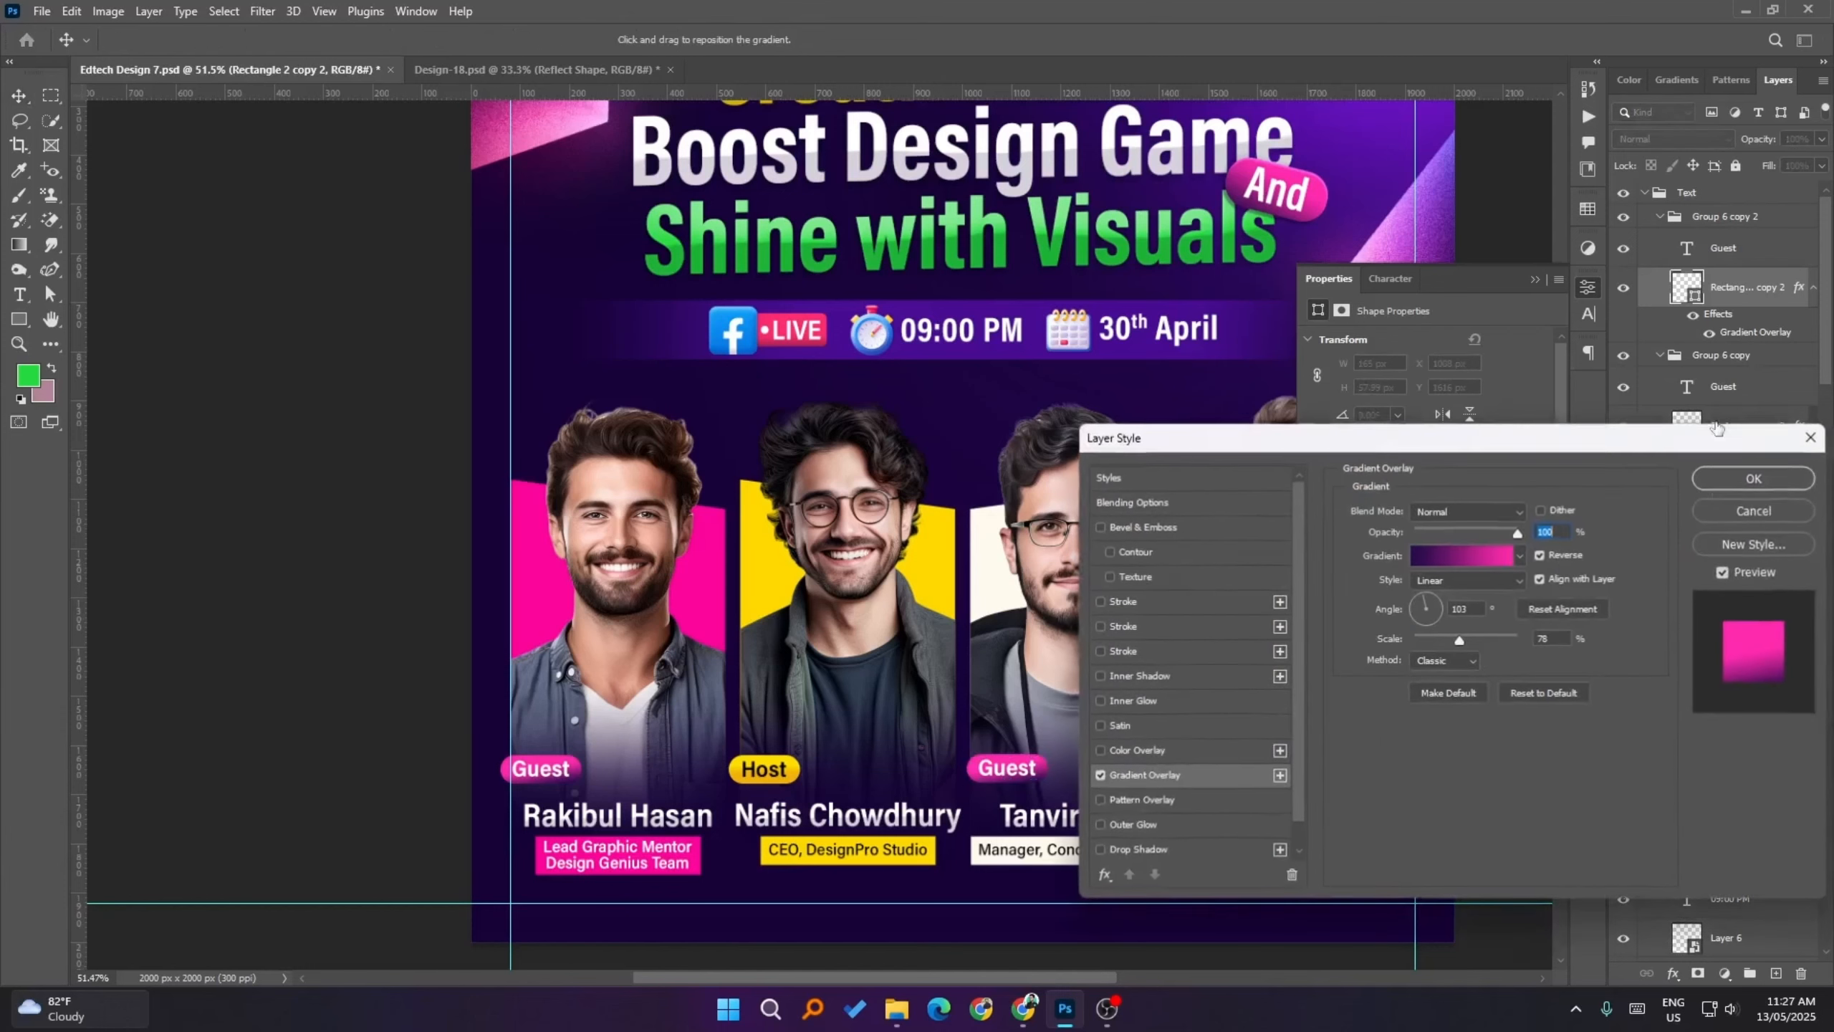
pyautogui.click(1522, 555)
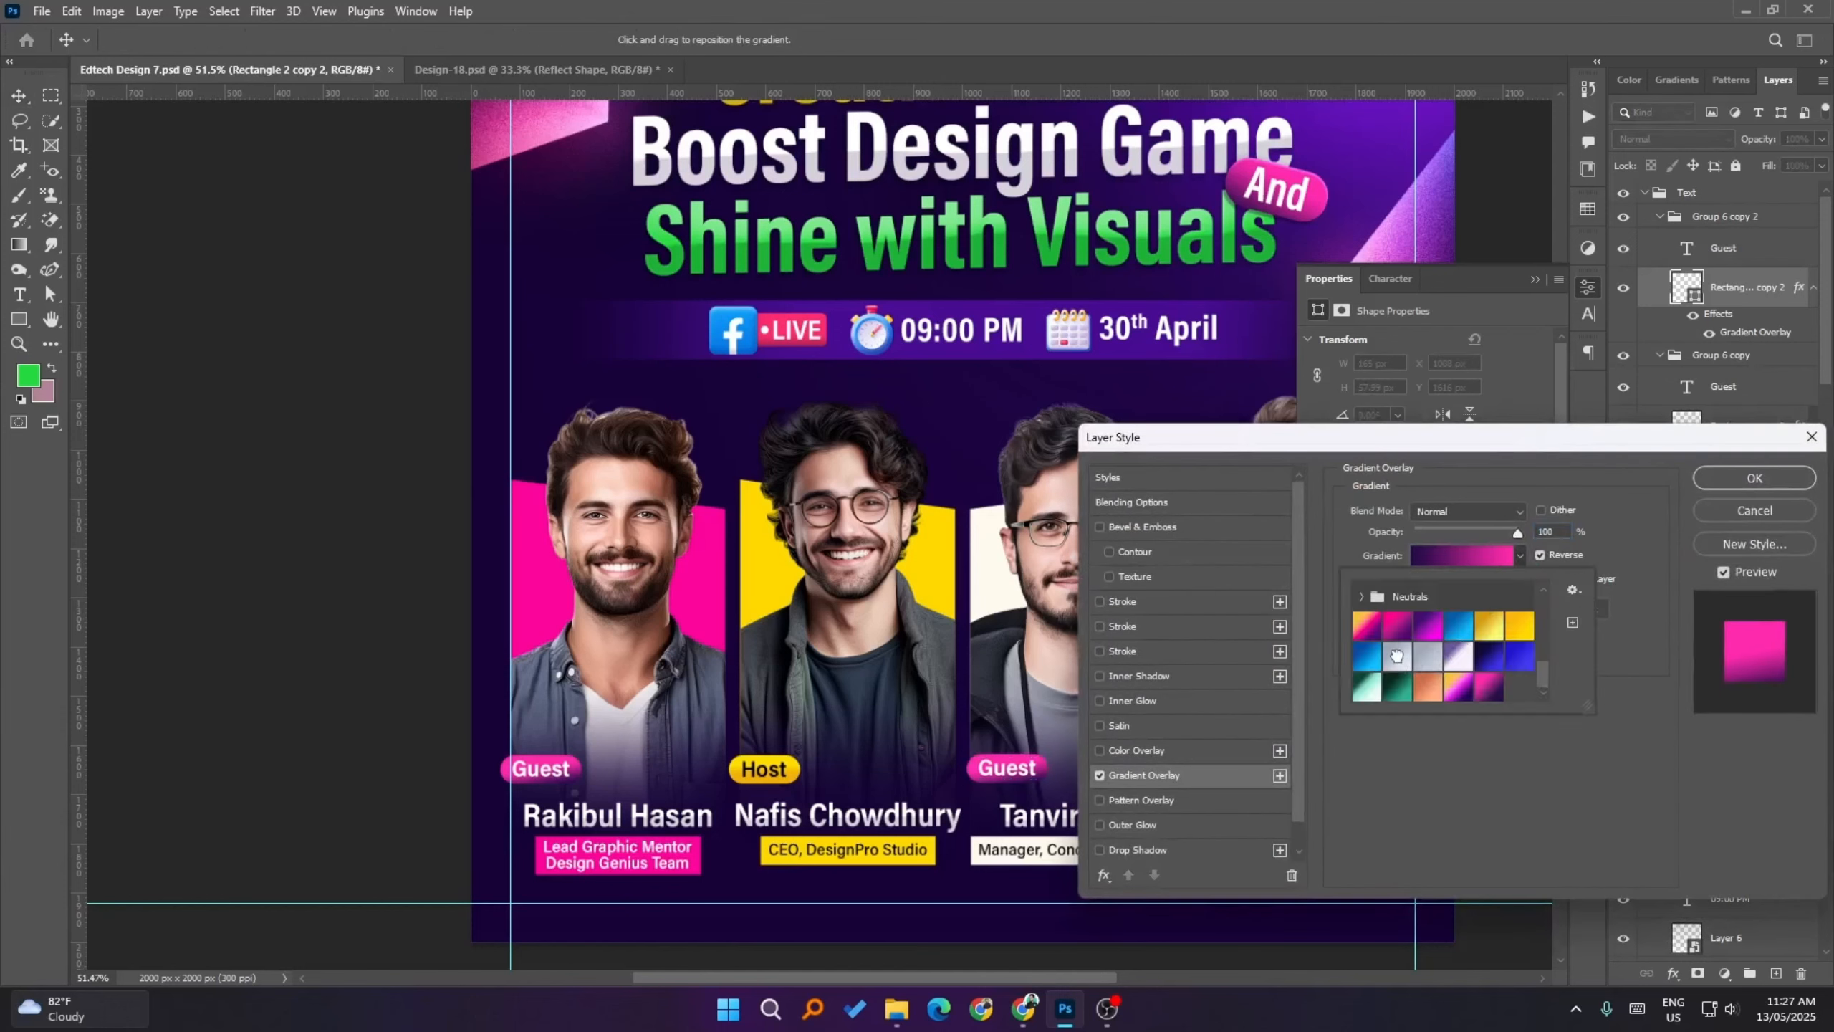
pyautogui.click(1396, 655)
pyautogui.click(1630, 499)
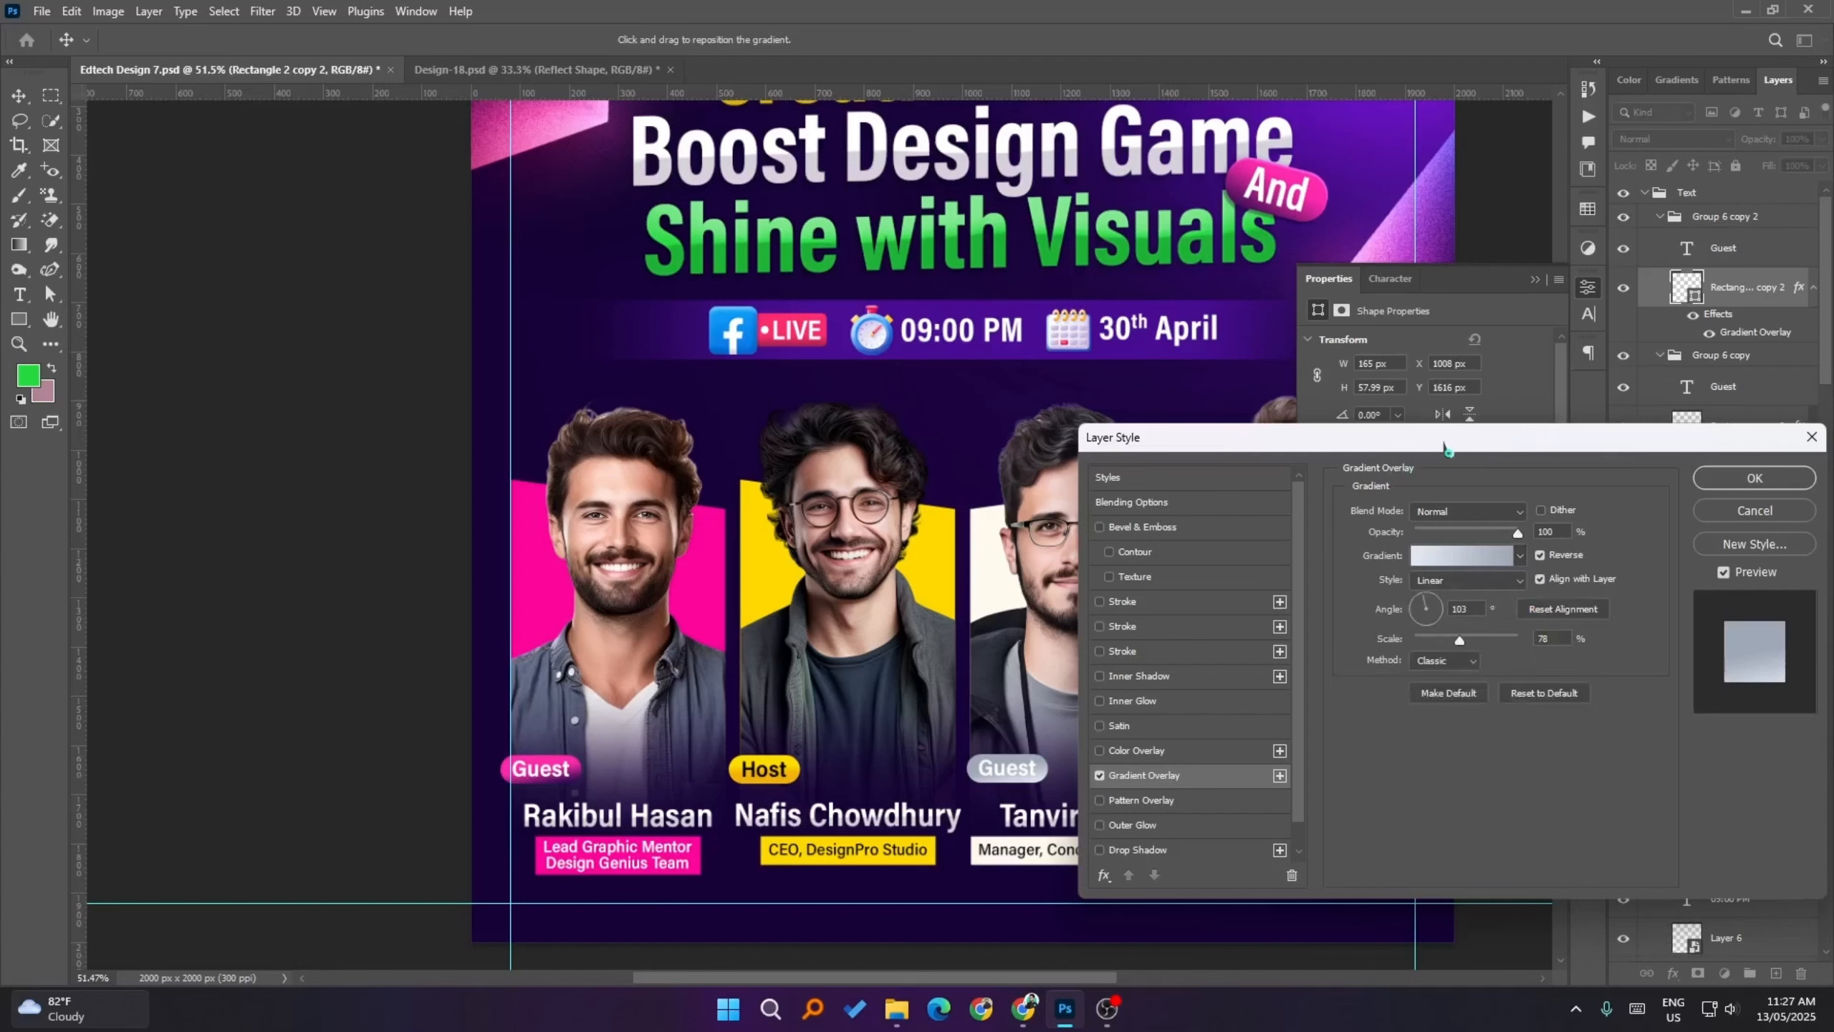
pyautogui.moveTo(1448, 445); pyautogui.dragTo(1600, 437)
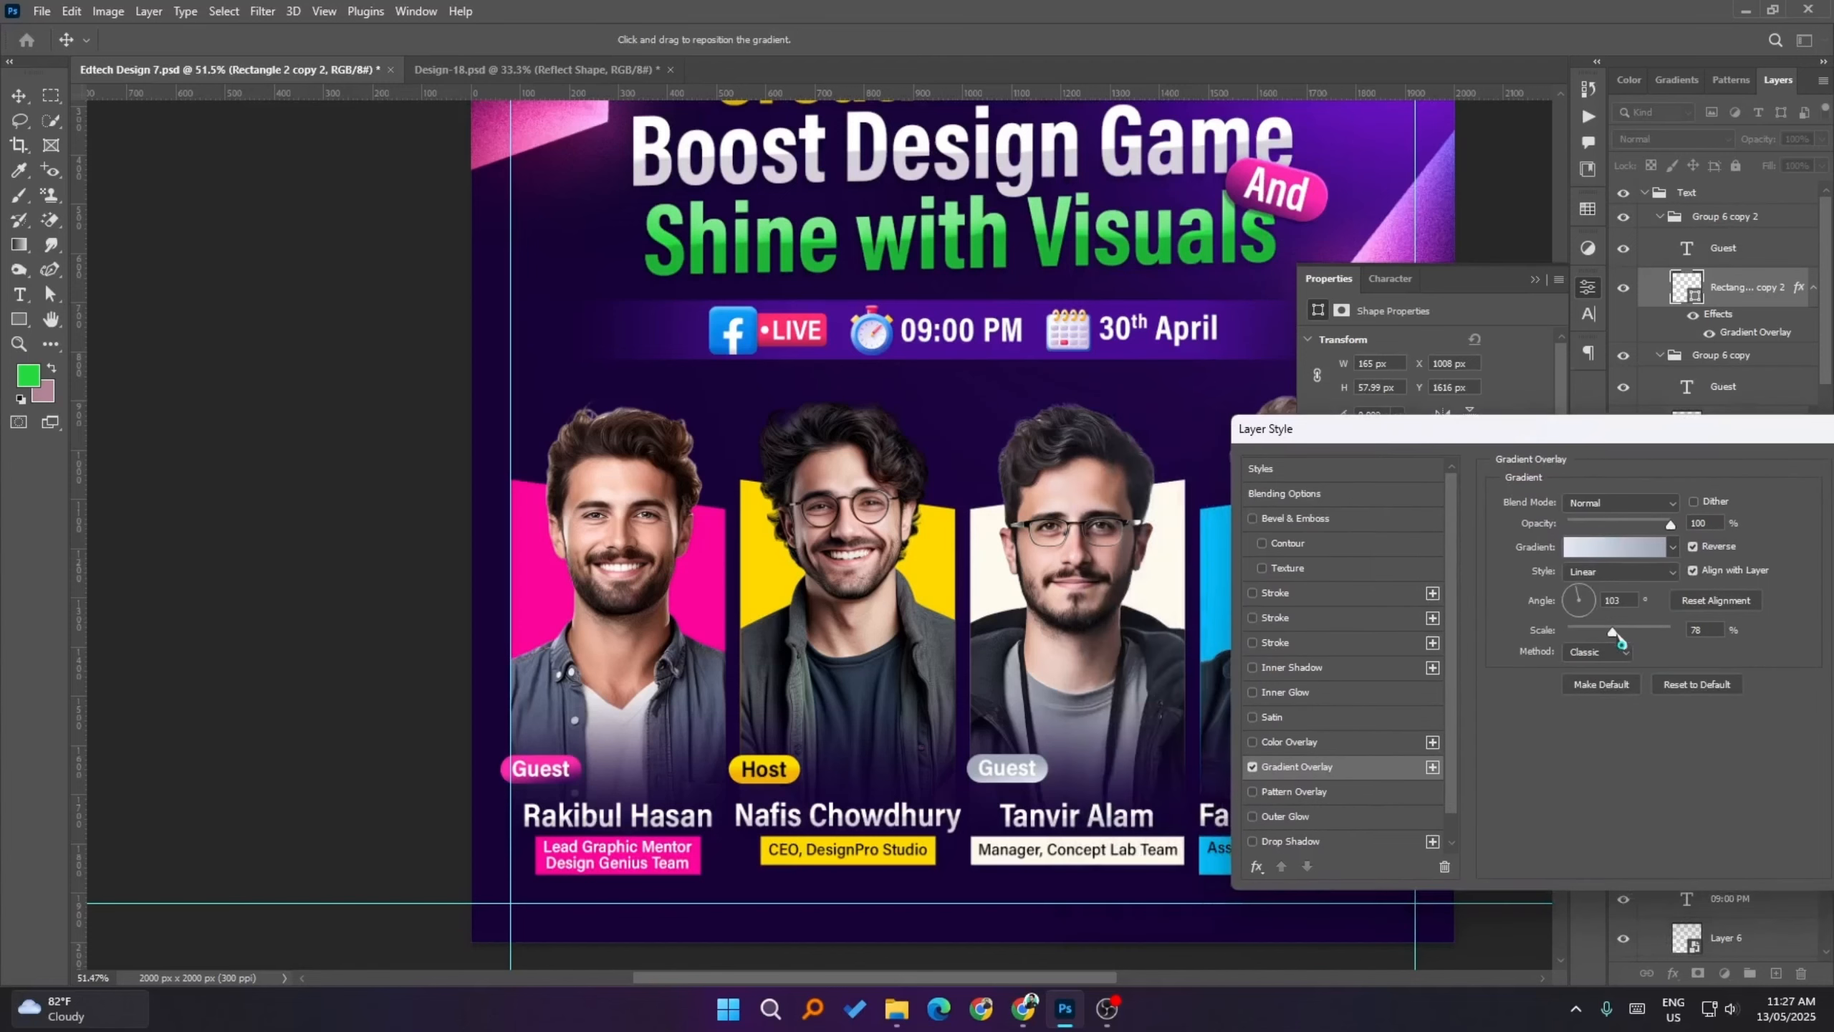
pyautogui.moveTo(1000, 785); pyautogui.dragTo(1006, 782)
pyautogui.click(1707, 550)
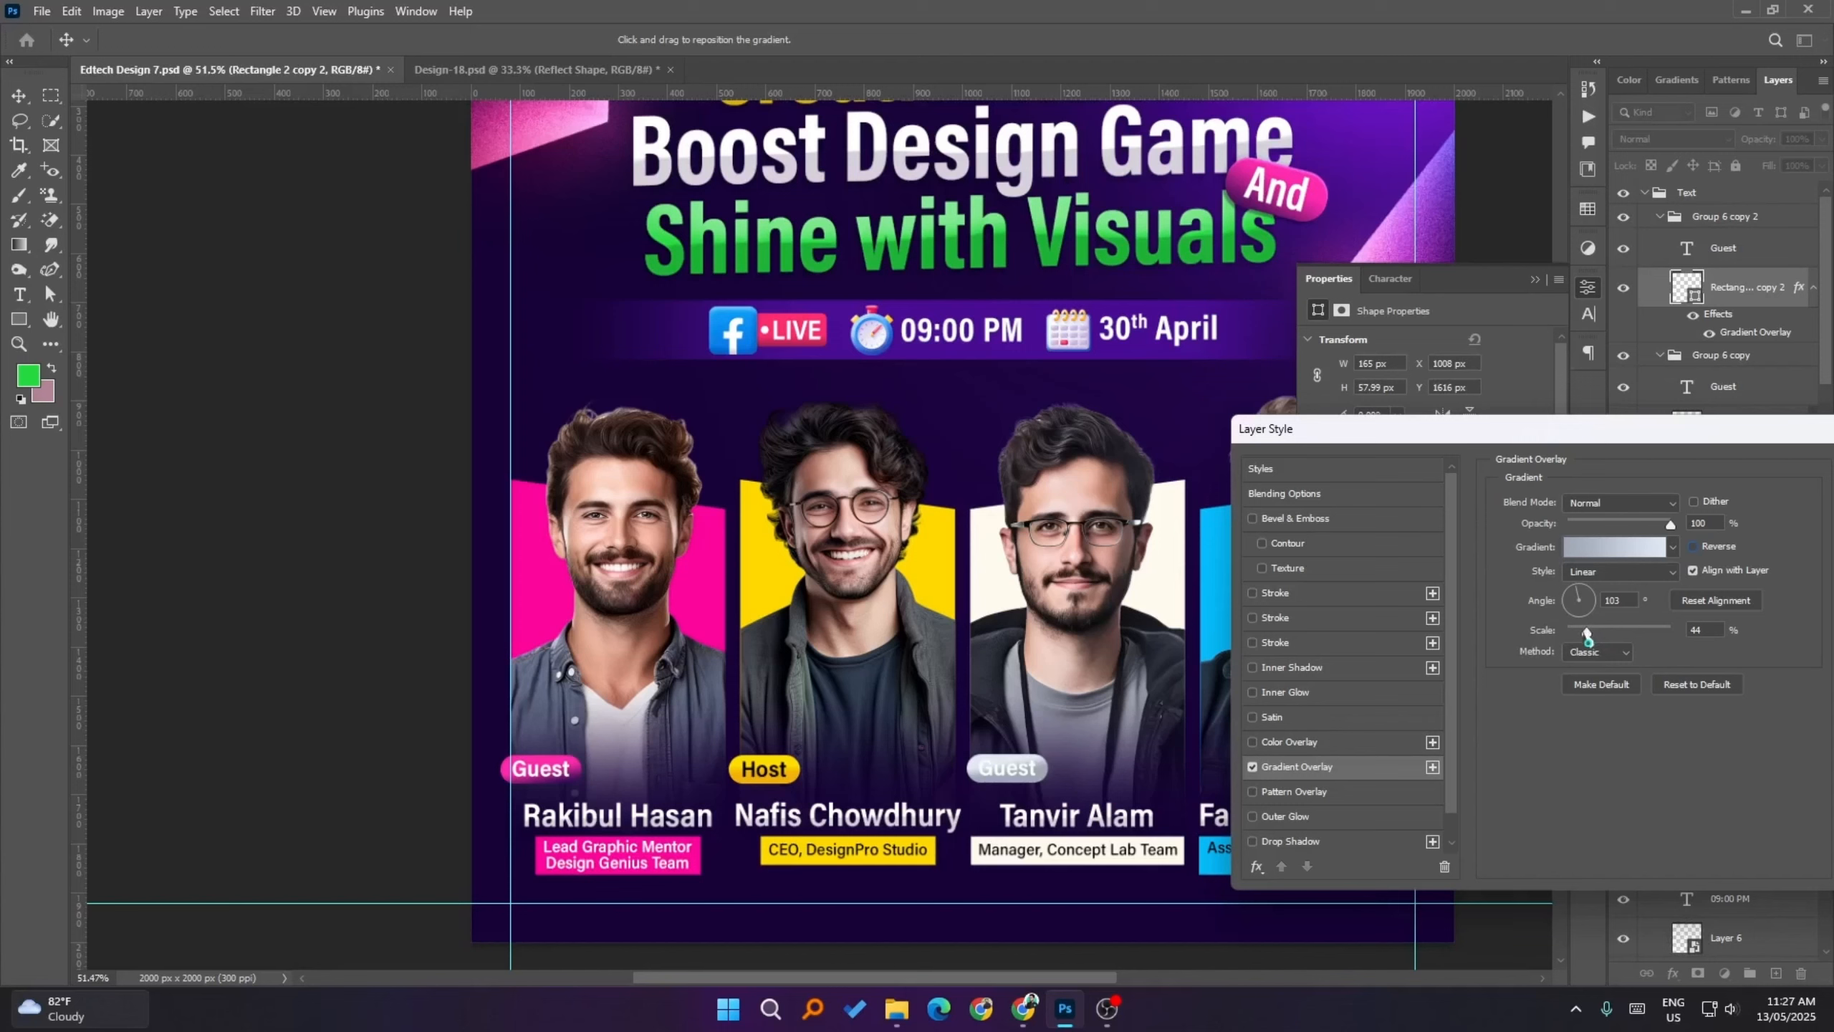
pyautogui.moveTo(1586, 634); pyautogui.dragTo(1582, 636)
pyautogui.moveTo(1038, 756); pyautogui.dragTo(1040, 758)
pyautogui.press('Return')
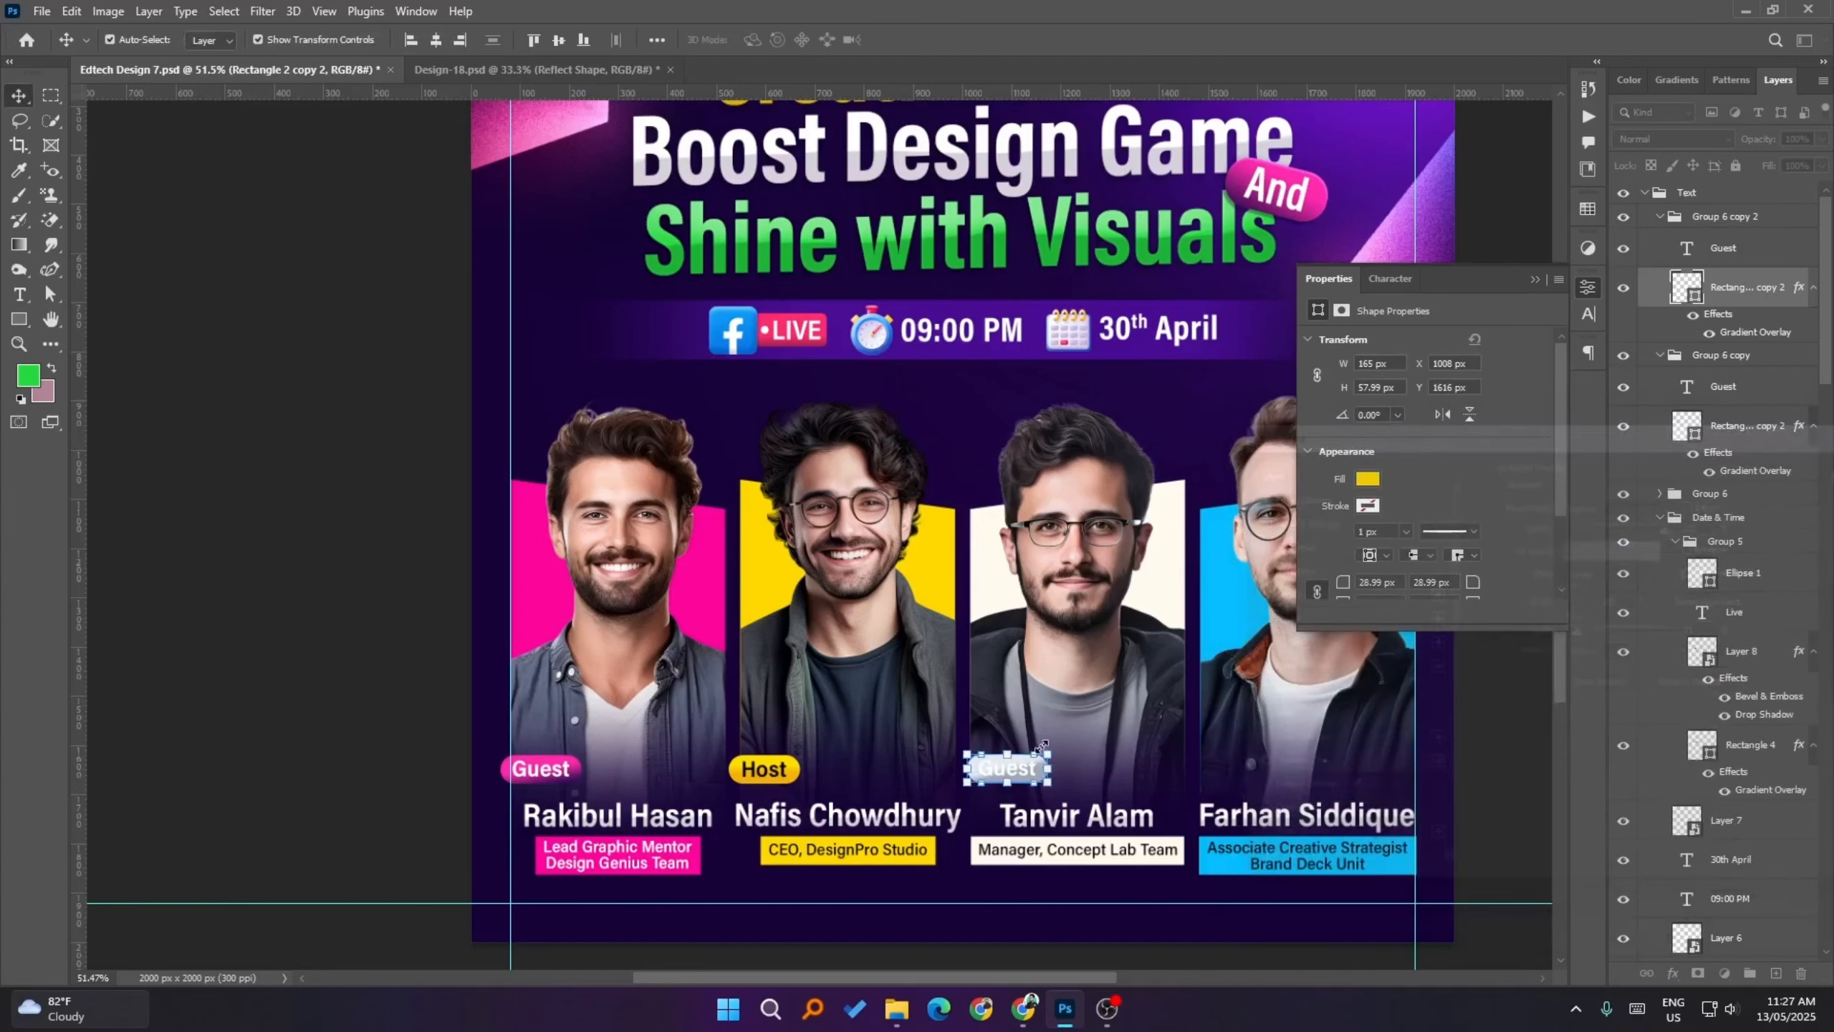
# - Make the third badge's Guest text black
pyautogui.click(1027, 765)
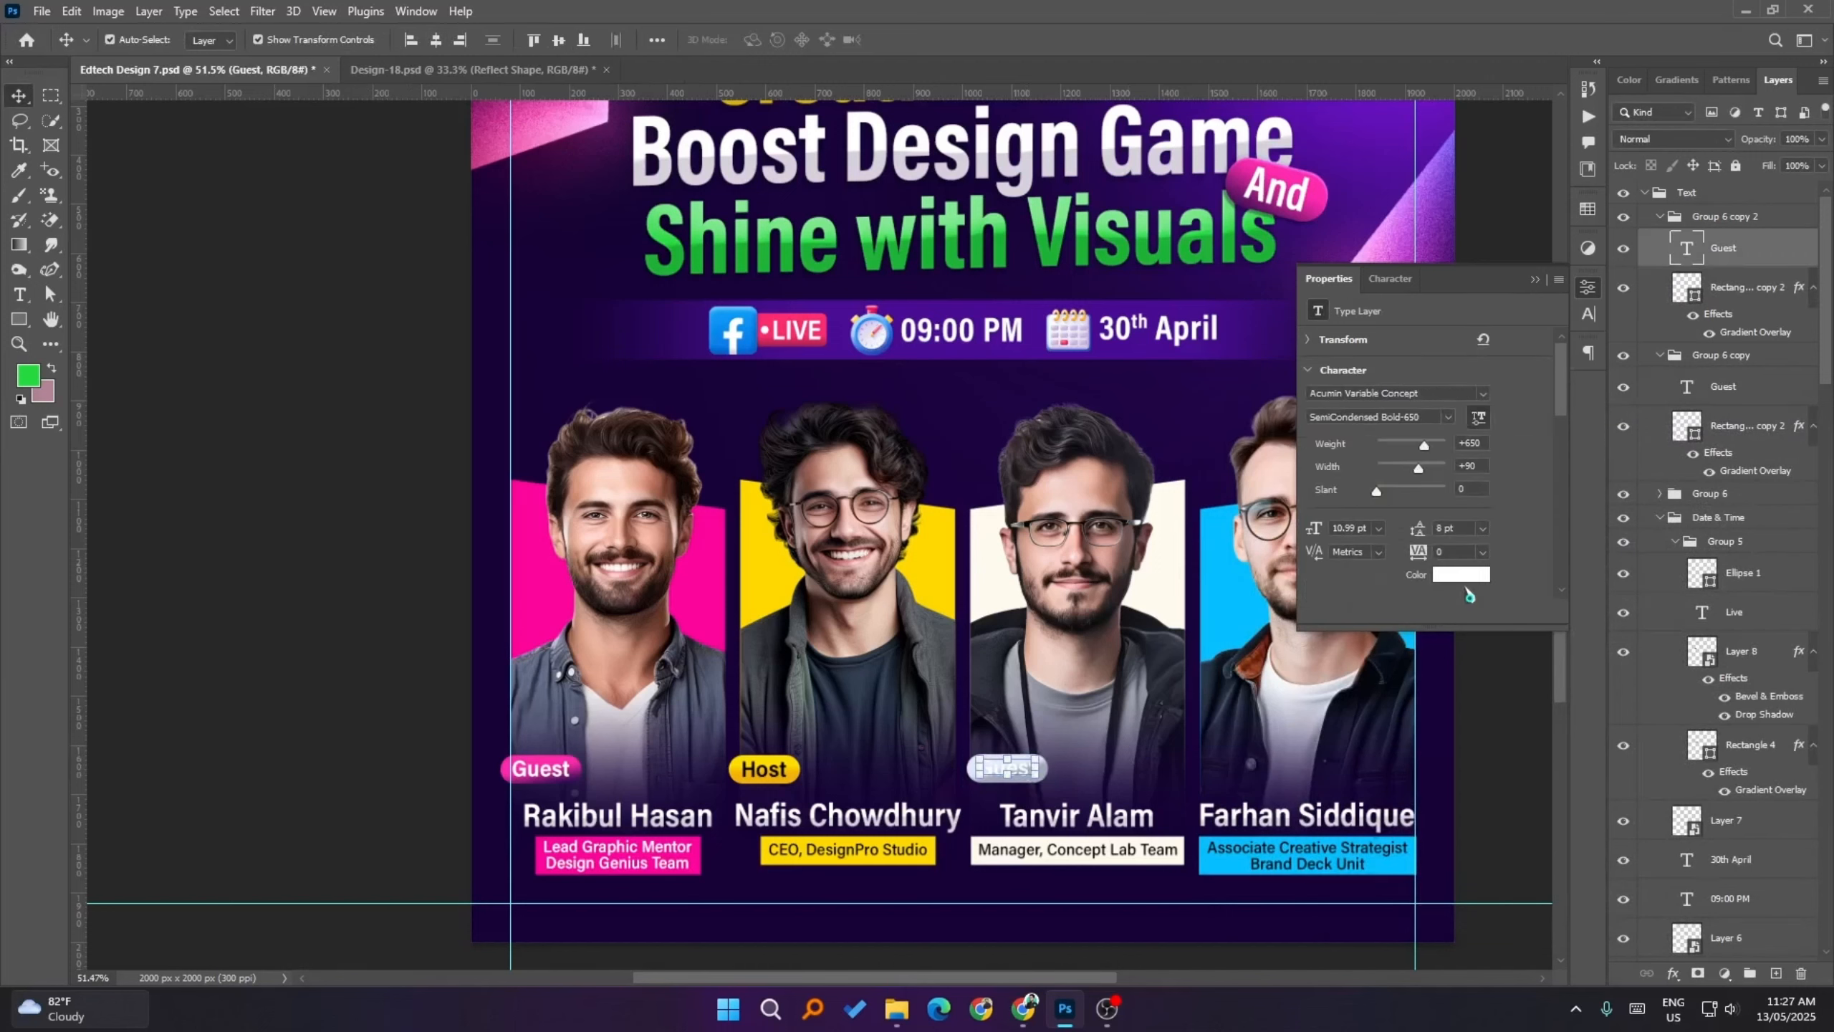
pyautogui.click(1466, 576)
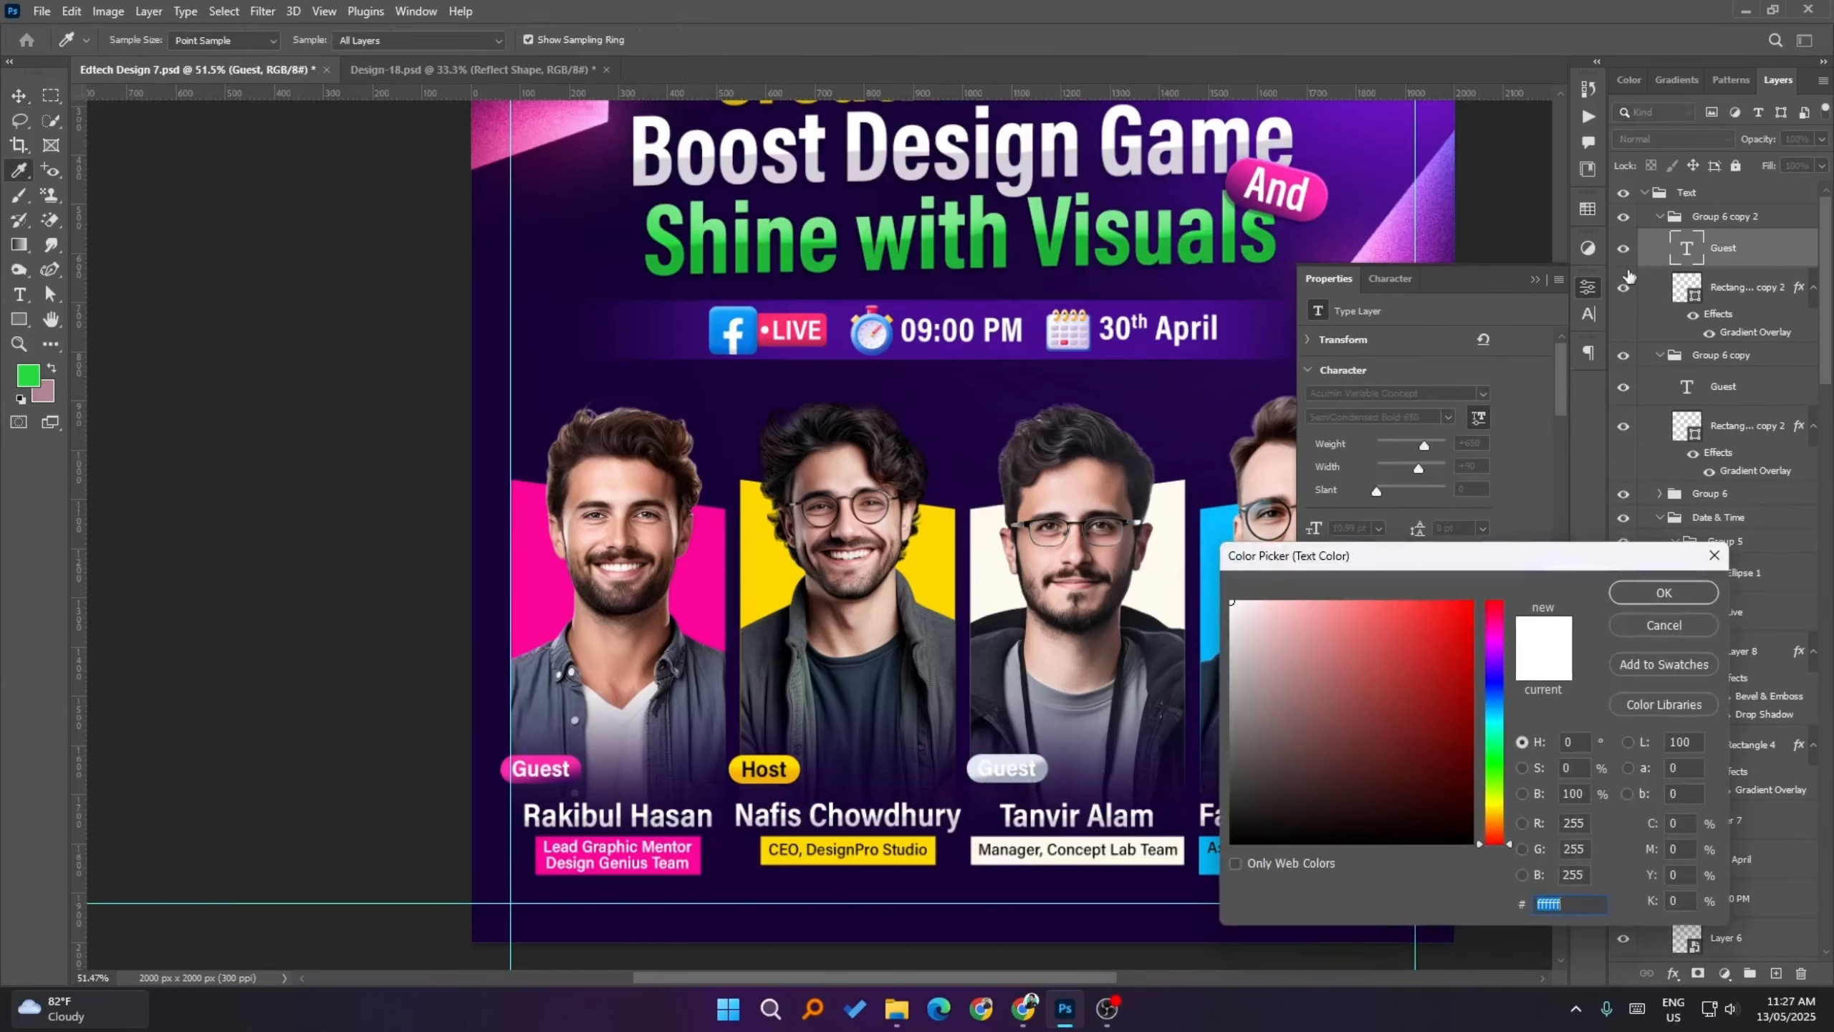
pyautogui.click(1589, 211)
pyautogui.click(1430, 261)
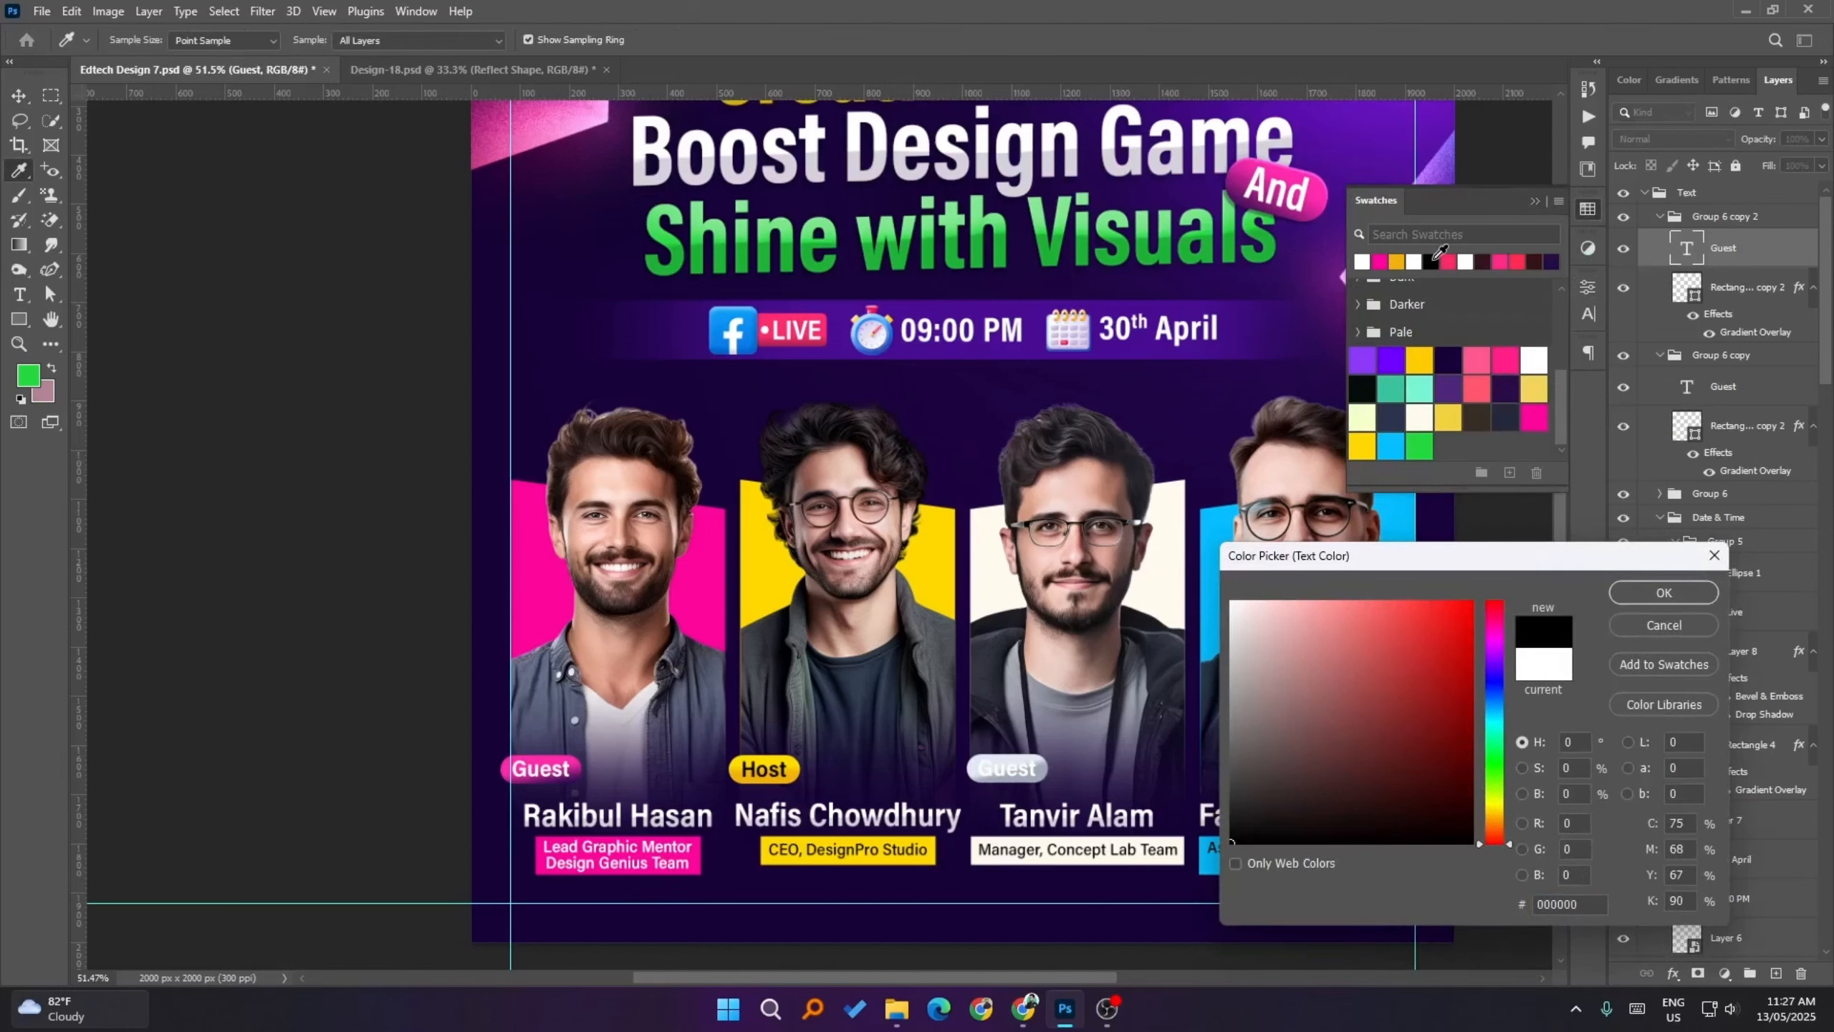
pyautogui.click(1689, 593)
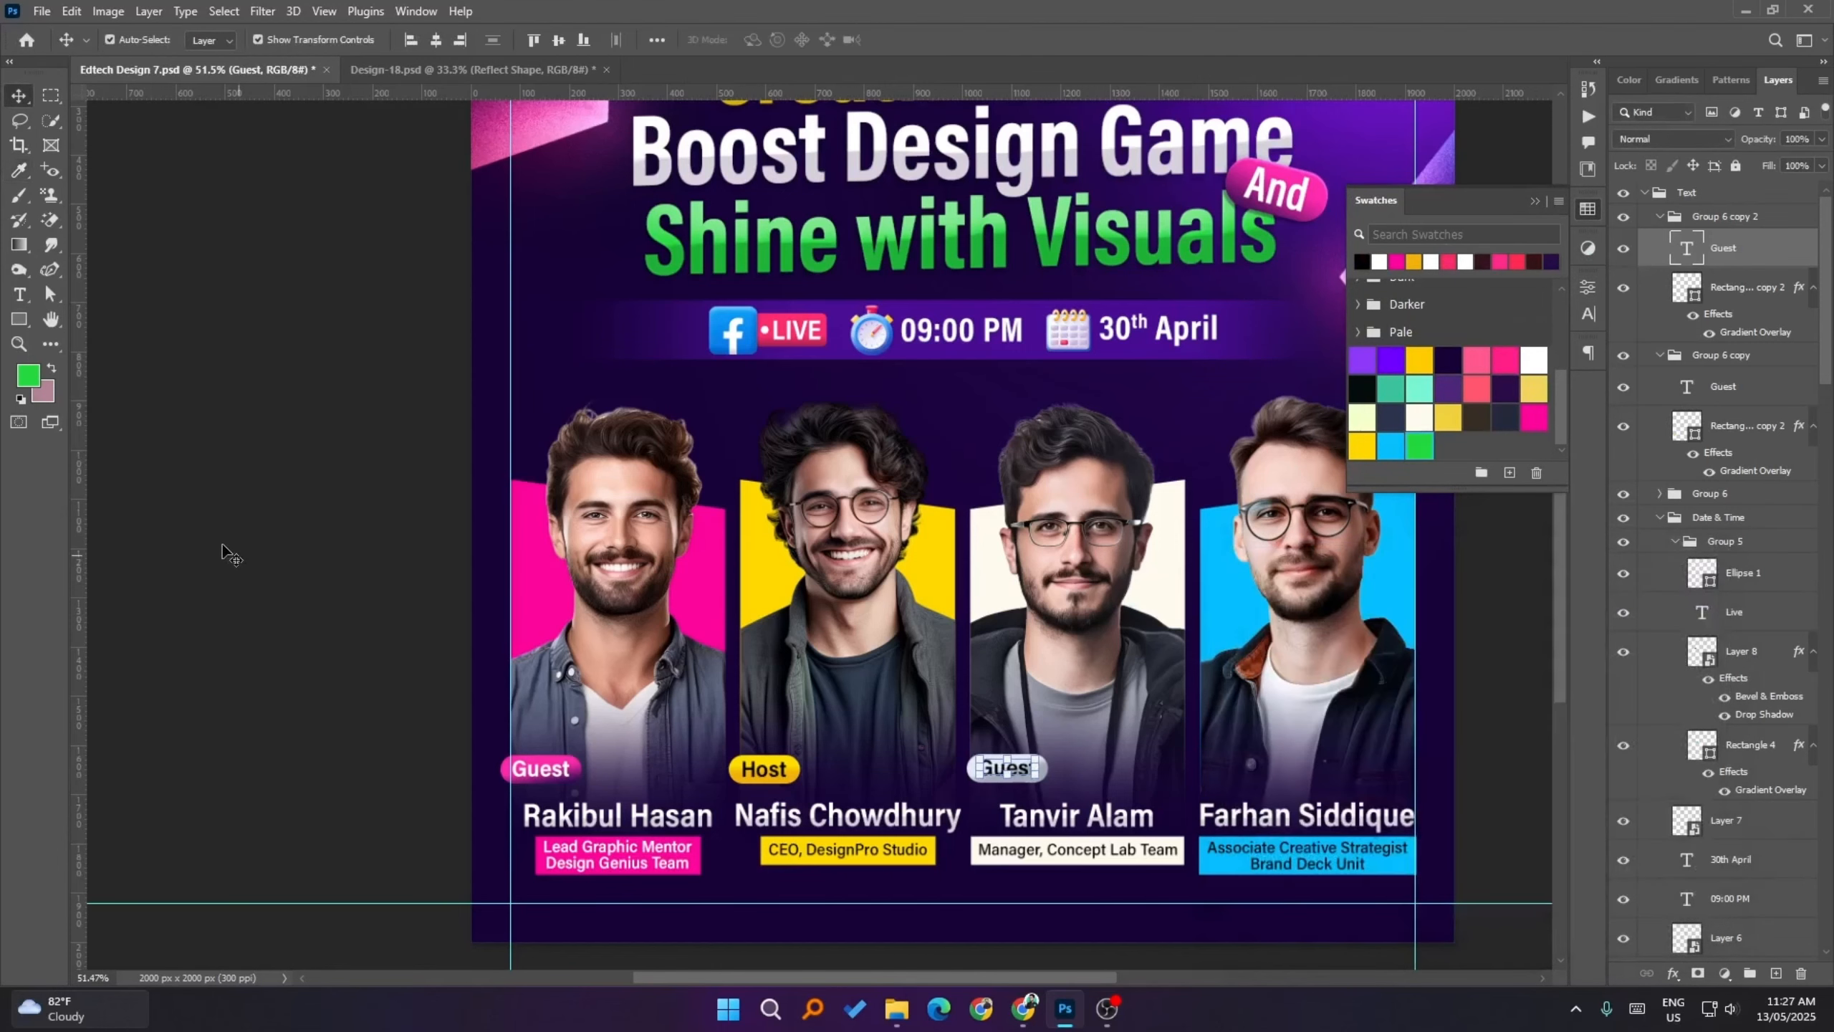
# - Change the badge gradient's right colour stop to white
pyautogui.click(264, 554)
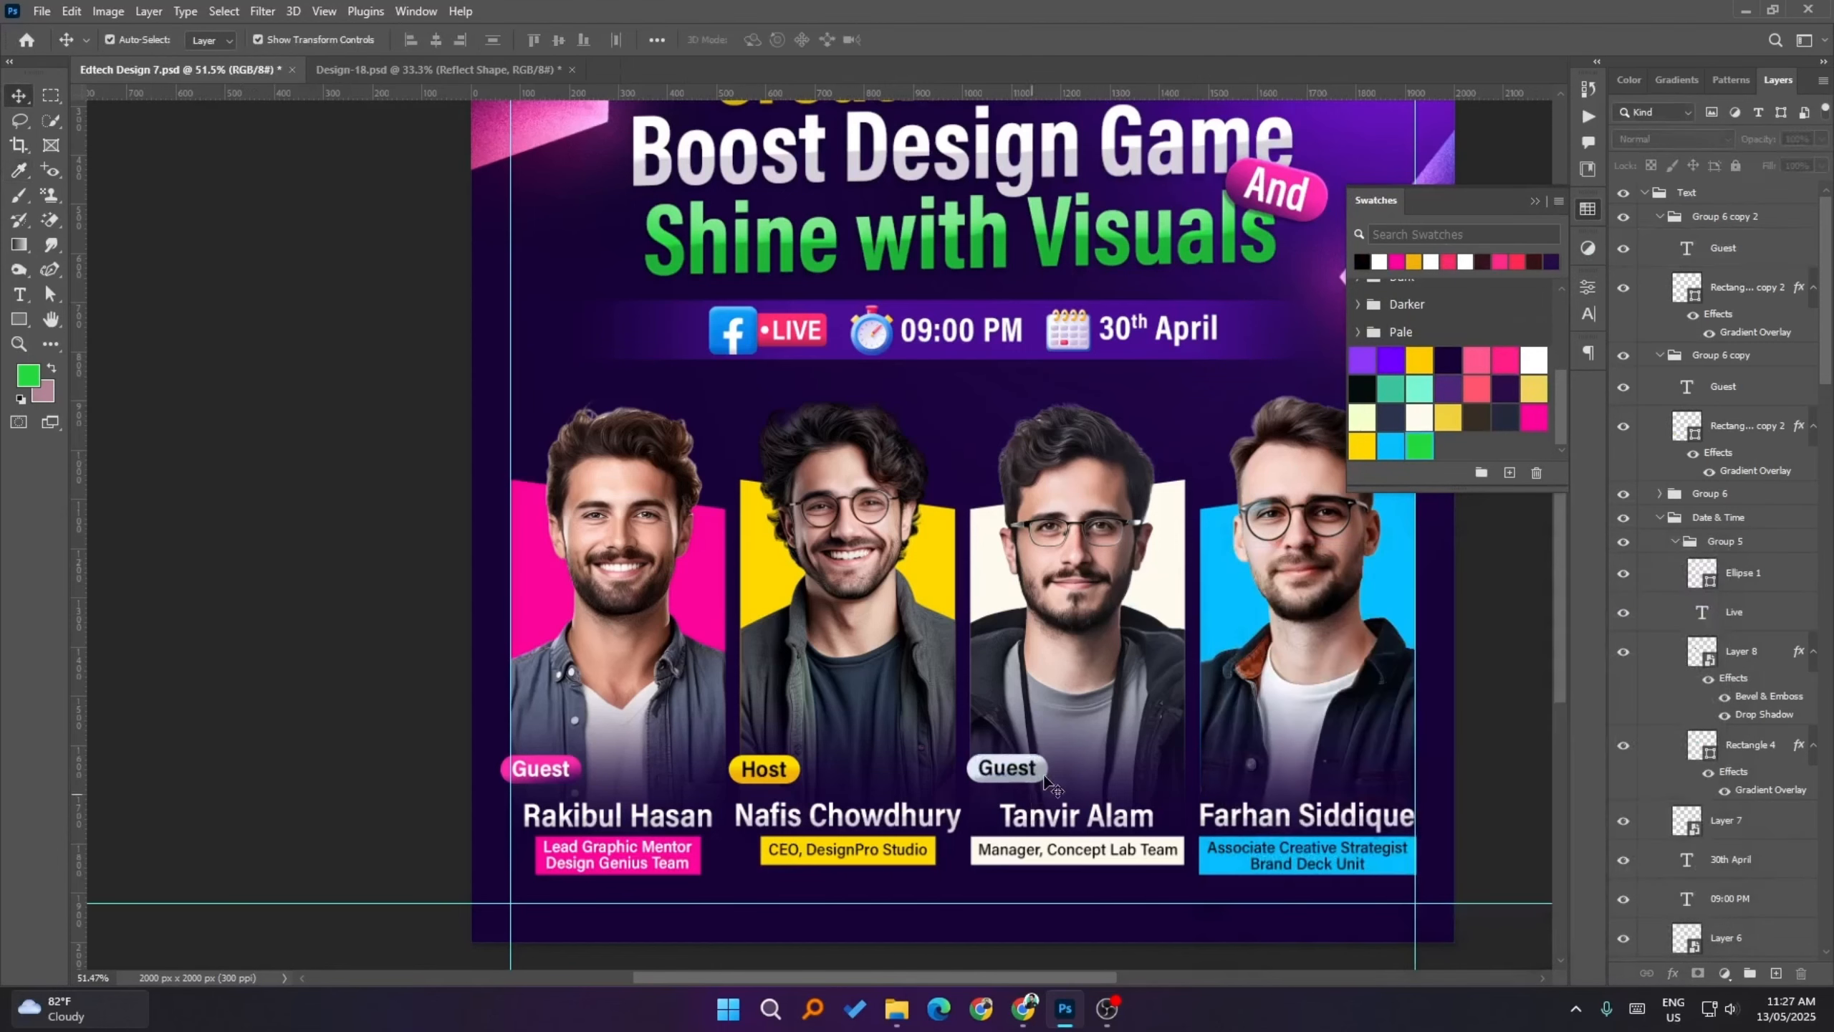
pyautogui.click(1733, 289)
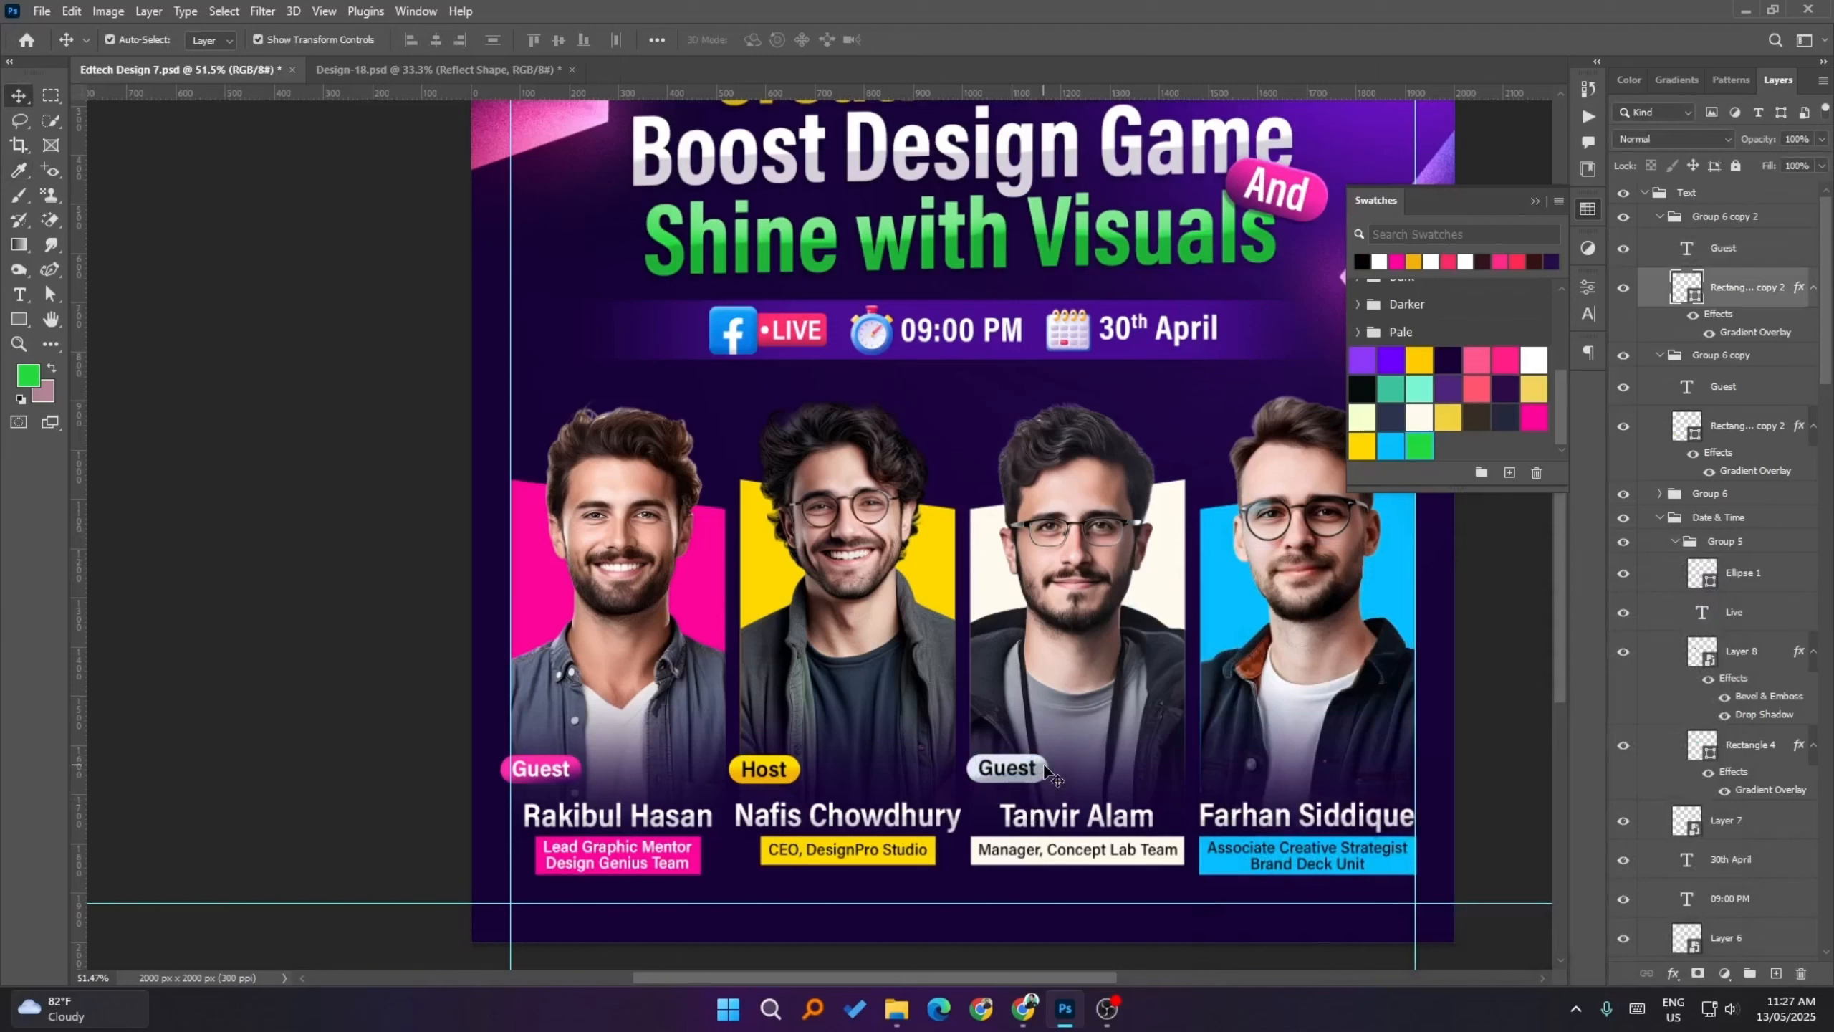
pyautogui.doubleClick(1728, 334)
pyautogui.click(1486, 563)
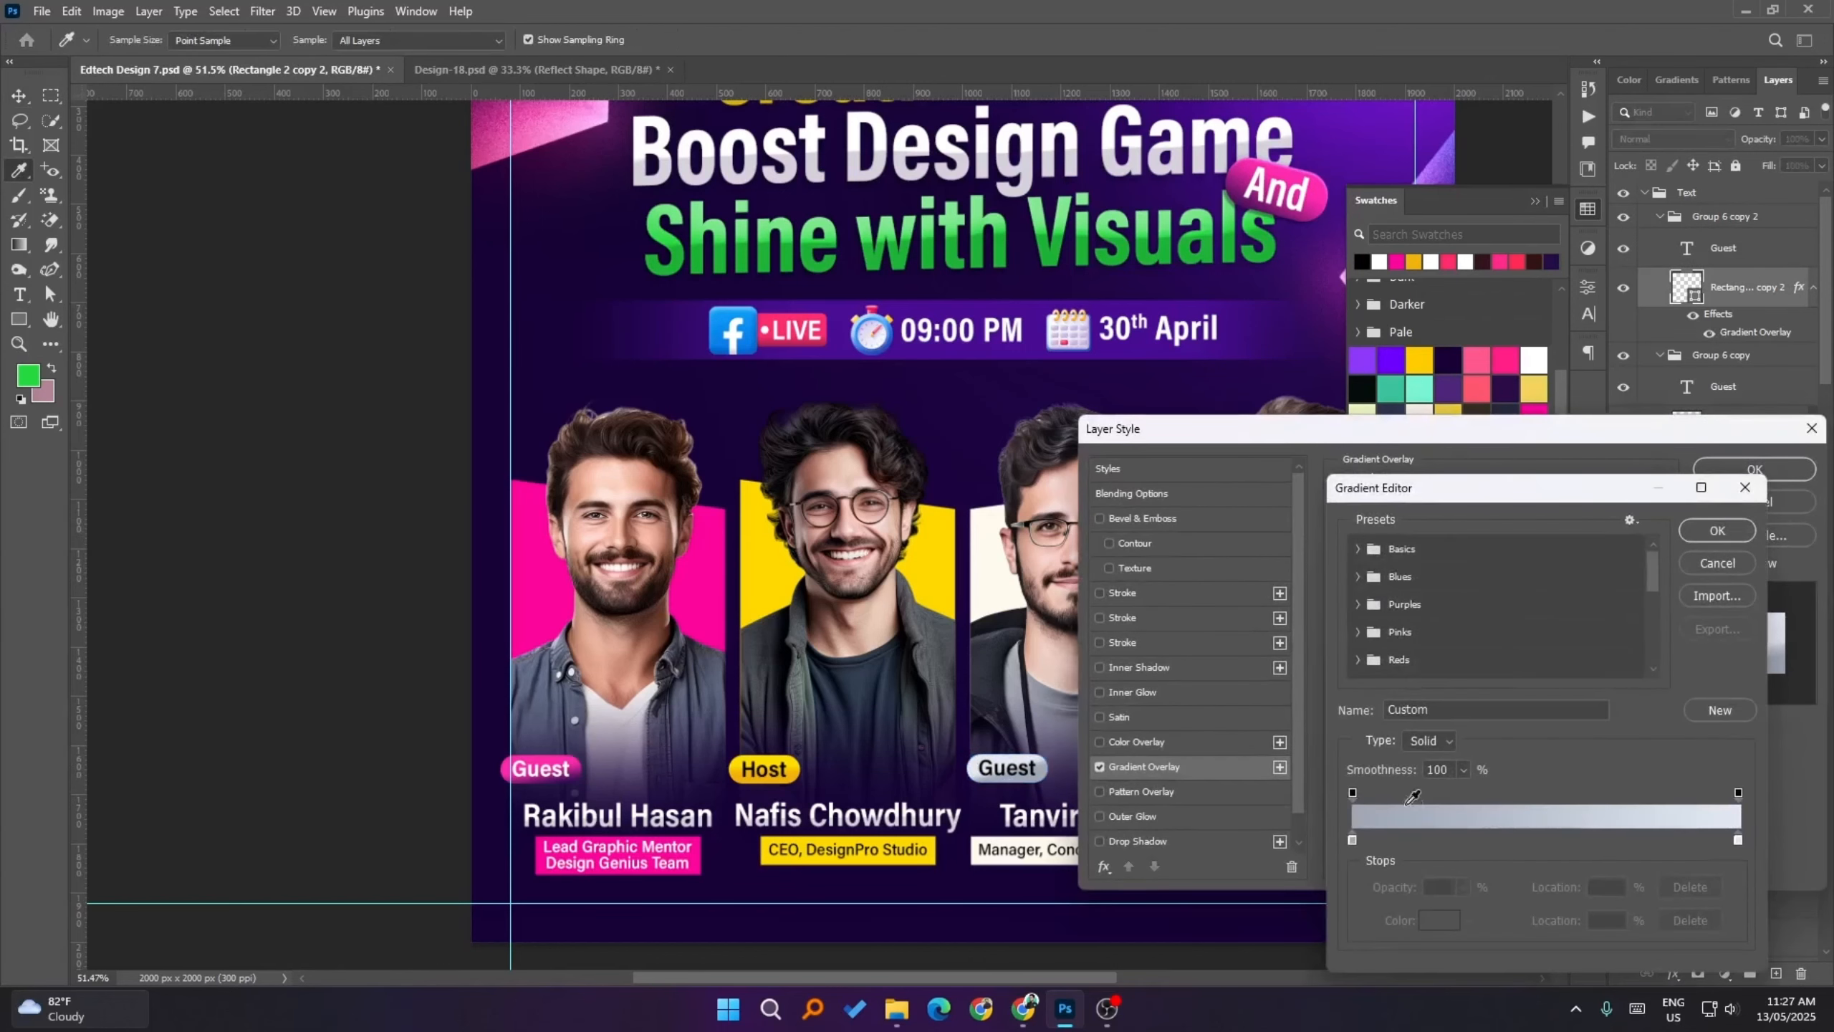
pyautogui.click(1738, 841)
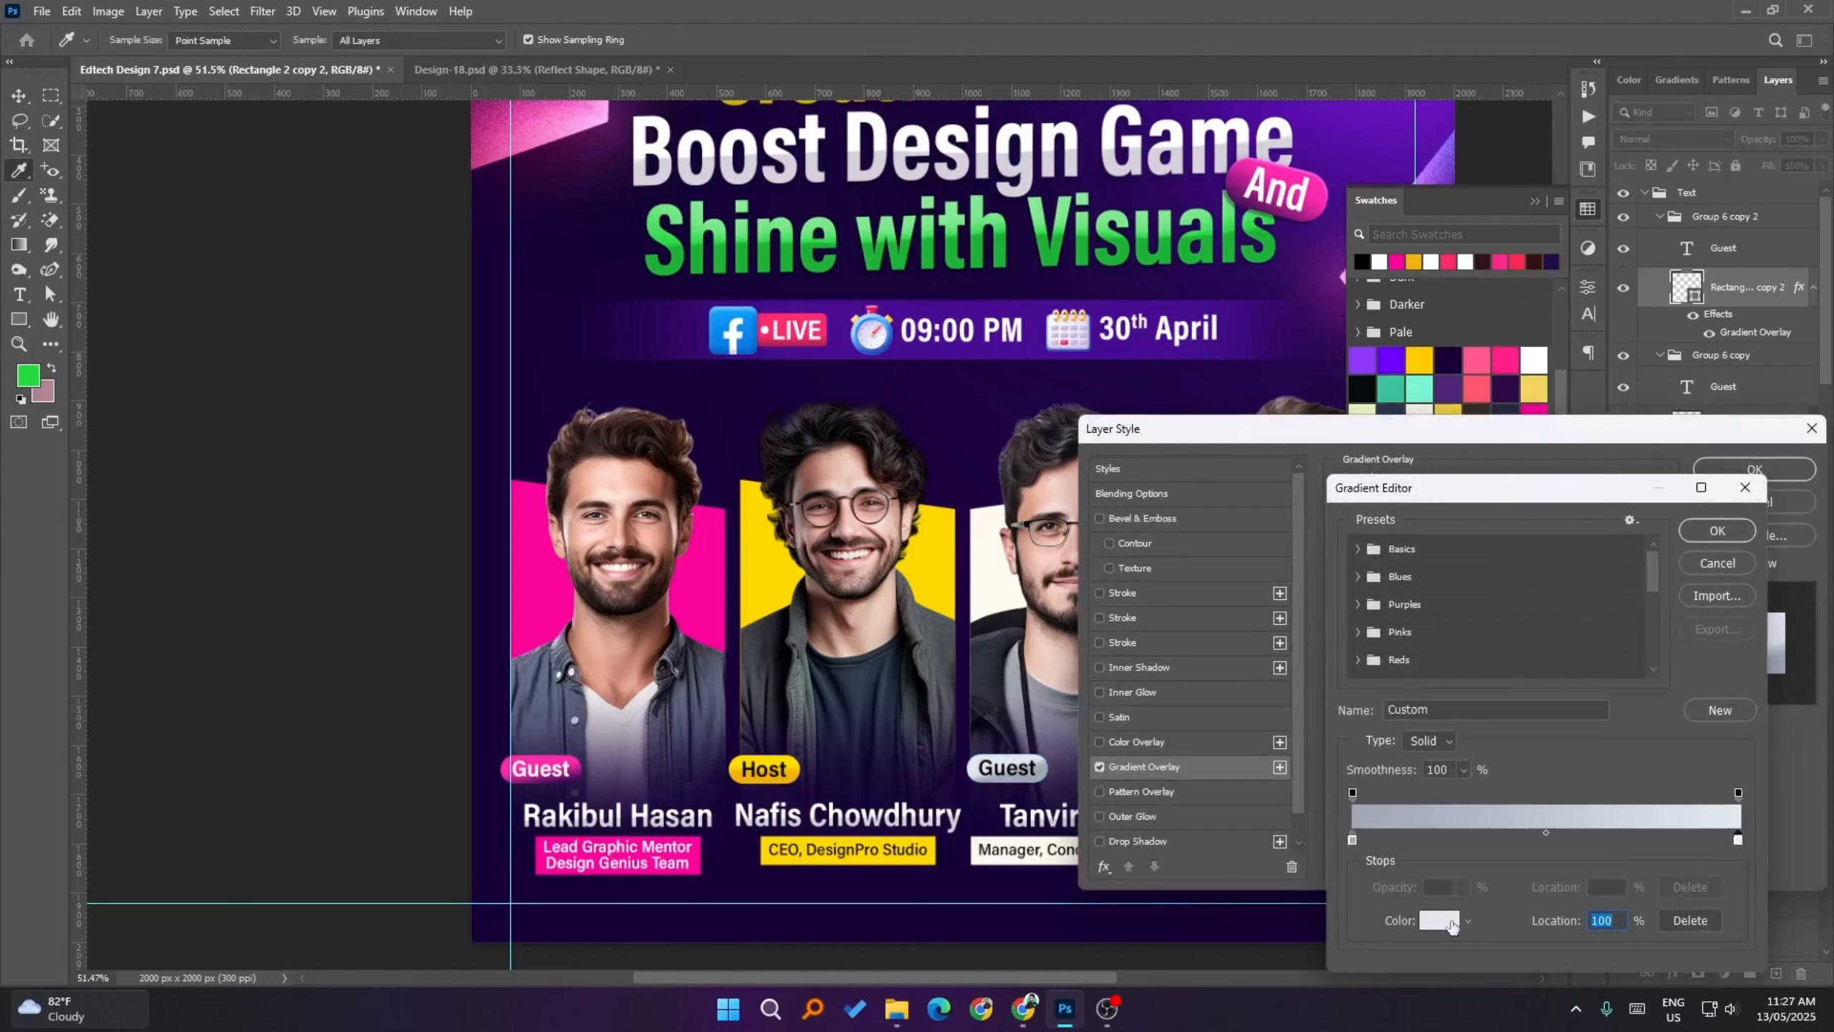
pyautogui.click(1452, 924)
pyautogui.click(1232, 601)
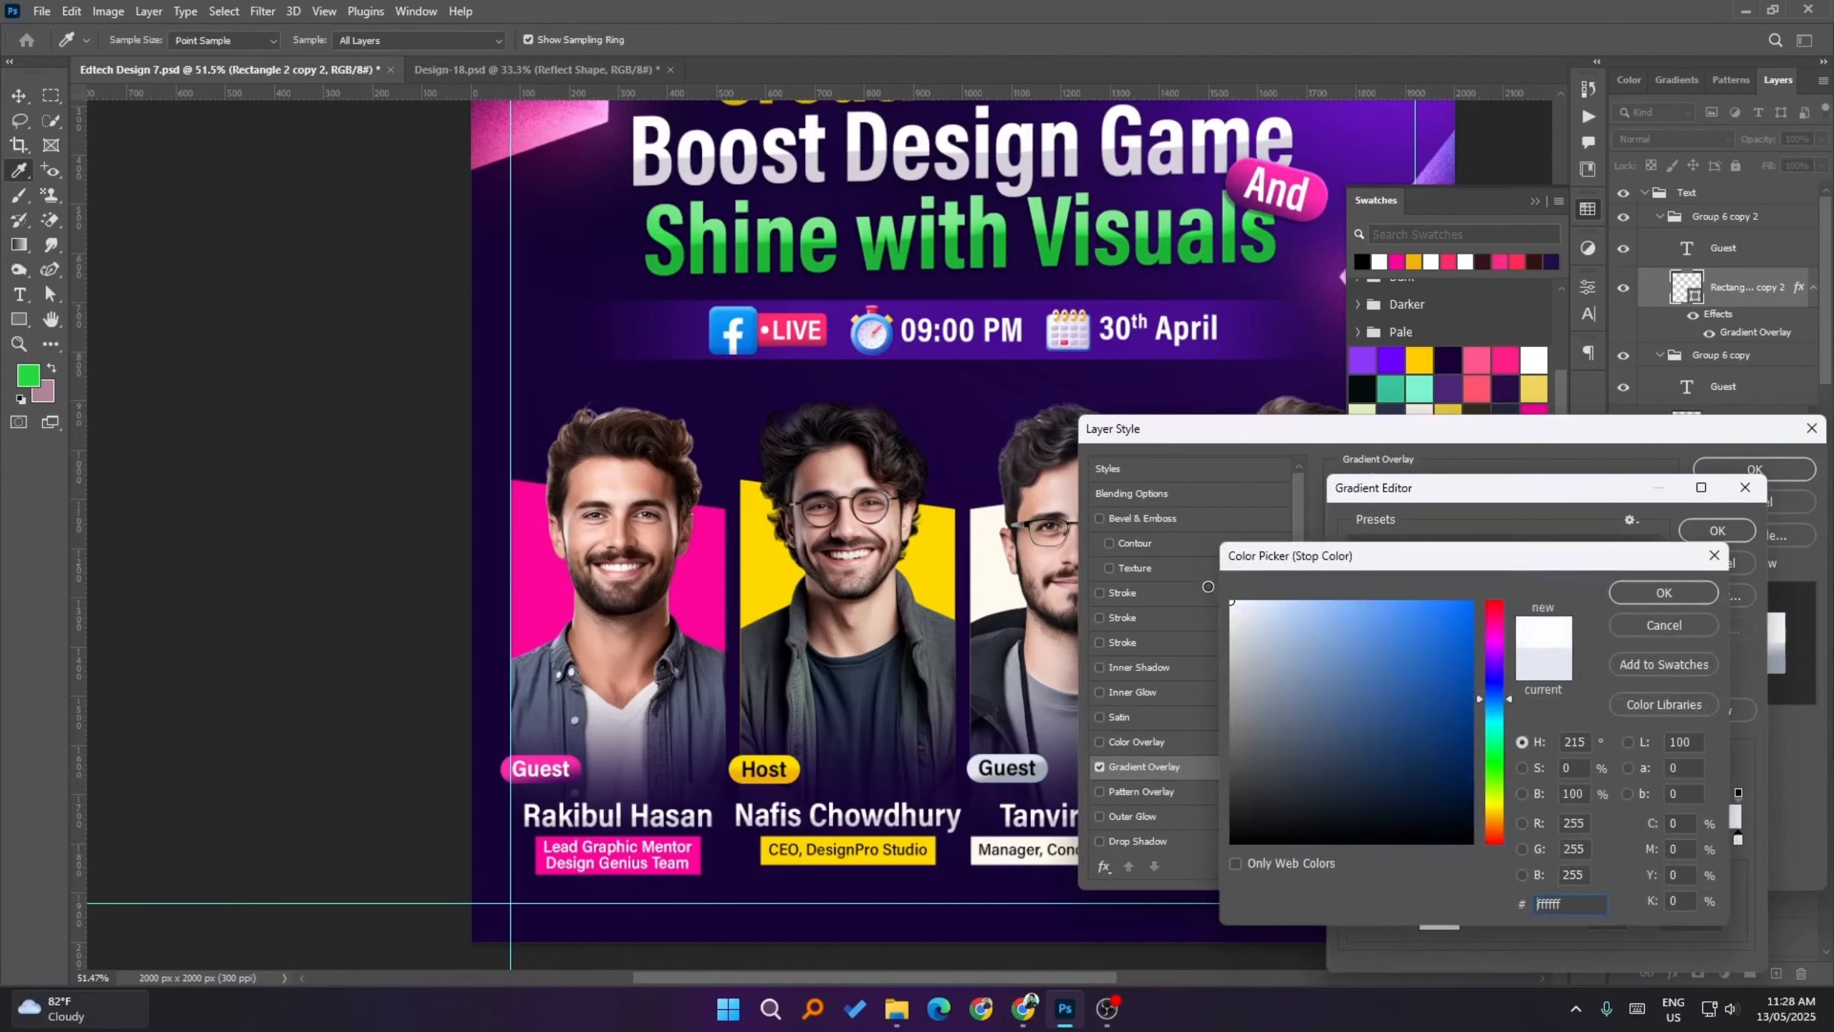
pyautogui.click(1674, 594)
pyautogui.click(1717, 530)
pyautogui.click(1701, 473)
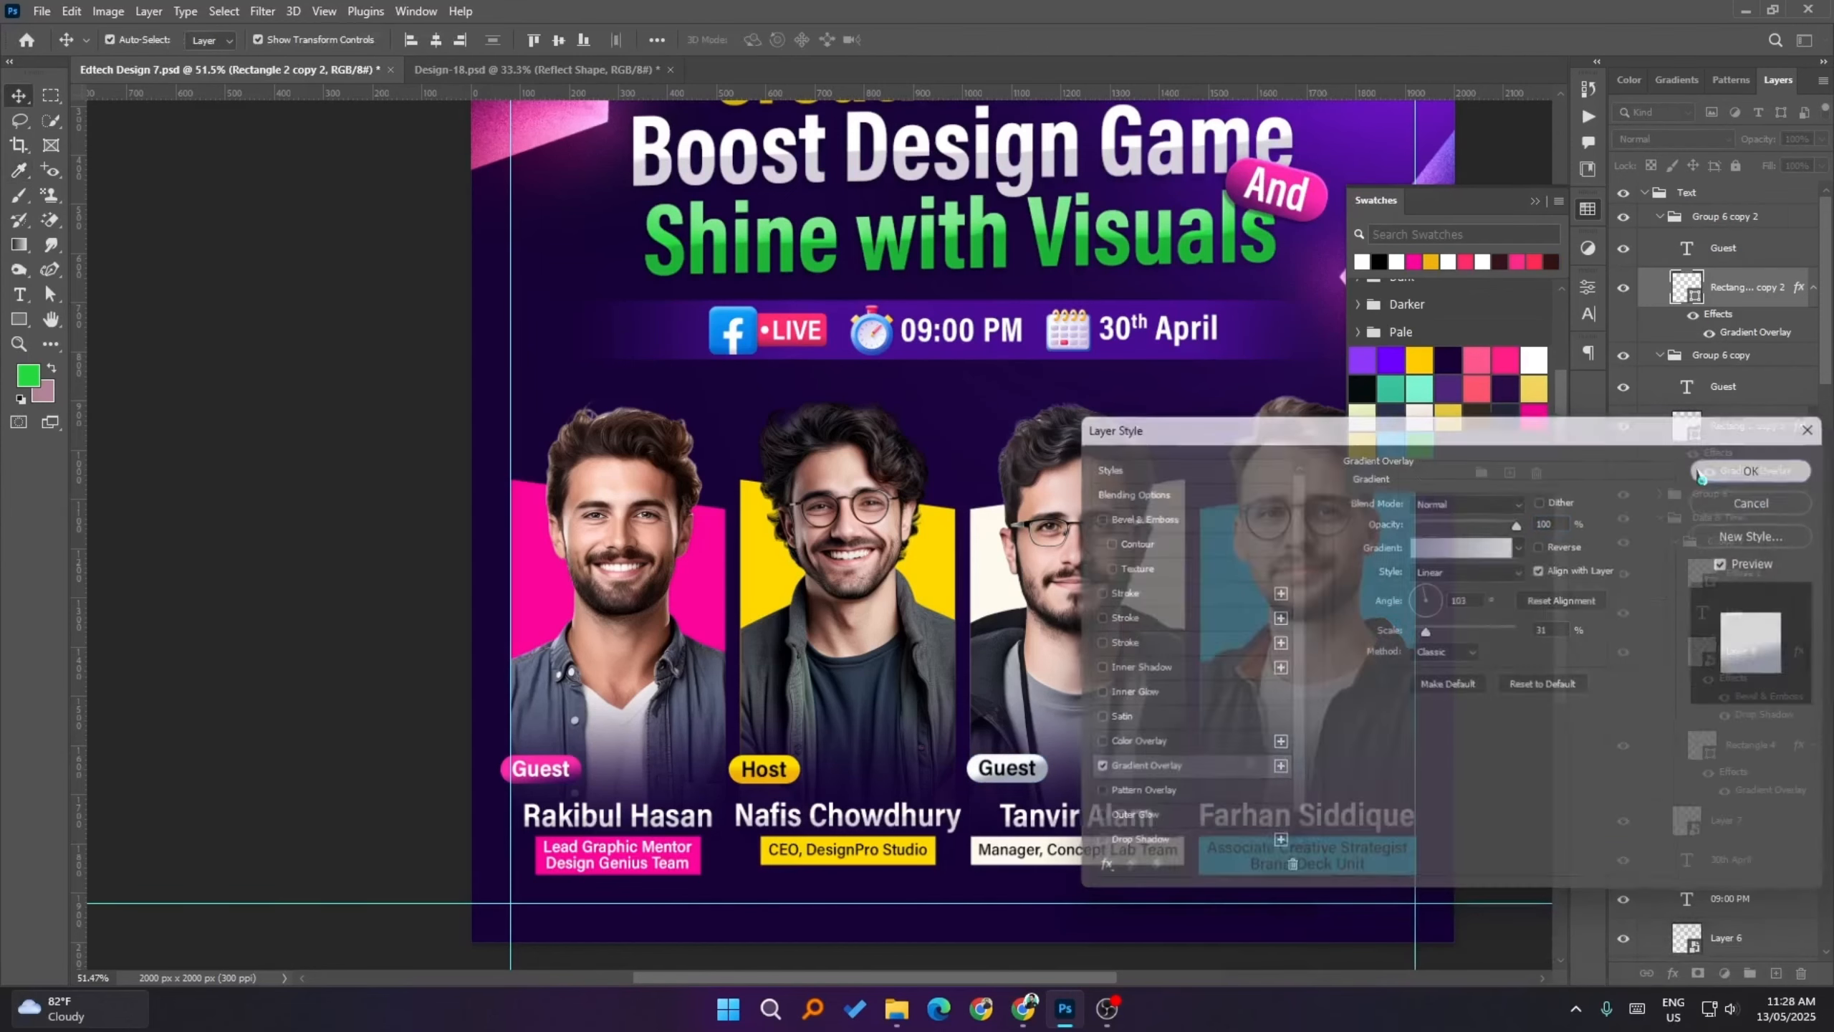
pyautogui.click(467, 649)
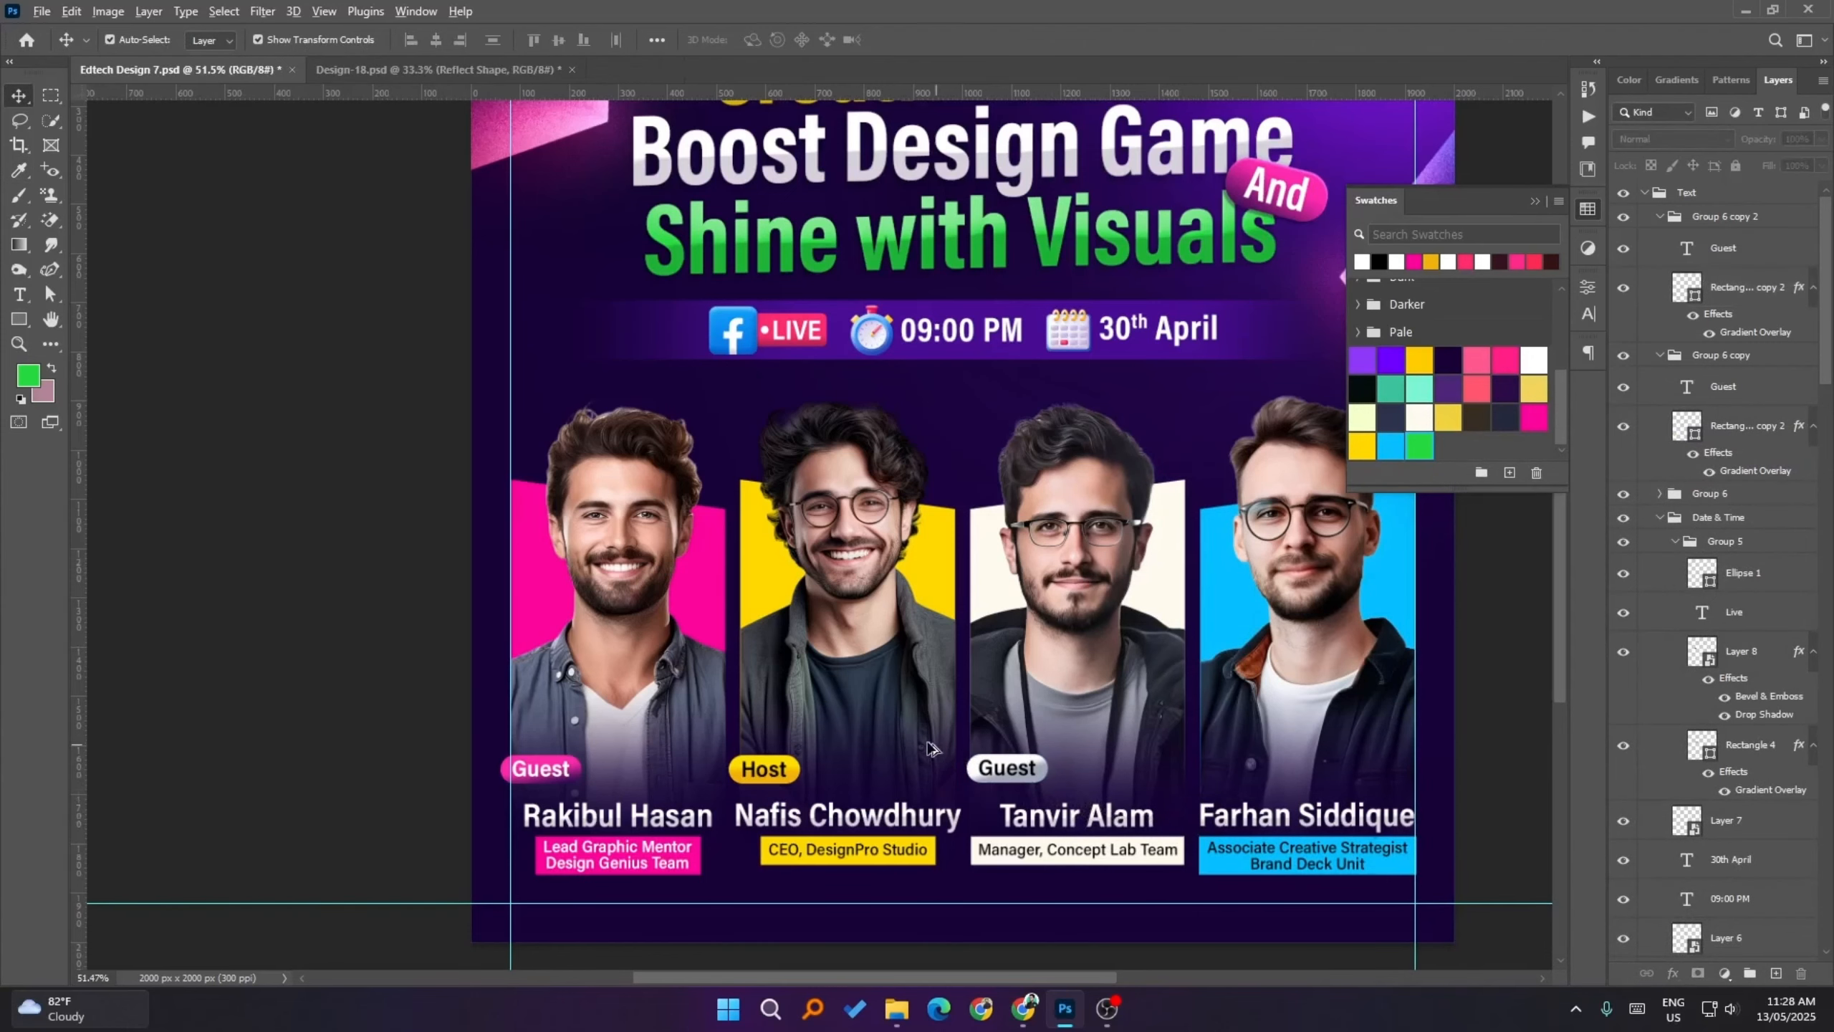
pyautogui.scroll(-1, 1086, 798)
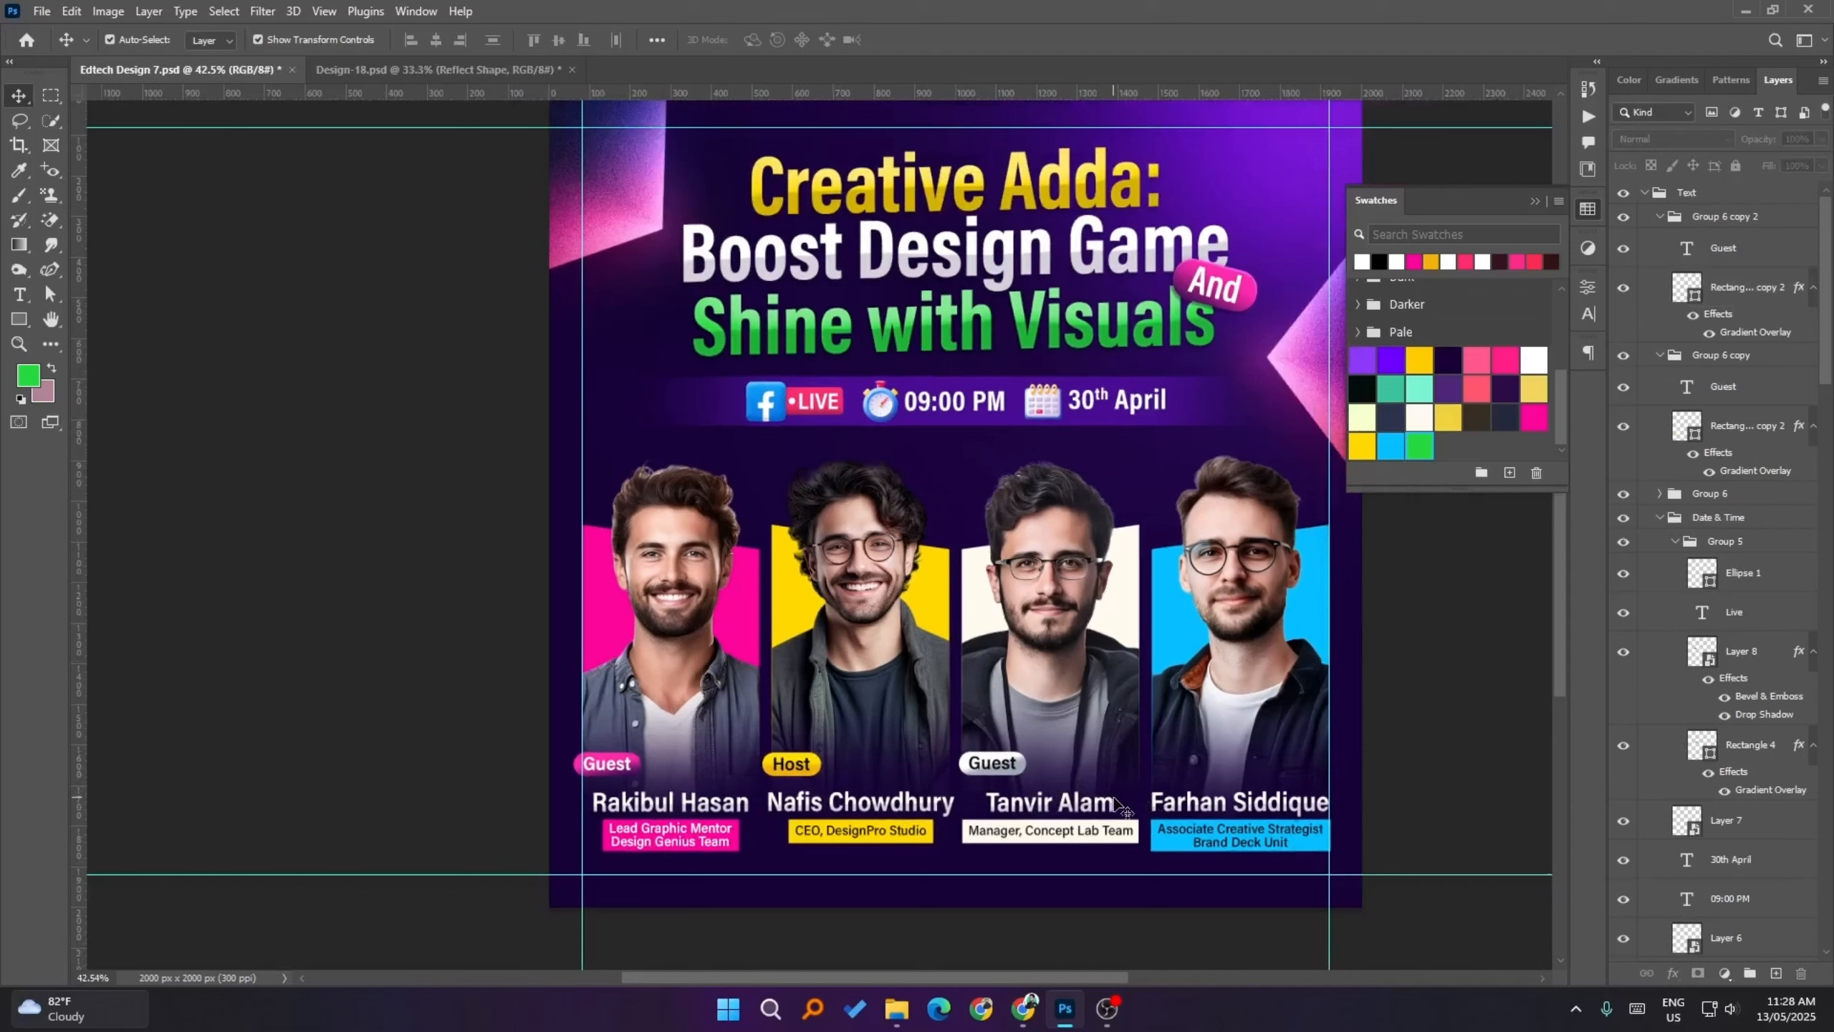
# - Select the three badge labels (Guest, Host, Guest) together, then clear the selection
pyautogui.click(979, 770)
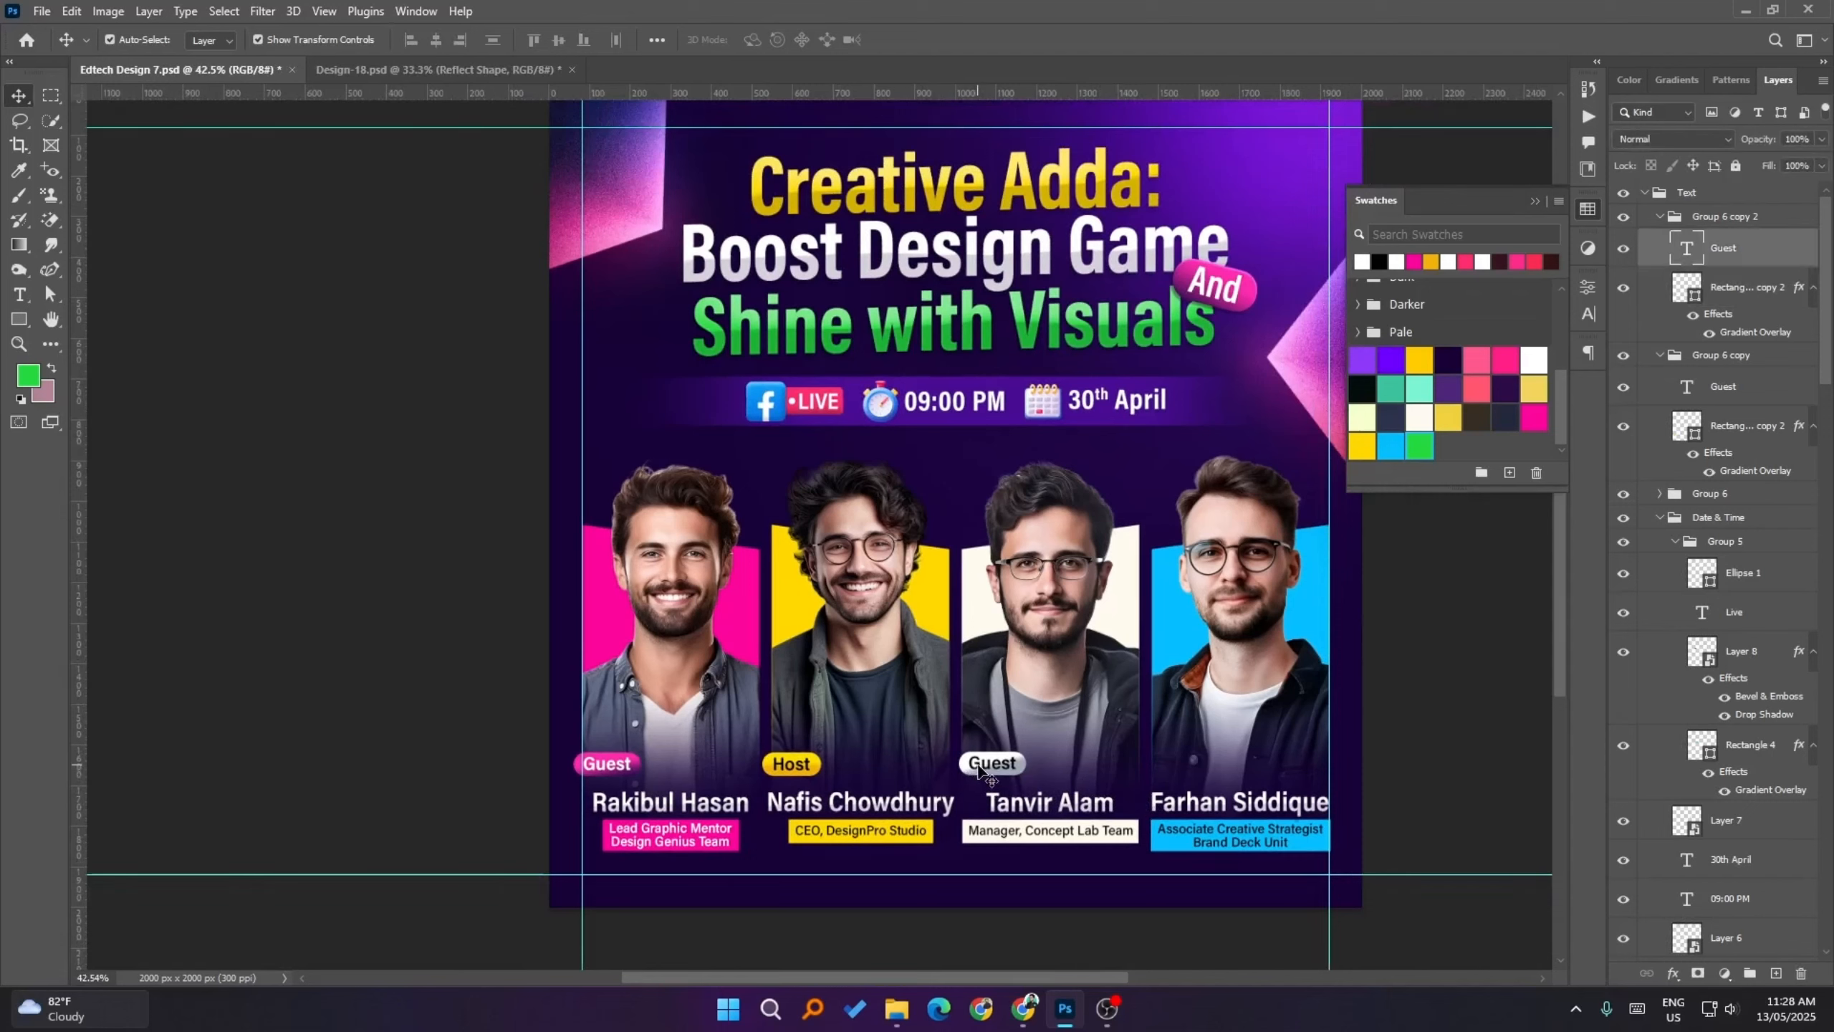
pyautogui.click(790, 767)
pyautogui.keyDown('shift'); pyautogui.click(618, 768); pyautogui.keyUp('shift')
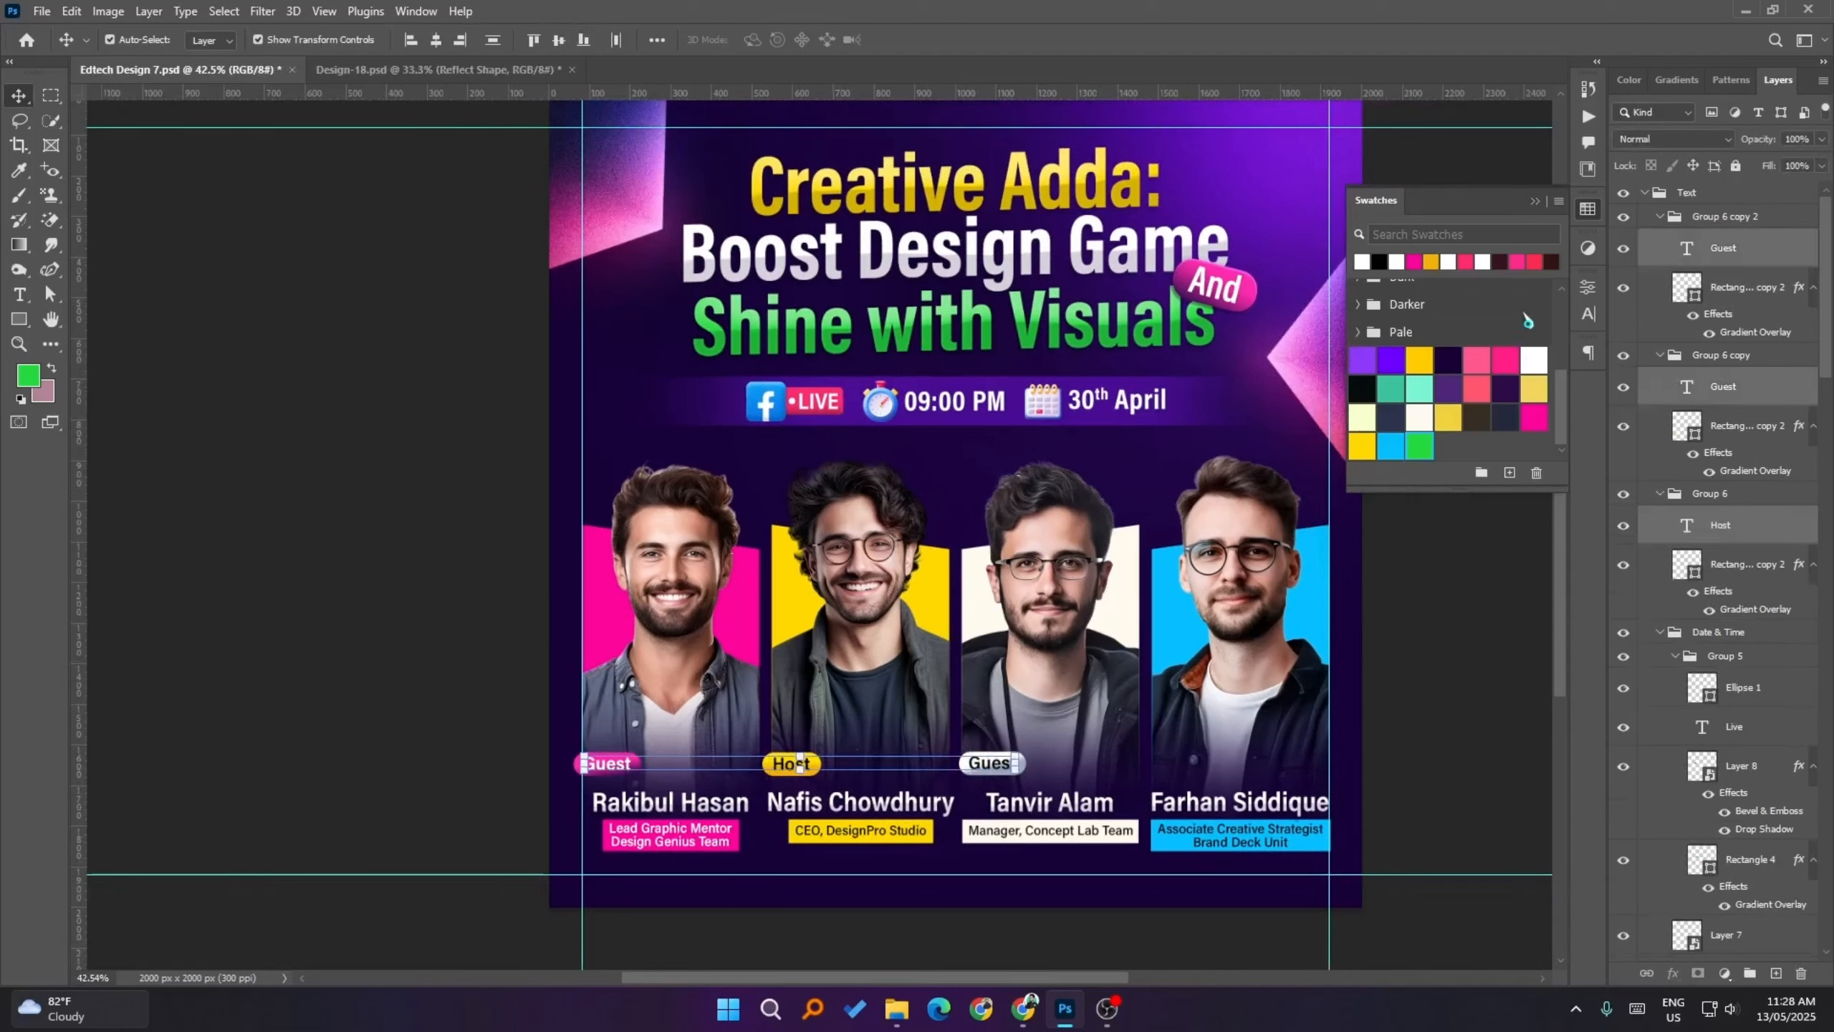
pyautogui.click(1587, 287)
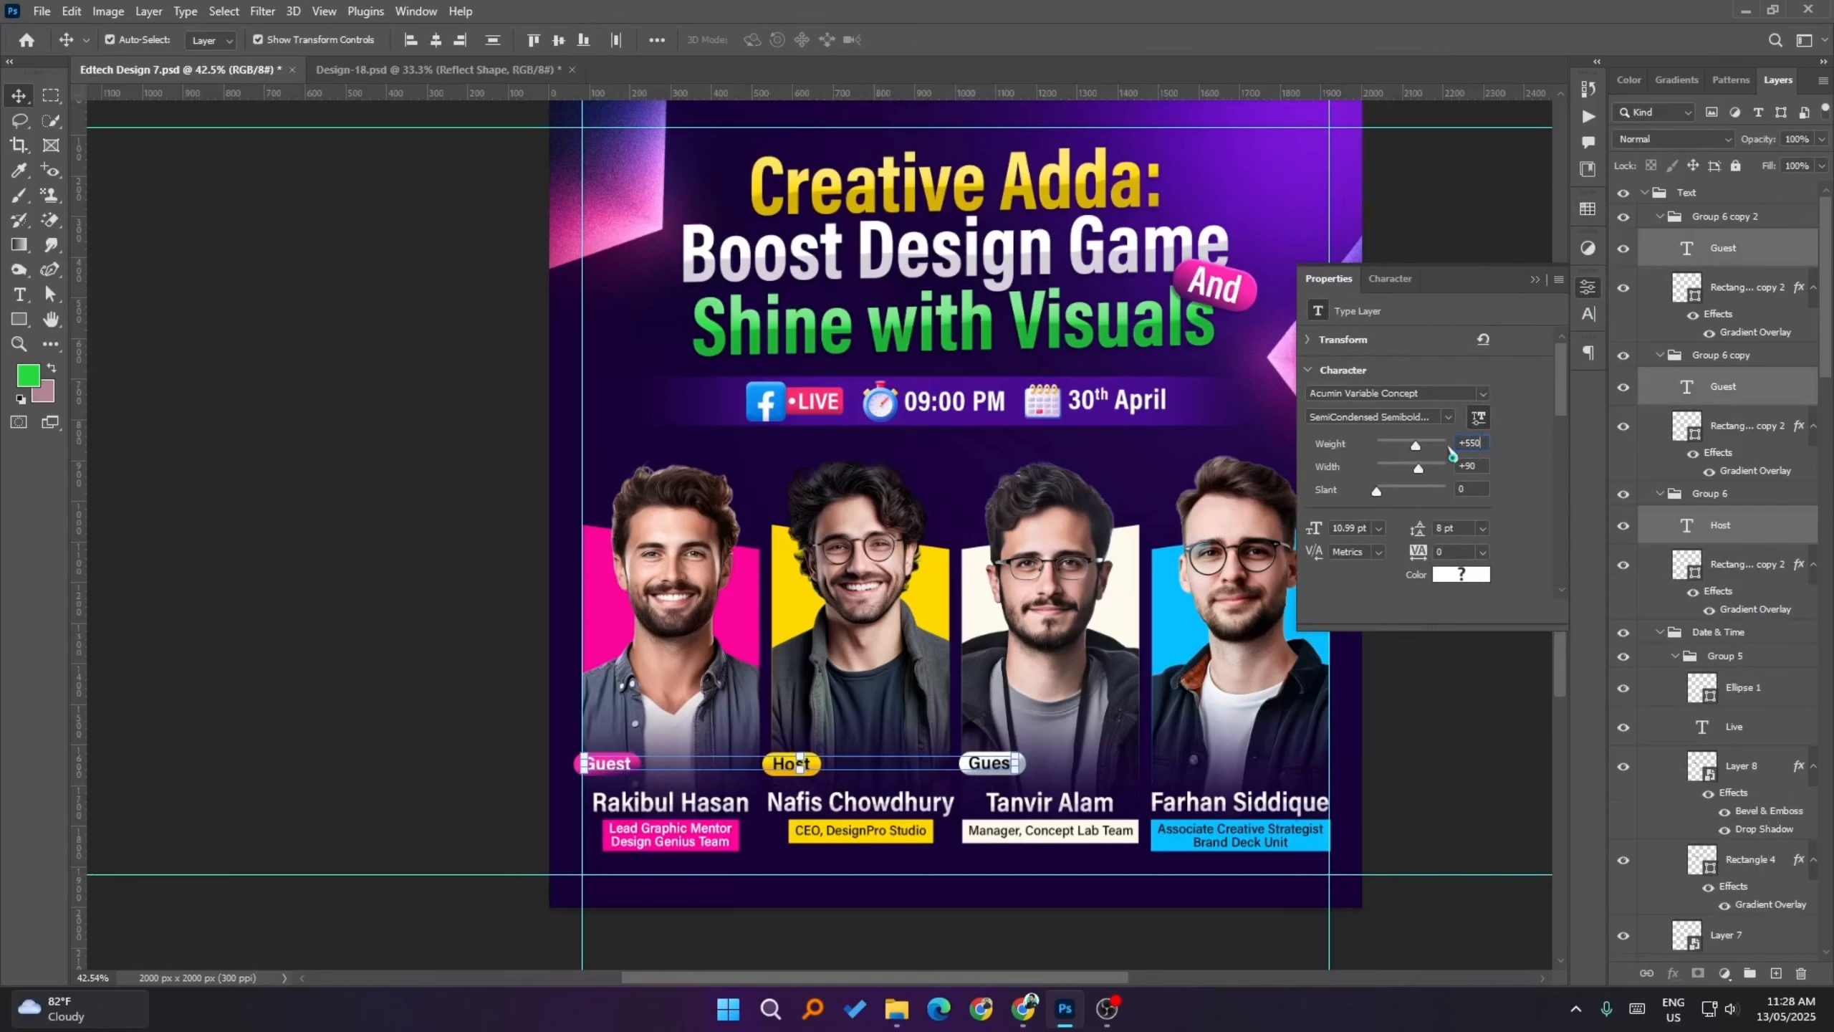
pyautogui.click(440, 543)
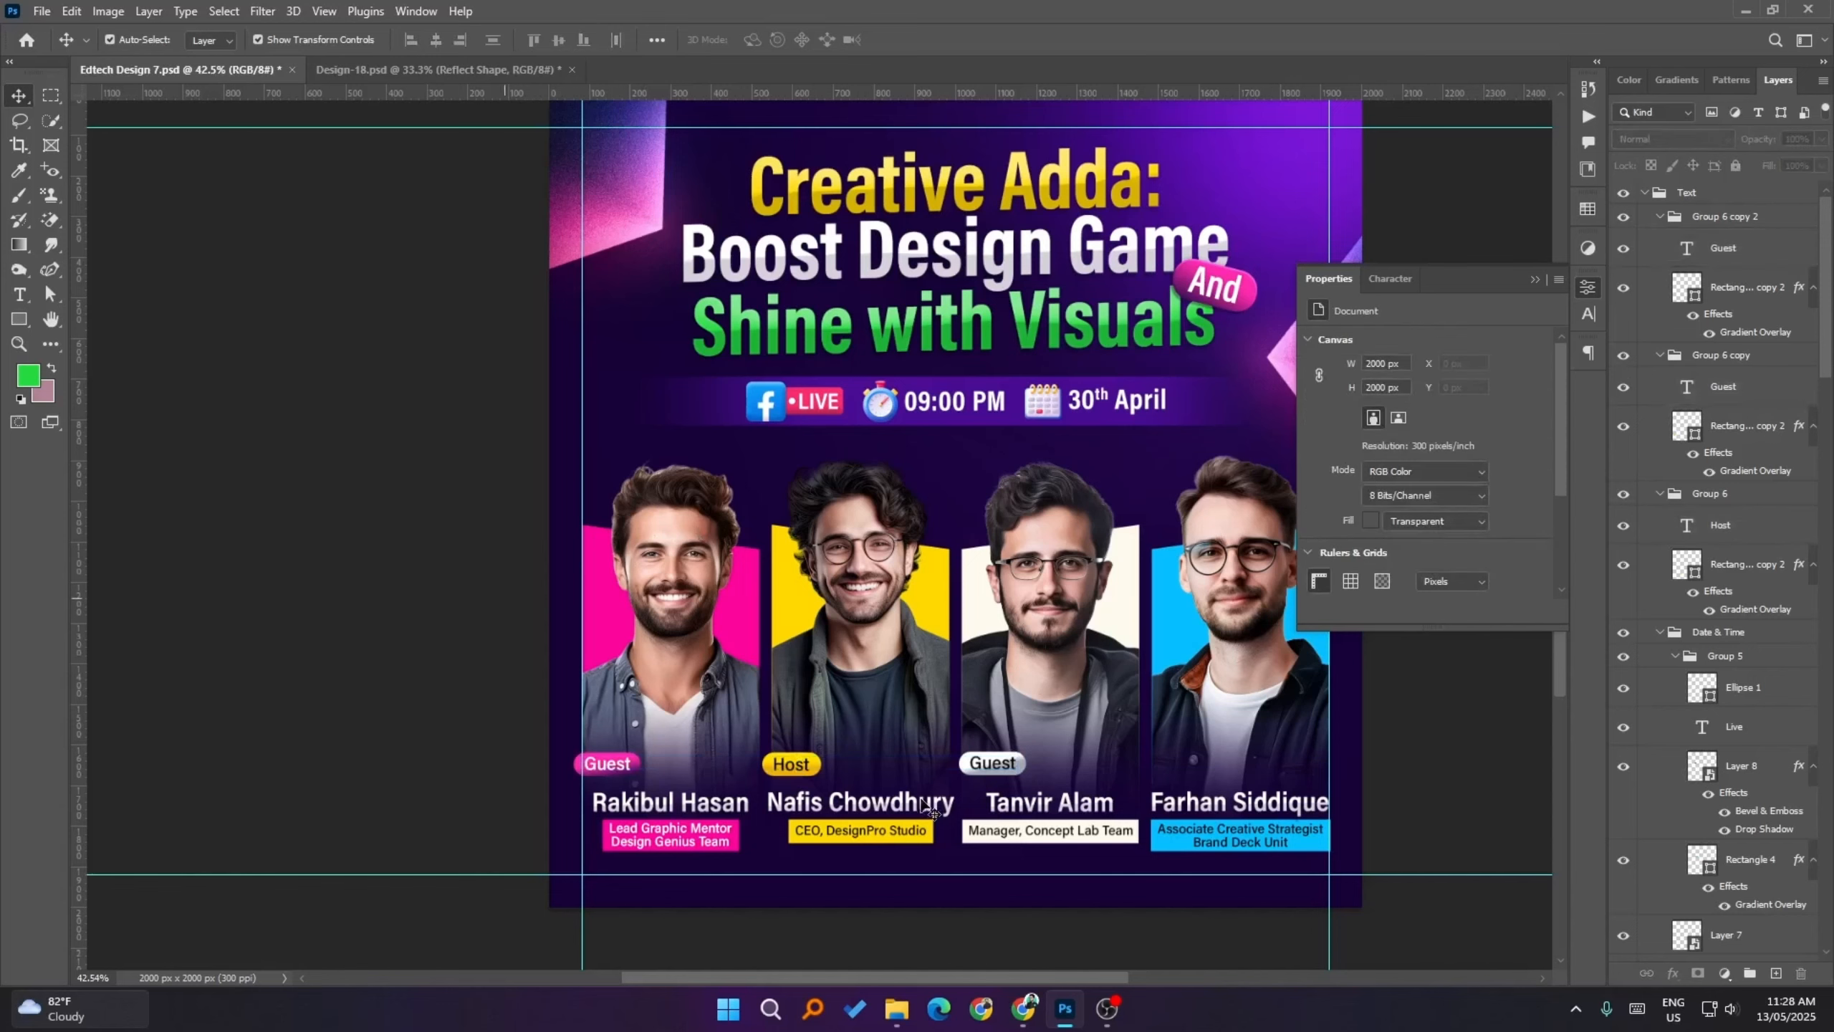
pyautogui.scroll(-1, 932, 809)
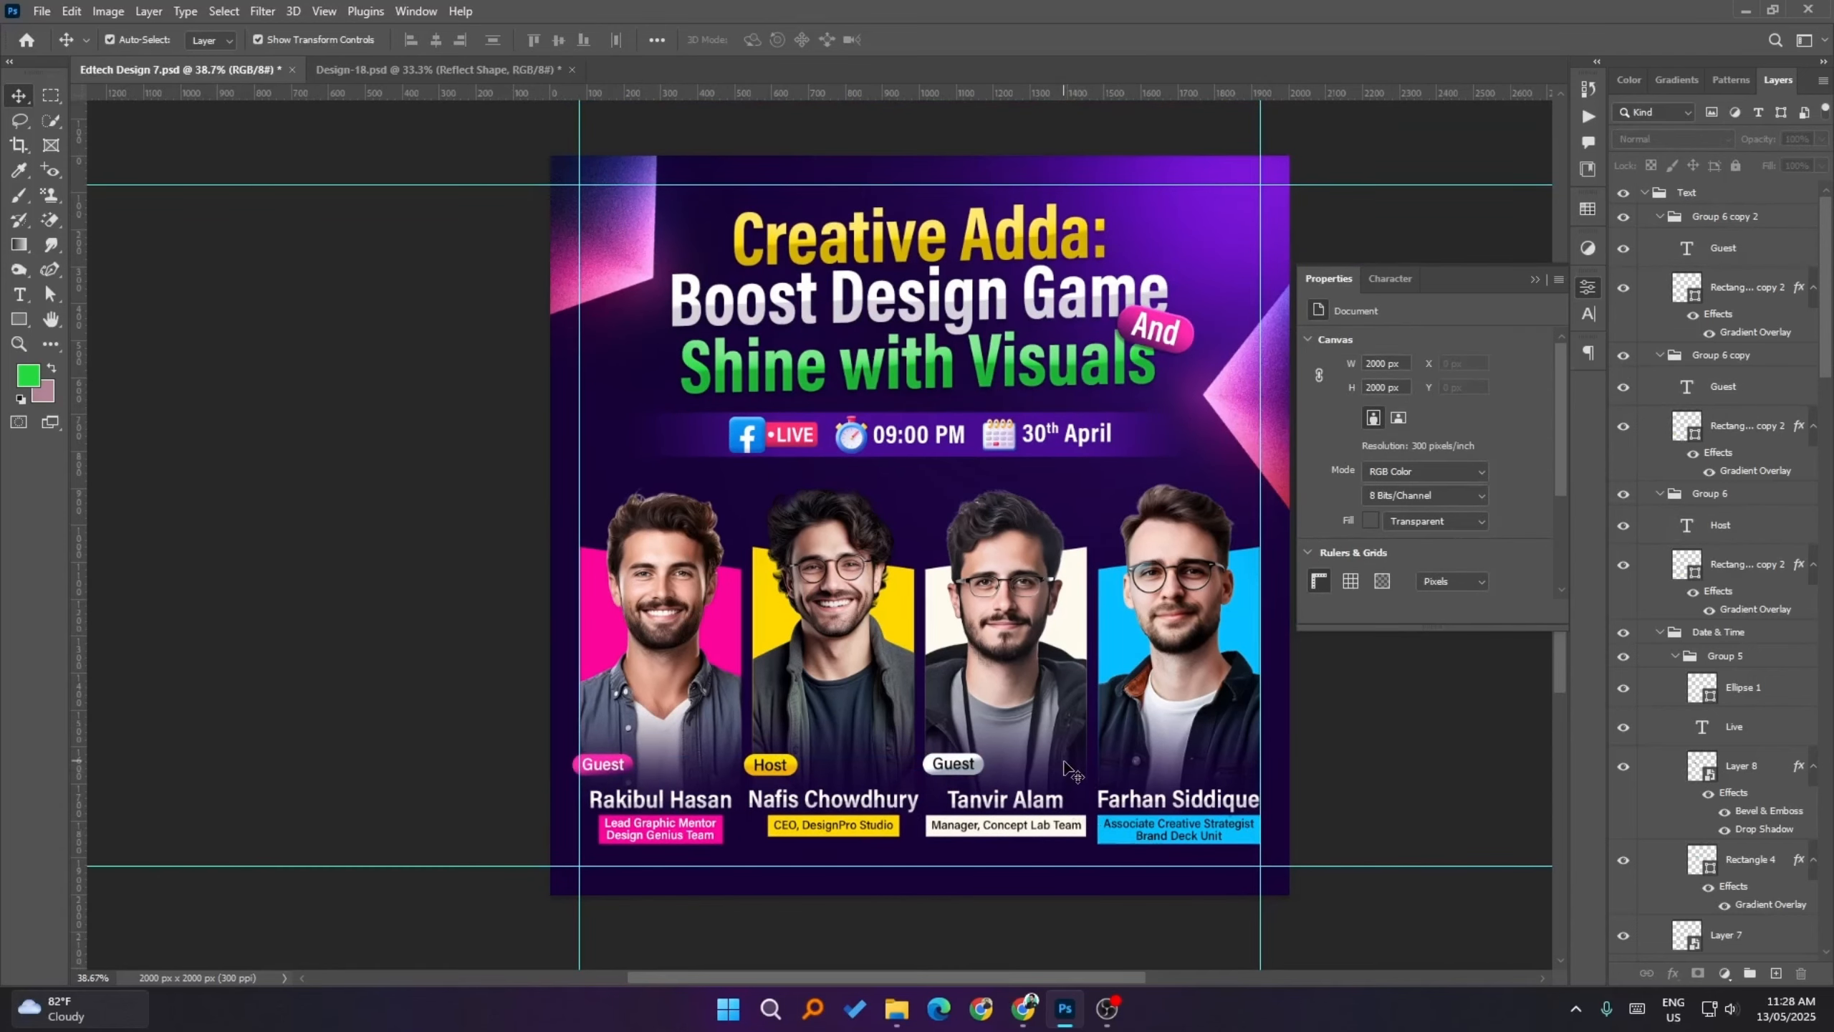
pyautogui.scroll(4, 967, 764)
# - Set the Guest, Host and Guest badge labels to font weight 600
pyautogui.click(962, 762)
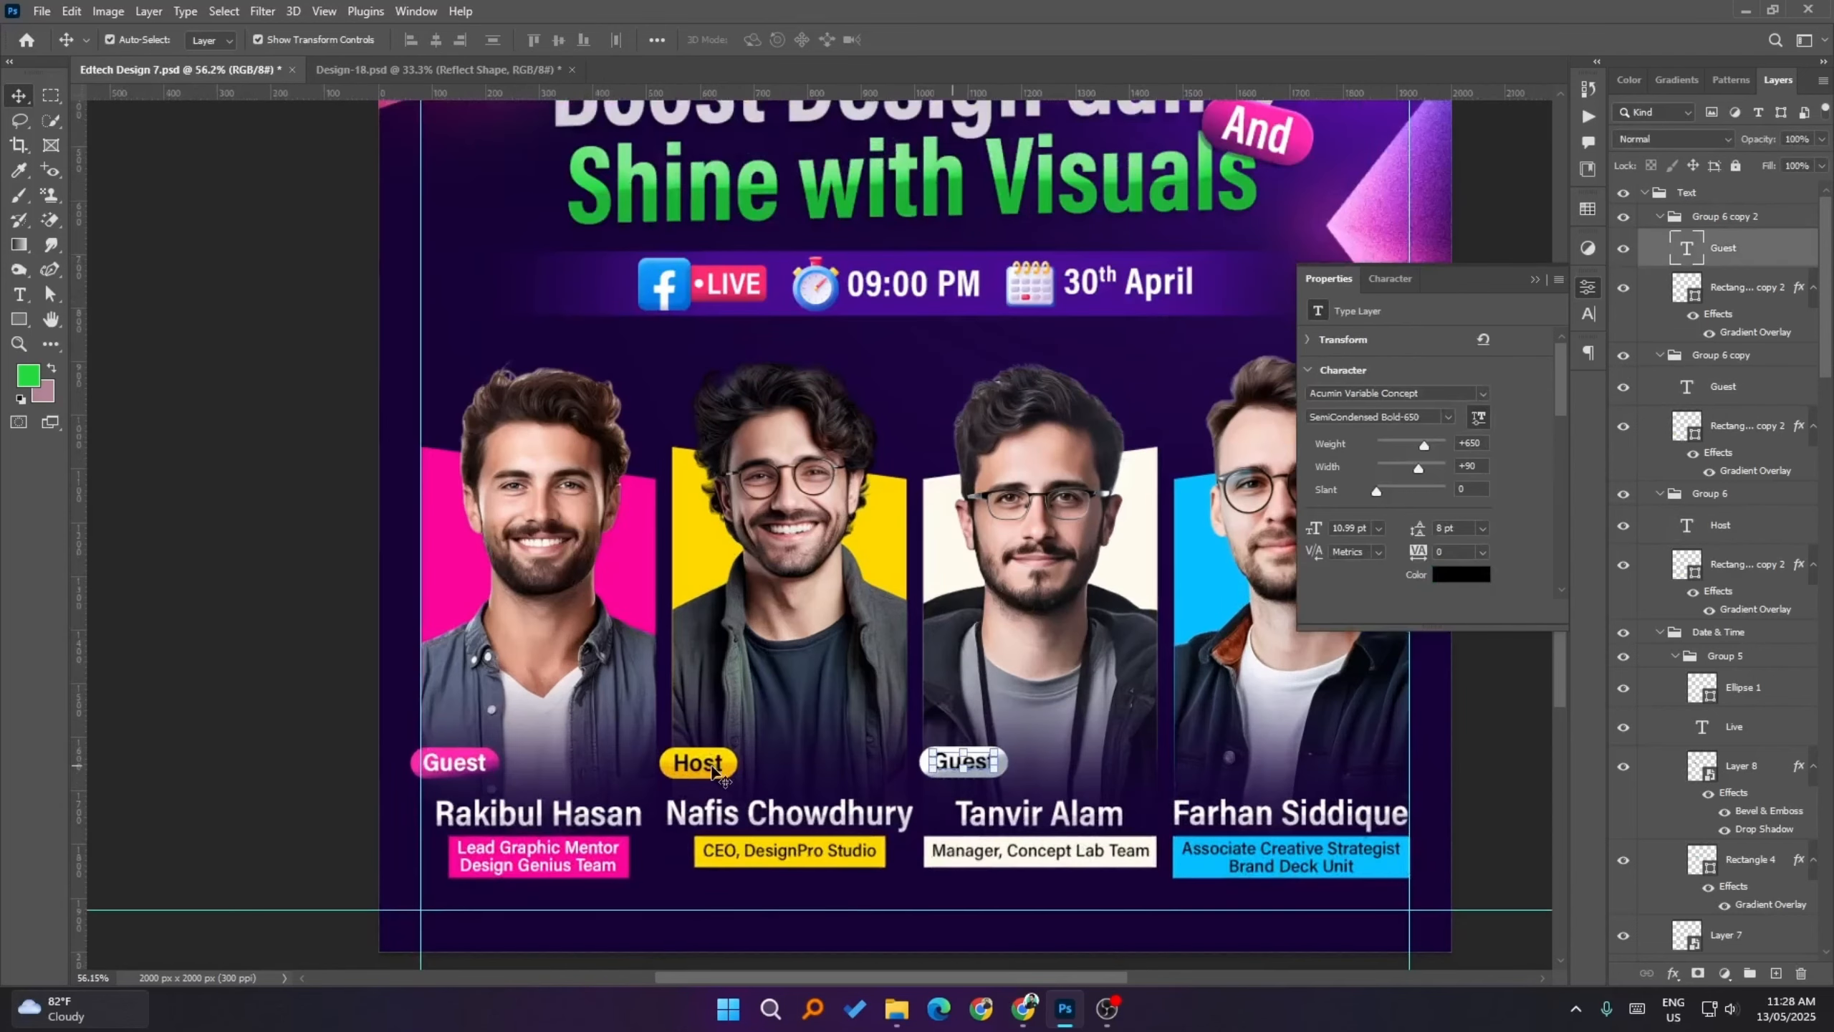
pyautogui.keyDown('shift'); pyautogui.click(715, 773); pyautogui.keyUp('shift')
pyautogui.keyDown('shift'); pyautogui.click(462, 765); pyautogui.keyUp('shift')
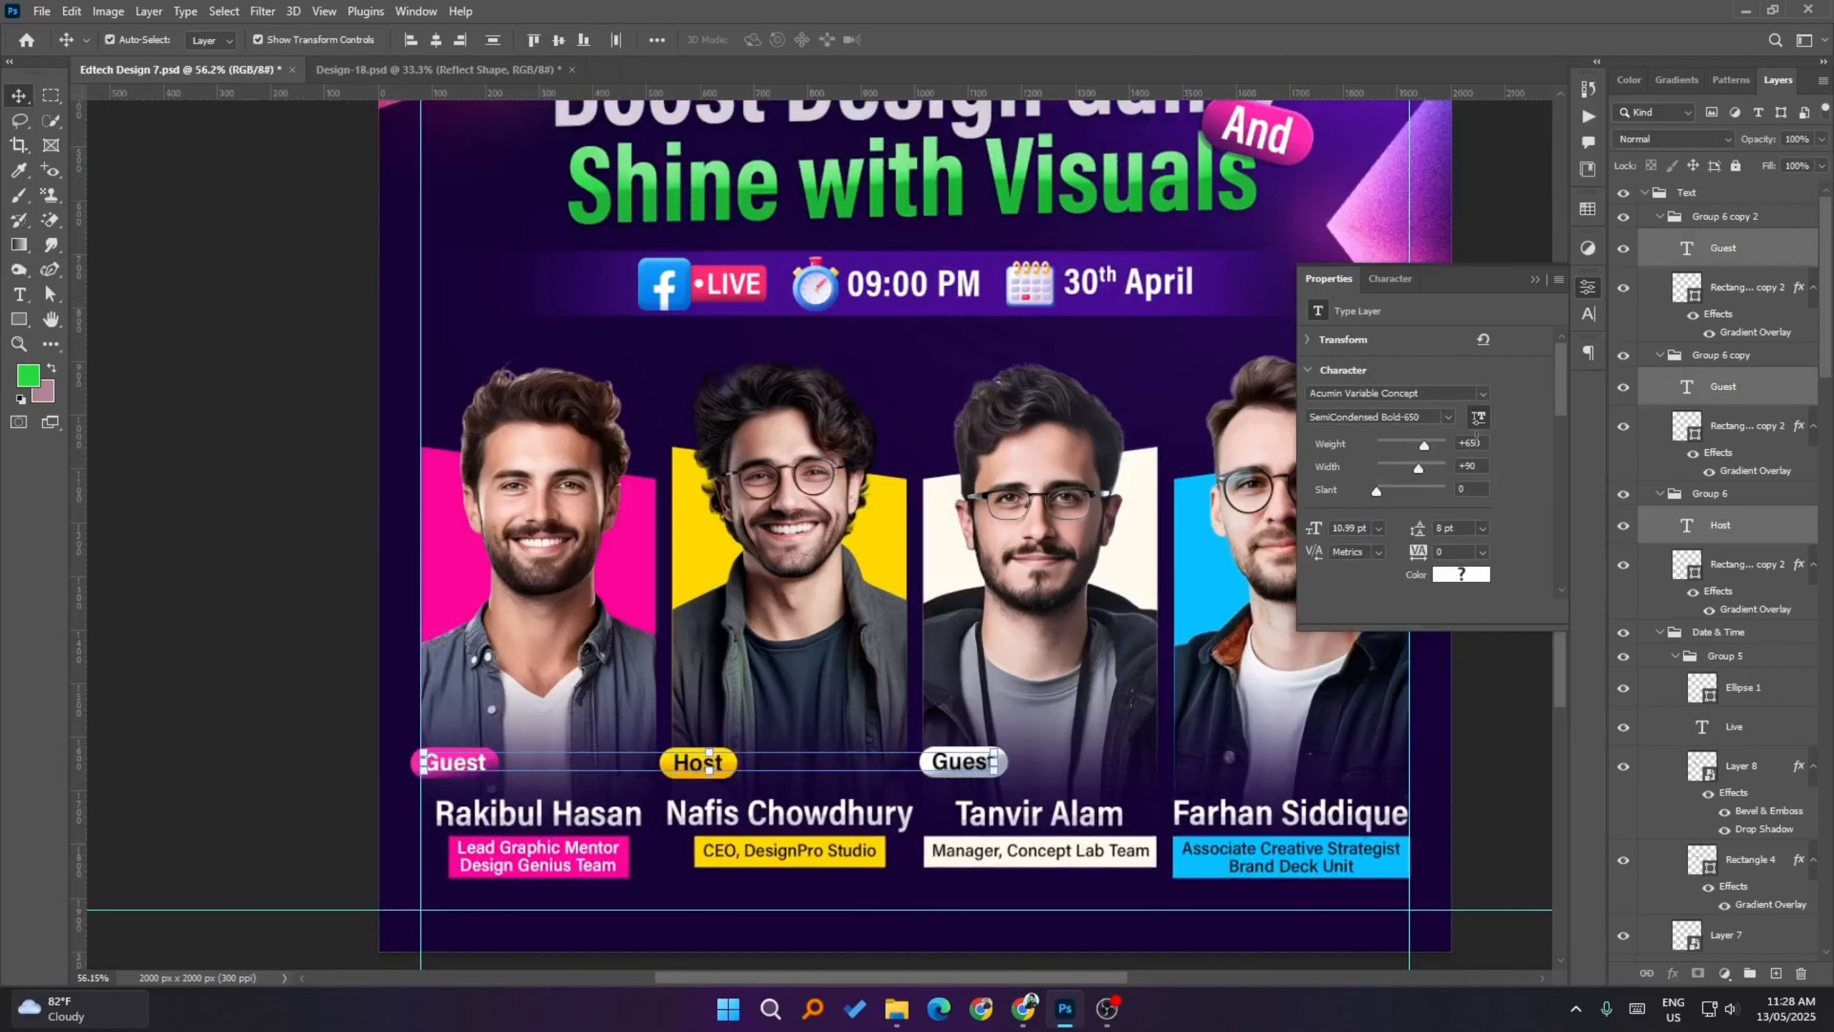
pyautogui.write('600')
pyautogui.press('Return')
pyautogui.click(245, 679)
pyautogui.scroll(-4, 704, 729)
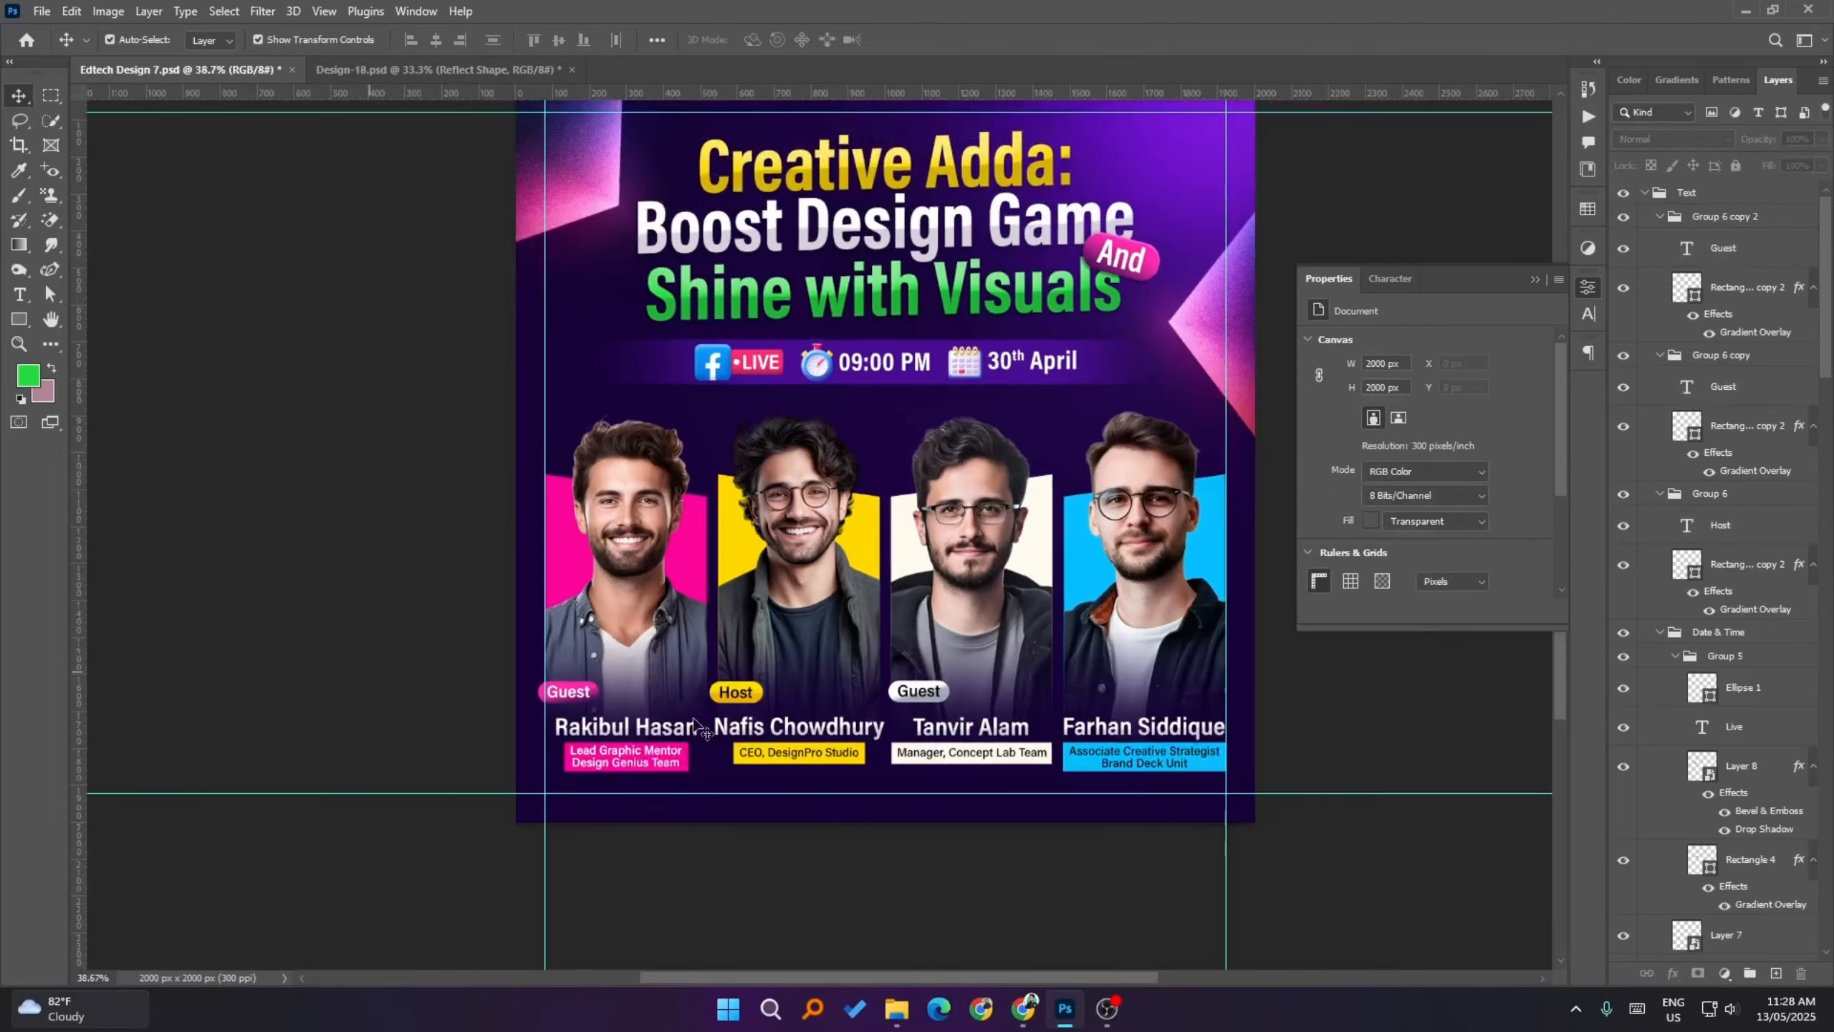
pyautogui.scroll(3, 1083, 704)
# - Duplicate Tanvir's Guest badge group and move the copy onto Farhan's photo
pyautogui.click(1741, 229)
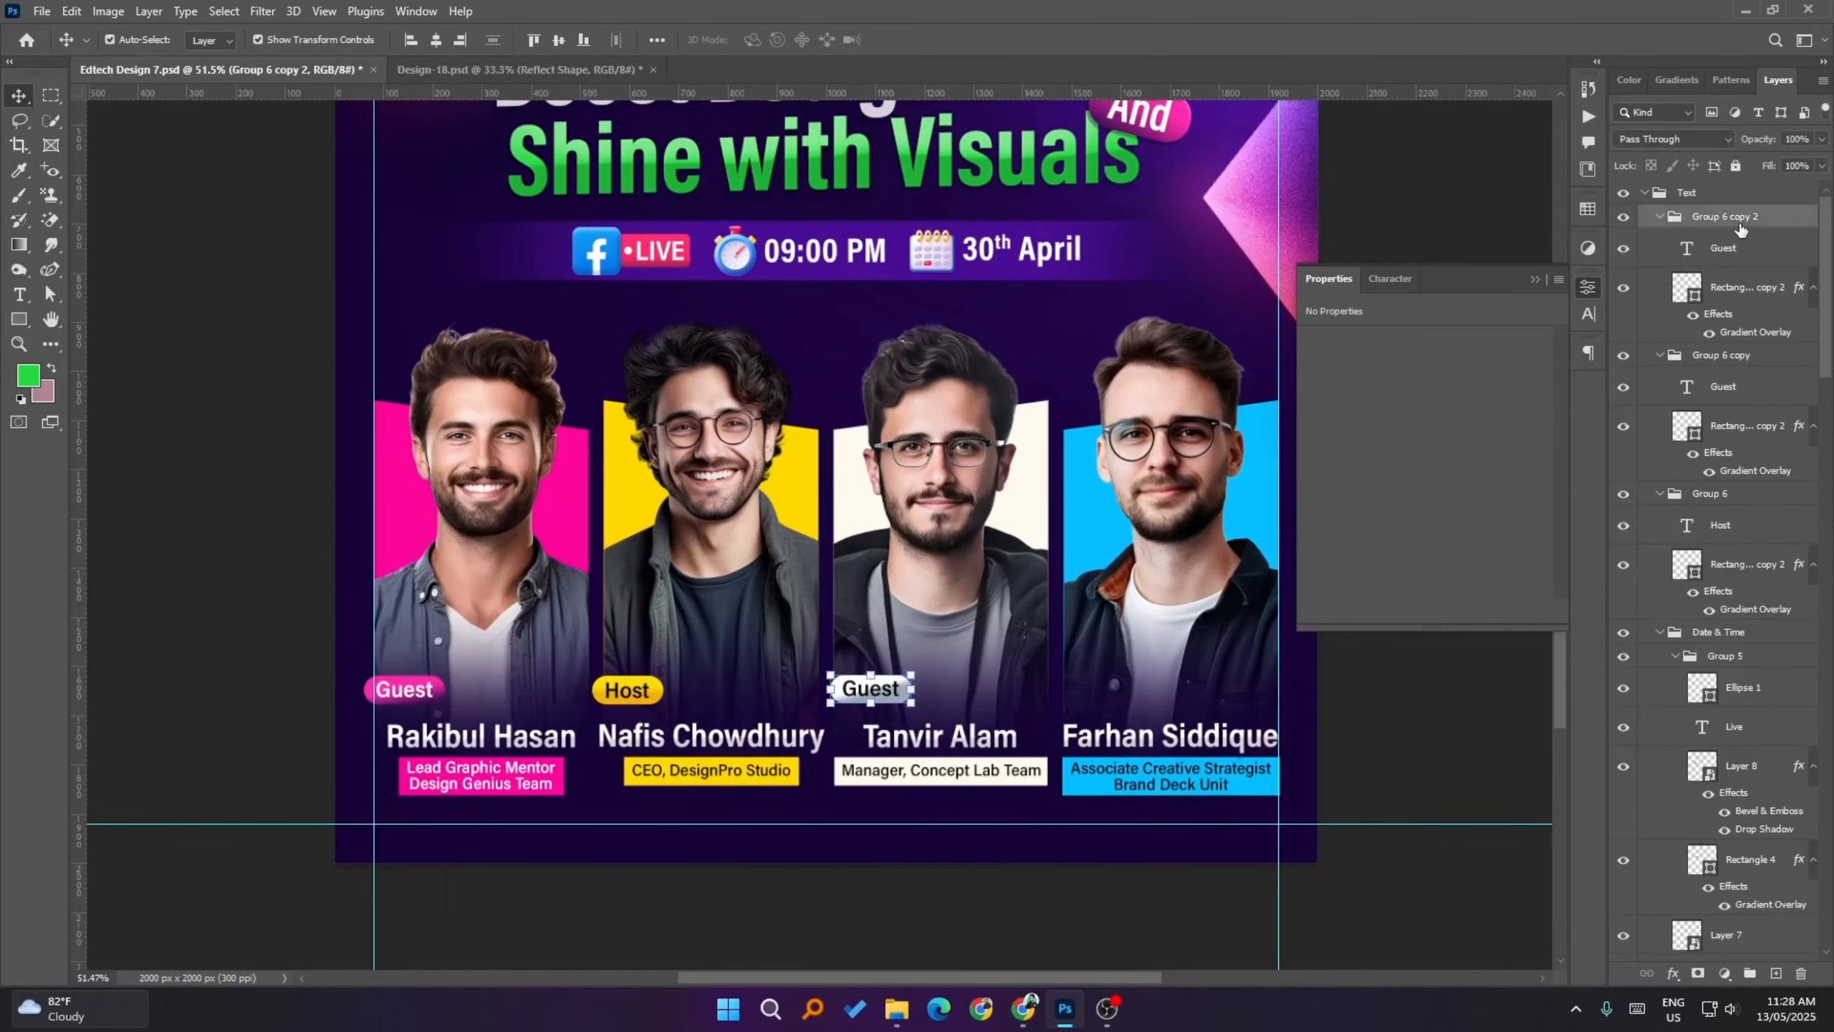
pyautogui.hotkey('ctrl', 'j')
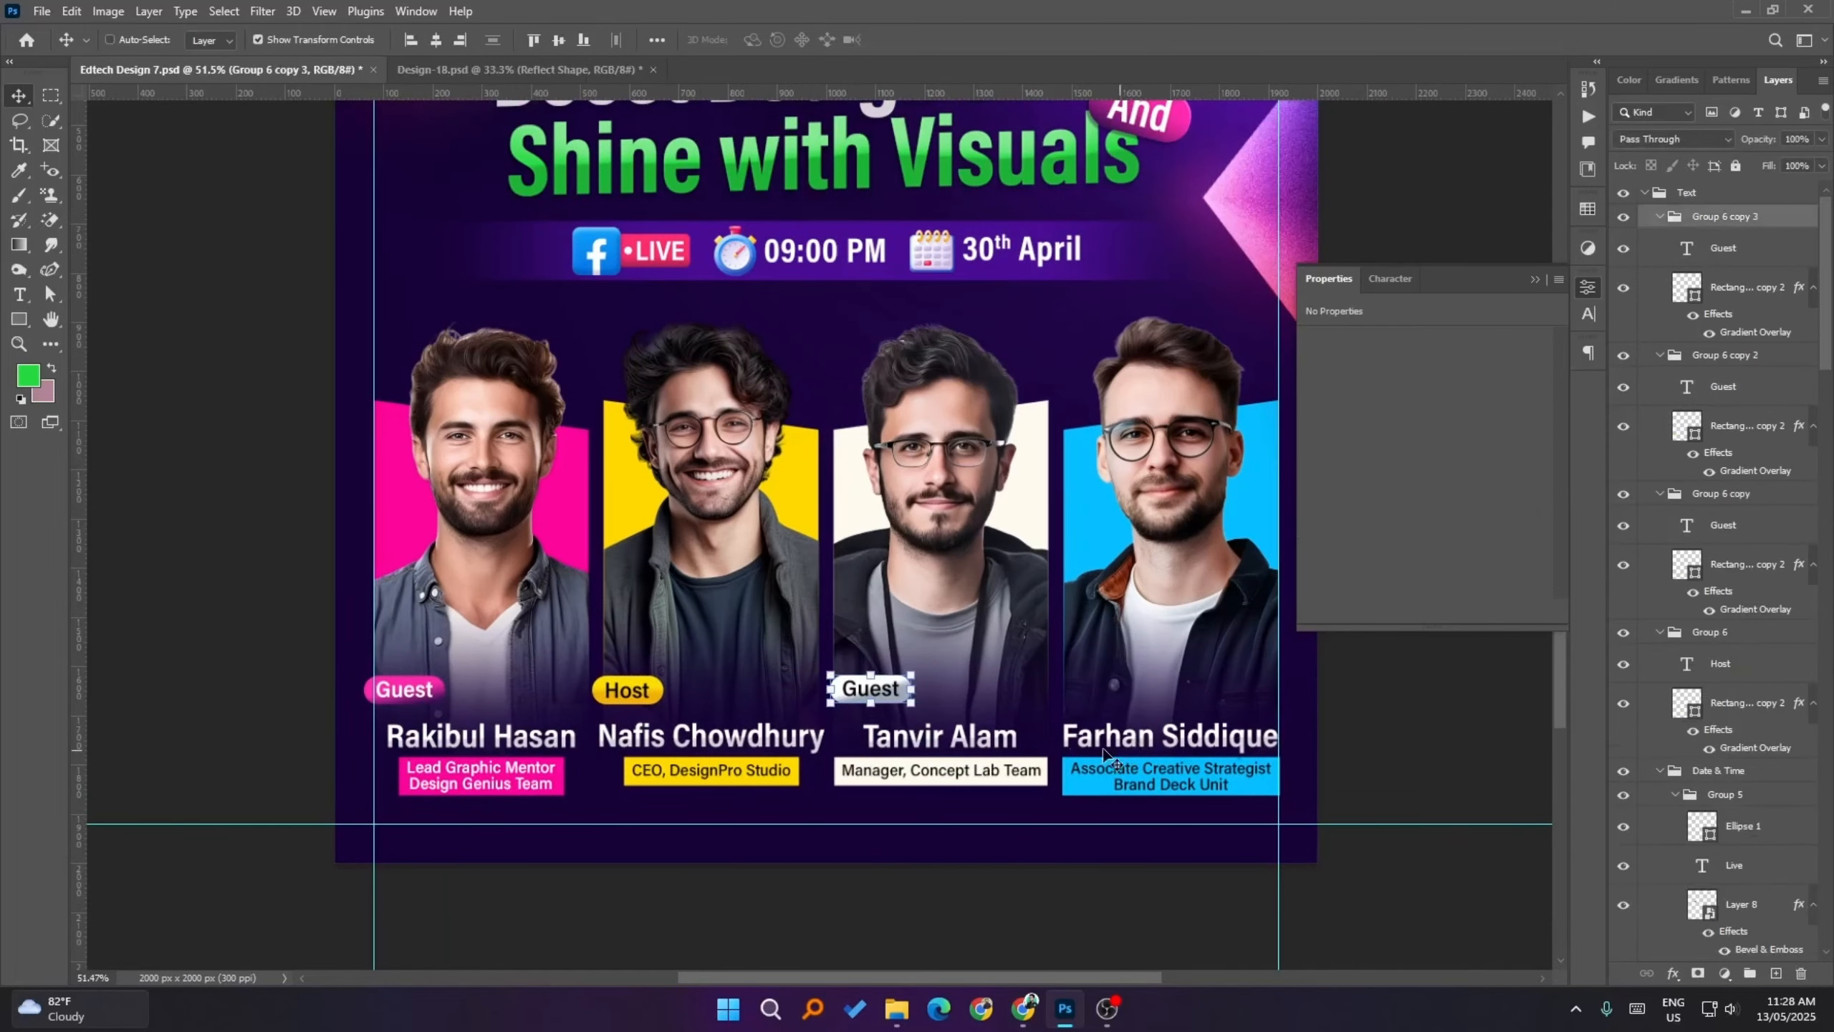
pyautogui.hotkey('ctrl', 't')
pyautogui.moveTo(887, 698); pyautogui.dragTo(1115, 698)
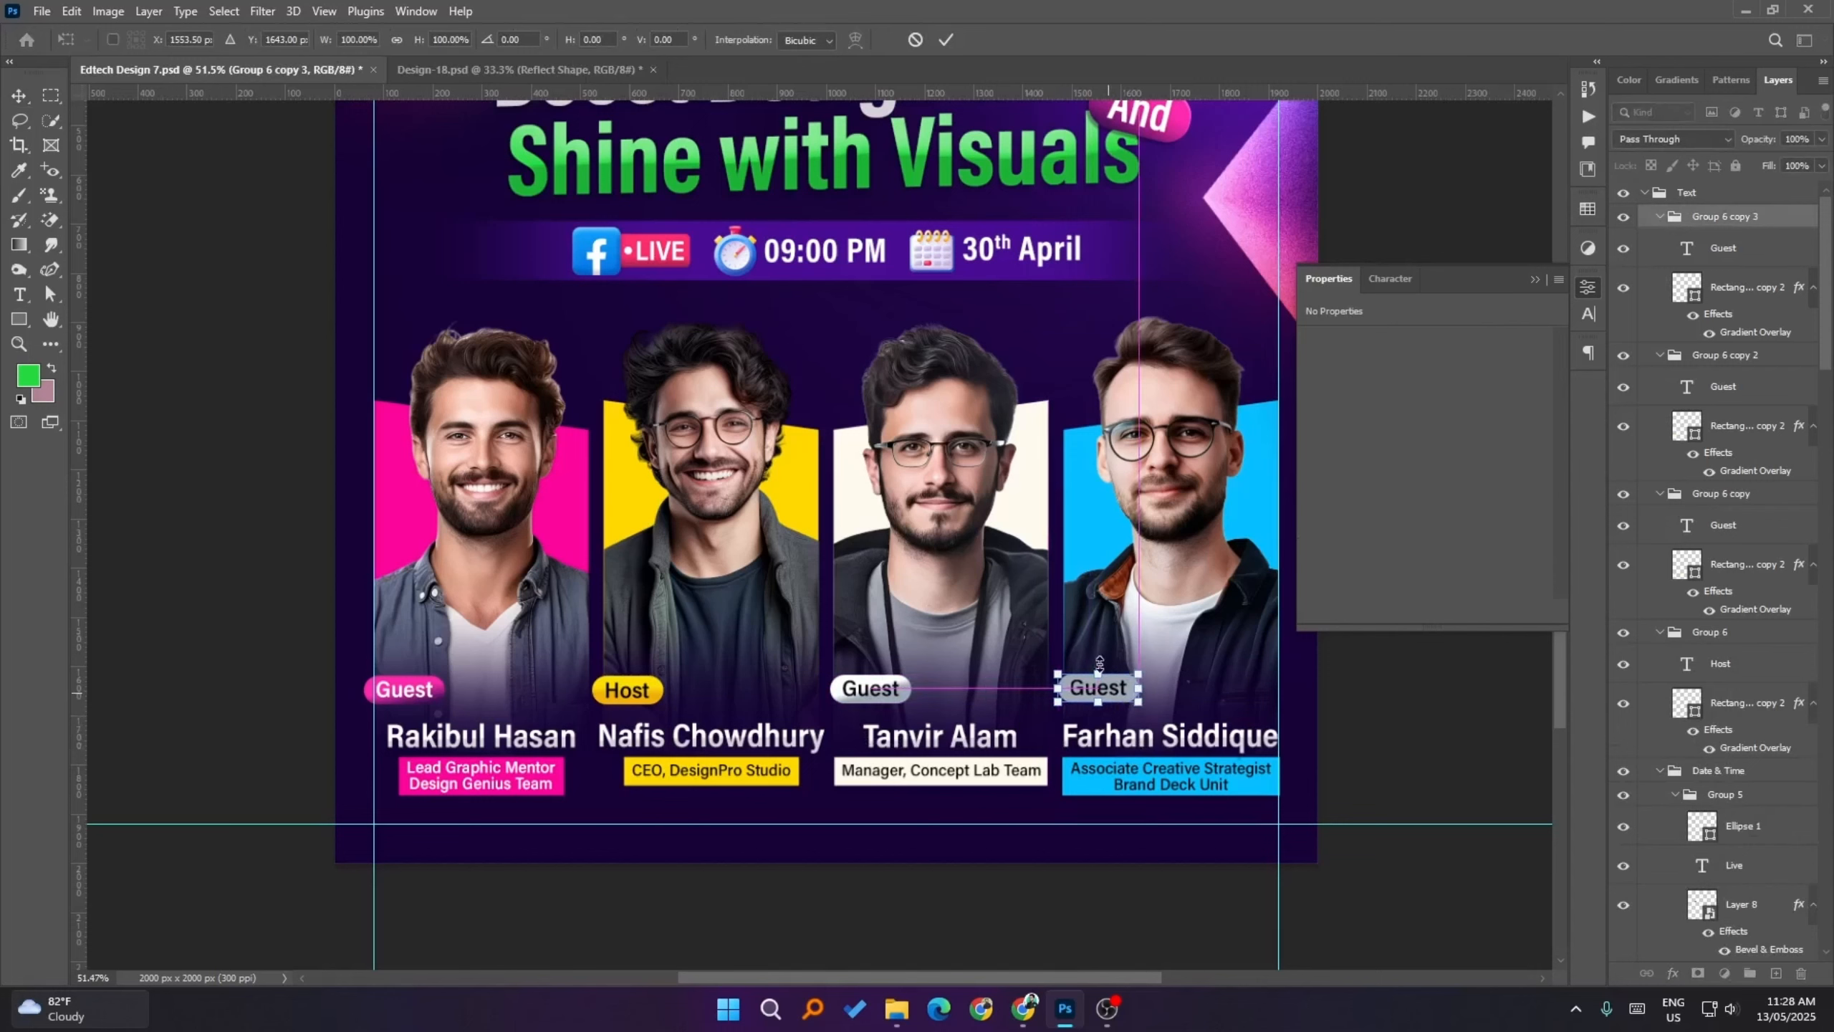
pyautogui.press('Return')
# - Give Farhan's badge pill a blue gradient overlay
pyautogui.click(1419, 657)
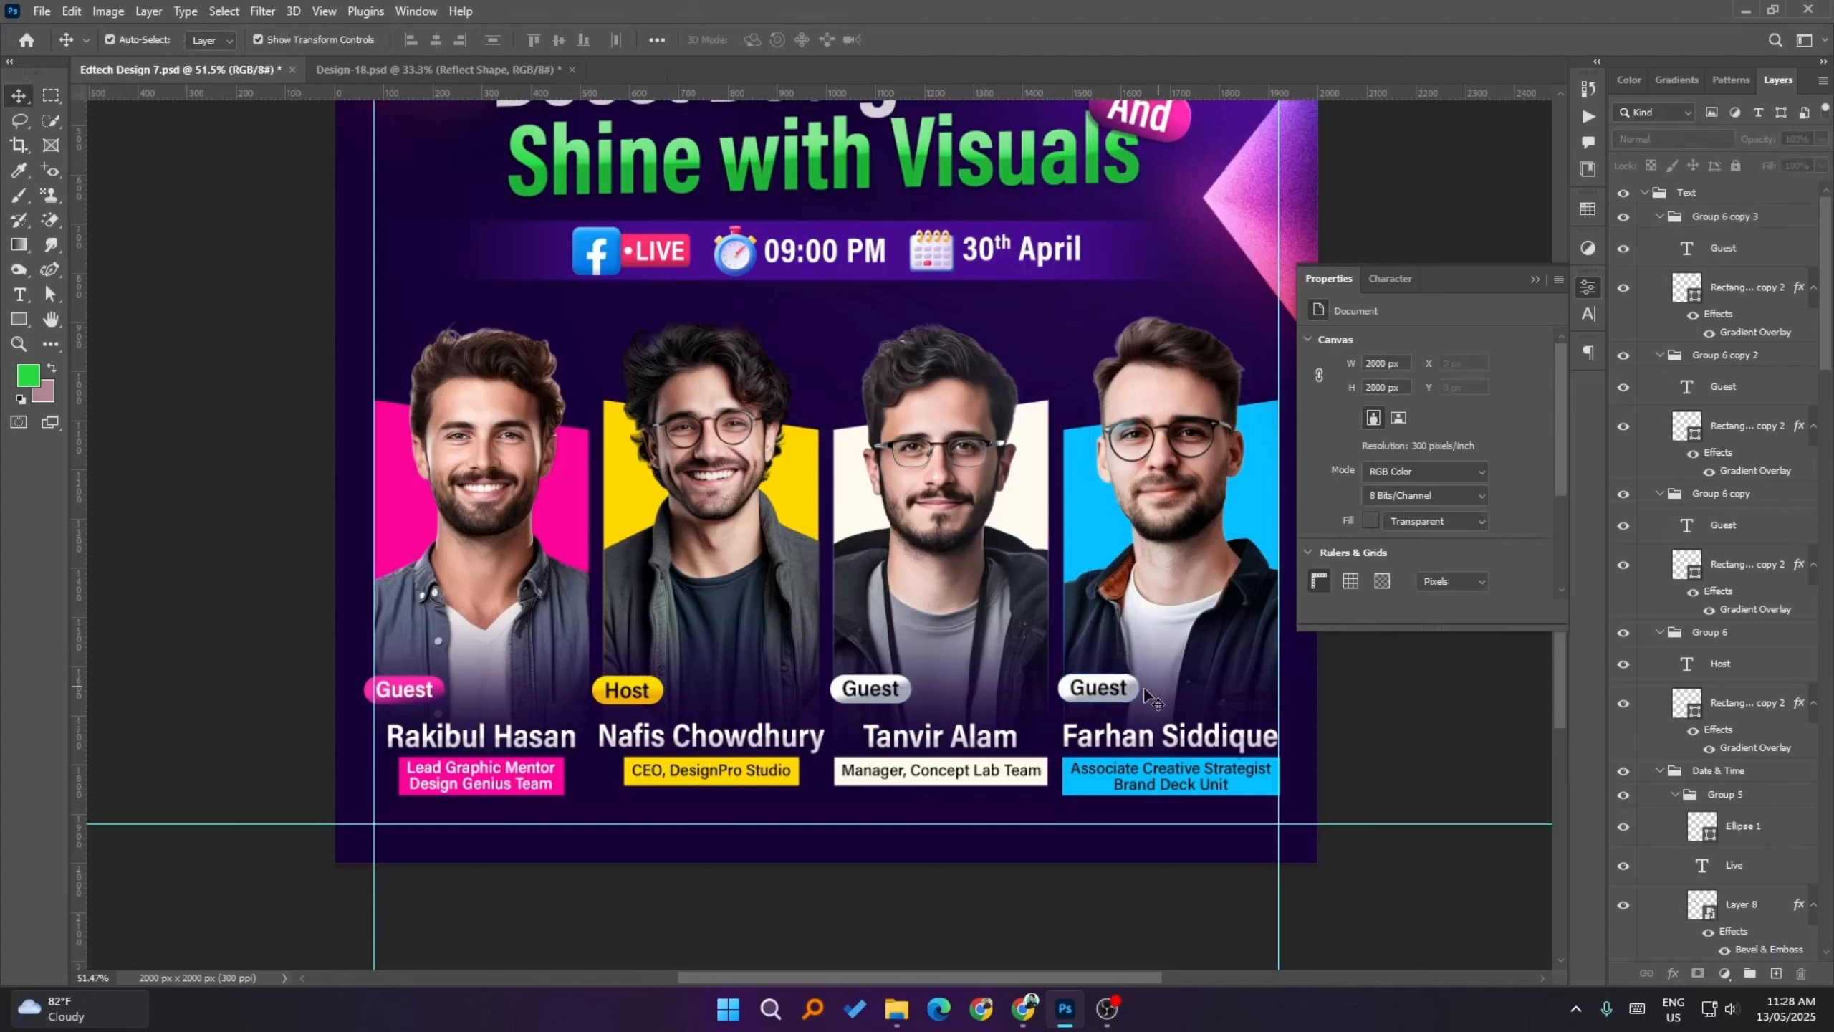
pyautogui.click(1143, 687)
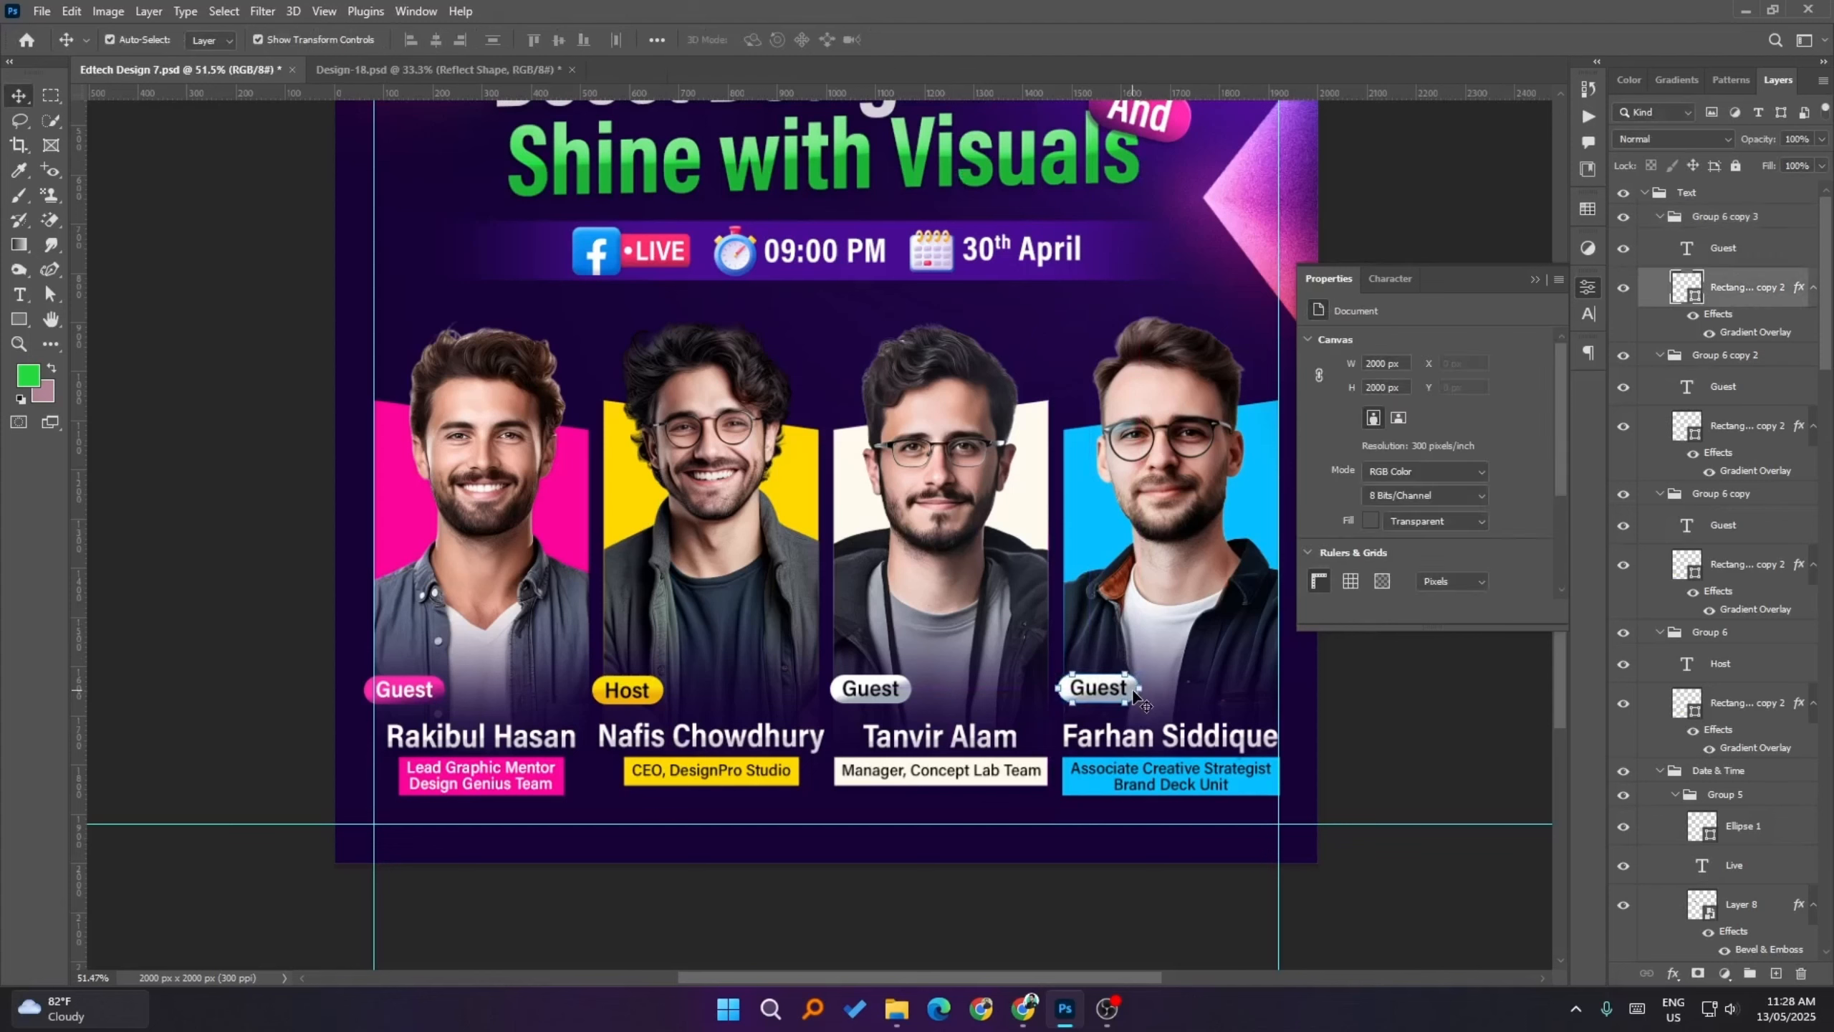
pyautogui.doubleClick(1750, 337)
pyautogui.moveTo(1446, 437); pyautogui.dragTo(1586, 435)
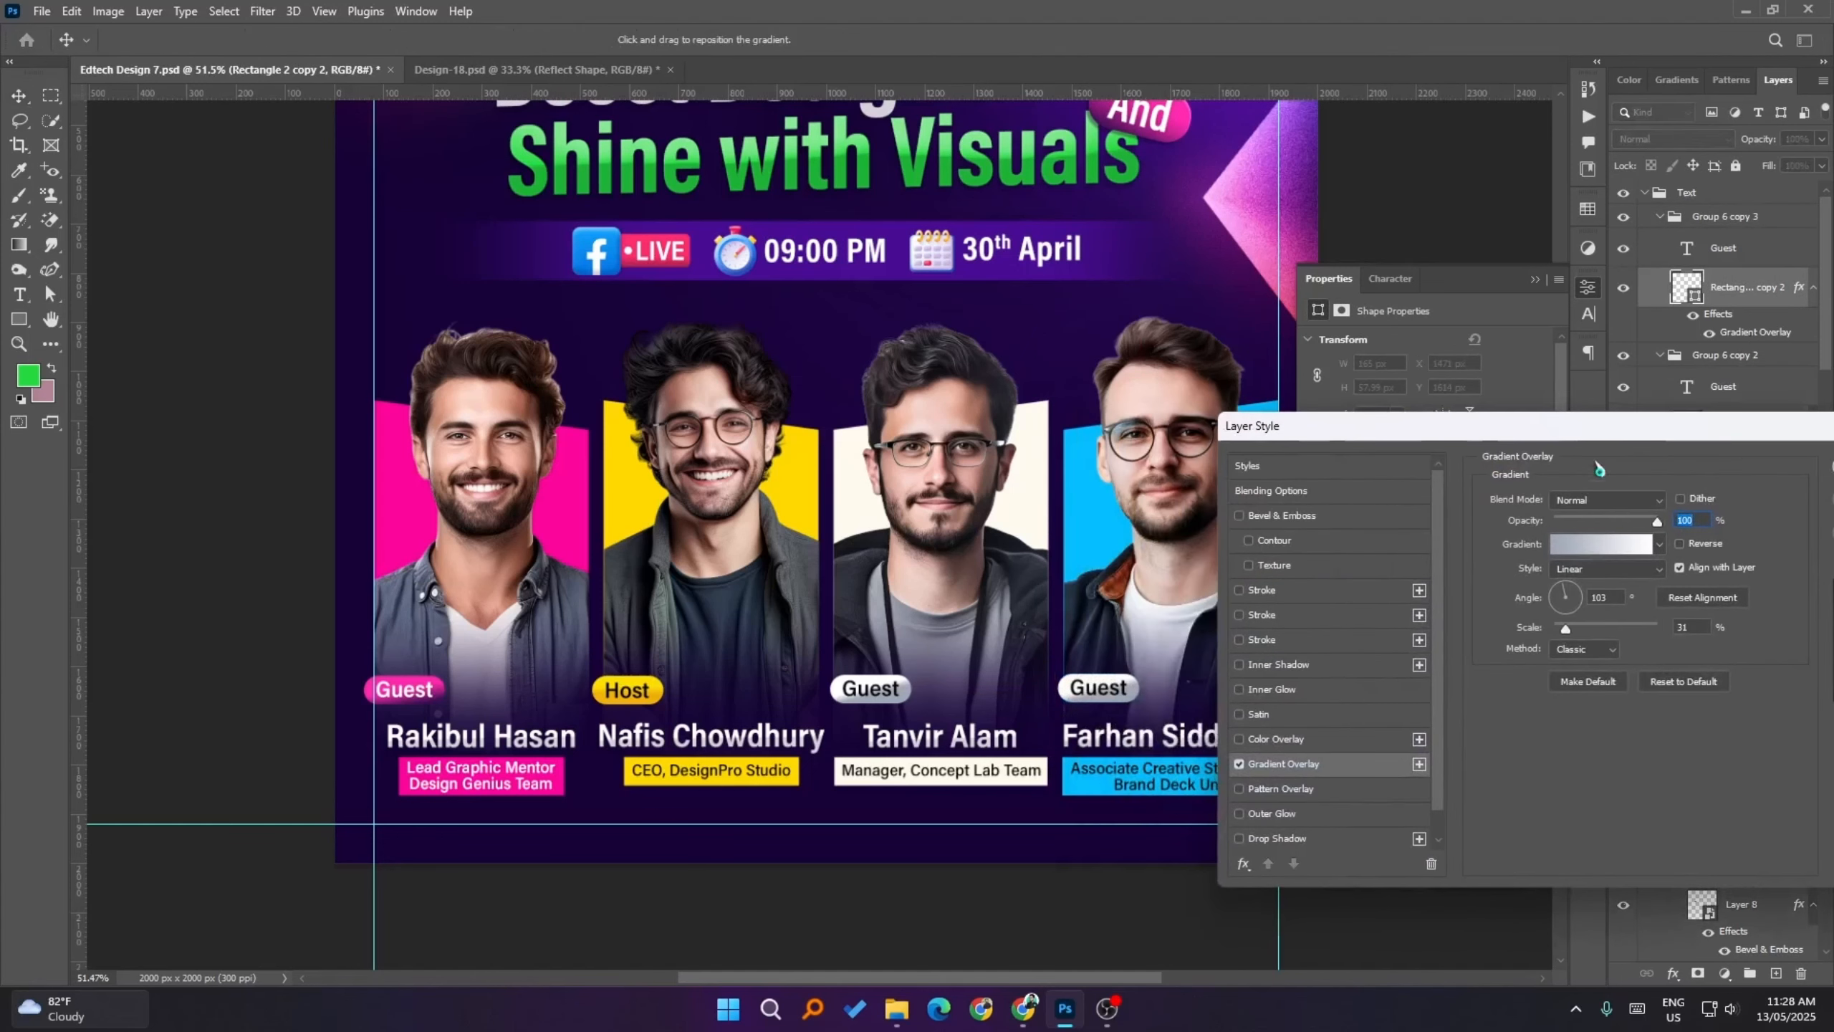
pyautogui.click(1601, 544)
pyautogui.scroll(-2, 1594, 573)
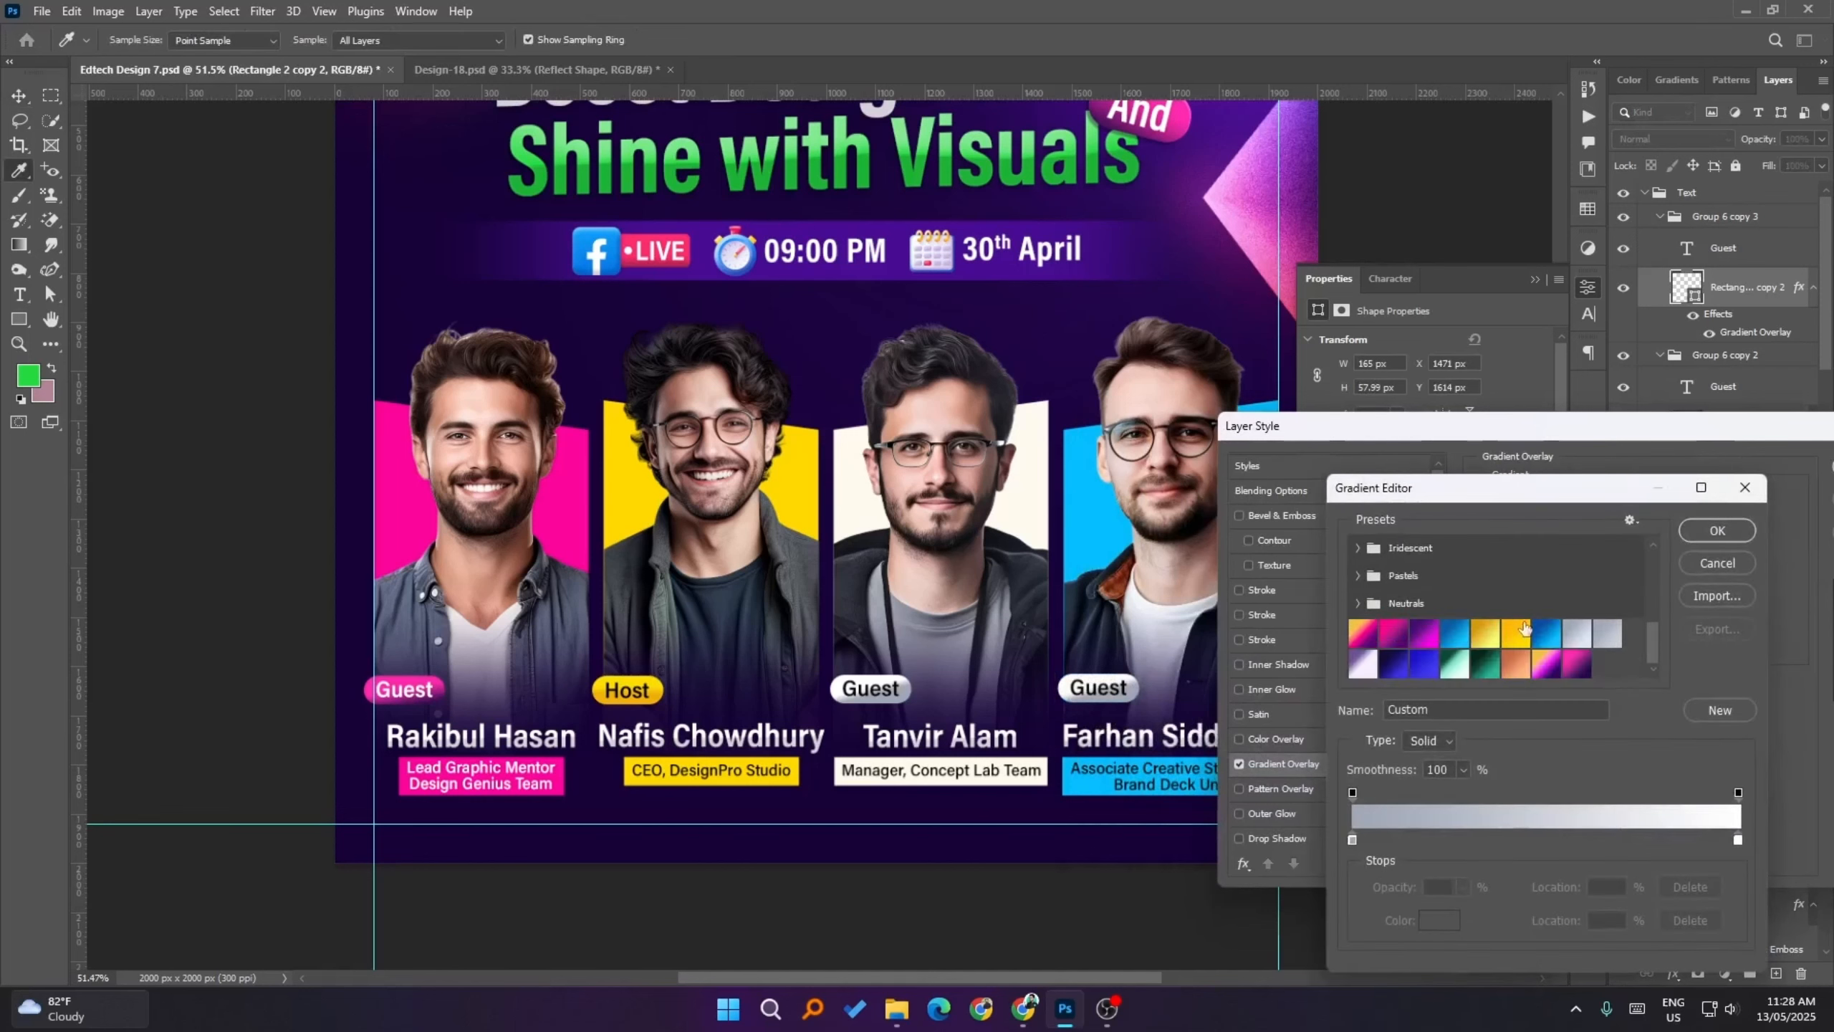
pyautogui.click(1455, 633)
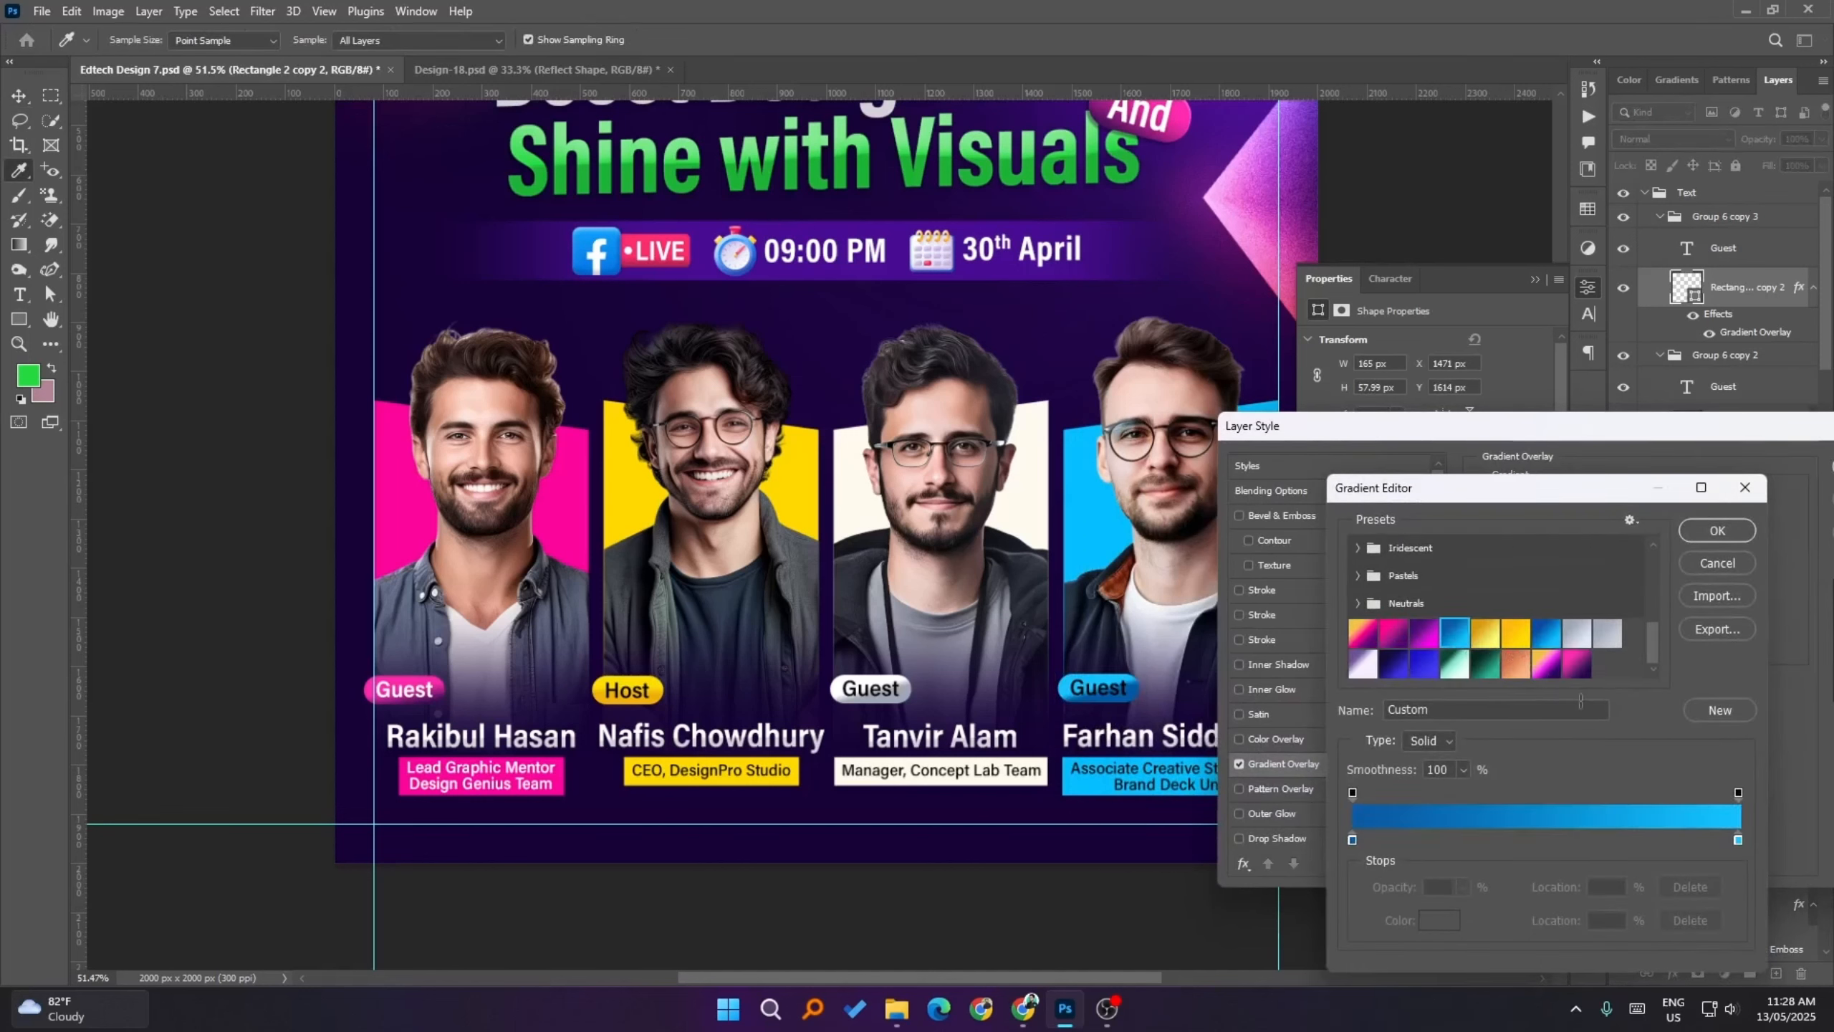
pyautogui.click(1717, 530)
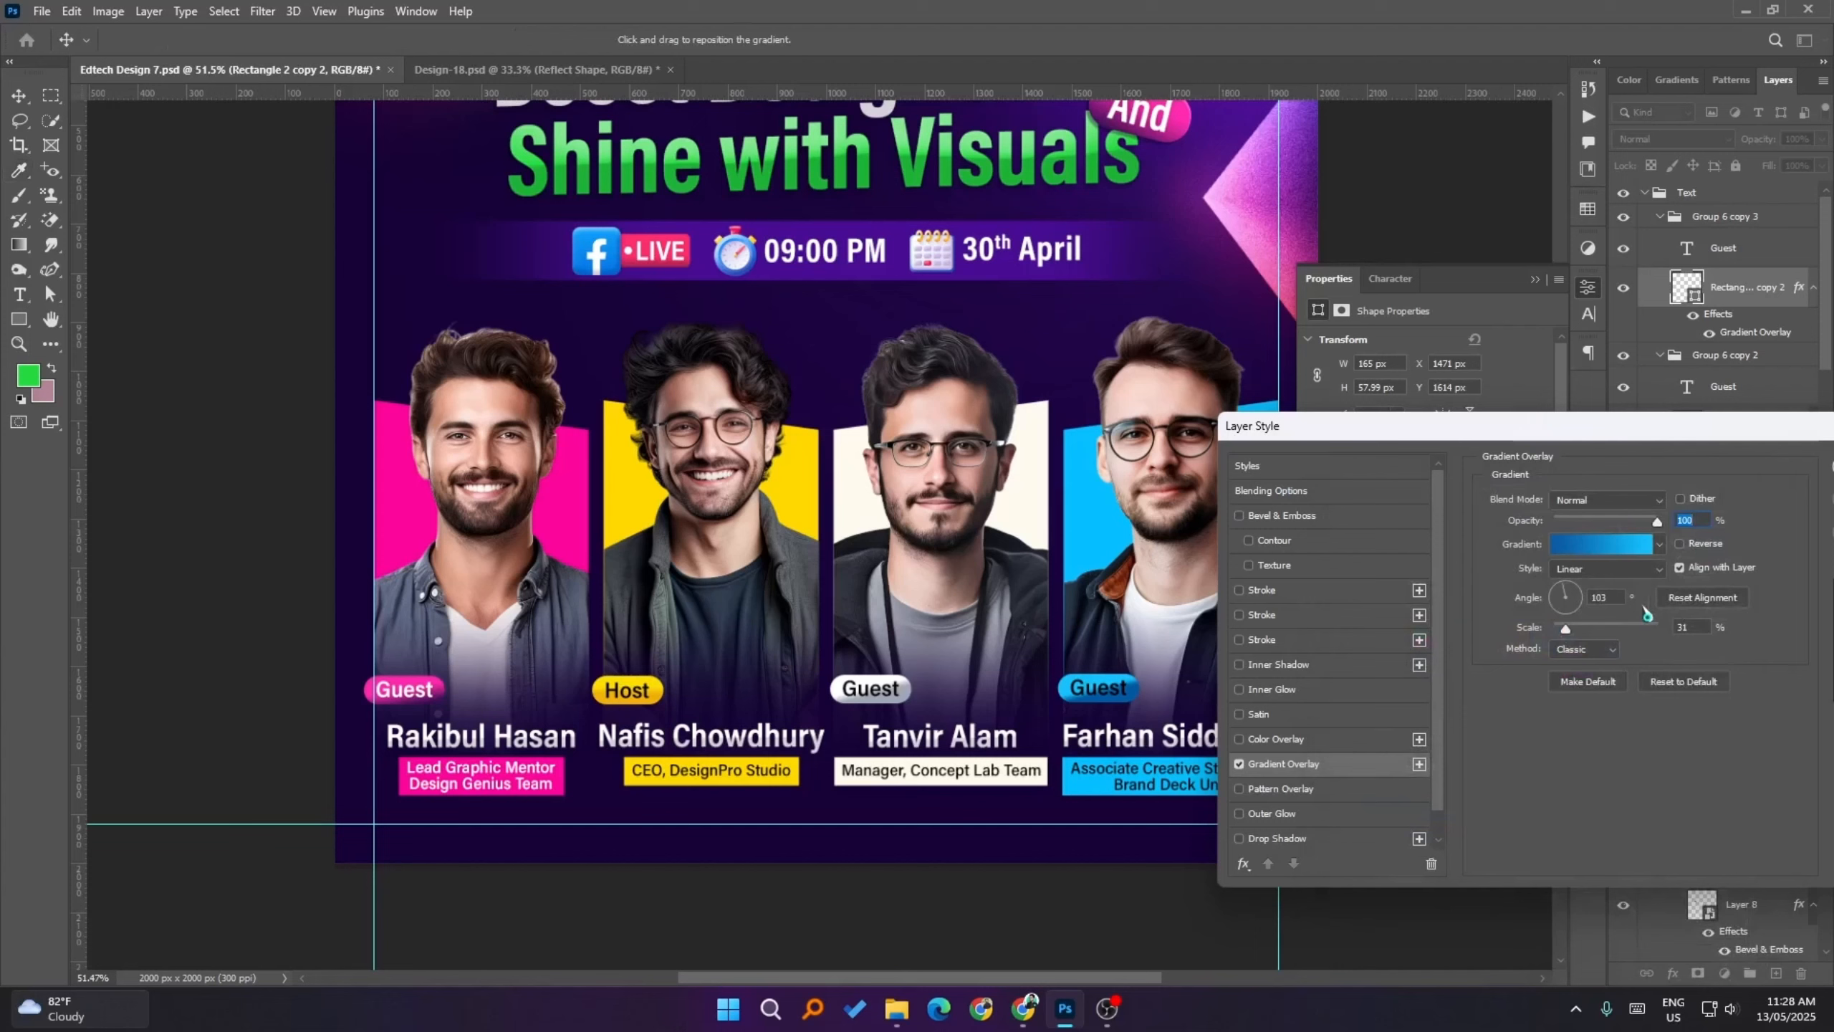
pyautogui.press('Return')
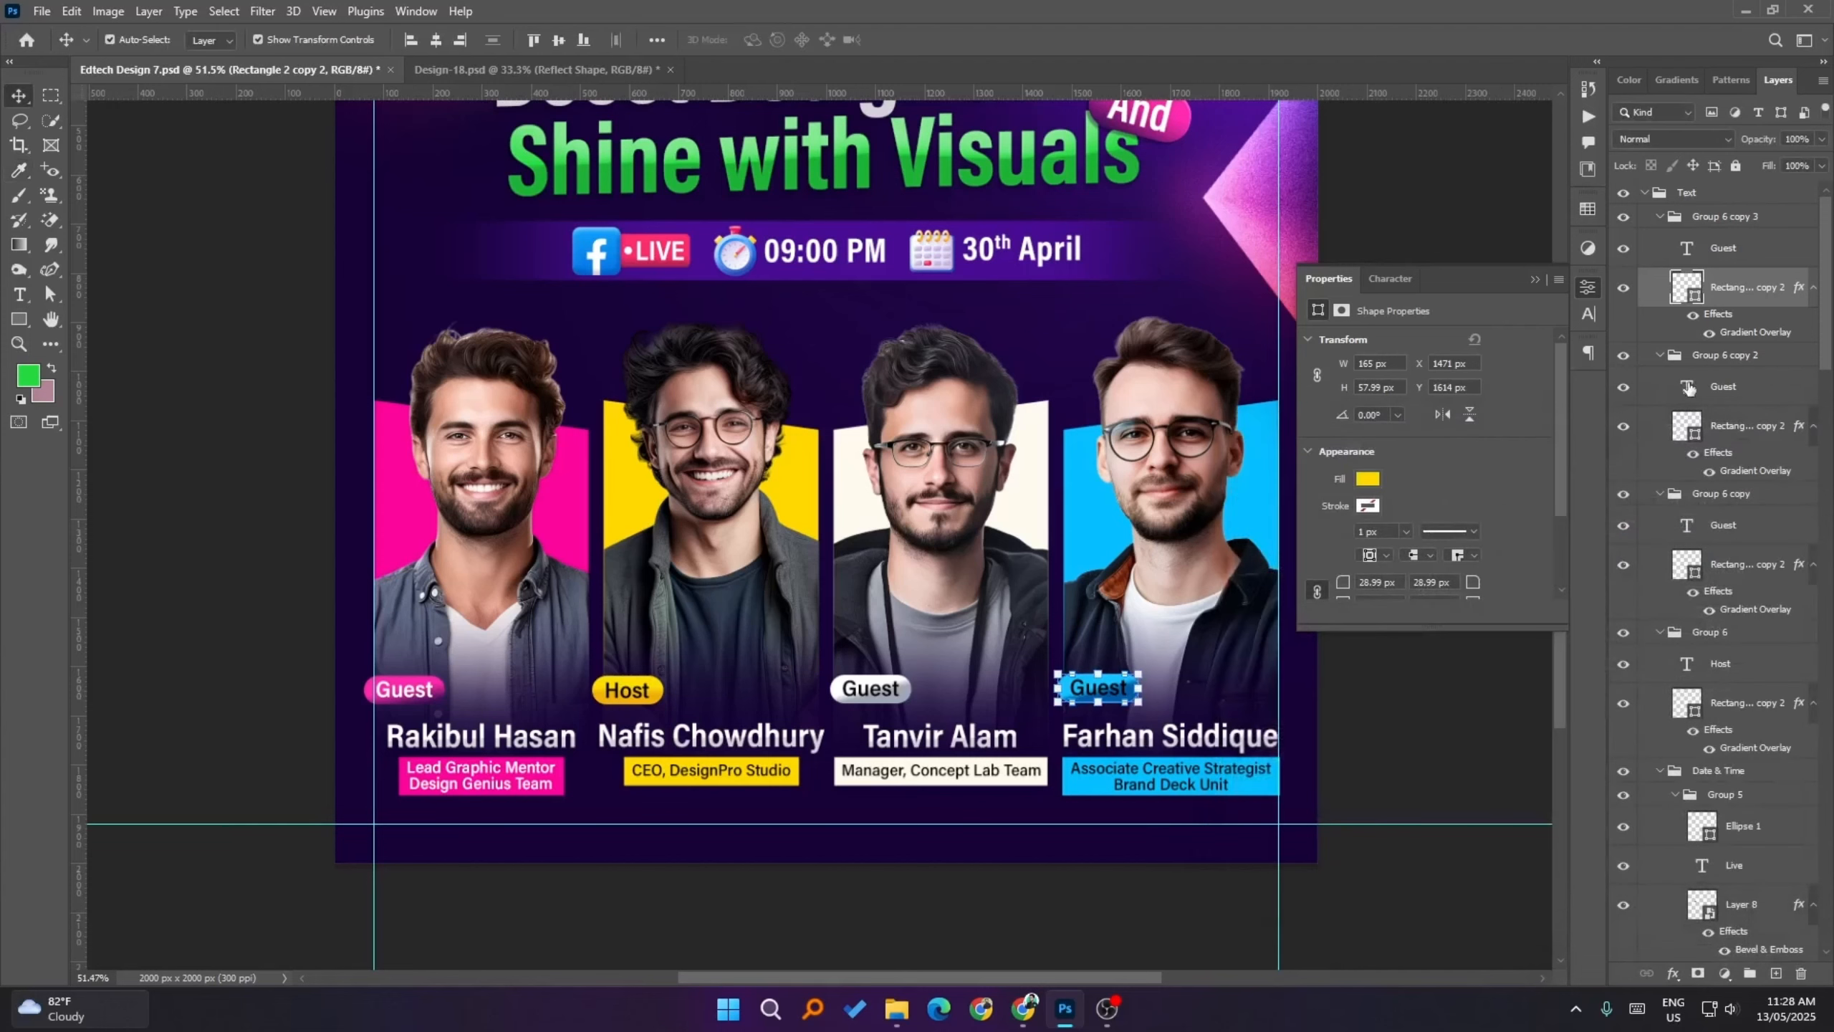
# - Make Farhan's Guest lettering white
pyautogui.click(1725, 254)
pyautogui.click(1455, 577)
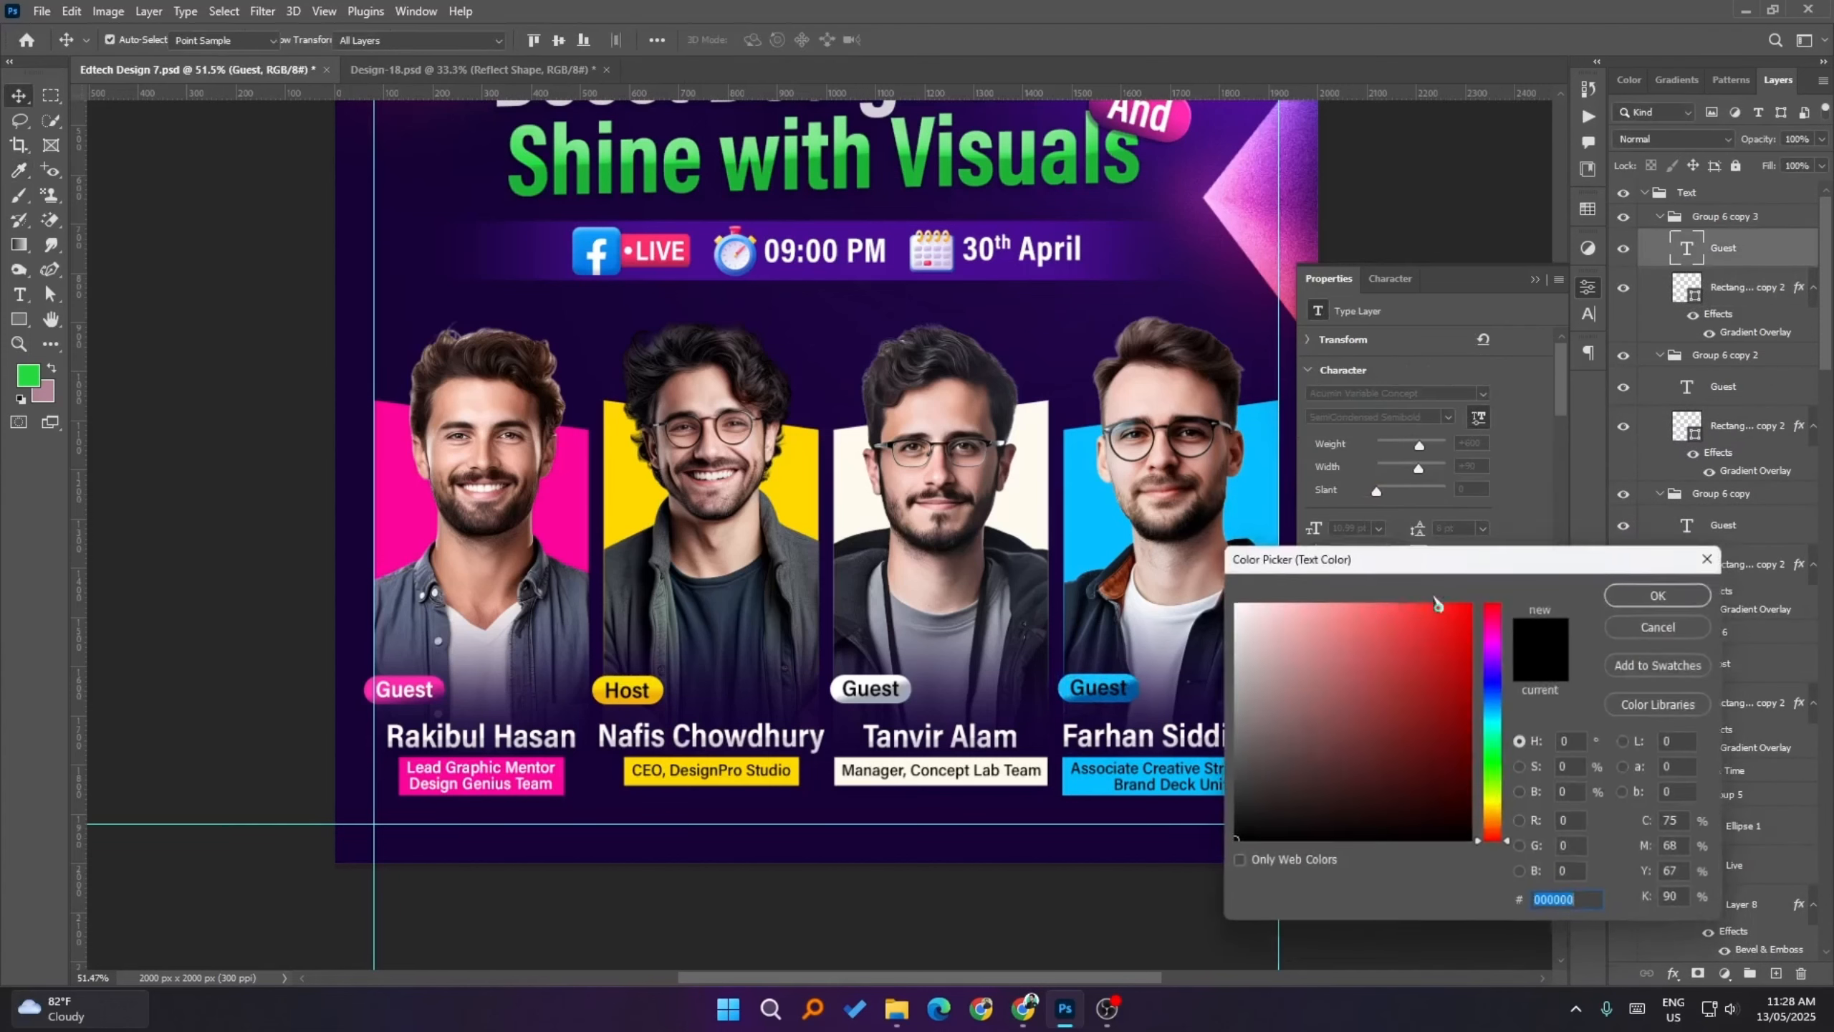
pyautogui.moveTo(1364, 614); pyautogui.dragTo(1228, 597)
pyautogui.click(1664, 593)
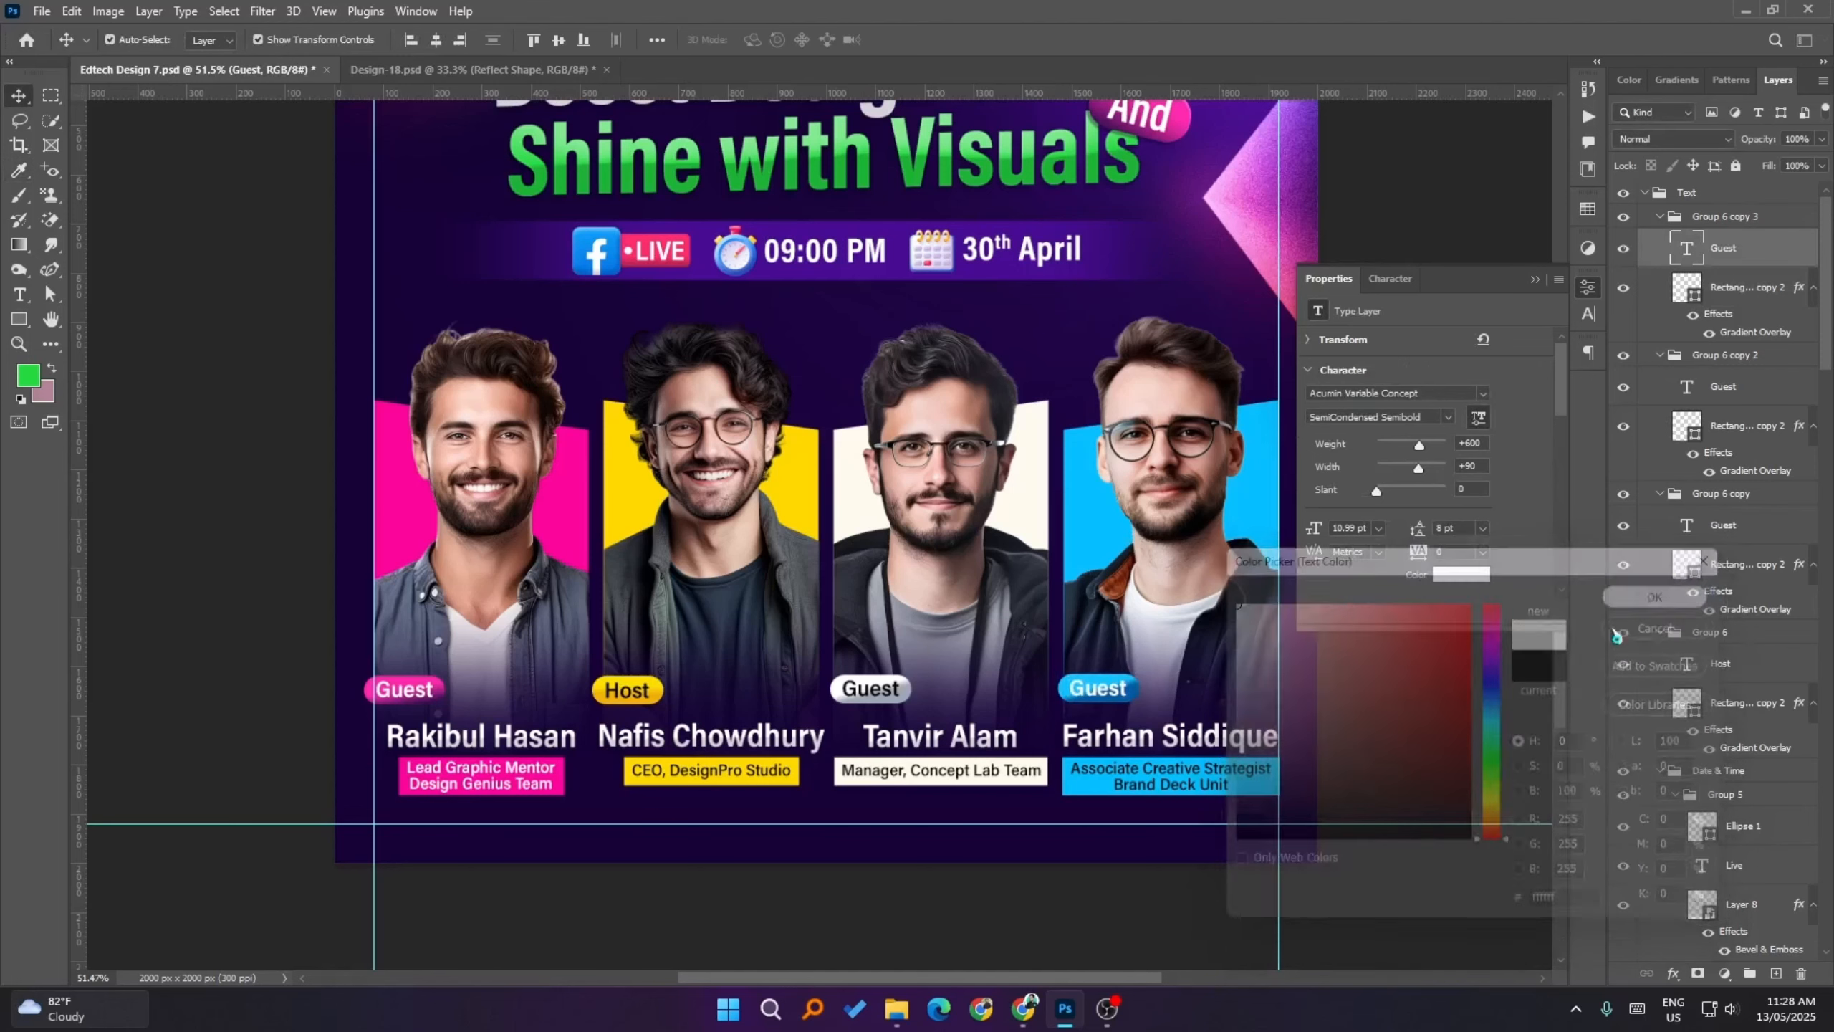
pyautogui.press('v')
pyautogui.click(1437, 741)
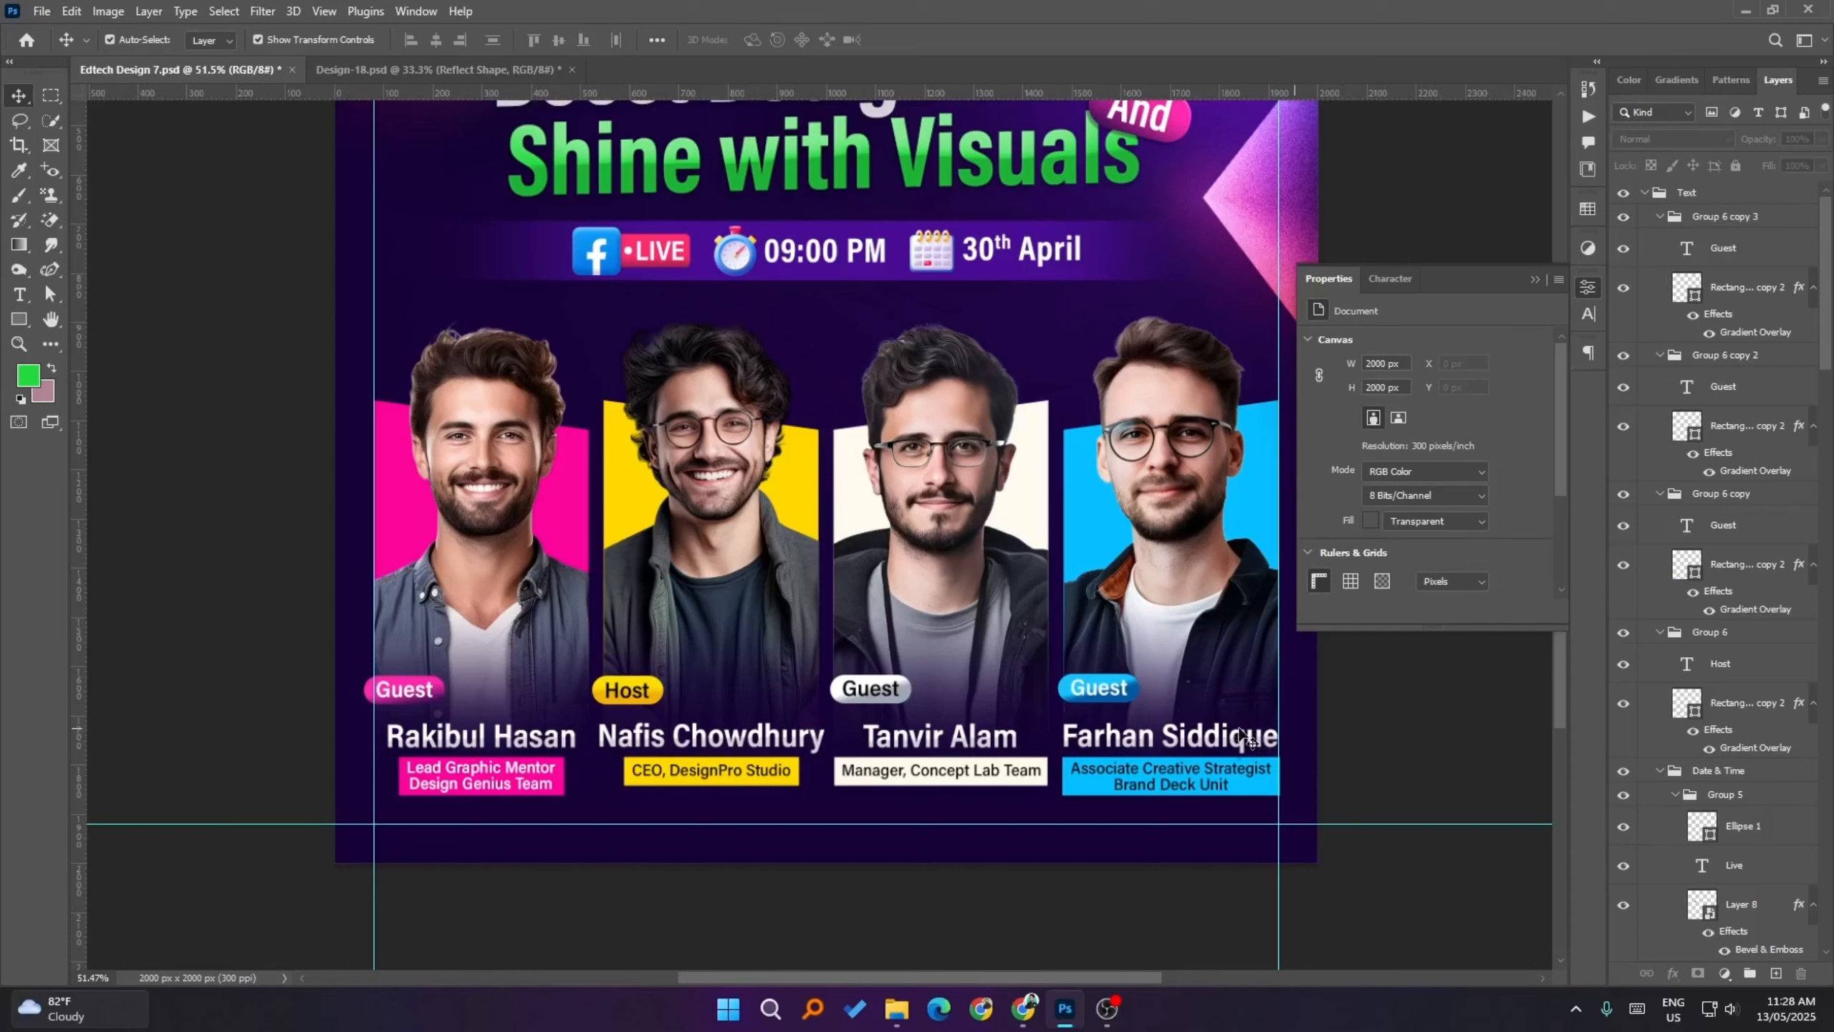
# - Set the blue gradient overlay's scale to 56%
pyautogui.click(1133, 695)
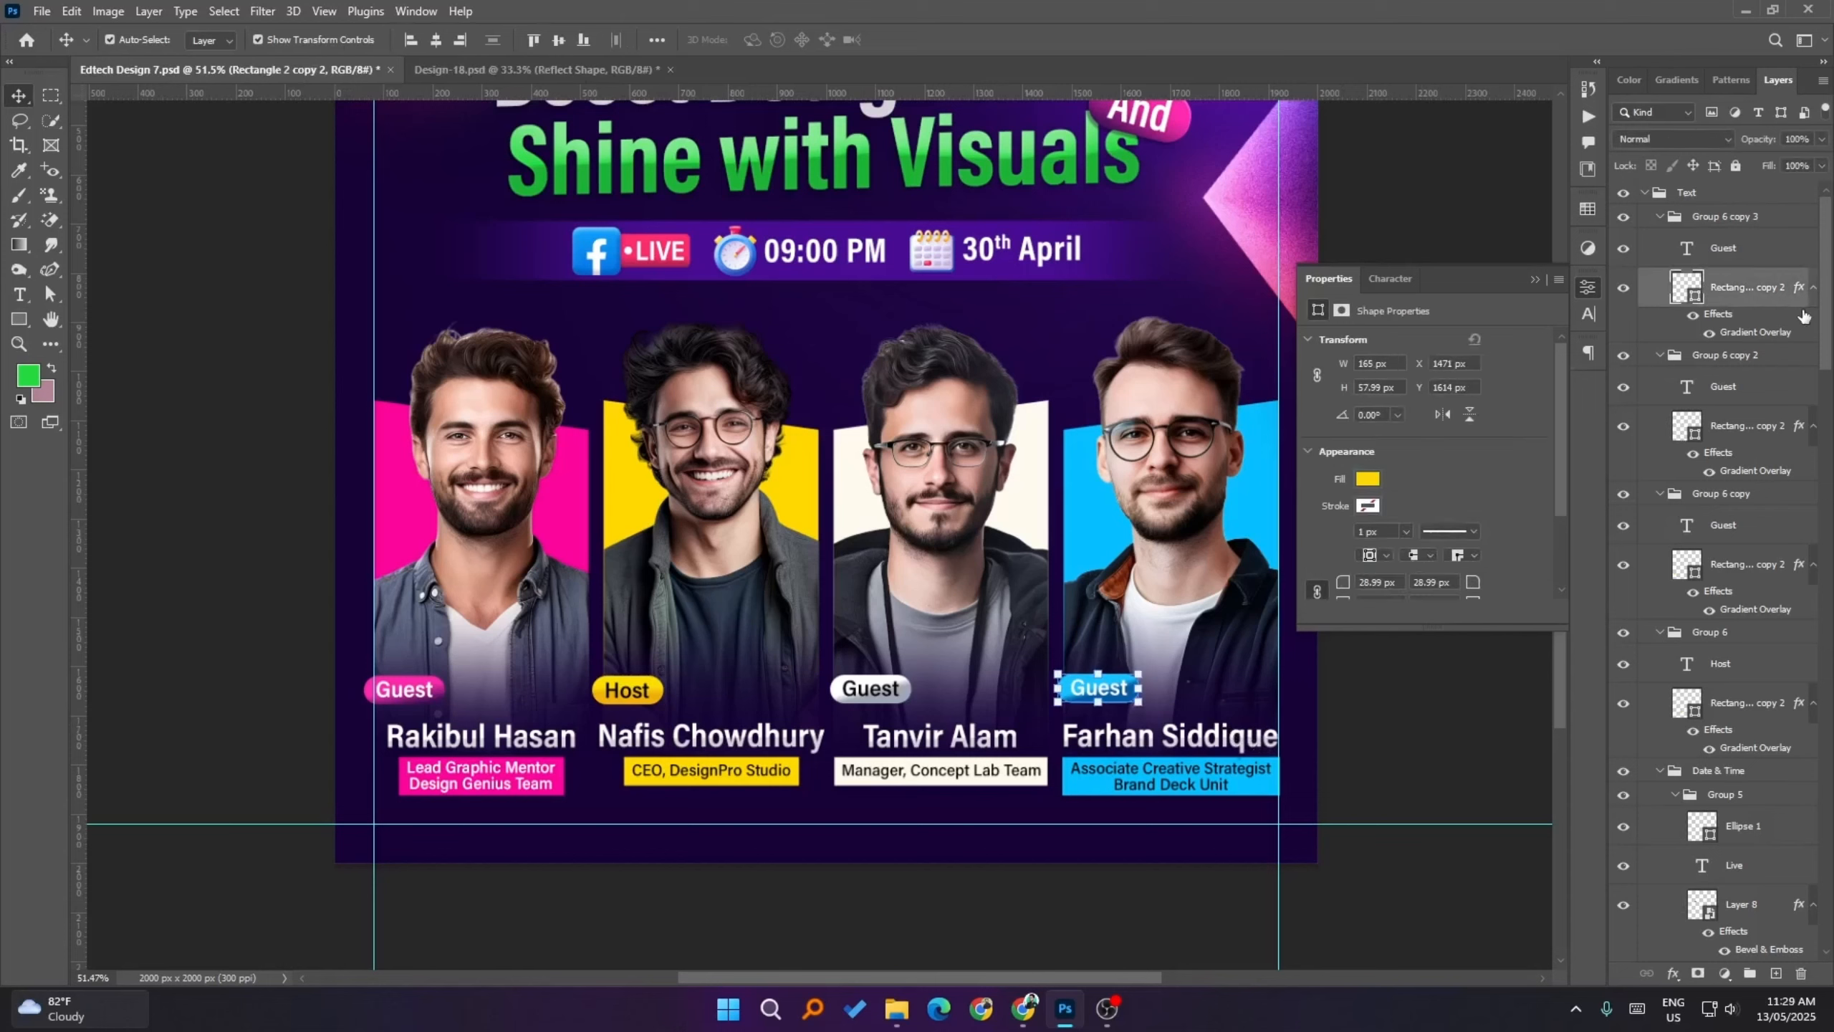
pyautogui.doubleClick(1766, 333)
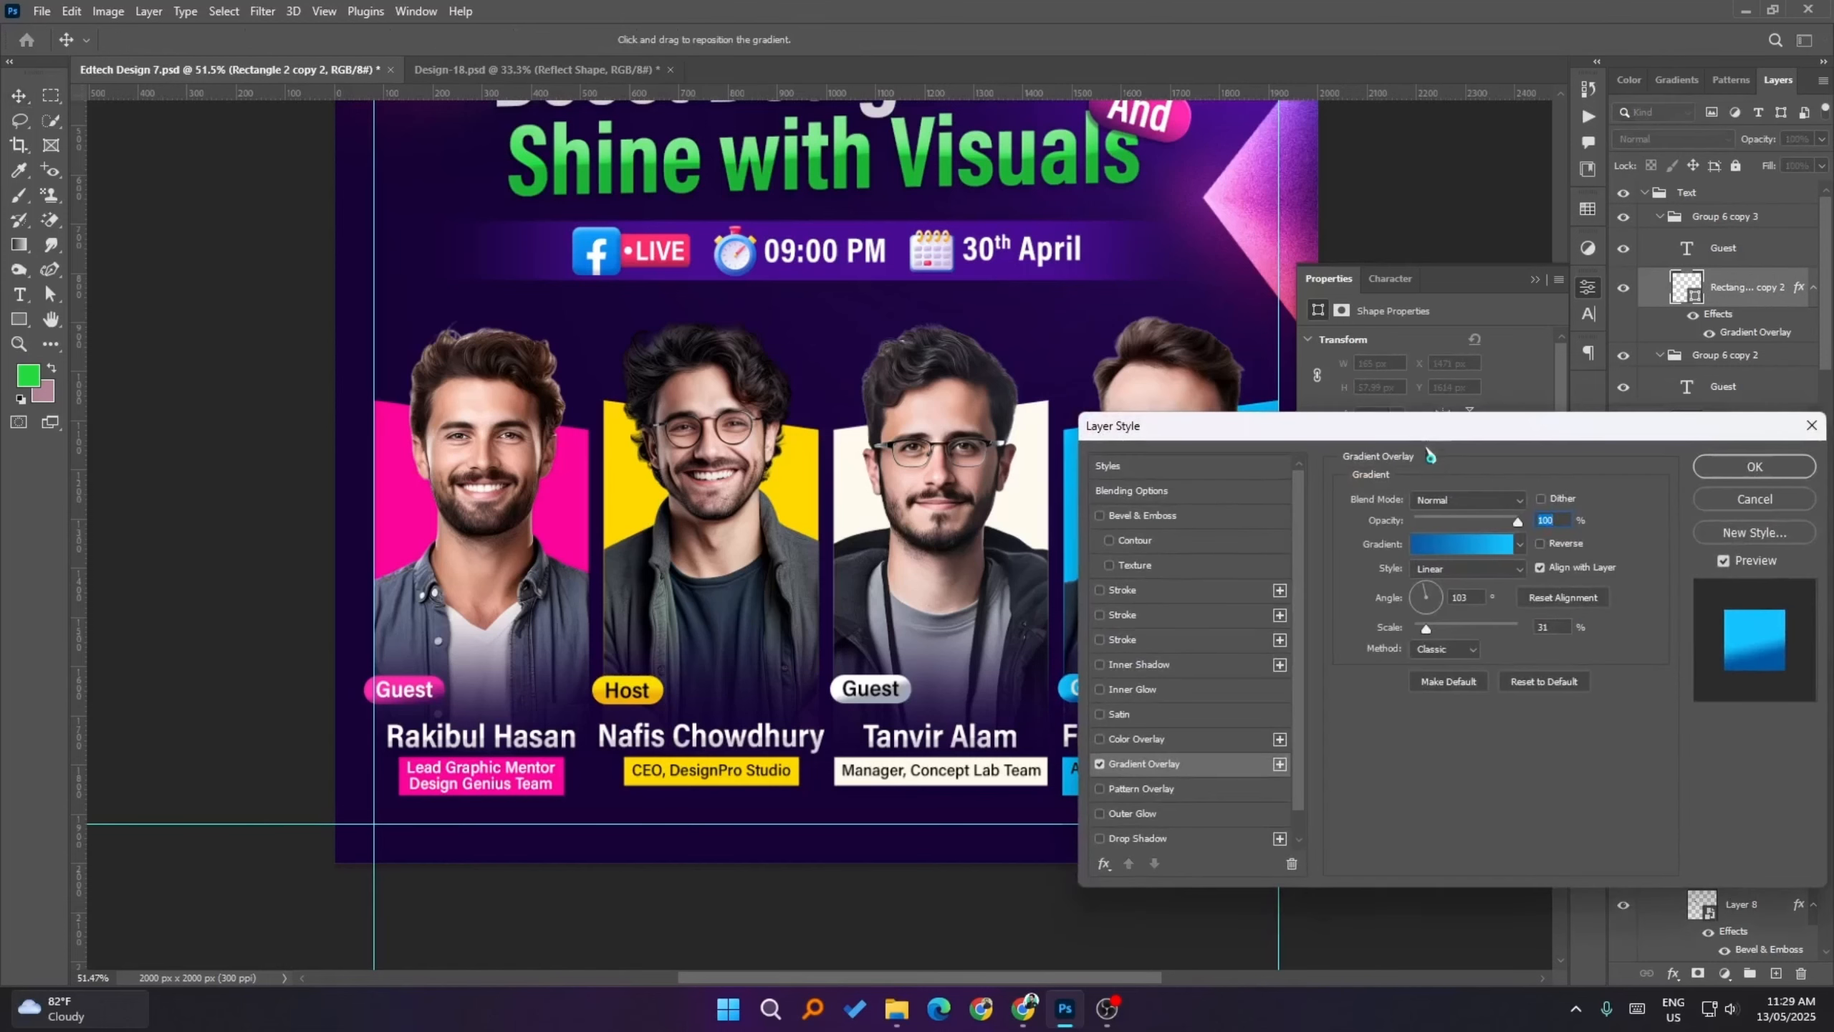
pyautogui.moveTo(1416, 431); pyautogui.dragTo(1550, 431)
pyautogui.moveTo(1568, 629); pyautogui.dragTo(1579, 631)
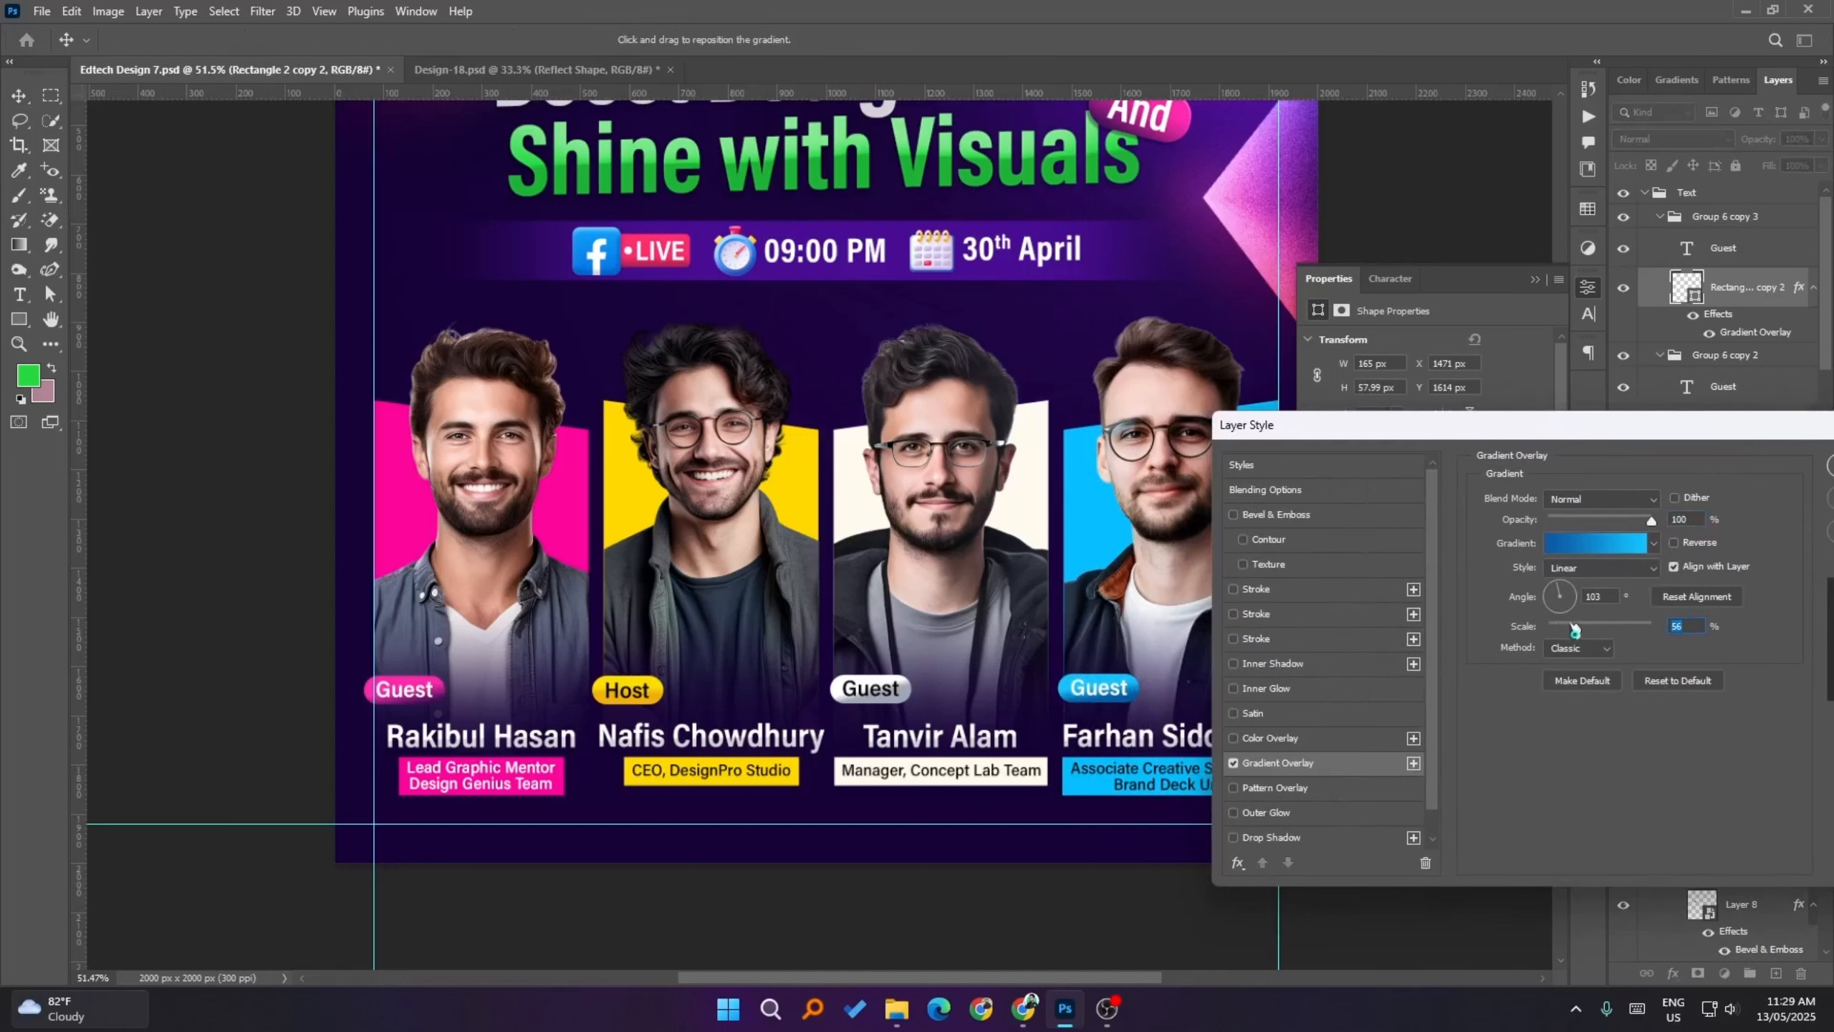
pyautogui.press('Return')
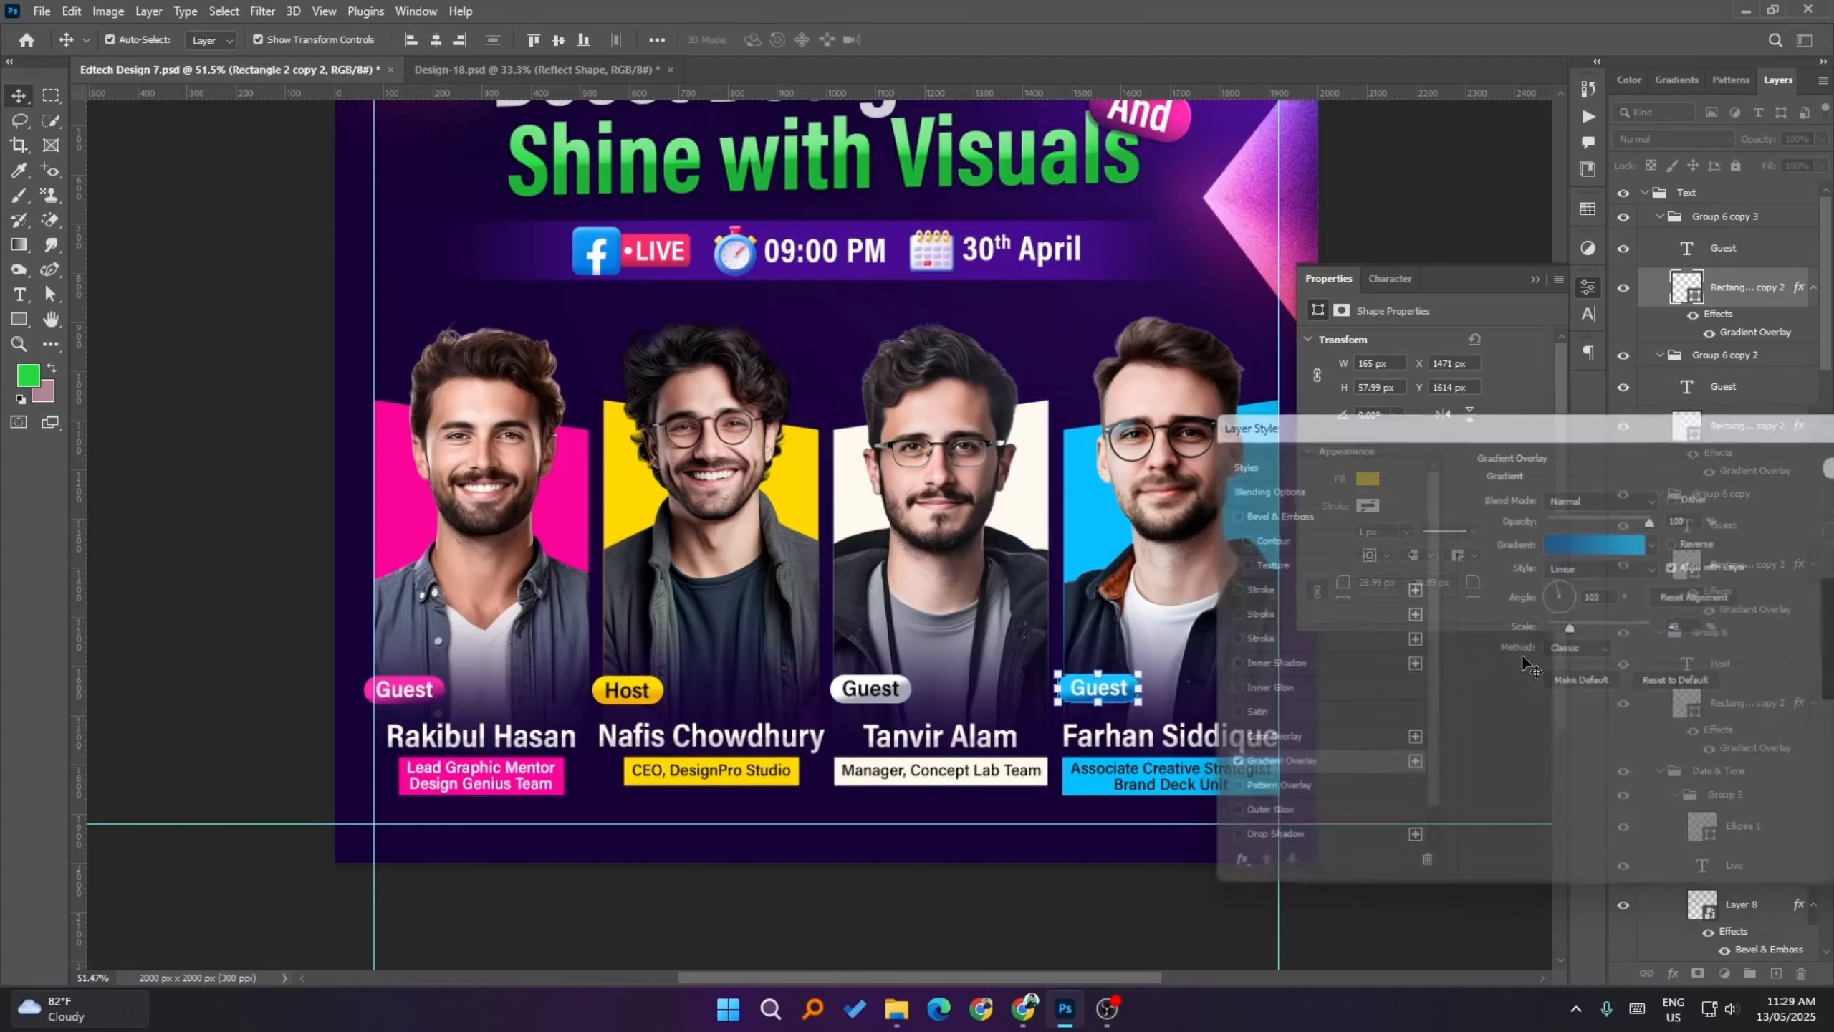
pyautogui.click(1409, 728)
pyautogui.scroll(-4, 791, 678)
pyautogui.scroll(1, 1173, 685)
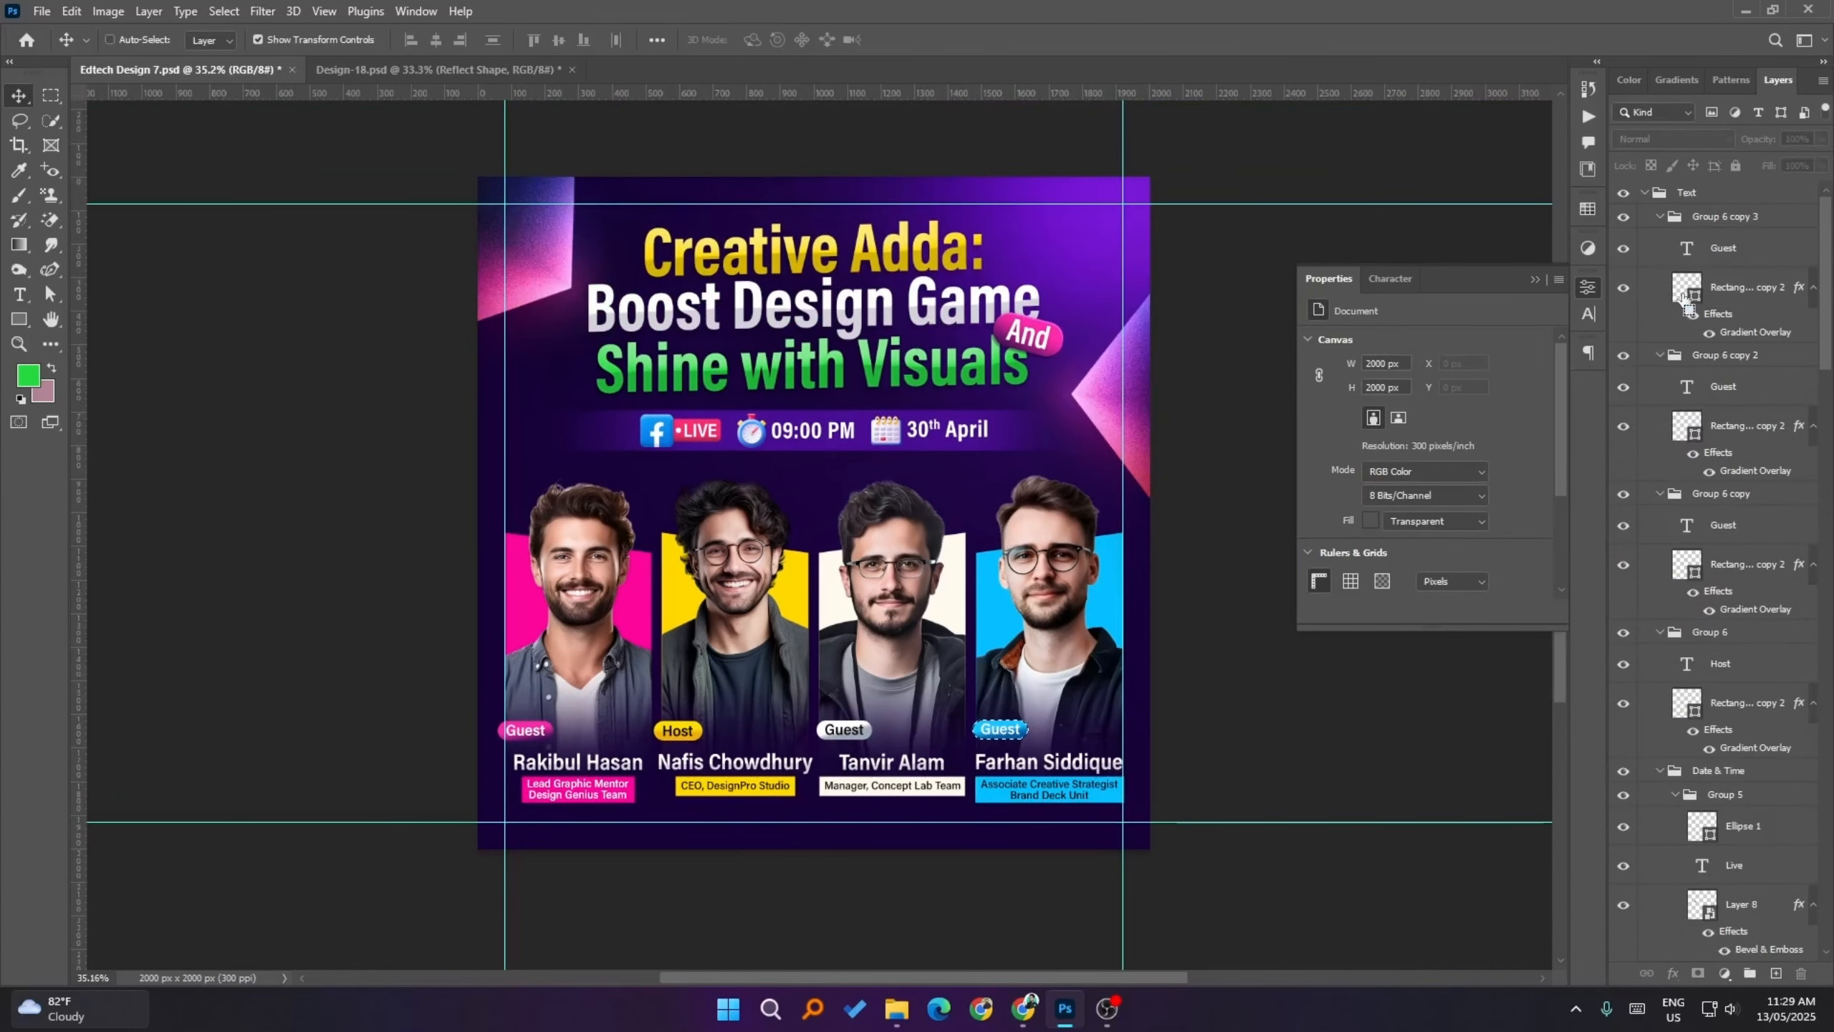
# - Select all four Guest and Host badge pills with their text and align them on one centre
pyautogui.click(1747, 292)
pyautogui.keyDown('shift'); pyautogui.click(1736, 253); pyautogui.keyUp('shift')
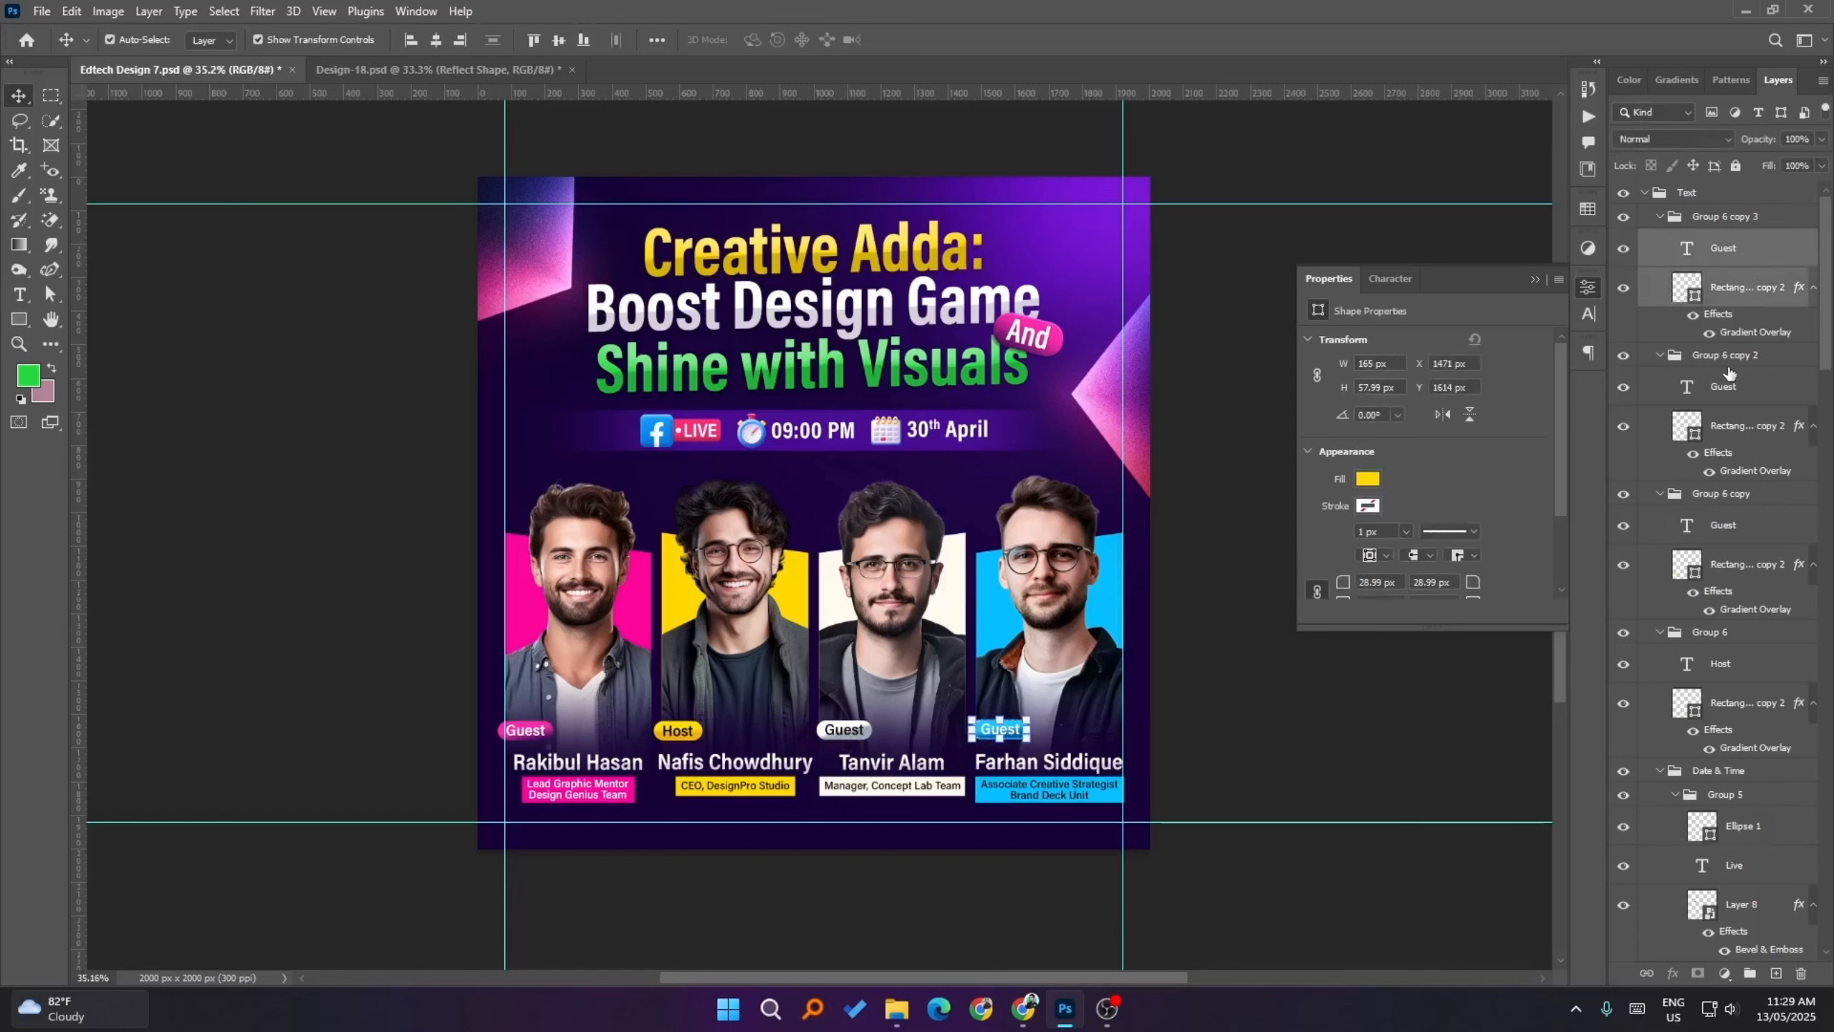
pyautogui.keyDown('ctrl'); pyautogui.click(1729, 385); pyautogui.keyUp('ctrl')
pyautogui.keyDown('ctrl'); pyautogui.click(1726, 430); pyautogui.keyUp('ctrl')
pyautogui.keyDown('ctrl'); pyautogui.click(1731, 527); pyautogui.keyUp('ctrl')
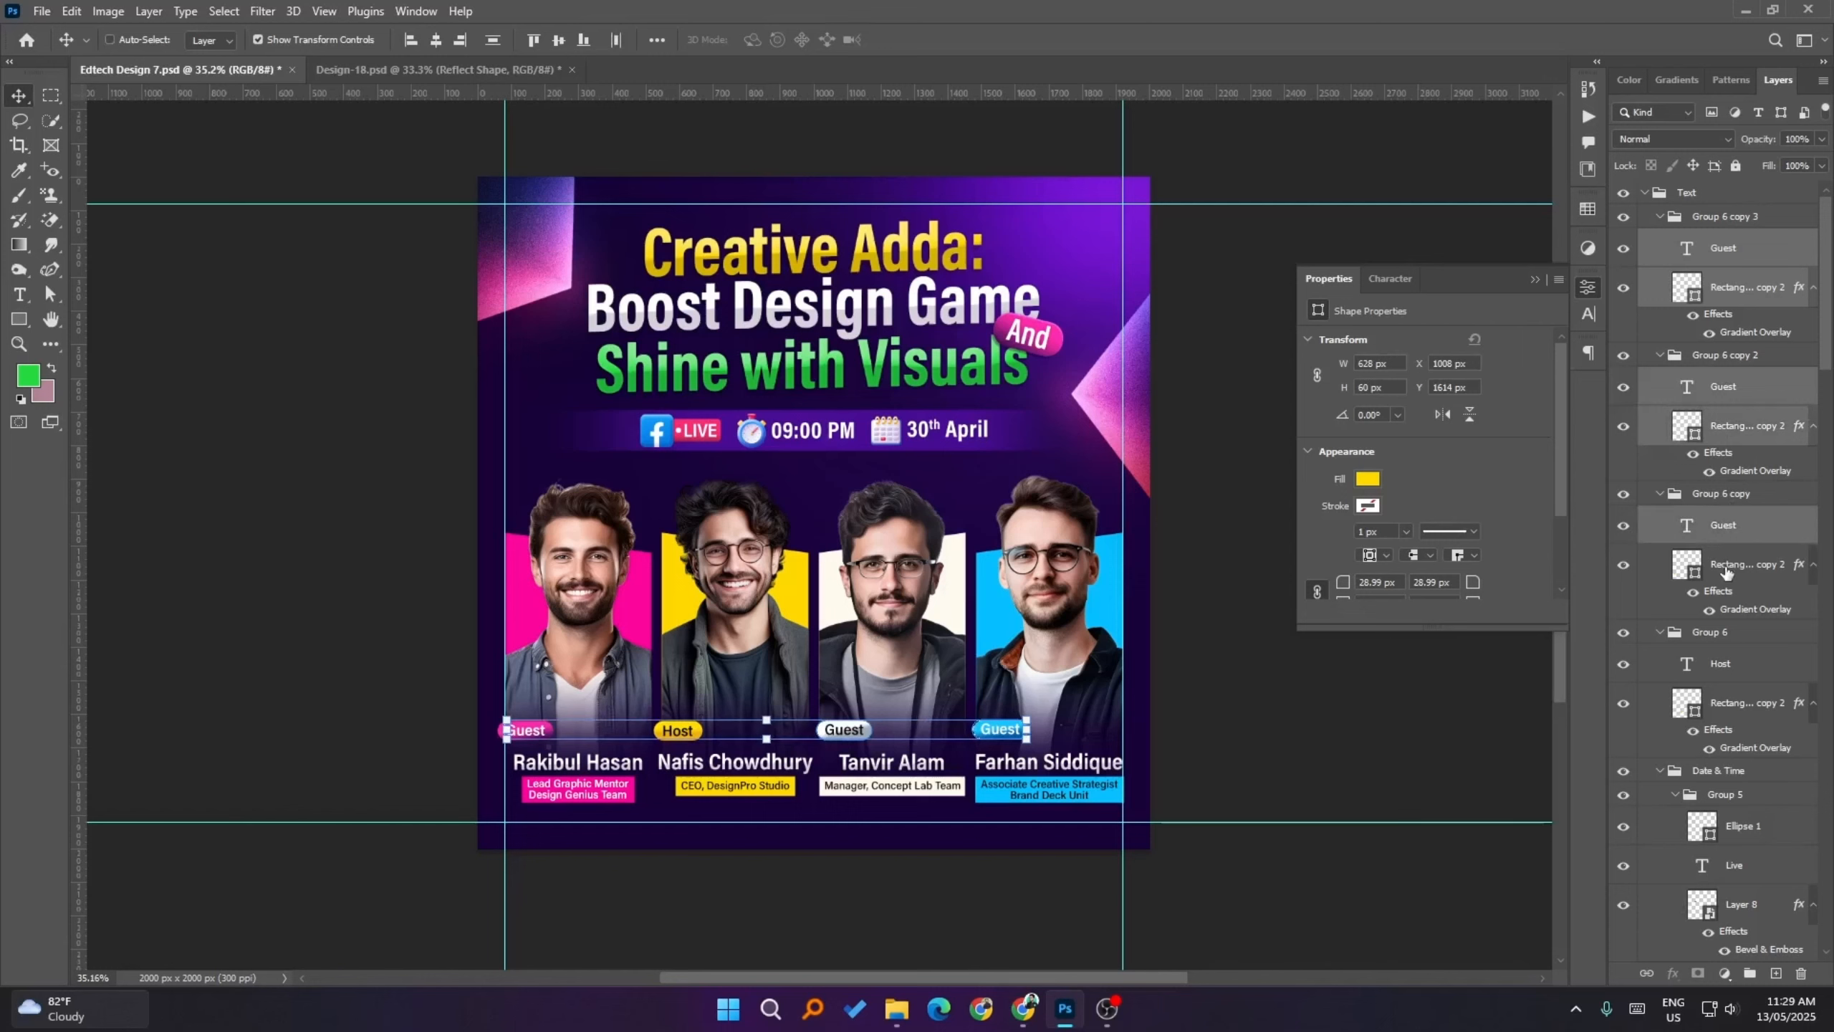
pyautogui.keyDown('ctrl'); pyautogui.click(1726, 571); pyautogui.keyUp('ctrl')
pyautogui.keyDown('ctrl'); pyautogui.click(1730, 666); pyautogui.keyUp('ctrl')
pyautogui.keyDown('ctrl'); pyautogui.click(1733, 708); pyautogui.keyUp('ctrl')
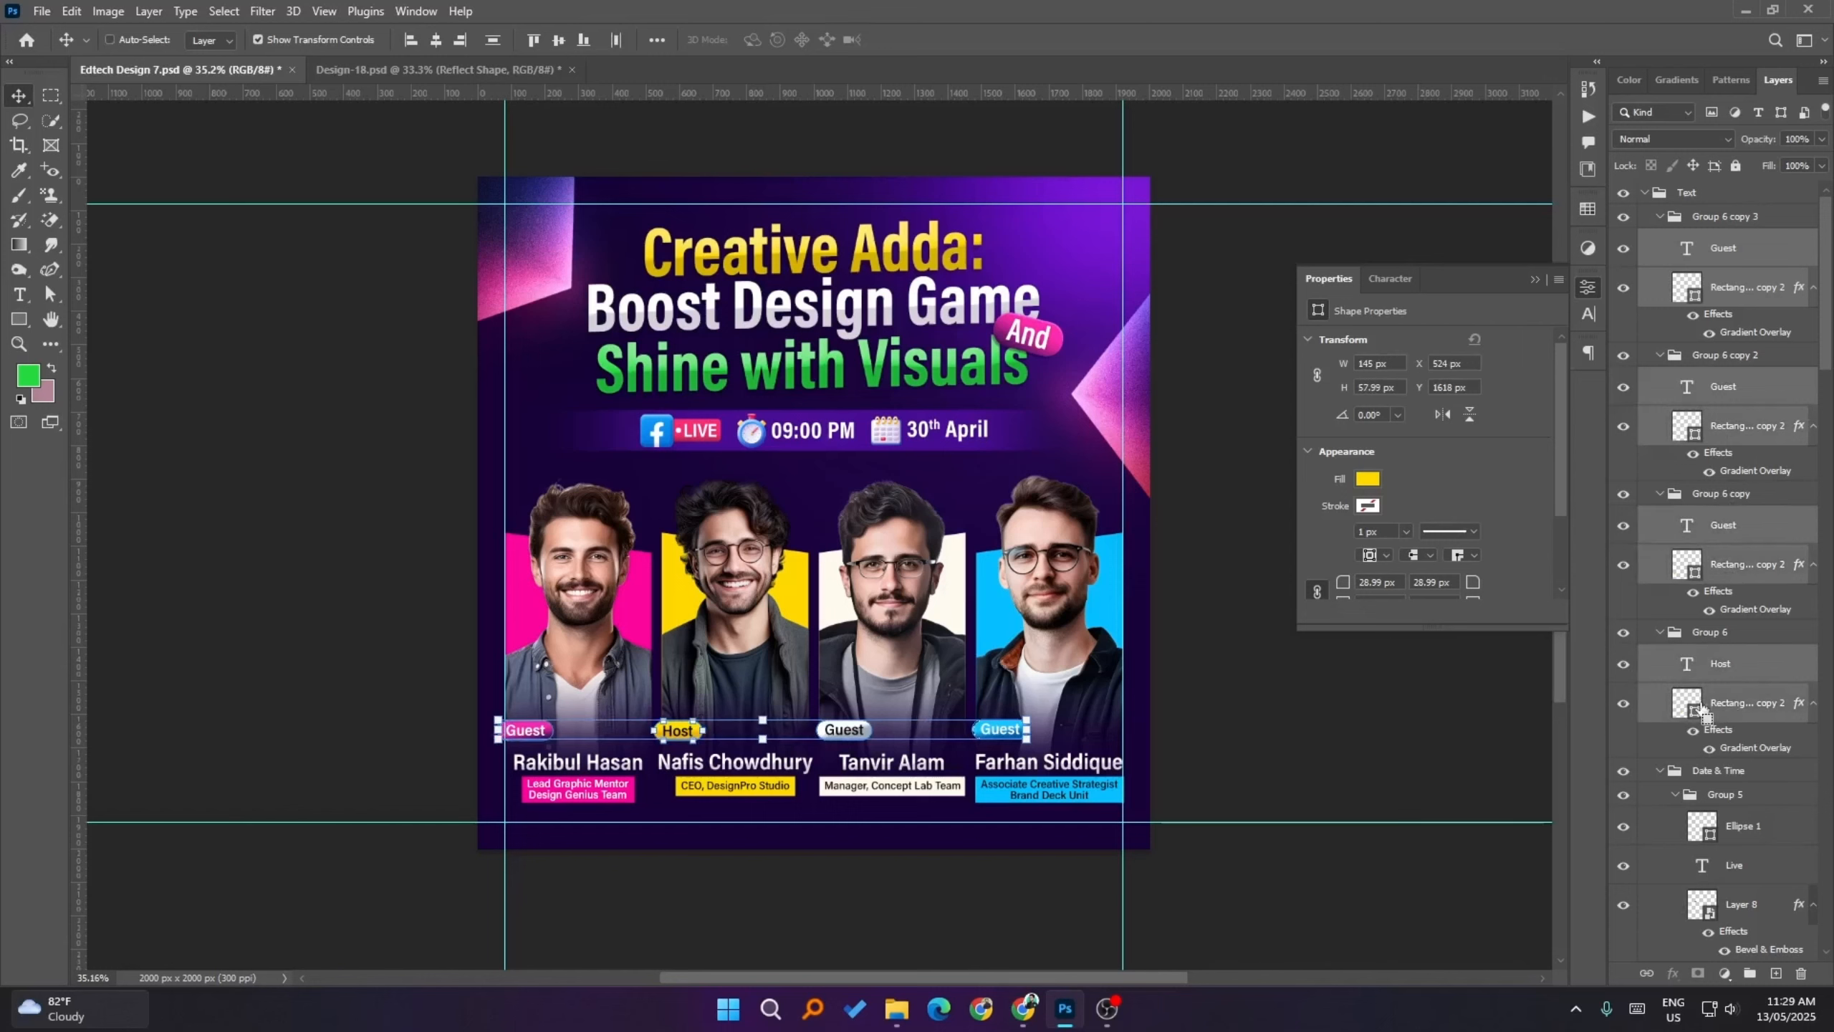
pyautogui.click(559, 40)
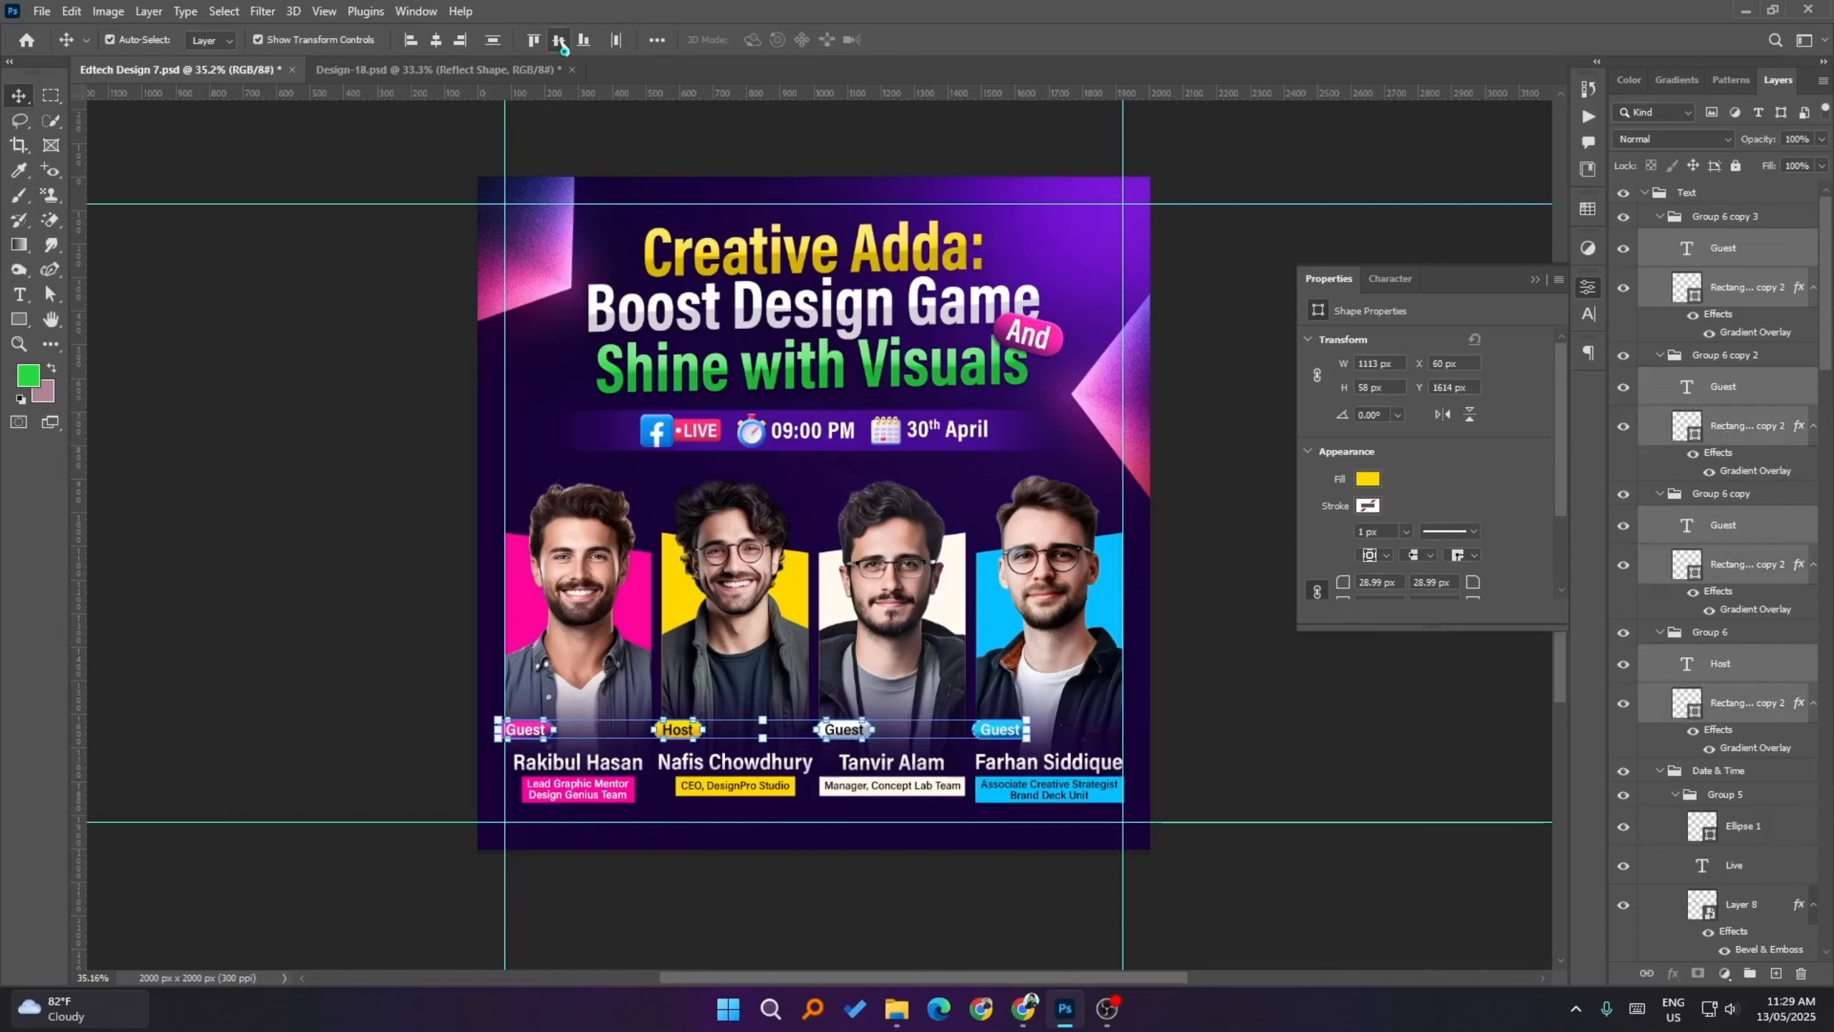
# - Move the row of four badges into place, nudge it down slightly and deselect
pyautogui.moveTo(1423, 667); pyautogui.dragTo(1418, 657)
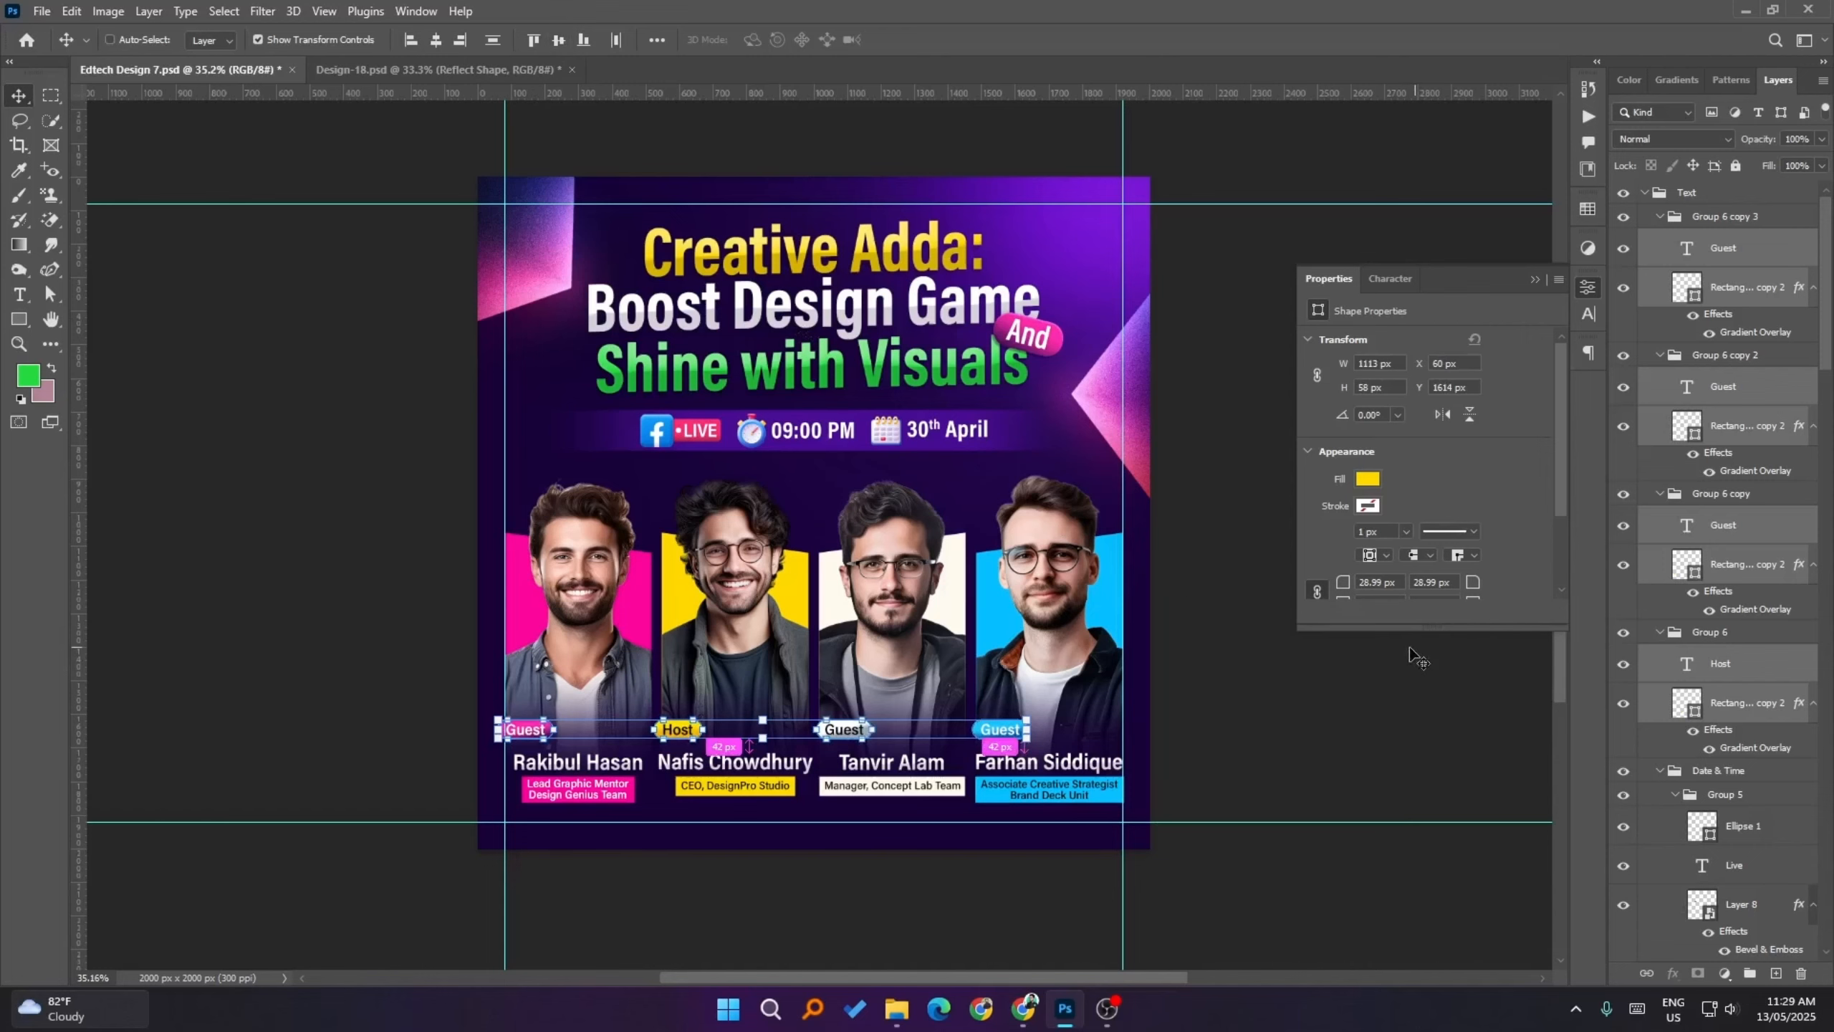
pyautogui.scroll(3, 876, 765)
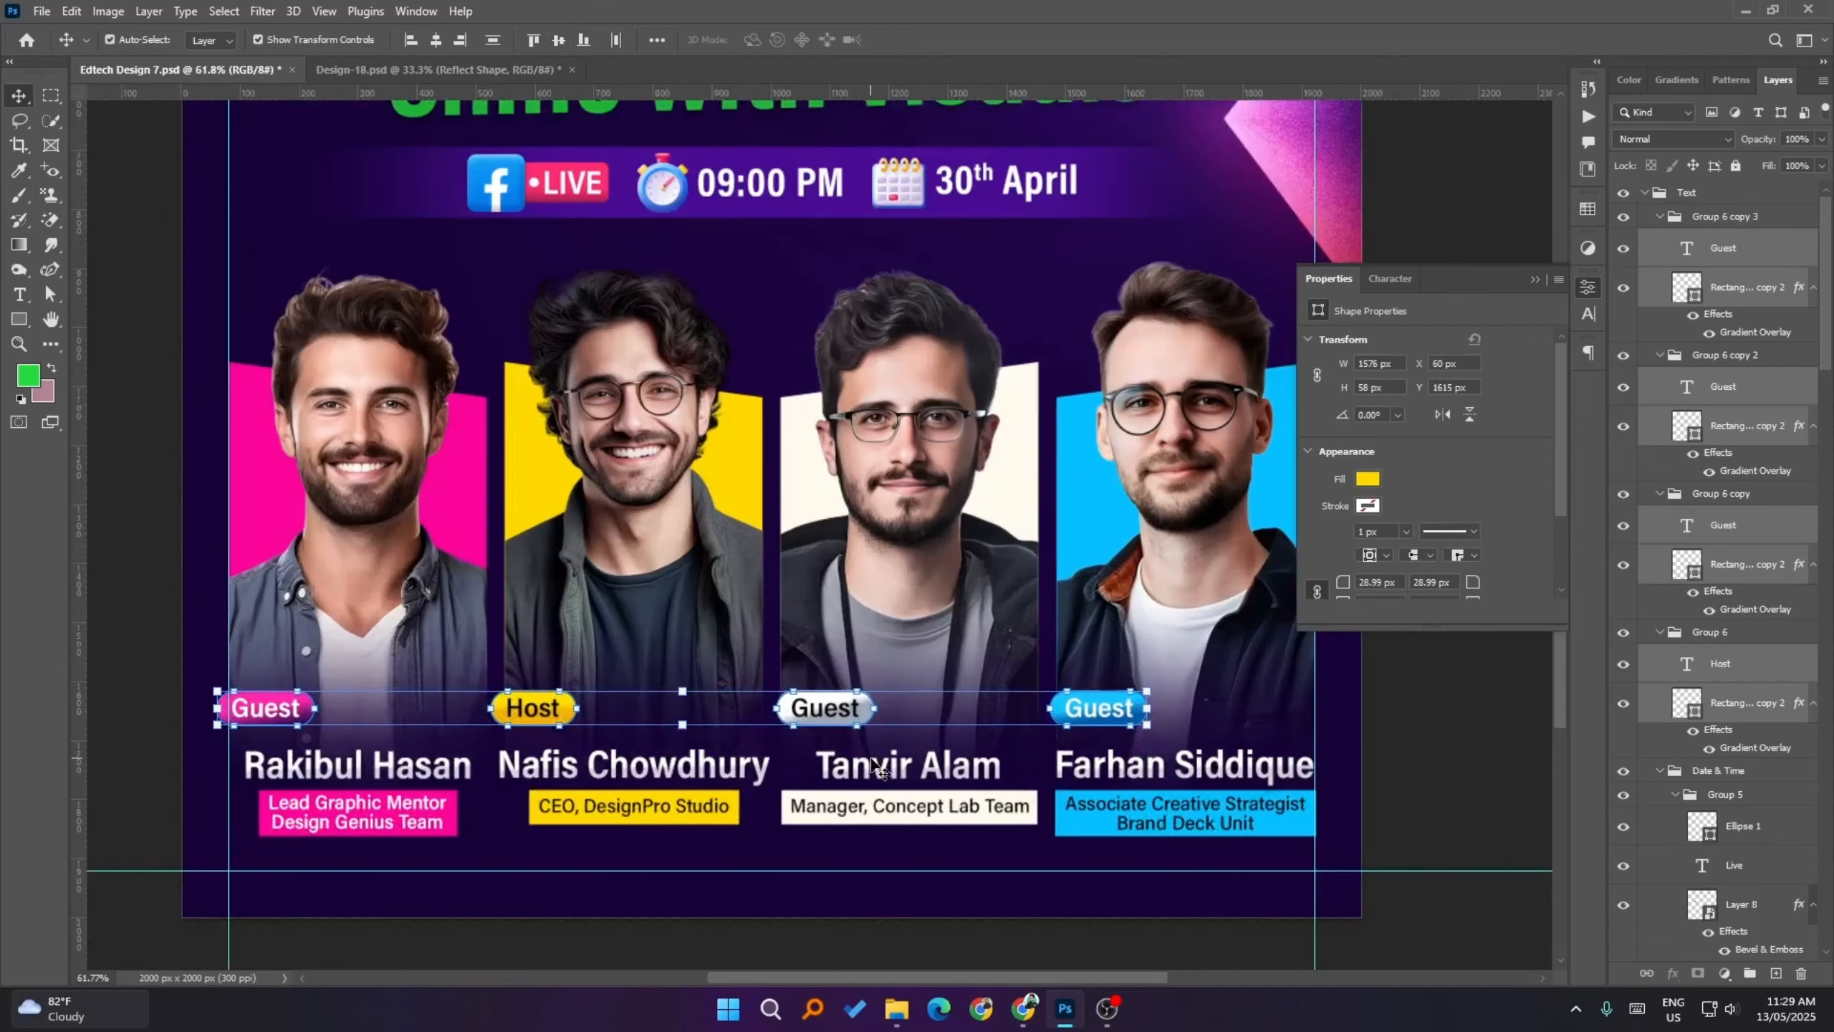
pyautogui.press('Down')
pyautogui.press('Down')
pyautogui.click(1377, 721)
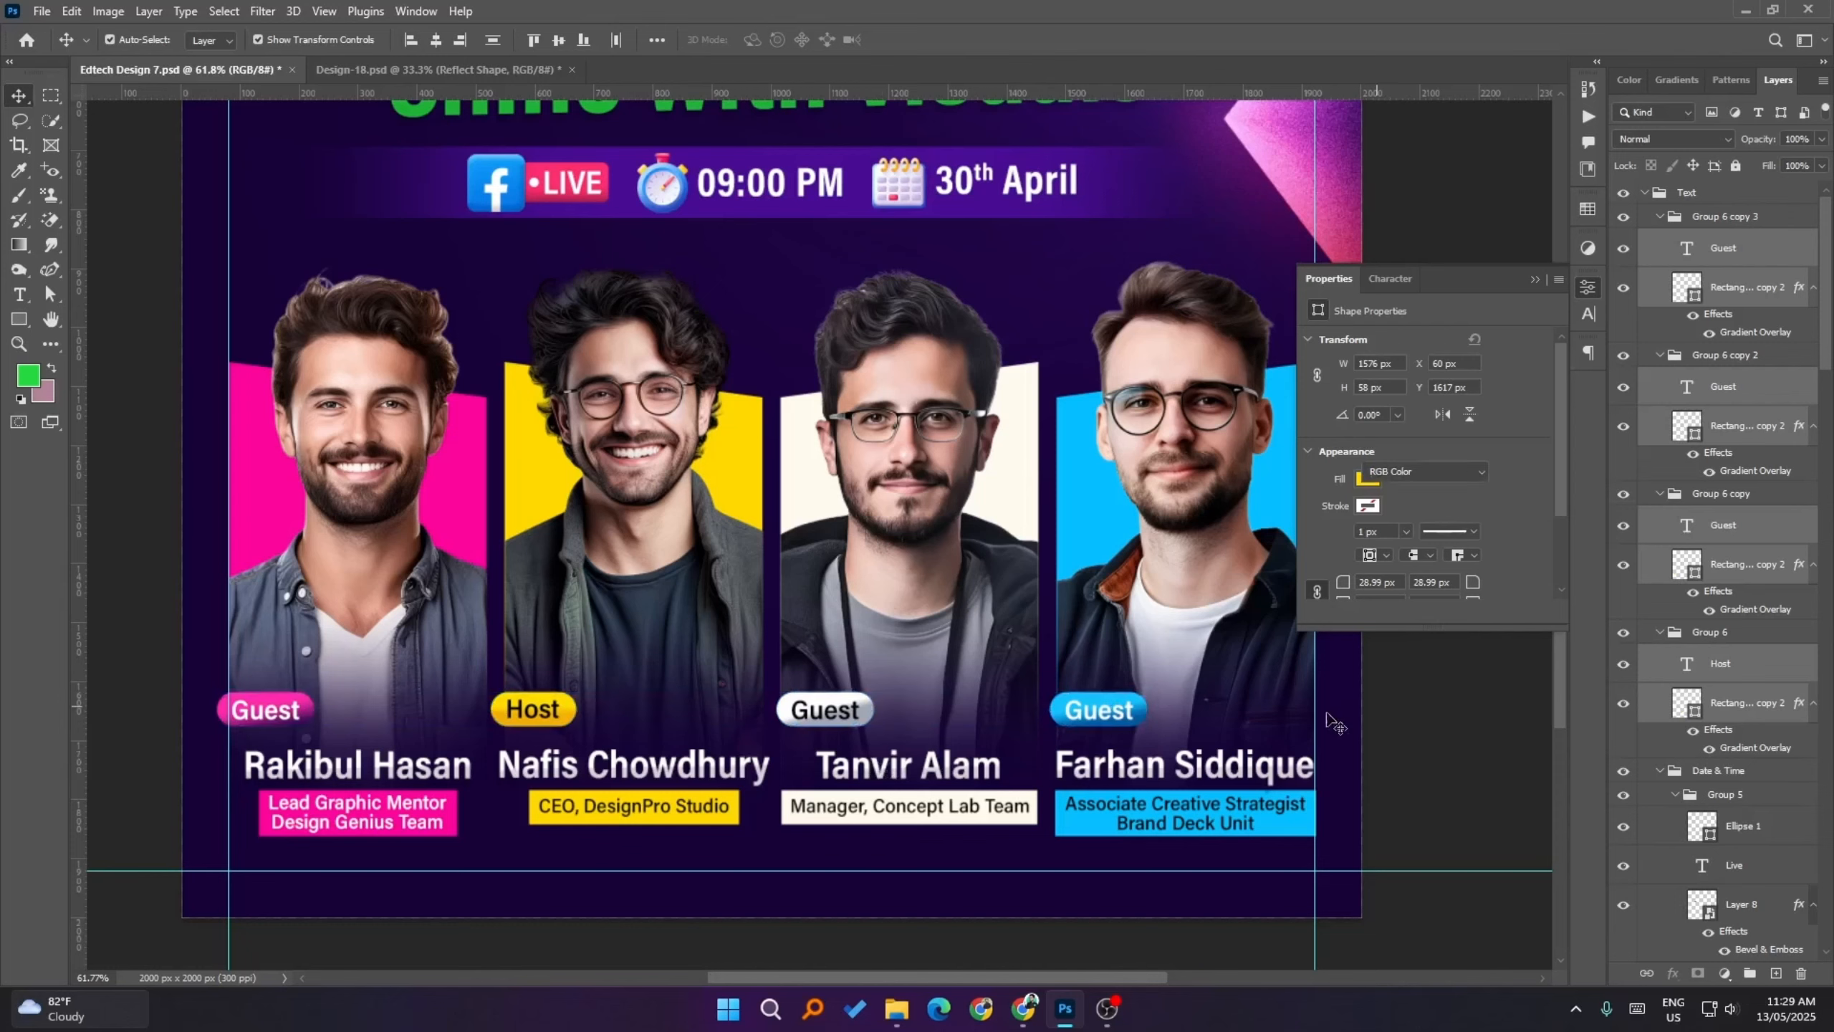
# - Shift two of the Guest badges slightly left to even their positions
pyautogui.scroll(1, 1048, 704)
pyautogui.scroll(2, 719, 759)
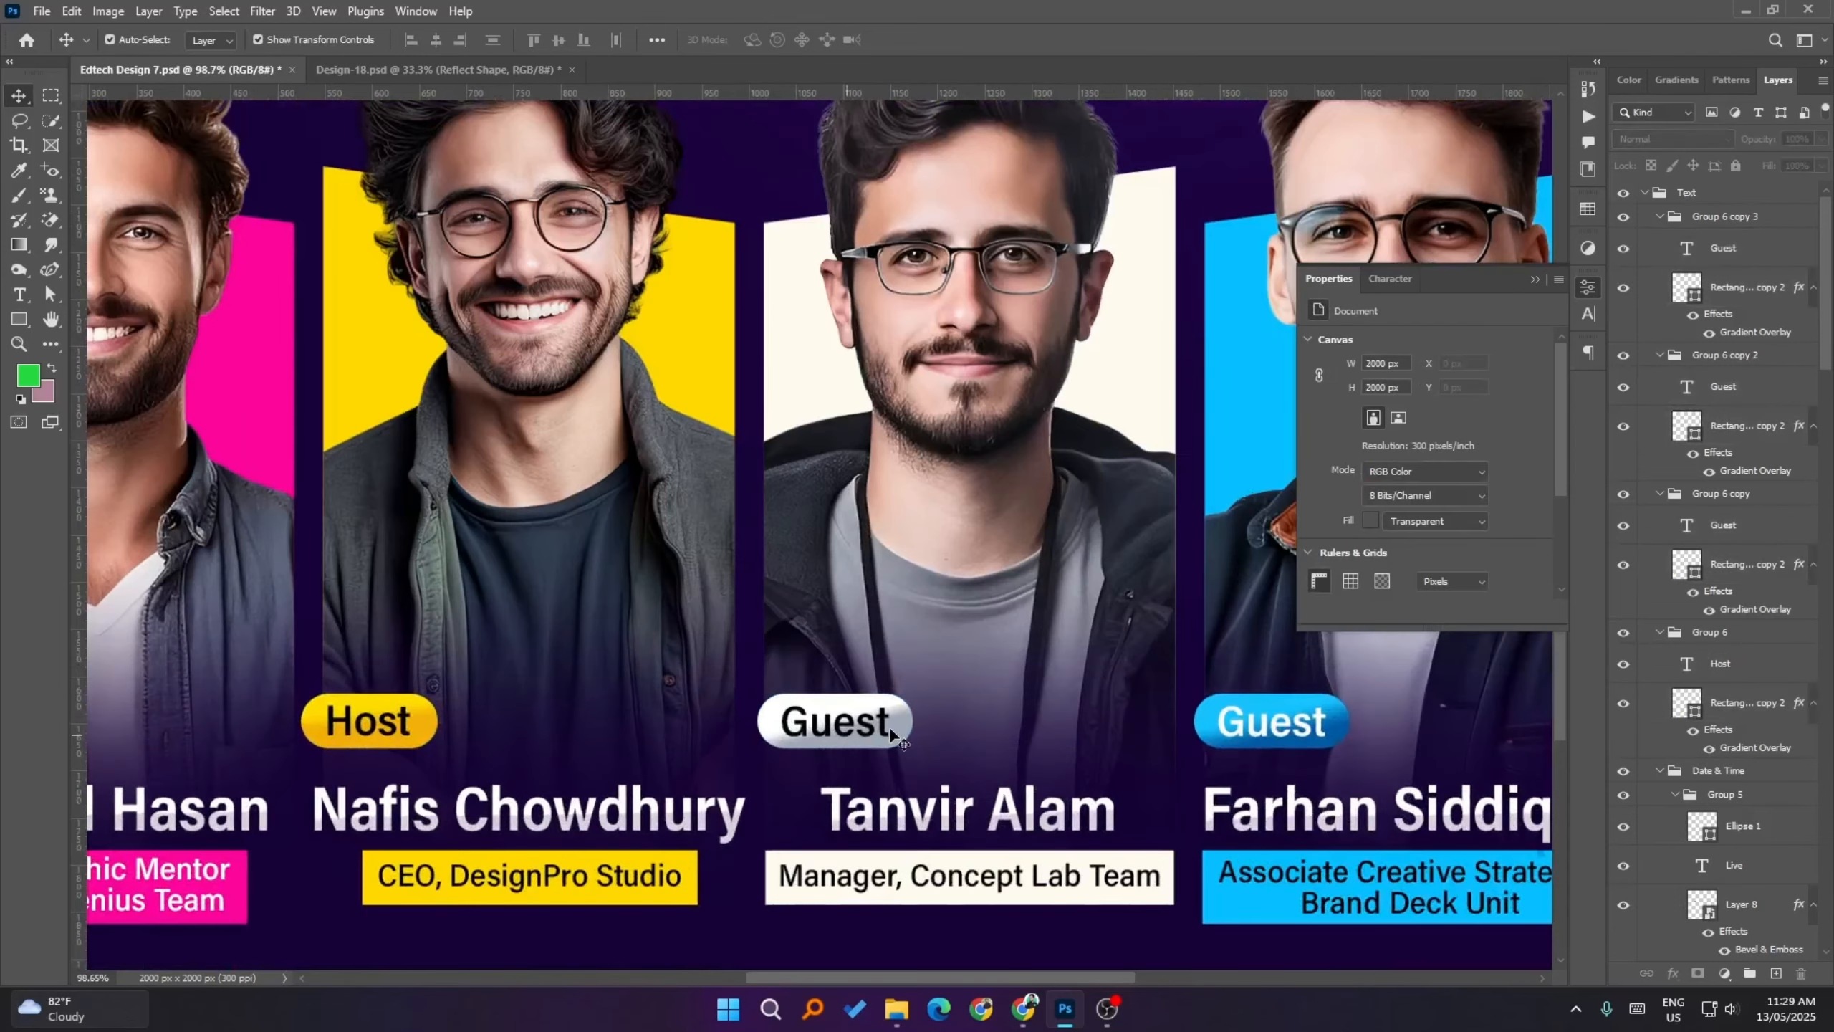
pyautogui.click(851, 726)
pyautogui.moveTo(850, 728); pyautogui.dragTo(849, 724)
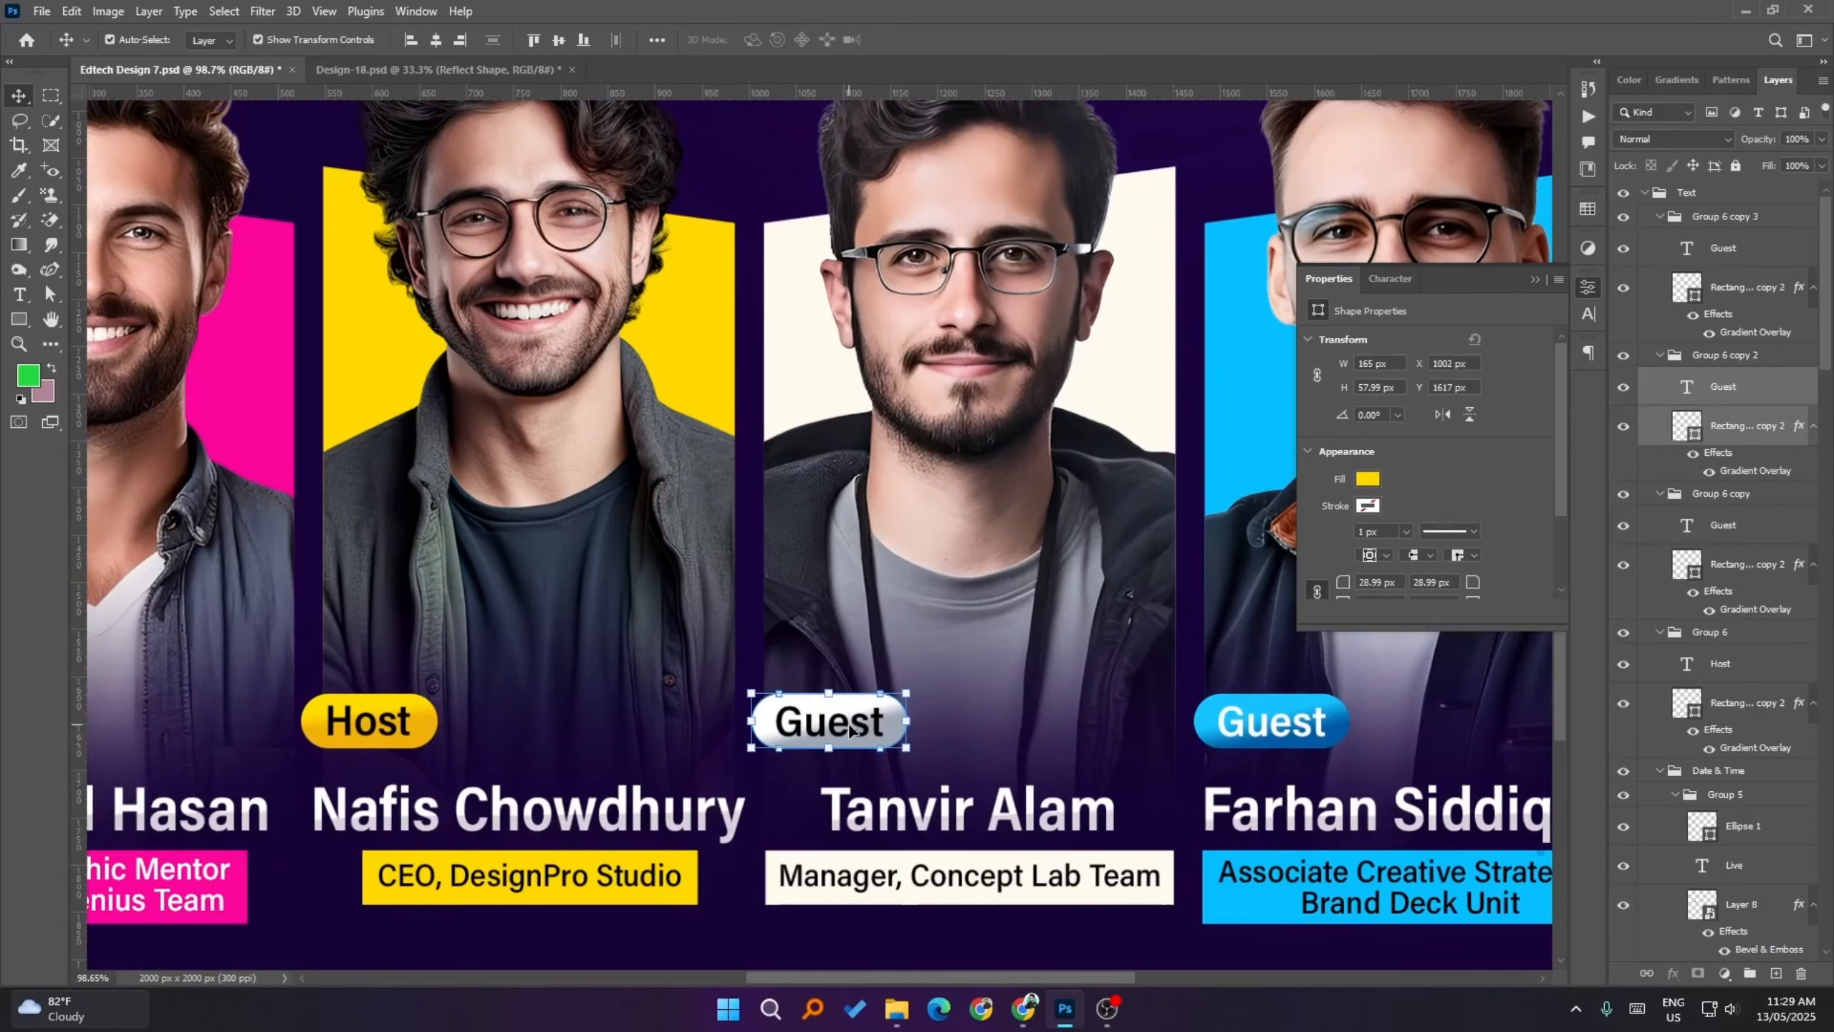
pyautogui.click(1298, 724)
pyautogui.keyDown('shift'); pyautogui.click(1298, 724); pyautogui.keyUp('shift')
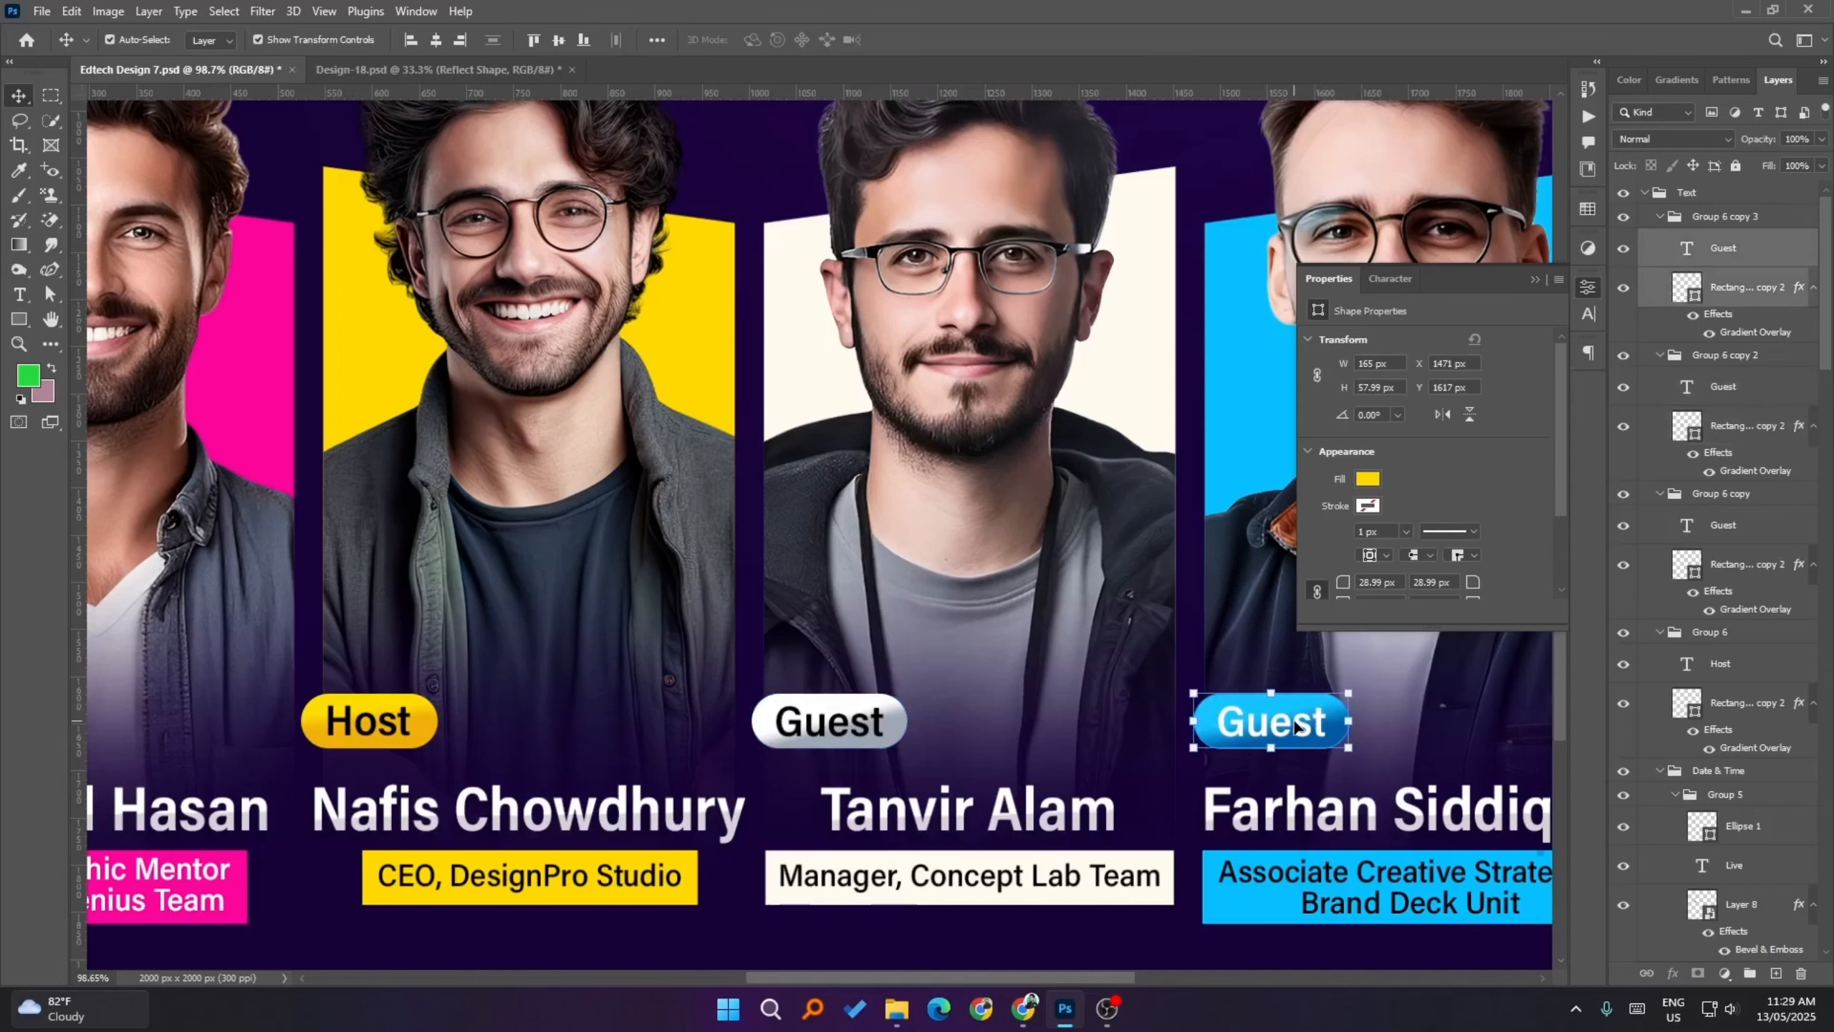
pyautogui.press('Left')
pyautogui.press('Left')
# - Hide the guides, zoom out to the whole flyer and select the Group 6 copy 3 badge group
pyautogui.scroll(-2, 1138, 700)
pyautogui.scroll(-1, 783, 798)
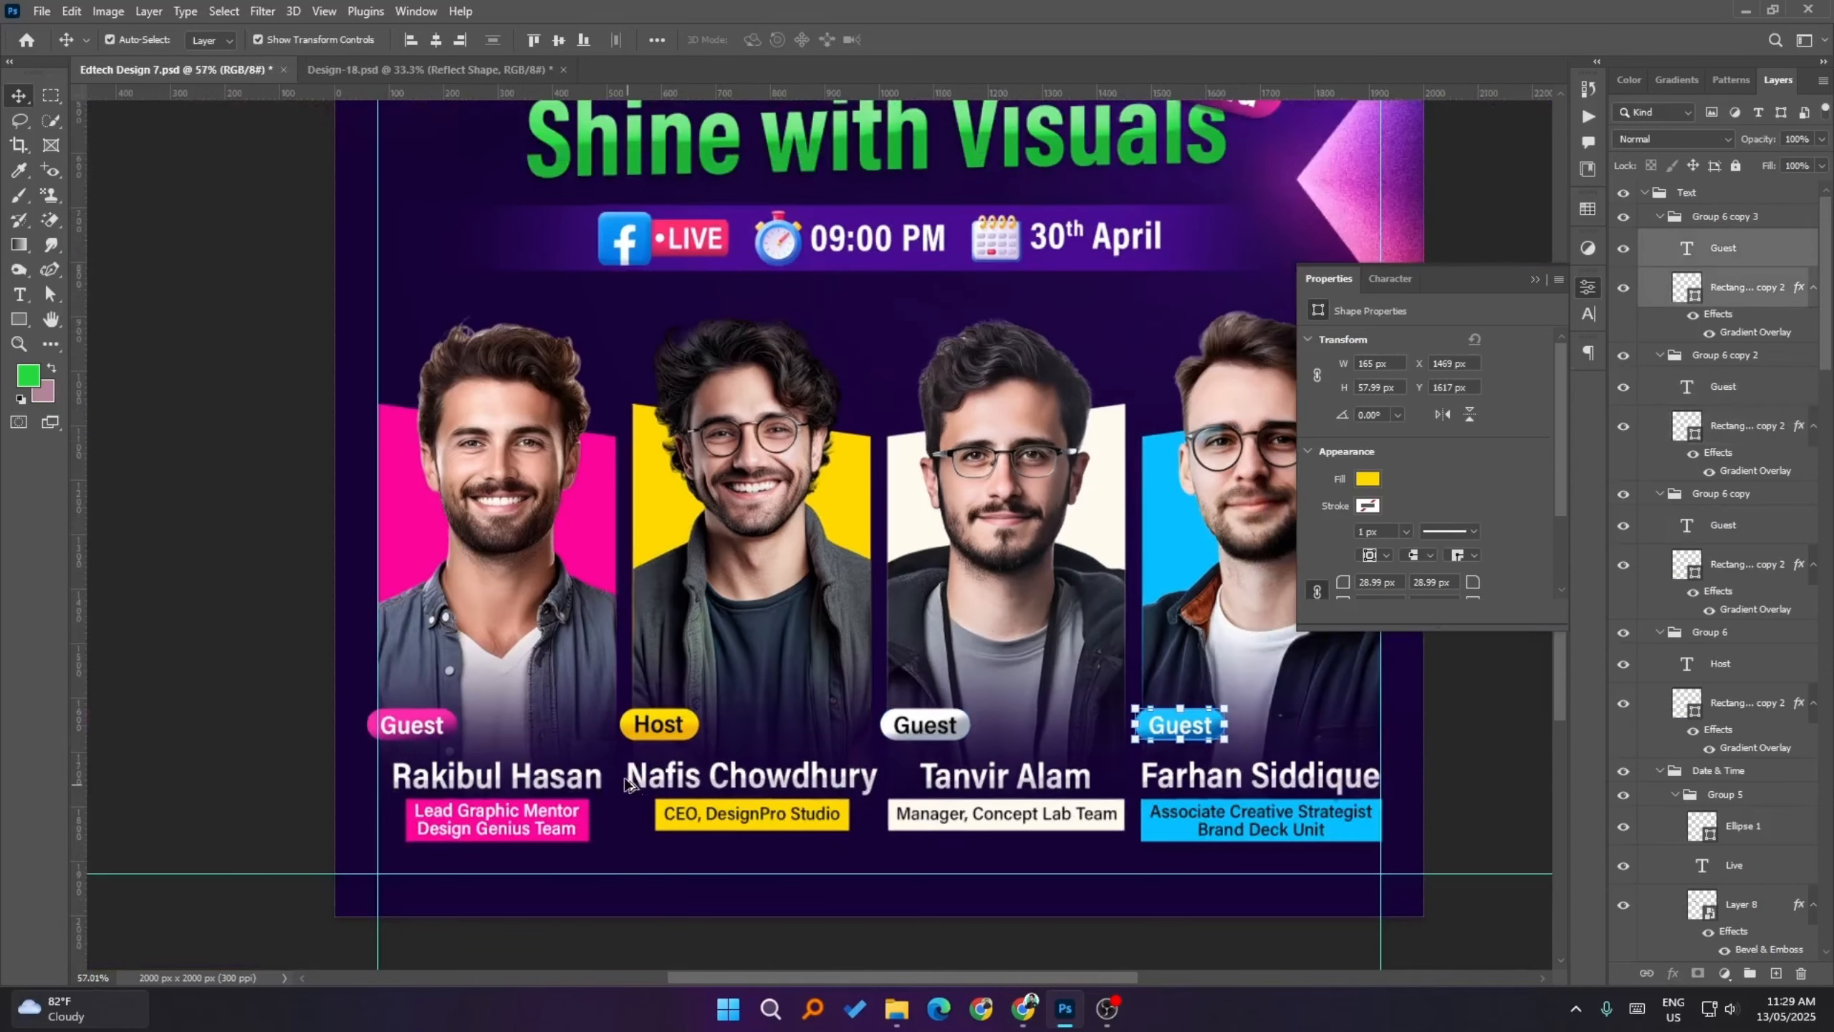
pyautogui.scroll(3, 591, 758)
pyautogui.click(375, 695)
pyautogui.scroll(-2, 375, 694)
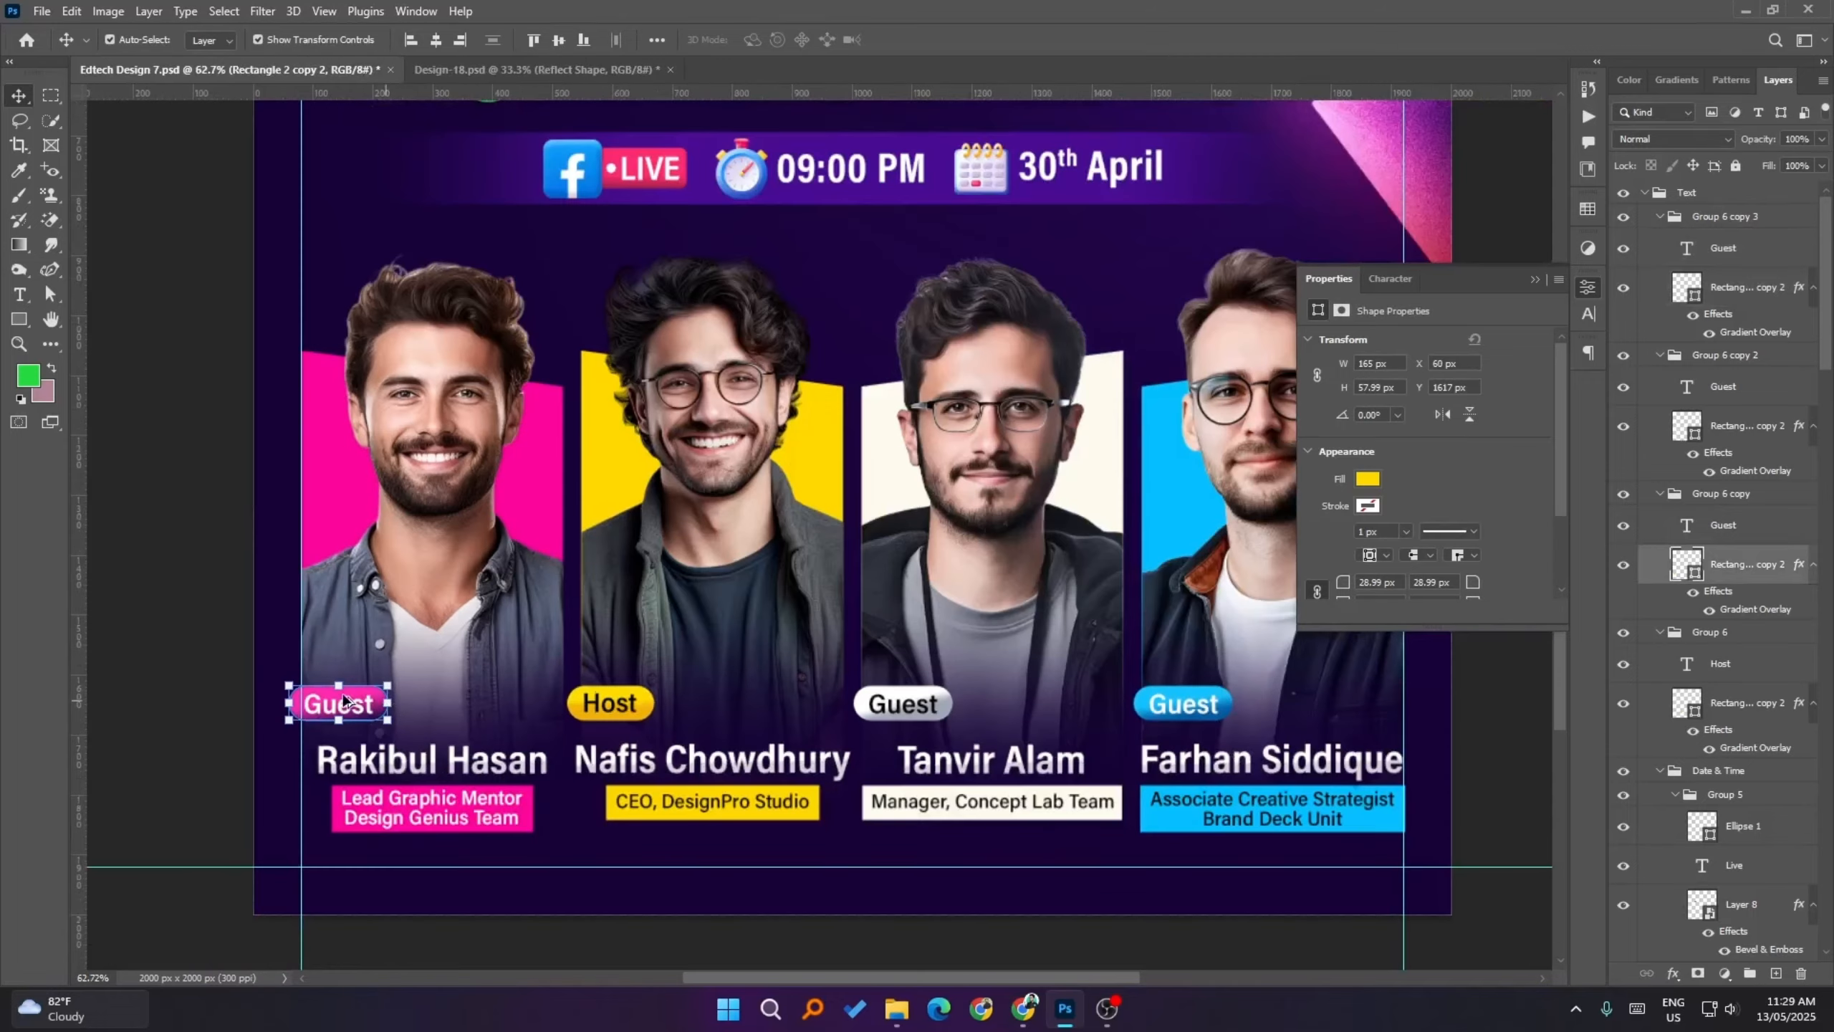
pyautogui.scroll(-2, 470, 701)
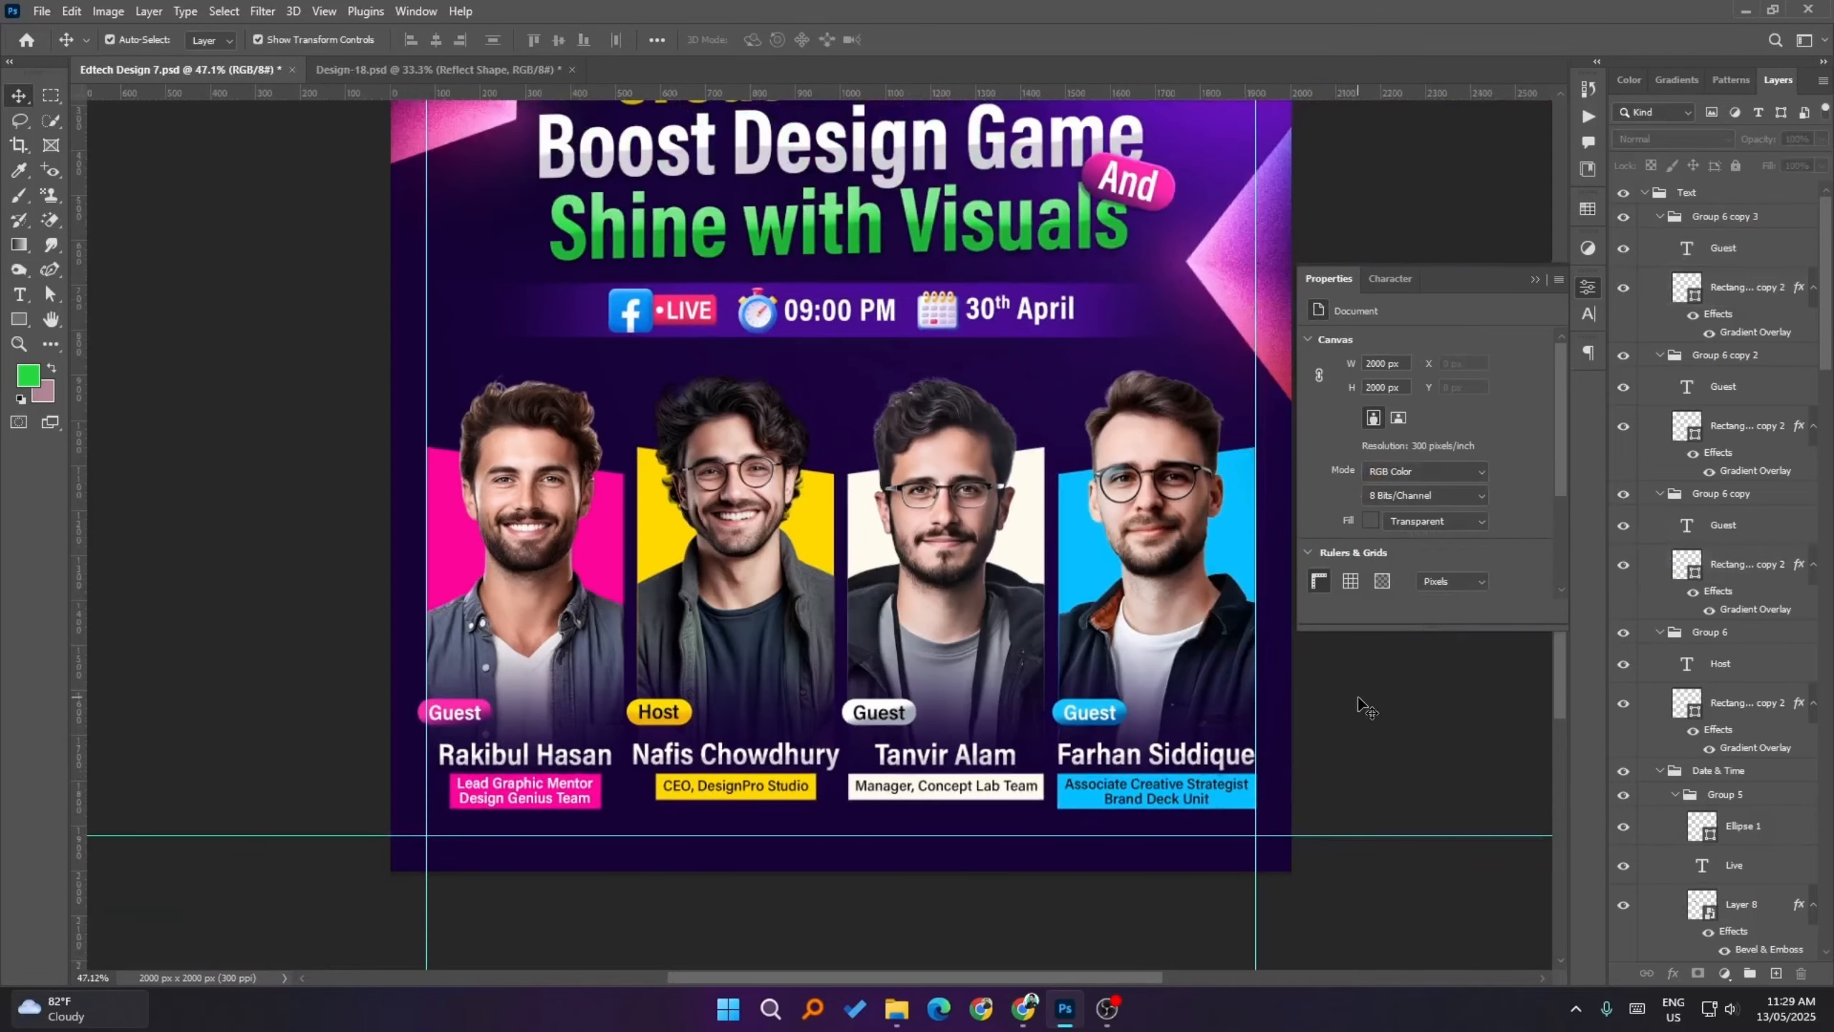
pyautogui.hotkey('ctrl', ';')
pyautogui.scroll(-2, 1365, 708)
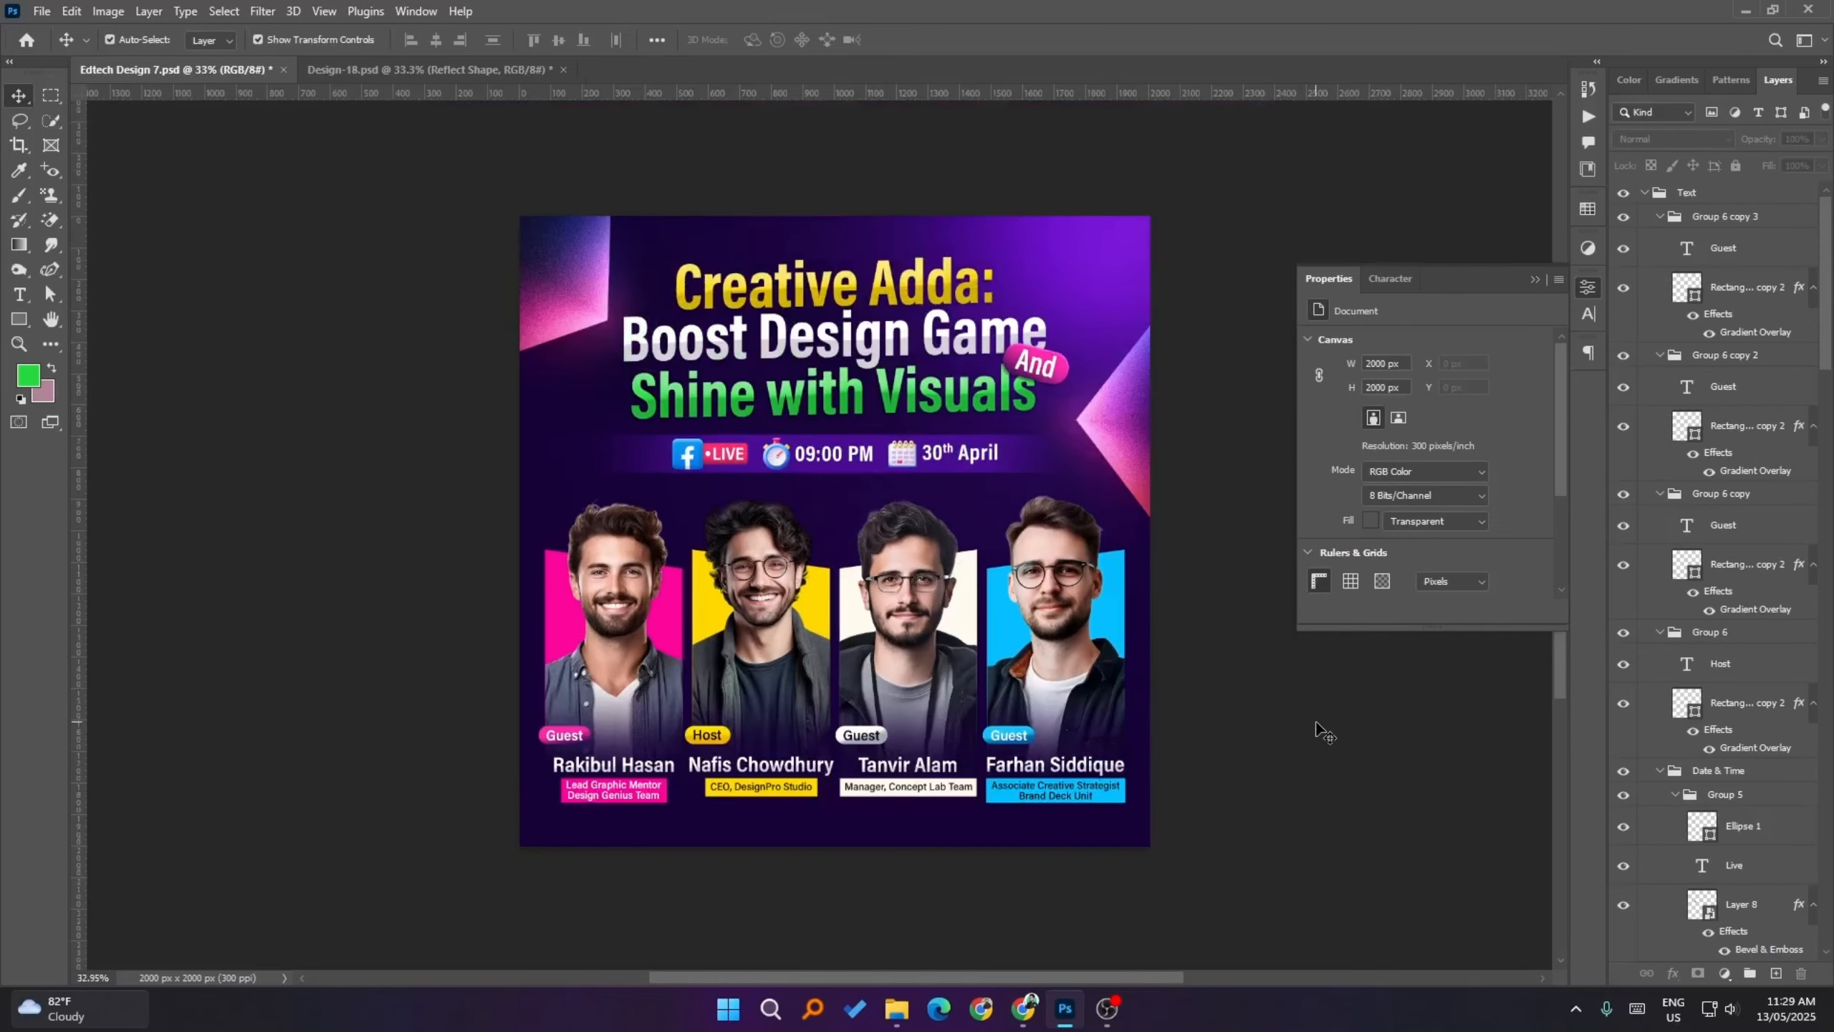
pyautogui.click(1747, 226)
# - Zoom in and tilt the rightmost Guest badge slightly
pyautogui.hotkey('ctrl', 'h')
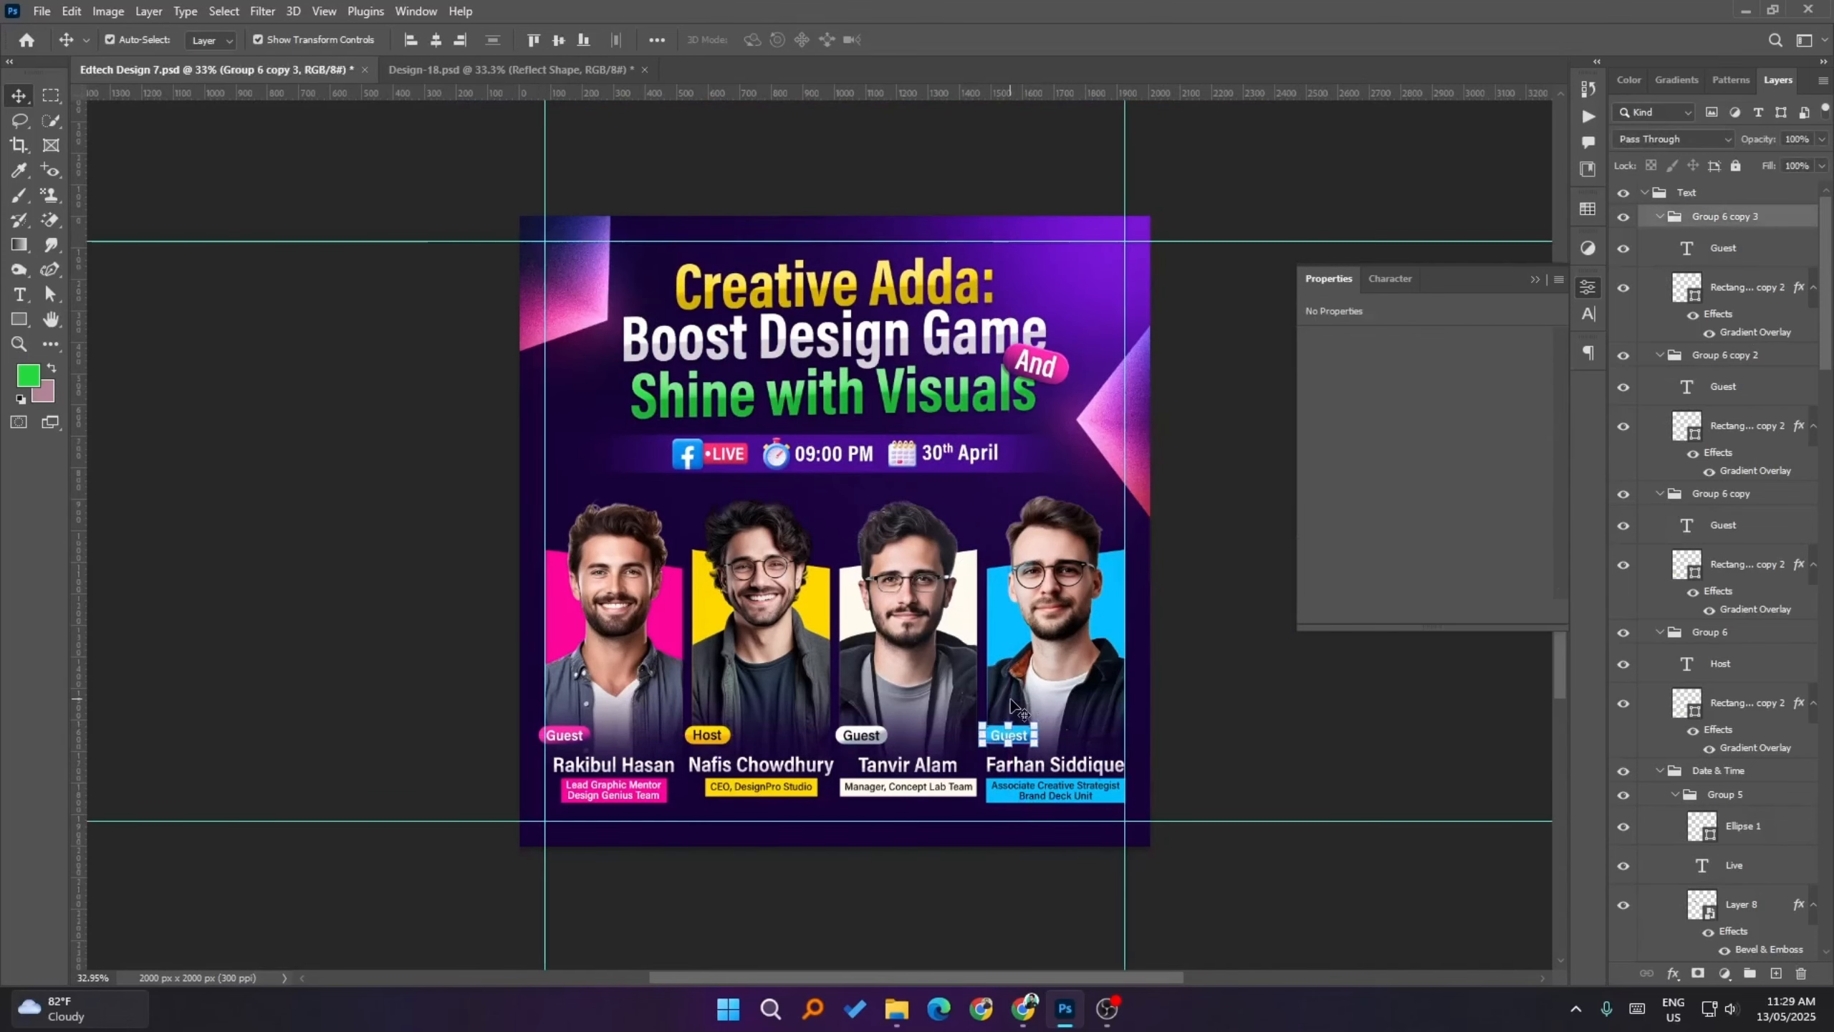
pyautogui.scroll(3, 1005, 713)
pyautogui.hotkey('ctrl', 't')
pyautogui.moveTo(1066, 724); pyautogui.dragTo(1092, 695)
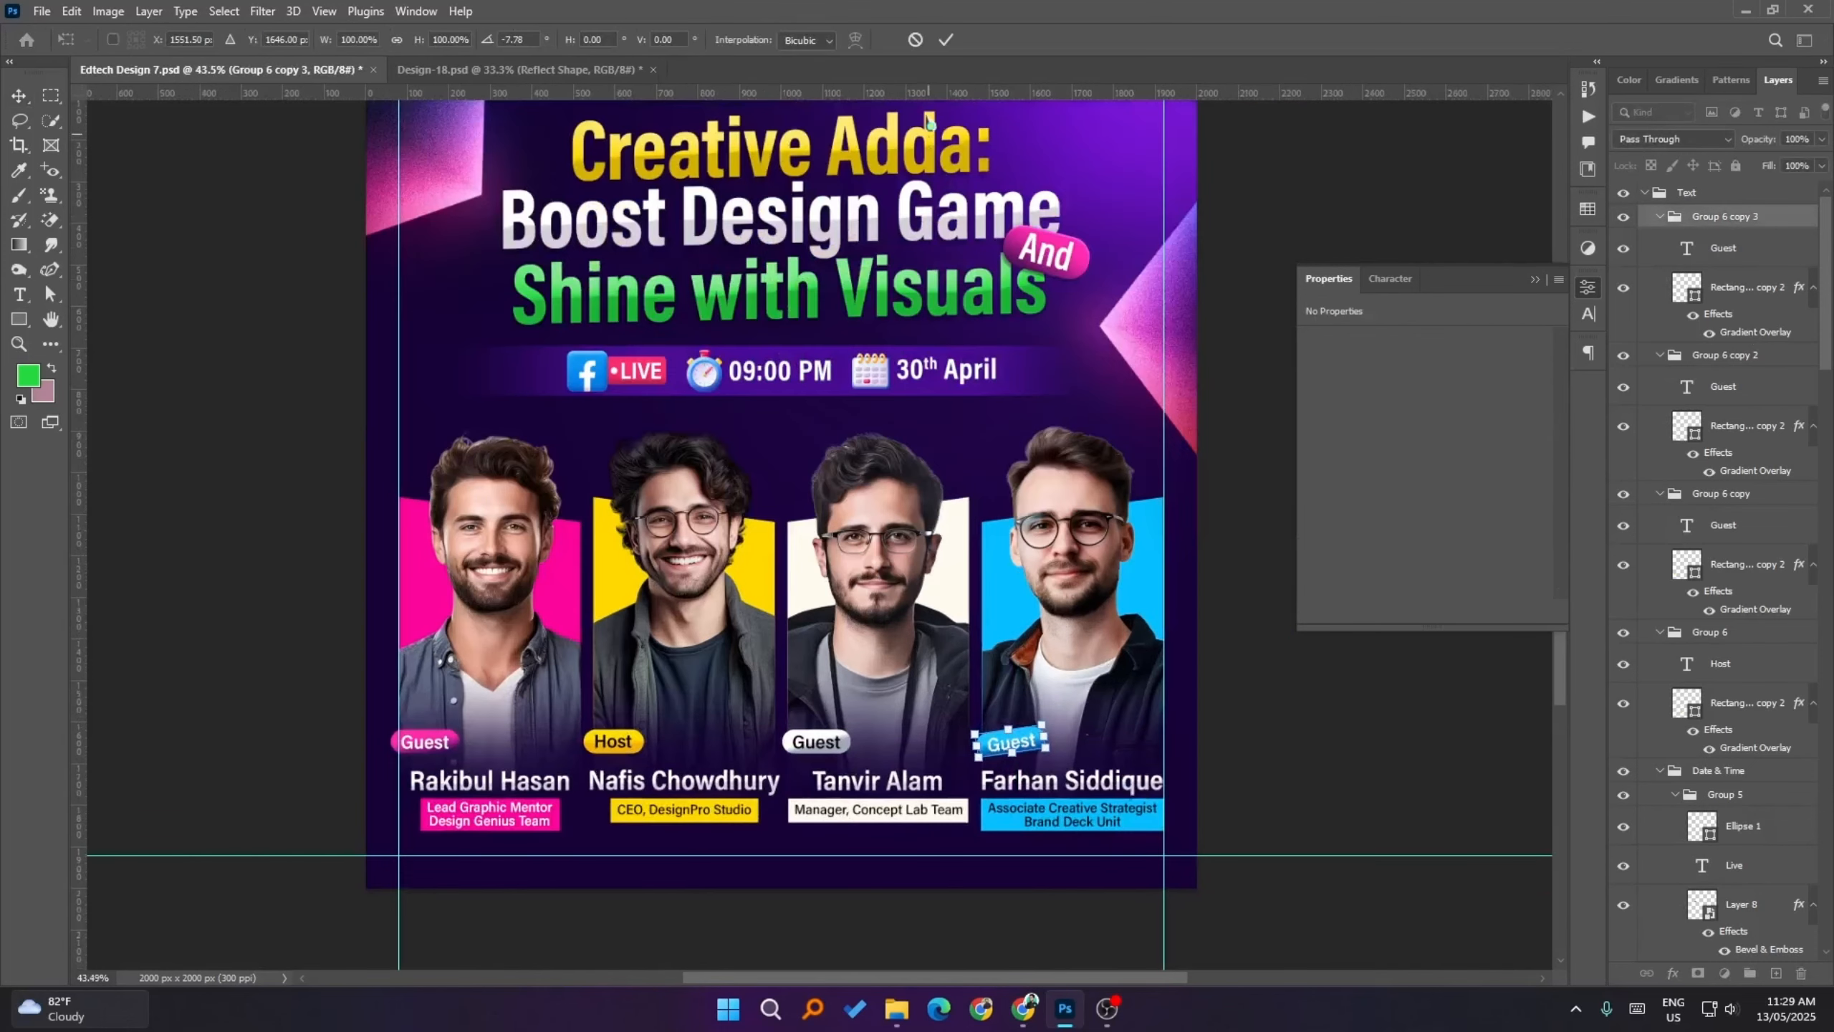
pyautogui.click(946, 39)
# - Tilt the third portrait's Guest badge and its text about 5.56°
pyautogui.click(816, 742)
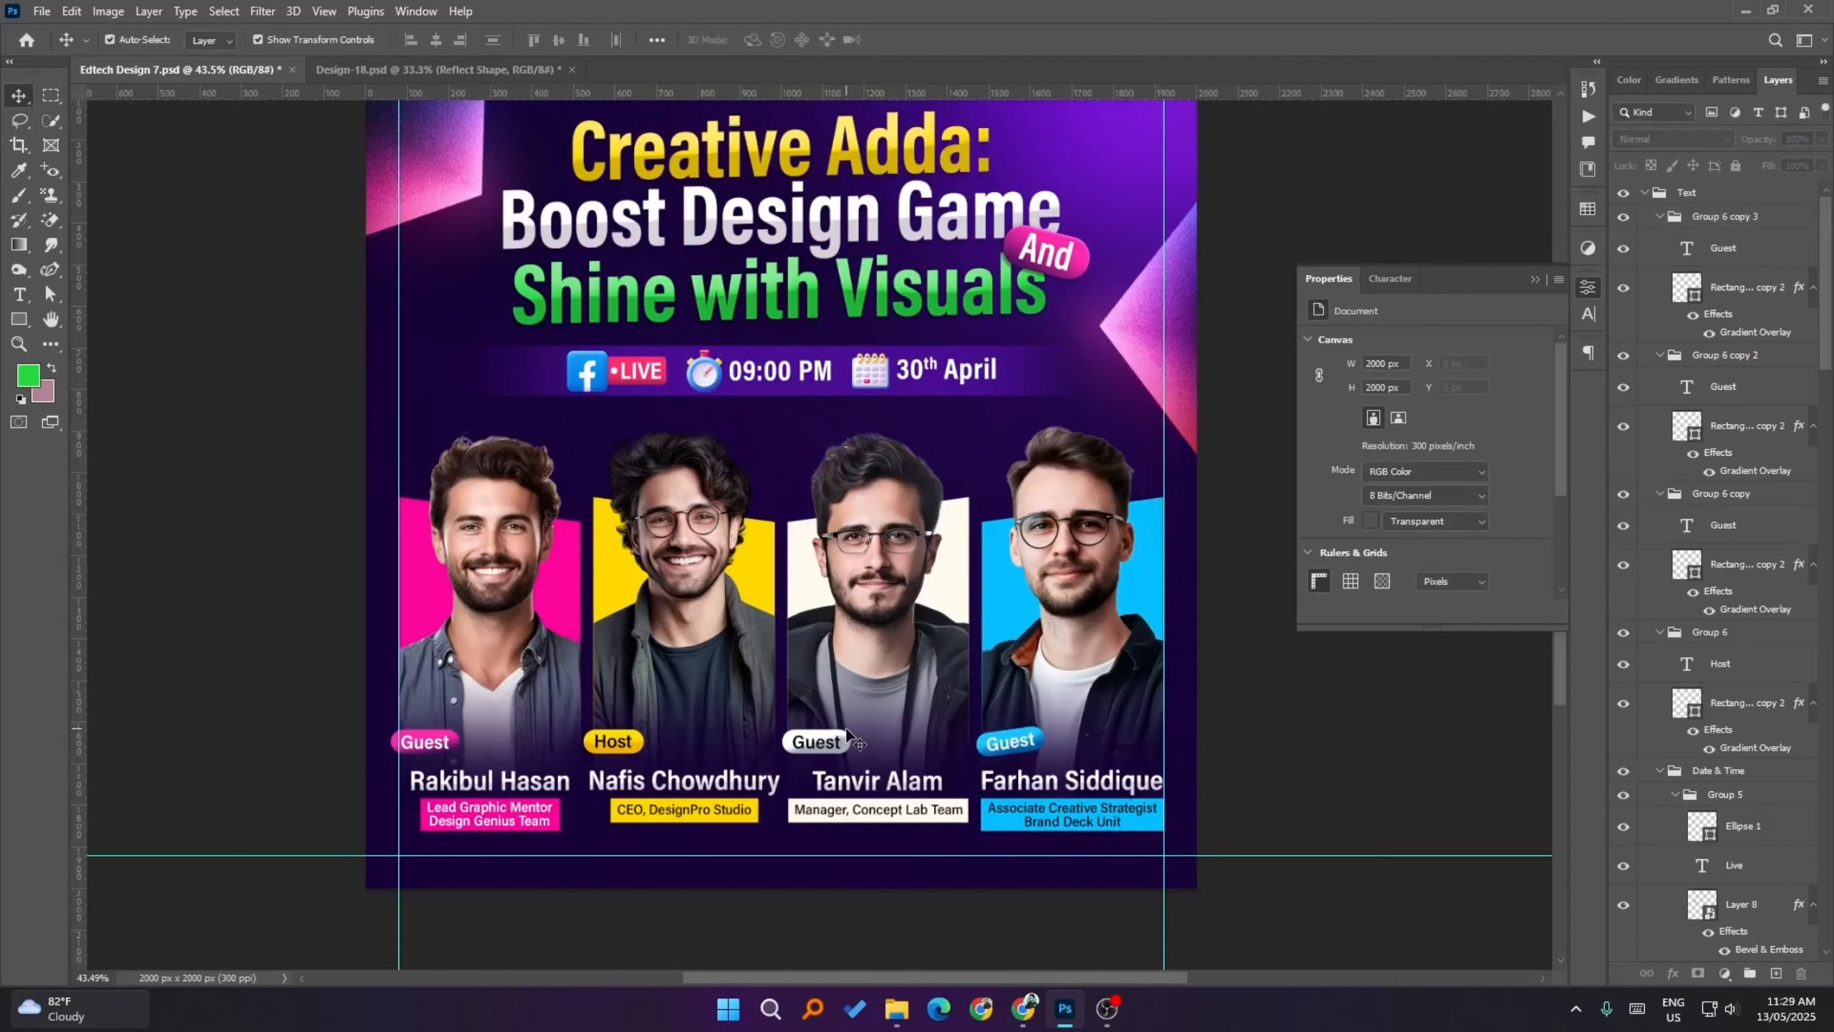
pyautogui.keyDown('shift'); pyautogui.click(827, 741); pyautogui.keyUp('shift')
pyautogui.moveTo(864, 723); pyautogui.dragTo(872, 726)
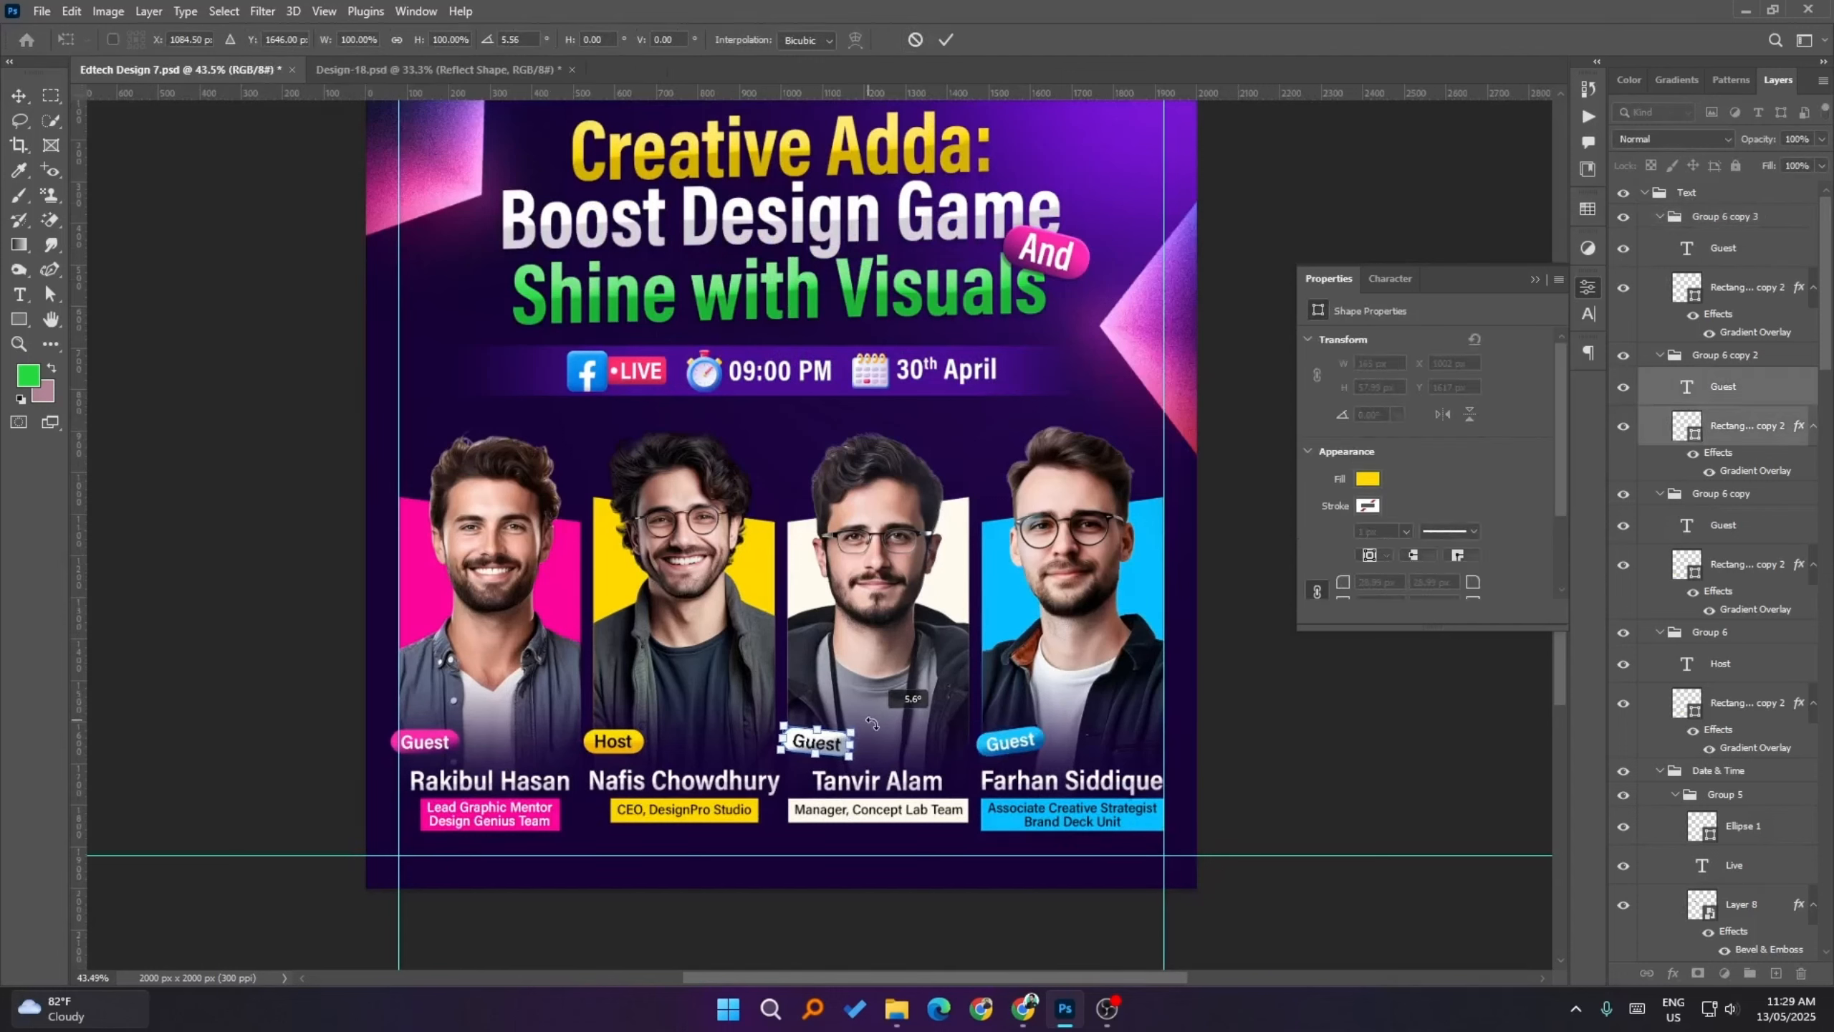
pyautogui.click(952, 41)
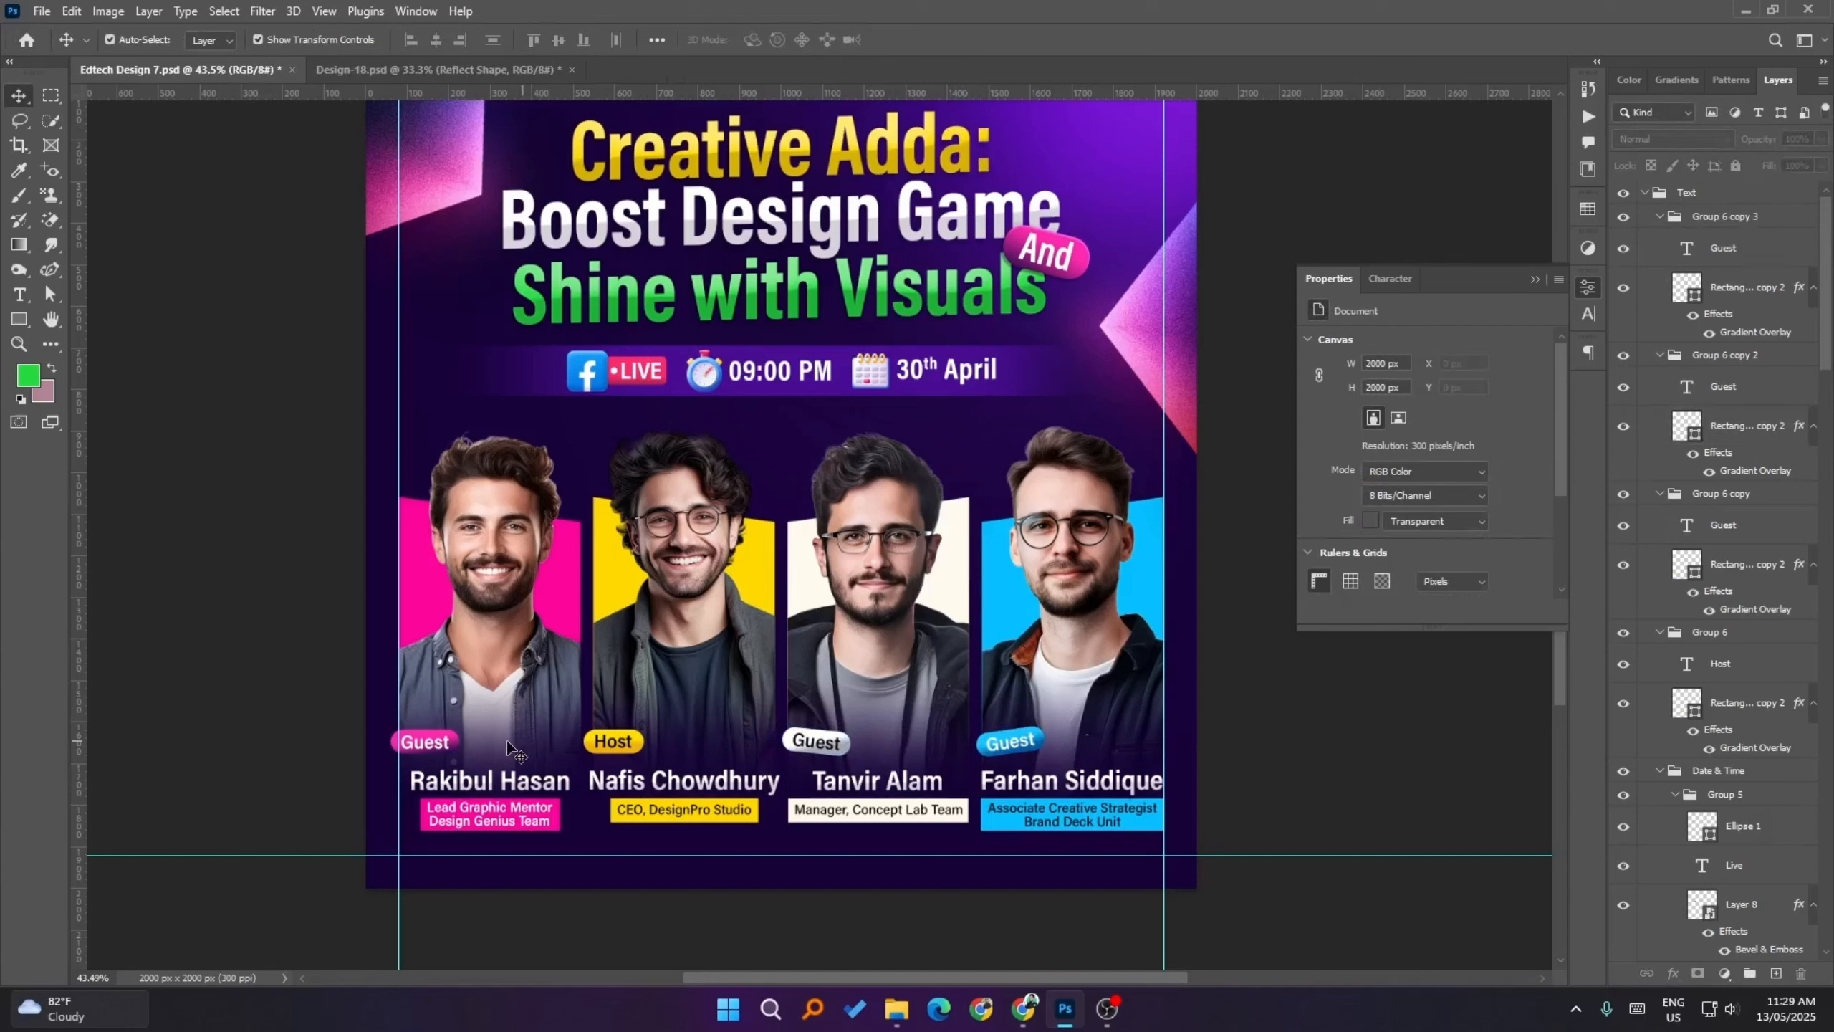
# - Rotate the Host badge and its text to about −6.6°
pyautogui.click(616, 744)
pyautogui.keyDown('shift'); pyautogui.click(616, 745); pyautogui.keyUp('shift')
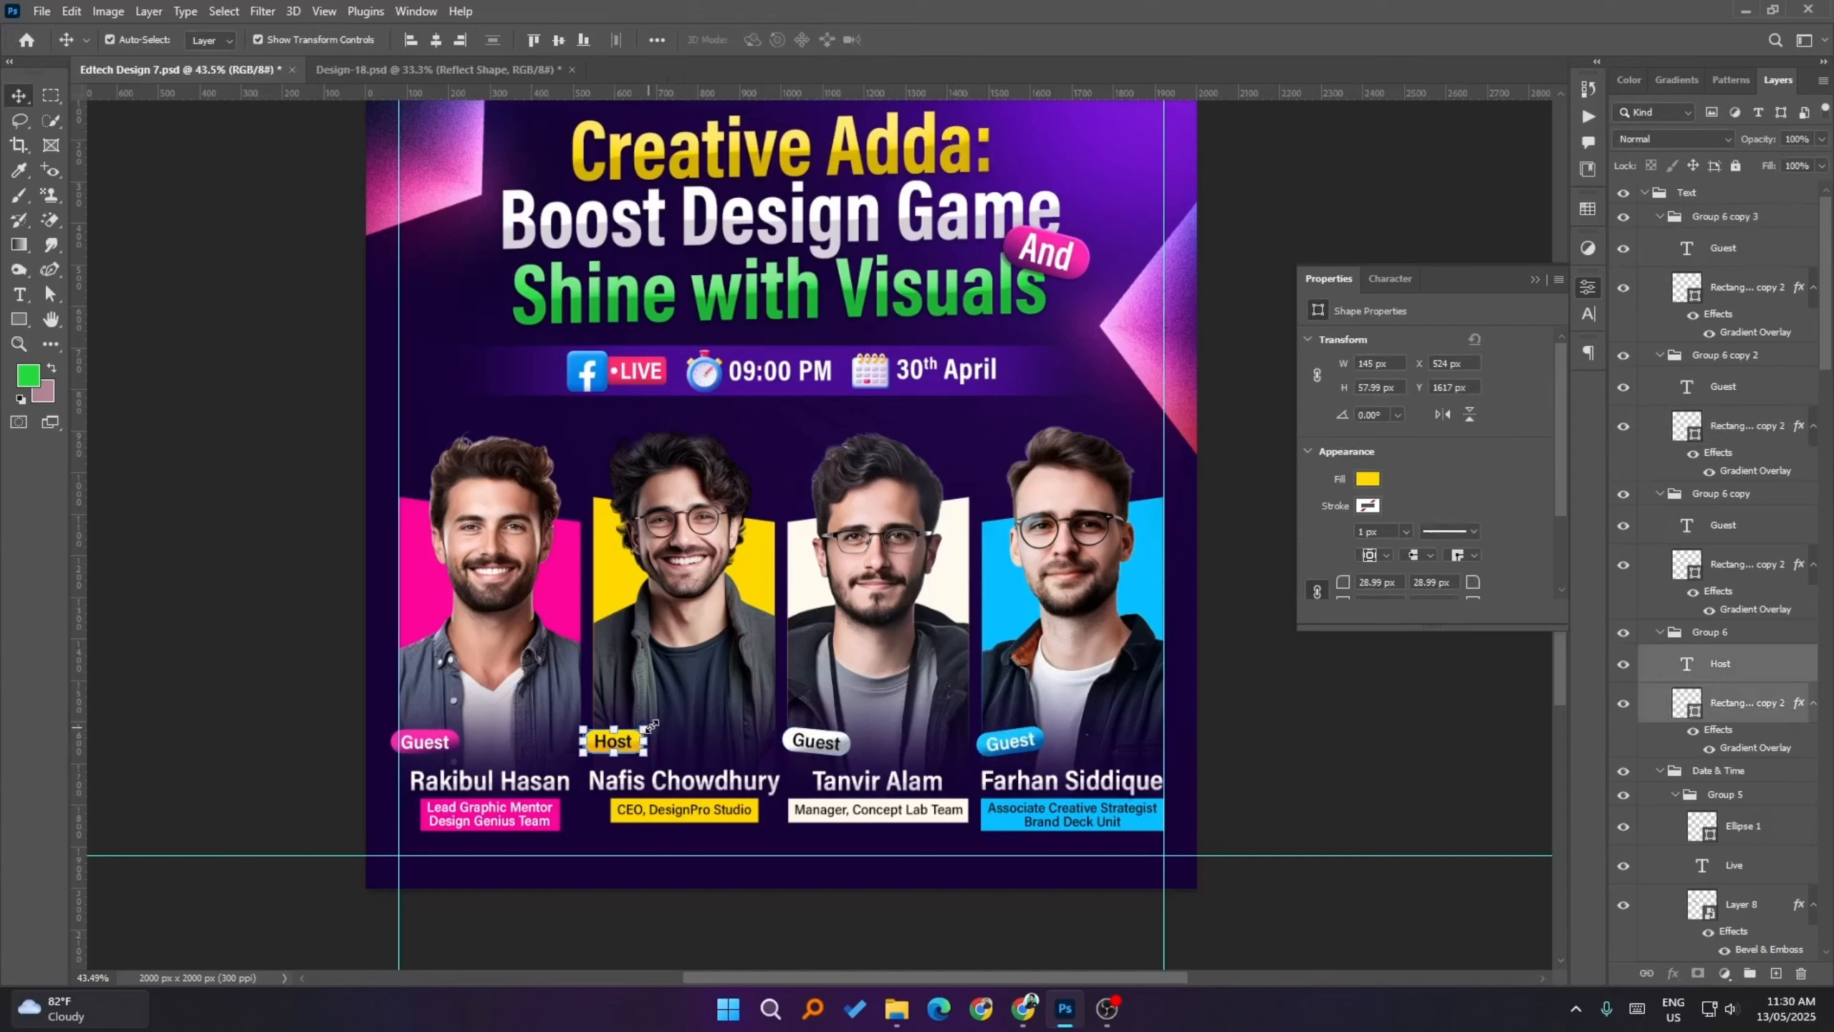
pyautogui.hotkey('ctrl', 't')
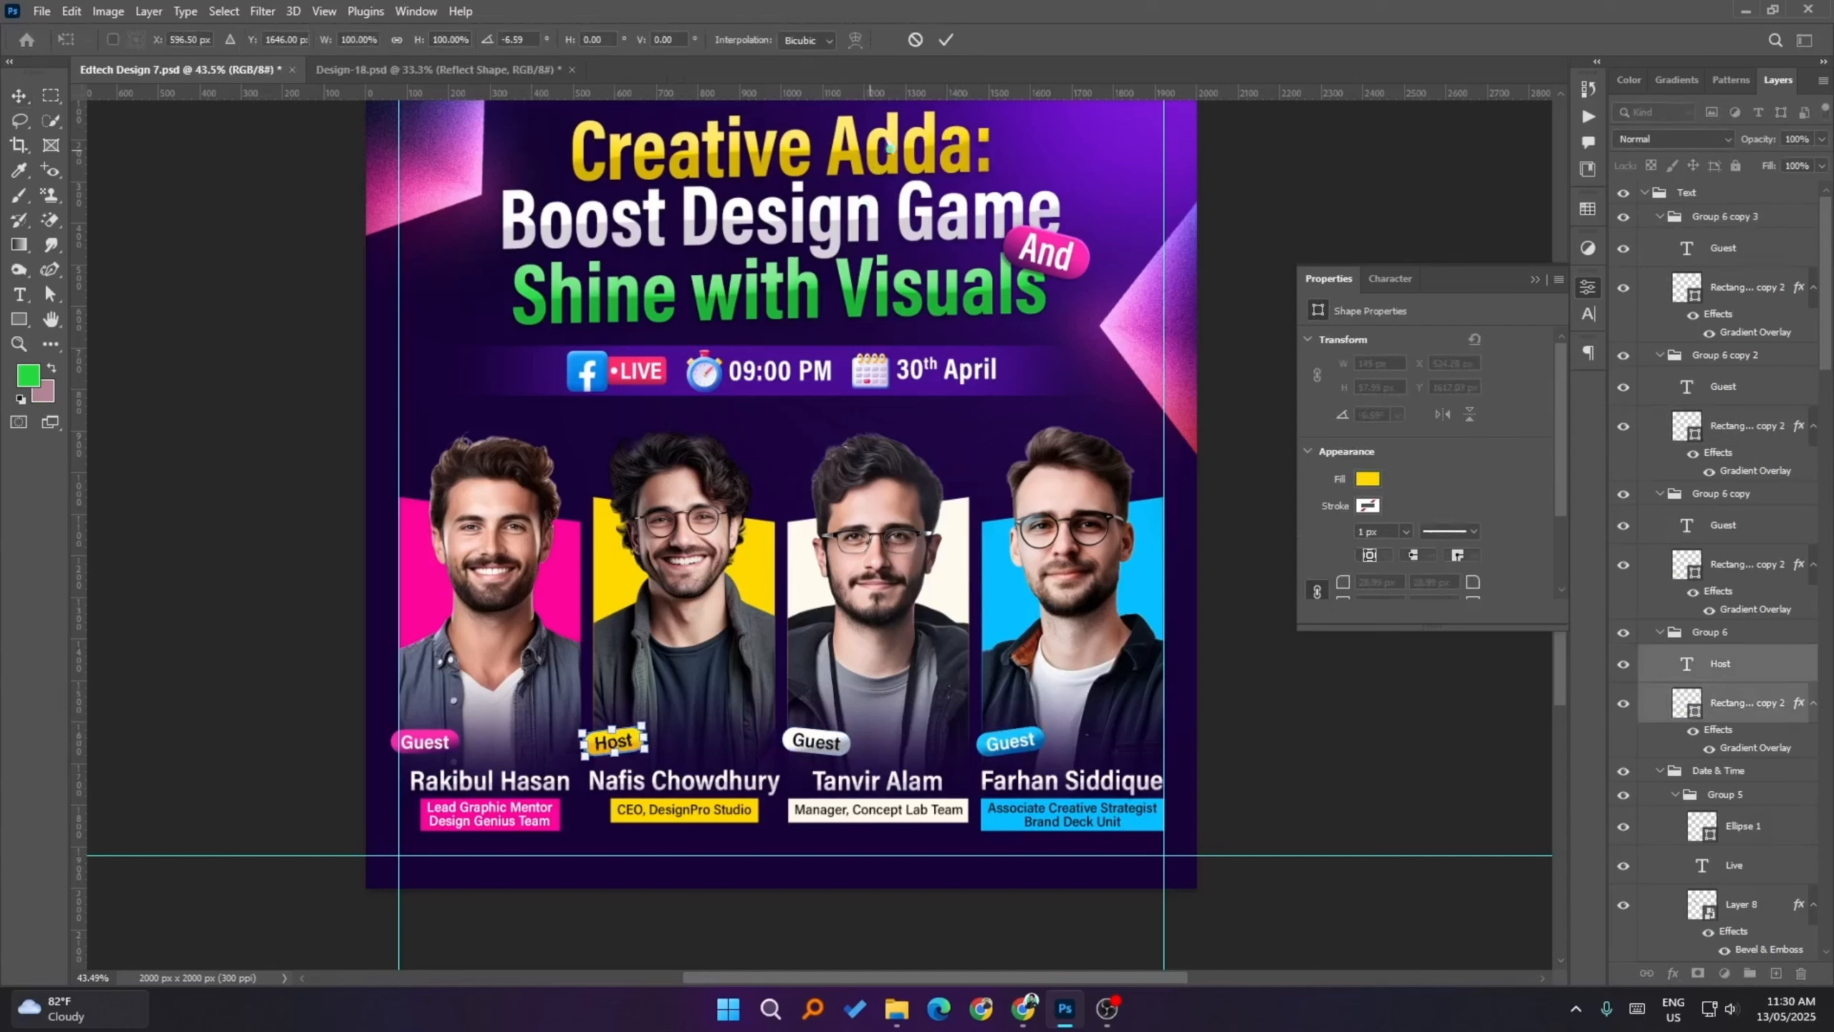
pyautogui.click(946, 39)
# - Select the leftmost Guest badge group and tilt it about 8.4°
pyautogui.keyDown('shift'); pyautogui.click(434, 747); pyautogui.keyUp('shift')
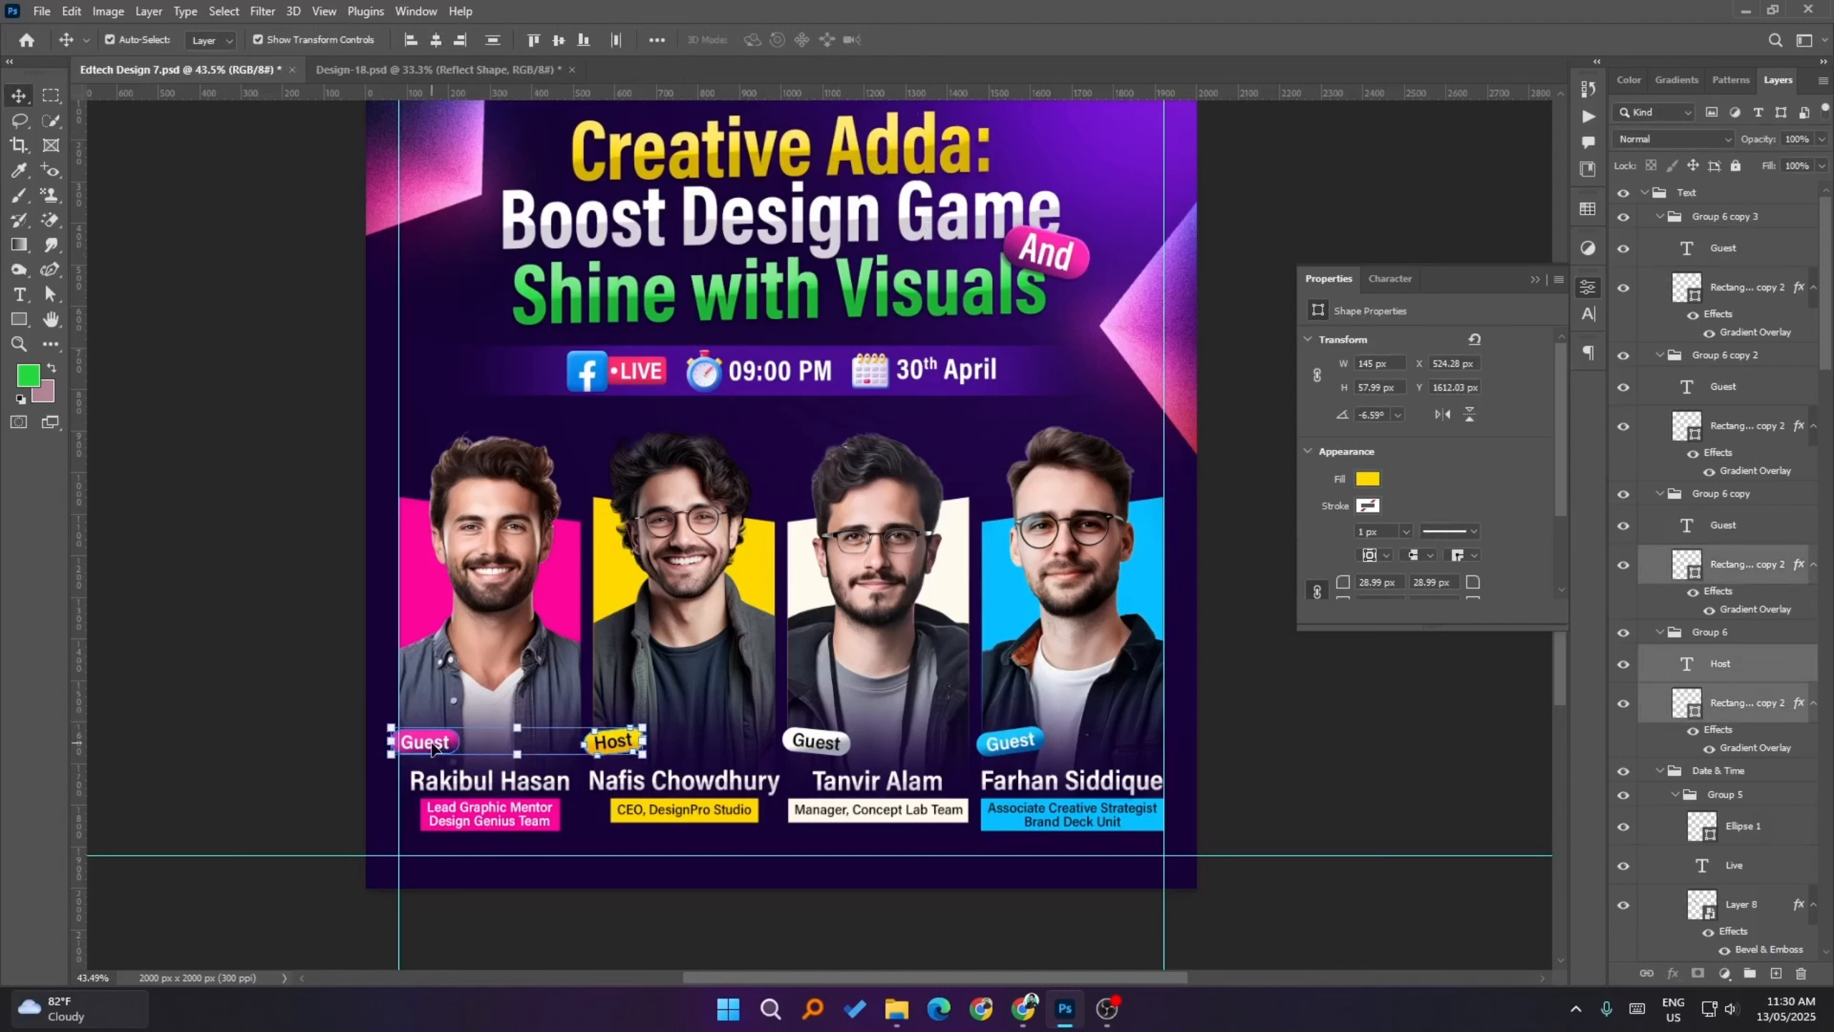
pyautogui.click(1746, 660)
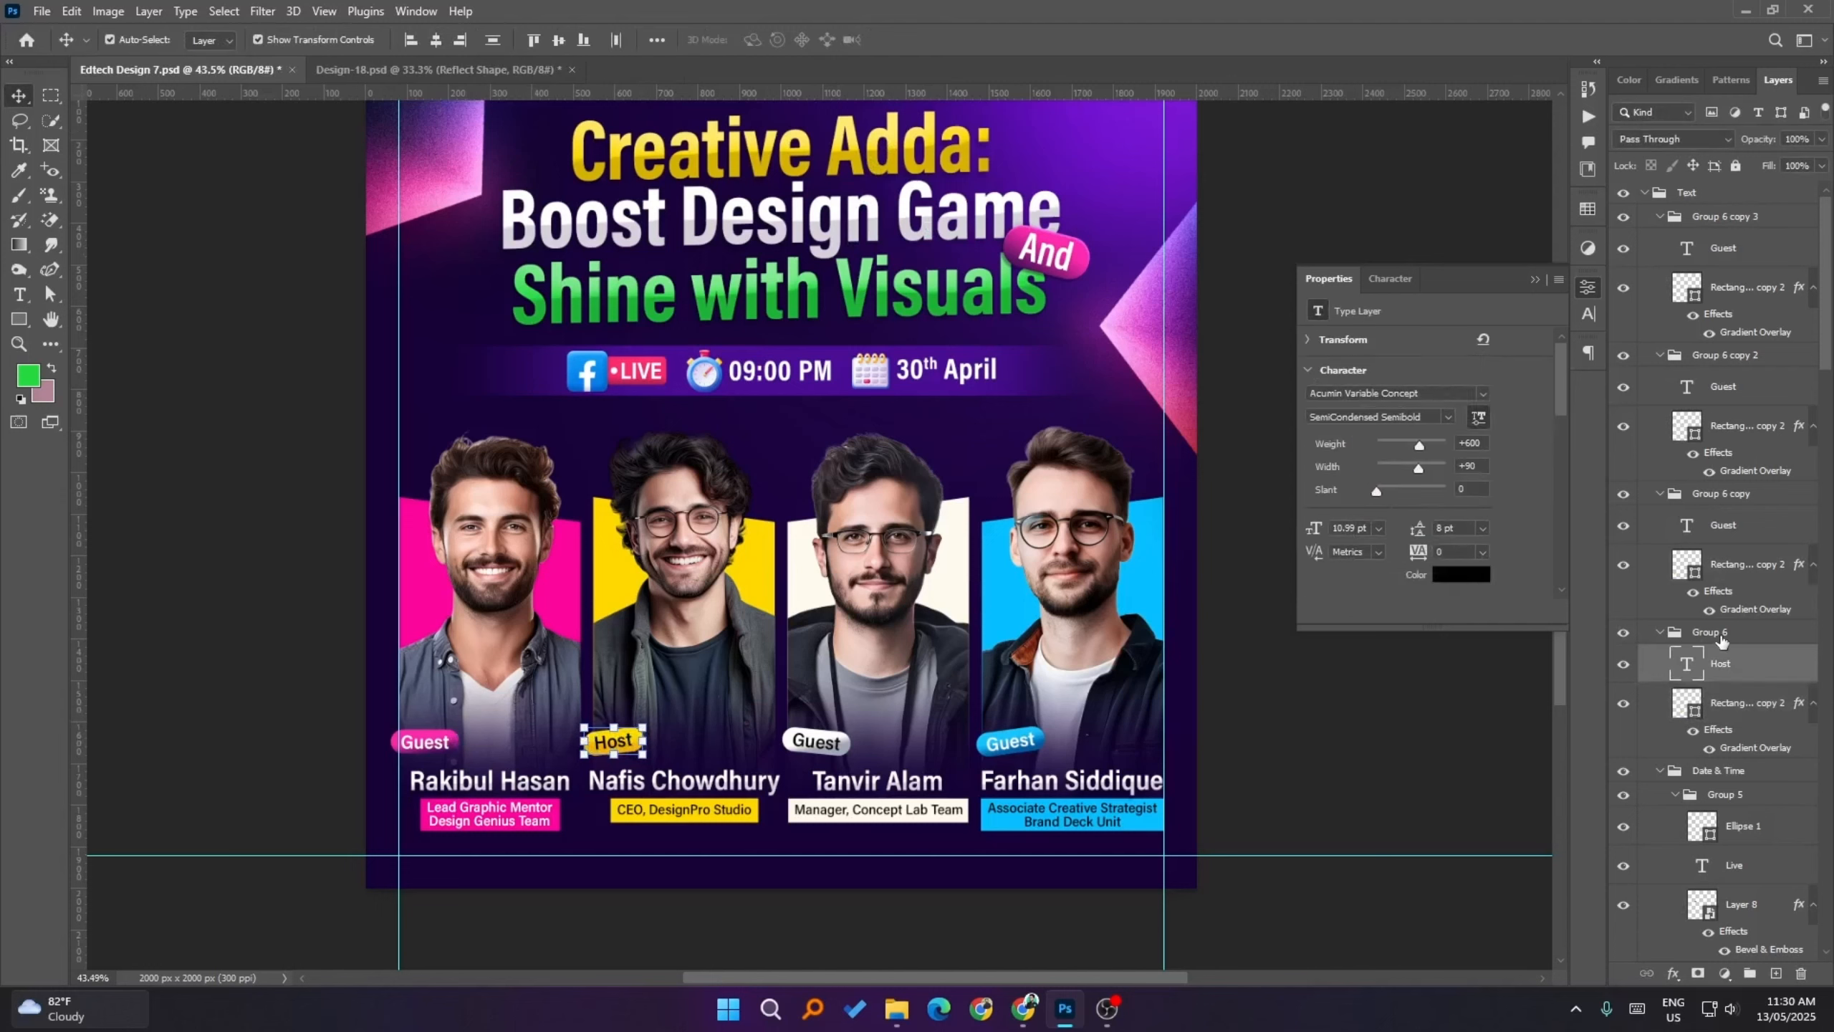
pyautogui.click(1723, 637)
pyautogui.click(1733, 499)
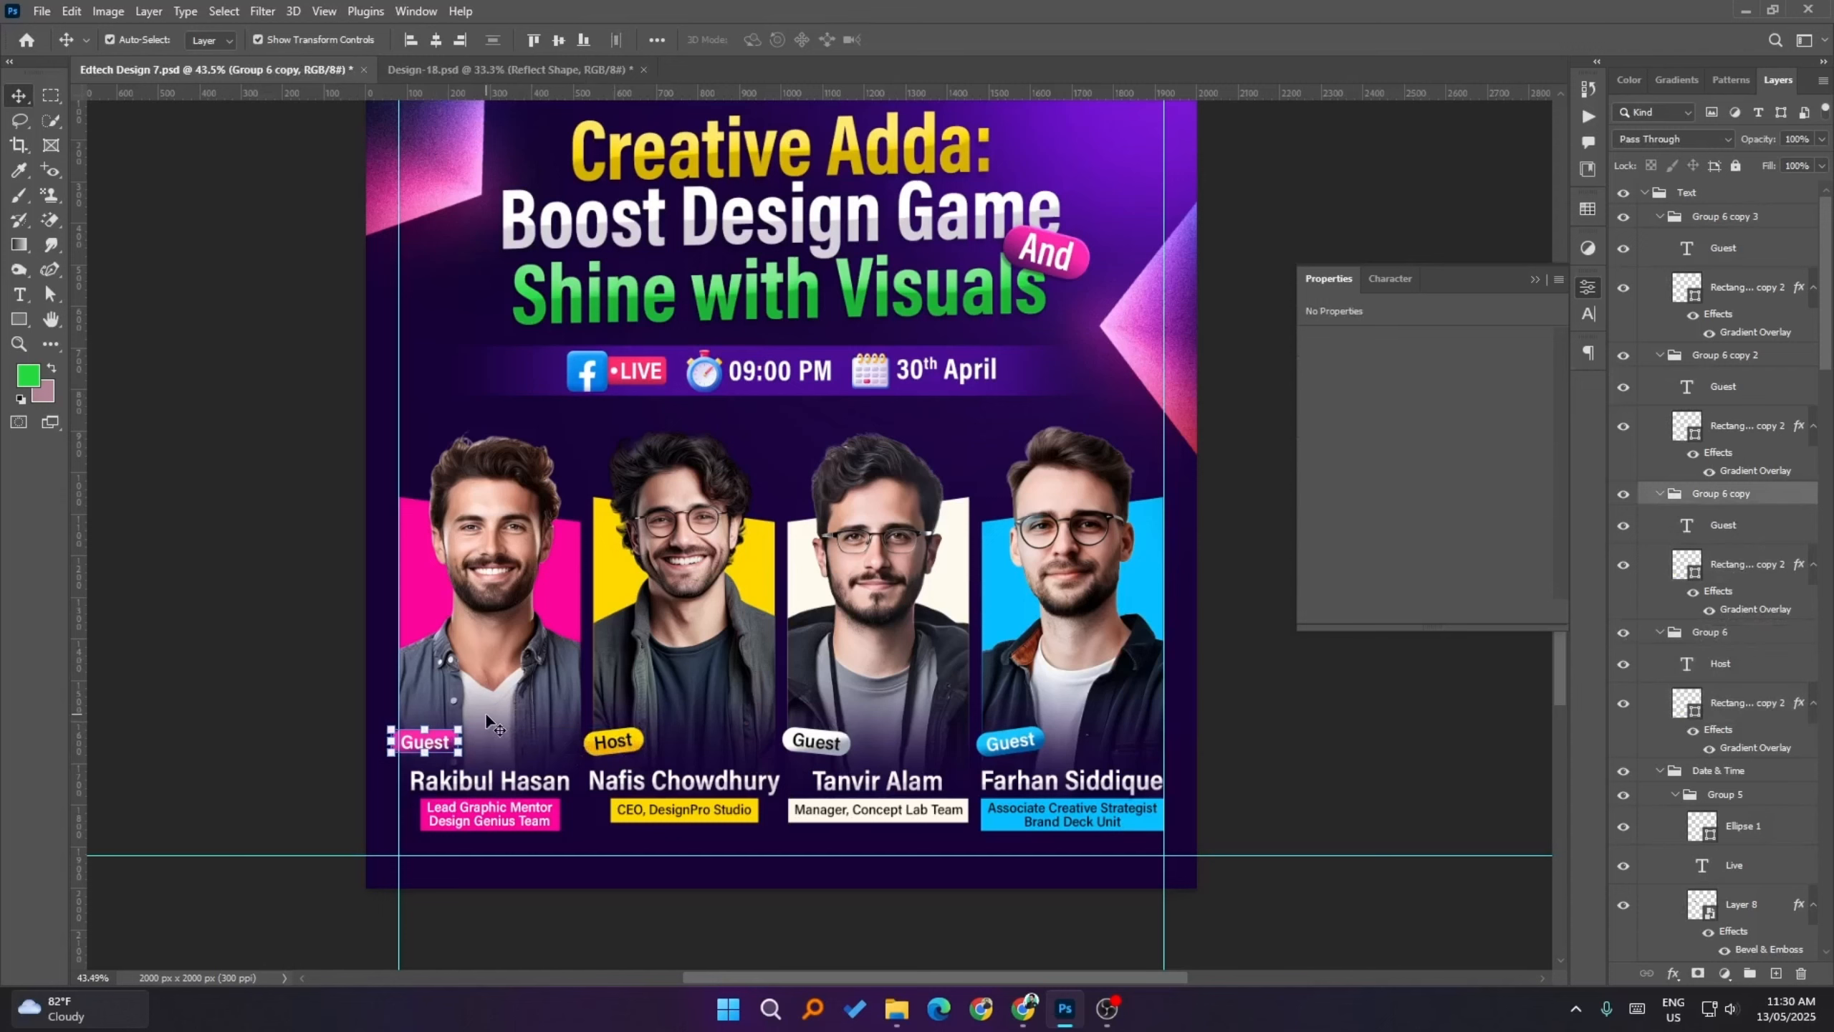
pyautogui.hotkey('ctrl', 't')
pyautogui.moveTo(472, 721); pyautogui.dragTo(475, 728)
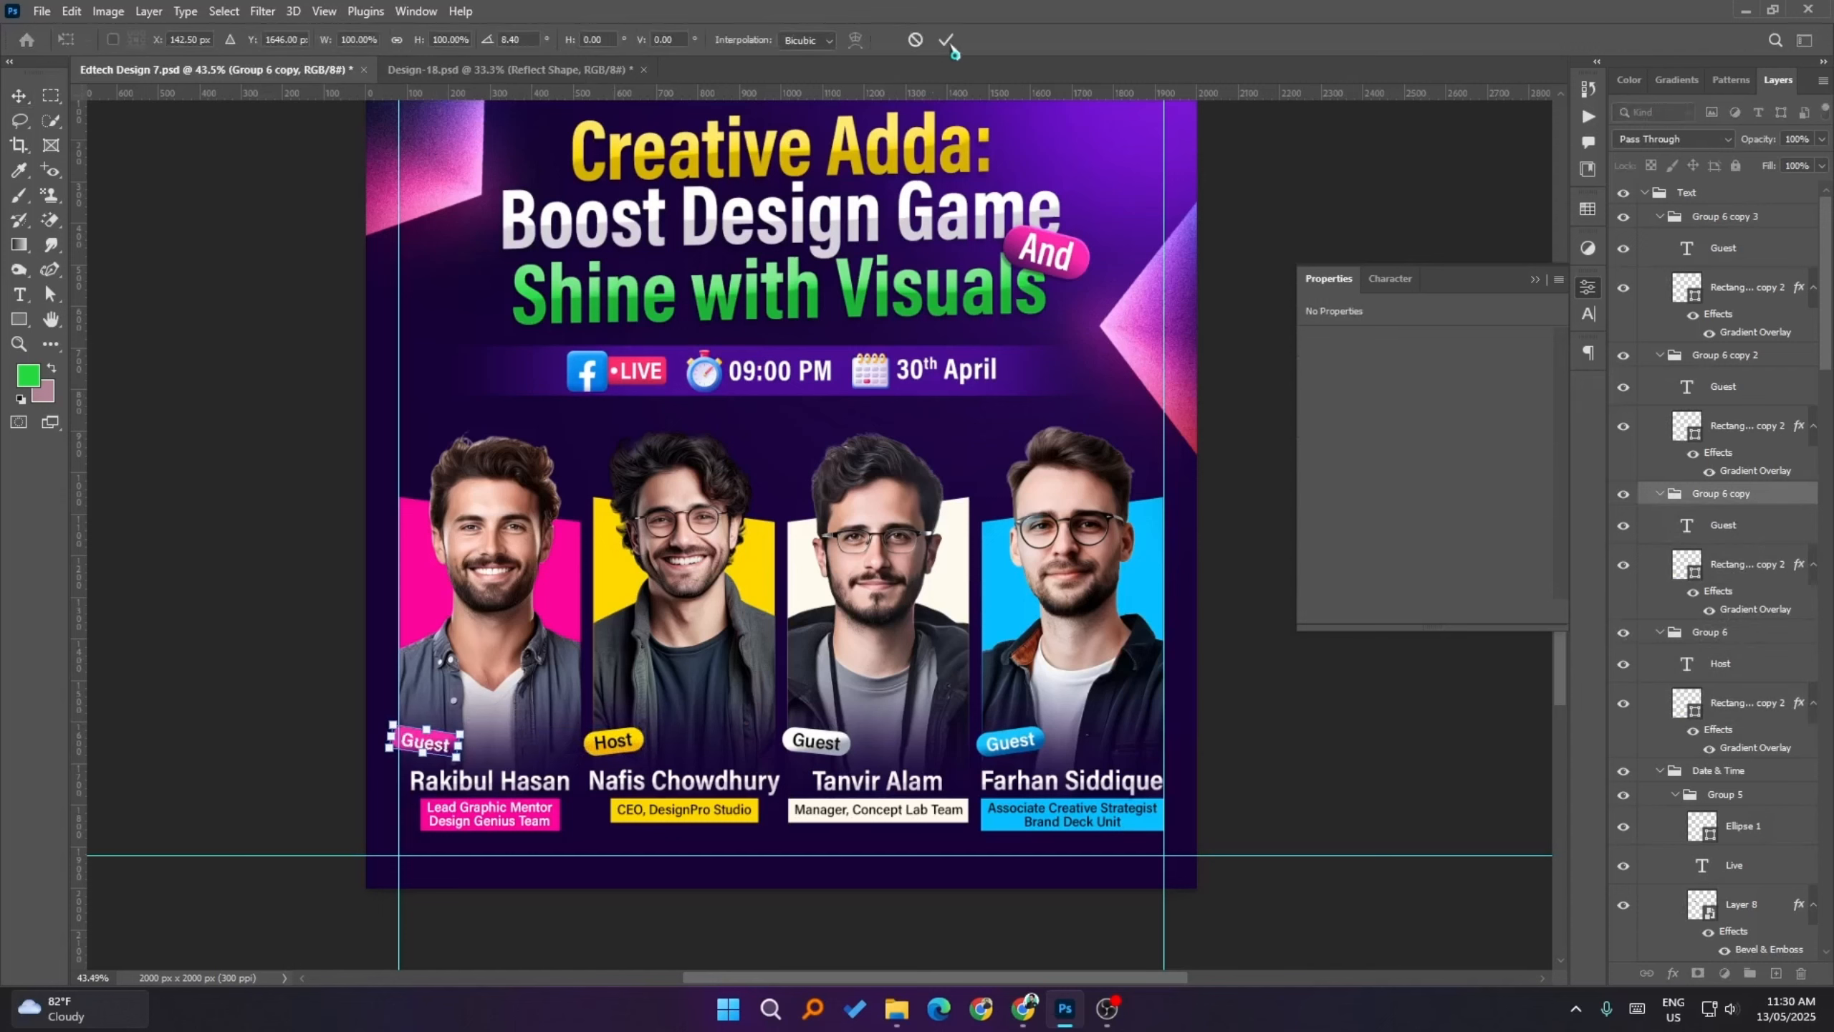
pyautogui.click(947, 39)
# - Deselect all layers, hide the guides and save the flyer
pyautogui.click(1350, 728)
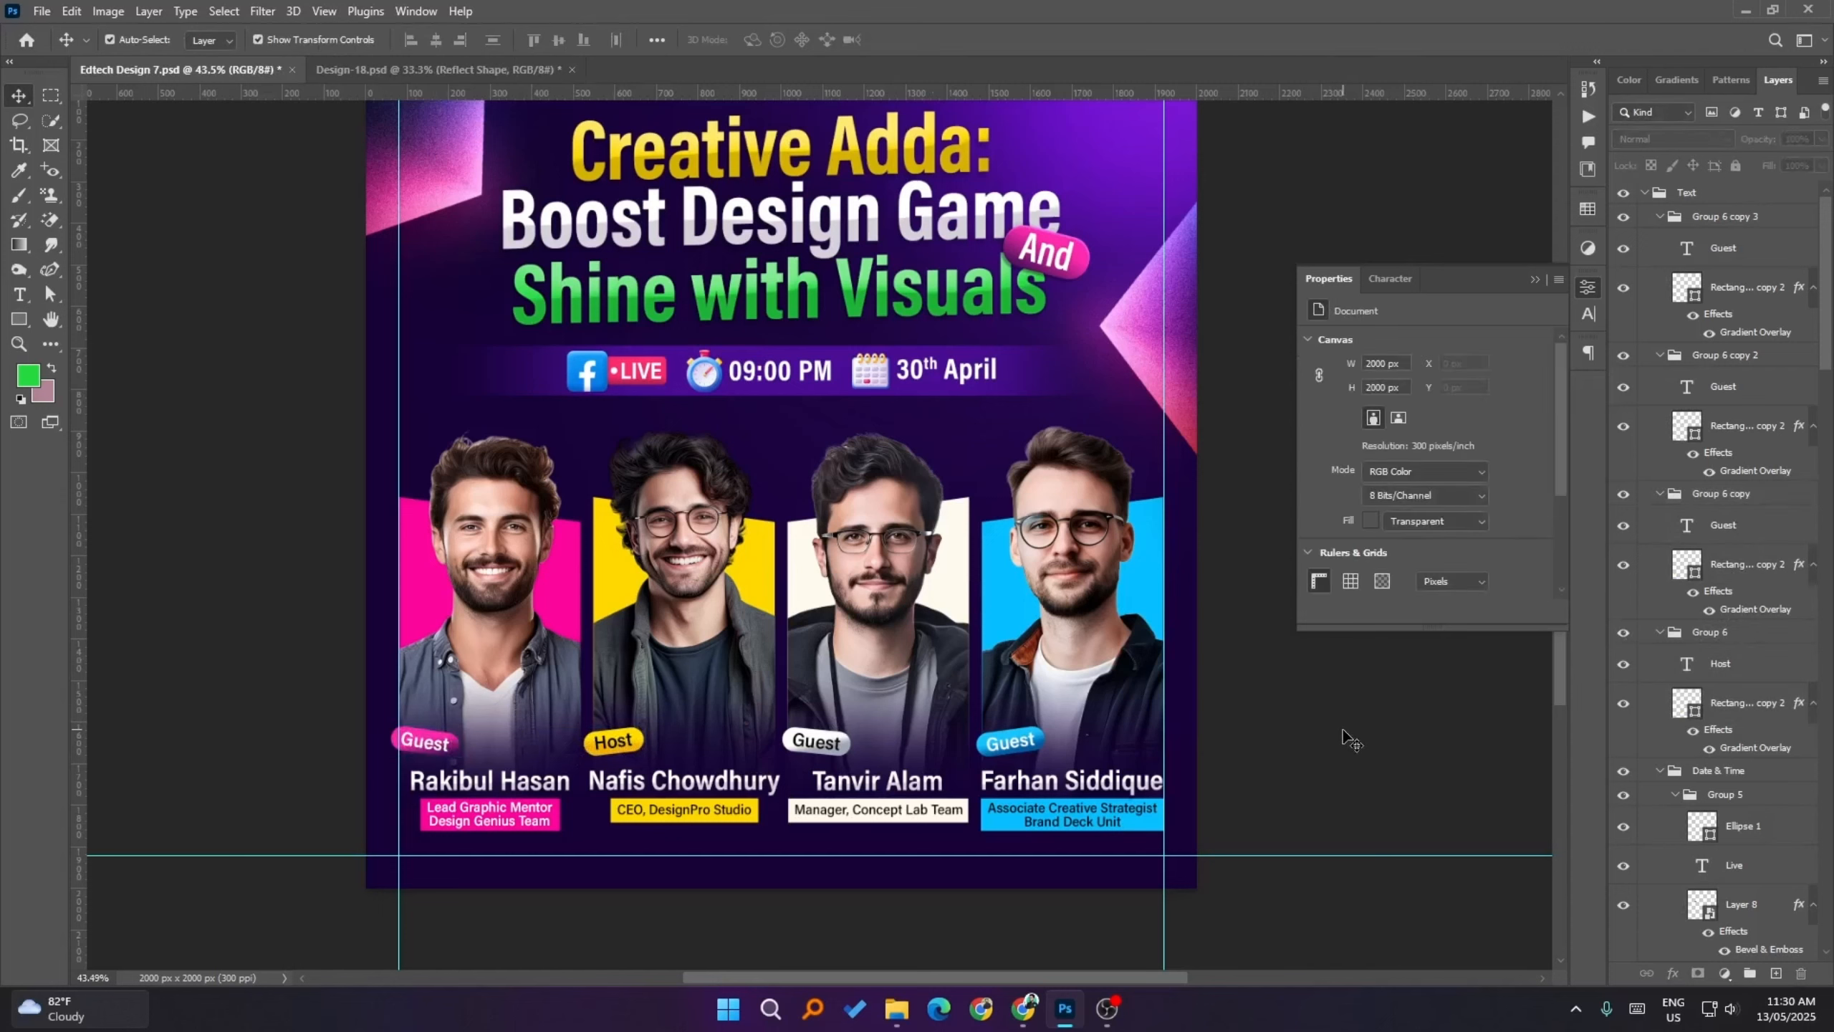
pyautogui.hotkey('ctrl', ';')
pyautogui.scroll(2, 1343, 739)
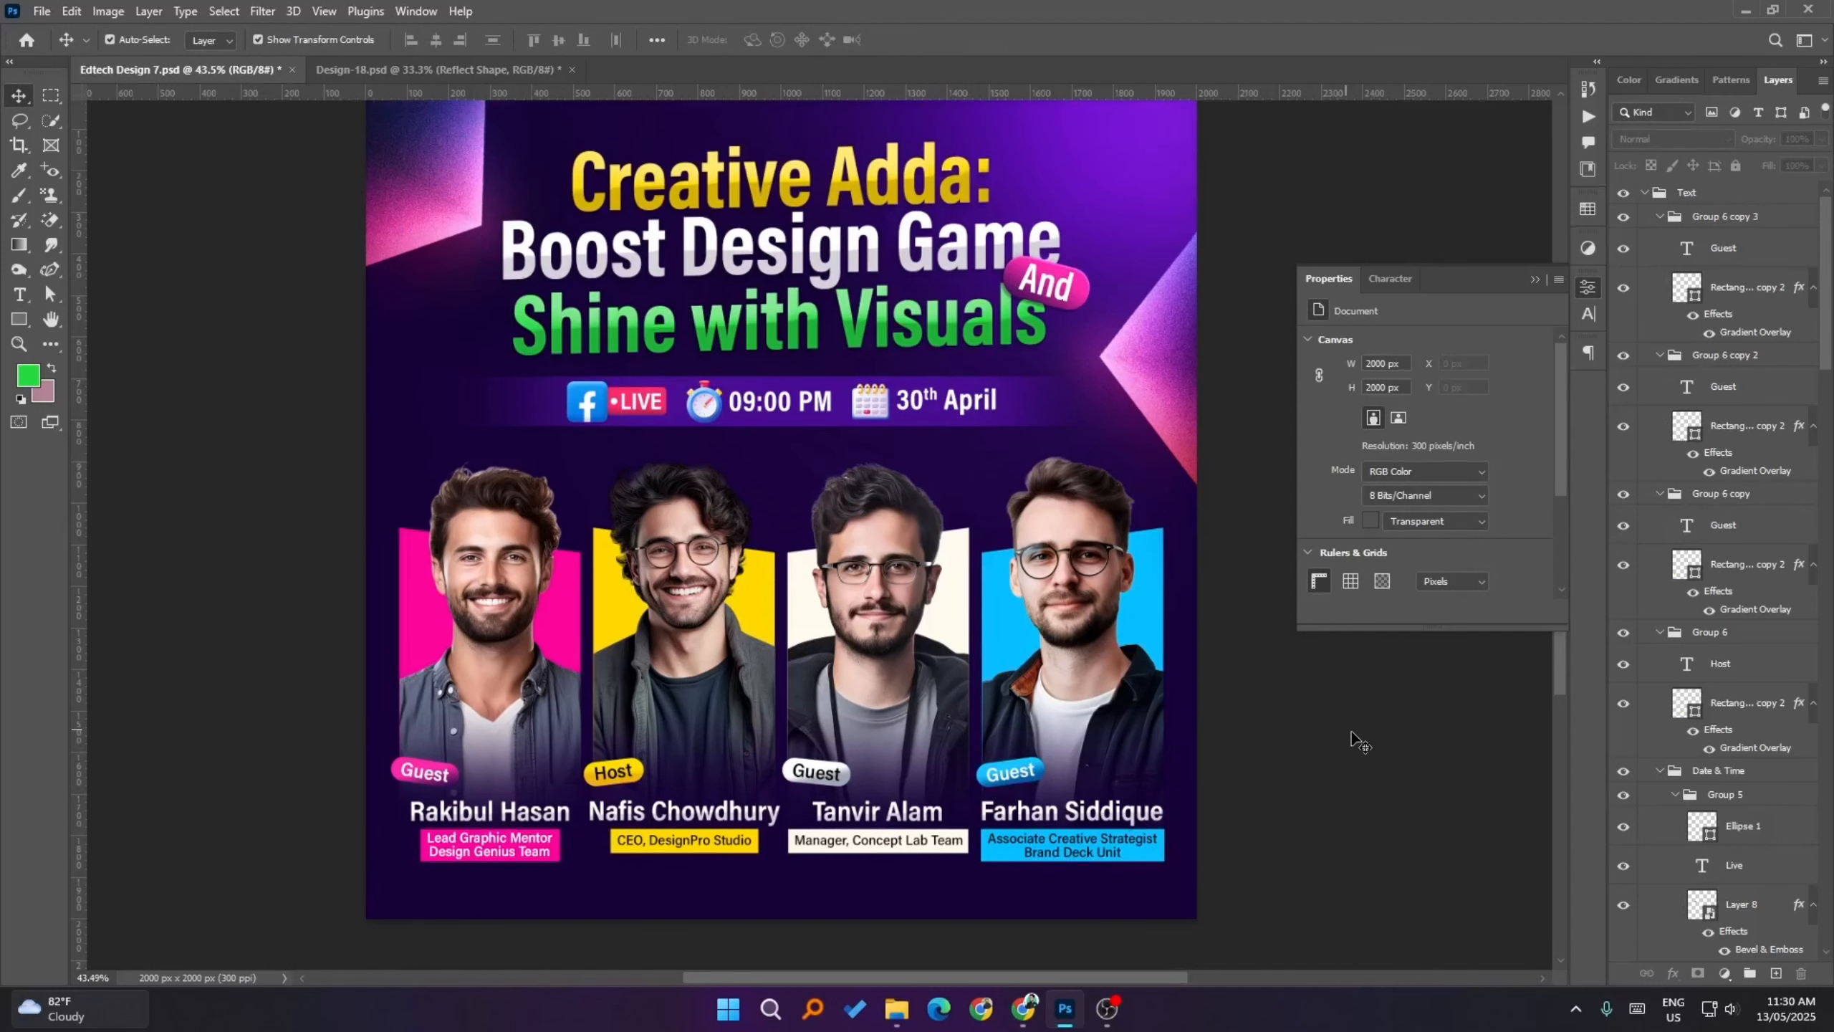
pyautogui.hotkey('ctrl', 's')
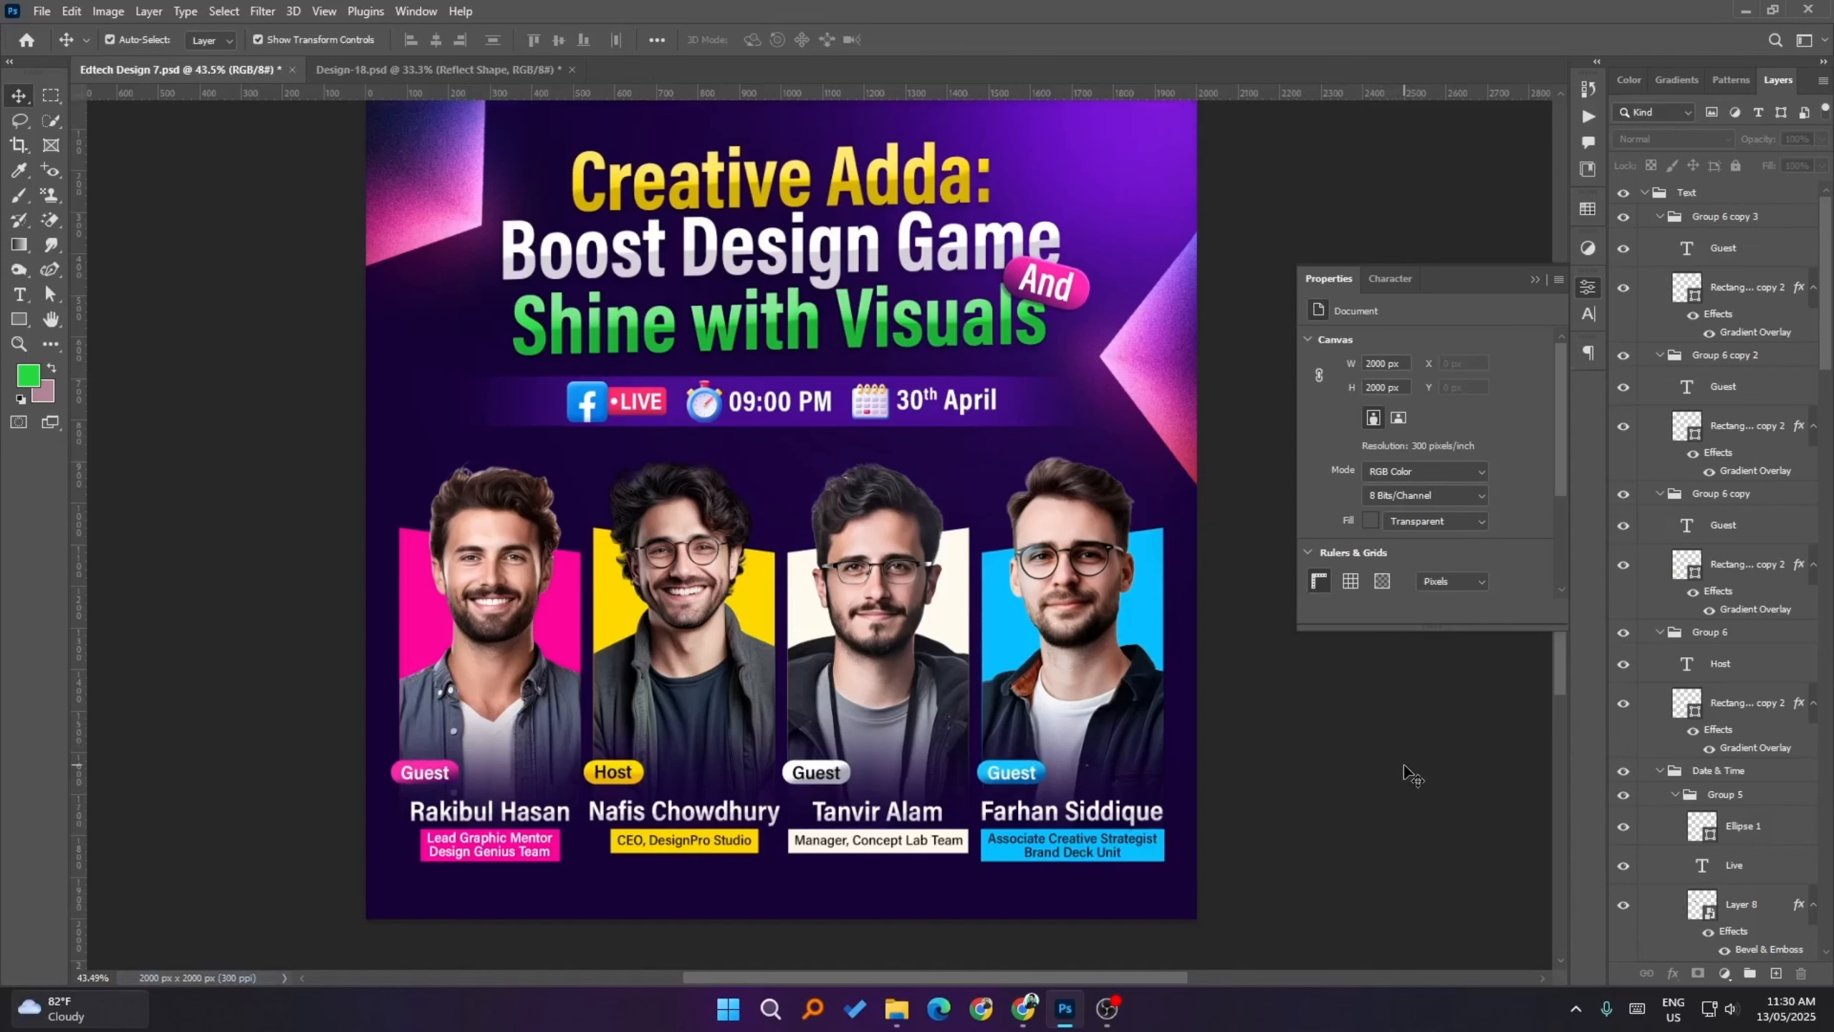
# - Show the guides and collapse the four Group 6 badge groups in the Layers panel
pyautogui.scroll(-2, 1325, 764)
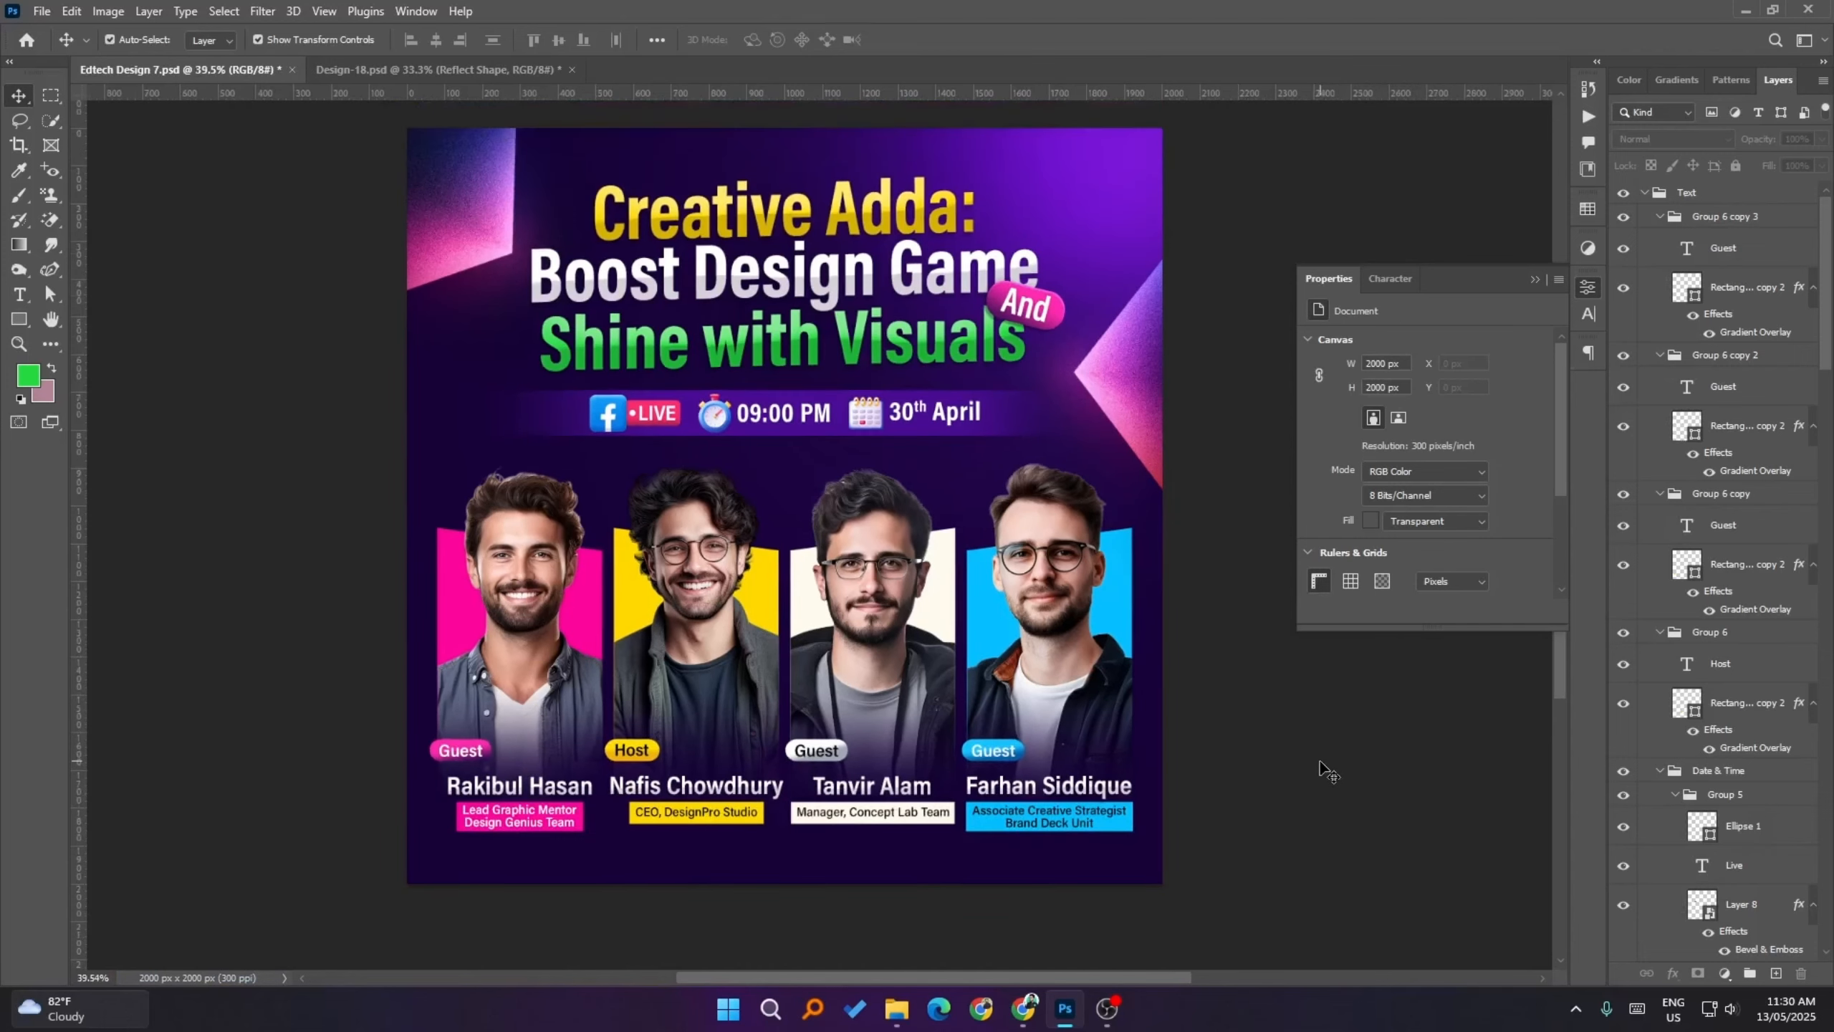
pyautogui.click(1709, 227)
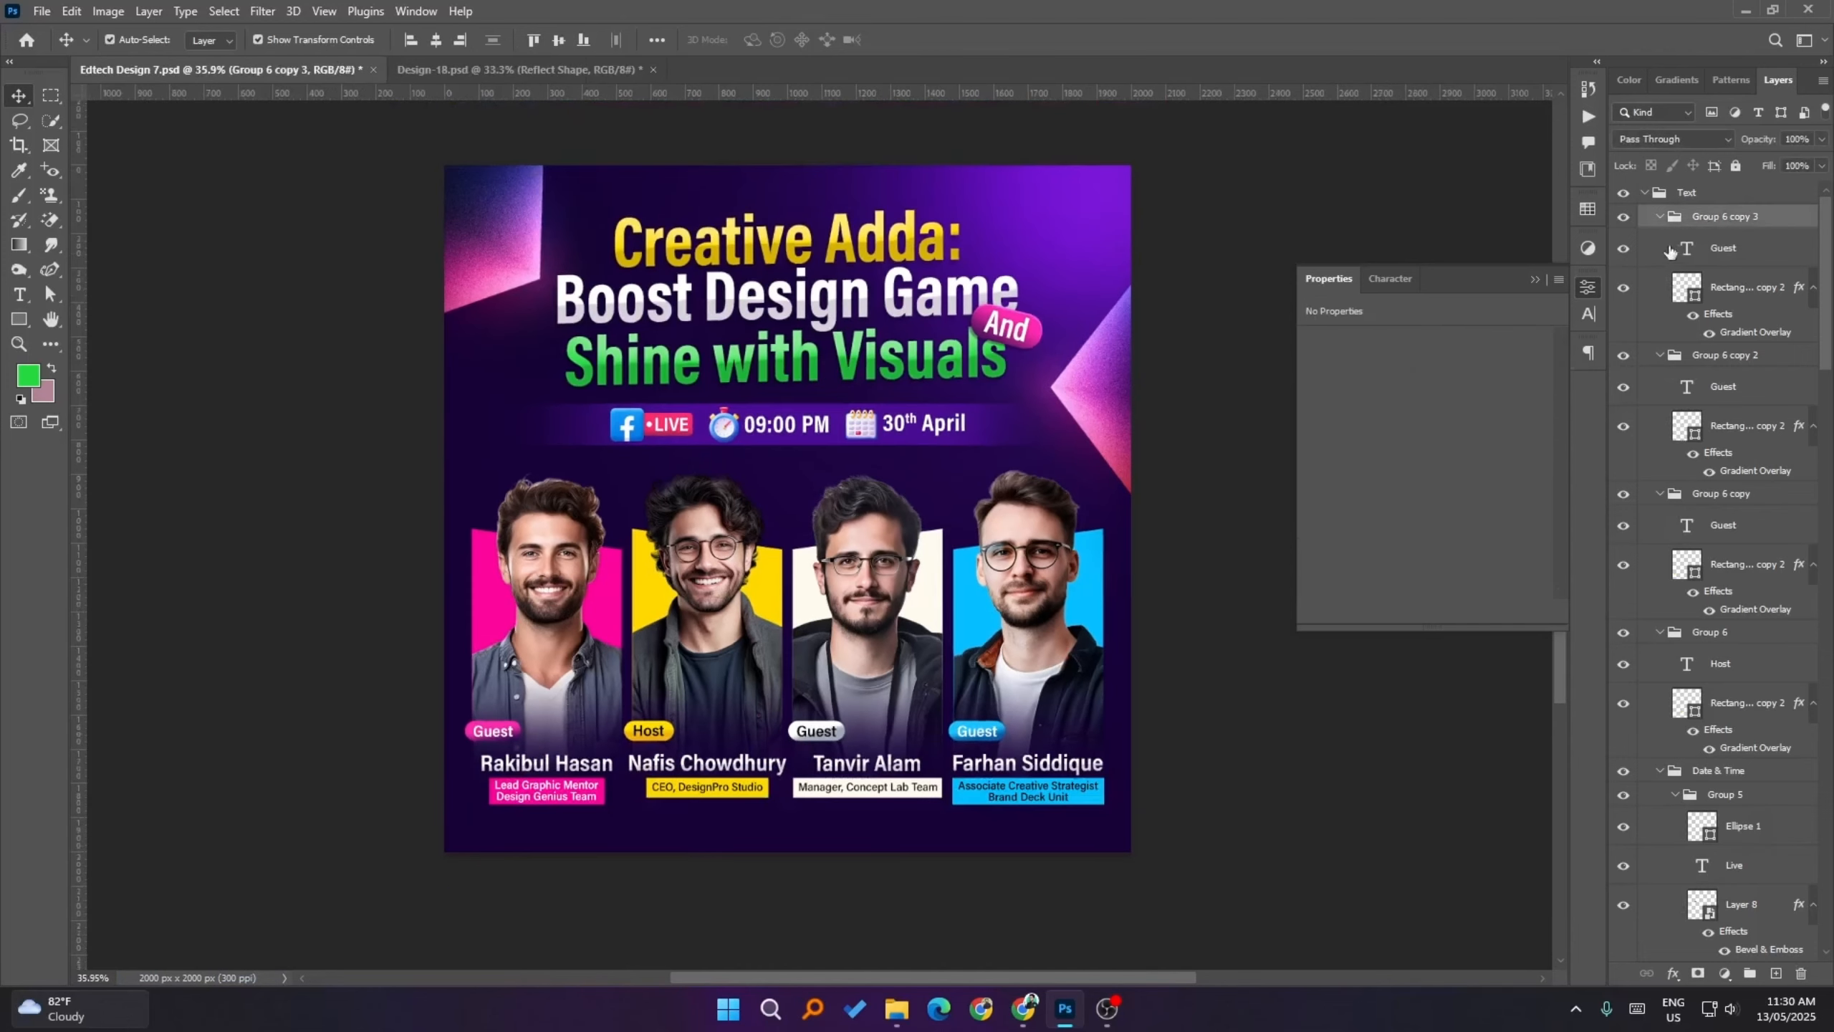
pyautogui.hotkey('ctrl', 'h')
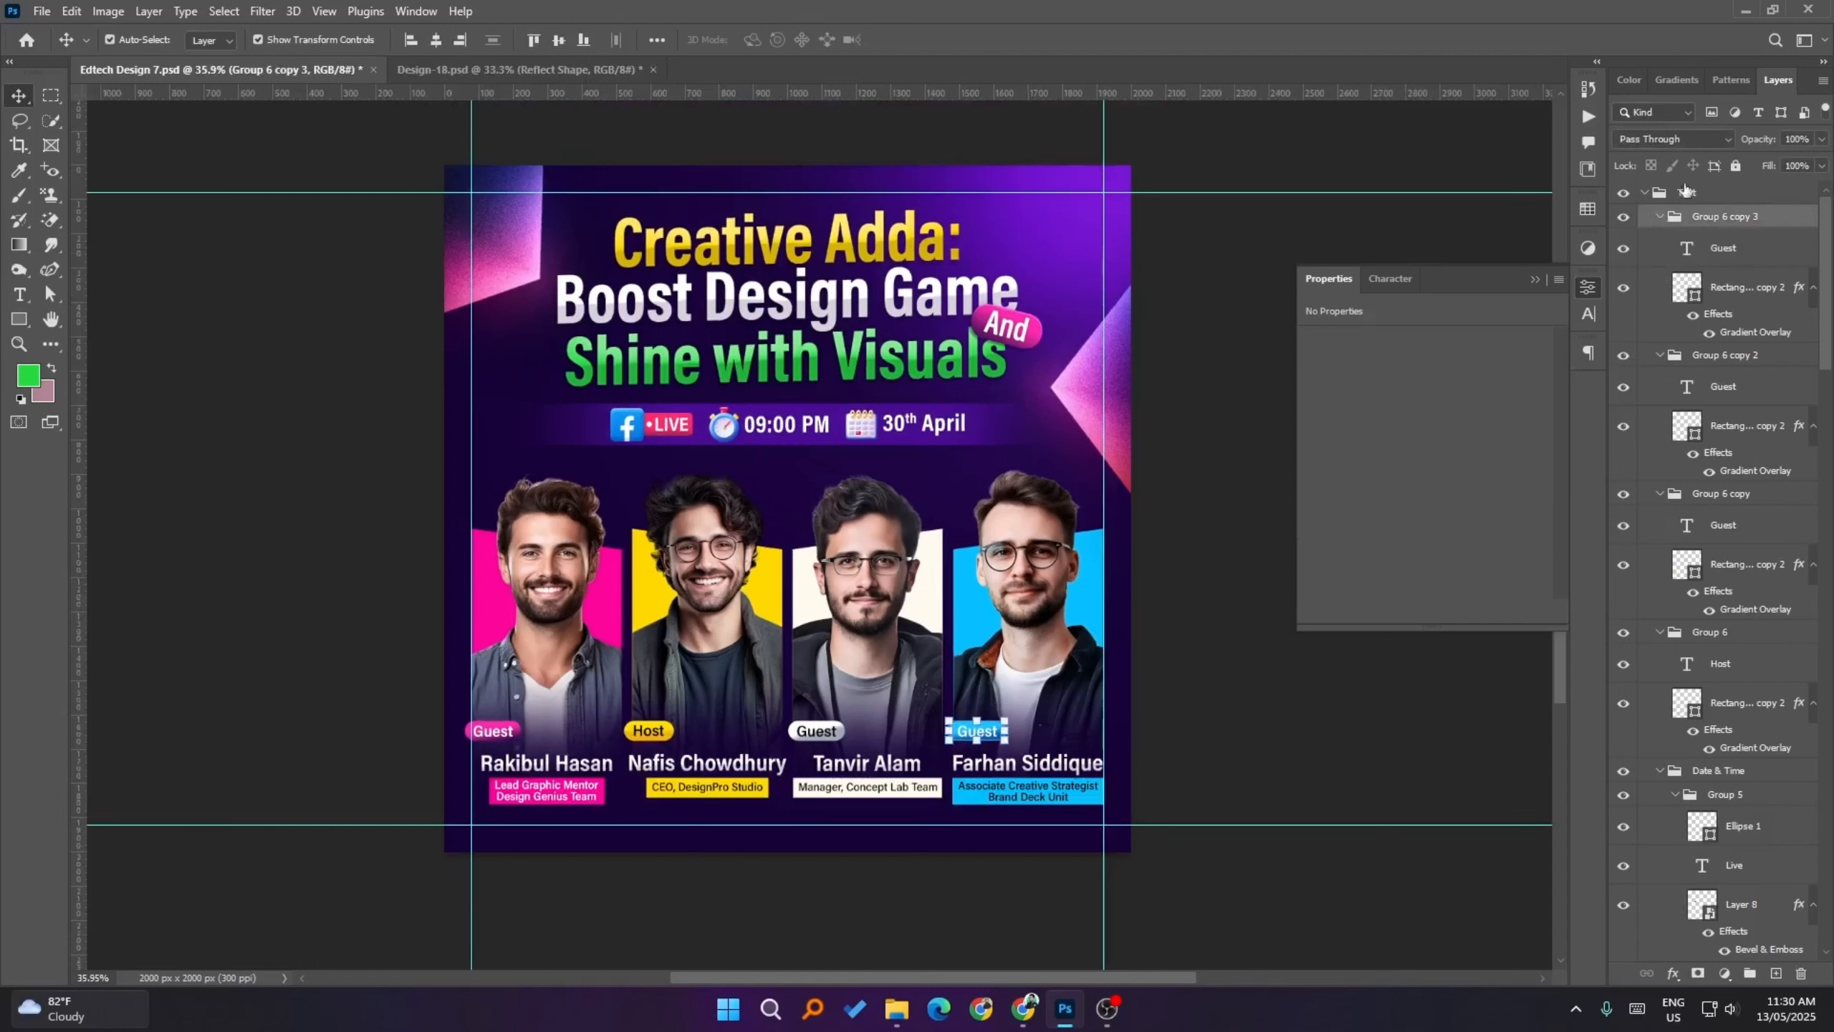
pyautogui.click(1659, 217)
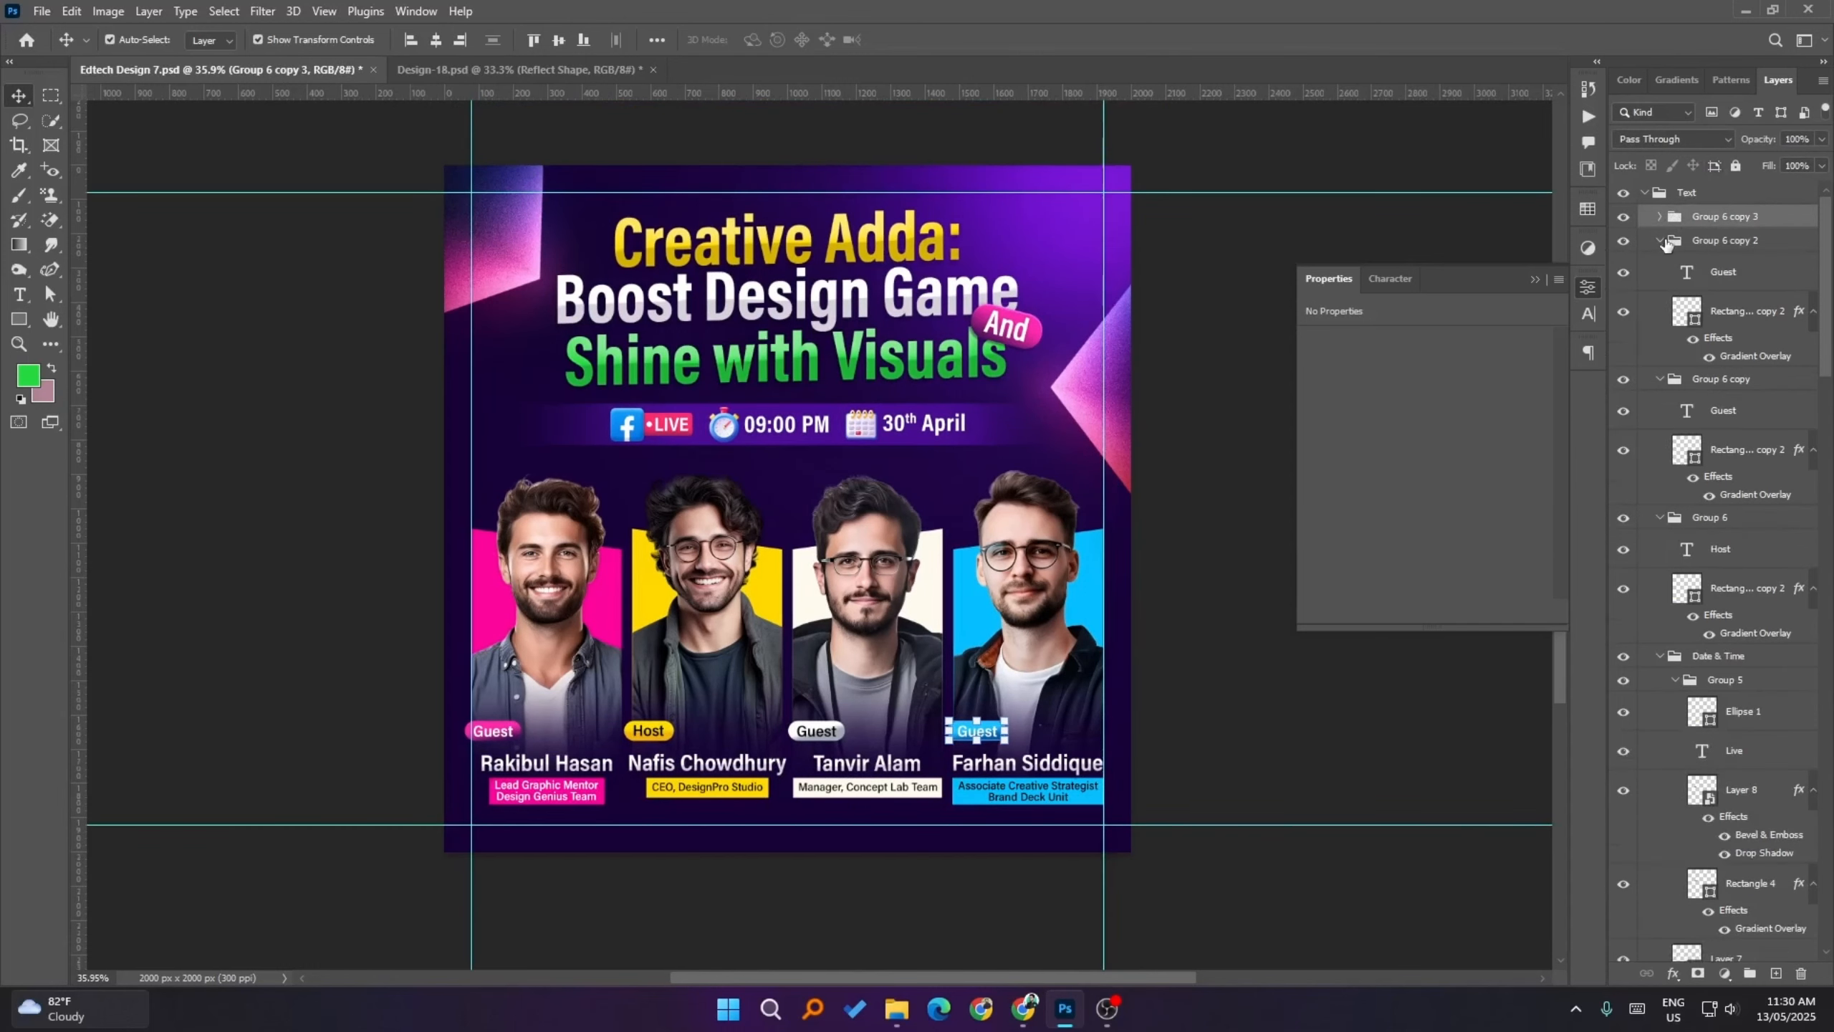
pyautogui.click(1666, 248)
pyautogui.click(1660, 241)
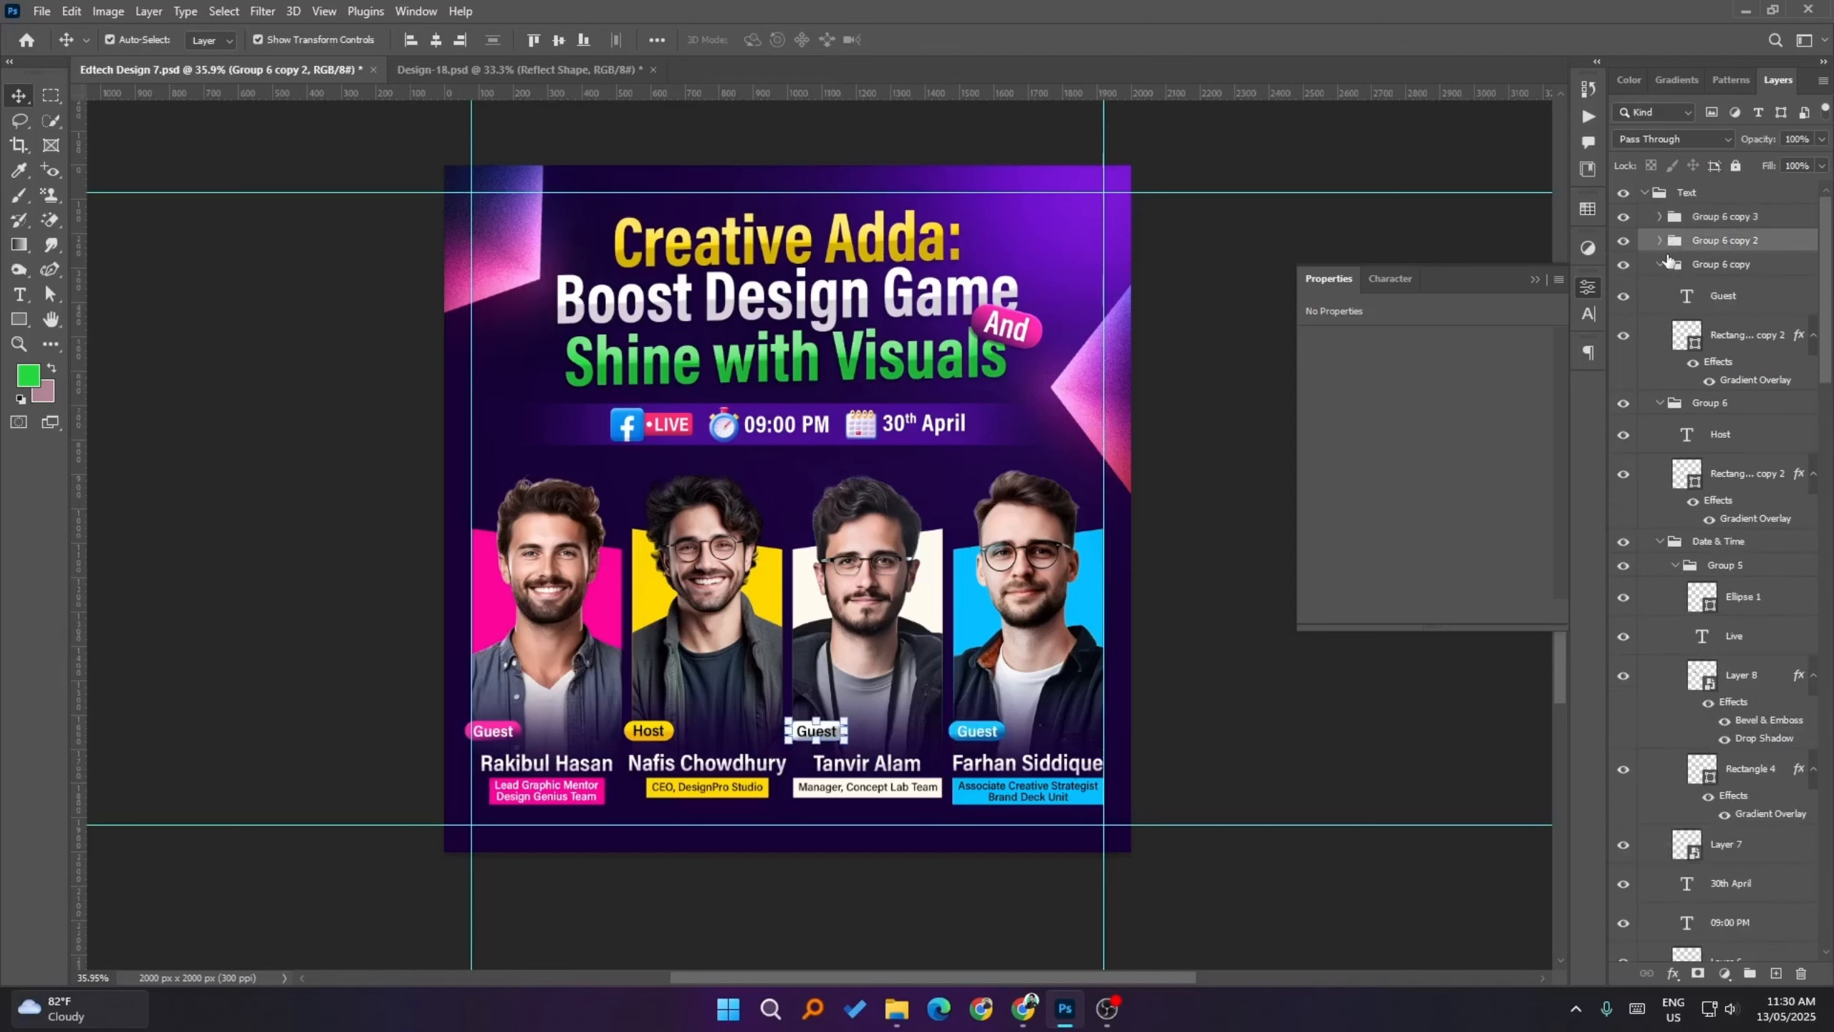
pyautogui.click(1666, 267)
pyautogui.click(1660, 264)
pyautogui.click(1660, 288)
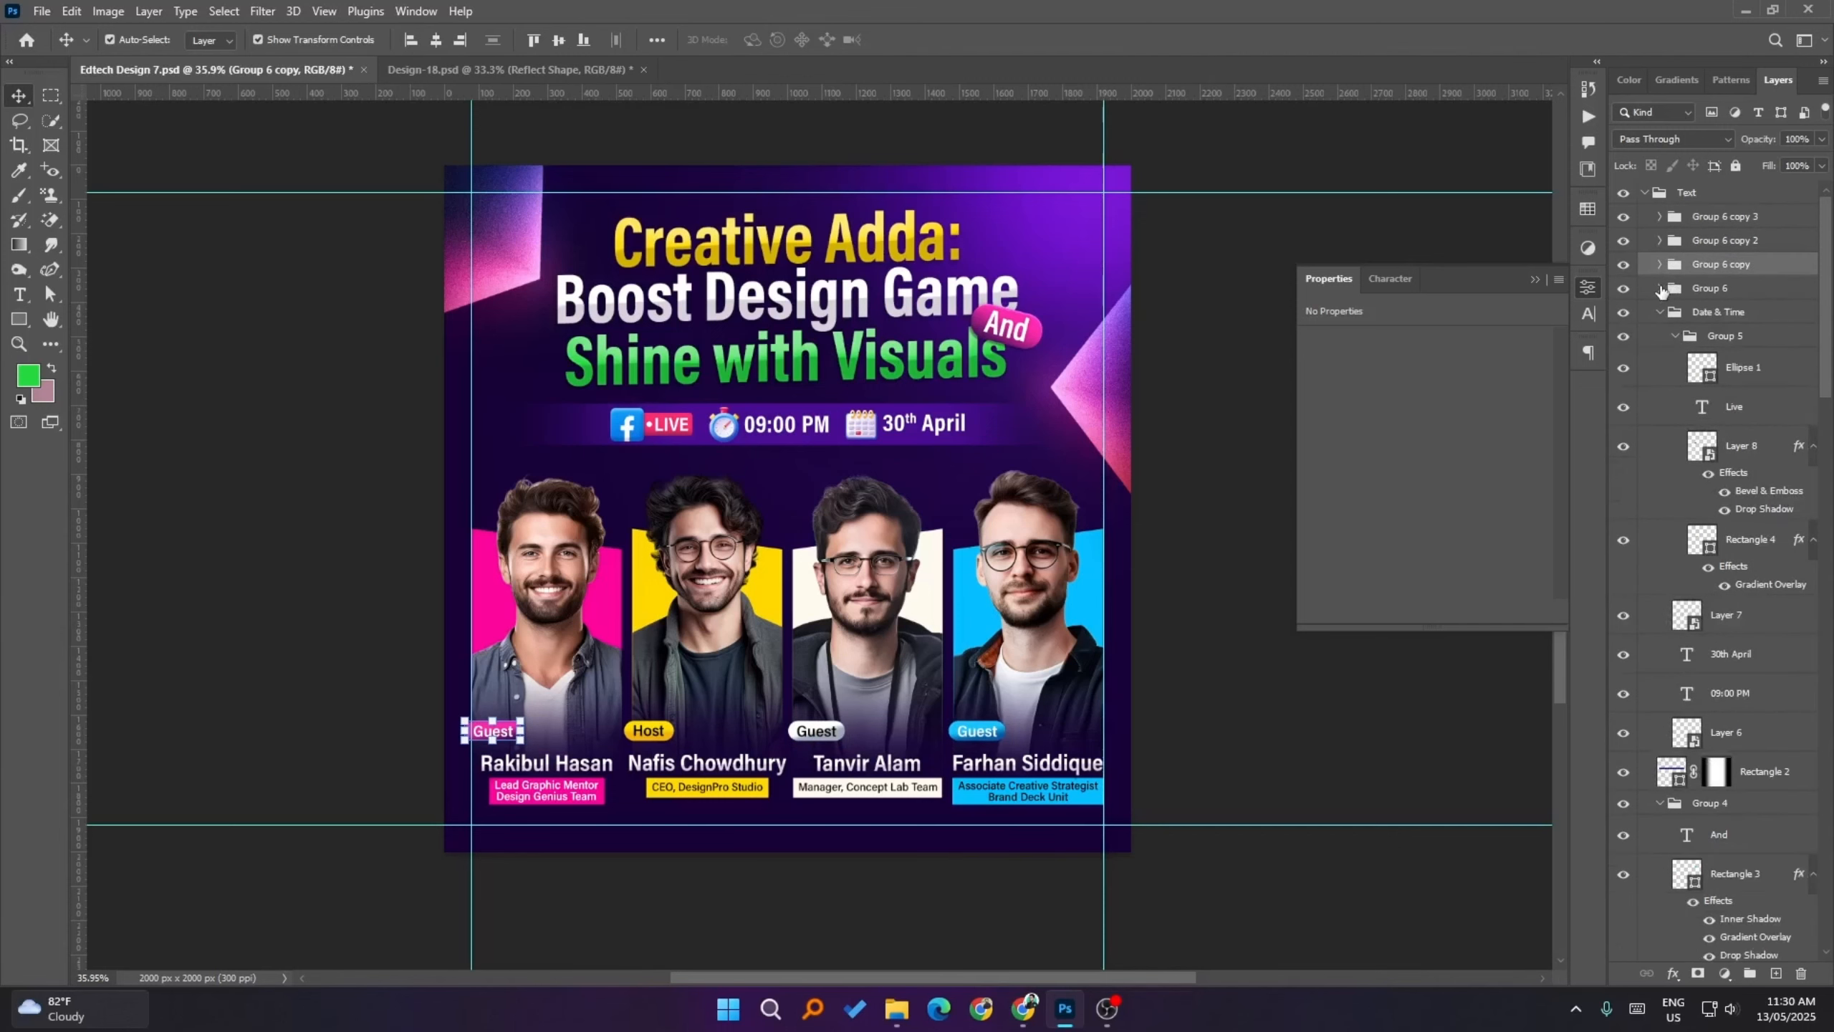
# - Group the four badge groups together into Group 7, then deselect
pyautogui.click(1710, 290)
pyautogui.keyDown('shift'); pyautogui.click(1714, 220); pyautogui.keyUp('shift')
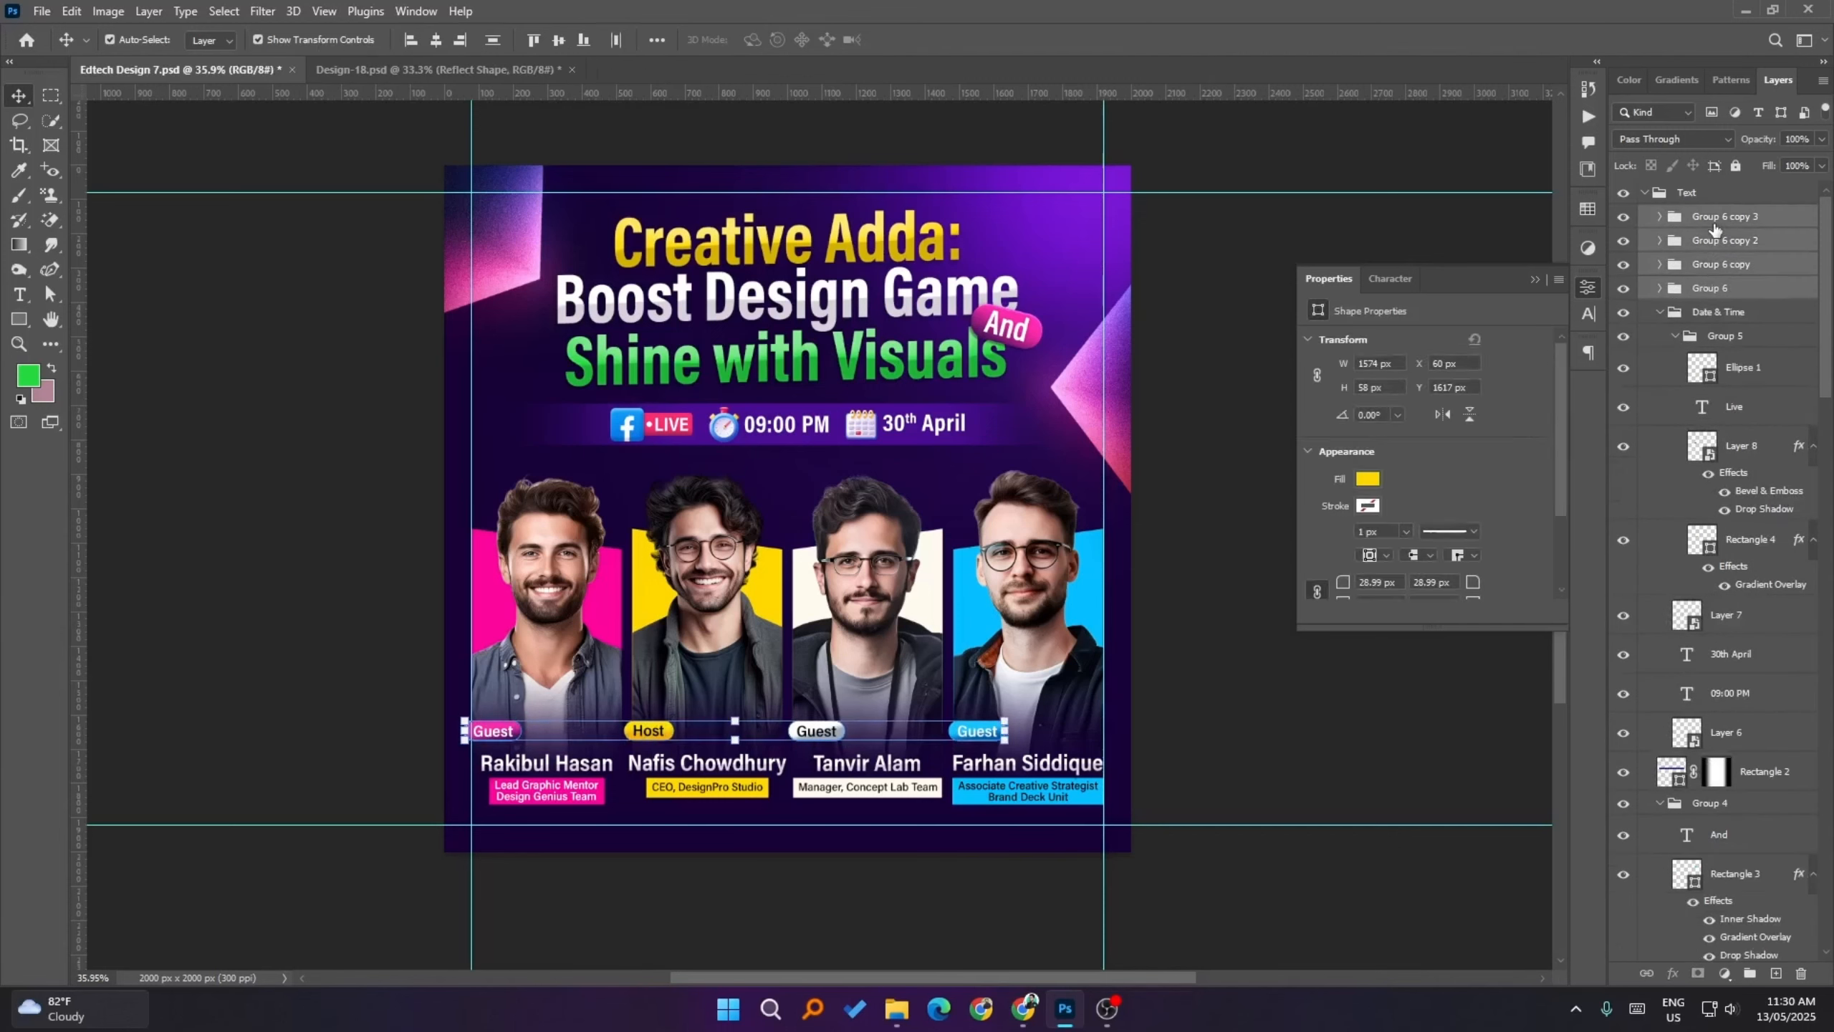
pyautogui.hotkey('ctrl', 'g')
pyautogui.hotkey('shift', 'Up')
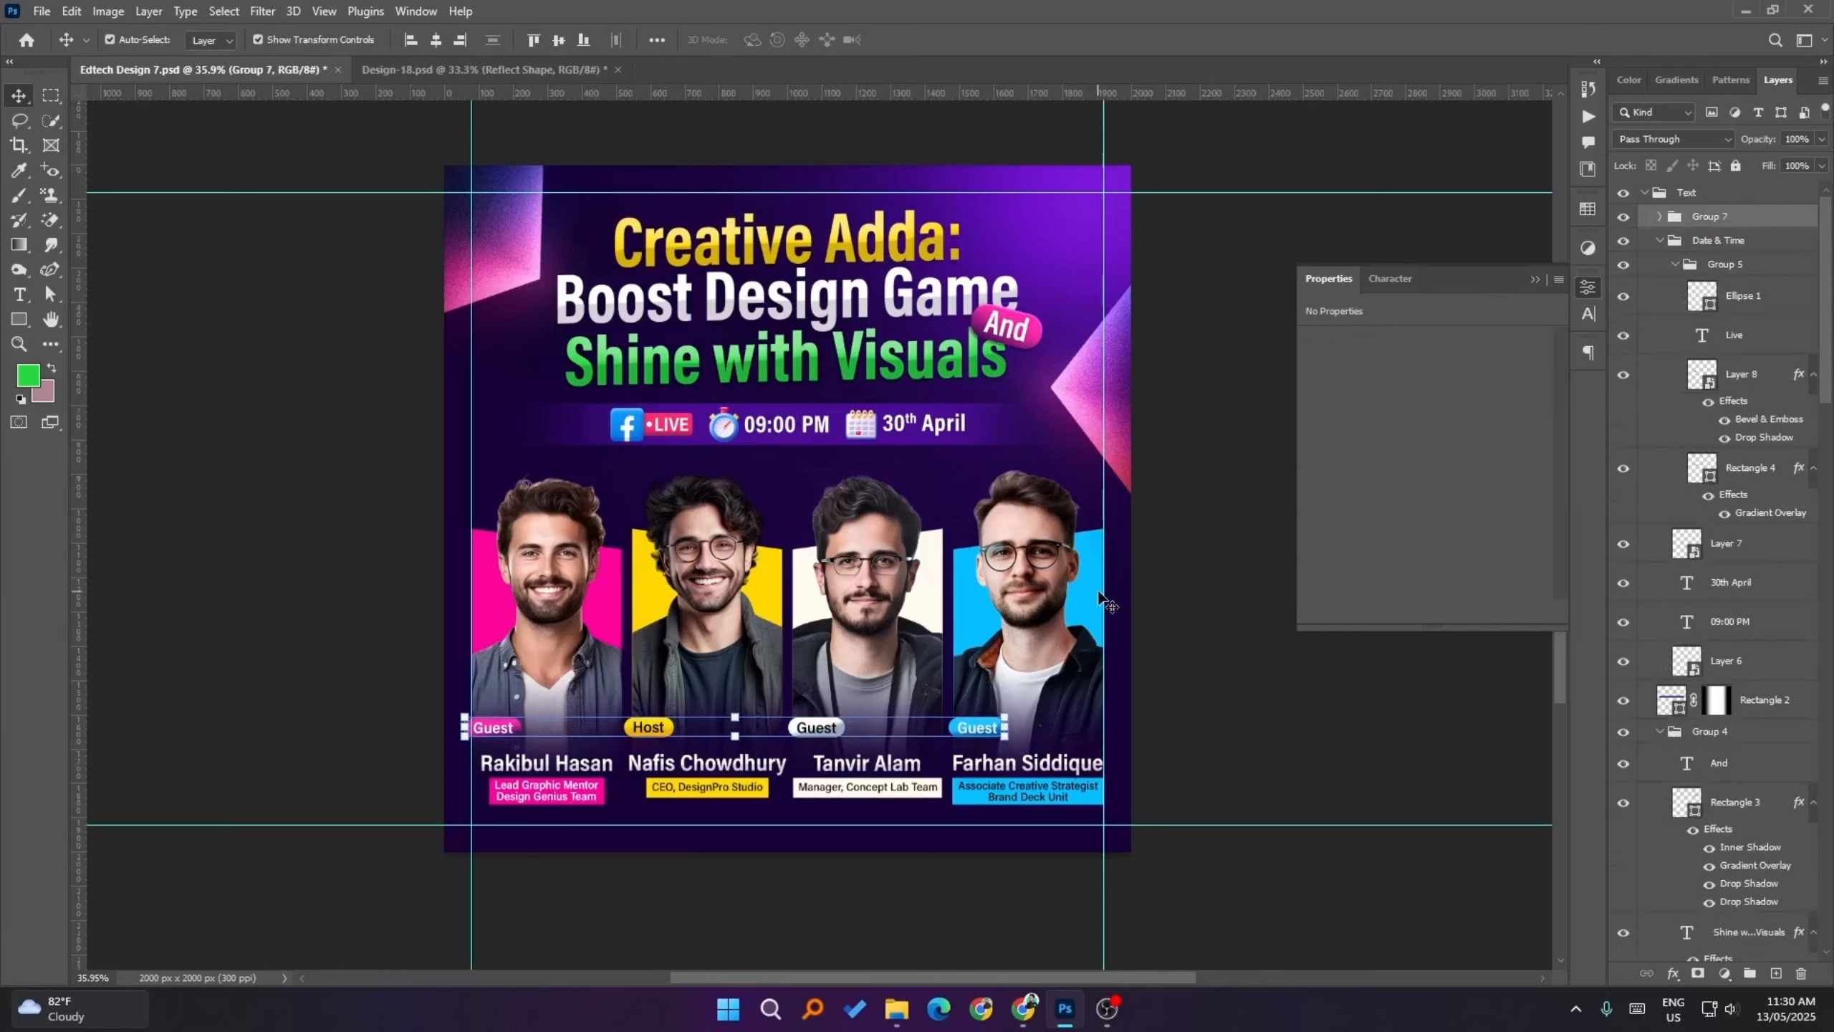
pyautogui.hotkey('shift', 'Down')
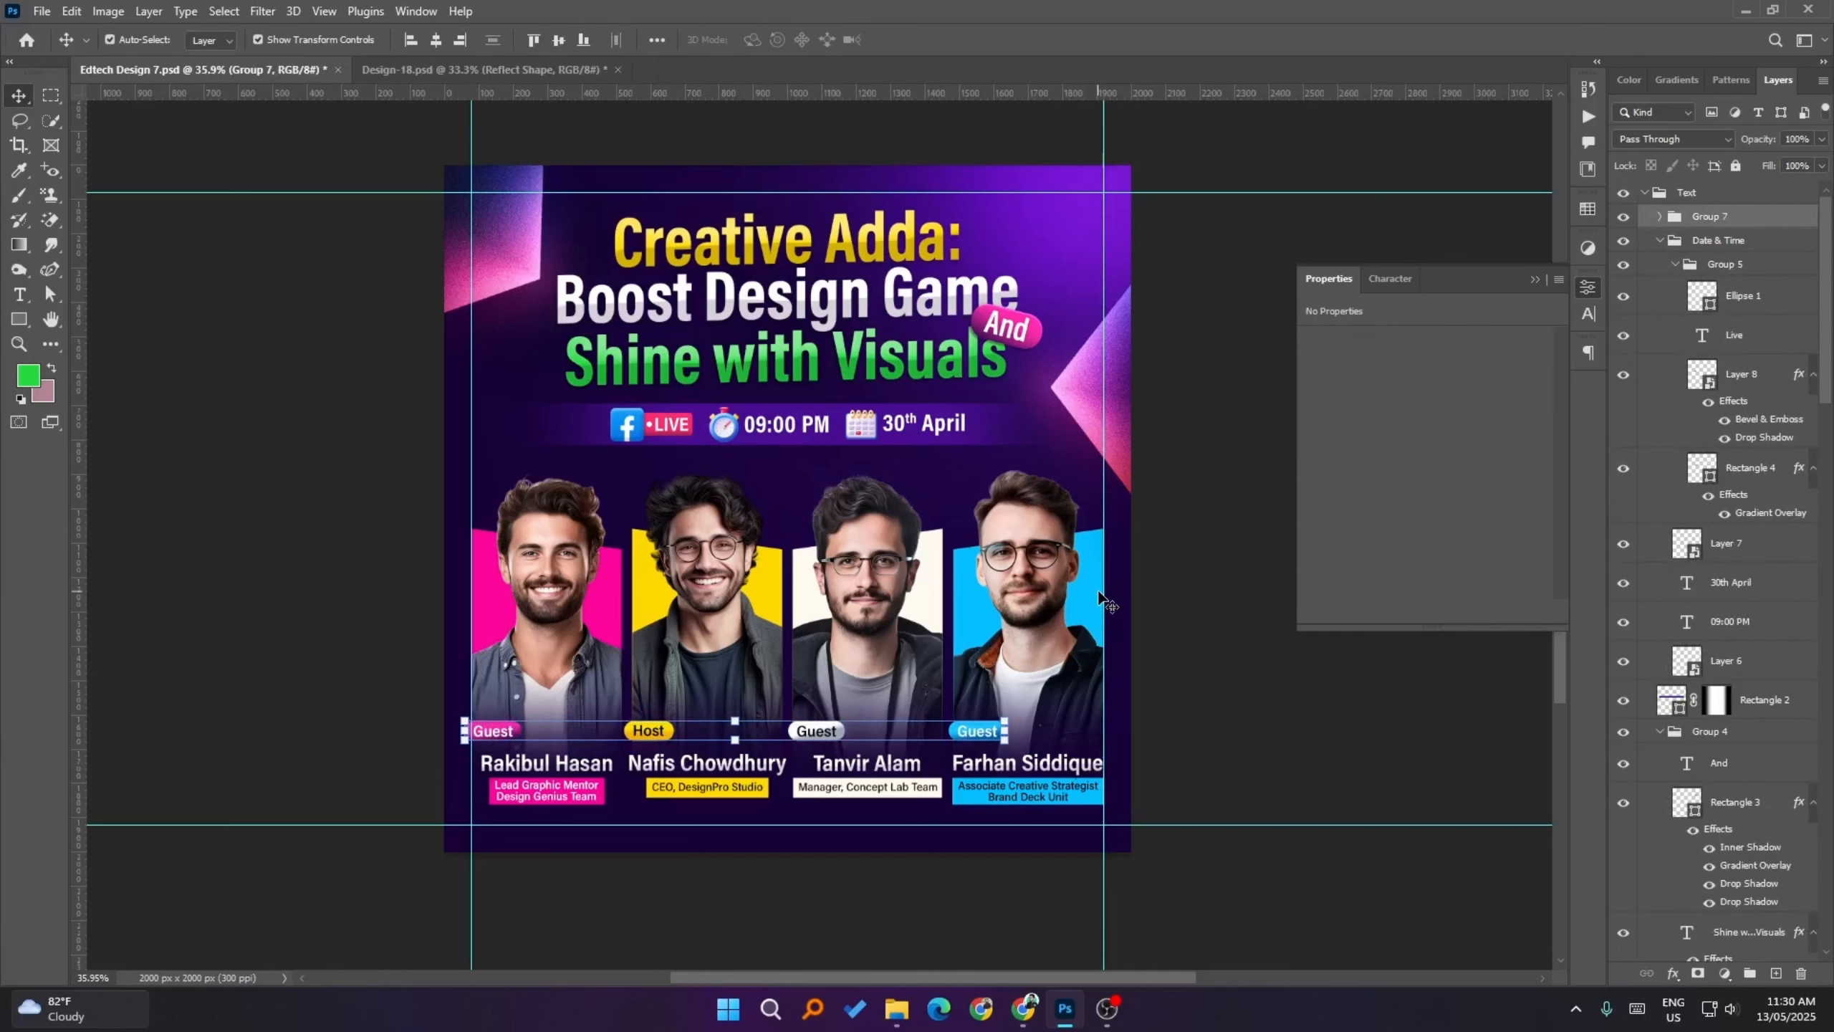
pyautogui.click(1265, 760)
# - Nudge the reflect shape on the right edge right and up, then save the flyer
pyautogui.scroll(1, 1268, 733)
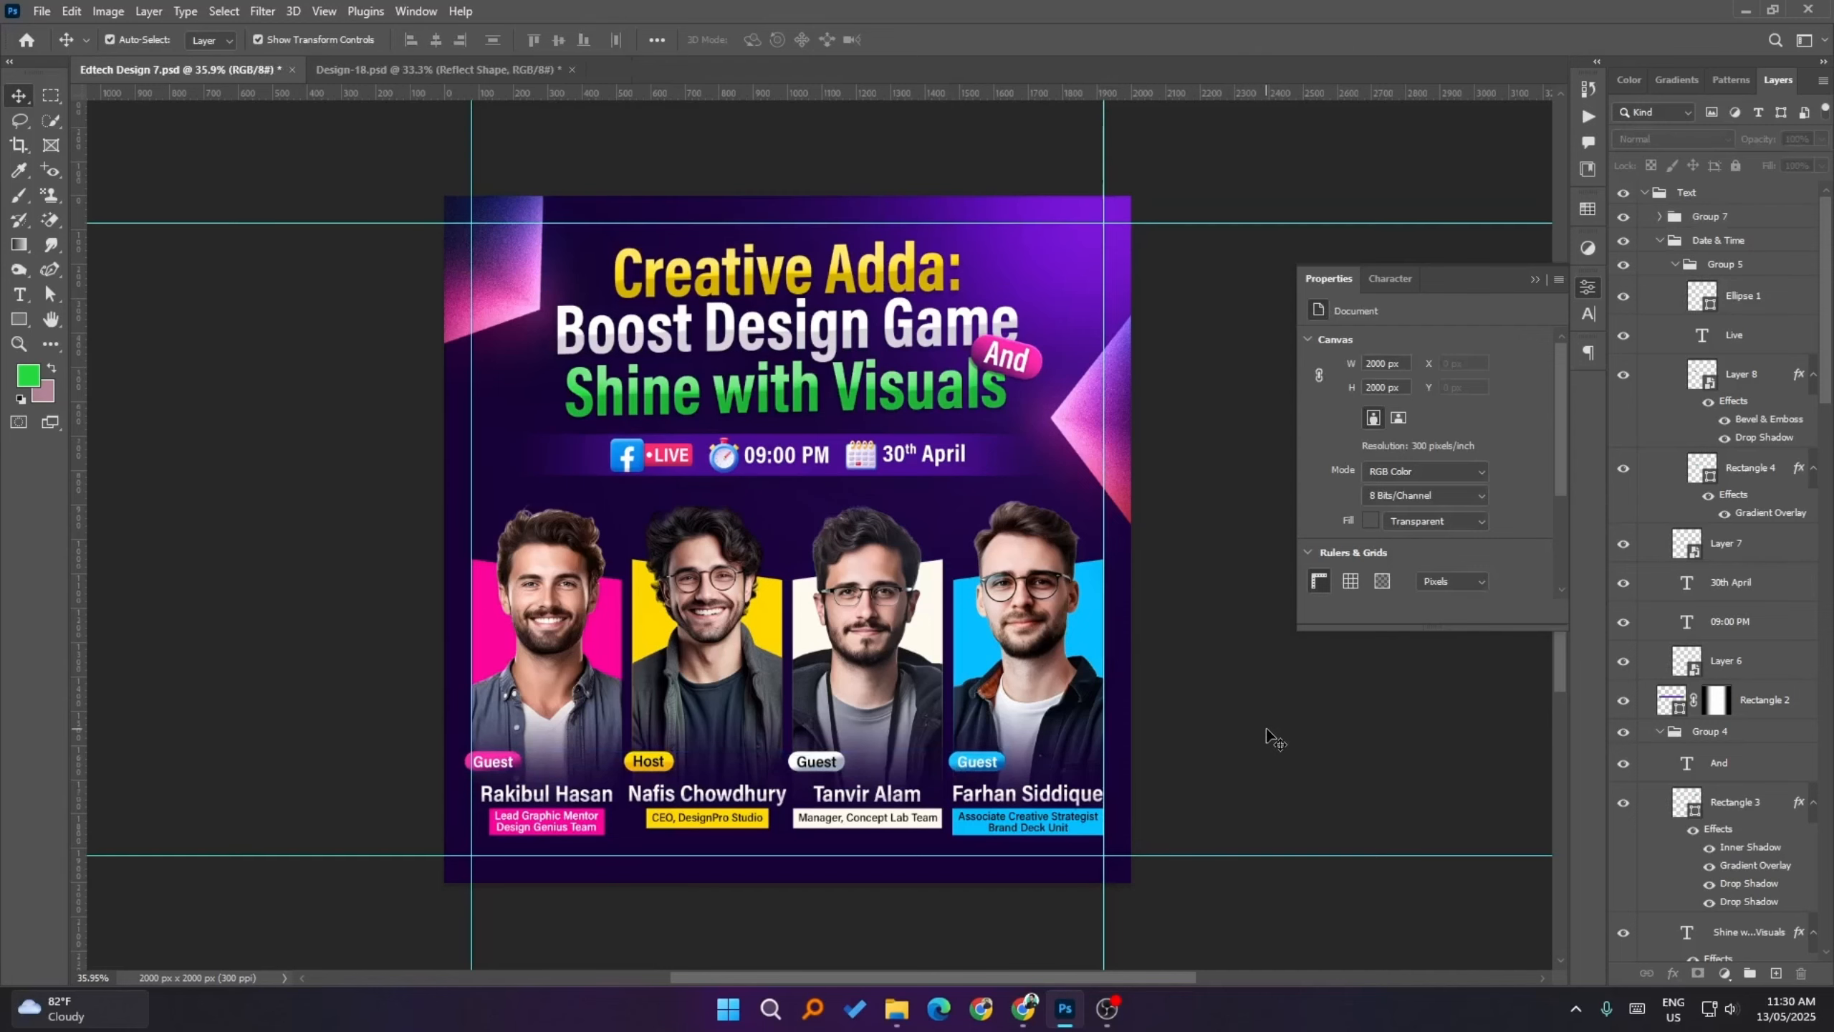
pyautogui.hotkey('ctrl', ';')
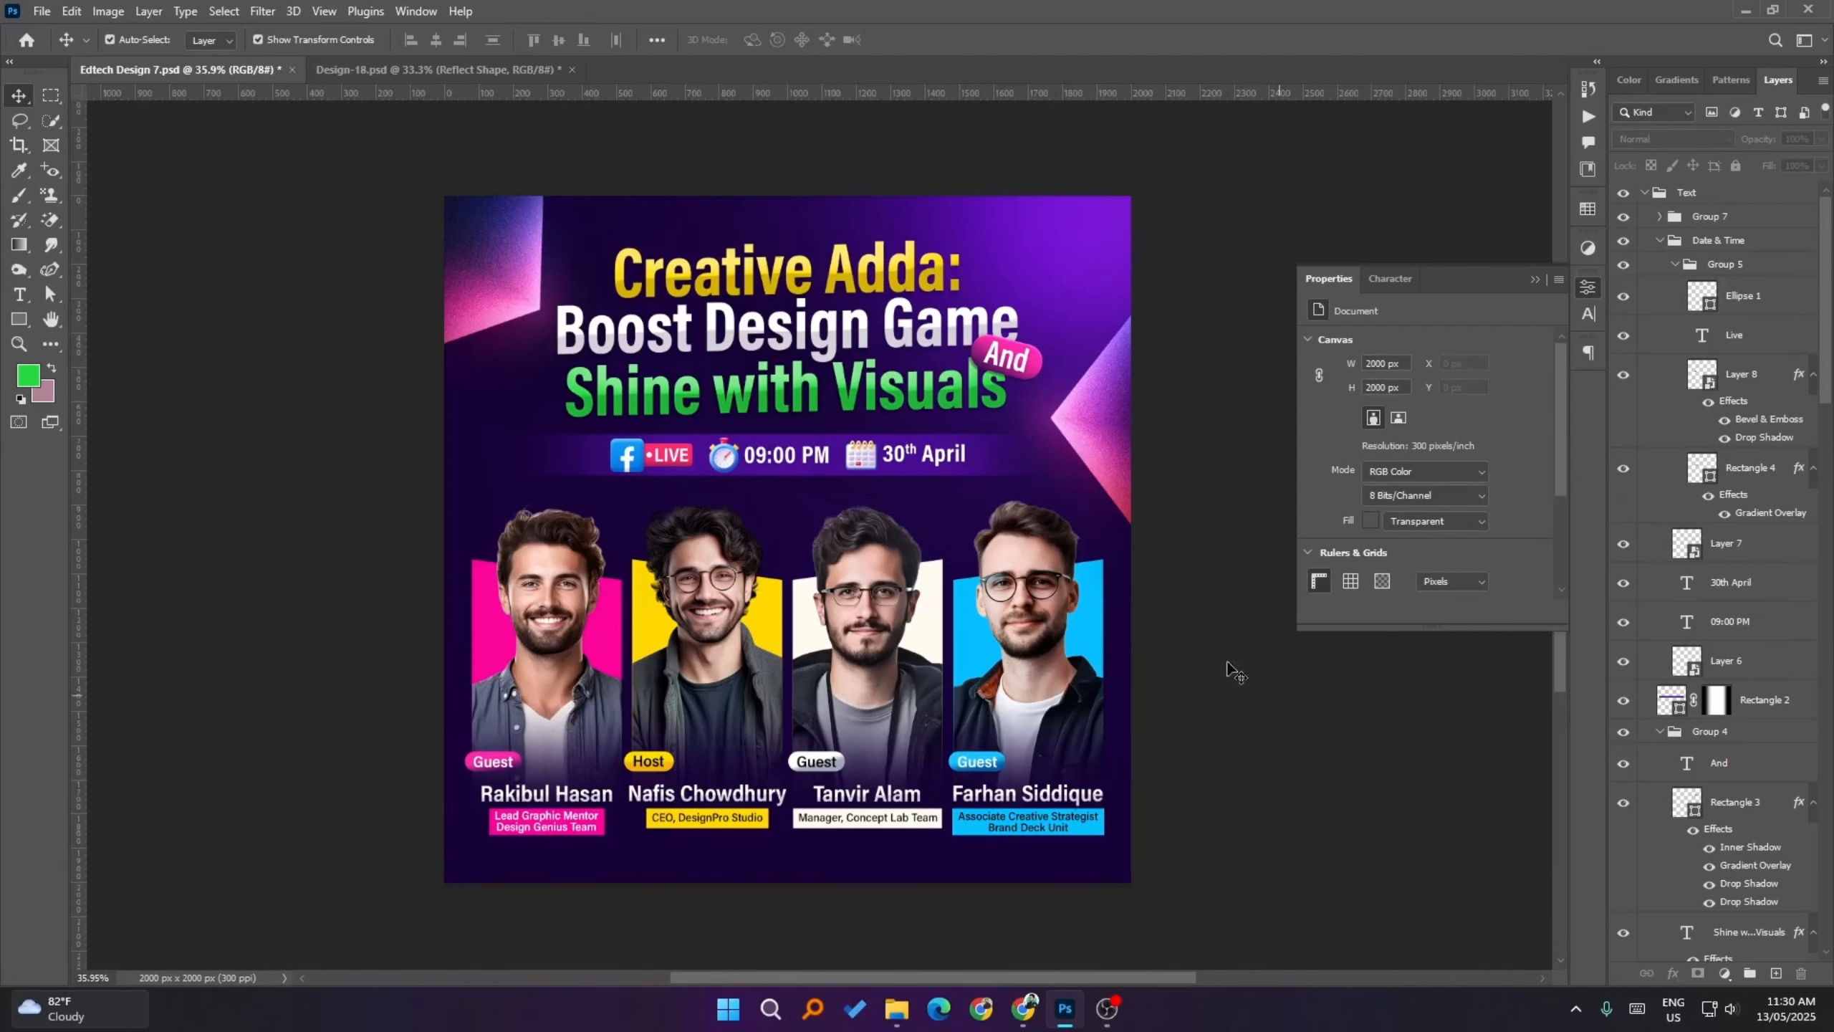
pyautogui.click(1076, 426)
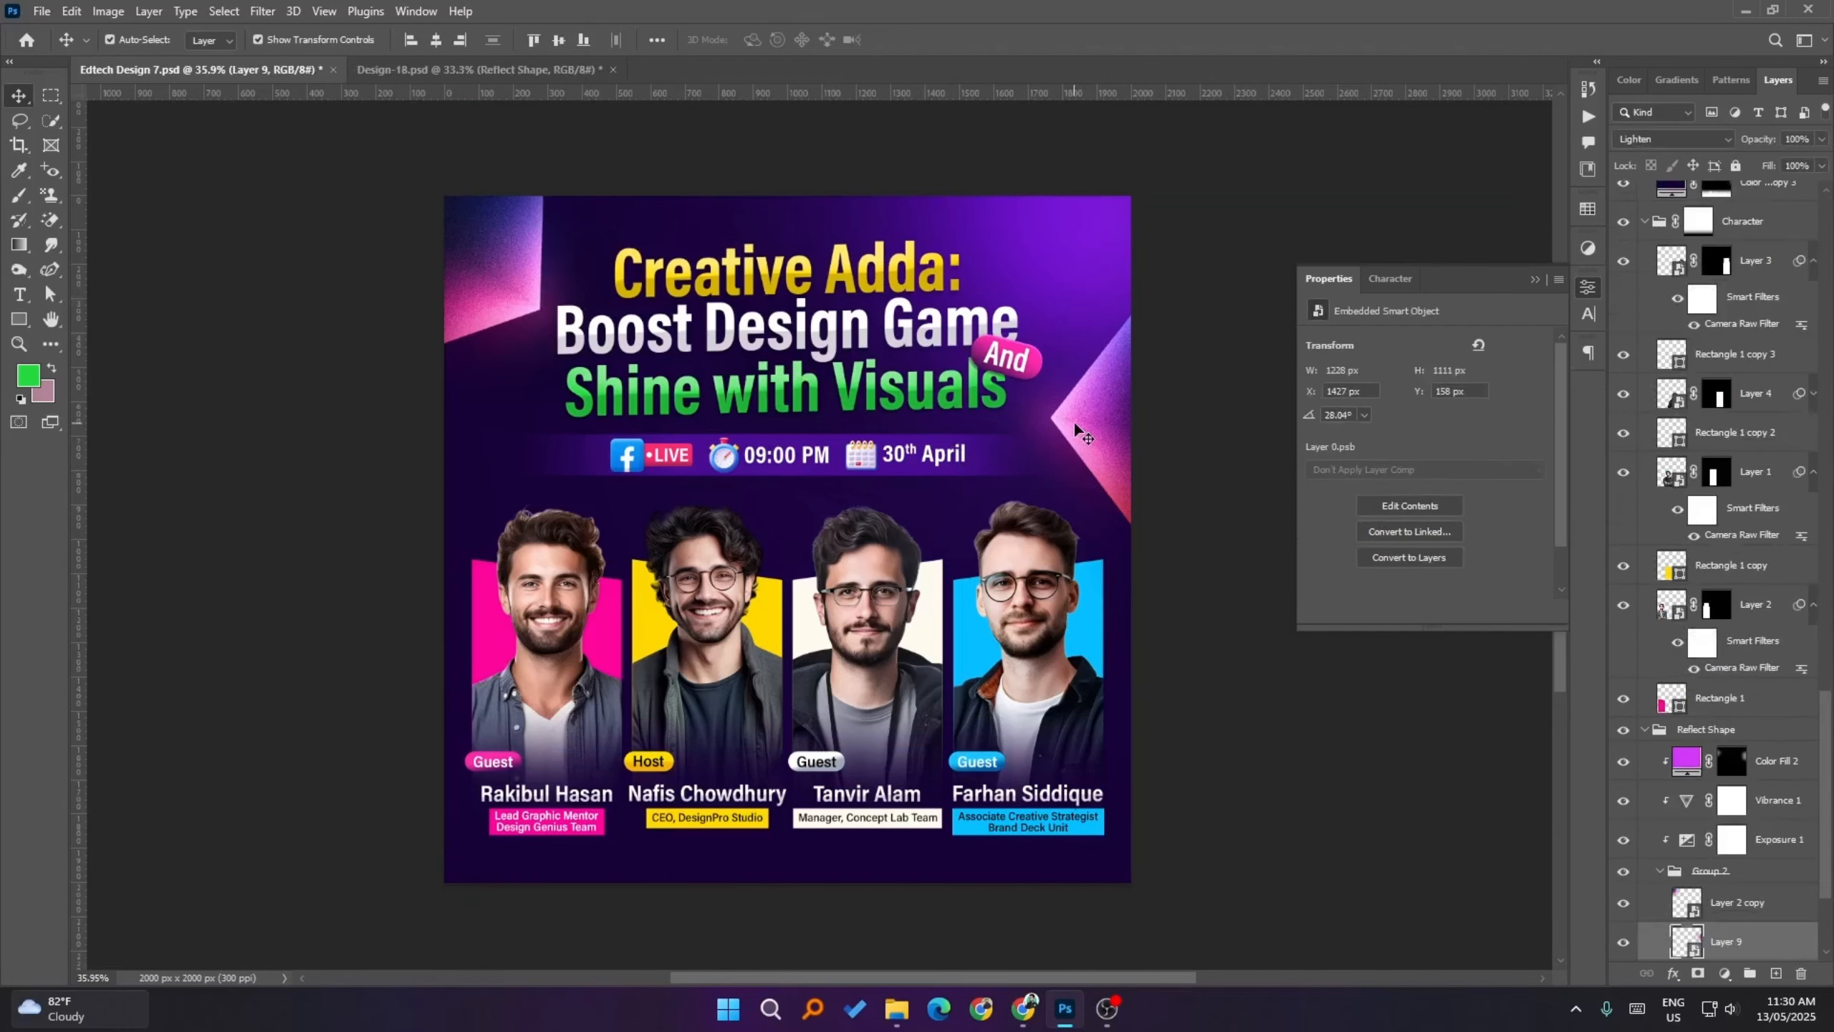
pyautogui.press('Right')
pyautogui.press('Right')
pyautogui.press('Right')
pyautogui.press('Right')
pyautogui.press('Up')
pyautogui.press('Up')
pyautogui.press('Up')
pyautogui.click(1271, 631)
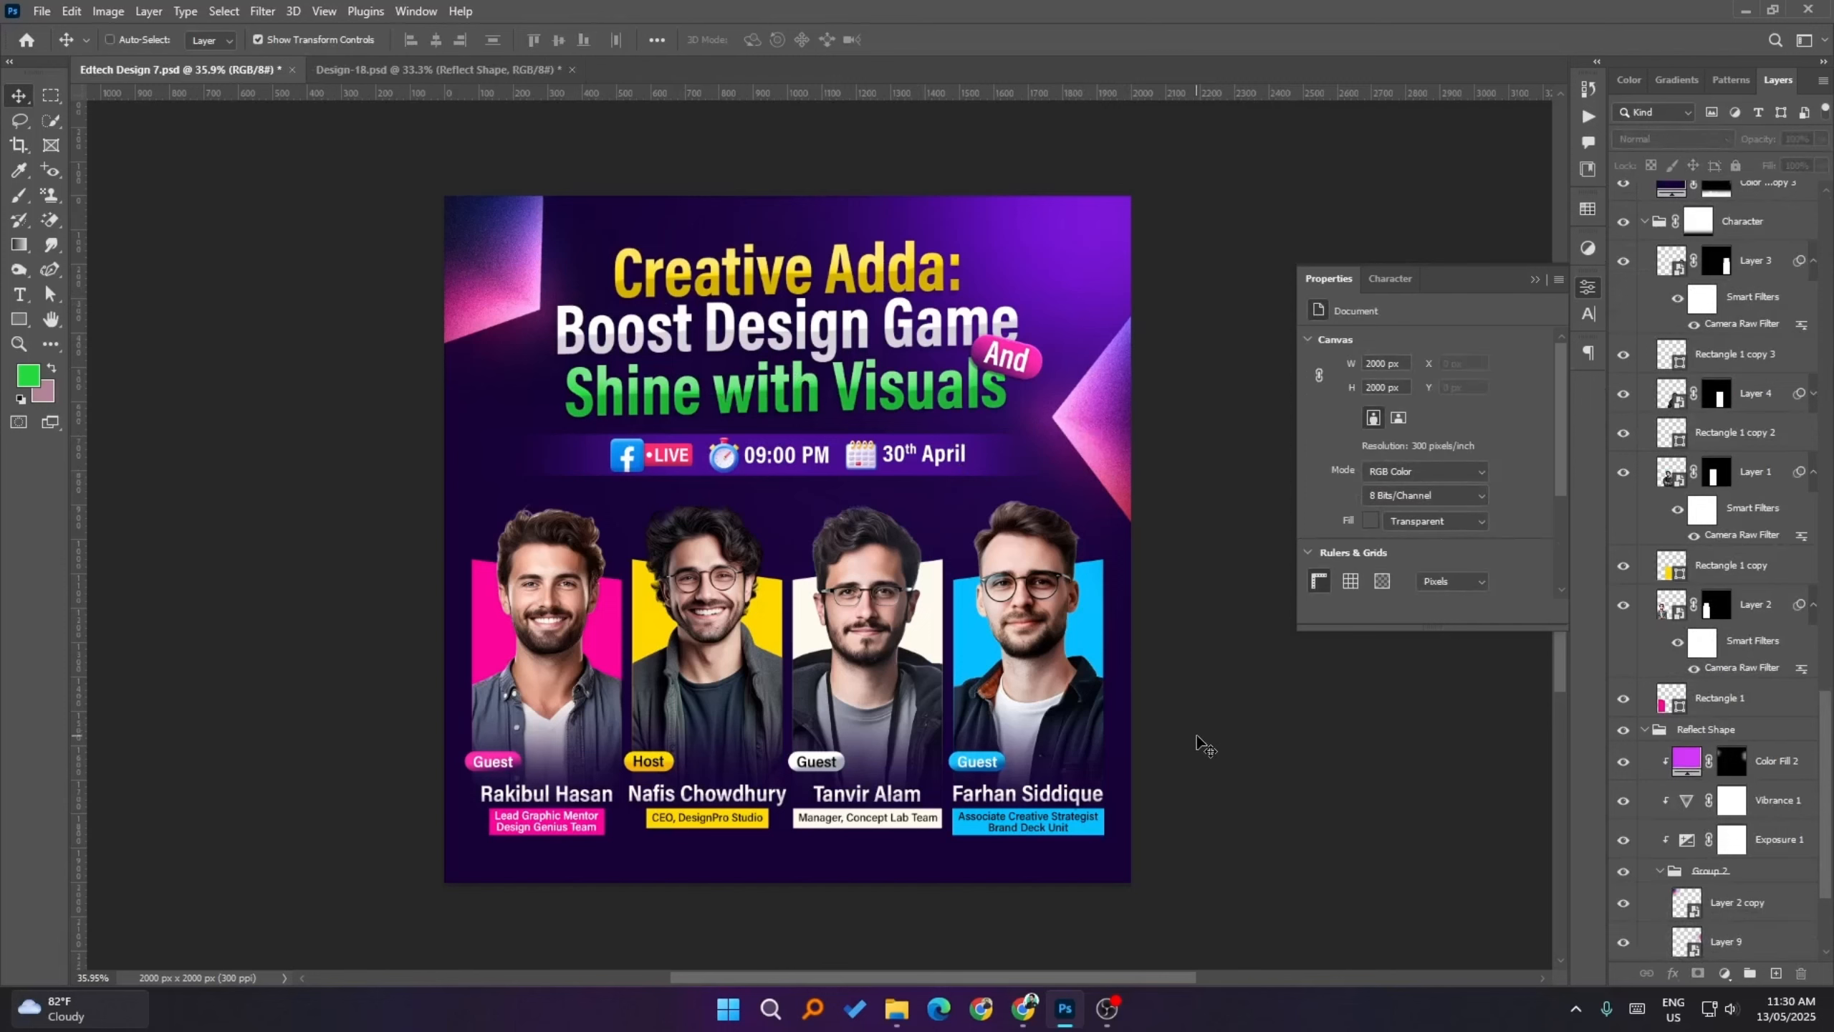
pyautogui.hotkey('ctrl', 's')
# - Paint a large soft white dab on a background colour fill's mask to lighten its lower left
pyautogui.scroll(-5, 1765, 841)
pyautogui.click(1725, 867)
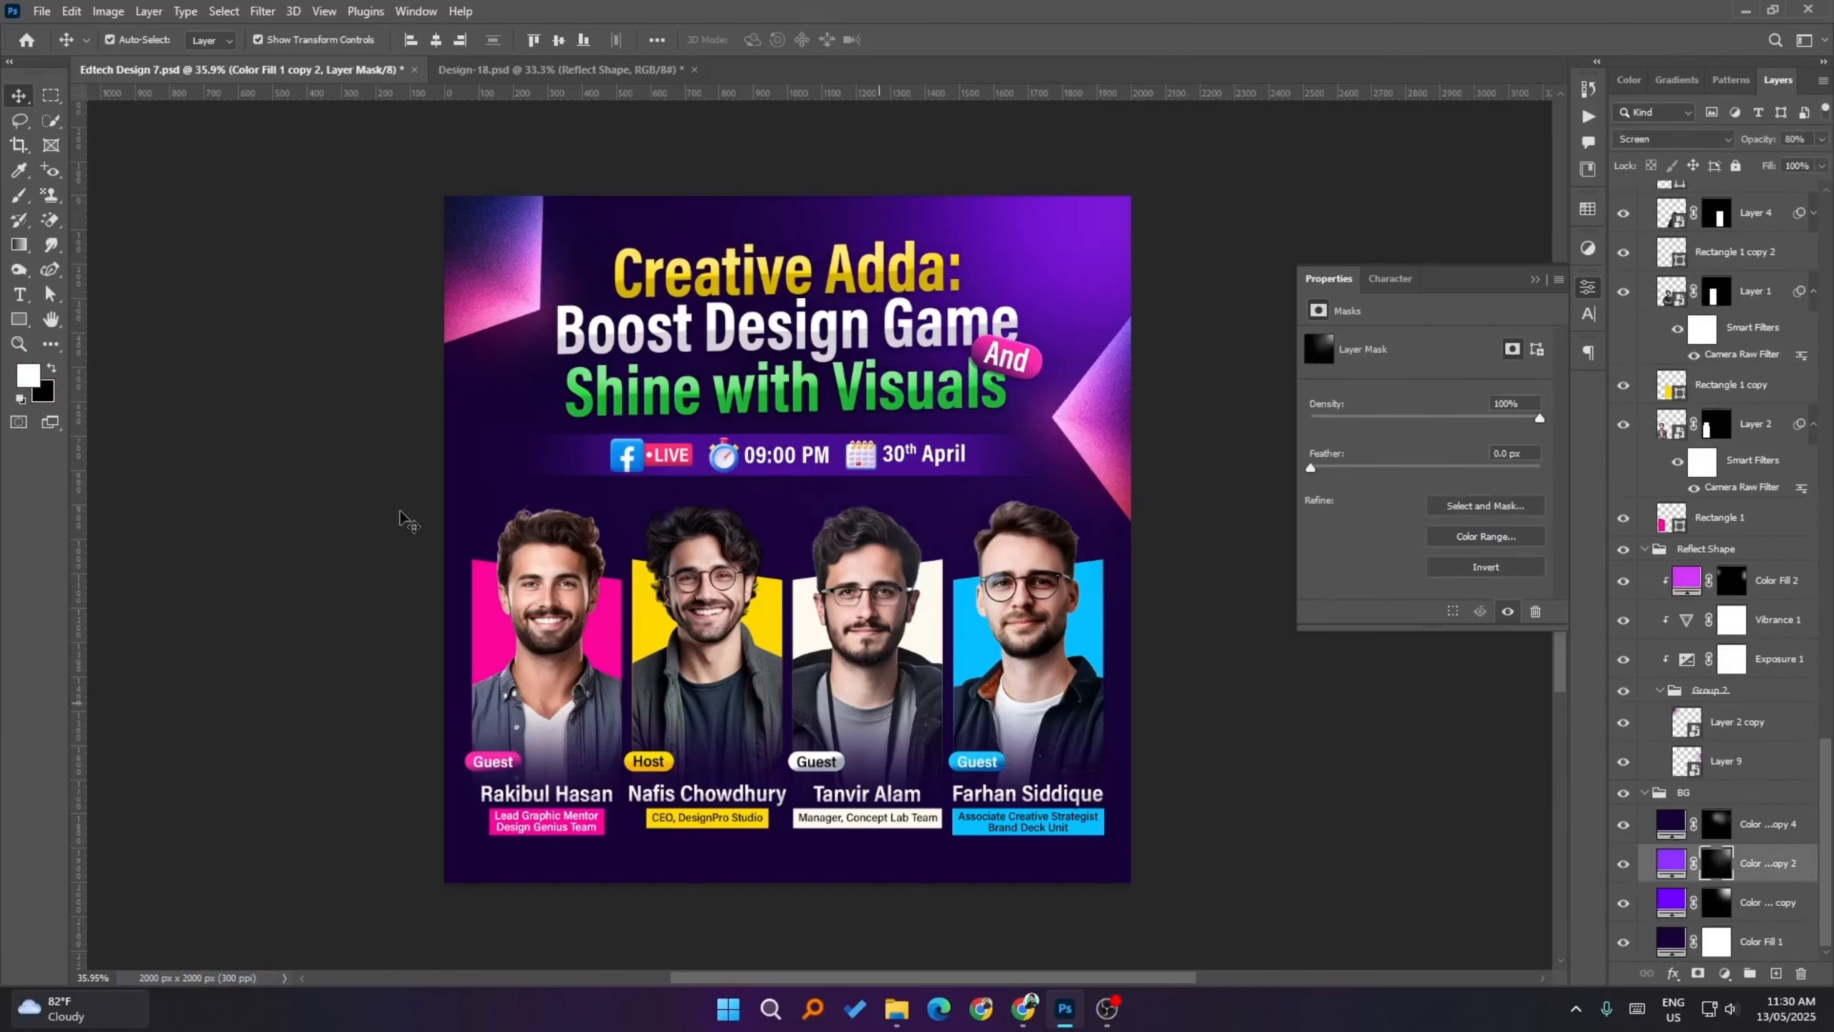
pyautogui.click(19, 195)
pyautogui.moveTo(749, 663); pyautogui.dragTo(816, 672)
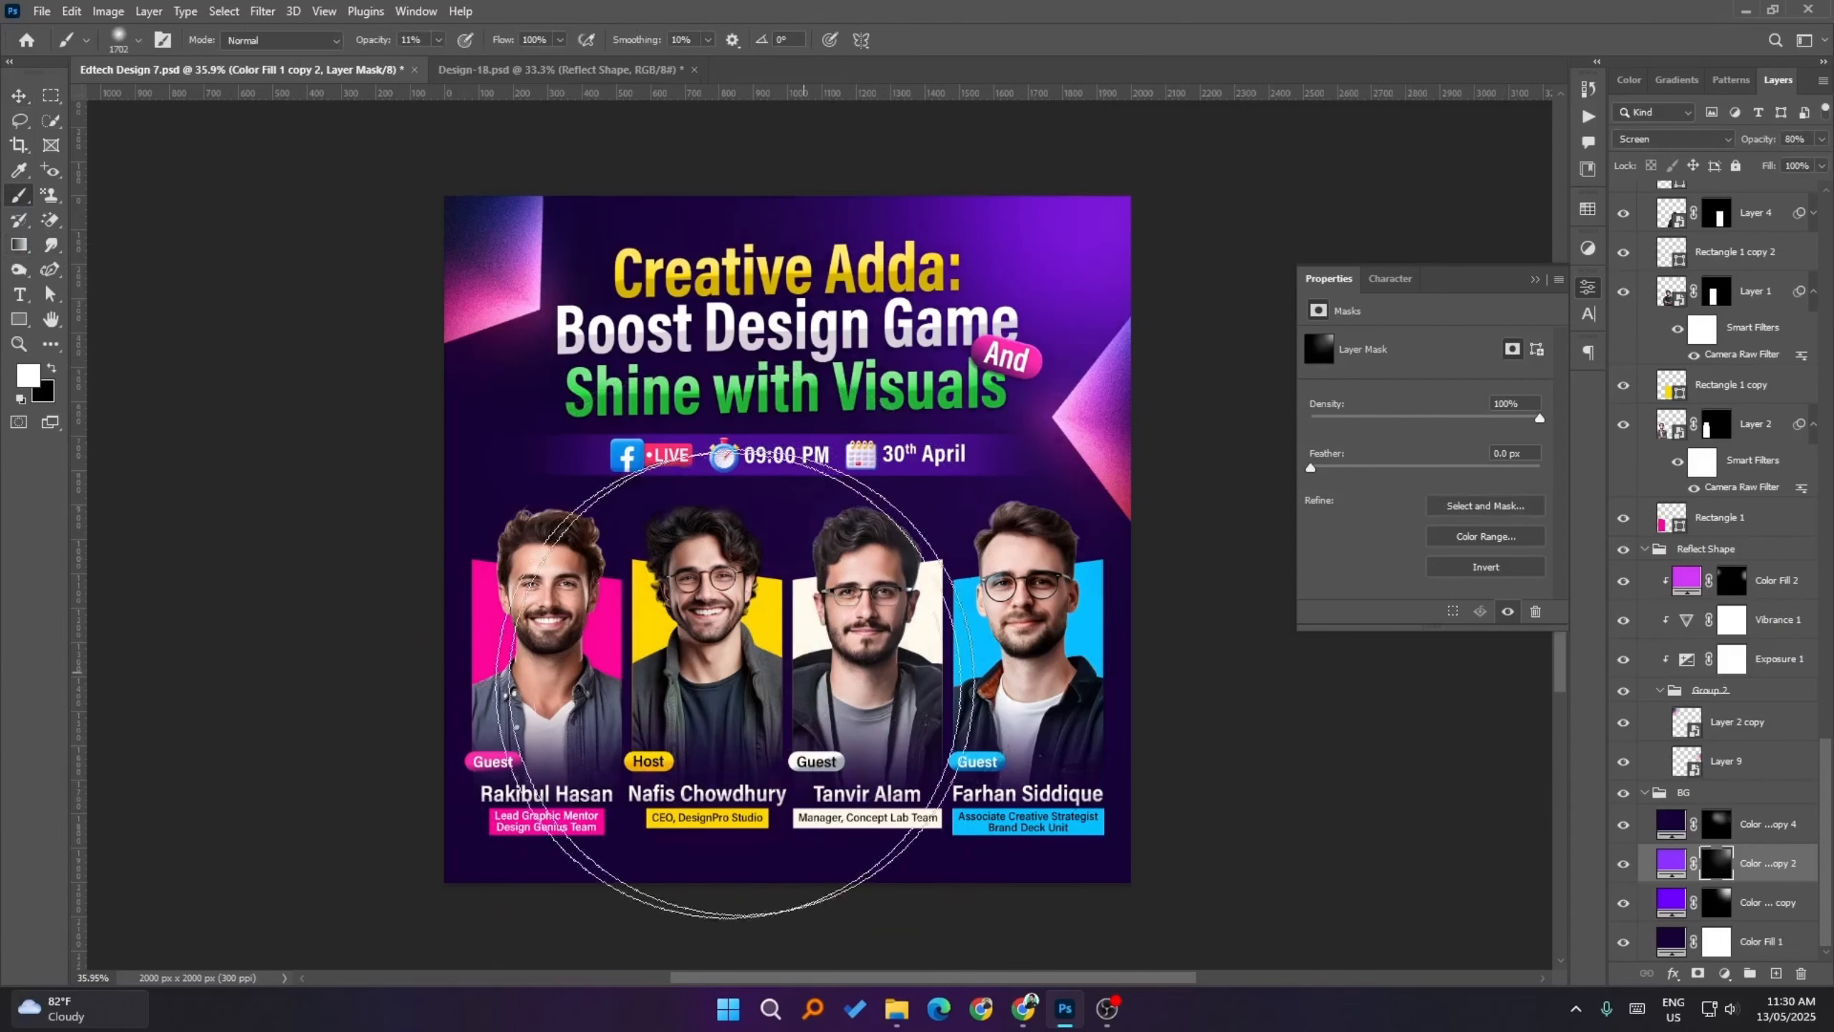
pyautogui.click(485, 766)
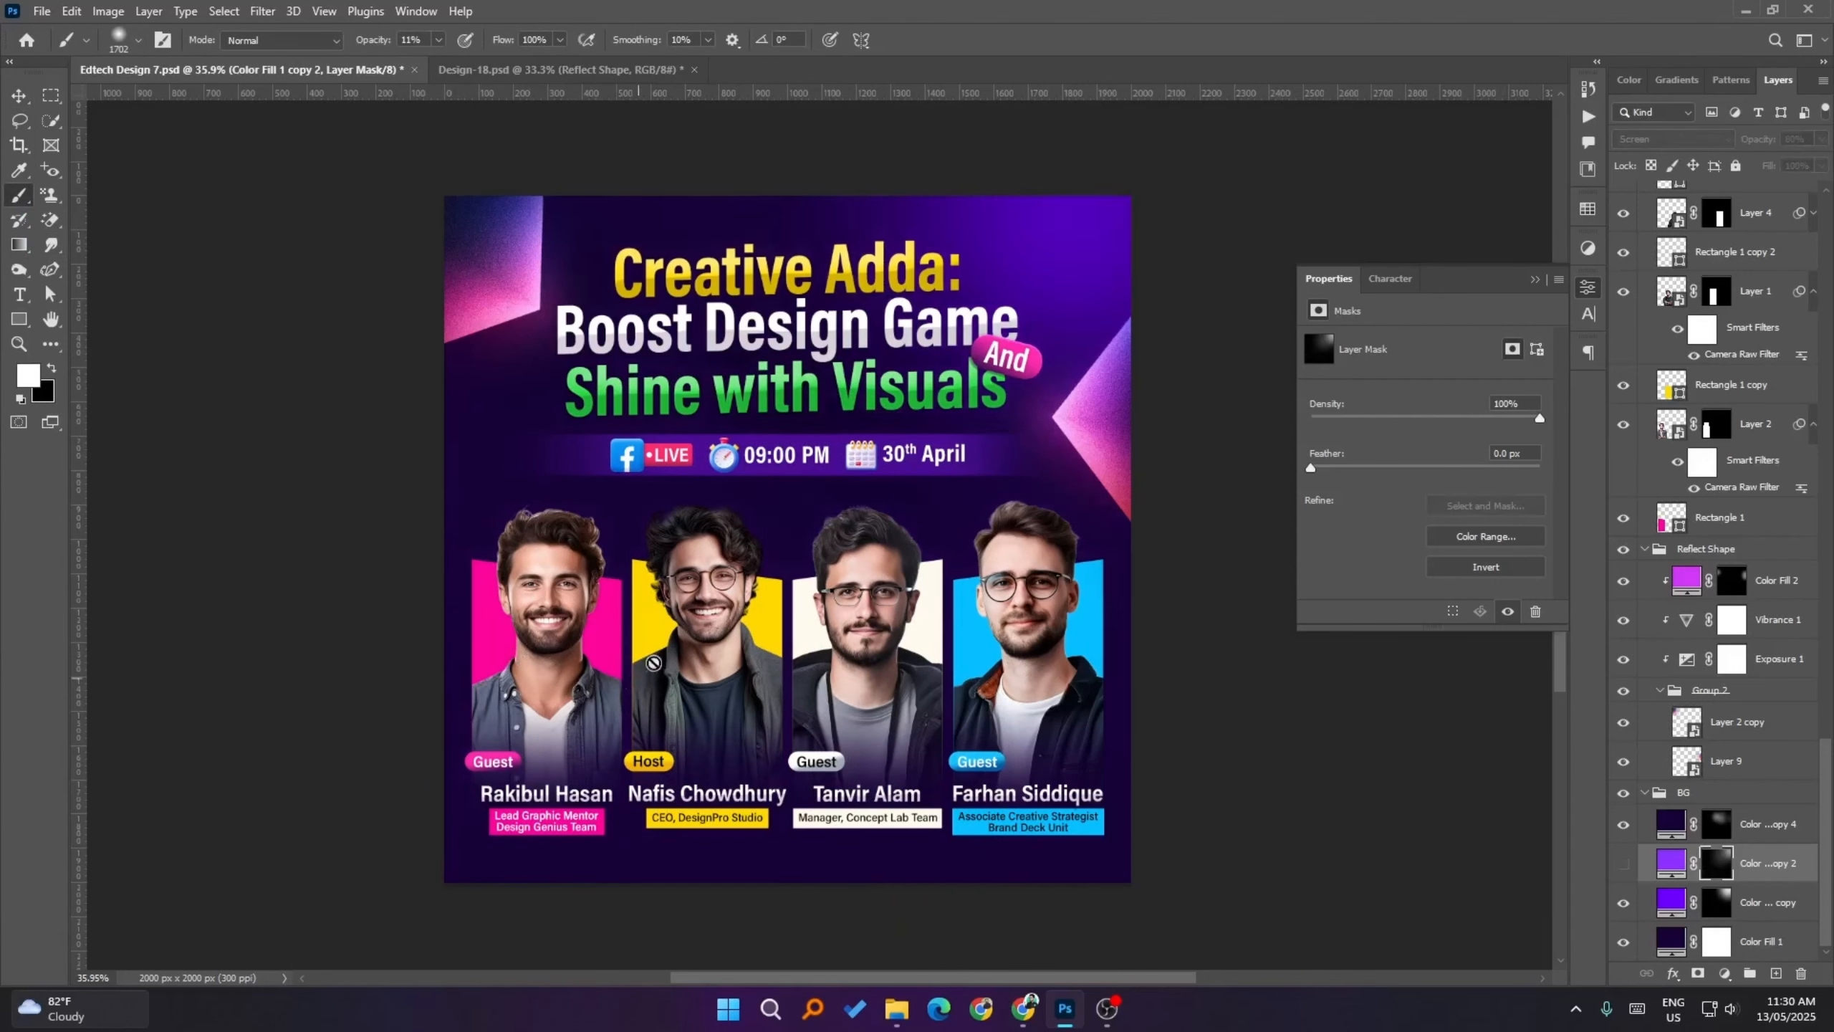
pyautogui.click(1626, 864)
pyautogui.click(1625, 864)
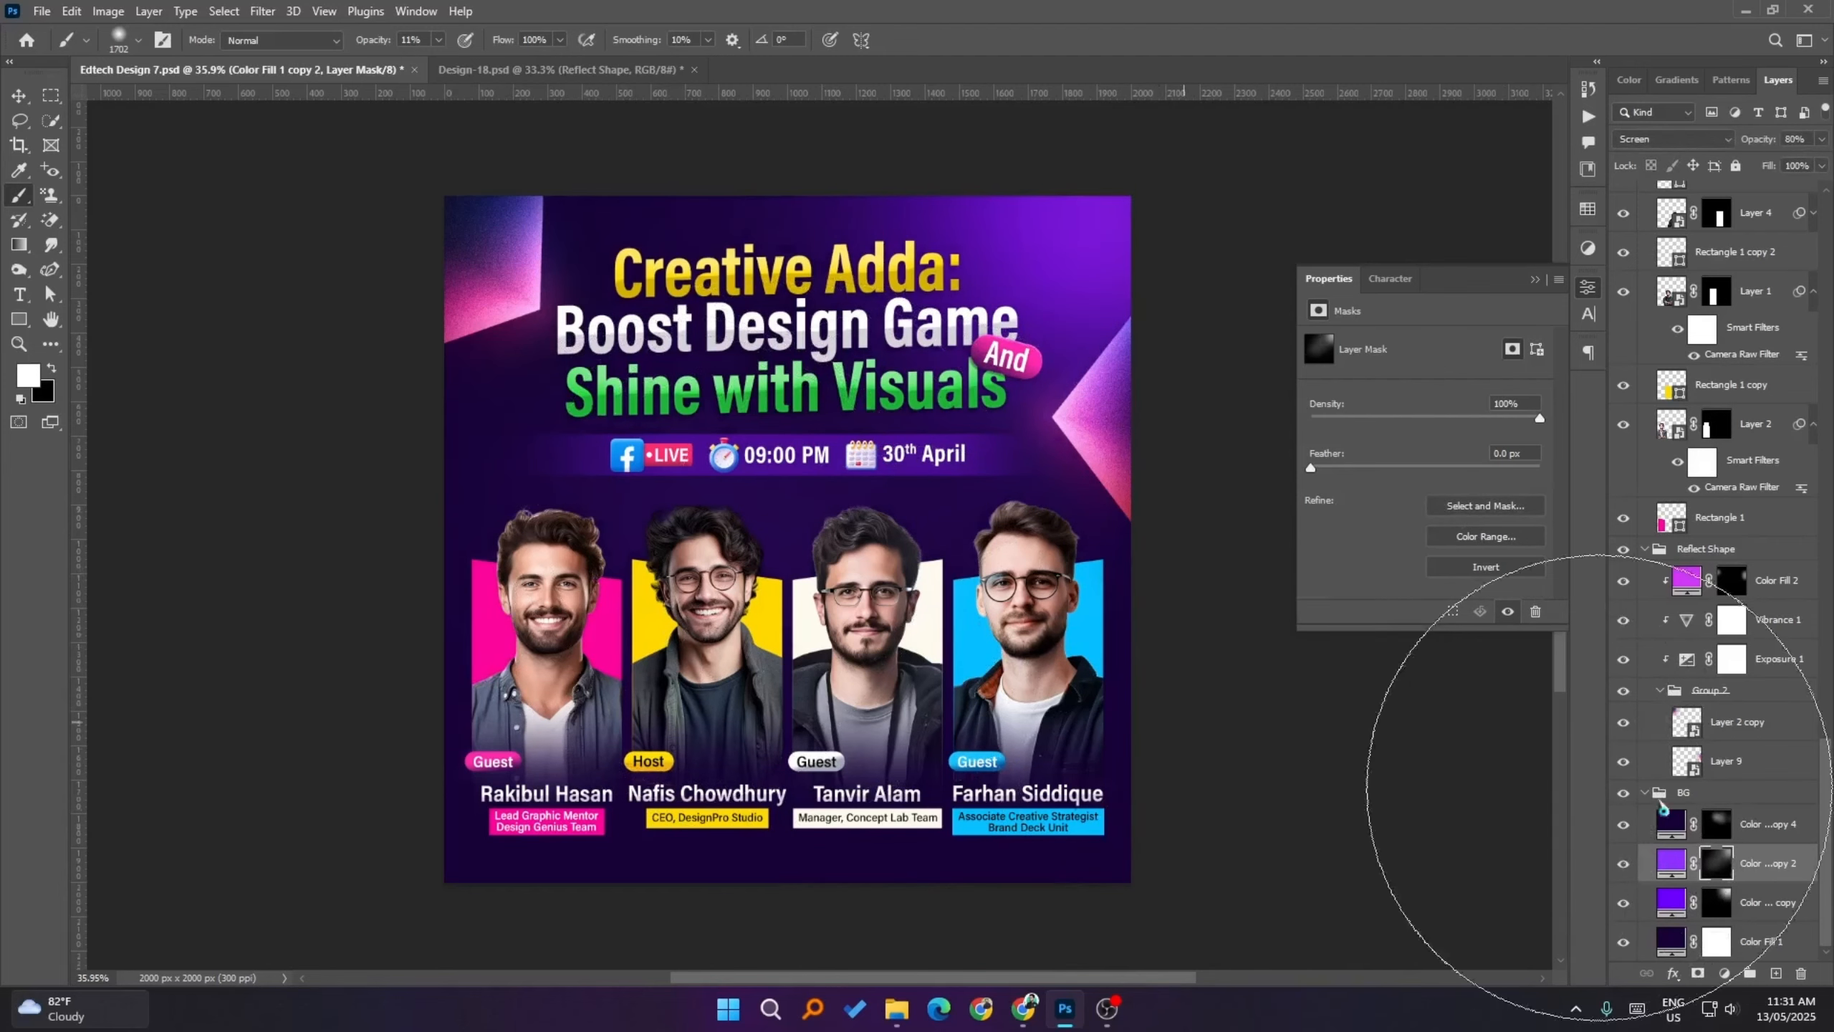
# - On another background fill mask, brighten the area behind the left portraits with a smaller soft dab
pyautogui.click(1717, 903)
pyautogui.moveTo(658, 620); pyautogui.dragTo(578, 620)
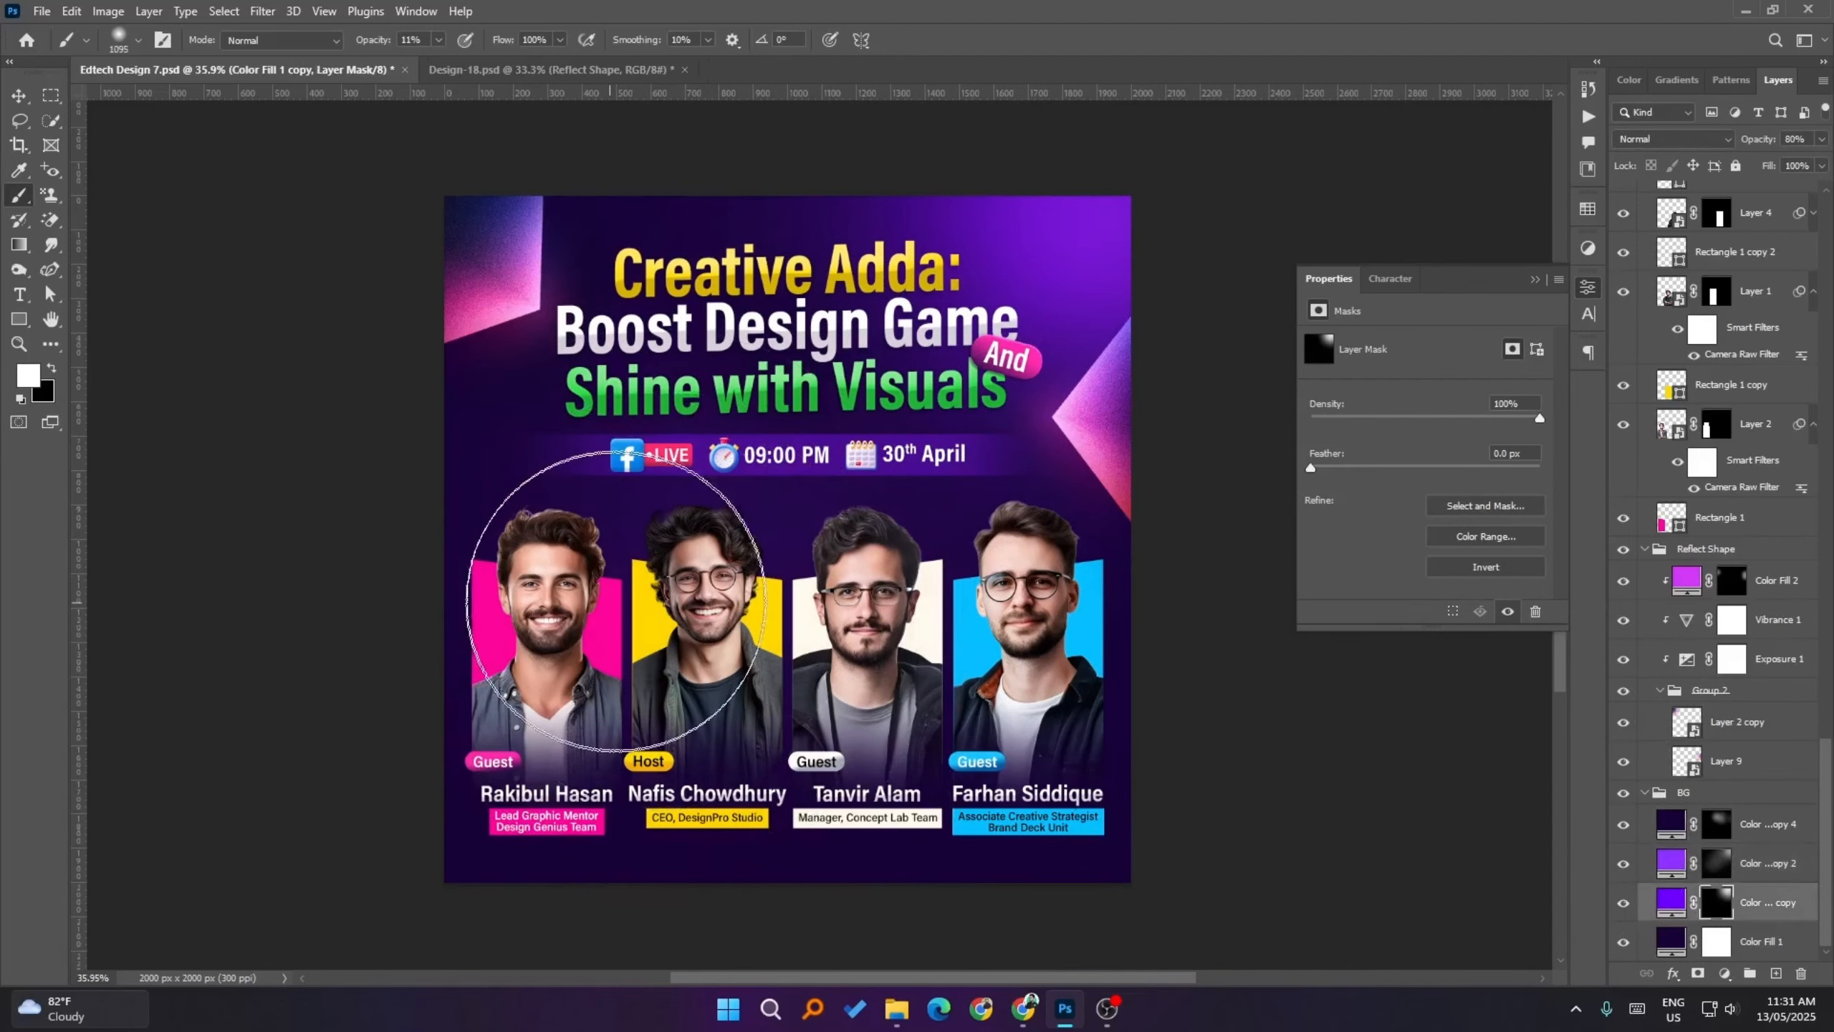
pyautogui.click(619, 584)
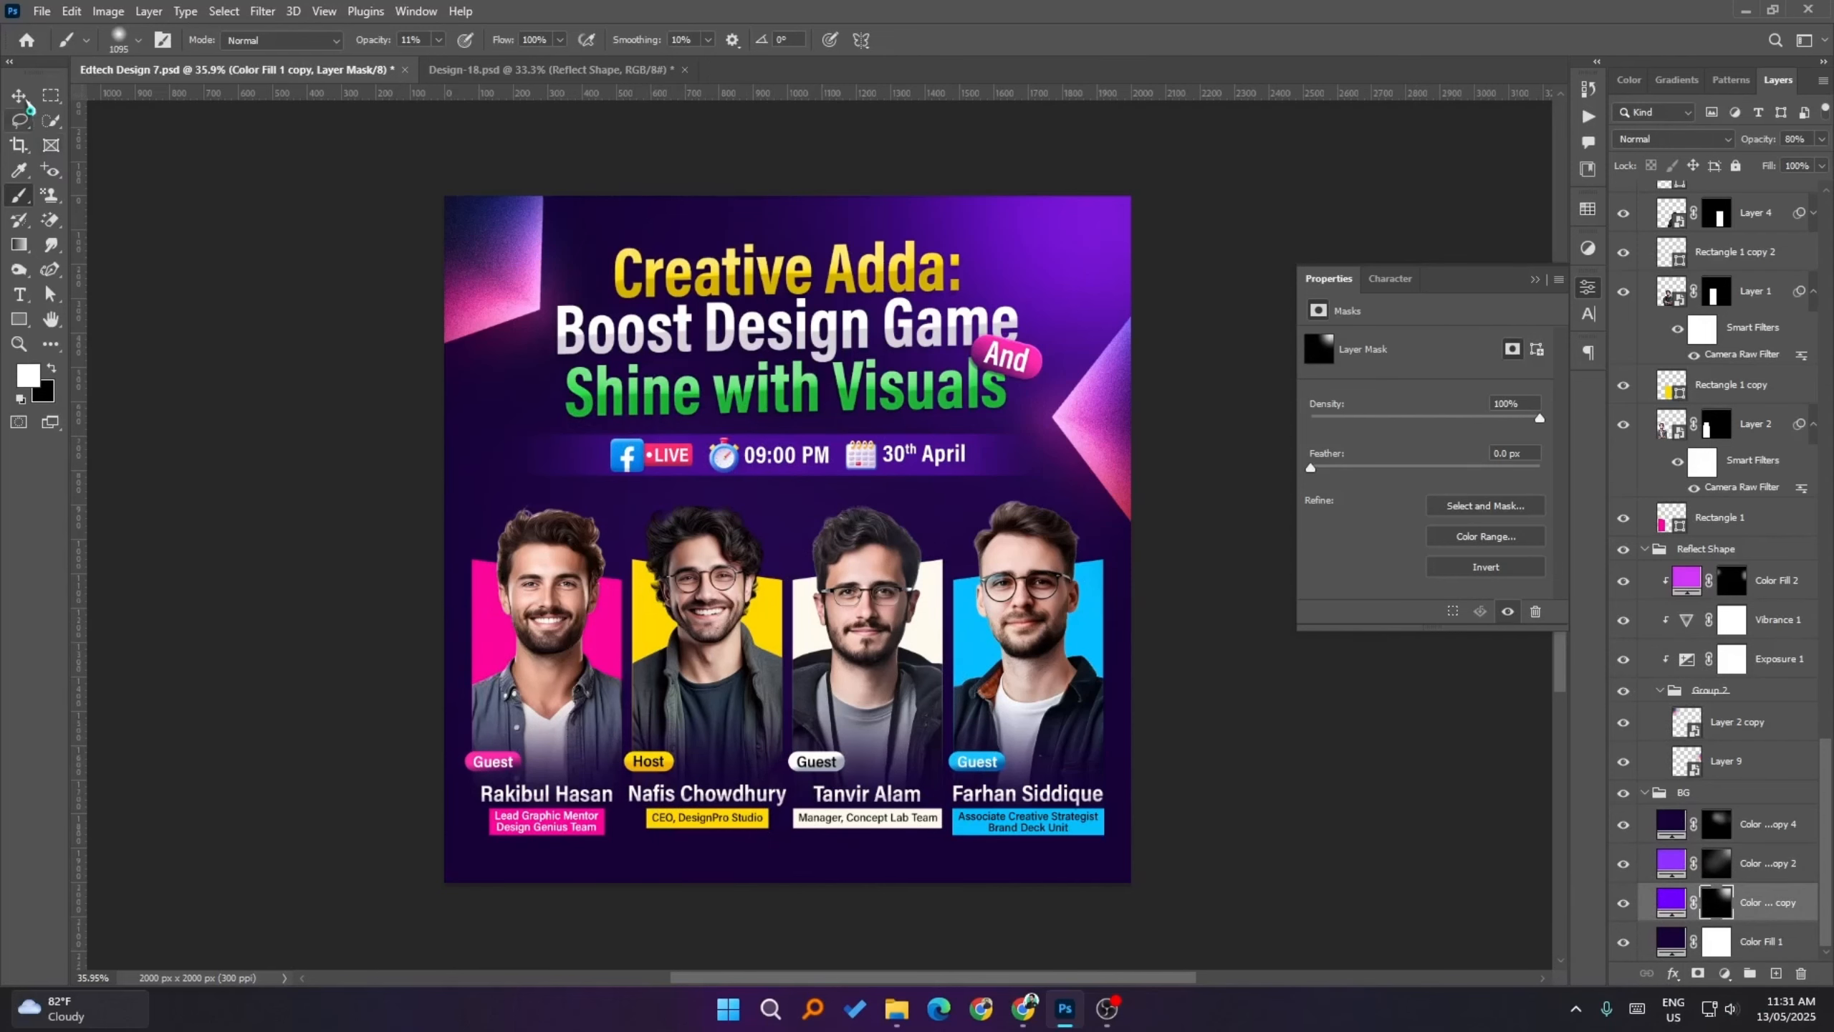
pyautogui.click(22, 99)
pyautogui.click(356, 373)
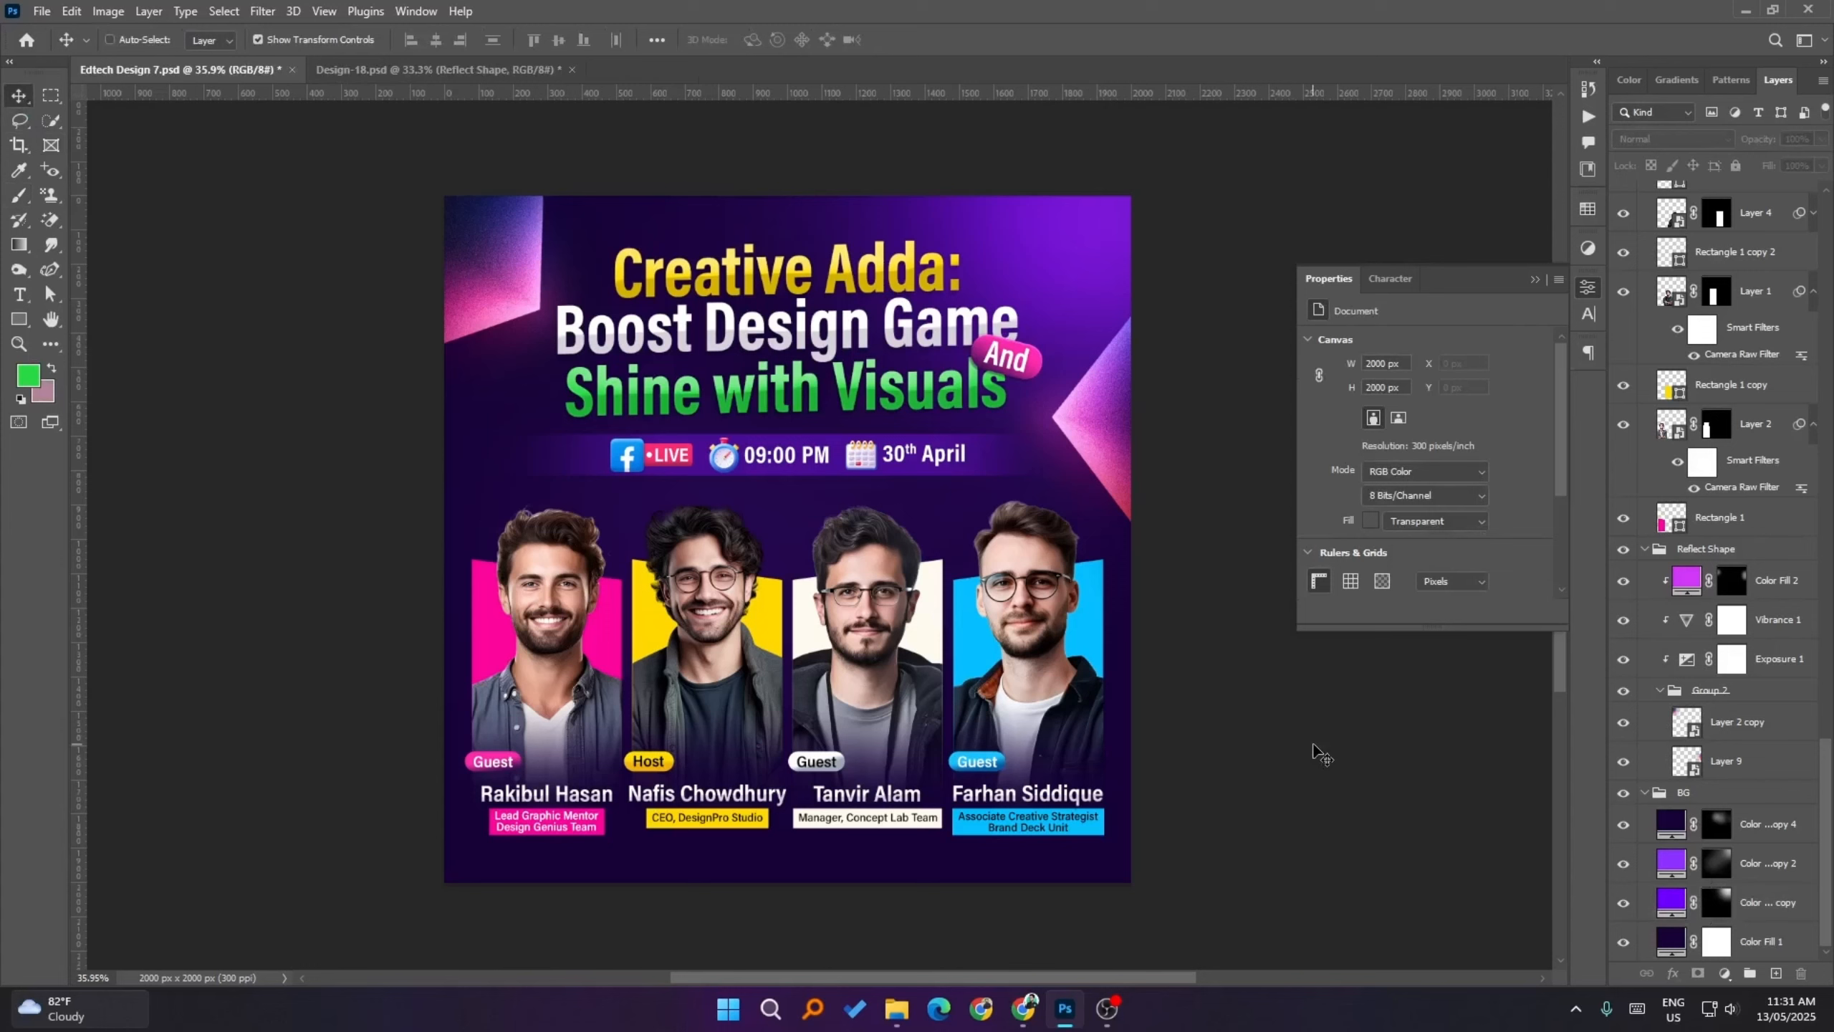
# - Save, then collapse the Character, Shadow, Reflect Shape, Text and Name groups
pyautogui.hotkey('ctrl', 's')
pyautogui.scroll(10, 1746, 409)
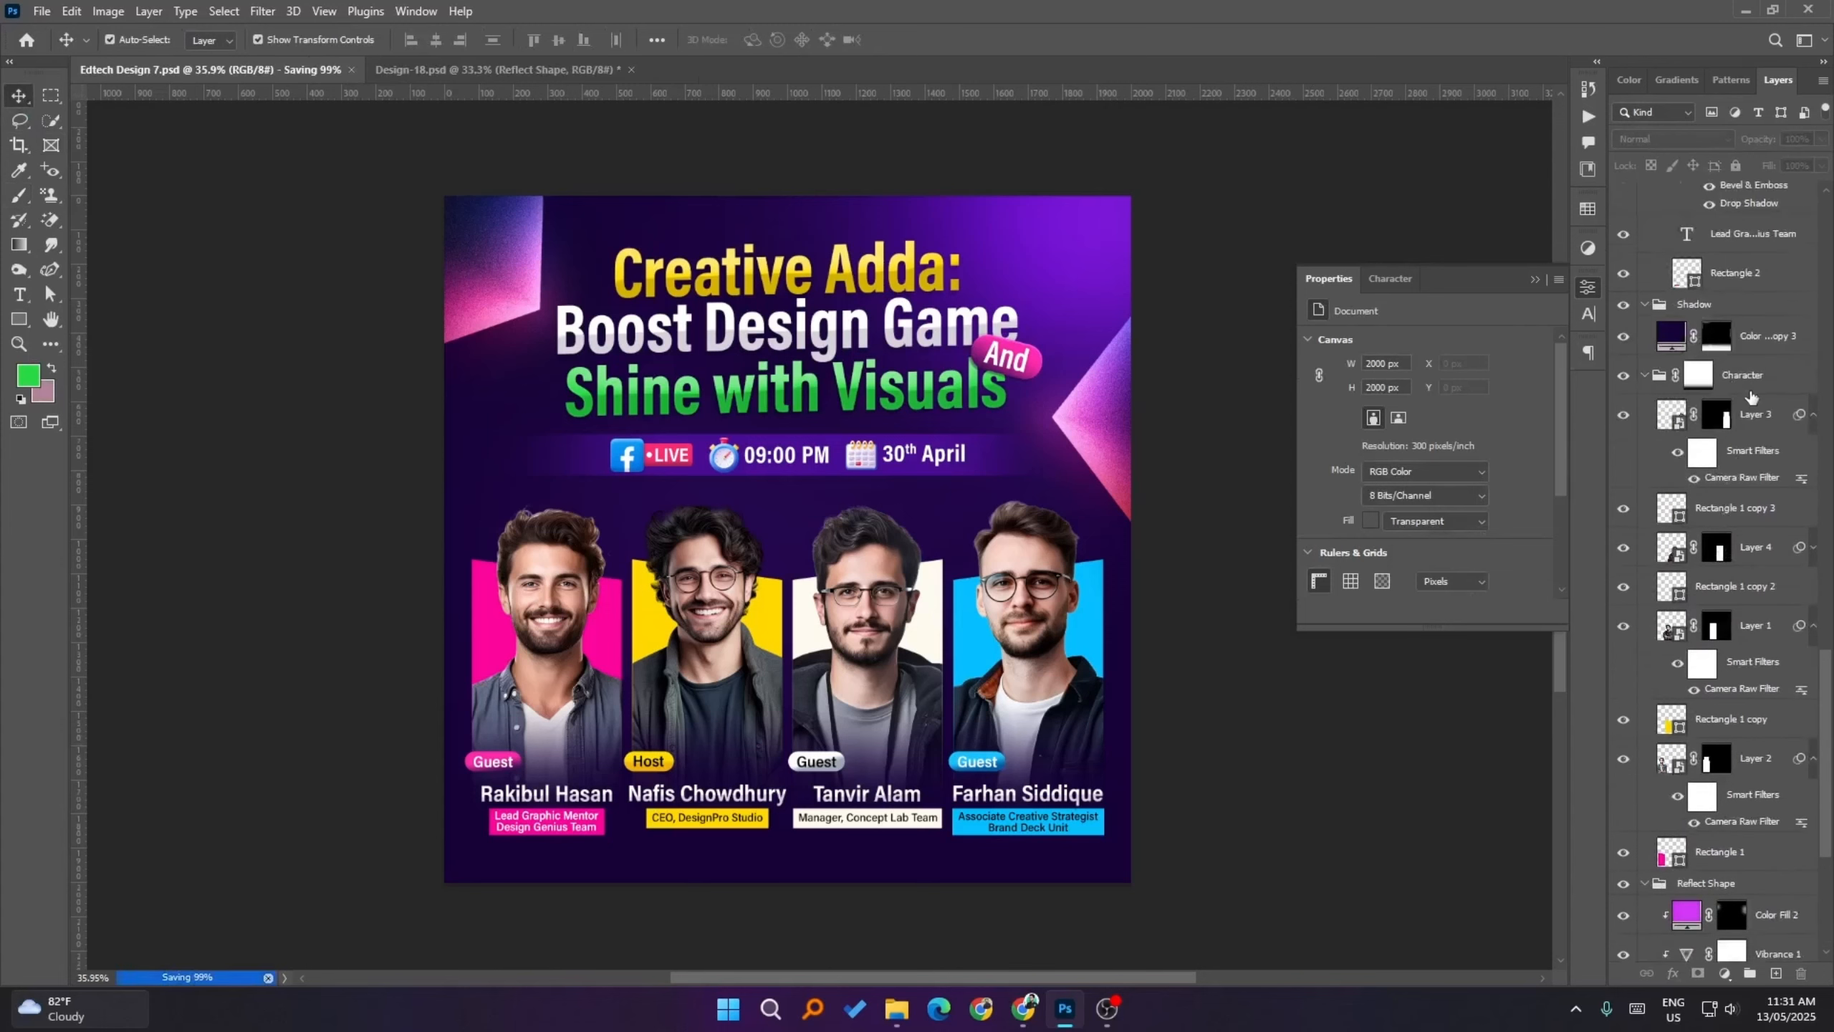
pyautogui.click(1645, 662)
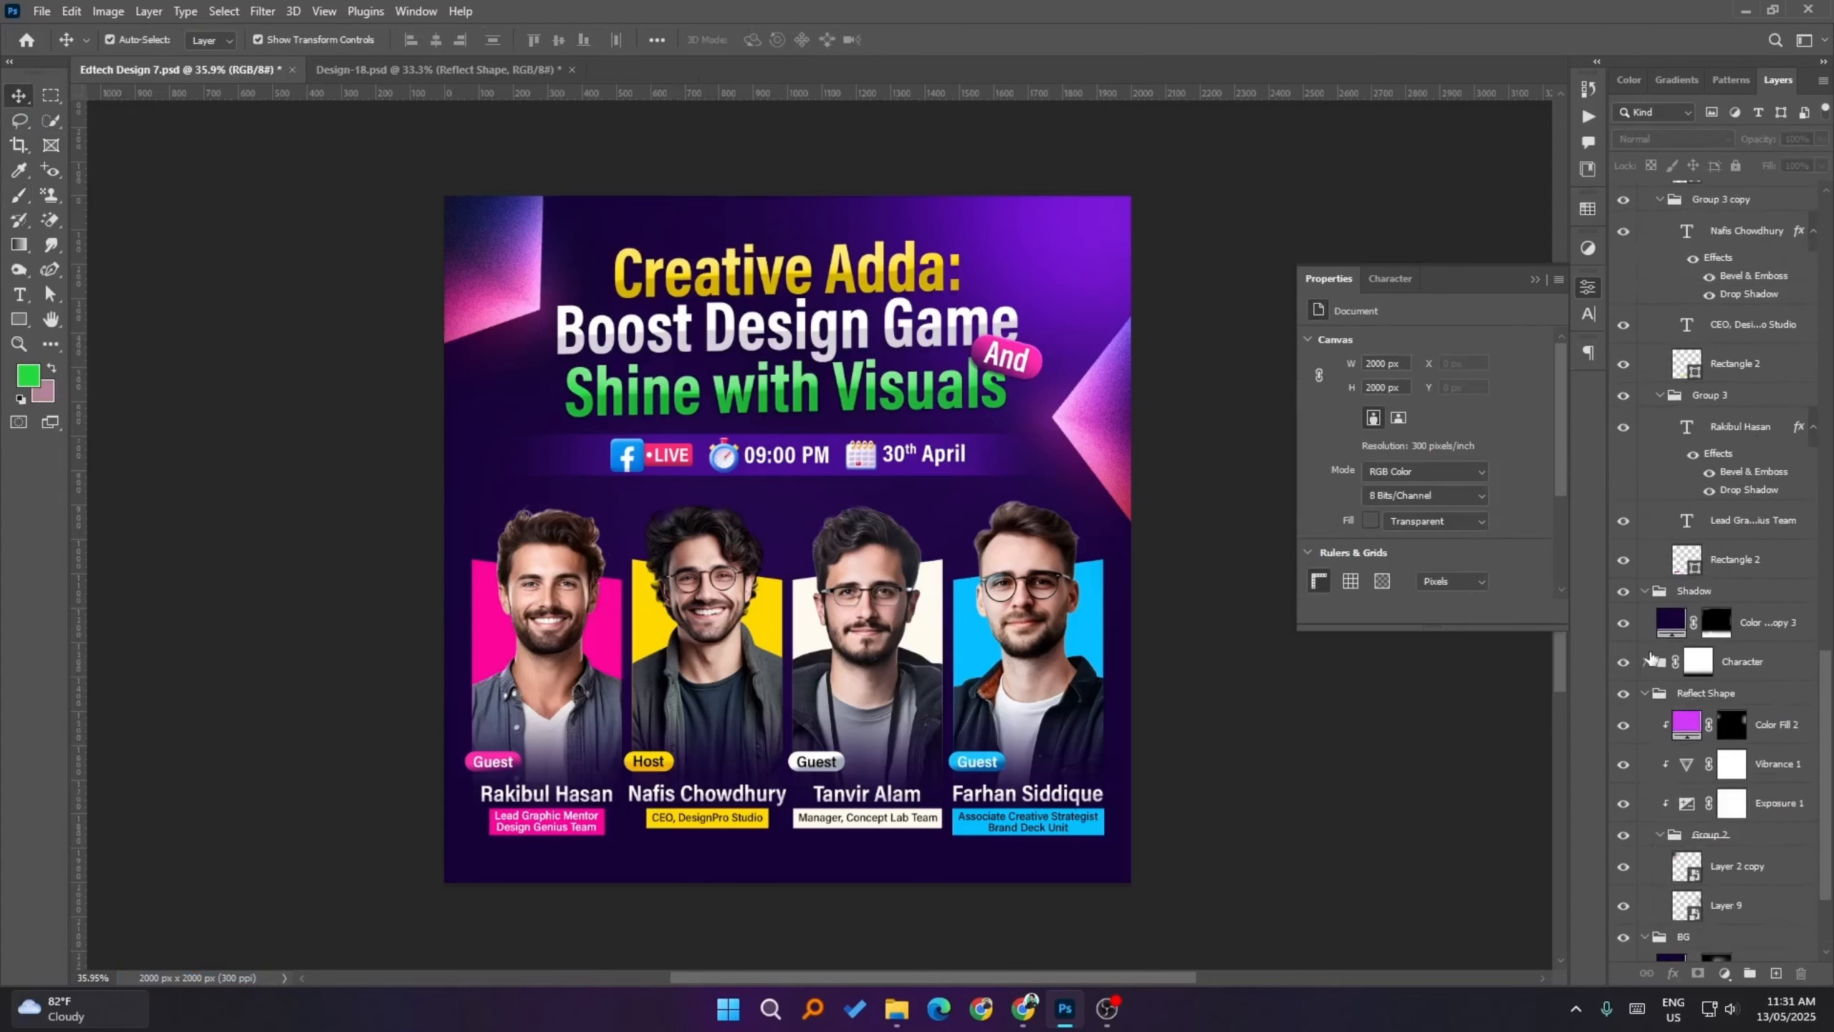
pyautogui.click(1645, 593)
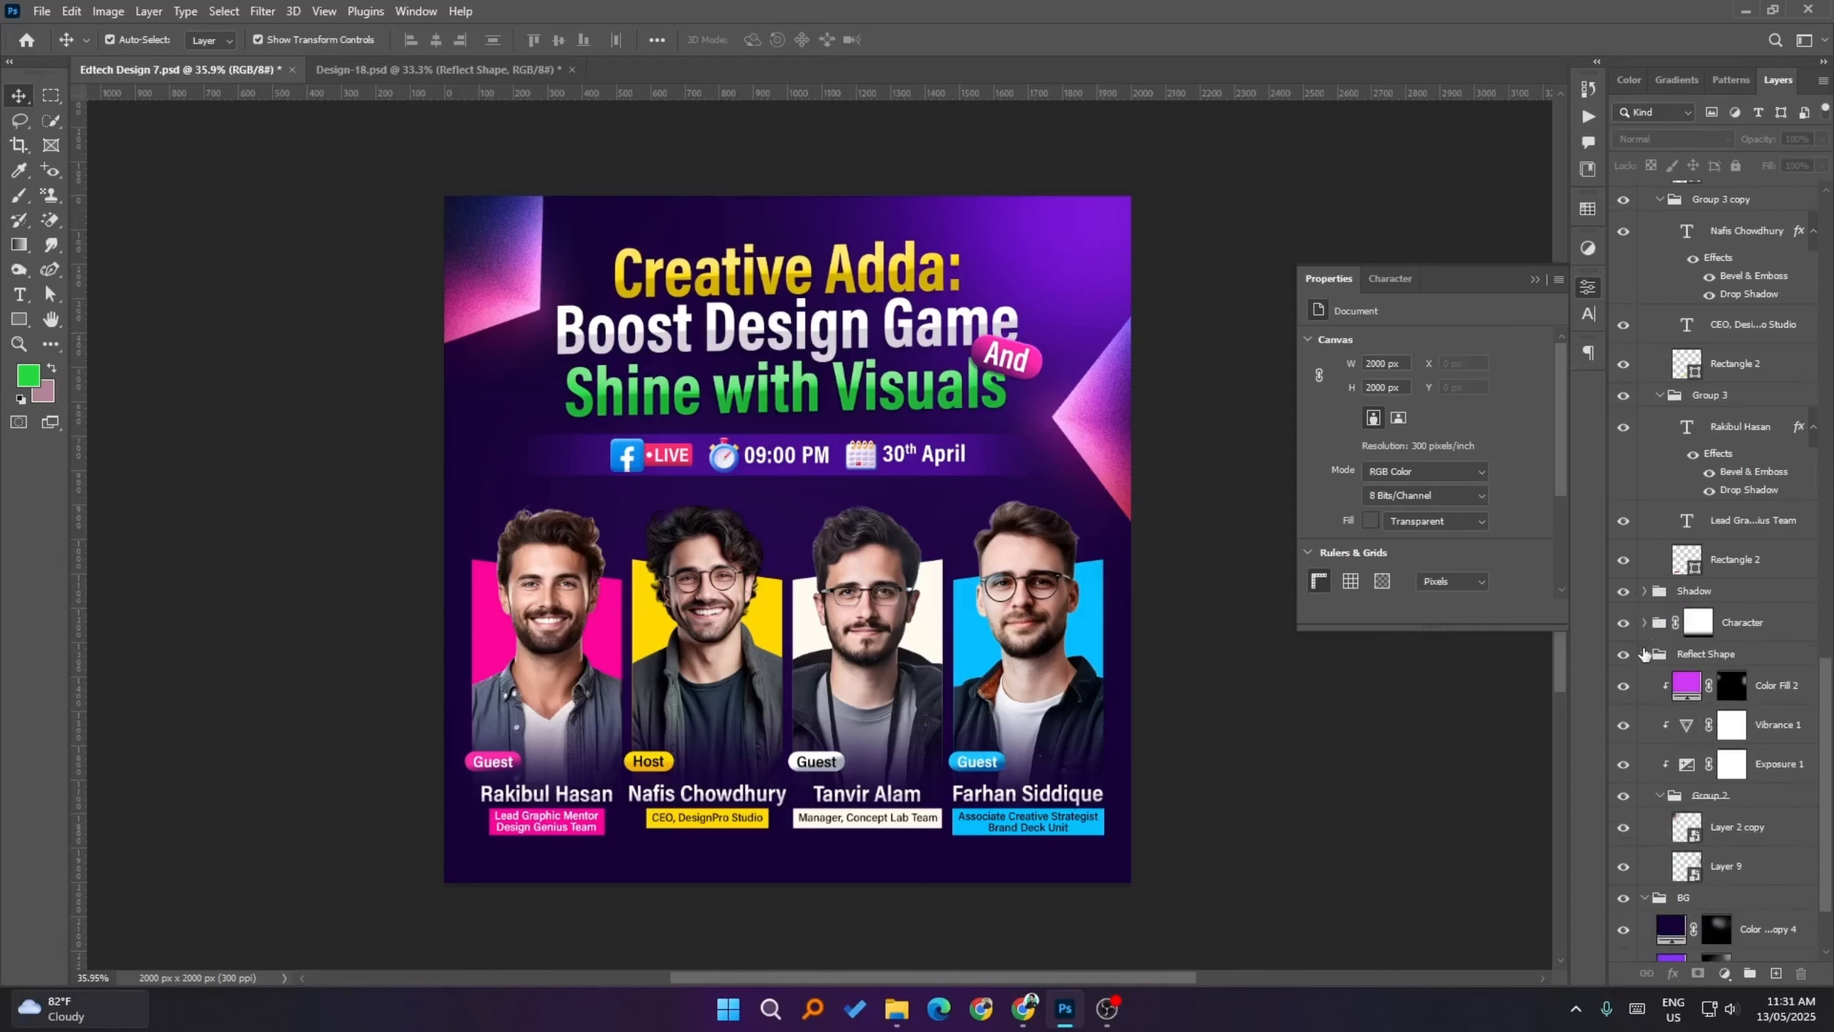
pyautogui.click(1645, 654)
pyautogui.scroll(10, 1755, 643)
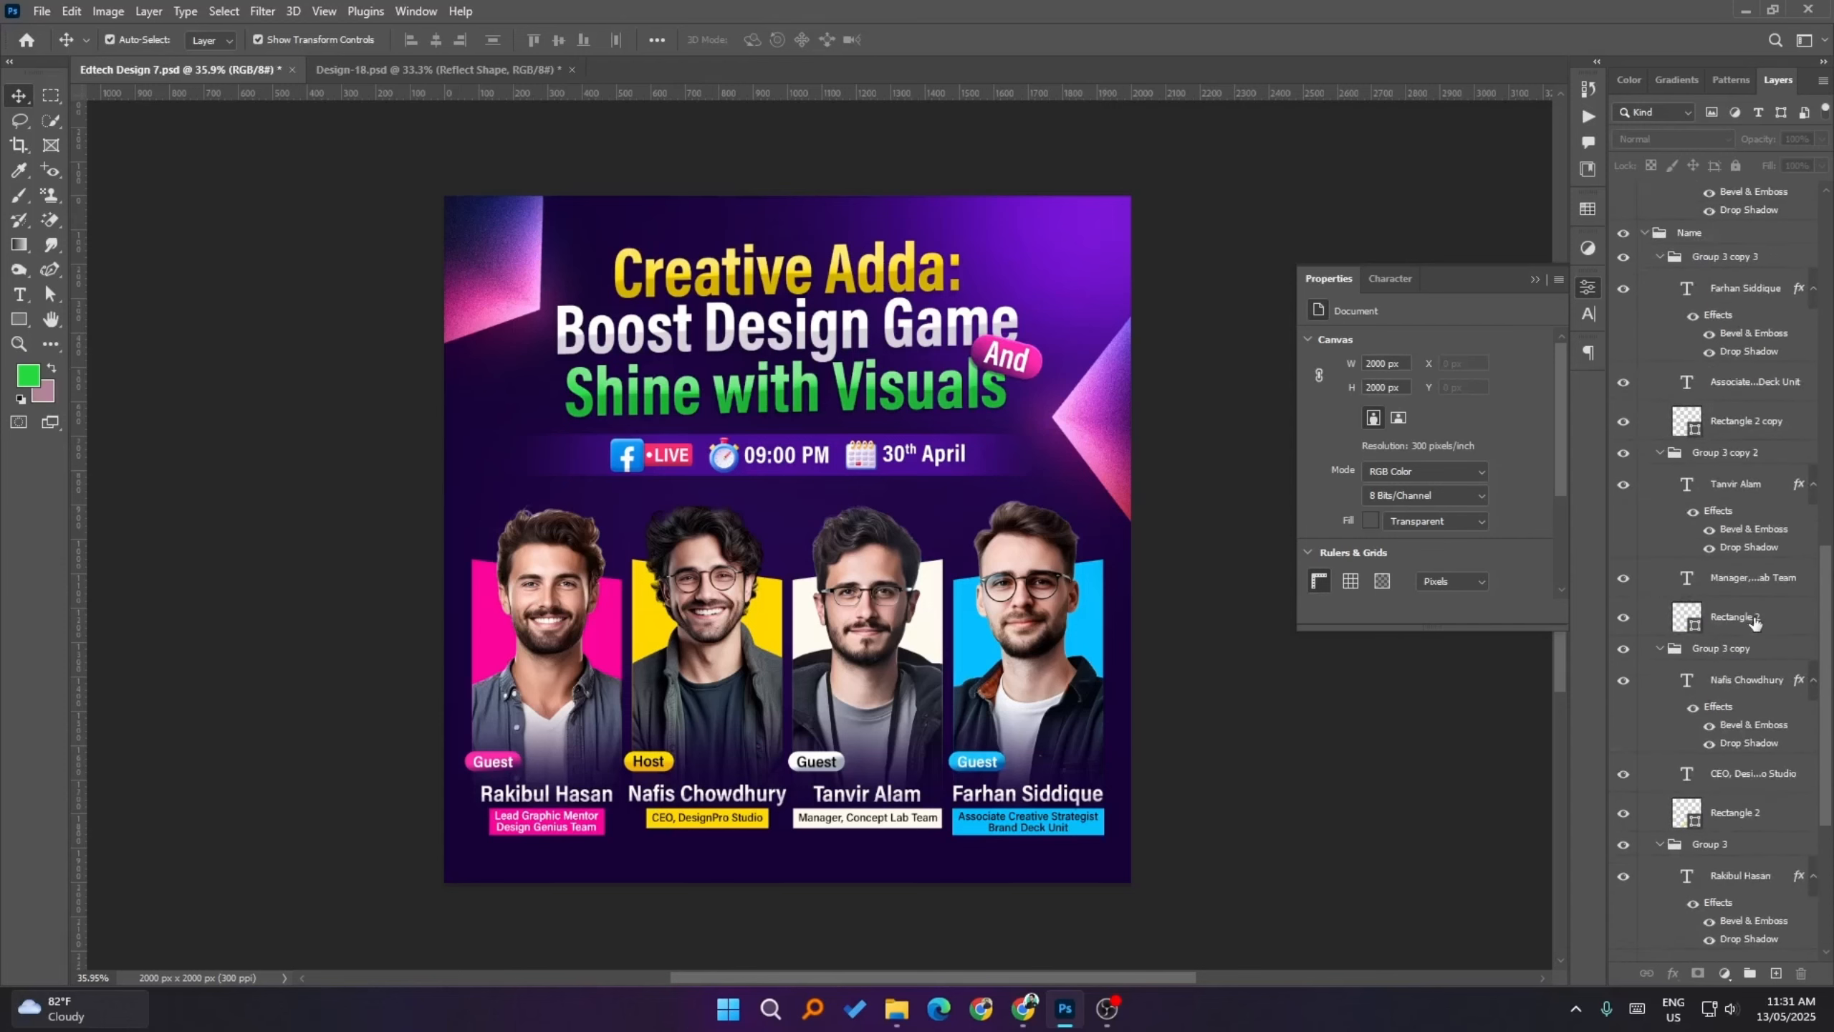
pyautogui.scroll(3, 1762, 722)
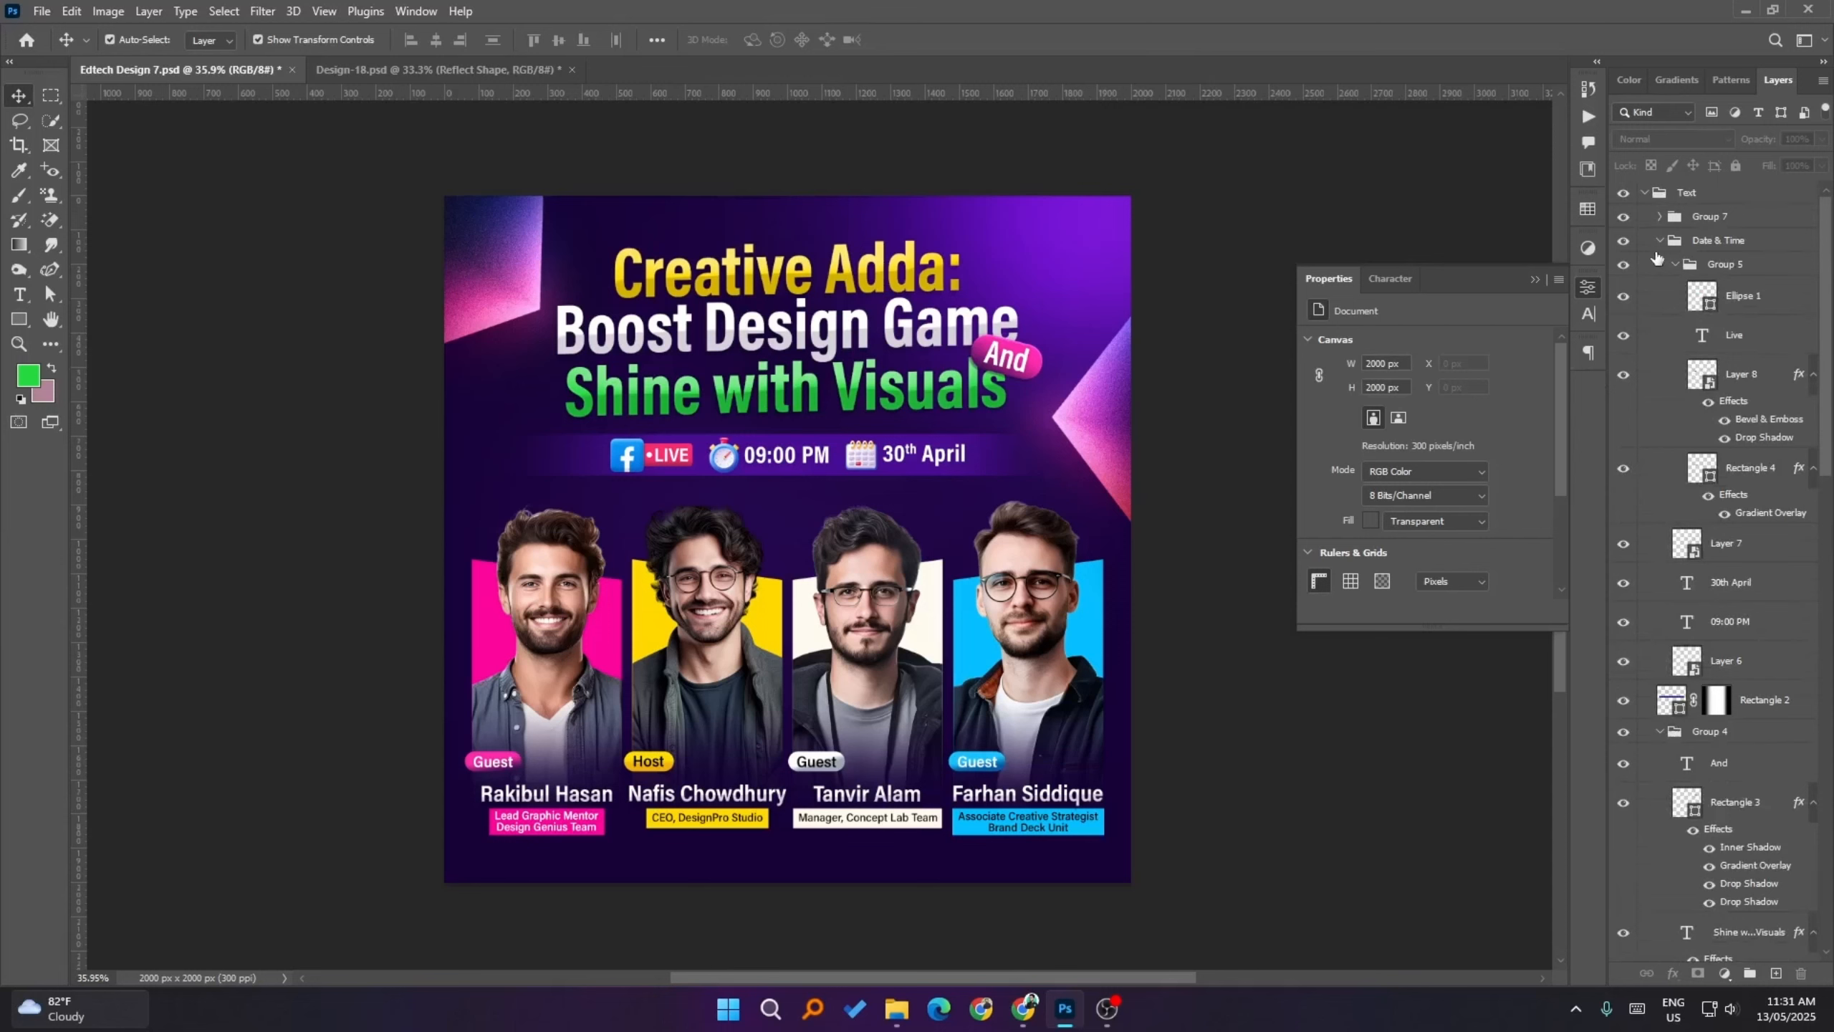
pyautogui.click(1645, 192)
pyautogui.click(1716, 193)
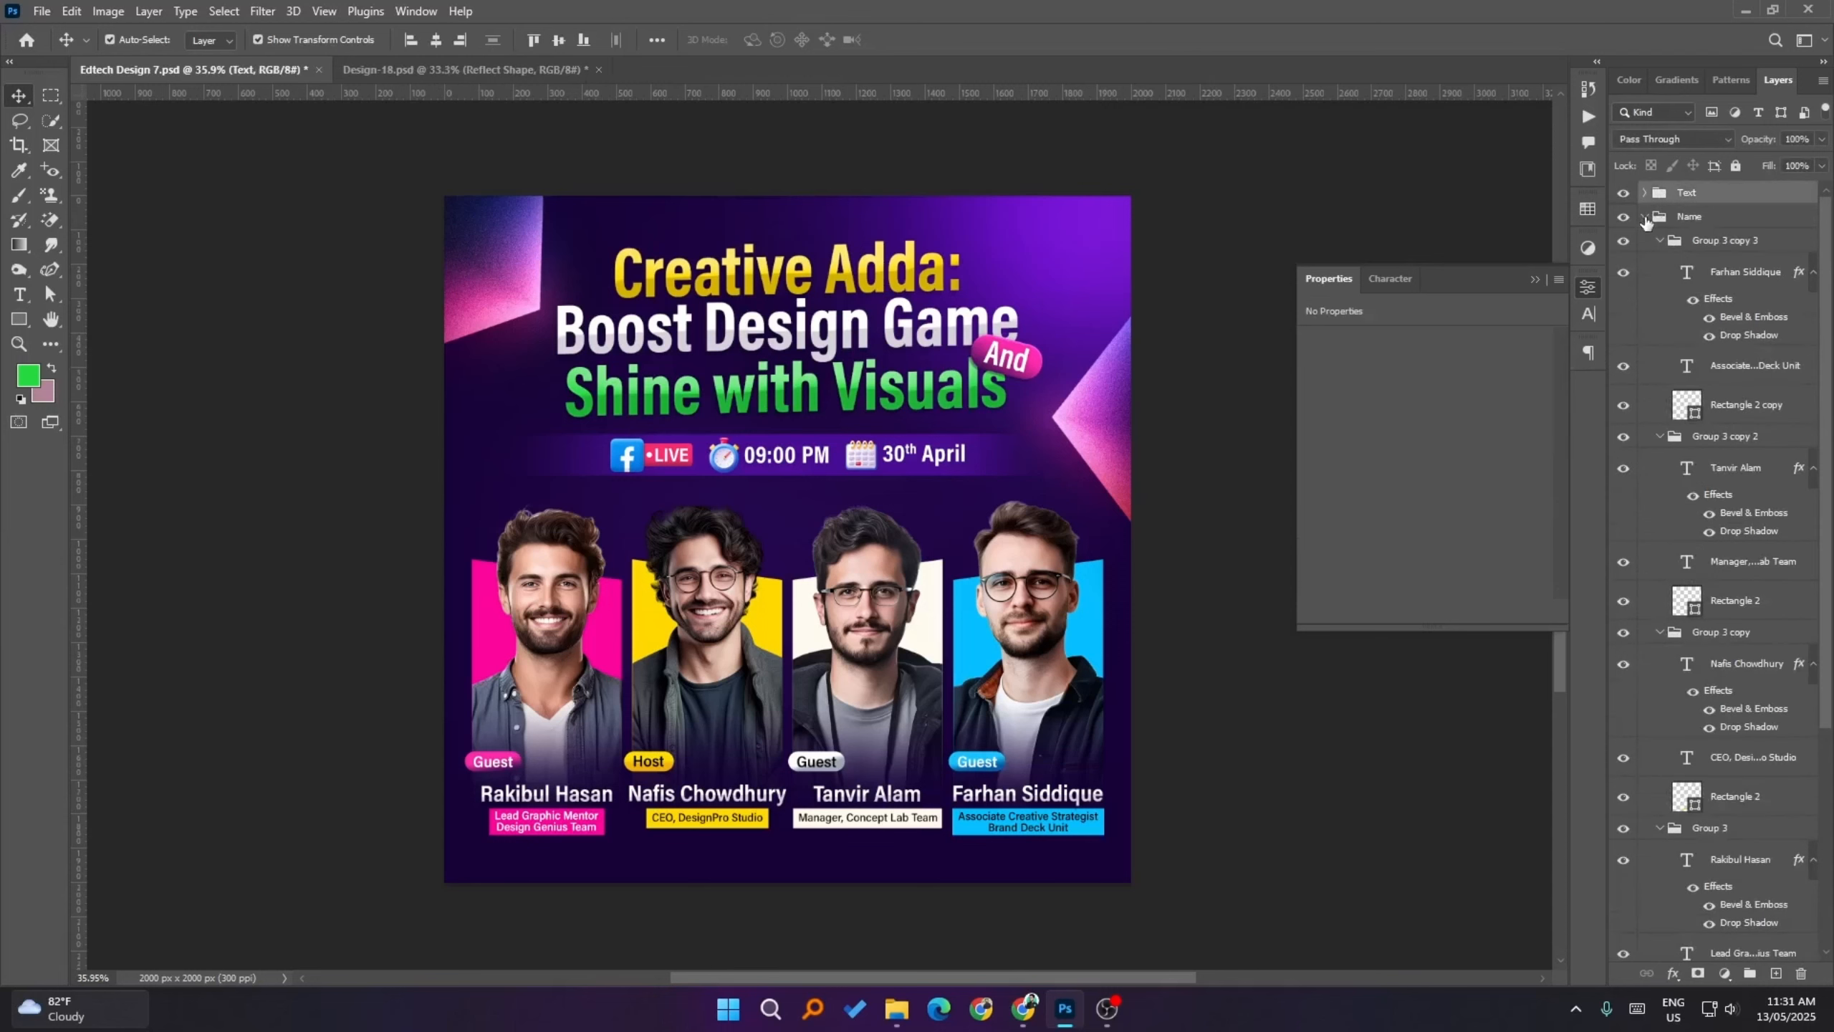
pyautogui.click(1645, 217)
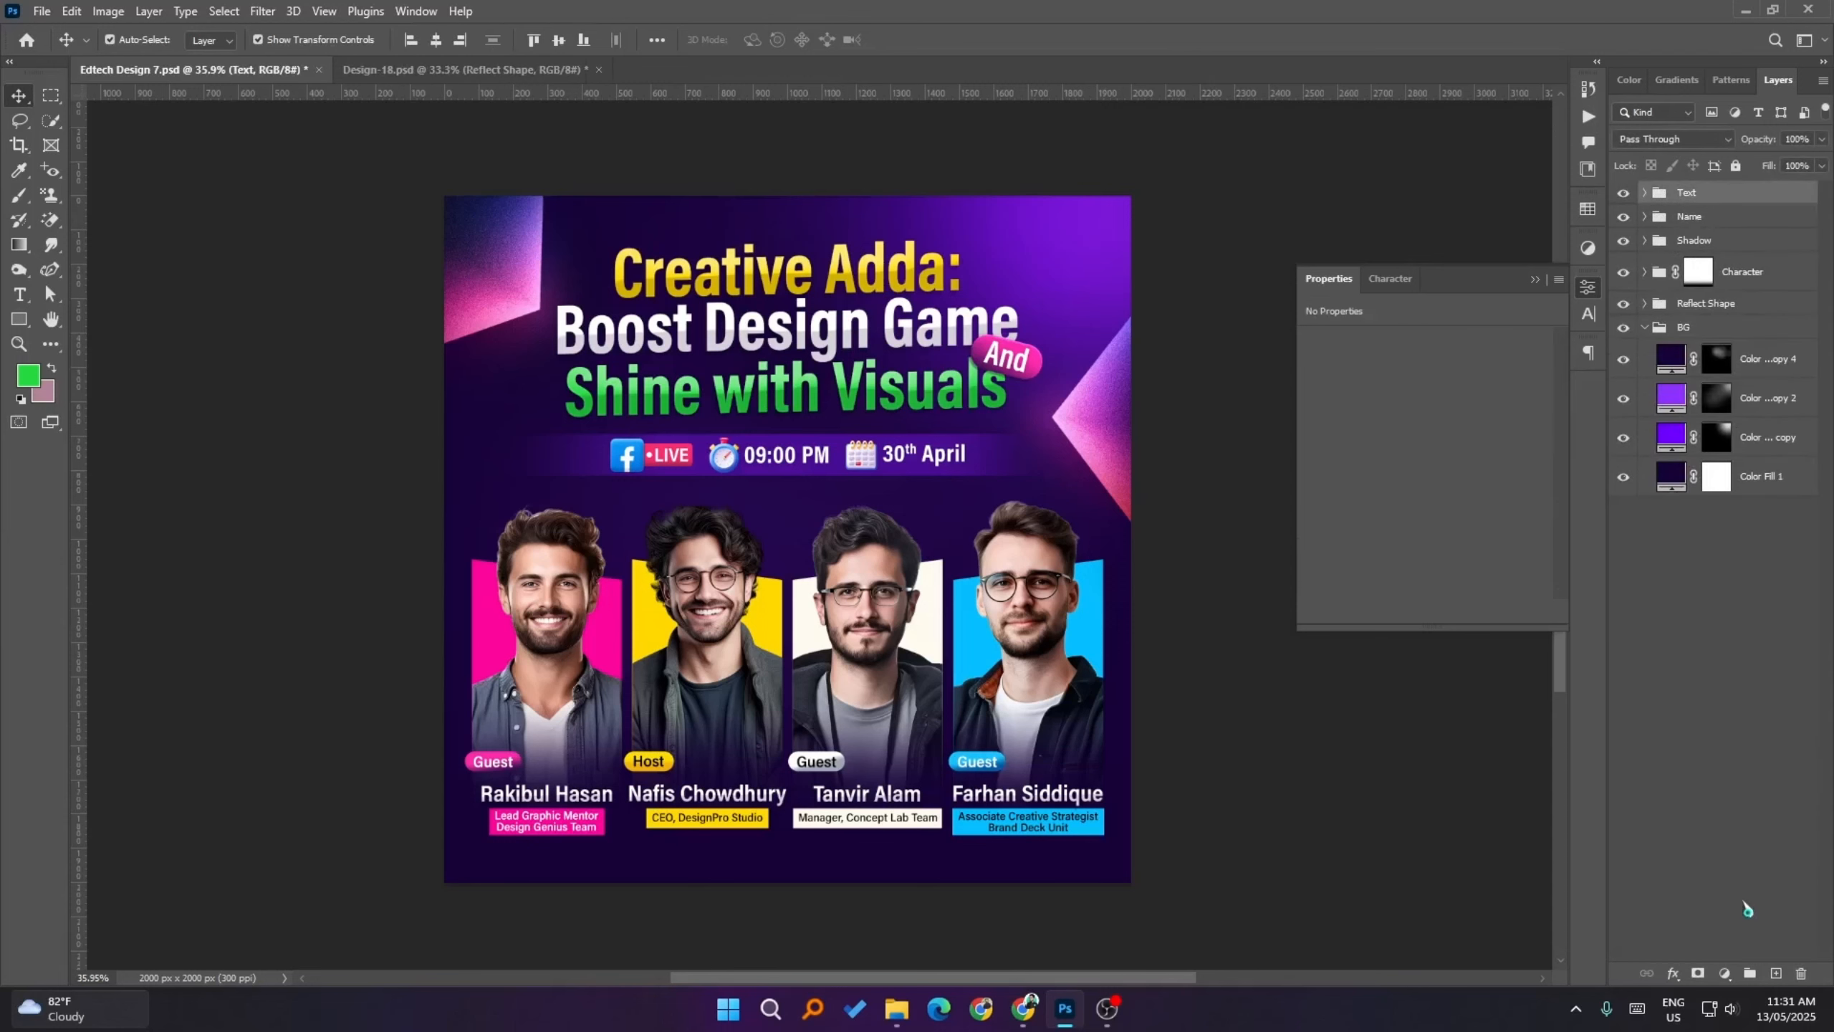
# - Add a Vibrance +15 and an Exposure +0.05 adjustment layer above all layers
pyautogui.click(1726, 973)
pyautogui.click(1730, 774)
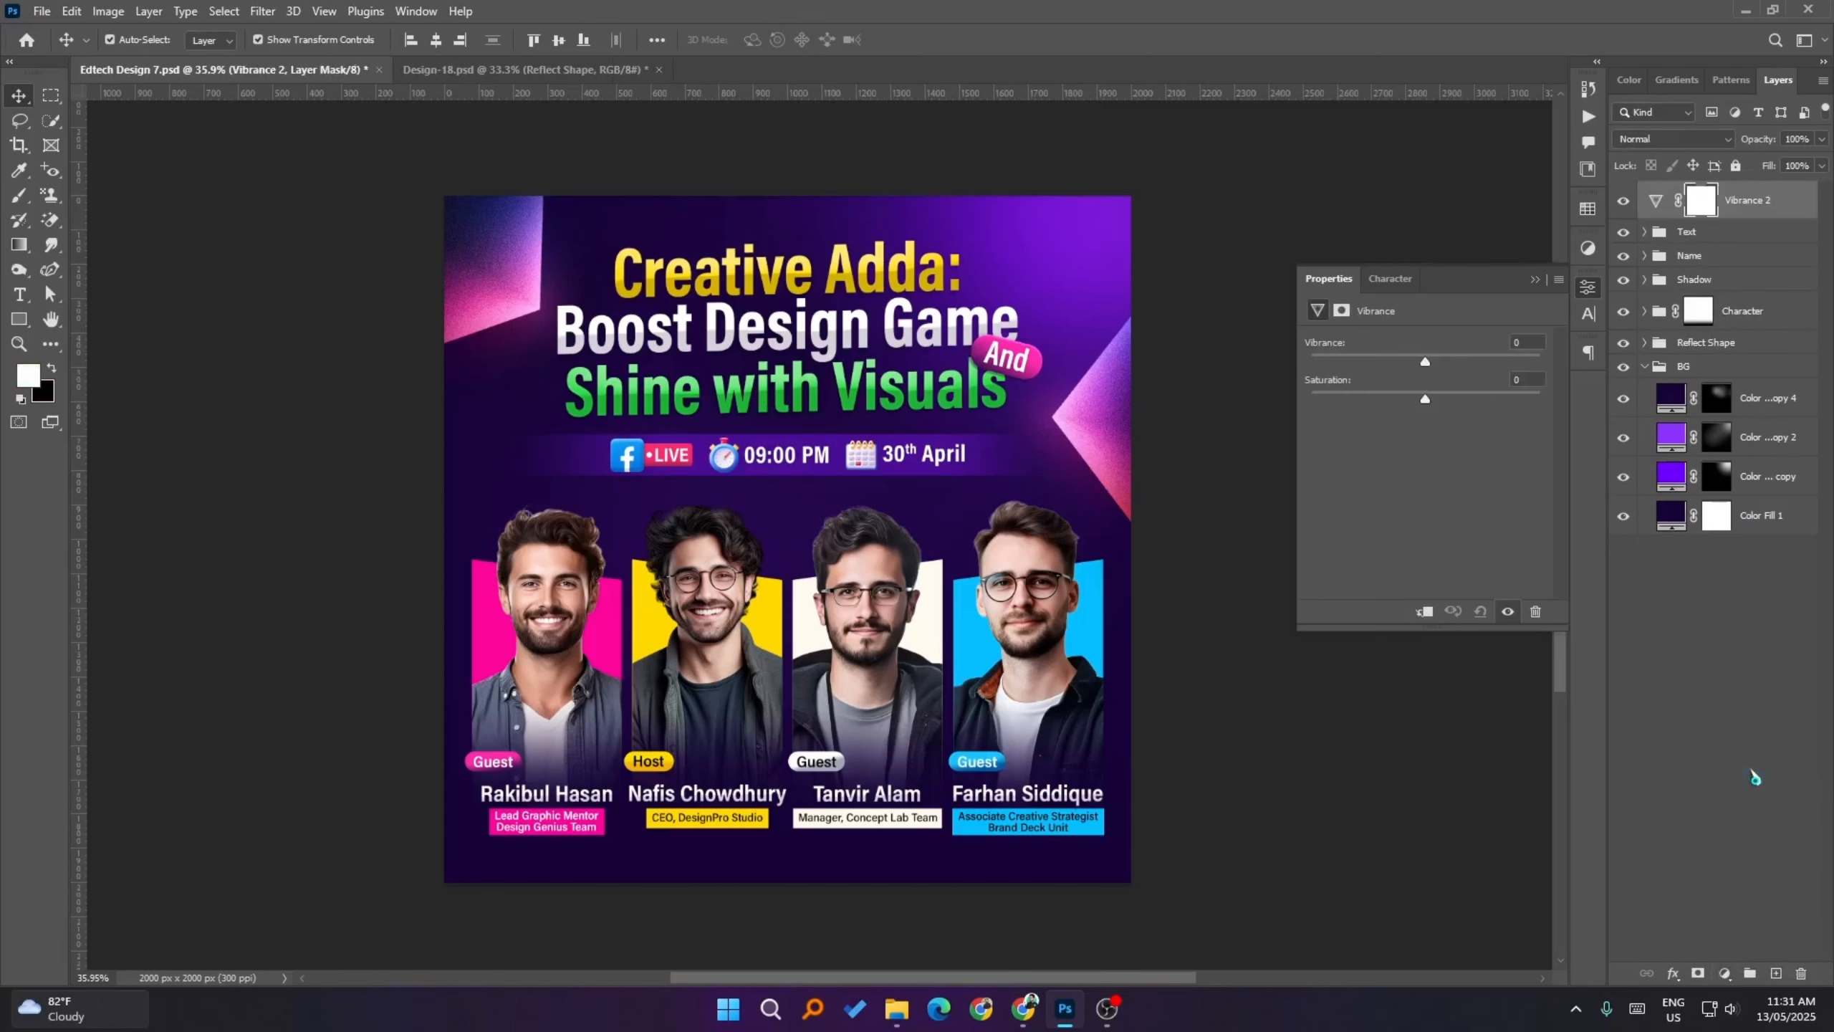
pyautogui.moveTo(1436, 370); pyautogui.dragTo(1447, 370)
pyautogui.click(1726, 975)
pyautogui.click(1719, 743)
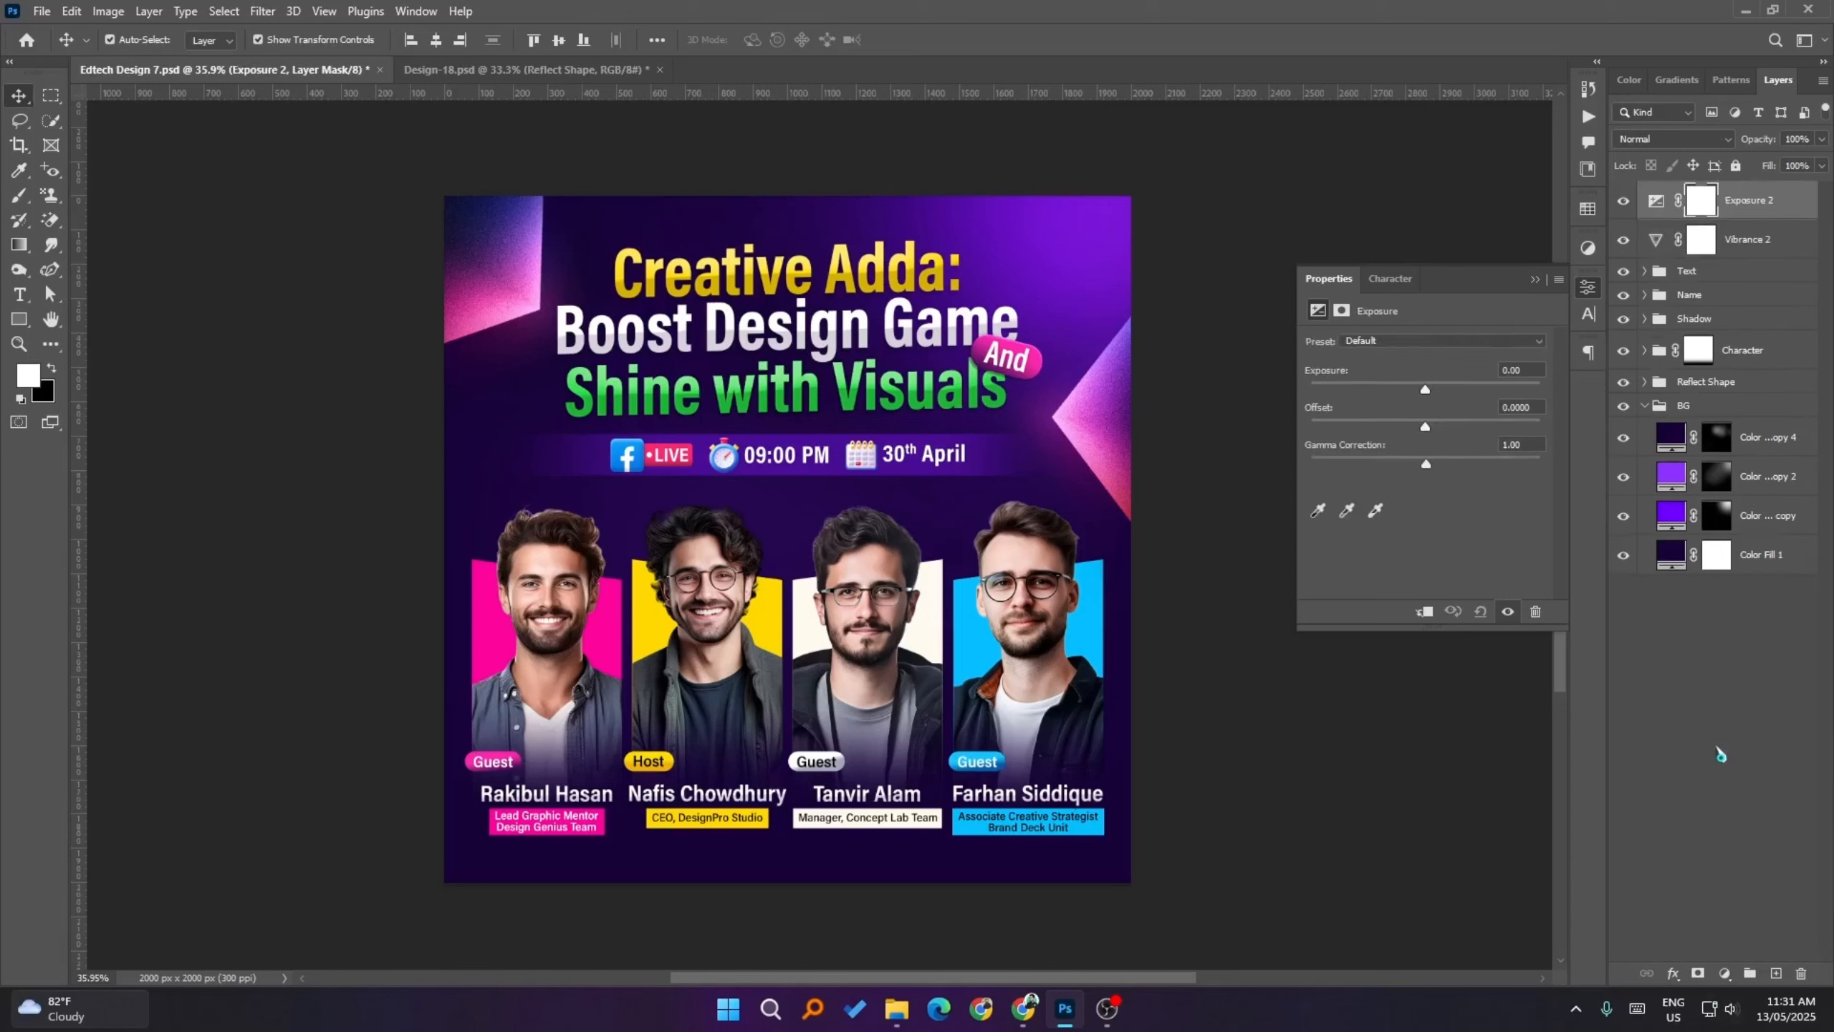
pyautogui.click(1427, 390)
pyautogui.moveTo(1427, 391); pyautogui.dragTo(1428, 390)
# - Toggle Exposure 2 on and off to compare the flyer, then deselect and save
pyautogui.click(1627, 202)
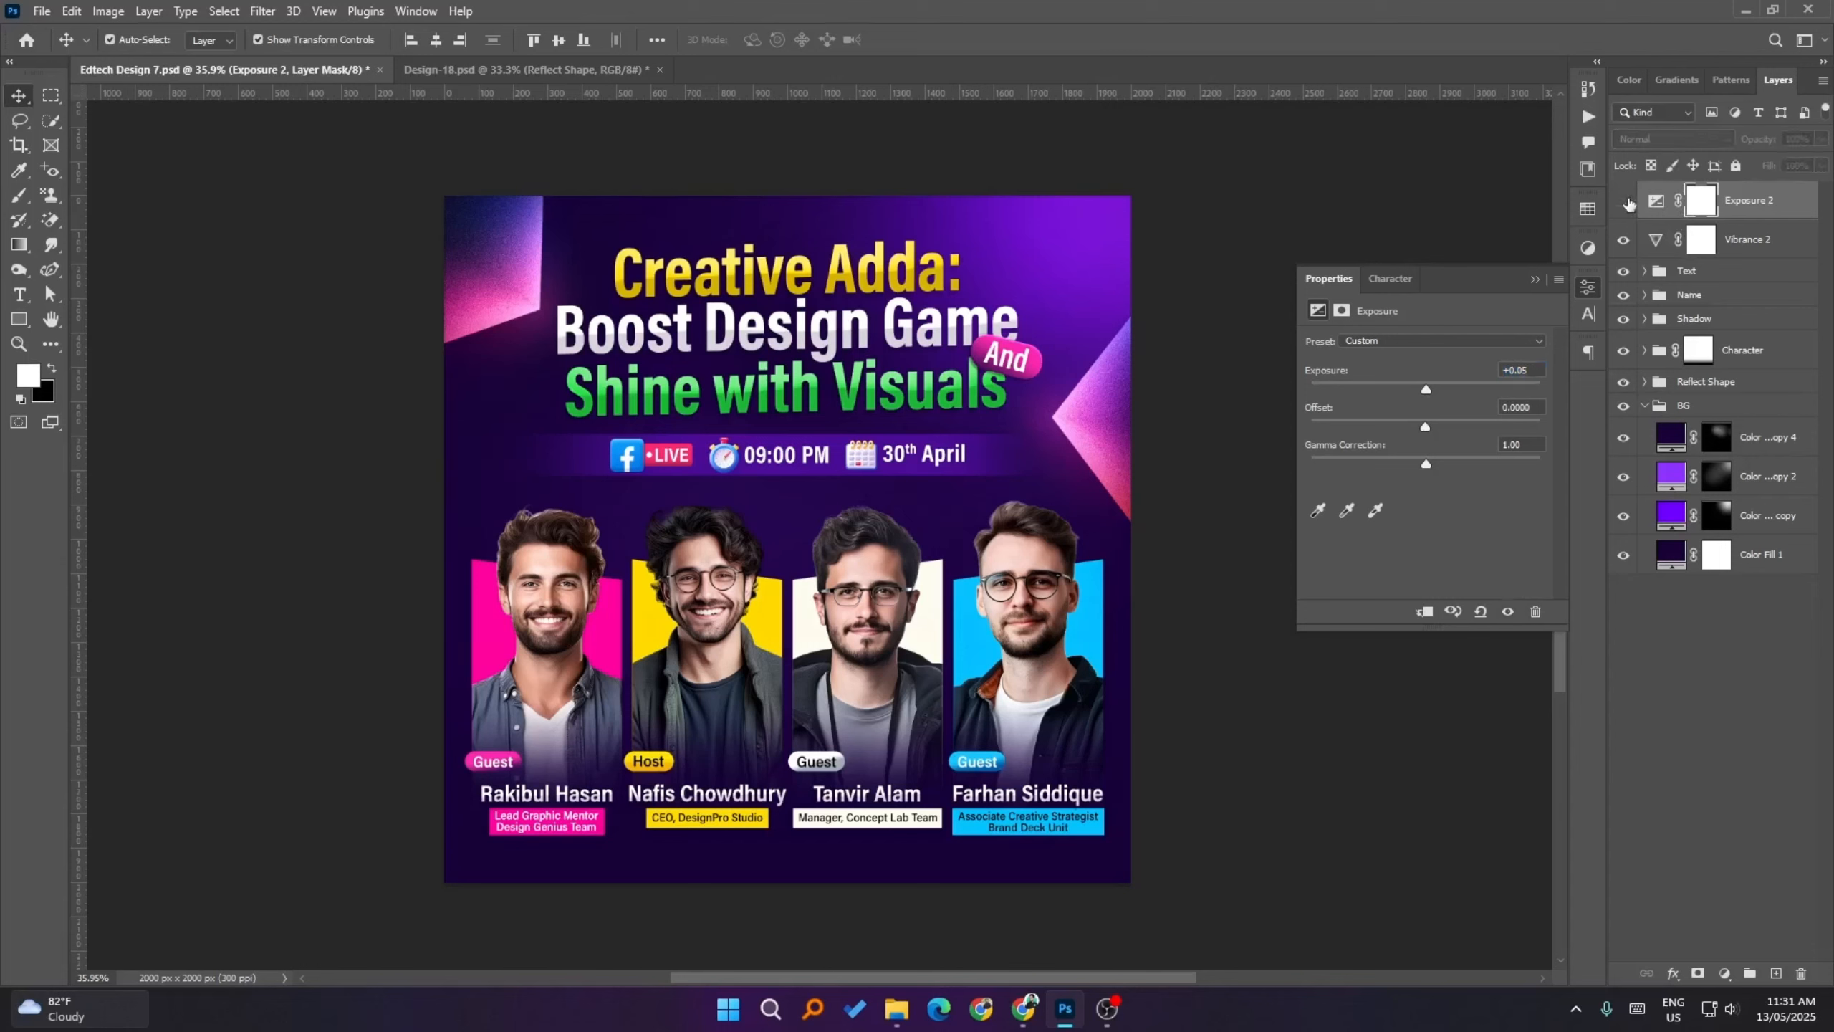
pyautogui.click(1626, 202)
pyautogui.click(1626, 202)
pyautogui.click(1626, 202)
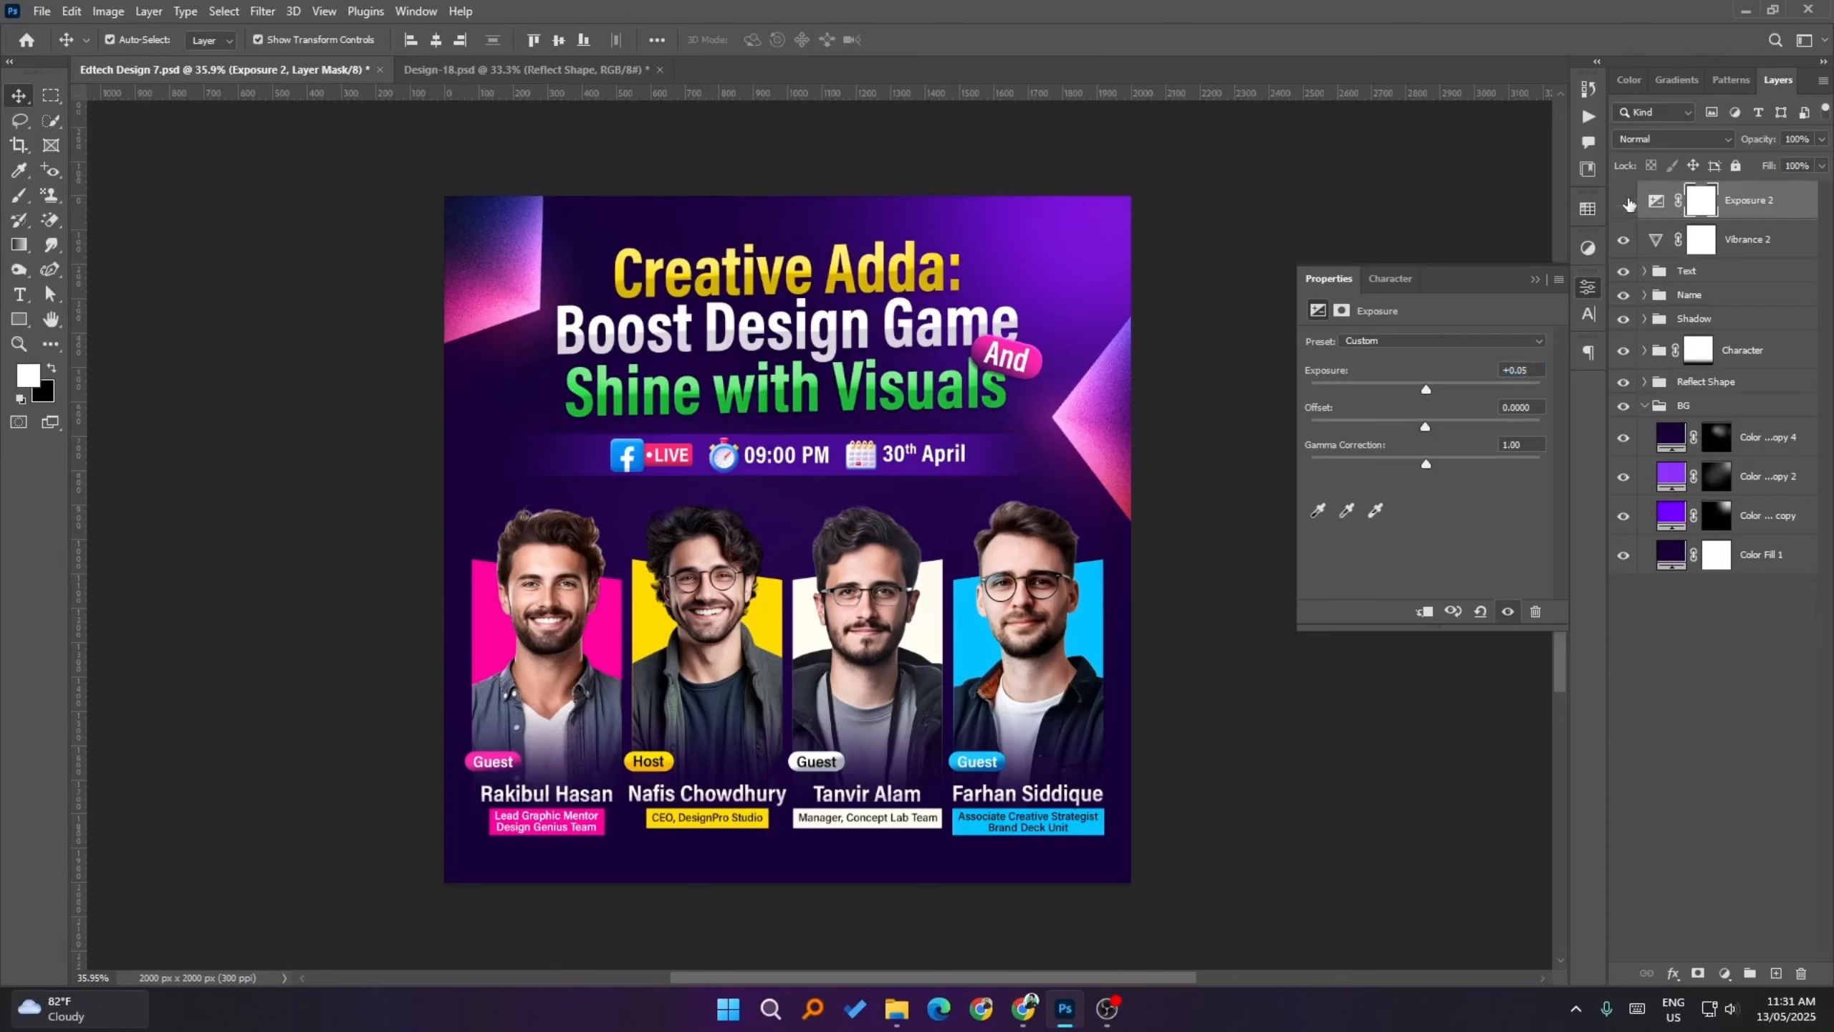
pyautogui.click(1626, 202)
pyautogui.click(1626, 202)
pyautogui.click(1377, 700)
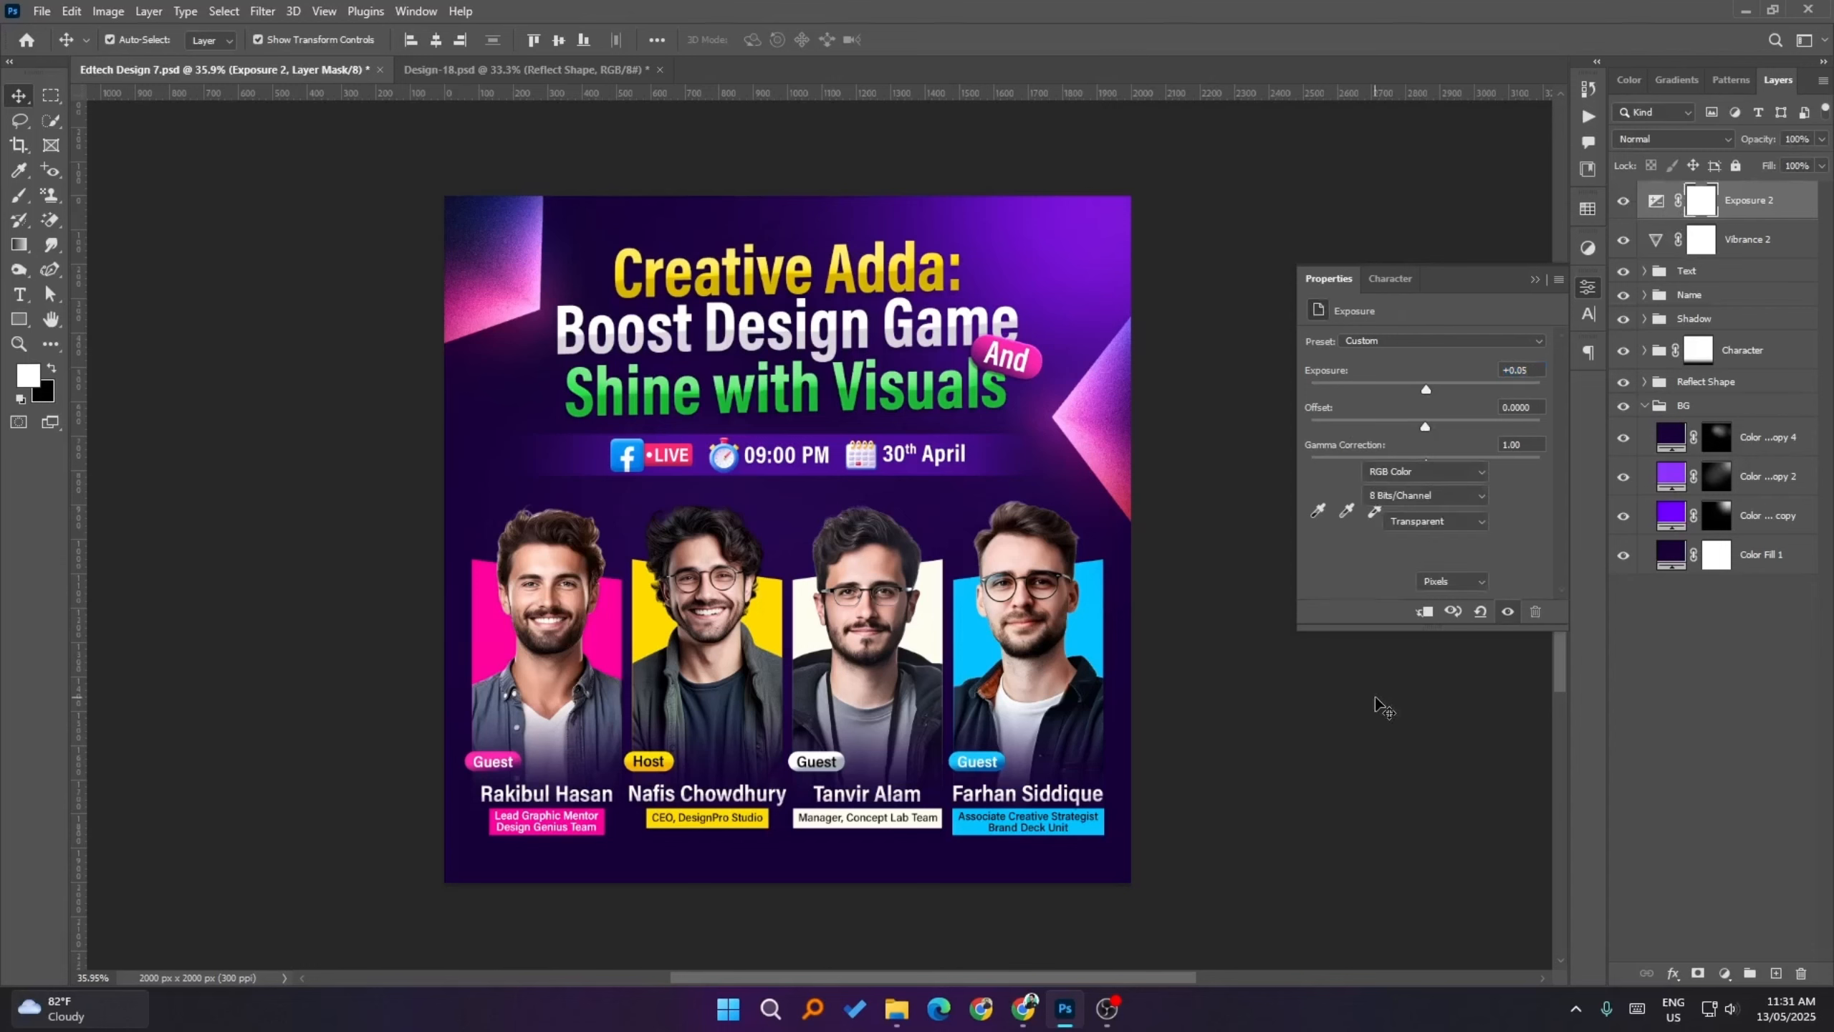
pyautogui.hotkey('ctrl', 's')
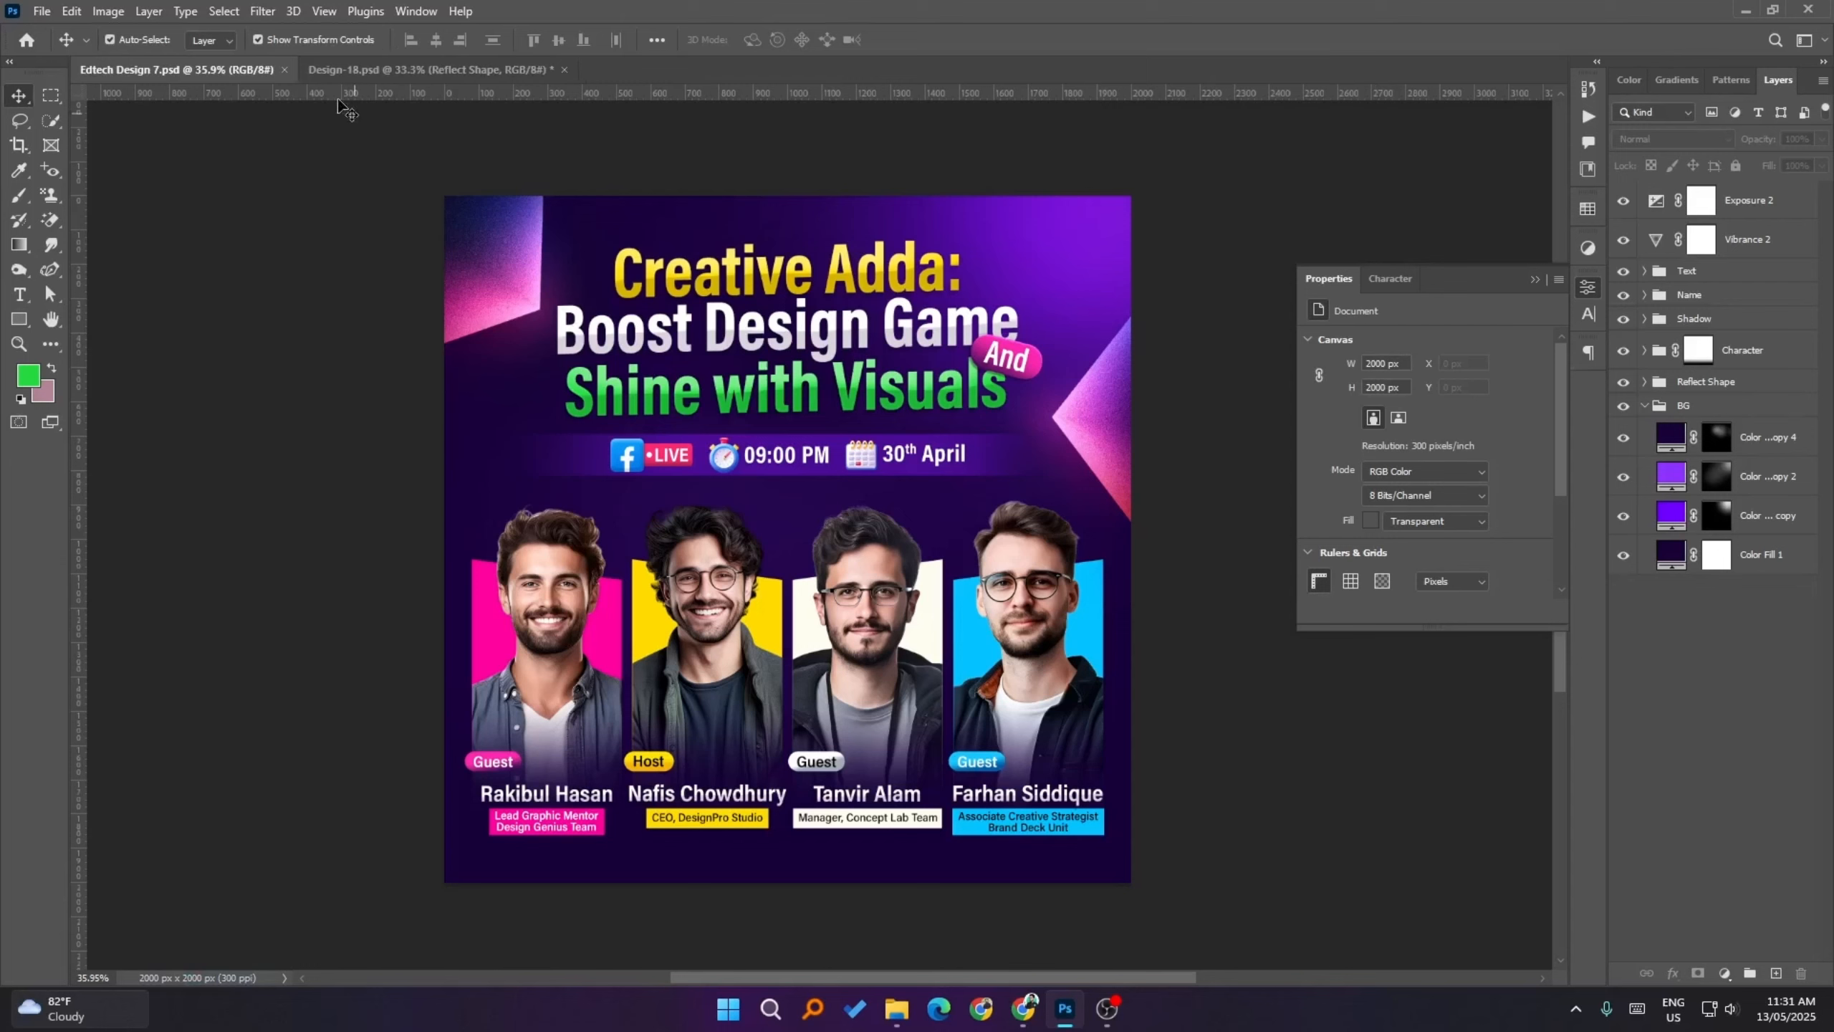
# - Show the guides and check the Creative Adda, Boost Design Game and Shine with Visuals lines and LIVE bar alignment
pyautogui.click(764, 281)
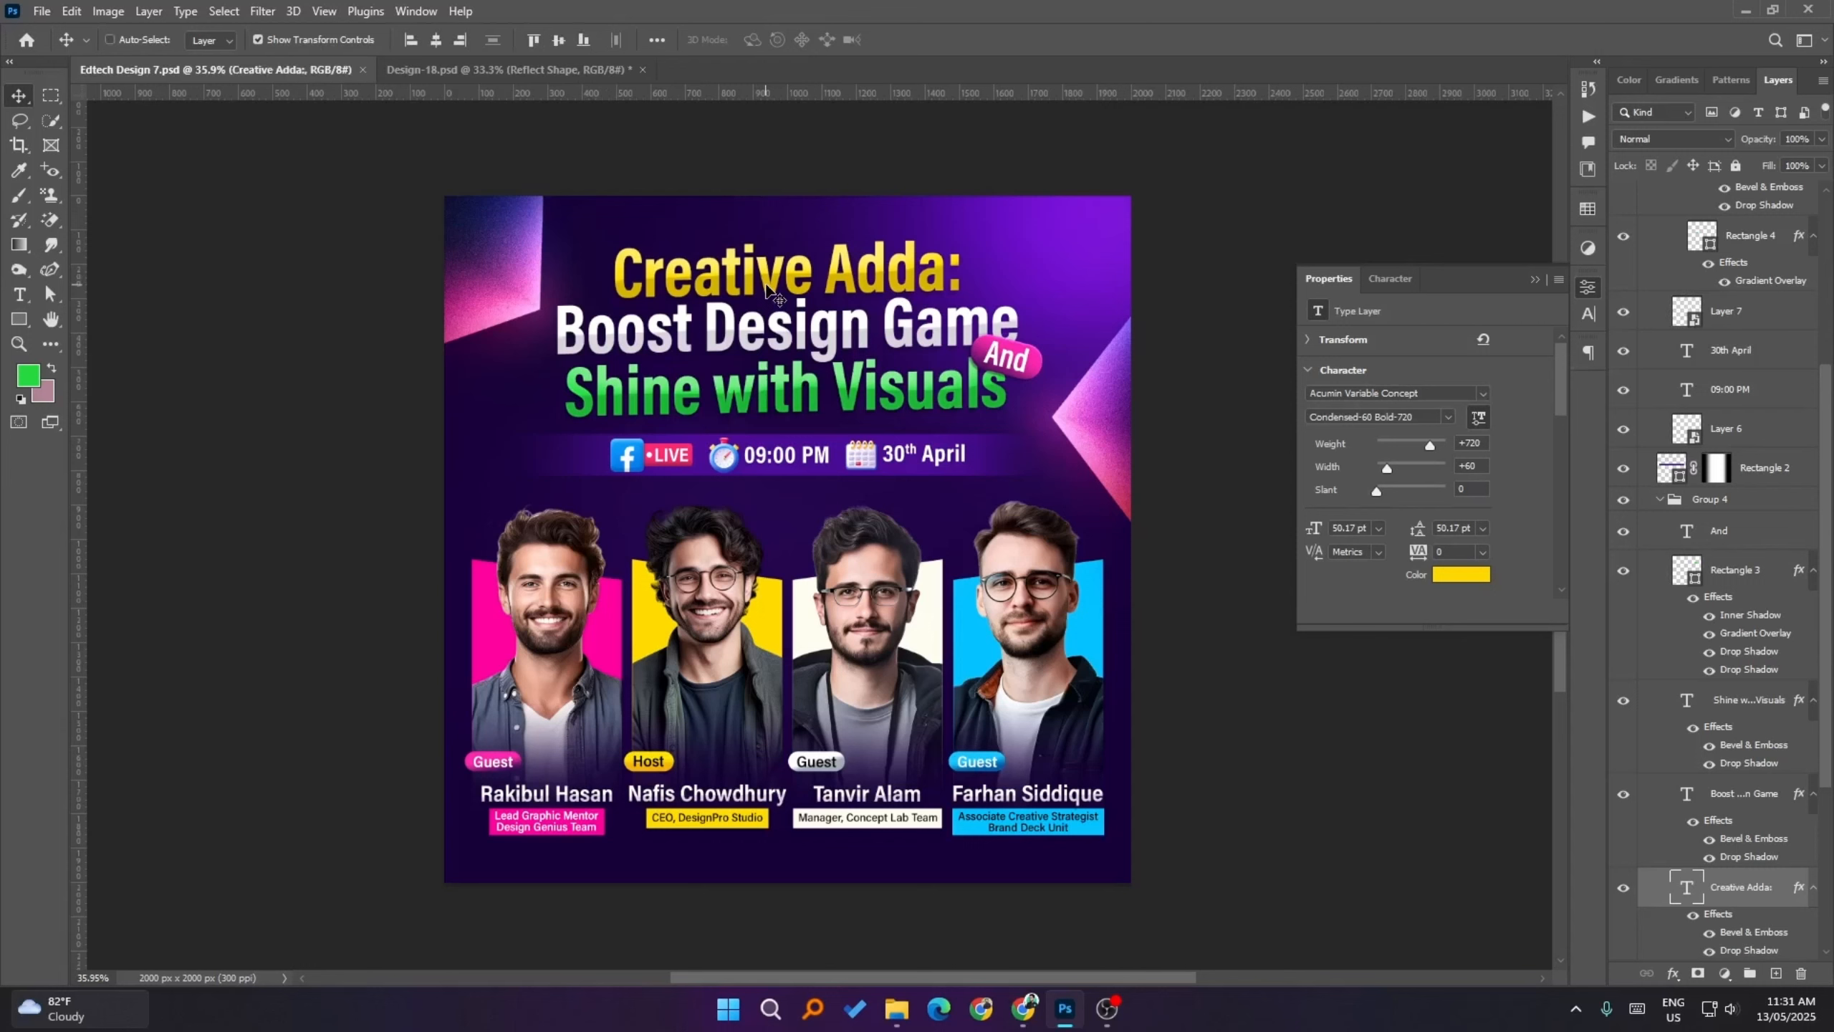
pyautogui.hotkey('ctrl', 'h')
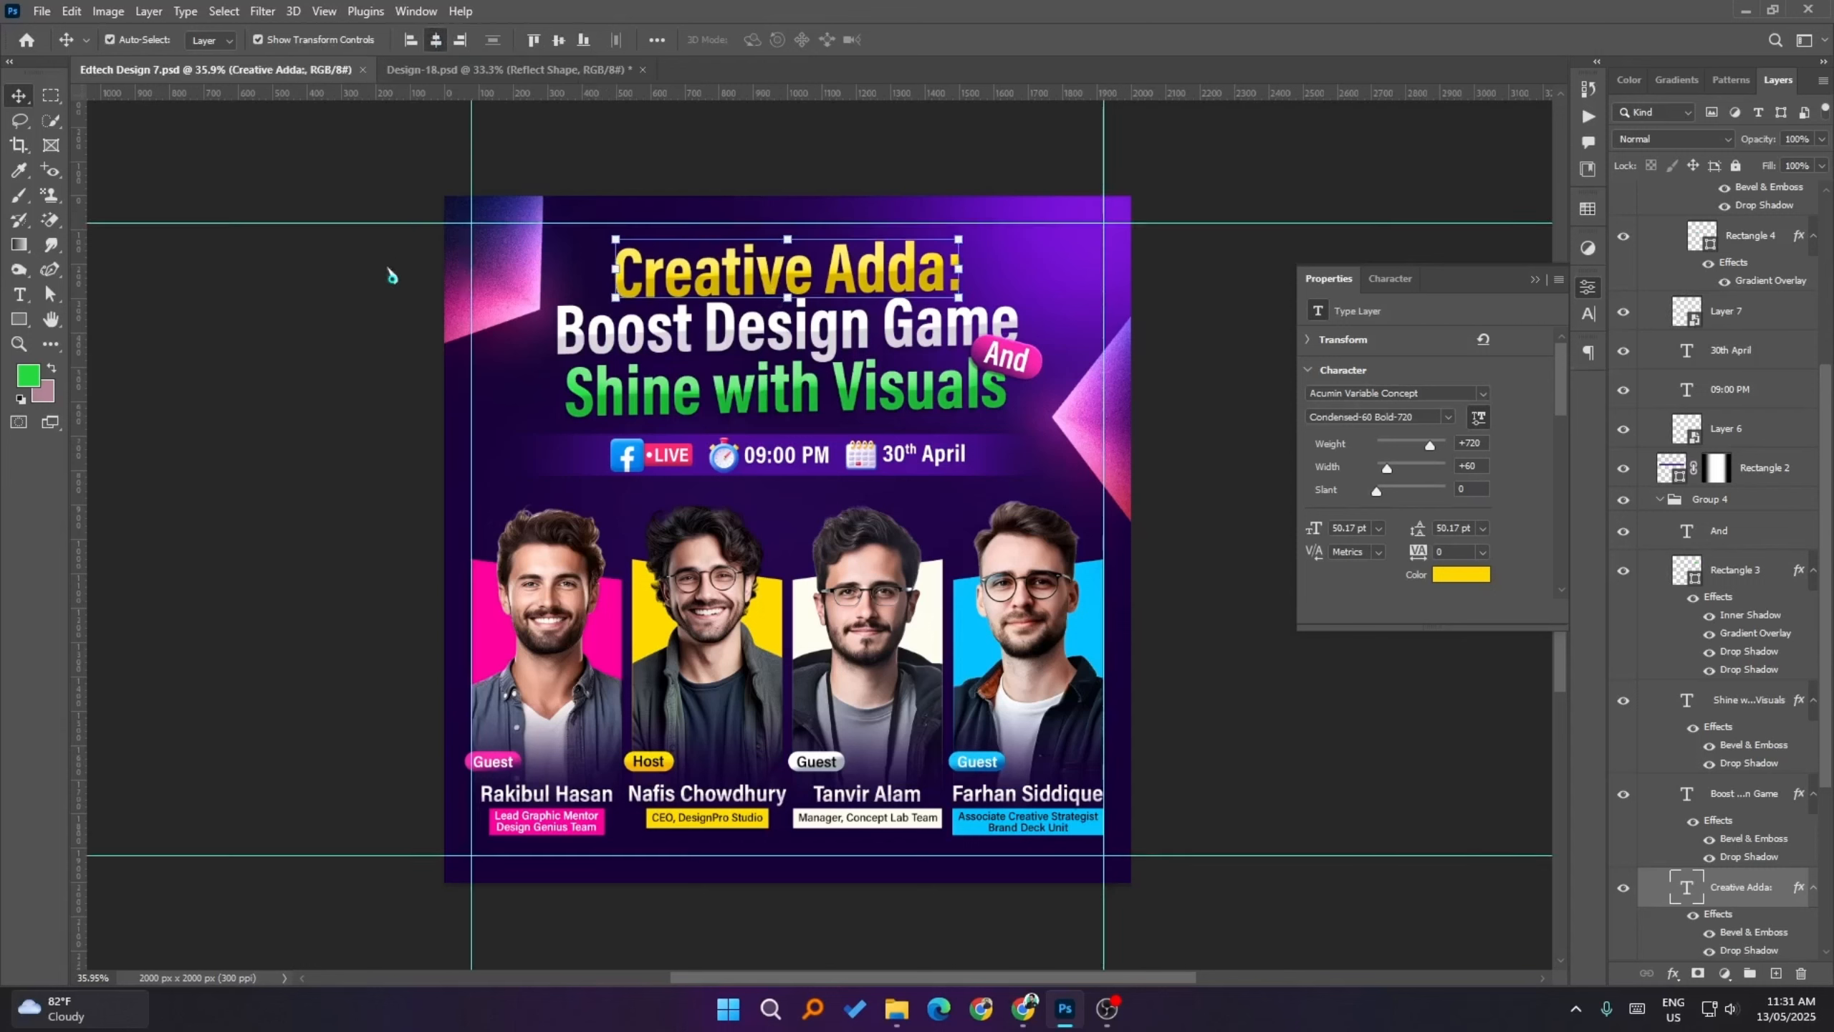
pyautogui.click(621, 338)
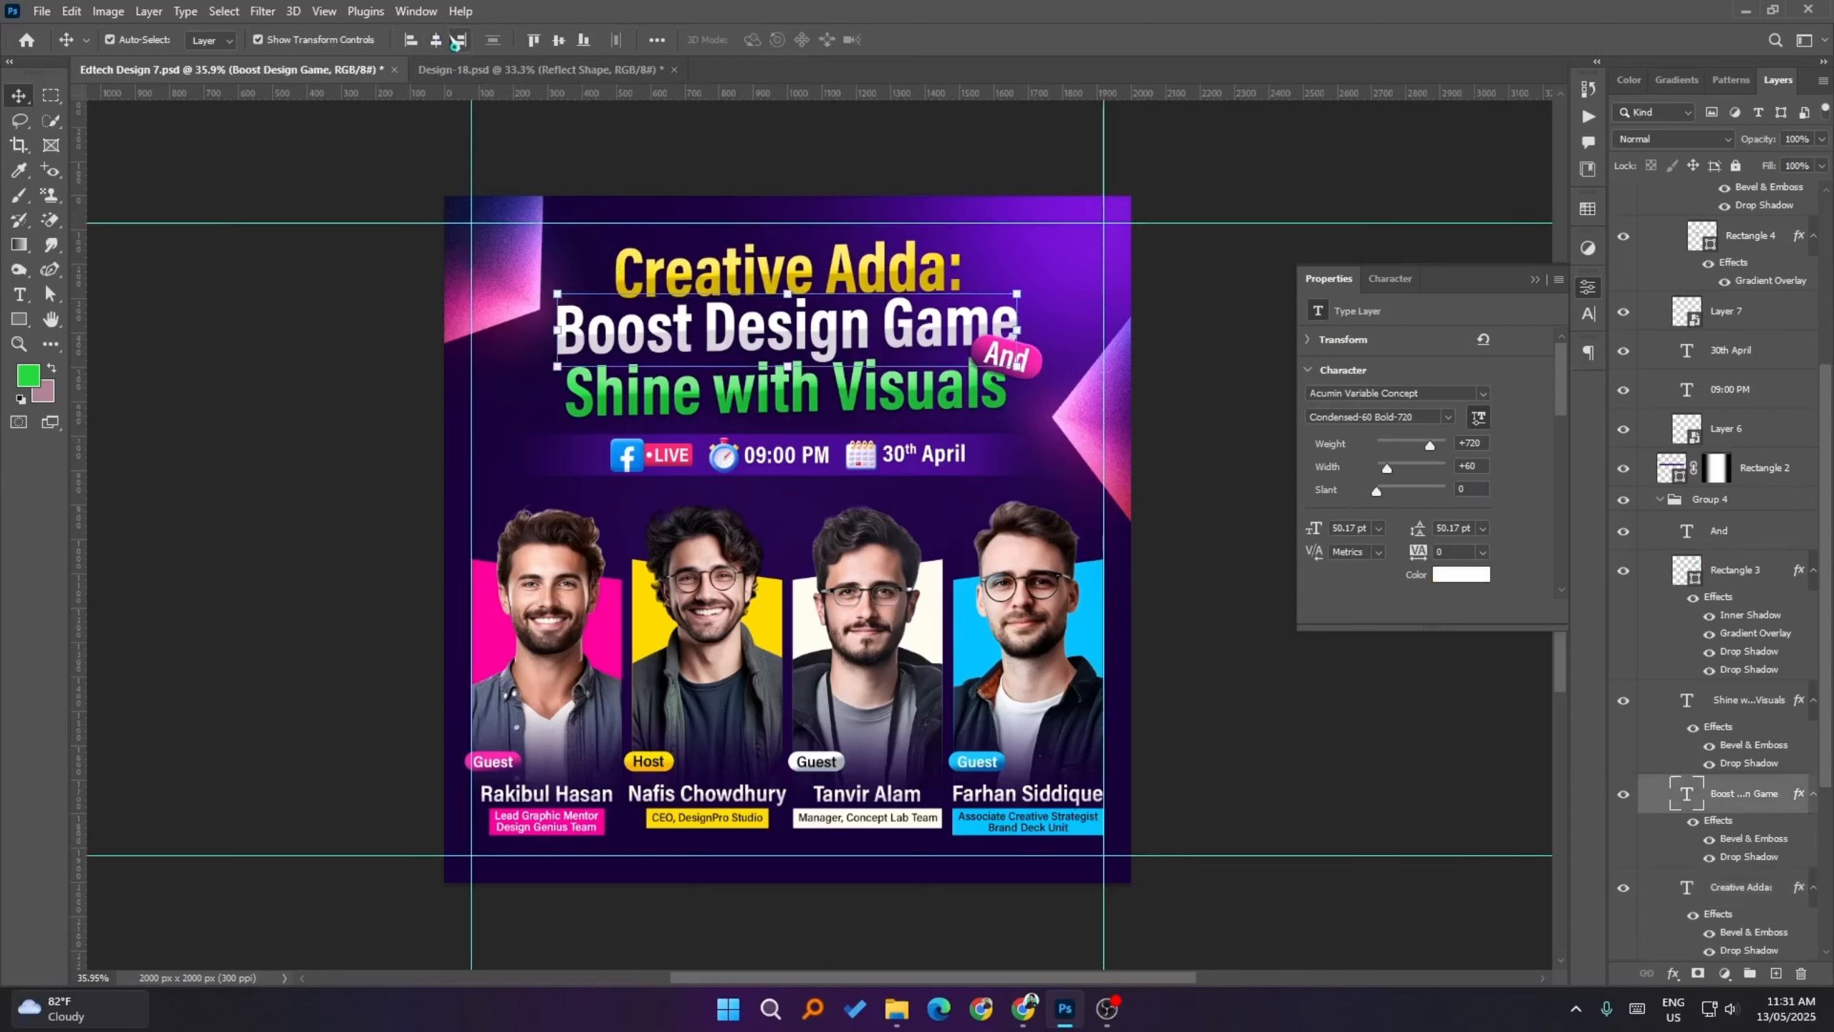
pyautogui.click(742, 402)
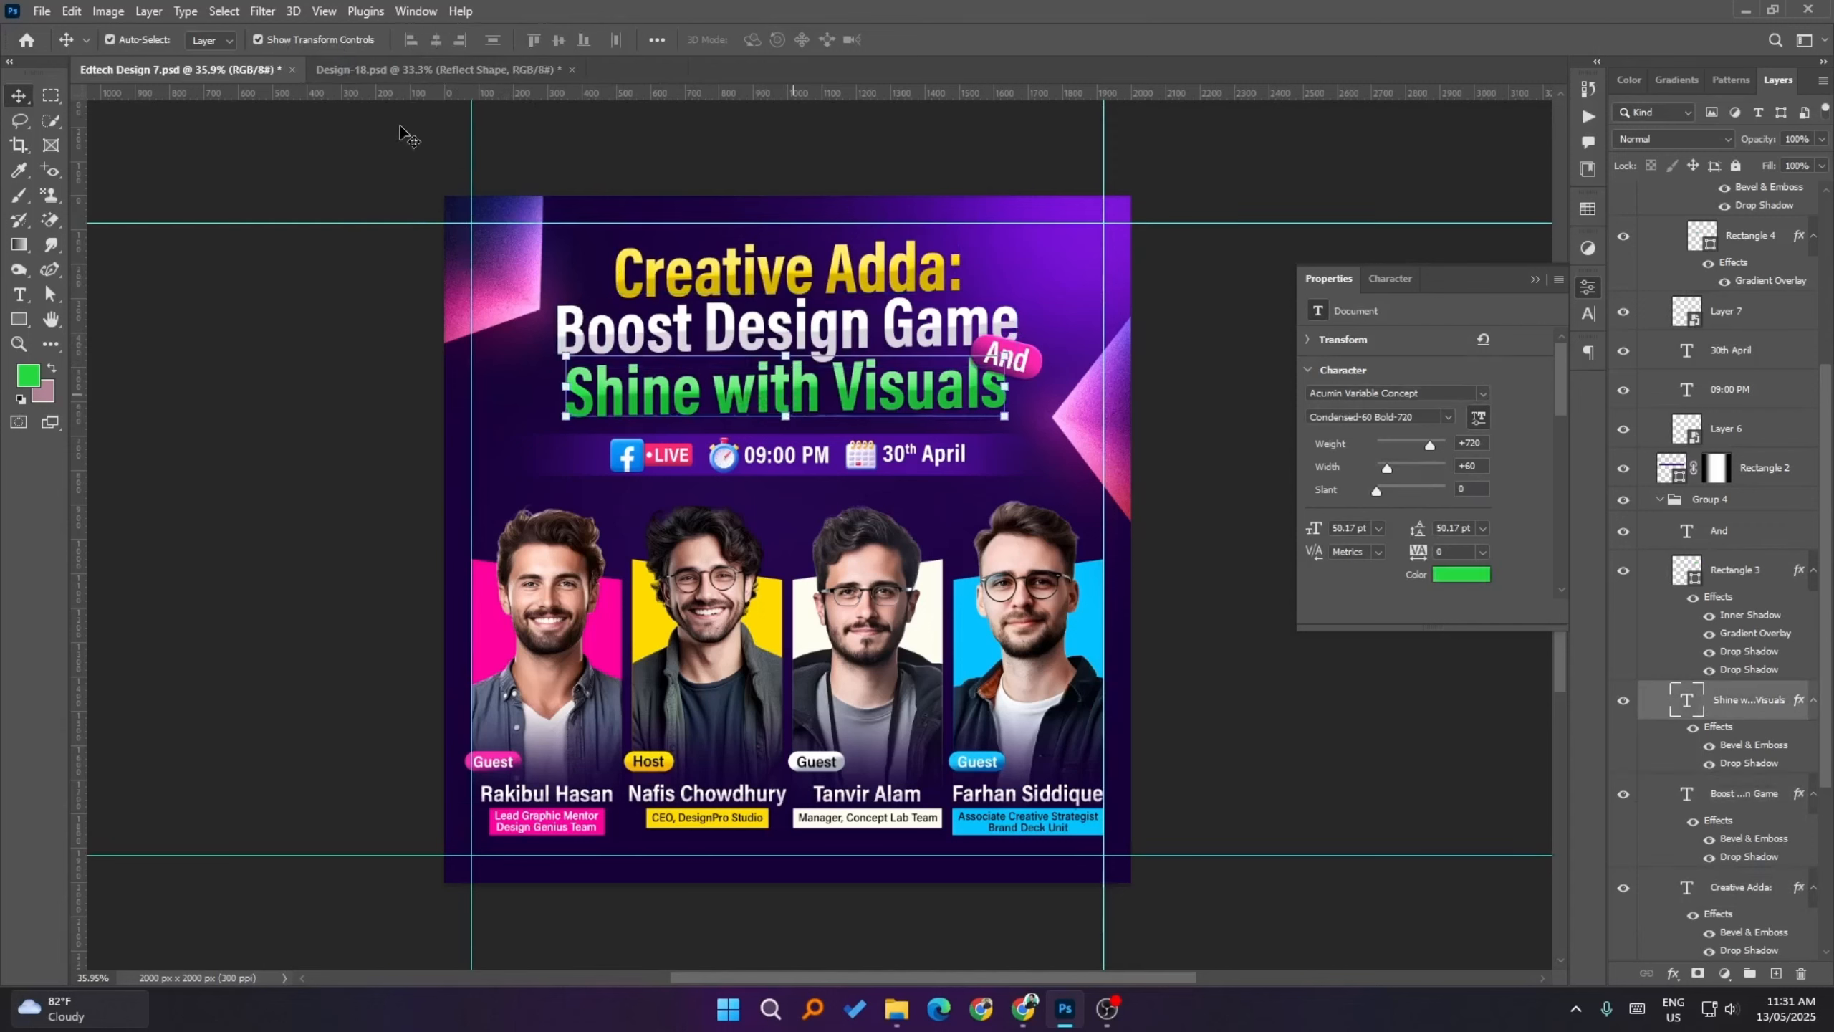
pyautogui.click(319, 410)
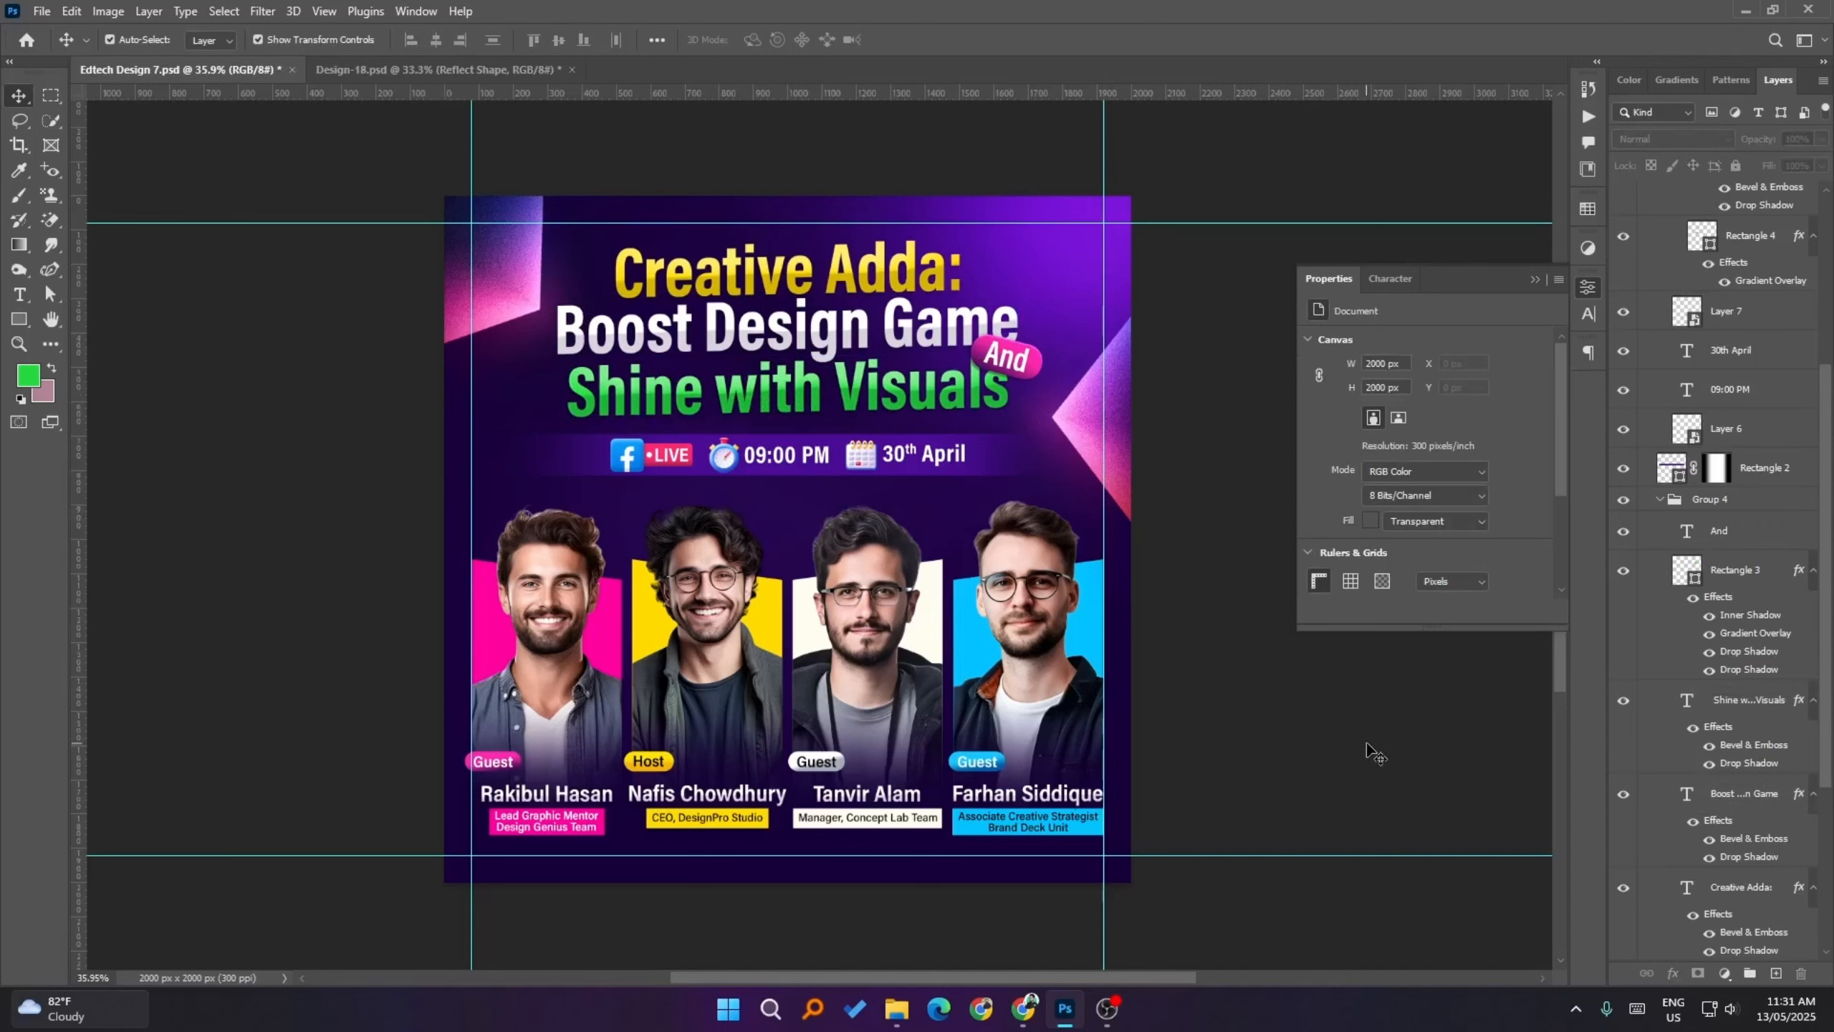
pyautogui.click(840, 323)
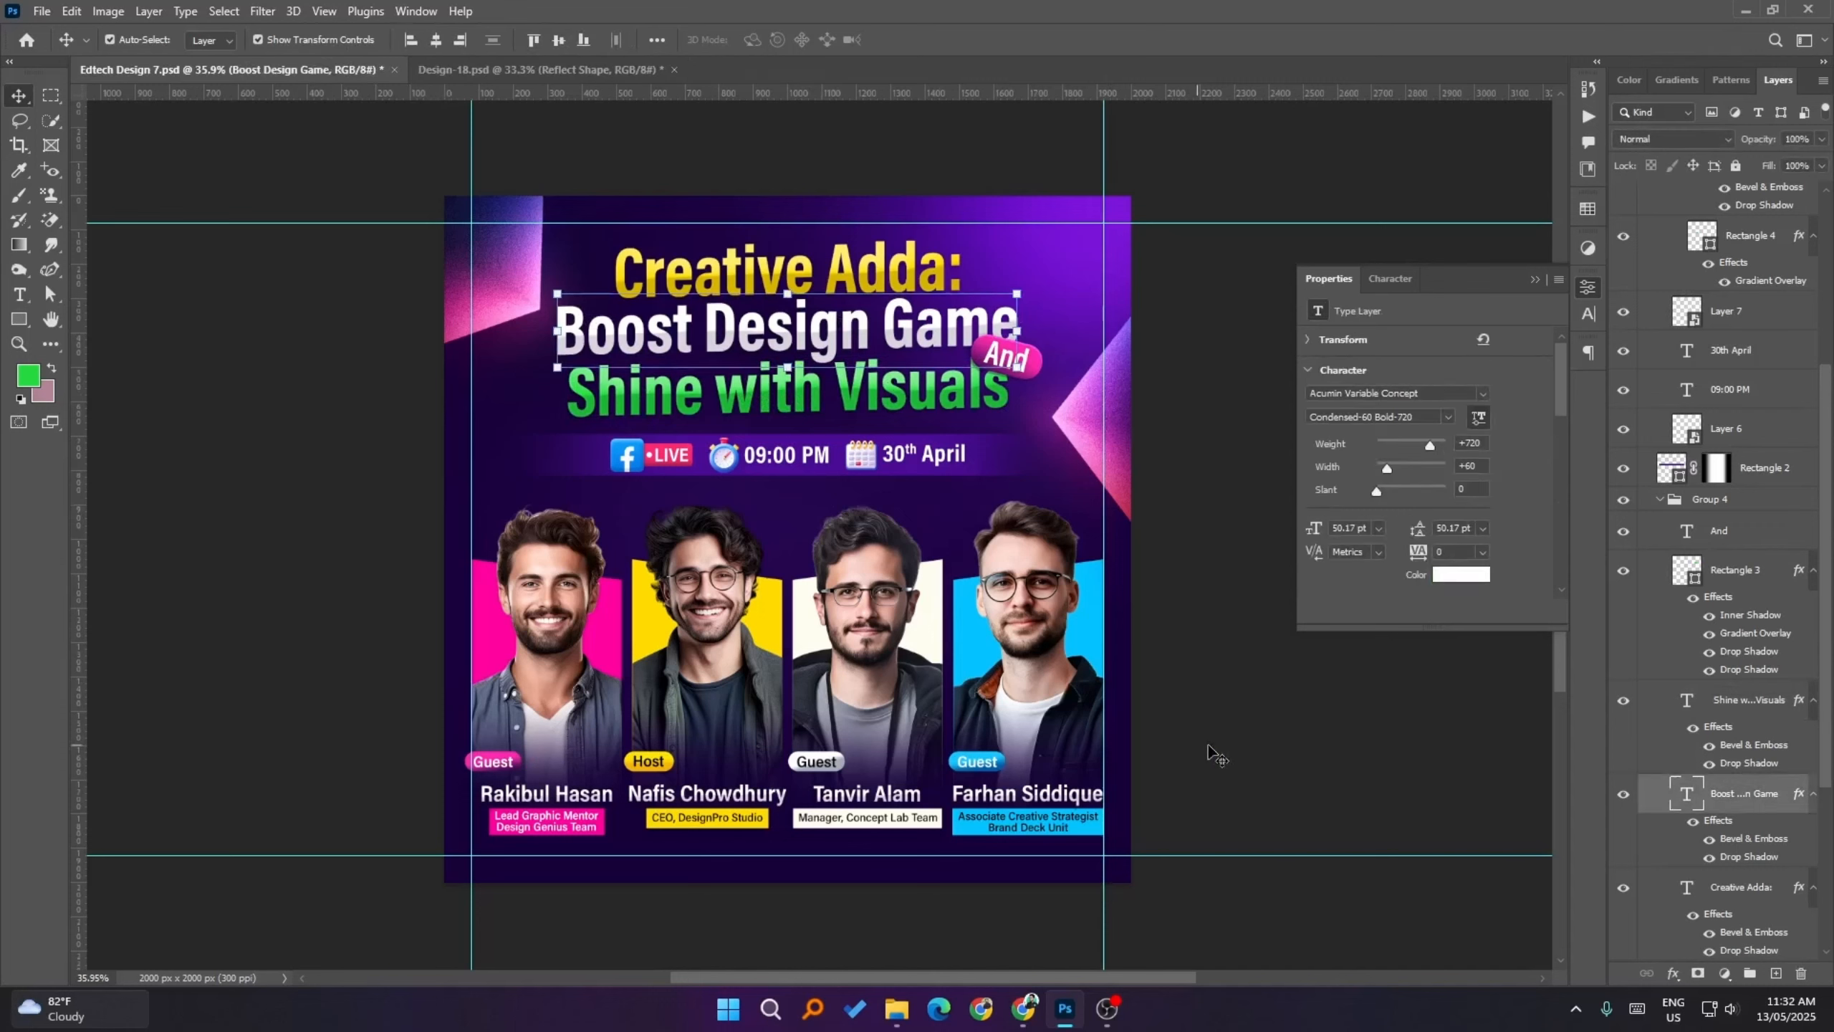
pyautogui.click(1240, 757)
pyautogui.click(1003, 463)
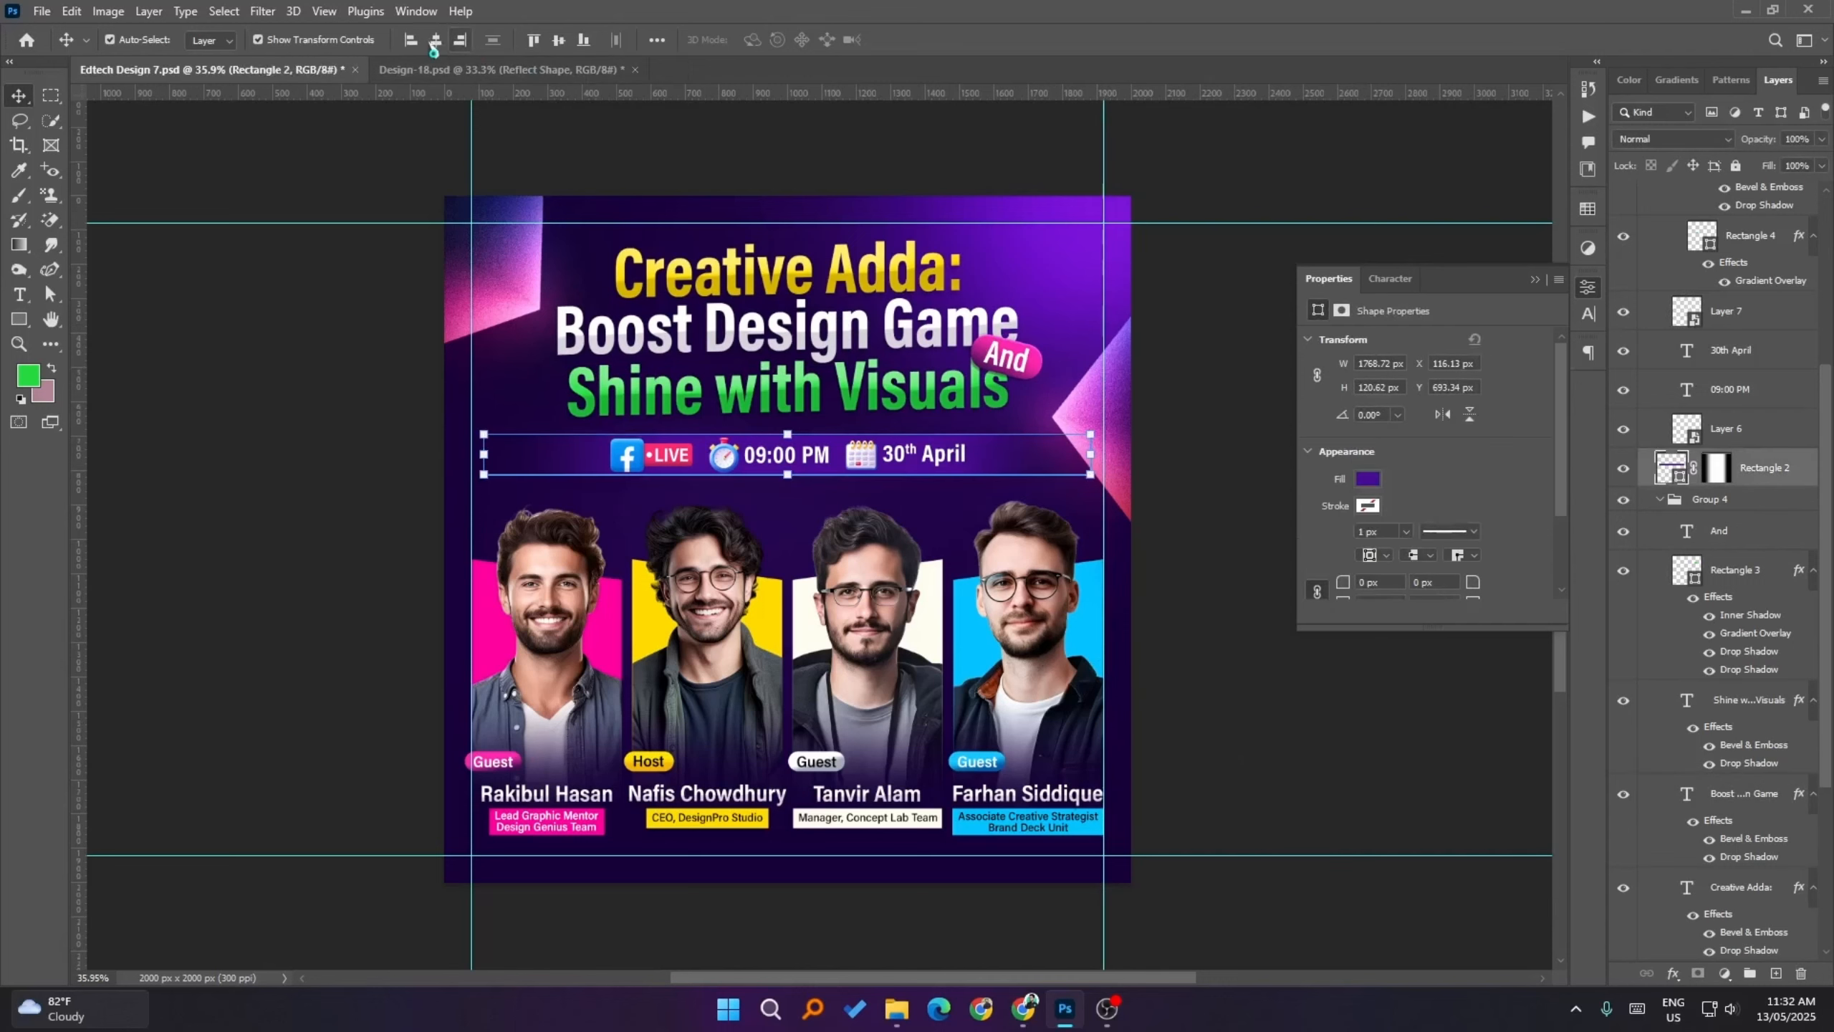
pyautogui.click(390, 291)
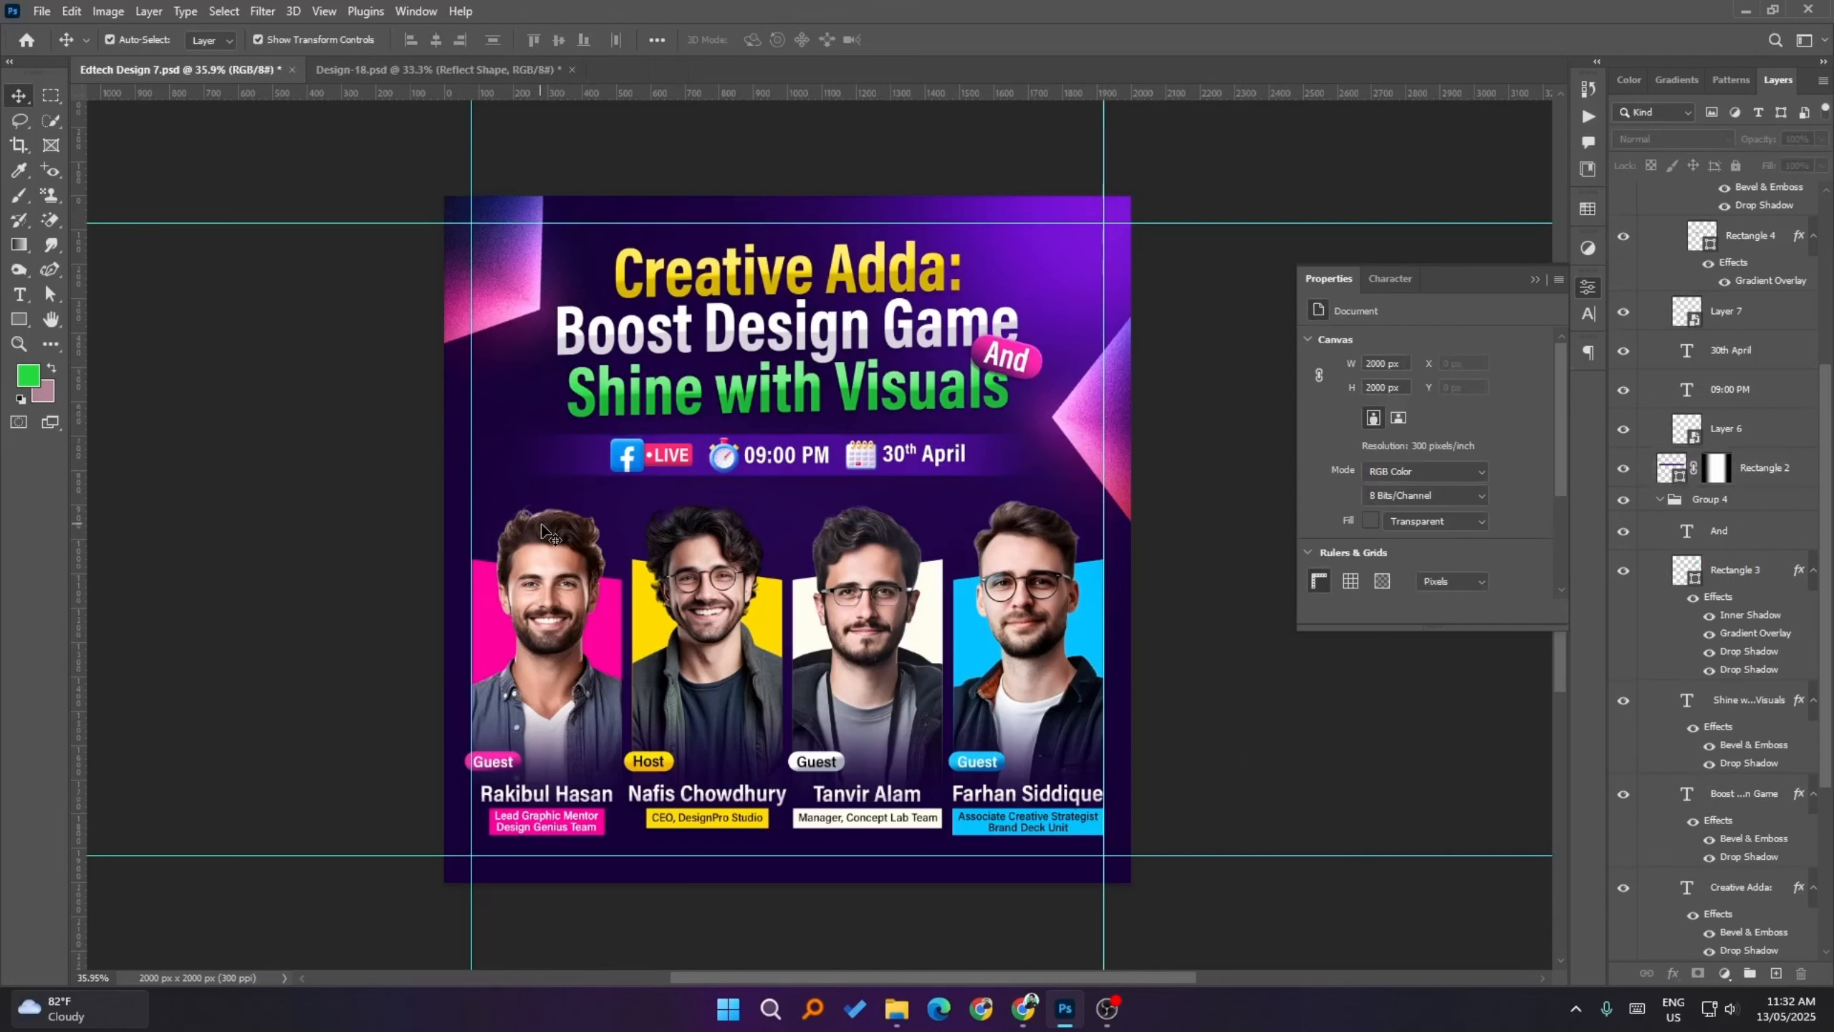
# - Export the flyer via Save for Web as a 2000 × 2000 px quality 100 JPEG, then save the PSD
pyautogui.hotkey('ctrl', 'alt', 'shift', 's')
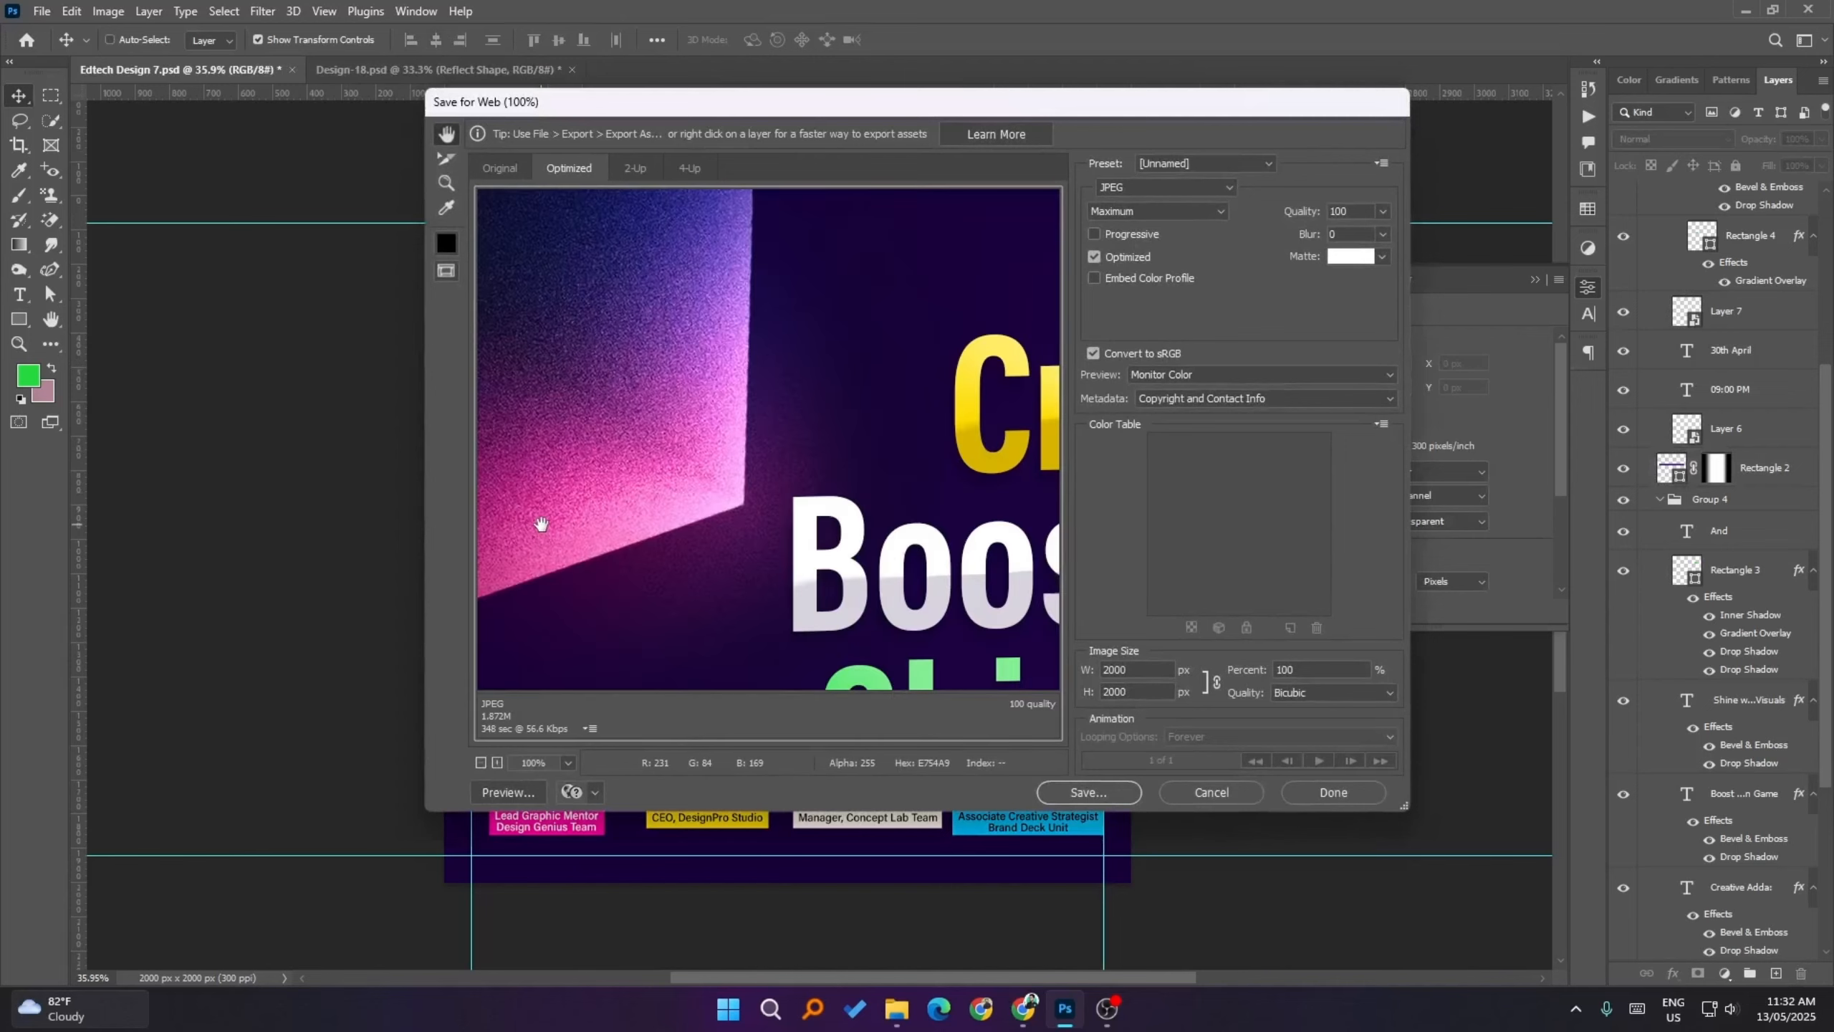
pyautogui.press('Return')
pyautogui.press('Return')
pyautogui.hotkey('ctrl', 's')
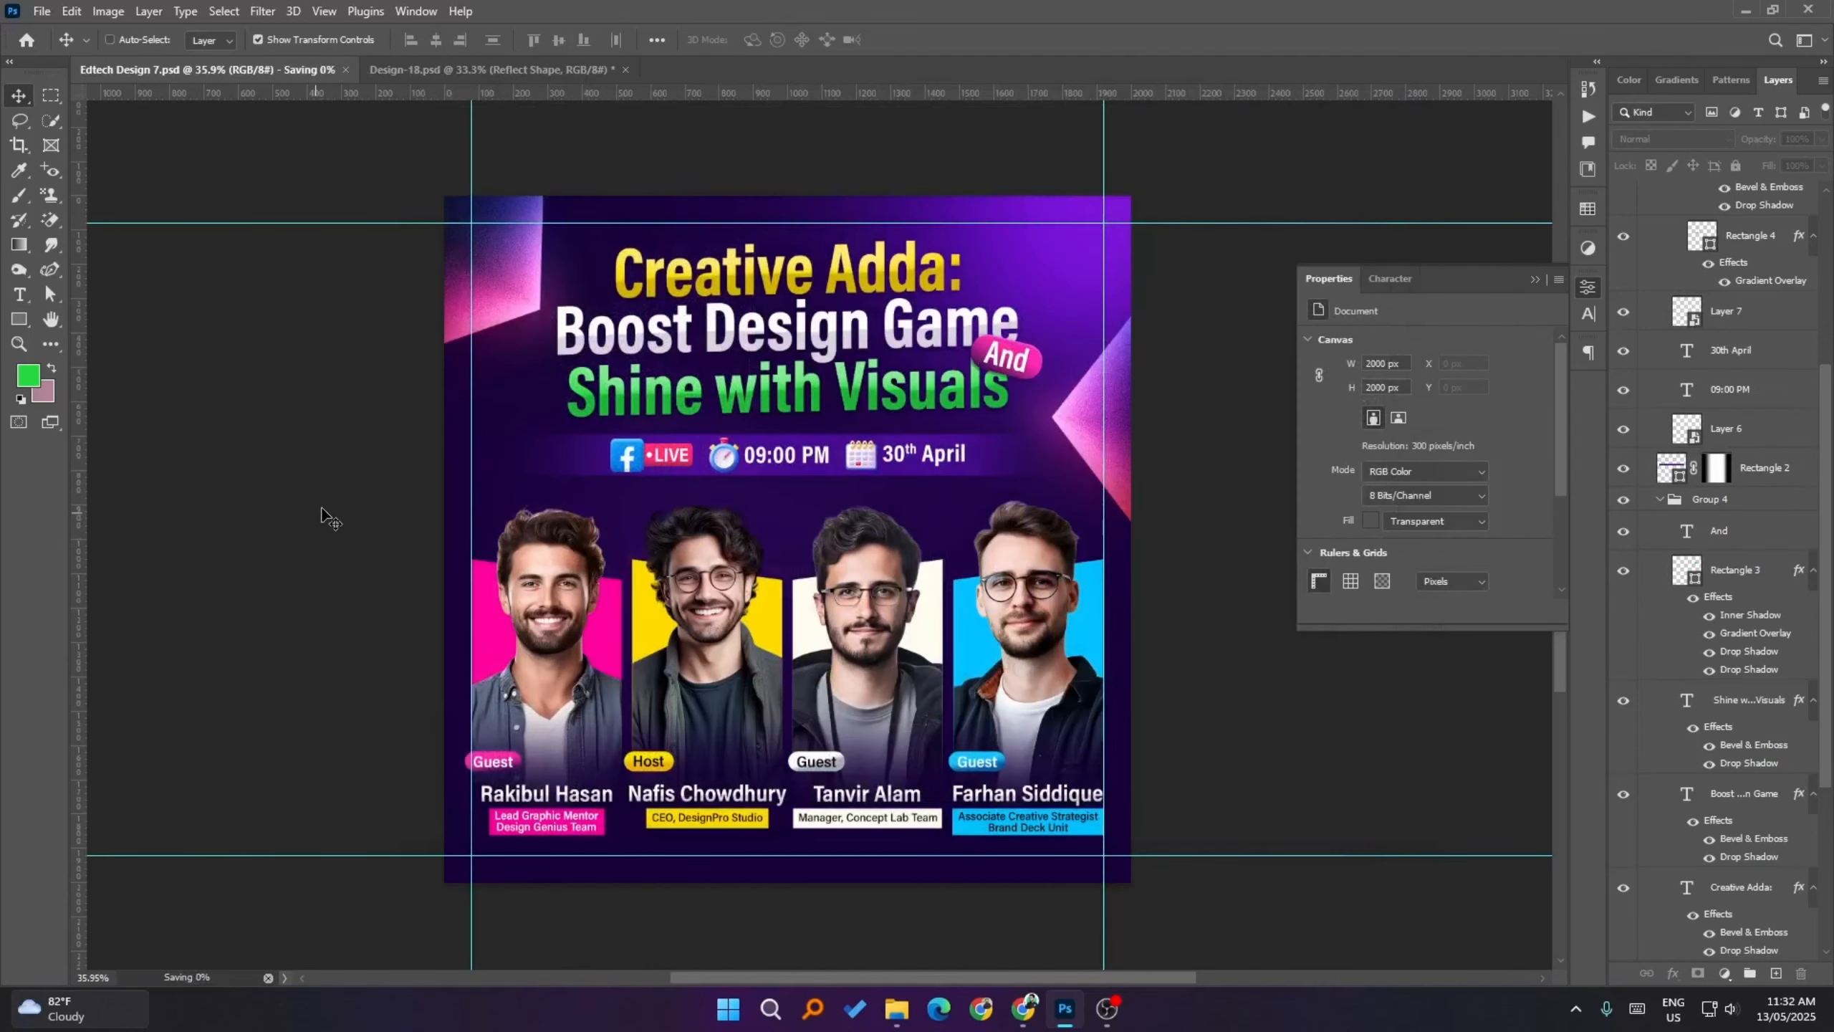
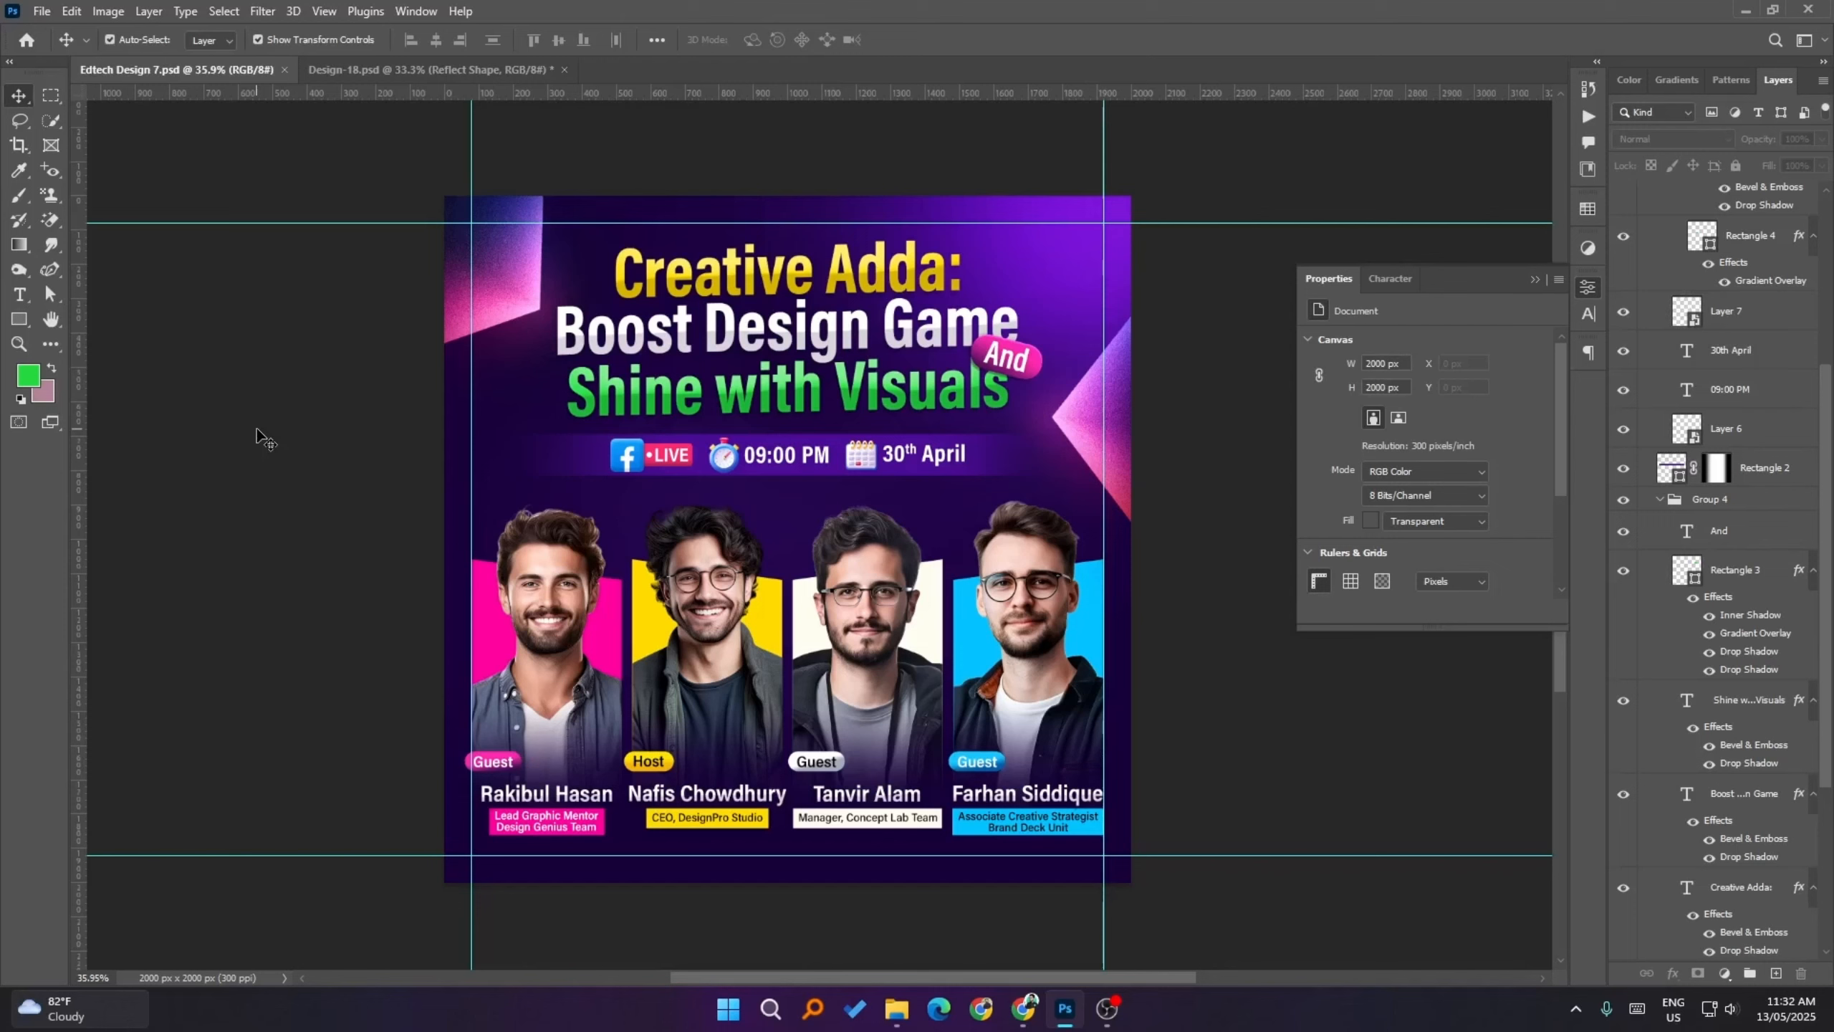
# - Select the date and time bar, then the layers from the Date & Time group to Rectangle 2
pyautogui.click(1033, 462)
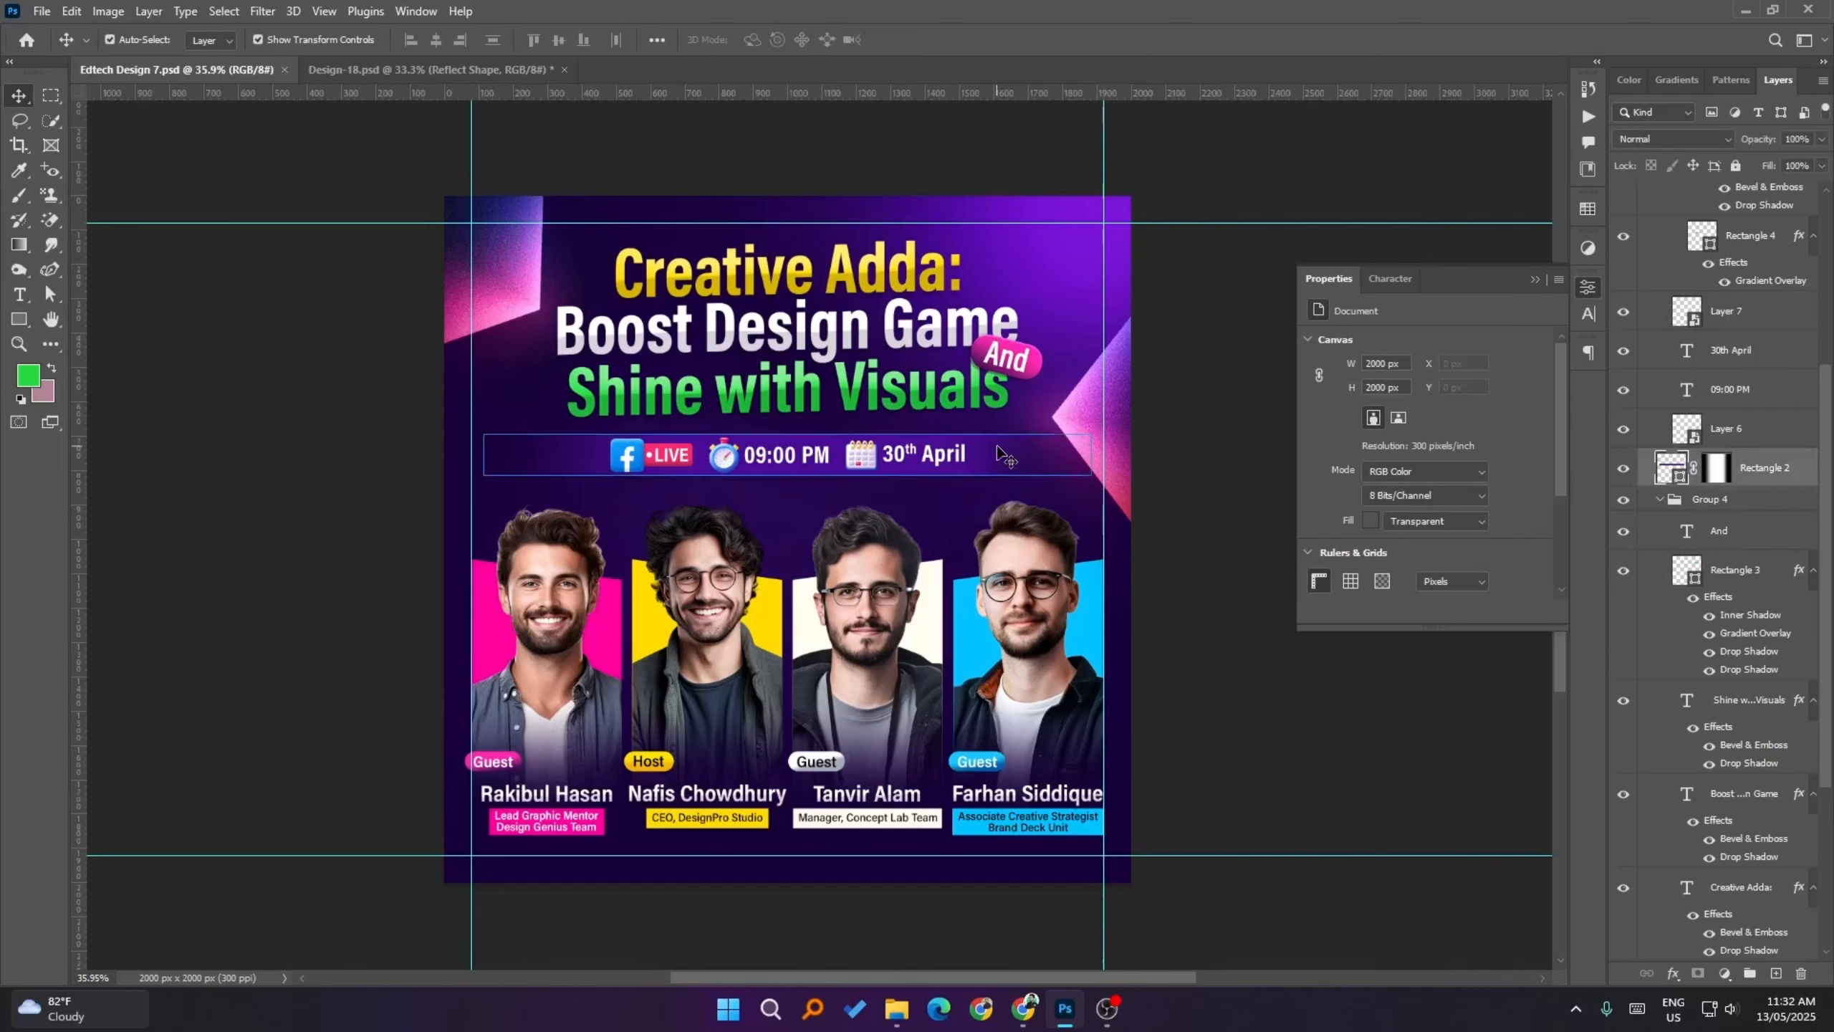
pyautogui.scroll(5, 1742, 312)
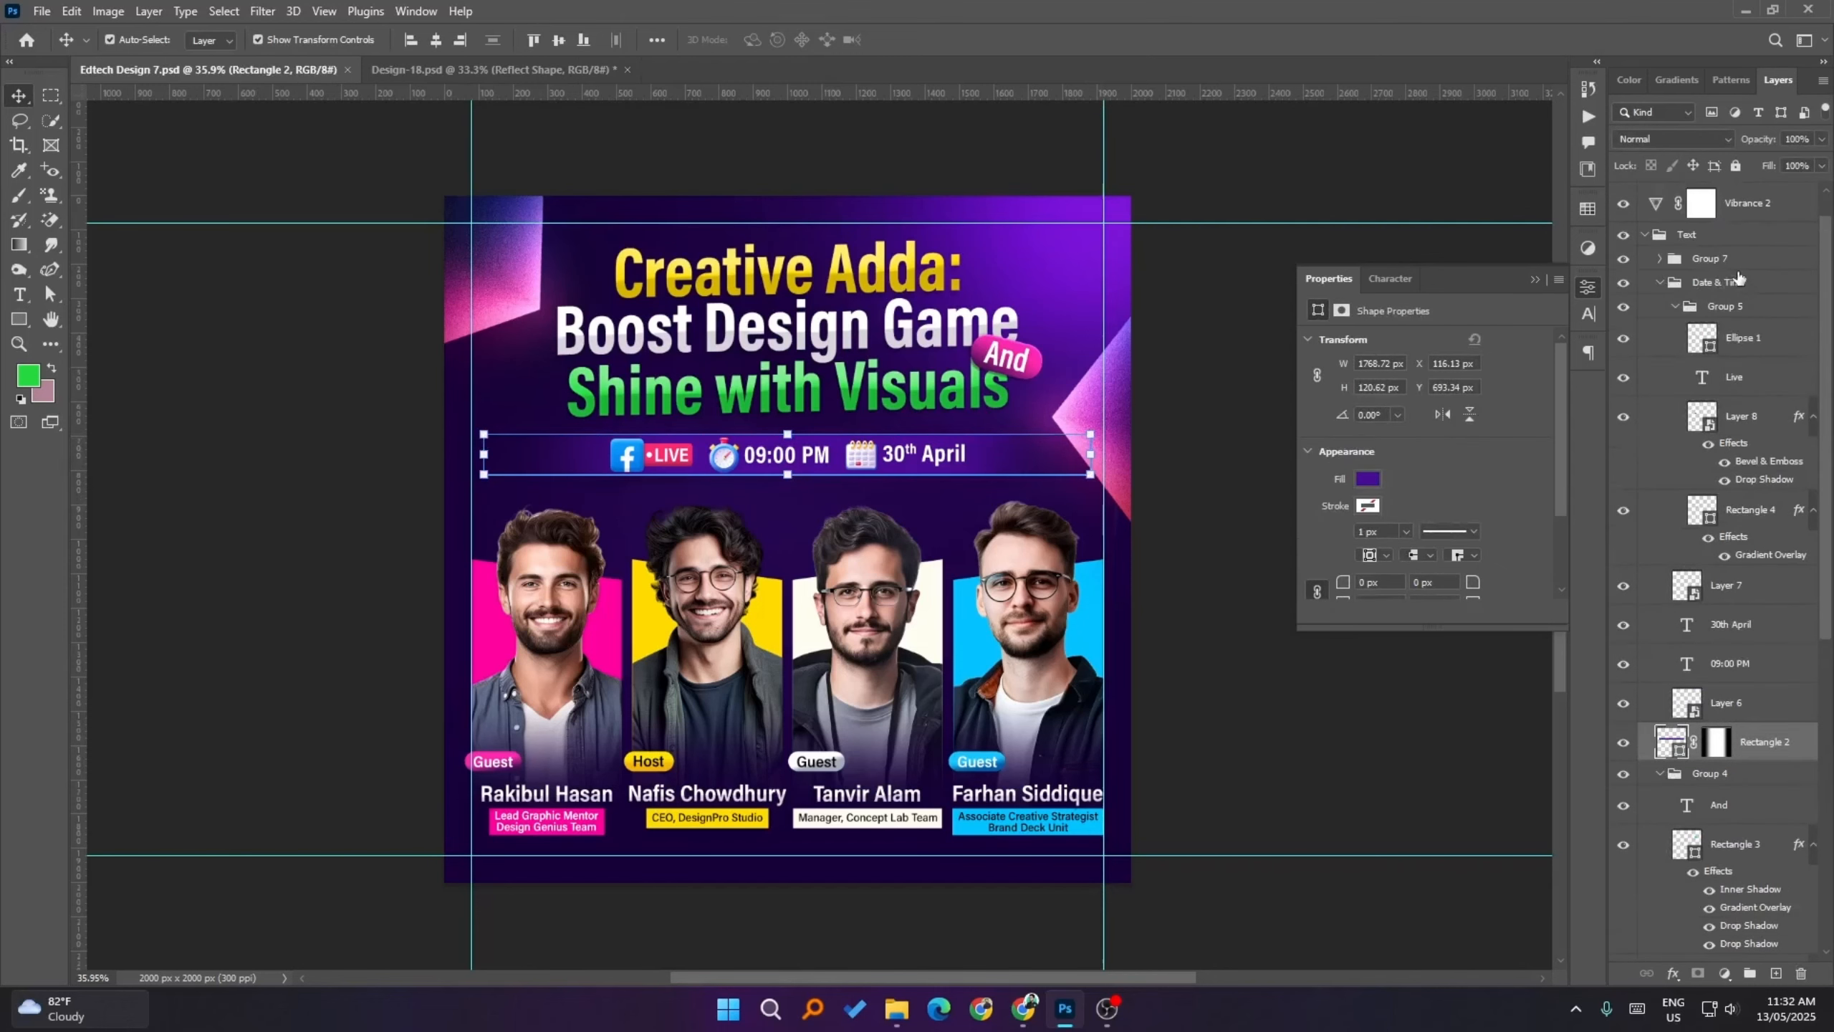
pyautogui.click(1708, 287)
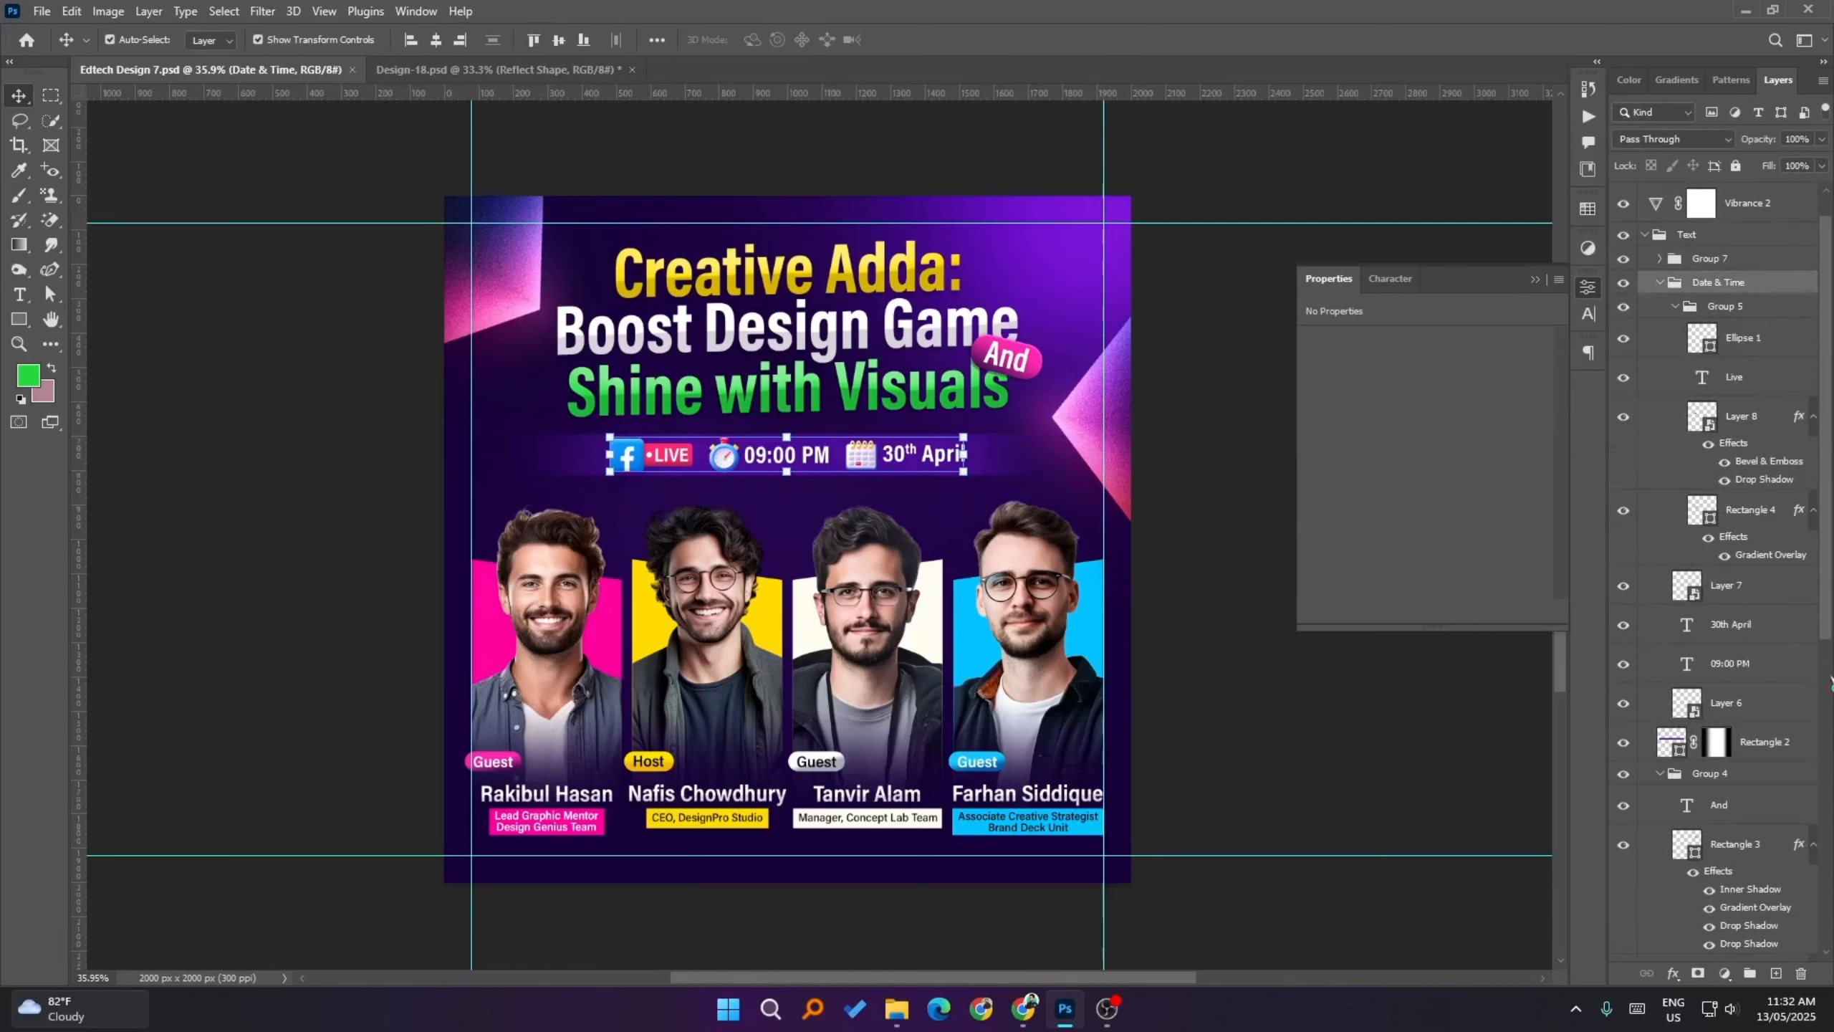
pyautogui.keyDown('shift'); pyautogui.click(1631, 746); pyautogui.keyUp('shift')
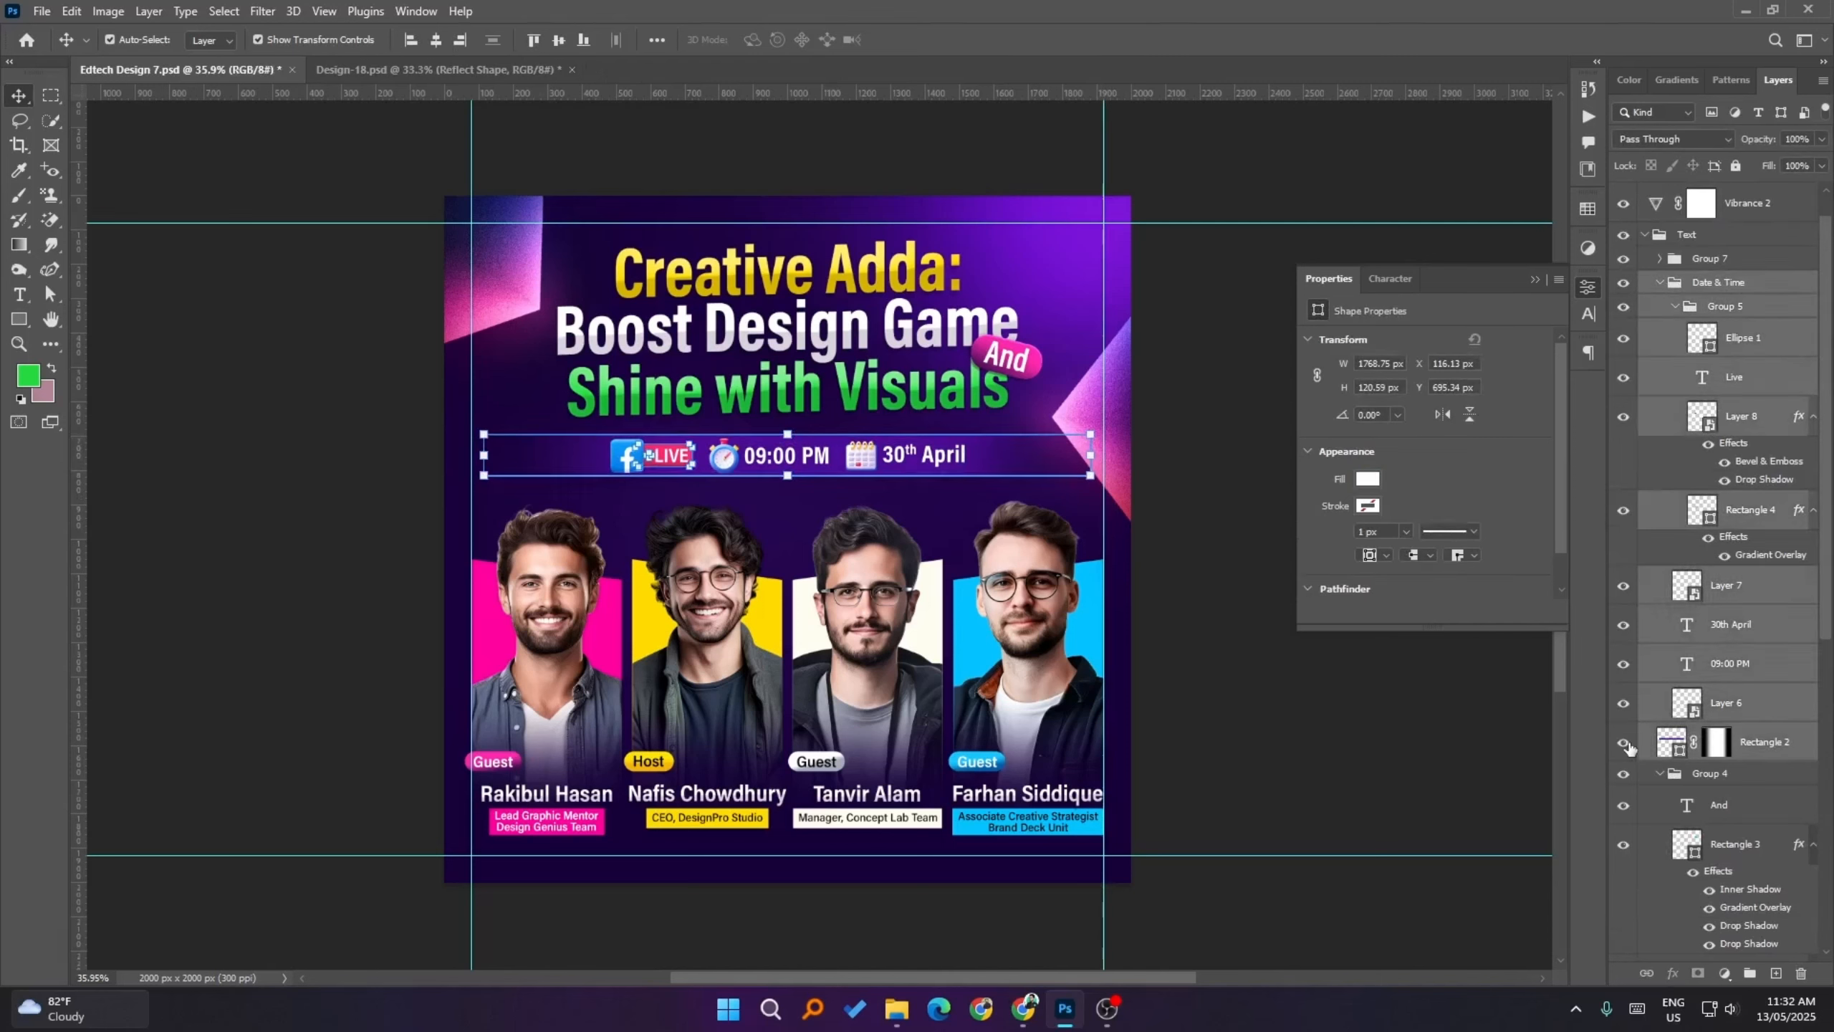
# - Deselect everything, hide the guides and save Edtech Design 7.psd
pyautogui.click(1358, 719)
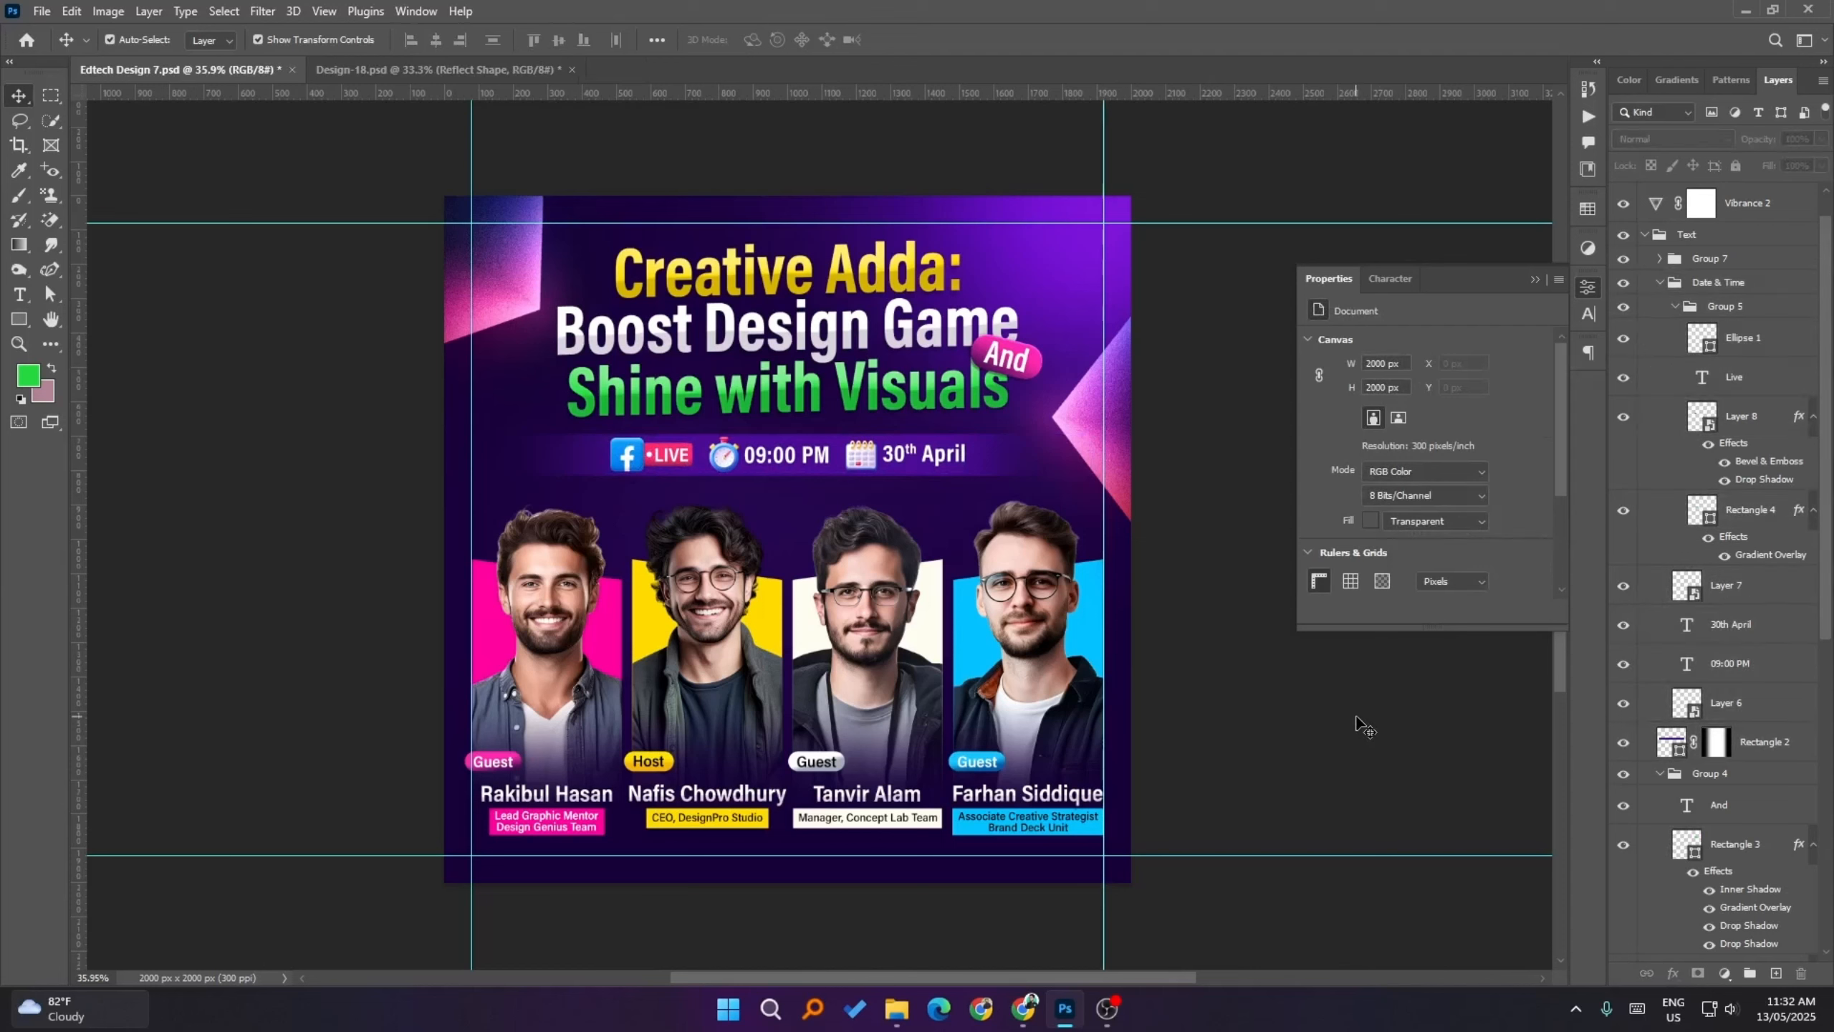
pyautogui.hotkey('ctrl', ';')
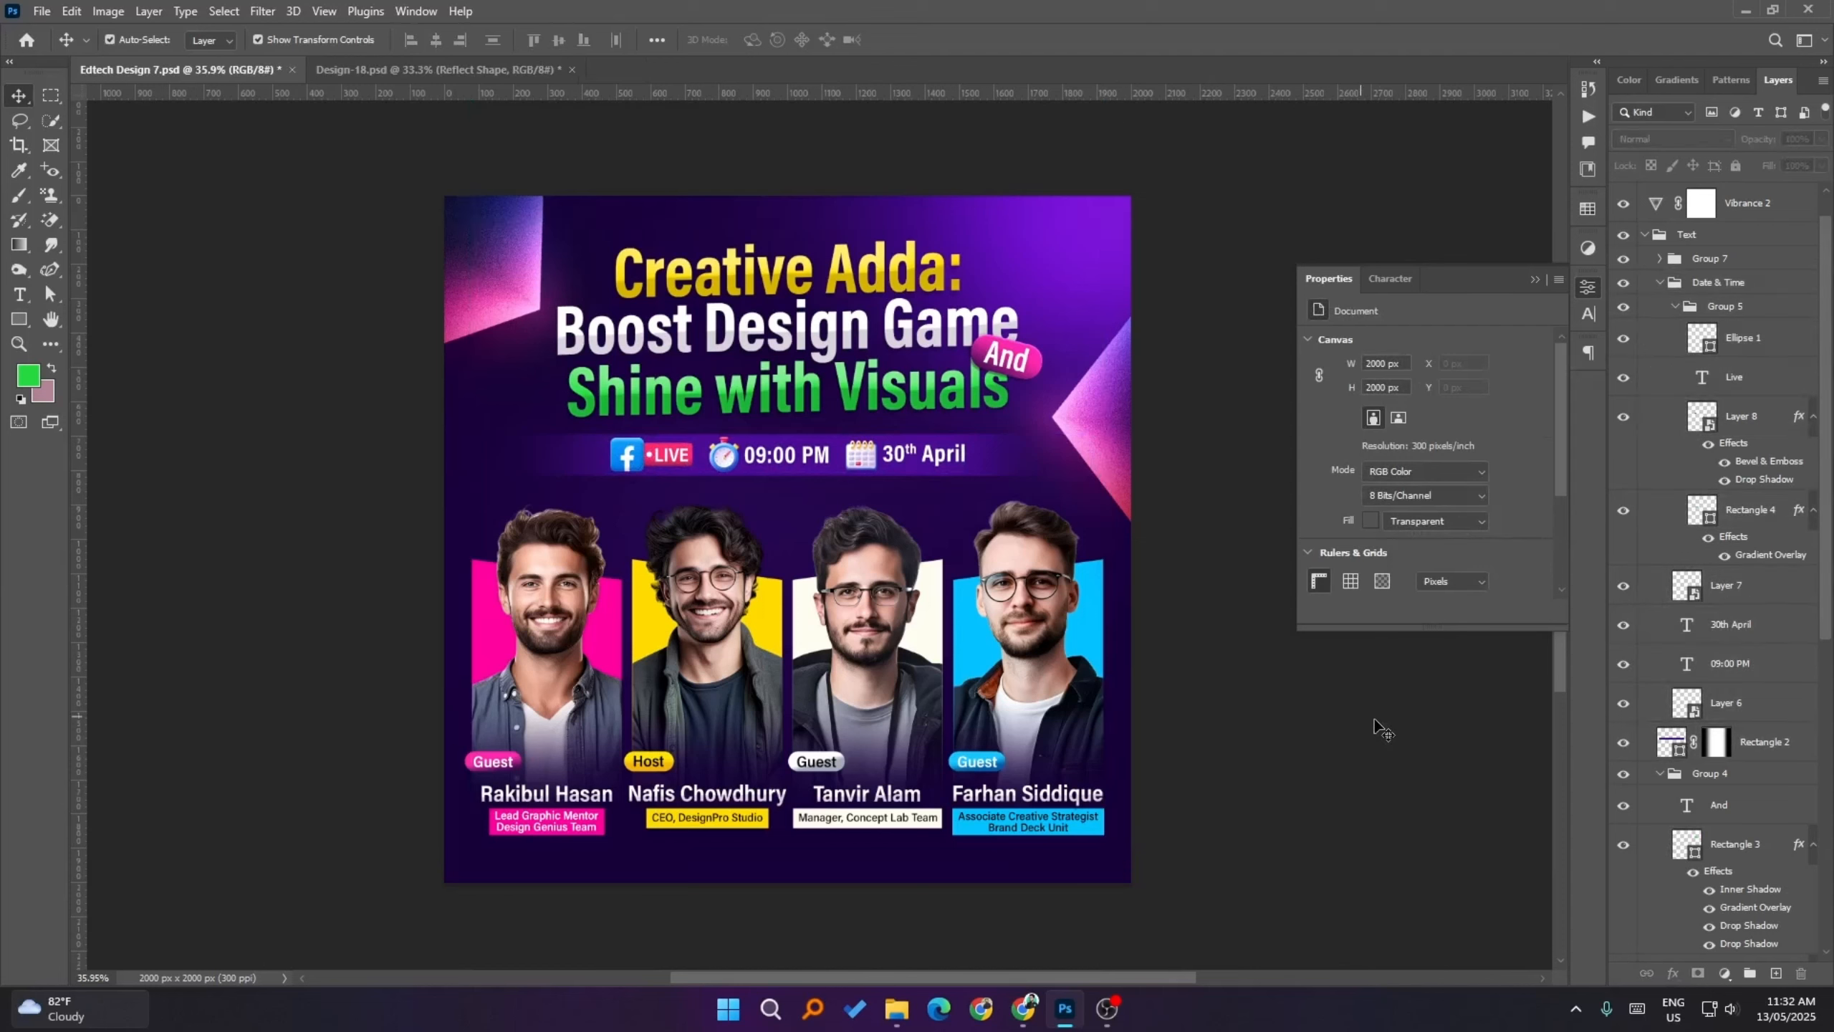
pyautogui.hotkey('ctrl', 's')
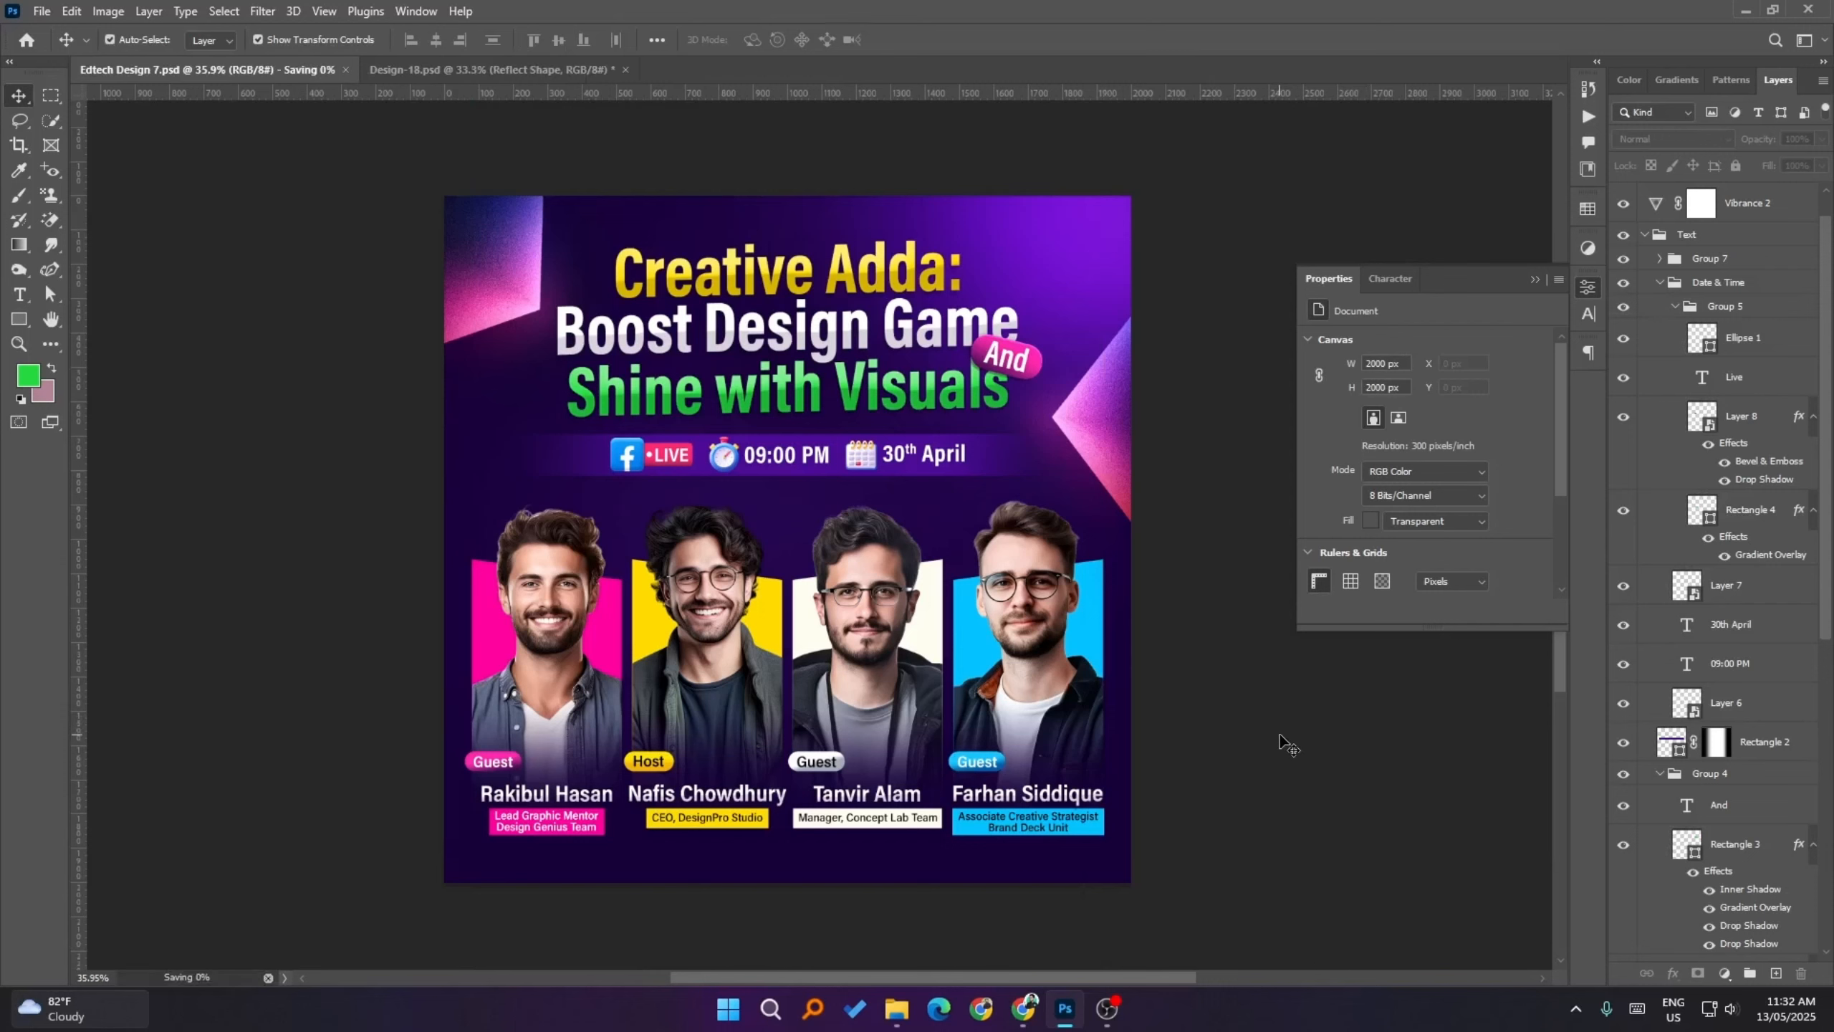